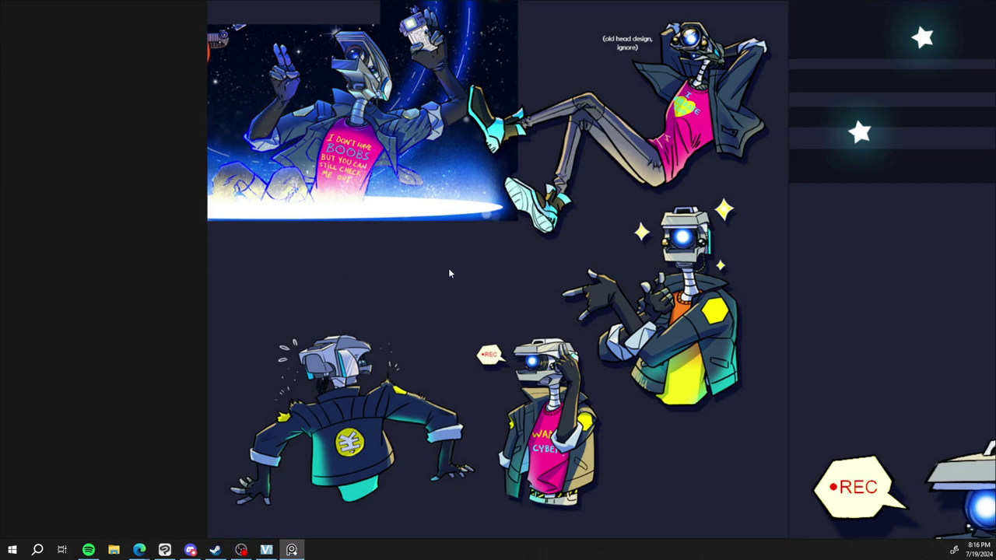
Examine the camera-headed robot character's poses, head and jacket details across the reference images on the board.
scroll(708, 282, "down", 4)
left_click_drag(715, 321, 459, 286)
scroll(461, 287, "up", 5)
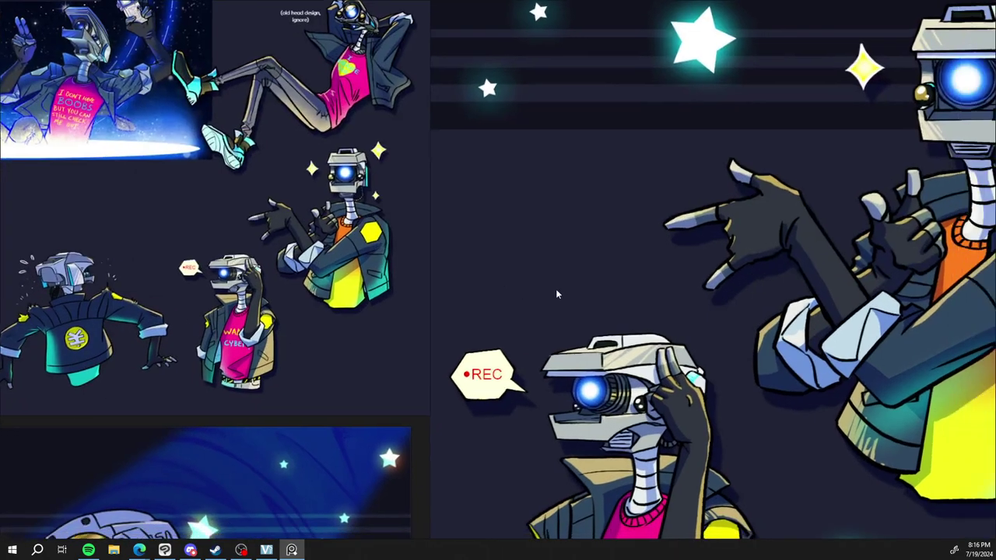
left_click_drag(555, 294, 376, 283)
scroll(375, 282, "down", 4)
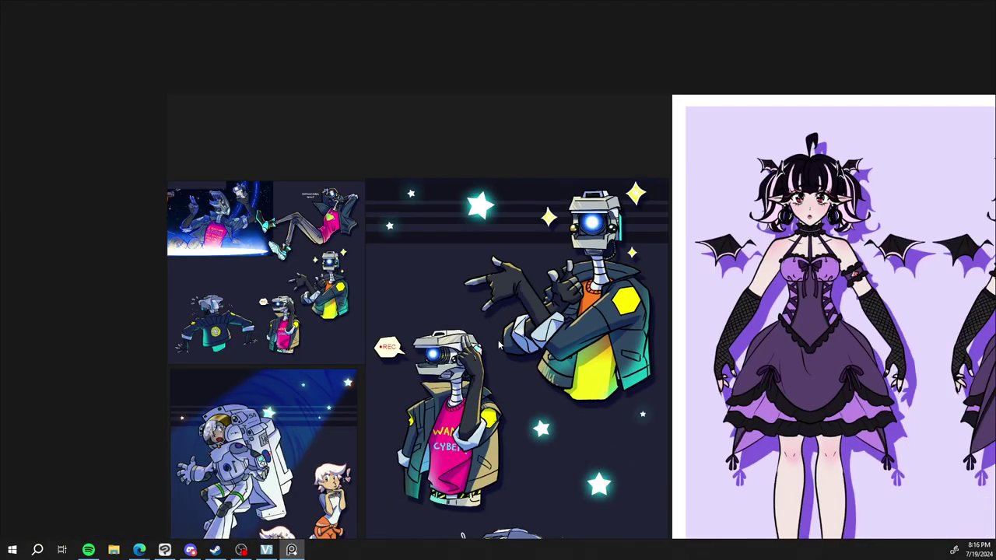
left_click_drag(499, 345, 761, 211)
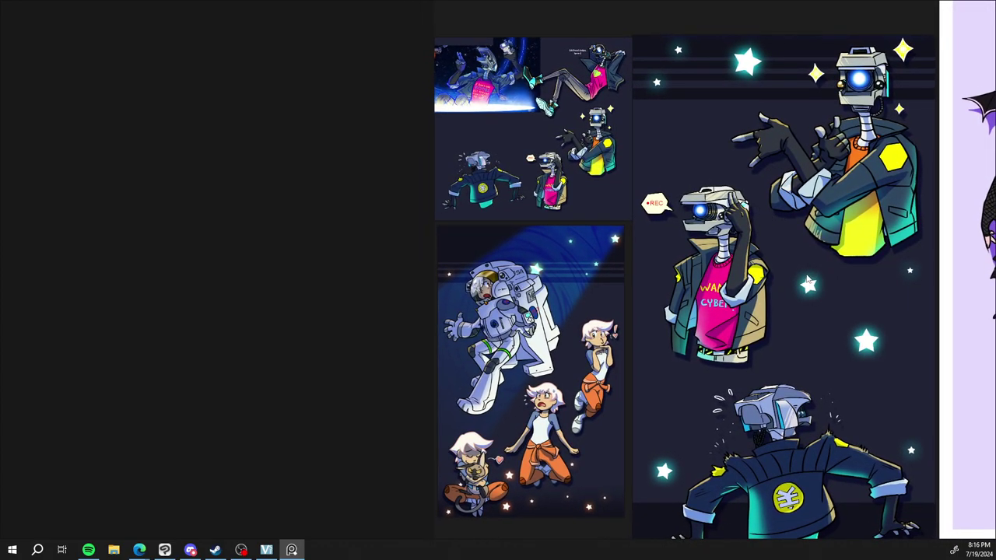
scroll(805, 281, "up", 2)
left_click_drag(791, 271, 682, 305)
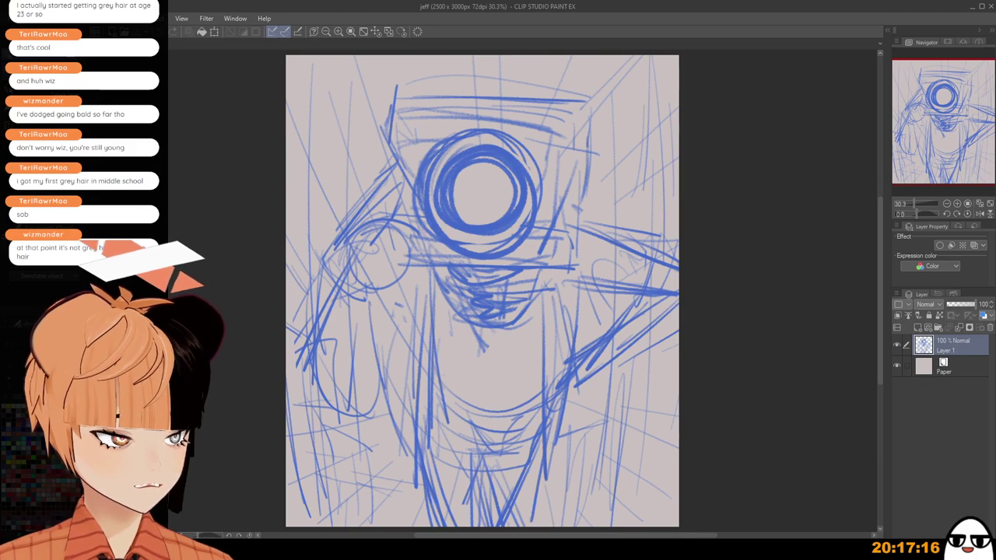
Create a new blank 3000 x 3000 px illustration at 72 dpi in Clip Studio Paint.
key("ctrl+n")
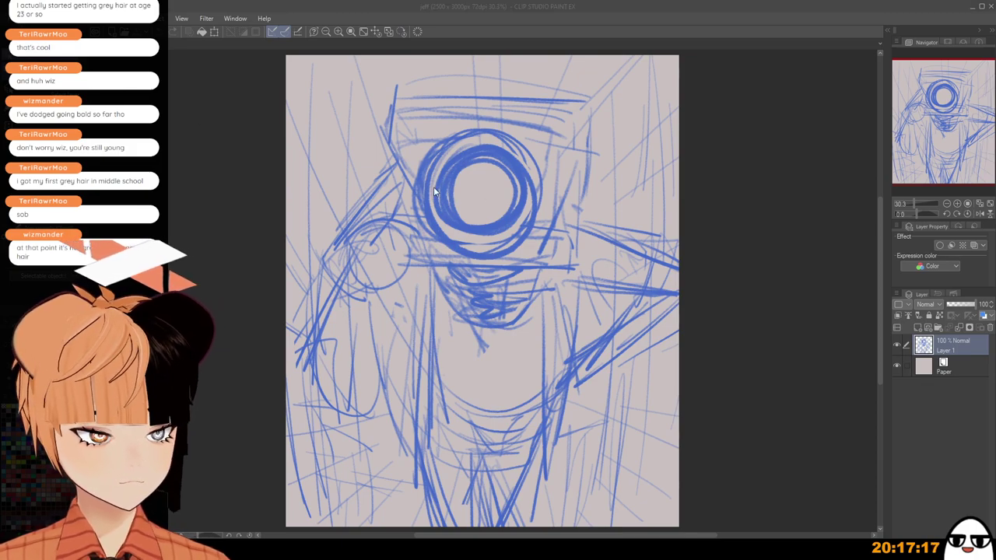
left_click(543, 143)
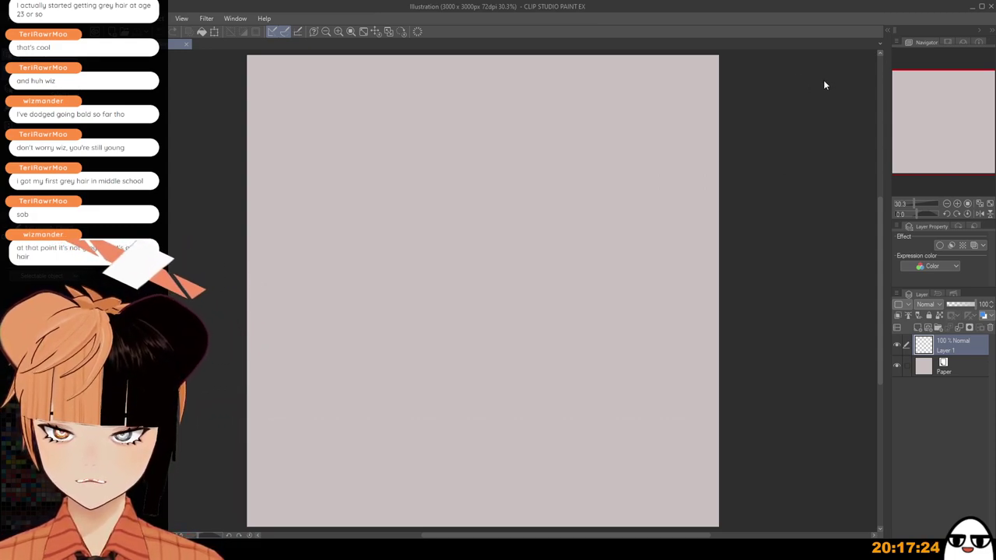
scroll(416, 199, "up", 1)
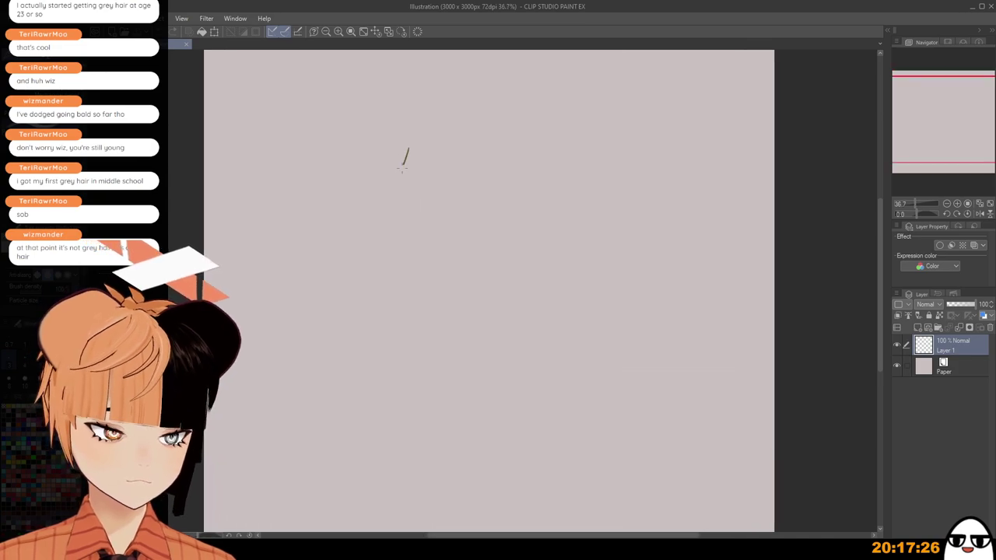
Draw five separate freehand triangles on the canvas, three down the right half and two in the left half.
mouse_move(403, 166)
left_mouse_down()
mouse_move(491, 236)
mouse_move(410, 155)
left_mouse_up()
mouse_move(568, 107)
left_mouse_down()
mouse_move(532, 176)
mouse_move(615, 158)
mouse_move(565, 109)
left_mouse_up()
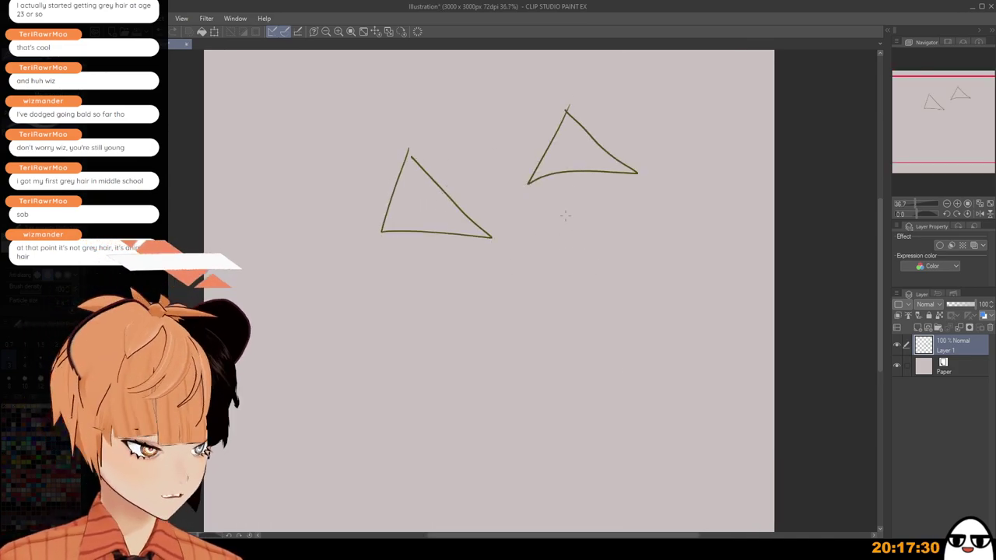
mouse_move(594, 222)
left_mouse_down()
mouse_move(538, 297)
mouse_move(678, 298)
mouse_move(612, 231)
left_mouse_up()
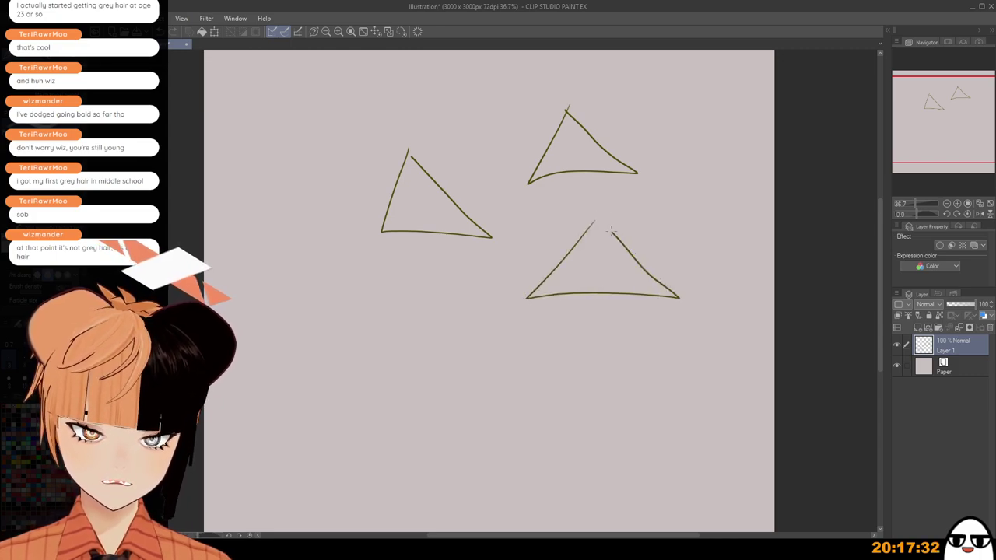
mouse_move(594, 327)
left_mouse_down()
mouse_move(521, 408)
mouse_move(672, 387)
mouse_move(588, 327)
left_mouse_up()
mouse_move(359, 324)
left_mouse_down()
mouse_move(305, 406)
mouse_move(458, 398)
mouse_move(370, 336)
left_mouse_up()
Draw a fan of nine long downward lines across the upper part of the canvas, spreading from left to right.
left_click_drag(279, 113, 222, 288)
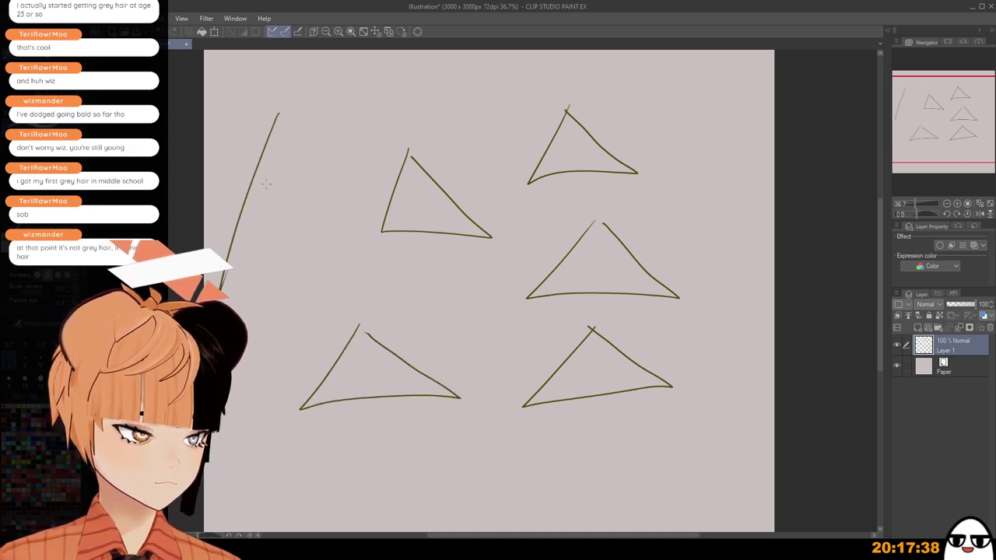
mouse_move(304, 98)
left_mouse_down()
mouse_move(239, 325)
mouse_move(288, 270)
mouse_move(271, 365)
left_mouse_up()
left_click_drag(339, 117, 320, 371)
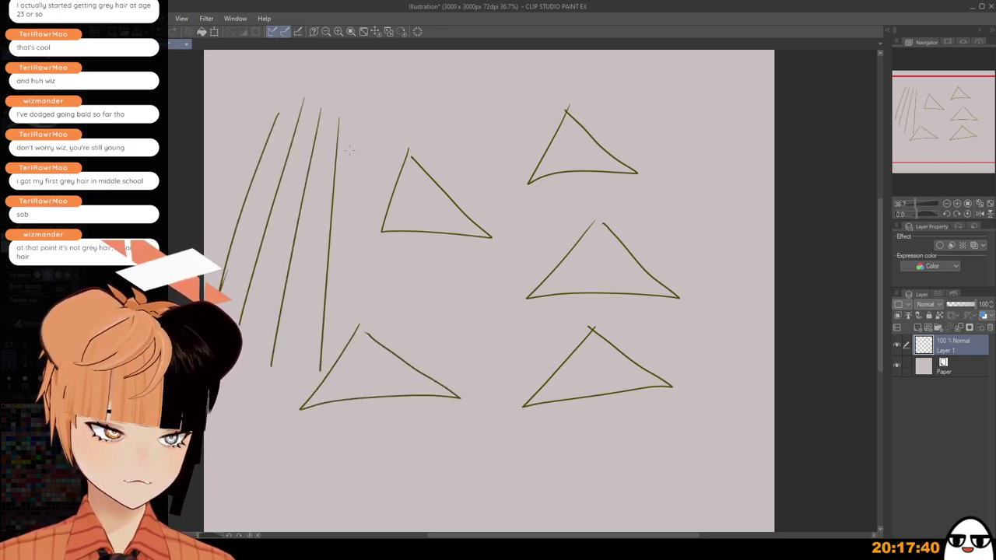
left_click_drag(358, 95, 372, 346)
mouse_move(382, 74)
left_mouse_down()
mouse_move(429, 290)
mouse_move(476, 272)
left_mouse_up()
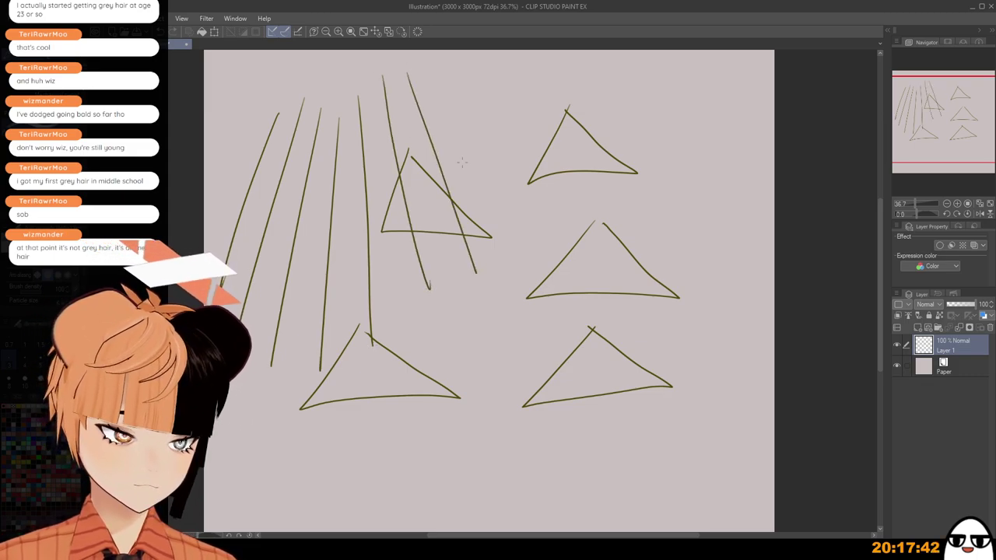
left_click_drag(451, 74, 548, 264)
mouse_move(482, 67)
left_mouse_down()
mouse_move(494, 91)
mouse_move(603, 237)
left_mouse_up()
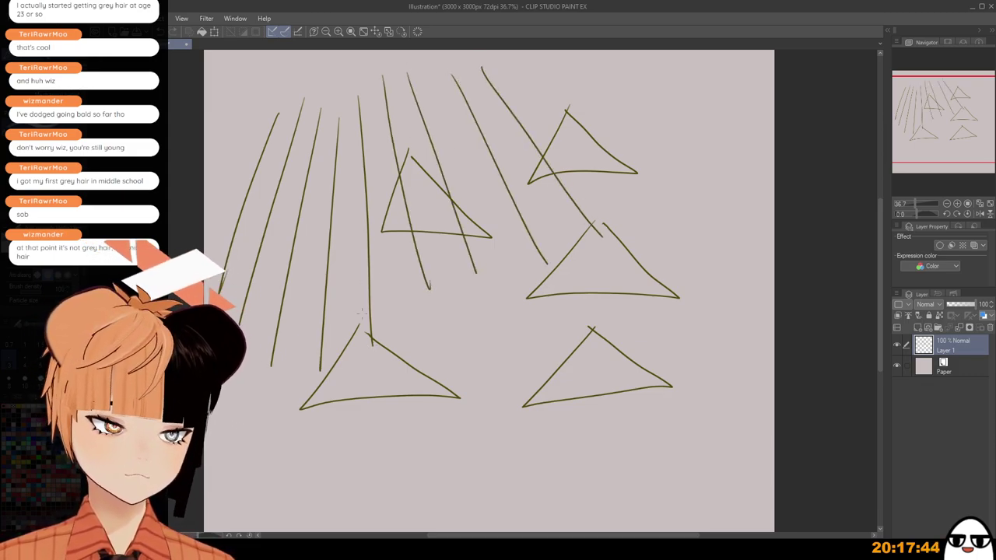
Cross the fan of lines with five roughly parallel diagonal strokes rising to the right, forming a grid.
left_click_drag(234, 157, 521, 52)
left_click_drag(273, 184, 579, 87)
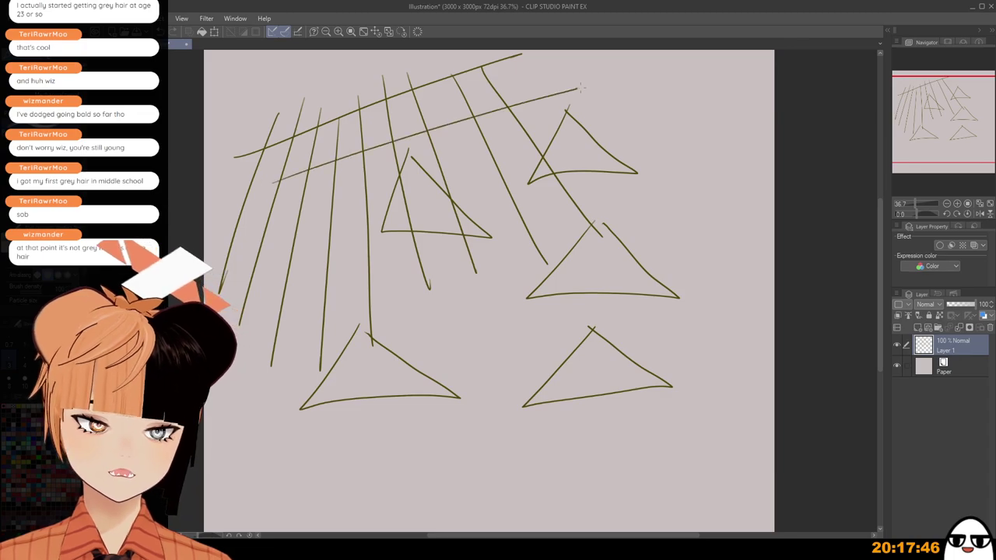
left_click_drag(238, 240, 559, 139)
left_click_drag(255, 270, 554, 192)
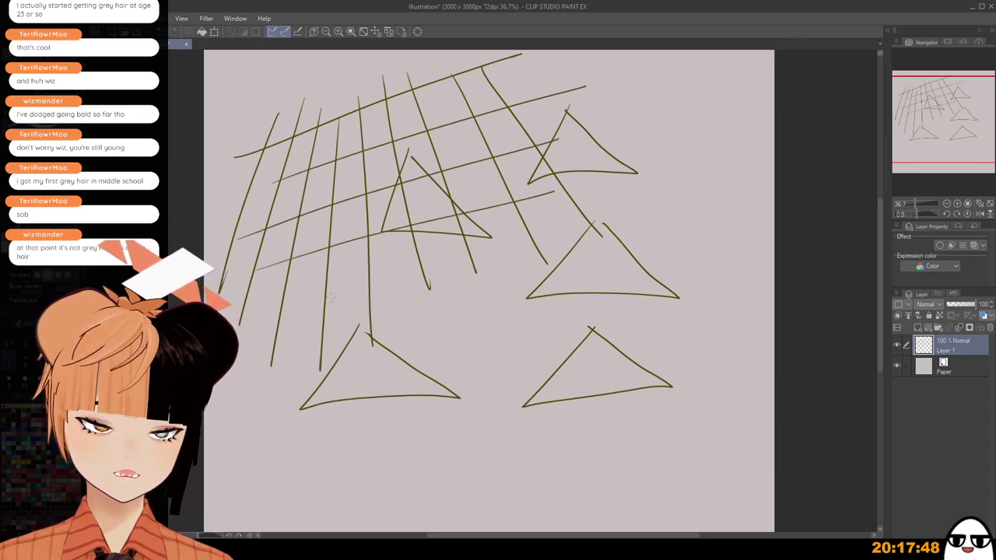
left_click_drag(252, 331, 561, 247)
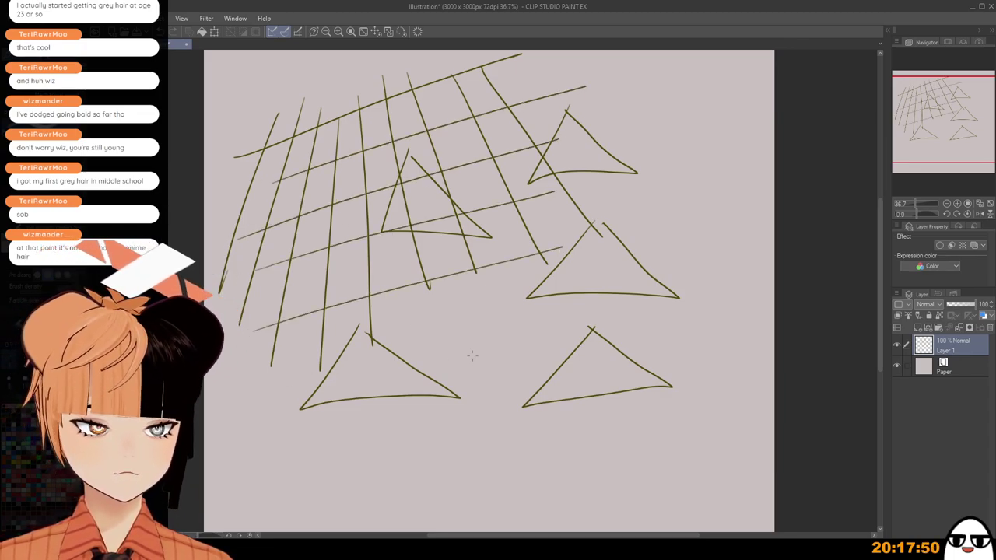
Draw a second grid on the lower canvas from six downward lines crossed by three strokes rising to the right.
left_click_drag(276, 361, 270, 529)
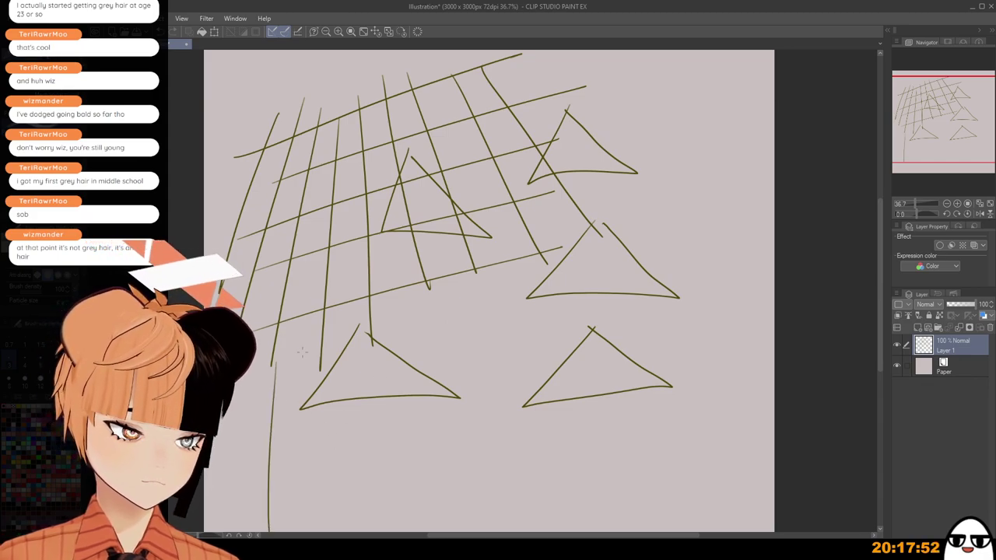
left_click_drag(304, 354, 313, 532)
left_click_drag(349, 400, 368, 532)
left_click_drag(384, 338, 424, 523)
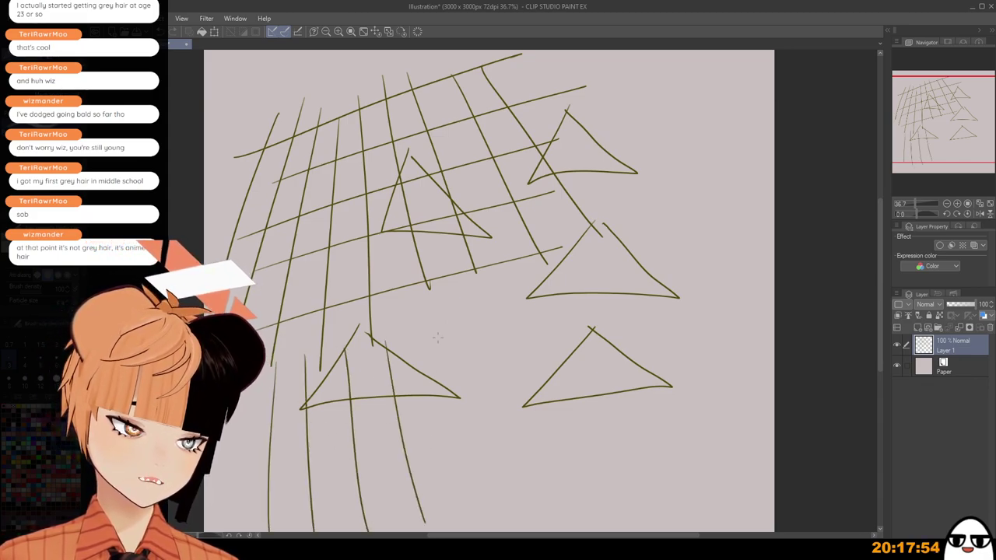
left_click_drag(437, 338, 490, 523)
left_click_drag(493, 310, 563, 505)
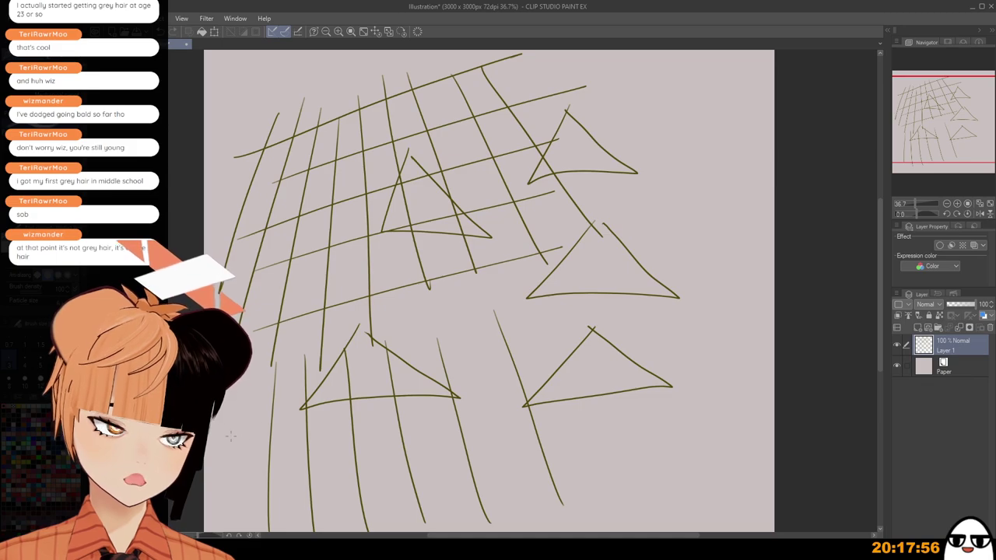
left_click_drag(230, 436, 555, 332)
left_click_drag(246, 490, 554, 395)
left_click_drag(277, 523, 616, 418)
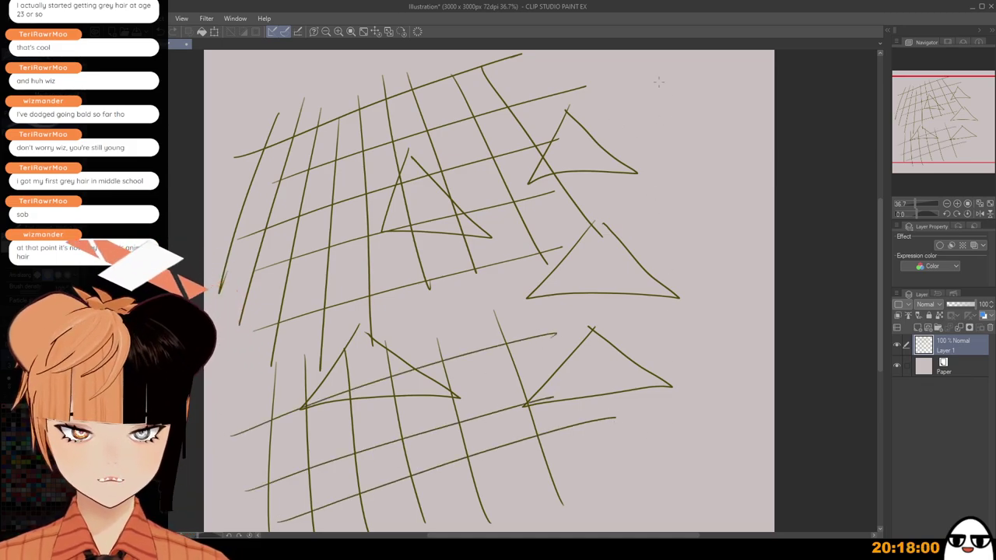
Draw five outward spirals of varying size down the right side of the canvas.
mouse_move(674, 81)
left_mouse_down()
mouse_move(678, 111)
mouse_move(656, 75)
mouse_move(705, 93)
left_mouse_up()
mouse_move(686, 177)
left_mouse_down()
mouse_move(685, 149)
mouse_move(721, 183)
mouse_move(670, 196)
mouse_move(701, 140)
mouse_move(693, 216)
mouse_move(673, 141)
mouse_move(726, 237)
left_mouse_up()
mouse_move(730, 288)
left_mouse_down()
mouse_move(742, 260)
mouse_move(751, 308)
mouse_move(690, 283)
mouse_move(755, 253)
mouse_move(718, 239)
mouse_move(767, 307)
mouse_move(688, 289)
left_mouse_up()
mouse_move(693, 340)
left_mouse_down()
mouse_move(716, 359)
mouse_move(655, 343)
mouse_move(743, 354)
mouse_move(657, 323)
left_mouse_up()
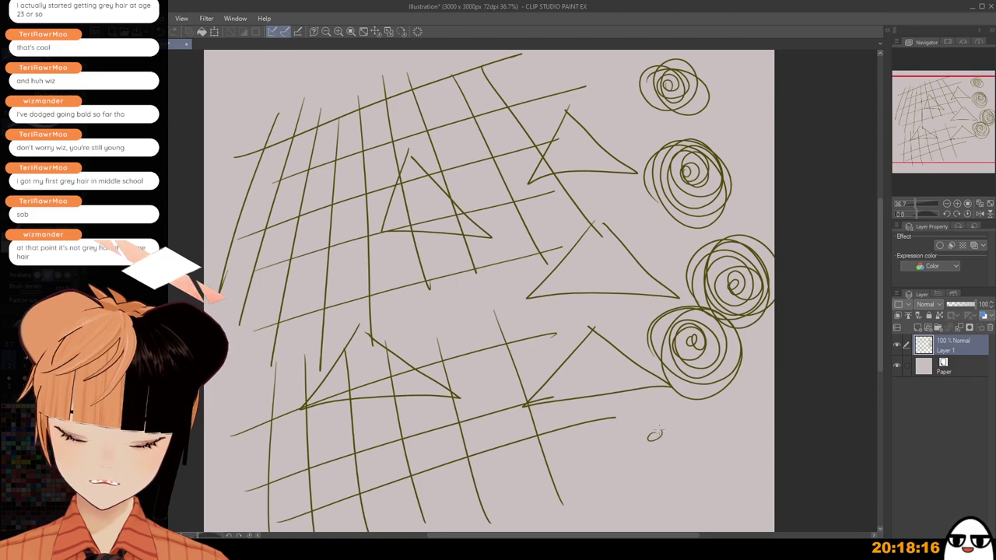
mouse_move(657, 434)
left_mouse_down()
mouse_move(638, 461)
mouse_move(692, 455)
mouse_move(673, 416)
mouse_move(605, 489)
mouse_move(661, 412)
mouse_move(722, 483)
left_mouse_up()
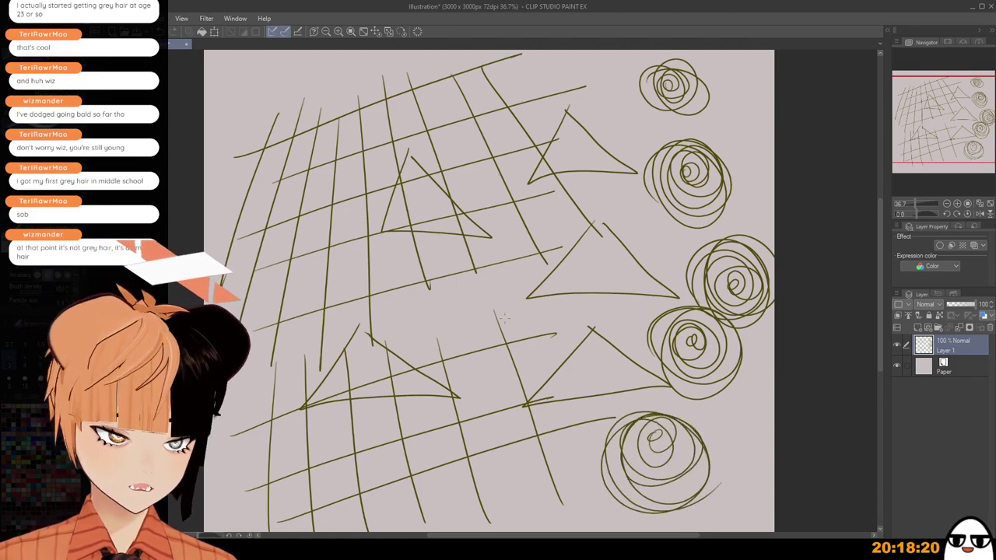
Draw five larger spirals over the two grids, plus three small triangles in the gaps on the left half.
mouse_move(481, 305)
left_mouse_down()
mouse_move(511, 296)
mouse_move(502, 264)
mouse_move(520, 339)
mouse_move(563, 306)
mouse_move(456, 311)
left_mouse_up()
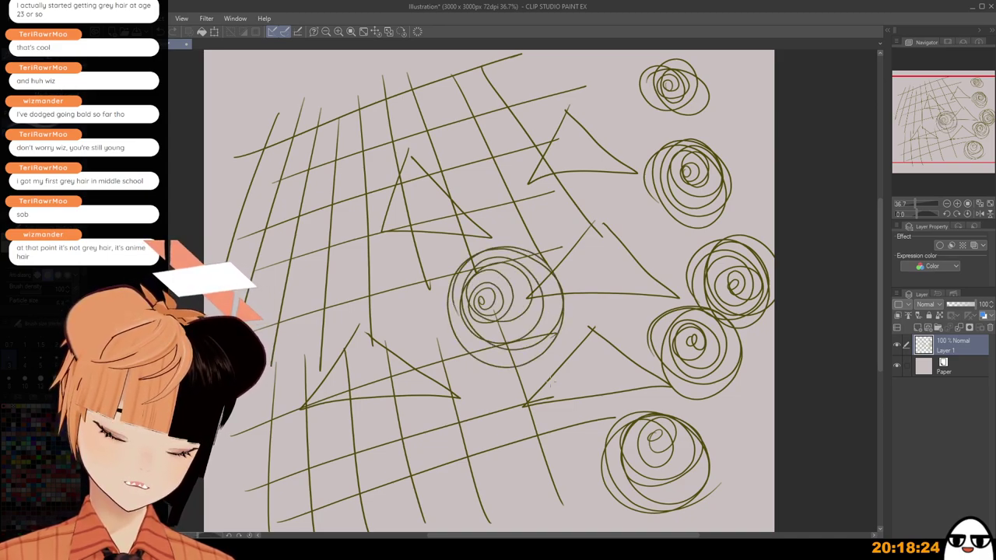
mouse_move(487, 406)
left_mouse_down()
mouse_move(501, 420)
mouse_move(475, 373)
mouse_move(459, 436)
mouse_move(493, 486)
mouse_move(434, 421)
mouse_move(350, 420)
mouse_move(334, 467)
mouse_move(315, 420)
mouse_move(415, 356)
mouse_move(365, 505)
left_mouse_up()
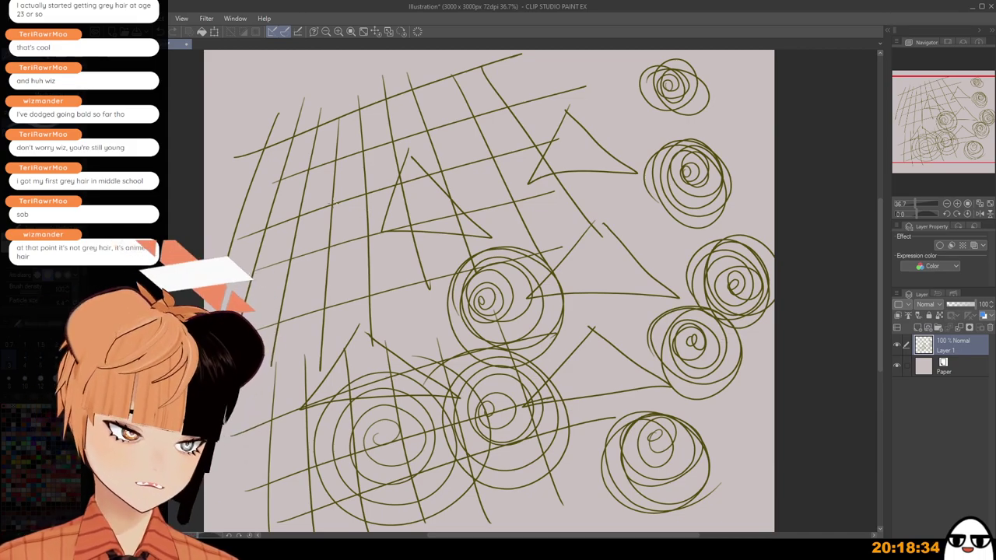
mouse_move(342, 199)
left_mouse_down()
mouse_move(361, 194)
mouse_move(311, 230)
mouse_move(342, 272)
mouse_move(319, 286)
mouse_move(261, 200)
mouse_move(287, 299)
left_mouse_up()
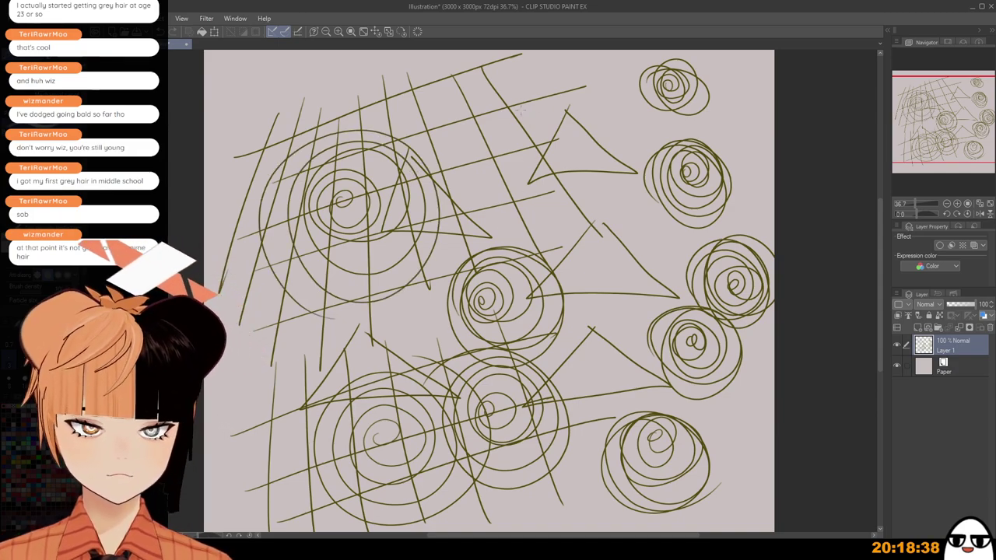
mouse_move(518, 118)
left_mouse_down()
mouse_move(488, 156)
mouse_move(544, 90)
mouse_move(494, 210)
mouse_move(547, 232)
mouse_move(450, 175)
mouse_move(513, 226)
left_mouse_up()
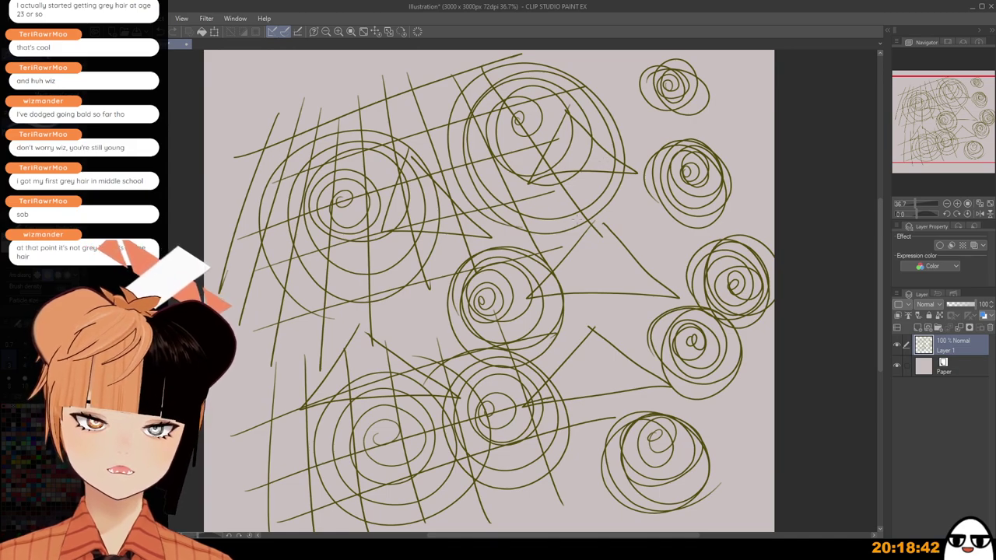
mouse_move(420, 290)
left_mouse_down()
mouse_move(465, 309)
mouse_move(410, 272)
left_mouse_up()
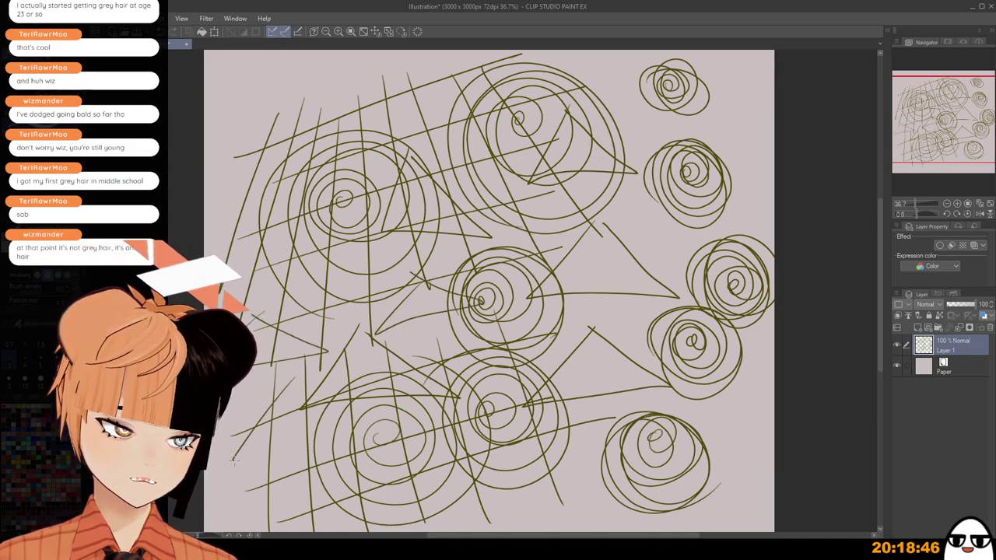
left_click_drag(234, 459, 292, 371)
Draw six single-line circles among the spirals, from the lower right to the upper-left corner, and undo an extra one at the lower left.
mouse_move(588, 408)
left_mouse_down()
mouse_move(610, 476)
mouse_move(580, 405)
left_mouse_up()
left_click_drag(607, 269, 595, 267)
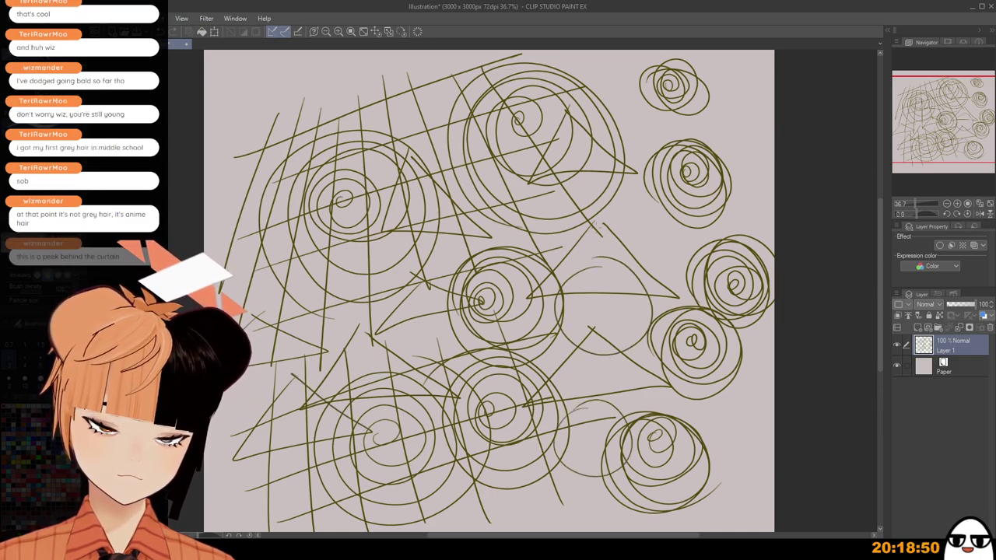
mouse_move(424, 100)
left_mouse_down()
mouse_move(467, 185)
mouse_move(411, 112)
left_mouse_up()
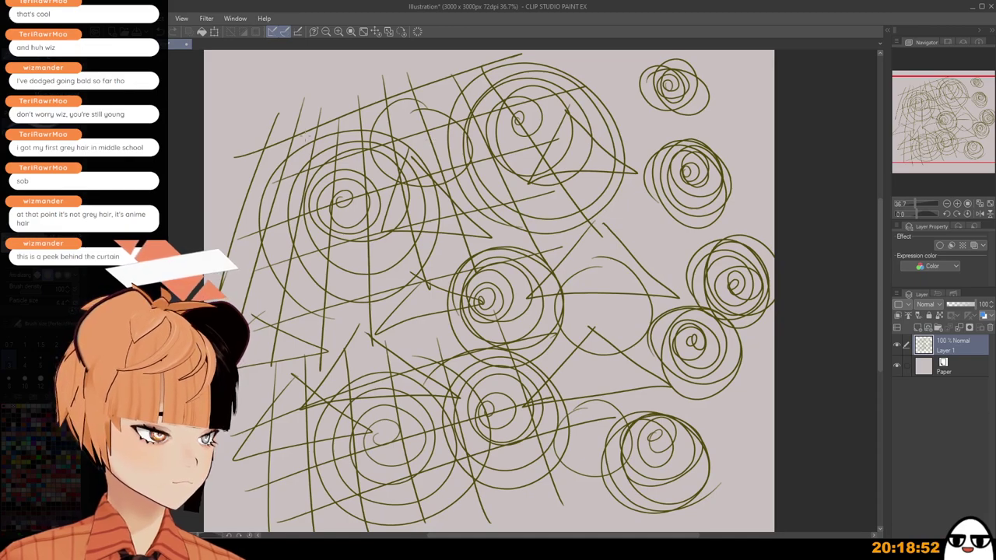
mouse_move(289, 109)
left_mouse_down()
mouse_move(334, 109)
mouse_move(281, 108)
left_mouse_up()
mouse_move(264, 67)
left_mouse_down()
mouse_move(233, 117)
mouse_move(249, 68)
left_mouse_up()
left_click_drag(243, 199, 254, 240)
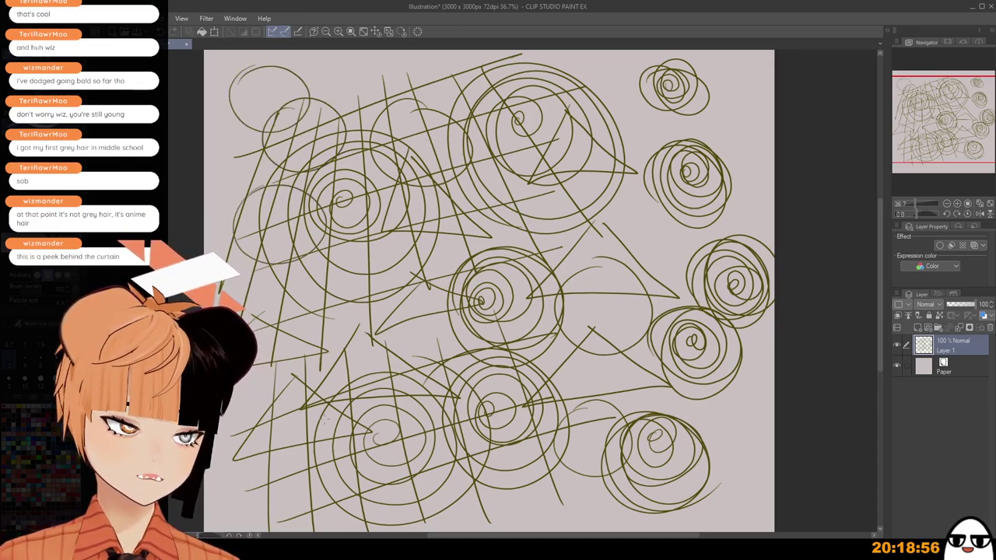
mouse_move(303, 394)
left_mouse_down()
mouse_move(328, 463)
mouse_move(291, 414)
left_mouse_up()
key("ctrl+z")
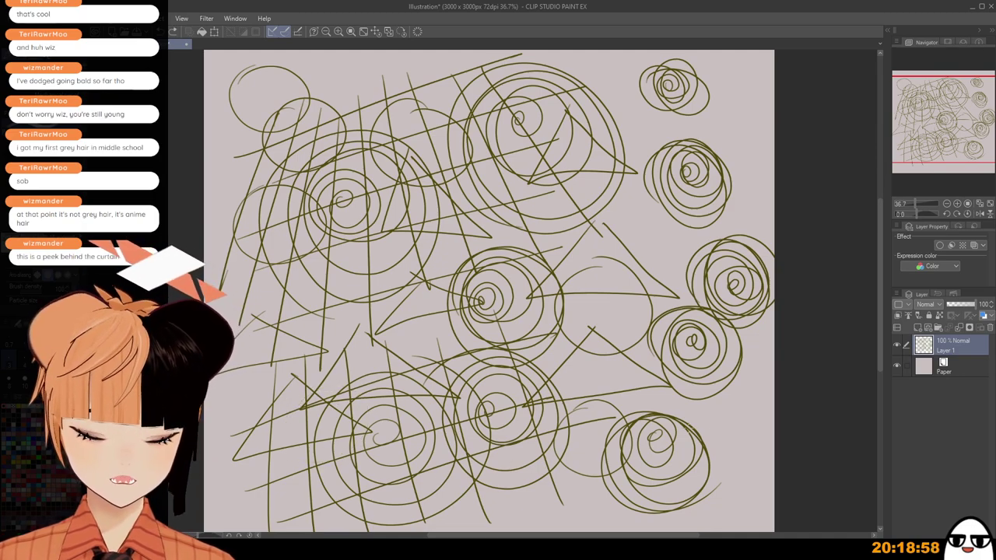
Draw four more single circles in gaps between the spirals and two small arrows pointing at shapes in the upper canvas.
mouse_move(711, 402)
left_mouse_down()
mouse_move(733, 463)
mouse_move(688, 412)
left_mouse_up()
left_click_drag(528, 464, 514, 461)
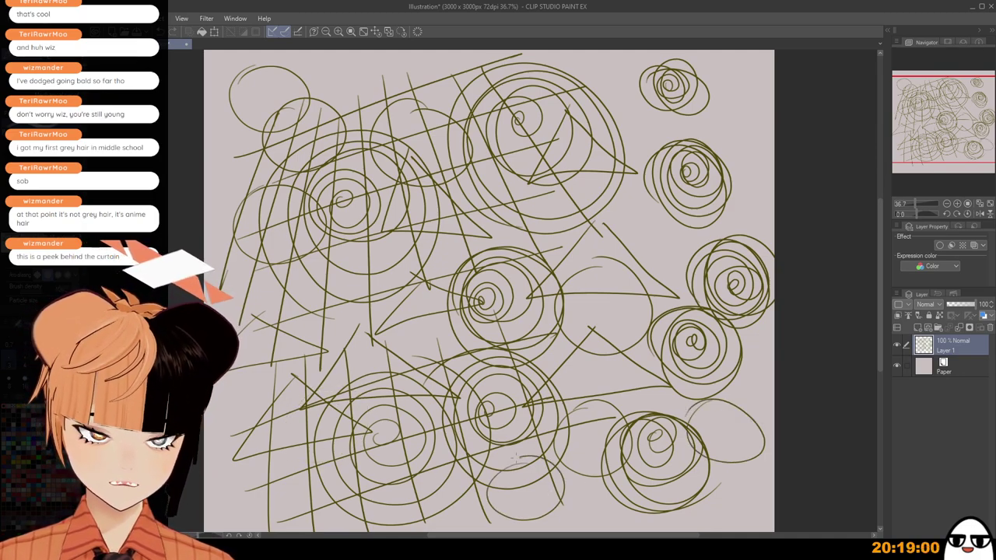
left_click_drag(614, 206, 669, 178)
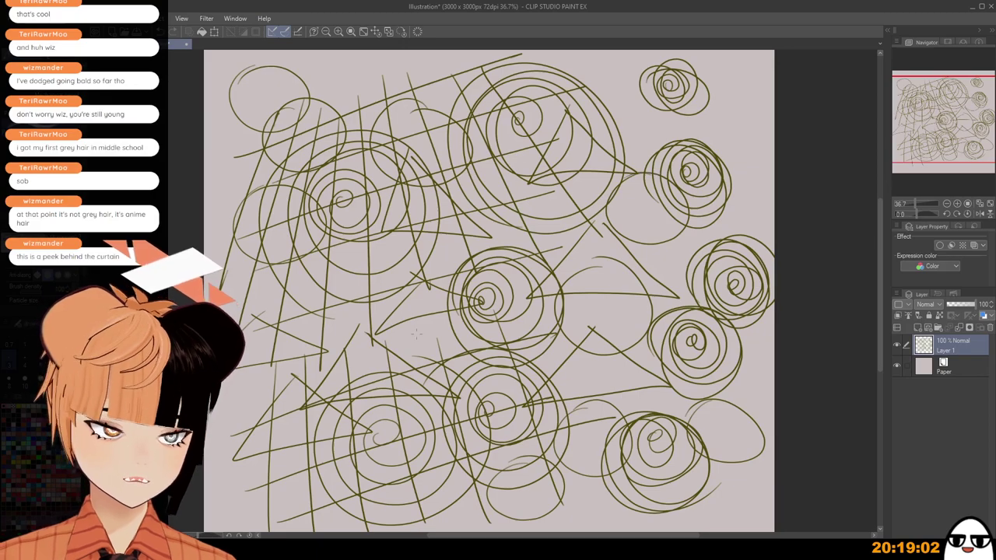
mouse_move(352, 259)
left_mouse_down()
mouse_move(385, 303)
mouse_move(362, 263)
left_mouse_up()
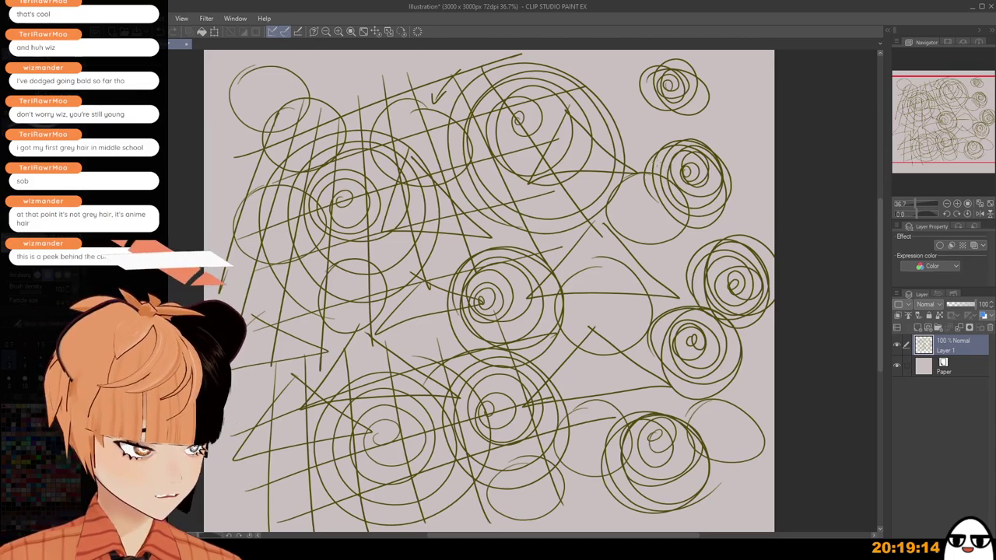
left_click_drag(636, 152, 645, 158)
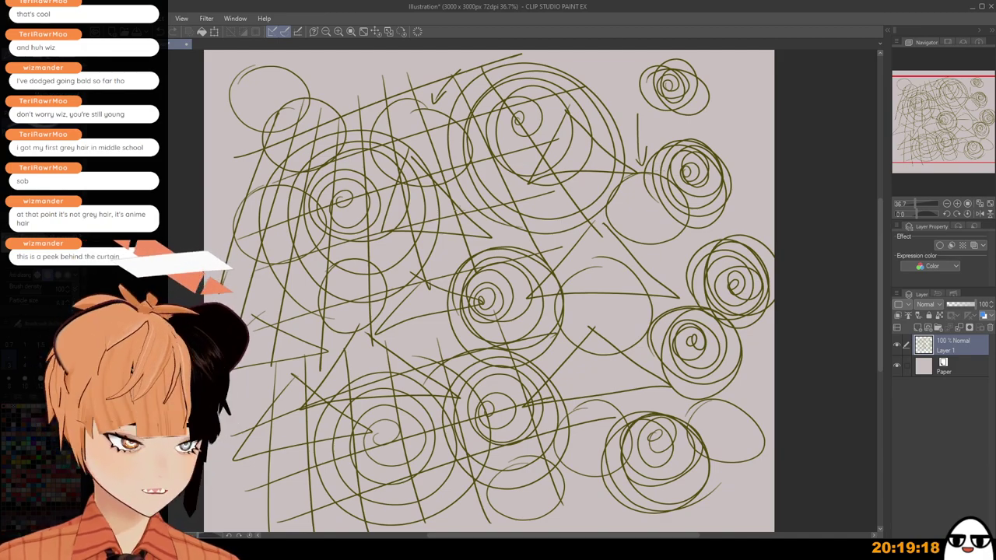
Draw seven single-line circles over the central spirals, the lower-left spiral and the upper part of the canvas.
mouse_move(455, 208)
left_mouse_down()
mouse_move(458, 271)
mouse_move(467, 182)
left_mouse_up()
mouse_move(500, 287)
left_mouse_down()
mouse_move(584, 367)
mouse_move(529, 282)
left_mouse_up()
mouse_move(476, 405)
left_mouse_down()
mouse_move(588, 411)
mouse_move(487, 395)
left_mouse_up()
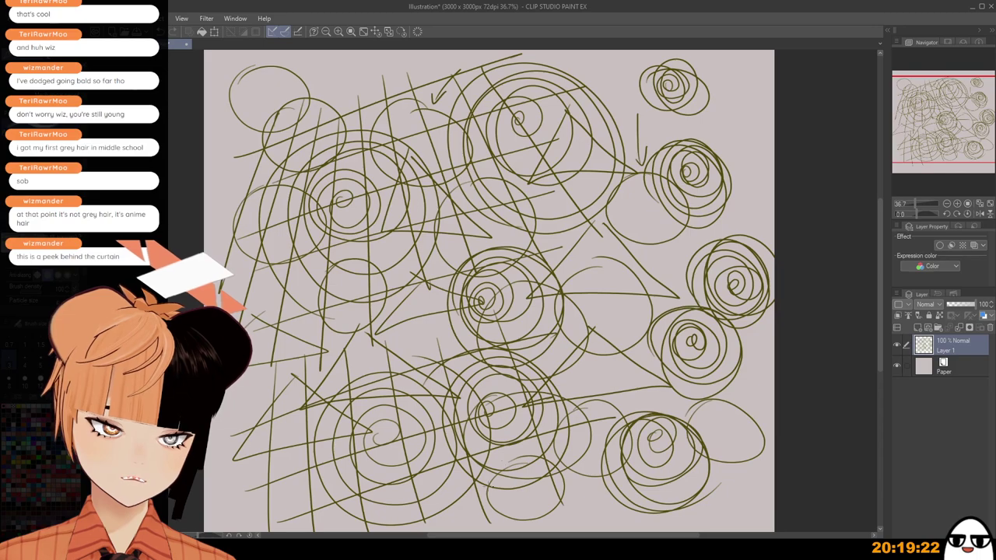
left_click_drag(363, 477, 369, 437)
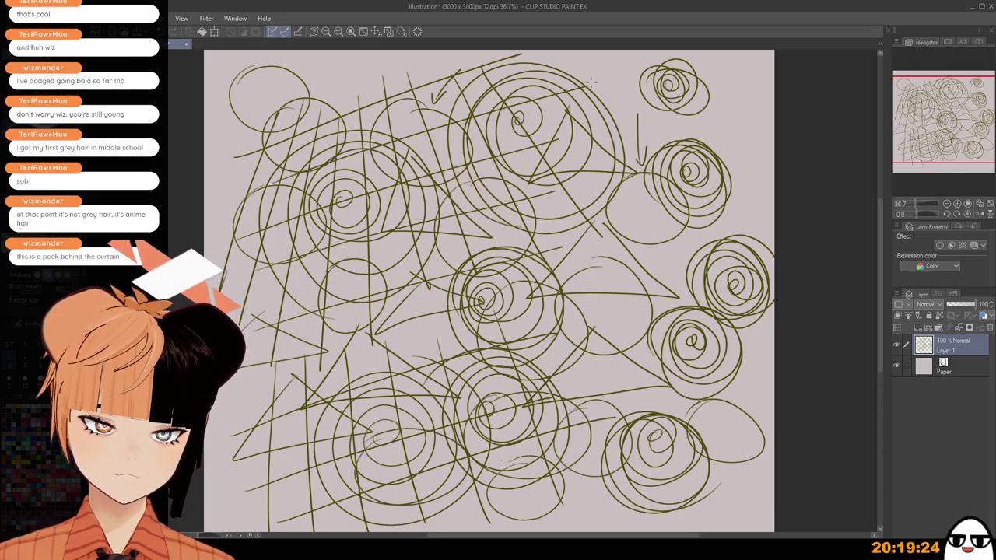
mouse_move(581, 74)
left_mouse_down()
mouse_move(621, 89)
mouse_move(573, 61)
left_mouse_up()
mouse_move(354, 63)
left_mouse_down()
mouse_move(402, 115)
mouse_move(346, 63)
left_mouse_up()
mouse_move(383, 155)
left_mouse_down()
mouse_move(389, 232)
mouse_move(373, 149)
left_mouse_up()
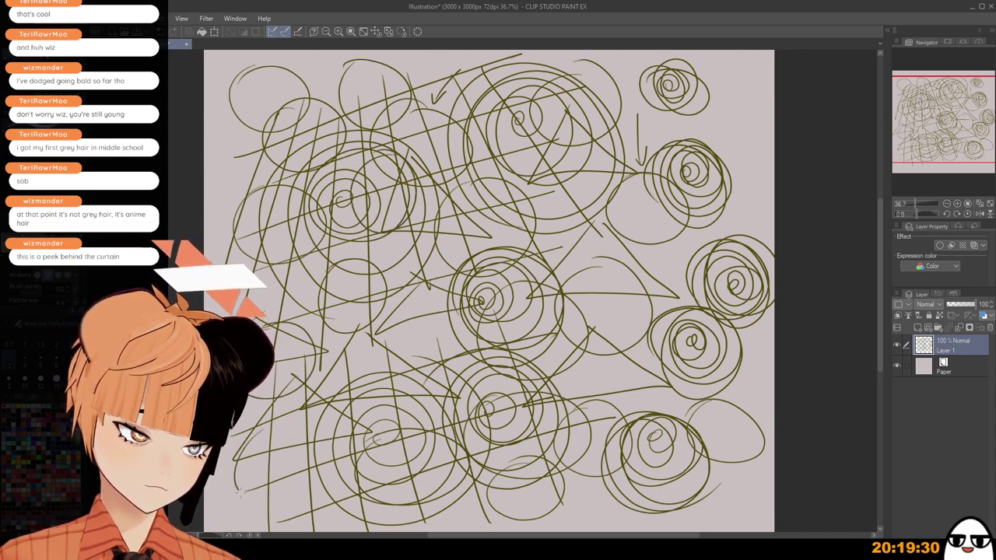
Draw seven more circles, starting in the lower-left and lower-right gaps and finishing over the central and upper spirals.
left_click_drag(241, 492, 268, 442)
left_click_drag(593, 381, 640, 364)
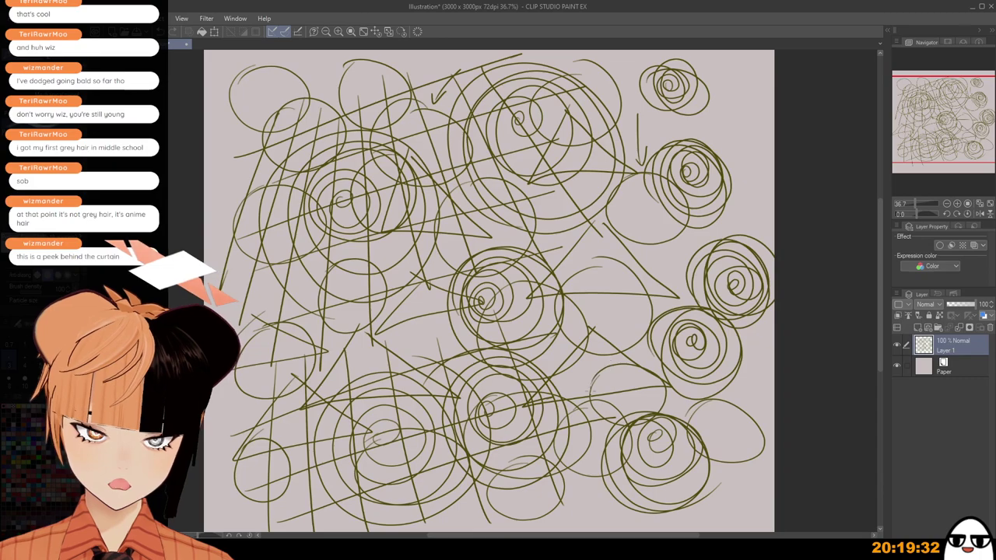
mouse_move(722, 467)
left_mouse_down()
mouse_move(696, 474)
mouse_move(743, 467)
left_mouse_up()
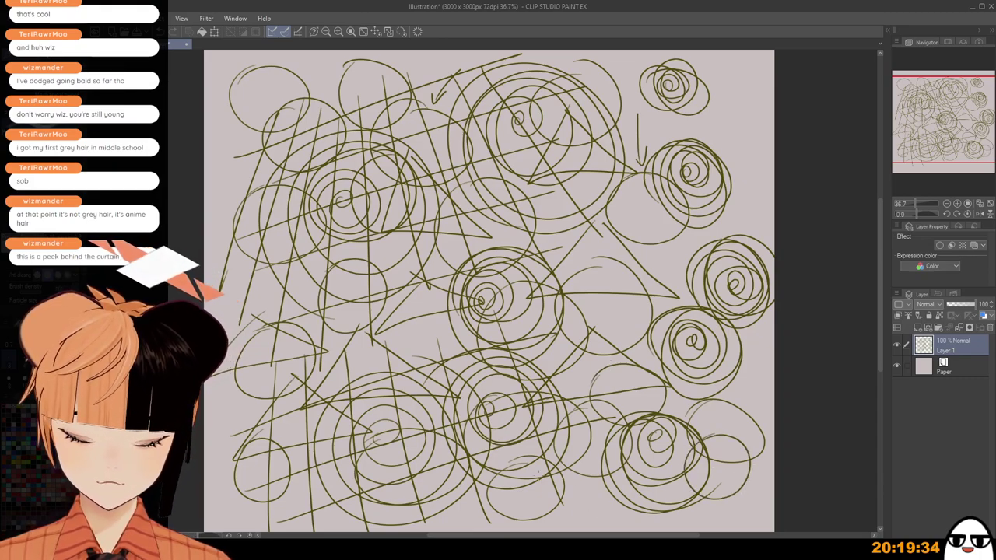
mouse_move(394, 356)
left_mouse_down()
mouse_move(475, 383)
mouse_move(387, 364)
left_mouse_up()
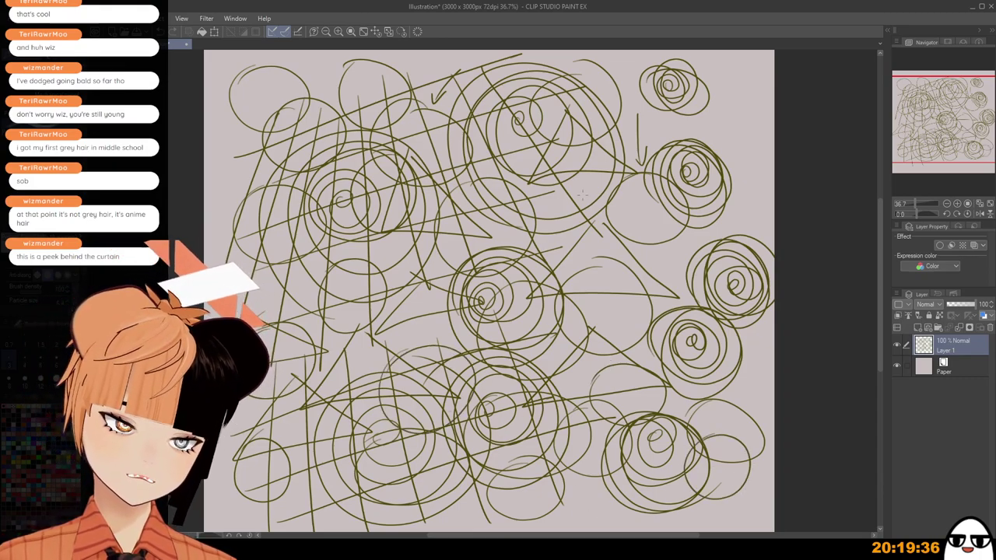
mouse_move(551, 197)
left_mouse_down()
mouse_move(532, 290)
mouse_move(535, 202)
left_mouse_up()
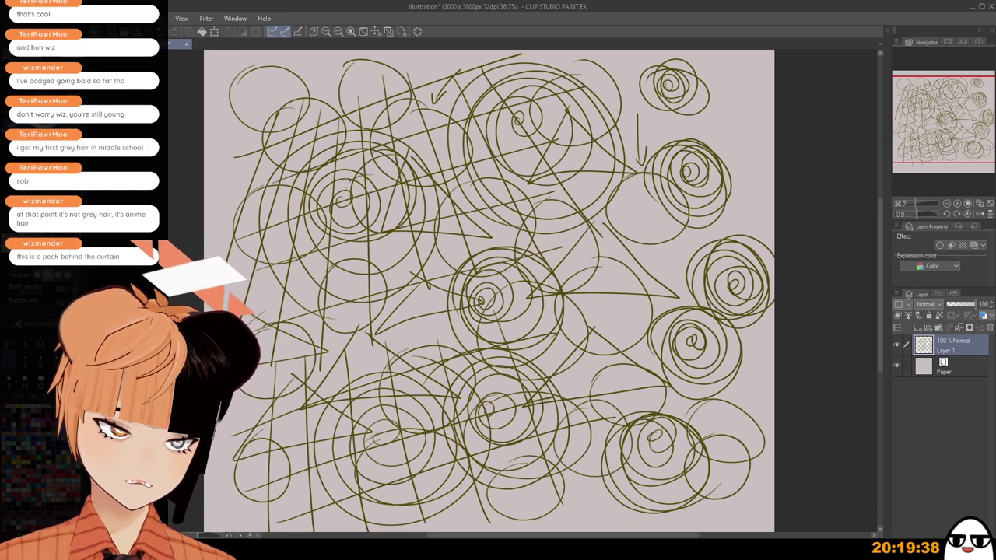
left_click_drag(343, 185, 342, 197)
mouse_move(501, 145)
left_mouse_down()
mouse_move(515, 205)
mouse_move(488, 137)
left_mouse_up()
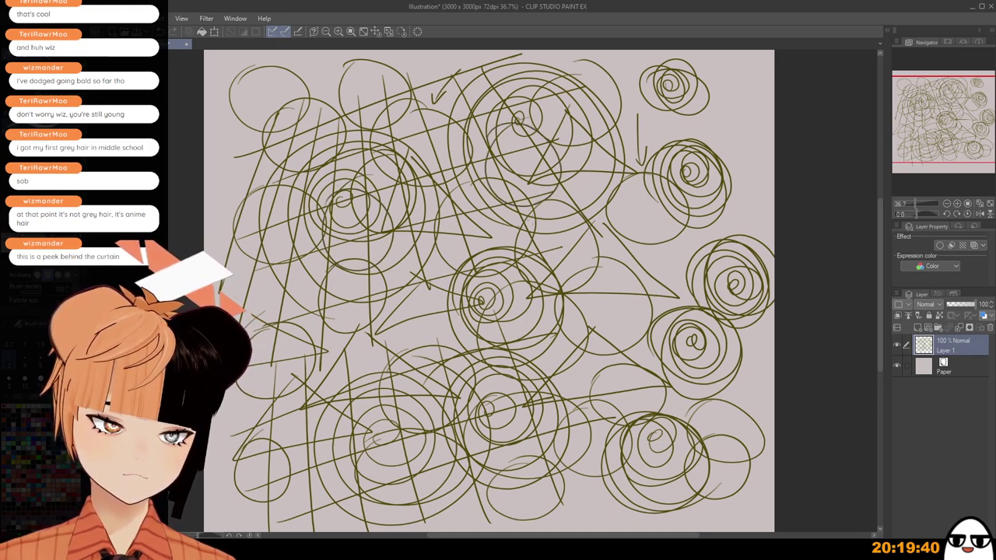
Add eight circles from the middle of the canvas through the lower-left corner to the upper-right spirals.
left_click_drag(405, 233, 434, 232)
mouse_move(481, 290)
left_mouse_down()
mouse_move(447, 376)
mouse_move(454, 308)
left_mouse_up()
left_click_drag(412, 347, 430, 351)
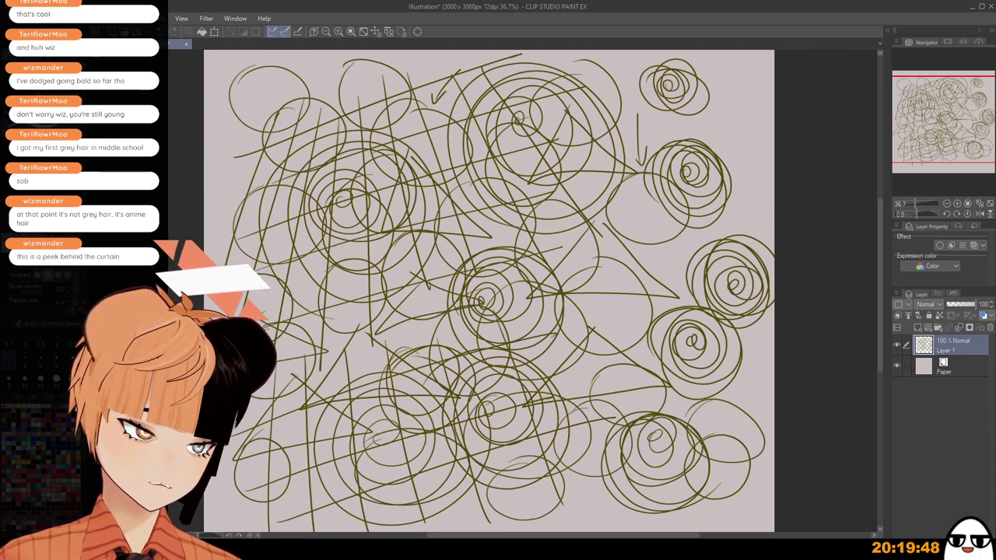
left_click_drag(314, 453, 275, 469)
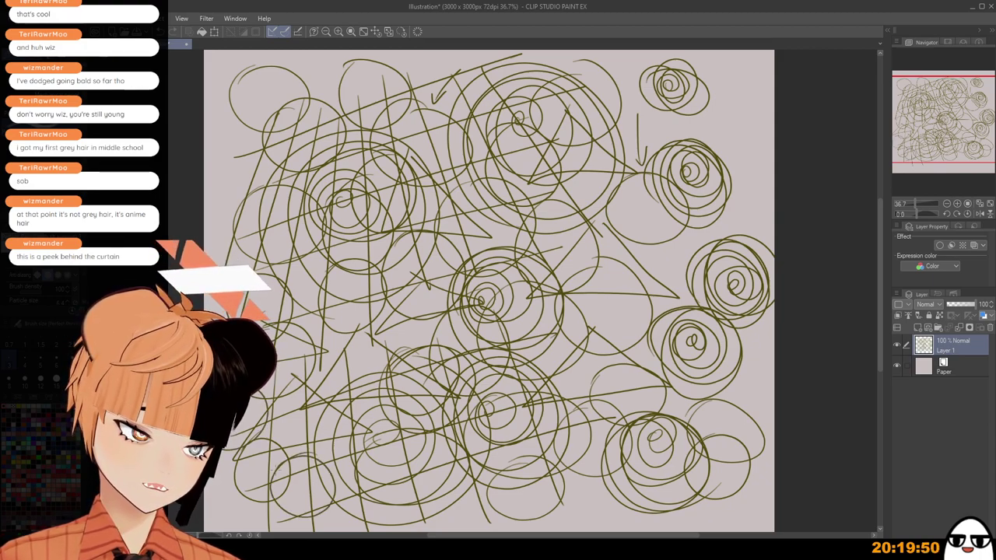
mouse_move(523, 73)
left_mouse_down()
mouse_move(560, 133)
mouse_move(510, 79)
left_mouse_up()
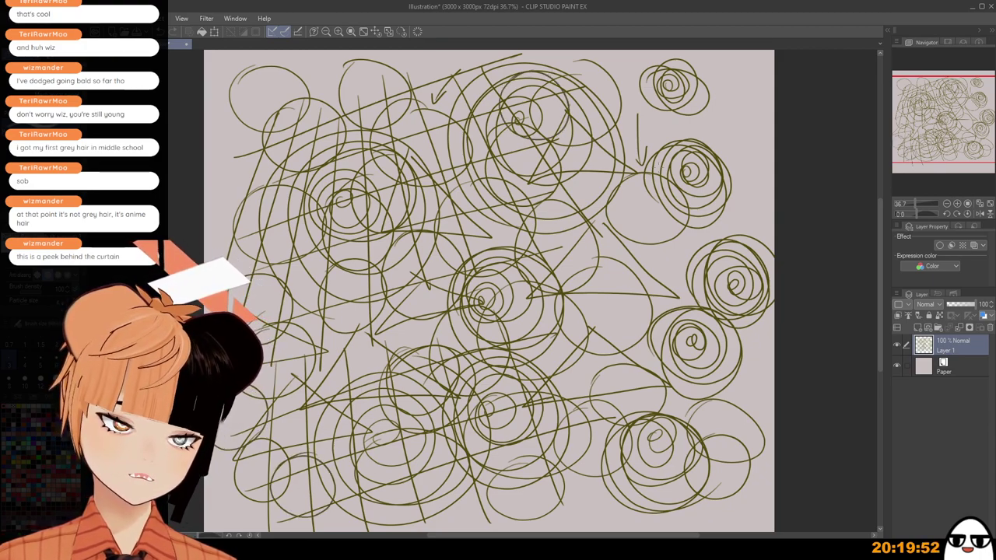
mouse_move(616, 75)
left_mouse_down()
mouse_move(624, 70)
mouse_move(607, 85)
left_mouse_up()
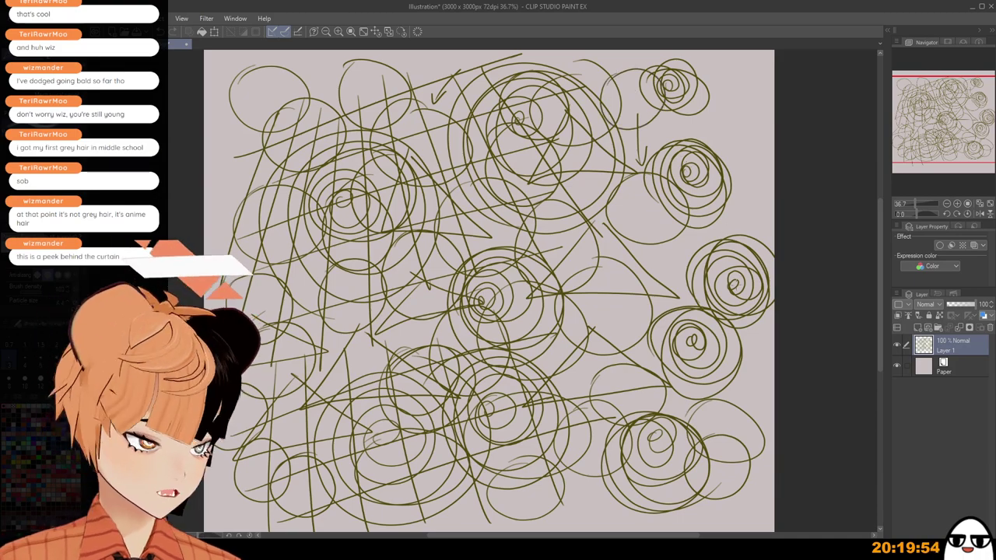
mouse_move(721, 145)
left_mouse_down()
mouse_move(711, 207)
mouse_move(747, 149)
left_mouse_up()
mouse_move(688, 243)
left_mouse_down()
mouse_move(658, 280)
mouse_move(669, 232)
left_mouse_up()
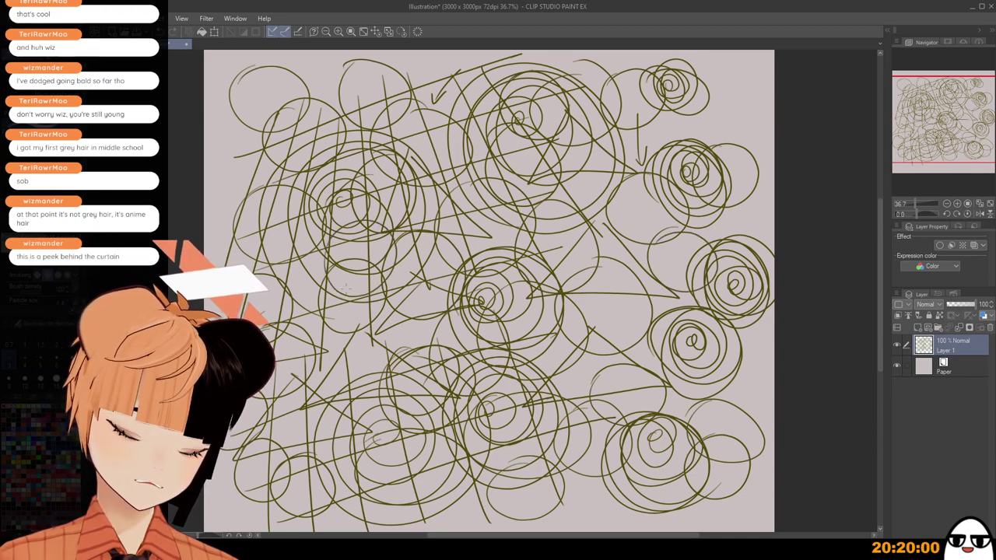
Draw six circles, two in the upper-left gaps and the rest across the middle, right and upper-middle spirals.
mouse_move(245, 173)
left_mouse_down()
mouse_move(281, 201)
mouse_move(234, 160)
left_mouse_up()
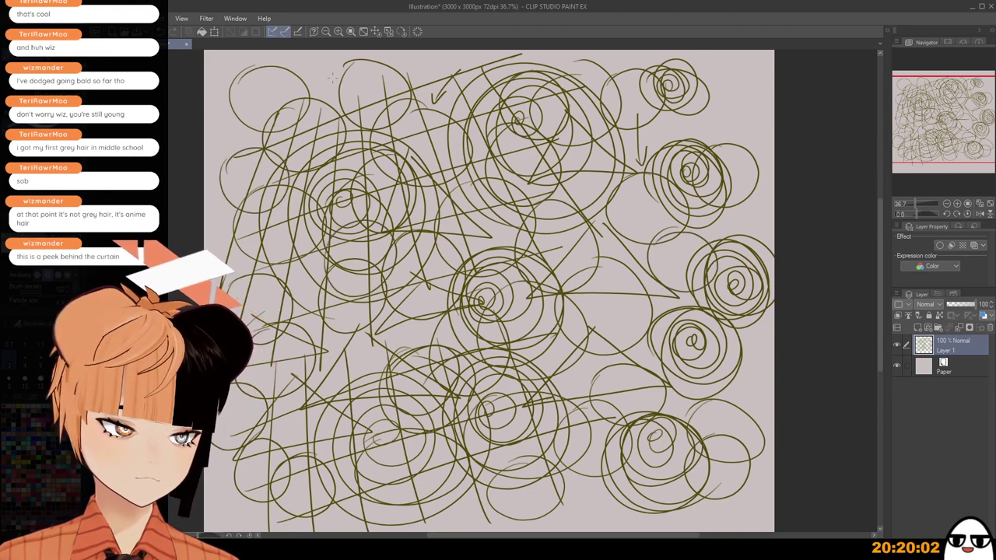
mouse_move(327, 68)
left_mouse_down()
mouse_move(357, 75)
mouse_move(307, 69)
left_mouse_up()
mouse_move(366, 308)
left_mouse_down()
mouse_move(342, 341)
mouse_move(347, 316)
left_mouse_up()
left_click_drag(534, 290, 522, 304)
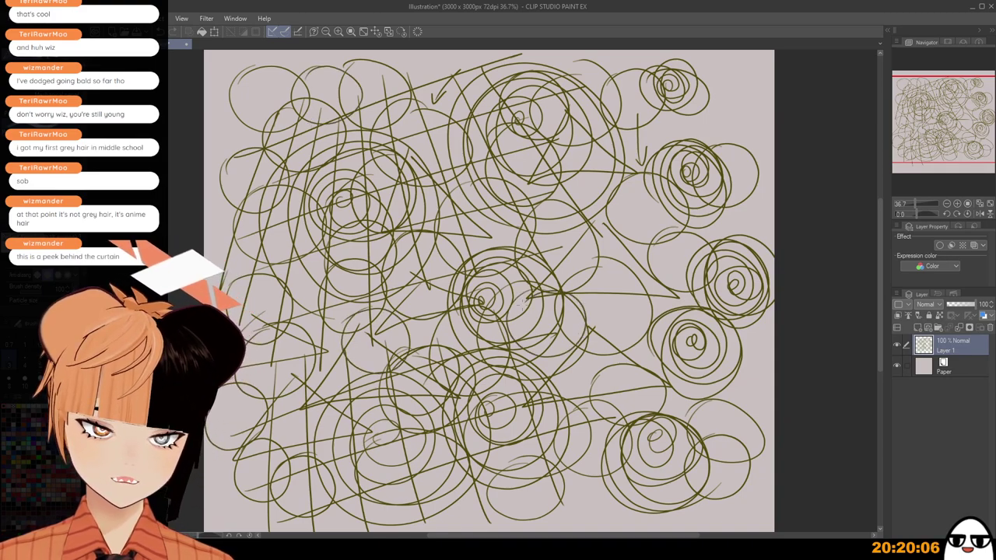
mouse_move(681, 334)
left_mouse_down()
mouse_move(627, 280)
mouse_move(690, 326)
left_mouse_up()
left_click_drag(503, 141, 491, 135)
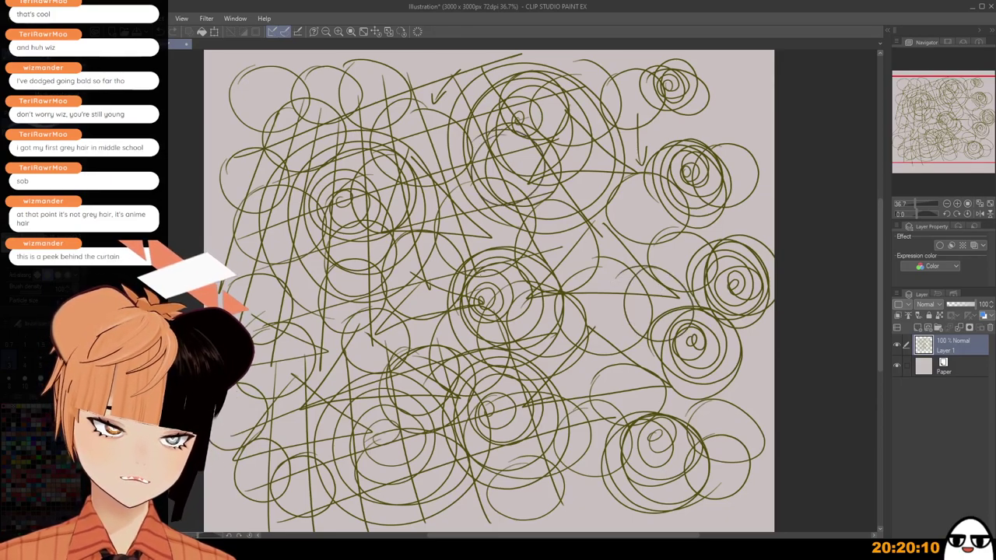
Draw two circles left of centre and three around the large lower-right spiral.
left_click_drag(484, 225, 481, 196)
mouse_move(353, 300)
left_mouse_down()
mouse_move(304, 329)
mouse_move(354, 298)
left_mouse_up()
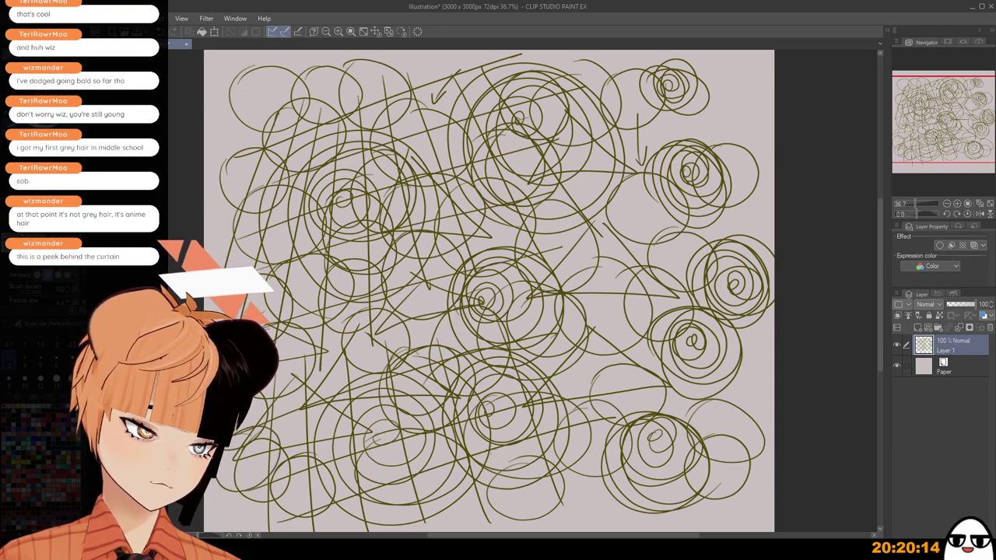
mouse_move(590, 451)
left_mouse_down()
mouse_move(562, 506)
mouse_move(556, 472)
left_mouse_up()
mouse_move(721, 463)
left_mouse_down()
mouse_move(707, 484)
mouse_move(710, 475)
left_mouse_up()
mouse_move(706, 353)
left_mouse_down()
mouse_move(761, 395)
mouse_move(707, 339)
left_mouse_up()
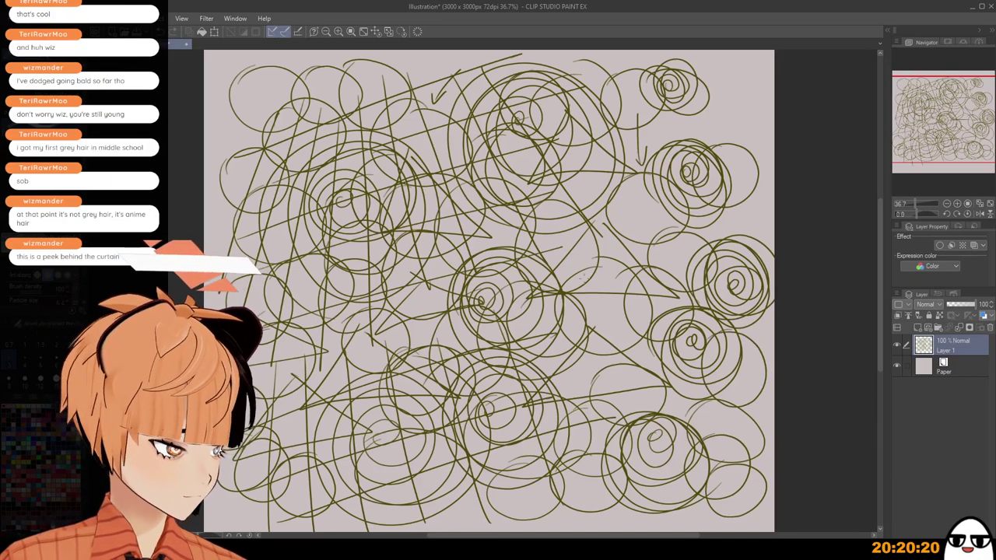
Draw six circles in a sweep from right of centre across the middle to the large lower-left spiral.
left_click_drag(576, 251, 615, 175)
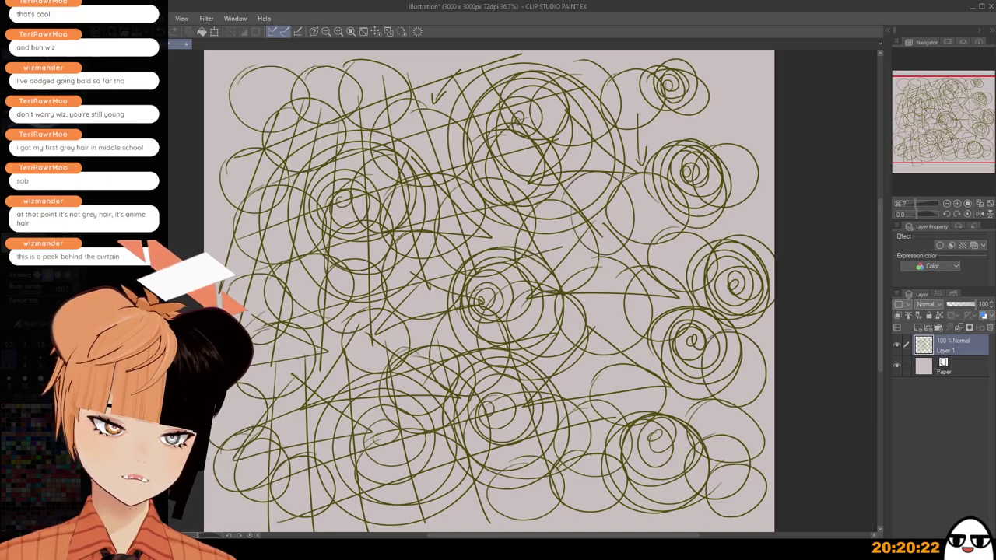
mouse_move(473, 234)
left_mouse_down()
mouse_move(549, 246)
mouse_move(466, 255)
left_mouse_up()
left_click_drag(352, 303, 361, 286)
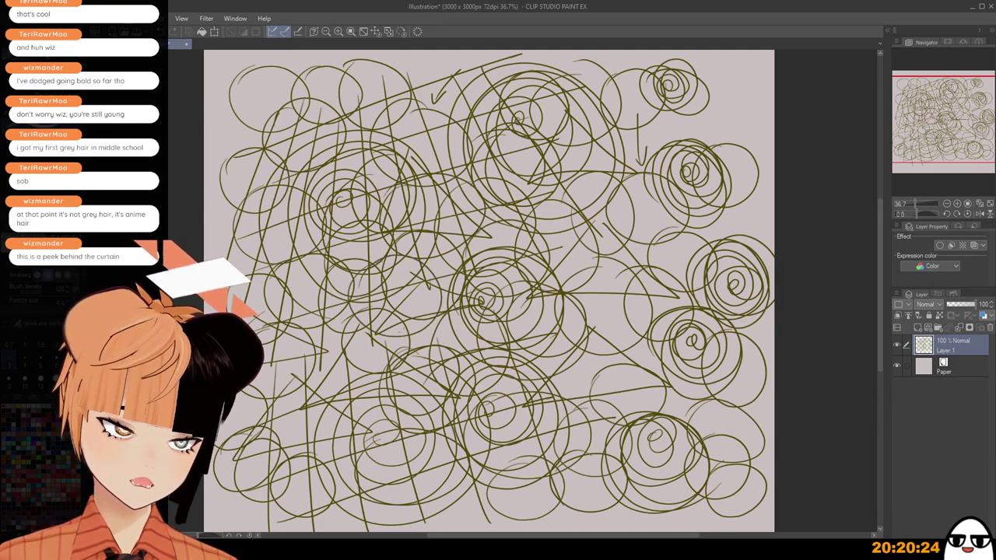
mouse_move(314, 336)
left_mouse_down()
mouse_move(336, 336)
mouse_move(300, 340)
left_mouse_up()
mouse_move(347, 402)
left_mouse_down()
mouse_move(382, 460)
mouse_move(325, 418)
left_mouse_up()
mouse_move(377, 447)
left_mouse_down()
mouse_move(367, 499)
mouse_move(357, 452)
left_mouse_up()
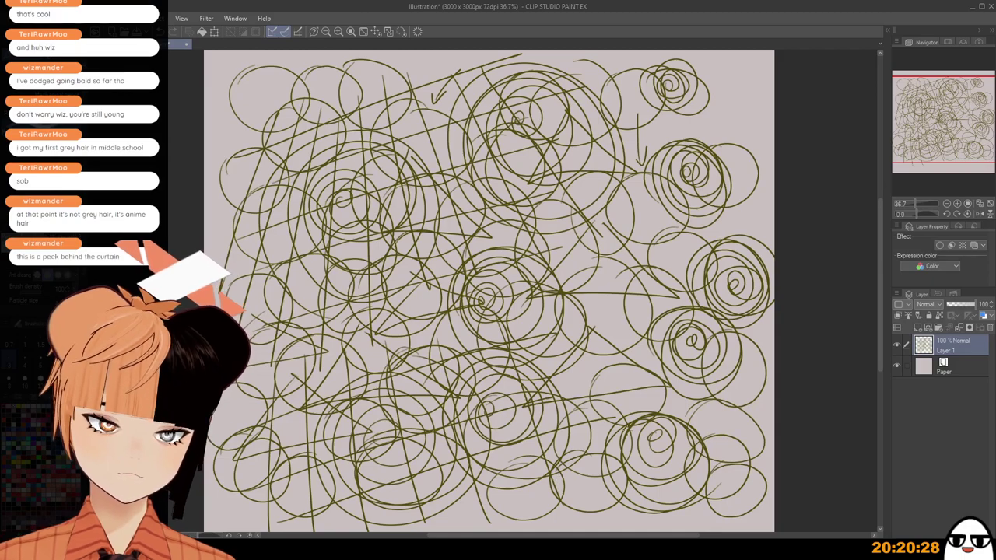
Draw five circles rising from the lower-middle spiral to the spirals in the upper right.
mouse_move(502, 427)
left_mouse_down()
mouse_move(518, 496)
mouse_move(486, 437)
left_mouse_up()
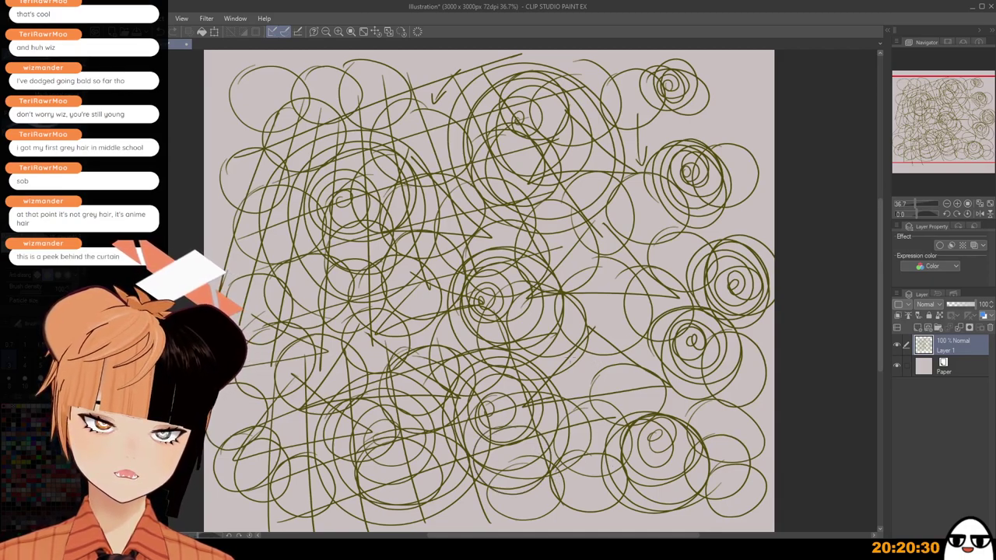
left_click_drag(549, 346, 548, 341)
mouse_move(568, 299)
left_mouse_down()
mouse_move(617, 227)
mouse_move(646, 213)
left_mouse_up()
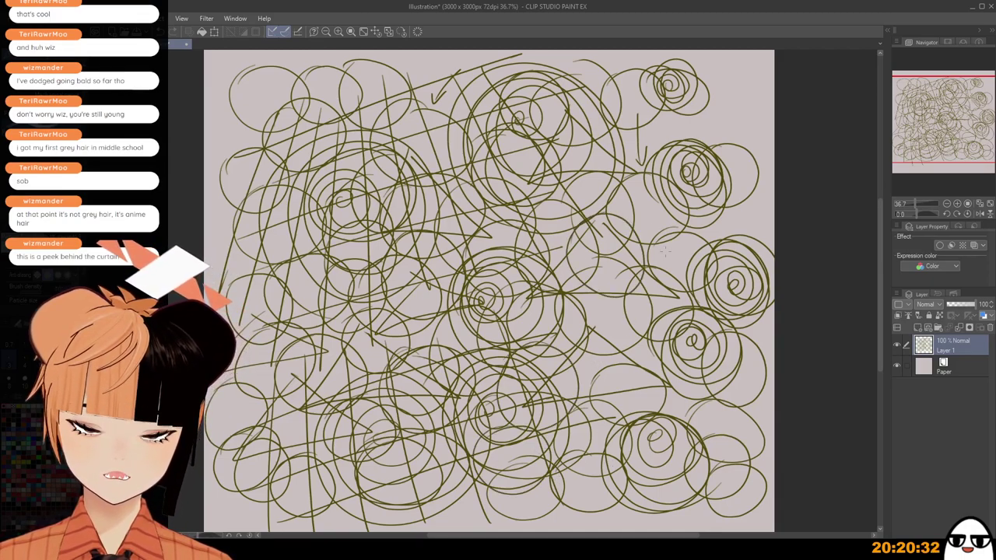
mouse_move(719, 171)
left_mouse_down()
mouse_move(755, 210)
mouse_move(724, 178)
left_mouse_up()
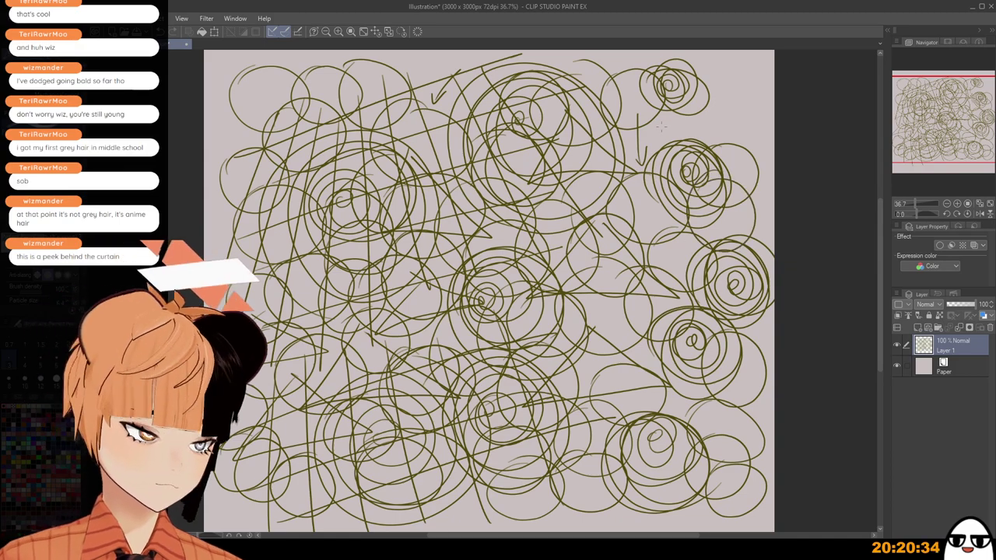
mouse_move(668, 101)
left_mouse_down()
mouse_move(689, 163)
mouse_move(662, 104)
left_mouse_up()
Draw a circle beside the large upper spiral and one in the upper-right corner, and undo the extra last stroke.
mouse_move(490, 56)
left_mouse_down()
mouse_move(504, 68)
mouse_move(456, 73)
left_mouse_up()
left_click_drag(700, 86, 617, 184)
mouse_move(637, 146)
left_mouse_down()
mouse_move(617, 165)
mouse_move(659, 184)
mouse_move(668, 170)
mouse_move(647, 204)
mouse_move(670, 154)
left_mouse_up()
key("ctrl+z")
Draw a row of five circles along the canvas's upper edge, working from right to left.
scroll(667, 206, "down", 1)
mouse_move(557, 113)
left_mouse_down()
mouse_move(549, 162)
mouse_move(580, 118)
left_mouse_up()
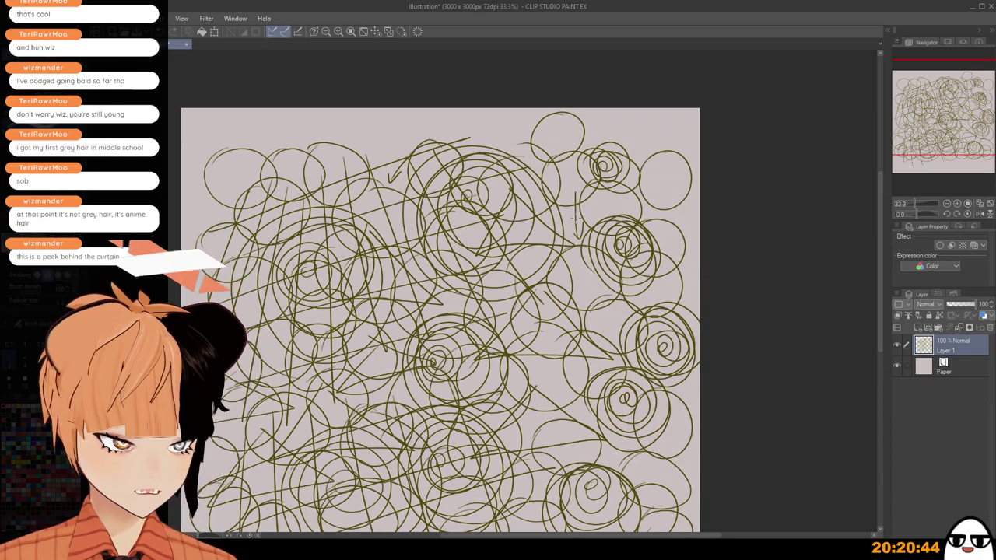
mouse_move(500, 115)
left_mouse_down()
mouse_move(497, 154)
mouse_move(476, 116)
left_mouse_up()
left_click_drag(404, 114, 392, 117)
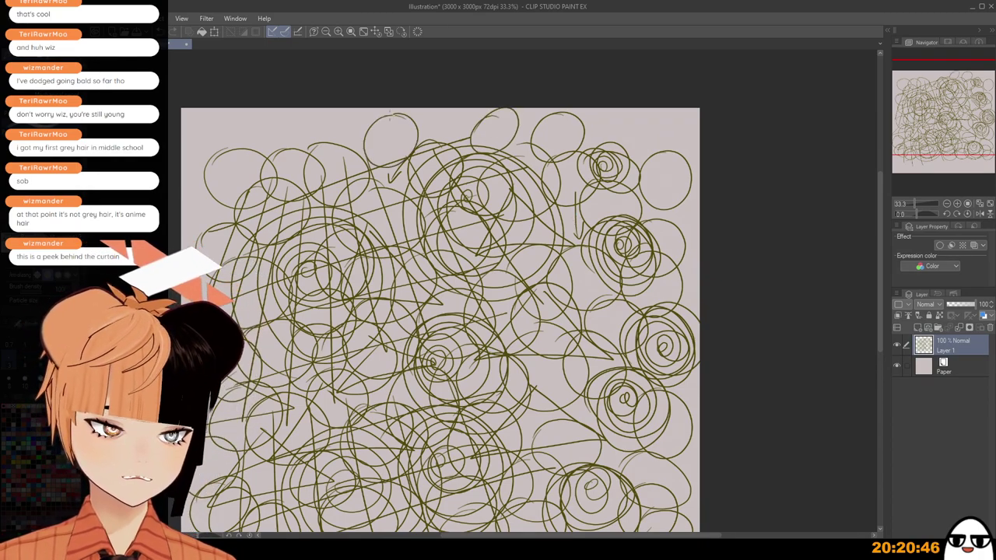
mouse_move(296, 130)
left_mouse_down()
mouse_move(281, 166)
mouse_move(289, 121)
left_mouse_up()
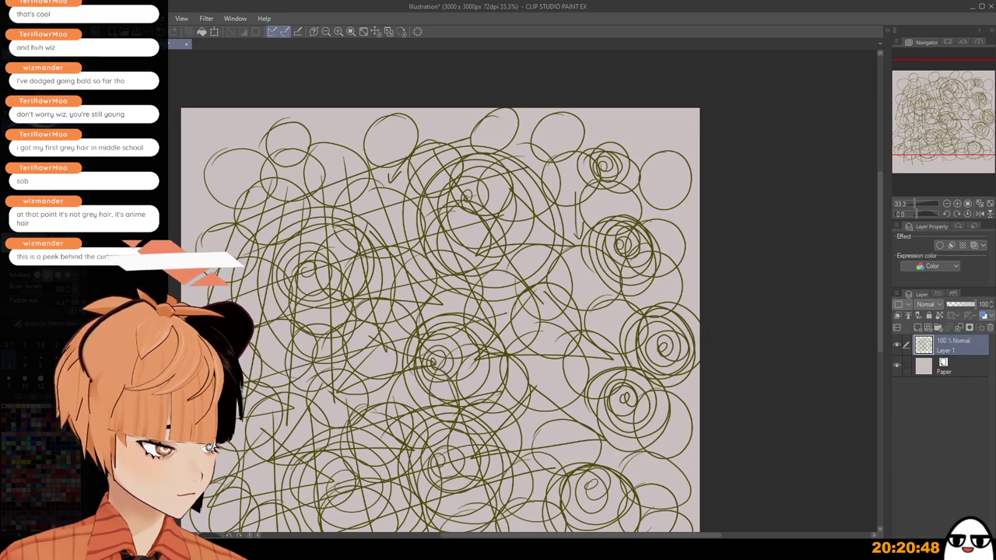
mouse_move(228, 122)
left_mouse_down()
mouse_move(221, 172)
mouse_move(239, 125)
left_mouse_up()
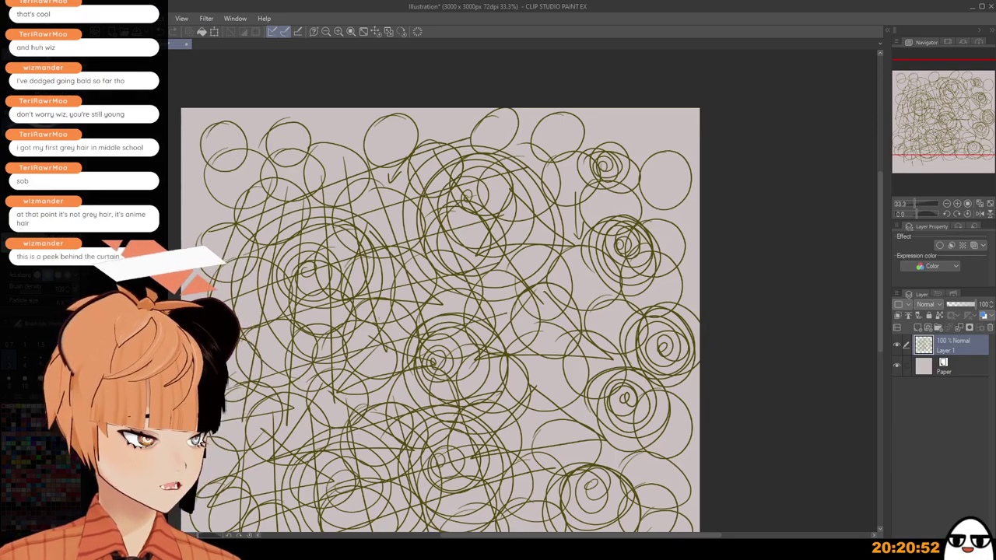
Draw a circle near the upper-left edge and three more in the remaining gaps along the upper edge.
mouse_move(223, 175)
left_mouse_down()
mouse_move(201, 227)
mouse_move(227, 174)
left_mouse_up()
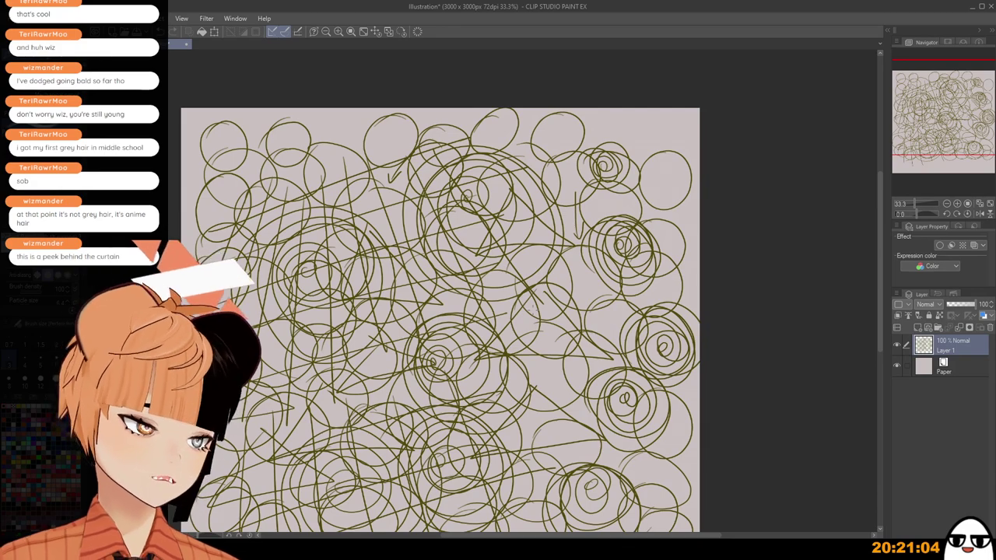
left_click_drag(361, 130, 326, 140)
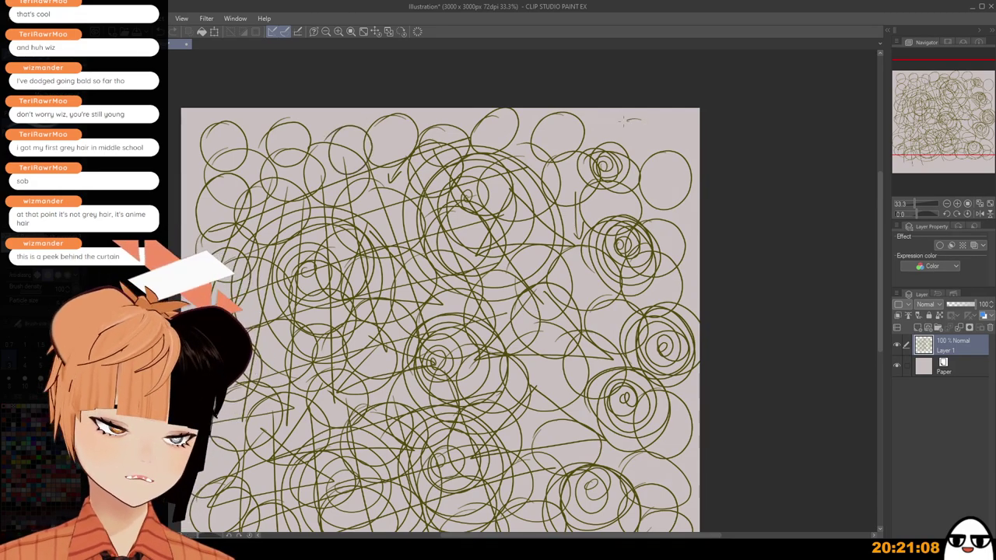
left_click_drag(627, 121, 662, 152)
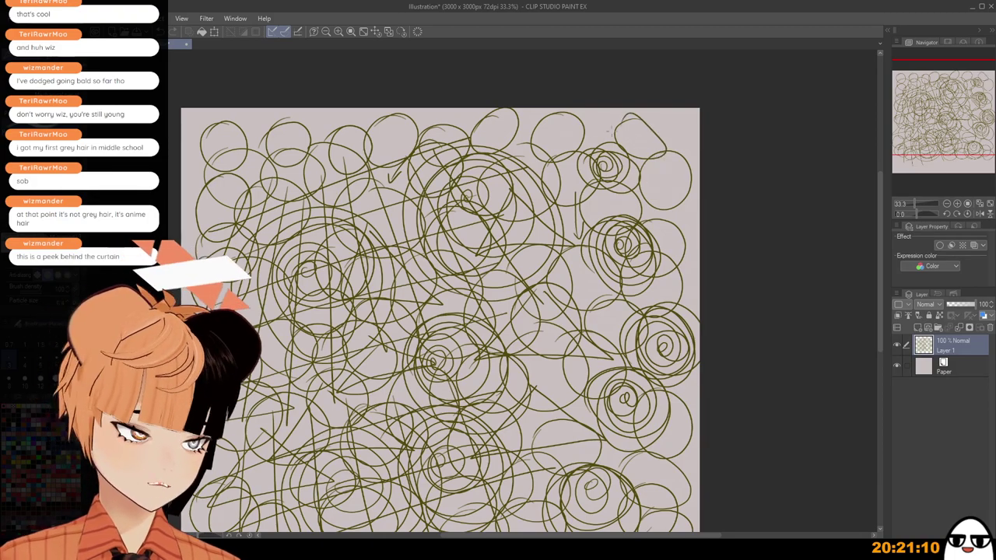
mouse_move(611, 116)
left_mouse_down()
mouse_move(586, 150)
mouse_move(624, 115)
left_mouse_up()
Draw more circles over the dense upper-middle and left spirals, undoing one misplaced circle.
mouse_move(518, 203)
left_mouse_down()
mouse_move(531, 268)
mouse_move(591, 191)
left_mouse_up()
left_click_drag(544, 192, 515, 226)
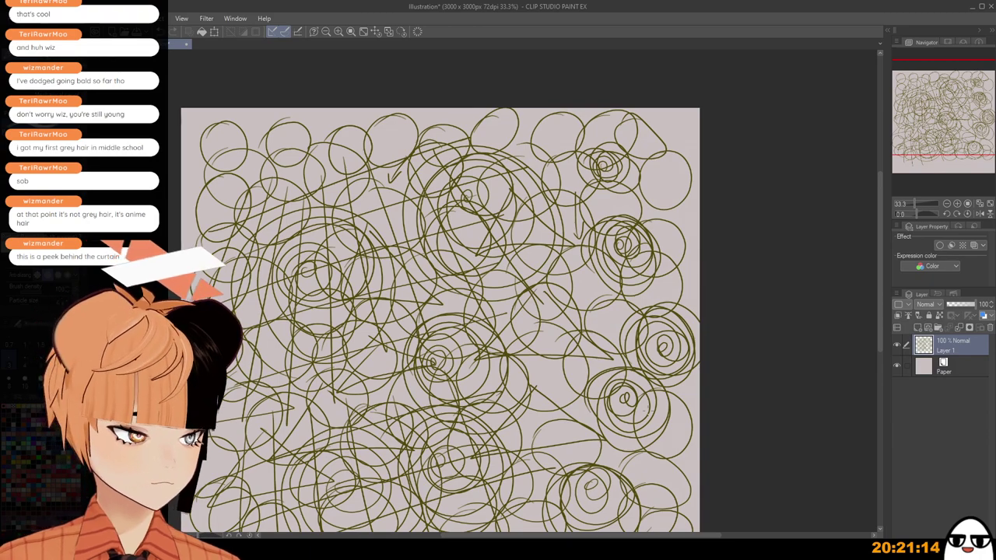
mouse_move(404, 265)
left_mouse_down()
mouse_move(477, 276)
mouse_move(374, 286)
left_mouse_up()
key("ctrl+z")
mouse_move(384, 219)
left_mouse_down()
mouse_move(394, 284)
mouse_move(362, 234)
left_mouse_up()
mouse_move(306, 219)
left_mouse_down()
mouse_move(302, 256)
mouse_move(355, 216)
left_mouse_up()
Draw four small circles in the gaps between the central spiral and the spirals on the right side.
left_click_drag(574, 274, 569, 283)
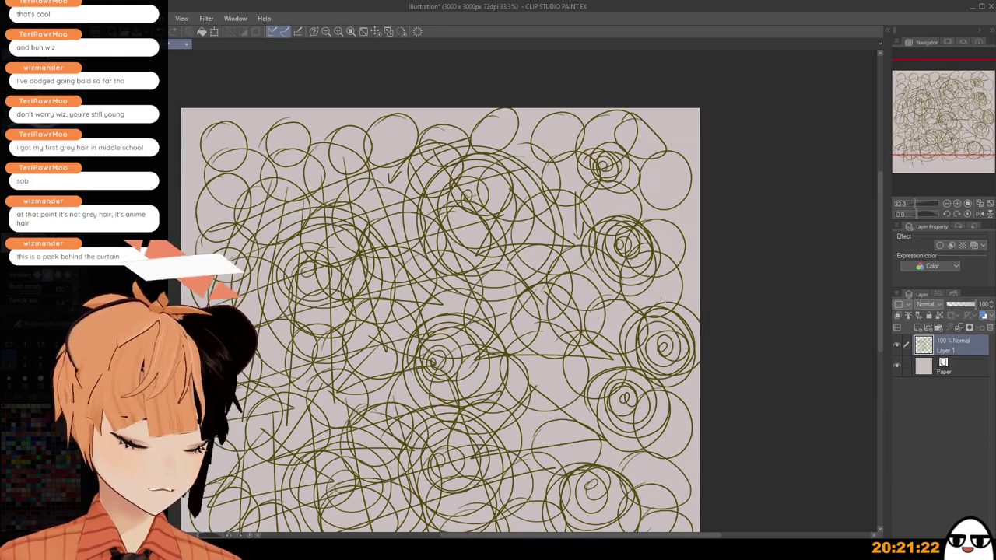
mouse_move(601, 283)
left_mouse_down()
mouse_move(630, 313)
mouse_move(586, 295)
left_mouse_up()
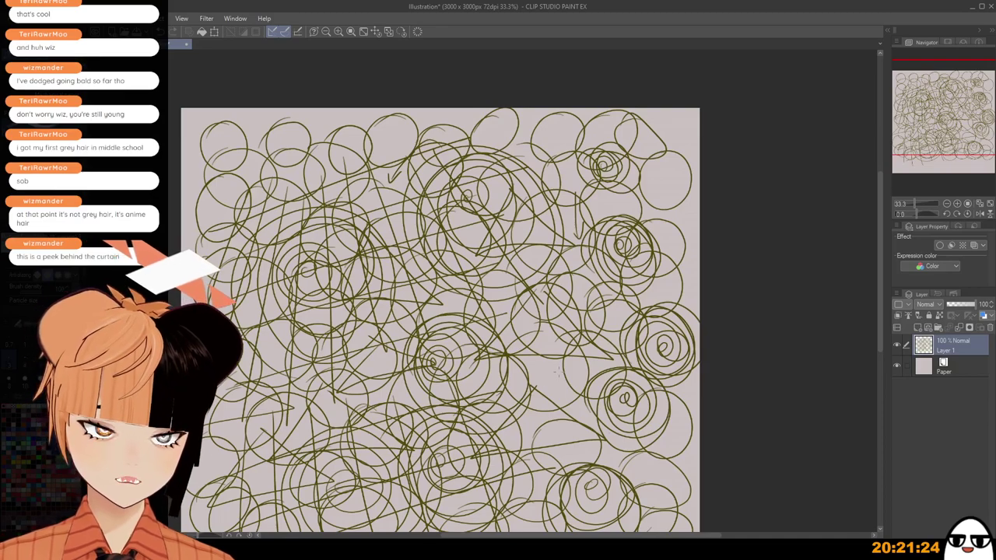
left_click_drag(537, 339, 536, 336)
mouse_move(553, 376)
left_mouse_down()
mouse_move(595, 403)
mouse_move(539, 381)
left_mouse_up()
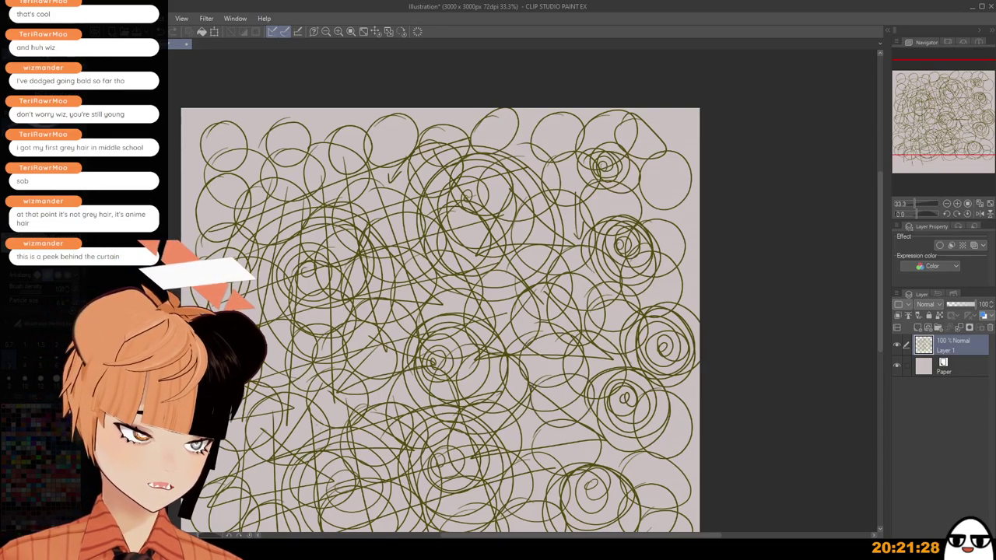
Draw circles in the gaps between the lower spirals and just beneath the lower-right spiral.
mouse_move(595, 423)
left_mouse_down()
mouse_move(608, 466)
mouse_move(642, 465)
left_mouse_up()
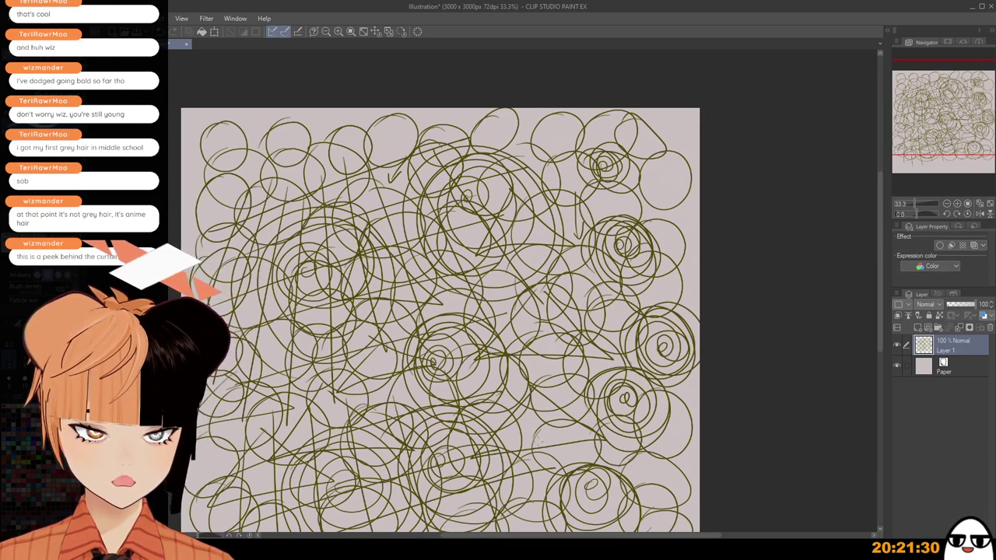
mouse_move(507, 454)
left_mouse_down()
mouse_move(561, 419)
mouse_move(522, 412)
left_mouse_up()
left_click_drag(510, 530, 504, 454)
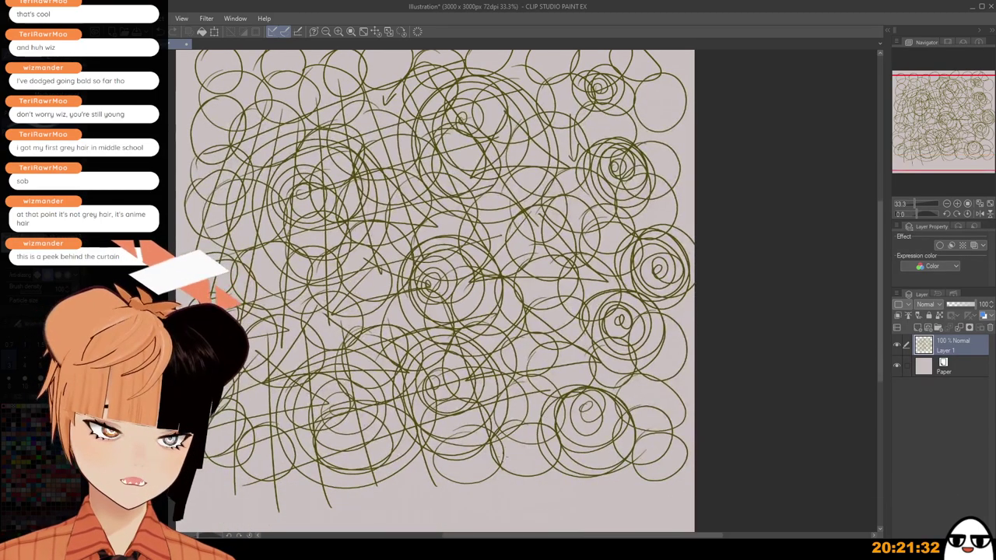
scroll(434, 291, "down", 3)
mouse_move(515, 397)
left_mouse_down()
mouse_move(505, 402)
mouse_move(572, 454)
mouse_move(536, 403)
mouse_move(579, 441)
mouse_move(584, 405)
left_mouse_up()
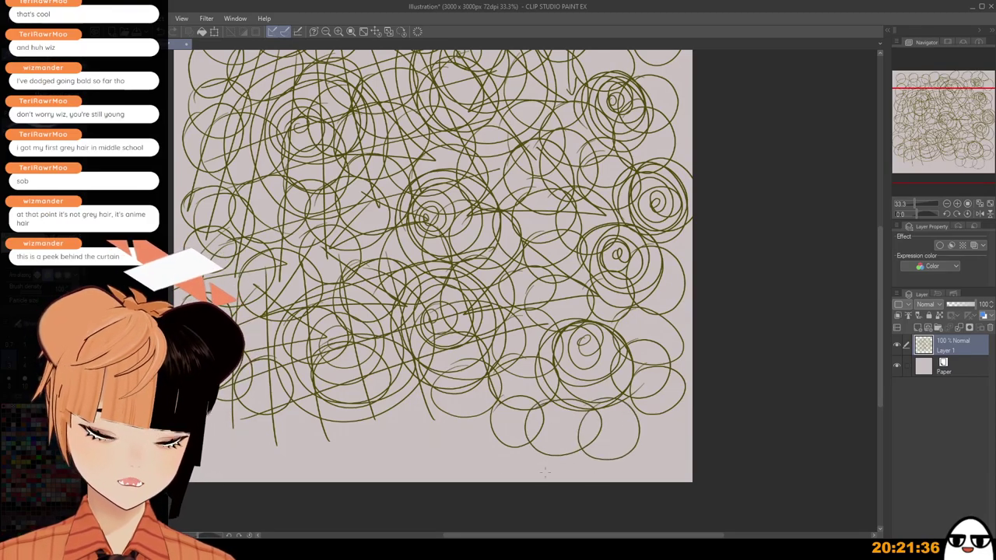
Continue the row of circles beneath the spirals across the canvas's lower edge, out to the lower-right corner.
left_click_drag(412, 401, 420, 399)
left_click_drag(303, 395, 339, 393)
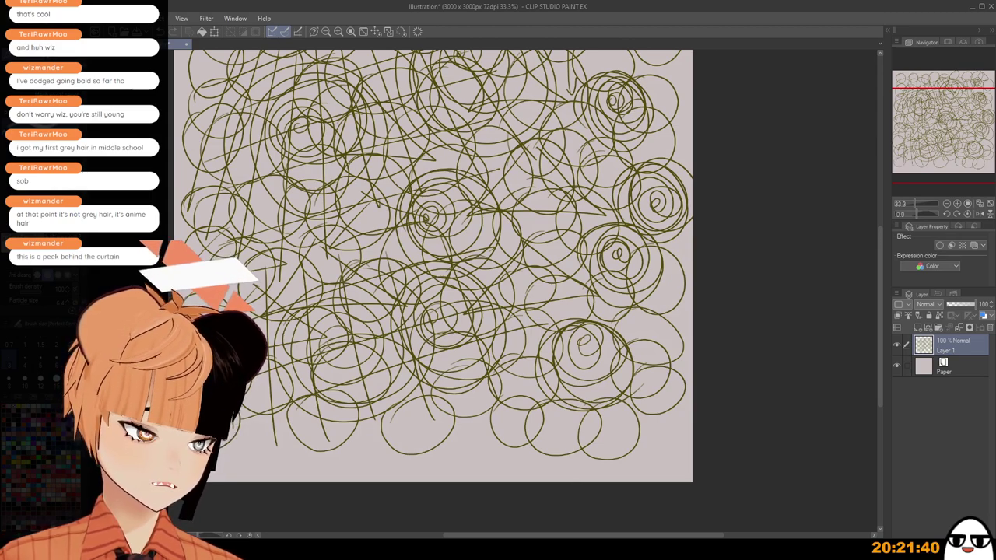
mouse_move(272, 424)
left_mouse_down()
mouse_move(290, 440)
mouse_move(373, 443)
mouse_move(385, 416)
mouse_move(381, 443)
mouse_move(436, 424)
mouse_move(429, 459)
mouse_move(482, 436)
mouse_move(498, 455)
mouse_move(523, 420)
mouse_move(518, 440)
mouse_move(632, 444)
mouse_move(634, 470)
mouse_move(674, 443)
left_mouse_up()
mouse_move(646, 389)
left_mouse_down()
mouse_move(638, 399)
mouse_move(657, 393)
left_mouse_up()
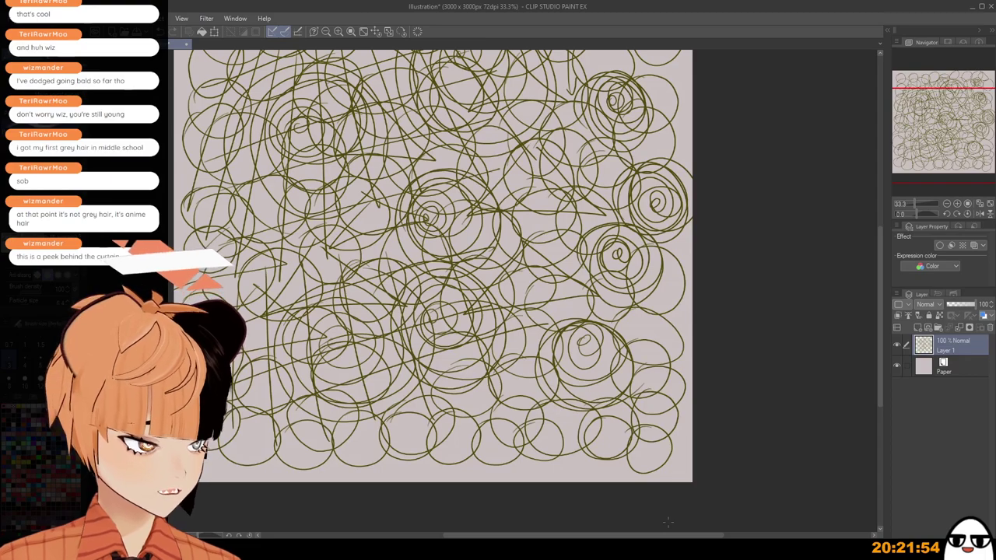
Draw more overlapping circles in the gaps of the lower row and beside the lower-right spiral.
mouse_move(444, 435)
left_mouse_down()
mouse_move(454, 434)
mouse_move(429, 443)
mouse_move(378, 429)
mouse_move(357, 443)
mouse_move(347, 436)
mouse_move(334, 455)
mouse_move(264, 467)
left_mouse_up()
mouse_move(507, 434)
left_mouse_down()
mouse_move(544, 449)
mouse_move(504, 432)
left_mouse_up()
left_click_drag(580, 426, 566, 431)
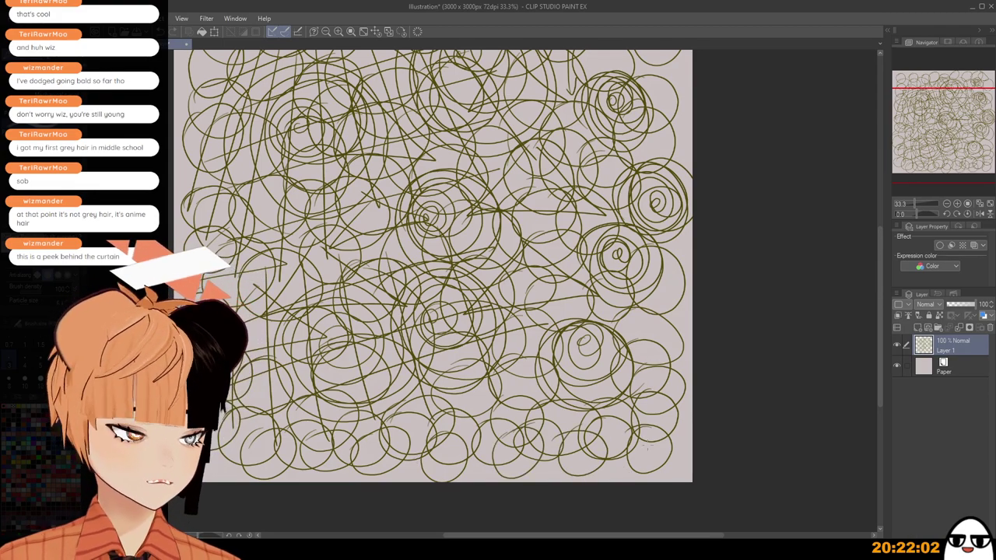
mouse_move(627, 438)
left_mouse_down()
mouse_move(603, 453)
mouse_move(605, 445)
left_mouse_up()
left_click_drag(638, 348, 644, 338)
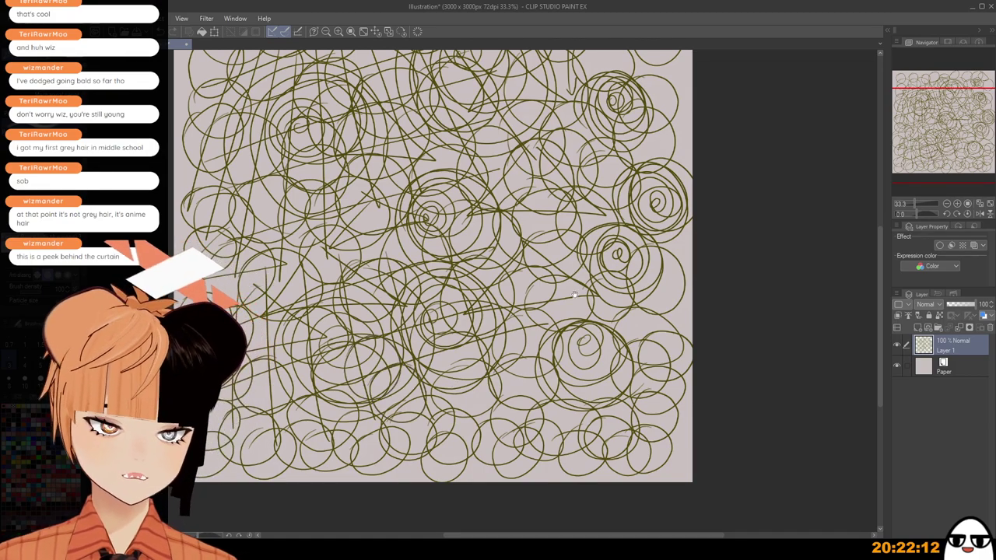
Review the whole warm-up canvas and close it to return to the jeff sketch.
left_click_drag(574, 294, 558, 413)
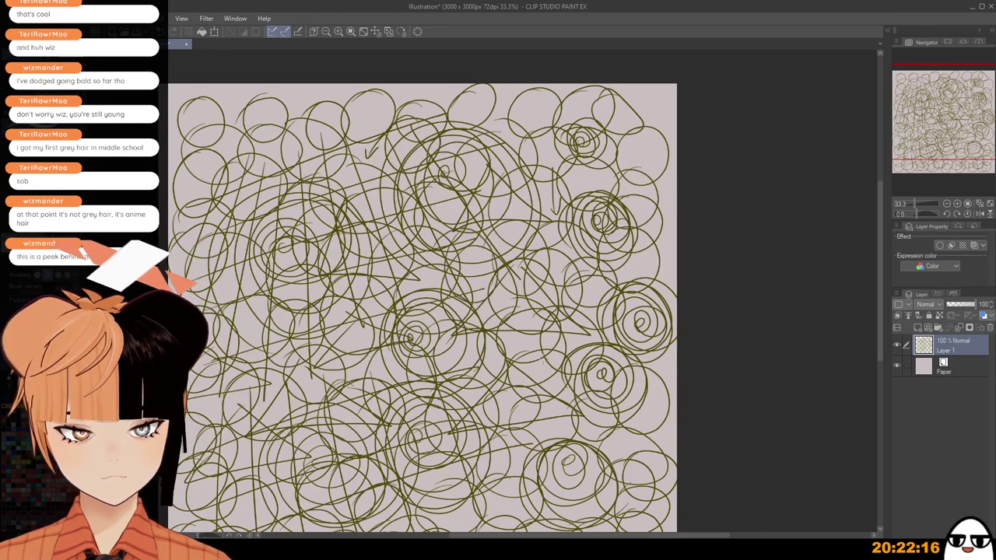
left_click_drag(511, 517, 573, 416)
scroll(573, 416, "down", 1)
scroll(489, 271, "down", 1)
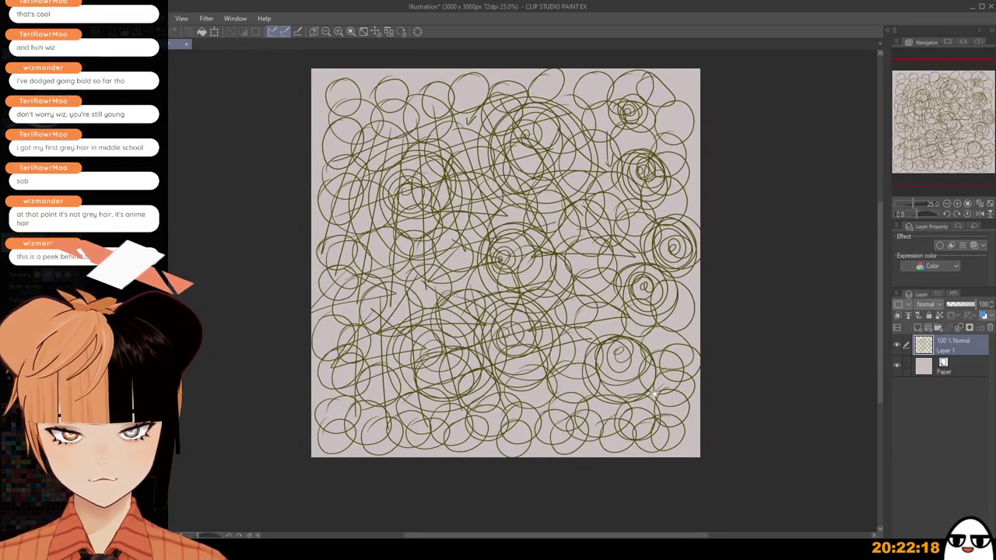
scroll(490, 271, "down", 1)
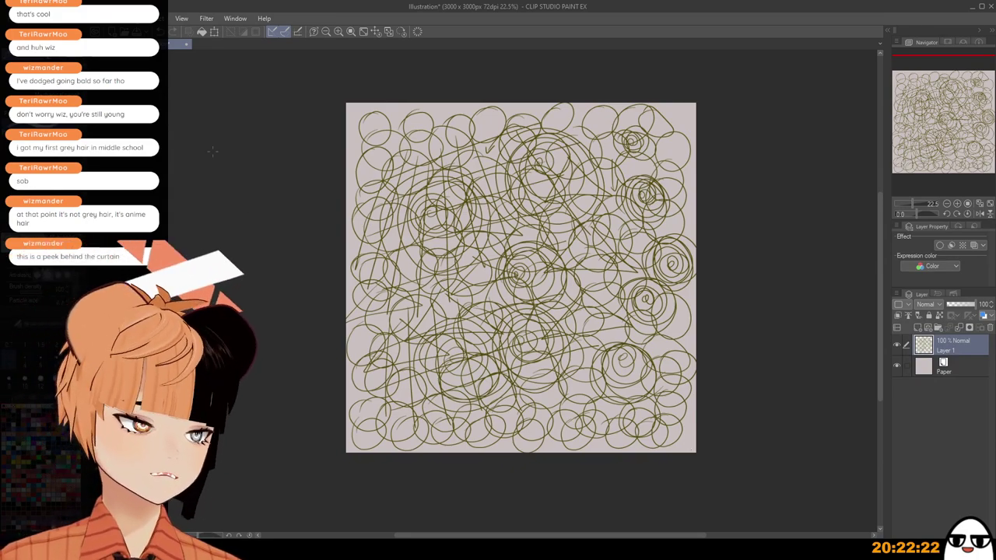
left_click(187, 45)
left_click(524, 206)
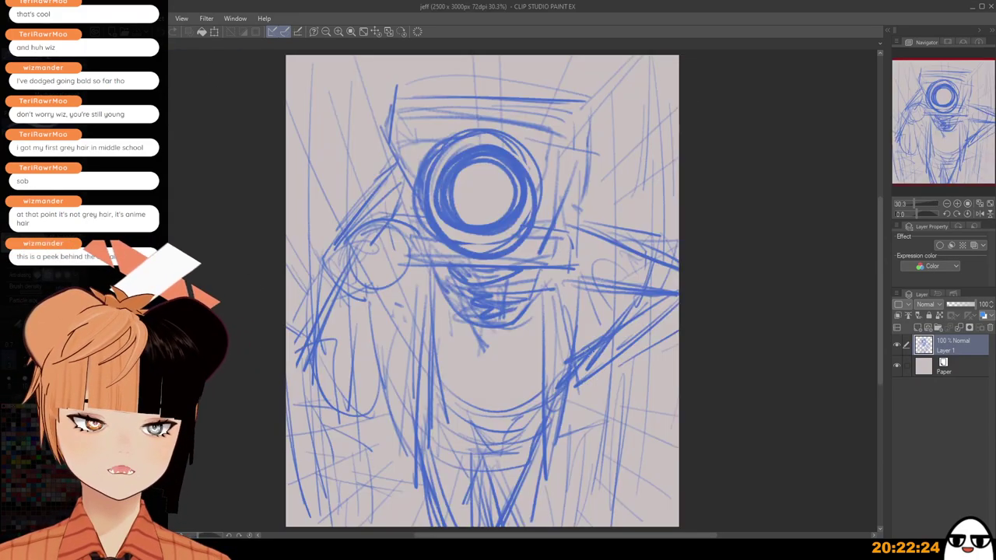
Lower the opacity of the blue sketch layer, Layer 1, to 48%.
left_click_drag(597, 418, 622, 313)
scroll(621, 313, "down", 2)
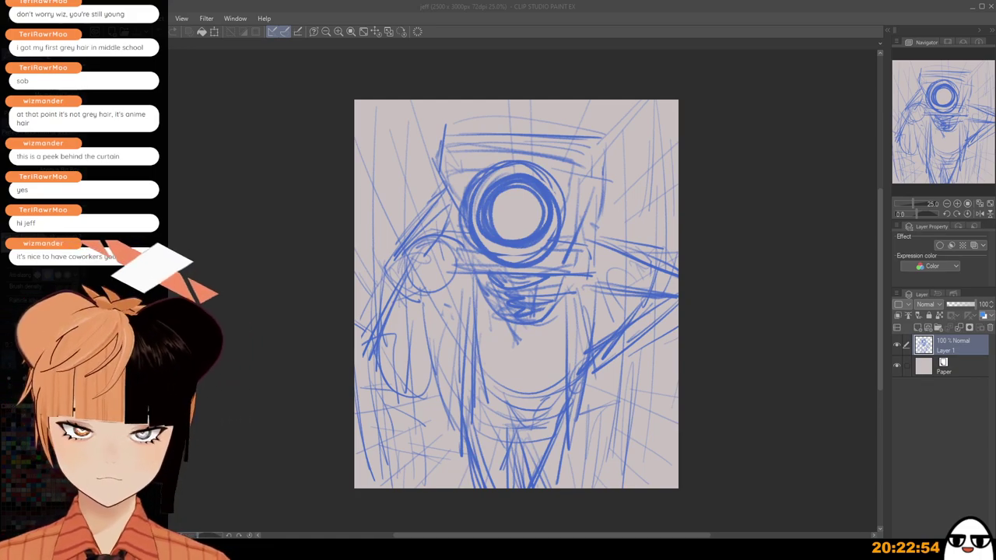
scroll(681, 341, "down", 1)
left_click_drag(697, 446, 705, 484)
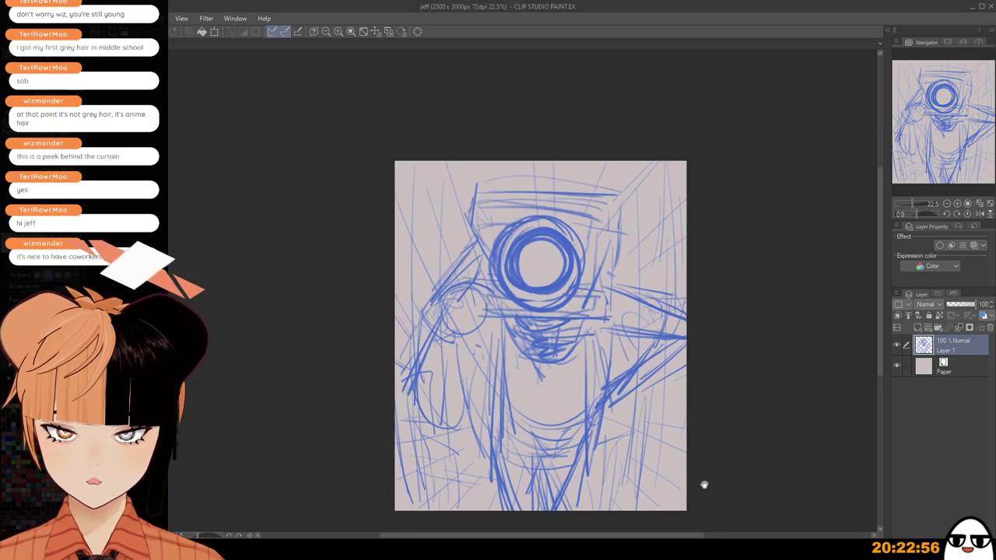
scroll(680, 412, "up", 3)
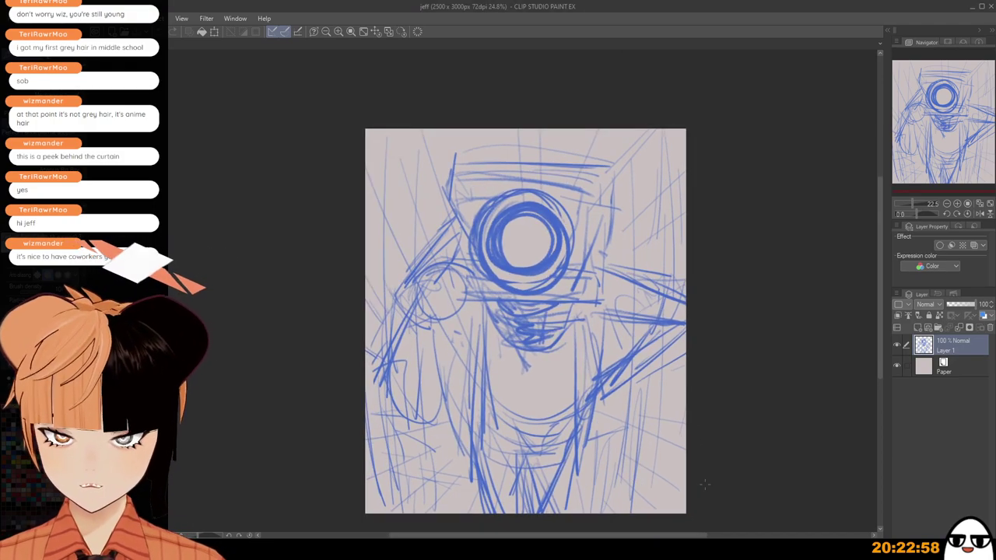
left_click_drag(622, 357, 674, 389)
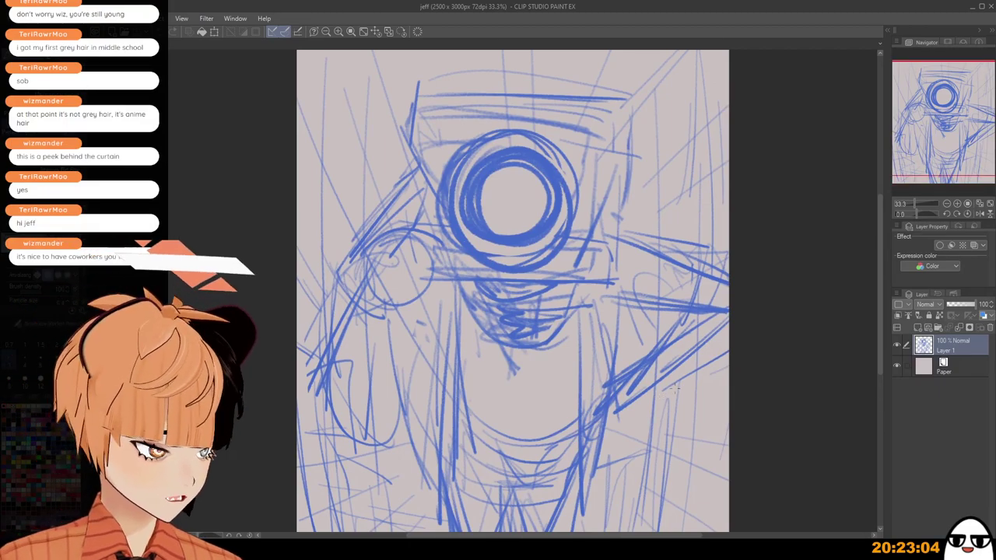
left_click(958, 305)
left_click(961, 304)
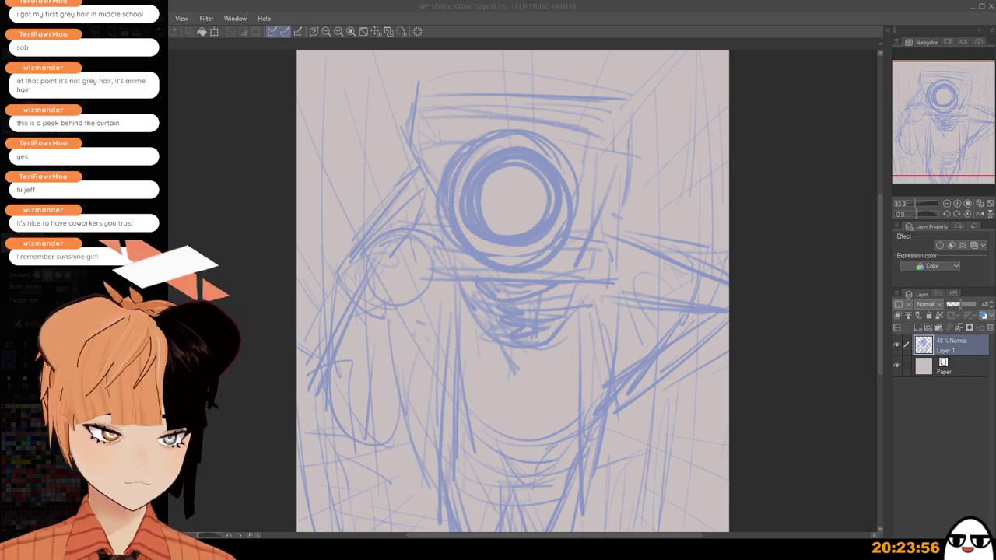
left_click(579, 30)
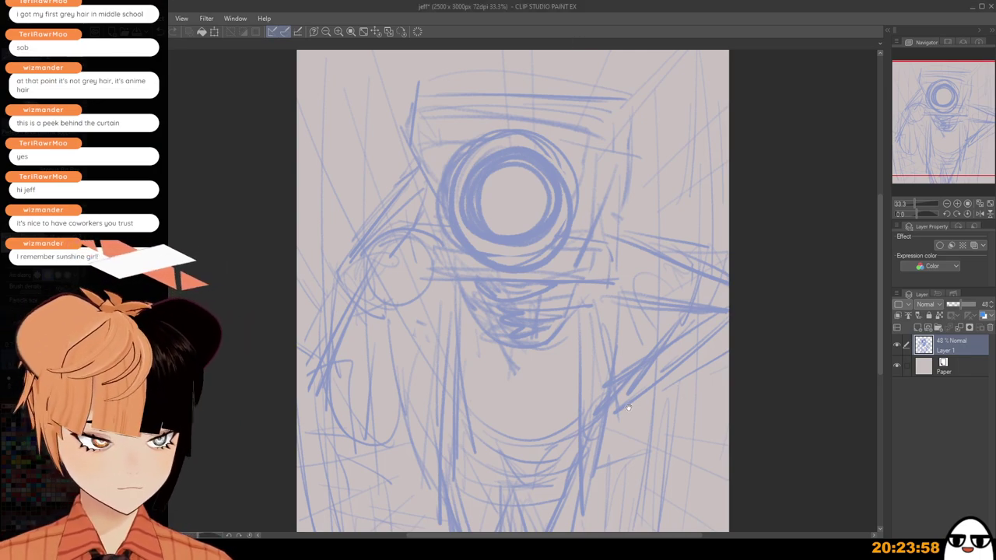
Add a new raster layer above the faded blue sketch.
left_click_drag(627, 407, 660, 341)
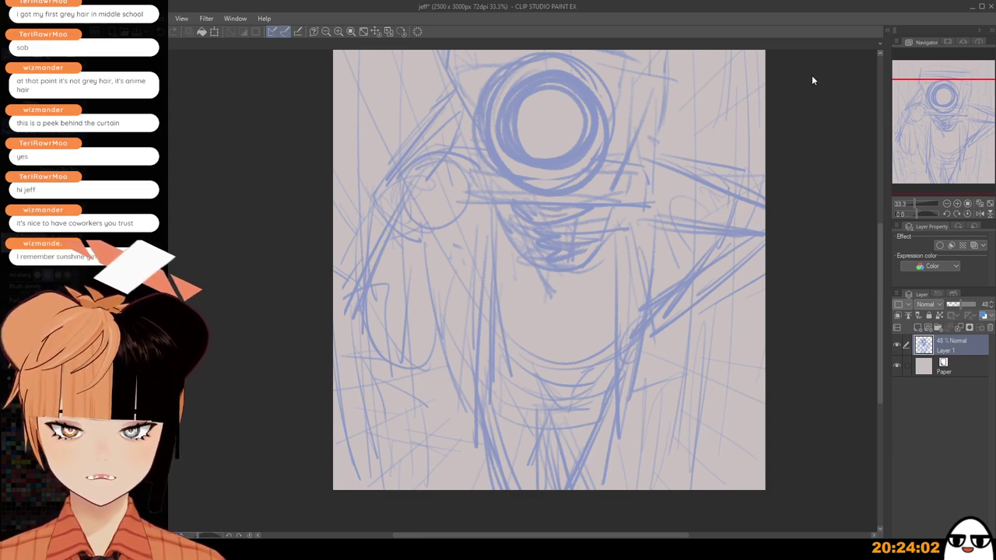
left_click_drag(612, 294, 615, 381)
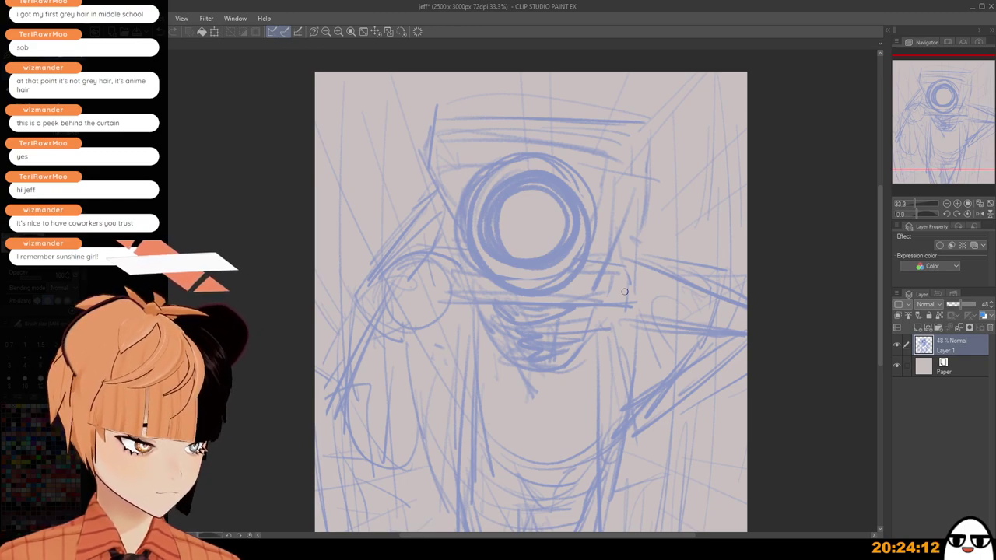
left_click(919, 327)
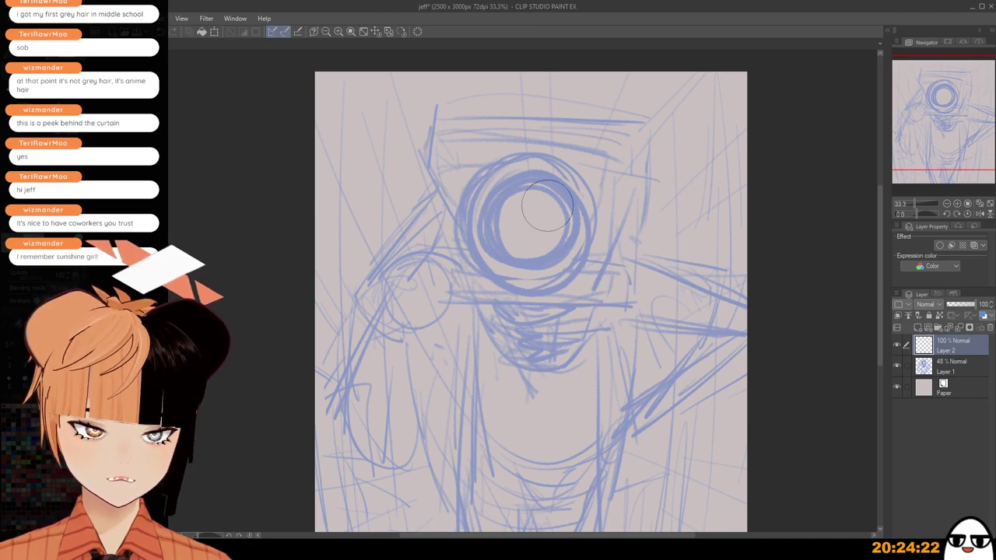
left_click_drag(537, 218, 526, 229)
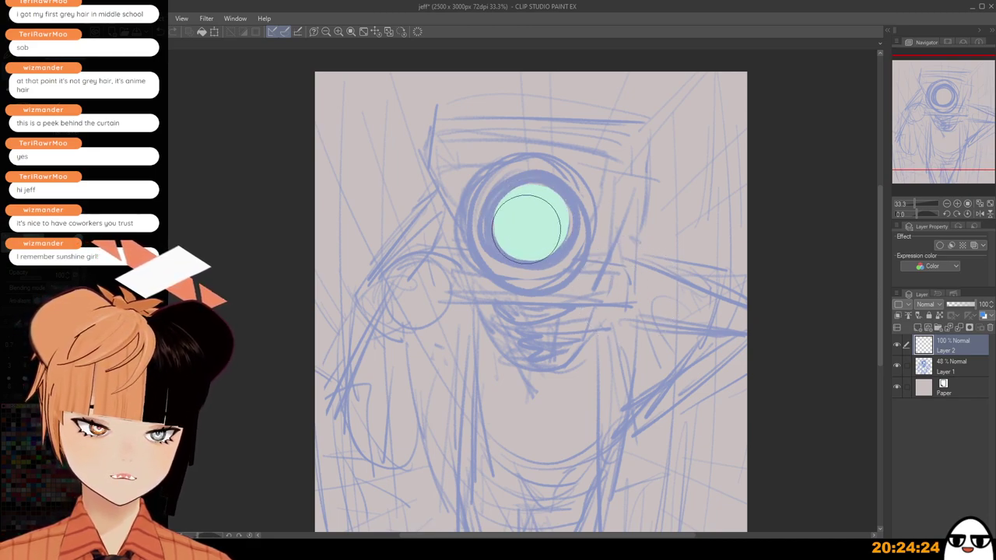
key("ctrl+z")
key("ctrl+y")
key("ctrl+z")
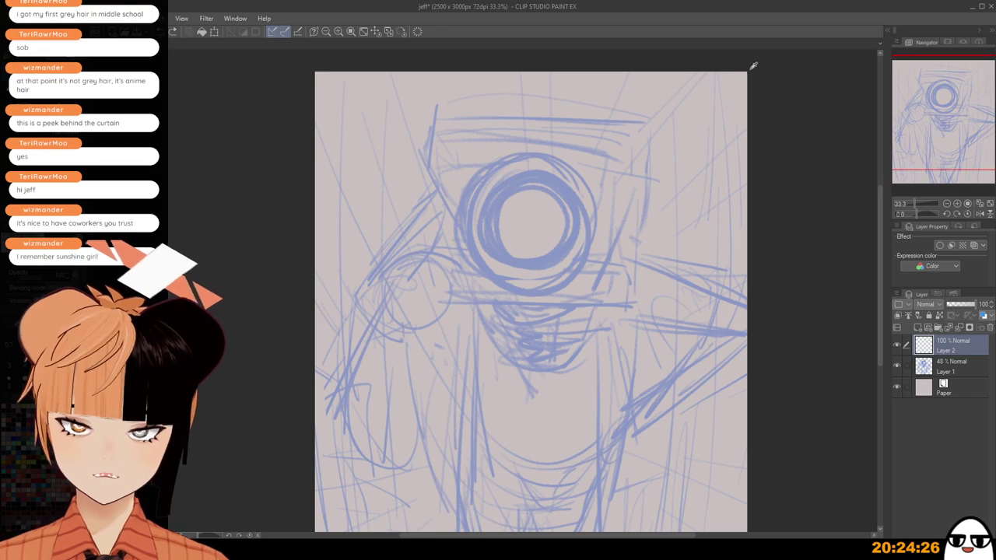
Place a solid black circle over the inner ring of the robot's eye and shrink the brush to a very small size.
left_click(529, 220)
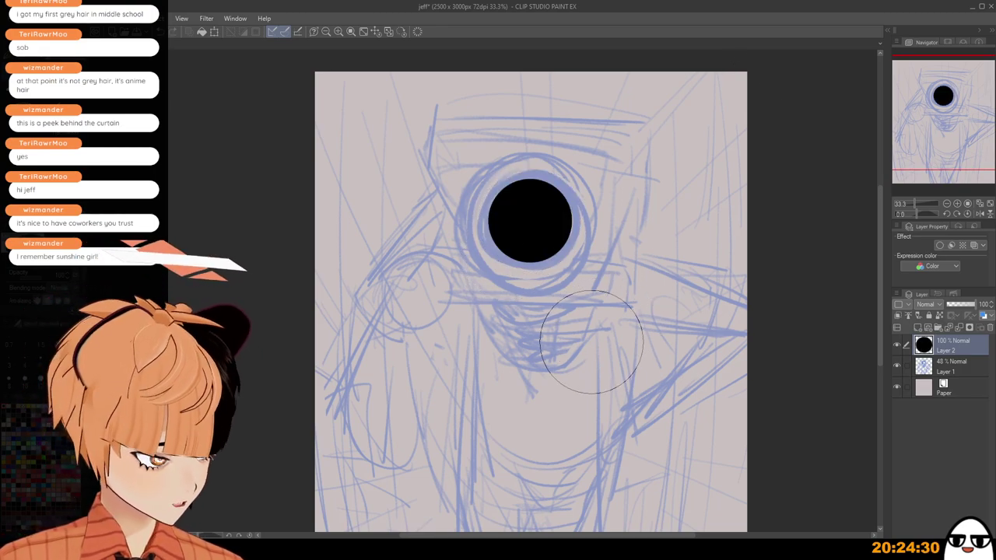
key("[")
key("[")
key("[")
key("[")
key("[")
key("[")
key("[")
key("[")
key("[")
key("[")
key("[")
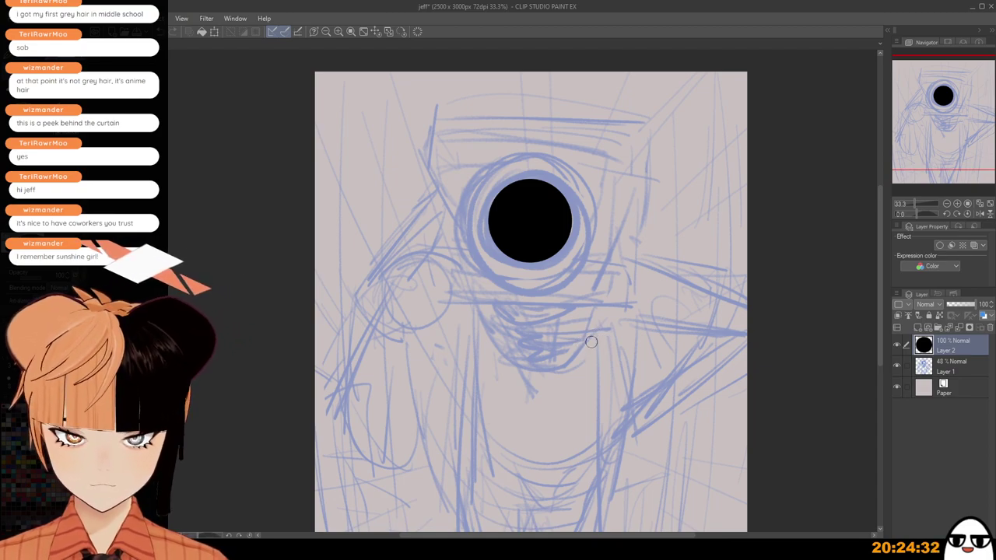
key("[")
key("[")
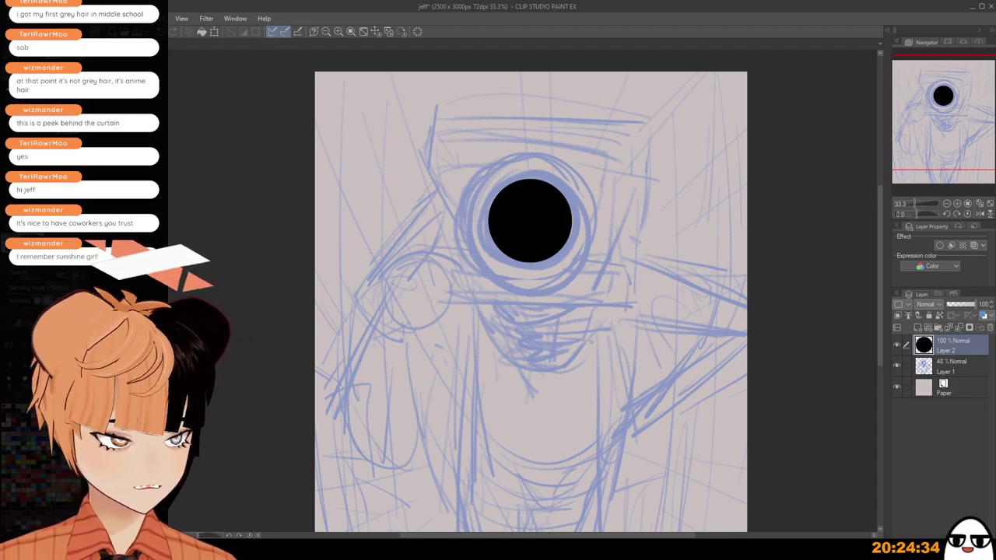
Add another new layer above the black eye circle.
left_click_drag(552, 360, 569, 289)
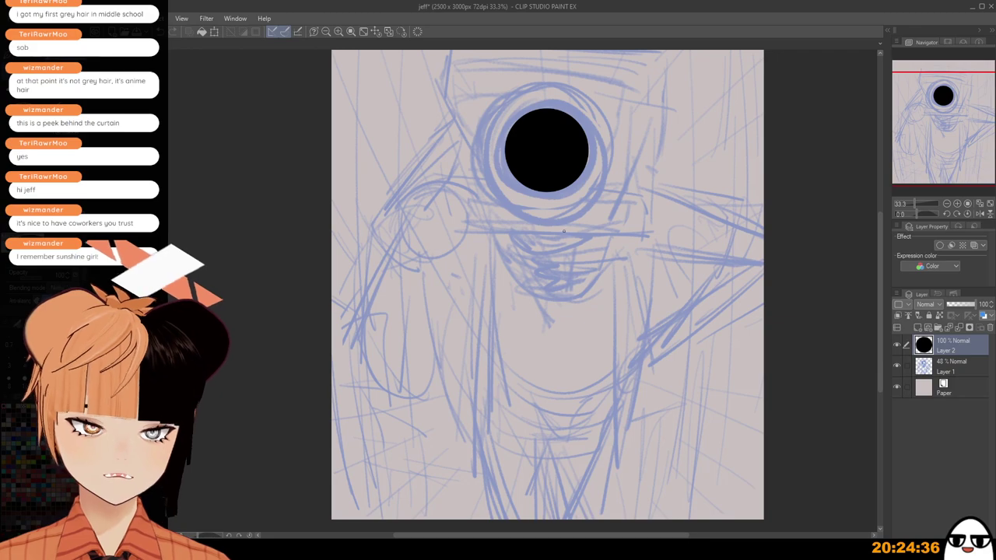
scroll(563, 231, "up", 3)
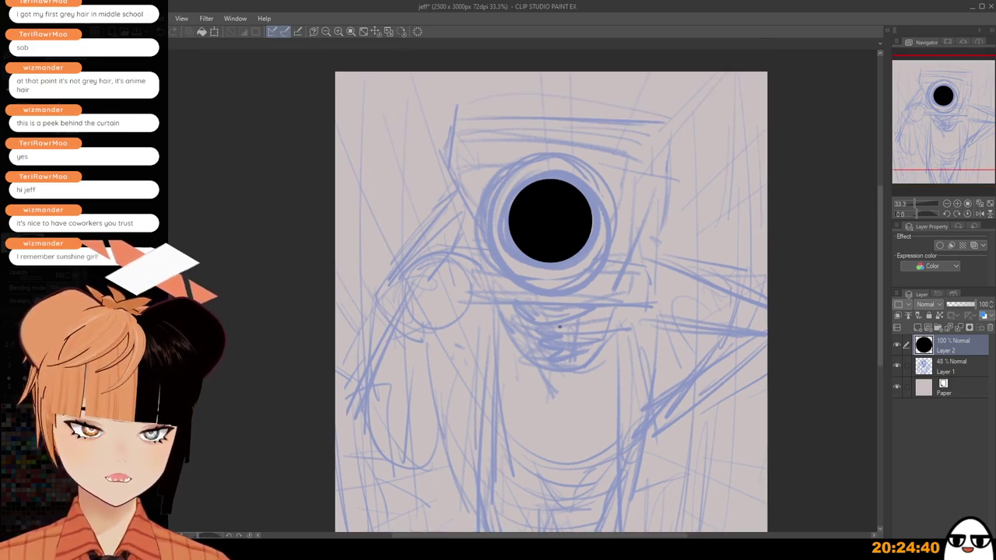
left_click(925, 328)
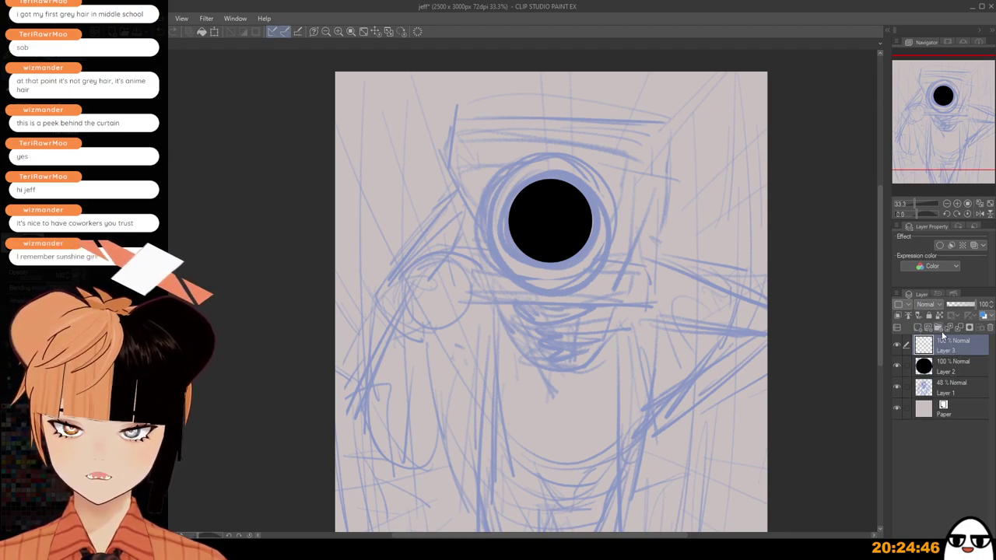
Select a wide rectangle just beneath the eye, fill it with black and clear the selection.
scroll(521, 278, "up", 3)
left_click_drag(482, 243, 469, 284)
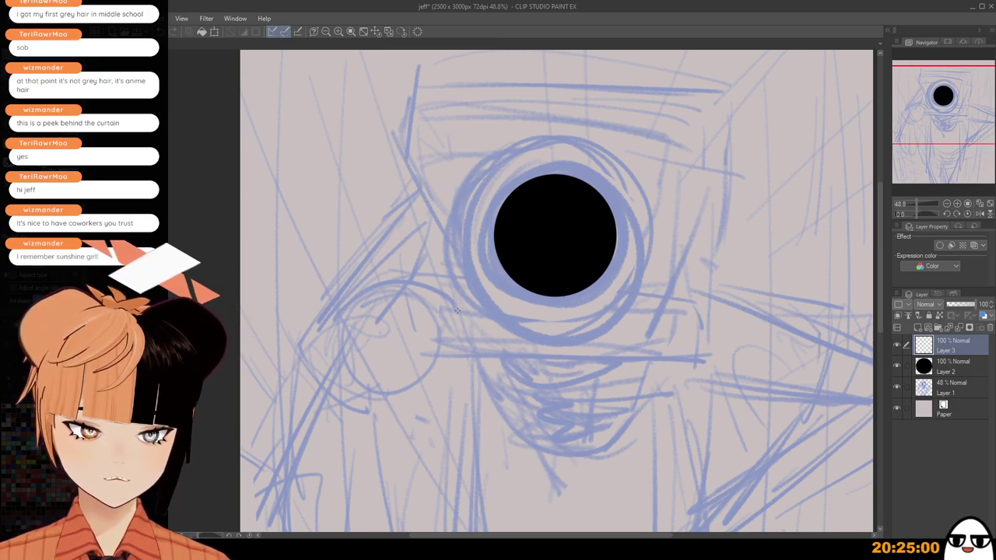
left_click_drag(472, 311, 660, 354)
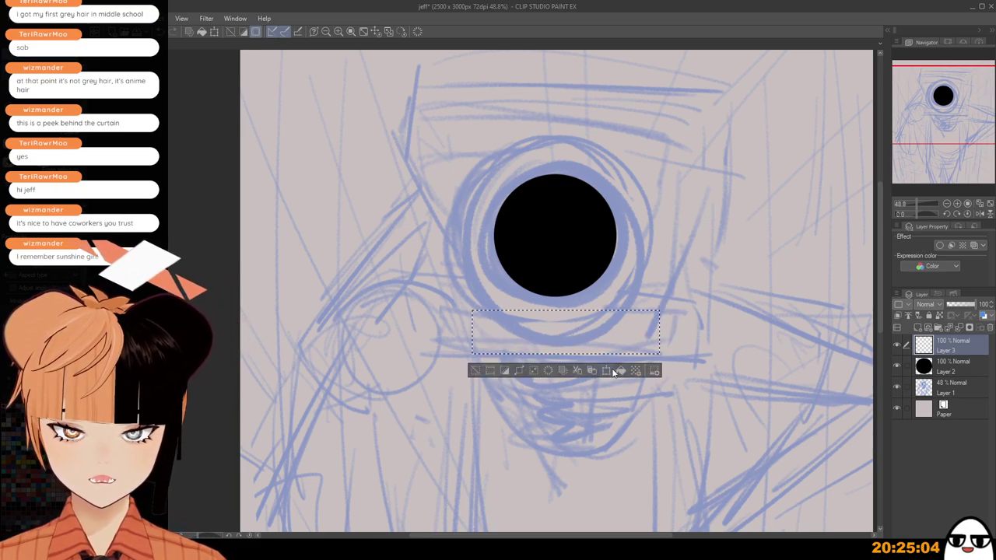
left_click(614, 371)
left_click(478, 371)
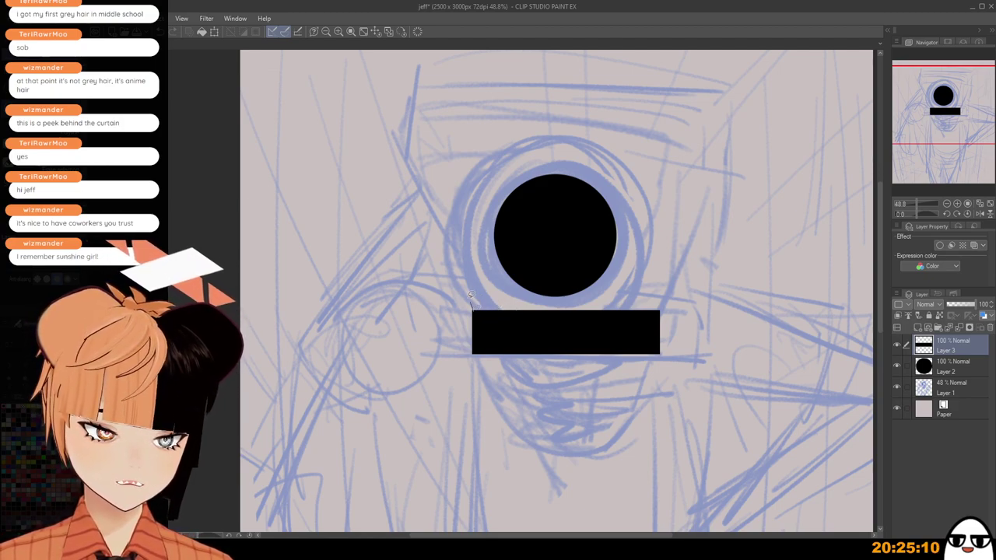
Lasso an upward-slanting prong at each end of the black bar, filling each with black and clearing its selection.
mouse_move(469, 294)
left_mouse_down()
mouse_move(455, 297)
mouse_move(471, 352)
left_mouse_up()
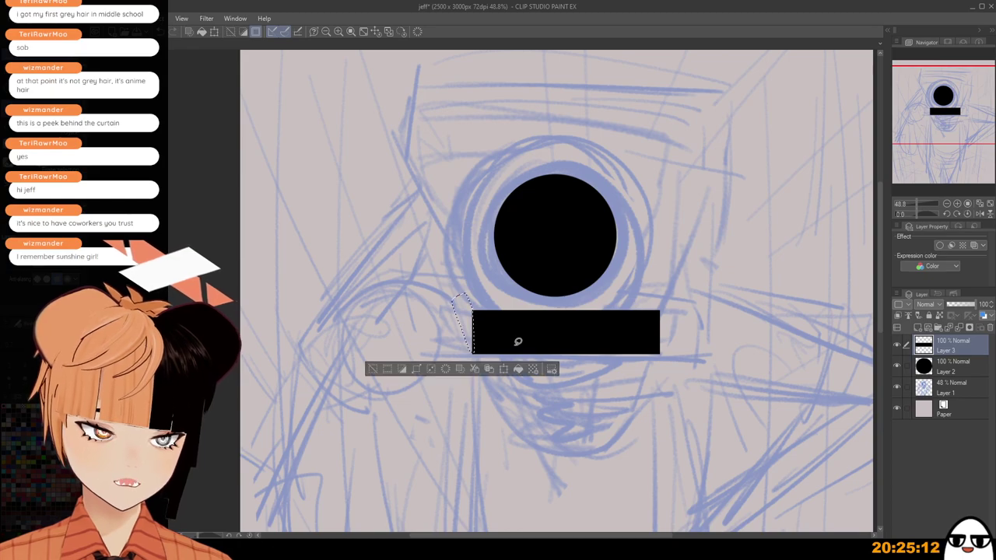
left_click(518, 369)
left_click(372, 369)
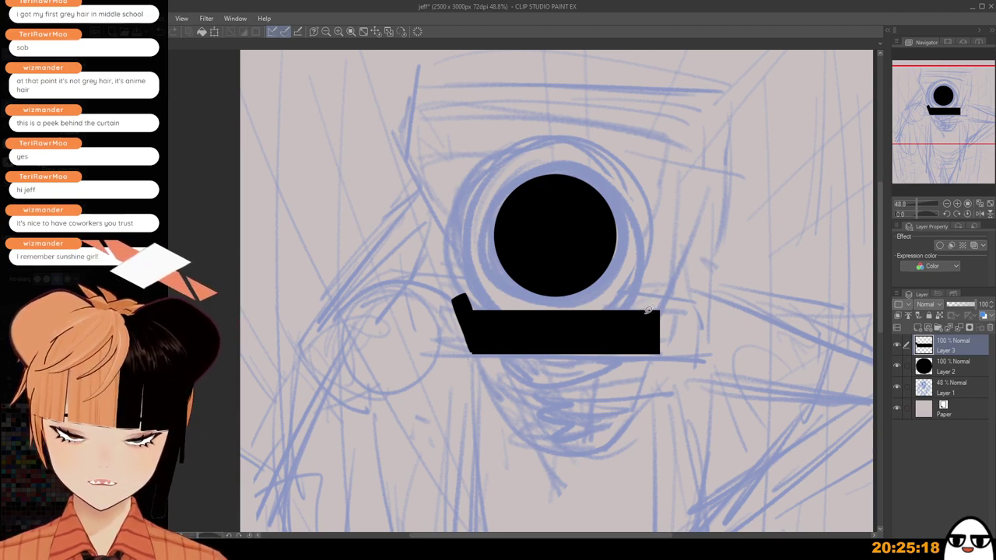
mouse_move(642, 314)
left_mouse_down()
mouse_move(659, 284)
mouse_move(668, 290)
mouse_move(641, 352)
left_mouse_up()
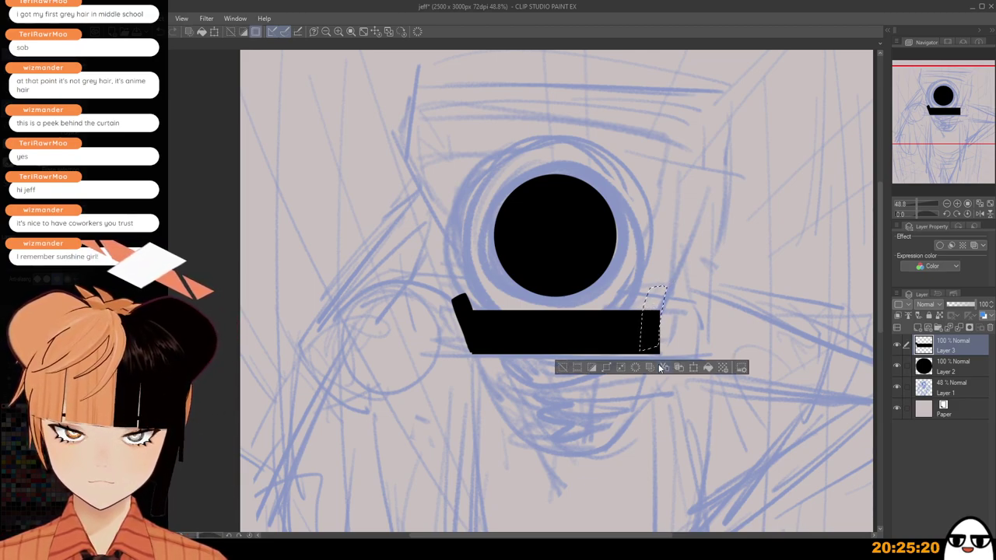
left_click(707, 367)
left_click(563, 368)
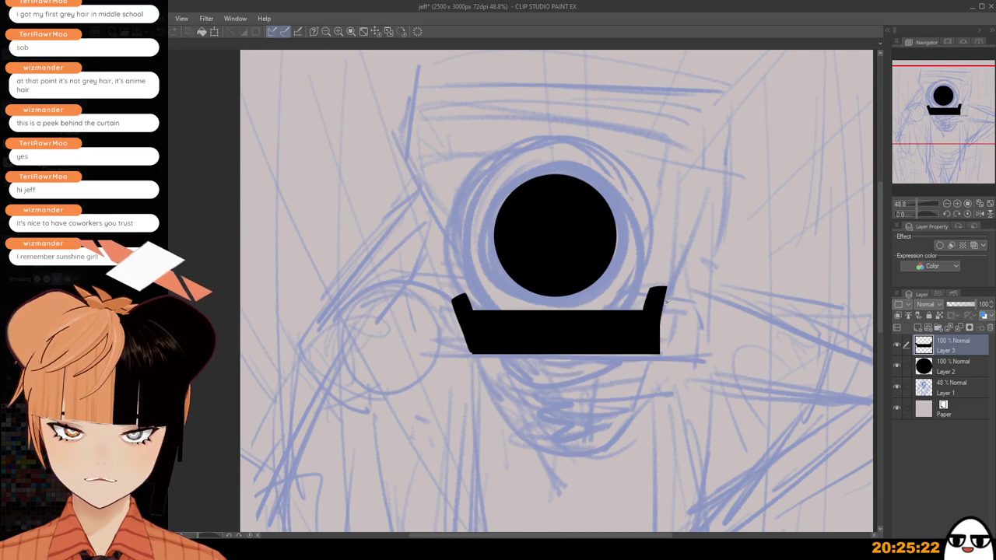
Lasso the outer edge of the black bar's right end, cut it away to an inward slant and clear the selection.
mouse_move(675, 286)
left_mouse_down()
mouse_move(639, 390)
mouse_move(676, 288)
left_mouse_up()
left_click(651, 410)
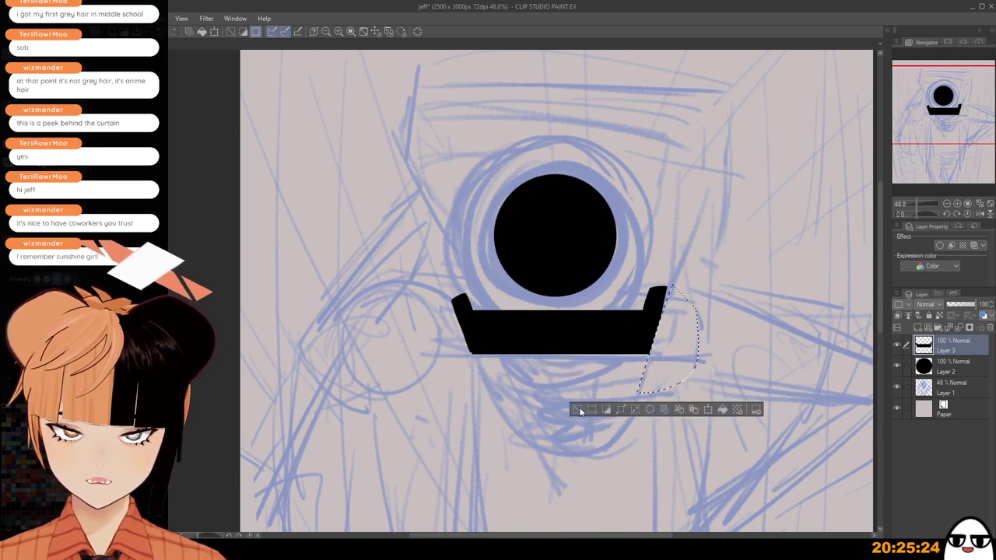
left_click(576, 409)
Add a new layer directly above the solid black eye circle's layer.
scroll(596, 389, "down", 2)
scroll(509, 331, "down", 2)
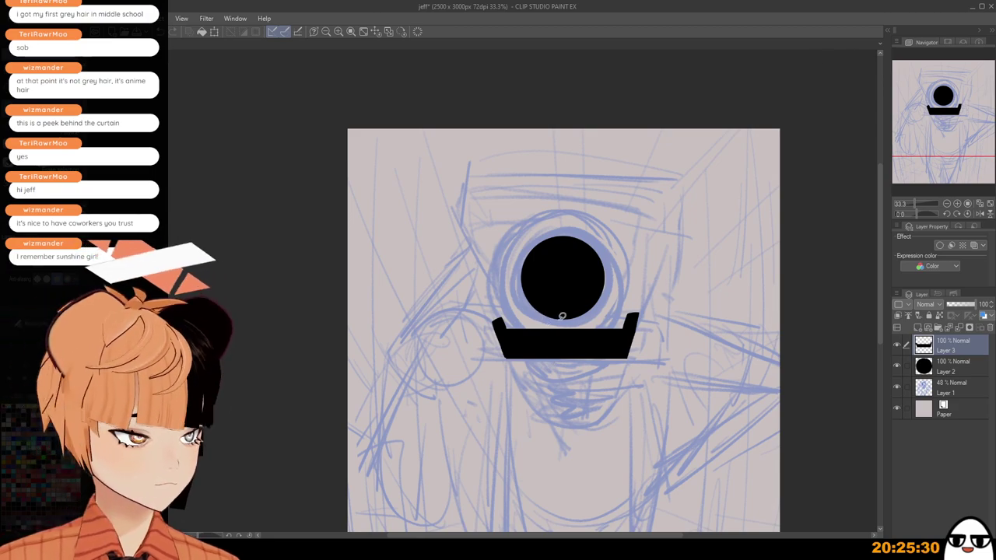
scroll(562, 315, "up", 3)
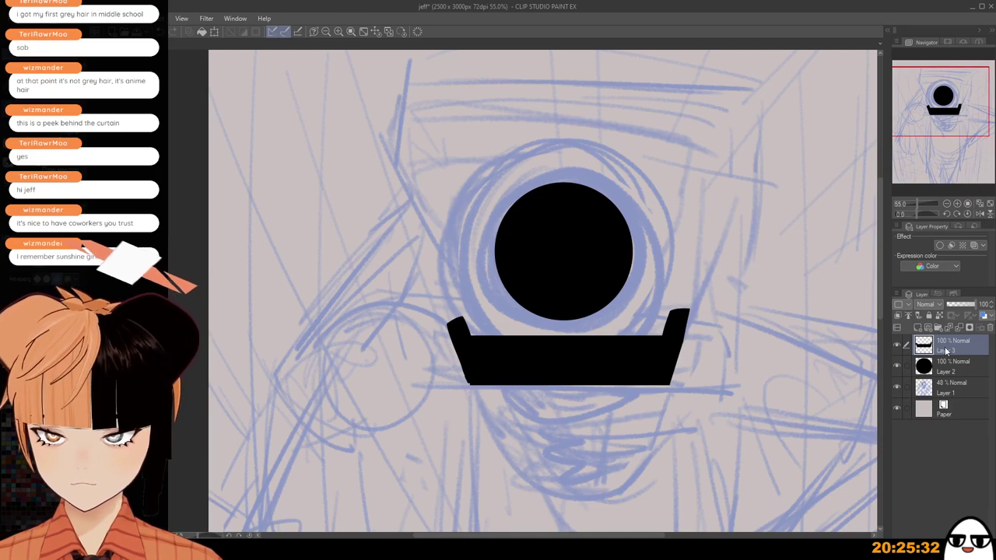
left_click(950, 370)
left_click(917, 327)
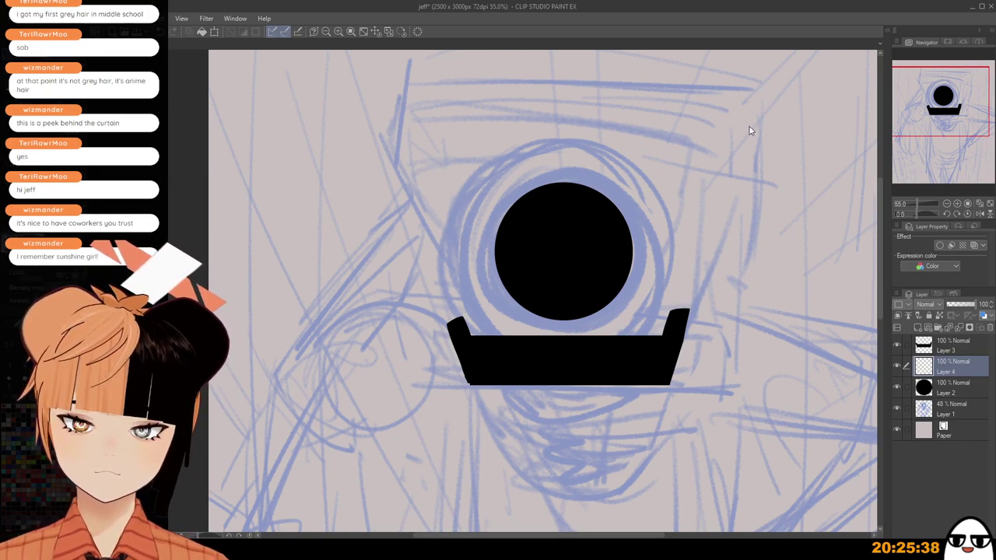
Enlarge the brush to slightly more than the eye circle's width and stamp a bigger black circle centred over the eye.
key("bracketright")
key("bracketright")
key("bracketright")
key("bracketright")
key("bracketright")
key("bracketright")
key("bracketright")
key("bracketright")
key("bracketleft")
key("bracketleft")
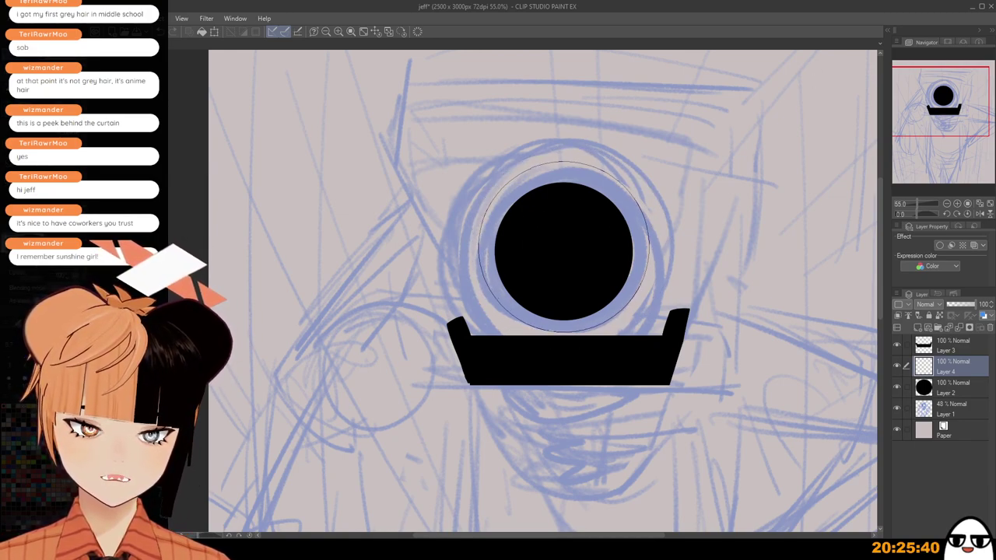
key("bracketright")
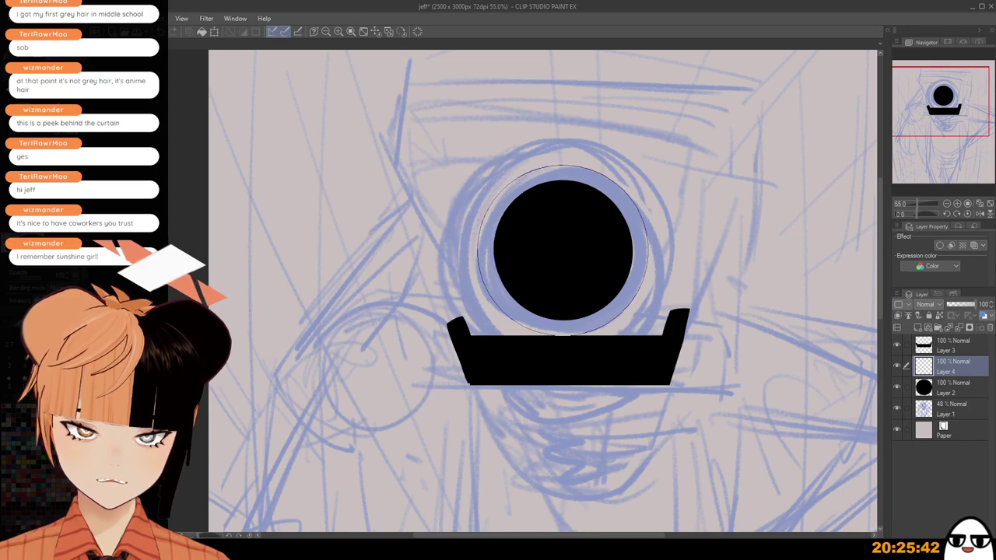
left_click(563, 248)
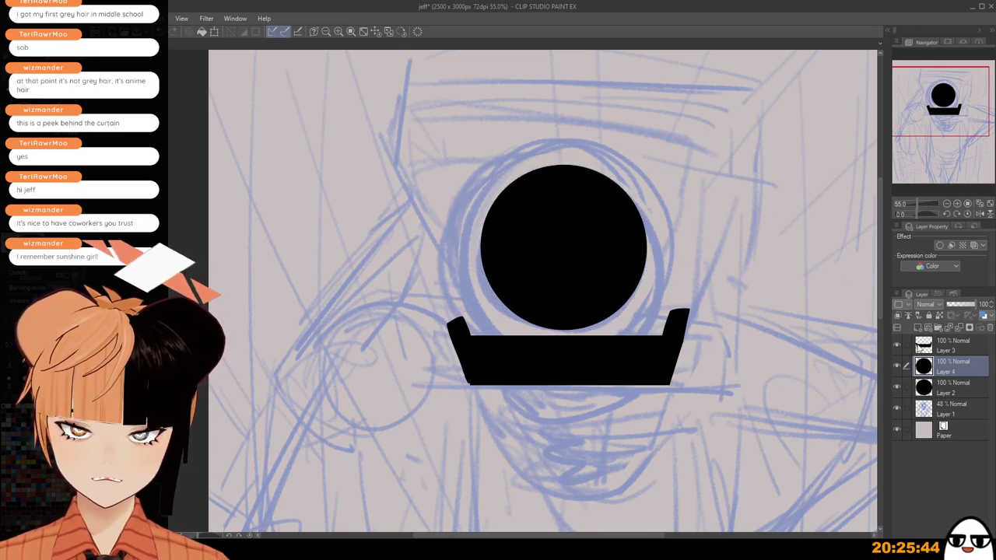
Try to erase a smaller circle from the middle of the larger black circle, undoing the off-centre cuts.
key("bracketleft")
left_click(565, 248)
left_click(564, 248)
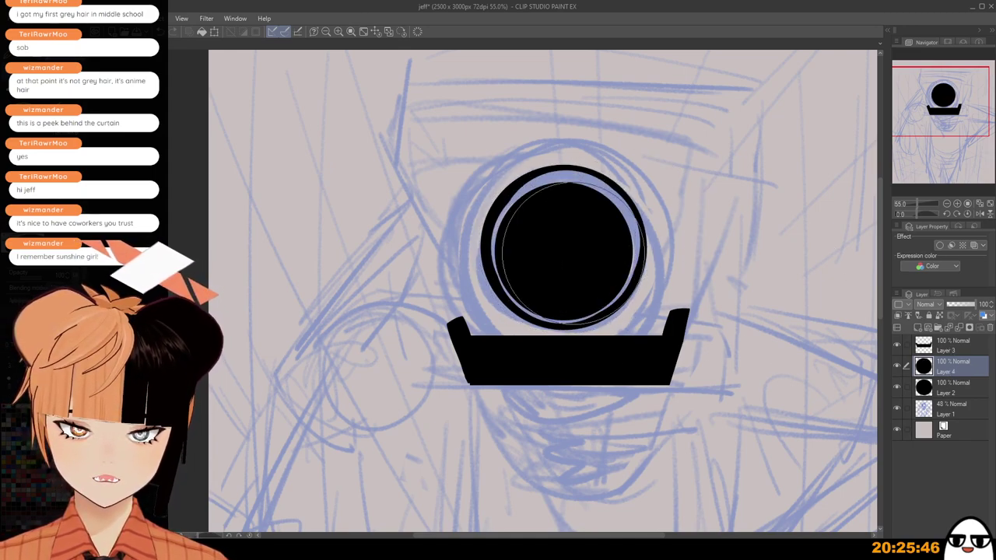
key("ctrl+z")
key("bracketright")
left_click(569, 250)
key("ctrl+z")
key("ctrl+z")
Erase a slightly smaller concentric circle from the larger black circle to leave a ring around the eye.
key("bracketleft")
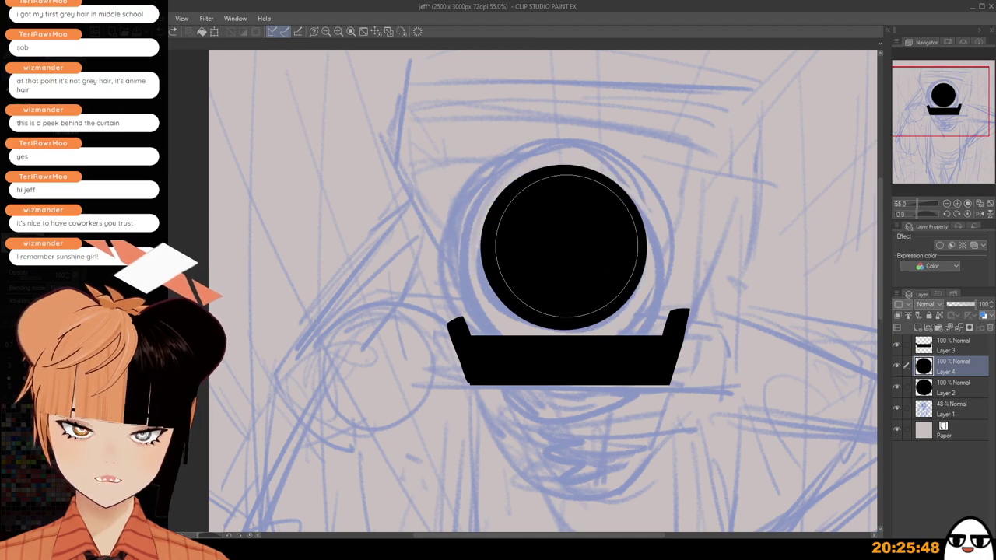
left_click(568, 249)
left_click(563, 247)
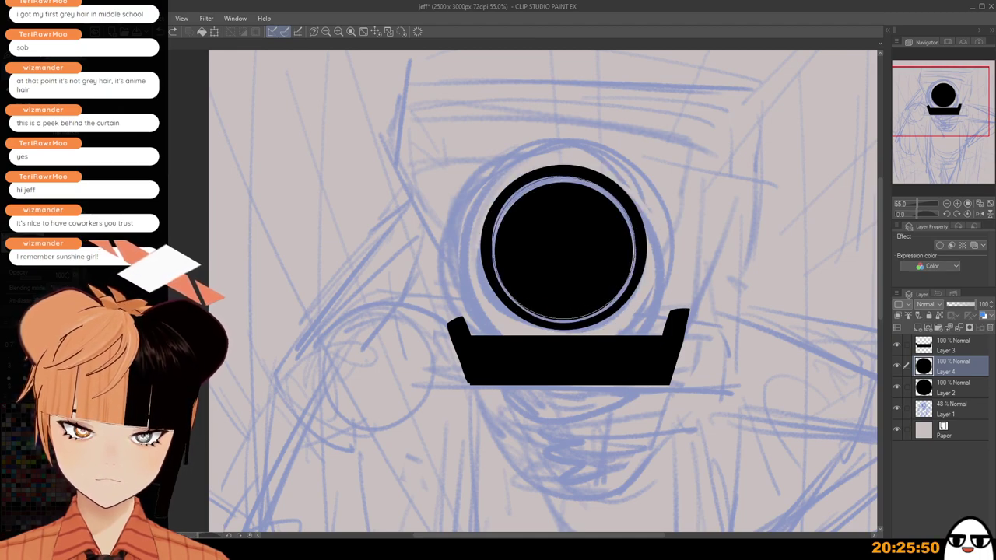
Thin the ring by erasing a slightly larger circle from its inside, and centre the solid eye circle within it.
scroll(642, 247, "down", 3)
scroll(643, 386, "up", 1)
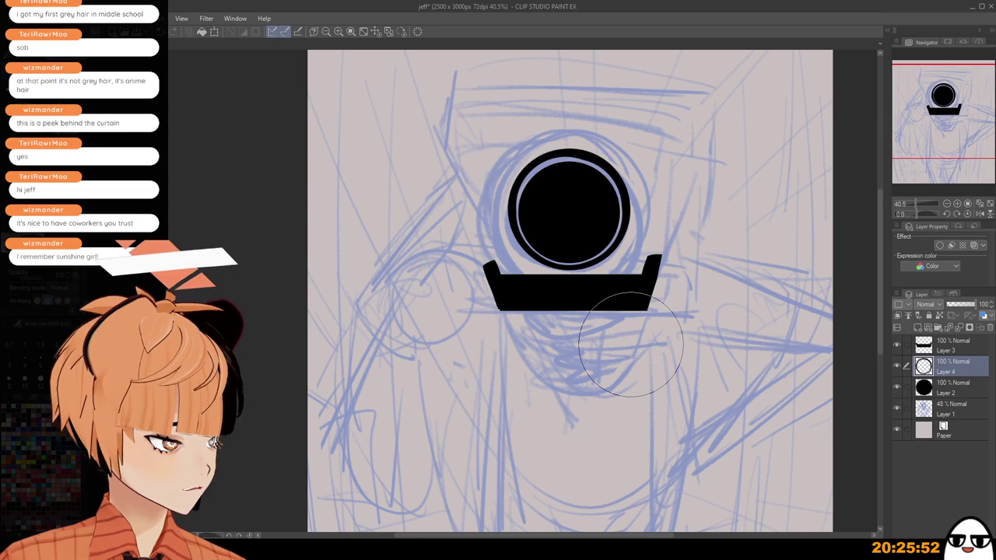
scroll(623, 387, "up", 2)
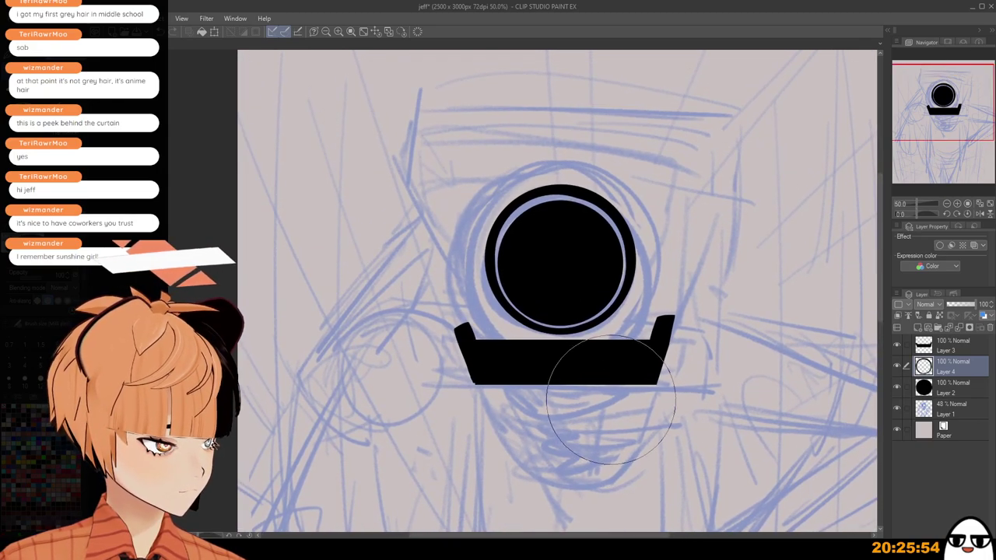
scroll(616, 386, "up", 2)
scroll(610, 397, "up", 1)
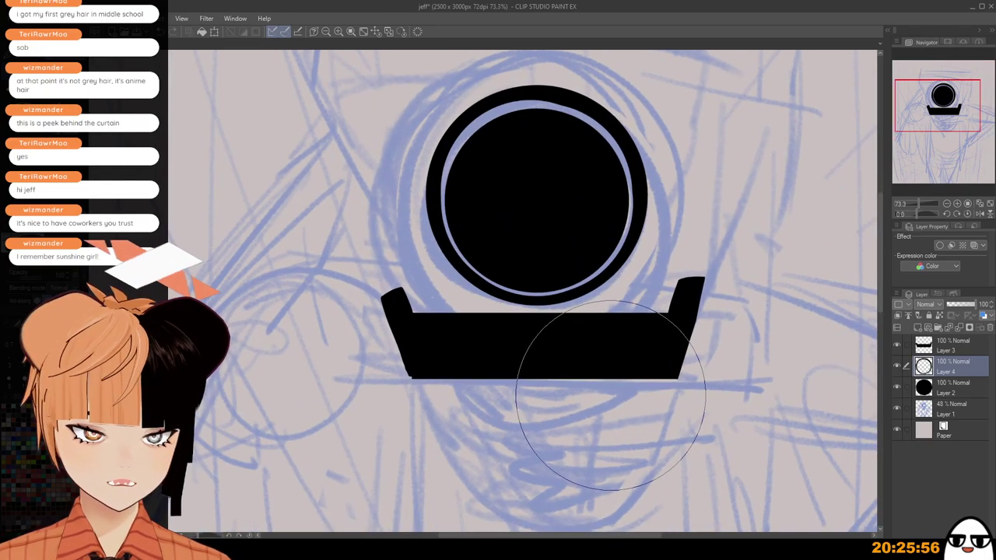
scroll(611, 397, "down", 1)
key("[")
key("]")
key("]")
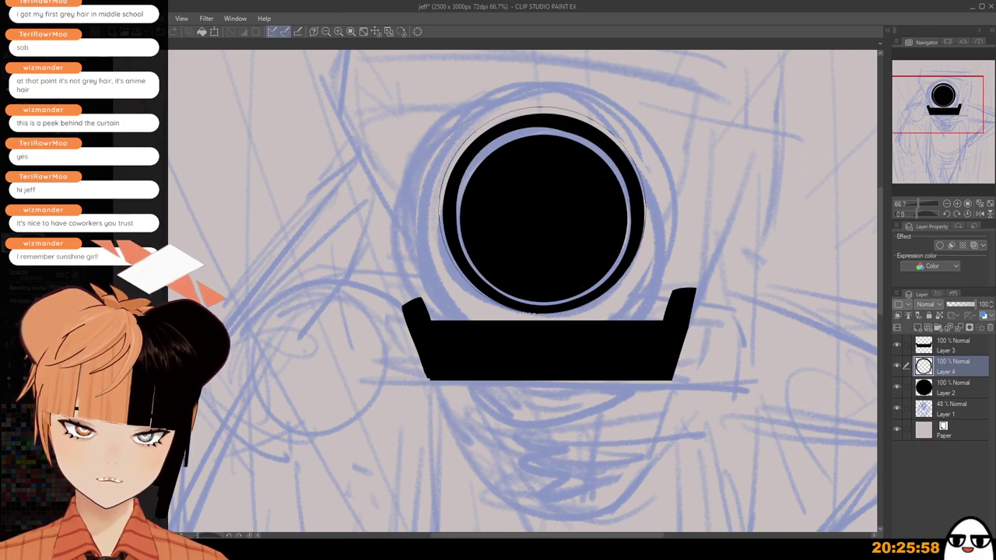
key("[")
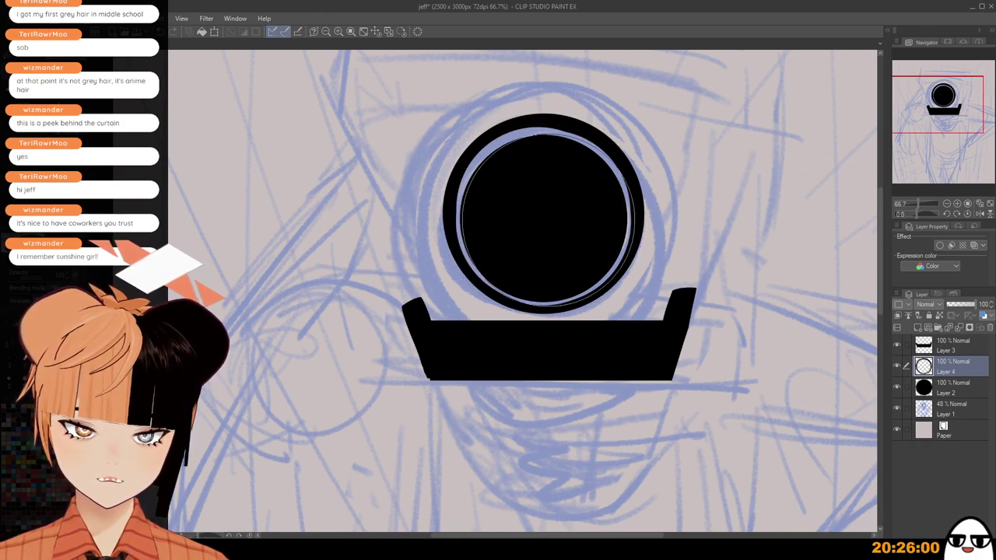
left_click(547, 208)
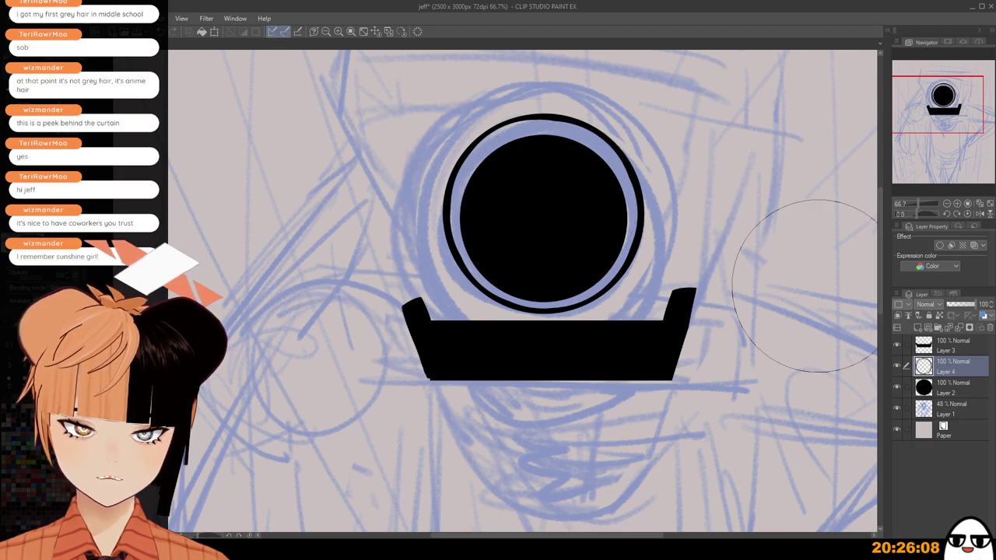
left_click(960, 392)
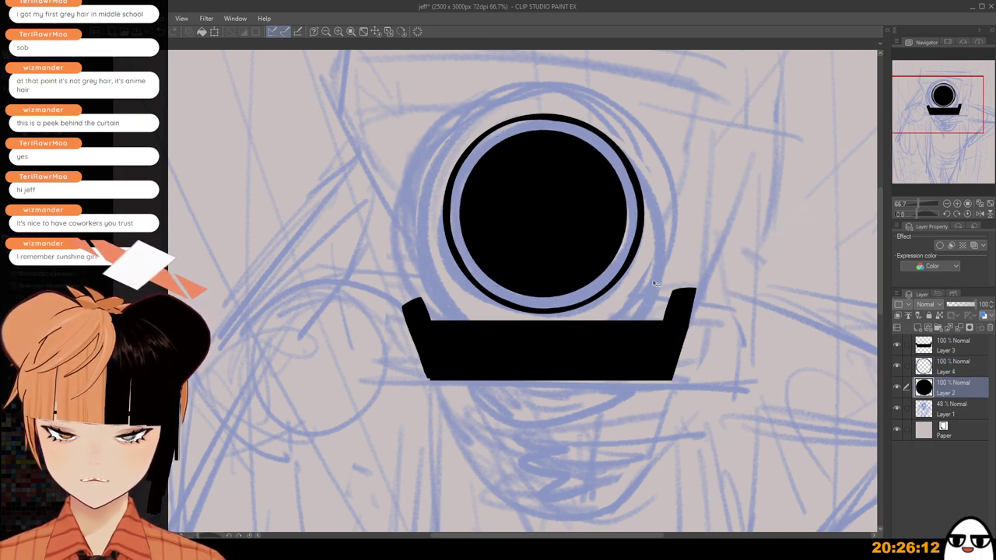
Duplicate the thin ring's layer and scale the copy down to fit between the outer ring and the eye circle.
left_click(963, 369)
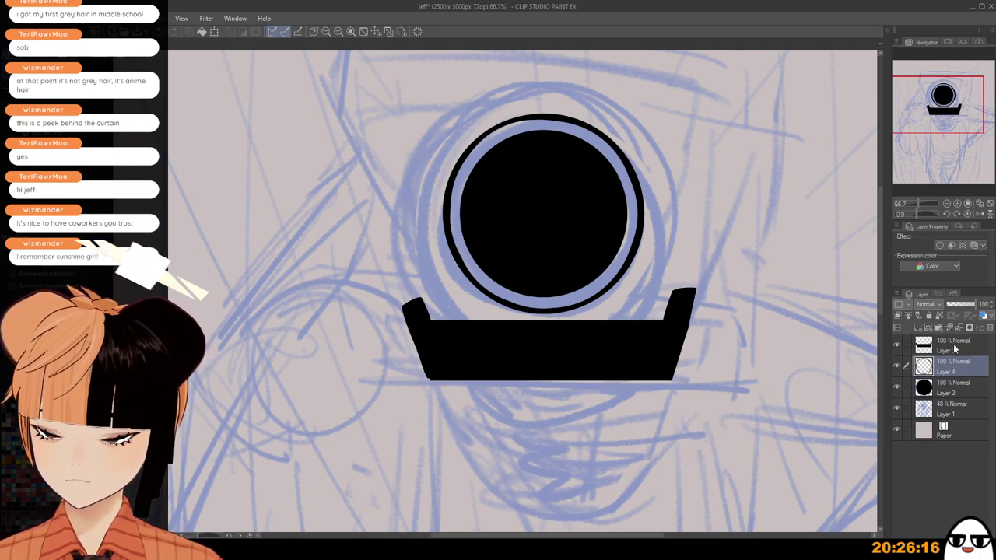
key("ctrl+c")
key("ctrl+v")
key("ctrl+t")
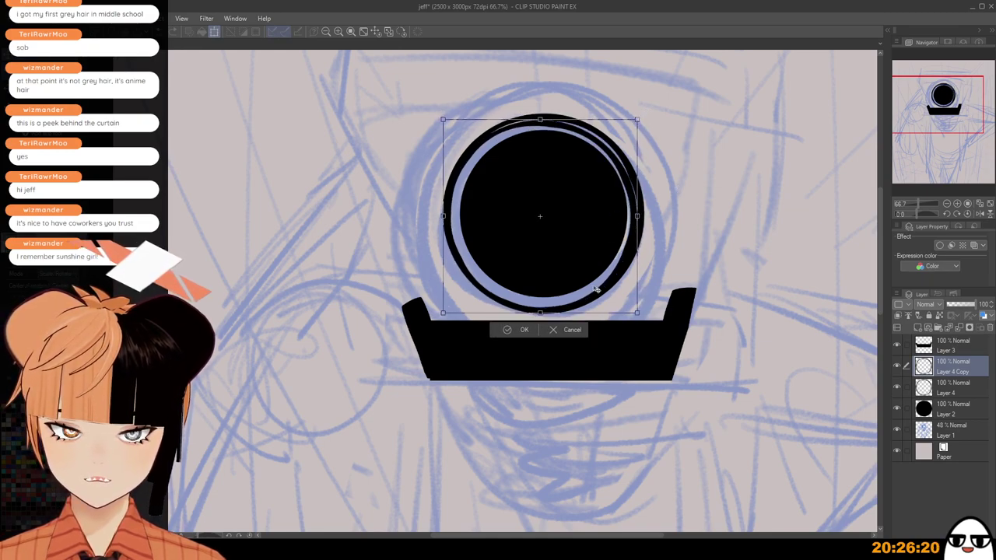
mouse_move(441, 315)
left_mouse_down()
mouse_move(453, 317)
mouse_move(453, 302)
left_mouse_up()
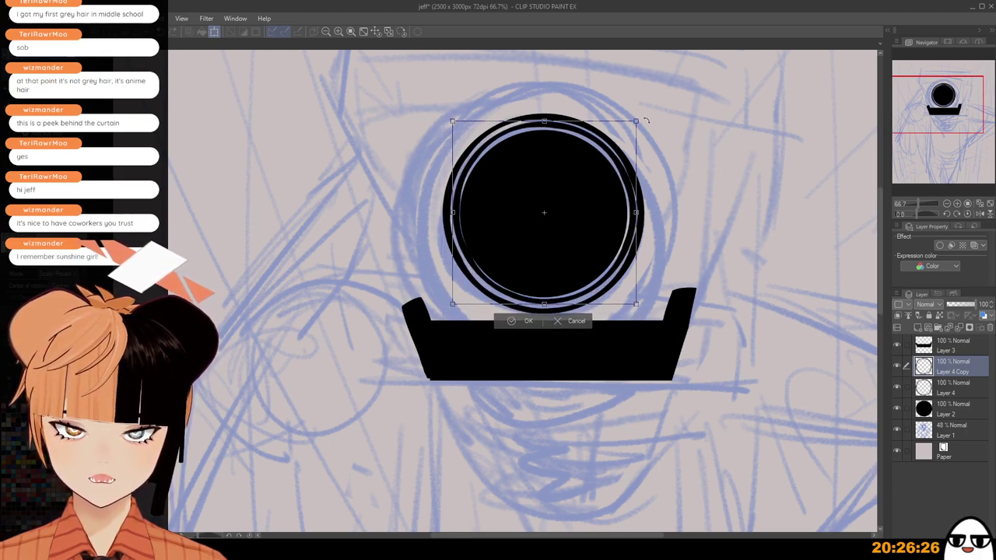
left_click_drag(636, 121, 634, 123)
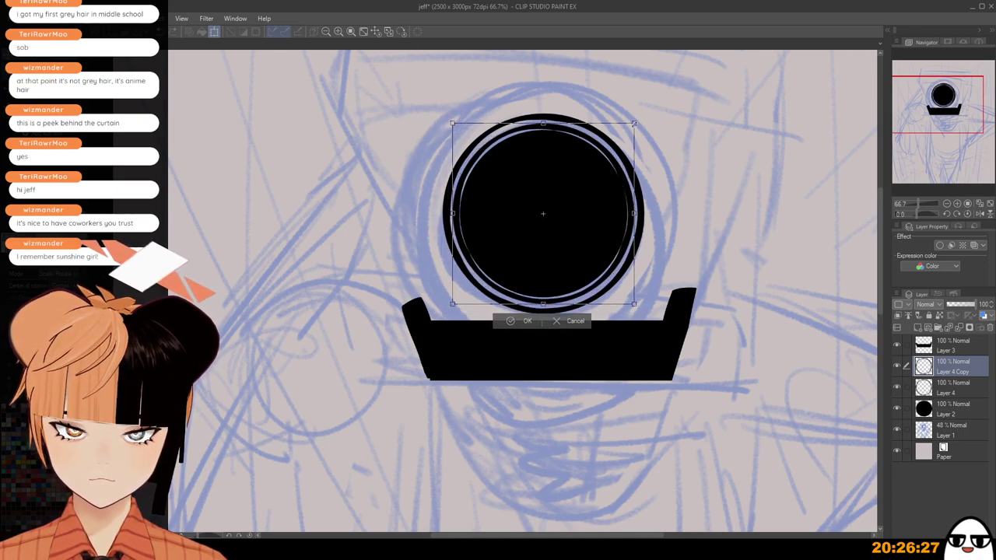
left_click(521, 320)
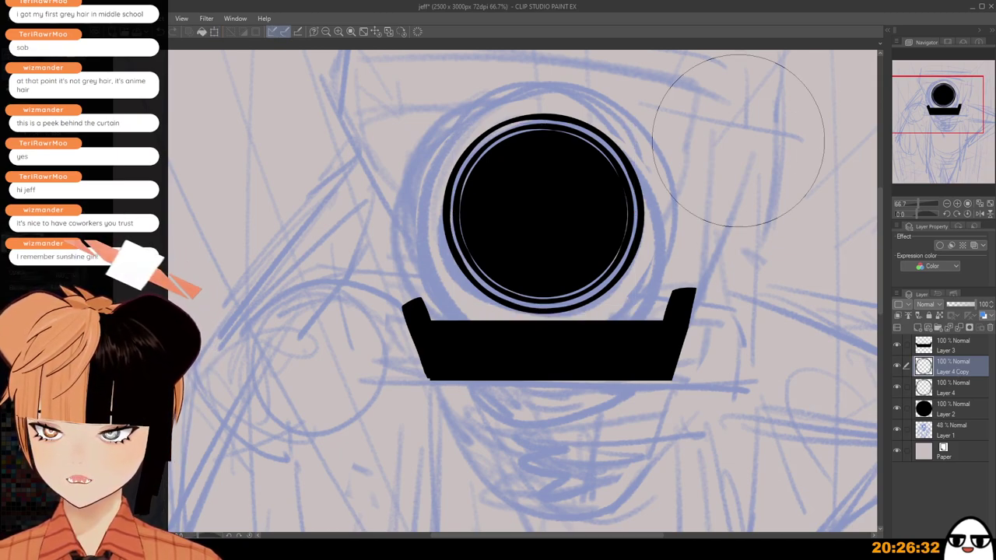
Shrink the brush to a very small size for fine work on the narrow gaps between the eye's rings.
key("bracketleft")
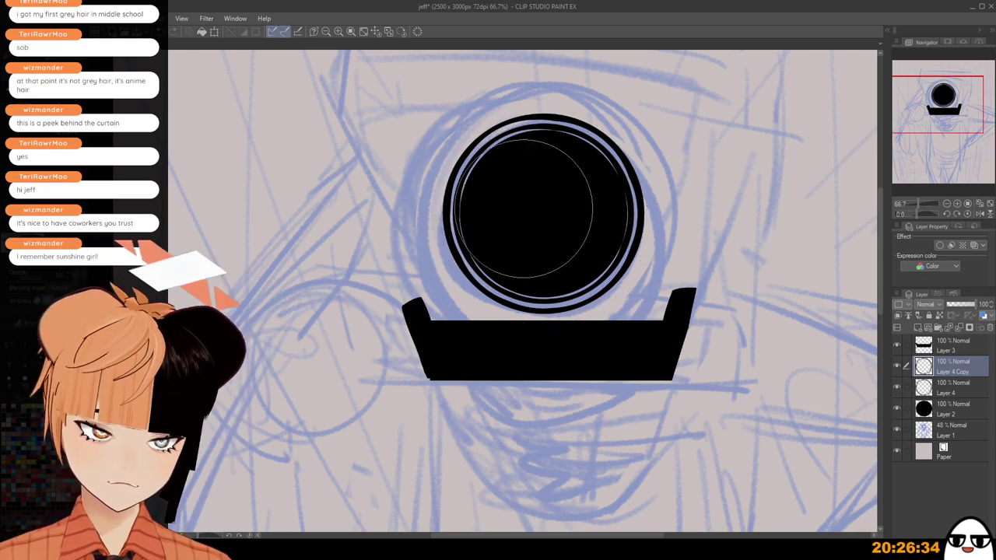
key("bracketleft")
key("bracketleft")
key("bracketleft")
key("bracketleft")
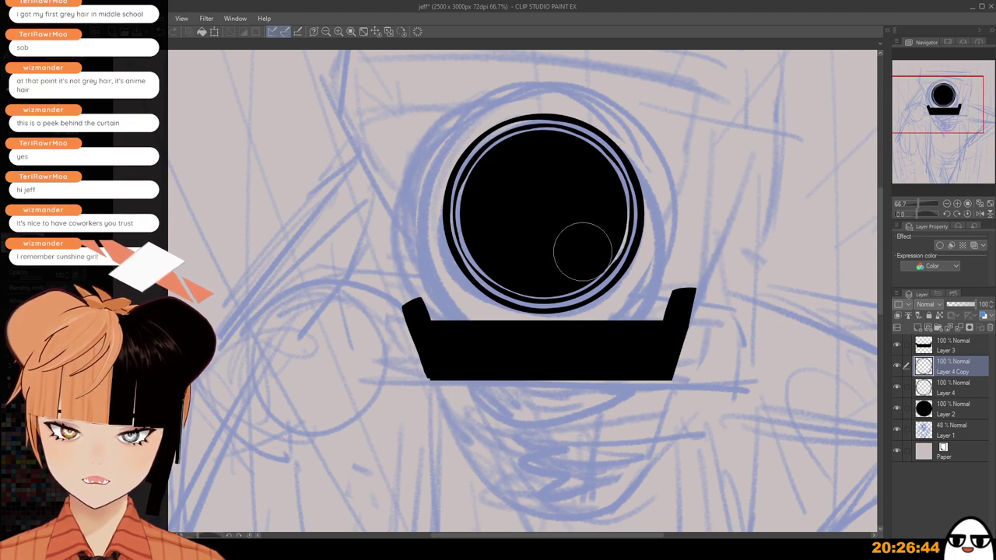
scroll(573, 253, "down", 4)
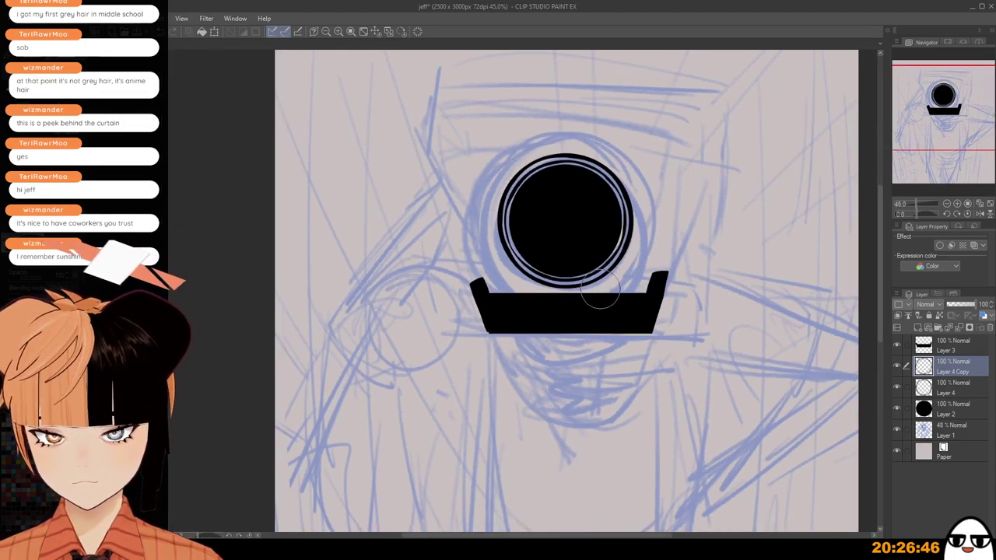
scroll(567, 251, "up", 3)
scroll(580, 268, "up", 2)
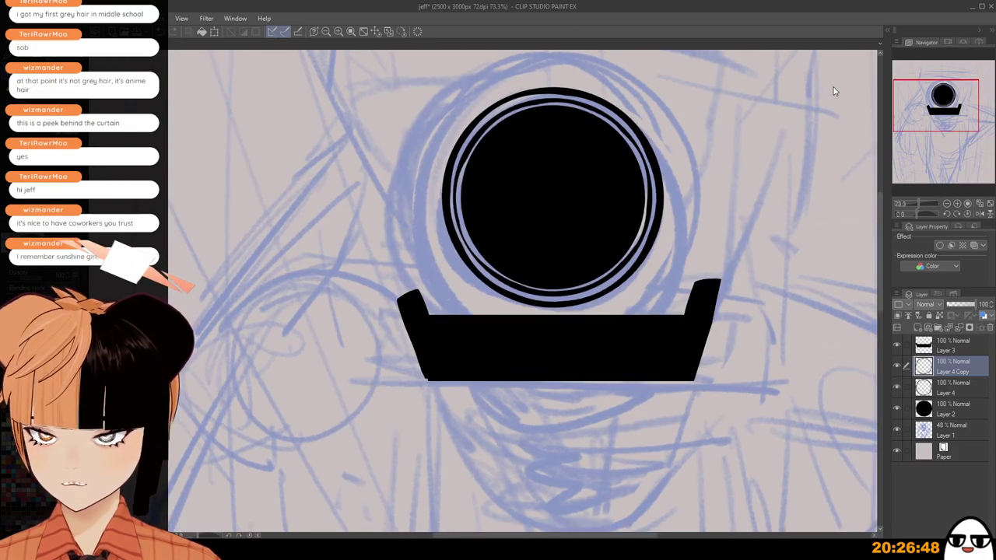
scroll(588, 254, "up", 2)
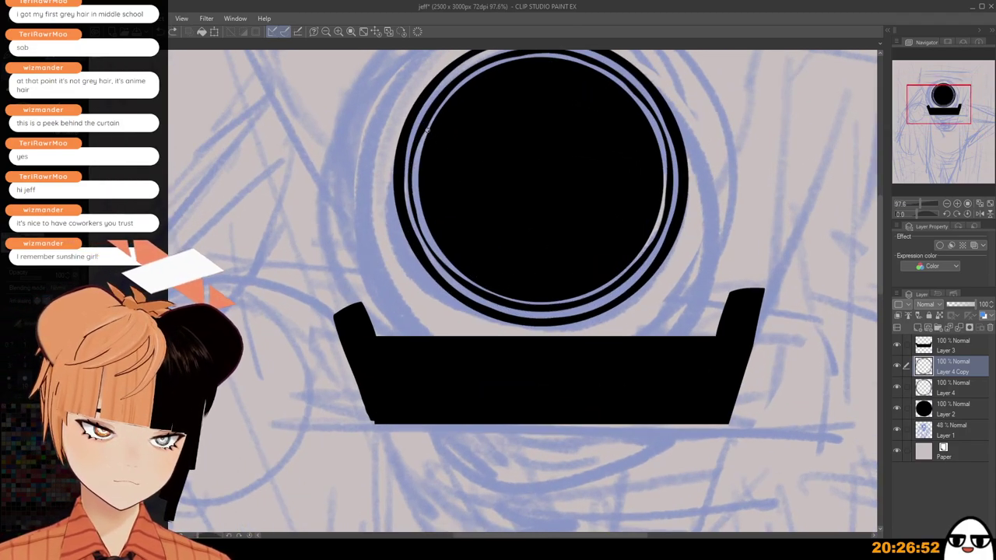
Try to retouch the left side of the inner ring with short curved strokes, undoing each attempt.
mouse_move(412, 200)
left_mouse_down()
mouse_move(423, 141)
mouse_move(417, 212)
mouse_move(425, 123)
left_mouse_up()
key("ctrl+z")
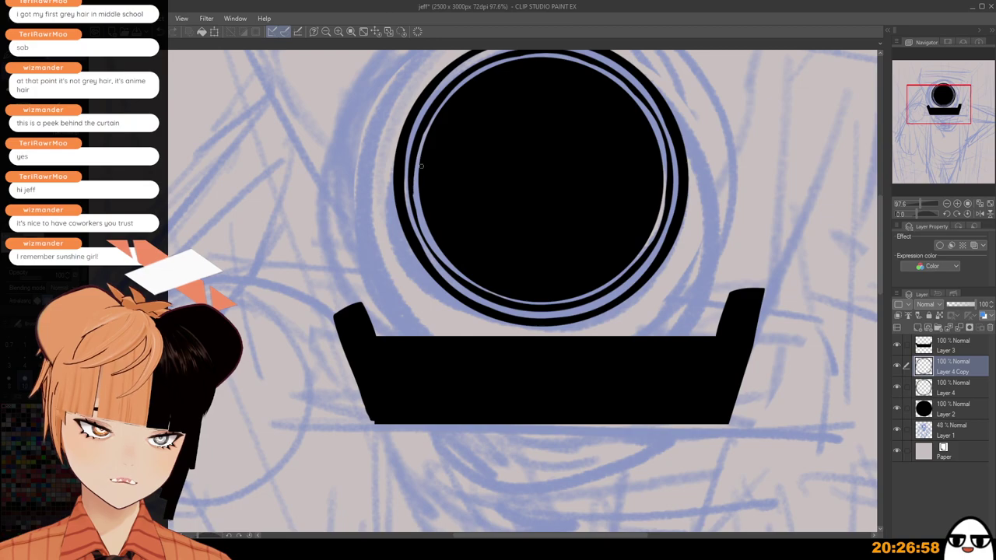
left_click_drag(416, 202, 443, 261)
key("ctrl+z")
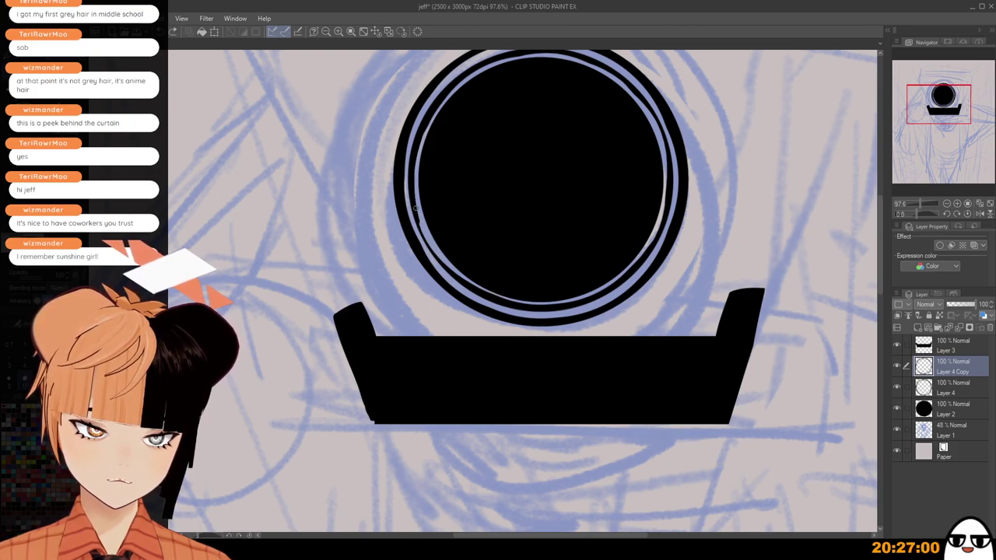
left_click_drag(418, 211, 452, 270)
key("ctrl+z")
key("ctrl+z")
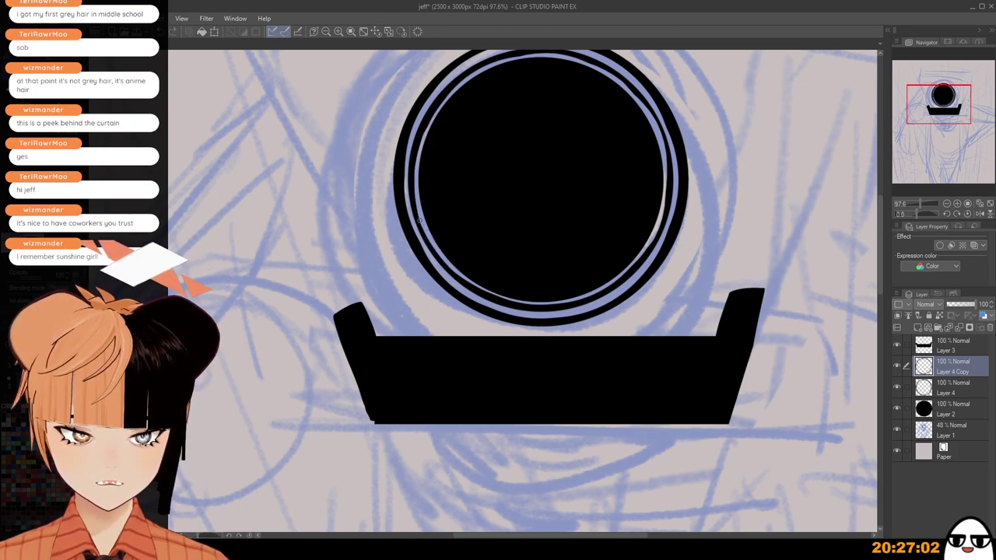
key("ctrl+z")
left_click_drag(421, 219, 445, 265)
key("ctrl+z")
left_click_drag(421, 224, 447, 265)
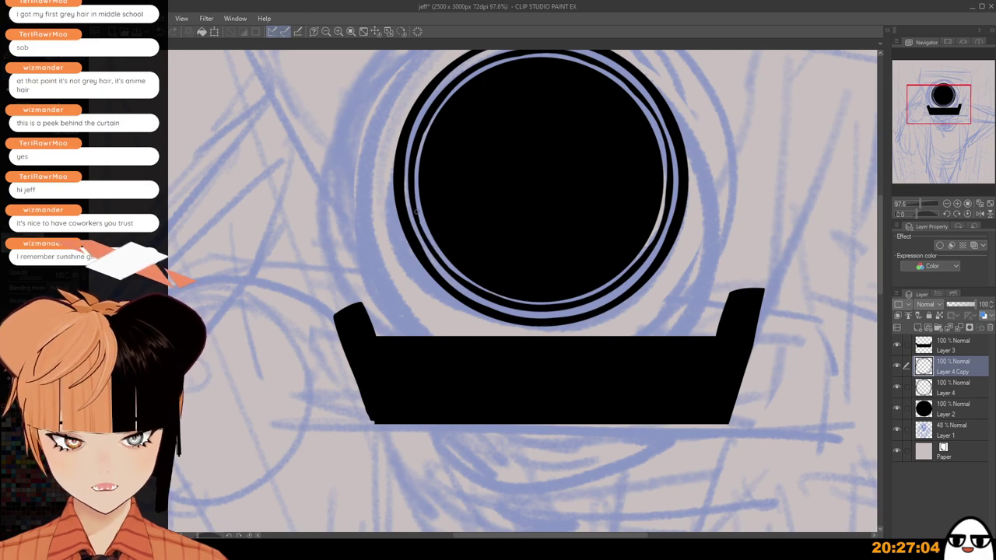
mouse_move(417, 211)
left_mouse_down()
mouse_move(435, 250)
mouse_move(455, 272)
left_mouse_up()
key("ctrl+z")
left_click_drag(417, 209, 450, 268)
key("ctrl+z")
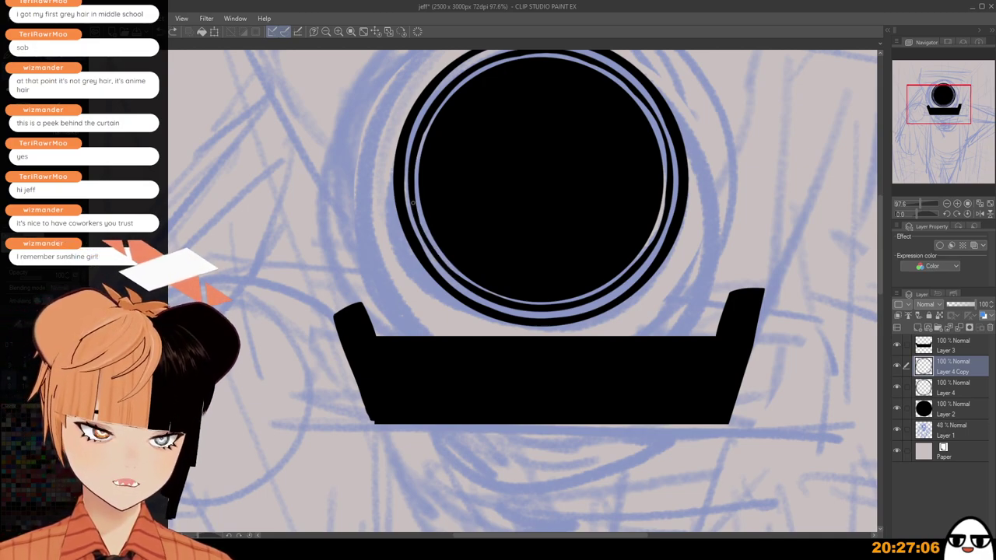
Try to retouch the right side of the inner ring with short curved strokes, undoing each attempt.
scroll(441, 208, "down", 3)
scroll(671, 354, "up", 1)
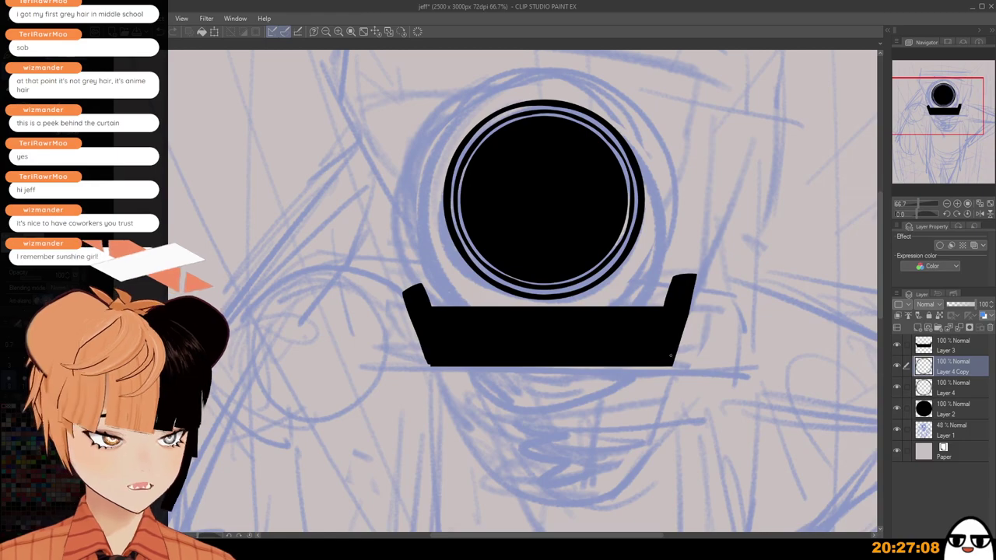
scroll(671, 354, "up", 3)
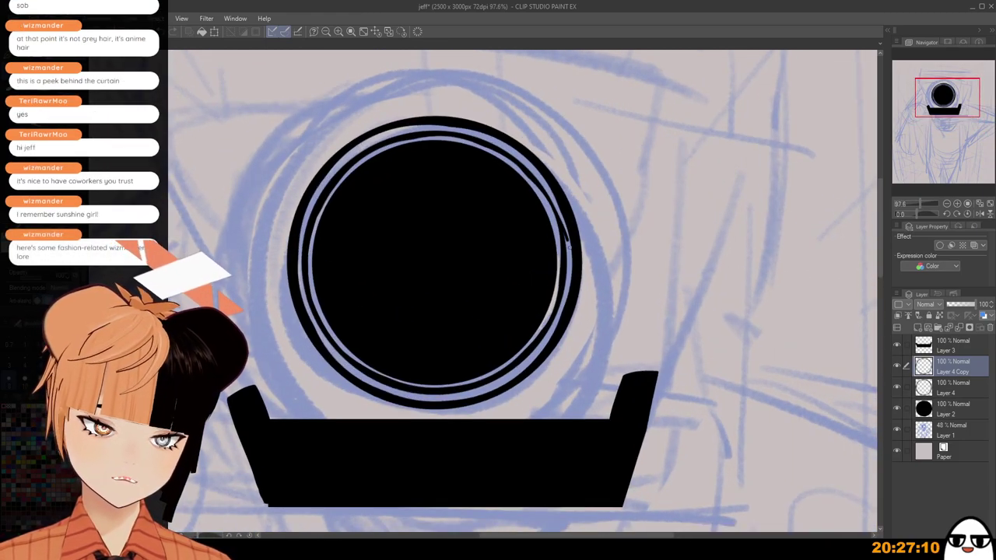
left_click_drag(569, 248, 570, 257)
key("ctrl+z")
left_click_drag(532, 181, 557, 236)
key("ctrl+z")
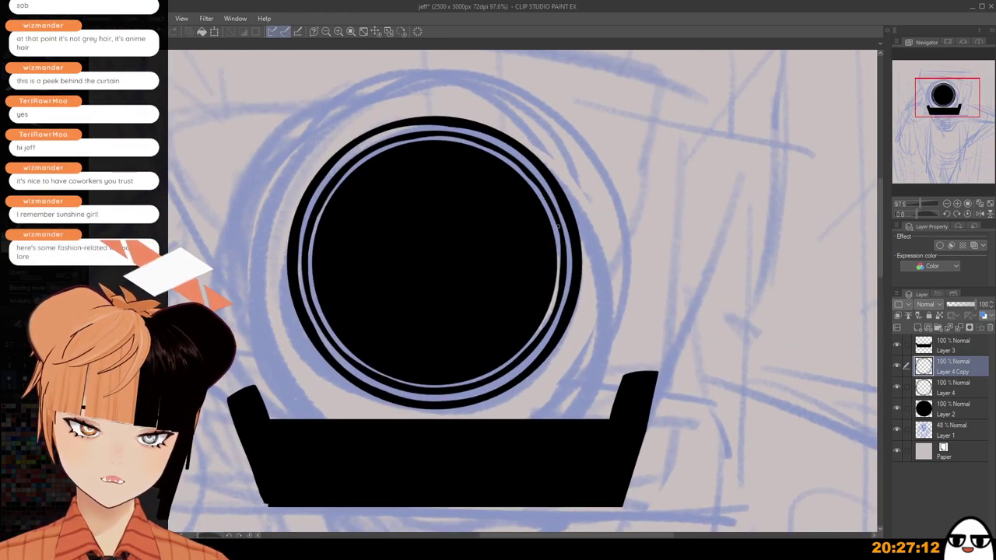
Try again to even out the gap between the eye circle's right edge and the inner ring, undoing each stroke.
scroll(582, 148, "down", 1)
scroll(575, 159, "down", 1)
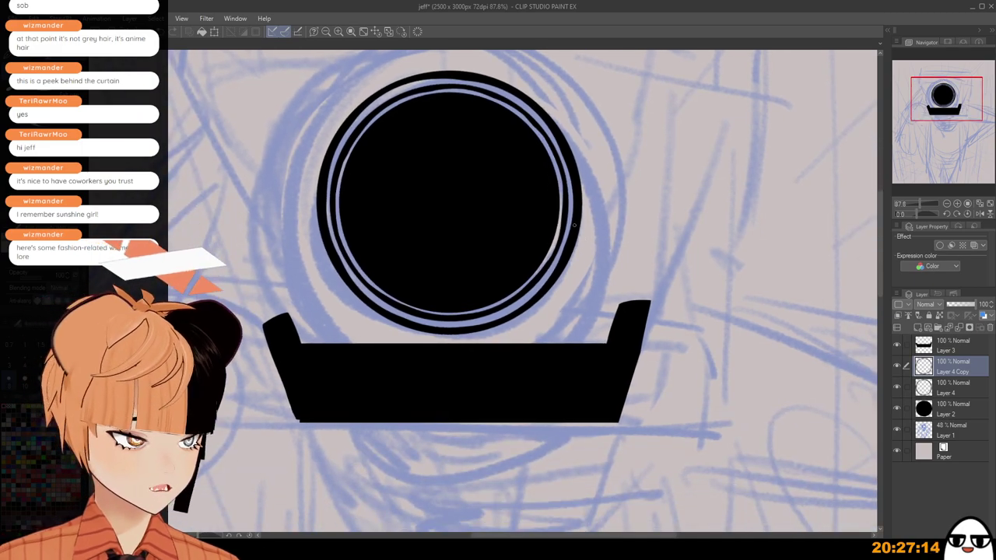
left_click_drag(555, 181, 558, 240)
key("ctrl+z")
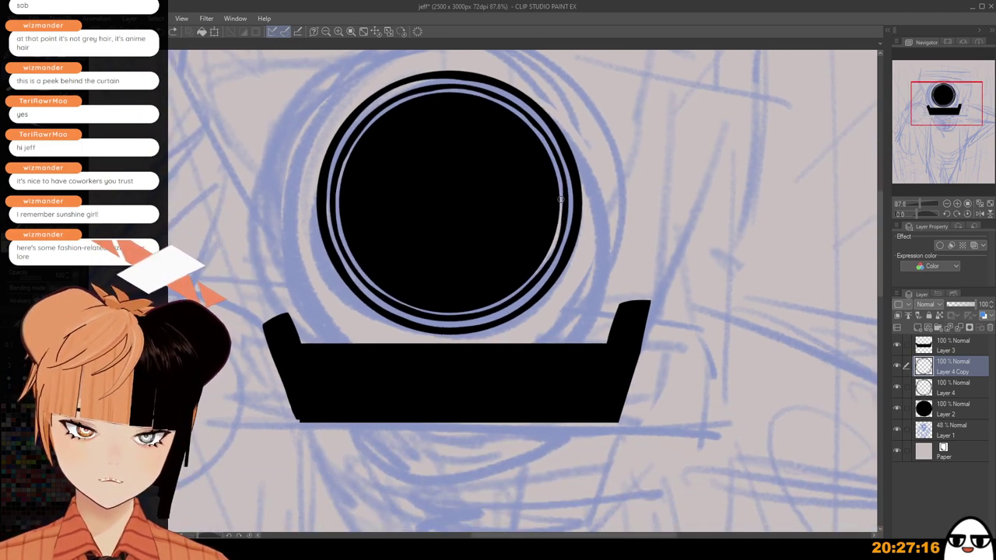
left_click_drag(561, 198, 557, 248)
key("ctrl+z")
left_click_drag(559, 178, 558, 223)
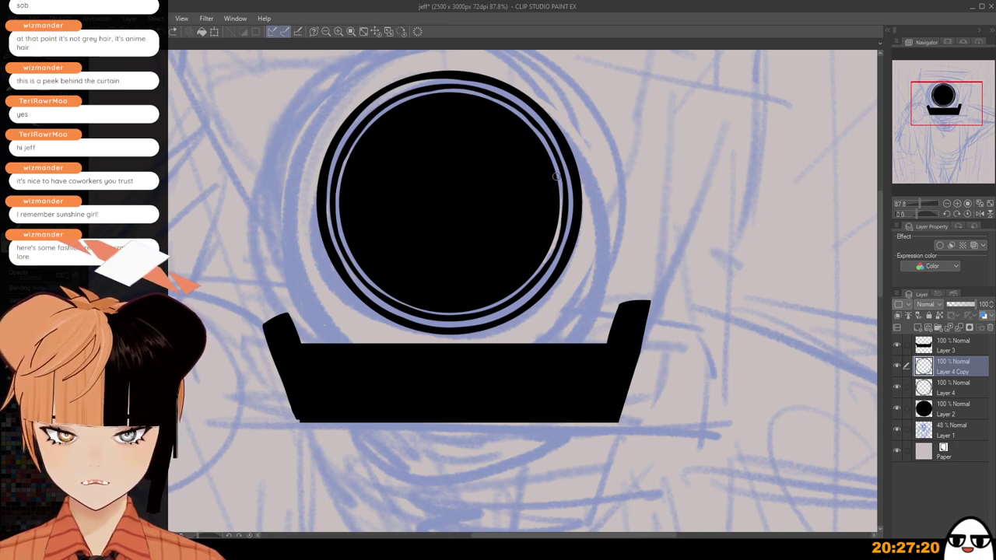
scroll(555, 194, "down", 3)
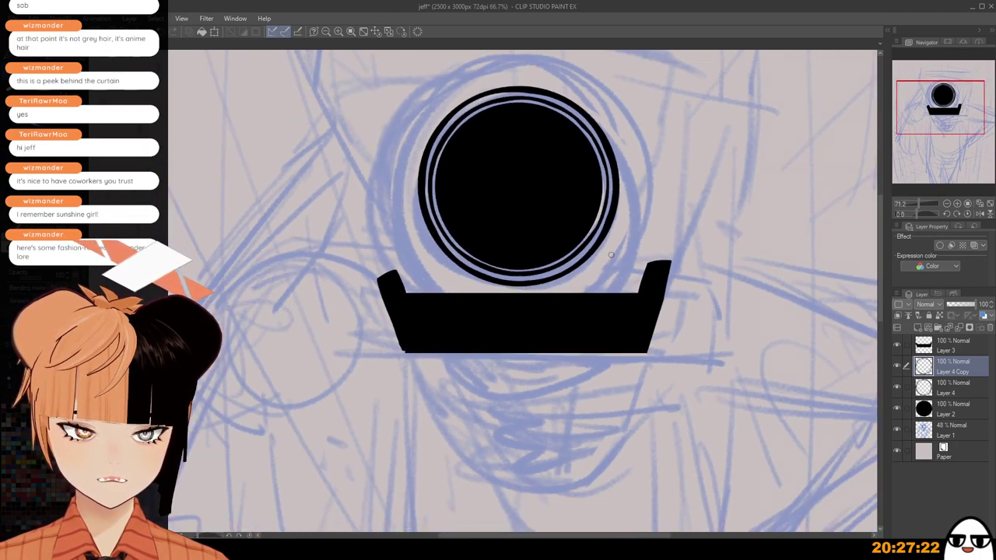
scroll(611, 255, "down", 2)
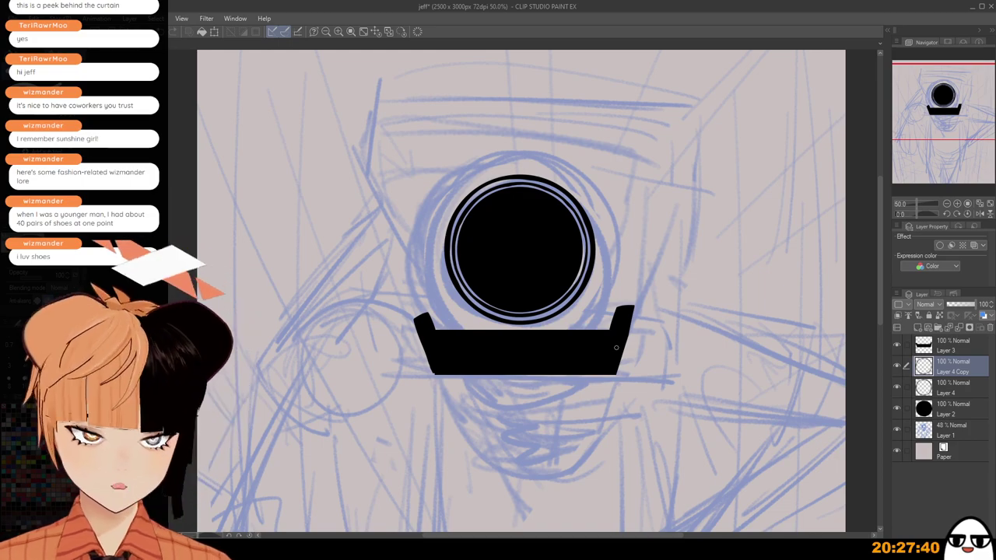
Switch to Layer 4 and toggle its visibility to check which ring of the eye it holds.
scroll(616, 347, "up", 3)
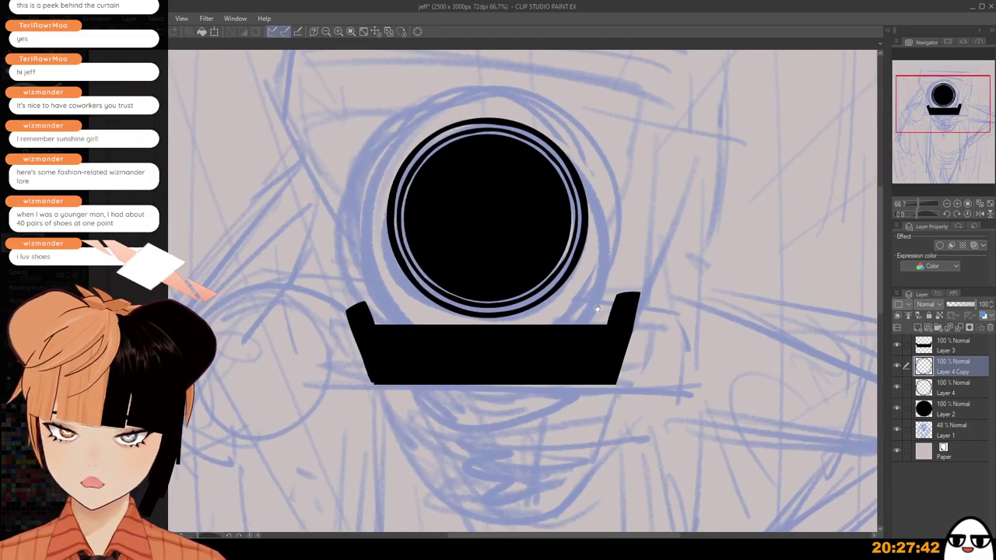
left_click_drag(601, 321, 670, 291)
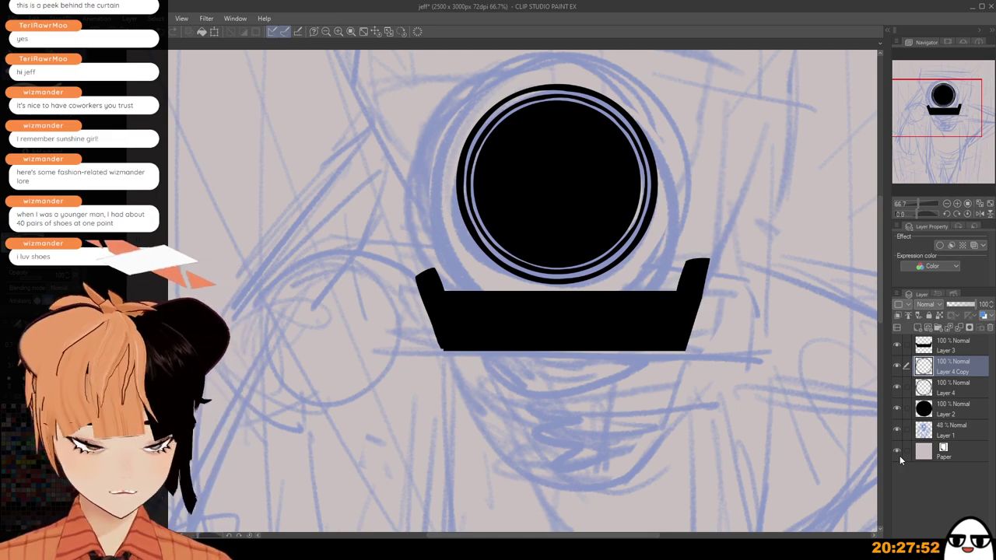
left_click(970, 393)
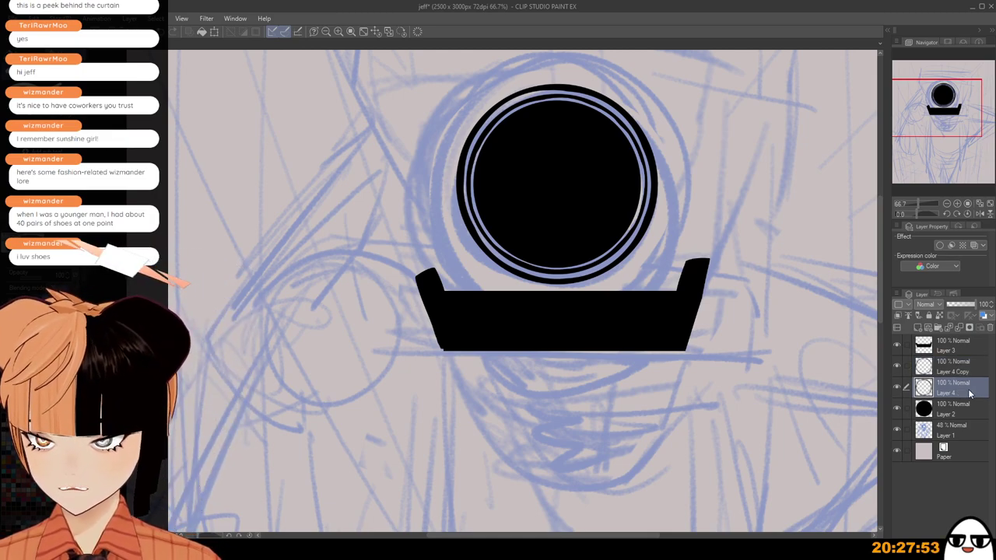
left_click(897, 387)
left_click(897, 387)
left_click_drag(729, 377, 637, 482)
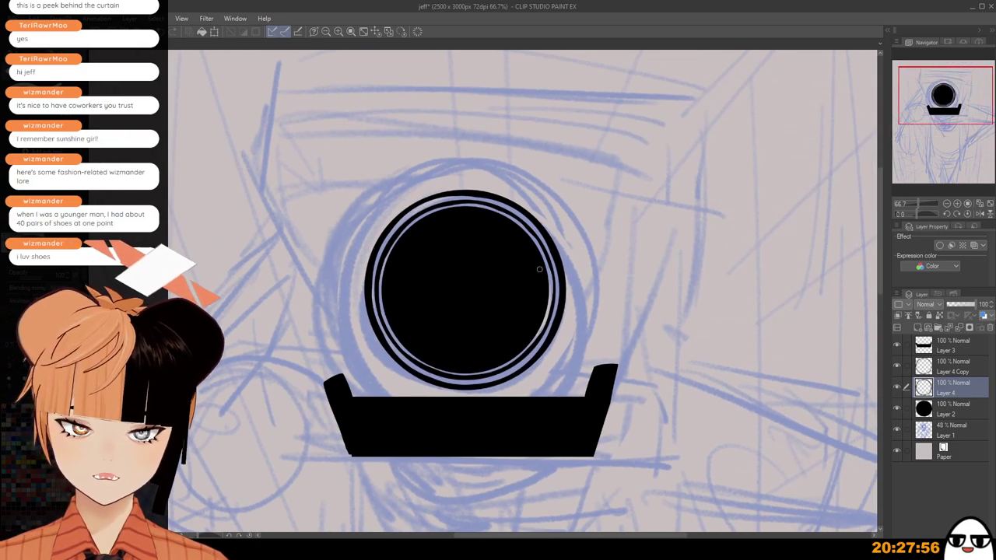
scroll(589, 338, "down", 2)
scroll(634, 375, "up", 4)
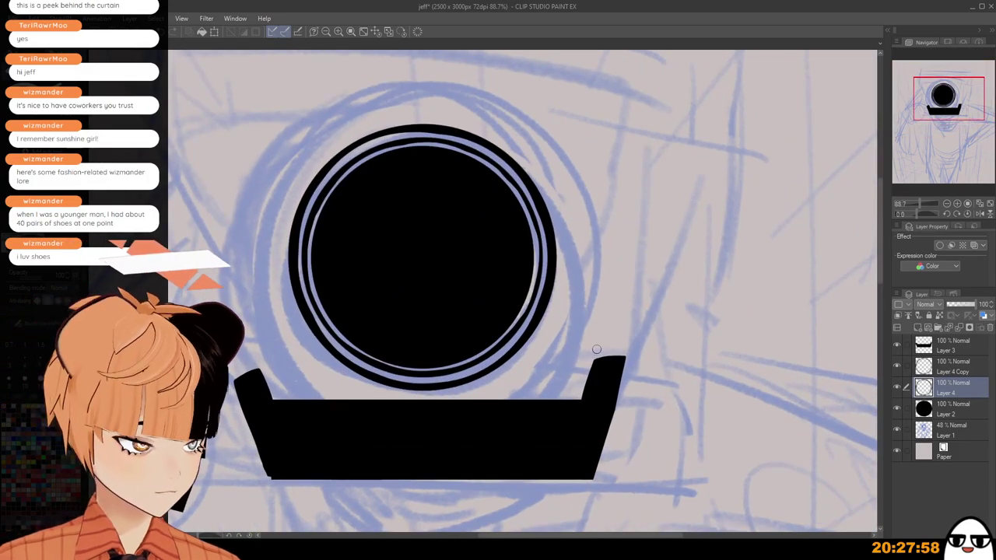
On Layer 3, outline a small angular tab facing inward from the bar's right upturned end, mirroring the left one.
left_click(951, 351)
scroll(696, 349, "down", 3)
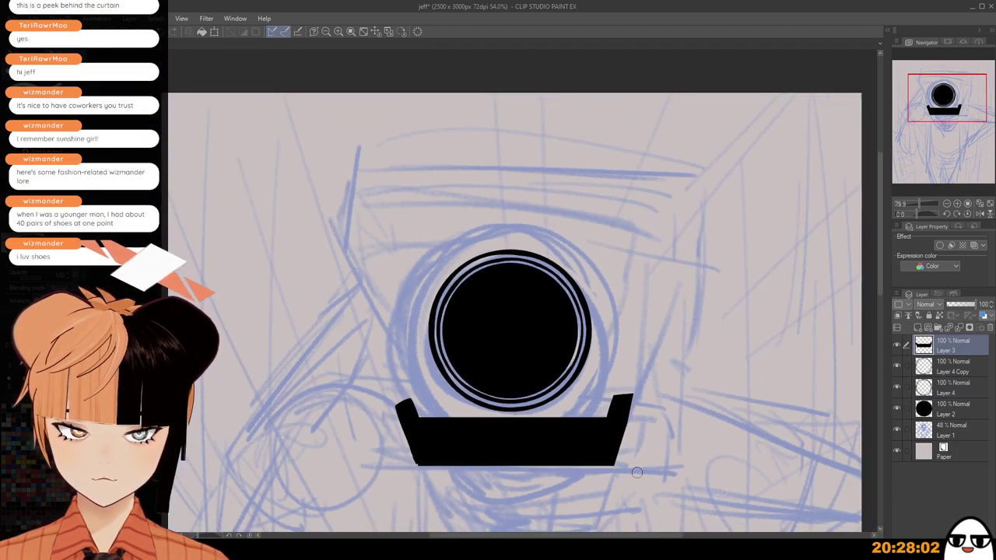
left_click_drag(644, 500, 641, 433)
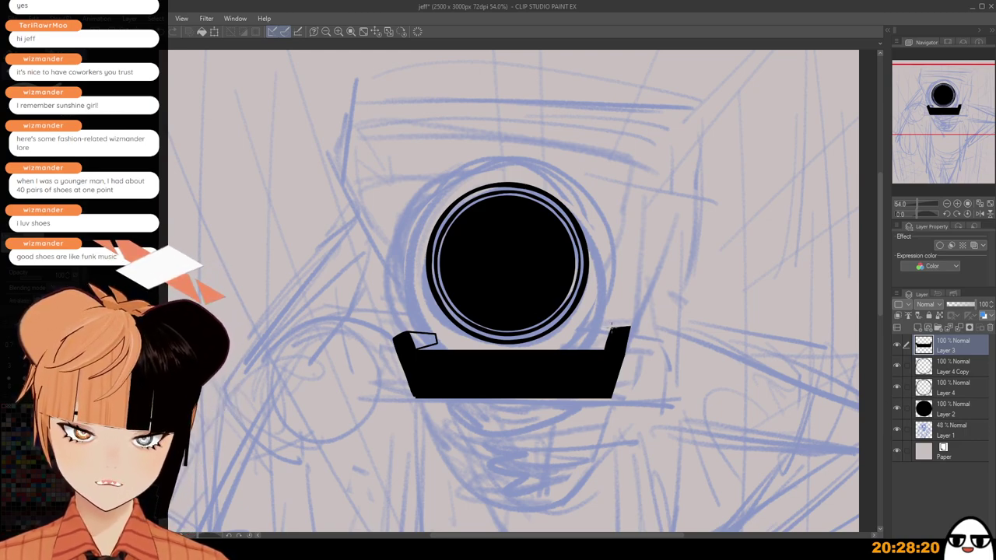
left_click_drag(611, 328, 594, 329)
left_click_drag(594, 329, 592, 344)
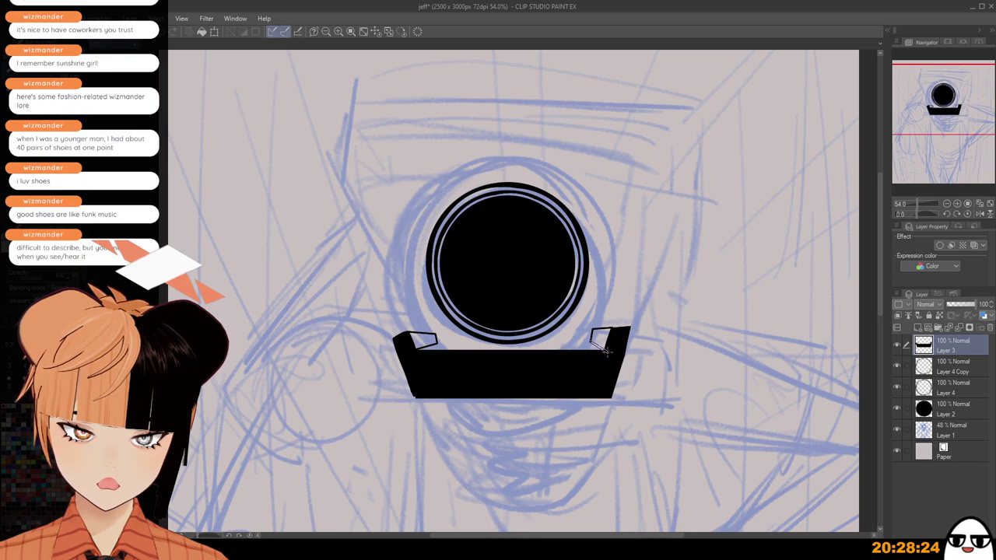
Connect the two tab outlines with a thin straight line just above the bar's upper edge.
left_click_drag(437, 343, 591, 343)
scroll(603, 241, "down", 4)
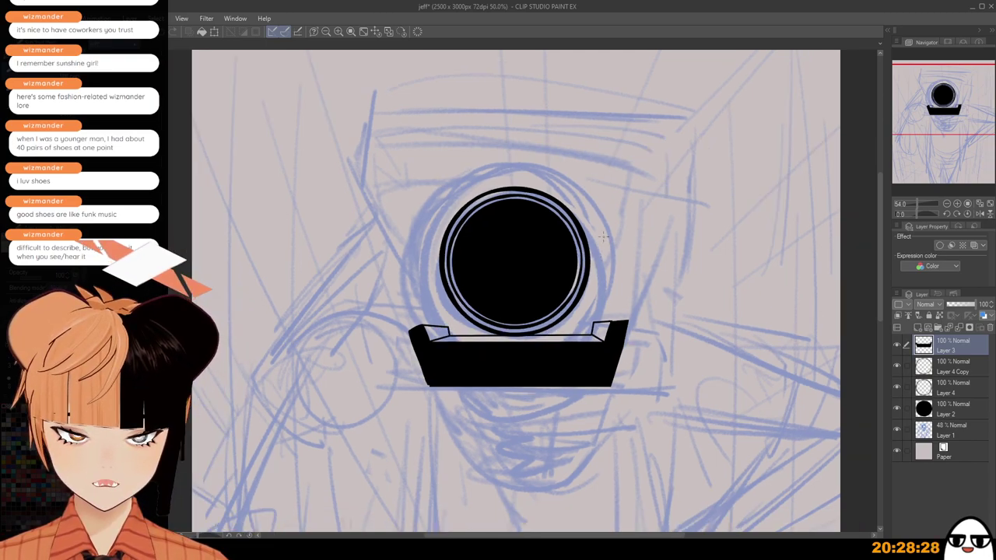
scroll(547, 350, "up", 4)
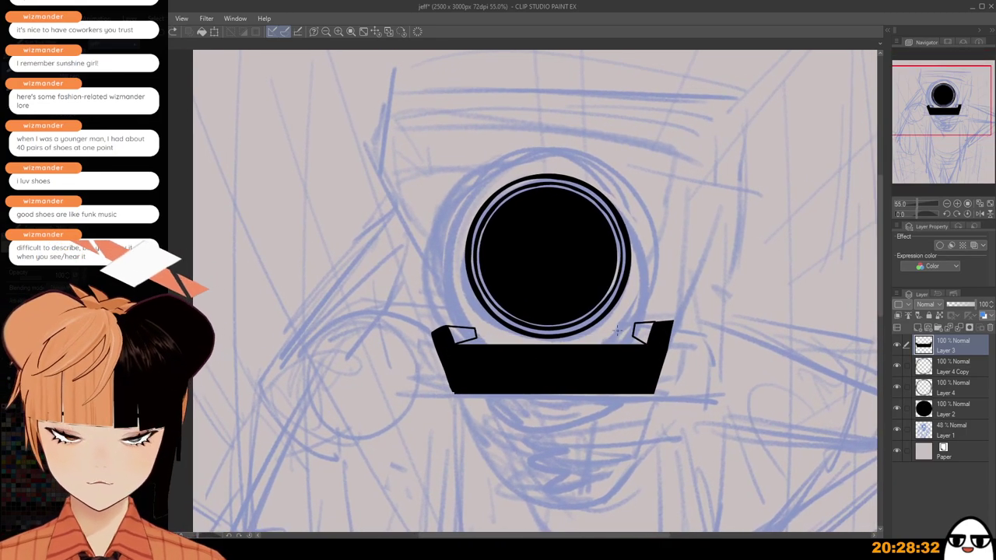
left_click_drag(476, 338, 634, 337)
scroll(639, 346, "down", 3)
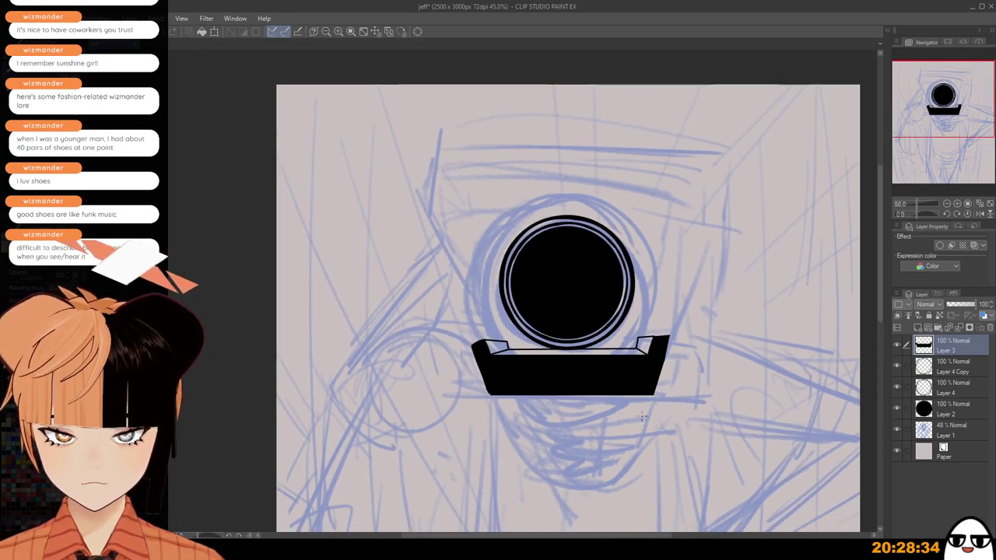
scroll(625, 437, "up", 4)
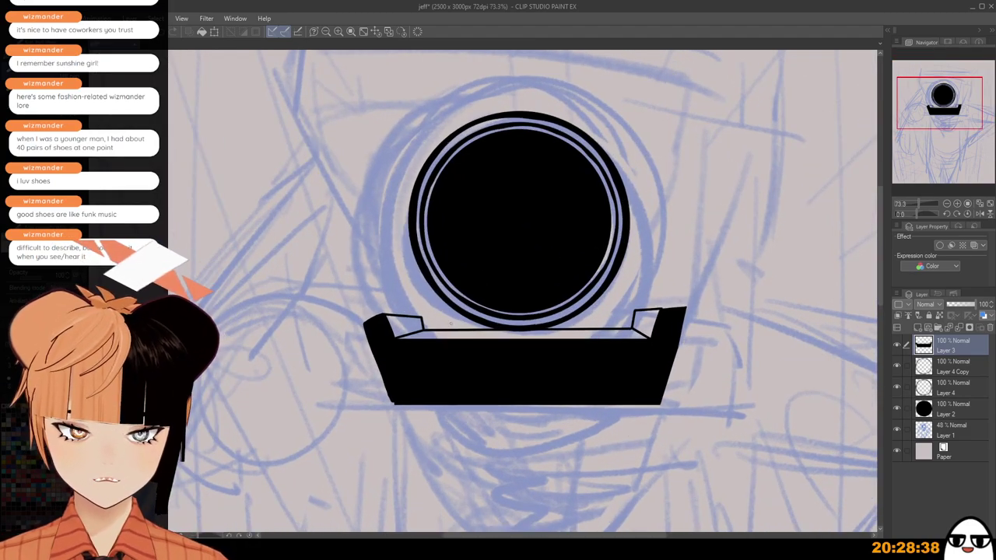
scroll(626, 437, "down", 1)
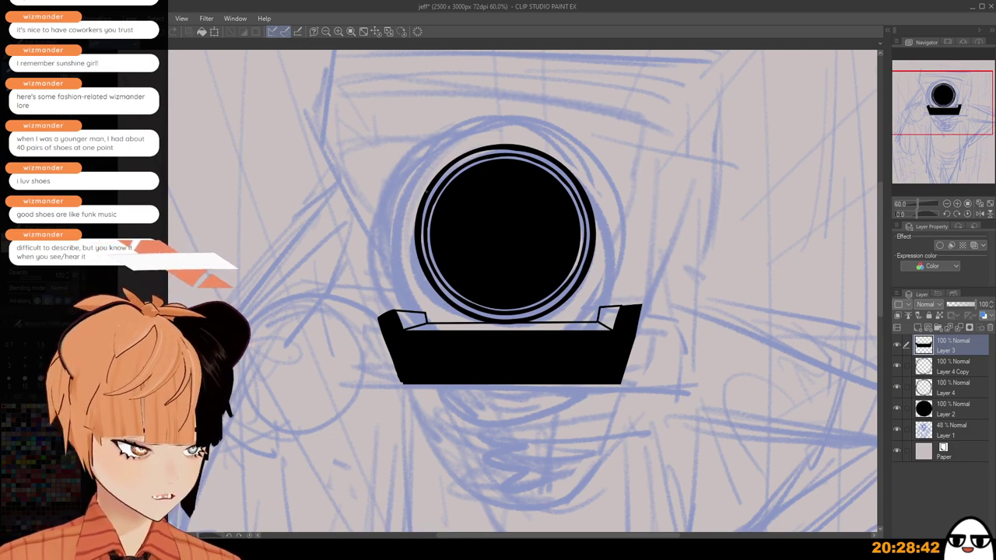
Select a wide rectangle above the eye along the sketched brow lines, fill it with black and deselect it.
scroll(446, 291, "down", 1)
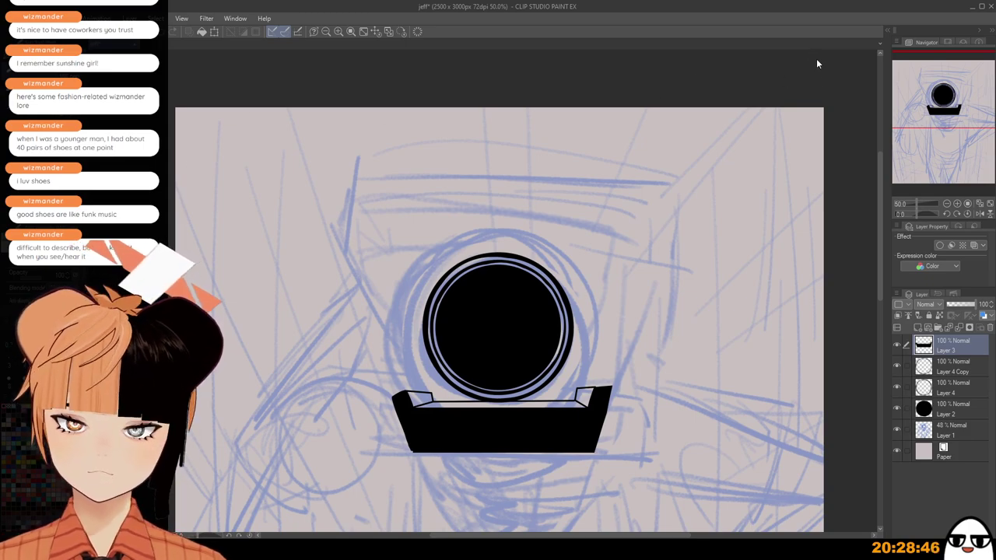
left_click_drag(332, 178, 650, 227)
scroll(665, 214, "down", 2)
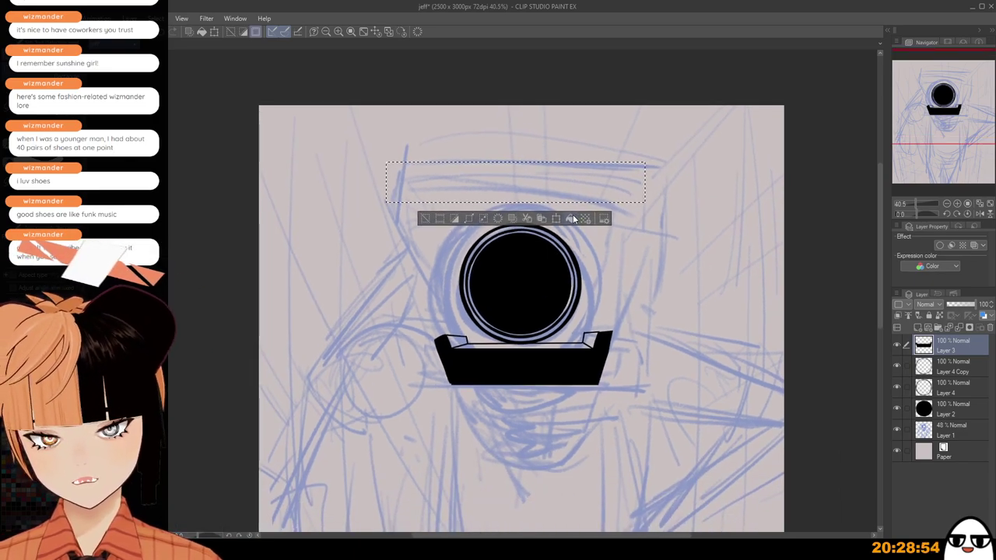
key("alt+BackSpace")
key("ctrl+d")
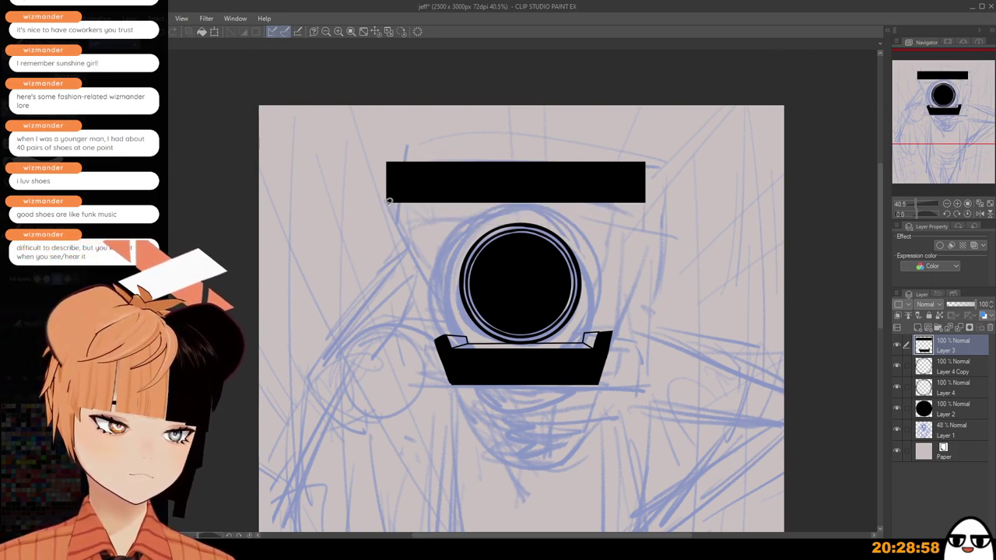
Try to cut the brow bar's left end at a slant with freehand selections, undoing each attempt.
left_click_drag(383, 205, 385, 206)
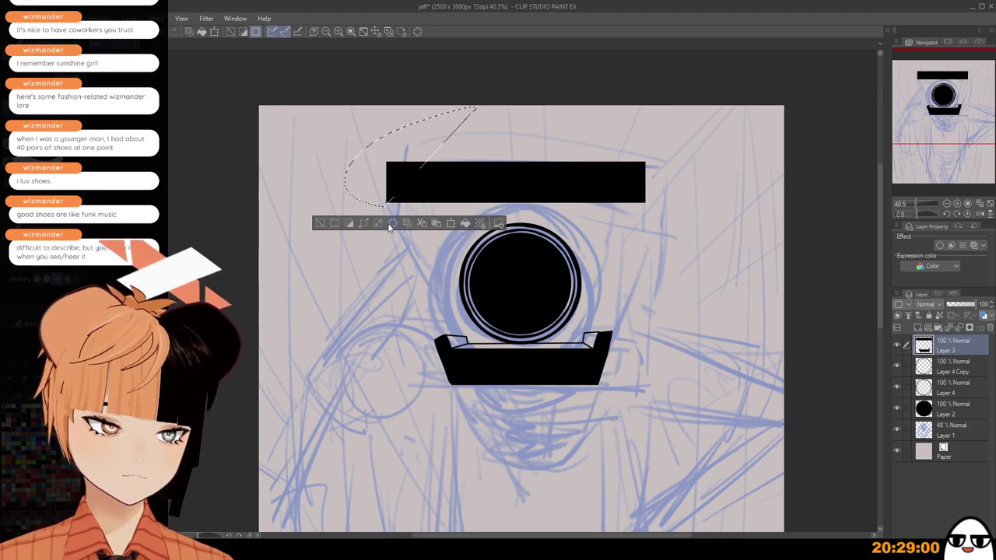
key("Delete")
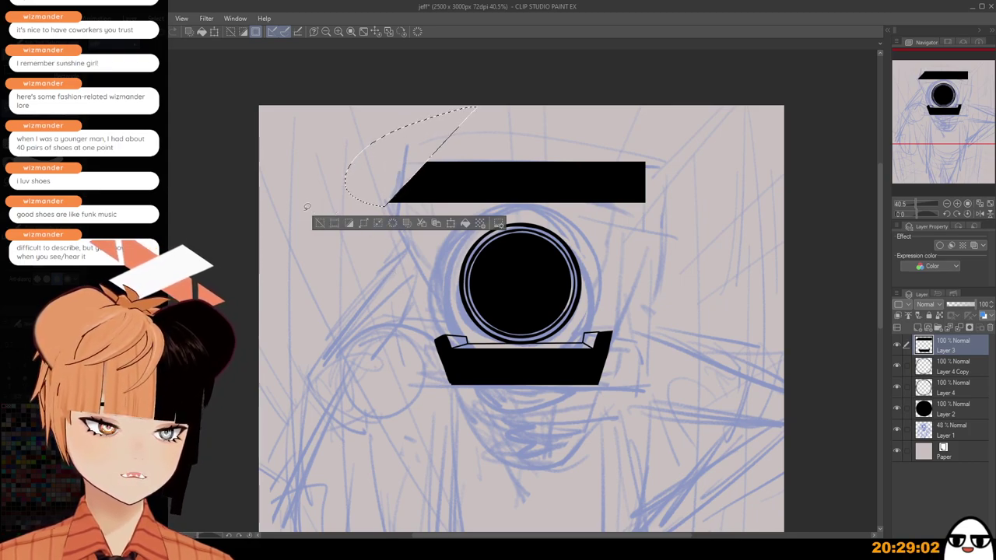
key("ctrl+z")
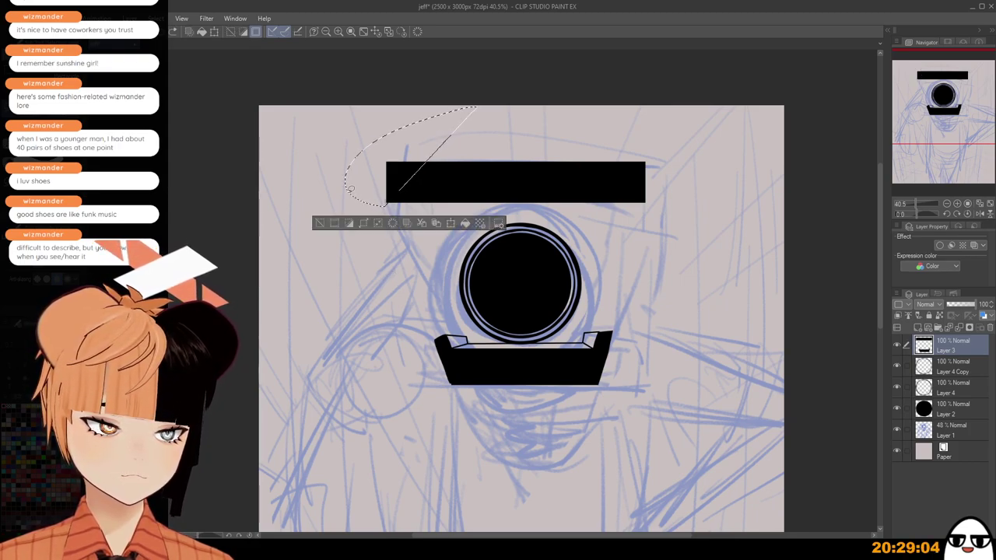
key("ctrl+z")
mouse_move(381, 212)
left_mouse_down()
mouse_move(409, 125)
mouse_move(375, 246)
left_mouse_up()
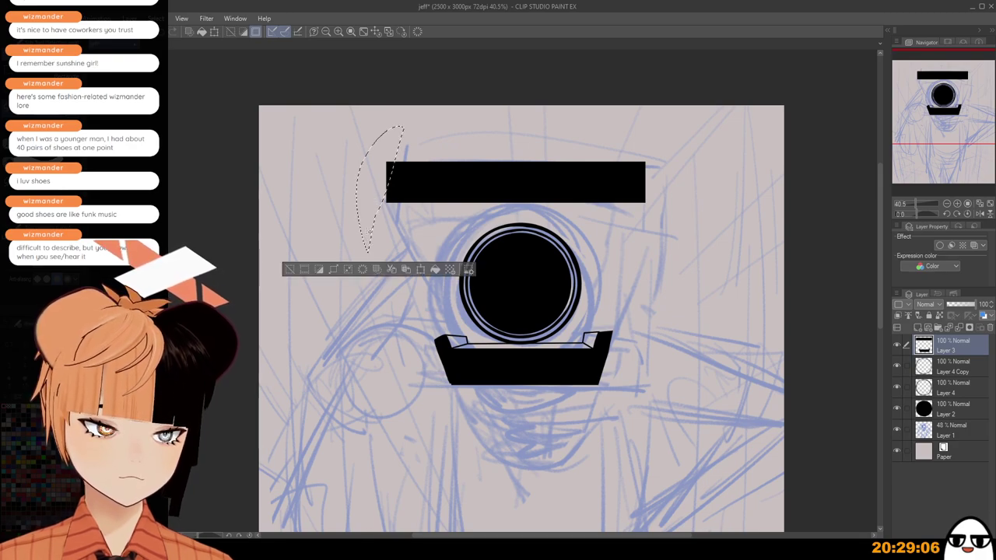
key("ctrl+z")
Cut both ends of the brow bar at a slant by deleting freehand selections, making it narrower at the top.
mouse_move(381, 213)
left_mouse_down()
mouse_move(392, 139)
mouse_move(381, 219)
left_mouse_up()
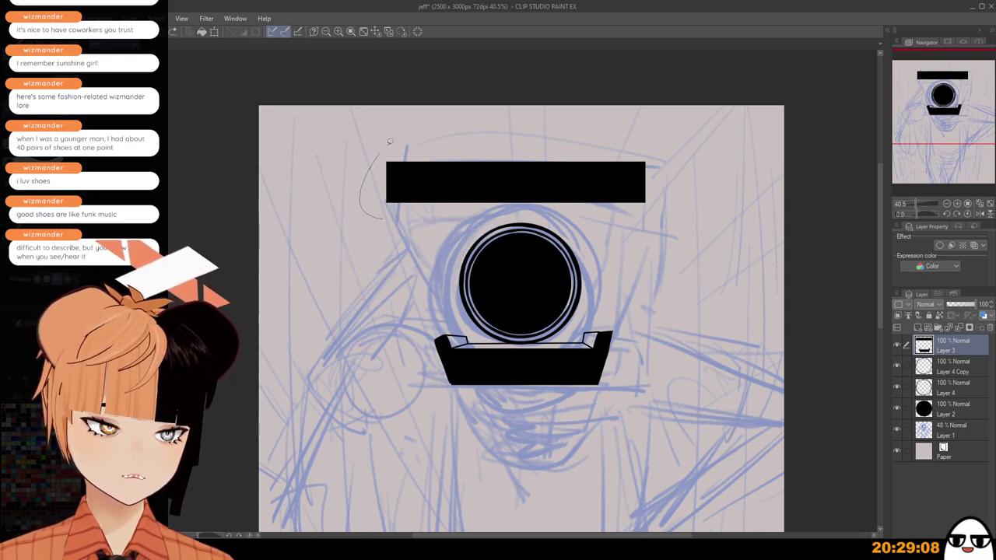
left_click_drag(390, 141, 405, 129)
key("Delete")
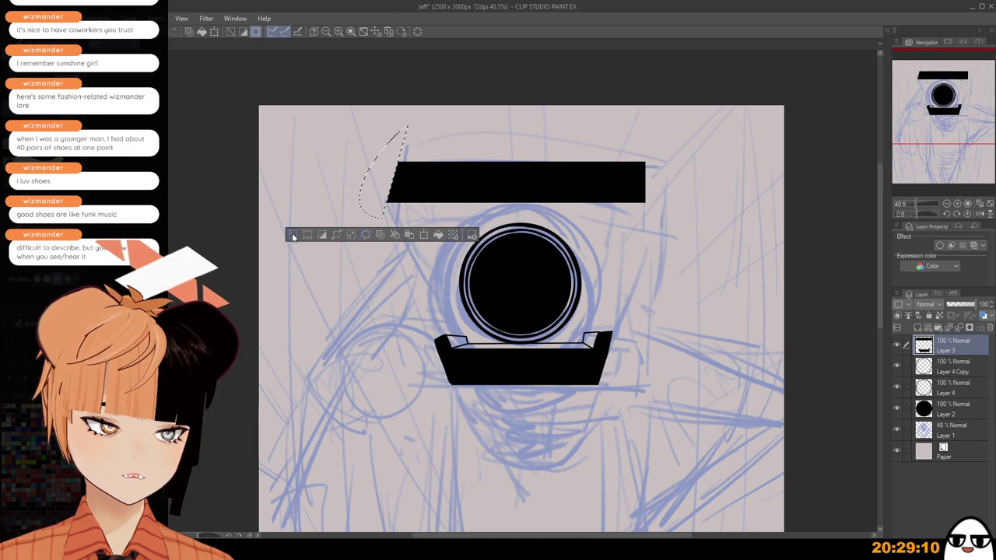
left_click(292, 234)
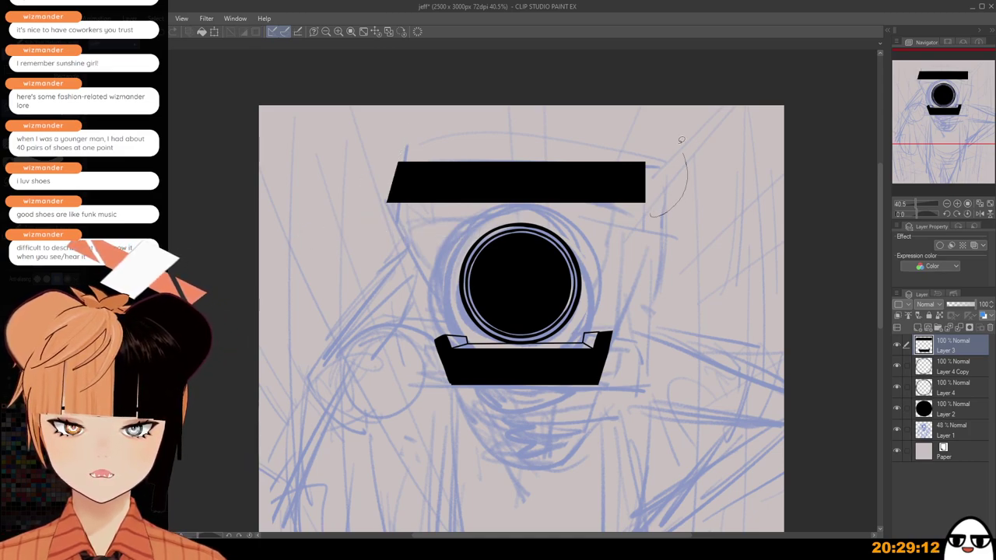
left_click_drag(622, 119, 616, 123)
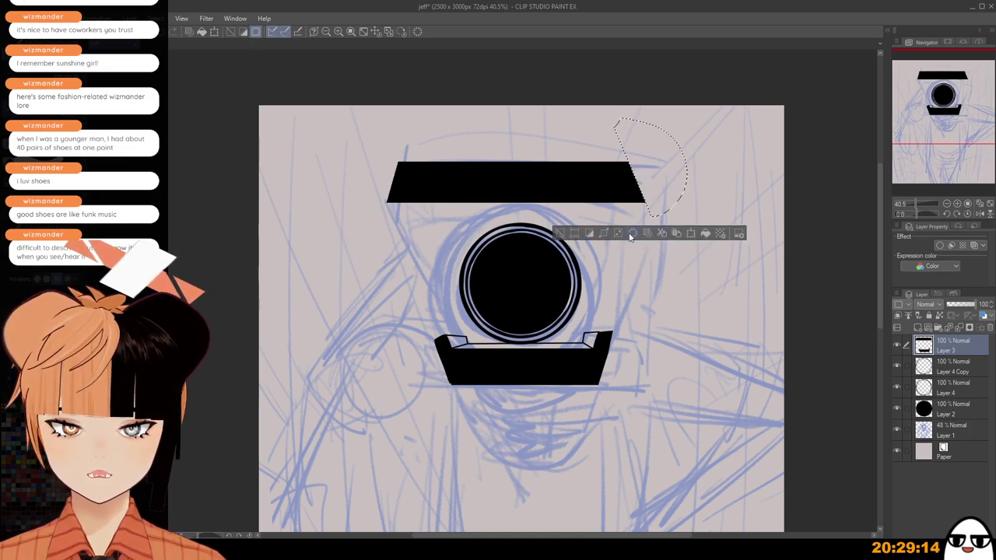
left_click(559, 234)
scroll(603, 320, "down", 3)
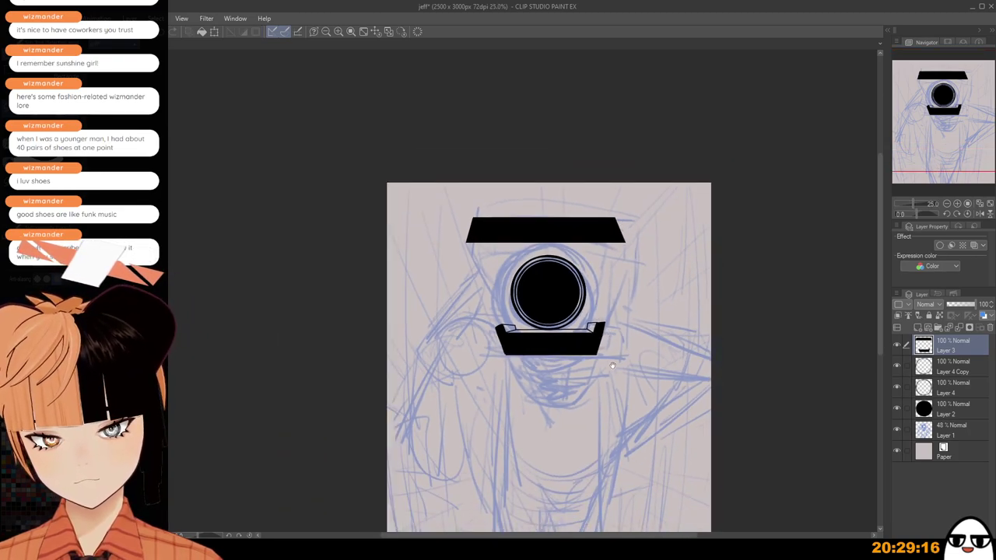
Select the brow bar with a freehand loop and rotate it slightly counterclockwise, applying the transform.
scroll(649, 201, "up", 1)
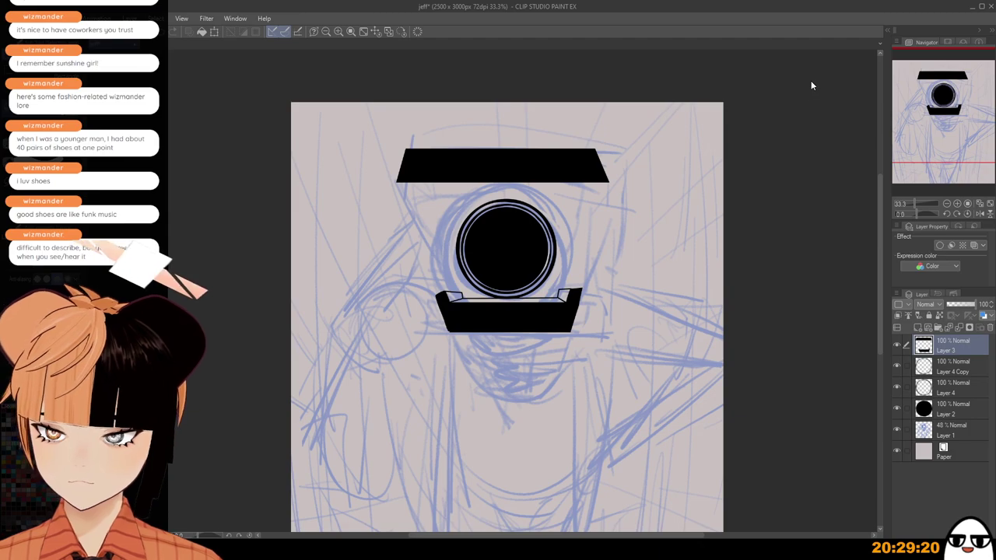
scroll(417, 185, "up", 1)
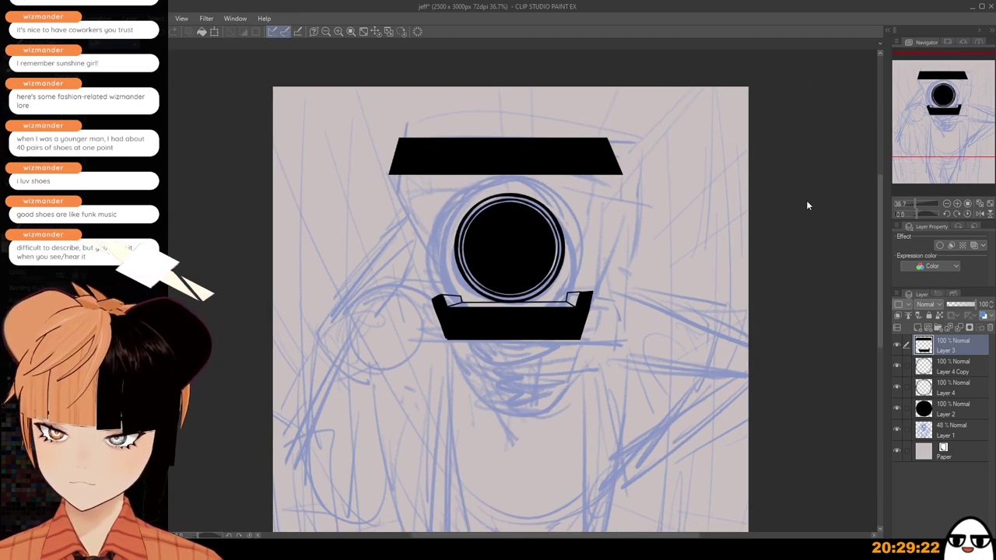
mouse_move(455, 193)
left_mouse_down()
mouse_move(328, 145)
mouse_move(700, 179)
mouse_move(459, 191)
left_mouse_up()
key("ctrl+t")
left_click_drag(705, 195, 698, 205)
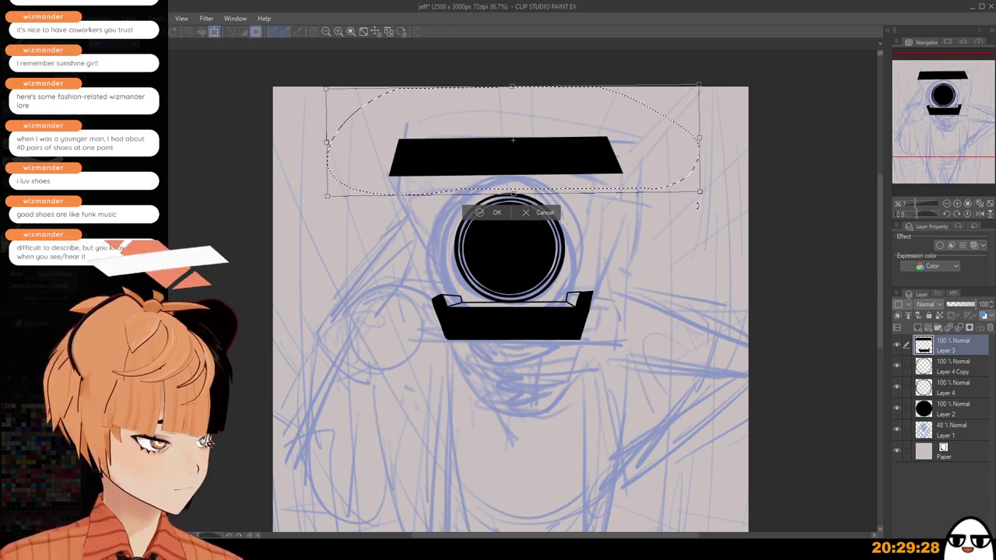
left_click(482, 215)
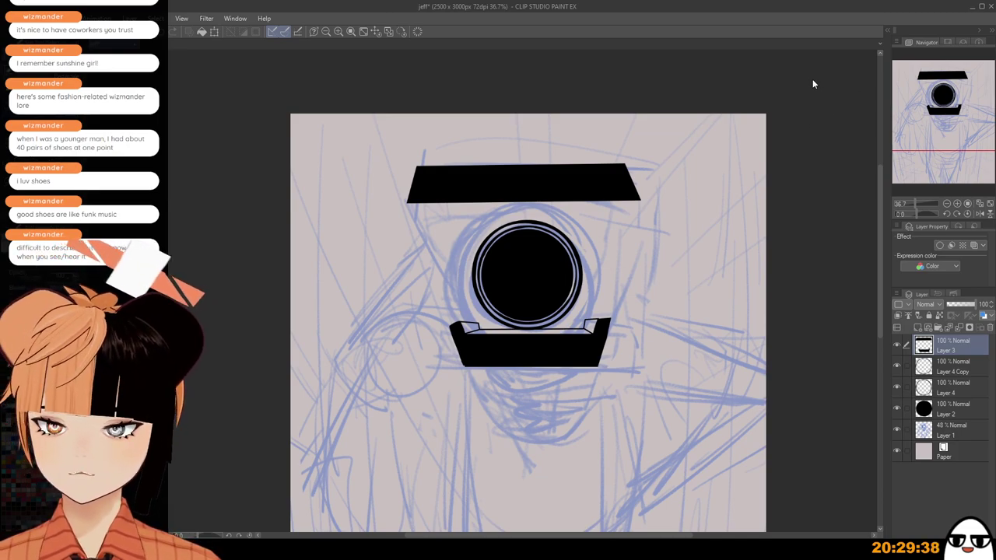
scroll(529, 219, "up", 3)
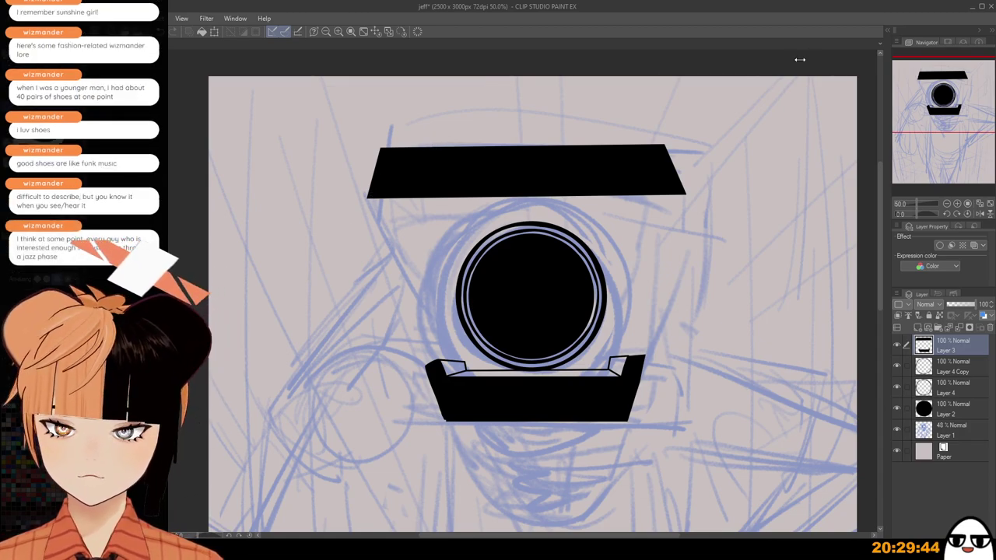
Cut the brow bar's left end at a steeper inward slant by deleting a freehand selection across its upper corner, then deselect.
mouse_move(367, 203)
left_mouse_down()
mouse_move(437, 80)
mouse_move(440, 150)
left_mouse_up()
key("ctrl+z")
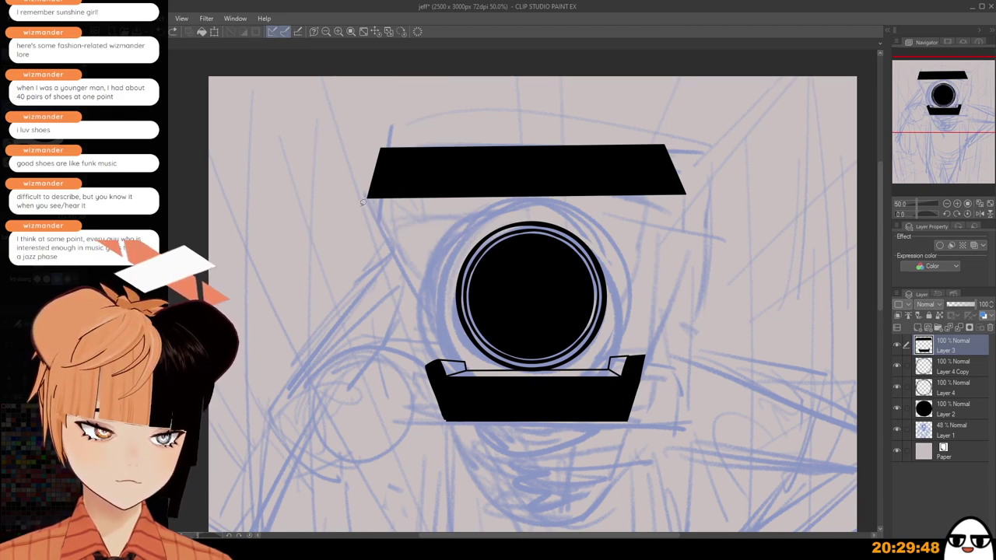
mouse_move(364, 207)
left_mouse_down()
mouse_move(354, 146)
mouse_move(457, 118)
left_mouse_up()
mouse_move(372, 195)
left_mouse_down()
mouse_move(354, 205)
mouse_move(424, 111)
mouse_move(458, 117)
left_mouse_up()
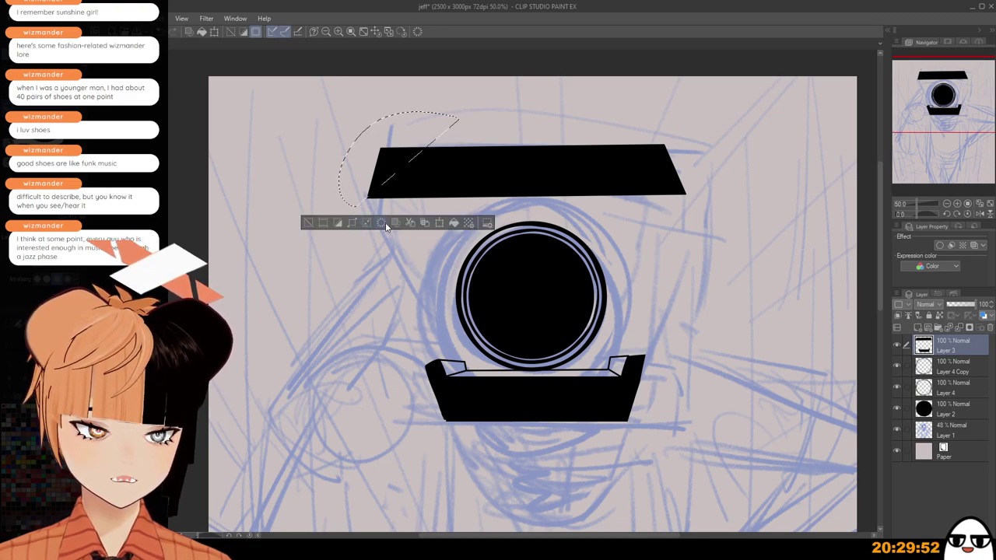
left_click(383, 224)
left_click(308, 223)
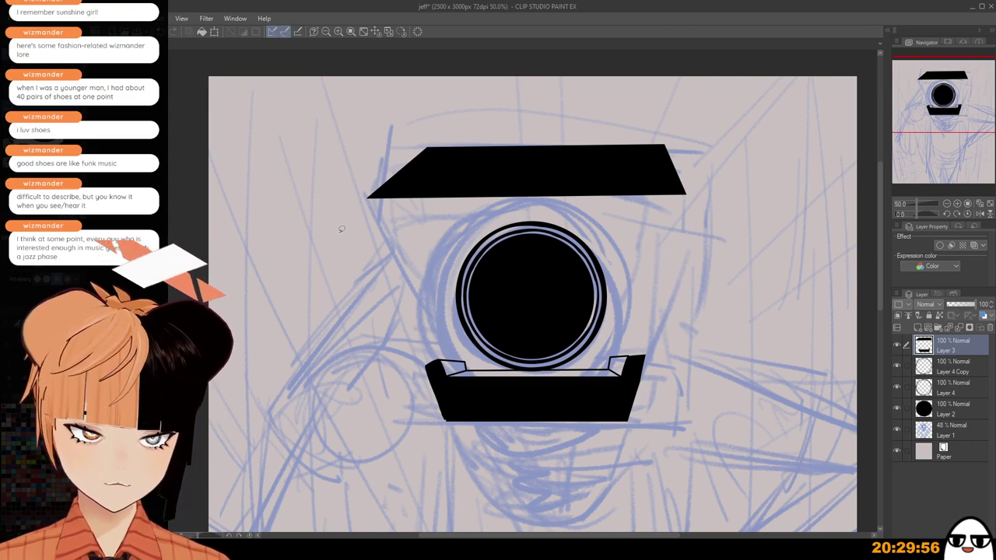
Cut the brow bar's right end to a matching slant by deleting a freehand selection across its upper corner.
scroll(341, 229, "down", 1)
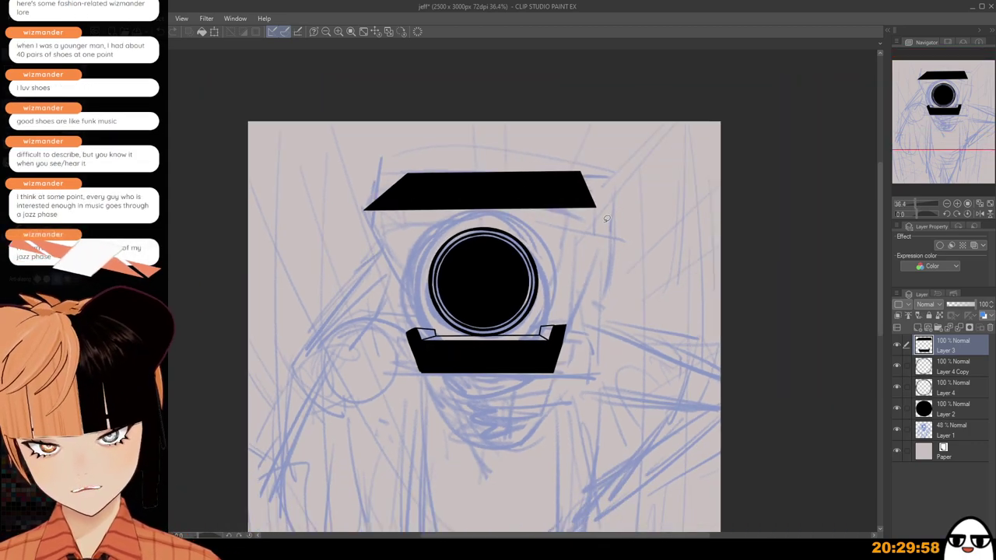
mouse_move(608, 221)
left_mouse_down()
mouse_move(610, 148)
mouse_move(510, 138)
left_mouse_up()
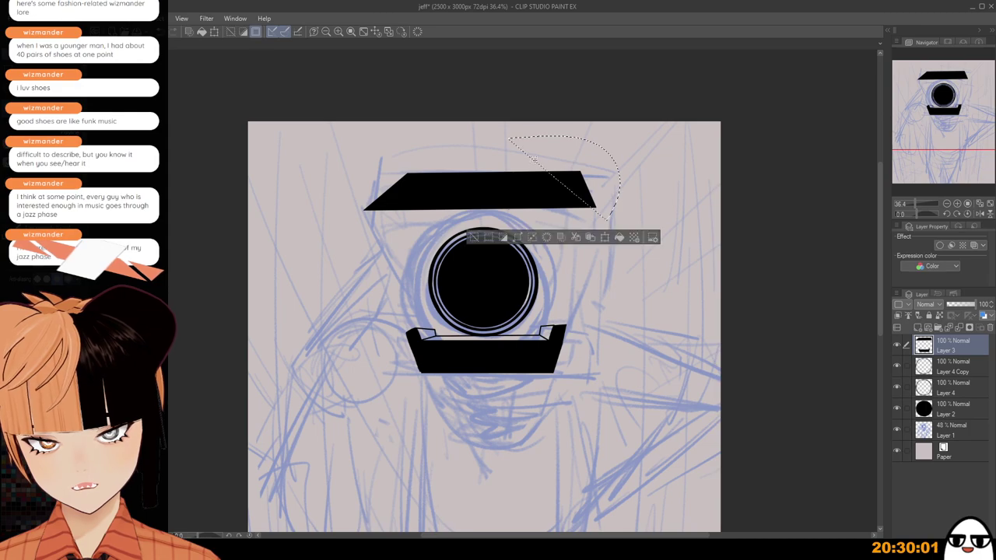
left_click(547, 239)
left_click(487, 237)
scroll(550, 327, "down", 1)
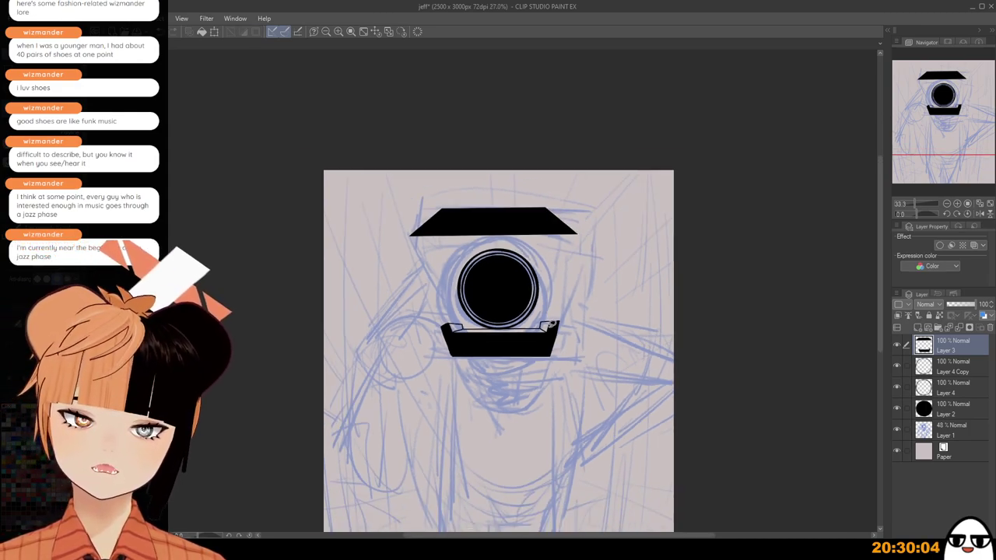
scroll(551, 324, "down", 1)
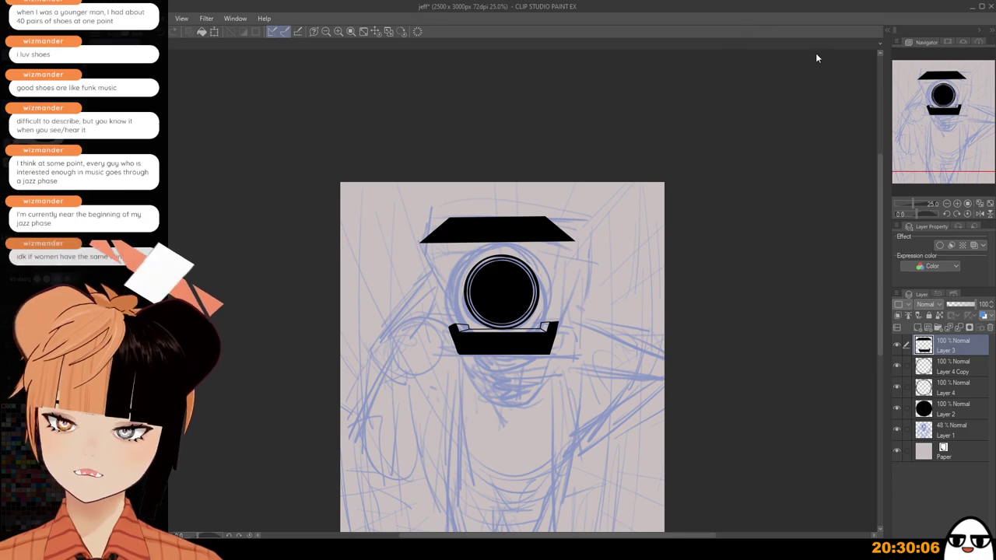
Select the whole brow bar with a freehand loop, enlarge it slightly, recentre it above the eye, apply the transform and deselect.
scroll(571, 204, "up", 2)
scroll(484, 257, "up", 1)
mouse_move(459, 266)
left_mouse_down()
mouse_move(303, 226)
mouse_move(647, 224)
left_mouse_up()
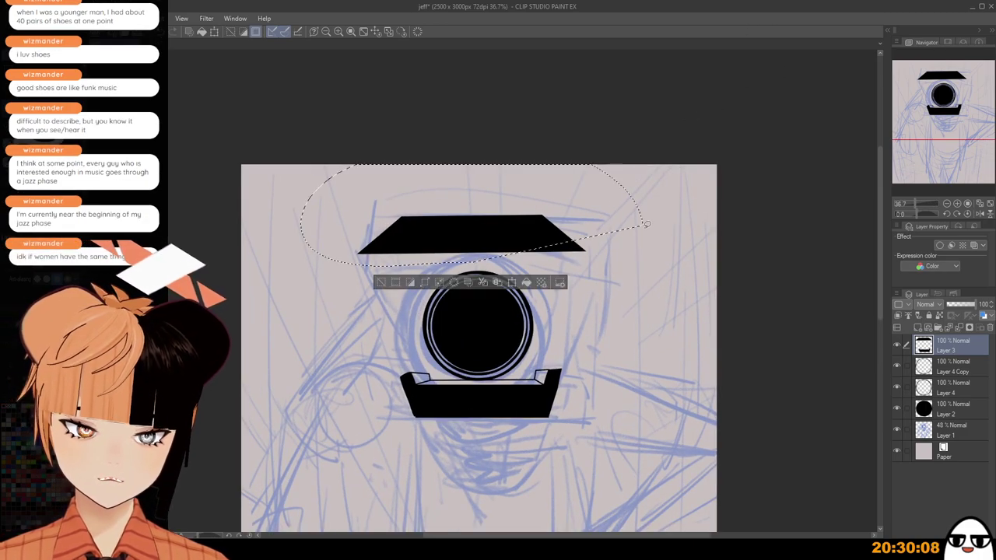
key("ctrl+z")
mouse_move(448, 265)
left_mouse_down()
mouse_move(401, 267)
mouse_move(407, 157)
mouse_move(684, 231)
mouse_move(615, 269)
left_mouse_up()
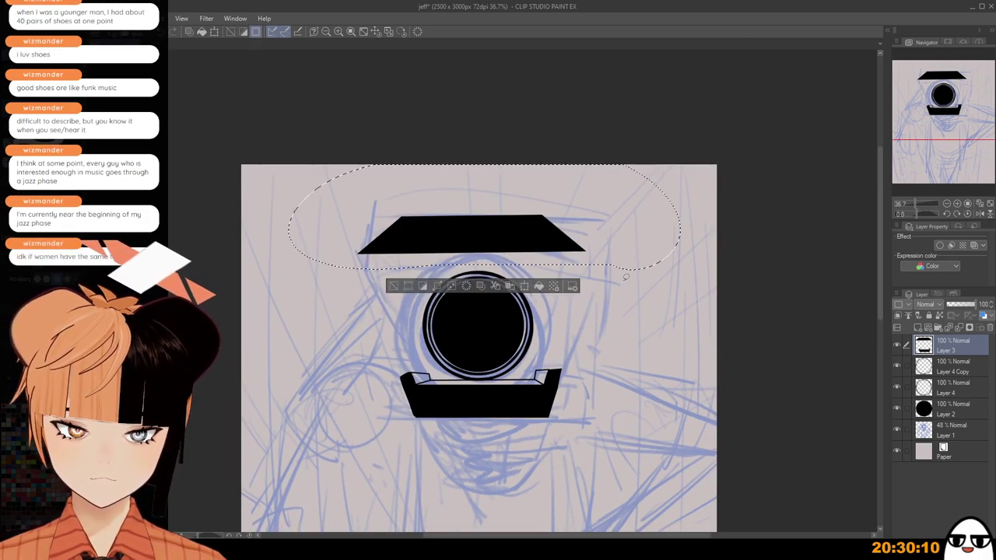
key("ctrl+t")
left_click_drag(680, 219, 711, 223)
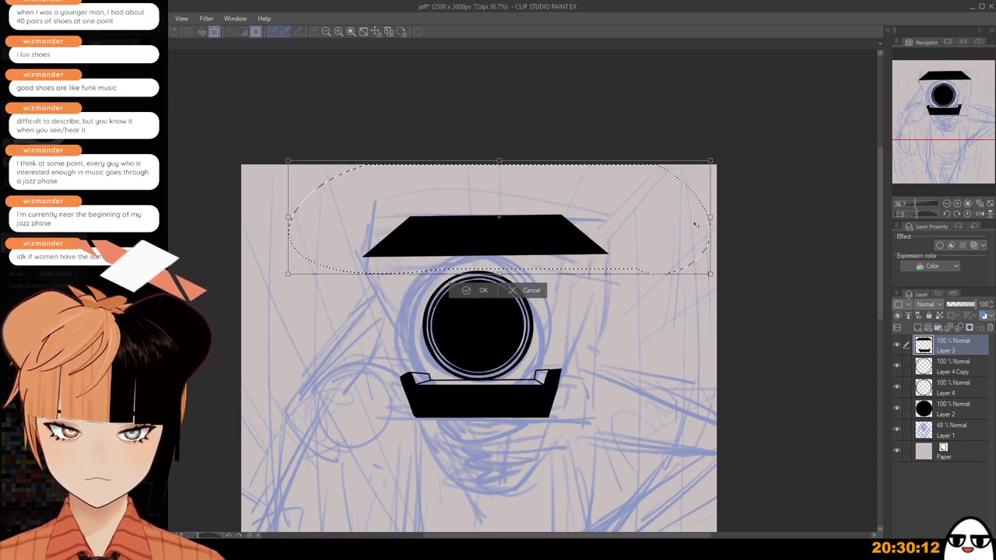
left_click_drag(600, 251, 594, 248)
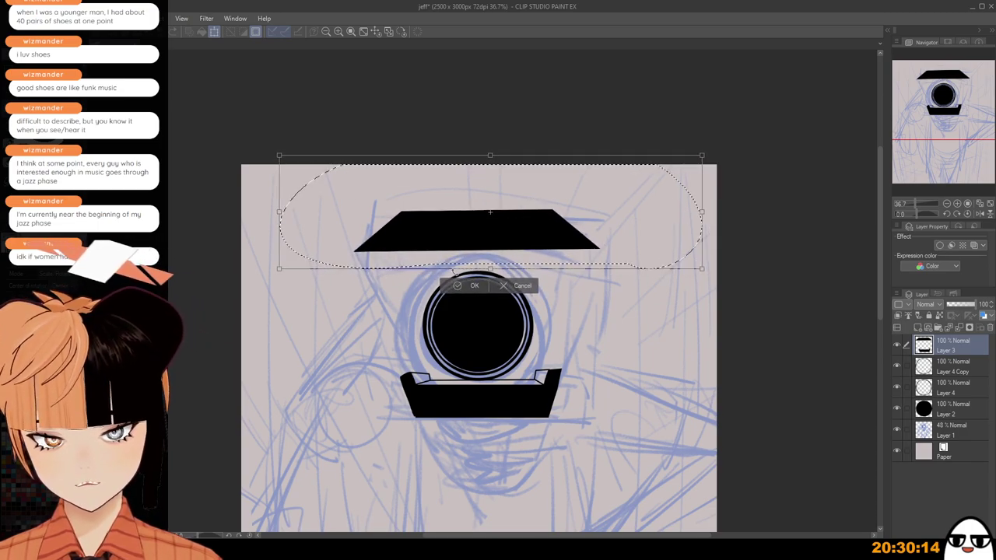
left_click(474, 285)
left_click(399, 285)
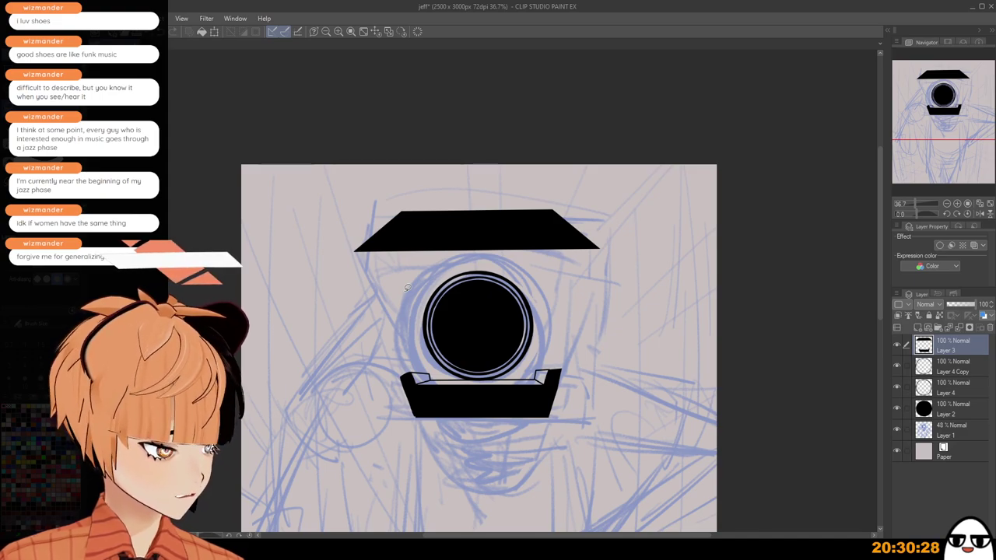
Outline a thin underside strip along the brow bar's lower edge, with short slanted lines joining it to both corners.
scroll(407, 288, "up", 1)
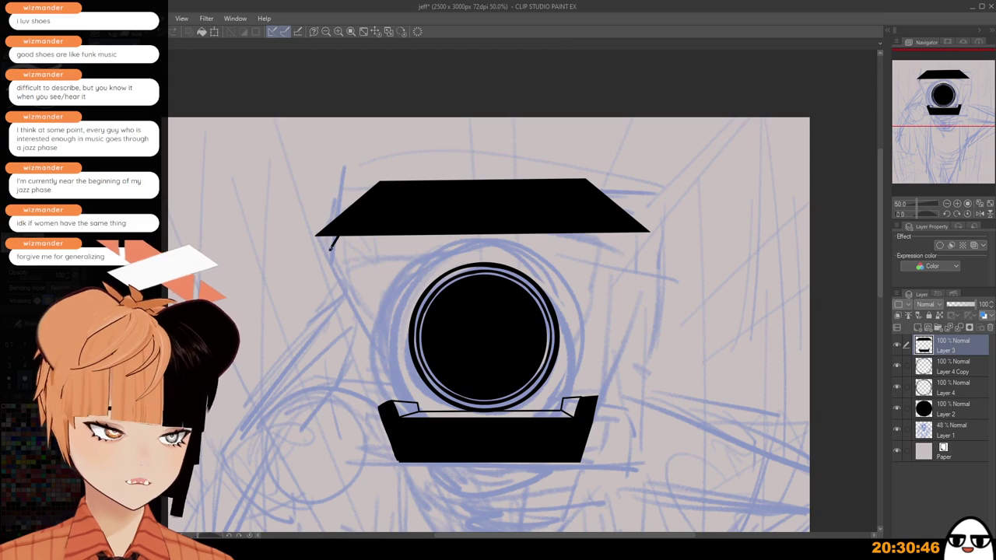
left_click_drag(331, 245, 644, 246)
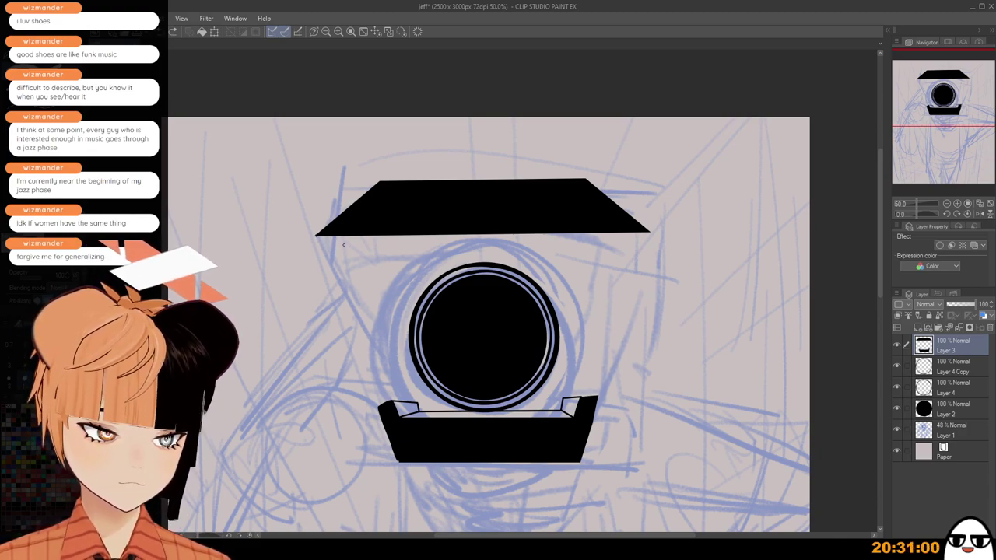
left_click_drag(350, 240, 645, 239)
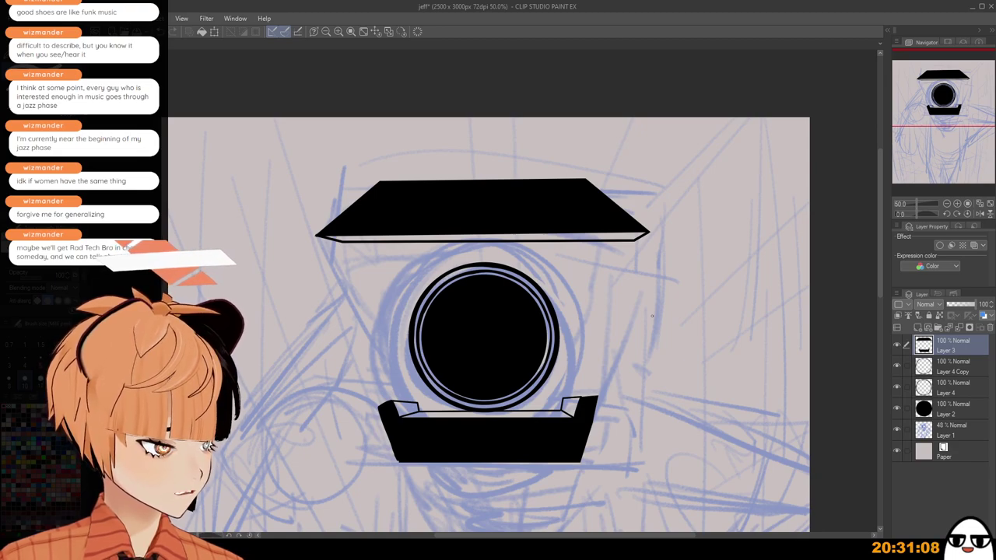
Redraw the underside strip's right end line at a shallower slant and trim the overhanging end of the lower line.
key("ctrl+z")
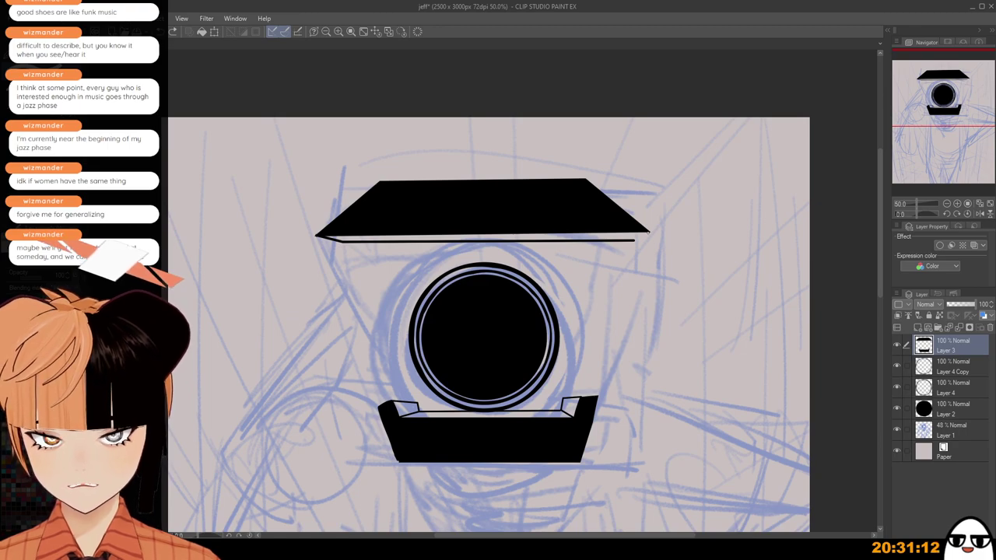
left_click_drag(649, 231, 620, 242)
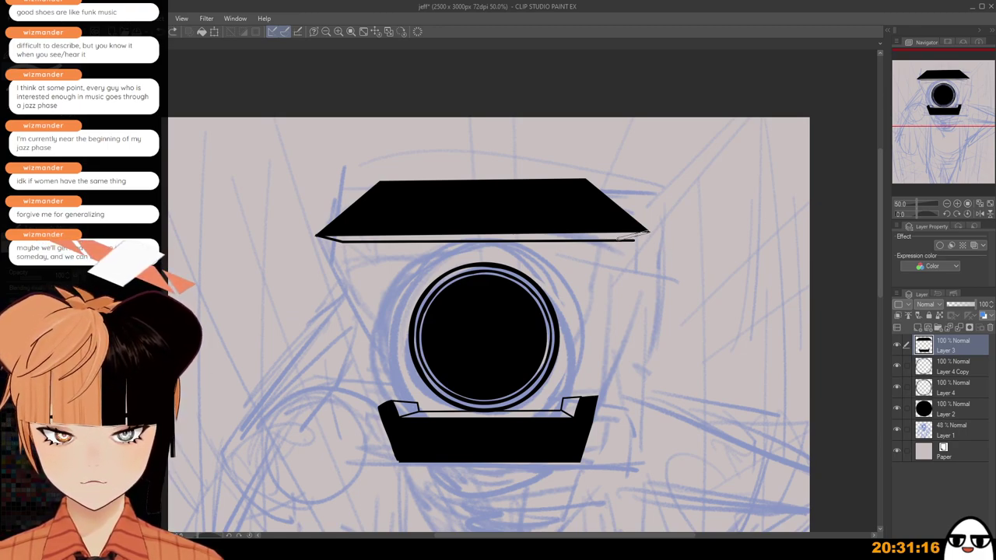
key("ctrl+z")
left_click_drag(649, 231, 621, 238)
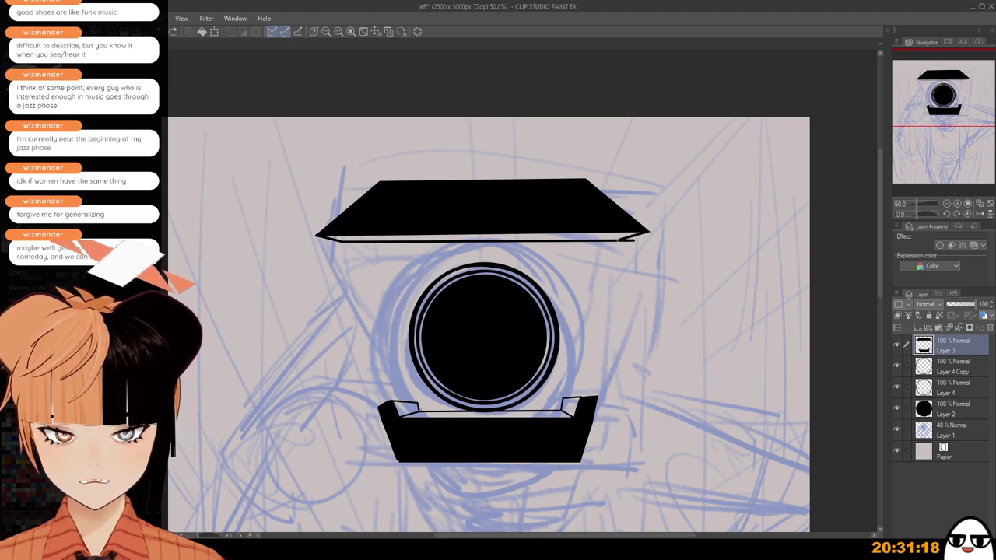
scroll(662, 241, "up", 3)
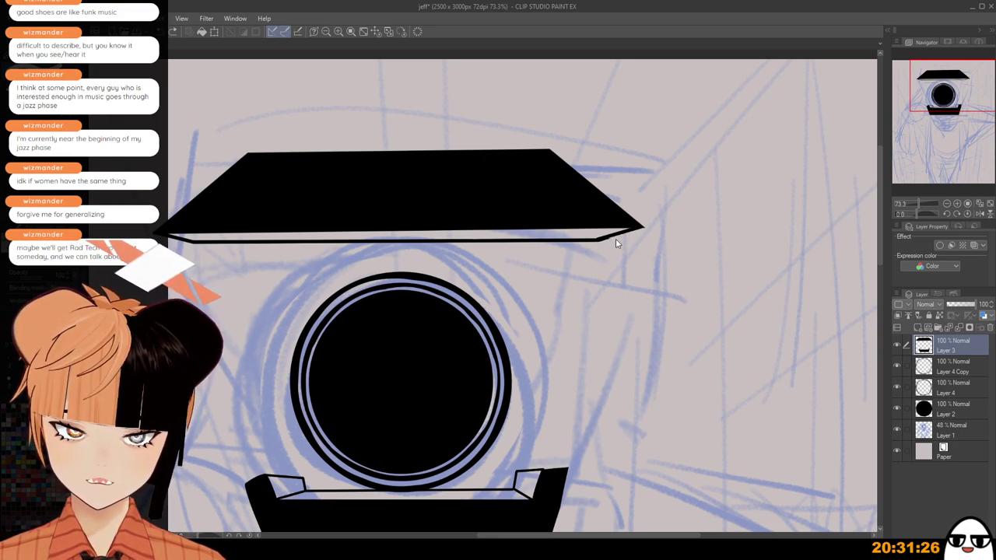
scroll(611, 307, "down", 5)
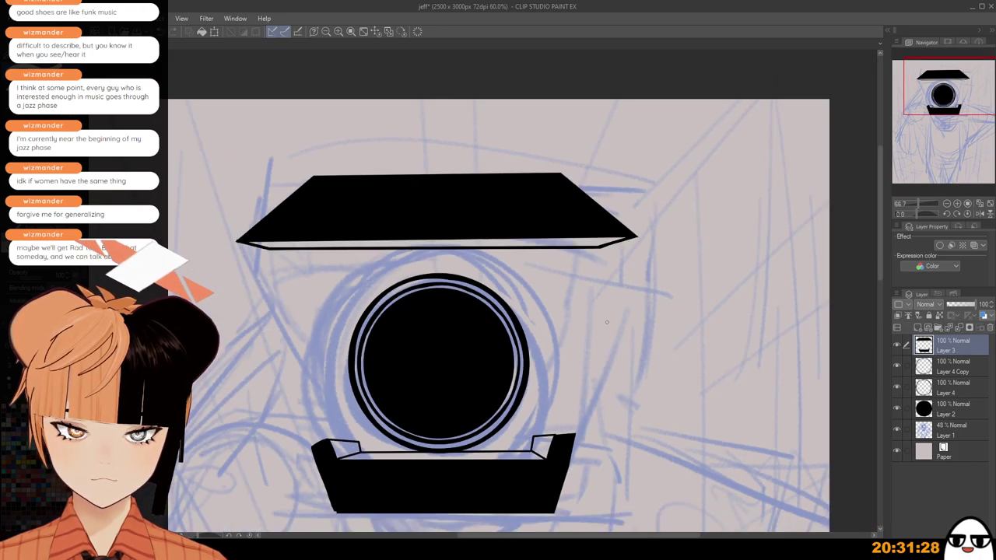
scroll(611, 311, "up", 5)
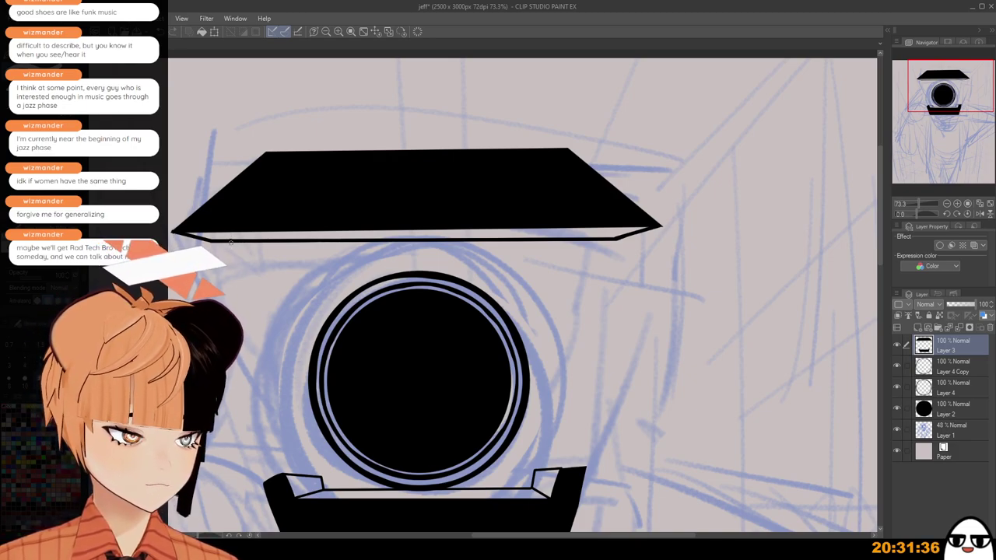
key("ctrl+z")
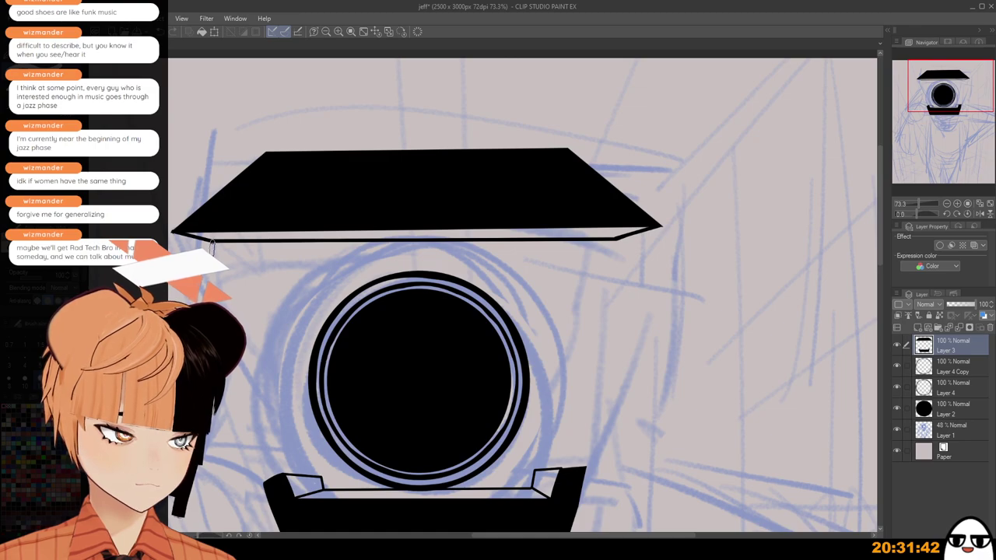
Outline a second, narrow rectangular strip directly beneath the brow bar's underside.
left_click_drag(212, 247, 616, 255)
scroll(648, 310, "down", 5)
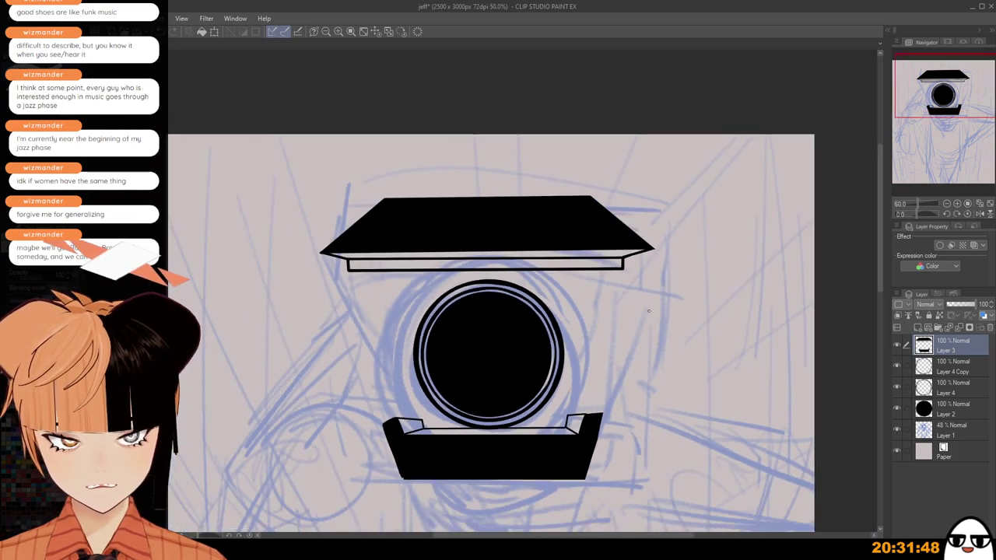
scroll(648, 310, "up", 3)
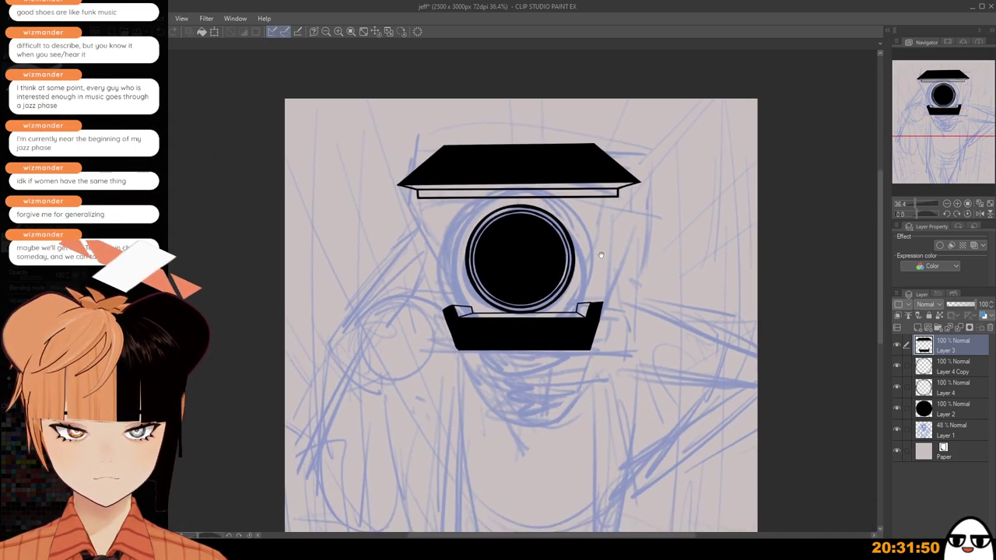
scroll(602, 267, "up", 1)
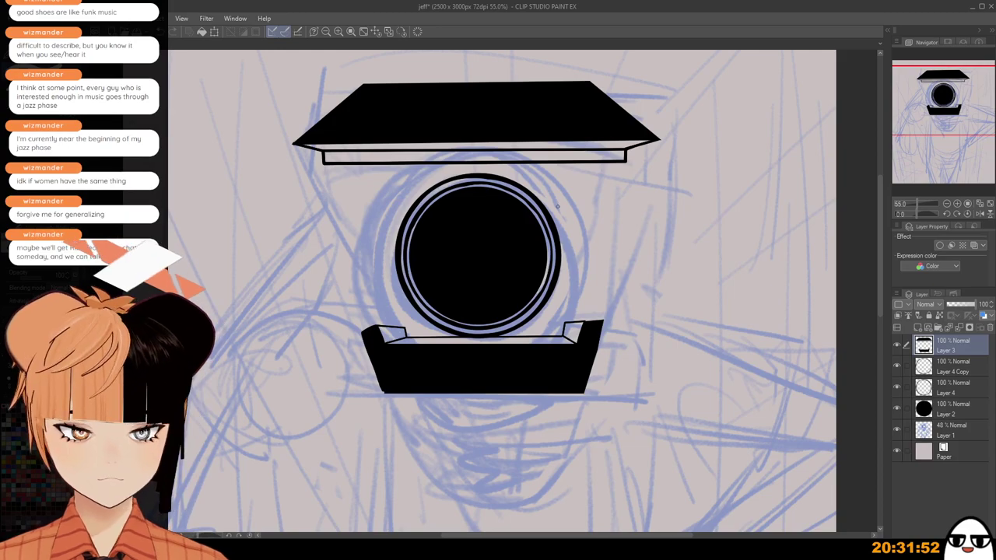
left_click_drag(323, 162, 379, 227)
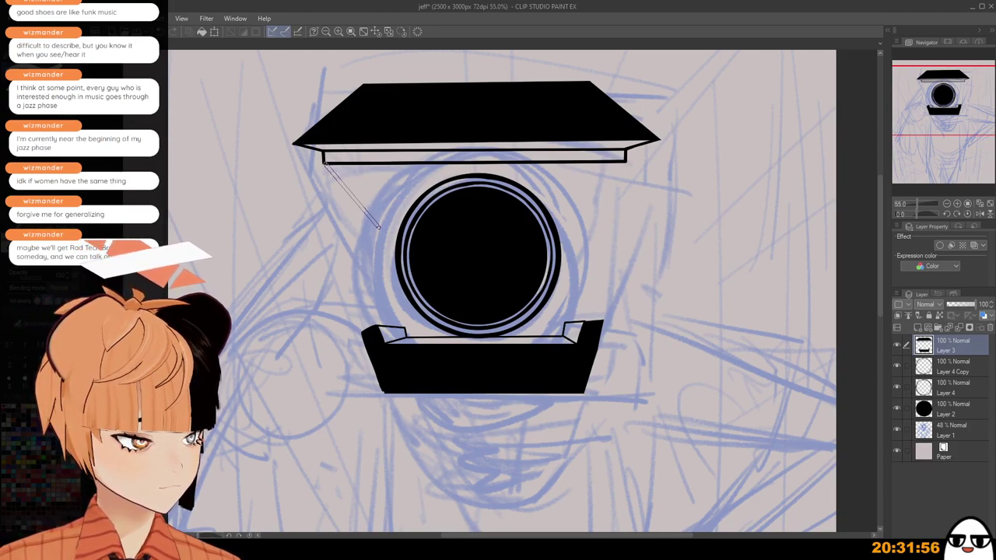
key("ctrl+z")
Add a new raster layer directly above Layer 4 Copy and enlarge the brush to a small dot's size.
left_click(944, 368)
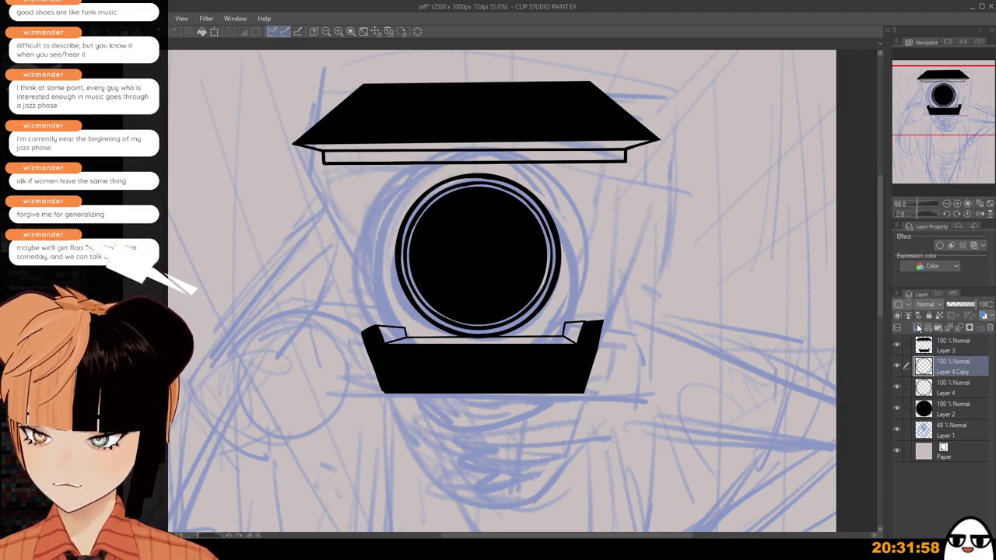
left_click(918, 327)
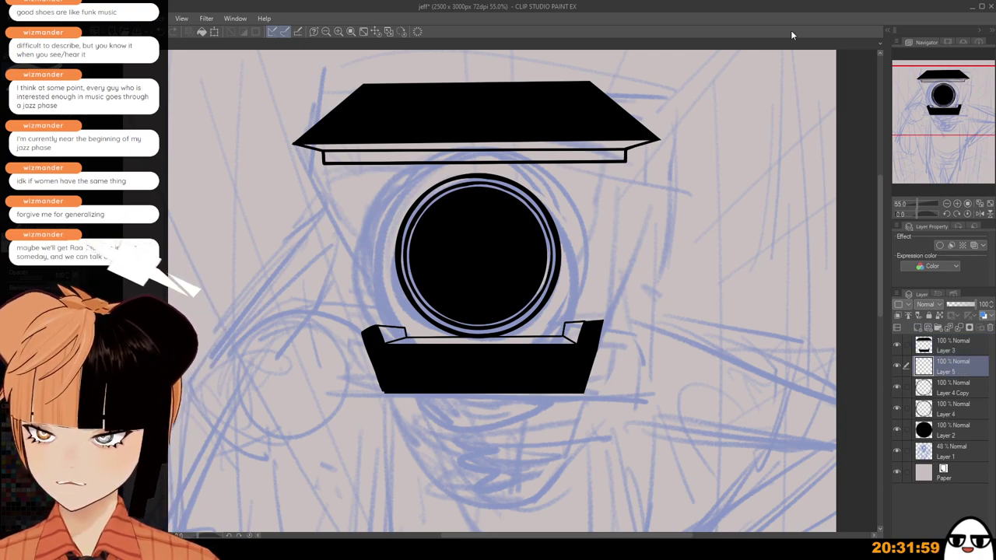
key("bracketright")
key("bracketright")
key("bracketright")
key("bracketright")
key("bracketright")
key("bracketright")
key("bracketright")
key("bracketright")
key("bracketright")
Stamp a black dot at the eye ring's lower left, just above the lower bar's left tab, undoing misplaced tries.
left_click(392, 306)
key("ctrl+z")
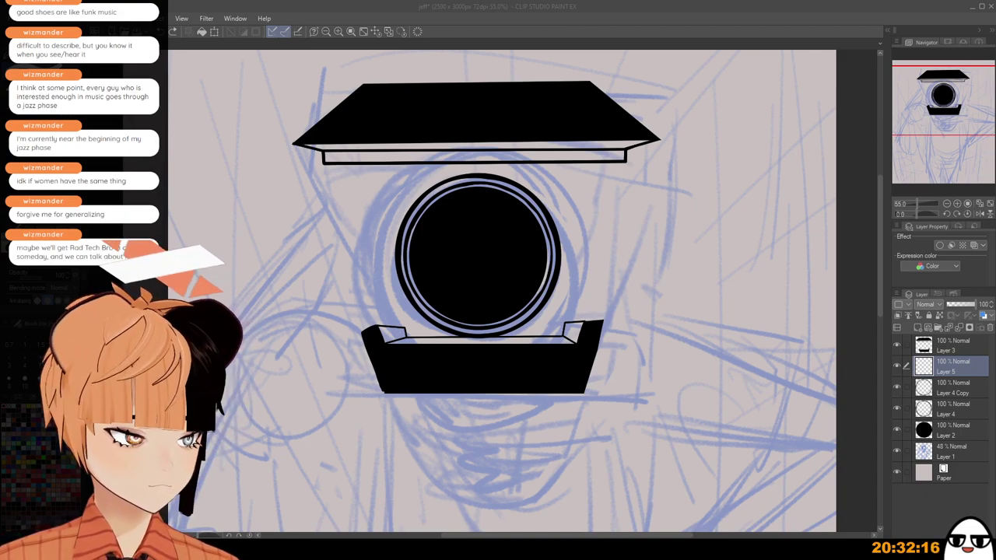
left_click(389, 301)
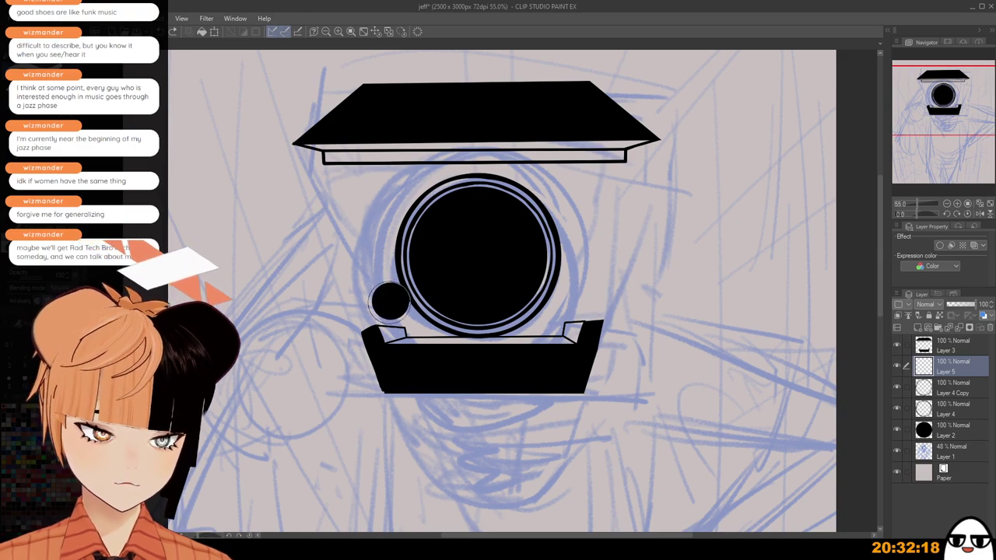
key("ctrl+z")
left_click(392, 307)
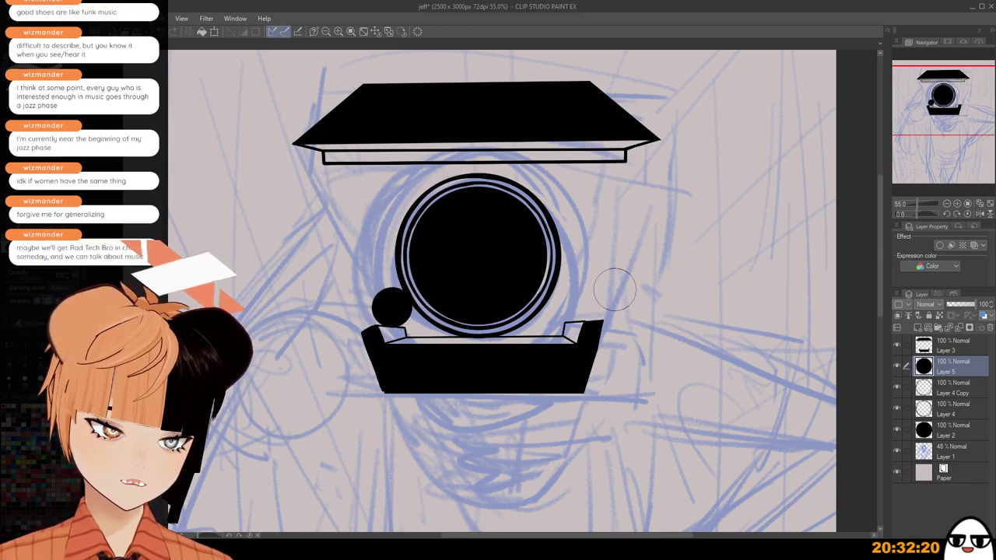
Stamp a matching black dot at the eye ring's lower right, just above the lower bar's right tab, undoing misplaced tries.
left_click(567, 303)
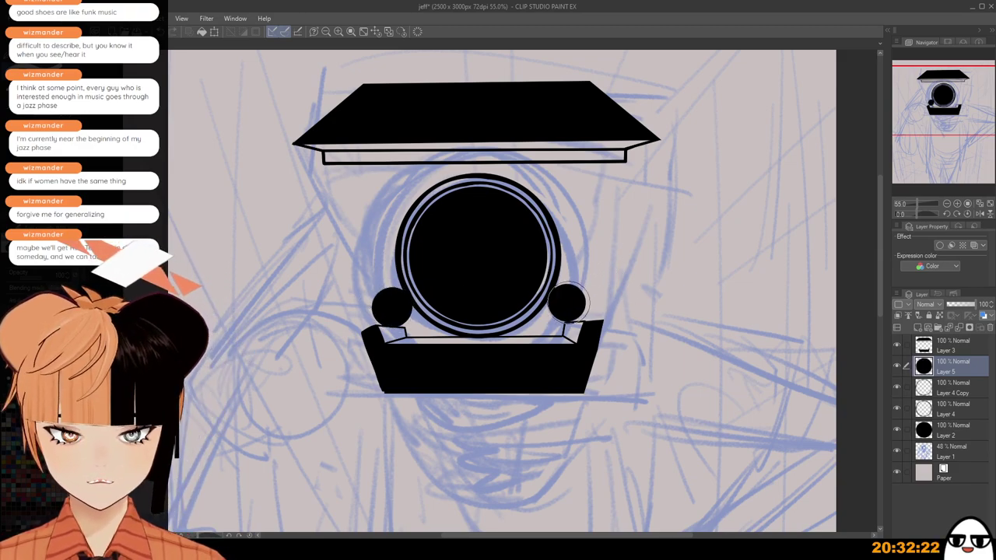
key("ctrl+z")
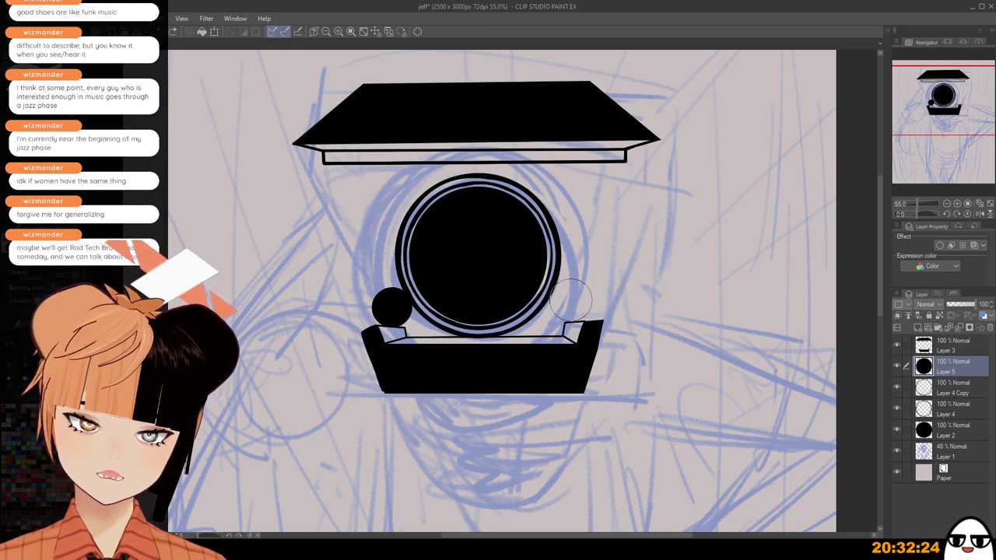
left_click(568, 304)
key("ctrl+z")
left_click(567, 303)
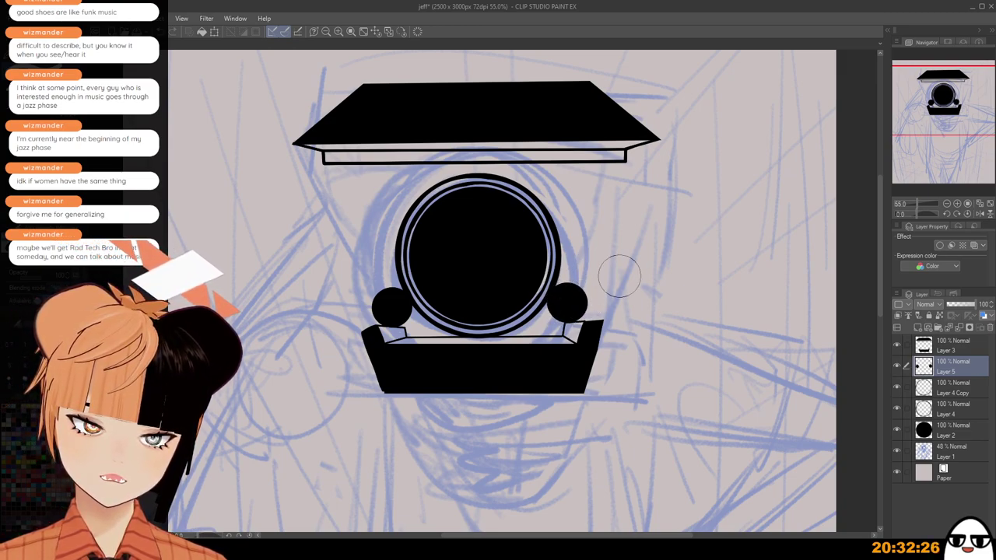
key("ctrl+z")
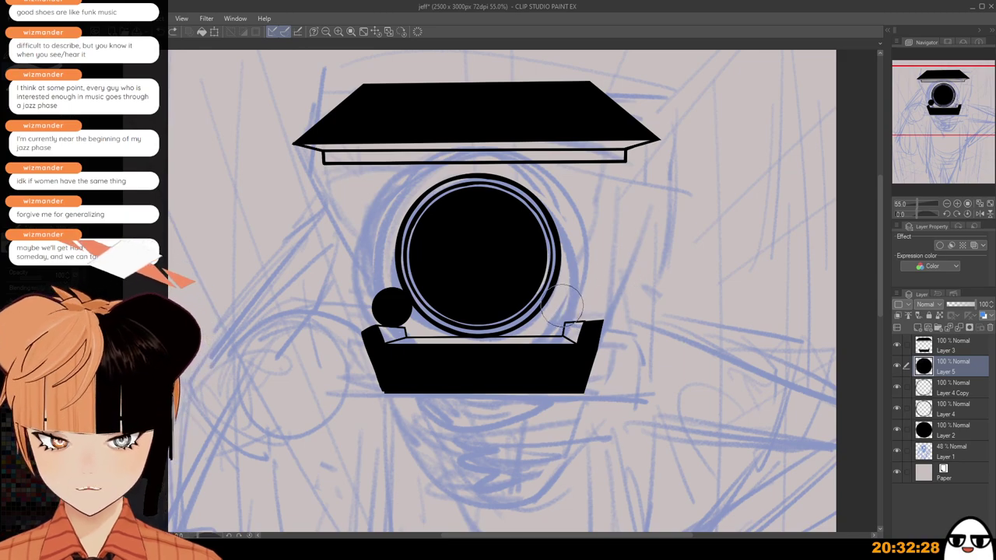
left_click(567, 303)
scroll(653, 310, "down", 3)
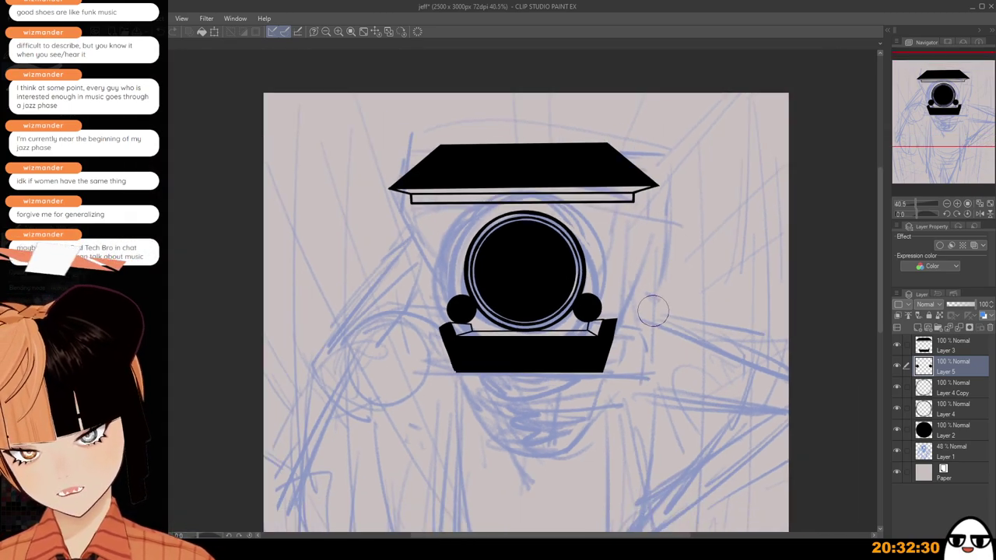
Add a raster layer above Layer 5 and draw a bent frame line from the brow strip's lower left corner down to the left dot.
scroll(653, 310, "up", 3)
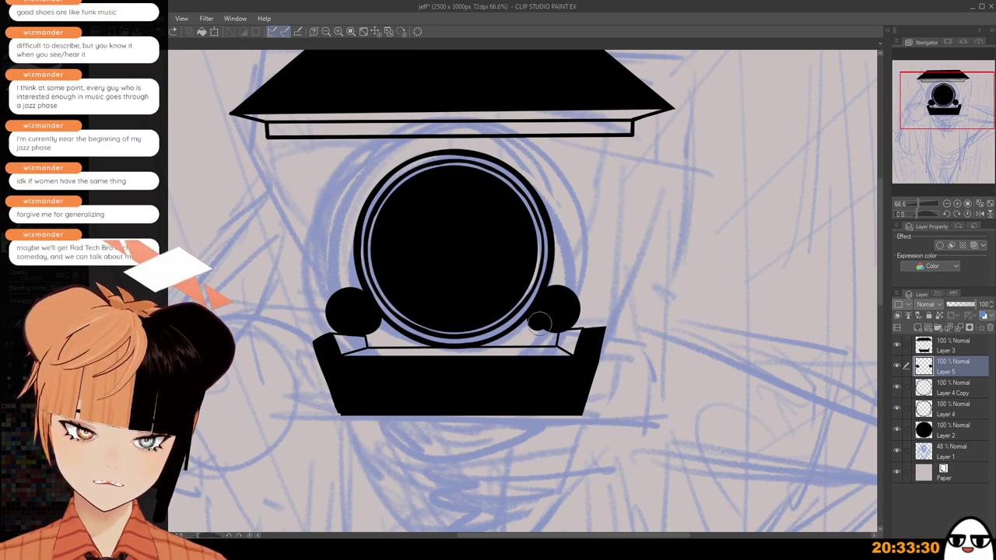
scroll(634, 339, "down", 1)
scroll(640, 343, "down", 2)
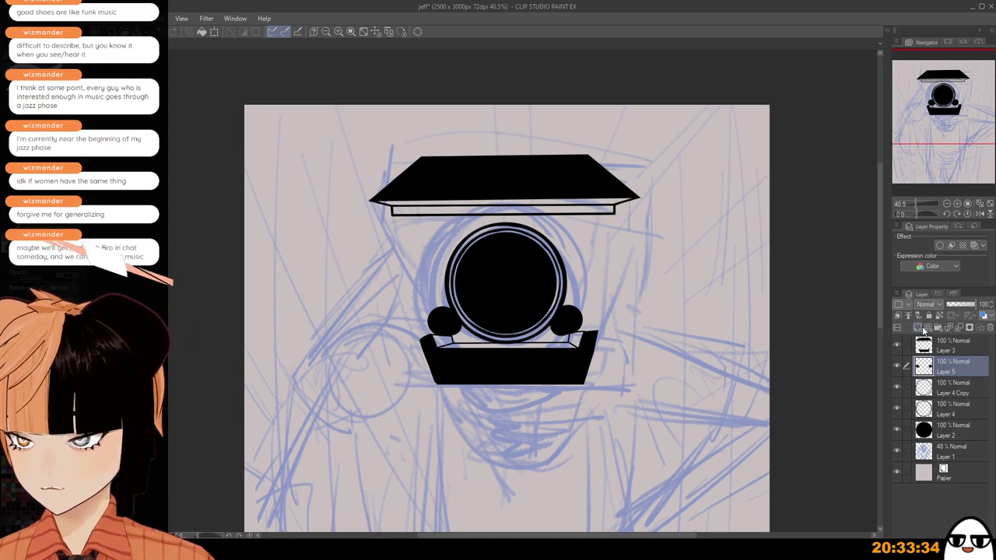
key("ctrl+shift+n")
scroll(484, 251, "up", 2)
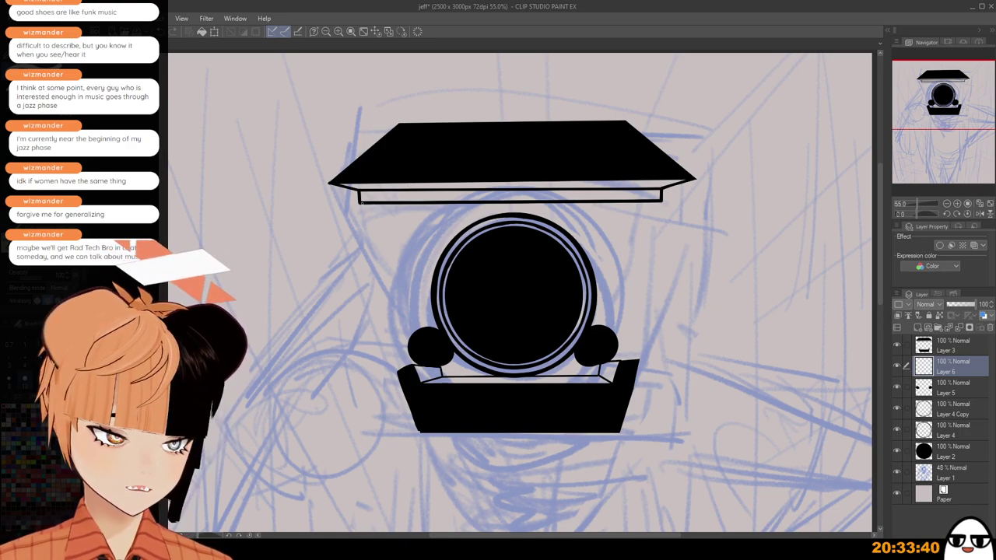
left_click(360, 203)
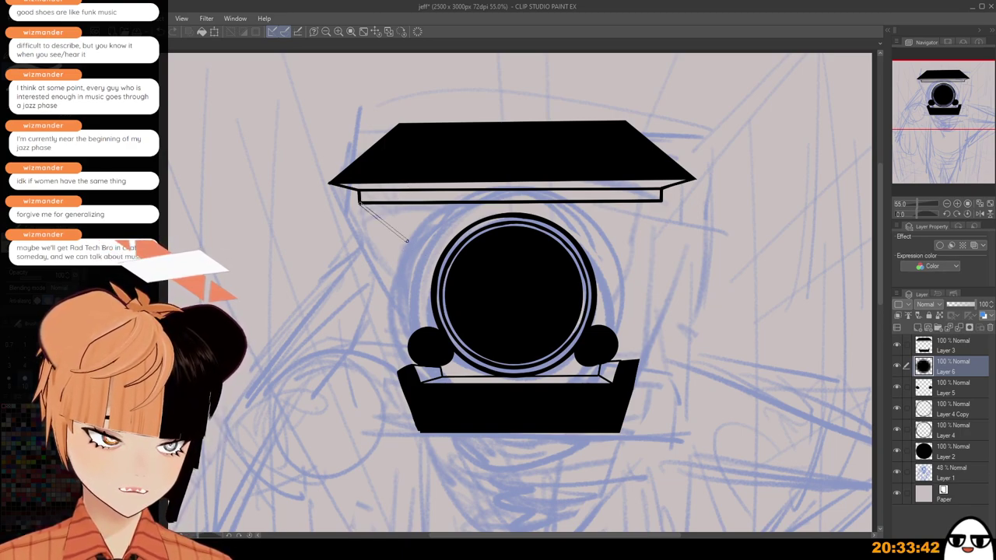
mouse_move(409, 254)
left_mouse_down()
mouse_move(423, 319)
mouse_move(418, 358)
left_mouse_up()
left_click(421, 363, "shift")
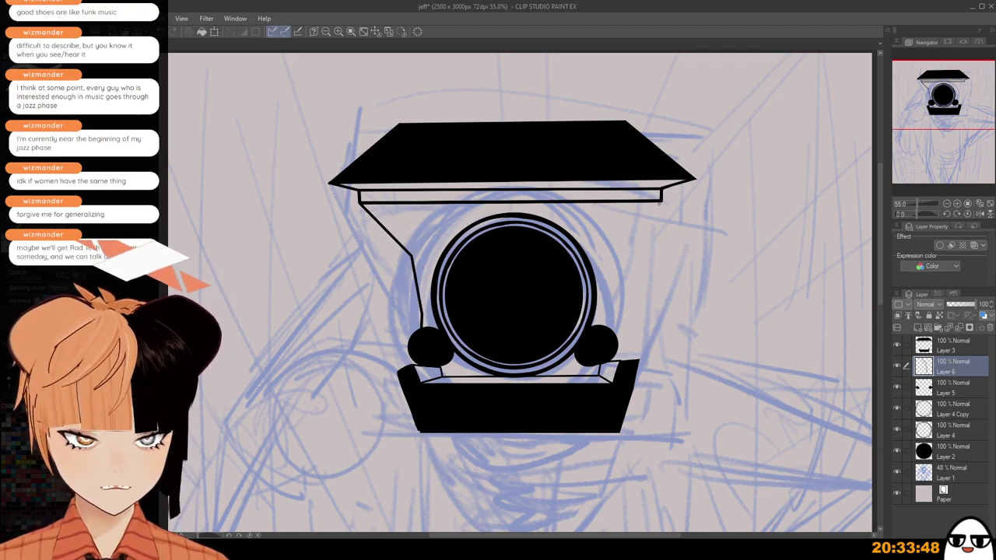
Draw the mirrored bent frame line from the brow strip's lower right corner down to the right dot, undoing misplaced tries.
left_click_drag(660, 200, 611, 250)
left_click(611, 252, "shift")
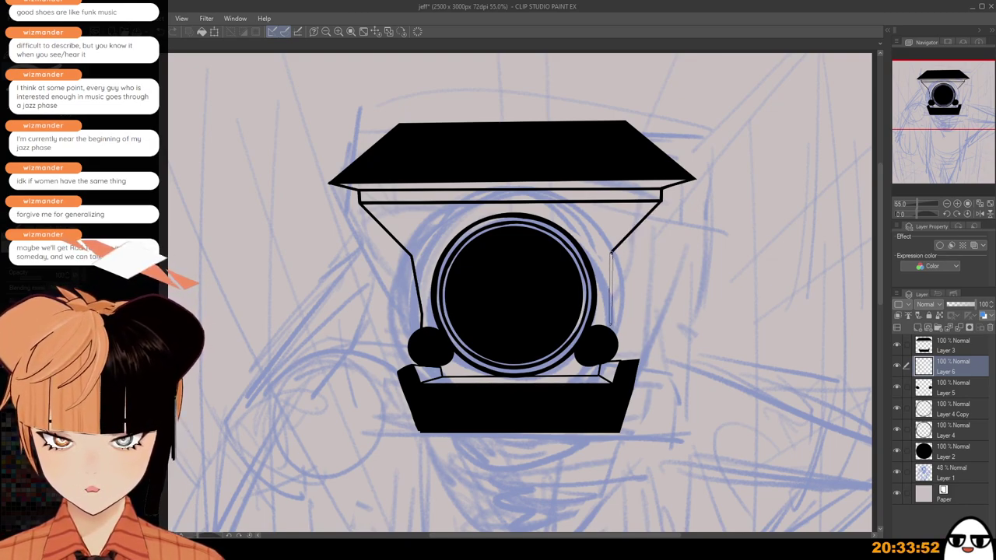
key("ctrl+z")
left_click(611, 260, "shift")
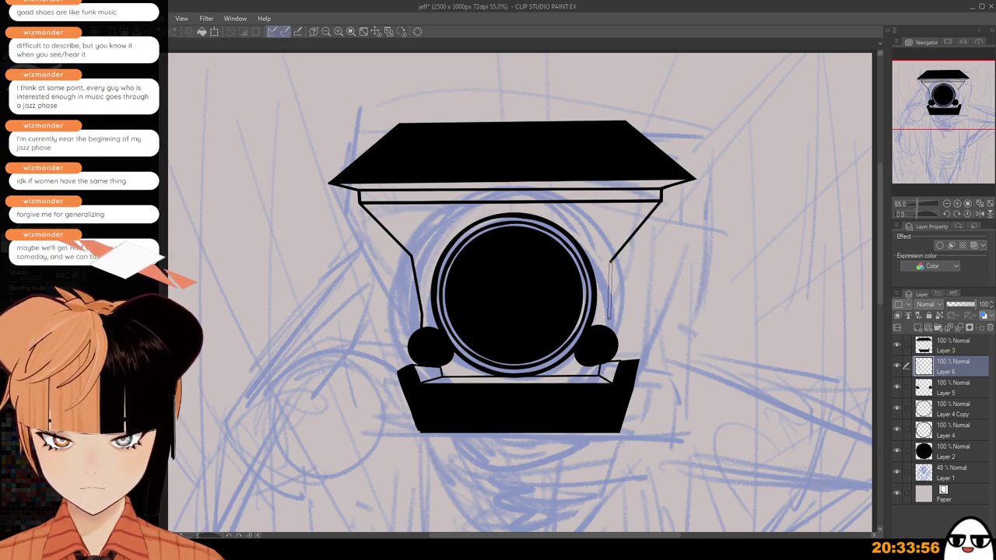
key("ctrl+z")
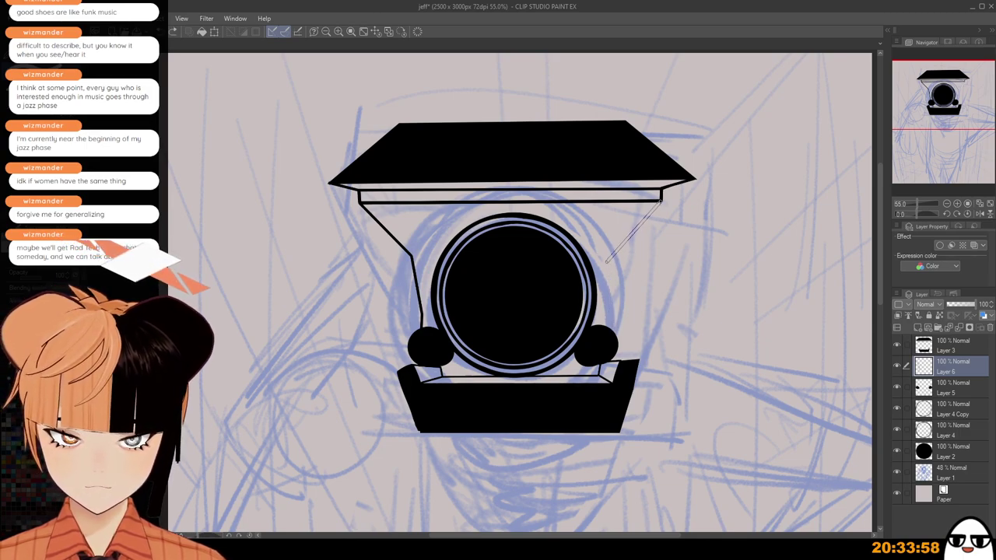
left_click(607, 251, "shift")
mouse_move(607, 263)
left_mouse_down()
mouse_move(613, 334)
mouse_move(606, 312)
left_mouse_up()
left_click(606, 317, "shift")
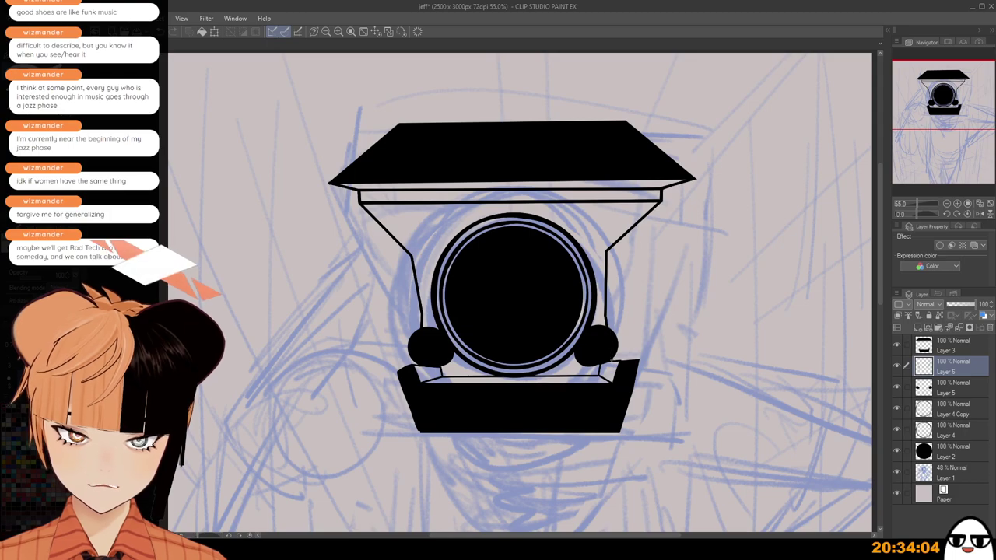
scroll(674, 287, "down", 1)
scroll(674, 288, "down", 2)
left_click_drag(682, 318, 651, 246)
scroll(653, 246, "down", 2)
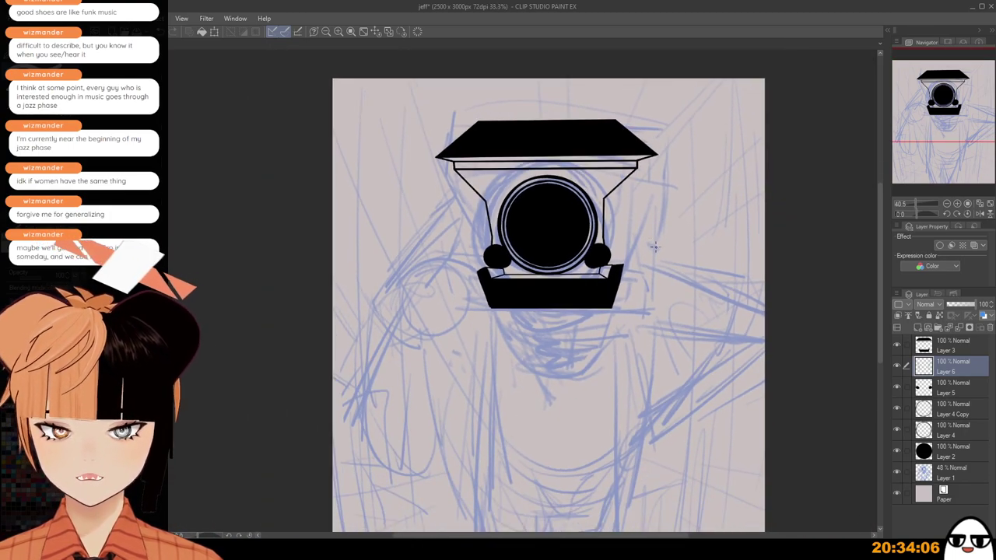
Draw a parallel inner outline inside the frame, down the left side, across beneath the brow strip and down to the right dot.
scroll(655, 246, "up", 3)
scroll(655, 247, "up", 3)
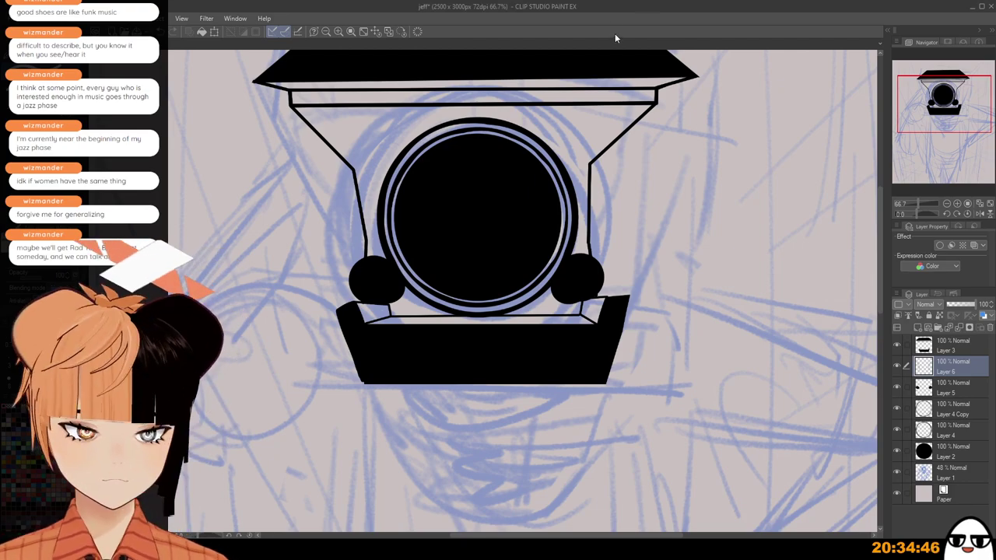
left_click_drag(521, 355, 588, 421)
scroll(389, 186, "up", 1)
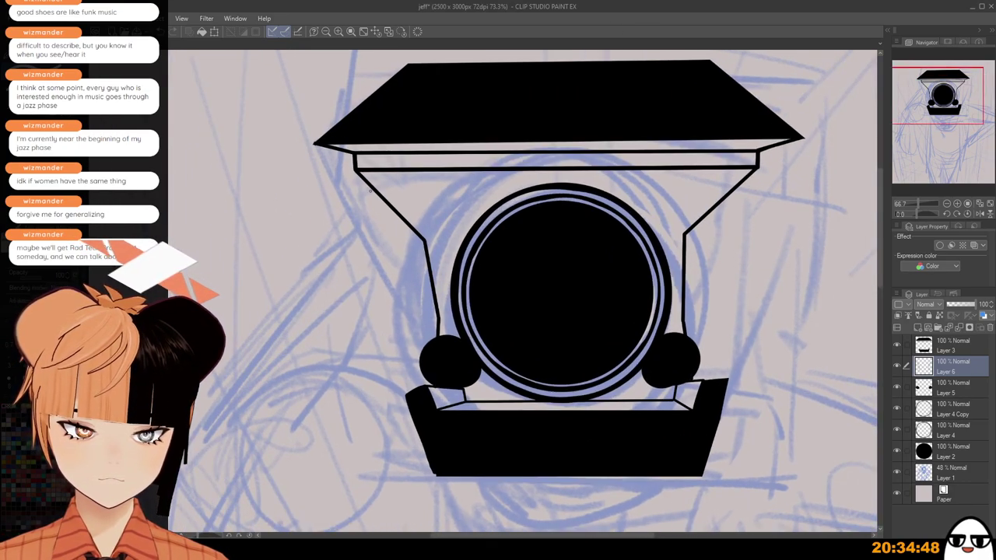
left_click(382, 178)
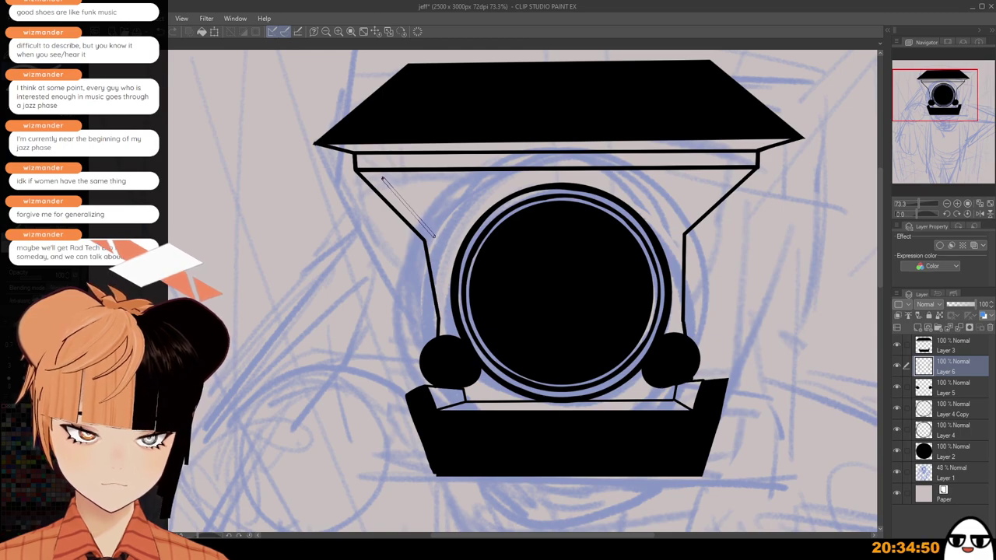
left_click(435, 238, "shift")
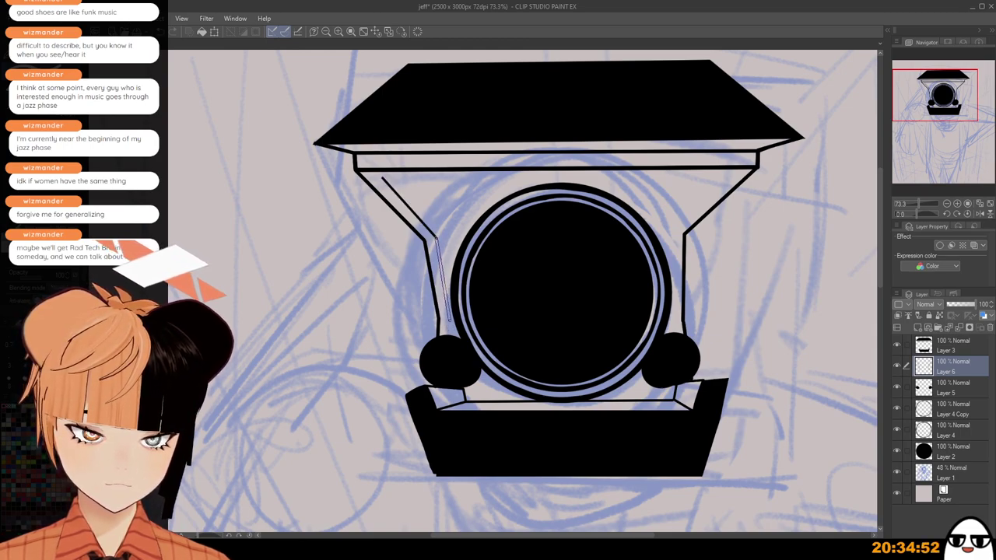
double_click(448, 319)
left_click_drag(449, 346, 449, 348)
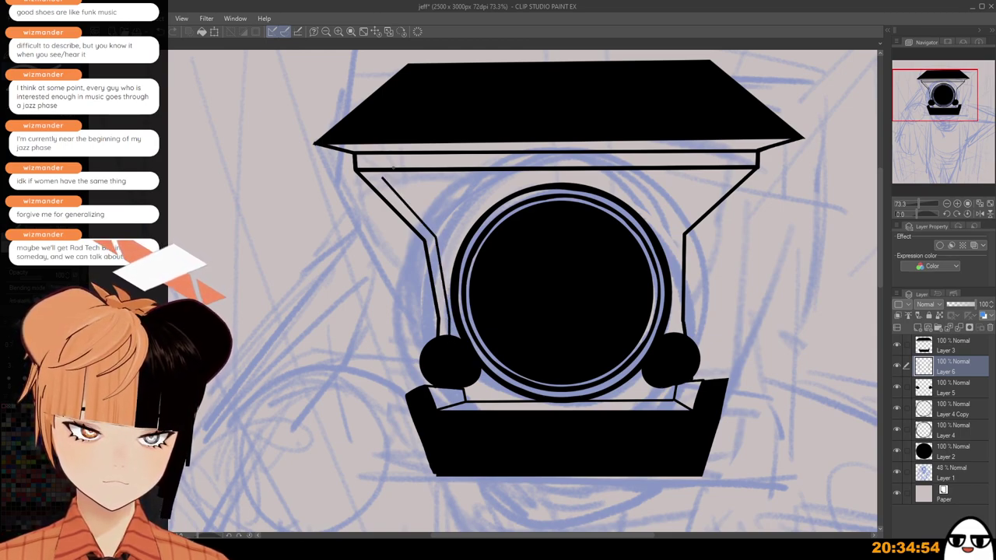
left_click_drag(382, 178, 735, 175)
mouse_move(735, 175)
left_mouse_down()
mouse_move(674, 227)
mouse_move(674, 319)
left_mouse_up()
scroll(729, 275, "down", 6)
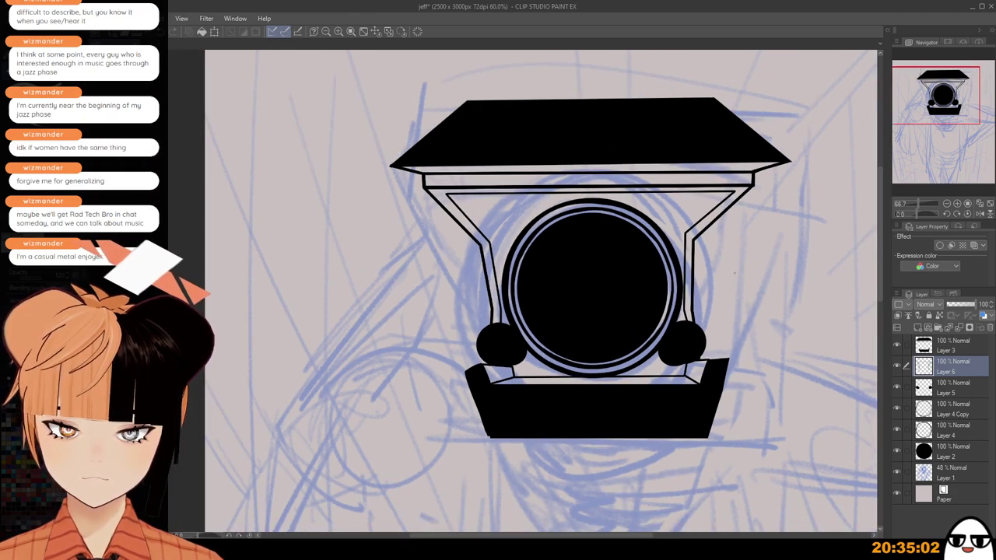
Select Layer 5 and enlarge the brush to slightly less than the side dots' size.
left_click_drag(745, 329, 654, 272)
scroll(655, 272, "down", 2)
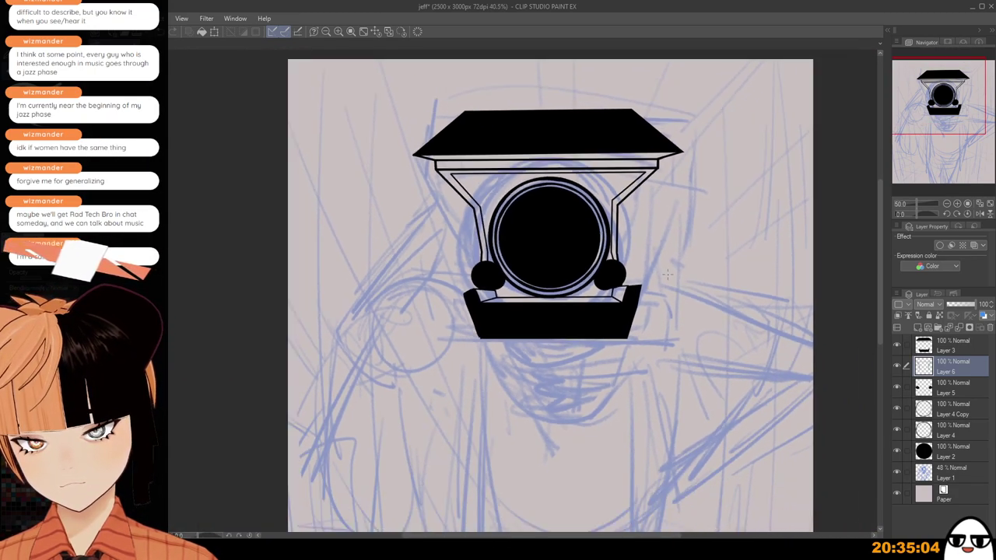
scroll(679, 306, "up", 3)
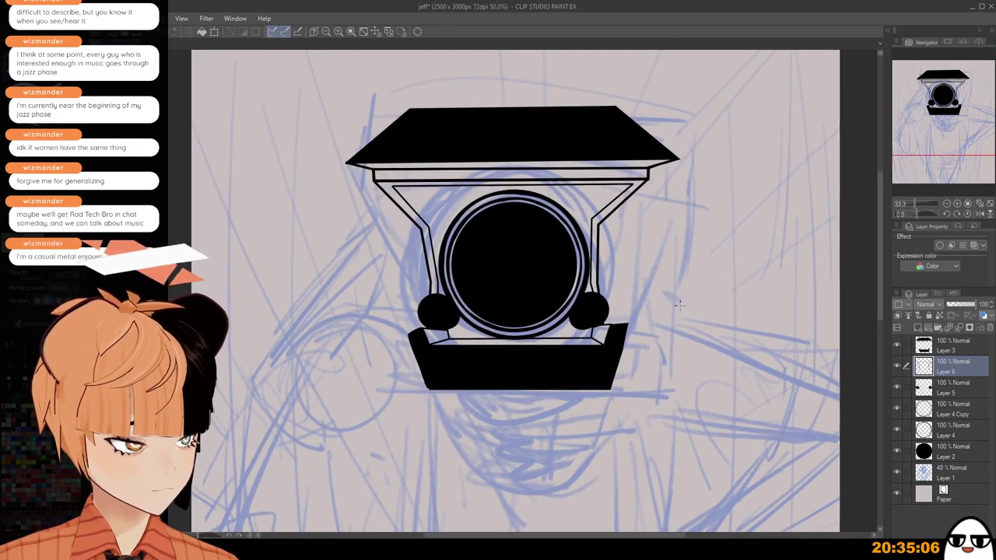
left_click_drag(714, 272, 727, 259)
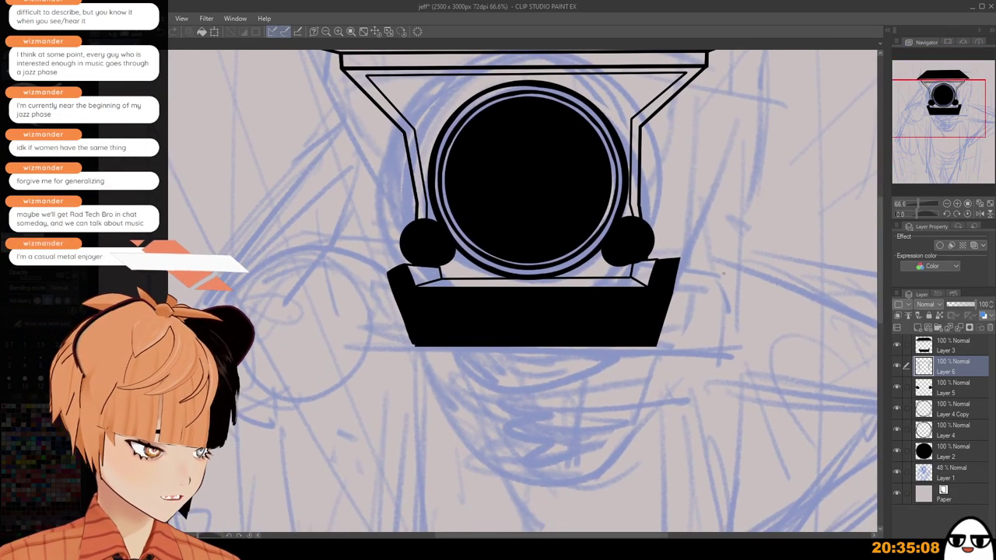
left_click(955, 398)
scroll(523, 382, "up", 1)
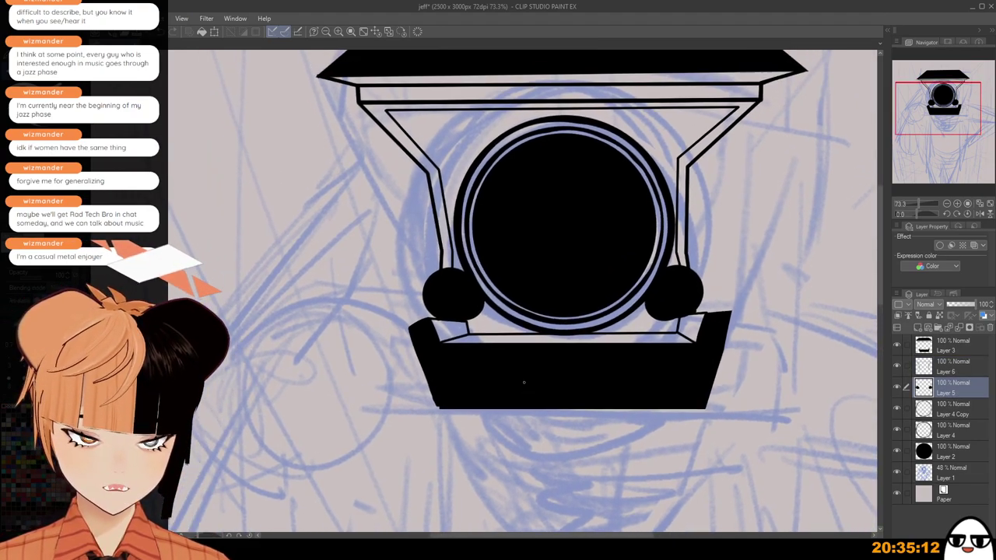
scroll(523, 382, "up", 3)
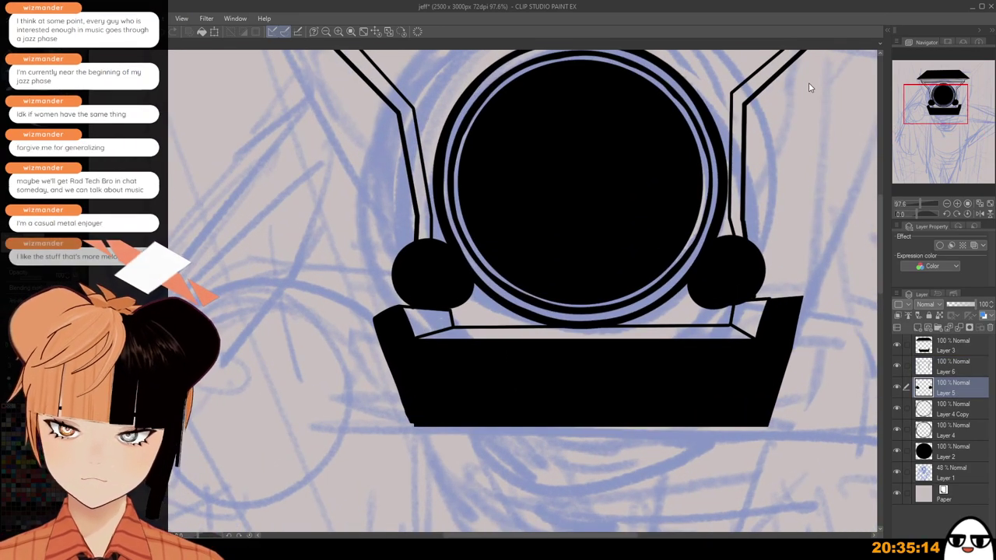
key("bracketright")
key("bracketright")
key("bracketright")
key("bracketright")
key("bracketright")
key("bracketright")
key("bracketright")
key("bracketright")
key("bracketright")
key("bracketright")
key("bracketright")
key("bracketright")
key("bracketright")
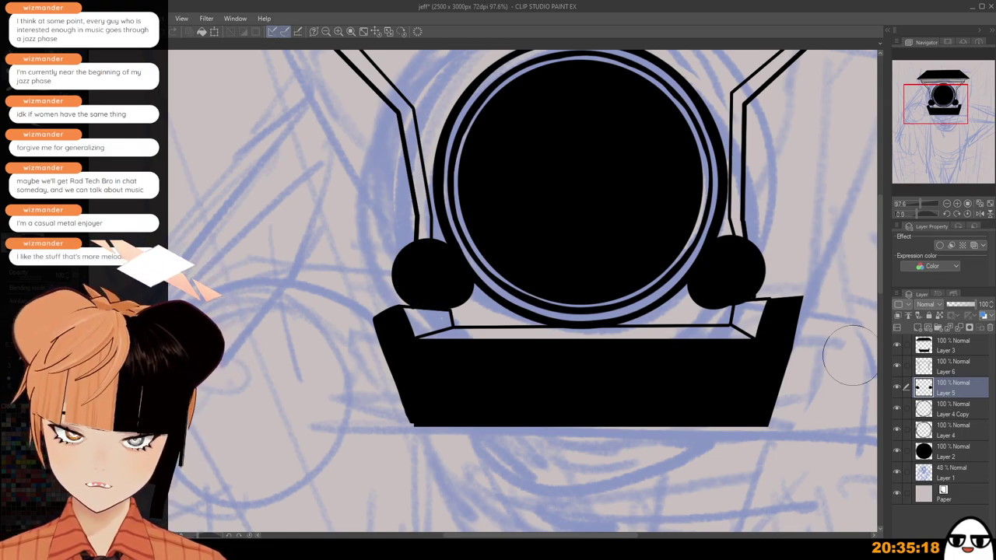
Reduce the brush size slightly while testing a round cutout inside the left dot, undoing the oversized tries.
left_click(426, 272)
key("ctrl+z")
left_click(425, 274)
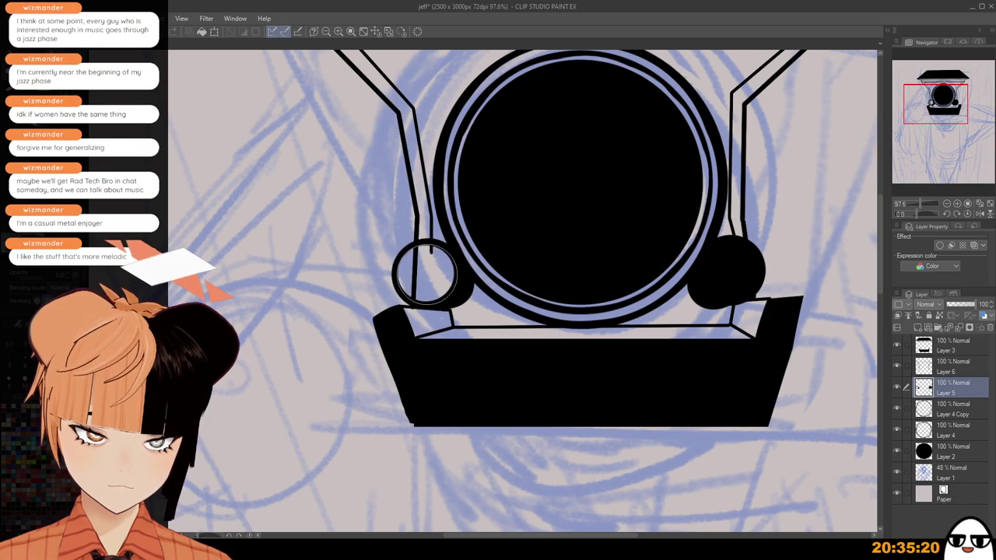
key("ctrl+z")
key("bracketleft")
left_click(428, 271)
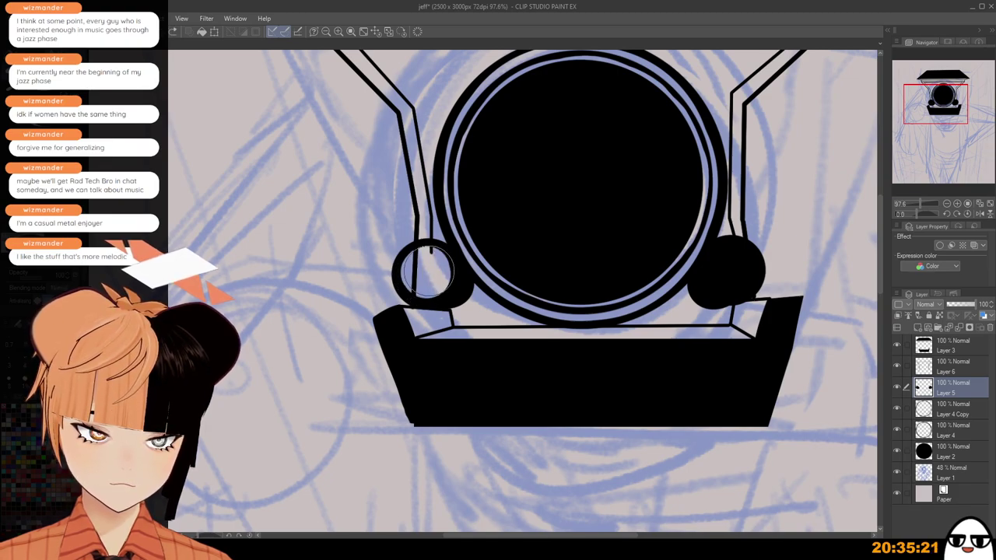
key("bracketright")
Try to cut a matching round hollow out of the right dot, and undo the hollows in both dots.
left_click(737, 266)
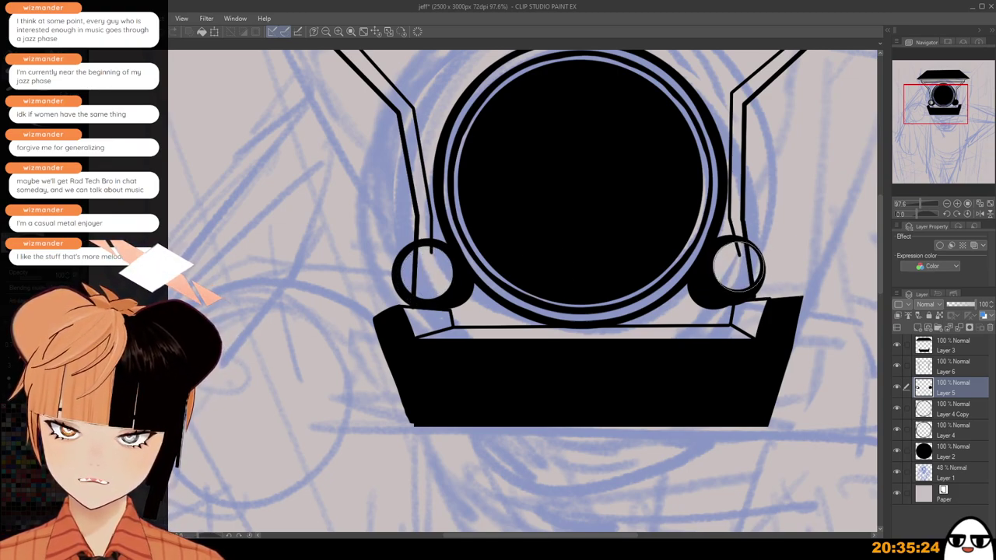
key("ctrl+z")
left_click(738, 266)
key("ctrl+z")
key("ctrl+z")
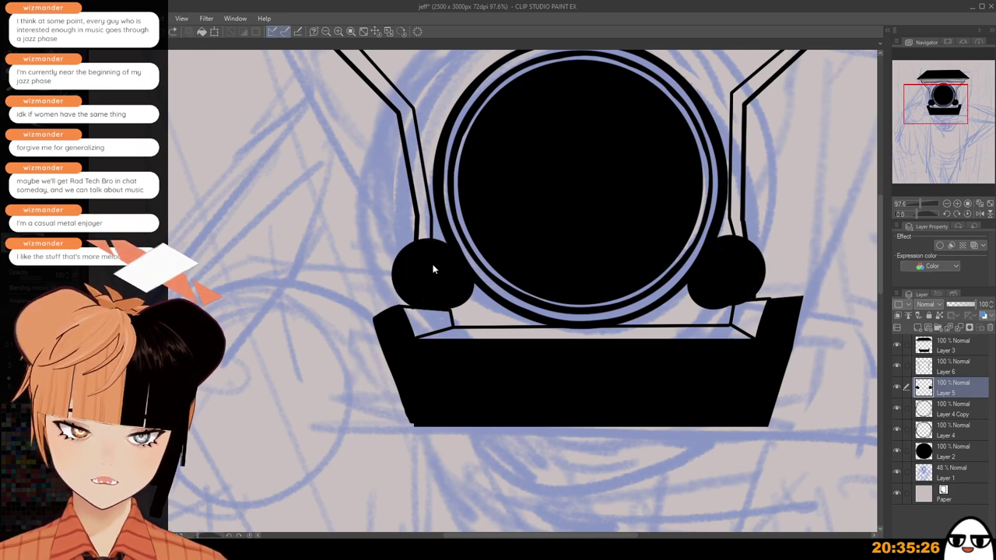
Try cutting round hollows into the left and right side dots, and undo both cutouts.
left_click(423, 267)
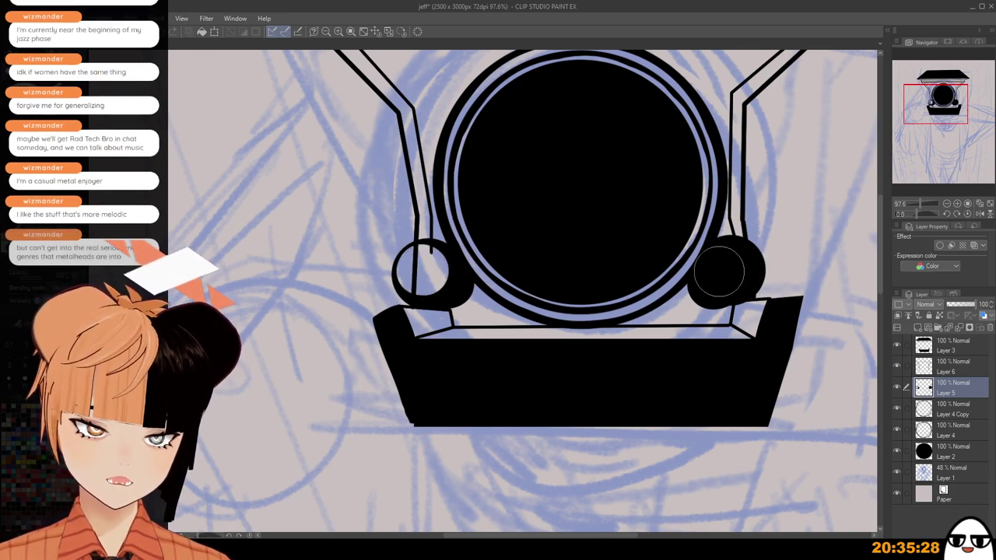
left_click_drag(737, 266, 737, 263)
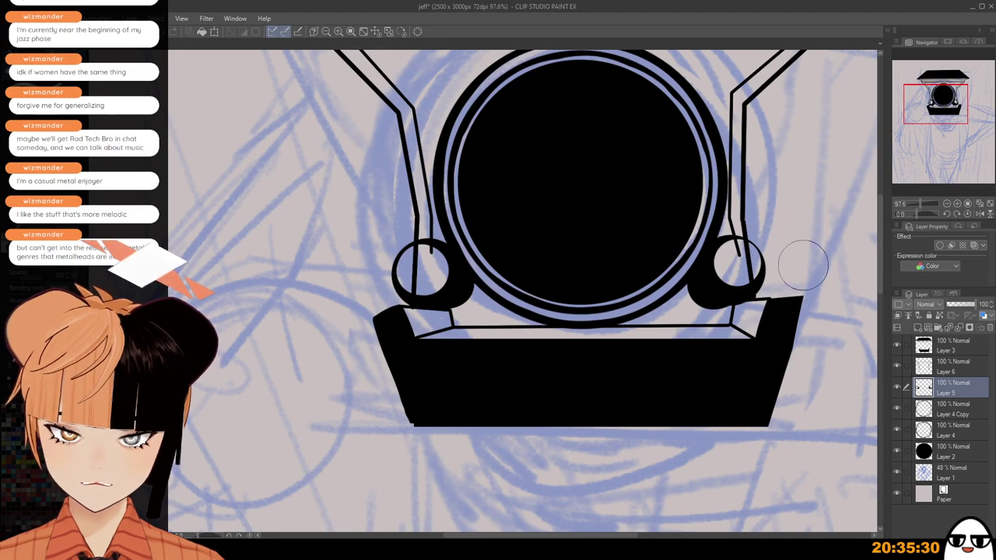
scroll(796, 266, "down", 2)
scroll(566, 302, "up", 2)
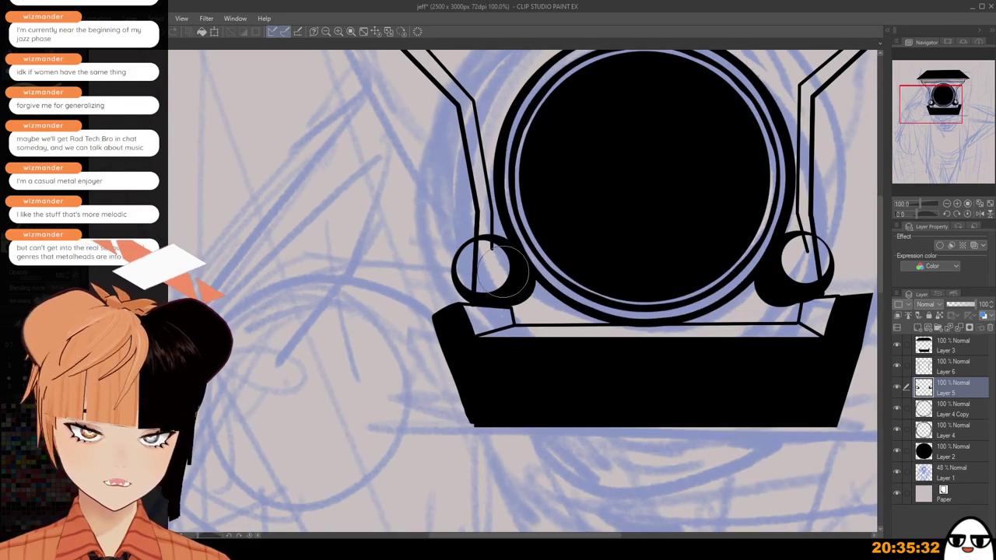
key("ctrl+z")
key("ctrl+z")
Cut a round hollow into each side dot on Layer 5, offset toward the dot's upper outer edge.
left_click(481, 265)
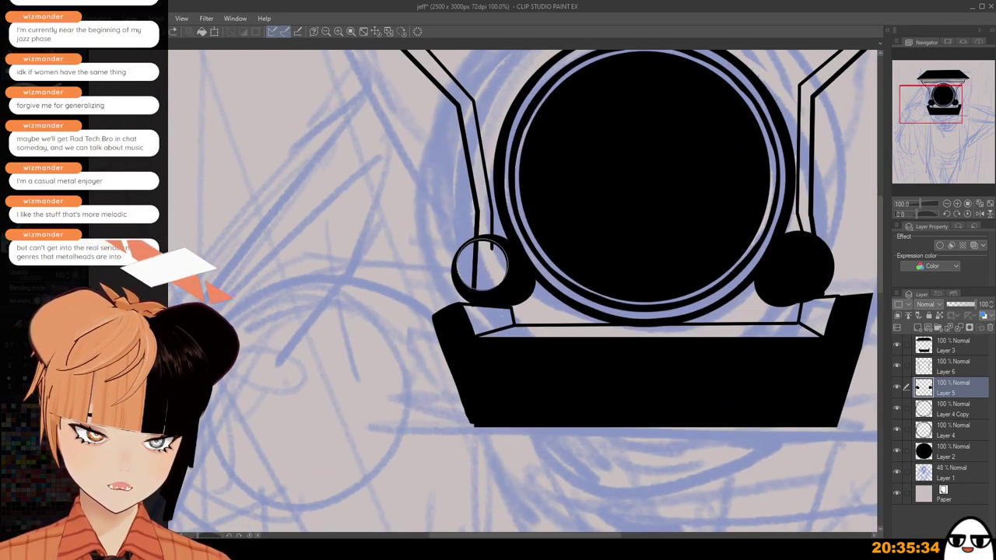
left_click_drag(773, 314, 676, 310)
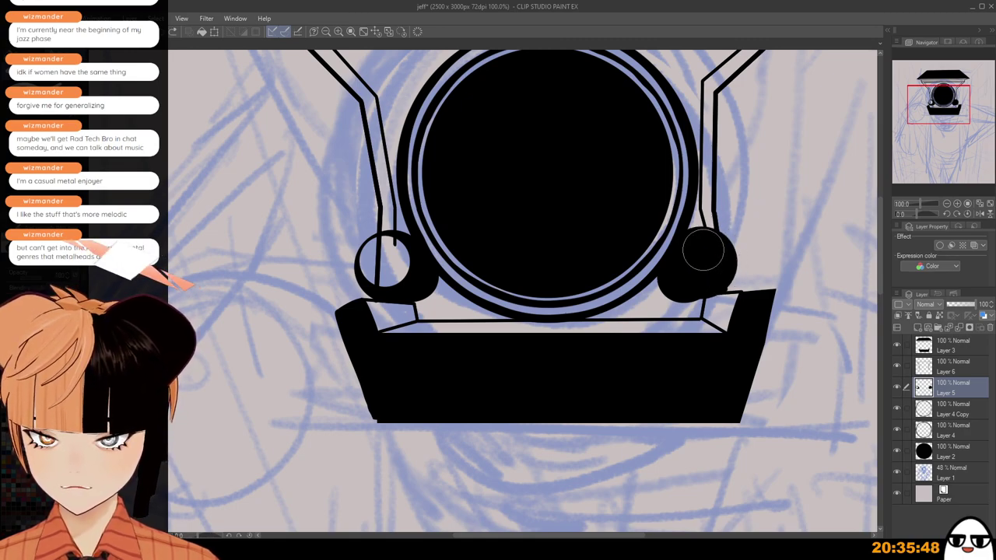
scroll(737, 248, "down", 1)
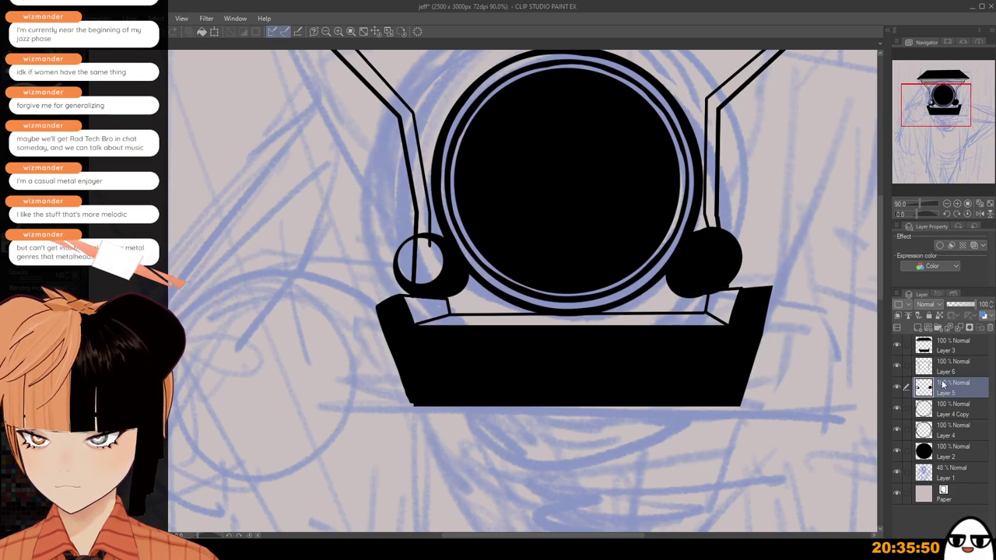
scroll(717, 252, "up", 1)
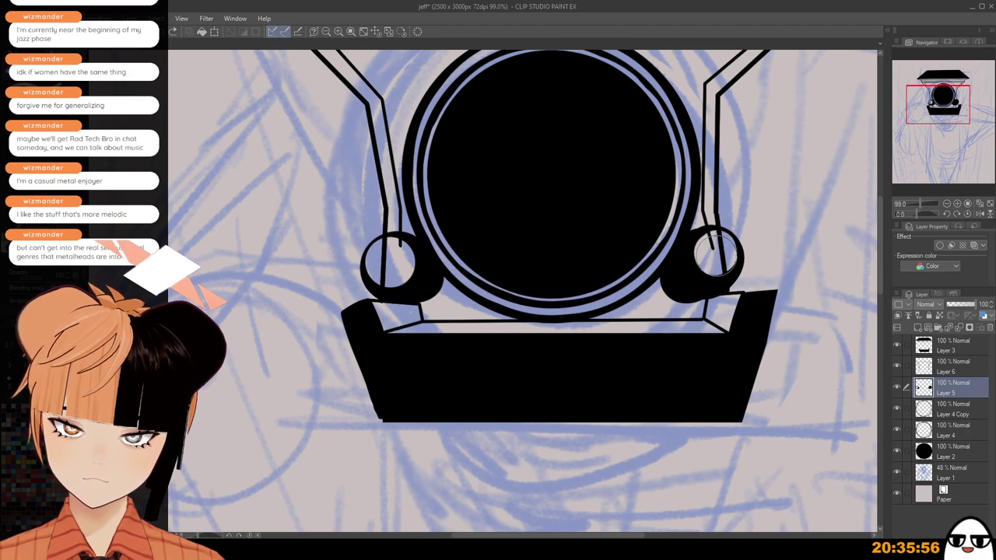
scroll(717, 257, "down", 2)
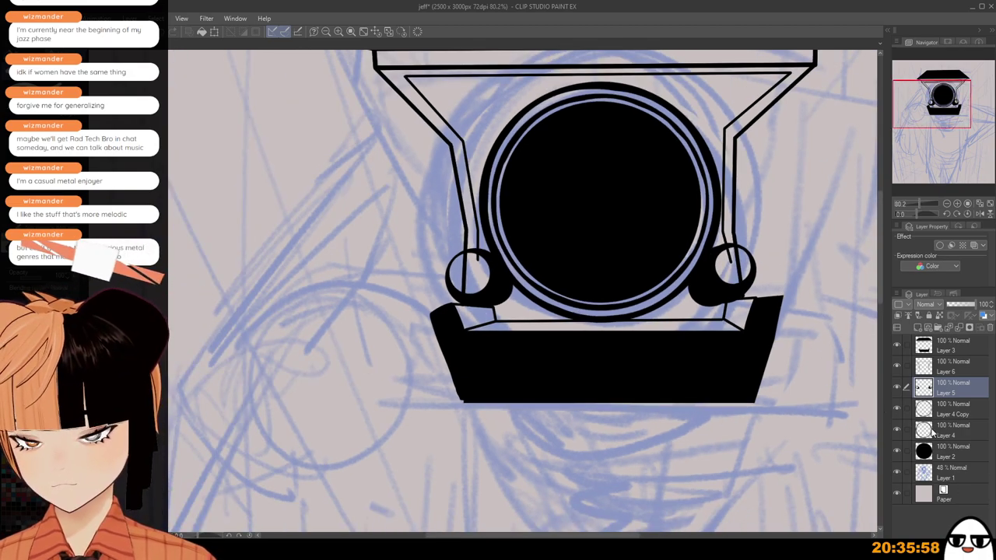
On Layer 6, erase the frame lines that run through the hollows of both side dots.
left_click(953, 366)
scroll(466, 274, "up", 2)
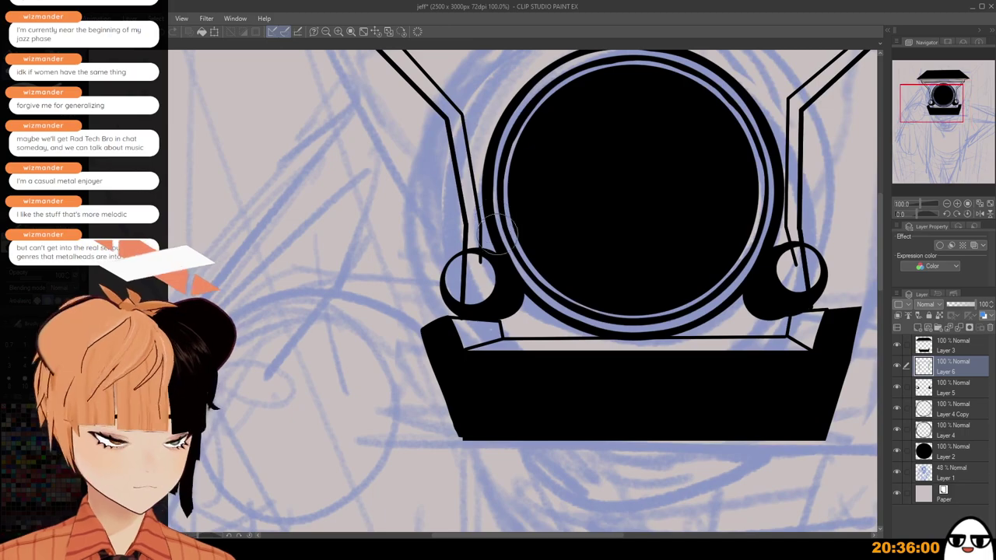
left_click_drag(467, 273, 472, 288)
left_click_drag(575, 280, 479, 315)
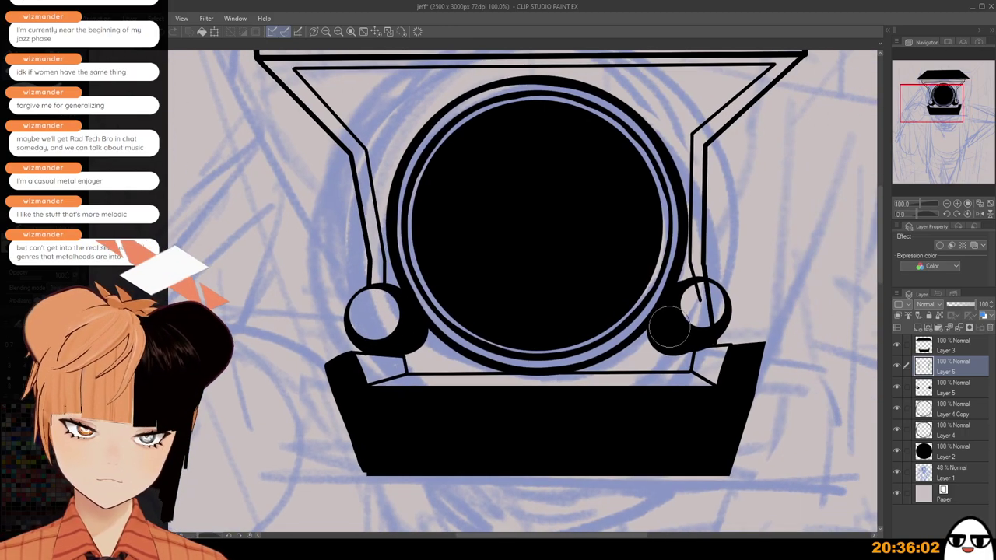
left_click_drag(708, 312, 707, 306)
scroll(708, 303, "down", 2)
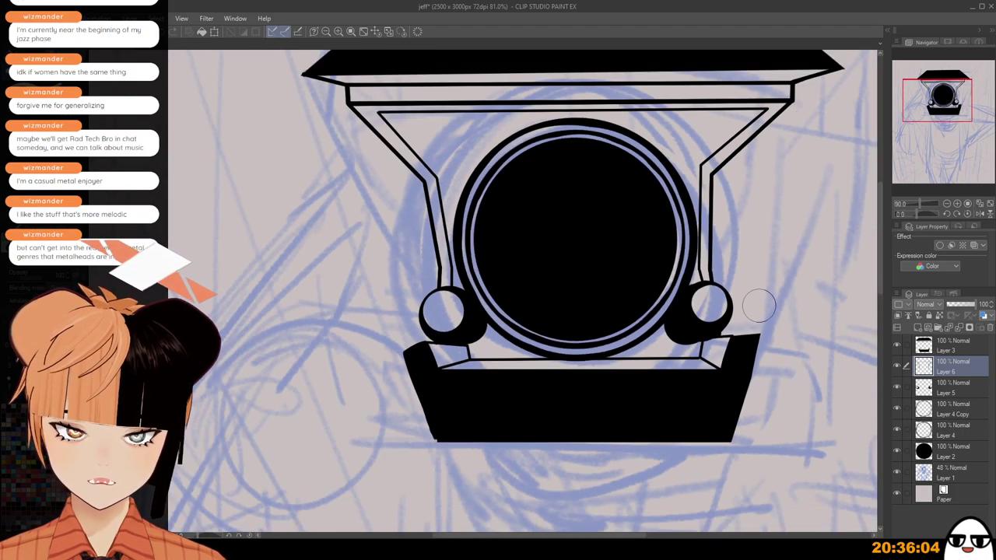
Enlarge the right dot's hollow on Layer 5 to match the left one, and reselect Layer 6.
left_click(953, 387)
scroll(705, 305, "up", 2)
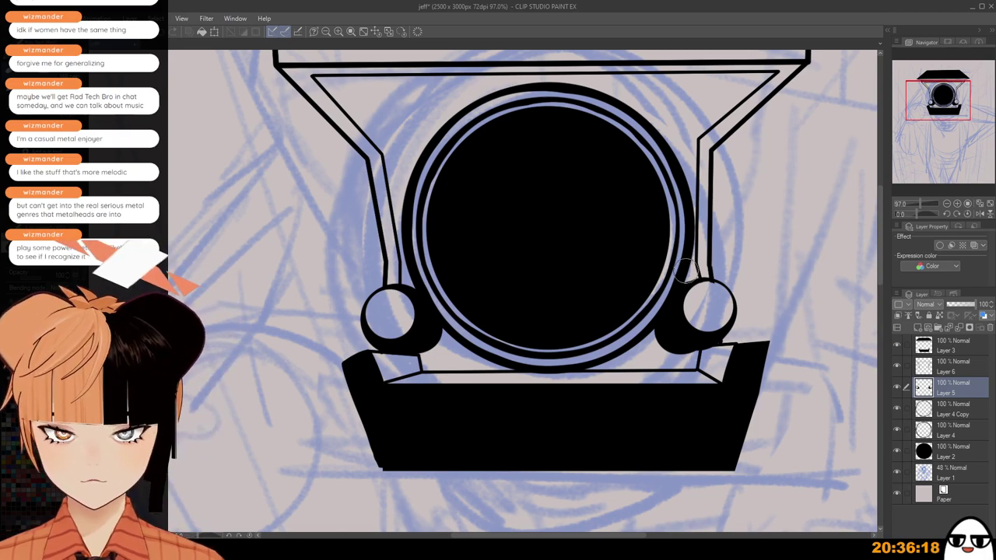
left_click(963, 366)
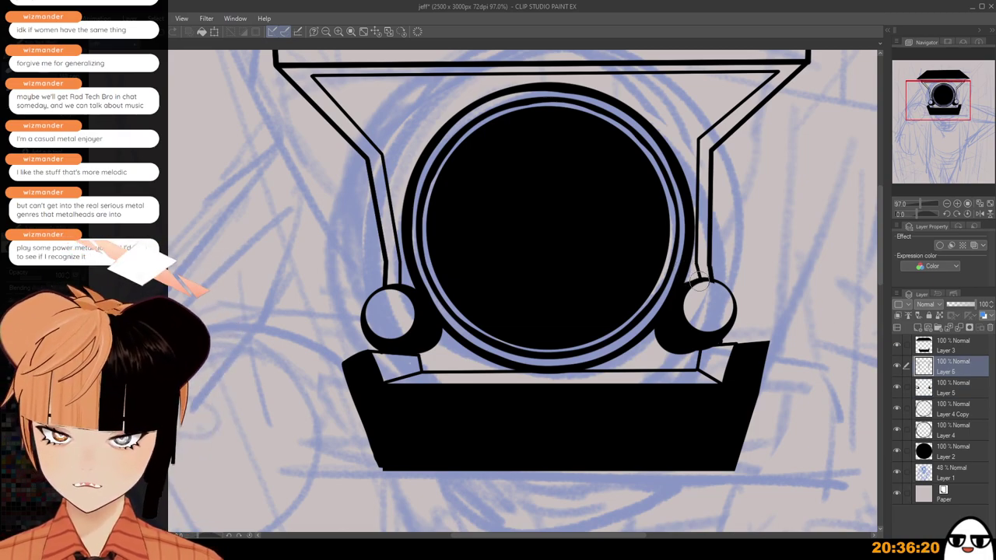
scroll(708, 290, "down", 4)
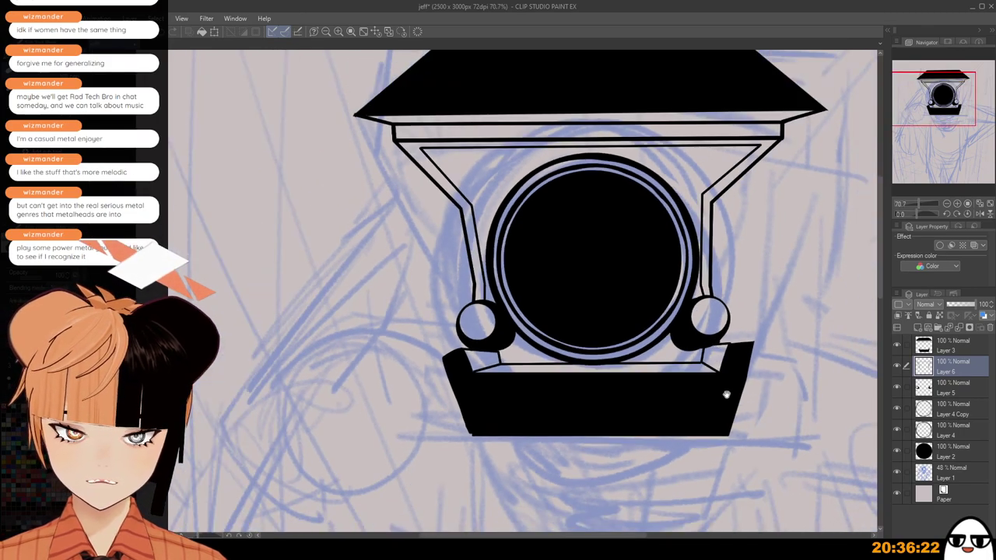
scroll(734, 430, "up", 2)
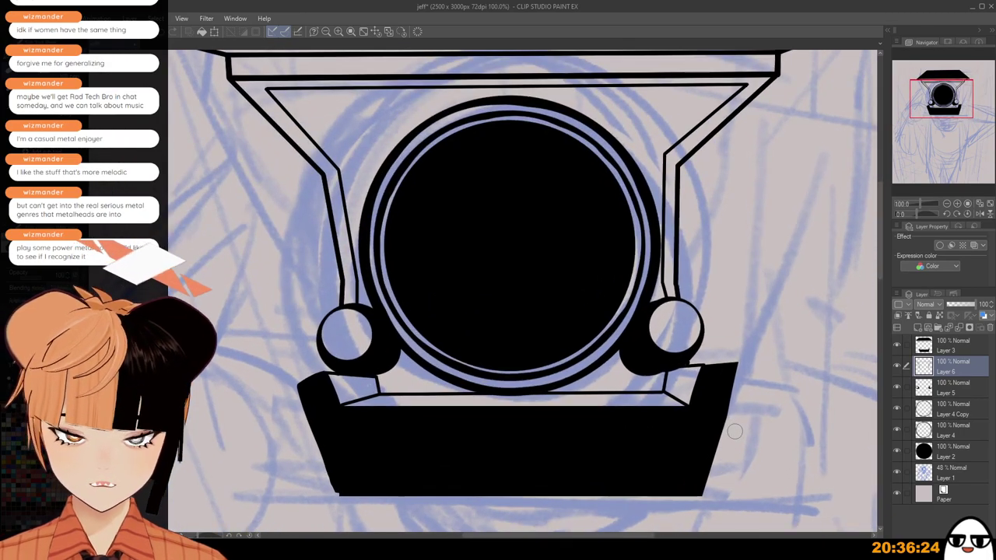
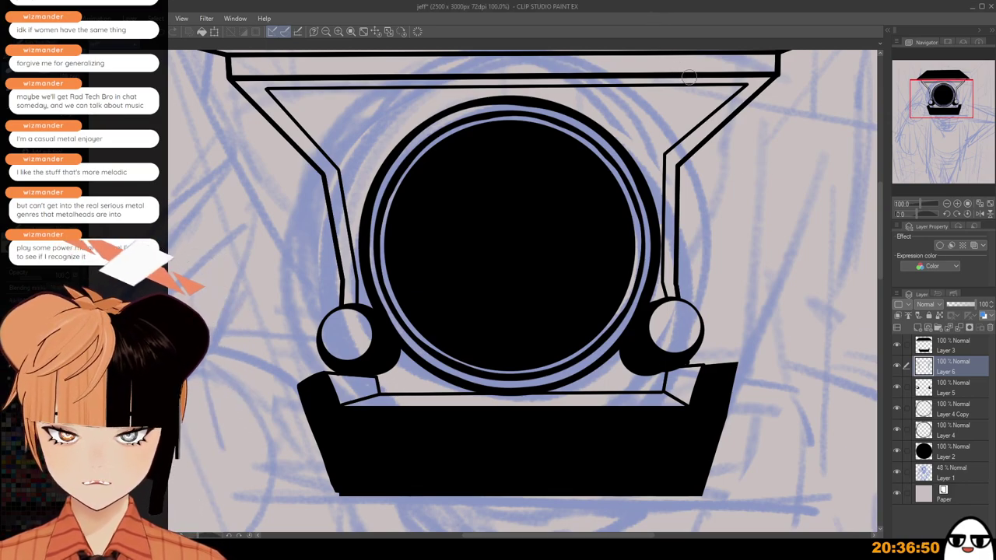
Draw a thin extra line inside the eye frame, up the left side, across beneath the brow and down to the right dot.
scroll(708, 370, "down", 5)
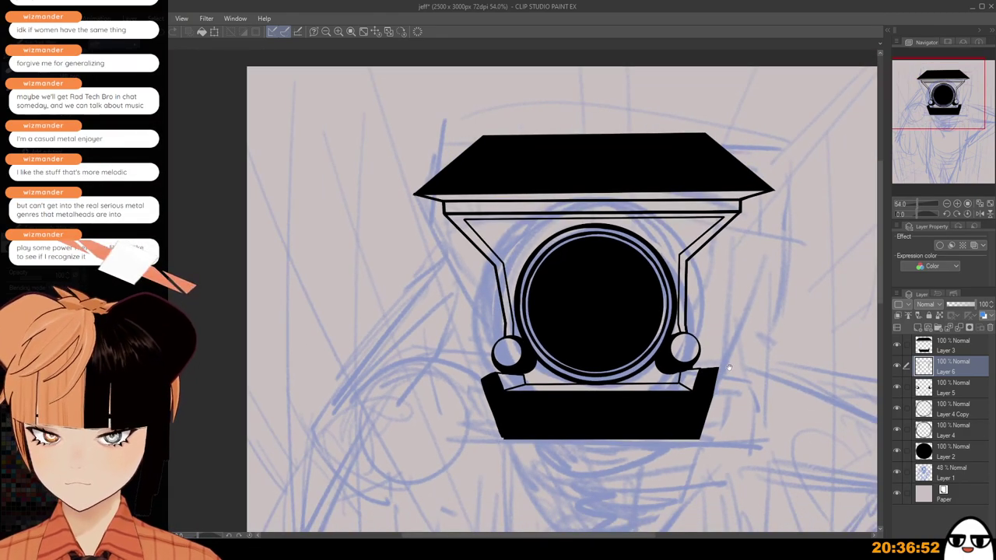
scroll(729, 368, "up", 1)
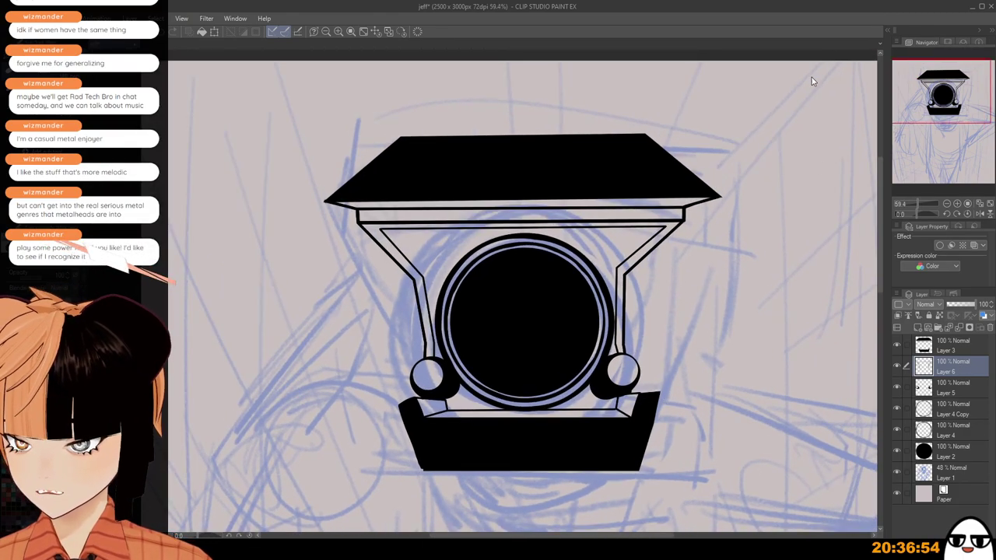
scroll(579, 272, "up", 2)
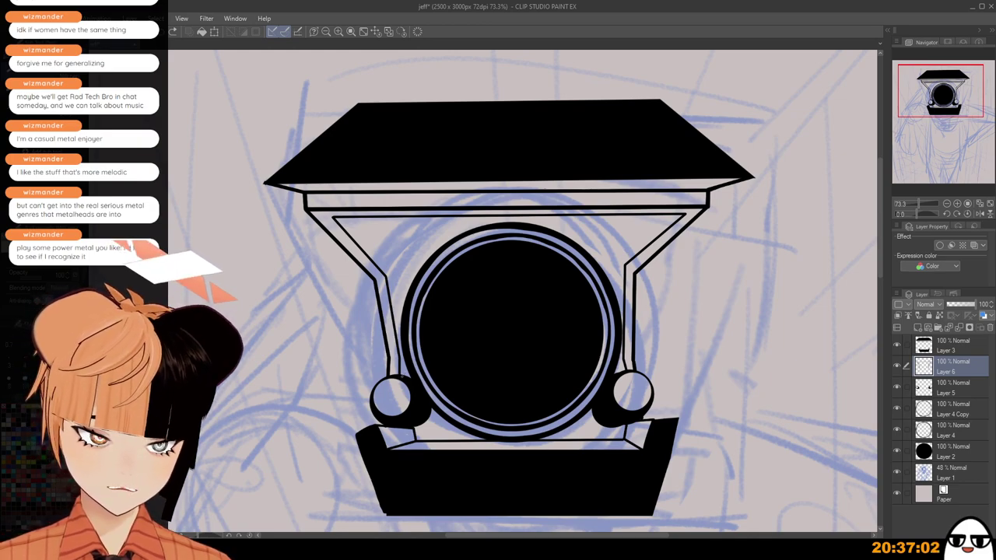
mouse_move(404, 356)
left_mouse_down()
mouse_move(389, 272)
mouse_move(342, 221)
left_mouse_up()
mouse_move(341, 221)
left_mouse_down()
mouse_move(675, 216)
mouse_move(647, 249)
left_mouse_up()
key("ctrl+z")
left_click_drag(676, 217, 620, 359)
left_click_drag(620, 359, 624, 373)
scroll(669, 323, "down", 3)
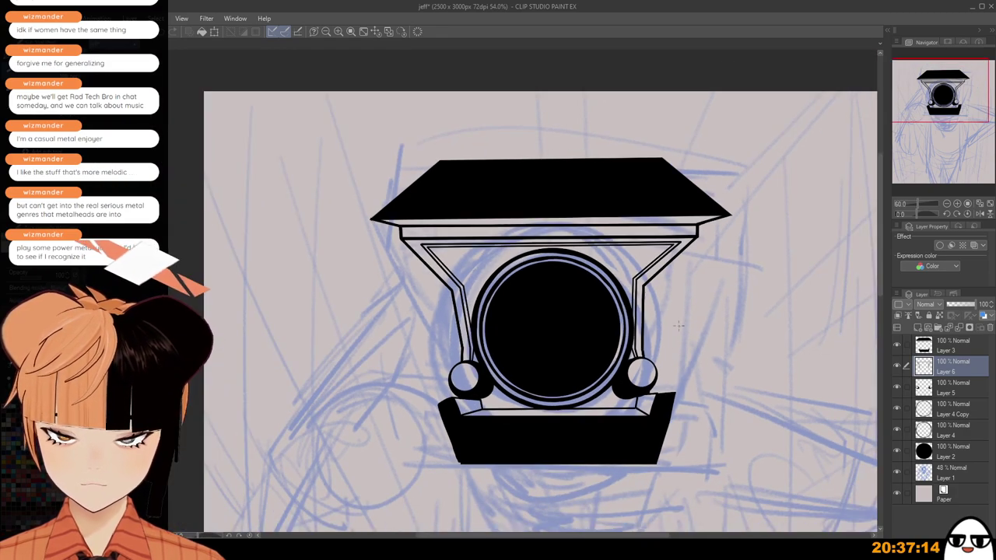
Draw a small inverted trapezoid outline centred beneath the black jaw block.
scroll(676, 326, "down", 1)
left_click_drag(662, 418, 640, 249)
scroll(667, 280, "down", 1)
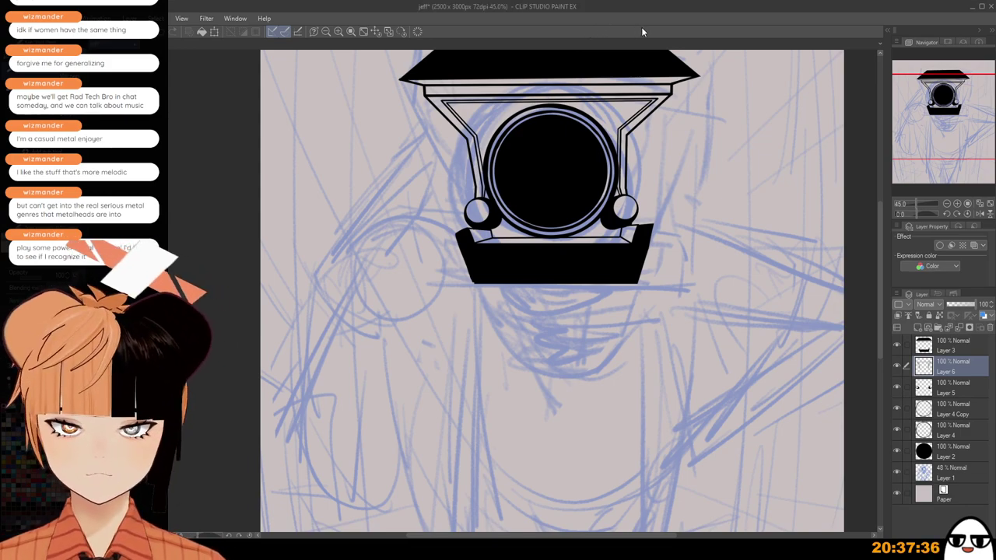
scroll(641, 31, "down", 2)
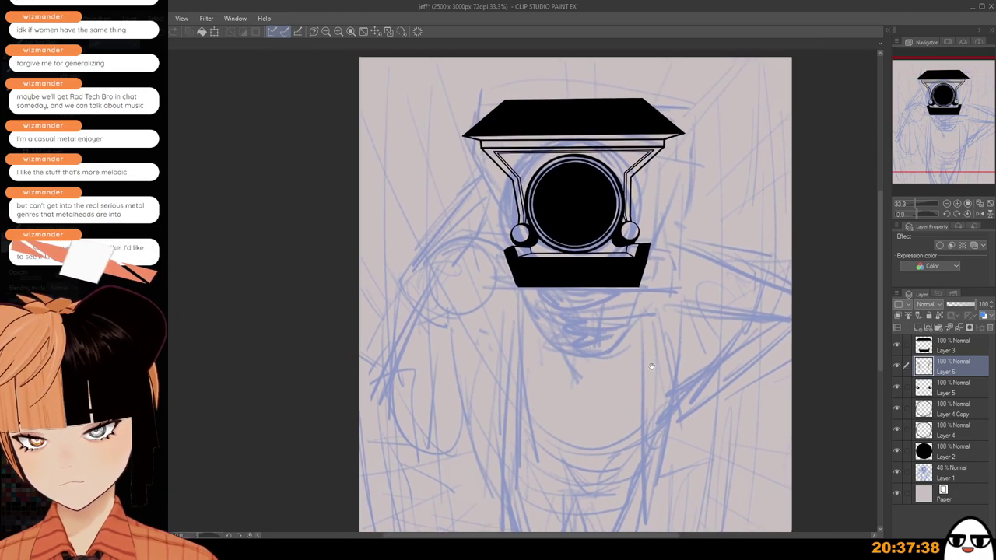
left_click_drag(652, 366, 653, 367)
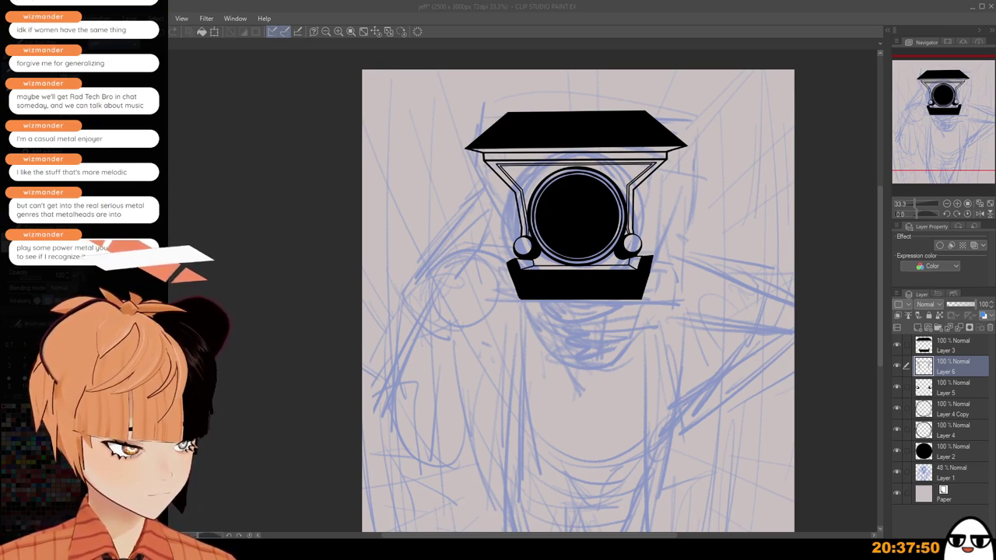
left_click(561, 333)
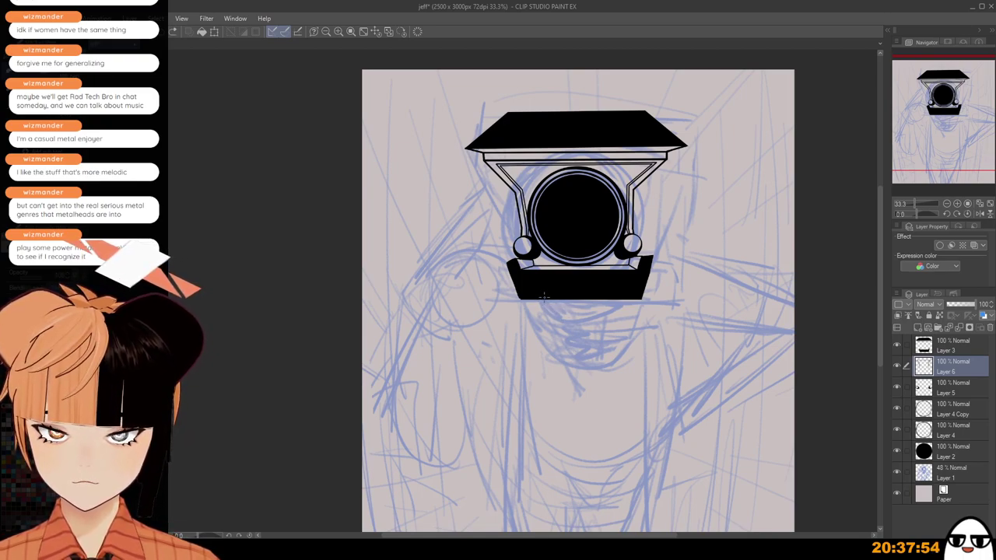
mouse_move(544, 296)
left_mouse_down()
mouse_move(559, 310)
mouse_move(626, 311)
mouse_move(612, 308)
mouse_move(622, 289)
left_mouse_up()
scroll(622, 292, "up", 1)
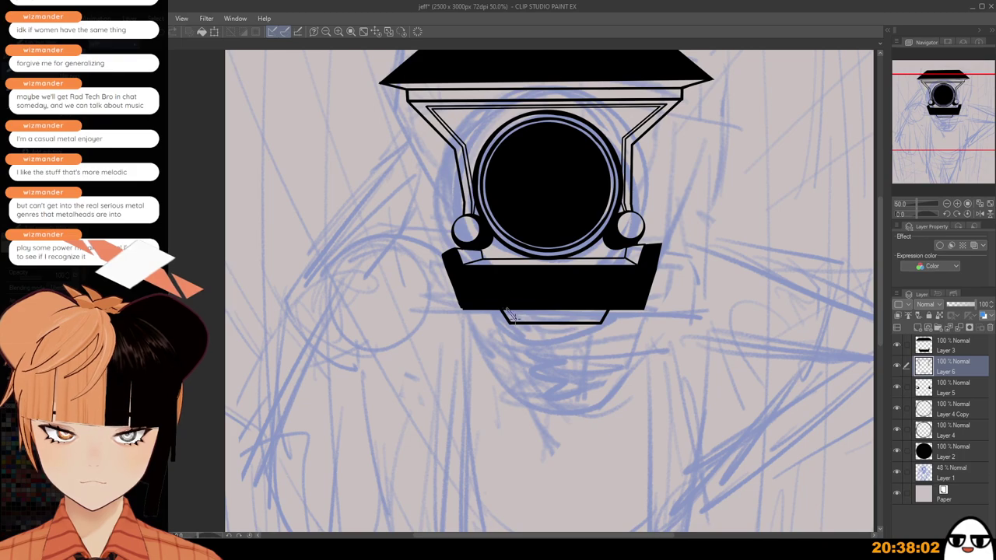
Add a thin inner outline with short diagonal lines at both ends inside the small trapezoid under the jaw.
left_click_drag(510, 316, 596, 316)
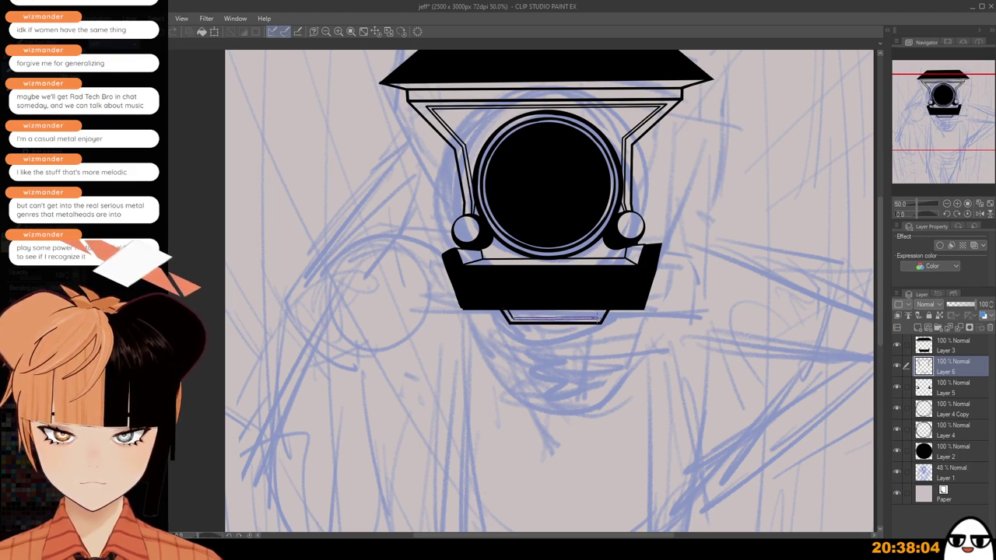
scroll(519, 322, "up", 1)
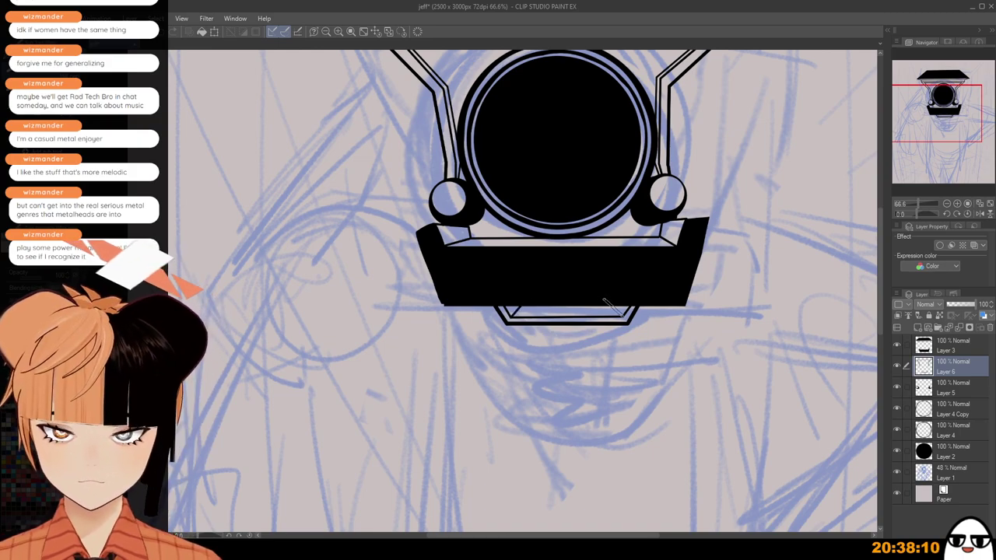
scroll(623, 337, "down", 2)
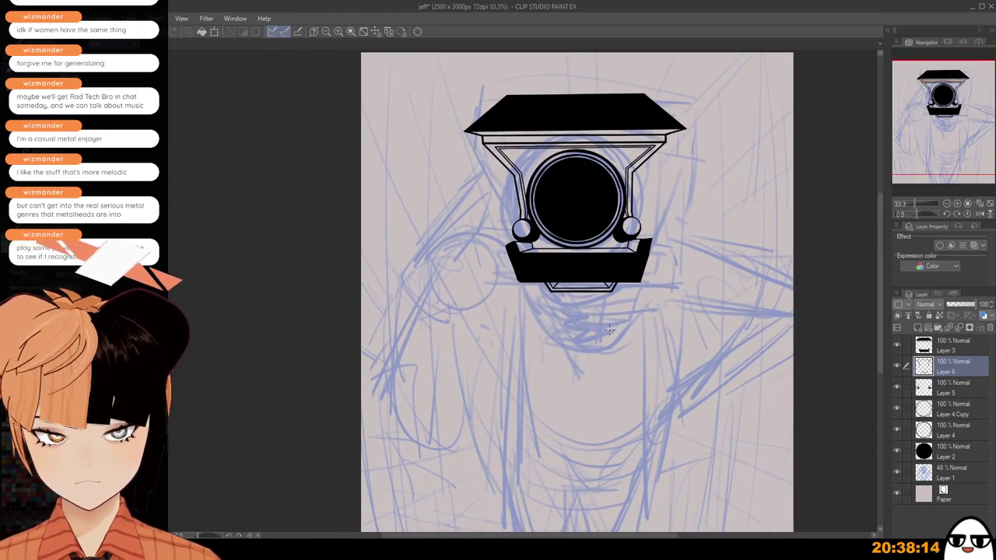
scroll(607, 328, "down", 2)
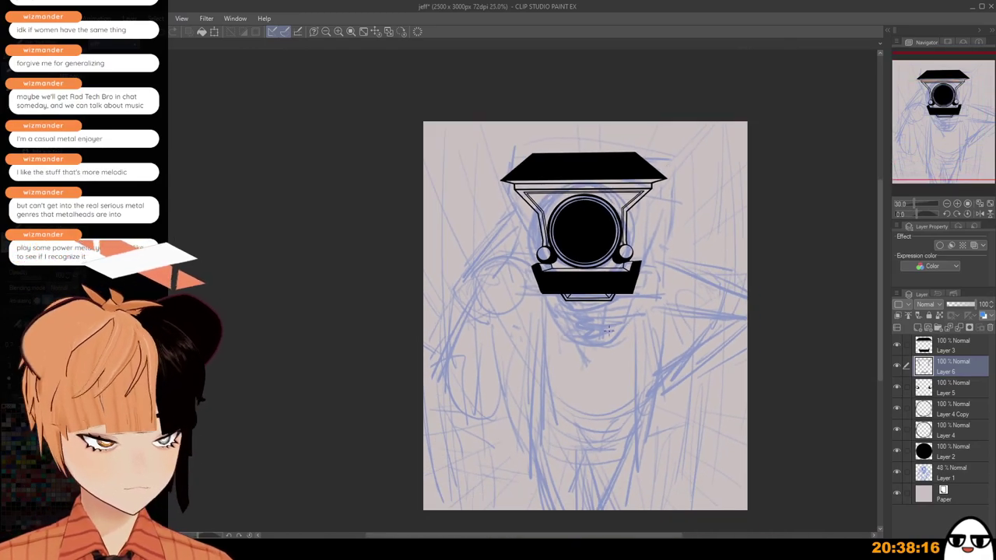
scroll(608, 333, "up", 2)
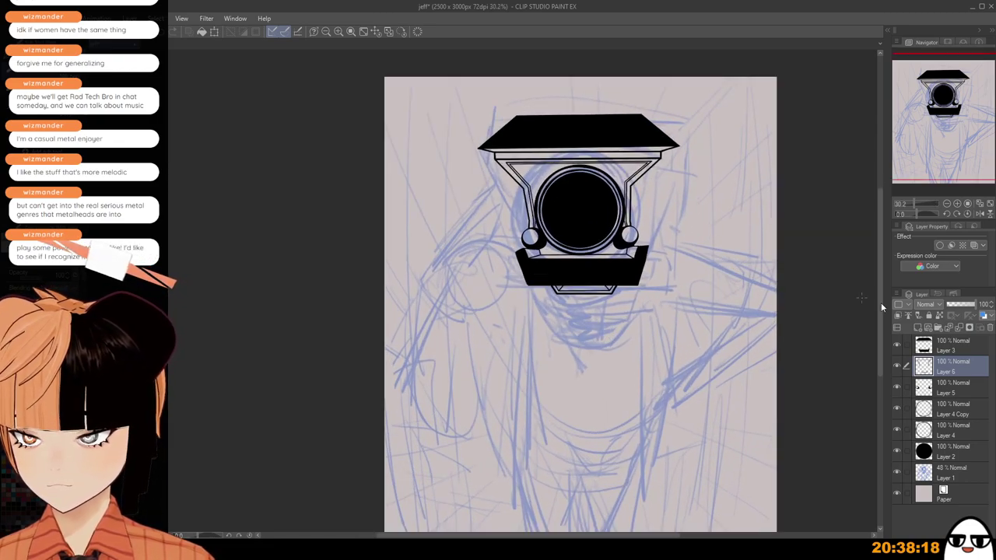
Add a new layer above Layer 6 and draw a shallow downward arc beneath the small trapezoid, undoing stray strokes.
key("ctrl+shift+n")
scroll(568, 302, "up", 1)
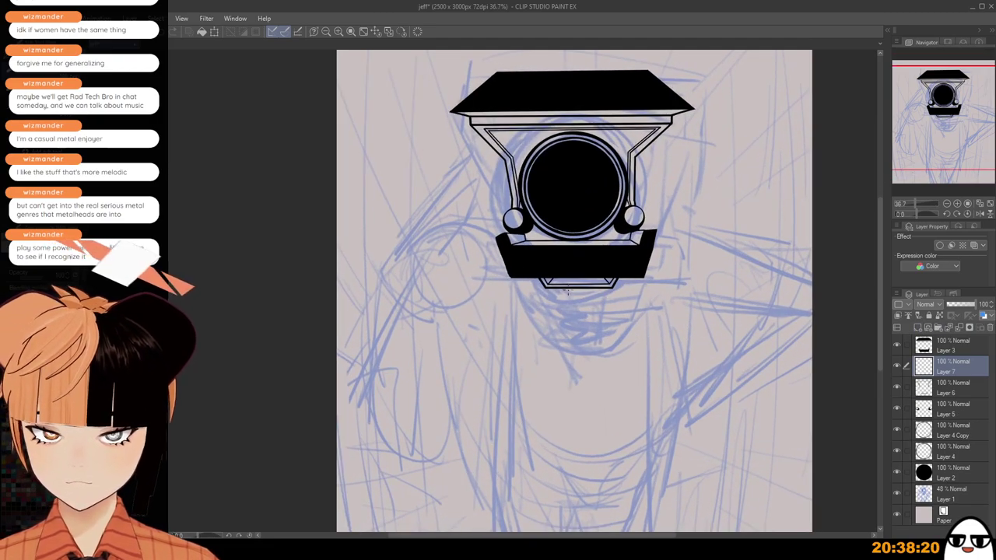
mouse_move(561, 289)
left_mouse_down()
mouse_move(599, 285)
mouse_move(578, 296)
mouse_move(594, 287)
left_mouse_up()
key("ctrl+z")
key("ctrl+z")
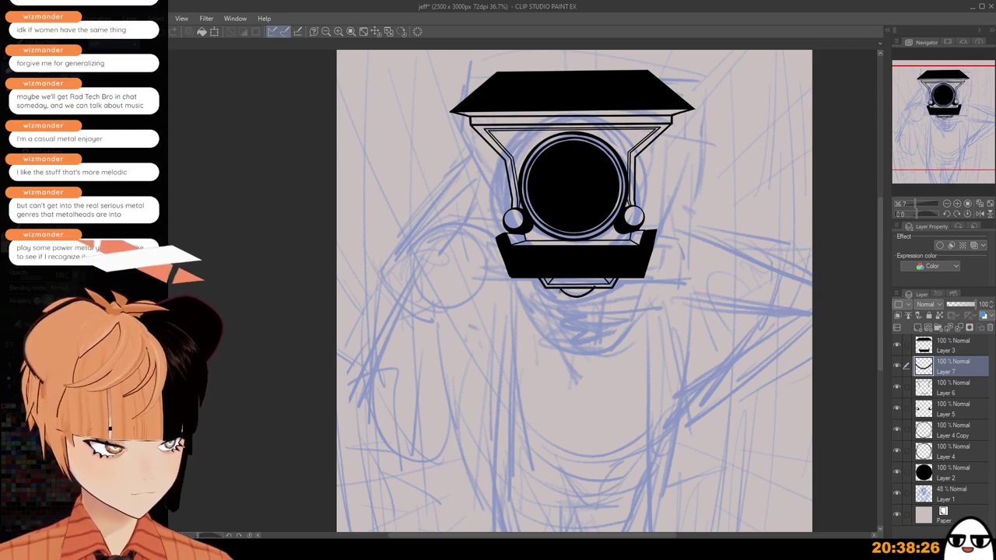
Draw a larger, deeper arc around the shallow one under the small trapezoid, undoing the unwanted tries.
mouse_move(559, 290)
left_mouse_down()
mouse_move(574, 311)
mouse_move(604, 286)
left_mouse_up()
key("ctrl+z")
key("ctrl+z")
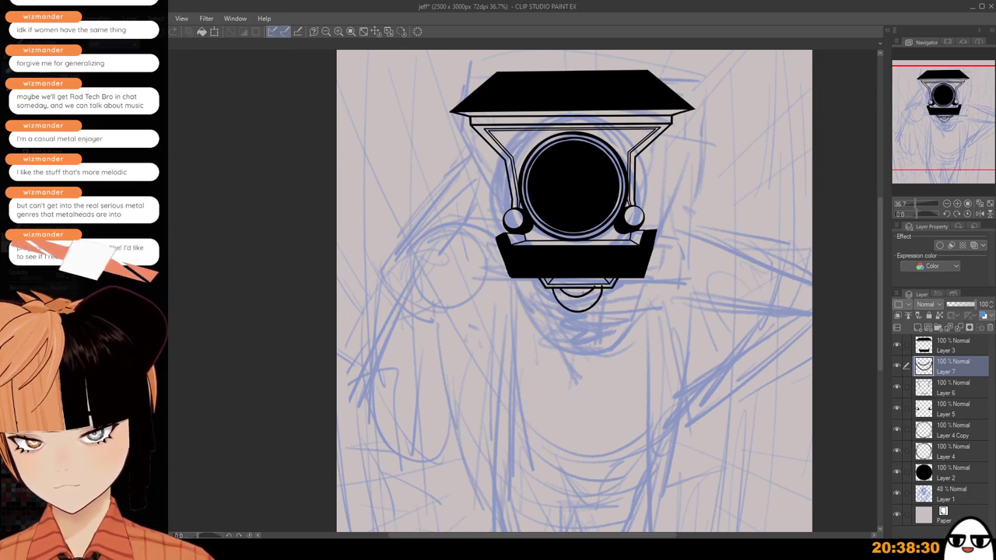
scroll(622, 274, "down", 1)
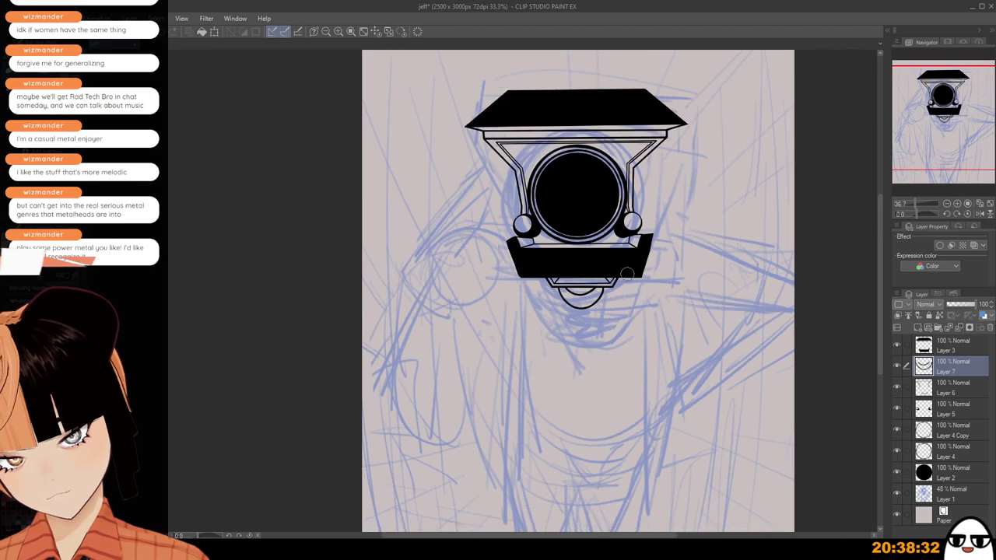
scroll(627, 274, "down", 2)
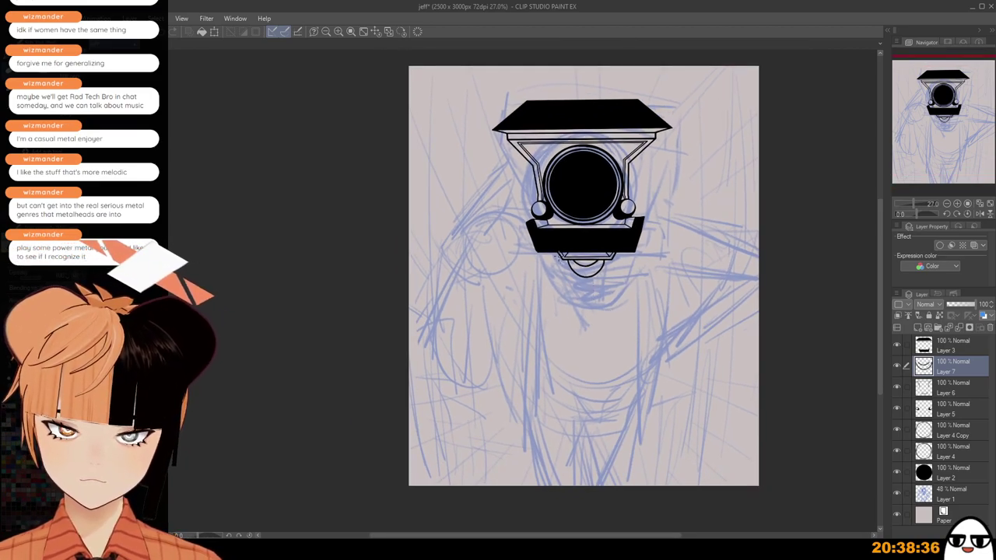
Draw a wider arc around the existing arcs under the small trapezoid, undoing the rejected tries.
mouse_move(557, 253)
left_mouse_down()
mouse_move(618, 252)
mouse_move(609, 276)
mouse_move(618, 253)
left_mouse_up()
key("ctrl+z")
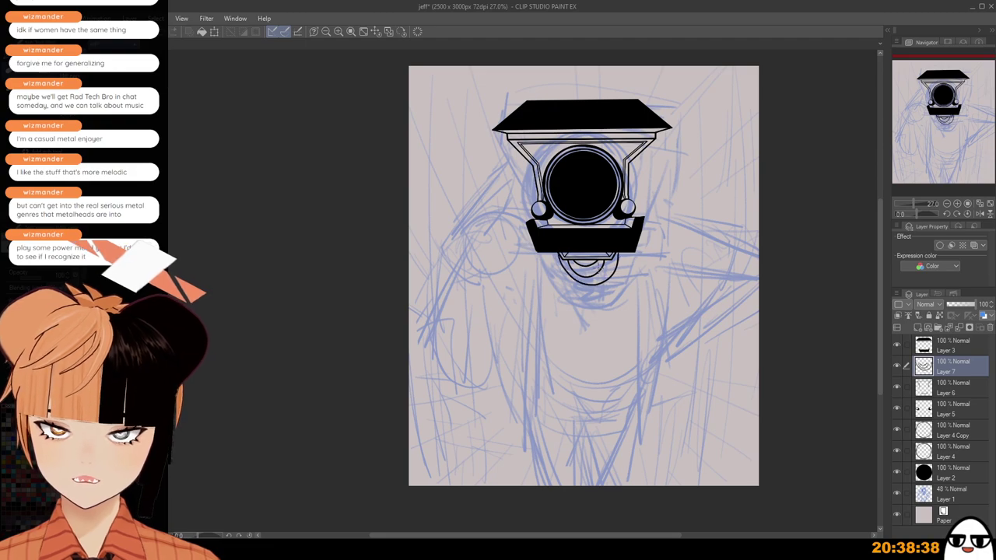
key("ctrl+z")
left_click_drag(559, 253, 620, 252)
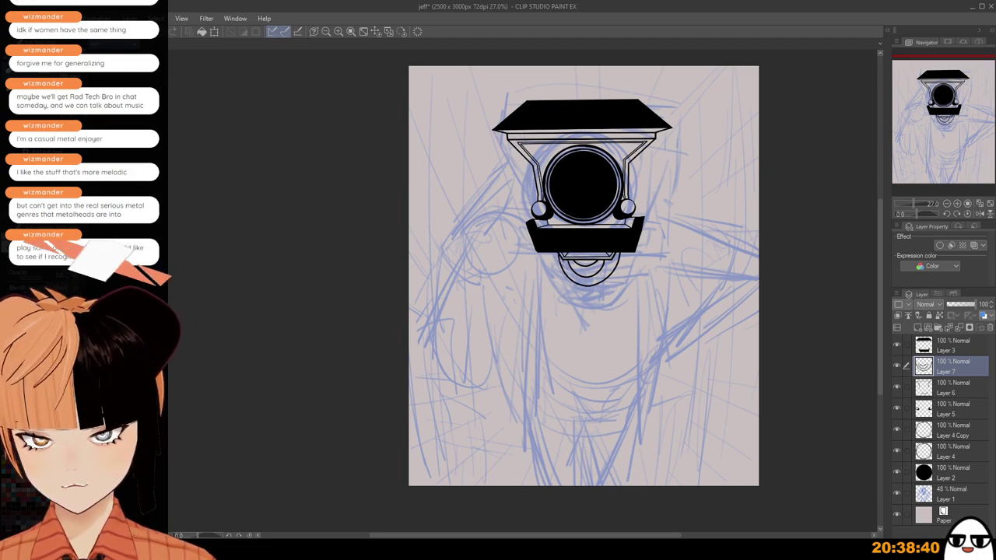
key("ctrl+z")
mouse_move(557, 253)
left_mouse_down()
mouse_move(599, 279)
mouse_move(619, 256)
left_mouse_up()
scroll(596, 280, "up", 1)
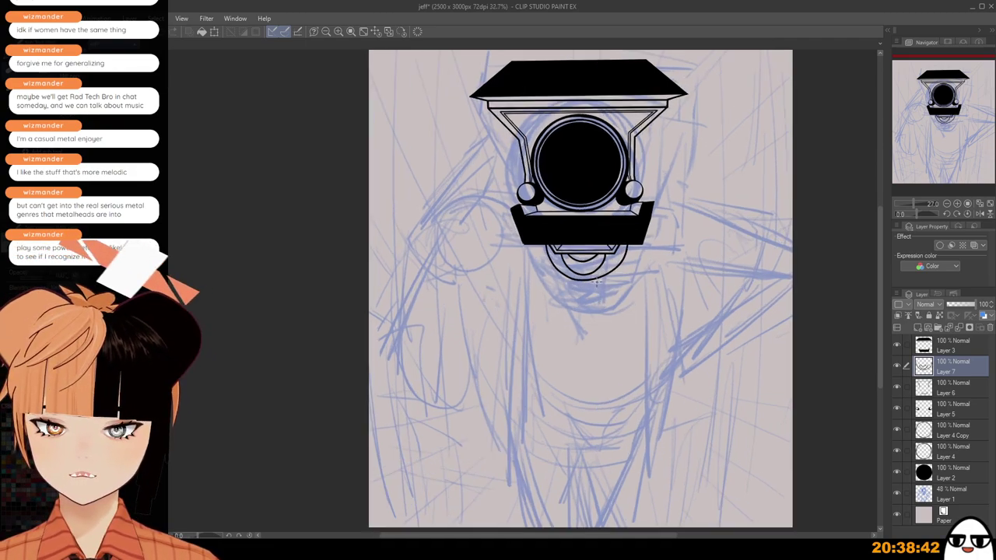
Draw one more, slightly larger arc outside the others to form a narrow curved band under the jaw, undoing the uneven tries.
scroll(597, 282, "up", 1)
mouse_move(531, 240)
left_mouse_down()
mouse_move(547, 283)
mouse_move(633, 238)
left_mouse_up()
key("ctrl+z")
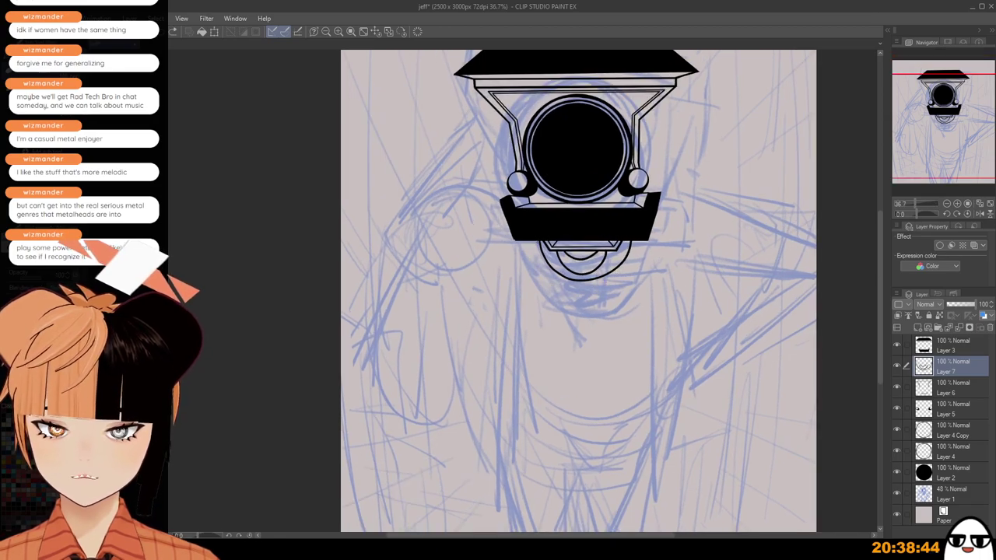
left_click_drag(533, 242, 640, 239)
key("ctrl+z")
mouse_move(527, 242)
left_mouse_down()
mouse_move(630, 261)
mouse_move(637, 239)
left_mouse_up()
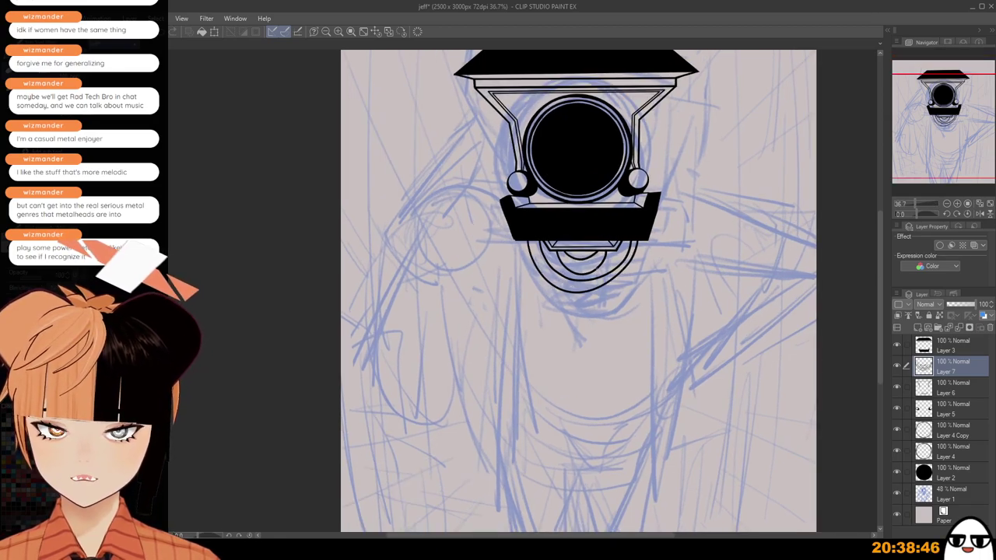
key("ctrl+z")
mouse_move(529, 241)
left_mouse_down()
mouse_move(626, 277)
mouse_move(641, 240)
mouse_move(577, 280)
mouse_move(637, 241)
mouse_move(624, 268)
mouse_move(633, 241)
mouse_move(560, 287)
mouse_move(639, 239)
left_mouse_up()
key("ctrl+z")
key("ctrl+z")
key("ctrl+z")
key("ctrl+z")
mouse_move(526, 241)
left_mouse_down()
mouse_move(551, 286)
mouse_move(637, 241)
left_mouse_up()
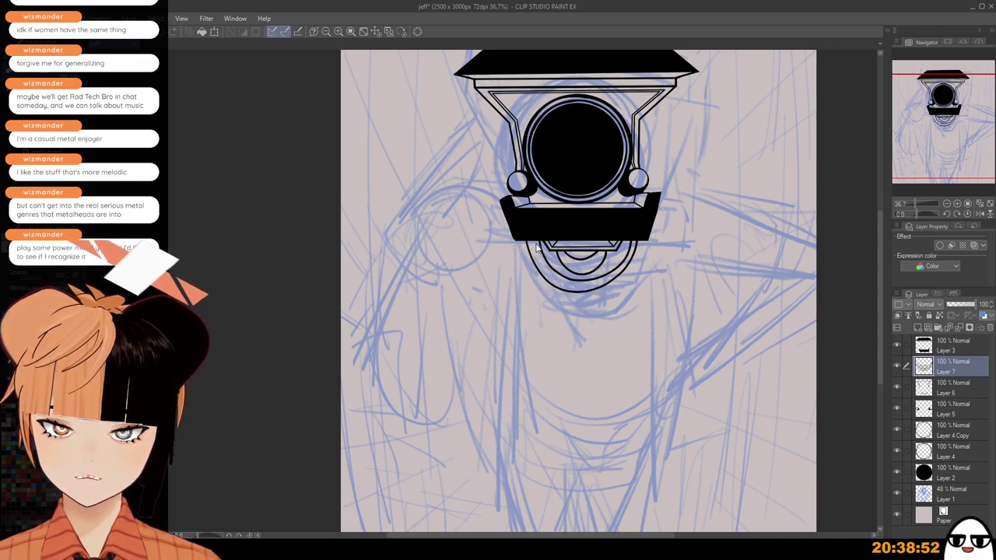
key("ctrl+z")
mouse_move(527, 241)
left_mouse_down()
mouse_move(626, 283)
mouse_move(638, 241)
mouse_move(555, 286)
mouse_move(638, 241)
left_mouse_up()
key("ctrl+z")
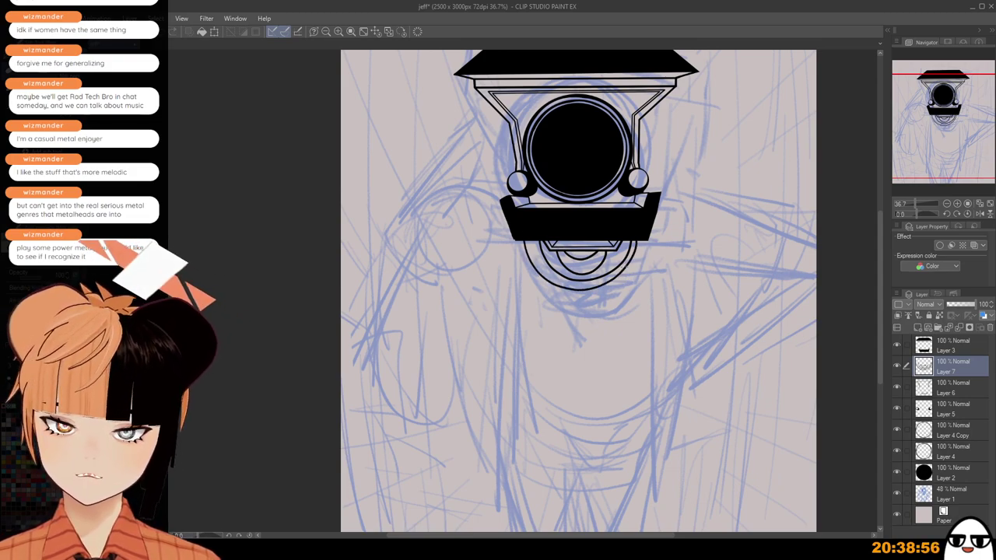
Divide the curved band under the jaw into segments with short radial lines along its whole length.
scroll(626, 279, "down", 3)
left_click_drag(626, 320, 618, 345)
scroll(616, 339, "up", 3)
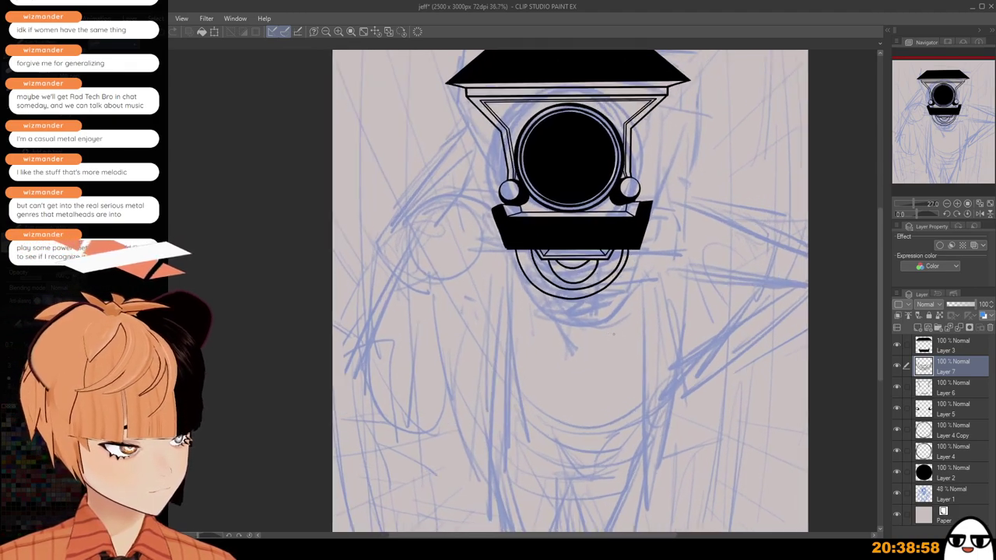
scroll(615, 320, "up", 2)
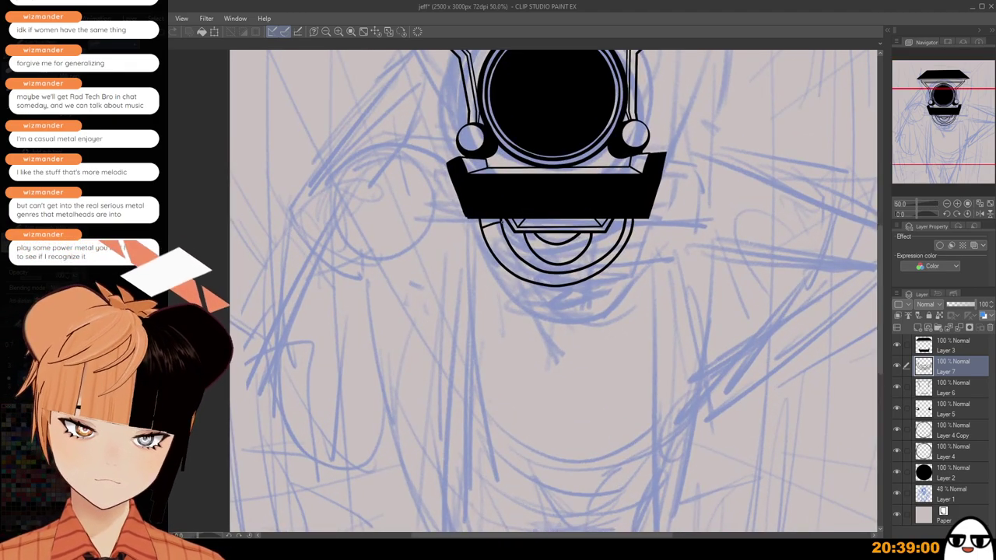
scroll(486, 223, "up", 1)
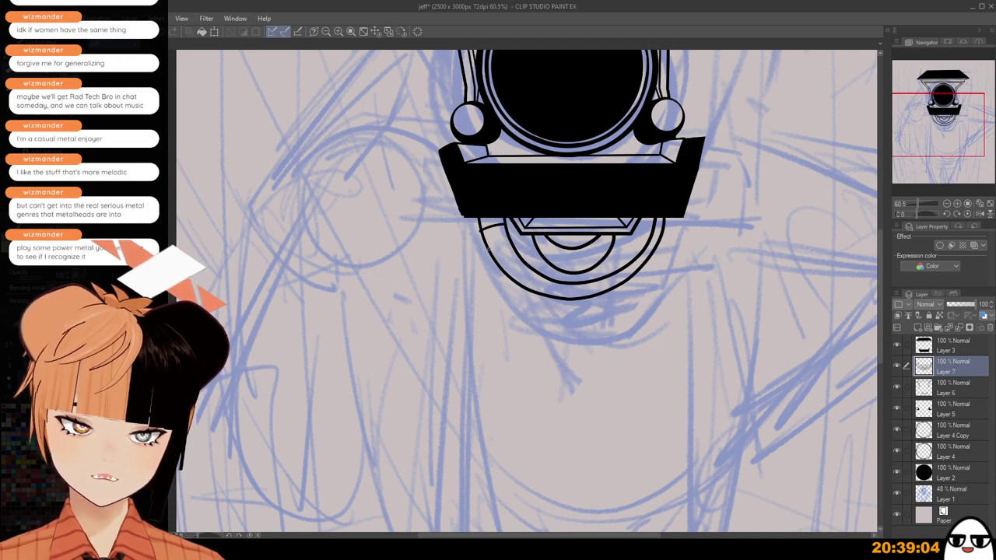
mouse_move(487, 248)
left_mouse_down()
mouse_move(511, 243)
mouse_move(515, 258)
left_mouse_up()
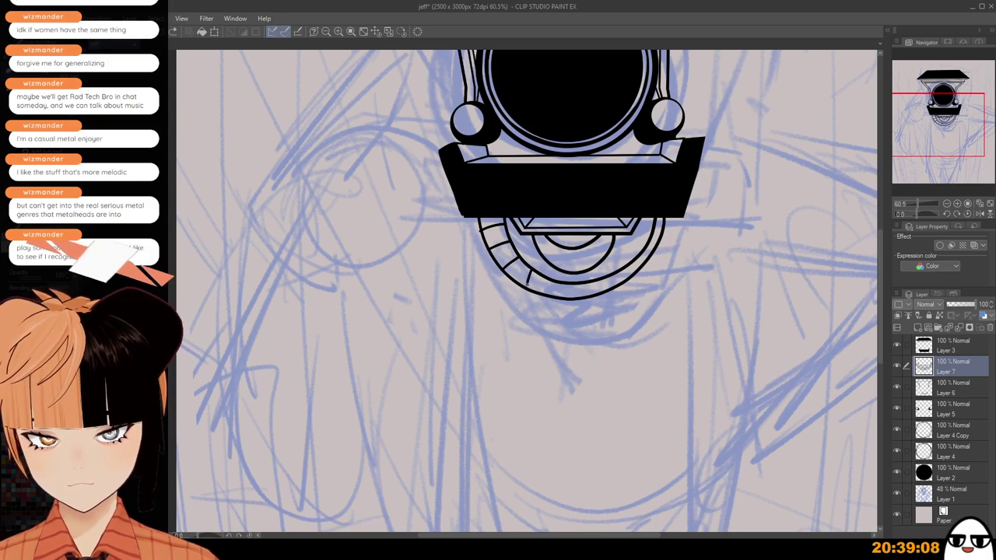
mouse_move(527, 287)
left_mouse_down()
mouse_move(554, 280)
mouse_move(543, 290)
mouse_move(555, 294)
mouse_move(567, 279)
mouse_move(599, 276)
mouse_move(581, 297)
left_mouse_up()
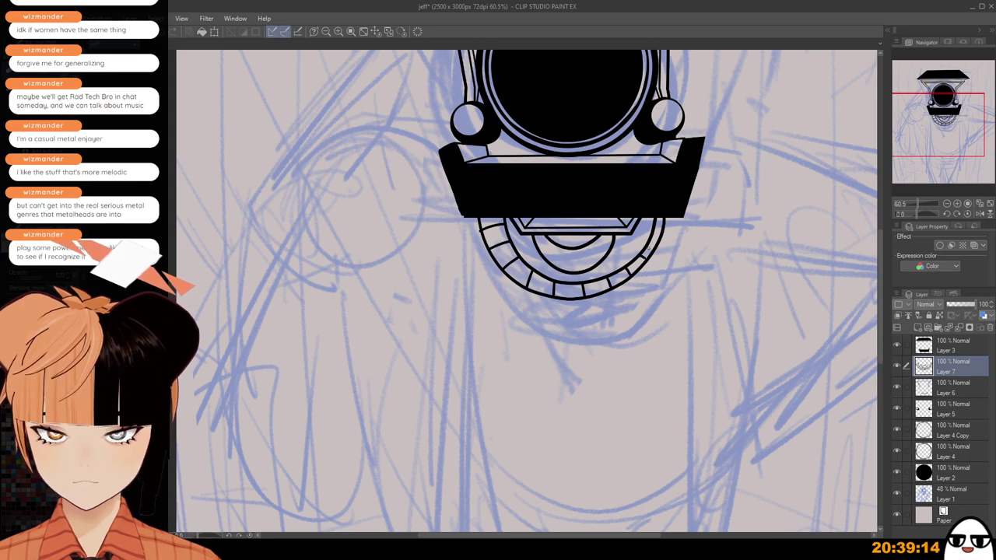
scroll(657, 230, "down", 1)
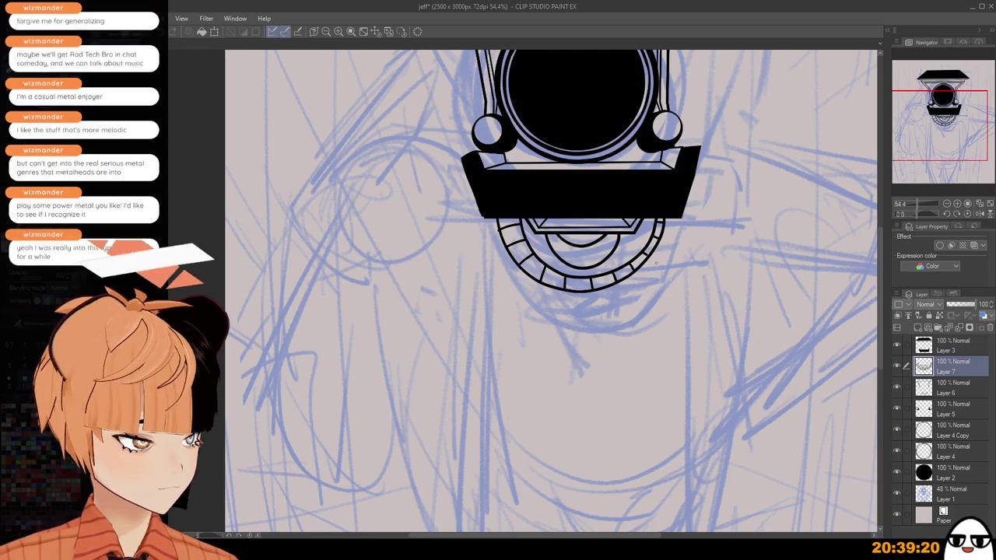
scroll(656, 263, "down", 5)
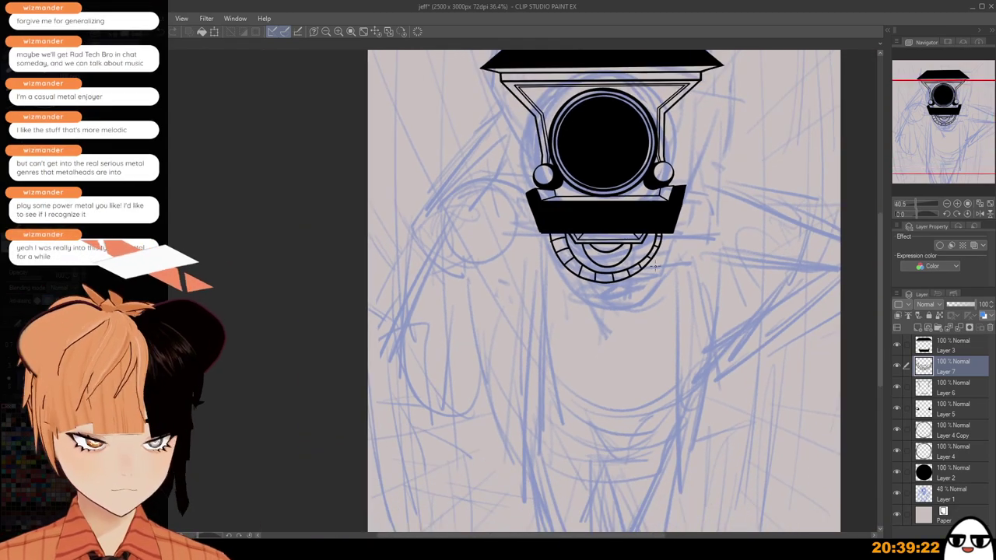
left_click_drag(656, 324, 645, 268)
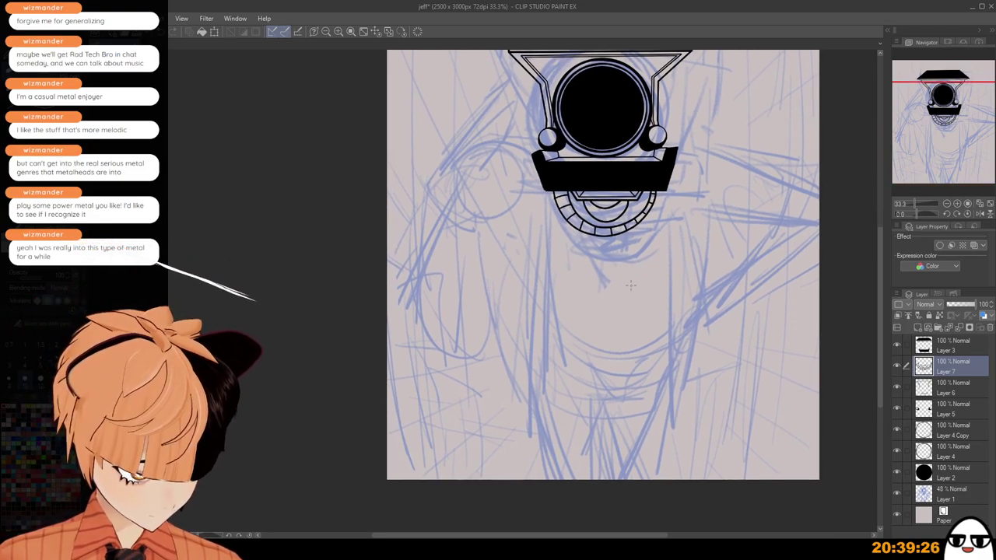
mouse_move(700, 352)
left_mouse_down()
mouse_move(672, 270)
mouse_move(683, 358)
left_mouse_up()
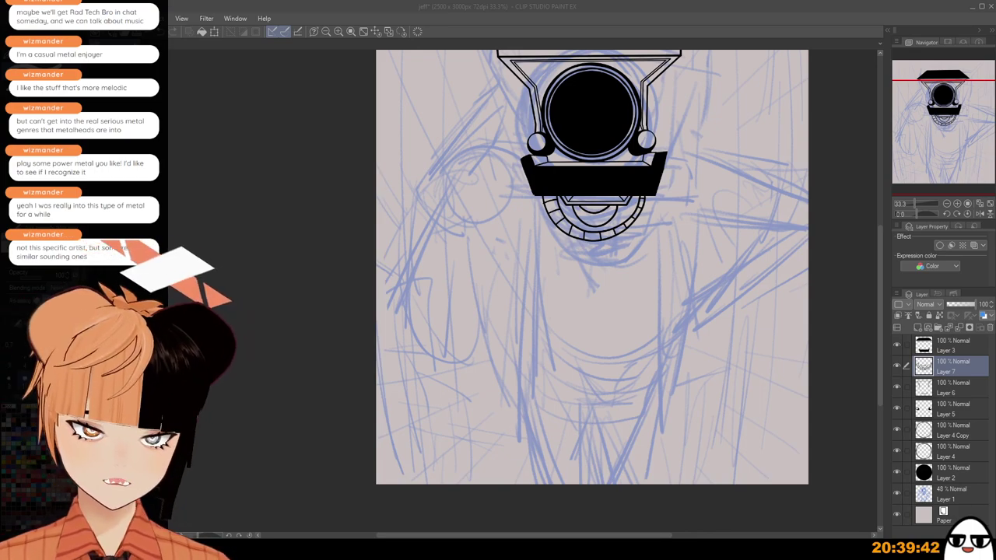
left_click_drag(668, 356, 607, 433)
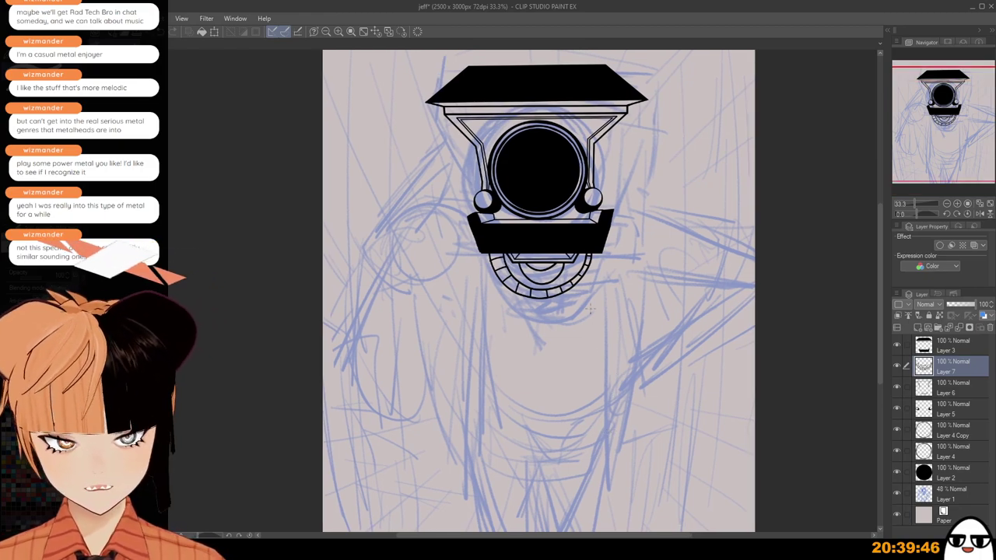
mouse_move(615, 371)
left_mouse_down()
mouse_move(612, 388)
mouse_move(616, 363)
left_mouse_up()
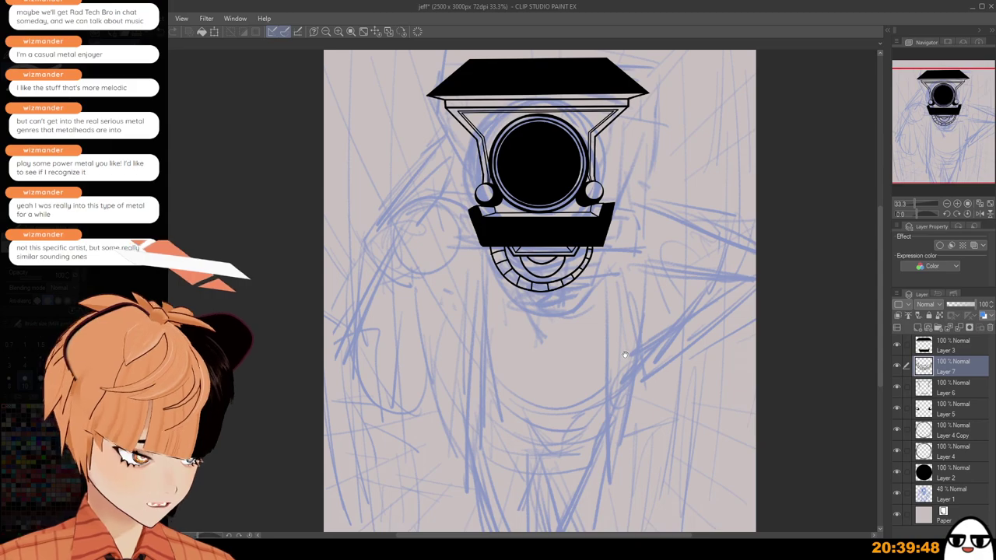
scroll(613, 366, "down", 1)
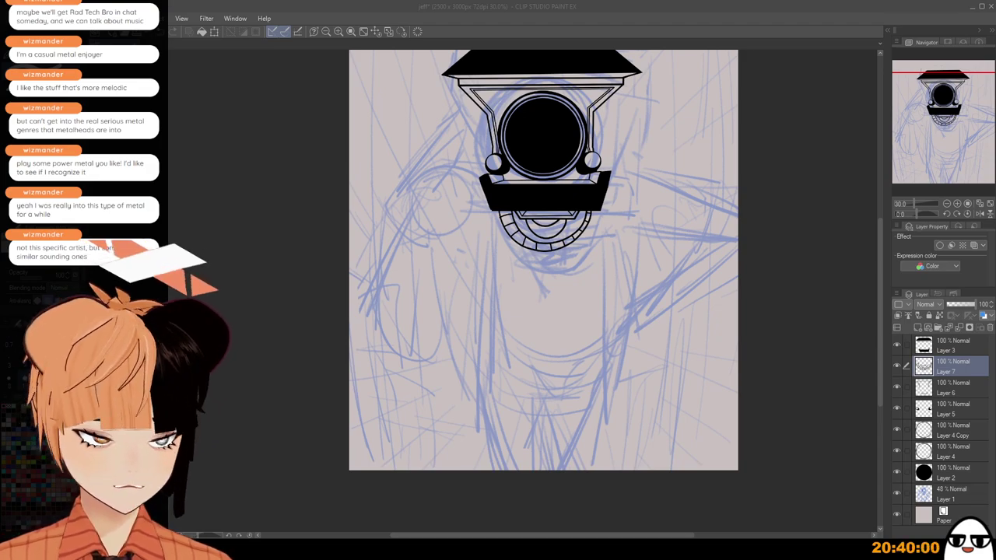
scroll(517, 179, "up", 2)
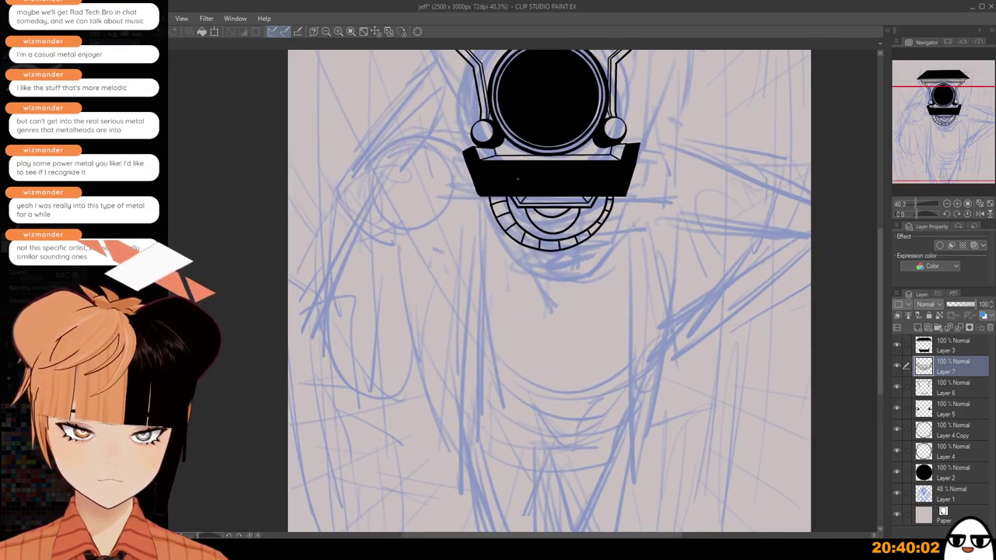
Add a new layer above Layer 7 and draw a straight diagonal line from the eye frame's upper left corner down toward the sketched shoulder.
left_click_drag(512, 311, 562, 424)
left_click(918, 327)
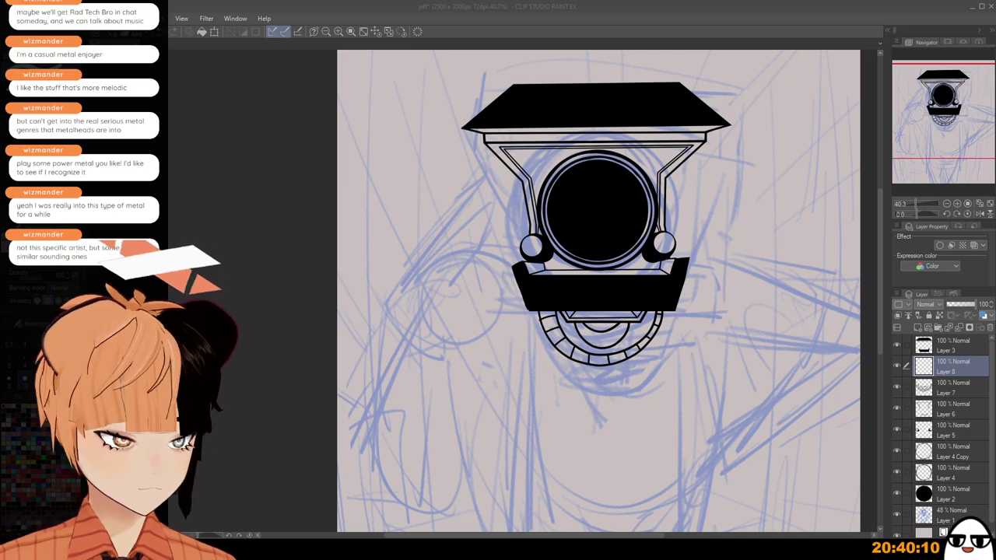
left_click(601, 17)
scroll(465, 206, "up", 3)
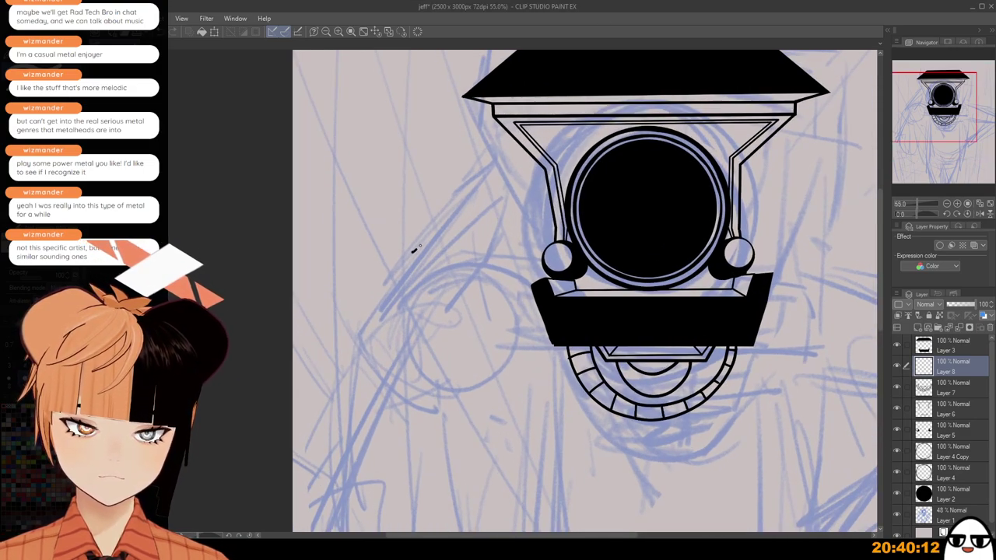
mouse_move(420, 245)
left_mouse_down()
mouse_move(501, 161)
mouse_move(475, 170)
mouse_move(511, 133)
mouse_move(486, 163)
mouse_move(504, 139)
left_mouse_up()
key("ctrl+z")
key("ctrl+z")
key("ctrl+z")
left_click_drag(417, 256, 514, 131)
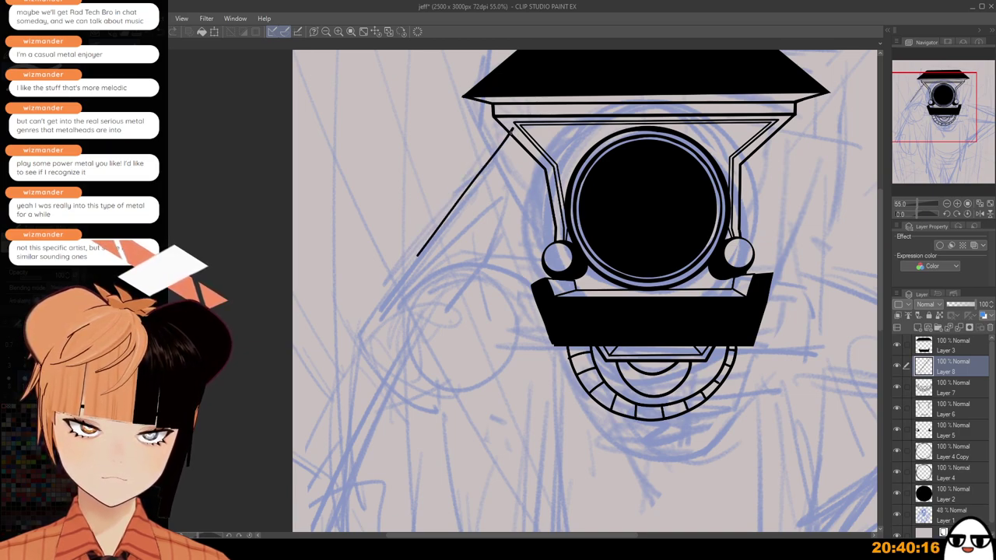
key("ctrl+z")
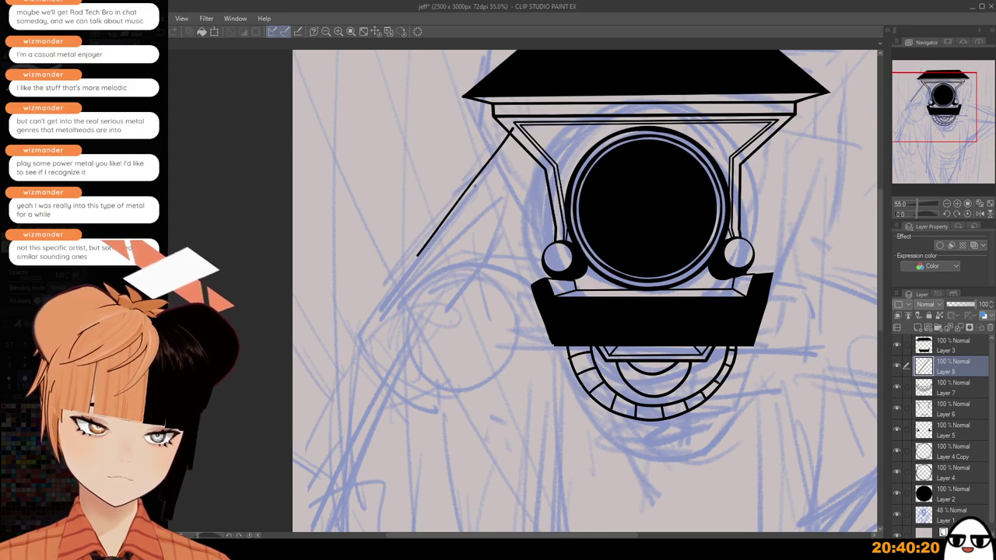
Draw a second diagonal line with a curved upper end beside the first, adding a short cross arc between them.
left_click_drag(422, 258, 516, 150)
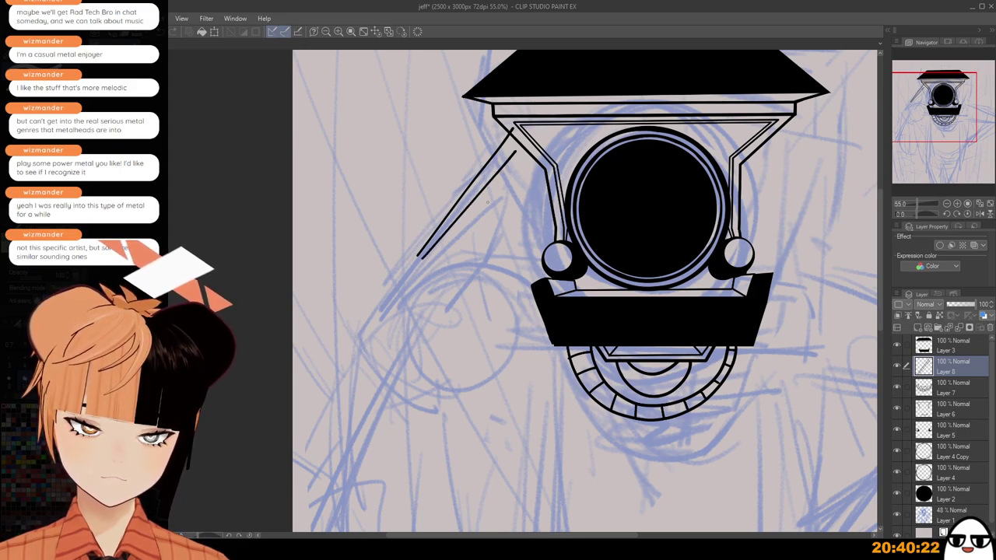
key("ctrl+z")
scroll(475, 256, "down", 2)
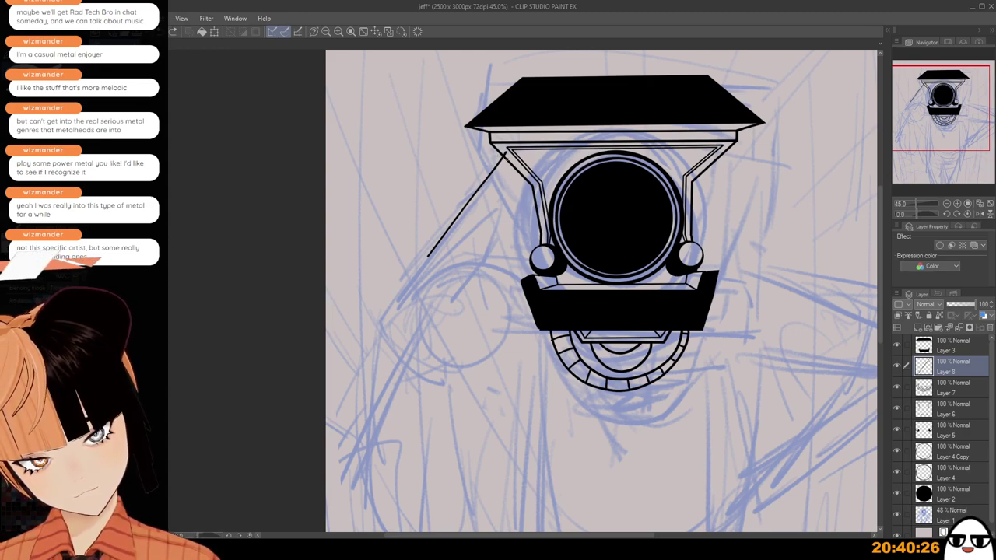
key("ctrl+z")
left_click_drag(507, 159, 449, 251)
key("ctrl+z")
left_click_drag(492, 196, 445, 273)
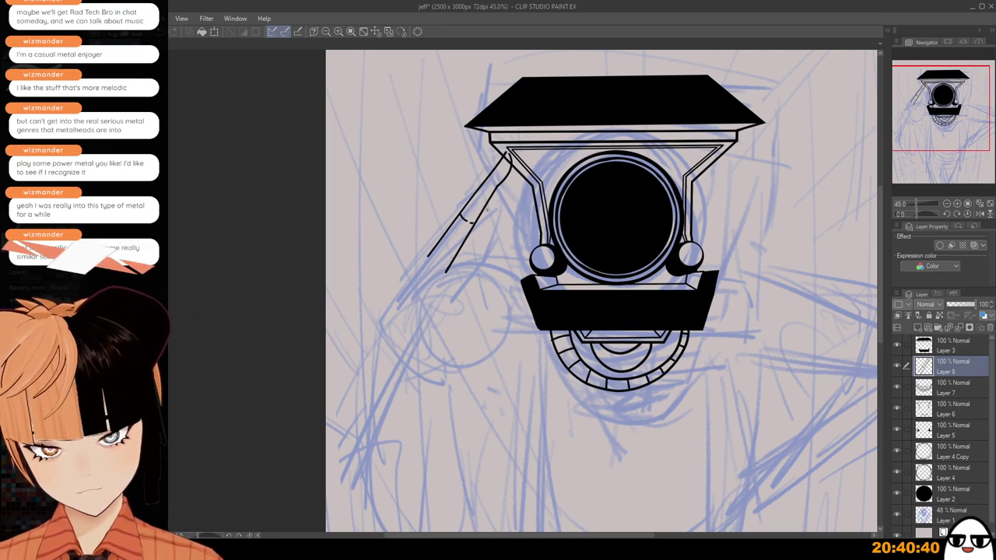
Add a third diagonal line along the arm's inner side and draw an angular hand outline at the arm's lower end.
left_click_drag(514, 167, 458, 264)
key("ctrl+z")
key("ctrl+z")
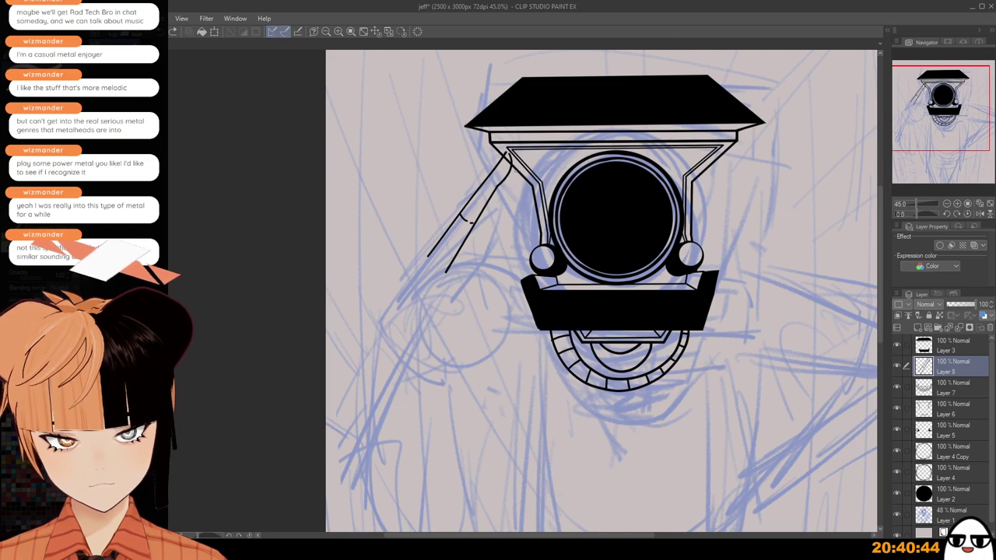
mouse_move(515, 166)
left_mouse_down()
mouse_move(461, 266)
mouse_move(419, 263)
mouse_move(410, 276)
mouse_move(475, 258)
mouse_move(474, 307)
left_mouse_up()
key("ctrl+z")
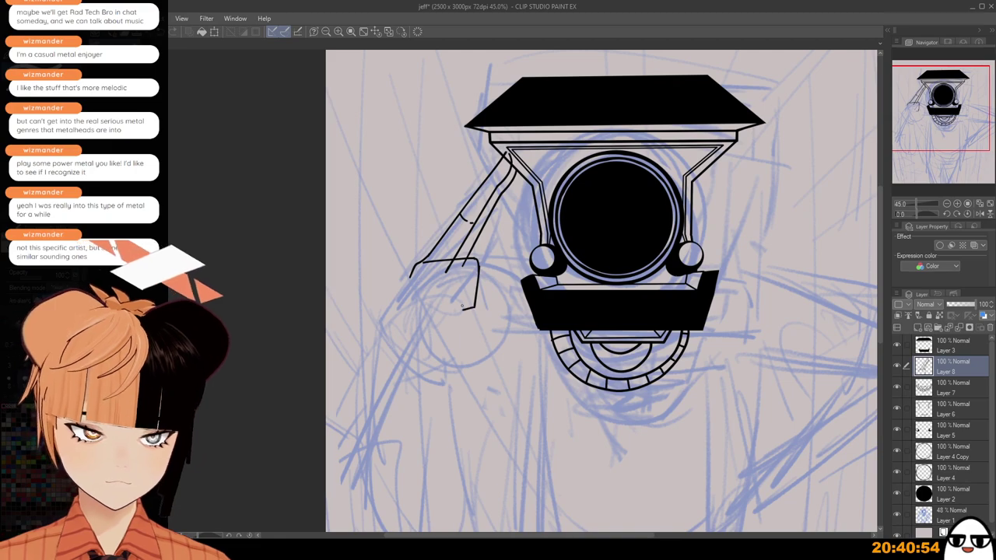
Undo the extra strokes in the hand outline and trim the arm lines where they overlap its top edge.
key("ctrl+z")
mouse_move(422, 268)
left_mouse_down()
mouse_move(467, 284)
mouse_move(452, 281)
mouse_move(459, 285)
left_mouse_up()
key("ctrl+z")
key("ctrl+z")
key("ctrl+z")
key("ctrl+z")
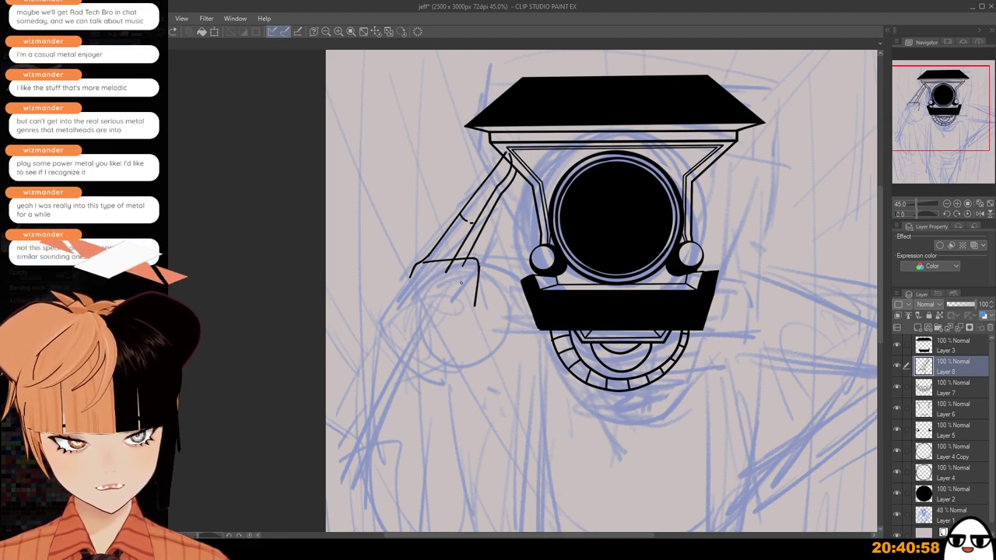
scroll(462, 273, "up", 2)
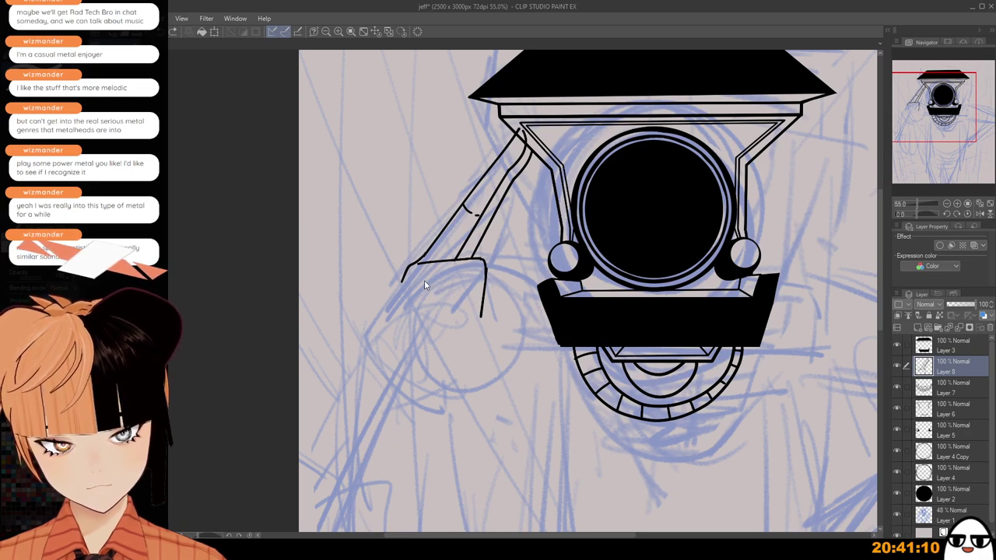
Draw the bent finger shape with small inner crease lines inside the hand outline, undoing the rejected strokes.
mouse_move(415, 272)
left_mouse_down()
mouse_move(465, 296)
mouse_move(464, 328)
mouse_move(450, 336)
left_mouse_up()
key("ctrl+z")
left_click_drag(414, 299, 455, 312)
key("ctrl+z")
key("ctrl+z")
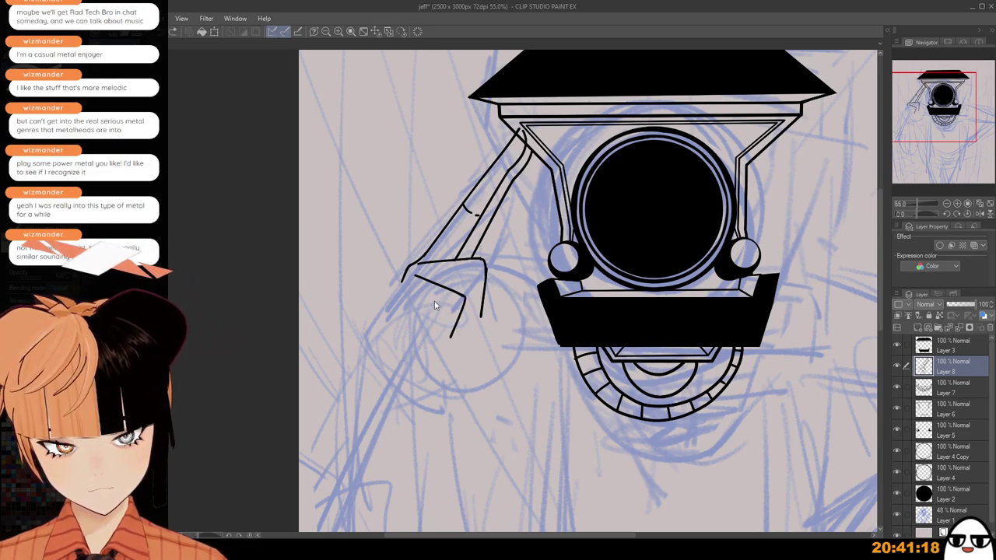
key("ctrl+z")
key("ctrl+z")
key("ctrl+z")
mouse_move(425, 280)
left_mouse_down()
mouse_move(469, 292)
mouse_move(468, 322)
mouse_move(457, 312)
mouse_move(465, 331)
mouse_move(440, 333)
mouse_move(438, 318)
mouse_move(440, 332)
mouse_move(453, 317)
left_mouse_up()
key("ctrl+z")
key("ctrl+z")
key("ctrl+z")
key("ctrl+z")
key("ctrl+z")
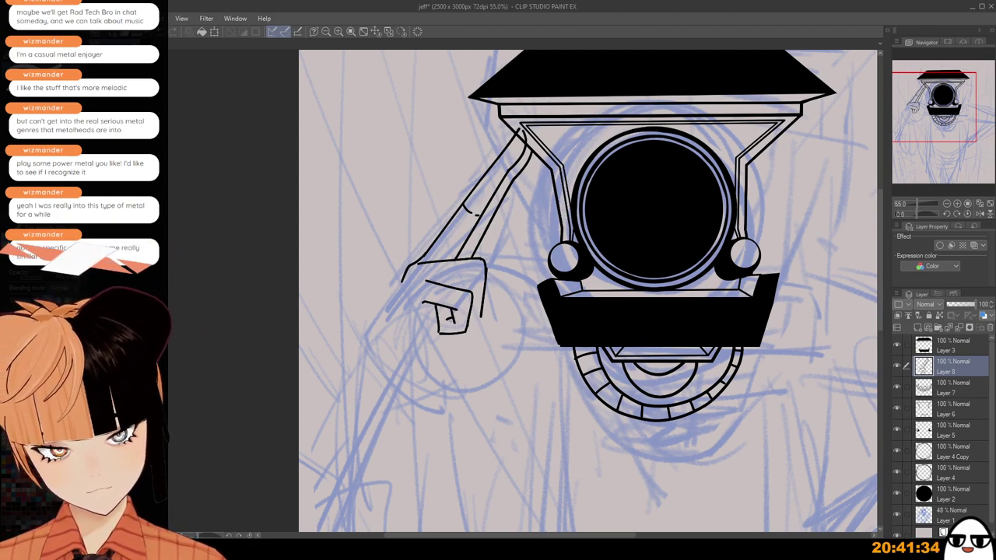
Close the lower right edge of the hand outline against the bent finger and undo the stray strokes.
scroll(453, 353, "down", 2)
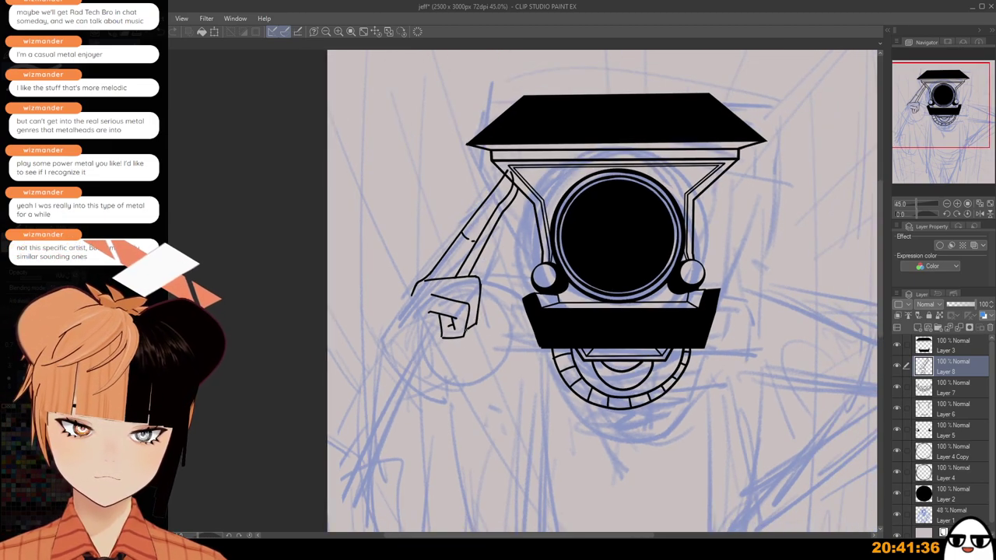
mouse_move(468, 330)
left_mouse_down()
mouse_move(479, 324)
mouse_move(466, 300)
left_mouse_up()
key("ctrl+z")
key("ctrl+z")
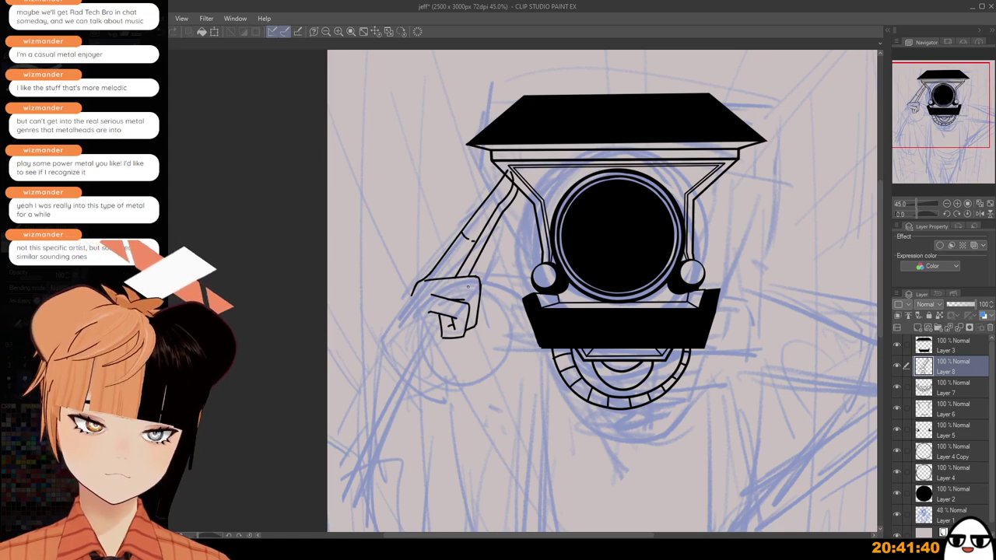
Add a second short cross line on the segmented shaft above the hand, undoing the rejected strokes.
key("ctrl+z")
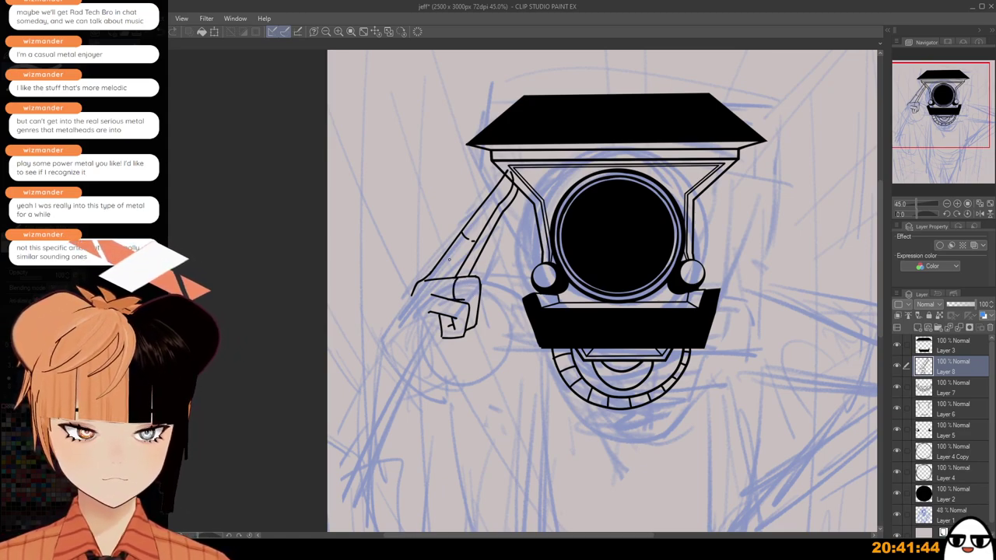
left_click_drag(448, 260, 468, 255)
key("ctrl+z")
key("ctrl+z")
scroll(482, 303, "down", 1)
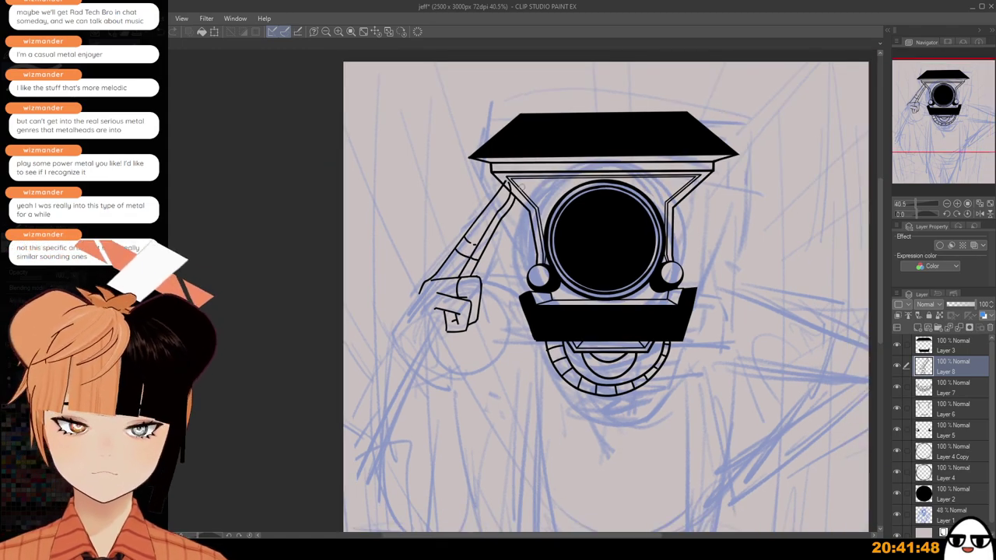
scroll(559, 157, "down", 1)
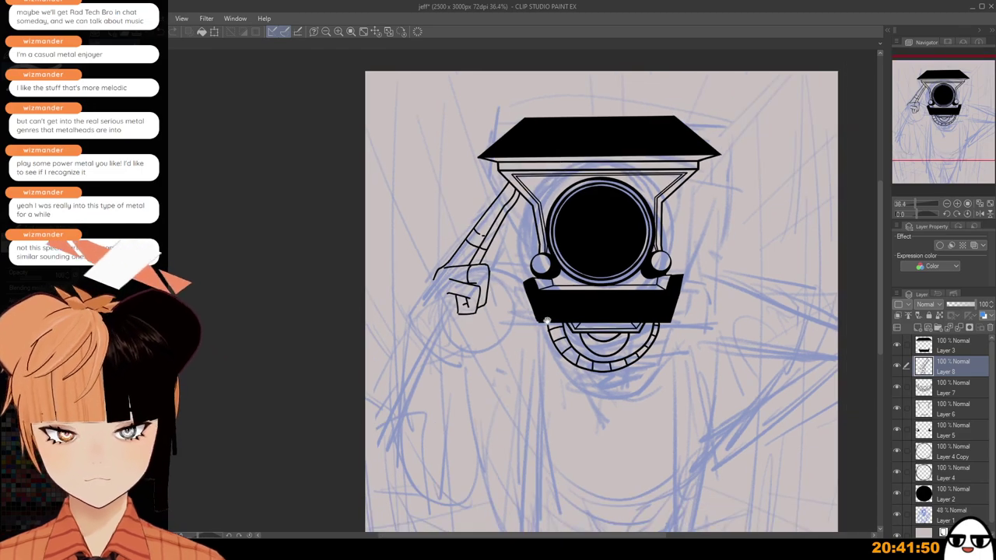
Draw a longer horizontal top edge on the bent finger inside the hand outline, undoing the rejected strokes.
left_click_drag(460, 285, 454, 254)
scroll(454, 253, "up", 1)
scroll(459, 248, "up", 2)
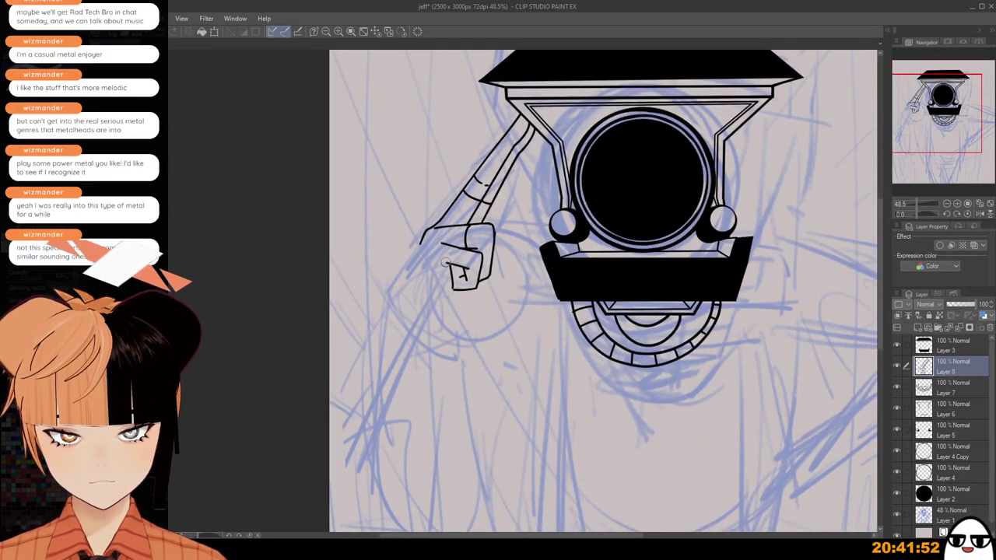
left_click_drag(434, 265, 470, 268)
key("ctrl+z")
key("ctrl+z")
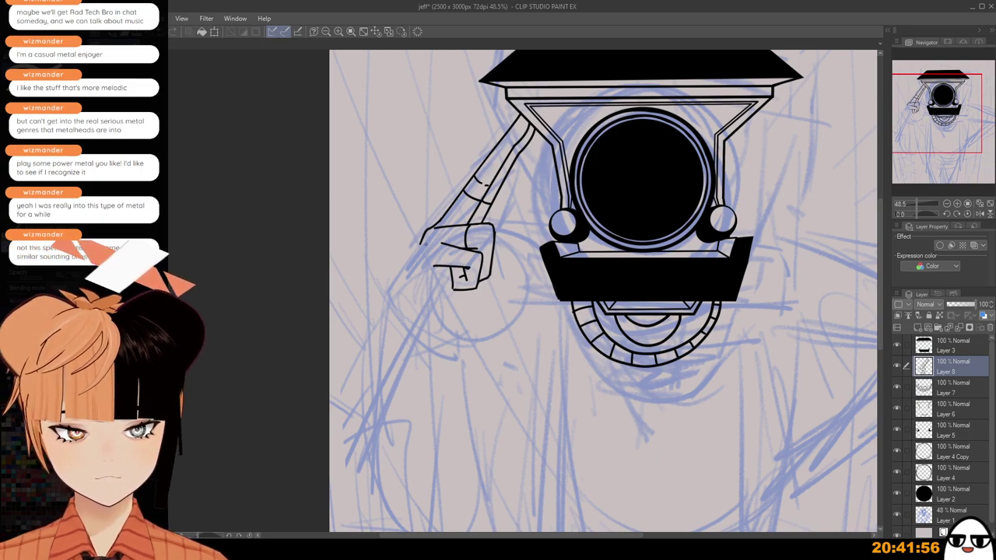
Extend the back of the hand diagonally toward the wrist and draw the curved palm edge below the bent finger.
left_click_drag(426, 231, 390, 305)
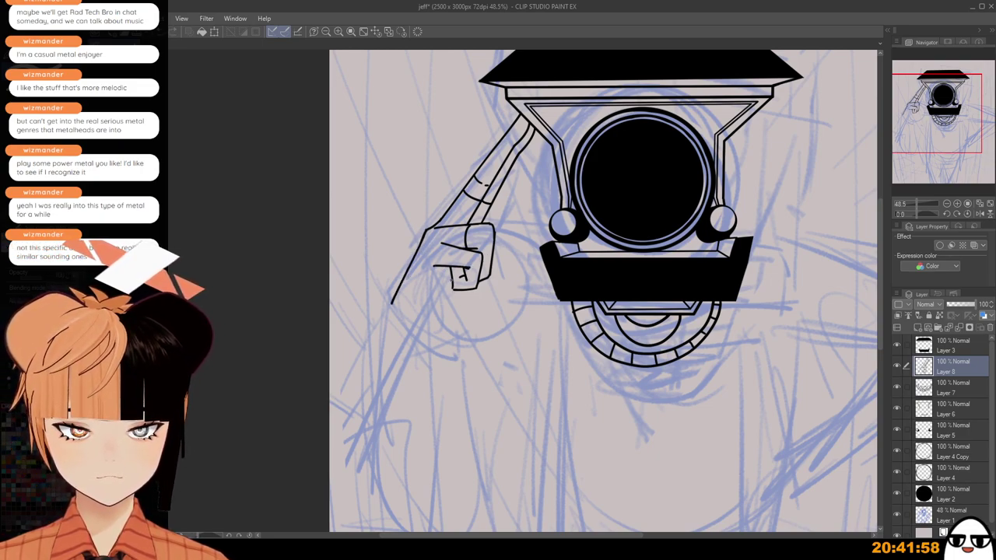
mouse_move(452, 278)
left_mouse_down()
mouse_move(451, 315)
mouse_move(412, 339)
left_mouse_up()
key("ctrl+z")
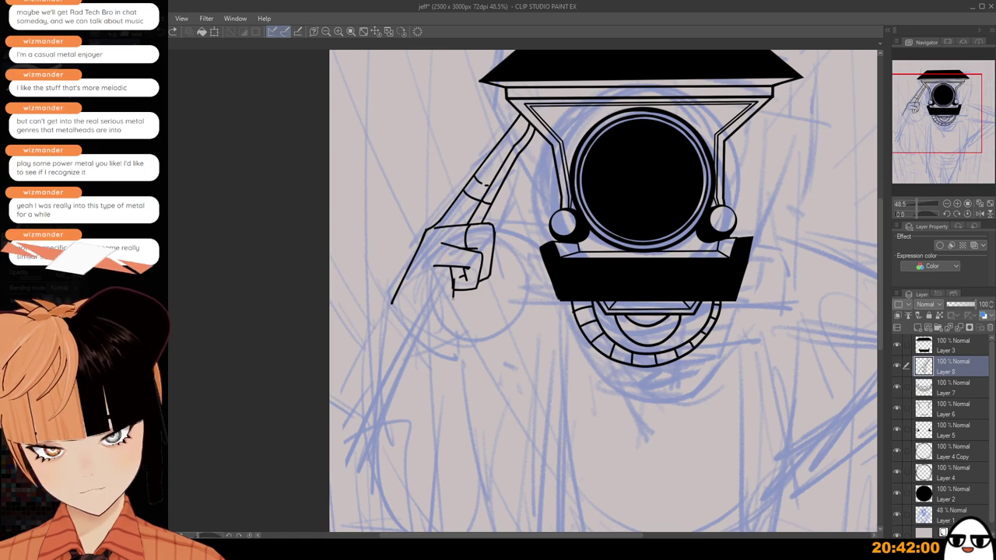
key("ctrl+z")
mouse_move(451, 278)
left_mouse_down()
mouse_move(451, 304)
mouse_move(412, 329)
left_mouse_up()
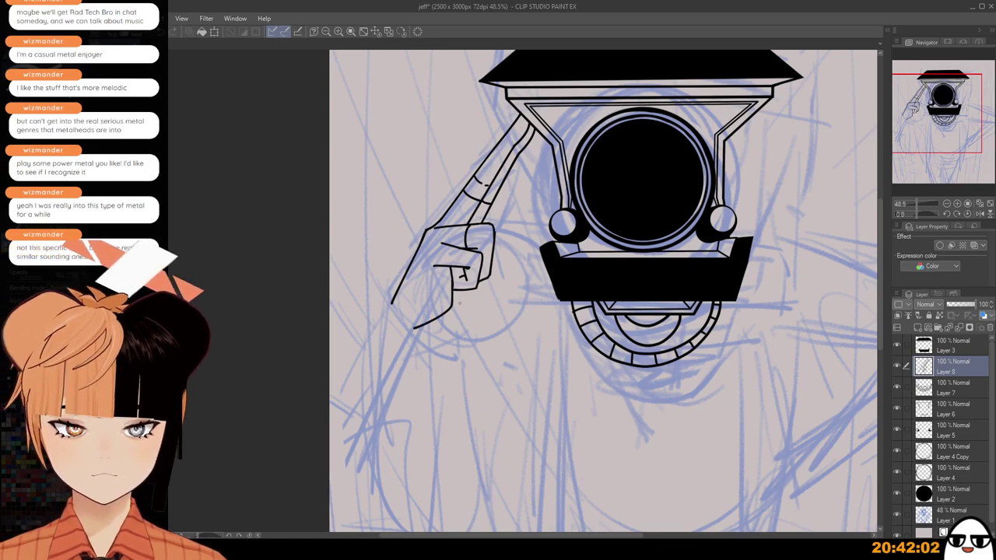
Draw a rounded thumb rising from the palm edge beside the bent finger, undoing the rejected strokes.
scroll(490, 287, "down", 2)
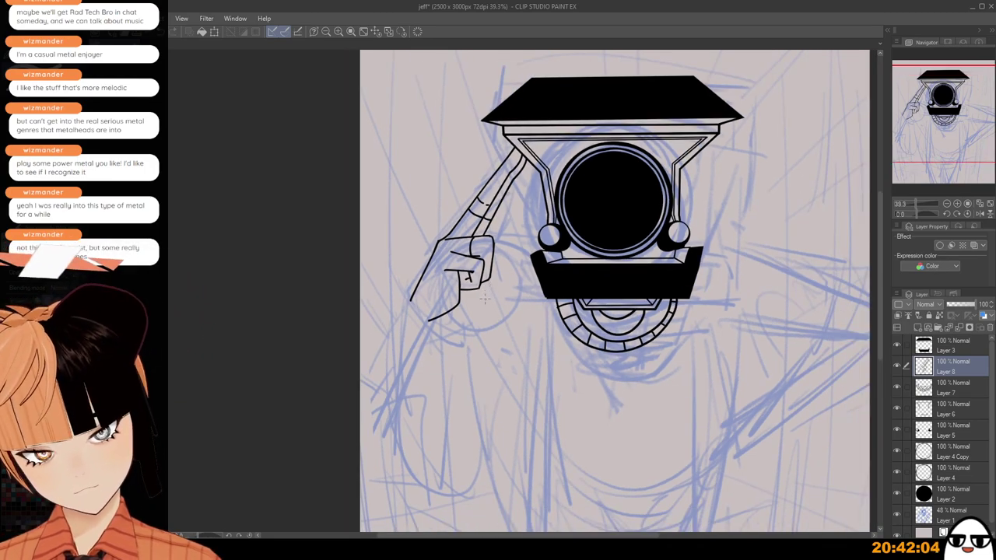
scroll(478, 293, "up", 4)
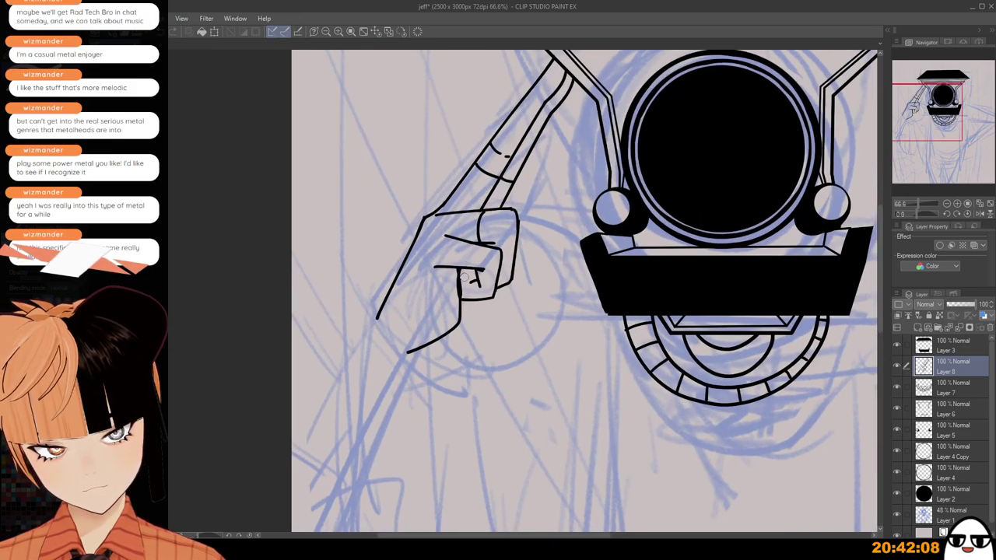
scroll(463, 340, "down", 3)
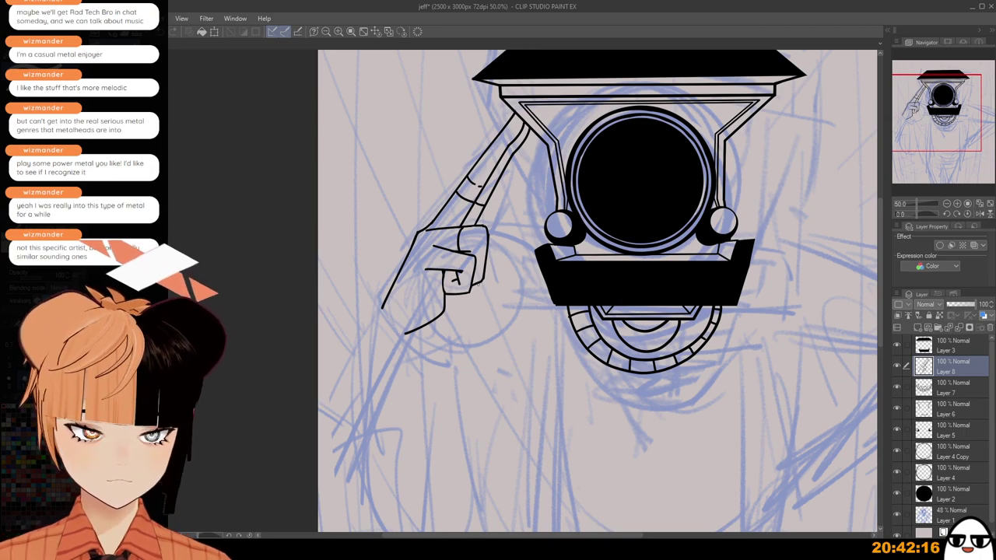
left_click_drag(449, 296, 470, 299)
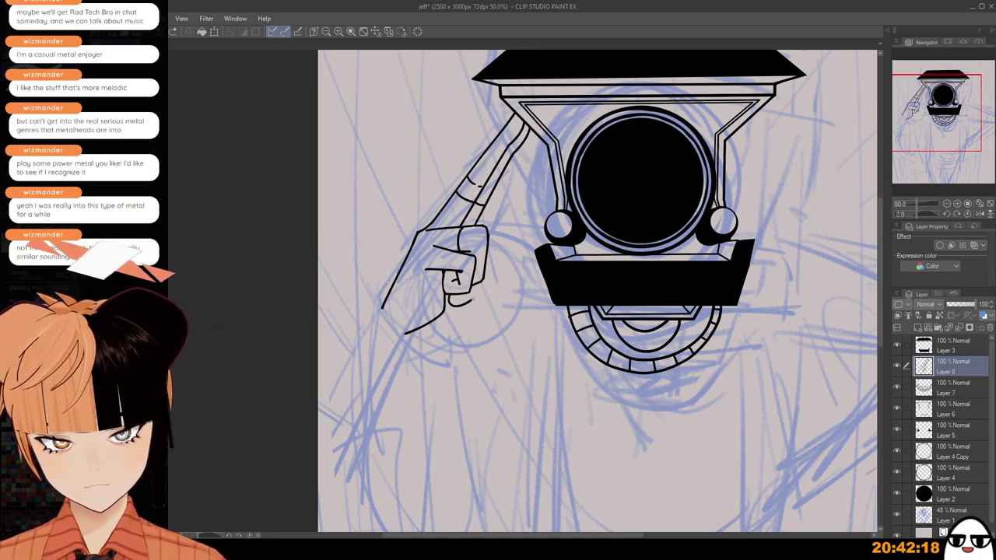
key("ctrl+z")
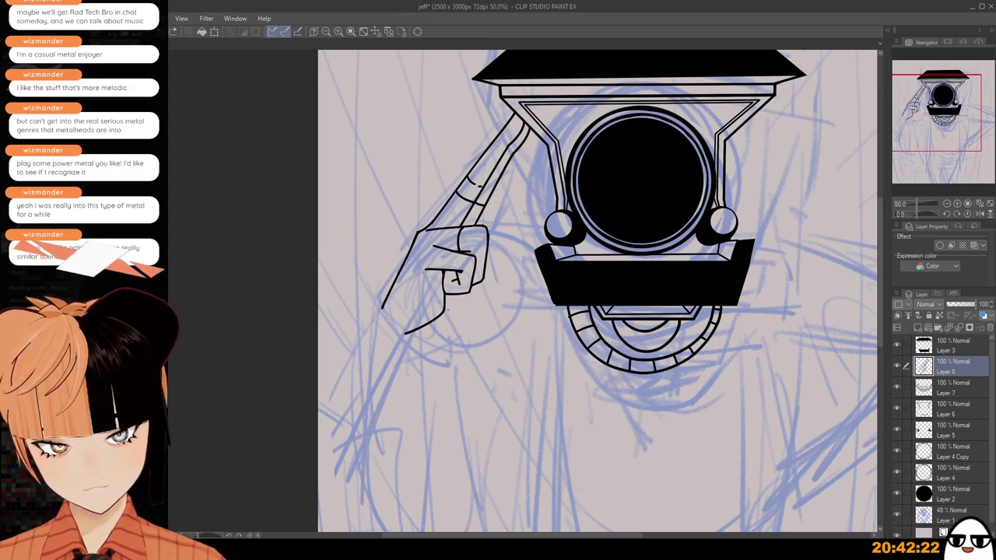
mouse_move(446, 309)
left_mouse_down()
mouse_move(476, 300)
mouse_move(489, 283)
left_mouse_up()
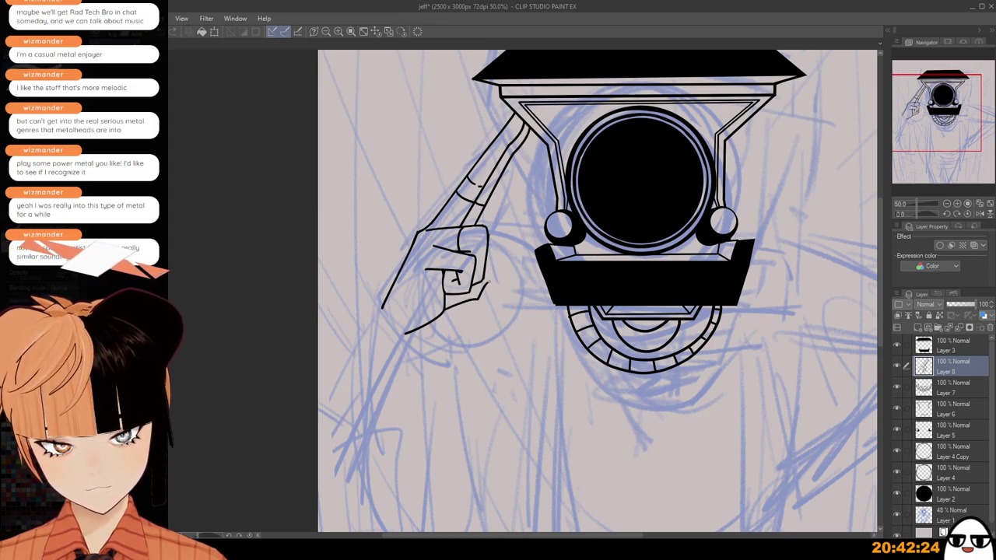
key("ctrl+z")
mouse_move(445, 308)
left_mouse_down()
mouse_move(506, 266)
mouse_move(510, 244)
left_mouse_up()
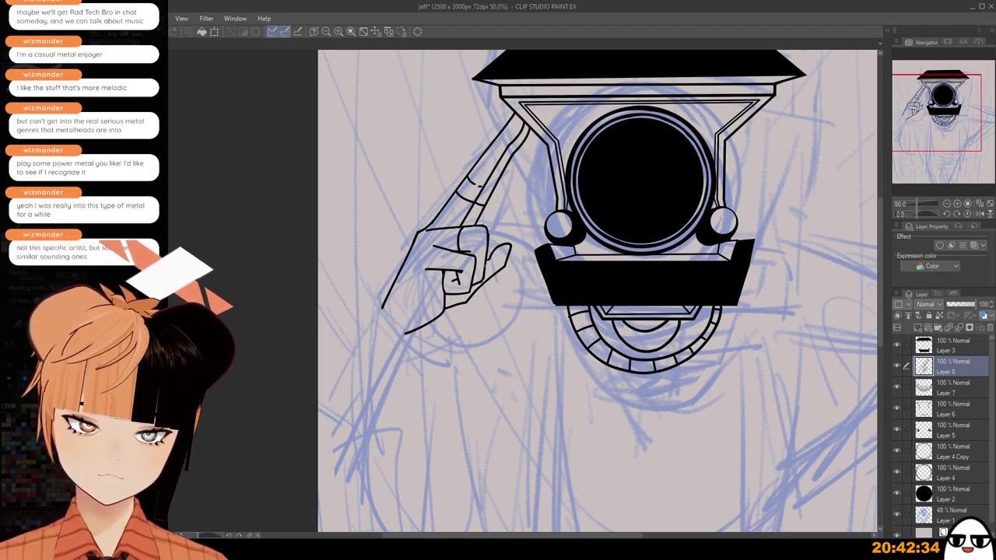
Lengthen the outer hand edge down to the wrist and add a small notch at the palm edge's lower end.
scroll(501, 264, "down", 2)
key("ctrl+minus")
key("ctrl+minus")
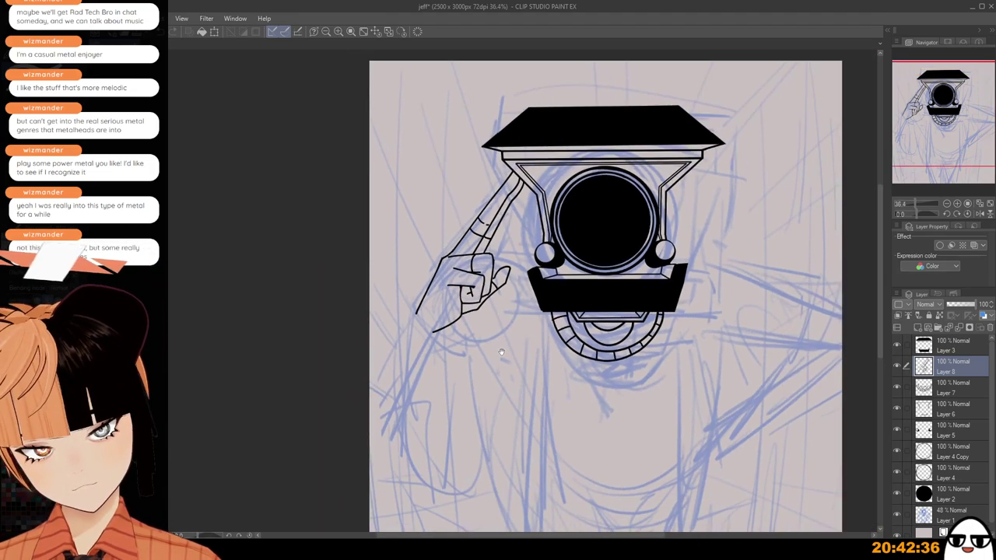
scroll(498, 299, "down", 1)
left_click_drag(498, 300, 493, 282)
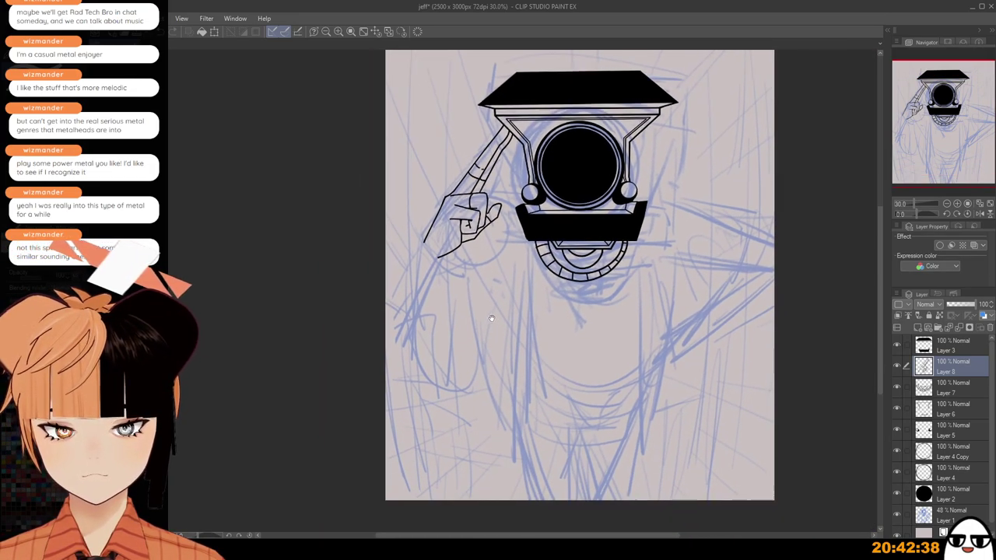
scroll(433, 243, "up", 2)
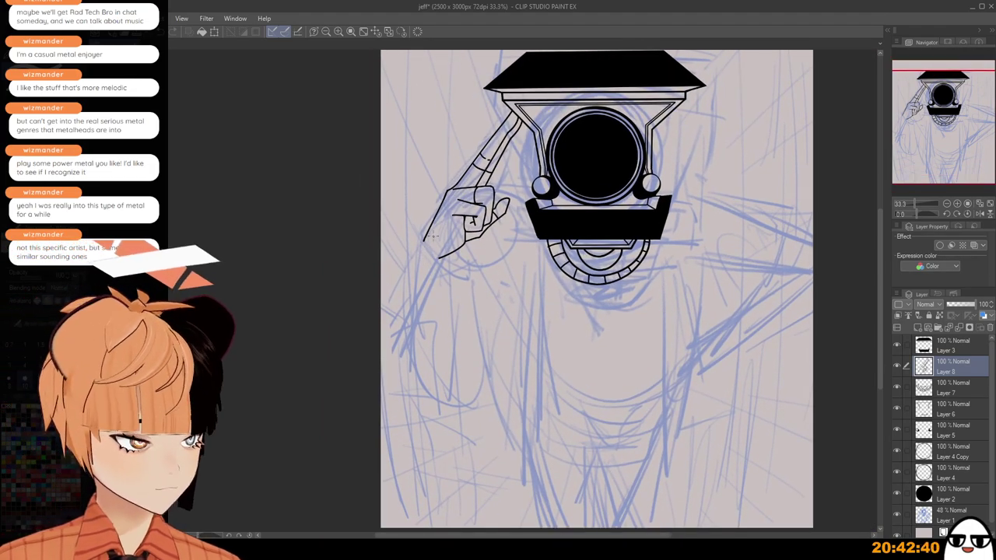
key("ctrl+z")
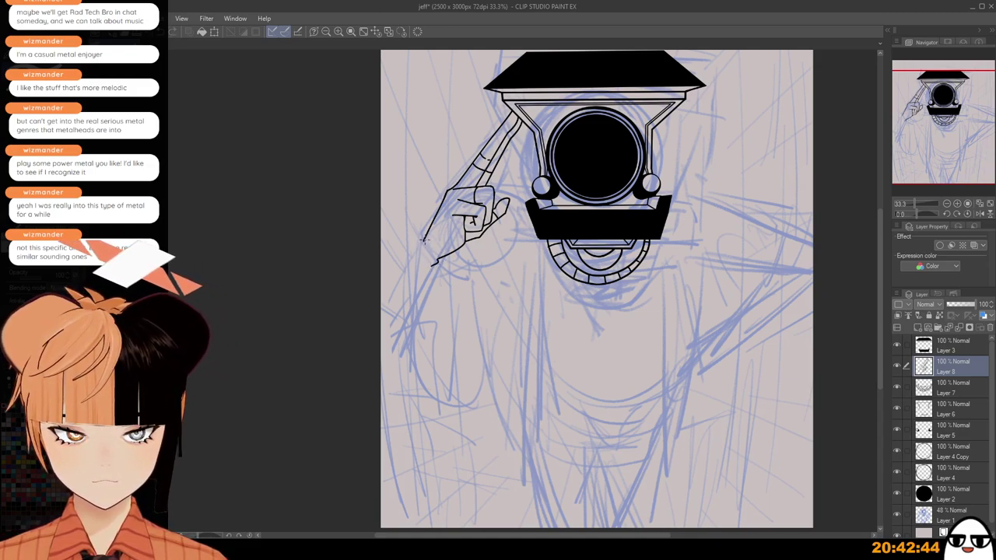
left_click_drag(425, 238, 406, 389)
key("ctrl+z")
key("ctrl+z")
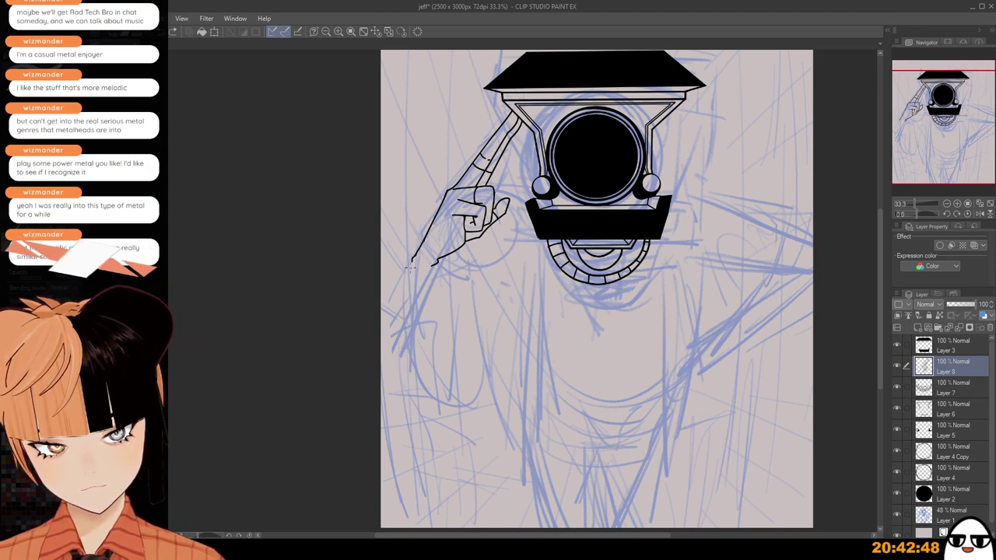
left_click_drag(413, 260, 407, 387)
key("ctrl+z")
left_click_drag(412, 260, 404, 365)
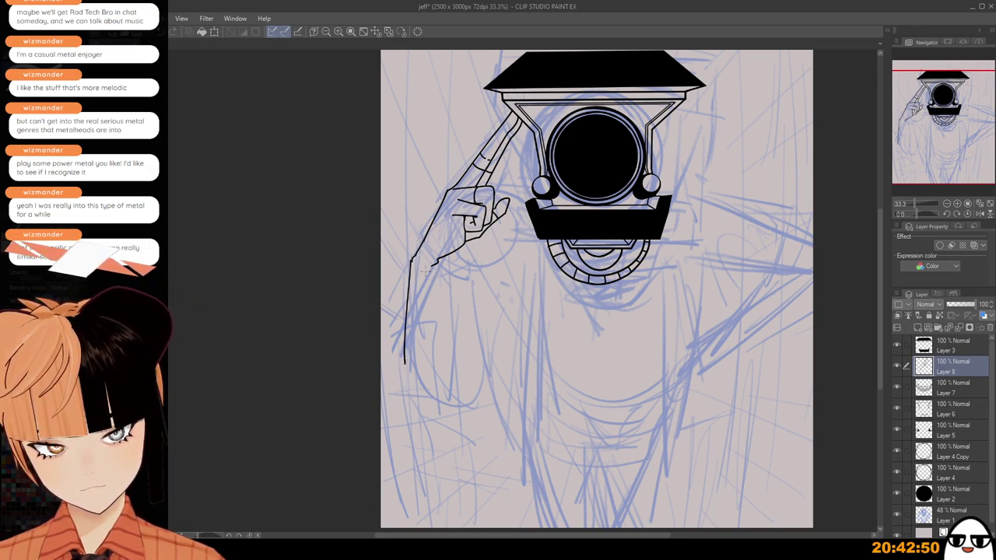
key("ctrl+z")
left_click_drag(412, 262, 406, 372)
left_click_drag(433, 266, 466, 400)
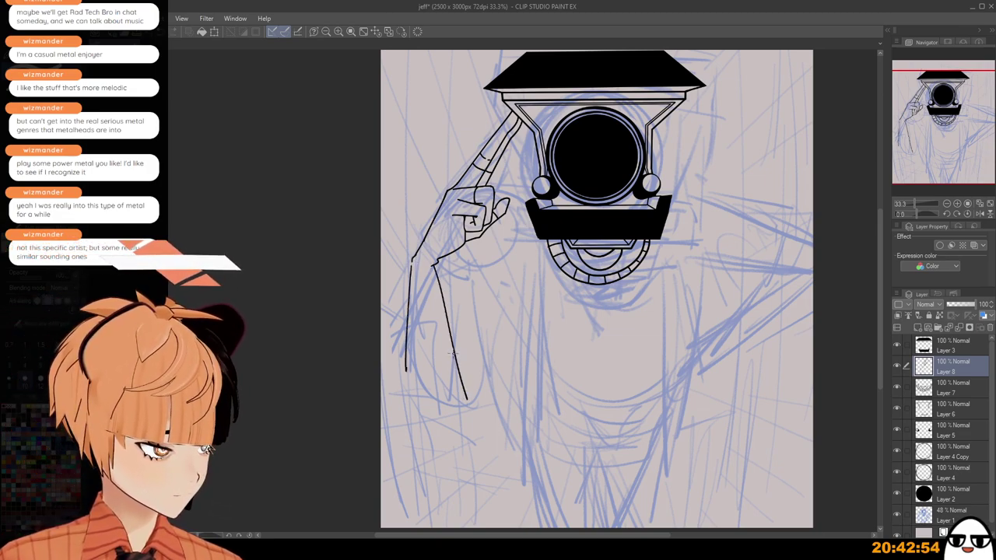
key("ctrl+z")
left_click_drag(433, 266, 449, 372)
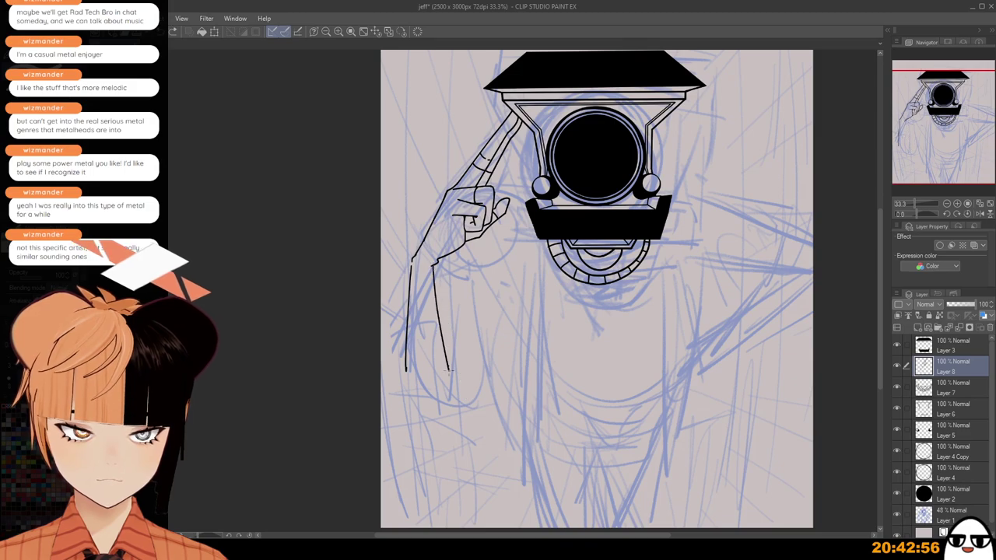
key("ctrl+z")
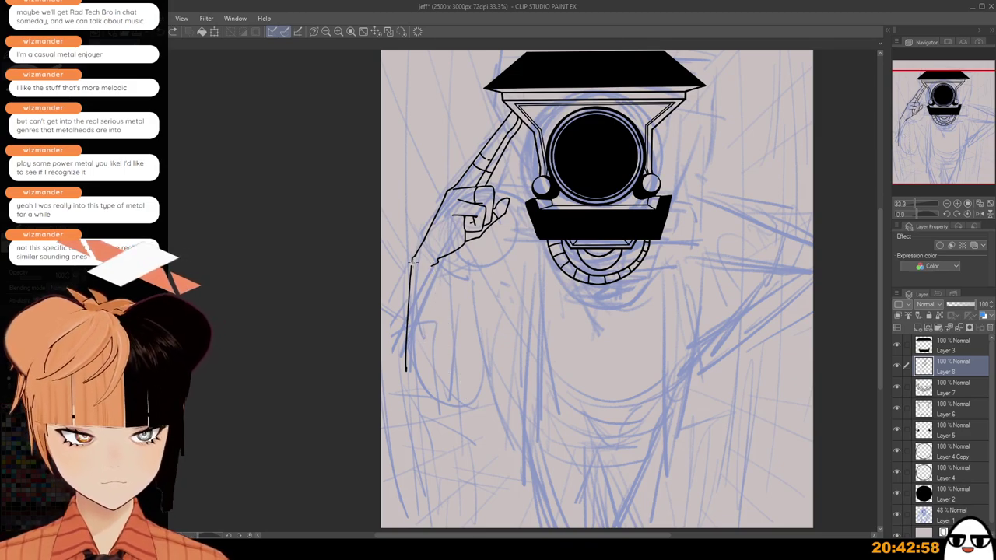
key("ctrl+z")
Draw the forearm outline below the wrist with long outer and inner edges meeting at an angular elbow.
mouse_move(411, 257)
left_mouse_down()
mouse_move(412, 385)
mouse_move(446, 341)
mouse_move(456, 380)
mouse_move(439, 422)
mouse_move(463, 416)
left_mouse_up()
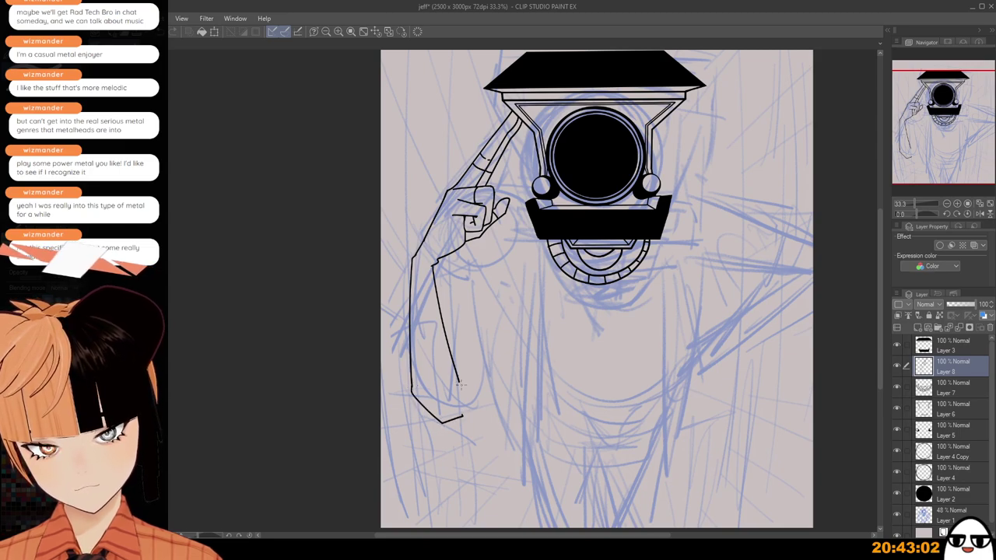
left_click_drag(459, 382, 463, 417)
key("ctrl+z")
left_click_drag(459, 382, 461, 416)
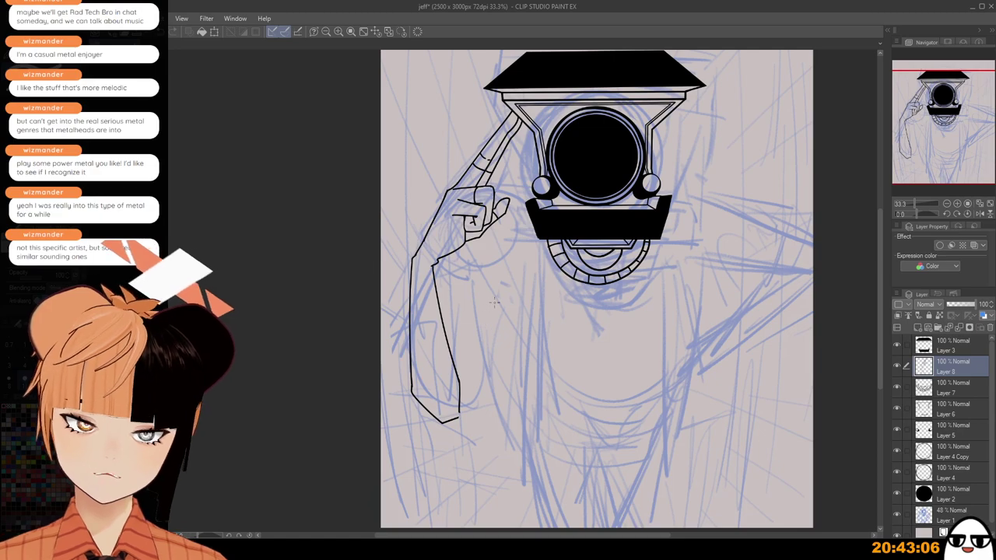
On a new layer, draw a line from the side of the jaw to the thumb and a diagonal down toward the chest.
scroll(493, 302, "down", 1)
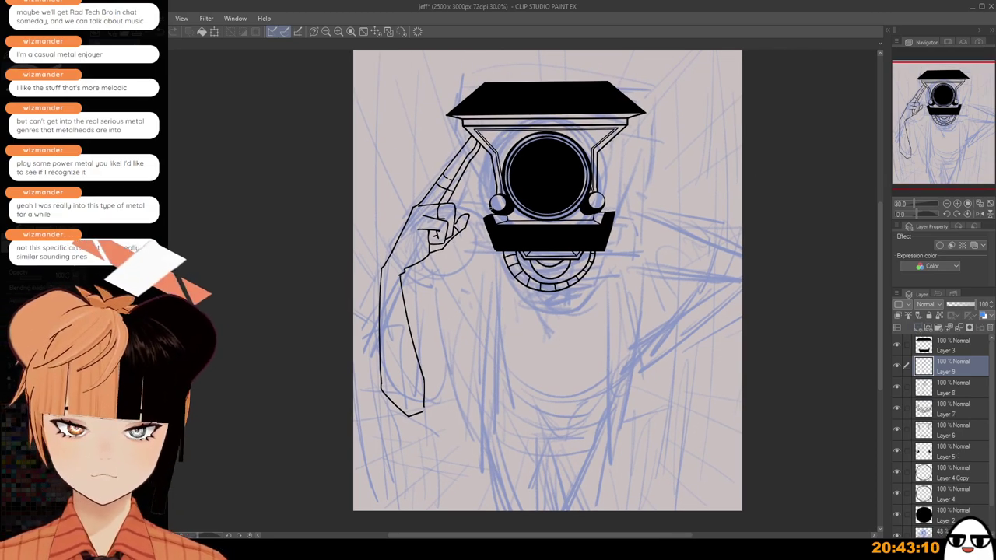
mouse_move(491, 207)
left_mouse_down()
mouse_move(469, 221)
mouse_move(477, 258)
left_mouse_up()
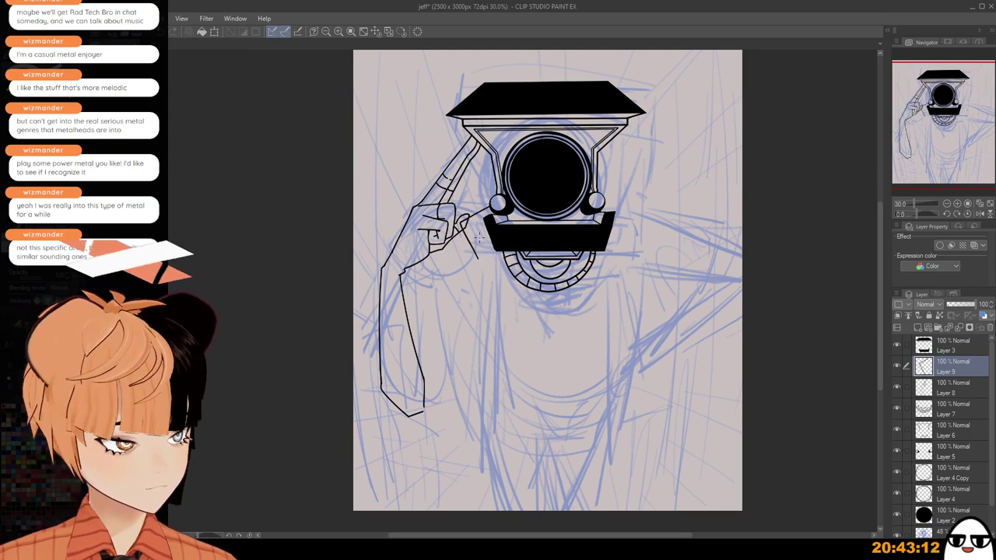
key("ctrl+z")
key("ctrl+z")
mouse_move(491, 207)
left_mouse_down()
mouse_move(446, 236)
mouse_move(495, 296)
left_mouse_up()
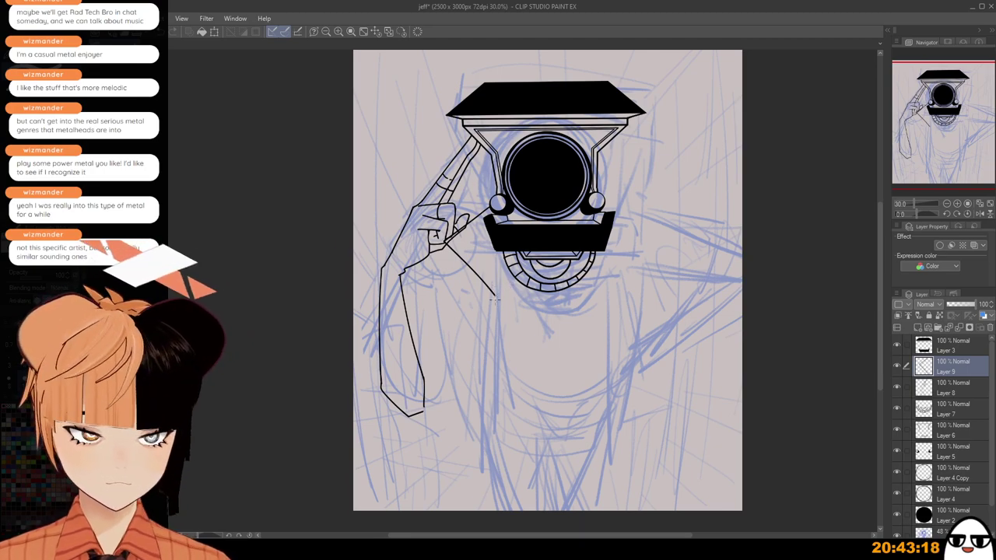
Continue the diagonal to a pointed corner, angle it back inward, and run a long edge down the torso.
left_click_drag(496, 296, 503, 370)
key("ctrl+z")
key("ctrl+z")
mouse_move(495, 294)
left_mouse_down()
mouse_move(504, 322)
mouse_move(484, 459)
left_mouse_up()
key("ctrl+z")
left_click_drag(497, 350, 486, 486)
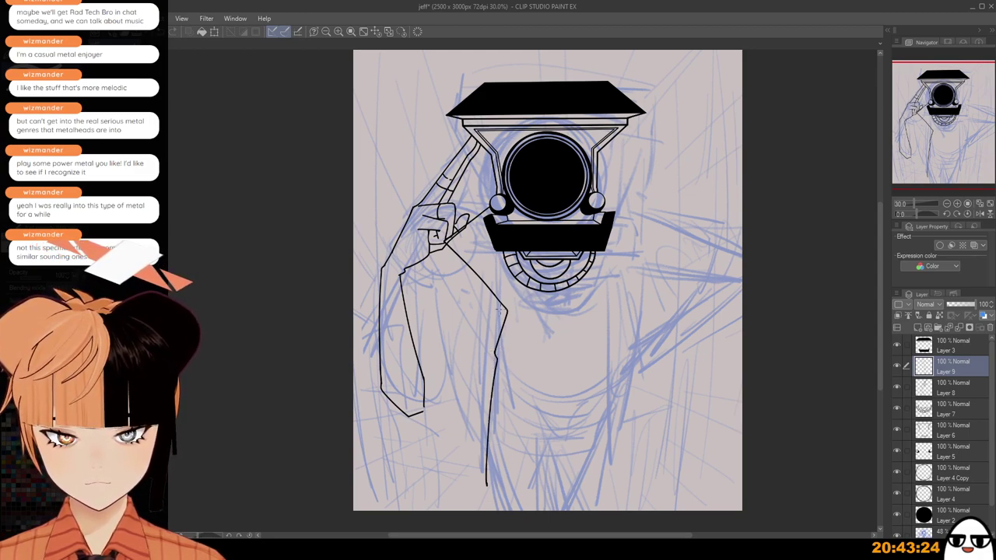
left_click_drag(496, 248, 514, 314)
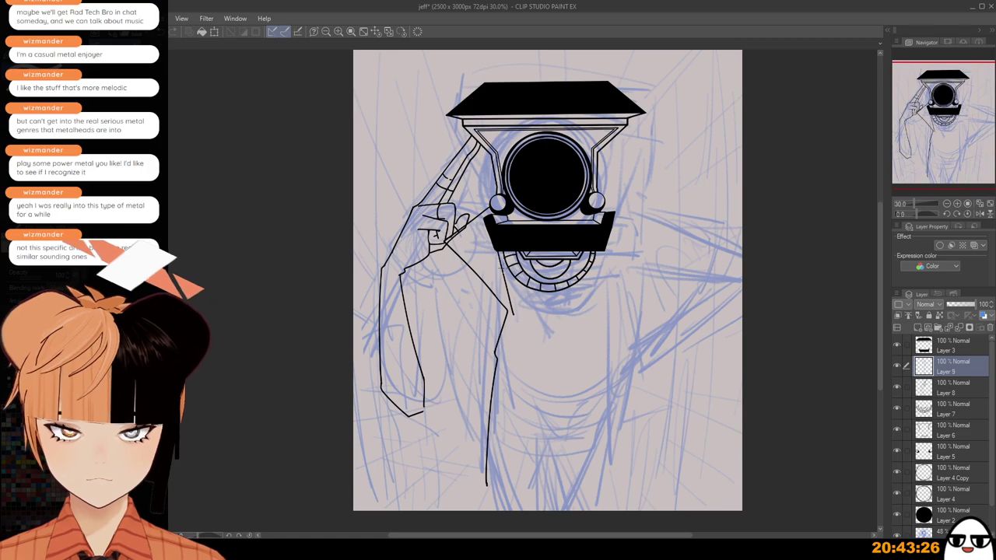
key("ctrl+z")
mouse_move(499, 251)
left_mouse_down()
mouse_move(513, 306)
mouse_move(496, 360)
left_mouse_up()
key("ctrl+z")
key("ctrl+z")
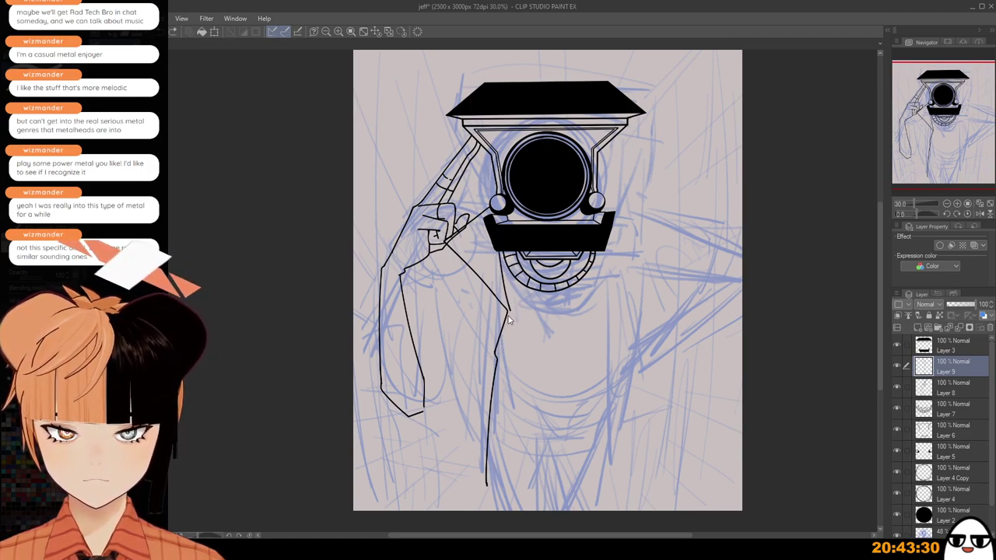
left_click_drag(510, 311, 499, 362)
scroll(510, 312, "up", 2)
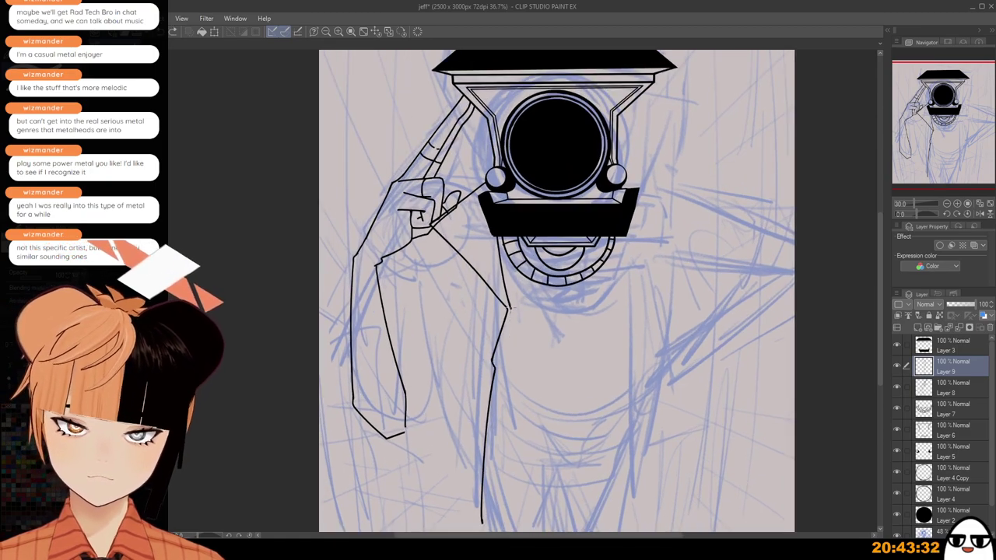
left_click_drag(510, 309, 503, 331)
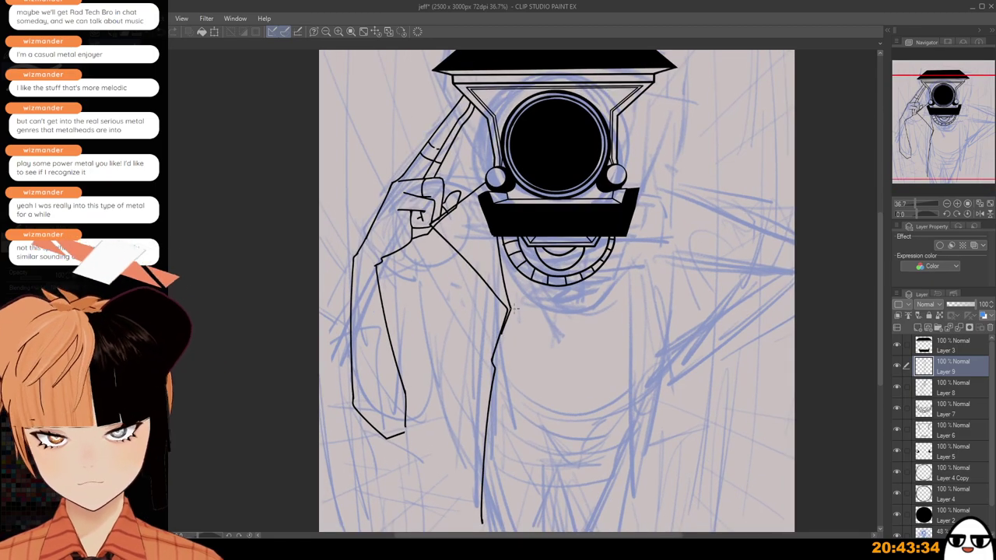
Draw a nearly vertical line from under the jaw to the pointed corner of the collar outline.
key("ctrl+z")
key("ctrl+z")
left_click_drag(500, 238, 506, 305)
key("ctrl+z")
key("ctrl+z")
left_click_drag(501, 238, 508, 306)
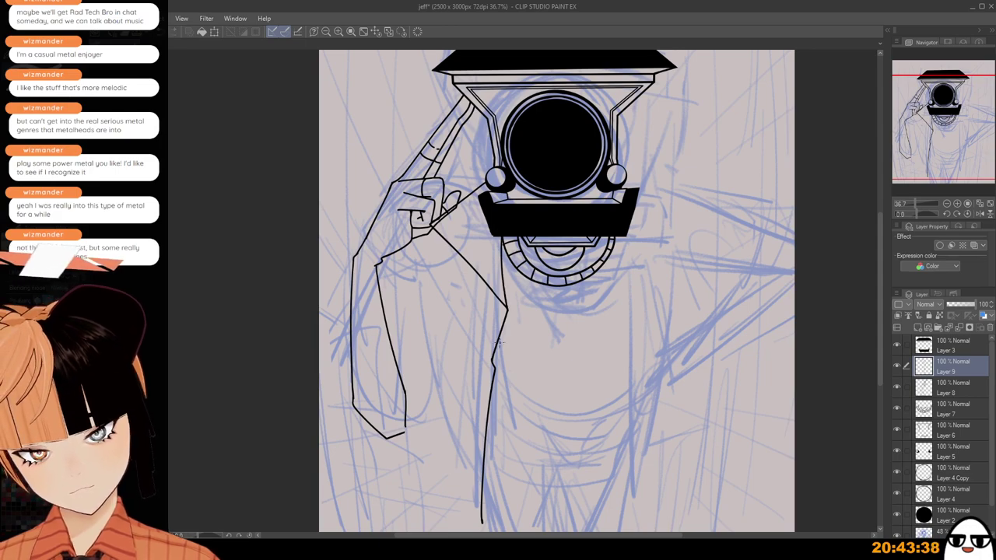
Draw the sleeve opening around the elbow with a curved inner edge and an angled lower edge, closing them at the bottom corner.
scroll(502, 352, "down", 2)
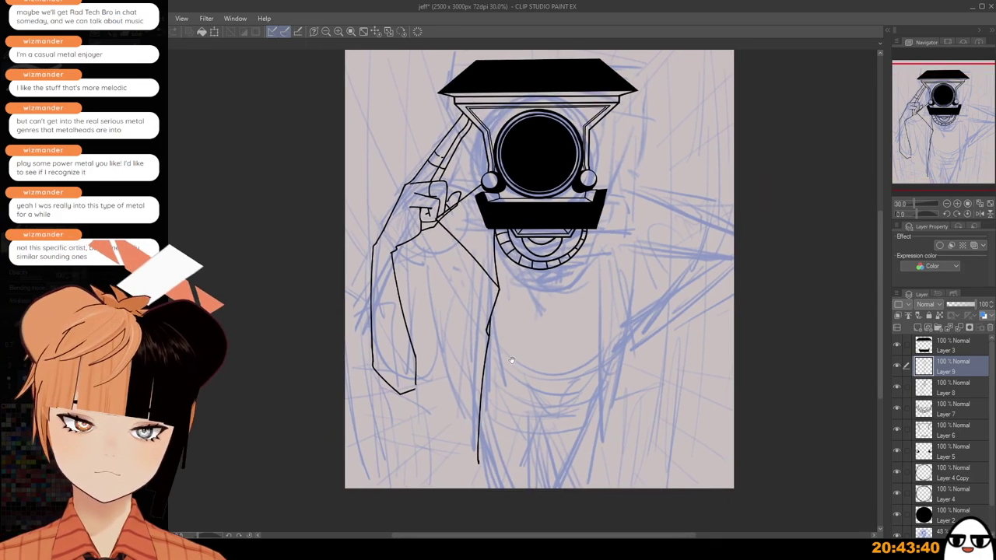
left_click_drag(511, 360, 516, 319)
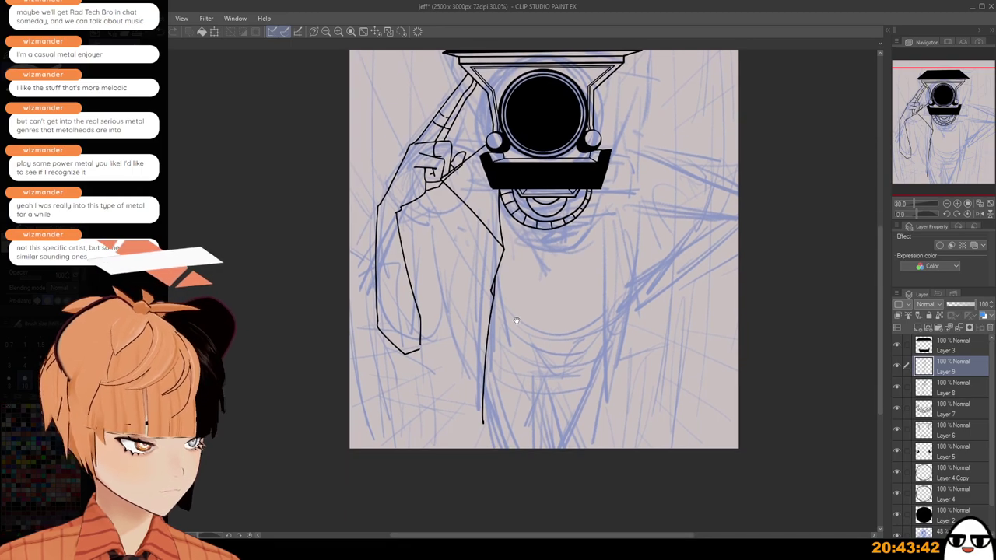
scroll(516, 319, "up", 1)
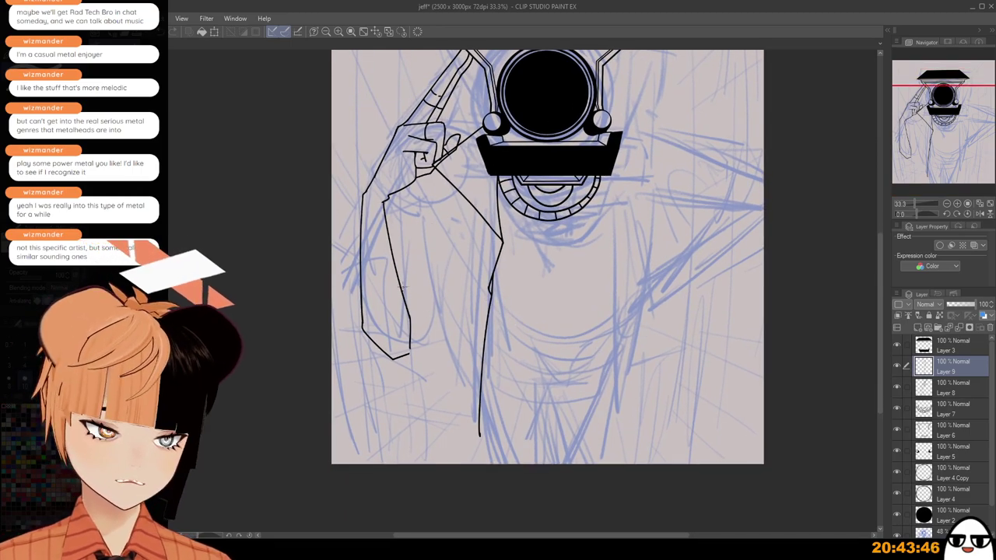
mouse_move(399, 283)
left_mouse_down()
mouse_move(425, 306)
mouse_move(415, 292)
mouse_move(416, 378)
left_mouse_up()
key("ctrl+z")
left_click_drag(369, 340, 402, 383)
key("ctrl+z")
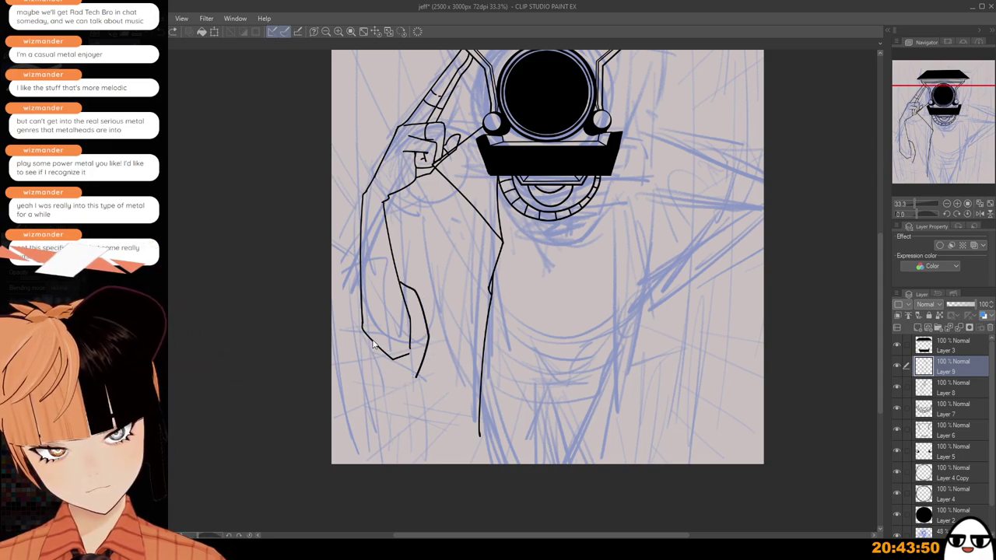
mouse_move(364, 331)
left_mouse_down()
mouse_move(362, 356)
mouse_move(414, 378)
left_mouse_up()
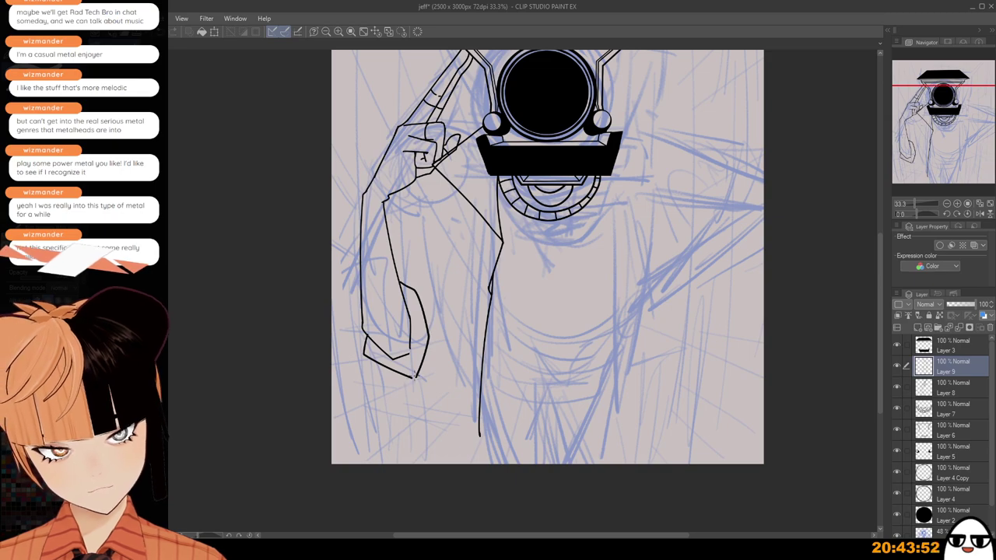
scroll(413, 381, "up", 3)
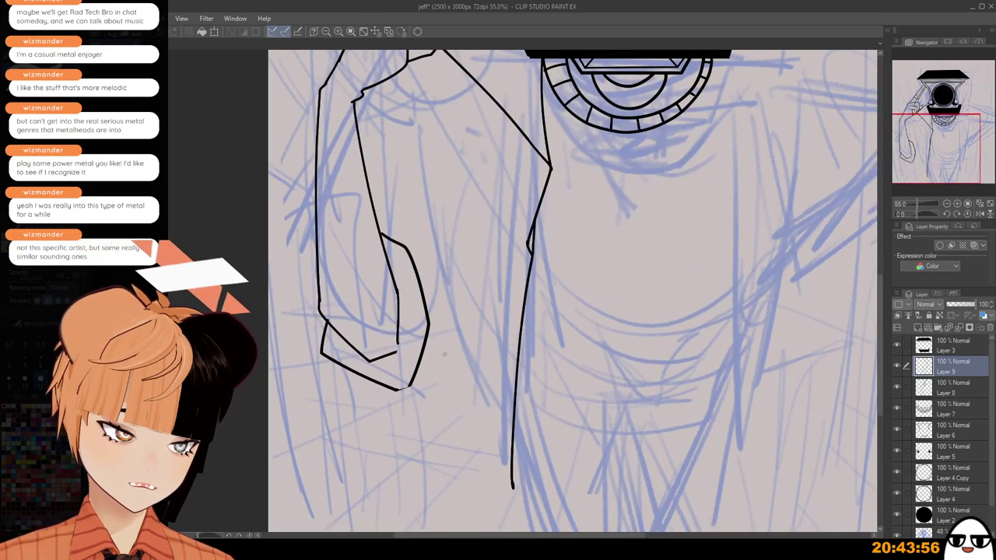
scroll(444, 354, "up", 1)
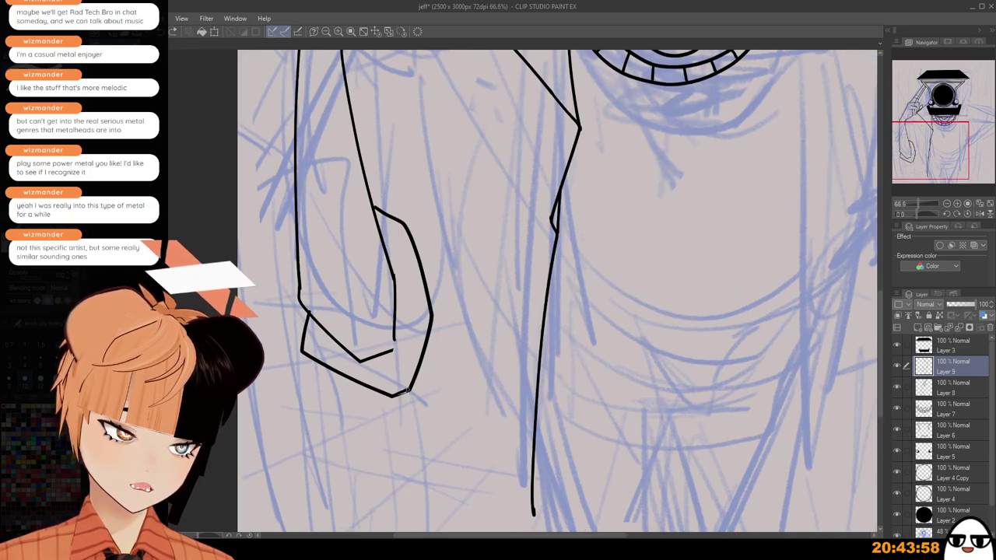
scroll(412, 381, "down", 1)
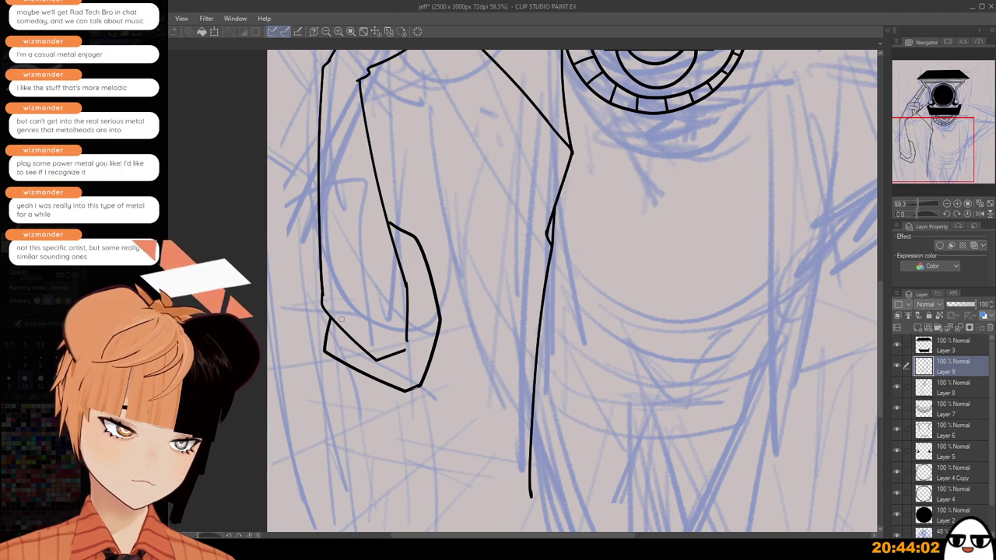
Hide and show Layer 9 and Layer 8 to check which arm and collar lines each layer holds.
scroll(341, 319, "down", 1)
left_click_drag(358, 303, 364, 386)
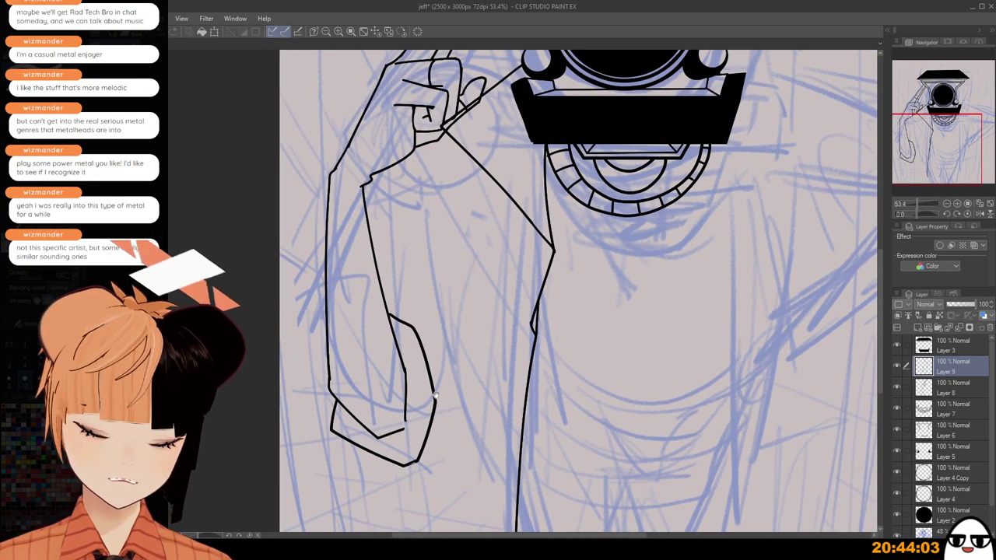
left_click(897, 368)
left_click(897, 368)
left_click(904, 388)
left_click(897, 388)
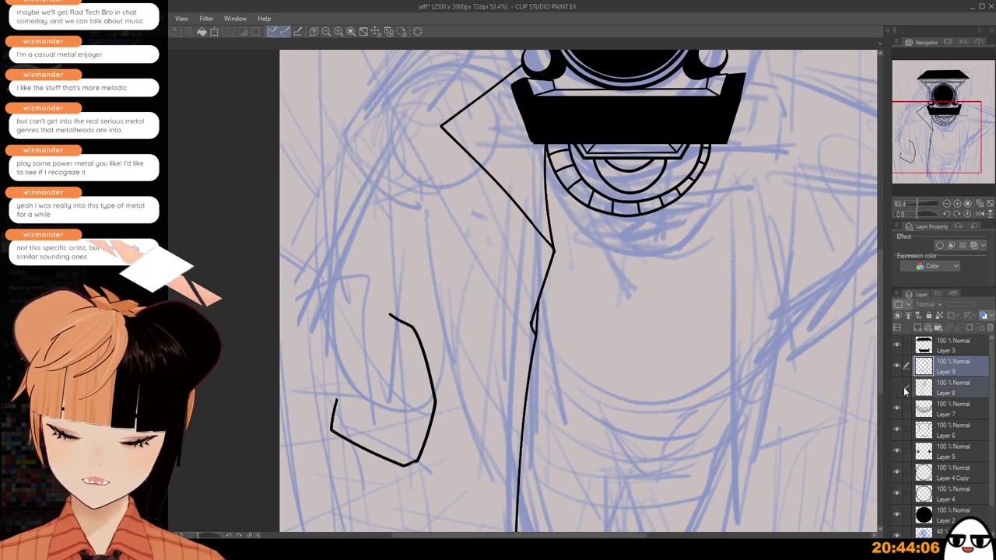
left_click(897, 388)
left_click(941, 385)
scroll(342, 376, "up", 2)
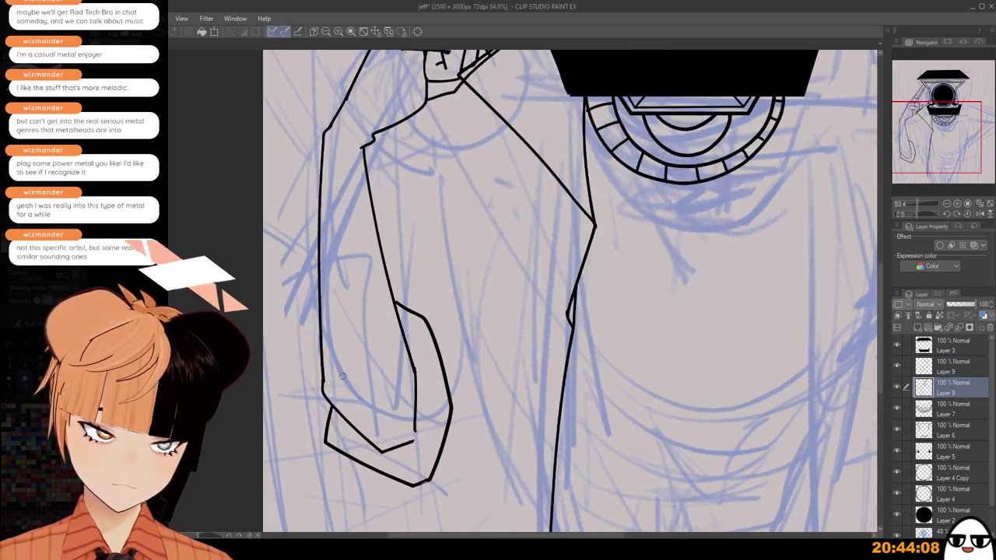
scroll(342, 376, "up", 1)
scroll(327, 385, "down", 1)
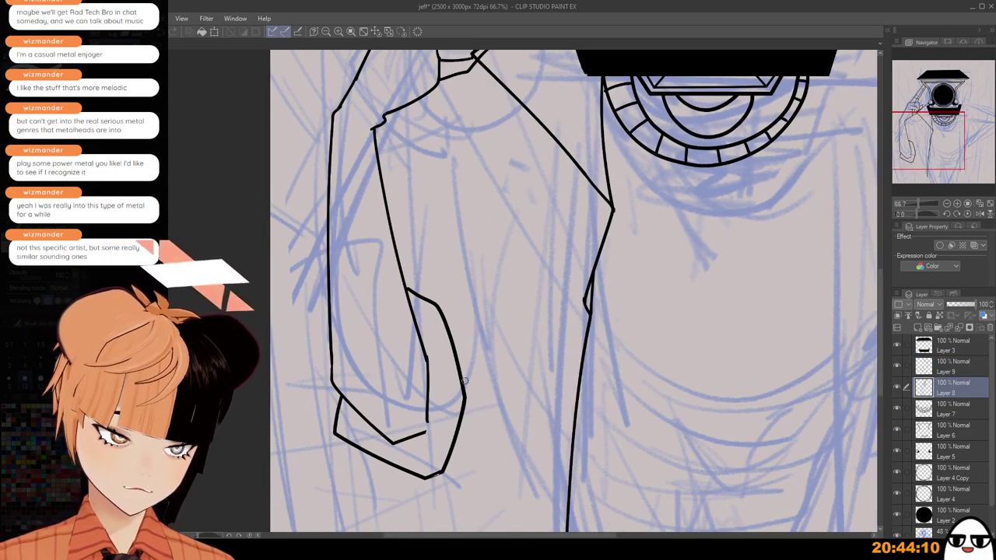
scroll(465, 379, "down", 1)
left_click_drag(515, 437, 508, 385)
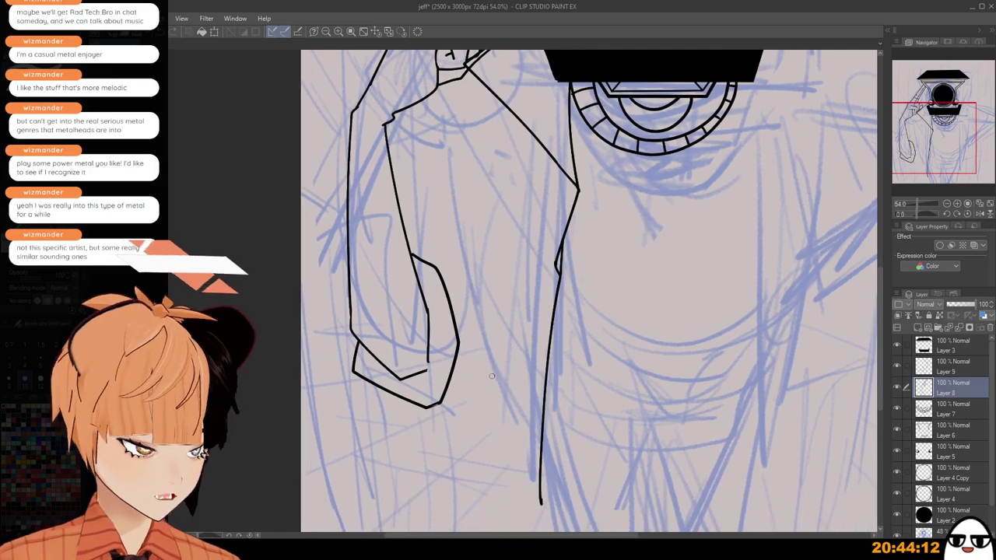
scroll(508, 387, "down", 2)
On Layer 9, add a short fold line beside the inner forearm edge inside the sleeve opening.
left_click(944, 369)
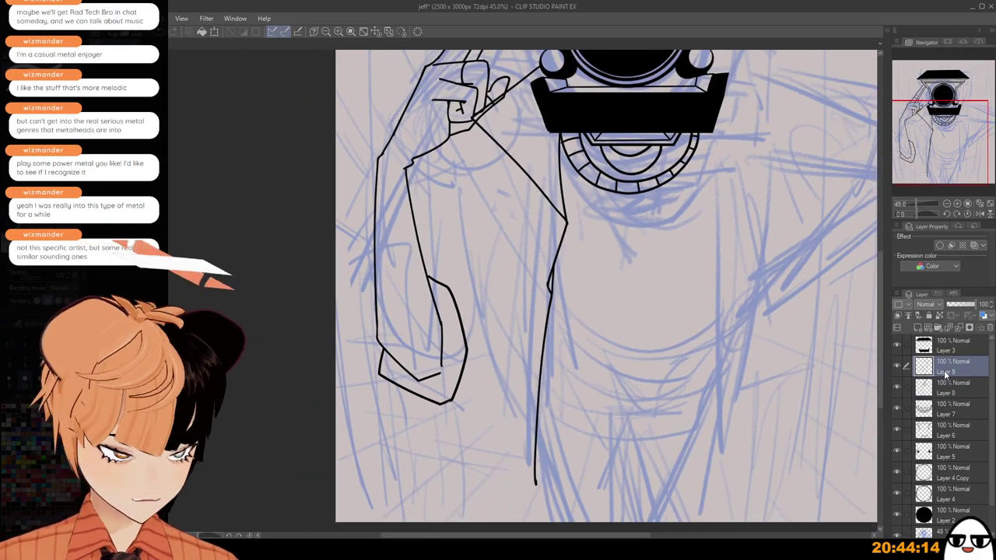
left_click(896, 367)
left_click(896, 367)
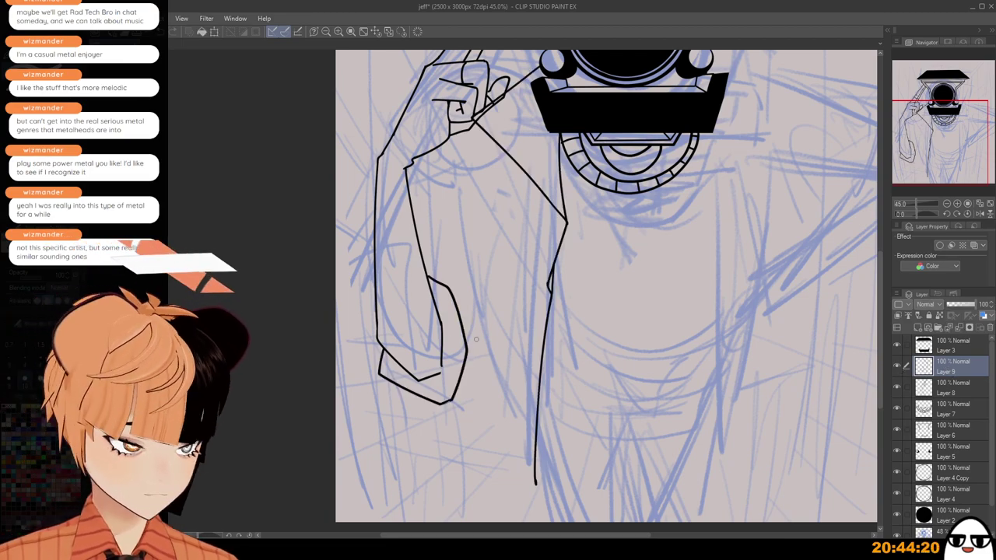
scroll(476, 339, "up", 3)
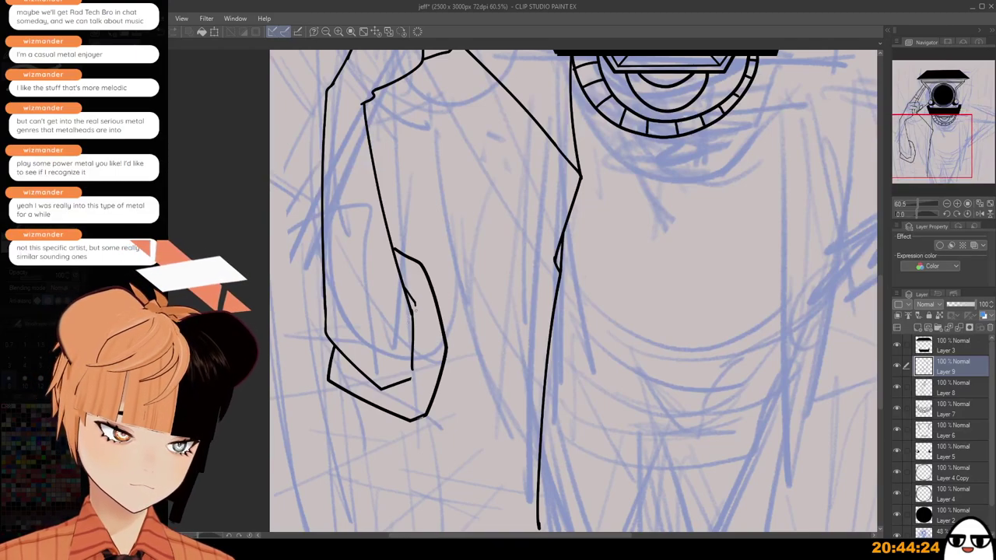
scroll(467, 282, "down", 3)
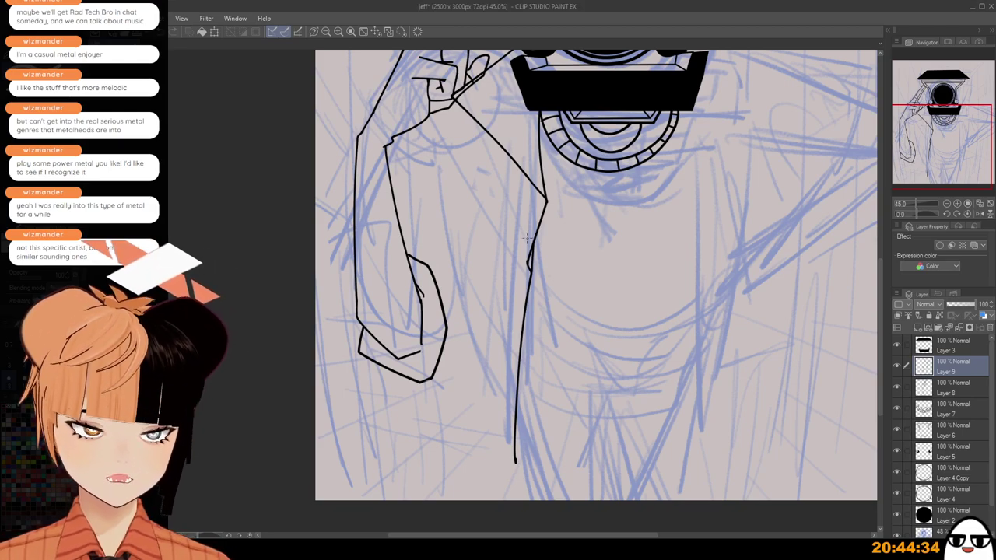
scroll(442, 345, "up", 1)
scroll(442, 345, "up", 1)
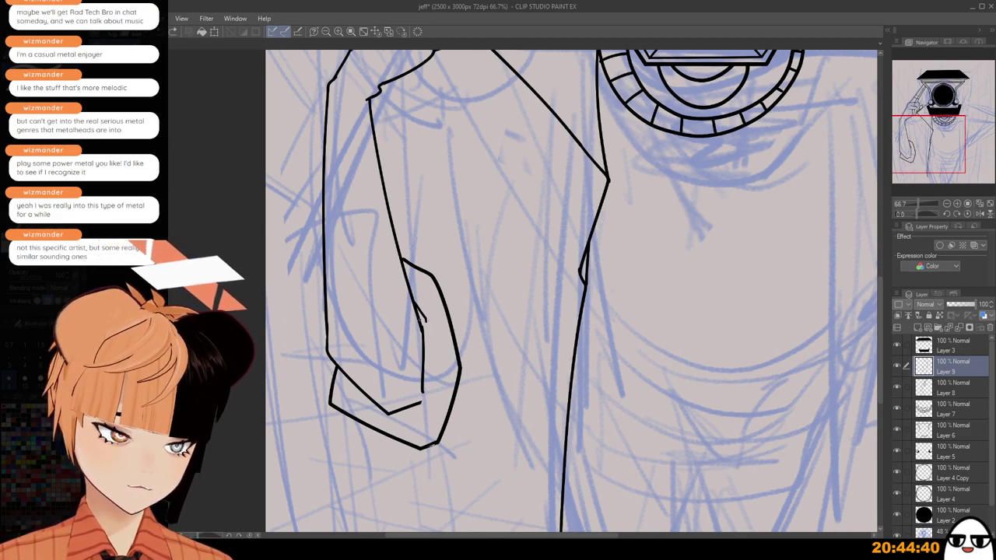
scroll(421, 323, "down", 1)
scroll(461, 403, "down", 1)
mouse_move(543, 403)
left_mouse_down()
mouse_move(549, 411)
mouse_move(507, 462)
mouse_move(525, 453)
left_mouse_up()
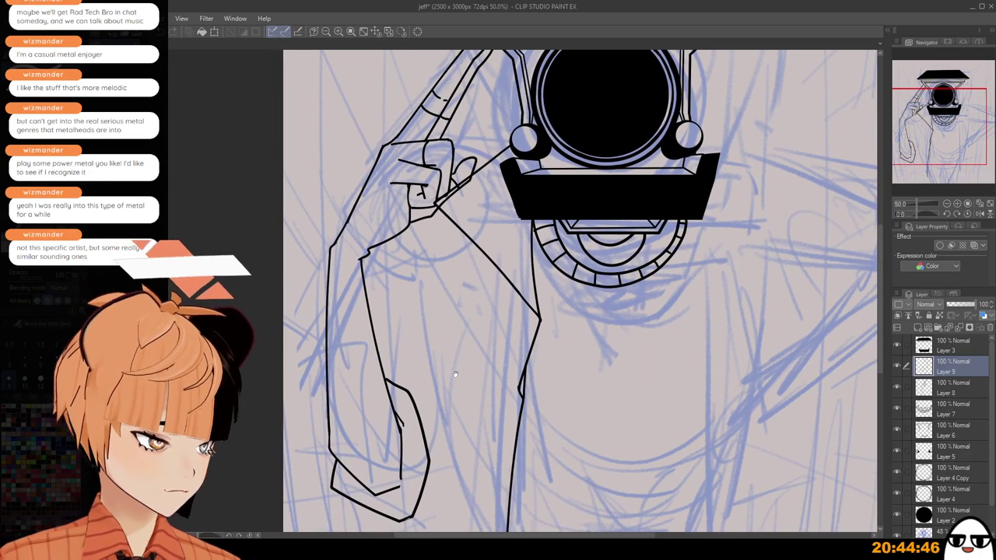
mouse_move(486, 440)
left_mouse_down()
mouse_move(468, 349)
mouse_move(491, 410)
left_mouse_up()
scroll(468, 350, "down", 2)
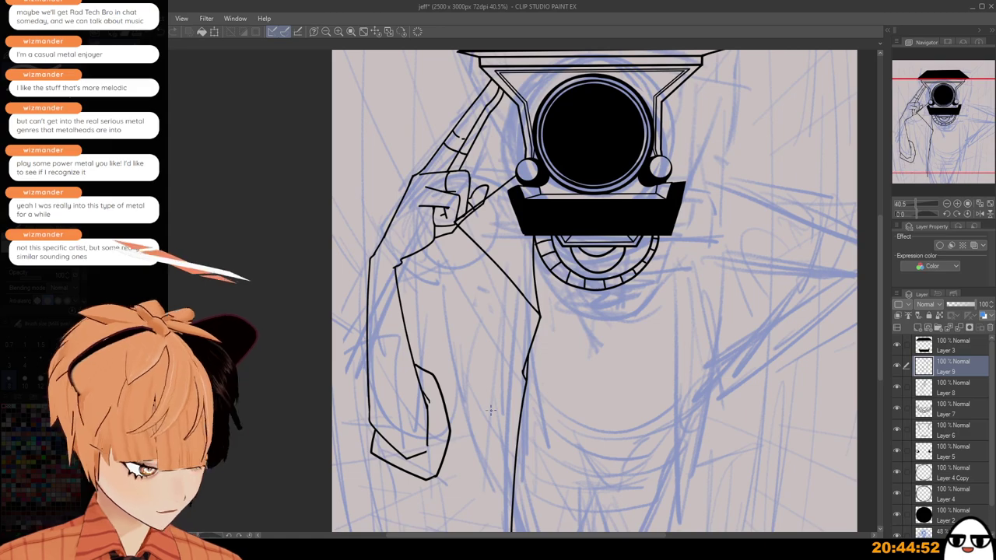
scroll(491, 410, "up", 1)
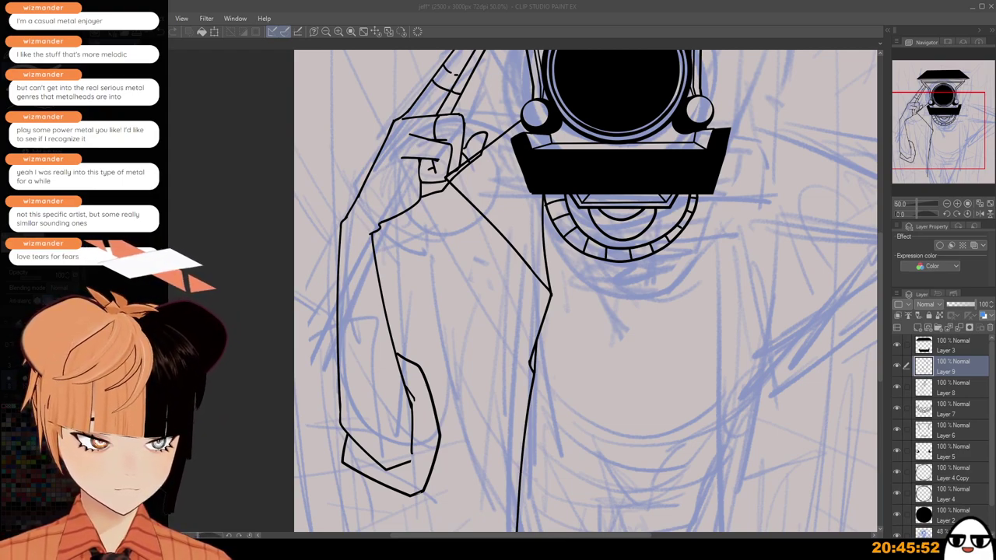
key("alt+Tab")
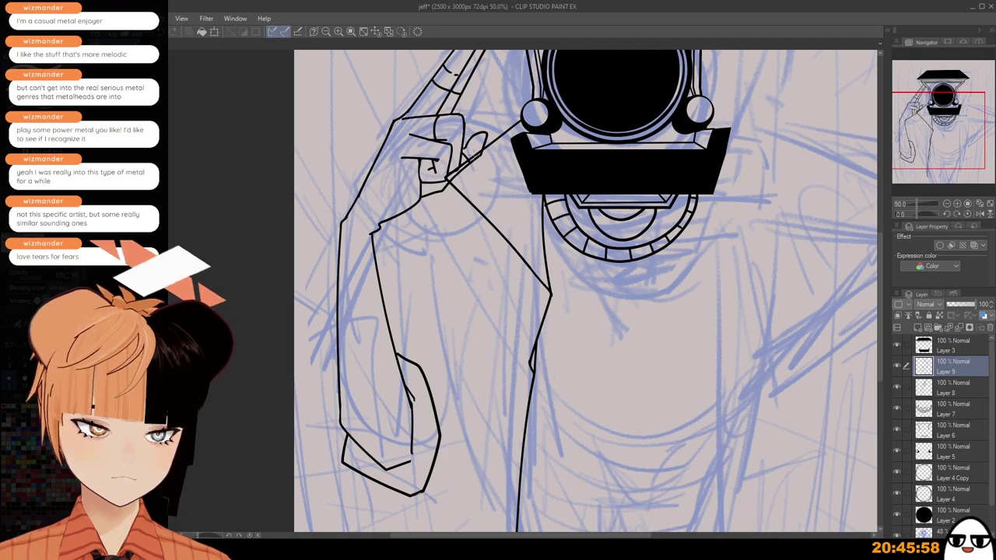
Draw a short, slightly sloping straight line outward from the jaw knob opposite the raised hand to start the second collar.
mouse_move(472, 144)
left_mouse_down()
mouse_move(480, 154)
mouse_move(451, 176)
left_mouse_up()
scroll(451, 173, "down", 3)
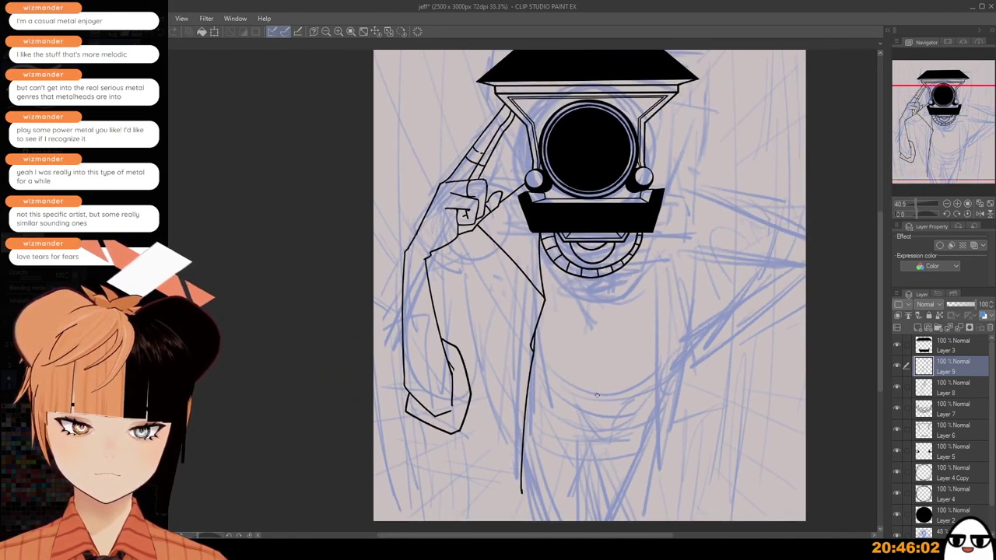
left_click_drag(483, 218, 415, 219)
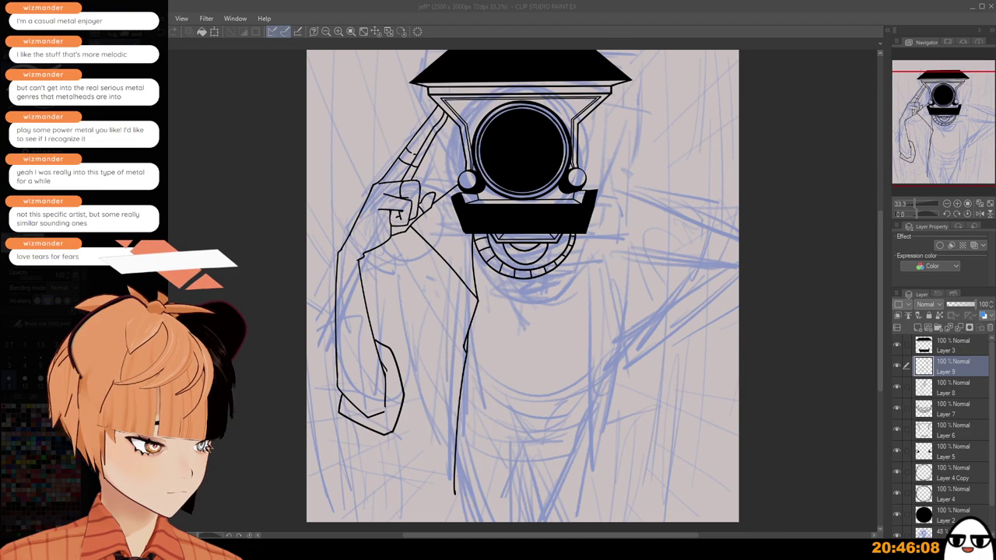
left_click(581, 179)
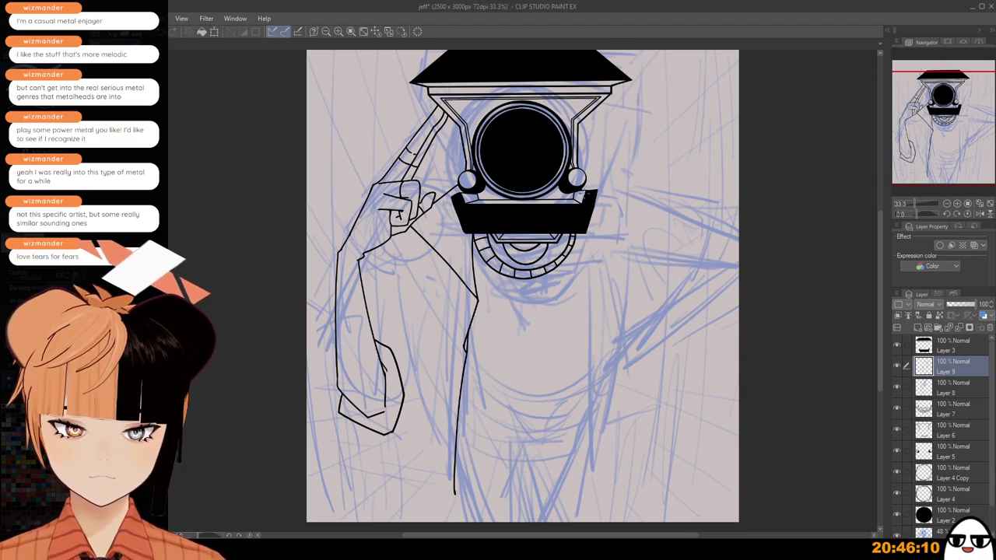
left_click(586, 178)
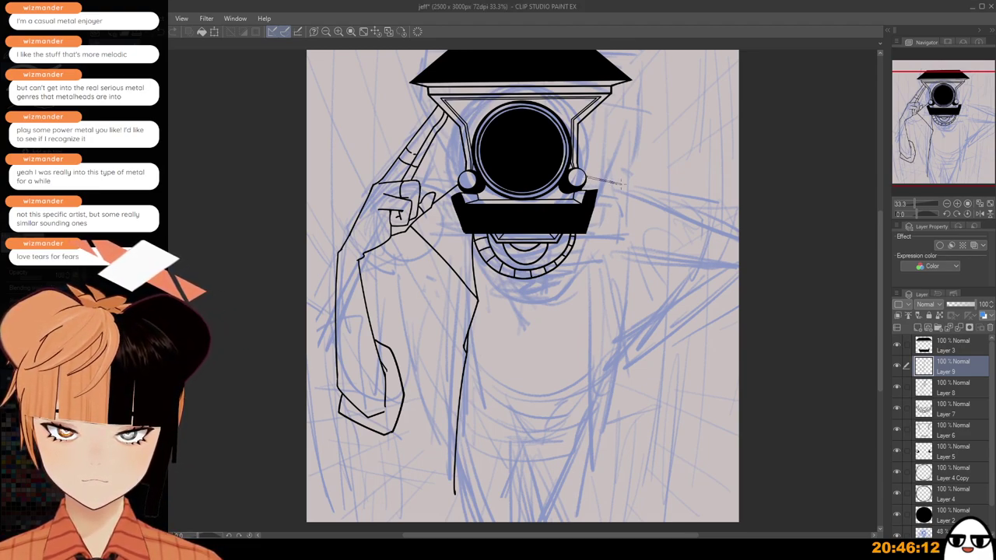
left_click(621, 183)
left_click_drag(641, 263, 572, 305)
key("ctrl+z")
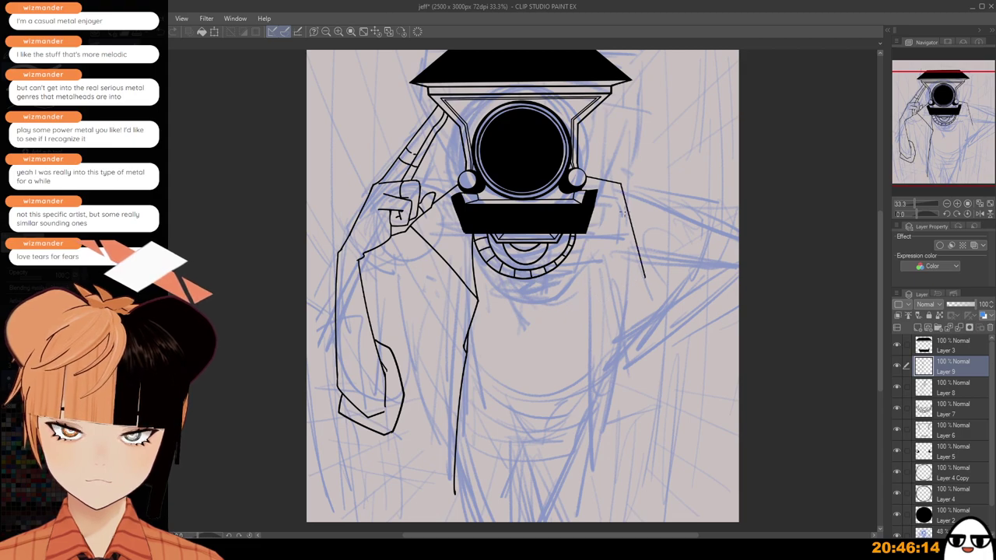
left_click_drag(644, 278, 588, 283)
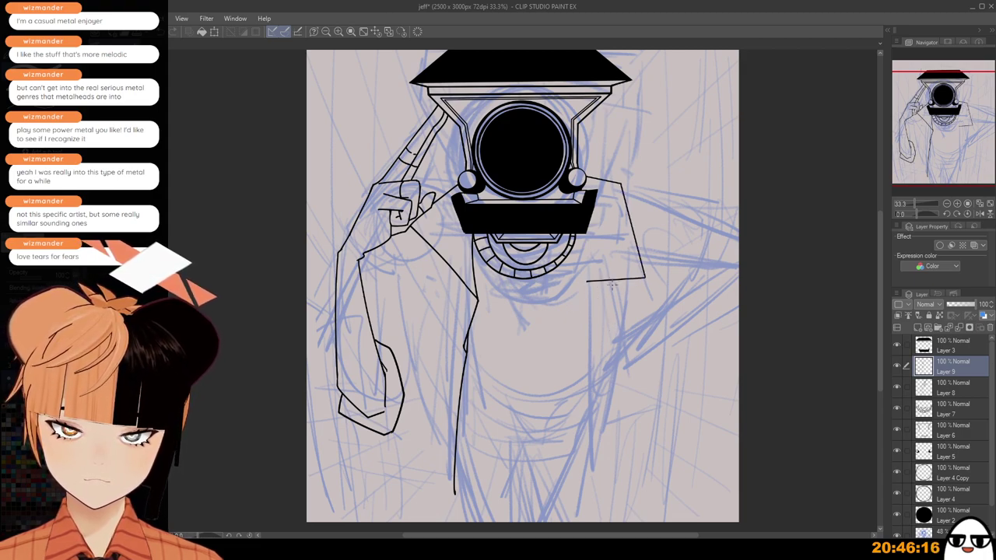
key("ctrl+z")
key("ctrl+z")
Draw the second collar out to a sharp point and back inward to a notch, continuing with an angled edge down the torso.
mouse_move(621, 184)
left_mouse_down()
mouse_move(669, 235)
mouse_move(586, 274)
left_mouse_up()
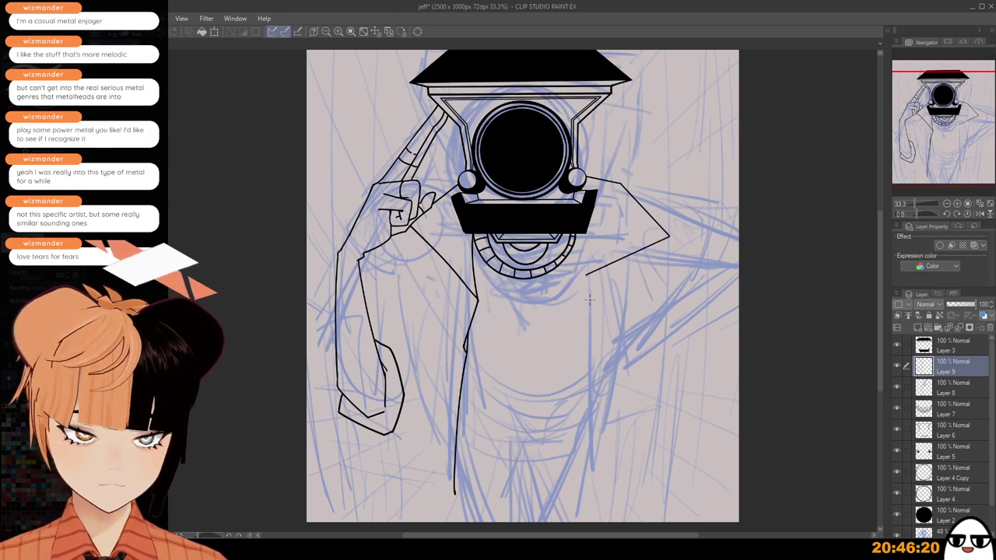
key("ctrl+z")
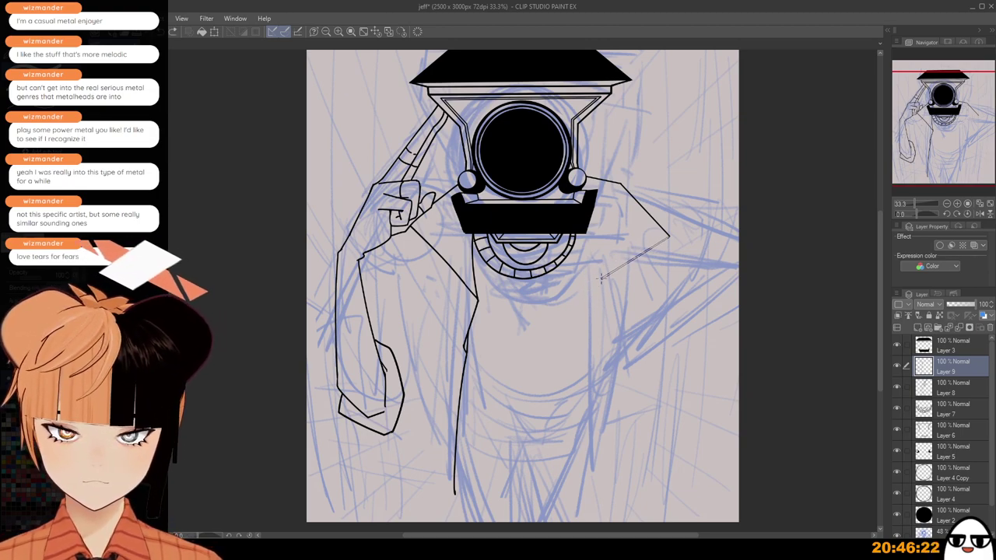
left_click(592, 277, "shift")
left_click(601, 309, "shift")
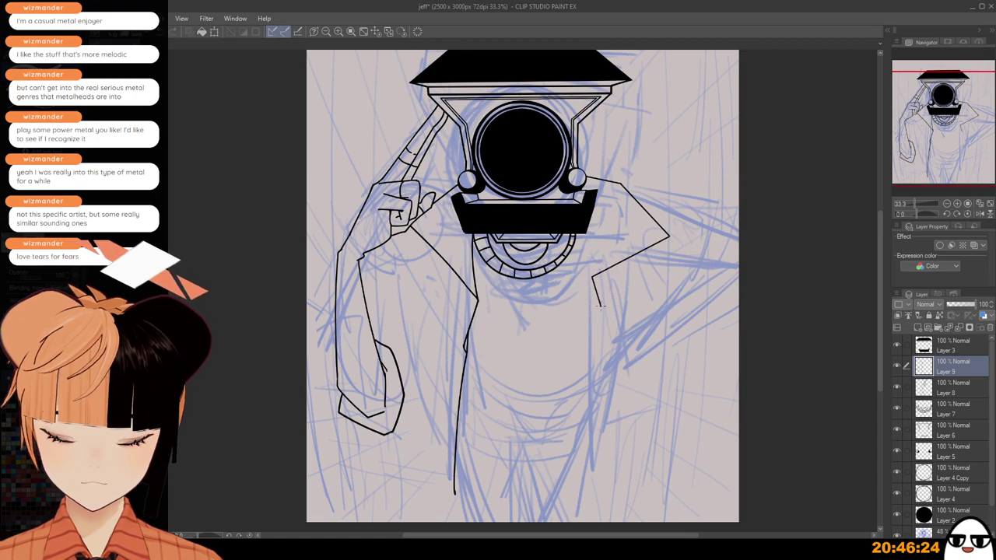
left_click_drag(579, 350, 597, 486)
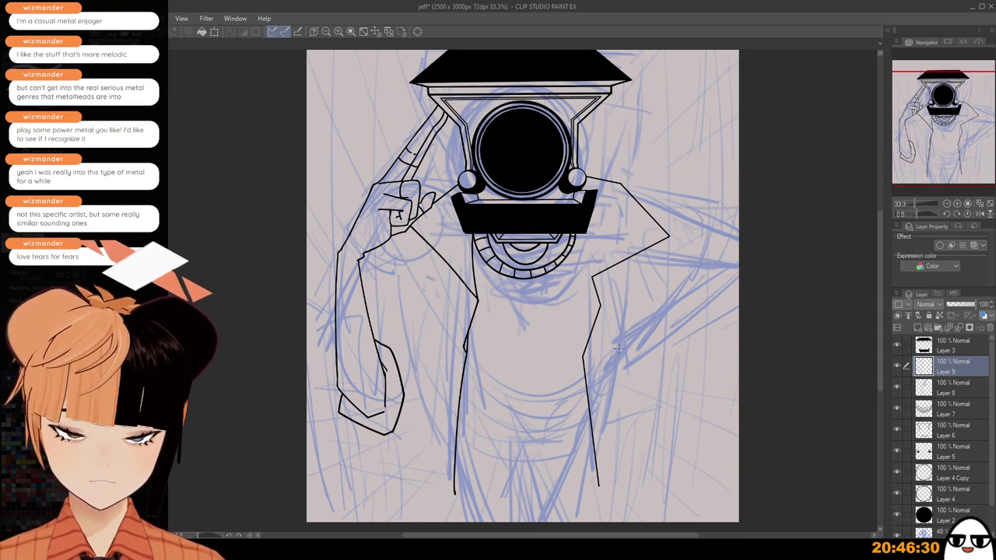
scroll(596, 288, "up", 7)
left_click_drag(589, 270, 574, 411)
scroll(583, 393, "down", 2)
left_click_drag(636, 232, 612, 331)
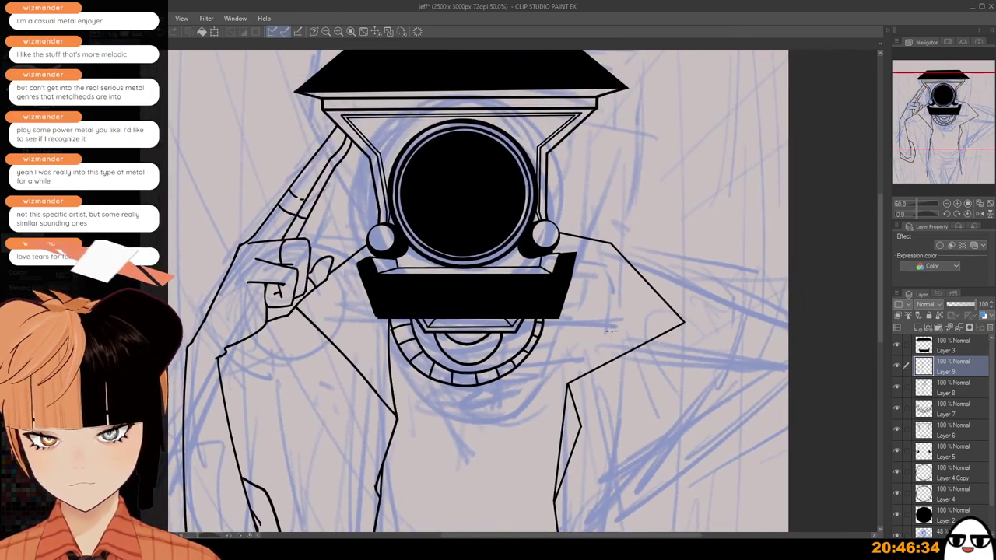
key("ctrl+z")
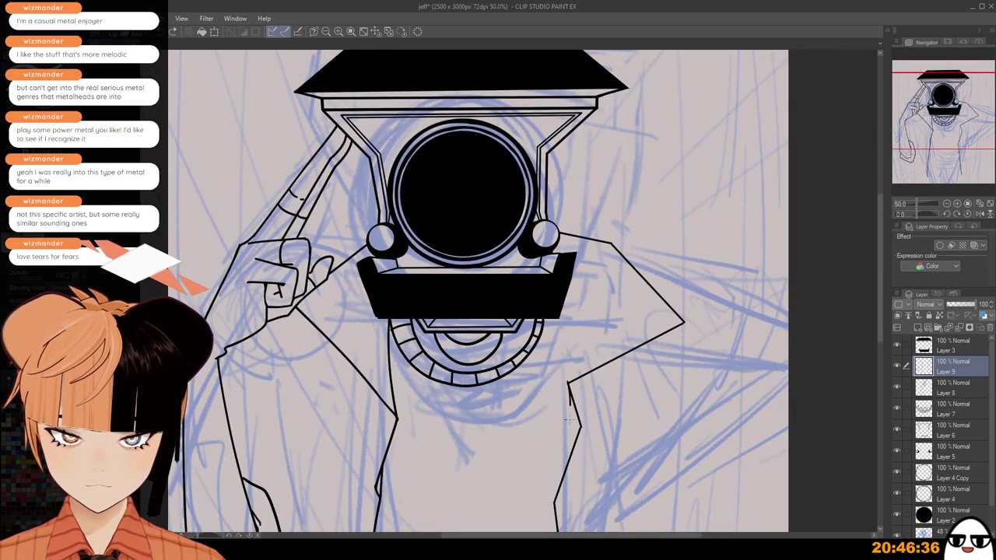
mouse_move(569, 420)
left_mouse_down()
mouse_move(559, 482)
mouse_move(586, 349)
left_mouse_up()
key("ctrl+z")
left_click_drag(566, 315, 553, 442)
key("ctrl+z")
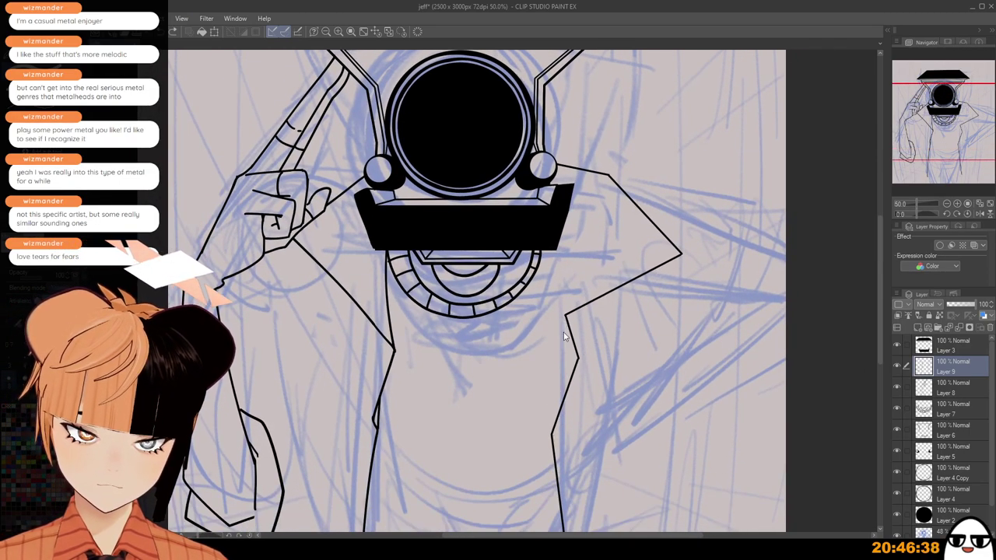
Draw a thin, nearly straight inner line from the second collar's notch down to the lower bend of the torso edge, bridging the outward corner.
left_click_drag(567, 340, 553, 436)
key("ctrl+z")
left_click_drag(567, 315, 552, 436)
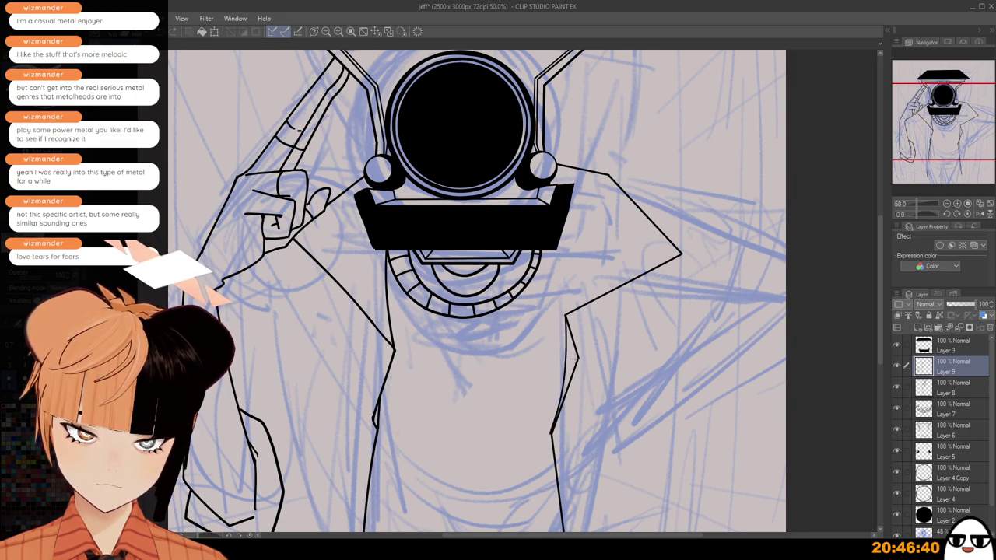
key("ctrl+z")
left_click_drag(566, 359, 552, 436)
key("ctrl+z")
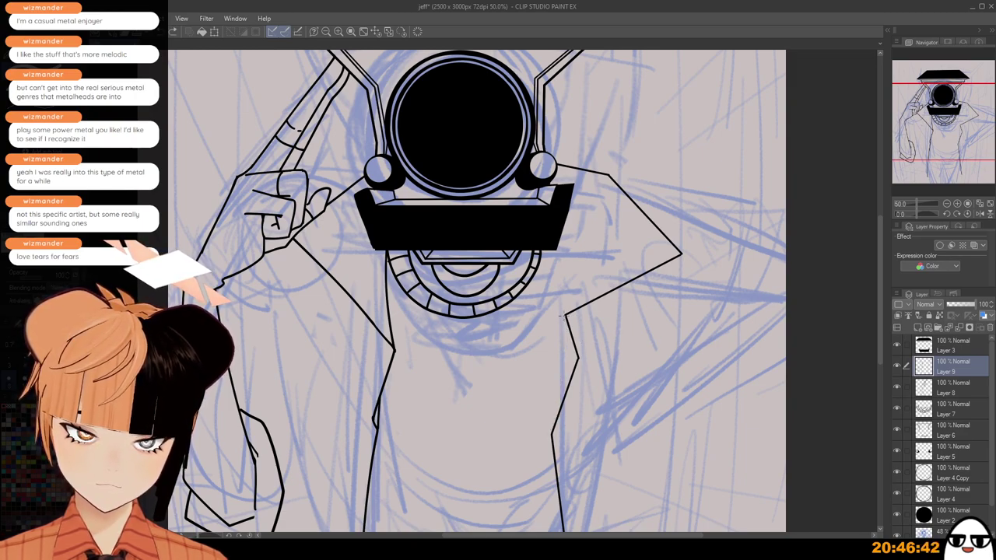
left_click_drag(565, 315, 551, 438)
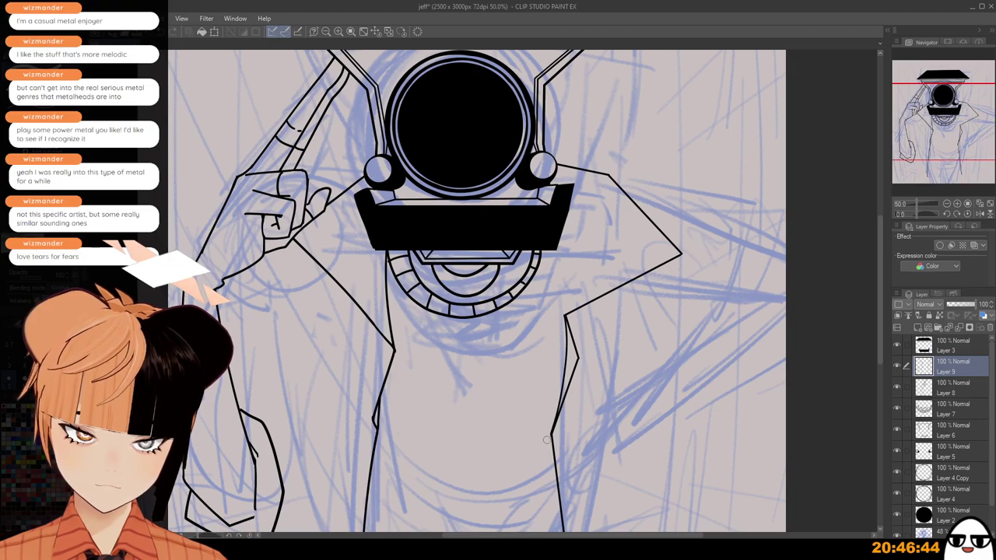
Draw a short curved line from the black jaw plate's lower corner down to the second collar's notch, redoing the stroke until it meets the notch.
scroll(600, 284, "up", 2)
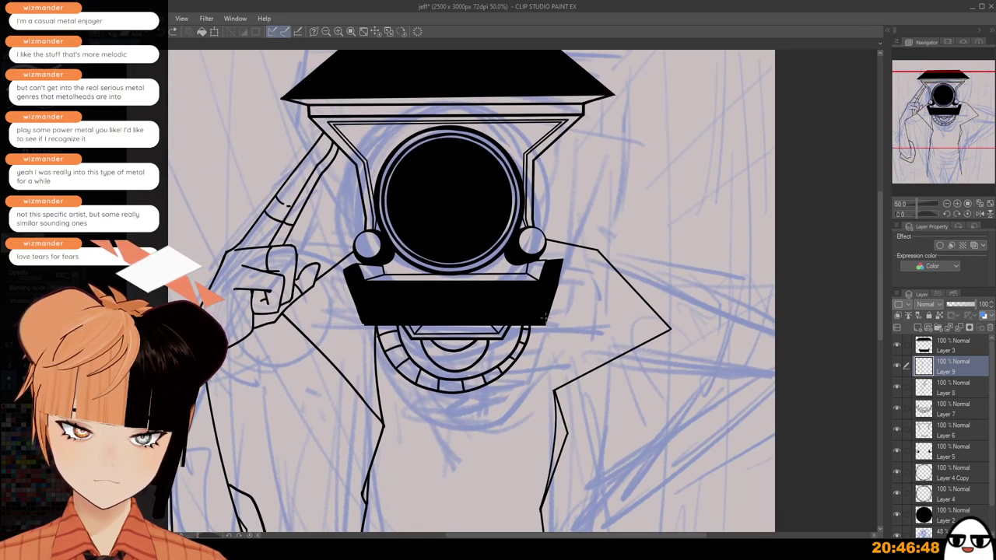
left_click_drag(560, 327, 568, 378)
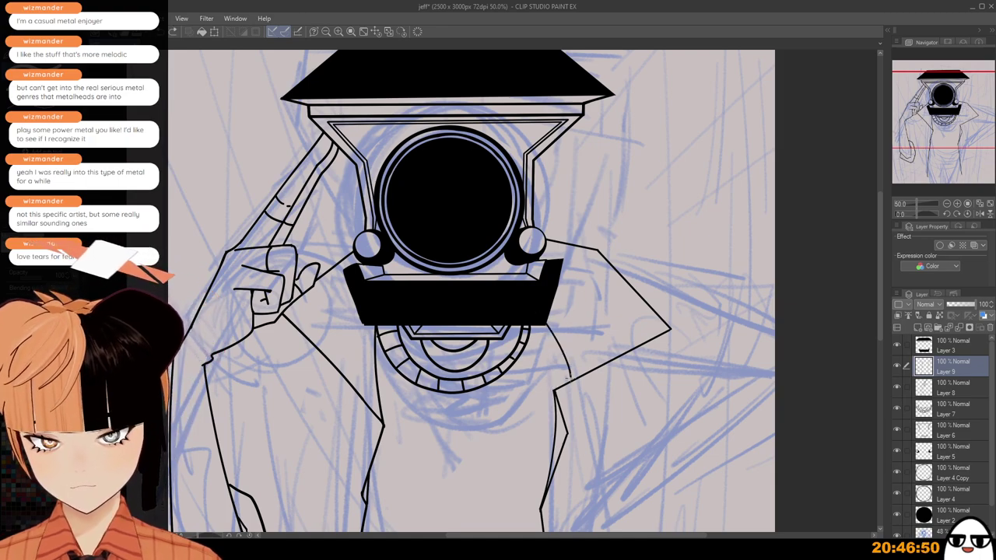
key("ctrl+z")
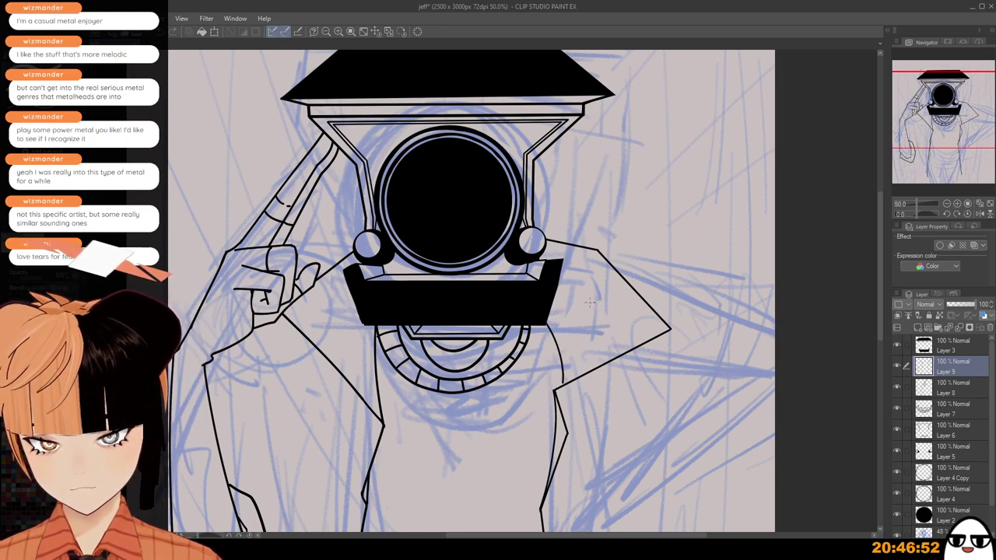
key("ctrl+z")
left_click_drag(548, 323, 556, 393)
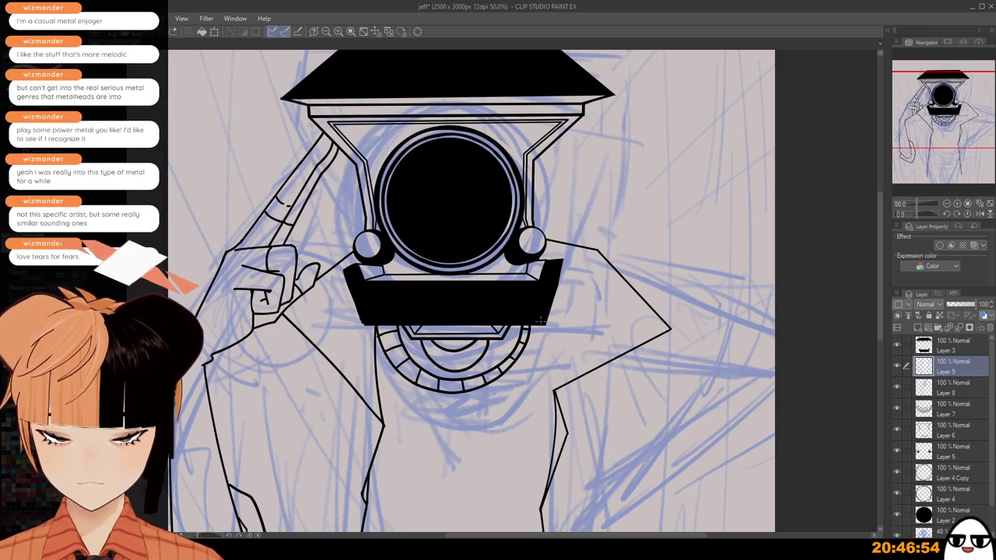
key("ctrl+z")
left_click_drag(546, 325, 556, 388)
key("ctrl+z")
left_click_drag(546, 324, 555, 392)
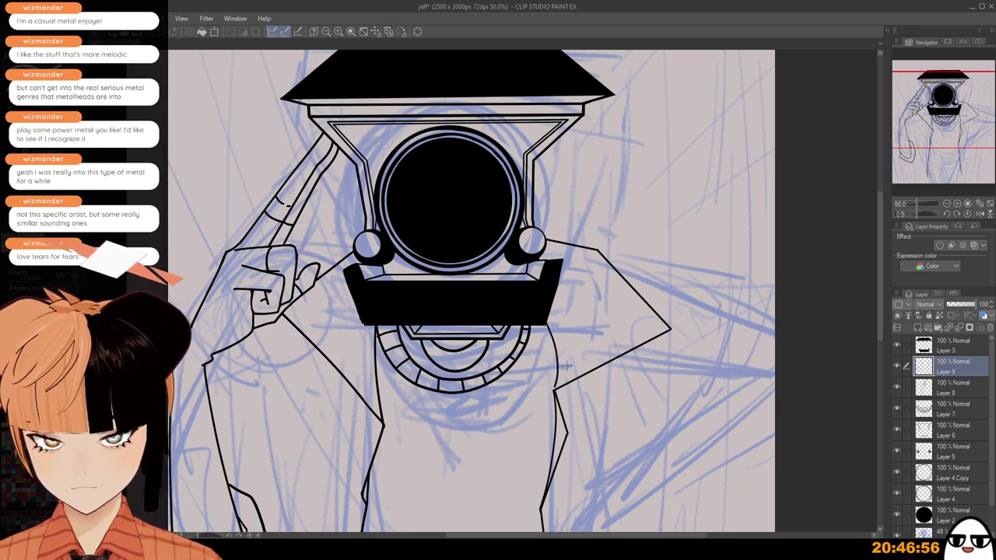
Try to ink a short curved line from the black collar down to the armpit beneath the pointed right-hand sleeve.
key("ctrl+z")
left_click_drag(546, 325, 556, 382)
key("ctrl+z")
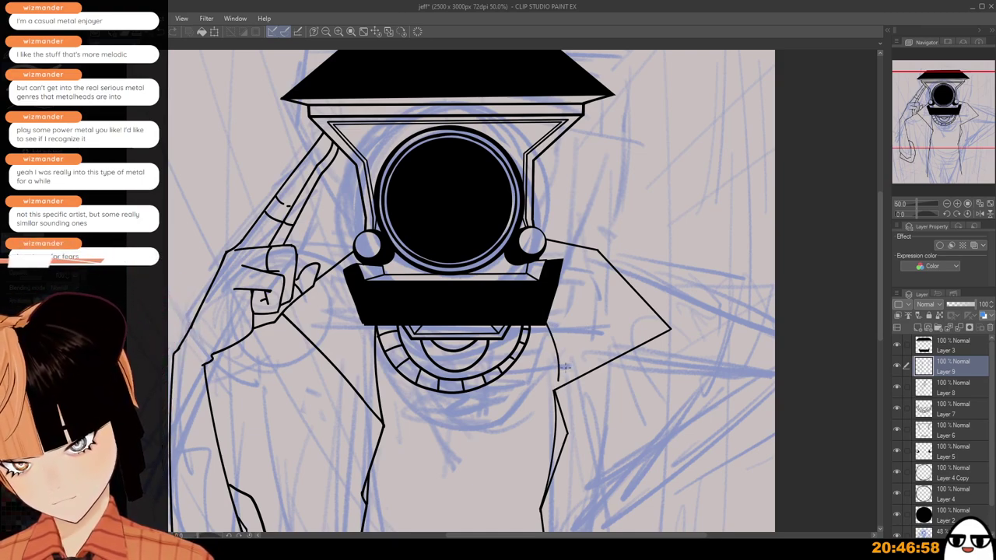
key("ctrl+z")
left_click_drag(548, 325, 558, 393)
scroll(565, 391, "up", 2)
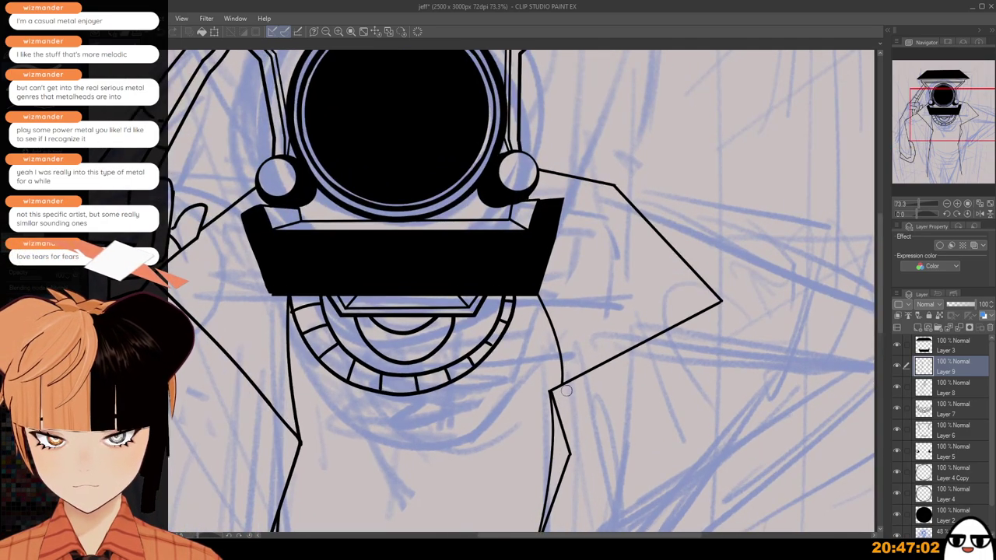
scroll(567, 390, "down", 4)
left_click_drag(678, 429, 668, 351)
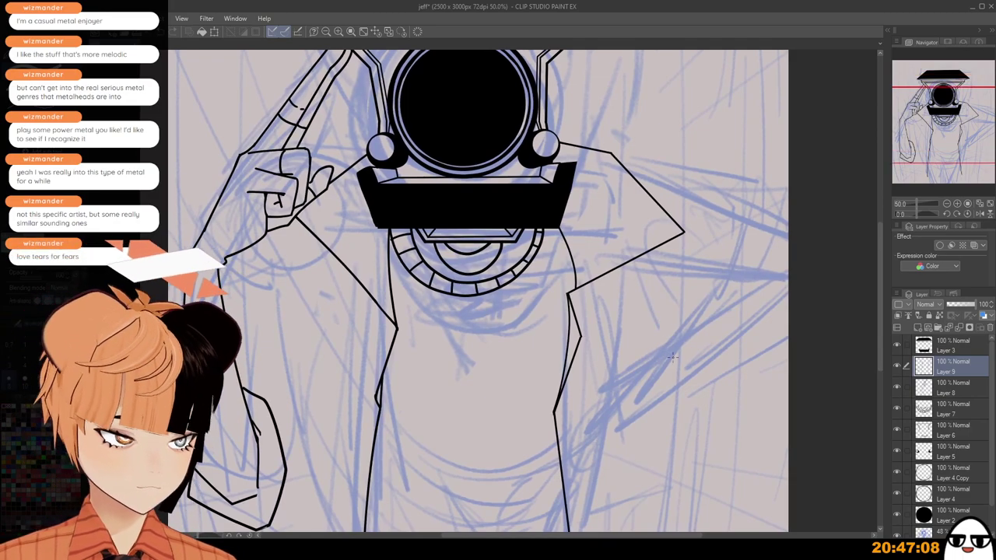
scroll(672, 356, "down", 2)
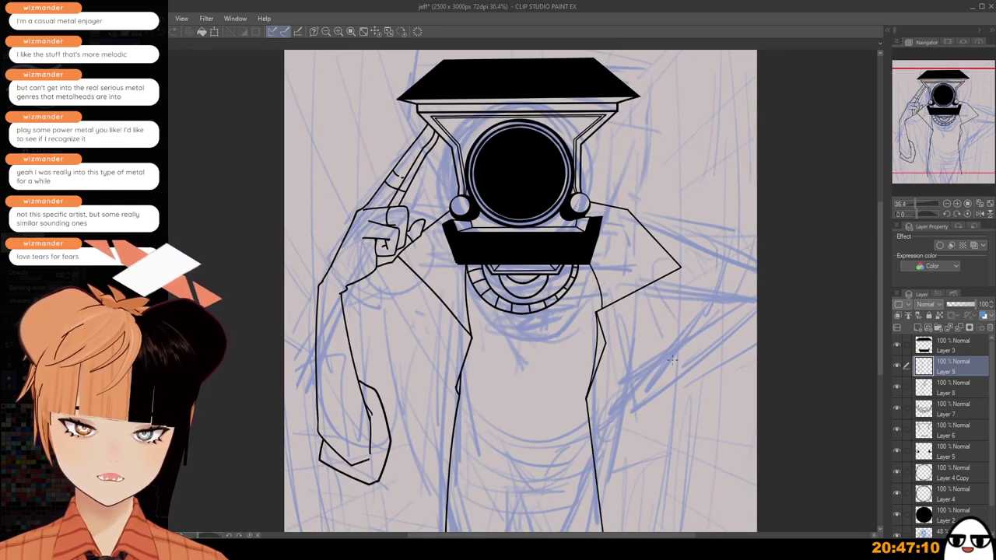
Undo the inked lines of the pointed sleeve, shoulder and torso edge on the drawing's right side.
key("ctrl+z")
key("ctrl+z")
key("ctrl+z")
key("ctrl+z")
key("ctrl+z")
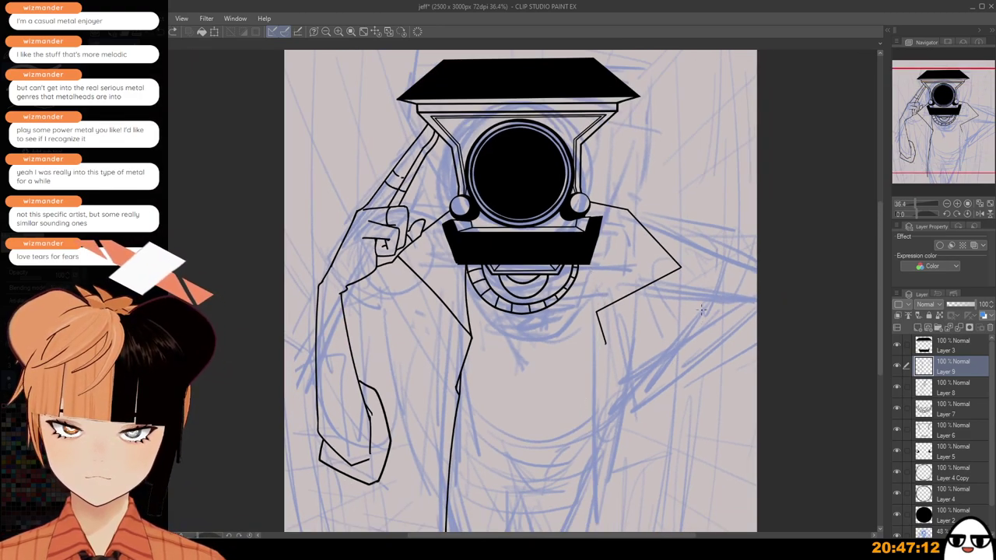
key("ctrl+z")
Ink a narrower right-hand shoulder and sleeve with a vertical outer edge, angling in to the armpit and down the torso side.
mouse_move(628, 210)
left_mouse_down()
mouse_move(617, 313)
mouse_move(645, 294)
mouse_move(595, 373)
mouse_move(602, 519)
left_mouse_up()
scroll(608, 434, "down", 1)
scroll(614, 406, "down", 1)
left_click_drag(615, 405, 607, 386)
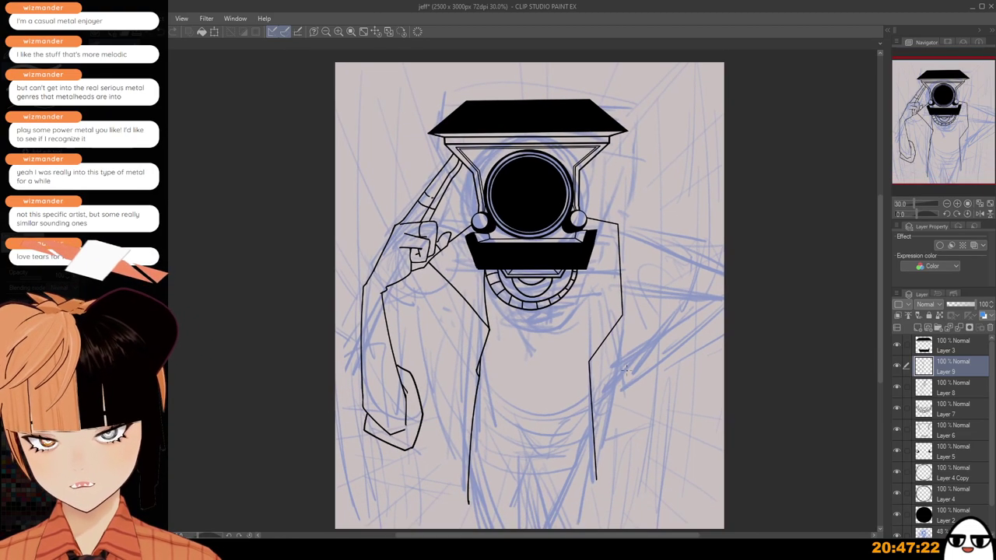
Ink a smooth curved line from the underside of the black collar down to the right-hand armpit, redoing the stroke until it fits.
scroll(603, 334, "up", 4)
scroll(580, 253, "up", 1)
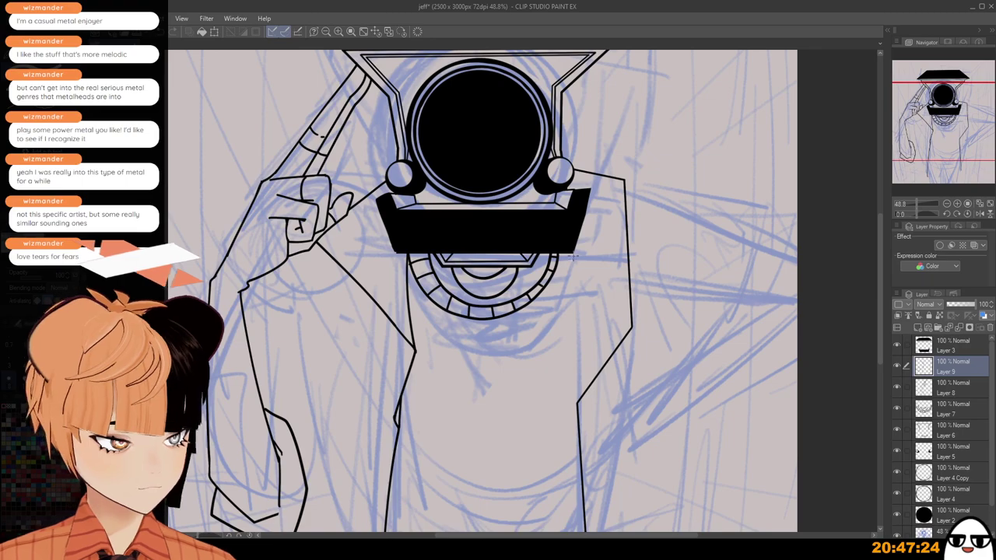
mouse_move(567, 250)
left_mouse_down()
mouse_move(589, 330)
mouse_move(578, 401)
left_mouse_up()
key("ctrl+z")
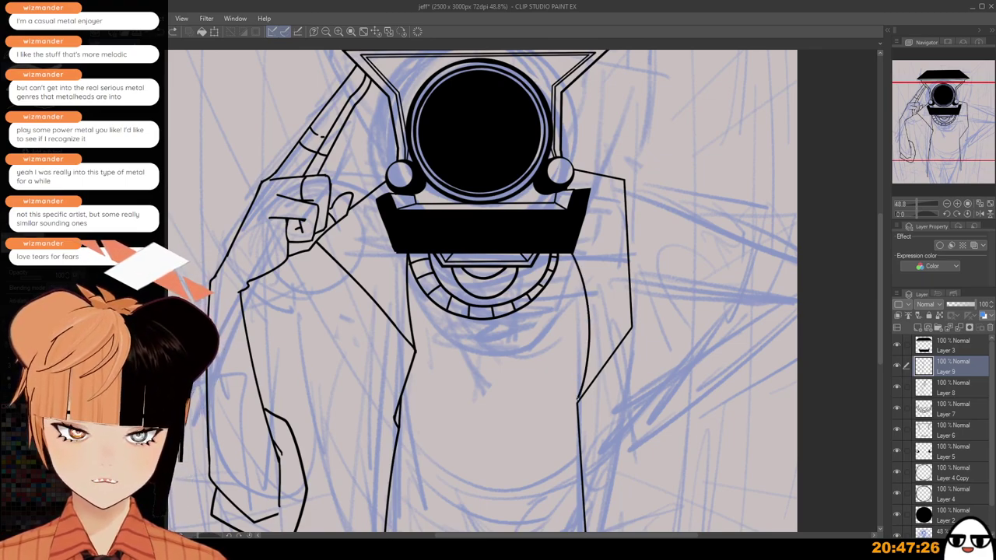
key("ctrl+z")
mouse_move(571, 252)
left_mouse_down()
mouse_move(589, 363)
mouse_move(577, 400)
left_mouse_up()
key("ctrl+z")
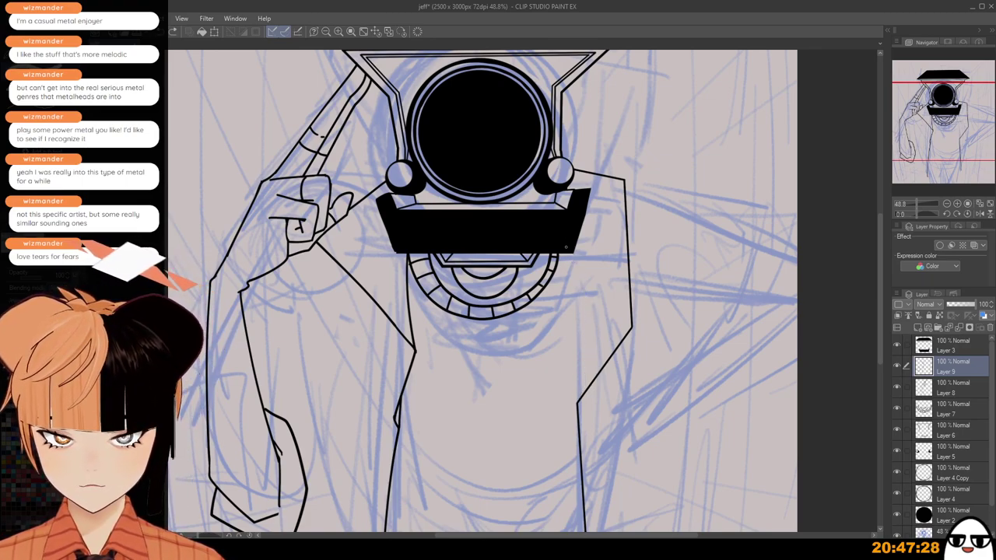
left_click_drag(571, 251, 584, 400)
key("ctrl+z")
left_click_drag(579, 253, 570, 420)
key("ctrl+z")
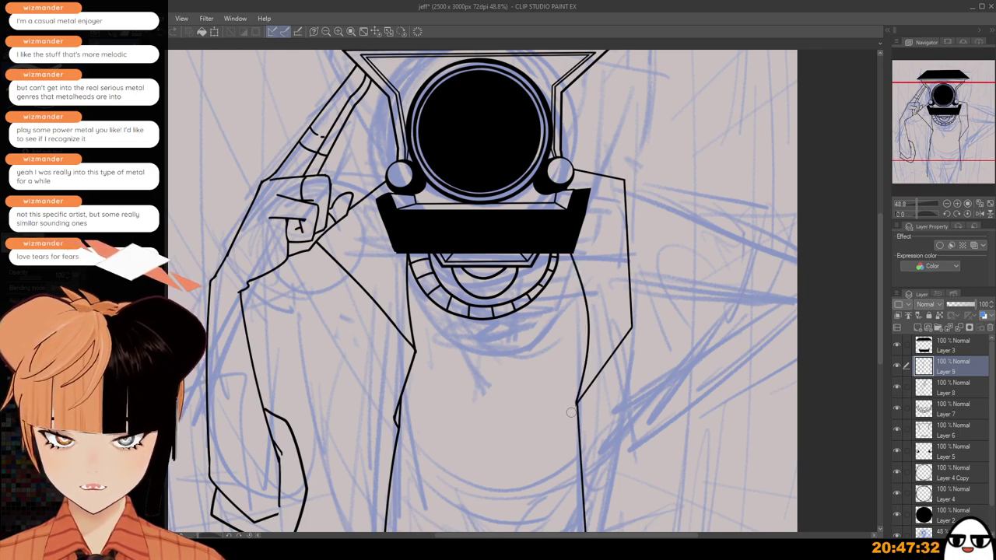
Erase the flat top of the right-hand shoulder and ink a sloping line from the round knob to the sleeve's outer edge.
scroll(571, 412, "down", 4)
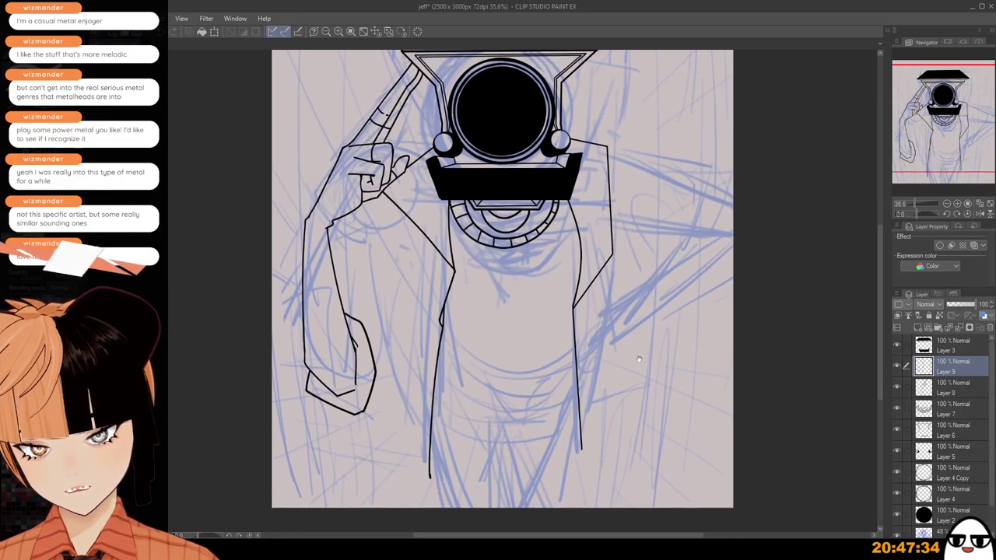
scroll(645, 375, "down", 1)
left_click_drag(650, 385, 641, 410)
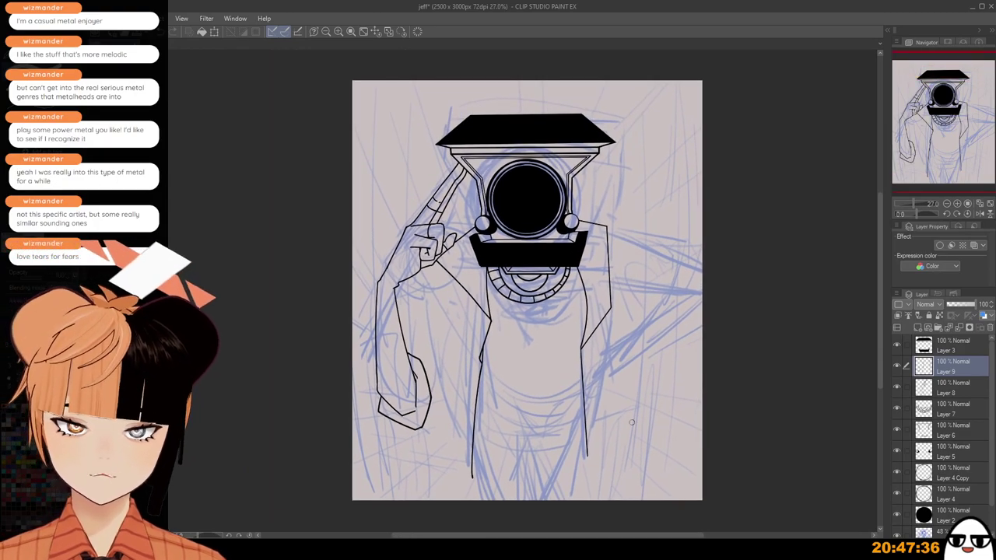
scroll(625, 376, "up", 2)
scroll(591, 209, "up", 2)
left_click_drag(586, 206, 625, 235)
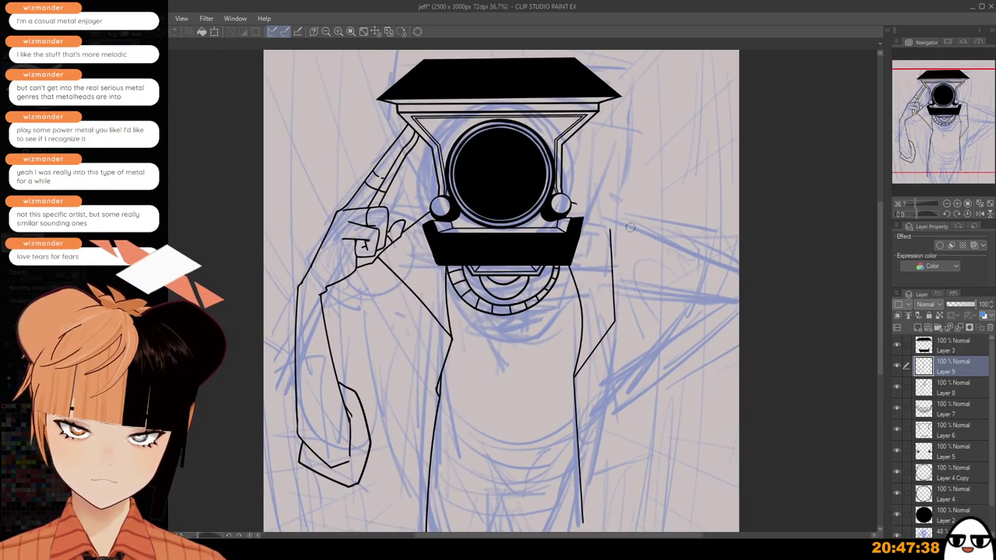
scroll(603, 207, "up", 3)
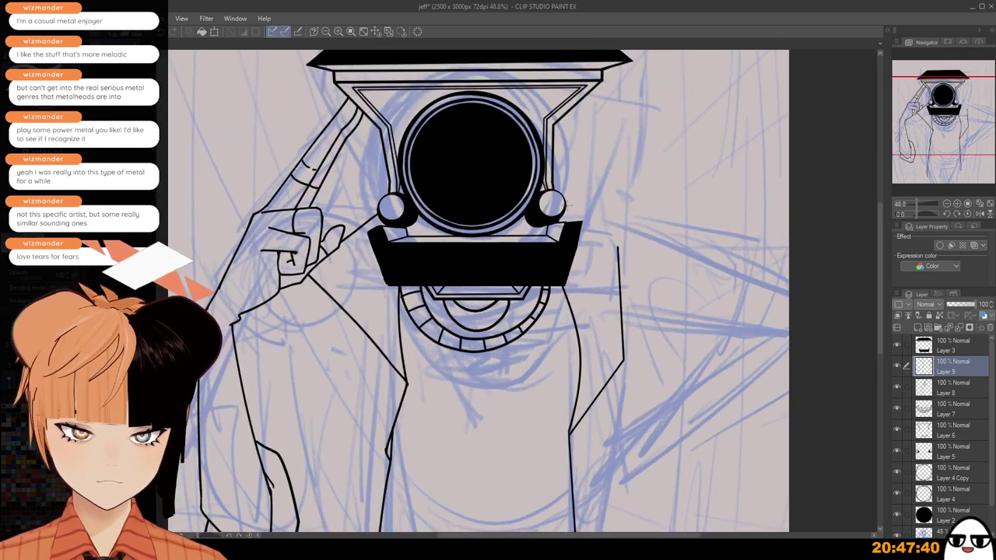
left_click_drag(618, 247, 558, 205)
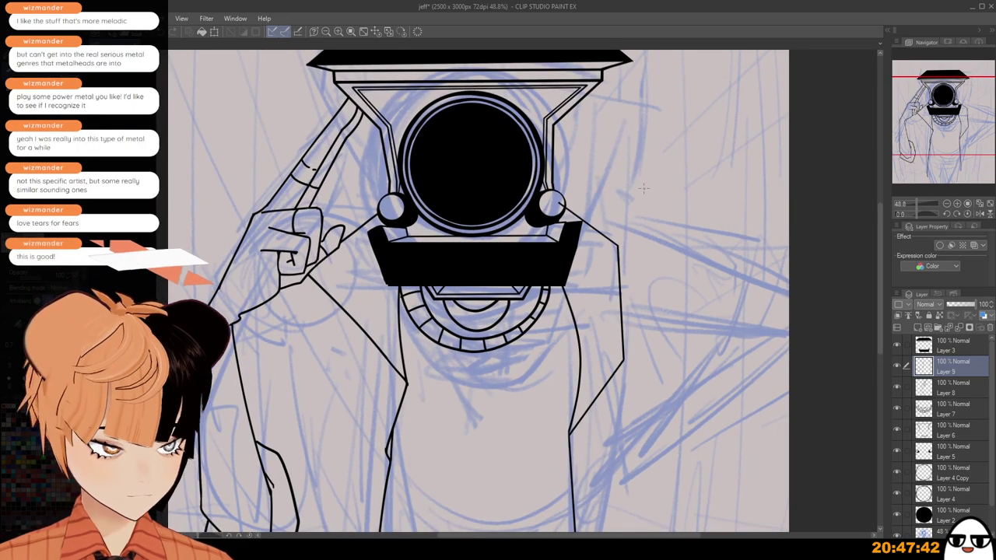
Erase the angular right-hand shoulder and outer sleeve edge, and ink one rounded curve from the round knob to the sleeve's lower edge.
scroll(567, 302, "down", 3)
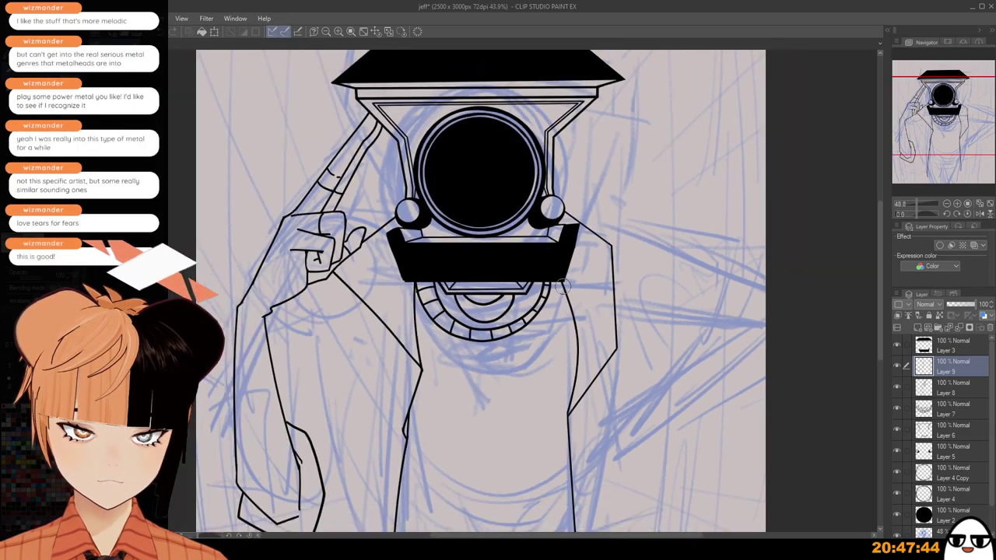
scroll(578, 343, "down", 2)
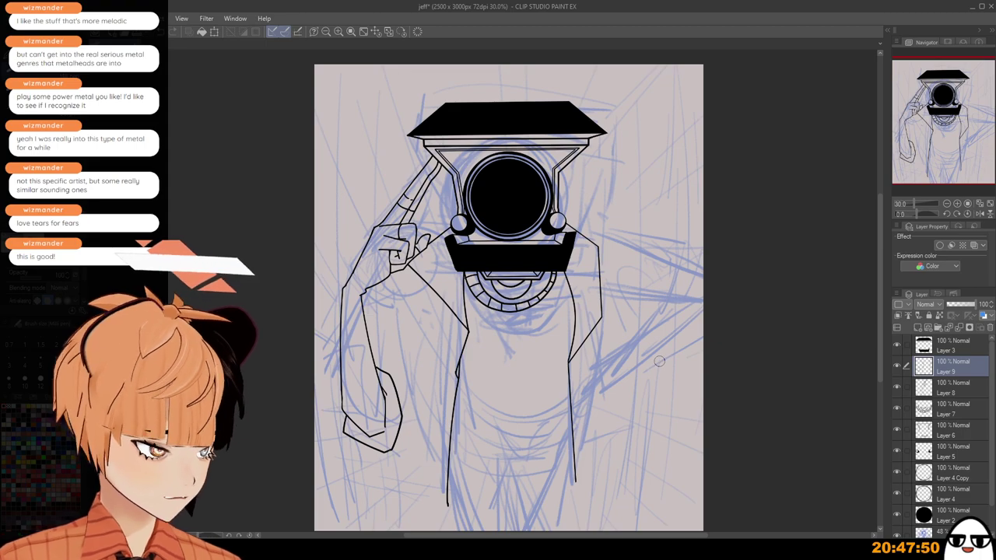
scroll(659, 360, "up", 2)
scroll(659, 361, "up", 2)
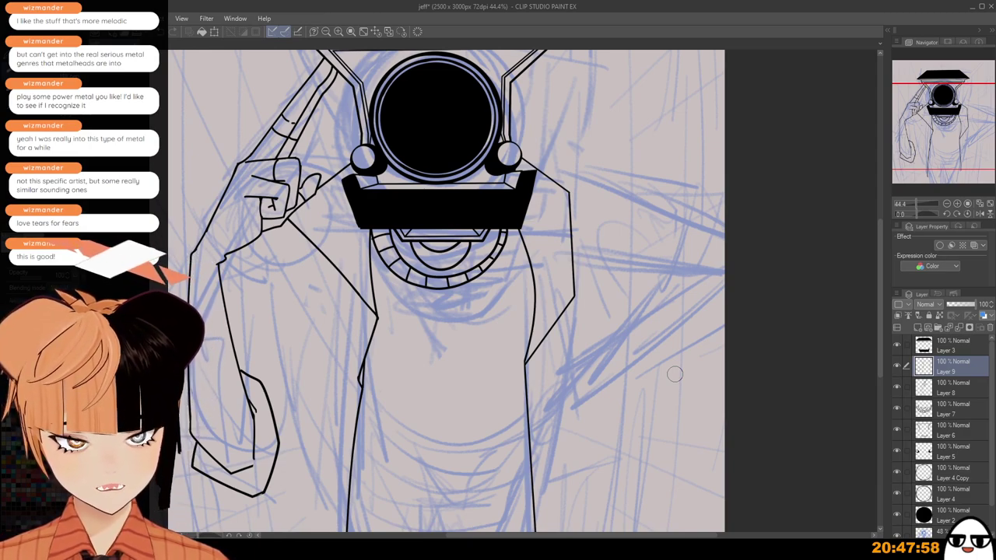
mouse_move(576, 158)
left_mouse_down()
mouse_move(530, 161)
mouse_move(588, 224)
mouse_move(586, 261)
mouse_move(557, 185)
mouse_move(579, 304)
left_mouse_up()
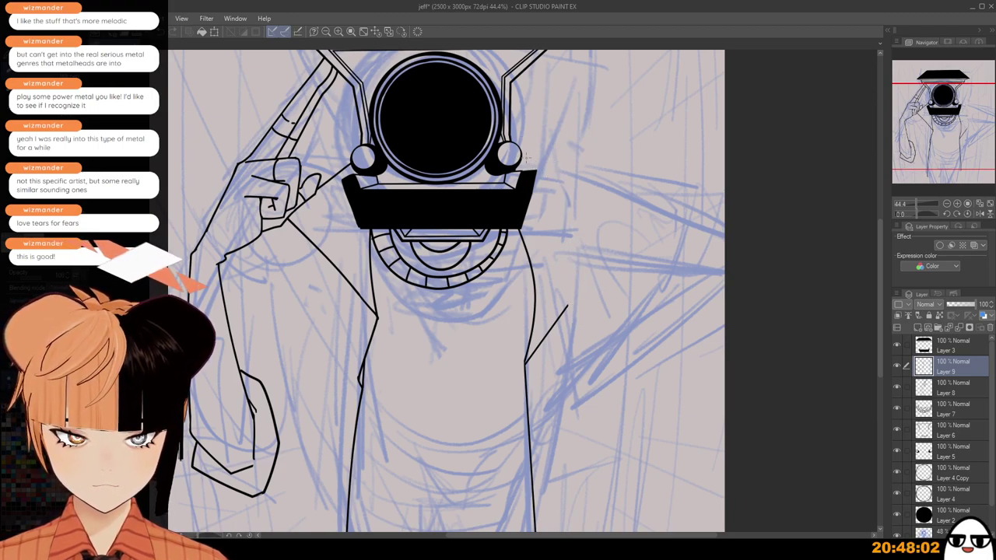
mouse_move(512, 153)
left_mouse_down()
mouse_move(580, 304)
mouse_move(570, 329)
left_mouse_up()
key("ctrl+z")
key("ctrl+z")
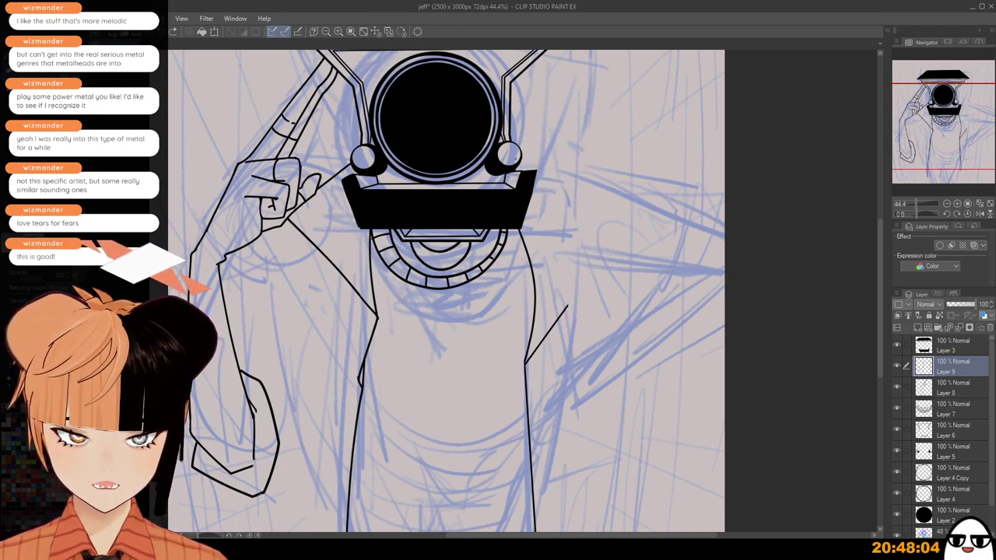
key("ctrl+z")
key("ctrl+z")
key("ctrl+y")
key("ctrl+y")
key("ctrl+z")
key("ctrl+z")
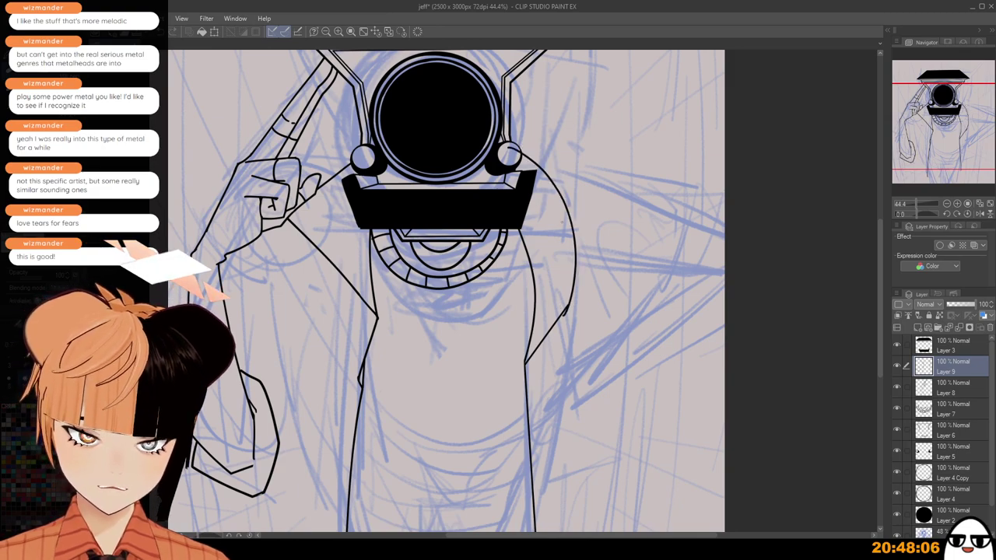
scroll(562, 219, "down", 3)
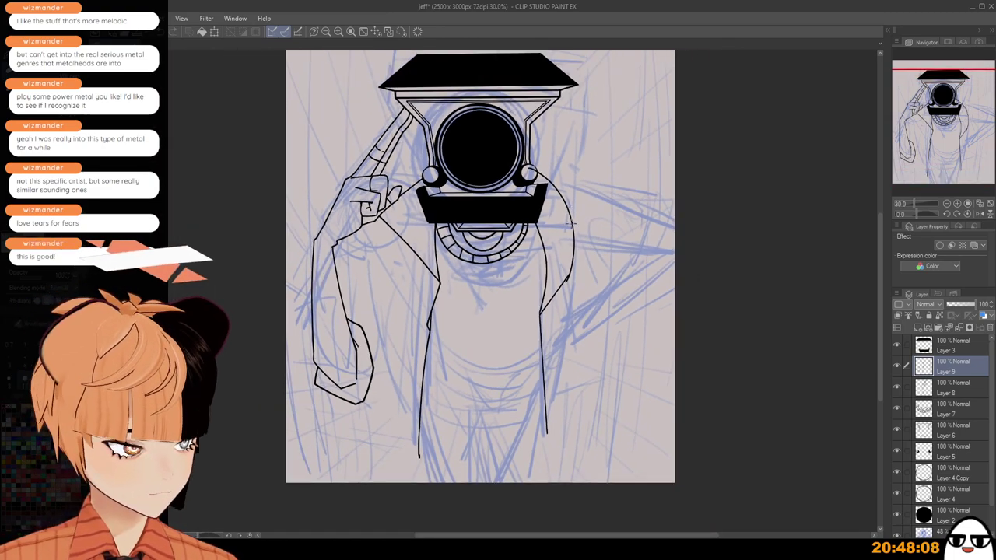
Ink a new sleeve hem line from the right-hand armpit outward past the rounded sleeve edge, retrying the stroke as needed.
scroll(570, 224, "up", 3)
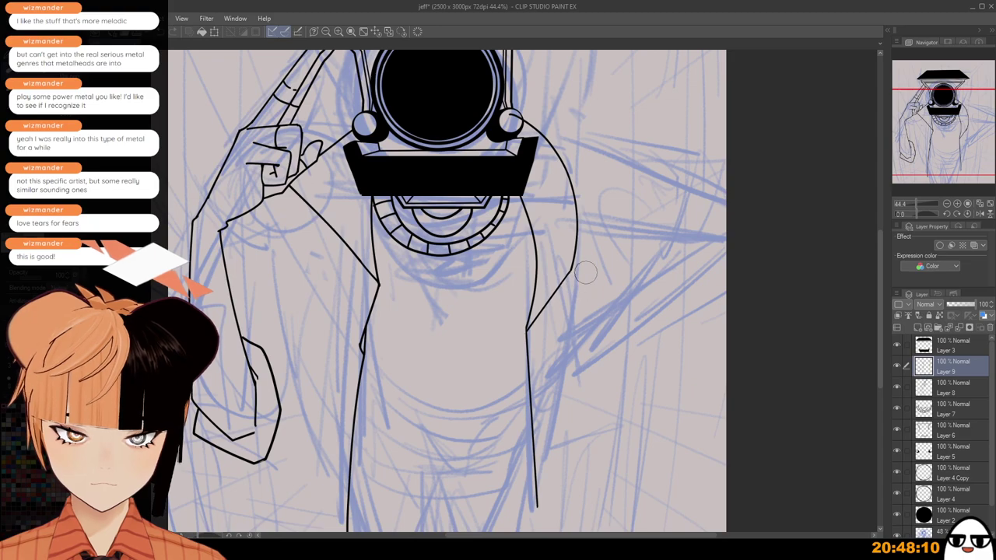
left_click_drag(531, 308, 593, 295)
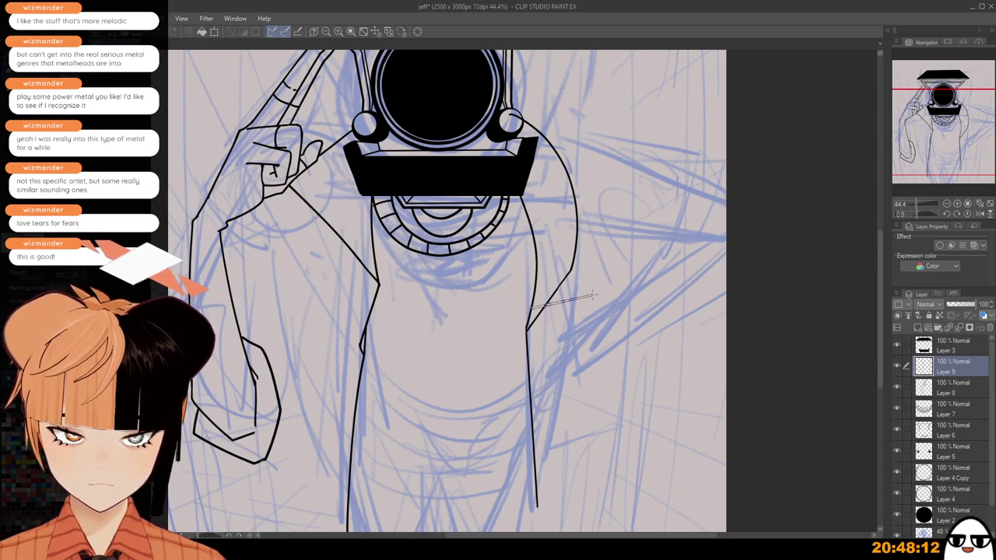
key("ctrl+z")
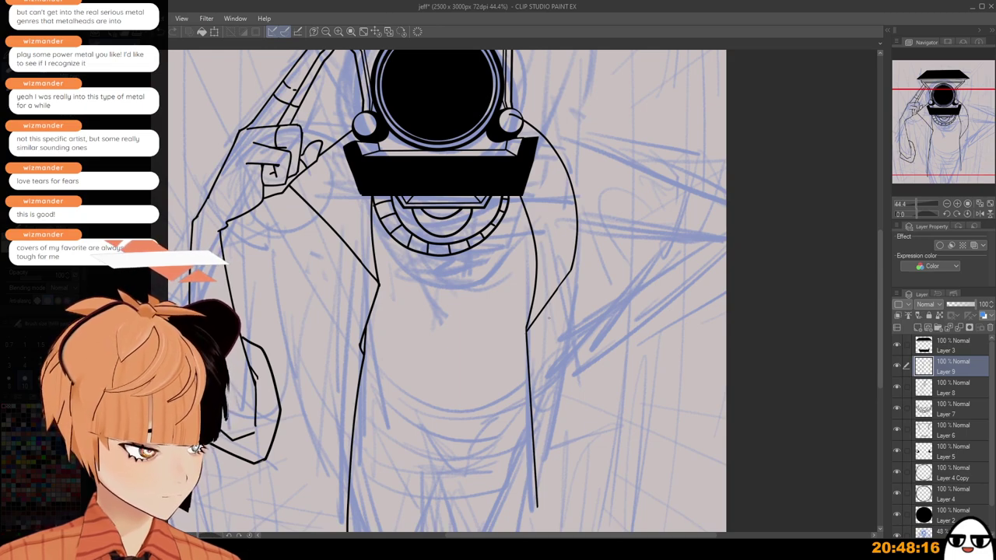
mouse_move(530, 319)
left_mouse_down()
mouse_move(581, 268)
mouse_move(607, 263)
left_mouse_up()
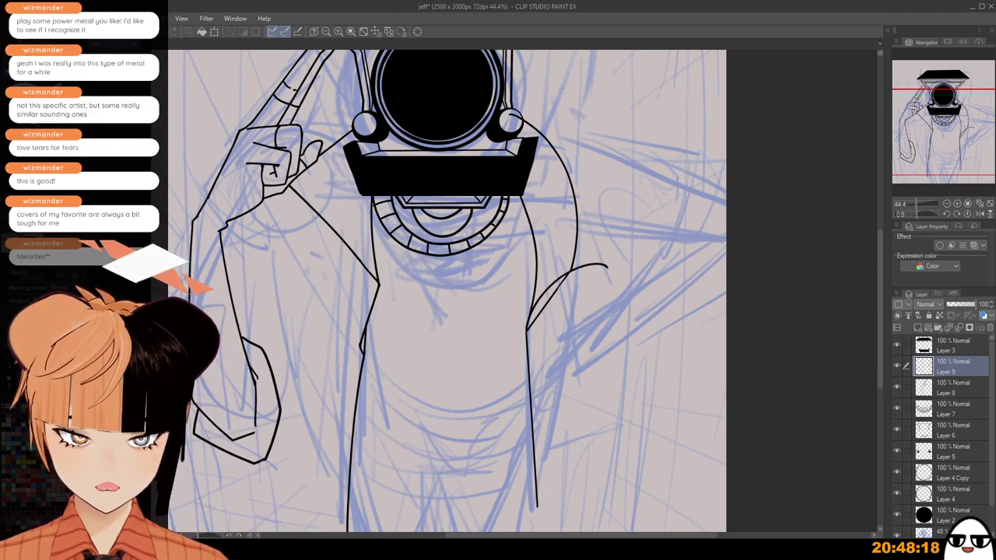
key("ctrl+z")
left_click_drag(528, 328, 586, 269)
Ink a flared outer sleeve edge from the rounded right-hand shoulder down past the end of the hem line.
scroll(560, 101, "up", 2)
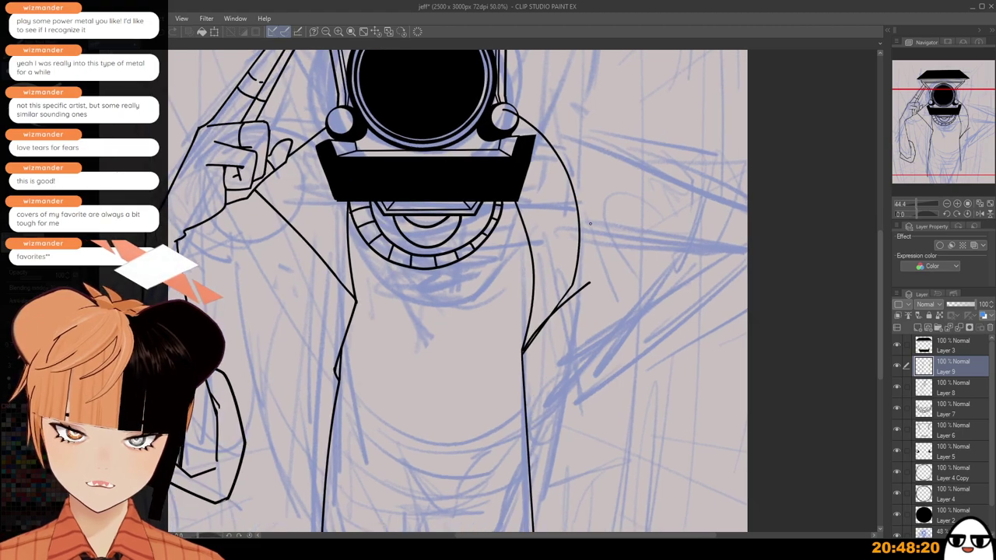
left_click_drag(576, 185, 590, 325)
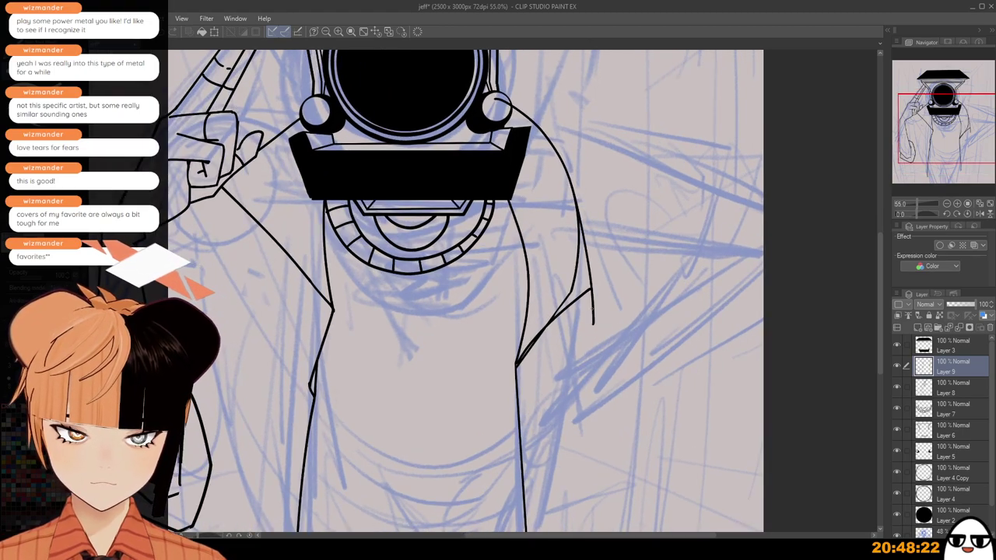
key("ctrl+z")
left_click_drag(575, 180, 588, 333)
key("ctrl+z")
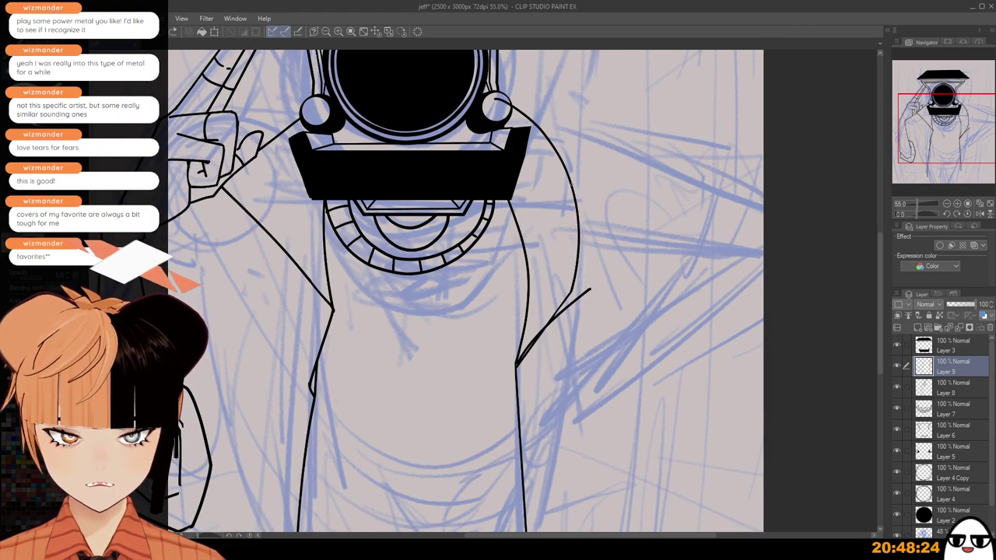
left_click_drag(575, 184, 589, 330)
Erase the overshoot below the sleeve corner, the old inner sleeve edge and the doubled hem line near the armpit.
scroll(585, 180, "up", 2)
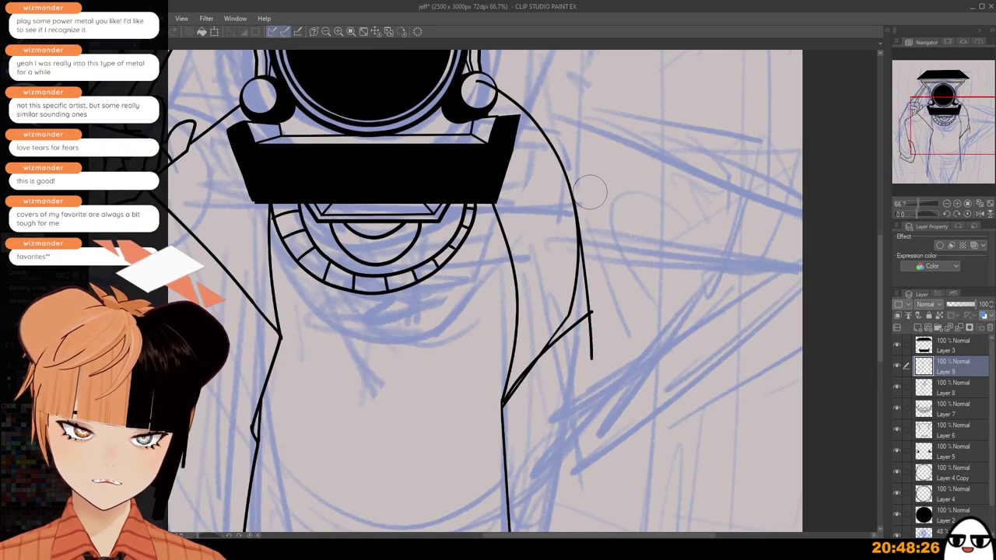
key("p")
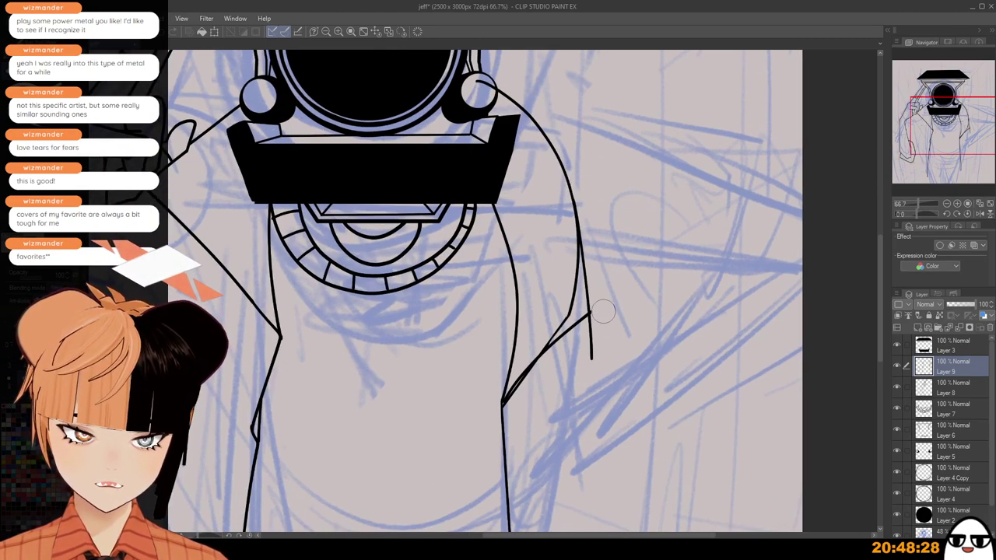
left_click_drag(598, 336, 588, 373)
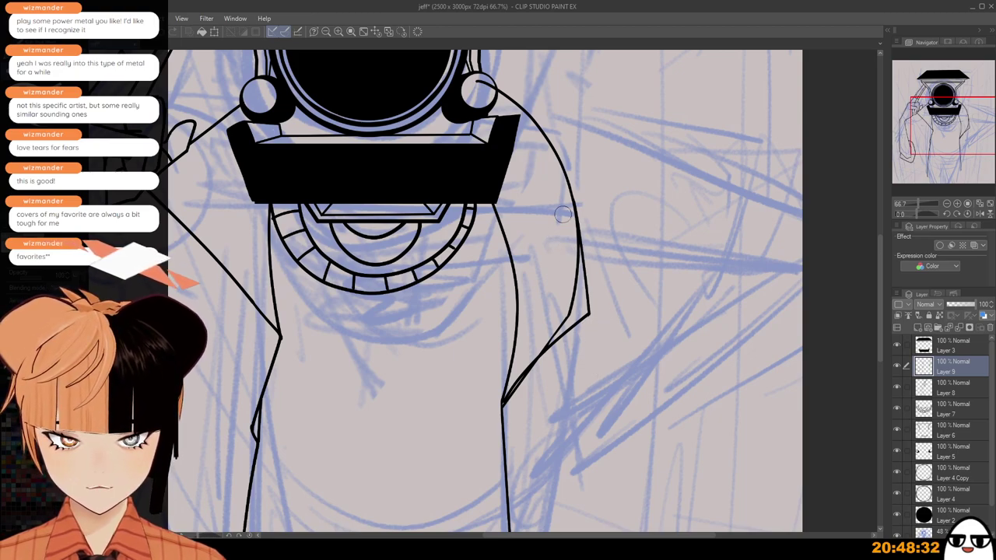
mouse_move(564, 221)
left_mouse_down()
mouse_move(571, 304)
mouse_move(534, 348)
left_mouse_up()
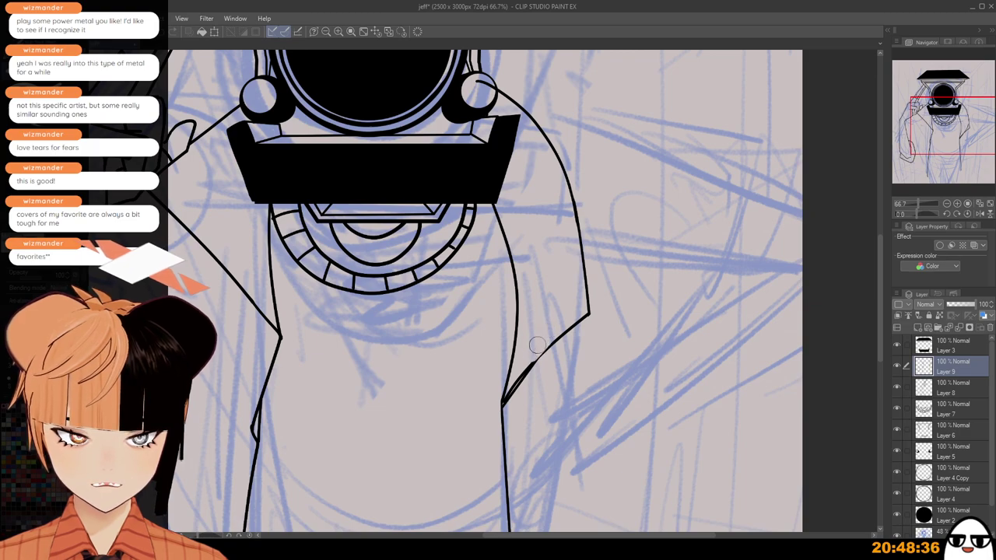
left_click_drag(576, 279, 572, 311)
key("ctrl+z")
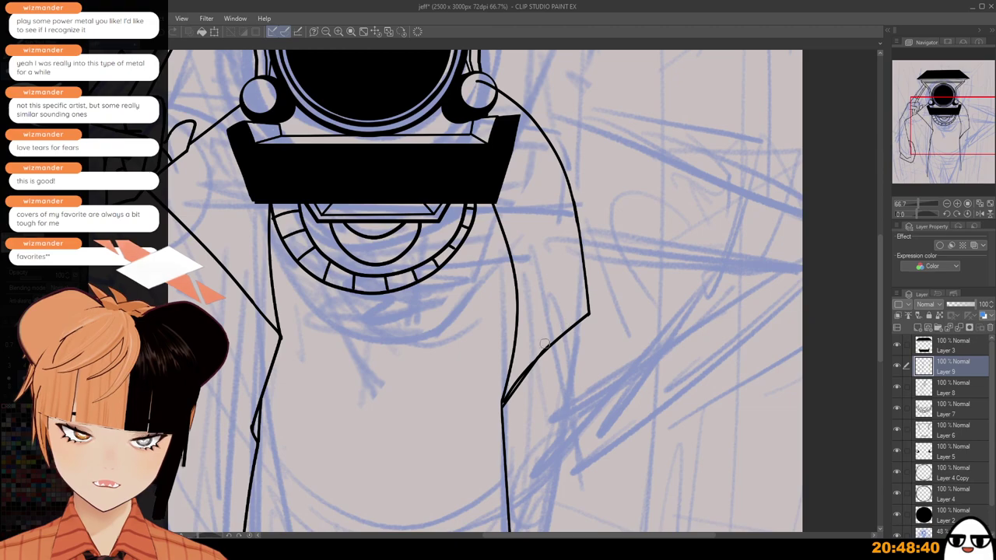
key("ctrl+z")
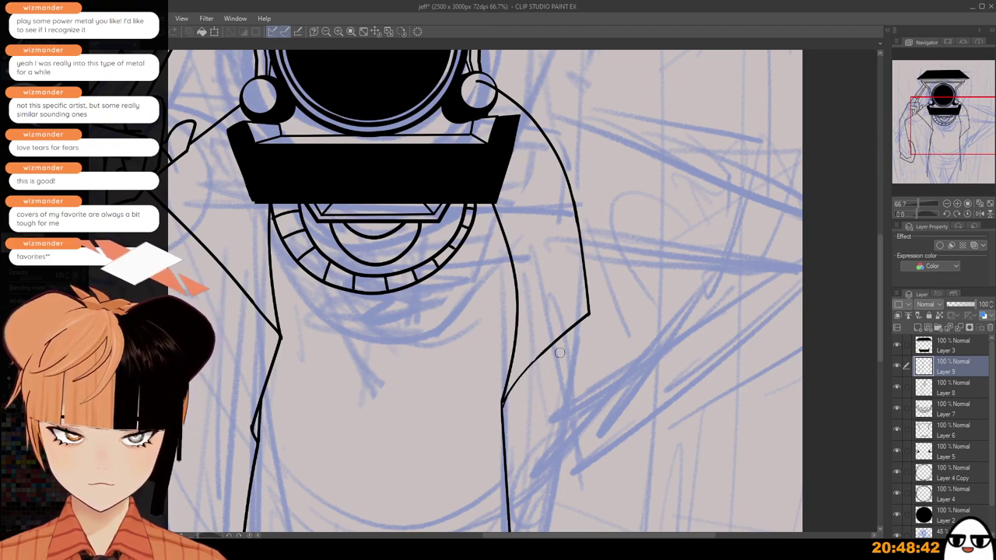
Re-ink the lower part of the right-hand sleeve hem down to the armpit, retrying the stroke as needed.
left_click_drag(539, 358, 504, 404)
key("ctrl+z")
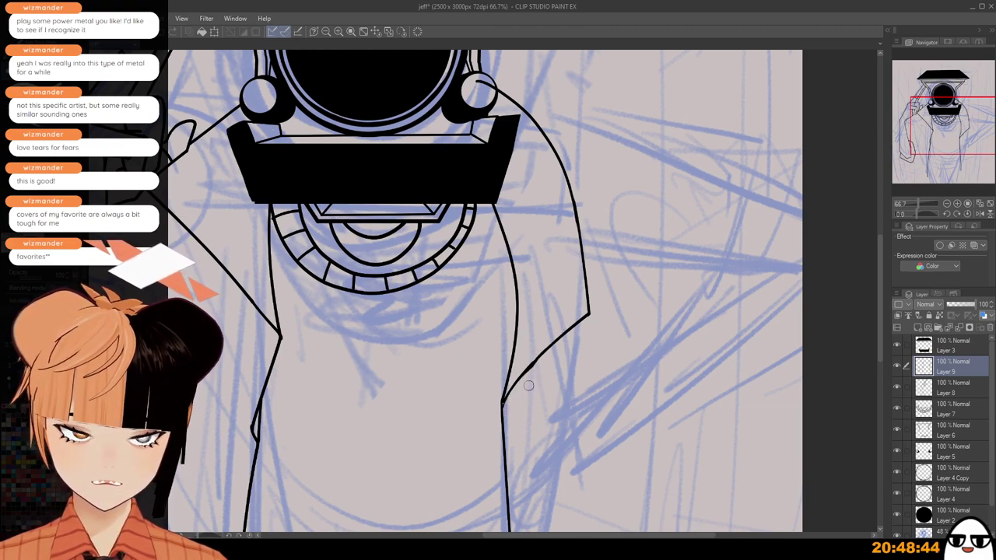
scroll(600, 263, "down", 2)
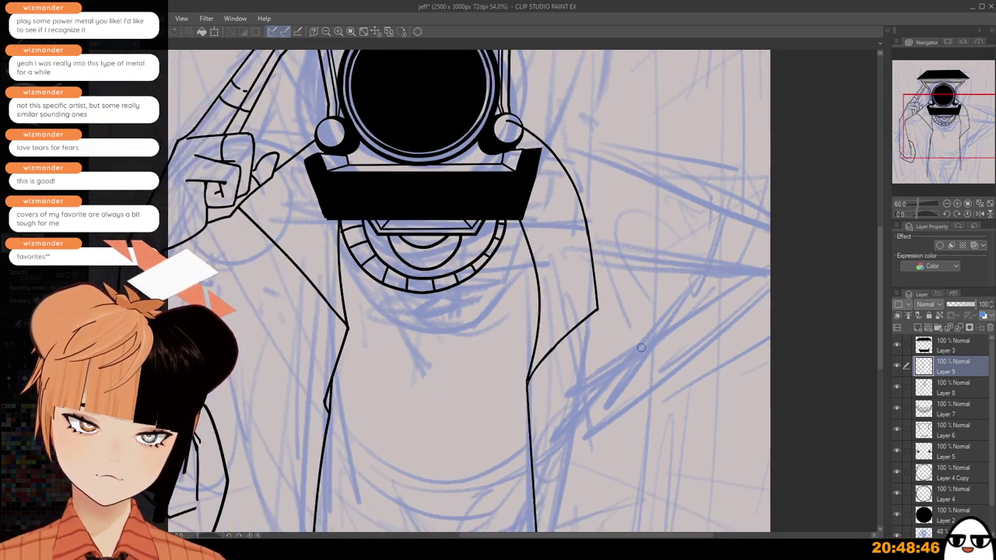
Examine the overall figure, comparing the right-hand shoulder and sleeve with the head, the raised arm and the torso.
left_click_drag(545, 159, 528, 282)
scroll(506, 261, "up", 2)
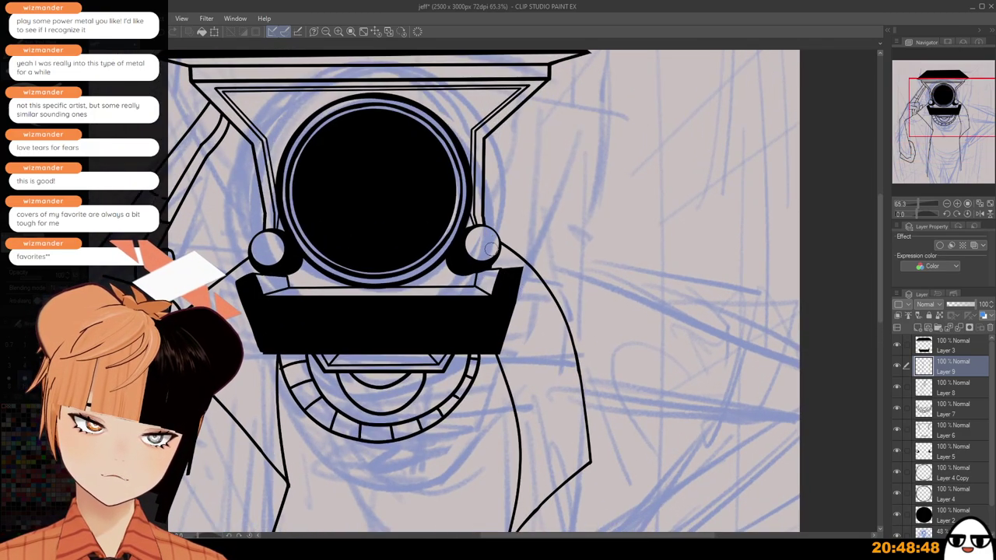
scroll(536, 389, "down", 4)
left_click_drag(638, 517, 623, 382)
scroll(637, 420, "down", 4)
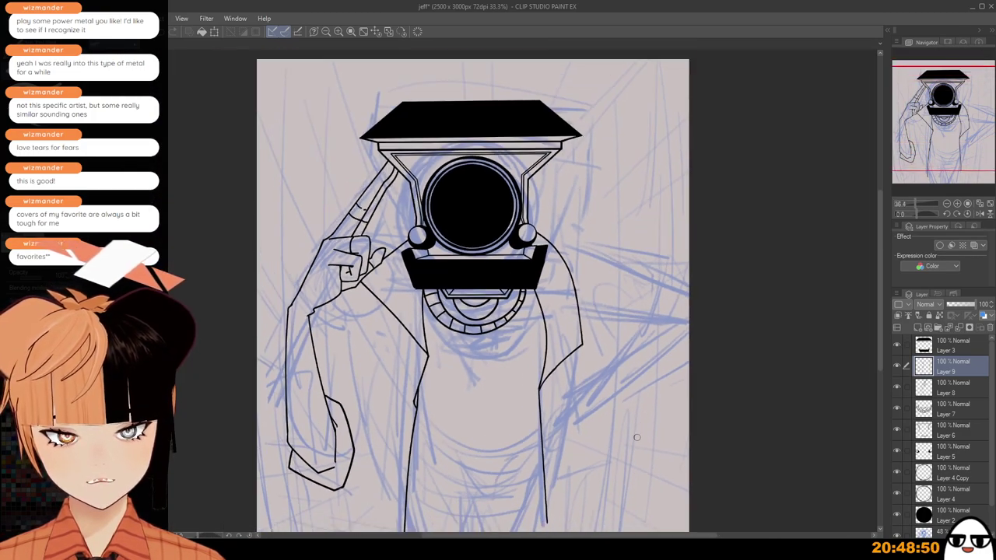
scroll(637, 437, "down", 3)
left_click_drag(631, 318, 634, 402)
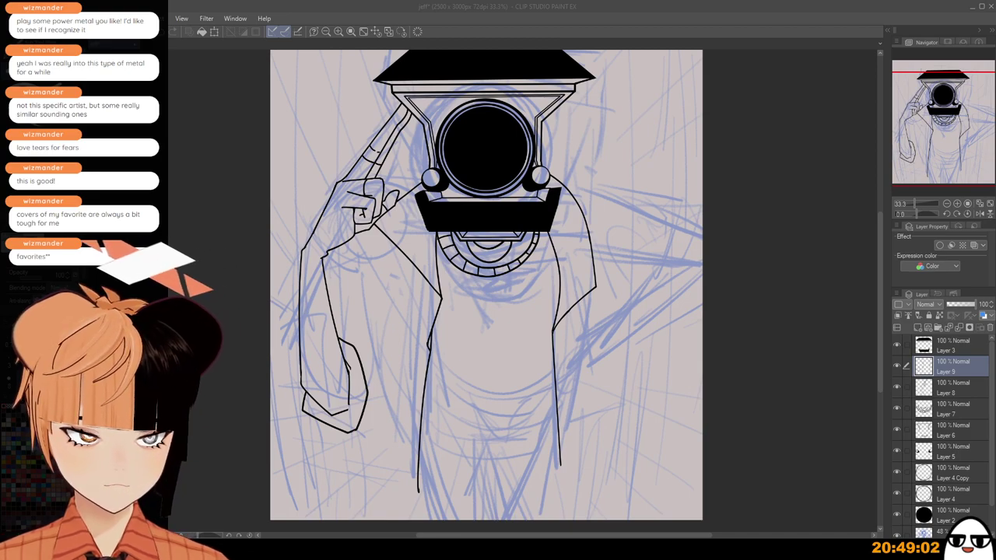
scroll(584, 260, "down", 2)
scroll(589, 299, "up", 1)
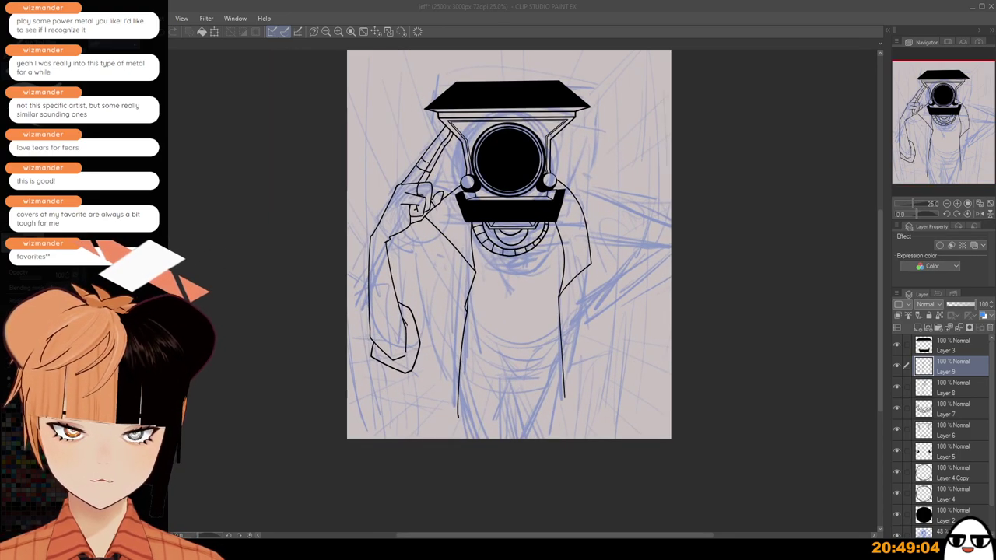
scroll(593, 299, "up", 2)
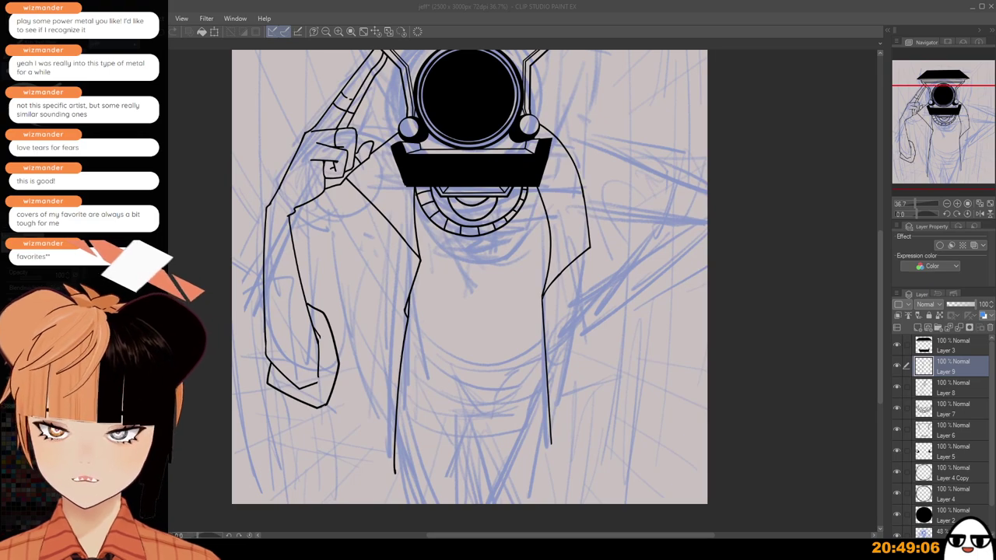
On Layer 7, erase the uneven divider lines in the right-hand half of the segmented collar band.
left_click(897, 411)
left_click(896, 411)
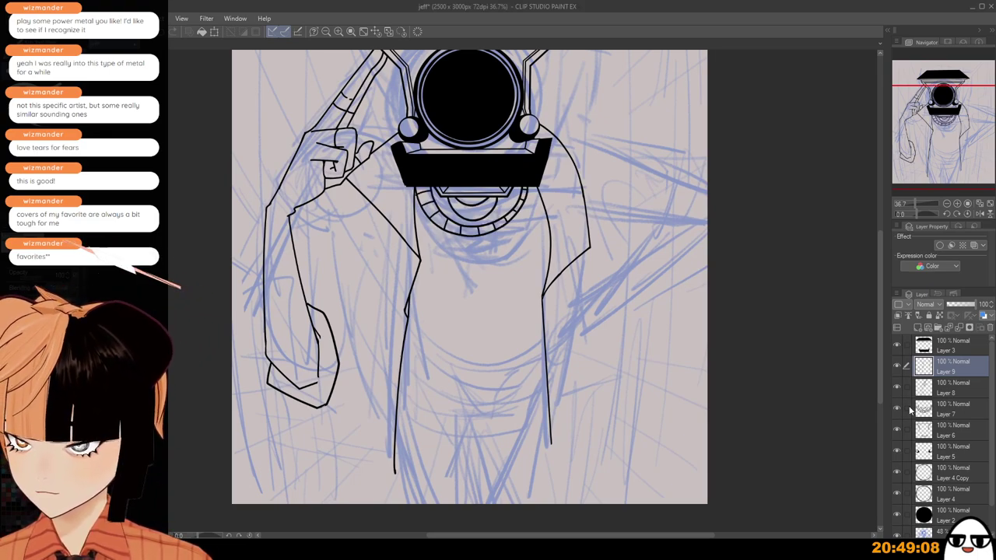
left_click(923, 411)
scroll(557, 250, "up", 3)
scroll(513, 189, "up", 2)
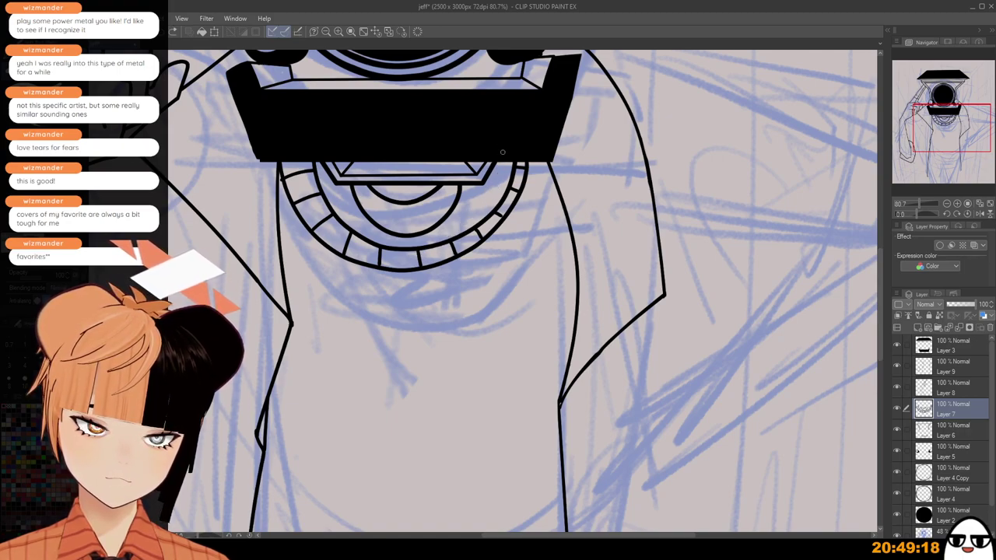
left_click_drag(499, 146, 422, 249)
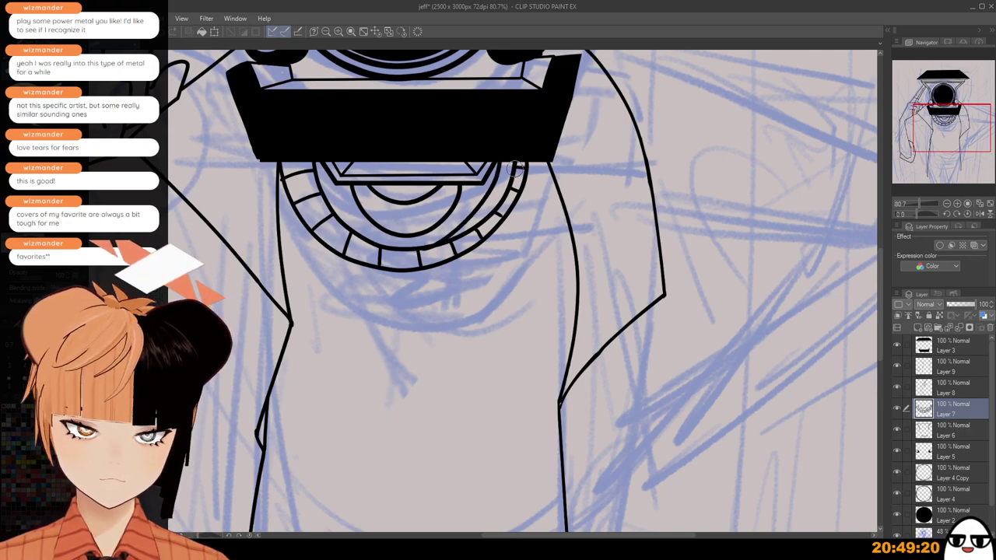
mouse_move(515, 168)
left_mouse_down()
mouse_move(518, 147)
mouse_move(506, 192)
mouse_move(478, 229)
mouse_move(433, 252)
mouse_move(444, 247)
left_mouse_up()
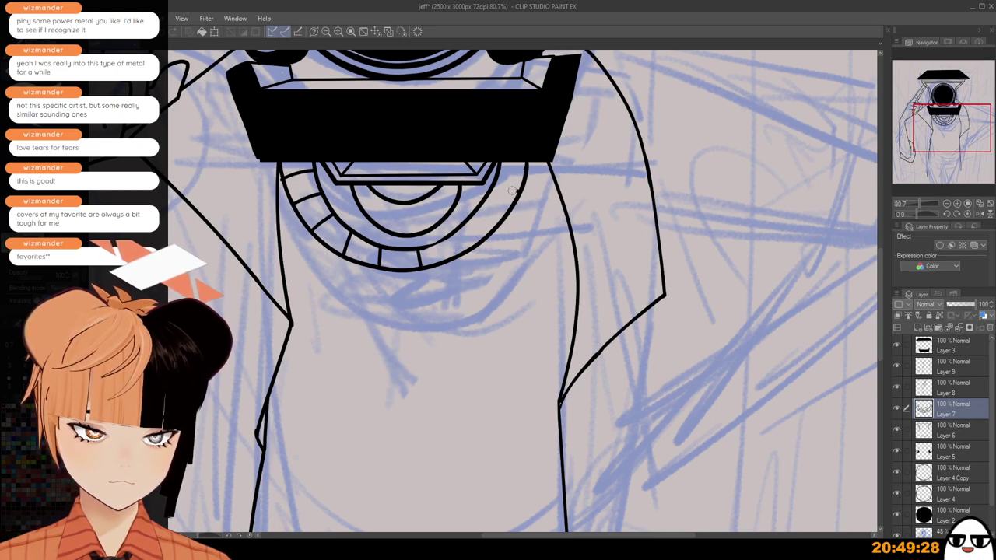
Ink new, evenly spaced divider lines across the right-hand half of the collar band, retrying strokes as needed.
scroll(510, 183, "down", 2)
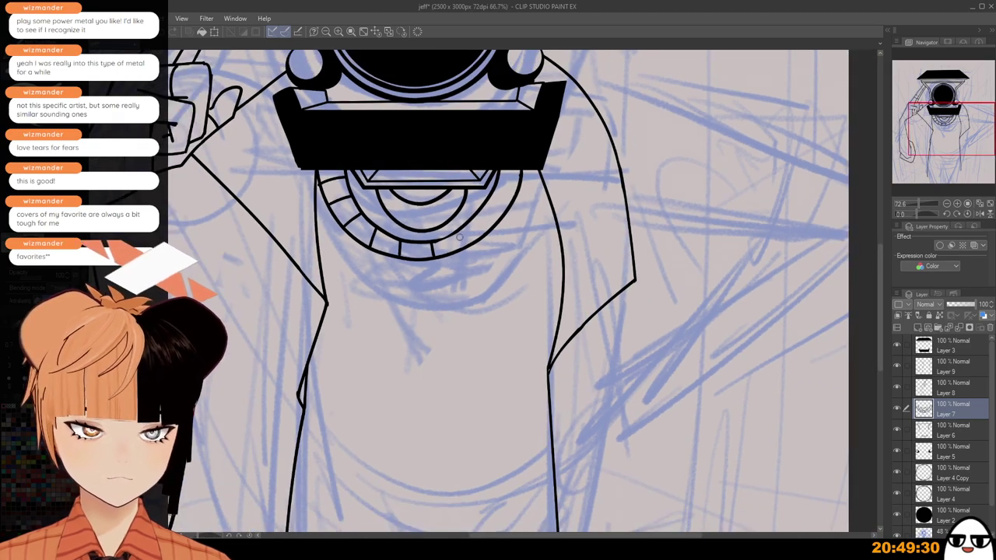
scroll(452, 215, "up", 2)
left_click_drag(432, 244, 453, 234)
key("ctrl+z")
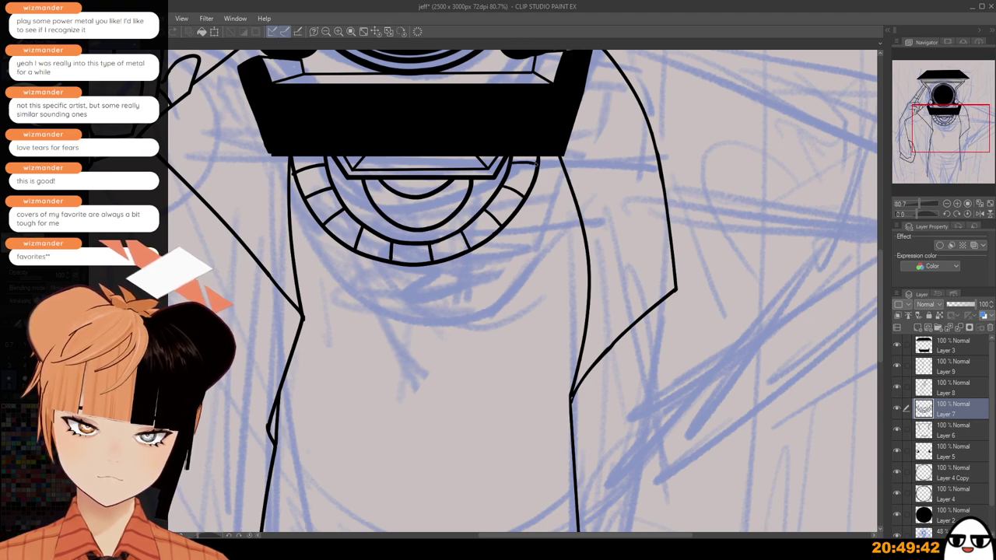
Ink a downward-bowed curve across the lower torso, joining its two side lines along the blue sketch.
scroll(536, 164, "down", 6)
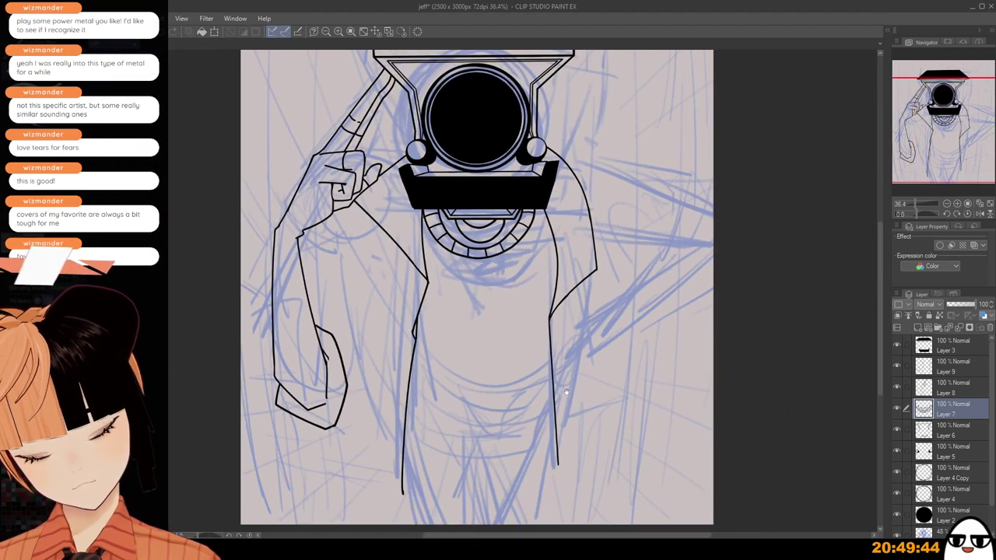
scroll(565, 392, "down", 4)
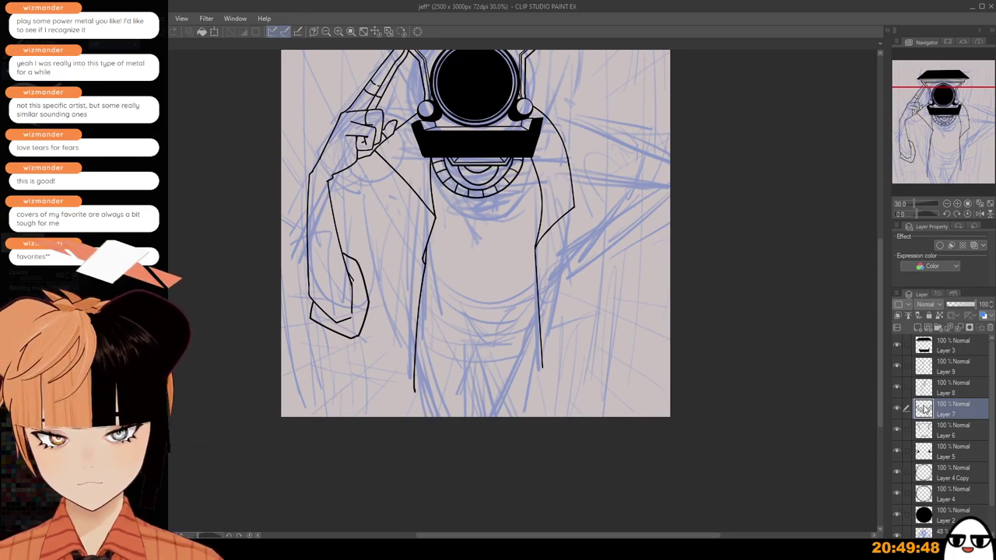
left_click_drag(417, 277, 485, 325)
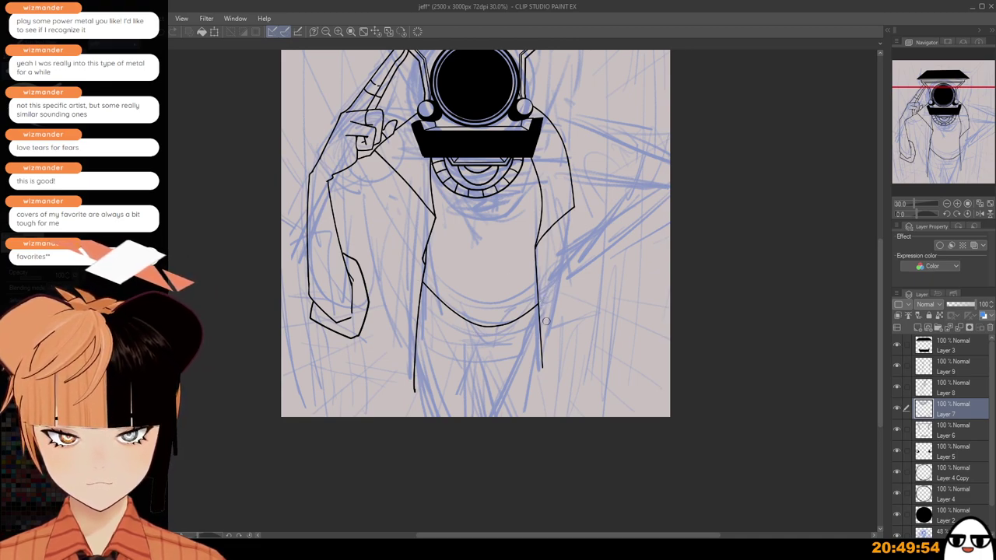
scroll(547, 321, "down", 1)
left_click_drag(549, 321, 560, 340)
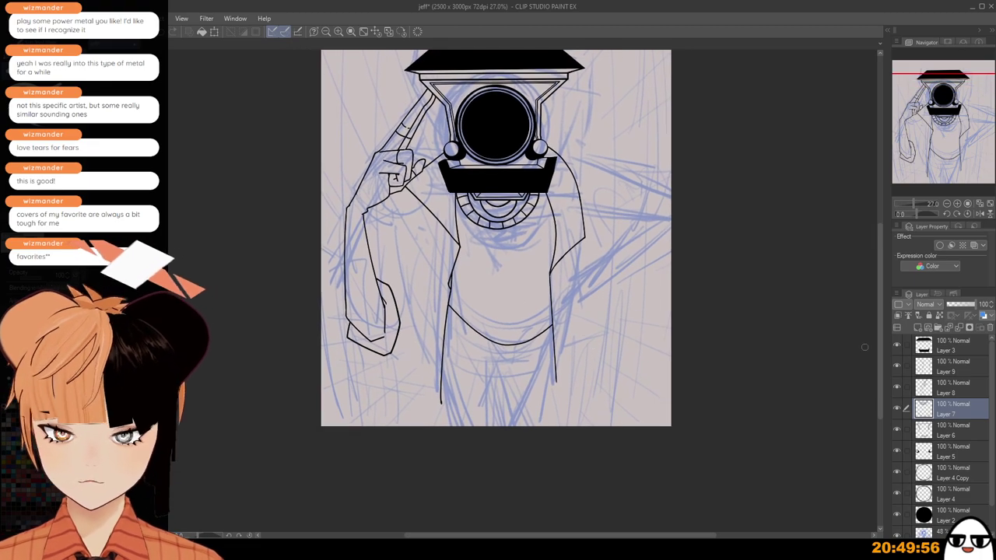
Check what Layer 8 and Layer 9 contain by toggling their visibility, and make Layer 9 active.
left_click(897, 386)
left_click(897, 386)
left_click(897, 366)
left_click(897, 366)
left_click(933, 369)
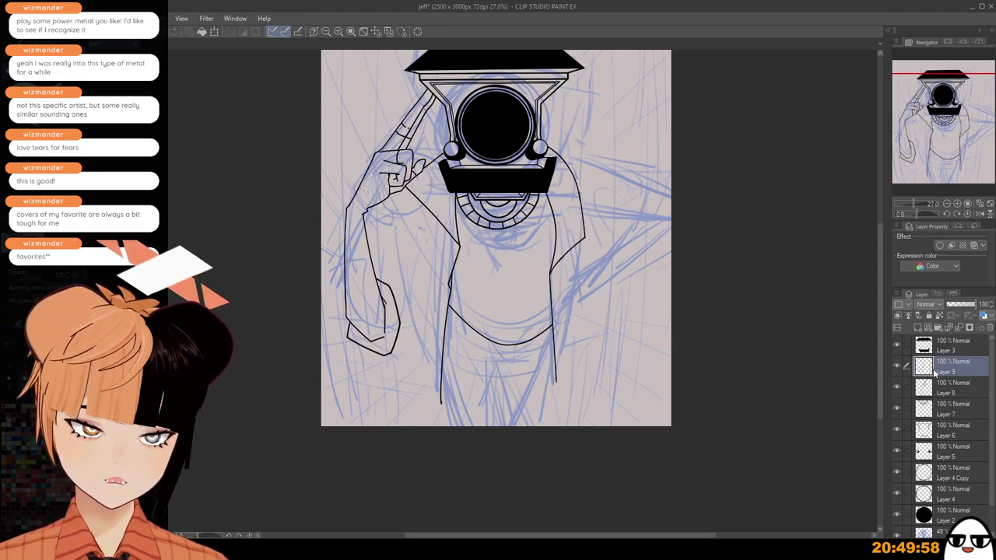
scroll(416, 217, "up", 2)
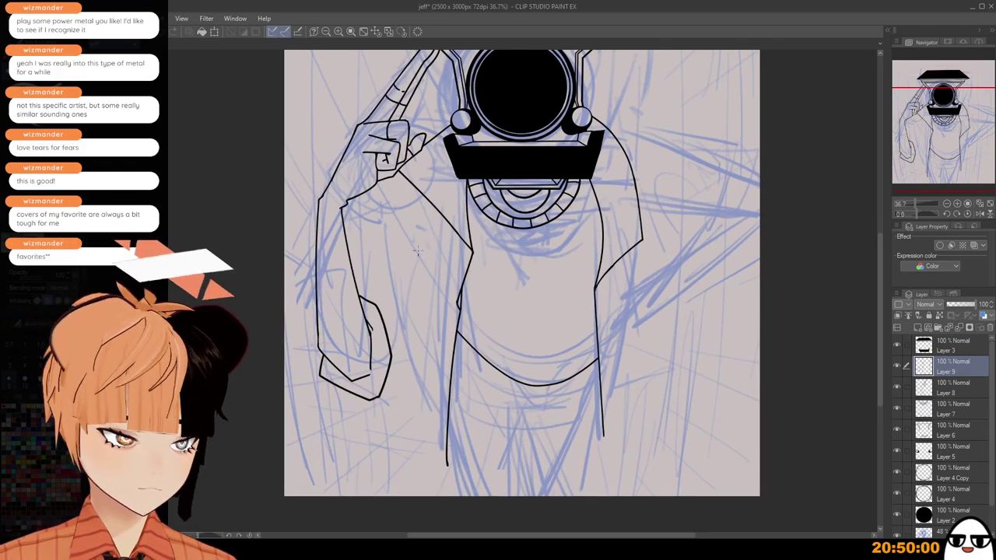
left_click(301, 549)
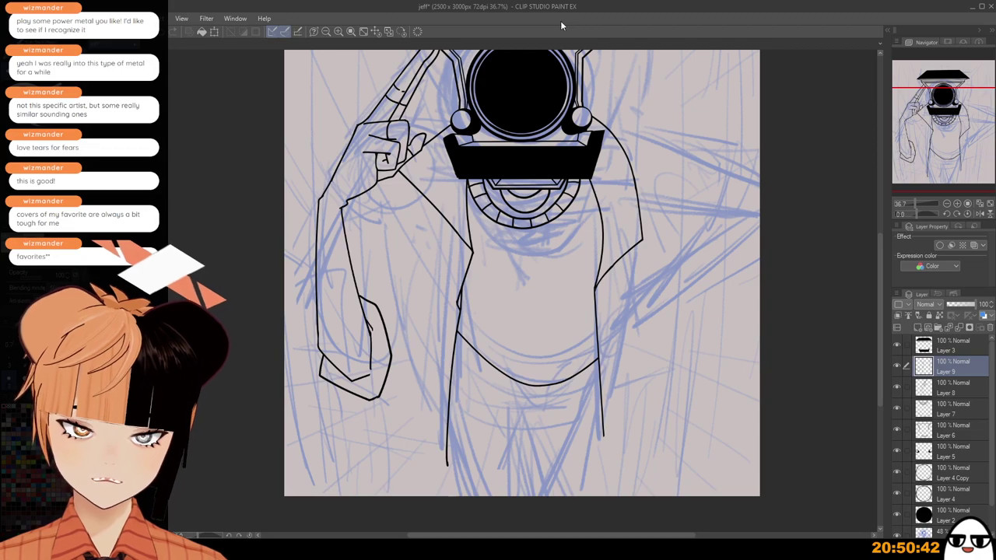
On Layer 3, re-ink the left-hand slanted edge of the black lantern roof slightly outward and fill the gap inside it.
left_click_drag(924, 159, 922, 119)
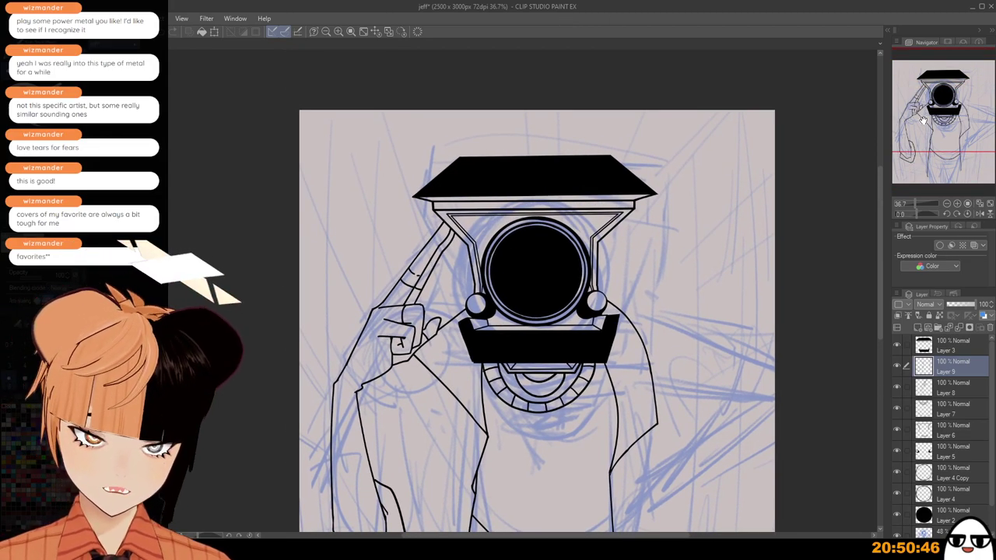
left_click(945, 346)
scroll(474, 234, "up", 3)
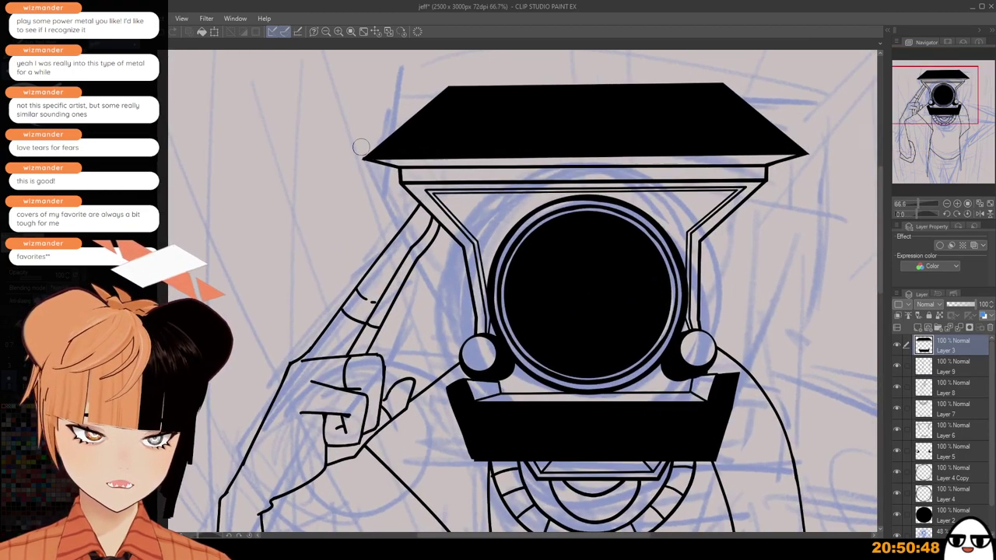
scroll(360, 148, "up", 1)
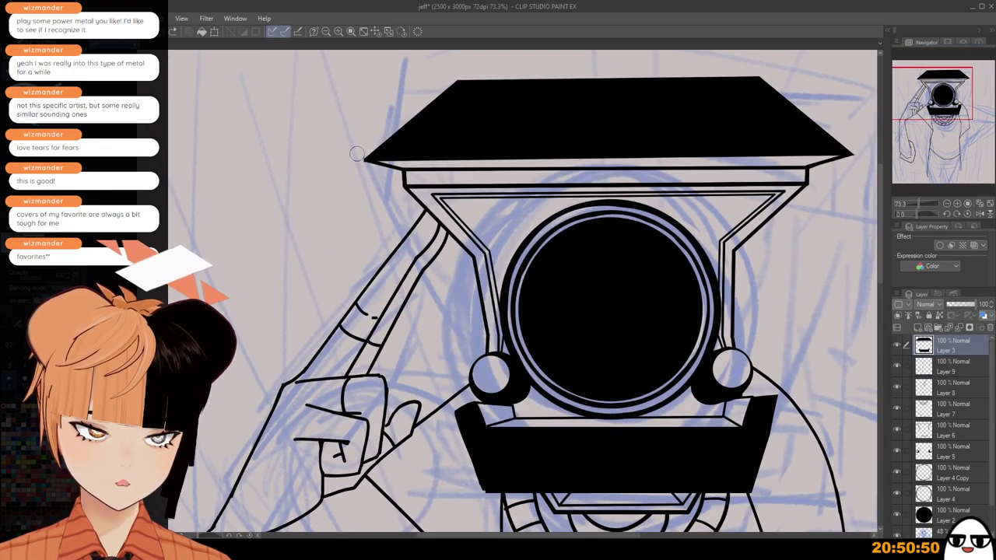
left_click_drag(373, 181, 352, 264)
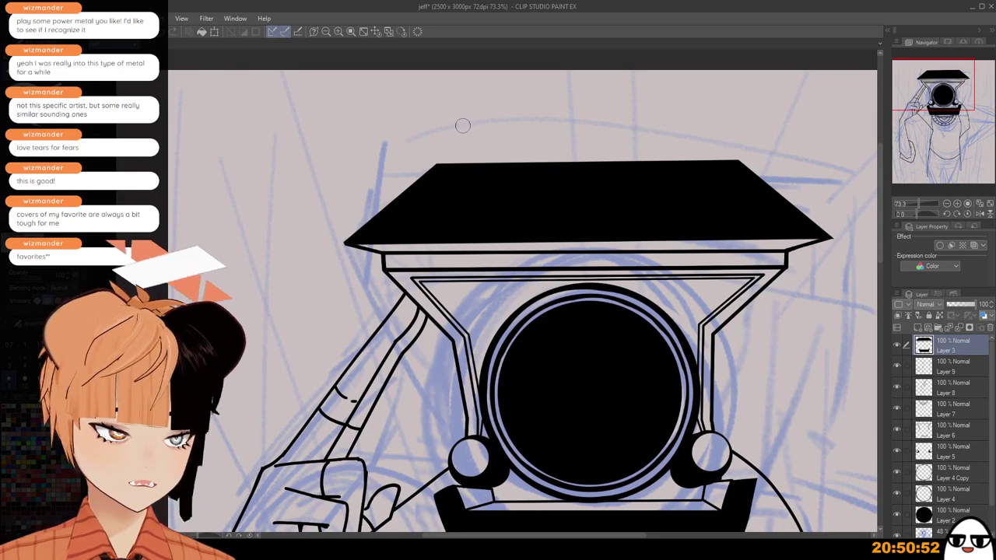
scroll(463, 126, "down", 1)
left_click_drag(561, 288, 468, 332)
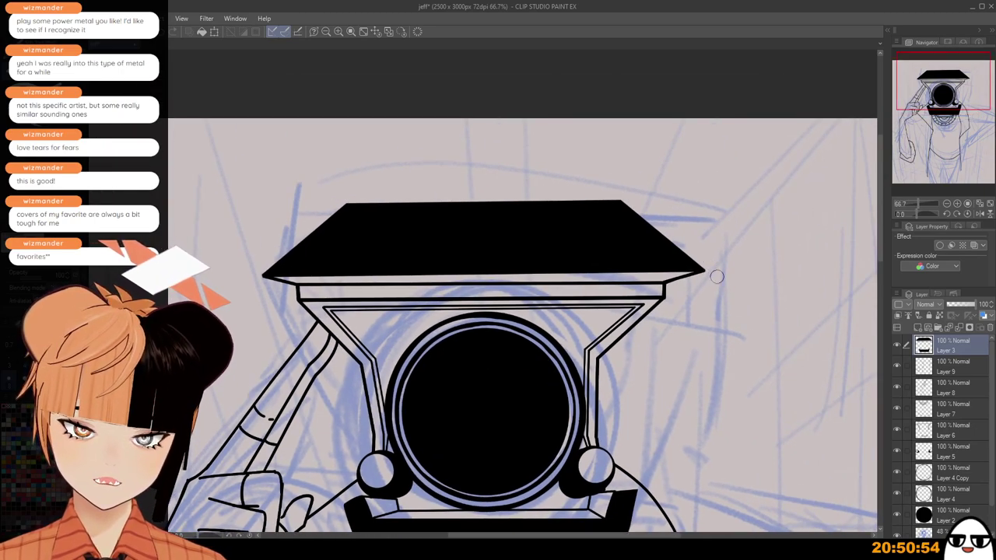
scroll(728, 339, "down", 1)
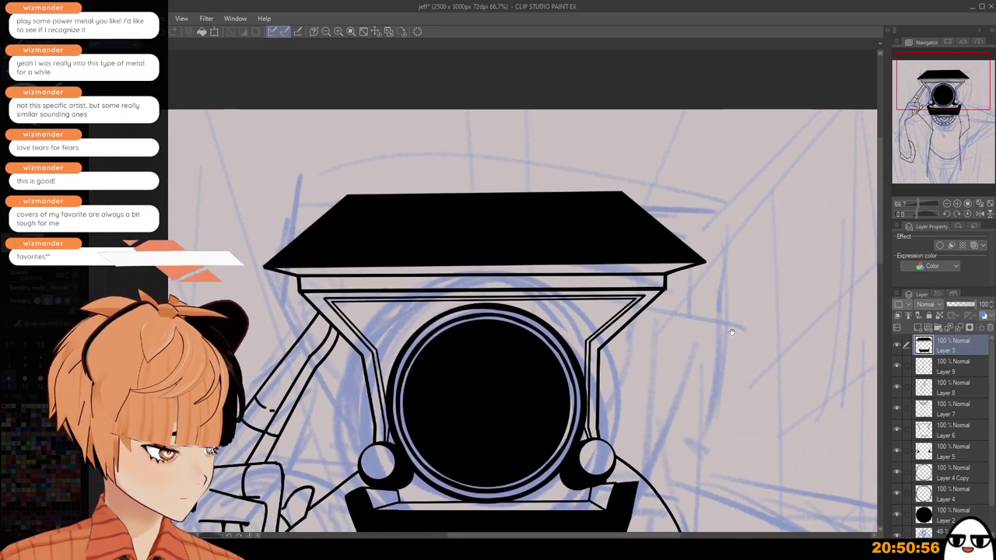
left_click_drag(732, 332, 748, 355)
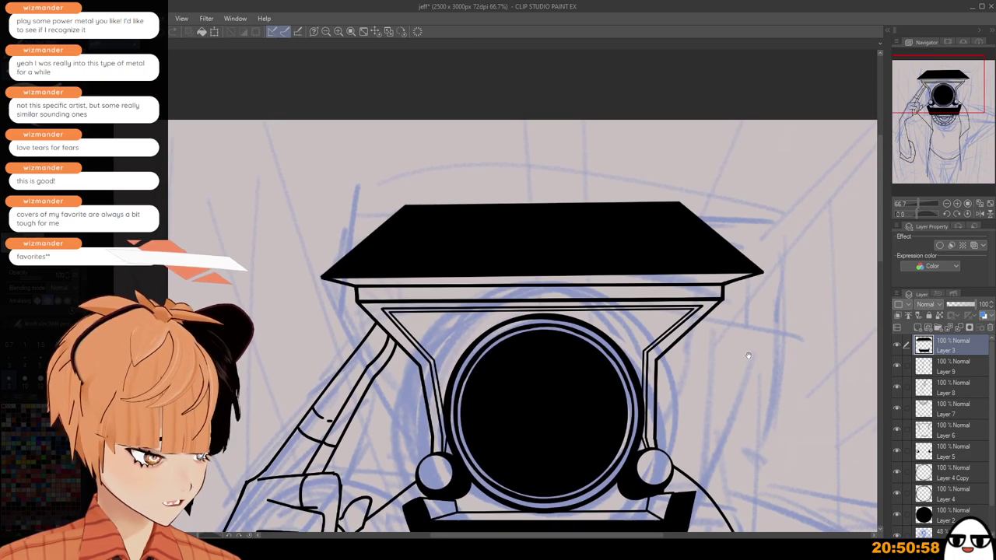
scroll(471, 218, "up", 4)
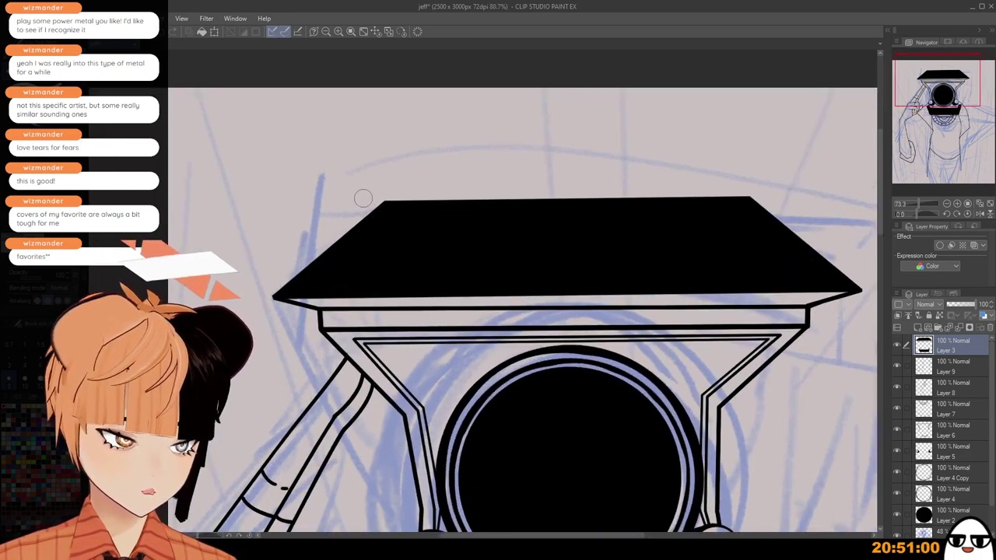
scroll(420, 220, "down", 2)
left_click_drag(620, 407, 553, 367)
scroll(537, 304, "down", 1)
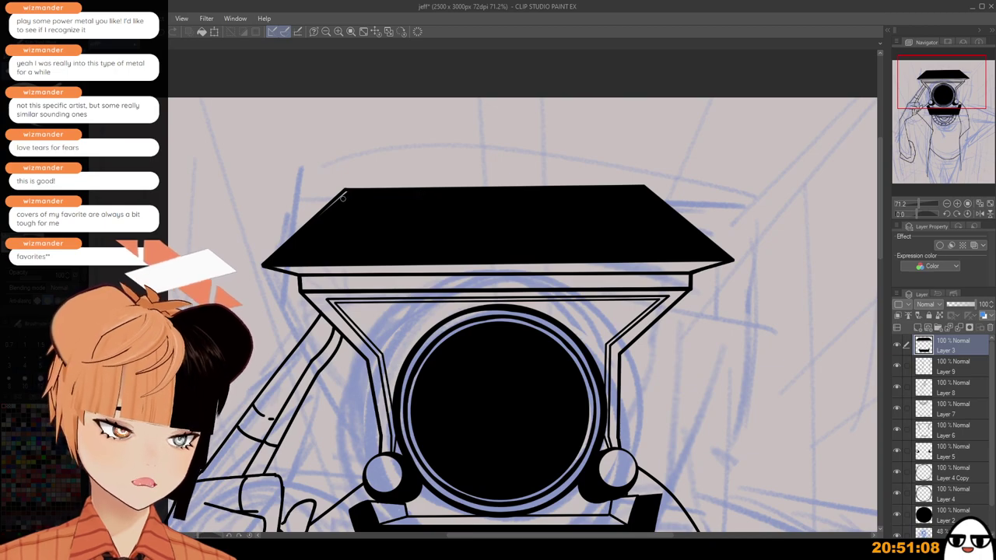
scroll(337, 201, "down", 2)
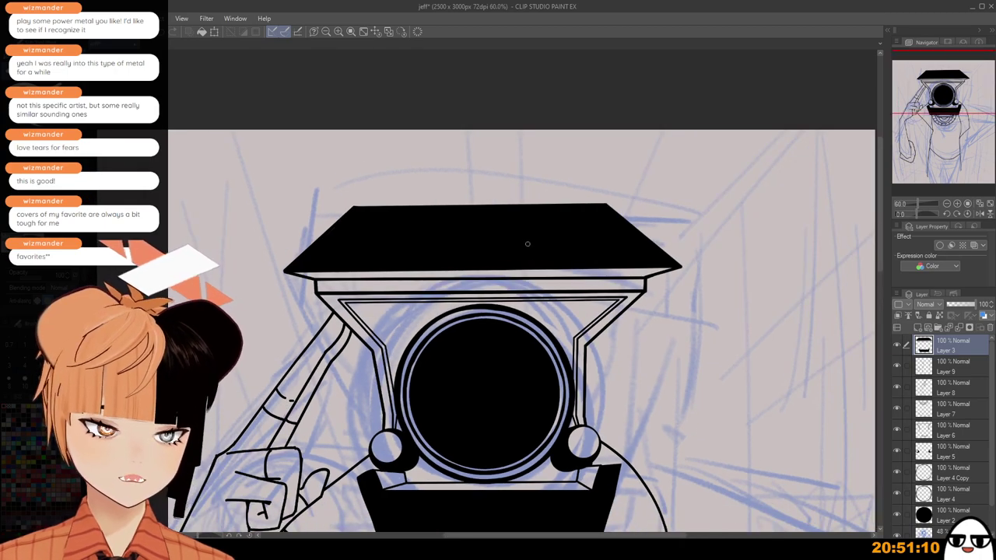
scroll(529, 245, "down", 1)
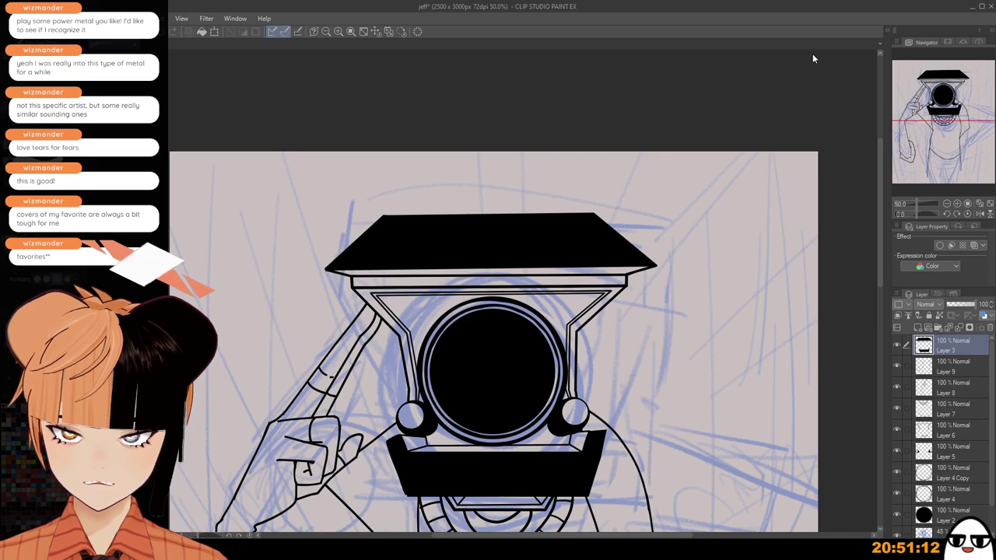
Select a rectangular area over the uneven top of the lantern roof, delete that strip for a straight edge, and deselect.
left_click_drag(288, 144, 695, 222)
left_click(471, 238)
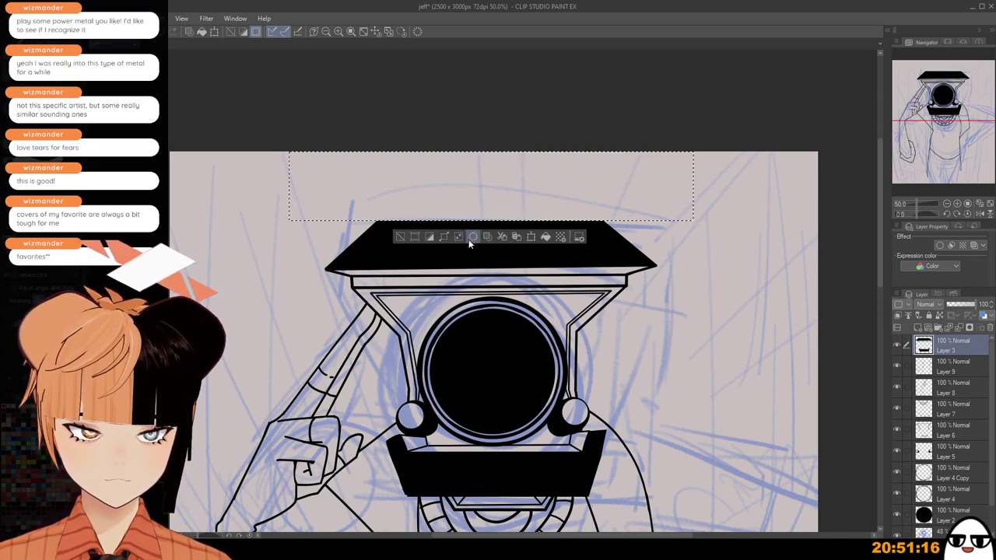
left_click(402, 236)
scroll(604, 336, "down", 2)
scroll(649, 367, "down", 4)
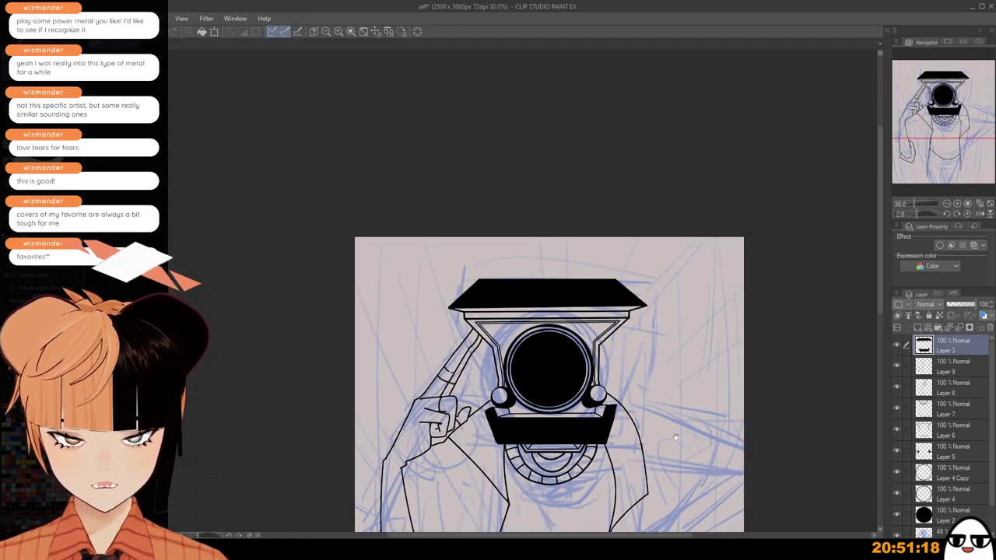
scroll(646, 355, "up", 2)
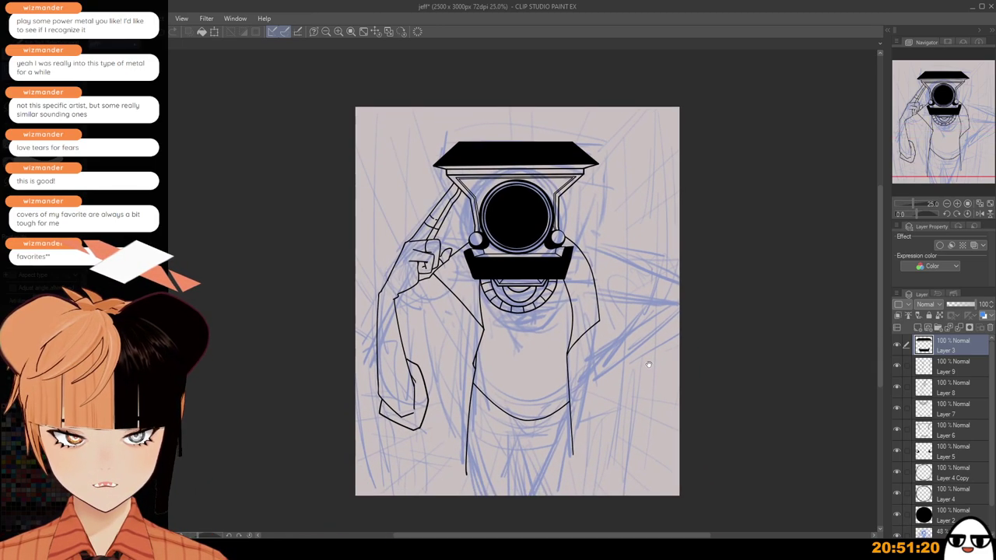
left_click_drag(649, 431, 661, 347)
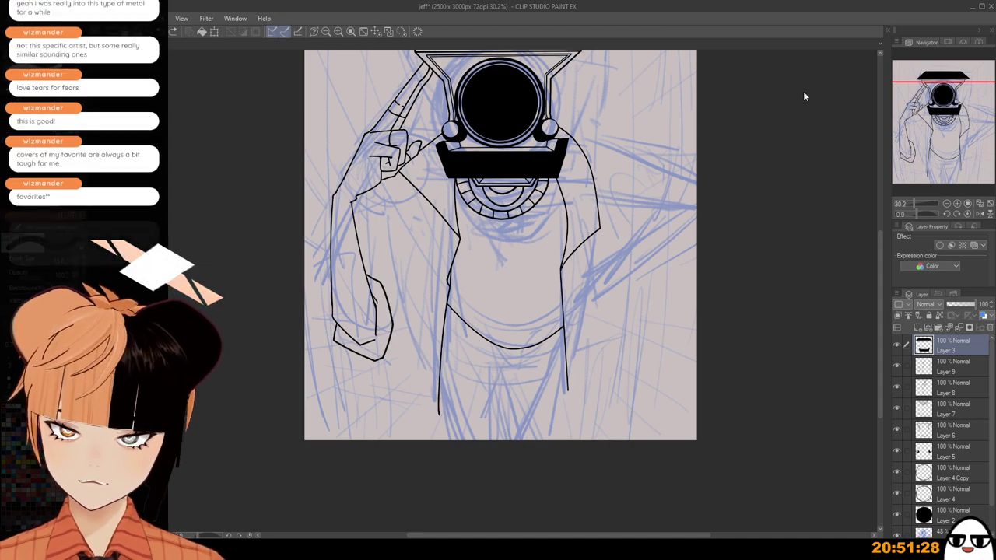
Ink the inner edge of the raised arm's hanging sleeve as a long bowed curve, with a short fold line where it meets the cuff.
scroll(425, 302, "up", 1)
scroll(425, 302, "up", 1)
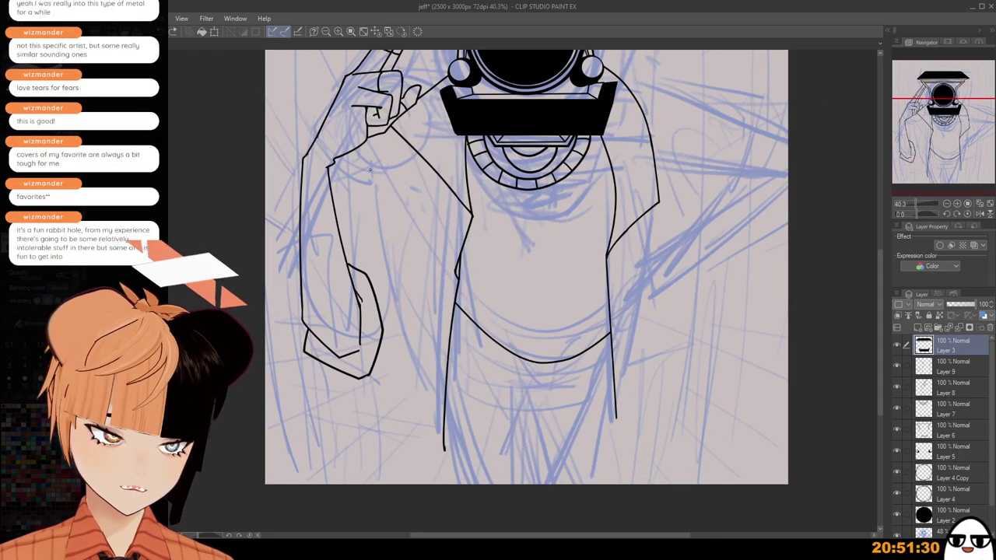
left_click_drag(361, 157, 398, 227)
key("ctrl+z")
left_click_drag(359, 159, 393, 268)
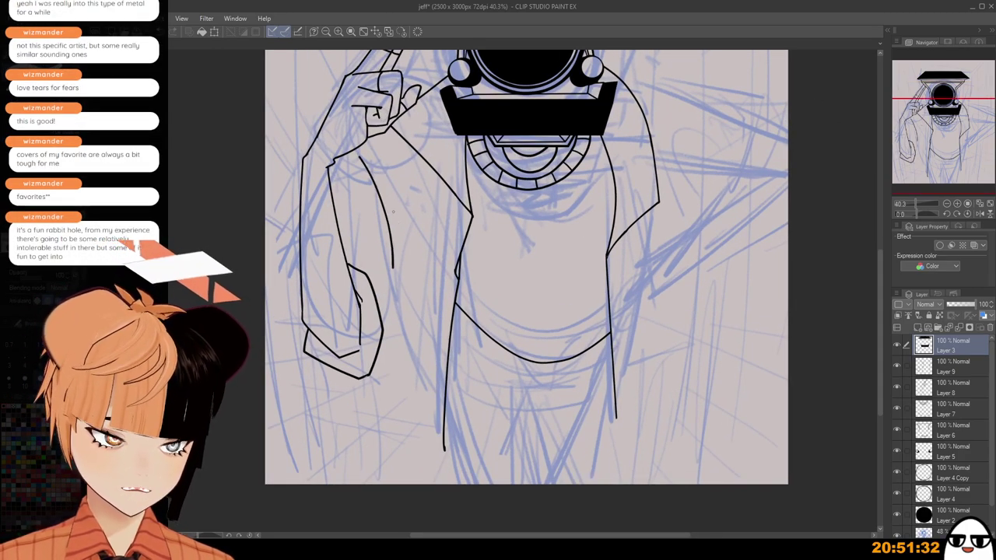
key("ctrl+z")
mouse_move(355, 159)
left_mouse_down()
mouse_move(403, 191)
mouse_move(387, 310)
left_mouse_up()
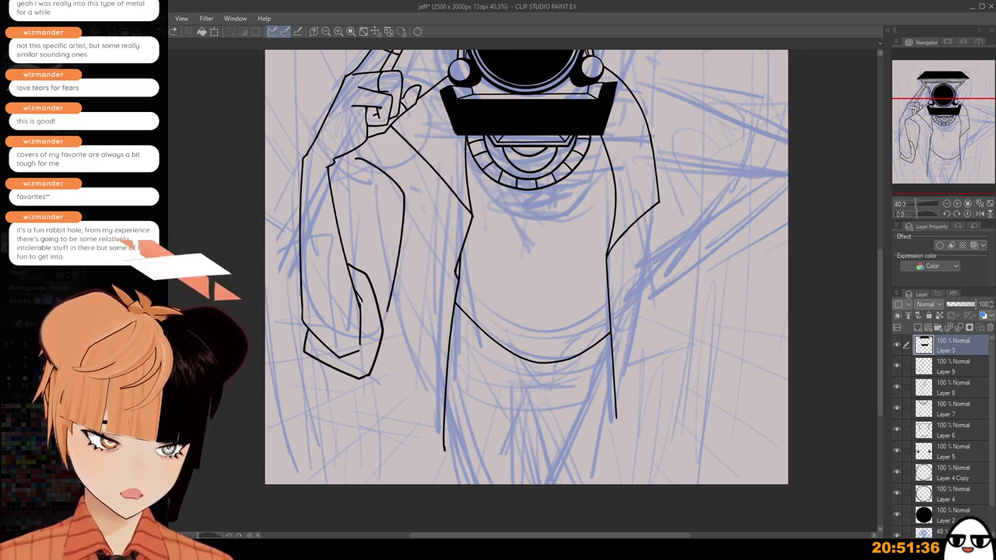
left_click_drag(379, 243, 388, 313)
key("ctrl+z")
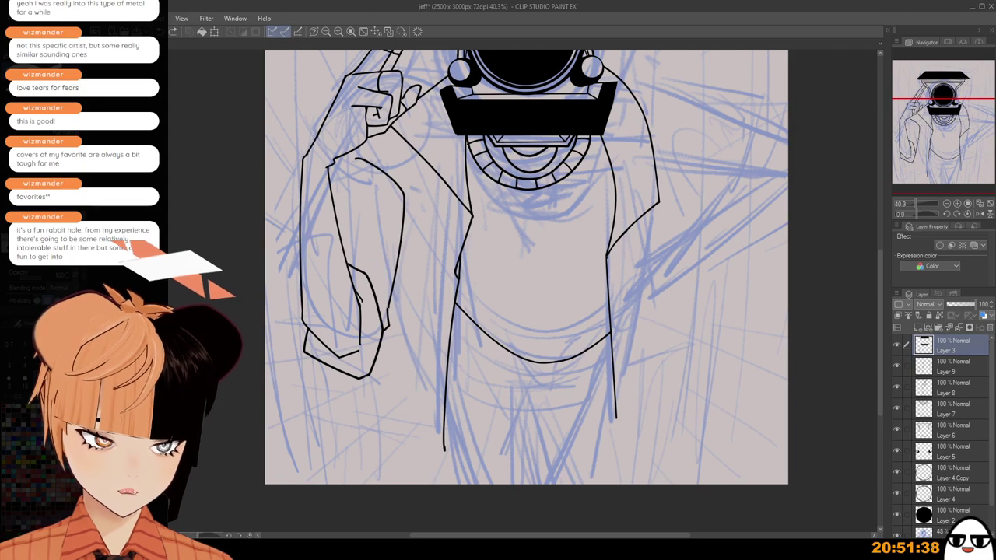
left_click_drag(380, 258, 389, 313)
Ink a short slanted line joining the top of the sleeve curve to the jagged edge below the hand, and tidy the junction.
left_click_drag(354, 158, 324, 203)
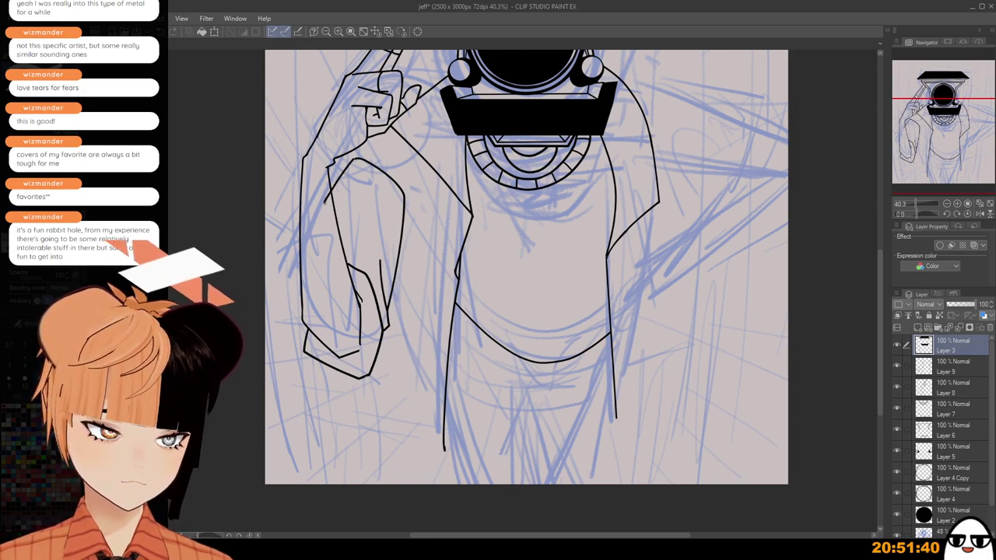
key("ctrl+z")
left_click_drag(353, 159, 321, 195)
scroll(340, 181, "up", 3)
scroll(327, 100, "down", 1)
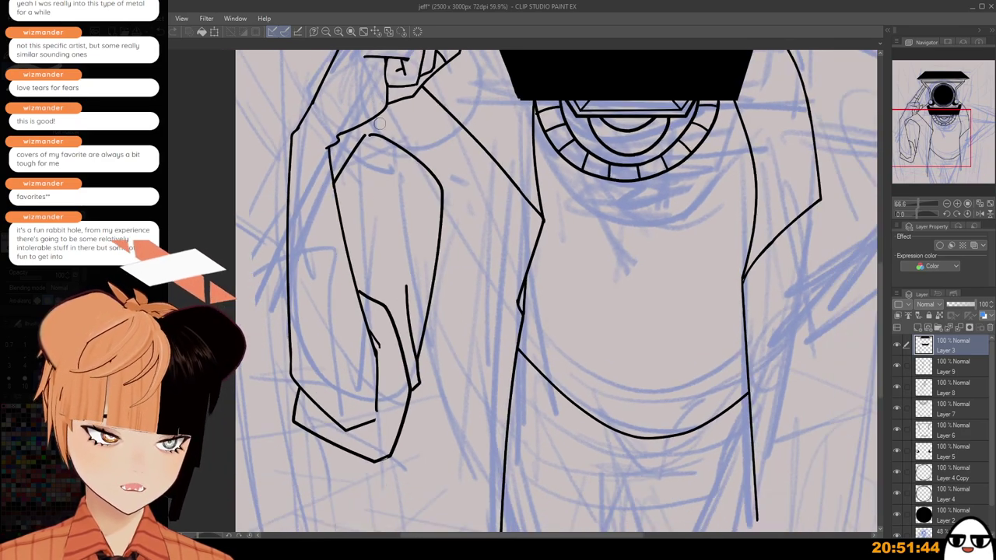
left_click_drag(380, 124, 374, 195)
key("p")
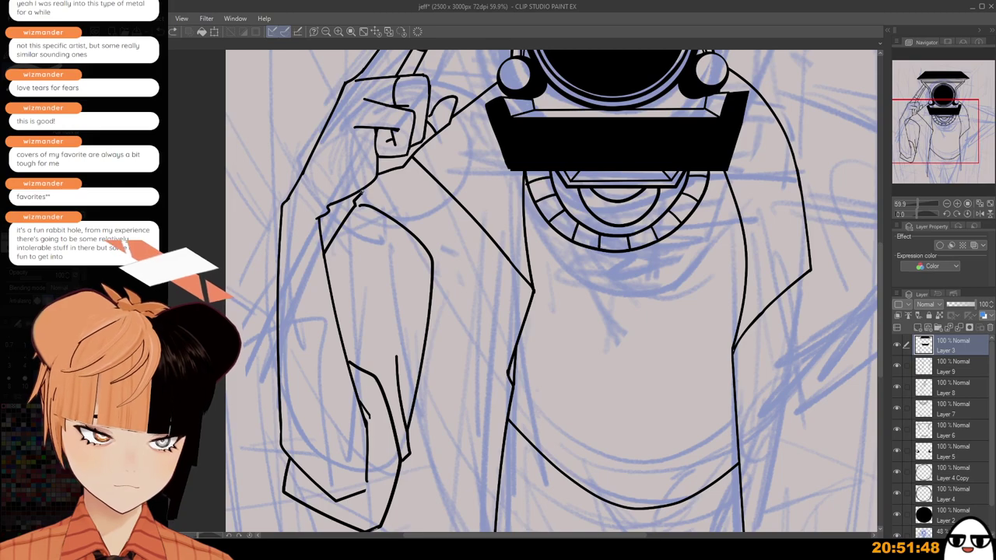
Ink a fold line parallel to the sleeve's upper edge and a long fold line running down the coat beside the torso.
scroll(405, 183, "down", 2)
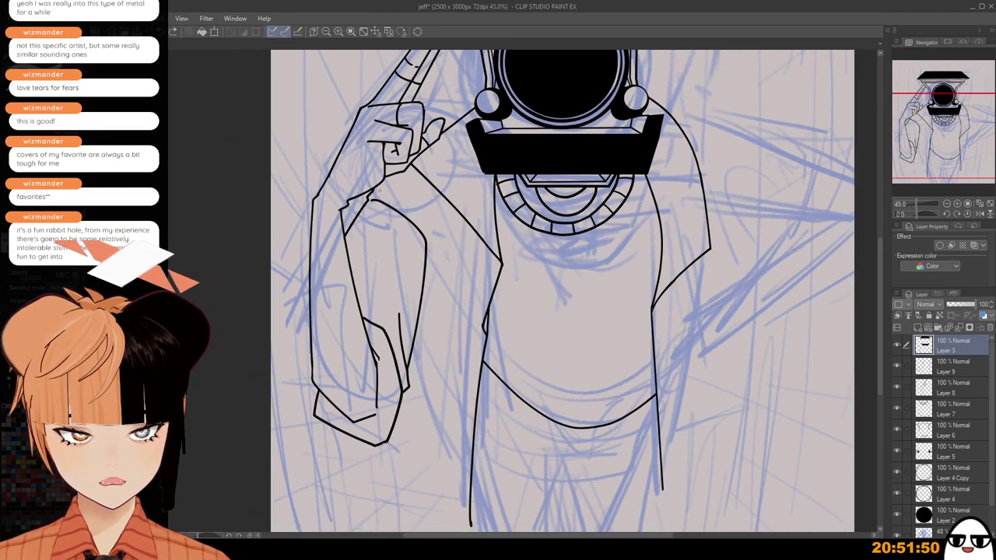
scroll(404, 183, "down", 1)
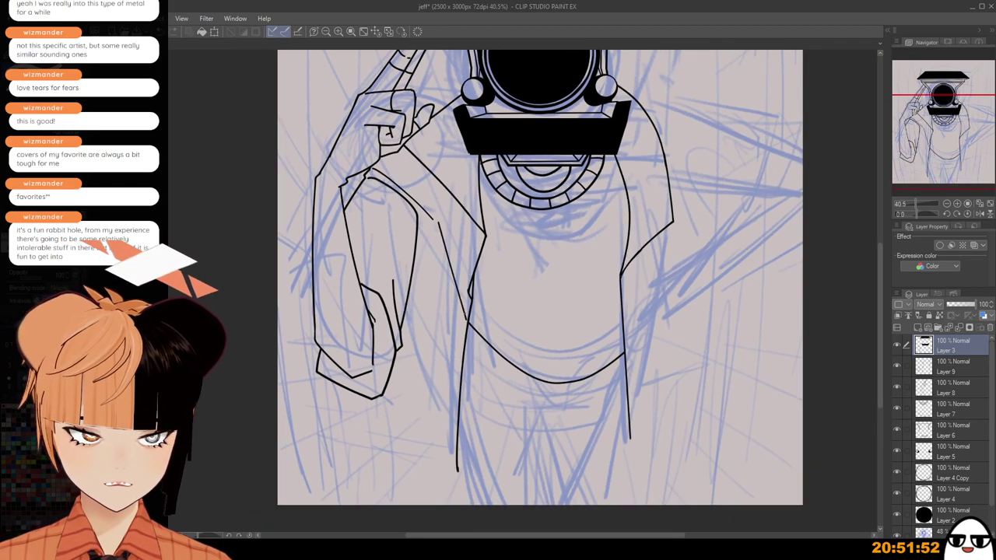
scroll(480, 308, "down", 1)
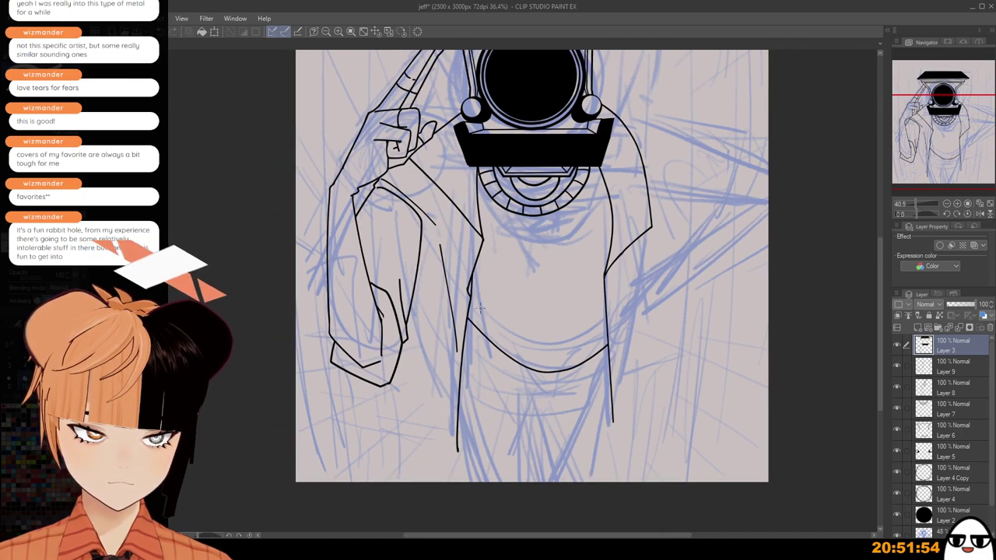
Ink the outer edge of the left-hand coat flap, curving from the sleeve down to a point at the torso's side line.
scroll(480, 308, "down", 1)
scroll(493, 375, "down", 1)
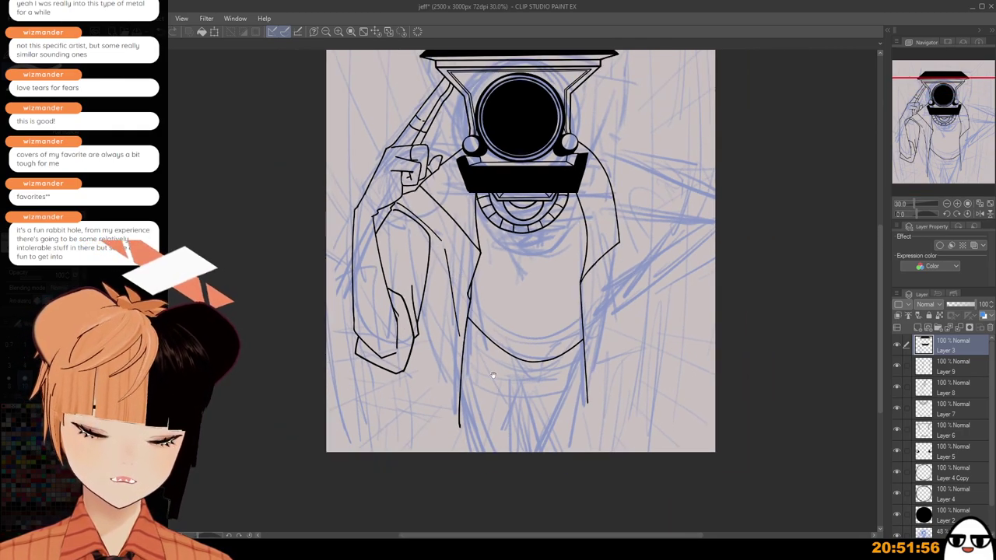
scroll(492, 376, "down", 1)
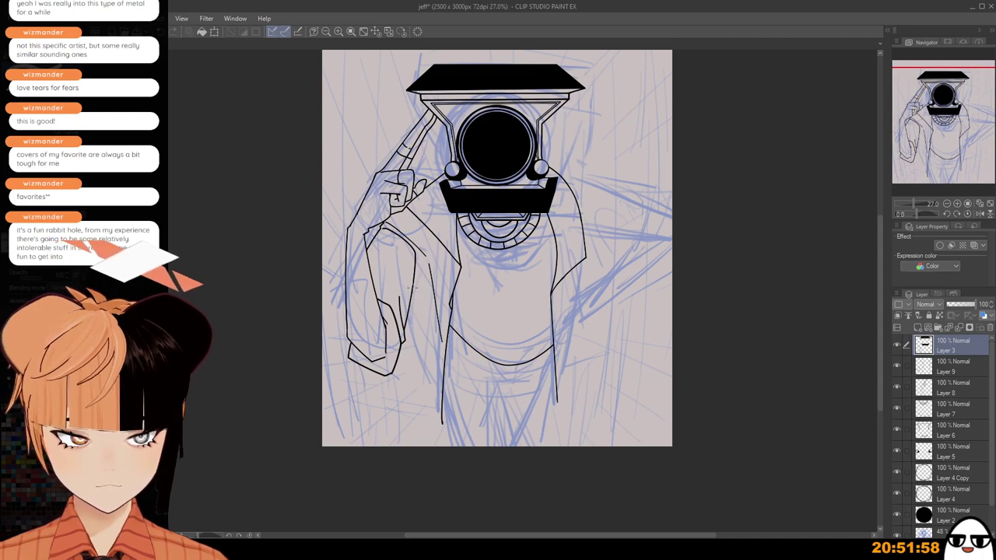
mouse_move(413, 290)
left_mouse_down()
mouse_move(438, 395)
mouse_move(418, 363)
mouse_move(441, 421)
mouse_move(418, 350)
mouse_move(441, 430)
left_mouse_up()
key("ctrl+z")
key("ctrl+z")
key("ctrl+z")
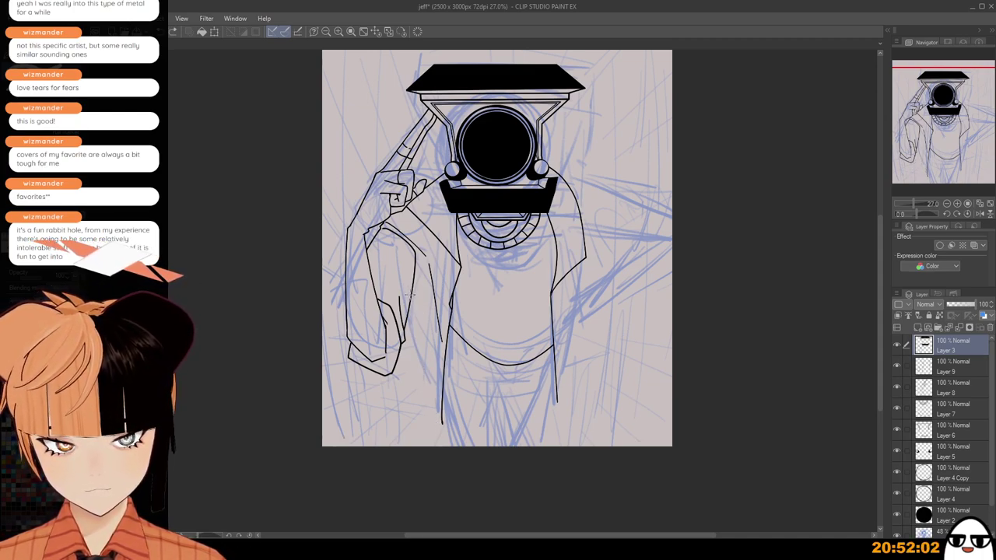
left_click_drag(410, 291, 445, 431)
scroll(431, 377, "down", 2)
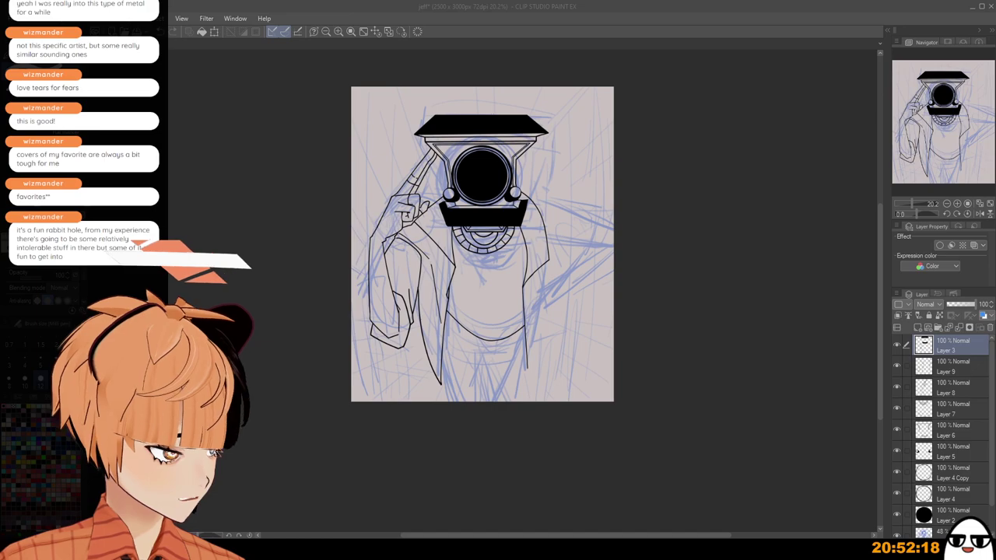
Check what Layer 9 contains by toggling its visibility, and make Layer 9 active.
left_click(659, 22)
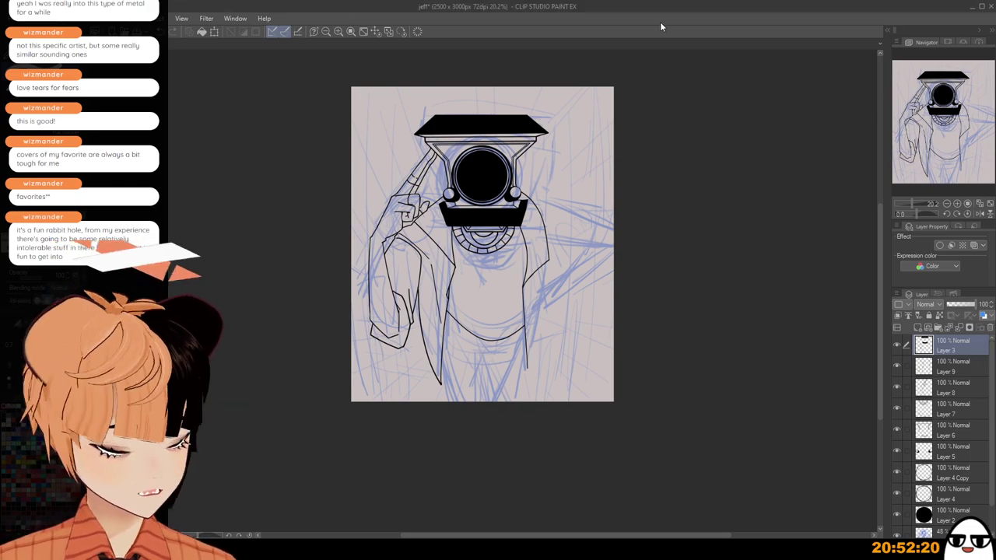
scroll(567, 370, "up", 3)
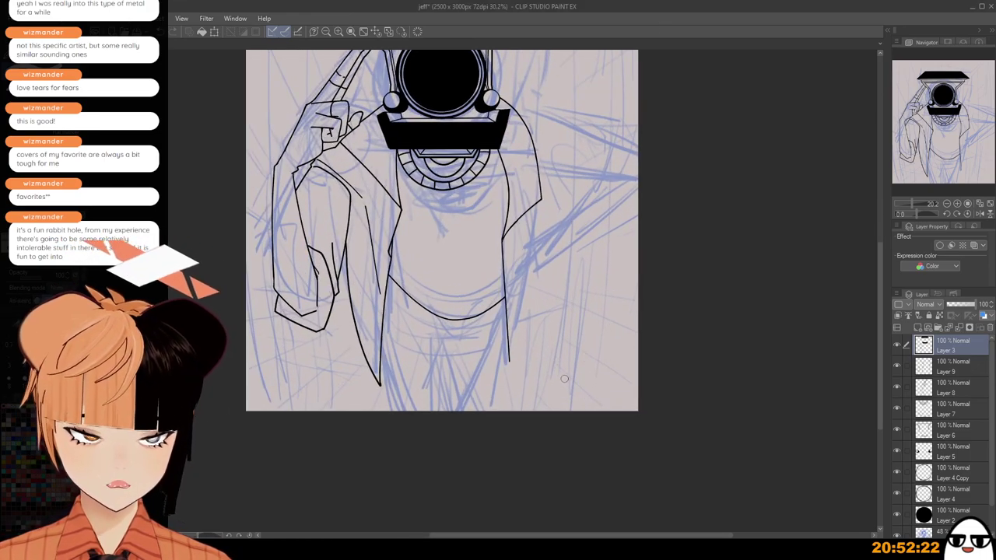
scroll(440, 379, "up", 2)
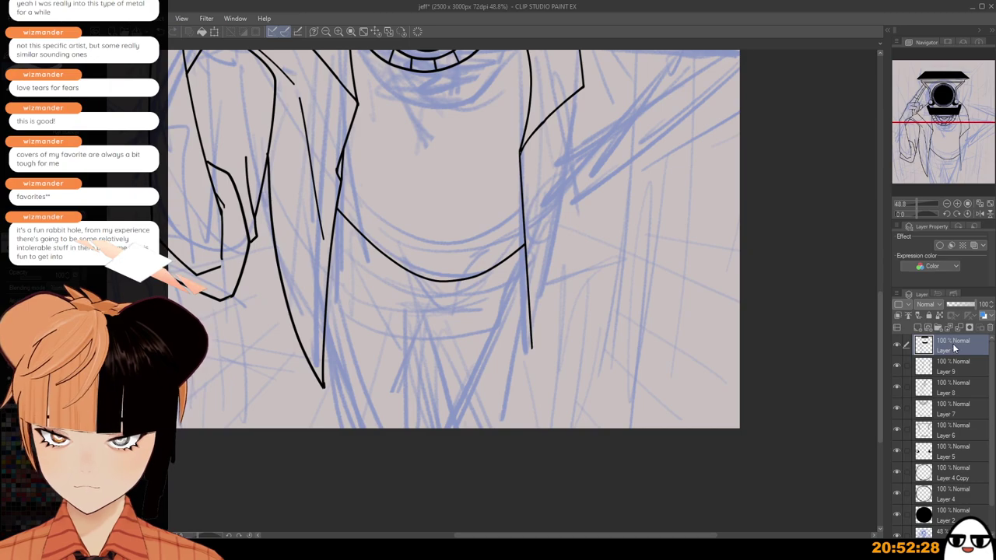
left_click(897, 366)
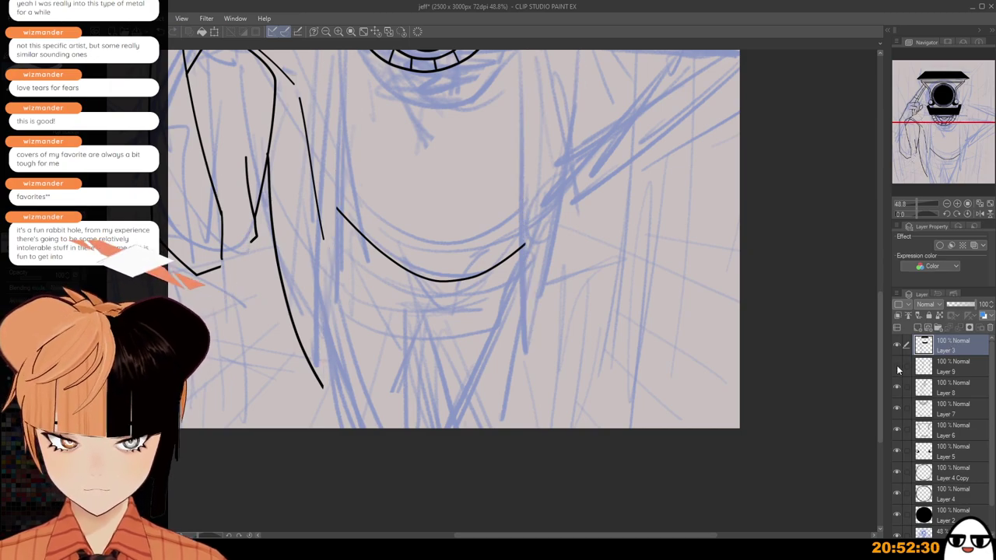
left_click(897, 366)
left_click(931, 367)
scroll(387, 400, "up", 1)
scroll(339, 410, "up", 2)
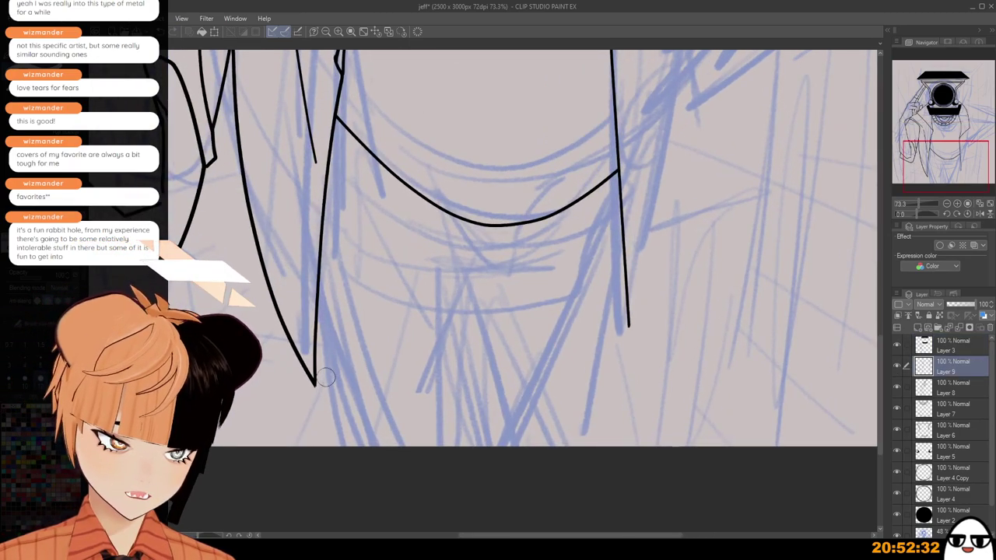
scroll(325, 389, "down", 2)
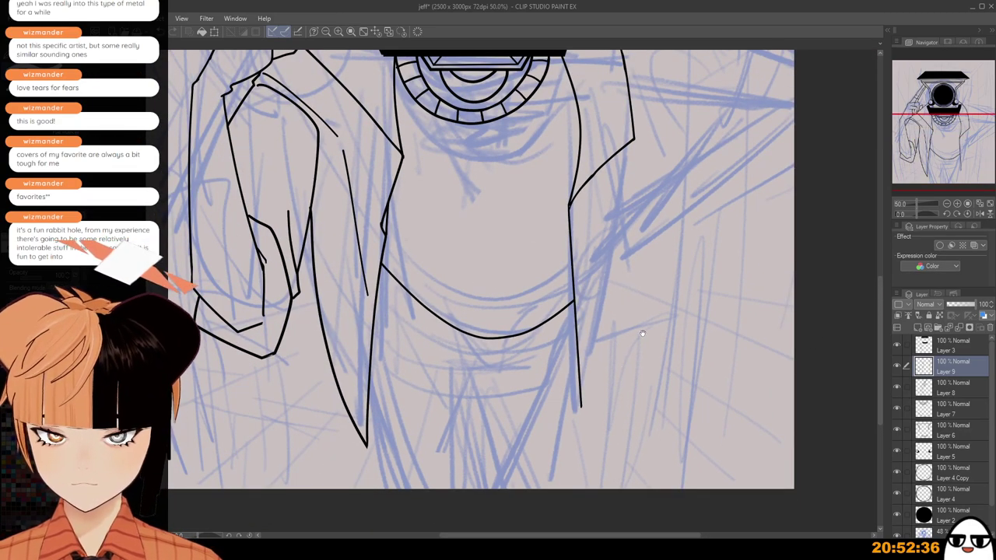
Ink the upper and lower edges of the right-hand upper arm, extending from the shoulder and sleeve toward the canvas edge.
left_click_drag(642, 333, 592, 498)
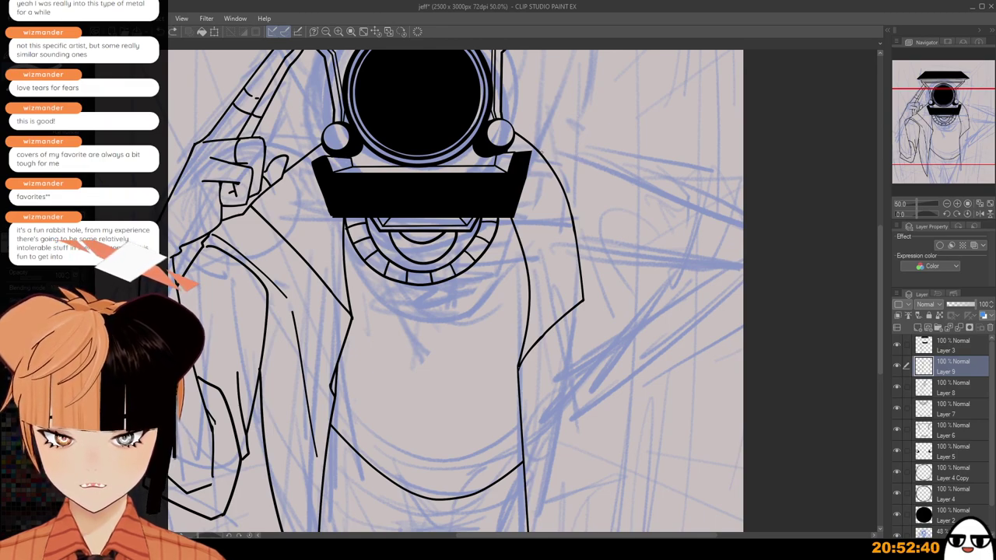
left_click_drag(539, 151, 724, 220)
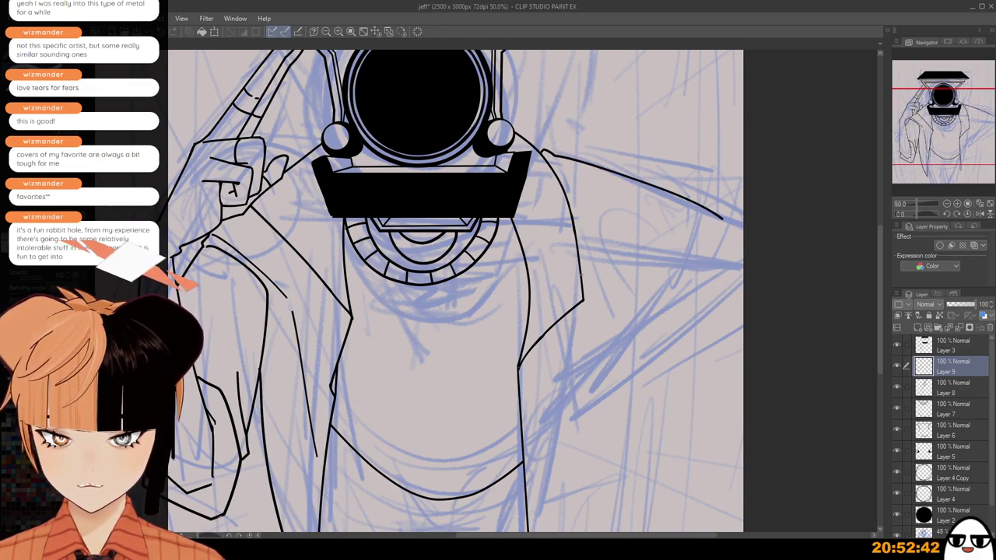
left_click_drag(580, 276, 691, 274)
key("ctrl+z")
mouse_move(581, 273)
left_mouse_down()
mouse_move(707, 285)
mouse_move(688, 289)
mouse_move(679, 313)
left_mouse_up()
key("ctrl+z")
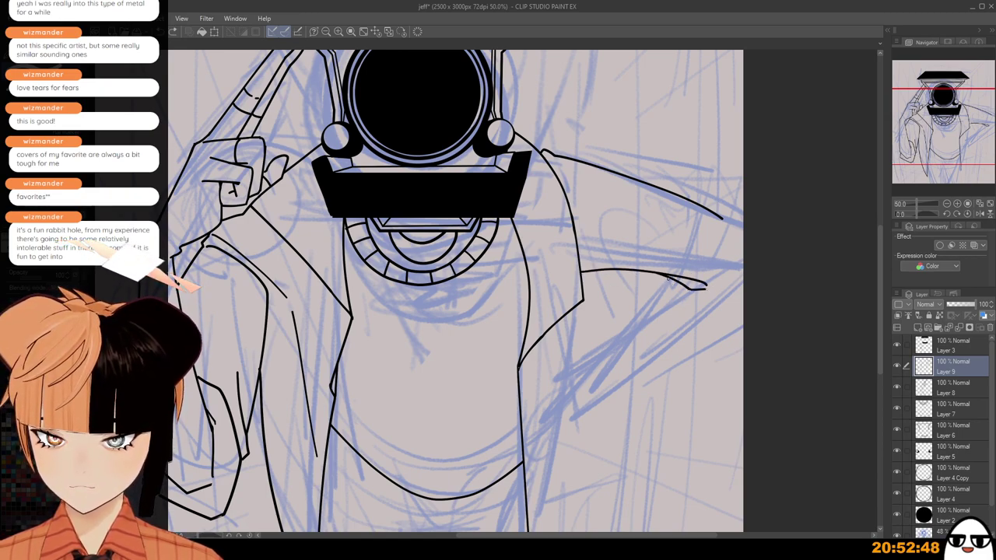
Ink the right-hand arm's angular end, the curves above and below it, and a short line out to the canvas edge.
mouse_move(665, 276)
left_mouse_down()
mouse_move(682, 311)
mouse_move(743, 299)
left_mouse_up()
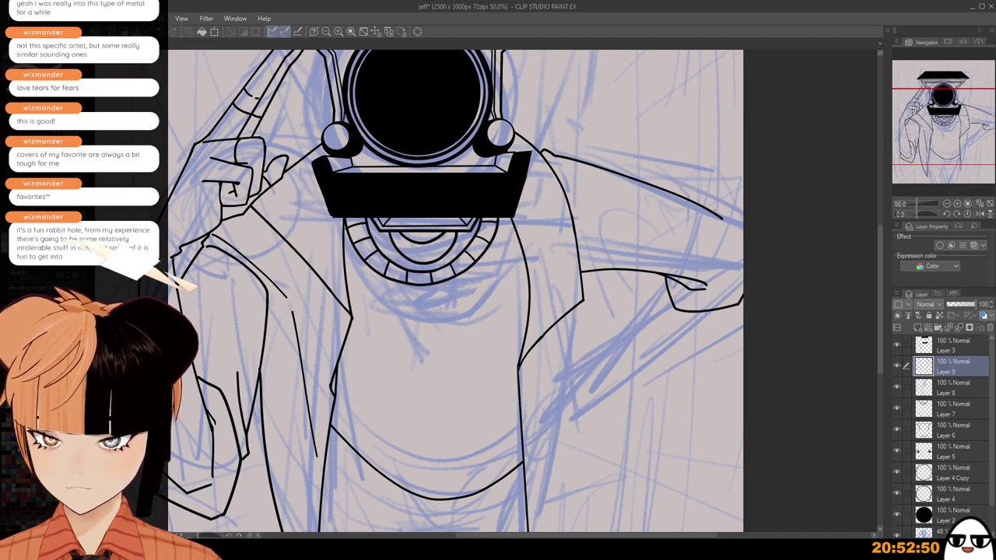
mouse_move(714, 210)
left_mouse_down()
mouse_move(733, 264)
mouse_move(704, 288)
left_mouse_up()
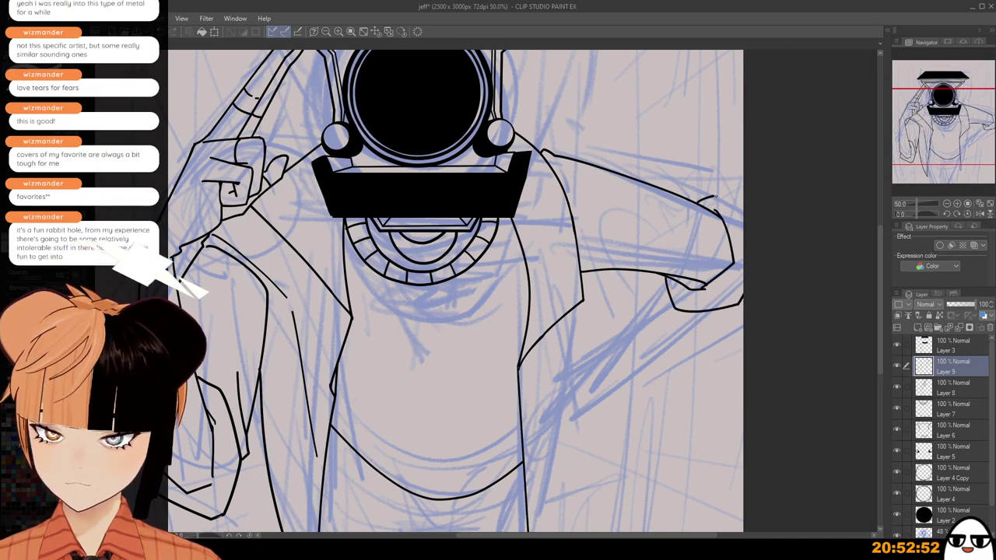
left_click_drag(716, 196, 744, 216)
scroll(709, 313, "down", 3)
left_click_drag(697, 386, 707, 343, "space")
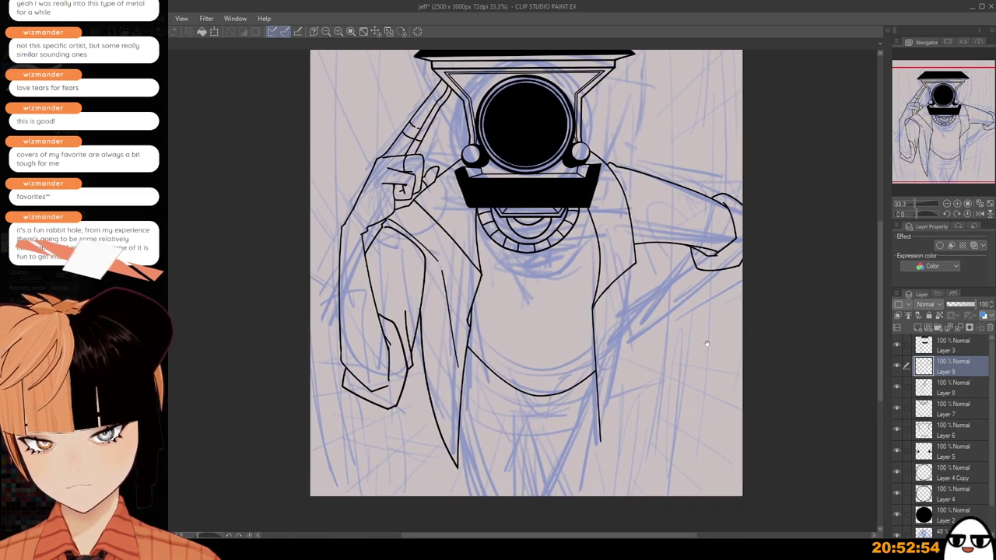
scroll(731, 219, "up", 3)
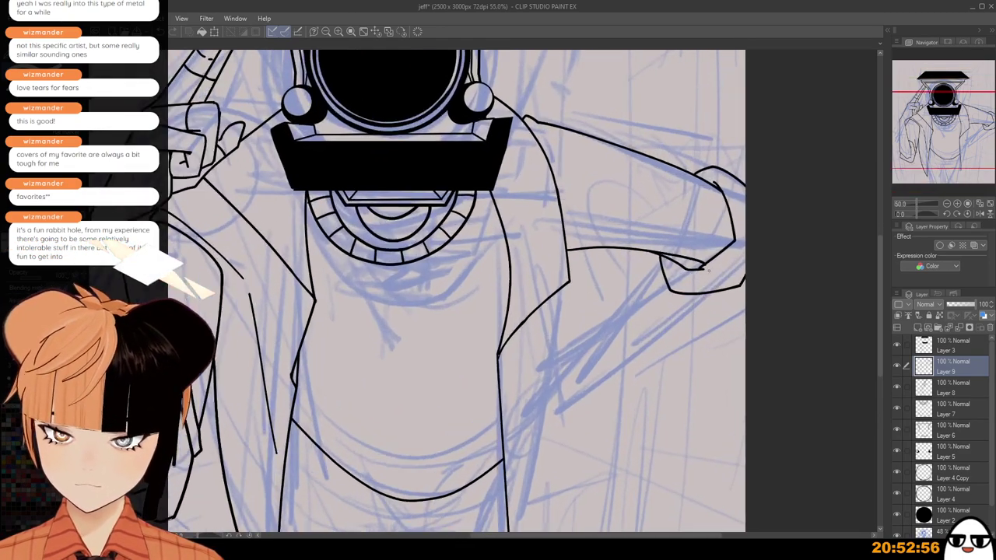
left_click_drag(704, 269, 754, 251)
scroll(706, 309, "down", 2)
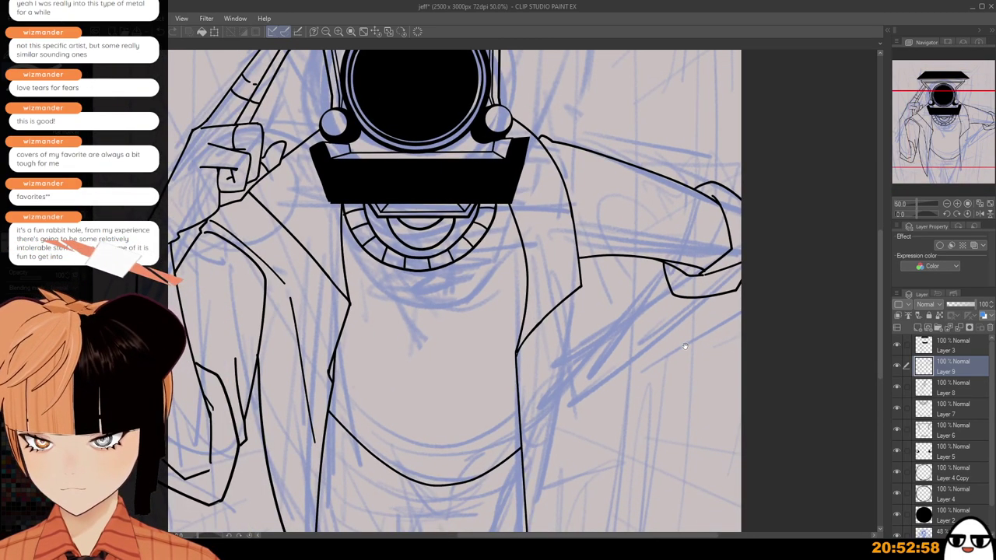
Ink a short jagged fold line below the corner of the right-hand shoulder flap.
left_click_drag(663, 280, 694, 205)
scroll(691, 202, "down", 1)
scroll(691, 200, "down", 1)
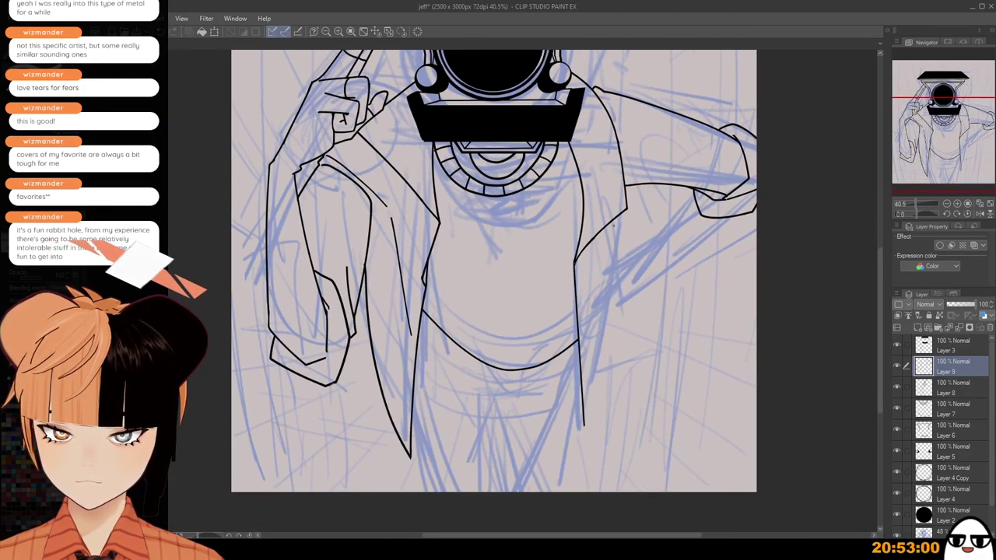
left_click_drag(626, 242, 619, 261)
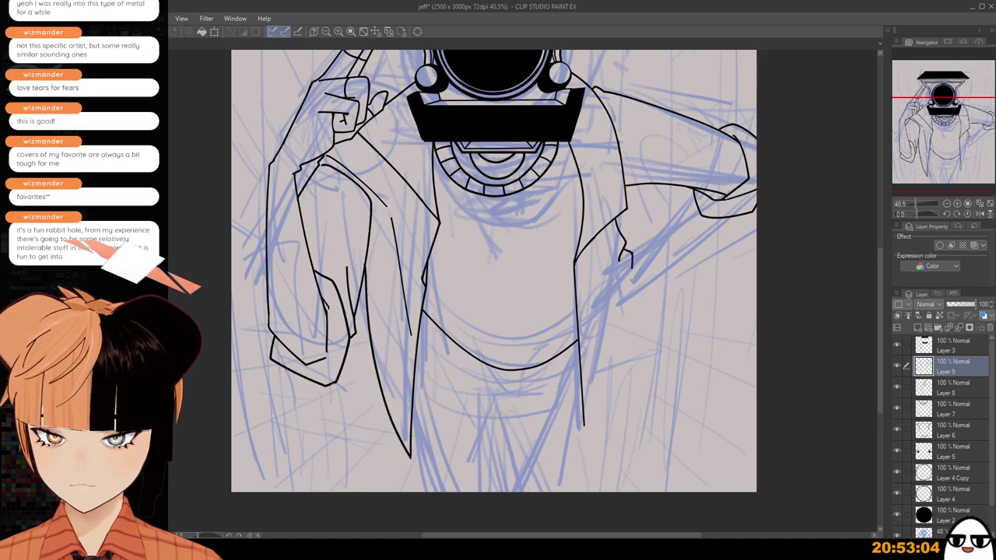
Ink the outer edge of the right-hand coat flap as a curve from the jagged fold down to a point with the inner line.
mouse_move(631, 267)
left_mouse_down()
mouse_move(625, 345)
mouse_move(580, 428)
left_mouse_up()
key("ctrl+z")
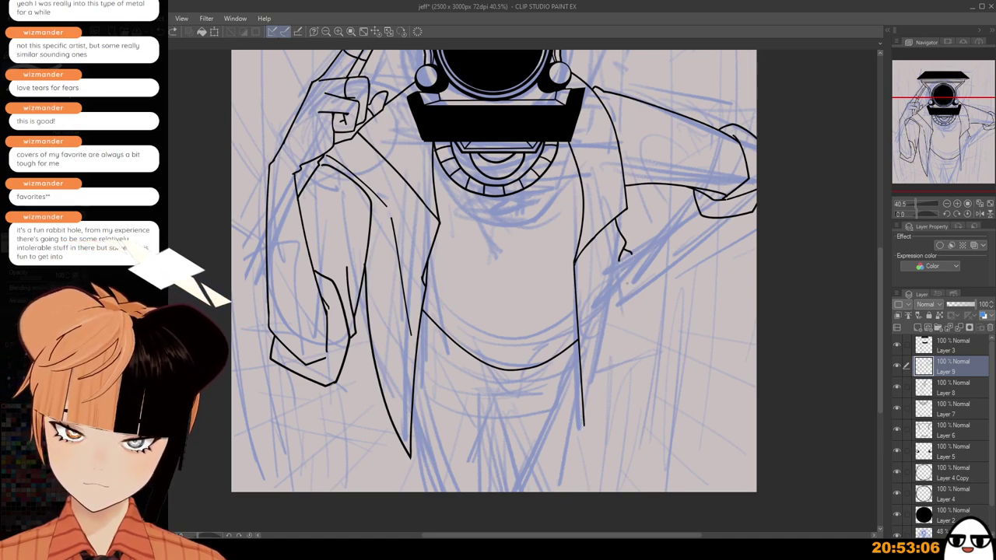
mouse_move(632, 252)
left_mouse_down()
mouse_move(631, 361)
mouse_move(589, 445)
left_mouse_up()
key("ctrl+z")
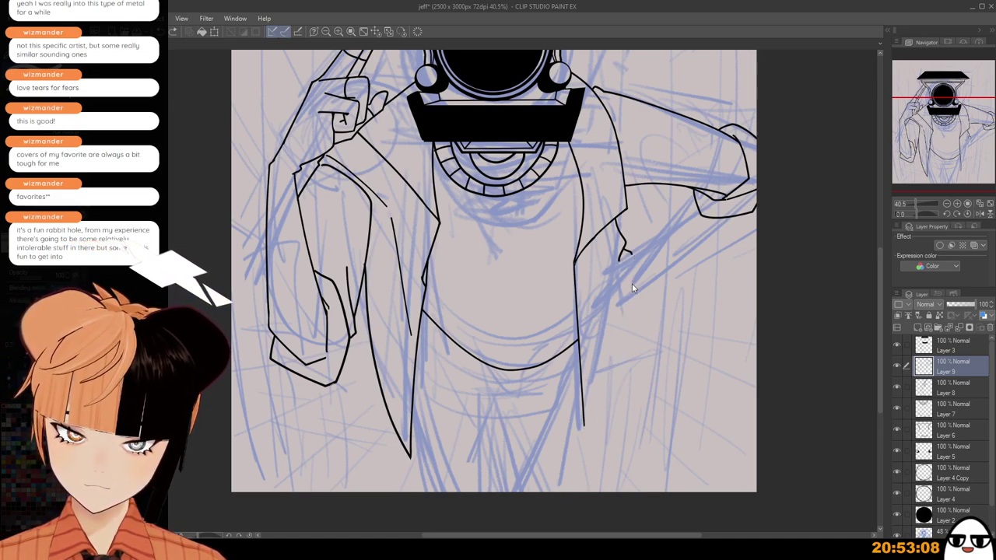
left_click_drag(631, 252, 627, 388)
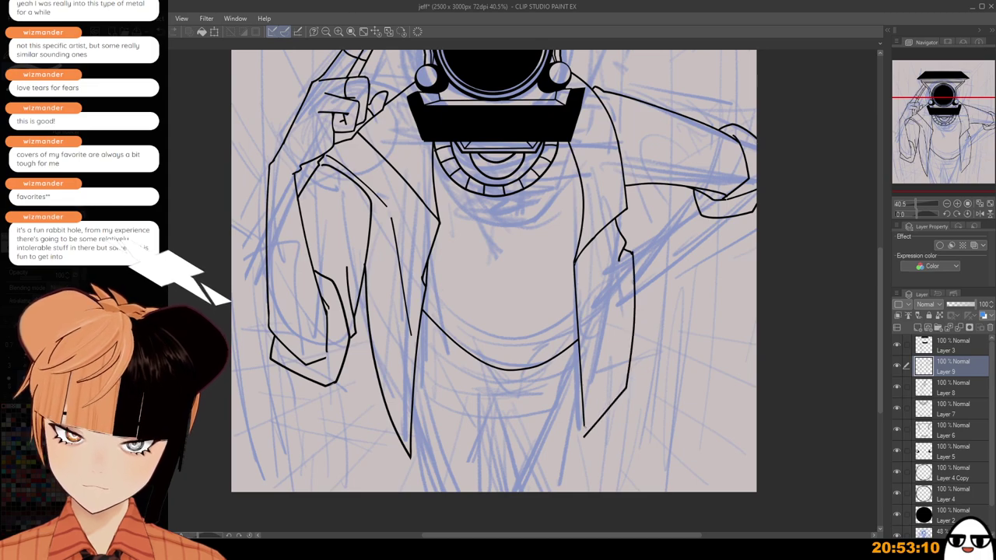
key("ctrl+z")
mouse_move(632, 253)
left_mouse_down()
mouse_move(608, 390)
mouse_move(585, 452)
left_mouse_up()
scroll(588, 419, "up", 2)
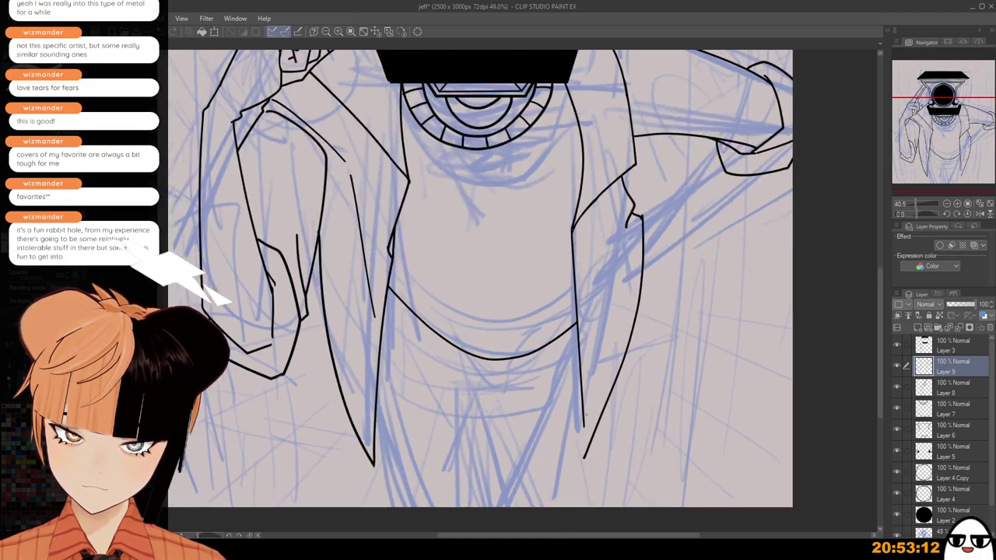
scroll(586, 414, "up", 1)
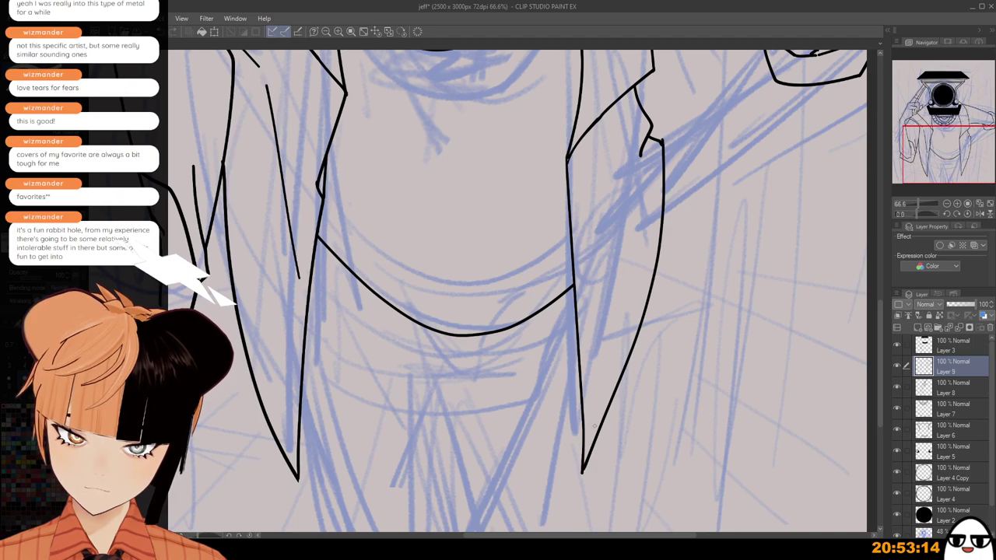
scroll(594, 425, "down", 2)
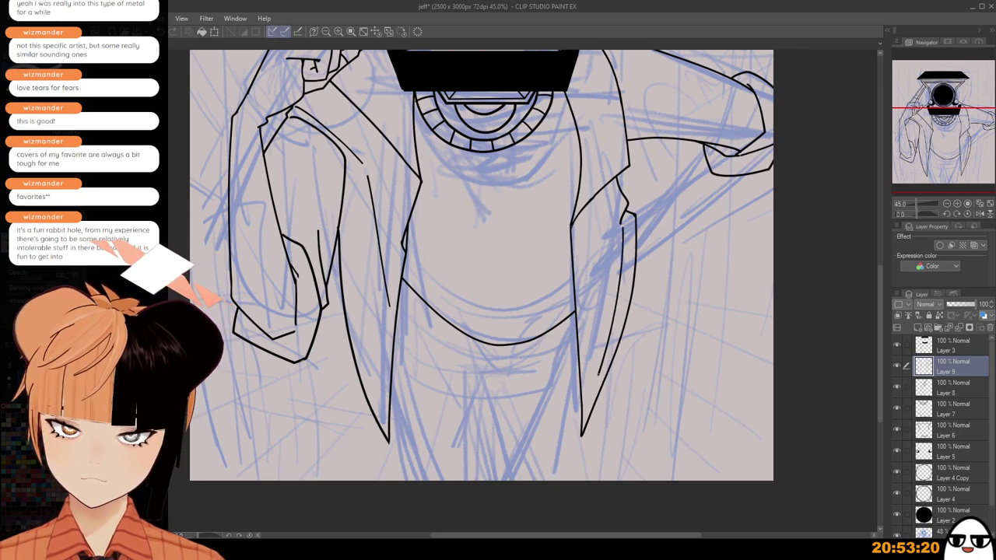
scroll(602, 364, "down", 1)
scroll(643, 307, "down", 2)
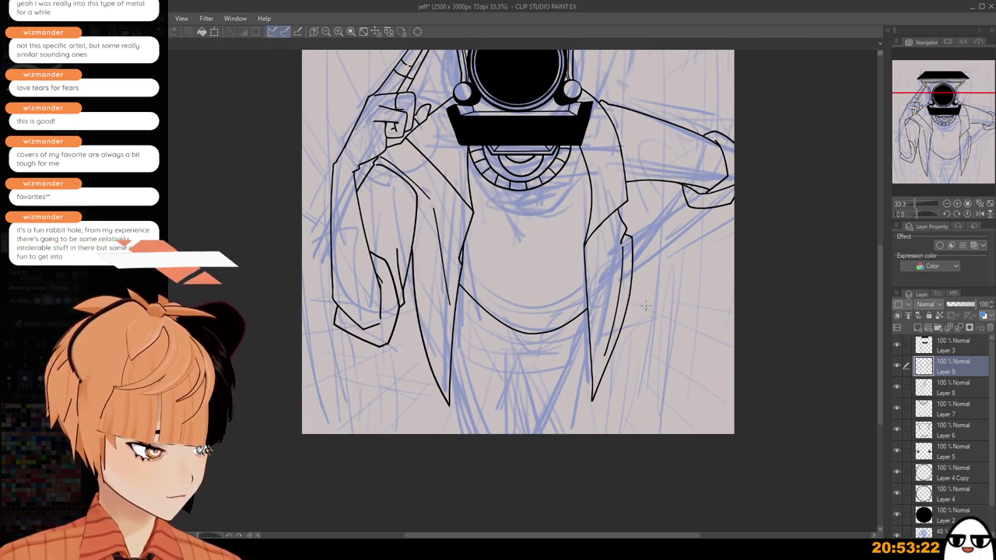
scroll(614, 308, "up", 3)
left_click_drag(625, 304, 588, 303)
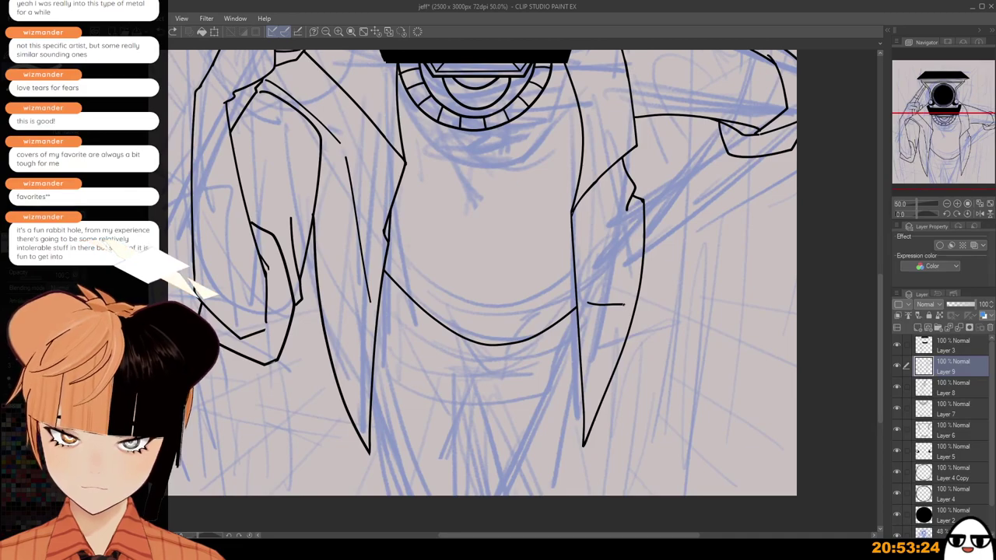
key("ctrl+z")
key("ctrl+z")
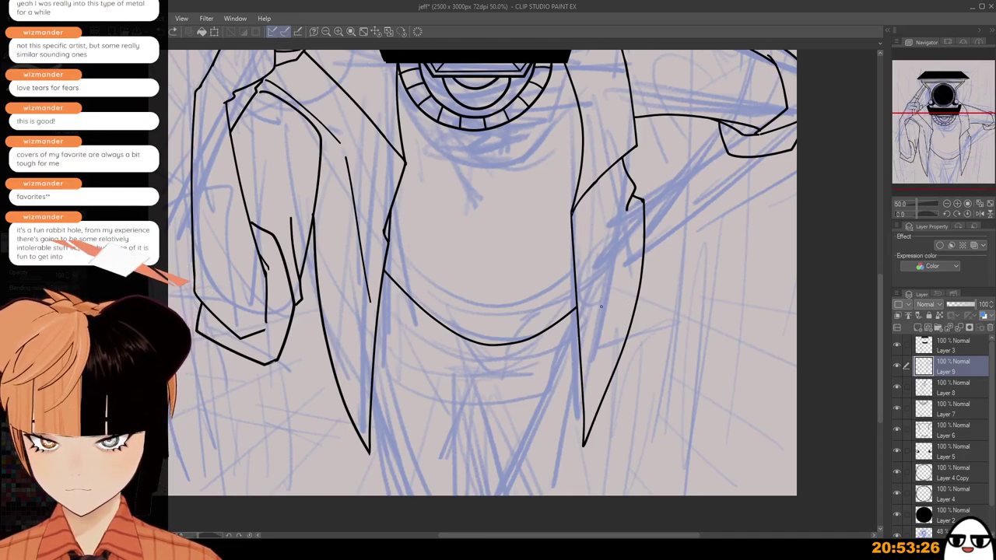
Try a small V-shaped pocket in the middle of the right-hand coat flap, and undo its strokes.
mouse_move(591, 302)
left_mouse_down()
mouse_move(614, 317)
mouse_move(609, 311)
mouse_move(628, 291)
left_mouse_up()
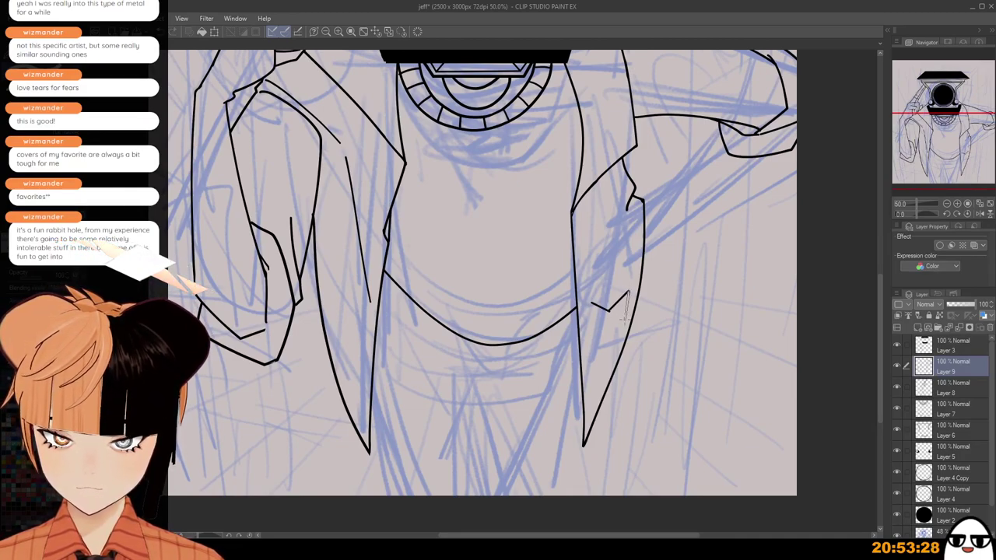
left_click(610, 328, "shift")
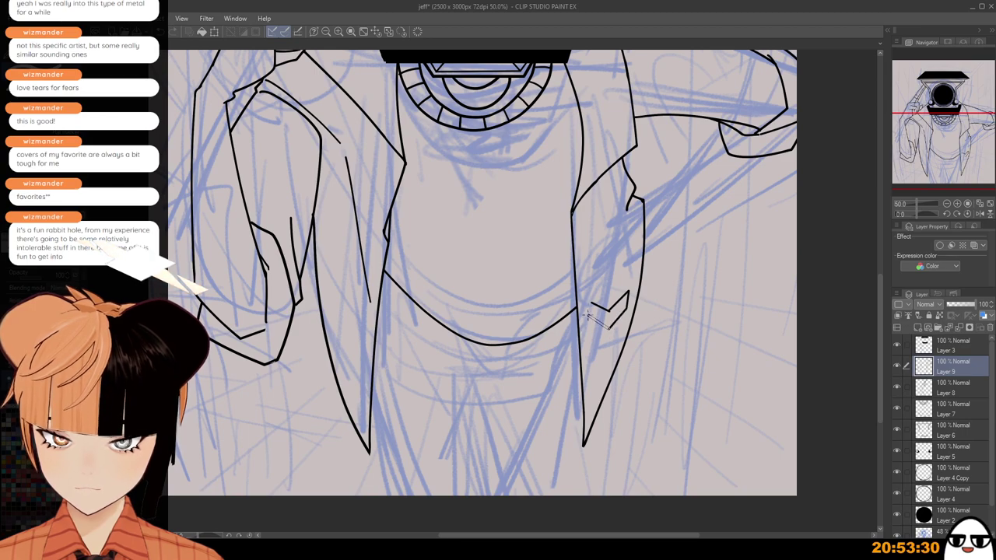
left_click(588, 315, "shift")
left_click(593, 303, "shift")
scroll(646, 282, "down", 5)
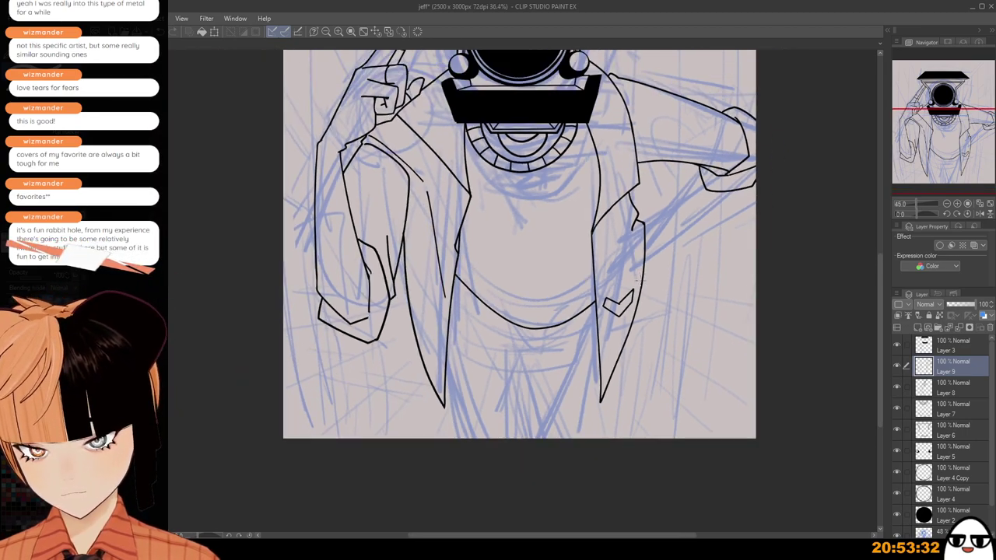
scroll(611, 278, "up", 2)
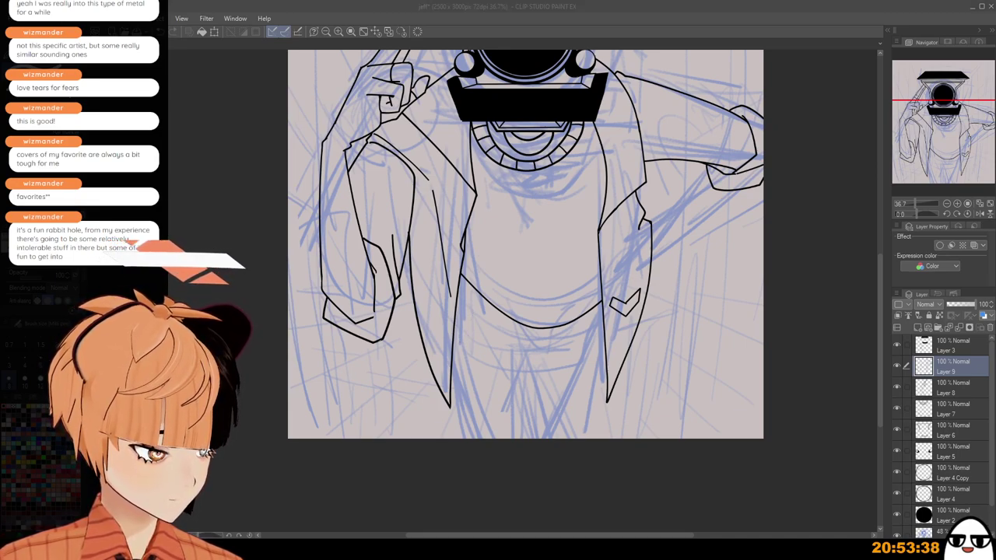
key("ctrl+z")
key("ctrl+z")
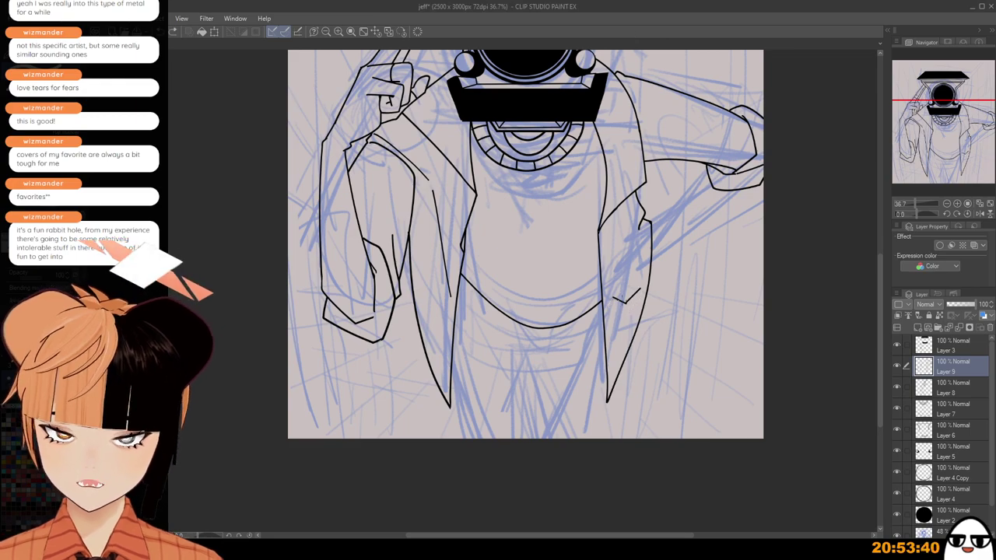
Ink a small, nearly horizontal rectangular pocket in the middle of the right-hand coat flap.
mouse_move(635, 292)
left_mouse_down()
mouse_move(616, 298)
mouse_move(626, 295)
left_mouse_up()
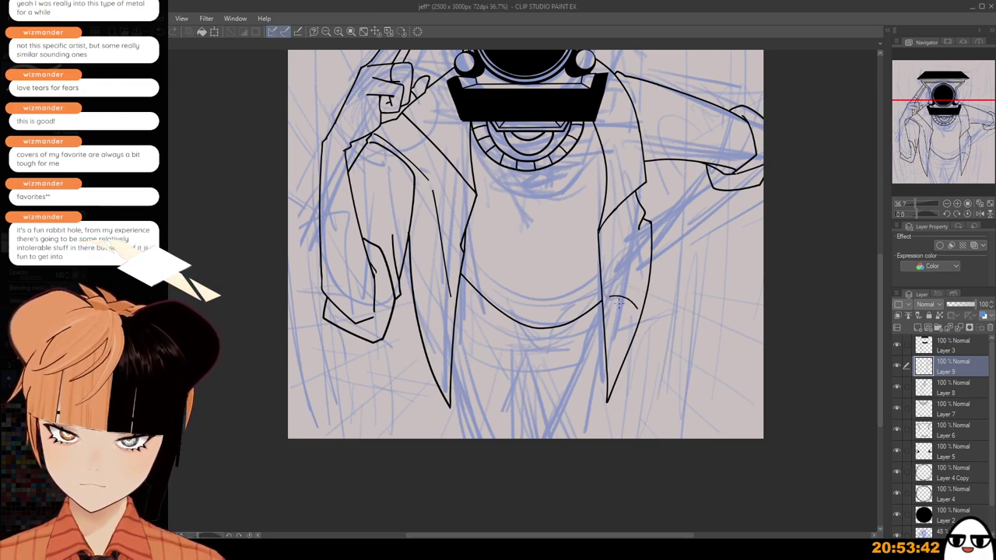
scroll(620, 301, "up", 1)
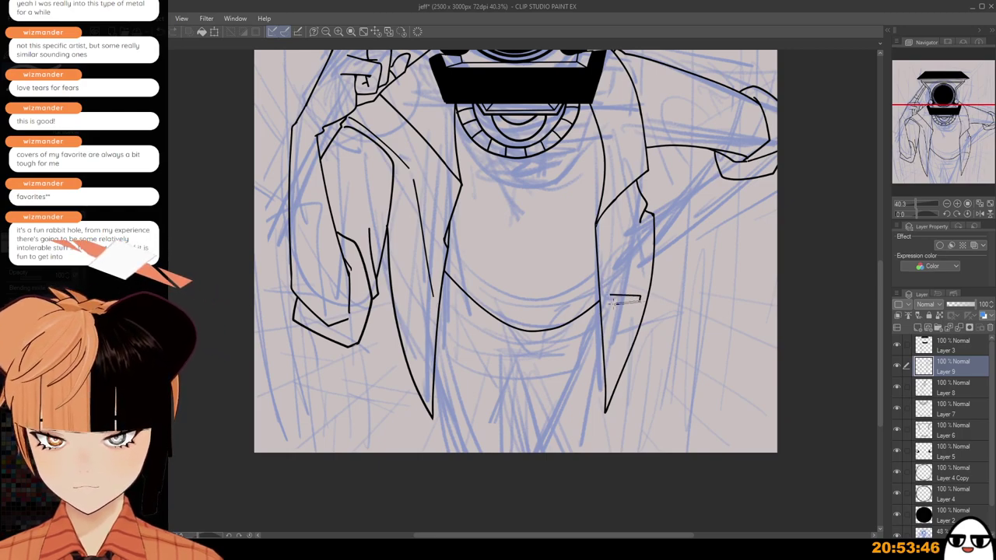
left_click_drag(609, 300, 610, 295)
scroll(661, 300, "down", 4)
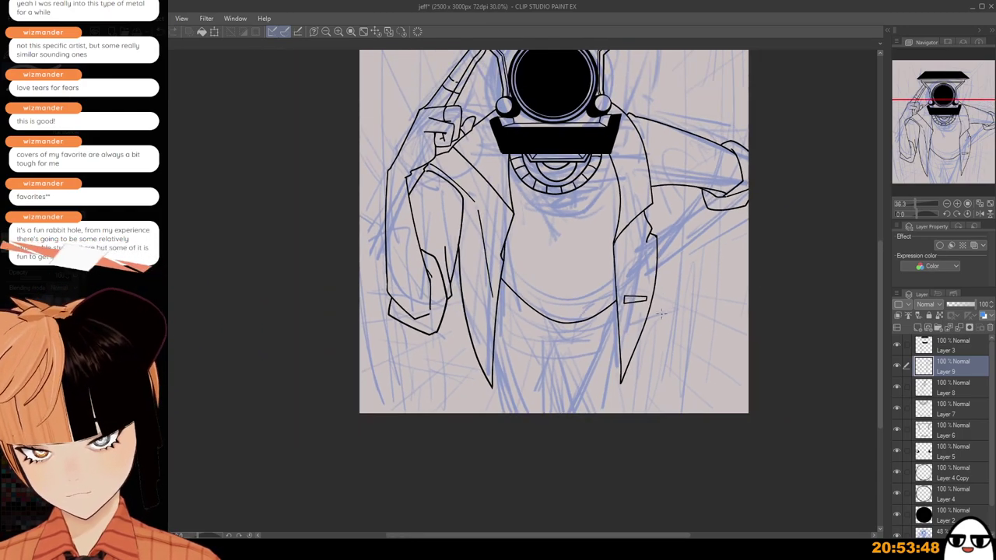
Try a small angular pocket on the left-hand coat flap at two heights, erasing each attempt.
scroll(591, 315, "up", 2)
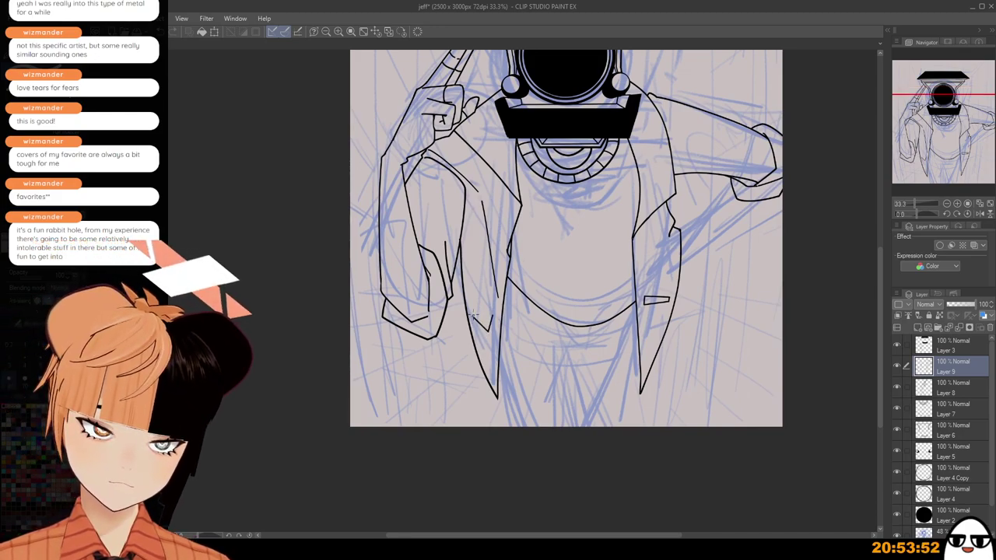
scroll(483, 317, "up", 1)
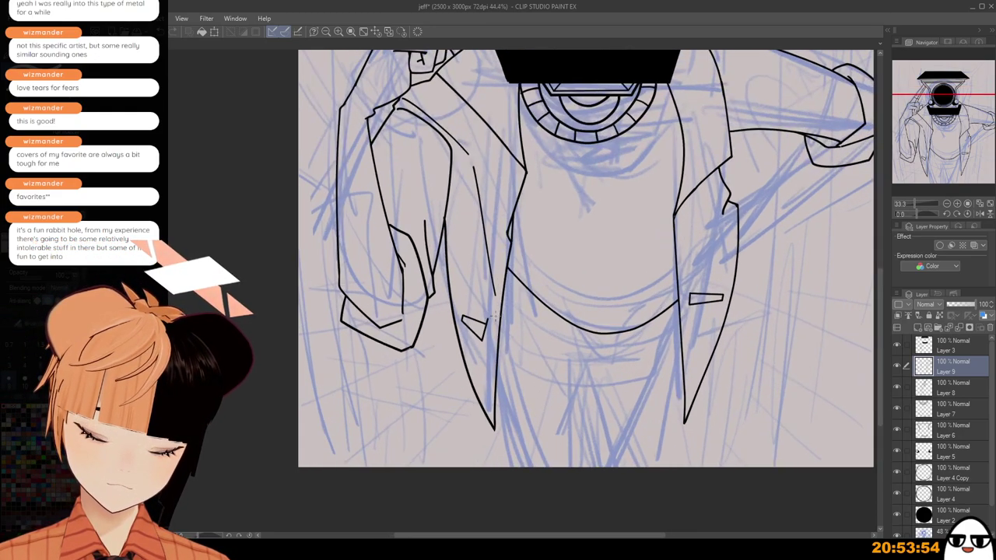
scroll(489, 319, "down", 2)
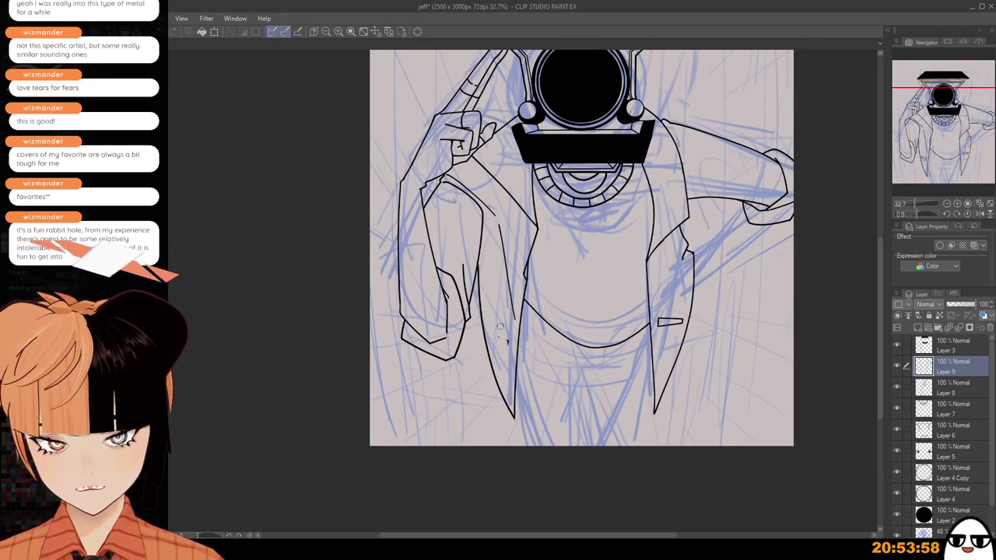
scroll(501, 340, "up", 1)
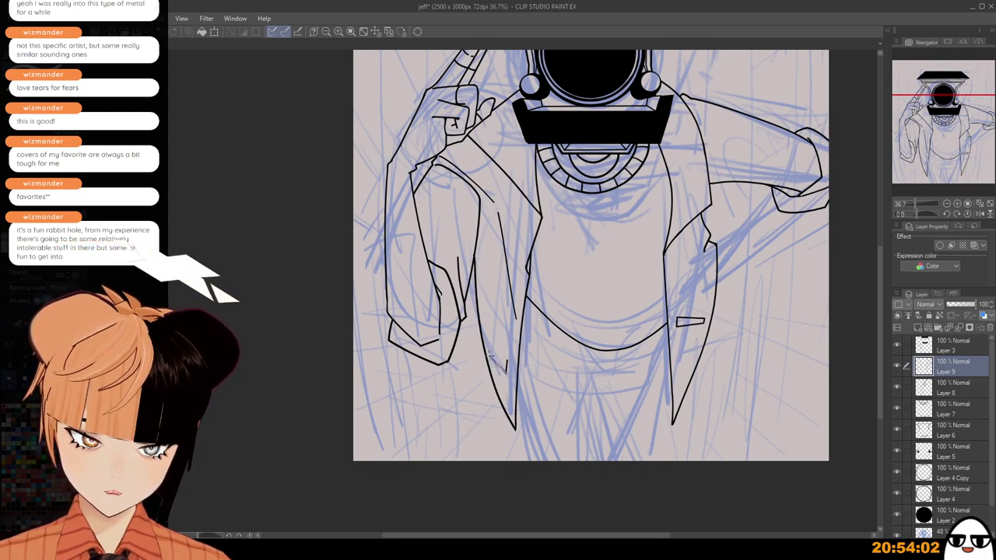
left_click_drag(488, 353, 507, 367)
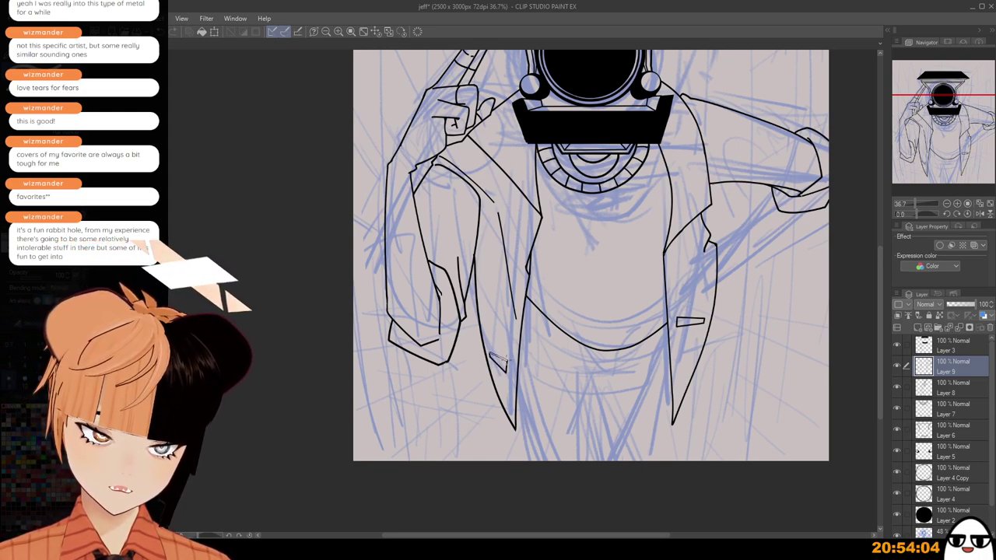
scroll(556, 408, "down", 3)
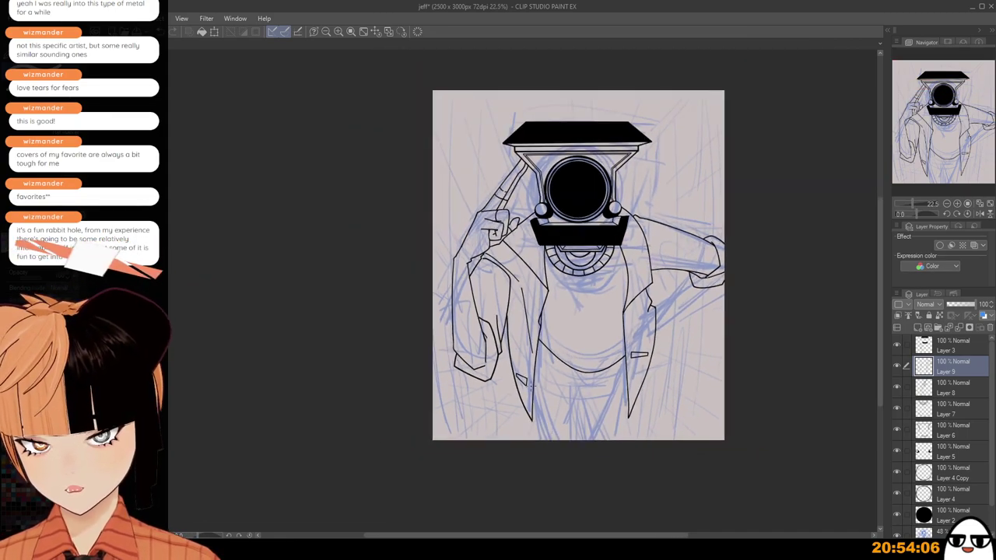
scroll(518, 376, "up", 3)
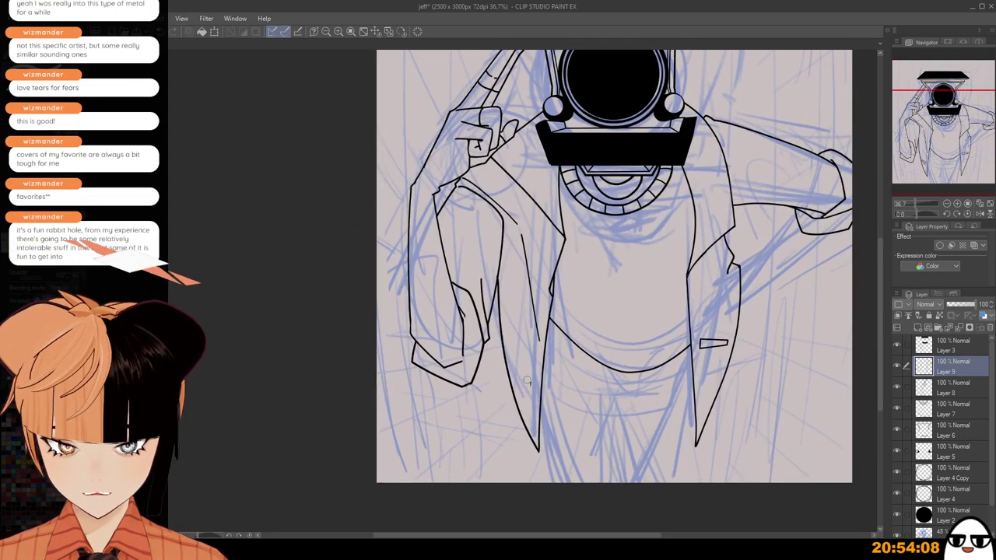
Replace the rectangular pocket on the right-hand coat flap with a narrow slanted one slightly lower.
scroll(704, 343, "up", 2)
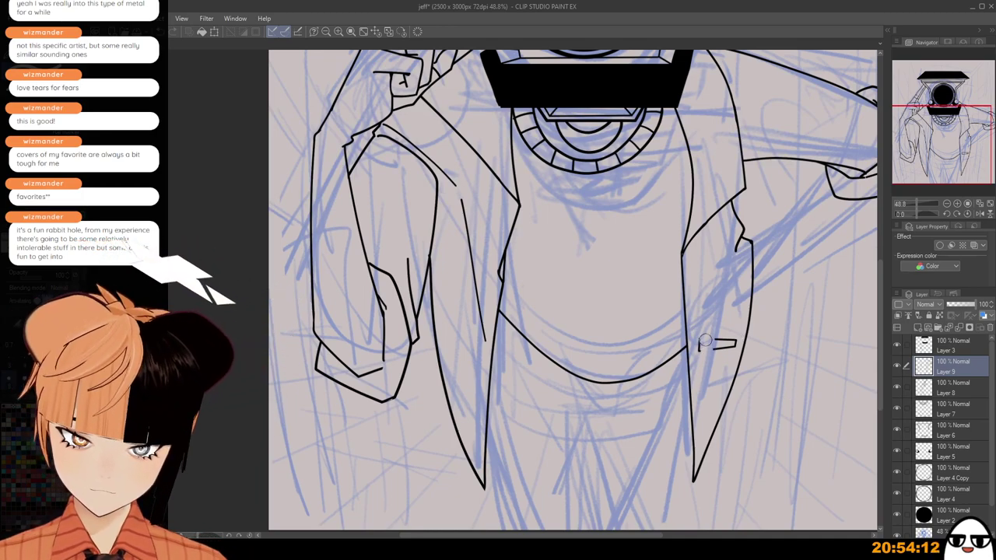
mouse_move(704, 342)
left_mouse_down()
mouse_move(720, 333)
mouse_move(732, 349)
mouse_move(714, 359)
mouse_move(729, 361)
left_mouse_up()
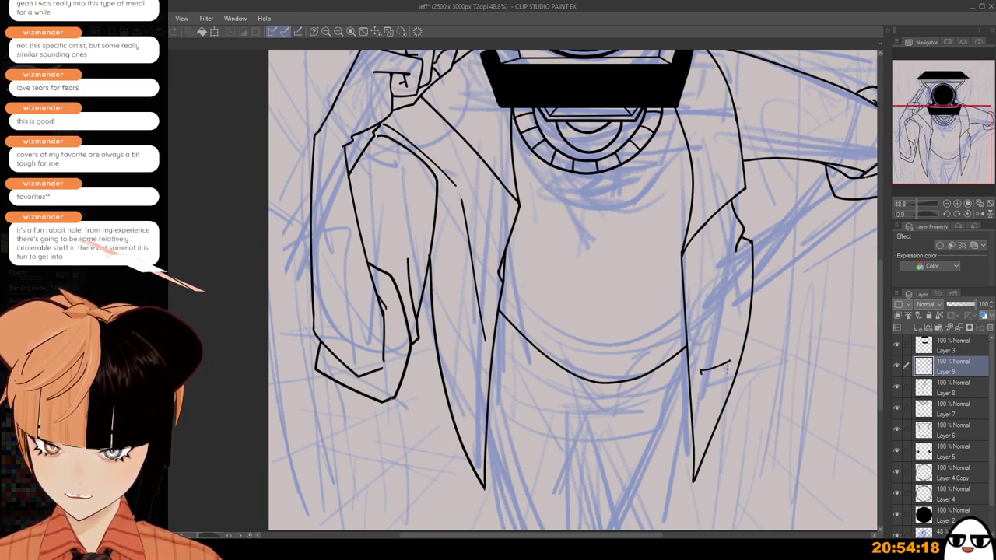
key("ctrl+z")
left_click_drag(702, 374, 721, 372)
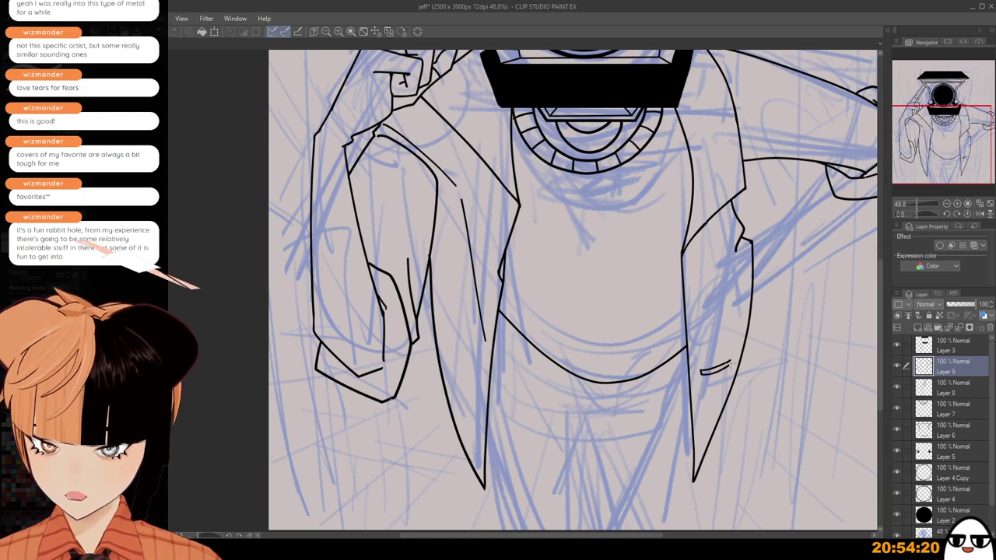
scroll(700, 347, "down", 2)
Ink a matching narrow slanted pocket on the lower part of the left-hand coat flap.
left_click_drag(597, 460, 624, 393)
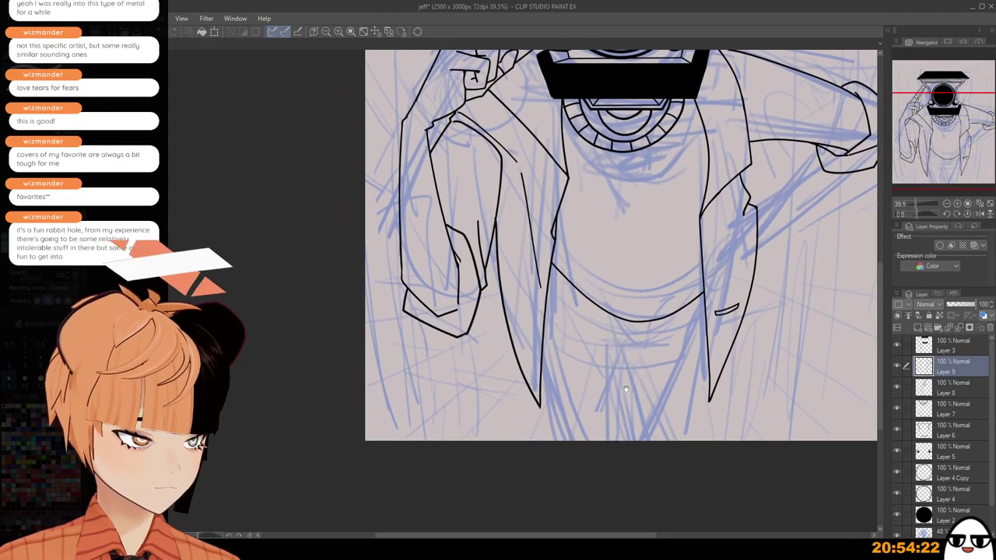
scroll(623, 389, "up", 1)
scroll(622, 389, "up", 1)
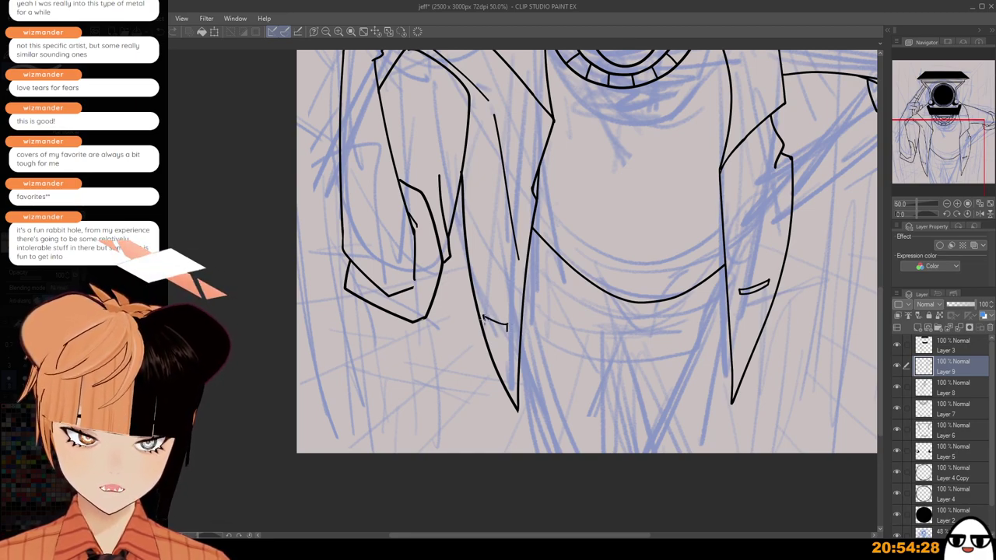
left_click_drag(487, 323, 509, 334)
scroll(510, 312, "down", 1)
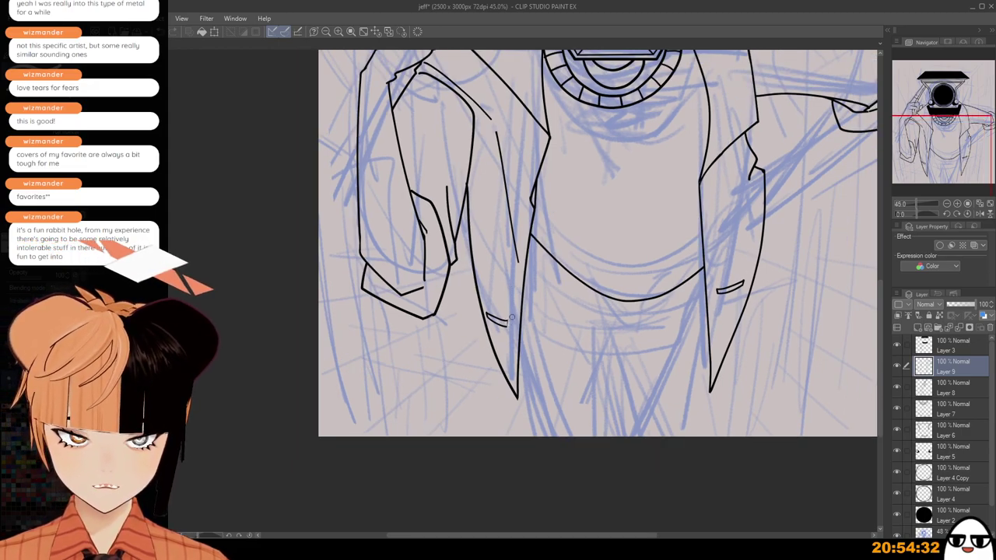
scroll(511, 313, "up", 1)
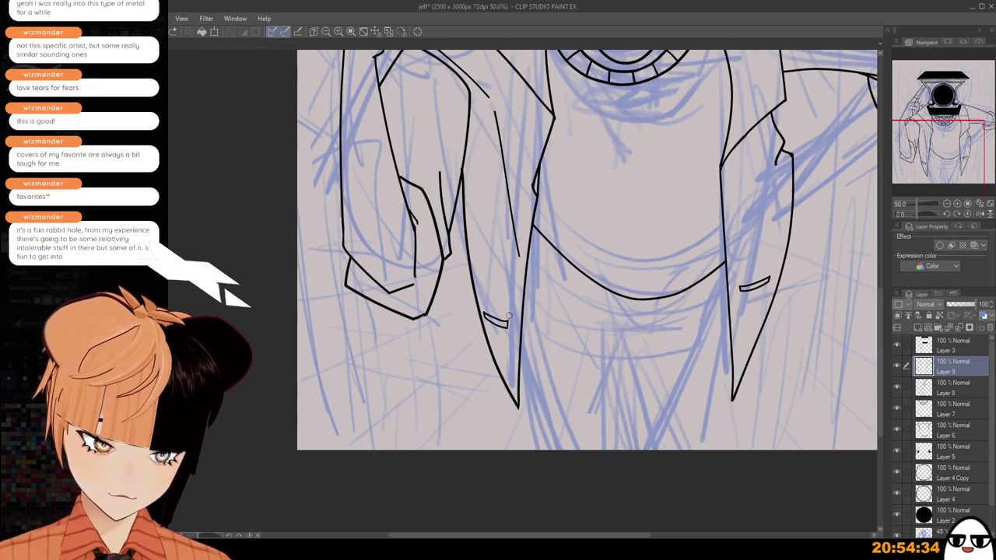
Erase the small slanted pockets from both coat flaps.
scroll(510, 318, "down", 5)
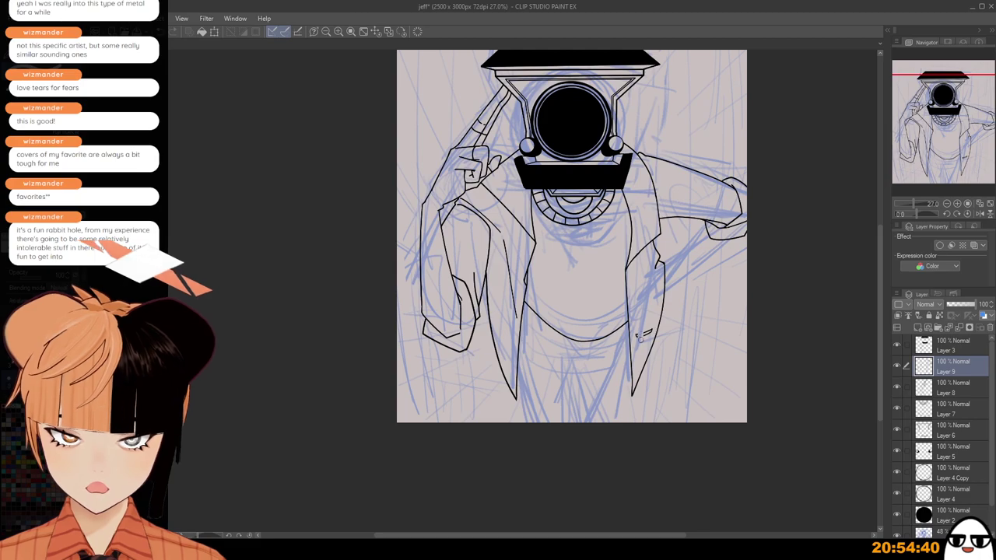
scroll(651, 330, "down", 2)
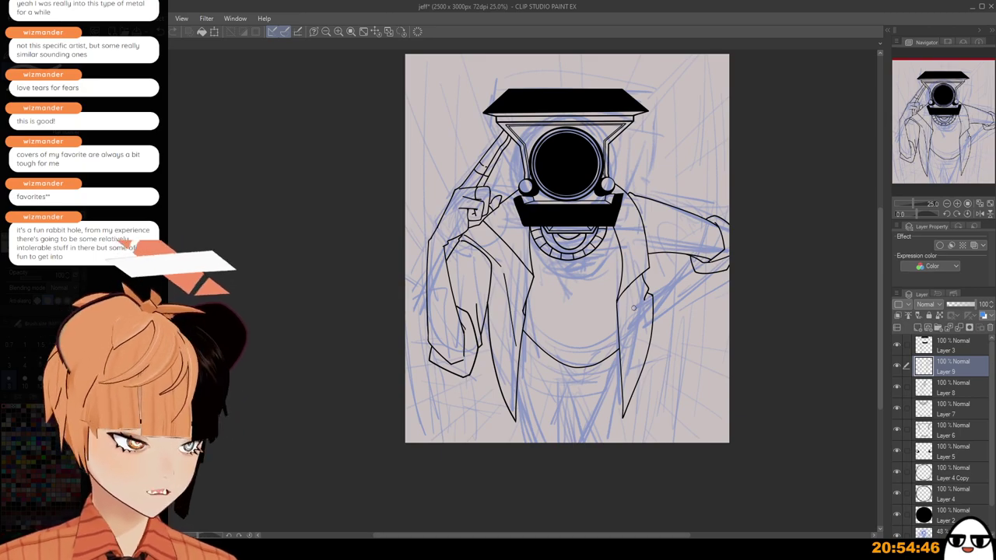
Try a single diagonal crease across the right-hand upper arm from the shoulder, undoing each stroke.
scroll(617, 316, "up", 2)
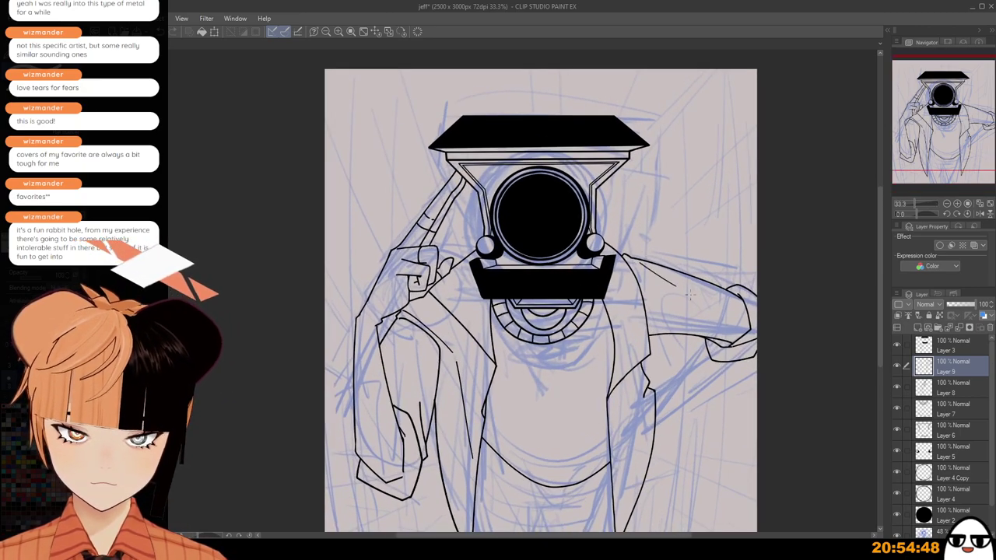
key("ctrl+z")
left_click_drag(631, 256, 700, 303)
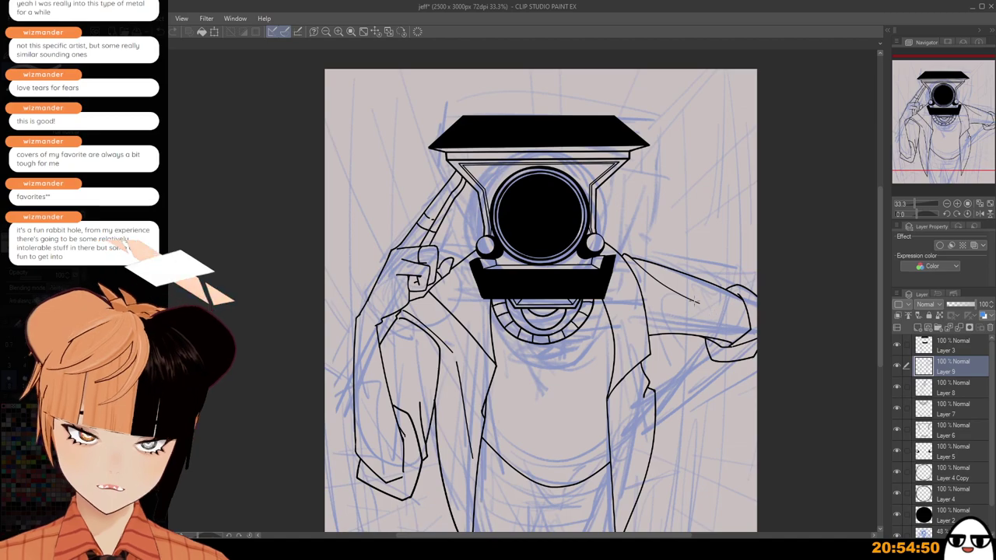
key("ctrl+z")
left_click_drag(635, 260, 711, 315)
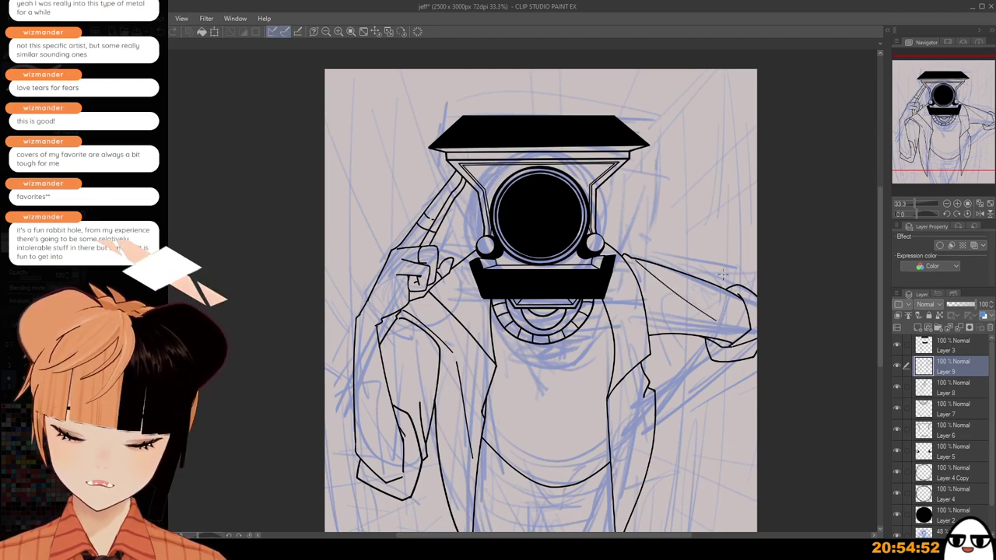
scroll(704, 283, "up", 1)
key("ctrl+z")
Ink a thin diagonal crease across the right-hand arm from the shoulder to the lower elbow corner, with a short fold line at that corner.
scroll(647, 285, "up", 1)
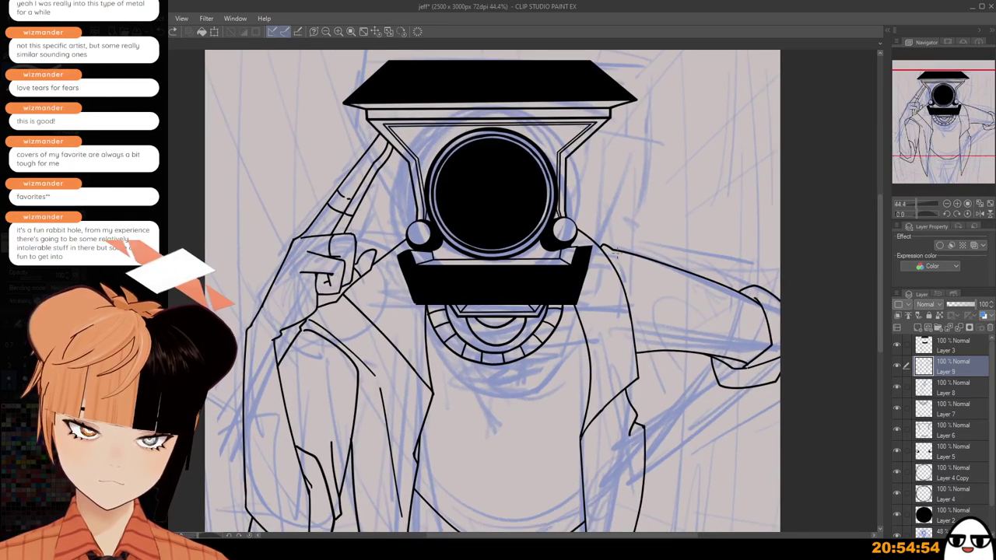
left_click_drag(611, 252, 739, 352)
key("ctrl+z")
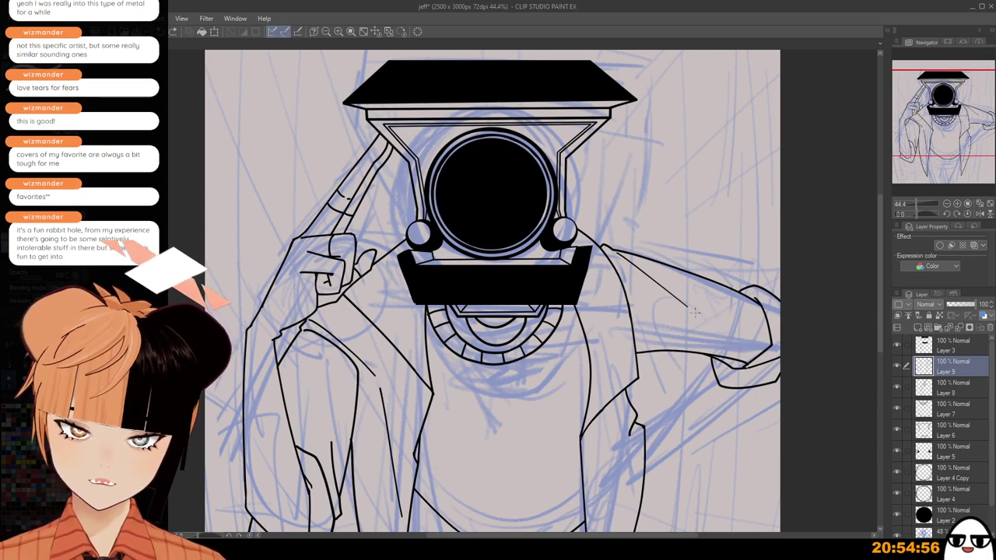
left_click_drag(689, 308, 739, 354)
key("ctrl+z")
left_click_drag(691, 308, 742, 356)
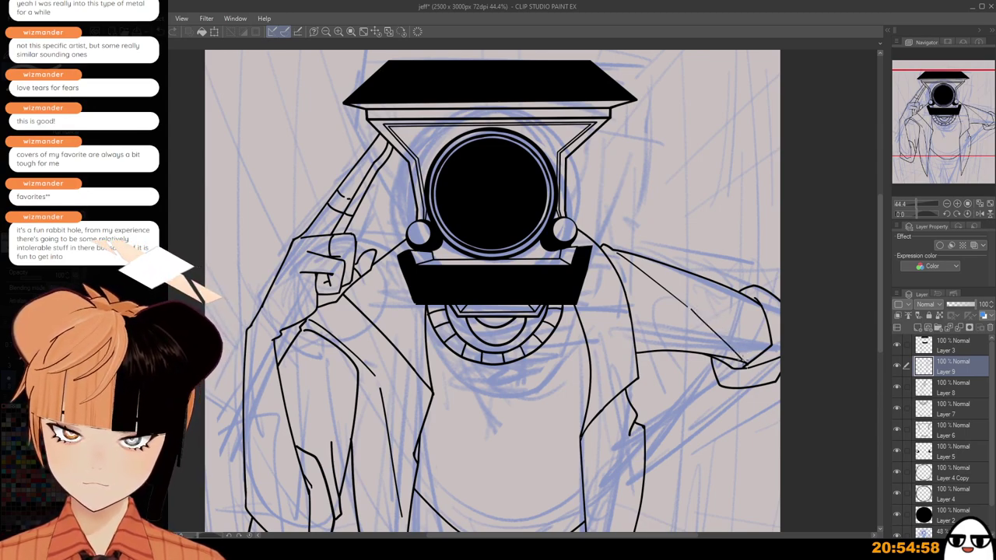
key("ctrl+z")
left_click_drag(690, 308, 743, 356)
key("ctrl+z")
mouse_move(692, 312)
left_mouse_down()
mouse_move(744, 363)
mouse_move(721, 328)
left_mouse_up()
key("ctrl+z")
left_click_drag(748, 362, 731, 332)
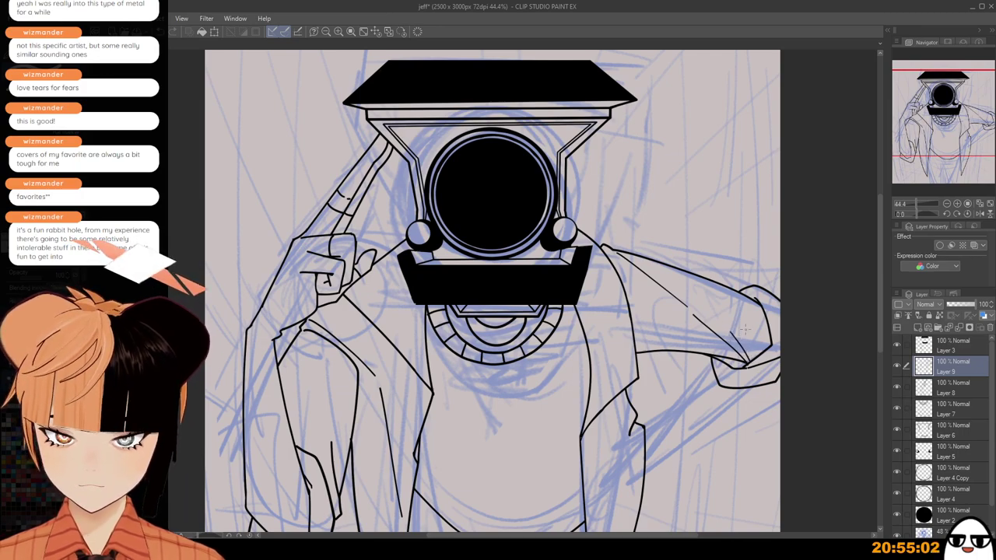
Add a new layer and ink the outer line of the left-hand leg from the coat flap to the canvas's lower edge.
scroll(745, 325, "down", 3)
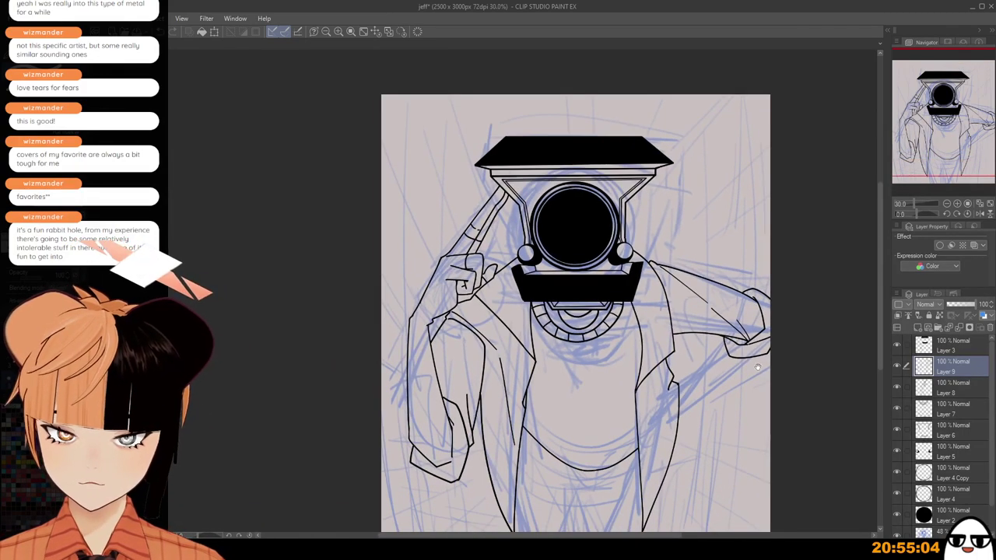
left_click_drag(737, 321, 733, 268)
scroll(734, 243, "up", 2)
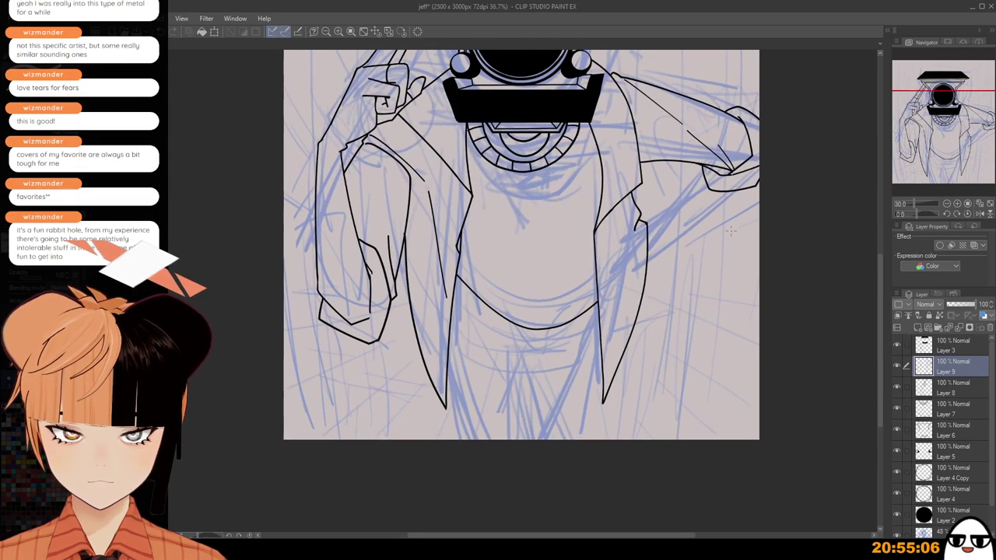
left_click_drag(579, 395, 588, 403)
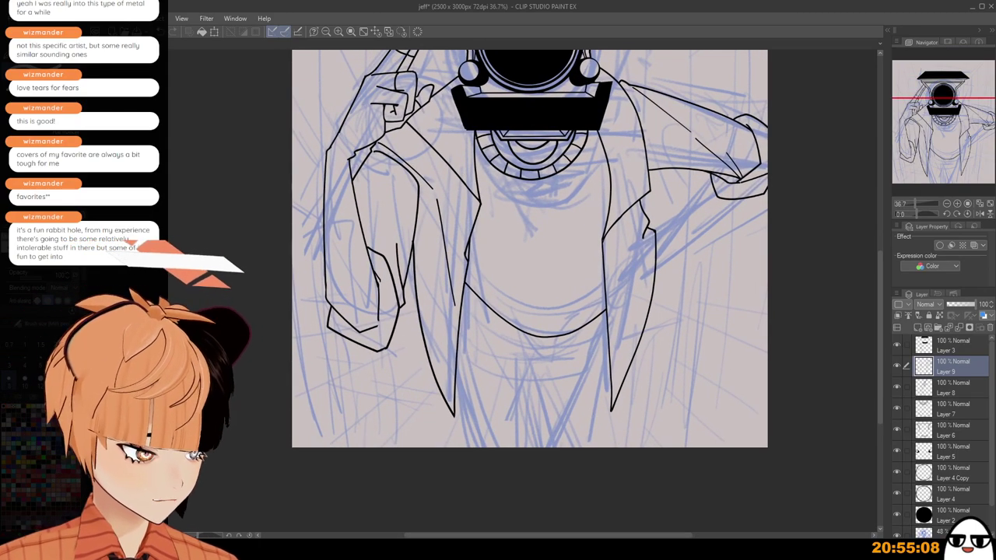
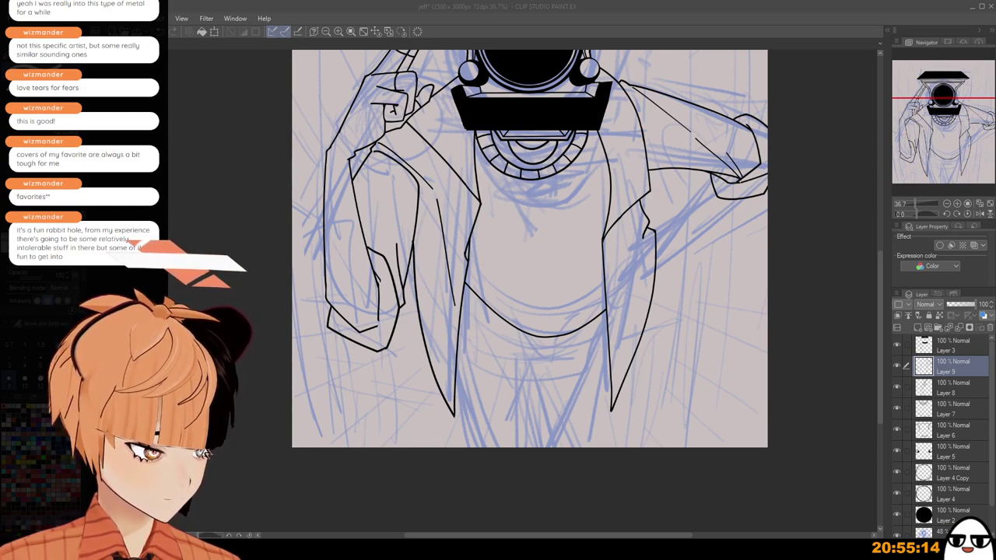
left_click(619, 54)
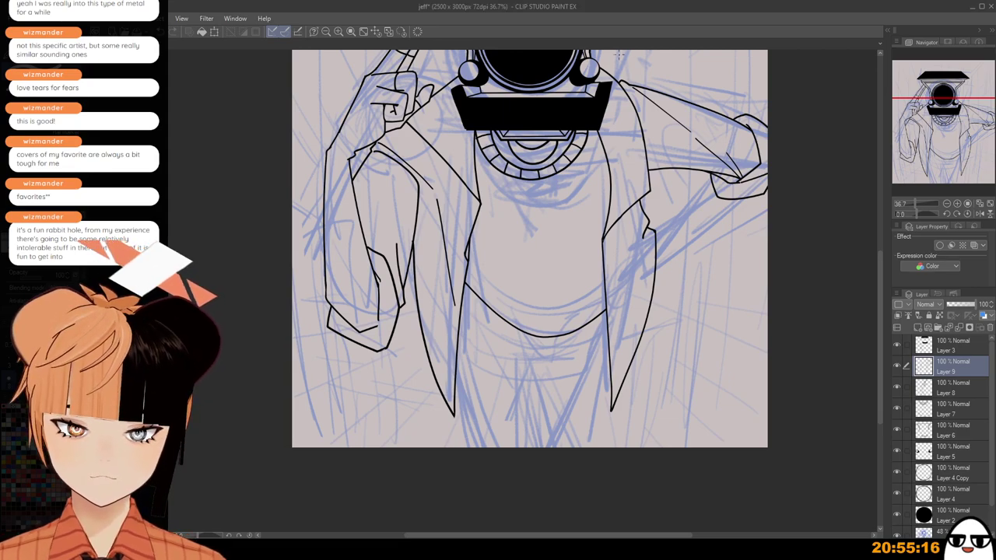
key("ctrl+shift+n")
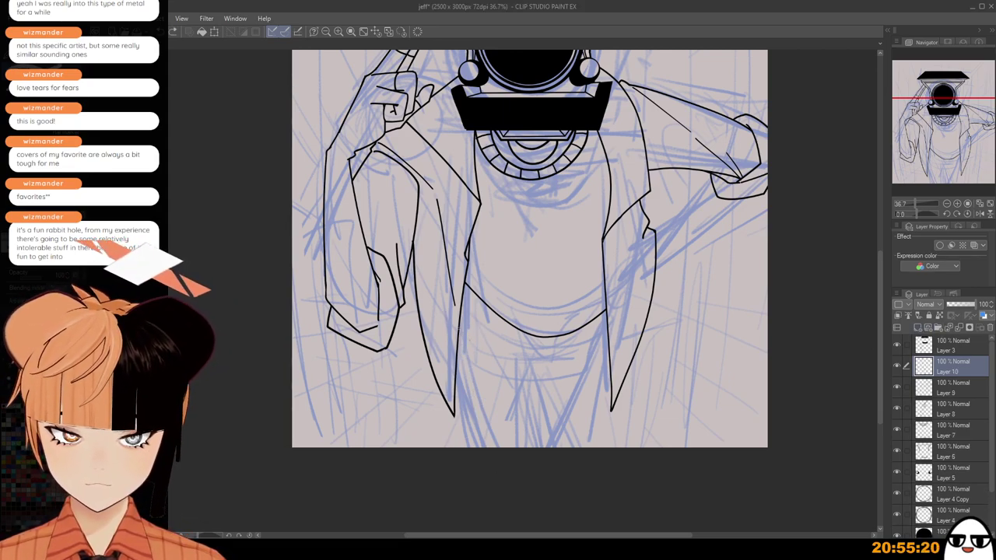
left_click_drag(459, 336, 491, 447)
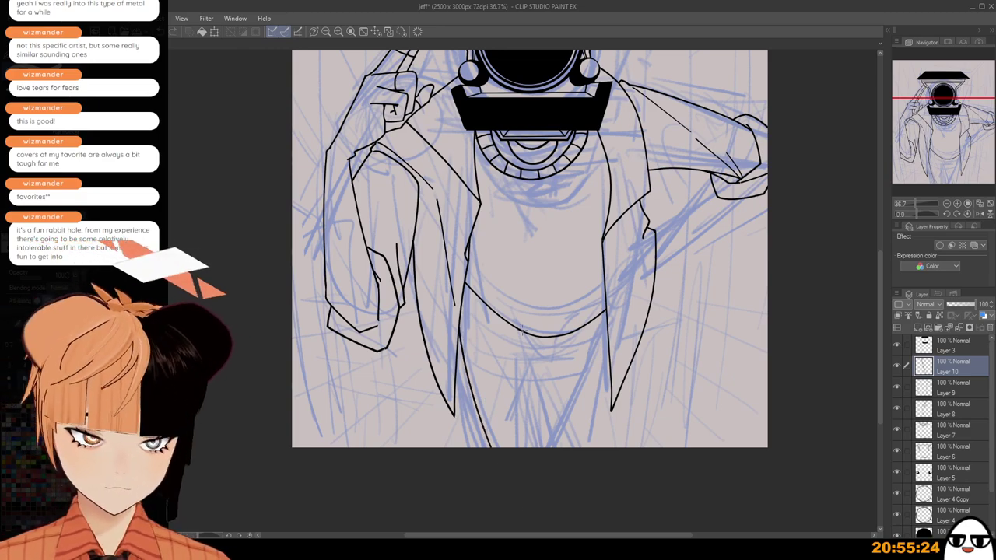
On Layer 7, ink a second shallow curve below the shirt hem from the left-hand flap, merging it into the hem and erasing the excess.
scroll(520, 328, "down", 2)
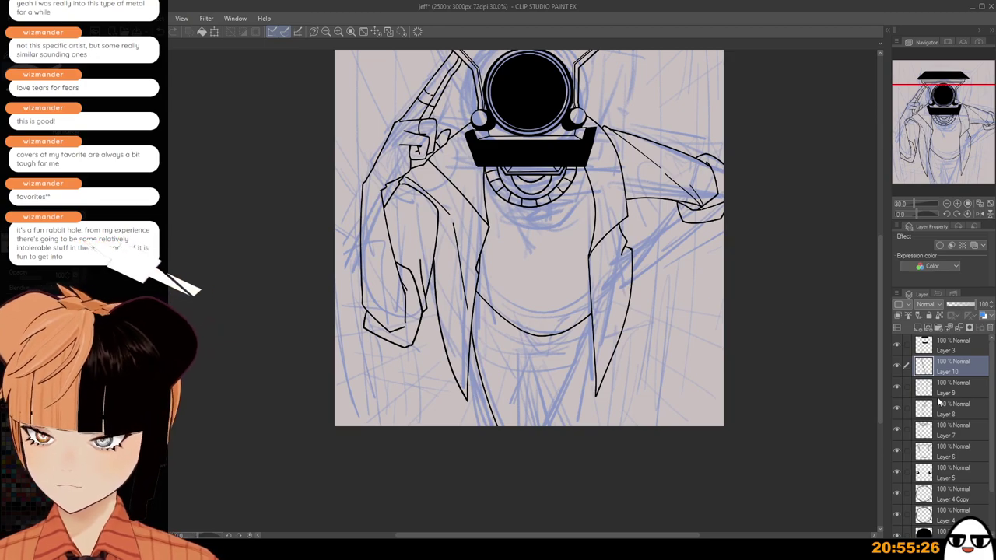
left_click(945, 430)
scroll(525, 342, "up", 2)
mouse_move(459, 308)
left_mouse_down()
mouse_move(503, 336)
mouse_move(583, 325)
left_mouse_up()
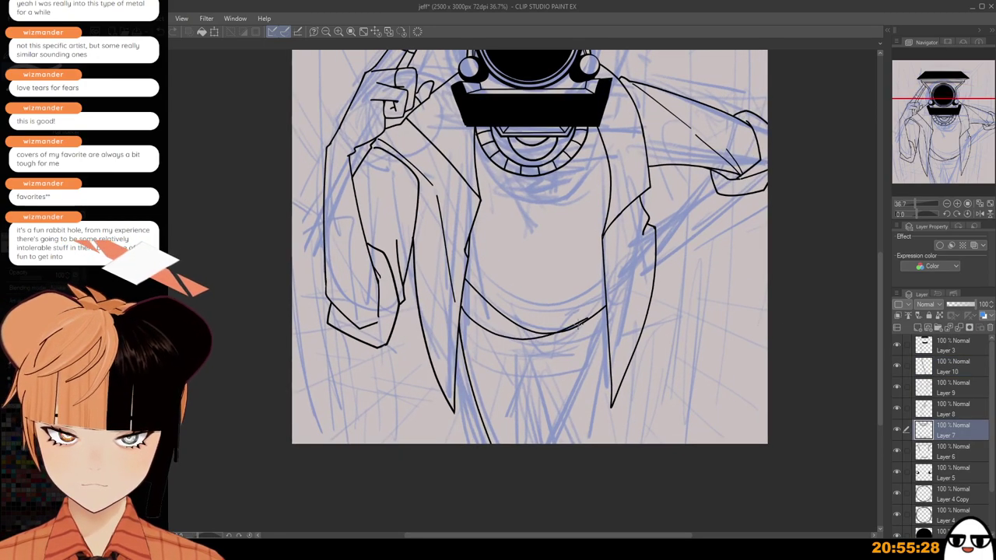
key("ctrl+z")
mouse_move(459, 304)
left_mouse_down()
mouse_move(571, 323)
mouse_move(592, 313)
mouse_move(592, 335)
mouse_move(635, 312)
mouse_move(581, 336)
mouse_move(594, 334)
left_mouse_up()
scroll(491, 309, "up", 2)
key("ctrl+z")
scroll(584, 330, "up", 1)
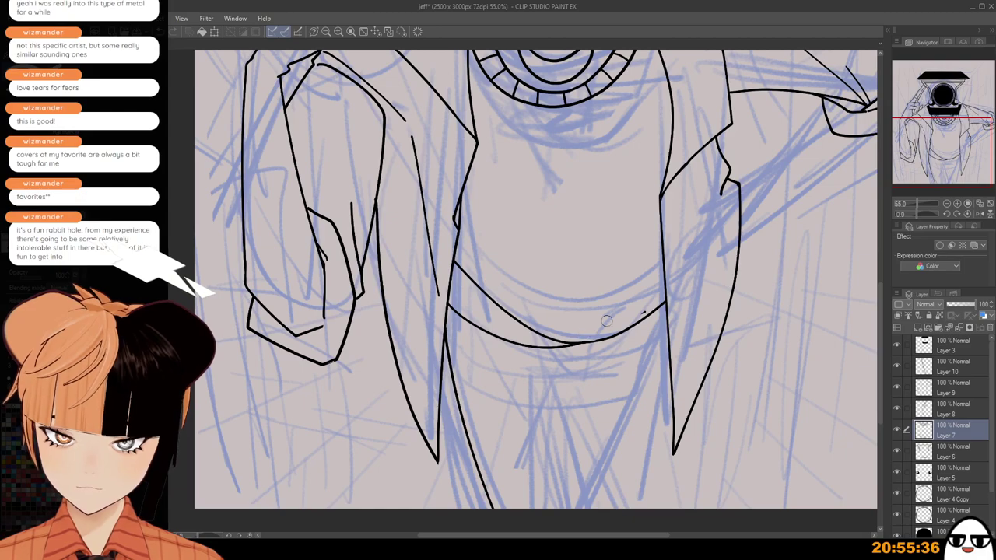
scroll(634, 313, "down", 5)
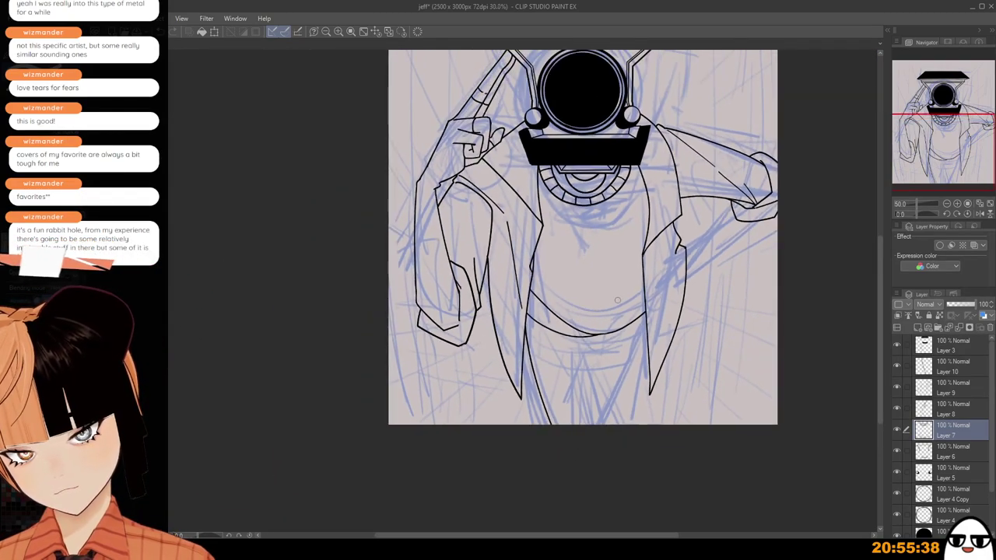
scroll(616, 301, "up", 1)
scroll(616, 301, "down", 3)
left_click_drag(633, 409, 608, 428)
left_click(897, 431)
left_click(897, 430)
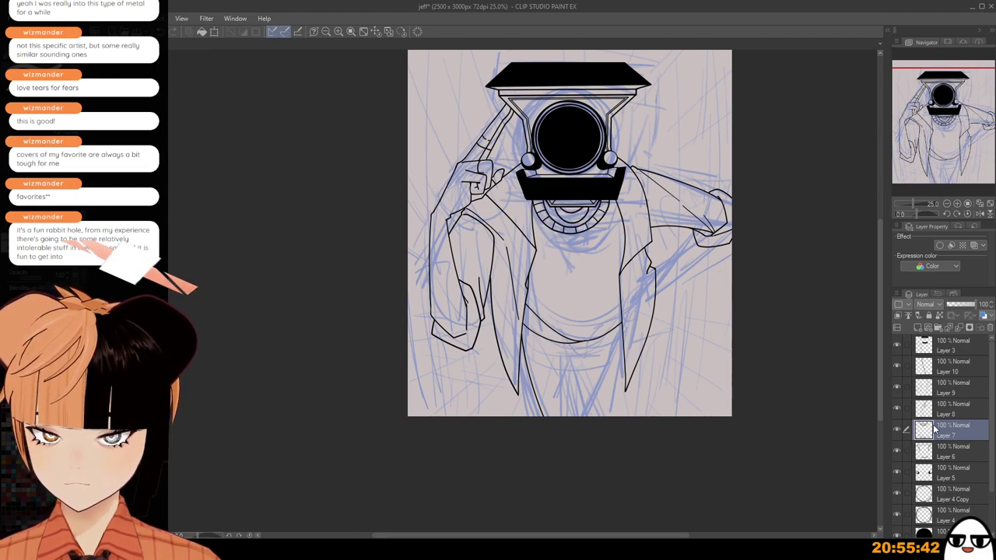
On Layer 10, ink a short vertical fly line down from the middle of the shirt hem.
scroll(677, 391, "up", 2)
left_click(959, 373)
scroll(543, 329, "up", 1)
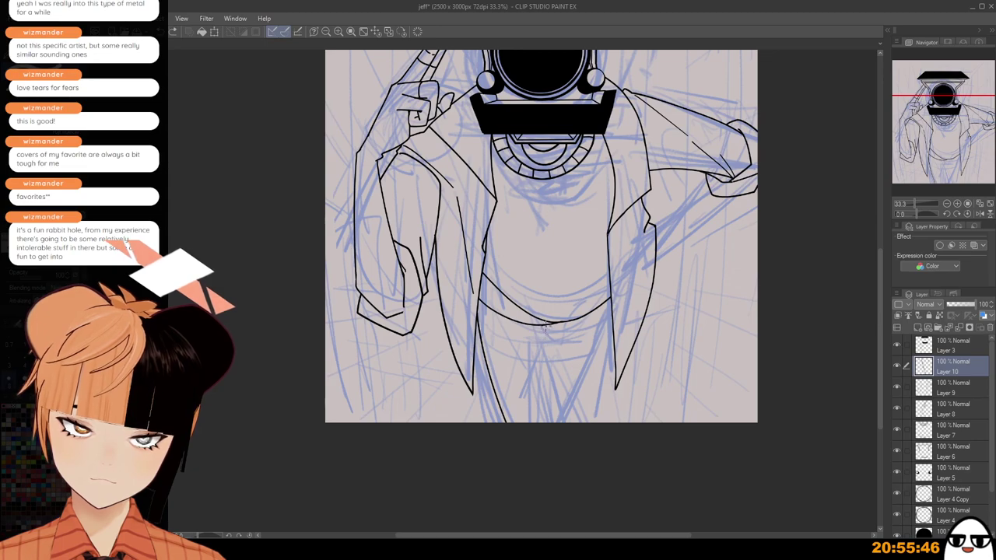
mouse_move(552, 325)
left_mouse_down()
mouse_move(552, 358)
mouse_move(543, 343)
left_mouse_up()
key("ctrl+z")
key("ctrl+z")
key("ctrl+z")
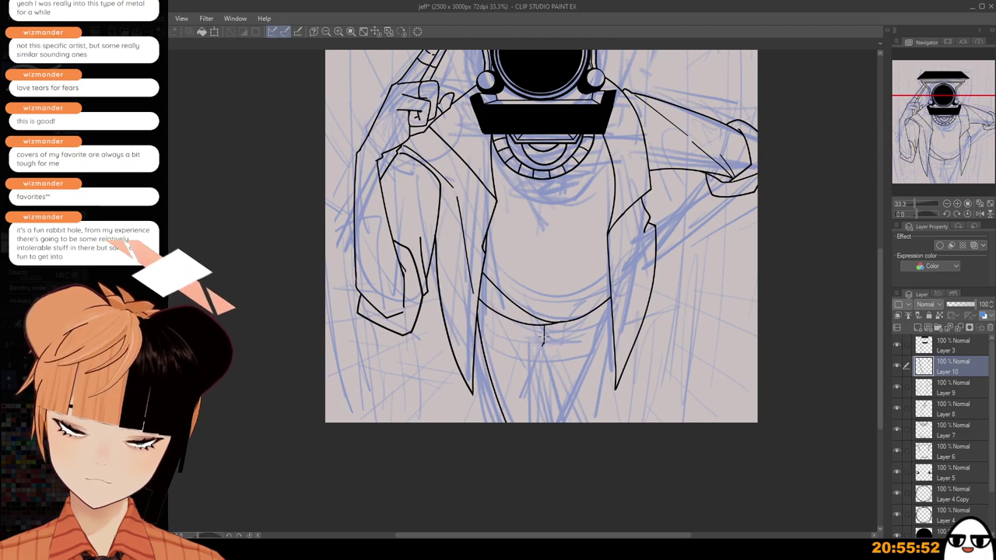
scroll(543, 334, "up", 1)
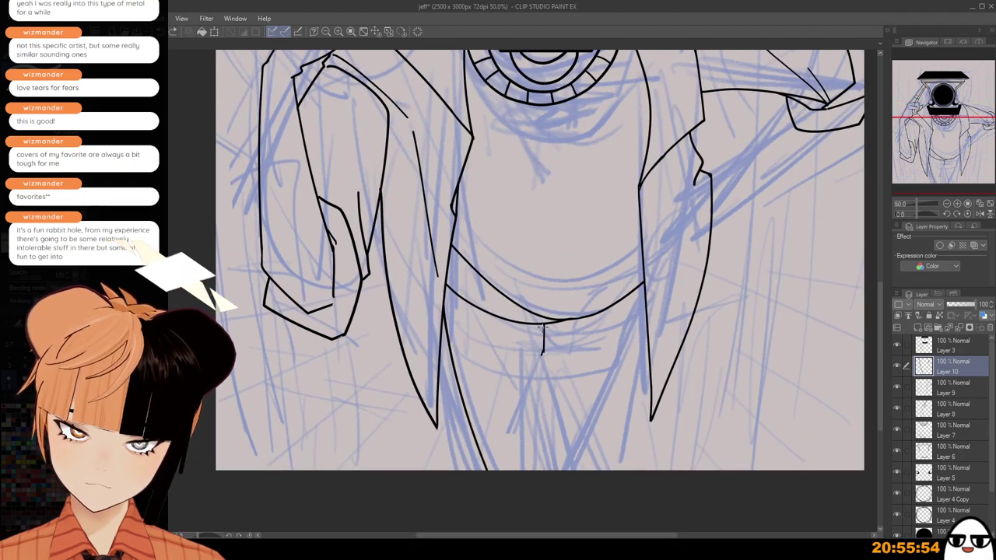
Complete the fly with a small flap, then ink the inseam to the canvas's lower edge and short creases left of the crotch.
mouse_move(545, 324)
left_mouse_down()
mouse_move(542, 353)
mouse_move(556, 342)
mouse_move(526, 361)
mouse_move(540, 363)
mouse_move(557, 472)
left_mouse_up()
key("ctrl+z")
key("ctrl+z")
key("ctrl+z")
key("ctrl+z")
left_click_drag(542, 363, 565, 472)
scroll(576, 389, "down", 3)
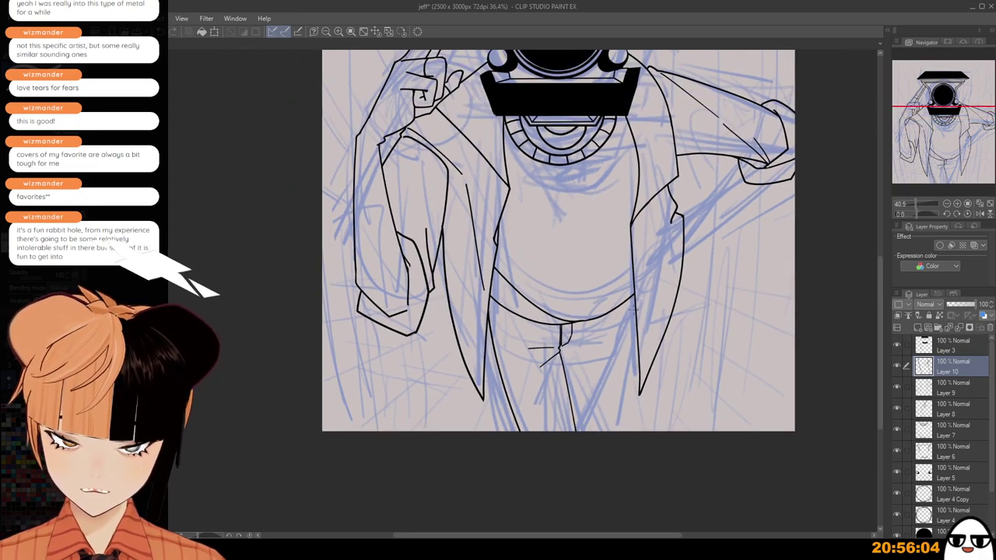
scroll(634, 309, "down", 2)
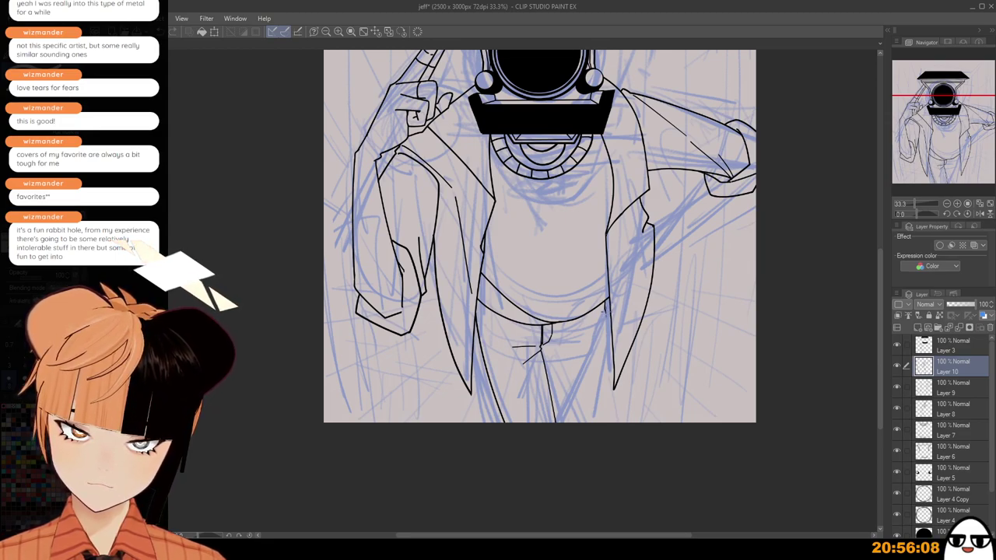
Ink the right-hand leg's outline from the shirt hem beside the coat flap diagonally down to meet the inseam.
left_click_drag(606, 311, 572, 399)
key("ctrl+z")
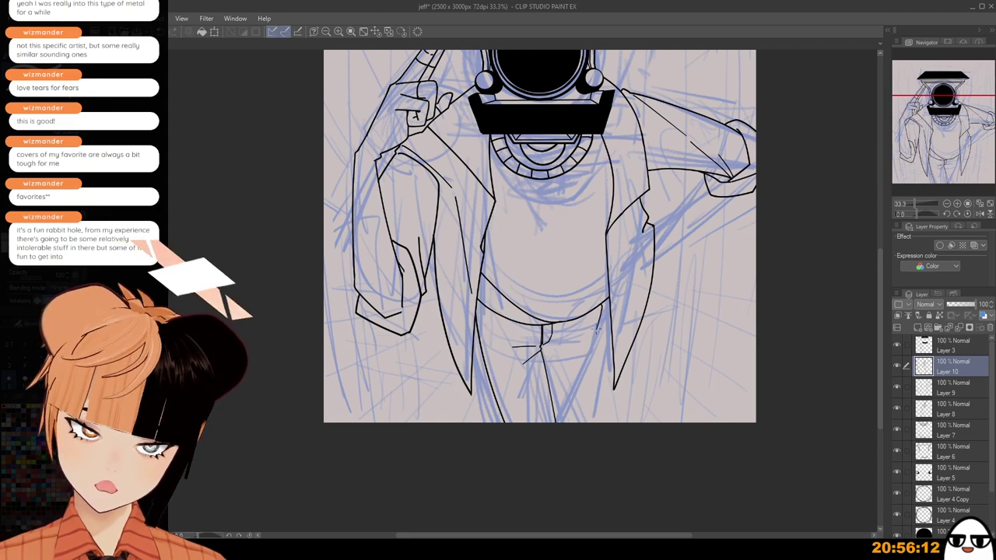
left_click_drag(601, 319, 566, 412)
key("ctrl+z")
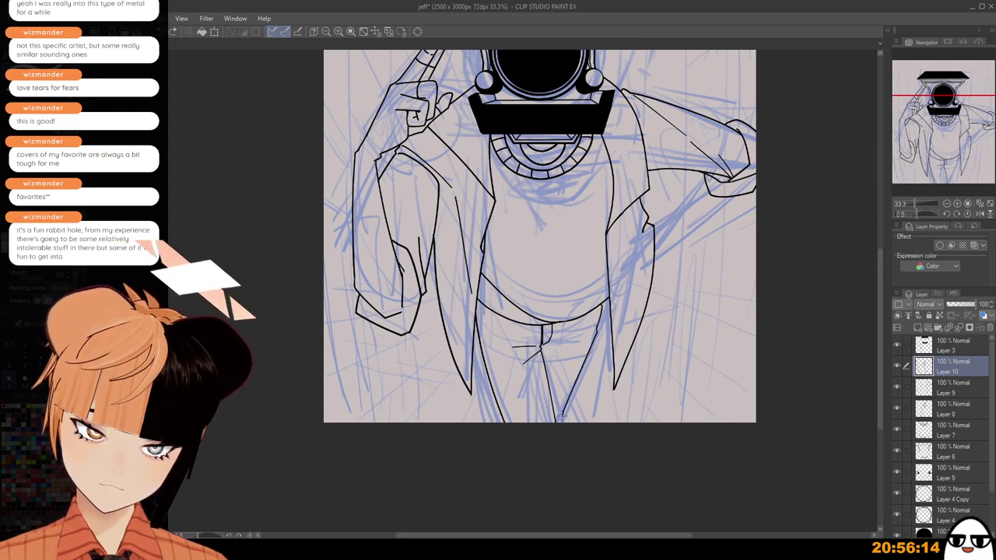
scroll(629, 389, "down", 2)
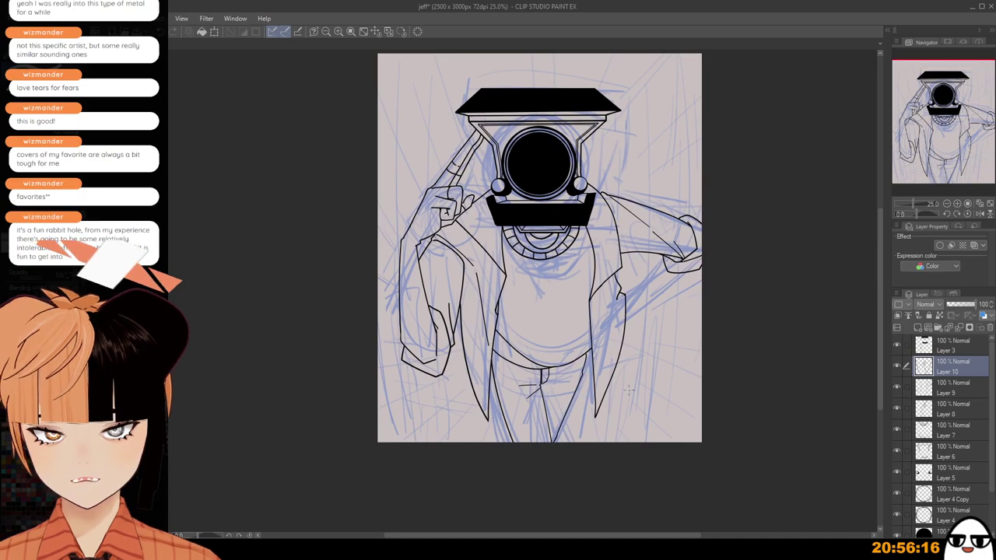
scroll(600, 367, "up", 2)
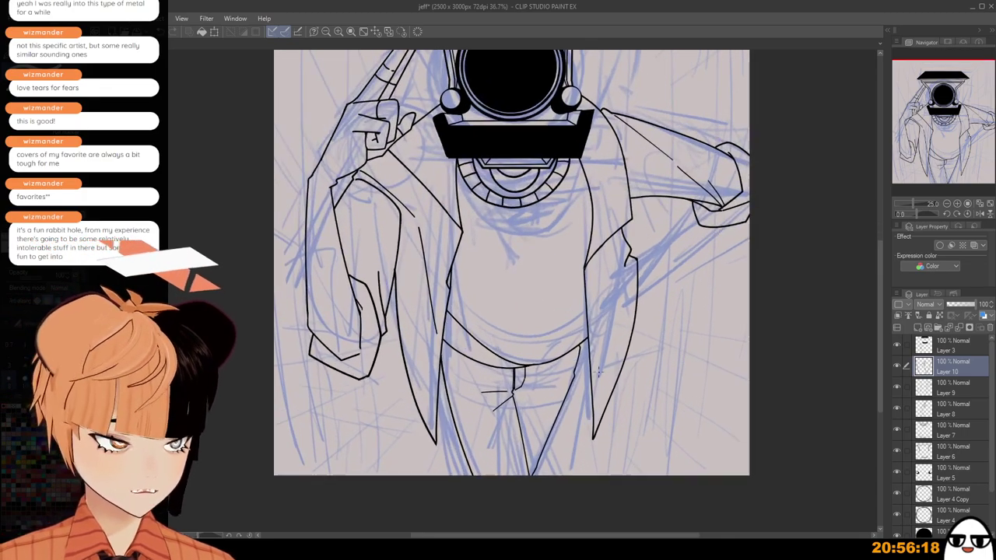
Ink two creases fanning out from the crotch toward the right-hand hip and tidy the lines around the fly.
left_click_drag(512, 390, 560, 386)
key("ctrl+z")
key("ctrl+z")
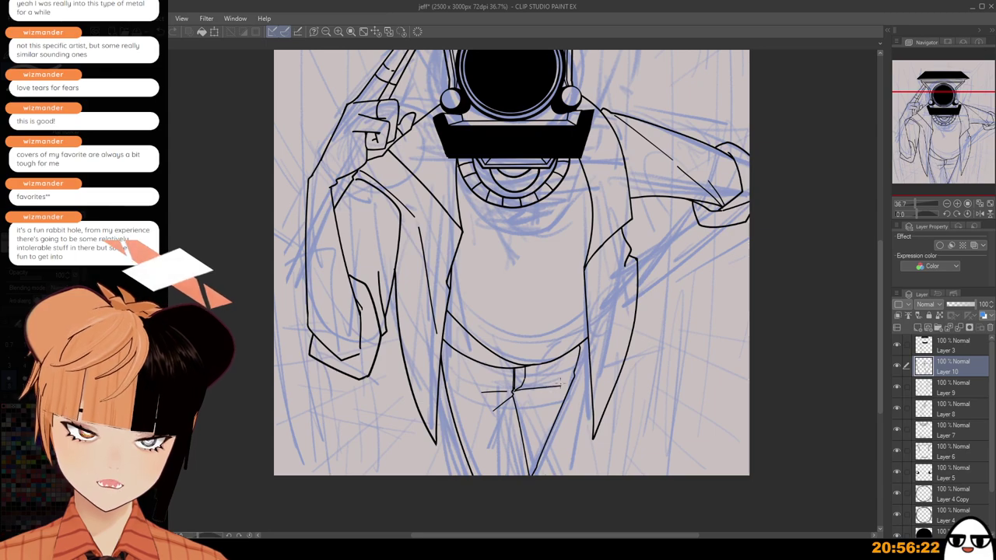
key("ctrl+z")
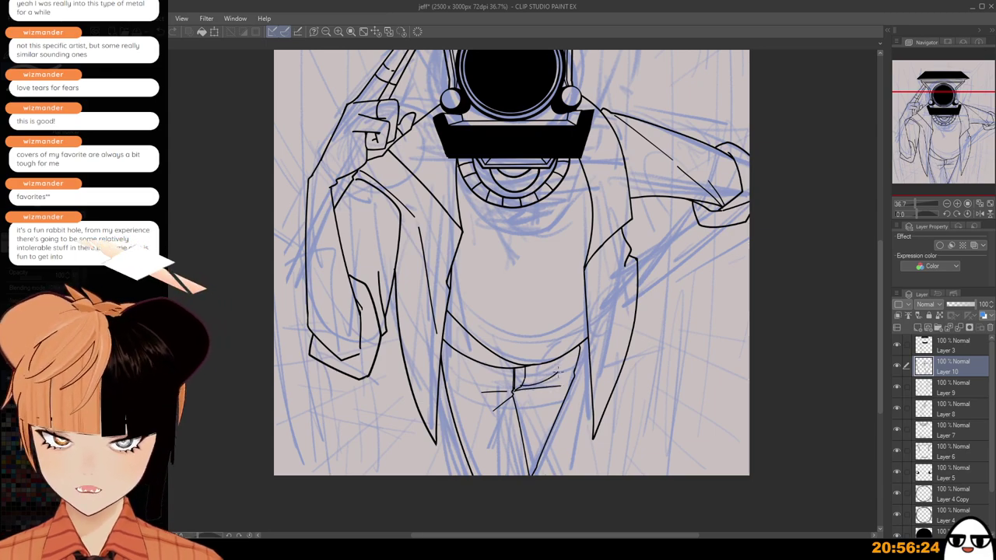
left_click_drag(523, 384, 557, 371)
scroll(557, 372, "up", 3)
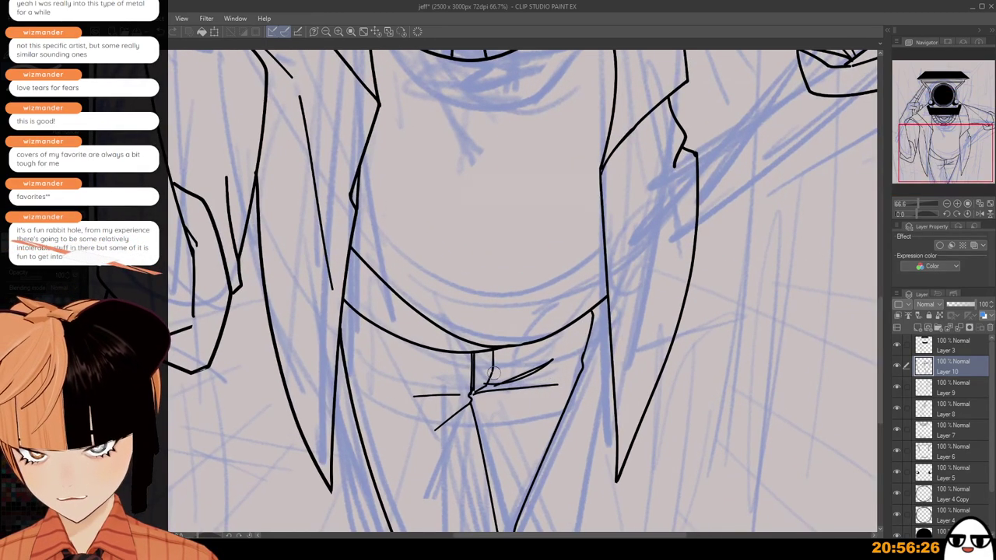
scroll(493, 373, "up", 2)
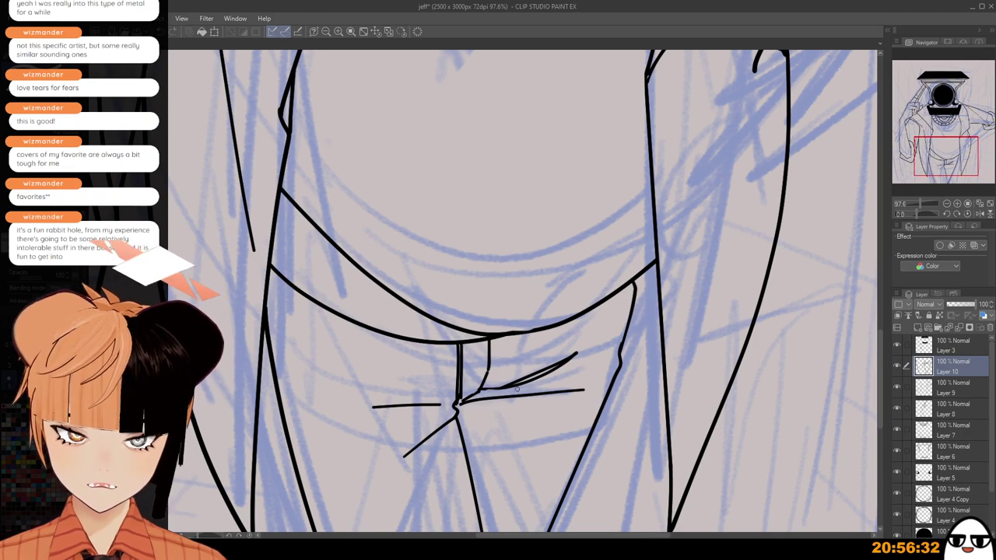
scroll(516, 389, "down", 4)
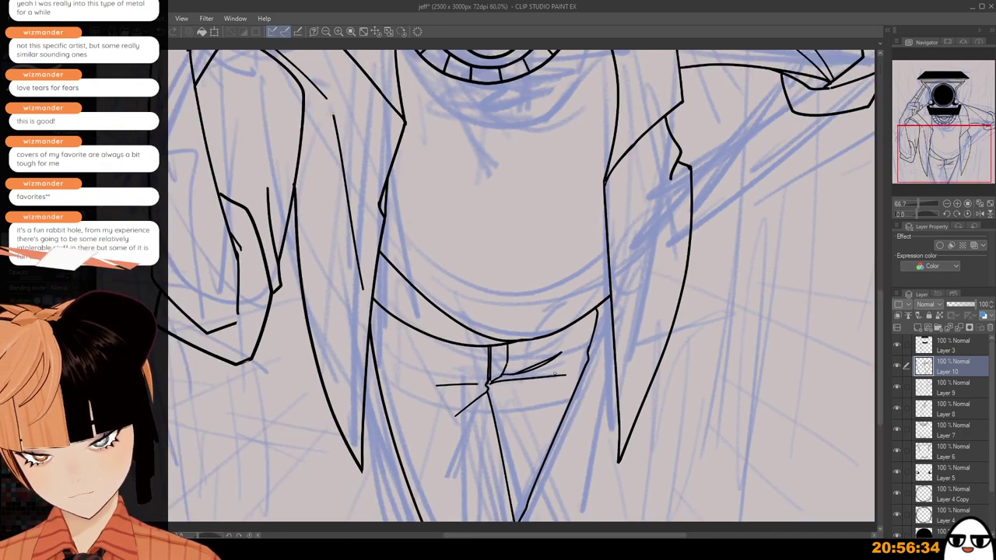
Ink a long, slightly curved crease from the left-hand hip to the crotch, redoing the stroke until it fits.
scroll(554, 373, "down", 3)
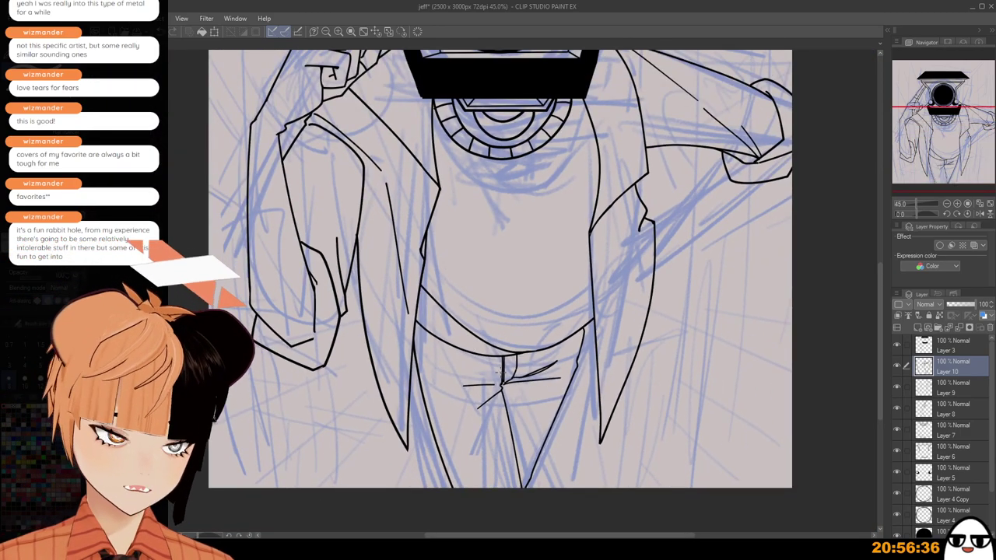
left_click_drag(418, 377, 509, 384)
key("ctrl+z")
key("ctrl+z")
key("ctrl+z")
key("ctrl+z")
scroll(533, 424, "down", 3)
left_click_drag(544, 464, 555, 507)
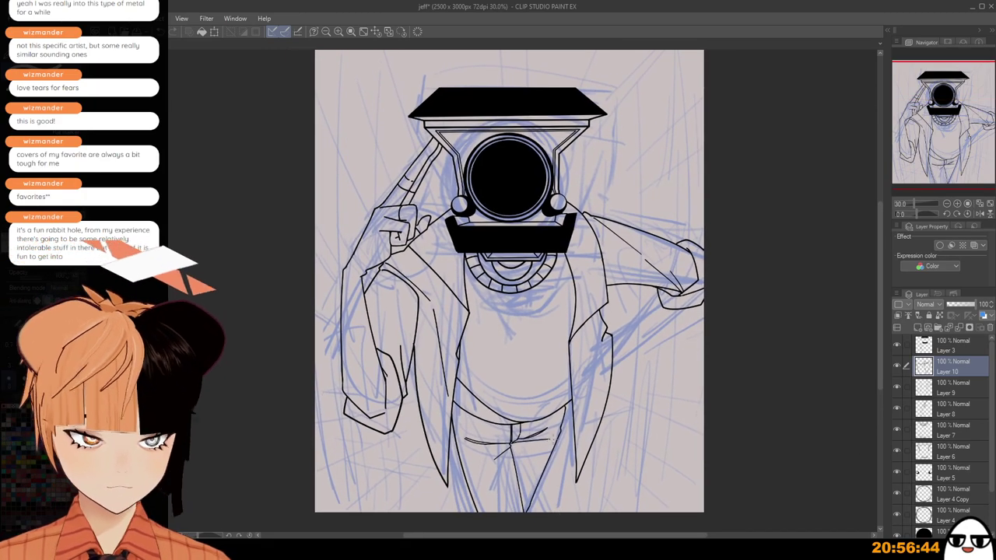
scroll(551, 438, "down", 2)
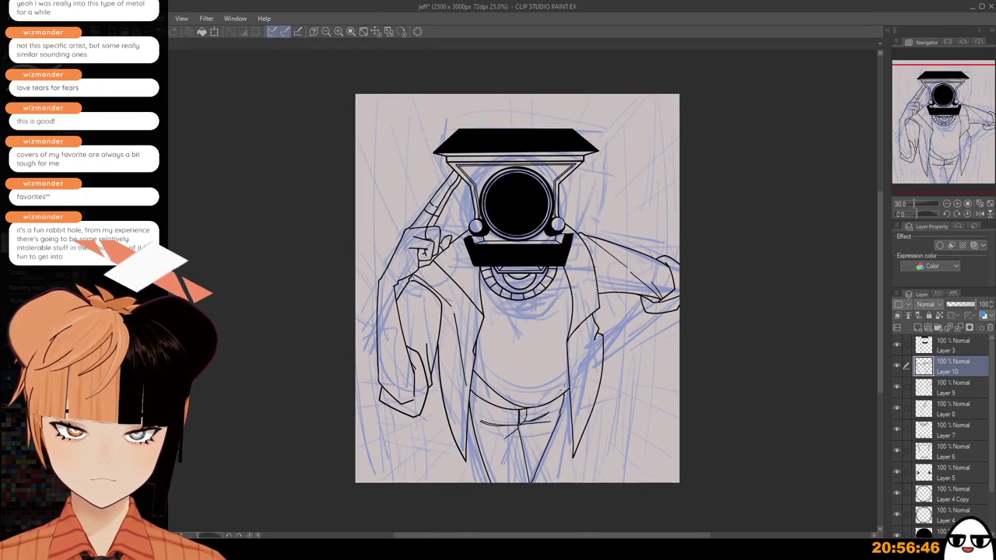
left_click_drag(675, 429, 674, 375)
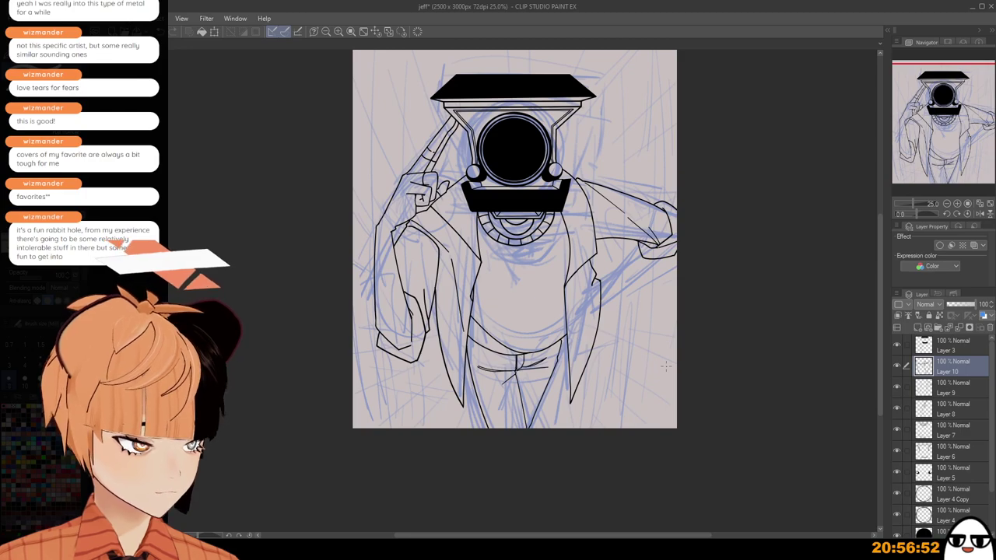
scroll(665, 366, "down", 1)
left_click_drag(616, 442, 618, 439)
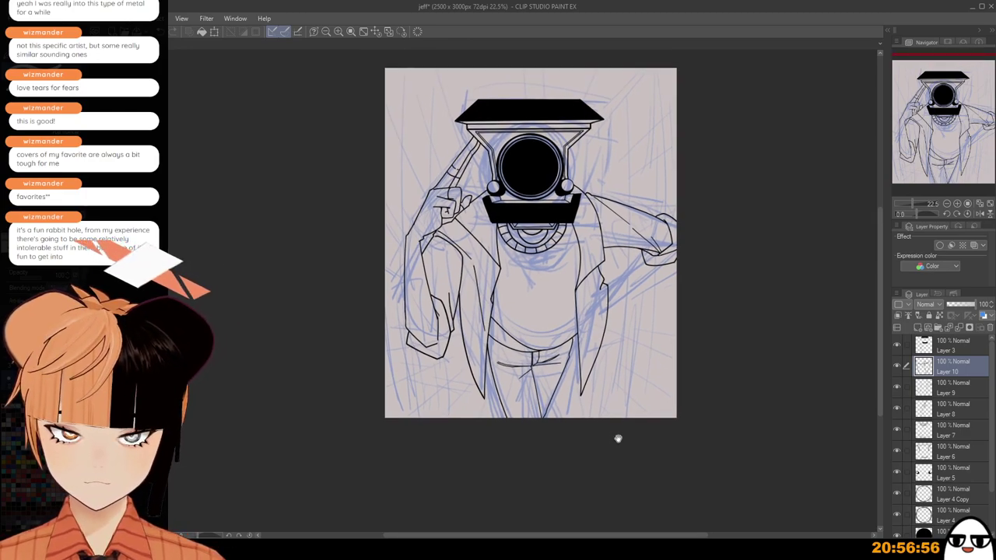
Check the layers' visibility to find the coat line, and erase the outer edge of the left-hand coat flap on Layer 3.
scroll(576, 393, "up", 3)
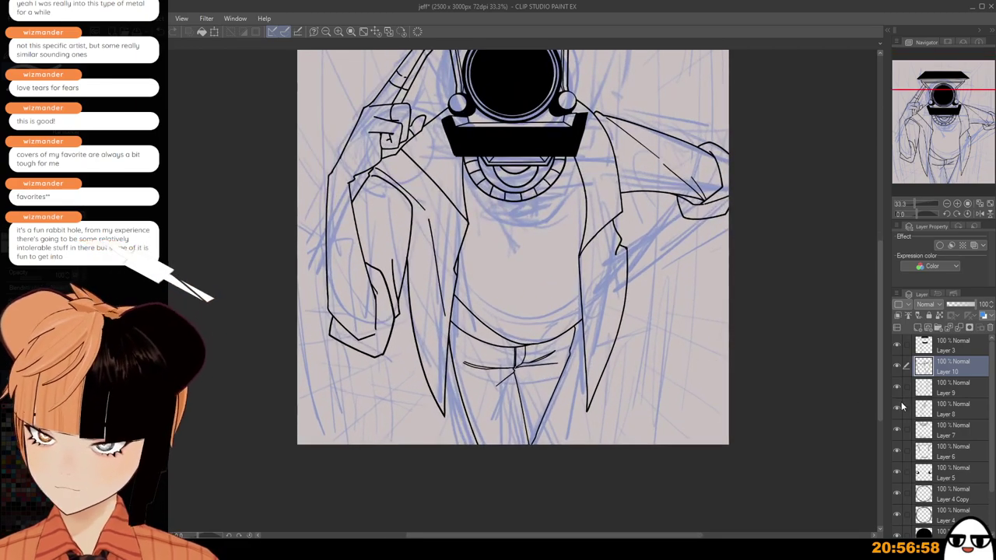
left_click(898, 389)
left_click(897, 387)
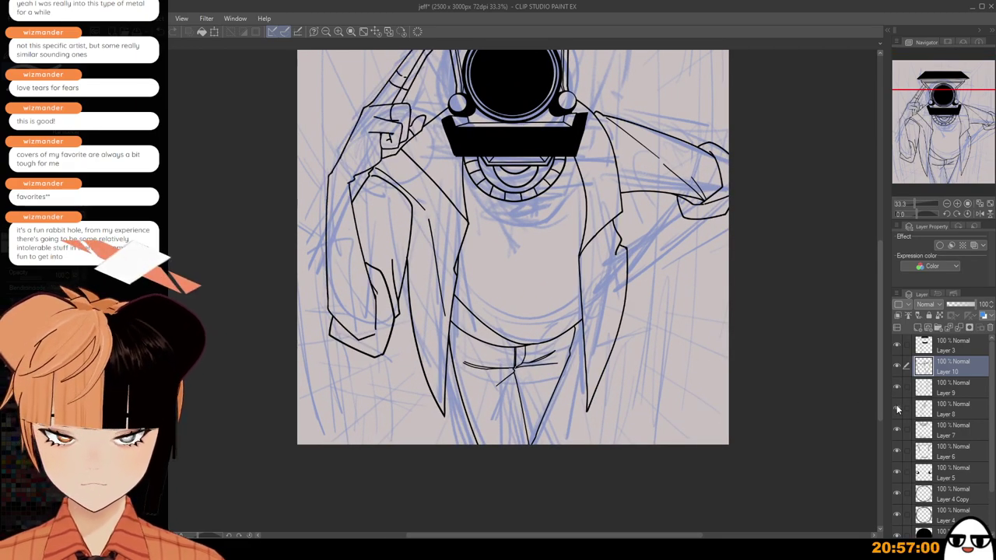
left_click(897, 345)
left_click(897, 344)
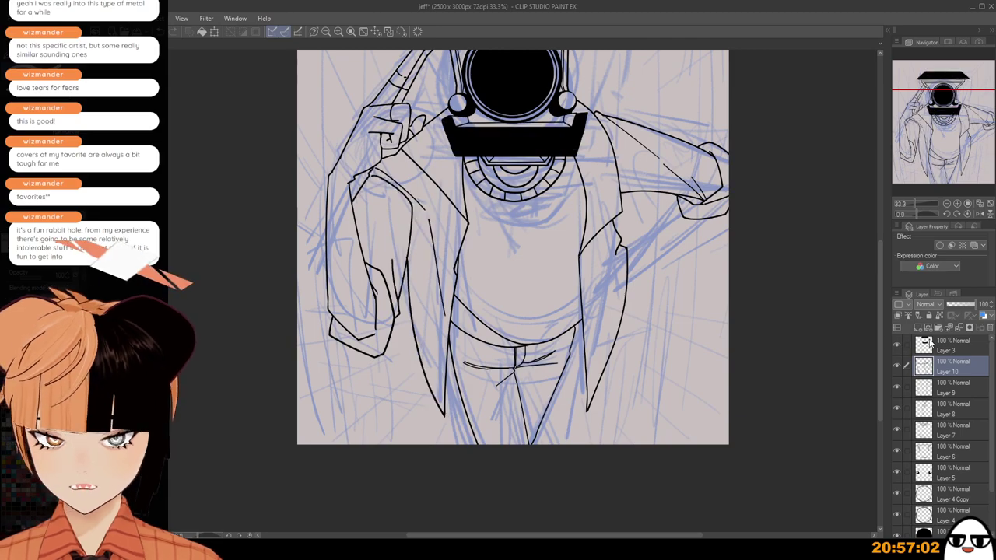
left_click(947, 347)
scroll(411, 259, "up", 2)
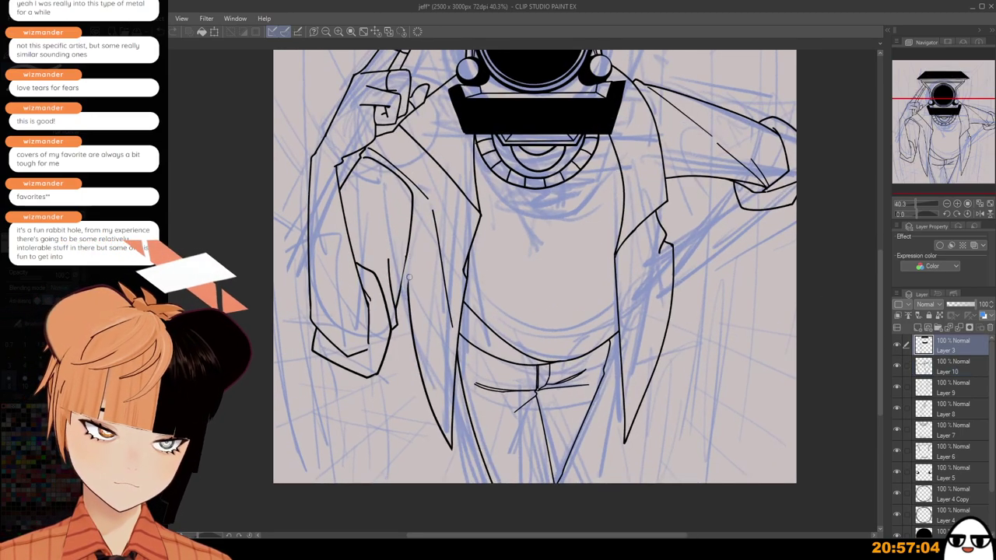
mouse_move(408, 314)
left_mouse_down()
mouse_move(420, 397)
mouse_move(442, 434)
left_mouse_up()
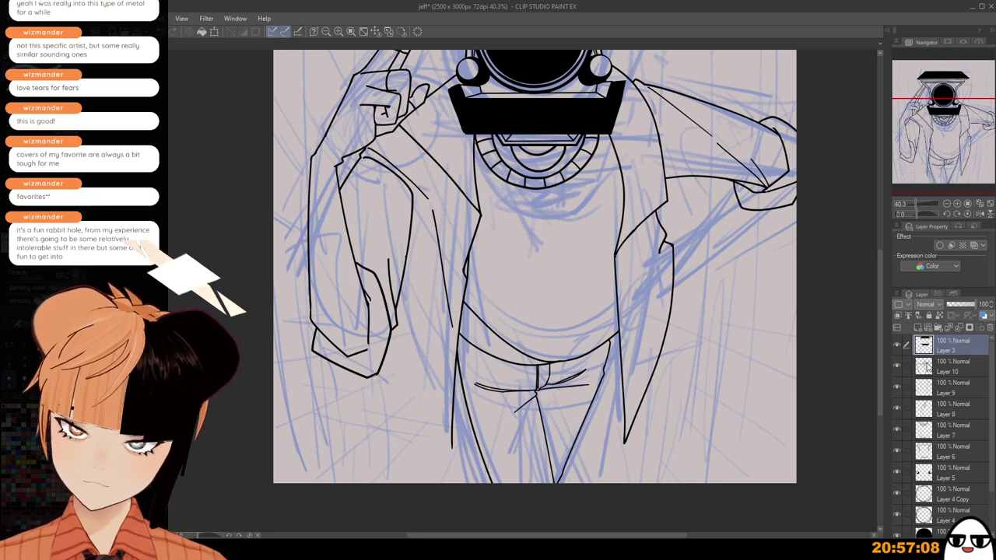
On Layer 10, ink a new outer edge for the left-hand coat flap from the sleeve downward, redoing the stroke until it fits.
scroll(400, 257, "up", 2)
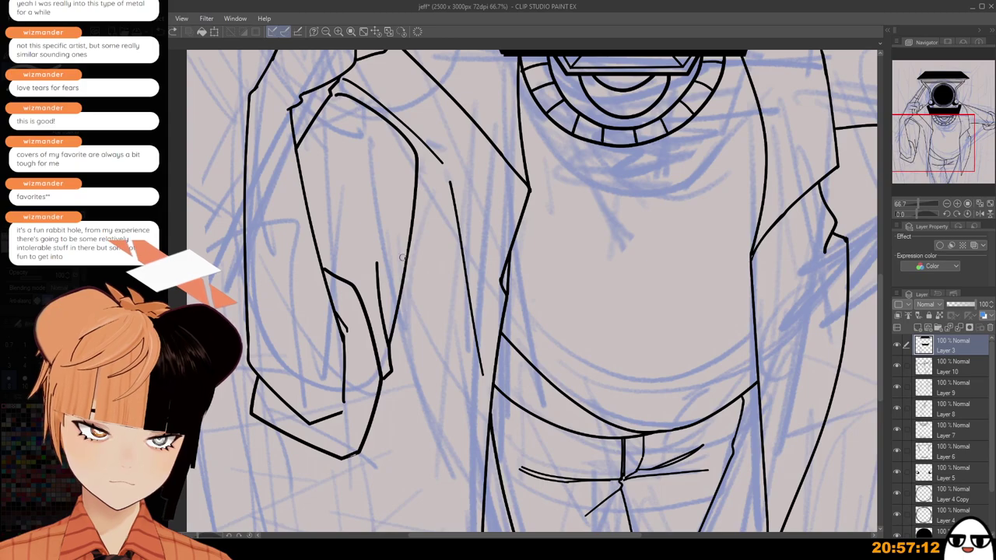
scroll(404, 258, "down", 2)
scroll(939, 404, "down", 1)
left_click(950, 356)
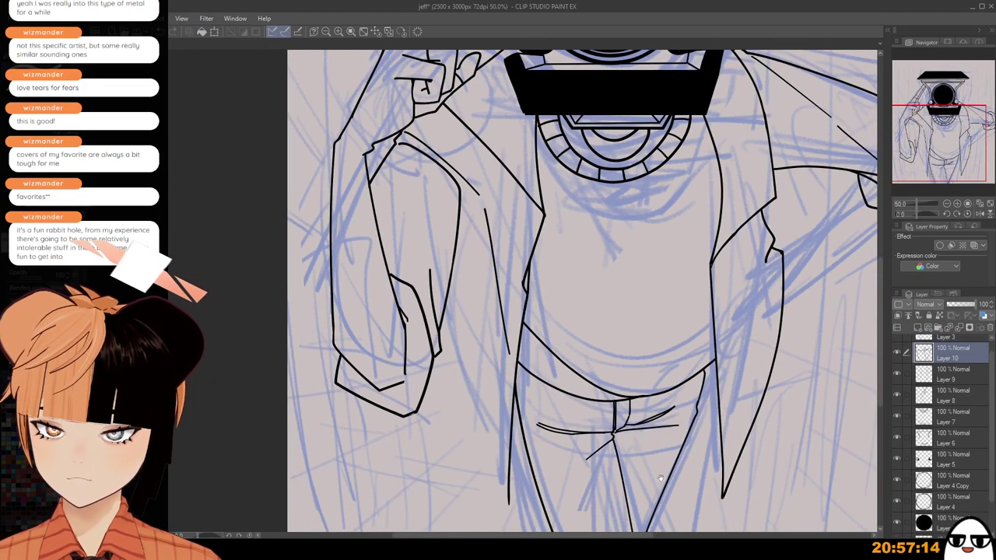
left_click_drag(660, 478, 604, 453)
left_click_drag(387, 298, 452, 480)
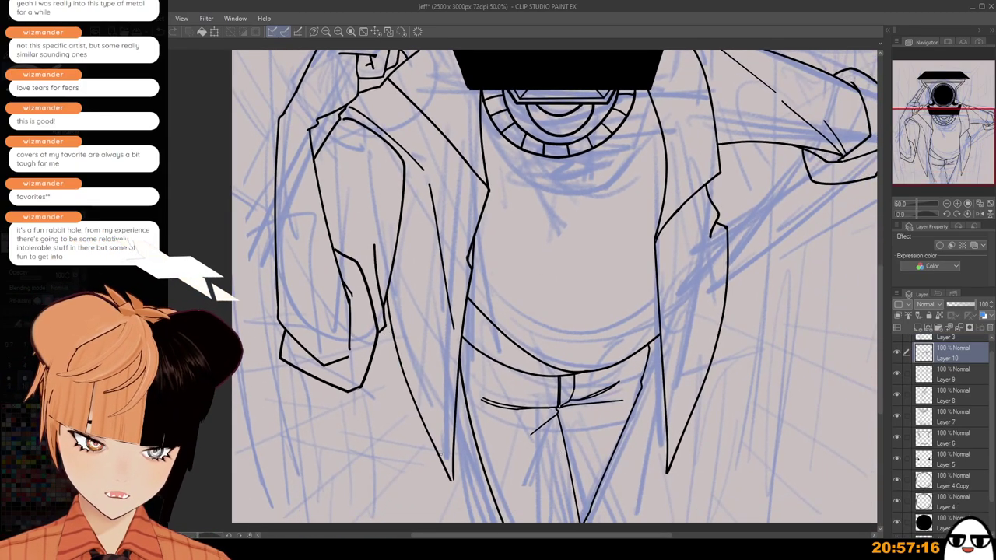
key("ctrl+z")
left_click_drag(389, 290, 455, 496)
key("ctrl+z")
key("ctrl+z")
left_click_drag(389, 286, 456, 479)
key("ctrl+z")
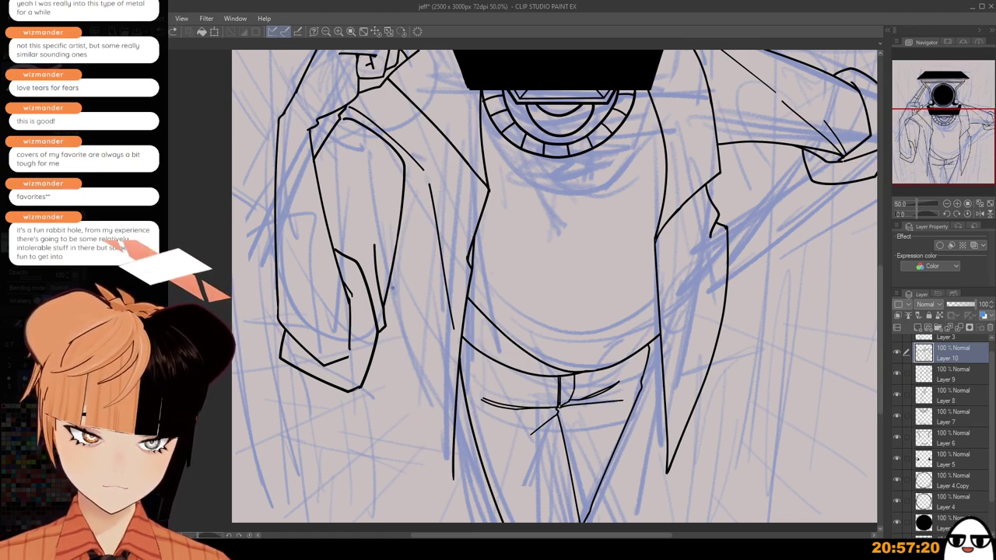
left_click_drag(389, 288, 452, 472)
key("ctrl+z")
mouse_move(388, 286)
left_mouse_down()
mouse_move(420, 445)
mouse_move(454, 499)
left_mouse_up()
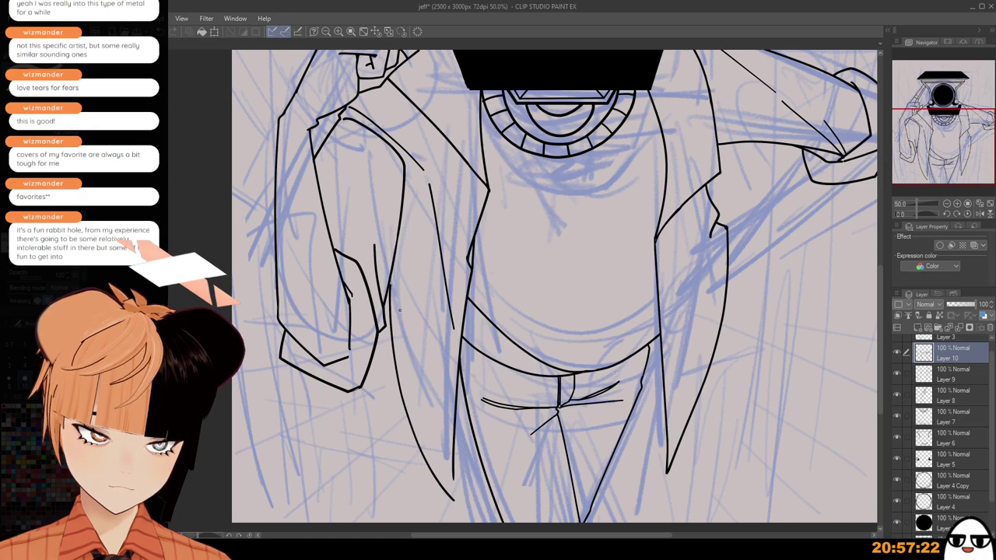
key("ctrl+z")
left_click_drag(384, 314, 460, 480)
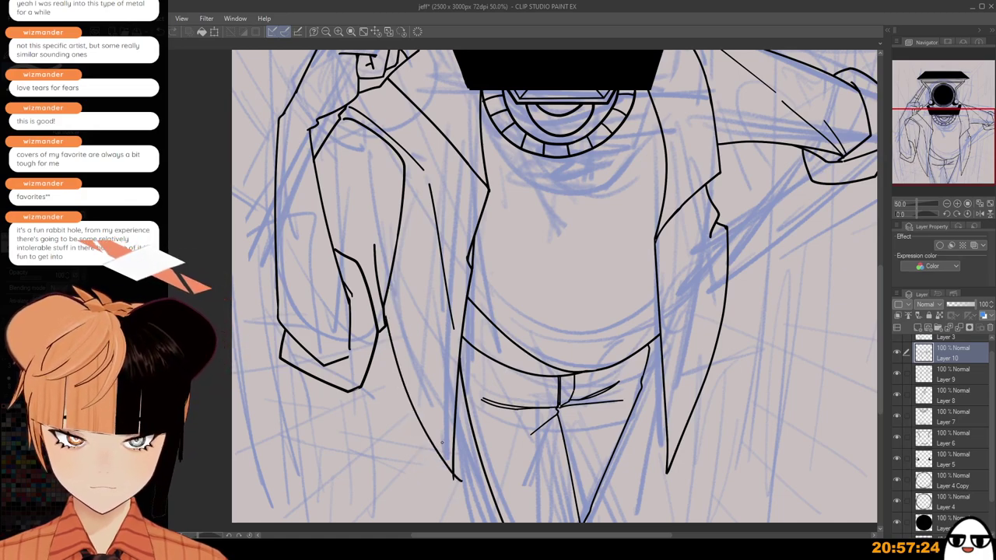
scroll(431, 387, "down", 2)
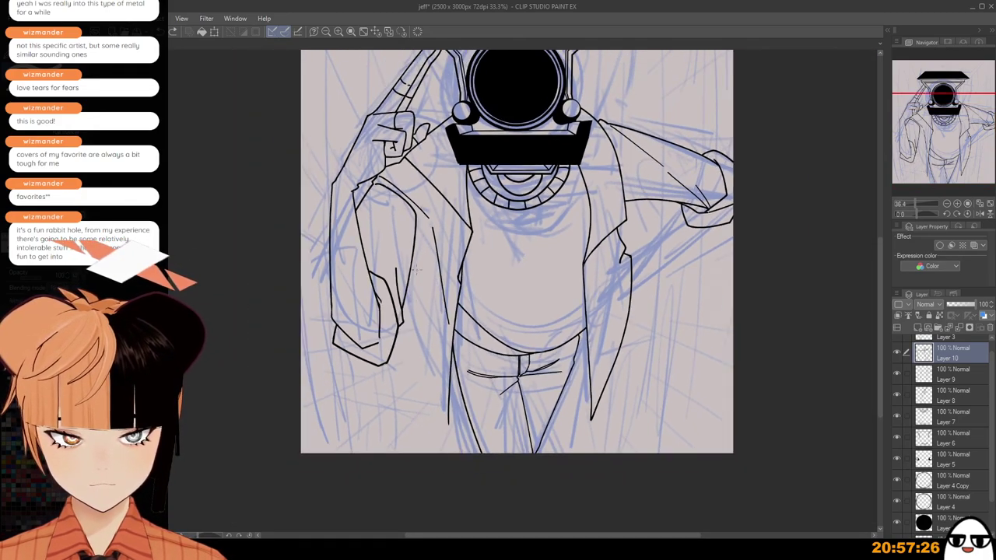
mouse_move(409, 295)
left_mouse_down()
mouse_move(424, 371)
mouse_move(459, 448)
left_mouse_up()
key("ctrl+z")
Redraw the lower part of the left-hand flap's outer edge so it curves into a sharp point at the inner edge.
left_click_drag(424, 370, 453, 440)
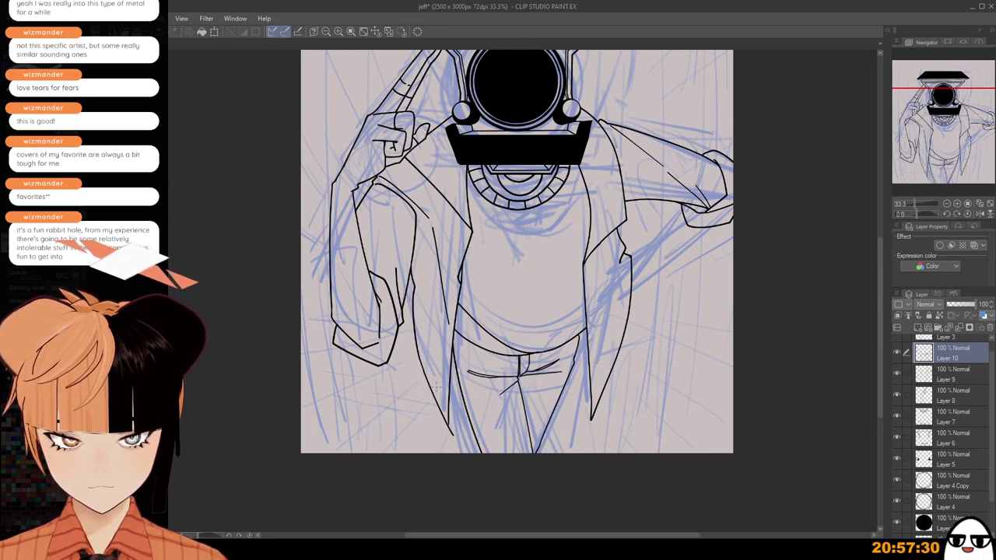
key("ctrl+z")
left_click_drag(424, 370, 459, 435)
key("ctrl+z")
left_click_drag(423, 368, 452, 429)
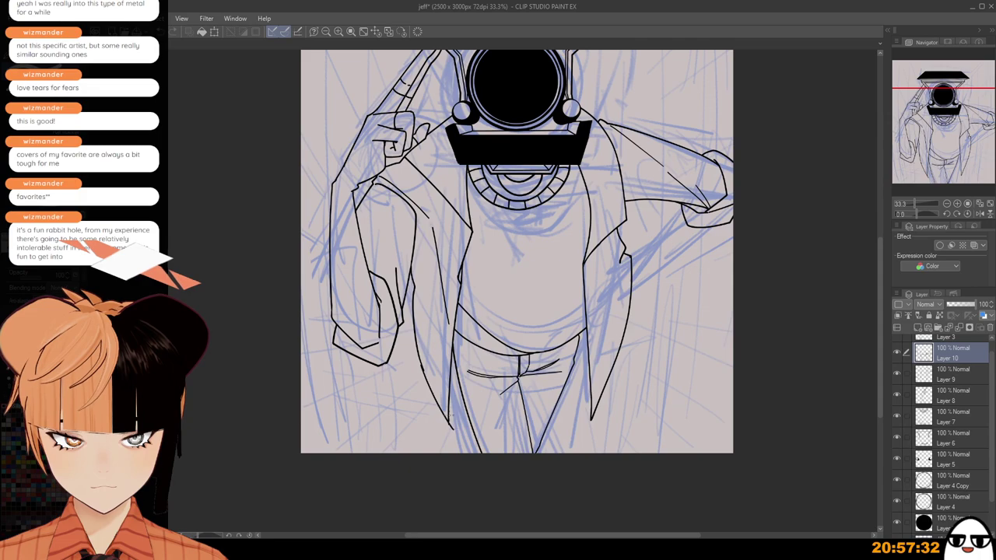
key("ctrl+z")
scroll(424, 367, "up", 1)
left_click_drag(422, 368, 454, 432)
key("ctrl+z")
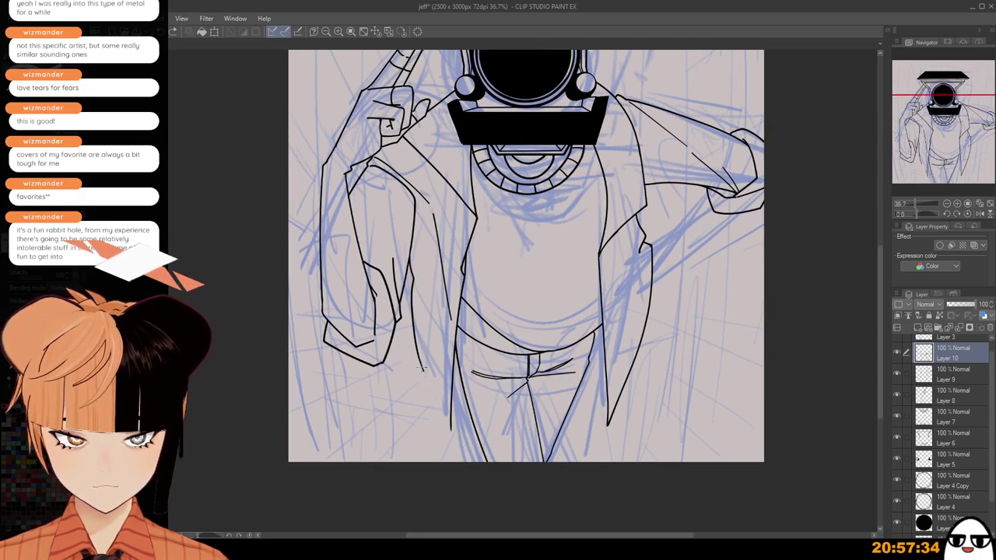
scroll(423, 366, "up", 2)
left_click_drag(424, 368, 464, 453)
key("ctrl+z")
left_click_drag(424, 368, 464, 454)
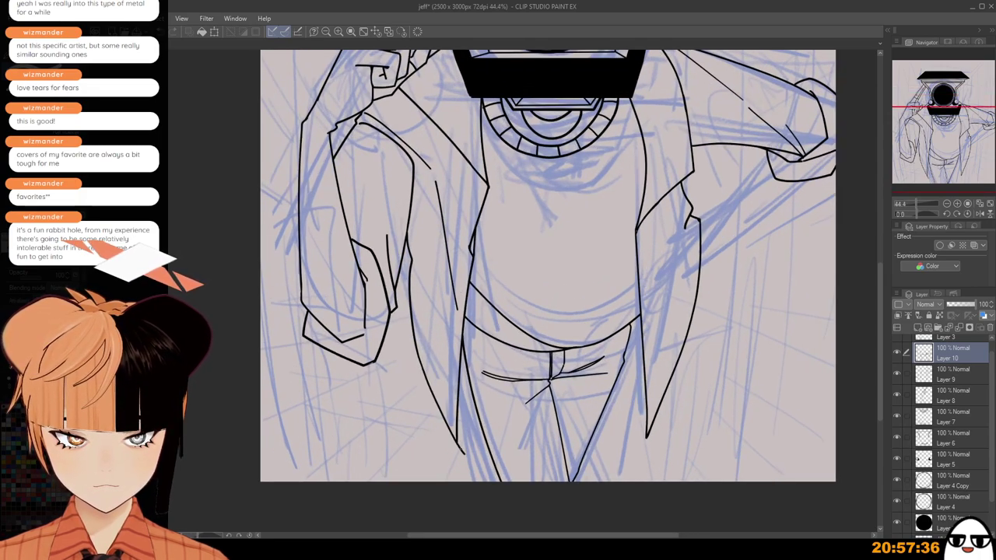
scroll(465, 453, "down", 1)
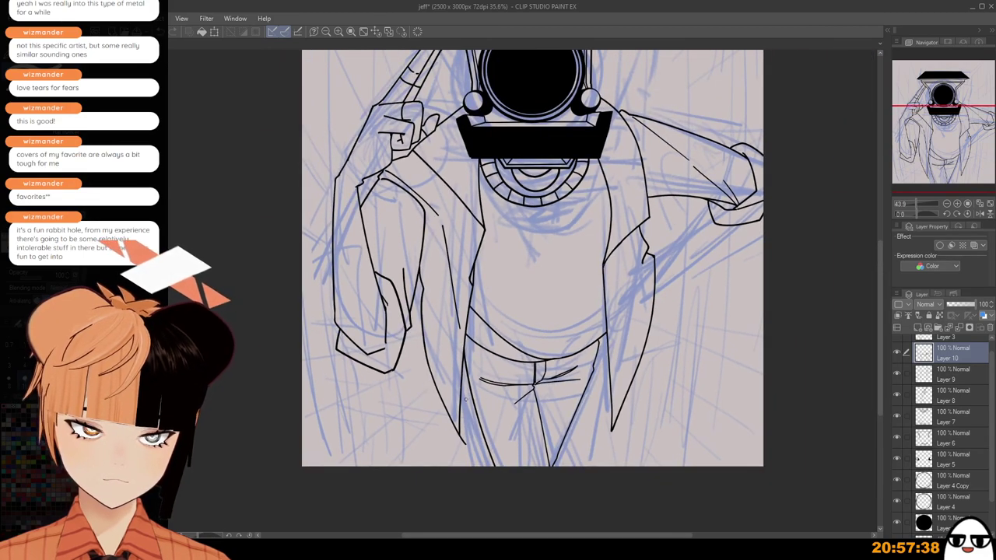
scroll(464, 433, "up", 2)
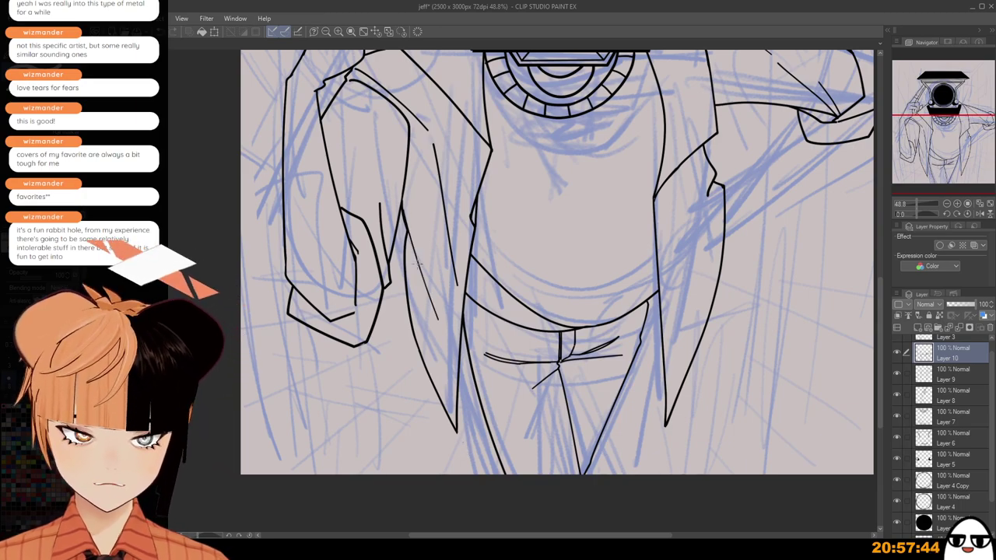
Ink a short diagonal crease inside the left-hand coat flap, starting at its outer edge beside the sleeve.
left_click_drag(416, 260, 440, 322)
key("ctrl+z")
left_click_drag(407, 232, 440, 321)
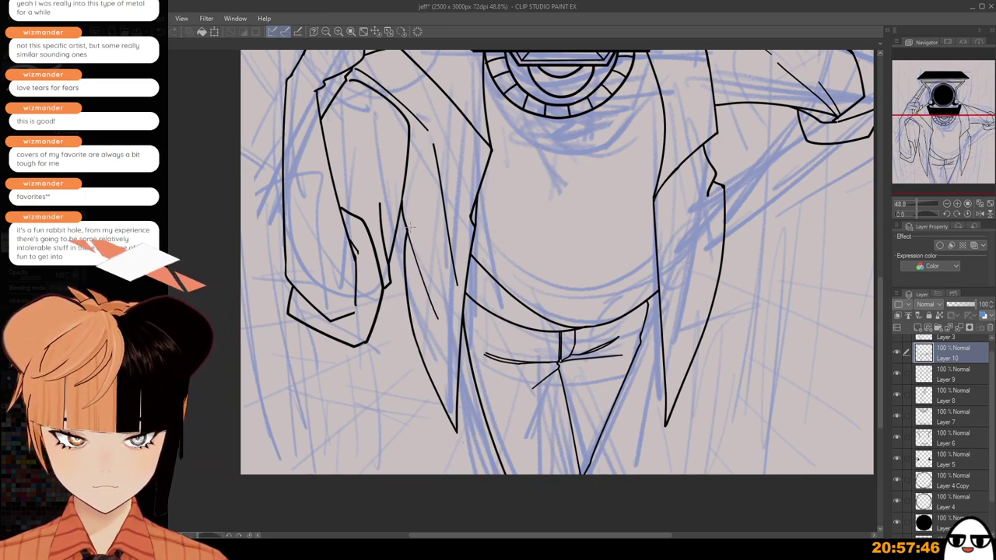
scroll(423, 230, "down", 2)
scroll(420, 208, "up", 1)
key("ctrl+z")
left_click_drag(412, 231, 436, 283)
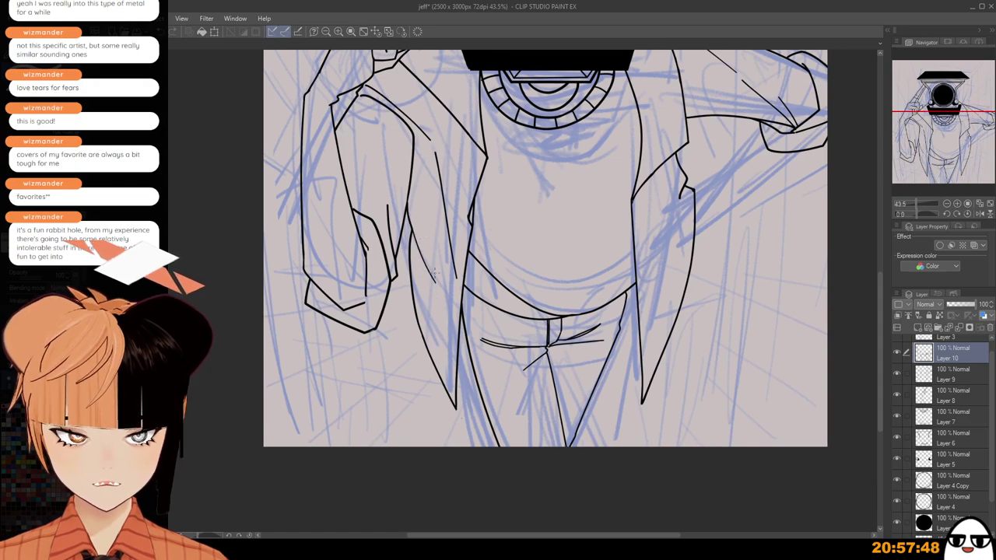
Ink a long, nearly vertical crease inside the right-hand coat flap, running down from the notch below the sleeve.
scroll(434, 274, "down", 4)
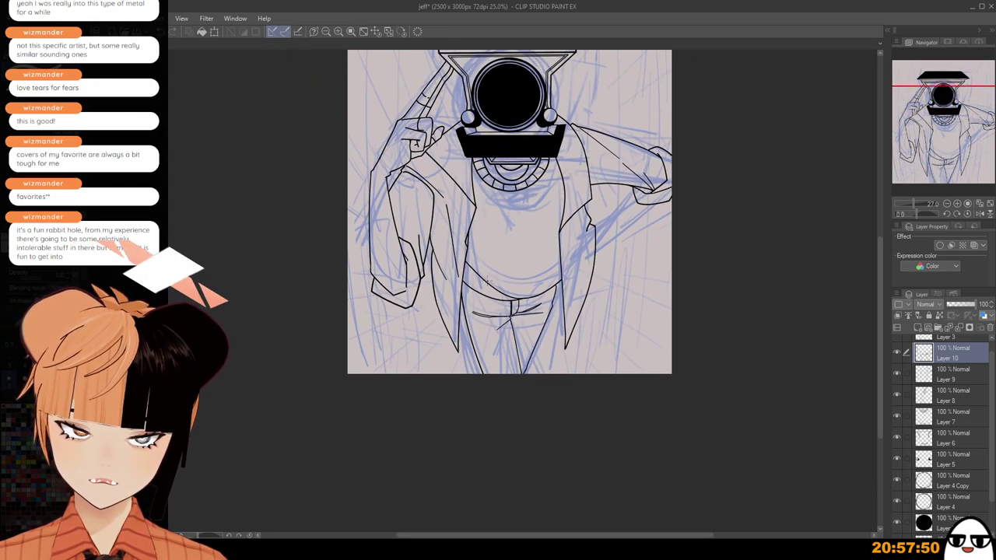
scroll(487, 280, "up", 4)
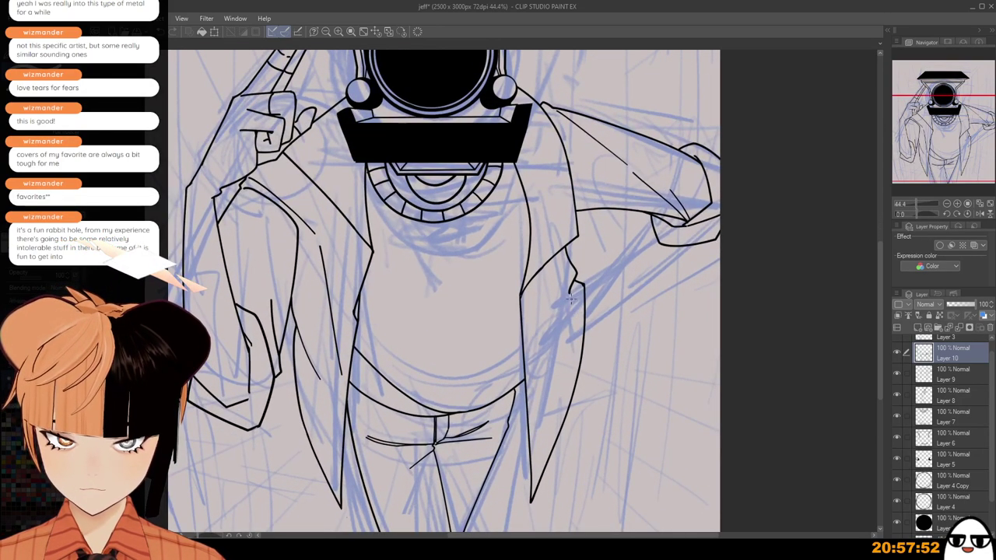
left_click_drag(568, 303, 565, 411)
key("ctrl+z")
left_click_drag(571, 297, 566, 406)
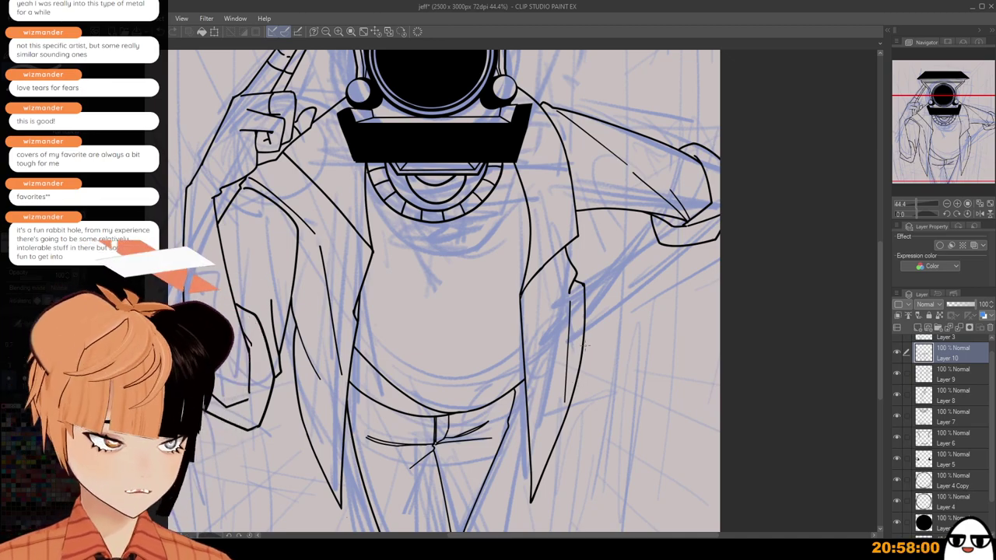
Rework the diagonal fold line beneath the right-hand side of the coat on Layer 9 and tidy its corner at the coat opening.
scroll(543, 273, "up", 3)
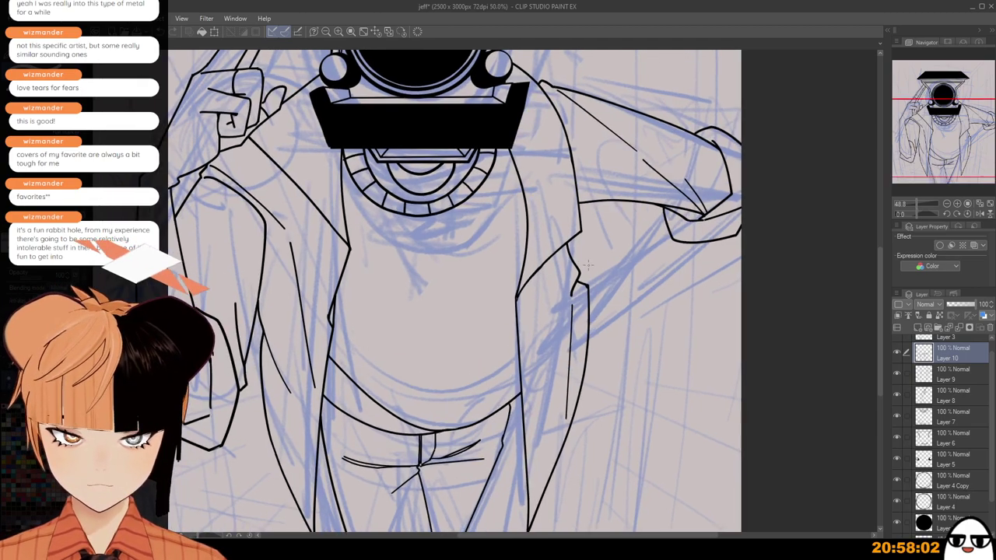
left_click(898, 354)
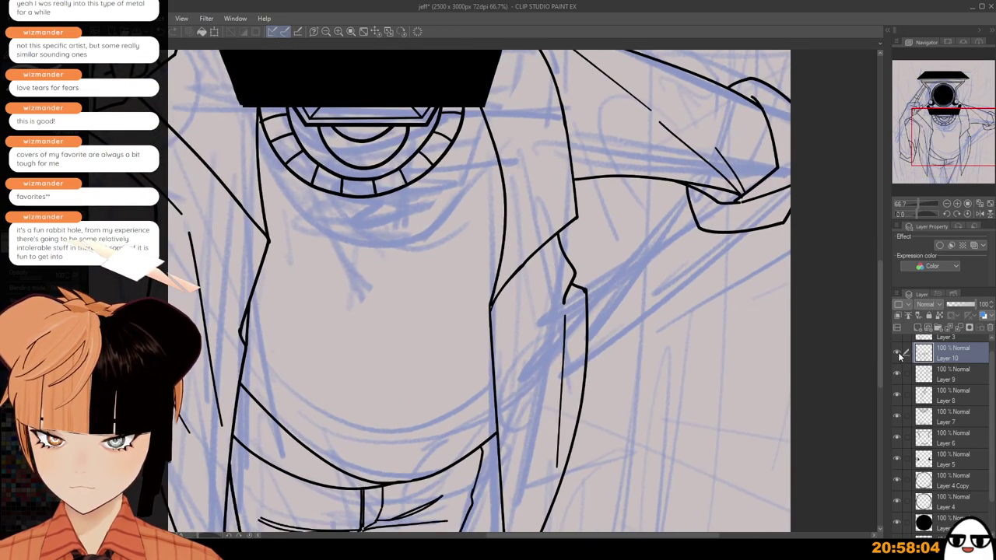
left_click(897, 375)
left_click(897, 375)
left_click(936, 376)
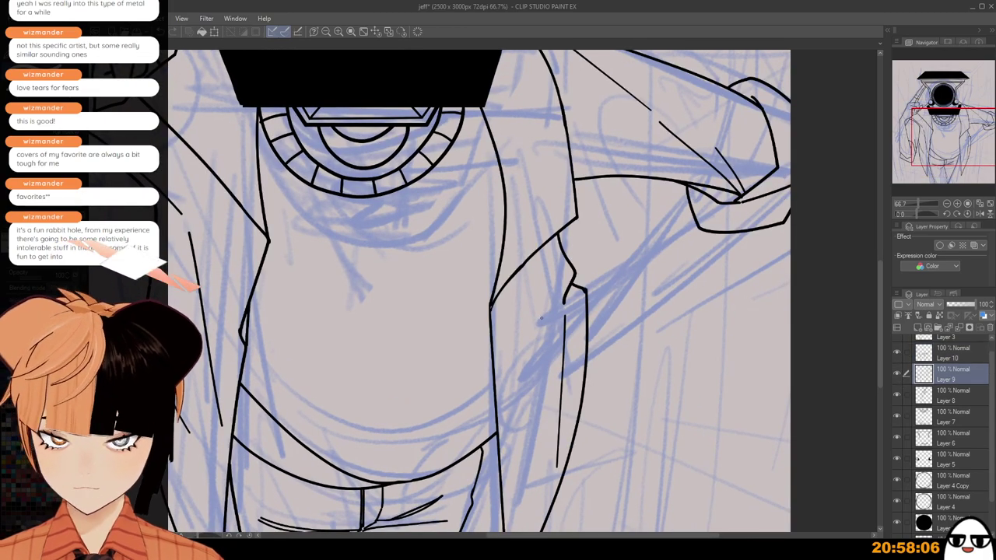
scroll(495, 289, "up", 2)
left_click_drag(480, 309, 594, 190)
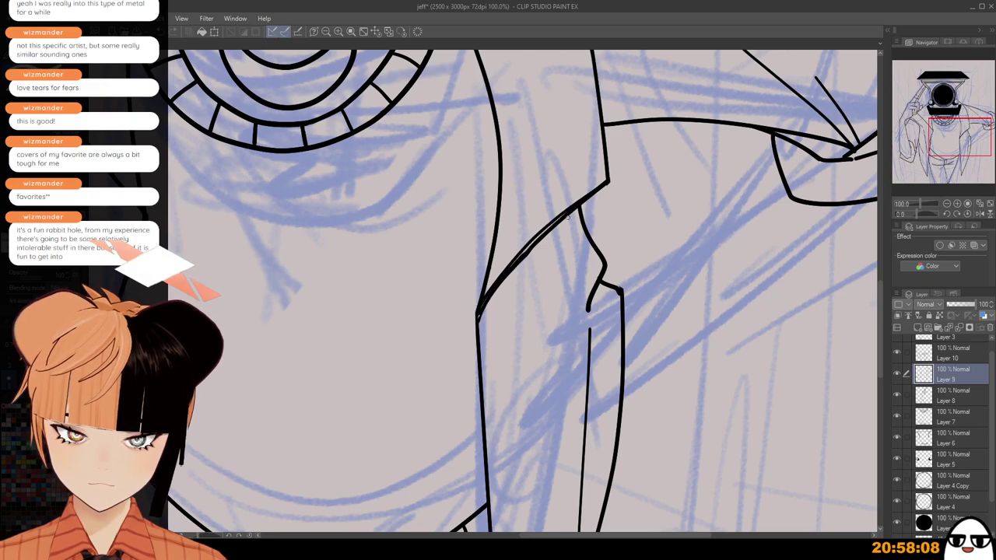
key("ctrl+z")
left_click_drag(480, 309, 574, 206)
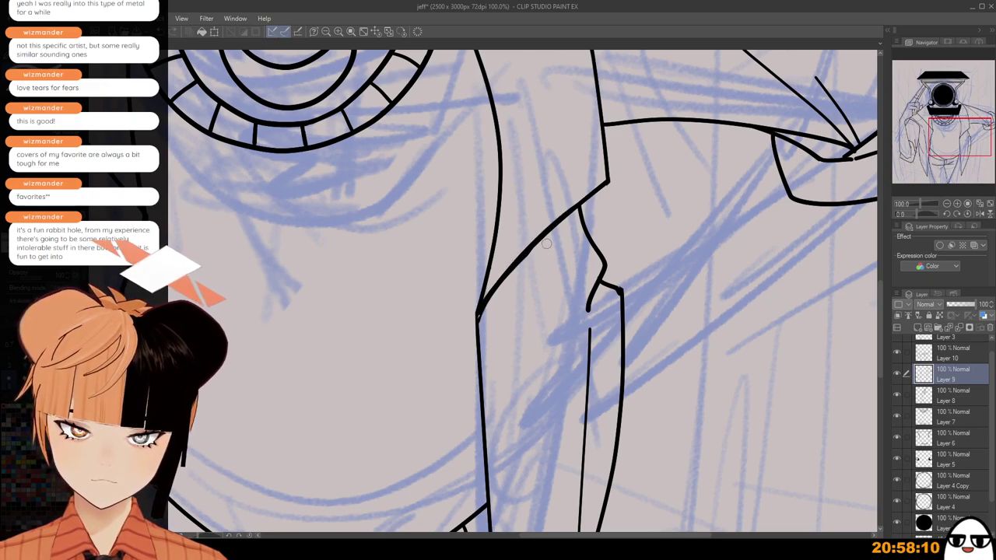
key("ctrl+z")
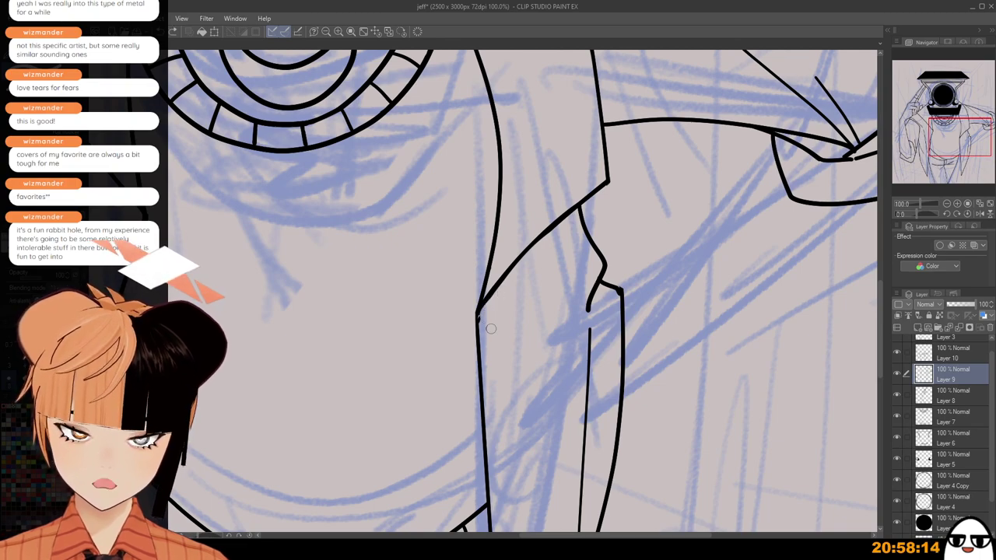
scroll(499, 351, "down", 4)
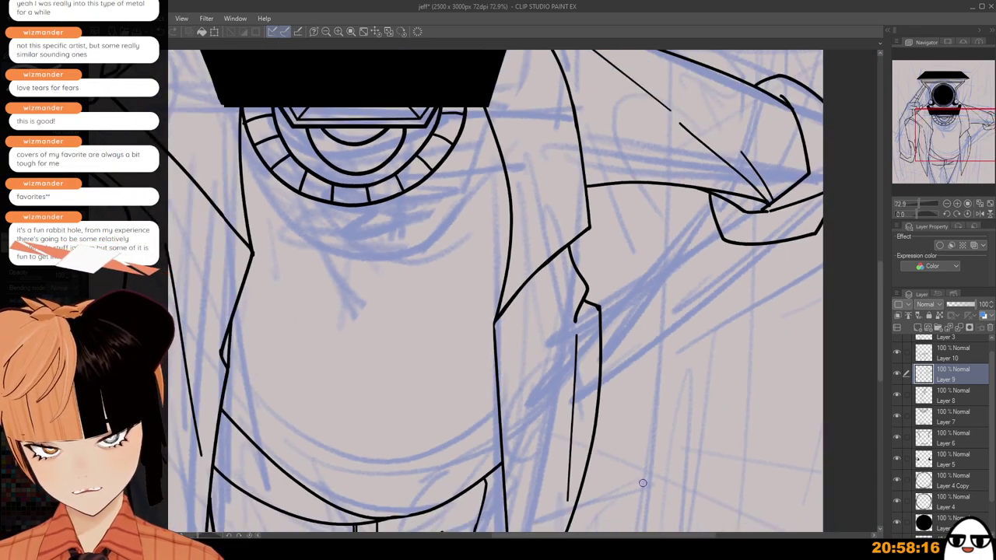
scroll(417, 312, "up", 3)
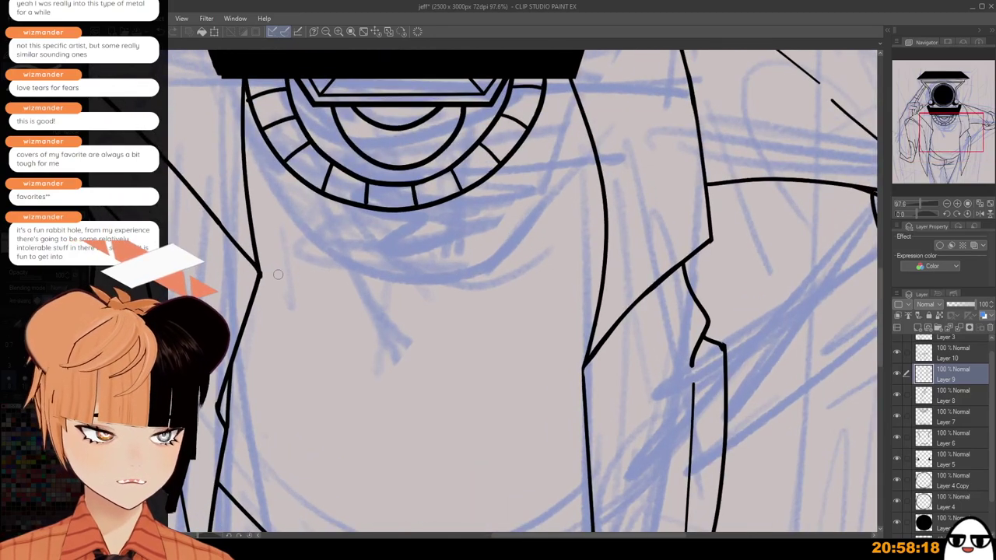
scroll(267, 304, "down", 5)
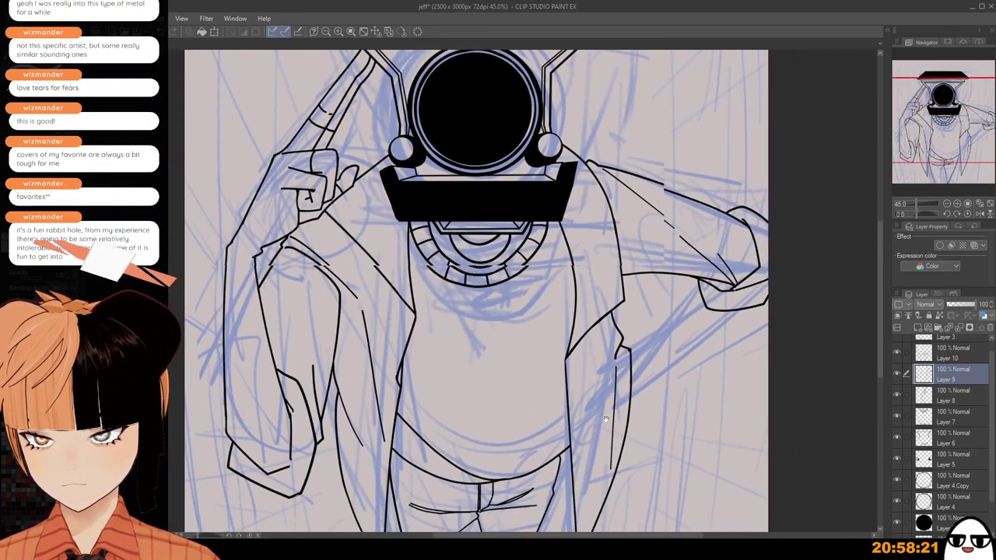
On Layer 7, ink a shallow curved crease across the shirt just below the ringed collar.
left_click_drag(606, 419, 606, 414)
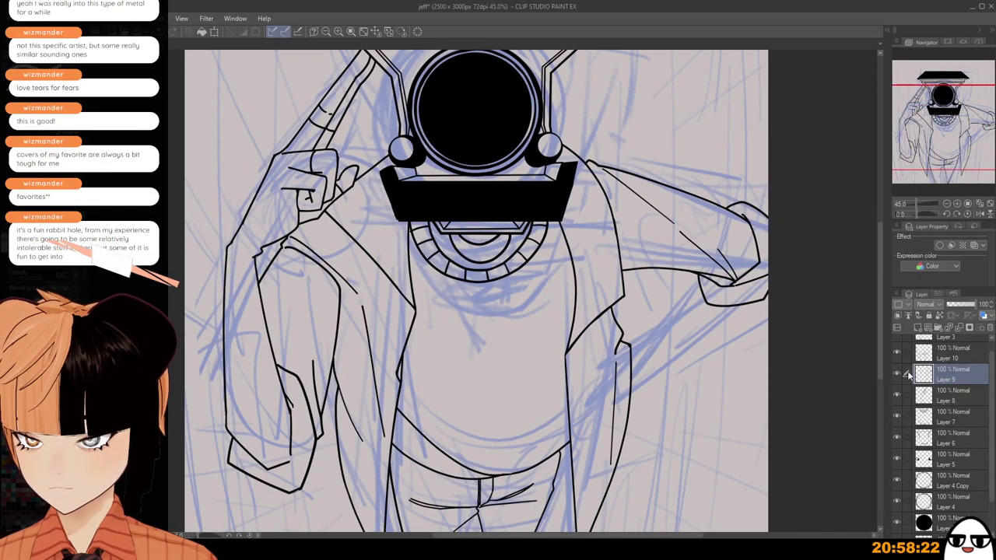
left_click(929, 421)
mouse_move(433, 275)
left_mouse_down()
mouse_move(521, 283)
mouse_move(473, 305)
mouse_move(498, 303)
mouse_move(532, 290)
left_mouse_up()
key("ctrl+z")
scroll(532, 284, "down", 1)
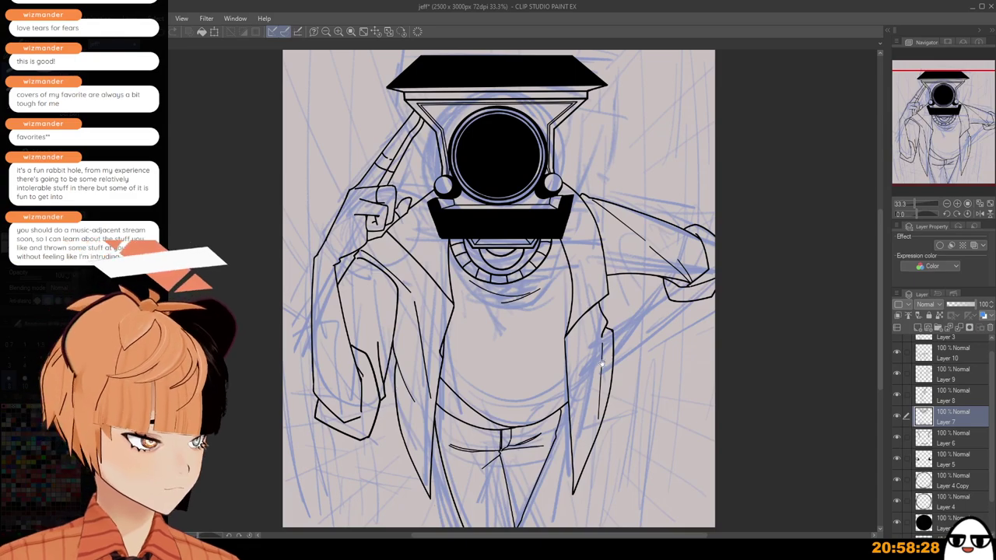
left_click_drag(621, 421, 619, 338)
scroll(614, 340, "down", 1)
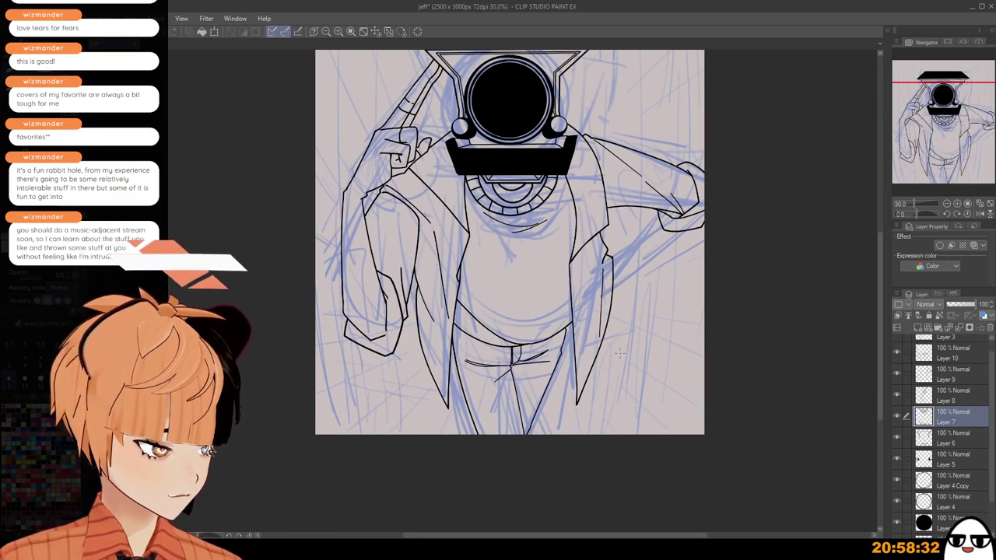
Check the torso and coat line art, switching the visibility of Layers 7 and 6 off and on.
left_click_drag(628, 361, 646, 442)
scroll(664, 463, "up", 1)
scroll(664, 463, "up", 4)
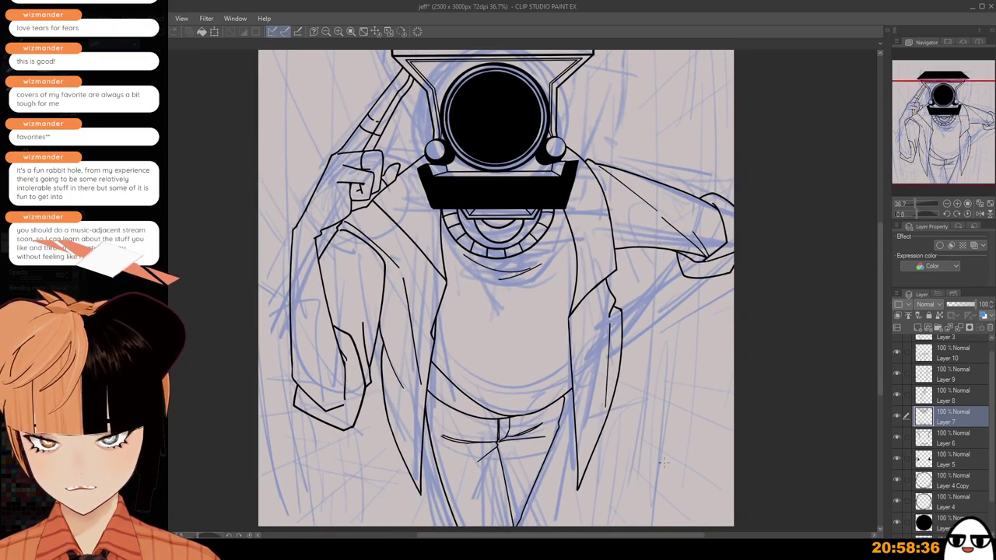
left_click_drag(640, 347, 637, 404)
scroll(637, 403, "up", 2)
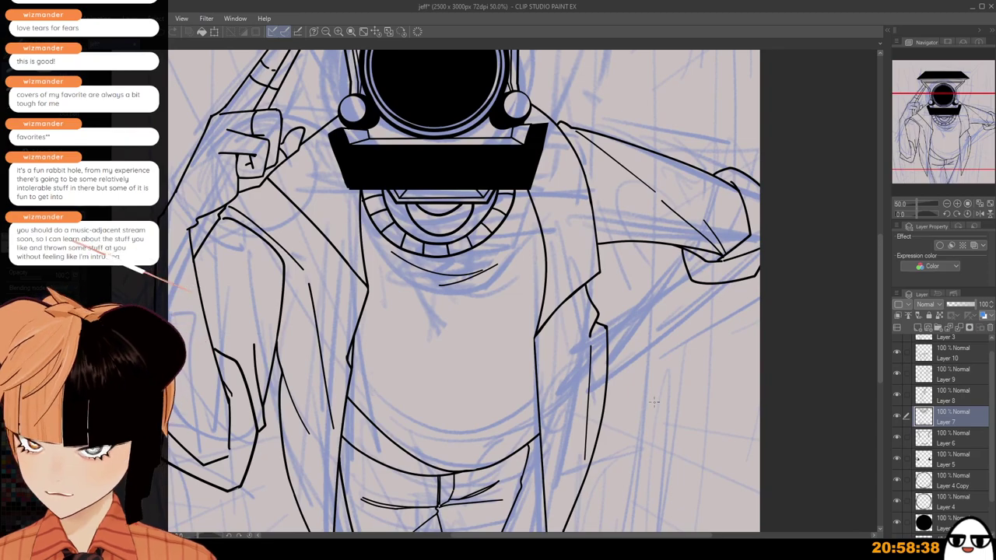
left_click(899, 418)
left_click(899, 418)
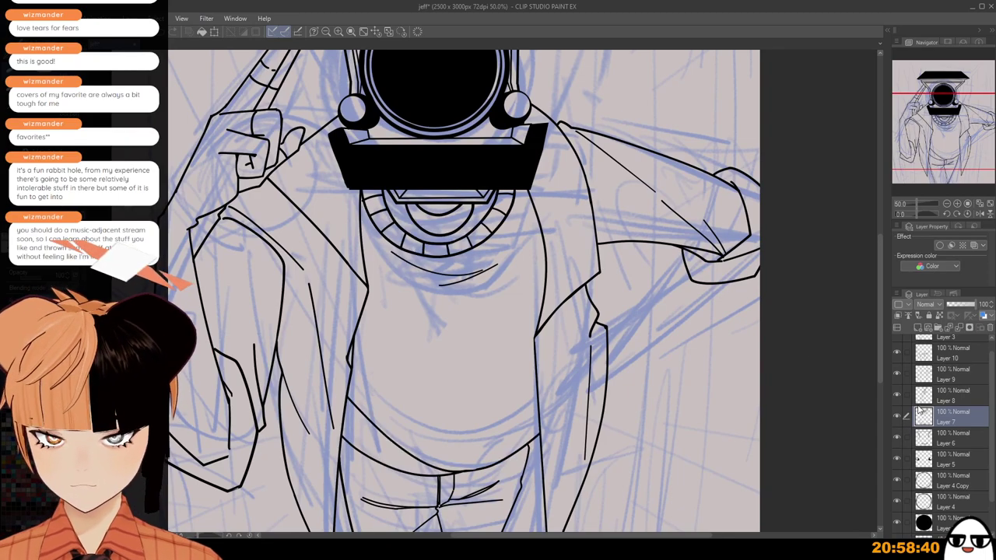
left_click(899, 440)
left_click(899, 440)
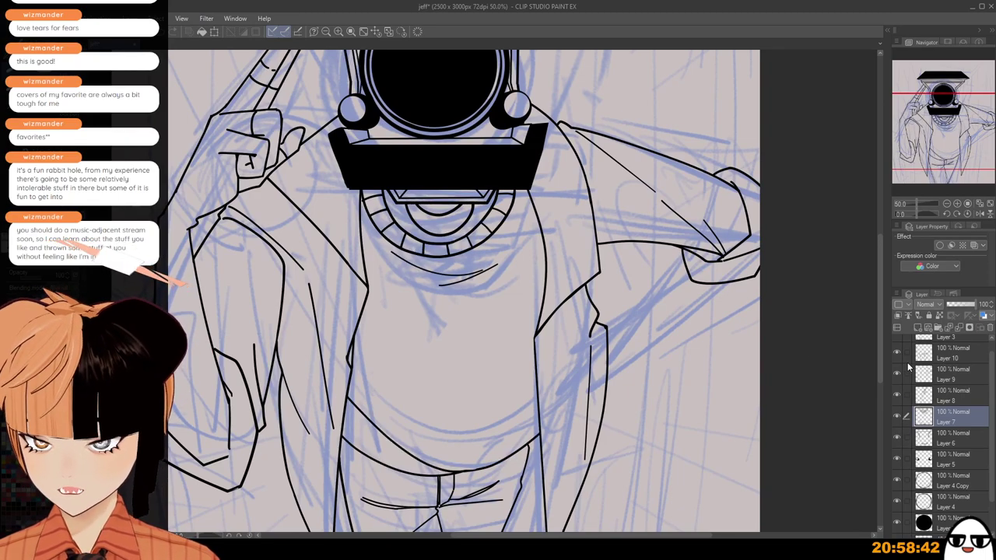
scroll(751, 473, "down", 1)
left_click_drag(690, 384, 704, 459)
scroll(701, 462, "down", 1)
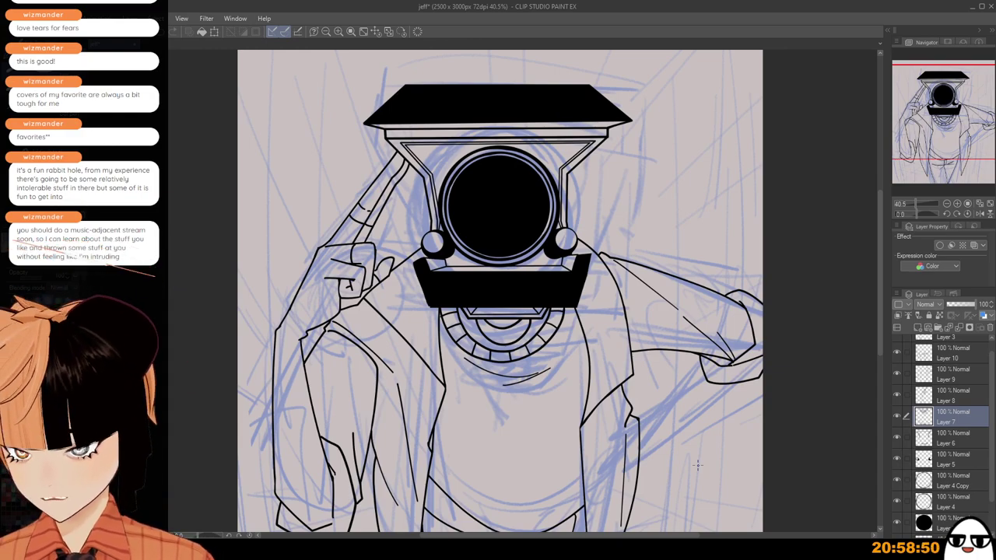
Select Layer 5 and examine the black bar, side studs and ringed collar beneath the lantern head up close.
left_click(926, 456)
key("ctrl+plus")
key("ctrl+plus")
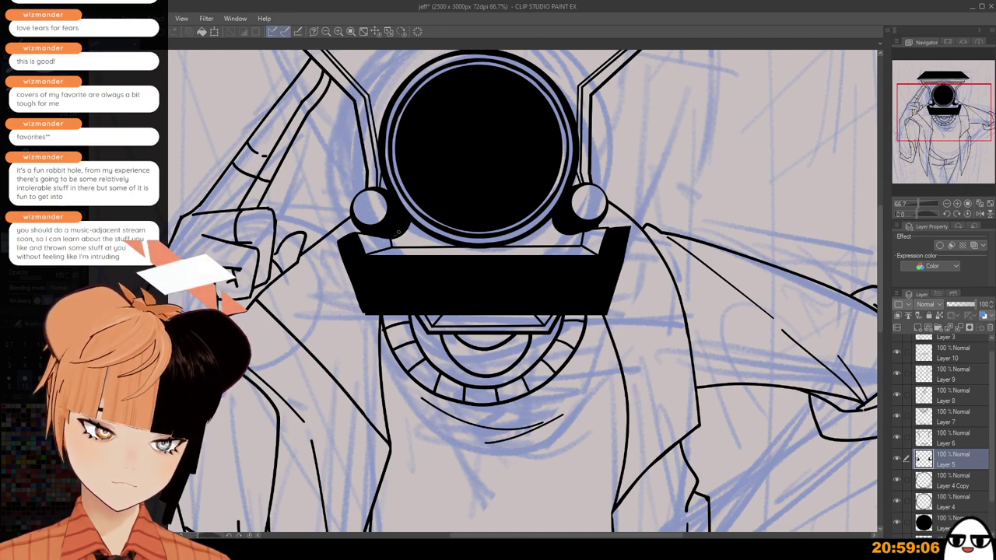
scroll(459, 221, "down", 2)
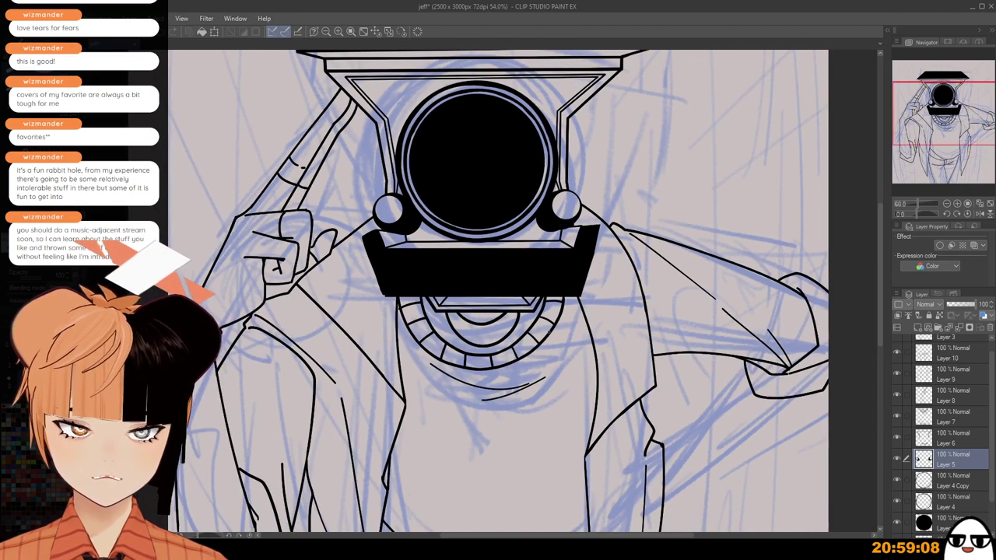
left_click_drag(474, 234, 475, 292)
scroll(615, 375, "up", 2)
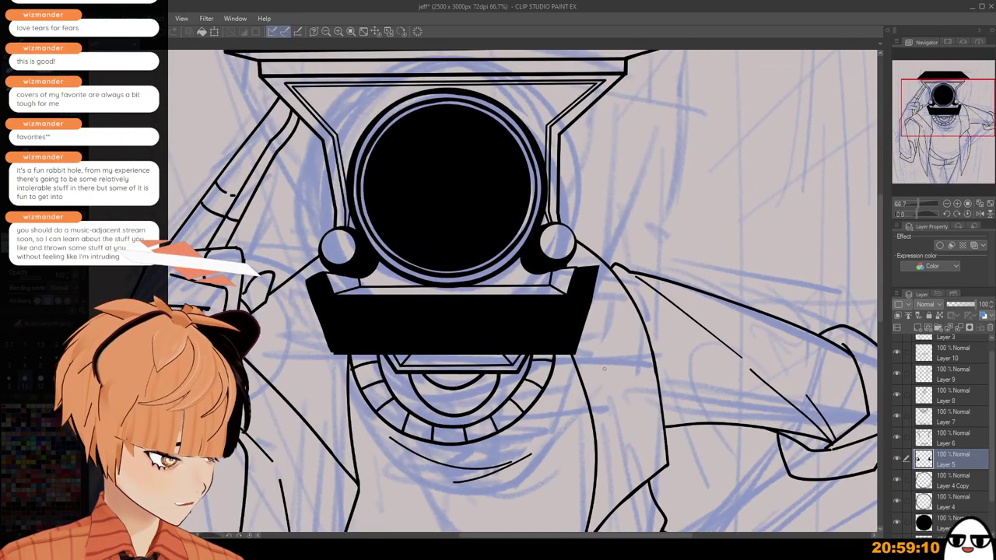
scroll(603, 369, "up", 1)
left_click_drag(574, 358, 613, 300)
scroll(658, 344, "down", 2)
scroll(629, 322, "up", 3)
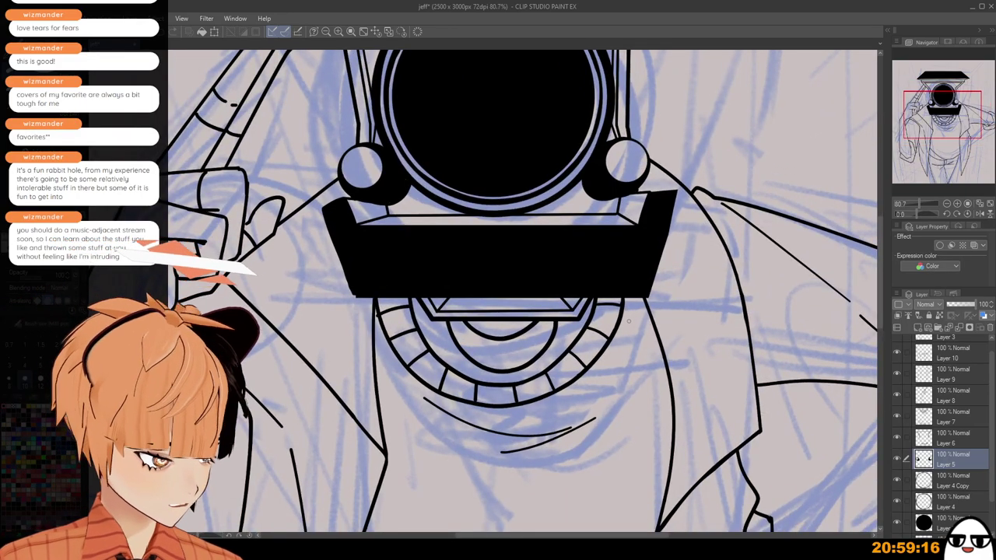
scroll(468, 325, "up", 2)
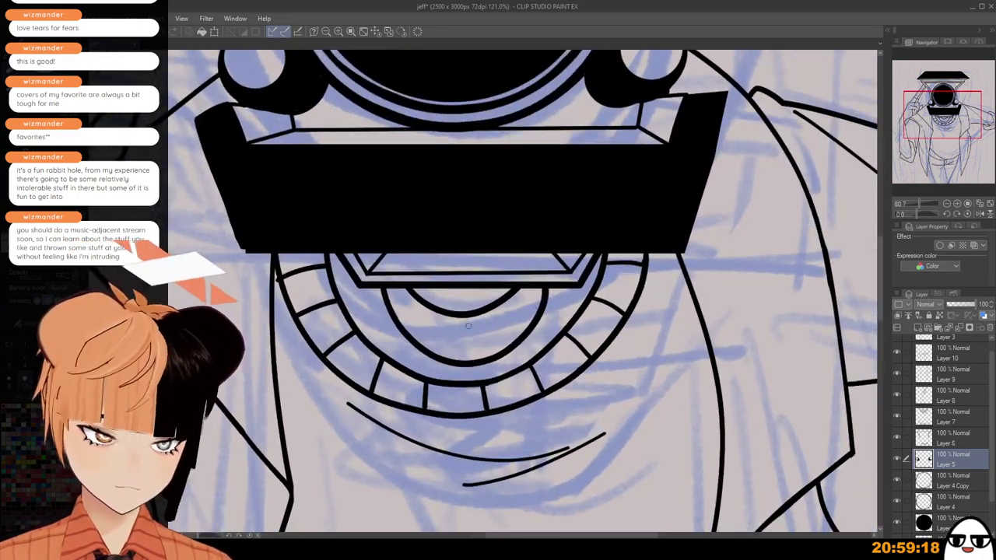
left_click_drag(630, 422, 700, 401)
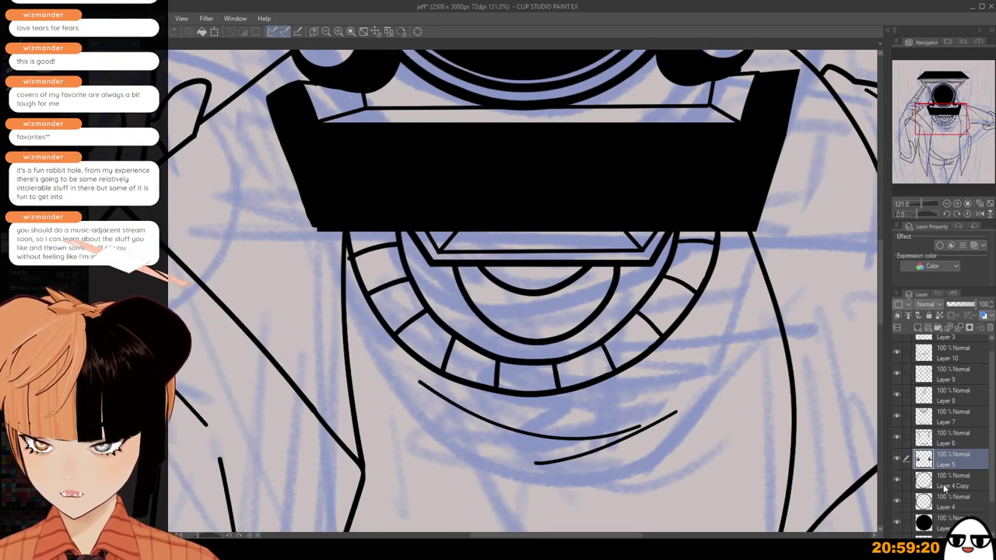
On Layer 3, ink along the black bar's left-hand slanted edge to straighten it and fill the notch at its lower corner.
left_click_drag(989, 410, 988, 393)
left_click(962, 352)
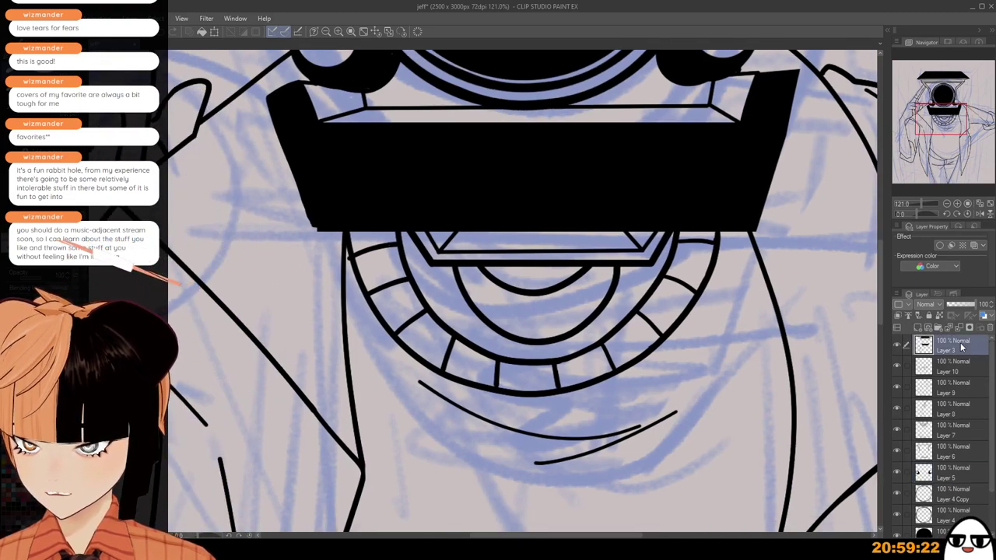
left_click_drag(737, 350, 673, 377)
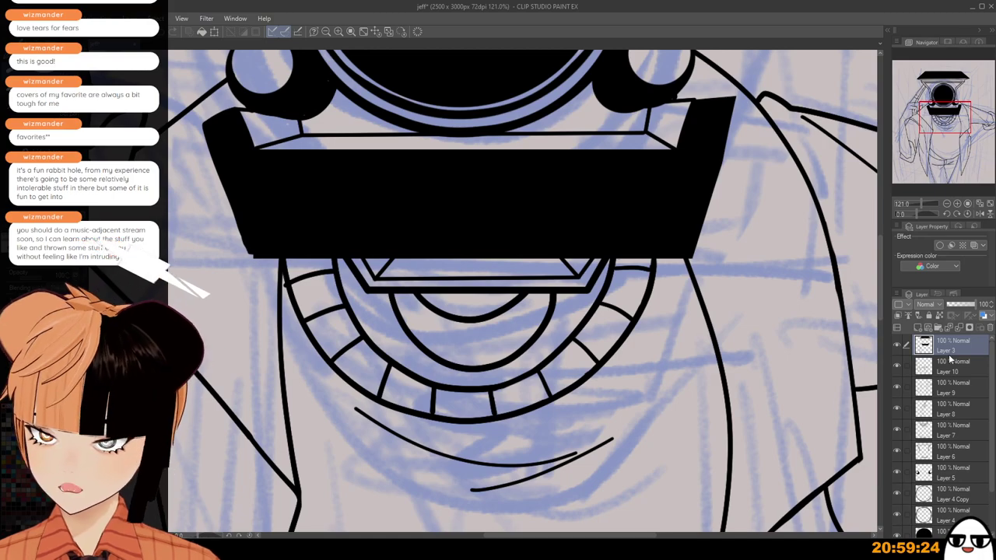
left_click_drag(455, 292, 560, 365)
scroll(545, 346, "up", 1)
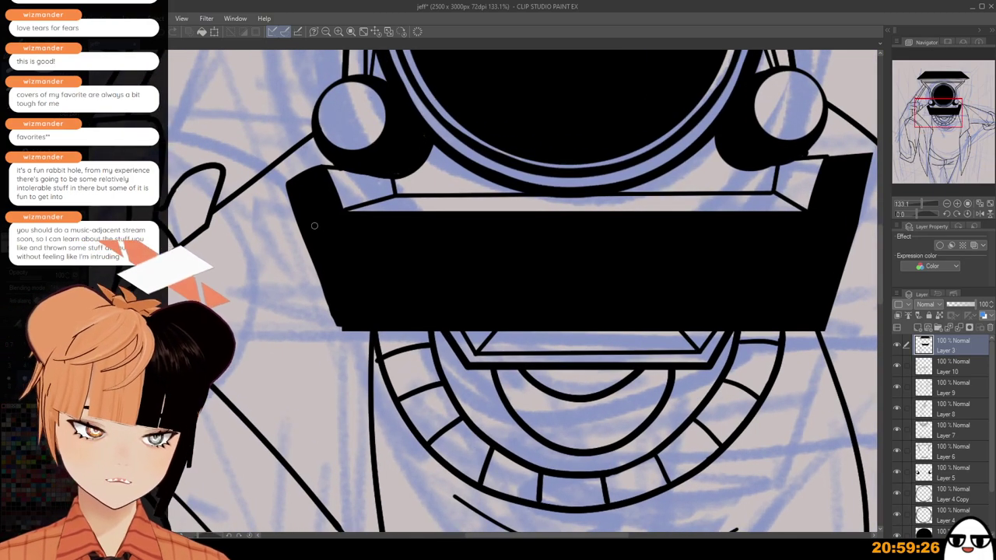
left_click_drag(296, 198, 341, 327)
key("ctrl+z")
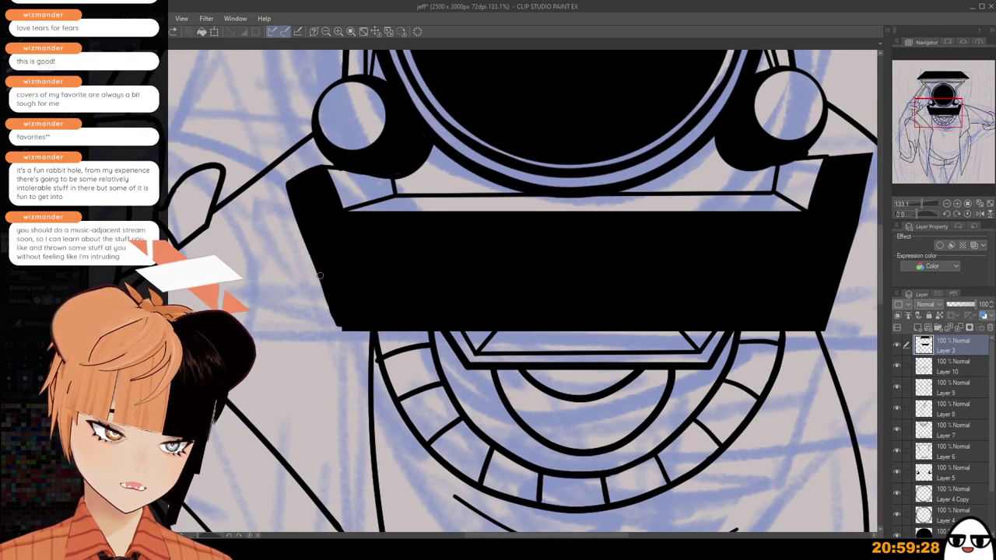
left_click_drag(320, 275, 338, 325)
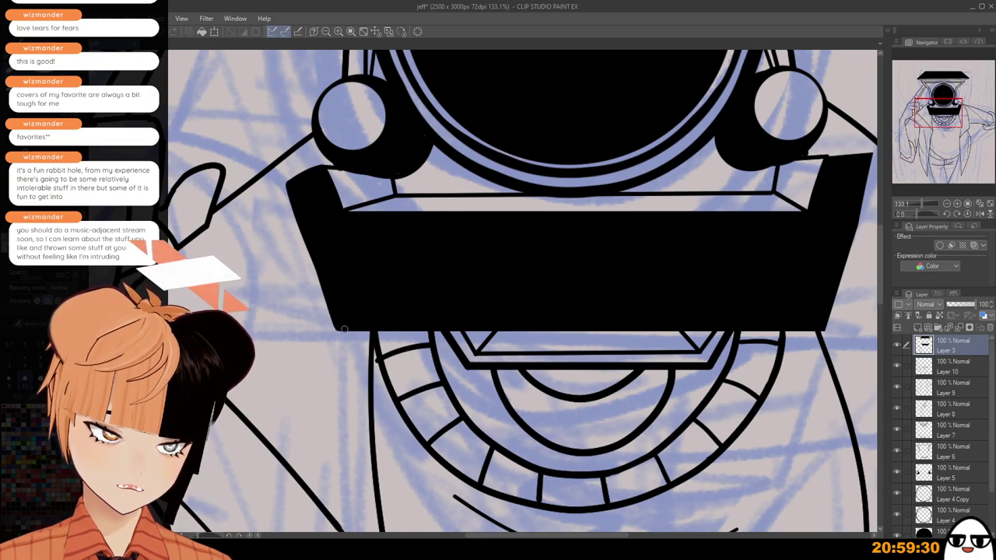
scroll(343, 329, "down", 2)
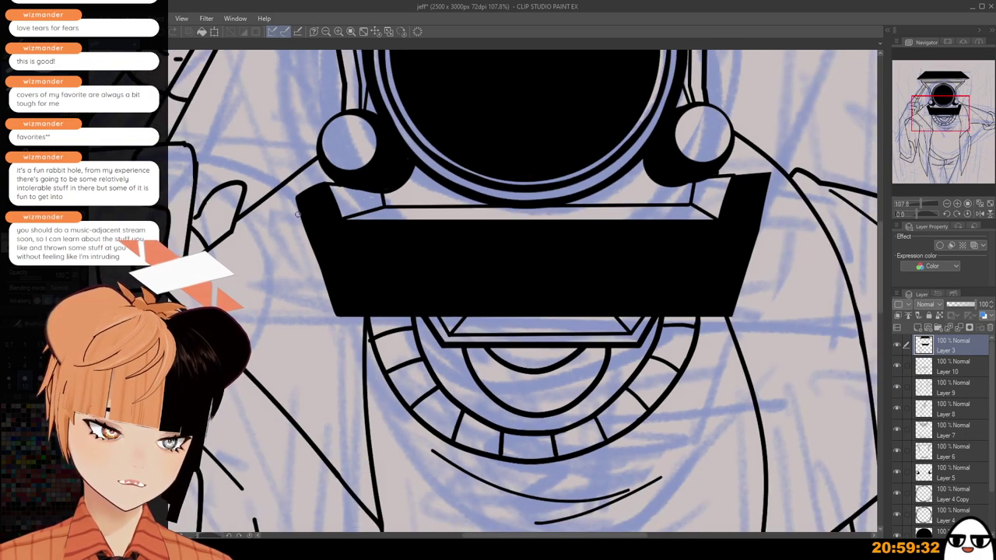
left_click_drag(295, 200, 335, 320)
left_click_drag(294, 197, 337, 323)
scroll(498, 303, "down", 5)
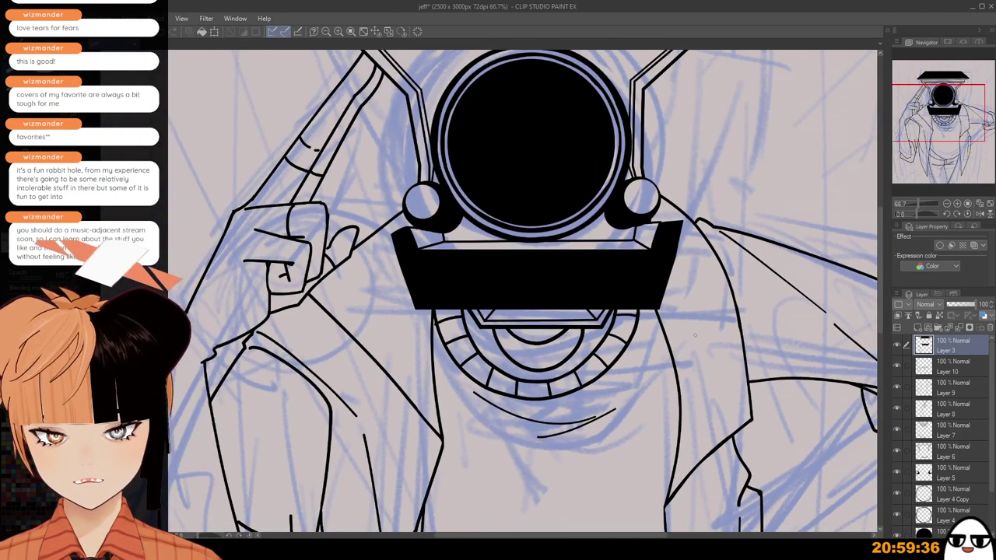
scroll(672, 203, "up", 3)
scroll(661, 214, "up", 4)
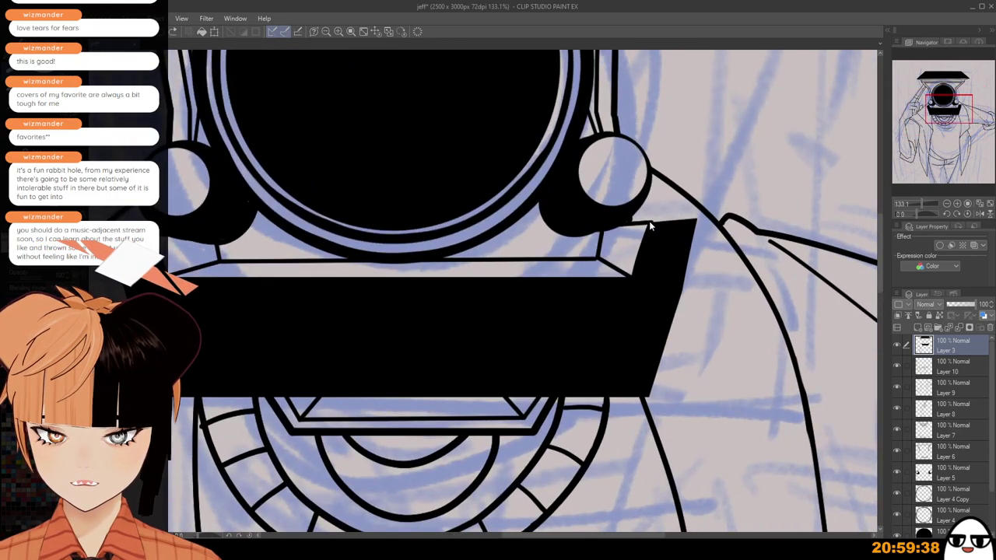
key("ctrl+z")
left_click_drag(645, 221, 697, 218)
key("ctrl+z")
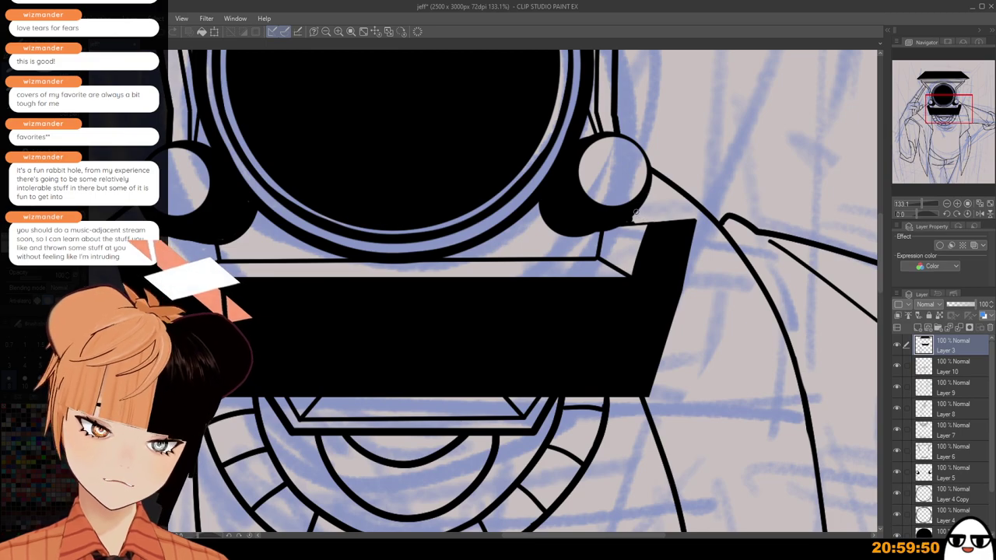
scroll(646, 191, "up", 3)
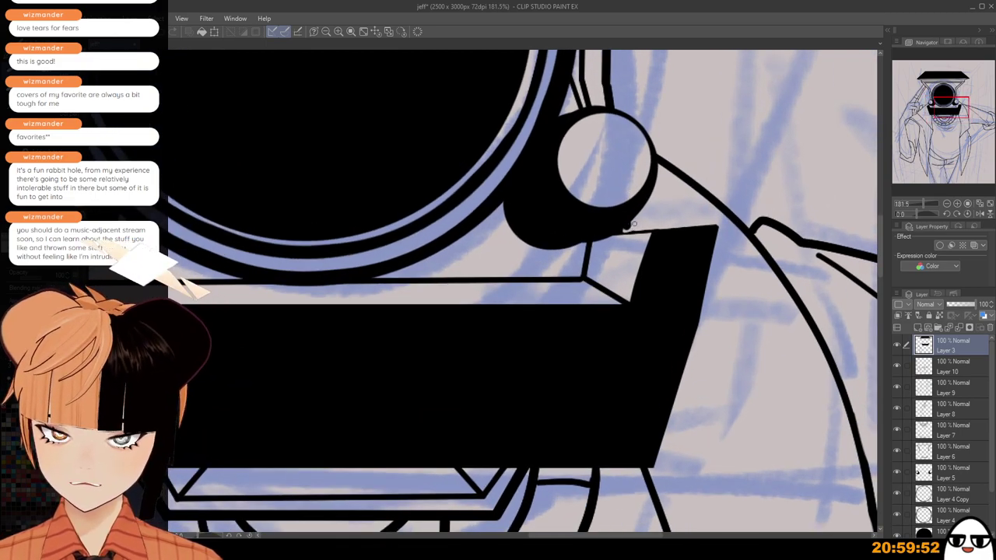
left_click(945, 472)
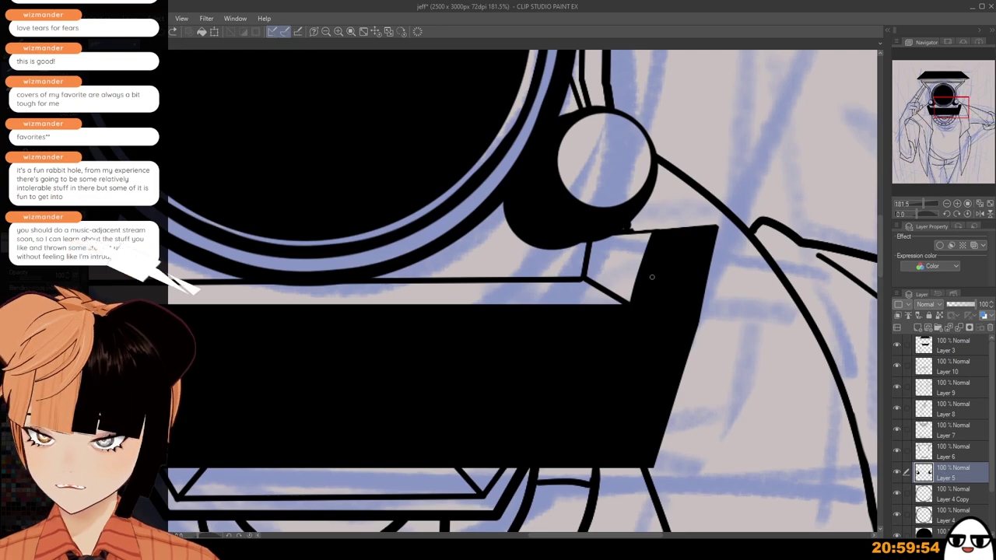
scroll(622, 232, "up", 2)
left_click_drag(623, 232, 633, 227)
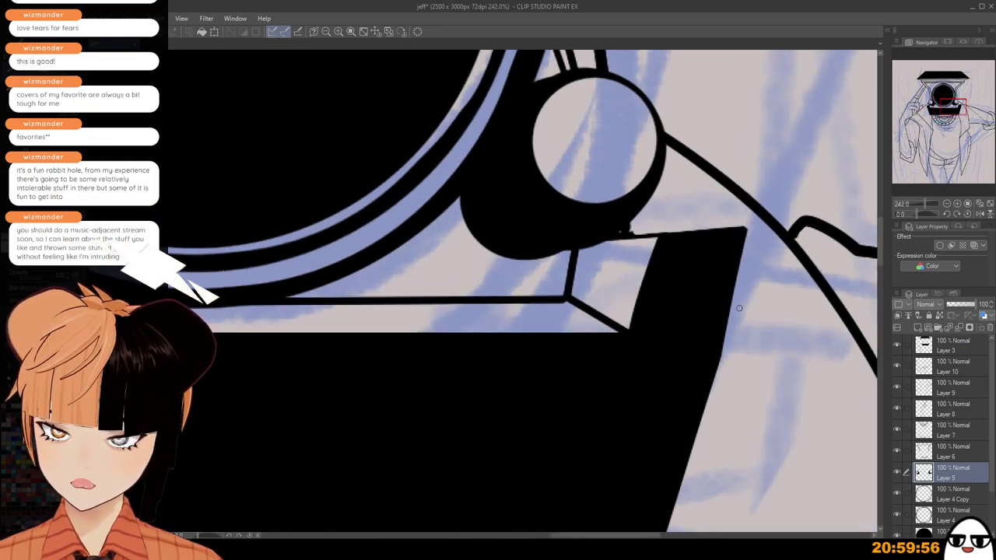
left_click(945, 342)
scroll(624, 228, "up", 3)
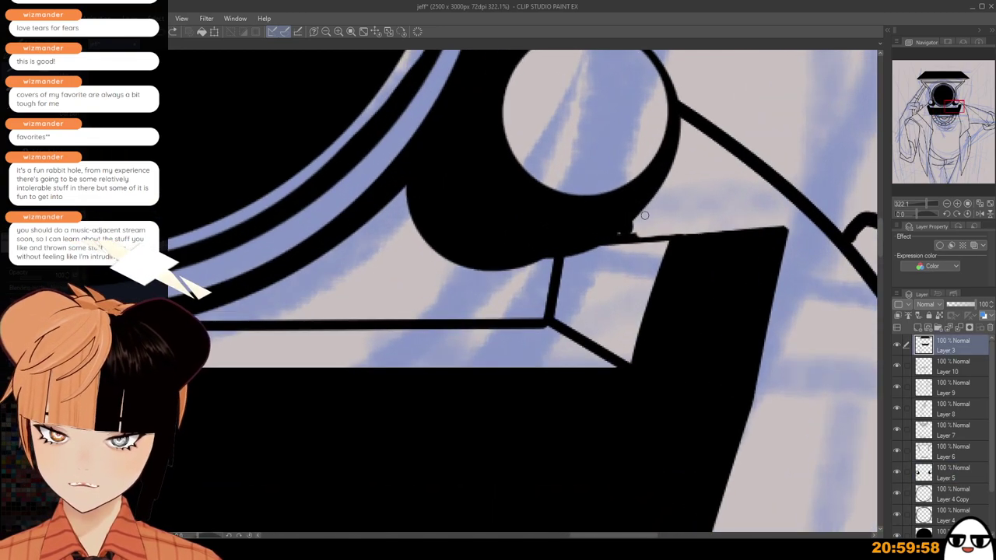
Toggle Layers 8, 7 and 6 to find the stray blob beneath the right-hand stud, and clean it up on Layer 6.
left_click(899, 409)
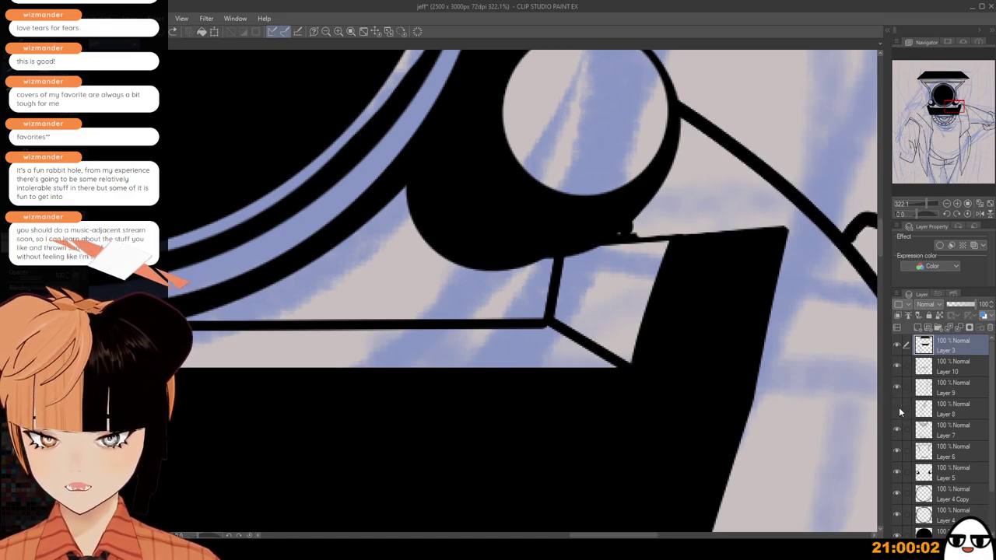
left_click(898, 410)
left_click(898, 431)
left_click(898, 432)
left_click(897, 451)
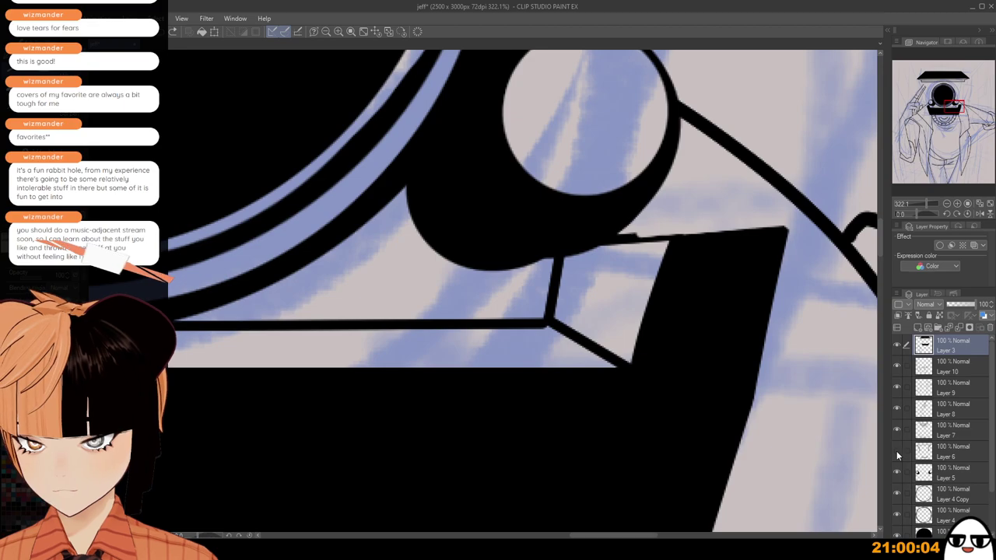
left_click(897, 452)
left_click(943, 455)
scroll(634, 233, "up", 2)
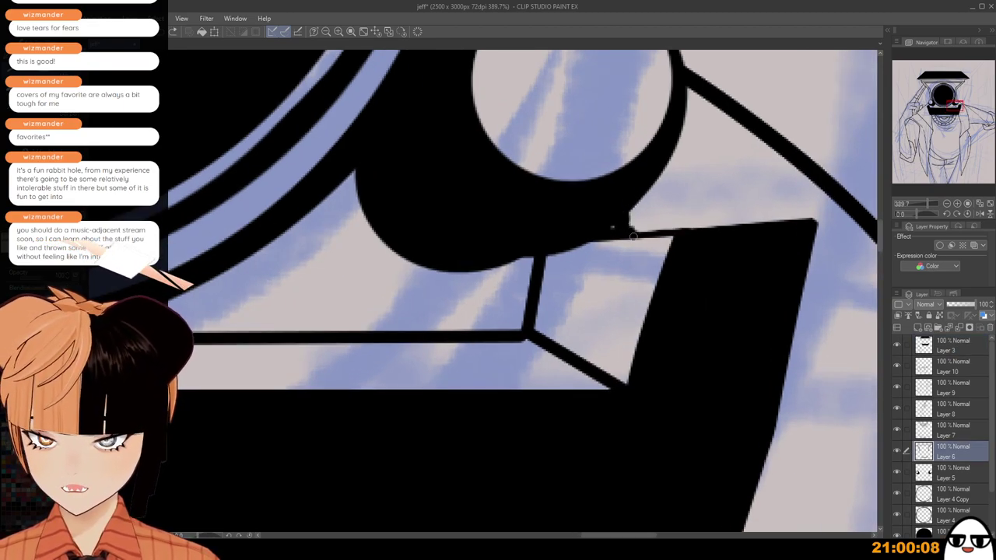
scroll(610, 219, "down", 4)
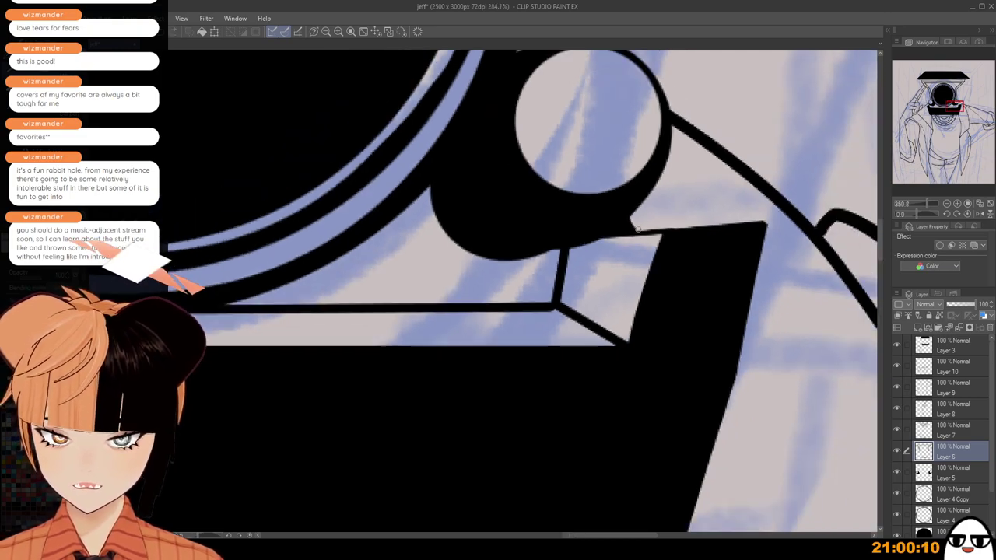
scroll(636, 229, "up", 1)
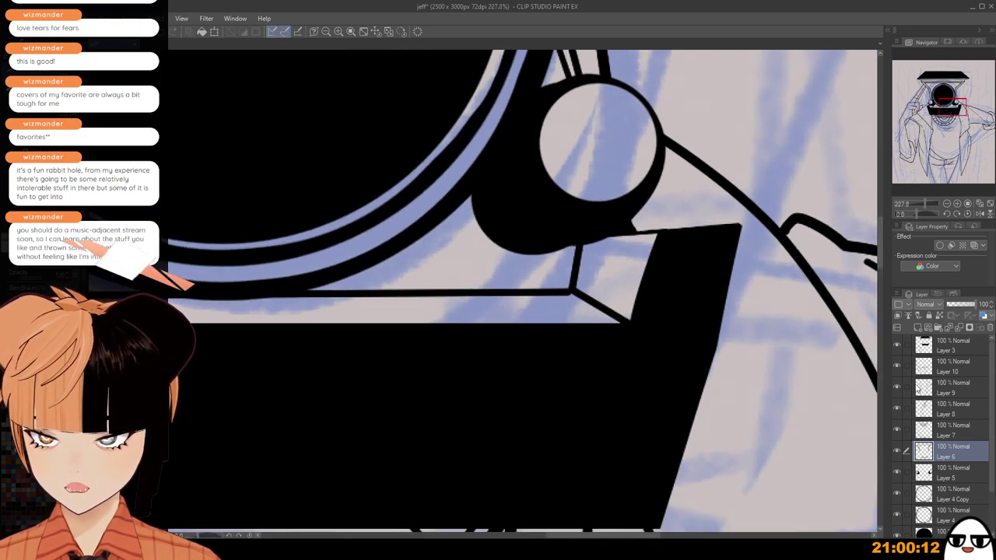
On Layer 5, smooth the lower edge of the right-hand stud's black base where it meets the bar's short upright line.
left_click(902, 472)
scroll(615, 272, "up", 2)
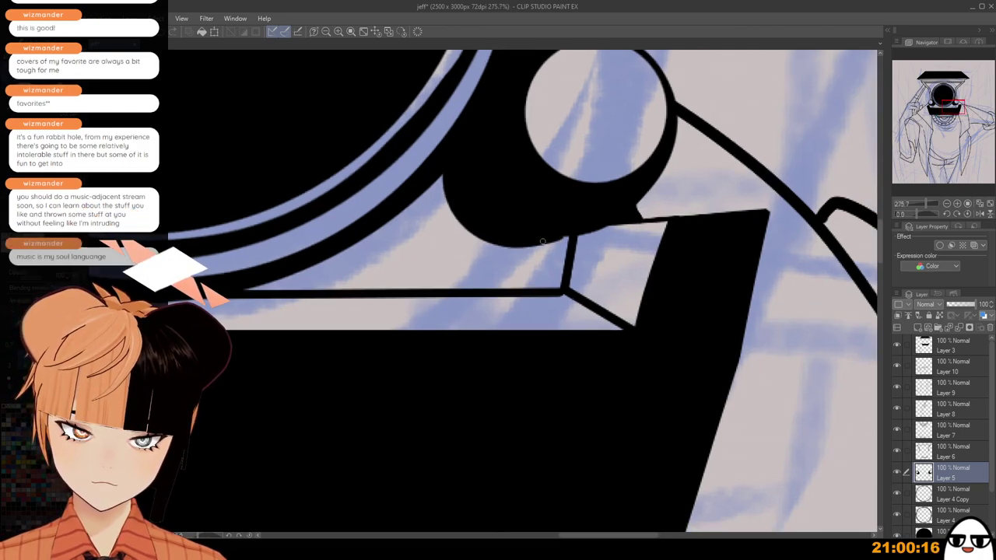
mouse_move(512, 240)
left_mouse_down()
mouse_move(564, 238)
mouse_move(573, 232)
mouse_move(520, 243)
mouse_move(623, 210)
mouse_move(562, 237)
mouse_move(603, 221)
left_mouse_up()
key("ctrl+z")
key("ctrl+z")
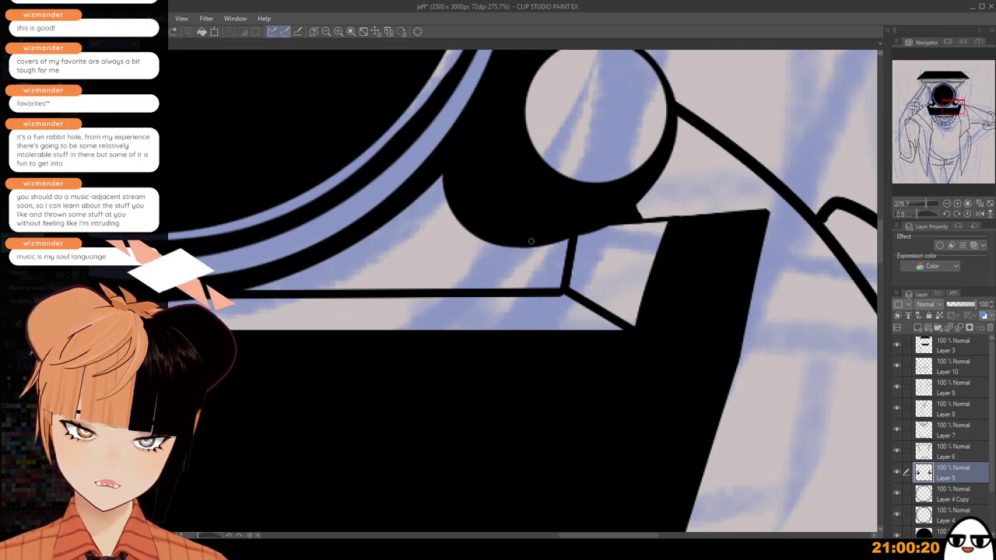
left_click_drag(532, 242, 611, 218)
key("ctrl+z")
left_click_drag(534, 242, 566, 236)
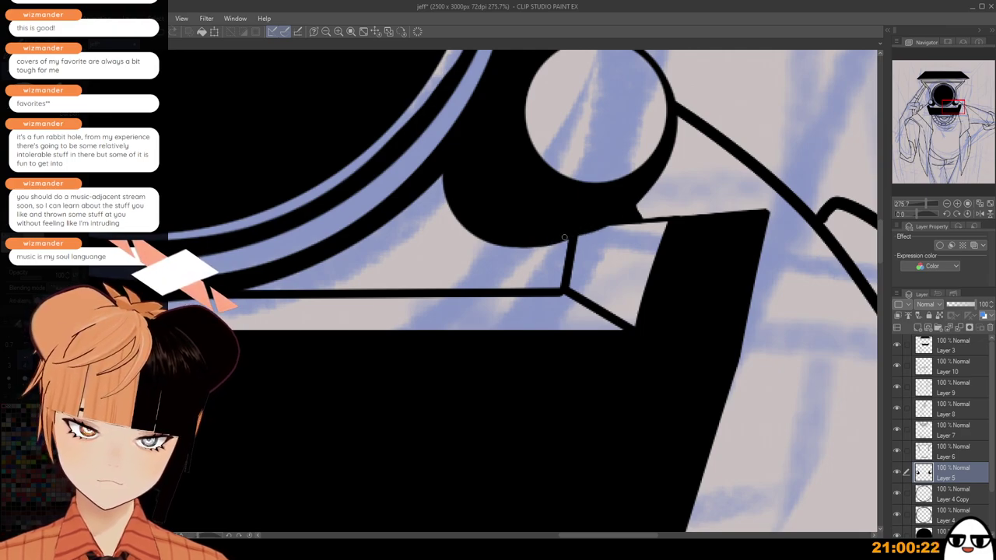
scroll(599, 223, "down", 5)
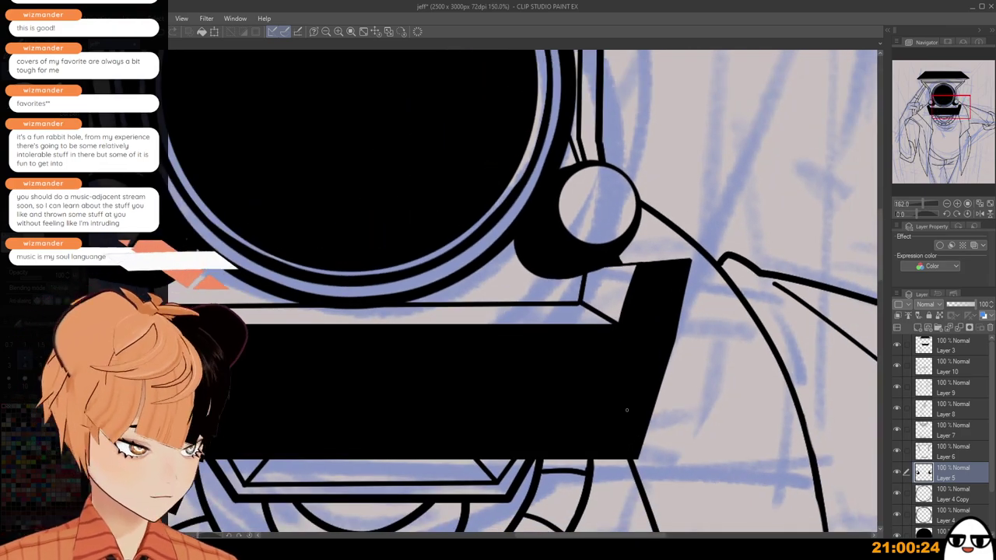
left_click_drag(578, 391, 696, 355)
scroll(677, 373, "down", 2)
left_click_drag(642, 381, 658, 436)
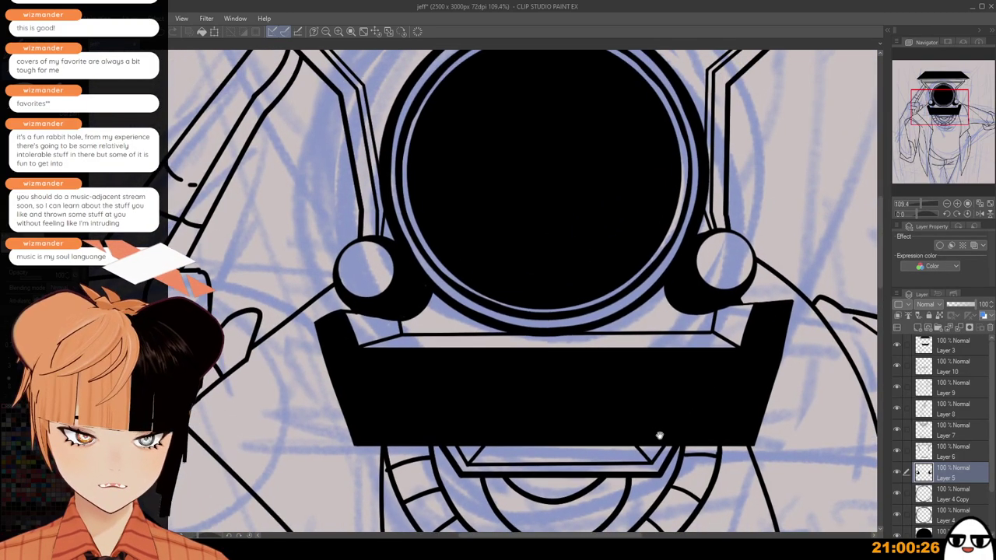
scroll(626, 393, "up", 2)
scroll(459, 311, "down", 2)
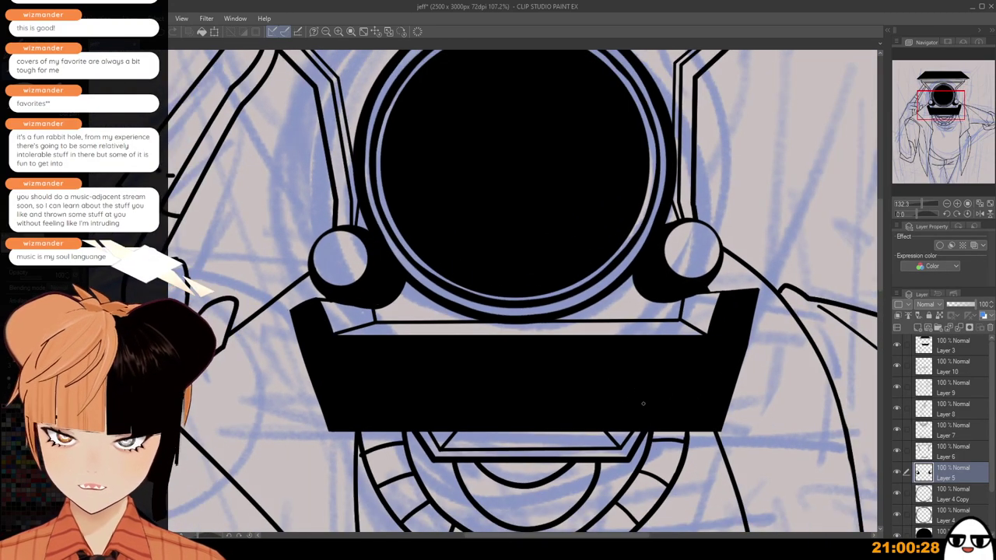
scroll(453, 318, "up", 2)
scroll(375, 313, "down", 2)
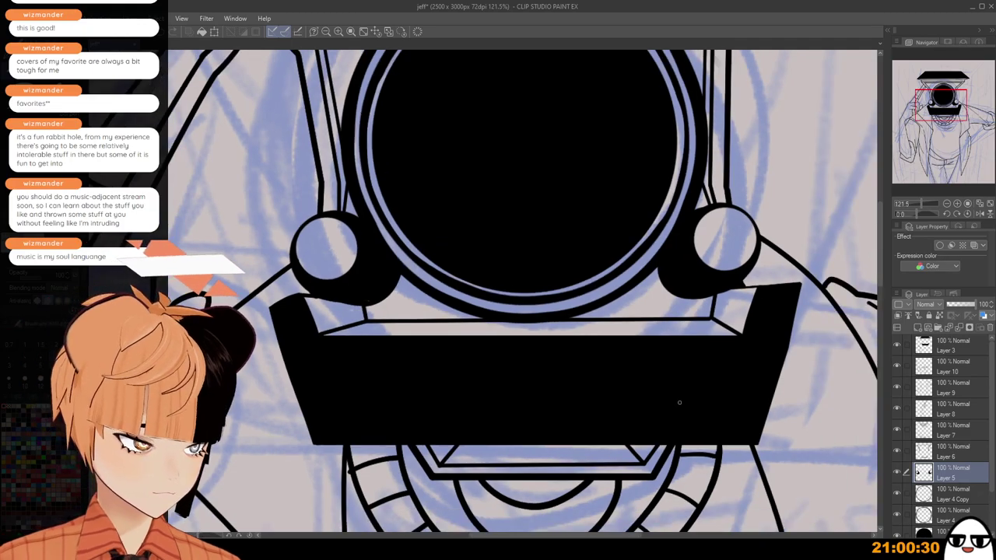
scroll(679, 402, "down", 8)
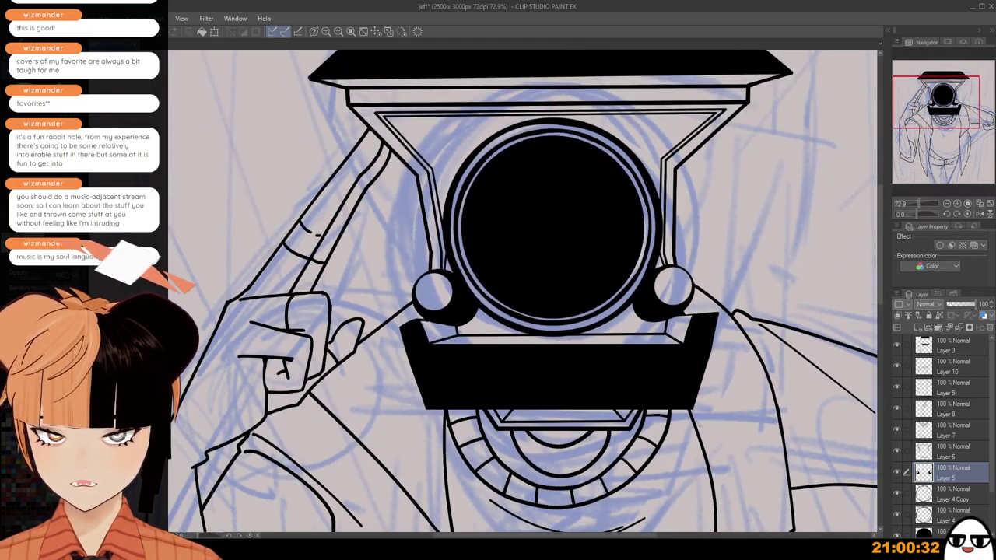
scroll(687, 405, "down", 3)
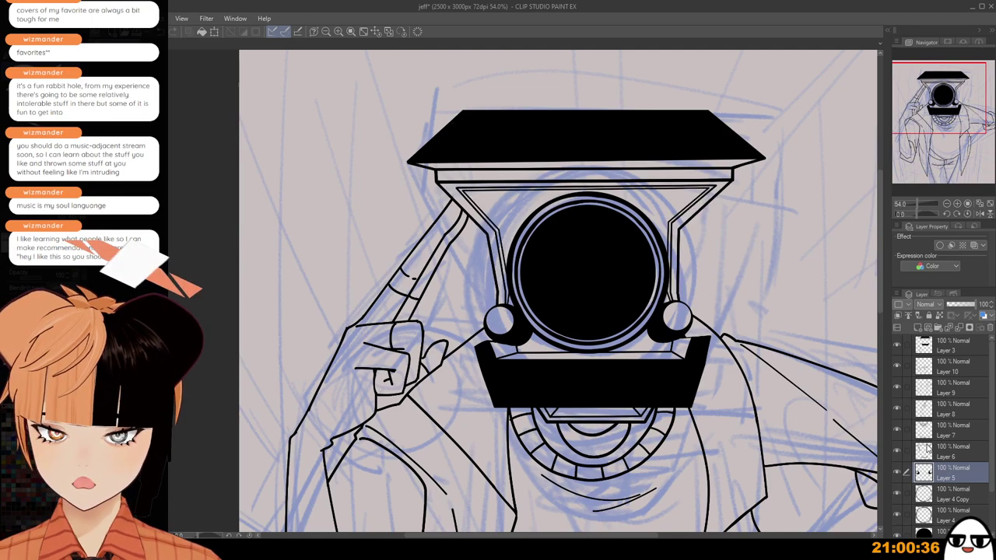
left_click(926, 448)
scroll(545, 222, "up", 6)
left_click_drag(550, 197, 498, 247)
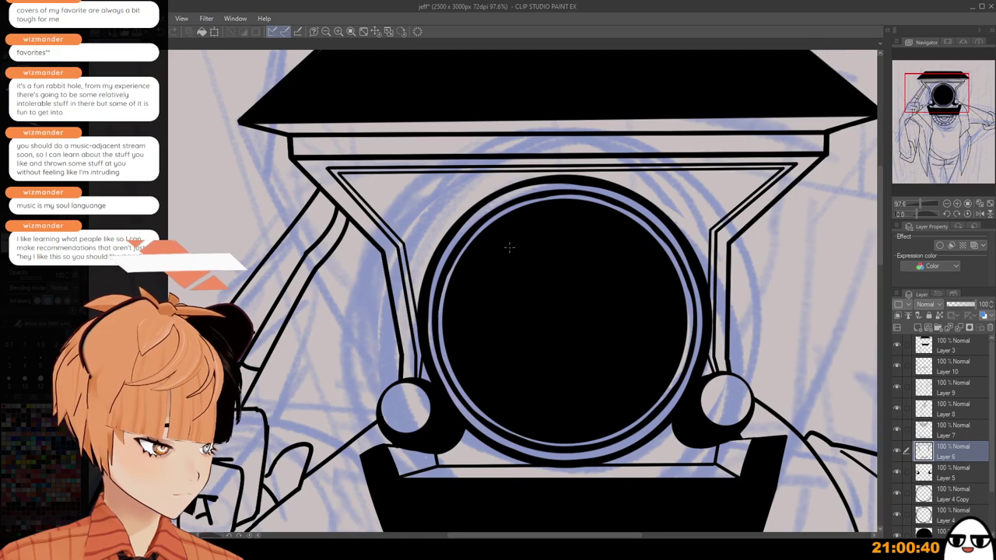
scroll(483, 250, "up", 3)
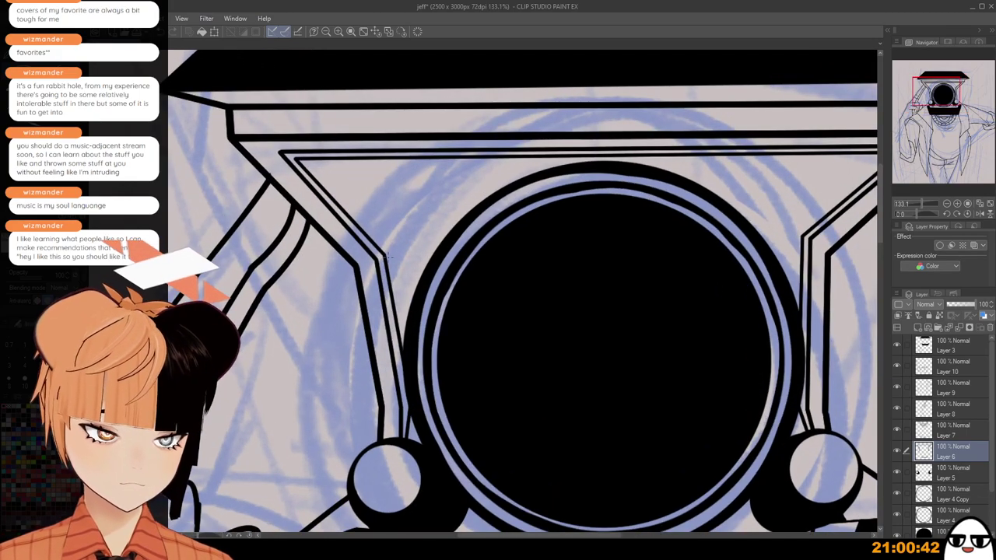
left_click_drag(382, 250, 439, 255)
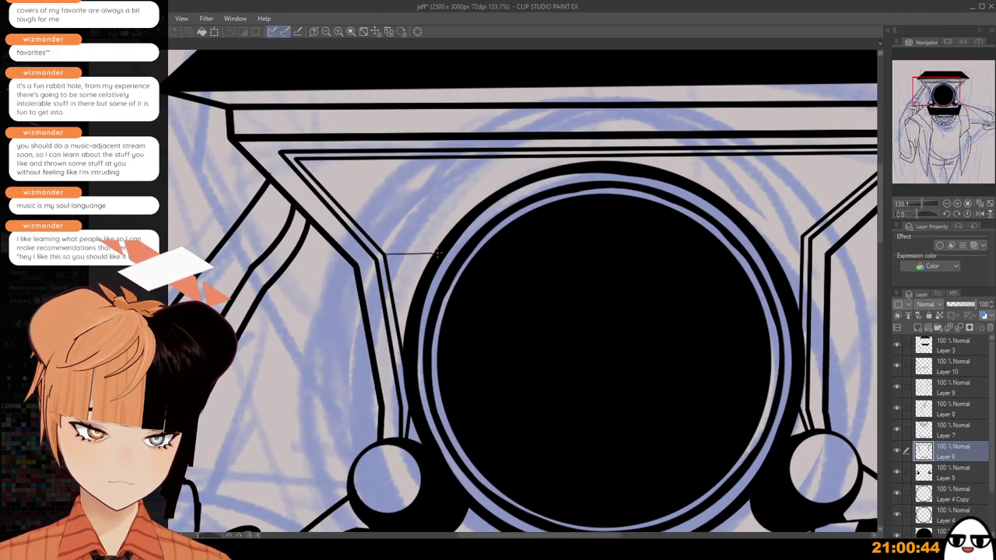
scroll(570, 318, "down", 2)
key("ctrl+z")
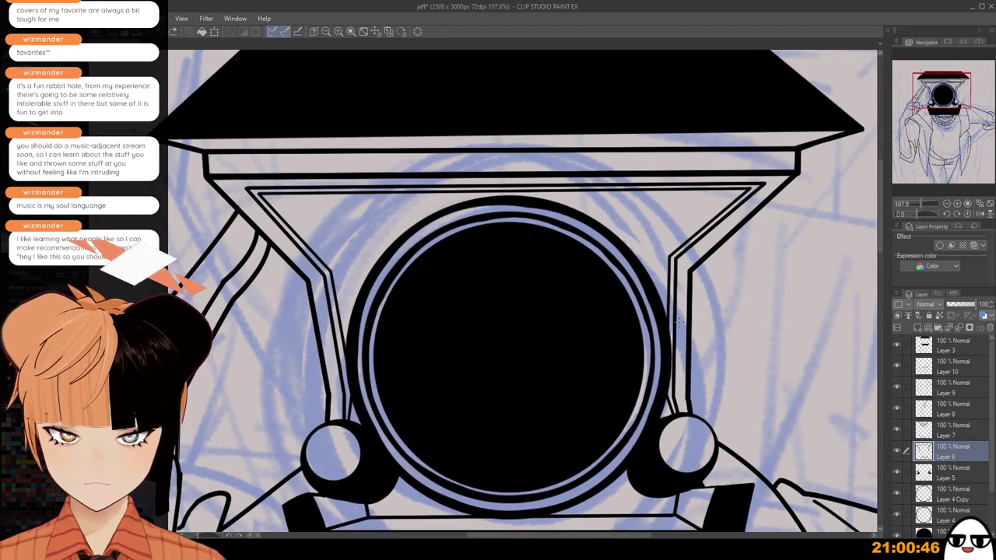
Add a new layer above Layer 6 and ink a thin horizontal line joining the lantern frame's two inner bends through the round lens.
key("ctrl+shift+n")
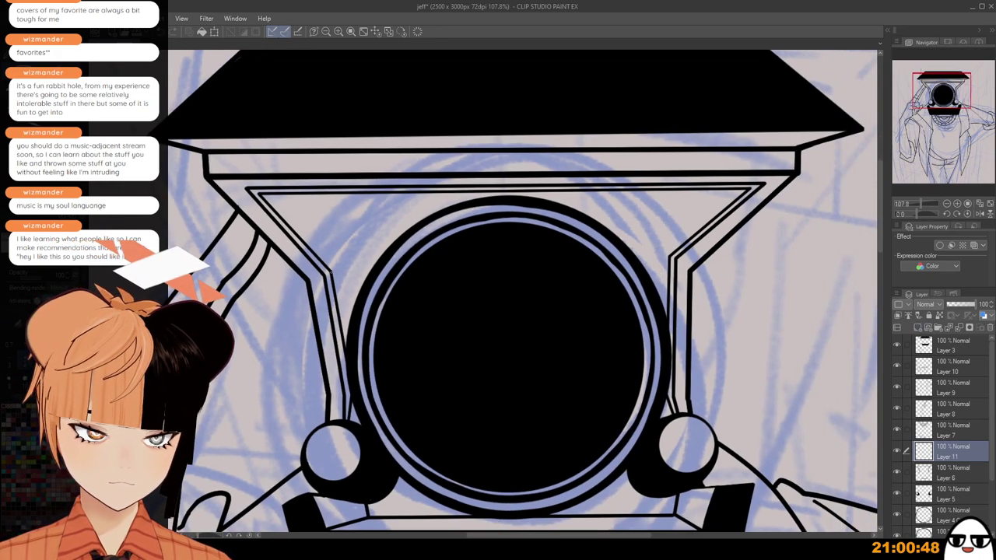
left_click_drag(330, 273, 672, 263)
scroll(637, 329, "down", 3)
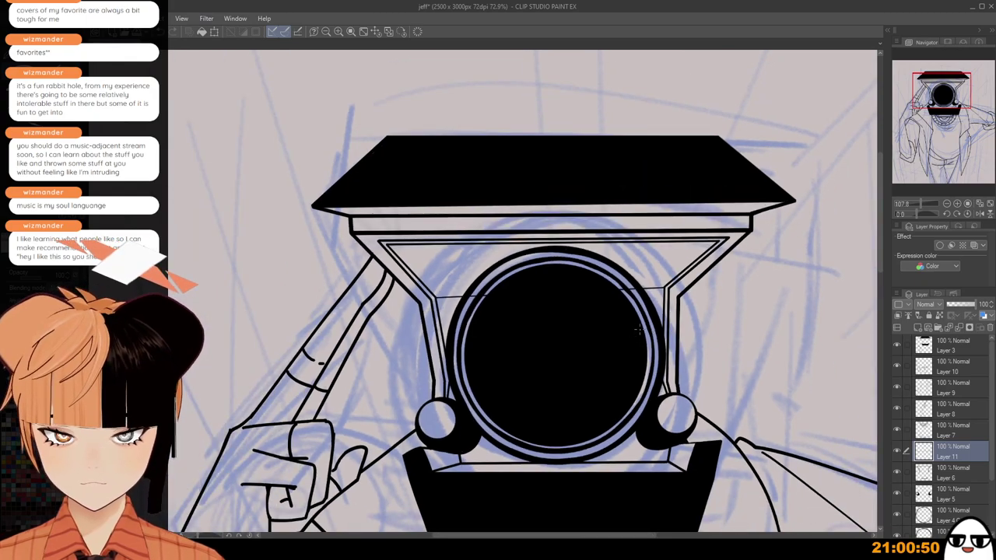
scroll(639, 330, "down", 1)
left_click_drag(596, 325, 582, 254)
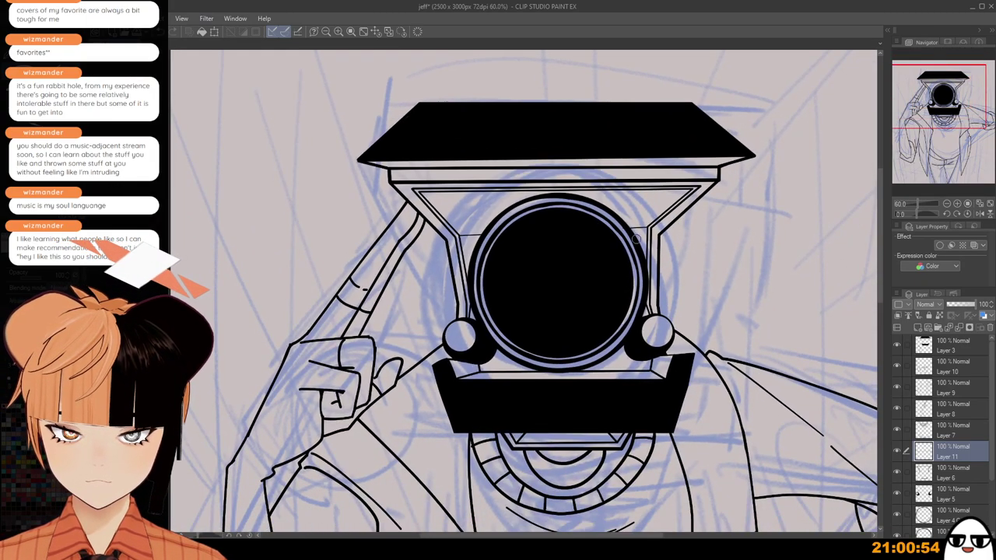
Add a new layer above Layer 3 and cover the whole canvas with a black square grid.
scroll(632, 239, "down", 3)
scroll(648, 431, "down", 2)
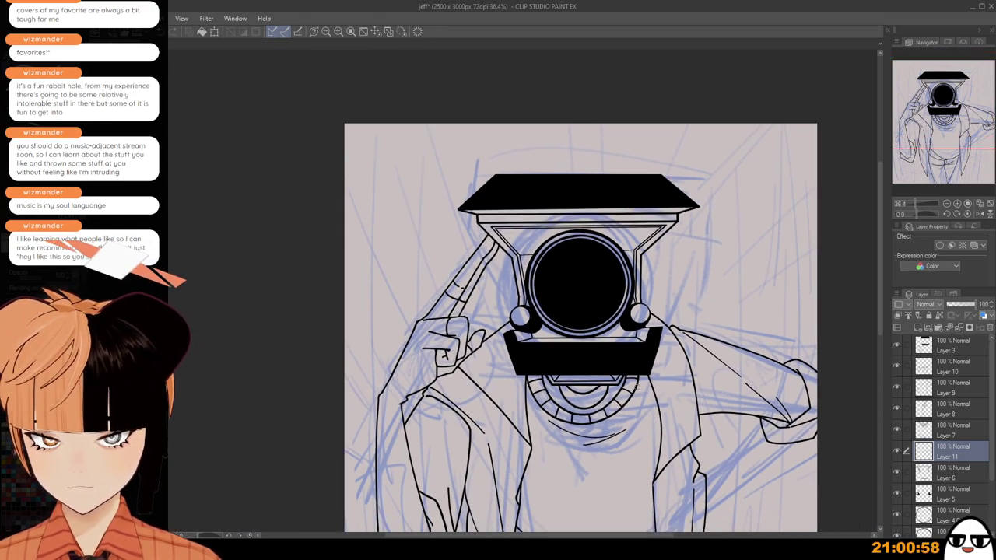
scroll(637, 388, "down", 1)
left_click_drag(628, 391, 617, 328)
scroll(620, 334, "down", 2)
left_click_drag(642, 420, 633, 342)
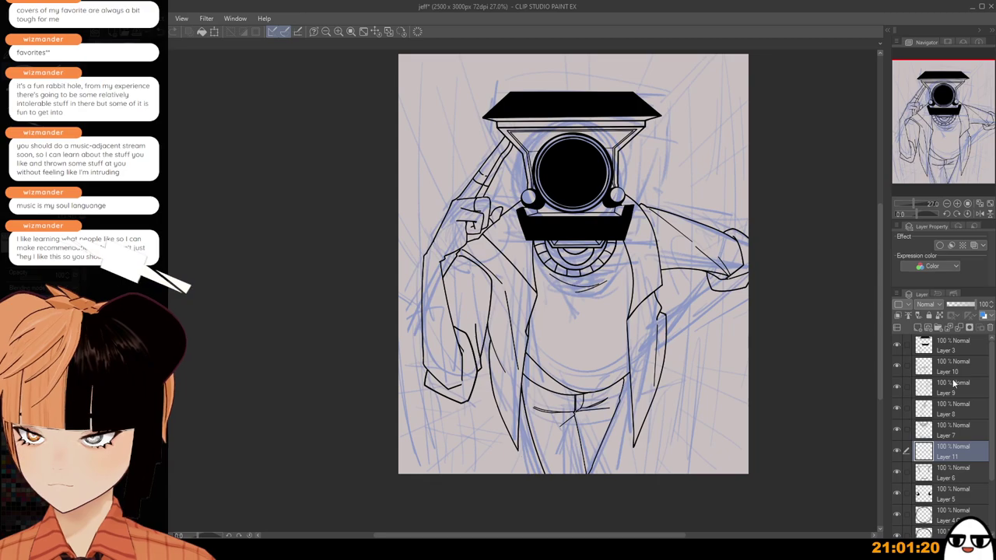
left_click(950, 346)
left_click(917, 328)
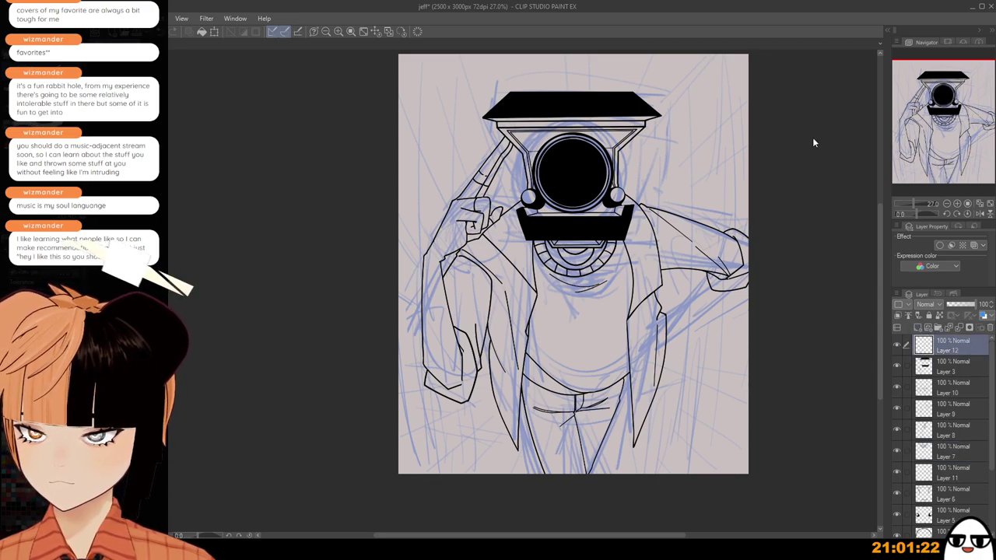
left_click(703, 202)
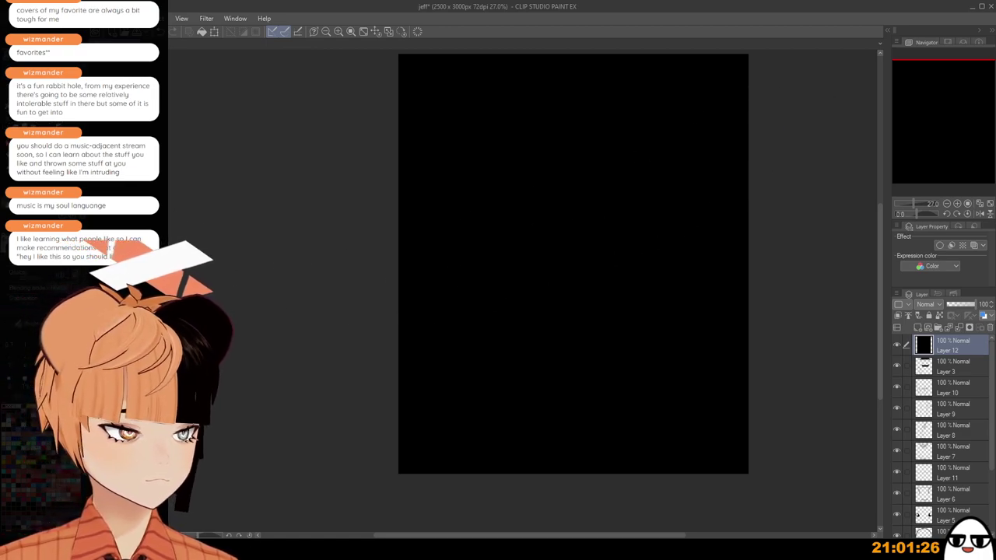
scroll(496, 175, "down", 1)
mouse_move(495, 175)
left_mouse_down()
mouse_move(480, 90)
mouse_move(478, 359)
mouse_move(441, 107)
mouse_move(437, 403)
mouse_move(449, 276)
mouse_move(522, 229)
mouse_move(547, 175)
mouse_move(583, 356)
mouse_move(635, 188)
mouse_move(617, 212)
mouse_move(692, 294)
mouse_move(701, 84)
mouse_move(711, 492)
mouse_move(716, 393)
mouse_move(689, 456)
left_mouse_up()
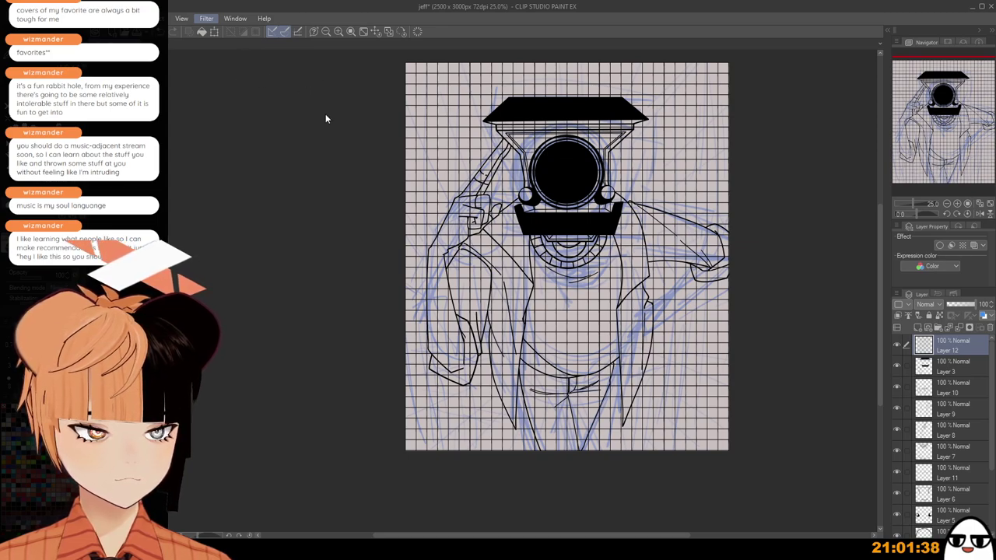
Warp the grid on Layer 12 with a distortion filter so its lines bulge outward from the canvas centre.
left_click(332, 70)
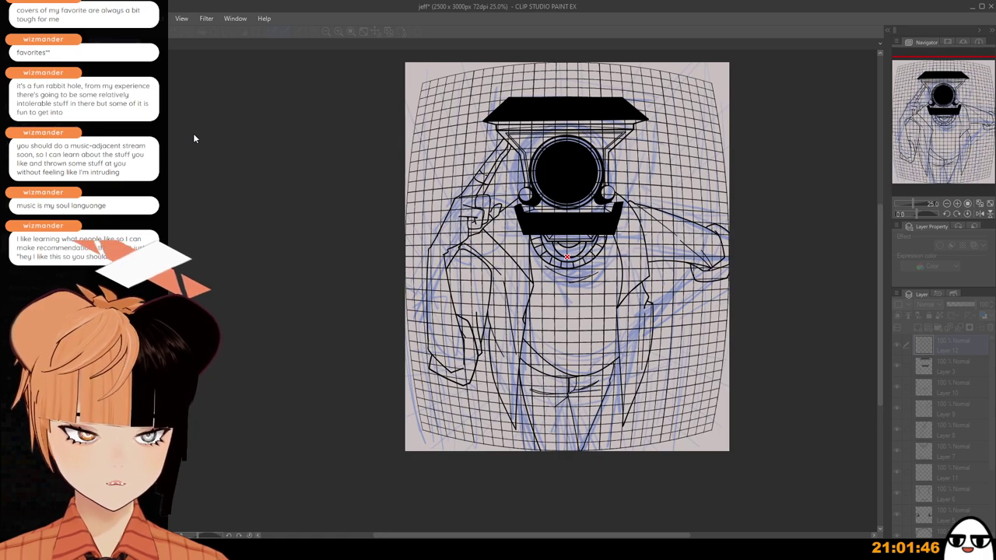
left_click_drag(159, 138, 165, 140)
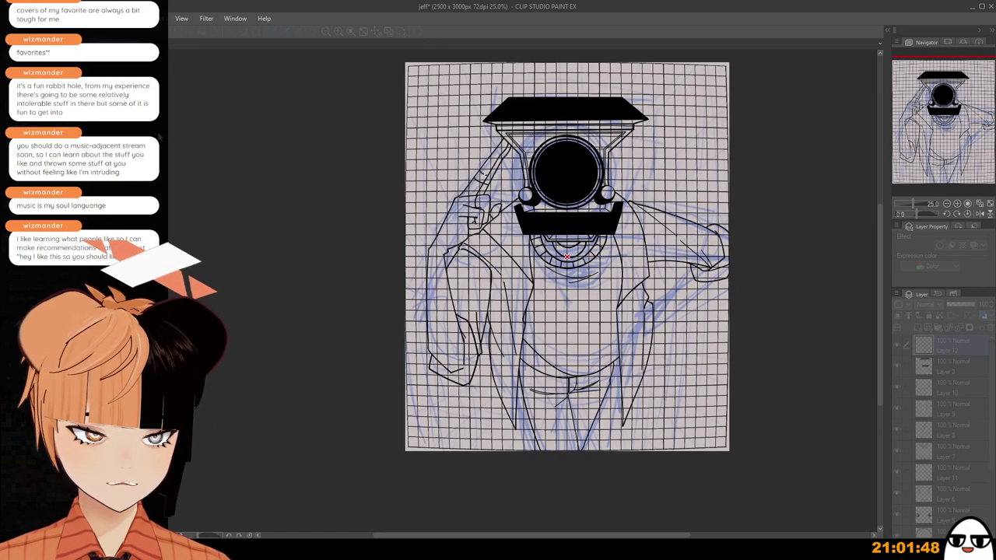
key("ctrl+y")
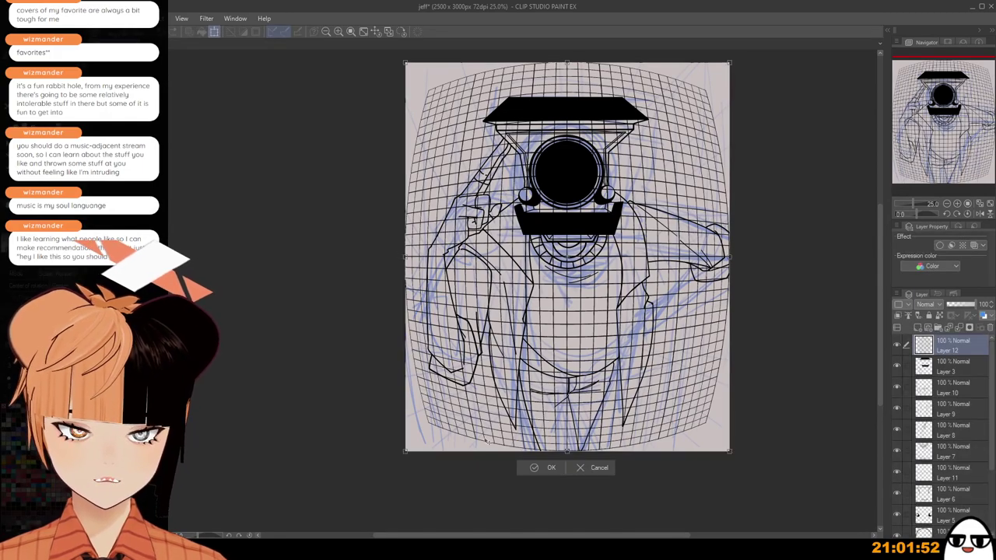
Enlarge the warped grid past the canvas edges on all sides and set Layer 12's opacity to 45%.
left_click_drag(406, 451, 316, 532)
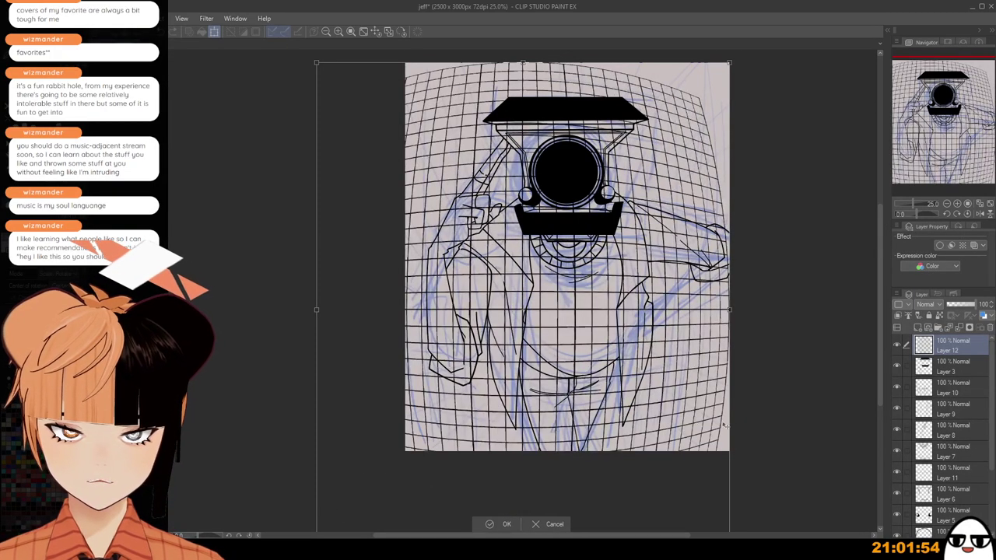
scroll(730, 354, "down", 2)
left_click_drag(765, 305, 624, 347)
left_click_drag(589, 160, 642, 95)
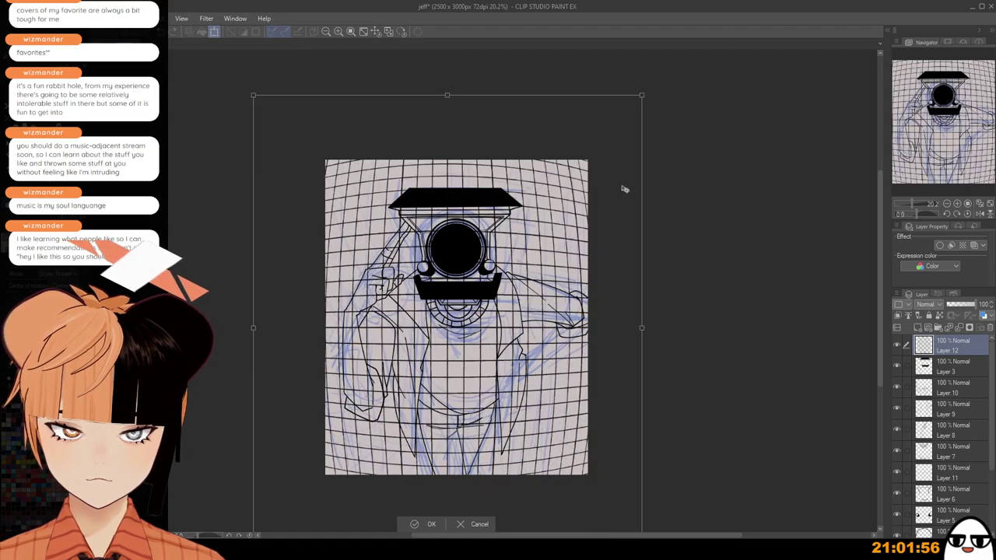
left_click(420, 524)
scroll(666, 333, "up", 3)
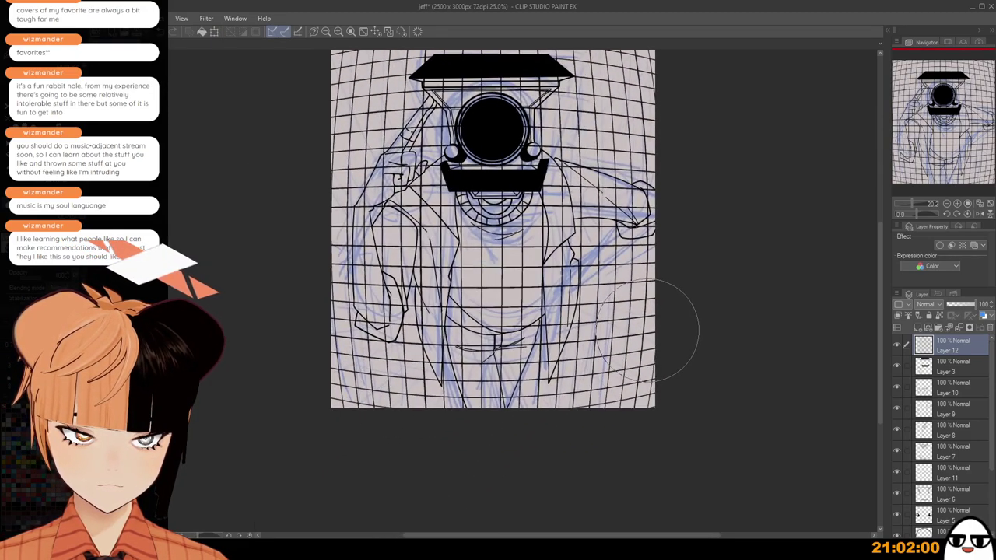
left_click(961, 305)
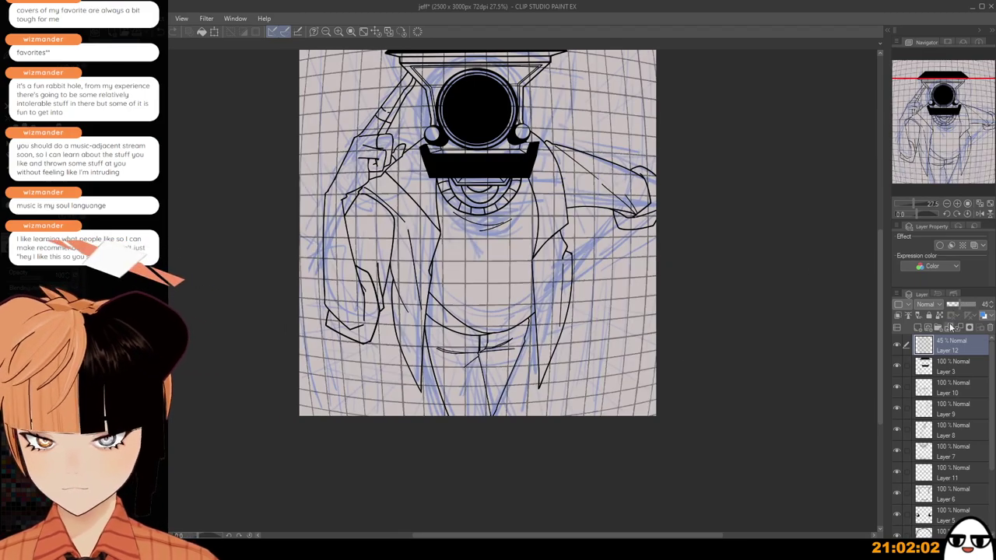
Create a folder above Layer 3, move all ink layers from Layer 3 down to Layer 2 into it, and collapse it.
left_click(948, 362)
left_click(938, 327)
left_click(955, 381)
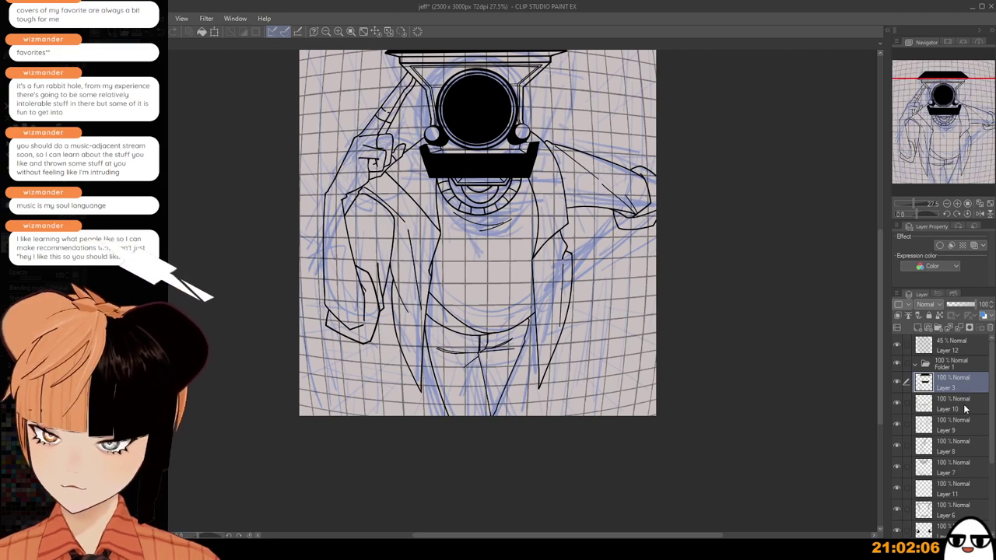
left_click(964, 407, "ctrl")
left_click(965, 428, "ctrl")
left_click(967, 446, "ctrl")
left_click(968, 467, "ctrl")
left_click(968, 488, "ctrl")
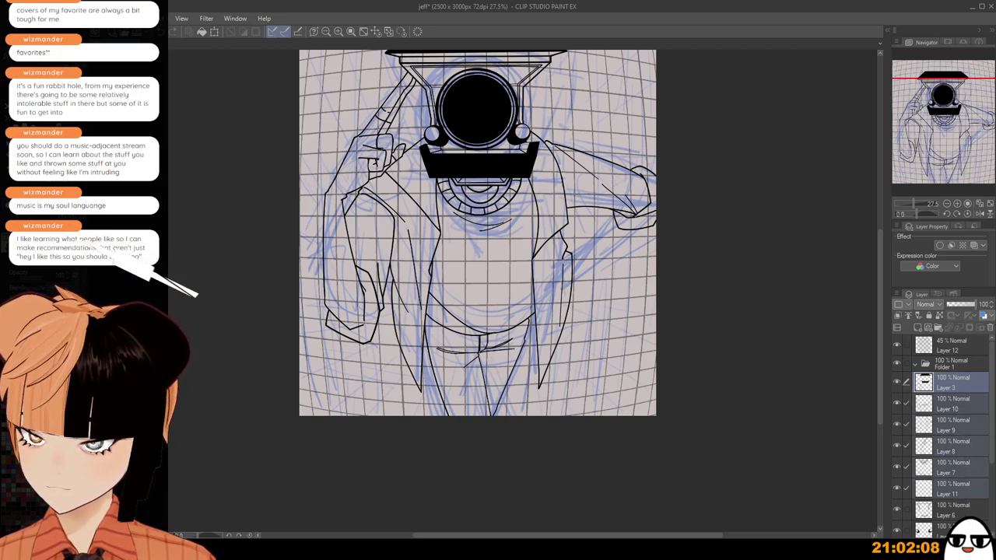
left_click(968, 510, "ctrl")
scroll(992, 480, "down", 1)
scroll(992, 480, "down", 1)
left_click(987, 486, "ctrl")
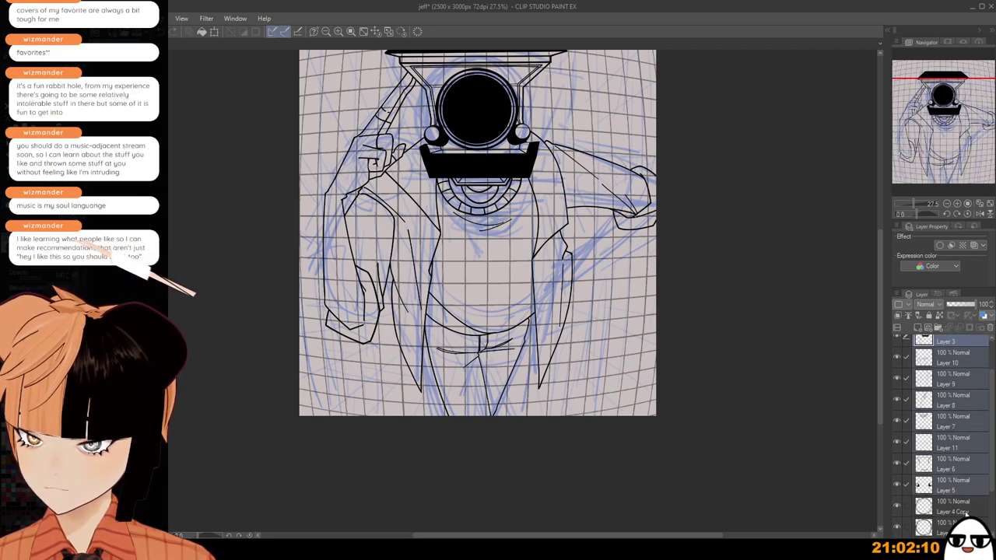
left_click(982, 506, "ctrl")
scroll(983, 509, "down", 2)
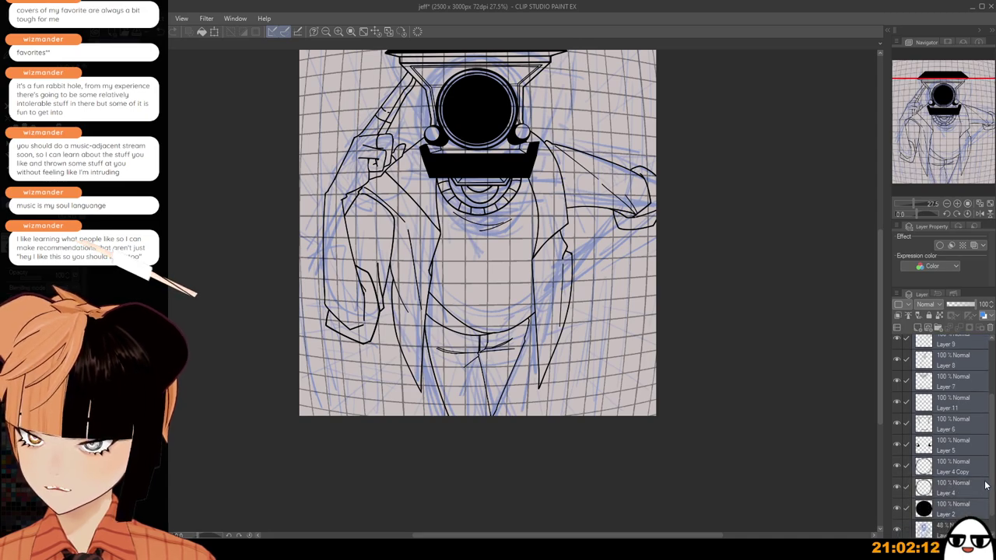
scroll(986, 405, "up", 3)
left_click(959, 345)
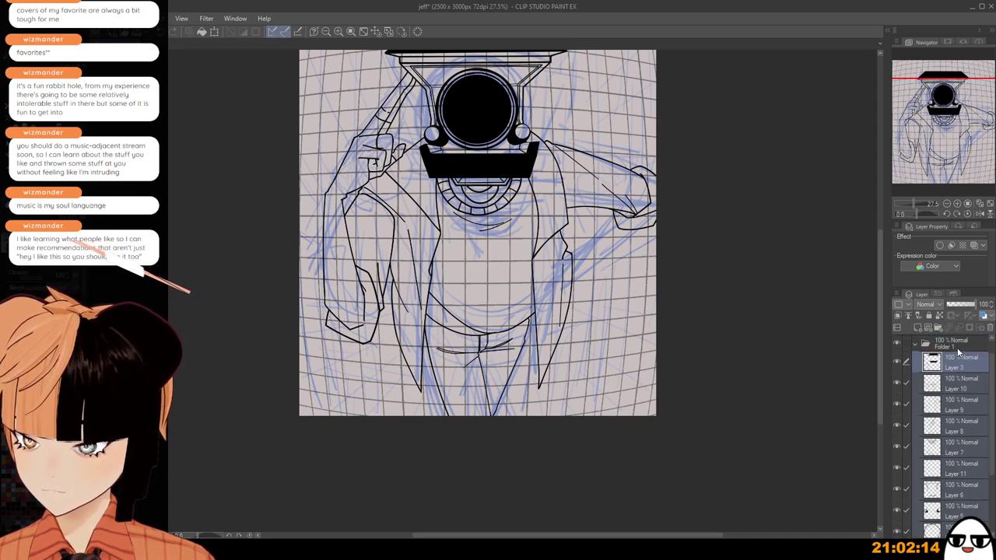
left_click(916, 343)
Hide the ink folder and, with the blue sketch on Layer 1 briefly hidden, lower the grid on Layer 12 to 9% opacity.
left_click(951, 347)
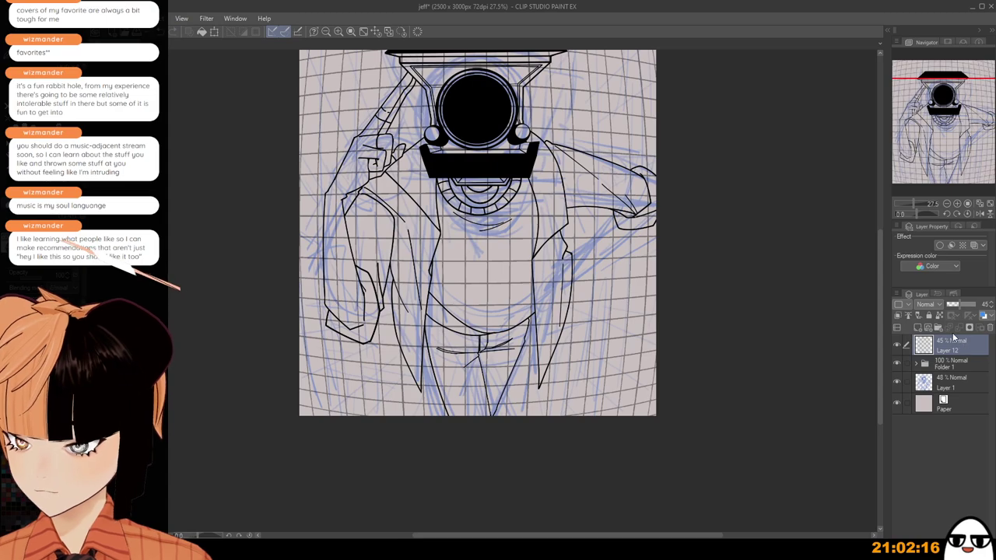
left_click(896, 364)
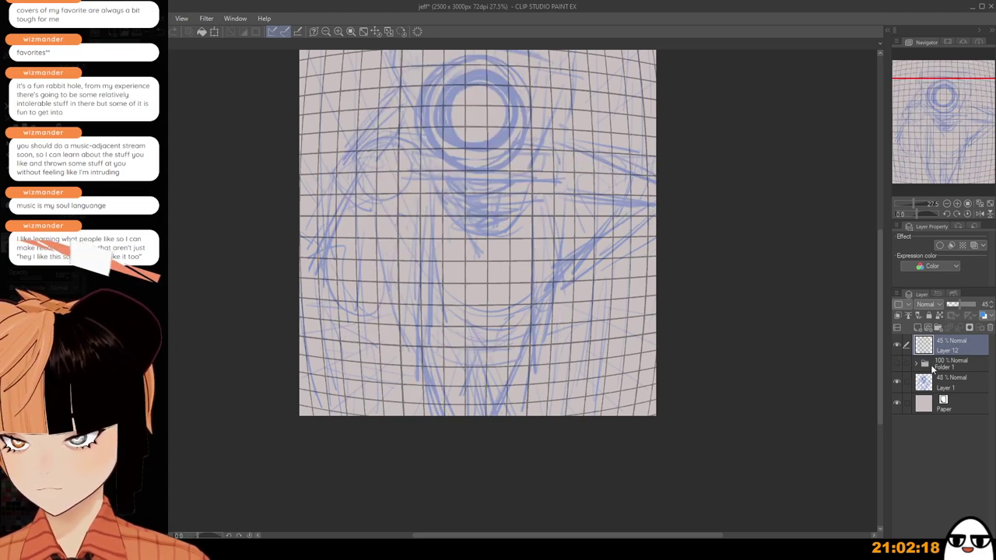
left_click(895, 382)
left_click_drag(956, 304, 949, 306)
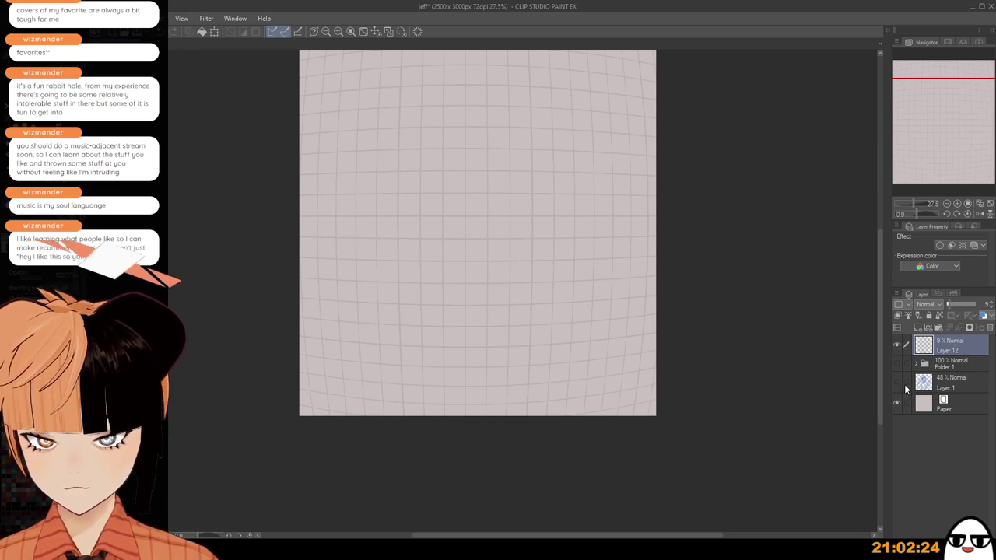
left_click(899, 382)
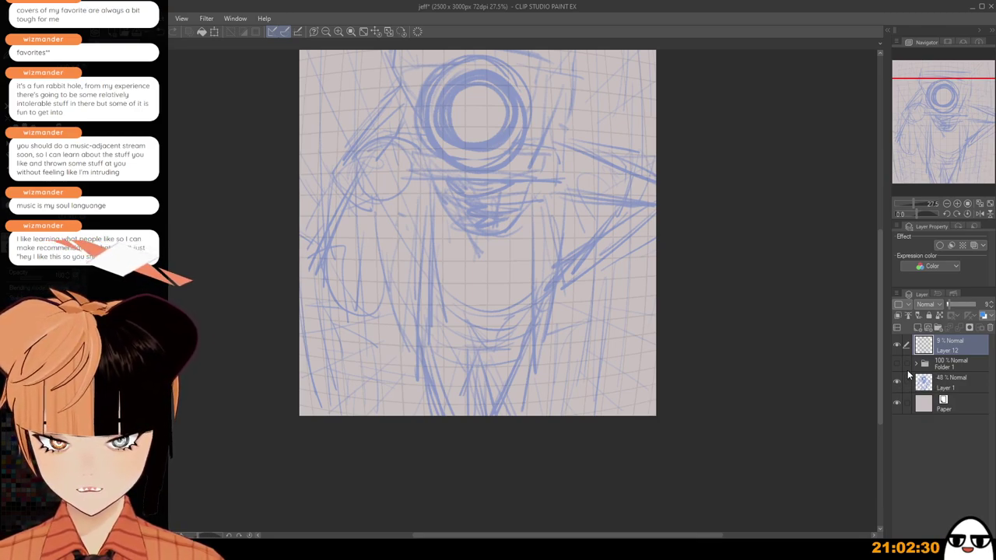
Add a new layer above the faint grid on Layer 12.
left_click(918, 327)
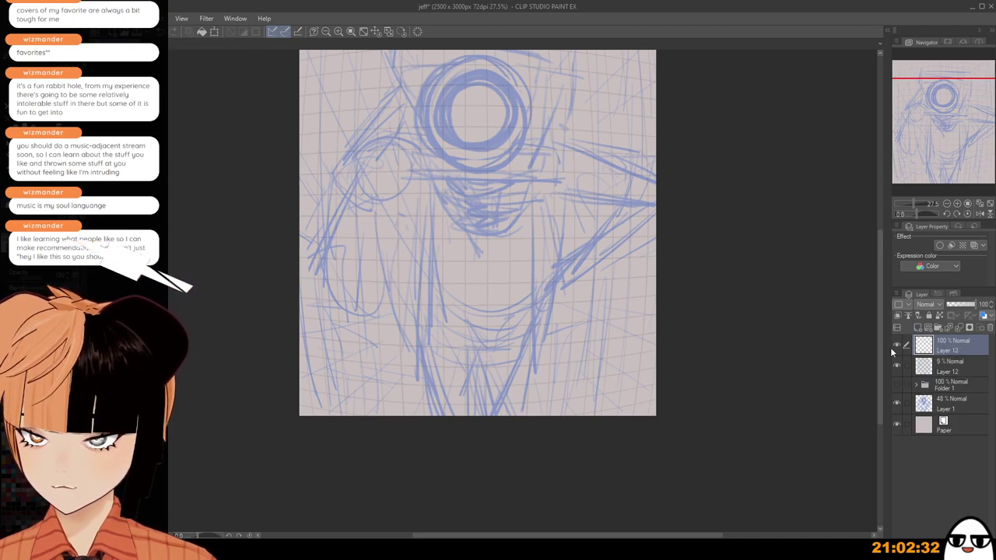
left_click_drag(612, 402, 625, 422)
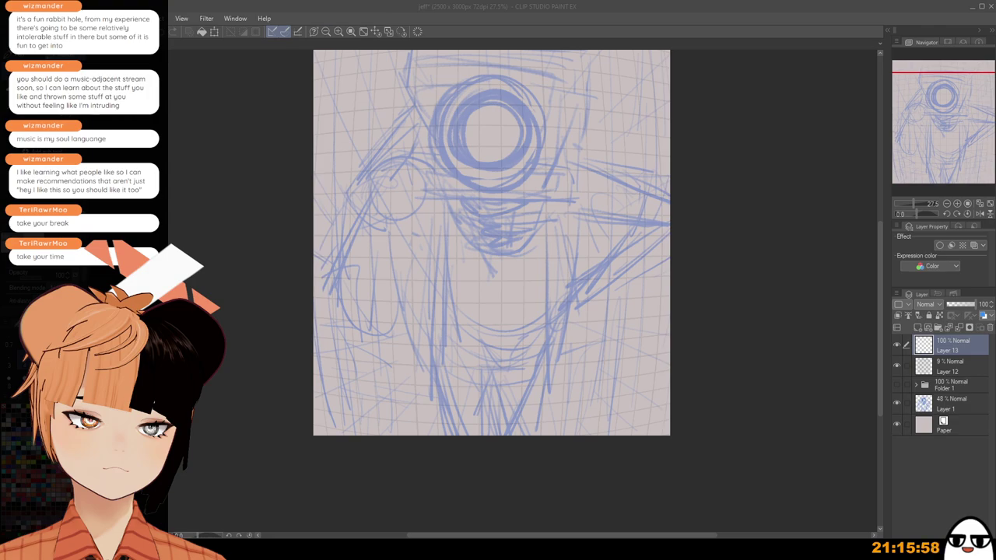
left_click(524, 31)
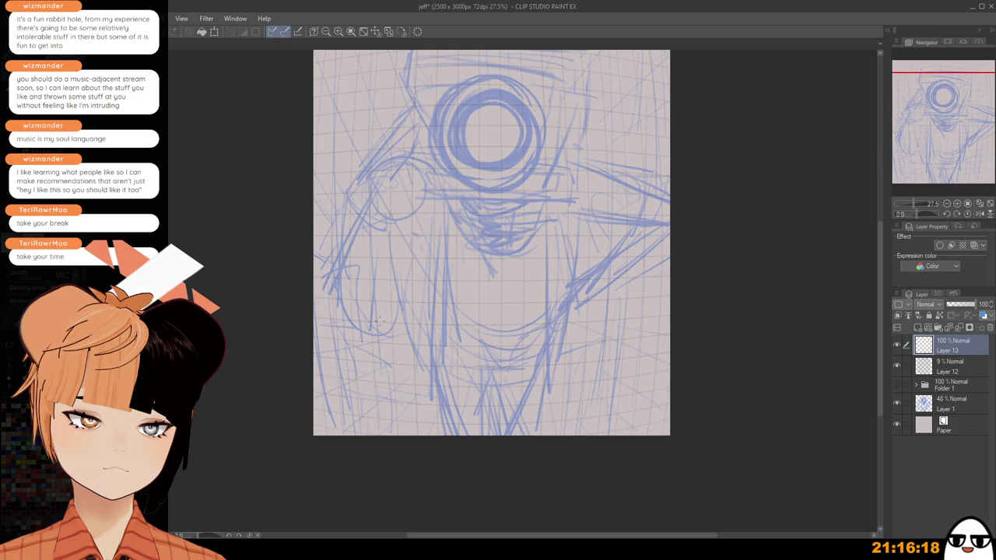
scroll(389, 331, "up", 1)
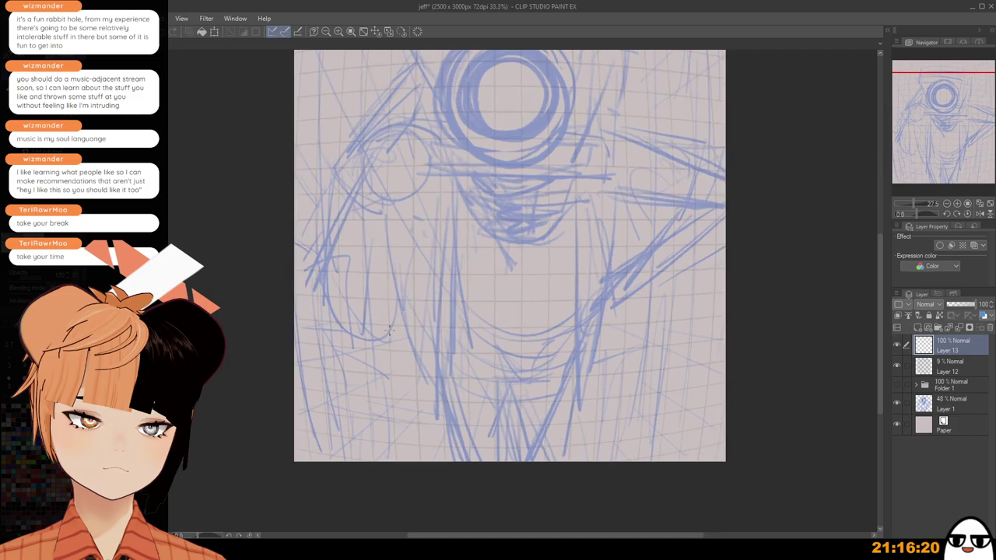
scroll(389, 330, "down", 1)
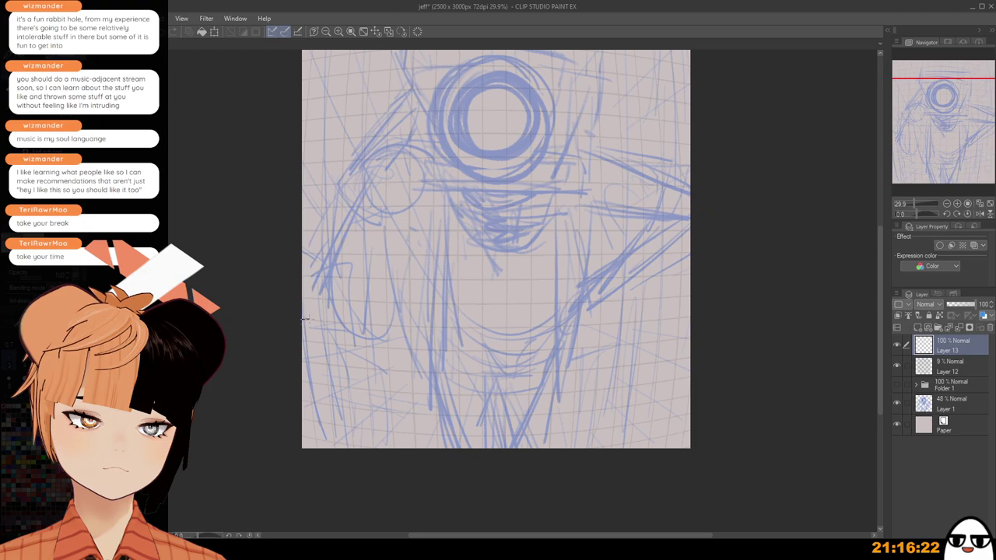
mouse_move(305, 319)
left_mouse_down()
mouse_move(371, 327)
mouse_move(374, 453)
left_mouse_up()
key("ctrl+z")
key("ctrl+z")
Draw the front and inner side edges of a perspective box in the canvas's lower-left corner with straight lines.
left_click_drag(302, 319, 363, 331)
left_click(366, 326)
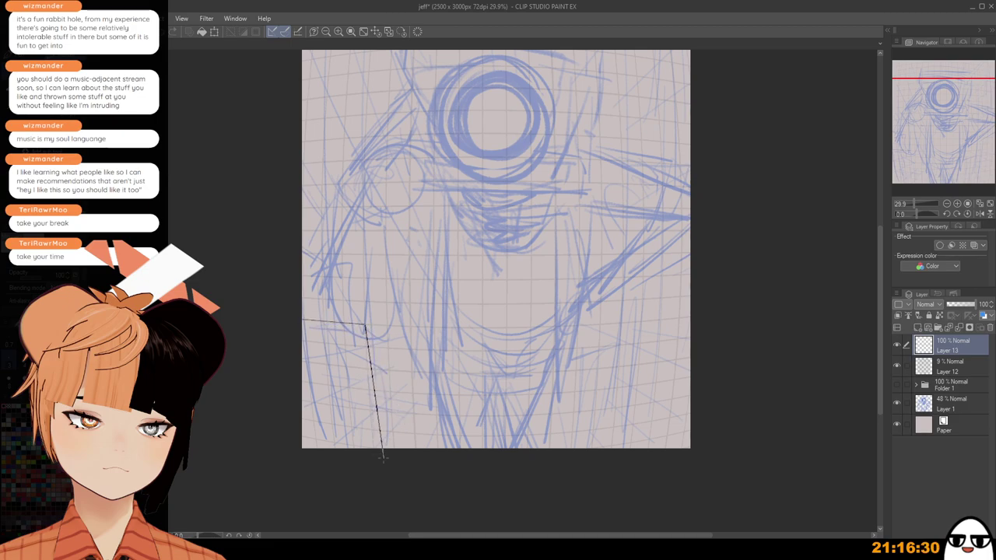
left_click(374, 458)
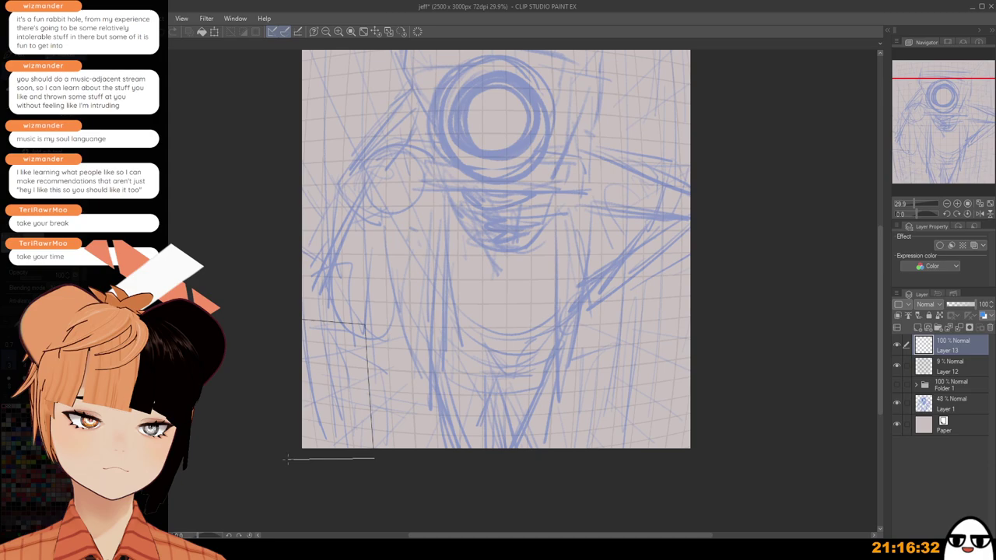
left_click(413, 397)
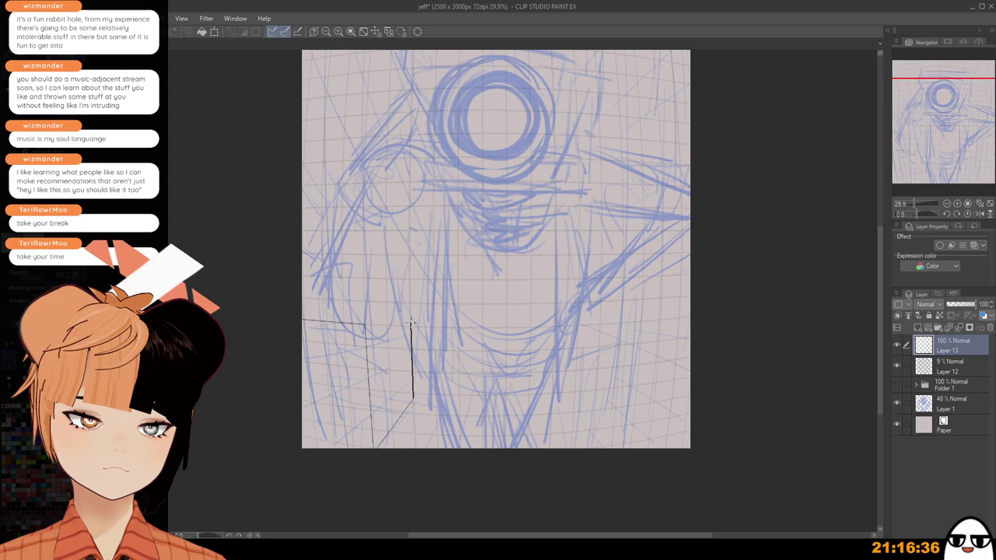
left_click(411, 326)
Close the top face of the lower-left box with two straight edges meeting at its rear inner corner.
scroll(456, 409, "down", 1)
left_click_drag(451, 471, 436, 464)
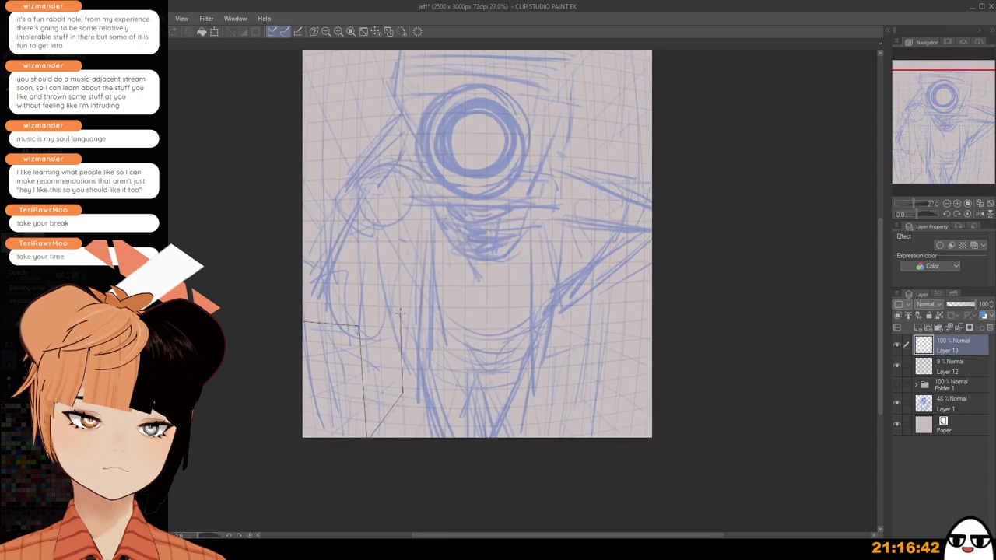
left_click(401, 314)
scroll(304, 321, "up", 2)
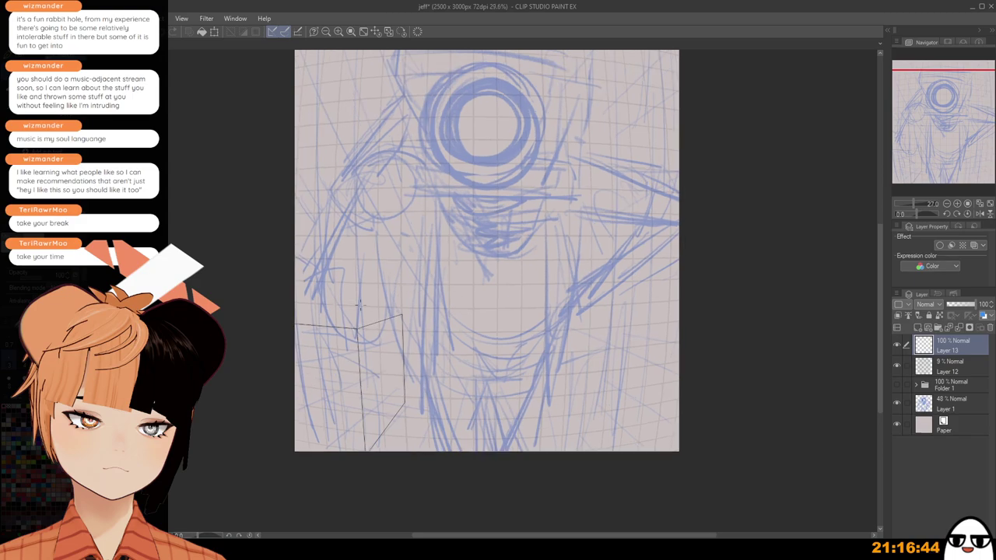
left_click(294, 320)
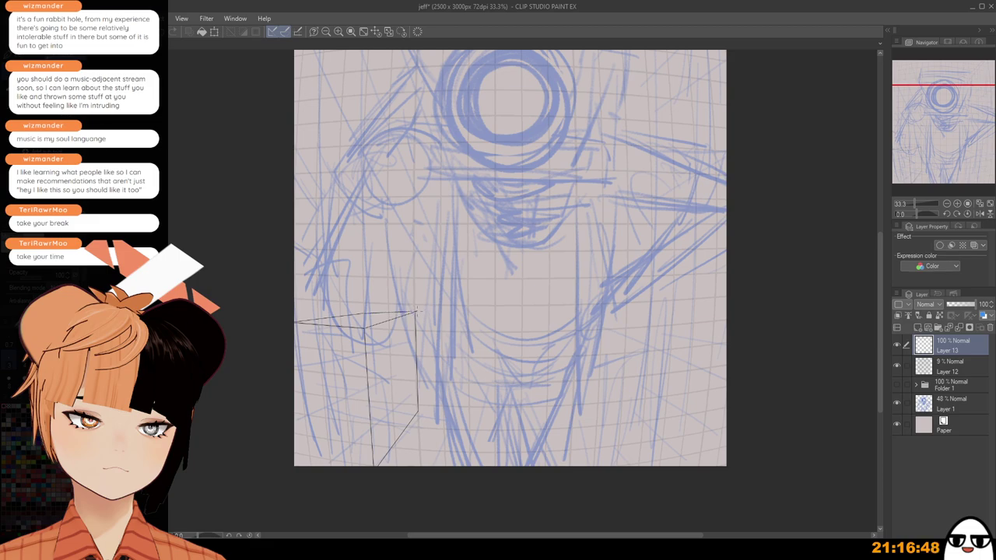
Draw the top face of a second box near the canvas's lower-right edge, following the fish-eye grid.
scroll(418, 310, "down", 2)
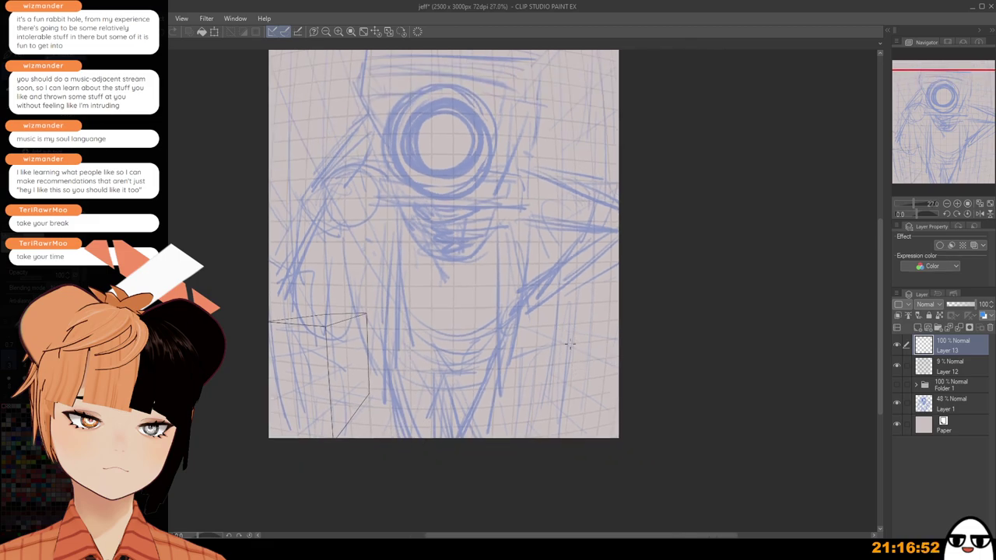
left_click(555, 344)
left_click(506, 323)
left_click(574, 319)
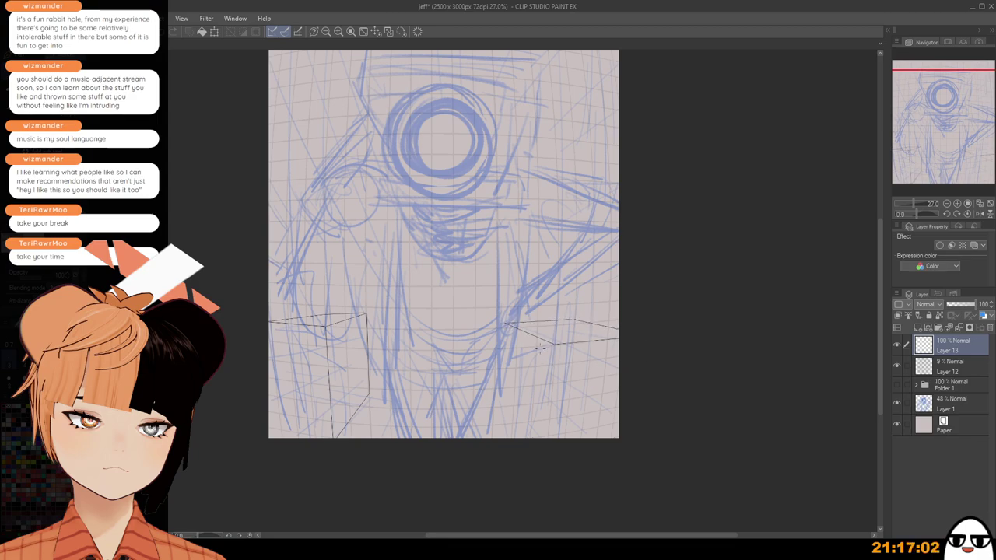
left_click(555, 345)
Draw the vertical and lower side edges of the lower-right box down to the canvas's bottom edge.
mouse_move(504, 324)
left_mouse_down()
mouse_move(499, 398)
mouse_move(508, 388)
mouse_move(550, 481)
left_mouse_up()
key("ctrl+z")
scroll(619, 405, "down", 2)
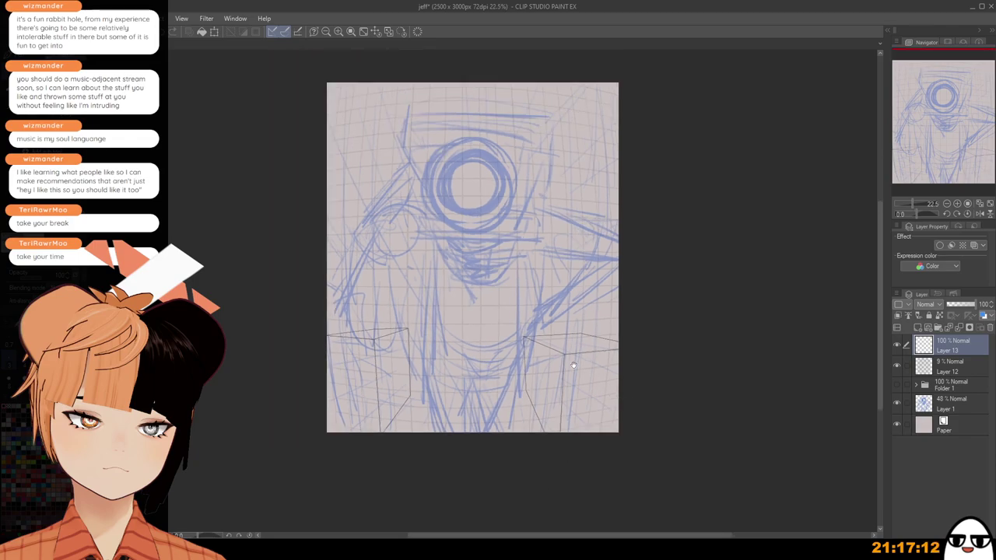
Draw a long bowed vertical line from the canvas's top edge down to the middle of the lower-left box.
left_click_drag(573, 365, 579, 394)
scroll(390, 187, "up", 3)
scroll(390, 188, "down", 1)
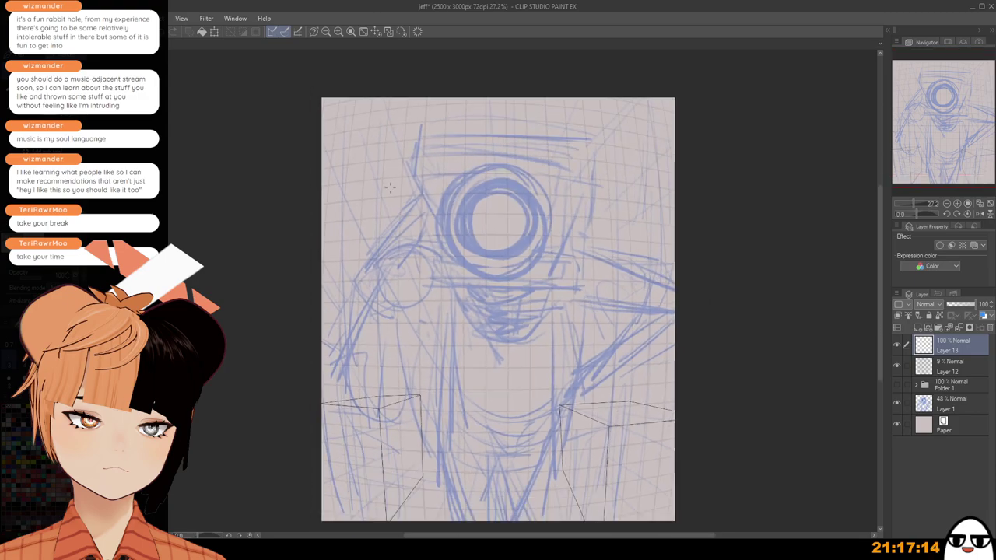
scroll(389, 187, "down", 1)
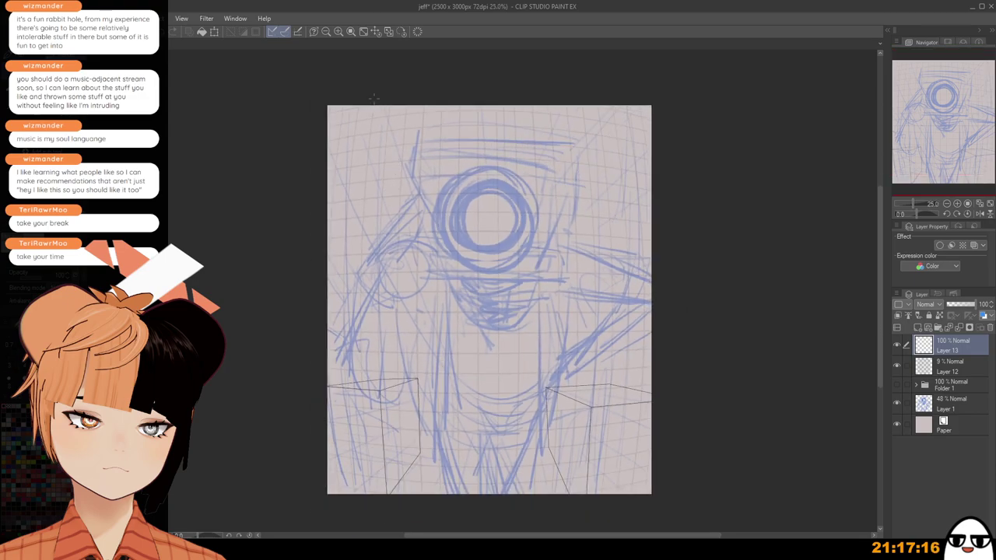
mouse_move(375, 102)
left_mouse_down()
mouse_move(368, 167)
mouse_move(380, 109)
left_mouse_up()
mouse_move(367, 161)
left_mouse_down()
mouse_move(361, 330)
mouse_move(336, 380)
mouse_move(361, 382)
mouse_move(361, 371)
mouse_move(359, 388)
left_mouse_up()
scroll(449, 210, "down", 1)
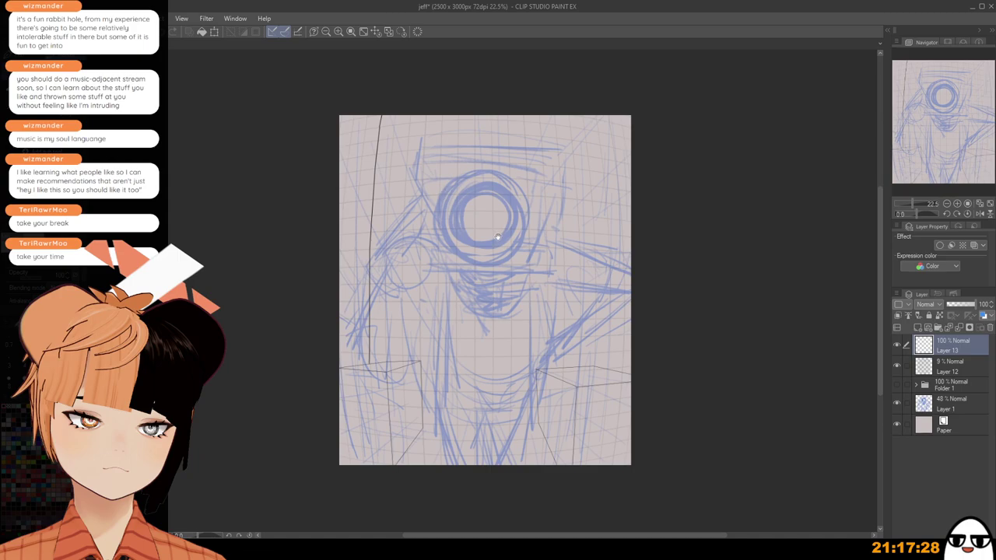
Draw a matching bowed vertical line from the canvas's top edge down to the top of the lower-right box.
left_click_drag(498, 238, 471, 247)
scroll(543, 122, "up", 1)
scroll(544, 120, "up", 1)
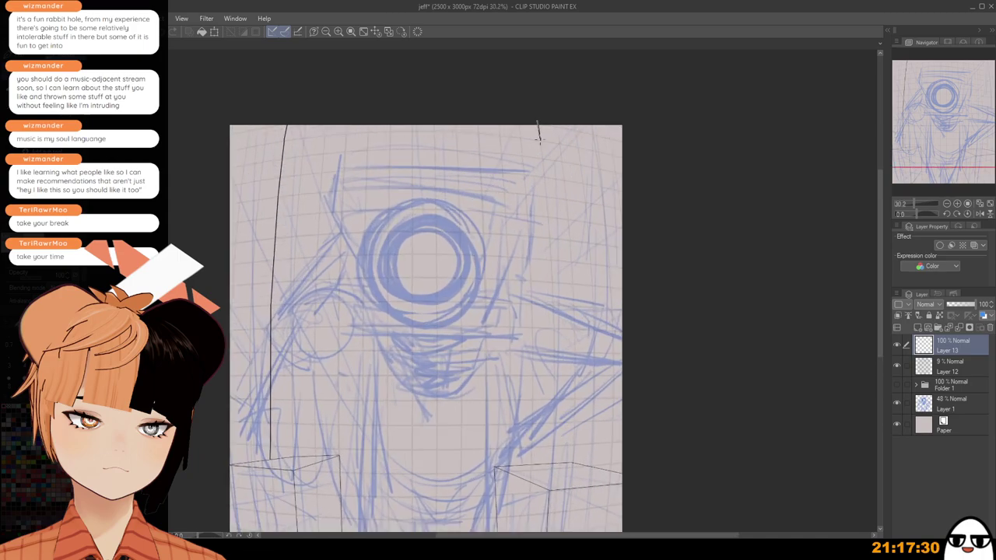
mouse_move(538, 139)
left_mouse_down()
mouse_move(547, 245)
mouse_move(558, 188)
mouse_move(547, 233)
mouse_move(535, 361)
left_mouse_up()
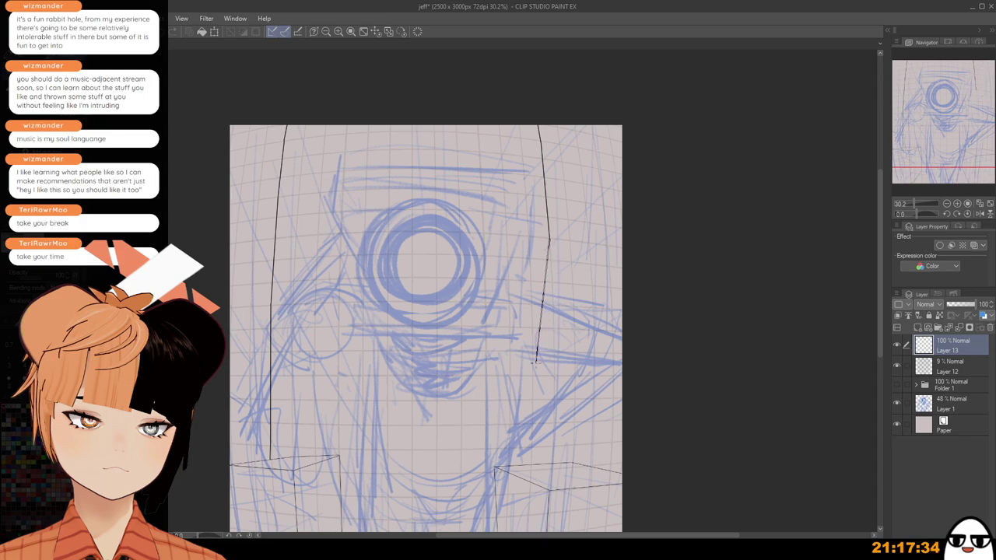
left_click(555, 366)
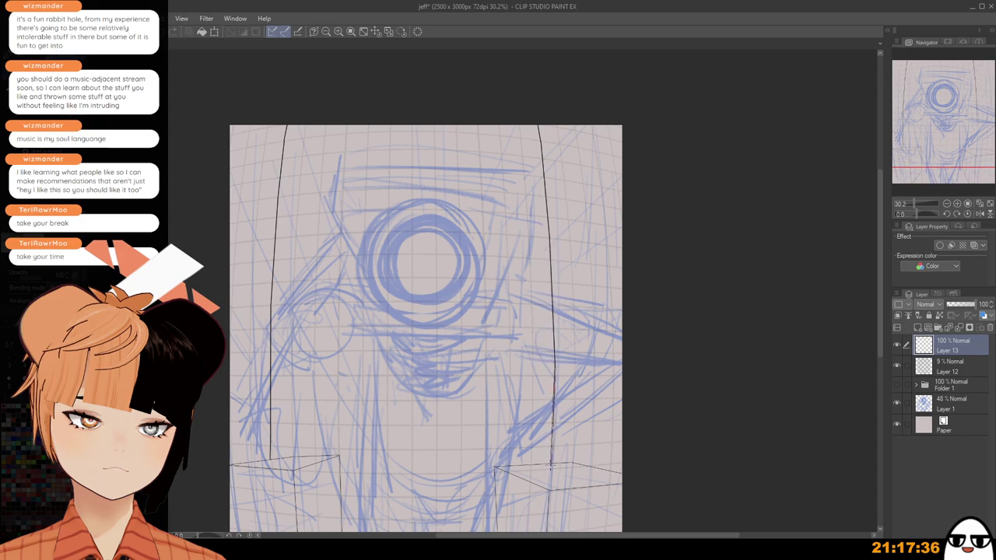
key("Return")
Draw a long vertical line along the inner edge of the lower-left box and erase the outer one left of it.
left_click_drag(553, 463, 550, 405)
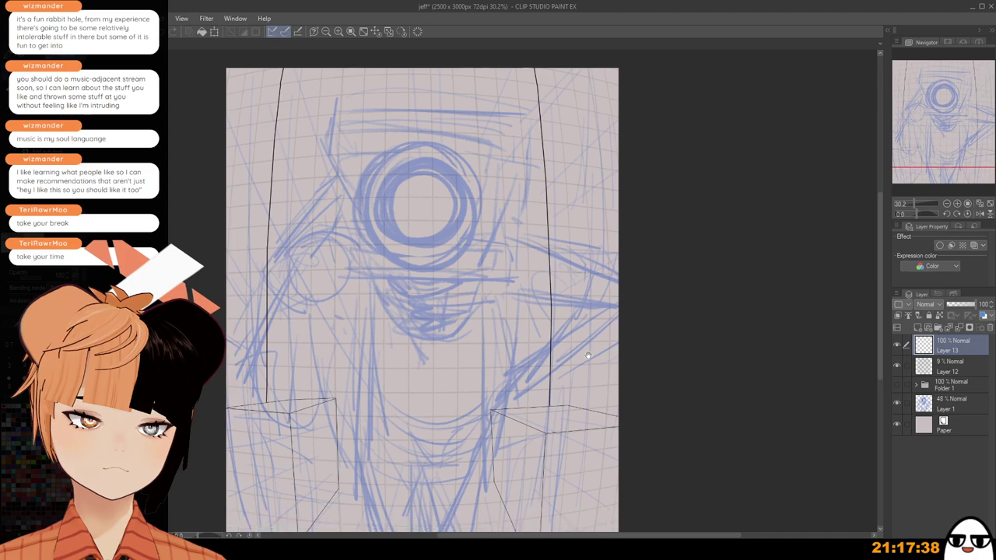
scroll(584, 351, "down", 2)
left_click_drag(575, 340, 573, 357)
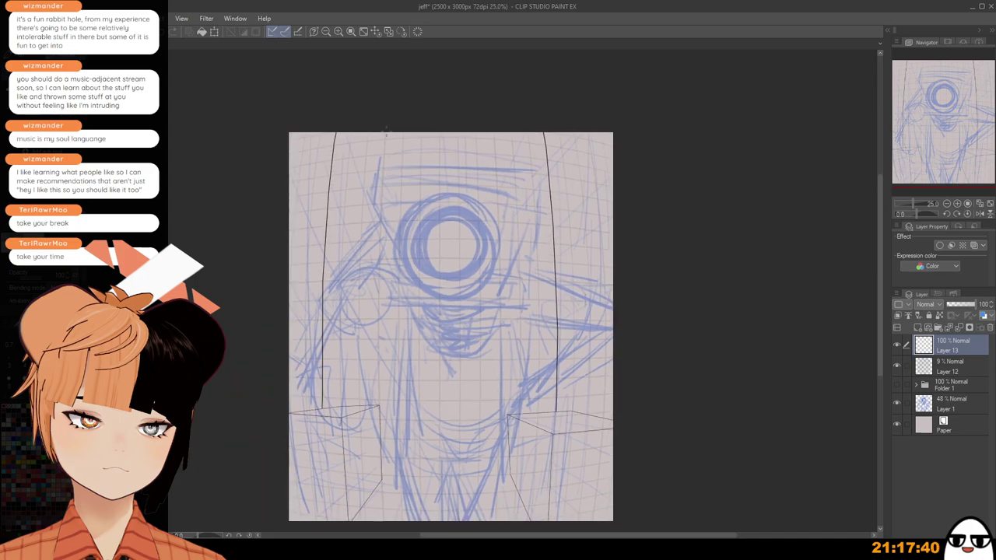
mouse_move(383, 144)
left_mouse_down()
mouse_move(381, 478)
mouse_move(382, 457)
left_mouse_up()
scroll(362, 428, "up", 2)
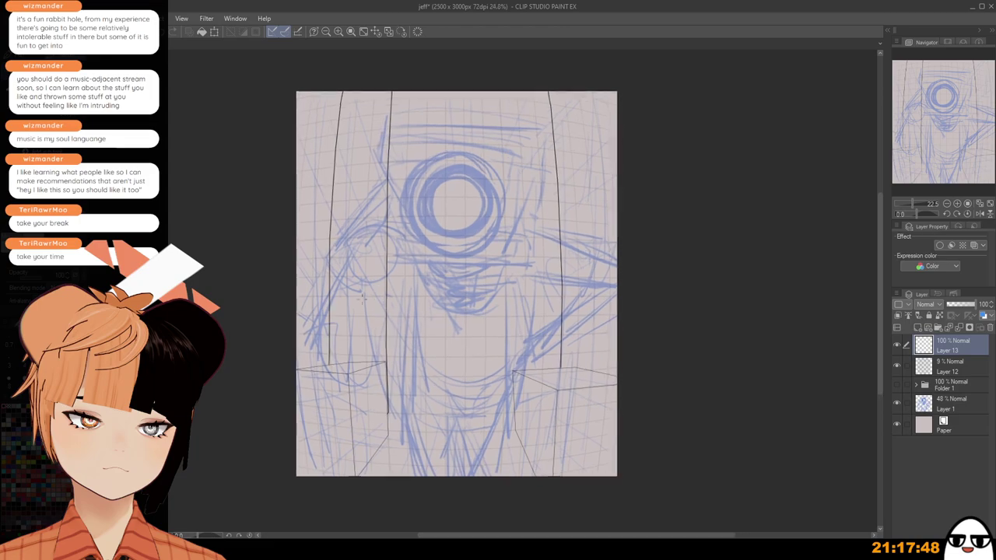
scroll(360, 423, "up", 1)
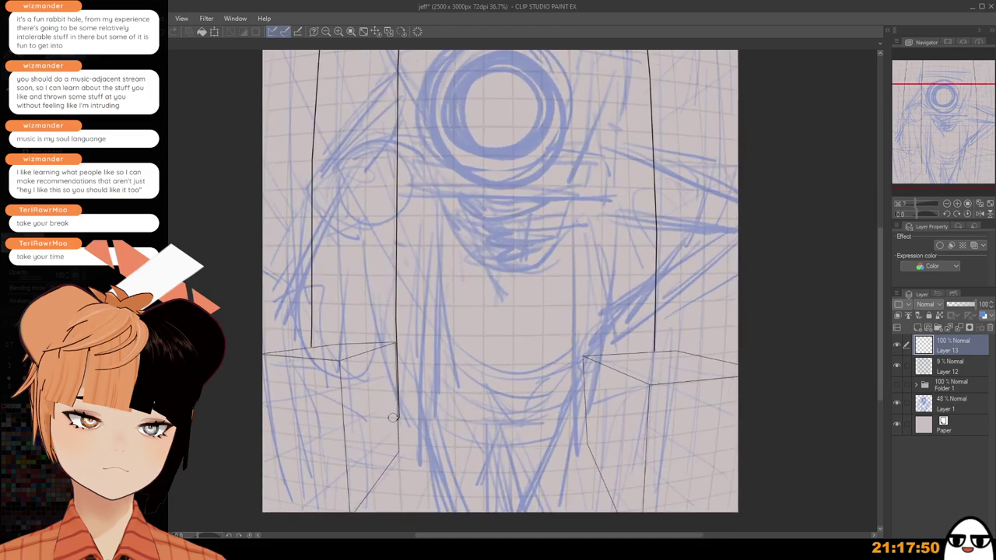
scroll(393, 418, "down", 3)
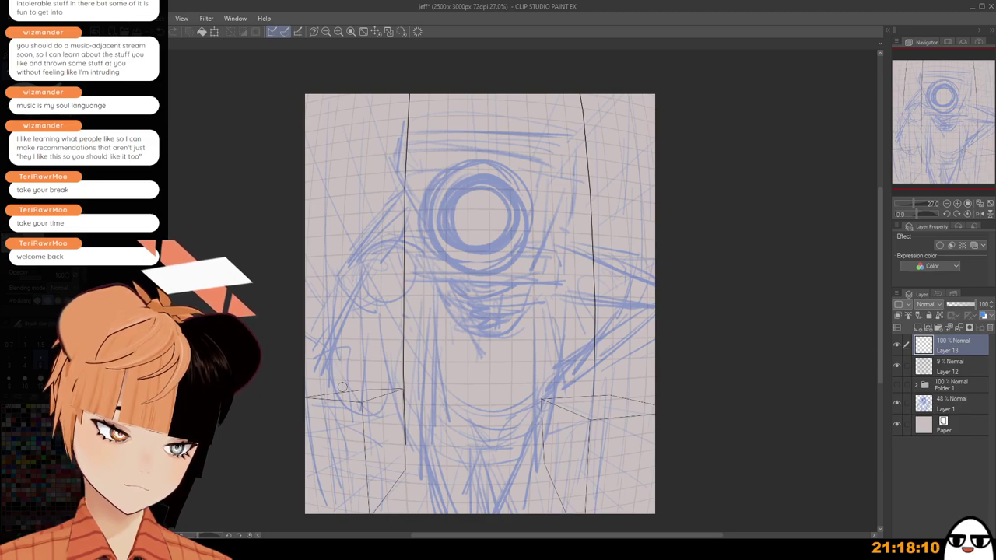
Widen the lower-left box toward the figure by redrawing its top face, inner vertical edge and lower slanted edge.
scroll(383, 362, "up", 1)
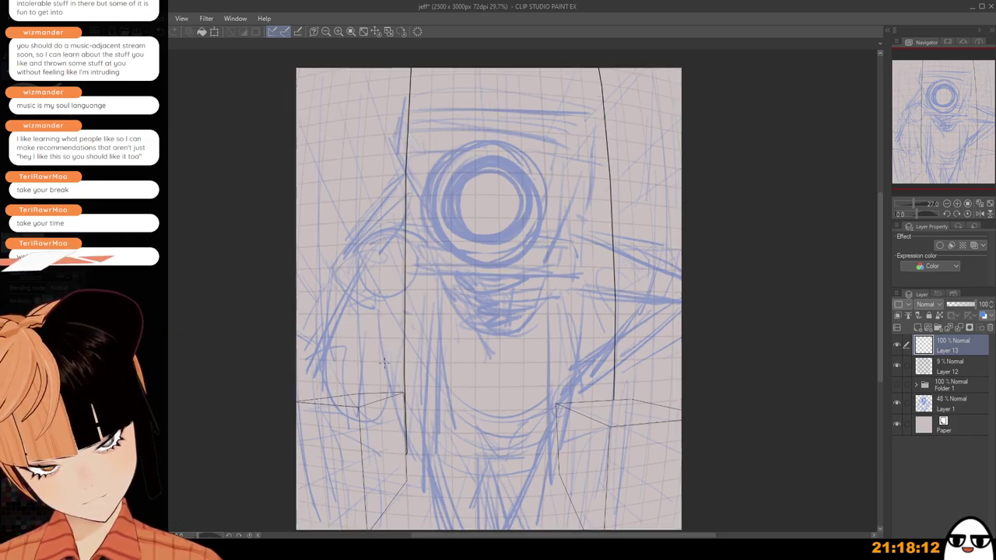
scroll(383, 362, "up", 5)
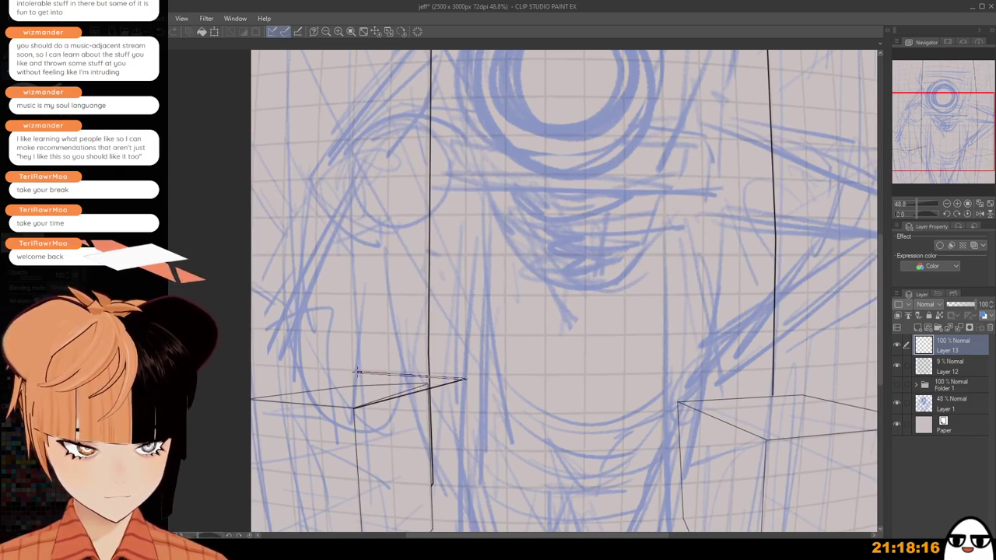
mouse_move(375, 378)
left_mouse_down()
mouse_move(387, 377)
mouse_move(251, 399)
left_mouse_up()
scroll(431, 329, "down", 3)
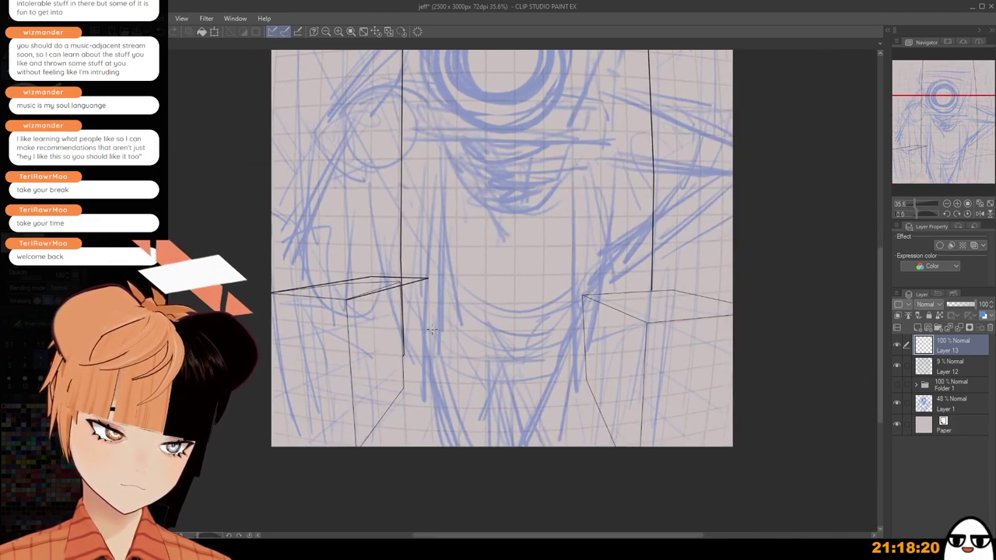
left_click_drag(360, 446, 430, 379)
mouse_move(431, 379)
left_mouse_down()
mouse_move(428, 278)
mouse_move(427, 438)
mouse_move(367, 462)
left_mouse_up()
scroll(556, 310, "down", 2)
Draw a perspective box coming in from the canvas's upper-right corner, with its end face over the long vertical line.
left_click_drag(609, 320, 613, 350)
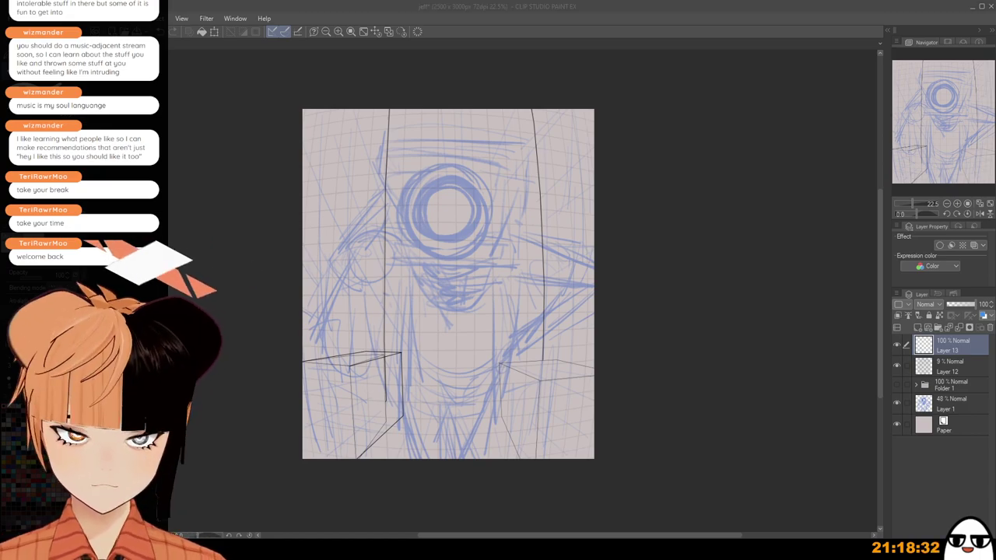
scroll(519, 153, "up", 3)
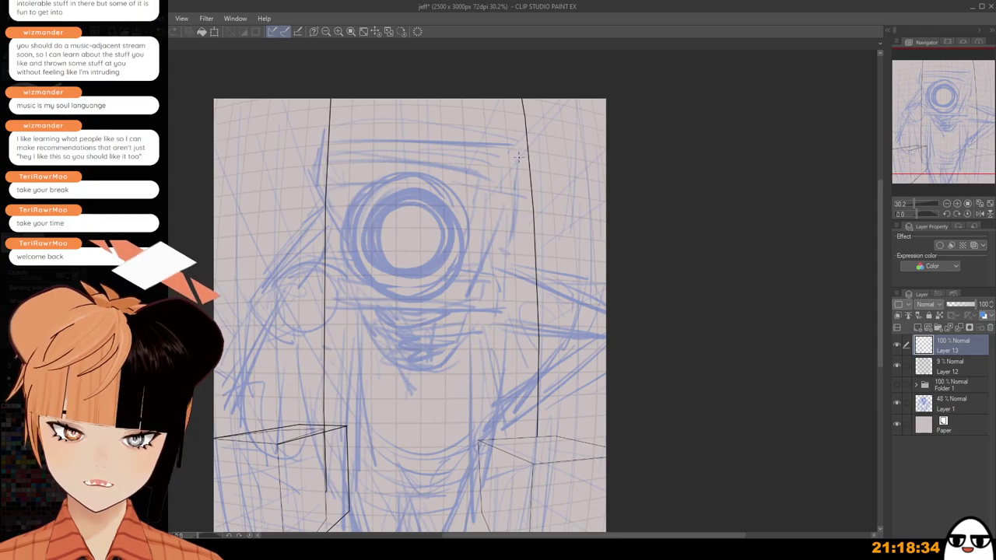
left_click_drag(517, 158, 584, 86)
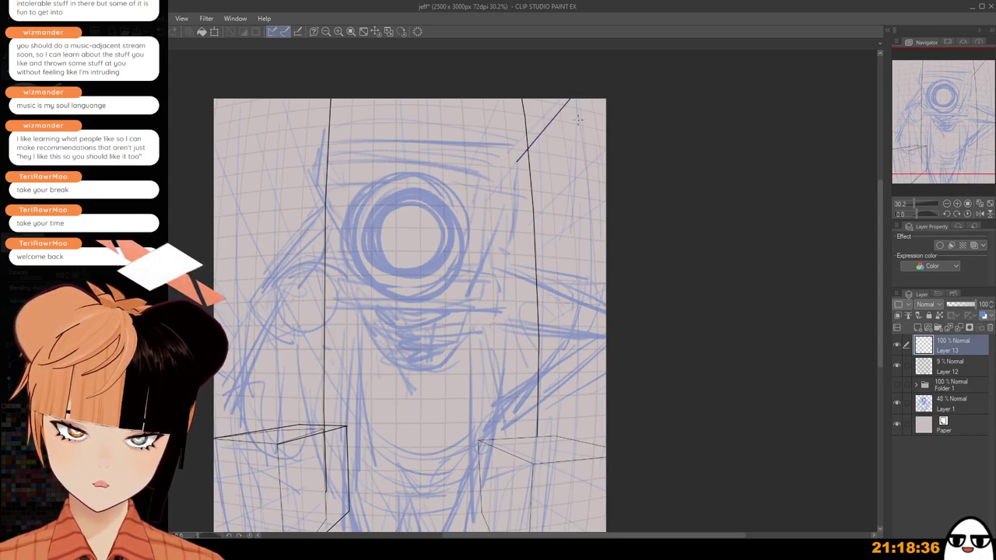
left_click_drag(519, 196, 520, 225)
mouse_move(520, 225)
left_mouse_down()
mouse_move(593, 203)
mouse_move(534, 224)
left_mouse_up()
left_click_drag(535, 224, 624, 152)
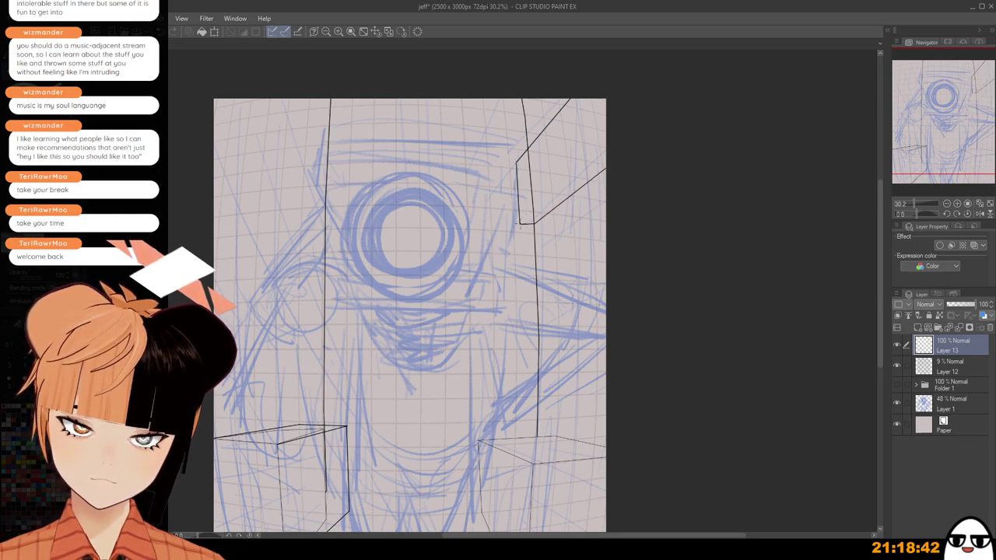
scroll(595, 251, "down", 1)
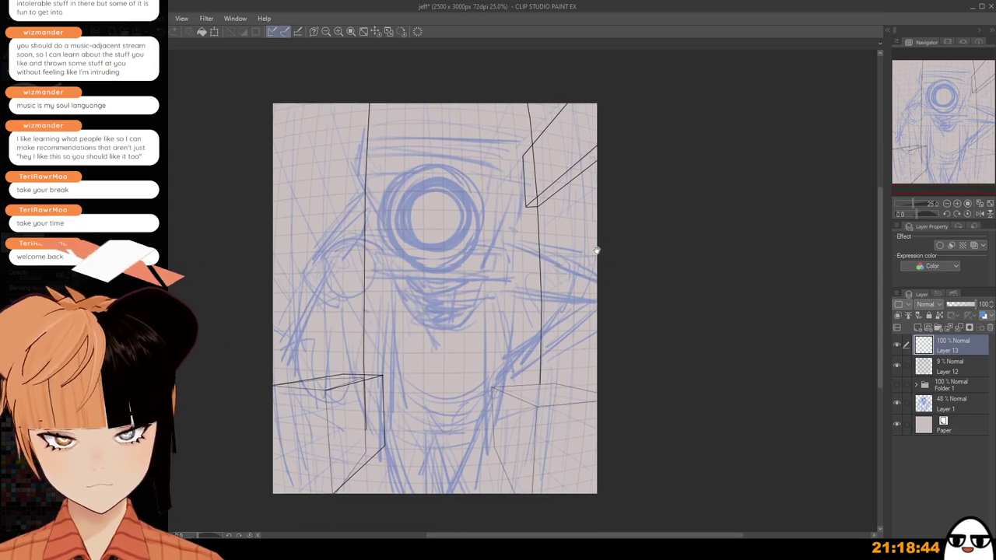
Draw two nearly parallel sagging curves from the canvas's upper left edge to its top edge near the right vertical line.
scroll(595, 250, "down", 1)
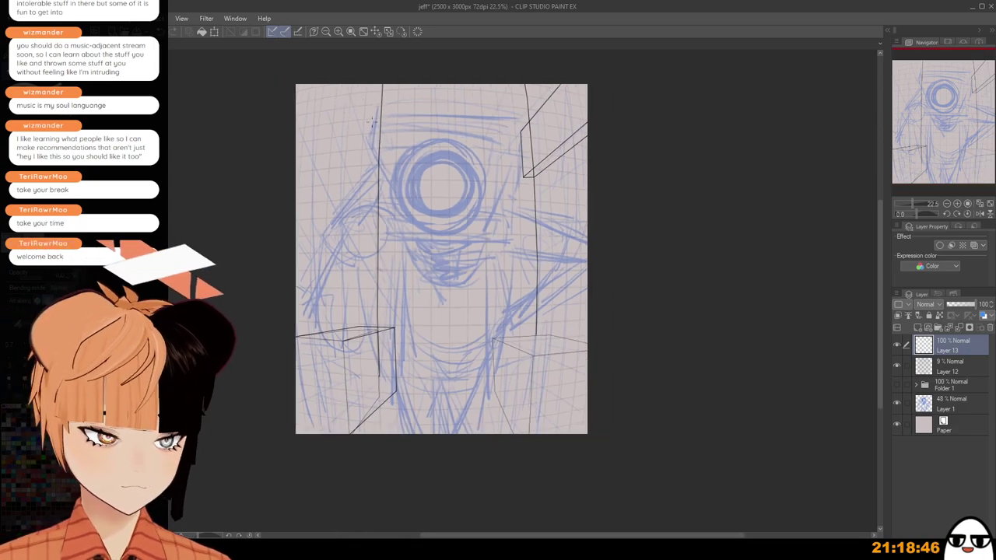
left_click_drag(292, 119, 511, 84)
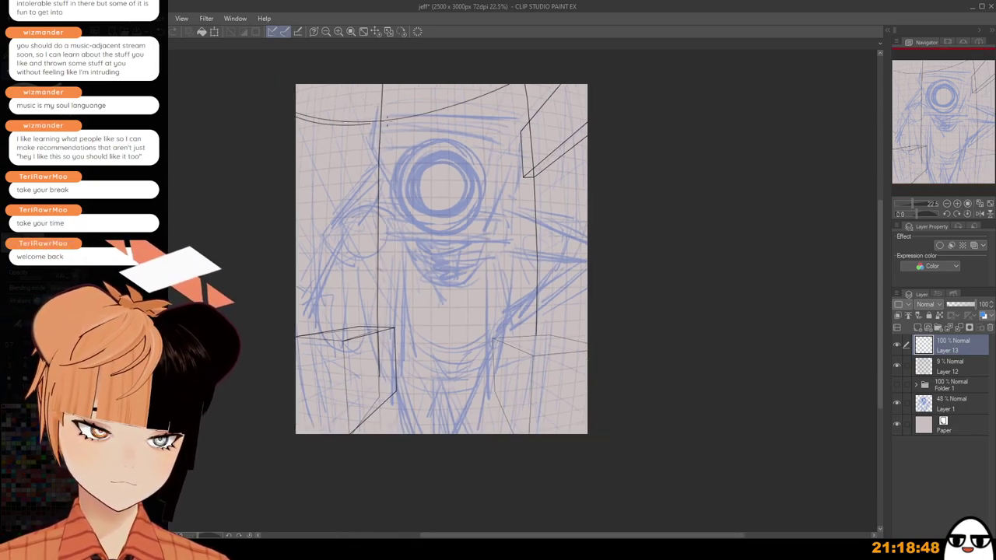
left_click_drag(387, 121, 493, 83)
key("ctrl+z")
left_click_drag(291, 116, 486, 83)
key("ctrl+z")
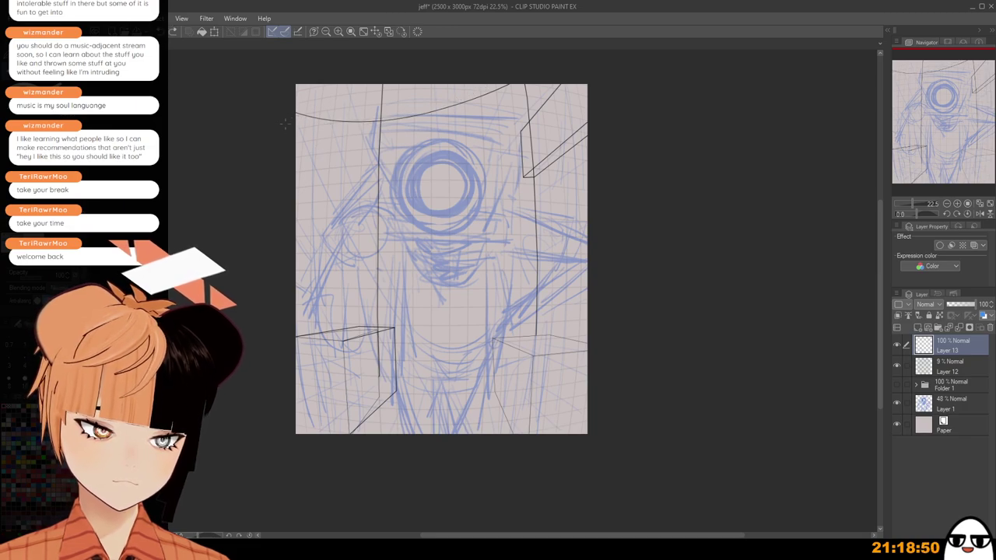
left_click_drag(284, 122, 510, 84)
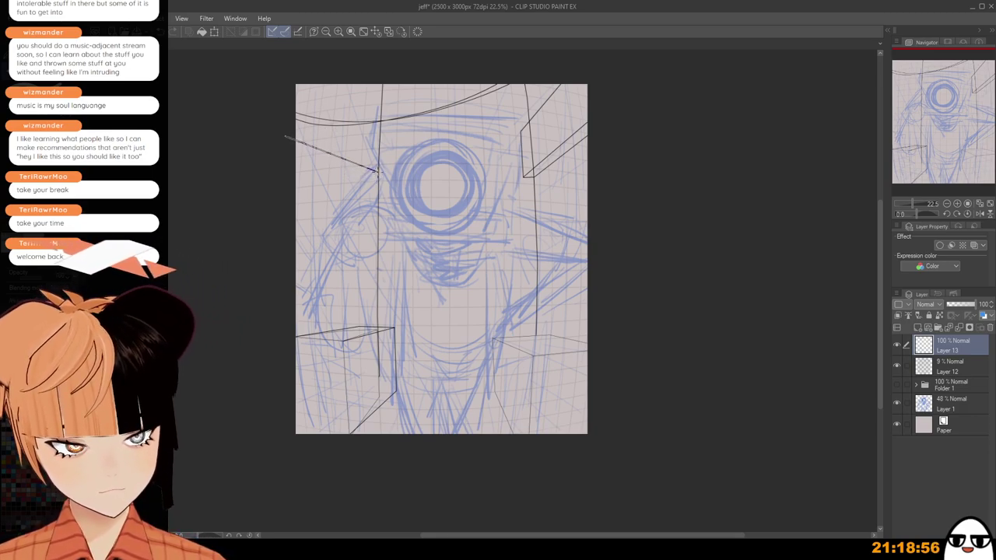
Try to draw a slanted line from the canvas's upper left edge down to the left long vertical line.
left_click_drag(289, 123, 378, 158)
key("ctrl+z")
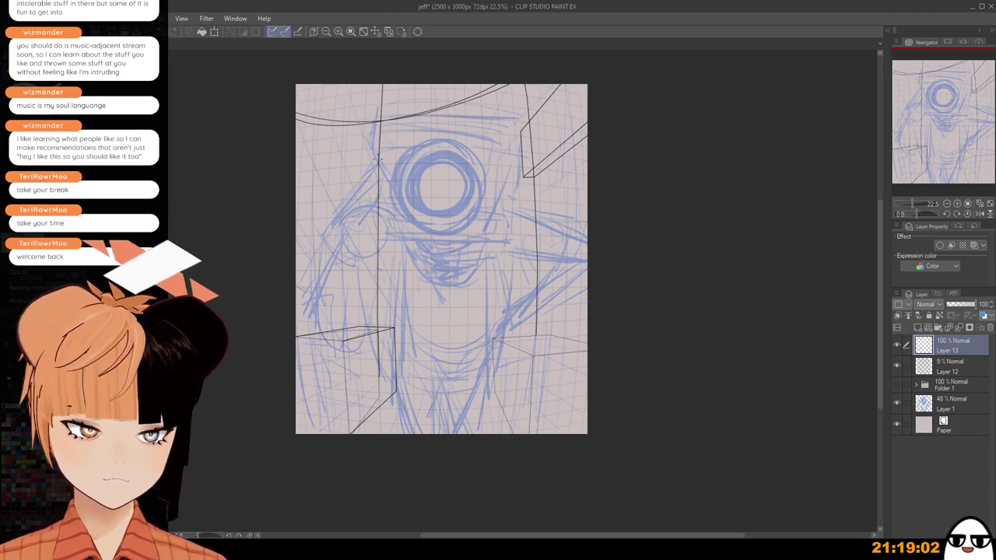
mouse_move(292, 122)
left_mouse_down()
mouse_move(385, 149)
mouse_move(377, 158)
left_mouse_up()
key("ctrl+z")
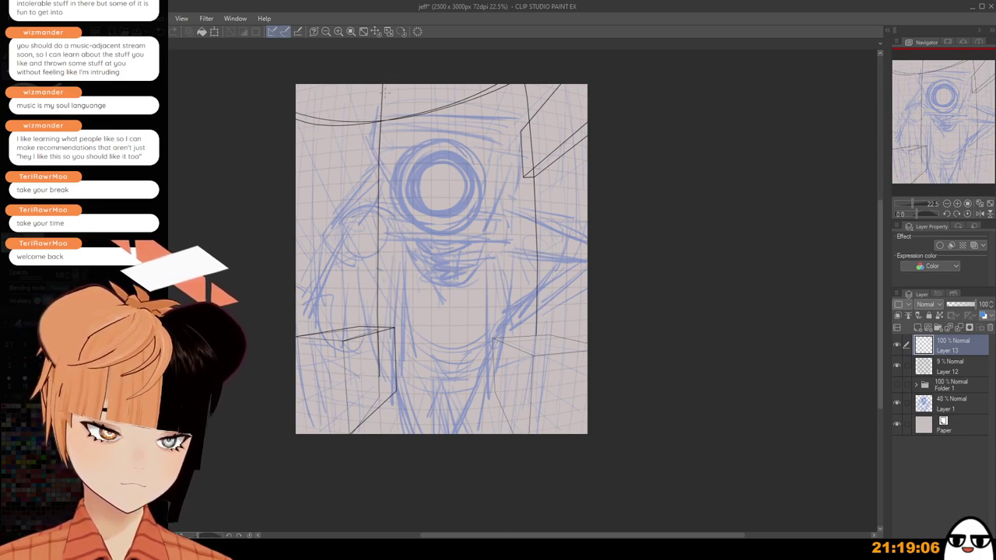
Draw a second long, slightly slanted line beside each of the two long vertical lines, from the canvas's top edge to box height.
left_click_drag(389, 84, 393, 335)
key("ctrl+z")
left_click_drag(388, 83, 384, 328)
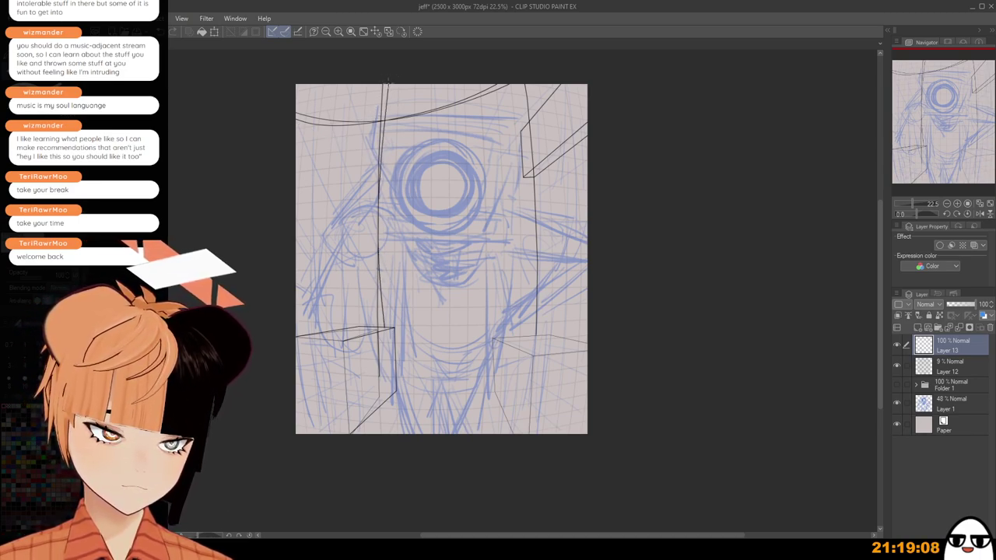
left_click_drag(528, 154, 534, 331)
key("ctrl+z")
mouse_move(521, 83)
left_mouse_down()
mouse_move(537, 187)
mouse_move(529, 333)
left_mouse_up()
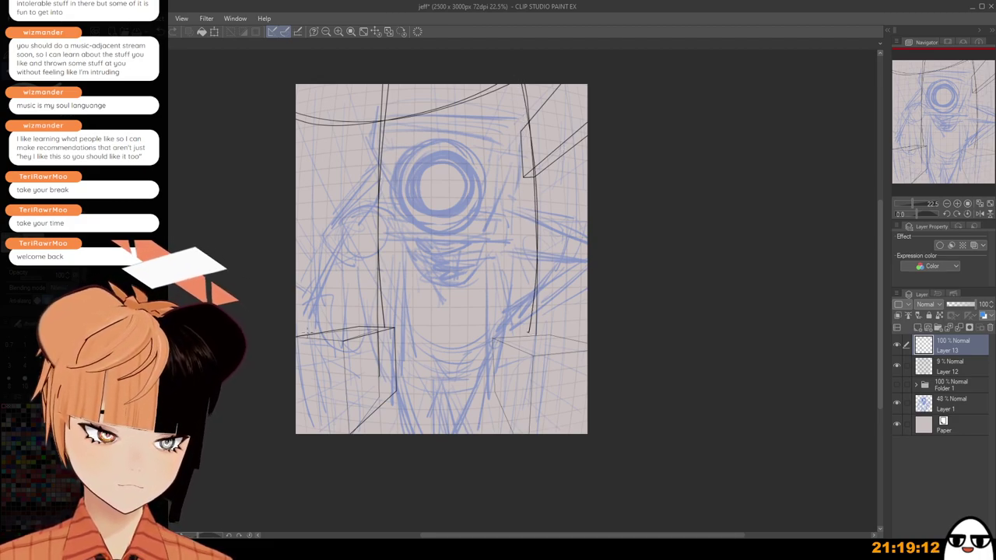
key("ctrl+z")
Darken the lower-left box's front top edge and draw its front vertical edge down to the canvas's bottom edge.
left_click_drag(296, 336, 340, 343)
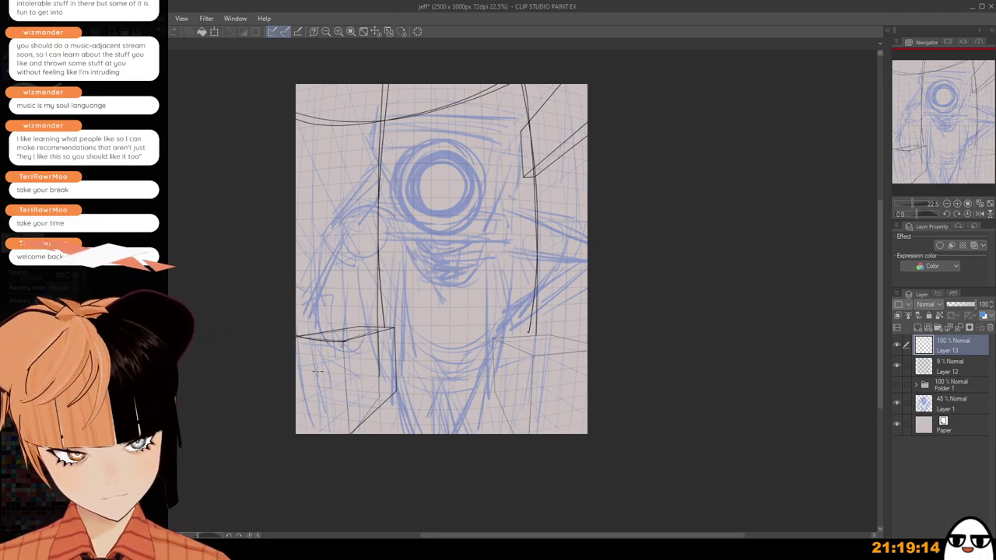
left_click_drag(343, 385, 348, 437)
key("ctrl+z")
left_click_drag(343, 342, 349, 448)
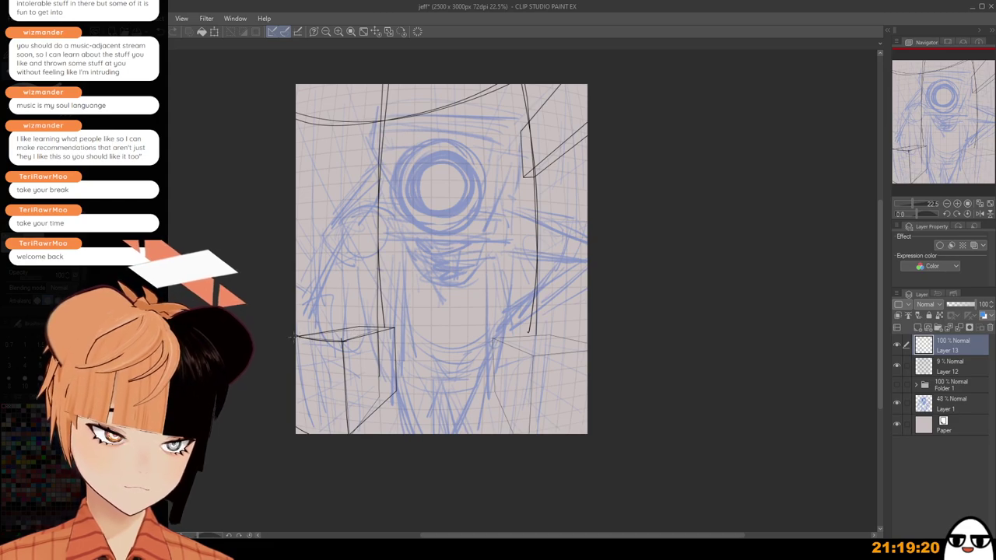
Draw the lower-right perspective box over the faint guide, with its top face, two vertical edges and lower slanted edge.
scroll(411, 318, "down", 1)
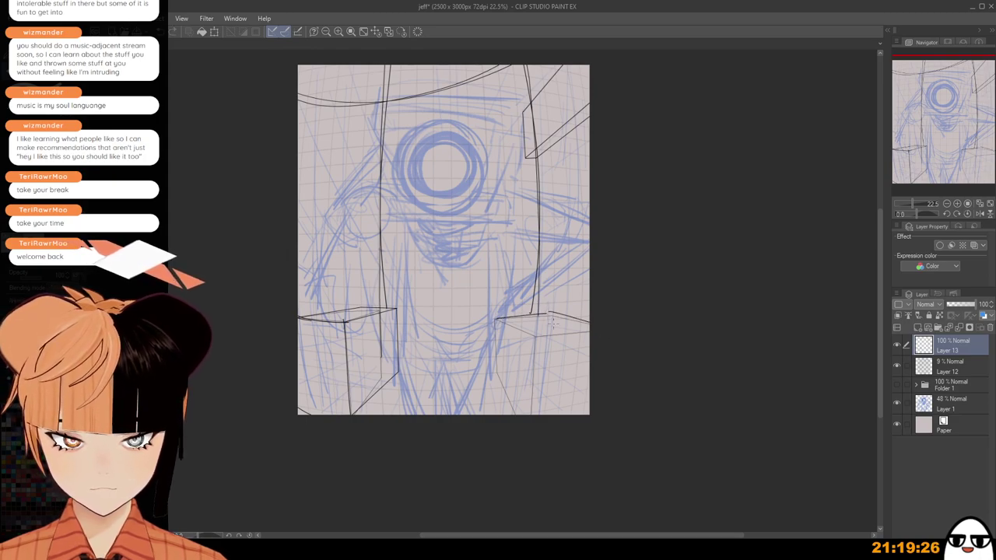
mouse_move(552, 322)
left_mouse_down()
mouse_move(523, 302)
mouse_move(495, 320)
mouse_move(551, 316)
left_mouse_up()
key("ctrl+z")
key("ctrl+z")
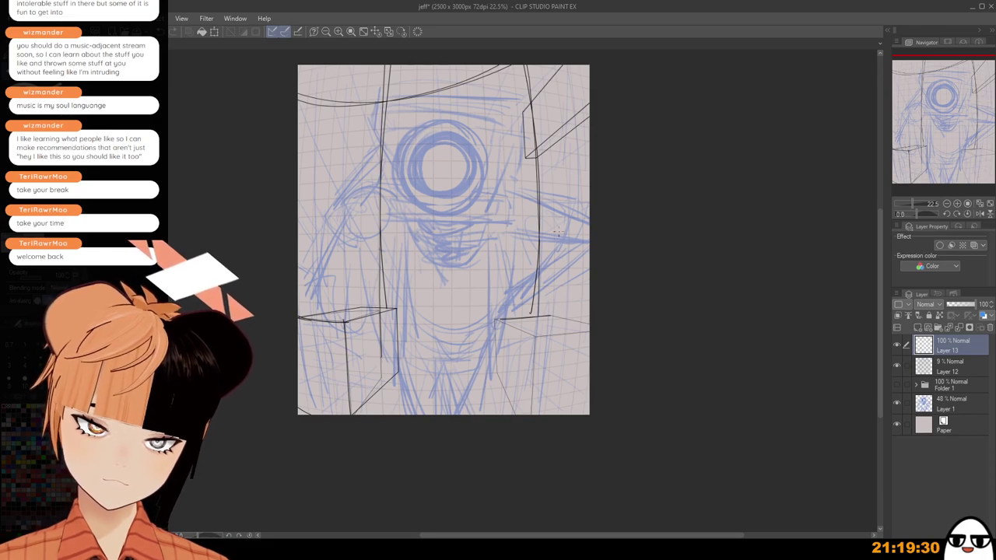
left_click_drag(557, 224, 557, 319)
key("ctrl+z")
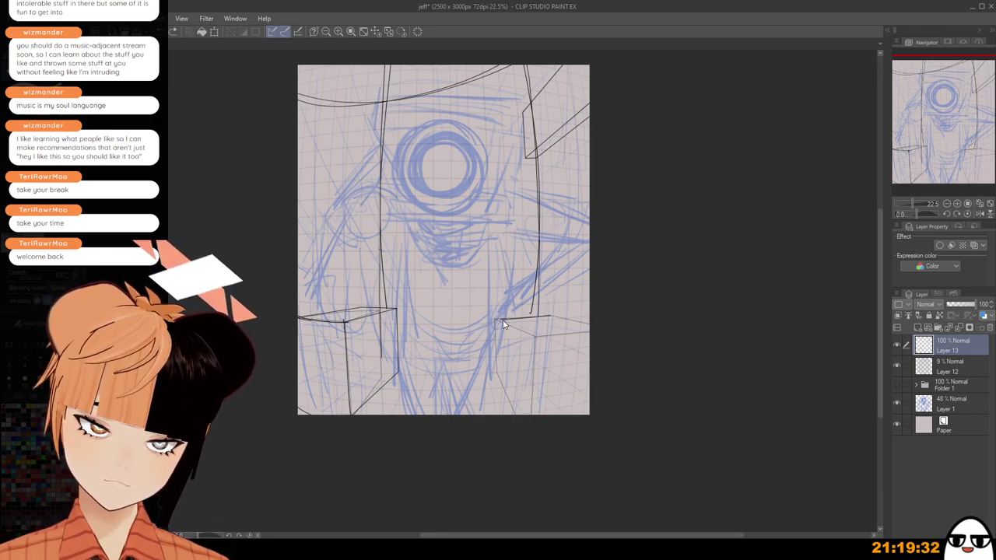
mouse_move(498, 320)
left_mouse_down()
mouse_move(536, 334)
mouse_move(503, 326)
mouse_move(501, 386)
mouse_move(496, 323)
mouse_move(500, 385)
mouse_move(496, 369)
mouse_move(534, 415)
left_mouse_up()
key("ctrl+z")
key("ctrl+z")
key("ctrl+z")
left_click_drag(535, 336, 590, 328)
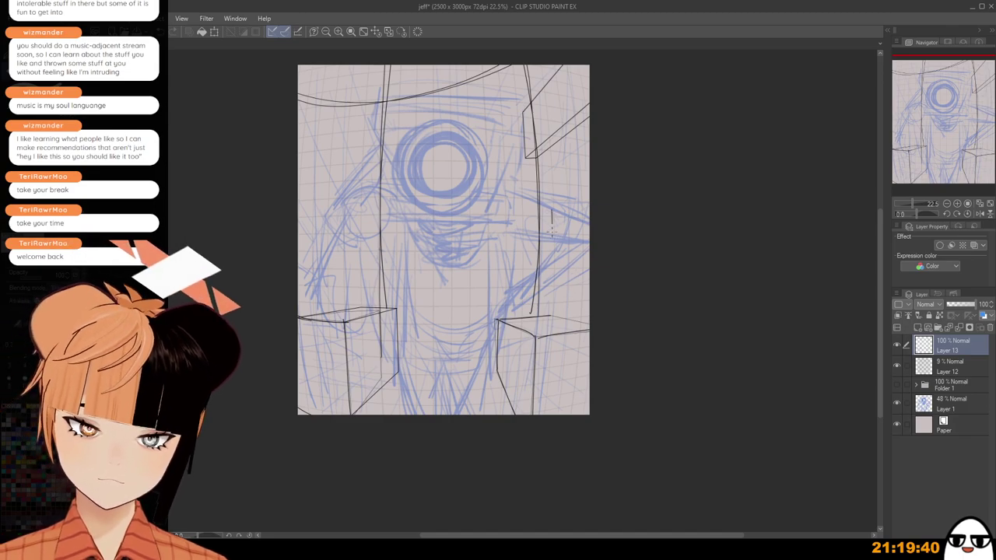
left_click_drag(551, 229, 552, 321)
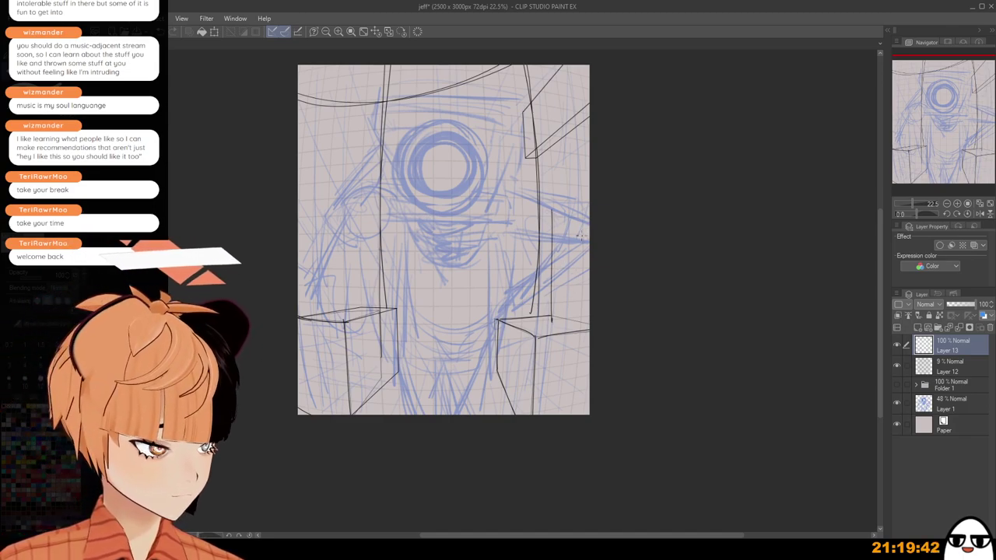
key("ctrl+z")
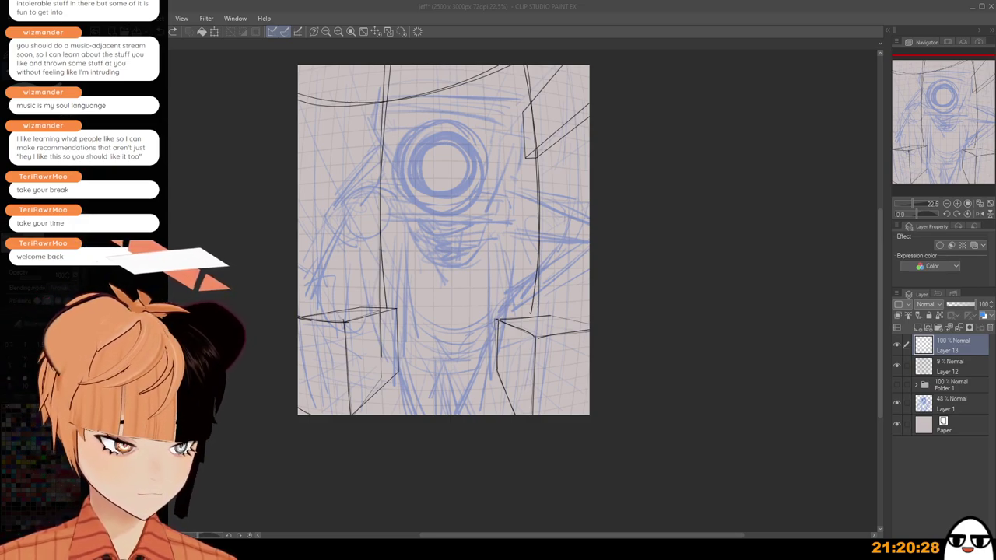
Redraw the lower-left box's lower slanted edge slightly inward and darken its inner vertical edge to meet it.
left_click(589, 424)
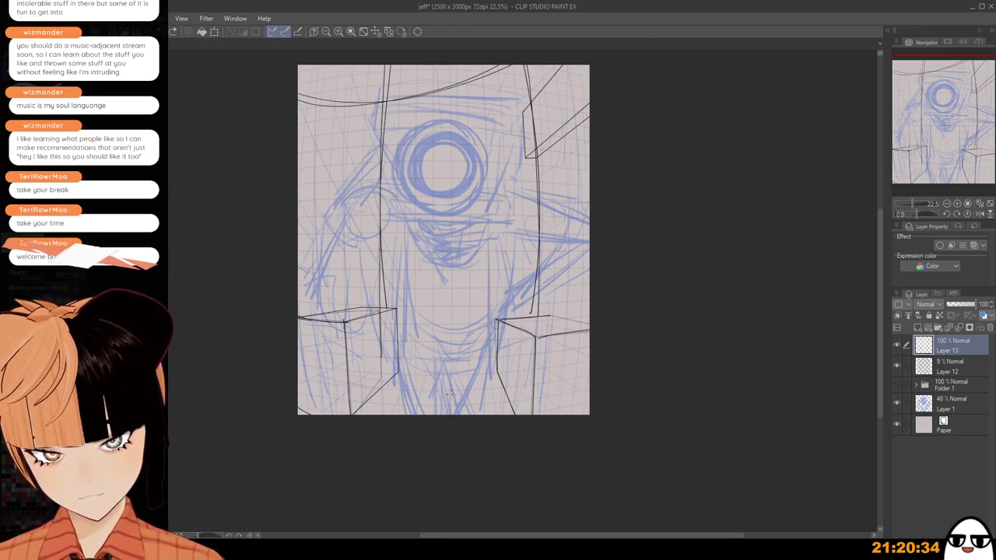
left_click_drag(357, 411, 394, 365)
key("ctrl+z")
left_click_drag(361, 408, 401, 373)
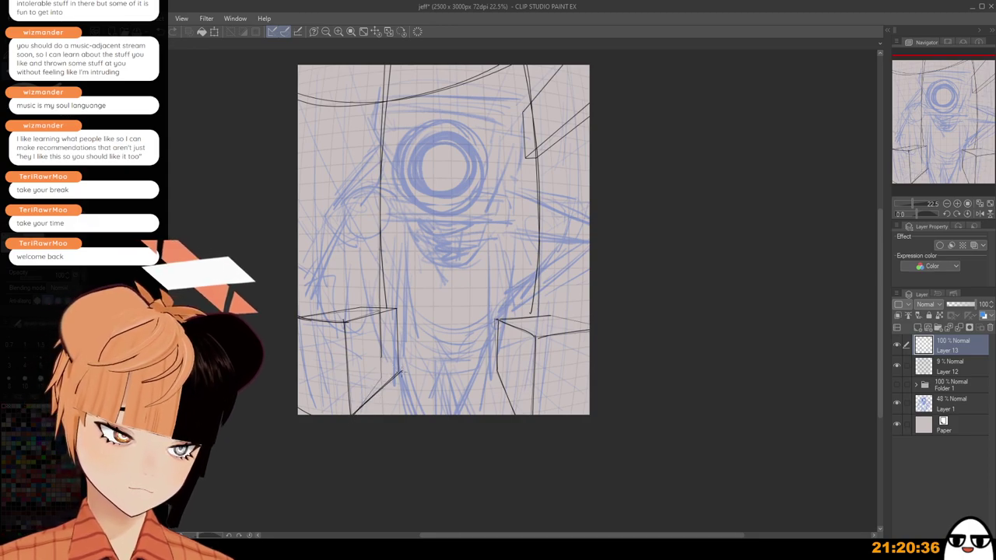
key("ctrl+z")
left_click_drag(355, 412, 399, 363)
left_click_drag(397, 309, 398, 366)
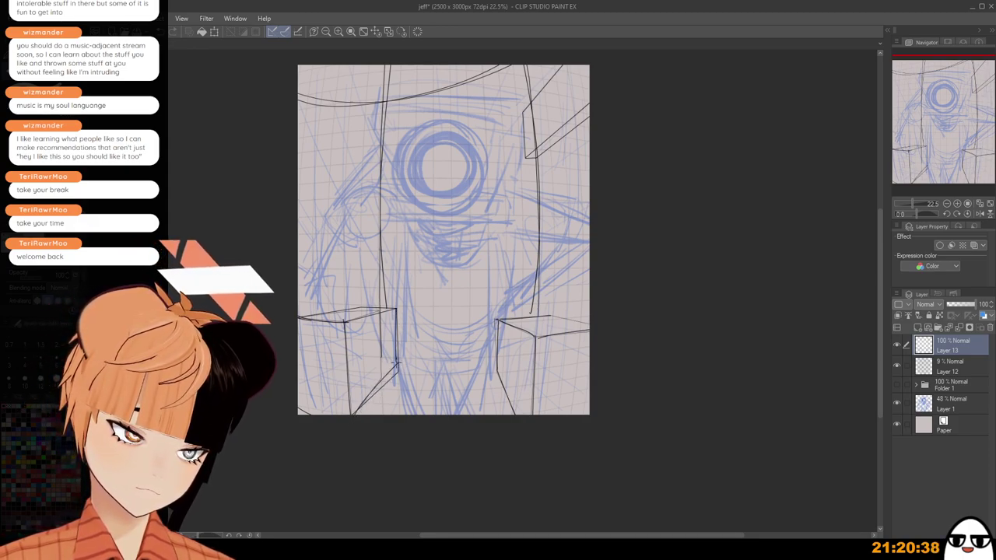
Redraw the lower-right box's slanted bottom edge and erase the surplus outer slanted lines on both lower boxes.
left_click_drag(499, 370, 521, 420)
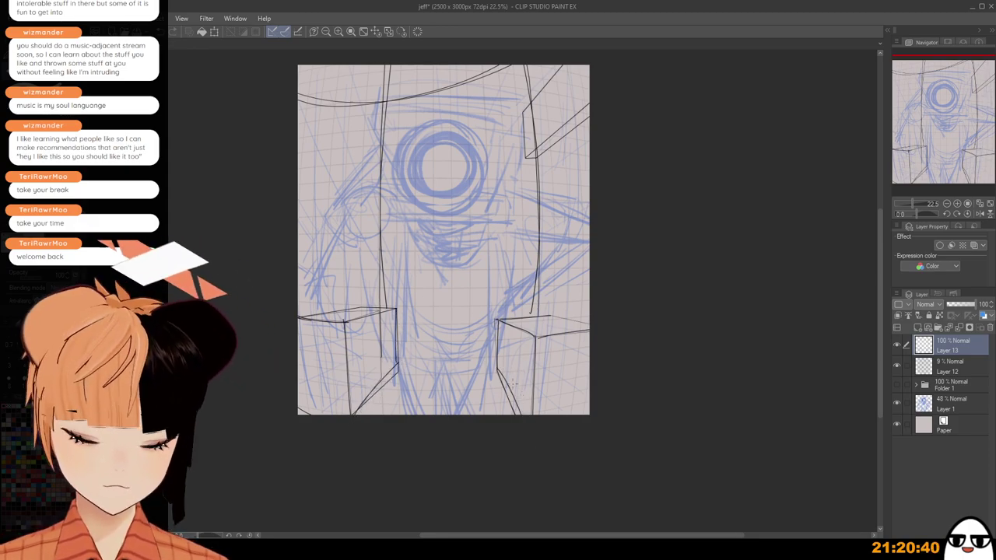
left_click_drag(498, 371, 526, 425)
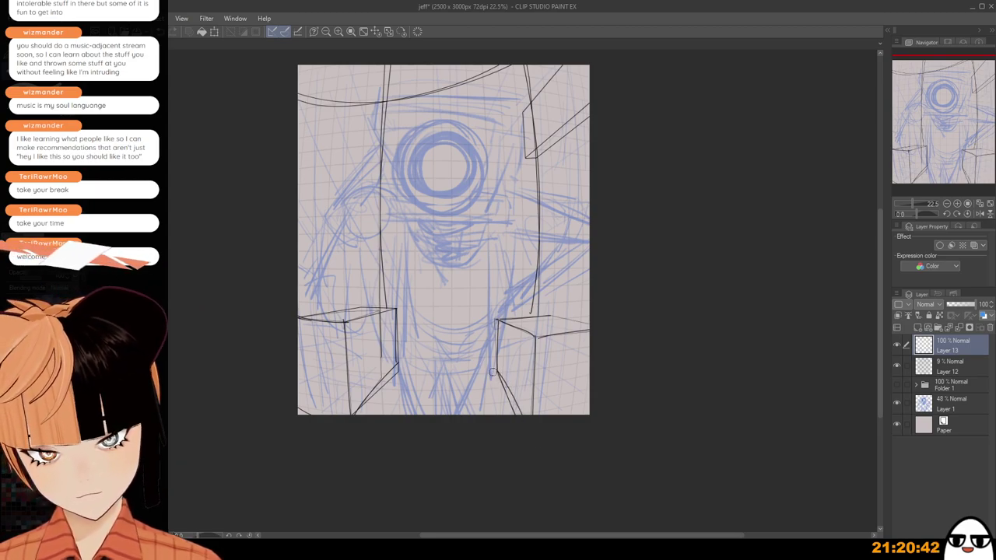
left_click_drag(493, 372, 513, 412)
left_click_drag(401, 367, 370, 414)
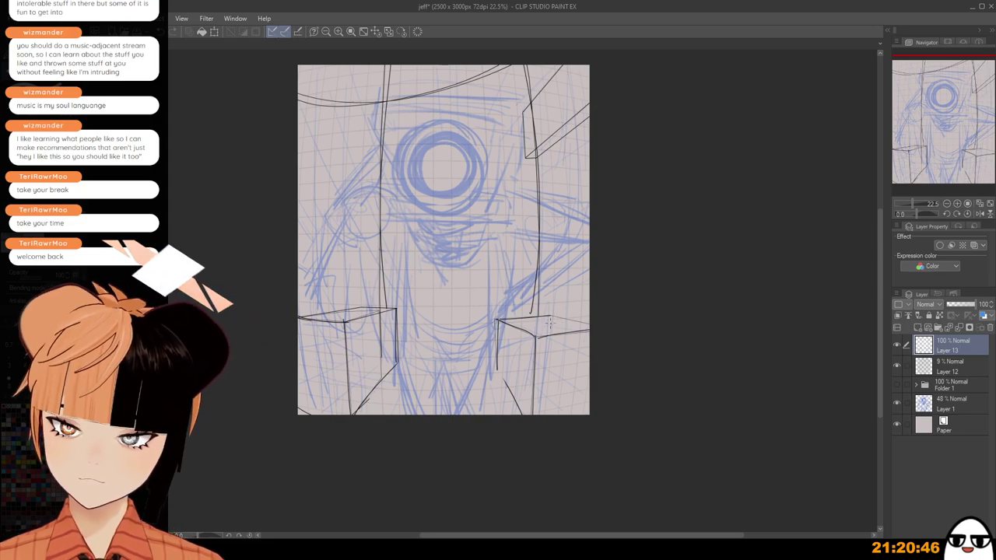
Draw a smaller upright box on the lower-right box's top face, with a narrow front face and side edges reaching the canvas's right edge.
left_click_drag(538, 271, 538, 326)
key("ctrl+z")
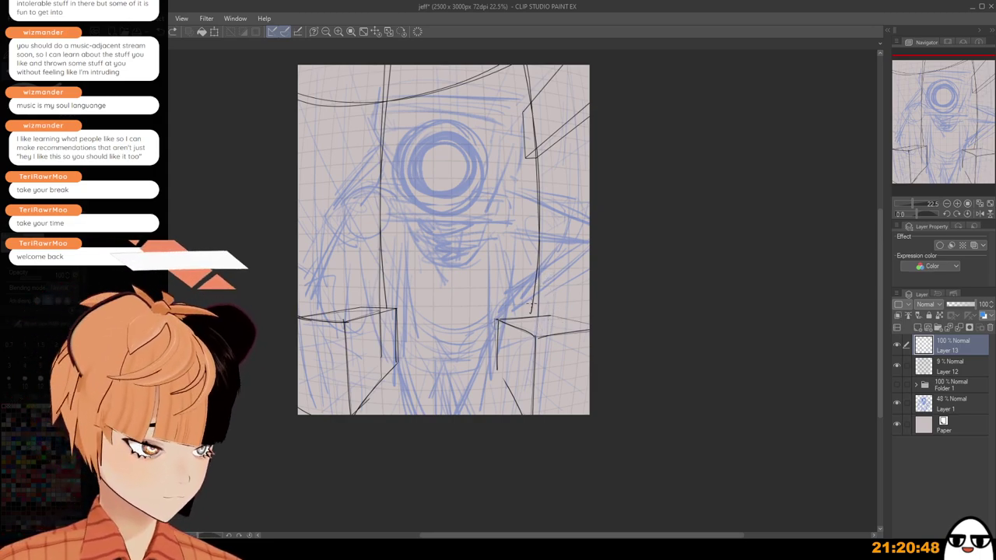
left_click_drag(525, 271, 526, 314)
key("ctrl+z")
left_click_drag(526, 269, 527, 322)
key("ctrl+z")
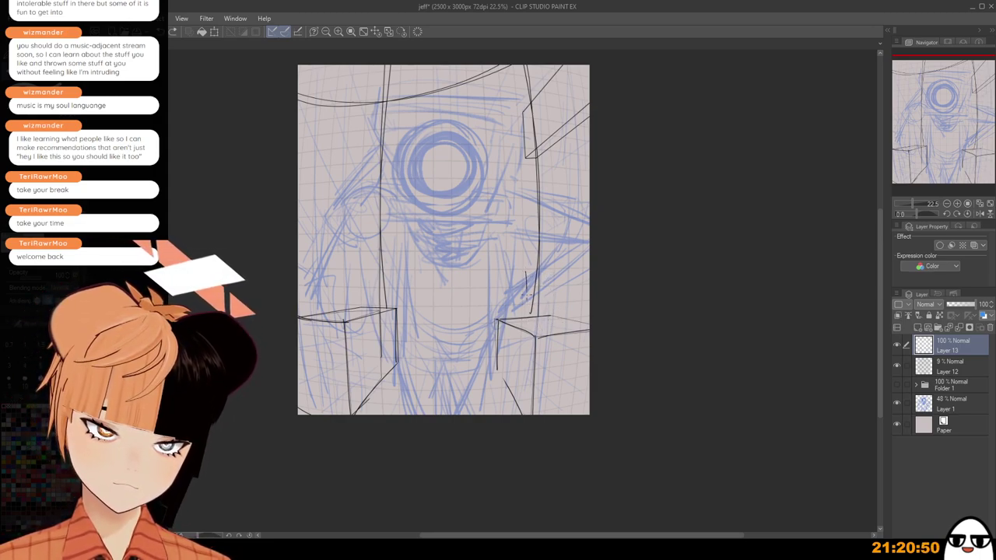
mouse_move(525, 273)
left_mouse_down()
mouse_move(557, 279)
mouse_move(538, 272)
mouse_move(558, 272)
mouse_move(546, 279)
mouse_move(553, 268)
mouse_move(553, 316)
left_mouse_up()
key("ctrl+z")
key("ctrl+z")
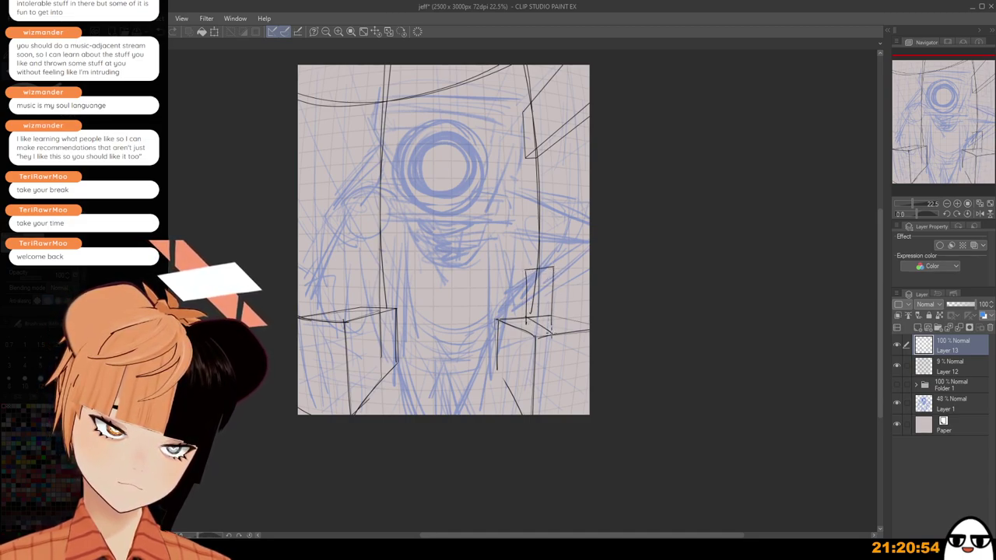
left_click_drag(554, 270, 592, 267)
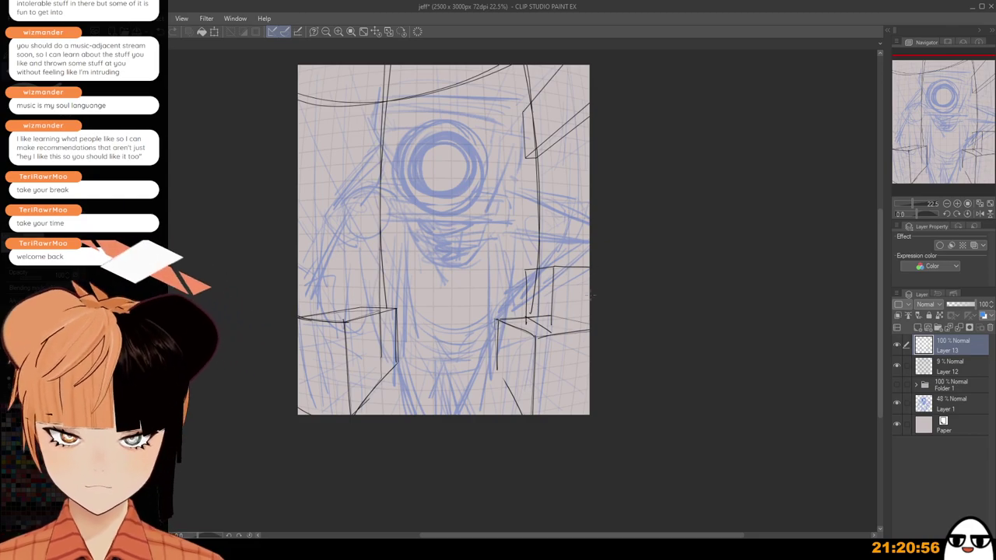
left_click_drag(550, 332, 601, 325)
Try to draw an inset rectangle within the narrow front face of the small upright box.
mouse_move(532, 284)
left_mouse_down()
mouse_move(534, 319)
mouse_move(548, 282)
mouse_move(543, 325)
left_mouse_up()
key("ctrl+z")
key("ctrl+z")
left_click_drag(530, 279, 549, 272)
left_click_drag(548, 273, 549, 321)
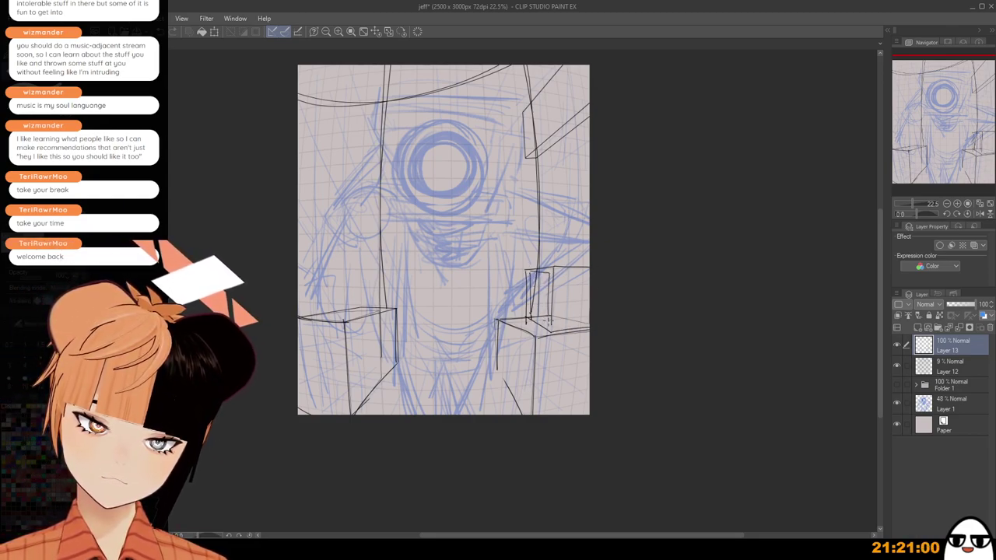
key("ctrl+z")
key("ctrl+z")
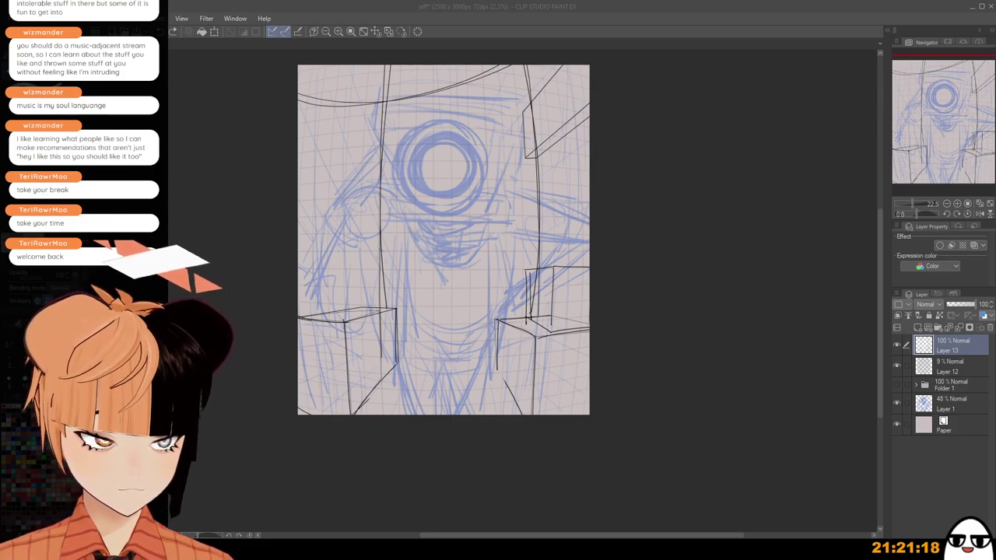
Draw a narrow column hanging from the canvas's top edge beside the right long vertical line, with a short slanted underside.
key("alt+Tab")
mouse_move(494, 63)
left_mouse_down()
mouse_move(500, 208)
mouse_move(503, 180)
left_mouse_up()
key("ctrl+z")
key("ctrl+z")
mouse_move(498, 64)
left_mouse_down()
mouse_move(500, 180)
mouse_move(502, 170)
mouse_move(531, 170)
mouse_move(518, 164)
mouse_move(504, 179)
mouse_move(538, 175)
mouse_move(507, 176)
mouse_move(515, 166)
mouse_move(493, 189)
mouse_move(537, 180)
mouse_move(494, 183)
left_mouse_up()
key("ctrl+z")
key("ctrl+z")
key("ctrl+z")
key("ctrl+z")
key("ctrl+z")
key("ctrl+z")
Redraw the hanging column's outer vertical edge and divide its face with two short horizontal lines.
left_click_drag(493, 64, 492, 189)
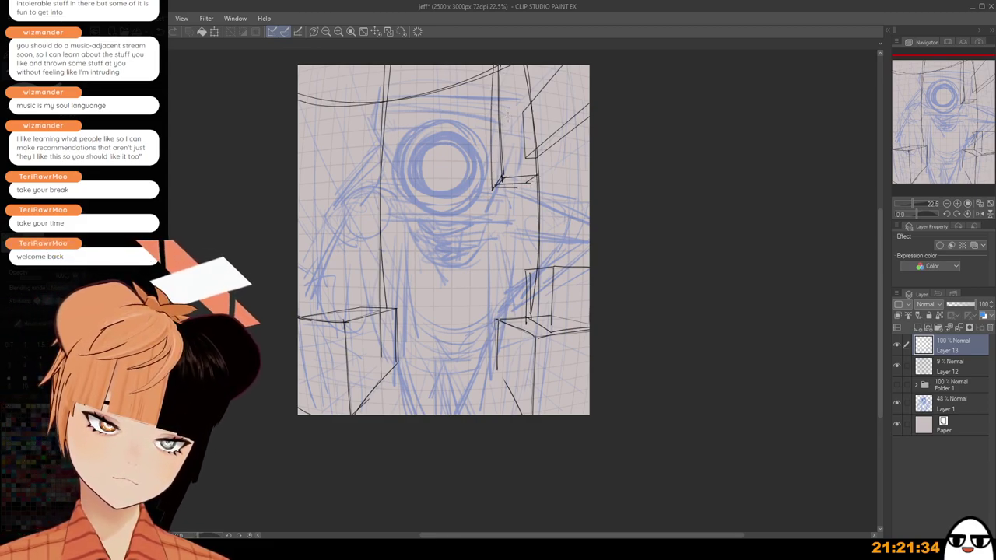
key("ctrl+z")
left_click_drag(497, 65, 495, 186)
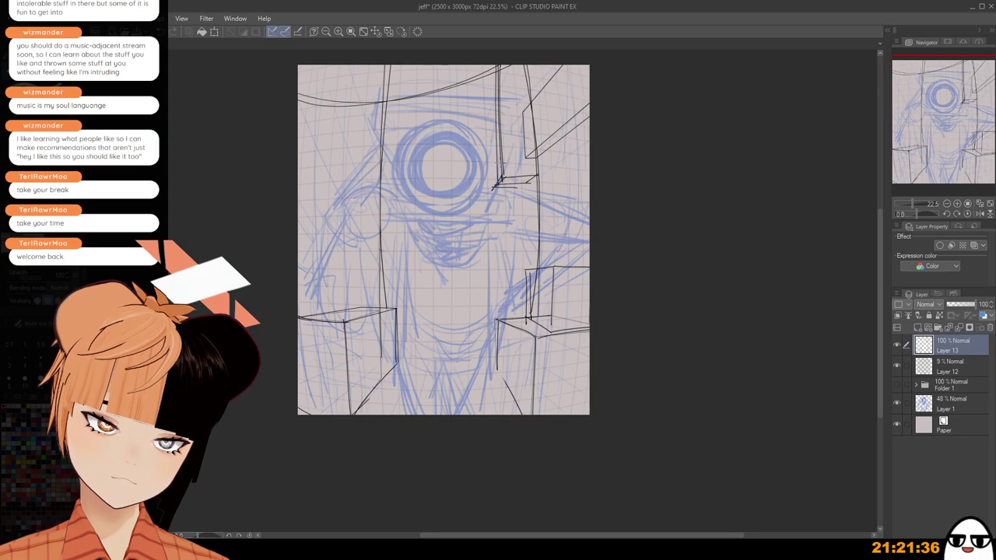
left_click_drag(500, 153, 519, 150)
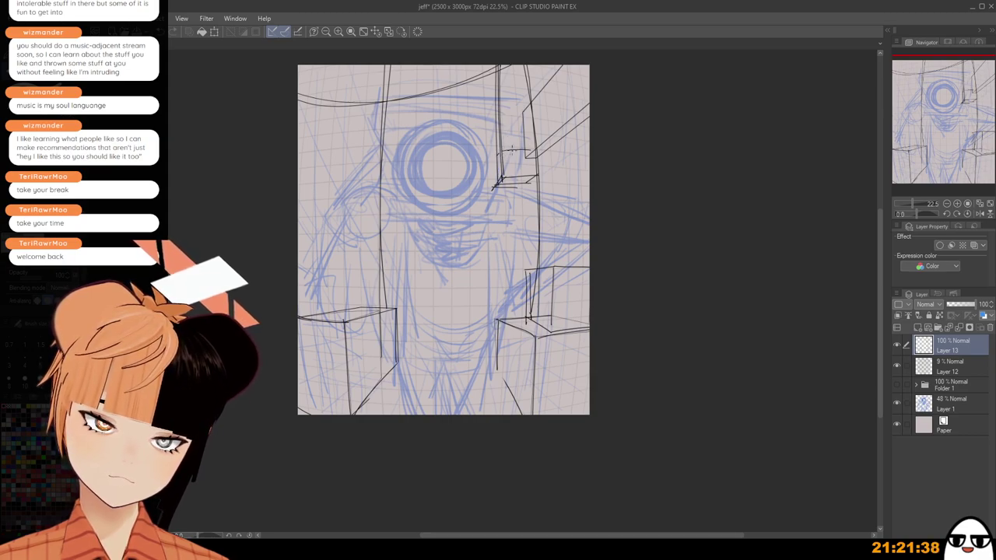
left_click_drag(498, 115, 524, 113)
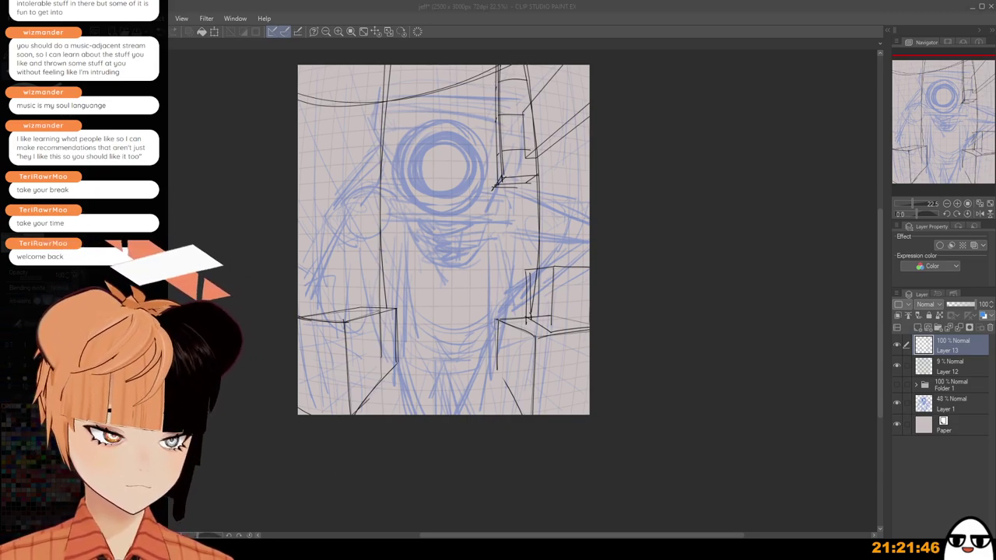
Outline a tall building behind the head with a left vertical edge, an angled roofline and a right edge through the circle.
left_click(414, 169)
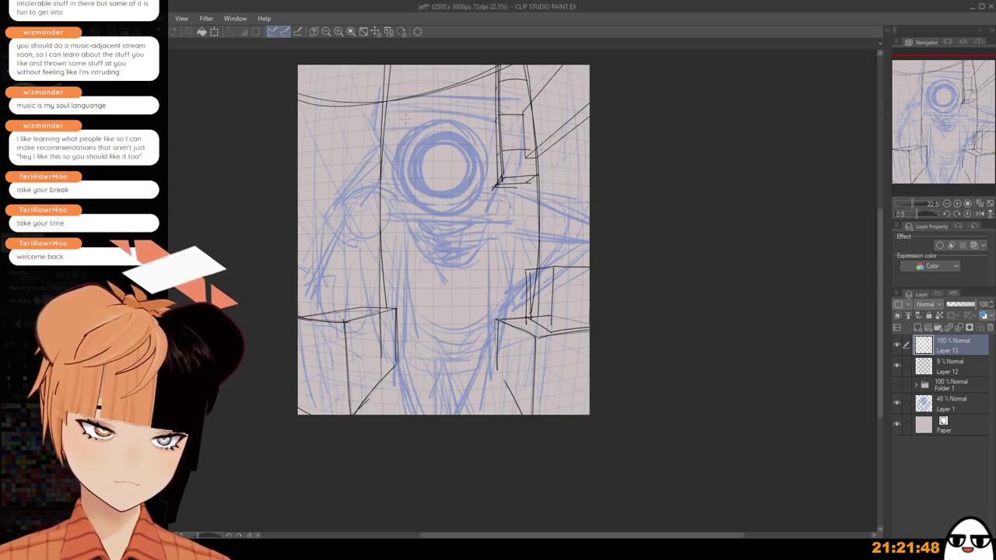
left_click_drag(405, 84, 402, 207)
key("ctrl+z")
mouse_move(403, 83)
left_mouse_down()
mouse_move(399, 182)
mouse_move(397, 155)
left_mouse_up()
key("ctrl+z")
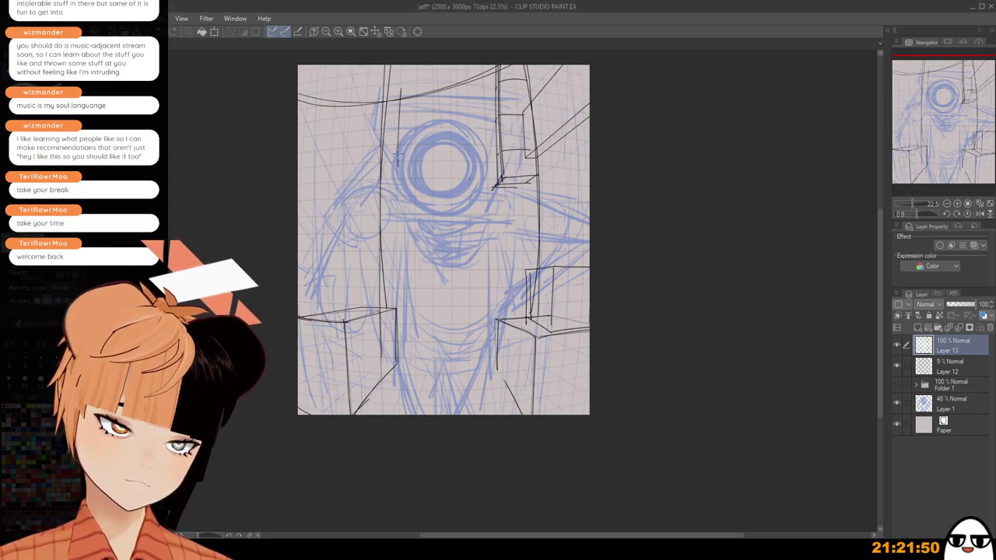
mouse_move(400, 89)
left_mouse_down()
mouse_move(426, 81)
mouse_move(426, 198)
left_mouse_up()
key("ctrl+z")
key("ctrl+z")
key("ctrl+z")
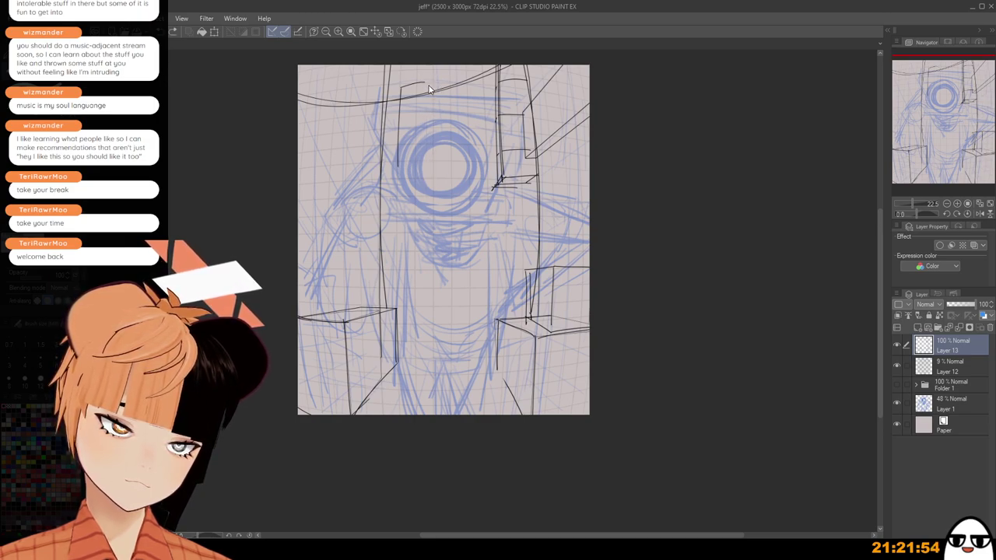
left_click_drag(427, 82, 447, 182)
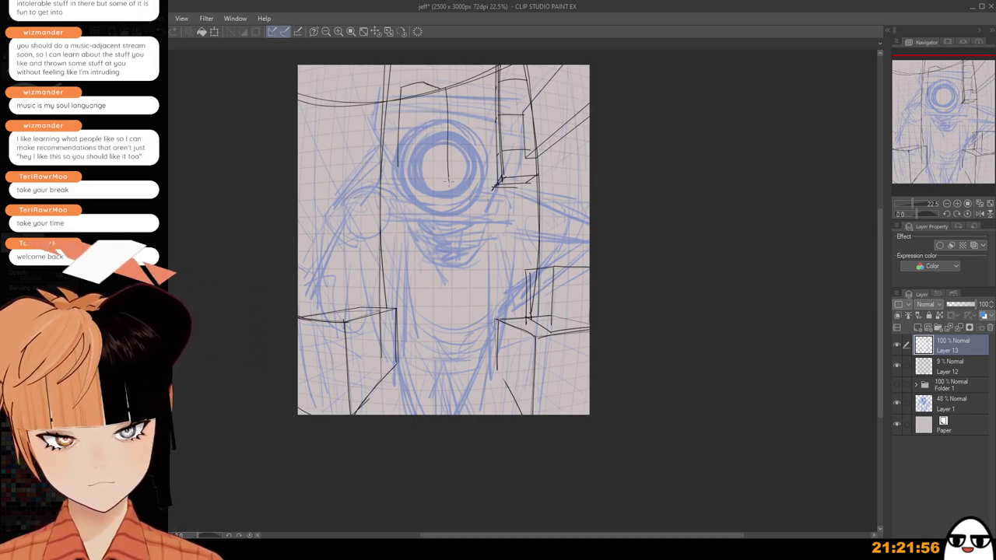
Extend both vertical edges of the building behind the head down to just above the lower boxes.
left_click_drag(399, 160, 398, 276)
key("ctrl+z")
left_click_drag(400, 142, 400, 301)
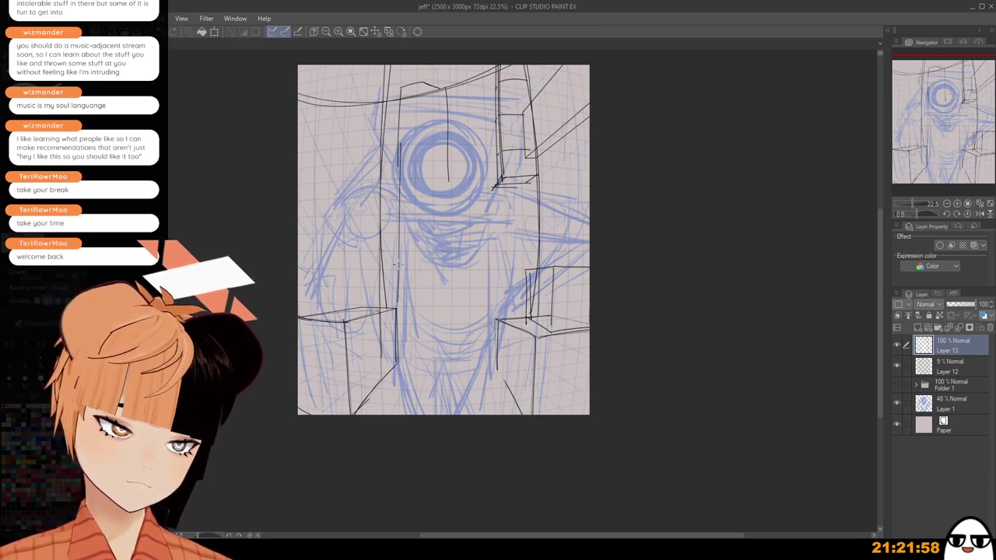
key("ctrl+z")
left_click_drag(396, 147, 401, 303)
left_click_drag(450, 158, 453, 297)
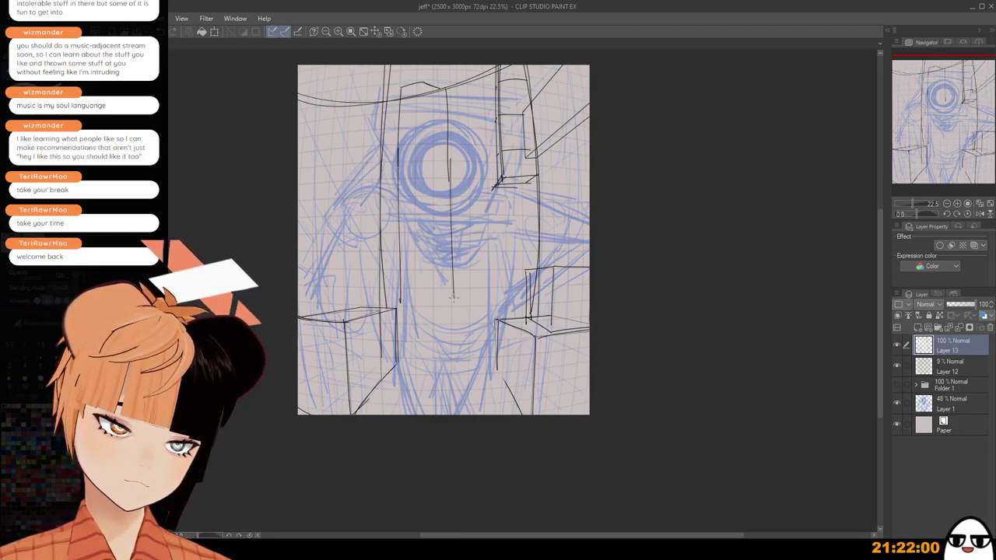
Draw a narrow stepped building between the circle's center and the hanging column, with two vertical edges ending below the circle.
left_click_drag(465, 95, 468, 166)
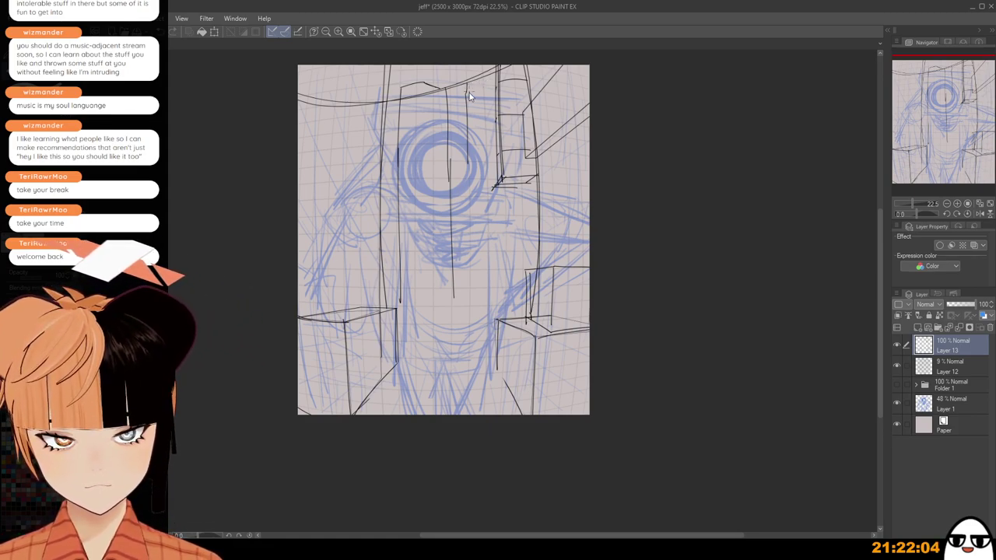
key("ctrl+z")
mouse_move(467, 91)
left_mouse_down()
mouse_move(468, 165)
mouse_move(469, 66)
mouse_move(481, 200)
left_mouse_up()
key("ctrl+z")
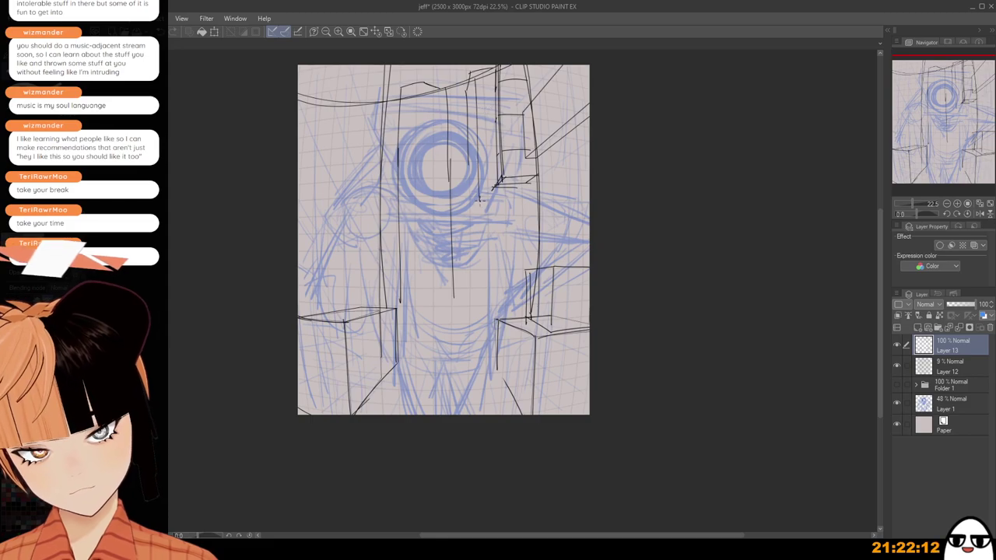
key("ctrl+z")
left_click_drag(473, 73, 478, 237)
left_click_drag(467, 161, 467, 238)
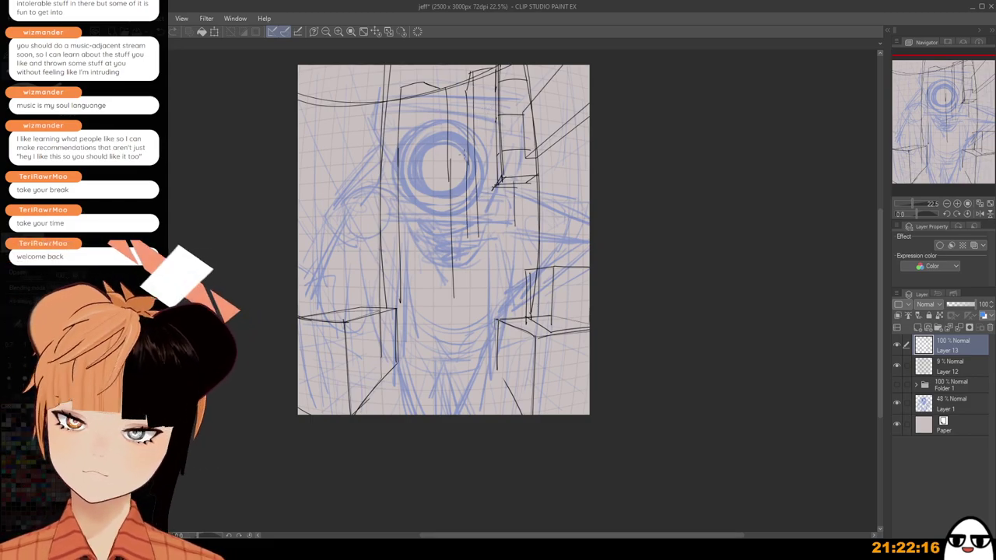
Move Layer 13 down the layer stack, below Folder 1 and directly above Layer 1.
scroll(535, 253, "down", 1)
left_click_drag(535, 254, 545, 226)
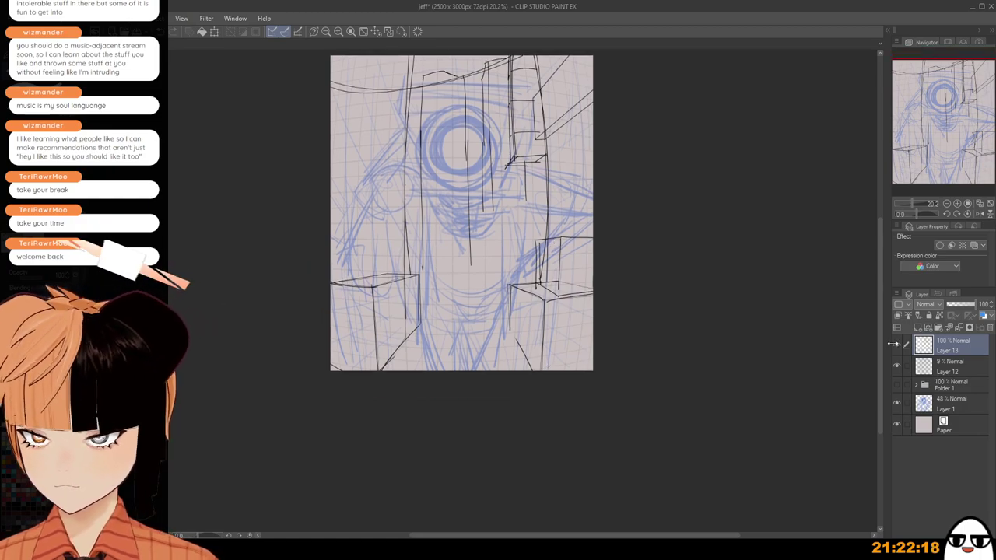
left_click_drag(926, 346, 947, 388)
key("ctrl+z")
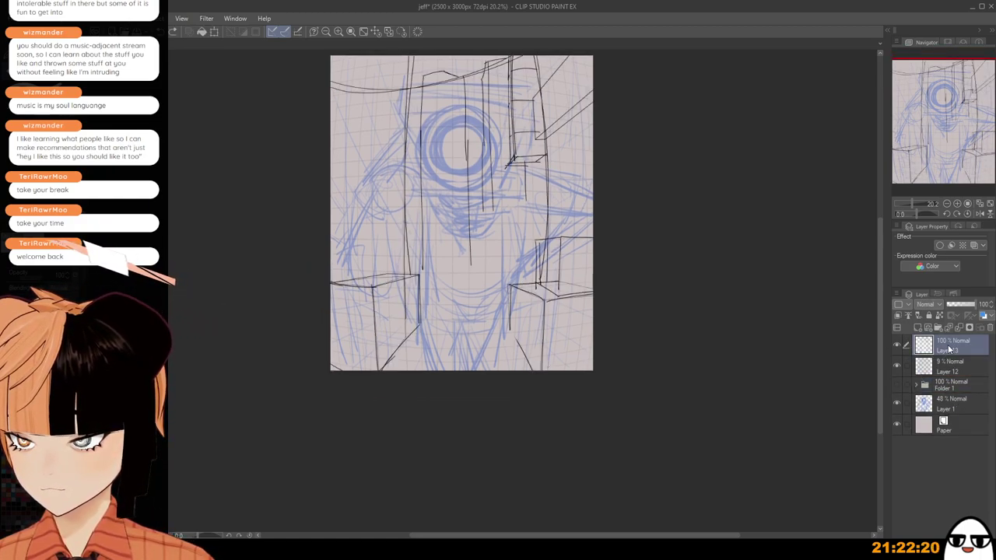
left_click_drag(949, 349, 949, 393)
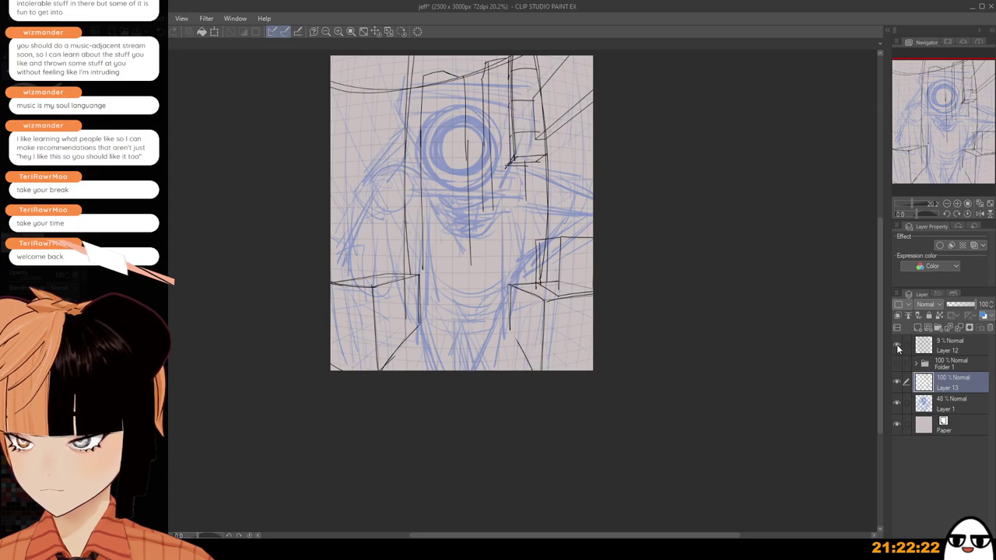
Hide the Layer 12 grid and the Layer 1 sketch, and add a new layer between Layer 13 and Layer 1.
left_click(898, 347)
left_click(897, 403)
left_click(937, 403)
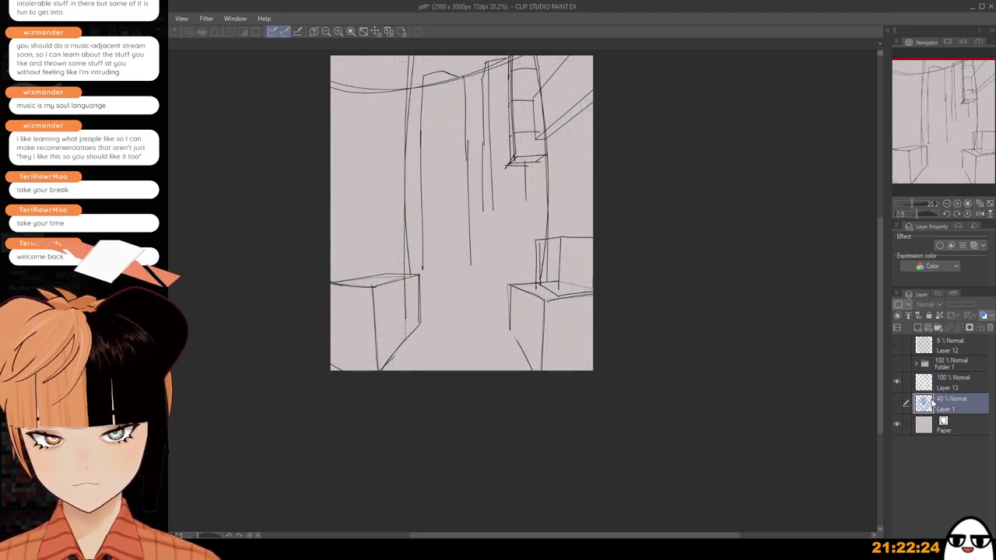
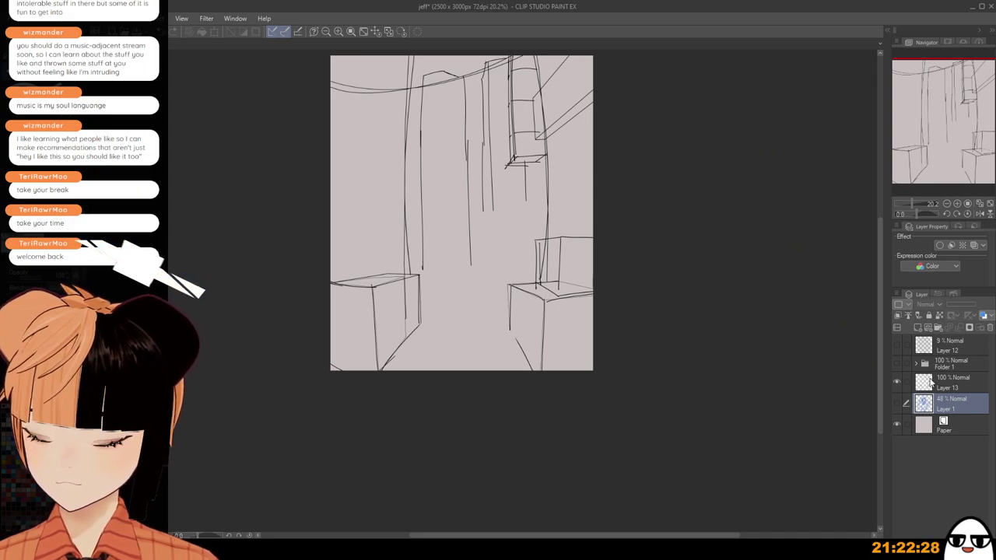
left_click(918, 328)
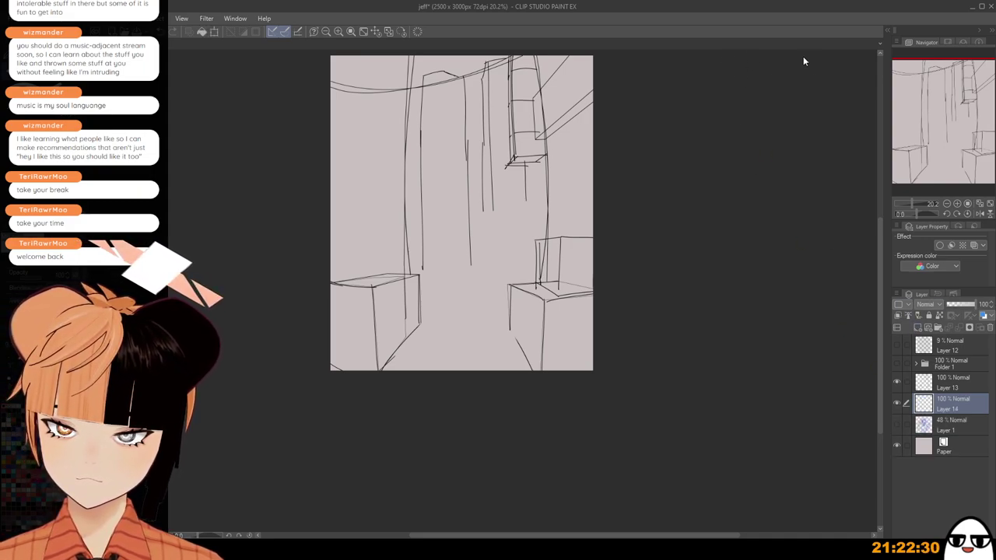
left_click_drag(249, 207, 244, 268)
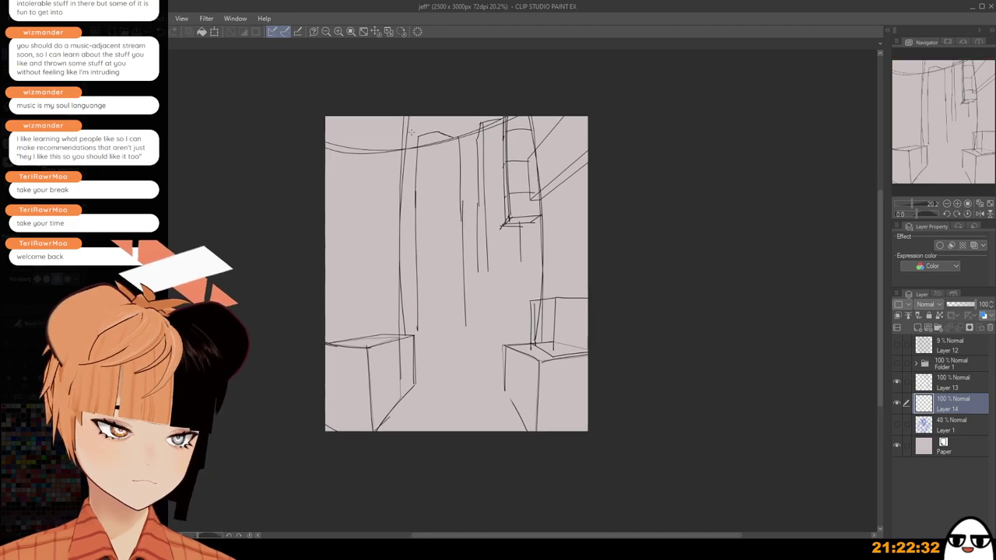
key("m")
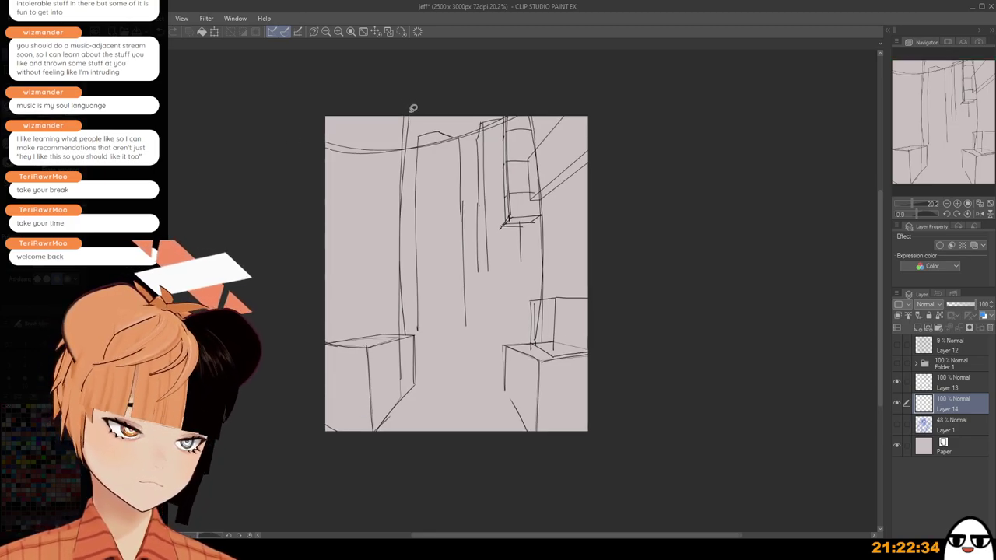
mouse_move(412, 107)
left_mouse_down()
mouse_move(400, 151)
mouse_move(419, 220)
left_mouse_up()
key("ctrl+z")
mouse_move(413, 106)
left_mouse_down()
mouse_move(403, 347)
mouse_move(418, 350)
left_mouse_up()
key("ctrl+z")
mouse_move(419, 101)
left_mouse_down()
mouse_move(400, 305)
mouse_move(410, 404)
left_mouse_up()
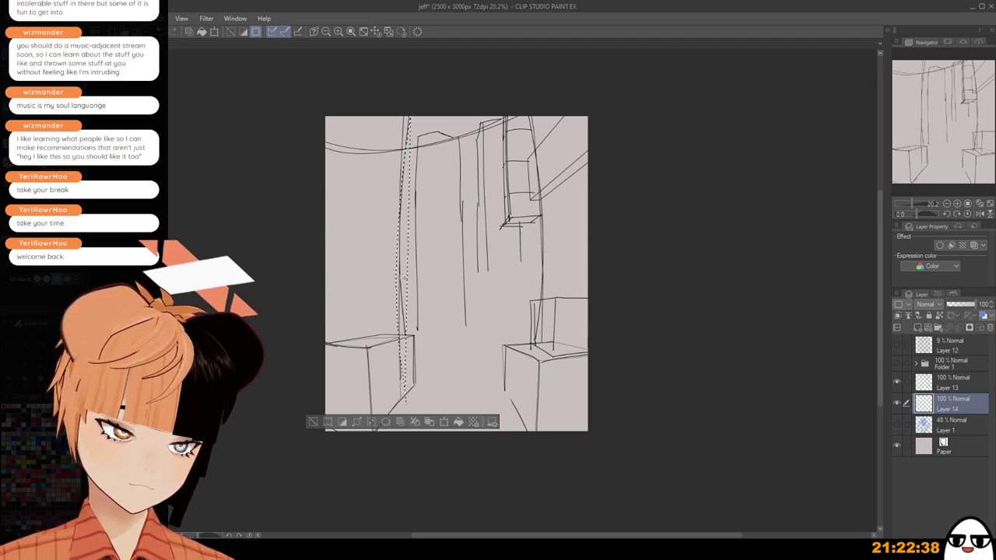
key("ctrl+d")
Select the ground as a four-sided shape narrowing toward the back between the boxes and fill it with grey-blue.
left_click(289, 418)
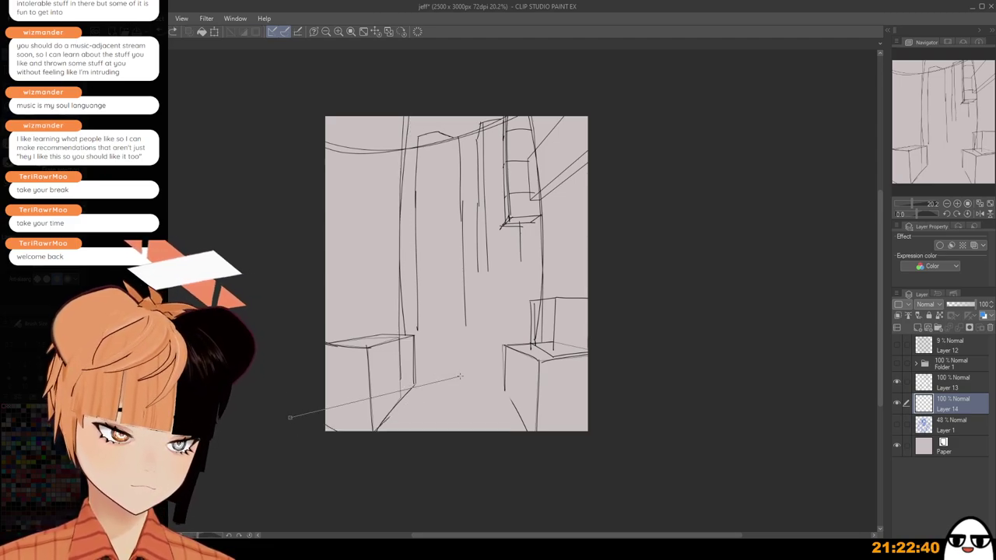
left_click(420, 335)
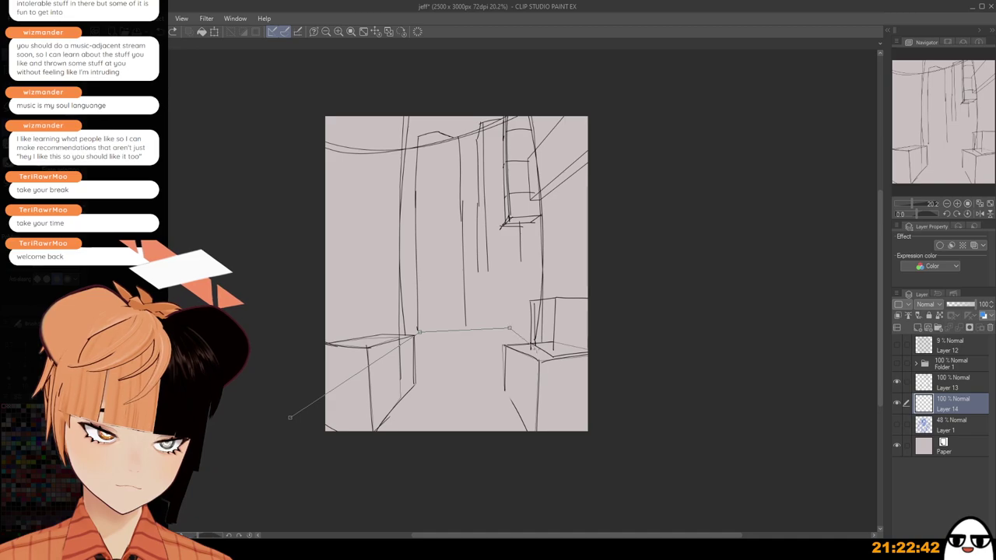
left_click(510, 328)
left_click(620, 475)
left_click(289, 417)
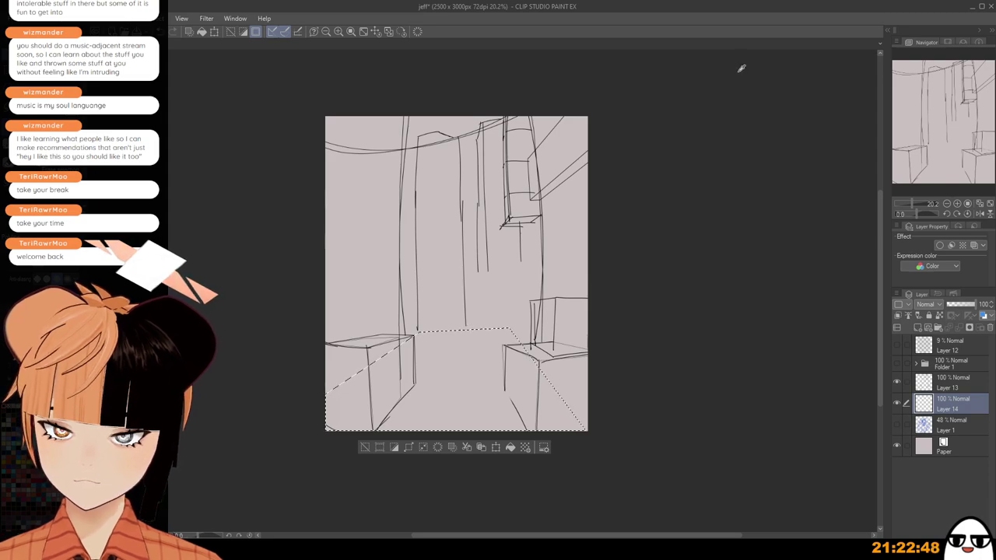
left_click(510, 447)
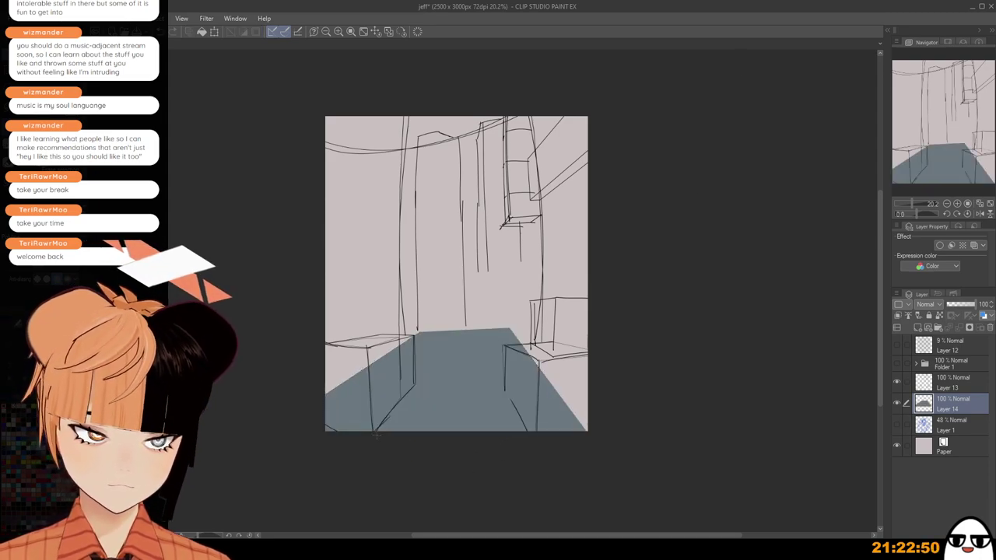
left_click(364, 447)
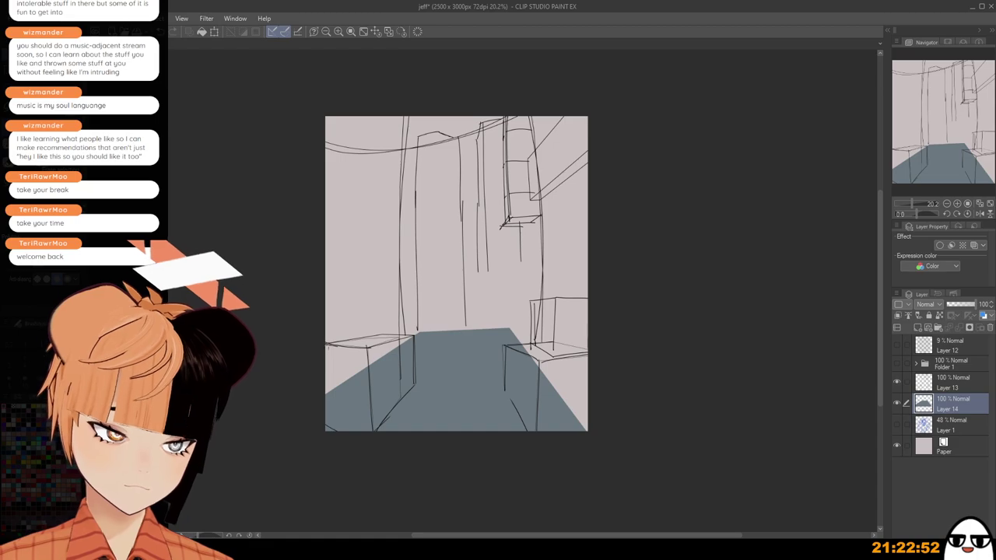
Select the lower-left box along its line art and fill it with dark blue.
left_click(325, 343)
left_click(383, 336)
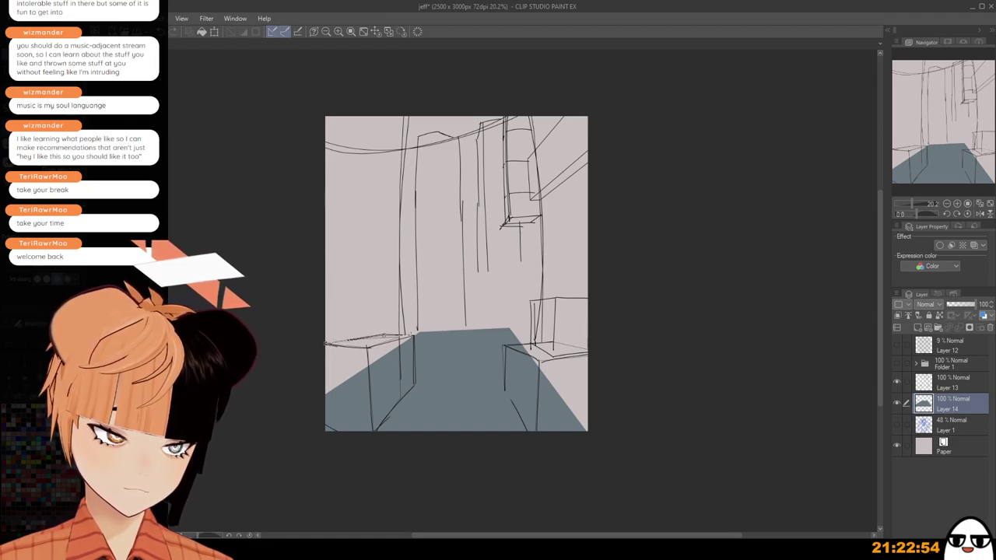
mouse_move(414, 336)
left_mouse_down()
mouse_move(415, 390)
mouse_move(371, 437)
mouse_move(314, 434)
mouse_move(325, 342)
left_mouse_up()
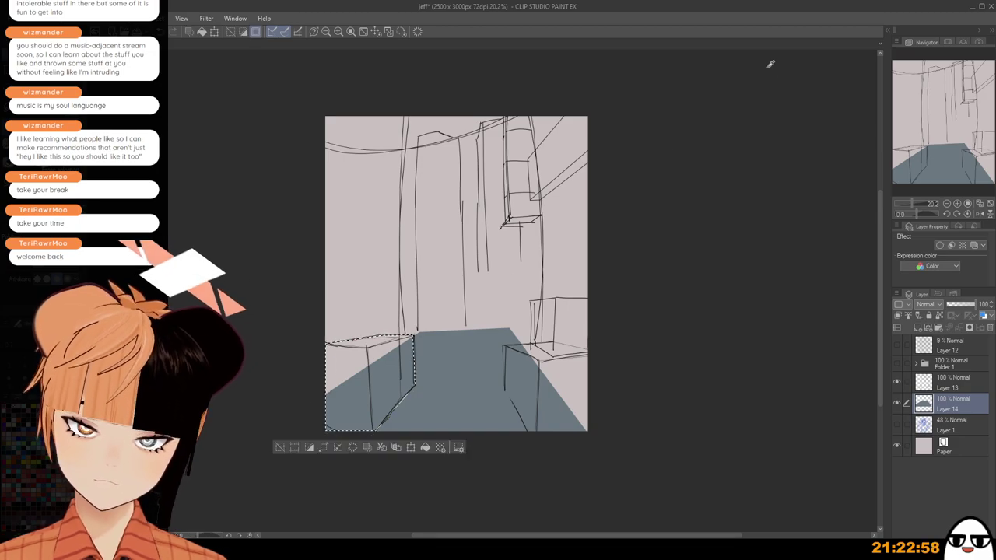
key("alt+Delete")
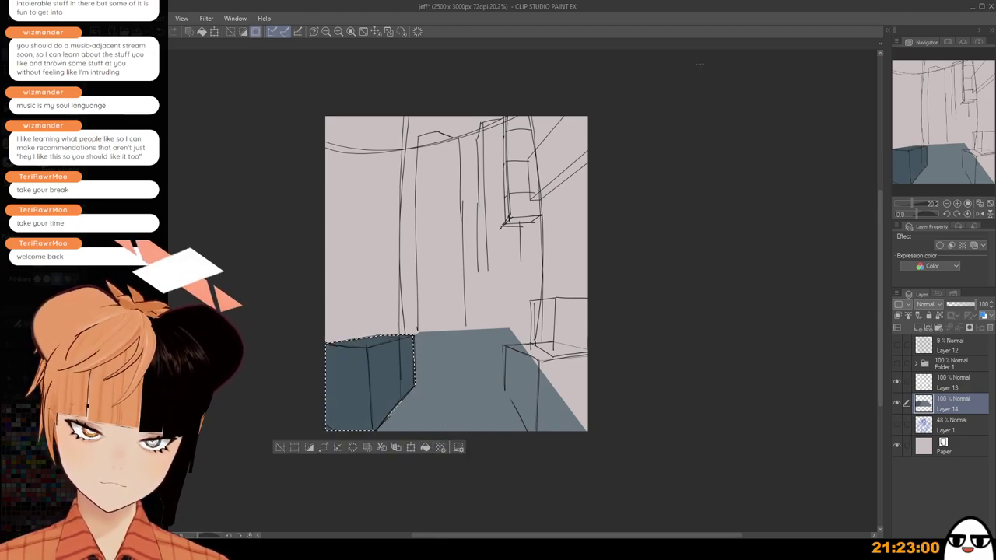
key("ctrl+d")
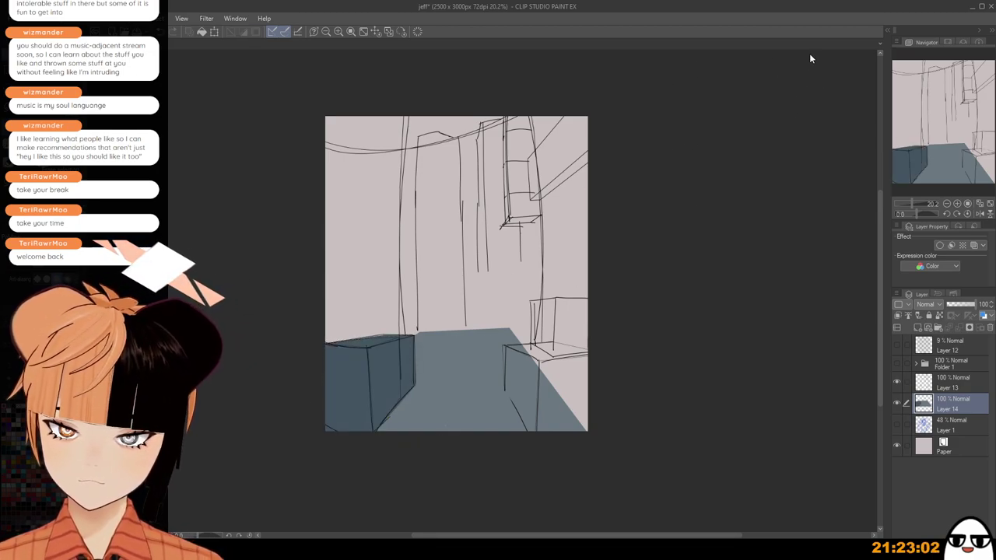
Select the left wall from the canvas edge to its curved vertical line, above the box, and fill it with slate grey.
left_click(324, 344)
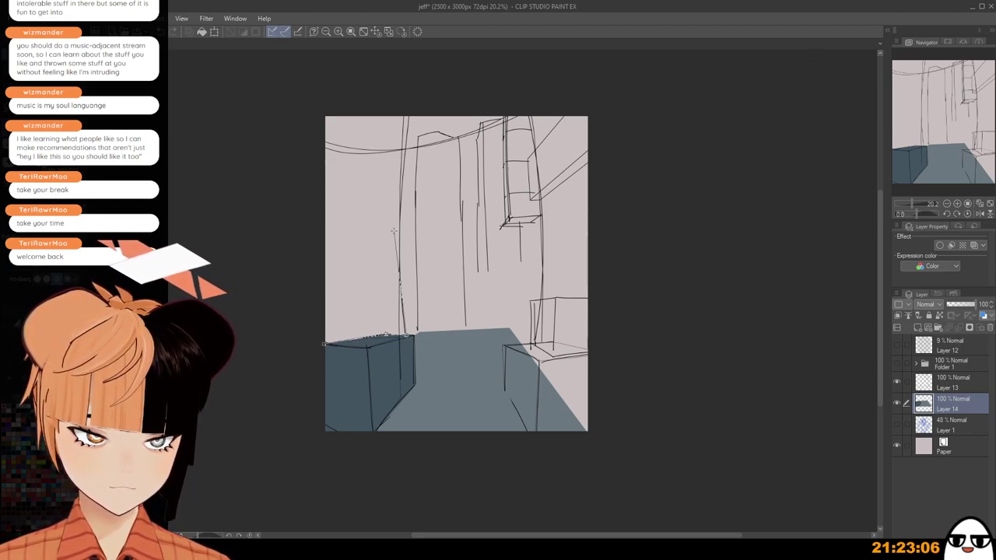
left_click_drag(399, 249, 408, 108)
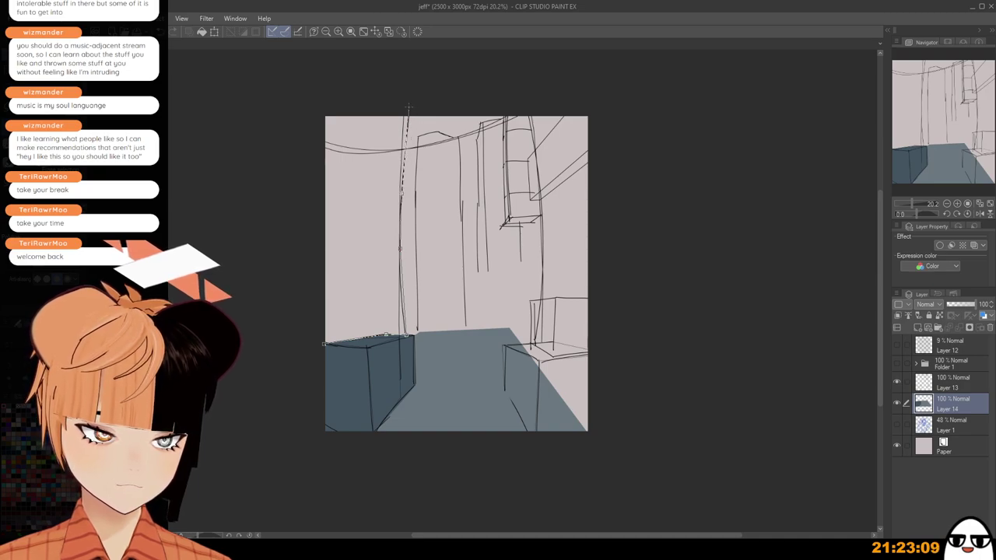
left_click(301, 106)
left_click(324, 344)
key("i")
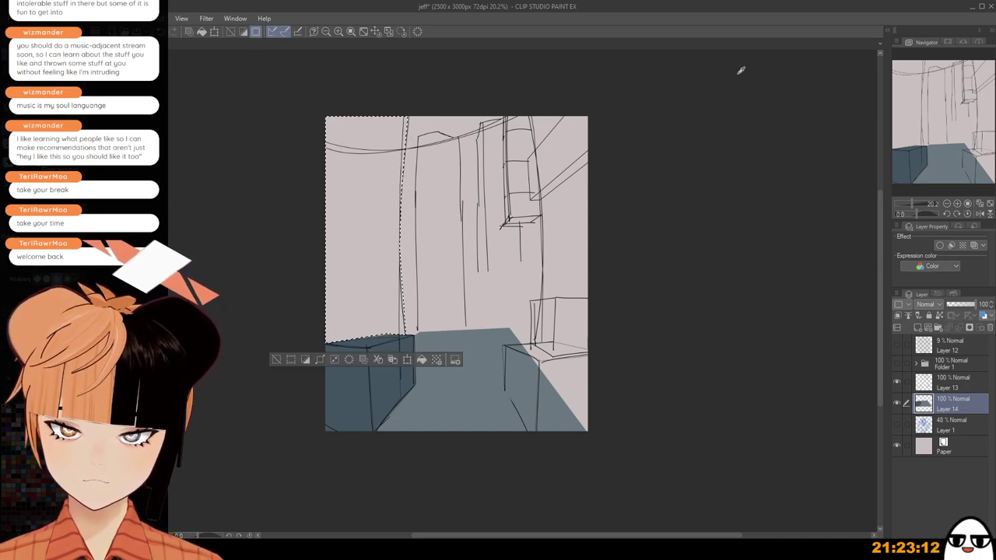
left_click(422, 360)
left_click(277, 358)
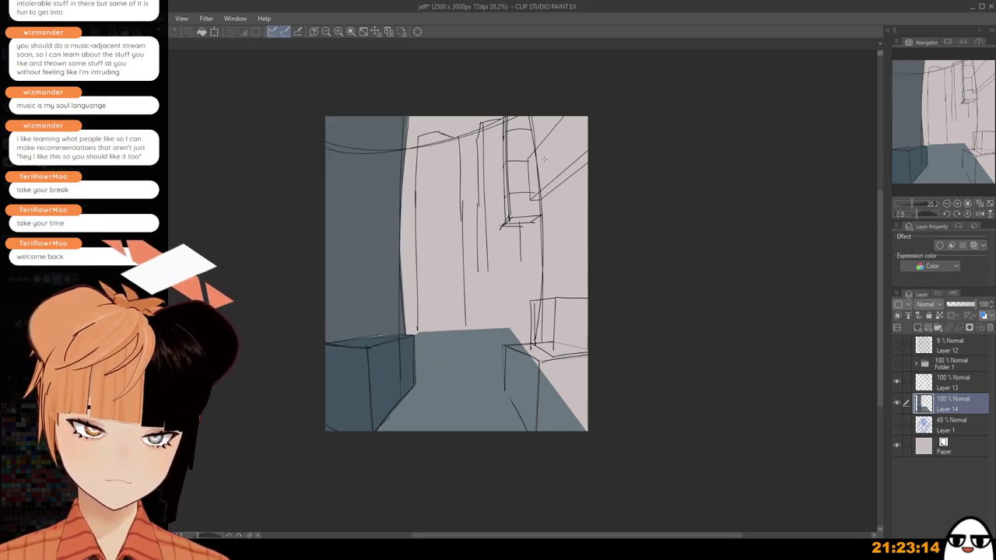
Select the right wall from its curved vertical line to the canvas edge and fill it with the same slate grey.
left_click(529, 113)
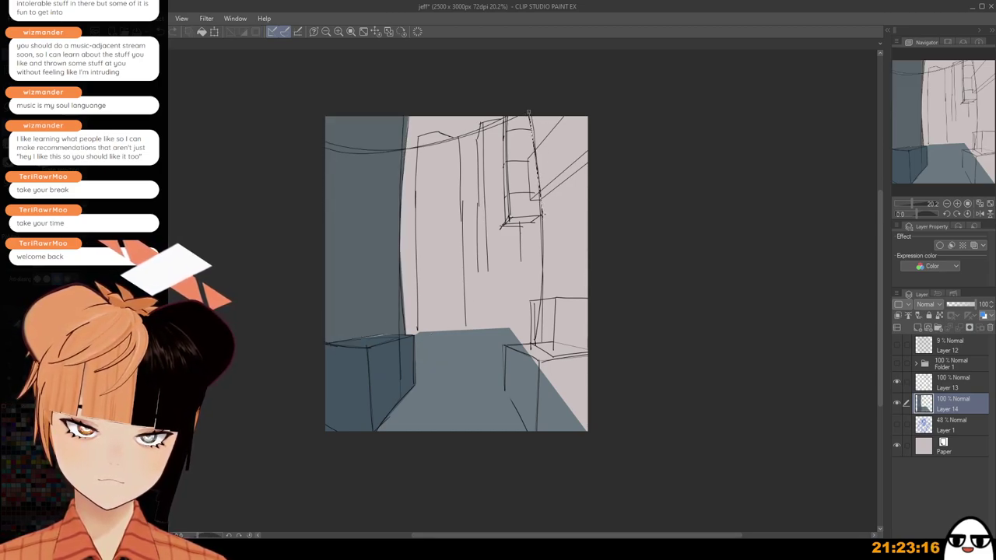
left_click(117, 118)
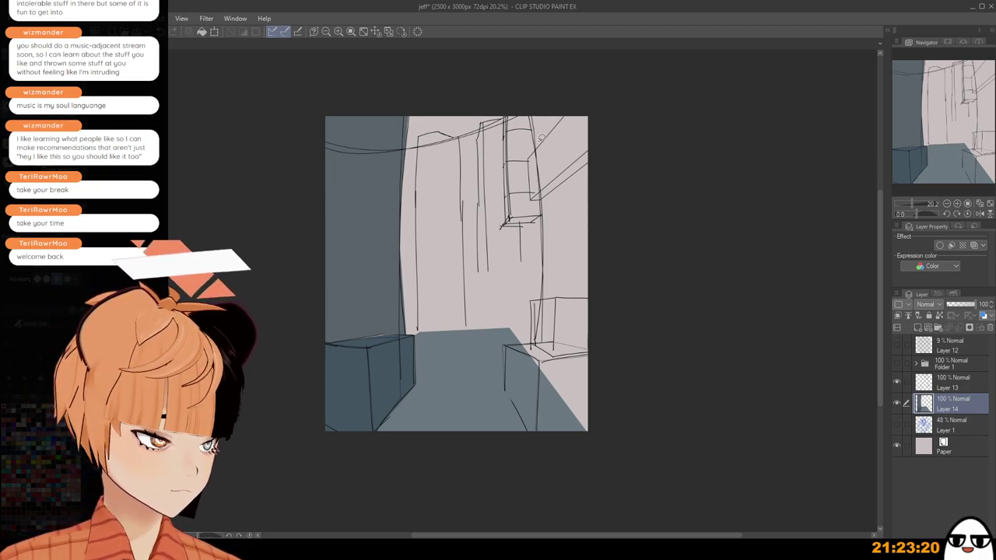
left_click(529, 110)
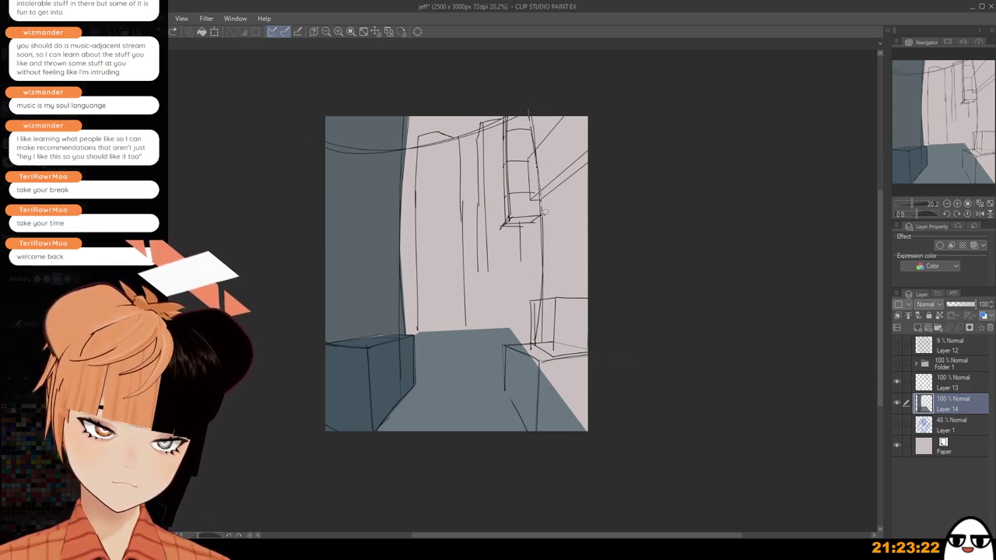
mouse_move(545, 210)
left_mouse_down()
mouse_move(540, 339)
mouse_move(591, 89)
mouse_move(530, 115)
left_mouse_up()
key("m")
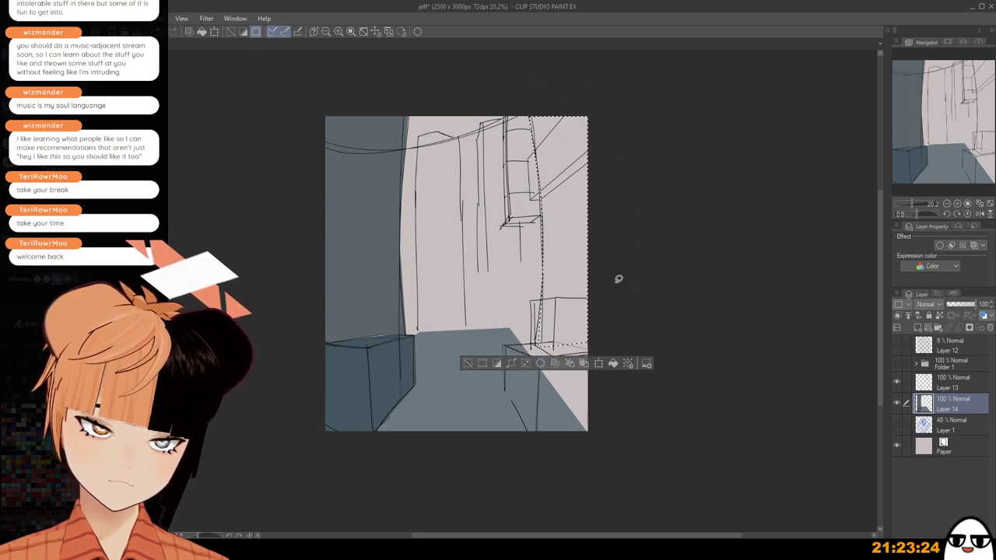
left_click(613, 363)
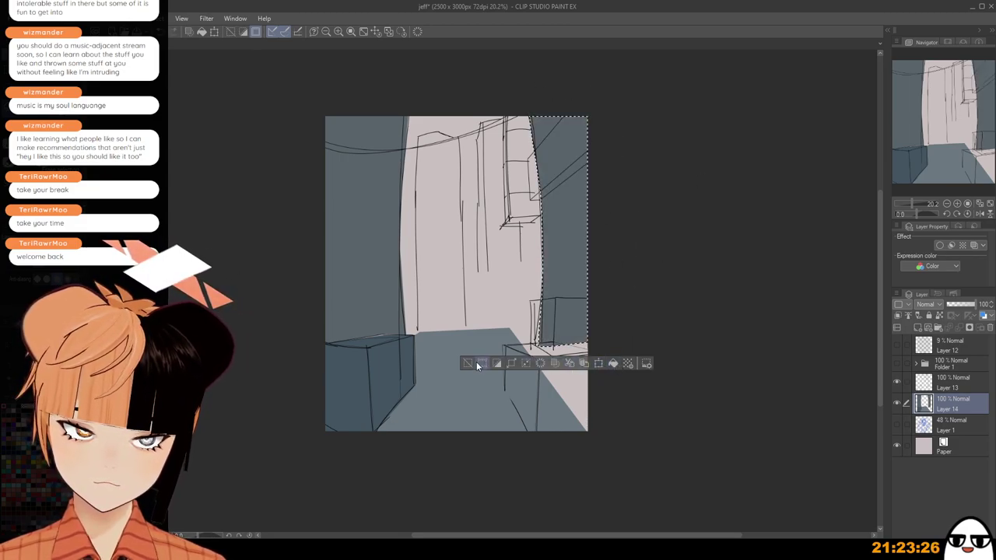
left_click(468, 363)
Outline the lower-right box as a selection and fill it with grey-brown.
mouse_move(507, 345)
left_mouse_down()
mouse_move(555, 333)
mouse_move(523, 341)
mouse_move(552, 336)
mouse_move(613, 355)
mouse_move(609, 422)
mouse_move(544, 480)
left_mouse_up()
key("ctrl+z")
mouse_move(534, 431)
left_mouse_down()
mouse_move(508, 390)
mouse_move(511, 342)
left_mouse_up()
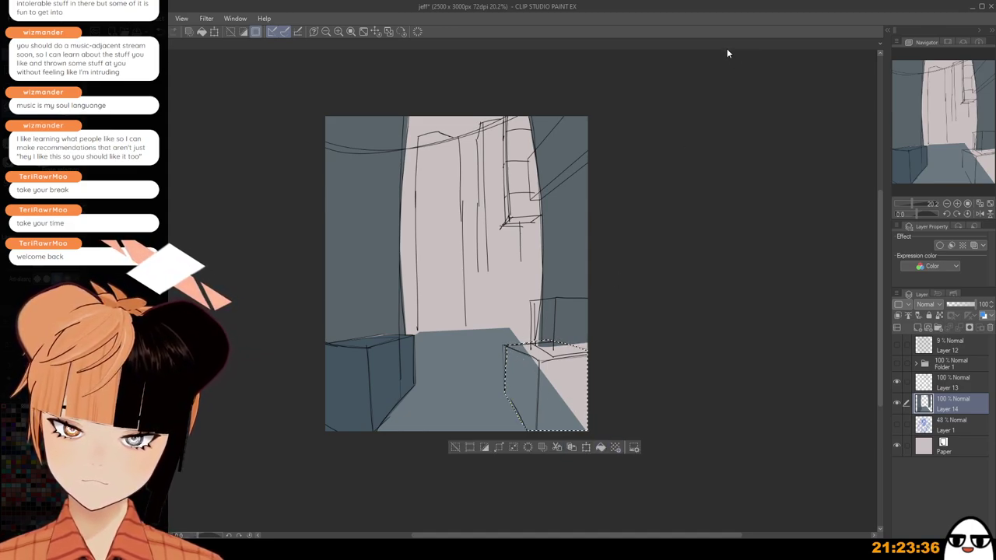
left_click(600, 447)
left_click(455, 447)
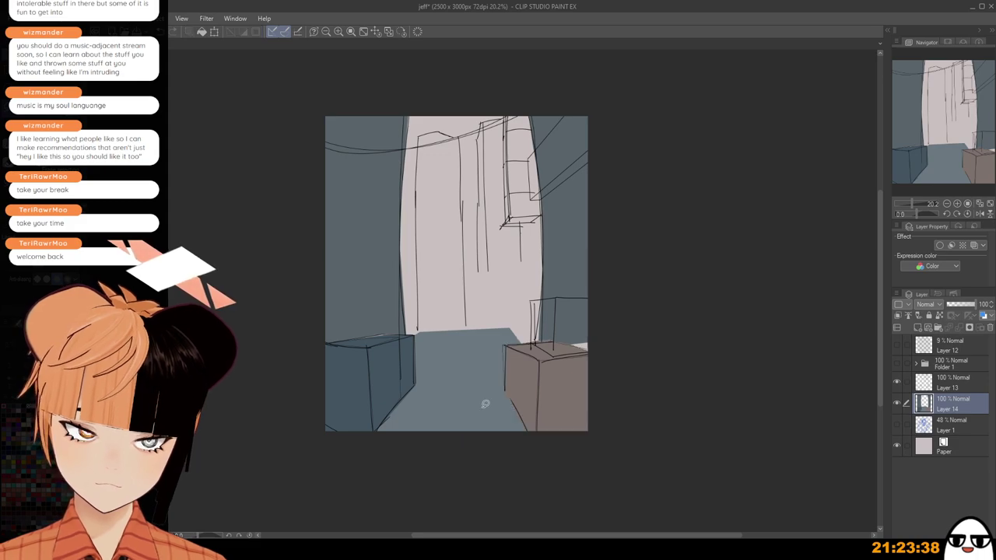
Select the smaller box standing on the lower-right box and fill it with dark reddish brown.
scroll(539, 343, "up", 1)
scroll(539, 343, "up", 1)
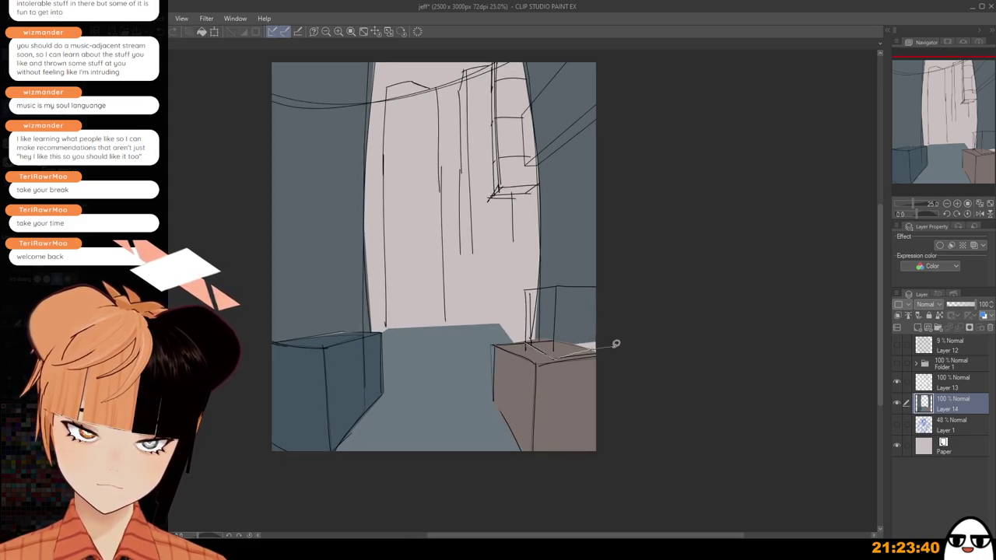
mouse_move(530, 340)
left_mouse_down()
mouse_move(560, 356)
mouse_move(615, 345)
left_mouse_up()
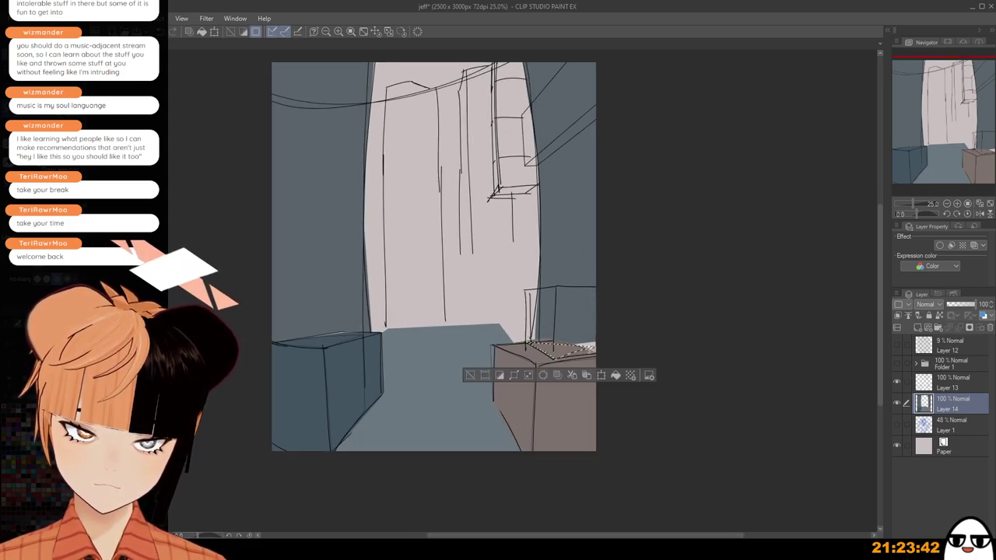
key("ctrl+z")
left_click_drag(556, 357, 622, 344)
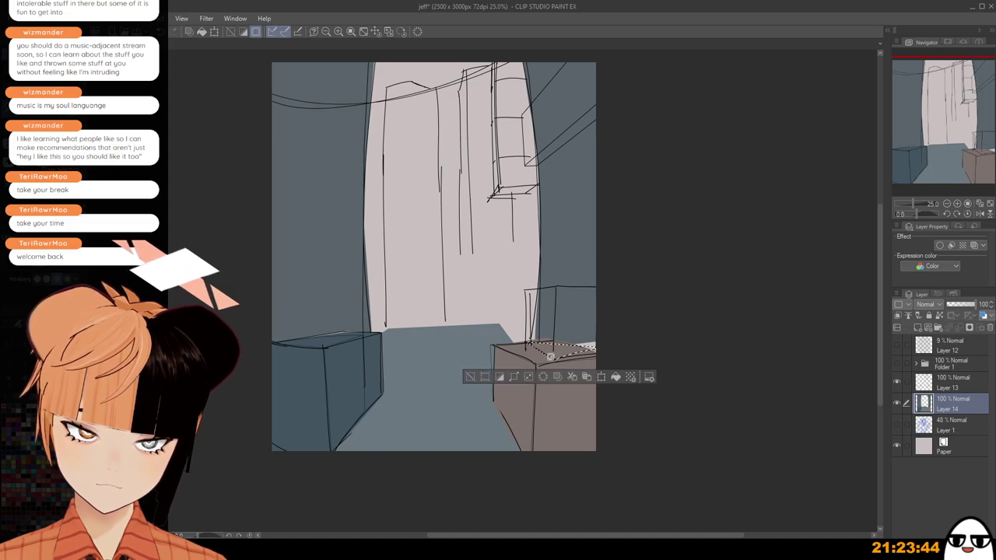
key("ctrl+z")
mouse_move(565, 356)
left_mouse_down()
mouse_move(614, 328)
mouse_move(607, 286)
mouse_move(531, 287)
mouse_move(529, 344)
left_mouse_up()
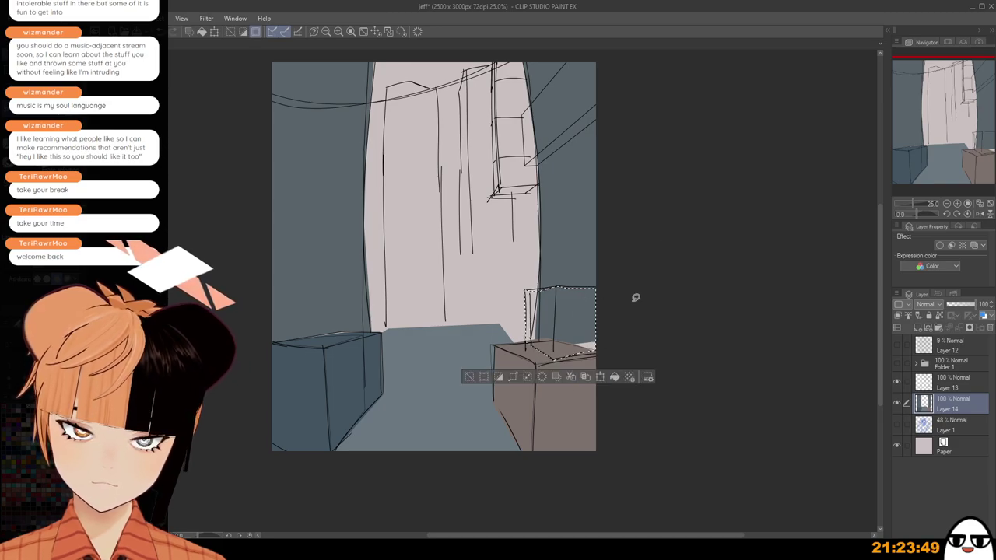
left_click(614, 377)
left_click(469, 376)
Fill the thin unpainted gap along the rear top edge of the lower-left box.
scroll(644, 406, "down", 2)
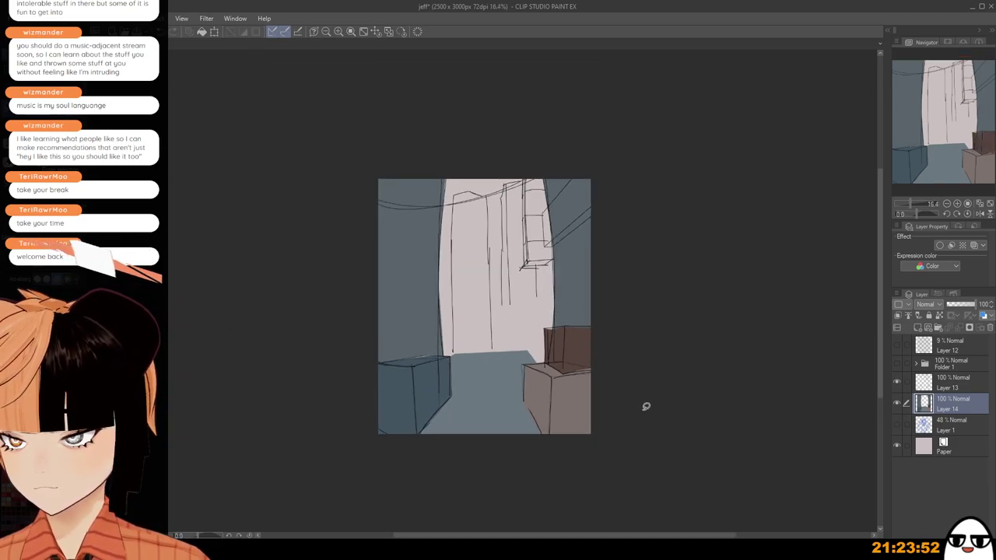
scroll(645, 406, "up", 3)
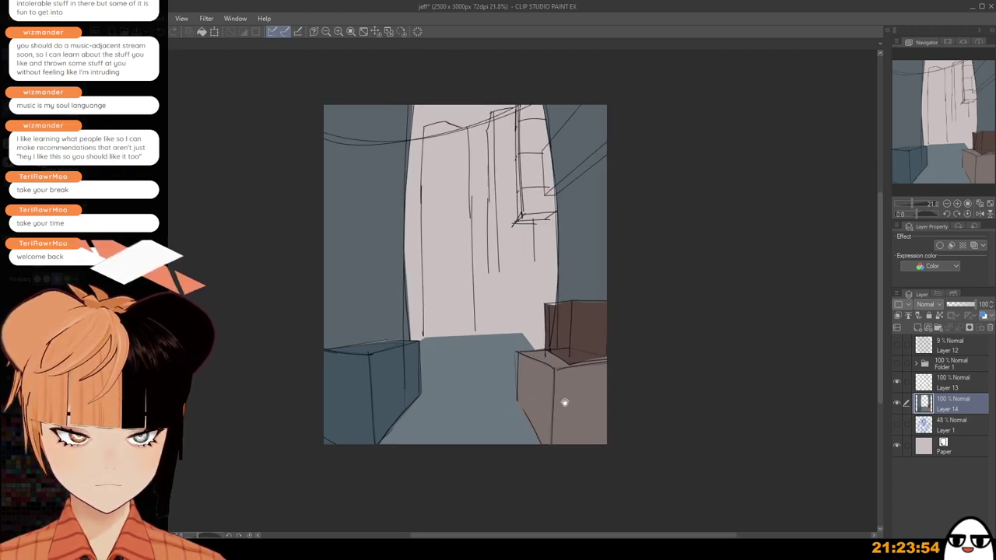
scroll(457, 359, "up", 1)
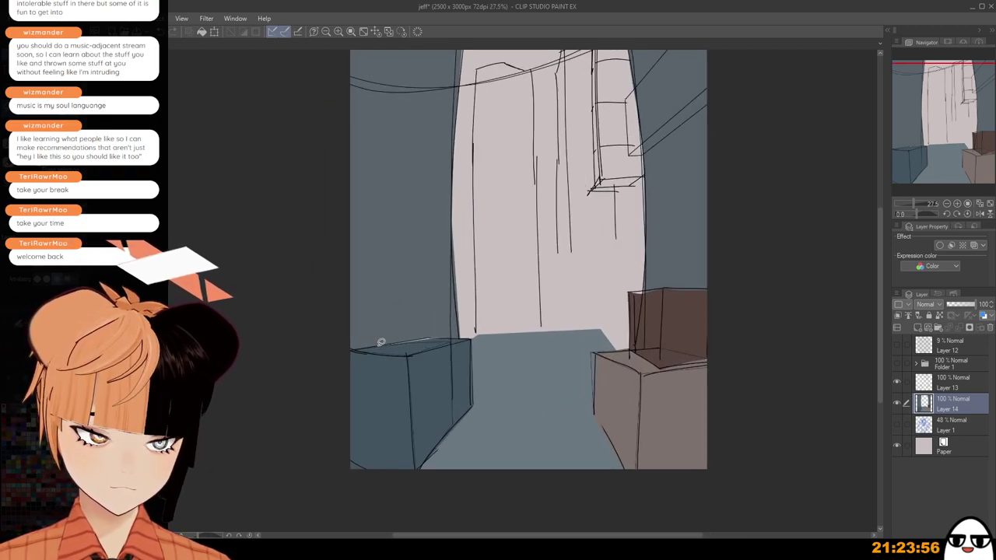
key("ctrl+z")
mouse_move(433, 336)
left_mouse_down()
mouse_move(382, 345)
mouse_move(455, 343)
mouse_move(445, 336)
left_mouse_up()
key("ctrl+z")
key("ctrl+z")
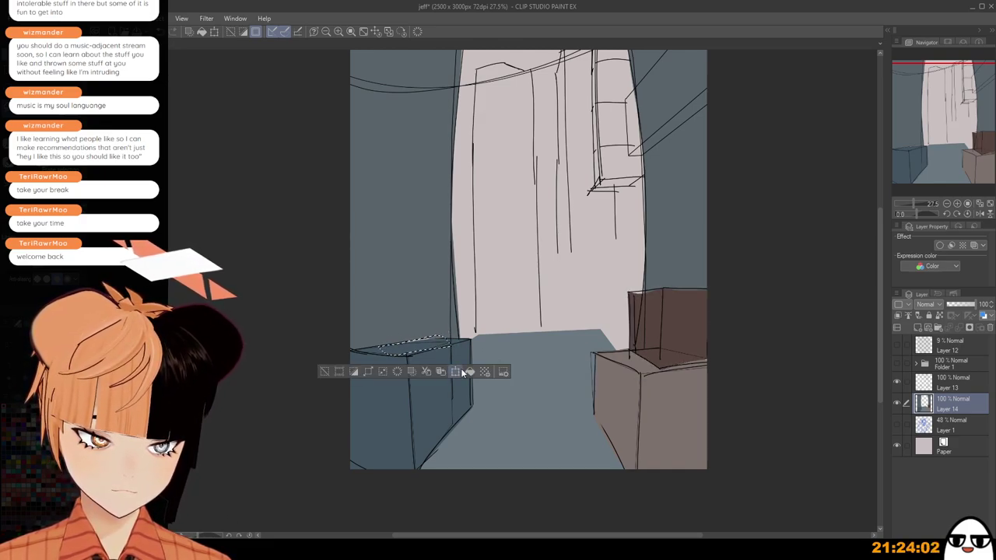
left_click(473, 373)
left_click(326, 371)
scroll(380, 375, "down", 2)
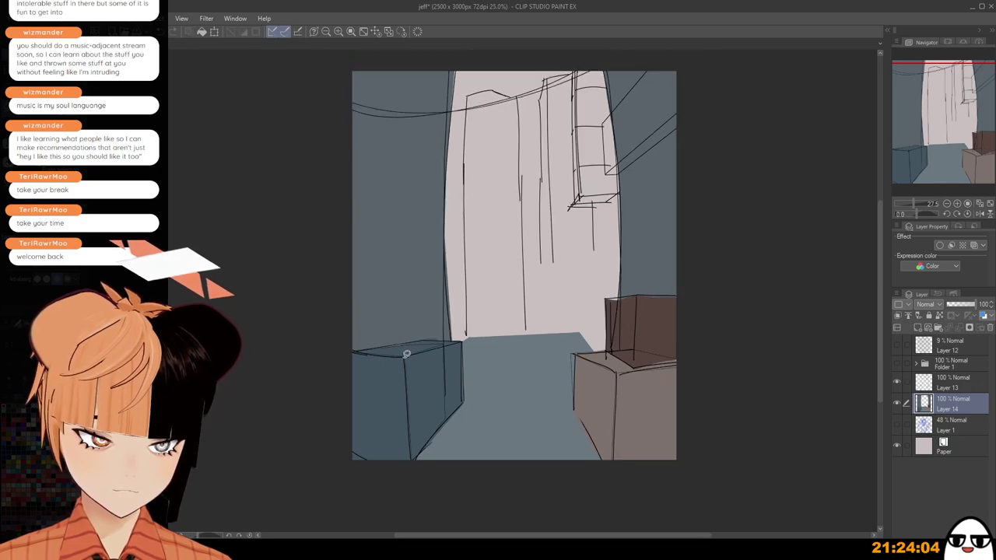
left_click_drag(558, 427, 550, 471)
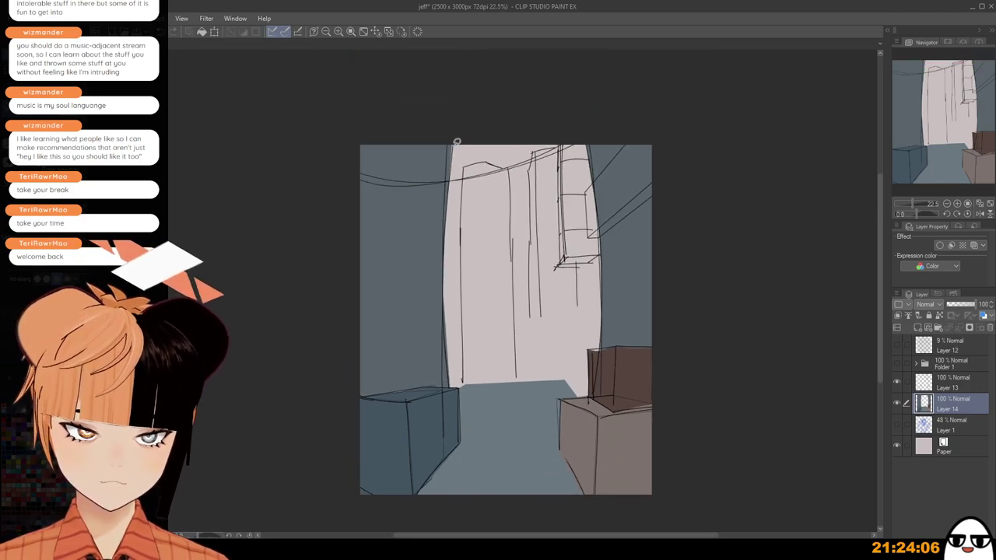
left_click_drag(456, 142, 452, 352)
key("ctrl+z")
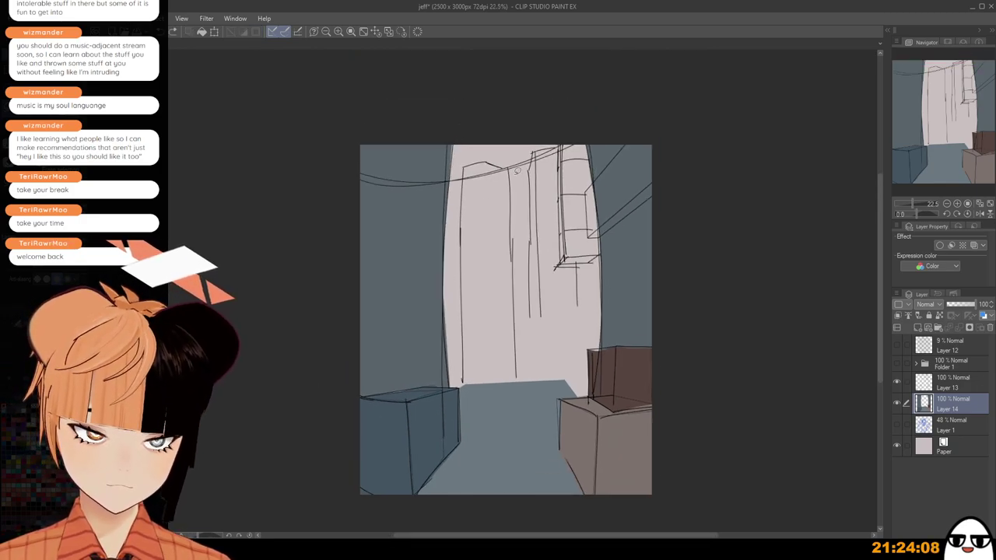
Change the Paper layer's colour to a light lavender for the sky behind the alley.
left_click(928, 451)
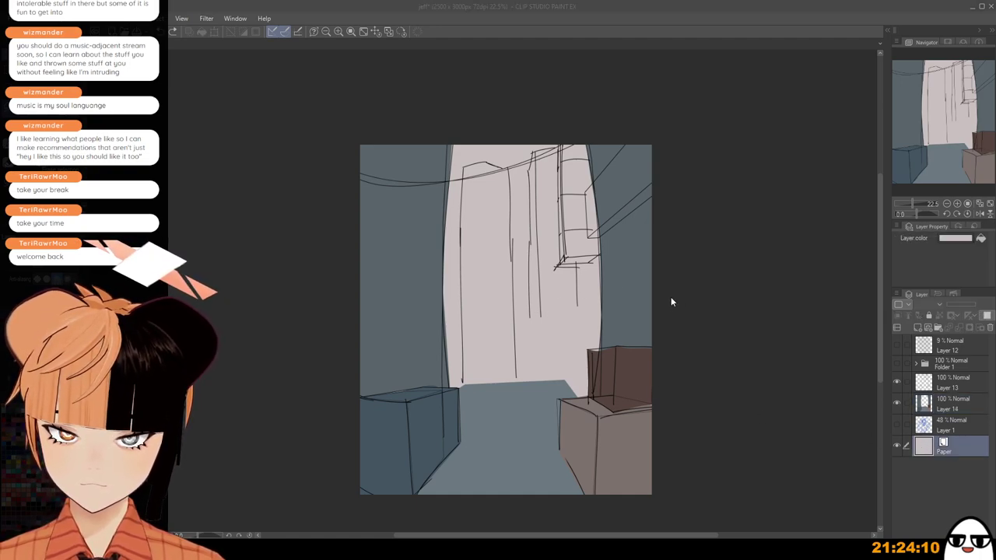
left_click(785, 224)
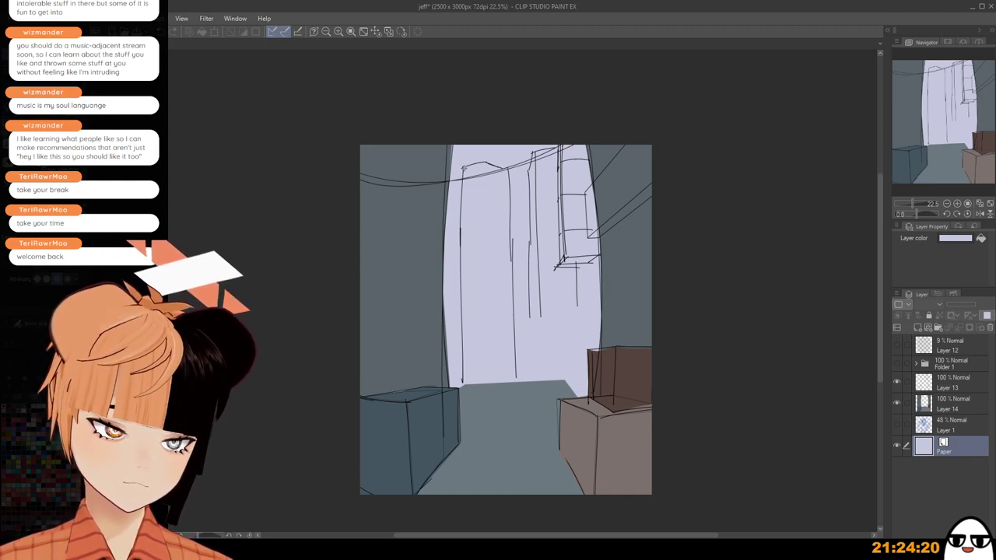
Outline the left distant building with a straight-edged selection, fill it dark grey on Layer 14, and deselect.
left_click_drag(464, 167, 463, 361)
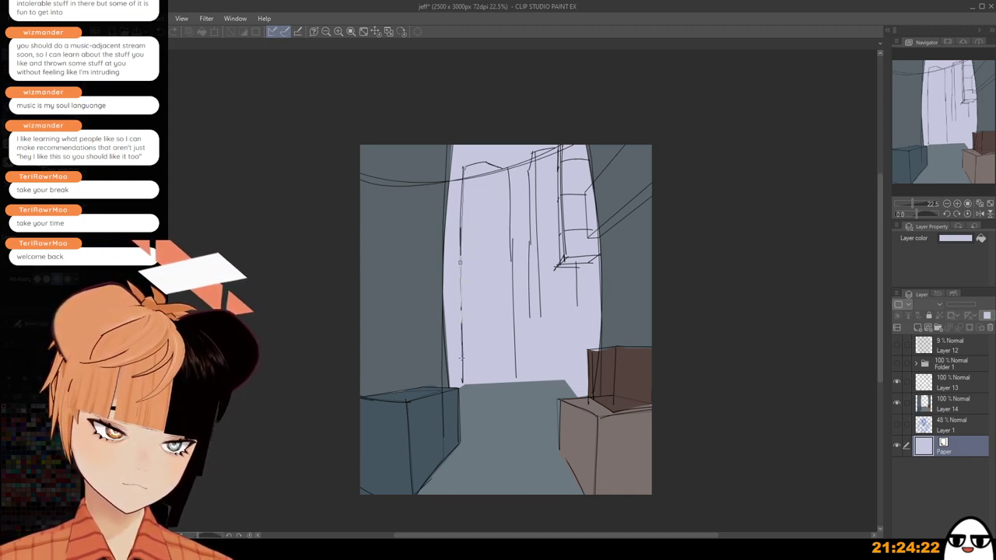
left_click(462, 390)
left_click(519, 389)
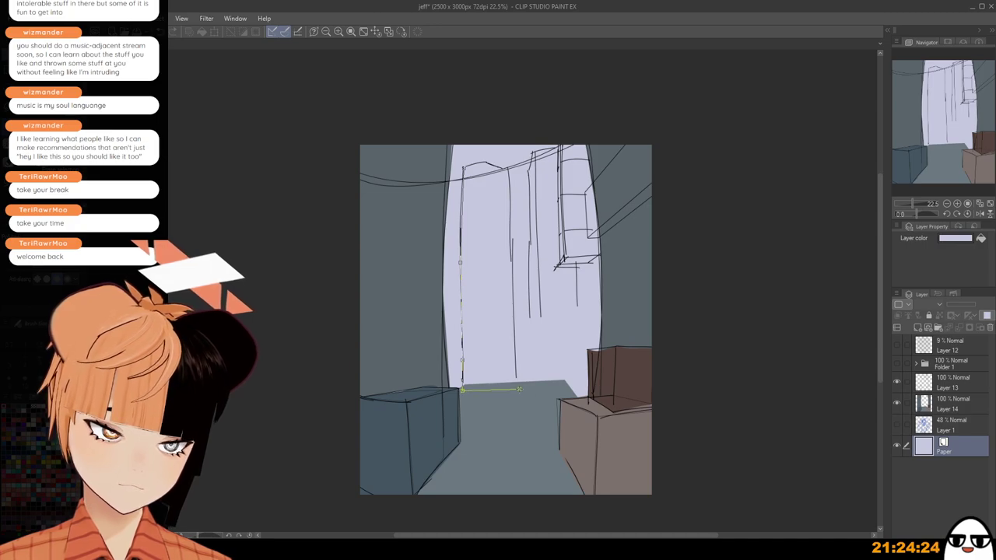
left_click(511, 294)
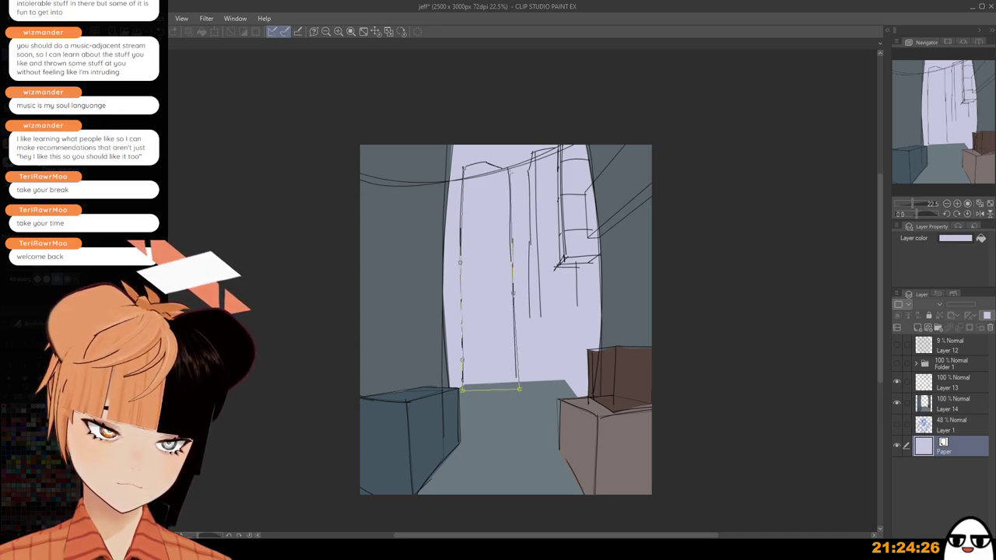
double_click(486, 161)
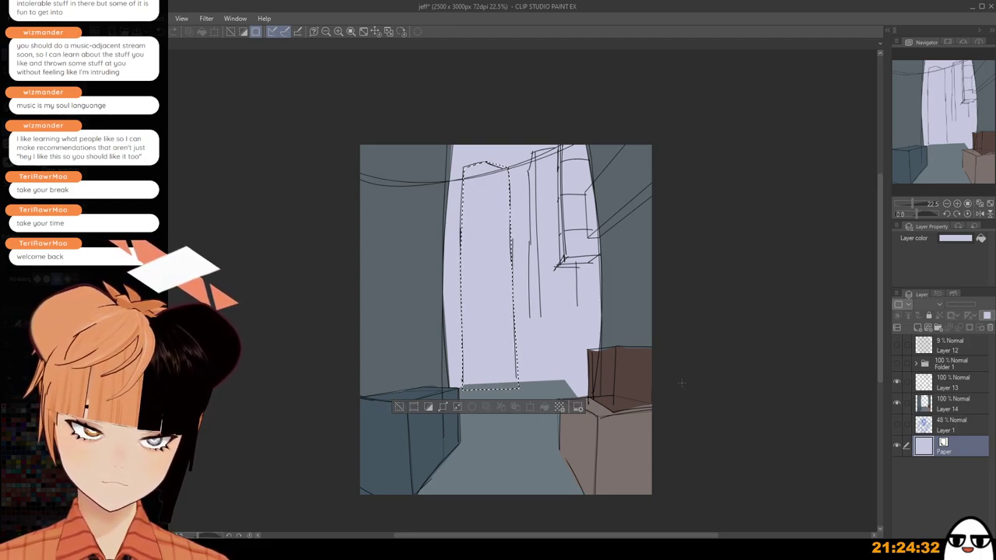
left_click(947, 403)
left_click(544, 407)
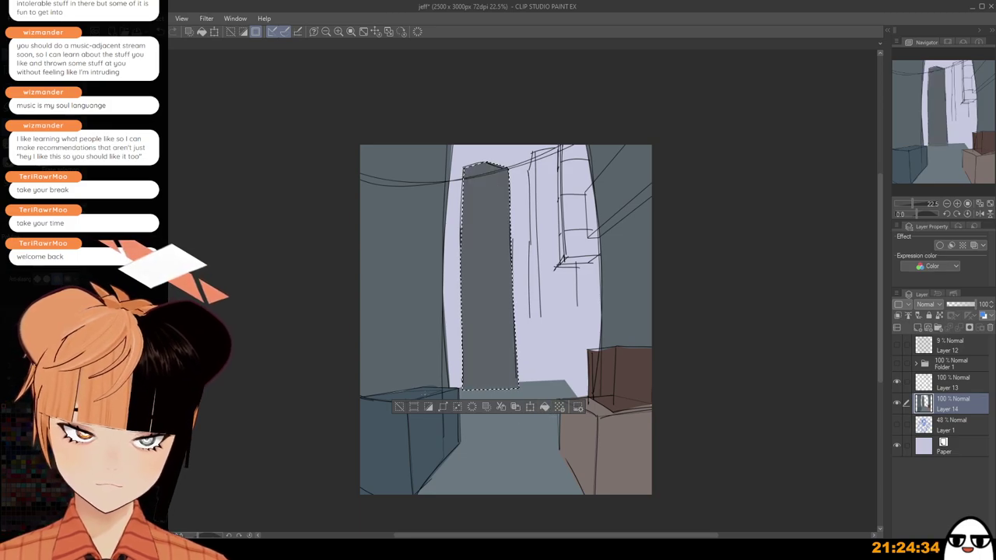
key("ctrl+d")
Select the right distant building's outline down to the street, fill it dark grey on Layer 14, and deselect.
left_click_drag(531, 379, 527, 165)
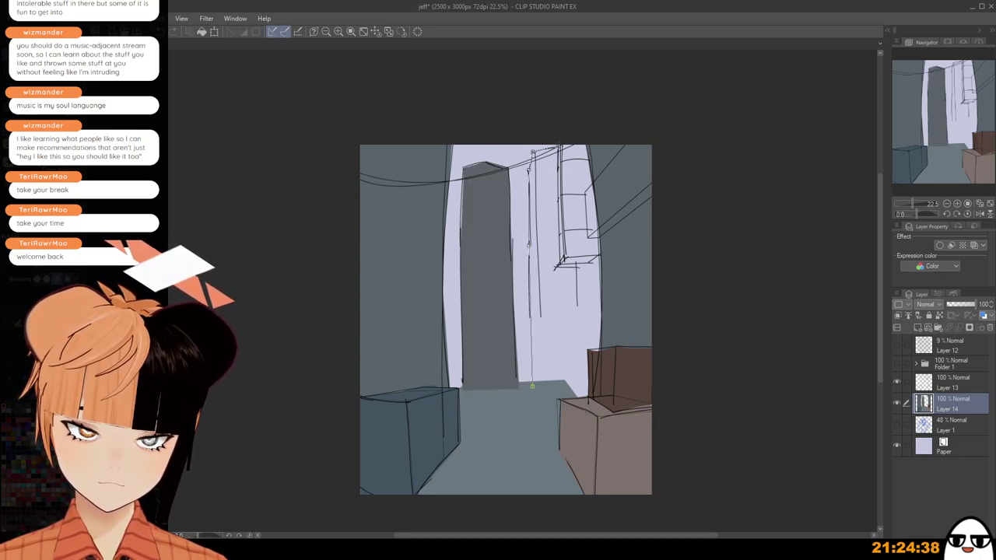
left_click(579, 148)
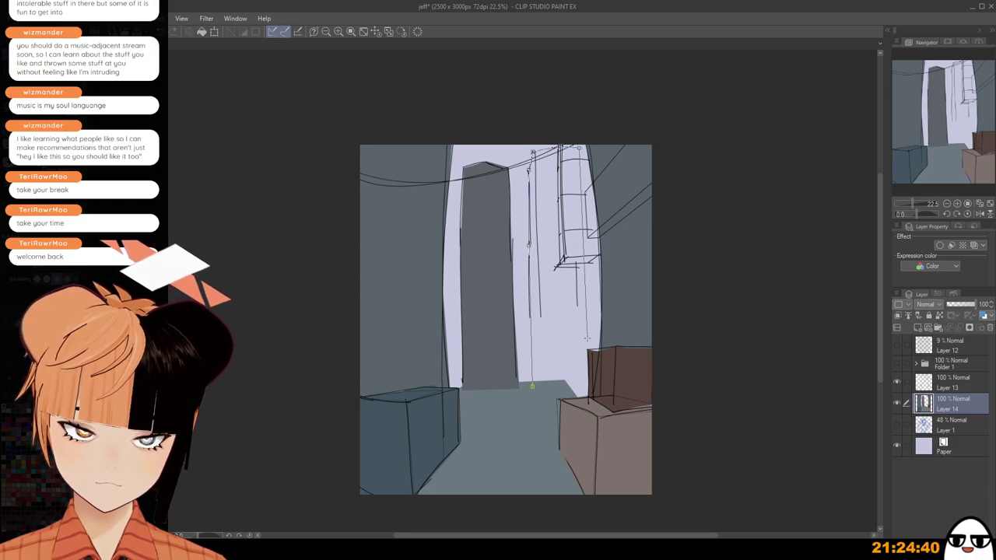
left_click(578, 397)
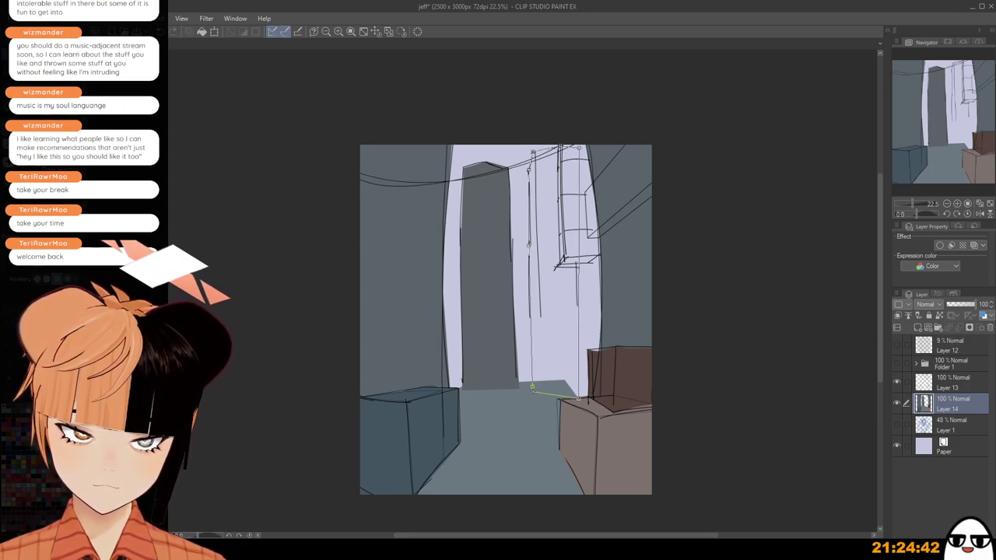
left_click(532, 386)
left_click(608, 415)
key("ctrl+d")
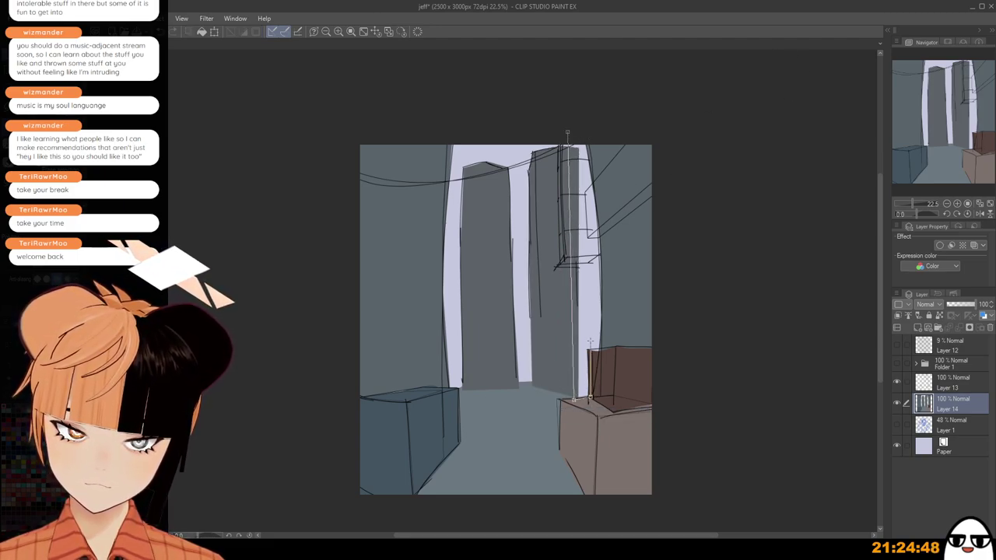
Select the narrow gap between the right distant building and the alley wall, fill it dark blue, and deselect.
left_click(601, 350)
left_click(599, 229)
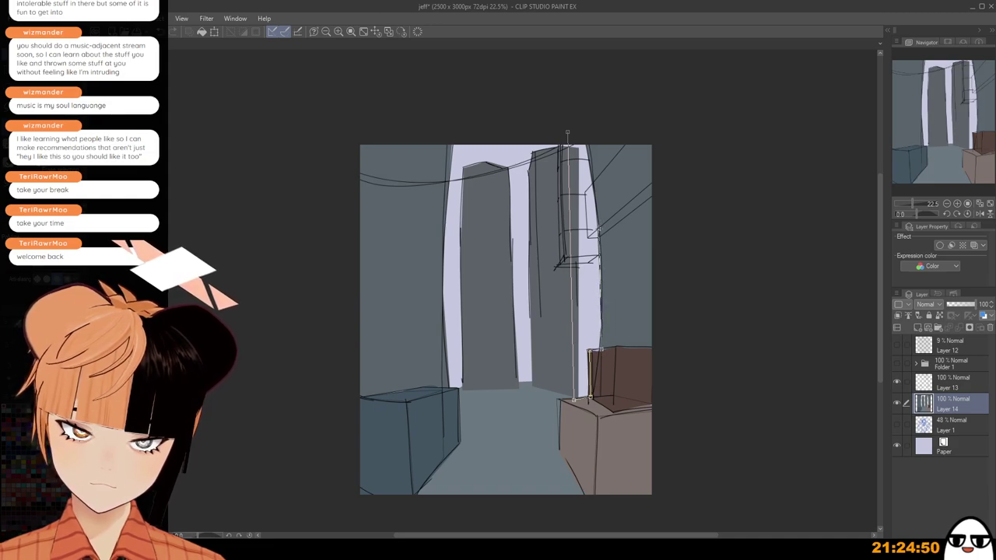
left_click(567, 134)
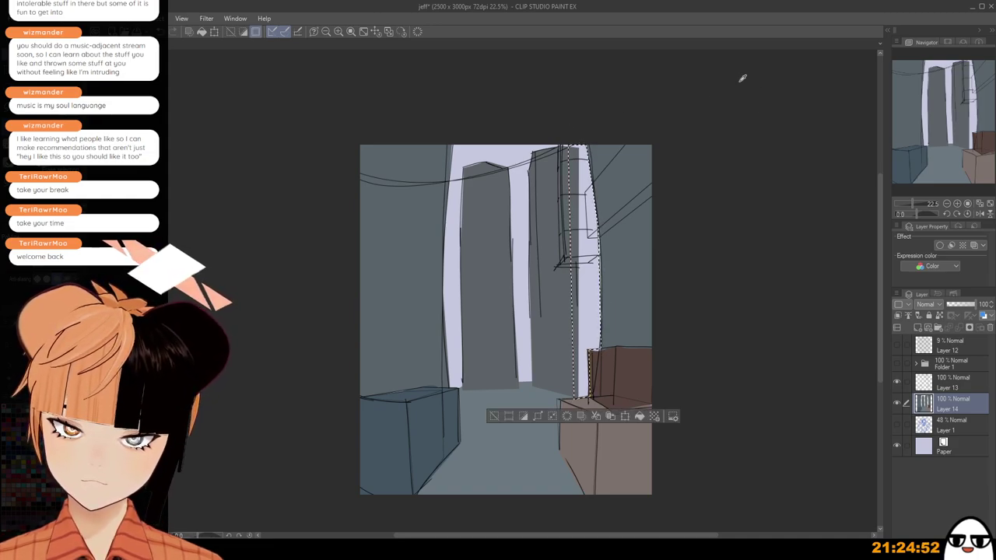
left_click(640, 416)
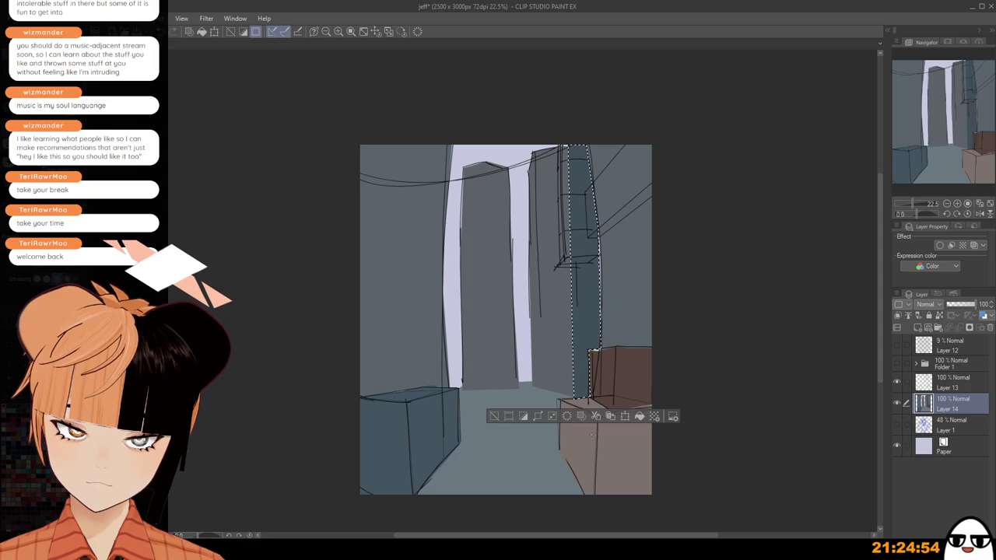
left_click(495, 416)
Show the character line art in Folder 1 and the Layer 1 sketch, and hide background Layers 13 and 14.
scroll(623, 286, "down", 2)
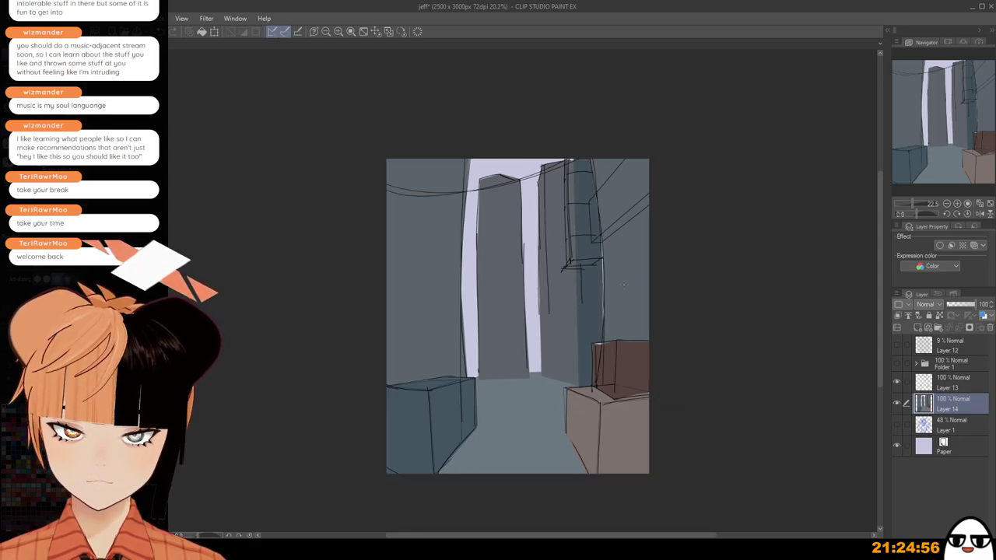
left_click(898, 364)
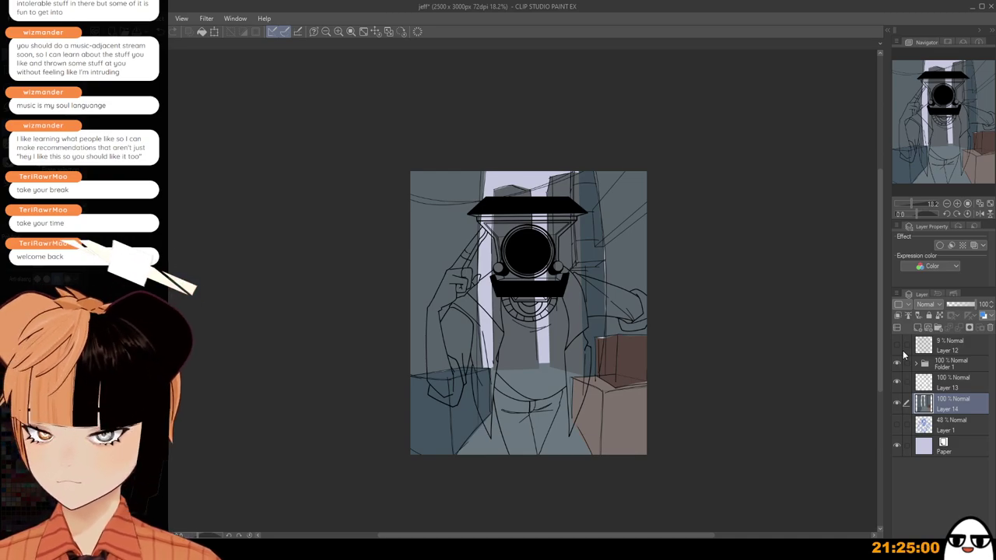
scroll(628, 376, "up", 5)
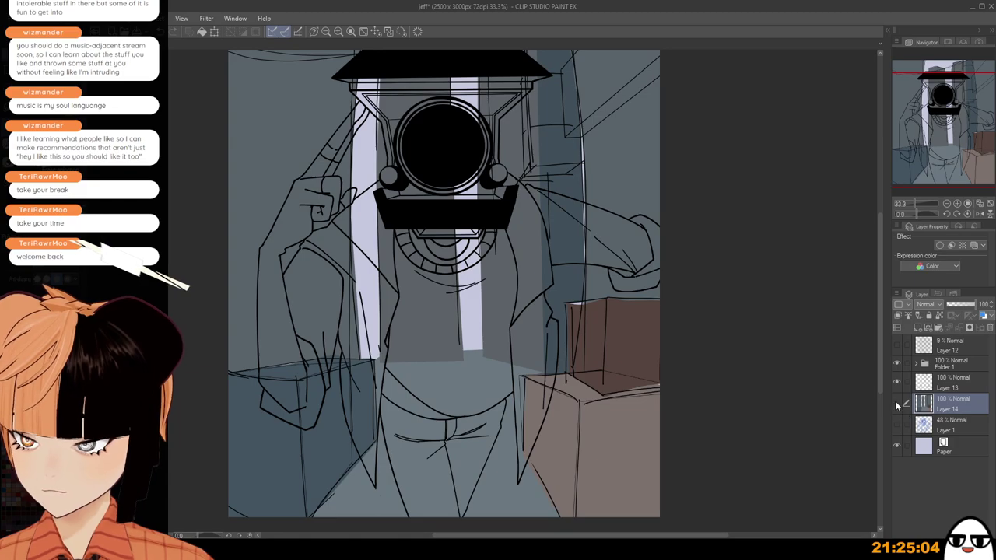
left_click(896, 404)
left_click(896, 424)
left_click(896, 381)
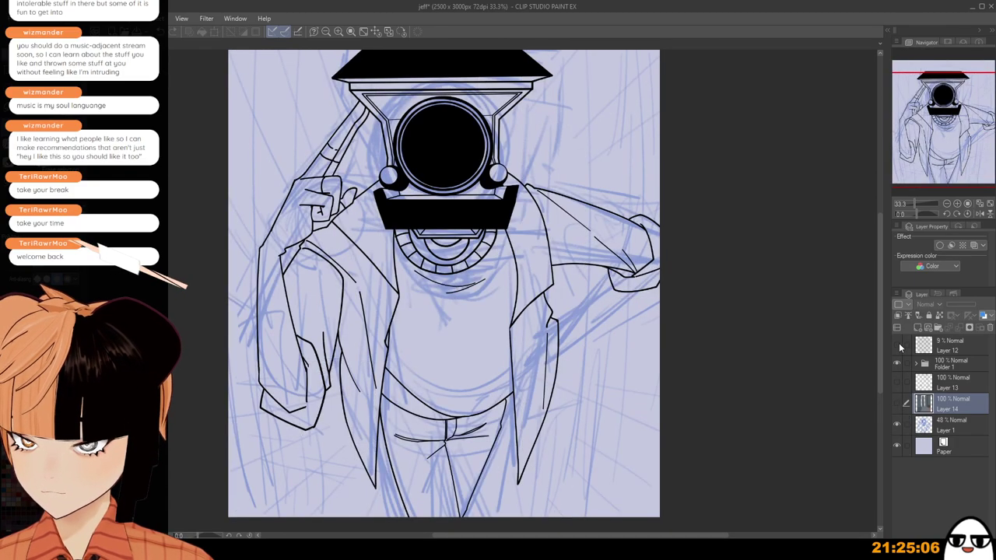
Expand Folder 1, select Layer 10, and toggle its visibility to identify its line art.
left_click(914, 364)
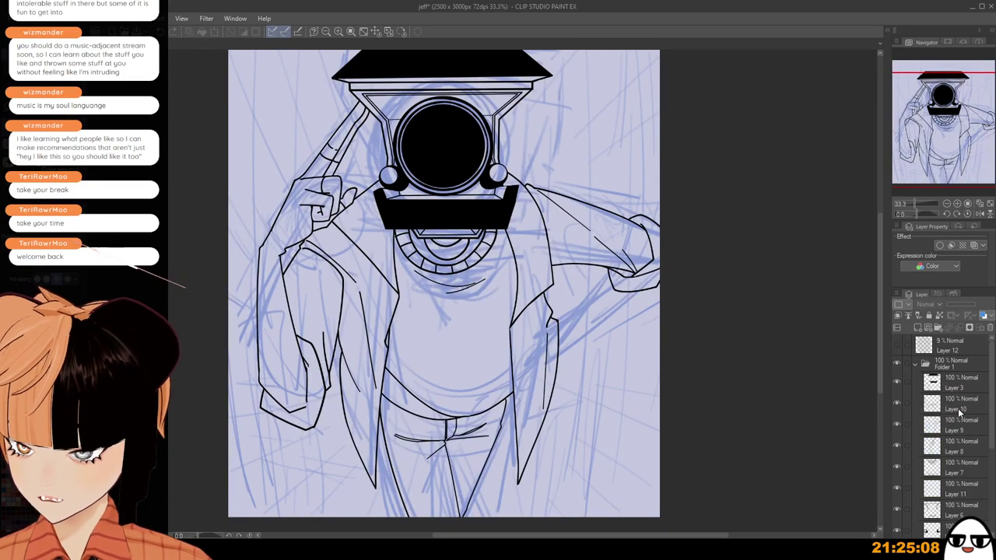
left_click(958, 410)
left_click(896, 402)
left_click(896, 402)
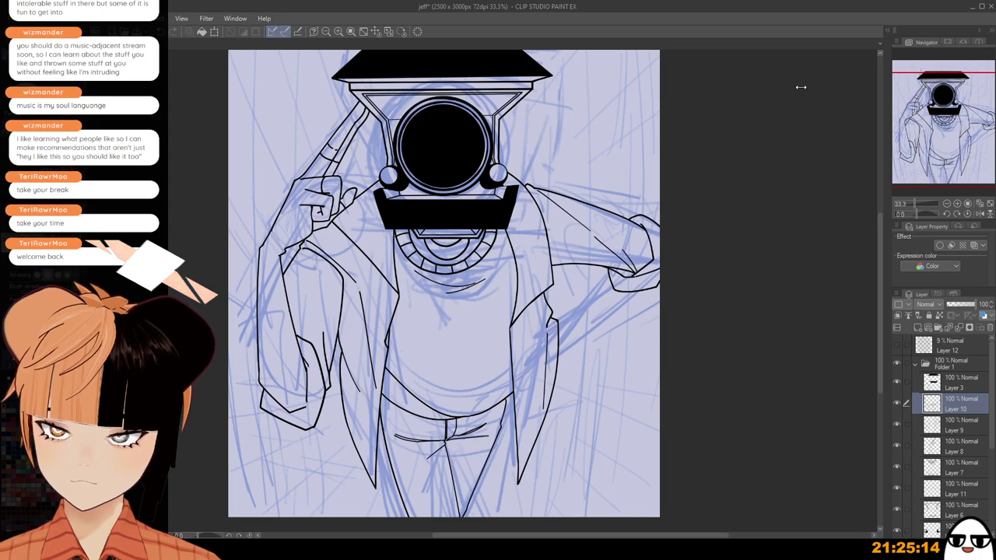
Try inking the lower edge of the right forearm on Layer 10, from the cuff down to the jacket.
scroll(652, 284, "up", 3)
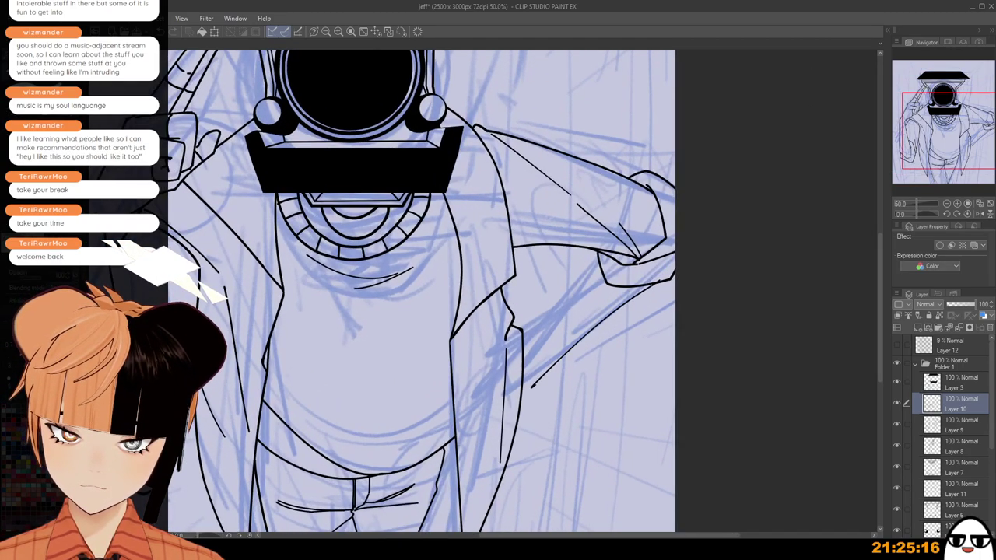
key("ctrl+z")
left_click_drag(652, 286, 504, 391)
key("ctrl+z")
left_click_drag(652, 285, 531, 385)
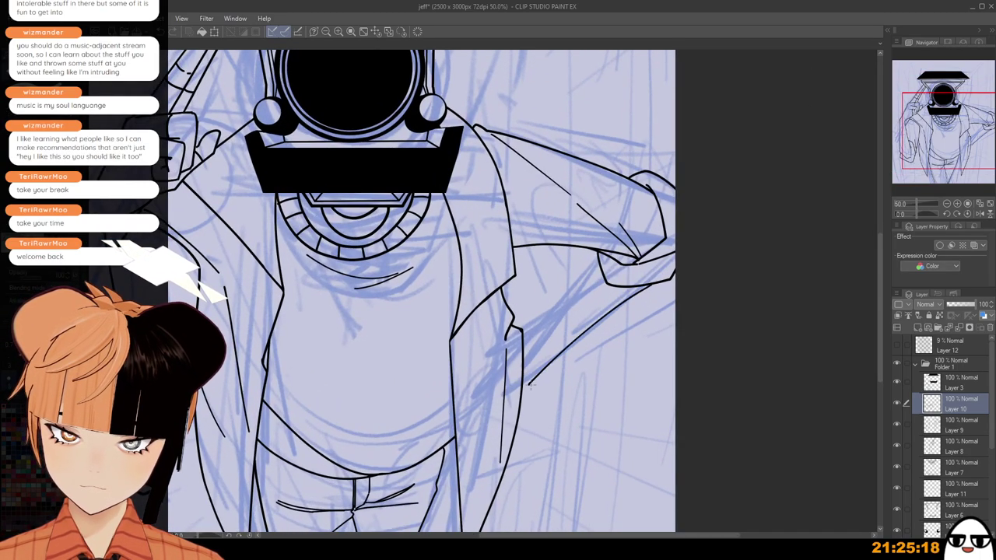
key("ctrl+z")
left_click_drag(655, 281, 515, 383)
key("ctrl+z")
left_click_drag(658, 280, 521, 390)
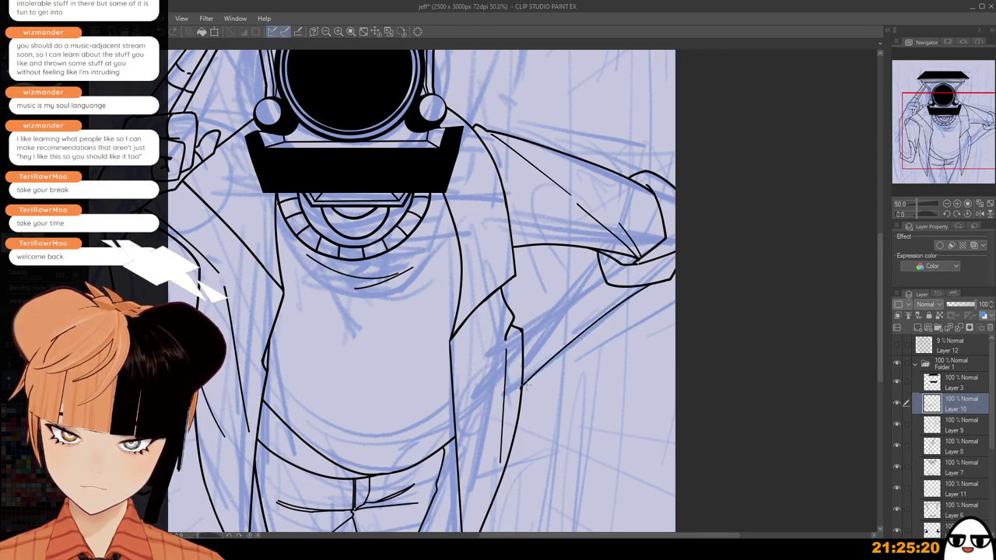
Try inking the upper edge of the right forearm on Layer 10, from the sleeve opening down to the jacket.
left_click_drag(580, 281, 506, 378)
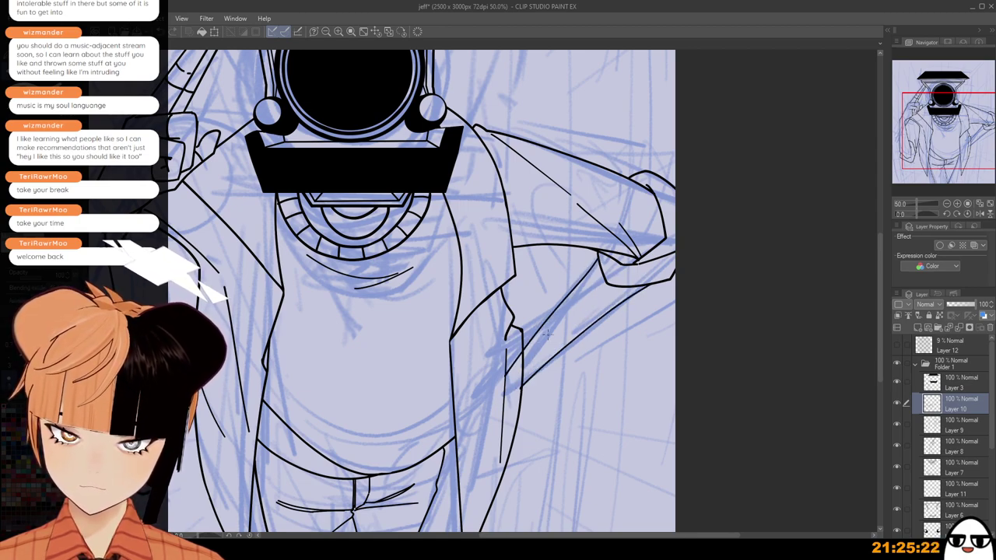
key("ctrl+z")
left_click_drag(600, 252, 516, 364)
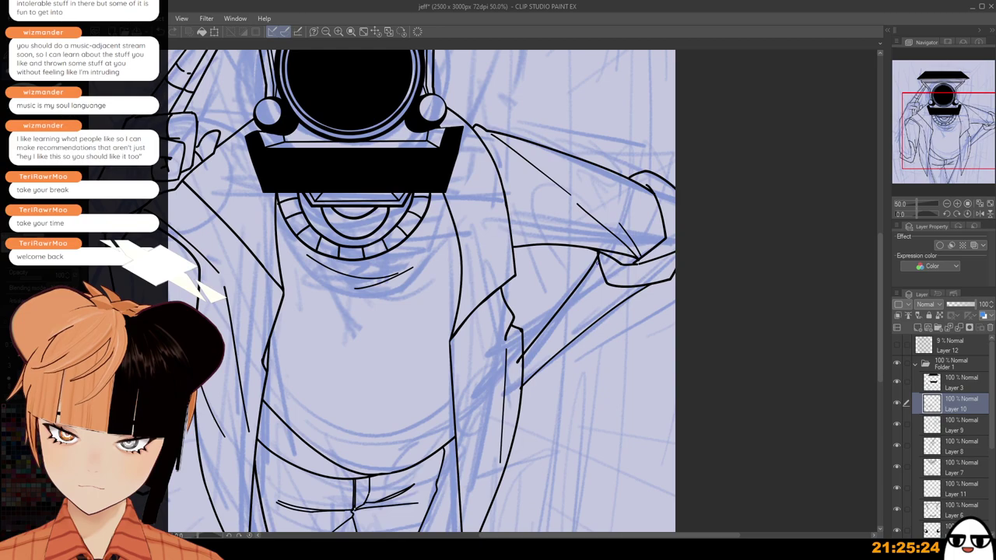
key("ctrl+z")
left_click_drag(597, 254, 508, 363)
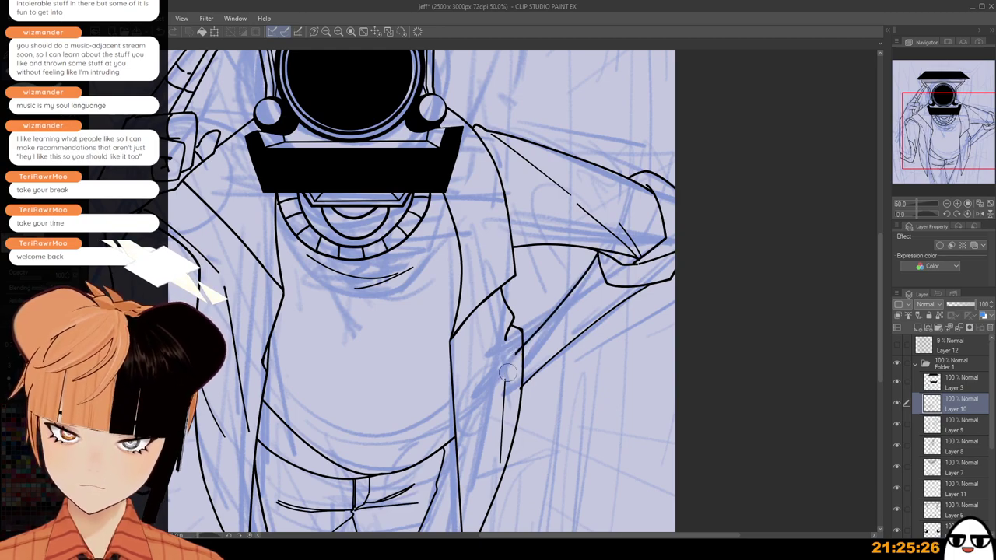
Undo the forearm lines on Layer 10, toggle Layers 9 and 8 to identify their contents, and select Layer 8.
scroll(506, 372, "up", 2)
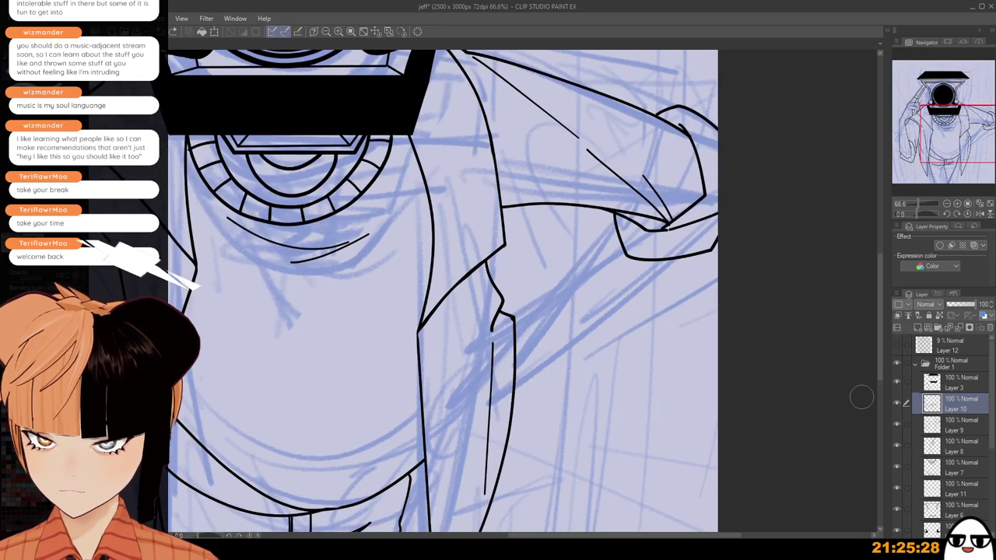
left_click(897, 423)
left_click(897, 423)
left_click(934, 426)
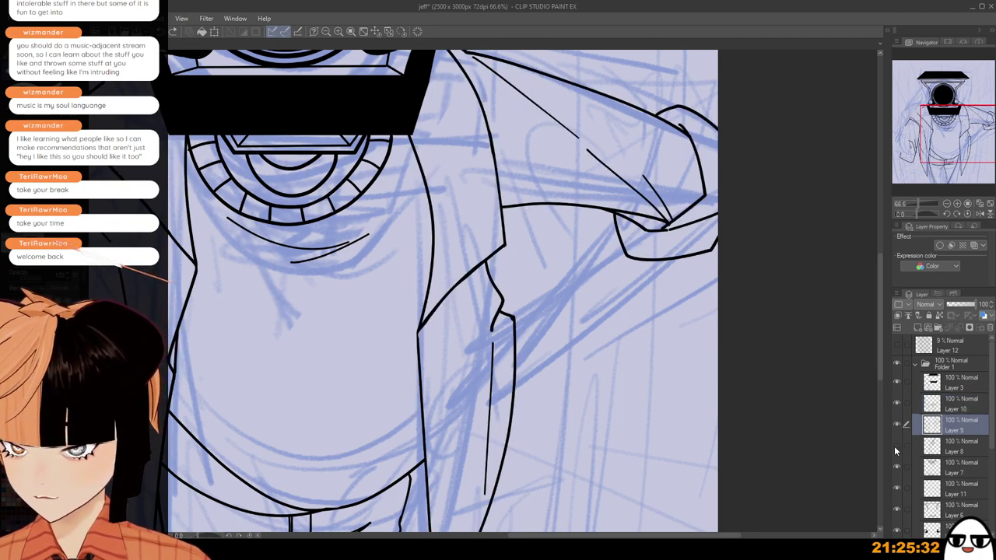
left_click(950, 446)
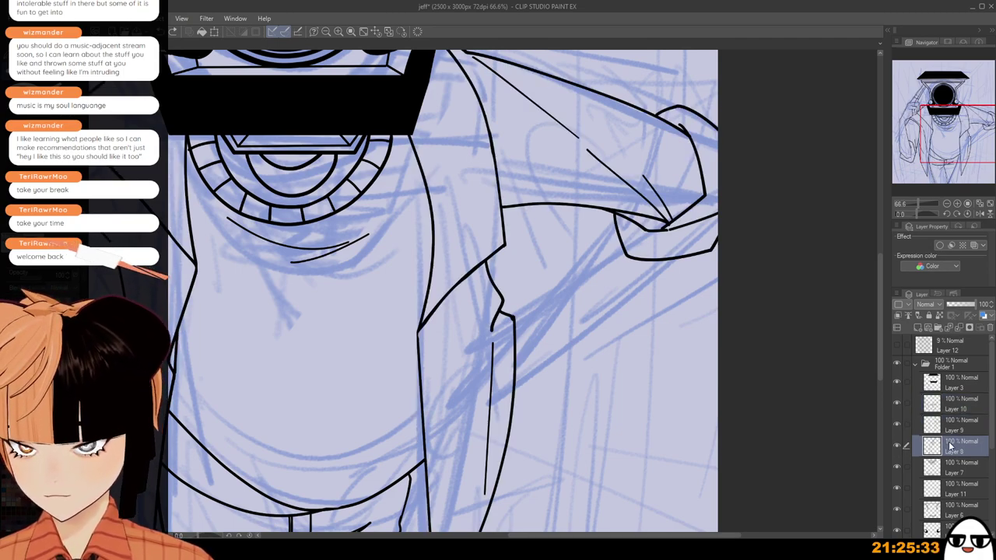
left_click(896, 443)
left_click(896, 444)
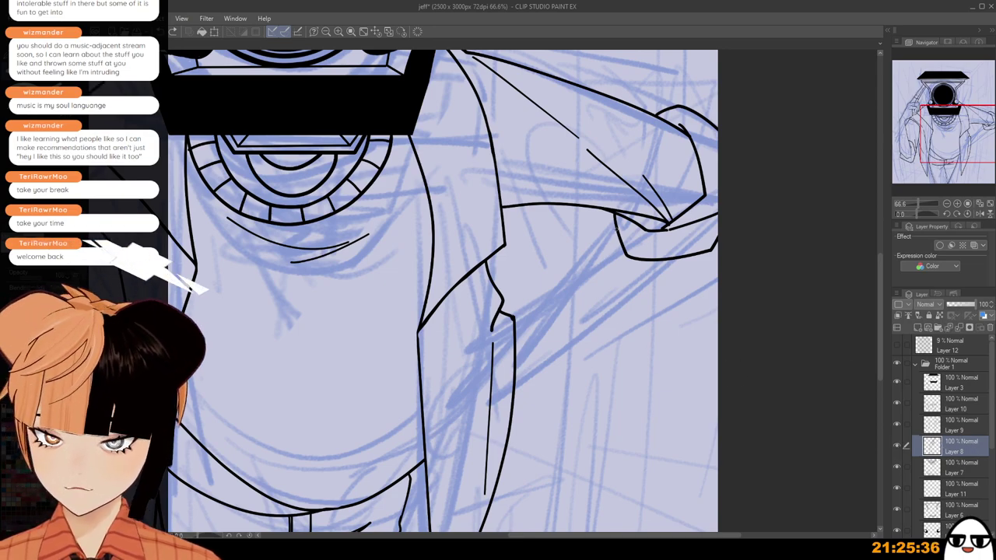
Ink both edges of the right forearm on Layer 8 along the sketch, ending them at the jacket's outer edge.
left_click_drag(622, 214, 500, 347)
left_click_drag(678, 257, 495, 403)
key("ctrl+z")
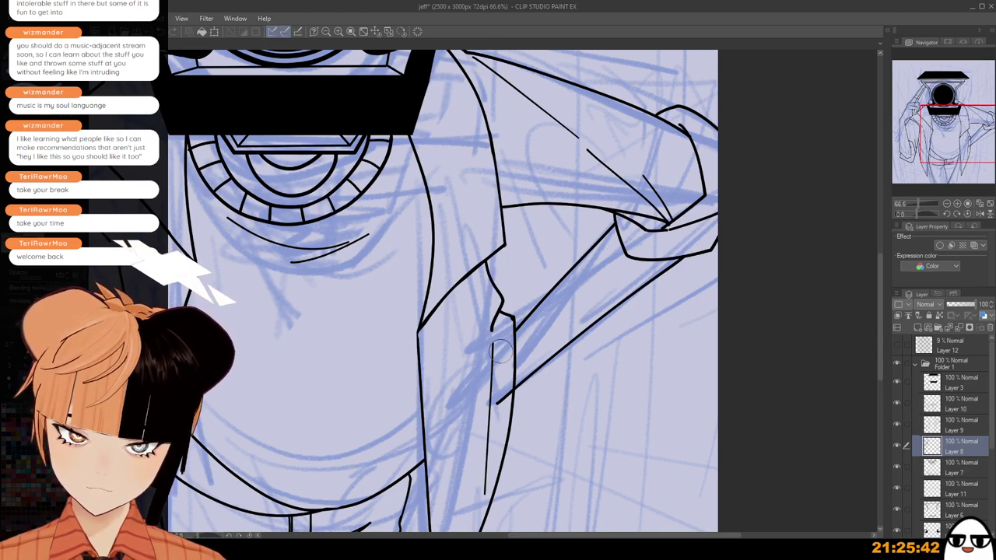
scroll(595, 472, "down", 3)
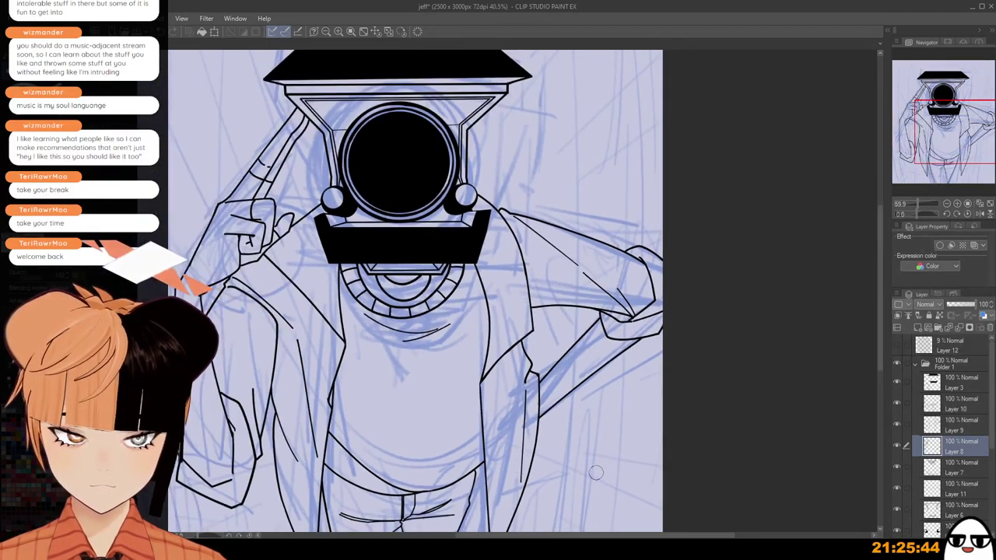
scroll(603, 429, "down", 3)
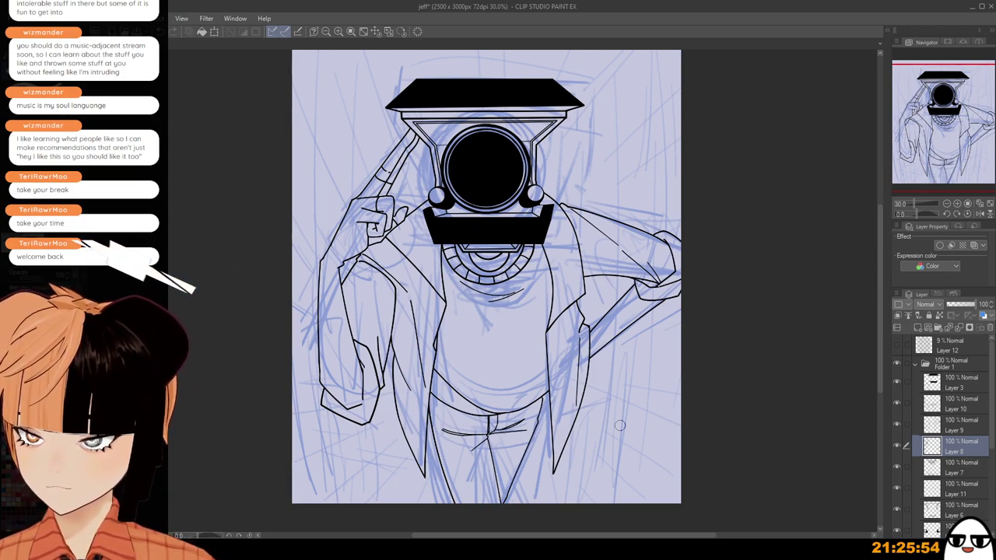
Select Folder 1, which holds the character line art, and collapse it in the layer stack.
left_click(938, 368)
mouse_move(991, 376)
left_mouse_down()
mouse_move(989, 455)
mouse_move(990, 370)
left_mouse_up()
left_click(915, 366)
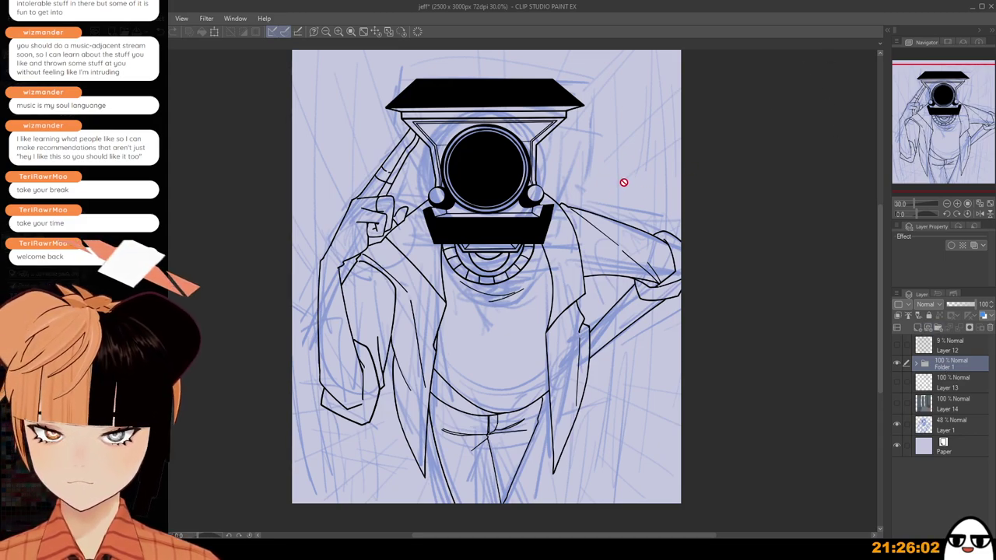
key("m")
left_click_drag(653, 160, 622, 204)
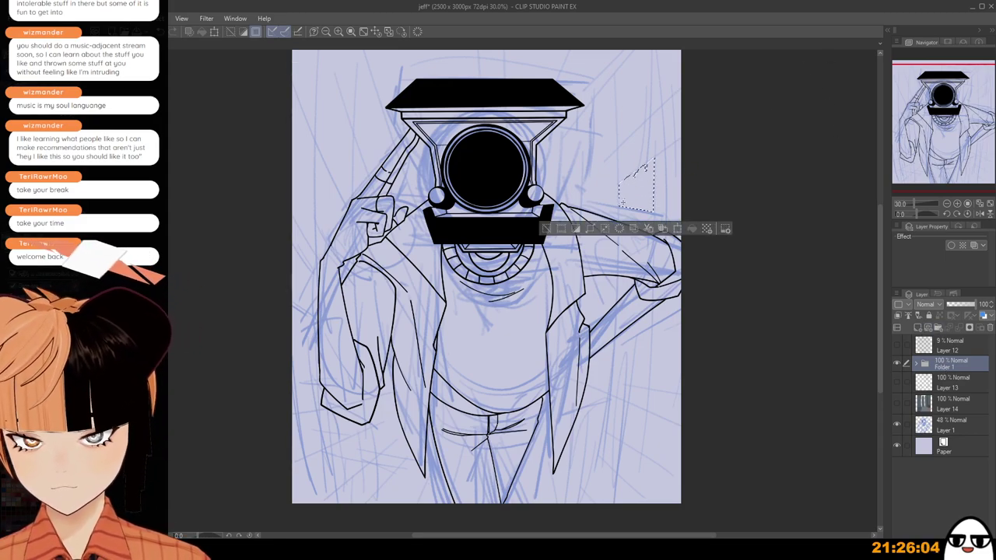
left_click(547, 229)
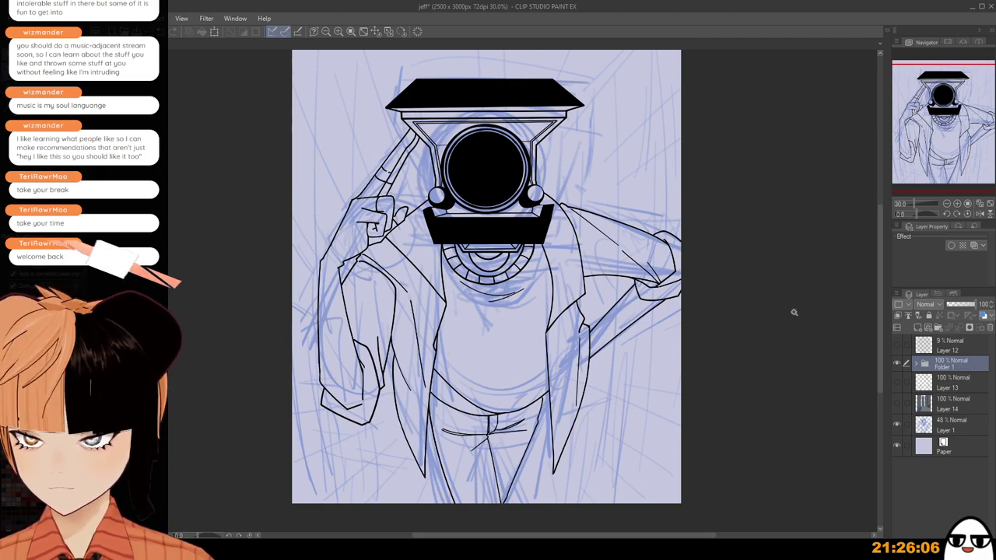
Fill the whole character silhouette with a flat grey-brown on a new layer directly below Folder 1.
left_click(631, 203)
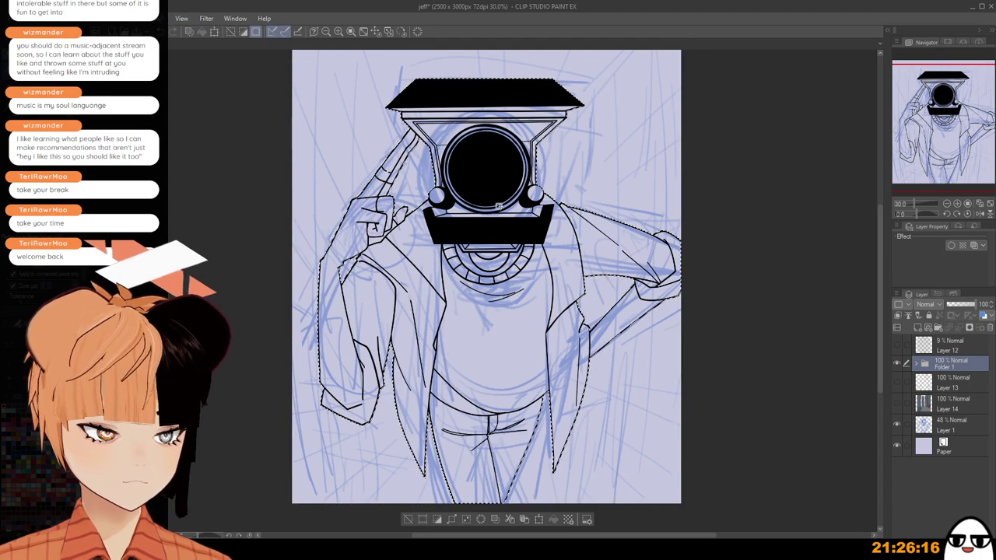
key("ctrl+shift+n")
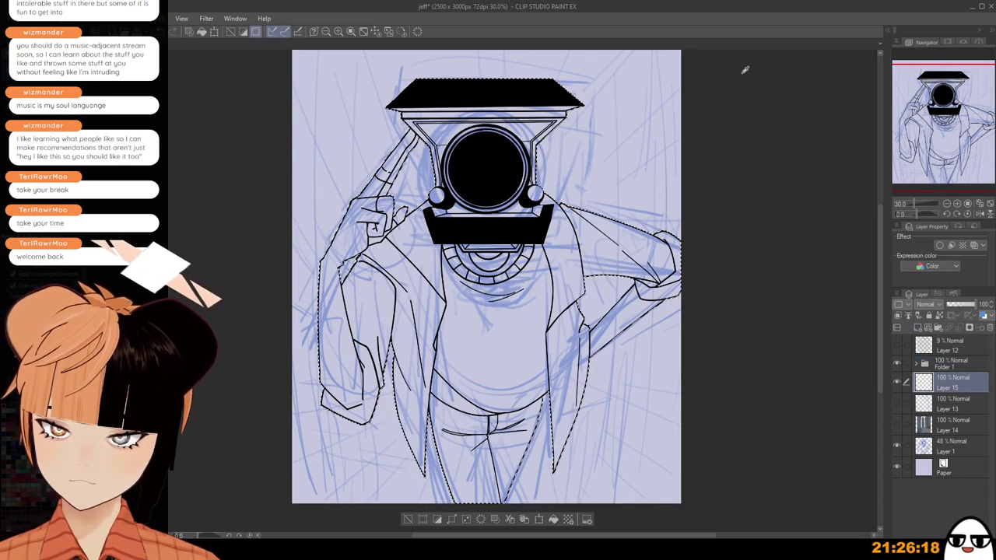
left_click(553, 519)
key("ctrl+d")
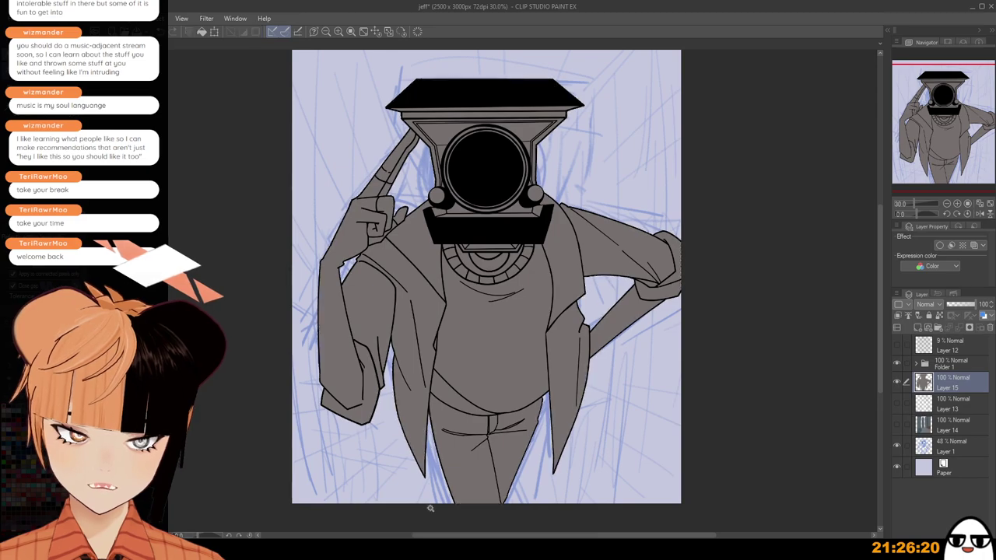
Show the alley background on Layers 13 and 14 and hide the blue sketch on Layer 1.
left_click(896, 426)
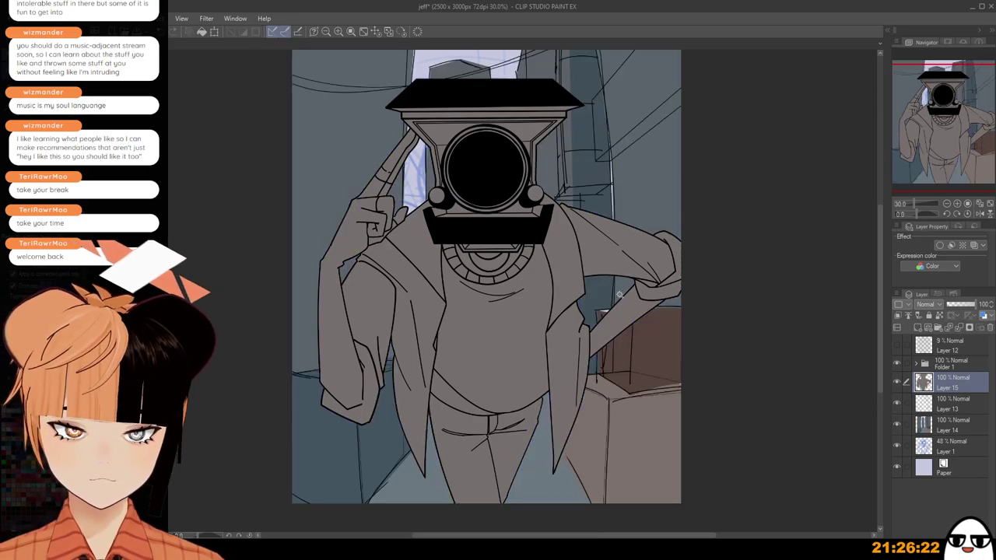
left_click(896, 445)
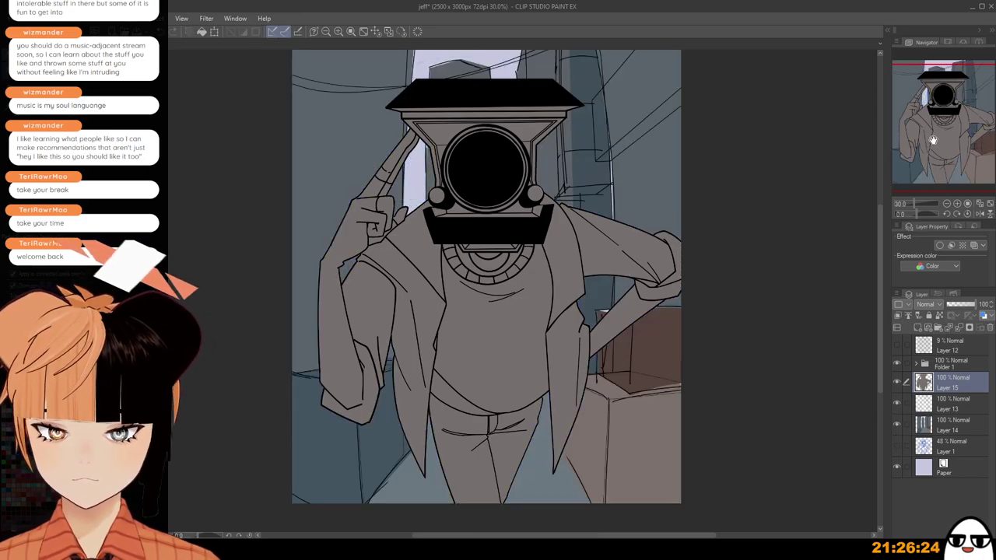
left_click_drag(932, 140, 920, 163)
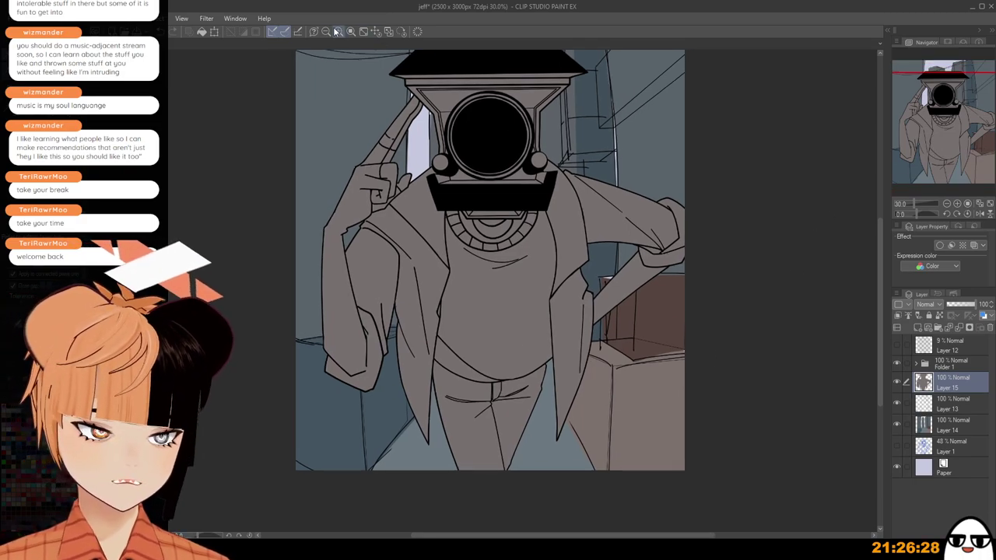
left_click(336, 31)
left_click_drag(932, 155, 935, 157)
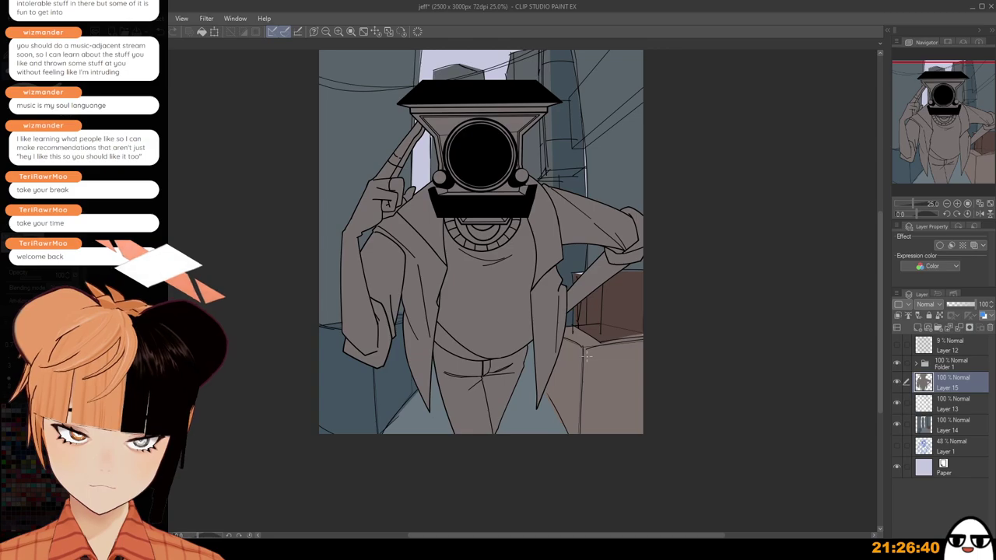
Repaint the front crate beside the character in dark olive-brown on Layer 14.
left_click_drag(587, 350, 594, 469)
key("ctrl+z")
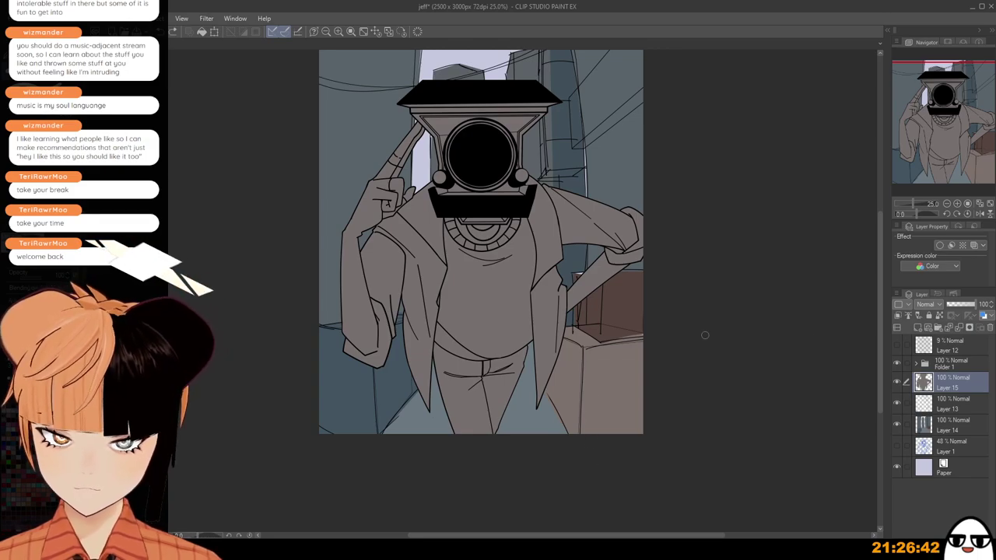
left_click(950, 429)
mouse_move(591, 358)
left_mouse_down()
mouse_move(588, 399)
mouse_move(604, 359)
mouse_move(589, 356)
mouse_move(652, 344)
mouse_move(610, 355)
mouse_move(598, 373)
mouse_move(623, 369)
mouse_move(625, 387)
mouse_move(637, 375)
mouse_move(592, 440)
mouse_move(607, 461)
mouse_move(642, 447)
left_mouse_up()
mouse_move(567, 341)
left_mouse_down()
mouse_move(591, 340)
mouse_move(581, 366)
mouse_move(554, 393)
mouse_move(546, 383)
mouse_move(571, 429)
mouse_move(551, 397)
mouse_move(556, 357)
mouse_move(567, 372)
mouse_move(578, 363)
mouse_move(573, 374)
mouse_move(601, 349)
mouse_move(581, 359)
mouse_move(648, 343)
mouse_move(593, 349)
left_mouse_up()
Merge the background line art on Layer 13 down into the colours of Layer 14.
left_click(952, 406)
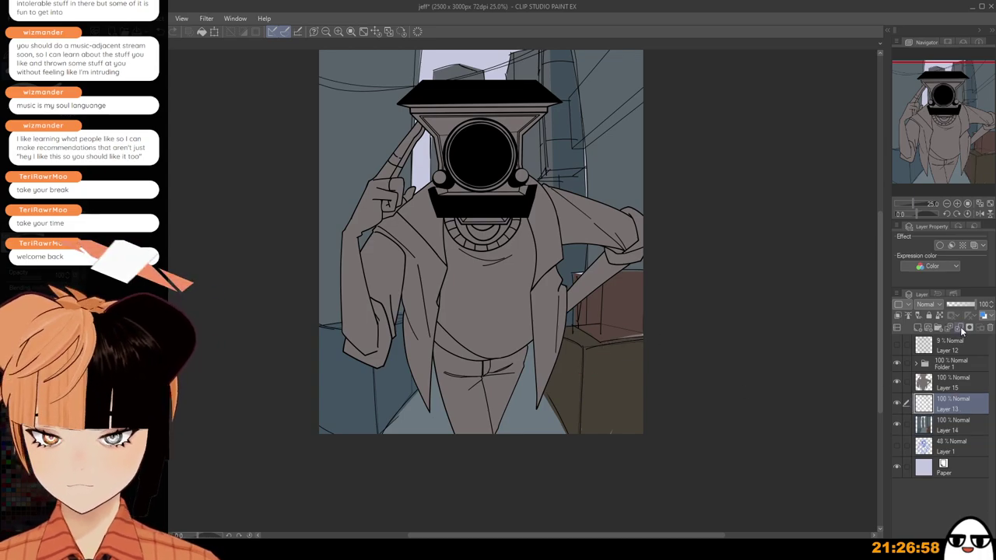
left_click(962, 331)
left_click(896, 403)
left_click(896, 403)
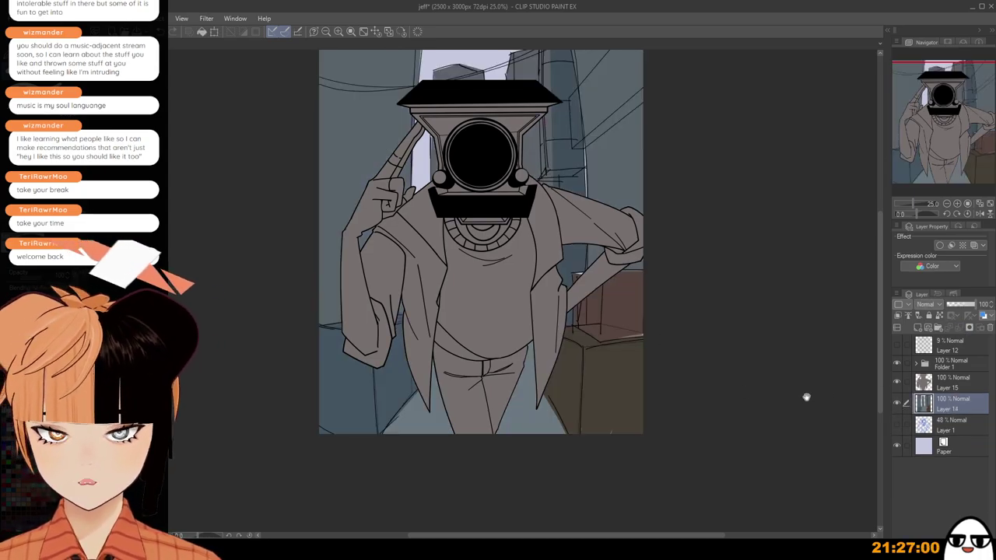
Change the Paper layer's colour to a deeper, muted lavender for the sky.
left_click_drag(807, 397, 799, 406)
left_click(932, 455)
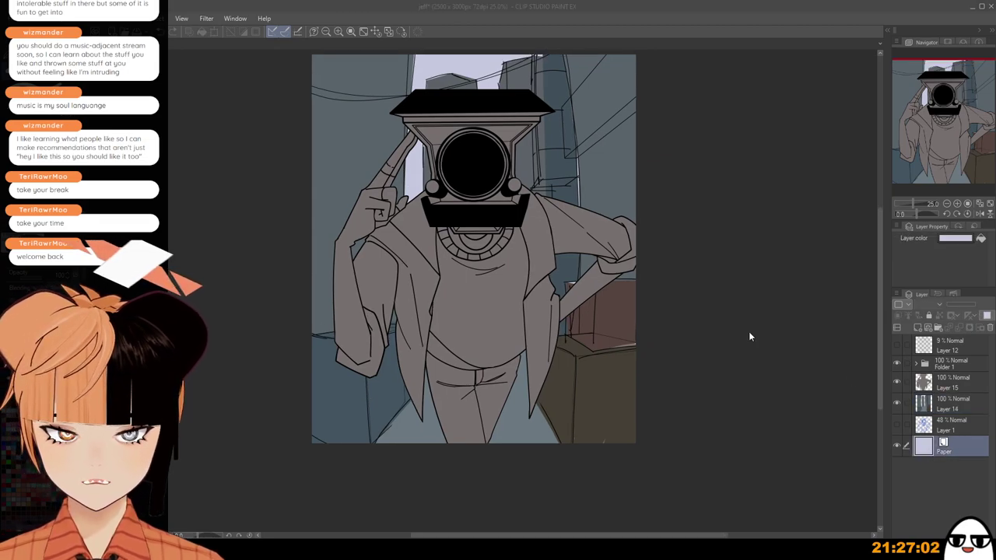
left_click(782, 229)
scroll(657, 412, "down", 1)
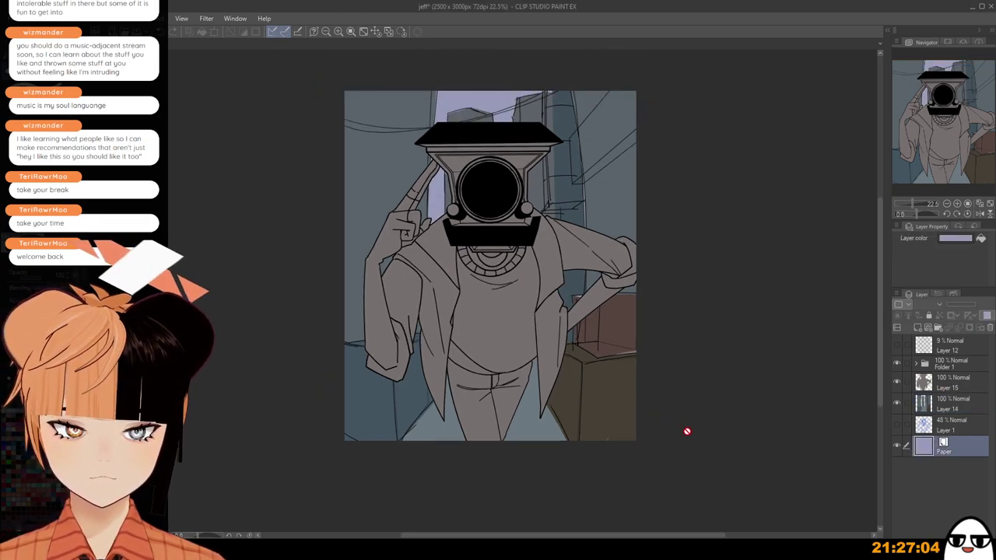
left_click_drag(703, 451, 683, 492)
scroll(700, 413, "down", 1)
scroll(701, 413, "up", 3)
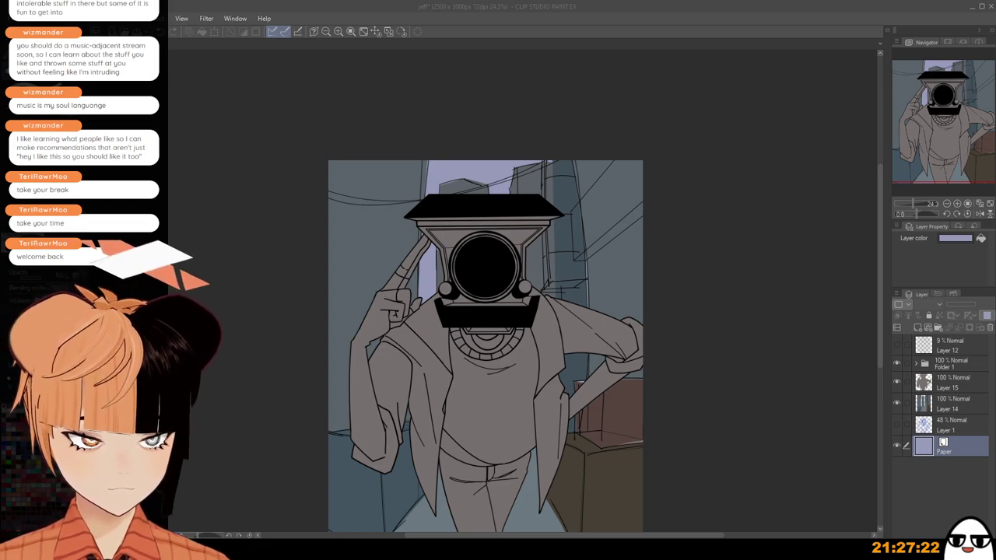
left_click(457, 456)
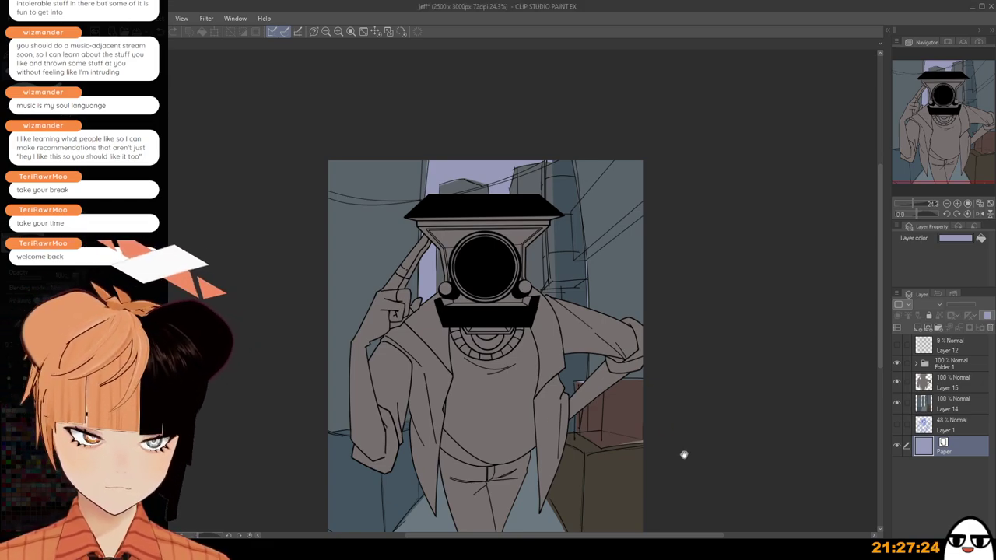
Paint a brown vertical pipe with a darker edge down the building behind the raised hand on Layer 14.
scroll(684, 454, "down", 2)
left_click(951, 425)
left_click(950, 403)
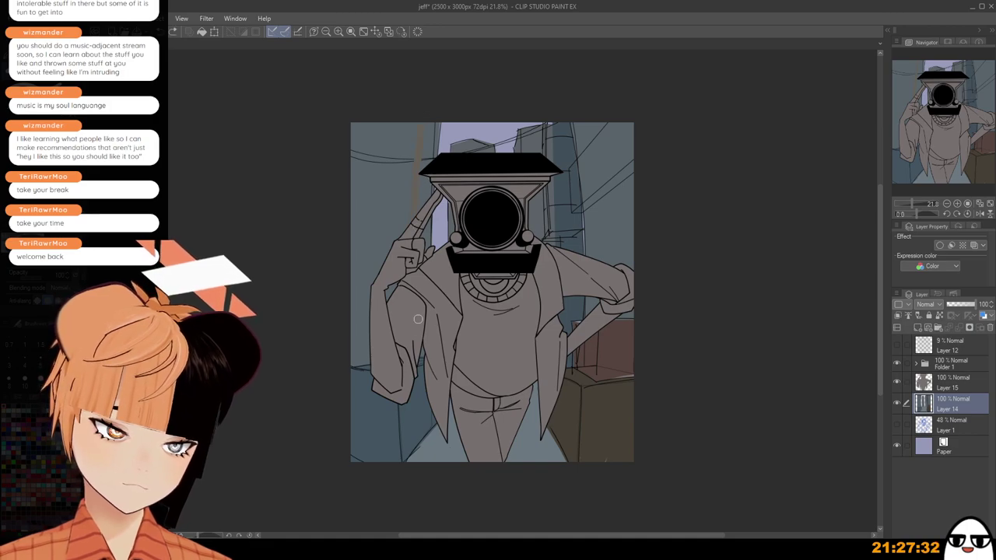
scroll(431, 145, "up", 1)
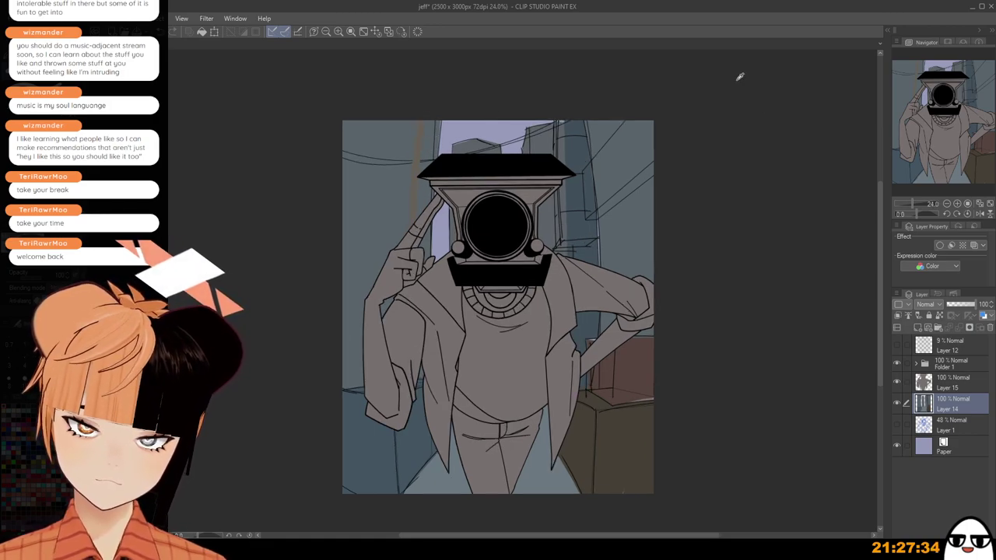
left_click(420, 150)
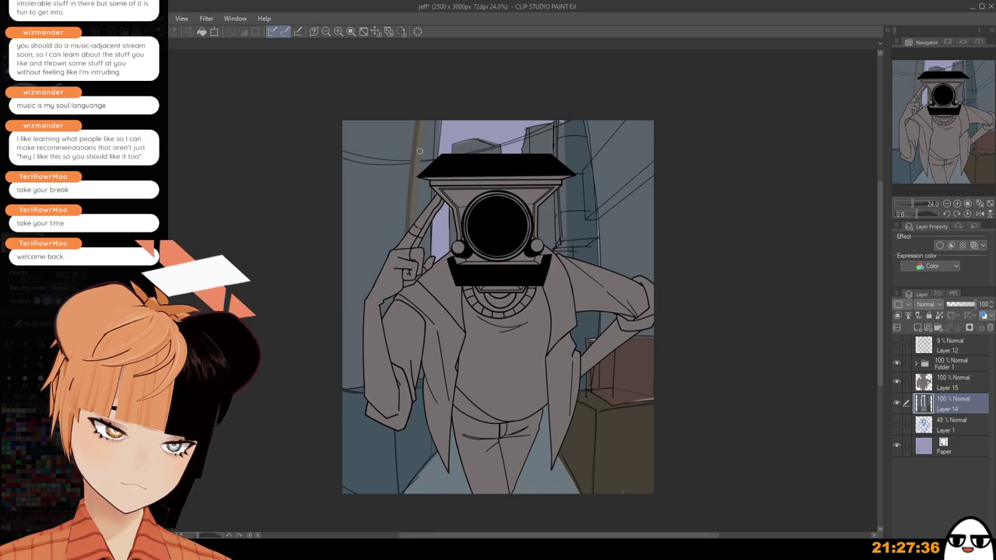
scroll(427, 148, "down", 4)
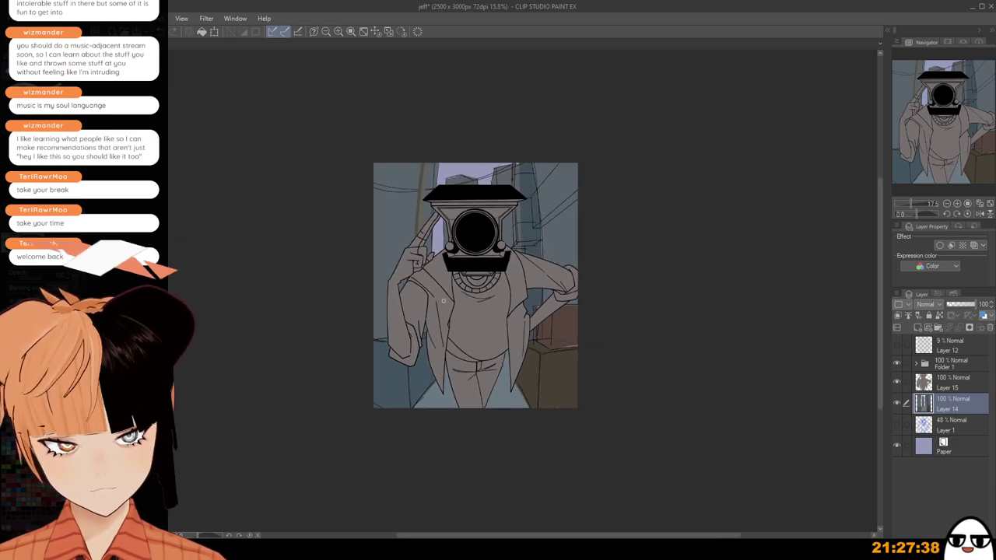
scroll(477, 288, "up", 2)
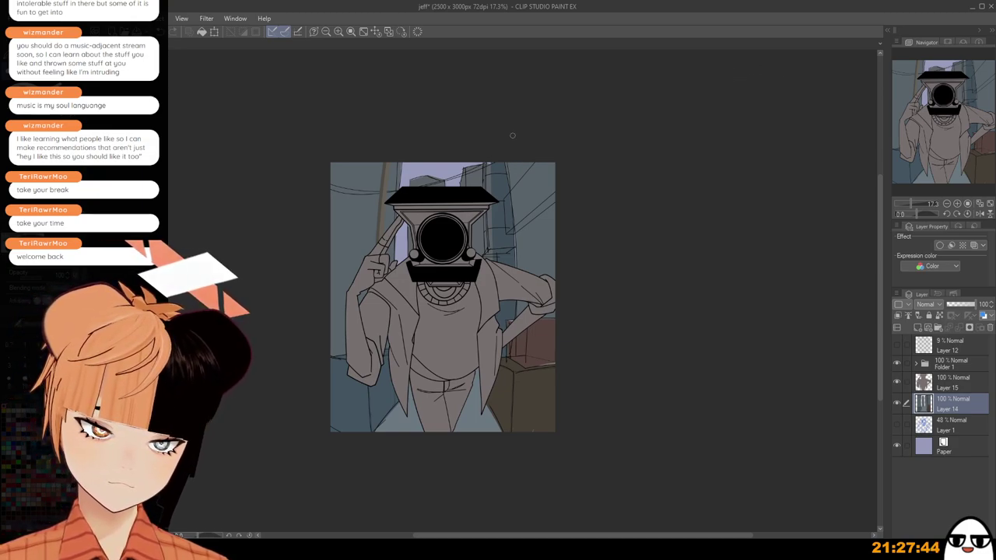
Try painting a long tan vertical pipe down the building wall above the bent elbow on Layer 14.
left_click_drag(514, 142, 530, 274)
key("ctrl+z")
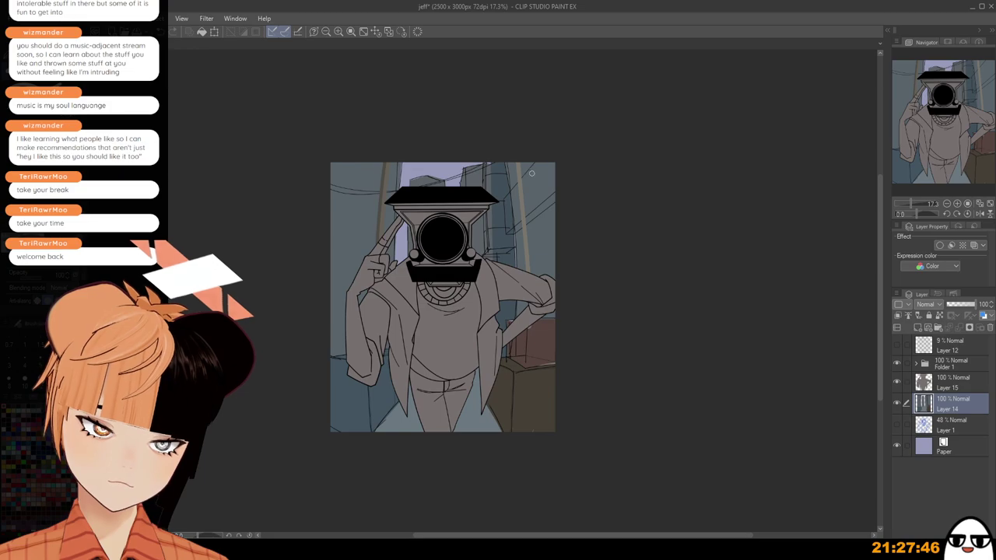
key("ctrl+z")
left_click_drag(514, 135, 534, 288)
key("ctrl+z")
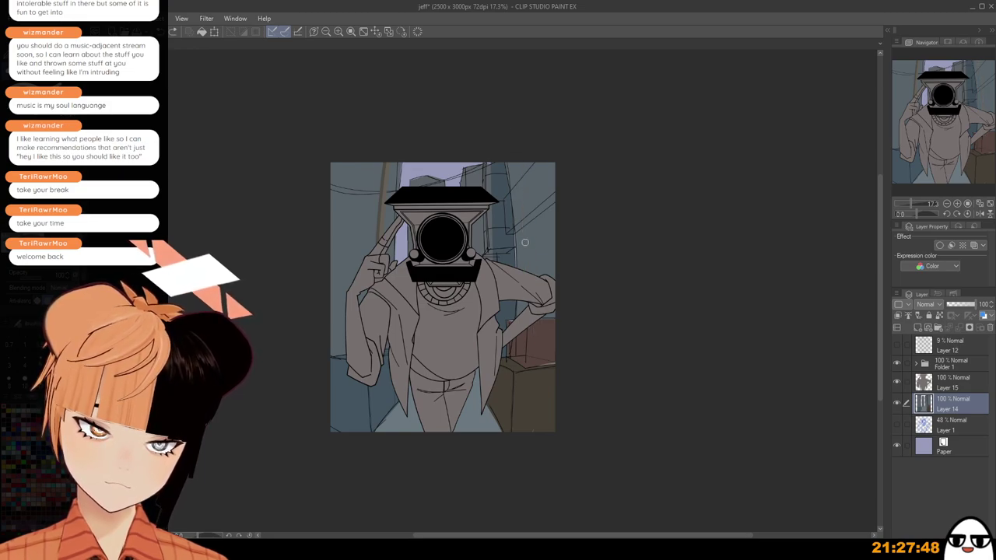
left_click_drag(522, 206, 527, 270)
key("ctrl+z")
Paint three tan vertical pipes down the building wall above and behind the bent elbow on Layer 14.
left_click_drag(522, 202, 527, 275)
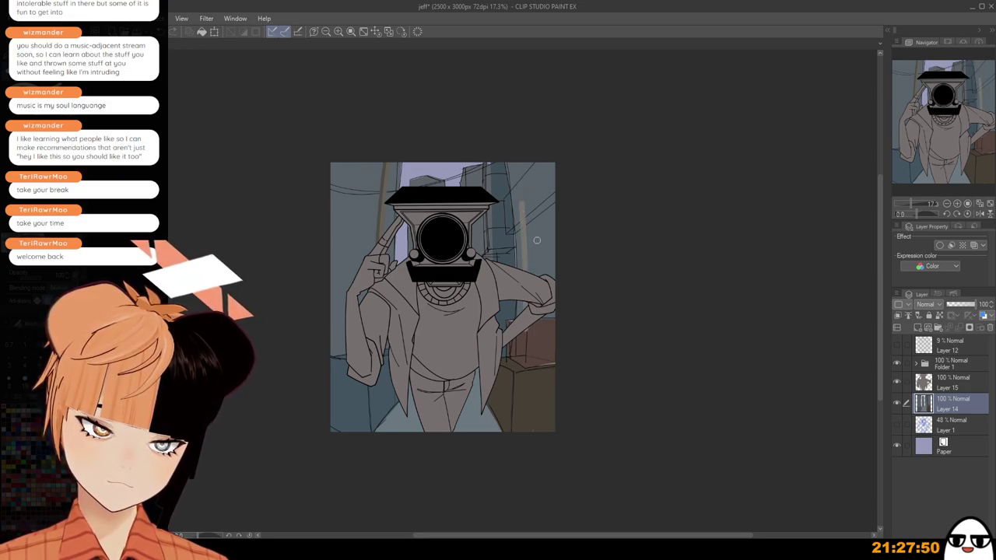
left_click_drag(542, 199, 547, 272)
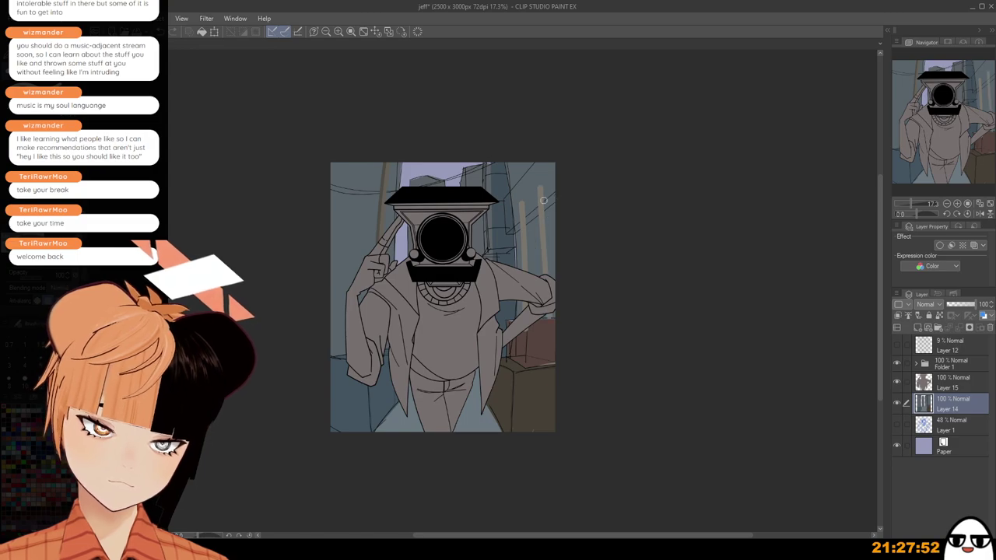
key("ctrl+z")
left_click_drag(538, 189, 545, 333)
scroll(555, 228, "up", 4)
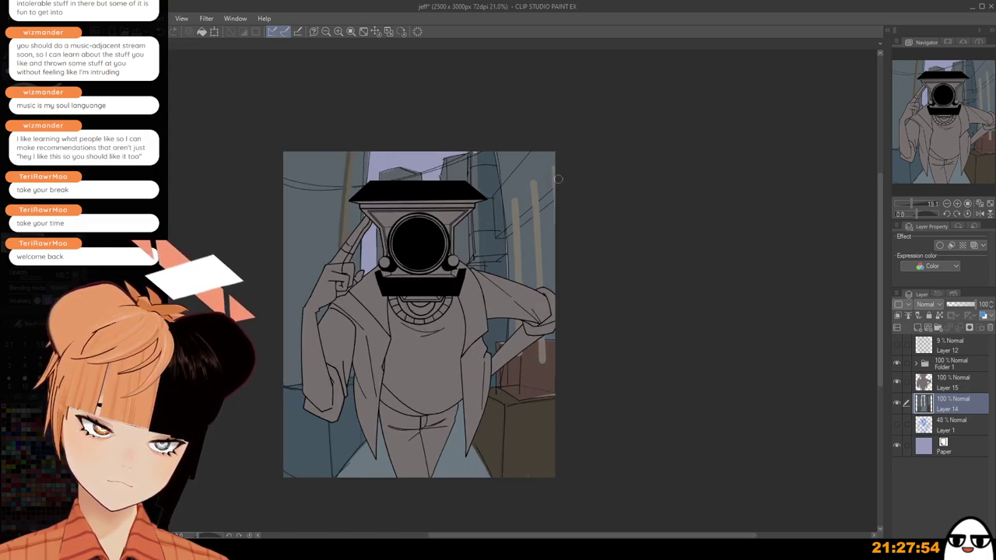
scroll(500, 196, "up", 1)
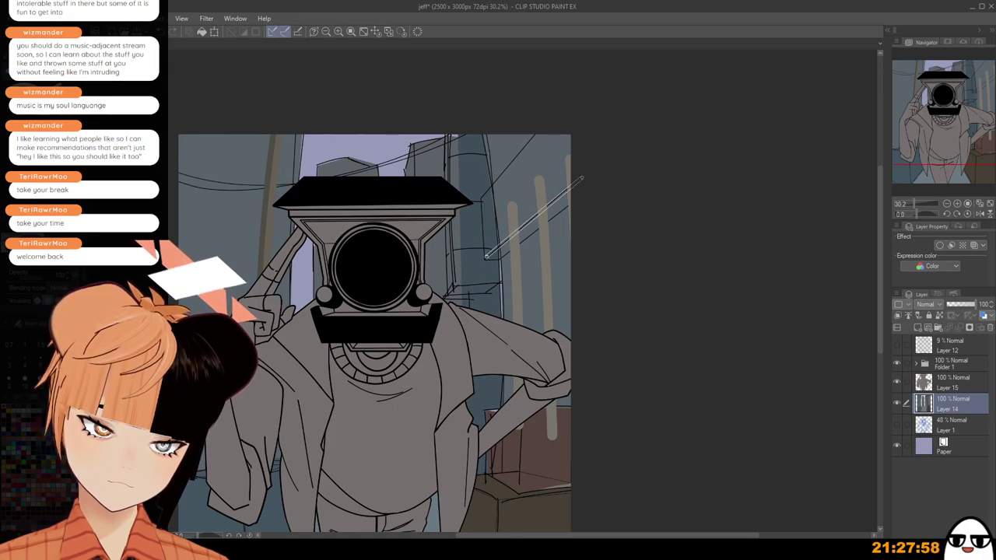
Mark diagonal blue-grey perspective edges across the pipe wall and cover the upper ends of the tan pipes.
left_click_drag(487, 256, 584, 174)
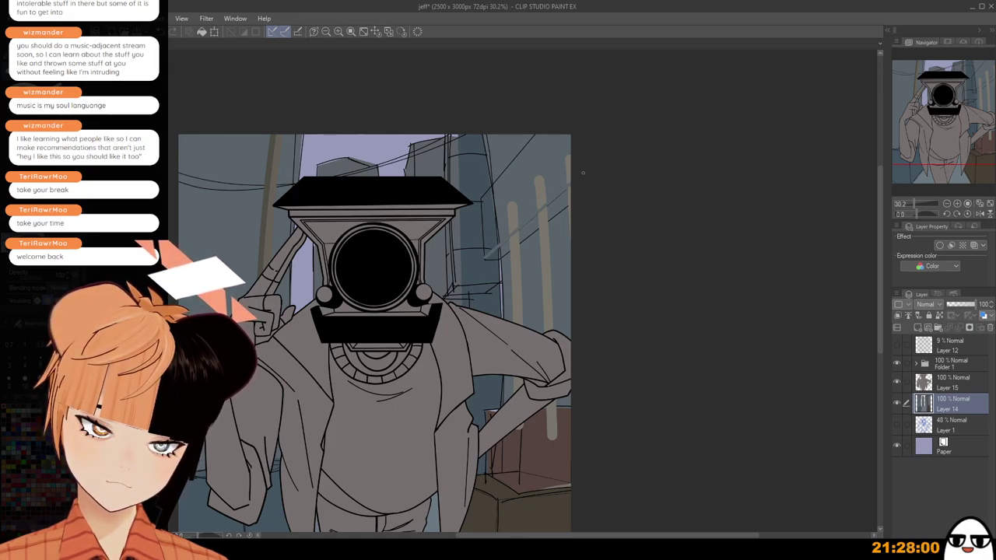
mouse_move(482, 200)
left_mouse_down()
mouse_move(563, 115)
mouse_move(483, 199)
mouse_move(547, 123)
left_mouse_up()
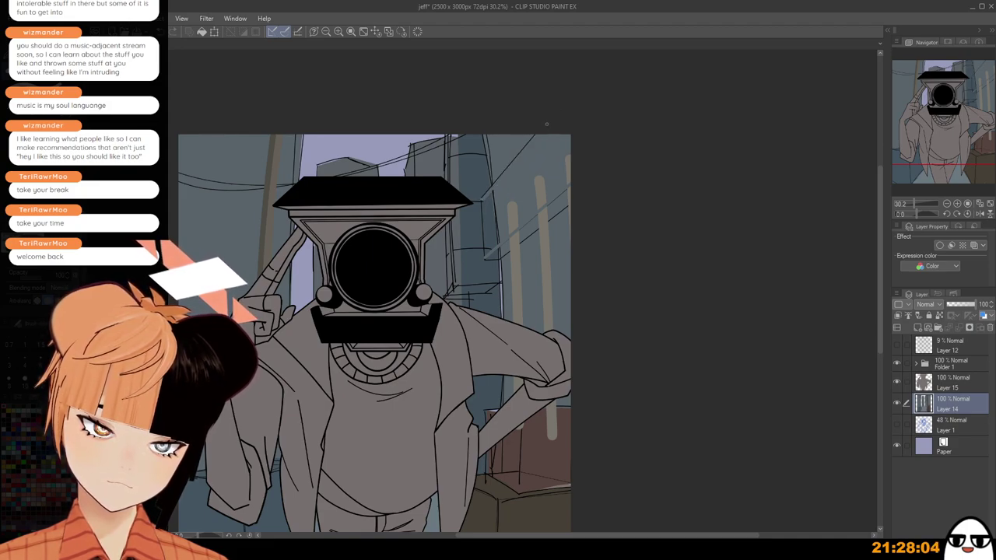
mouse_move(483, 200)
left_mouse_down()
mouse_move(485, 244)
mouse_move(490, 199)
mouse_move(504, 213)
mouse_move(492, 242)
mouse_move(524, 192)
mouse_move(518, 212)
mouse_move(503, 215)
mouse_move(492, 196)
mouse_move(492, 249)
mouse_move(571, 173)
left_mouse_up()
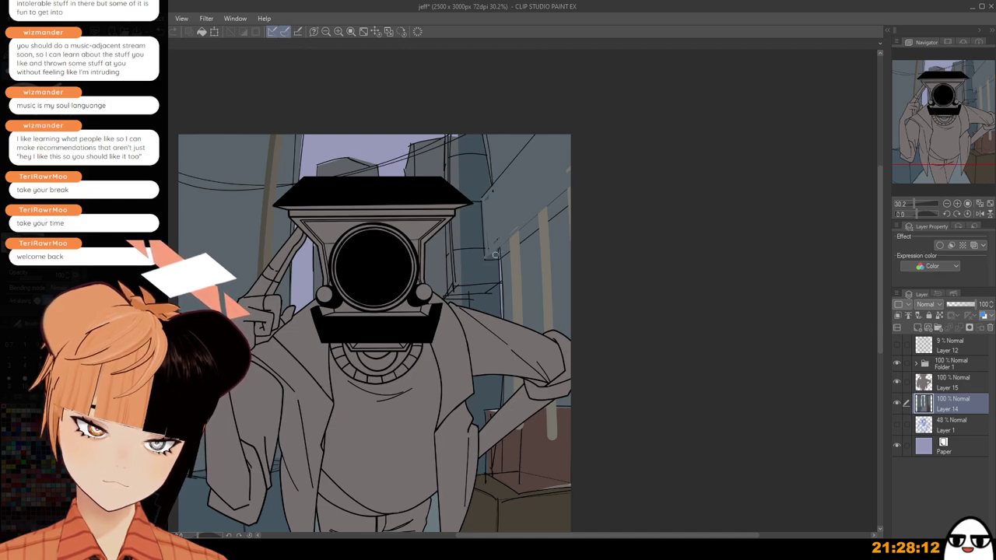
Paint a diagonal blue-grey ledge band across the pipe wall, covering the upper ends of the tan pipes on Layer 14.
left_click_drag(498, 259, 599, 180)
left_click_drag(489, 257, 582, 175)
key("ctrl+z")
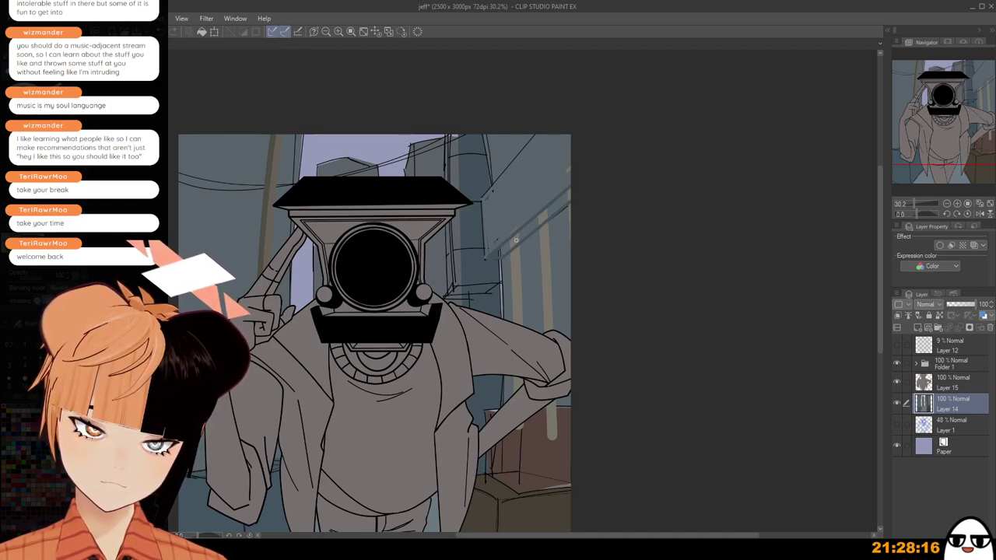
mouse_move(501, 251)
left_mouse_down()
mouse_move(580, 194)
mouse_move(502, 254)
left_mouse_up()
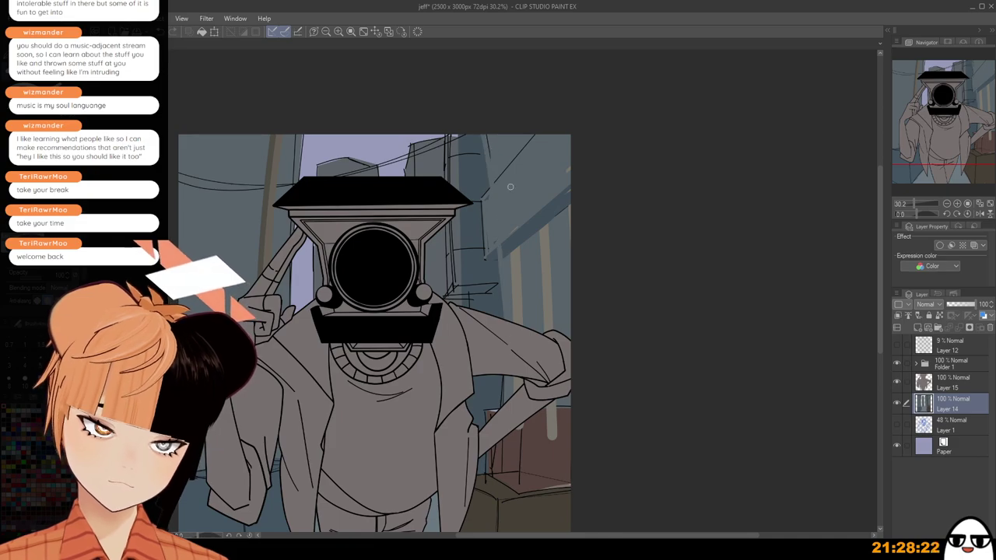
mouse_move(556, 210)
left_mouse_down()
mouse_move(476, 226)
mouse_move(518, 241)
left_mouse_up()
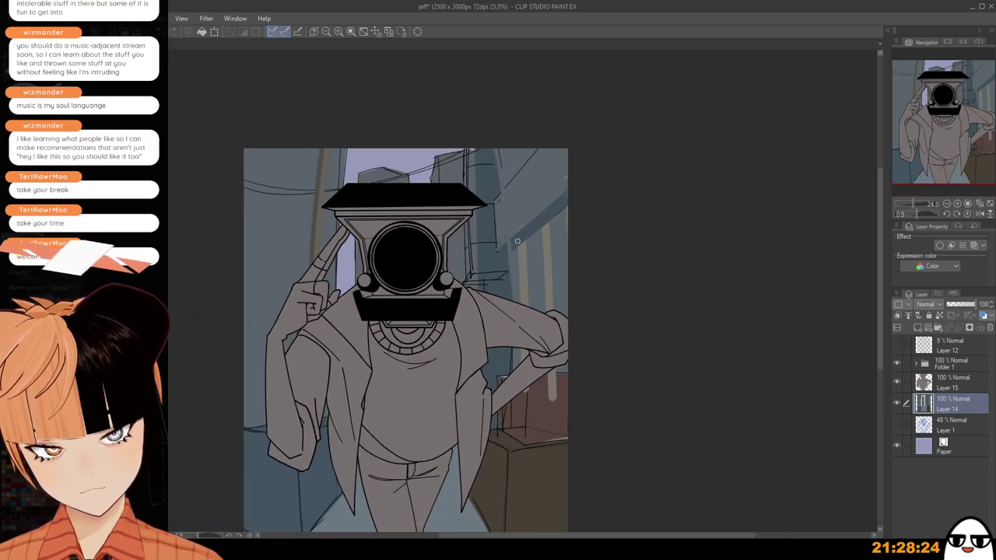
scroll(516, 241, "up", 1)
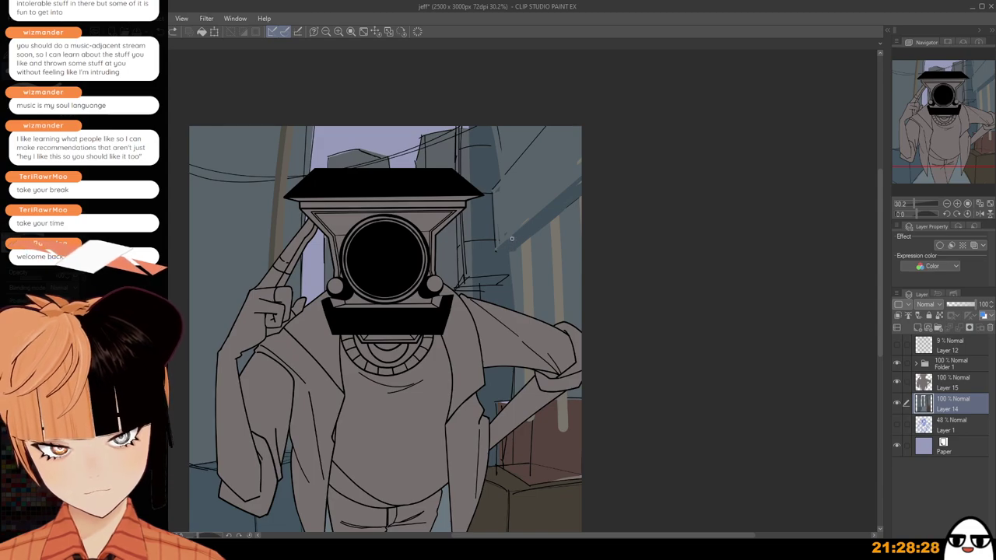
Add a gradient map correction layer above Layer 14 and recolour the alley background in magenta, purple and cyan.
scroll(511, 239, "down", 3)
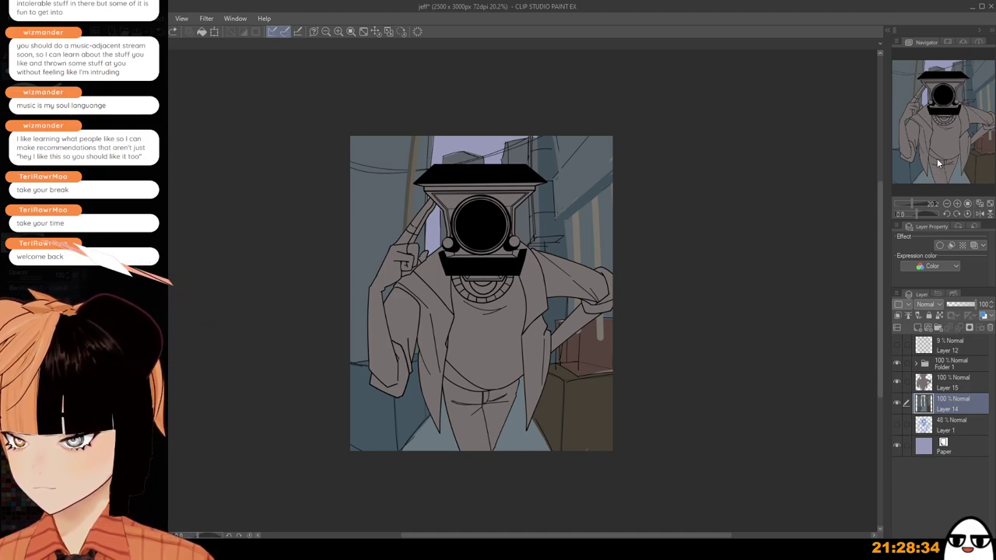
left_click(812, 258)
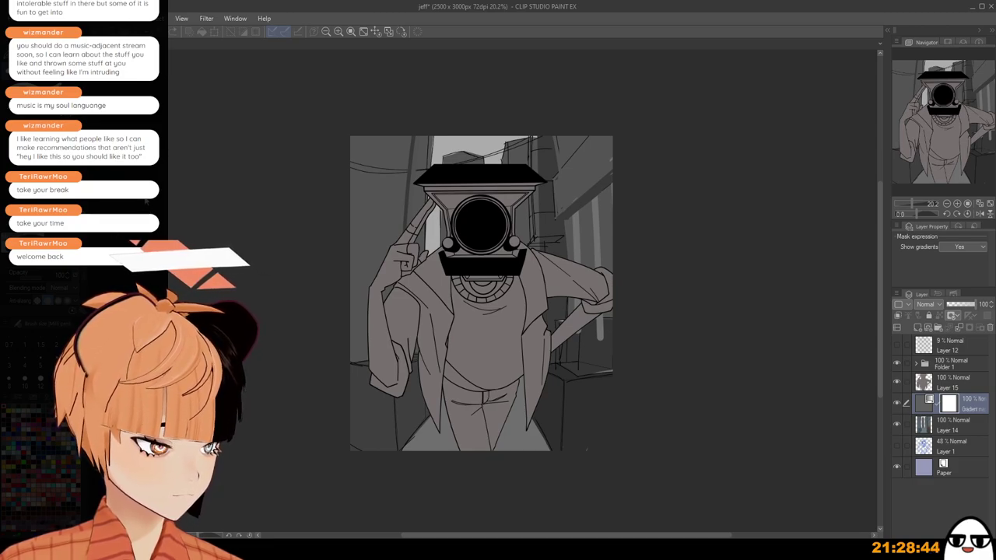
double_click(129, 278)
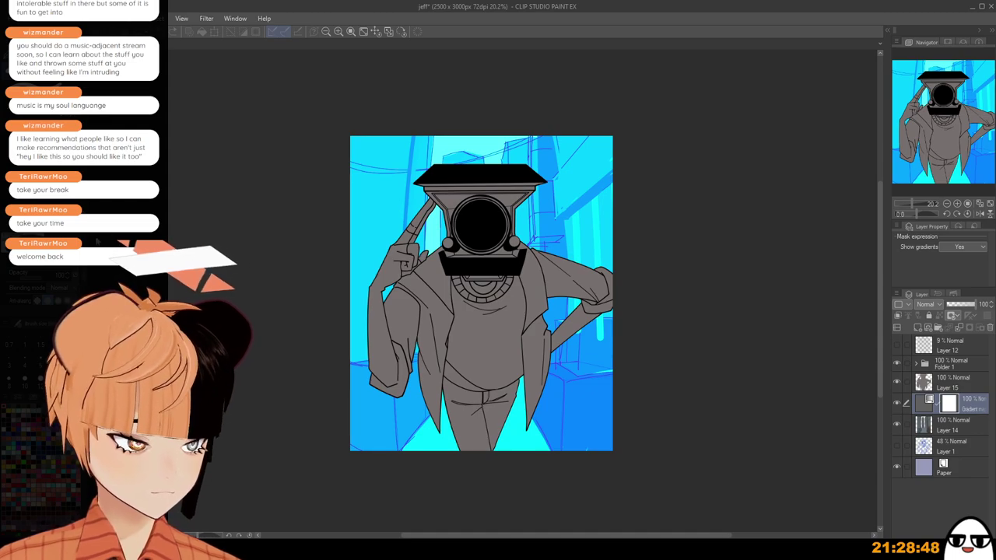
double_click(97, 242)
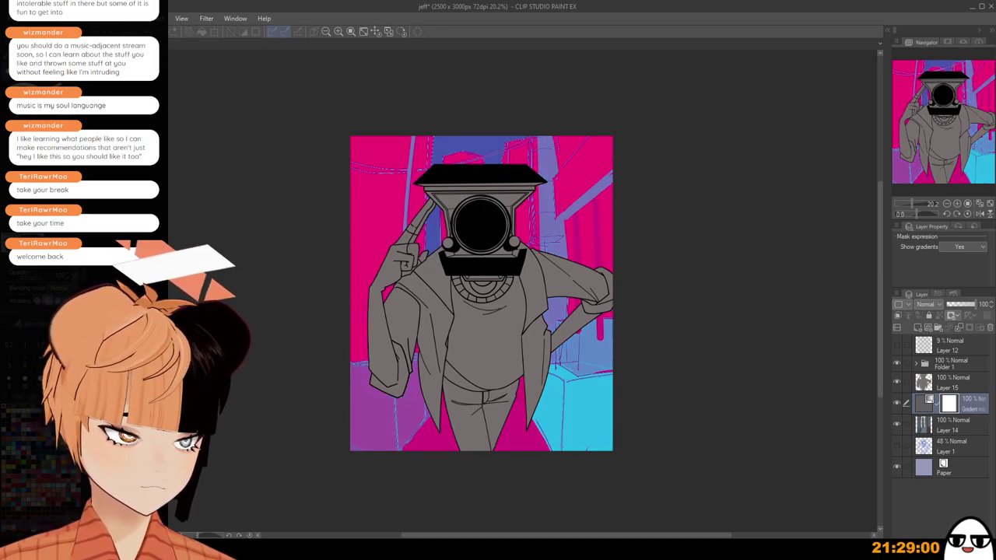
key("ctrl+z")
key("ctrl+y")
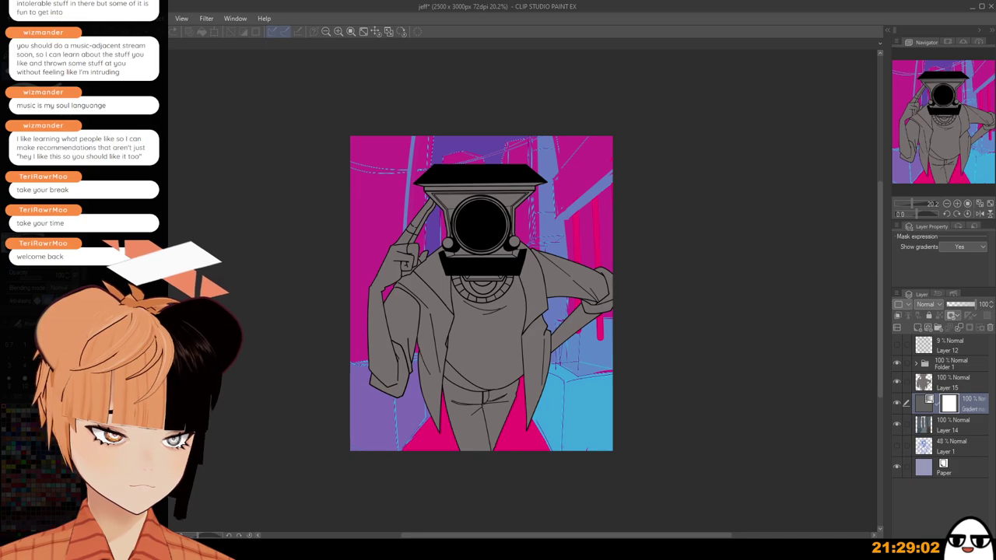
left_click(175, 139)
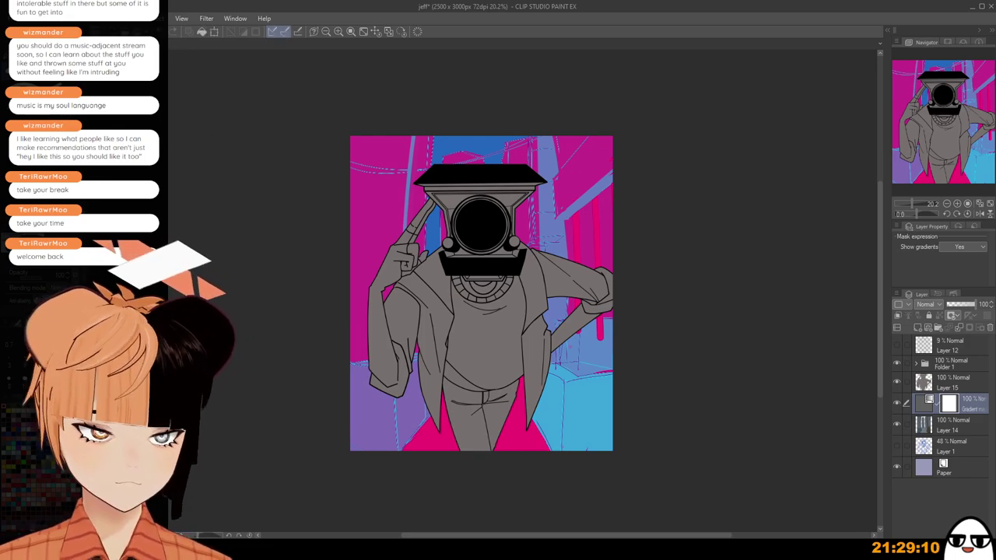
Merge the gradient map correction layer down into Layer 14.
scroll(631, 385, "up", 1)
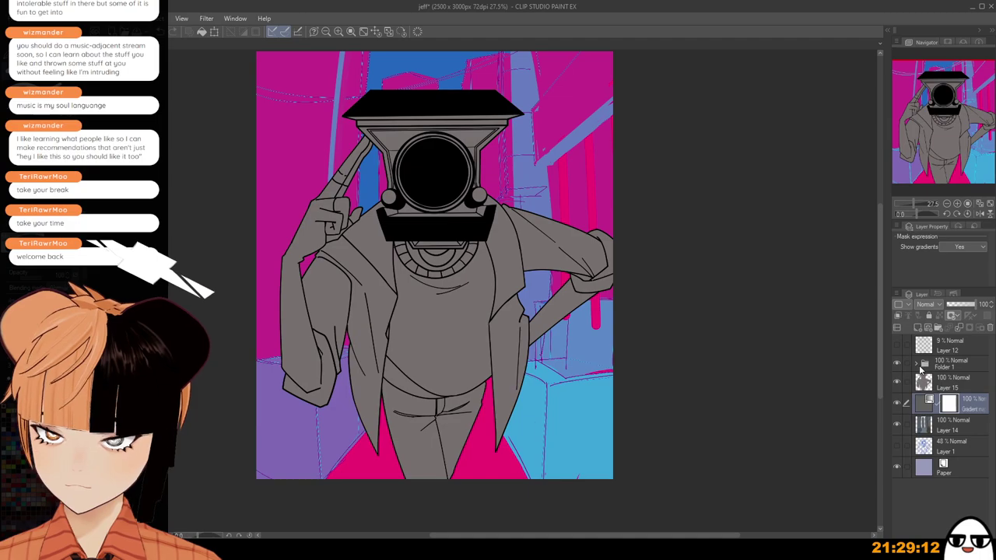
left_click_drag(638, 429, 656, 375)
scroll(652, 378, "down", 1)
scroll(562, 377, "up", 1)
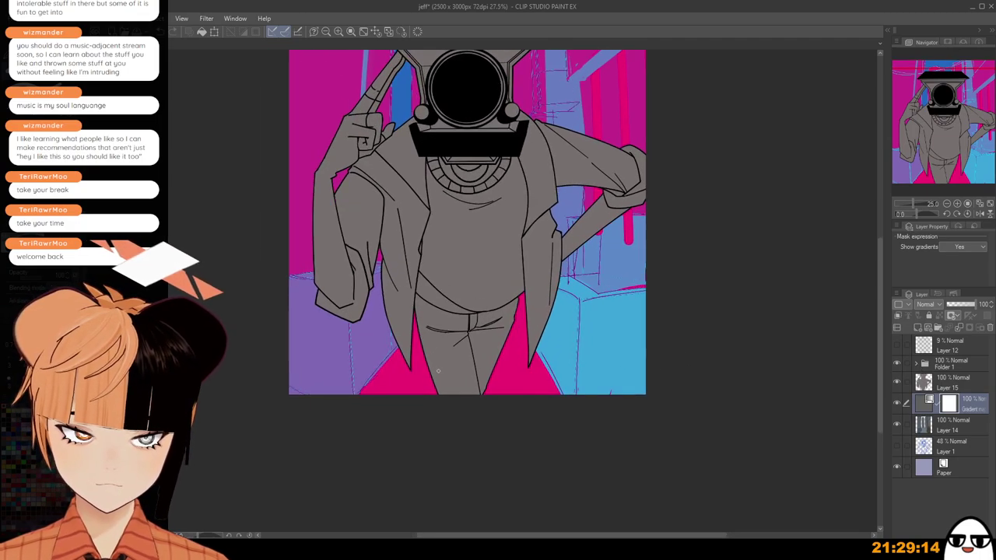
scroll(438, 371, "up", 2)
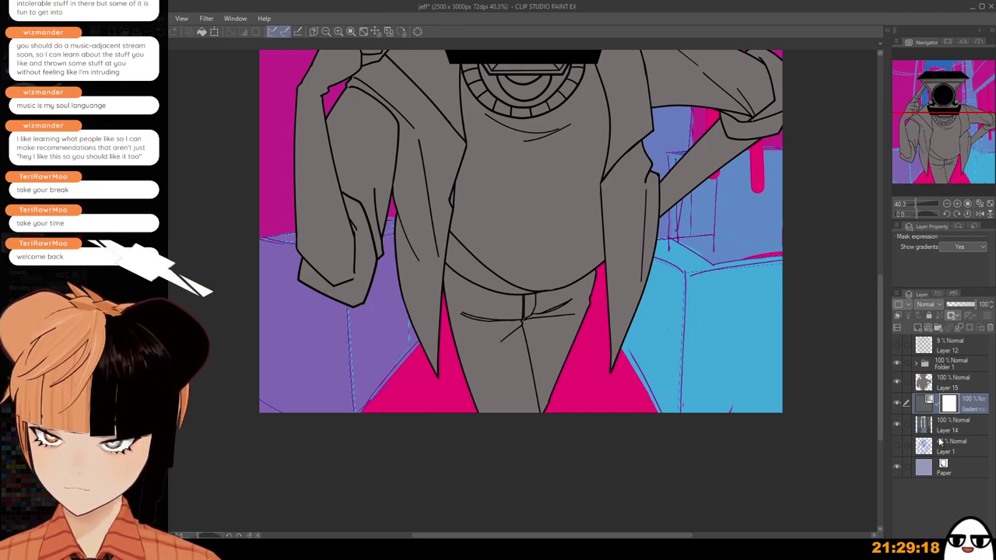
left_click(959, 327)
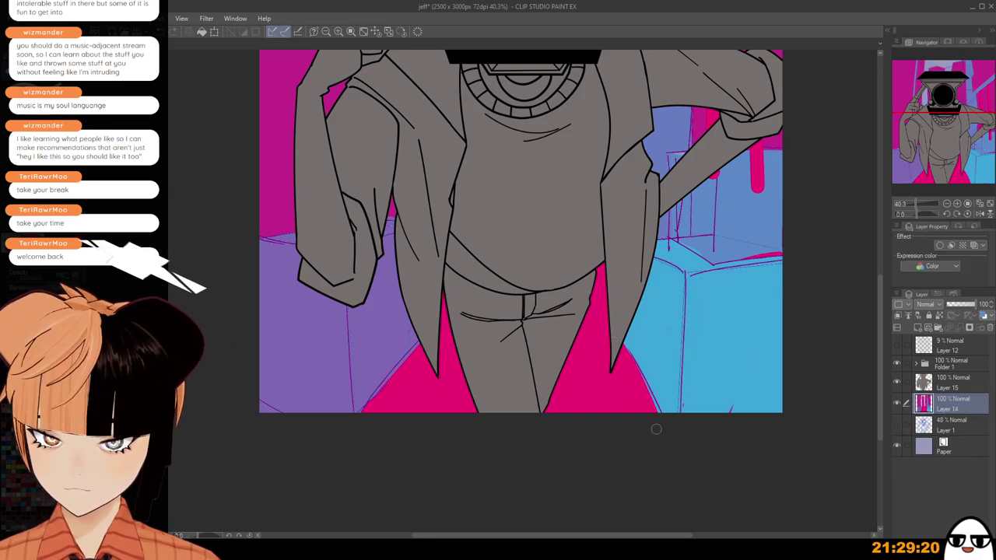
scroll(628, 361, "down", 2)
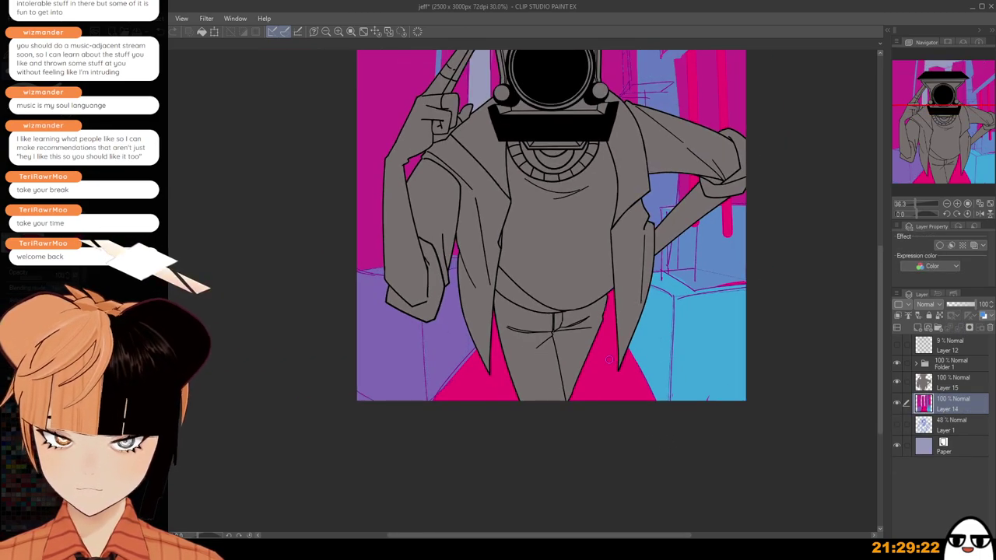
Paint over the lower pipe end and stray vertical lines on the blue crate below the bent elbow.
key("ctrl+z")
key("ctrl+z")
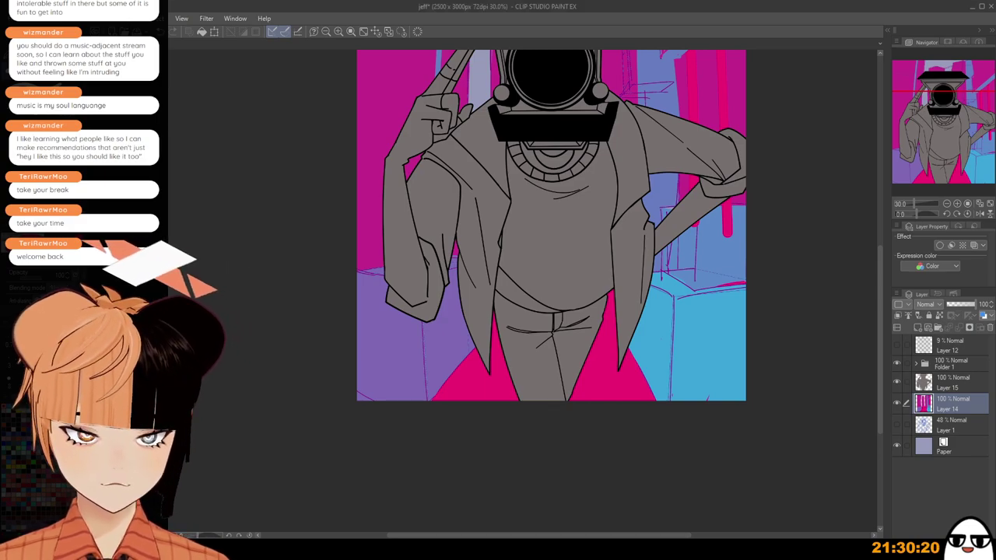
scroll(630, 59, "down", 1)
left_click_drag(689, 367, 618, 451)
scroll(638, 291, "up", 2)
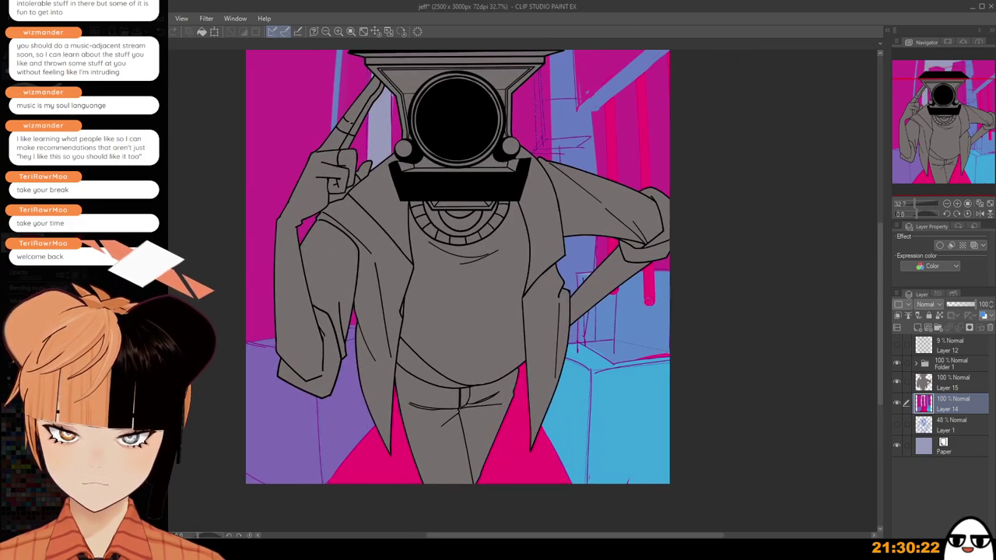
left_click_drag(648, 301, 649, 289)
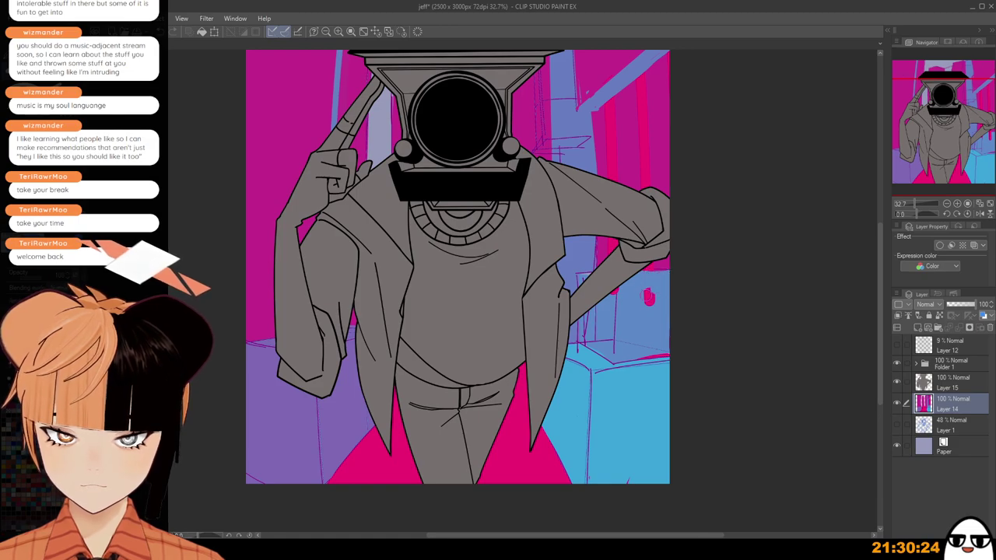
key("ctrl+z")
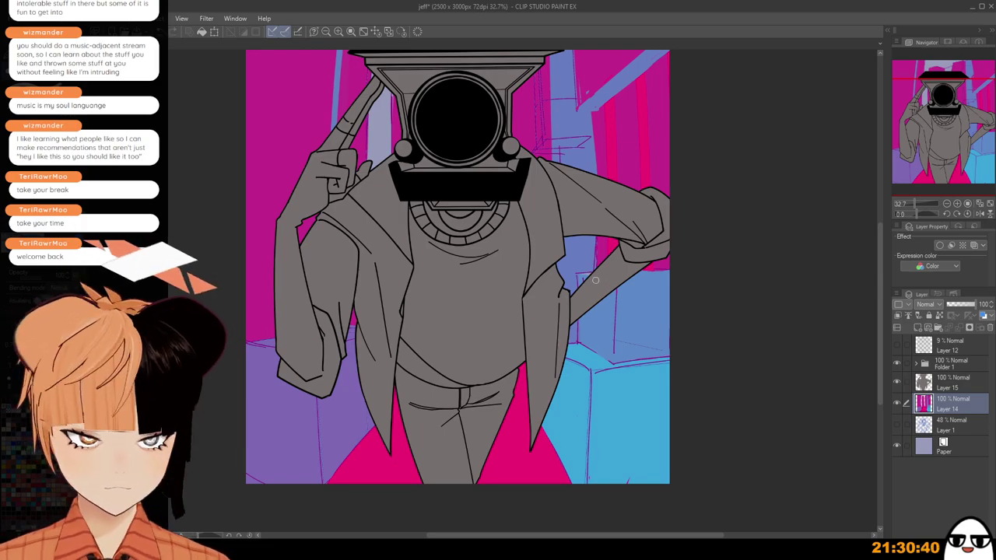
Draw a dark purple vertical edge and horizontal ledge lines on the building between the train head and the pipe wall.
scroll(628, 275, "down", 1)
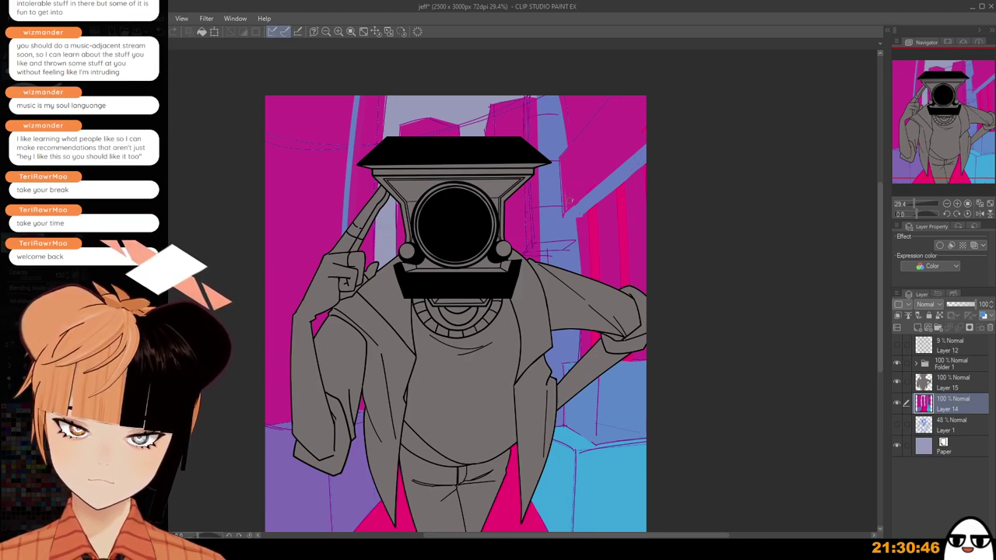
scroll(537, 225, "up", 3)
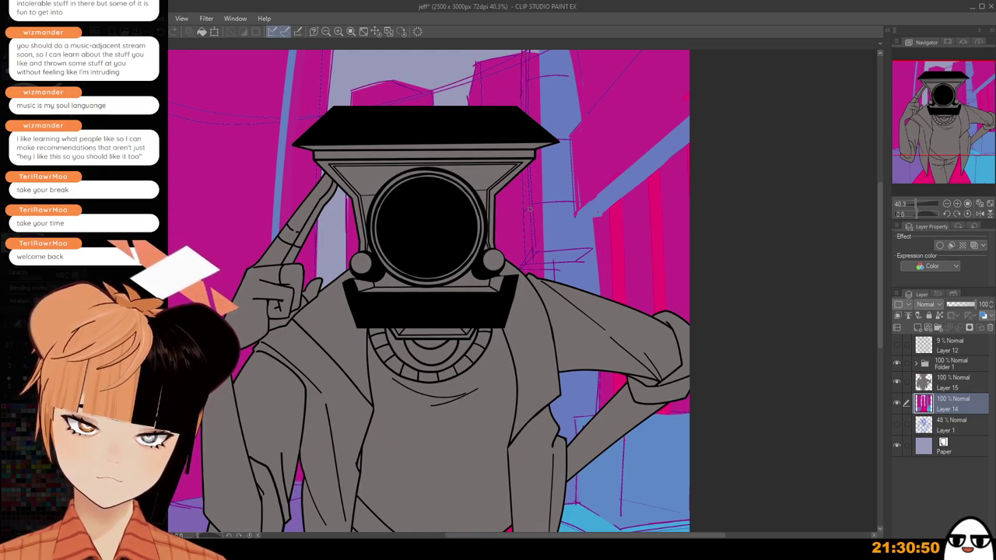
left_click_drag(532, 117, 520, 152)
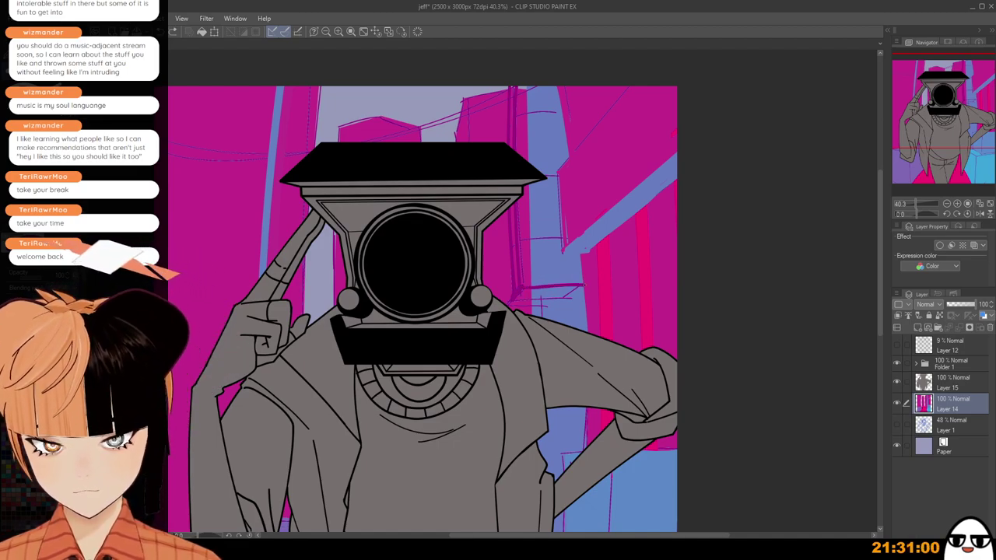
left_click_drag(510, 301, 571, 299)
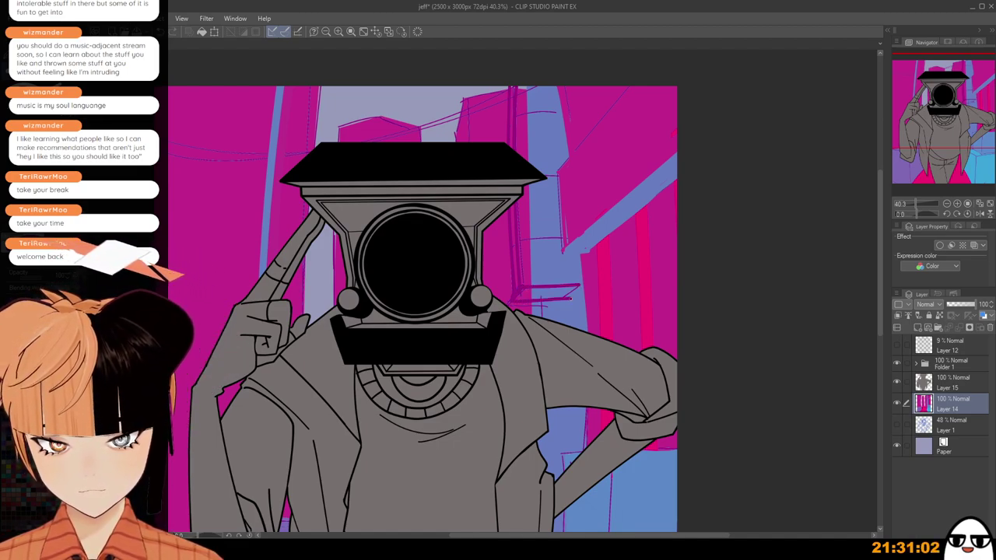
left_click_drag(509, 304, 570, 303)
key("ctrl+z")
key("ctrl+z")
left_click_drag(508, 307, 571, 303)
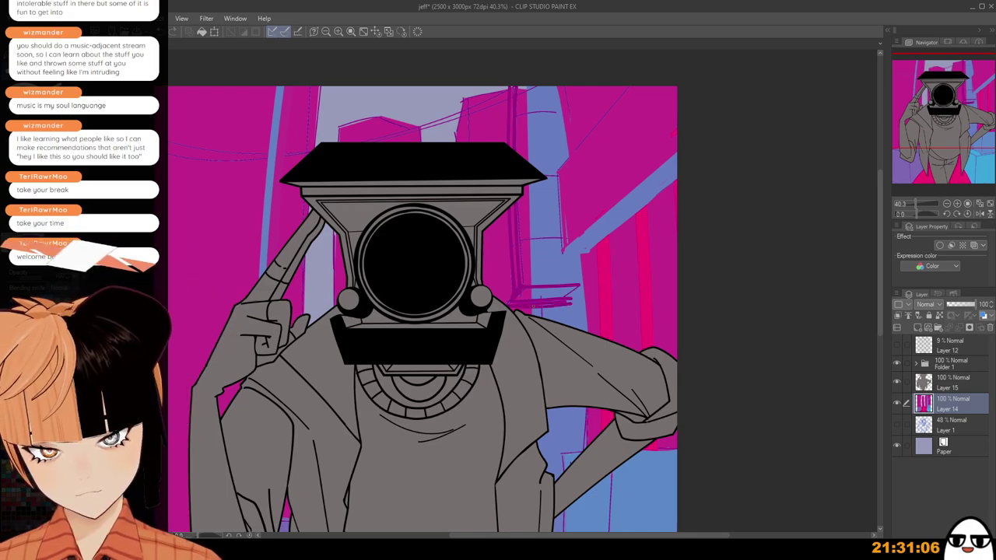
Fill the horizontal ledge above the bent arm's shoulder with solid dark purple.
scroll(473, 308, "down", 3)
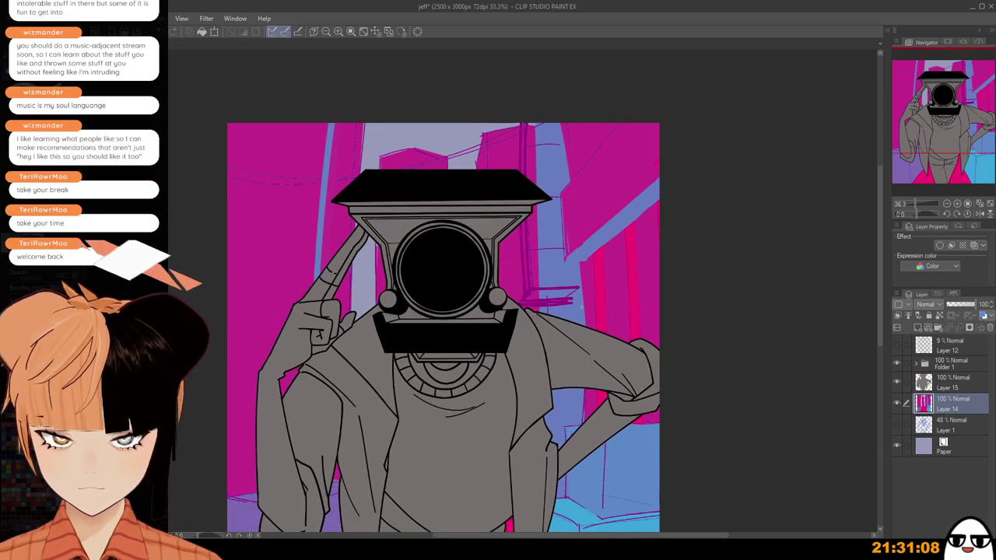
scroll(549, 296, "up", 3)
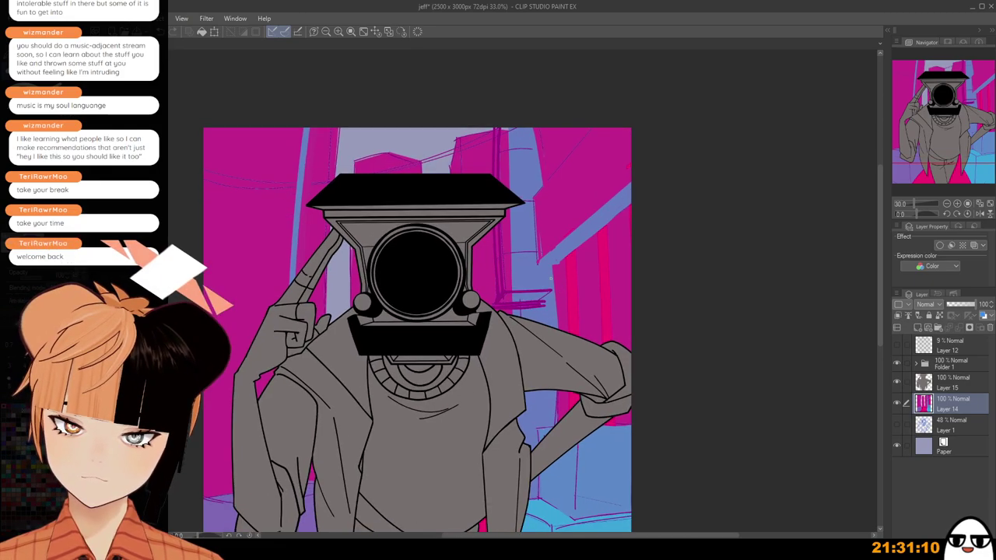
scroll(550, 188, "down", 1)
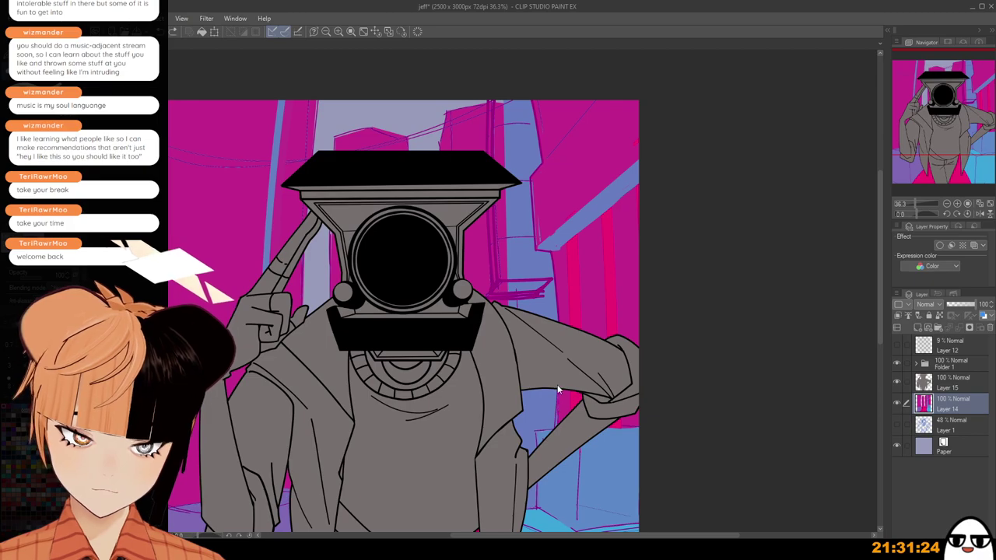
left_click_drag(555, 391, 557, 424)
scroll(512, 292, "up", 5)
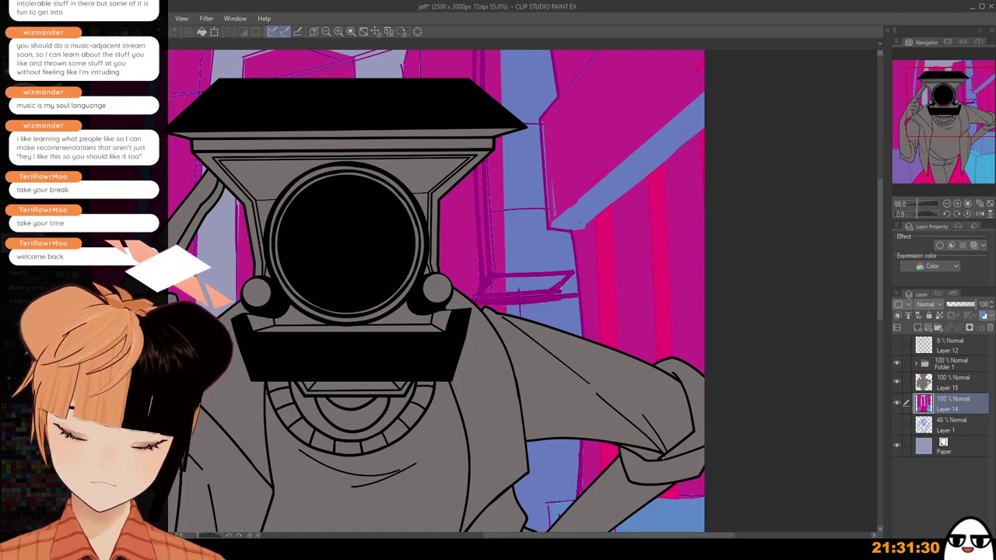
scroll(564, 282, "down", 2)
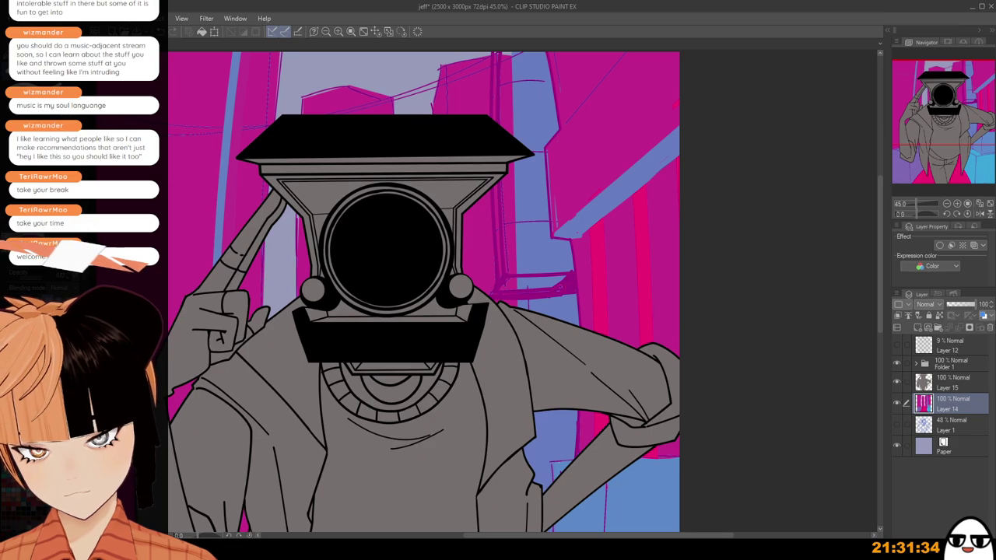
mouse_move(544, 278)
left_mouse_down()
mouse_move(500, 293)
mouse_move(564, 288)
left_mouse_up()
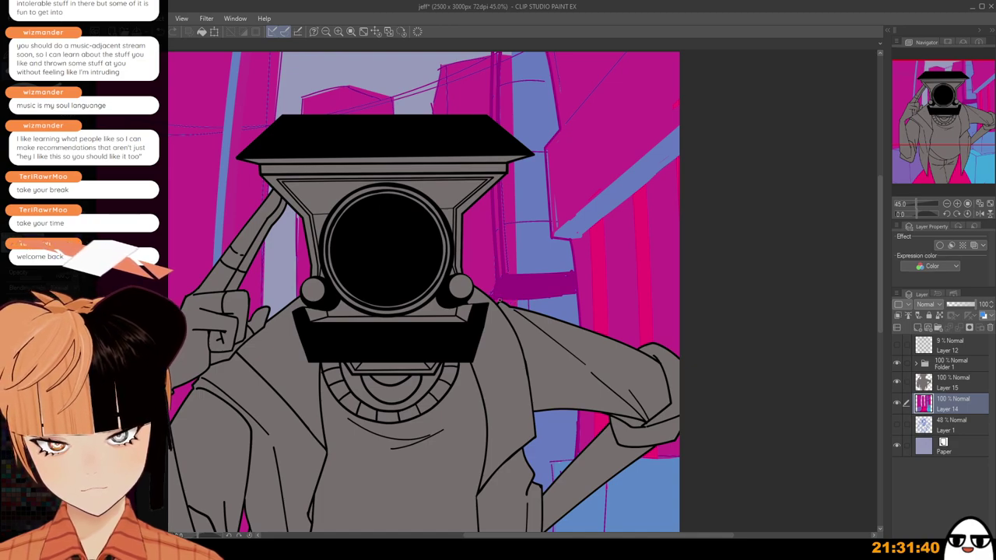
Straighten the lower edge of the dark purple ledge against the blue wall.
left_click_drag(491, 297, 578, 295)
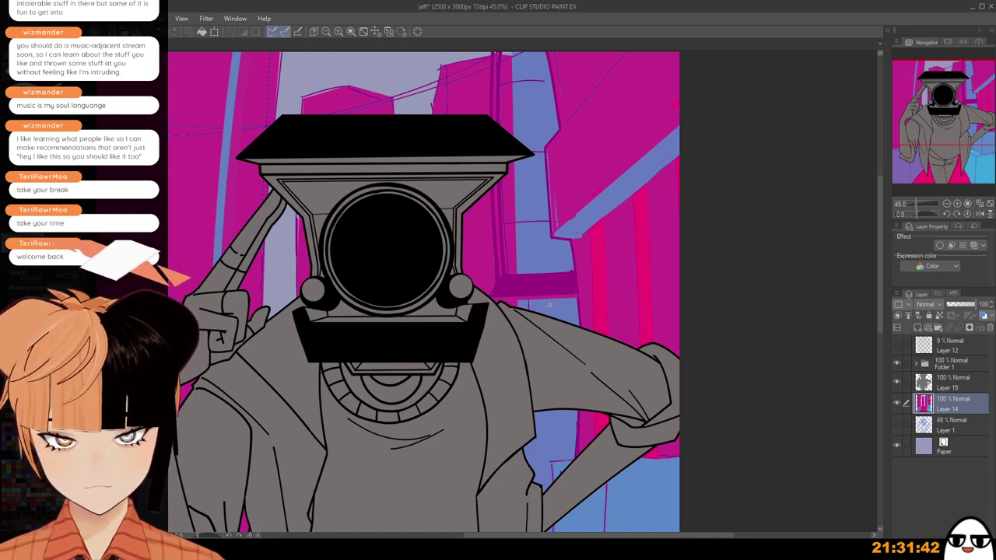
scroll(520, 300, "up", 3)
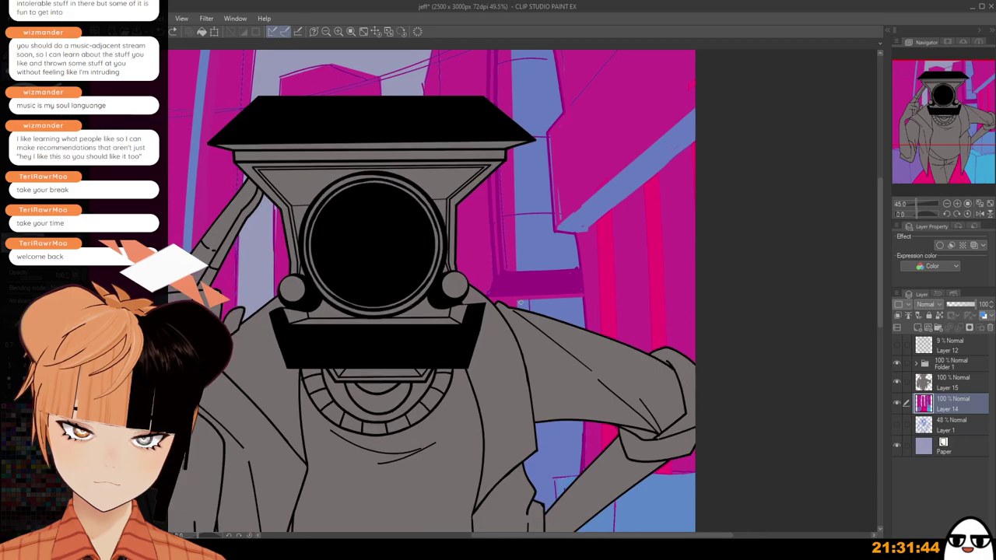
left_click_drag(518, 297, 599, 293)
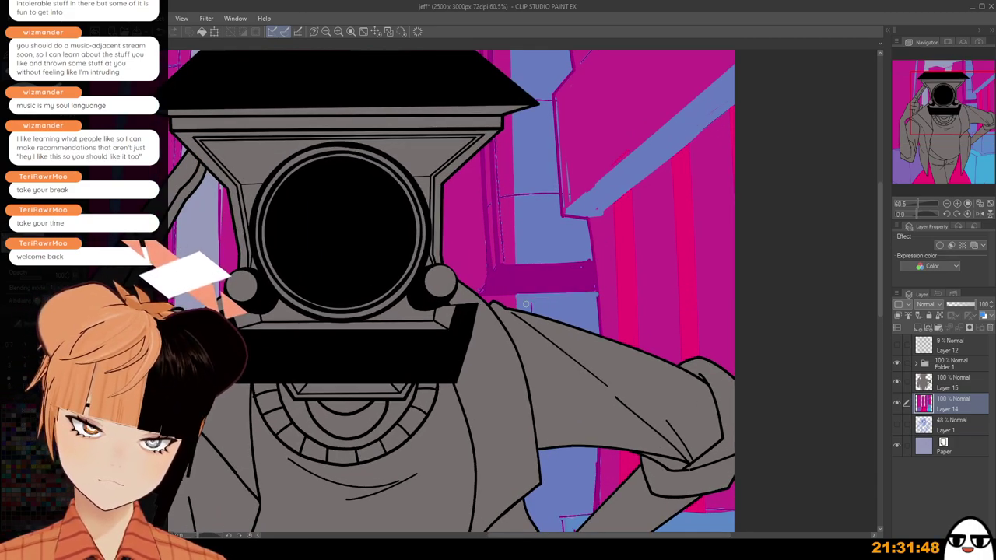
scroll(525, 305, "down", 3)
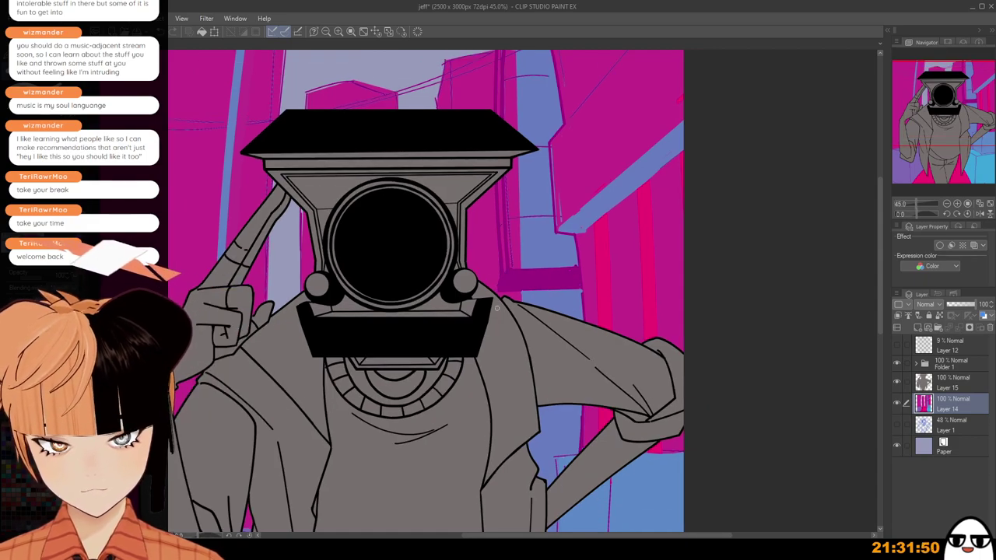
scroll(496, 294, "down", 1)
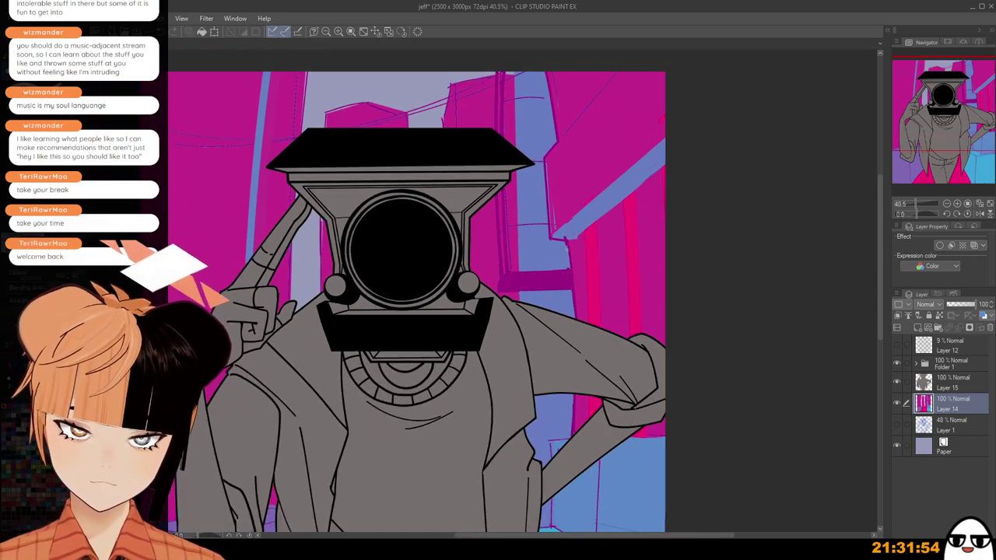
Straighten the lower end and underside of the diagonal blue beam on the magenta wall beside the train head.
scroll(568, 256, "down", 3)
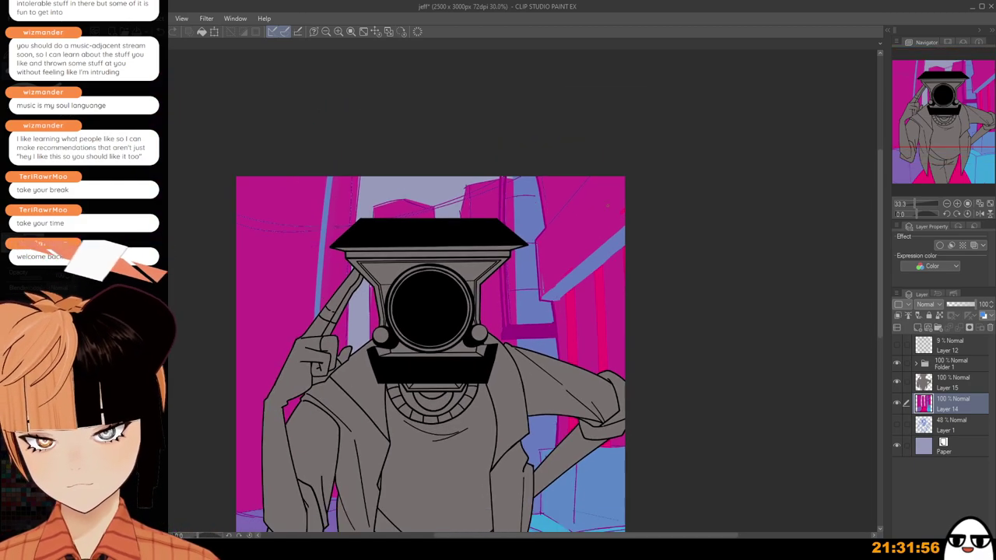
left_click_drag(613, 309, 589, 262)
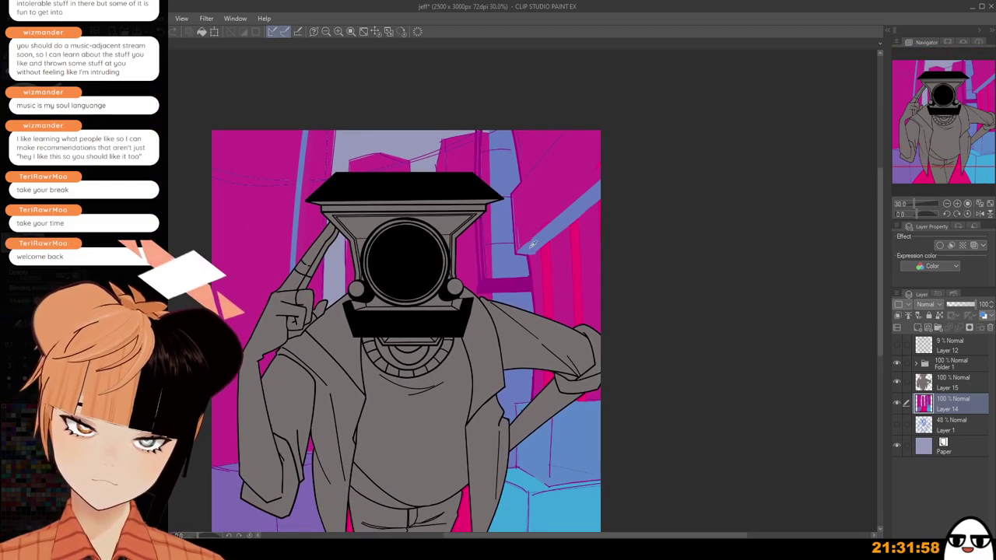
scroll(532, 246, "up", 3)
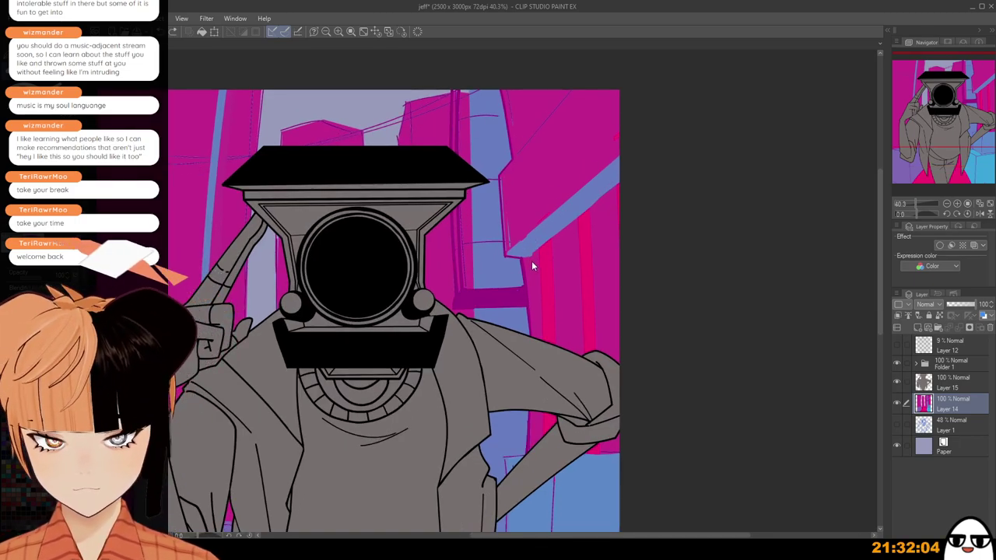
scroll(532, 266, "up", 1)
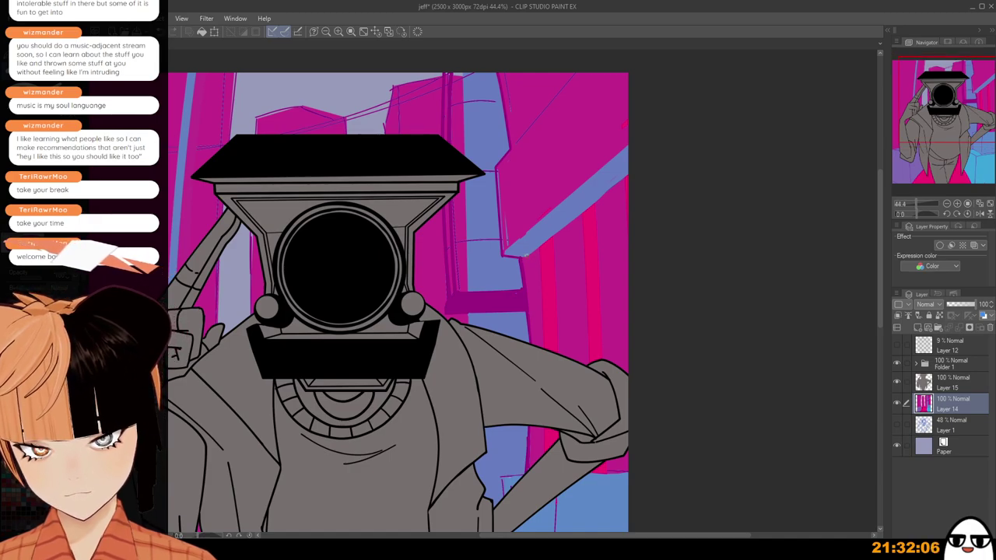
scroll(526, 253, "up", 2)
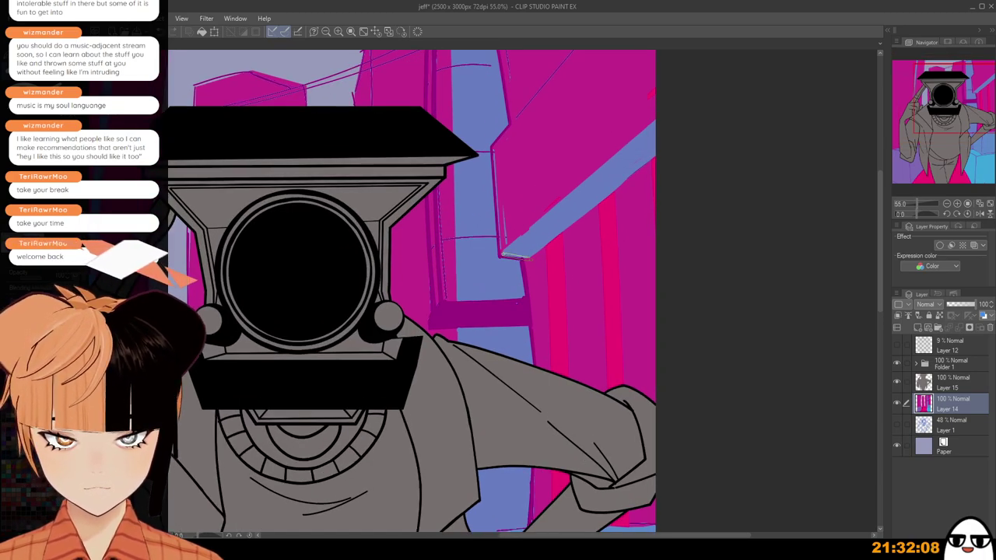
left_click(529, 258, "shift")
left_click_drag(574, 271, 523, 314)
left_click(613, 196, "shift")
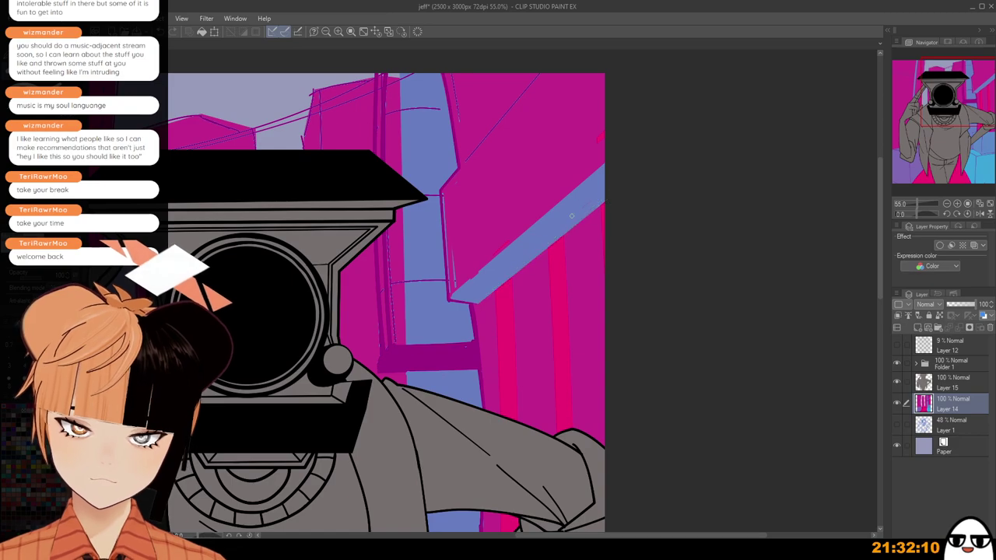
Examine the overall composition and the skyline buildings behind the train head.
scroll(571, 217, "down", 2)
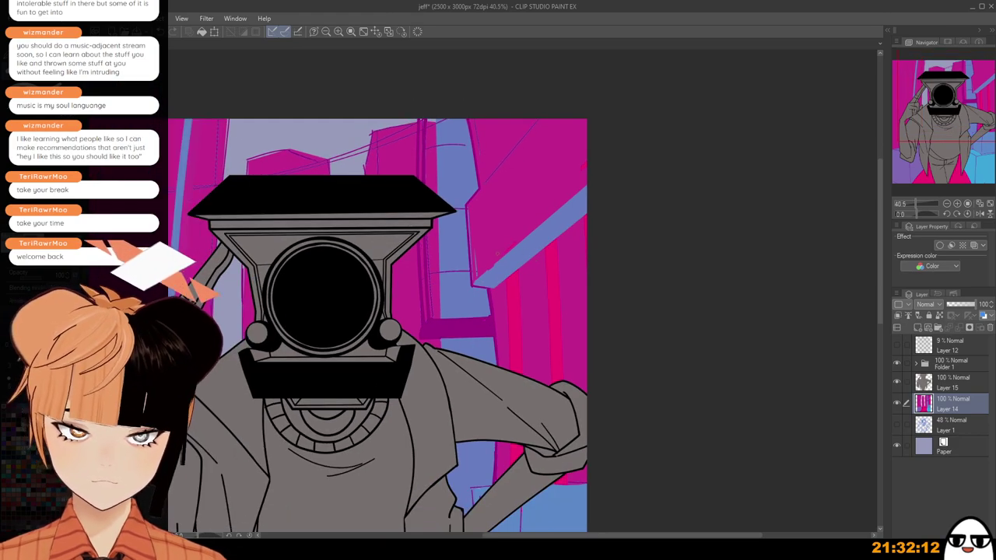
scroll(497, 254, "down", 1)
left_click_drag(541, 320, 544, 347)
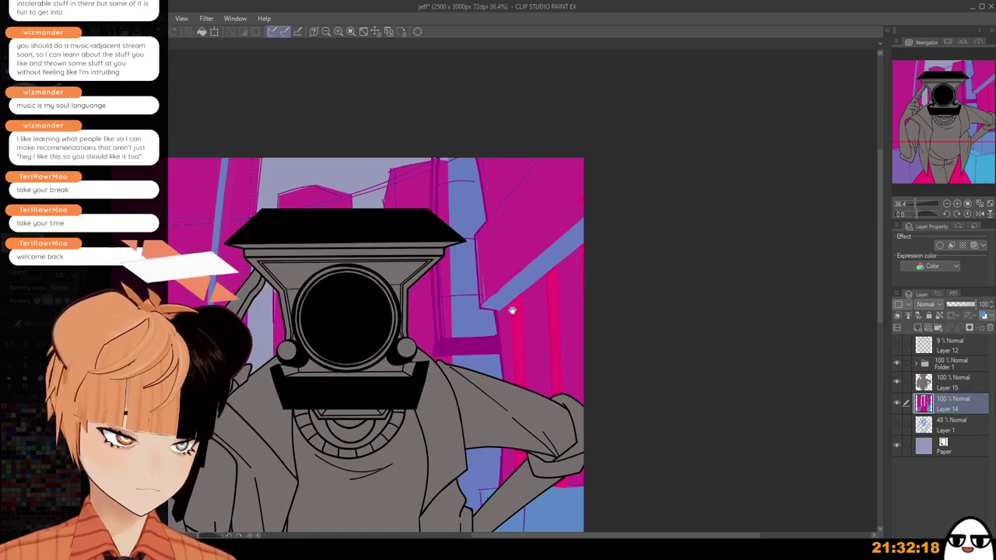
left_click_drag(512, 311, 591, 211)
scroll(579, 288, "down", 1)
left_click_drag(579, 289, 566, 349)
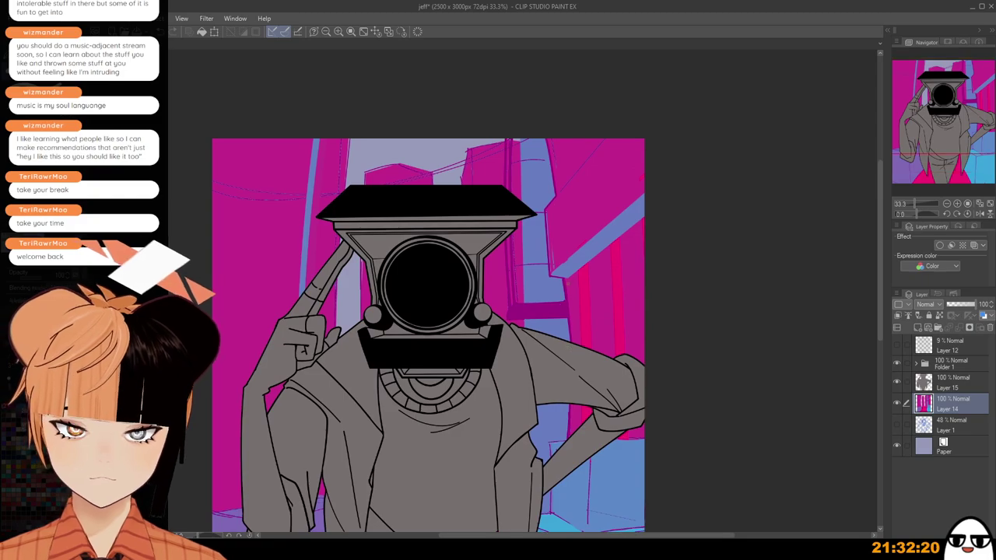
scroll(565, 281, "down", 2)
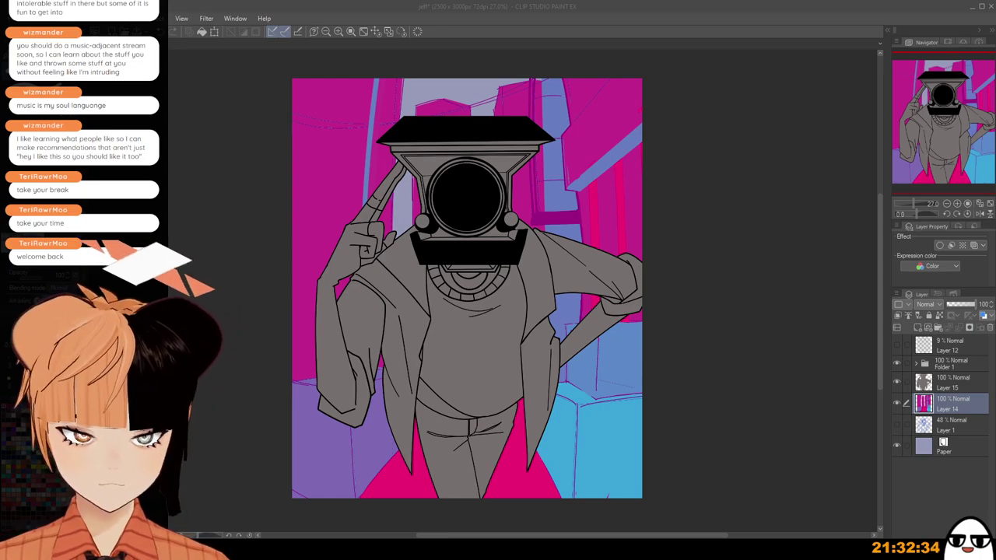
left_click_drag(476, 89, 461, 237)
scroll(460, 236, "up", 3)
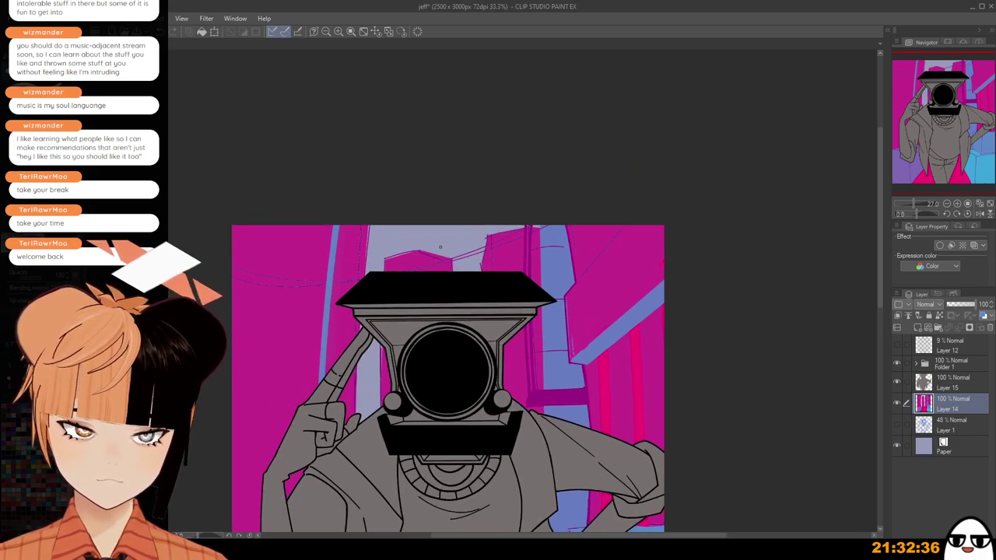
scroll(439, 246, "up", 2)
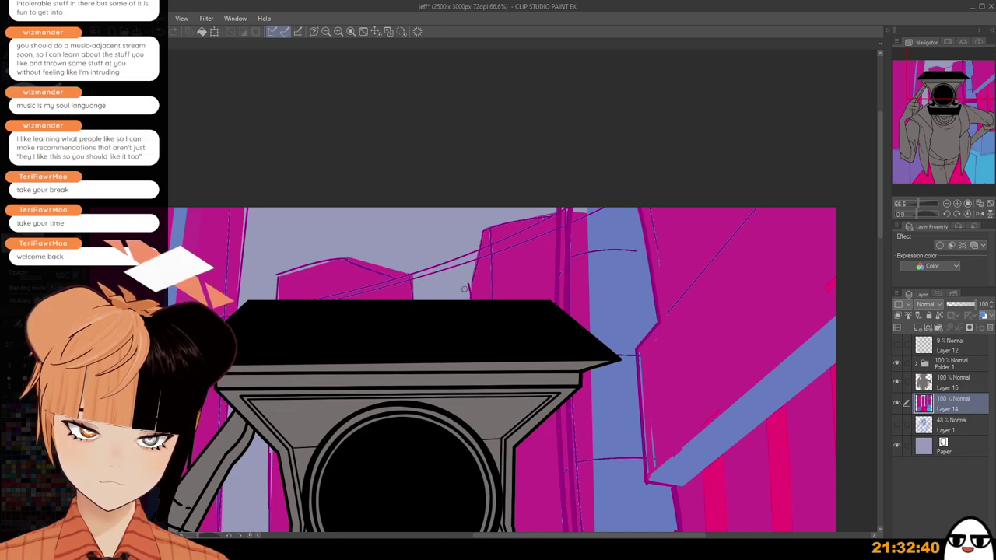
scroll(465, 289, "down", 3)
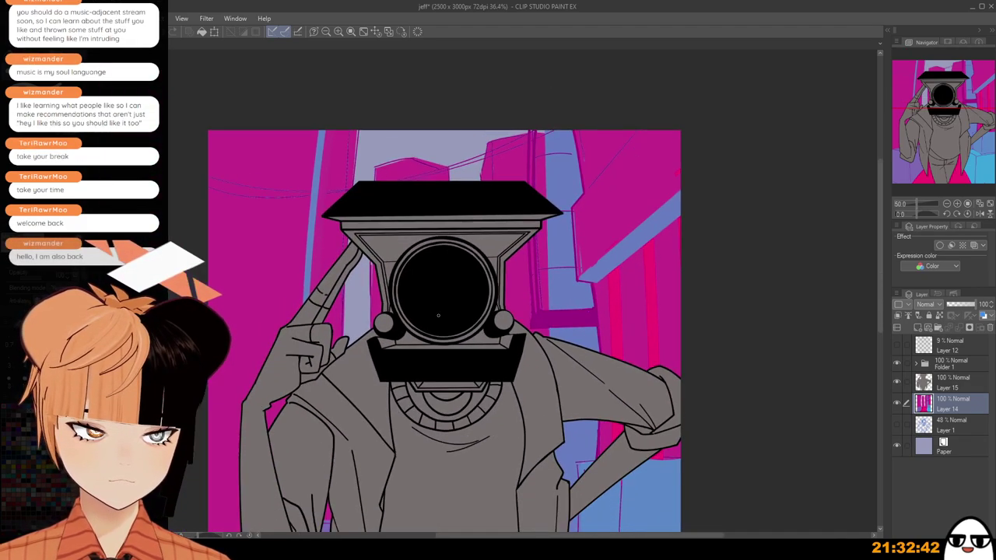
left_click_drag(442, 334, 523, 402)
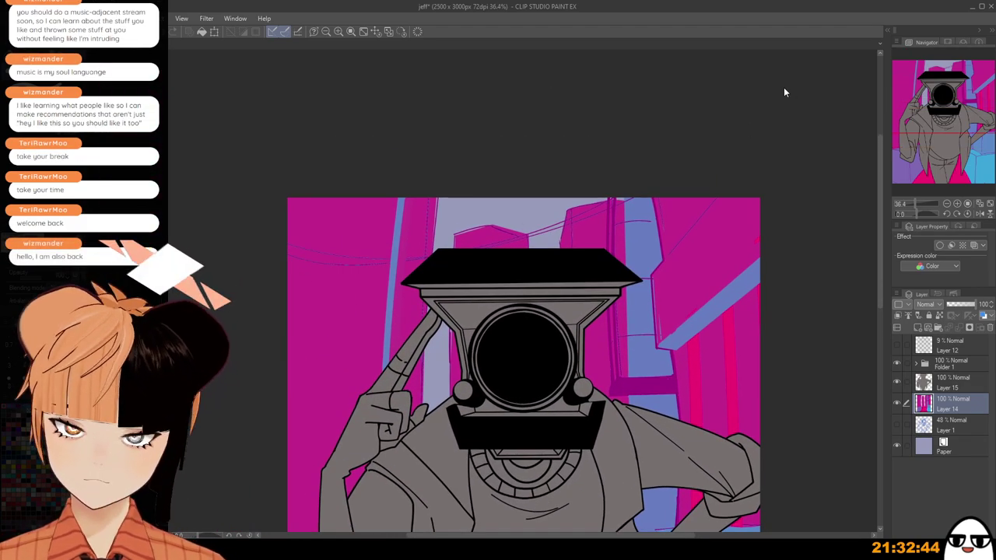
scroll(469, 288, "down", 2)
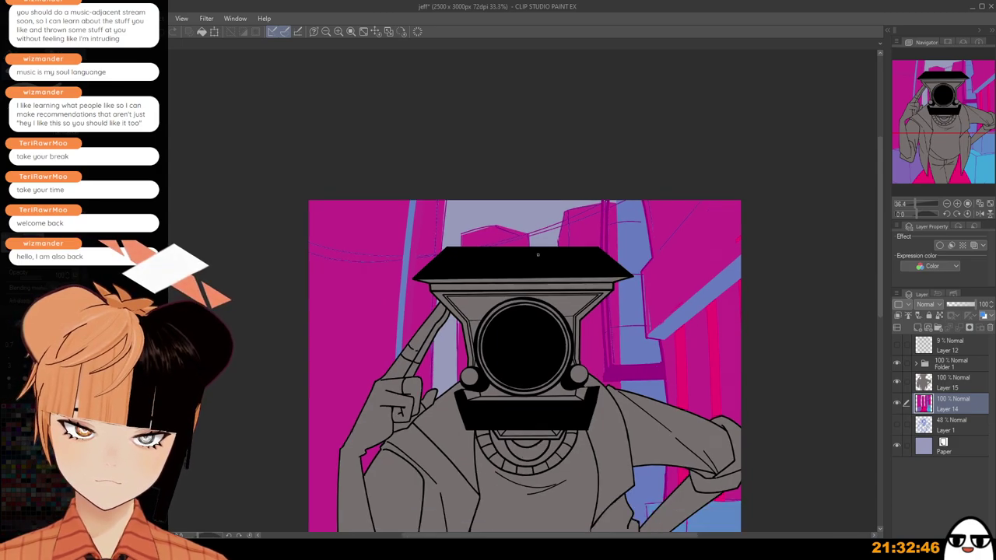
Draw a thin purple cable sagging from the canvas's left edge behind the train head up to the blue pipe at the top.
left_click_drag(382, 444, 384, 475)
left_click(313, 226)
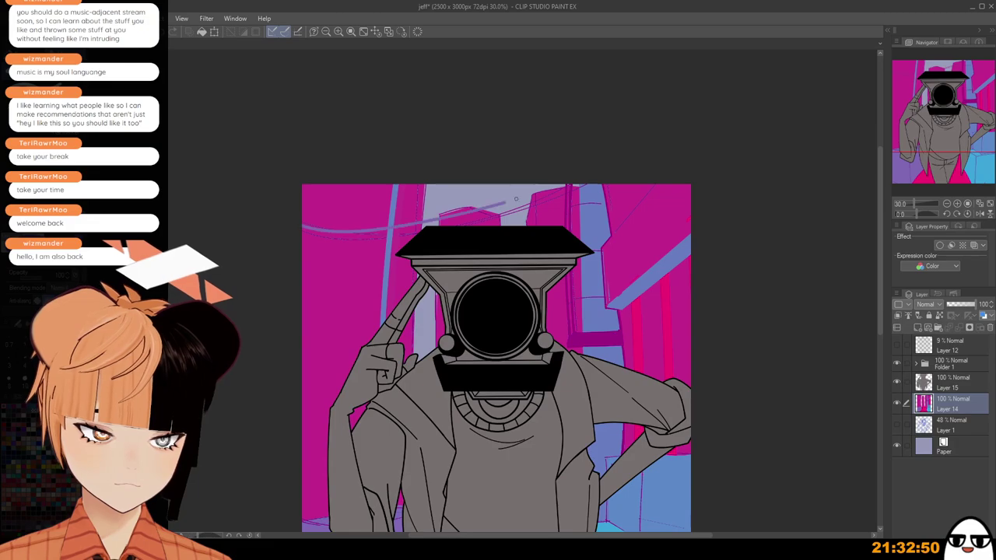
key("ctrl+z")
left_click_drag(302, 227, 559, 188)
key("ctrl+z")
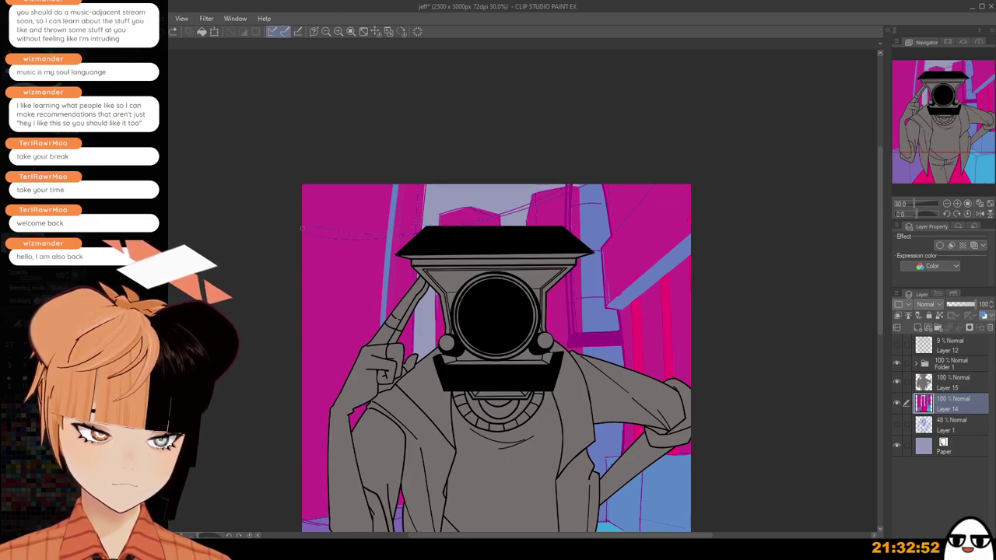
left_click_drag(302, 228, 584, 186)
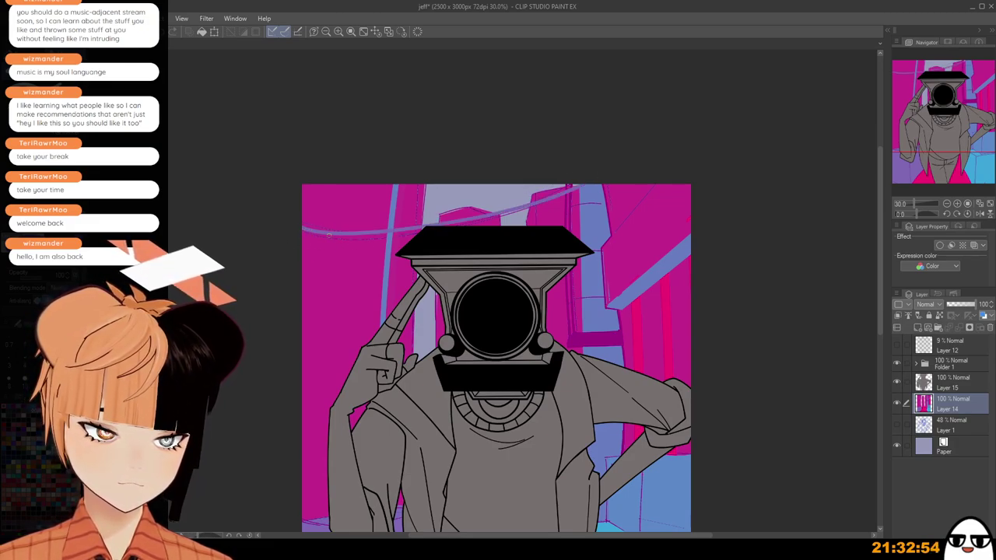
Try to add a second strand alongside the sagging purple cable behind the train head.
left_click_drag(300, 232, 575, 191)
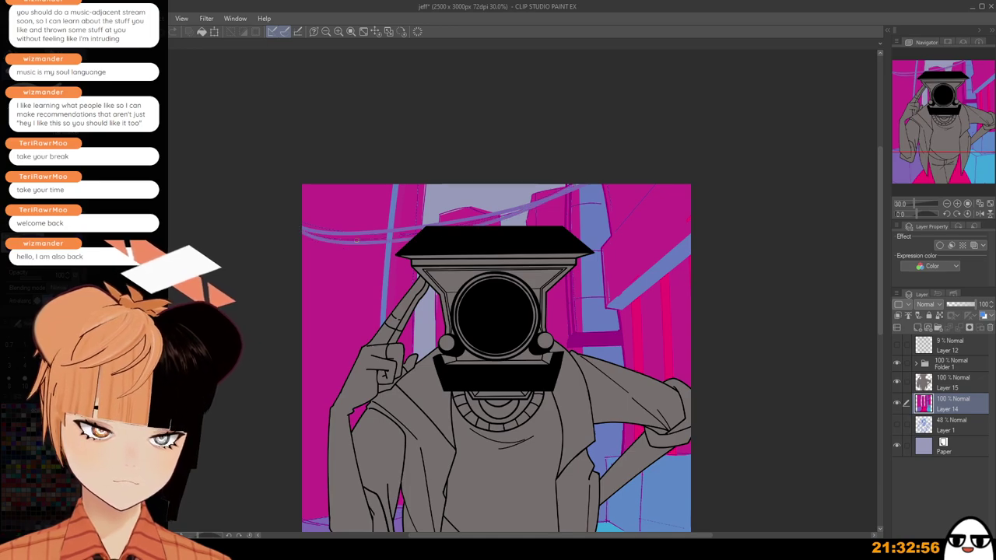
key("ctrl+z")
left_click_drag(300, 228, 510, 205)
key("ctrl+z")
left_click_drag(300, 225, 481, 223)
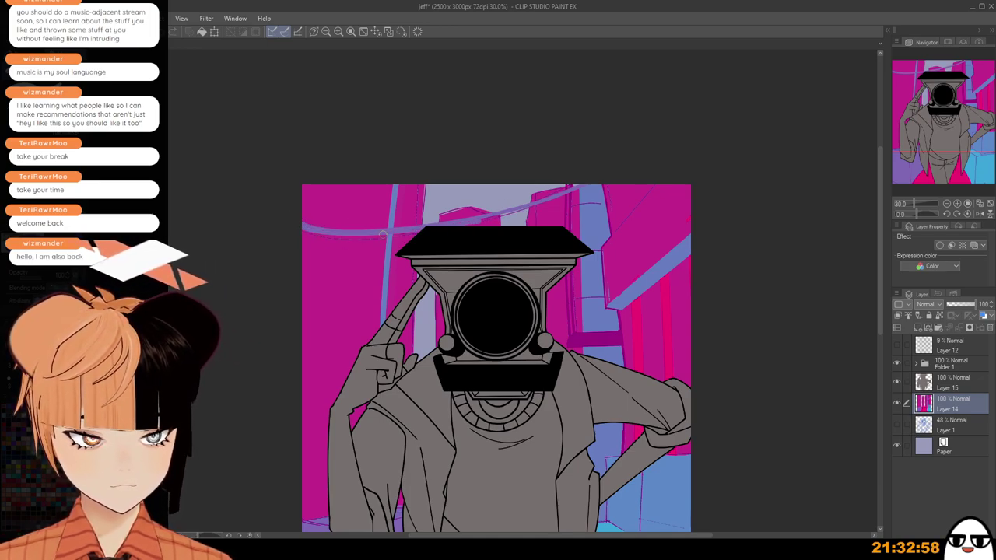
key("ctrl+z")
Try to thicken the sagging cable with wider strokes along its length.
left_click_drag(302, 226, 588, 175)
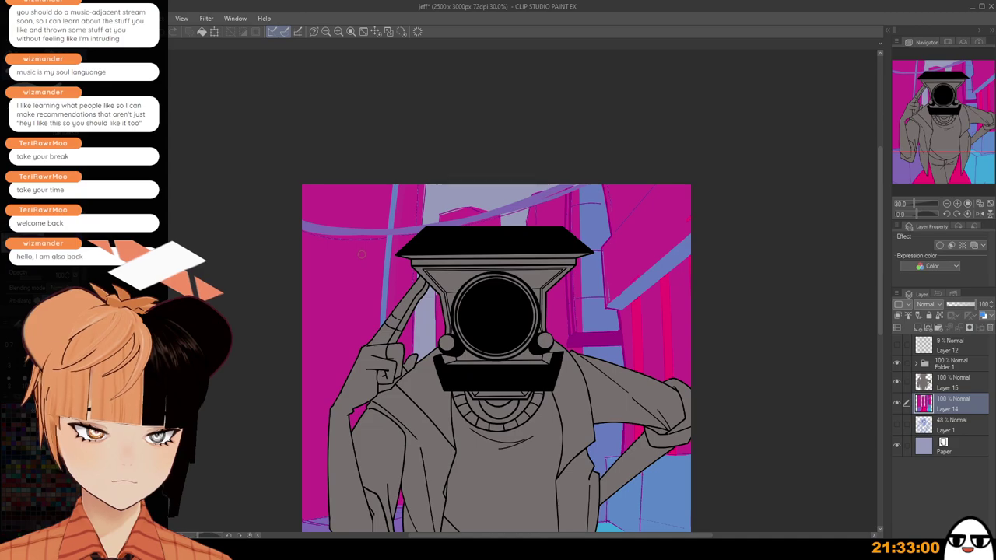
scroll(366, 245, "down", 1)
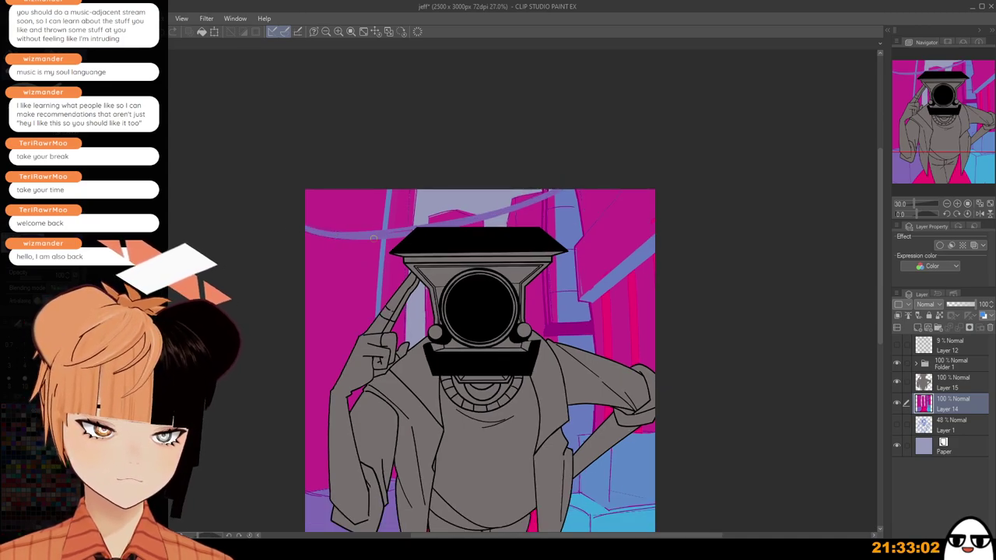
scroll(373, 239, "down", 3)
scroll(334, 239, "up", 4)
left_click_drag(335, 235, 407, 240)
key("ctrl+z")
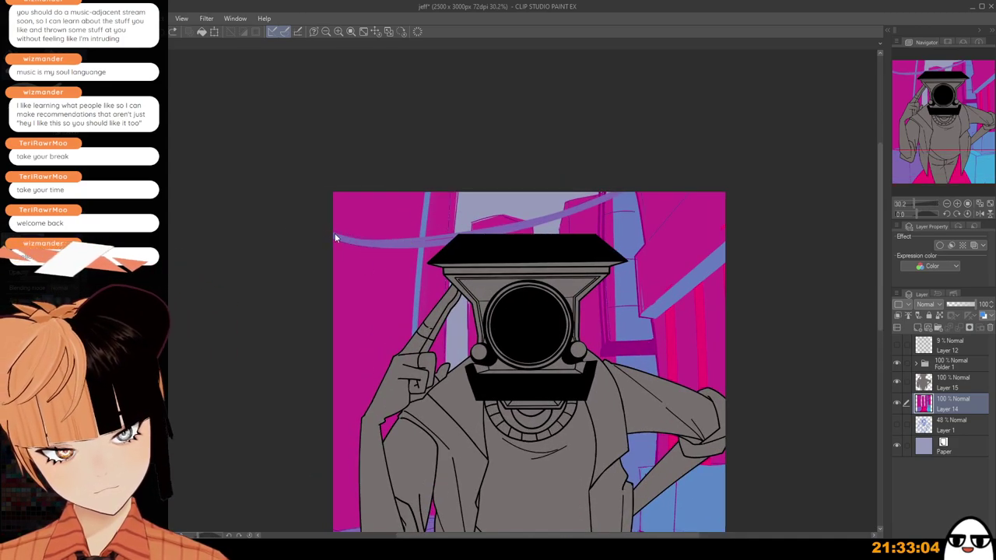
key("ctrl+y")
key("ctrl+z")
key("ctrl+z")
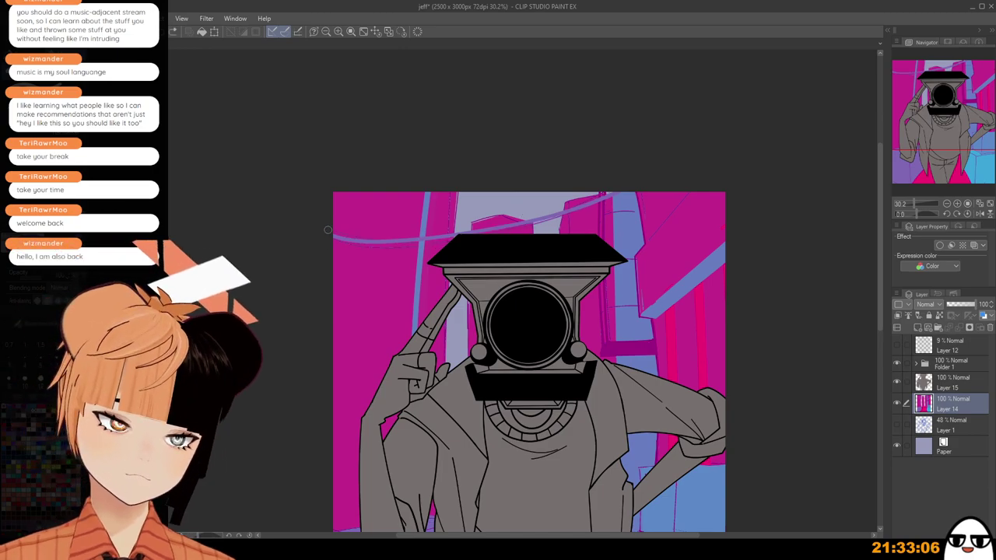
Thicken the sagging purple cable along its full length with two more strokes above the original line.
scroll(338, 233, "down", 1)
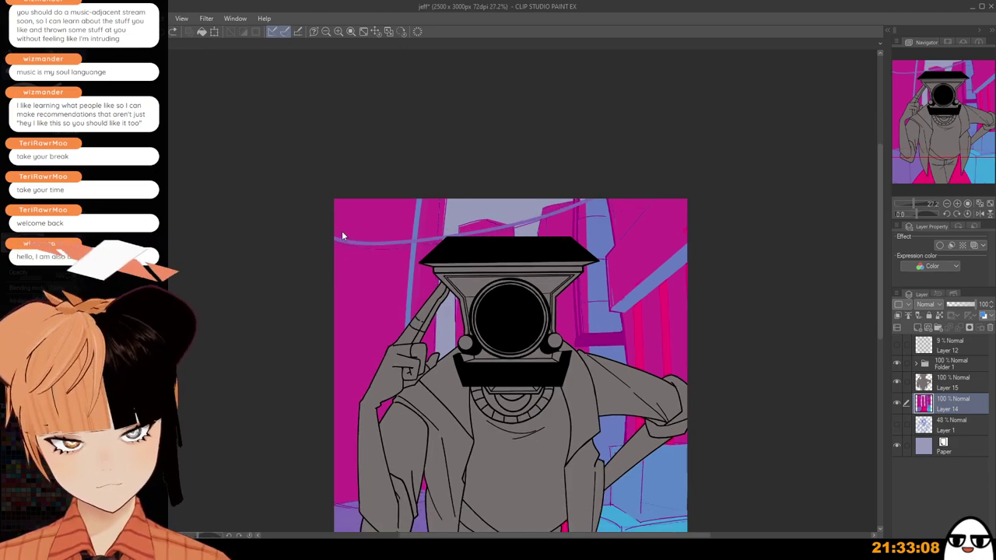
mouse_move(335, 235)
left_mouse_down()
mouse_move(468, 243)
mouse_move(596, 200)
left_mouse_up()
left_click_drag(329, 232, 591, 200)
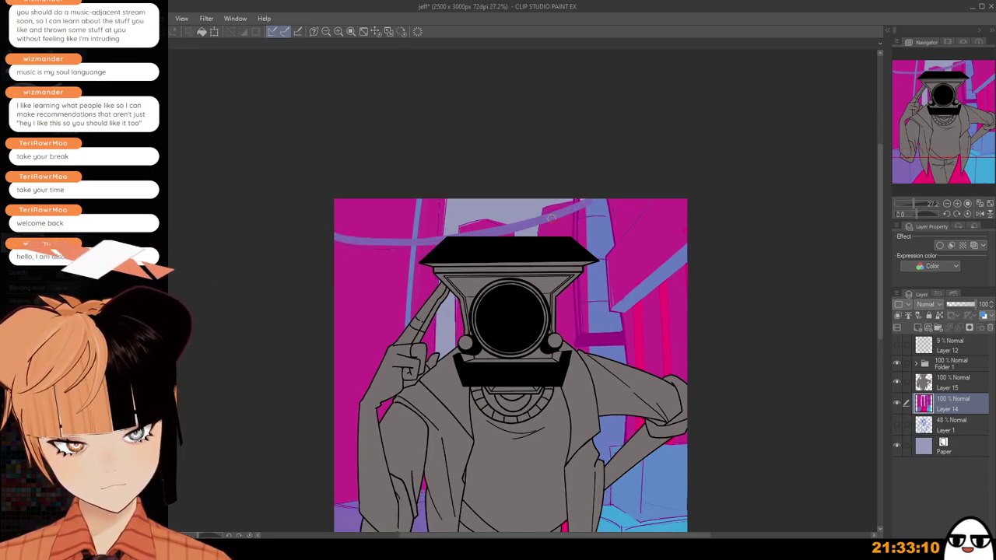
scroll(471, 266, "down", 1)
scroll(589, 202, "up", 2)
scroll(588, 201, "up", 1)
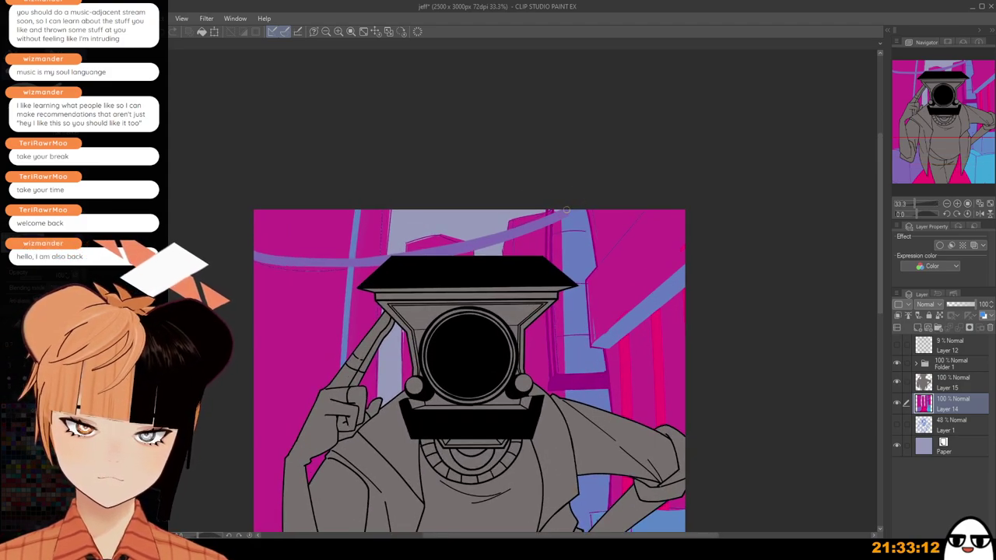
scroll(537, 334, "down", 4)
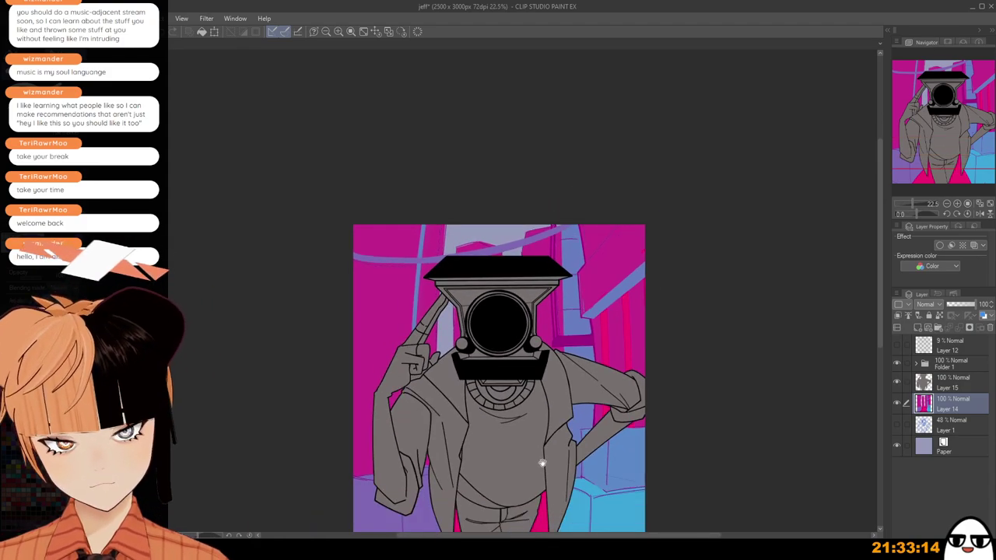
Try to draw a thin blue line along the upper edge of the dark purple ledge above the bent arm's shoulder.
scroll(532, 382, "up", 6)
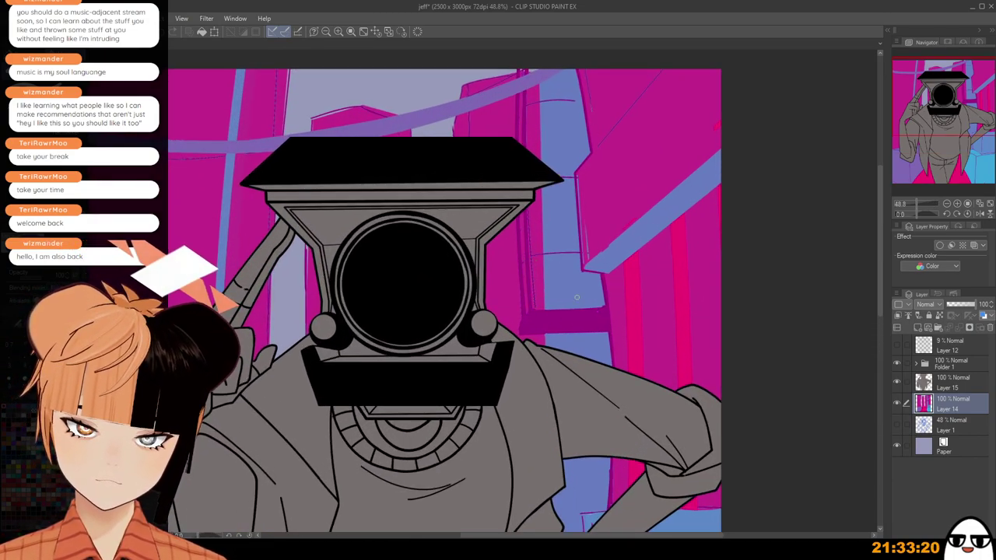
scroll(576, 297, "up", 2)
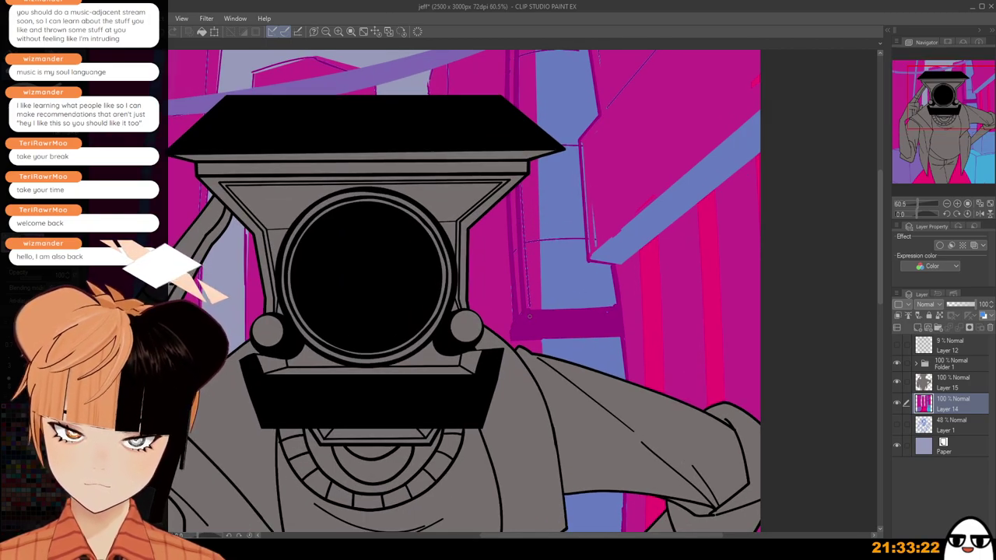
left_click_drag(529, 315, 615, 314)
key("ctrl+z")
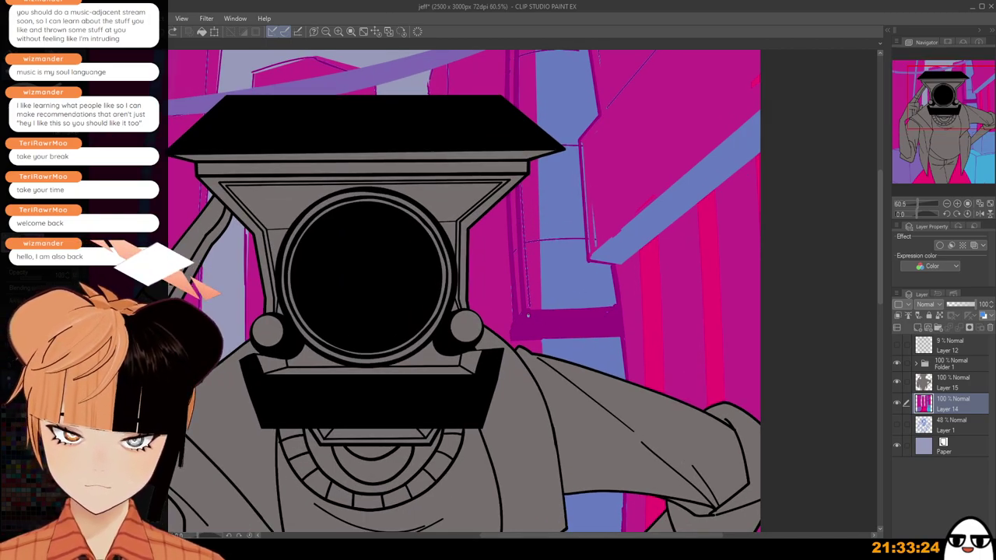
key("ctrl+z")
mouse_move(529, 314)
left_mouse_down()
mouse_move(530, 324)
mouse_move(614, 313)
left_mouse_up()
key("ctrl+z")
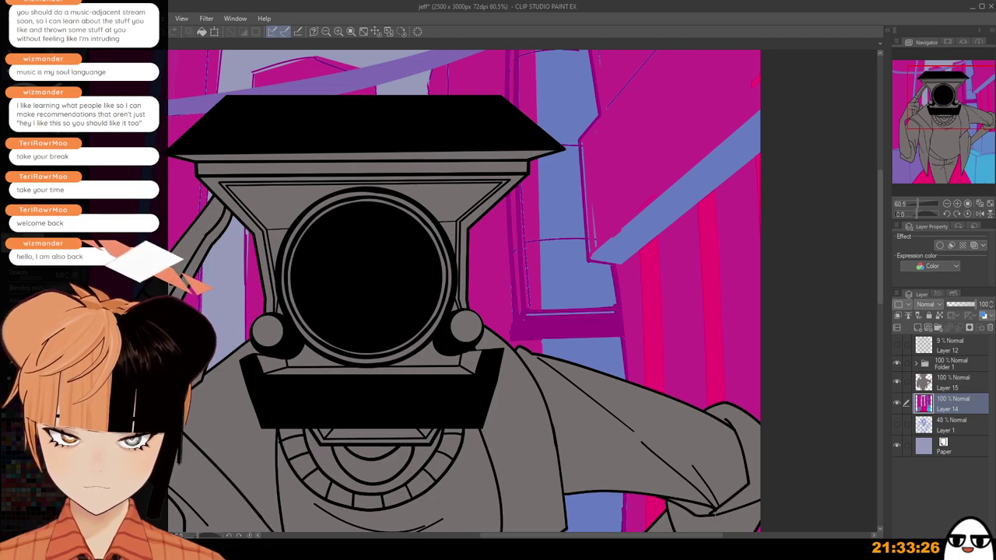
Draw closely spaced thin blue horizontal lines and short cross lines over the dark purple ledge to make it a grated platform.
left_click_drag(526, 314, 616, 315)
left_click_drag(520, 319, 618, 320)
left_click_drag(519, 322, 618, 323)
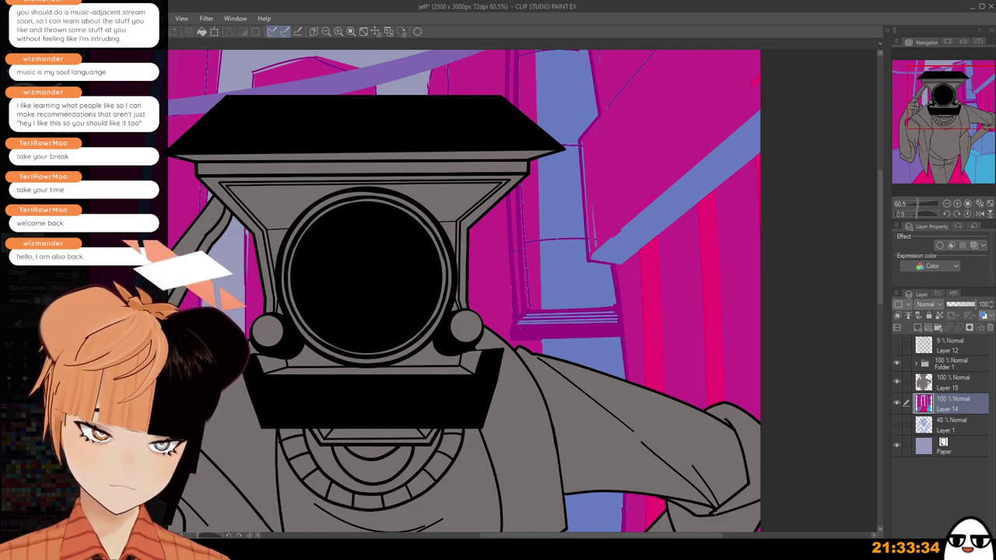
left_click_drag(516, 325, 617, 325)
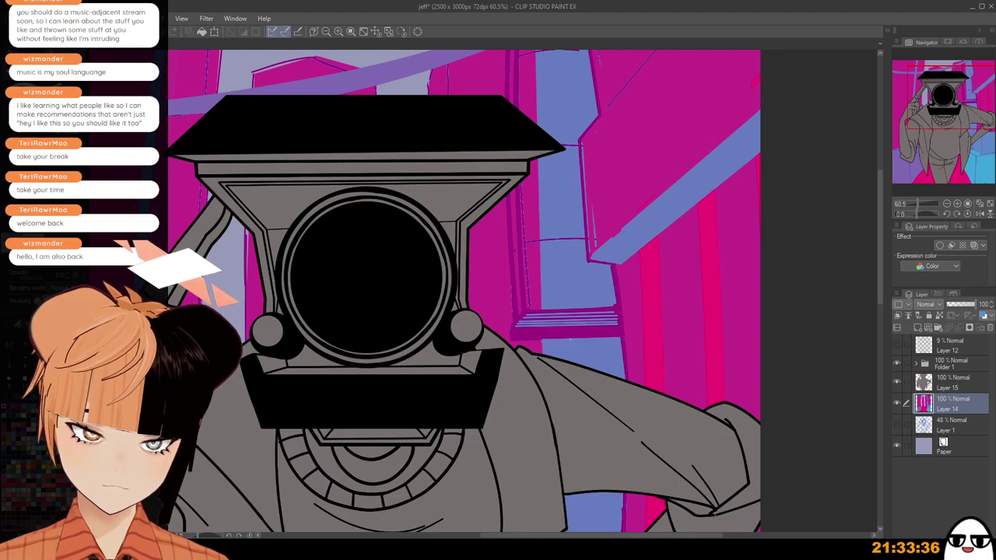
left_click_drag(516, 326, 617, 327)
scroll(564, 336, "down", 1)
scroll(565, 334, "down", 2)
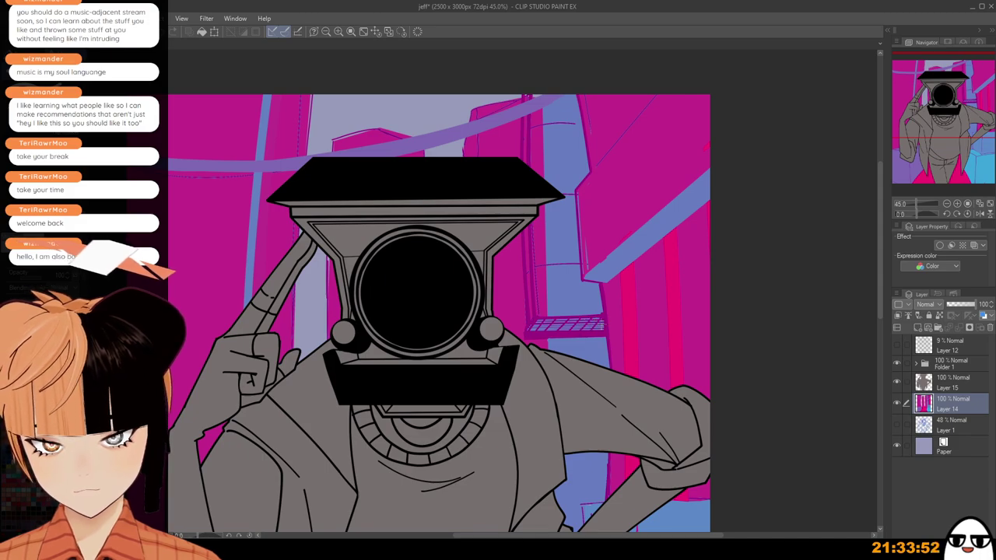
Draw a dark purple handrail above the grated platform, running parallel to it across the blue pipe.
scroll(532, 280, "down", 3)
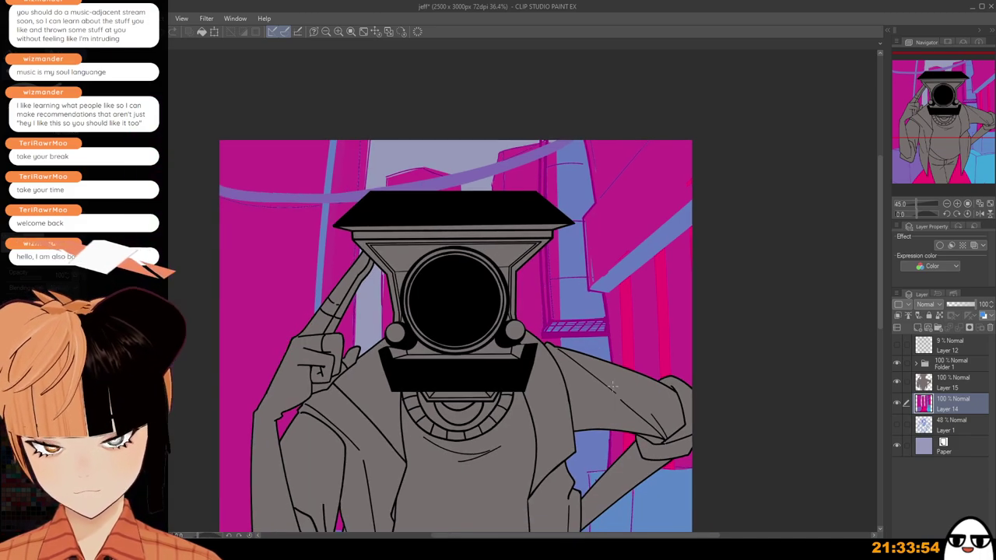
scroll(532, 280, "up", 4)
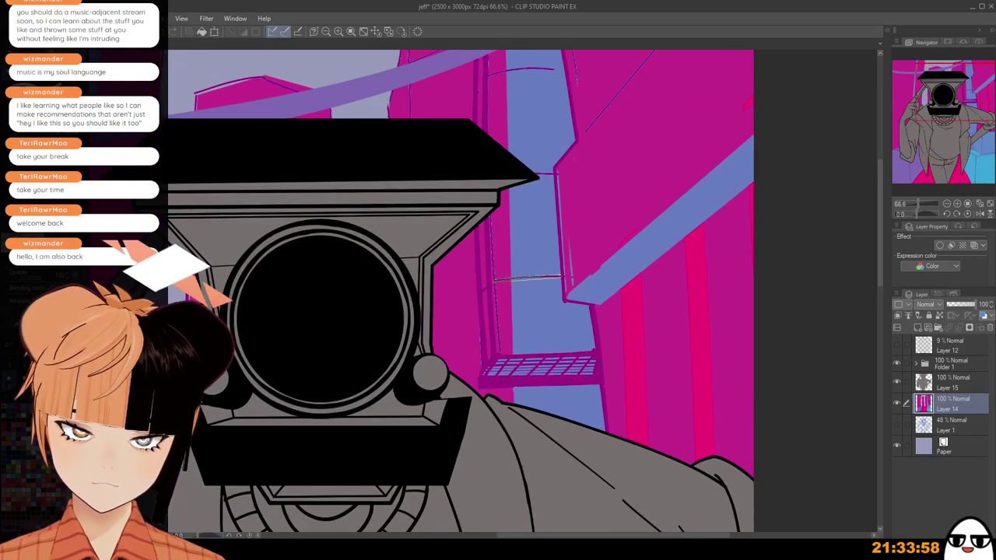
scroll(553, 334, "down", 2)
left_click_drag(553, 335, 540, 355)
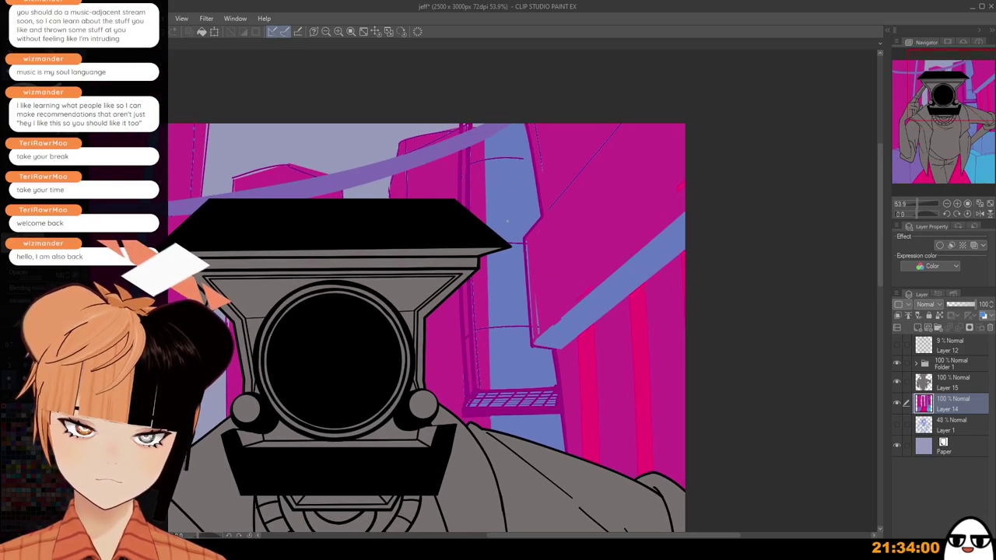
scroll(498, 285, "down", 3)
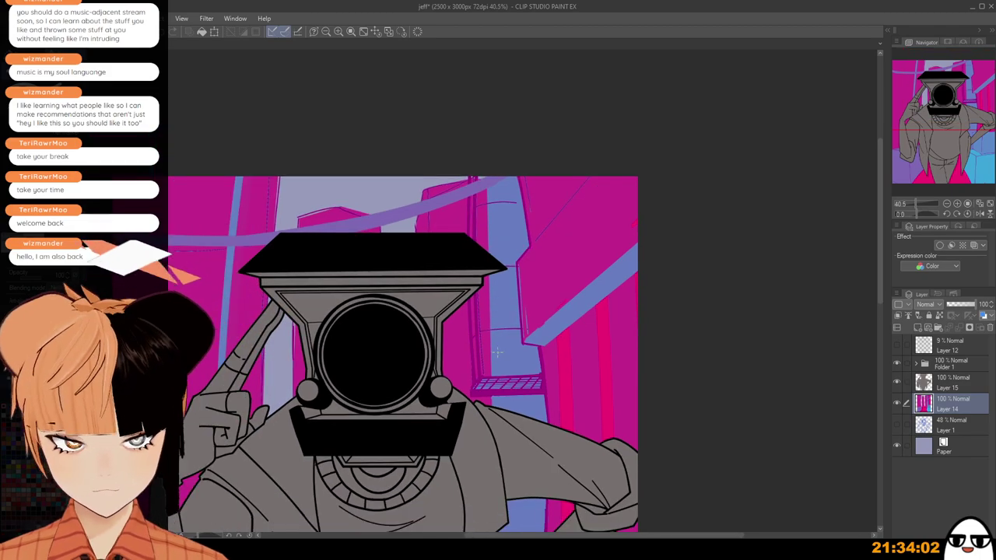
scroll(479, 340, "up", 5)
scroll(471, 336, "up", 3)
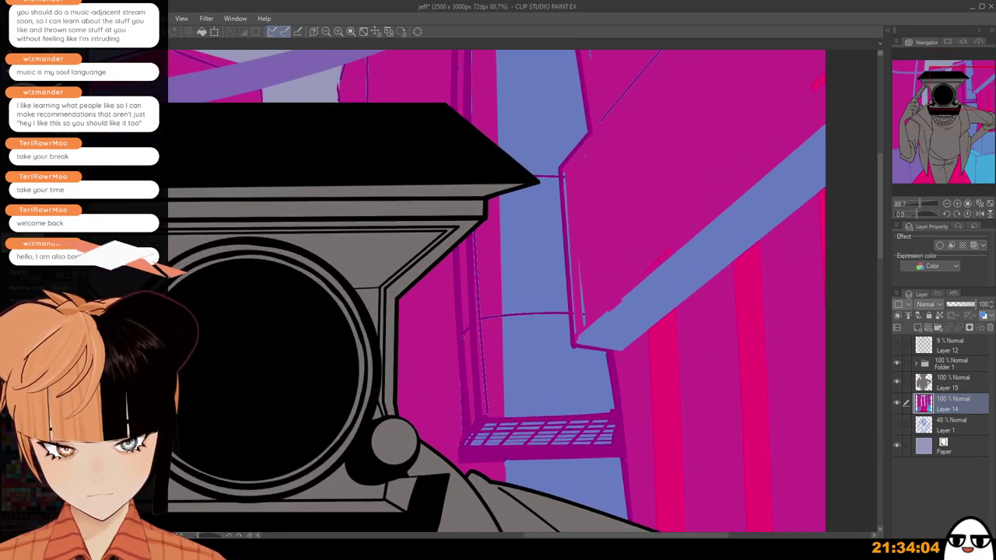
left_click_drag(474, 330, 571, 326)
key("ctrl+z")
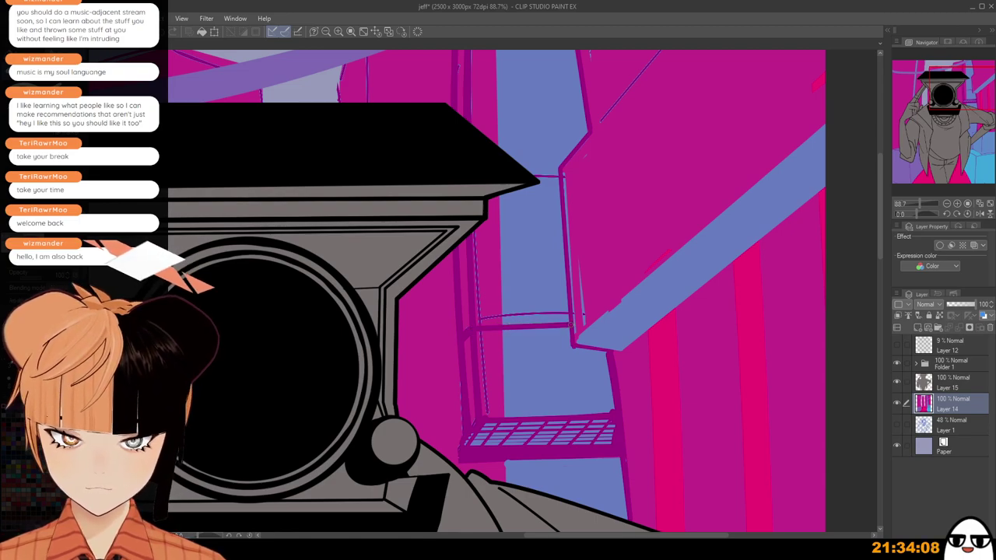
Draw evenly spaced dark purple vertical bars from the handrail down to the grated platform along its front side.
scroll(542, 341, "down", 3)
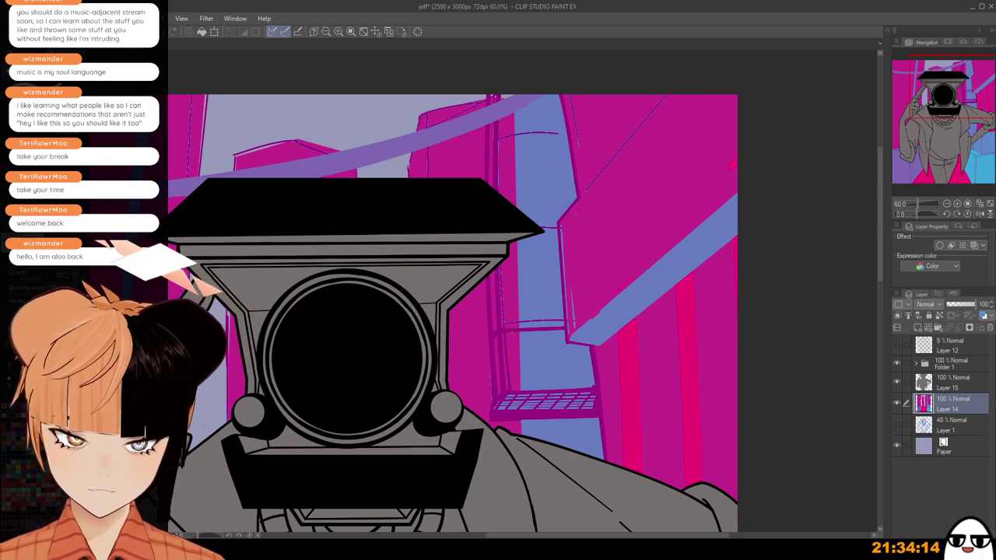
left_click_drag(509, 332, 514, 391)
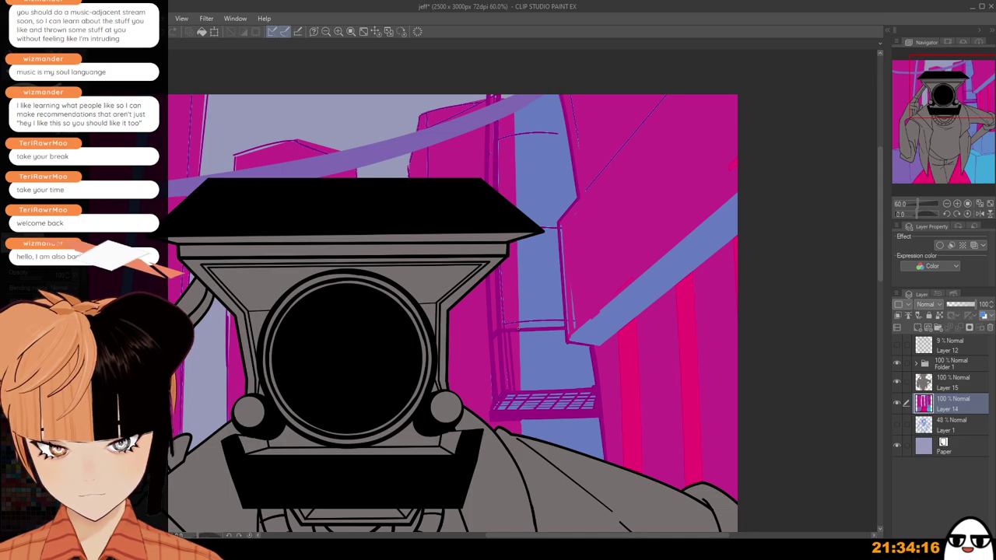
left_click_drag(518, 329, 522, 390)
left_click_drag(526, 332, 528, 392)
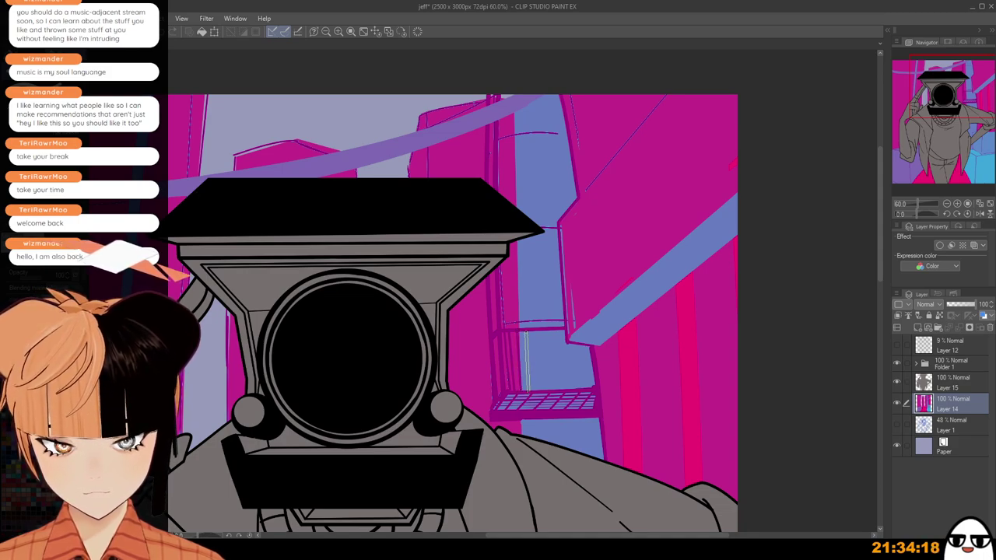
left_click_drag(537, 327, 537, 391)
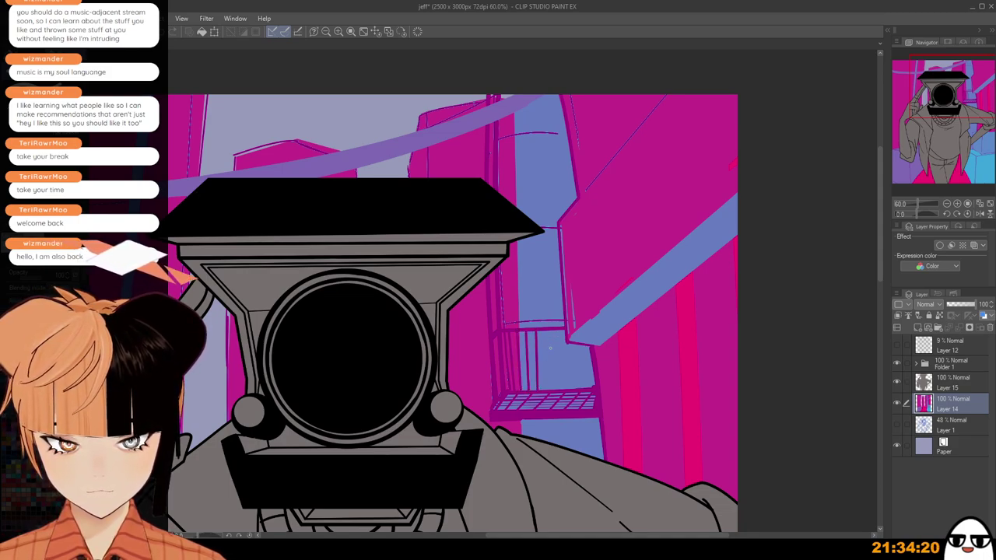
left_click_drag(546, 328, 547, 390)
left_click_drag(556, 332, 557, 390)
left_click_drag(565, 329, 566, 394)
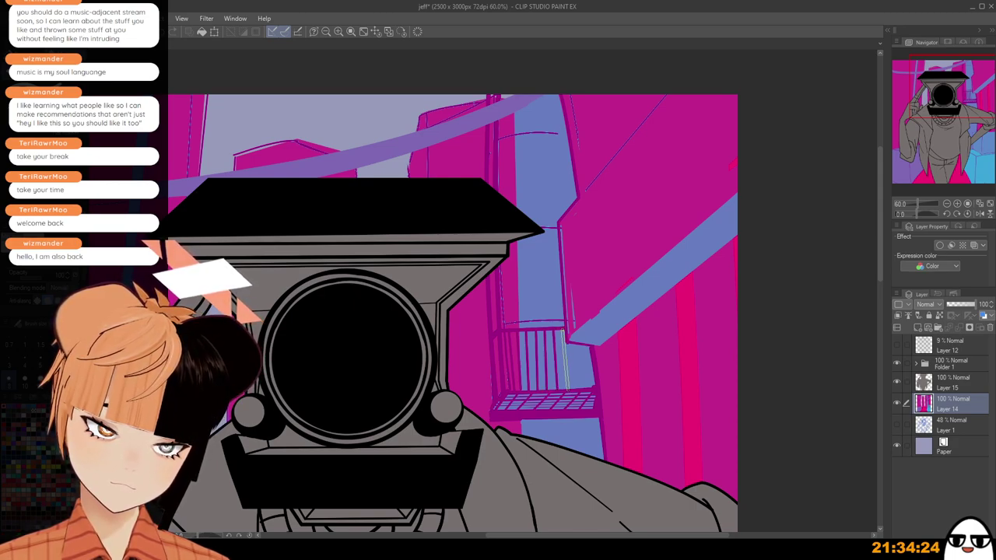
left_click_drag(575, 341, 578, 389)
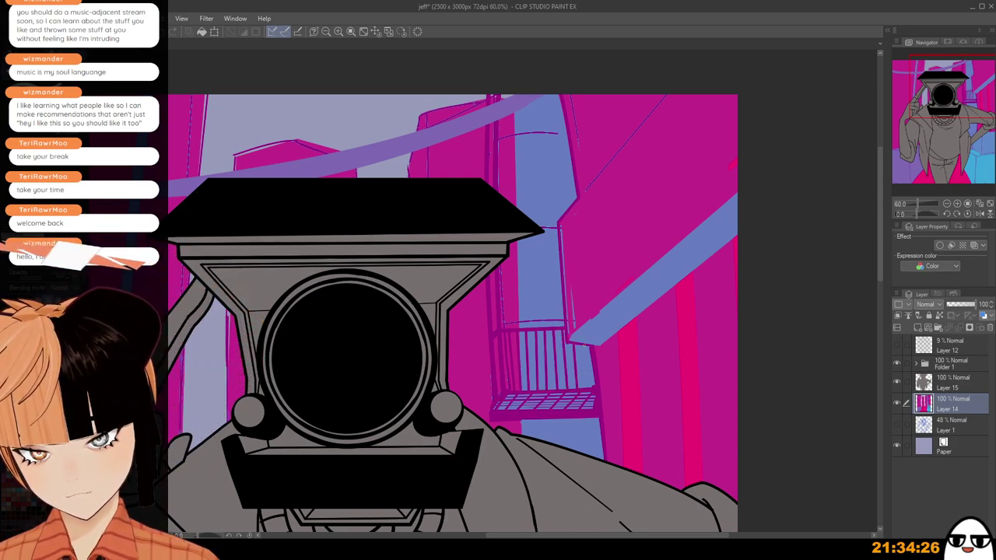
left_click_drag(585, 344, 585, 389)
left_click_drag(591, 347, 594, 388)
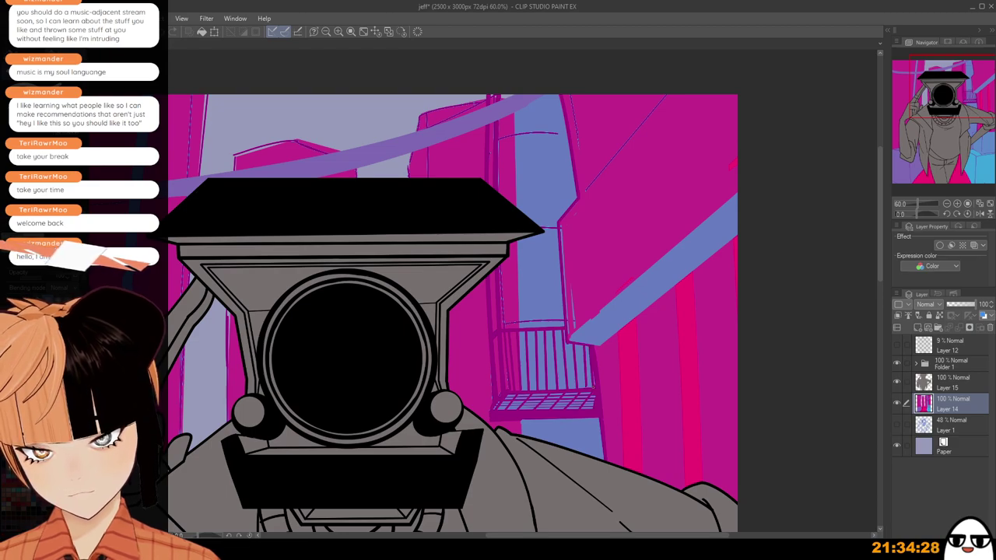
Add narrow dark purple bars to the short side of the platform's railing, over the magenta wall.
scroll(607, 384, "down", 3)
left_click_drag(593, 450, 571, 357)
scroll(571, 357, "up", 3)
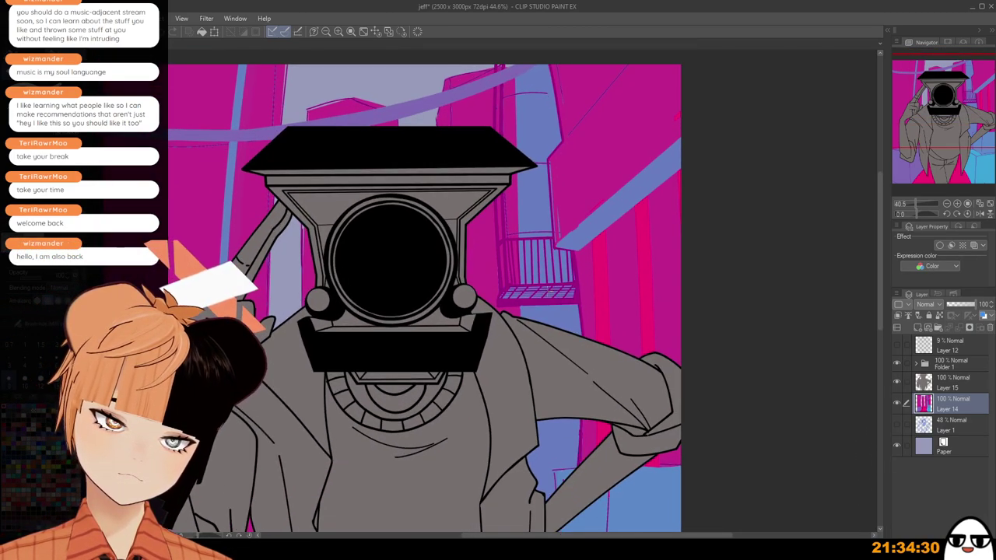
scroll(501, 242, "up", 1)
left_click_drag(501, 240, 501, 308)
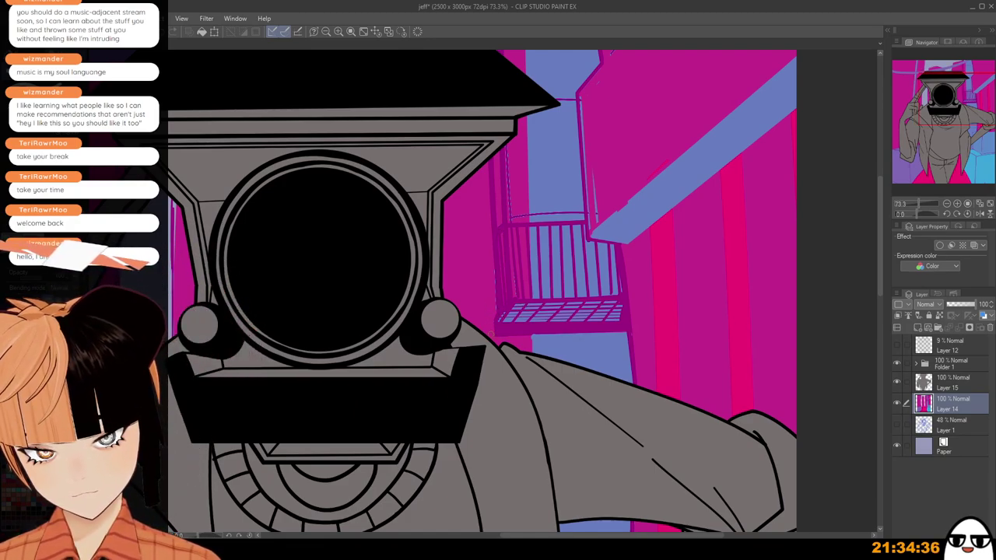
Trim the underside of the grated platform to a thin edge and paint the strip beneath it blue.
left_click_drag(494, 334, 625, 331)
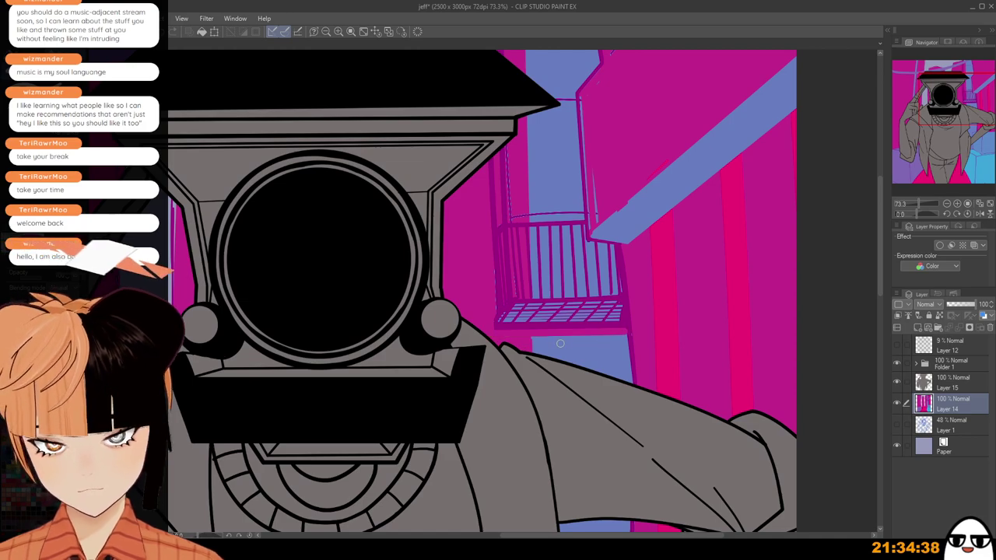
scroll(529, 336, "up", 1)
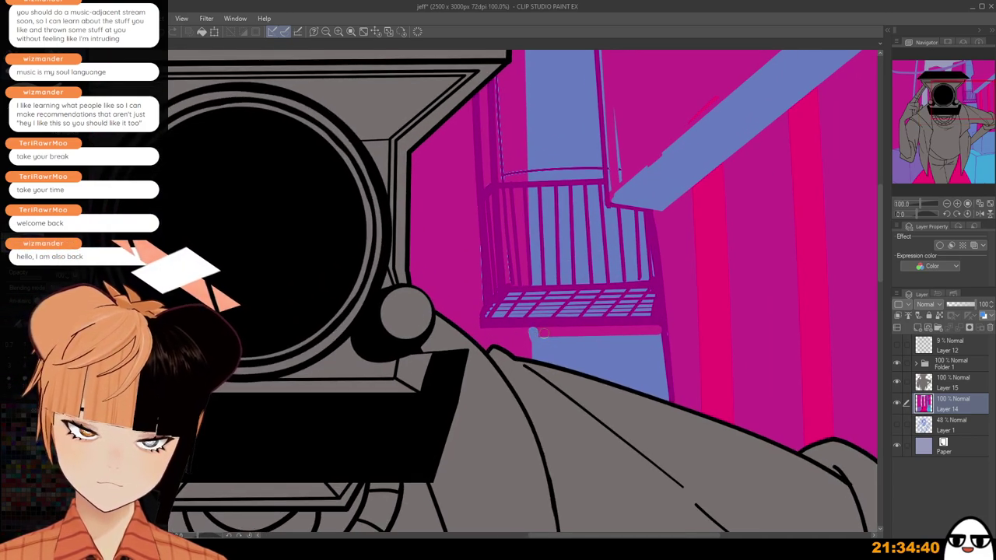
left_click_drag(544, 334, 660, 329)
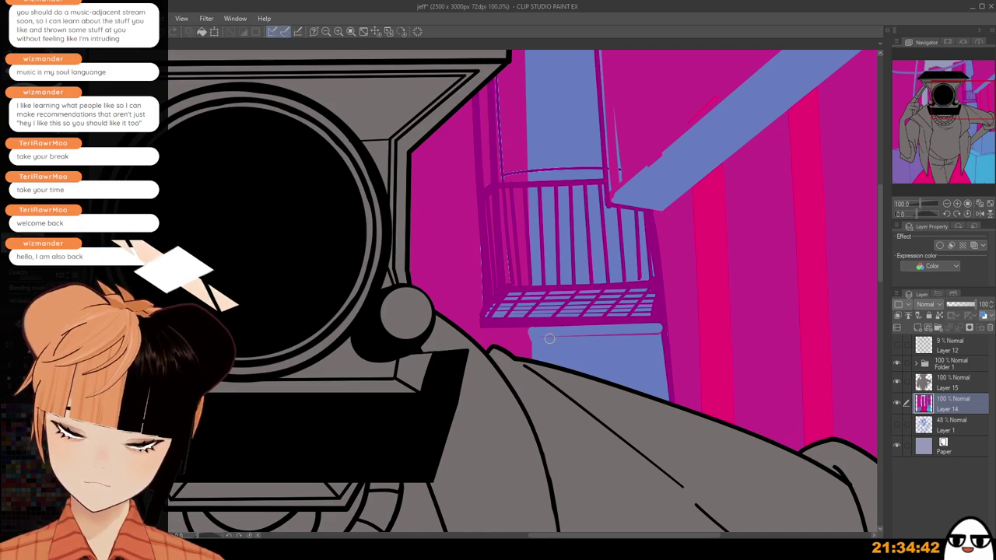
left_click_drag(550, 338, 663, 327)
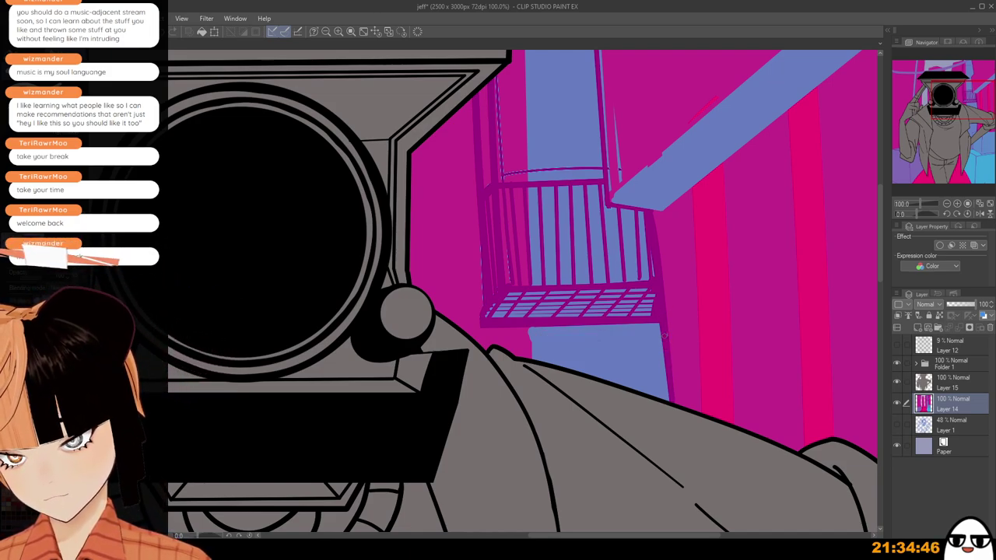
Draw a second ledge higher on the blue pipe with diagonal dark purple stair lines descending to the railed platform.
scroll(666, 340, "down", 3)
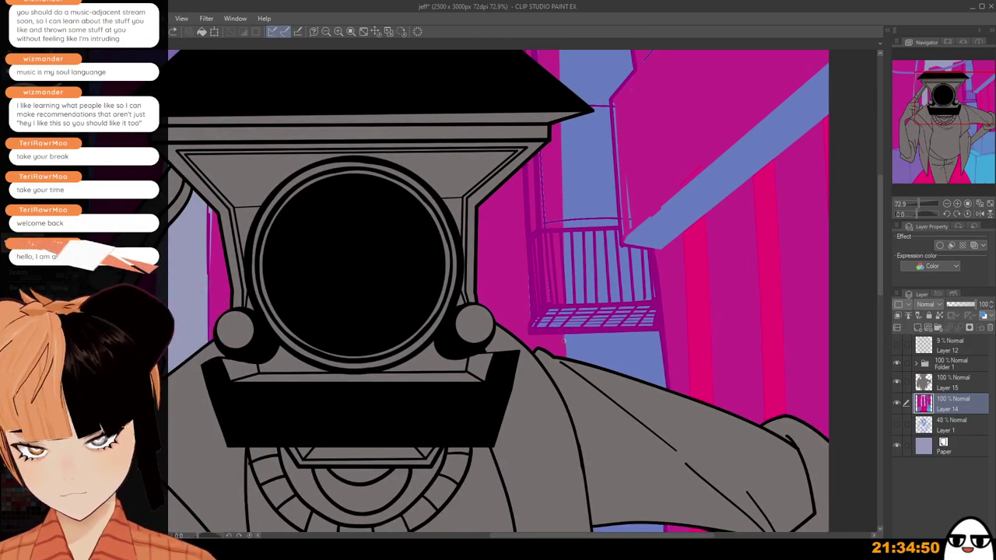
scroll(577, 306, "down", 3)
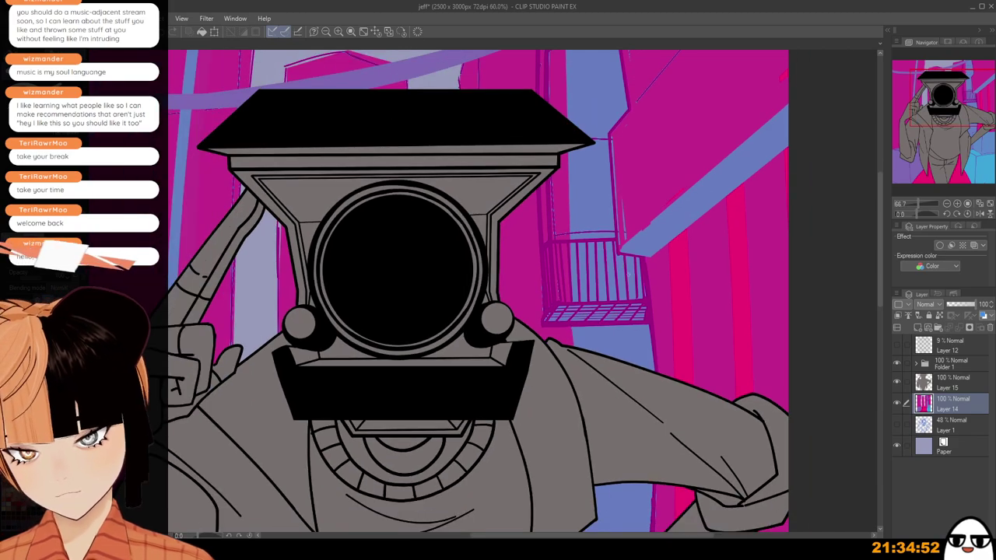
scroll(577, 306, "up", 3)
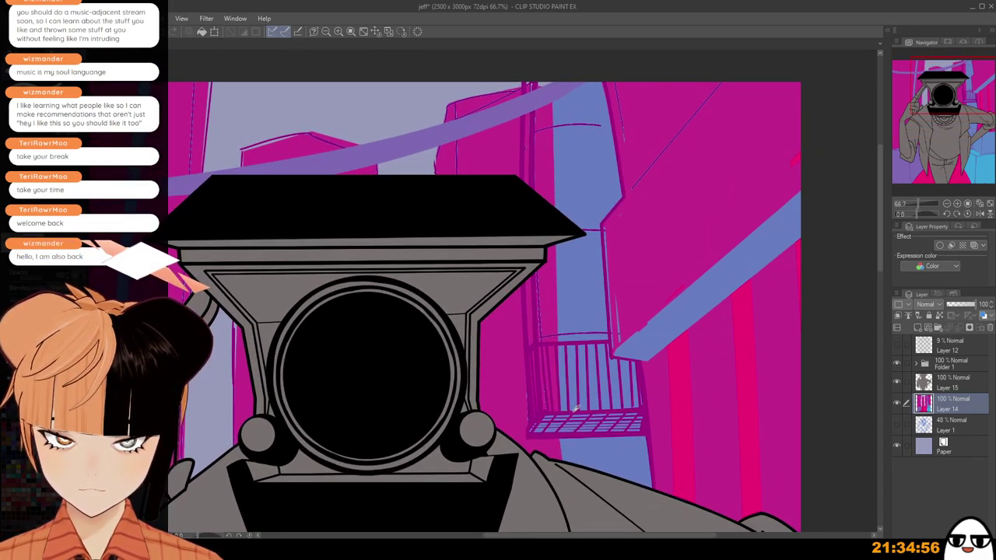
scroll(576, 407, "down", 2)
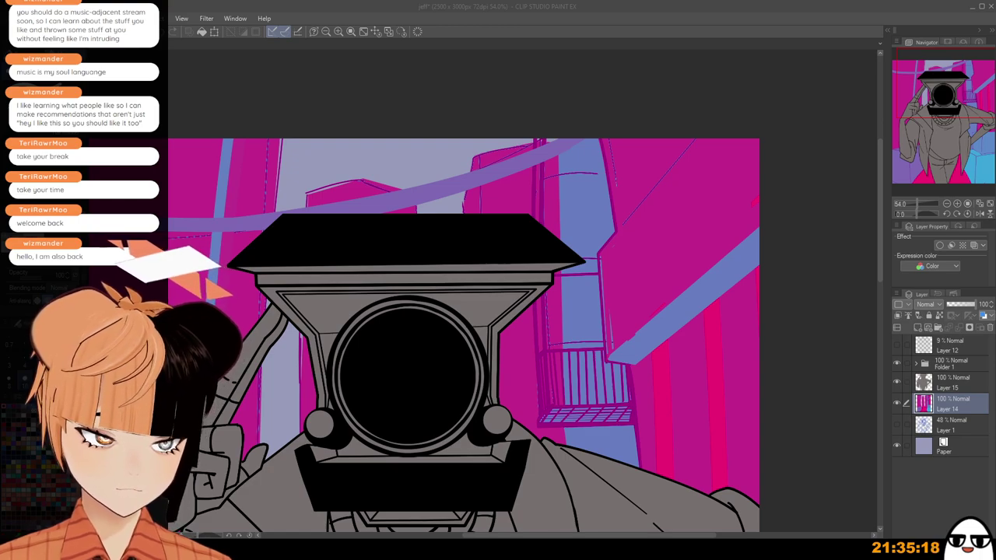
left_click(579, 301)
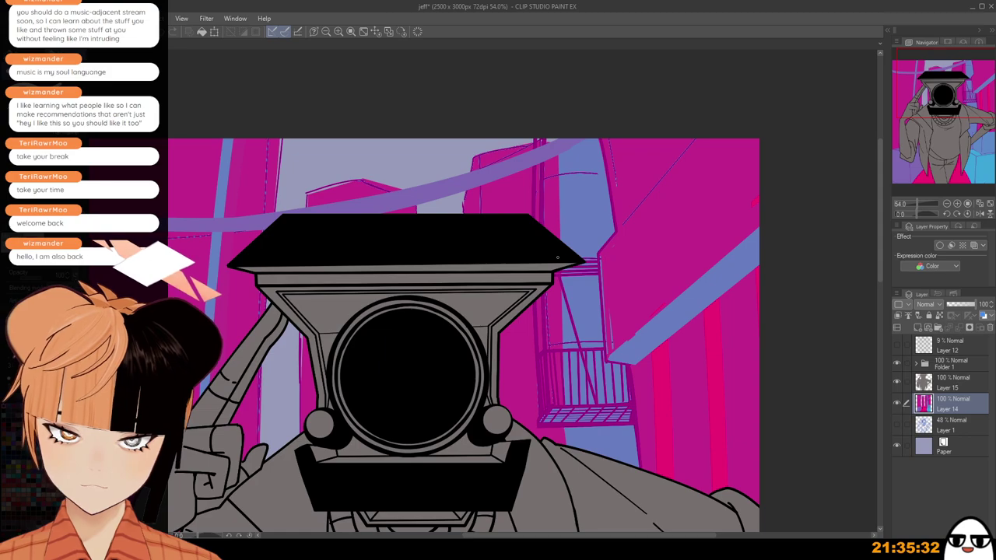
Look over the whole illustration, comparing the balcony, the lower crates and the character's silhouette against the background.
scroll(557, 257, "down", 1)
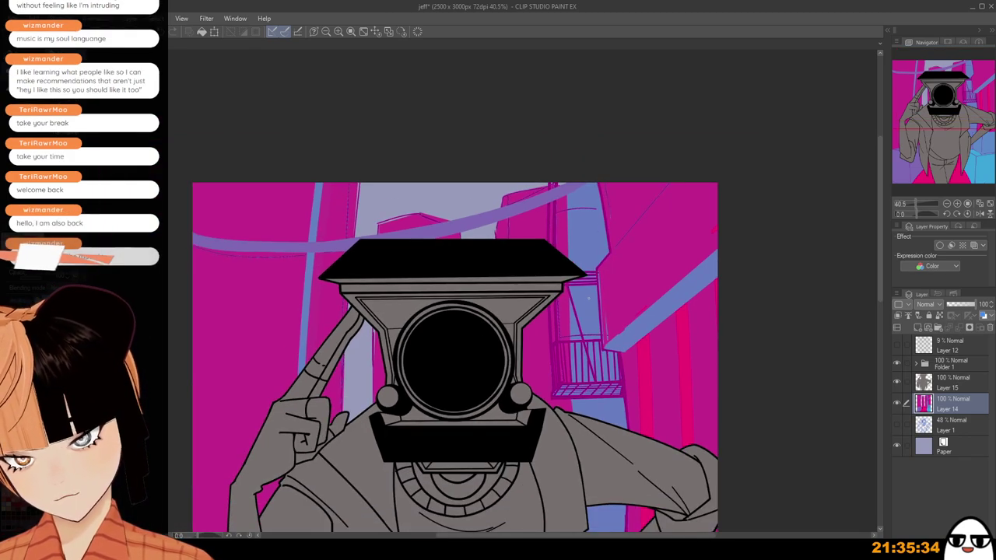
scroll(591, 308, "down", 3)
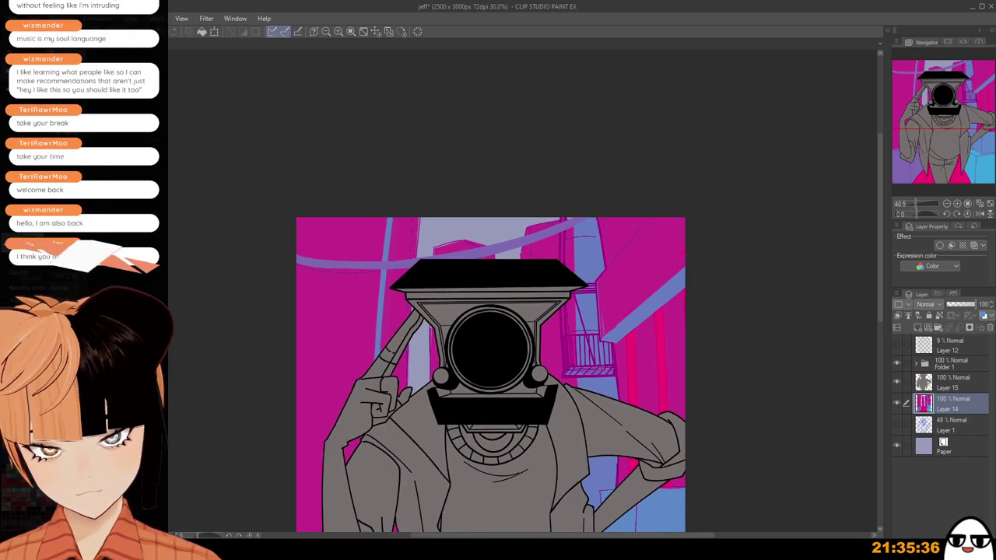
scroll(606, 266, "down", 2)
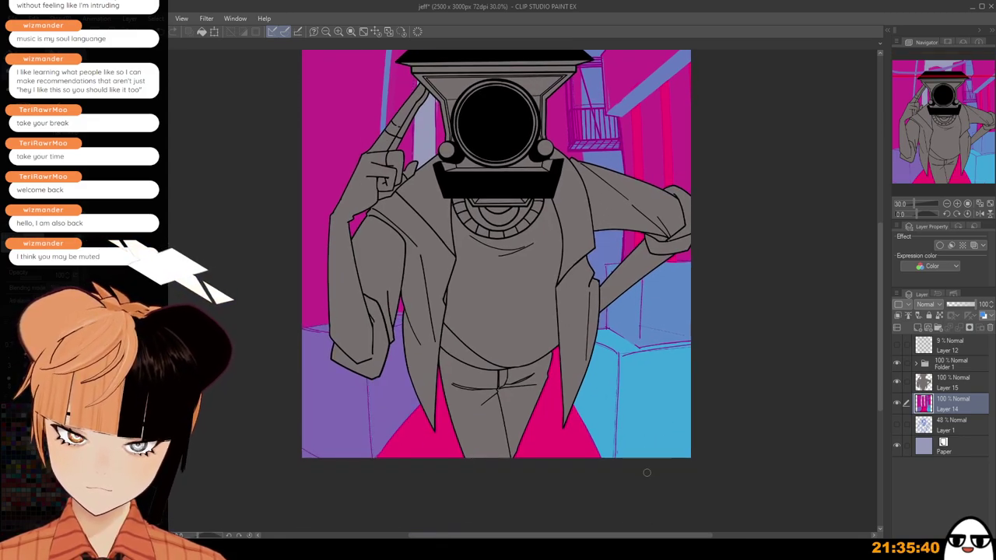
mouse_move(665, 469)
left_mouse_down()
mouse_move(651, 421)
mouse_move(662, 443)
left_mouse_up()
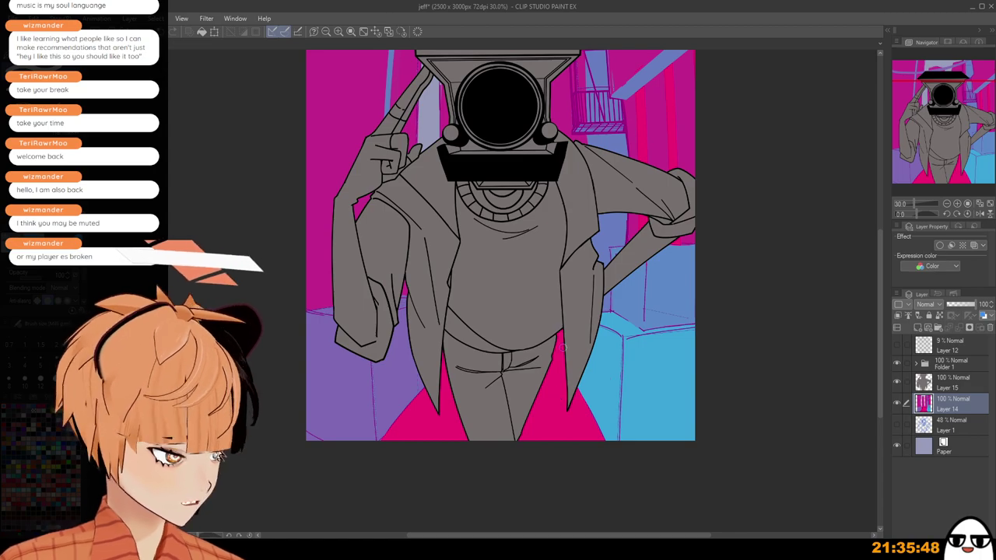
mouse_move(581, 372)
left_mouse_down()
mouse_move(576, 413)
mouse_move(547, 374)
left_mouse_up()
key("ctrl+minus")
mouse_move(635, 381)
left_mouse_down()
mouse_move(660, 382)
mouse_move(645, 379)
left_mouse_up()
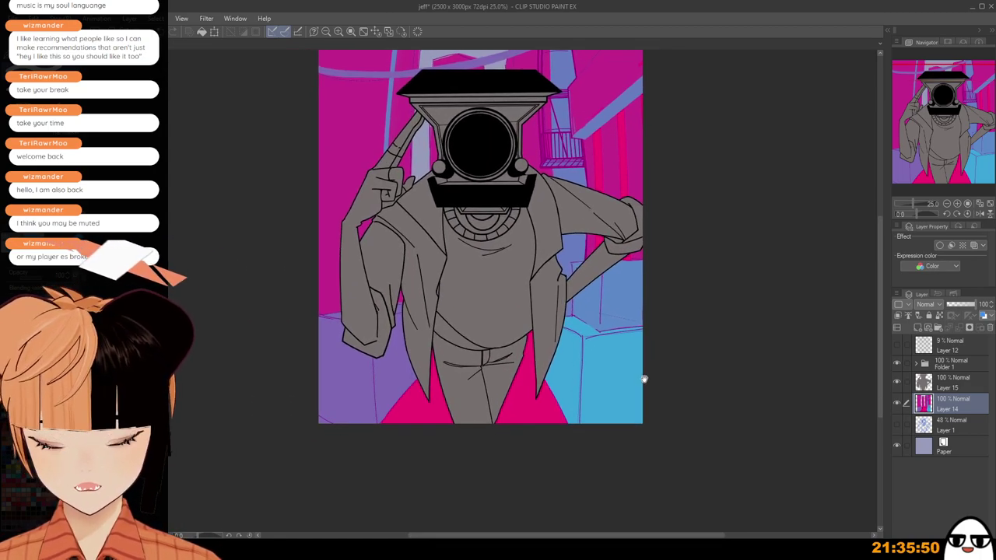
scroll(644, 379, "up", 3)
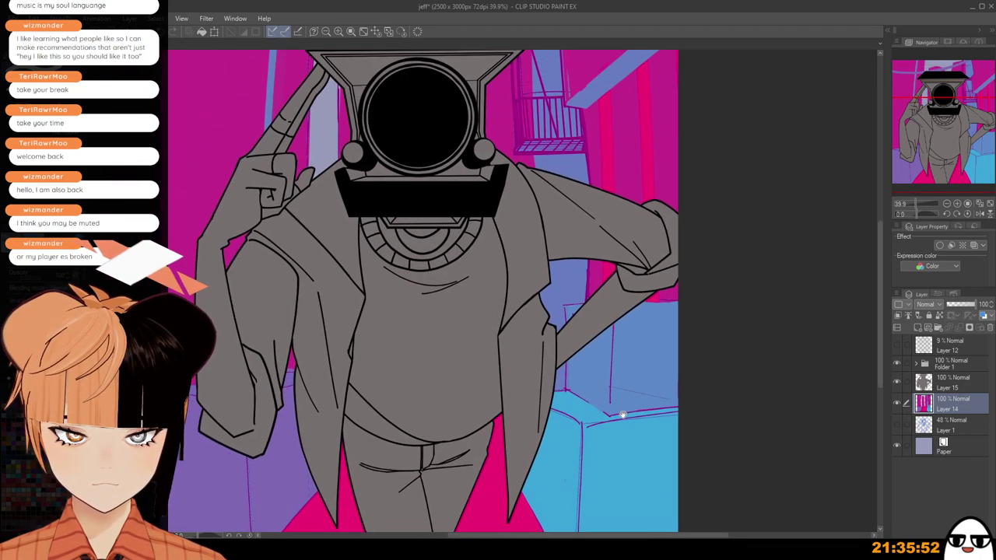
scroll(623, 415, "down", 2)
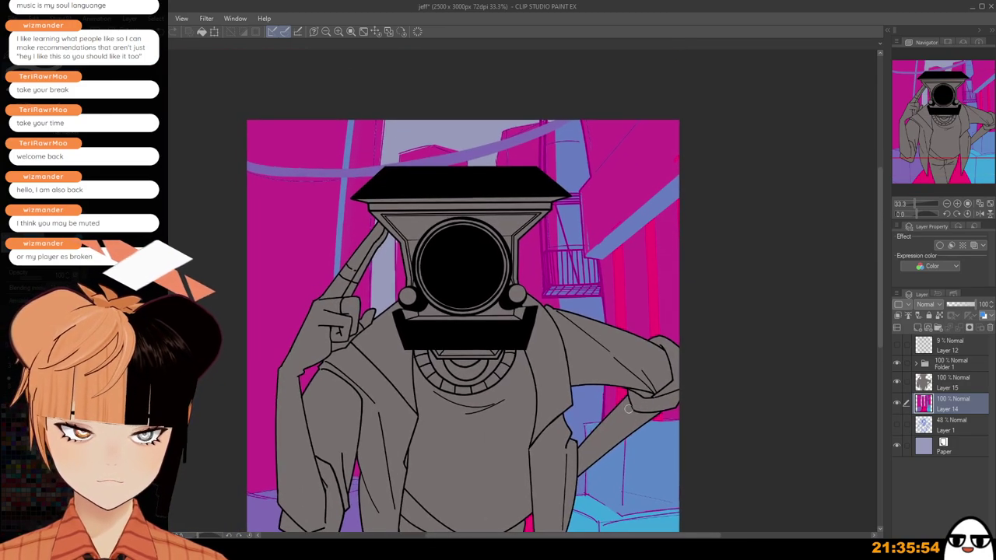
scroll(628, 409, "down", 2)
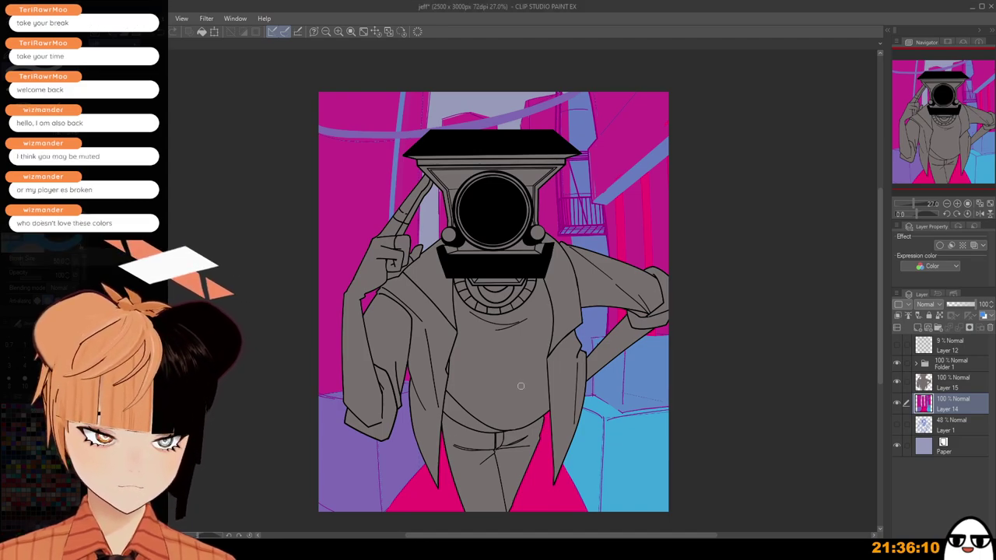
scroll(610, 353, "down", 1)
mouse_move(669, 356)
left_mouse_down()
mouse_move(667, 345)
mouse_move(678, 360)
left_mouse_up()
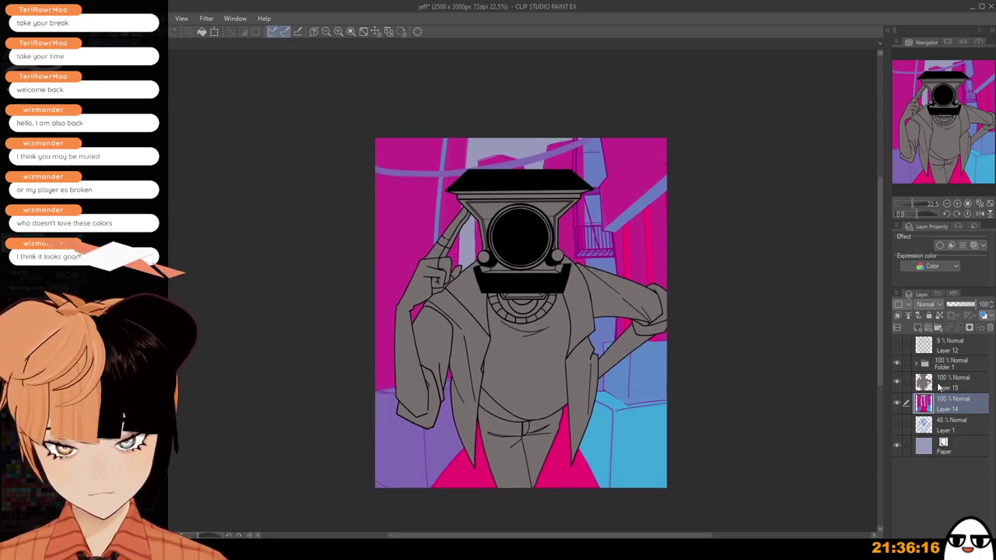
Create a layer folder above the character's base layer, Layer 15, clip it to that layer, and add an empty layer inside.
left_click(939, 386)
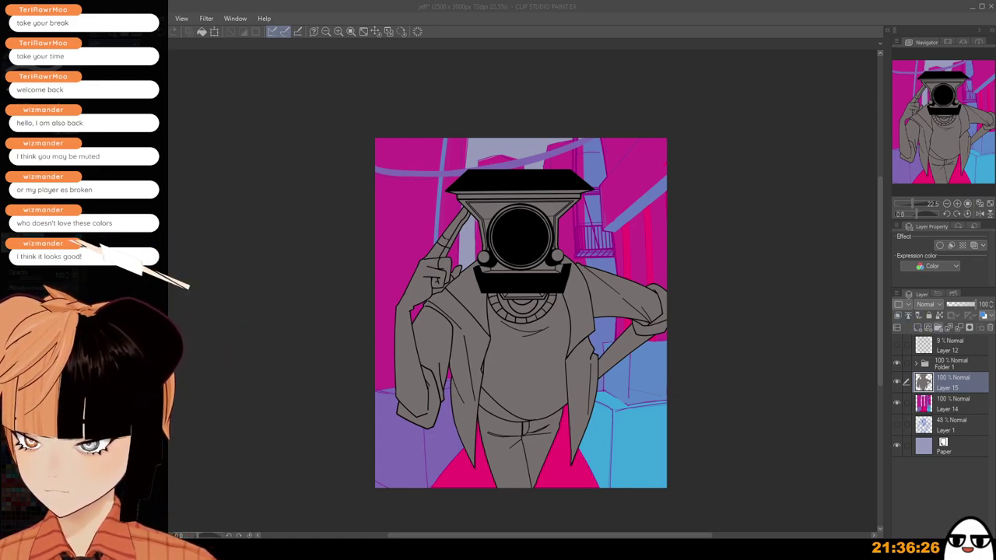
left_click(937, 327)
left_click(898, 316)
left_click(917, 328)
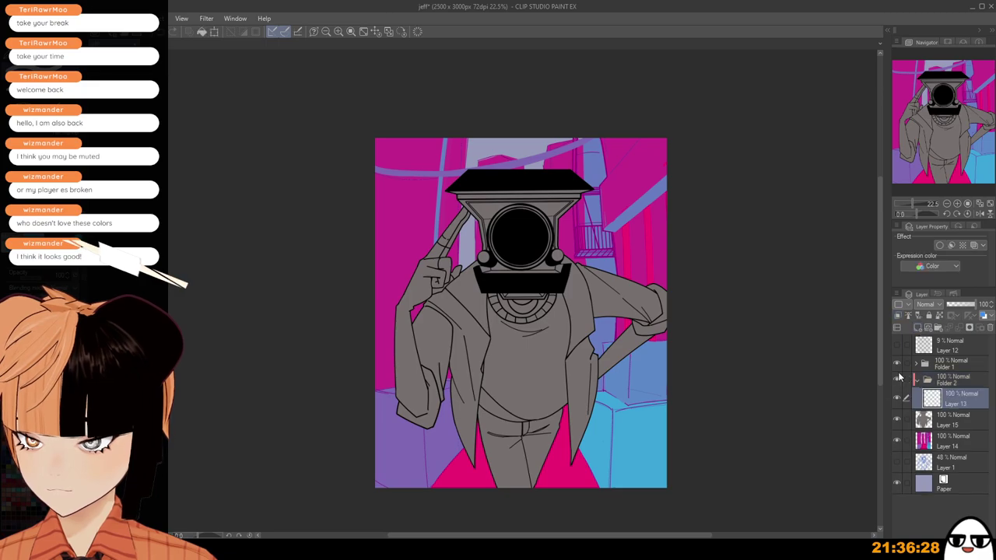
Paint the train head's faceplate, lens rim and lamps light blue-grey on the empty clipped layer, Layer 13.
left_click_drag(595, 354, 602, 398)
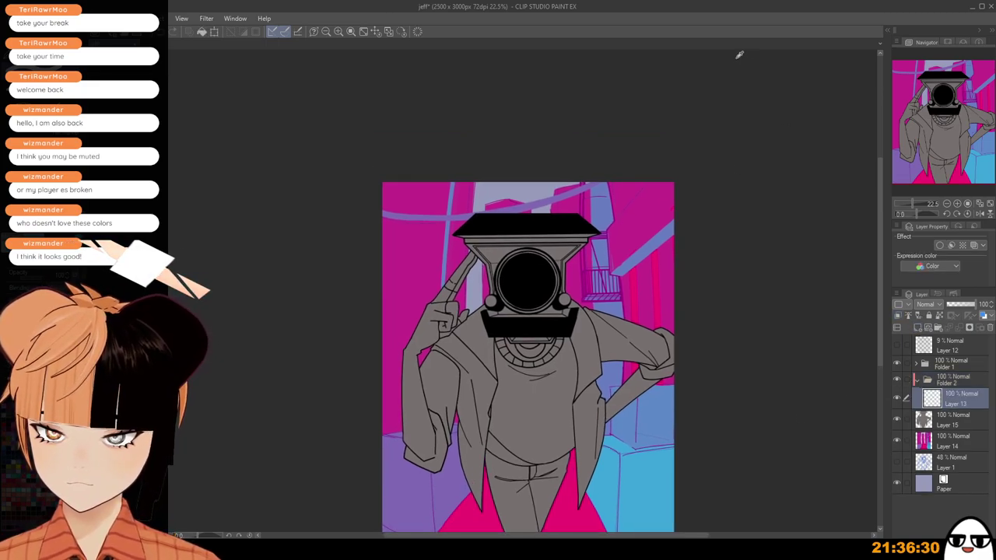
mouse_move(478, 242)
left_mouse_down()
mouse_move(503, 228)
mouse_move(539, 268)
mouse_move(581, 231)
mouse_move(548, 294)
mouse_move(564, 299)
mouse_move(504, 238)
mouse_move(497, 315)
mouse_move(510, 297)
mouse_move(537, 304)
left_mouse_up()
scroll(554, 309, "up", 3)
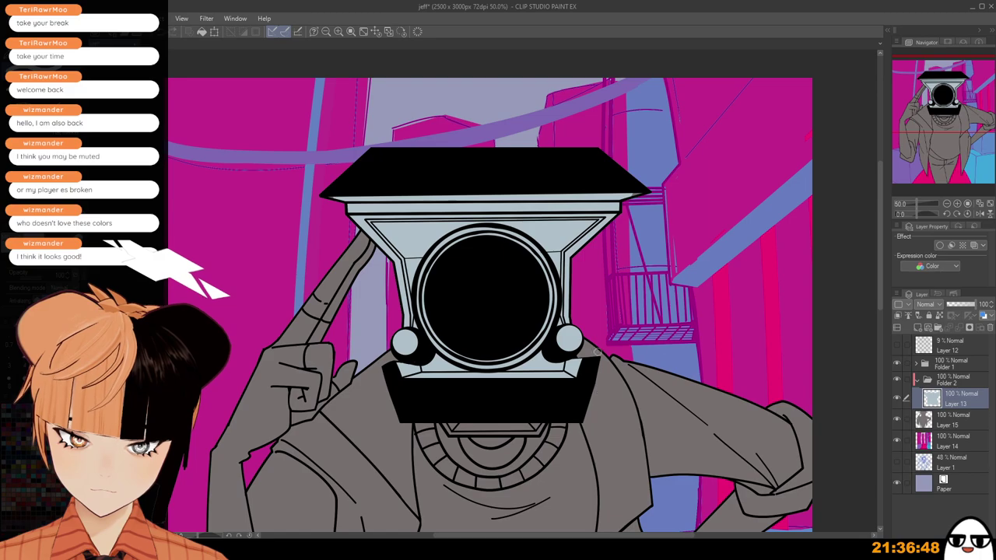
Add a layer above the blue-grey one and colour the lamp beside the raised hand muted yellow and the other lamp pink.
left_click(922, 327)
key("ctrl+minus")
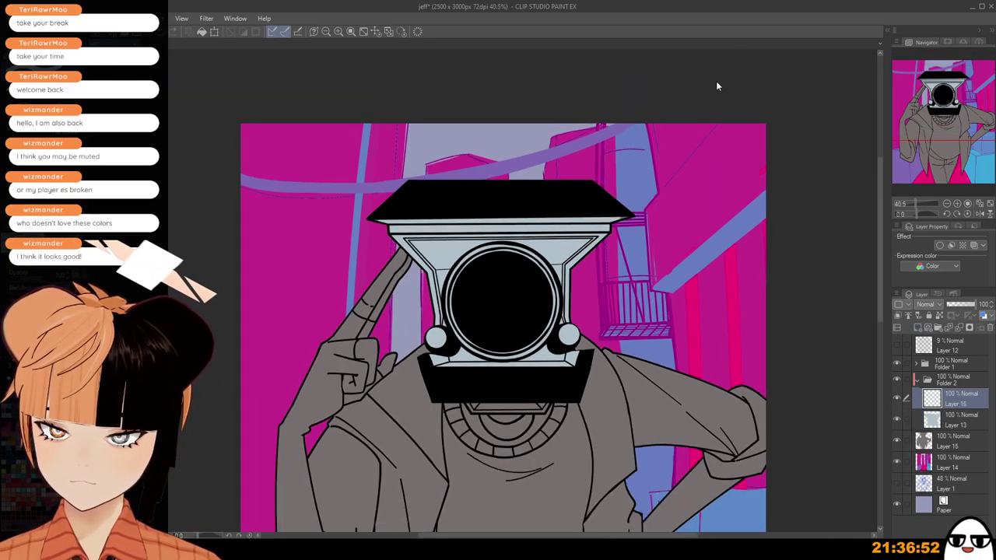
left_click_drag(566, 336, 571, 334)
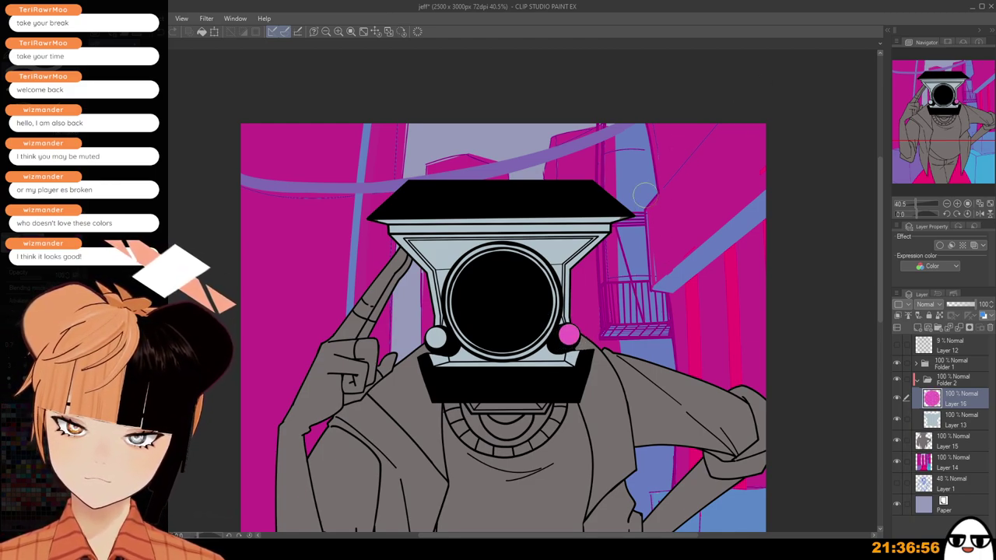
left_click(437, 337)
key("ctrl+z")
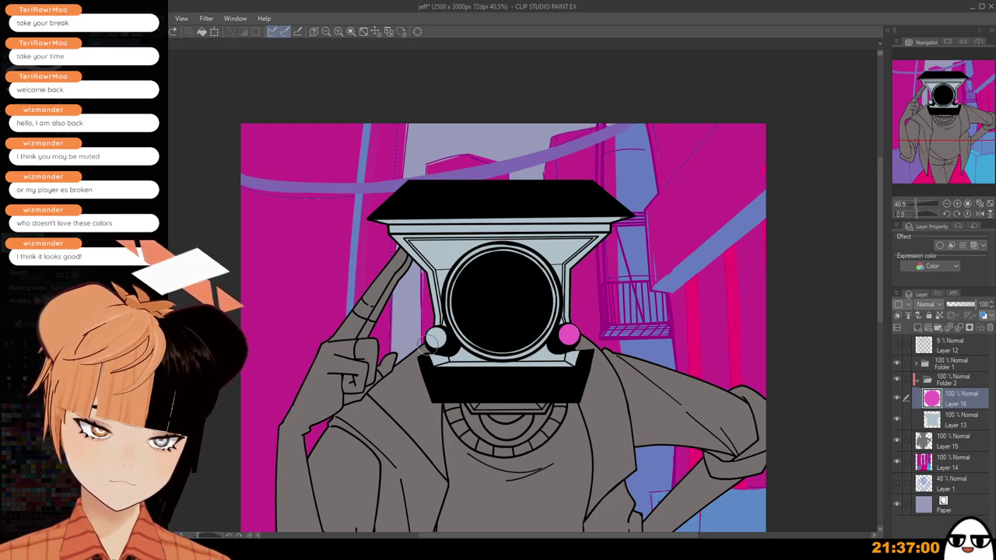
left_click_drag(433, 339, 438, 343)
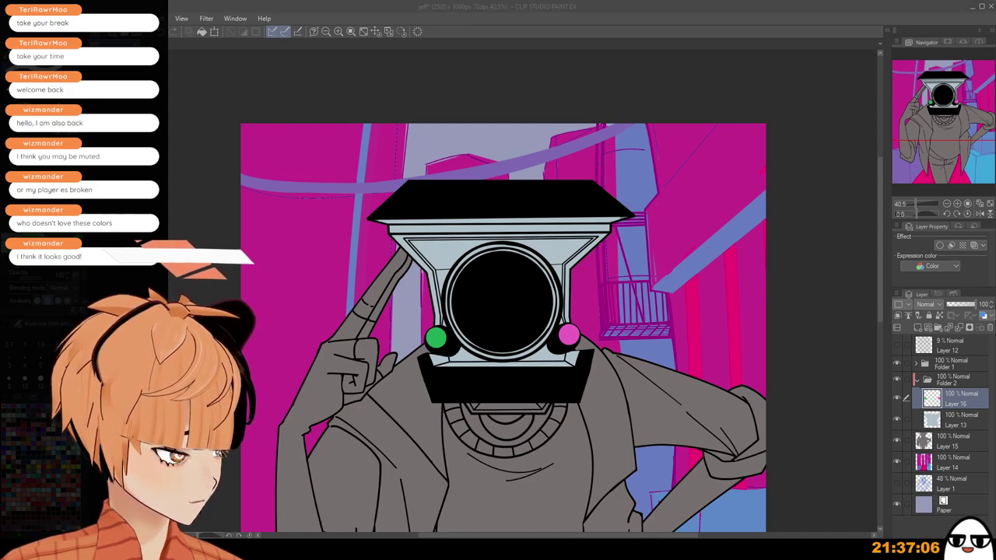
left_click(761, 53)
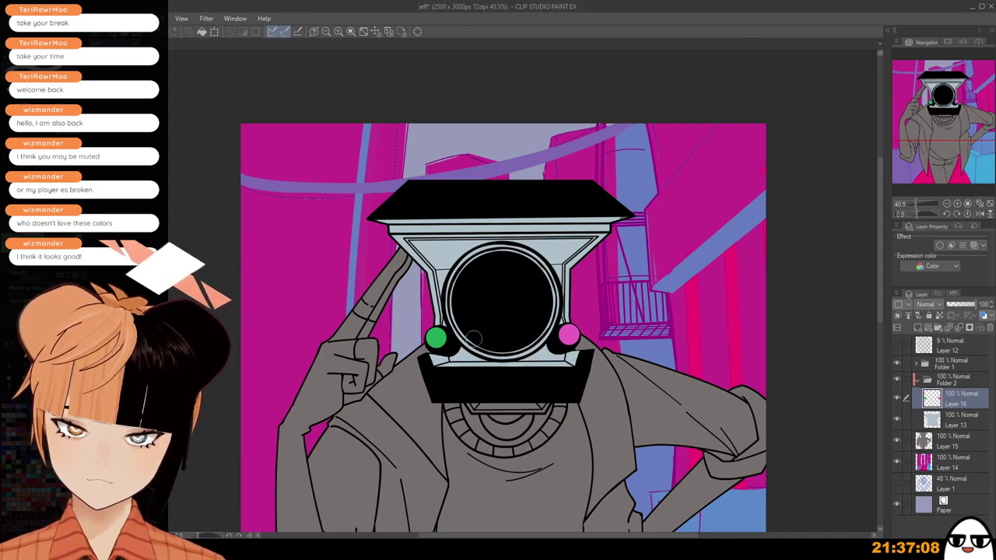
scroll(557, 381, "down", 2)
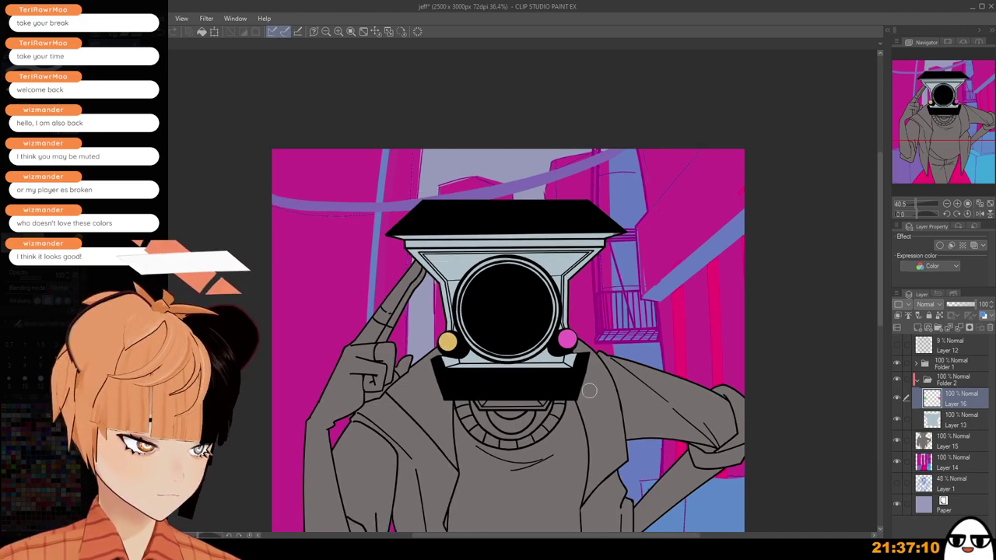
On Layer 13, paint the neck piece inside the collar and the raised hand's fingers light blue-grey.
left_click_drag(591, 450, 591, 376)
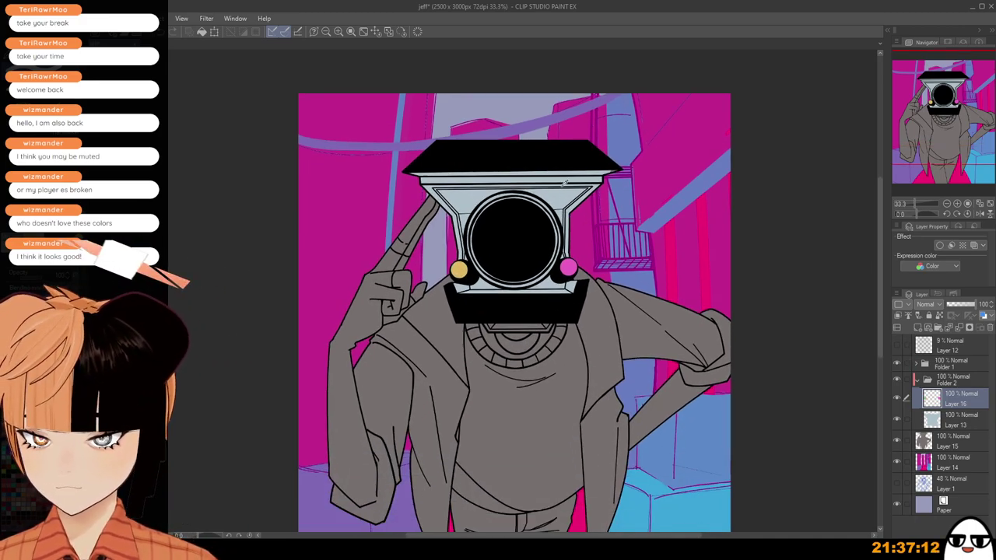
left_click(943, 419)
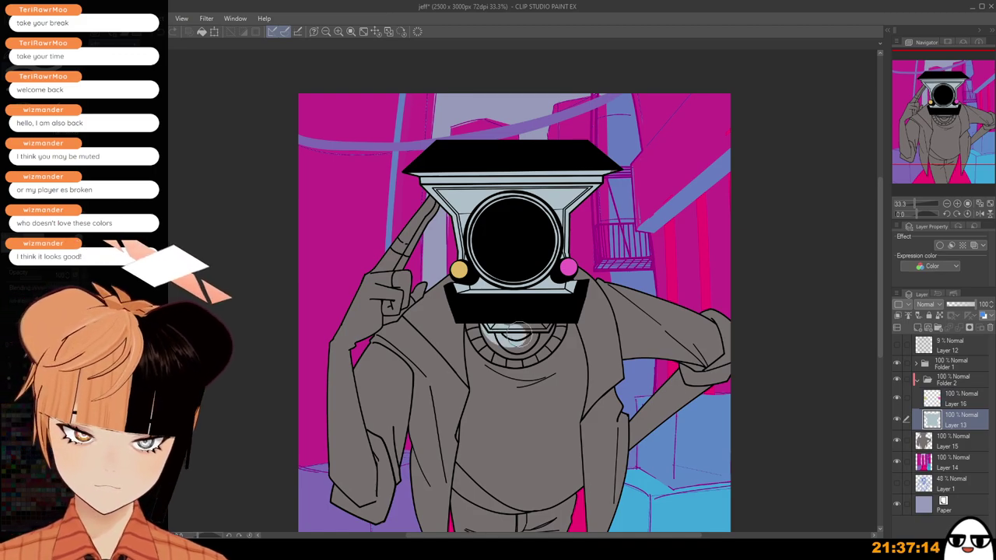
mouse_move(543, 332)
left_mouse_down()
mouse_move(549, 340)
mouse_move(489, 333)
mouse_move(522, 349)
mouse_move(526, 333)
left_mouse_up()
left_click_drag(426, 204, 393, 257)
mouse_move(393, 302)
left_mouse_down()
mouse_move(400, 287)
mouse_move(388, 304)
mouse_move(413, 287)
left_mouse_up()
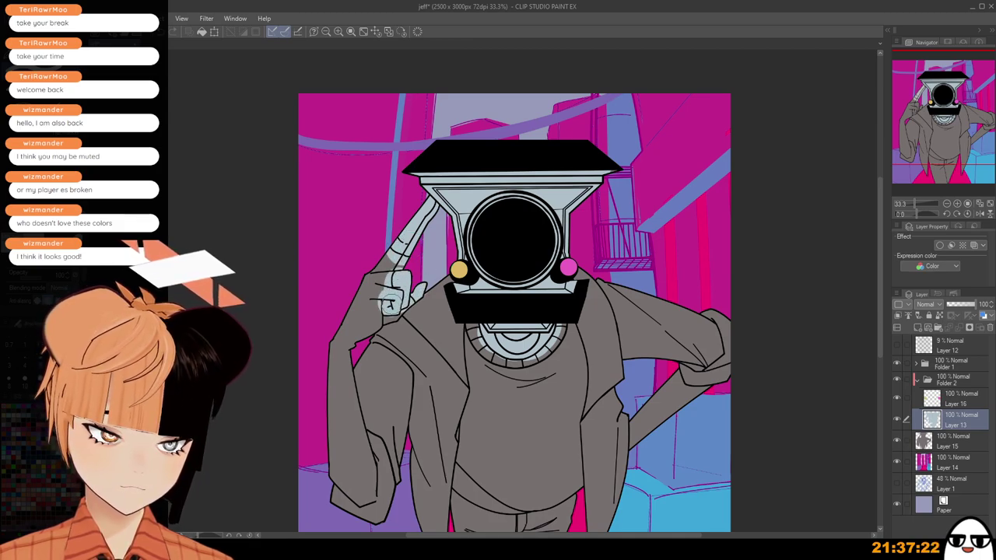
Add a layer above Layer 13 and paint the shirt and its ribbed collar yellow.
scroll(567, 438, "down", 2)
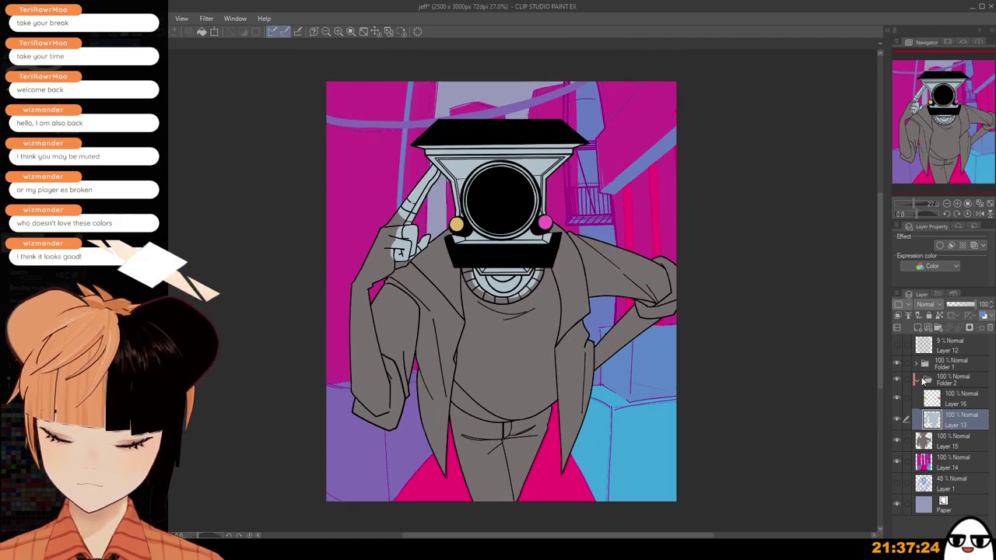
left_click(918, 329)
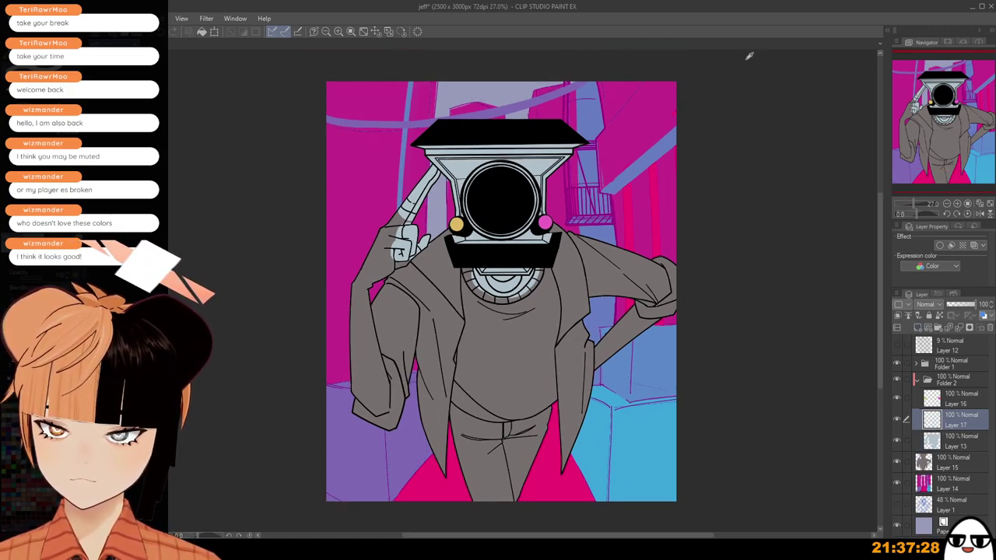
scroll(456, 288, "up", 2)
mouse_move(462, 270)
left_mouse_down()
mouse_move(522, 322)
mouse_move(504, 301)
mouse_move(496, 309)
mouse_move(559, 299)
mouse_move(517, 310)
mouse_move(566, 265)
mouse_move(569, 381)
left_mouse_up()
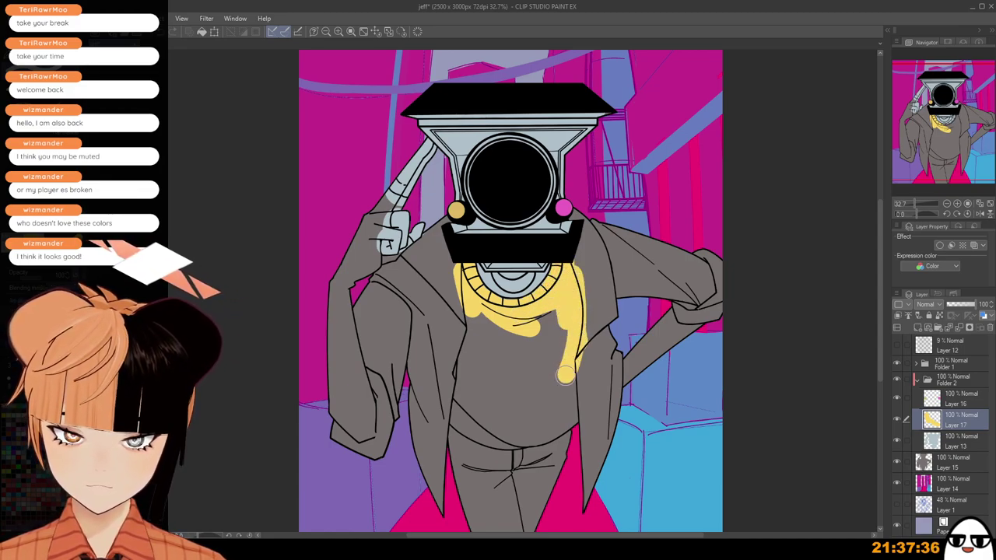
mouse_move(537, 324)
left_mouse_down()
mouse_move(491, 326)
mouse_move(578, 319)
mouse_move(472, 339)
mouse_move(473, 422)
mouse_move(496, 439)
mouse_move(504, 365)
mouse_move(481, 357)
mouse_move(543, 344)
mouse_move(550, 384)
mouse_move(510, 424)
mouse_move(585, 397)
mouse_move(521, 441)
left_mouse_up()
left_click_drag(448, 434, 414, 340)
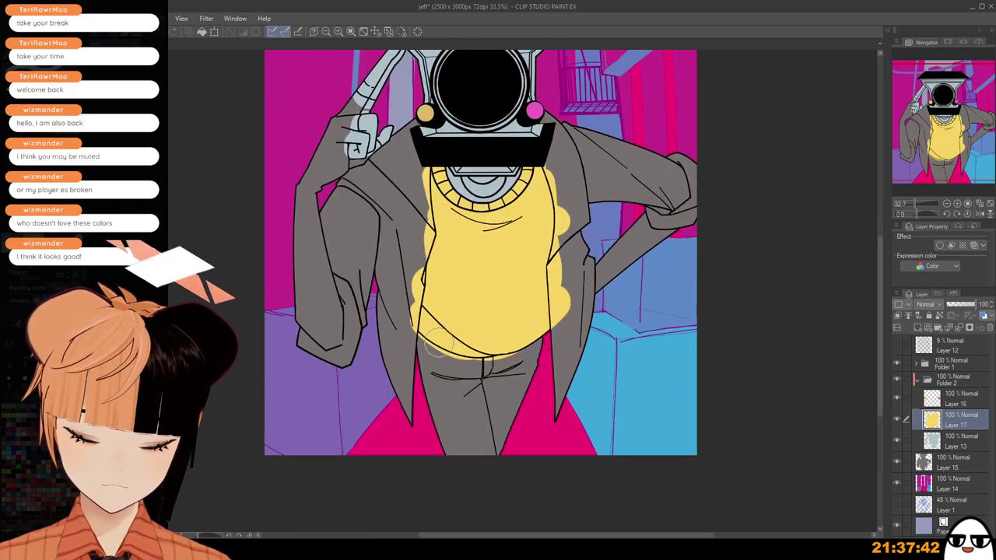
Clean up the yellow overspill below the shirt's curved hem.
scroll(414, 339, "up", 2)
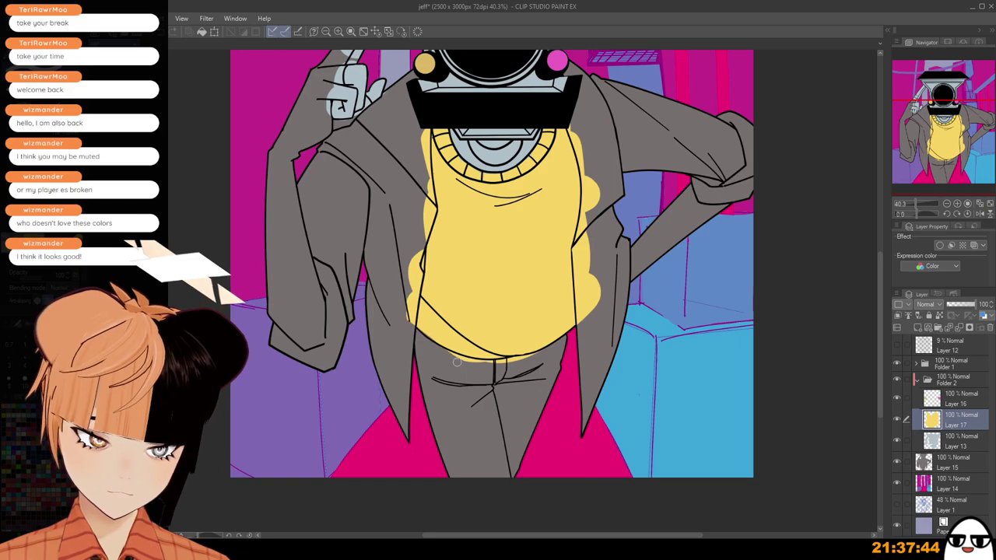
scroll(421, 329, "up", 2)
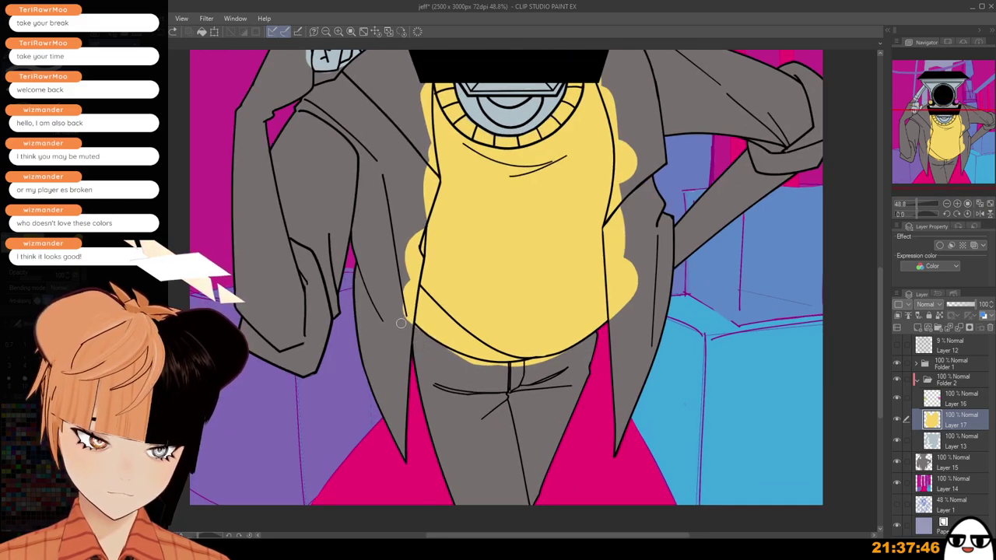
scroll(434, 327, "up", 2)
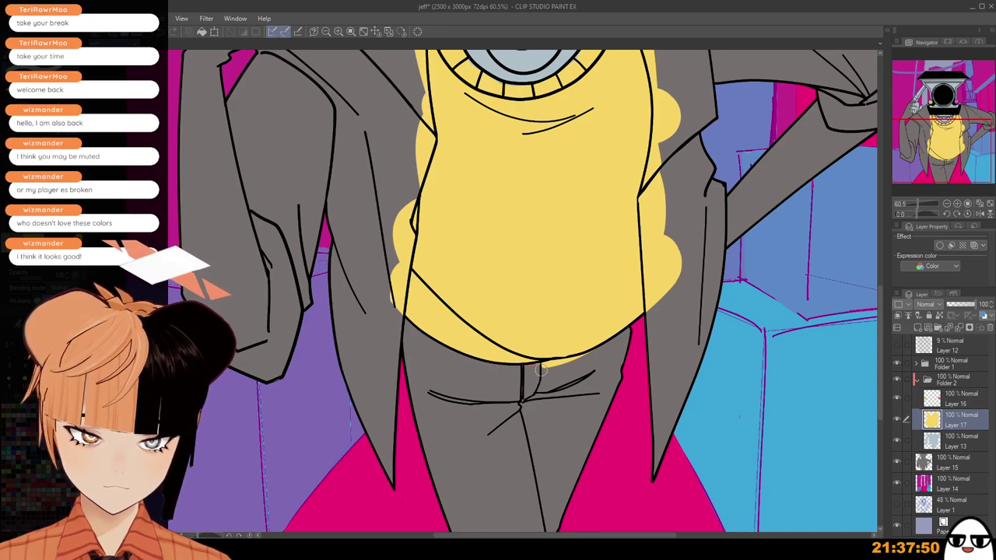
scroll(602, 353, "down", 4)
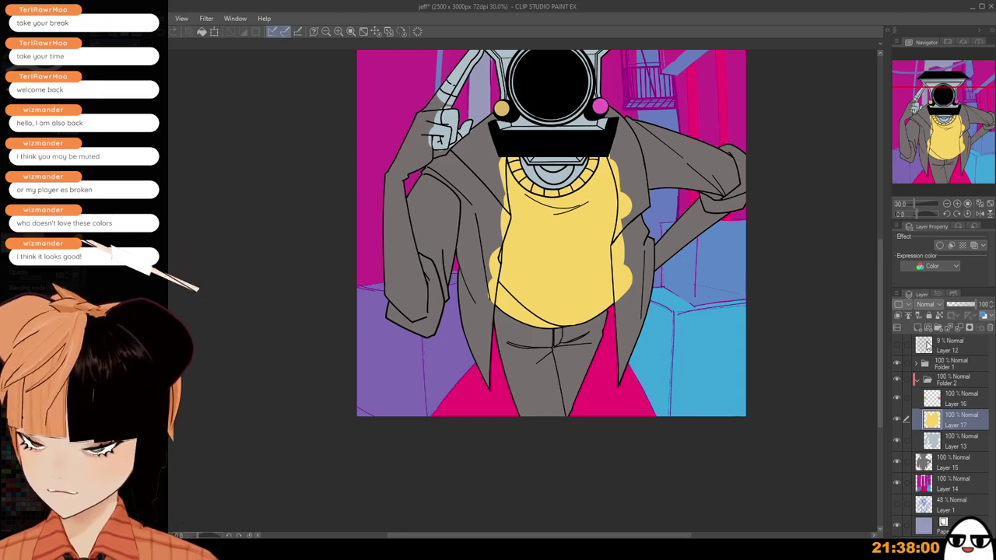
Add a layer above the yellow shirt layer and block in the jacket half on the raised-arm side in grey-green with a larger brush.
left_click(918, 328)
left_click_drag(735, 412, 727, 465)
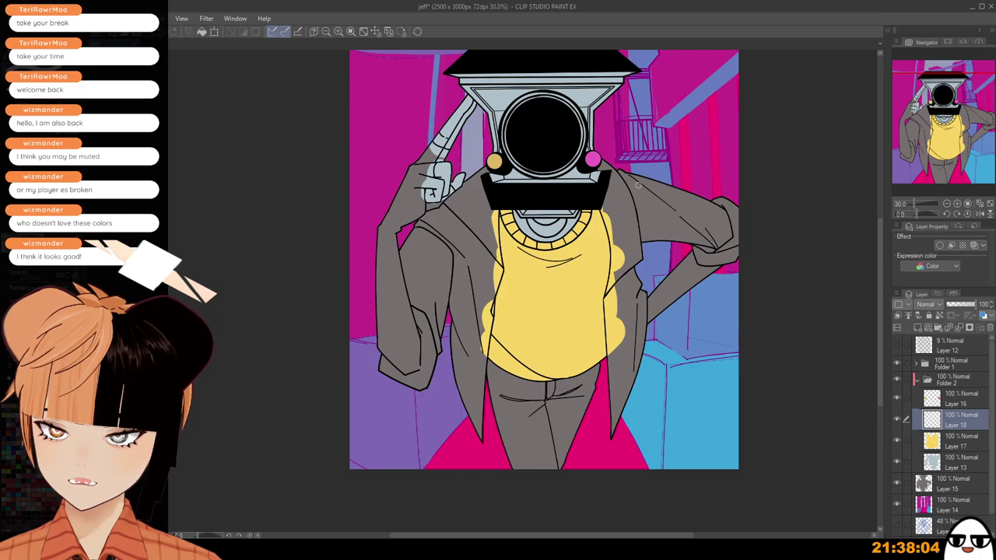
key("]")
key("]")
key("]")
key("]")
mouse_move(441, 247)
left_mouse_down()
mouse_move(427, 230)
mouse_move(419, 248)
left_mouse_up()
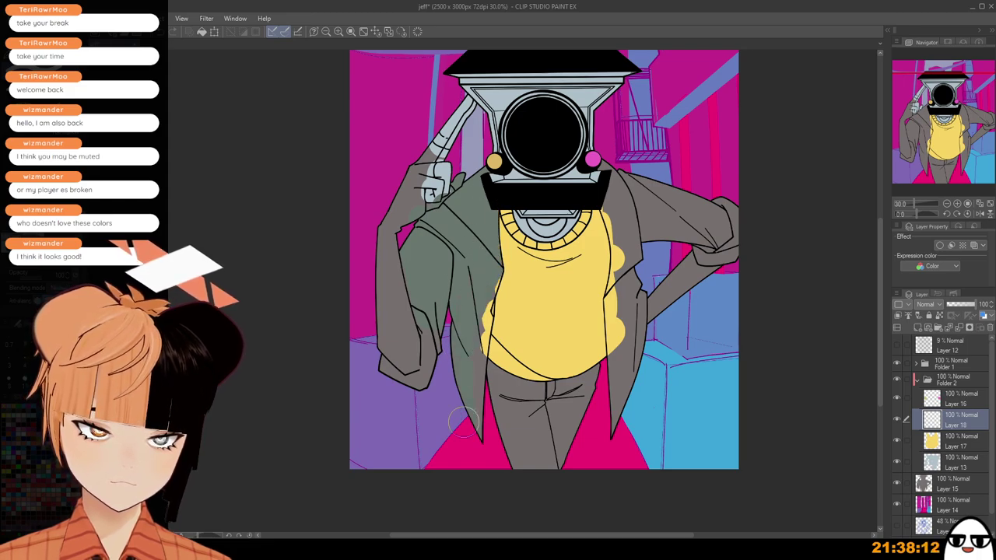
Cover the yellow overspill along this jacket half's inner edge with grey-green and tidy the edge against the shirt and collar.
scroll(469, 324, "up", 3)
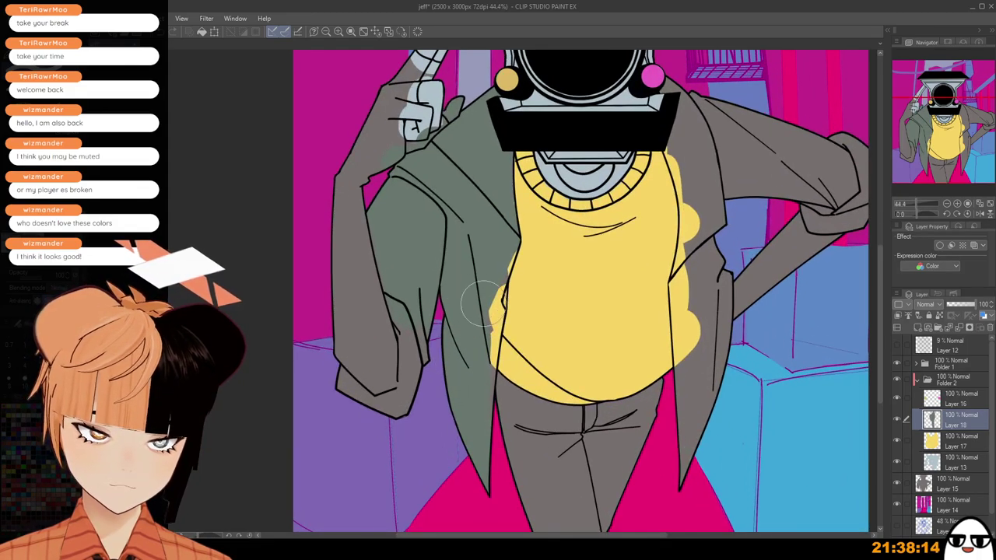
left_click_drag(500, 238, 481, 346)
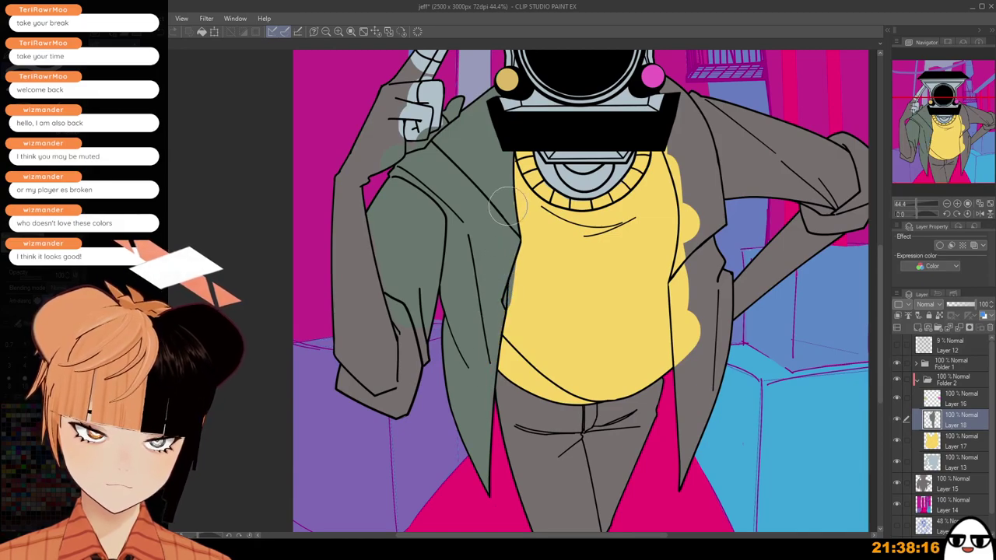
scroll(507, 206, "up", 3)
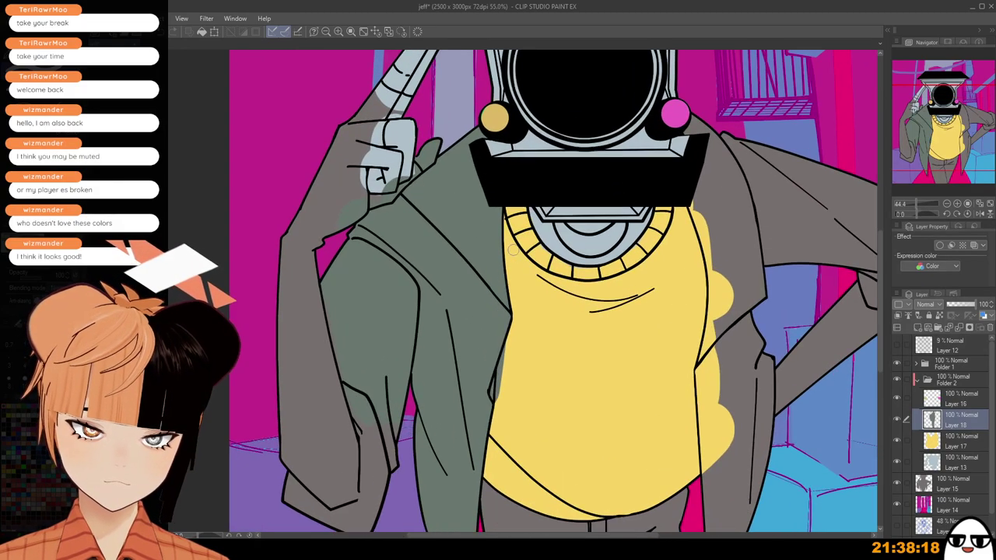
mouse_move(513, 336)
left_mouse_down()
mouse_move(503, 402)
mouse_move(512, 278)
left_mouse_up()
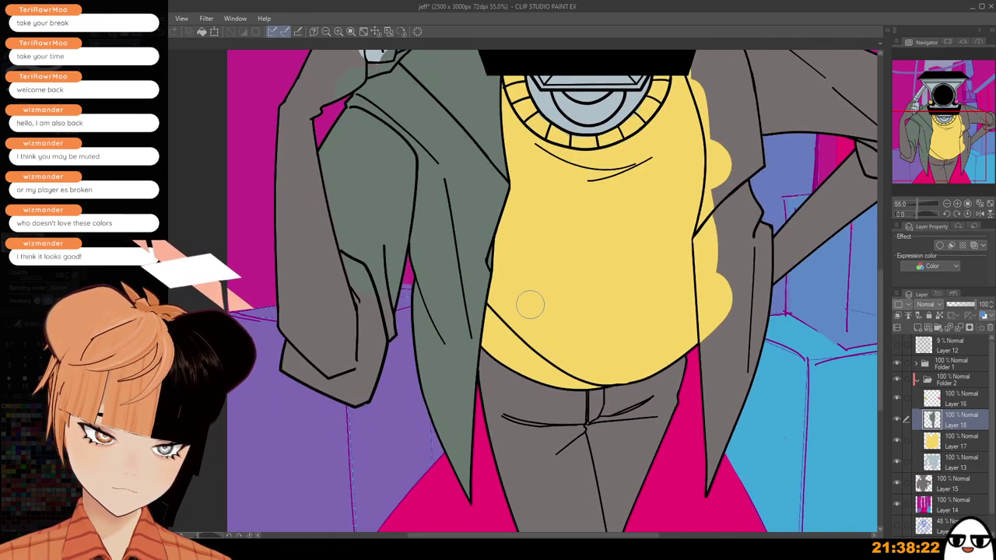
Paint the bent arm's sleeve and the jacket's other front panel grey-green, covering the remaining yellow overspill.
scroll(530, 304, "down", 1)
left_click_drag(581, 421, 491, 508)
mouse_move(589, 132)
left_mouse_down()
mouse_move(644, 196)
mouse_move(679, 199)
left_mouse_up()
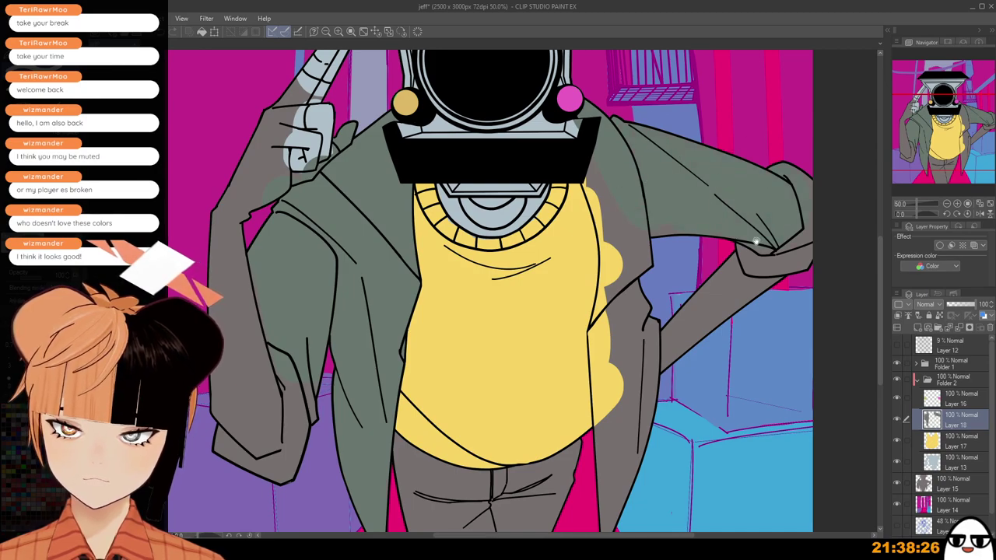
left_click_drag(744, 208, 674, 218)
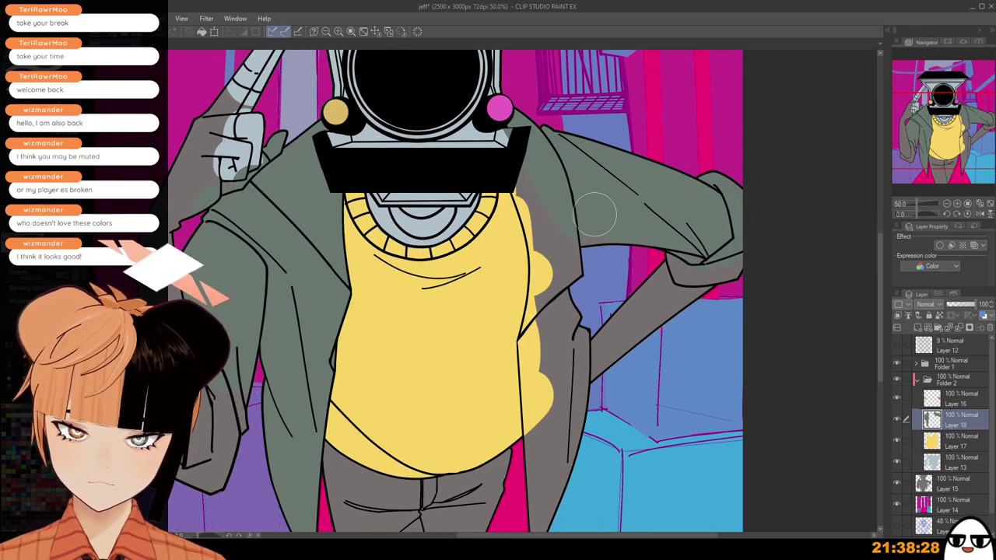
mouse_move(526, 145)
left_mouse_down()
mouse_move(562, 344)
mouse_move(534, 188)
mouse_move(557, 305)
mouse_move(552, 244)
mouse_move(550, 302)
mouse_move(538, 213)
mouse_move(555, 319)
mouse_move(544, 274)
mouse_move(552, 396)
mouse_move(538, 360)
mouse_move(567, 332)
mouse_move(560, 396)
left_mouse_up()
scroll(545, 357, "down", 3)
mouse_move(535, 326)
left_mouse_down()
mouse_move(524, 254)
mouse_move(539, 350)
mouse_move(529, 228)
mouse_move(541, 428)
mouse_move(525, 225)
mouse_move(544, 409)
mouse_move(535, 405)
mouse_move(543, 353)
mouse_move(570, 251)
mouse_move(576, 349)
mouse_move(529, 259)
left_mouse_up()
Erase the grey-green overspill from the raised hand's thumb and wrist.
scroll(529, 258, "up", 5)
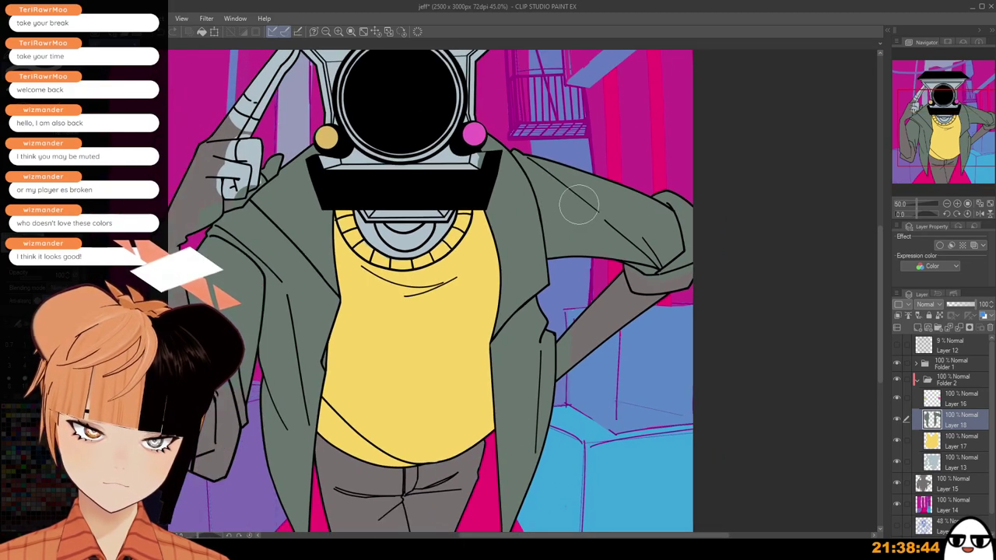
scroll(566, 352, "up", 2)
scroll(566, 352, "up", 1)
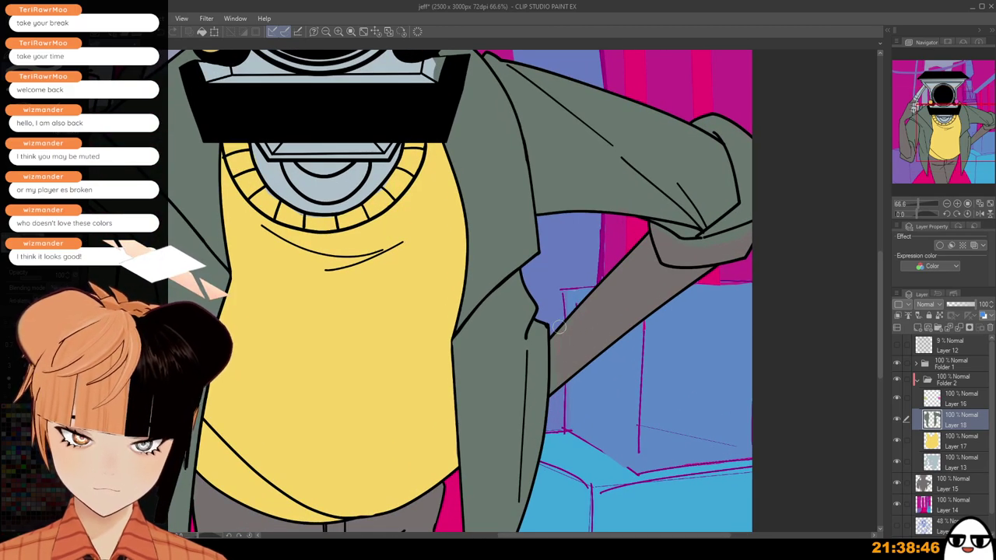
left_click_drag(461, 403, 623, 403)
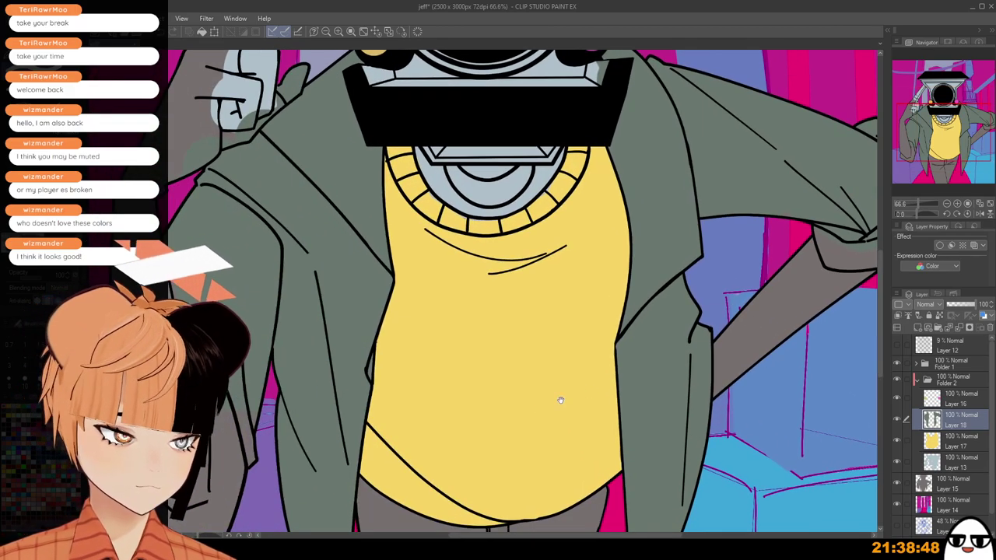
left_click_drag(468, 438, 496, 500)
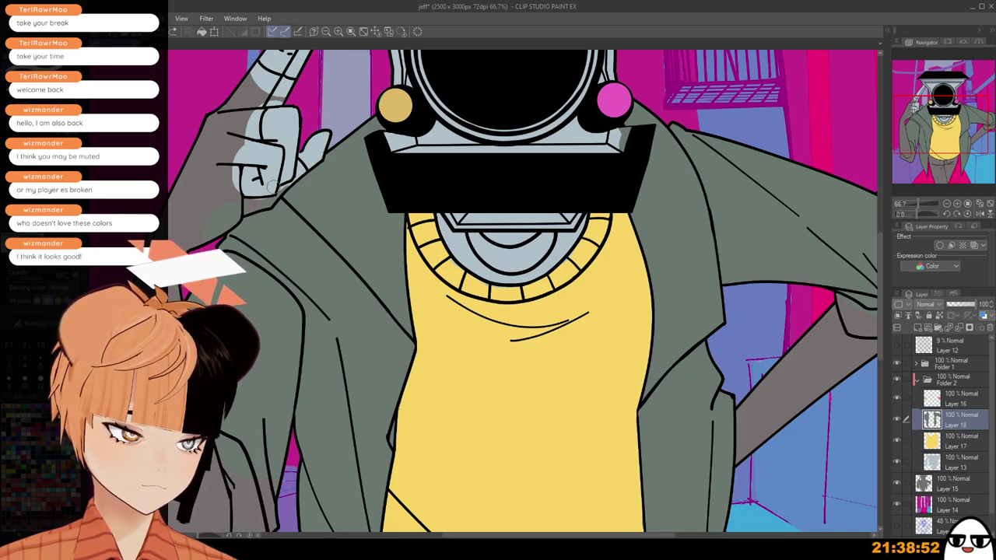
scroll(235, 226, "down", 3)
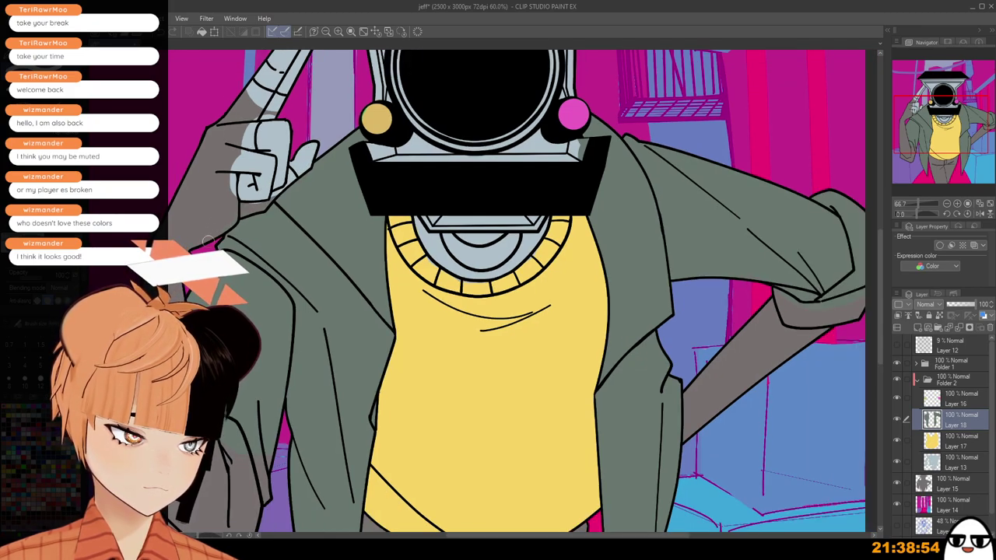
Add a layer above the jacket layer and paint the trousers turquoise.
left_click_drag(585, 446, 571, 312)
scroll(597, 272, "down", 2)
mouse_move(700, 292)
left_mouse_down()
mouse_move(698, 338)
mouse_move(700, 256)
mouse_move(700, 270)
left_mouse_up()
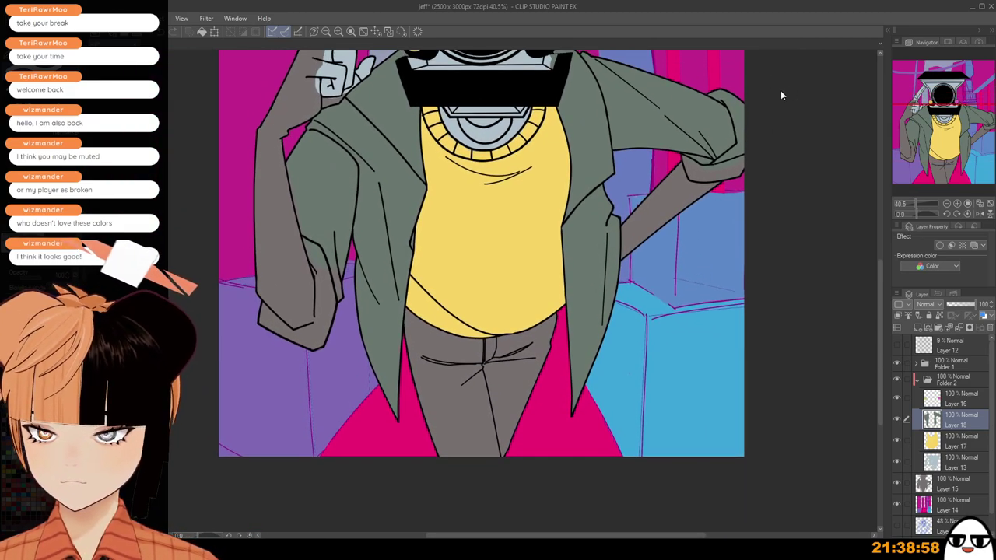
left_click(917, 327)
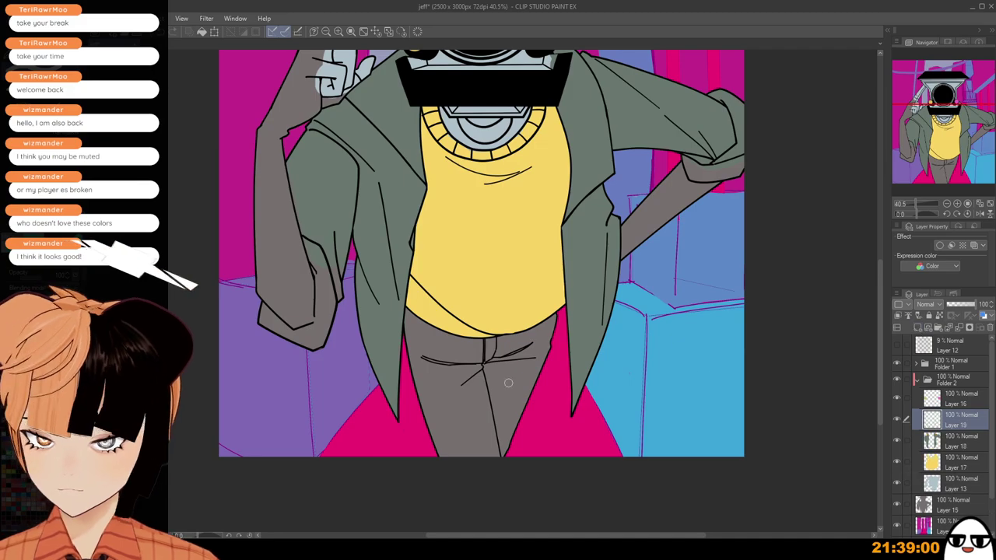
mouse_move(423, 349)
left_mouse_down()
mouse_move(400, 338)
mouse_move(518, 395)
mouse_move(404, 335)
mouse_move(520, 355)
mouse_move(447, 360)
mouse_move(434, 341)
mouse_move(517, 352)
mouse_move(487, 358)
mouse_move(529, 344)
mouse_move(539, 357)
mouse_move(465, 465)
left_mouse_up()
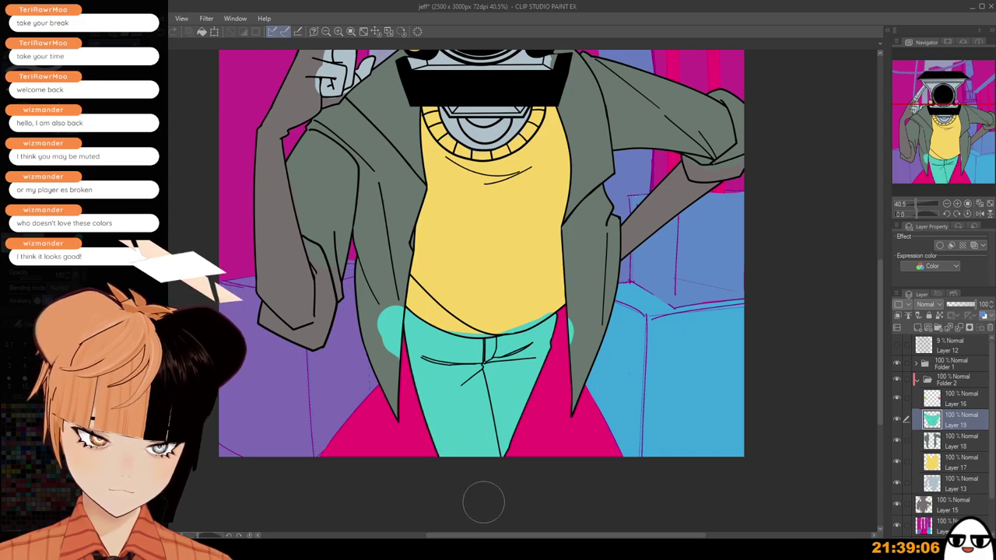
Erase the turquoise overspill from the jacket edges and along the shirt's hem above the trousers.
scroll(393, 307, "up", 2)
mouse_move(385, 278)
left_mouse_down()
mouse_move(382, 366)
mouse_move(380, 334)
mouse_move(401, 293)
left_mouse_up()
scroll(397, 374, "up", 1)
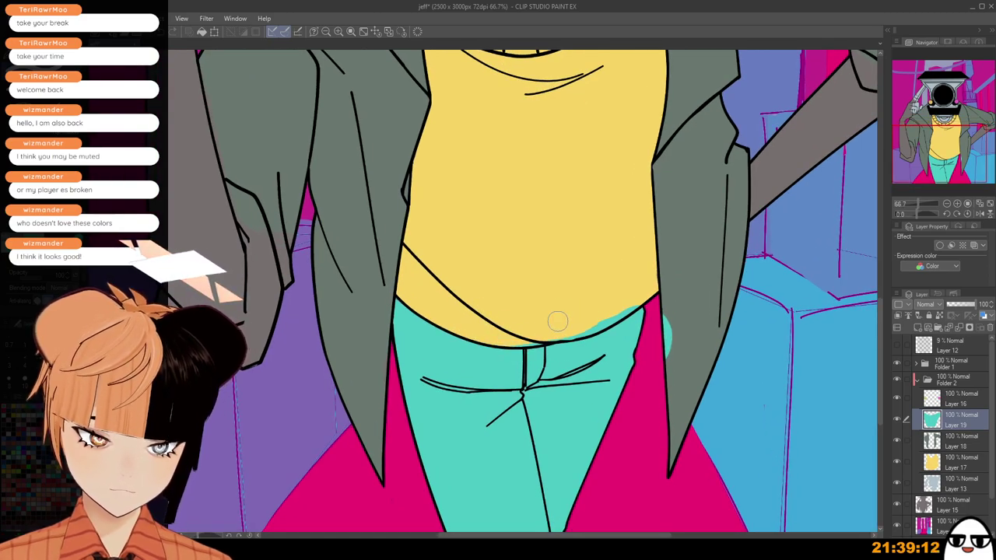
mouse_move(498, 334)
left_mouse_down()
mouse_move(560, 331)
mouse_move(601, 313)
left_mouse_up()
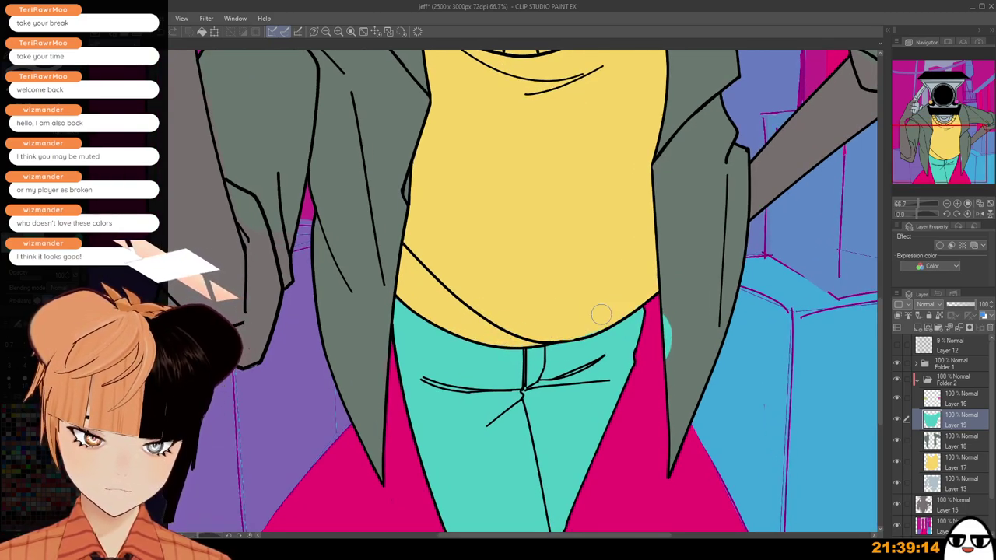
left_click_drag(675, 325, 677, 414)
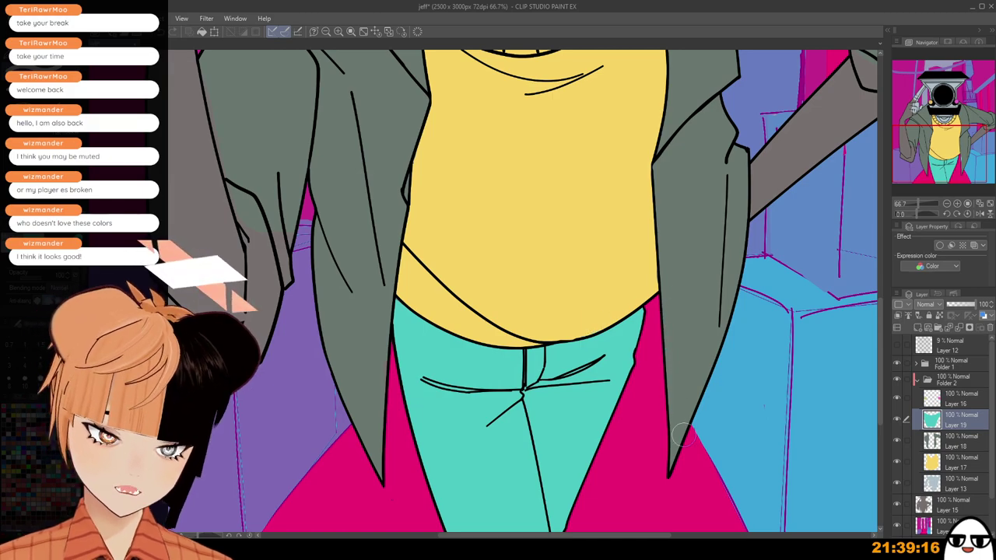
Add a new layer directly above the turquoise trousers layer.
scroll(726, 430, "down", 3)
mouse_move(733, 374)
left_mouse_down()
mouse_move(727, 431)
mouse_move(694, 471)
mouse_move(730, 460)
mouse_move(749, 480)
mouse_move(689, 398)
left_mouse_up()
scroll(731, 463, "down", 1)
scroll(731, 462, "down", 1)
left_click(917, 328)
scroll(744, 164, "up", 1)
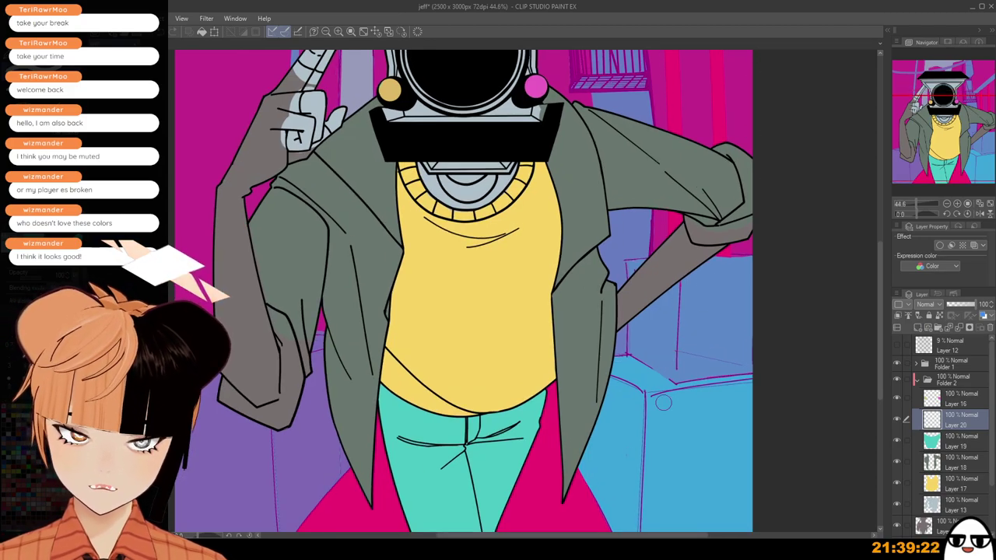
scroll(663, 402, "down", 1)
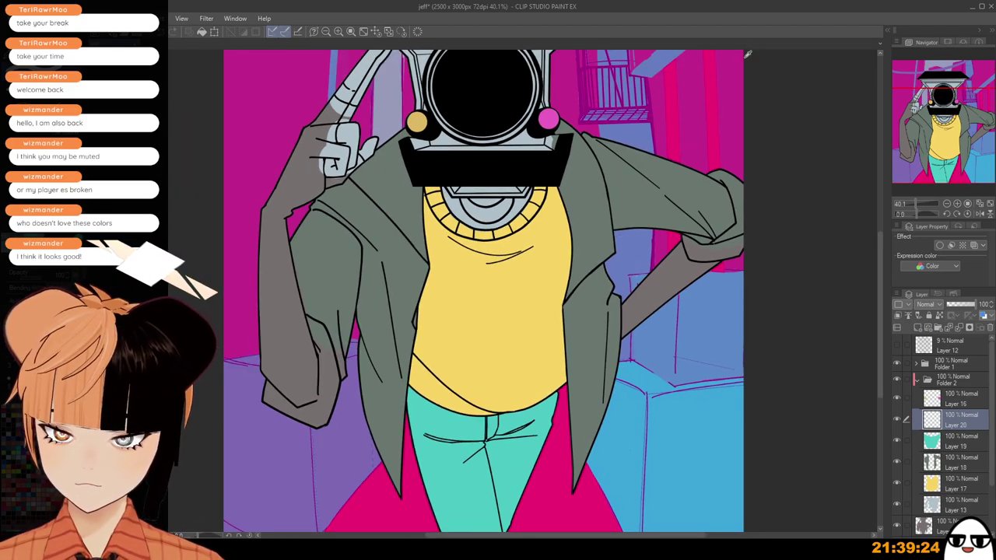
left_click_drag(527, 382, 637, 381)
scroll(601, 54, "up", 3)
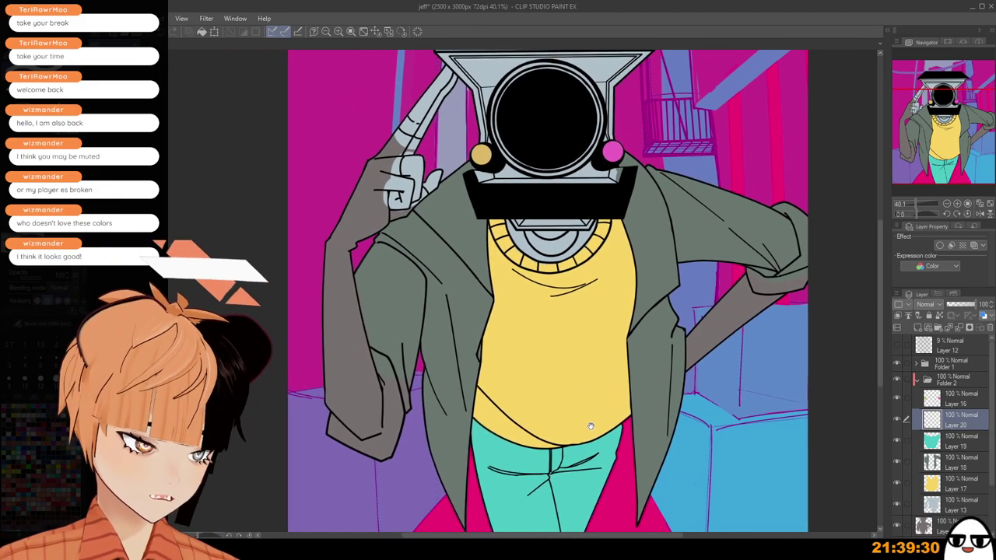
mouse_move(344, 153)
left_mouse_down()
mouse_move(378, 138)
mouse_move(393, 118)
left_mouse_up()
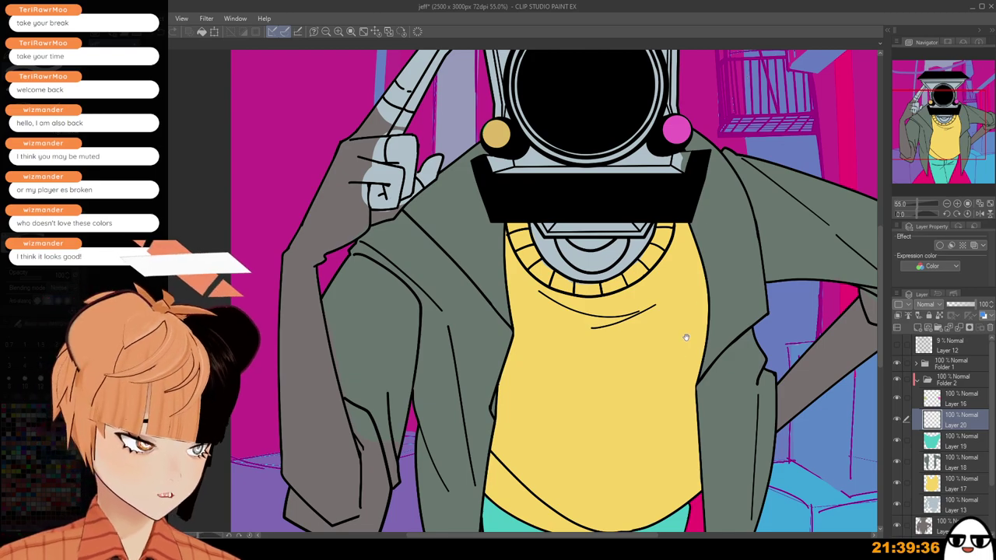
mouse_move(686, 337)
left_mouse_down()
mouse_move(558, 225)
mouse_move(454, 281)
mouse_move(430, 263)
left_mouse_up()
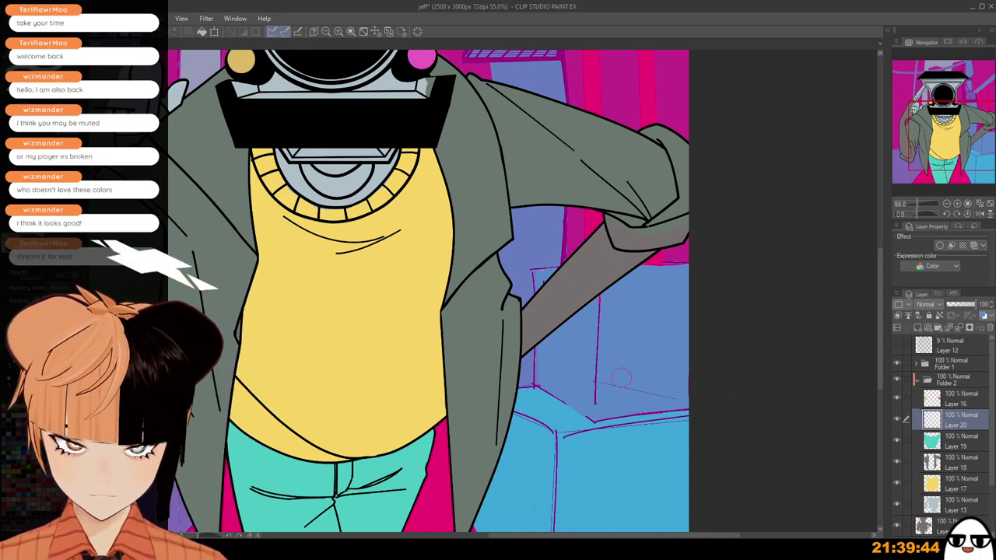
scroll(591, 311, "down", 2)
left_click_drag(565, 348, 589, 440)
scroll(658, 389, "up", 2)
scroll(585, 352, "up", 2)
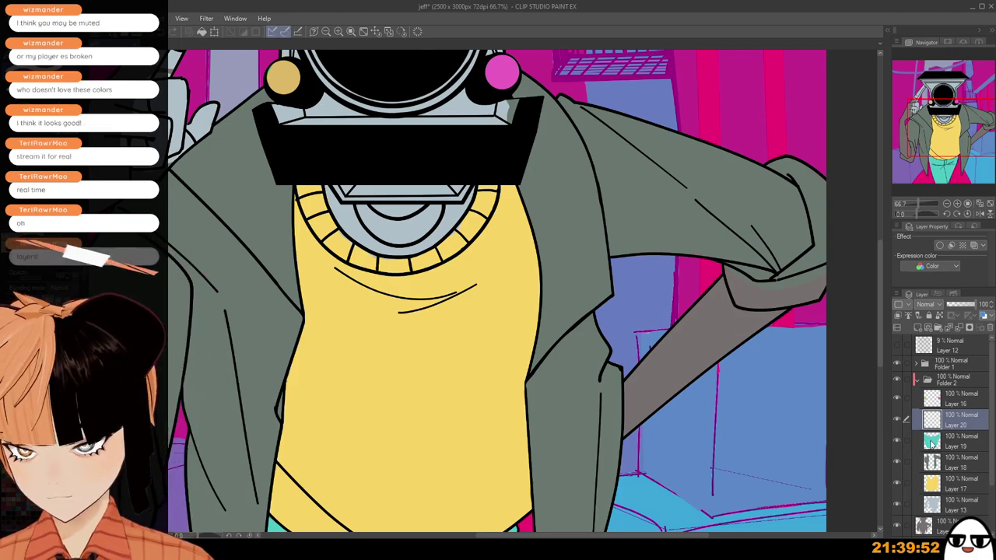
left_click(964, 502)
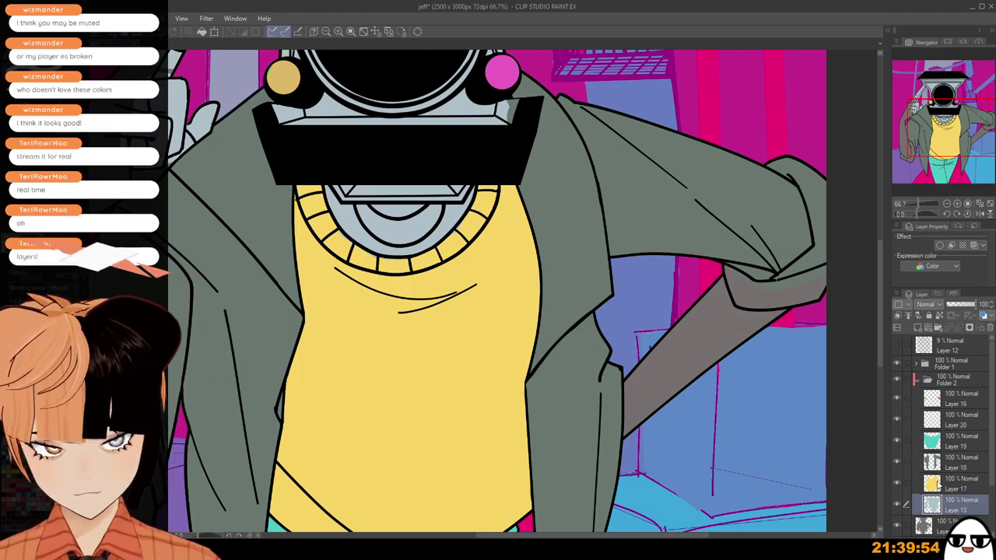
left_click(937, 486)
scroll(505, 366, "up", 3)
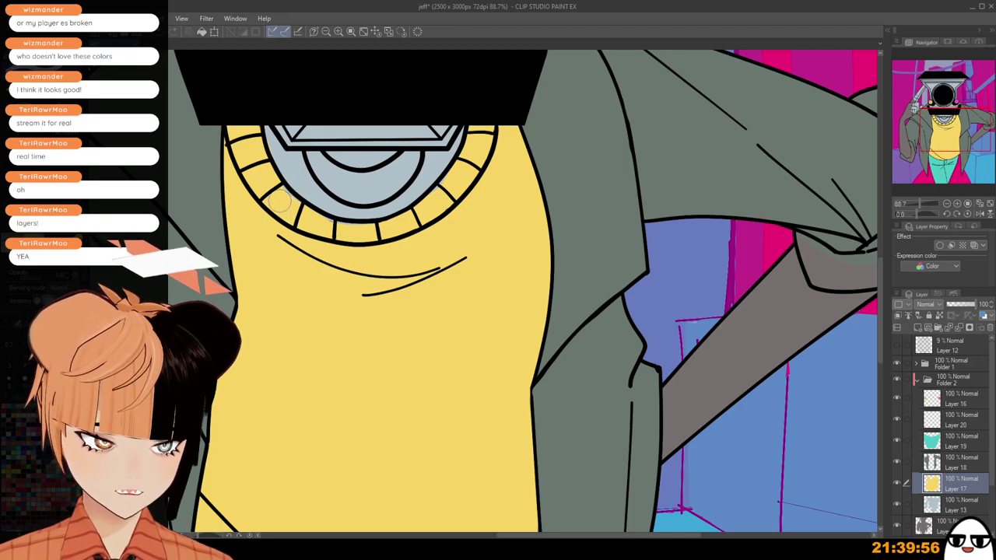
left_click_drag(280, 201, 297, 212)
key("ctrl+z")
key("e")
key("bracketleft")
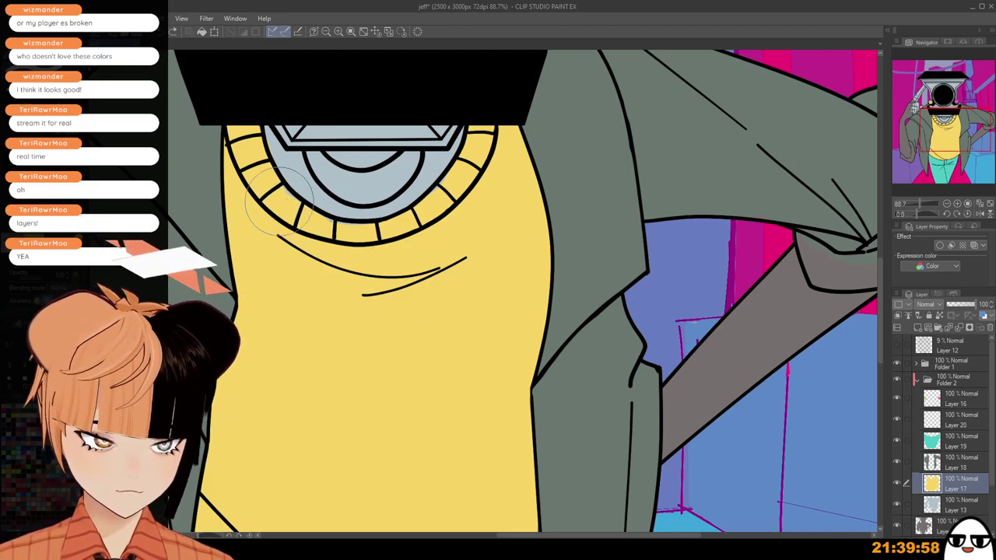
key("bracketleft")
key("bracketleft")
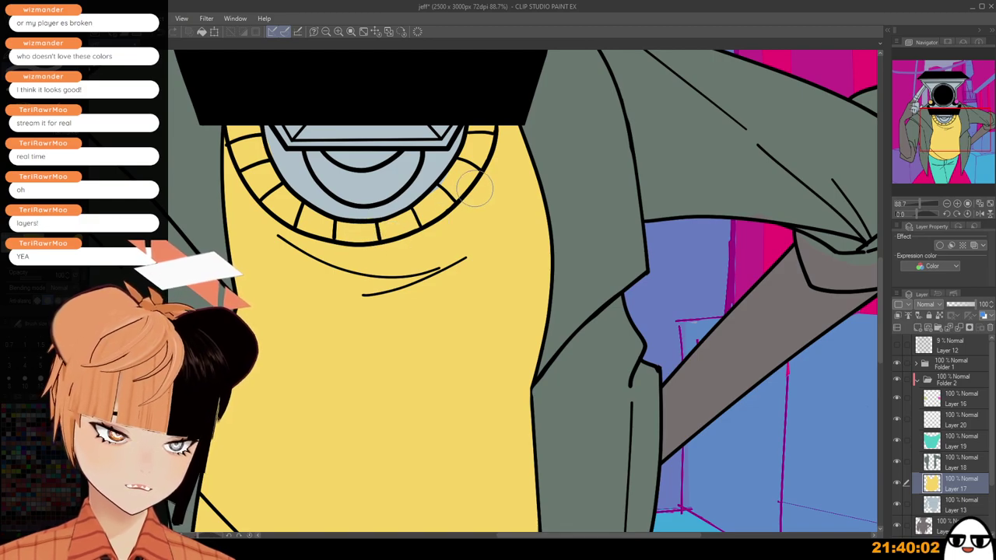
scroll(449, 231, "down", 1)
scroll(560, 441, "down", 5)
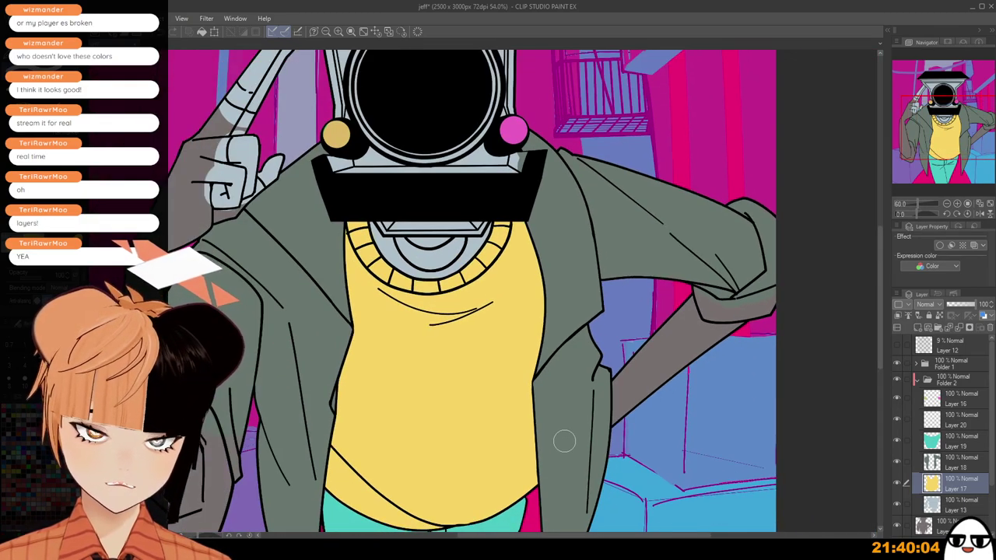
left_click_drag(582, 510, 612, 403)
scroll(611, 402, "down", 2)
left_click_drag(558, 423, 582, 484)
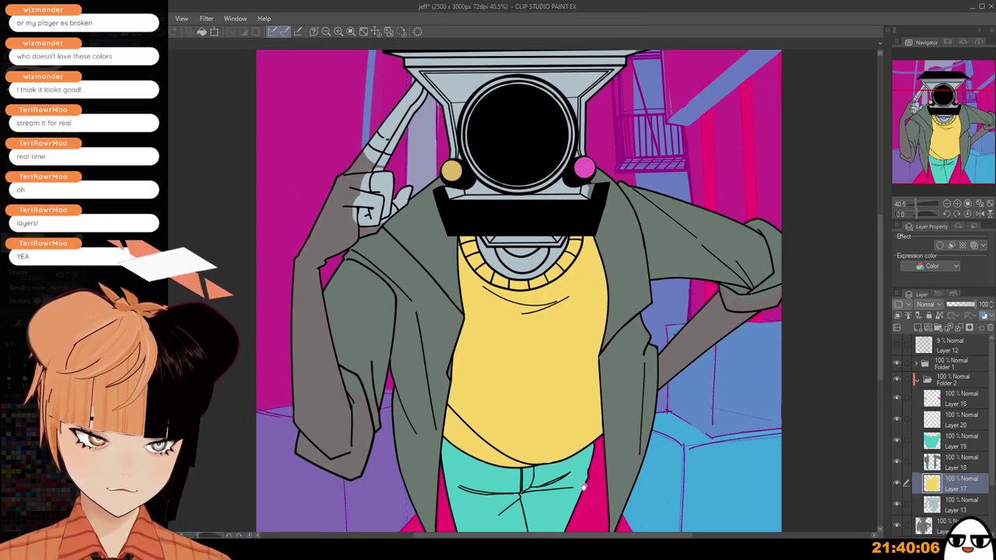
left_click(951, 422)
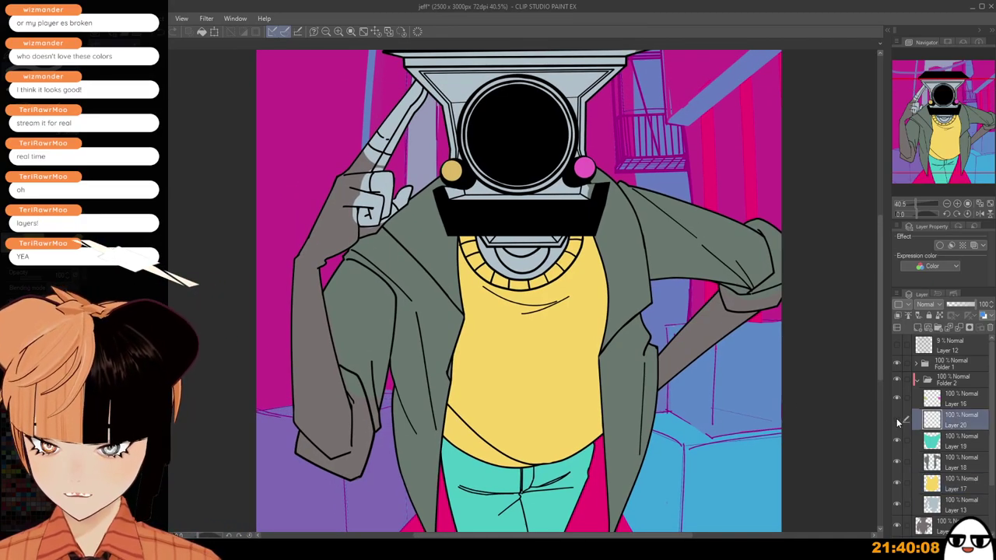
left_click(957, 460)
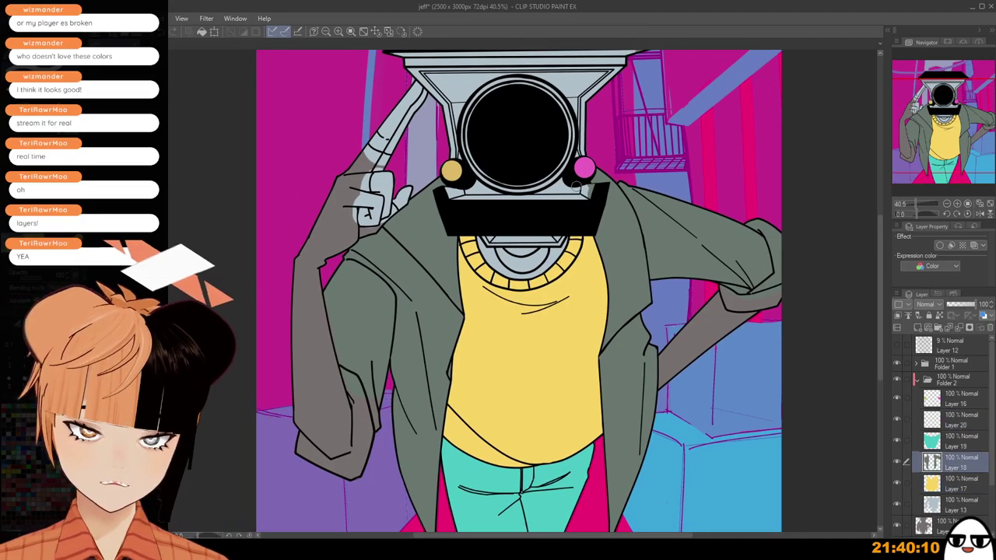
scroll(576, 187, "up", 3)
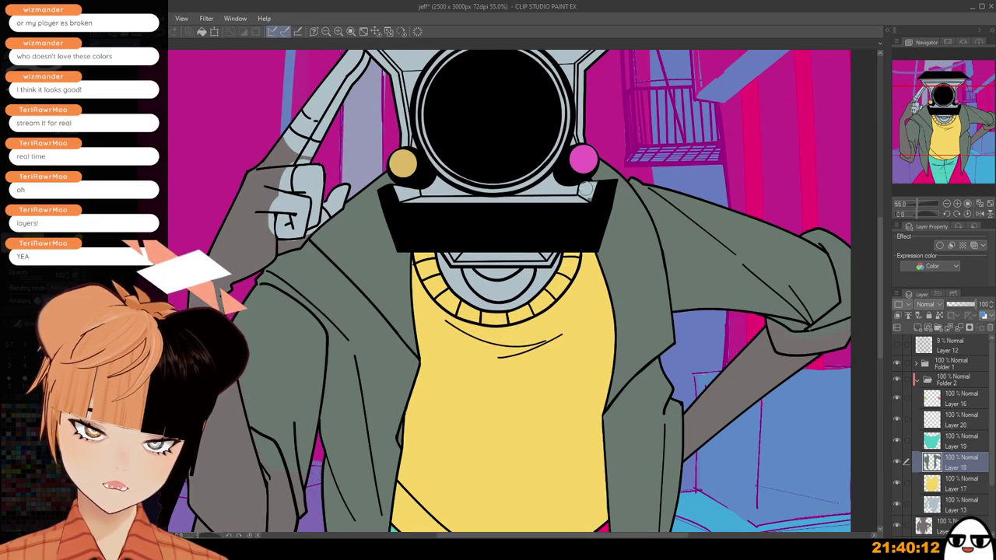
scroll(588, 204, "down", 3)
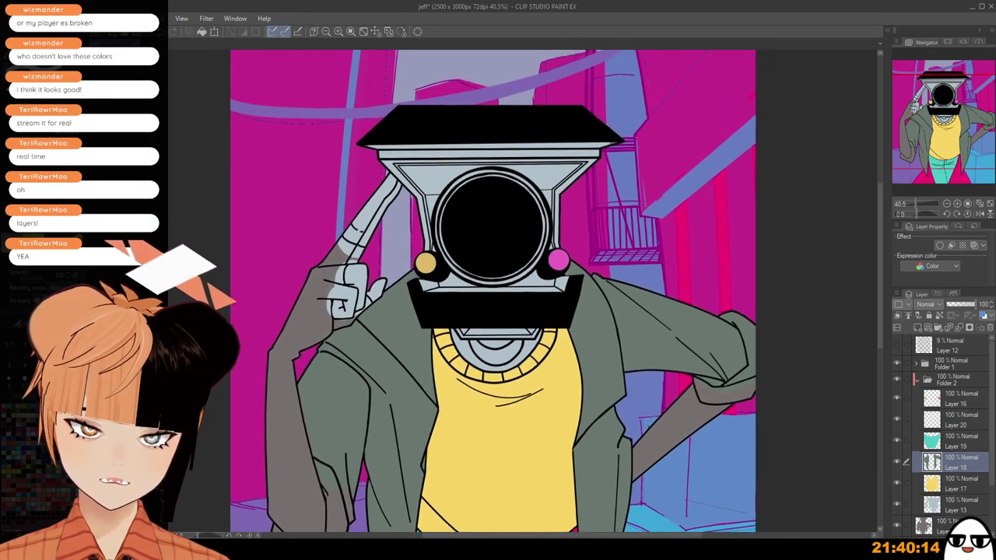
scroll(639, 328, "up", 2)
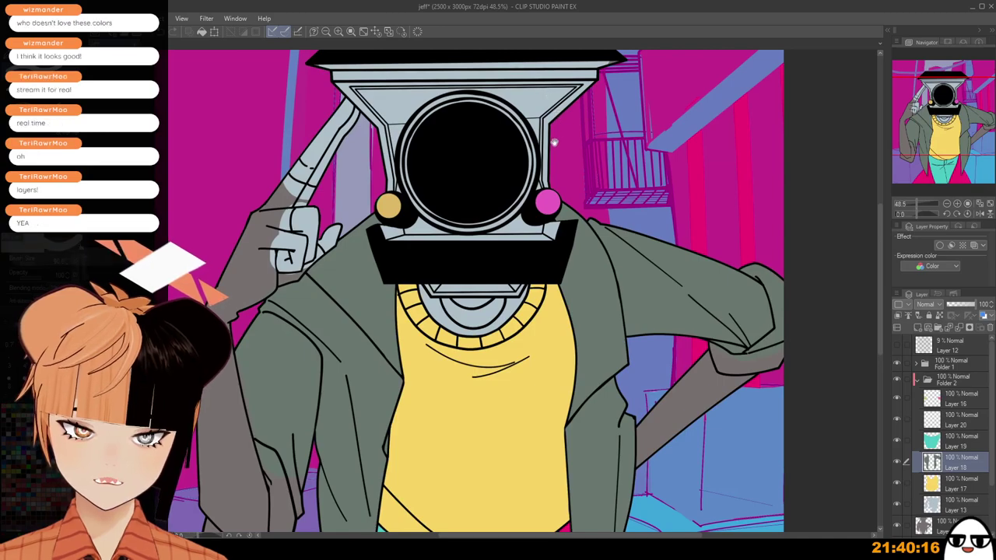
scroll(562, 325, "down", 4)
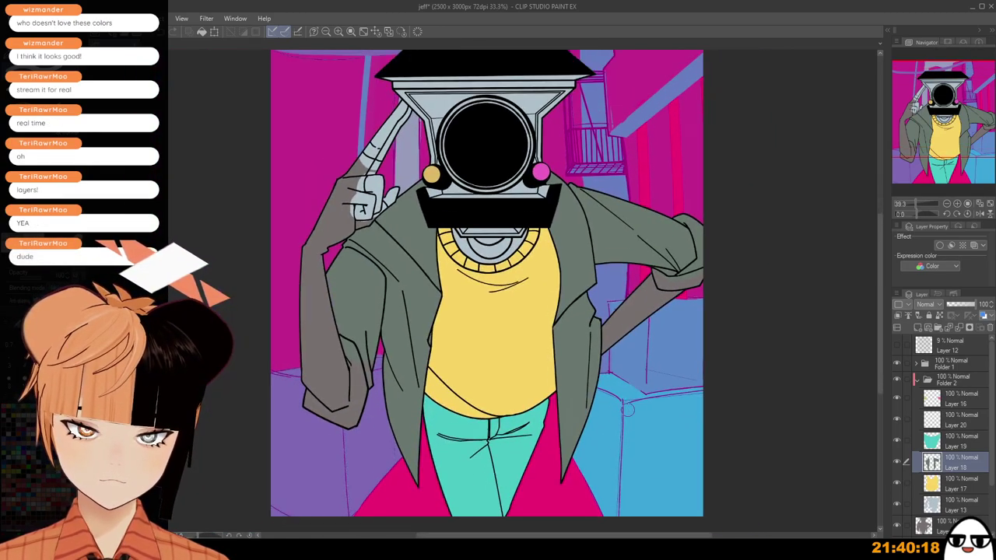
Paint the bent arm's forearm dark slate grey on the empty layer above the trousers layer.
left_click(963, 425)
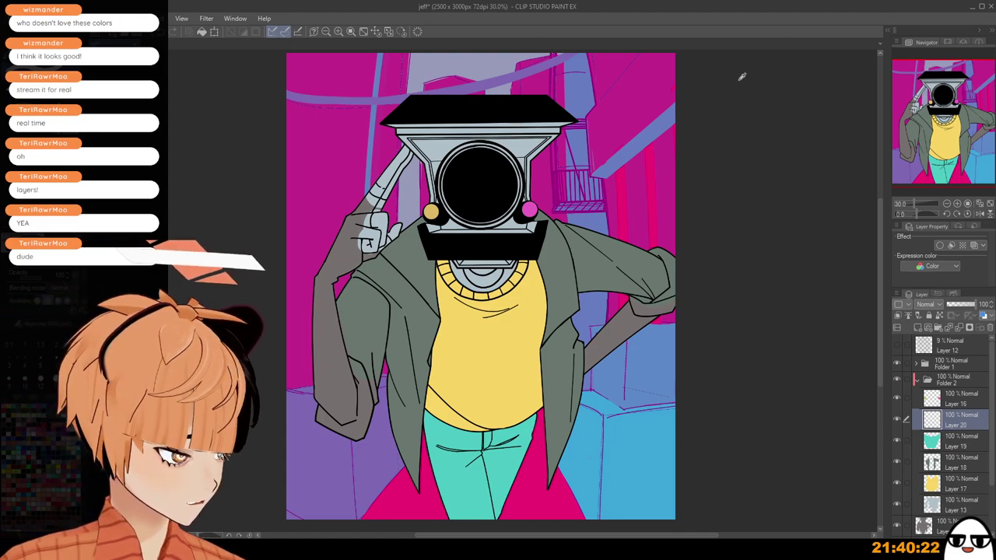
scroll(657, 378, "up", 5)
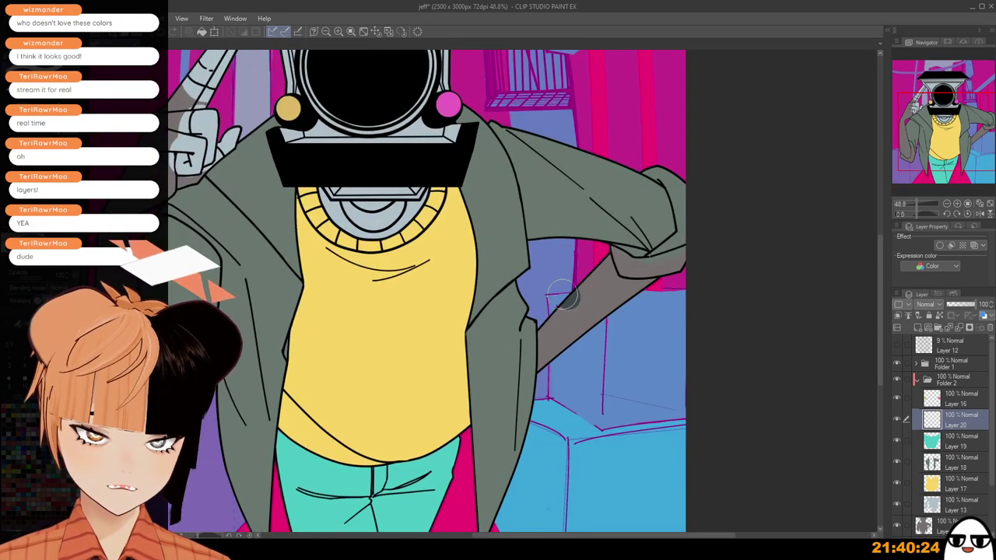
mouse_move(566, 295)
left_mouse_down()
mouse_move(548, 354)
mouse_move(554, 373)
mouse_move(566, 307)
mouse_move(609, 266)
mouse_move(600, 272)
mouse_move(609, 290)
mouse_move(634, 296)
mouse_move(614, 292)
left_mouse_up()
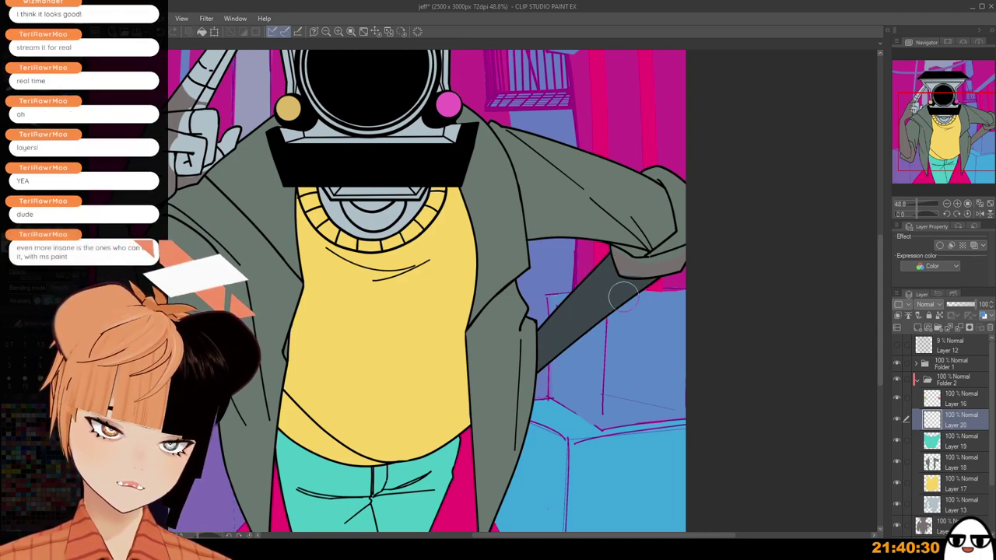
left_click_drag(534, 395, 763, 391)
Paint the base of the raised hand's pointing finger and the knuckle area dark slate grey.
scroll(389, 151, "up", 1)
left_click_drag(385, 172, 369, 292)
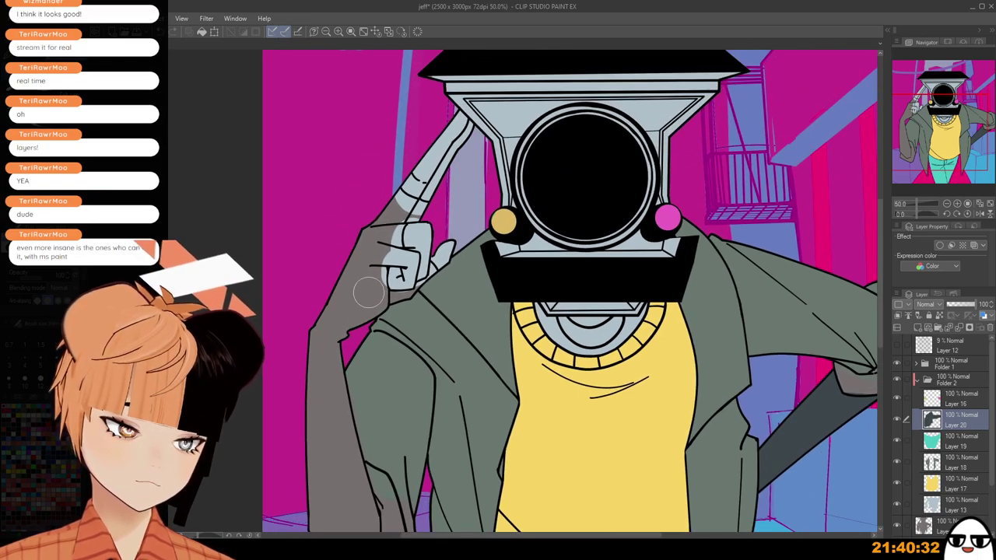
scroll(417, 212, "up", 5)
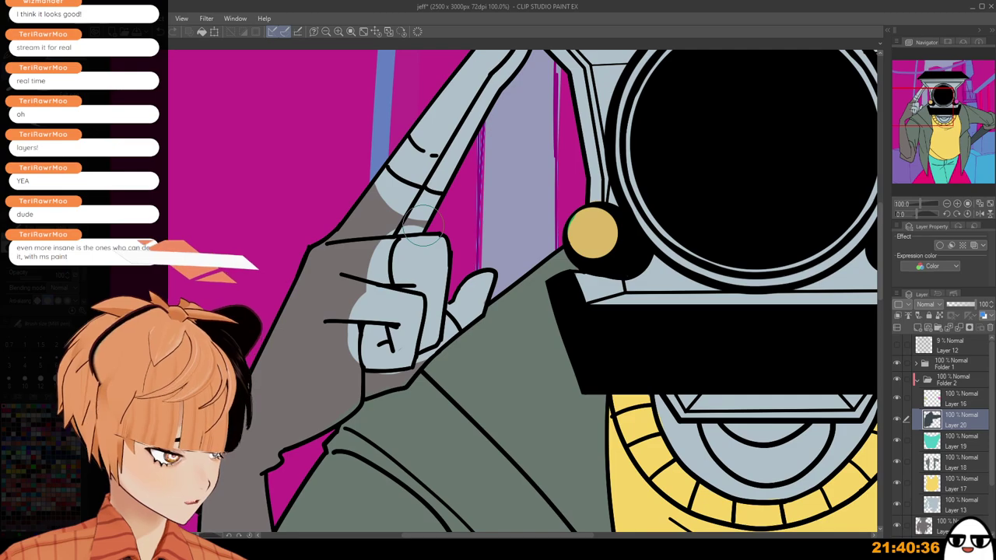
mouse_move(383, 190)
left_mouse_down()
mouse_move(426, 207)
mouse_move(400, 213)
mouse_move(423, 219)
mouse_move(379, 198)
mouse_move(313, 264)
mouse_move(371, 230)
left_mouse_up()
scroll(363, 237, "down", 2)
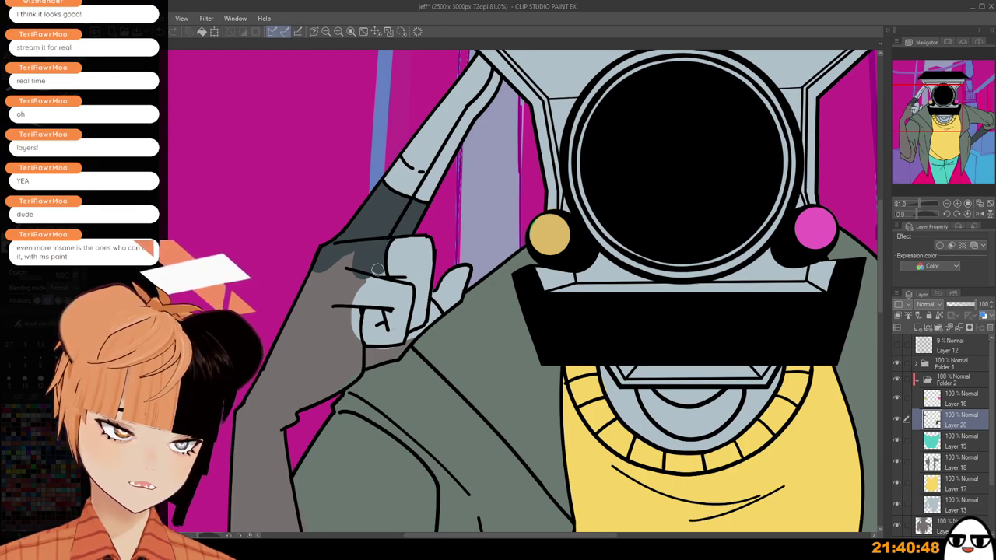
Redo the dark slate grey strokes across the back of the raised hand, working around the light fingertips.
key("ctrl+z")
left_click_drag(379, 274, 353, 322)
key("ctrl+z")
left_click_drag(354, 277, 347, 321)
left_click_drag(338, 260, 331, 321)
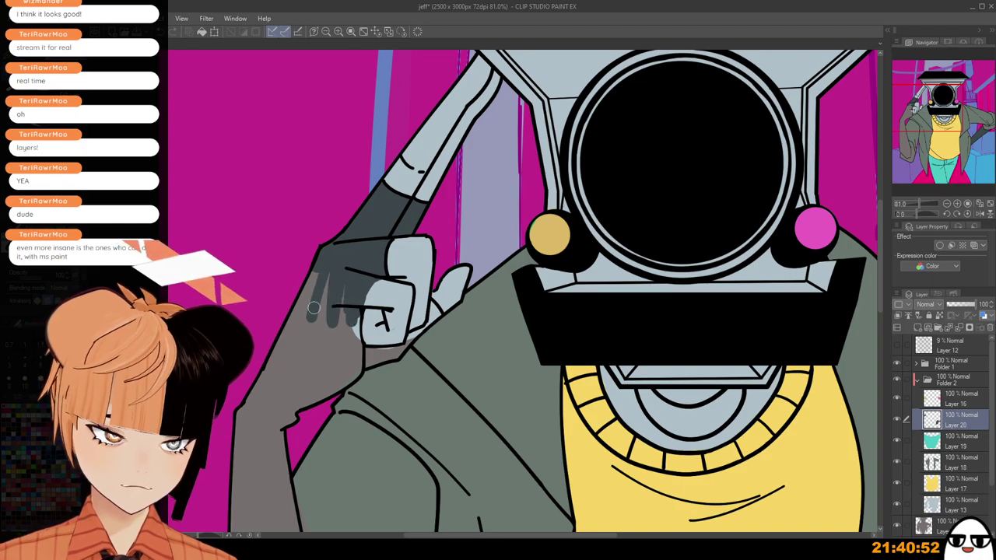
left_click_drag(316, 274, 311, 318)
left_click_drag(308, 277, 300, 318)
Enlarge the brush and cover the raised arm from the wrist down the forearm with dark slate grey.
scroll(308, 306, "down", 2)
key("bracketright")
key("bracketright")
key("bracketright")
key("bracketright")
left_click_drag(327, 282, 266, 417)
mouse_move(271, 468)
left_mouse_down()
mouse_move(279, 338)
mouse_move(285, 426)
left_mouse_up()
mouse_move(275, 278)
left_mouse_down()
mouse_move(272, 452)
mouse_move(275, 312)
left_mouse_up()
left_click_drag(272, 217, 272, 271)
mouse_move(255, 200)
left_mouse_down()
mouse_move(282, 361)
mouse_move(278, 337)
mouse_move(296, 384)
left_mouse_up()
mouse_move(286, 330)
left_mouse_down()
mouse_move(289, 412)
mouse_move(276, 443)
mouse_move(299, 462)
mouse_move(299, 370)
mouse_move(289, 423)
mouse_move(288, 300)
mouse_move(331, 378)
left_mouse_up()
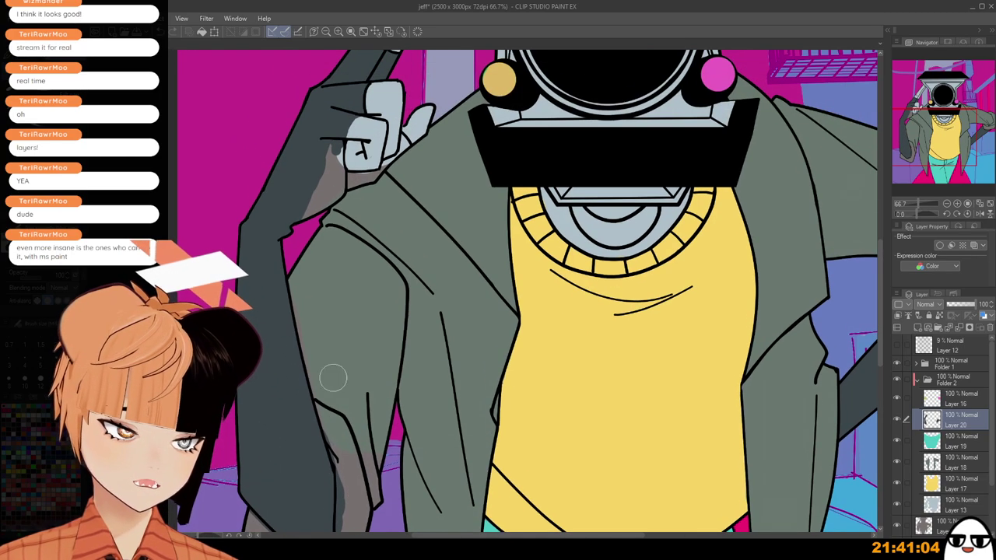
Fill the remaining gaps at the raised hand's wrist, palm and thumb base with dark slate grey.
scroll(373, 198, "up", 2)
mouse_move(299, 140)
left_mouse_down()
mouse_move(312, 158)
mouse_move(311, 125)
mouse_move(307, 174)
mouse_move(267, 214)
mouse_move(365, 148)
mouse_move(324, 174)
mouse_move(354, 173)
mouse_move(319, 191)
mouse_move(350, 173)
left_mouse_up()
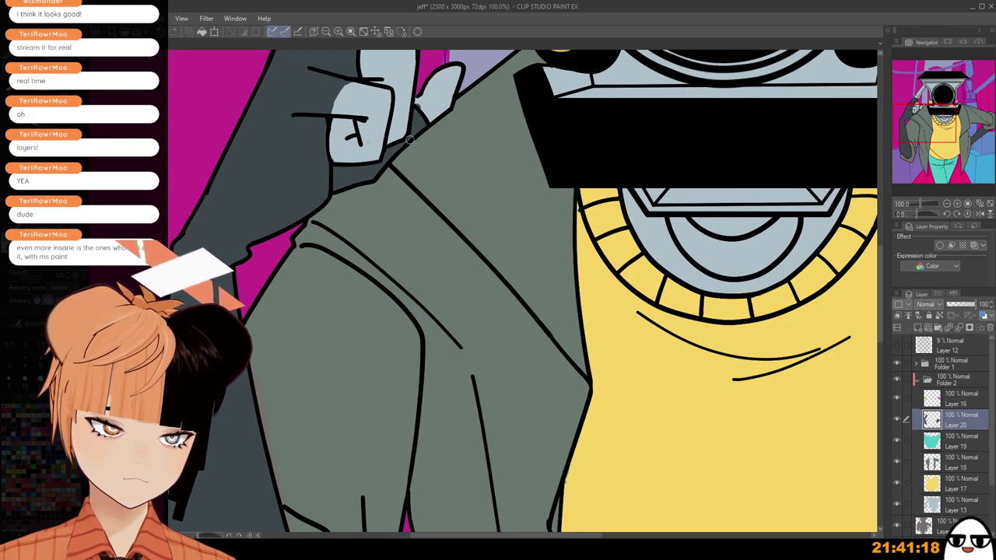
scroll(461, 161, "down", 1)
left_click_drag(460, 161, 474, 338)
Expand Folder 1, toggle Layer 8's visibility to check for the raised hand's line art, and make that layer active.
scroll(490, 330, "down", 1)
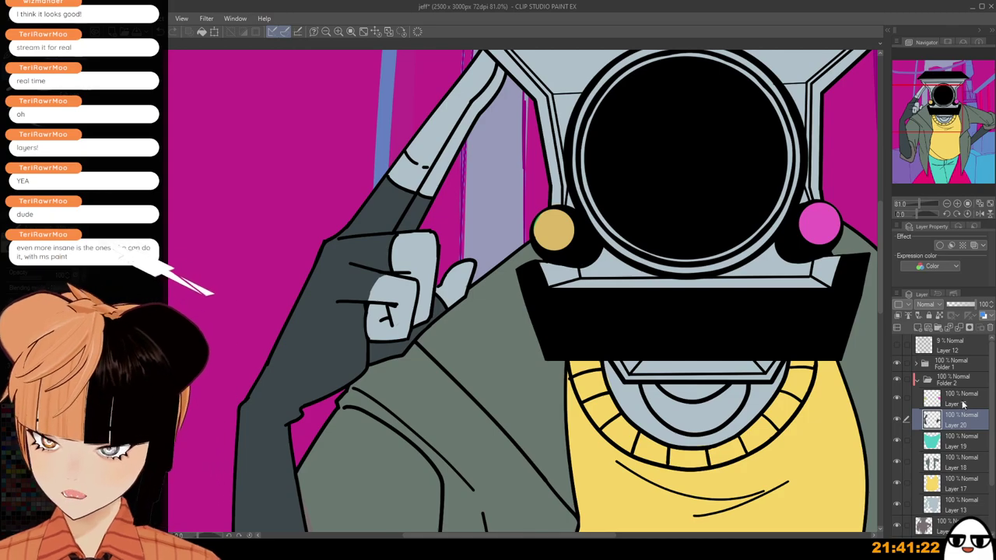
left_click(953, 353)
left_click(916, 364)
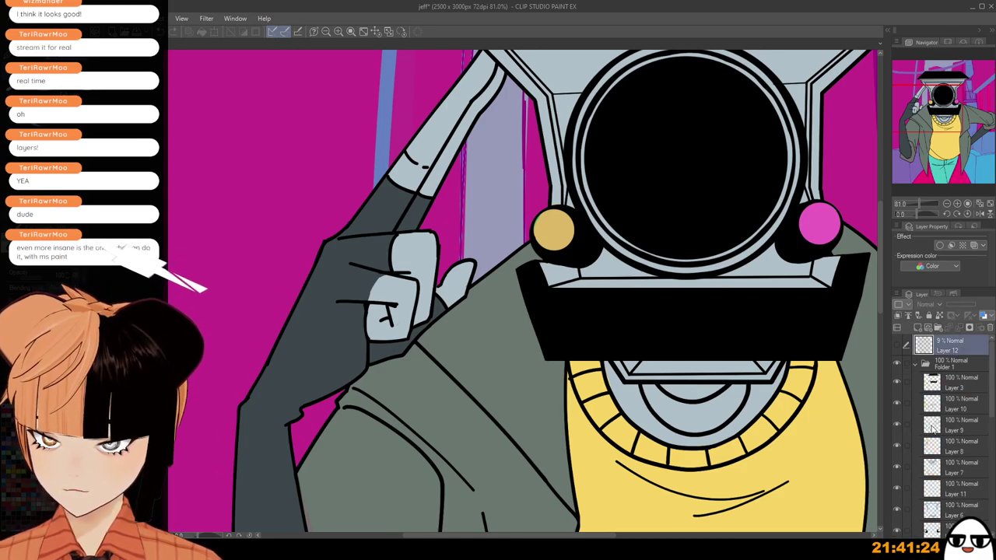
scroll(974, 428, "down", 2)
left_click(896, 392)
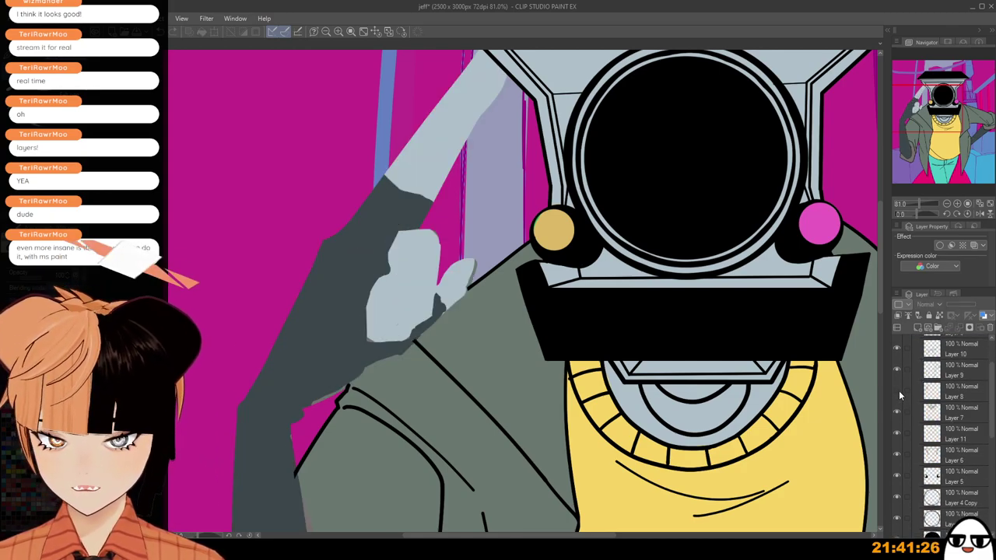
left_click(896, 392)
left_click(952, 391)
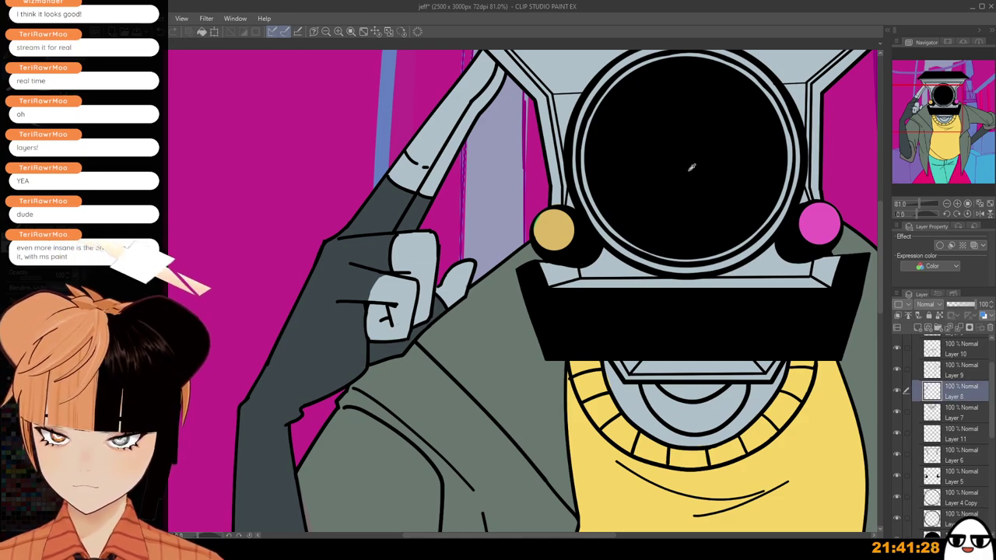
key("ctrl+plus")
key("ctrl+plus")
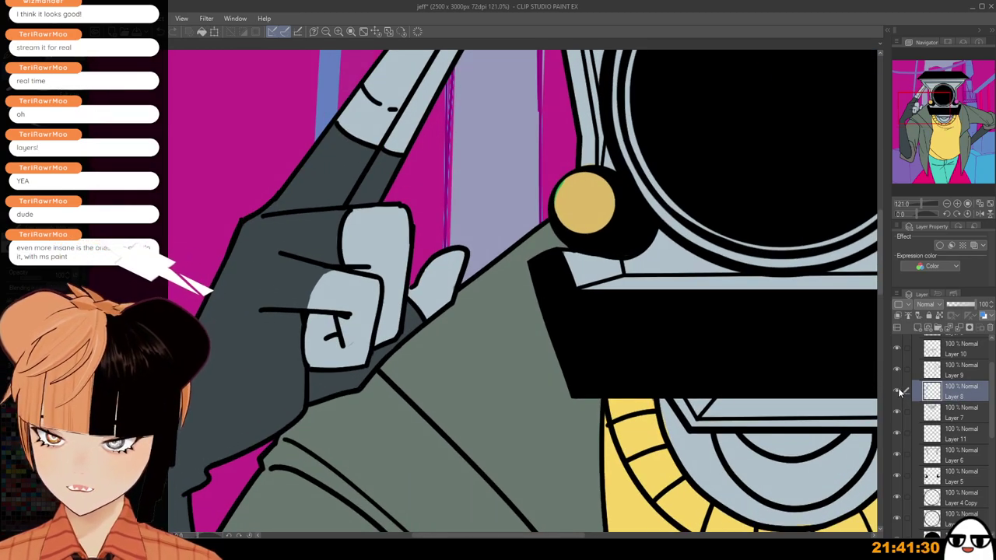
Draw the missing black outline curve around the upper edge of the raised hand's folded finger on Layer 8, redoing the stroke until it fits.
left_click(897, 391)
left_click(897, 391)
scroll(327, 279, "up", 1)
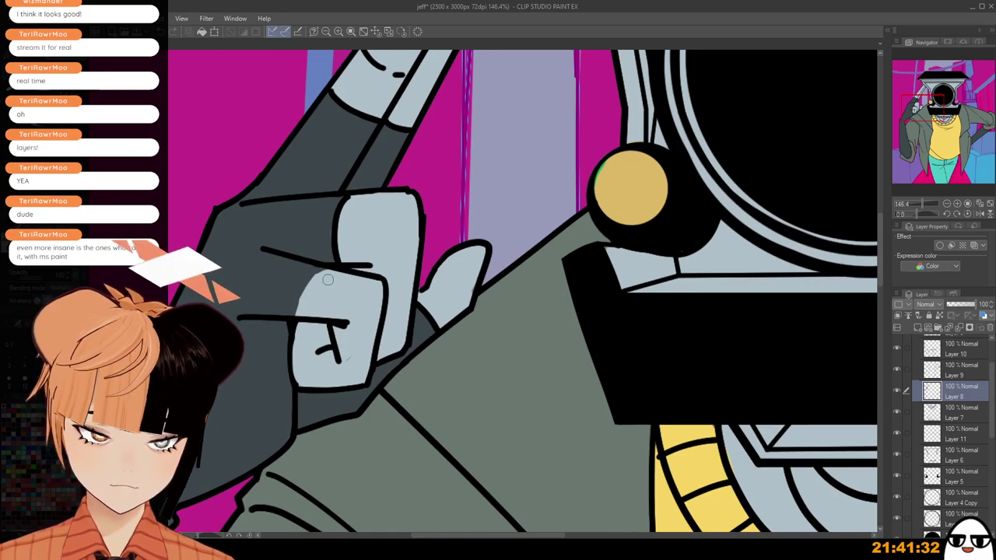
key("ctrl+z")
left_click_drag(329, 267, 298, 316)
key("ctrl+z")
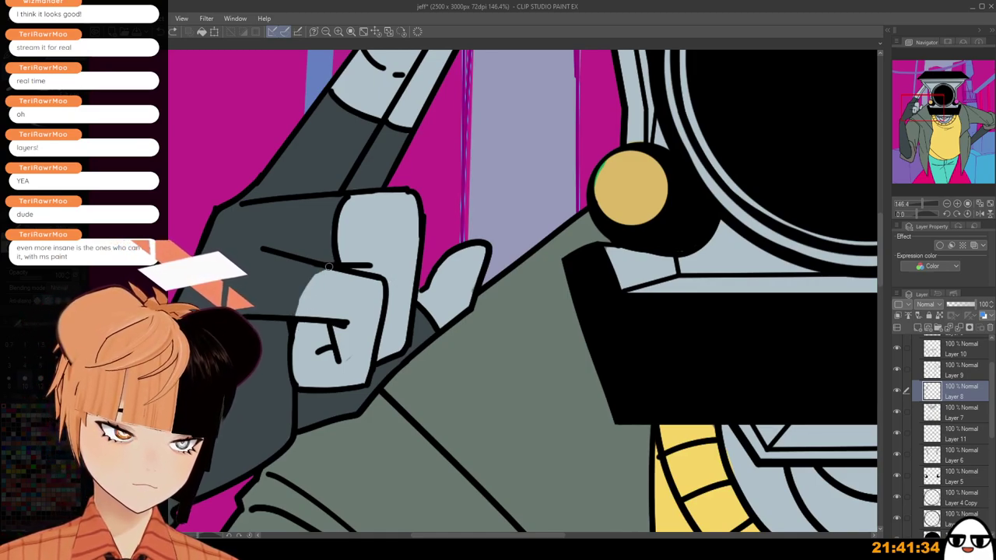
left_click_drag(328, 267, 298, 317)
key("ctrl+z")
left_click_drag(331, 265, 294, 317)
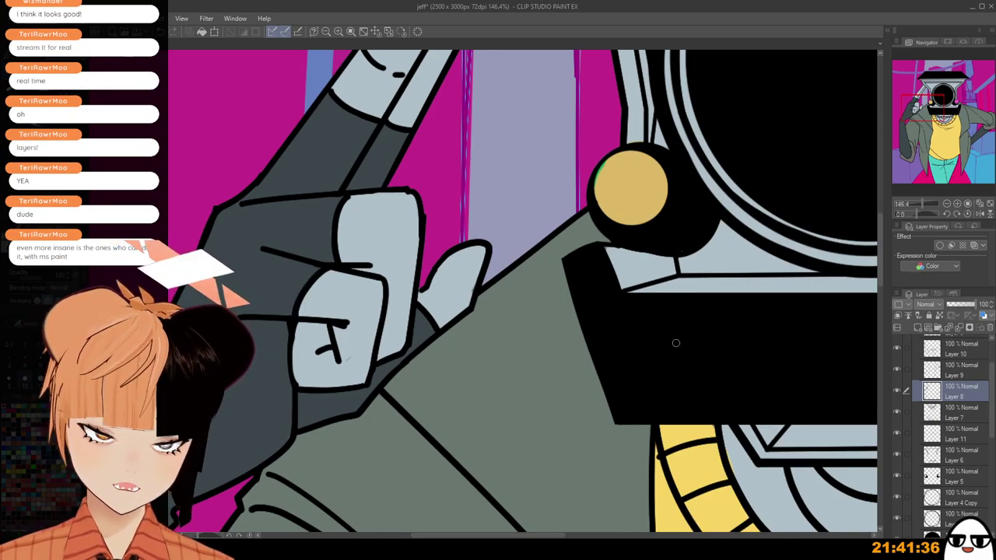
Collapse Folder 1 and make Layer 20 in Folder 2 the active layer.
left_click_drag(991, 402, 991, 376)
left_click(917, 364)
left_click(963, 424)
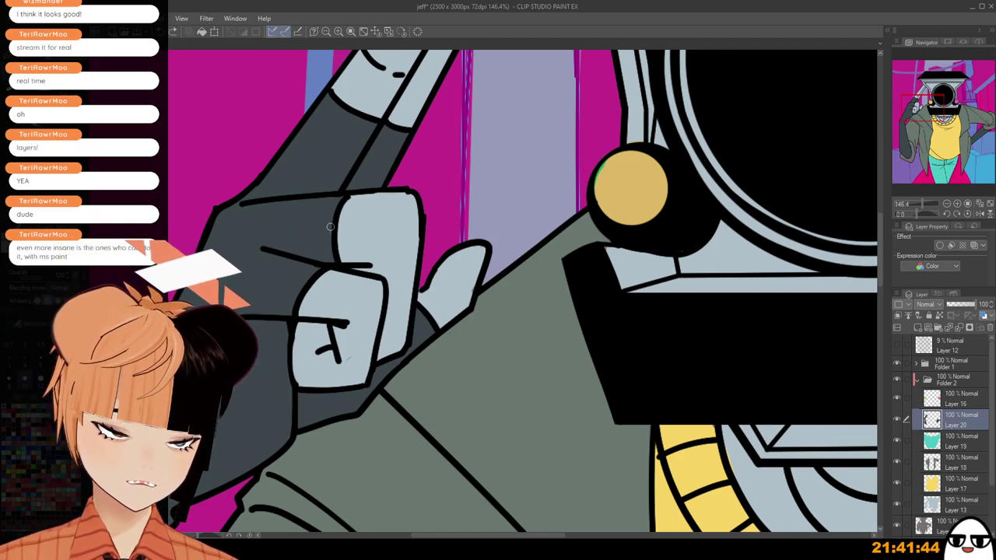
scroll(512, 490, "down", 5)
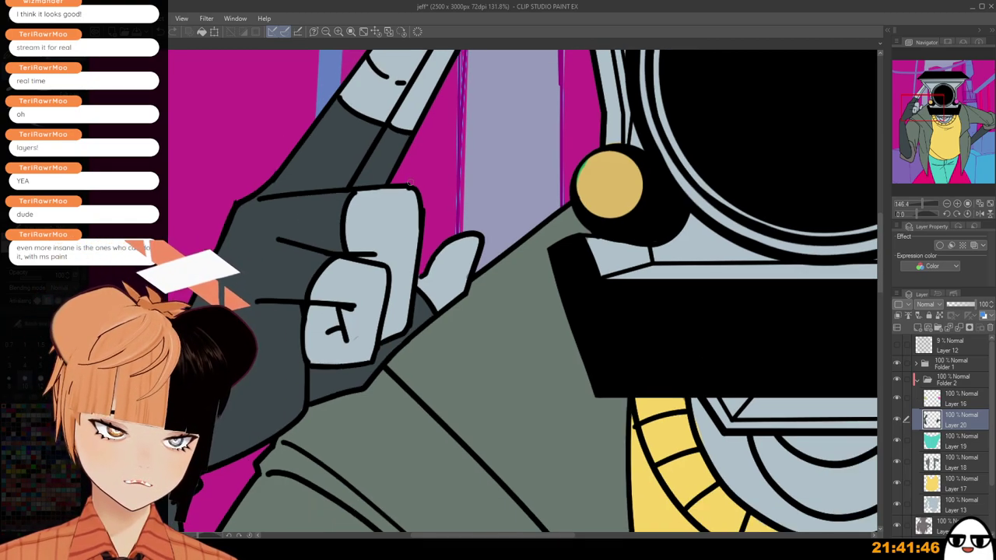
left_click_drag(513, 490, 493, 383)
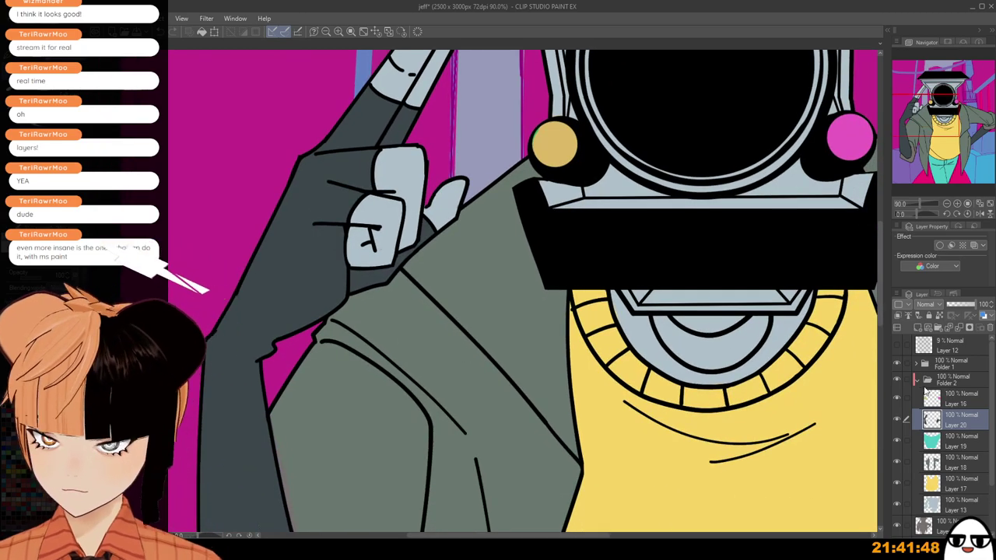
Toggle Layers 9 and 7 in Folder 1 to check their line art, collapse the folder and make Layer 13 active.
left_click(919, 365)
left_click(896, 427)
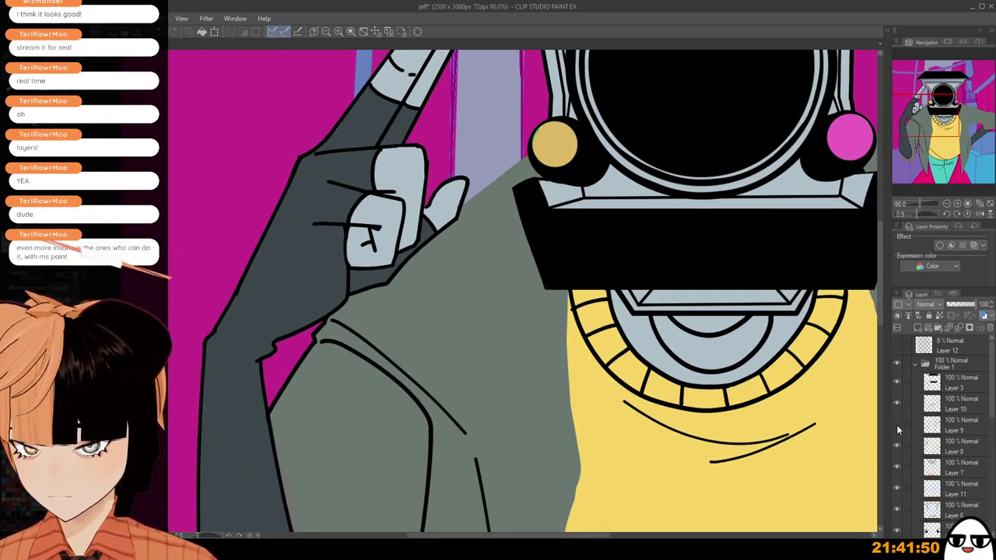
left_click(897, 427)
left_click(896, 466)
left_click(896, 465)
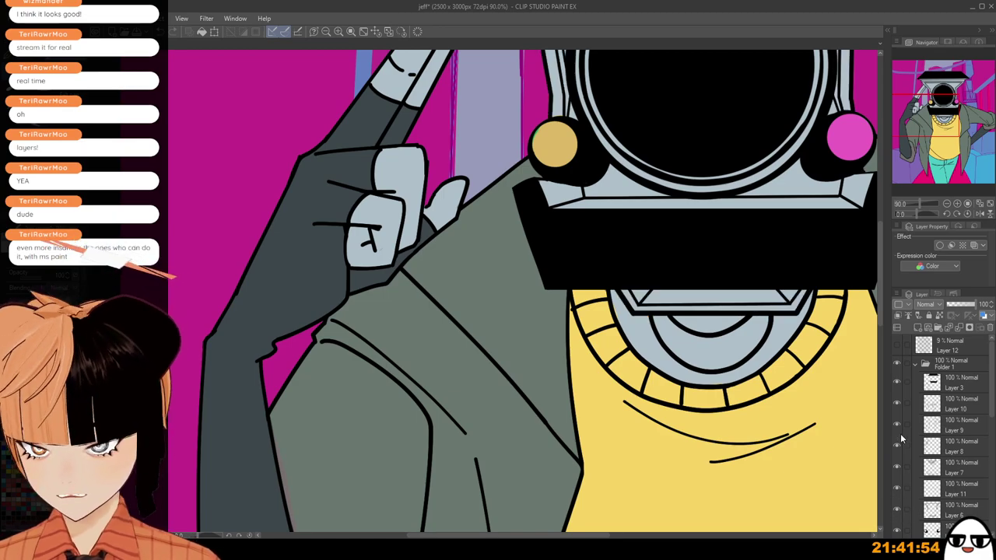
left_click(924, 449)
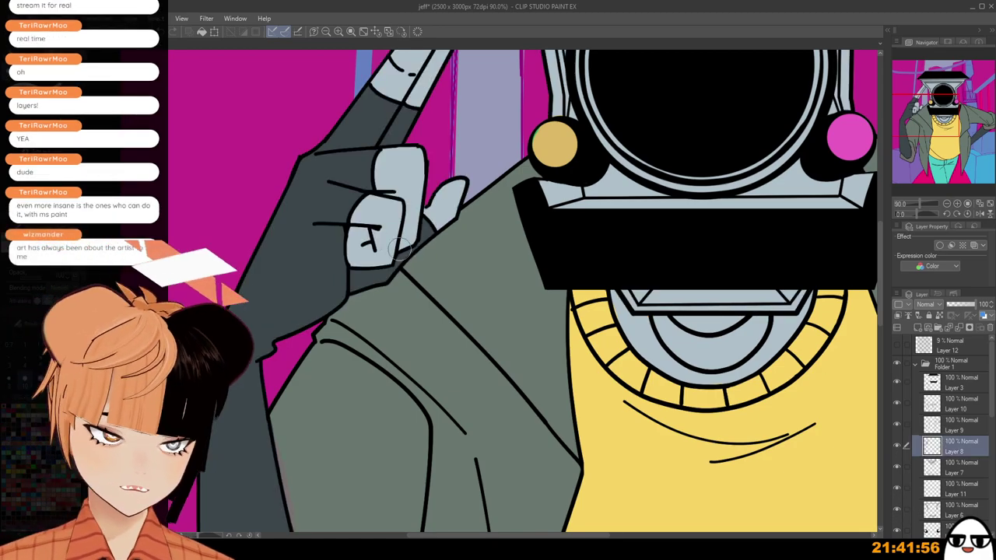
left_click(916, 363)
left_click(957, 503)
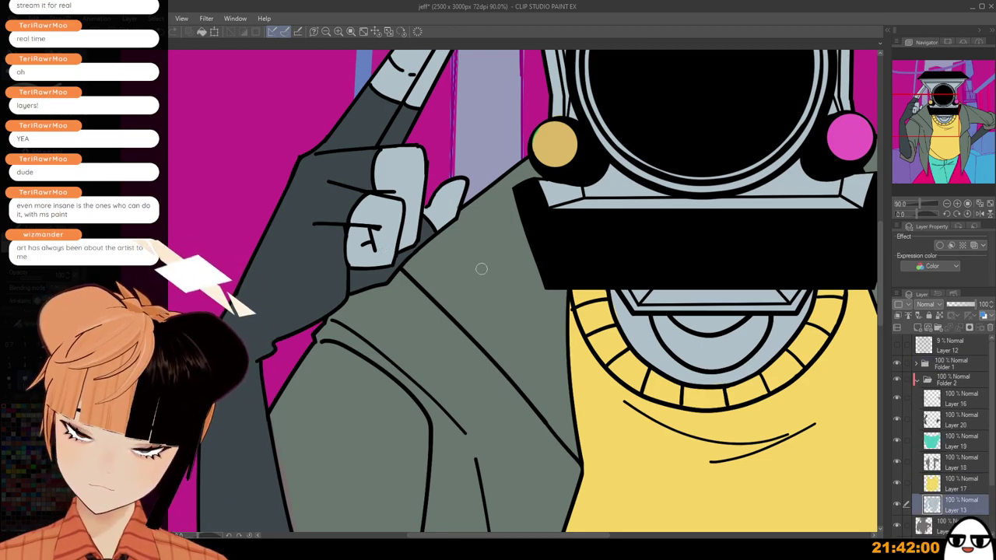
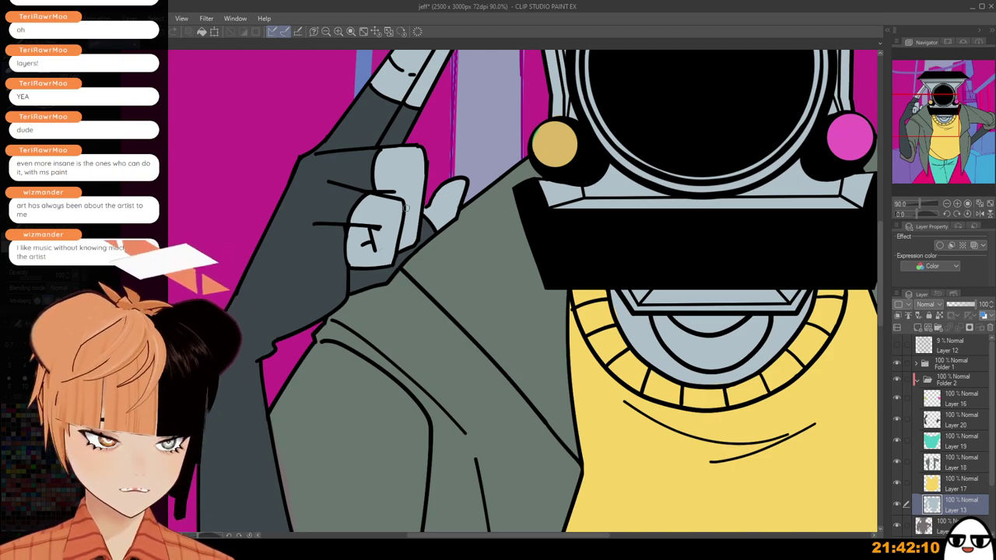
View the whole figure and toggle Layers 20 and 18 in Folder 2 to check which parts they colour.
scroll(404, 208, "down", 5)
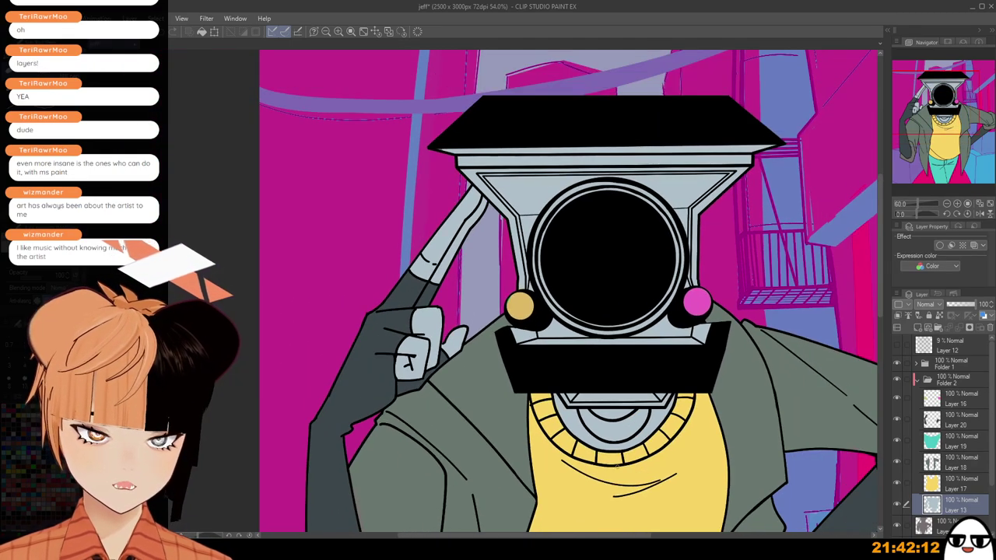
left_click_drag(617, 467, 548, 360)
scroll(538, 366, "down", 4)
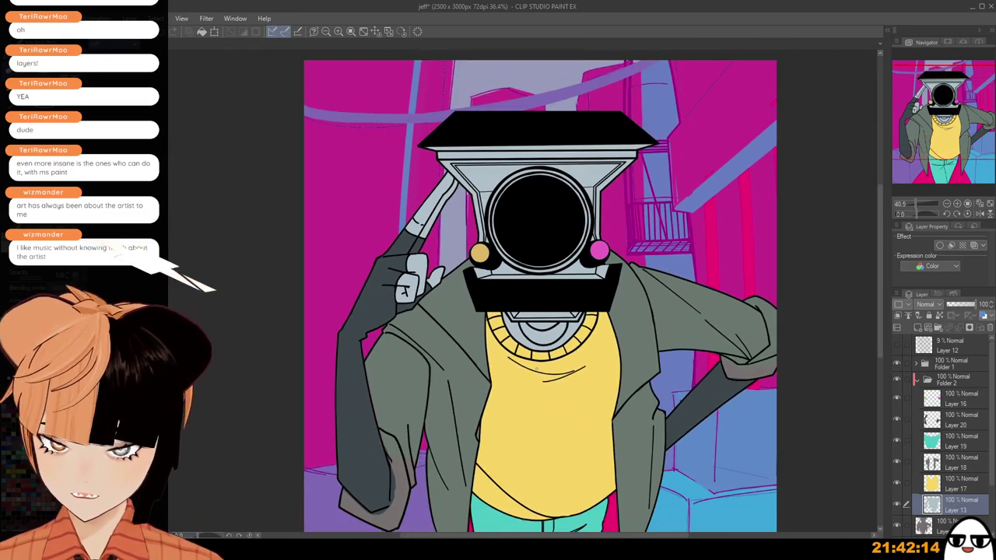
left_click_drag(595, 431, 572, 314)
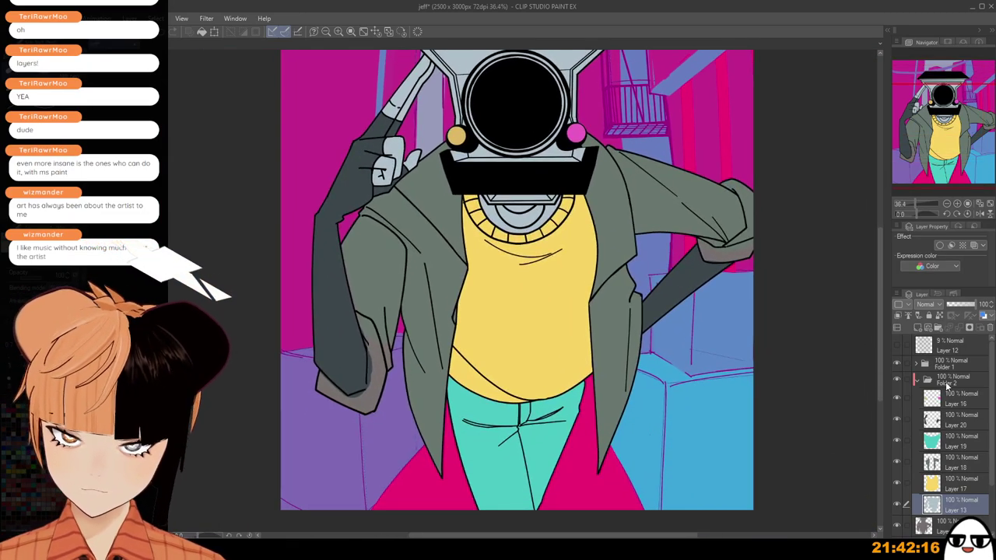
left_click(916, 419)
left_click(897, 420)
left_click(896, 419)
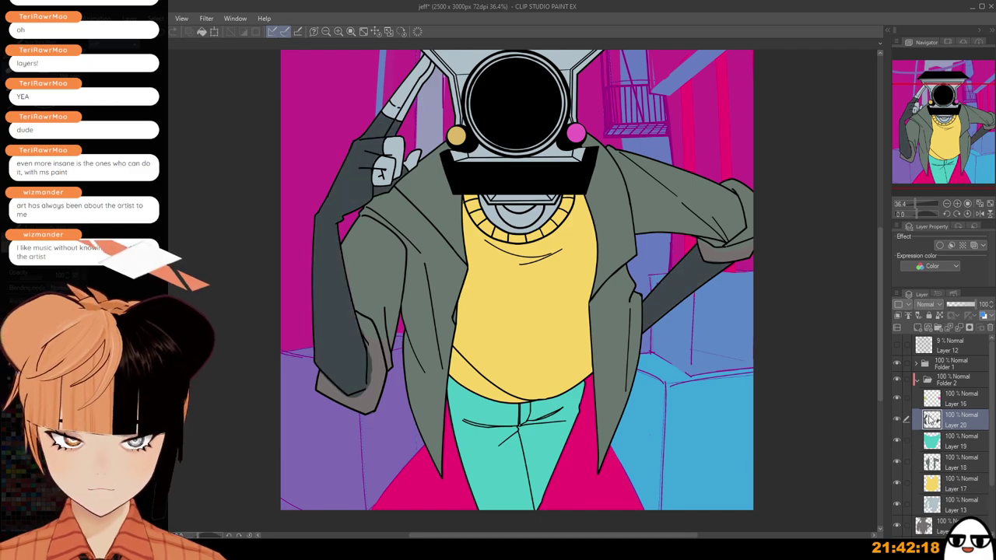
left_click(897, 463)
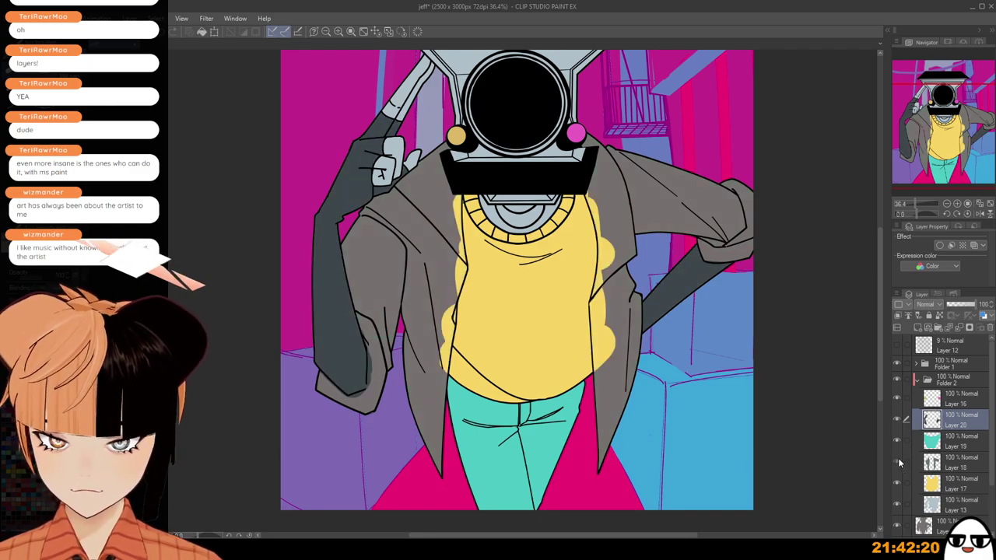
left_click(897, 463)
left_click(932, 462)
scroll(558, 258, "up", 1)
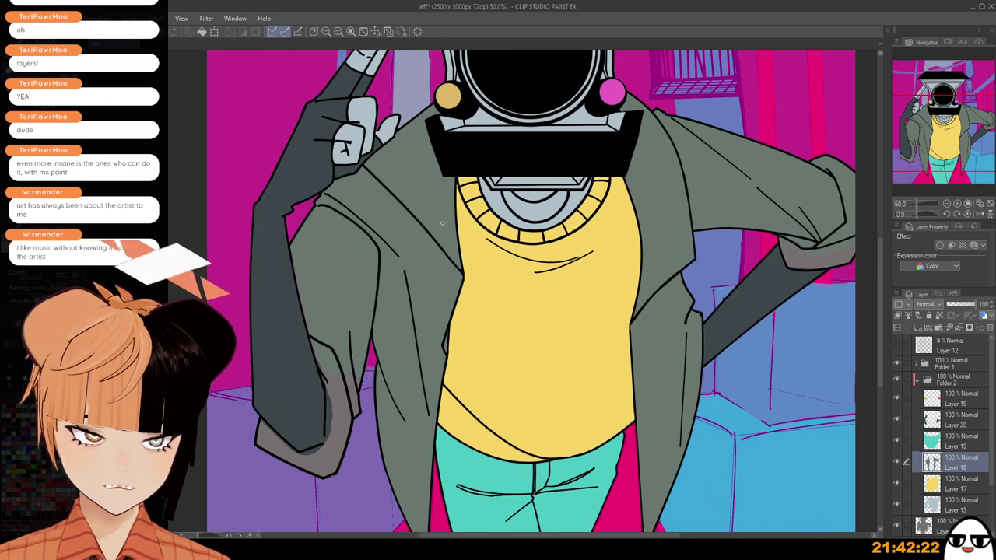
Create a new raster layer directly above Layer 20 in Folder 2.
left_click(965, 418)
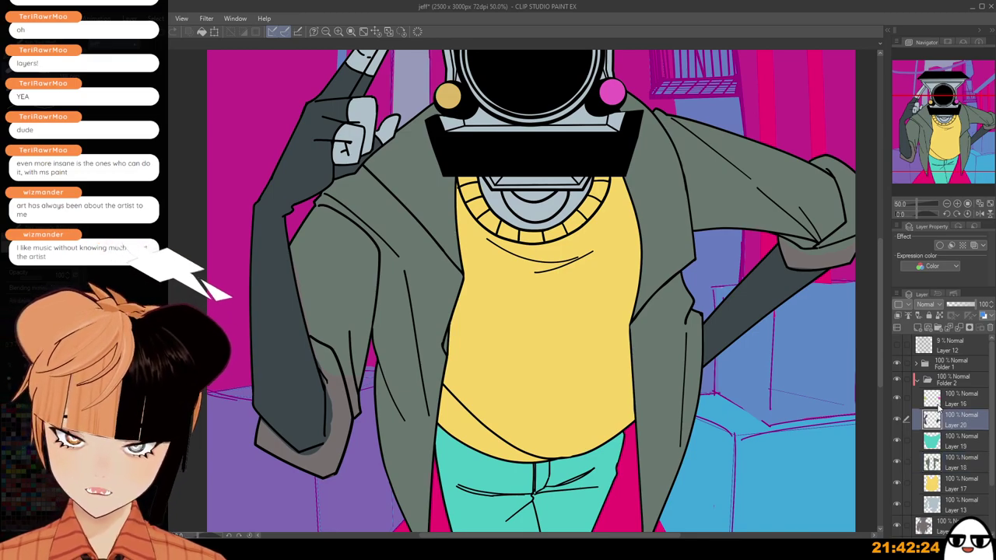
left_click(920, 328)
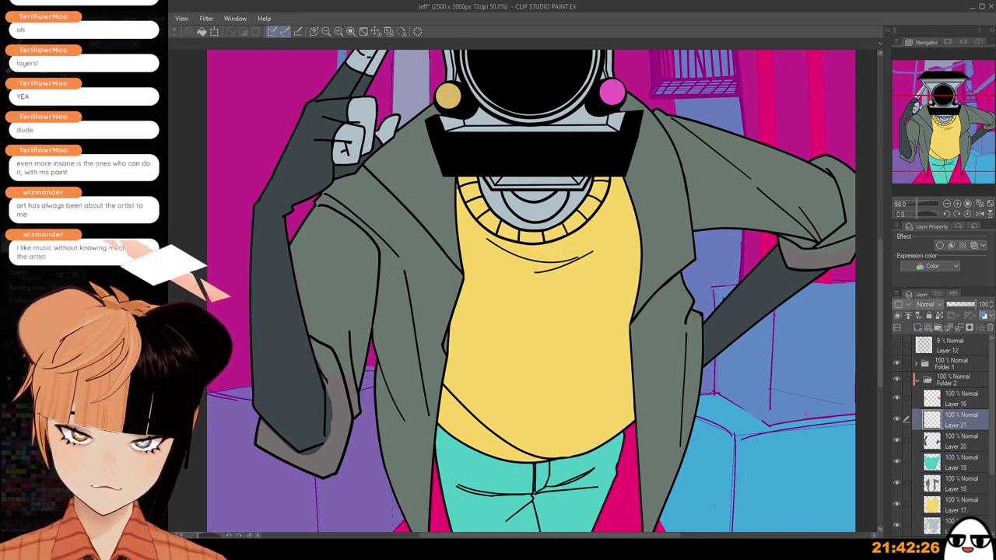
left_click_drag(547, 476, 579, 372)
scroll(580, 371, "up", 1)
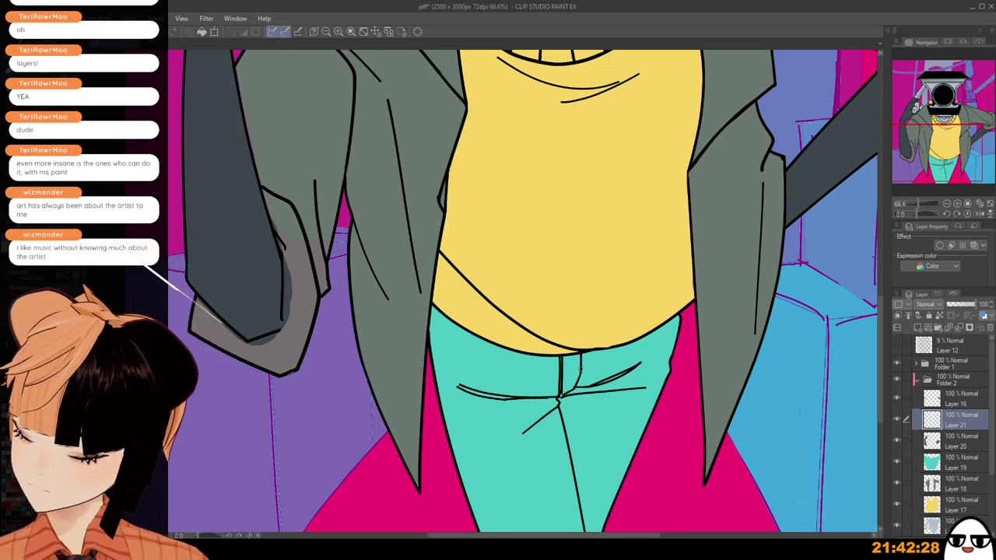
Inspect the jacket's front panels, sleeves and cuffs, switching between Layer 18 and the new Layer 21.
left_click(950, 486)
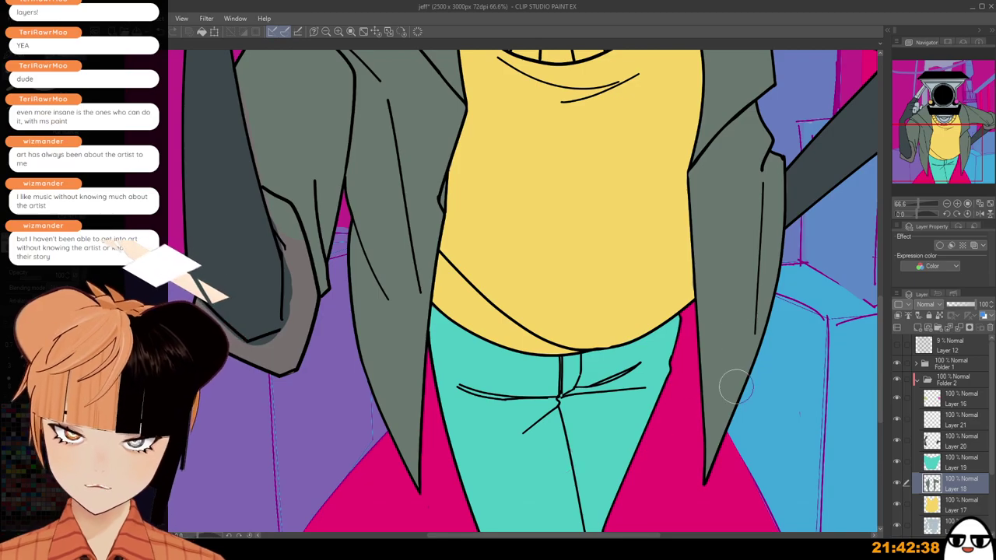
scroll(743, 369, "down", 1)
left_click_drag(767, 297, 674, 490)
scroll(719, 433, "down", 1)
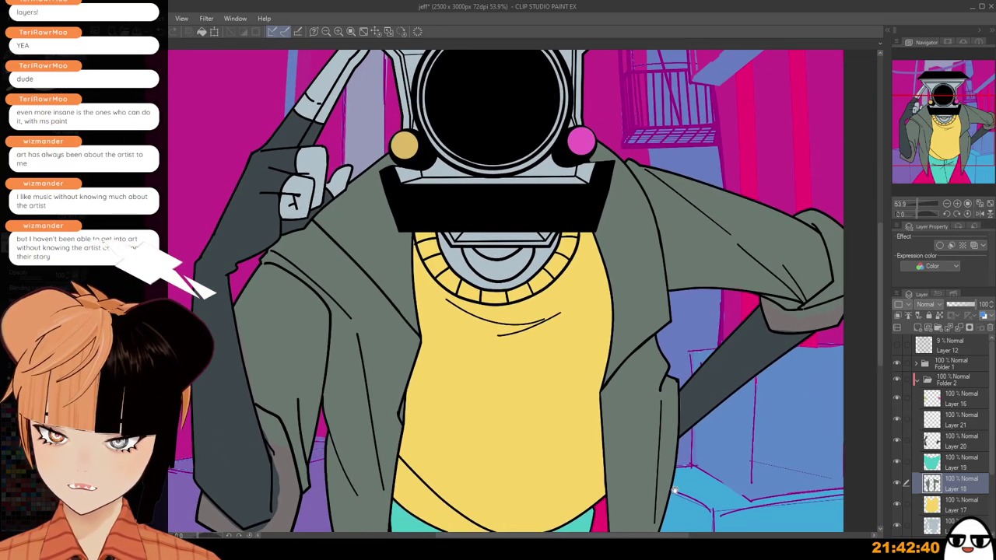
scroll(731, 264, "down", 2)
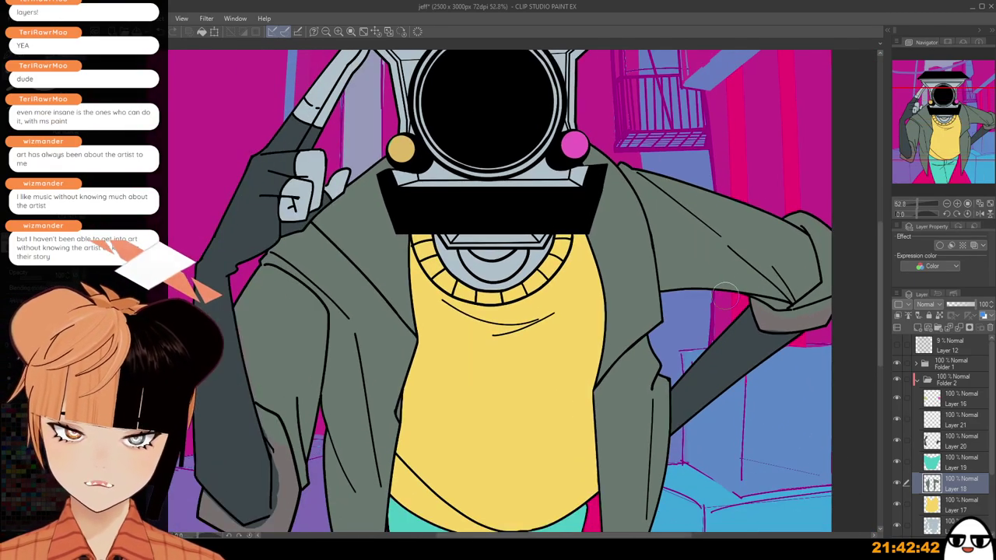
left_click_drag(725, 295, 791, 192)
scroll(762, 312, "down", 1)
left_click_drag(781, 442, 780, 371)
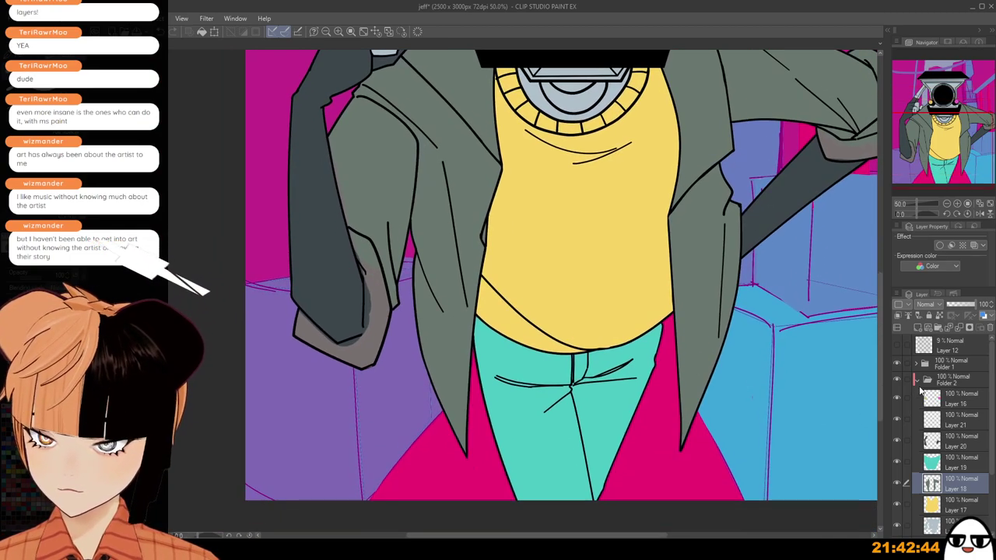
left_click(956, 424)
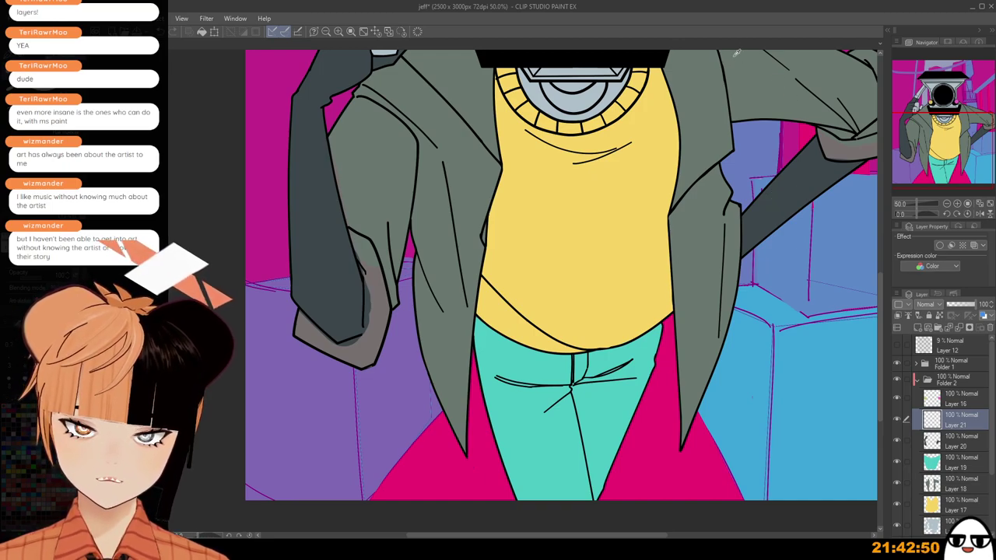
scroll(651, 178, "up", 1)
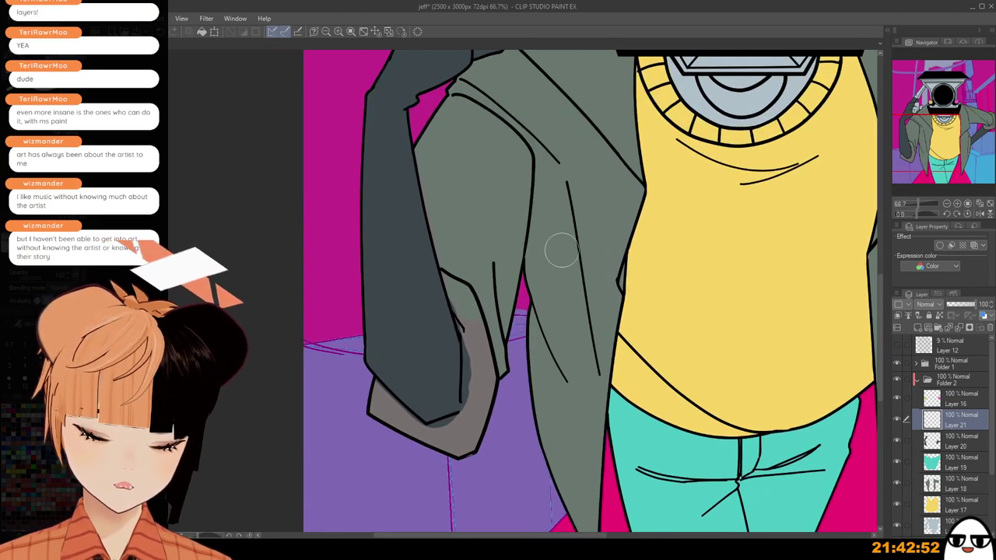
left_click(970, 490)
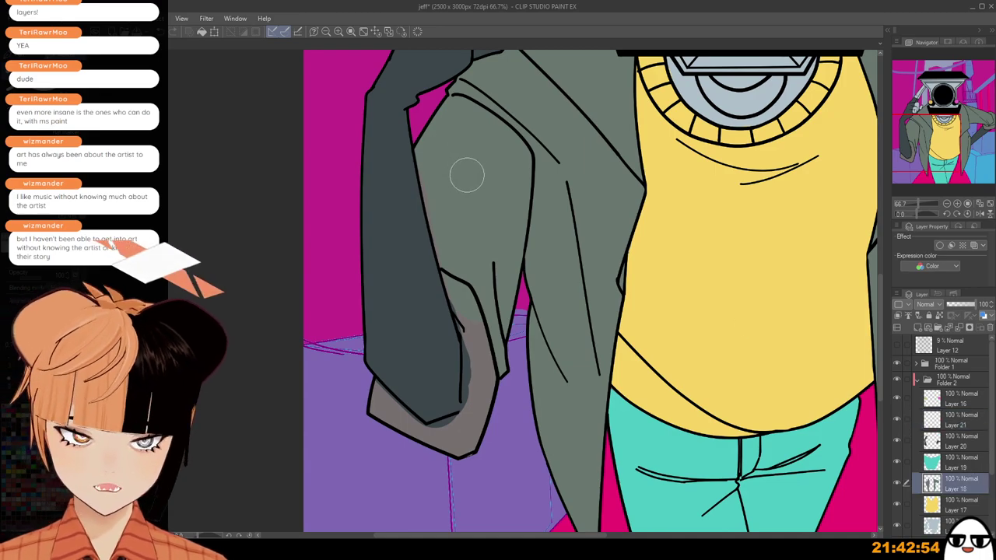
scroll(465, 196, "up", 1)
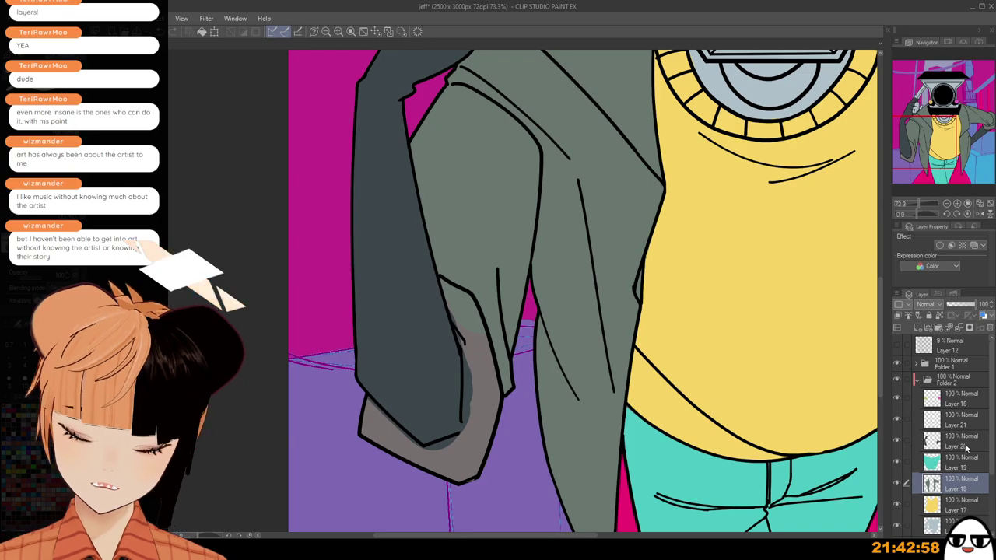
Paint the folded sleeve cuff below the raised arm's elbow pale mint on Layer 21, covering the grey-brown base up to the line art.
left_click(969, 420)
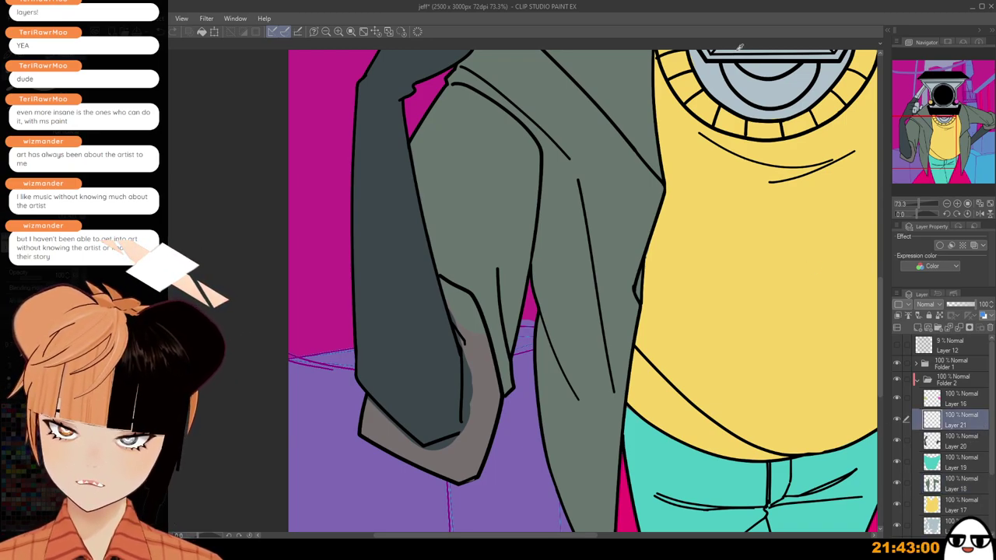
scroll(577, 372, "up", 2)
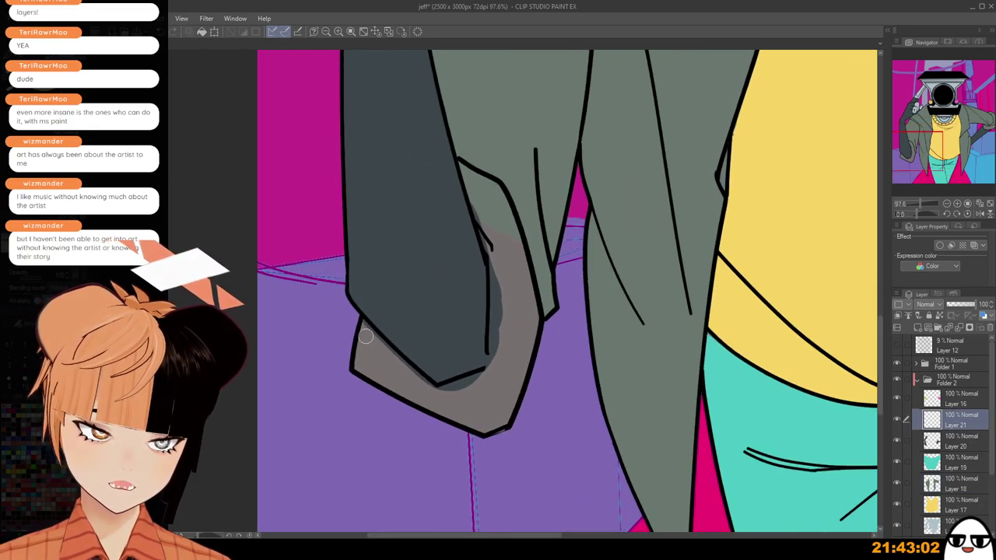
mouse_move(359, 328)
left_mouse_down()
mouse_move(397, 377)
mouse_move(352, 343)
mouse_move(420, 389)
mouse_move(373, 349)
mouse_move(420, 398)
mouse_move(466, 412)
mouse_move(463, 389)
mouse_move(471, 395)
mouse_move(490, 378)
mouse_move(467, 396)
mouse_move(469, 426)
mouse_move(509, 425)
mouse_move(509, 400)
left_mouse_up()
left_click_drag(500, 249, 497, 357)
left_click_drag(497, 287, 495, 366)
key("ctrl+z")
mouse_move(497, 283)
left_mouse_down()
mouse_move(501, 353)
mouse_move(520, 324)
mouse_move(500, 236)
mouse_move(492, 235)
mouse_move(497, 265)
mouse_move(464, 165)
mouse_move(485, 235)
left_mouse_up()
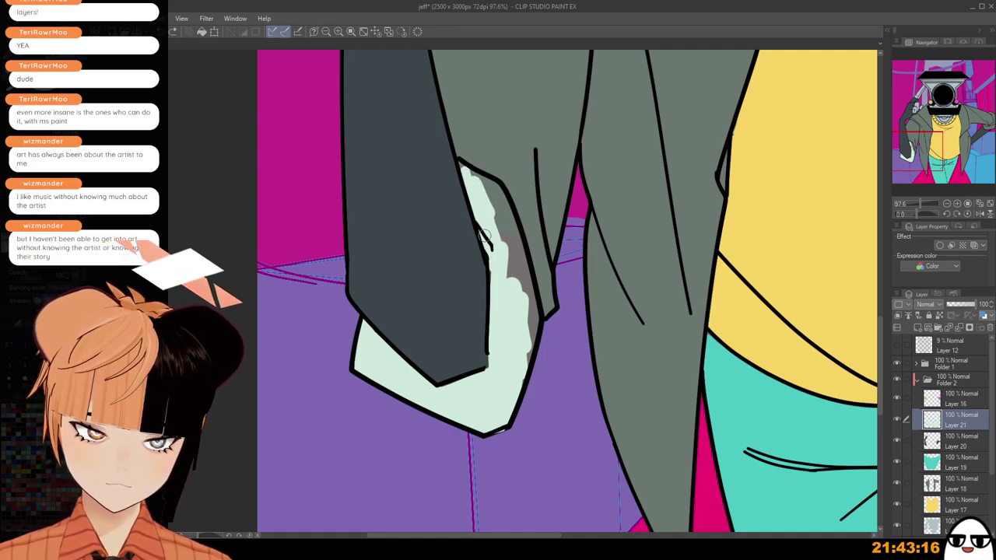
mouse_move(461, 163)
left_mouse_down()
mouse_move(489, 183)
mouse_move(508, 254)
mouse_move(500, 202)
mouse_move(528, 284)
mouse_move(527, 297)
mouse_move(507, 267)
mouse_move(514, 261)
mouse_move(528, 289)
mouse_move(528, 354)
left_mouse_up()
scroll(493, 211, "down", 4)
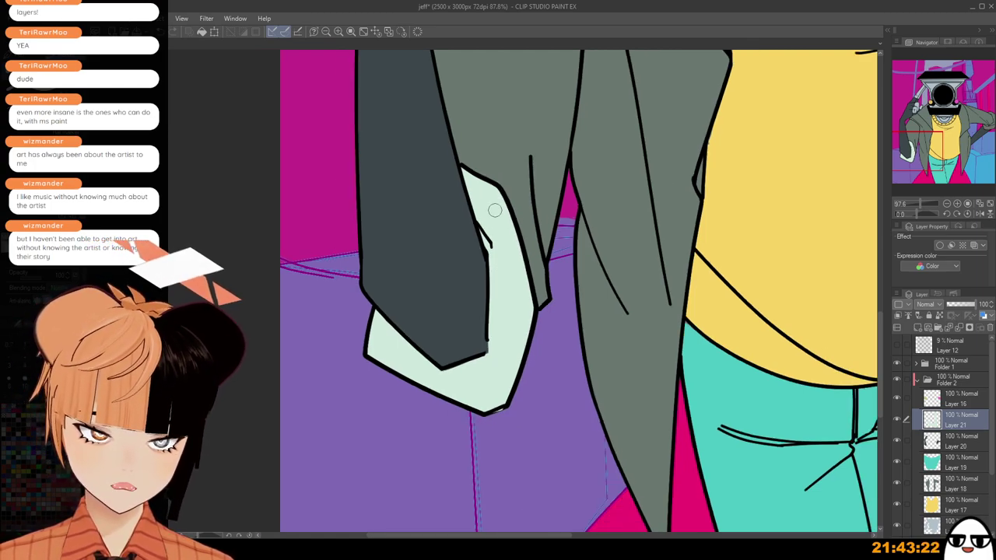
Paint the rolled cuff of the other jacket sleeve pale mint on Layer 21, including the fold behind the bent elbow.
left_click_drag(613, 448, 342, 420)
scroll(682, 360, "down", 2)
left_click_drag(683, 360, 504, 513)
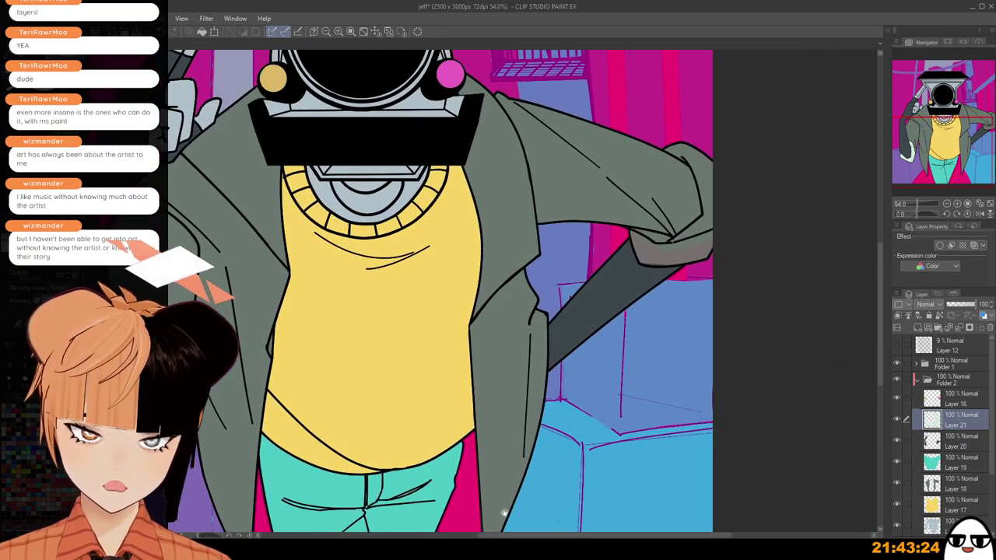
scroll(661, 255, "up", 6)
left_click_drag(671, 271, 624, 347)
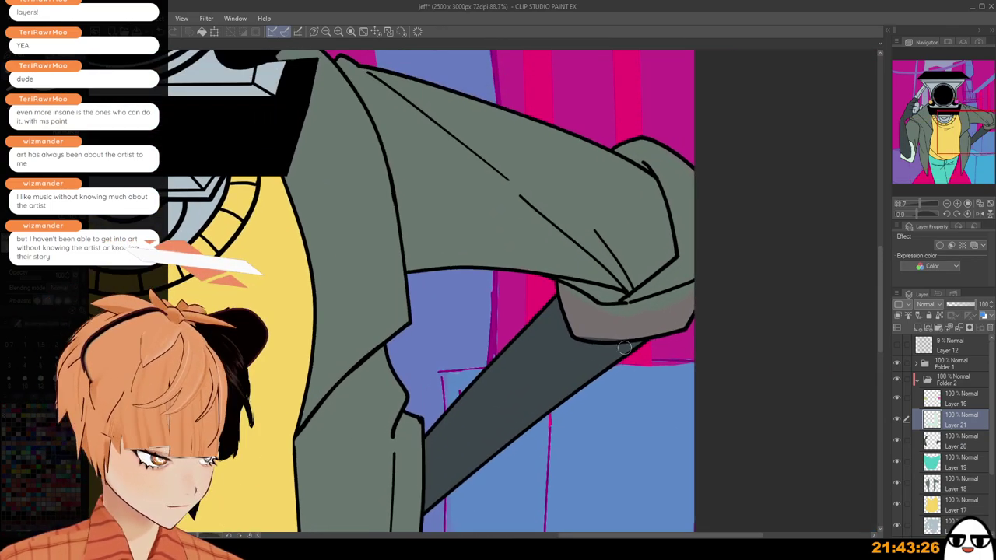
mouse_move(573, 291)
left_mouse_down()
mouse_move(617, 313)
mouse_move(684, 261)
mouse_move(652, 281)
left_mouse_up()
left_click_drag(652, 281, 602, 369)
mouse_move(576, 238)
left_mouse_down()
mouse_move(638, 273)
mouse_move(632, 252)
mouse_move(623, 259)
mouse_move(645, 290)
mouse_move(613, 252)
mouse_move(644, 331)
mouse_move(642, 339)
mouse_move(623, 260)
mouse_move(645, 353)
mouse_move(620, 265)
mouse_move(637, 359)
mouse_move(648, 354)
mouse_move(653, 310)
mouse_move(653, 356)
mouse_move(609, 394)
mouse_move(517, 386)
mouse_move(526, 417)
mouse_move(560, 419)
mouse_move(533, 397)
mouse_move(640, 401)
mouse_move(568, 414)
mouse_move(601, 401)
mouse_move(558, 423)
mouse_move(634, 400)
left_mouse_up()
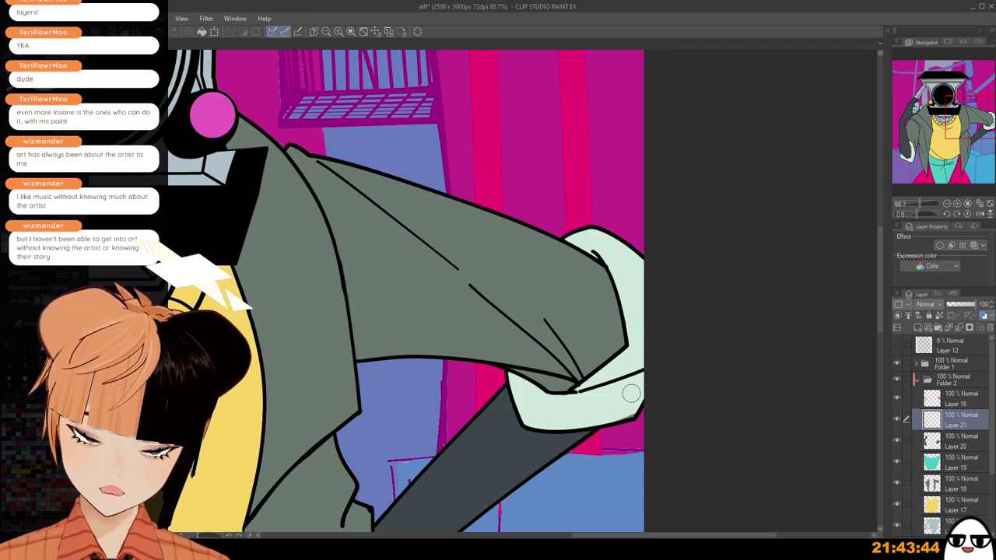
Create a new raster layer directly above Folder 1, outside the clipped colour folder.
scroll(644, 412, "down", 3)
left_click_drag(638, 531, 750, 383)
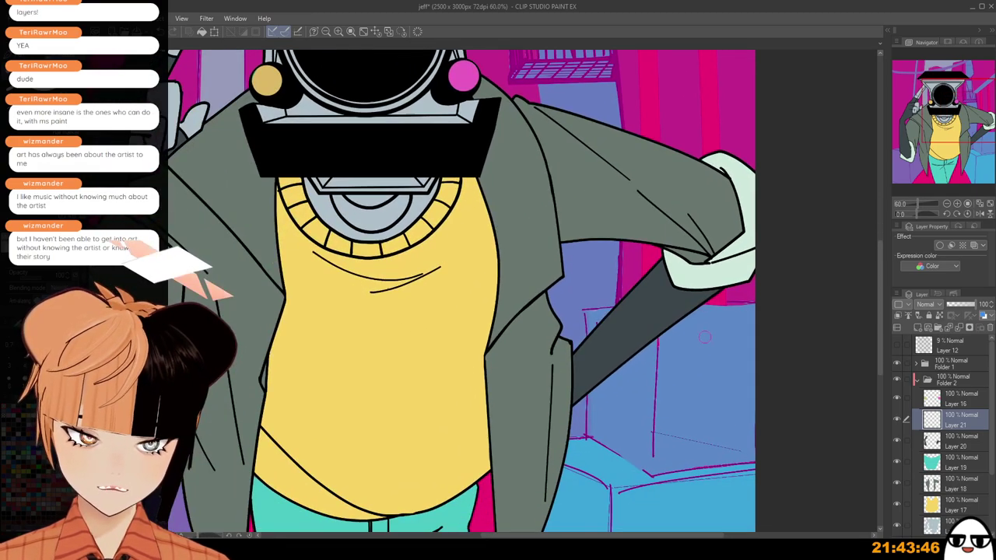
scroll(742, 447, "down", 2)
scroll(748, 466, "down", 3)
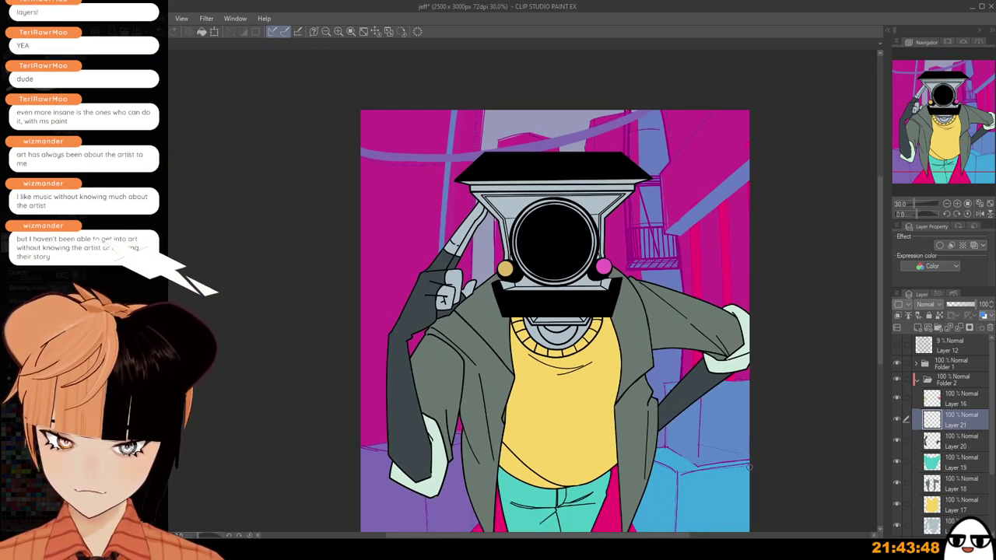
scroll(748, 467, "down", 2)
scroll(748, 467, "down", 2)
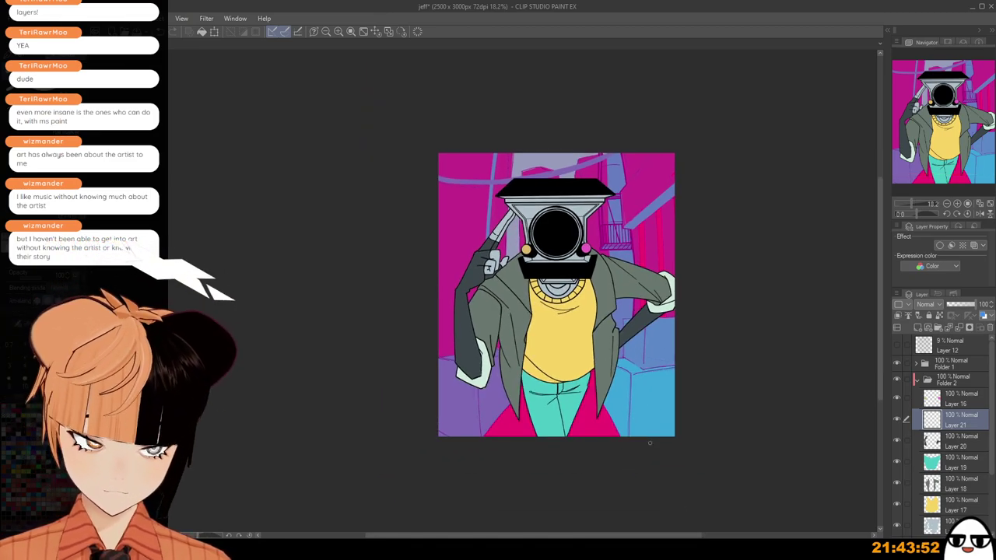
left_click(923, 365)
left_click(919, 327)
Stamp one large teal disc inside the black lens of the head on Layer 22, with the enlarged brush, keeping it centred in the ring.
scroll(585, 278, "up", 3)
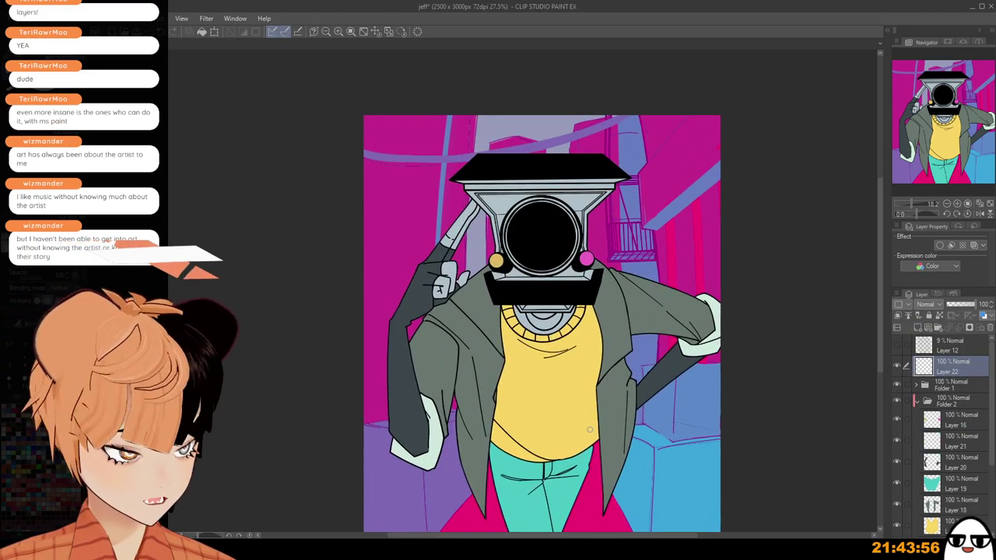
scroll(590, 429, "up", 2)
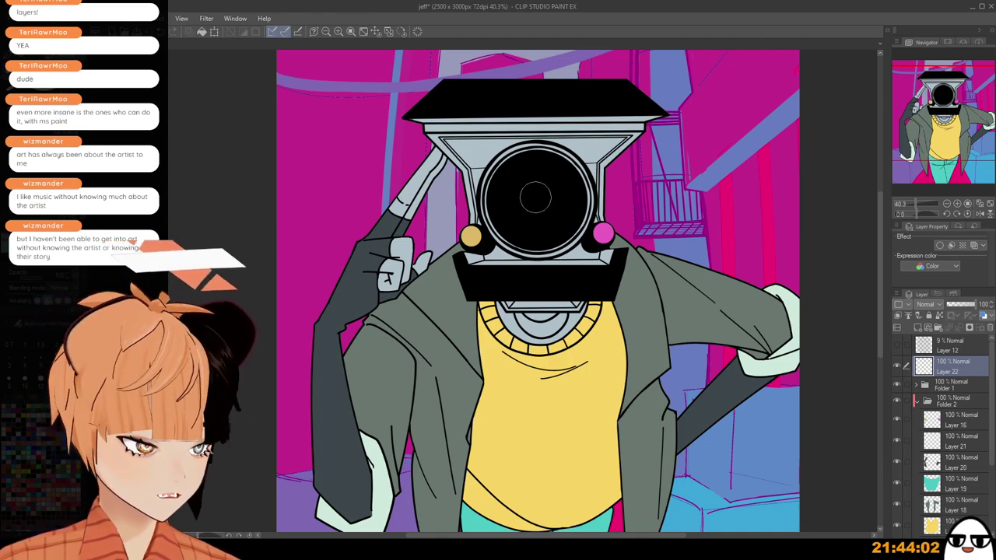
key("bracketright")
key("bracketright")
key("bracketright")
key("bracketright")
key("bracketright")
left_click_drag(537, 201, 535, 203)
key("ctrl+z")
key("ctrl+y")
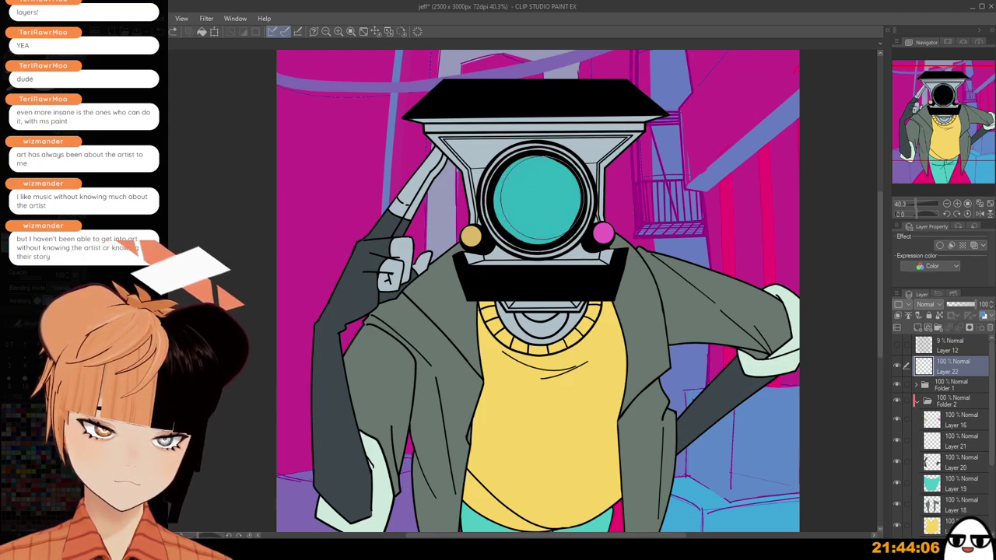
key("ctrl+z")
key("ctrl+y")
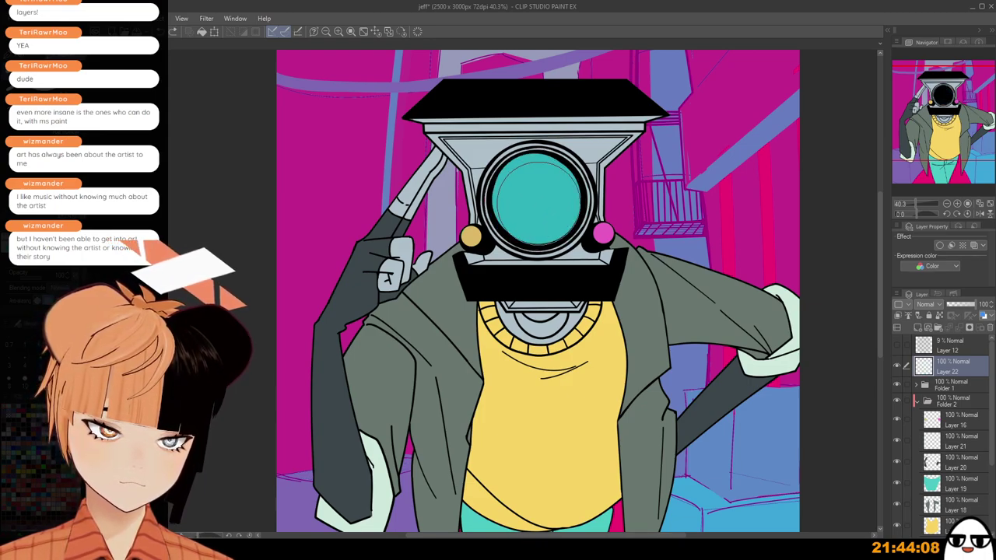
key("ctrl+z")
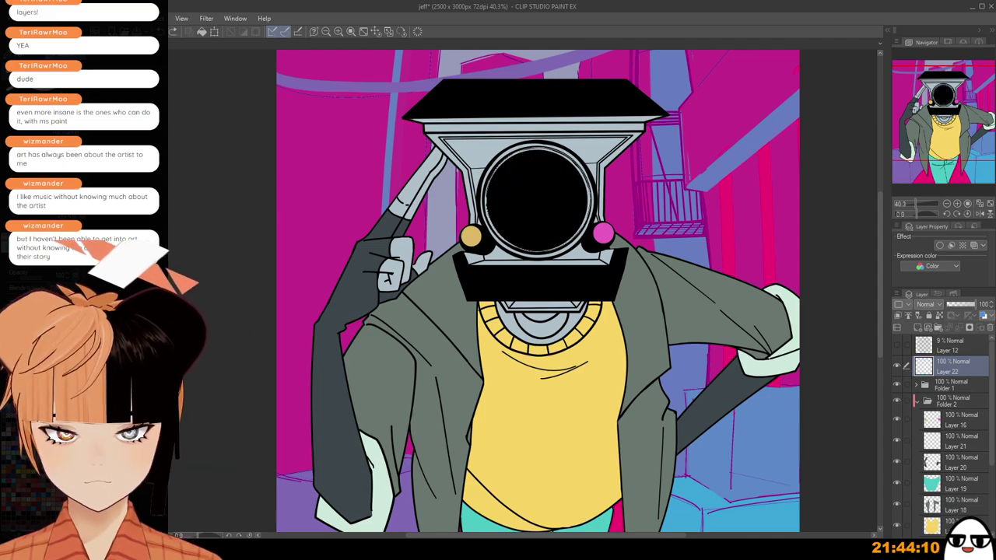
key("ctrl+y")
Create a new raster layer directly above the yellow shirt's Layer 17 in Folder 2.
scroll(641, 338, "down", 2)
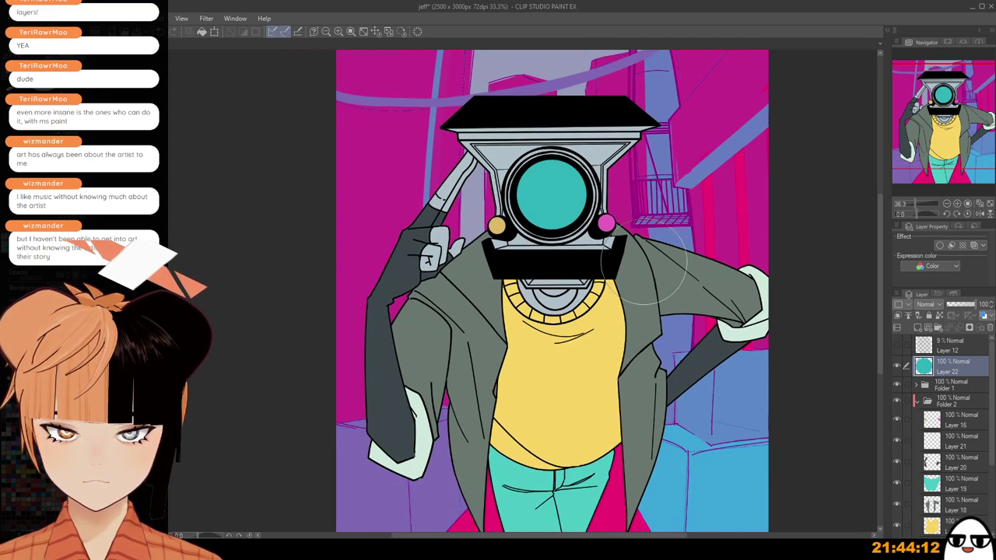
scroll(641, 338, "down", 2)
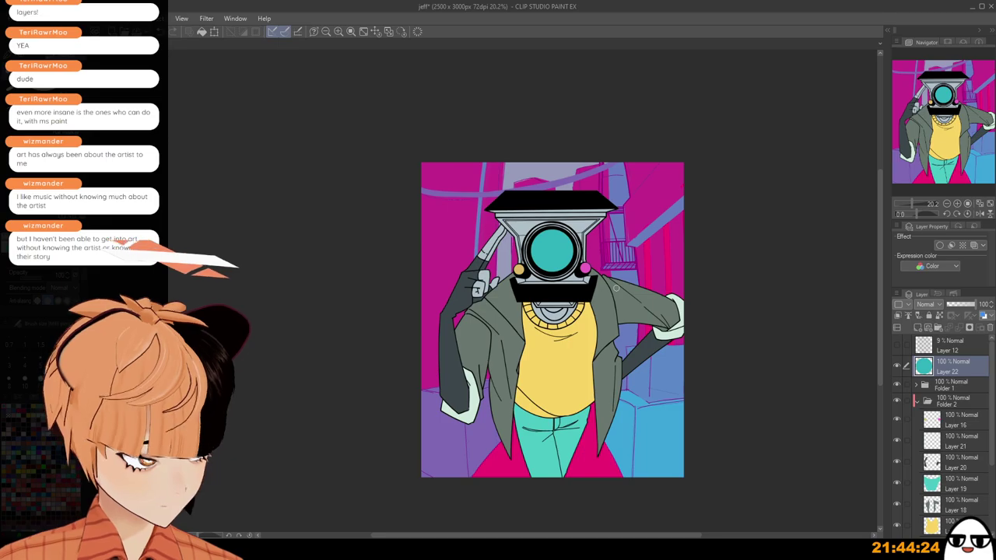
scroll(634, 389, "up", 2)
scroll(620, 354, "up", 3)
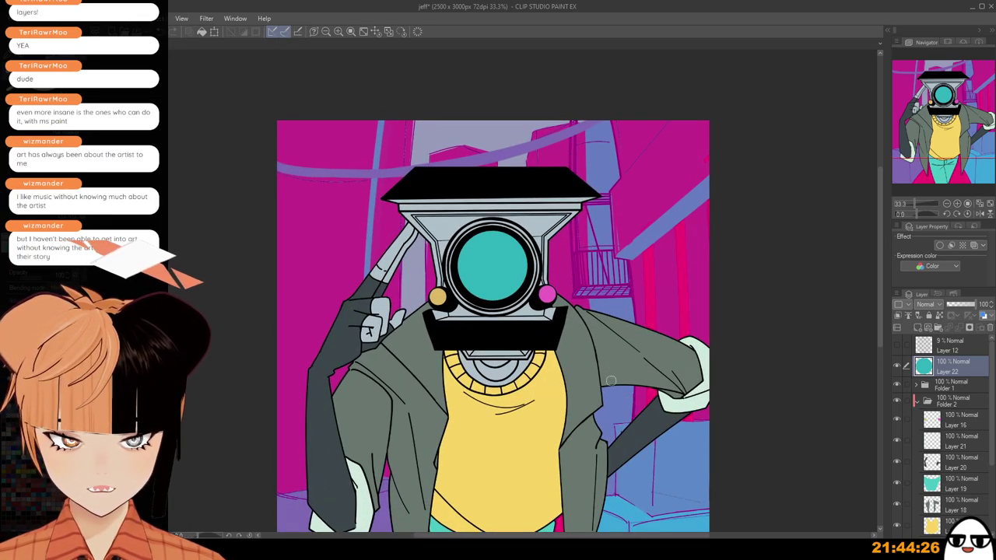
left_click_drag(619, 428, 648, 402)
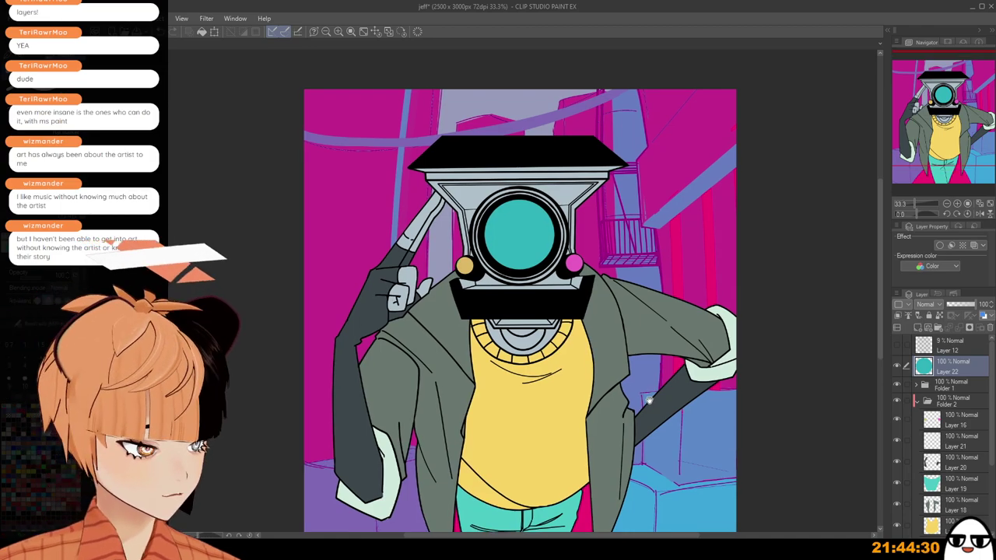
scroll(648, 381, "down", 1)
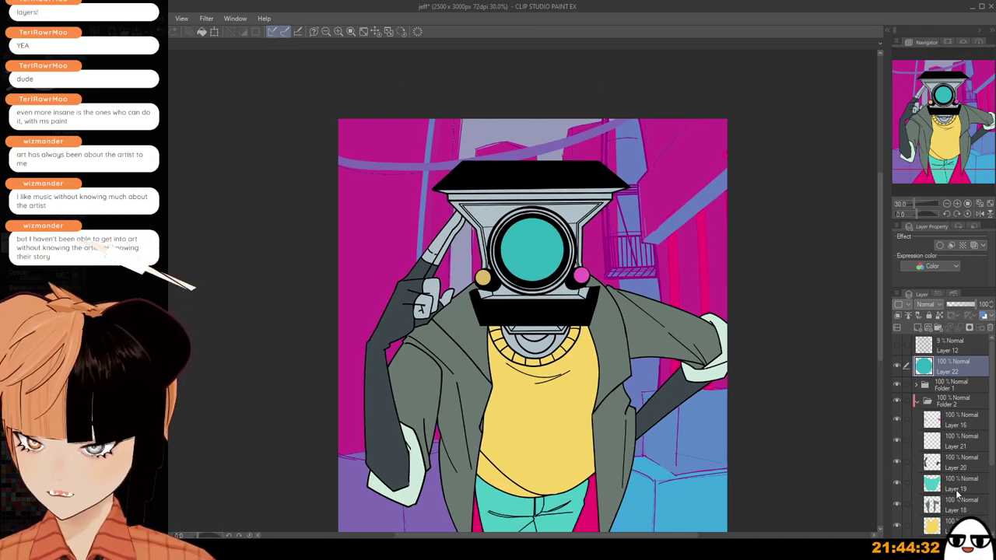
left_click(957, 527)
left_click(919, 329)
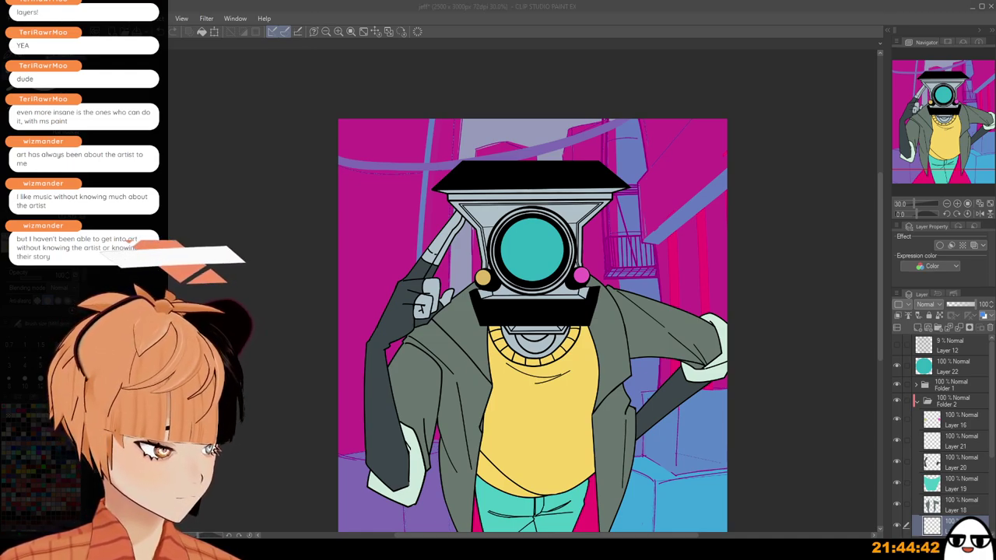
Repaint the whole jacket dark slate blue on Layer 18 with transparent pixels locked, then unlock them and shrink the brush.
left_click(945, 504)
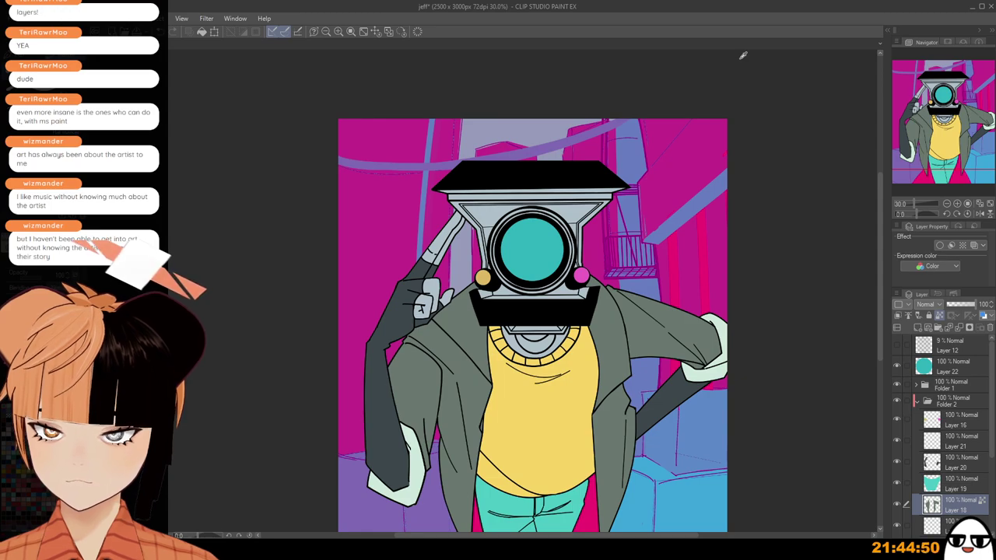
left_click_drag(718, 217, 740, 95)
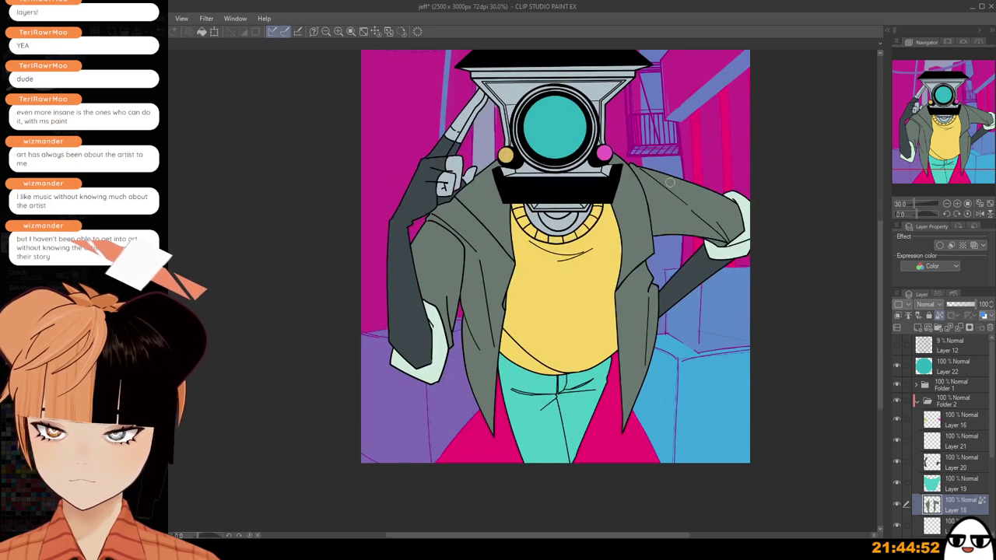
mouse_move(458, 211)
left_mouse_down()
mouse_move(476, 385)
mouse_move(632, 232)
left_mouse_up()
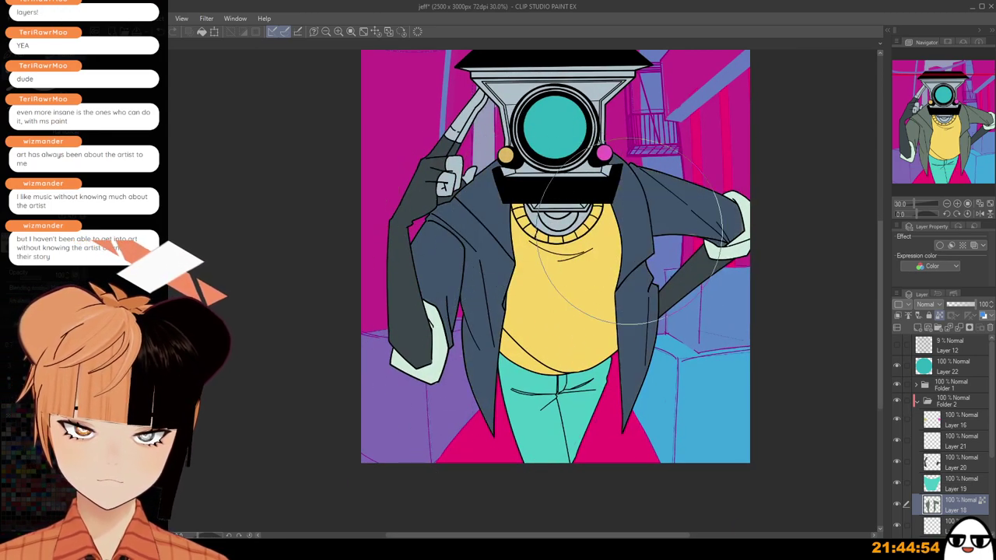
left_click(940, 316)
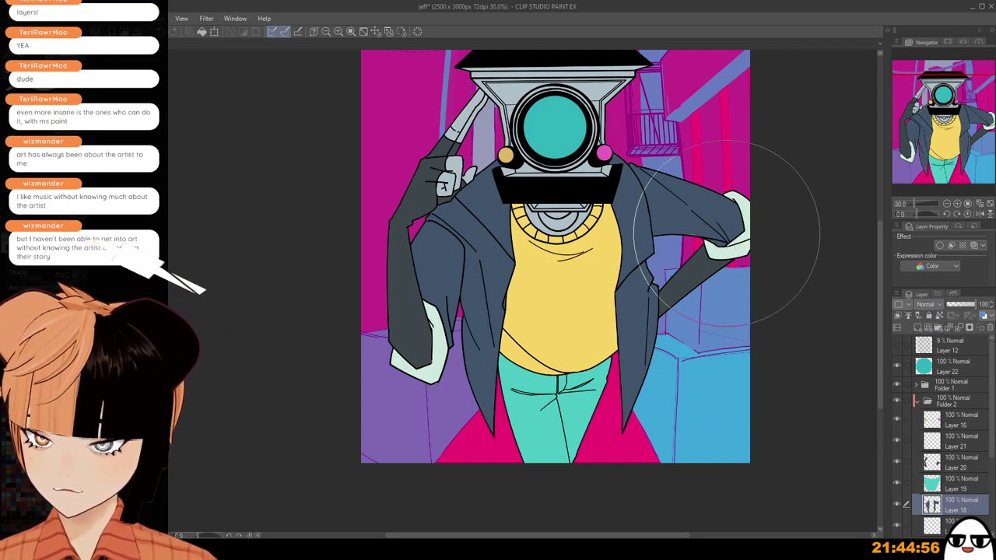
key("bracketleft")
key("bracketleft")
key("bracketleft")
key("bracketleft")
key("bracketleft")
key("bracketleft")
key("bracketleft")
key("bracketleft")
key("bracketleft")
key("bracketleft")
key("bracketleft")
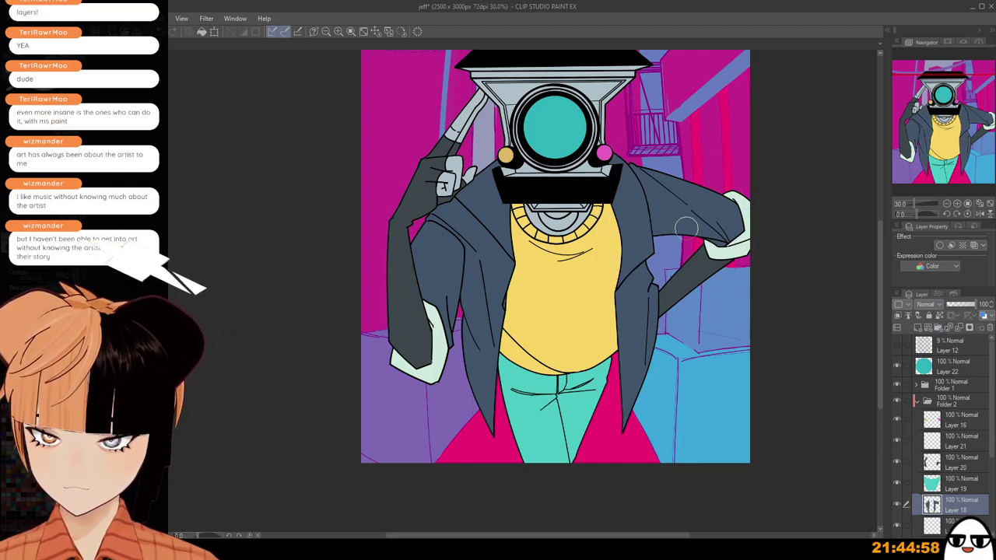
Collapse Folder 2, select the background on Layer 14 and examine the magenta and purple areas beside the raised arm's cuff.
scroll(687, 227, "down", 3)
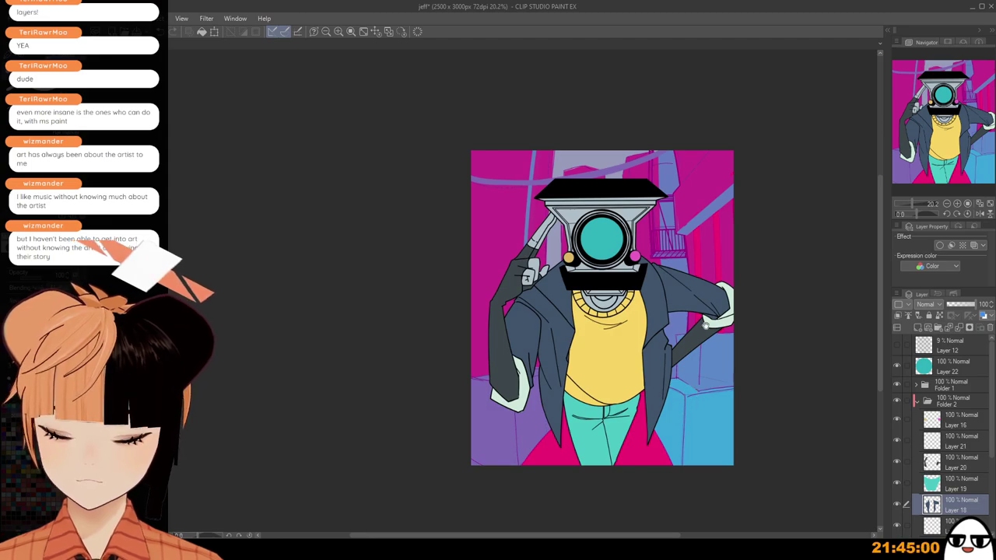
left_click_drag(704, 325, 694, 360)
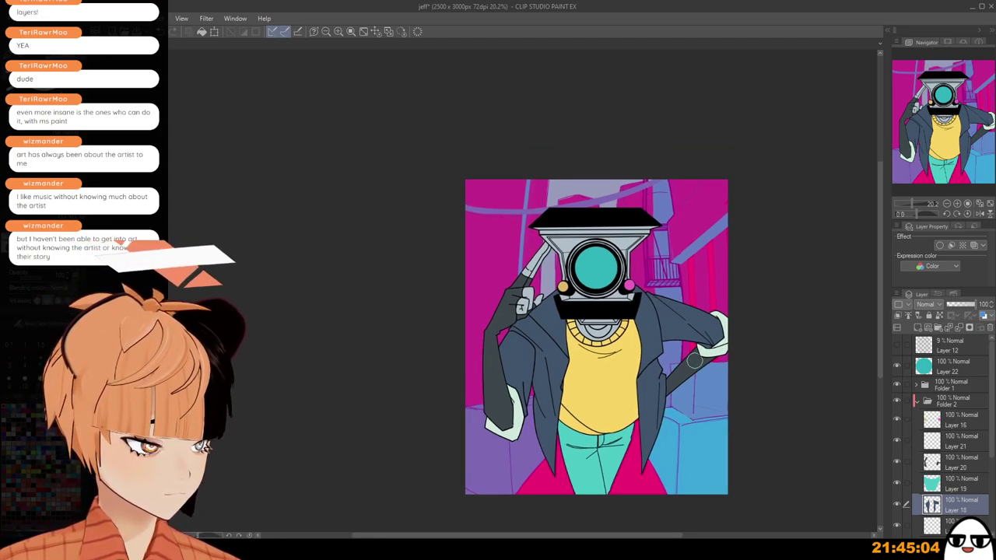
left_click_drag(707, 345, 700, 265)
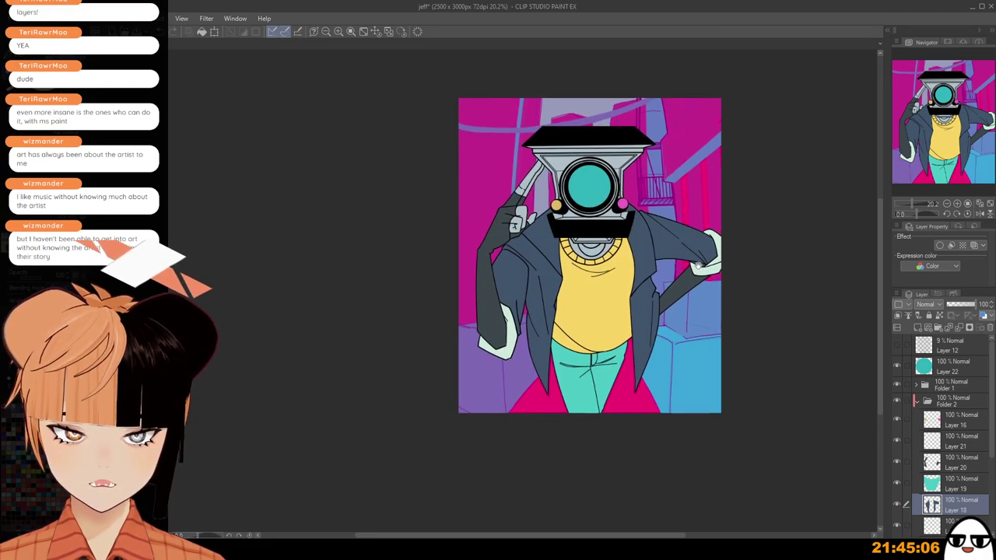
scroll(703, 272, "up", 3)
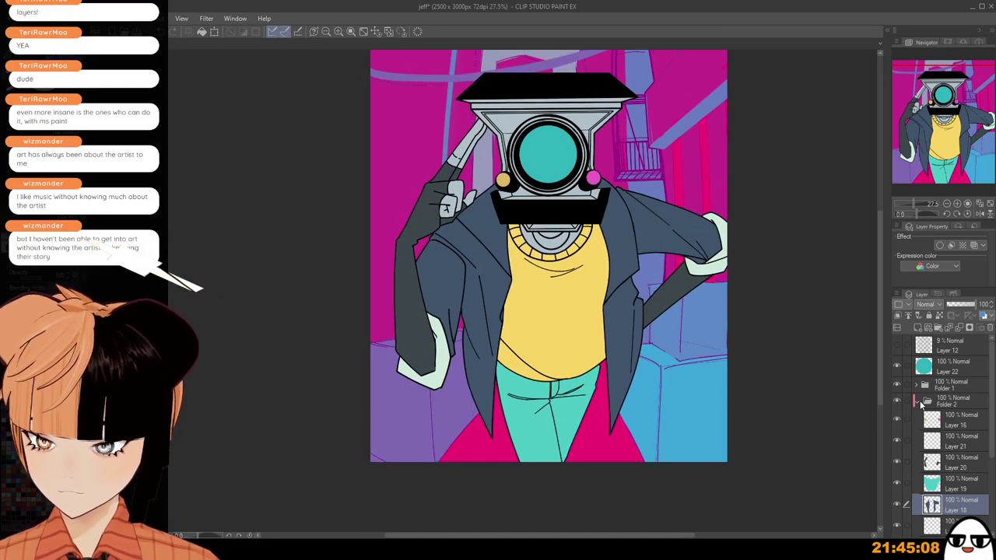
left_click(919, 401)
left_click(955, 441)
scroll(429, 327, "up", 2)
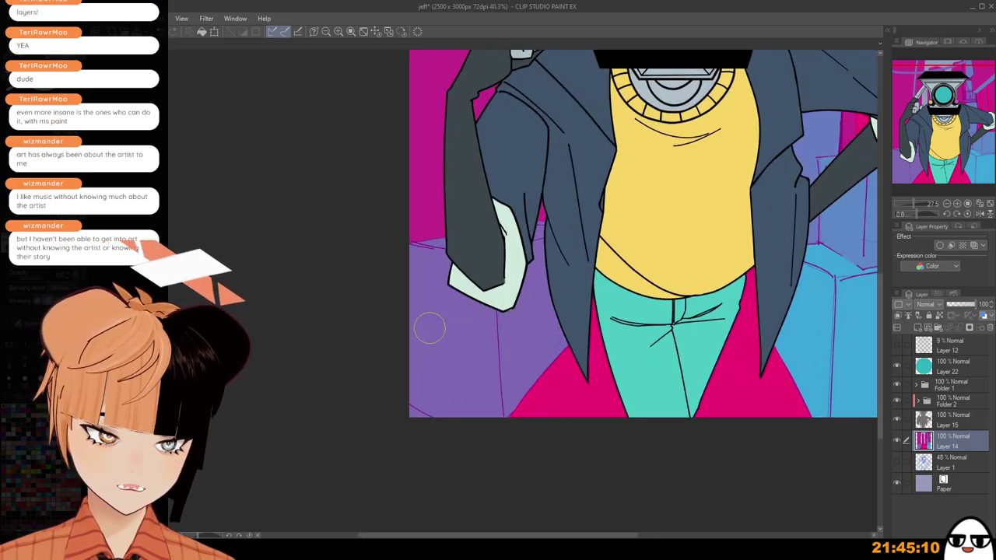
scroll(466, 467, "up", 2)
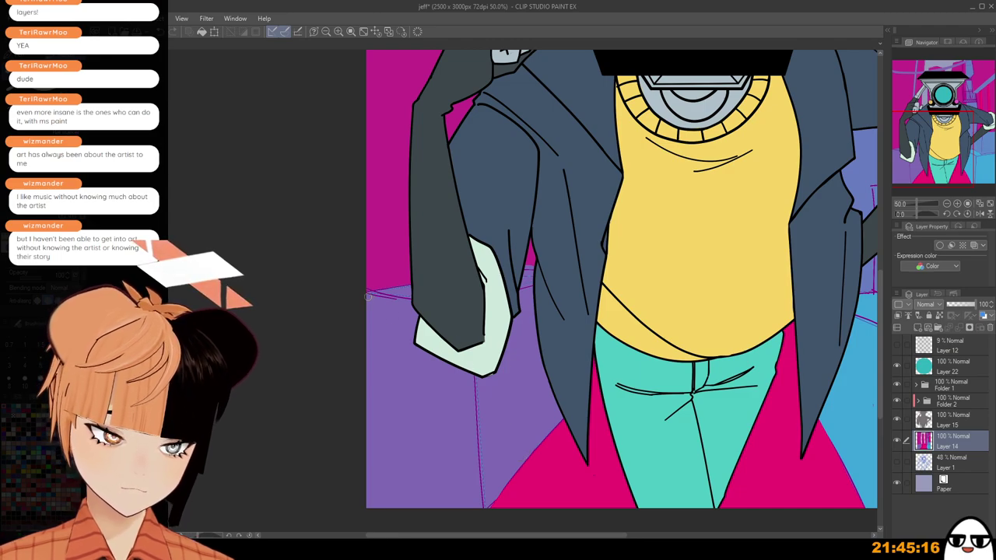
scroll(370, 296, "up", 4)
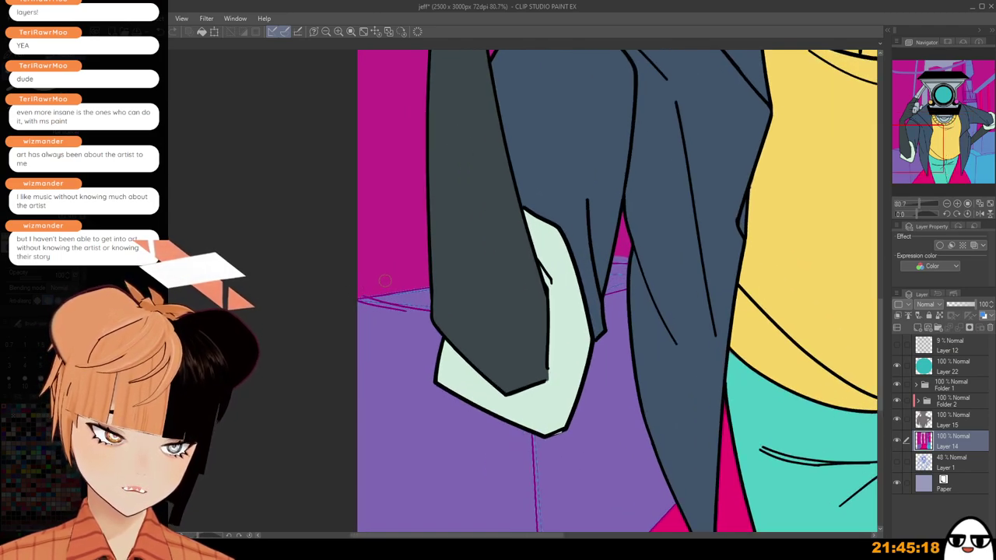
scroll(387, 286, "down", 5)
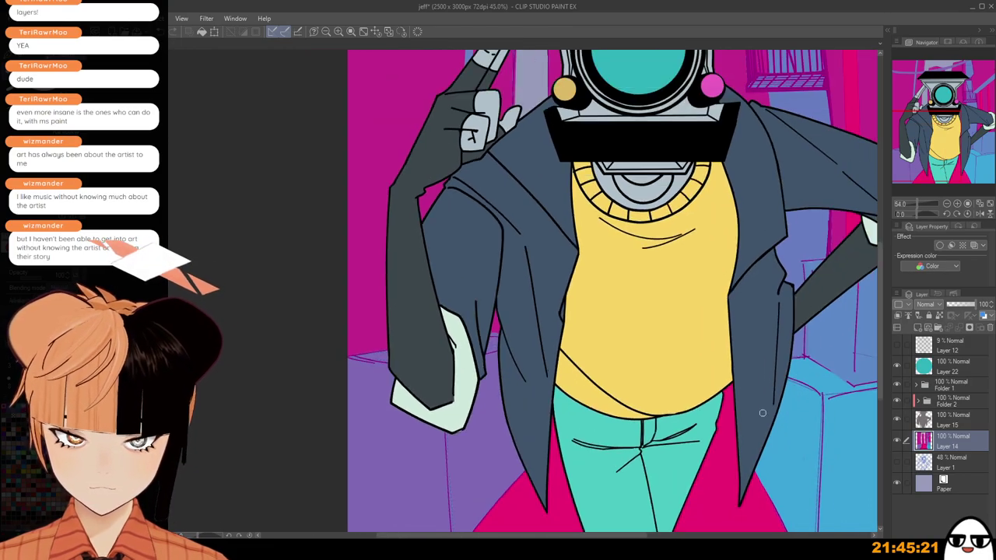
Review the full illustration, comparing the slate-blue jacket and teal lens with the background colours.
left_click_drag(786, 413, 727, 470)
scroll(726, 327, "down", 2)
scroll(727, 471, "down", 3)
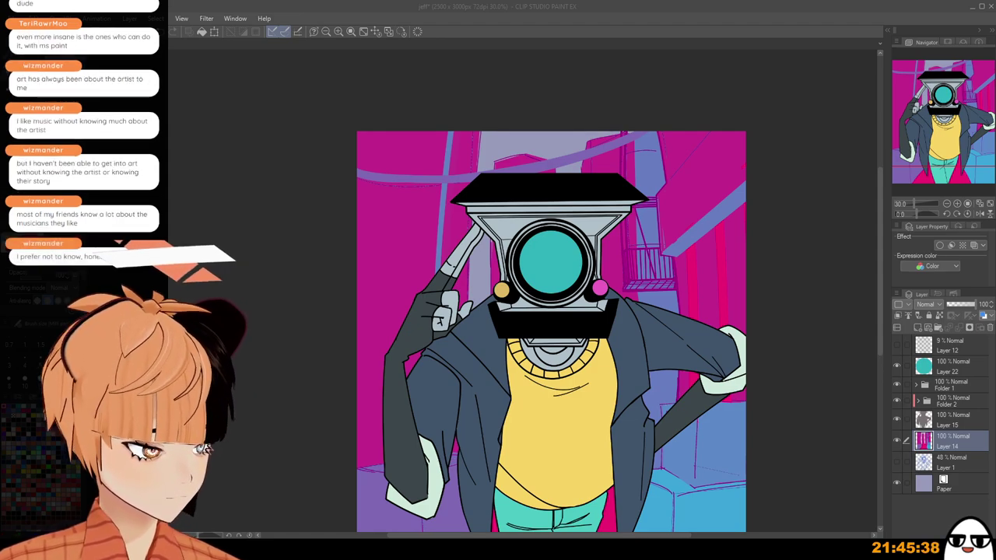
scroll(618, 297, "down", 2)
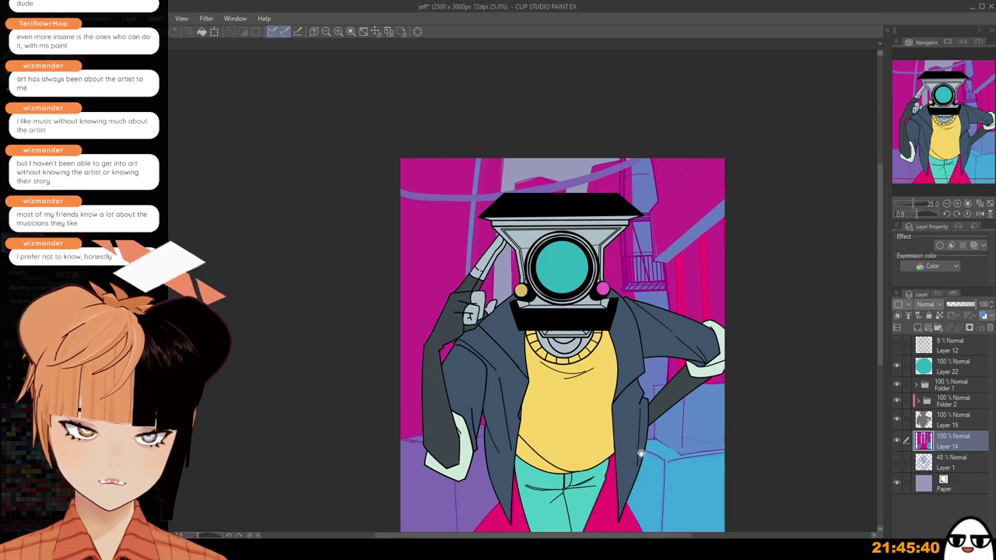
left_click_drag(642, 454, 606, 382)
scroll(670, 449, "down", 2)
left_click_drag(719, 506, 723, 476)
scroll(741, 466, "up", 2)
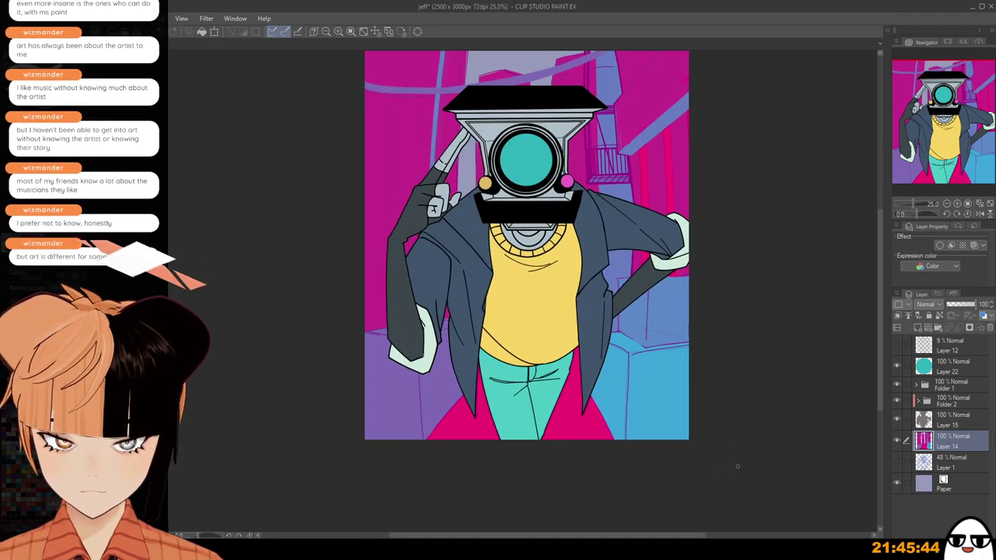
Add a new layer clipped to the shirt's Layer 17 and spray magenta over the upper shirt and collar, fading into the yellow below.
left_click(919, 400)
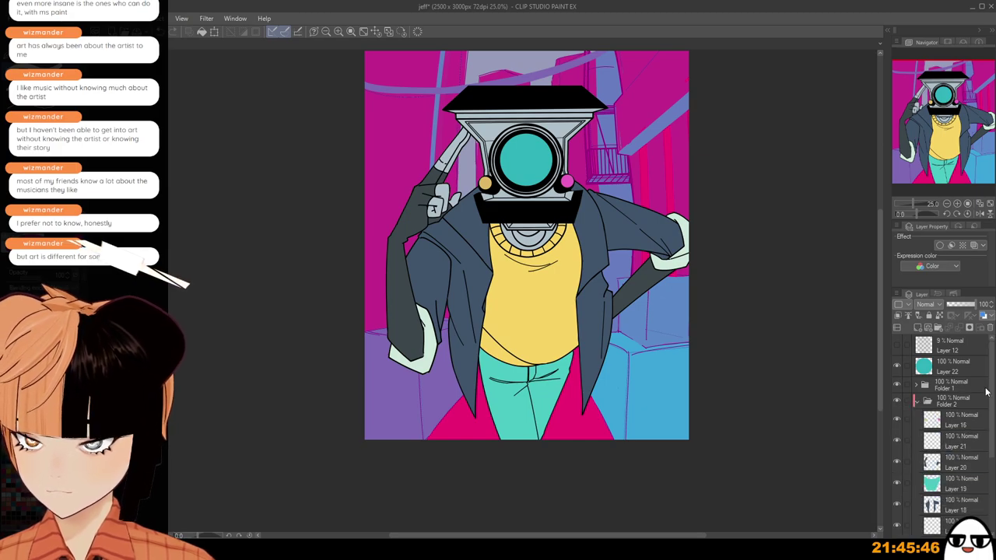
left_click_drag(985, 391, 982, 451)
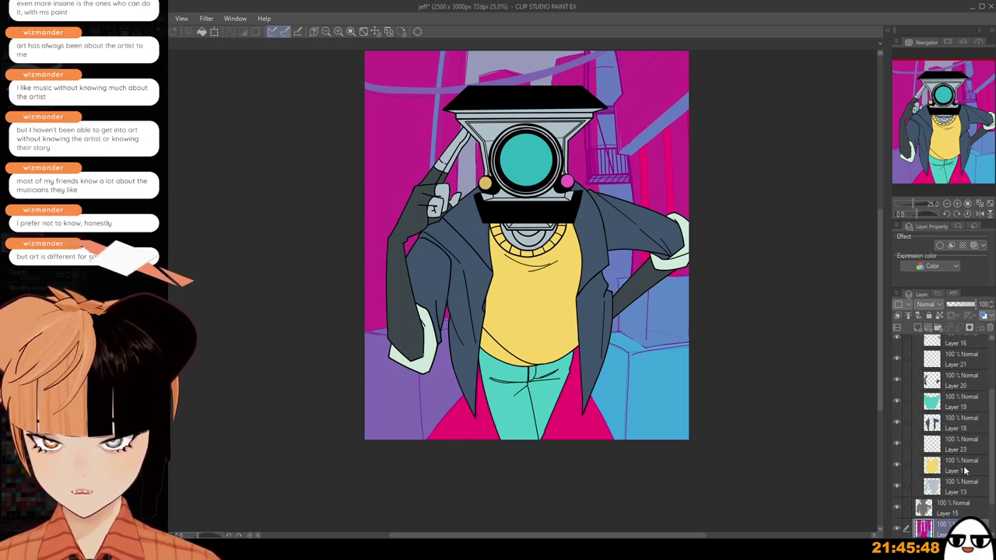
left_click(968, 467)
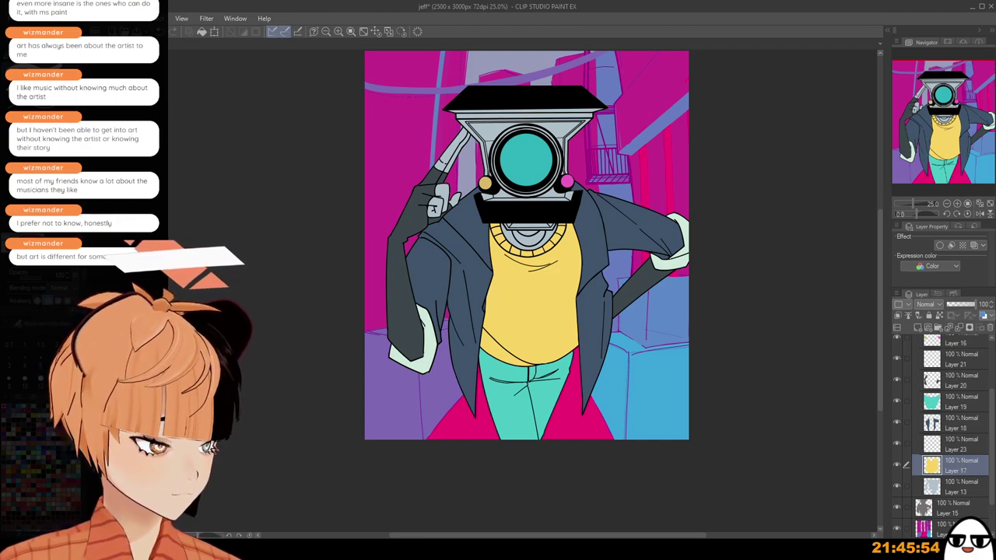
left_click(920, 327)
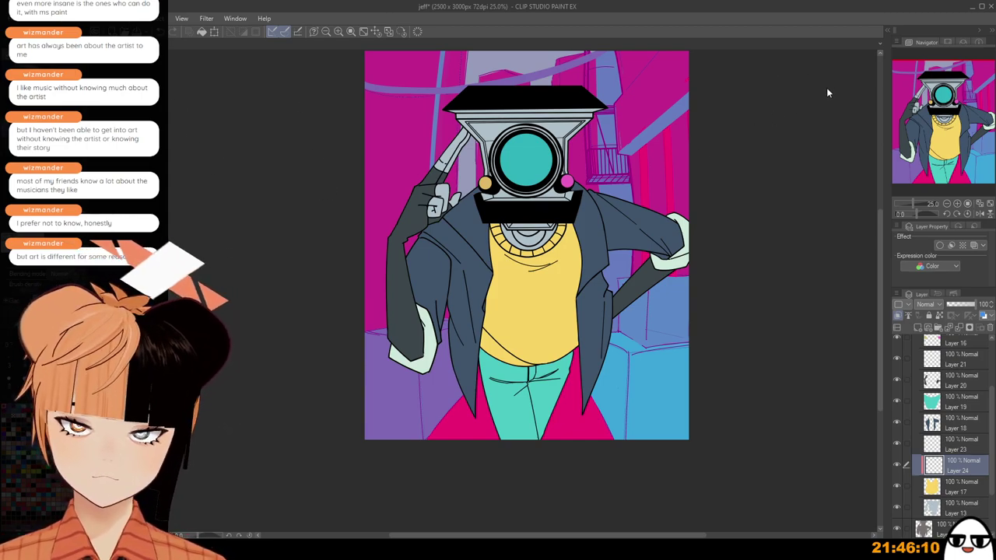
mouse_move(492, 231)
left_mouse_down()
mouse_move(514, 296)
mouse_move(654, 358)
mouse_move(697, 397)
left_mouse_up()
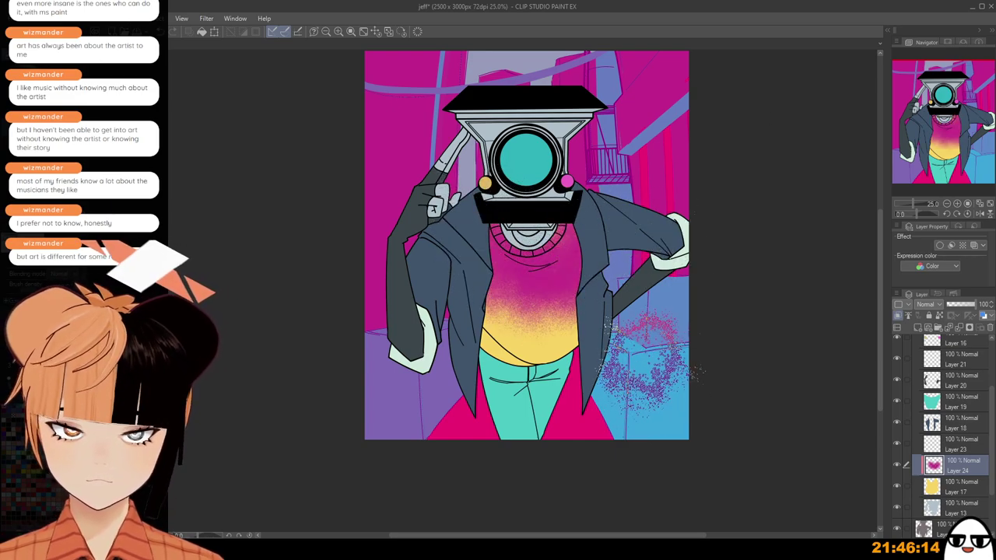
Try a dark magenta fade on the shirt's lower half and on its upper half, undoing each attempt.
key("ctrl+z")
left_click_drag(460, 319, 611, 327)
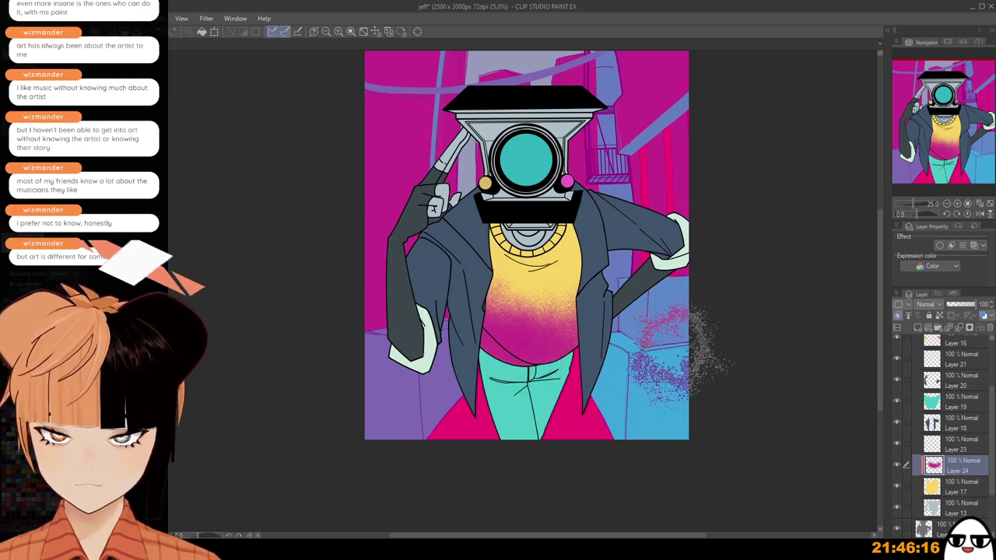
key("ctrl+z")
left_click_drag(467, 189, 463, 226)
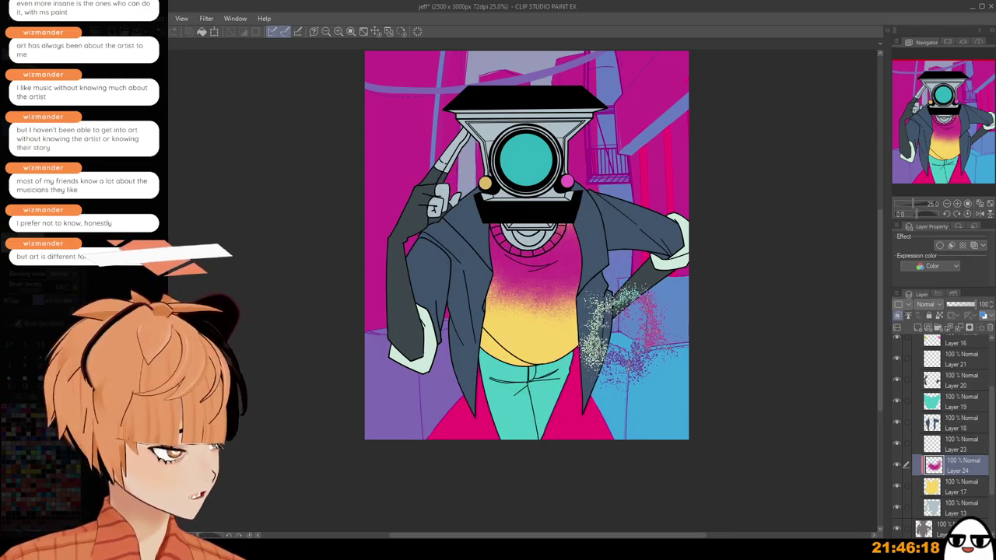
key("ctrl+z")
Try a brighter pink fade over the shirt's upper half and collar with coarse and finer spray, clearing each attempt.
mouse_move(476, 218)
left_mouse_down()
mouse_move(460, 240)
mouse_move(499, 220)
mouse_move(599, 223)
mouse_move(476, 232)
mouse_move(616, 247)
left_mouse_up()
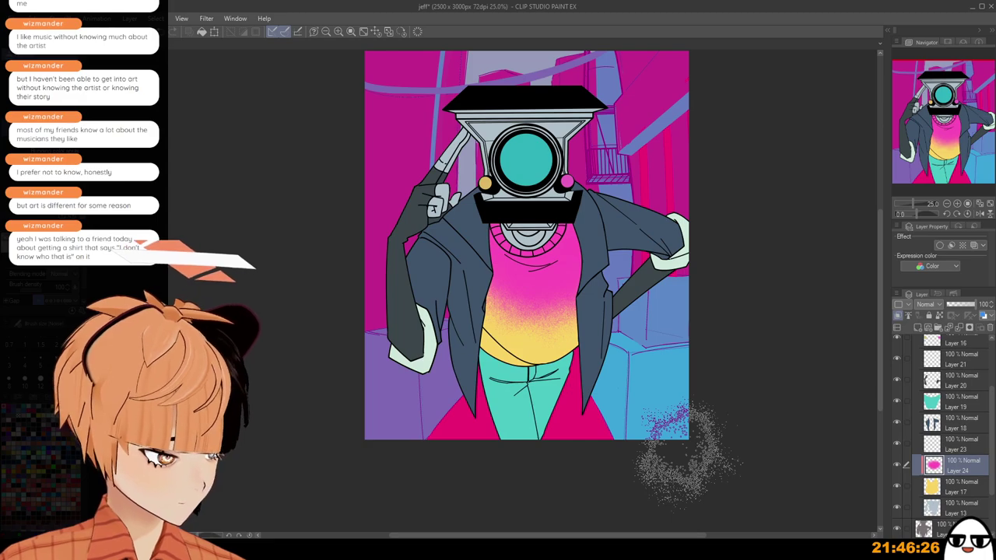
key("ctrl+z")
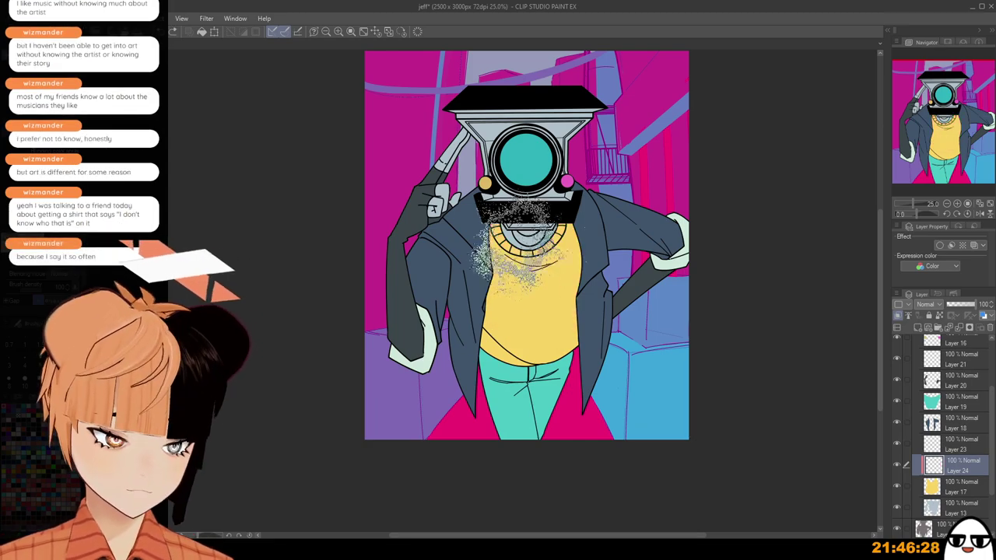
mouse_move(514, 237)
left_mouse_down()
mouse_move(603, 217)
mouse_move(498, 259)
mouse_move(556, 281)
left_mouse_up()
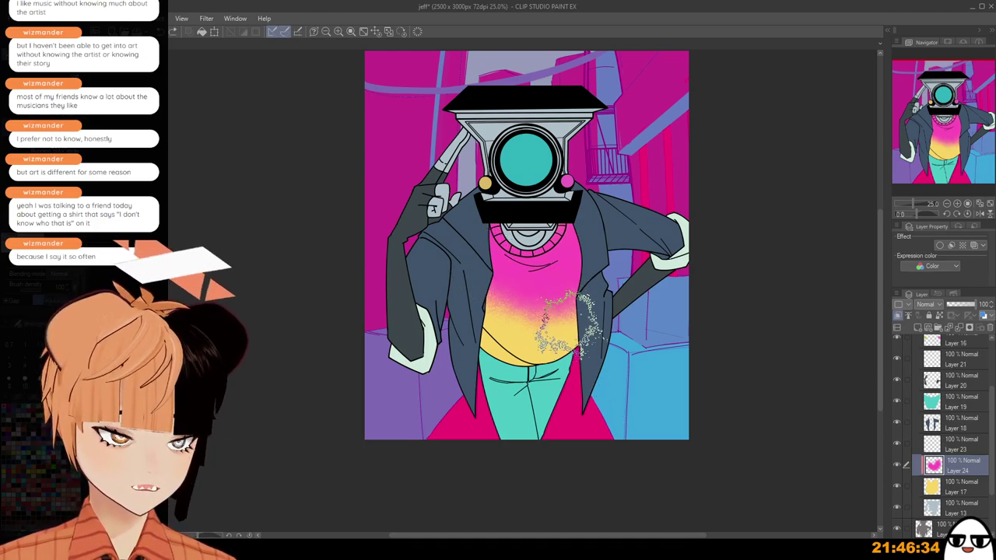
key("Delete")
Compare the bright pink fade on the shirt's lower and upper halves, undoing each version.
mouse_move(471, 325)
left_mouse_down()
mouse_move(501, 348)
mouse_move(533, 342)
mouse_move(476, 348)
mouse_move(580, 327)
mouse_move(452, 321)
left_mouse_up()
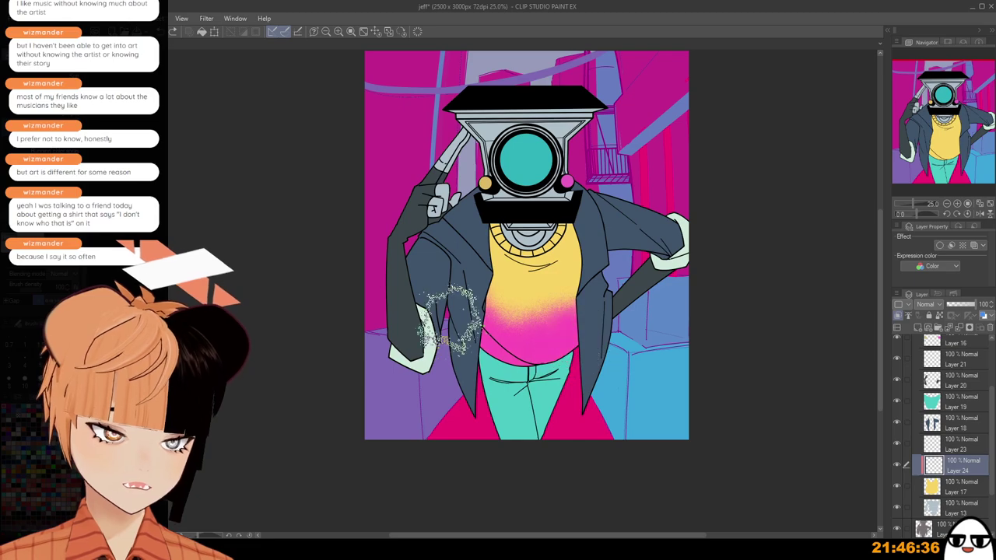
key("ctrl+z")
mouse_move(508, 219)
left_mouse_down()
mouse_move(616, 222)
mouse_move(588, 255)
mouse_move(525, 253)
mouse_move(573, 287)
left_mouse_up()
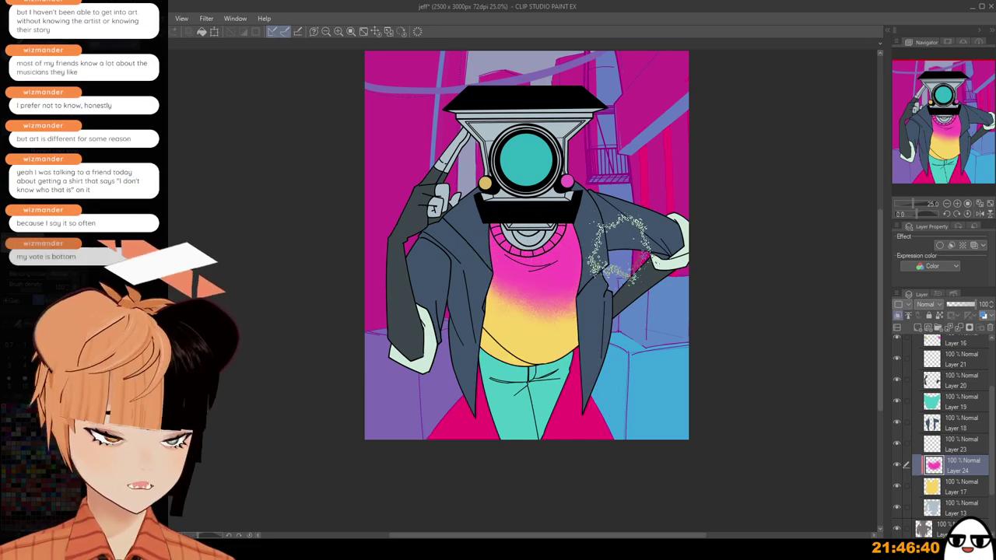
key("ctrl+z")
key("ctrl+z")
mouse_move(479, 300)
left_mouse_down()
mouse_move(575, 338)
mouse_move(482, 339)
mouse_move(570, 344)
mouse_move(585, 333)
mouse_move(490, 332)
mouse_move(595, 288)
mouse_move(622, 463)
left_mouse_up()
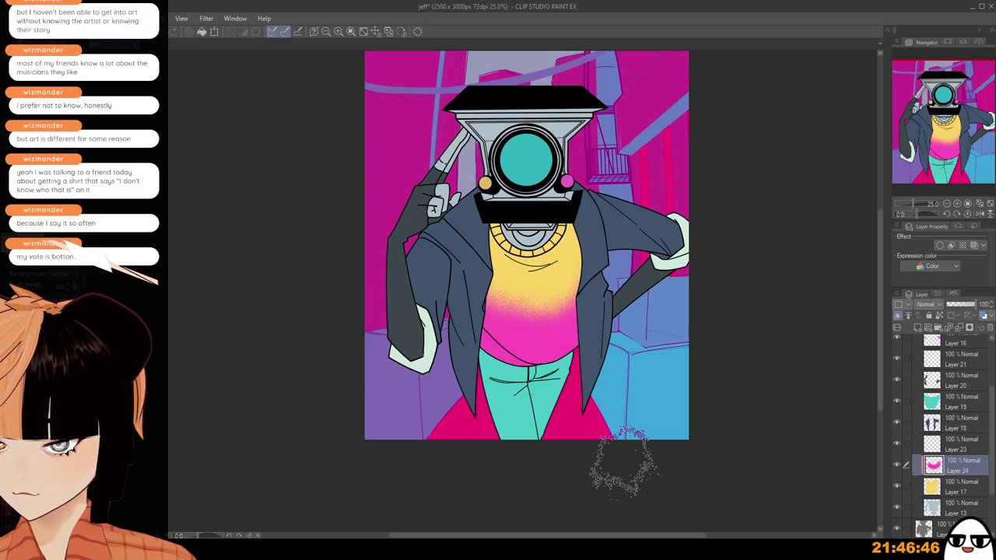
key("ctrl+z")
Clear Layer 24 and spray a bright pink fade over the shirt's lower half, deepening to crimson at the hem.
mouse_move(460, 285)
left_mouse_down()
mouse_move(612, 312)
mouse_move(452, 324)
mouse_move(584, 321)
mouse_move(491, 340)
mouse_move(572, 321)
mouse_move(534, 356)
left_mouse_up()
key("Delete")
mouse_move(445, 355)
left_mouse_down()
mouse_move(538, 346)
mouse_move(544, 364)
left_mouse_up()
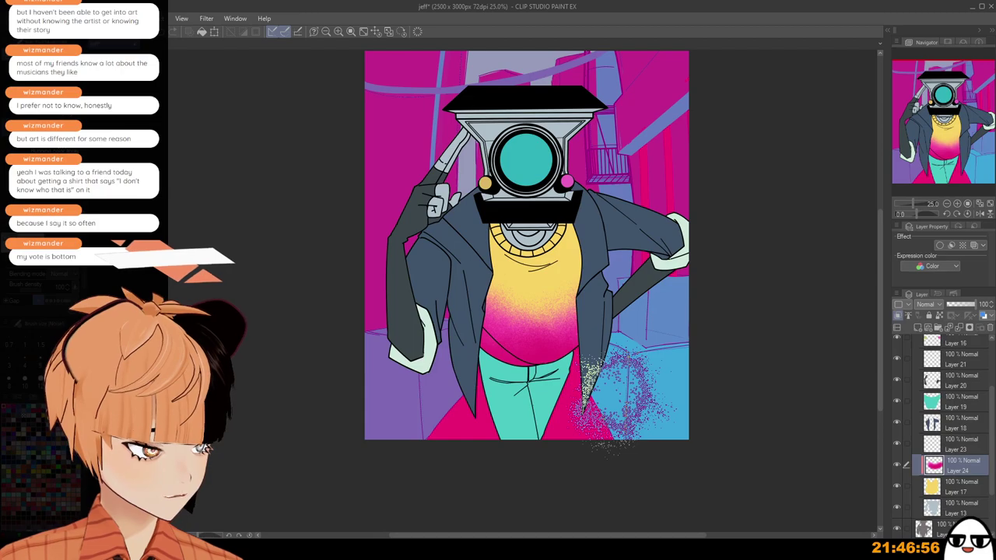
scroll(582, 381, "down", 2)
scroll(589, 382, "up", 4)
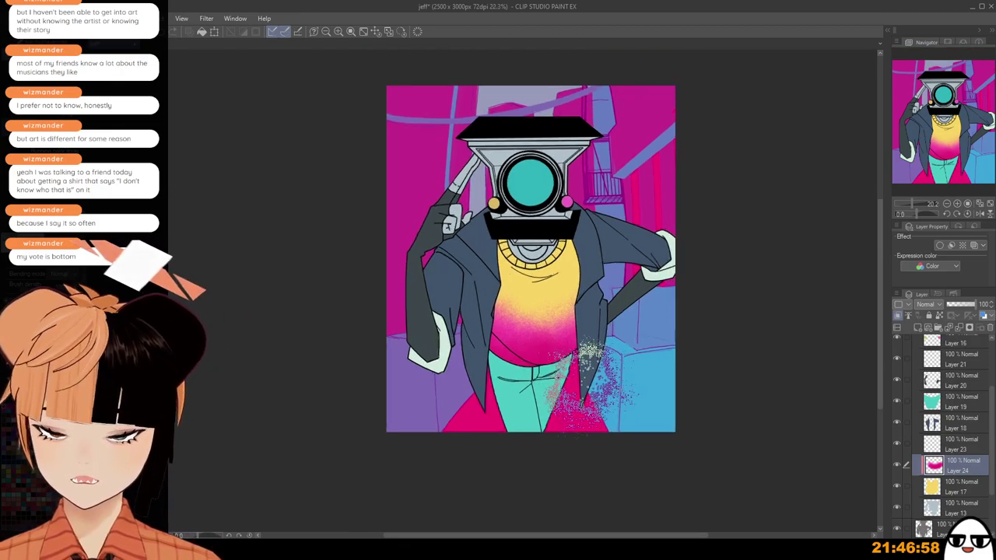
scroll(593, 384, "down", 1)
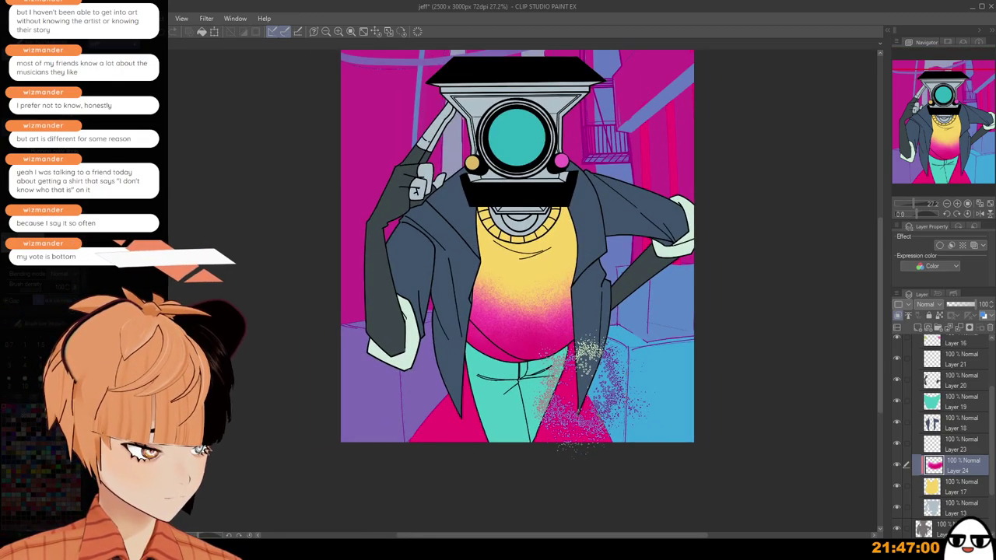
scroll(571, 445, "up", 2)
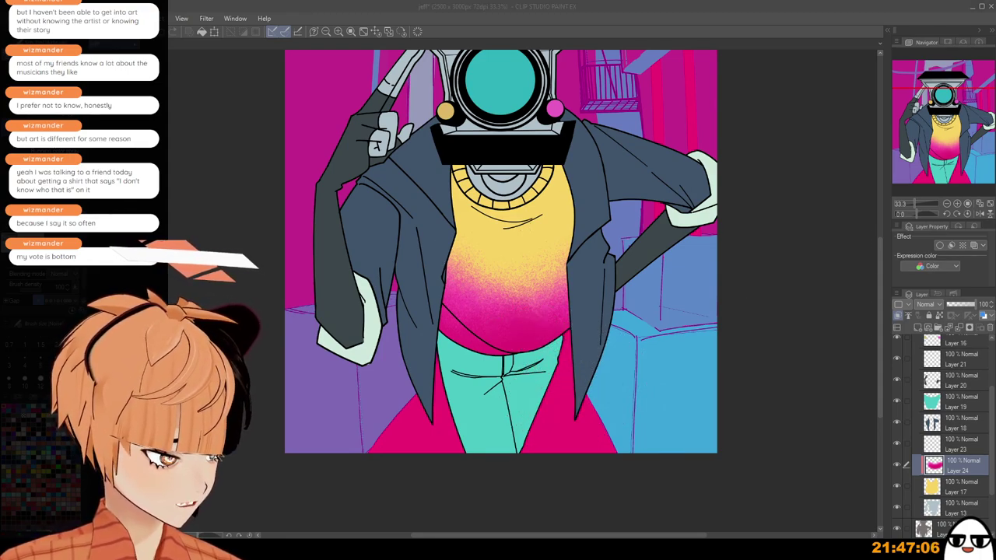
Search the downloaded materials for "dot" and add the scattered-dots brush to the brush tools.
left_click(887, 30)
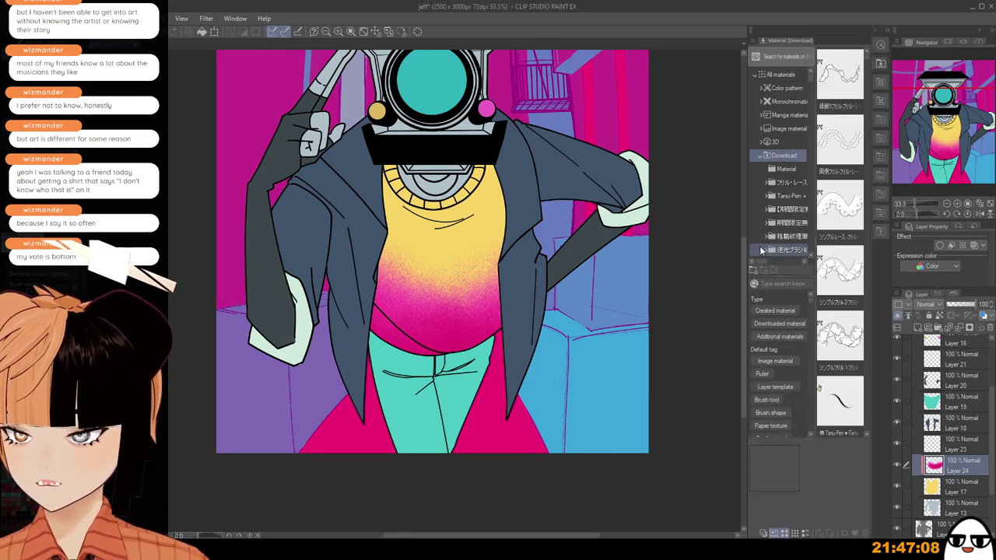
scroll(818, 387, "down", 5)
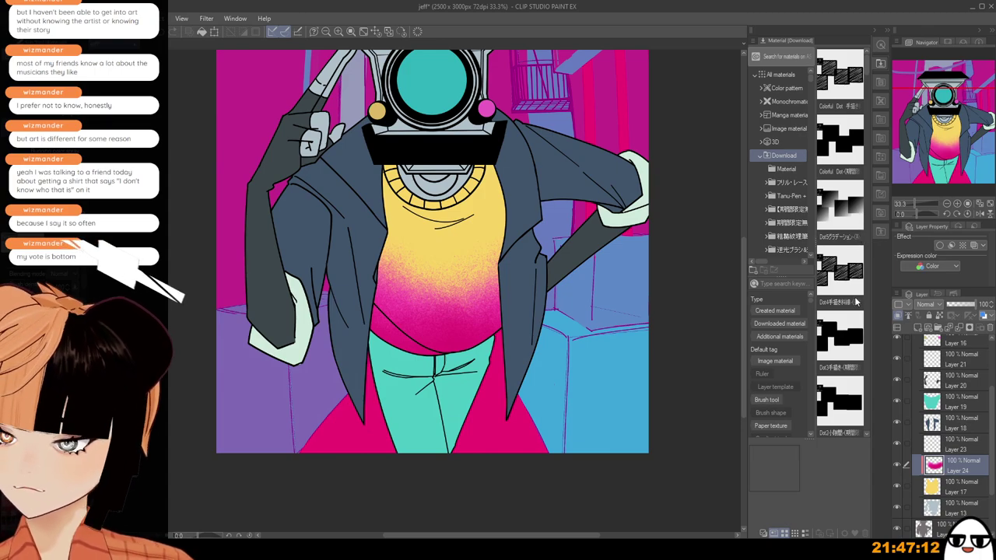
type("dot")
key("Return")
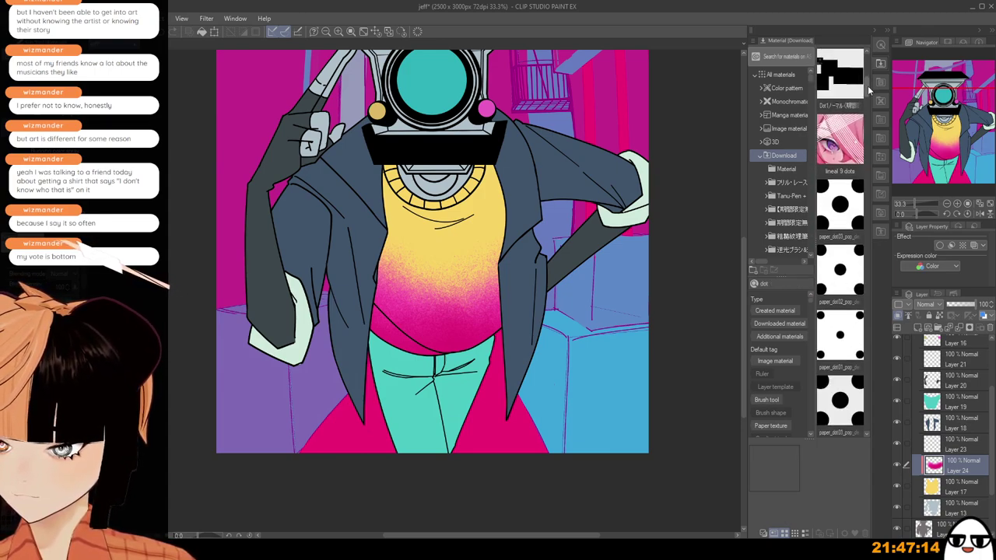
mouse_move(869, 92)
left_mouse_down()
mouse_move(894, 193)
mouse_move(896, 177)
mouse_move(901, 282)
mouse_move(888, 318)
left_mouse_up()
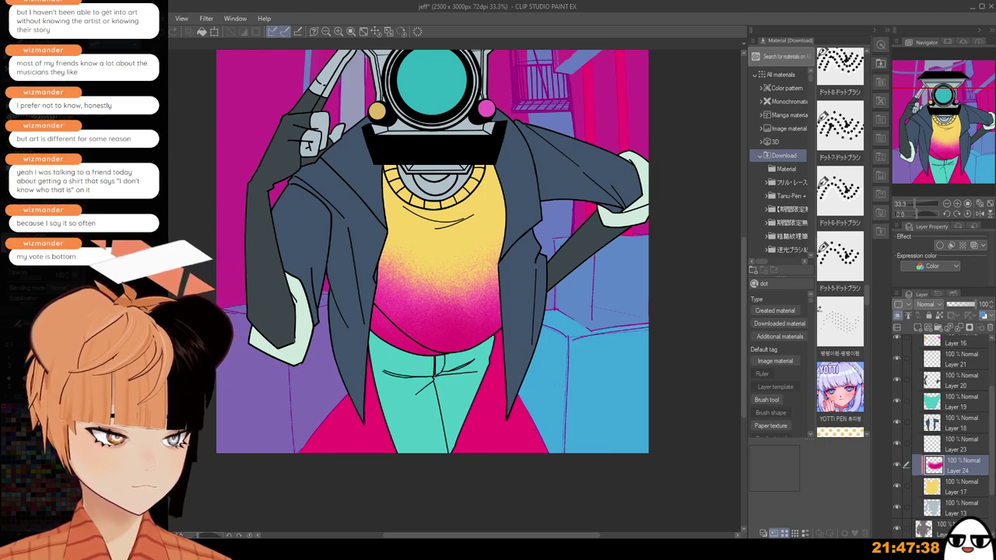
left_click(855, 338)
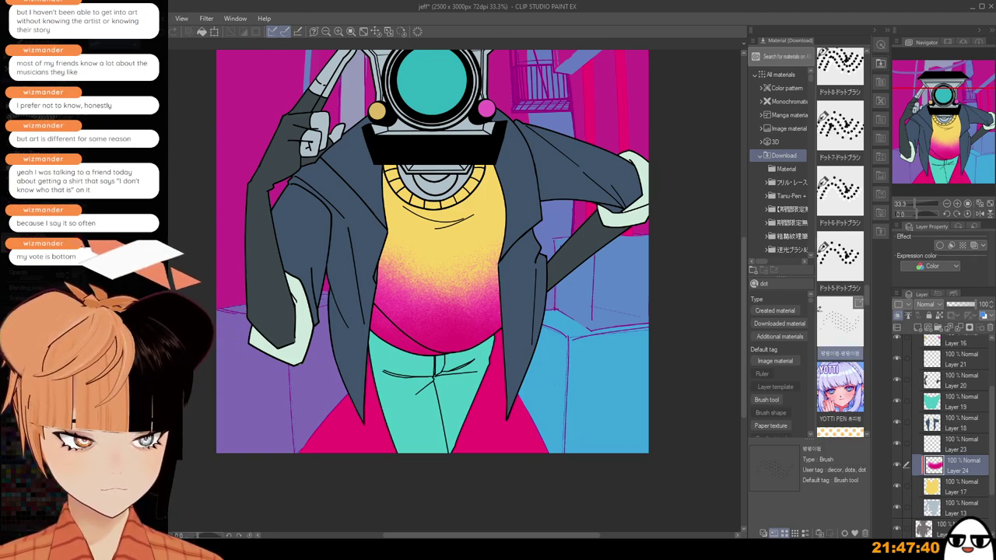
left_click_drag(334, 120, 58, 117)
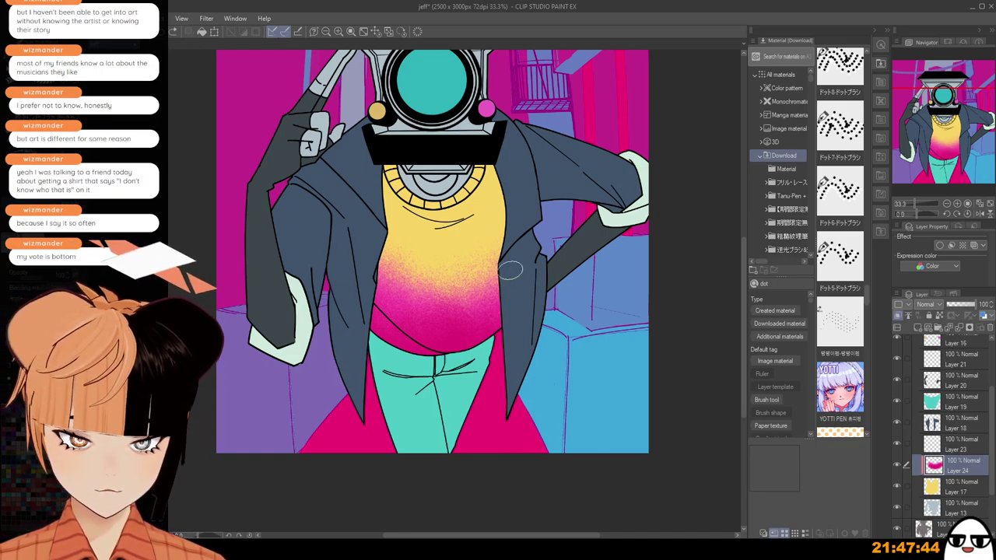
Add the ドット5 brush and try diagonal dotted strokes across the shirt's lower half, undoing them.
left_click_drag(841, 269, 815, 265)
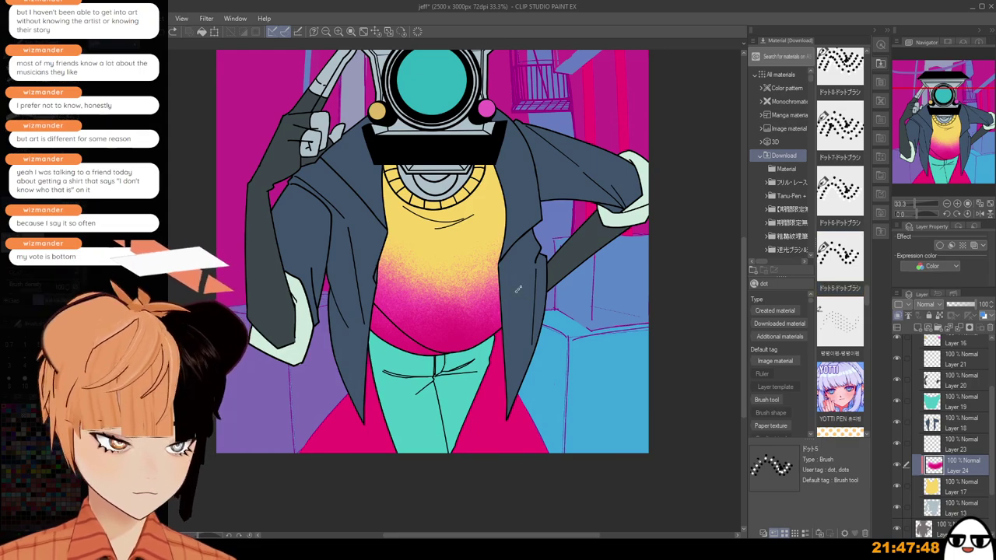
mouse_move(480, 252)
left_mouse_down()
mouse_move(506, 263)
mouse_move(511, 286)
left_mouse_up()
key("ctrl+z")
left_click_drag(504, 226, 486, 304)
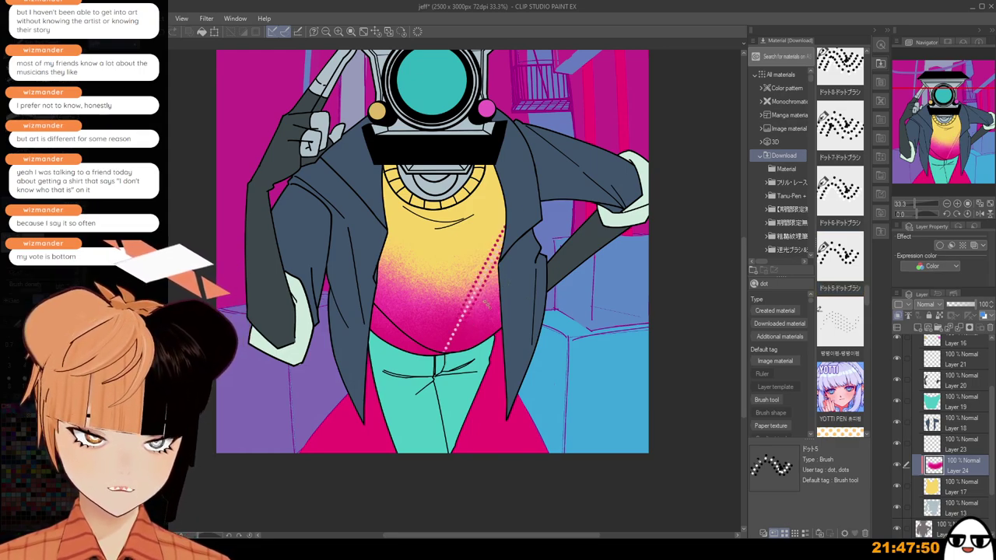
key("ctrl+z")
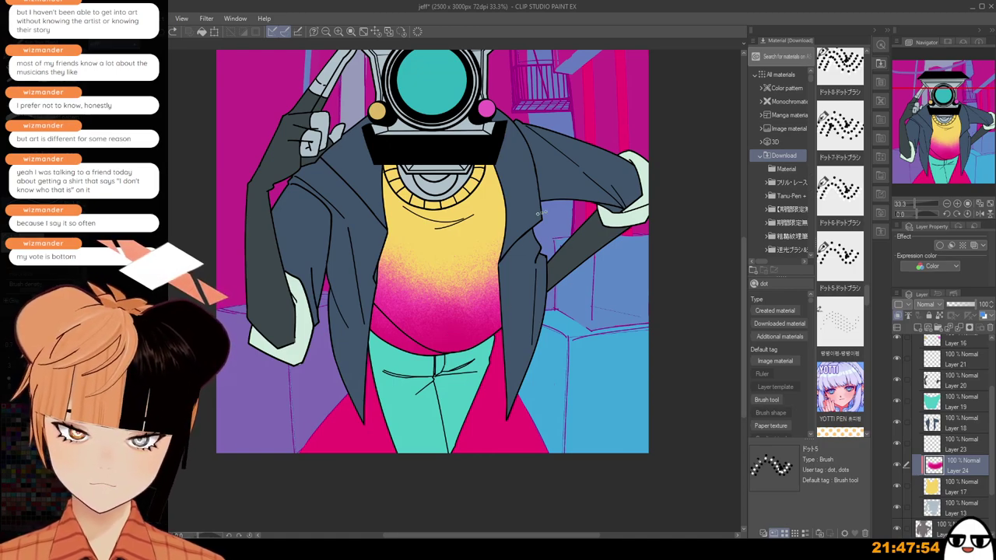
left_click_drag(455, 312, 500, 266)
scroll(538, 259, "down", 2)
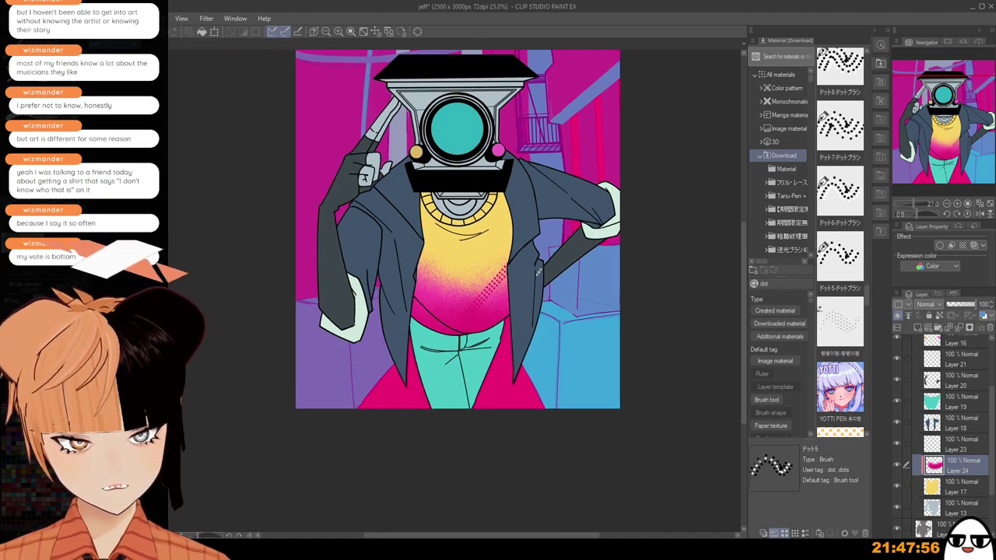
key("ctrl+z")
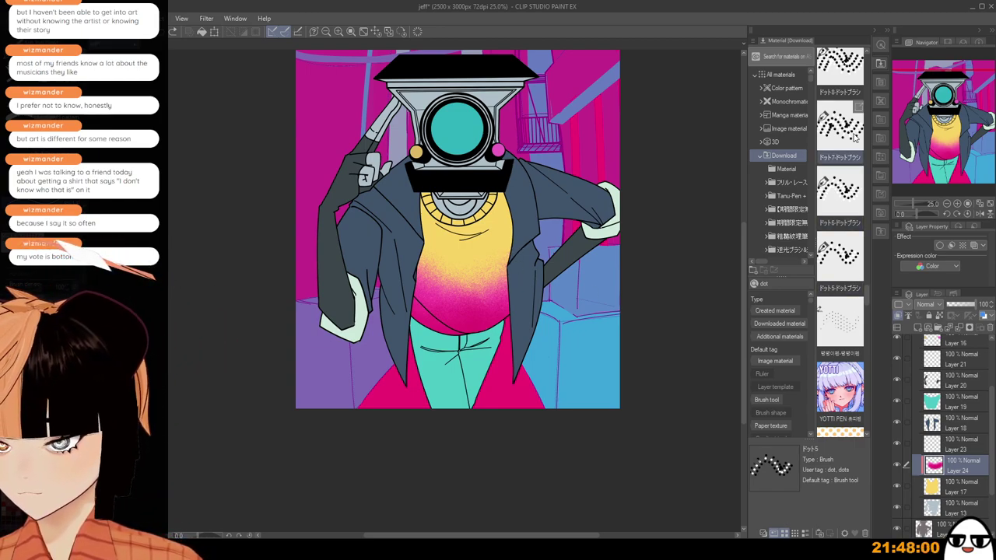
Add the ドット7 brush and paint diagonal crimson halftone dots over the right side of the shirt's pink fade.
left_click_drag(854, 137, 313, 222)
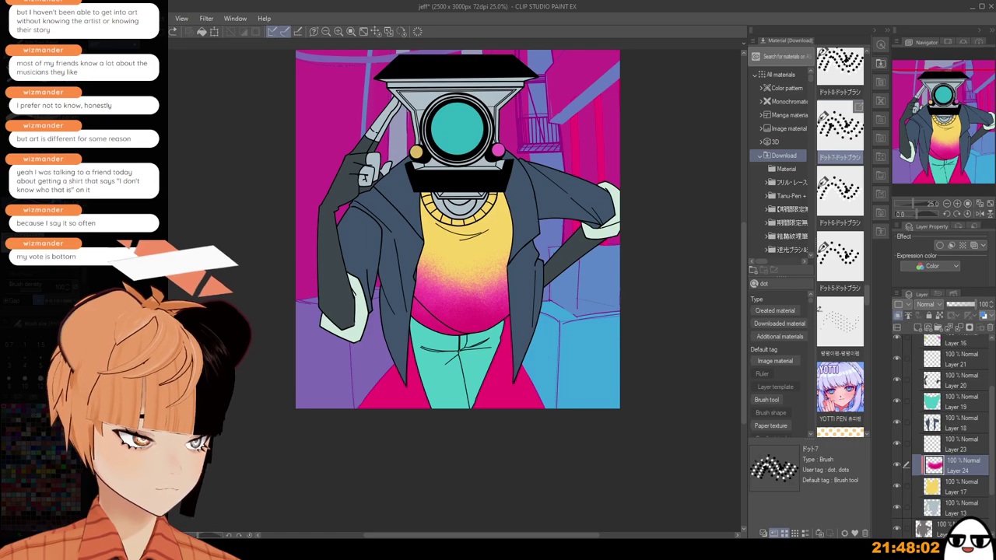
left_click_drag(515, 224, 476, 305)
key("ctrl+z")
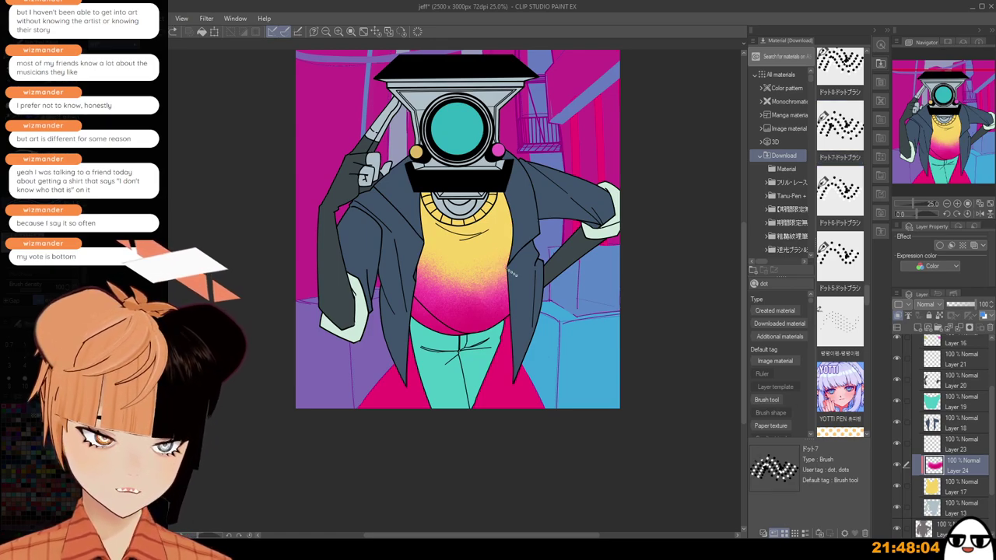
left_click_drag(516, 267, 476, 306)
scroll(583, 322, "down", 1)
scroll(576, 324, "down", 1)
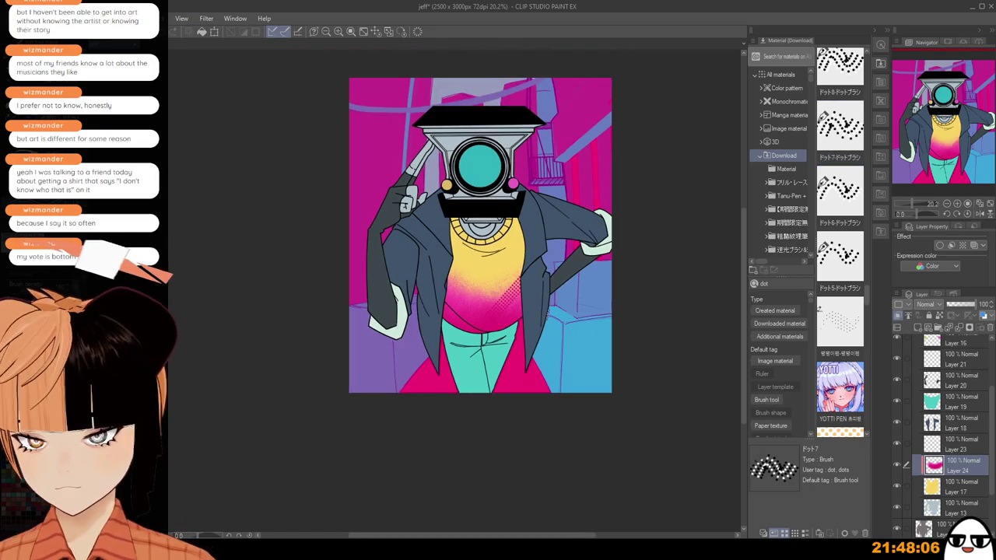
left_click_drag(553, 347, 548, 382)
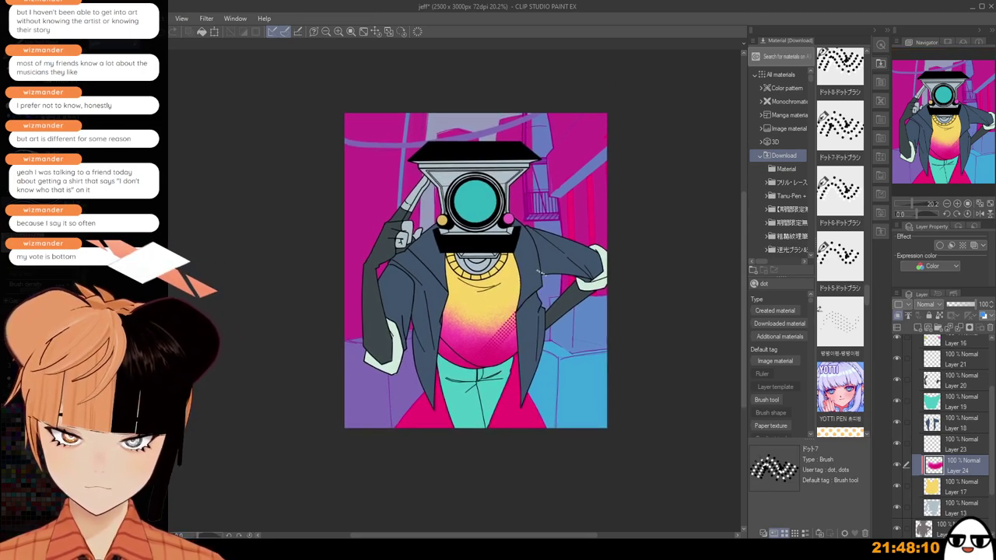
Try additional diagonal dot strokes along the upper edge of the shirt's halftone patch, undoing each one.
left_click_drag(524, 285, 466, 345)
key("ctrl+z")
left_click_drag(523, 290, 467, 346)
key("ctrl+z")
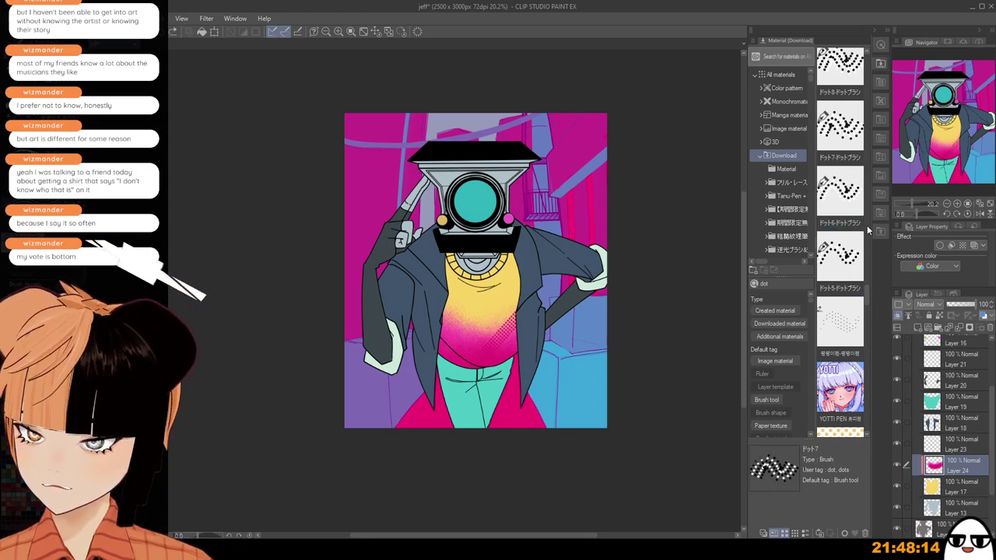
Add the dots pen ibis paint 2 brush from the dot materials and try it on the shirt's fade, undoing the stroke.
scroll(865, 304, "down", 10)
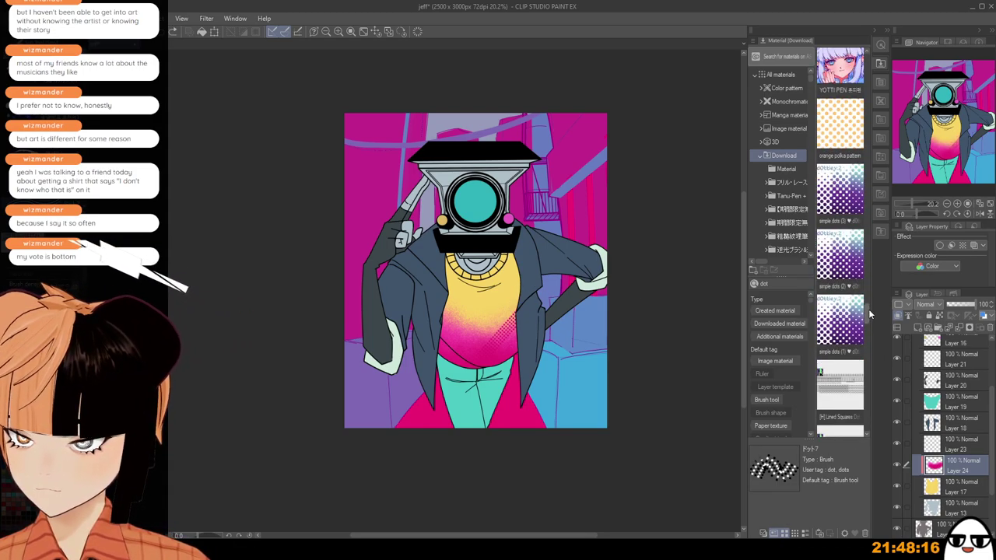
left_click_drag(868, 321, 865, 336)
left_click(840, 319)
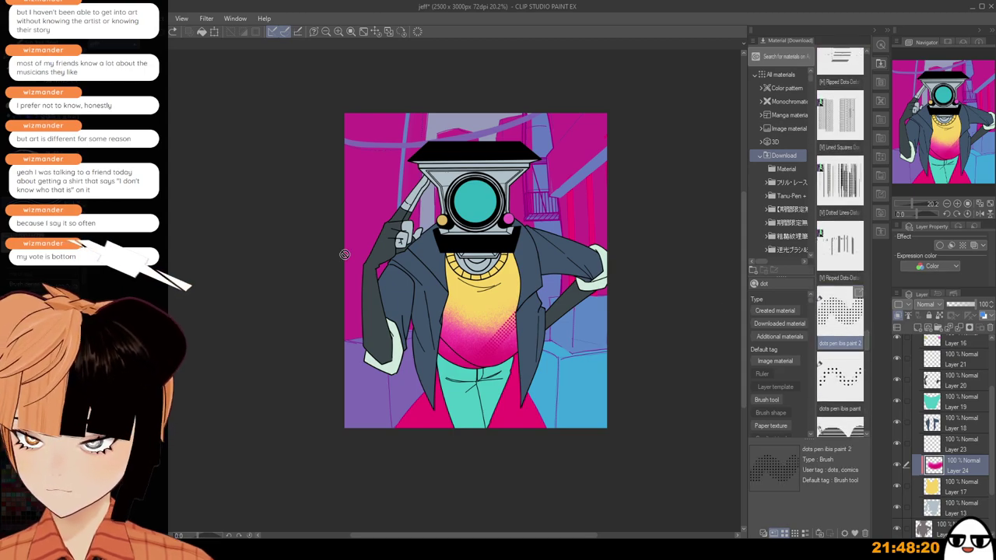
left_click_drag(840, 319, 57, 149)
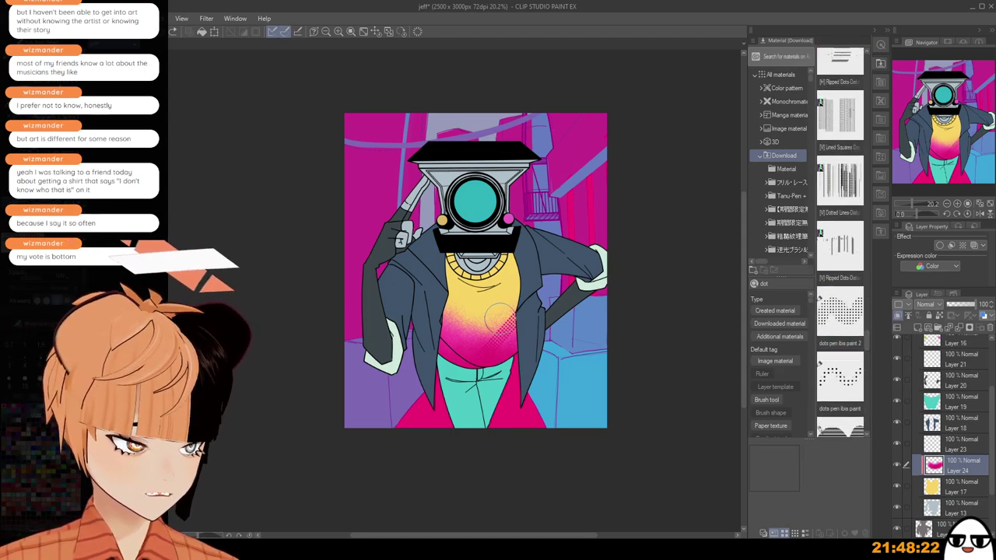
left_click_drag(494, 305, 491, 296)
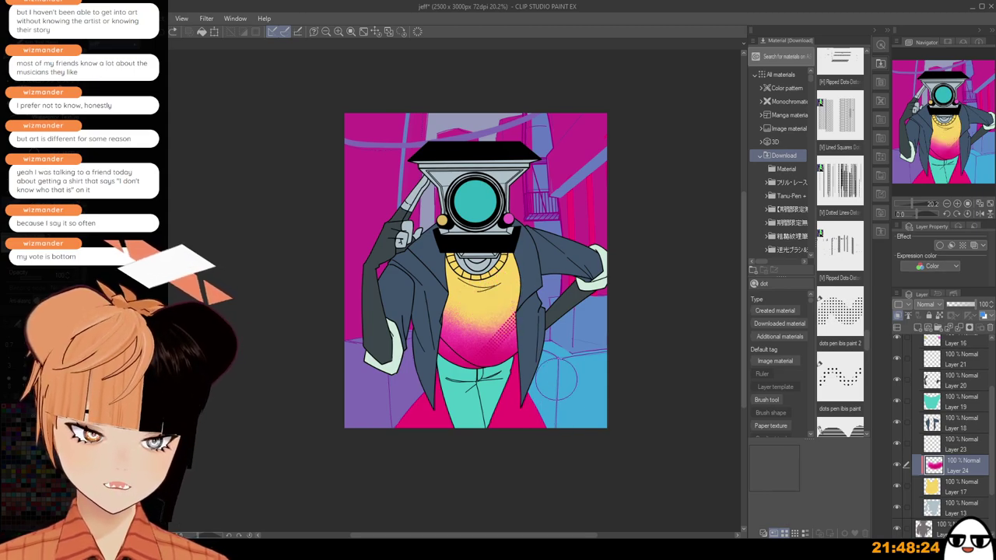
key("ctrl+z")
scroll(521, 254, "up", 1)
scroll(630, 397, "down", 1)
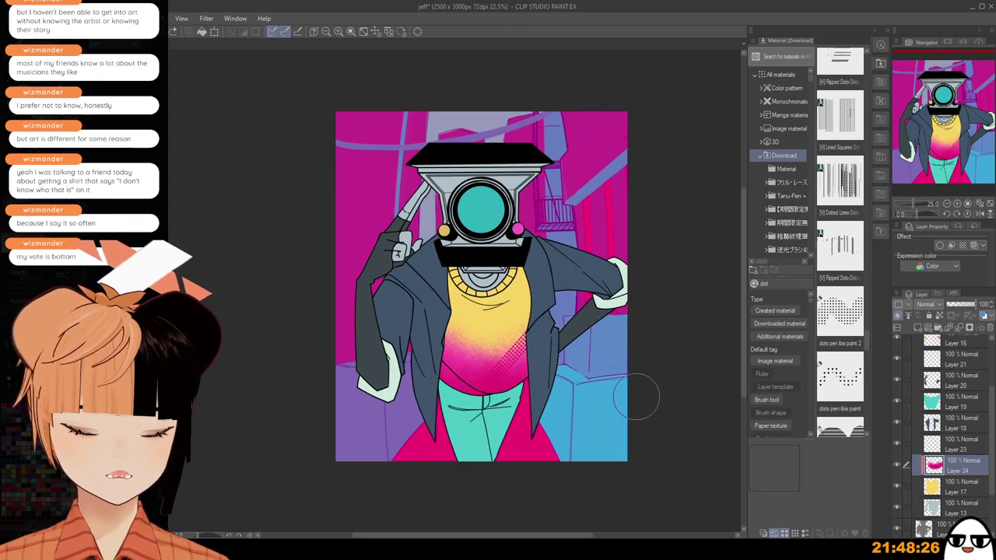
Collapse the materials palette to give the illustration the full workspace.
left_click(885, 32)
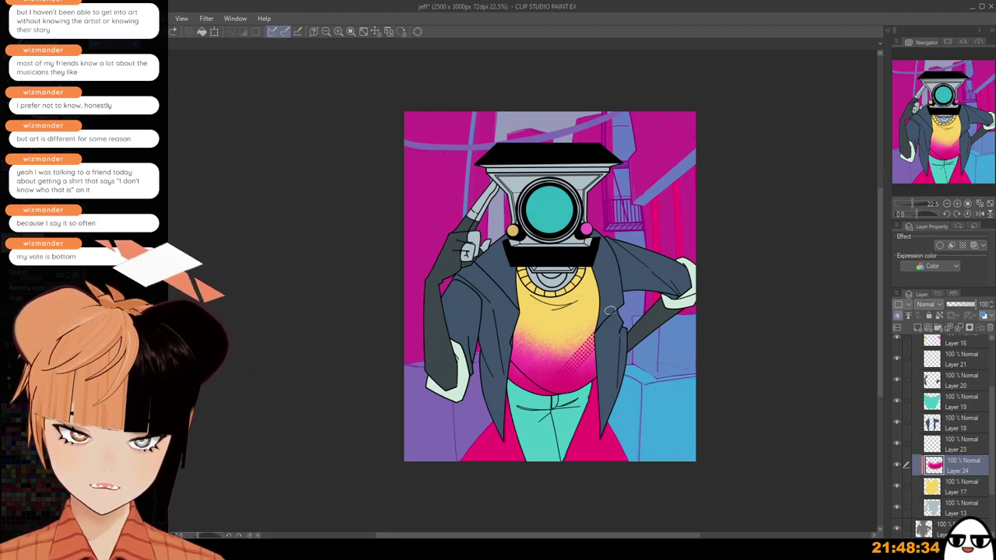
scroll(611, 353, "up", 1)
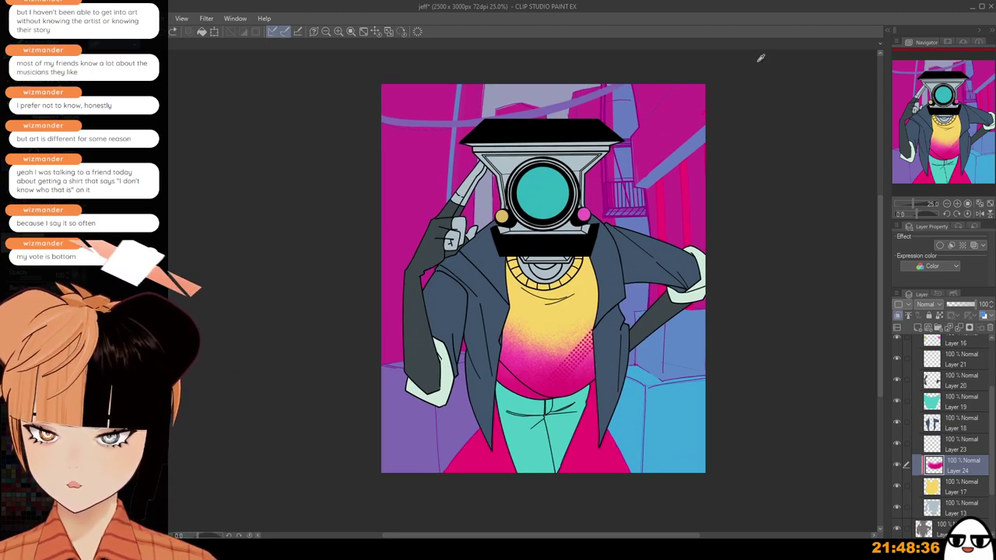
Lock the transparent pixels of Layer 13, the character's grey fill.
left_click(957, 510)
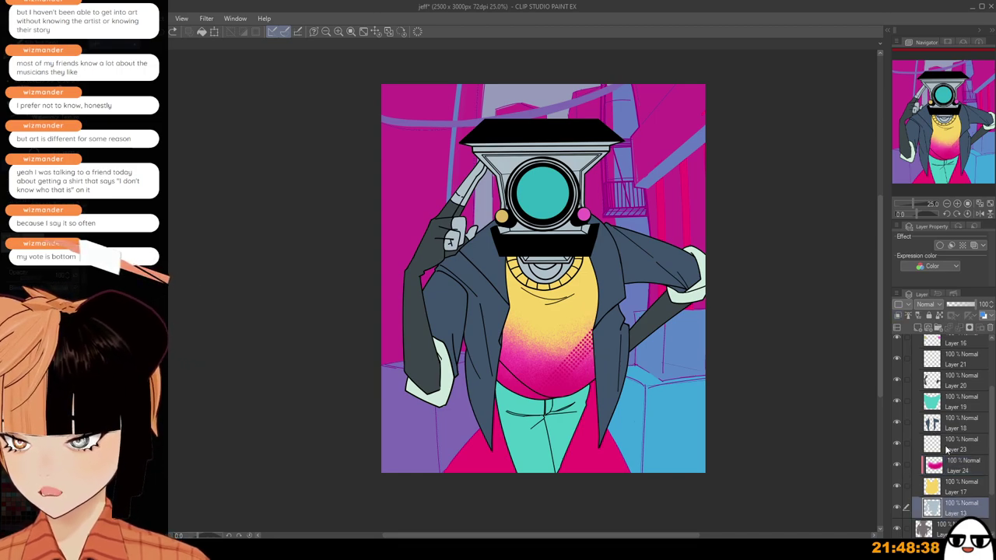
left_click(939, 315)
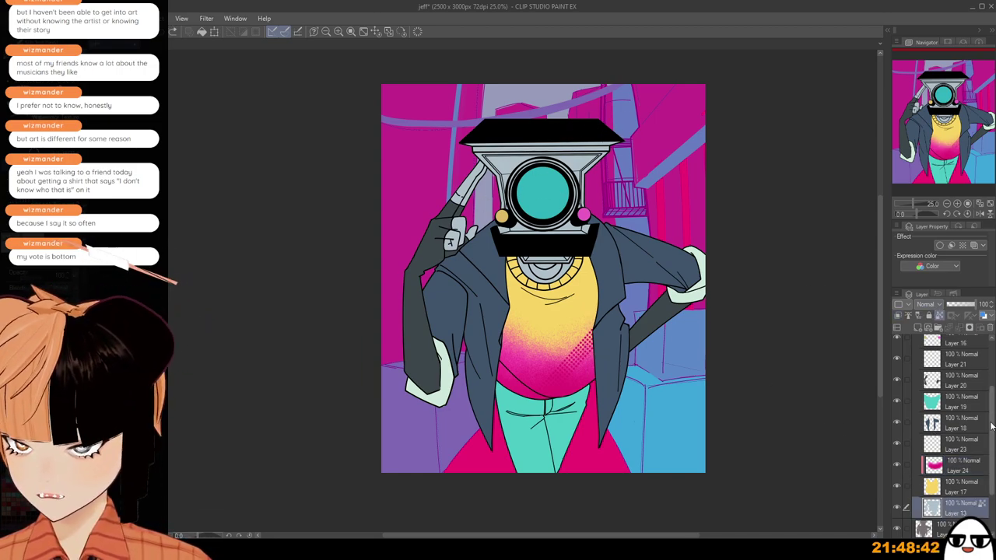
Try a halftone dot stroke on the teal lens in Layer 22 and undo it.
scroll(953, 397, "up", 2)
left_click(957, 374)
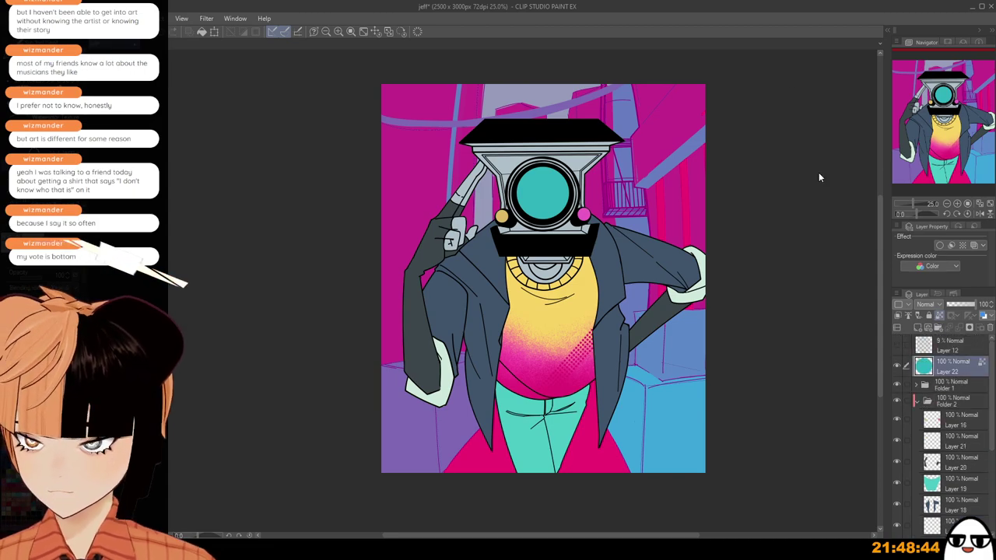
scroll(576, 191, "up", 3)
left_click_drag(508, 207, 498, 199)
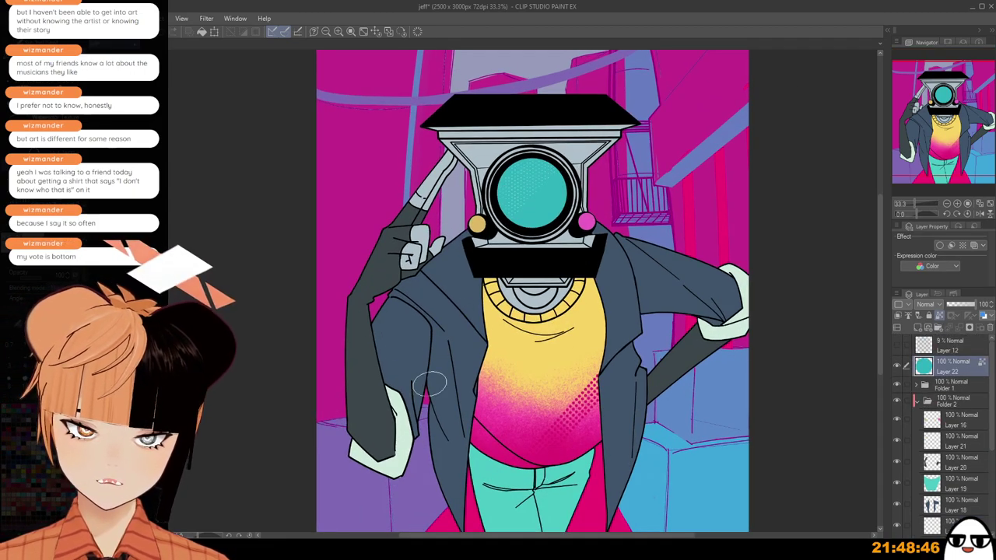
scroll(594, 424, "down", 1)
scroll(634, 459, "down", 1)
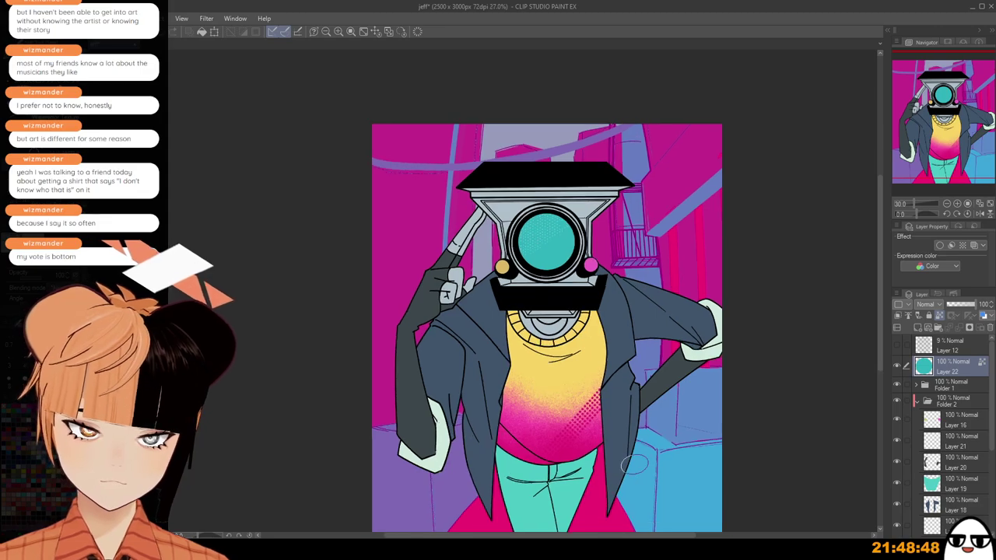
scroll(642, 461, "down", 1)
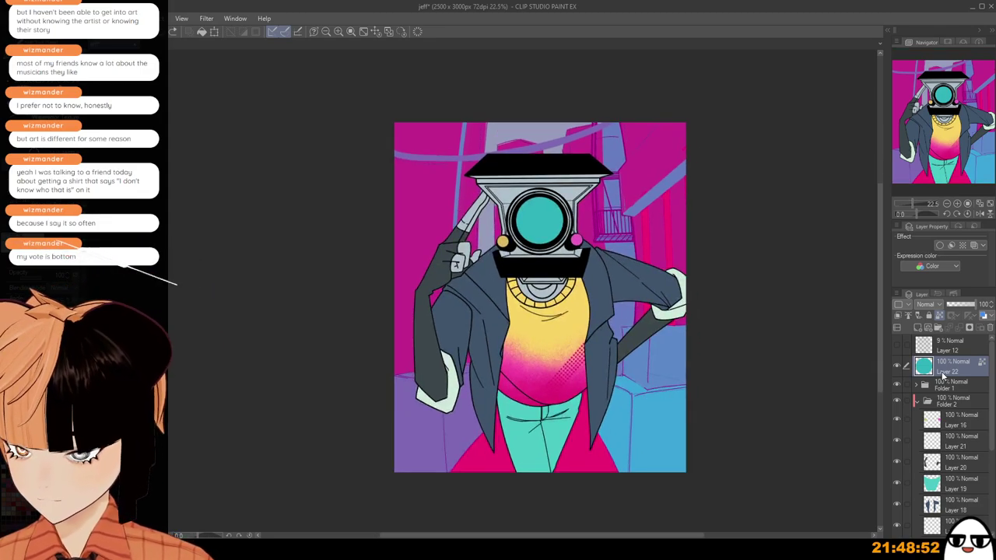
Add a new layer clipped to the jacket colour layer, Layer 18, inside Folder 2.
left_click(916, 402)
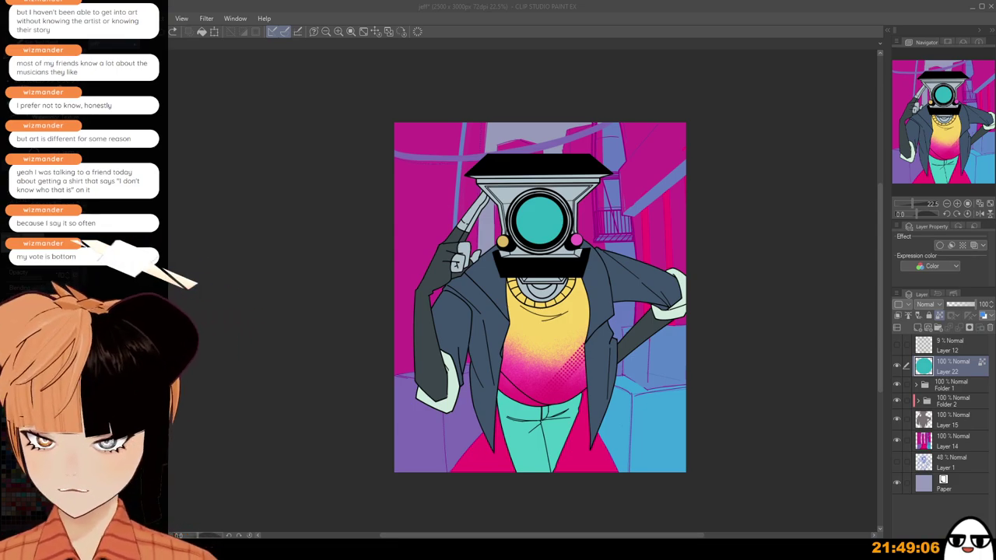
left_click(918, 400)
left_click_drag(992, 422, 992, 475)
left_click(959, 407)
left_click(900, 317)
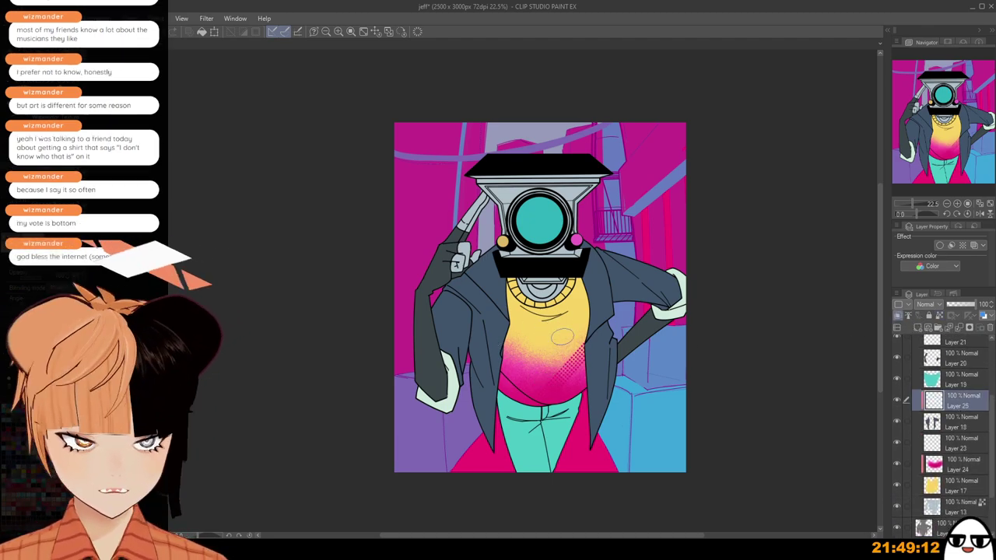
Paint a small yellow patch across the shoulder of the hand-on-hip sleeve, redoing the first stroke.
scroll(610, 258, "up", 4)
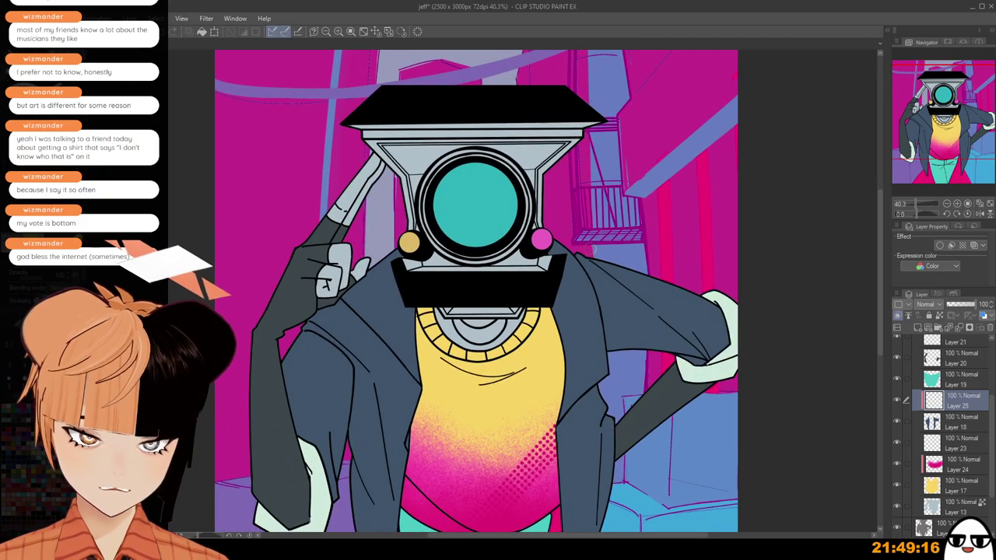
left_click_drag(593, 250, 632, 281)
key("ctrl+z")
mouse_move(593, 255)
left_mouse_down()
mouse_move(627, 277)
mouse_move(663, 247)
mouse_move(650, 239)
mouse_move(622, 271)
mouse_move(593, 264)
mouse_move(635, 288)
left_mouse_up()
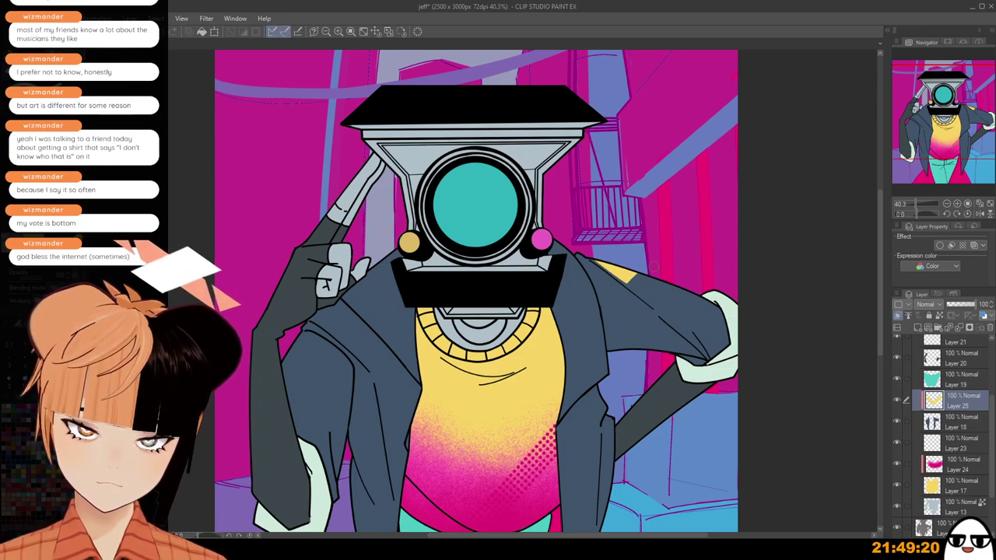
Paint a yellow patch on the upper sleeve of the raised arm and straighten its inner edge.
scroll(646, 268, "down", 1)
left_click_drag(612, 319, 681, 255)
scroll(405, 276, "up", 1)
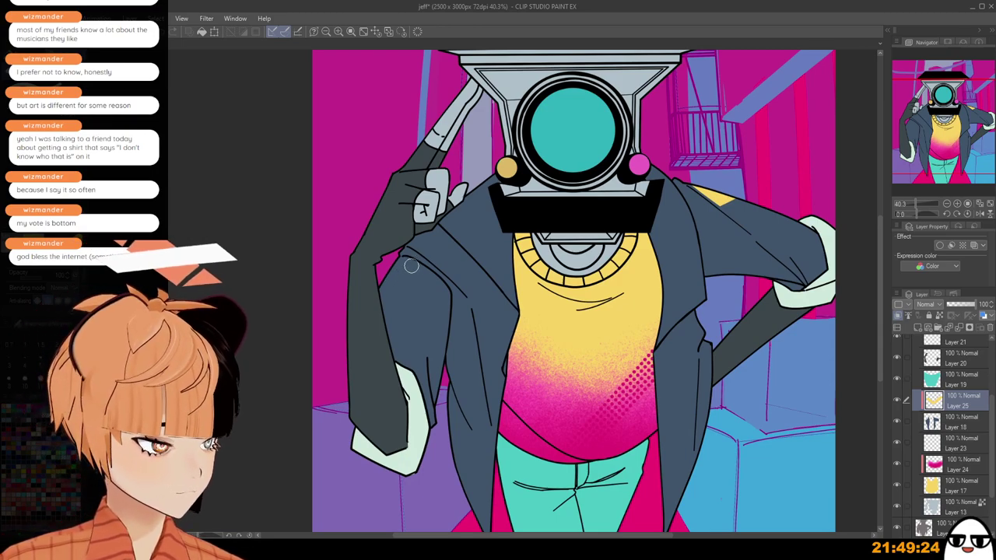
mouse_move(402, 266)
left_mouse_down()
mouse_move(418, 327)
mouse_move(391, 322)
mouse_move(394, 278)
left_mouse_up()
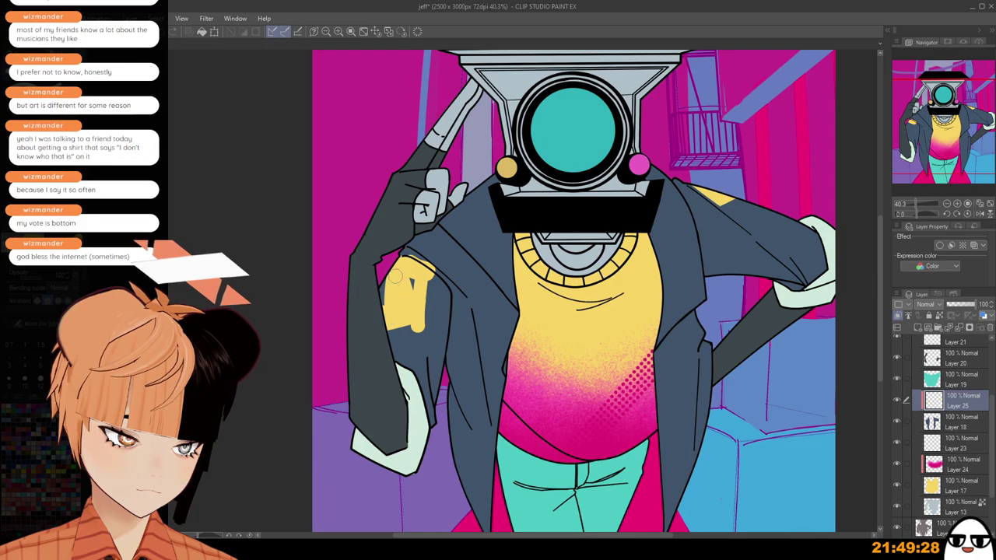
scroll(398, 268, "up", 3)
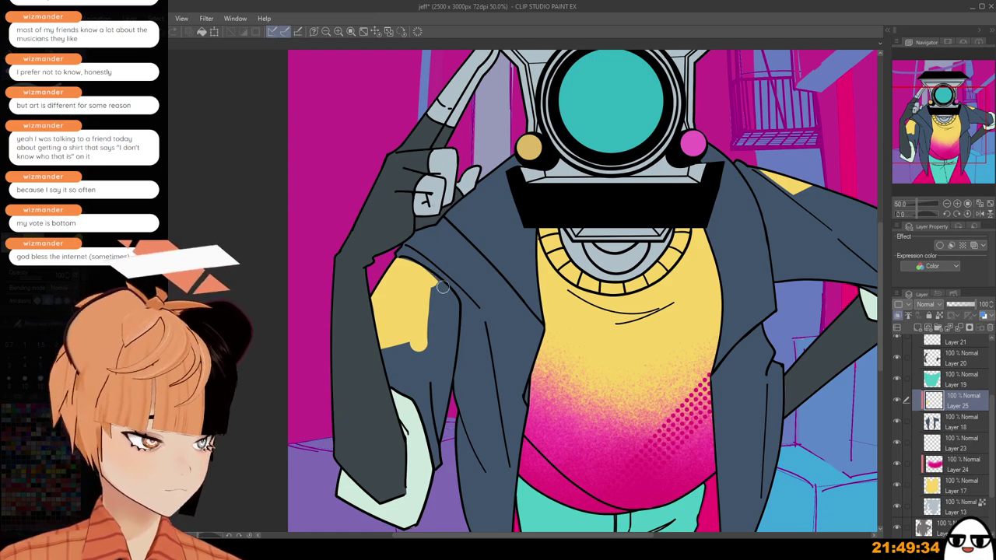
left_click_drag(438, 284, 434, 334)
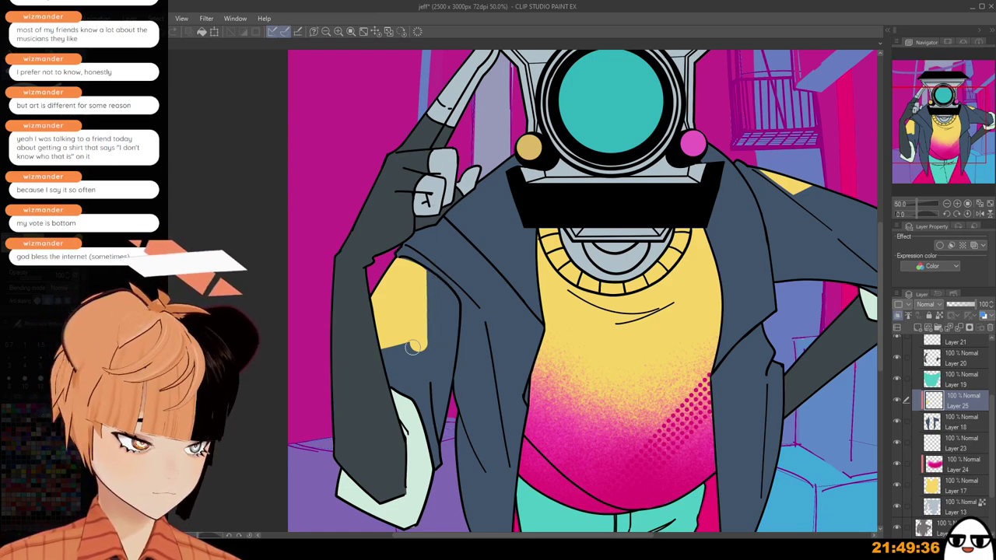
Trim the lower edges of the raised arm's yellow patch to give it a hexagon shape.
left_click_drag(351, 381, 500, 298)
key("ctrl+z")
left_click_drag(392, 352, 490, 304)
left_click_drag(343, 347, 432, 358)
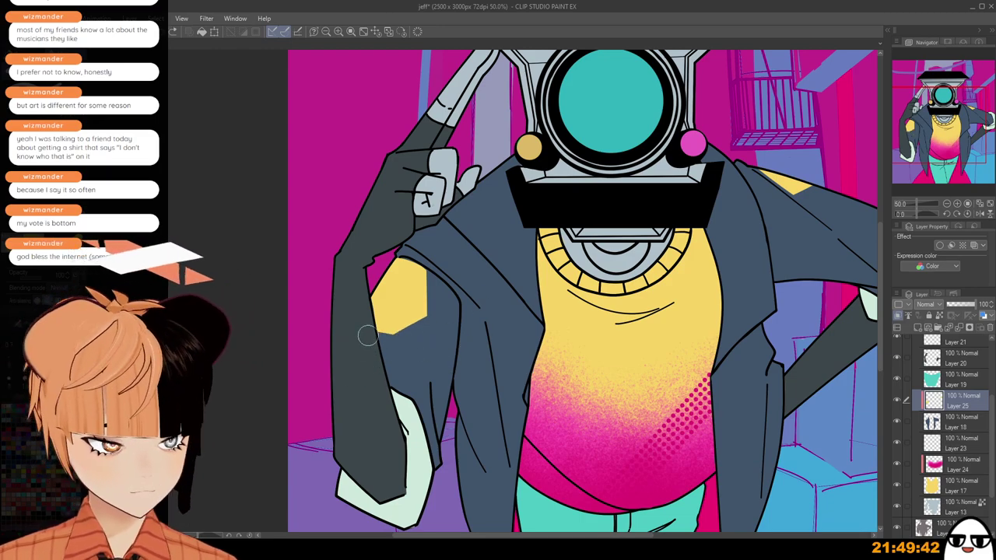
scroll(424, 288, "down", 5)
left_click_drag(712, 445, 665, 379)
scroll(677, 386, "down", 1)
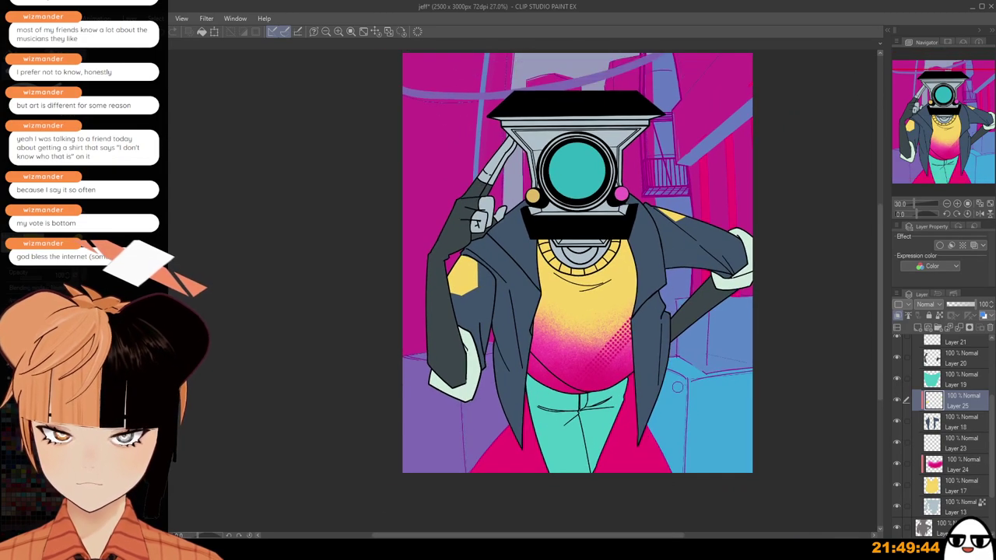
scroll(677, 387, "down", 1)
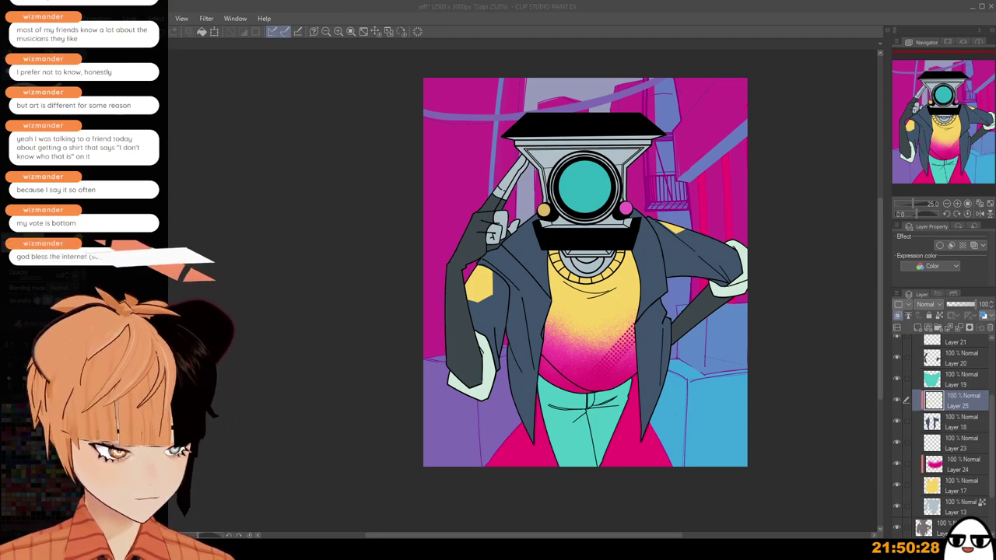
Add a crimson text layer above Layer 12 reading "I CAN FLASH TOO" on three lines over the character.
key("alt+Tab")
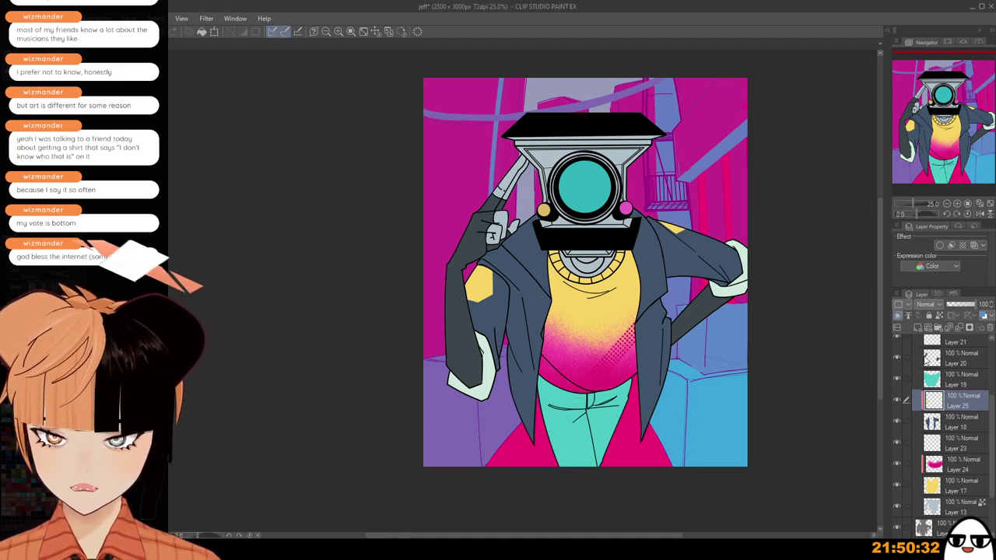
scroll(926, 365, "up", 3)
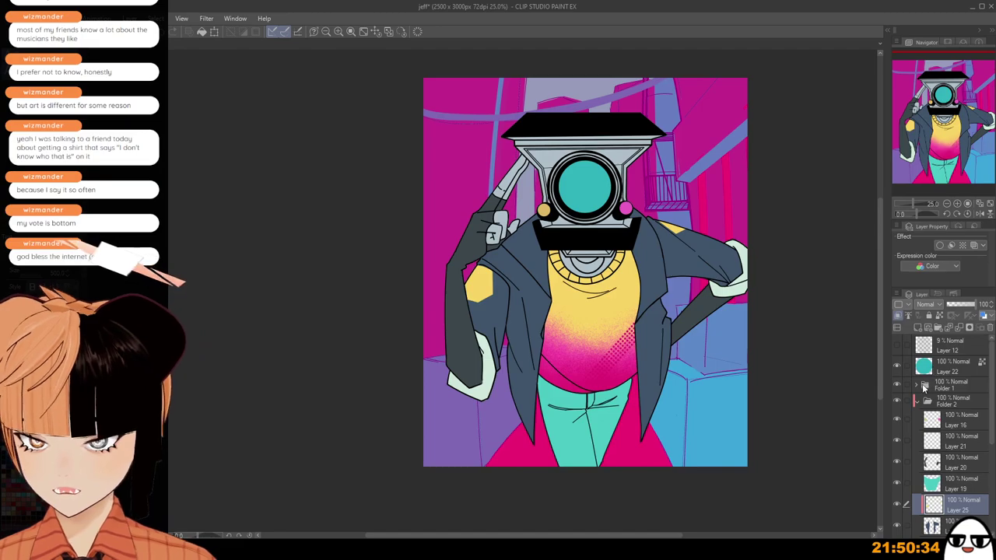
left_click(917, 400)
left_click(945, 351)
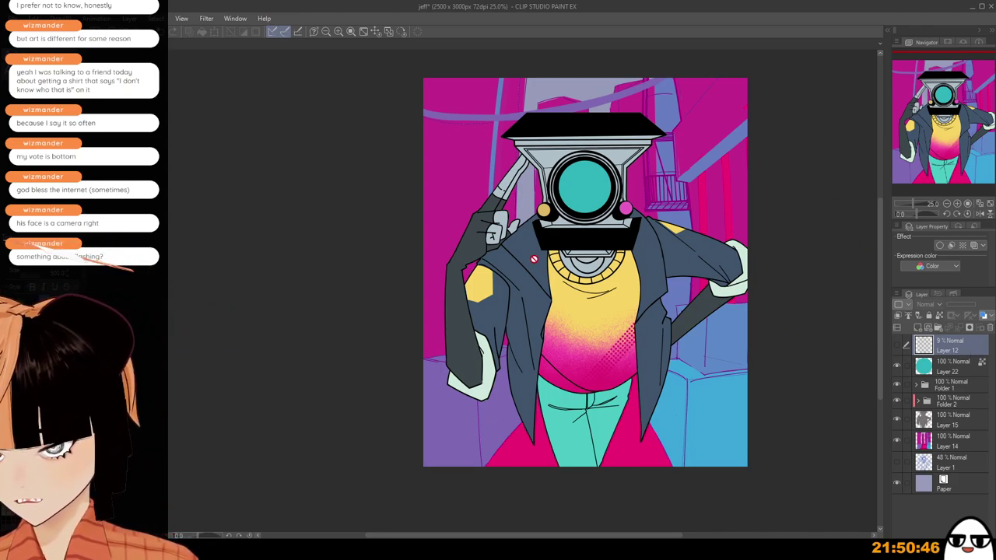
left_click(480, 333)
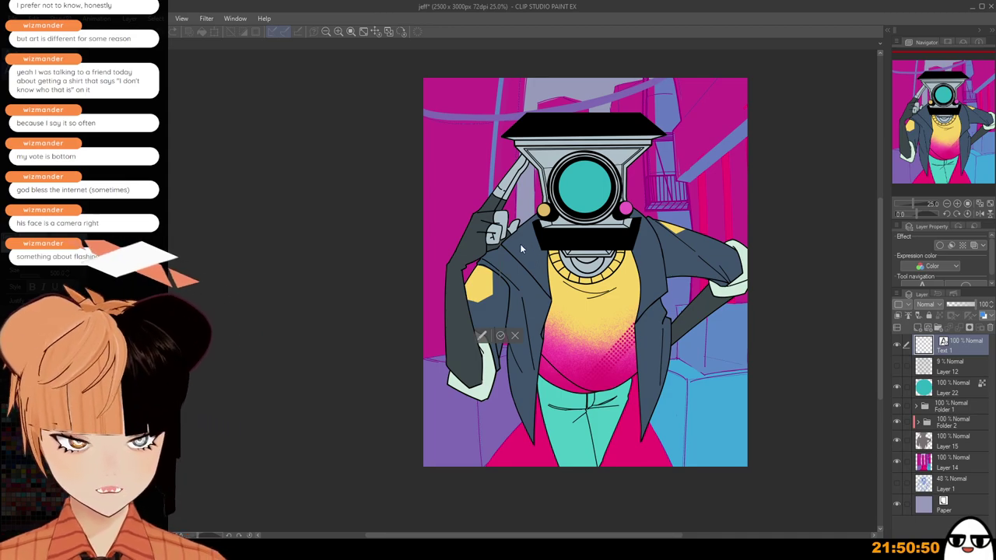
type("I CAN")
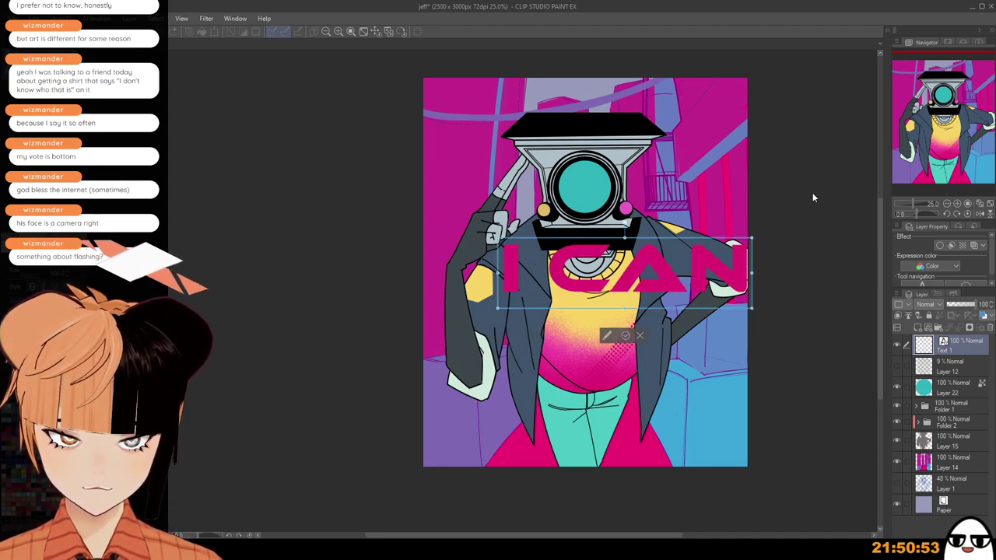
key("Return")
type("FLASH")
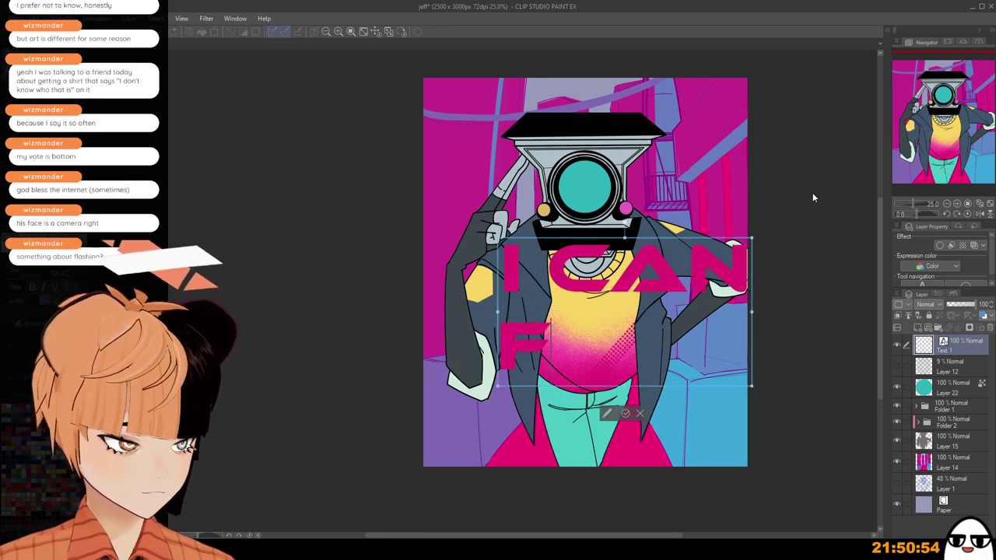
key("Return")
type("TOO")
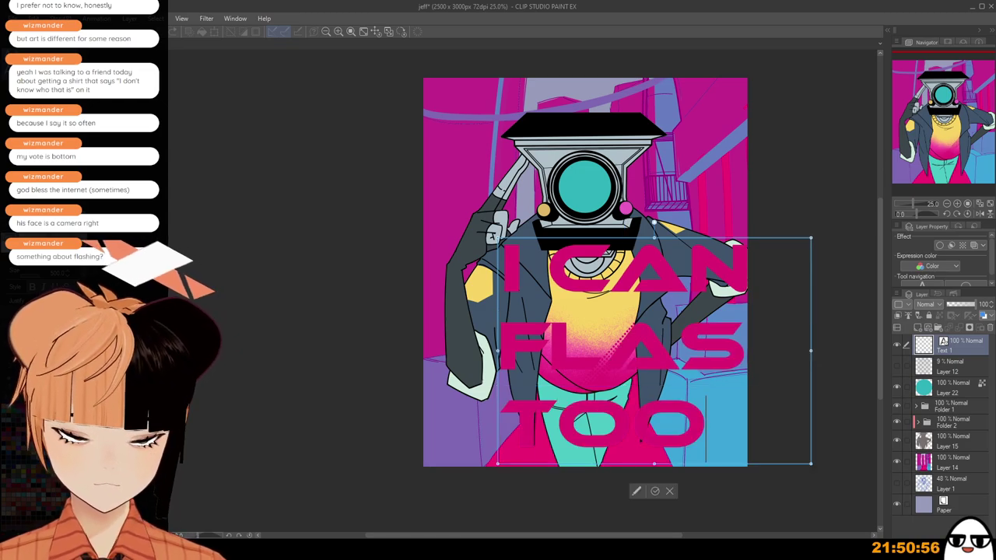
Move the lettering over the middle of the figure, centre-align its lines and commit the text.
left_click_drag(734, 245, 671, 191)
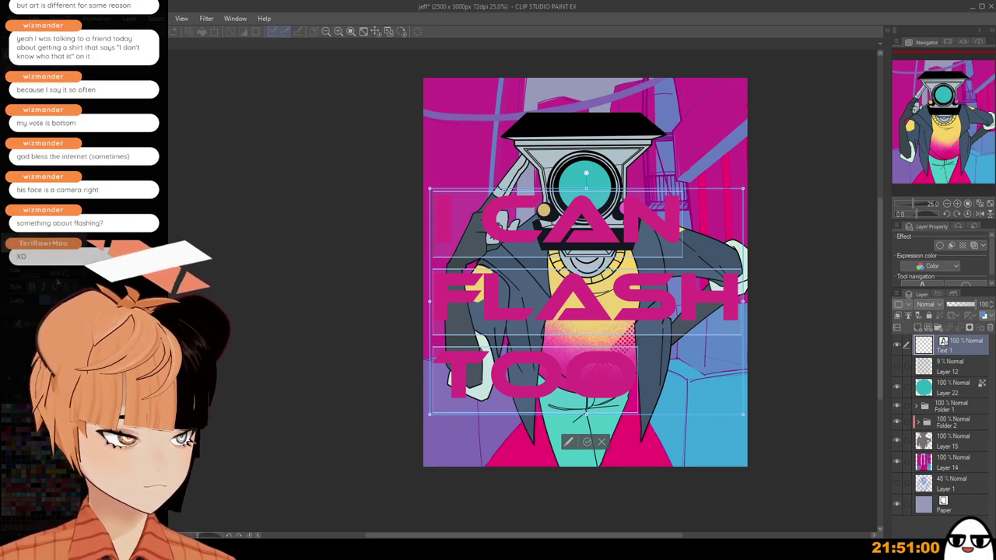
left_click(56, 304)
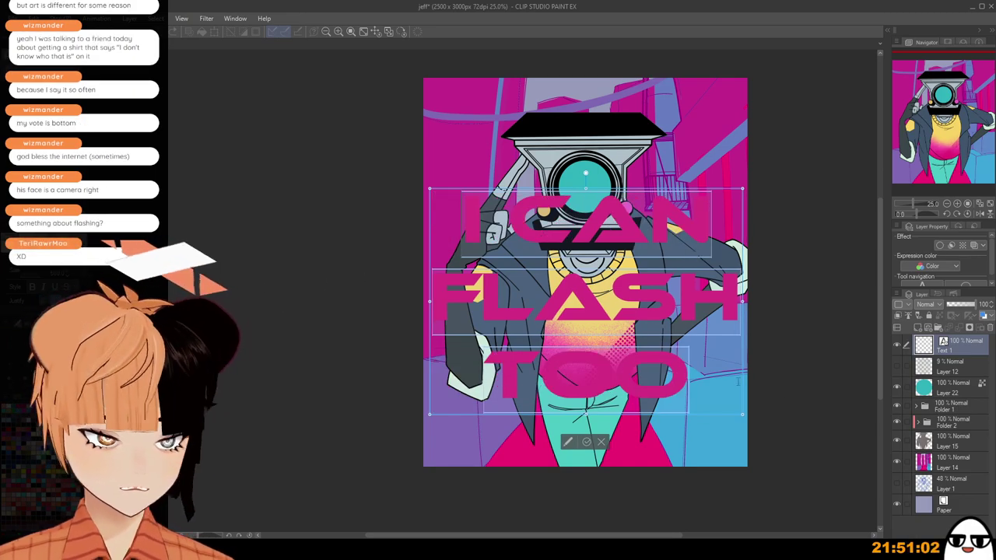
left_click(963, 352)
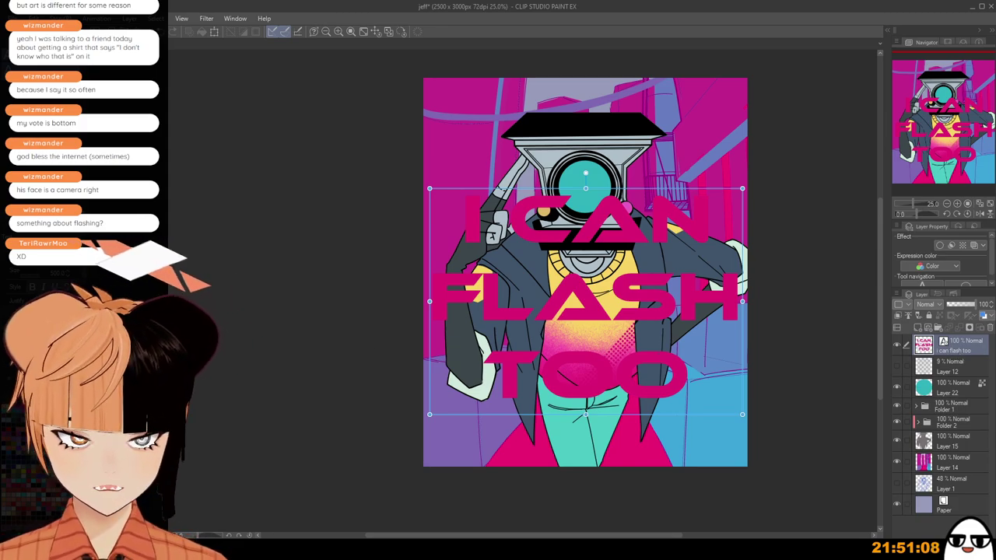
Try rounded, striped and bold sans fonts on the lettering and shift it up over the camera head.
key("ctrl+a")
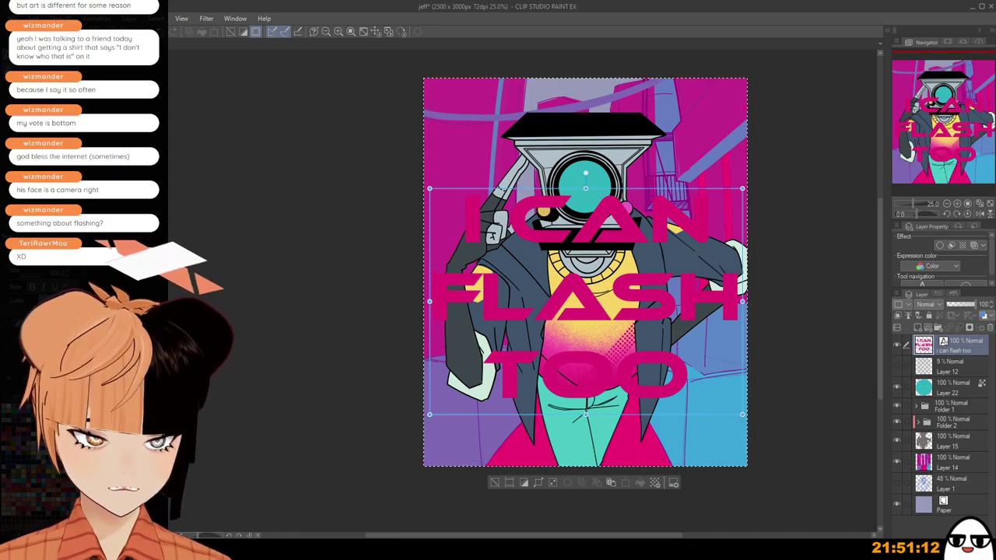
key("ctrl+t")
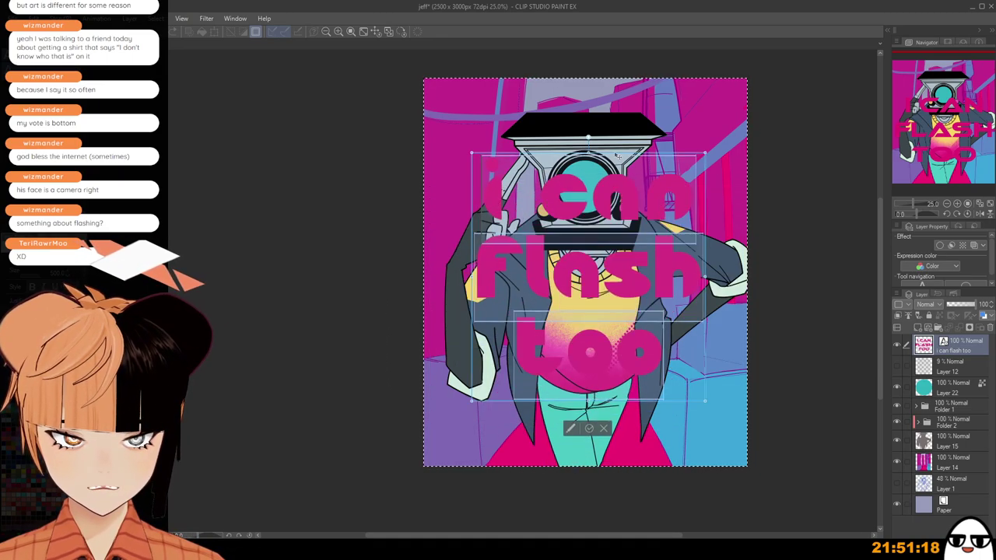
left_click_drag(617, 155, 620, 150)
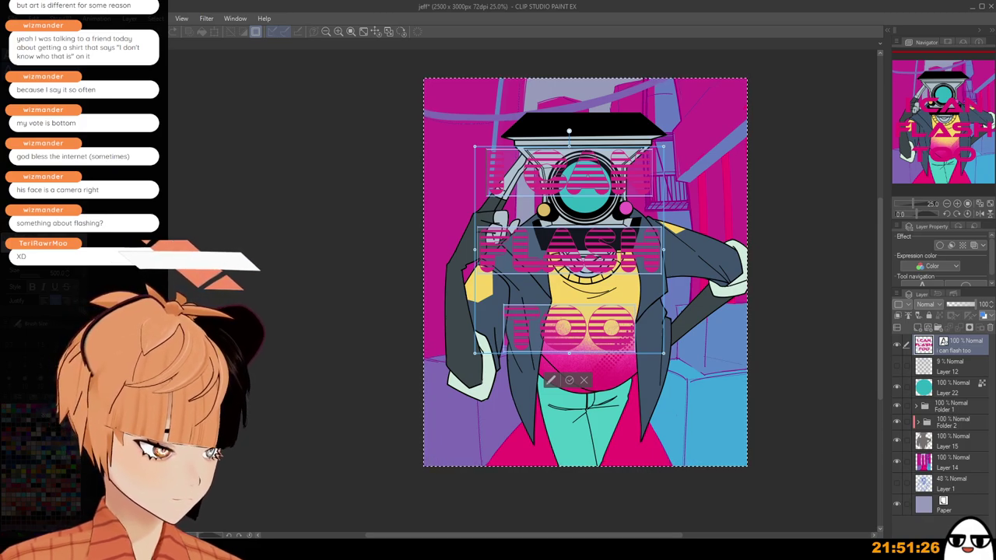
key("Down")
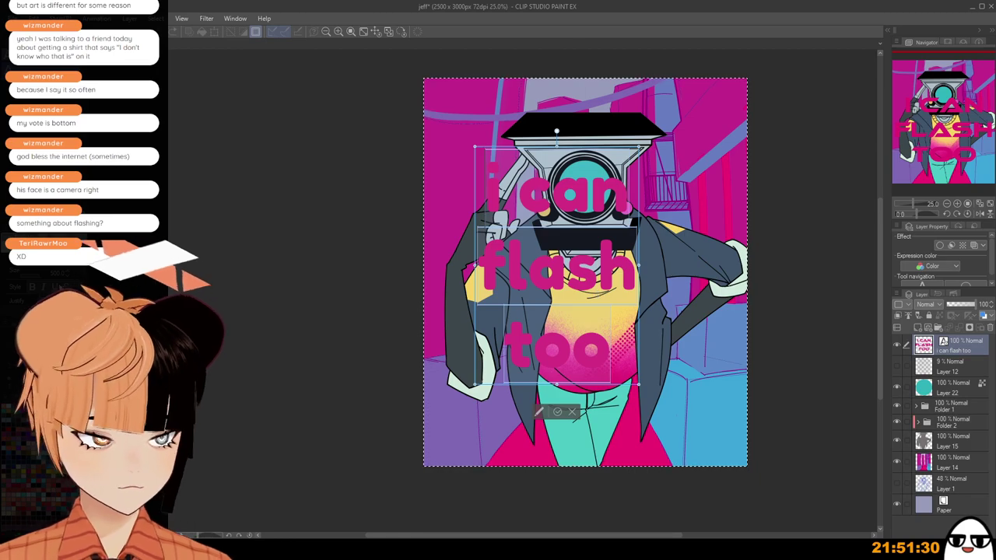
Re-enter the lettering as "i can flash too" on three centred lines in a heavy rounded display font.
left_click(87, 282)
type("i can")
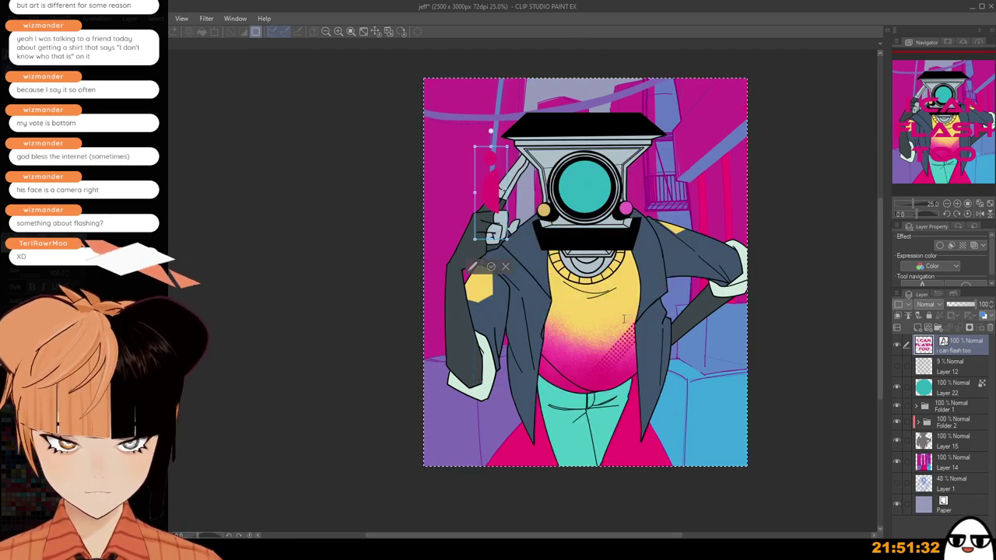
key("ctrl+z")
key("ctrl+z")
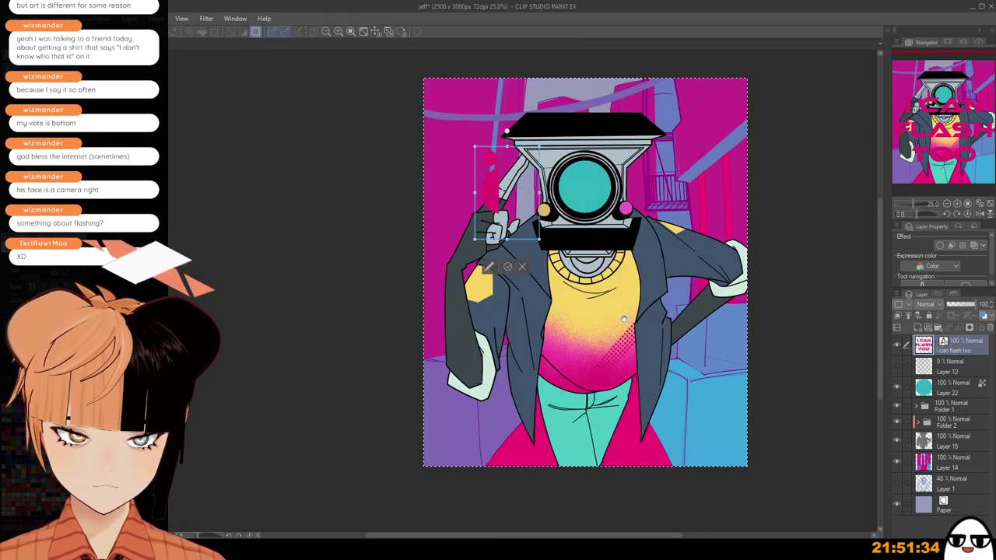
key("ctrl+y")
key("ctrl+y")
key("ctrl+y")
key("ctrl+y")
key("ctrl+y")
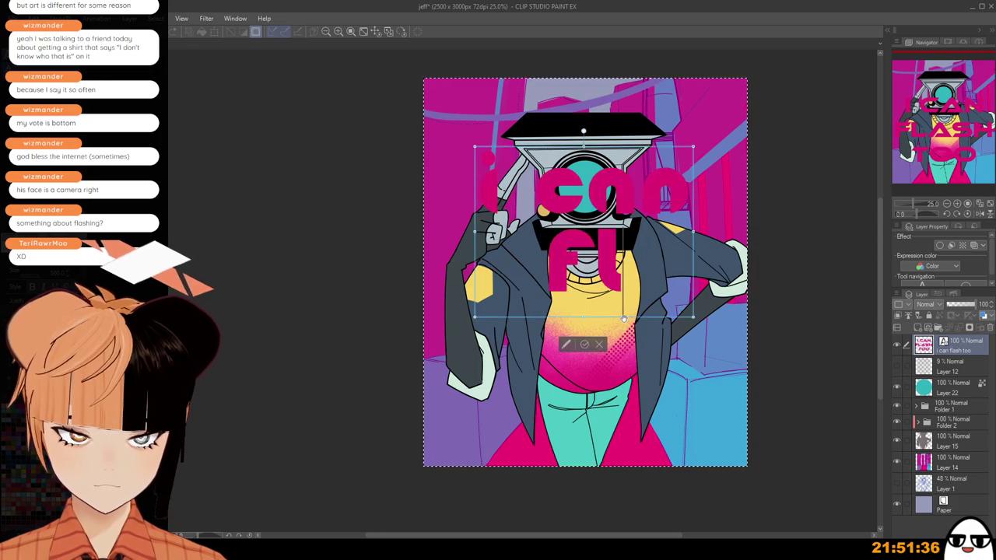
key("ctrl+y")
key("ctrl+y")
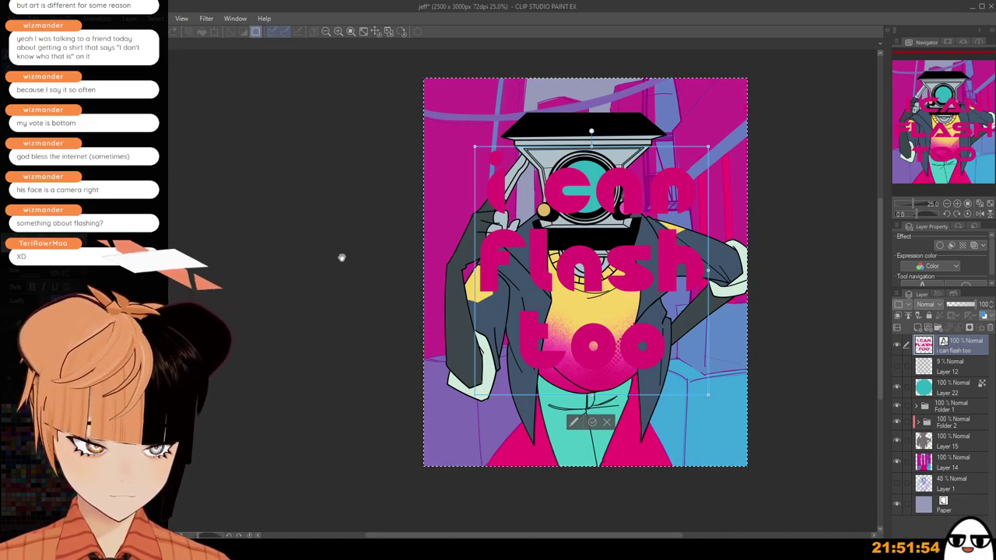
Select all the lettering and try slab serif, thin sans, handwritten capital and wide sans capital fonts on it.
key("ctrl+a")
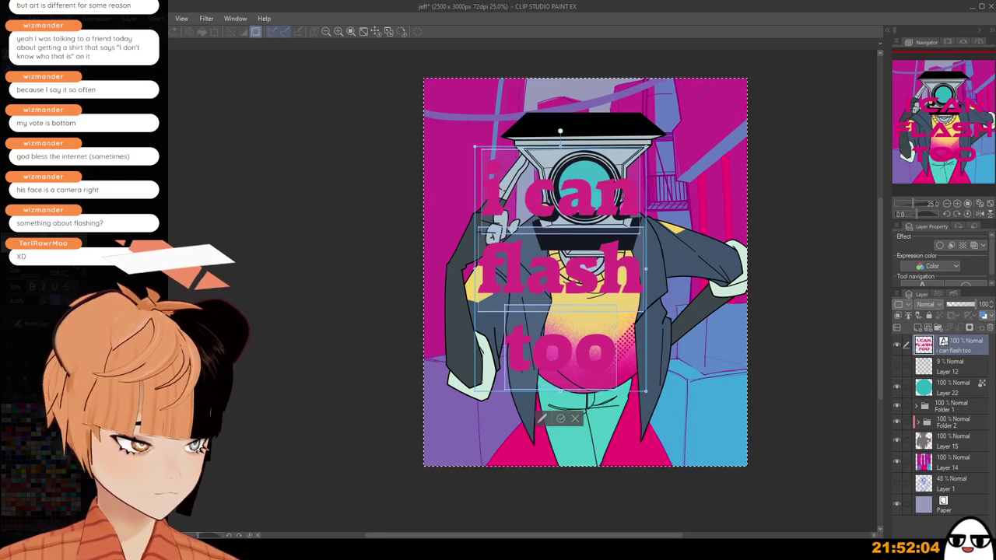
left_click(71, 296)
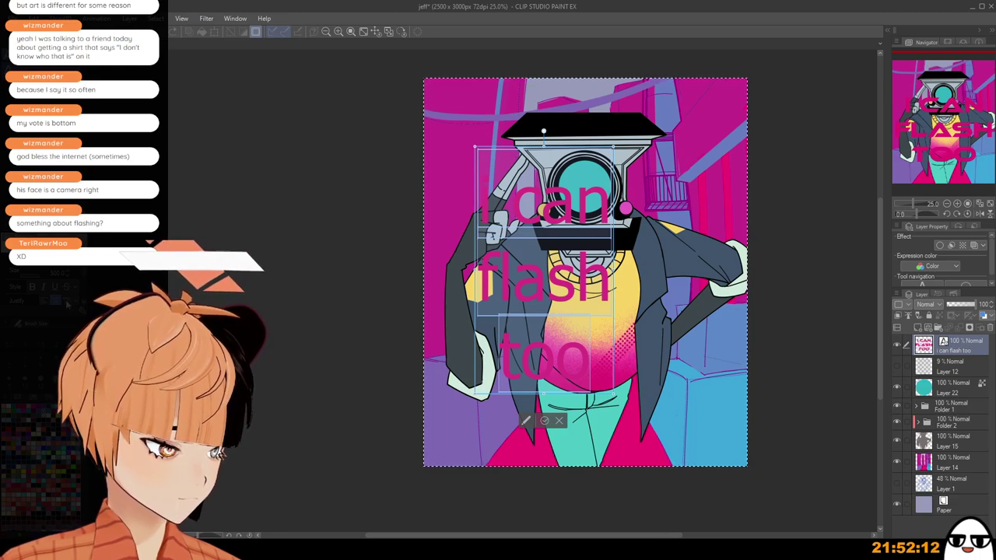
left_click(69, 312)
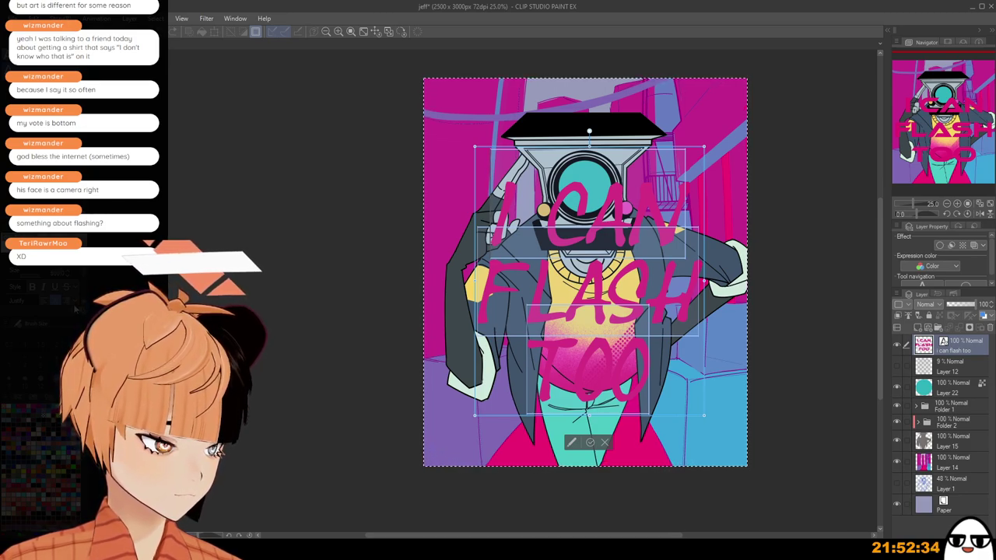
left_click(76, 309)
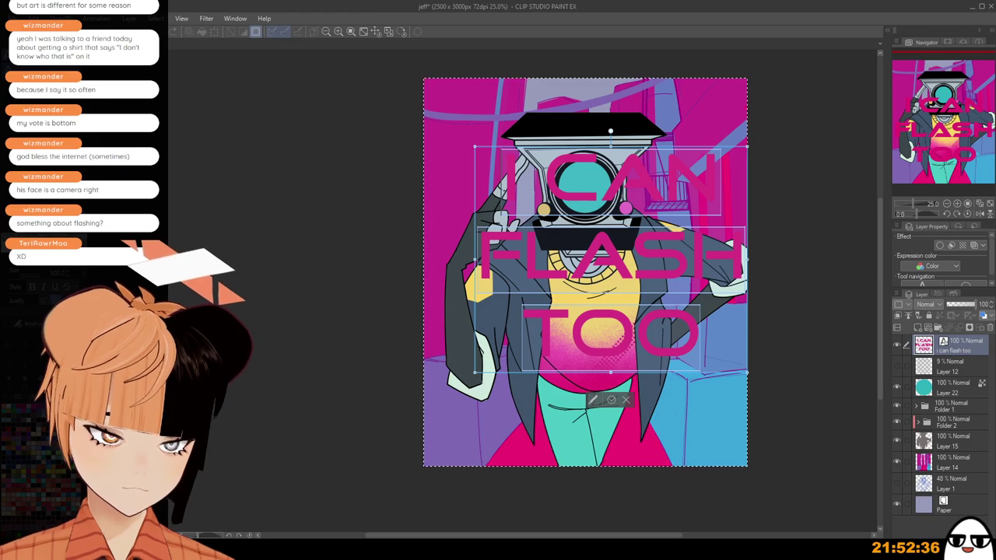
Retype the slogan as three uppercase lines, "I CAN", "FLASH" and "TOO", in a heavy rounded sans-serif font.
left_click(611, 402)
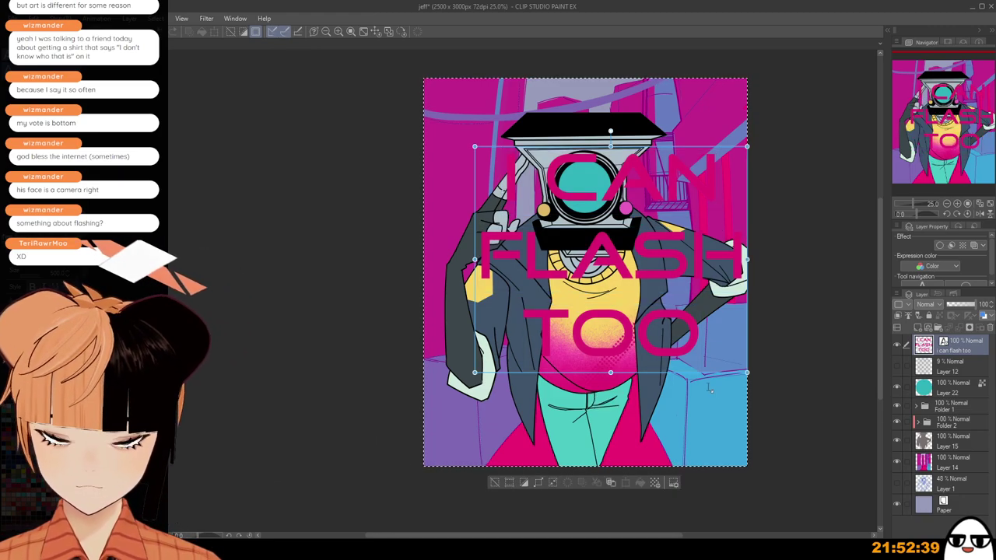
left_click(621, 293)
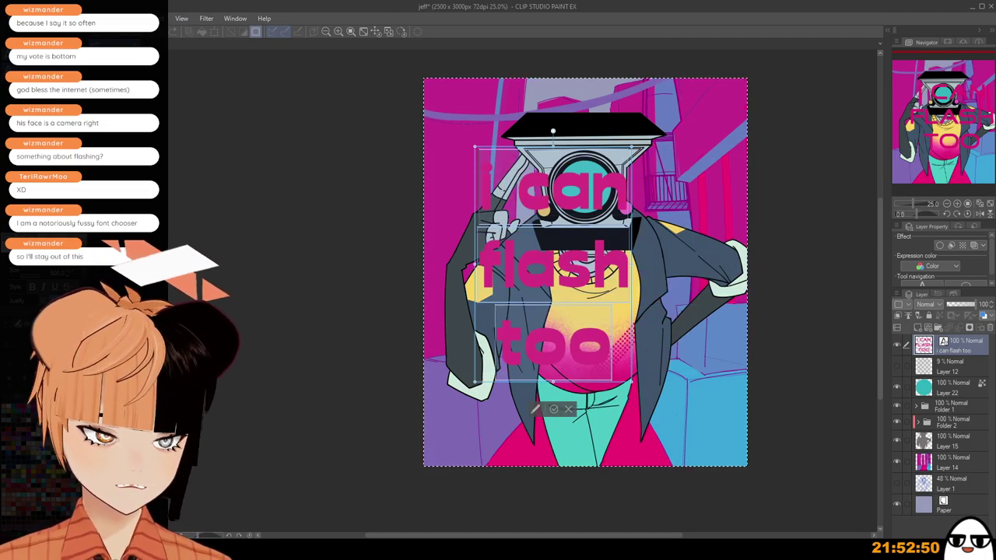
type("i")
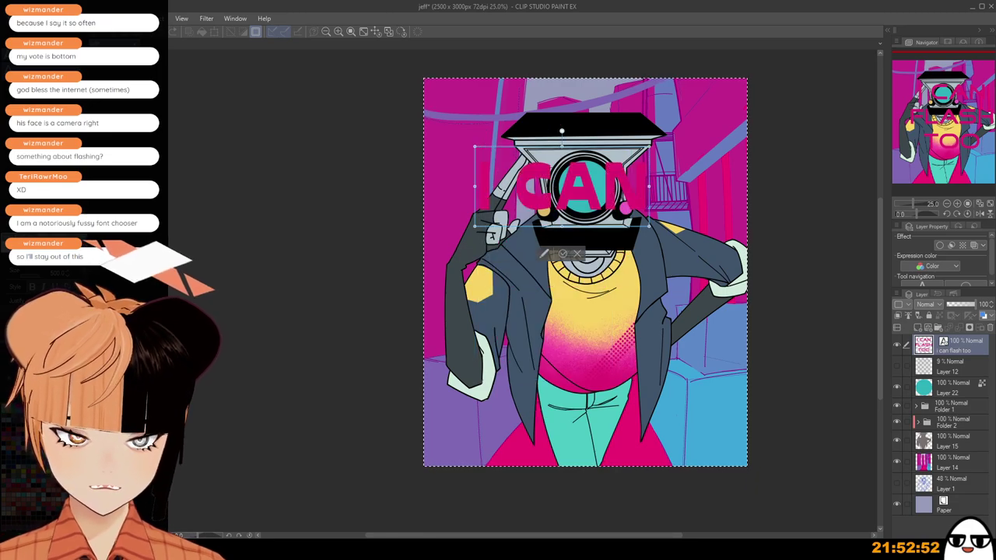
key("Return")
type("FLASH")
key("Return")
type("TOO")
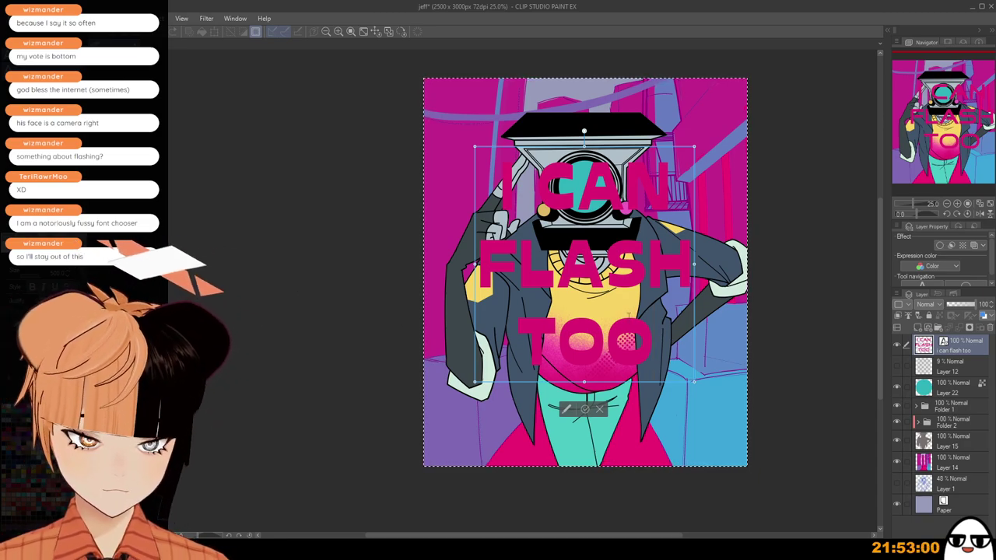
Try other fonts on the whole slogan, including an outlined one.
key("ctrl+a")
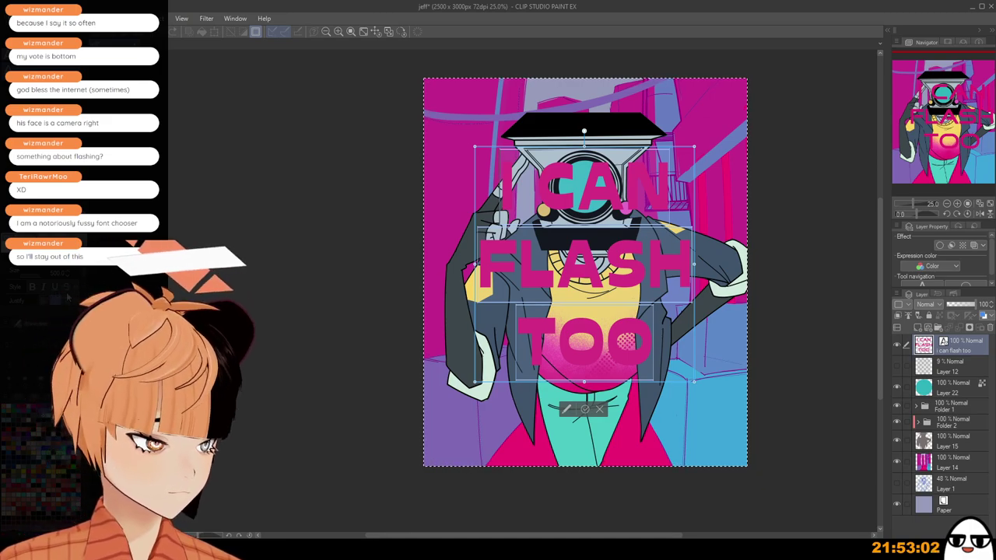
left_click(68, 296)
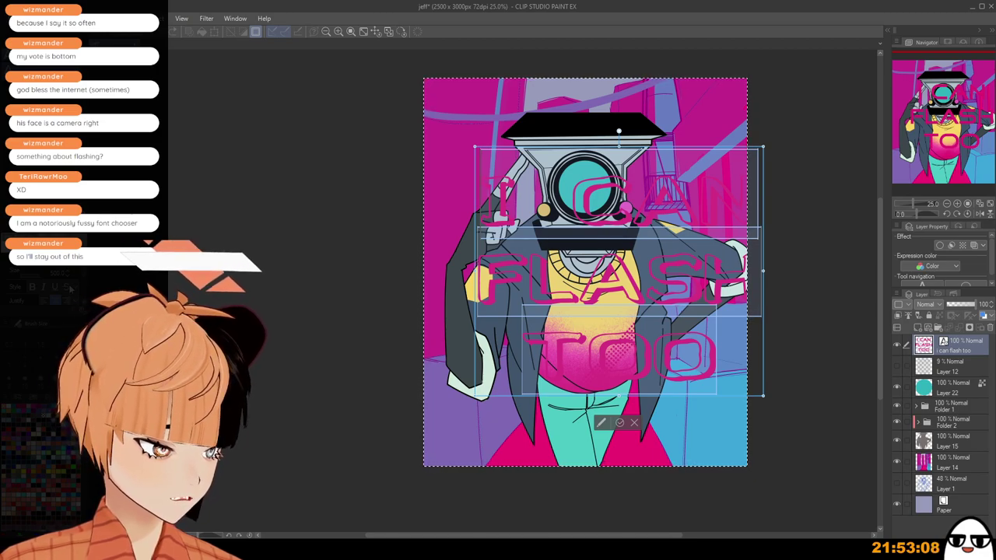
key("Down")
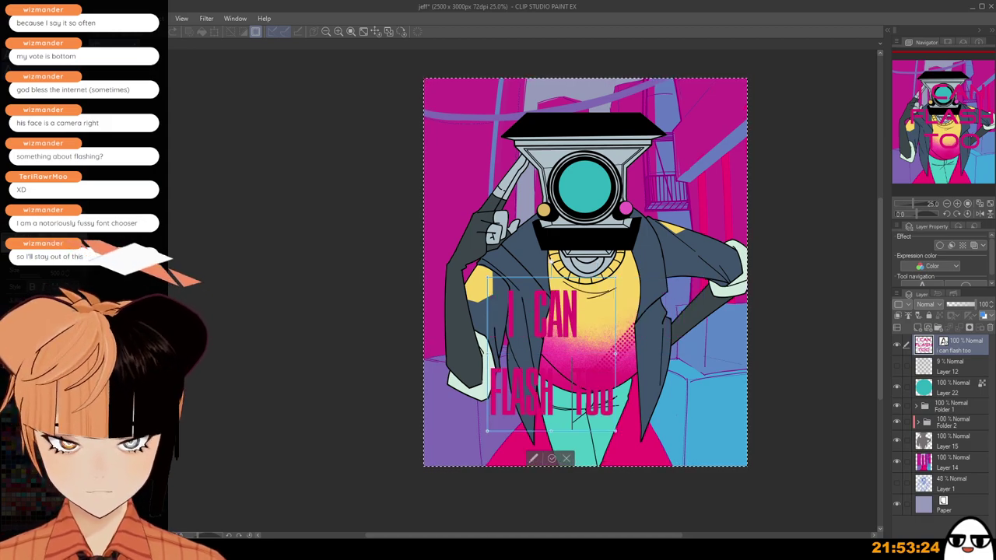
Split "FLASH" and "TOO" onto separate lines and move the slogan up over the figure's chest.
key("Return")
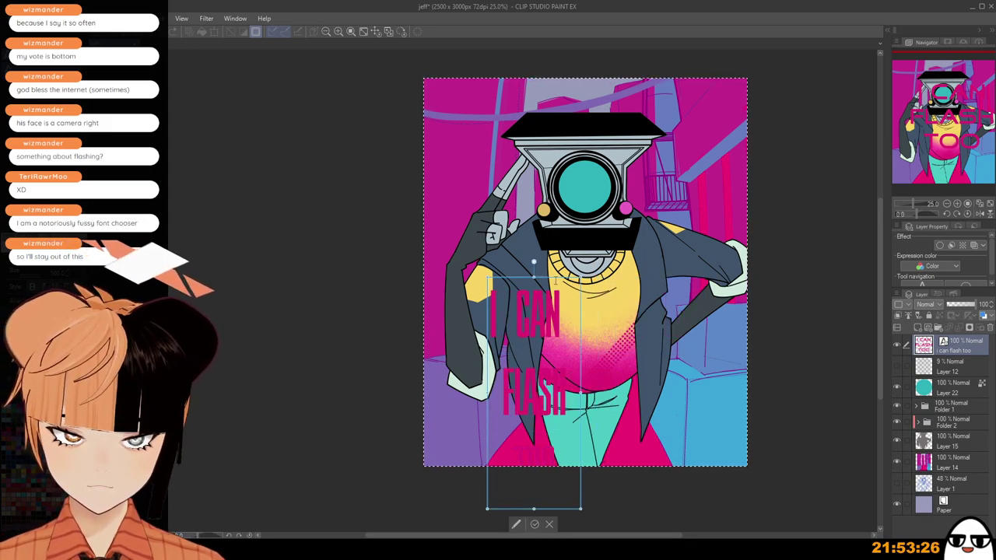
left_click_drag(560, 282, 614, 215)
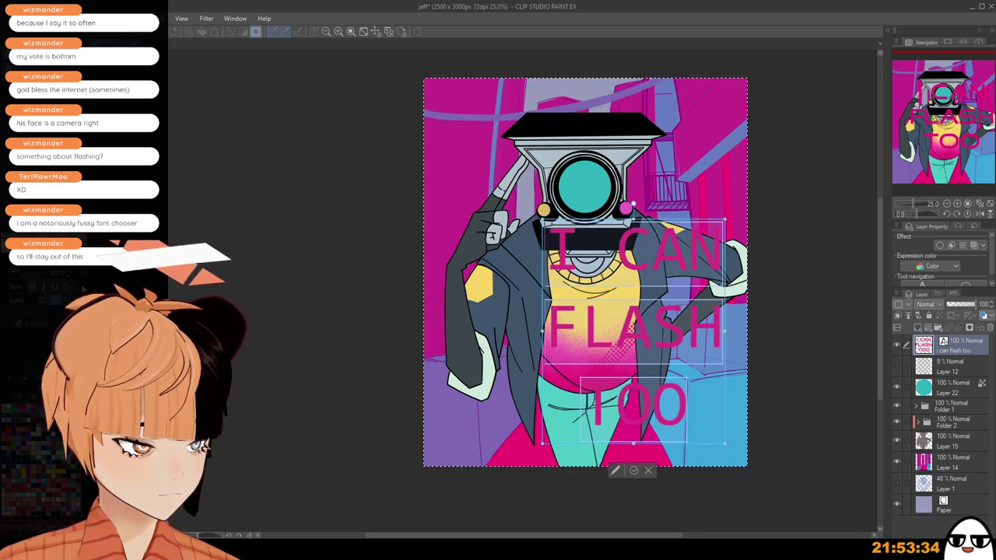
Set the slogan in a bold, blocky squared font and center it over the figure's torso.
left_click(80, 281)
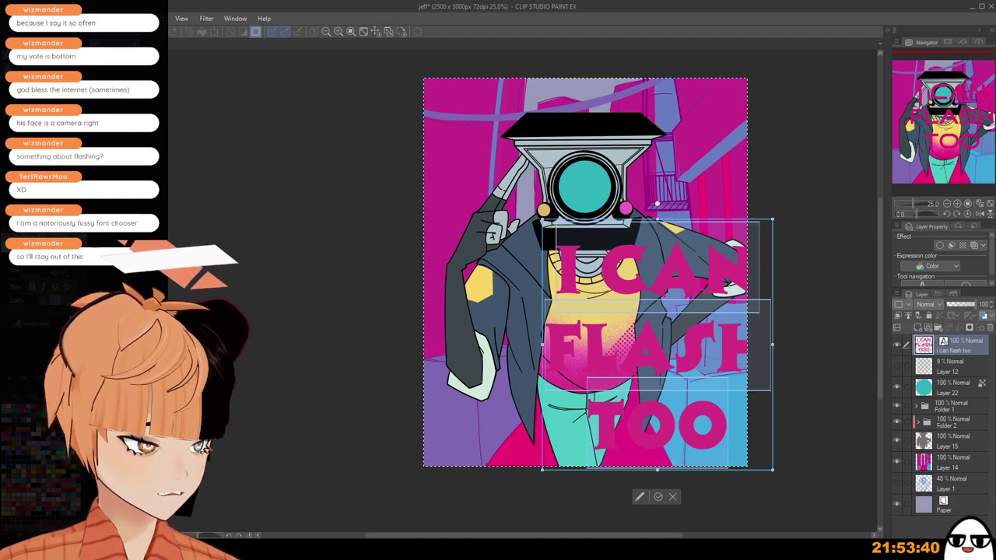
key("Down")
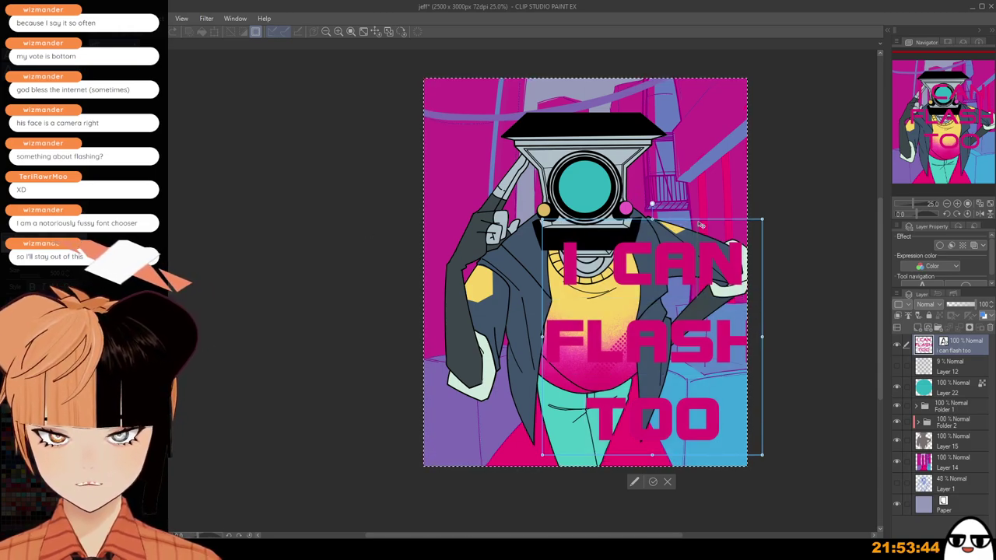
key("Down")
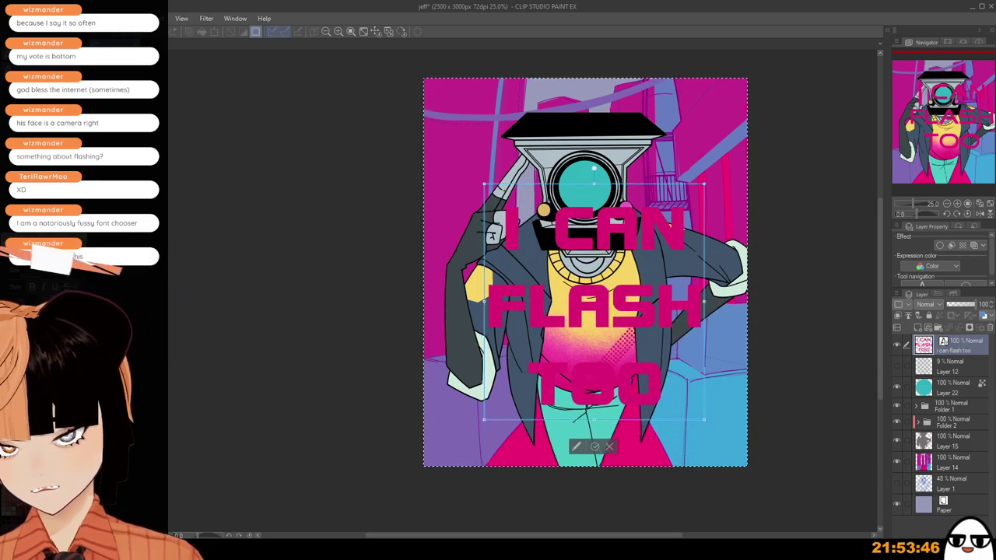
left_click(953, 369)
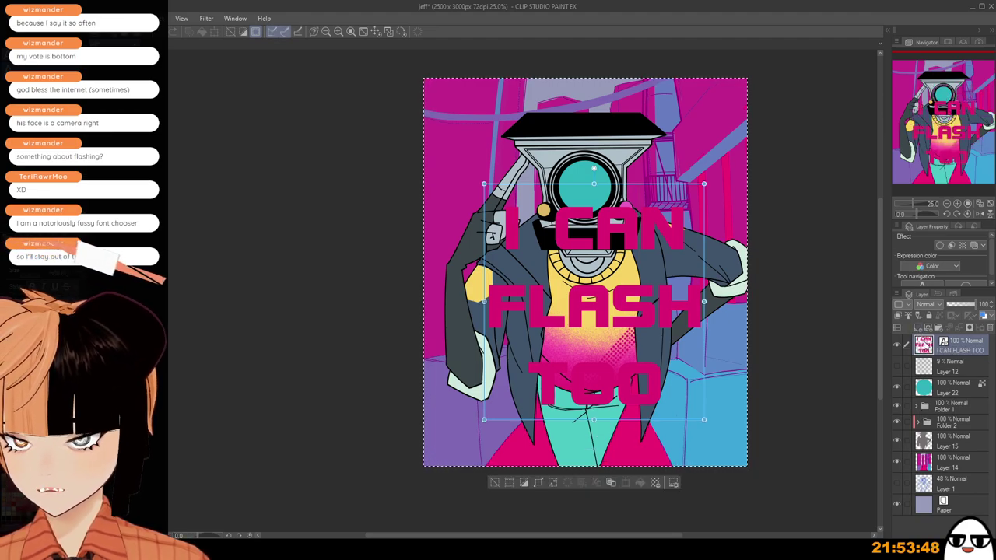
Add an empty raster layer between Layer 12 and the slogan, and reselect the slogan's text layer.
left_click(953, 367)
left_click(918, 328)
left_click(963, 350)
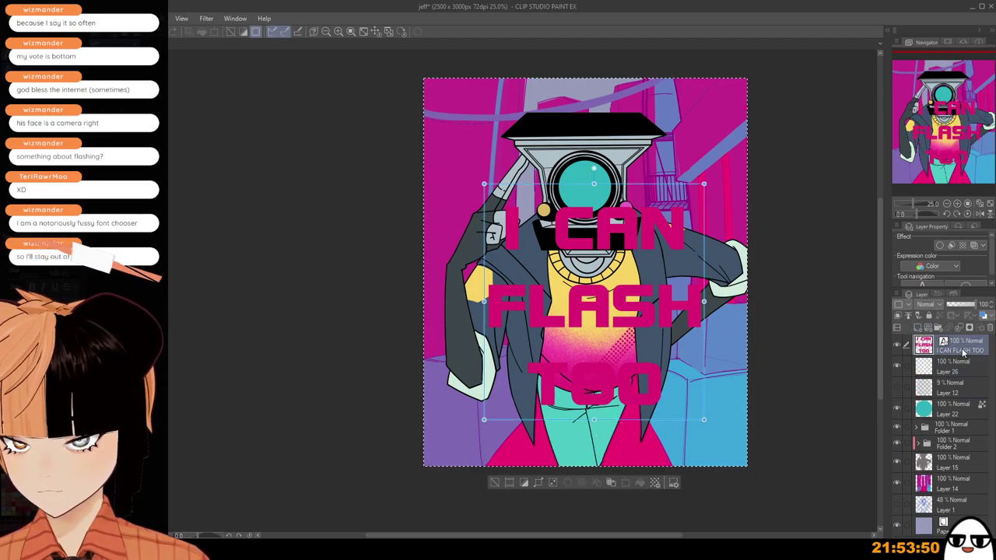
Give the slogan text a yellow border effect with an edge thickness of 22.2.
left_click(943, 246)
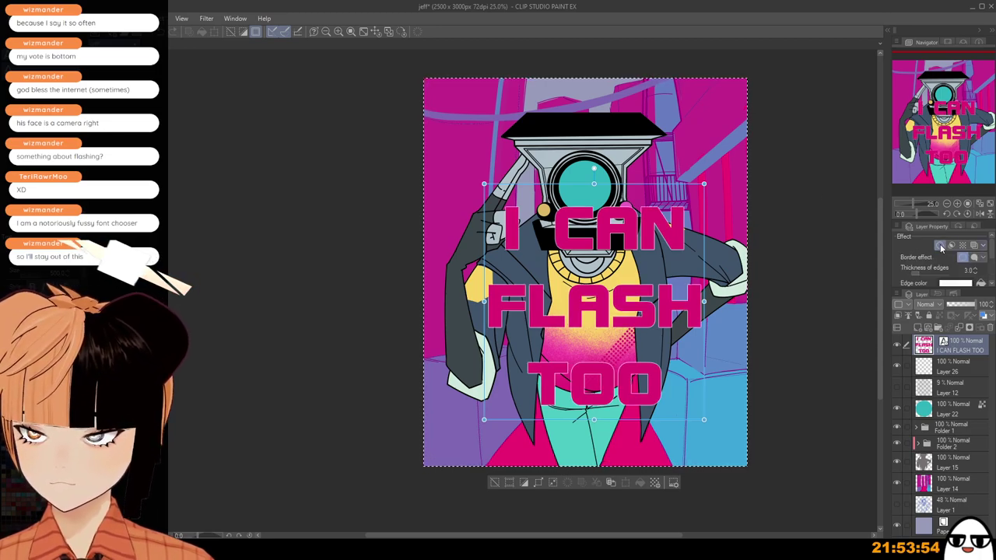
left_click_drag(925, 277, 934, 278)
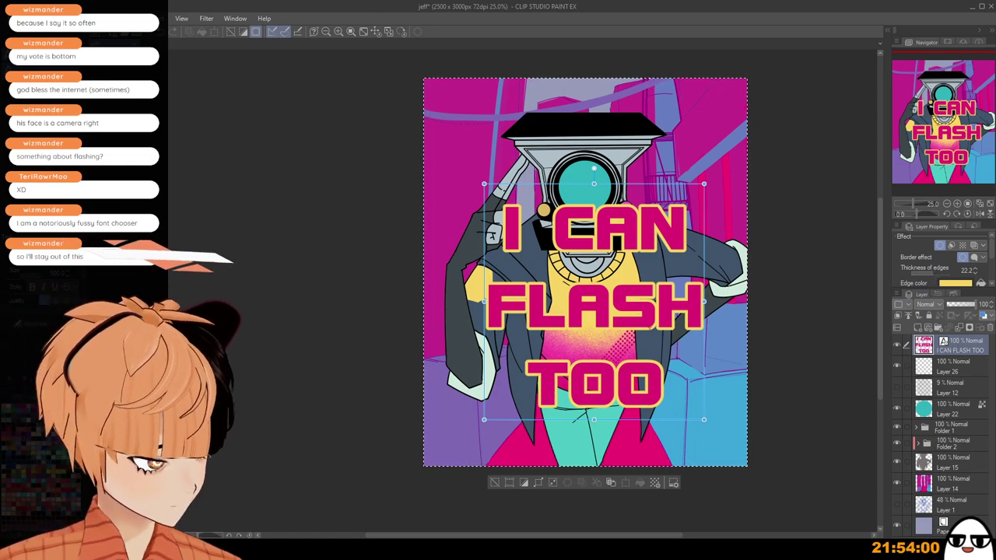
Merge the slogan into the empty layer below and try to taper, shrink and move it onto the shirt front.
left_click(959, 329)
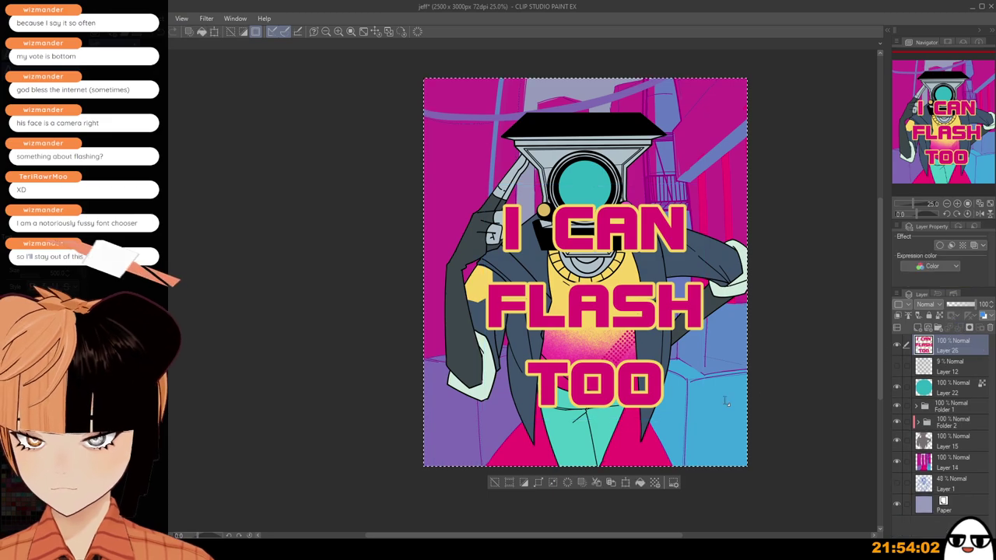
key("ctrl+t")
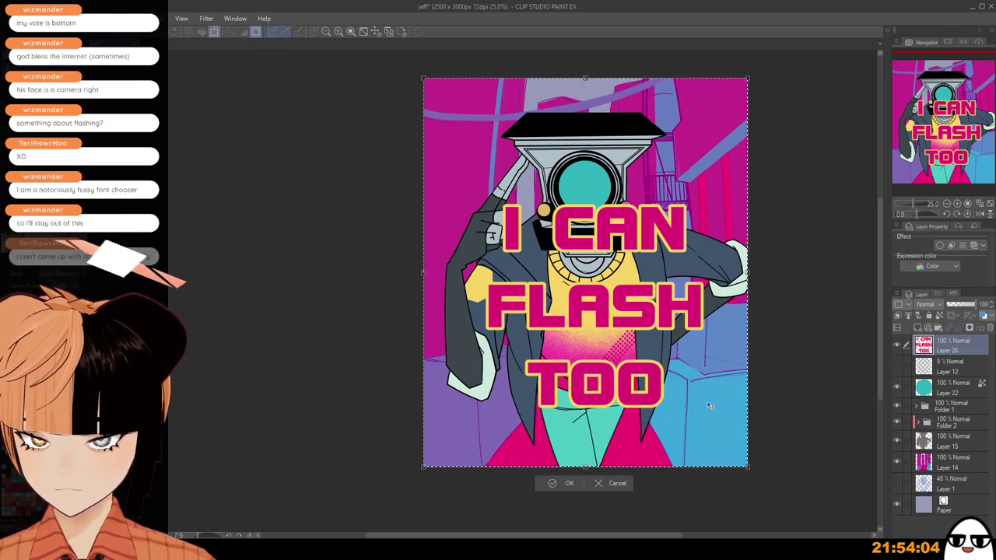
left_click_drag(700, 423, 702, 416)
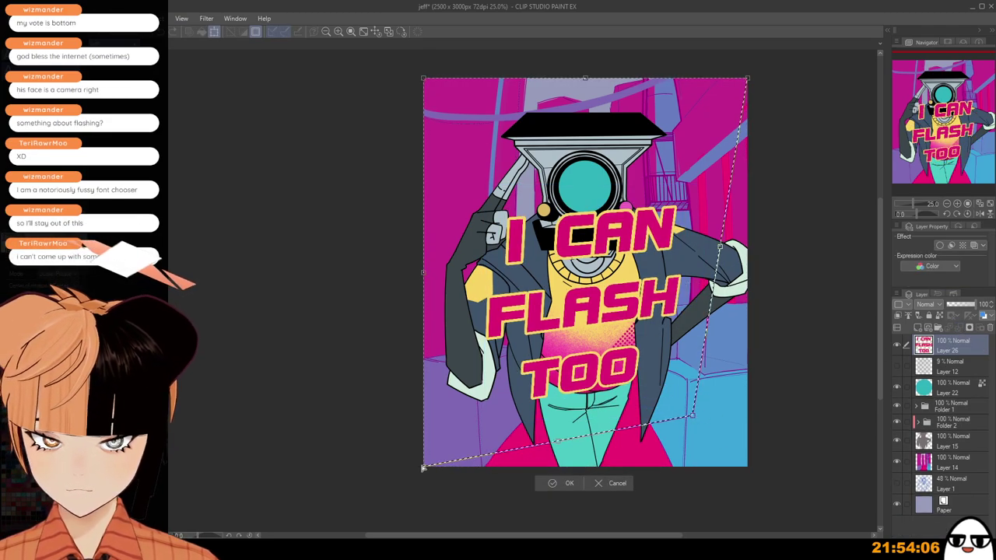
left_click_drag(423, 468, 483, 413)
left_click_drag(668, 253, 666, 295)
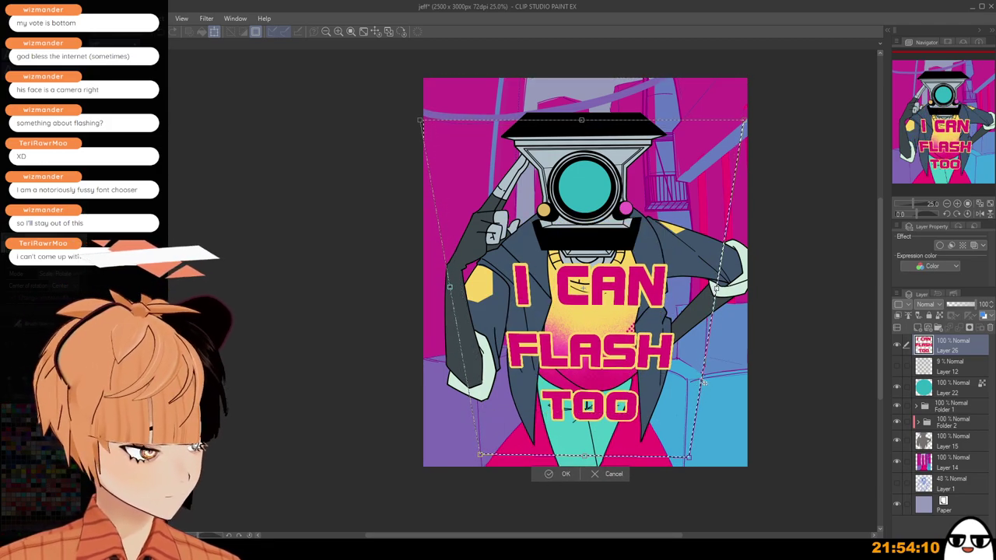
left_click_drag(689, 458, 611, 359)
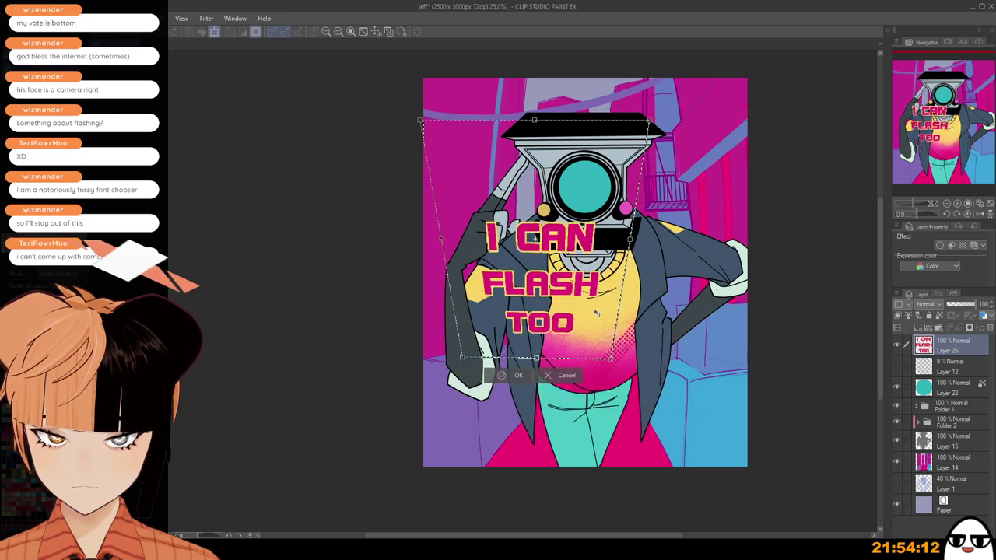
left_click_drag(597, 312, 642, 364)
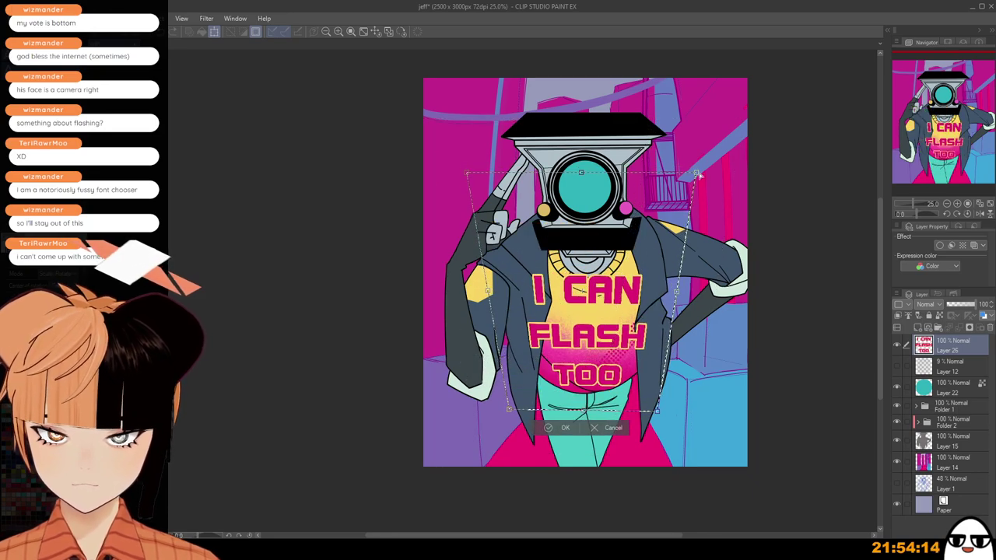
left_click_drag(697, 176, 654, 230)
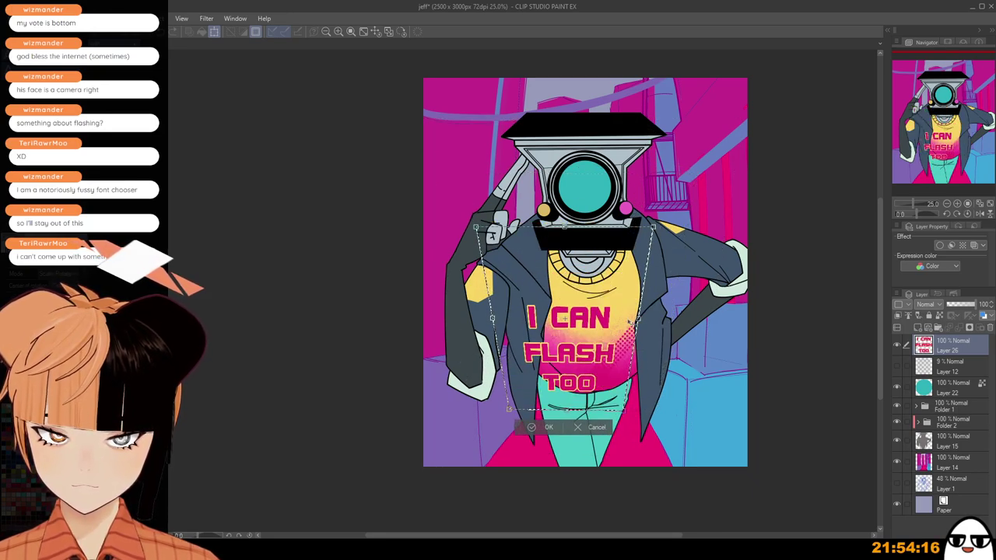
left_click_drag(615, 339, 638, 328)
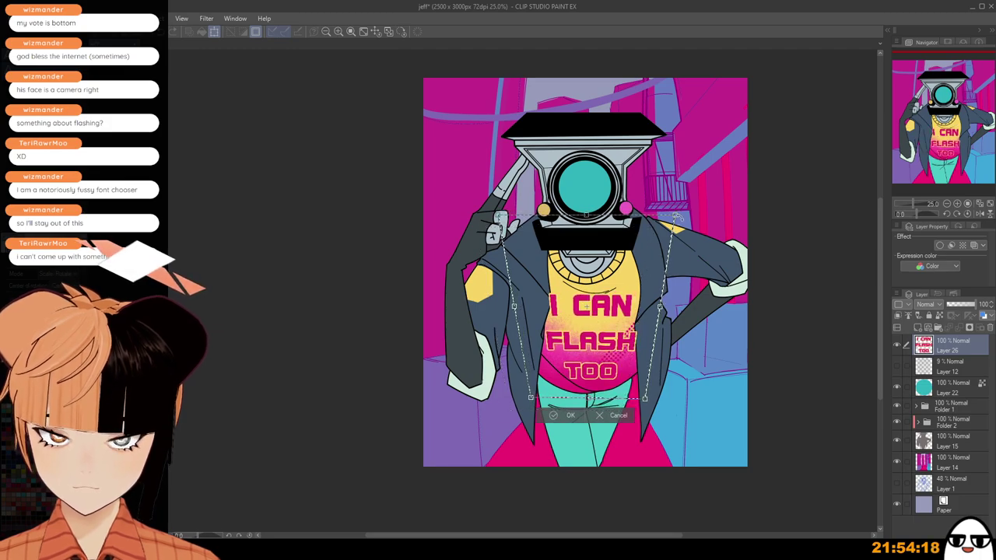
Try to fine-tune the slogan's four corners and height so it follows the shirt's shape.
left_click_drag(675, 216, 669, 226)
left_click_drag(499, 216, 506, 233)
left_click_drag(530, 397, 538, 388)
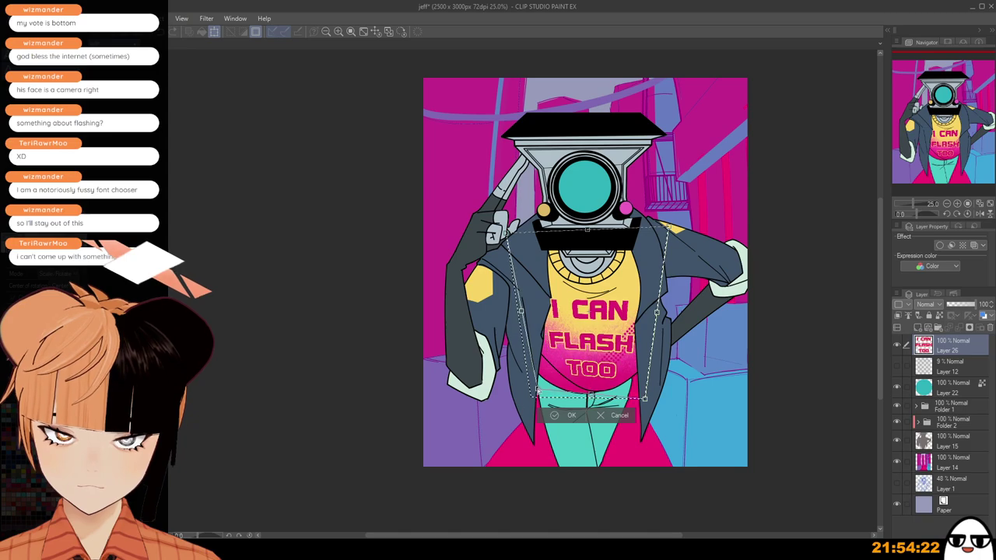
left_click_drag(648, 401, 644, 388)
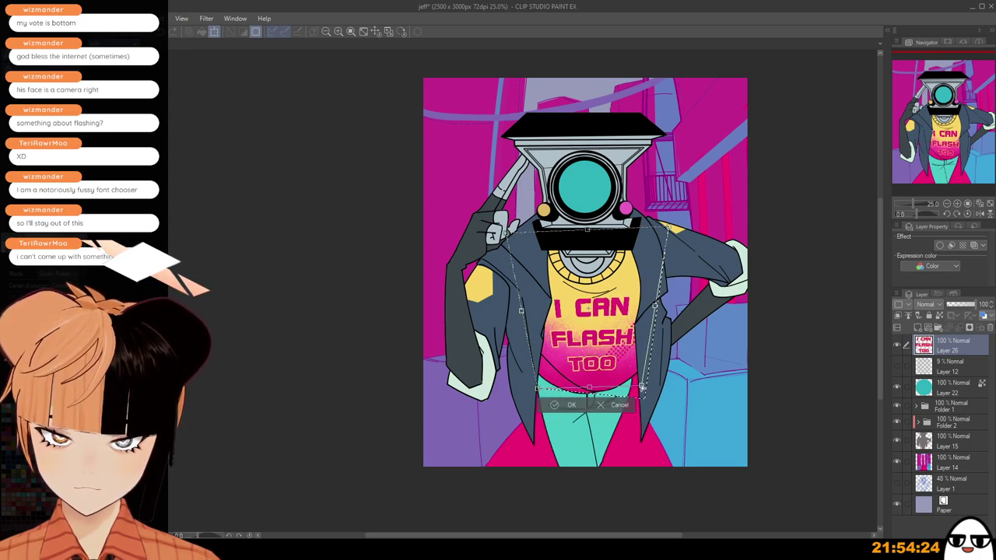
left_click_drag(623, 353, 623, 359)
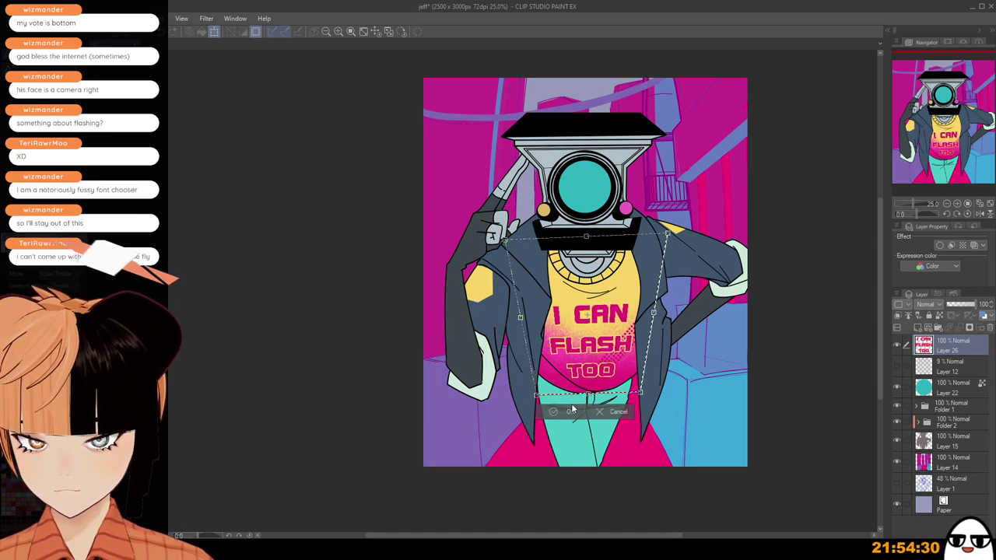
Discard the slogan's transformation and undo its merge to restore the editable text layer.
left_click(617, 411)
key("ctrl+z")
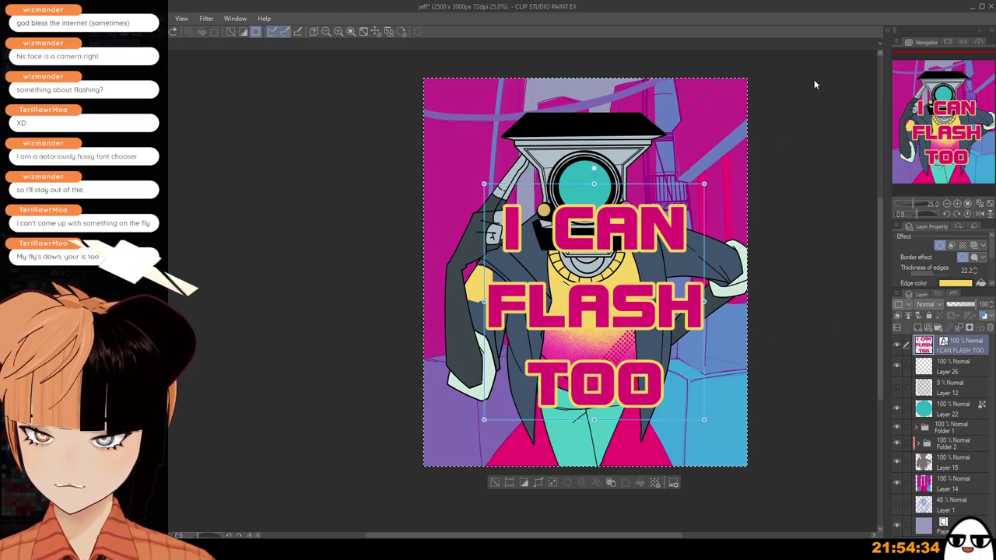
Replace the slogan's last word "TOO" with "YOU" and commit the text.
key("ctrl+t")
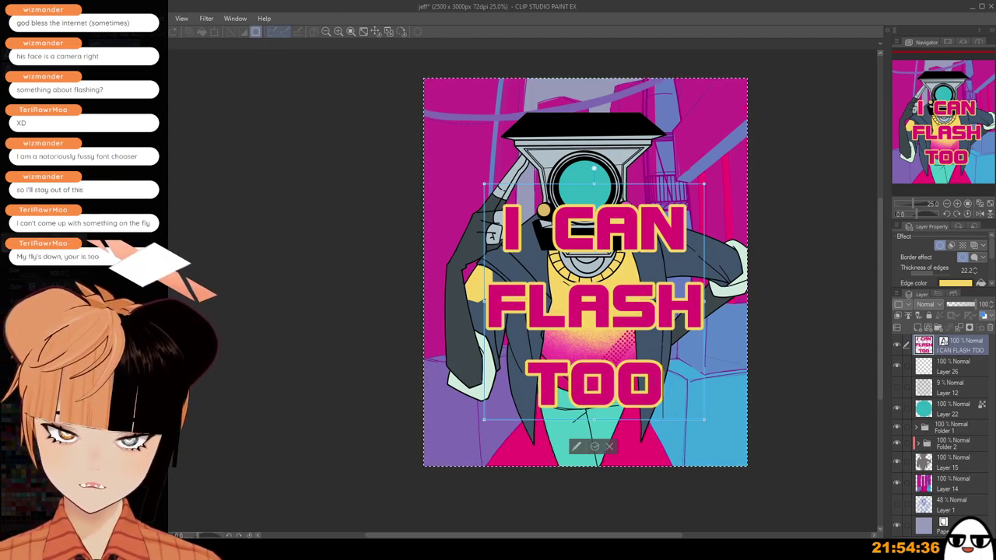
key("BackSpace")
key("BackSpace")
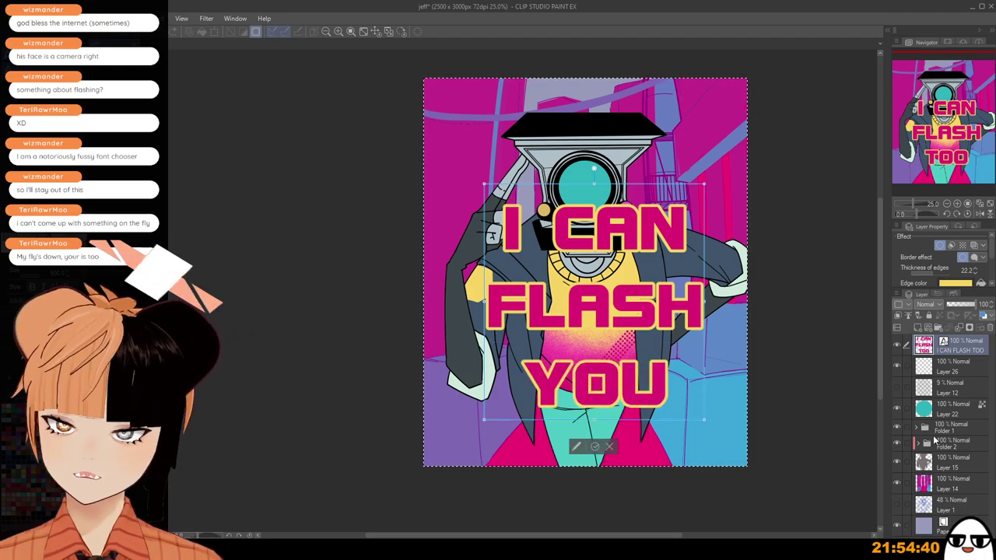
left_click(961, 347)
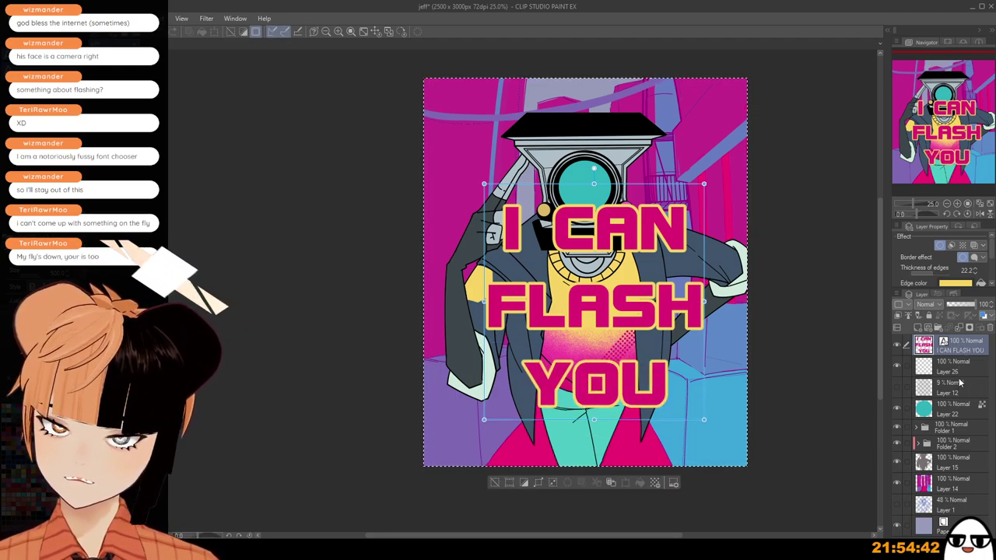
Merge the slogan text into the empty layer below and pull its four corners inward to shrink it onto the shirt.
left_click(959, 328)
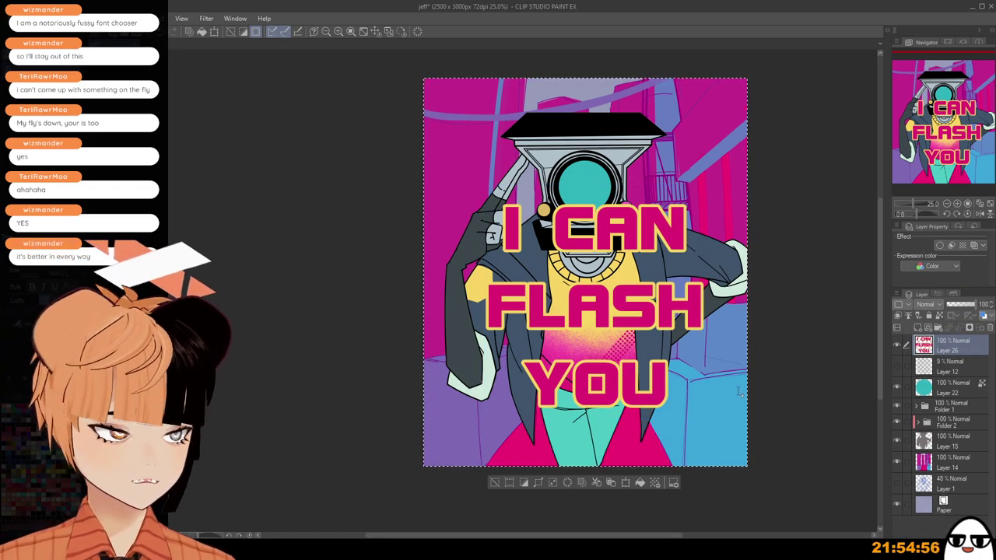
key("ctrl+t")
left_click_drag(747, 467, 676, 415)
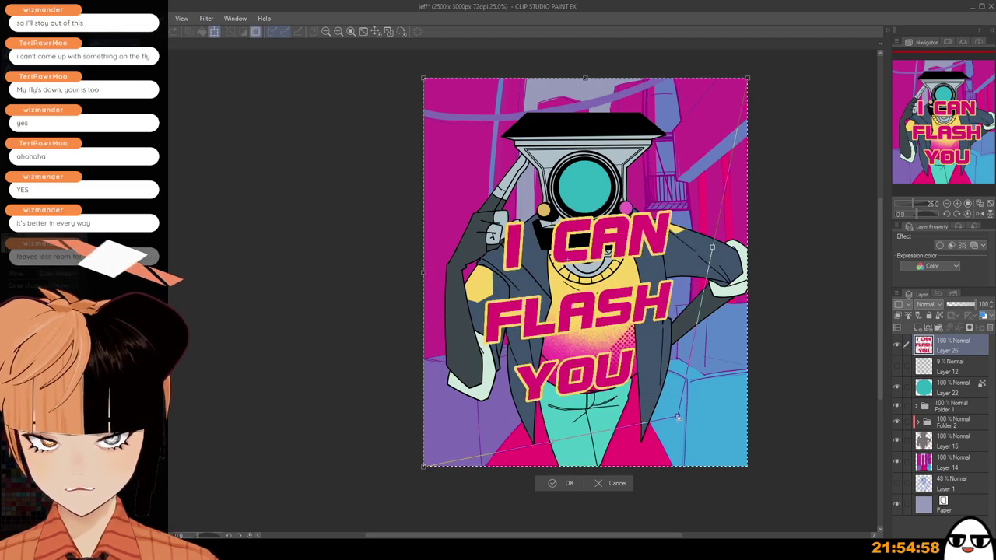
left_click_drag(423, 467, 497, 416)
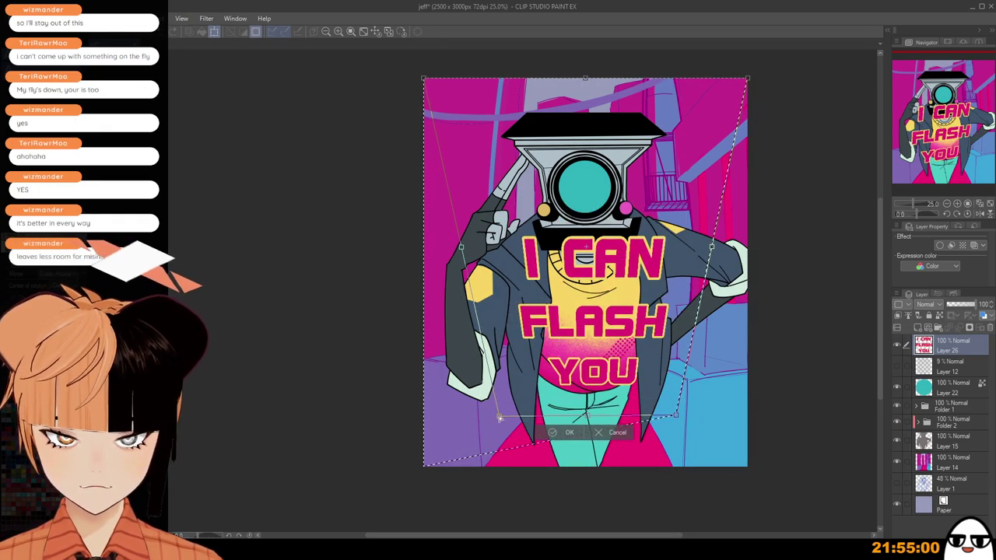
left_click_drag(424, 79, 496, 189)
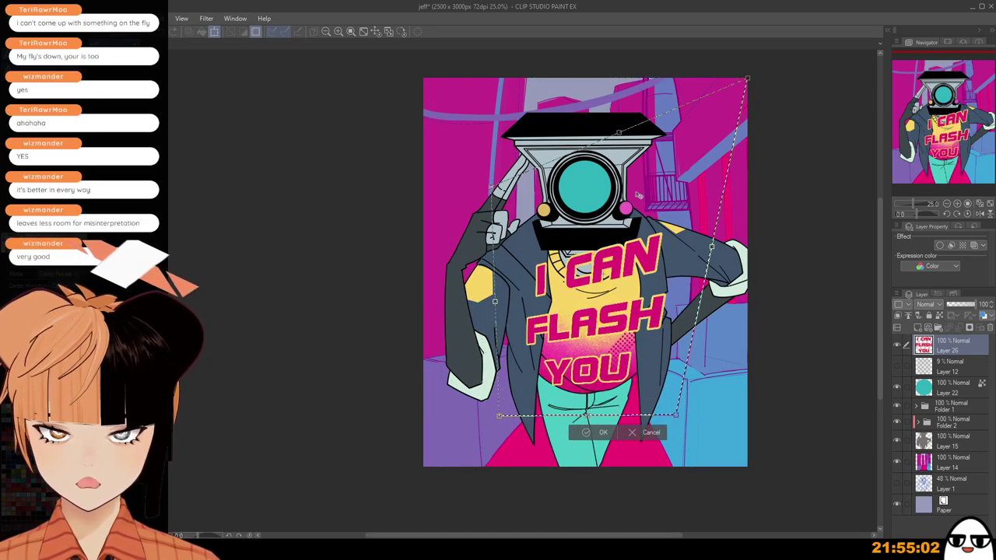
left_click_drag(747, 79, 694, 187)
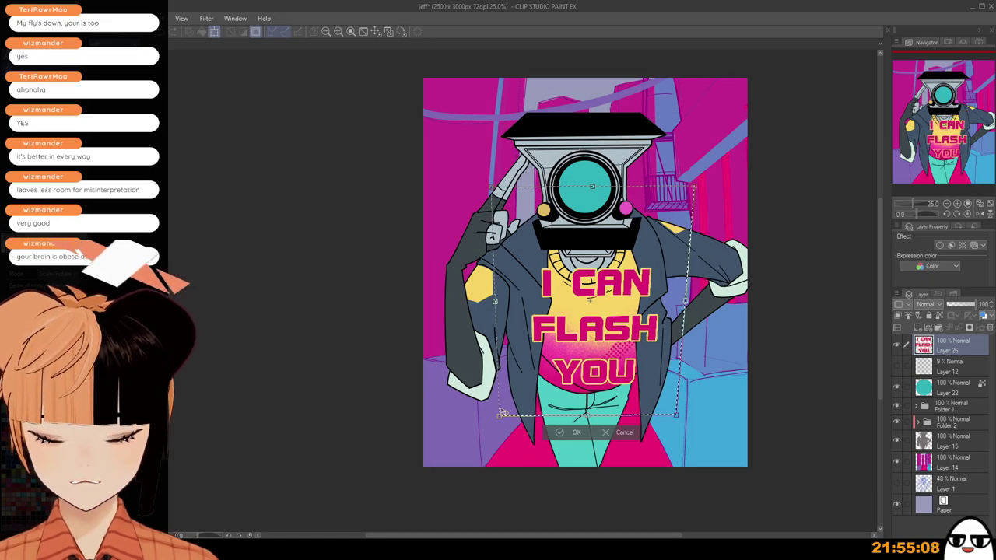
Shrink and taper the slogan further by its corners and lower it beneath the necklace.
left_click_drag(499, 416, 513, 395)
left_click_drag(675, 413, 652, 387)
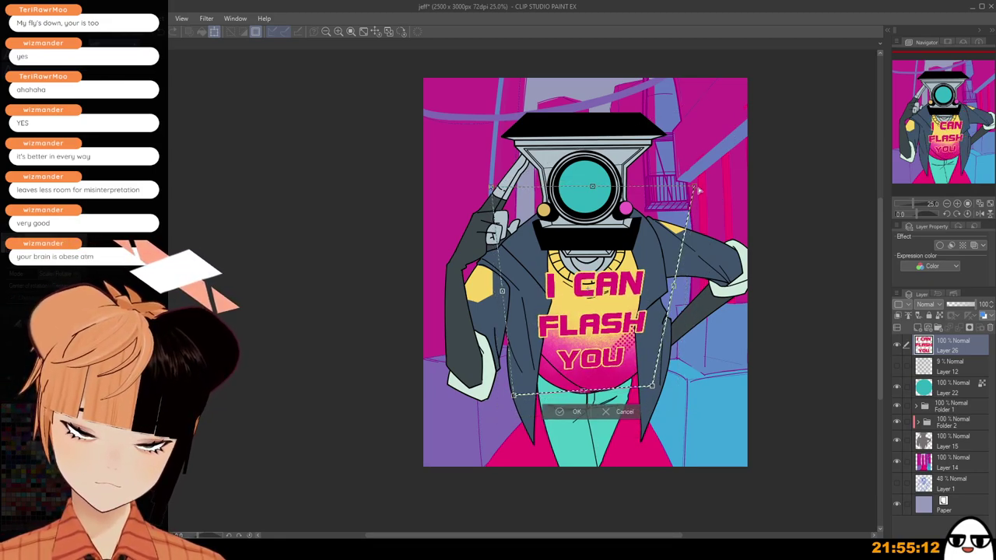
left_click_drag(697, 189, 681, 207)
left_click_drag(492, 189, 506, 212)
left_click_drag(521, 392, 524, 387)
left_click_drag(627, 323, 627, 336)
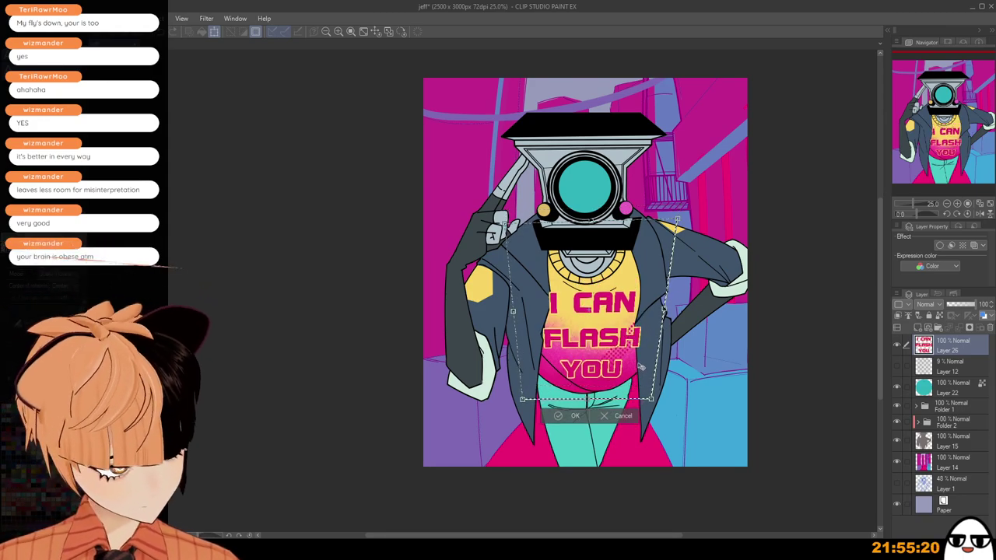
Fine-tune the slogan's corners and position so it stays between the jacket's edges, and apply the transformation.
left_click_drag(677, 220, 669, 229)
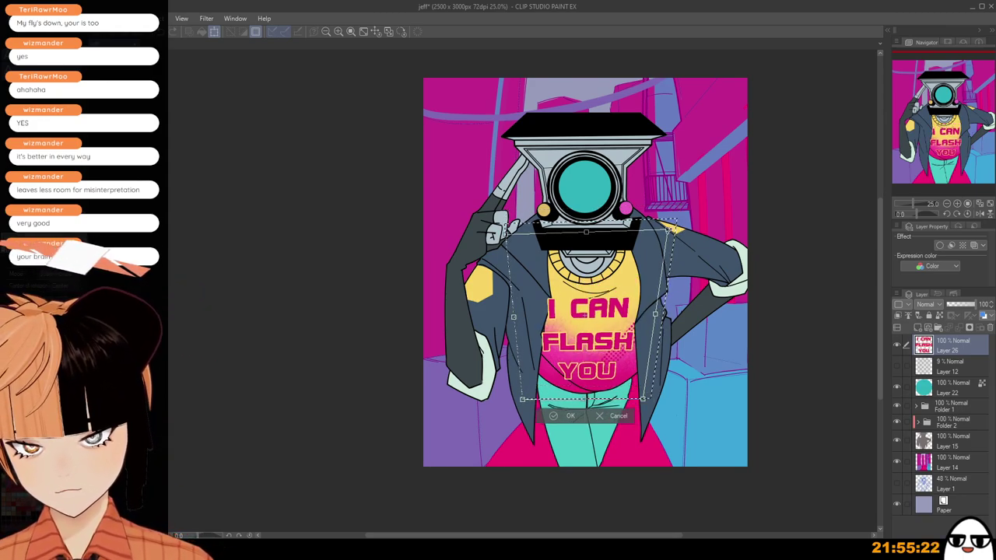
left_click_drag(632, 333, 637, 326)
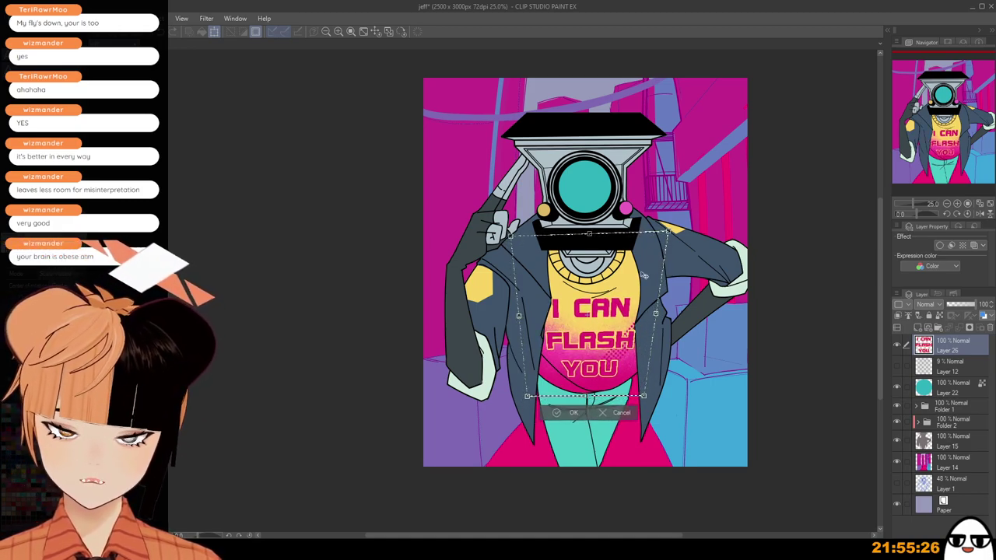
left_click_drag(527, 397, 533, 391)
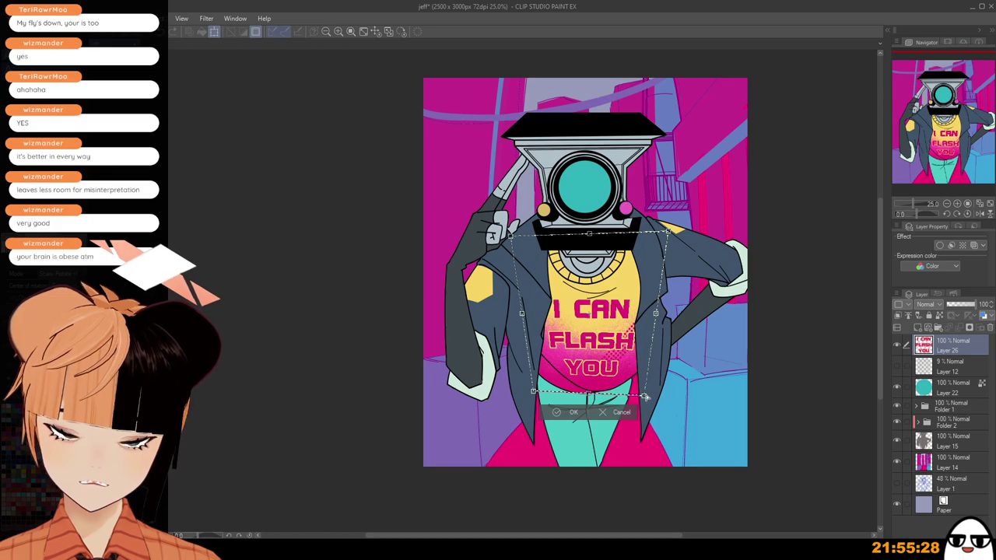
left_click_drag(646, 396, 644, 390)
left_click_drag(650, 347, 649, 351)
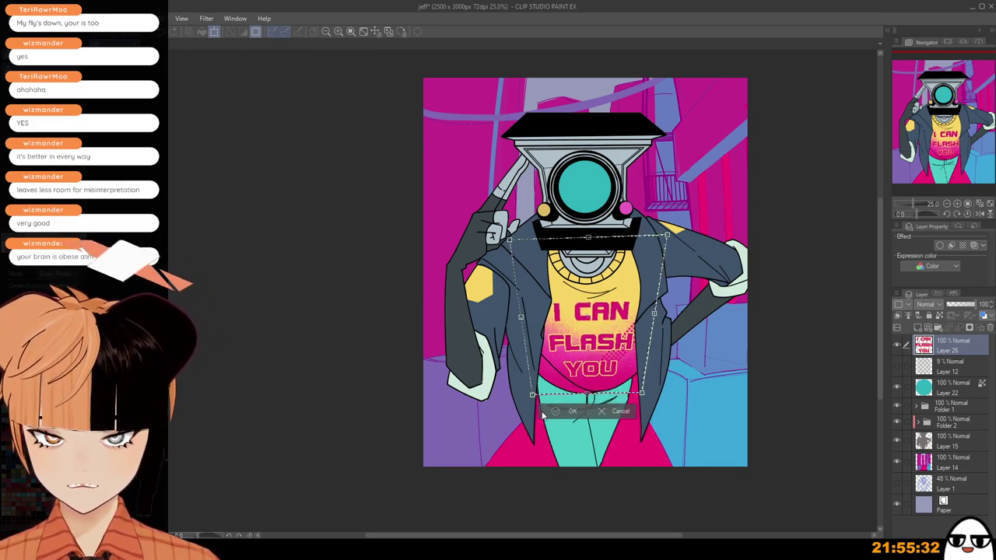
left_click(570, 412)
Select Folder 1 and clear the selection around the slogan.
left_click(955, 365)
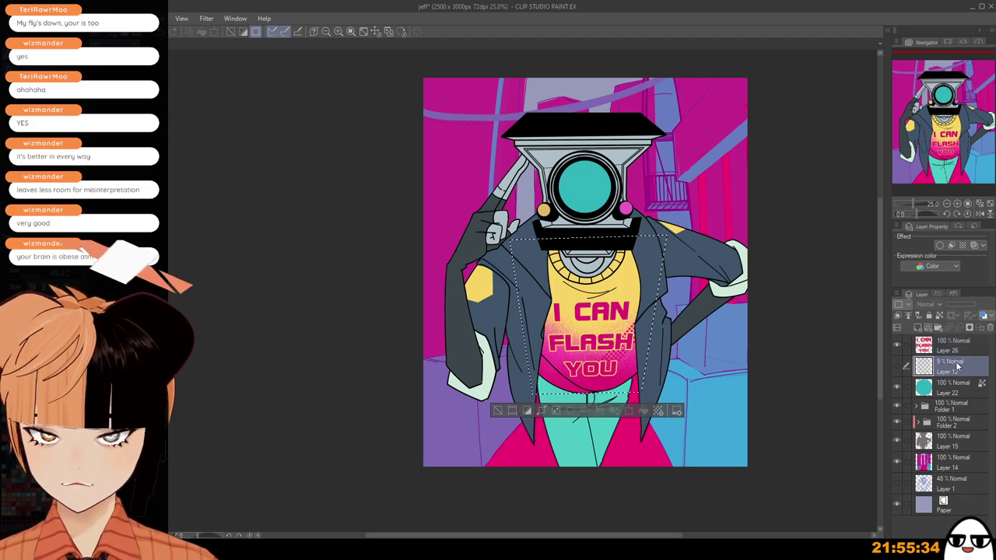
left_click(967, 408)
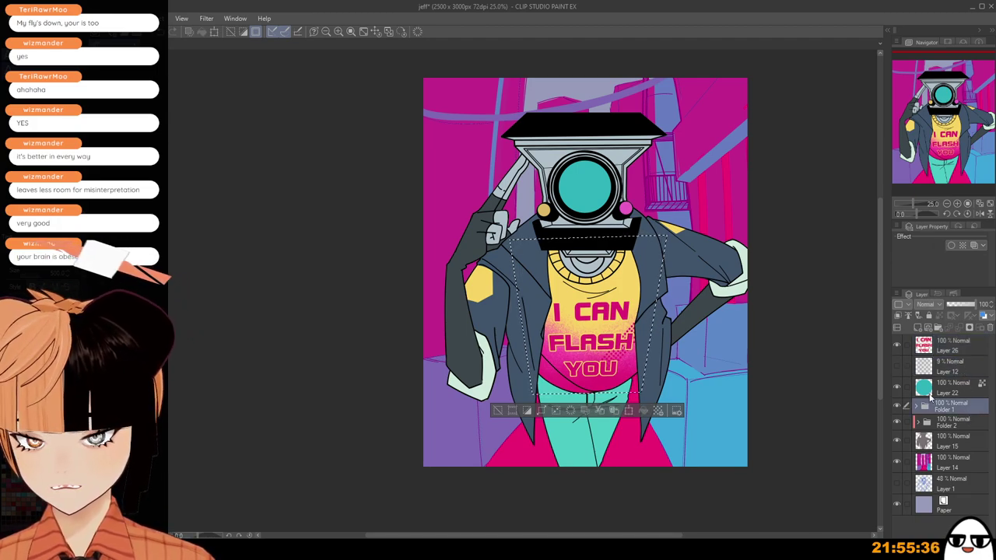
left_click(497, 410)
scroll(752, 484, "down", 2)
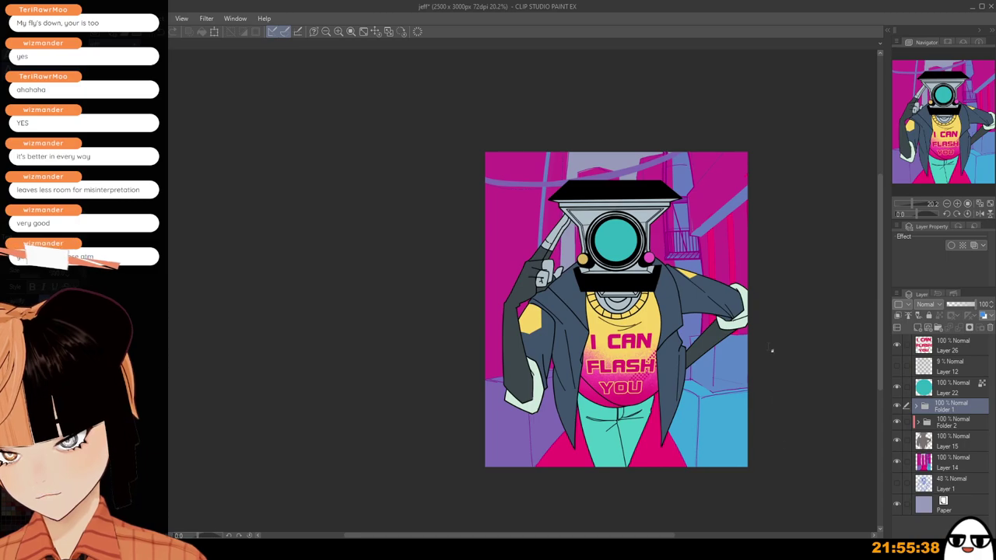
scroll(771, 351, "up", 2)
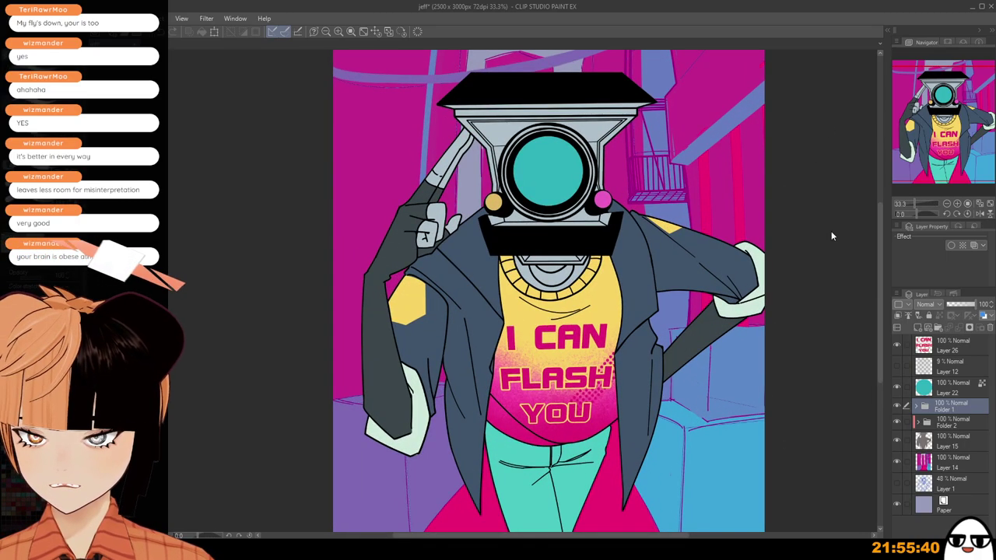
Warp the slogan's lettering on Layer 26 freehand so its lines curve with the rounded belly, and check the fit.
left_click(956, 345)
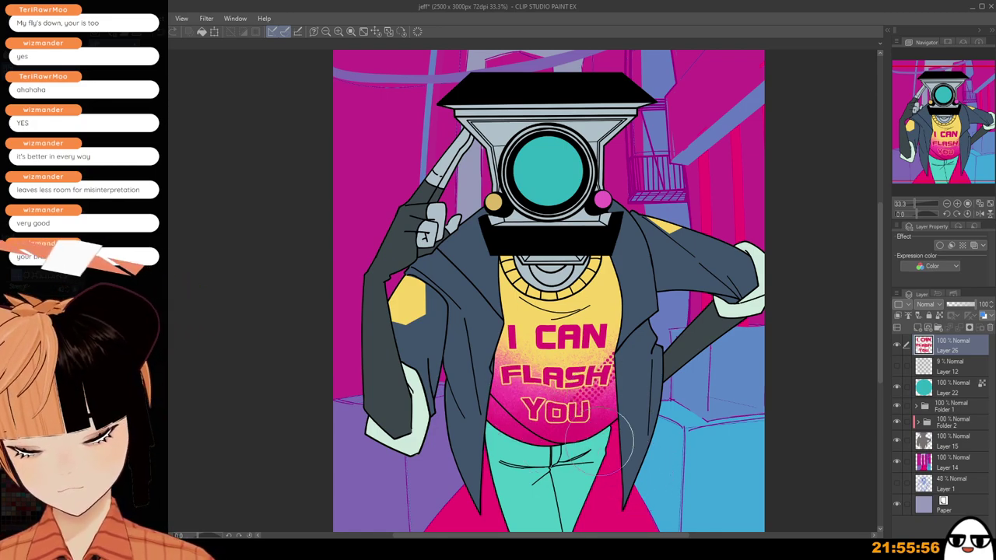
scroll(622, 395, "down", 1)
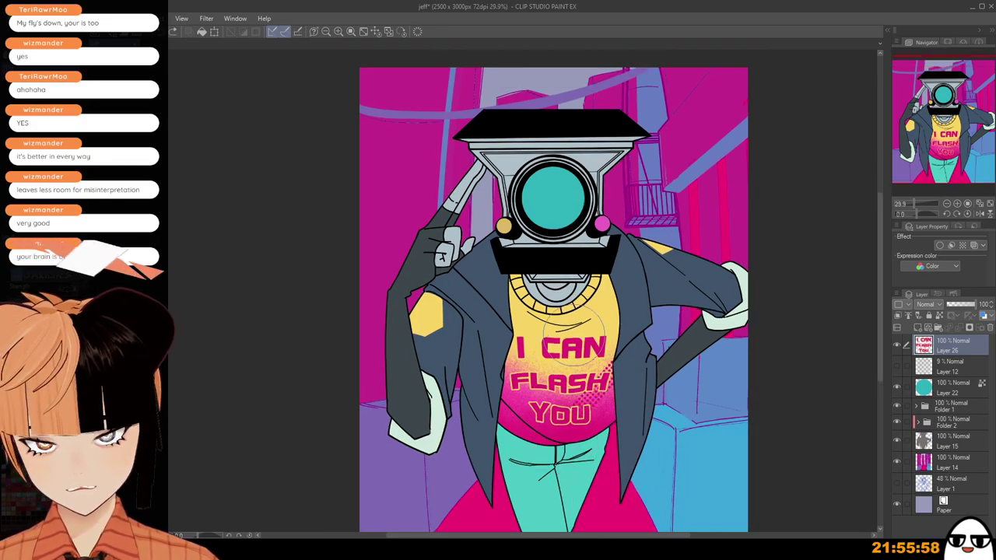
scroll(661, 373, "down", 1)
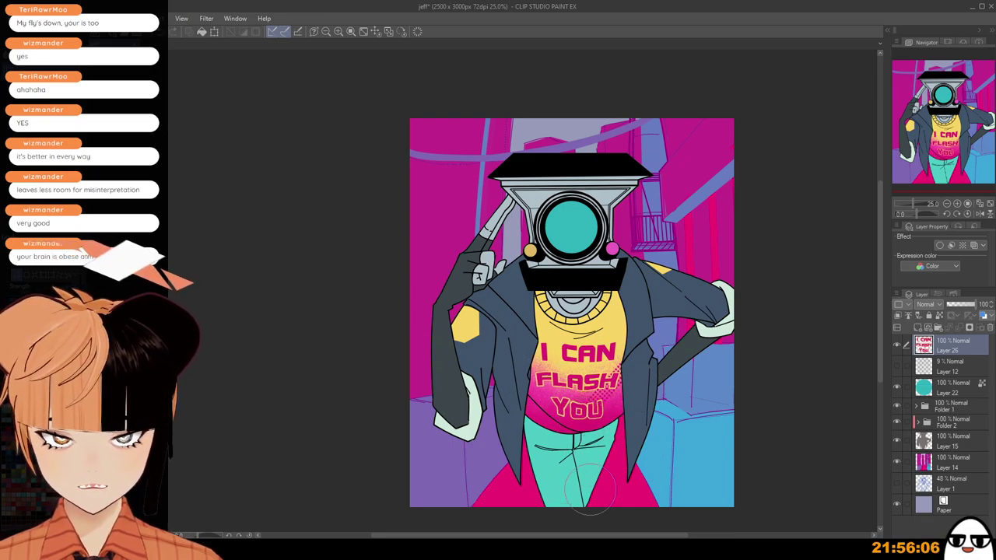
scroll(568, 466, "up", 3)
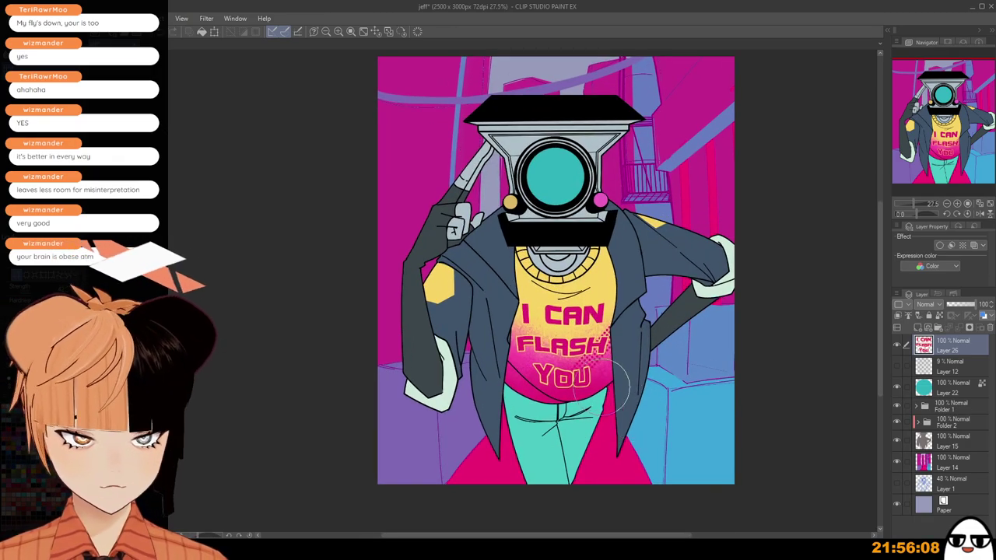
scroll(636, 490, "down", 2)
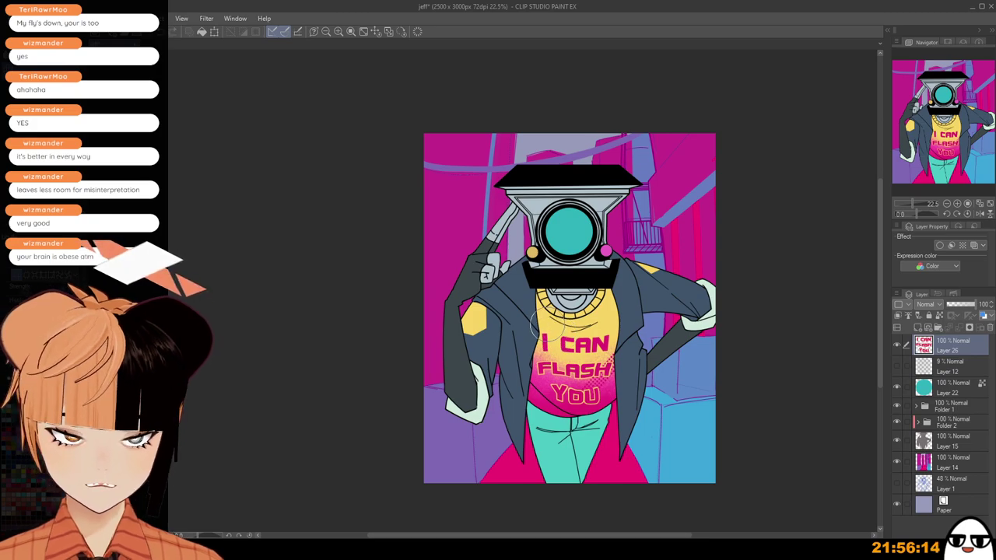
scroll(637, 418, "up", 1)
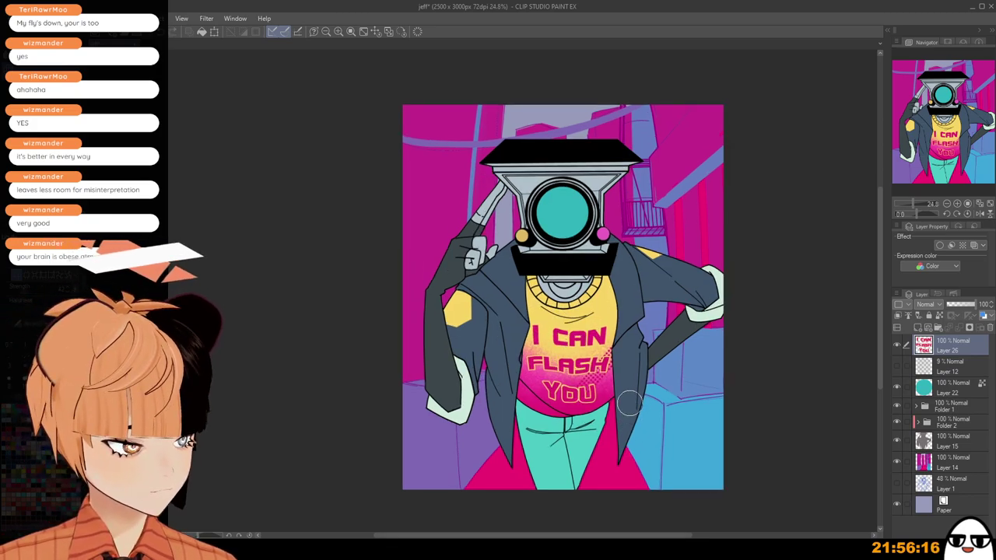
scroll(621, 378, "down", 1)
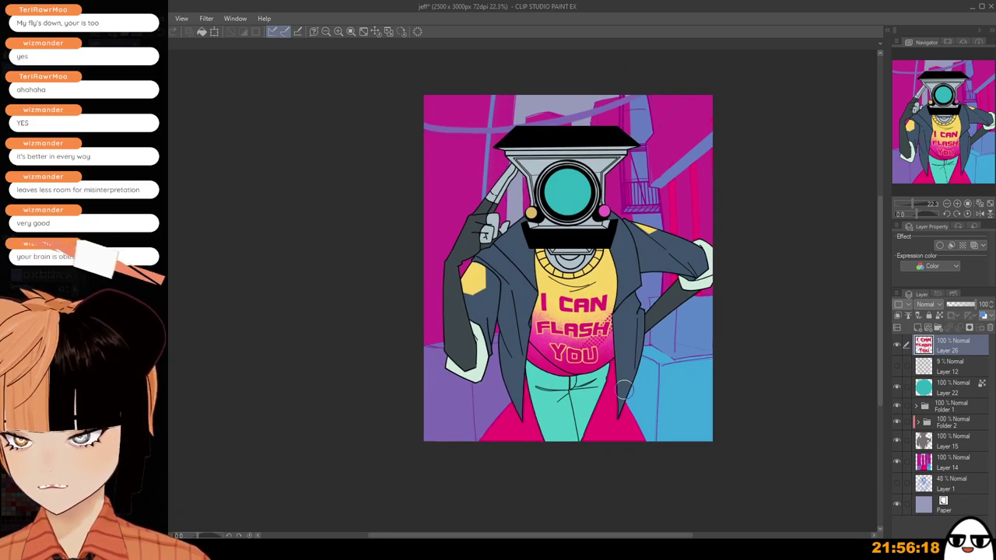
left_click_drag(635, 382, 642, 400)
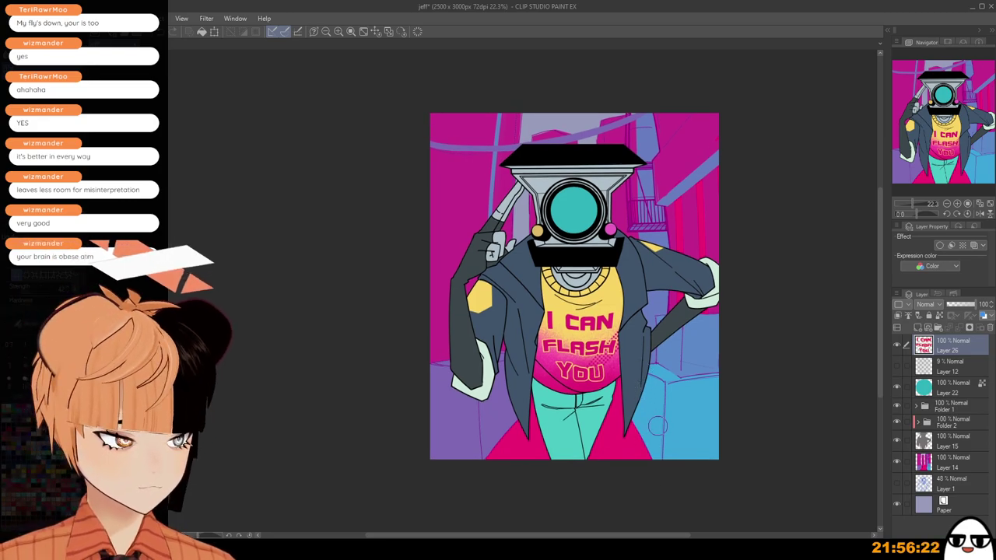
scroll(657, 388, "up", 3)
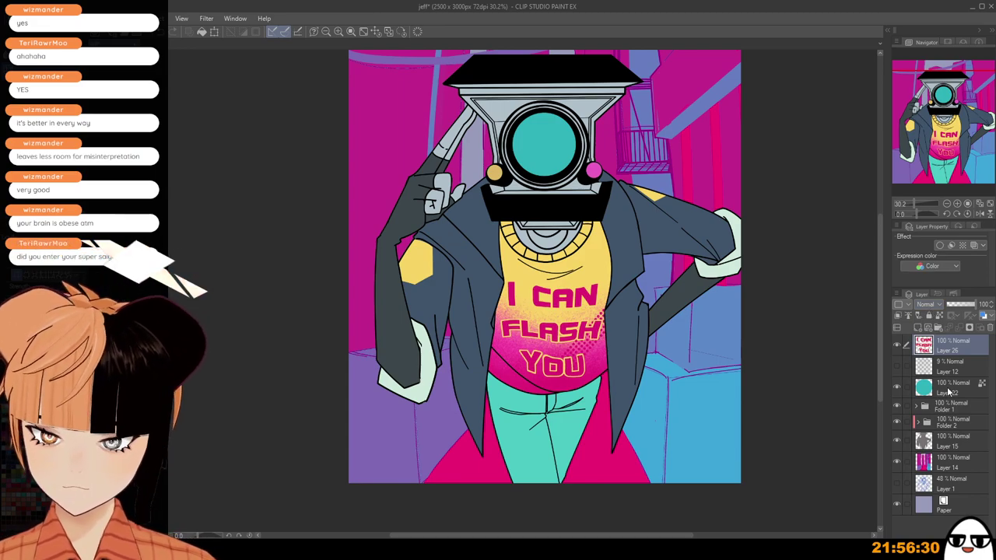
scroll(669, 459, "down", 3)
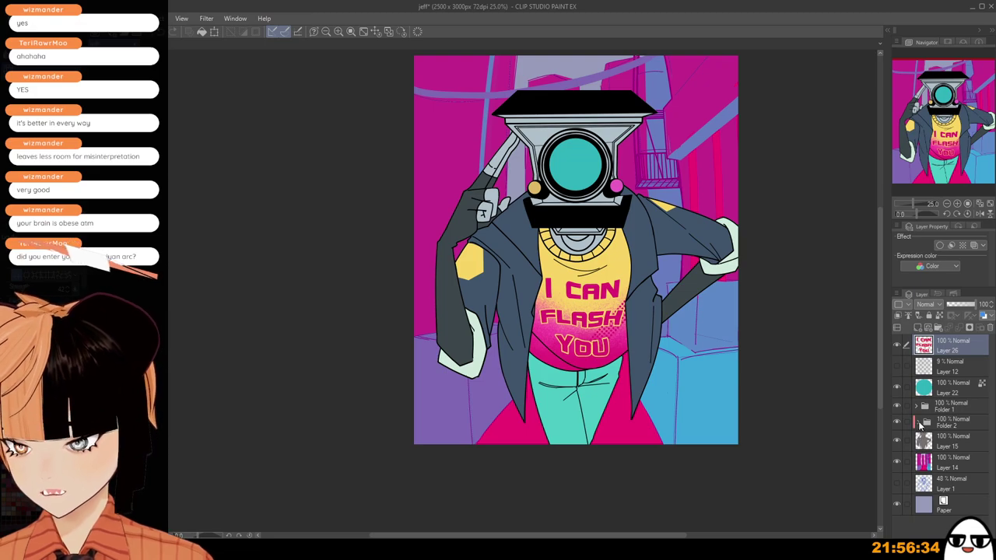
Expand Folder 2, select Layer 25 with the jacket patches and lock its transparent pixels.
left_click(918, 422)
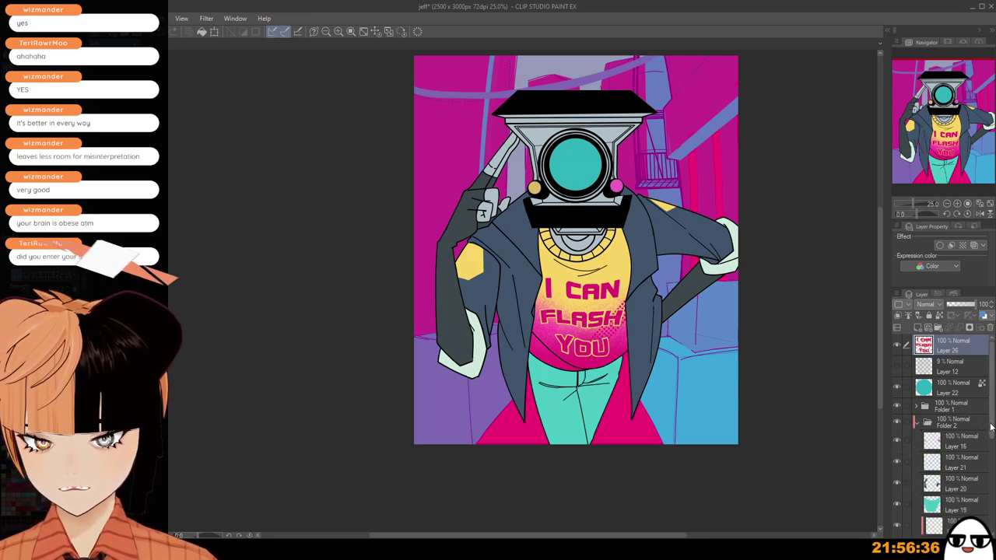
left_click_drag(992, 423, 992, 483)
left_click(949, 448)
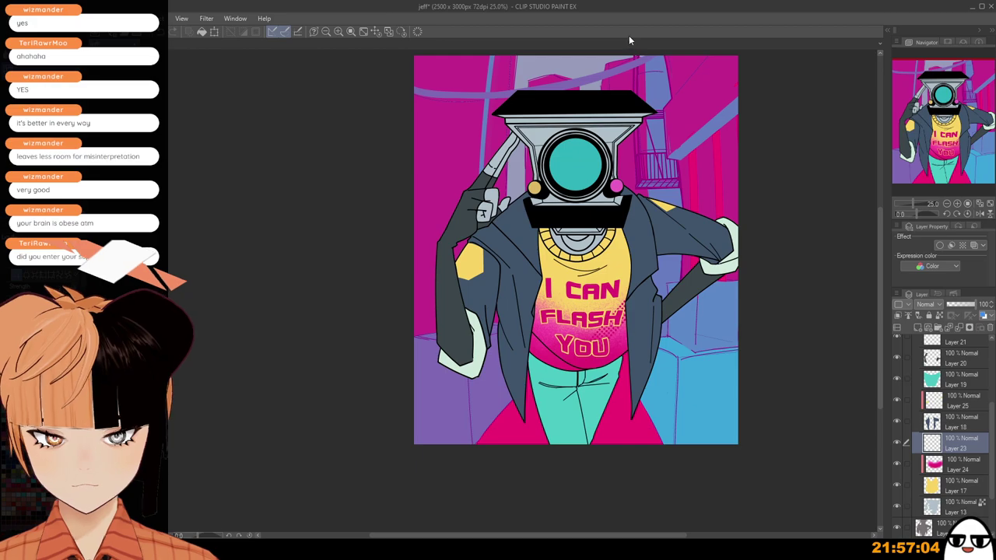
scroll(732, 410, "down", 2)
scroll(742, 423, "up", 2)
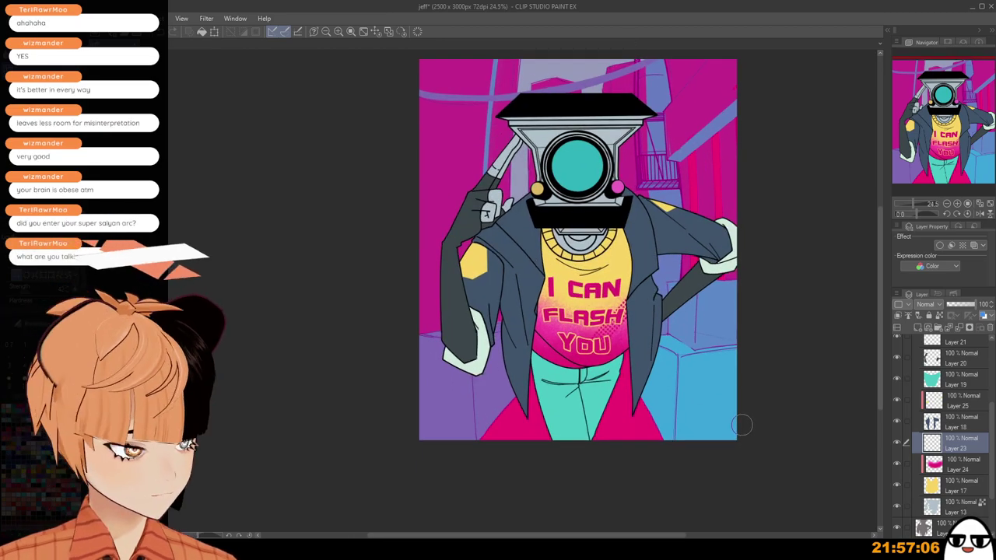
scroll(735, 427, "up", 3)
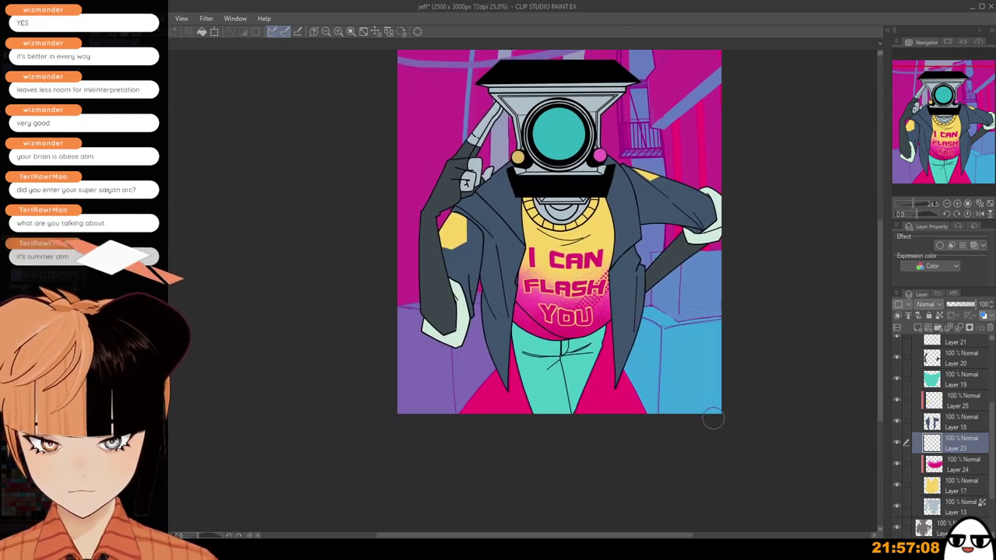
scroll(724, 431, "down", 2)
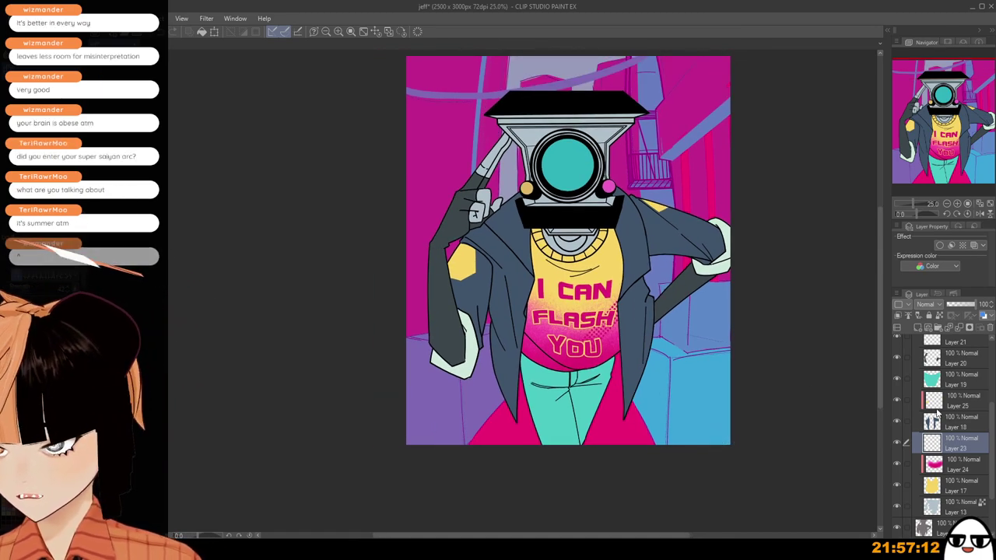
left_click(938, 407)
left_click(939, 316)
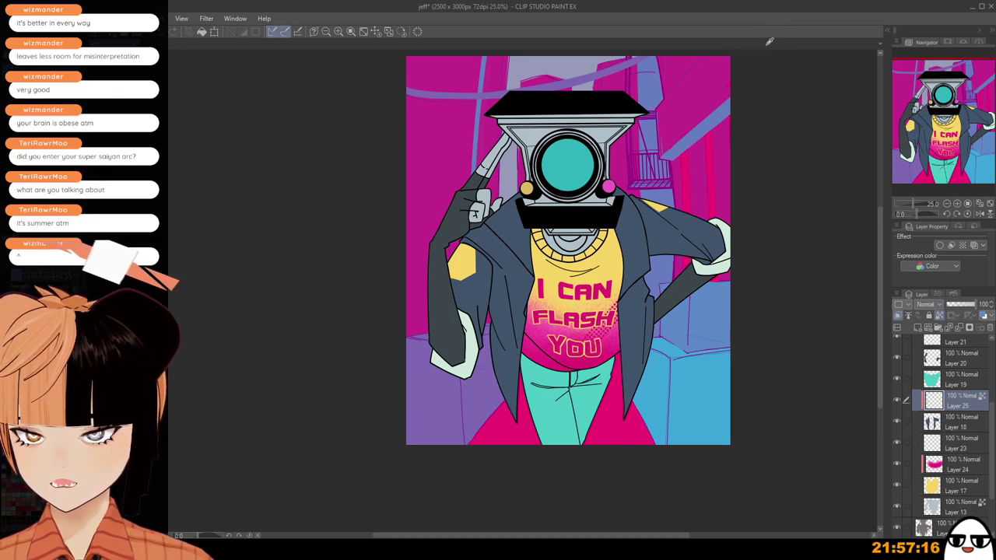
Undo a trial stroke on the jacket's yellow patches and recolor both patches orange with a larger brush.
left_click_drag(458, 280, 466, 297)
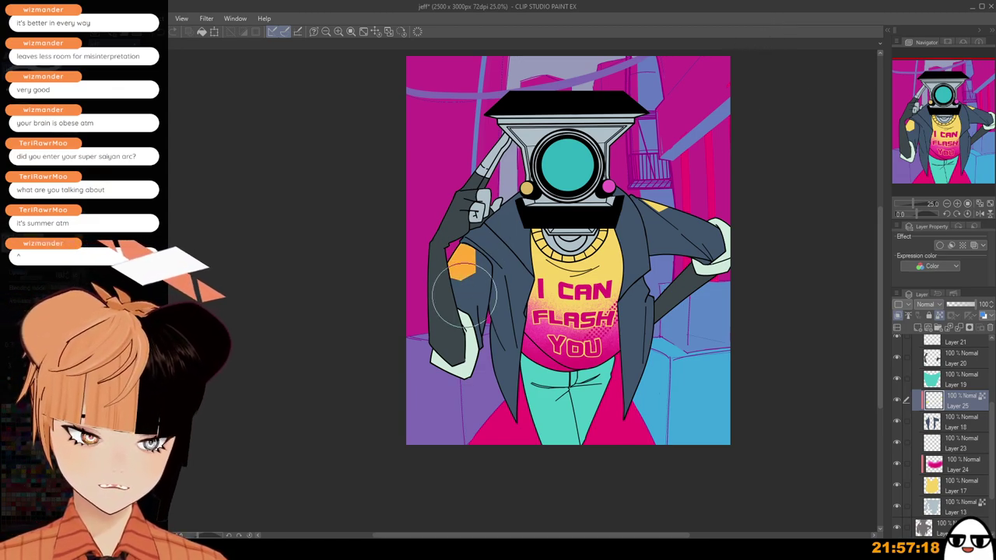
key("ctrl+z")
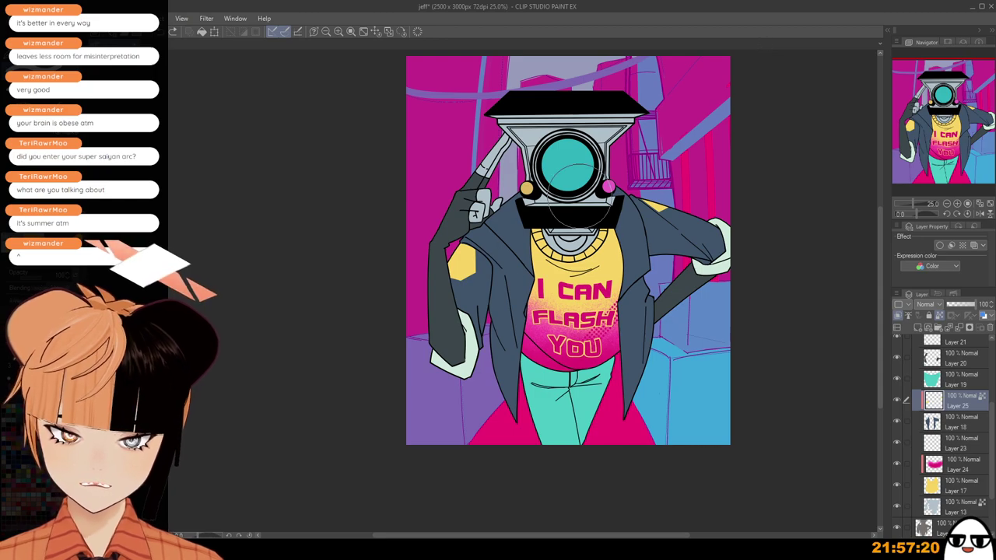
mouse_move(496, 229)
left_mouse_down()
mouse_move(461, 256)
mouse_move(652, 210)
mouse_move(739, 265)
left_mouse_up()
scroll(720, 420, "down", 2)
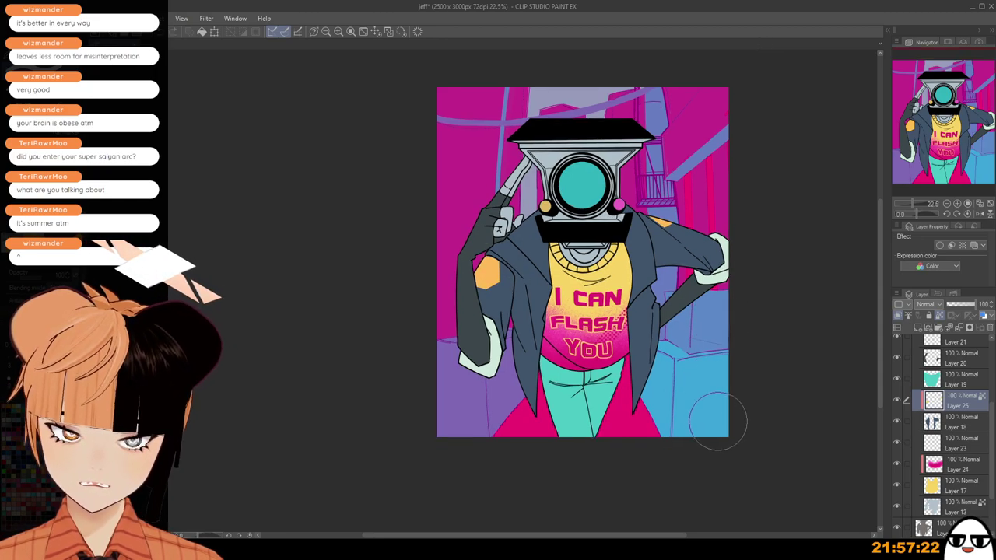
left_click_drag(737, 462, 724, 445)
scroll(725, 449, "up", 2)
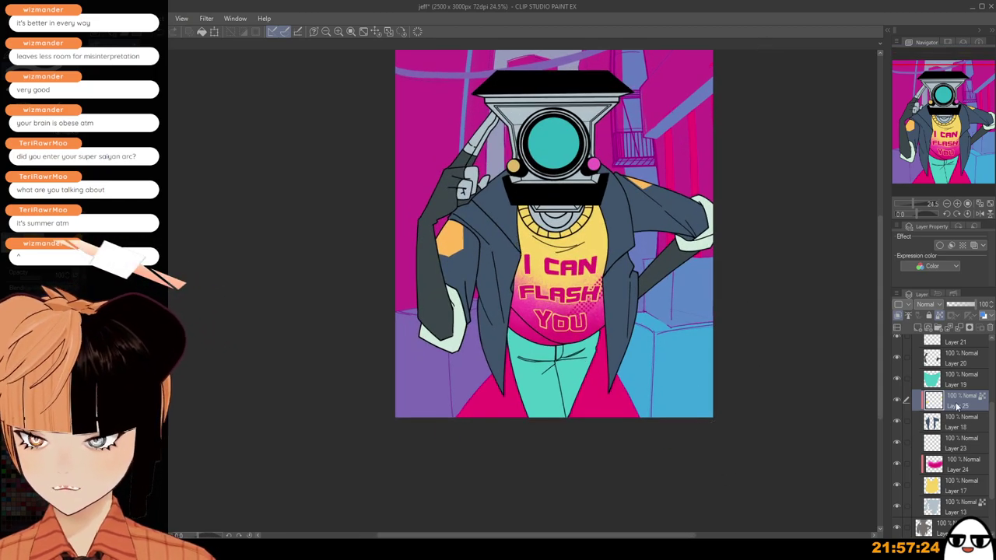
Select Layer 16, lock its transparent pixels and recolor the camera's yellow round knob orange.
left_click_drag(992, 418, 992, 372)
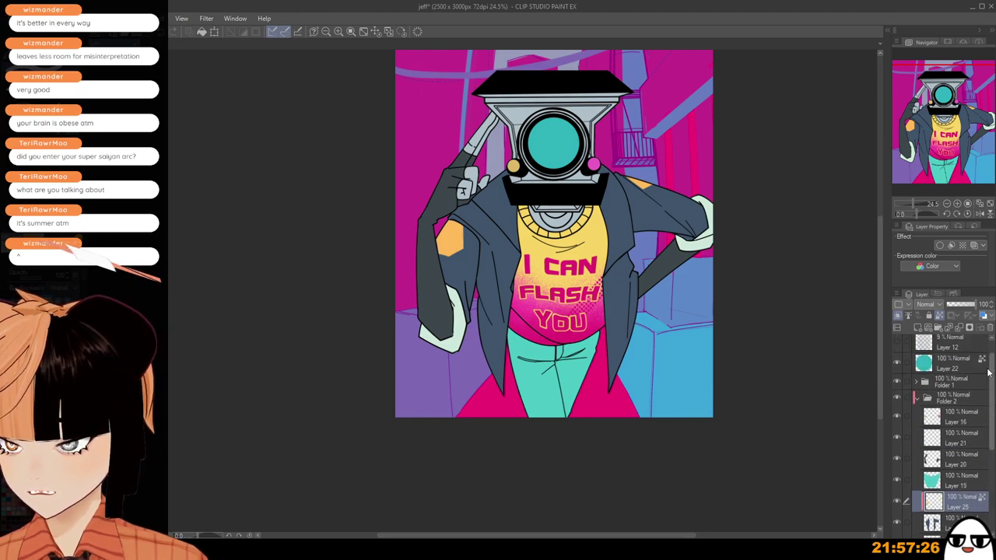
left_click(961, 425)
scroll(636, 310, "up", 1)
left_click_drag(510, 157, 513, 165)
scroll(578, 156, "up", 1)
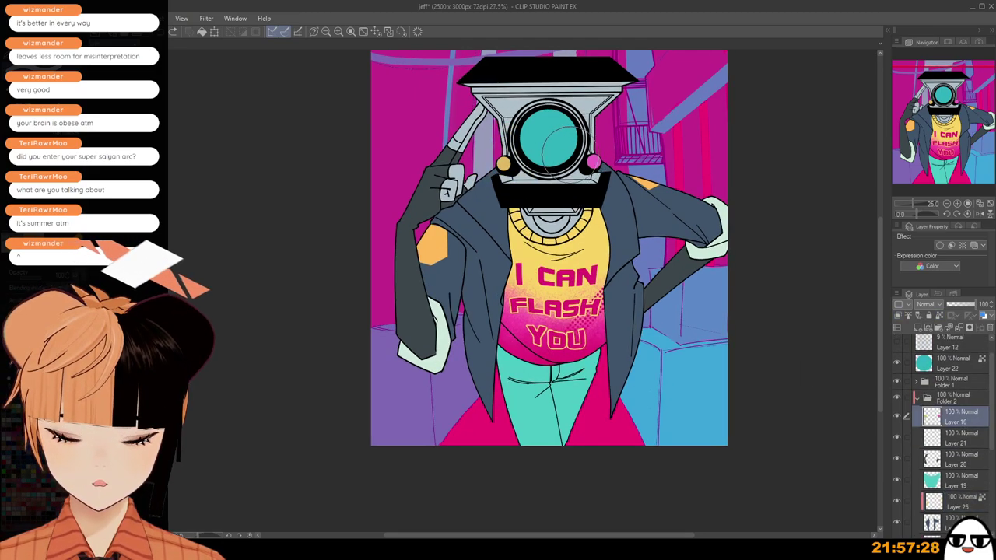
scroll(498, 187, "down", 1)
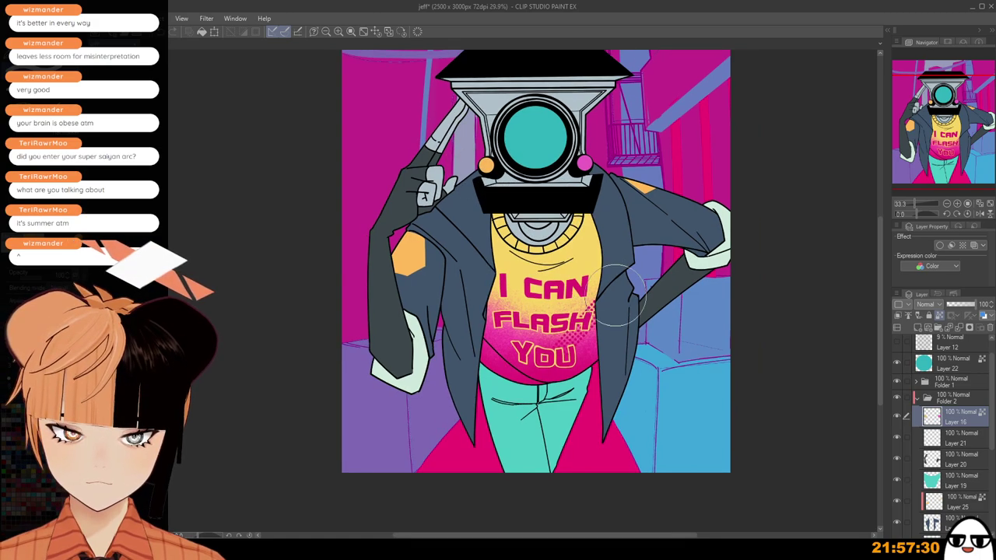
scroll(696, 352, "up", 1)
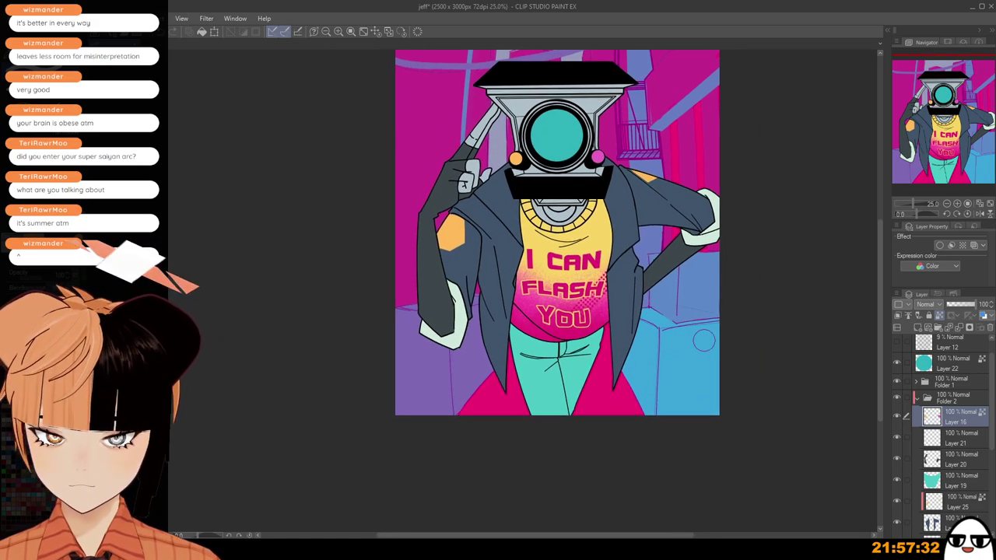
scroll(700, 351, "down", 2)
left_click_drag(703, 350, 706, 364)
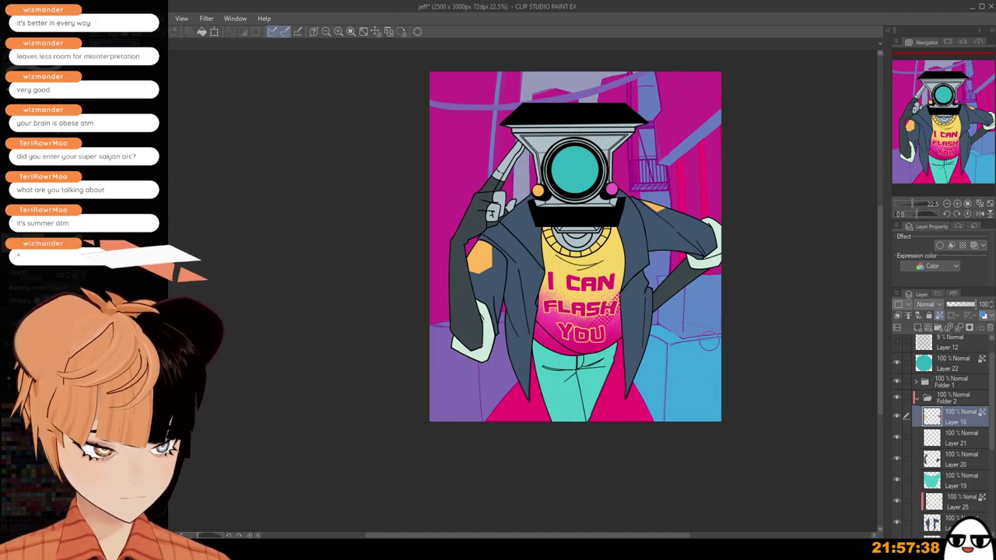
left_click_drag(682, 365, 689, 381)
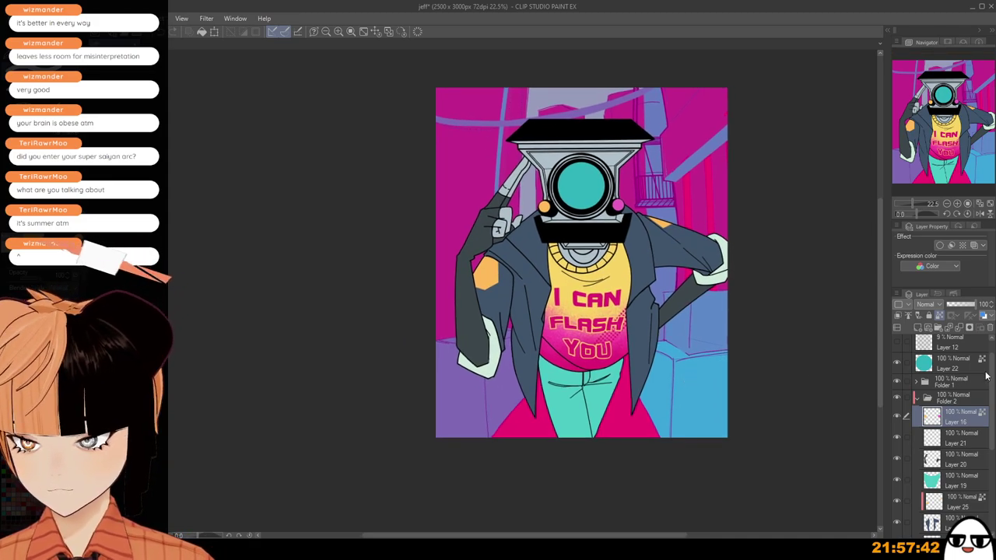
Lock the transparent pixels of Layer 19 and brush soft, lighter textured shading over the teal pants.
scroll(985, 377, "down", 5)
left_click(958, 369)
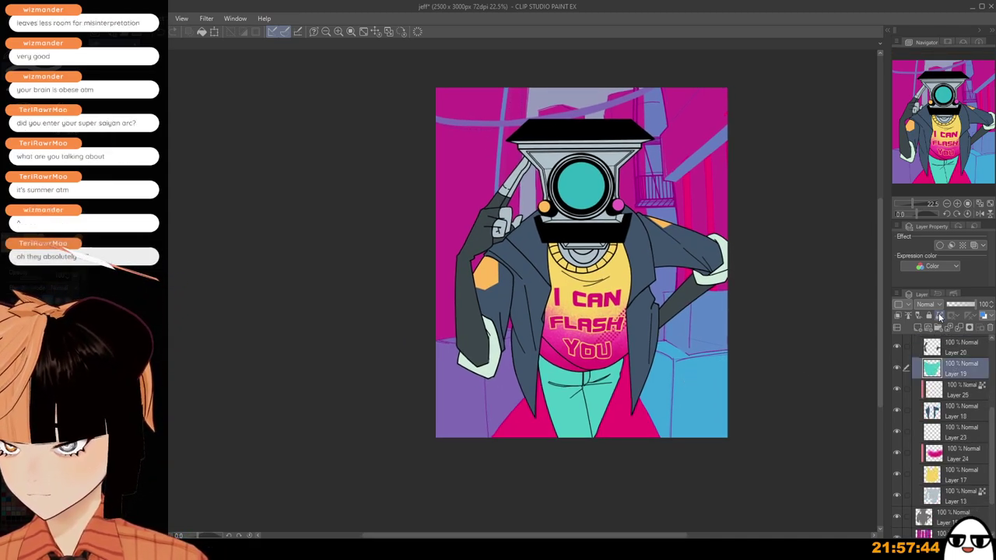
left_click(939, 317)
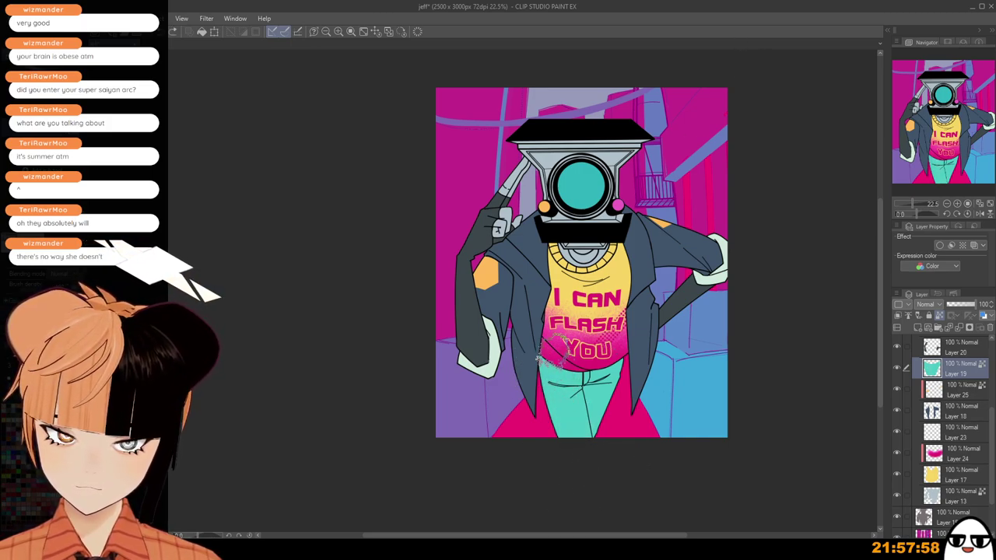
scroll(626, 517, "down", 2)
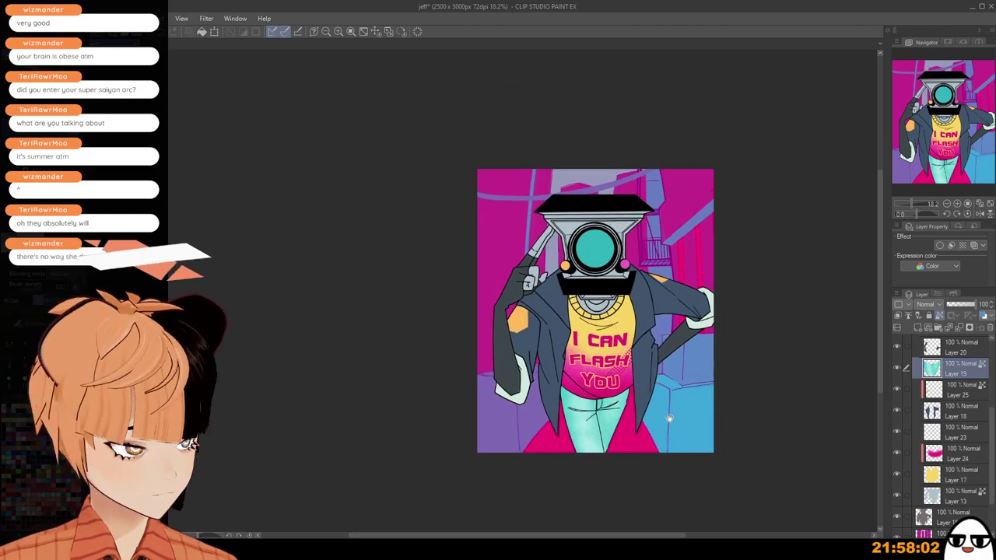
left_click_drag(669, 418, 669, 416)
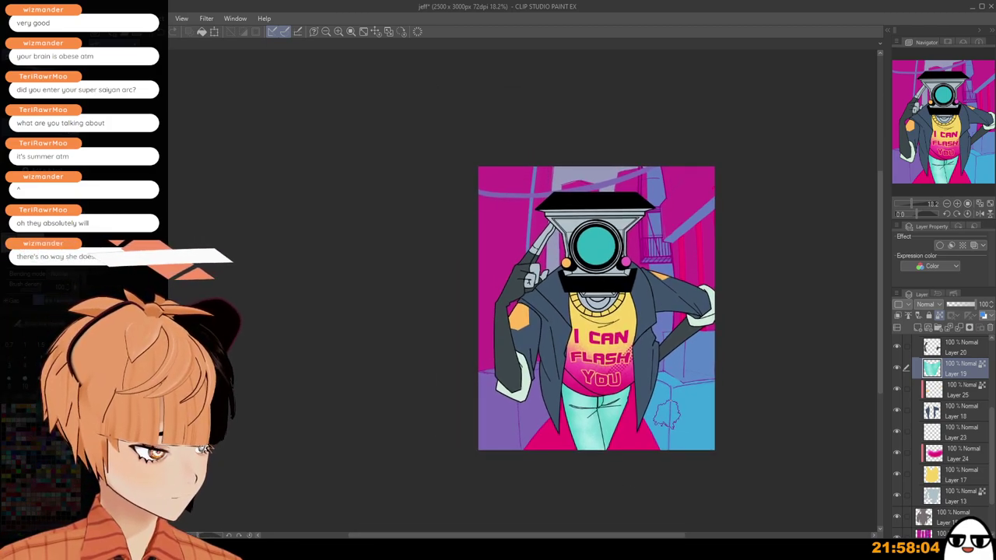
scroll(653, 408, "up", 2)
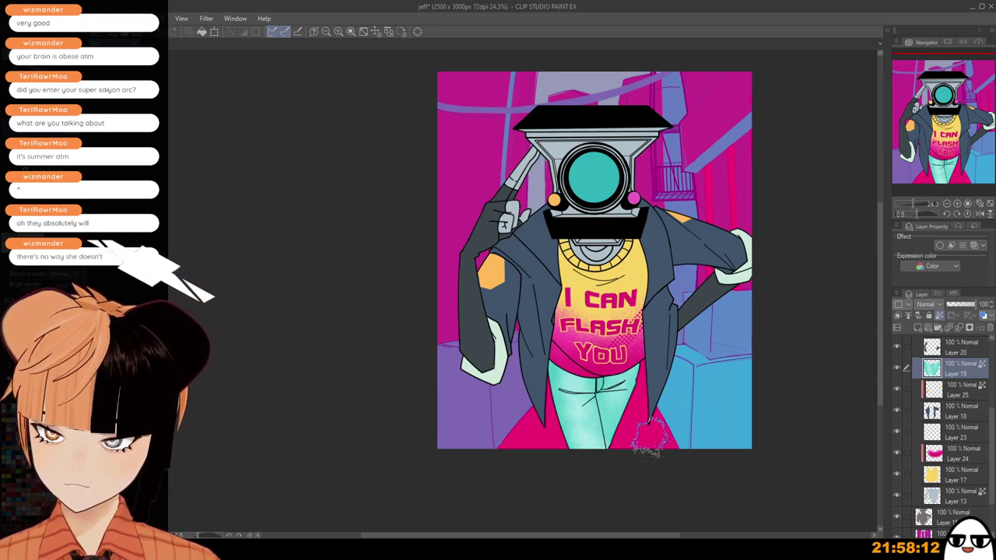
Collapse Folder 2 and add a new clipped layer directly above it.
scroll(926, 389, "up", 4)
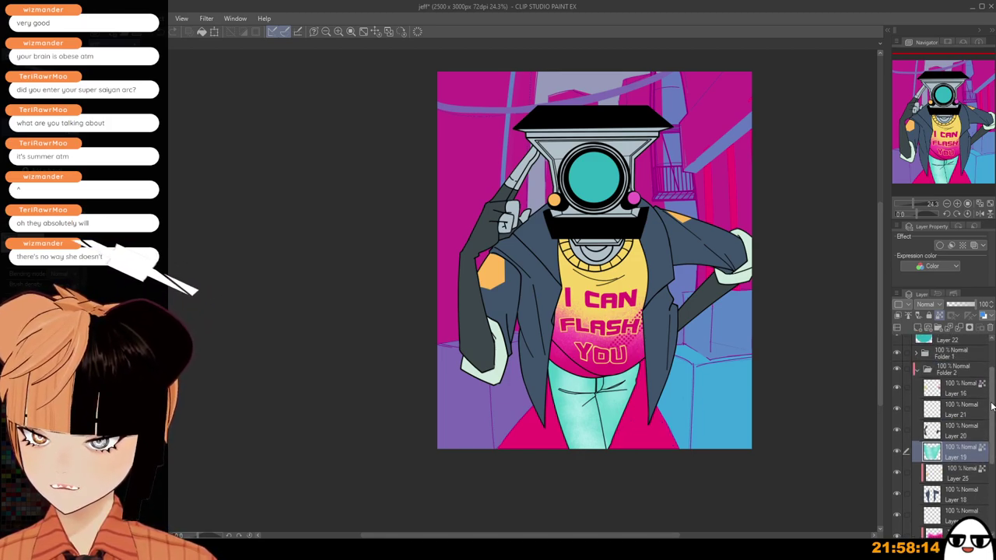
left_click(917, 379)
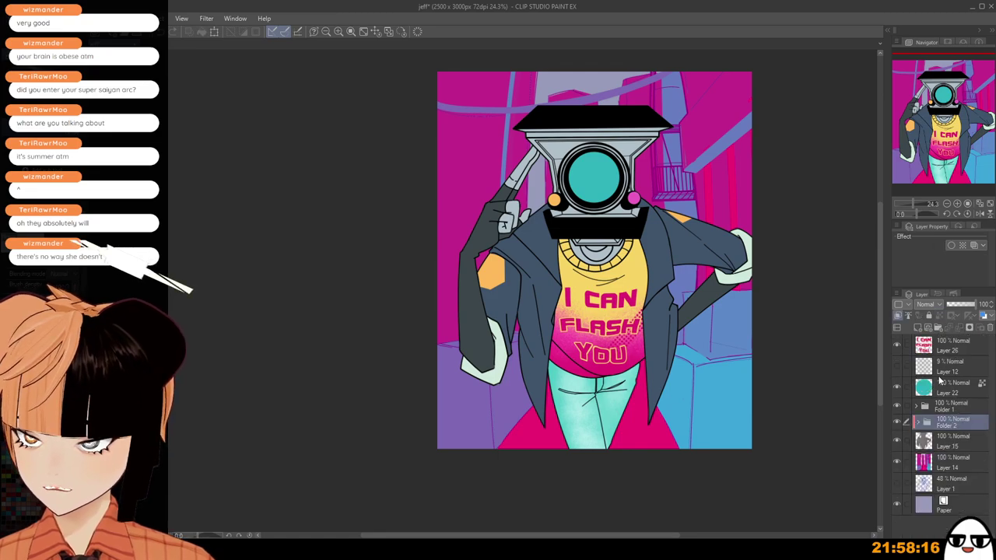
left_click(907, 327)
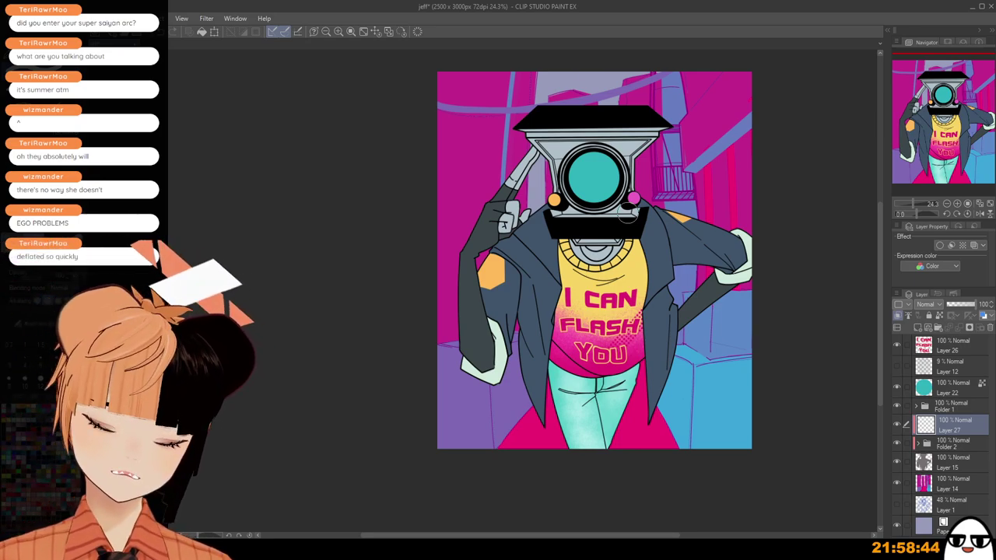
Fill the clipped Layer 27 with light purple so it covers the whole character.
scroll(506, 200, "up", 1)
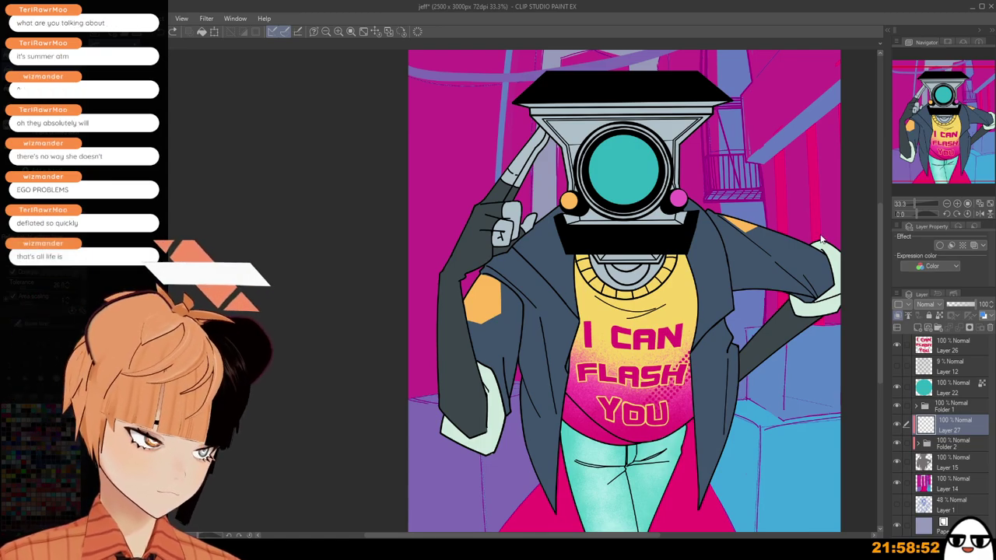
scroll(704, 244, "down", 3)
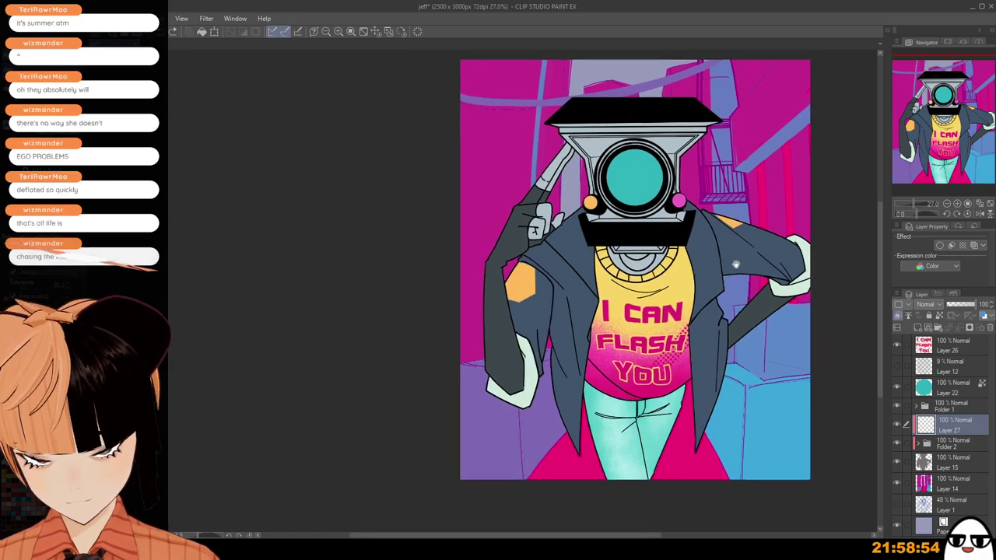
left_click_drag(736, 265, 707, 231)
left_click(650, 271)
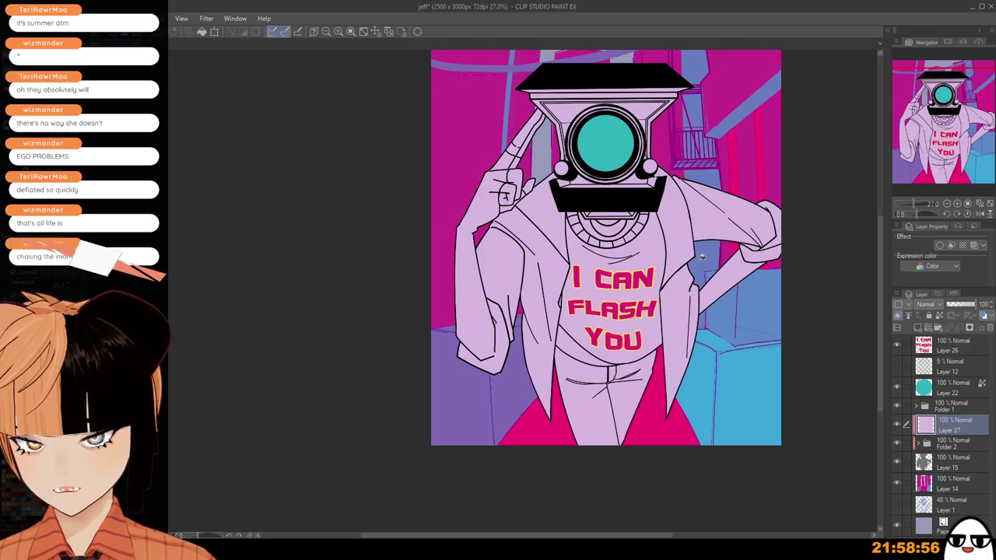
Move the slogan's Layer 26 directly below the purple layer, clip it to the character, and reselect Layer 27.
scroll(701, 257, "down", 2)
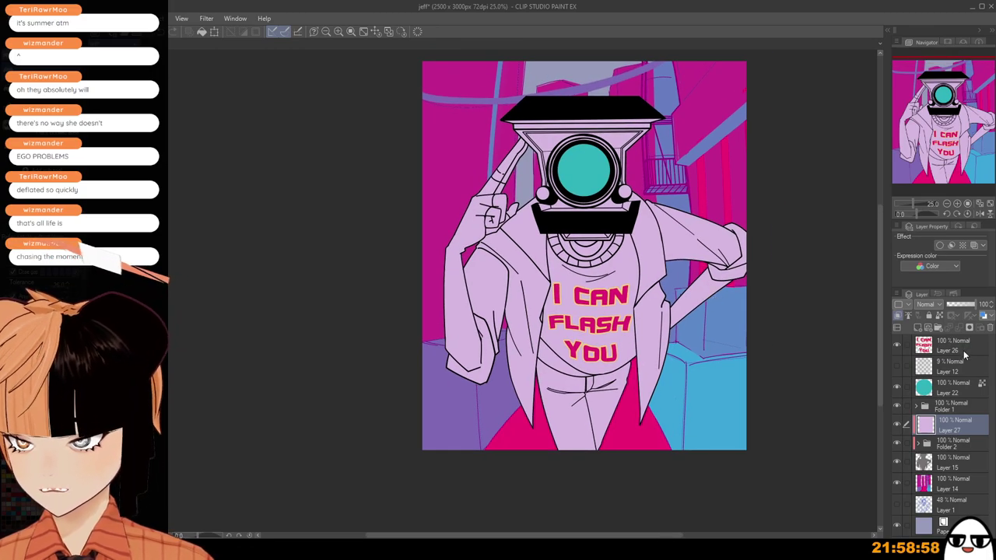
left_click_drag(964, 355, 970, 441)
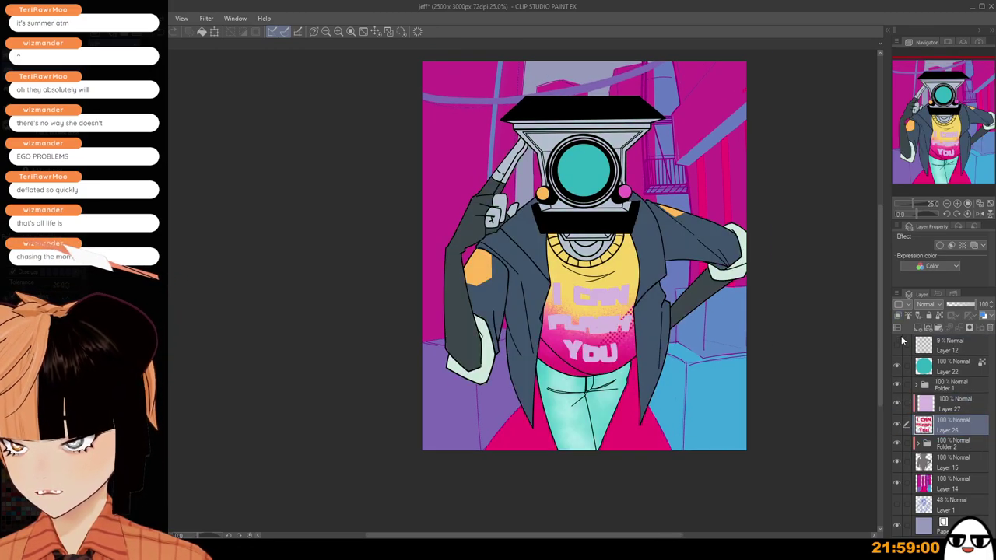
left_click(958, 409)
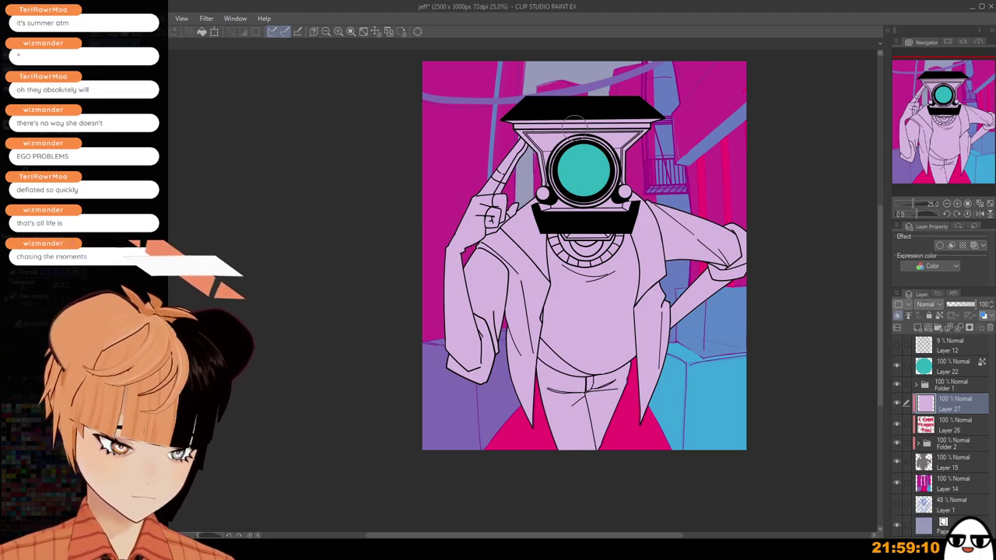
Select part of the camera housing's upper-left face, clear the purple inside it and deselect.
scroll(592, 182, "up", 1)
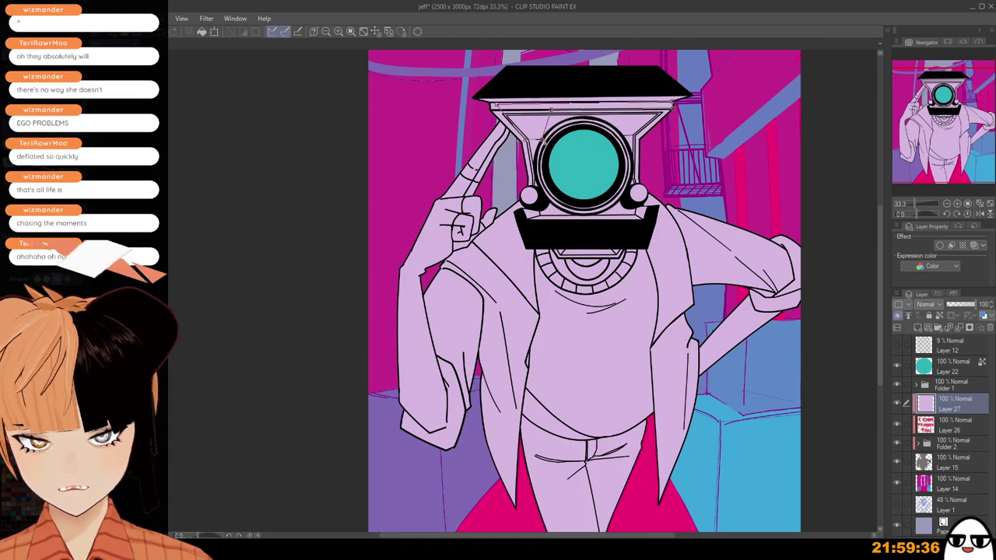
double_click(542, 139)
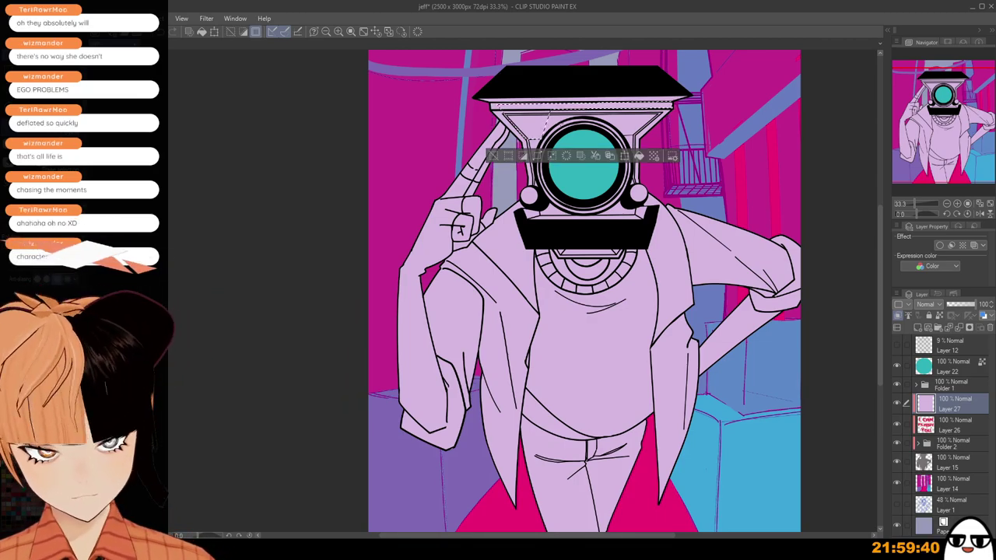
left_click(493, 156)
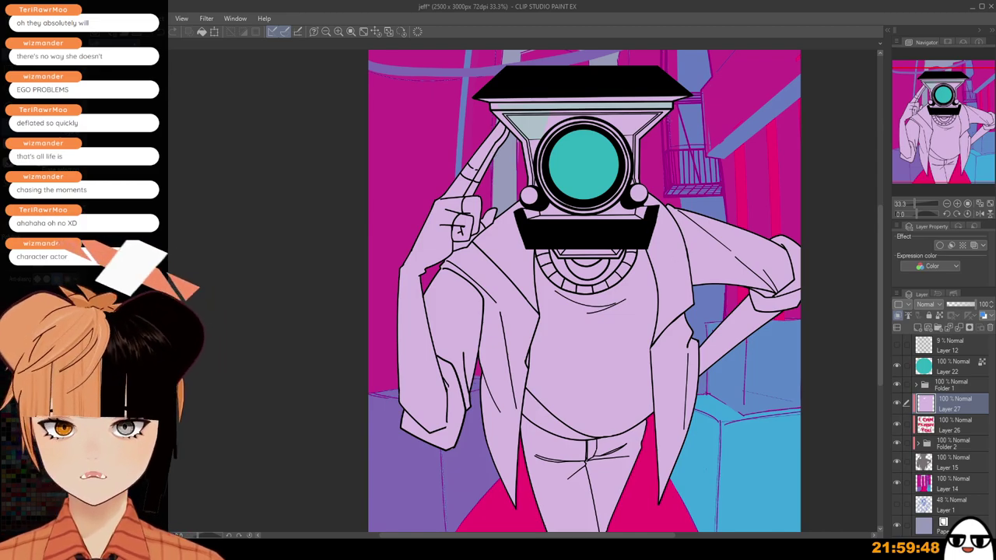
Select the camera housing's slanted right edge, clear the purple from it and deselect.
scroll(662, 132, "up", 2)
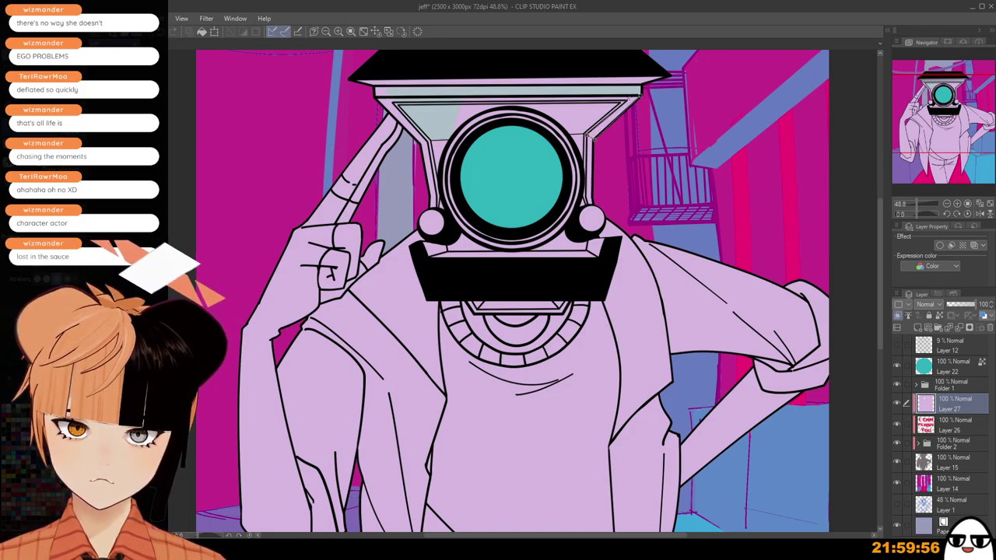
left_click(632, 94)
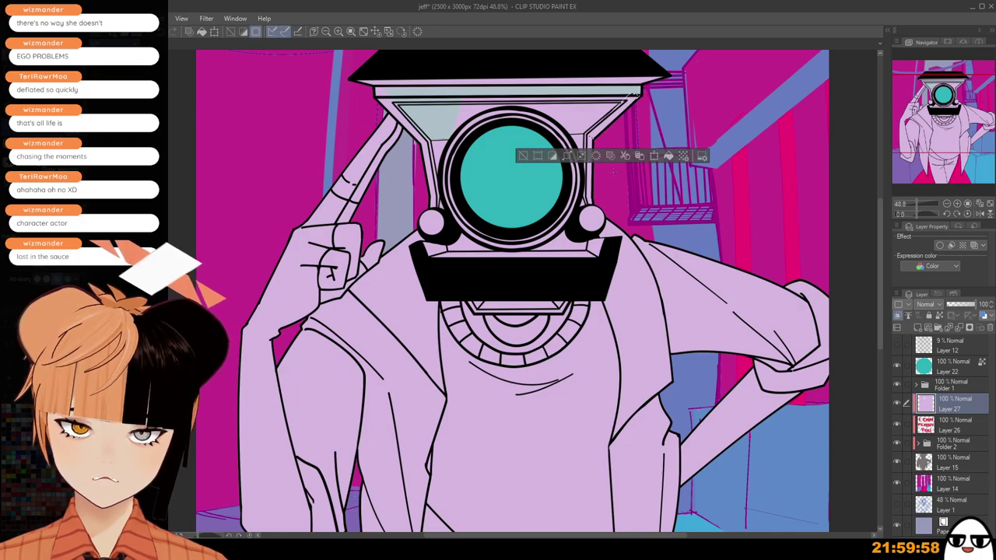
key("ctrl+d")
scroll(564, 187, "down", 1)
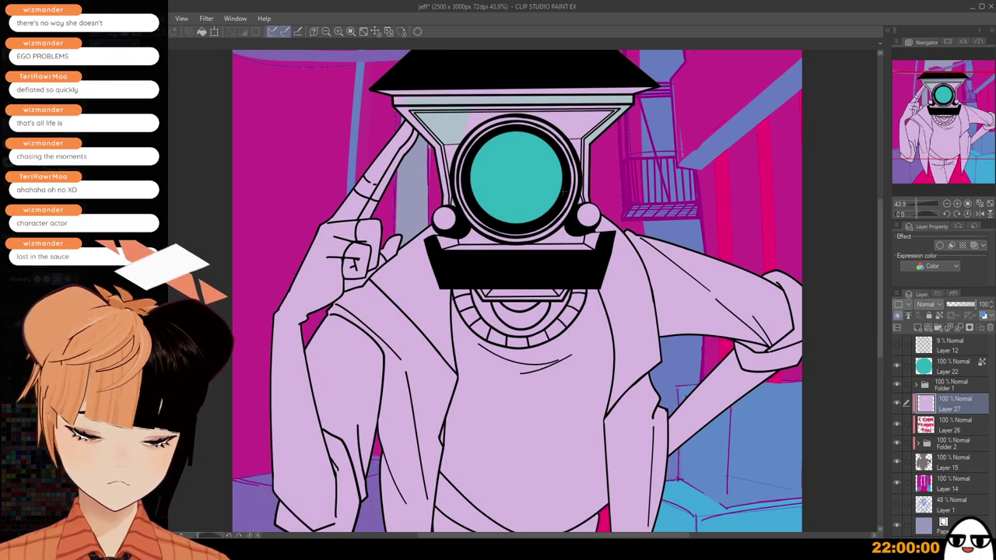
Clean up leftover purple along the slanted right edge of the camera housing with a small brush.
scroll(805, 83, "up", 1)
scroll(815, 78, "up", 2)
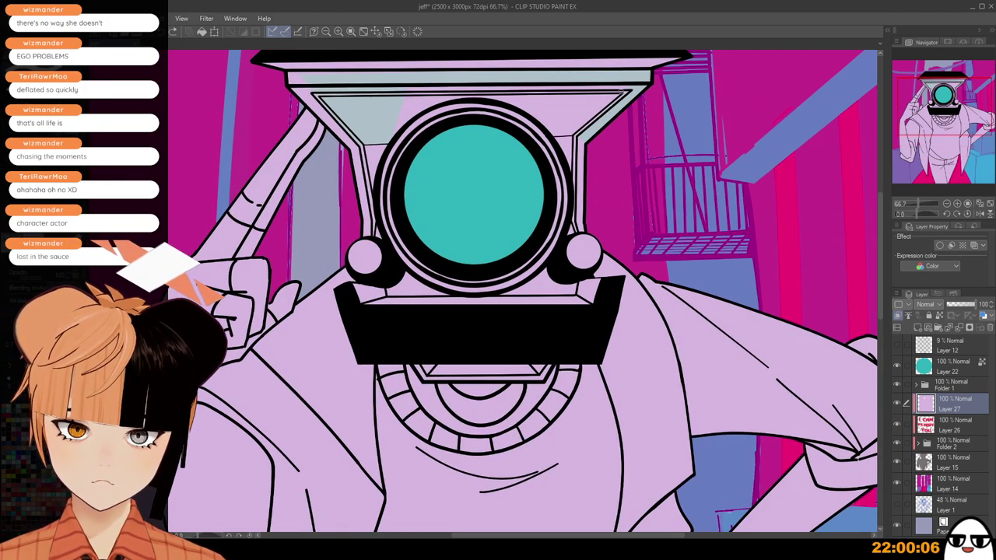
left_click_drag(564, 183, 631, 218)
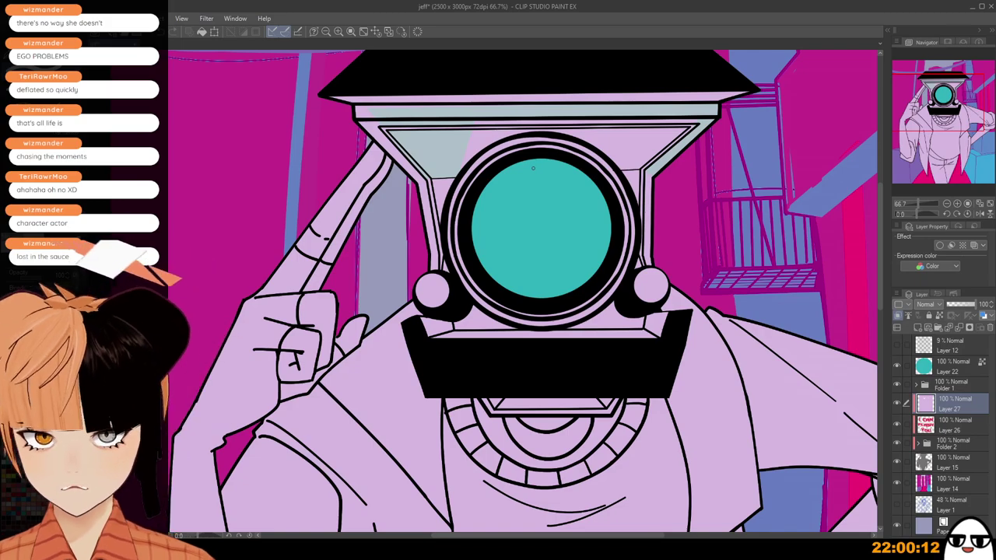
scroll(408, 151, "down", 3)
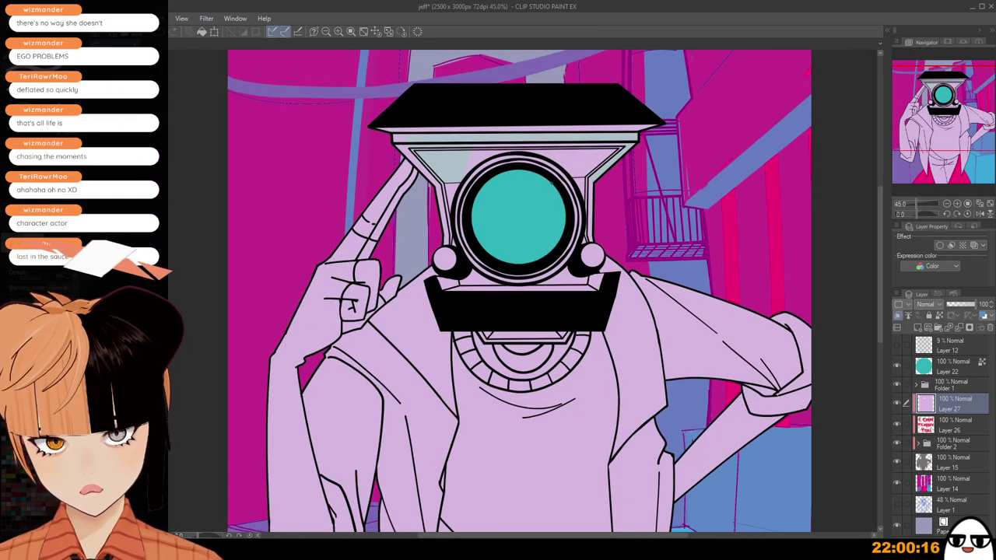
scroll(549, 179, "up", 3)
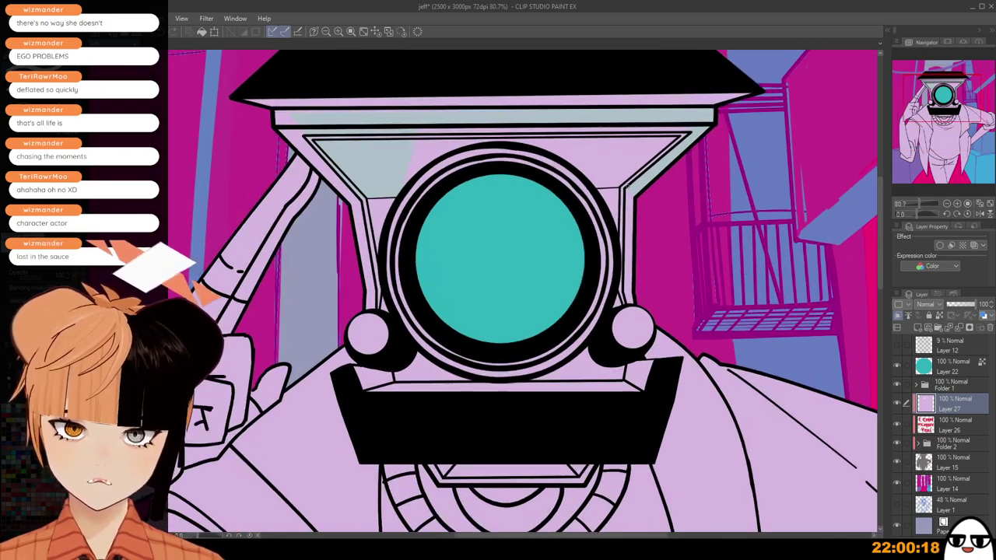
scroll(630, 182, "up", 1)
left_click_drag(646, 215, 600, 247)
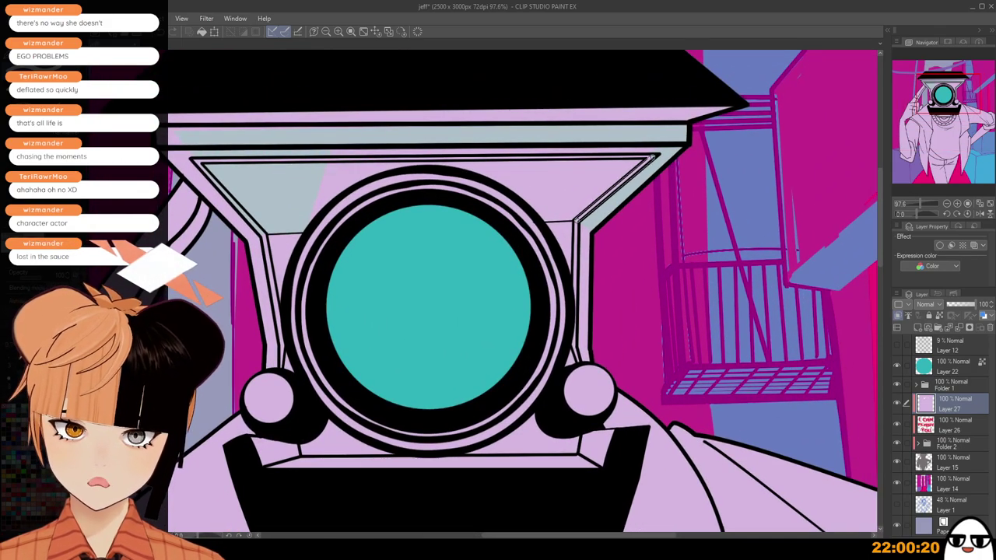
Erase the remaining purple from the left end of the horizontal strip beneath the camera's black lid.
scroll(658, 152, "down", 2)
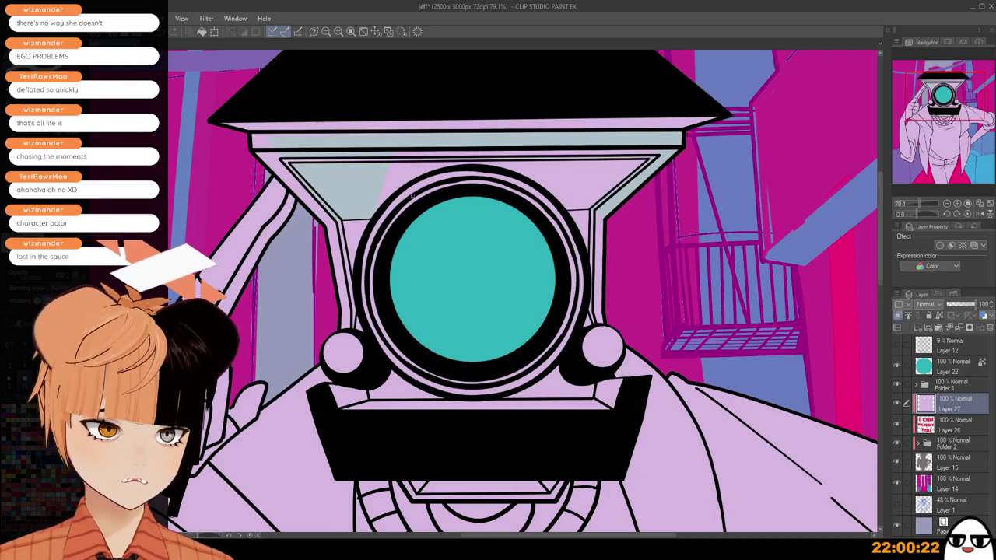
scroll(339, 161, "up", 2)
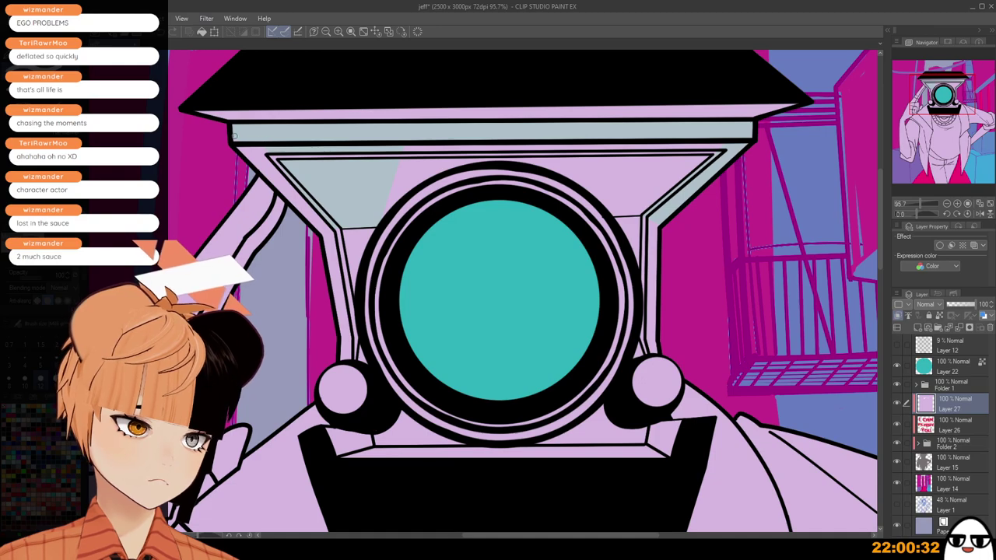
scroll(359, 263, "down", 2)
scroll(381, 296, "down", 1)
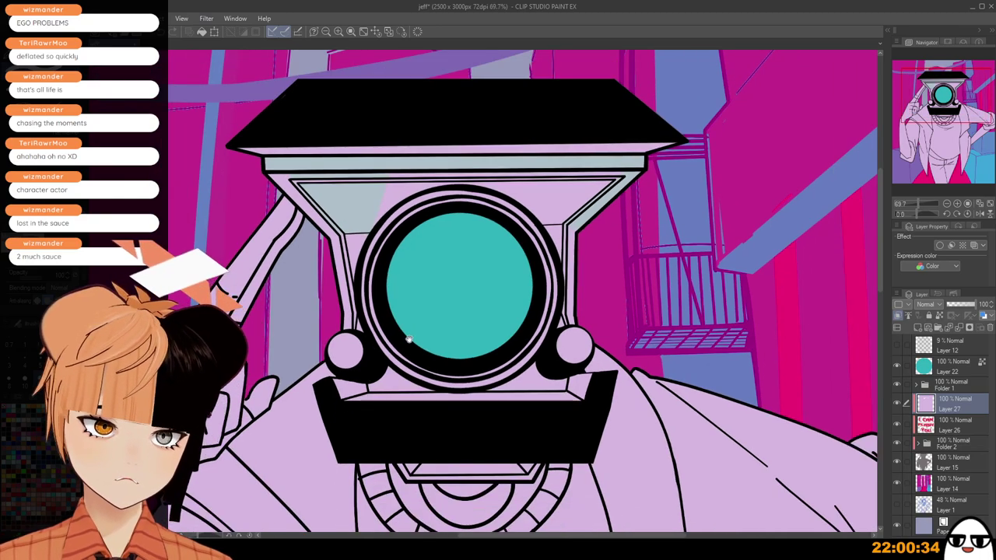
left_click_drag(408, 375, 400, 292)
scroll(403, 311, "down", 2)
left_click_drag(437, 340, 447, 380)
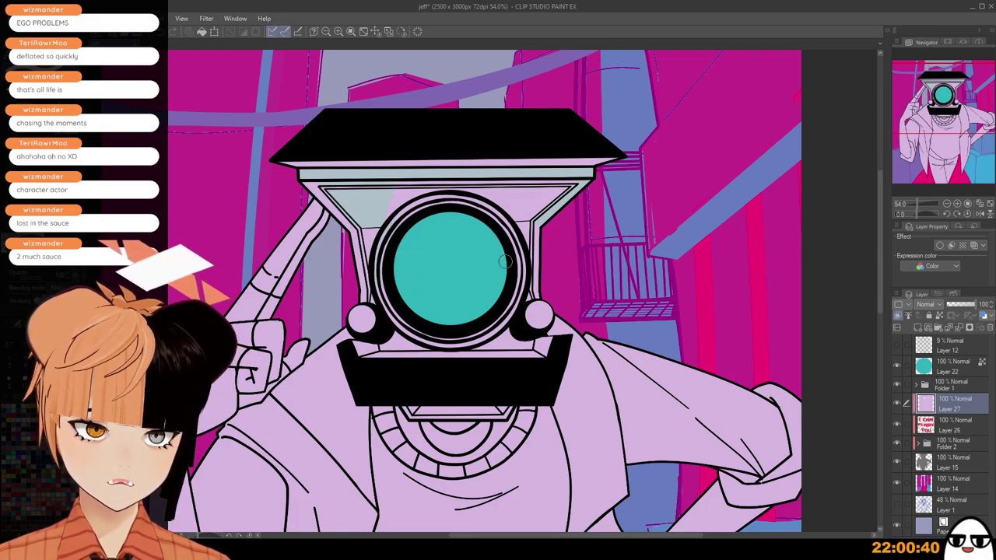
Erase the purple from the right and lower curve of the thin ring around the camera lens.
scroll(529, 292, "down", 4)
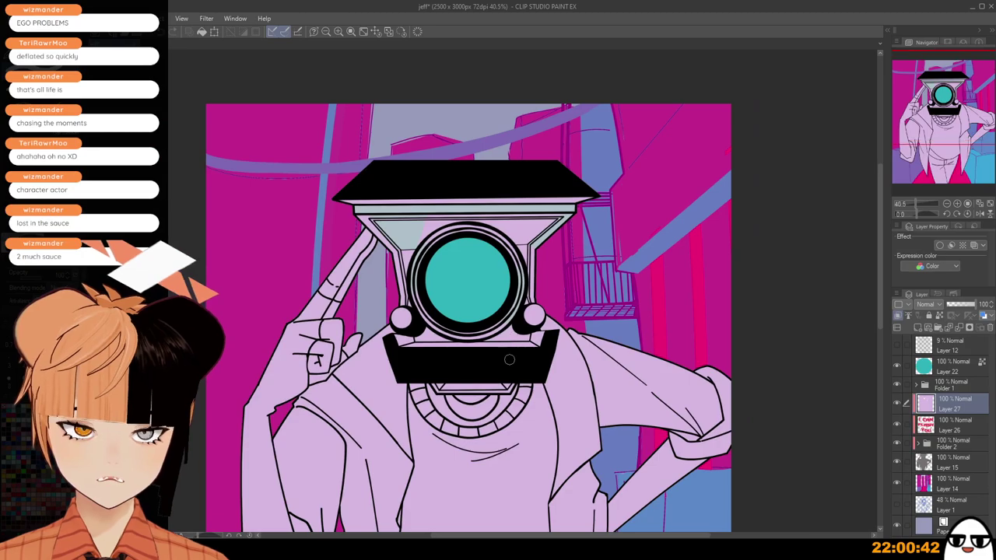
scroll(483, 242, "up", 3)
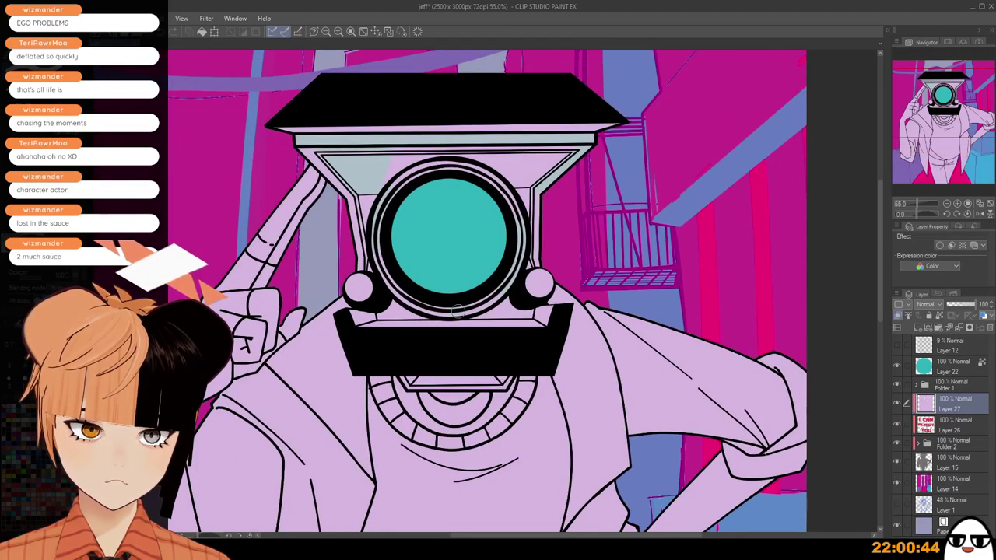
scroll(511, 279, "up", 2)
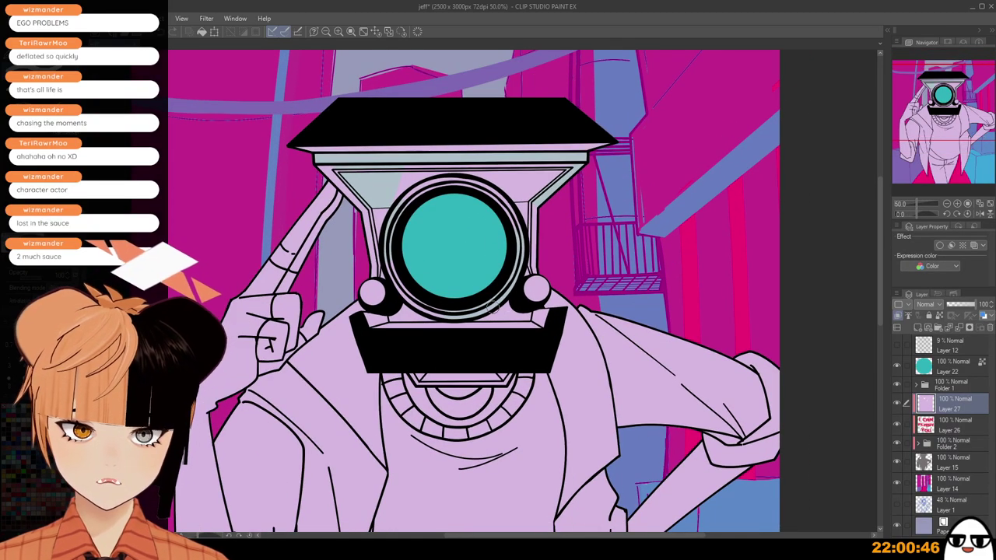
scroll(504, 292, "up", 1)
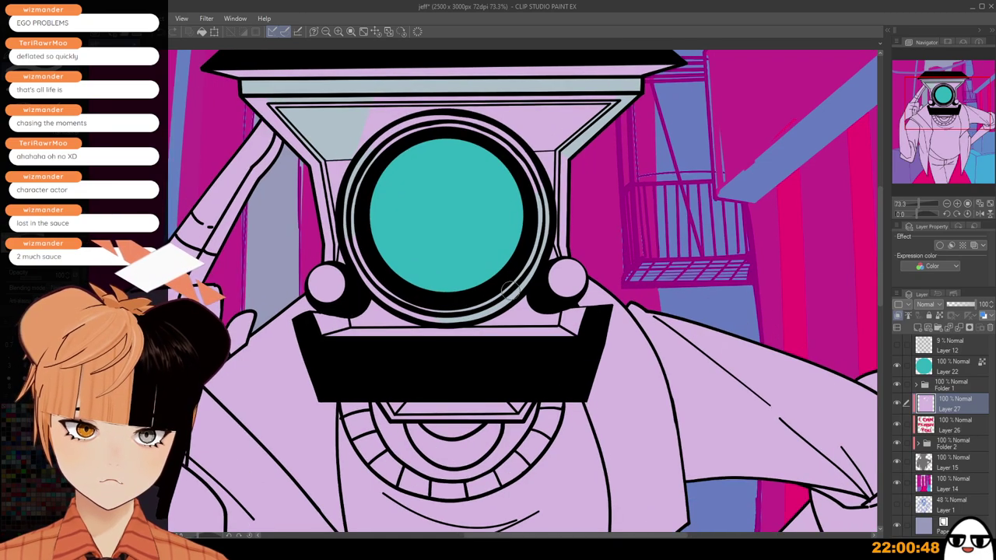
scroll(523, 252, "down", 1)
scroll(521, 302, "up", 1)
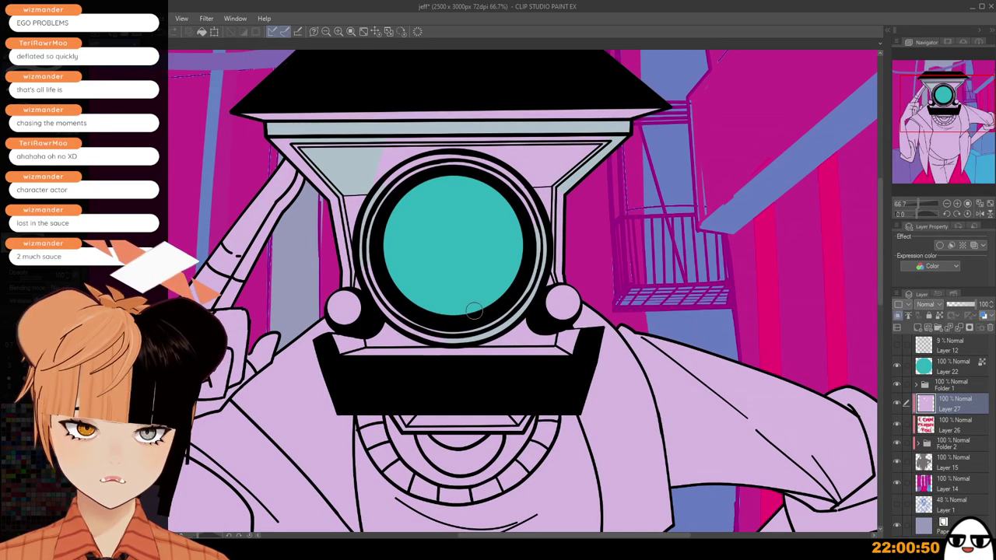
scroll(401, 266, "up", 1)
scroll(395, 263, "down", 1)
scroll(526, 319, "down", 2)
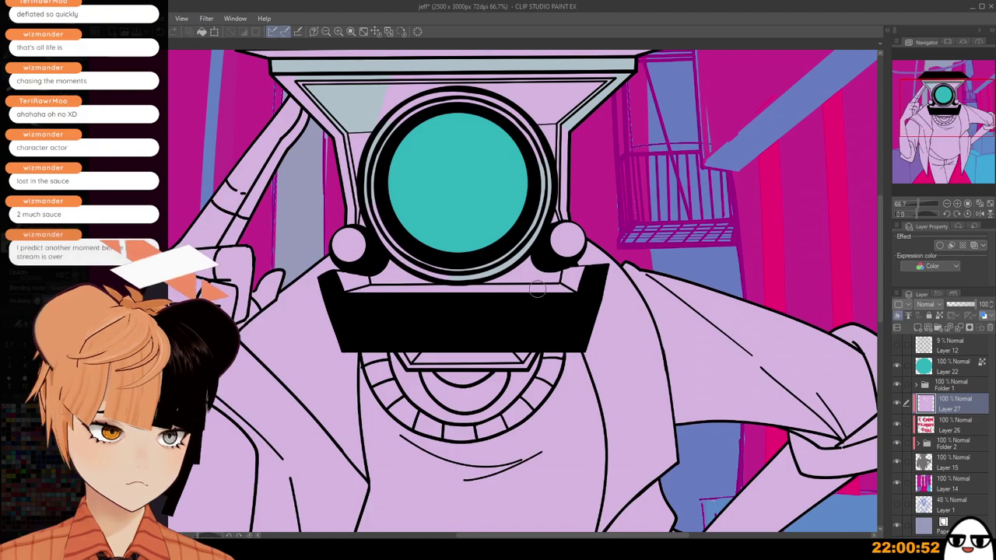
scroll(347, 225, "up", 2)
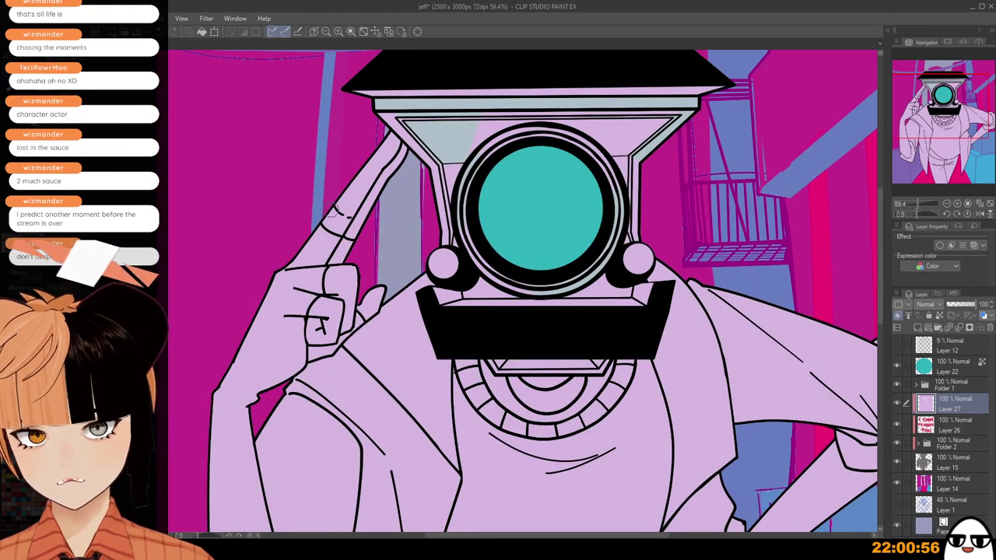
Try erasing the purple from the whole raised finger, working from the tip past the knuckle.
mouse_move(348, 229)
left_mouse_down()
mouse_move(332, 223)
mouse_move(347, 224)
left_mouse_up()
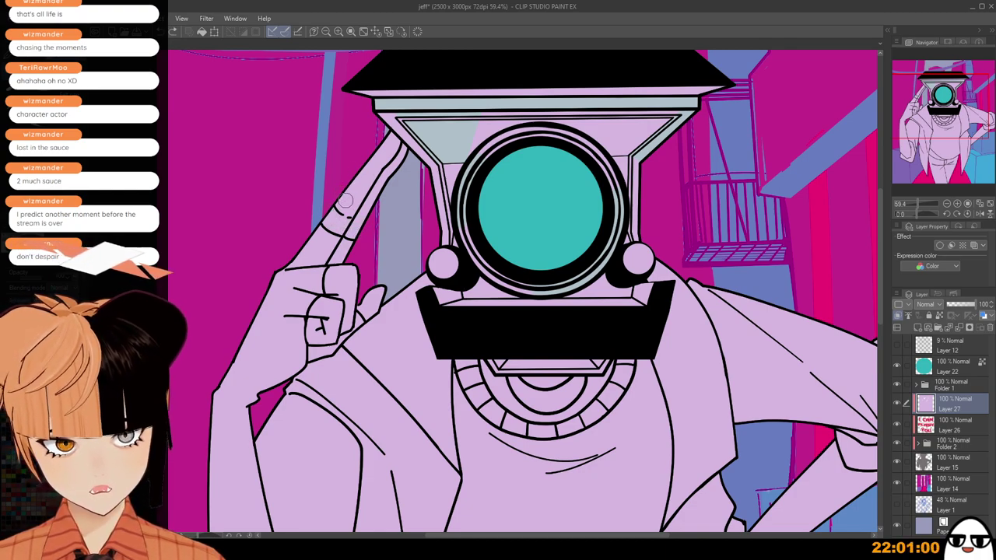
left_click_drag(346, 210, 392, 138)
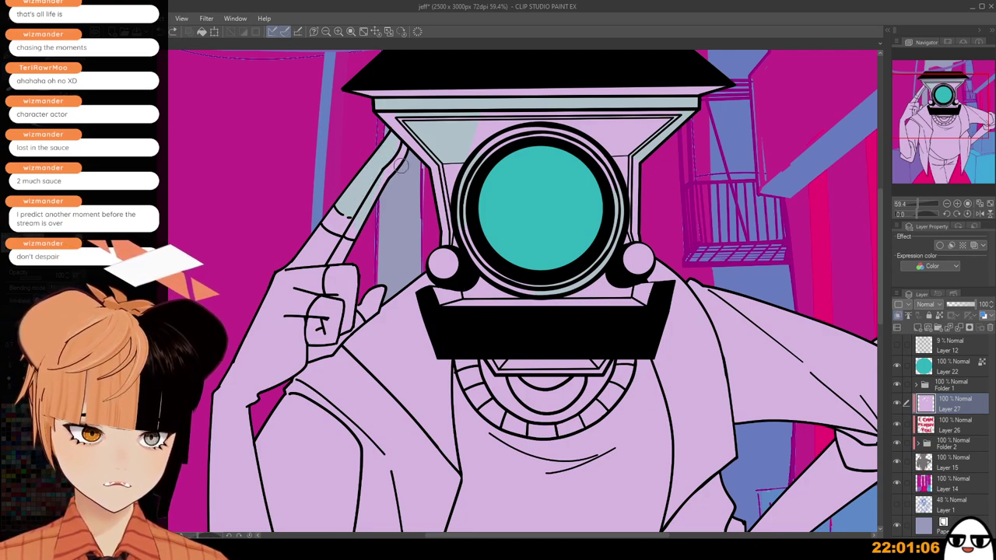
scroll(338, 252, "down", 1)
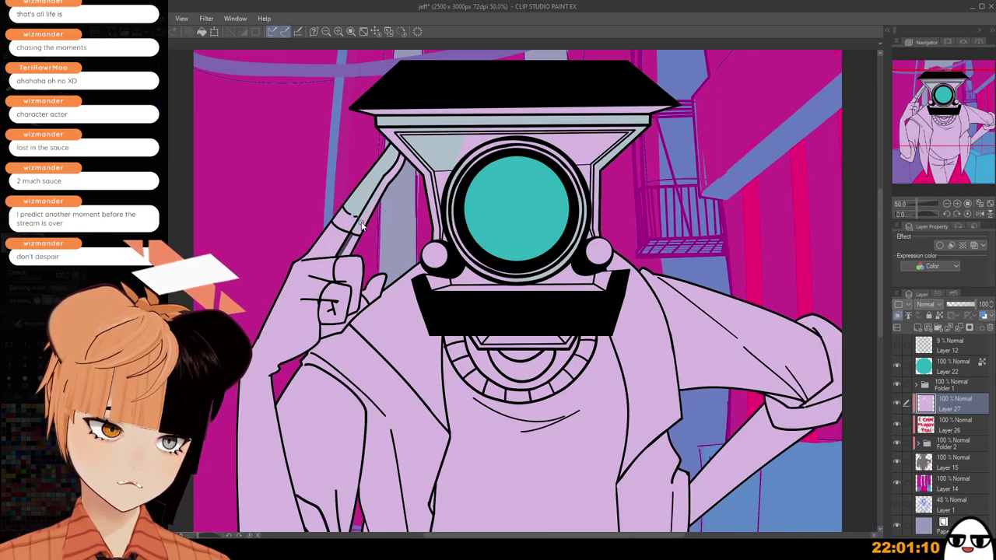
scroll(360, 224, "up", 1)
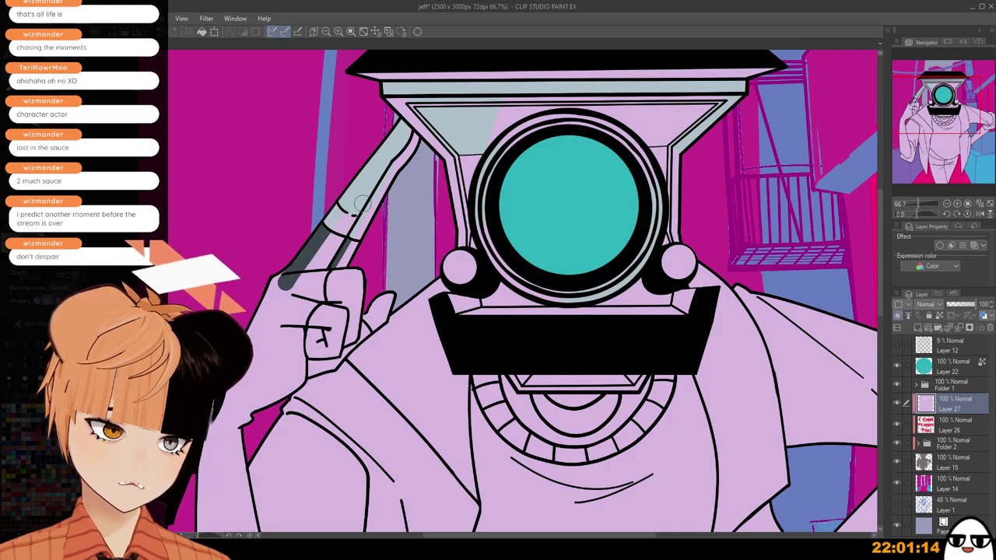
scroll(338, 246, "down", 1)
key("ctrl+z")
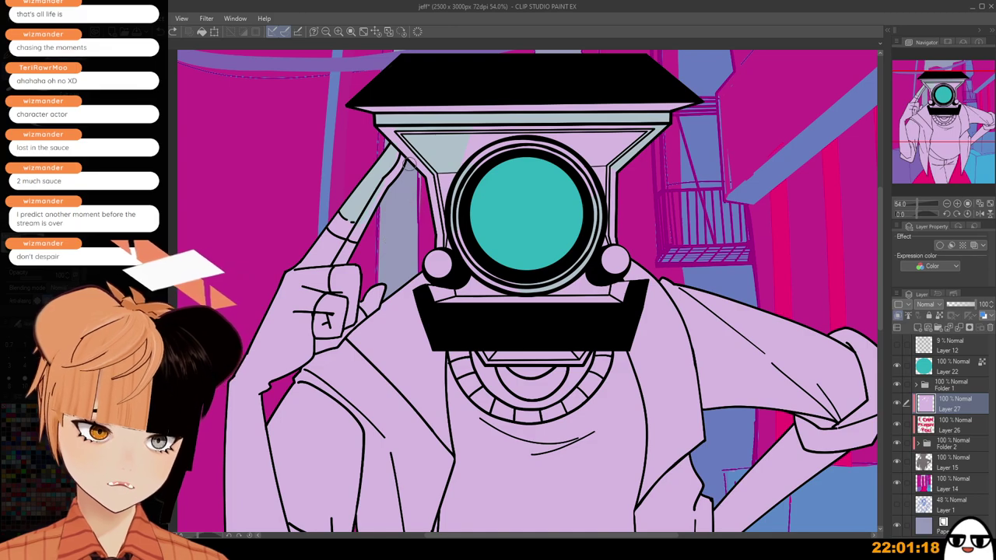
Erase the purple along the narrow left edge of the camera housing down to the round knob.
scroll(406, 163, "up", 1)
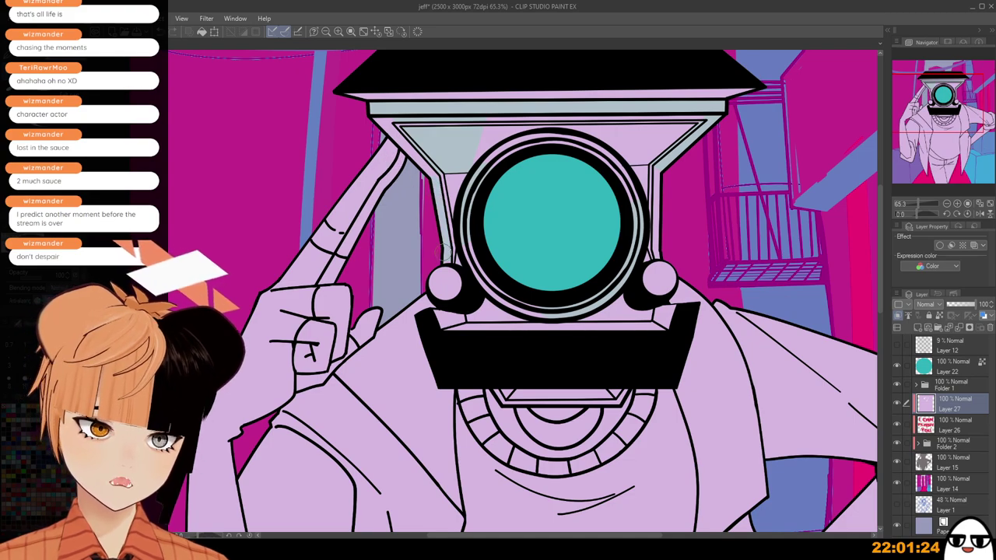
scroll(592, 299, "down", 3)
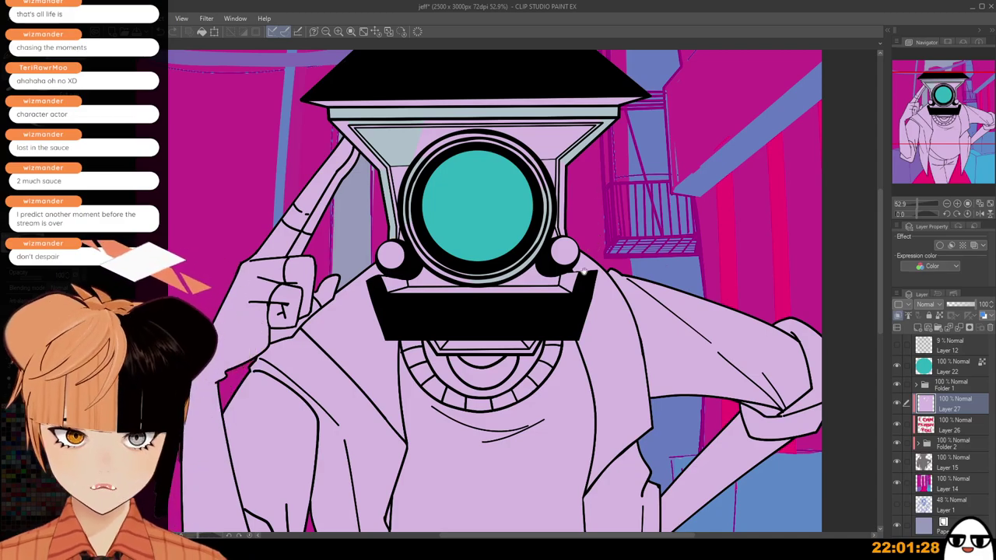
scroll(583, 271, "down", 3)
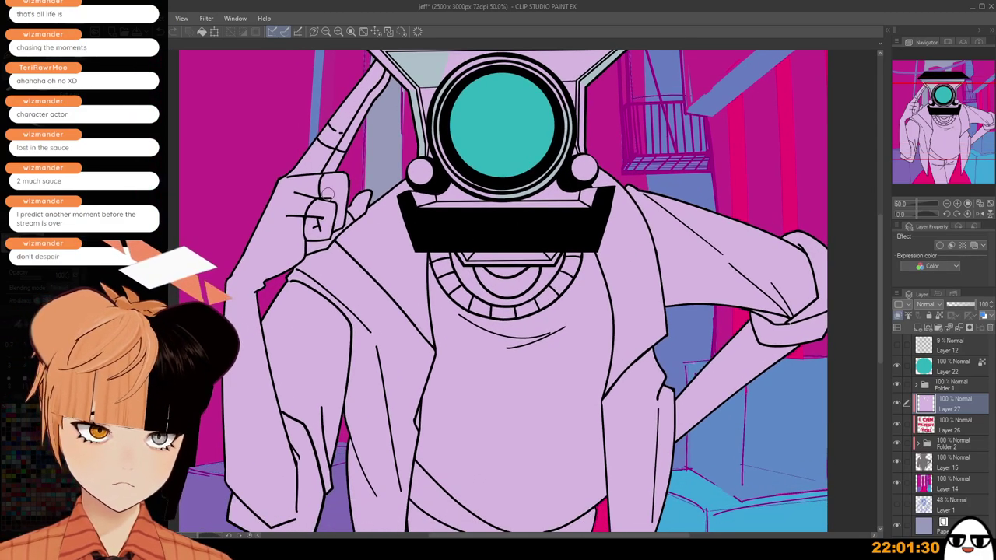
Erase the purple along the right side of the raised finger, from the tip to the fist.
scroll(372, 151, "up", 2)
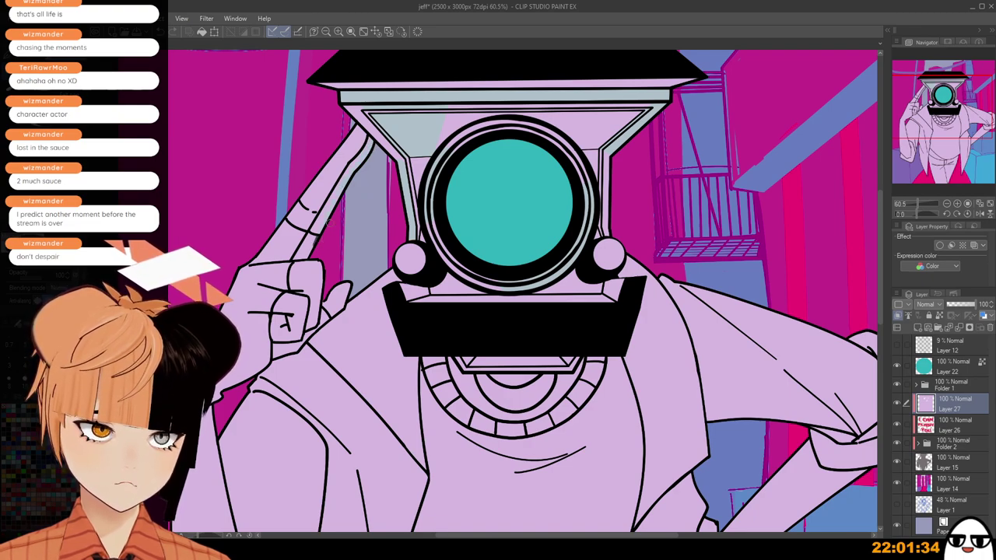
mouse_move(313, 248)
left_mouse_down()
mouse_move(346, 208)
mouse_move(305, 258)
left_mouse_up()
key("ctrl+z")
scroll(358, 193, "down", 1)
scroll(317, 197, "up", 1)
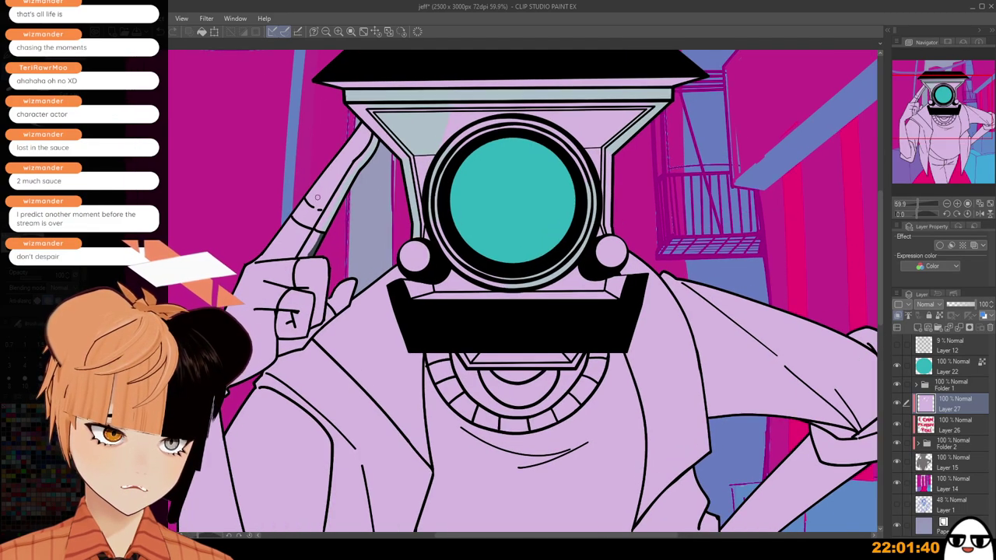
Try clearing the purple along the outer left side of the raised finger across the knuckle line.
scroll(347, 176, "up", 2)
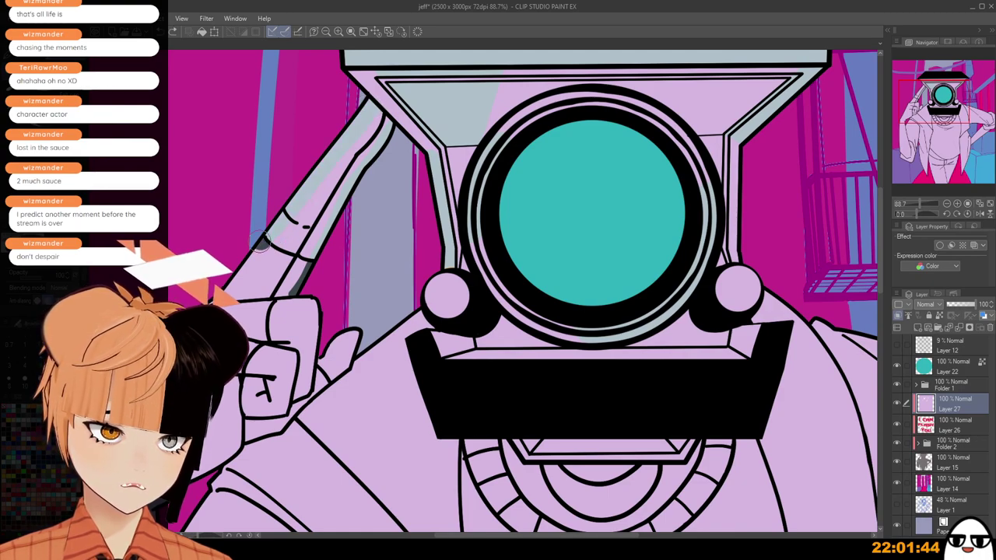
mouse_move(282, 230)
left_mouse_down()
mouse_move(249, 283)
mouse_move(274, 231)
left_mouse_up()
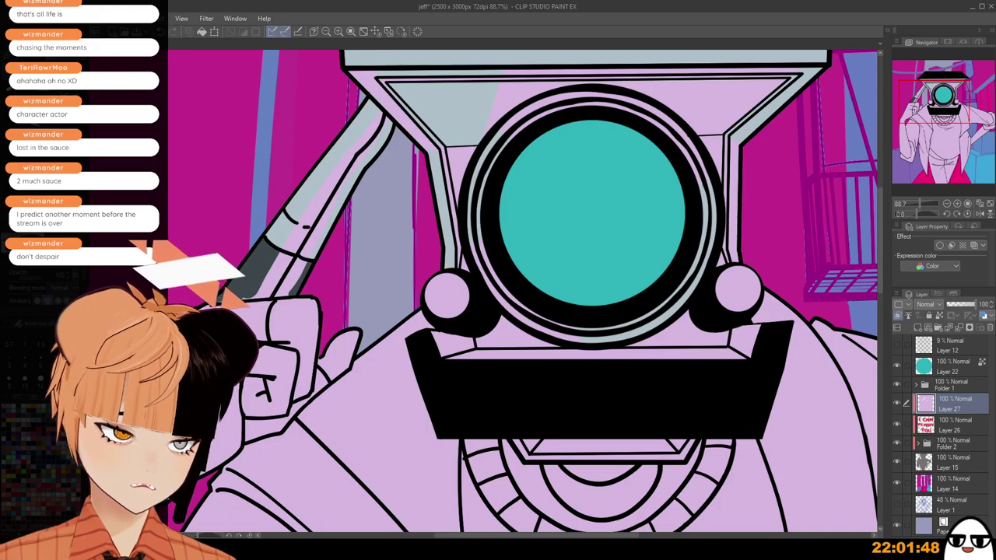
scroll(274, 297, "down", 3)
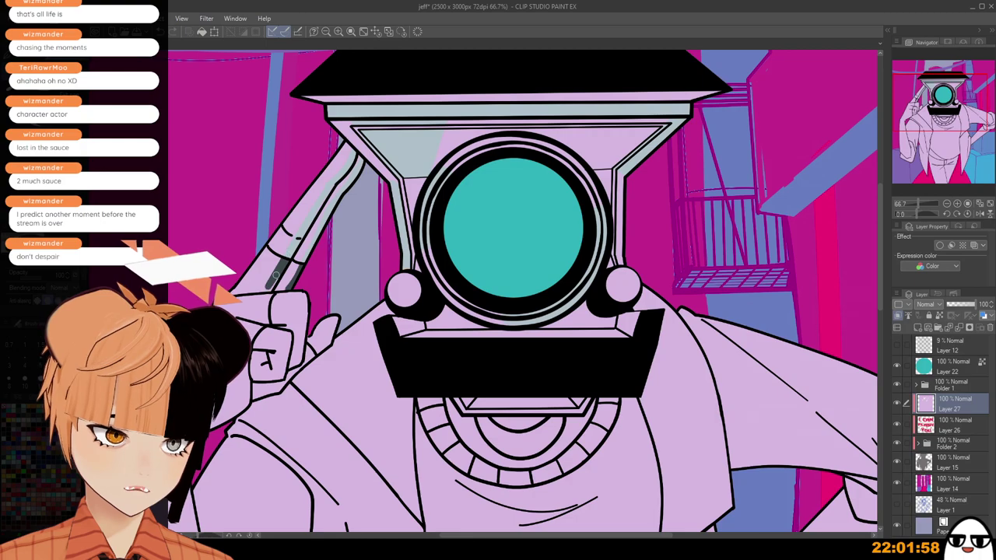
Refine the lit stripe down the middle of the raised finger, clearing the purple down to the fist.
scroll(266, 288, "up", 3)
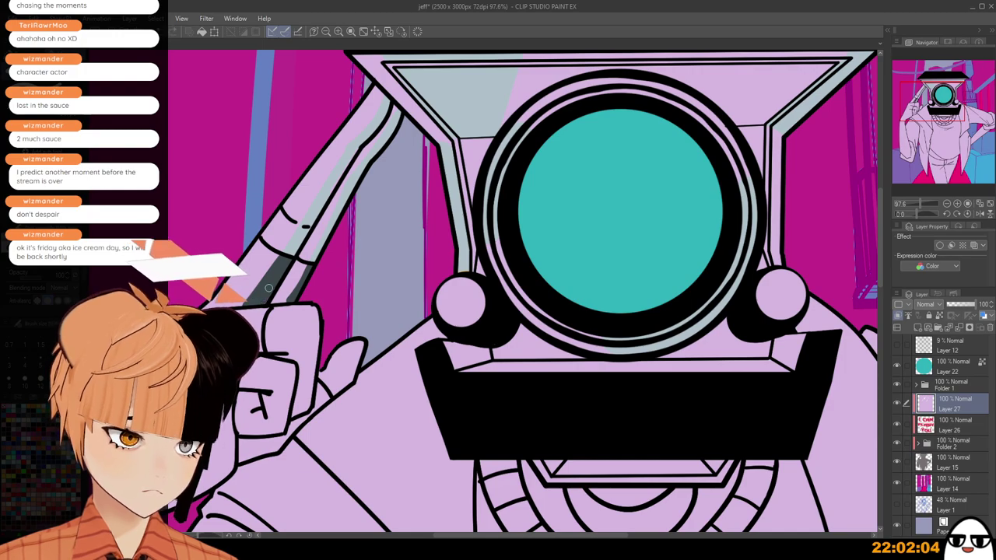
scroll(366, 155, "down", 2)
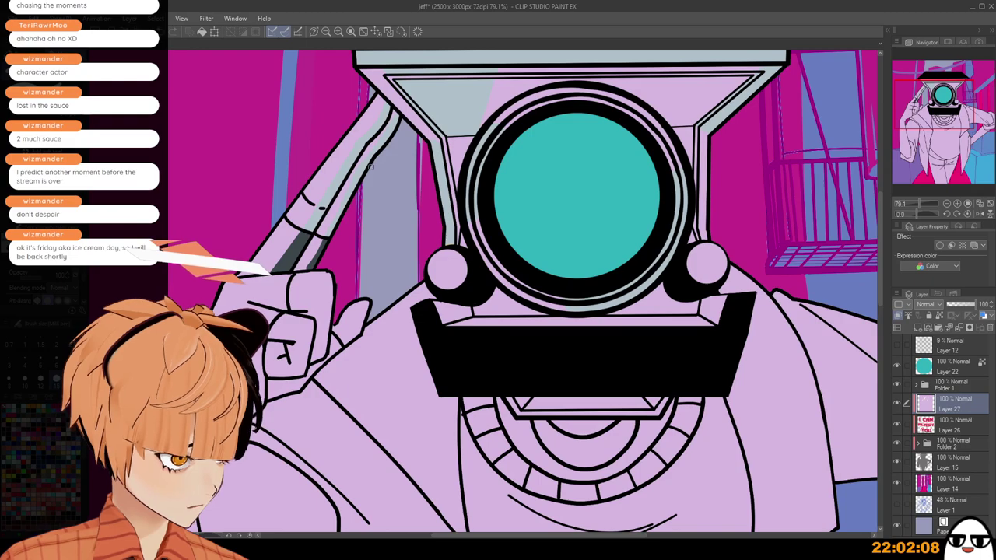
scroll(380, 246, "up", 3)
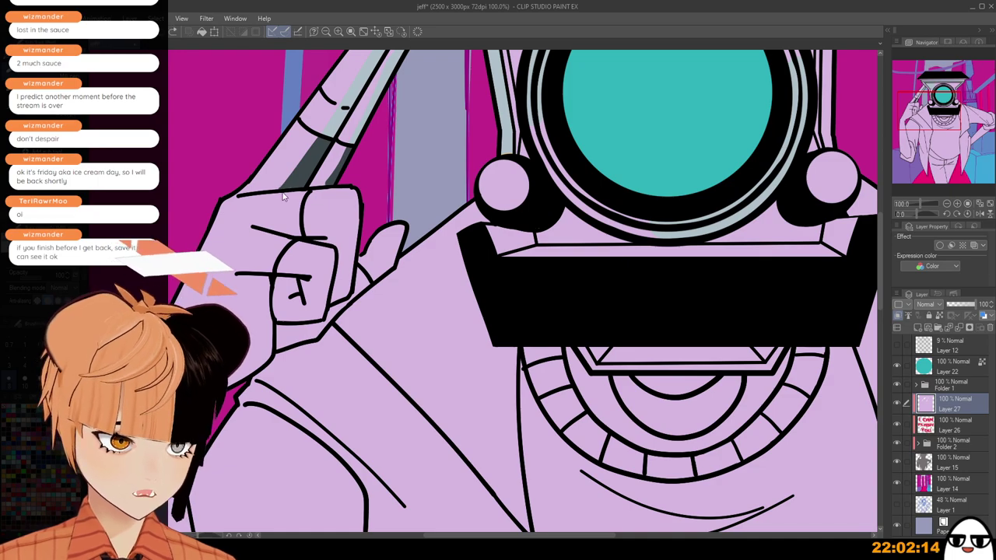
scroll(284, 197, "down", 3)
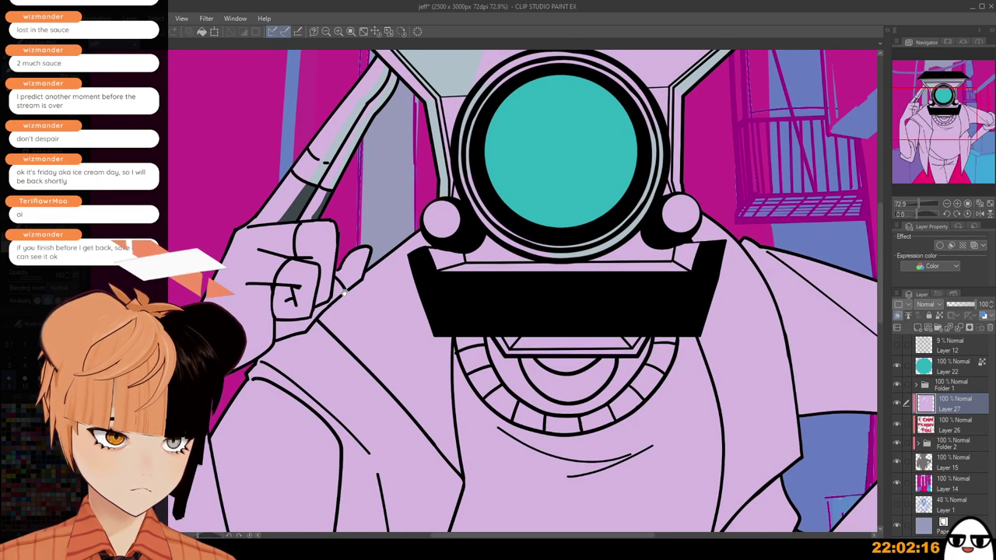
scroll(344, 293, "up", 5)
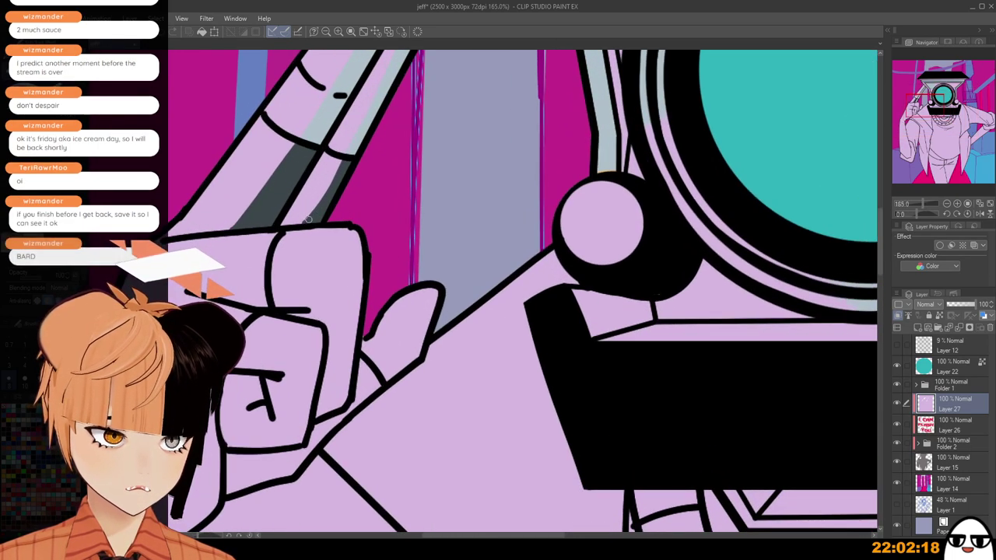
scroll(316, 211, "down", 3)
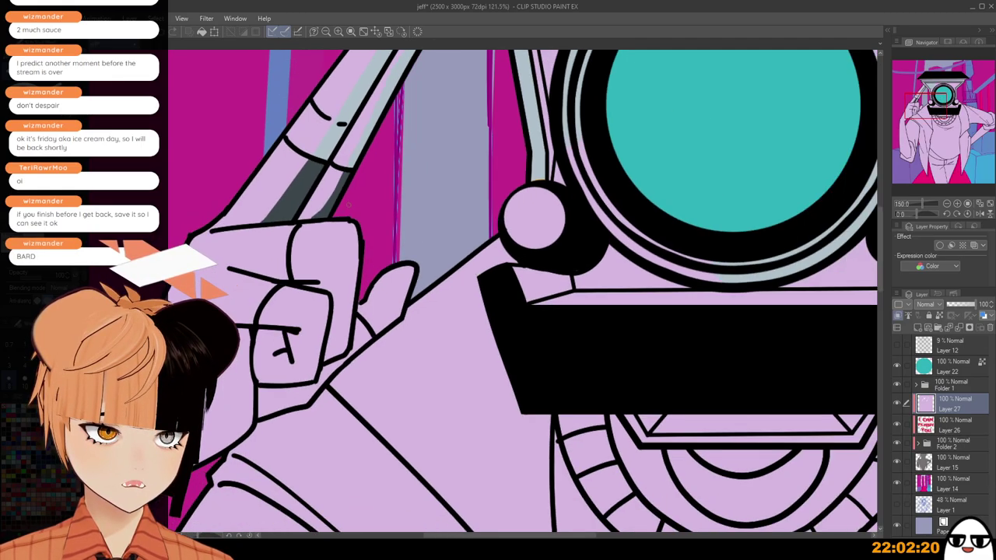
scroll(326, 304, "down", 2)
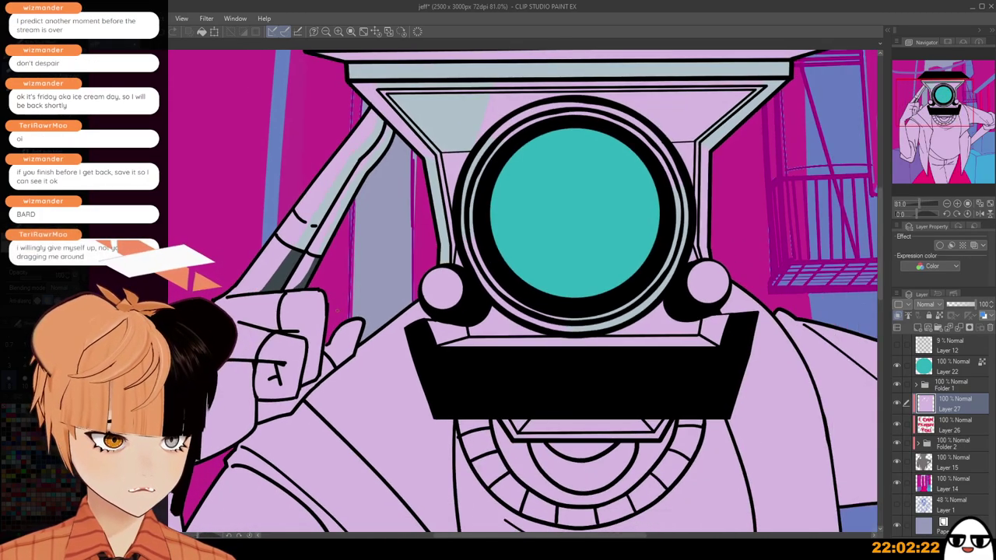
Erase the purple from the right end of the horizontal strip beneath the camera's black lid.
left_click_drag(398, 294, 379, 282)
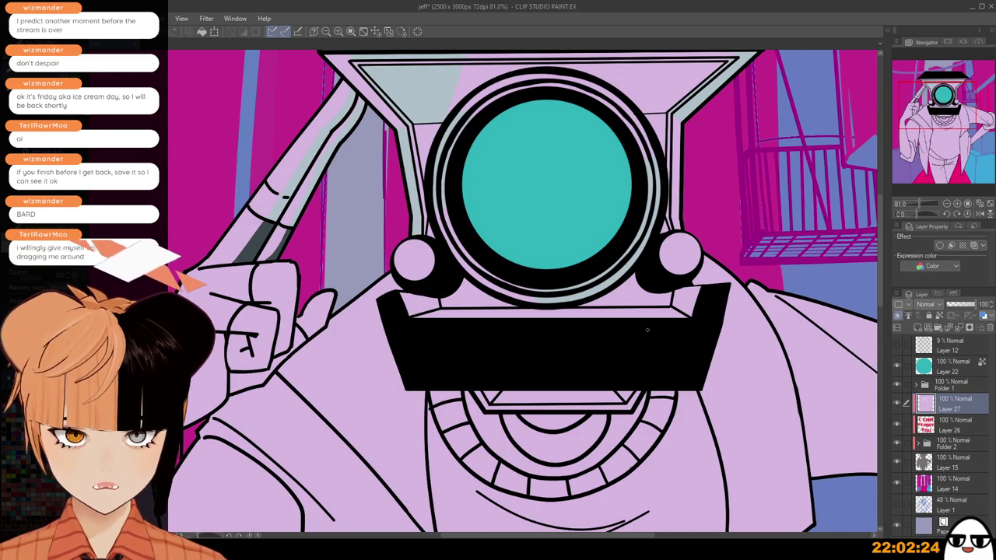
left_click_drag(688, 395, 623, 382)
scroll(622, 381, "down", 2)
left_click_drag(715, 294, 682, 377)
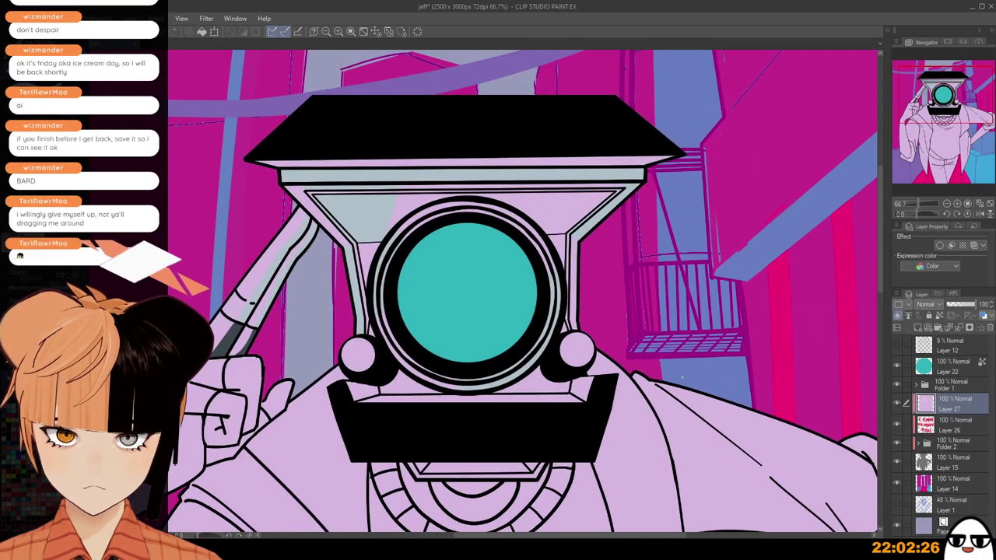
scroll(671, 155, "up", 2)
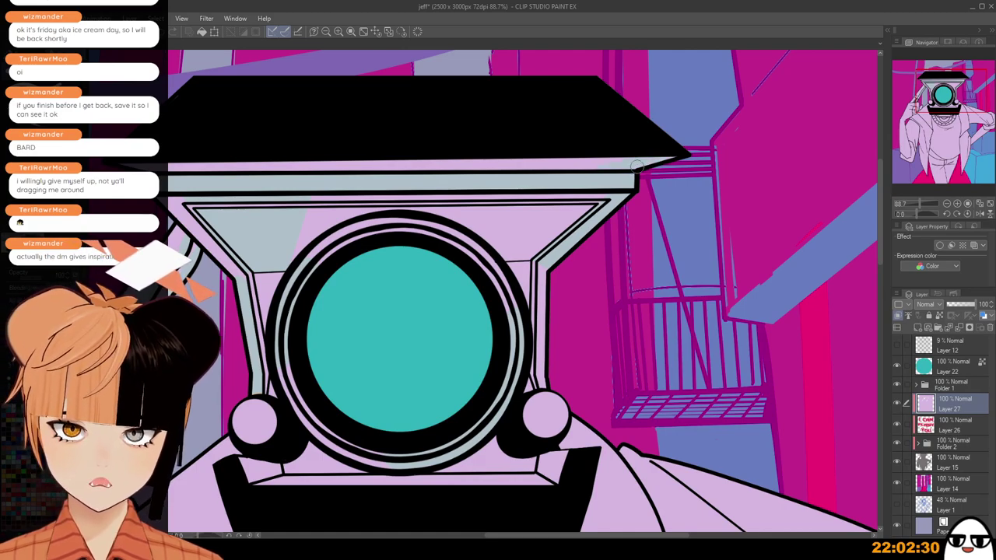
scroll(637, 166, "down", 2)
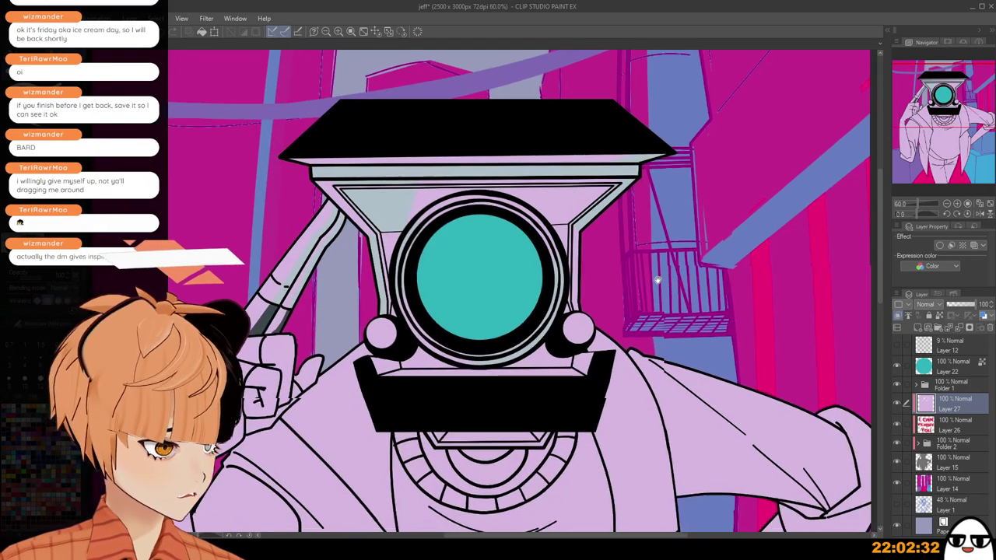
Erase the purple along the upper edge of the bent arm's sleeve, from the shoulder seam to the elbow.
left_click_drag(657, 280, 639, 227)
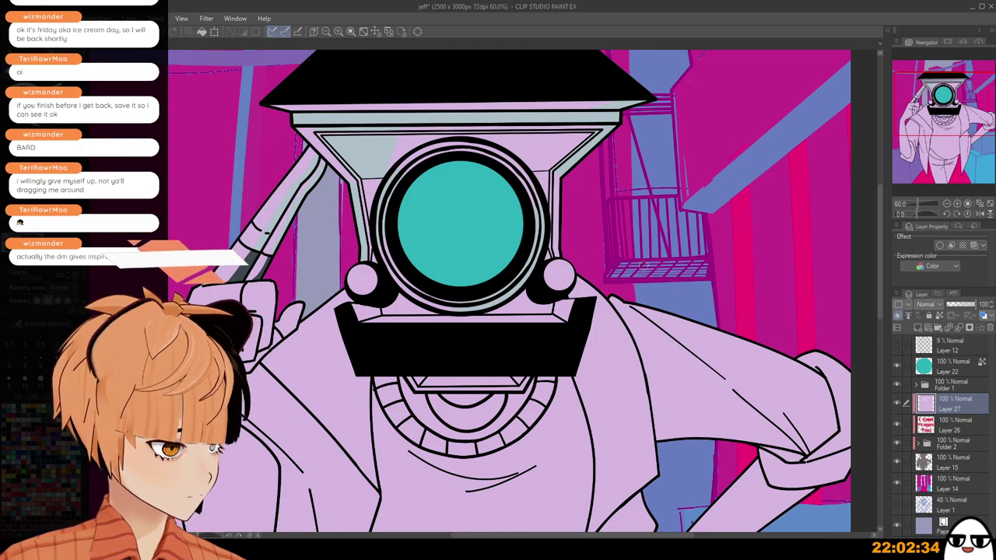
scroll(636, 305, "down", 3)
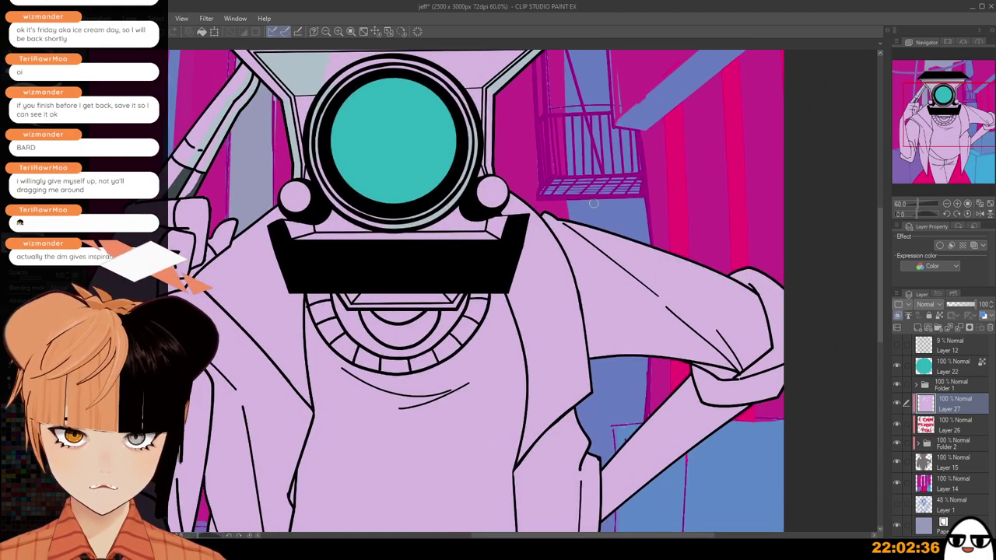
left_click_drag(625, 283, 568, 291)
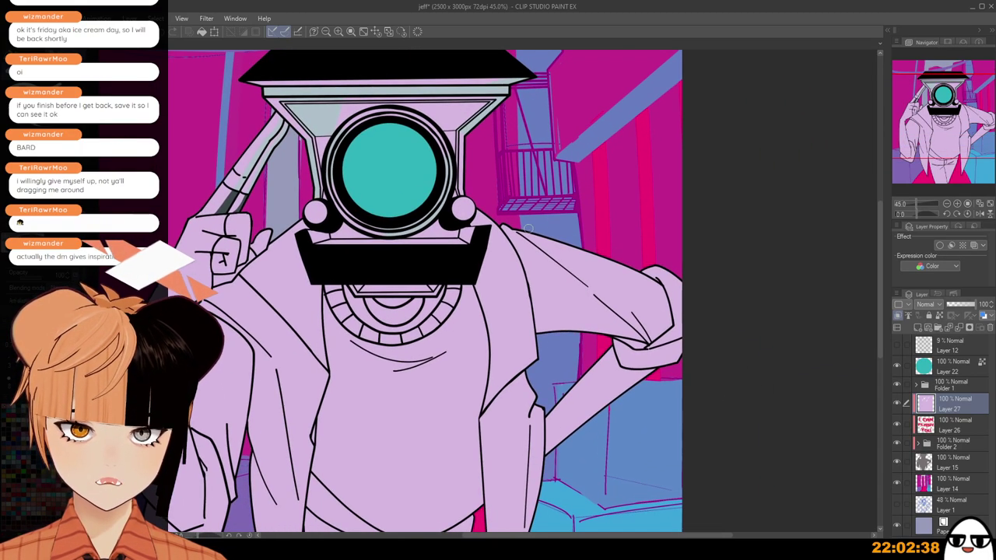
left_click_drag(556, 246, 627, 296)
key("ctrl+z")
left_click_drag(522, 232, 683, 252)
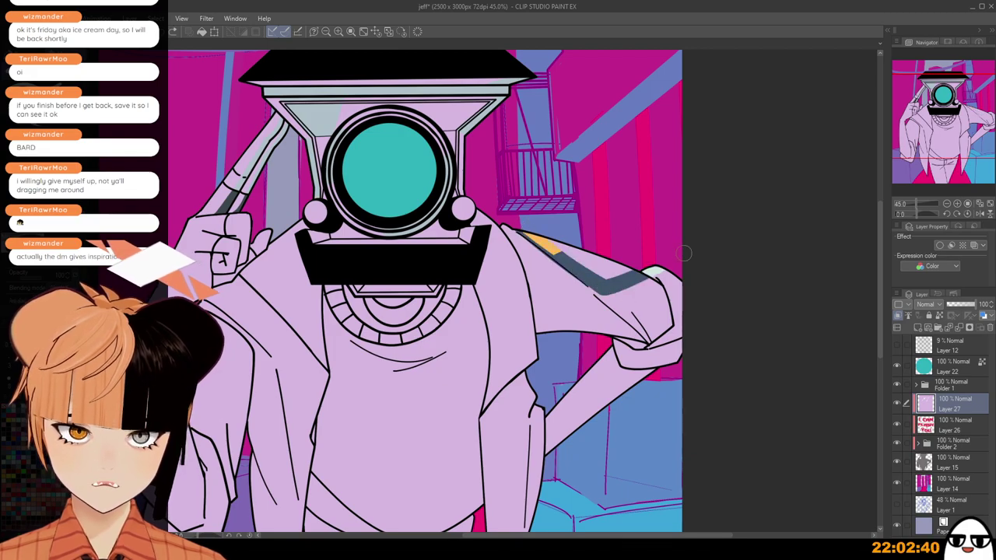
mouse_move(547, 239)
left_mouse_down()
mouse_move(583, 259)
mouse_move(573, 255)
mouse_move(584, 271)
mouse_move(606, 277)
left_mouse_up()
scroll(641, 240, "down", 1)
left_click_drag(524, 222, 533, 170)
scroll(533, 170, "up", 5)
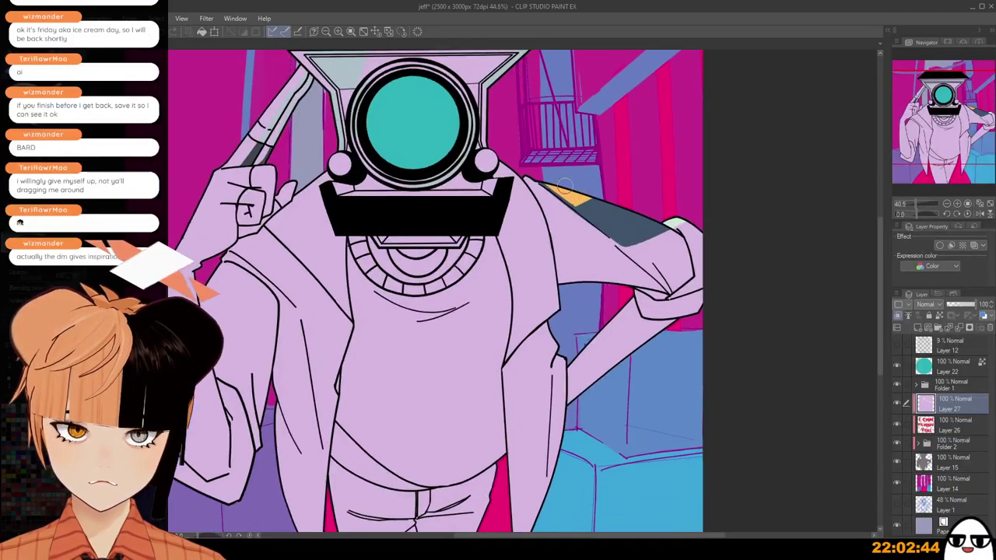
scroll(581, 187, "down", 3)
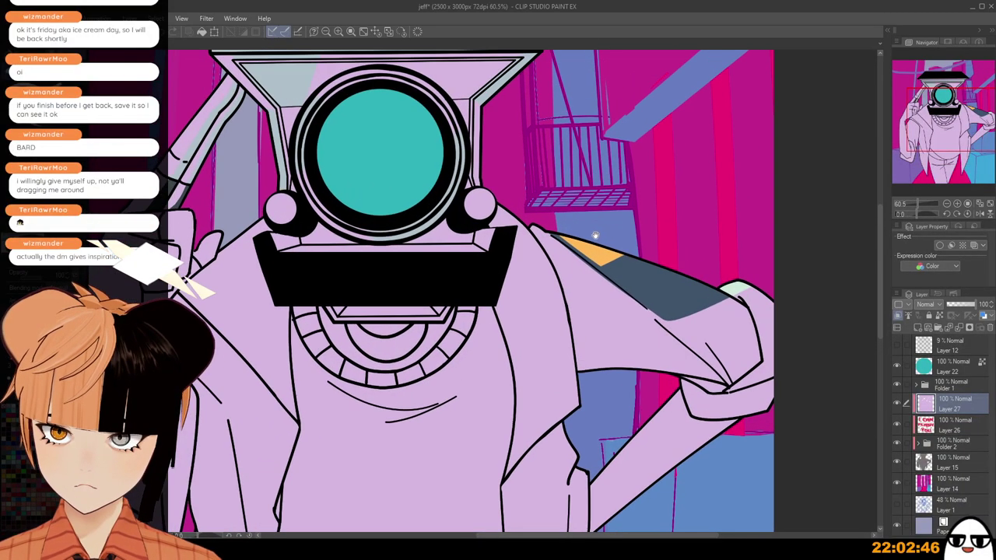
Erase the purple from the raised hand's thumb tip and the shoulder wedge between the thumb and the camera.
scroll(504, 223, "up", 2)
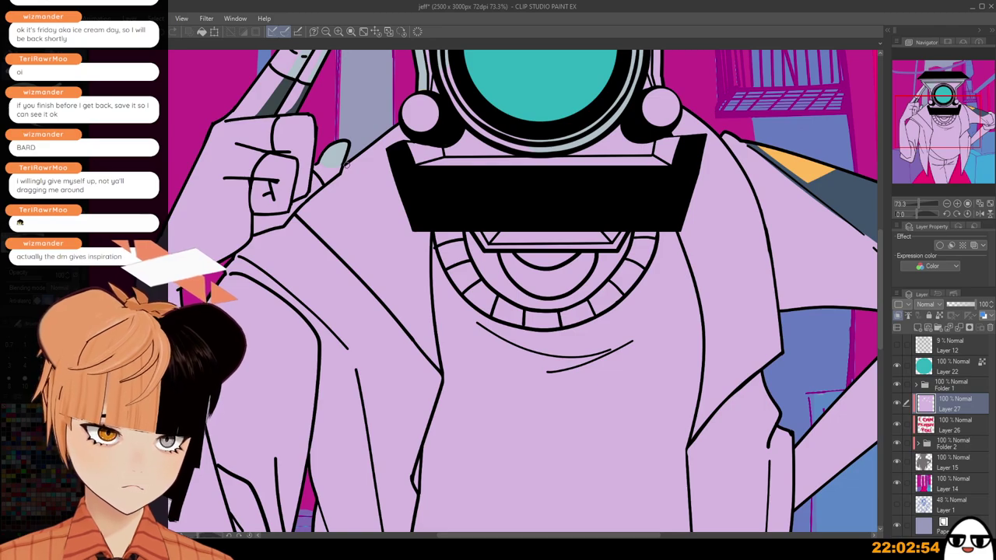
left_click_drag(347, 164, 394, 174)
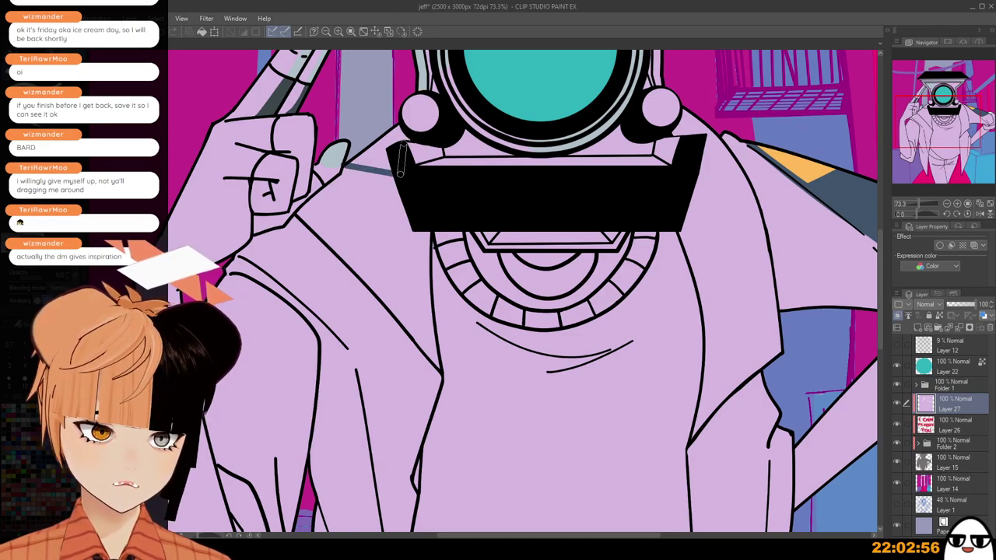
mouse_move(410, 138)
left_mouse_down()
mouse_move(383, 145)
mouse_move(388, 131)
mouse_move(408, 139)
mouse_move(383, 140)
mouse_move(395, 167)
left_mouse_up()
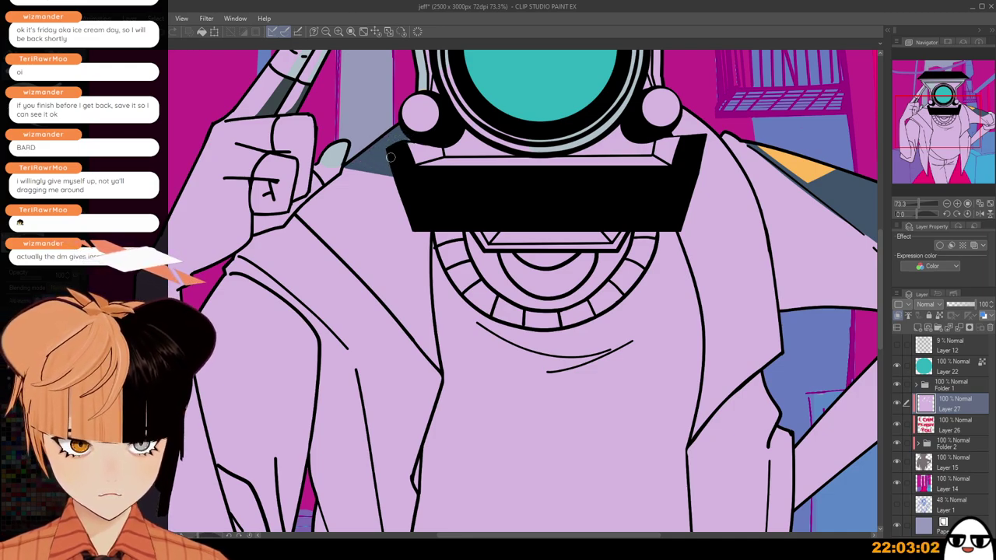
scroll(391, 157, "down", 3)
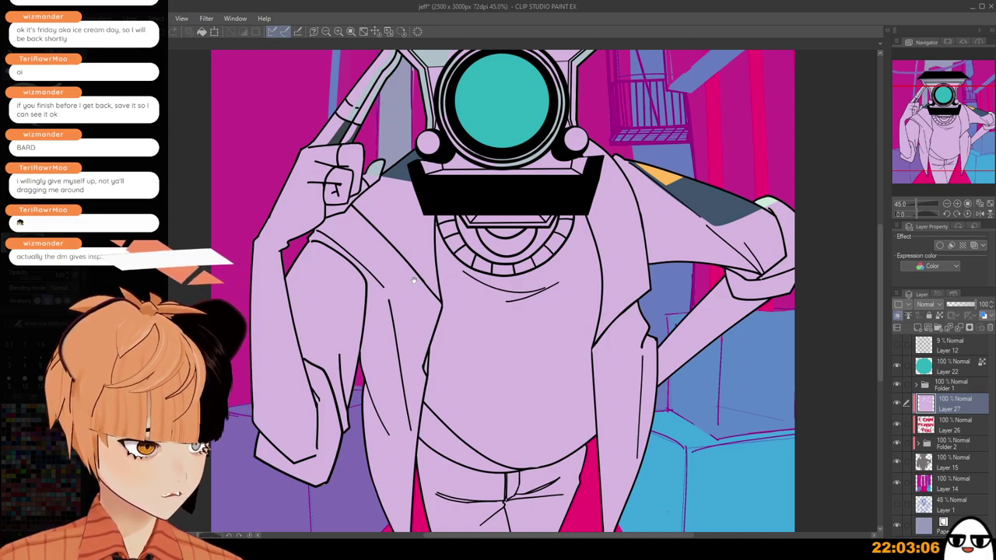
Try clearing the purple across the knuckles of the raised fist.
left_click_drag(414, 280, 467, 283)
scroll(443, 204, "down", 1)
scroll(392, 234, "up", 2)
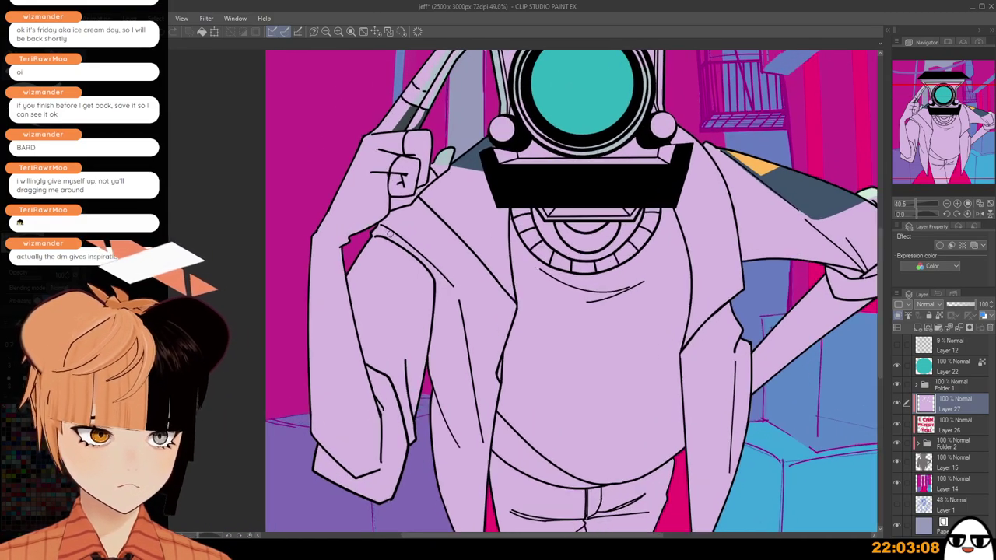
scroll(390, 234, "up", 1)
scroll(396, 282, "down", 2)
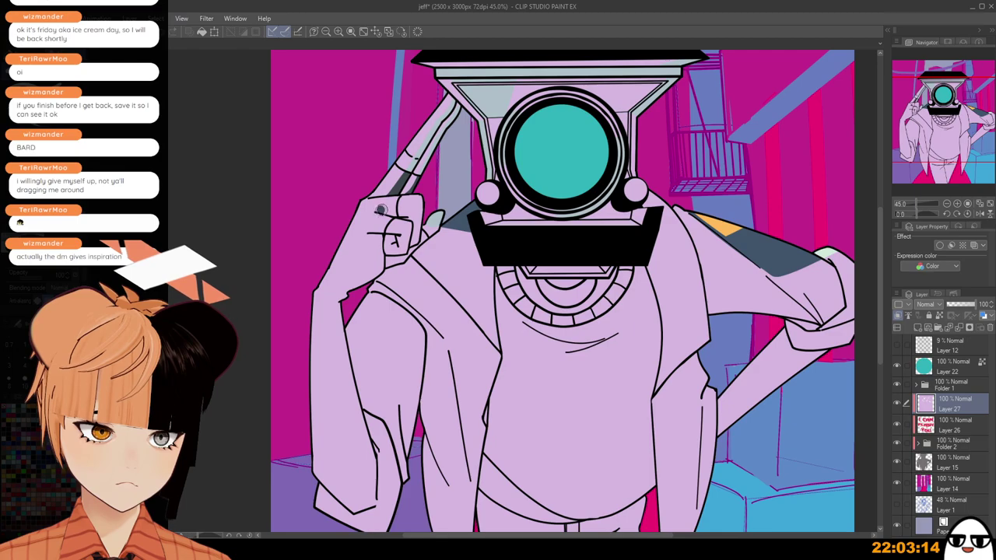
left_click(413, 211, "shift")
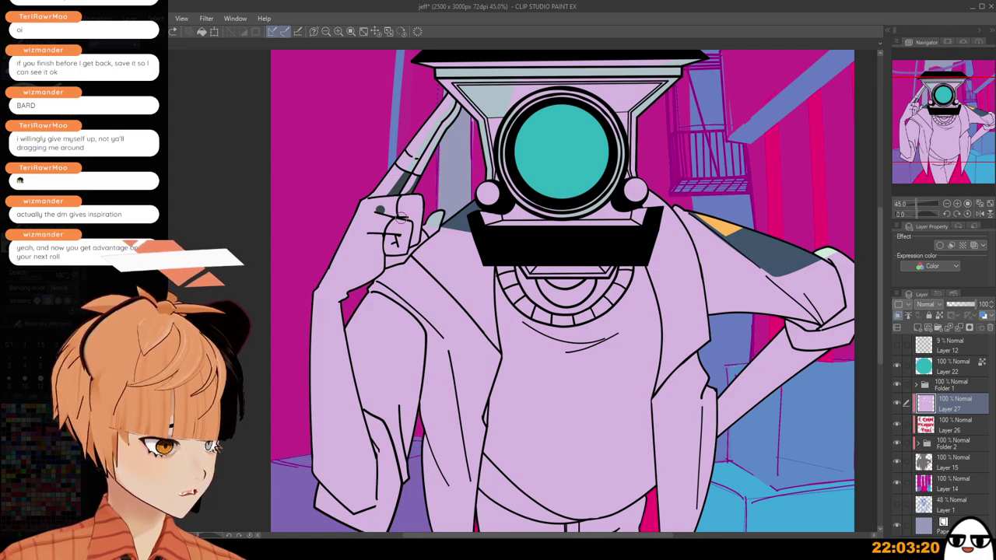
scroll(400, 216, "up", 2)
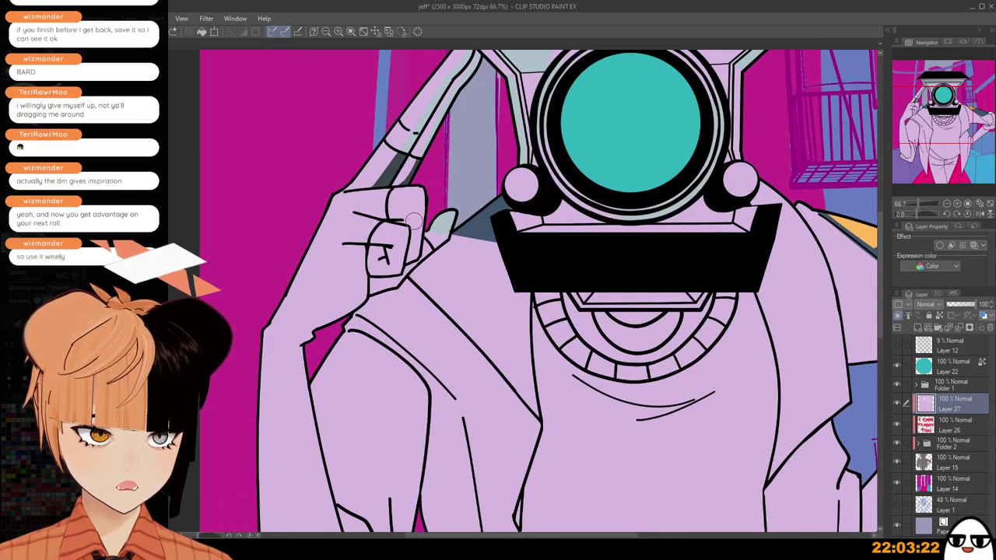
Erase the purple along the upper side of the bent arm's forearm up to the cuff, and from the small jacket notch near the hip.
scroll(414, 224, "down", 3)
left_click_drag(502, 366, 381, 288)
scroll(379, 287, "down", 2)
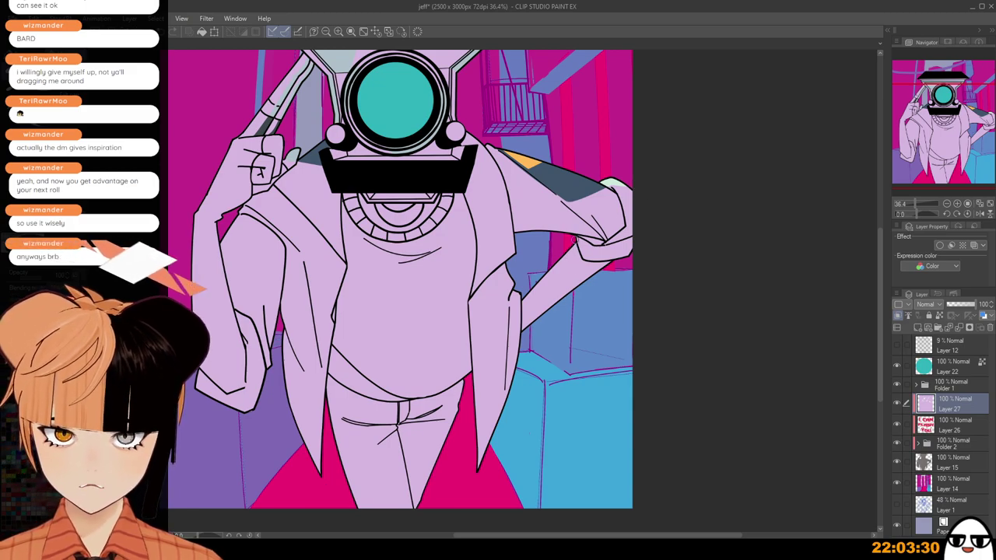
left_click_drag(584, 248, 523, 310)
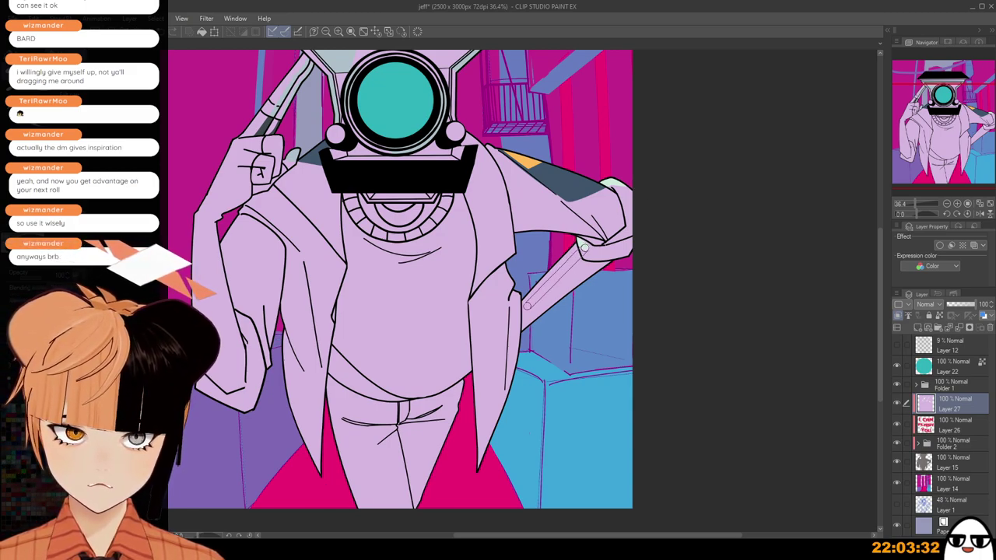
mouse_move(543, 278)
left_mouse_down()
mouse_move(534, 292)
mouse_move(574, 250)
left_mouse_up()
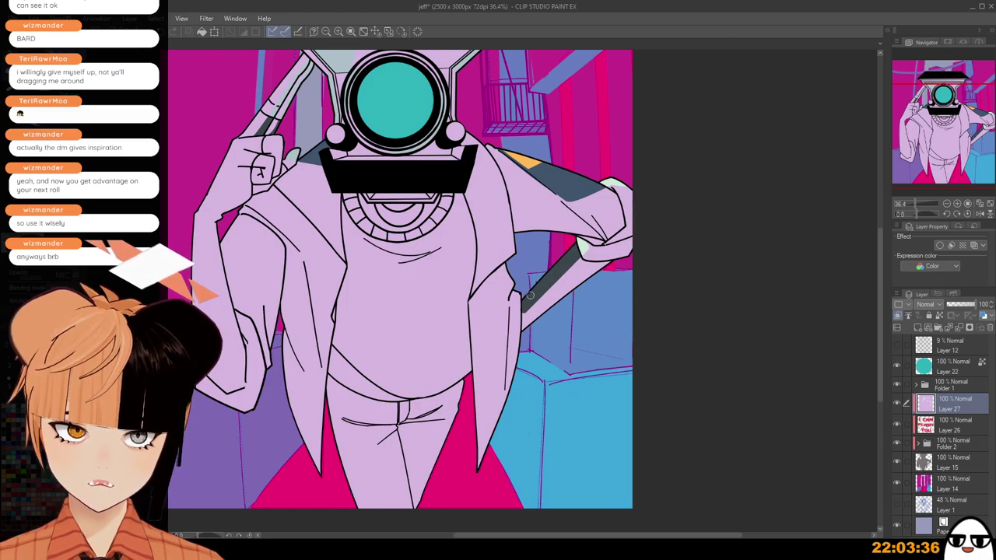
scroll(529, 295, "up", 5)
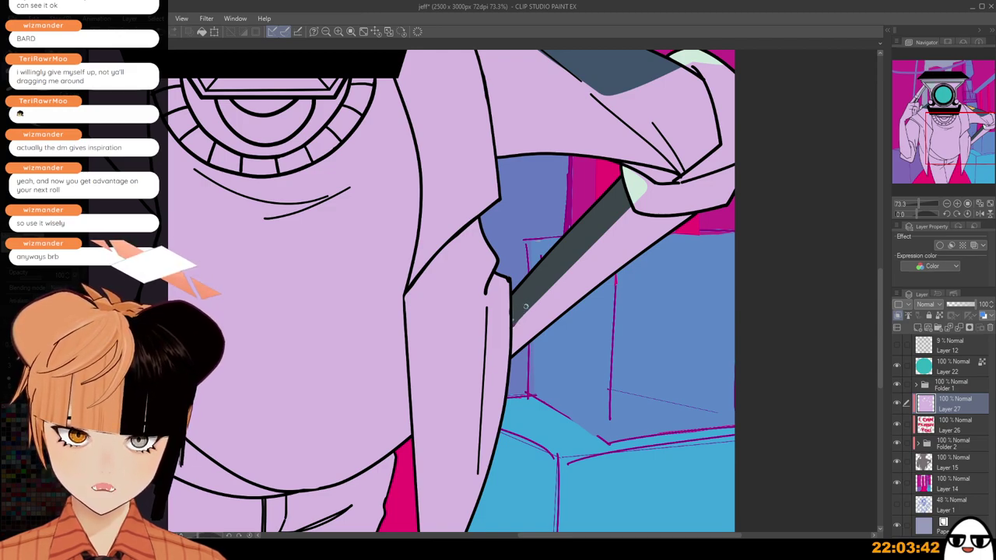
scroll(512, 312, "down", 4)
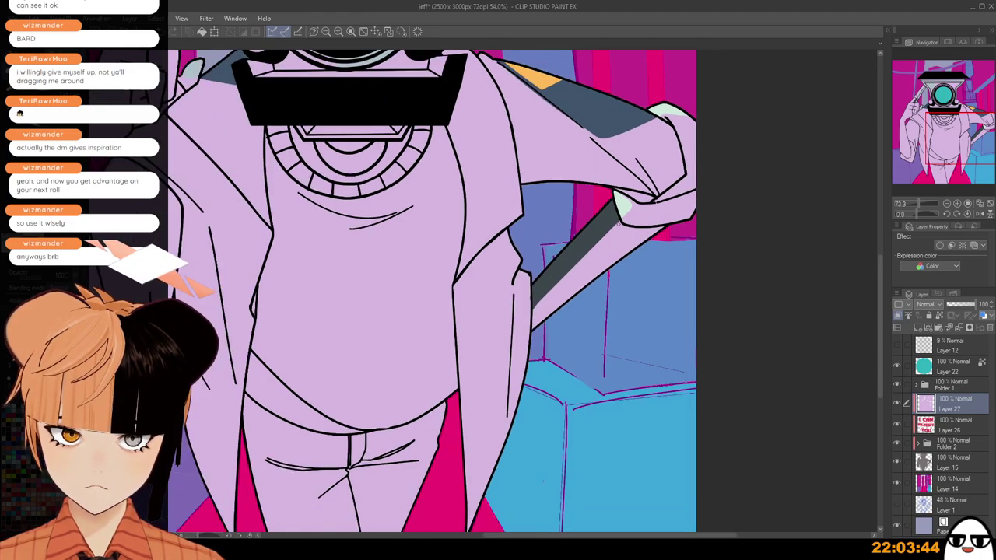
scroll(637, 340, "up", 2)
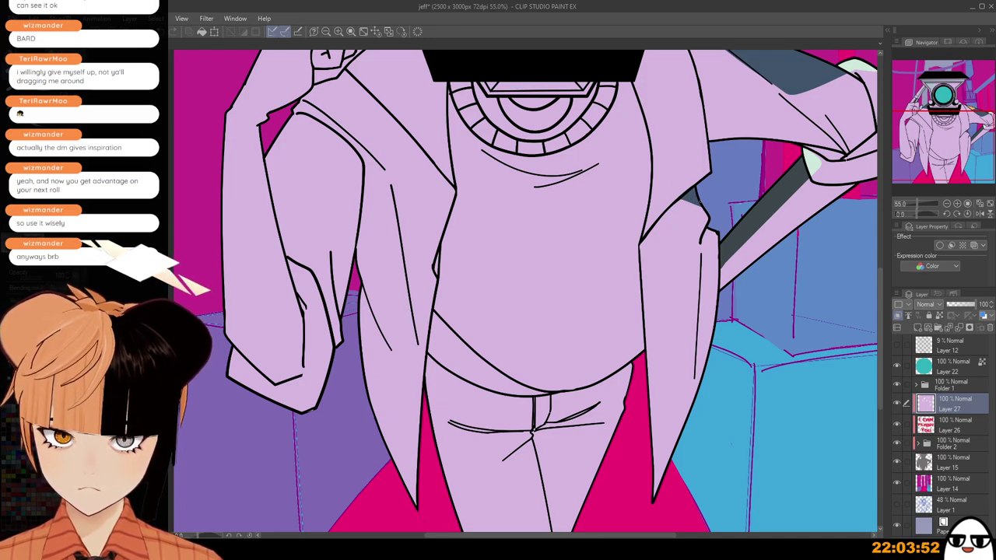
scroll(700, 201, "down", 1)
Try clearing a thin purple strip along the jacket's armhole seam, below the shoulder of the bent arm.
left_click_drag(700, 201, 629, 343)
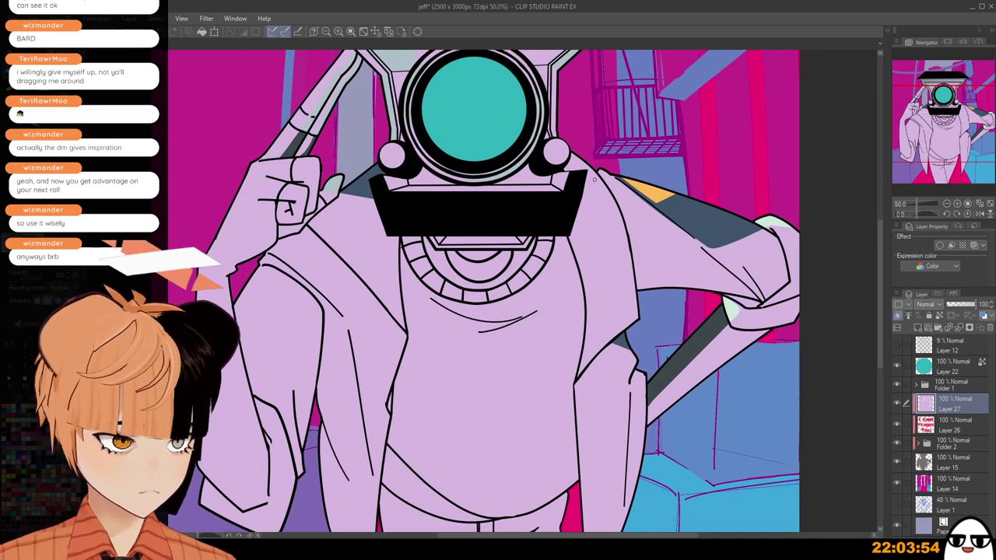
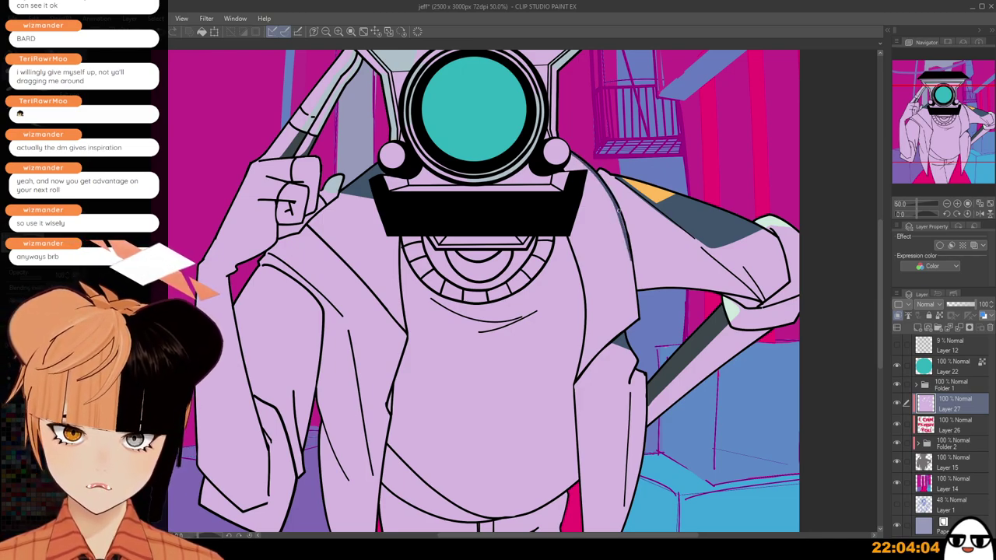
left_click_drag(613, 200, 631, 258)
key("ctrl+z")
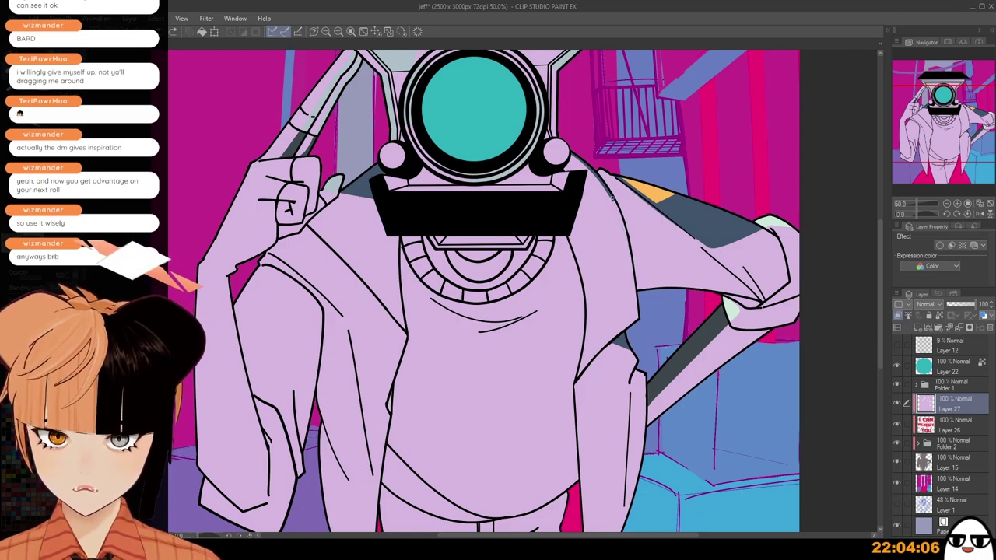
left_click_drag(612, 198, 630, 245)
key("ctrl+z")
mouse_move(609, 196)
left_mouse_down()
mouse_move(632, 261)
mouse_move(629, 247)
left_mouse_up()
key("ctrl+z")
key("ctrl+z")
left_click_drag(611, 197, 633, 261)
key("ctrl+z")
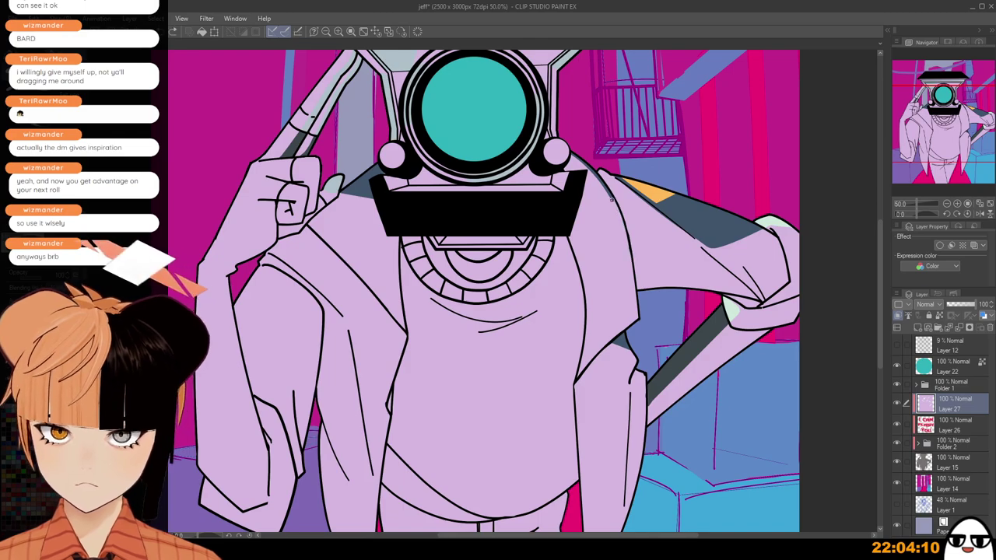
left_click_drag(611, 198, 638, 319)
key("ctrl+z")
mouse_move(612, 199)
left_mouse_down()
mouse_move(609, 343)
mouse_move(628, 248)
left_mouse_up()
key("ctrl+z")
key("ctrl+z")
Clear the purple from the jacket's side panel along the bent arm's armhole seam, with a straight vertical inner edge down to the fold.
left_click_drag(611, 197, 637, 308)
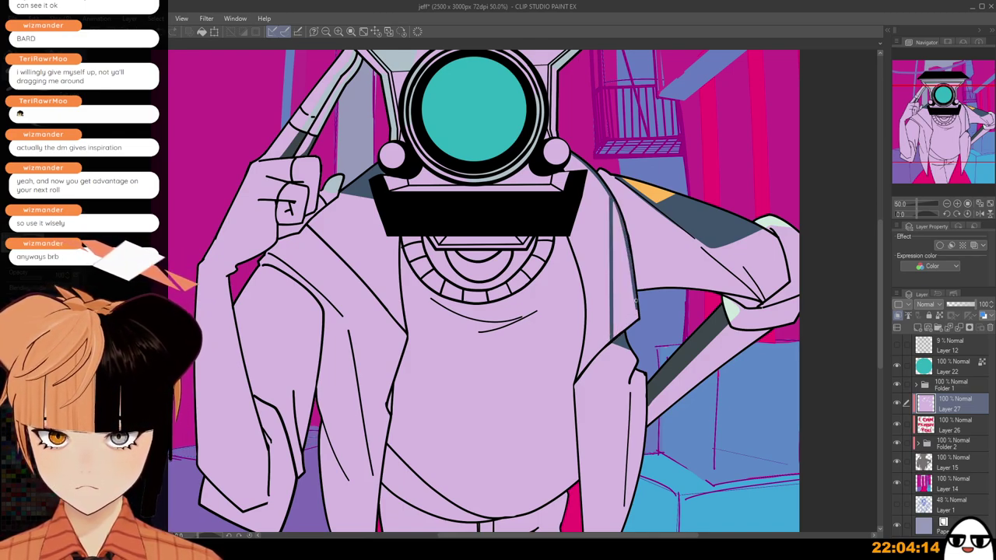
left_click_drag(612, 199, 636, 320)
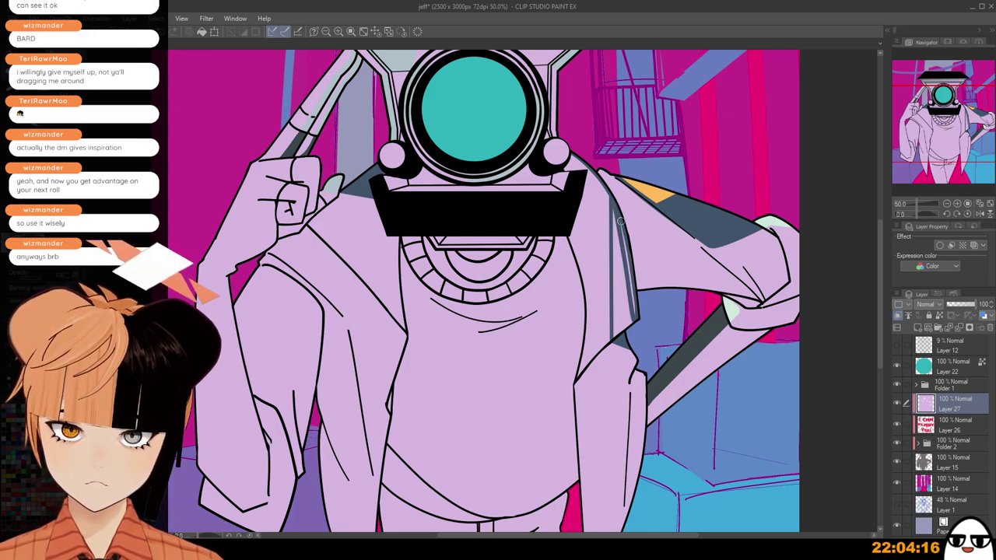
mouse_move(620, 221)
left_mouse_down()
mouse_move(631, 323)
mouse_move(619, 323)
left_mouse_up()
left_click_drag(620, 245, 626, 327)
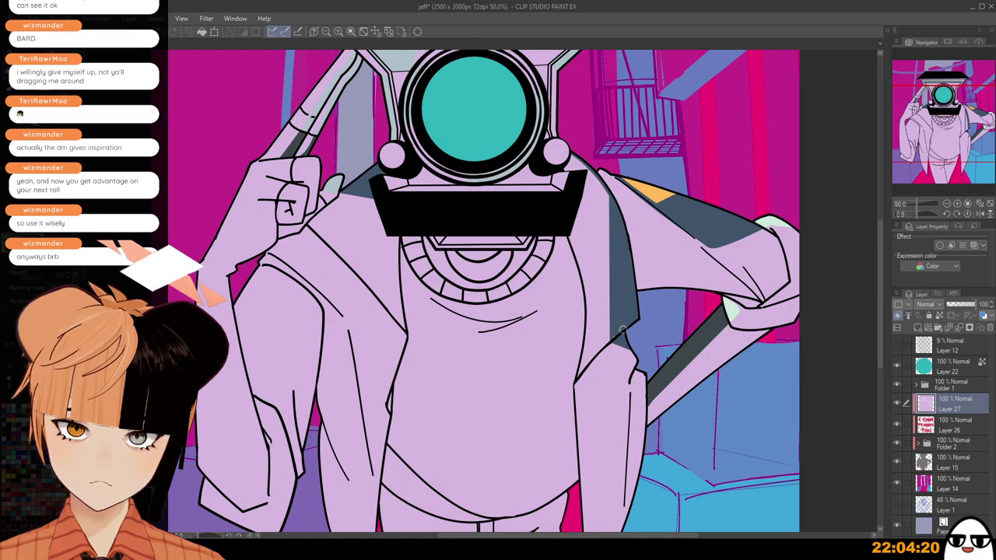
Erase a narrow angular strip of purple along the jacket's outer edge, beside the raised arm's hanging sleeve.
scroll(634, 307, "down", 2)
left_click_drag(576, 300, 598, 219)
scroll(417, 226, "down", 1)
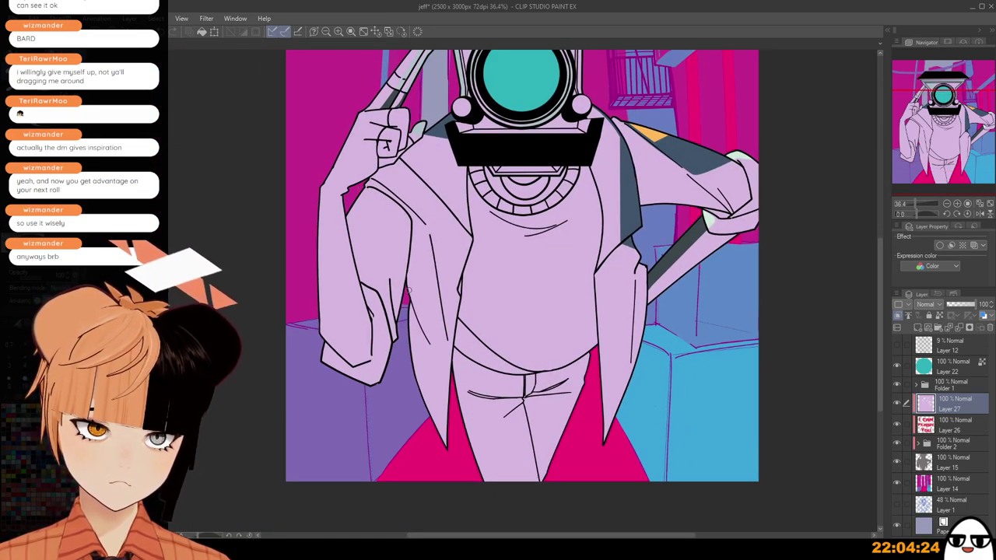
left_click_drag(412, 300, 410, 342)
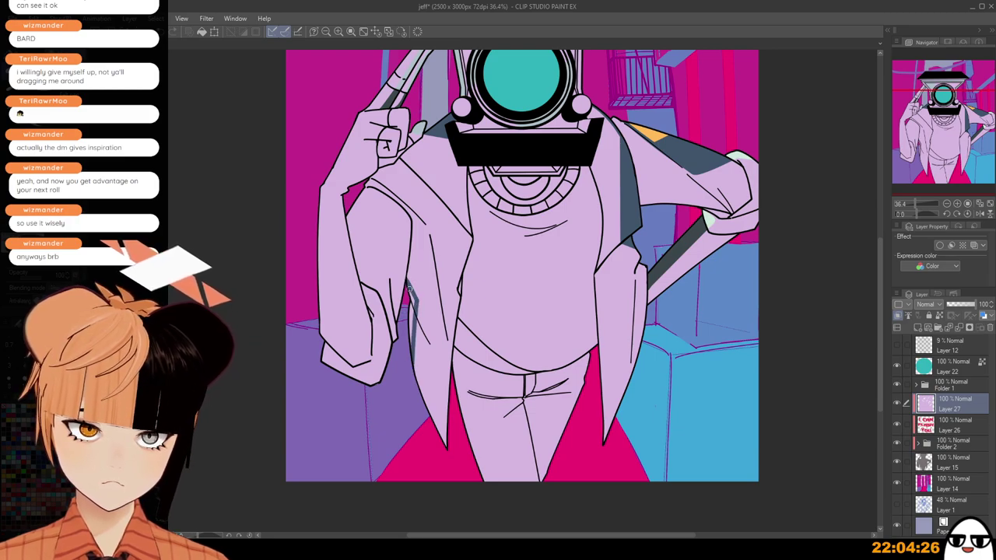
left_click_drag(408, 289, 412, 345)
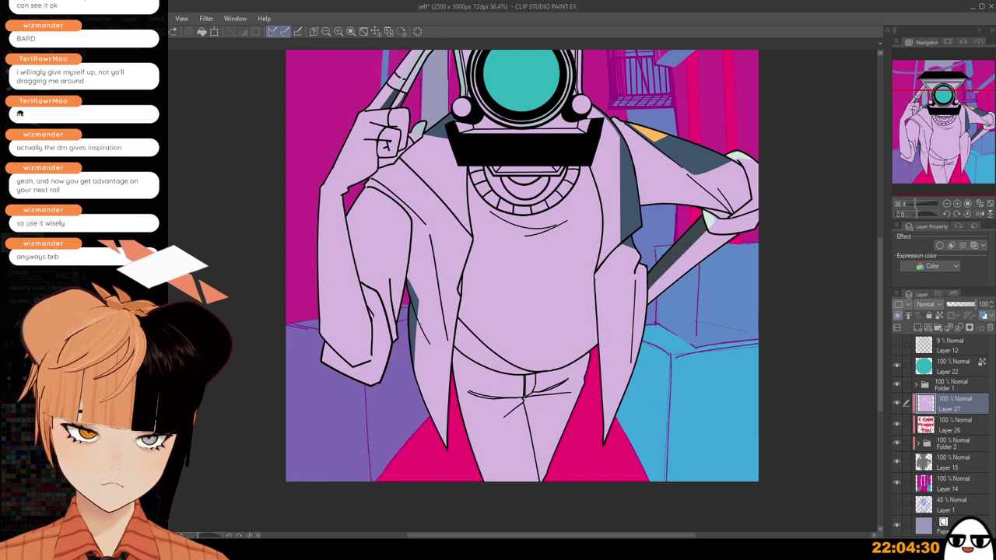
Erase thin strips of purple along the outer edges of both trouser legs, from the hips down.
scroll(428, 334, "down", 1)
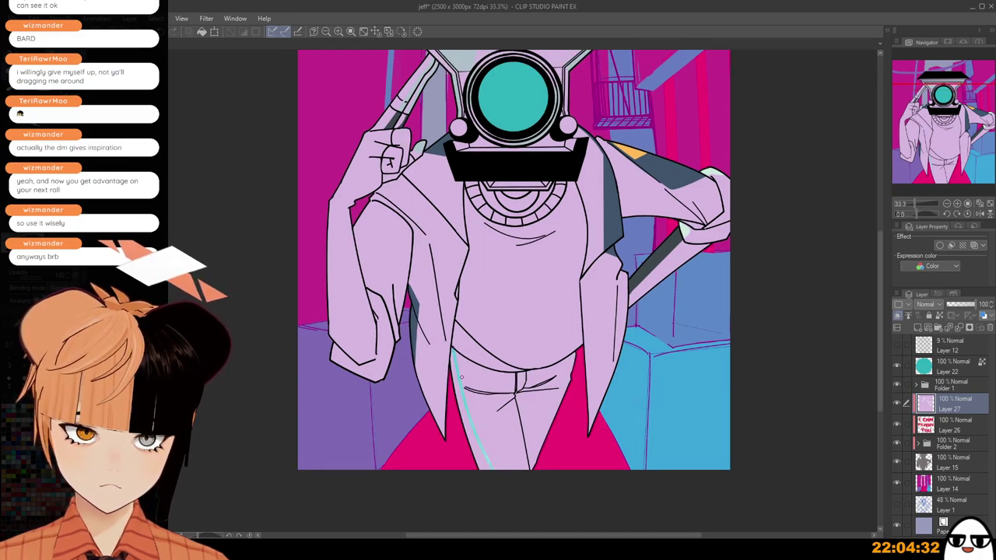
key("ctrl+z")
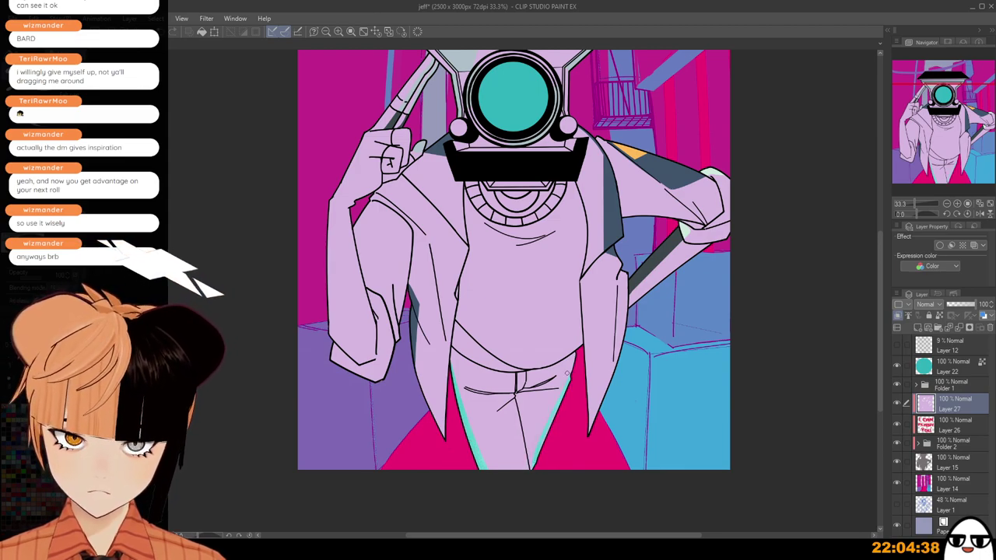
scroll(567, 374, "down", 3)
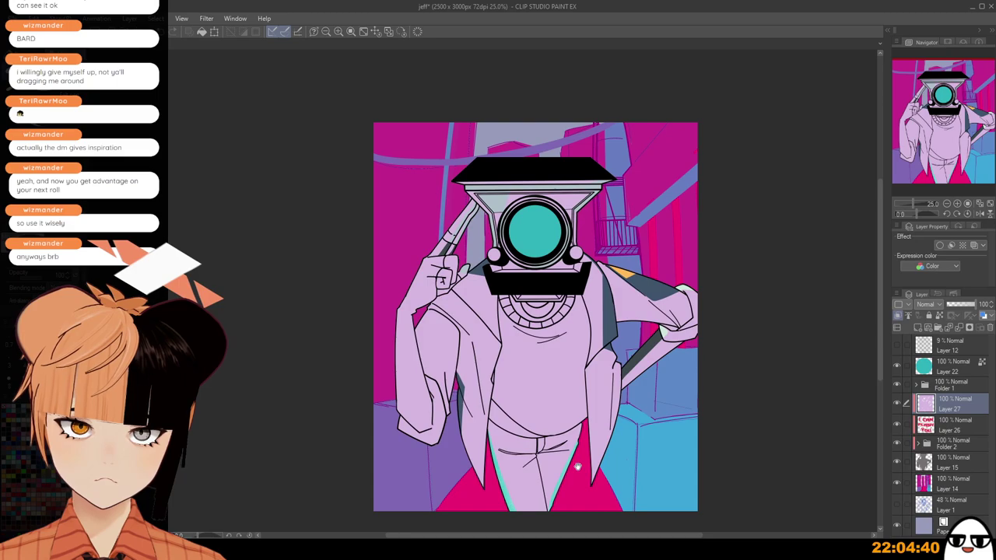
Try clearing a thin purple strip down the inner edge of the raised forearm, from the wrist to the sleeve fold.
scroll(578, 466, "up", 4)
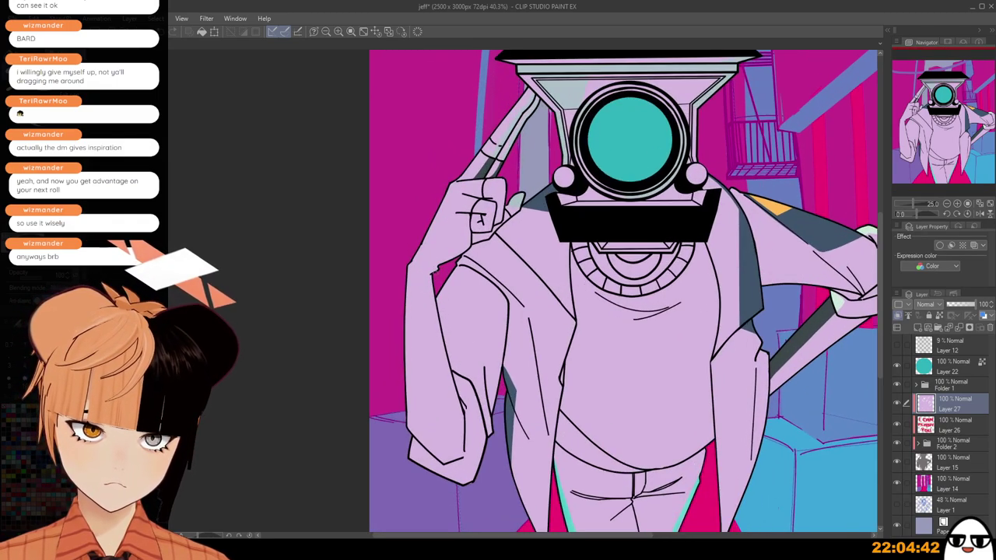
left_click_drag(424, 276, 449, 403)
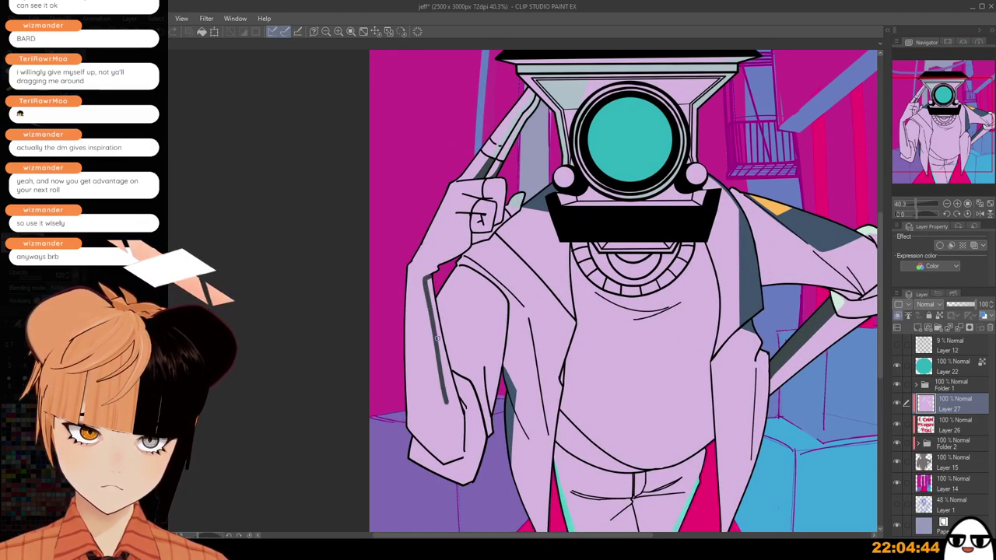
key("ctrl+z")
left_click_drag(420, 280, 456, 413)
key("ctrl+z")
Erase a tapering strip of purple along the raised forearm's inner edge, from the wrist down to the sleeve opening.
left_click_drag(420, 274, 465, 420)
left_click_drag(425, 286, 457, 400)
left_click_drag(437, 302, 466, 423)
scroll(440, 296, "up", 1)
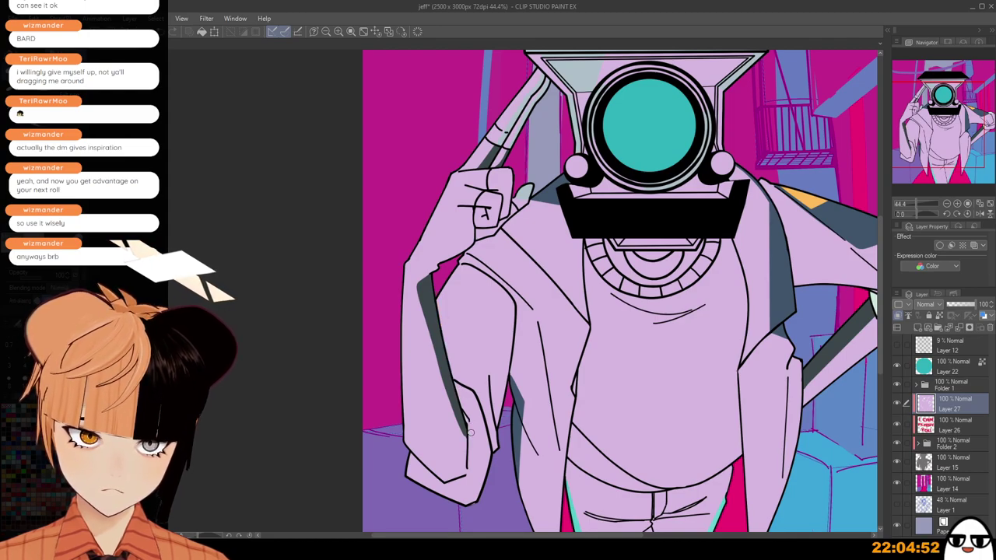
Erase a narrow strip of purple along the outer edge of the raised hand, just above the wrist.
scroll(431, 418, "down", 3)
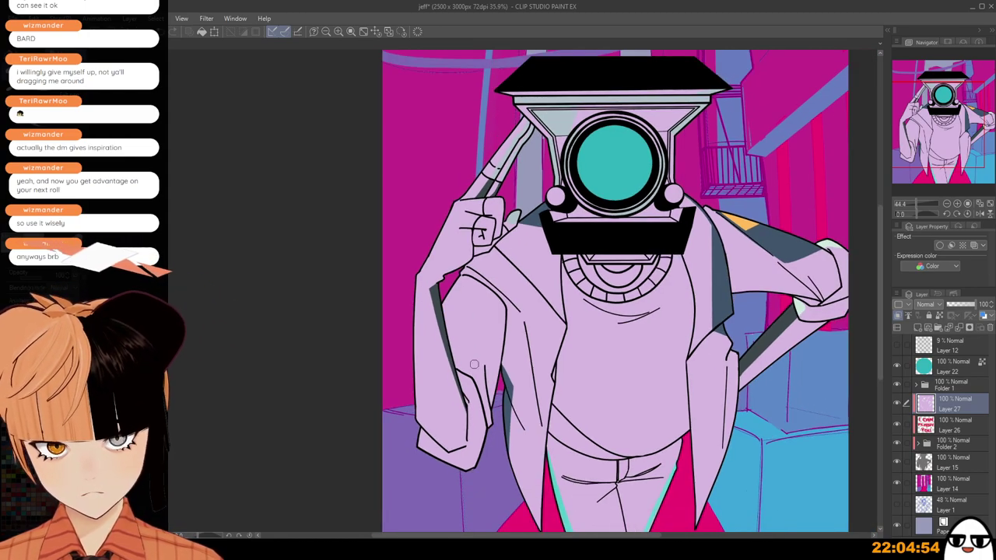
scroll(432, 418, "up", 1)
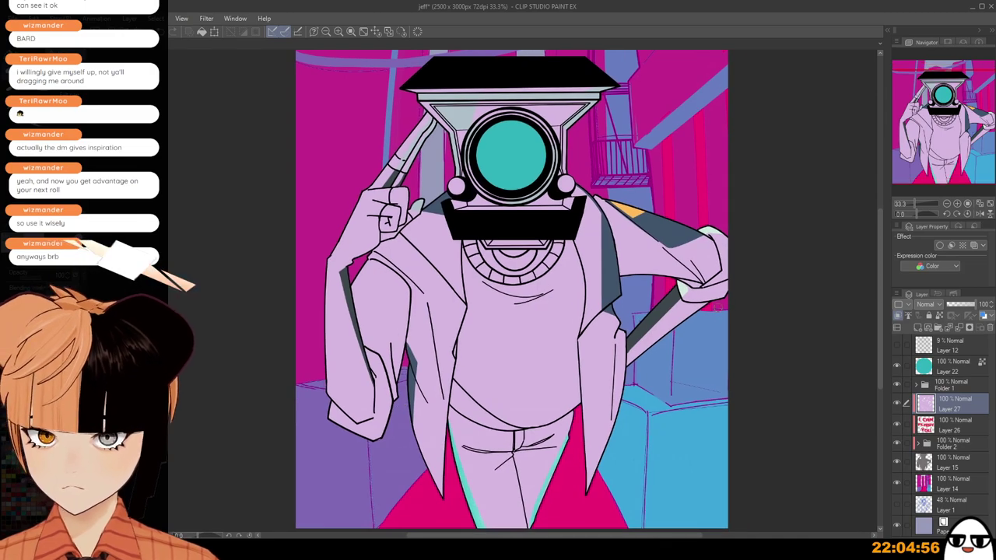
scroll(683, 298, "up", 2)
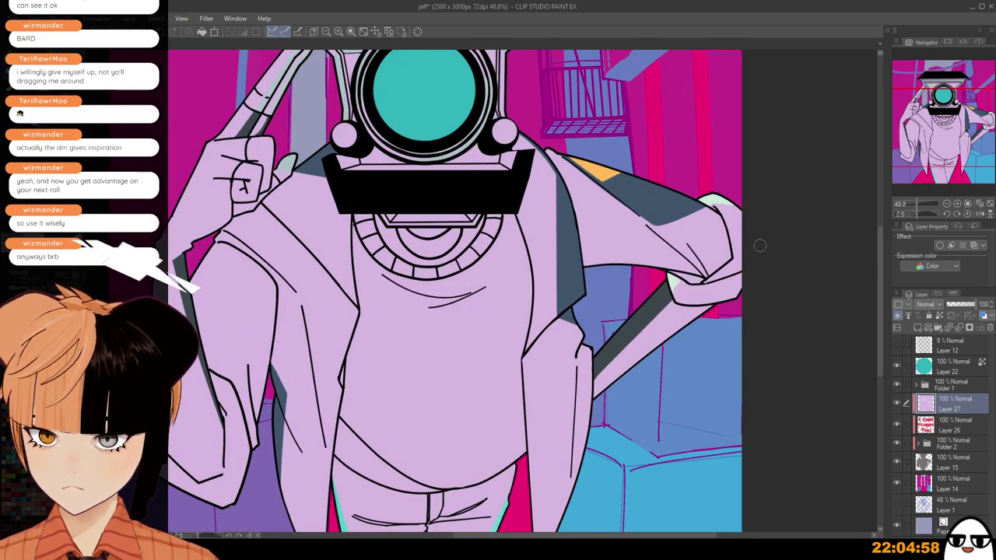
scroll(754, 264, "down", 1)
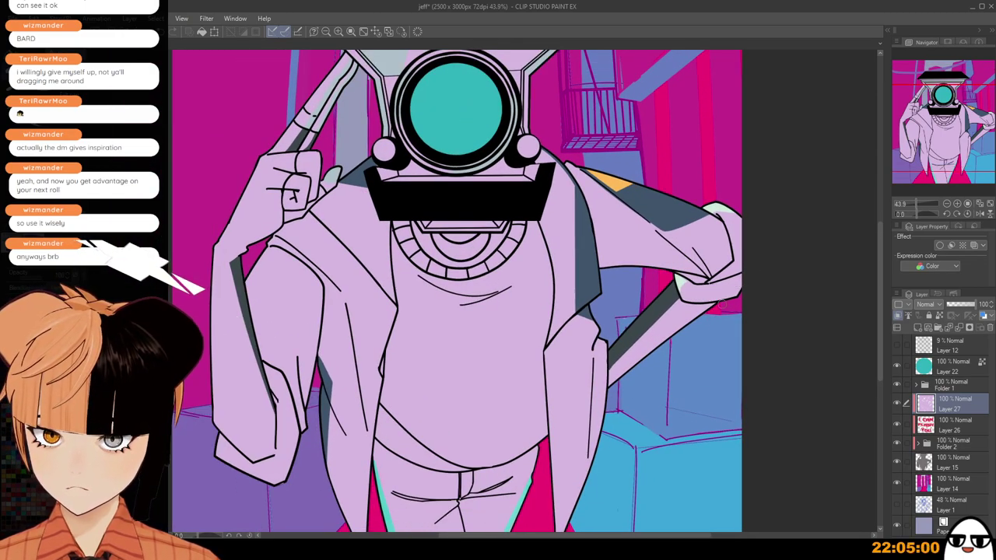
scroll(686, 334, "down", 2)
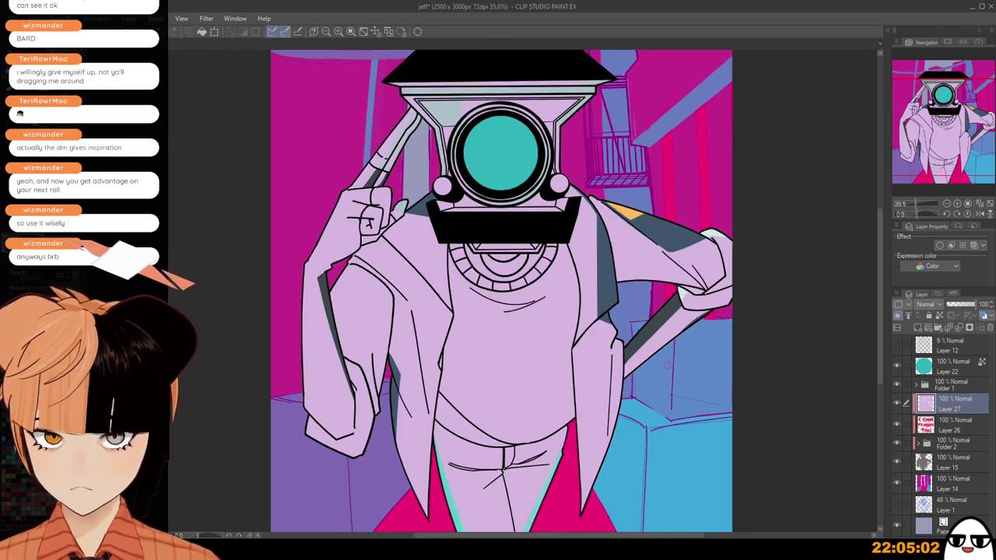
left_click_drag(666, 365, 738, 293)
left_click_drag(414, 120, 379, 195)
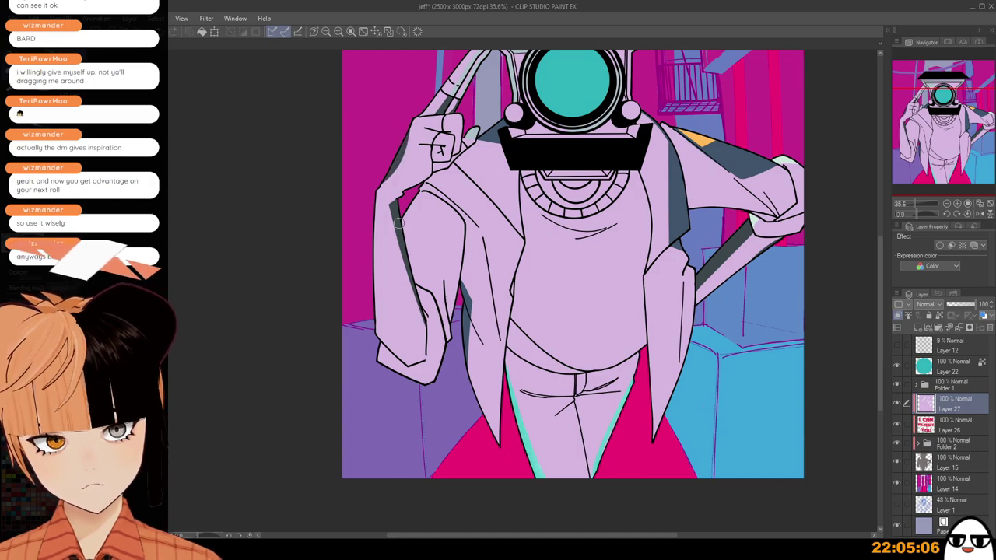
Set the light purple shading layer's blending mode to Linear burn and its opacity to 61%.
scroll(397, 223, "down", 2)
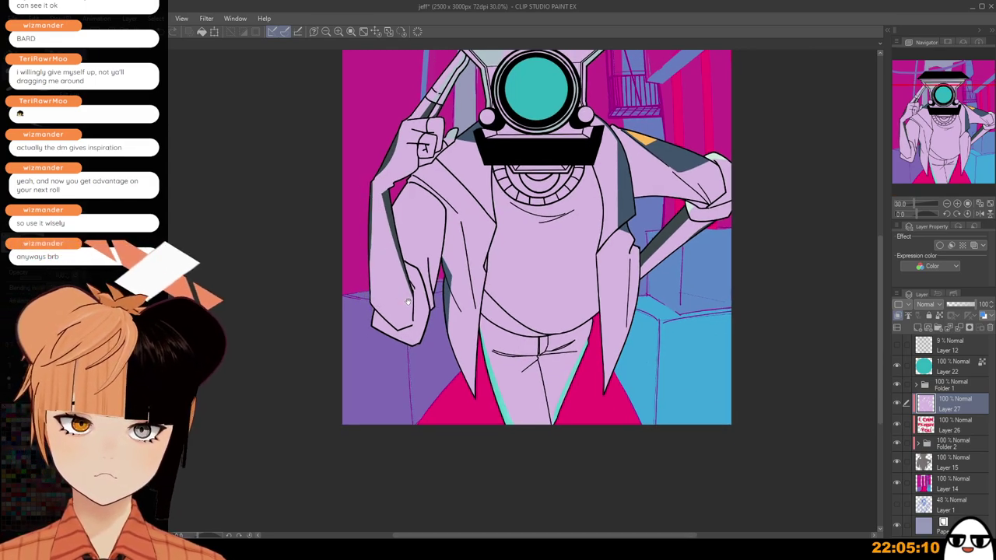
scroll(407, 302, "down", 1)
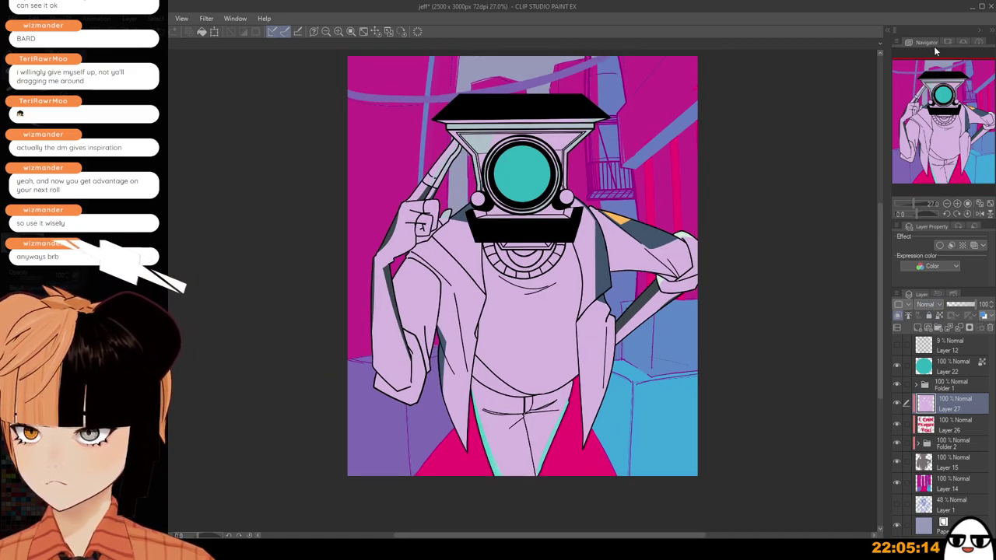
left_click(935, 73)
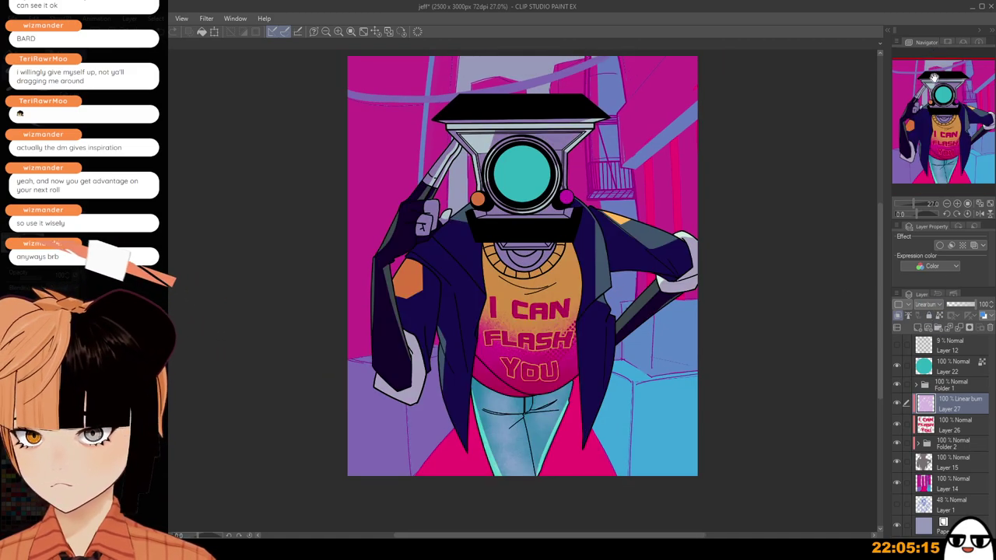
left_click(965, 305)
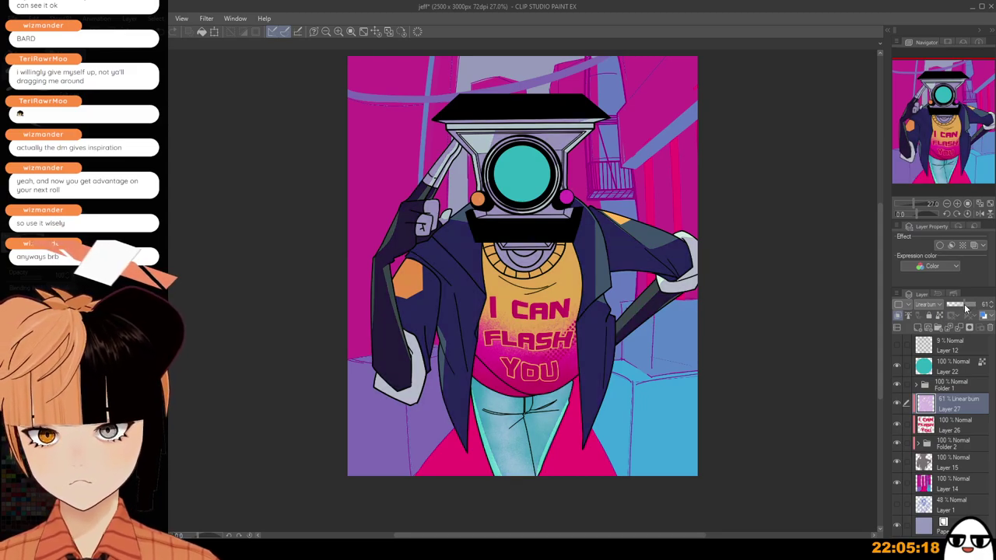
scroll(674, 420, "down", 3)
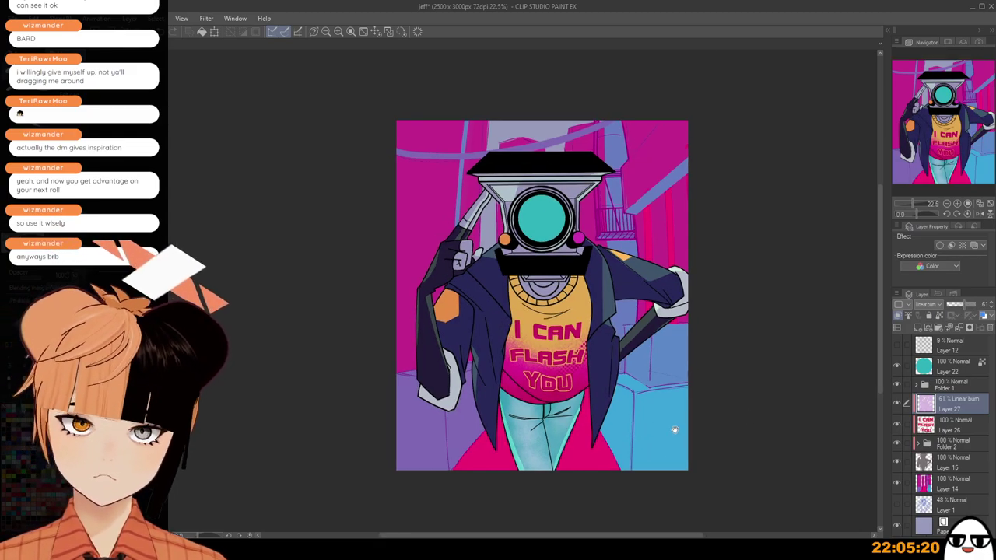
scroll(682, 468, "up", 4)
scroll(683, 467, "up", 1)
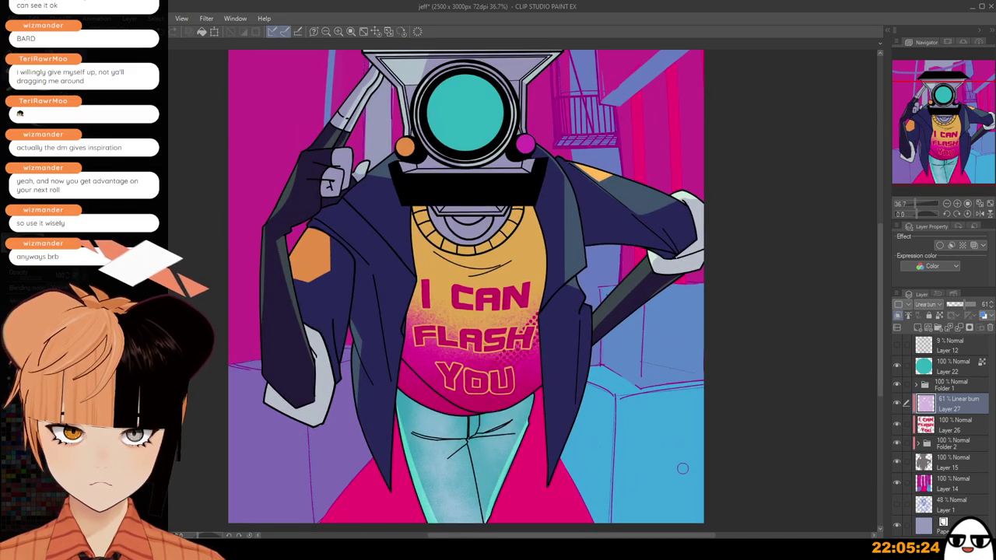
Add a Multiply layer above the Linear burn shading and paint a shadow in the shirt's lower corner below the diagonal fold.
left_click(917, 327)
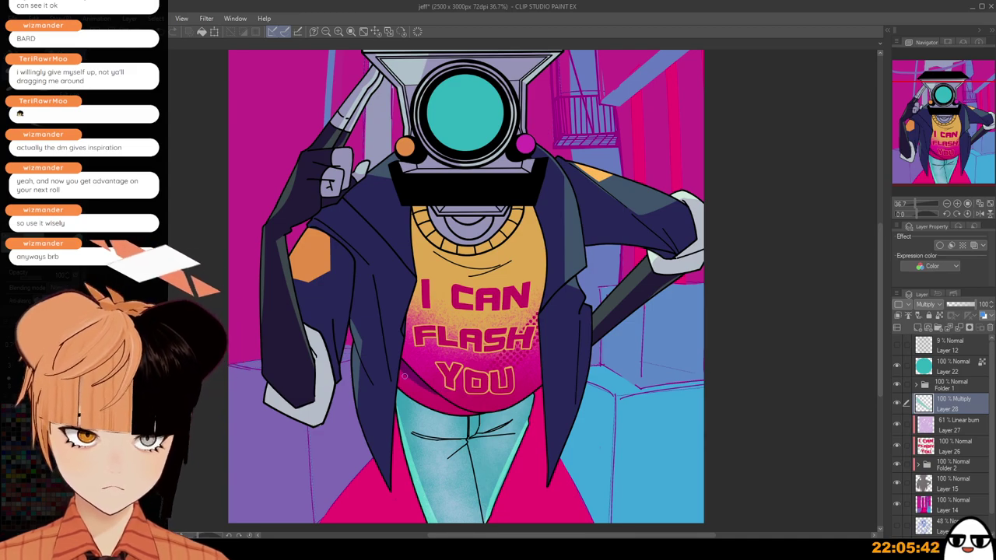
mouse_move(404, 376)
left_mouse_down()
mouse_move(459, 432)
mouse_move(428, 398)
left_mouse_up()
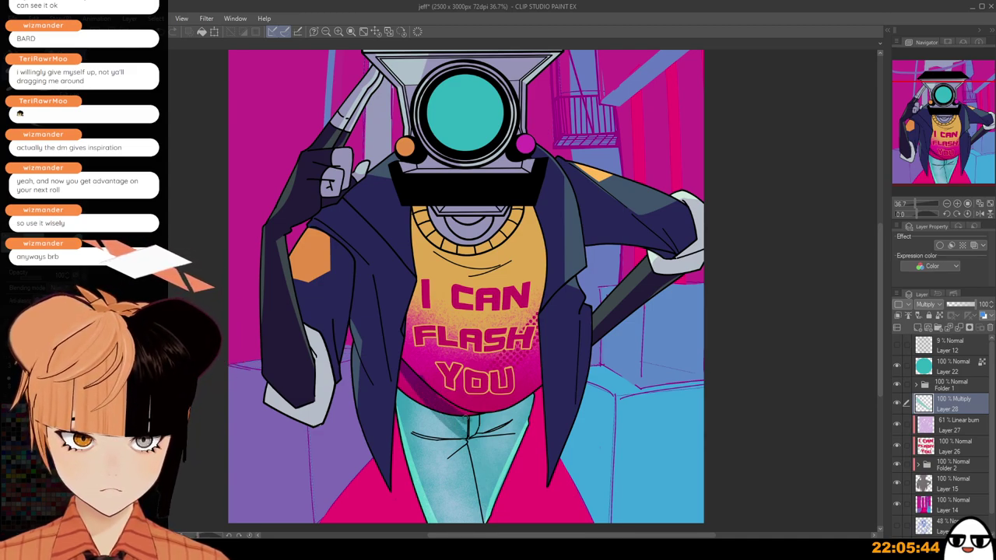
key("ctrl+minus")
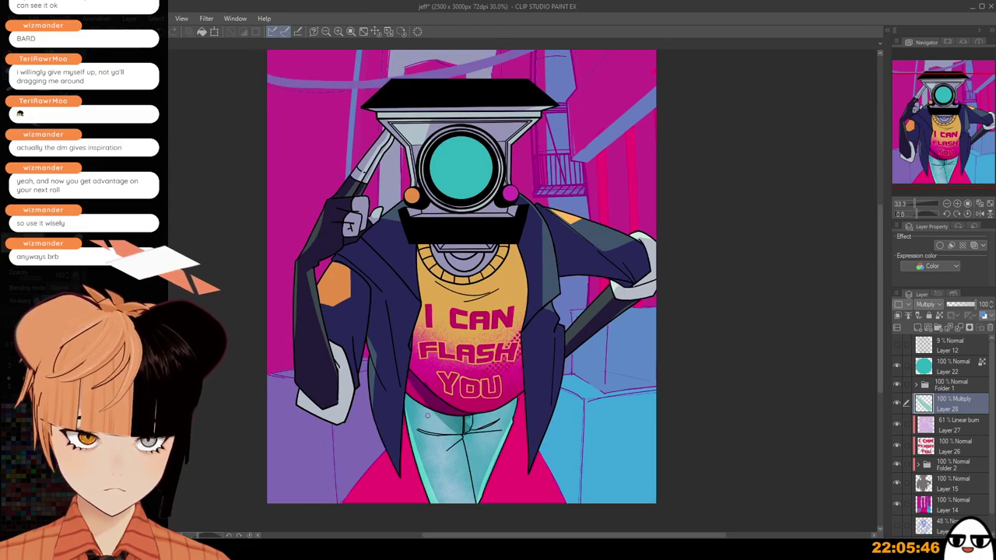
Clip the Multiply layer to the layer below and extend the shadow along the shirt's lower hem onto the trousers' waist.
left_click_drag(468, 466, 471, 475)
key("ctrl+z")
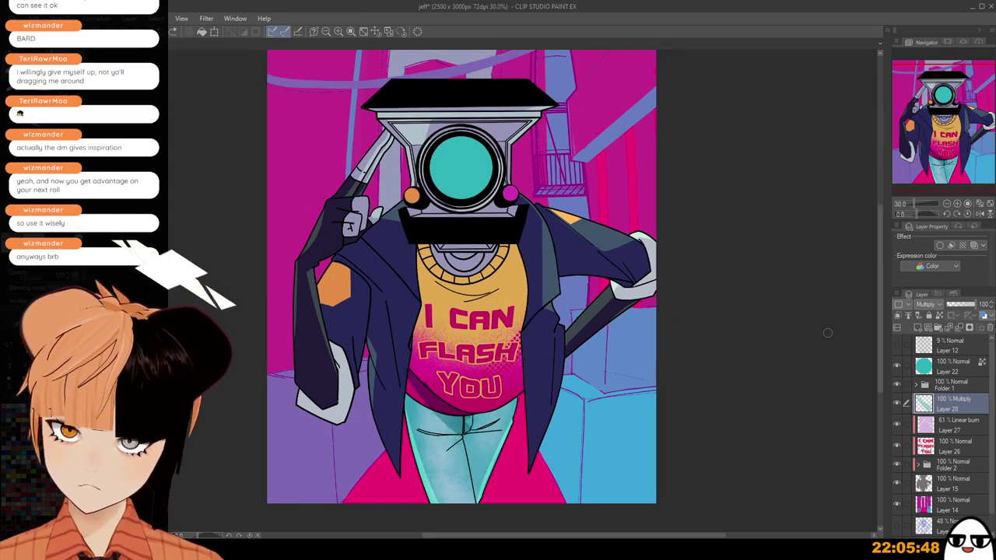
left_click(898, 316)
mouse_move(429, 395)
left_mouse_down()
mouse_move(482, 517)
mouse_move(475, 436)
mouse_move(488, 447)
mouse_move(532, 377)
mouse_move(497, 413)
mouse_move(505, 424)
left_mouse_up()
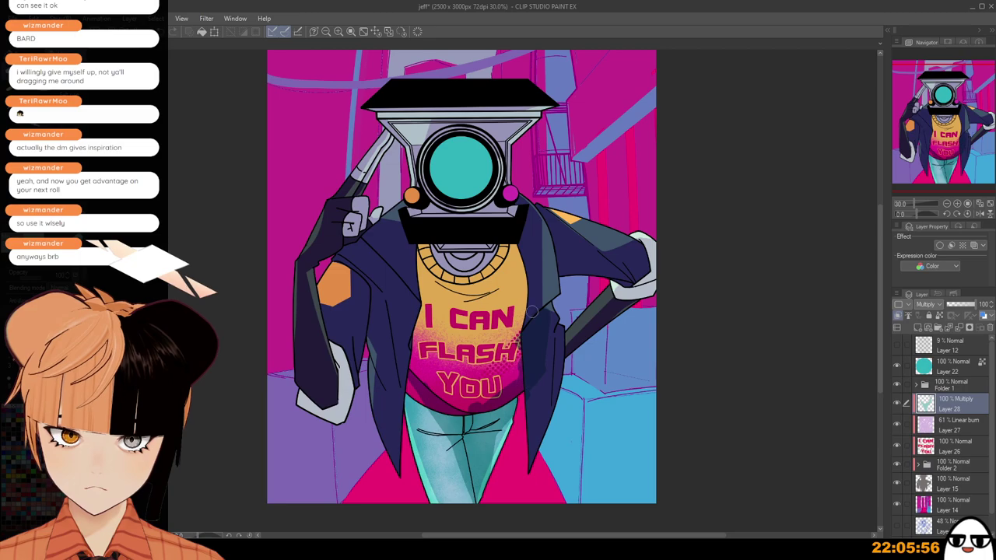
Paint Multiply shadows on the jacket flap below the bent arm and on the upper trousers beneath the shirt.
scroll(531, 311, "up", 2)
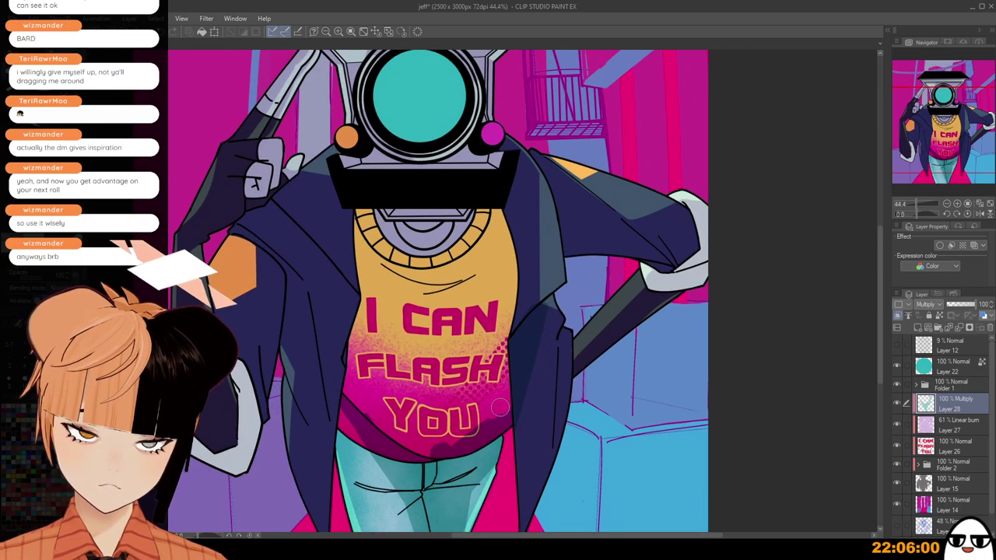
scroll(540, 389, "down", 1)
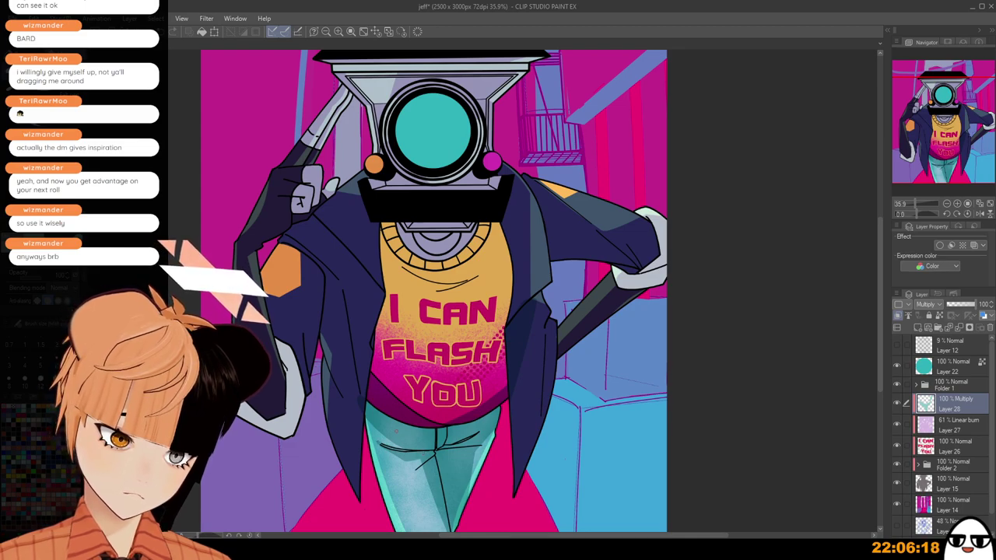
scroll(374, 441, "up", 3)
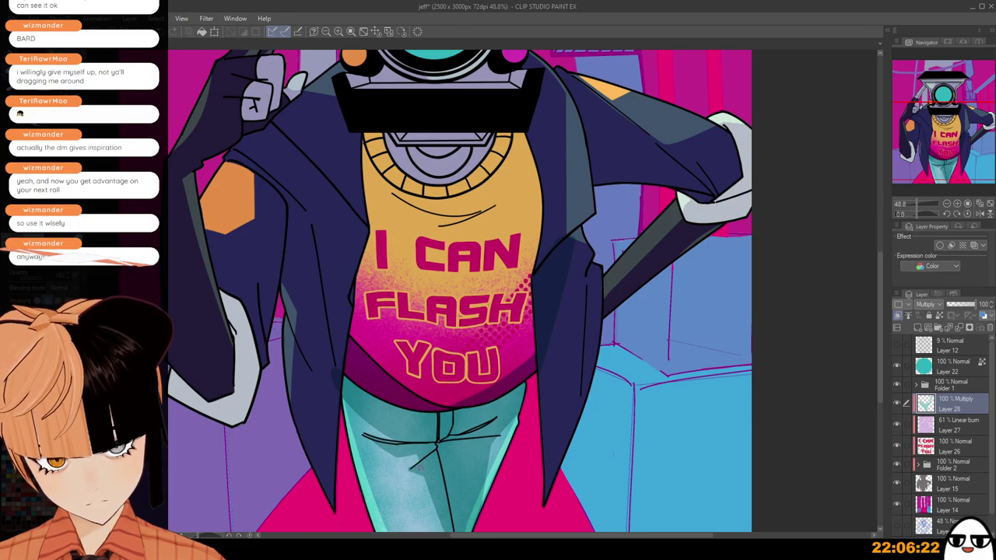
scroll(405, 463, "down", 2)
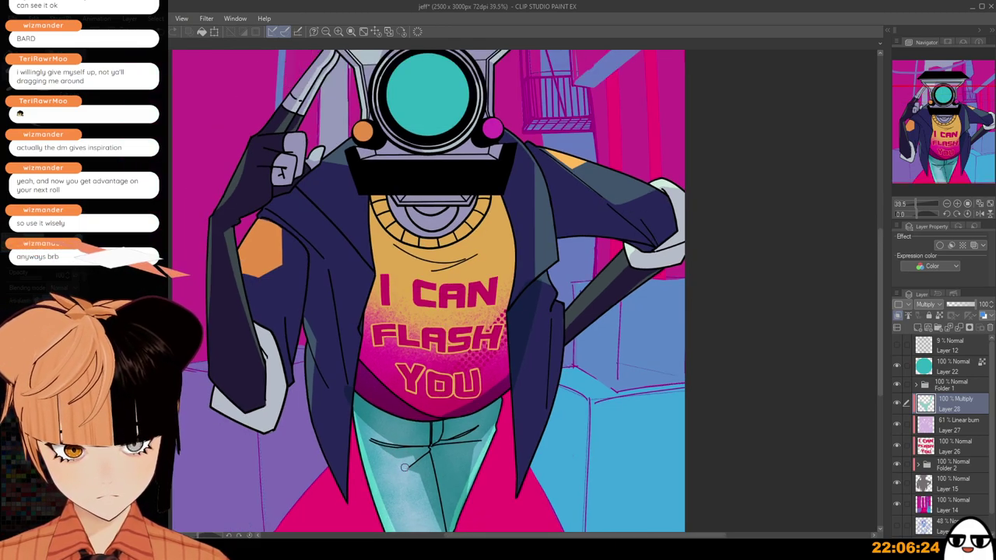
Shade a thin crescent between the shirt's chest fold lines, just above the lettering.
scroll(408, 463, "down", 2)
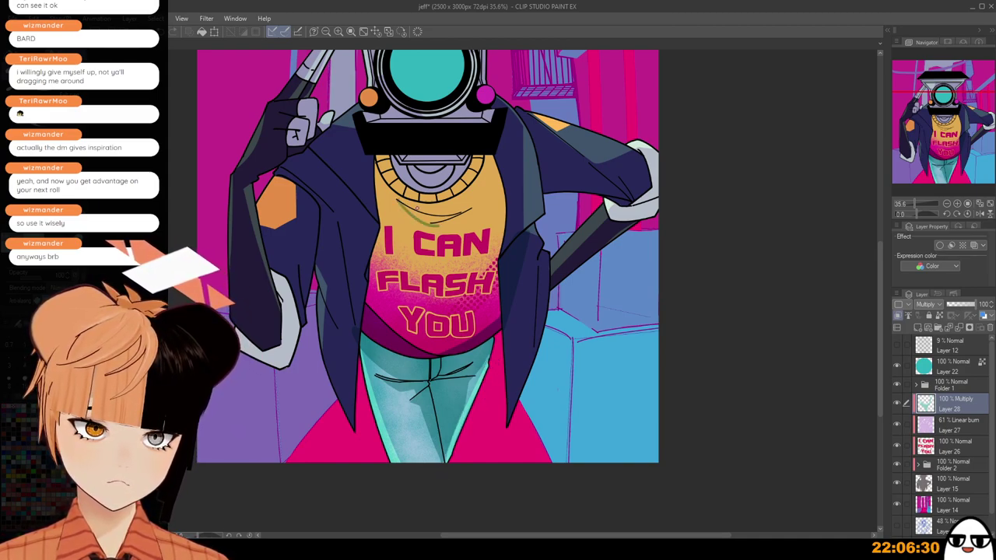
key("ctrl+z")
left_click_drag(395, 199, 410, 210)
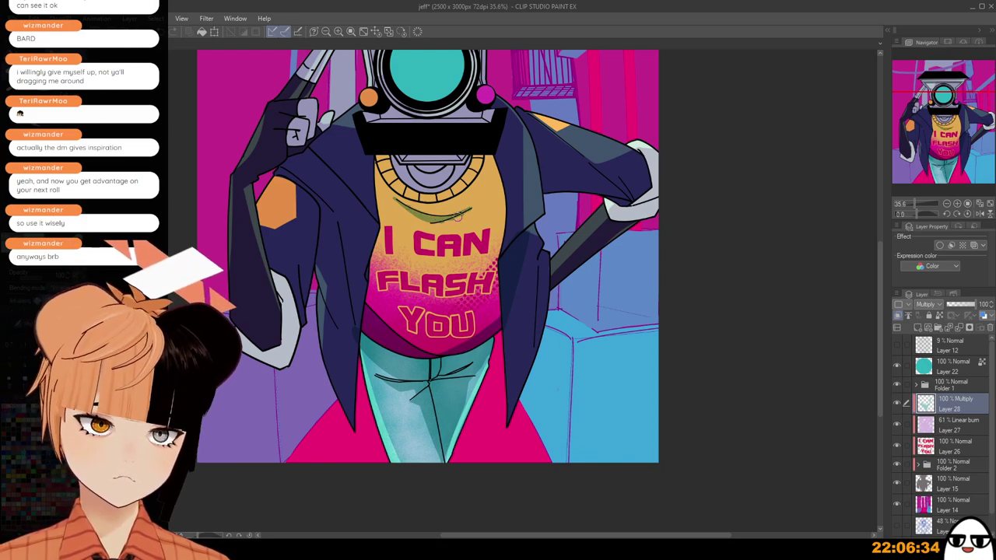
left_click_drag(471, 209, 444, 220)
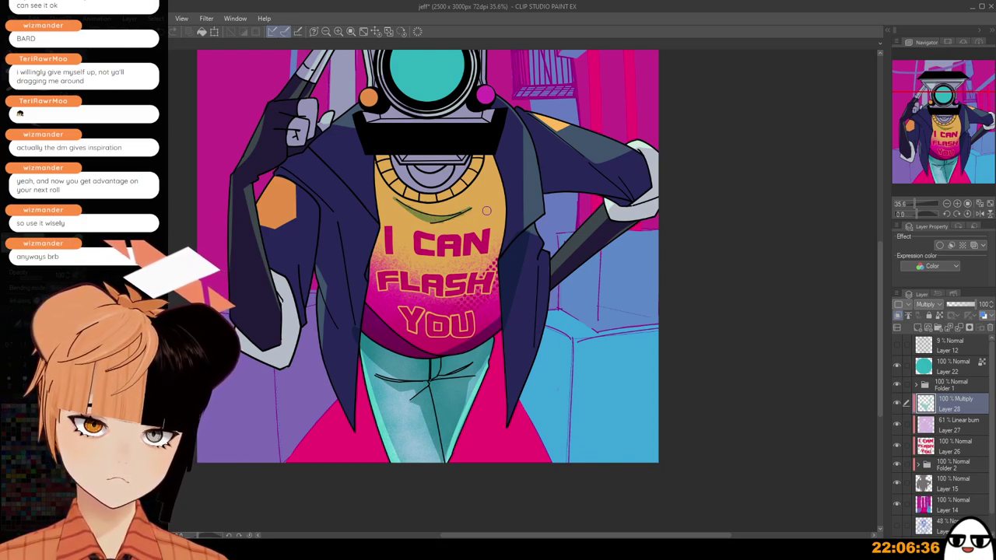
key("ctrl+z")
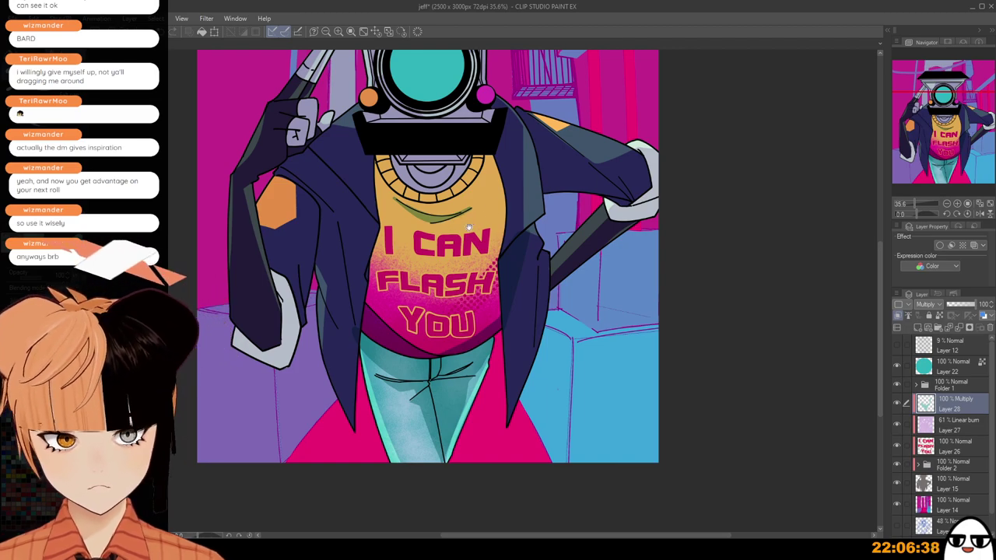
scroll(469, 226, "up", 2)
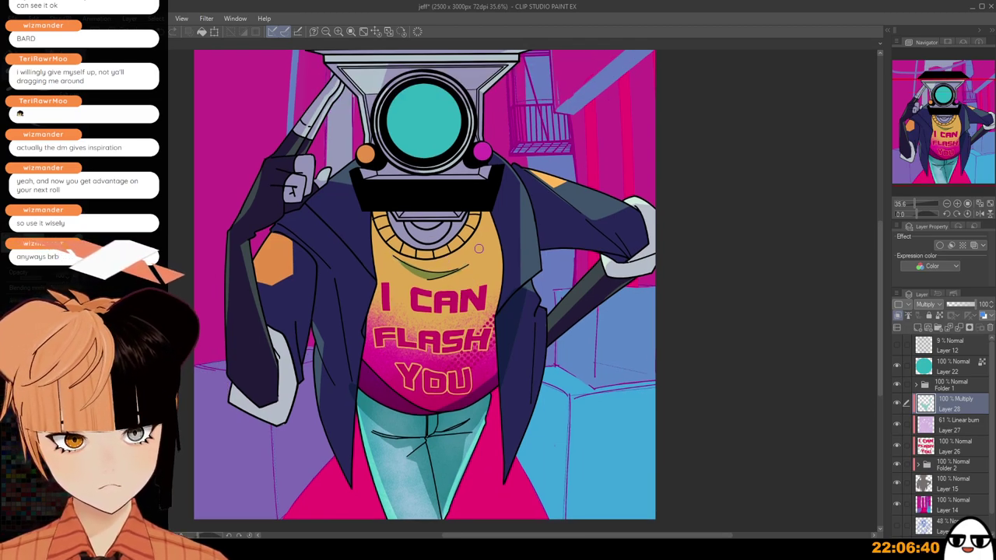
scroll(479, 248, "up", 1)
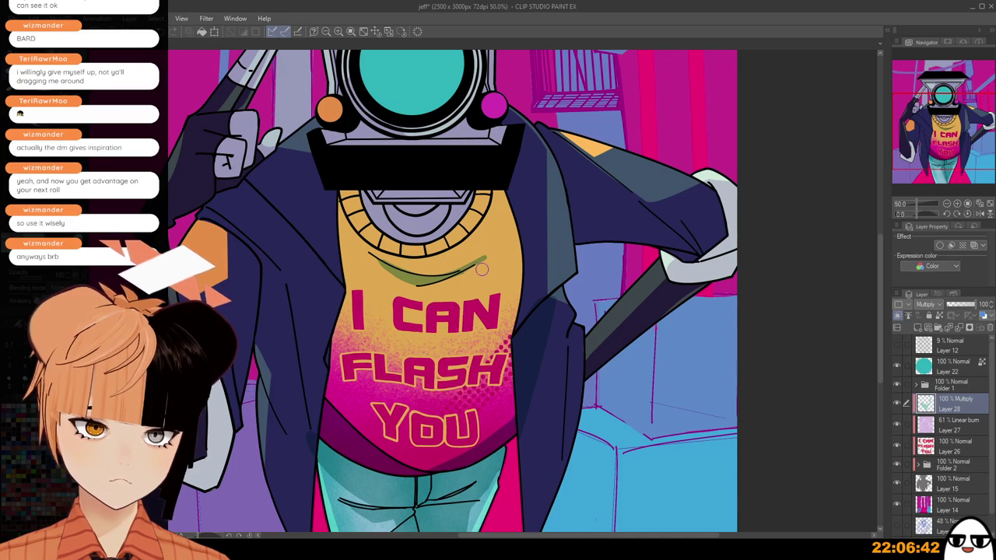
Shade the round neck piece inside the ribbed collar beneath the camera head, leaving a small lit sliver.
scroll(466, 265, "down", 1)
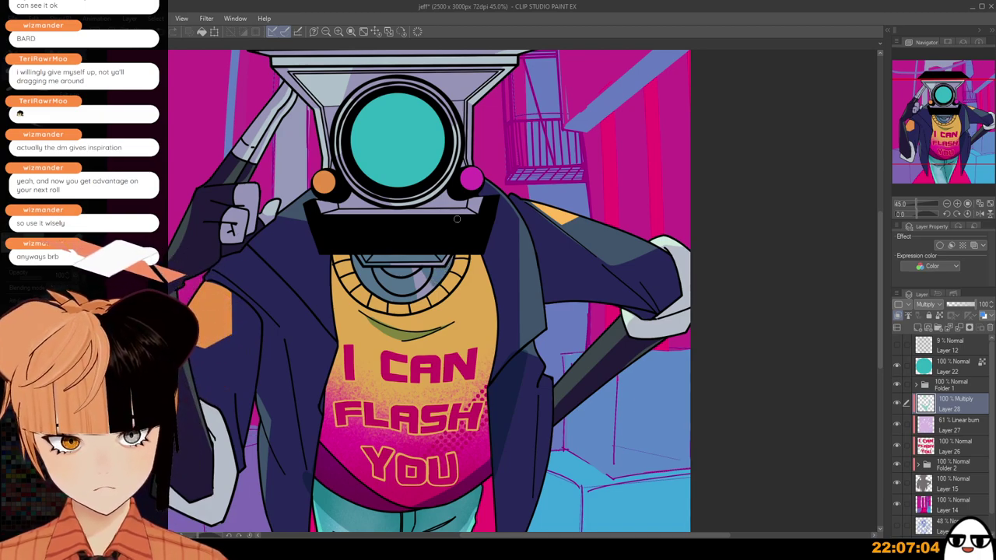
scroll(457, 220, "down", 2)
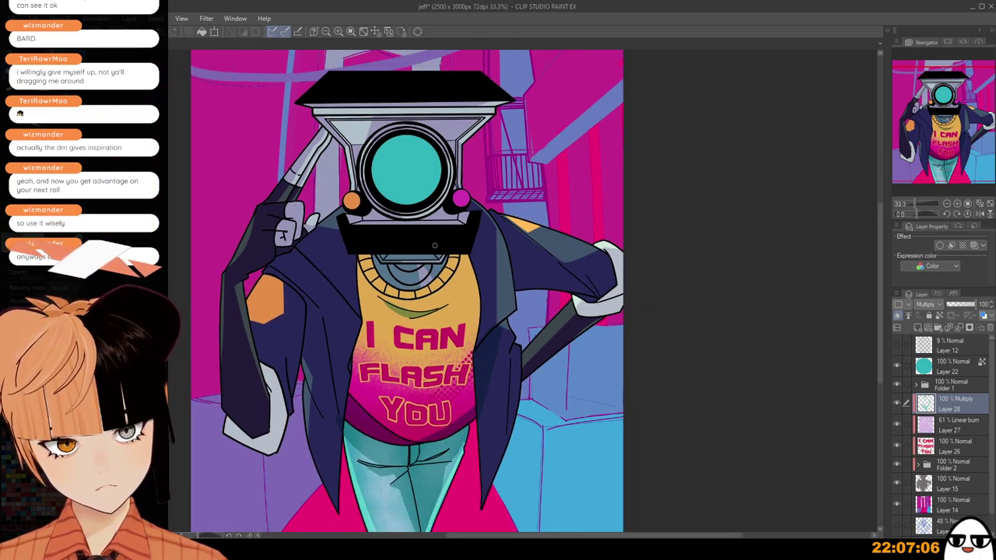
scroll(434, 245, "up", 3)
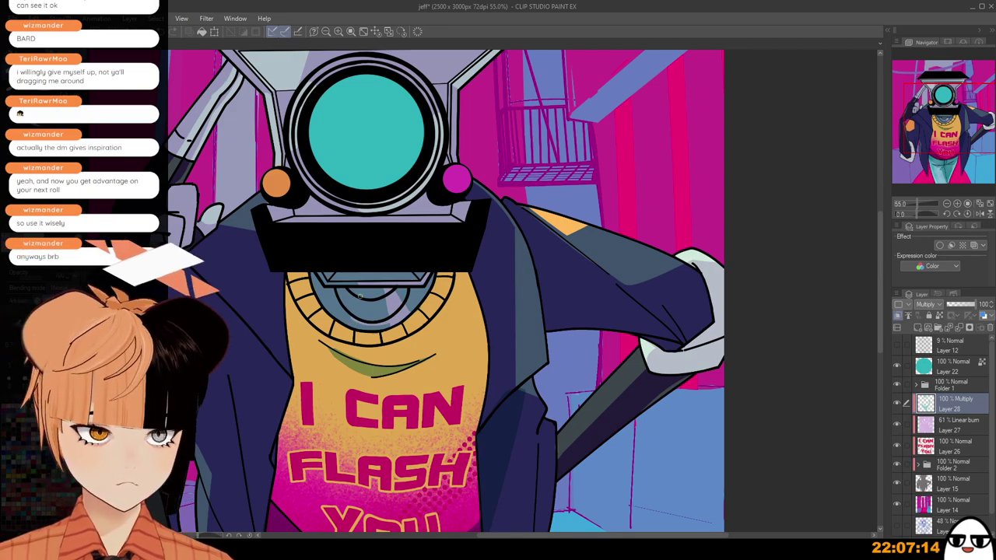
scroll(380, 300, "down", 4)
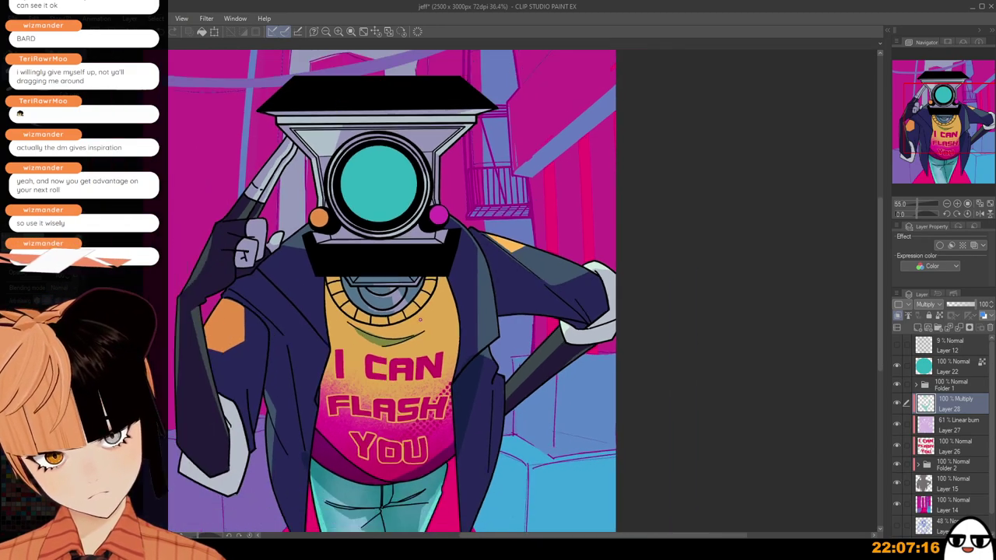
left_click_drag(446, 359, 451, 327)
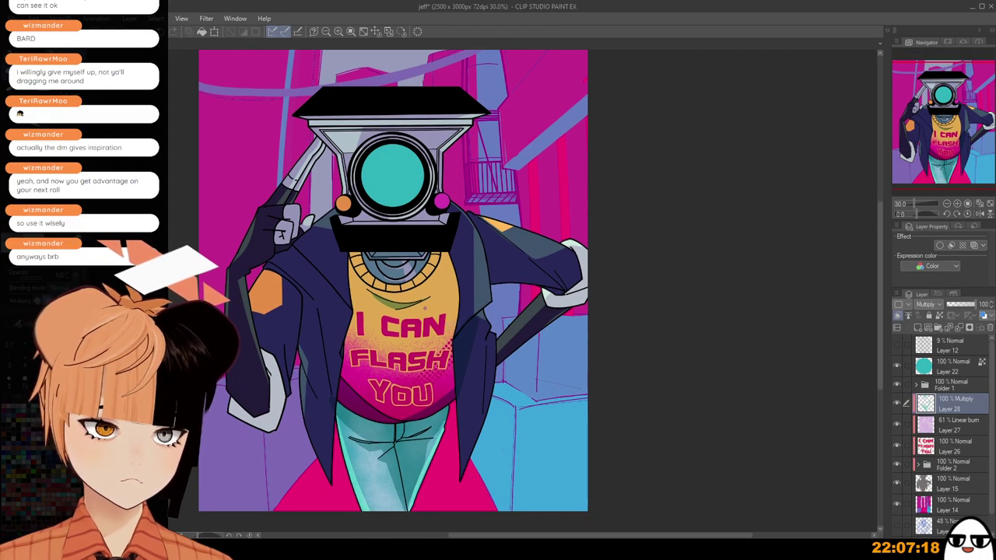
Paint Multiply shadows on the camera's front directly beneath the lens, between the orange and magenta knobs.
scroll(424, 270, "up", 3)
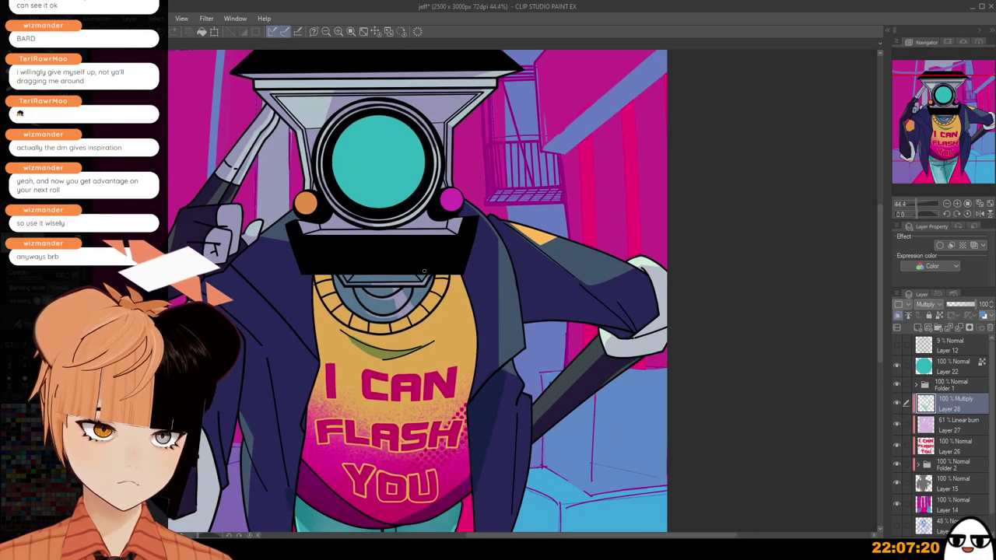
scroll(335, 294, "up", 2)
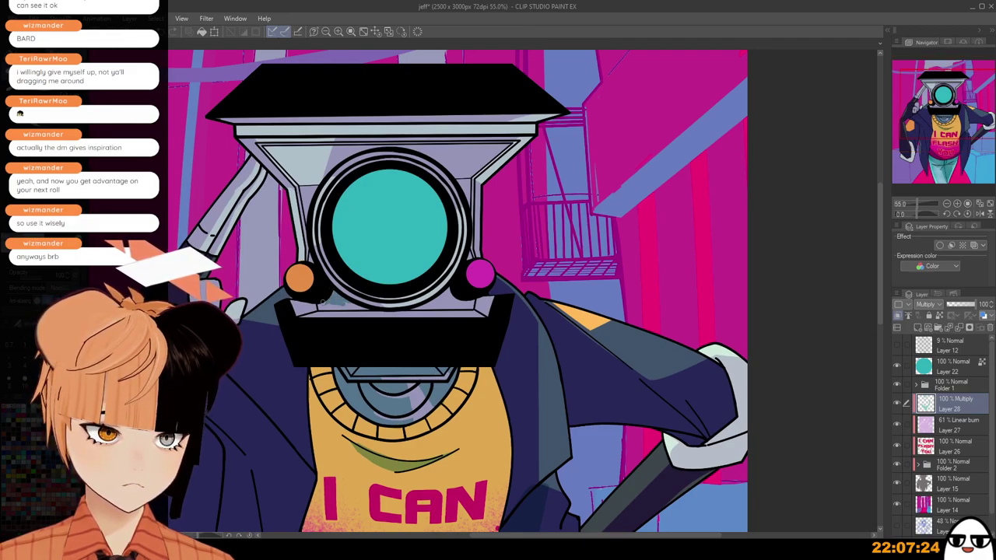
left_click_drag(319, 308, 367, 309)
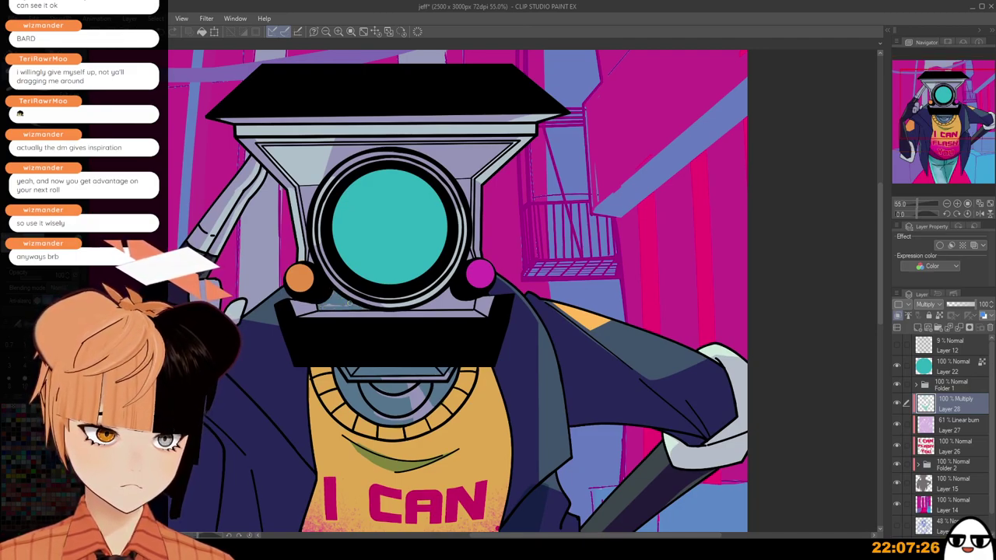
scroll(409, 301, "down", 2)
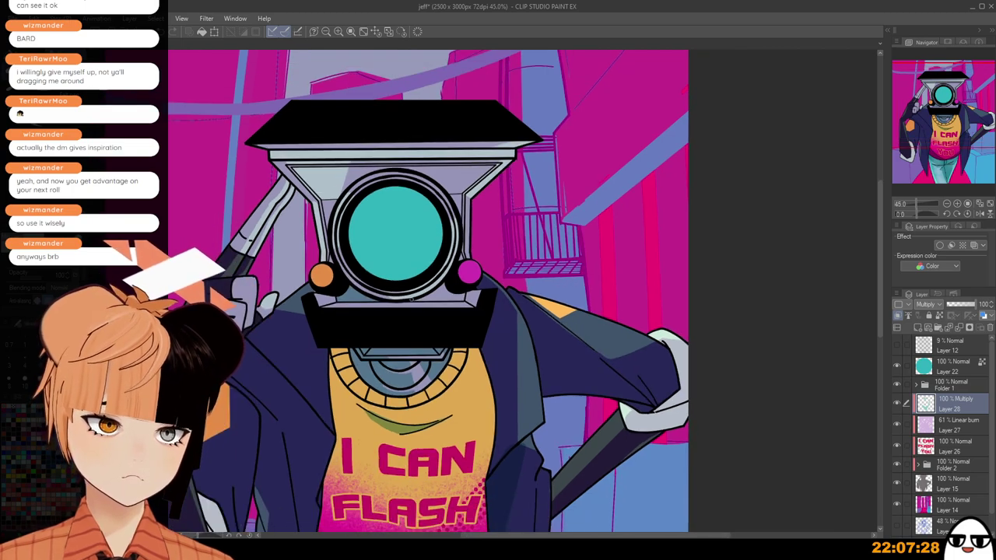
scroll(368, 298, "up", 3)
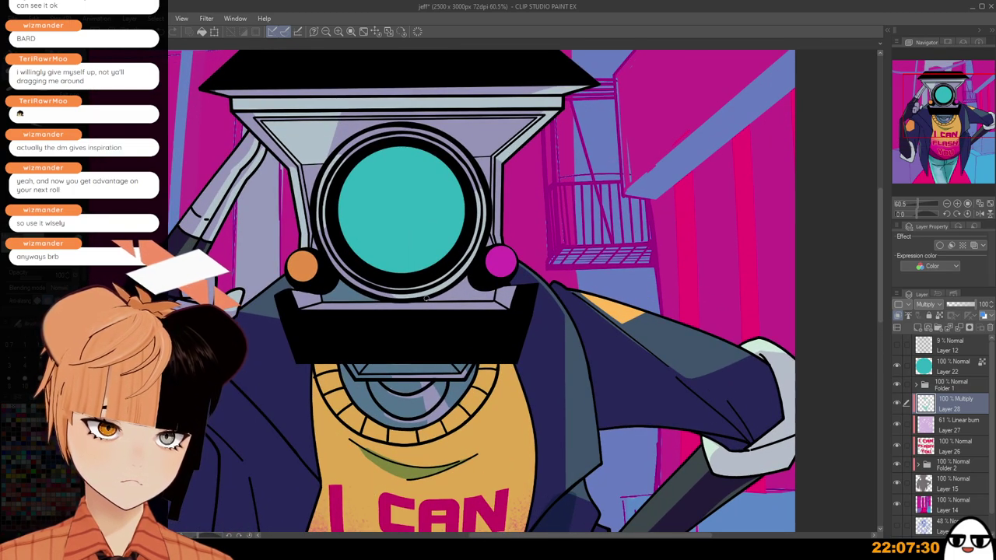
mouse_move(426, 298)
left_mouse_down()
mouse_move(469, 288)
mouse_move(494, 298)
left_mouse_up()
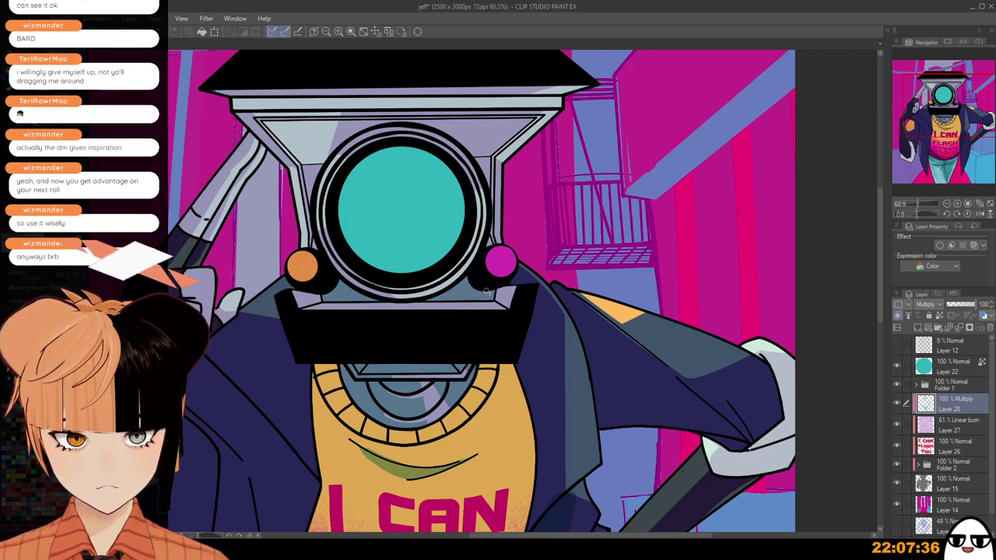
Shade the camera's front face on both sides of the lens, inside the bevelled frame.
scroll(496, 254, "down", 2)
scroll(474, 185, "up", 2)
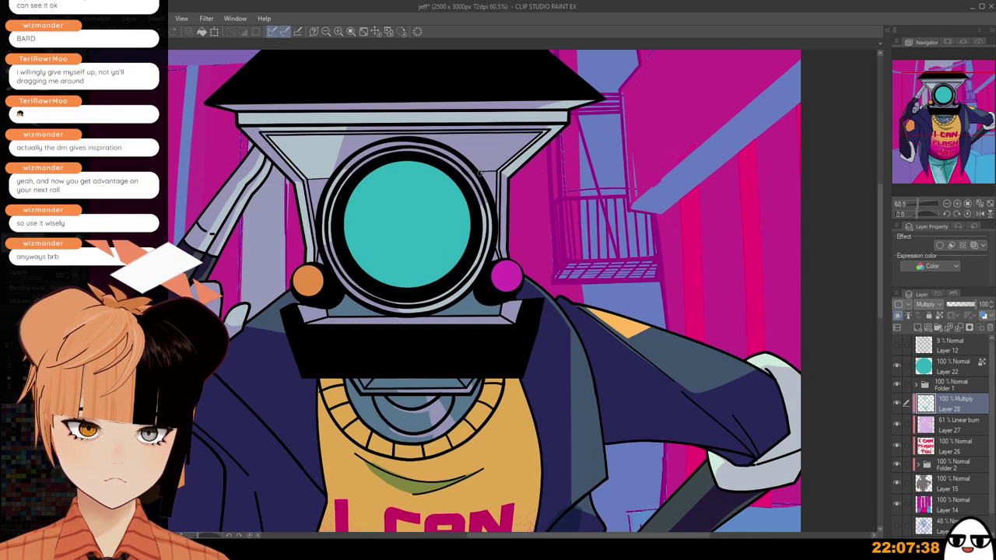
scroll(495, 176, "down", 2)
scroll(484, 181, "up", 2)
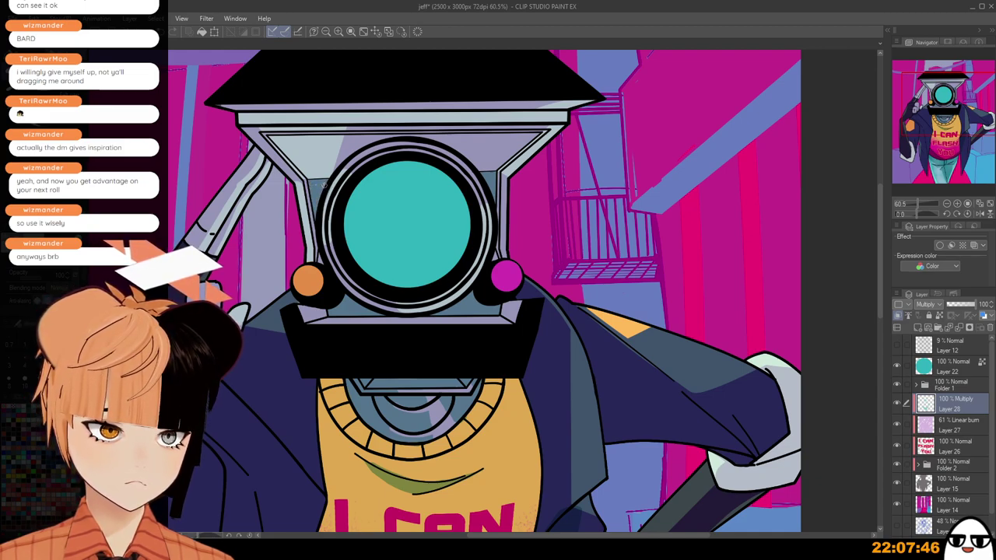
Shade the inner edge of the hanging sleeve's white cuff and the white cuff at the bent arm on the hip.
scroll(315, 197, "down", 3)
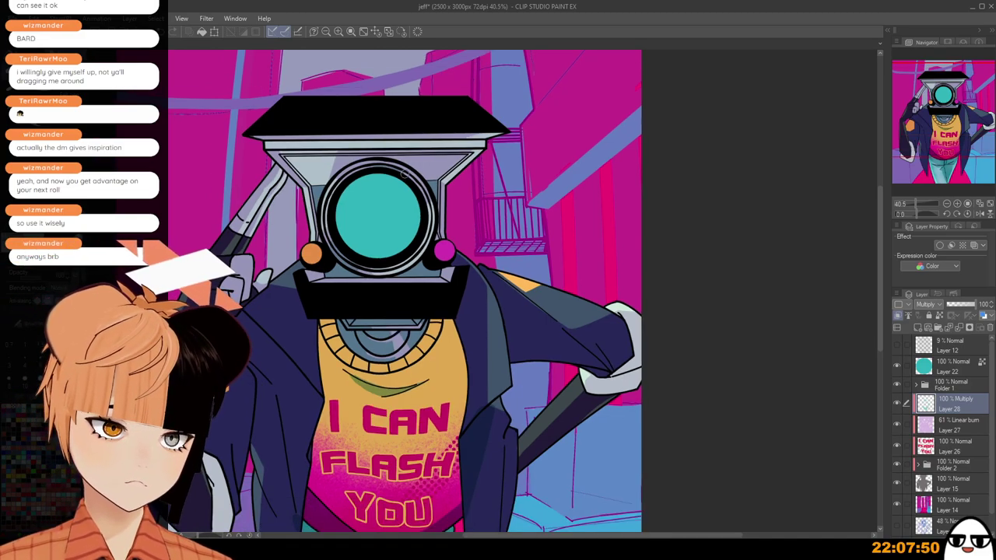
scroll(390, 162, "down", 2)
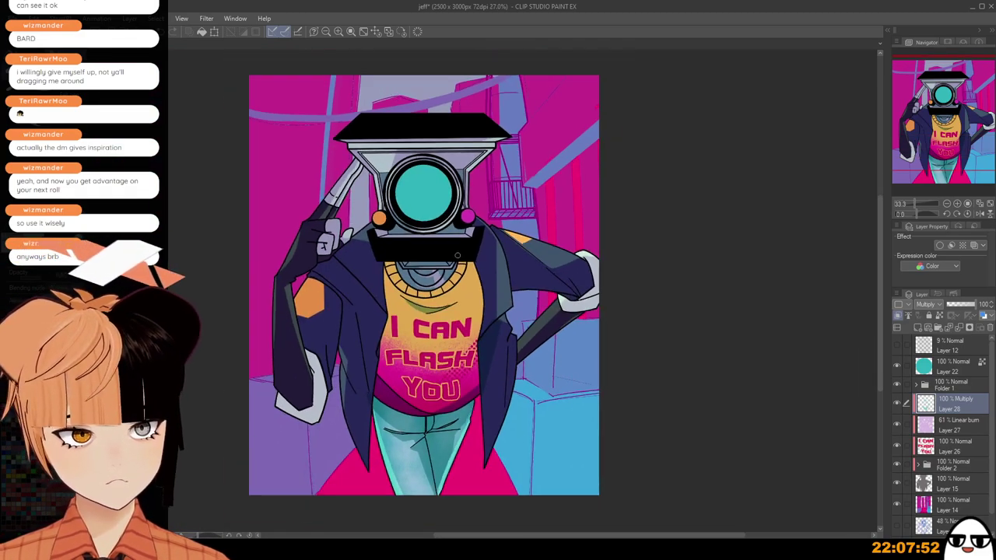
scroll(335, 258, "up", 1)
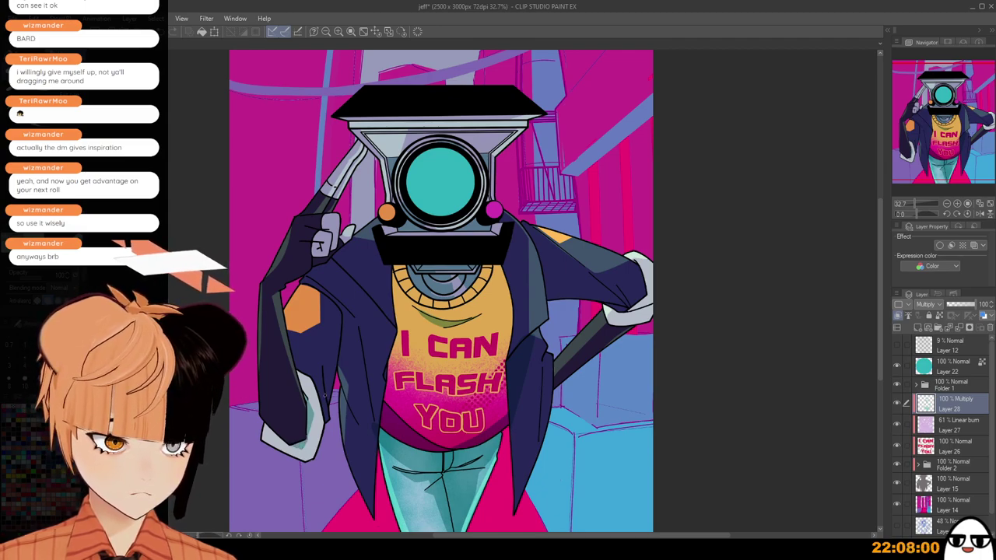
scroll(325, 395, "down", 1)
left_click_drag(505, 418, 484, 393)
scroll(580, 289, "up", 4)
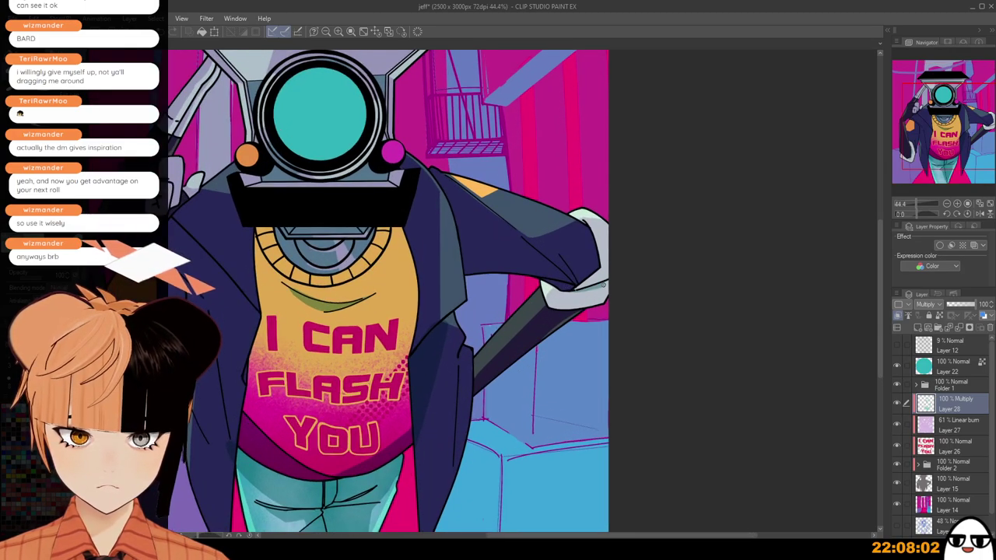
left_click_drag(605, 265, 579, 287)
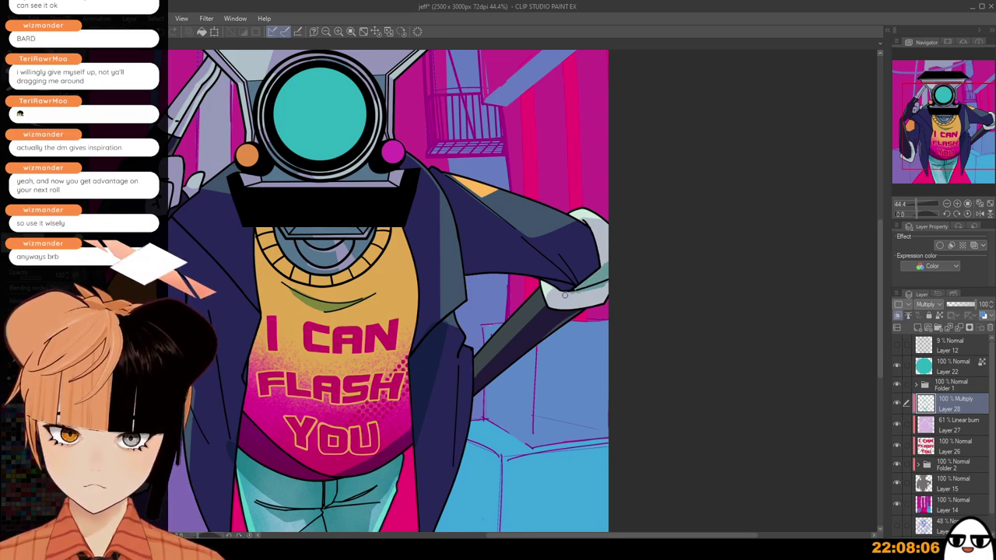
scroll(564, 294, "down", 1)
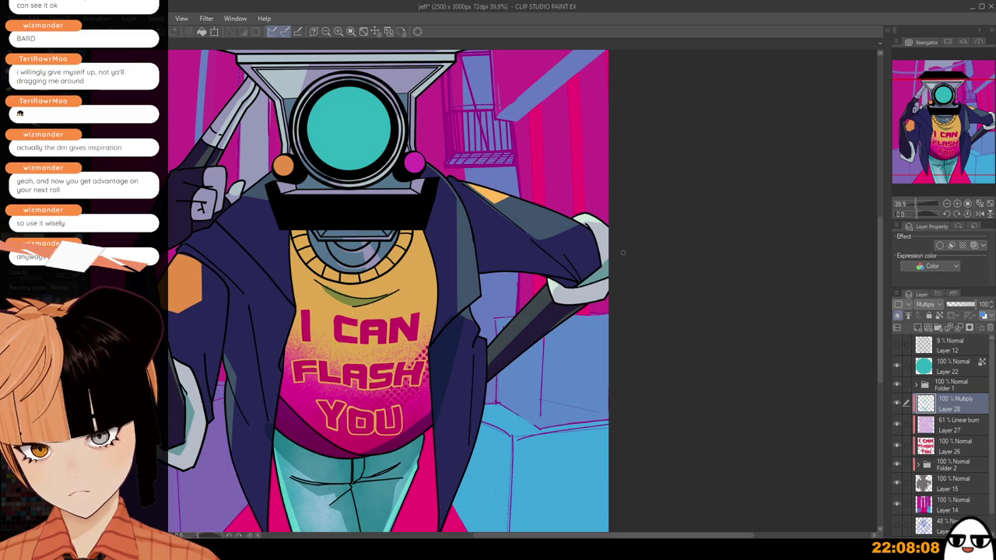
Add Multiply shadow along the vertical fold of the jacket flap below the bent arm.
scroll(622, 260, "down", 2)
left_click_drag(599, 353, 630, 279)
scroll(603, 278, "up", 2)
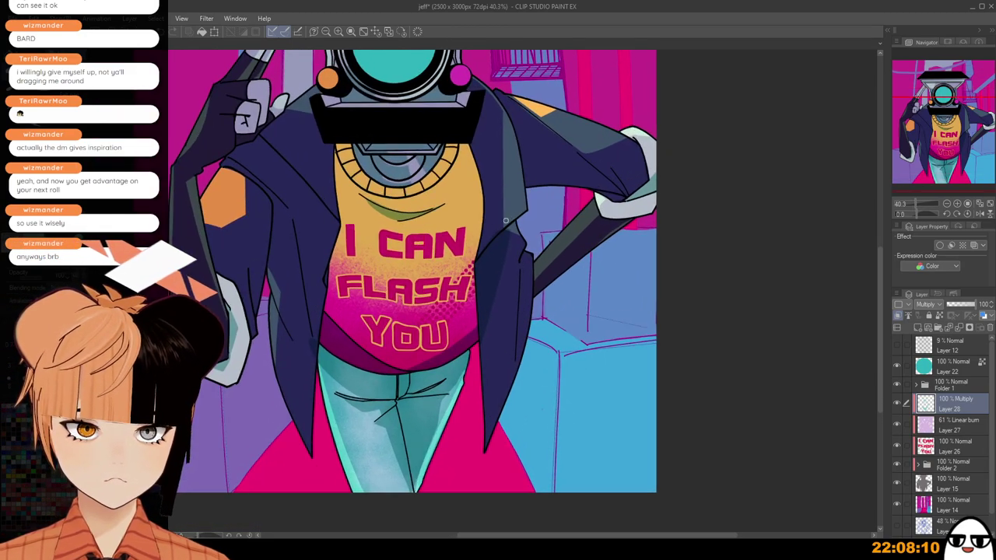
scroll(506, 221, "up", 2)
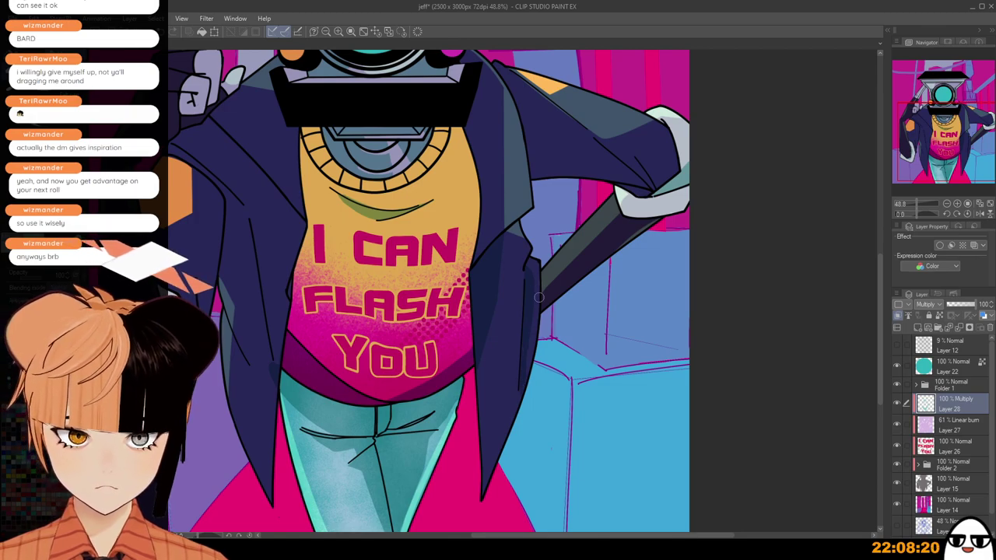
scroll(550, 245, "up", 3)
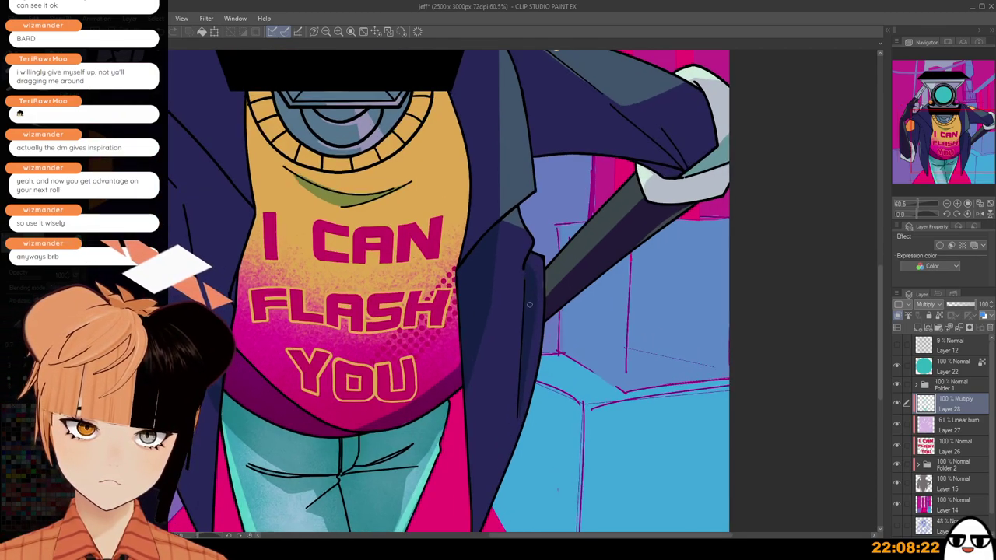
scroll(563, 218, "down", 4)
Toggle the visibility of Folder 2 and the Linear burn and Multiply layers to examine the jacket flap without shading.
left_click(957, 480)
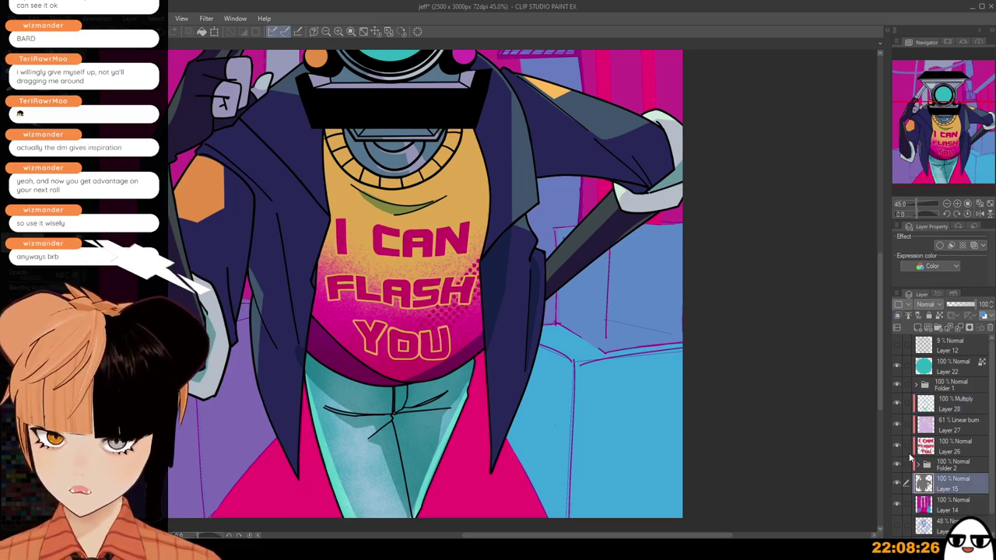
left_click(896, 464)
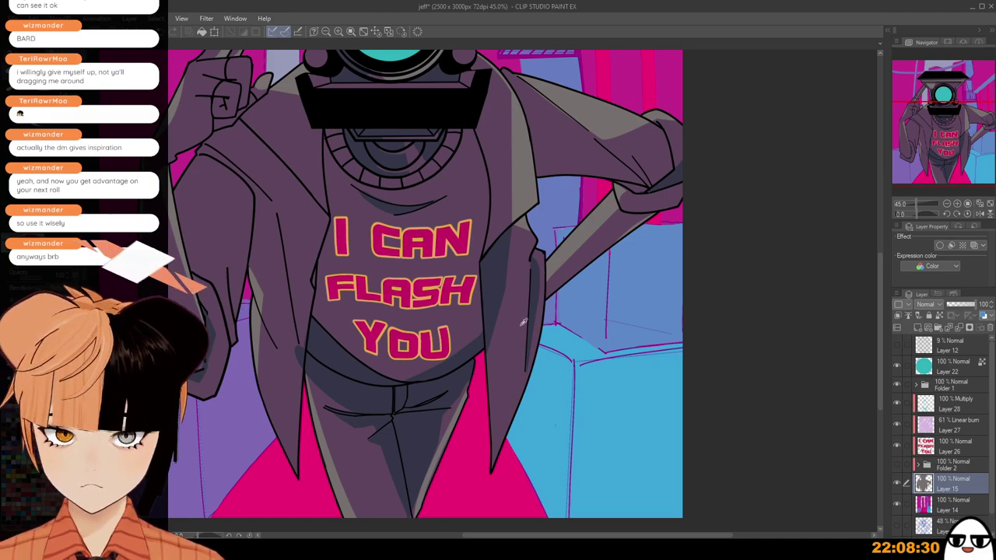
scroll(523, 330, "up", 2)
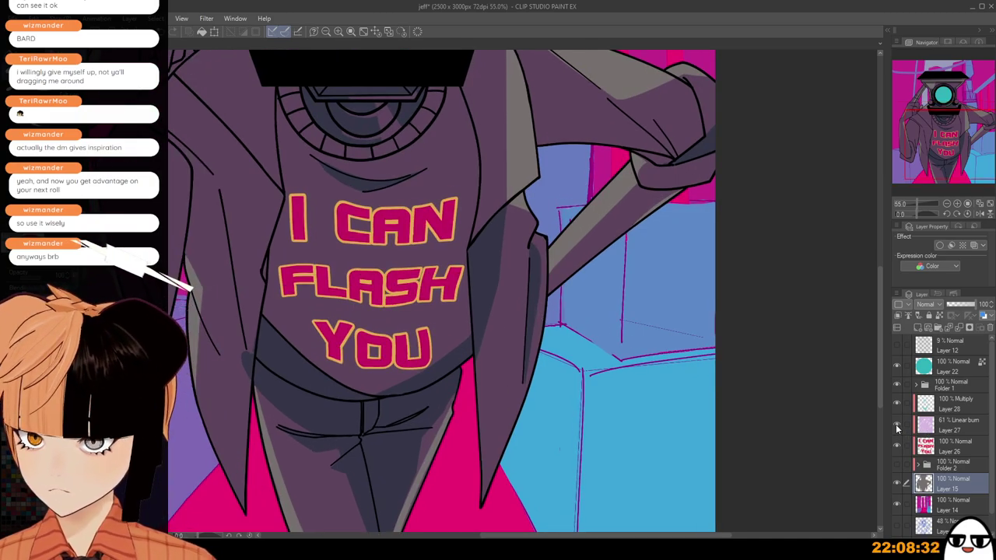
left_click(896, 425)
scroll(537, 305, "up", 2)
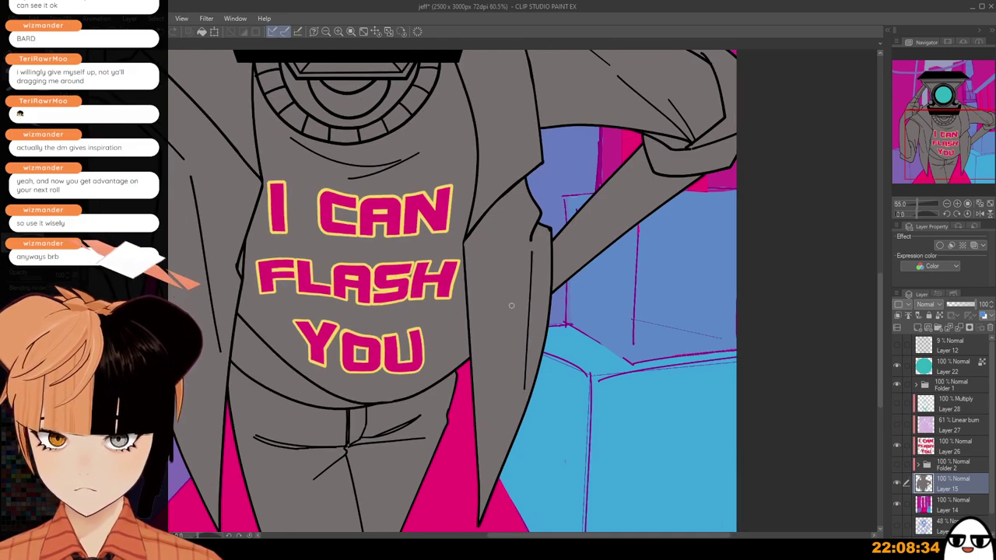
left_click(896, 483)
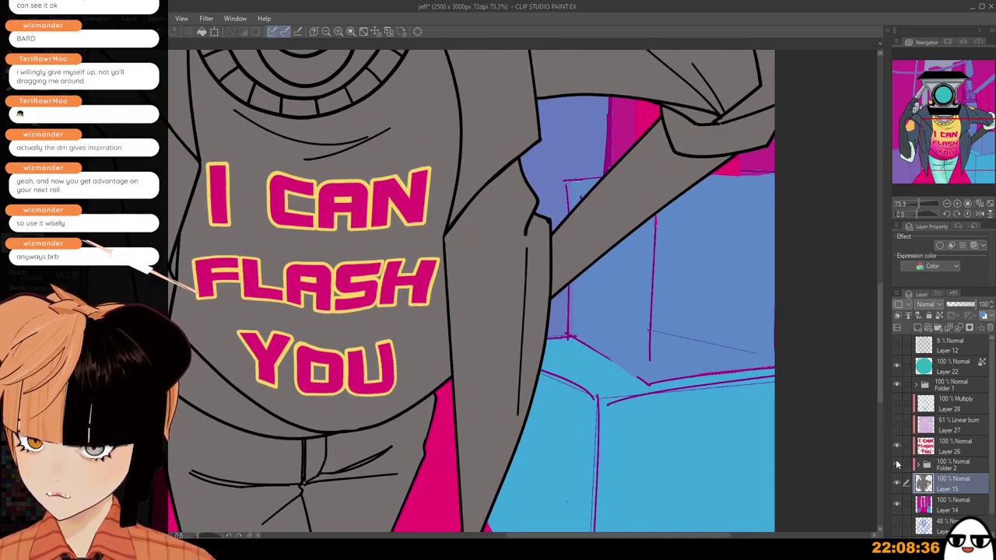
left_click(897, 425)
left_click(896, 404)
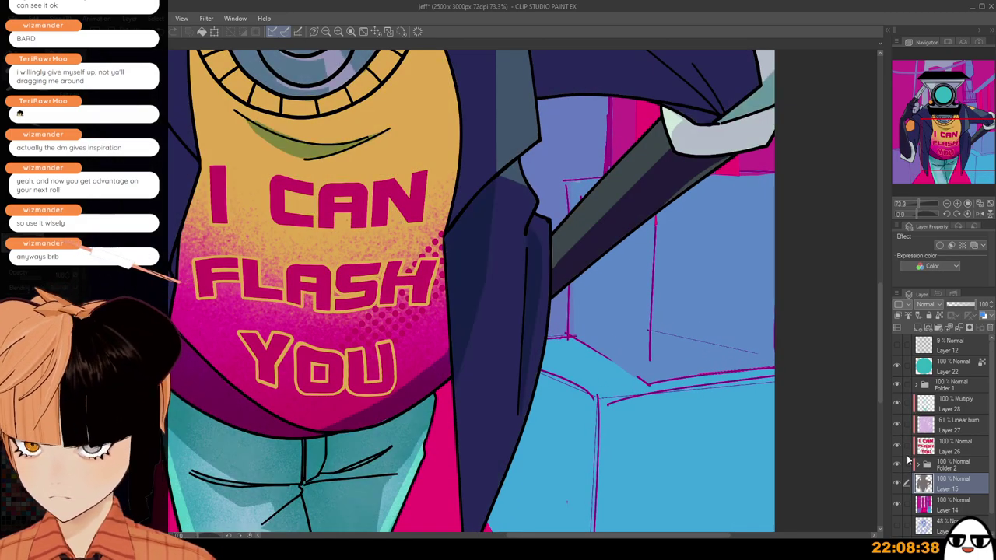
Hide the Linear burn and Multiply layers and check Layer 18 and Layer 20 inside Folder 2 for the jacket flap's colour.
left_click(918, 465)
left_click(896, 425)
left_click(897, 404)
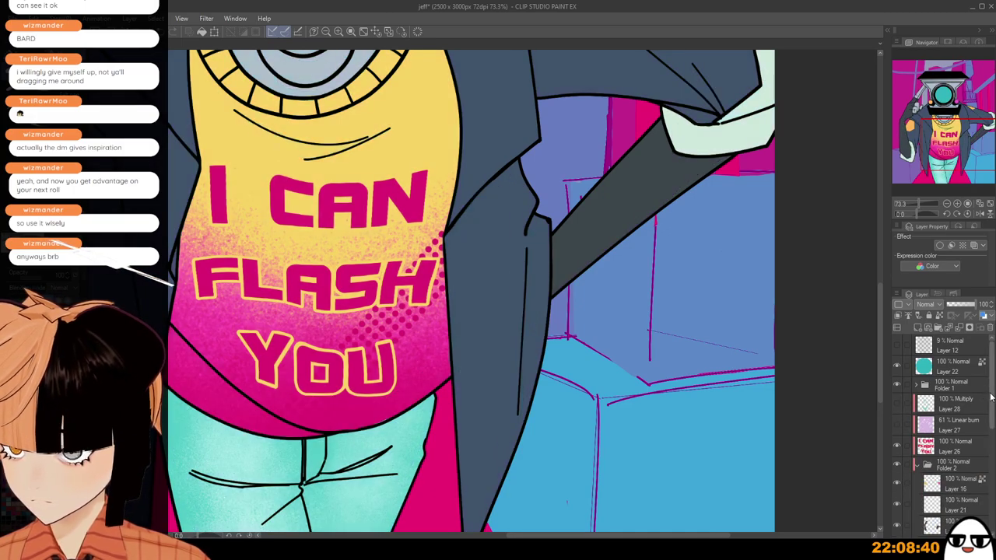
left_click_drag(990, 398, 988, 455)
left_click(957, 442)
scroll(539, 257, "up", 5)
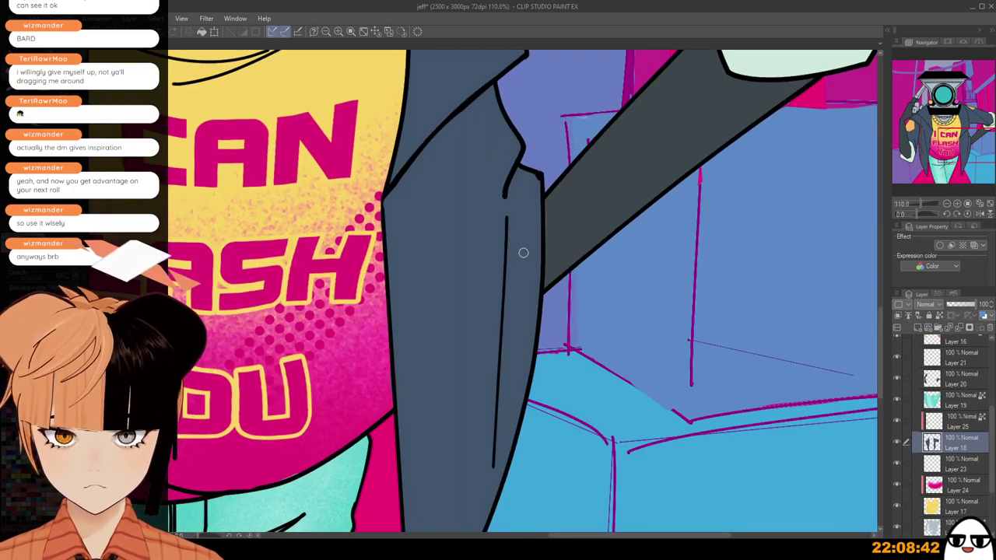
left_click(953, 384)
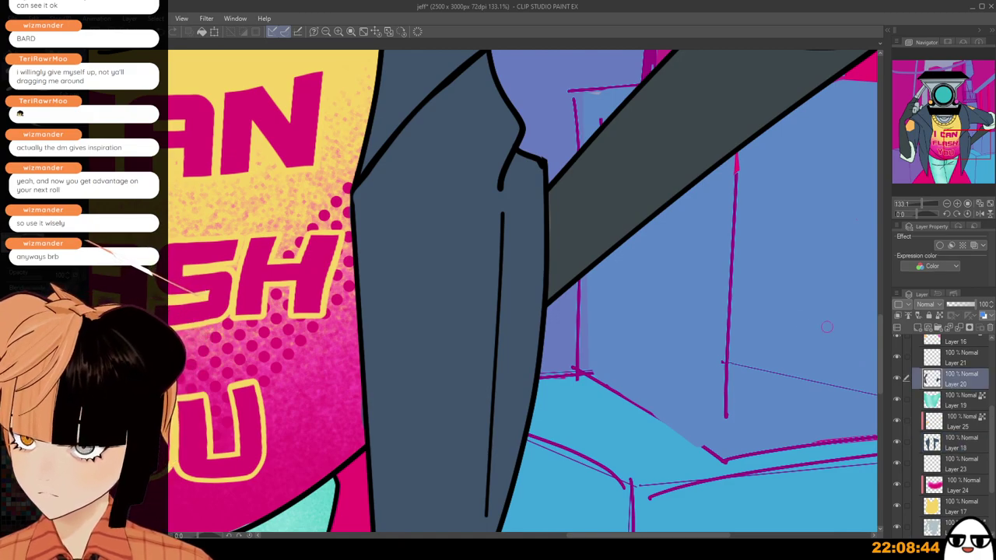
left_click_drag(990, 450, 991, 412)
left_click(919, 404)
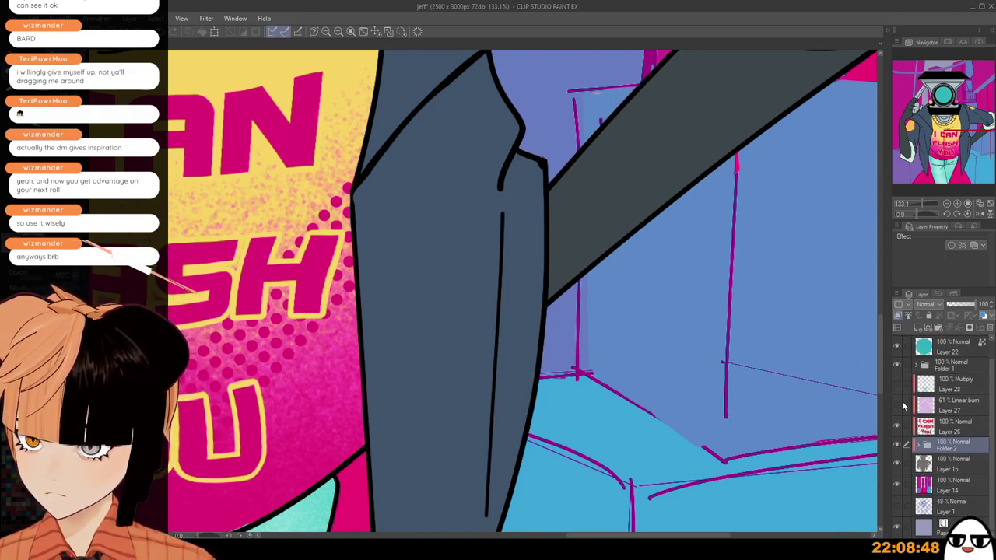
Examine the jacket flap with the shading layers shown and look through Layer 20 and Layer 18 in Folder 2.
scroll(529, 354, "down", 5)
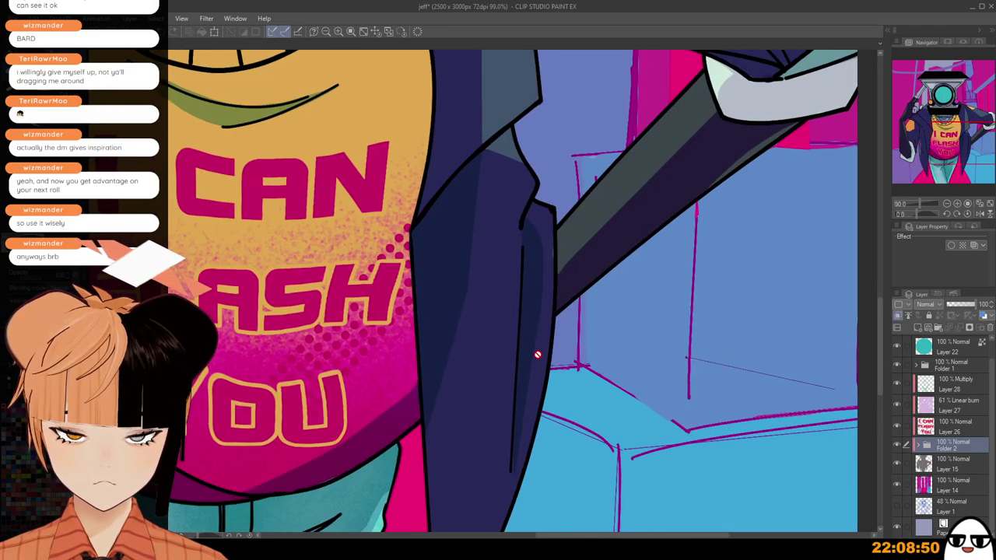
scroll(536, 354, "up", 5)
left_click(926, 444)
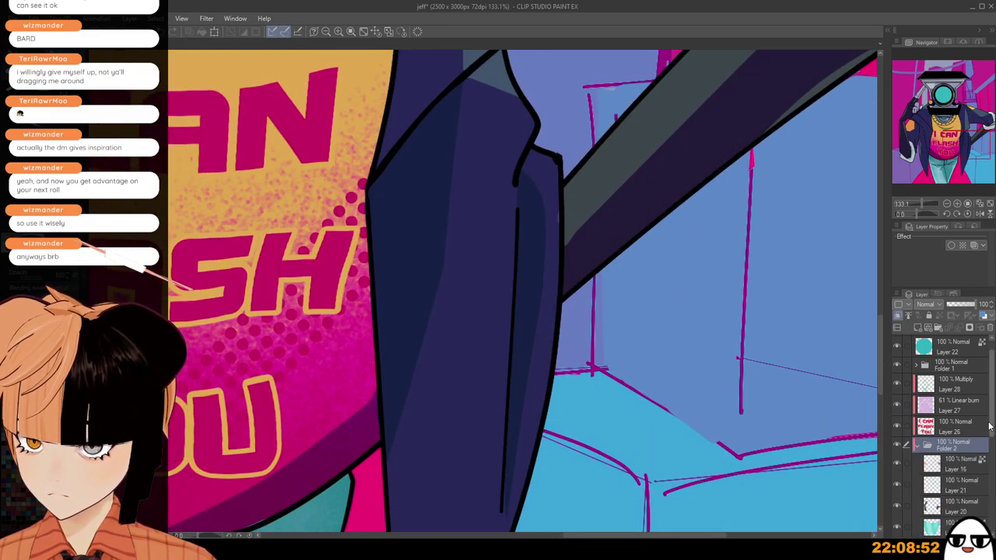
left_click(961, 507)
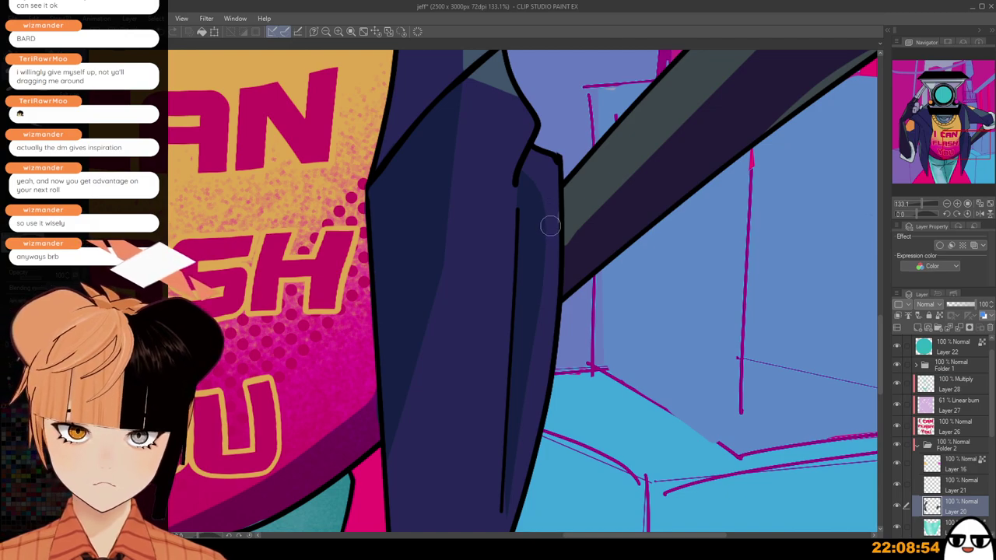
scroll(960, 467, "down", 3)
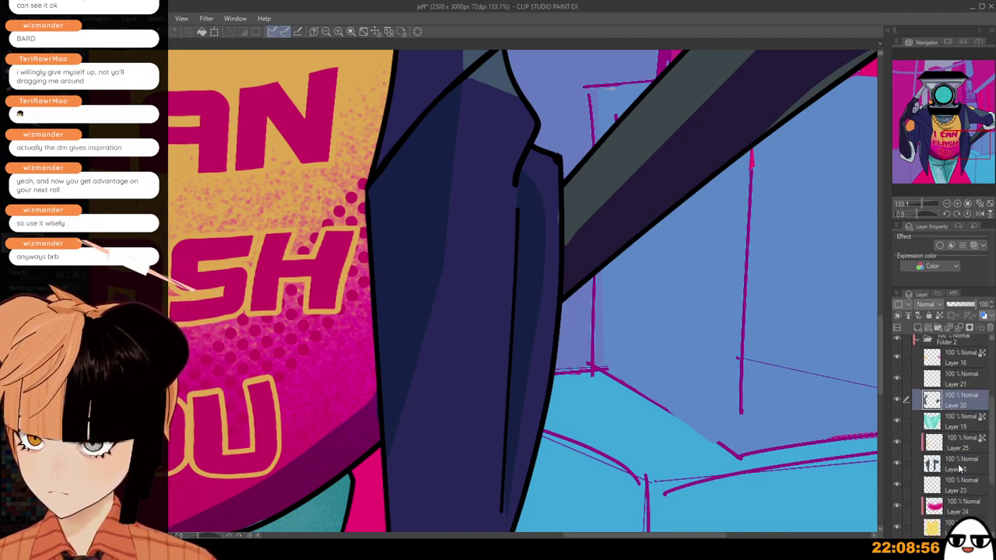
left_click(960, 467)
scroll(981, 376, "up", 3)
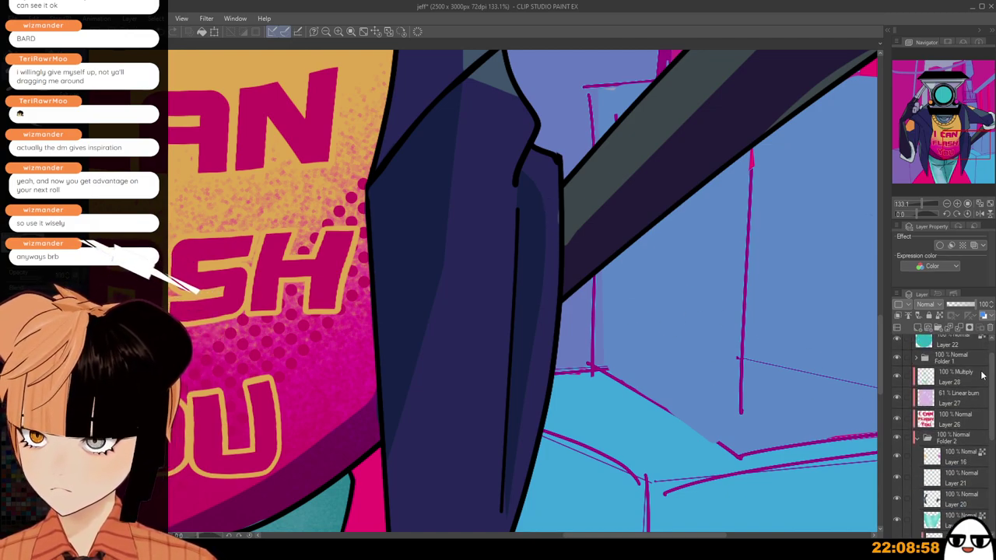
Try to erase the Linear burn shading along the outer edge of the jacket flap below the bent arm.
left_click(897, 398)
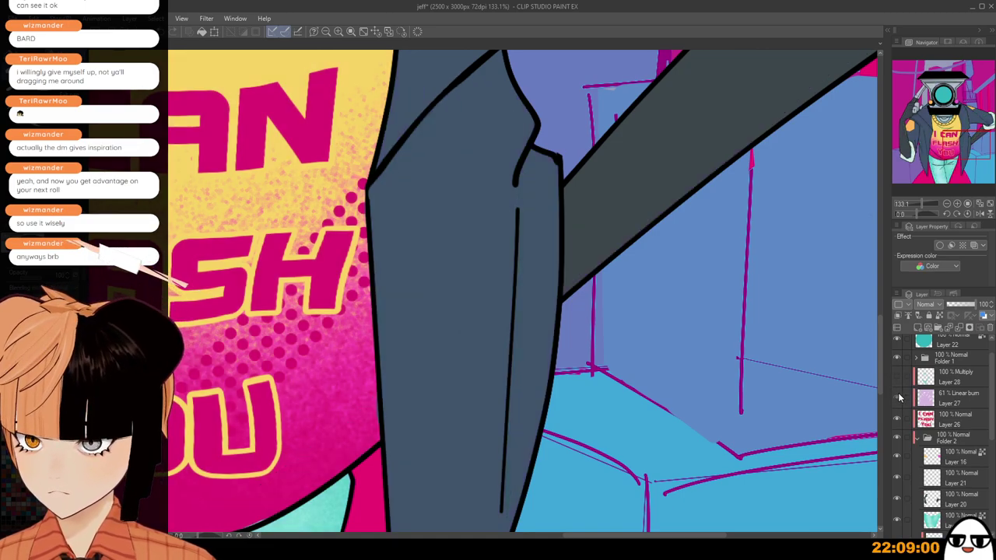
left_click(897, 397)
left_click(953, 399)
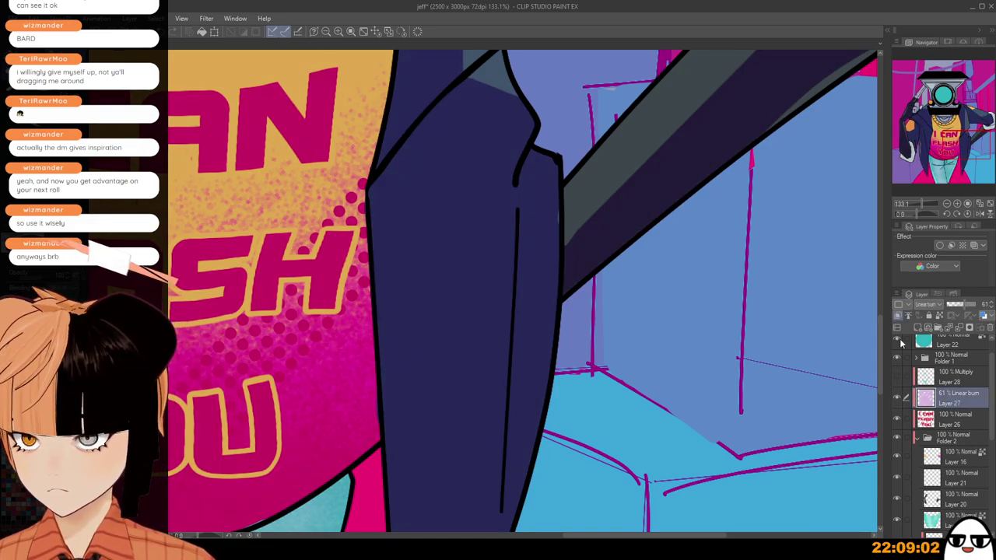
key("ctrl+z")
key("e")
left_click_drag(557, 197, 554, 252)
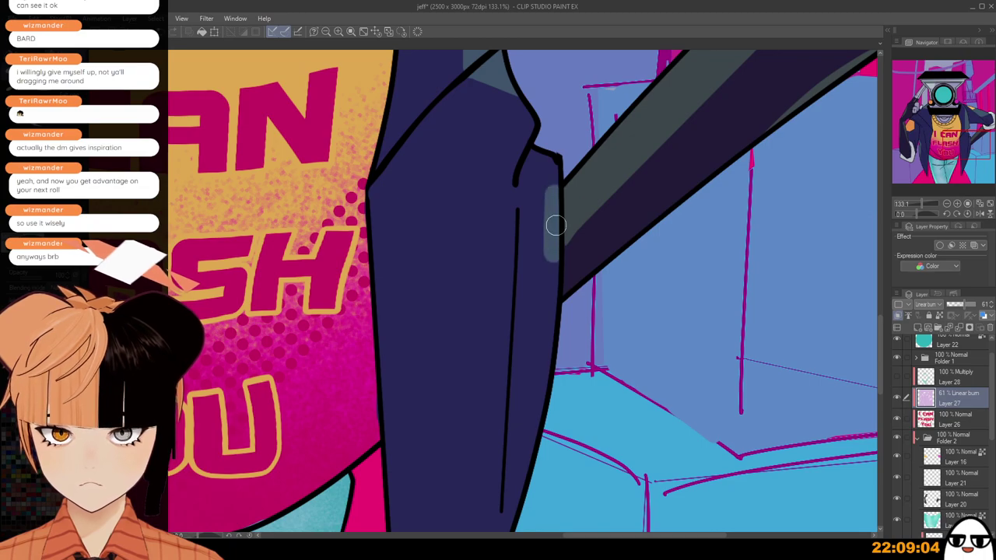
key("ctrl+z")
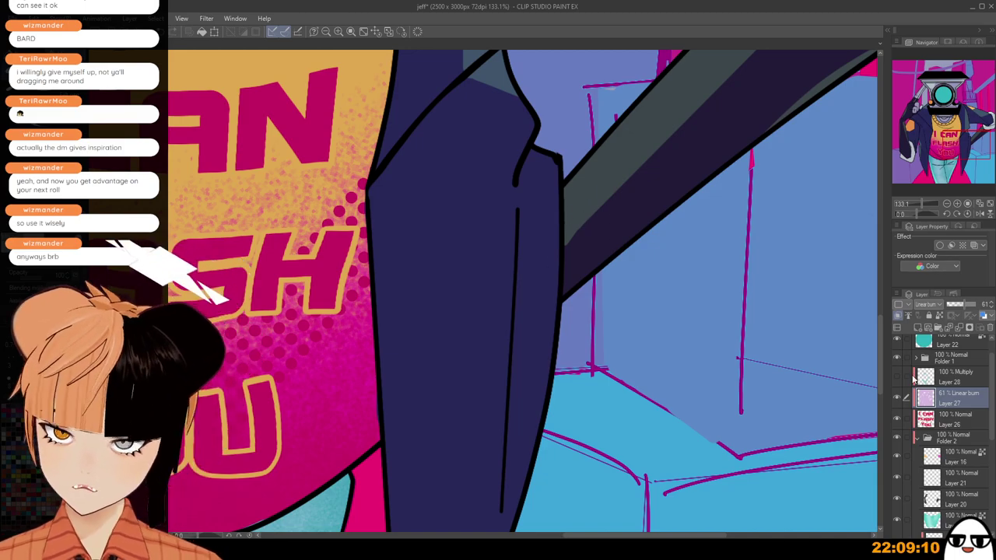
Show the Multiply layer again and collapse Folder 2.
left_click(896, 380)
left_click(918, 438)
scroll(624, 378, "down", 6)
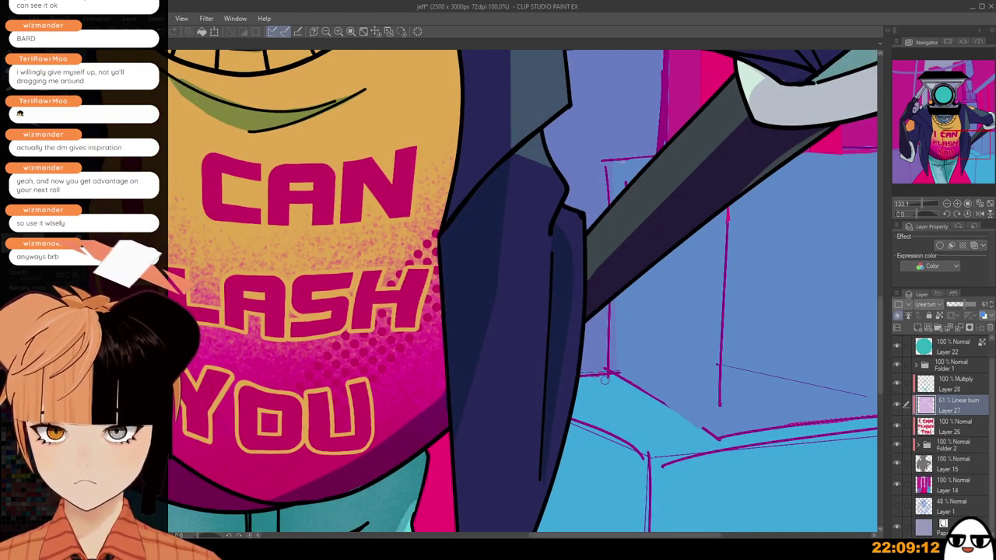
scroll(620, 372, "down", 5)
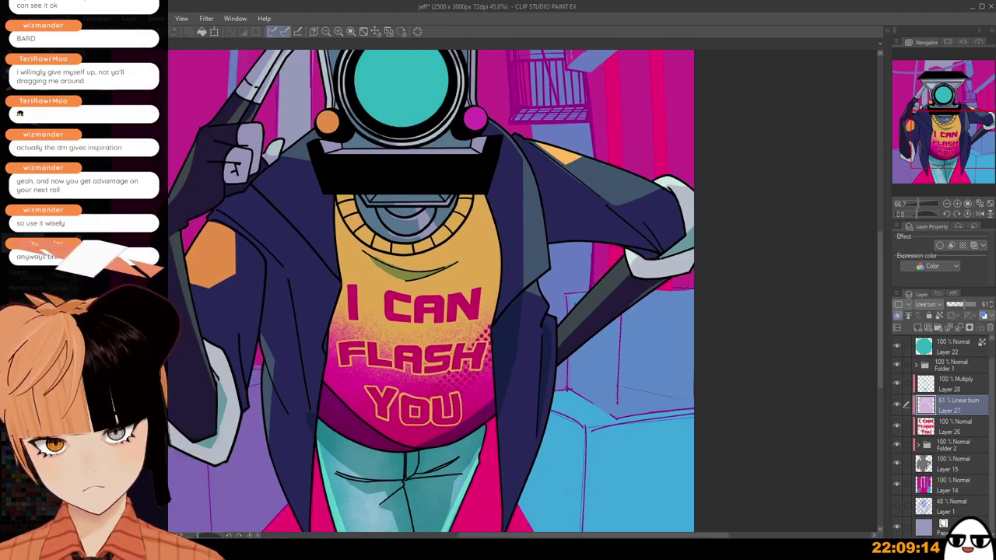
scroll(593, 442, "down", 2)
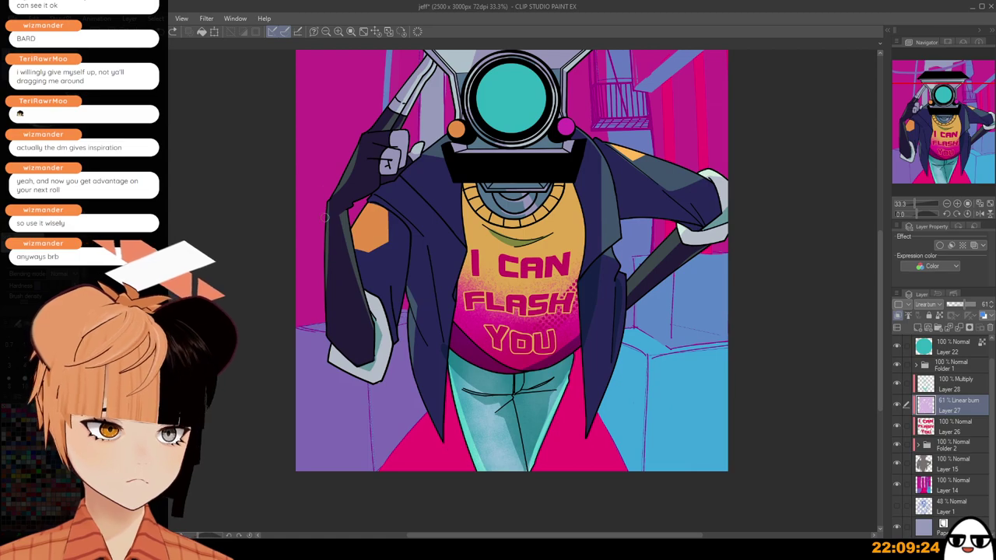
Enlarge the eraser and softly lighten the Linear burn shading along the raised arm and the orange sleeve patch.
left_click_drag(330, 227, 347, 333)
key("ctrl+z")
key("bracketright")
key("bracketright")
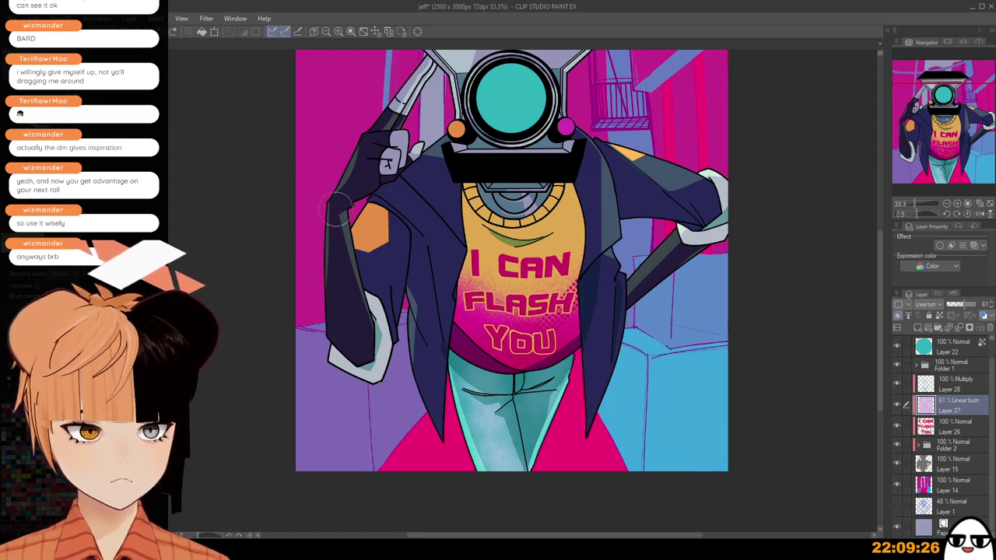
scroll(440, 98, "down", 1)
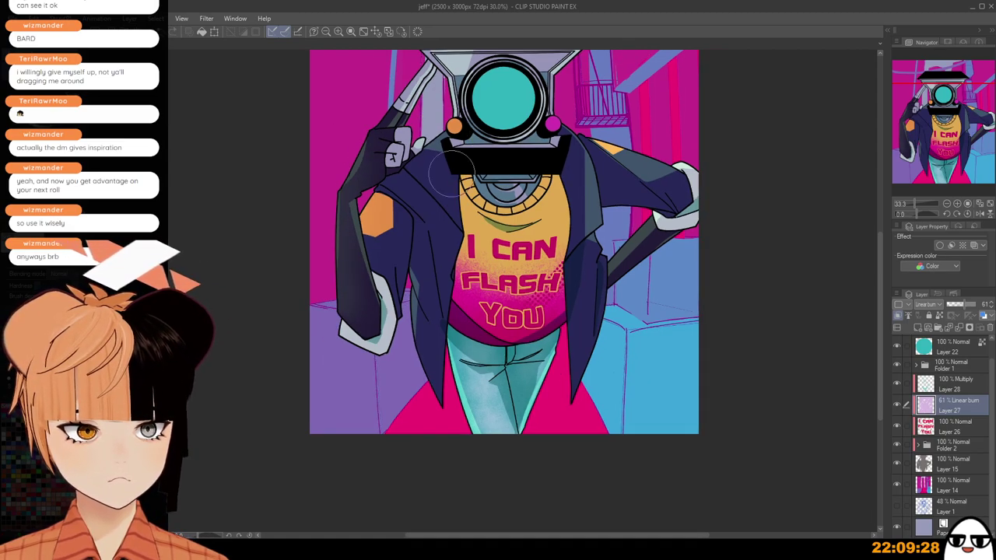
scroll(453, 172, "down", 1)
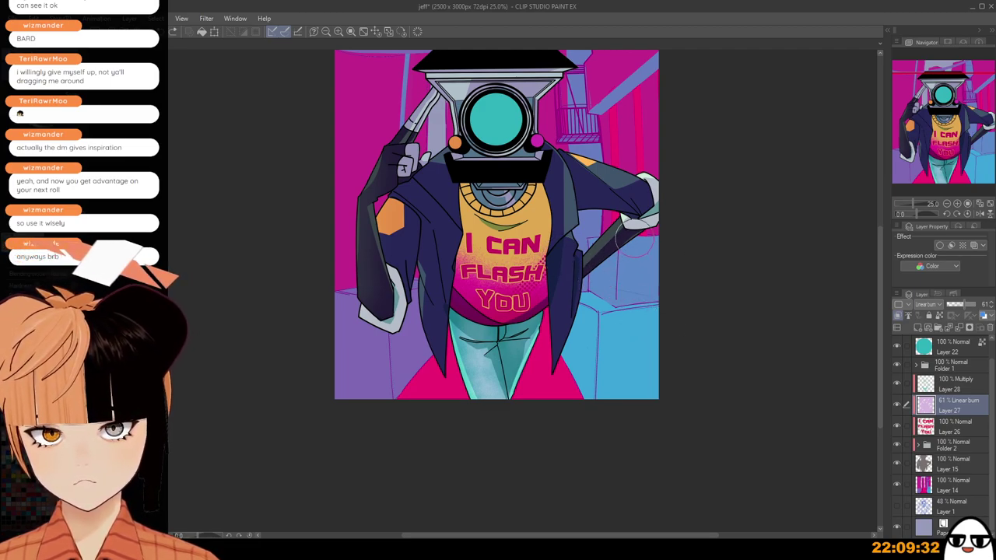
scroll(654, 335, "down", 1)
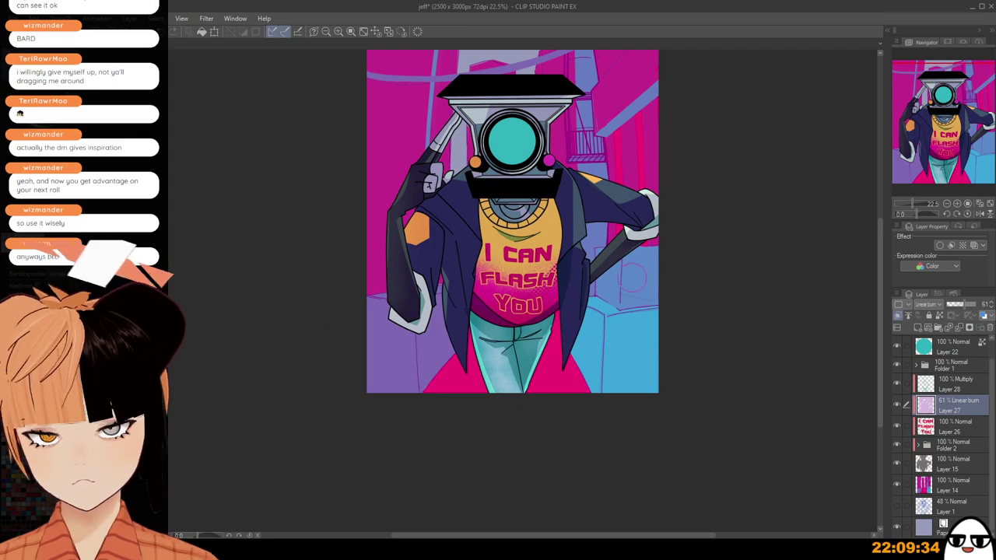
scroll(636, 290, "down", 1)
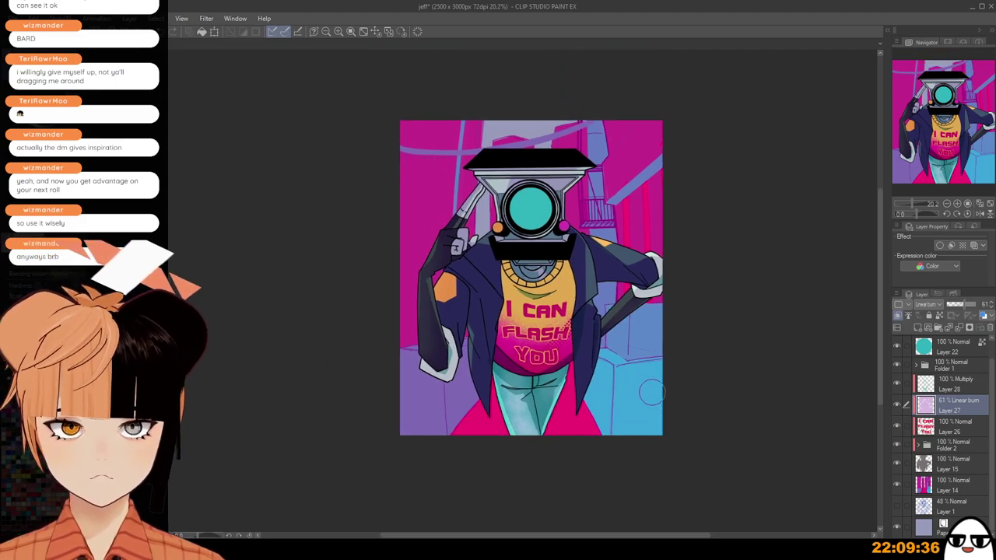
scroll(545, 218, "up", 4)
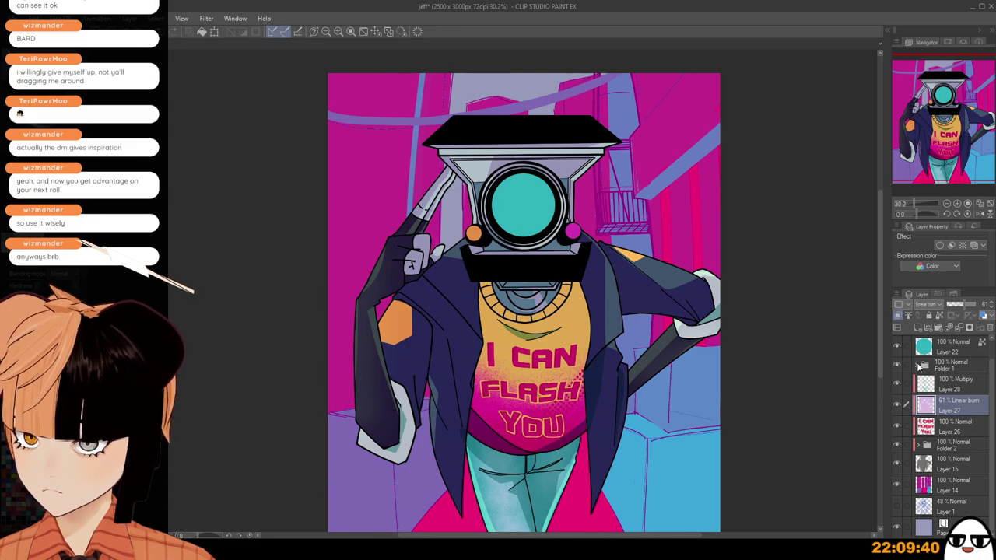
Select Layer 3 in Folder 1 and outline the camera's black top panel with a polygonal selection, leaving a thin black border.
left_click(918, 365)
left_click(954, 387)
scroll(541, 210, "up", 3)
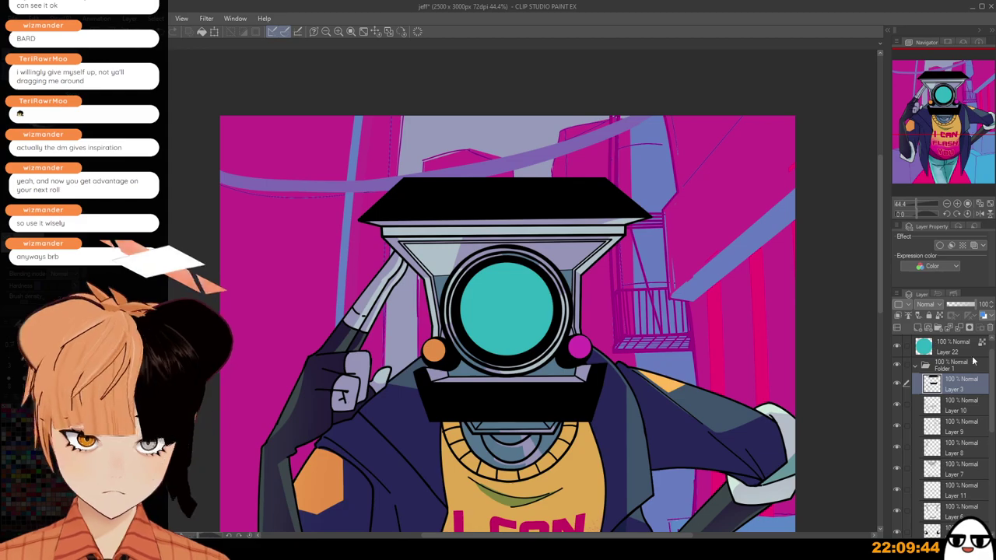
scroll(482, 167, "up", 2)
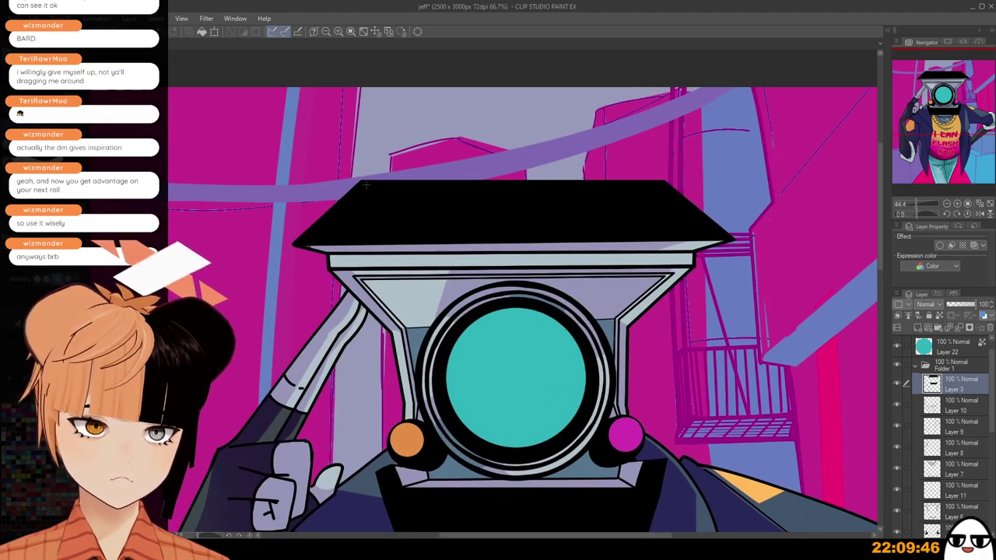
left_click(304, 240)
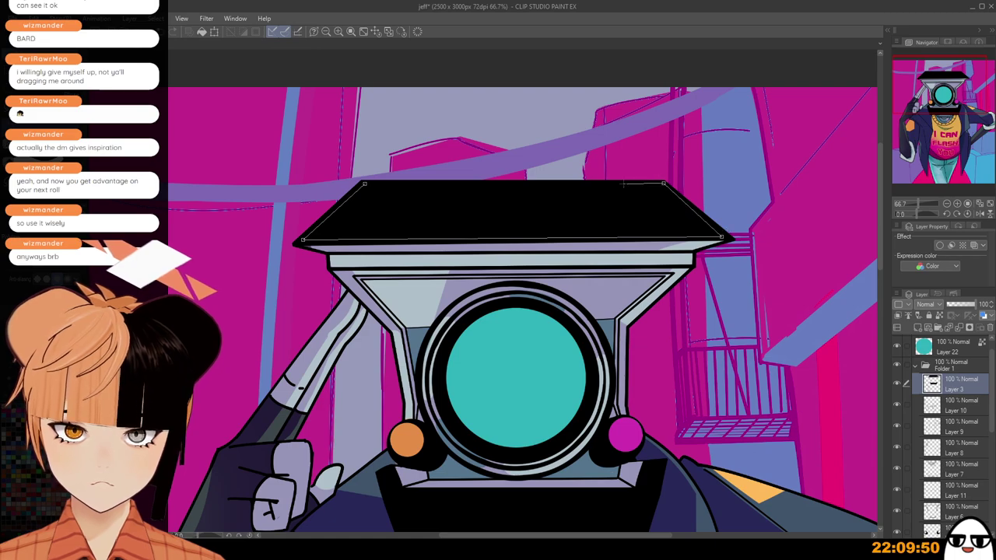
left_click(366, 185)
scroll(643, 262, "down", 2)
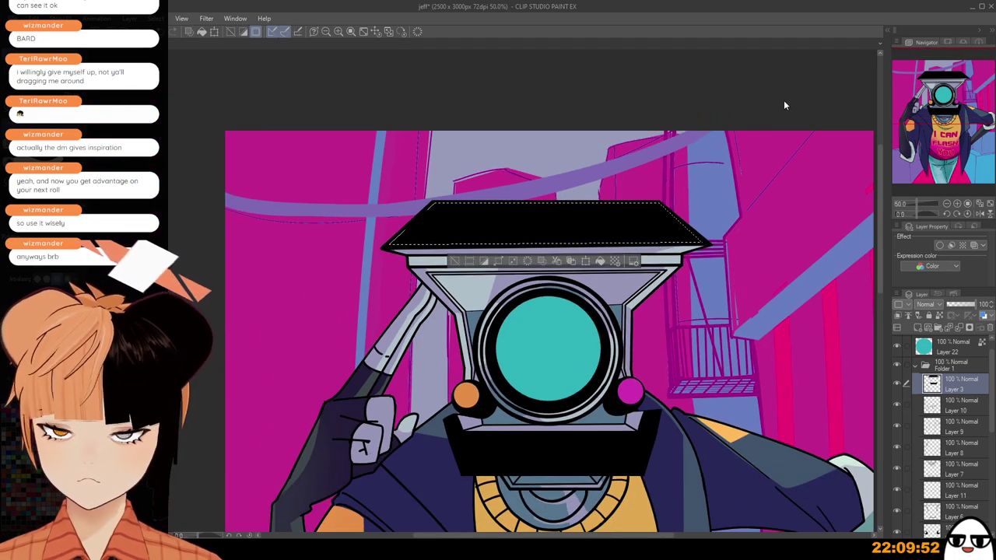
Add a new layer above Layer 3 and paint the selected camera top panel light grey with an enlarged brush.
left_click(918, 327)
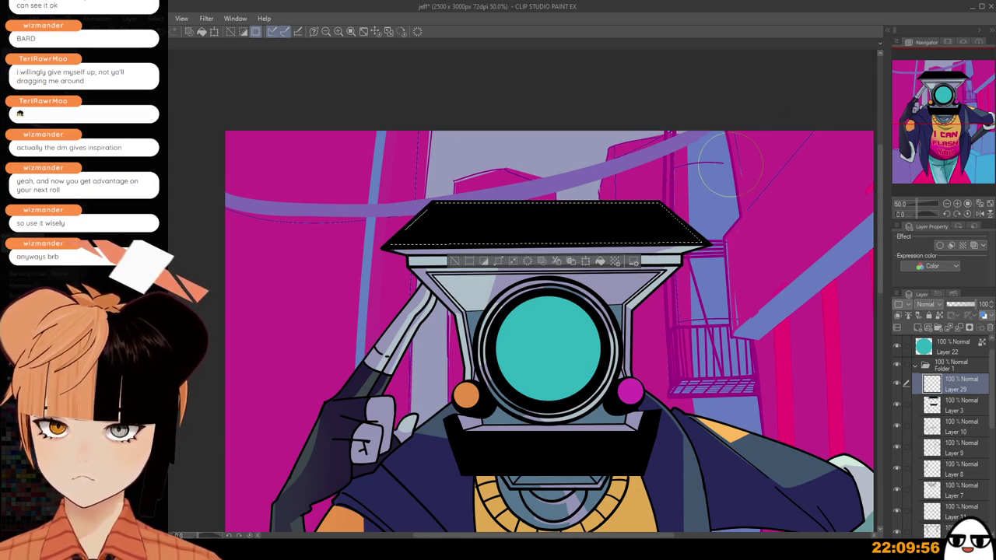
key("bracketright")
key("bracketright")
key("bracketright")
key("bracketright")
key("bracketright")
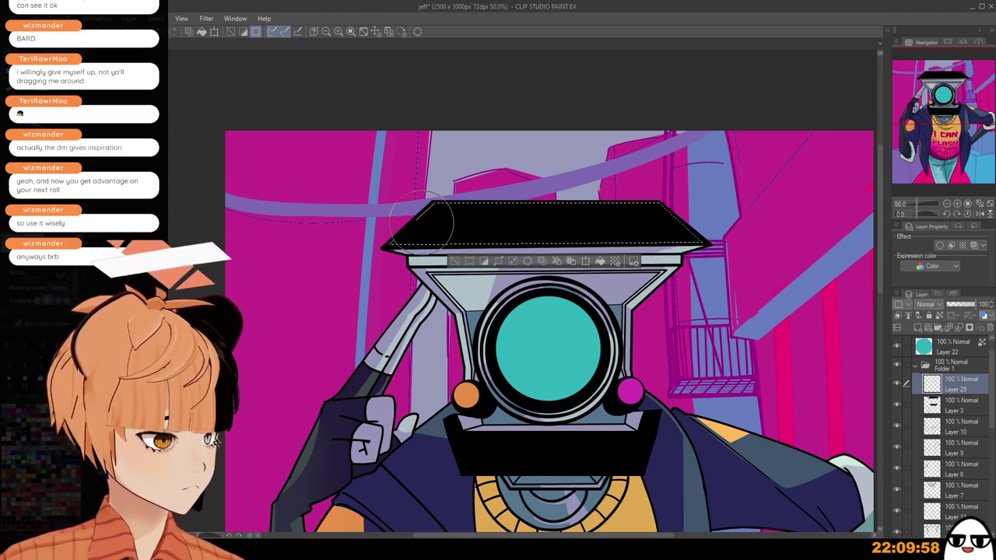
mouse_move(533, 156)
left_mouse_down()
mouse_move(420, 262)
mouse_move(712, 161)
left_mouse_up()
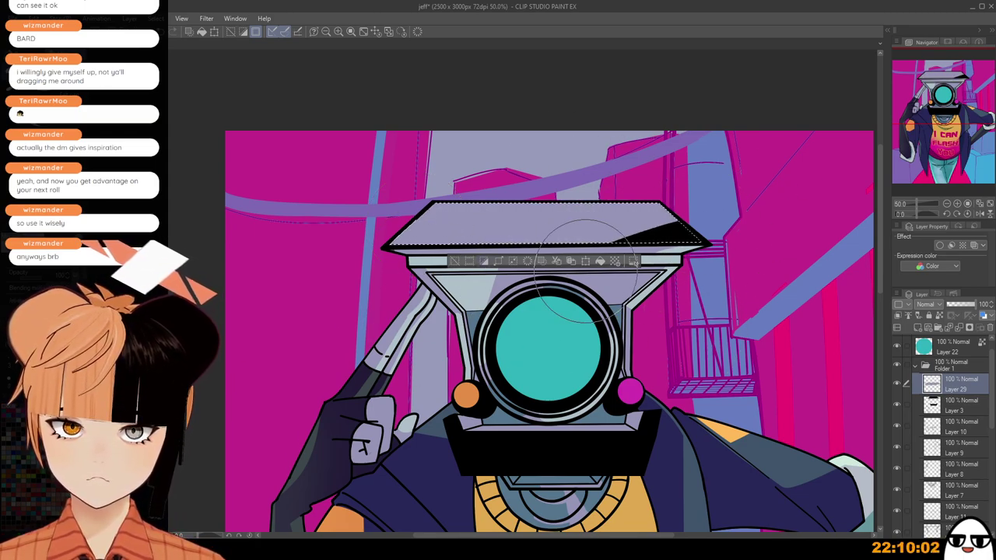
left_click_drag(662, 235, 687, 222)
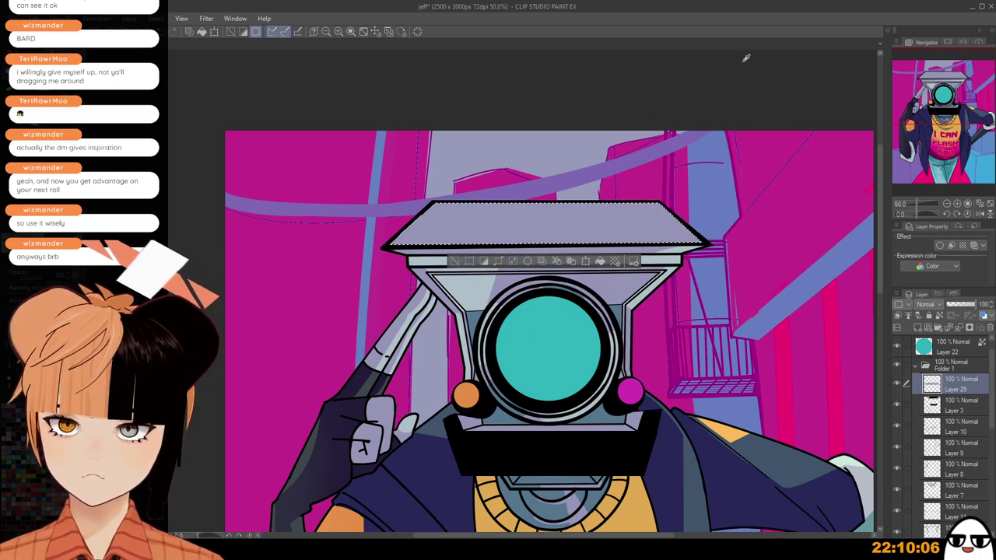
Try to repaint the camera's top panel in the blue-grey sampled from the camera body.
left_click(621, 314, "alt")
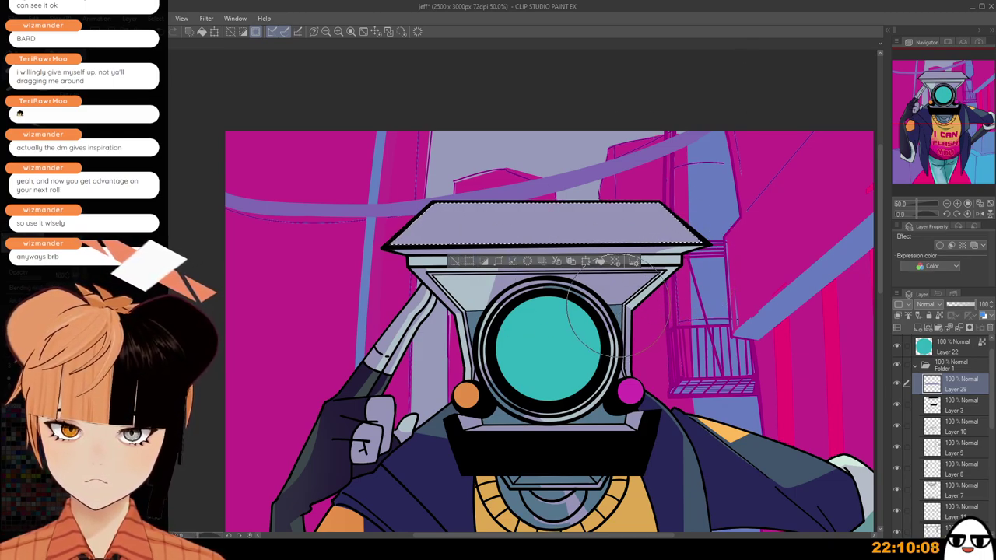
left_click_drag(424, 269, 792, 227)
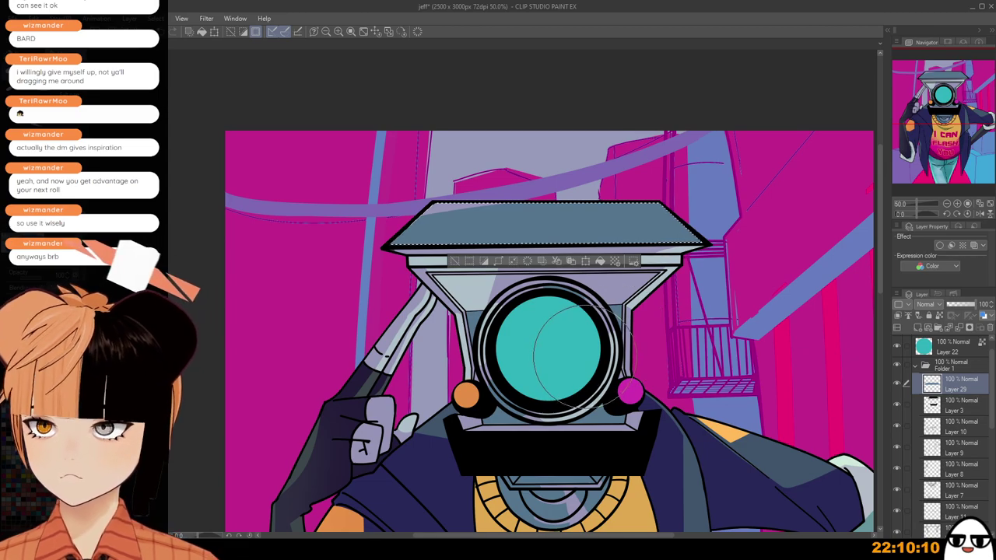
key("ctrl+z")
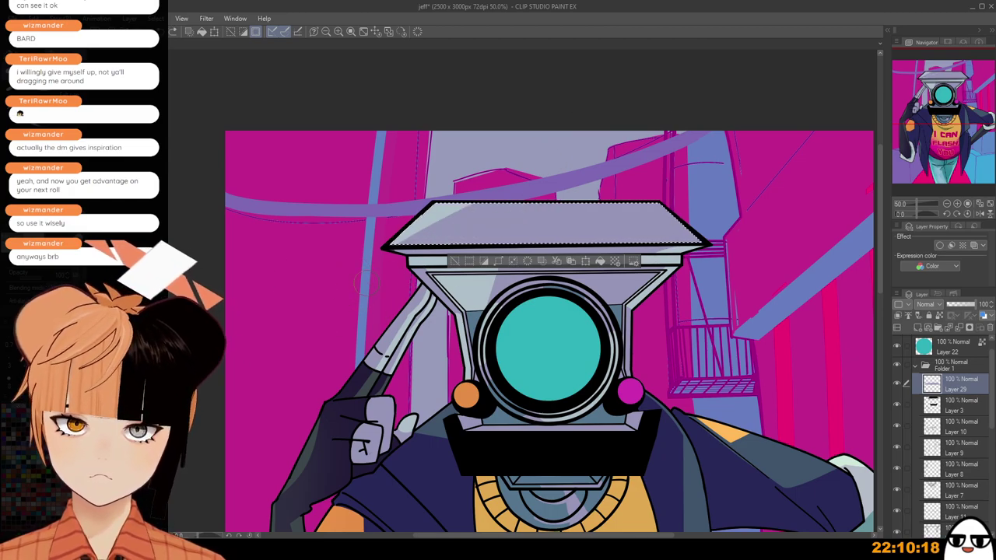
Deselect the camera's top panel and erase diagonal stripes near its right corner to expose the black beneath.
scroll(533, 274, "down", 3)
left_click(452, 274)
scroll(545, 311, "down", 4)
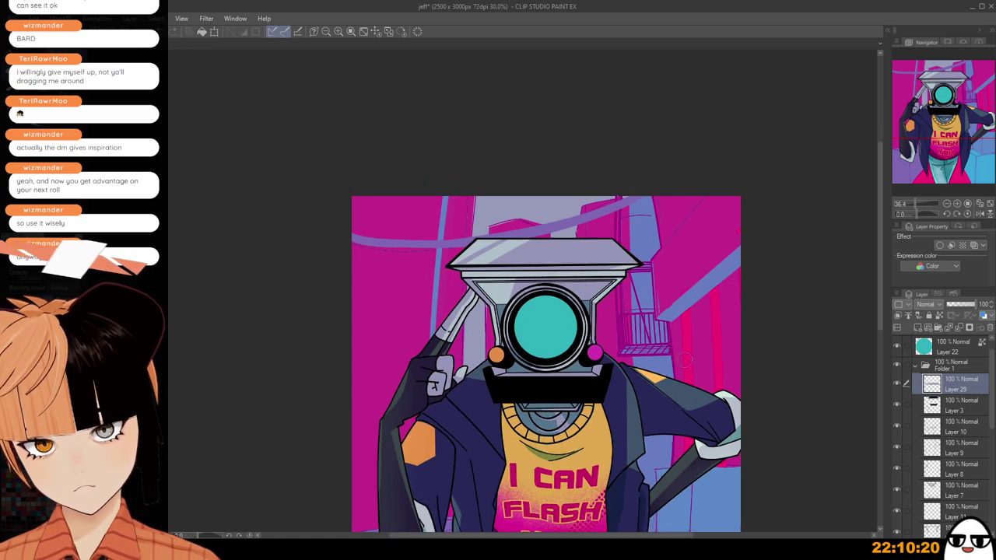
scroll(705, 396, "up", 4)
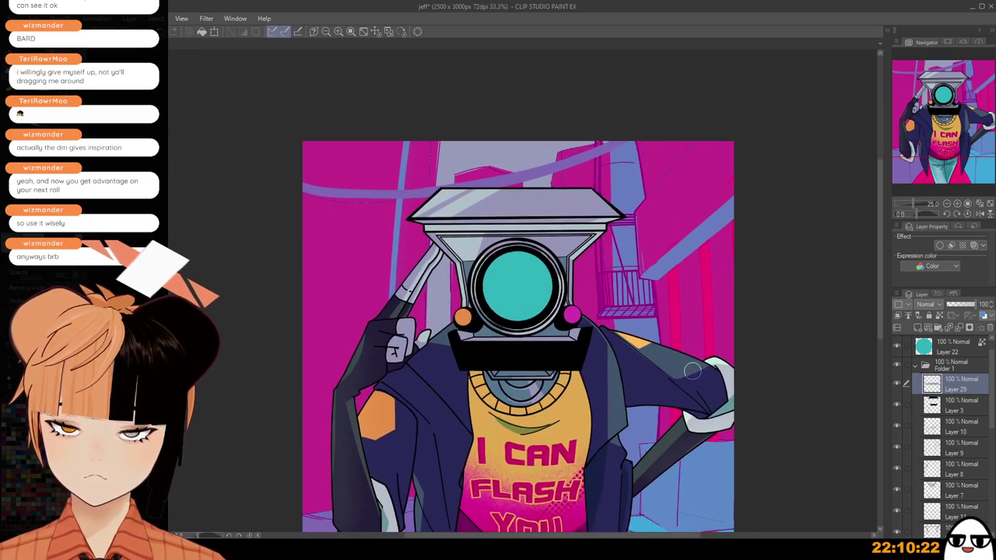
scroll(692, 371, "up", 1)
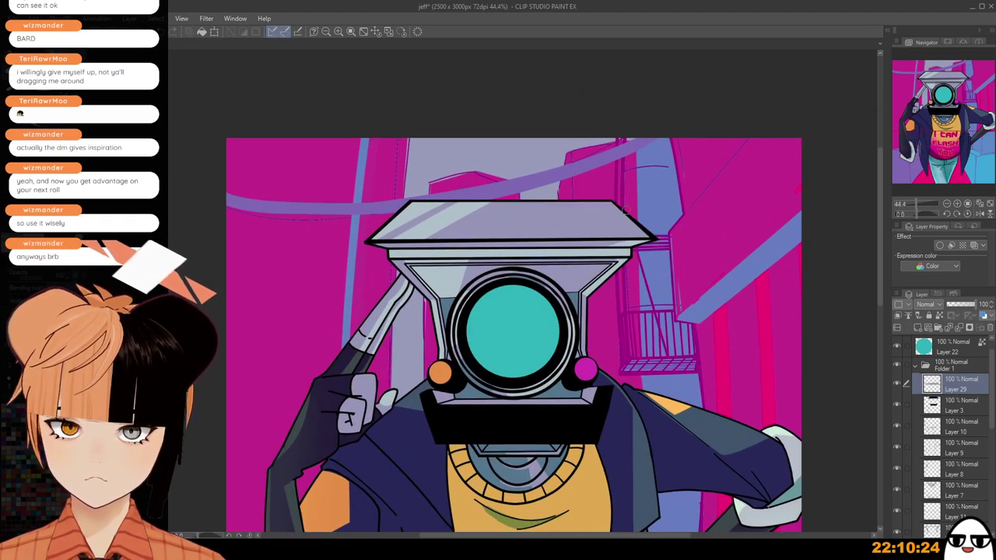
key("ctrl+z")
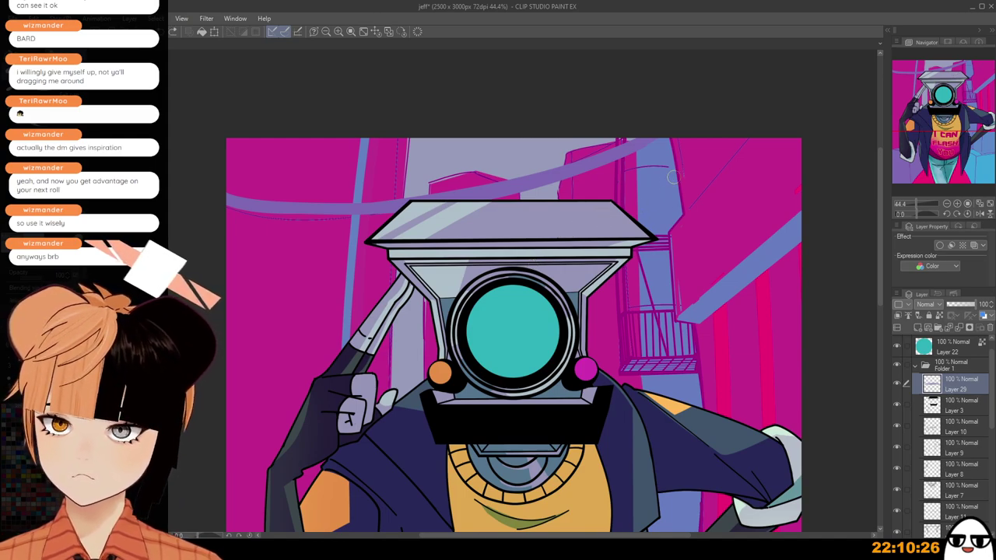
left_click_drag(611, 207, 554, 234)
key("ctrl+z")
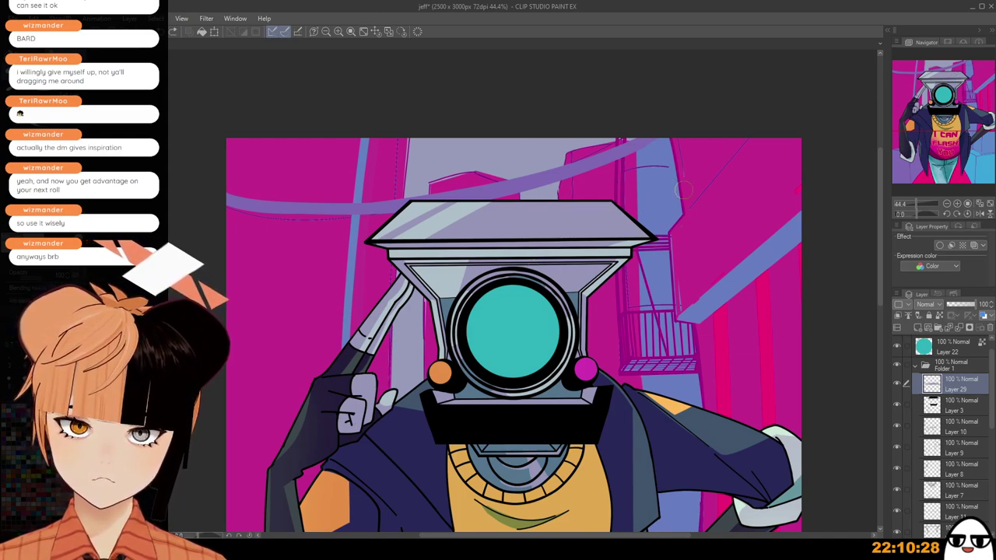
mouse_move(625, 208)
left_mouse_down()
mouse_move(594, 236)
mouse_move(621, 246)
mouse_move(607, 262)
left_mouse_up()
key("ctrl+z")
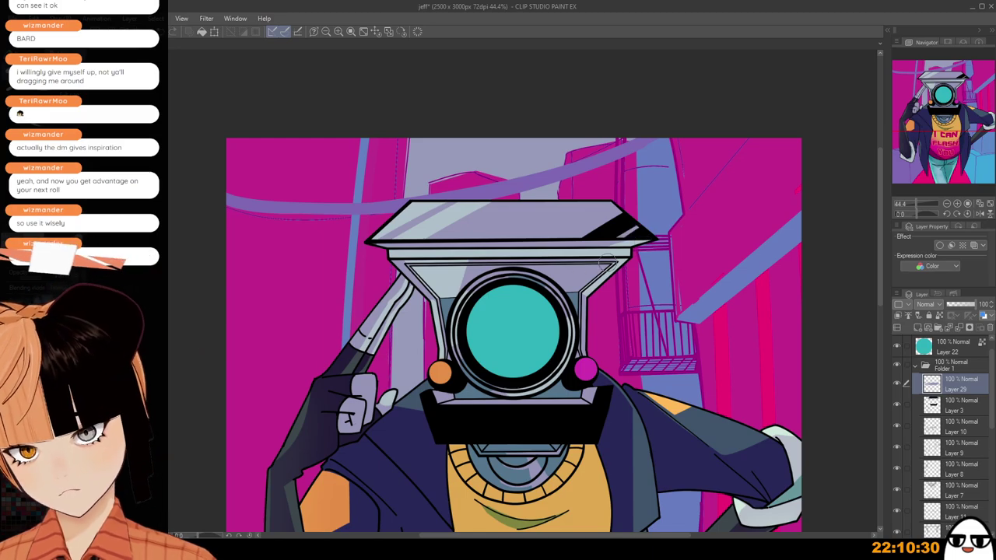
scroll(596, 352, "down", 3)
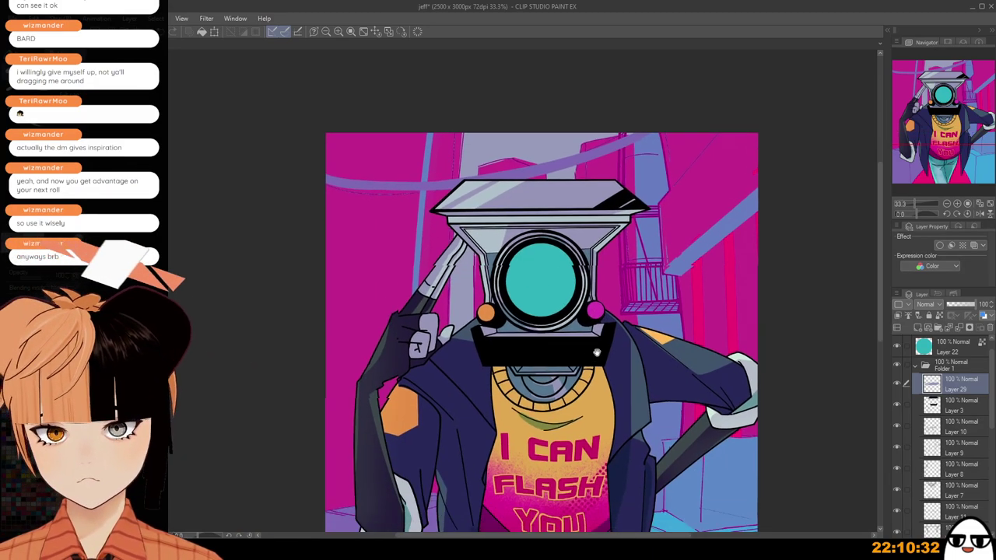
Select Layer 3 and outline the camera's lower black plate with a polygonal selection just inside its edges.
scroll(596, 353, "up", 2)
left_click(954, 406)
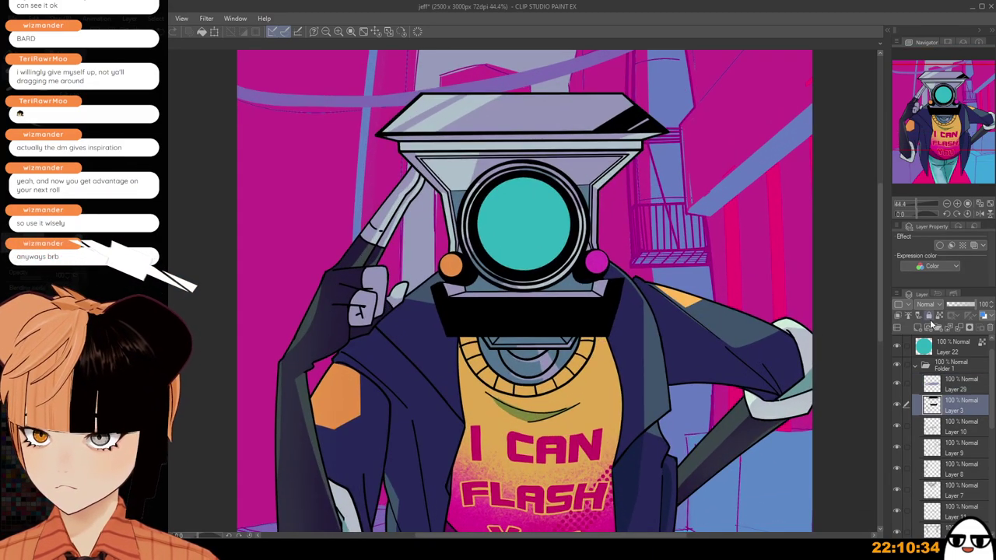
scroll(520, 241, "up", 2)
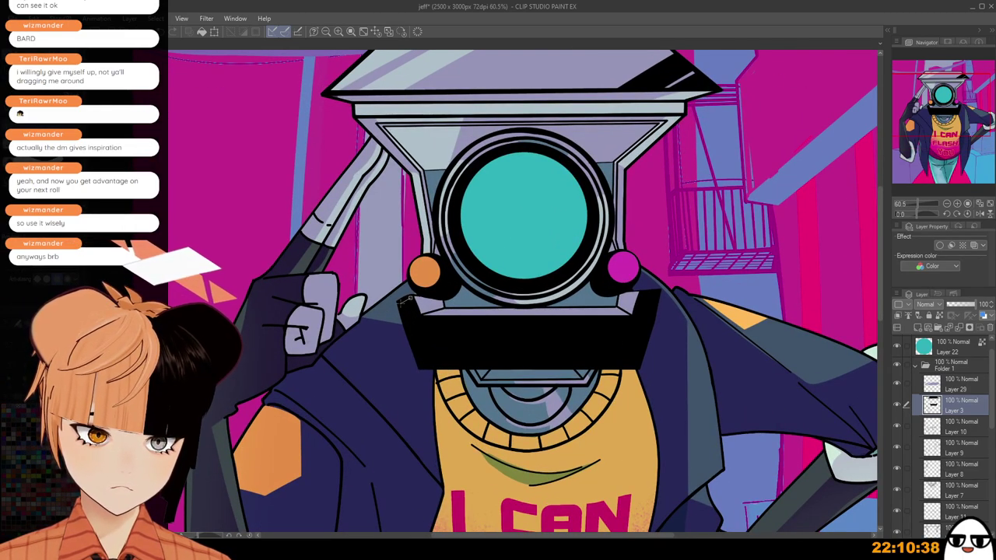
mouse_move(420, 365)
left_mouse_down()
mouse_move(638, 365)
mouse_move(652, 298)
left_mouse_up()
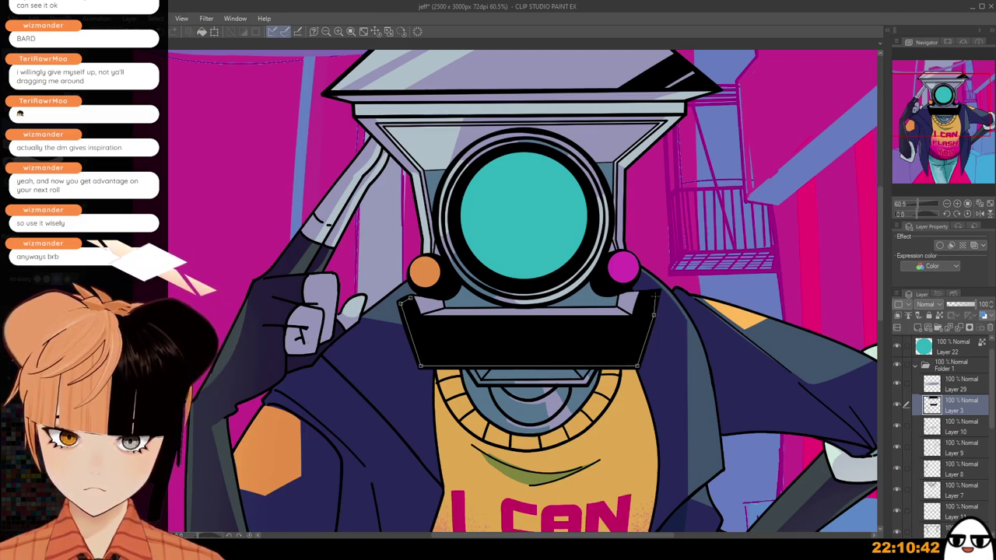
mouse_move(653, 296)
left_mouse_down()
mouse_move(533, 337)
mouse_move(422, 331)
mouse_move(405, 301)
left_mouse_up()
scroll(953, 409, "down", 1)
scroll(771, 377, "down", 1)
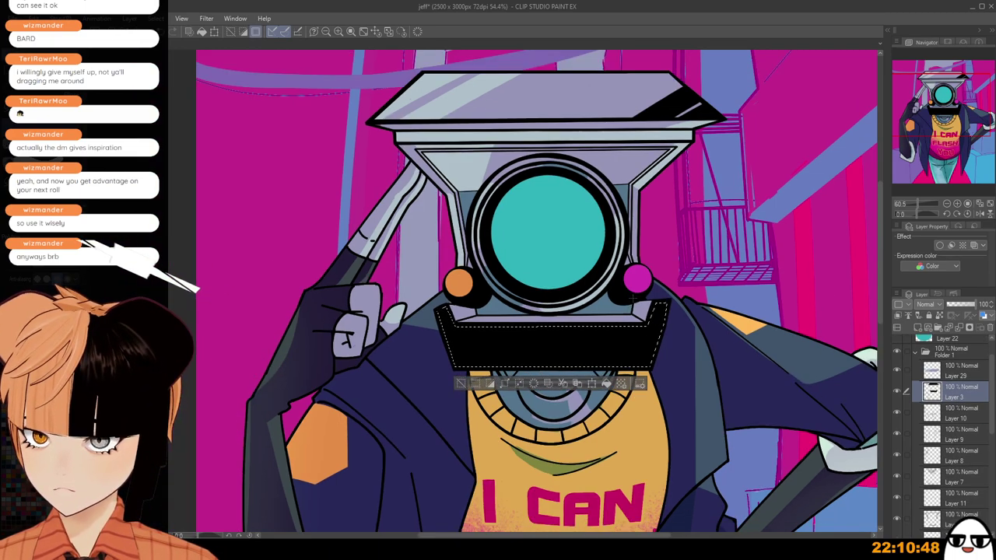
Try to turn the selected lower camera plate on Layer 3 from black to light grey with diagonal reflections.
key("e")
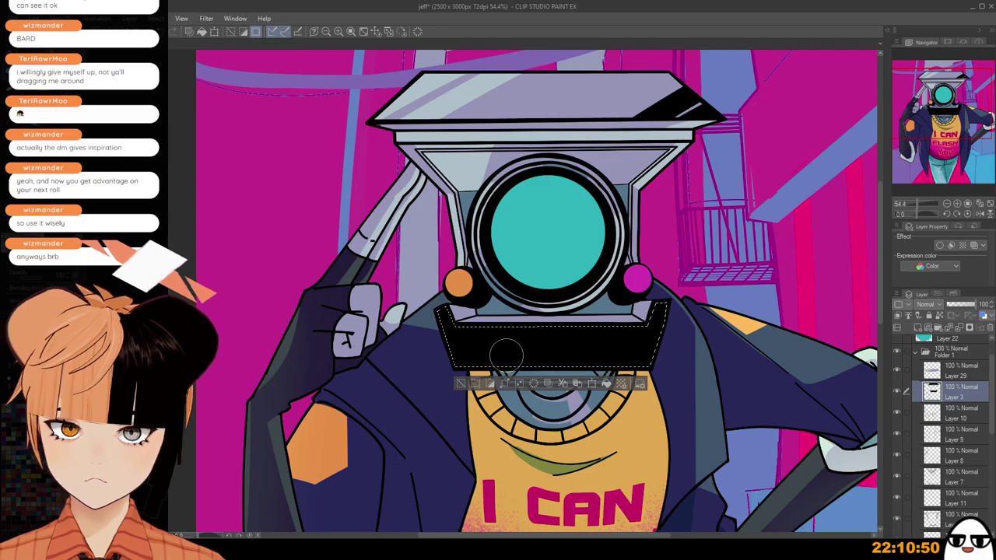
mouse_move(504, 356)
left_mouse_down()
mouse_move(543, 319)
mouse_move(655, 284)
left_mouse_up()
mouse_move(505, 345)
left_mouse_down()
mouse_move(482, 301)
mouse_move(499, 352)
left_mouse_up()
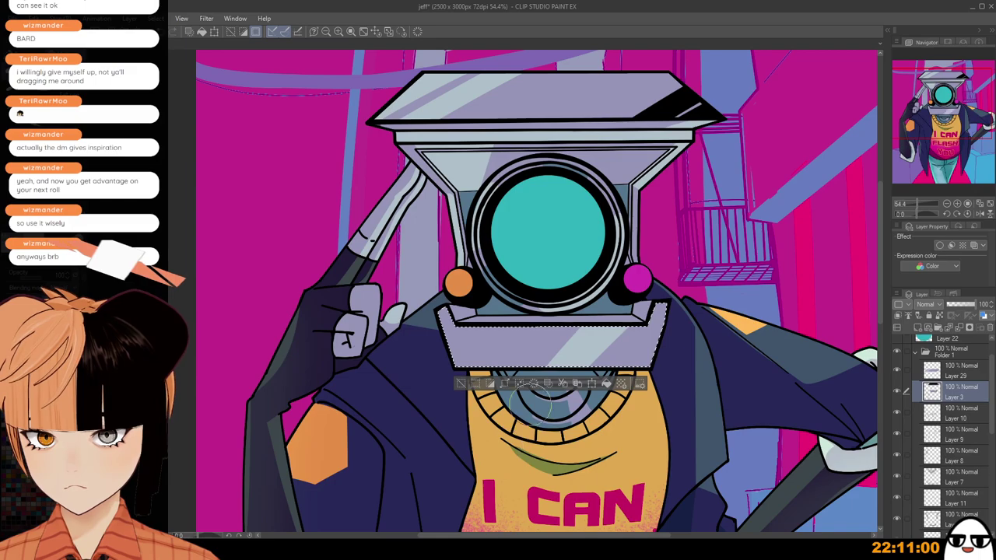
scroll(536, 403, "down", 1)
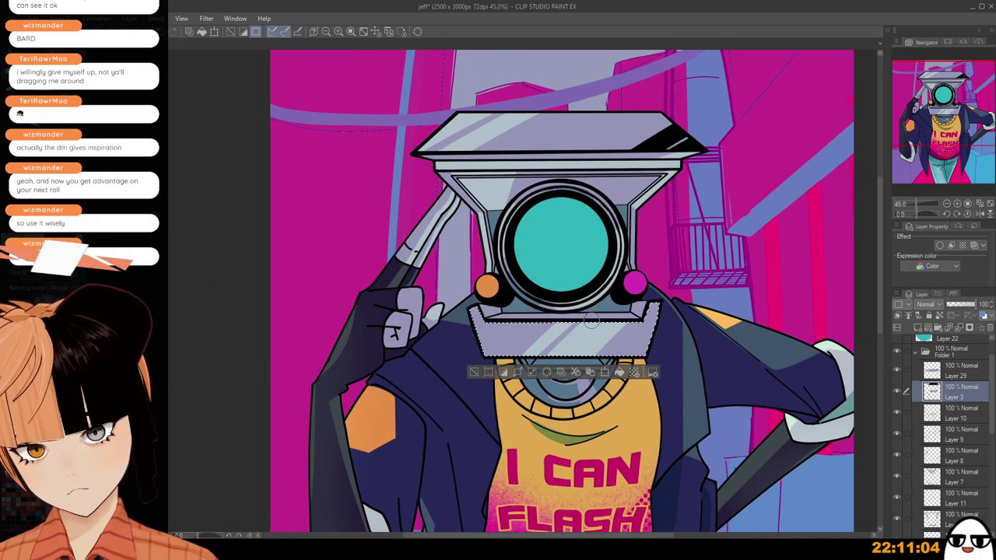
left_click(476, 372)
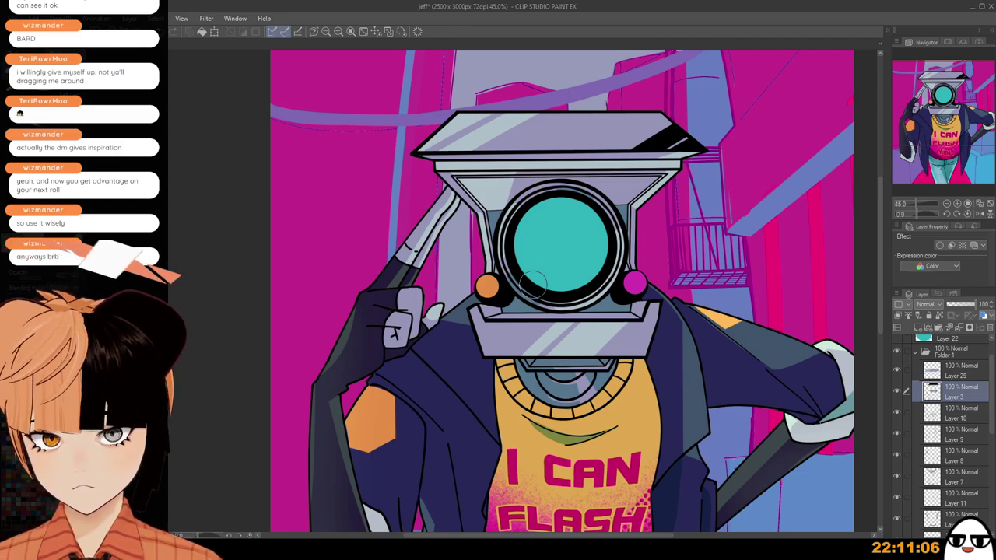
left_click_drag(517, 305, 457, 363)
key("ctrl+z")
key("ctrl+z")
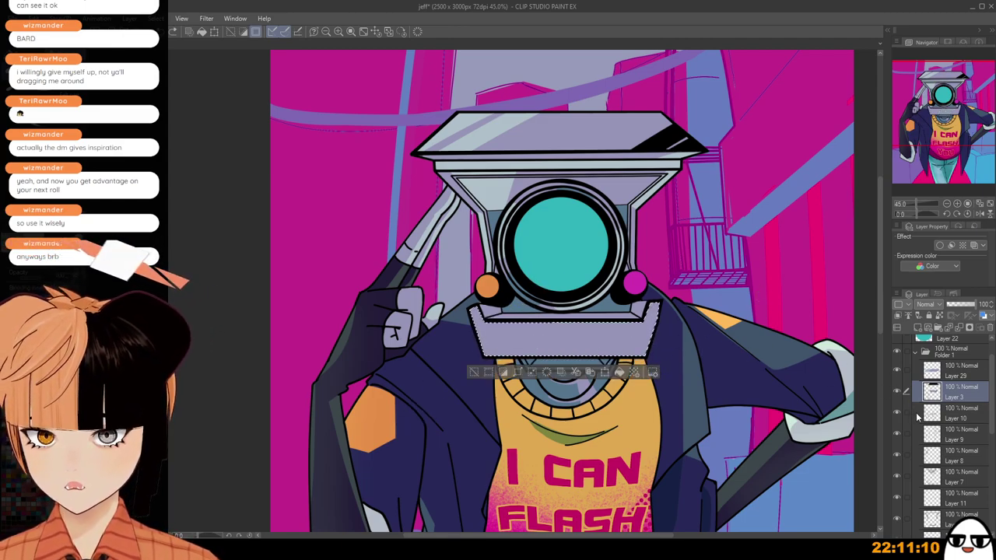
key("alt+BackSpace")
Select Layer 29 and paint the selected lower plate in the light grey sampled from the camera's top panel, with diagonal reflections, using an enlarged brush.
left_click(960, 375)
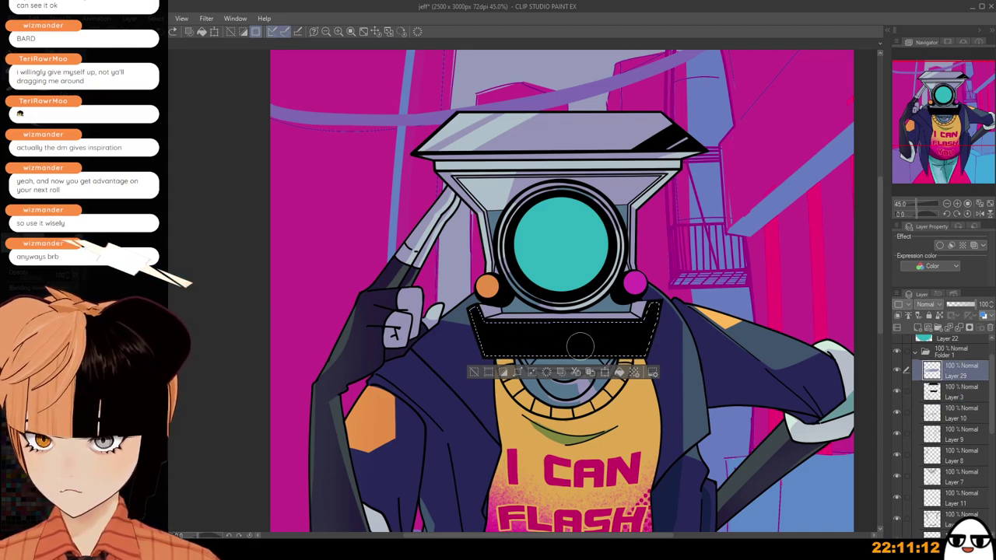
left_click(607, 135, "alt")
key("bracketright")
key("bracketright")
key("bracketright")
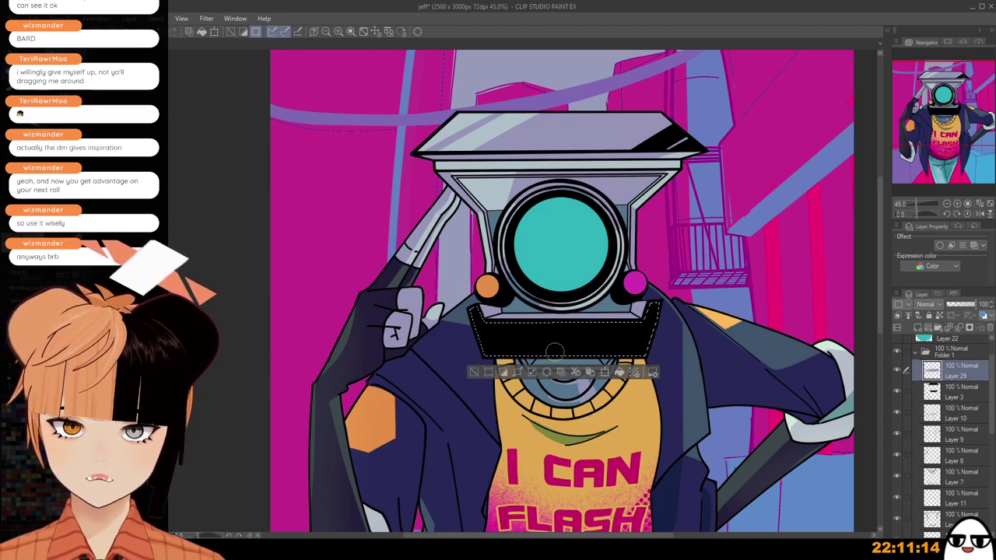
mouse_move(475, 324)
left_mouse_down()
mouse_move(473, 297)
mouse_move(669, 263)
left_mouse_up()
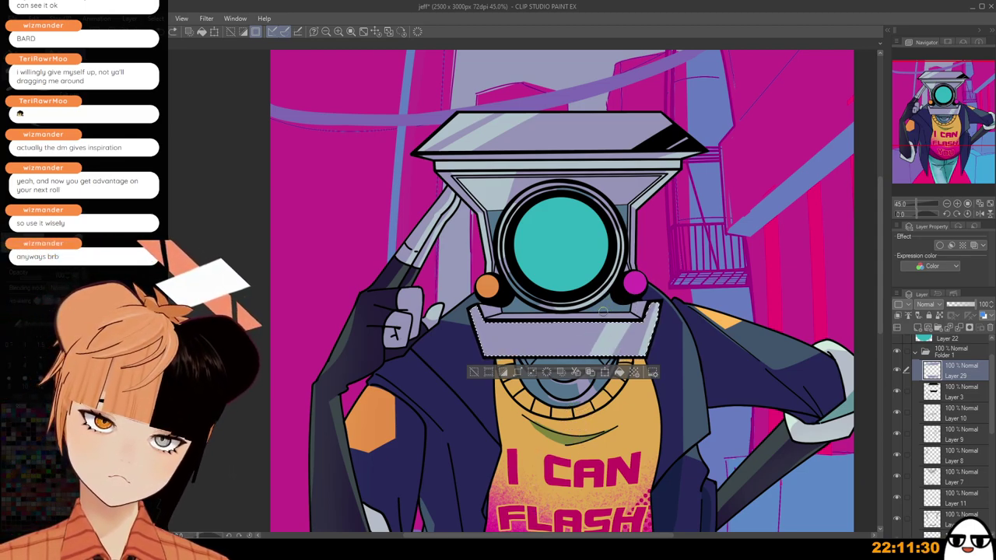
Deselect the lower plate and erase diagonal stripes near its left end to expose the black beneath.
left_click(493, 373)
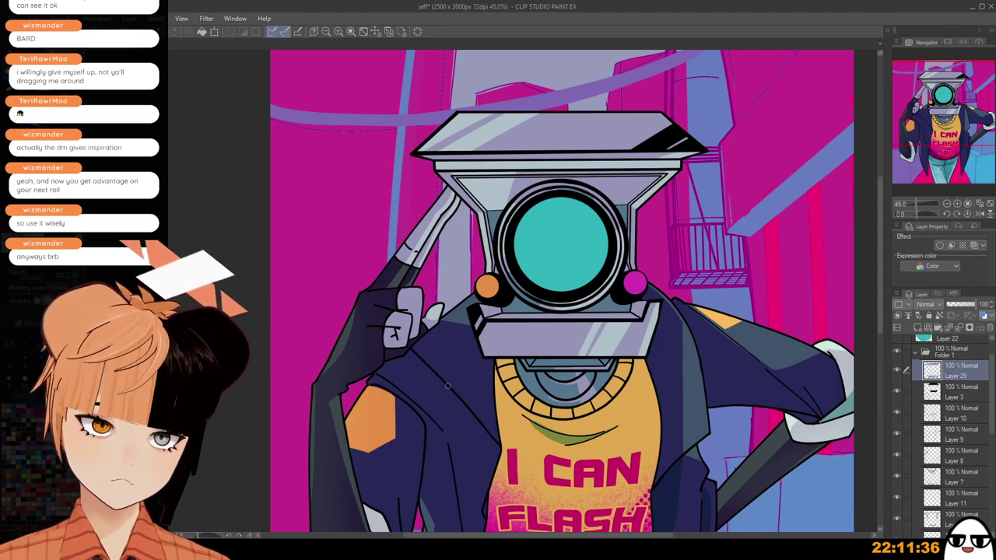
key("ctrl+minus")
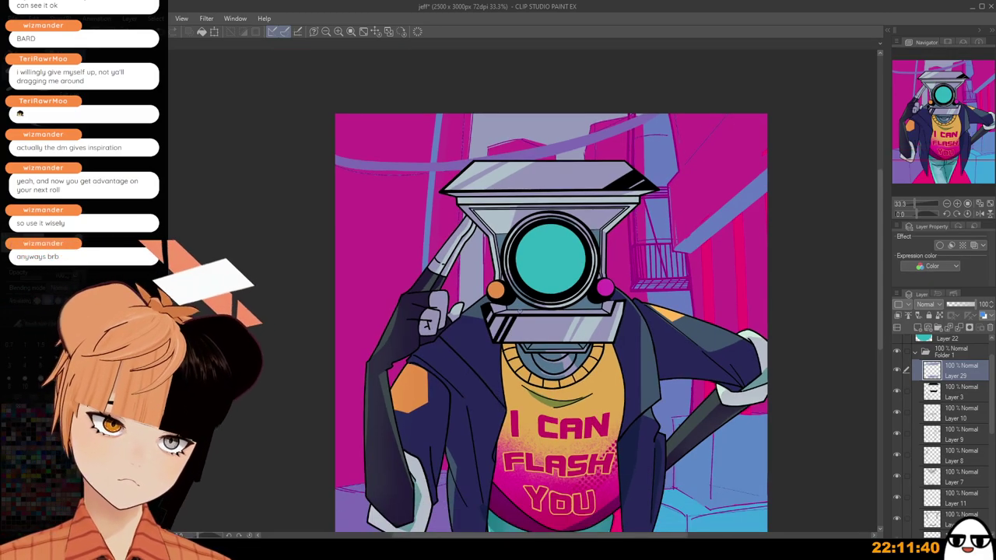
key("ctrl+minus")
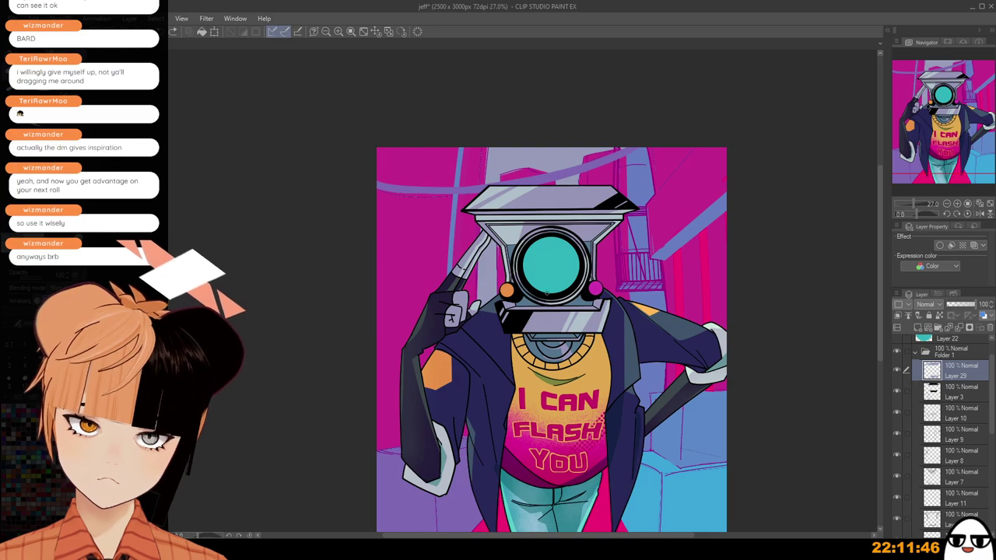
scroll(533, 322, "down", 3)
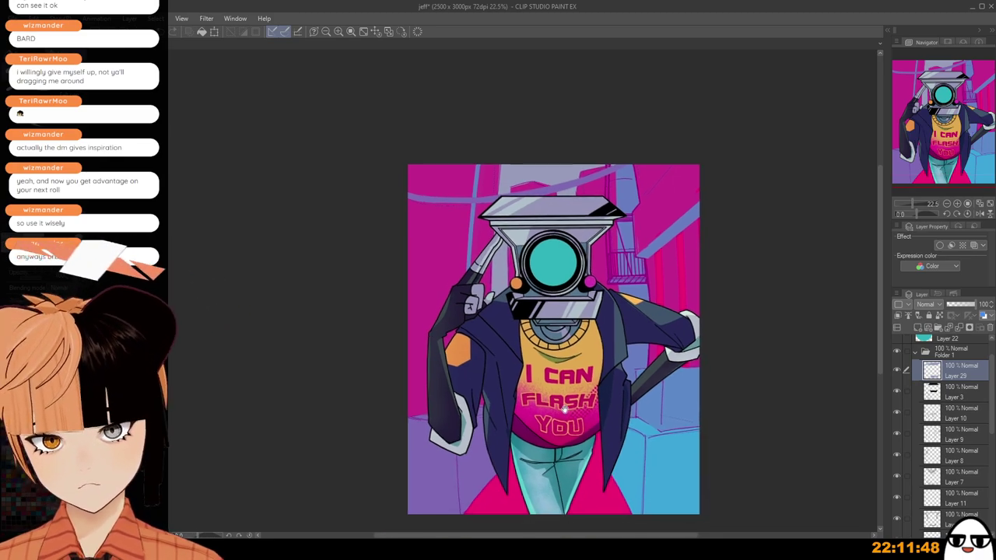
scroll(550, 327, "down", 1)
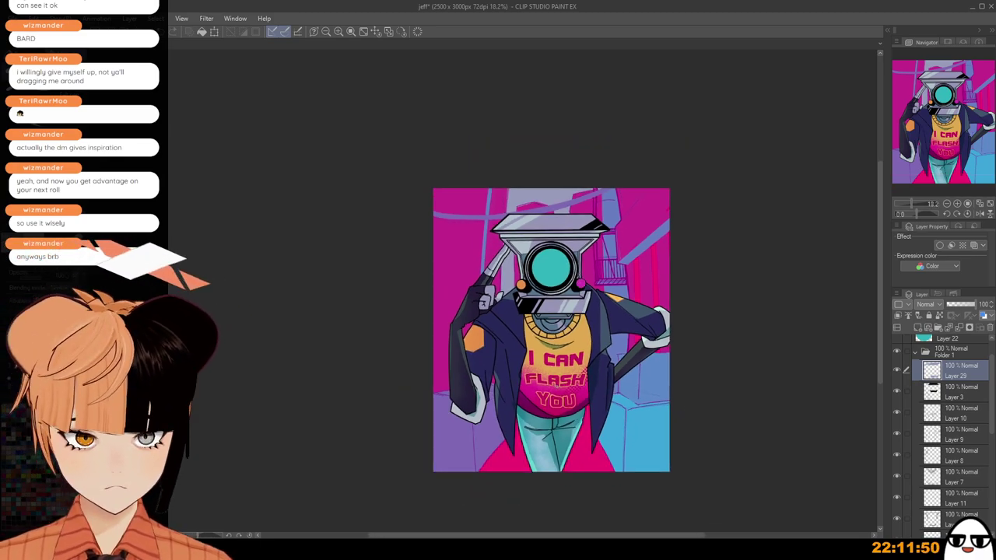
scroll(582, 372, "up", 6)
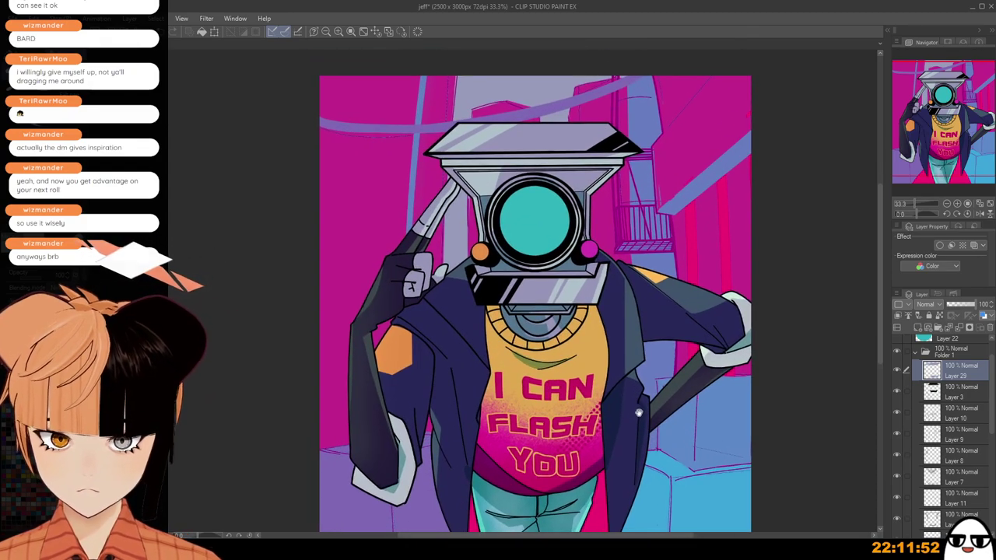
scroll(918, 391, "up", 1)
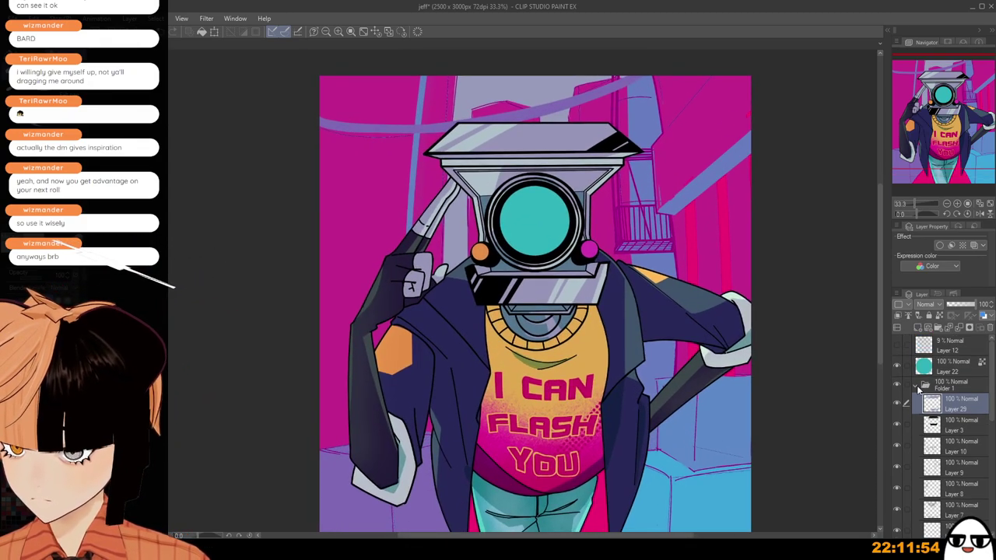
Collapse Folder 1, select the Linear burn Layer 27 and try to lighten the yellow shirt below the collar.
left_click(917, 386)
left_click(958, 427)
scroll(591, 353, "up", 2)
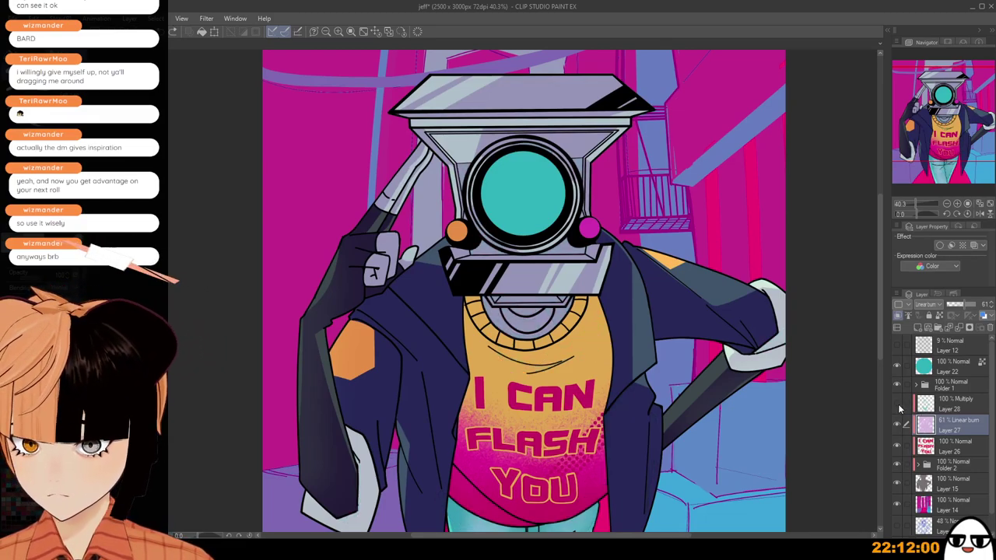
scroll(609, 362, "up", 2)
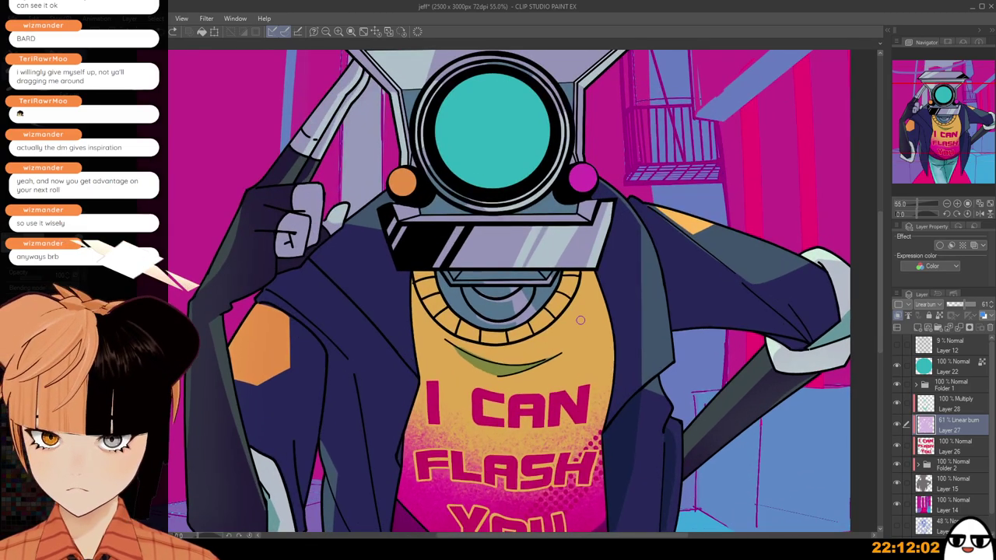
mouse_move(593, 306)
left_mouse_down()
mouse_move(521, 362)
mouse_move(600, 339)
mouse_move(590, 308)
mouse_move(522, 362)
mouse_move(599, 340)
mouse_move(591, 313)
mouse_move(545, 352)
mouse_move(585, 340)
left_mouse_up()
key("ctrl+z")
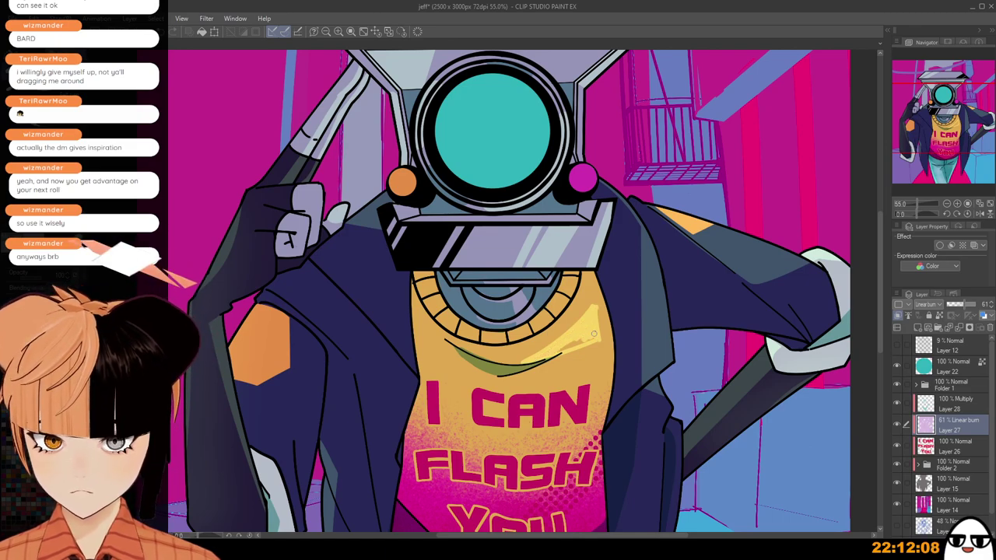
scroll(591, 342, "down", 5)
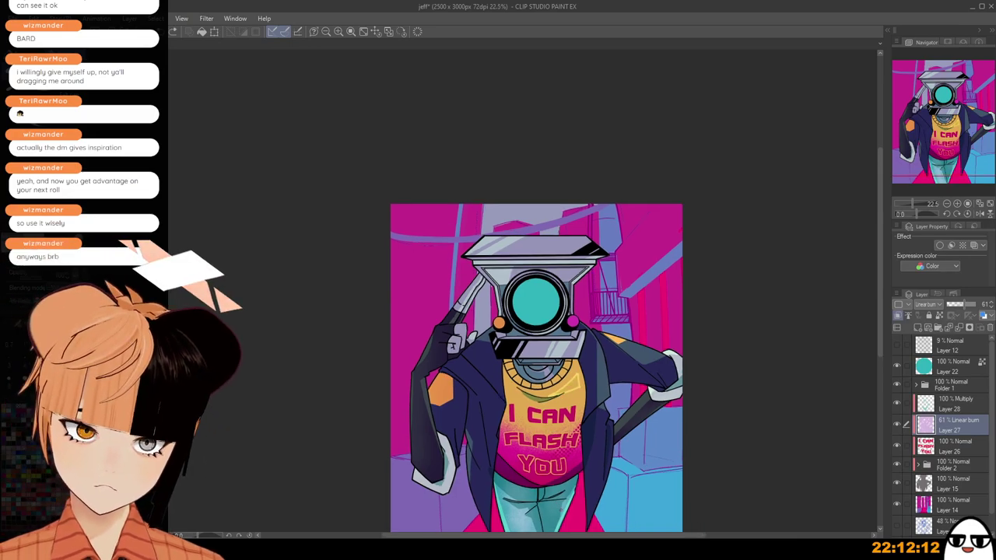
scroll(596, 448, "down", 2)
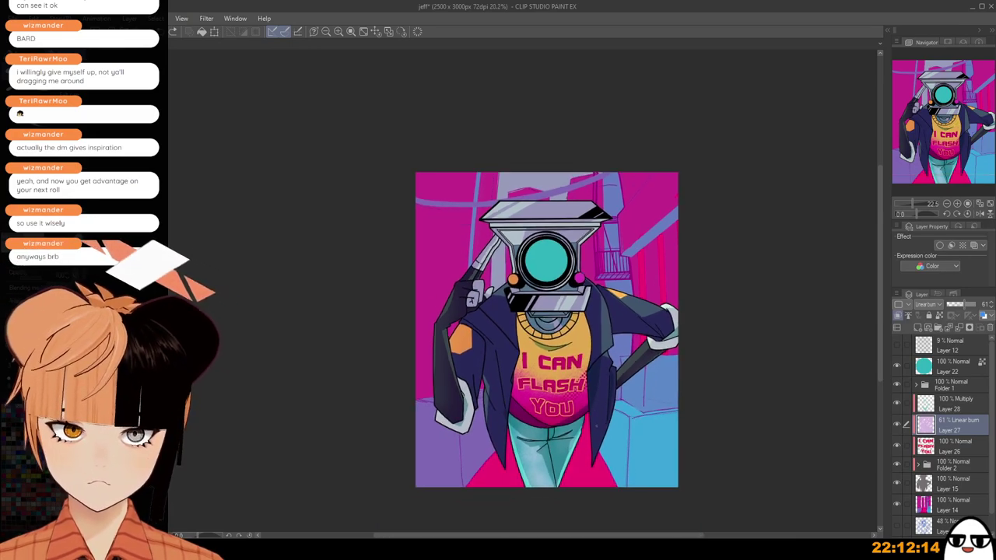
Select Layer 22 and slightly enlarge the camera's teal lens circle with a large round brush.
scroll(596, 426, "up", 1)
left_click(947, 371)
scroll(671, 315, "up", 4)
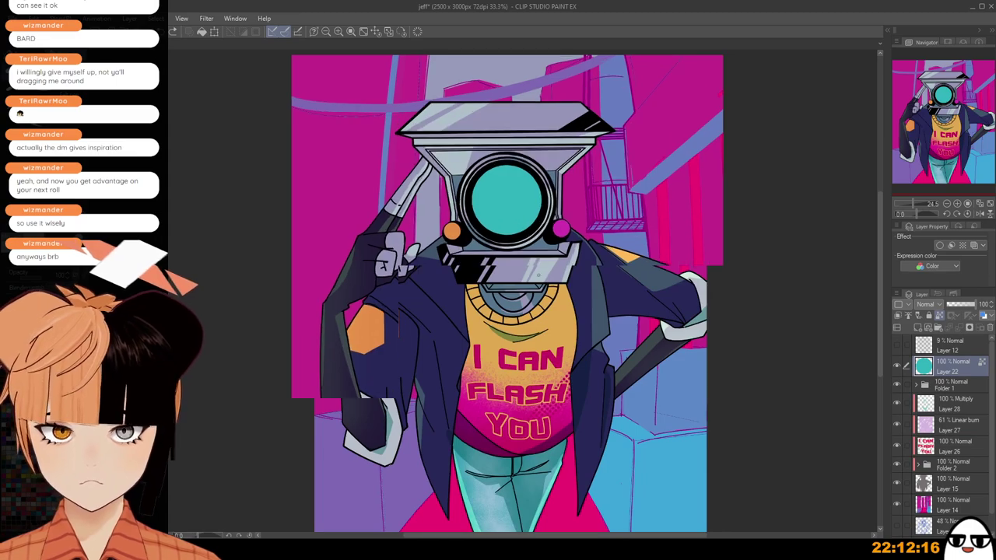
scroll(713, 280, "up", 1)
scroll(466, 169, "up", 2)
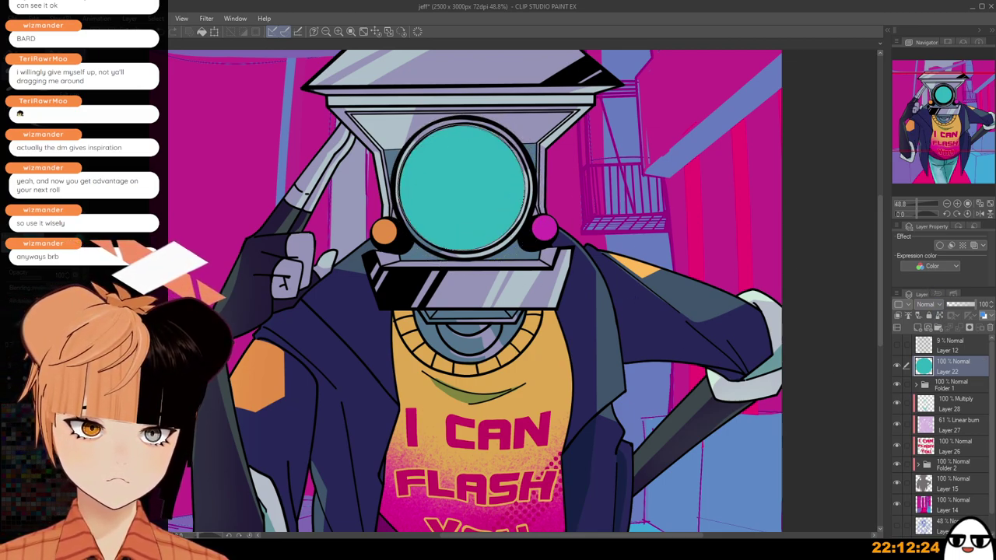
key("ctrl+z")
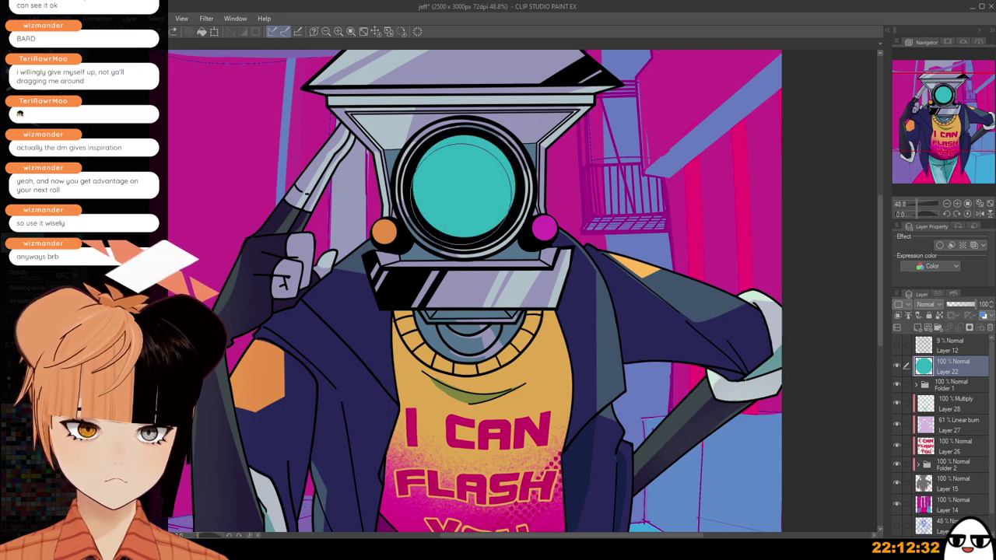
left_click(465, 186)
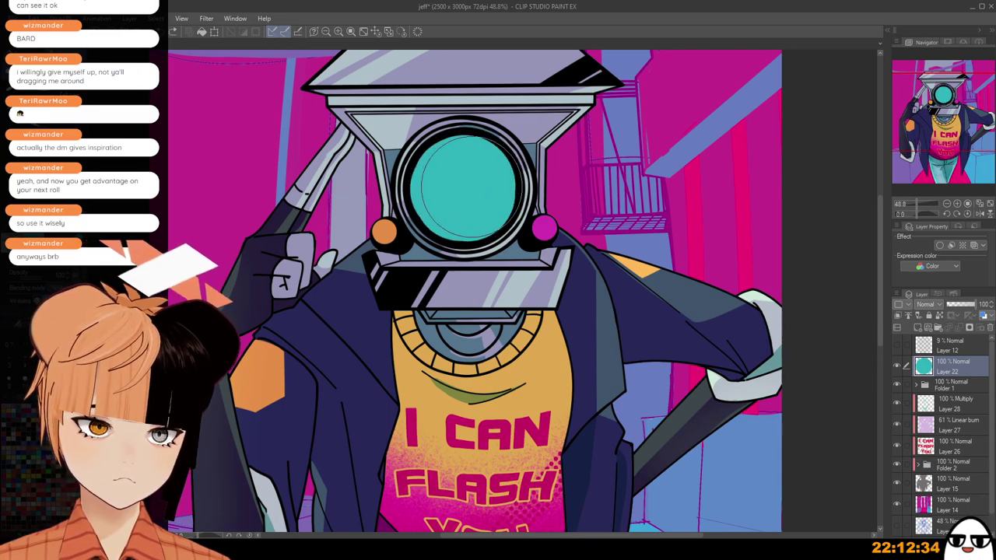
scroll(520, 165, "down", 4)
scroll(536, 300, "up", 3)
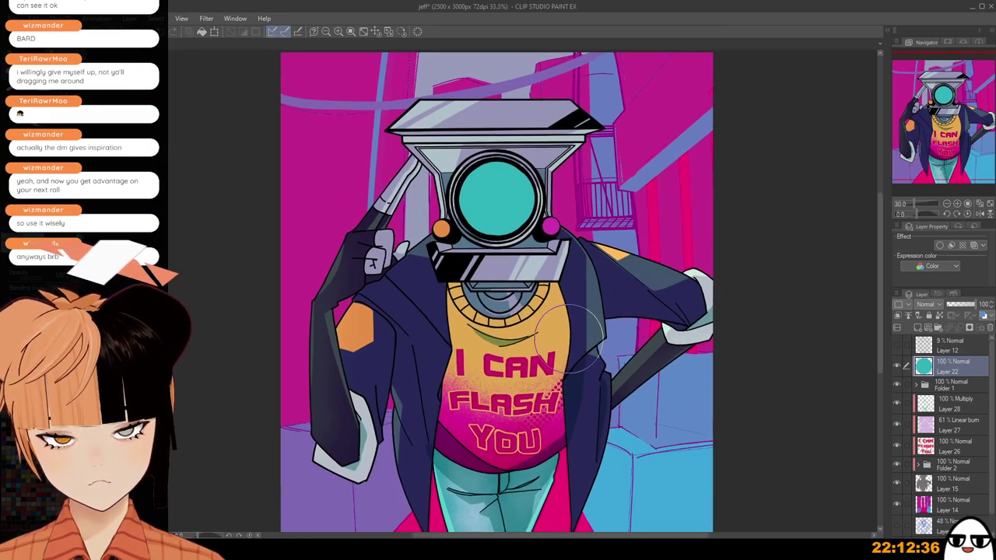
scroll(535, 295, "up", 3)
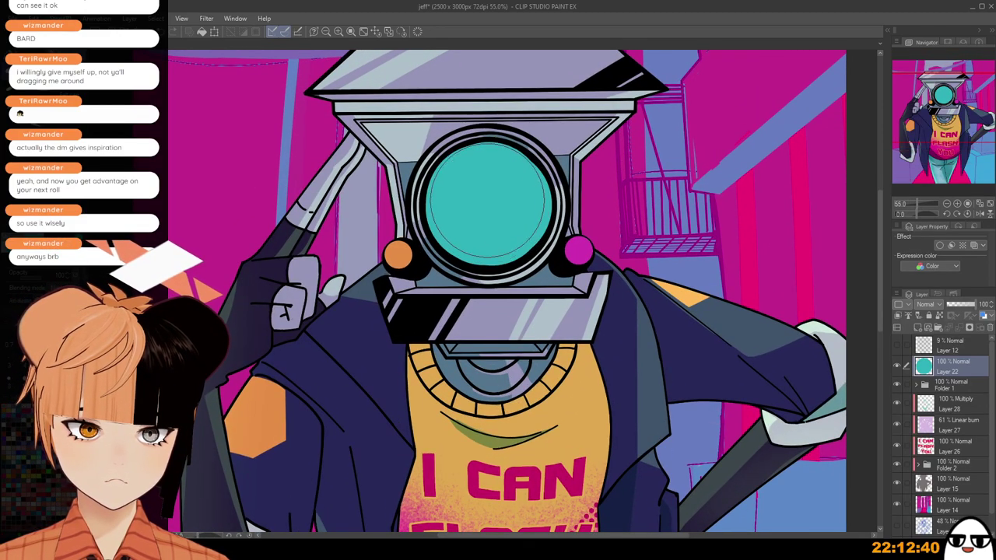
scroll(488, 204, "down", 3)
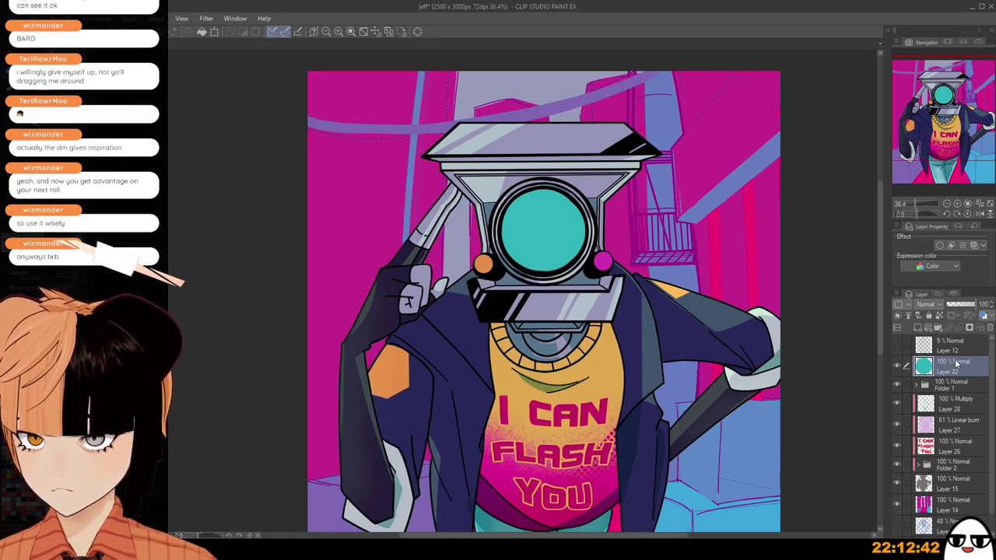
Add a new layer clipped to Layer 22 and paint a dark crescent shadow and a pale highlight on the teal lens.
left_click(917, 326)
left_click(898, 315)
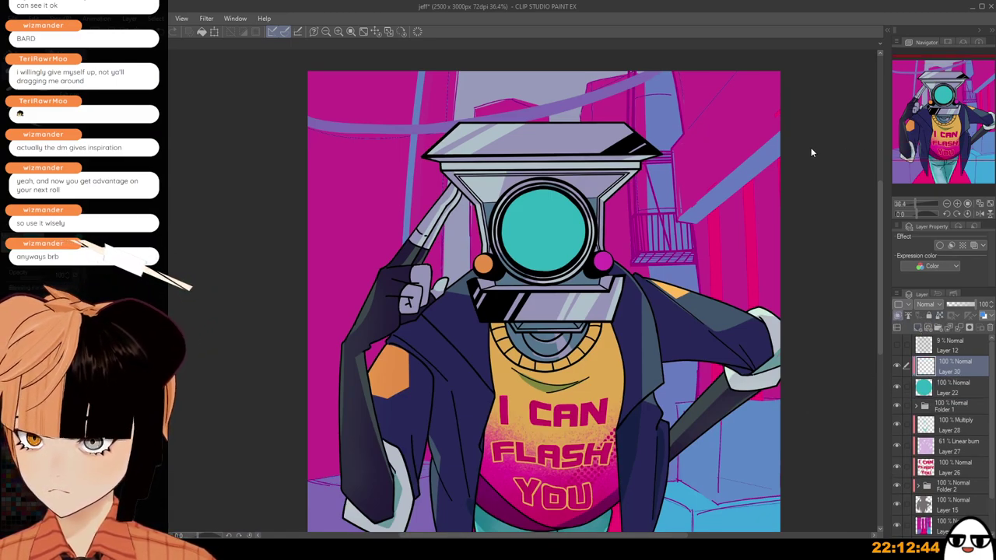
mouse_move(498, 251)
left_mouse_down()
mouse_move(557, 261)
mouse_move(545, 226)
mouse_move(570, 265)
left_mouse_up()
key("ctrl+z")
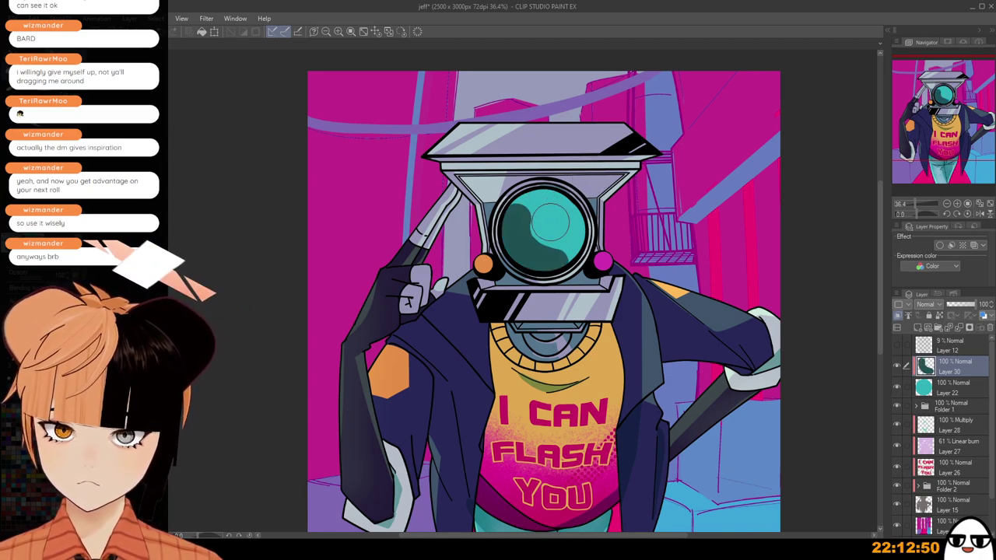
mouse_move(538, 214)
left_mouse_down()
mouse_move(570, 227)
mouse_move(538, 209)
mouse_move(577, 218)
mouse_move(543, 209)
mouse_move(567, 241)
left_mouse_up()
key("ctrl+z")
key("ctrl+z")
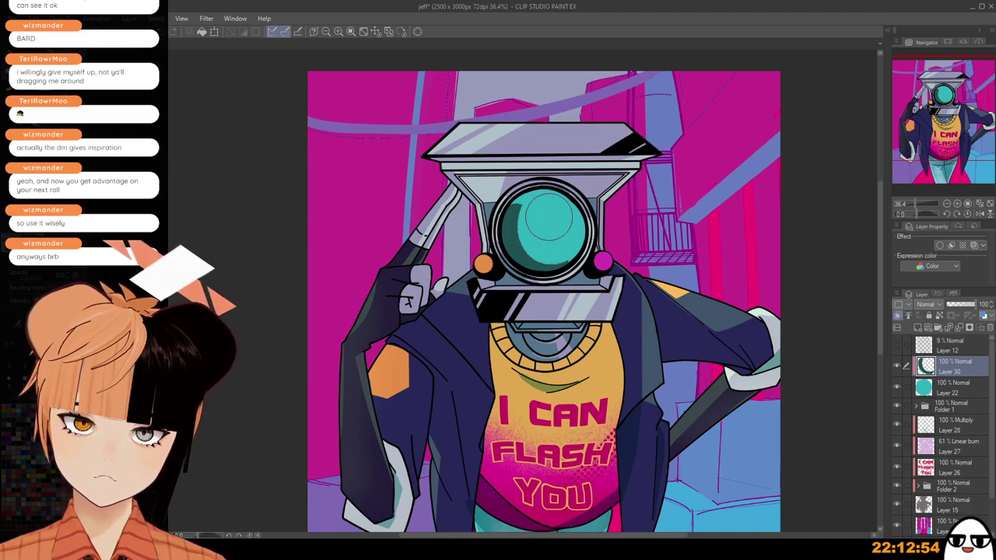
scroll(646, 234, "down", 3)
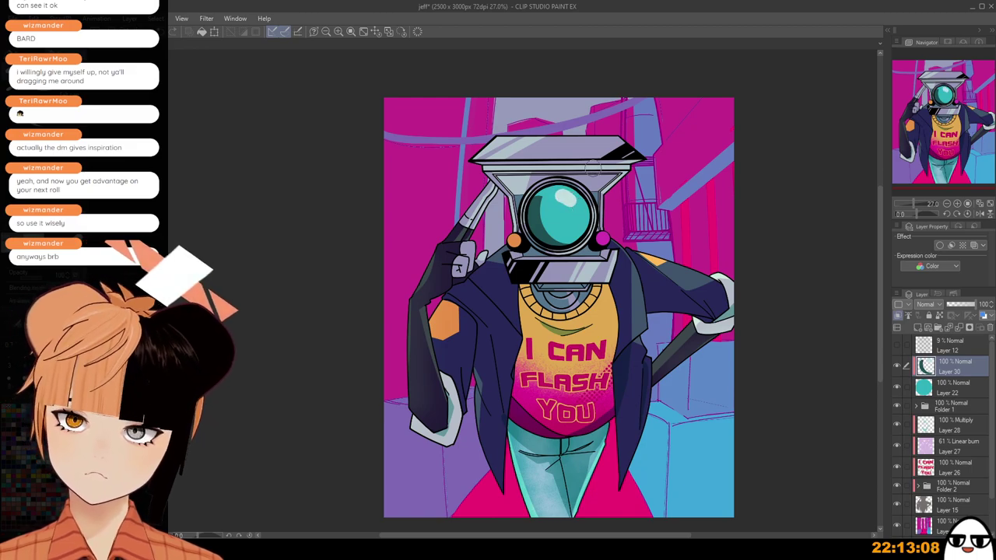
scroll(593, 167, "down", 2)
scroll(675, 484, "down", 1)
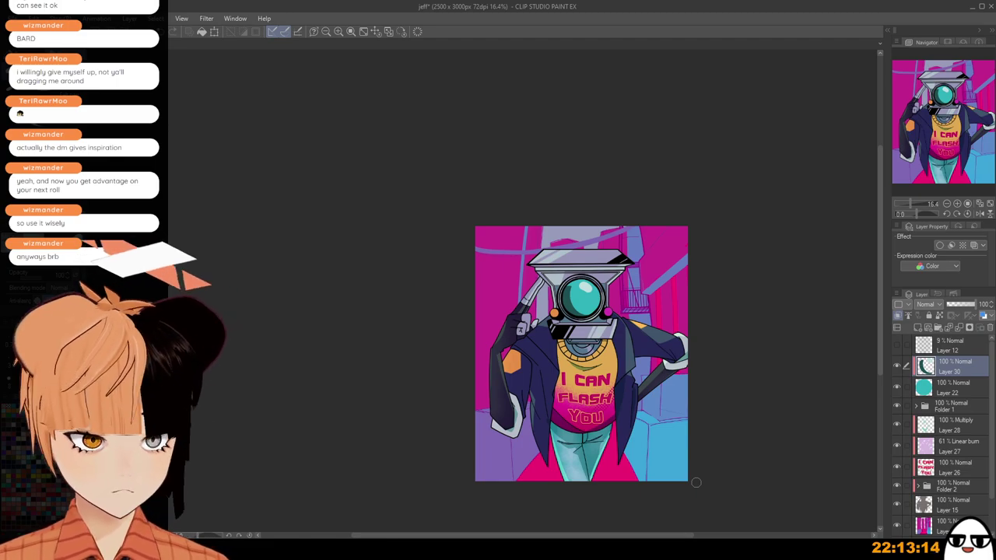
scroll(695, 483, "up", 2)
scroll(696, 482, "up", 2)
left_click_drag(667, 402, 721, 433)
scroll(718, 402, "down", 3)
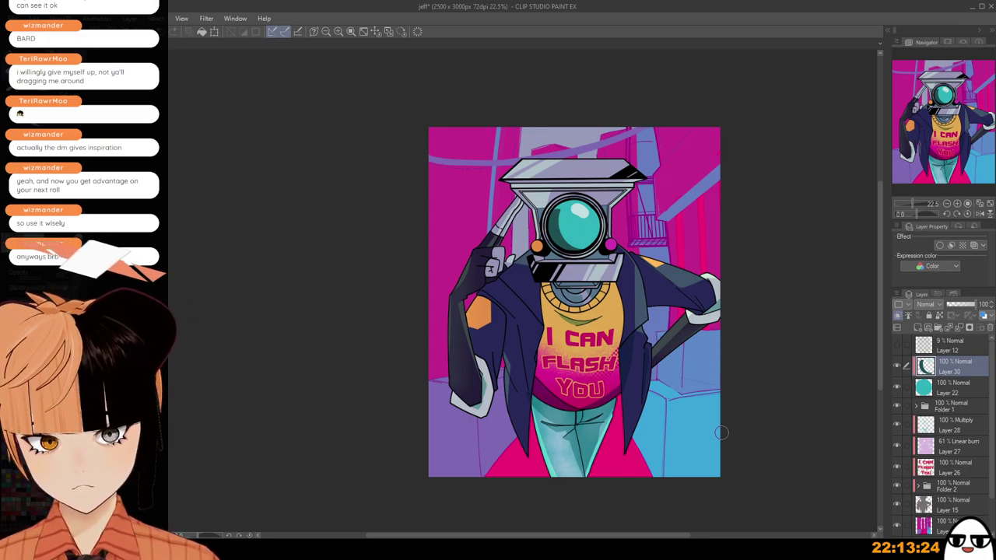
Select Layer 14 and briefly hide the character's Layer 15 and Folder 1 to view the background behind them.
scroll(992, 461, "down", 1)
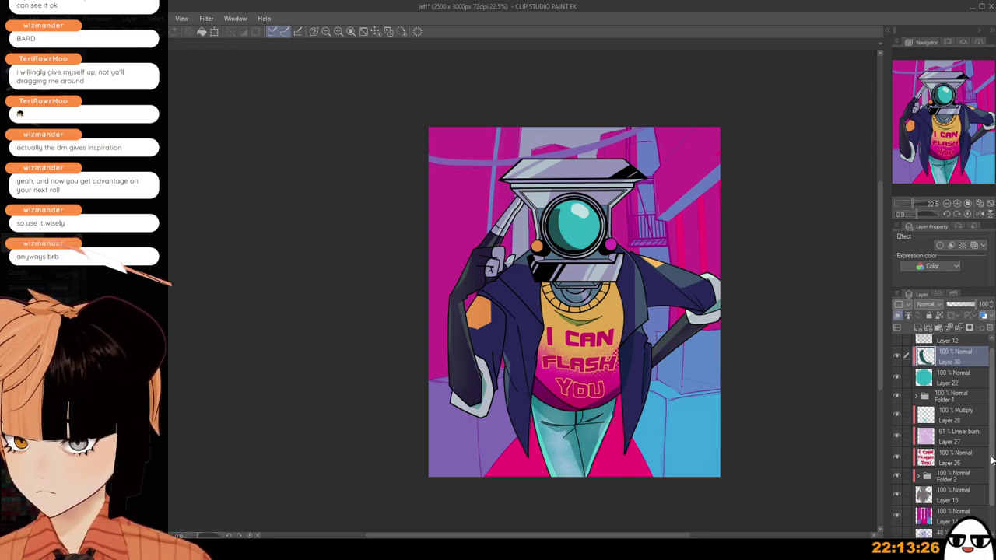
scroll(991, 461, "down", 3)
left_click(959, 491)
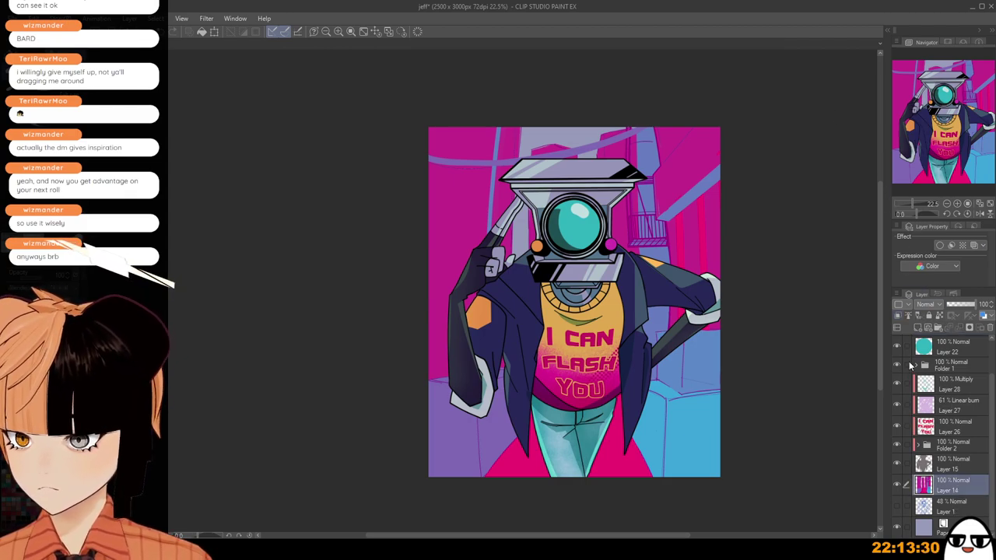
left_click(900, 461)
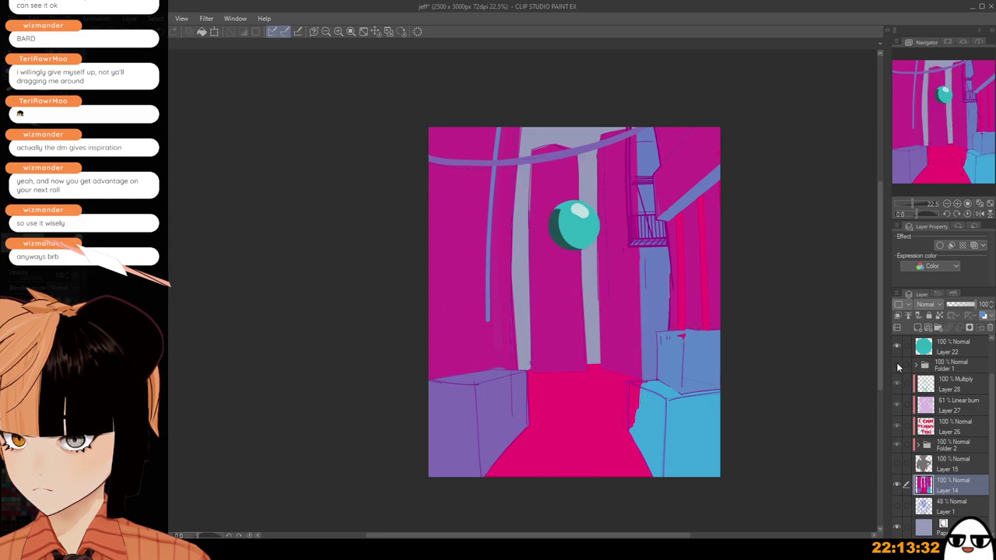
left_click(896, 364)
left_click(895, 366)
left_click(895, 462)
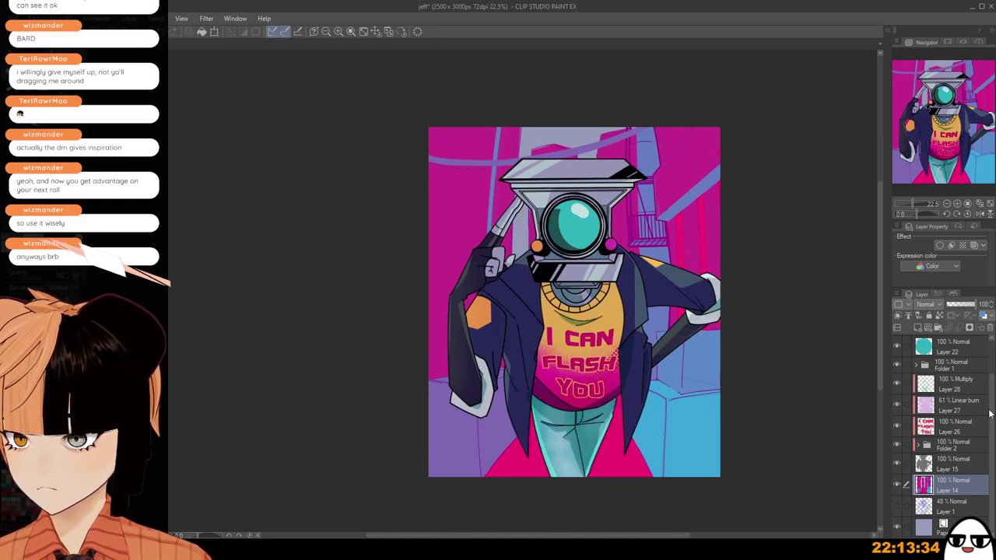
Create a new layer folder directly above Layer 30.
scroll(945, 389, "up", 1)
left_click(953, 366)
left_click(938, 328)
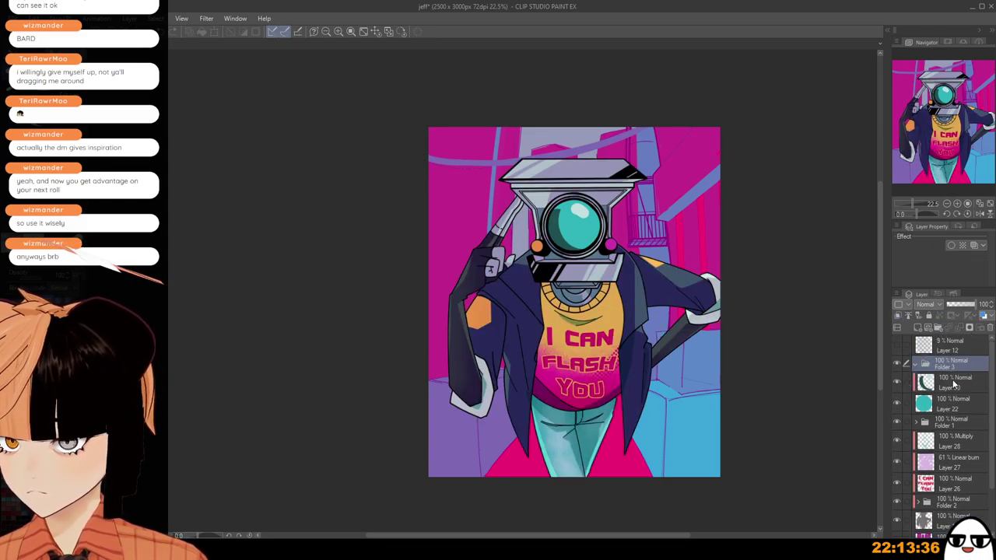
Move all character layers from Layer 30 down to Layer 15 into Folder 3 and collapse the folder.
left_click(956, 384)
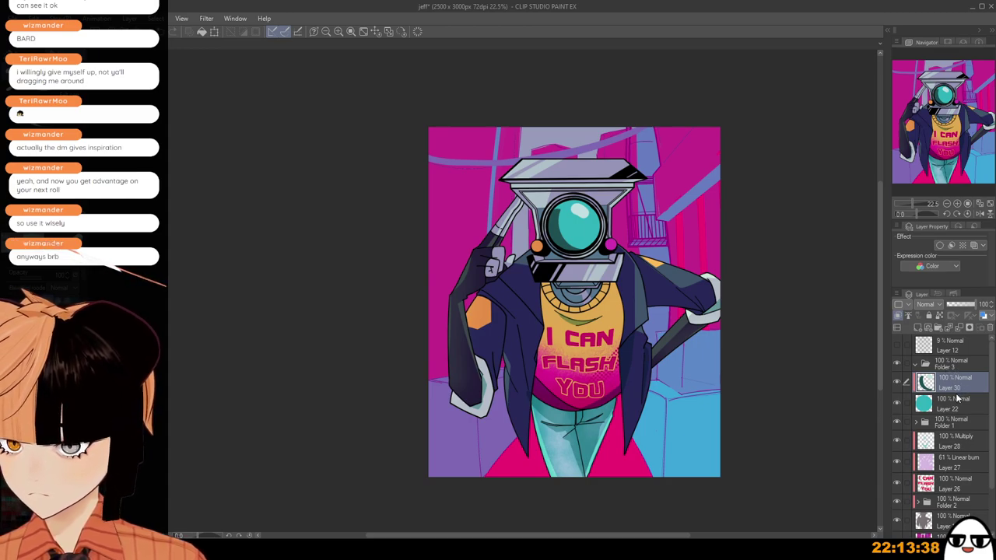
left_click(962, 406, "ctrl")
left_click(962, 425, "ctrl")
left_click(961, 448, "ctrl")
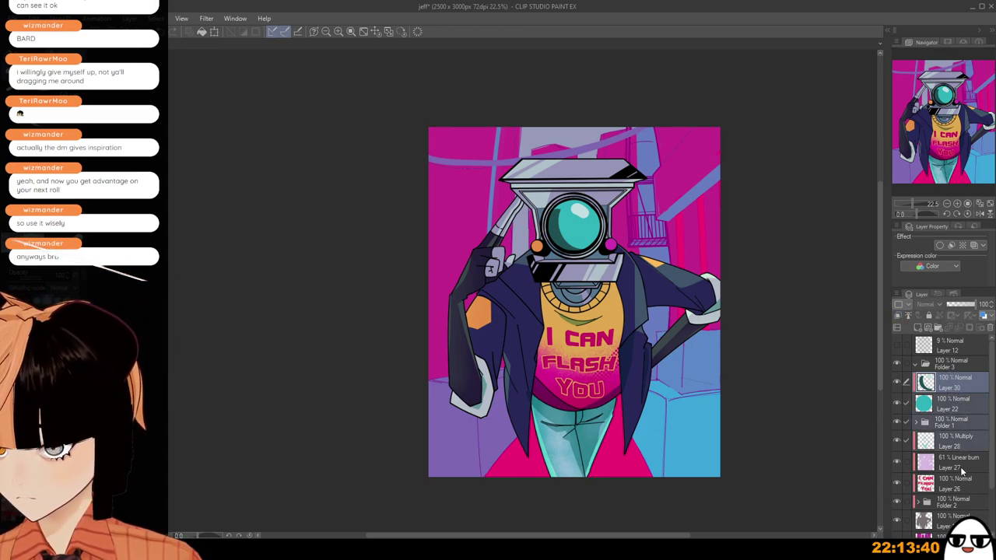
left_click(962, 469, "ctrl")
left_click(965, 493, "ctrl")
left_click_drag(966, 513, 968, 371)
left_click(921, 369)
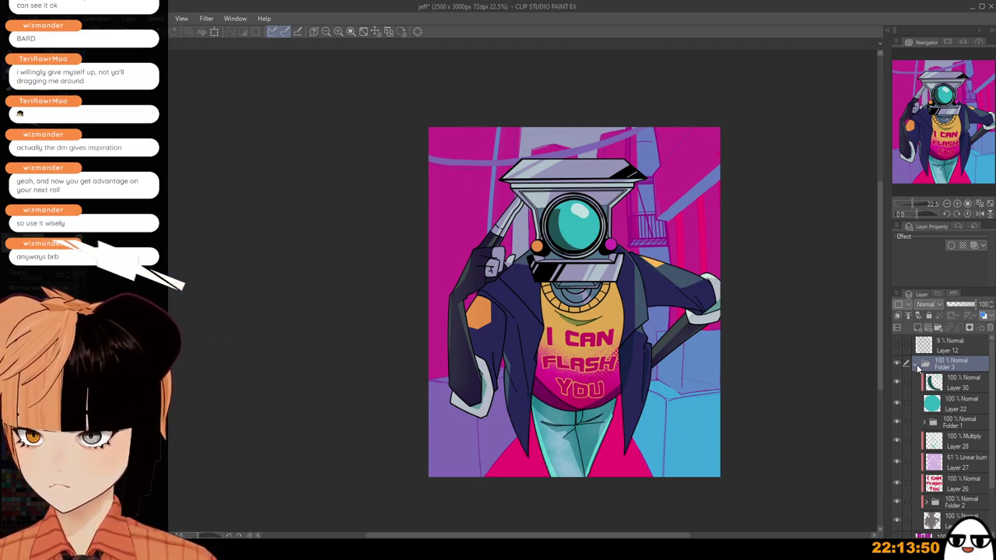
left_click(919, 364)
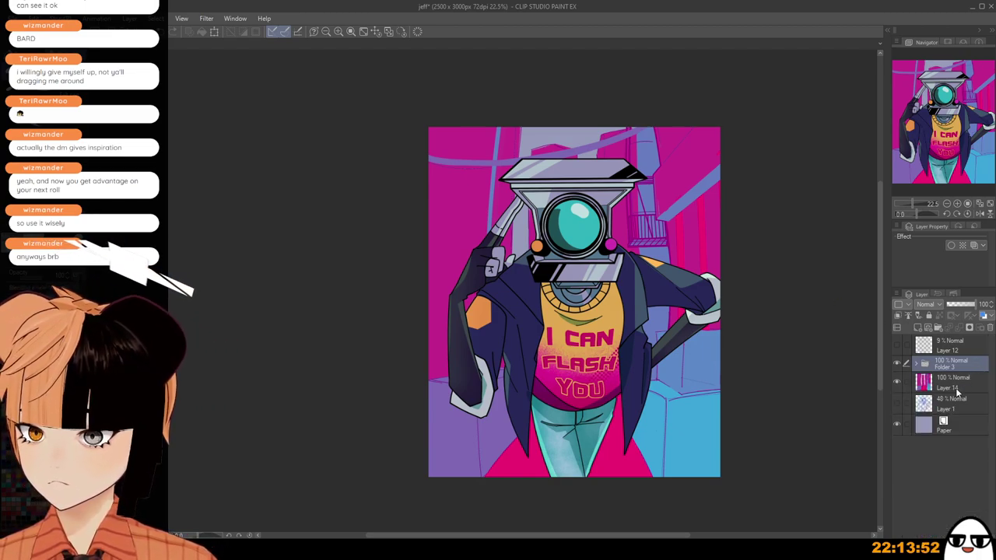
Hide Folder 3, select the pink ground area on Layer 14 and add a new layer above it.
left_click(957, 391)
left_click(897, 364)
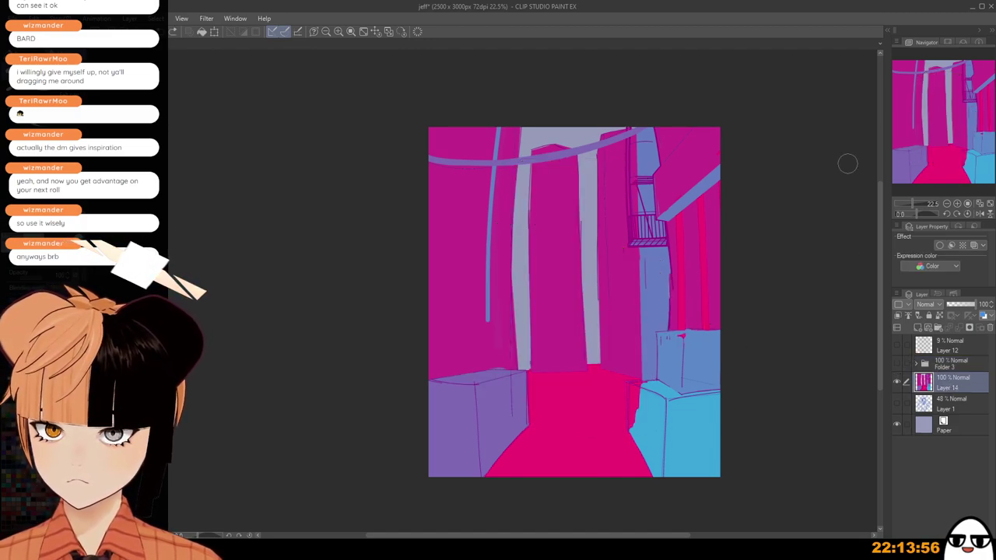
key("w")
left_click(597, 431)
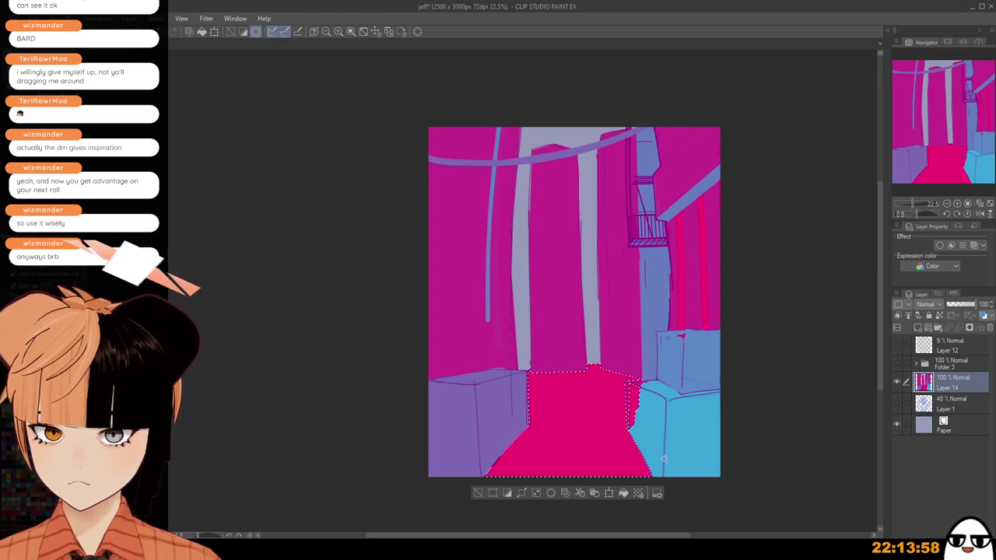
left_click(919, 328)
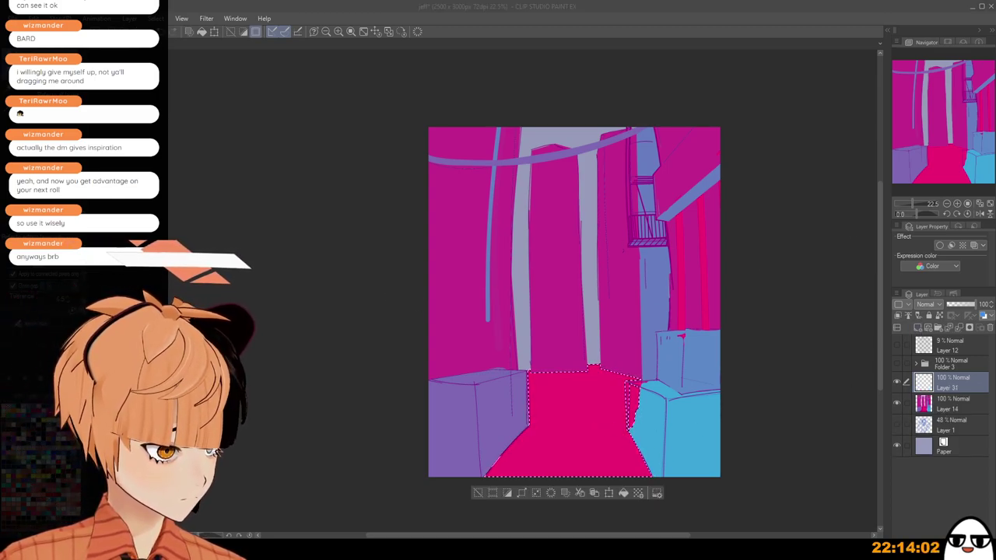
Paint a band of parallel orange lines sweeping across the selected pink ground, undoing and redrawing it until the curve fits.
key("b")
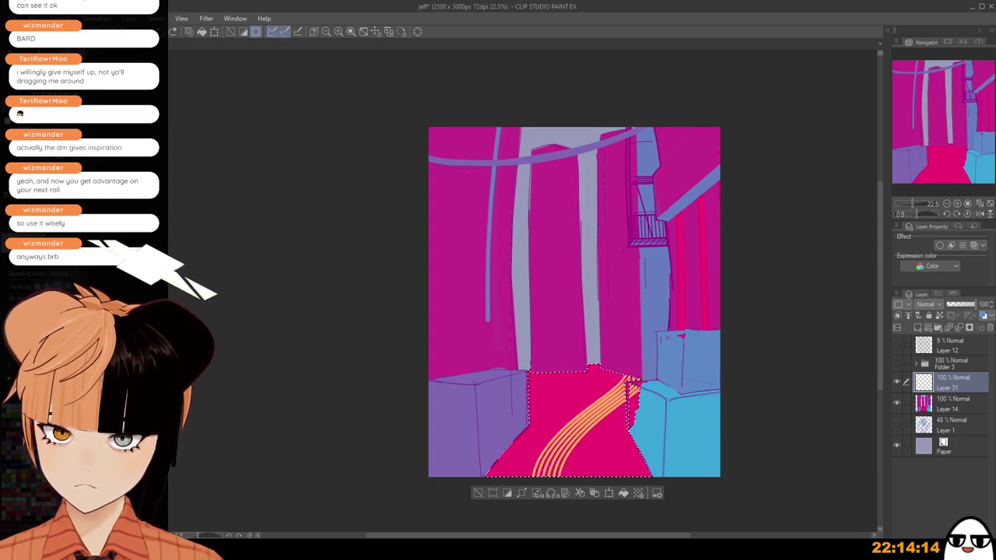
left_click_drag(549, 495, 547, 500)
key("ctrl+z")
mouse_move(639, 384)
left_mouse_down()
mouse_move(633, 400)
mouse_move(515, 484)
left_mouse_up()
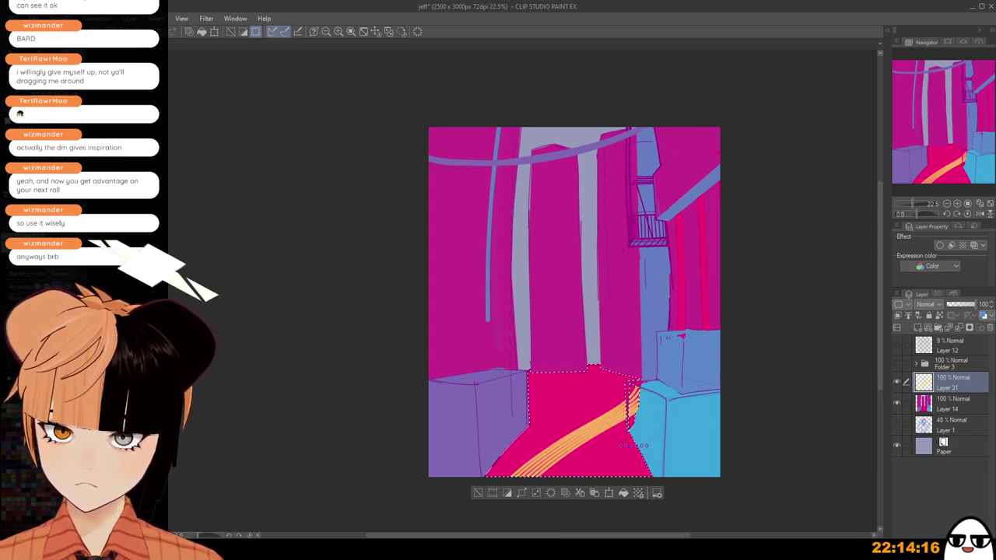
key("ctrl+z")
left_click_drag(650, 473, 552, 410)
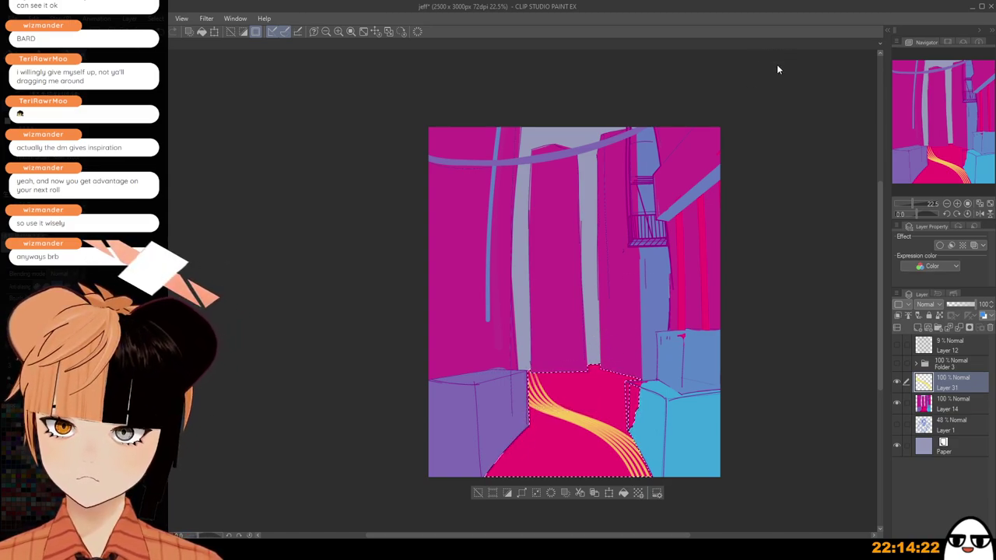
Add a band of parallel green lines across the ground and check it with the character folder temporarily shown.
key("ctrl+z")
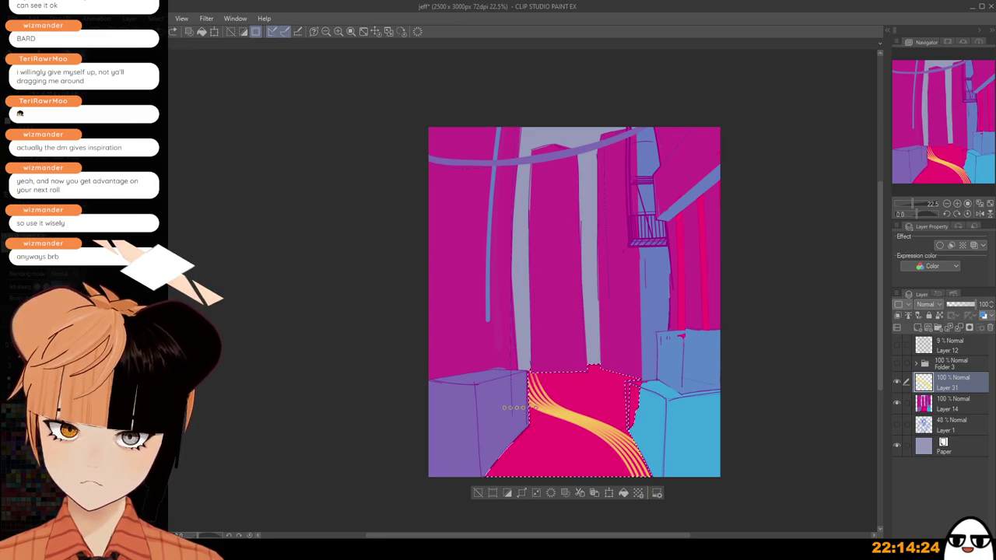
left_click_drag(513, 408, 493, 502)
key("ctrl+z")
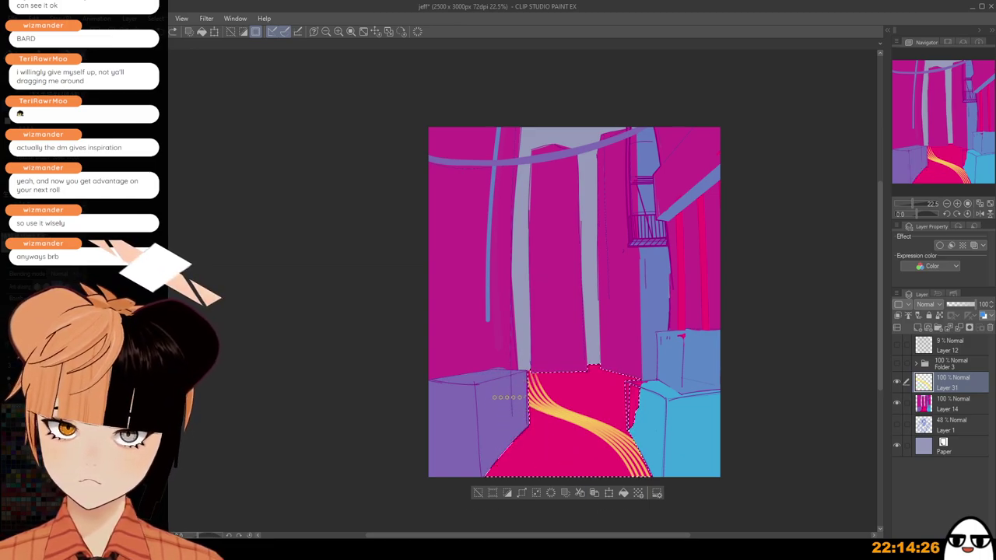
left_click_drag(514, 448, 489, 490)
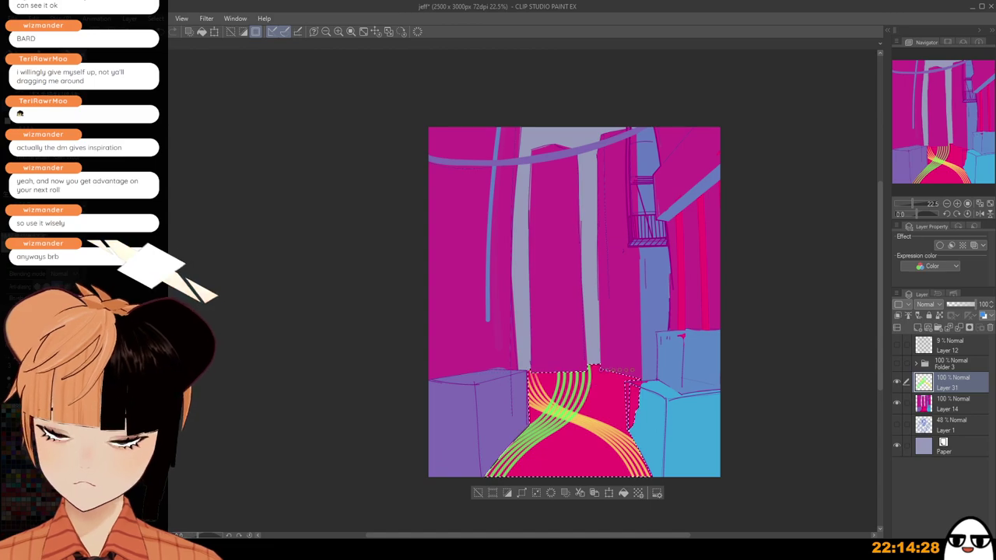
left_click(897, 363)
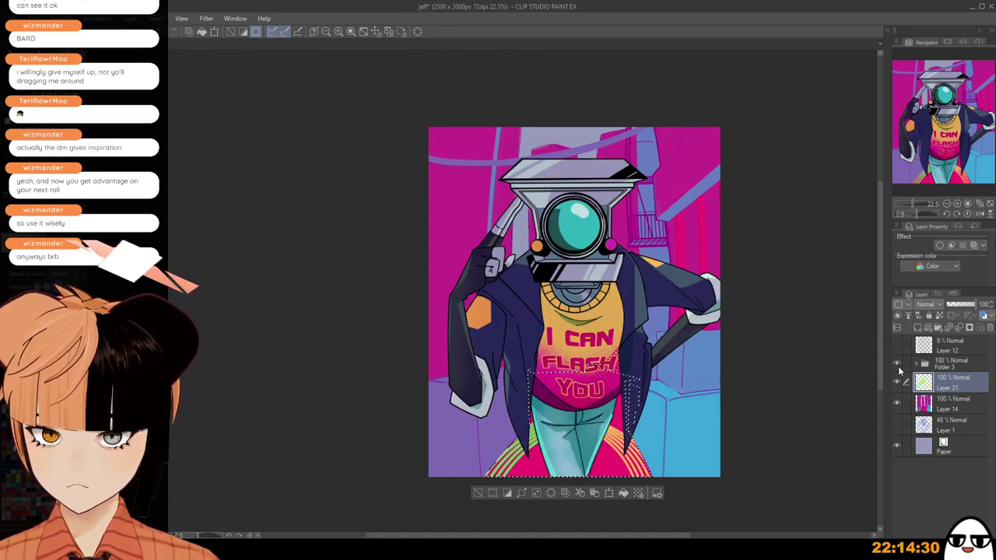
left_click(897, 364)
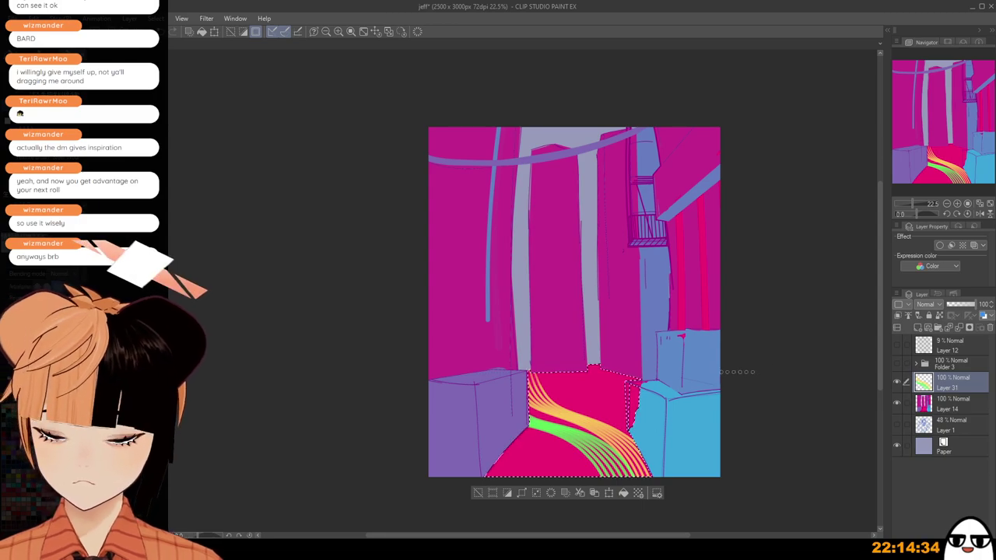
Deselect the ground, select the blue box's front face on Layer 14 and paint branching bright green crack lines over it.
scroll(470, 521, "down", 1)
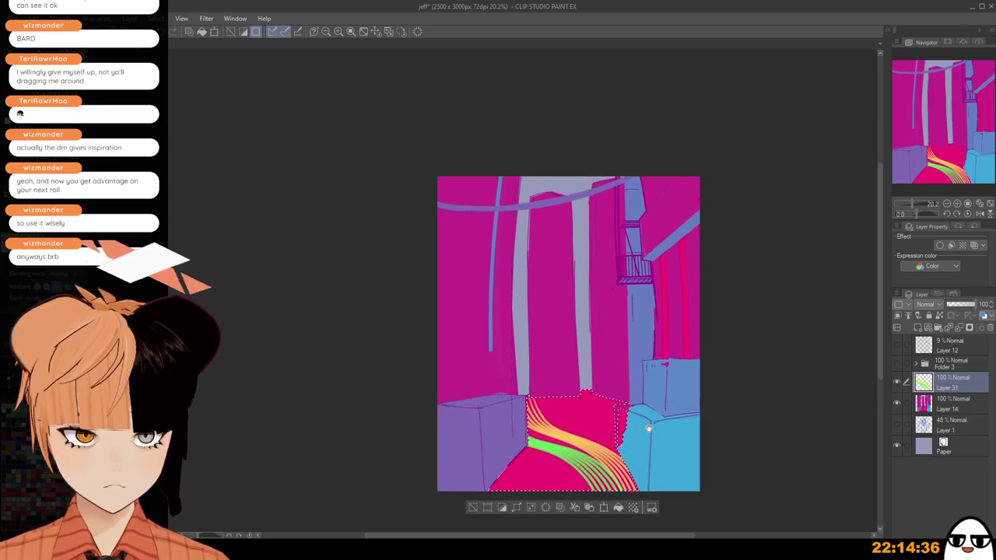
left_click(469, 512)
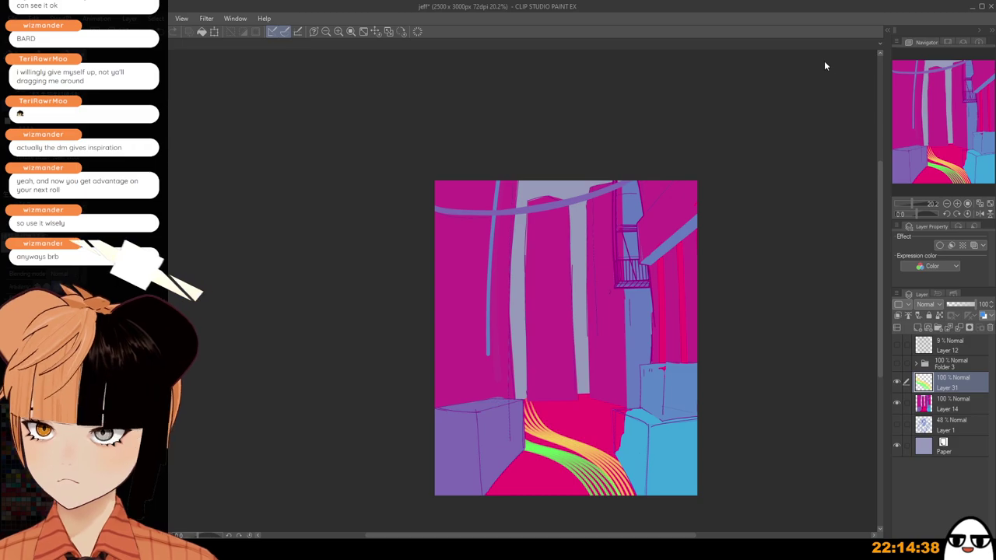
left_click(958, 409)
left_click(669, 459)
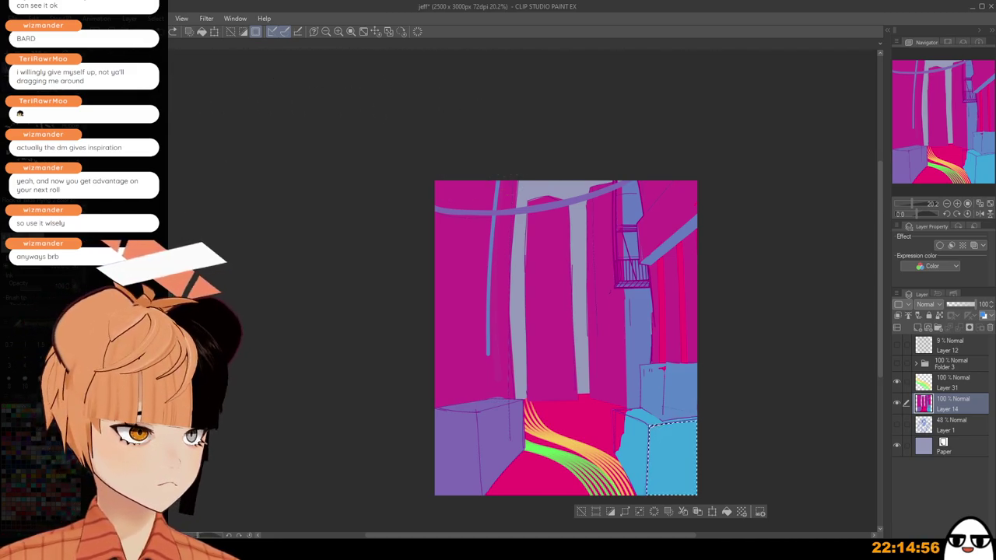
left_click_drag(684, 426, 679, 521)
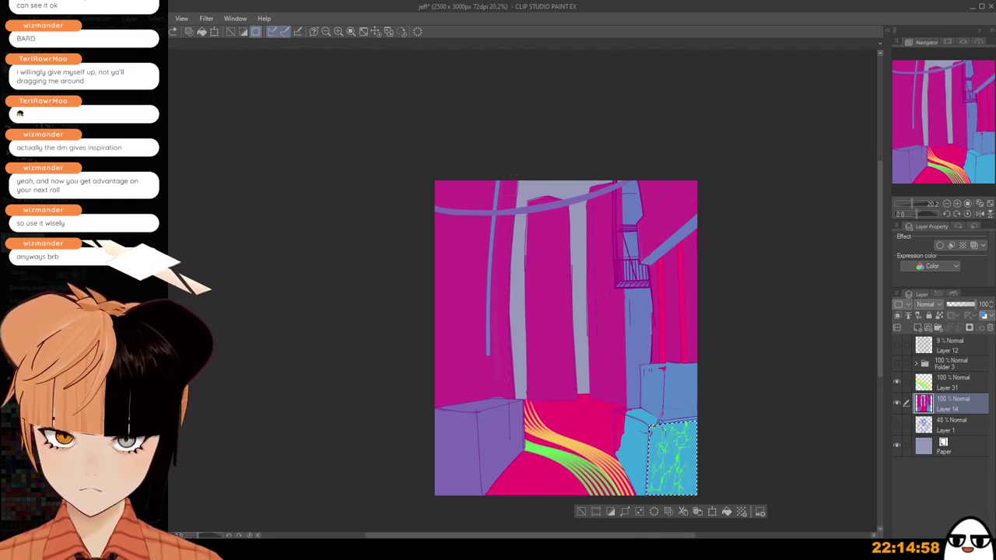
key("ctrl+z")
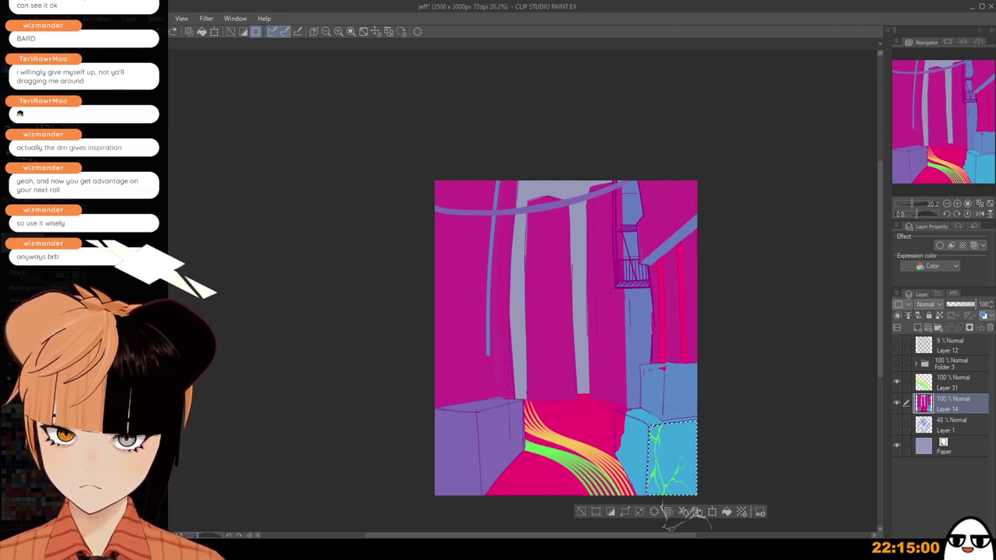
mouse_move(686, 517)
left_mouse_down()
mouse_move(686, 451)
mouse_move(667, 498)
left_mouse_up()
key("ctrl+z")
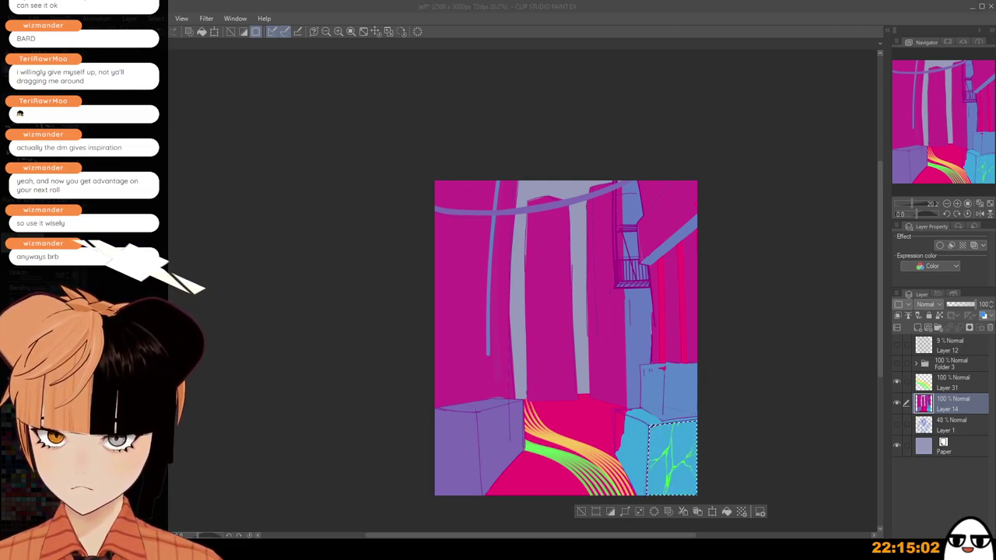
key("ctrl+z")
left_click_drag(731, 432, 740, 387)
mouse_move(674, 395)
left_mouse_down()
mouse_move(677, 484)
mouse_move(757, 338)
mouse_move(625, 472)
mouse_move(693, 435)
mouse_move(758, 362)
left_mouse_up()
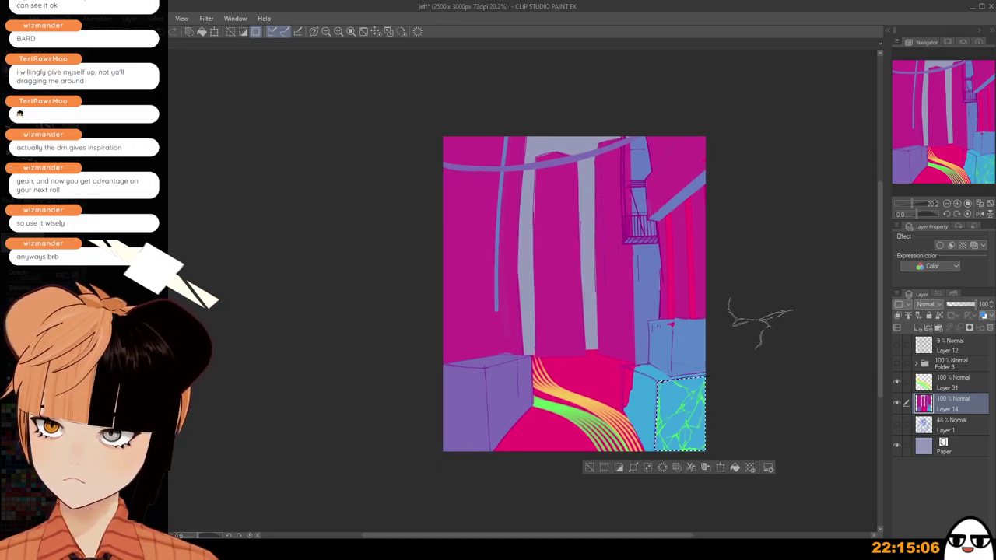
key("ctrl+z")
key("ctrl+y")
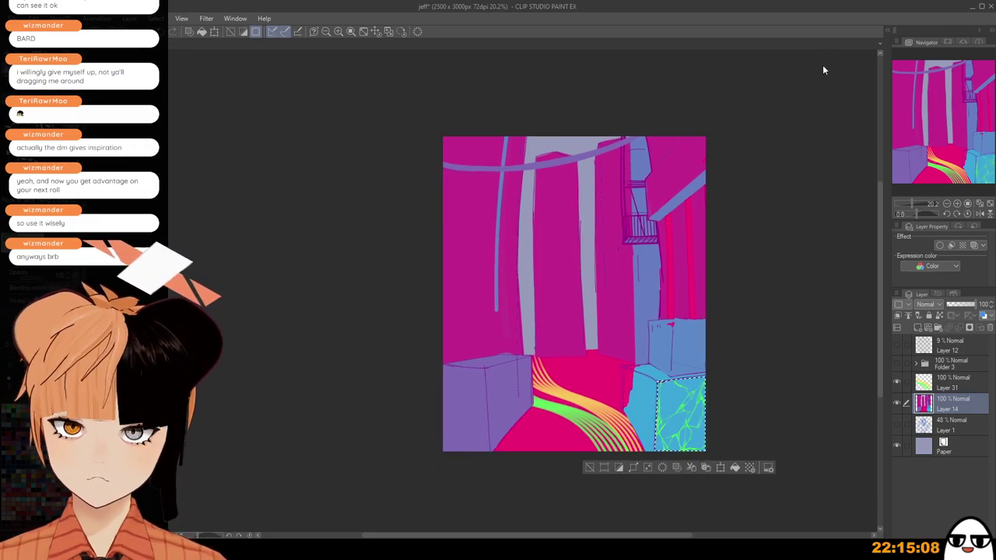
Select the purple box's faces on Layer 14 and try a bright green blotch texture on them.
left_click(469, 415)
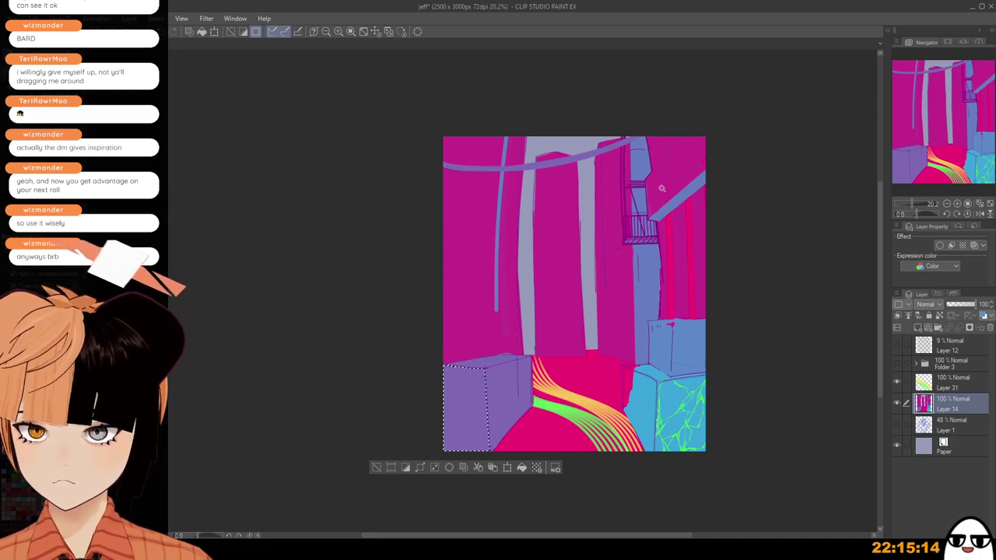
left_click(500, 408, "shift")
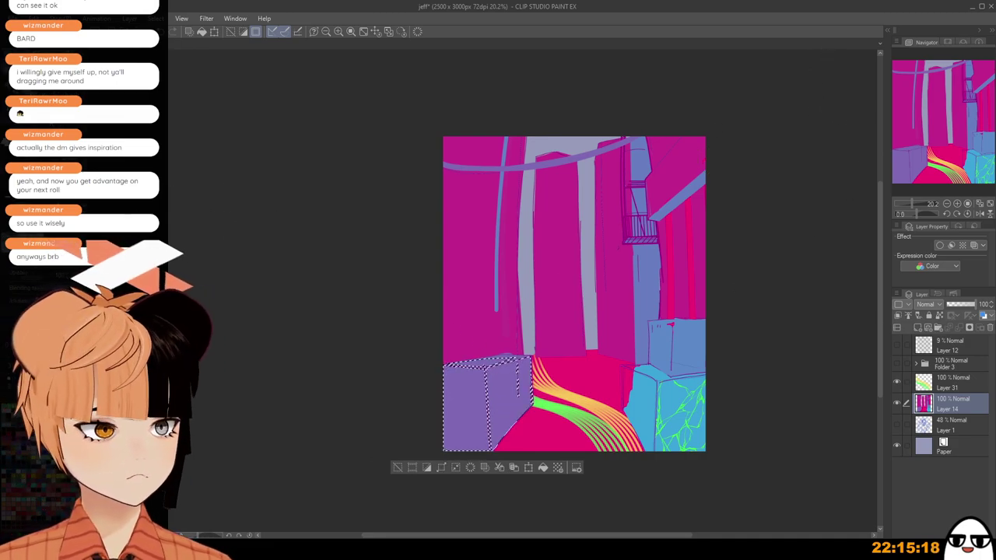
left_click_drag(422, 334, 490, 412)
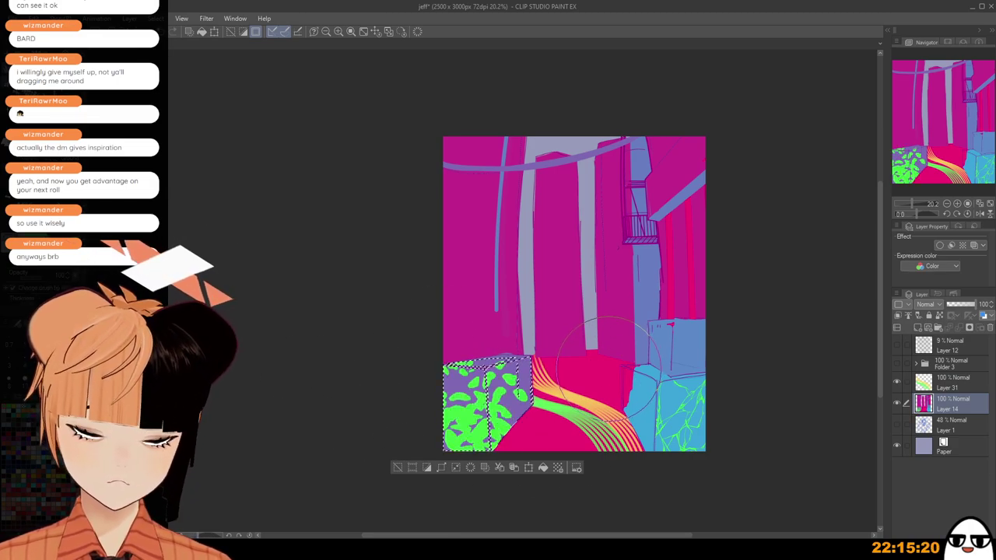
key("ctrl+z")
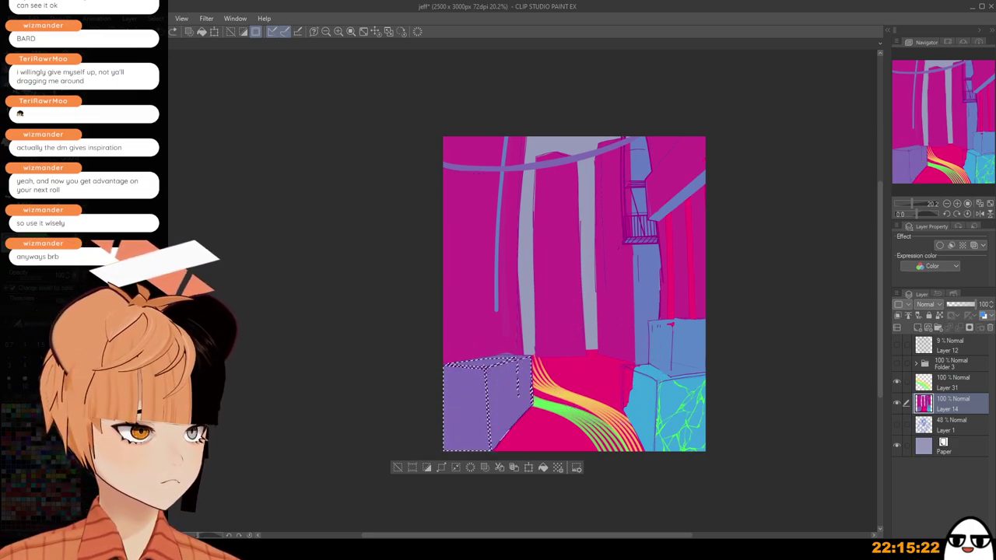
Try a fine diamond mesh and another brush stroke on the selected purple box, undoing each attempt.
key("b")
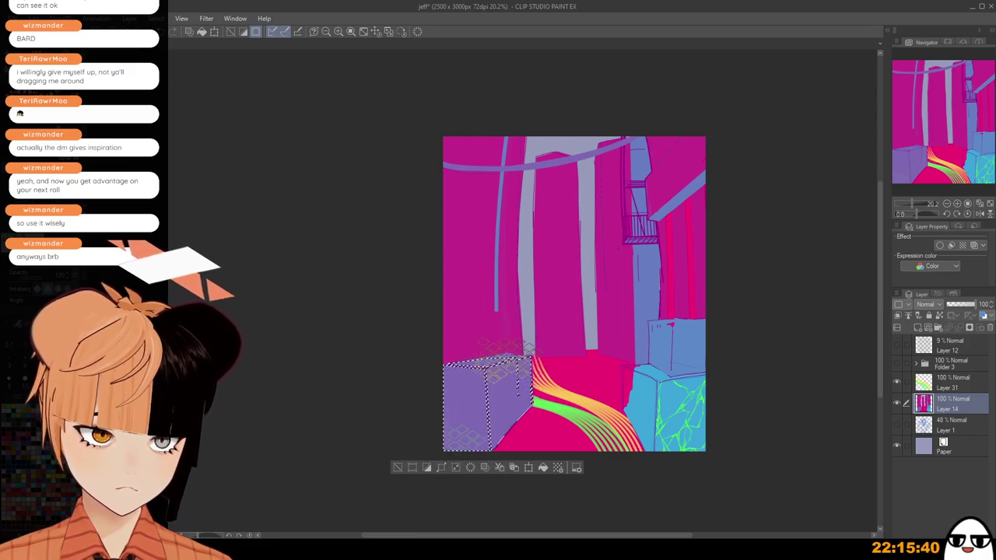
key("ctrl+z")
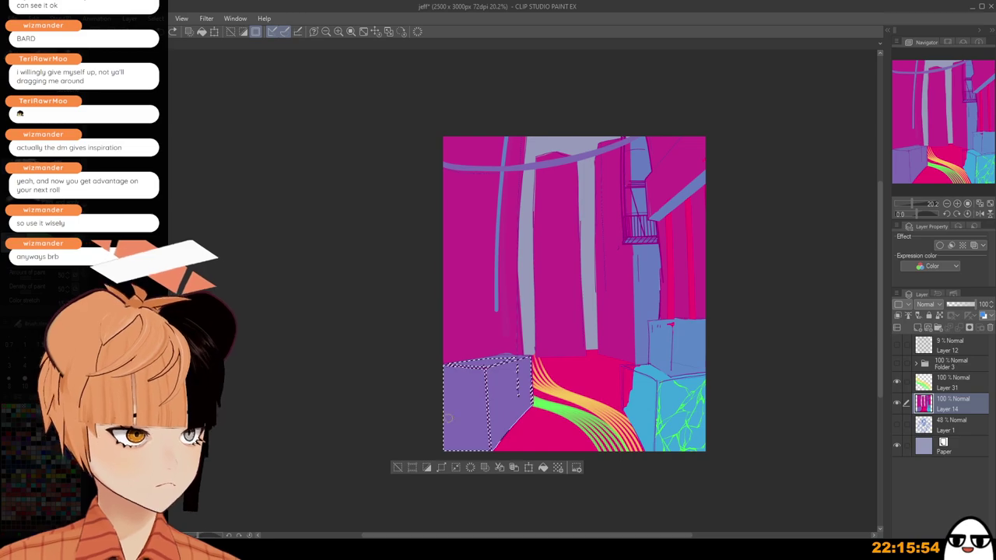
left_click_drag(461, 433, 520, 405)
key("ctrl+z")
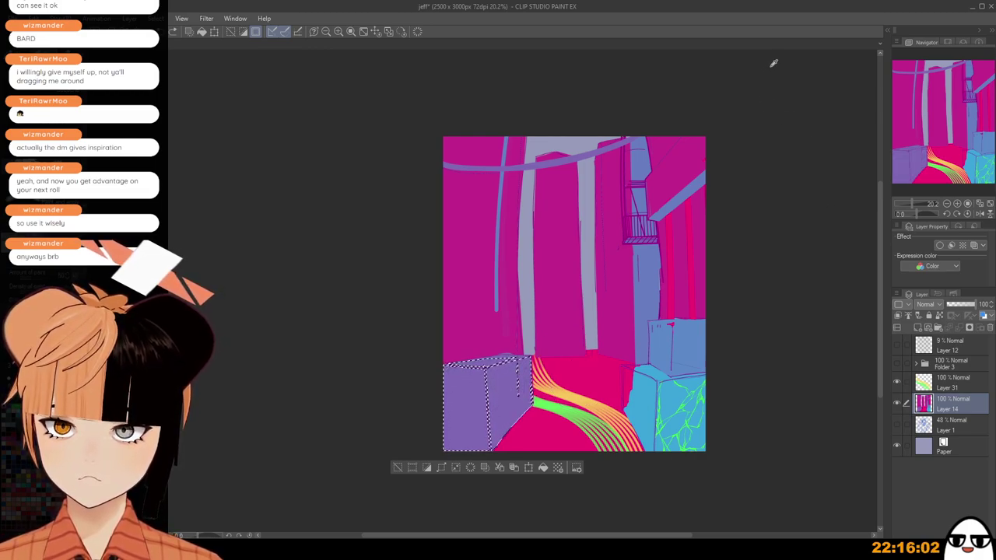
Try dark violet textured brush strokes across the selected purple box's faces, undoing each attempt.
left_click_drag(475, 418, 465, 517)
key("ctrl+z")
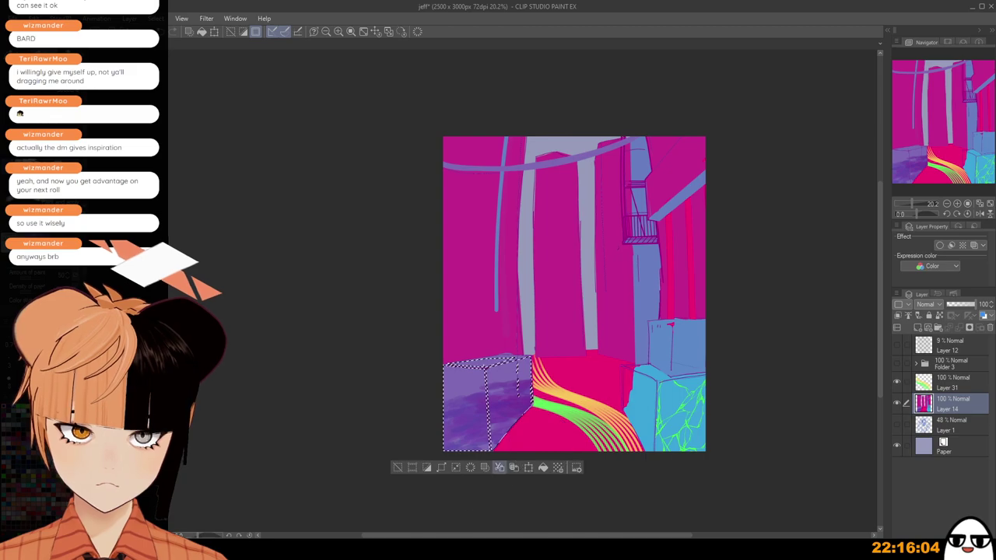
left_click_drag(460, 458, 490, 404)
key("ctrl+z")
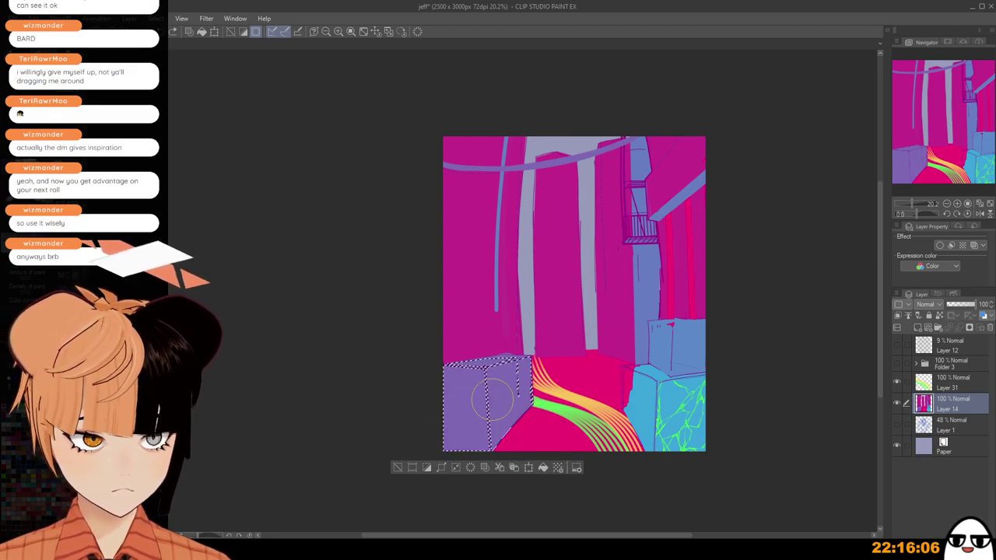
Paint mottled dark violet brush texture over the front and side faces of the selected purple box.
left_click_drag(440, 445, 520, 375)
key("ctrl+z")
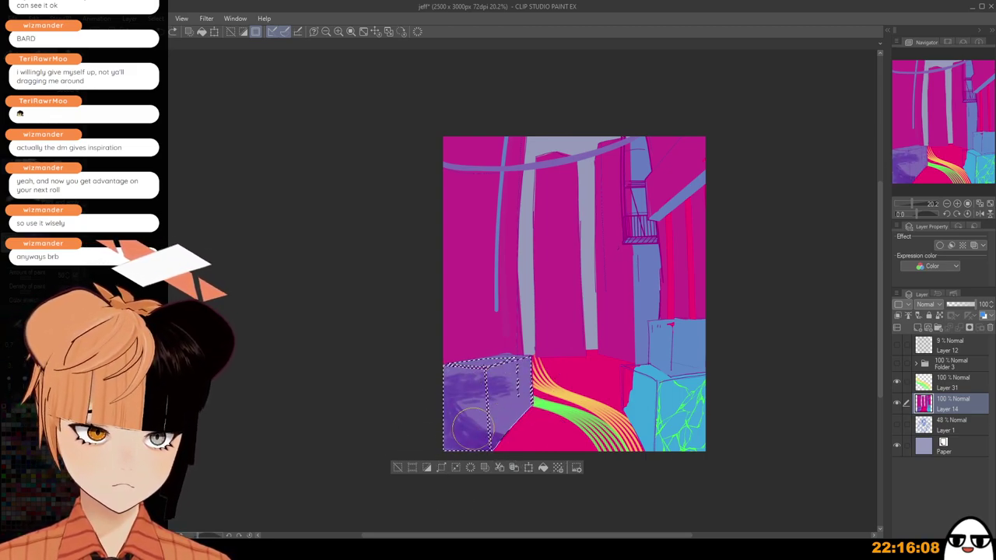
key("ctrl+z")
key("ctrl+z")
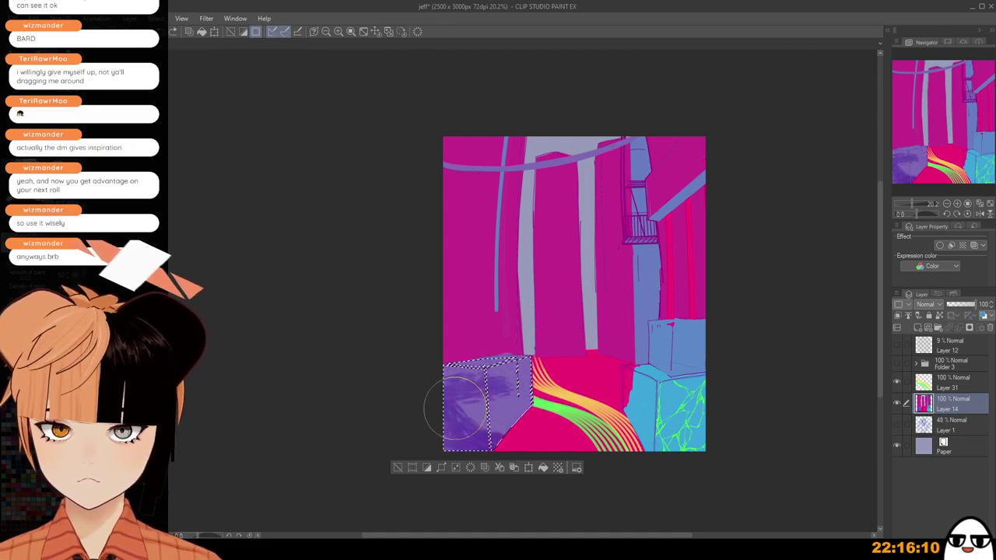
mouse_move(482, 398)
left_mouse_down()
mouse_move(474, 426)
mouse_move(390, 455)
mouse_move(549, 403)
left_mouse_up()
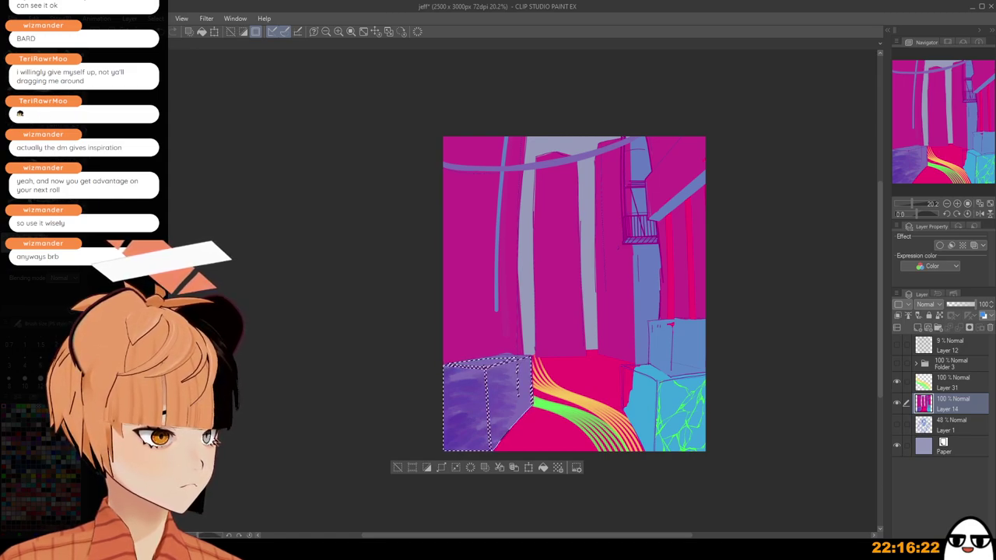
Try a jagged spike-shaped brush in dark violet on the purple box at small and large sizes, undoing the marks.
key("b")
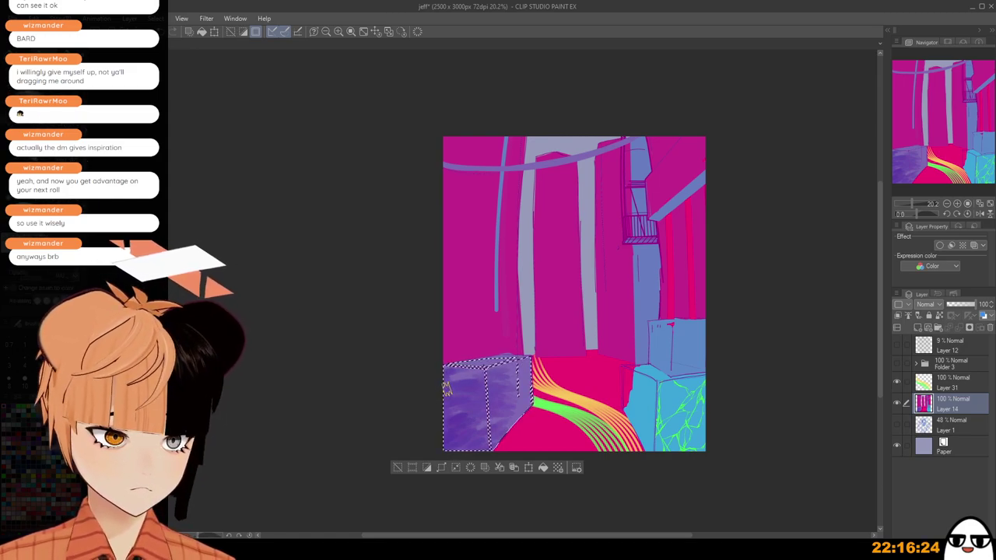
key("ctrl+z")
left_click_drag(456, 391, 451, 433)
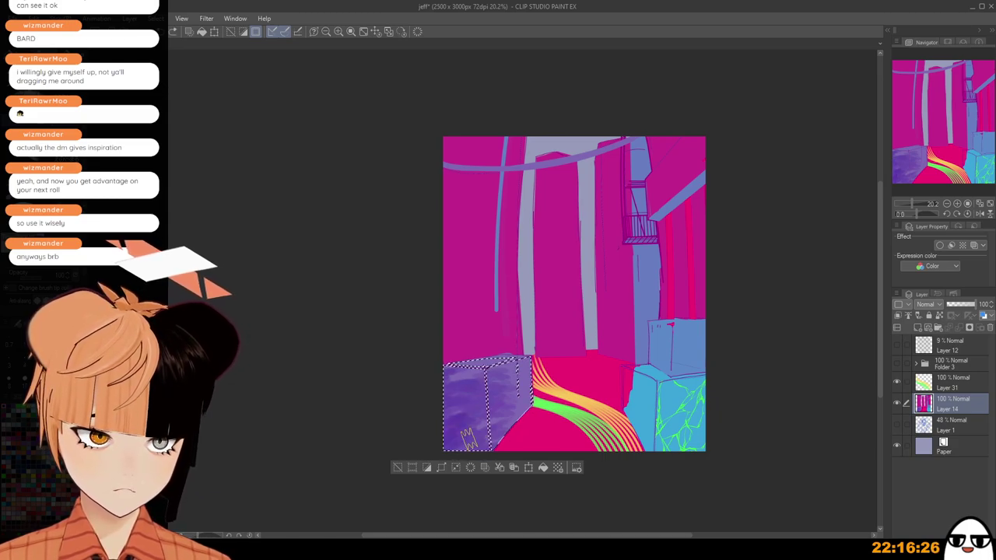
key("]")
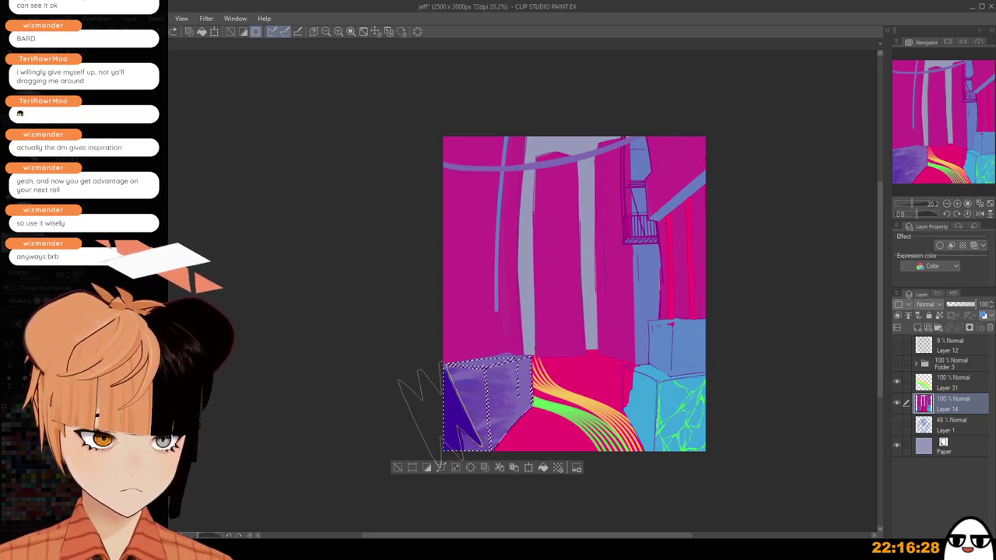
left_click_drag(441, 414, 469, 420)
key("ctrl+z")
key("ctrl+z")
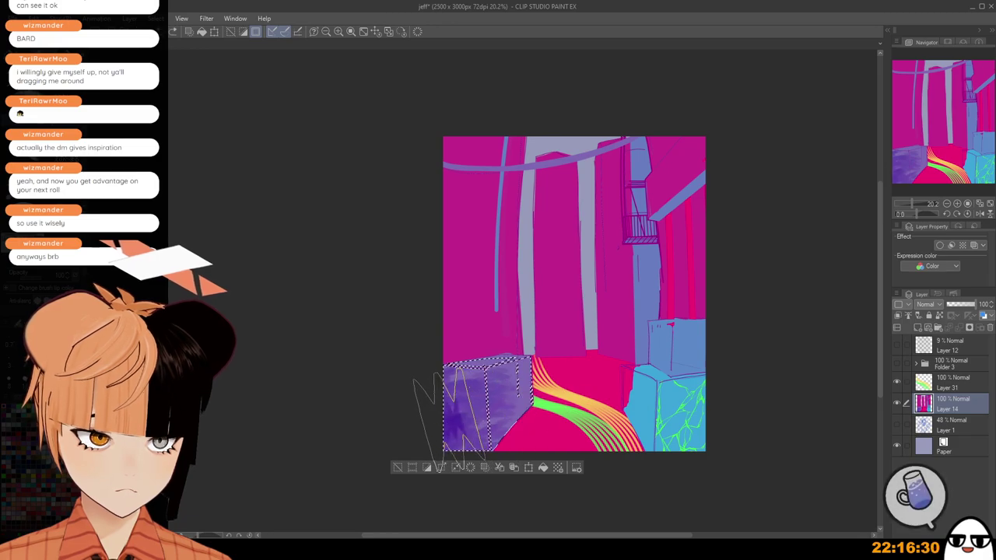
Try large dark violet spikes along the lower part of the purple box and a thin vertical line, undoing them.
left_click(453, 419)
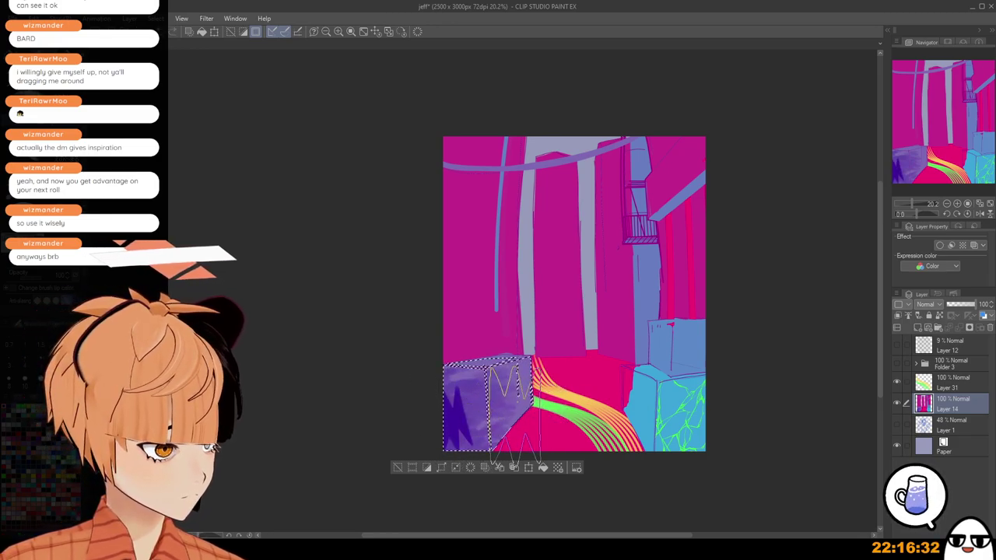
left_click(492, 432)
key("ctrl+z")
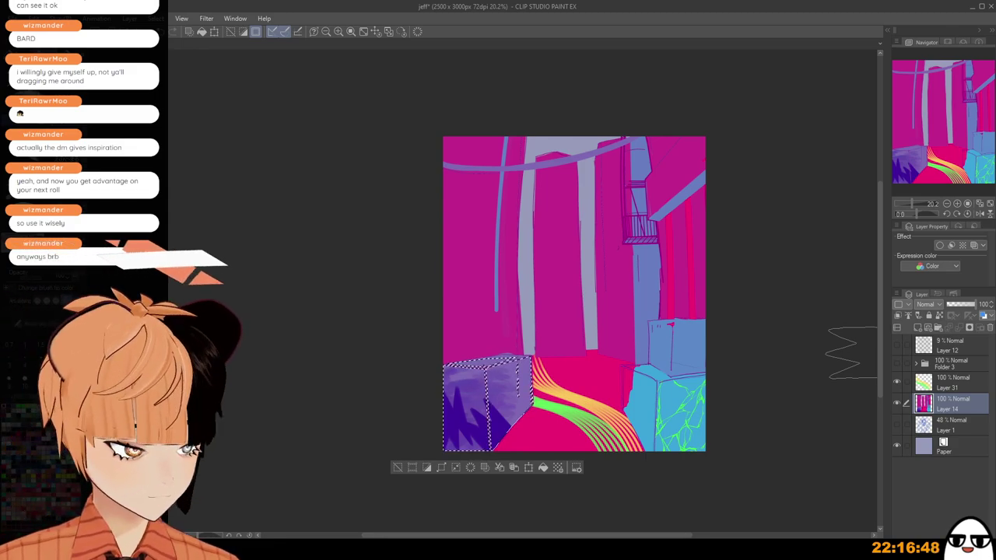
key("ctrl+z")
key("ctrl+z")
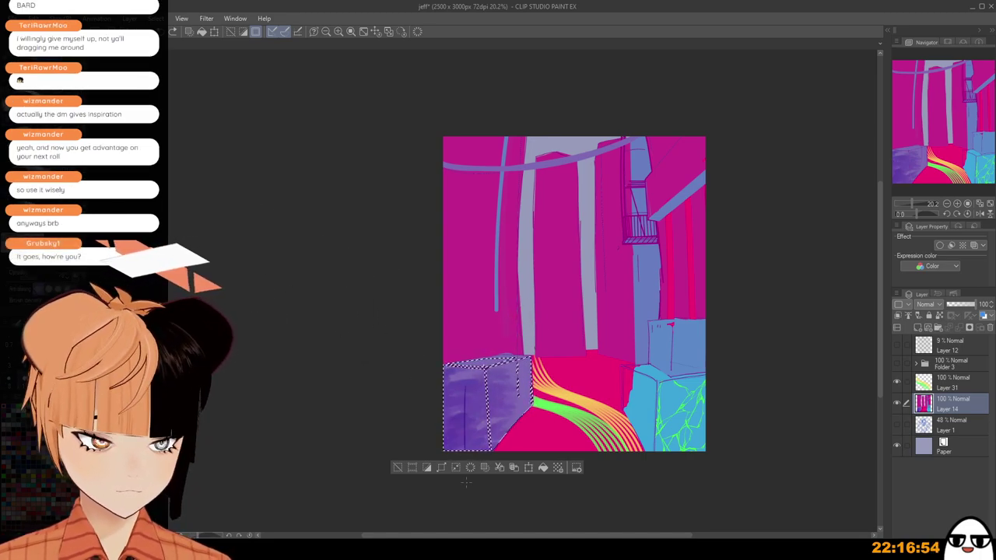
key("ctrl+z")
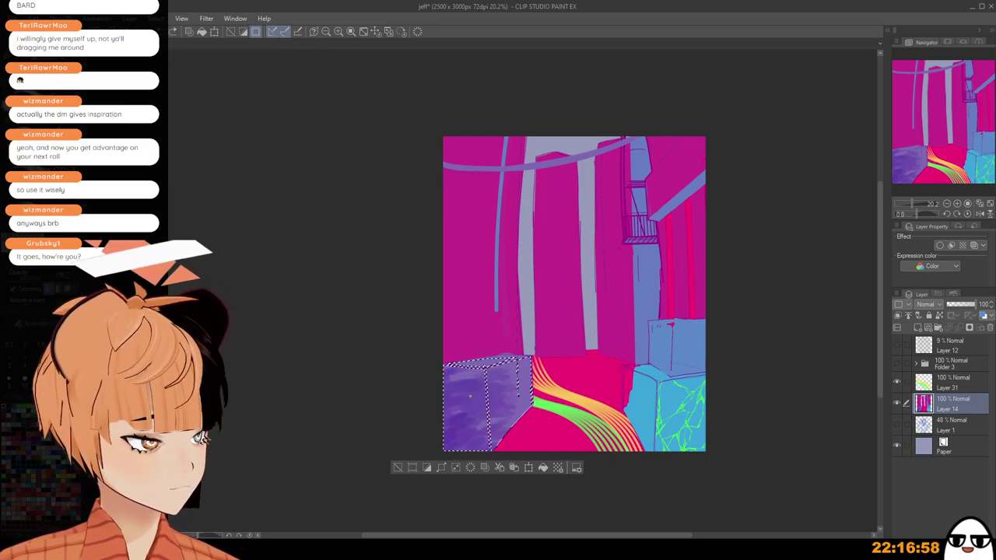
Add a dark violet rounded triangle and faint triangular texture to the purple box, and deselect it.
mouse_move(455, 404)
left_mouse_down()
mouse_move(489, 428)
mouse_move(504, 403)
left_mouse_up()
key("ctrl+z")
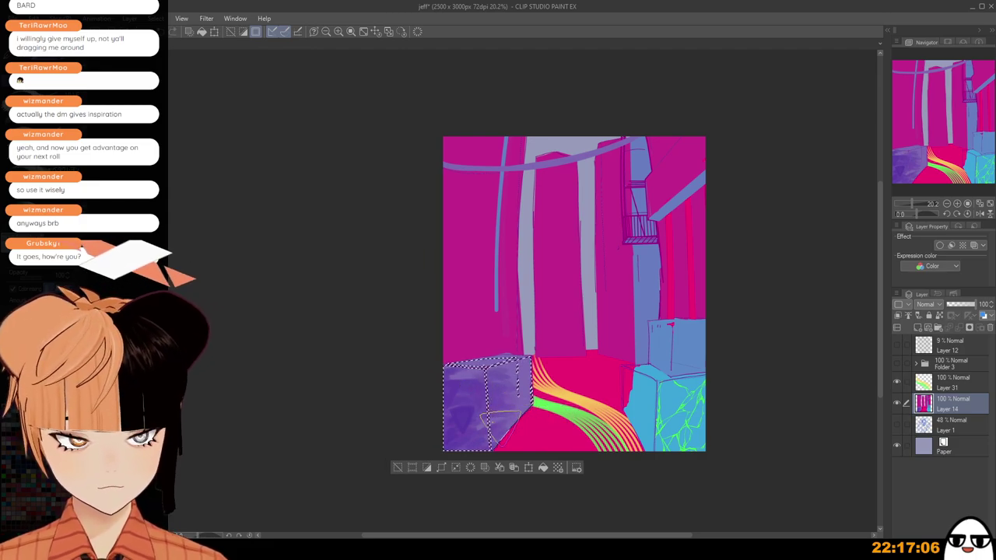
left_click_drag(547, 416, 531, 378)
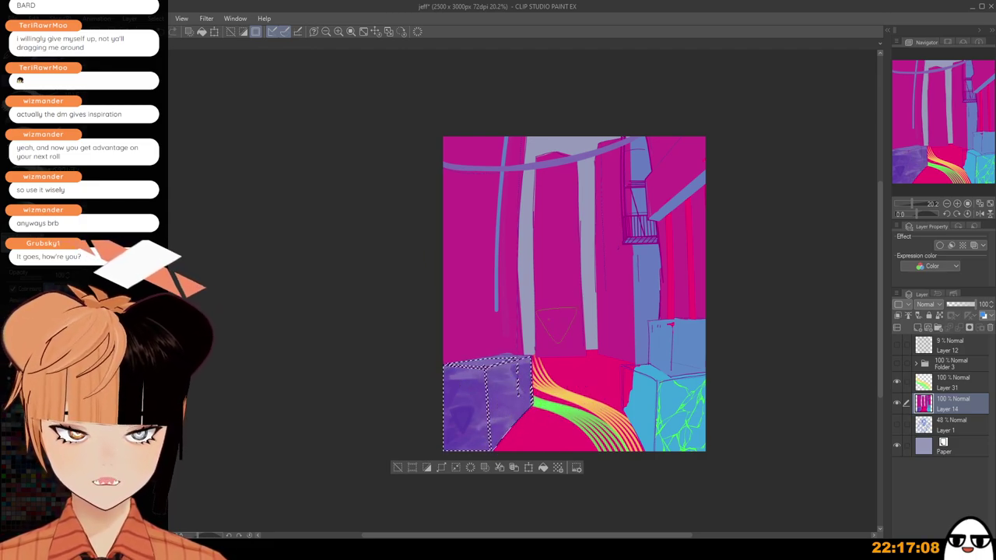
left_click(398, 467)
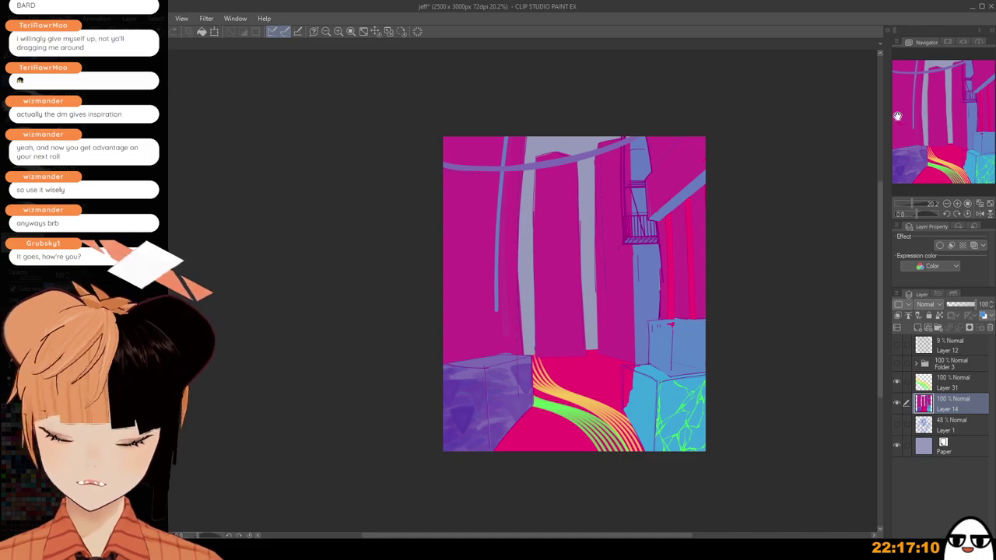
Select the leftmost magenta wall on Layer 14, paint violet cloud mottling with small bright green speckles over it, and deselect.
left_click(463, 240)
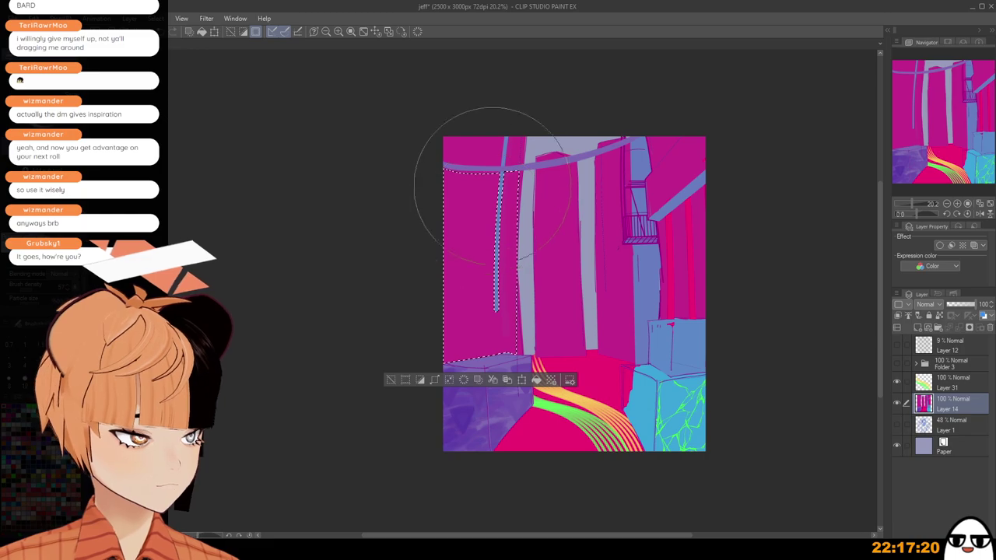
left_click_drag(467, 177, 465, 404)
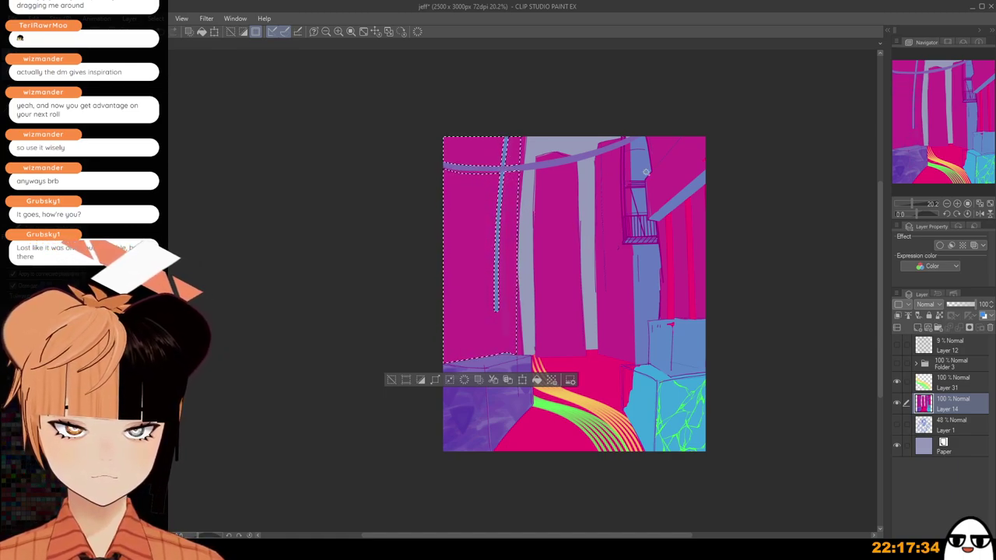
mouse_move(502, 142)
left_mouse_down()
mouse_move(466, 270)
mouse_move(462, 367)
mouse_move(523, 207)
mouse_move(580, 325)
mouse_move(484, 161)
left_mouse_up()
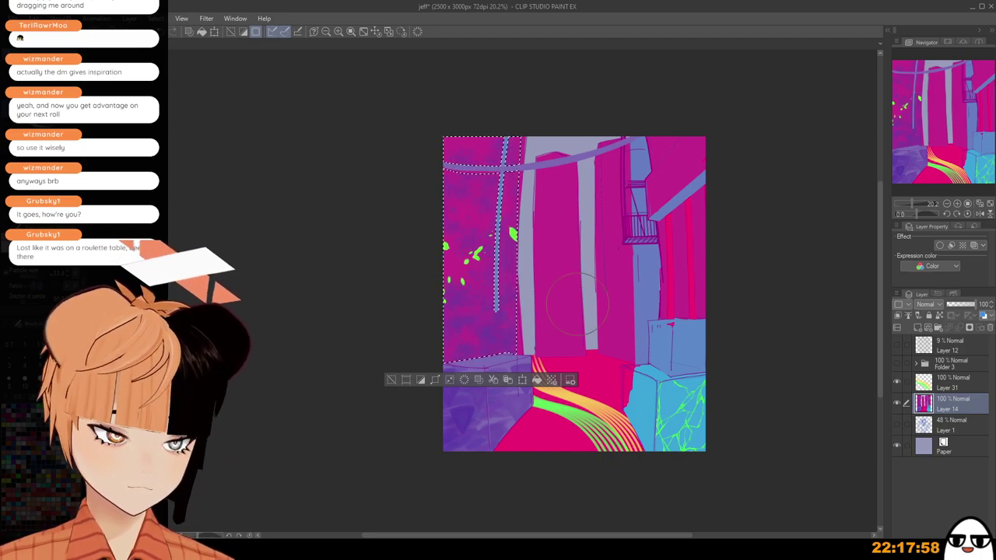
left_click_drag(459, 311, 536, 167)
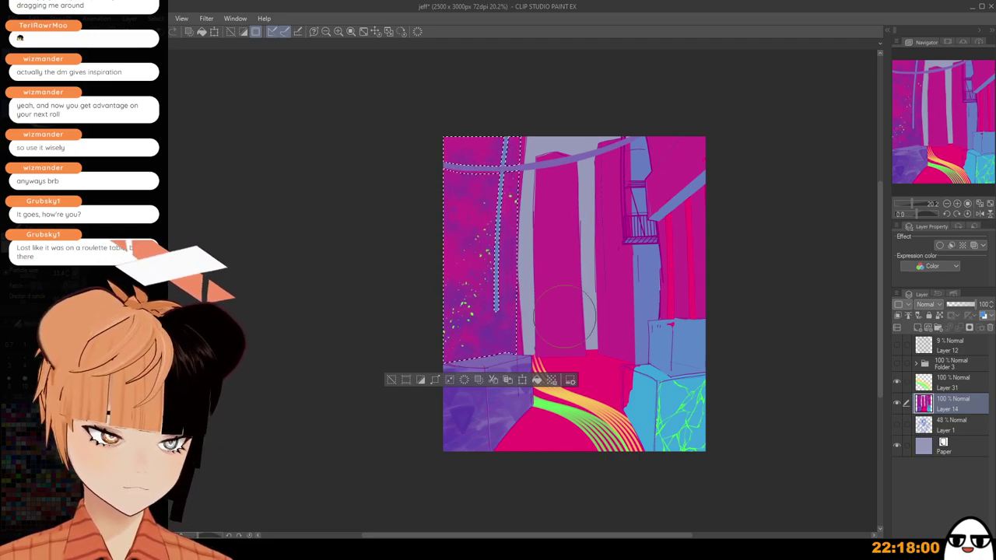
left_click(392, 380)
Extend the tops of the two crimson wall posts on Layer 14 so they overlap the lower edge of the slanted blue beam.
scroll(706, 356, "up", 2)
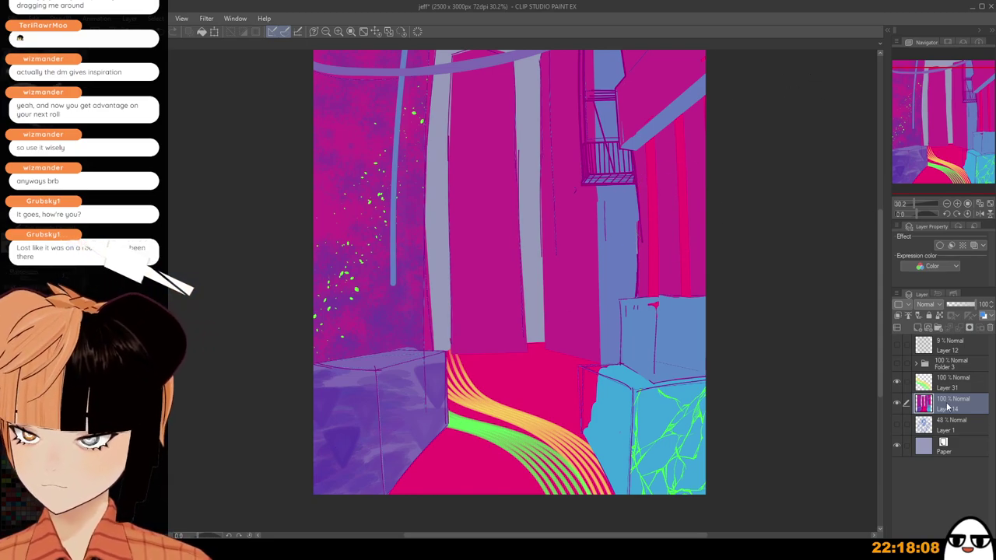
scroll(660, 149, "up", 2)
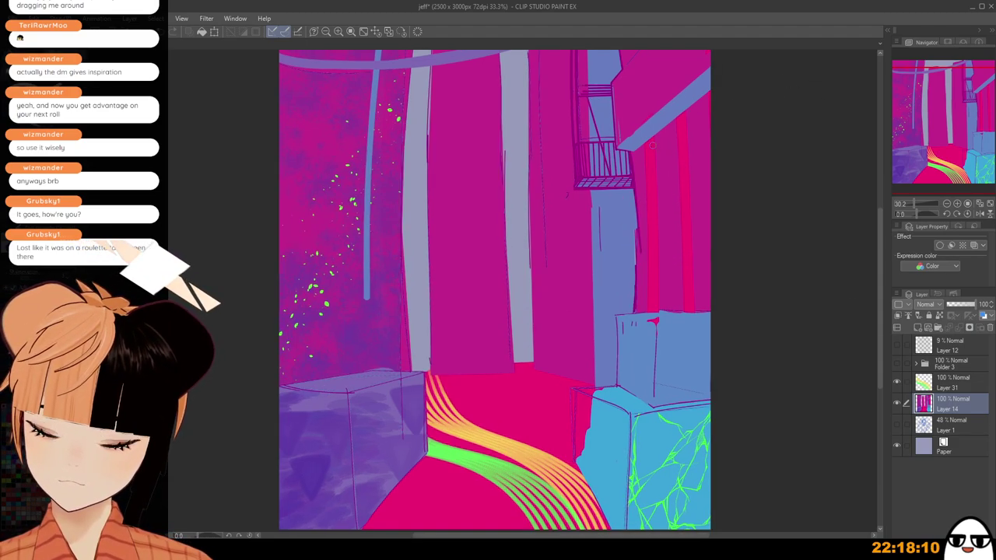
scroll(624, 223, "up", 2)
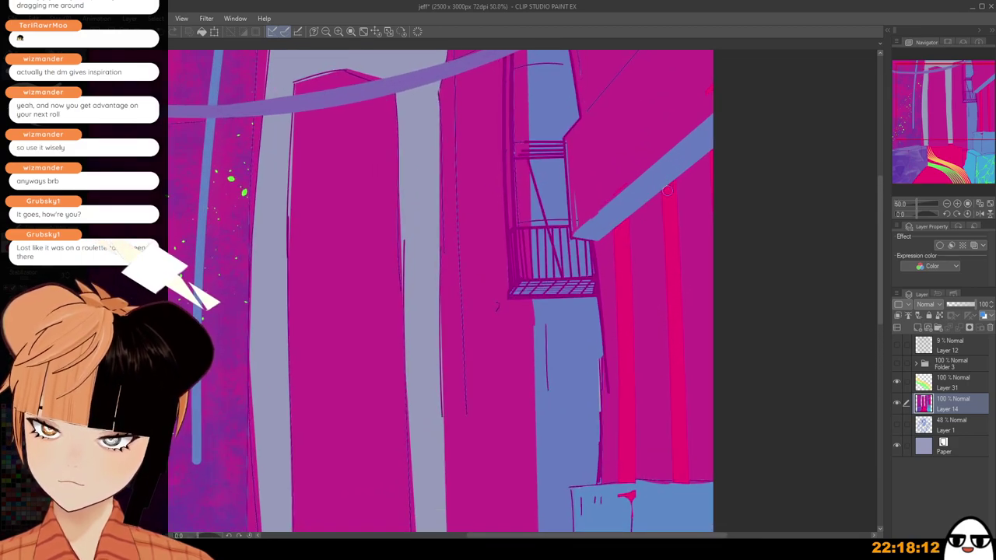
scroll(665, 188, "up", 1)
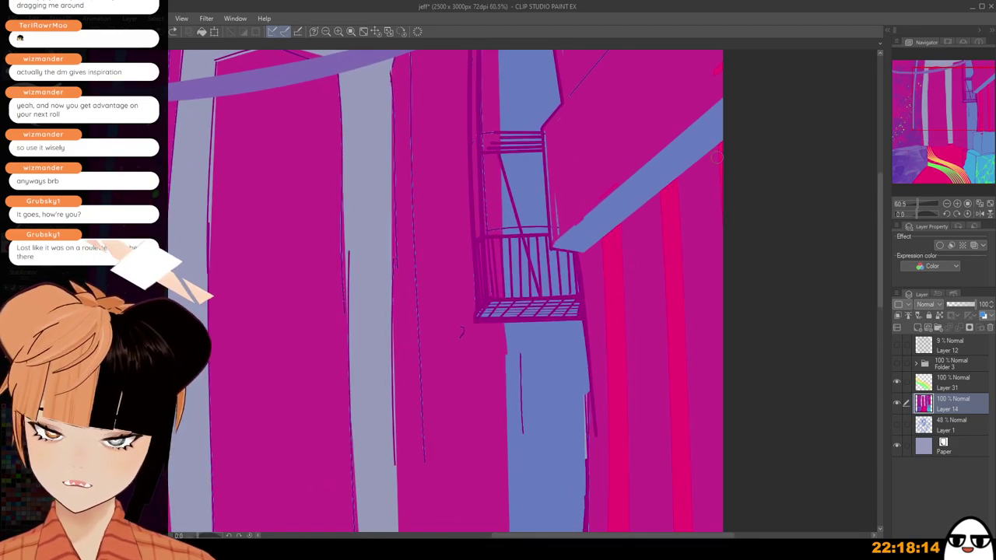
scroll(671, 194, "up", 1)
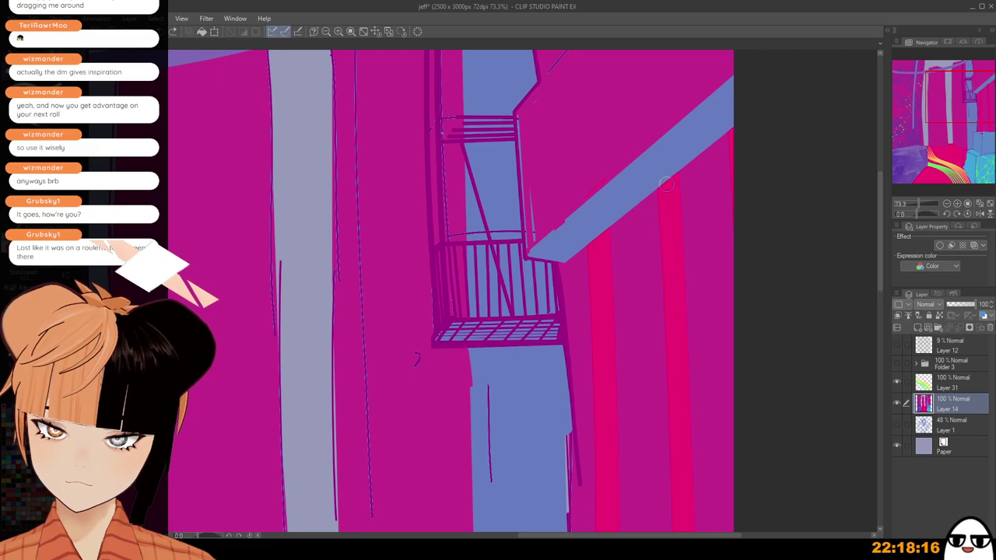
left_click_drag(665, 184, 673, 190)
scroll(673, 187, "up", 1)
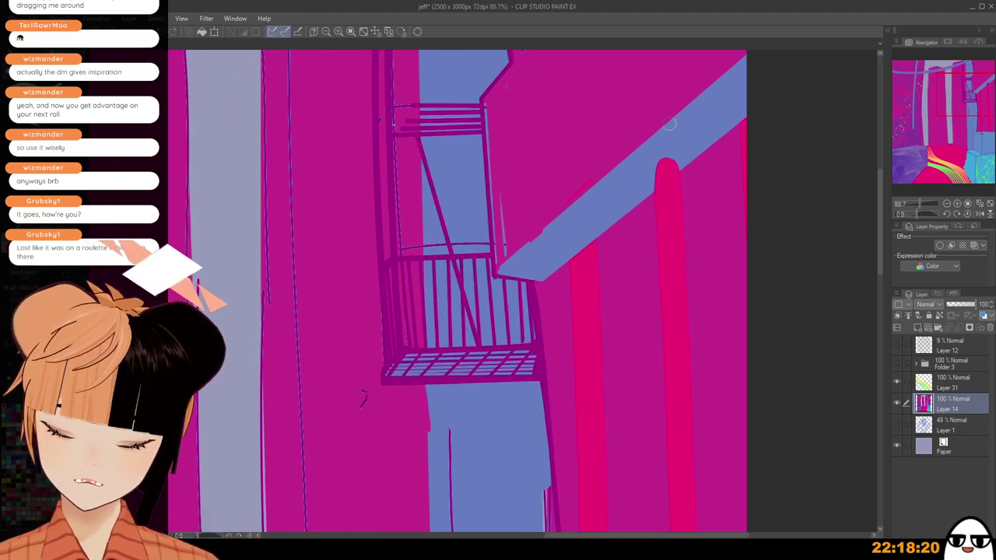
scroll(669, 200, "down", 1)
left_click_drag(586, 245, 593, 229)
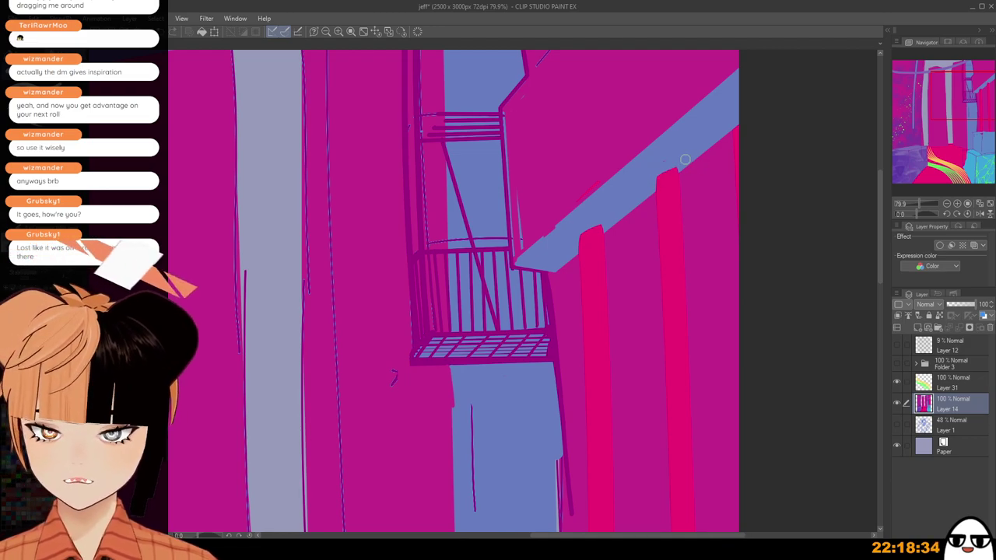
Extend the crimson post at the canvas's right edge up to the slanted blue beam.
scroll(661, 233, "down", 4)
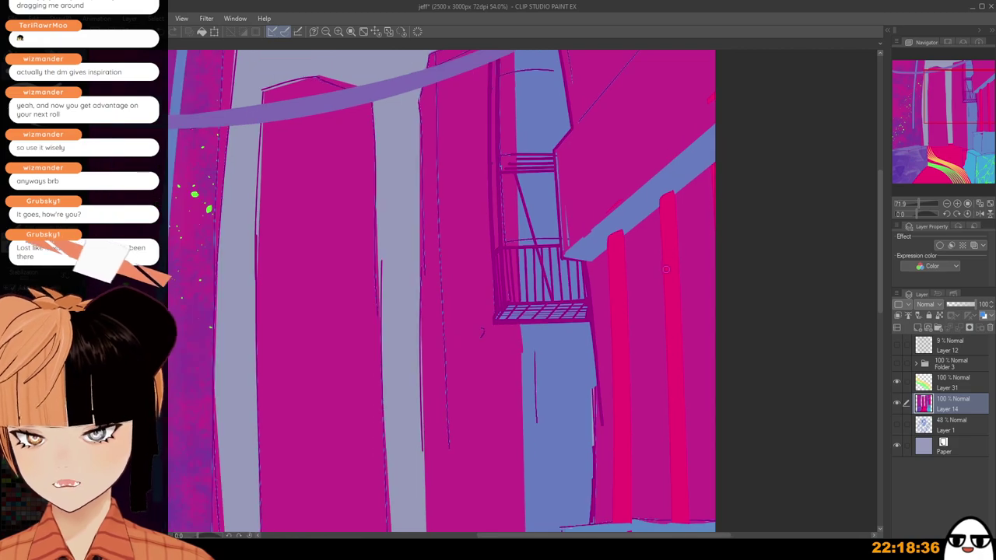
scroll(620, 226, "up", 4)
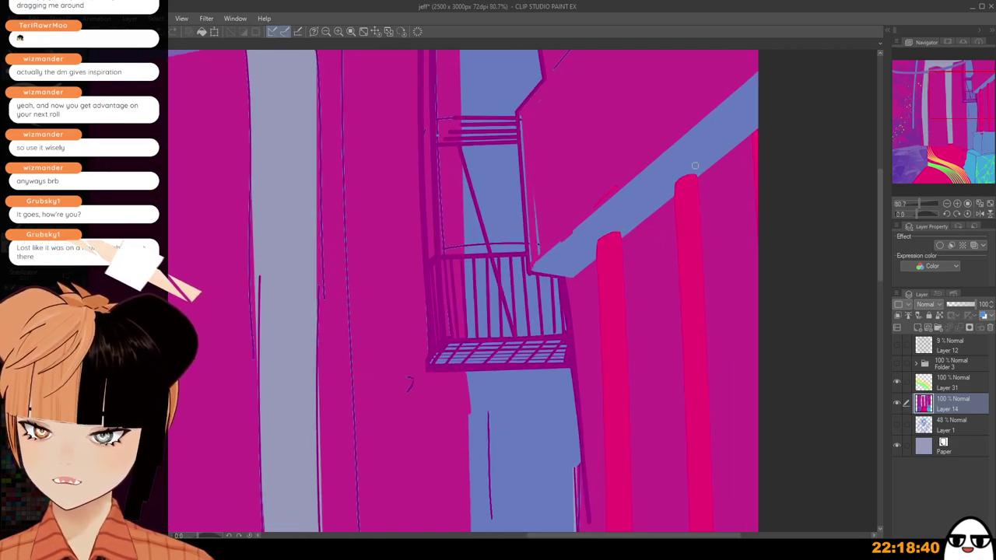
scroll(666, 195, "down", 4)
left_click_drag(688, 337, 622, 296)
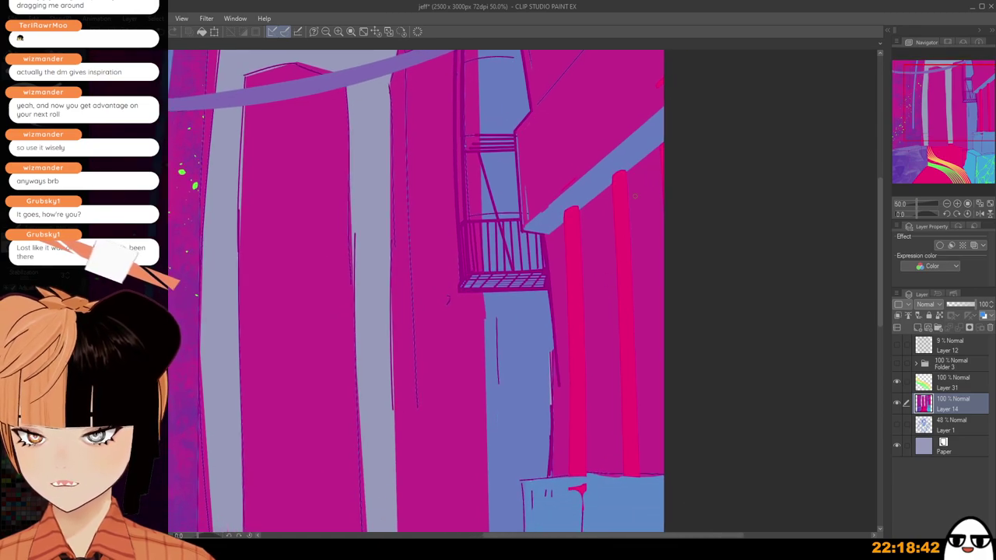
scroll(659, 156, "up", 3)
scroll(657, 128, "up", 1)
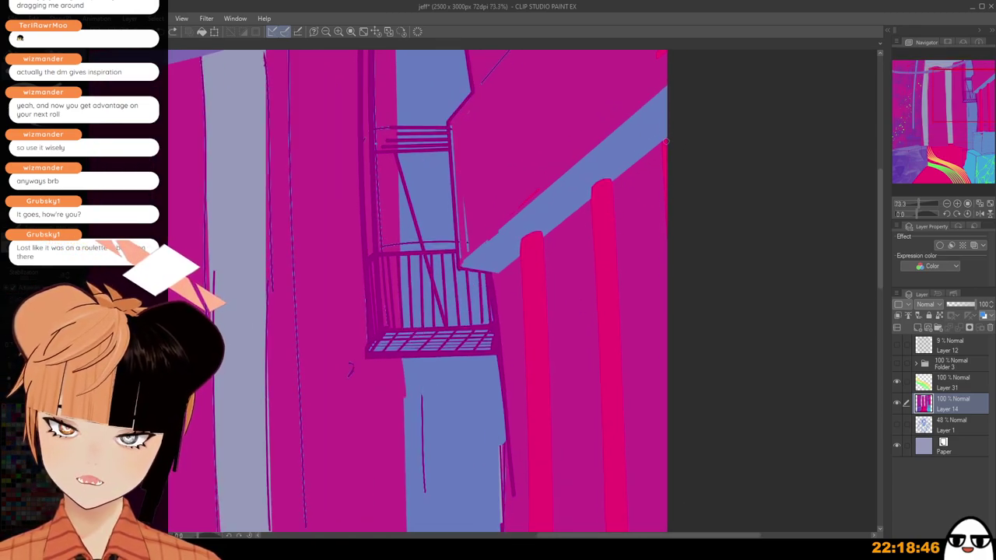
left_click_drag(667, 141, 689, 229)
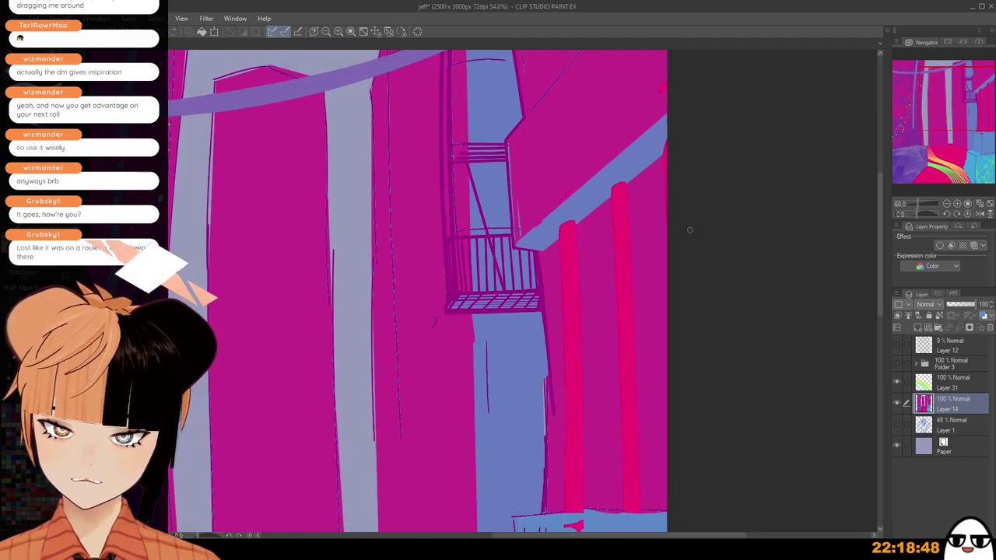
scroll(708, 276, "down", 4)
left_click_drag(710, 289, 694, 253)
scroll(695, 168, "down", 1)
scroll(690, 246, "up", 6)
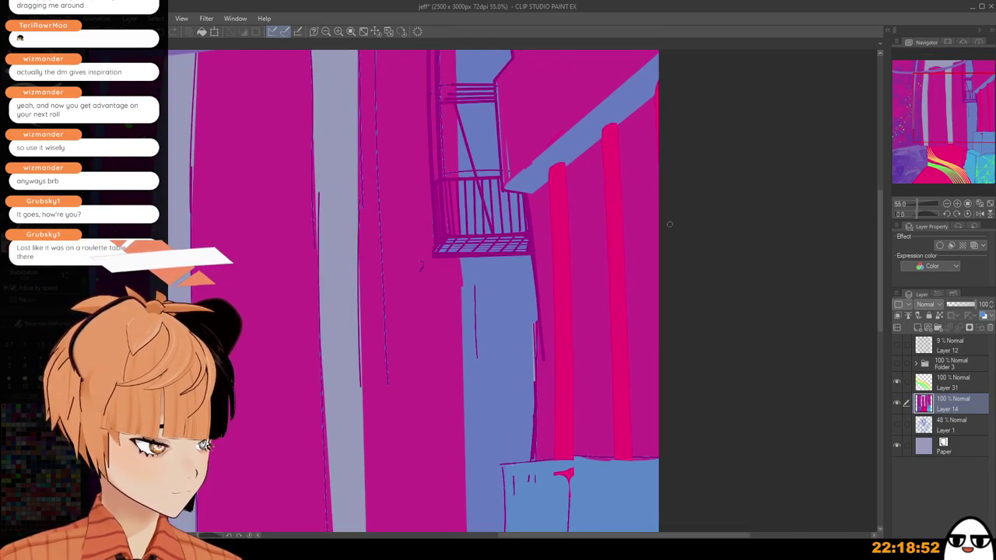
left_click_drag(476, 184, 509, 244)
scroll(510, 244, "up", 2)
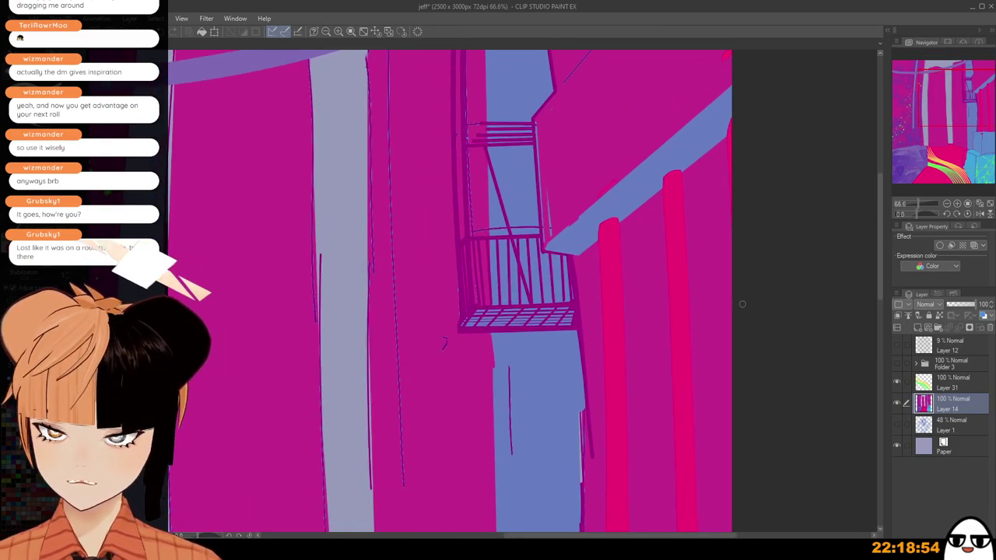
scroll(742, 304, "up", 1)
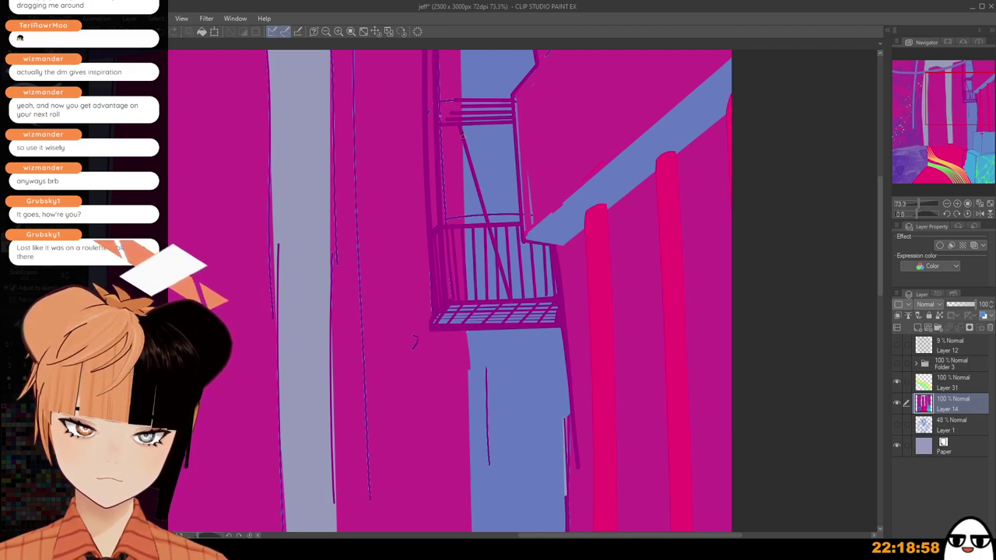
Draw dark purple horizontal stair treads on Layer 14 between the fire escape's diagonal and right rails, from the upper landing to the lower platform.
left_click_drag(462, 135, 514, 140)
key("ctrl+z")
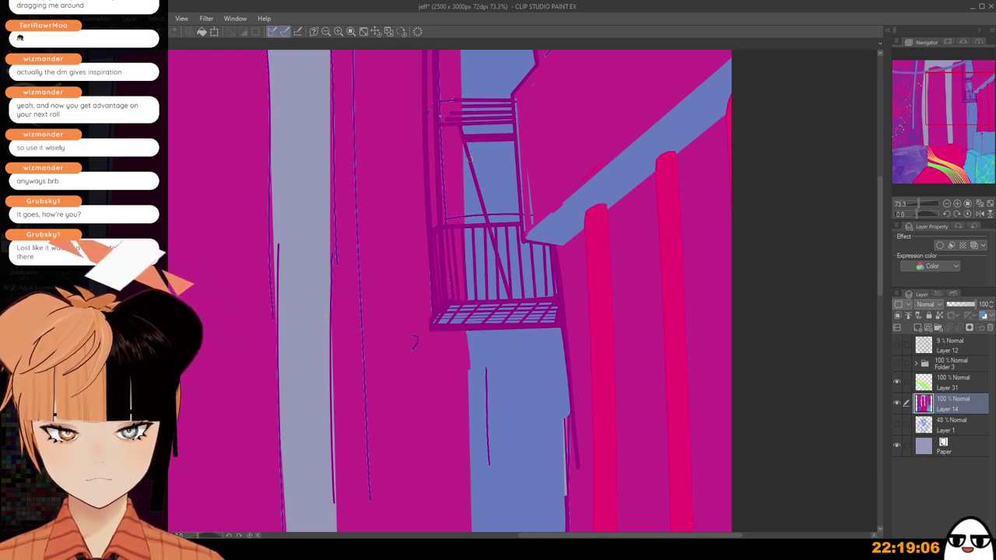
left_click_drag(469, 158, 515, 159)
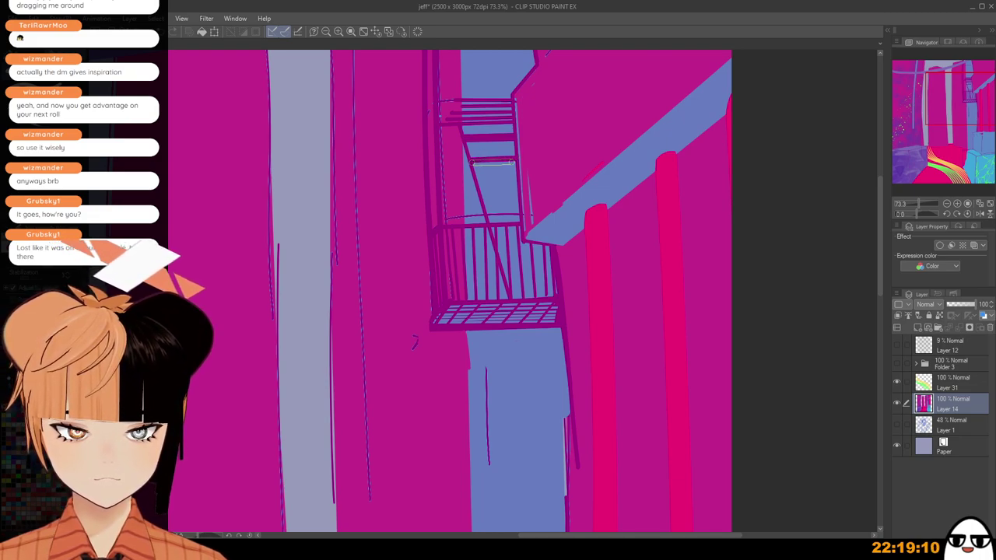
mouse_move(475, 184)
left_mouse_down()
mouse_move(519, 183)
mouse_move(511, 207)
mouse_move(522, 238)
mouse_move(554, 261)
left_mouse_up()
key("ctrl+z")
key("ctrl+z")
key("ctrl+z")
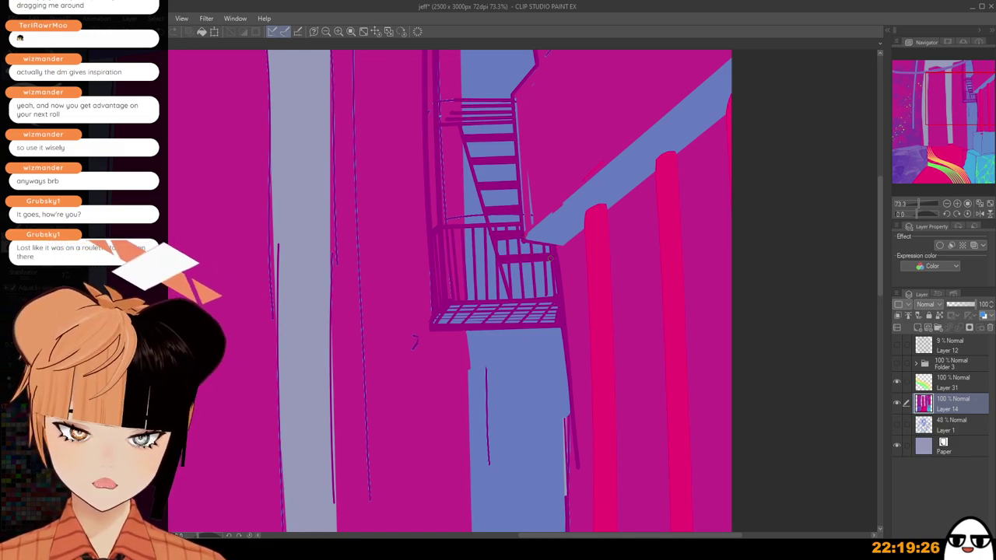
left_click_drag(507, 285, 557, 286)
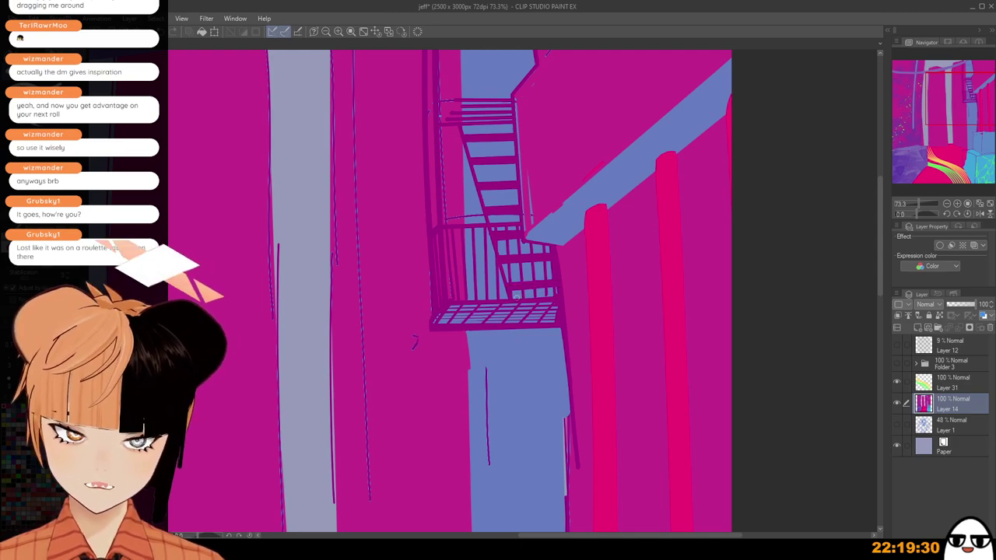
Add a thin dark purple diagonal rail along the left side of the fire escape stairs, from the upper landing to the lower platform.
scroll(542, 265, "down", 4)
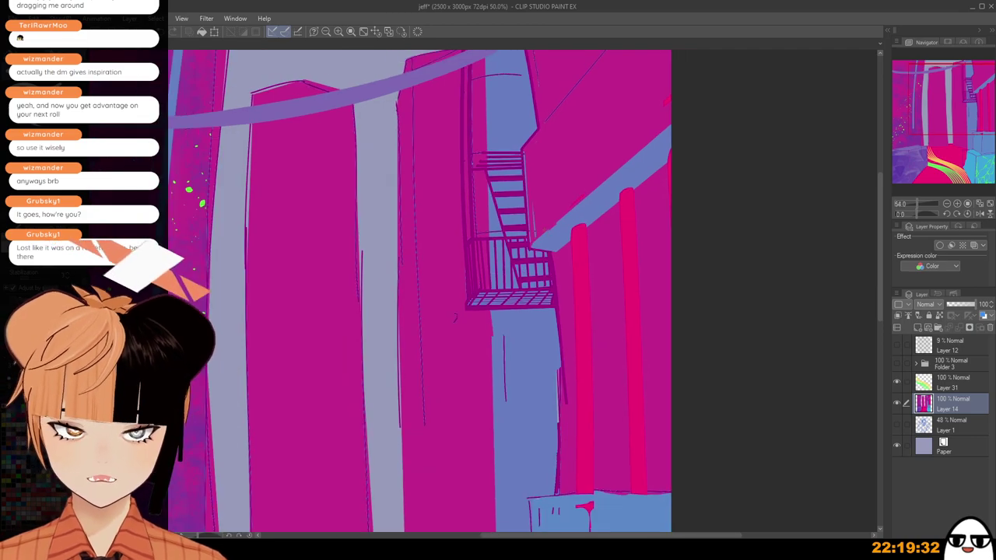
scroll(523, 195, "down", 1)
scroll(507, 184, "up", 8)
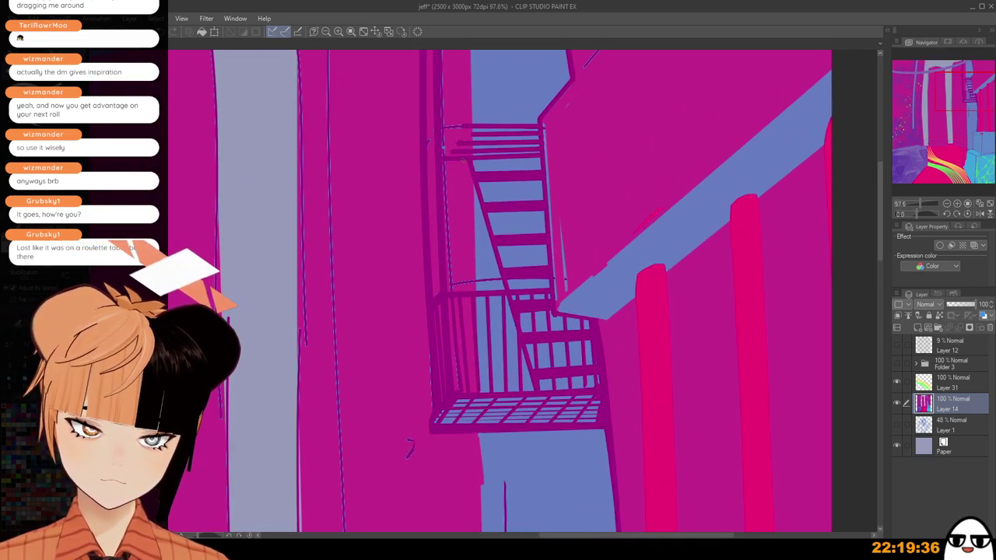
left_click_drag(462, 160, 532, 392)
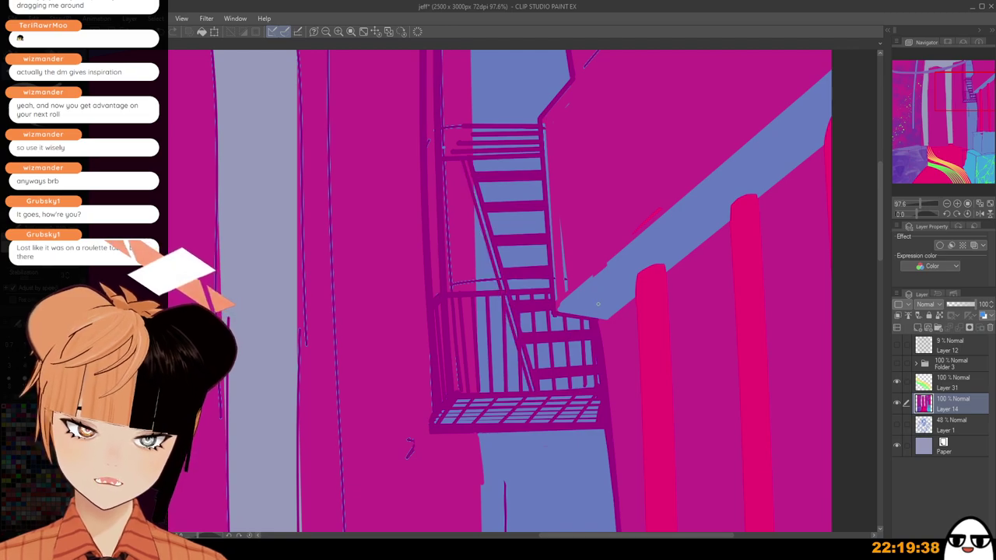
scroll(599, 304, "down", 4)
scroll(550, 238, "up", 7)
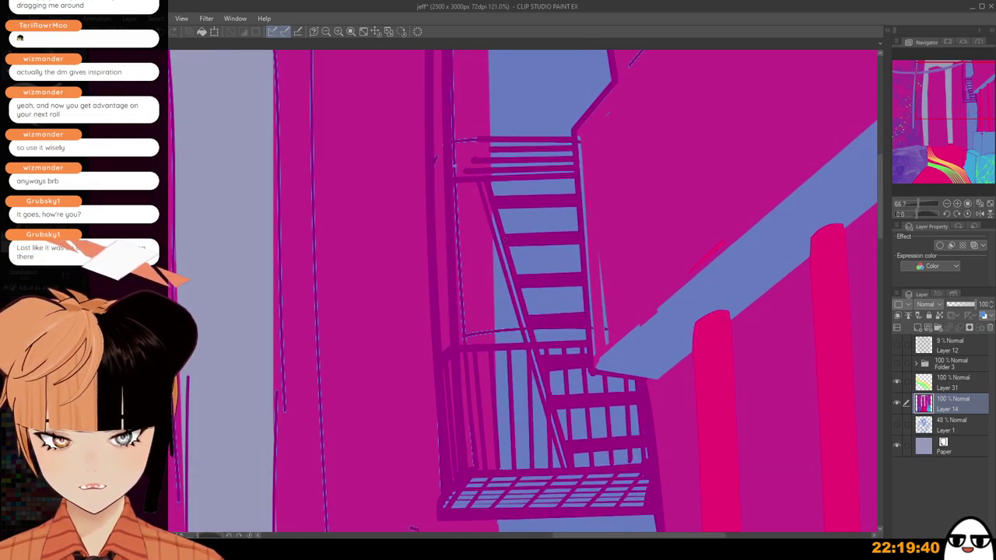
scroll(502, 240, "up", 2)
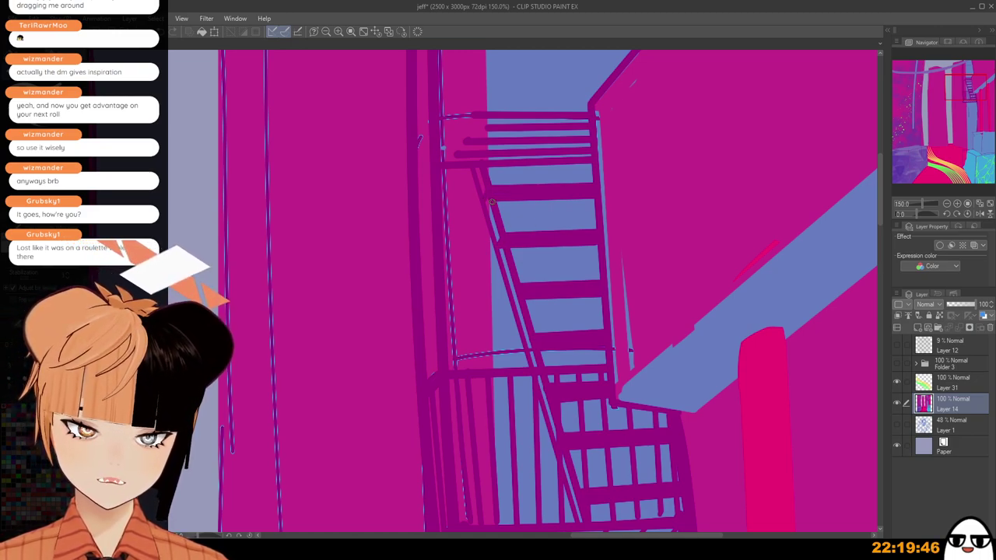
scroll(490, 206, "down", 2)
left_click_drag(542, 295, 540, 259)
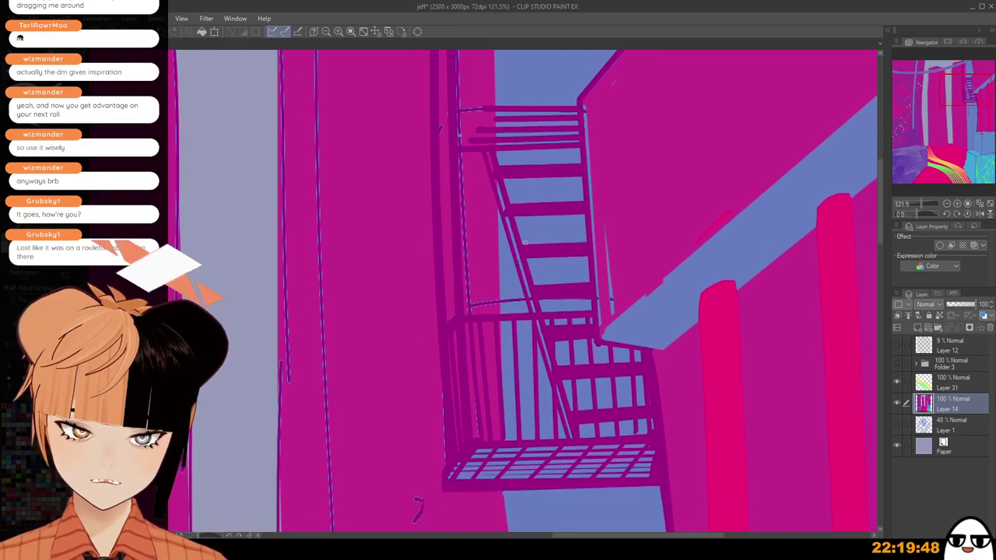
scroll(522, 246, "up", 2)
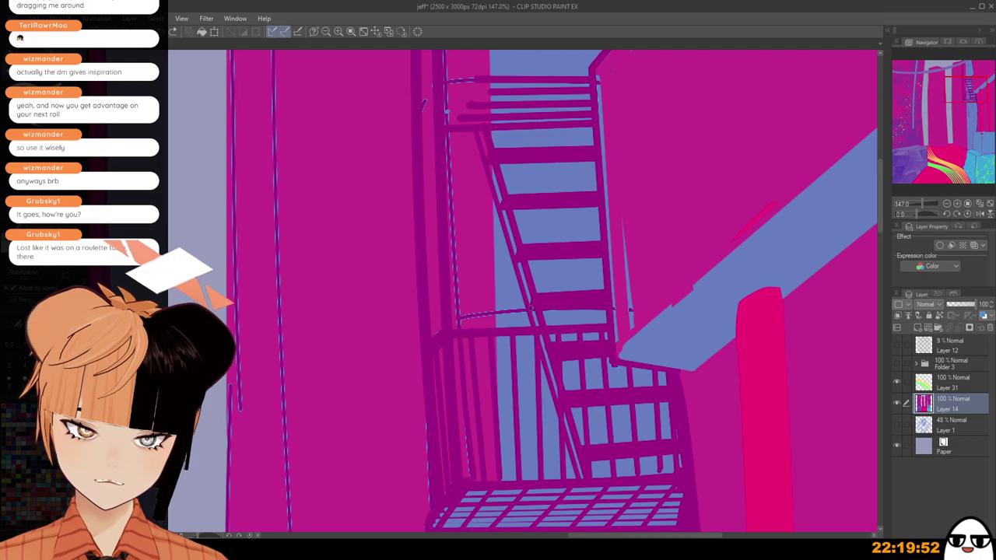
left_click_drag(573, 360, 559, 295)
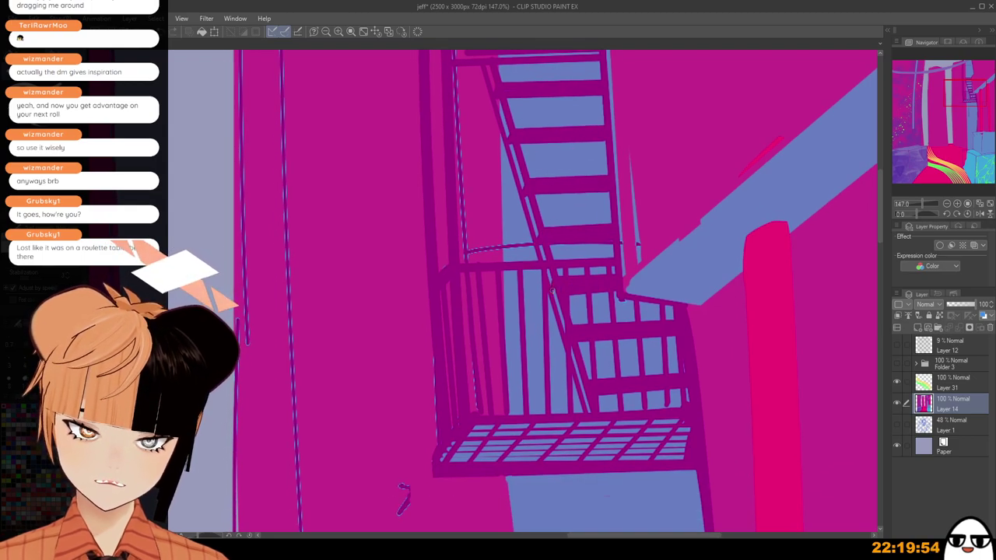
scroll(573, 304, "down", 2)
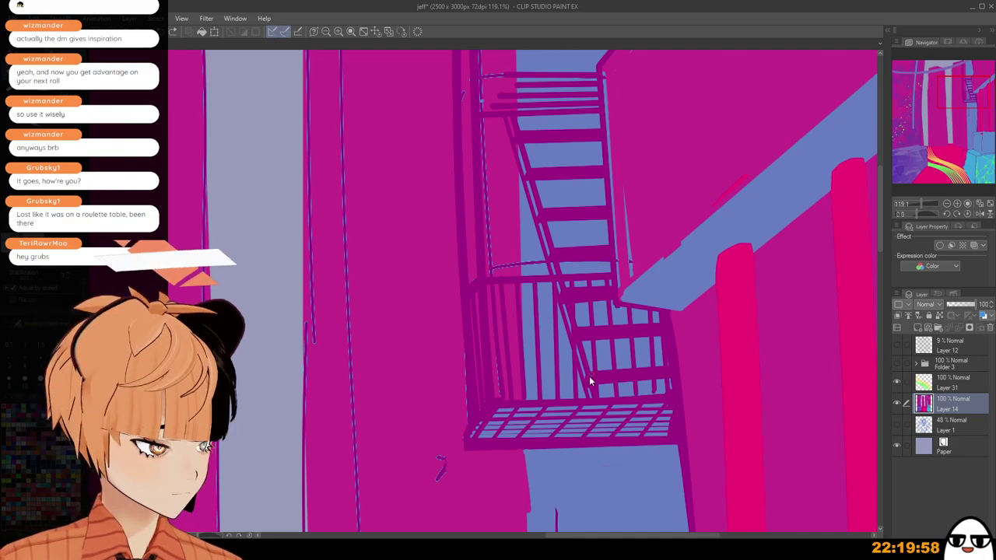
scroll(572, 304, "down", 4)
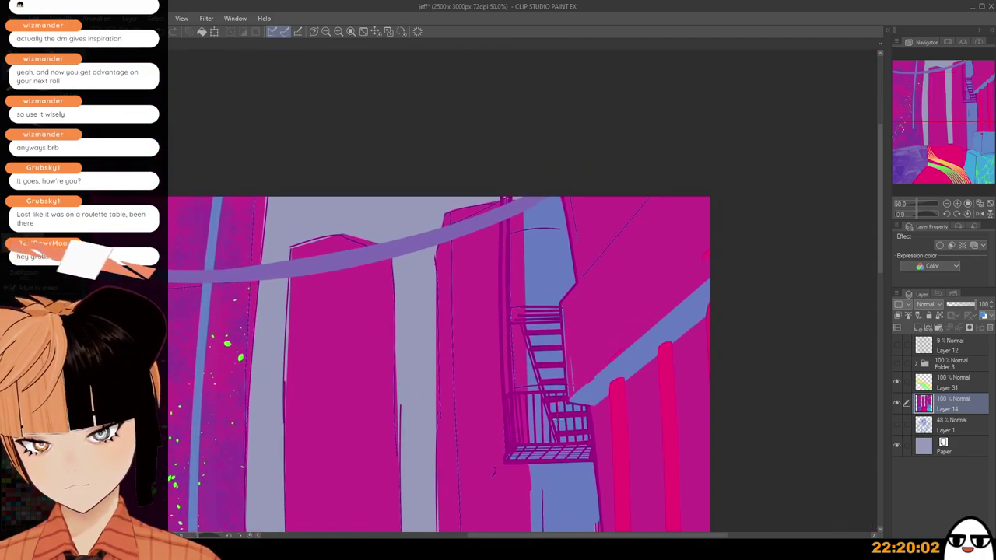
Show Folder 3 to check the character against the background, hide it again, and make Layer 14 active.
scroll(774, 311, "up", 1)
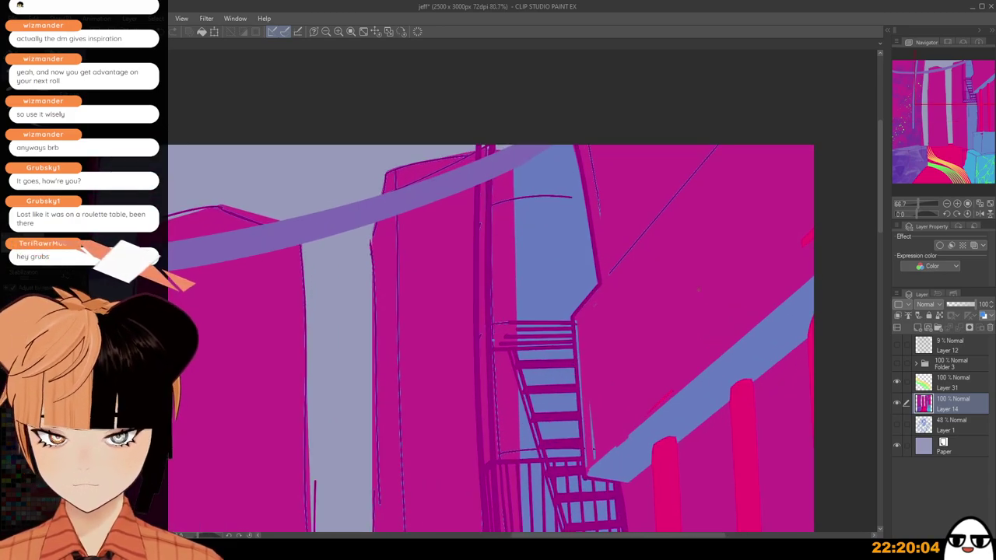
left_click(896, 364)
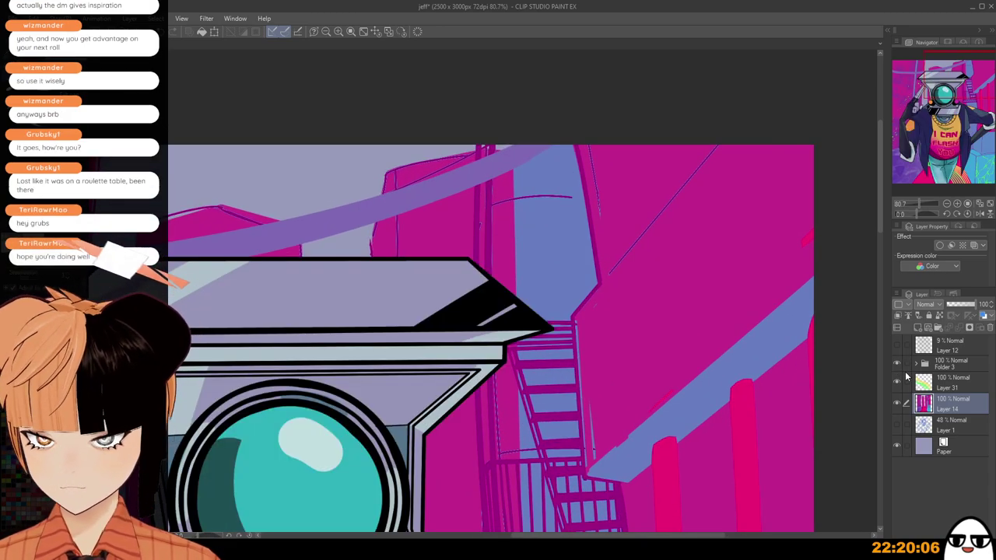
left_click(896, 364)
left_click(945, 363)
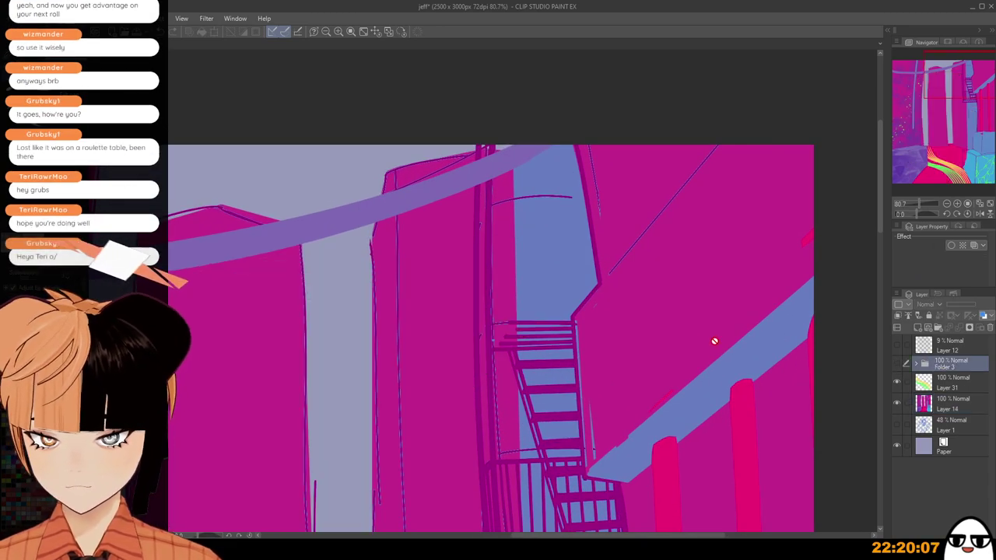
left_click(948, 409)
Draw the upper fire-escape landing's railing on Layer 14, with a top rail and evenly spaced vertical bars down to the platform.
scroll(490, 280, "up", 1)
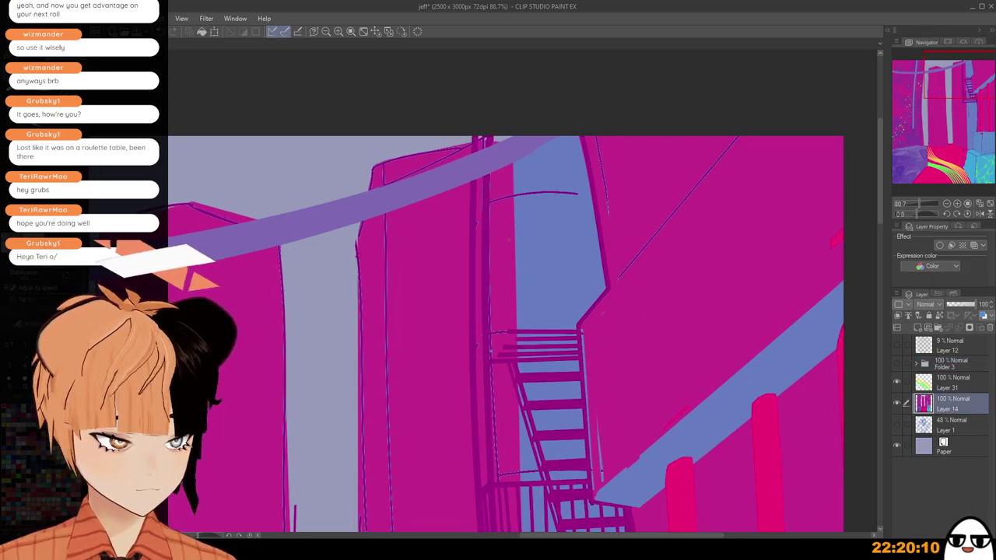
left_click_drag(488, 274, 629, 270)
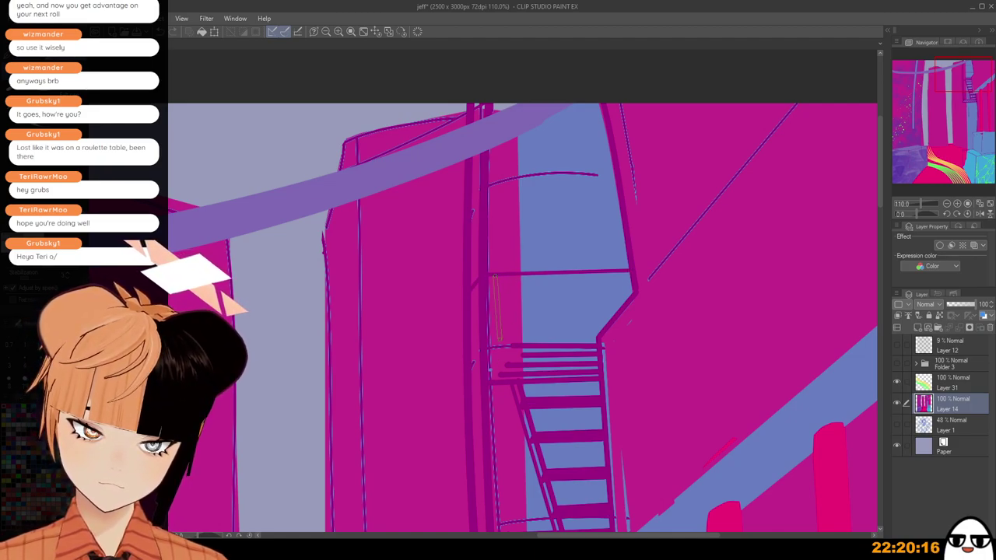
left_click_drag(501, 340, 496, 346)
left_click_drag(504, 275, 506, 345)
left_click_drag(514, 274, 512, 344)
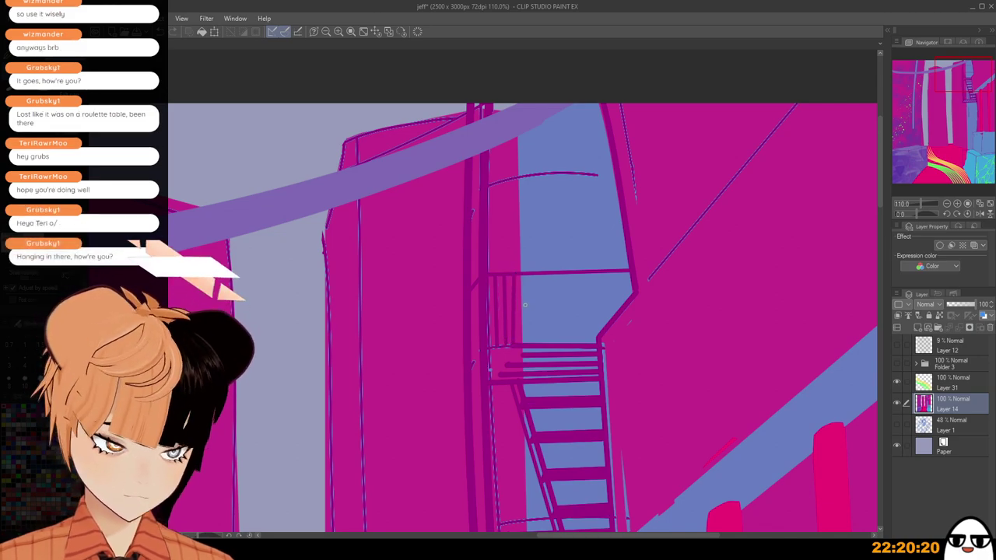
left_click_drag(522, 275, 522, 345)
key("ctrl+z")
left_click_drag(535, 274, 535, 344)
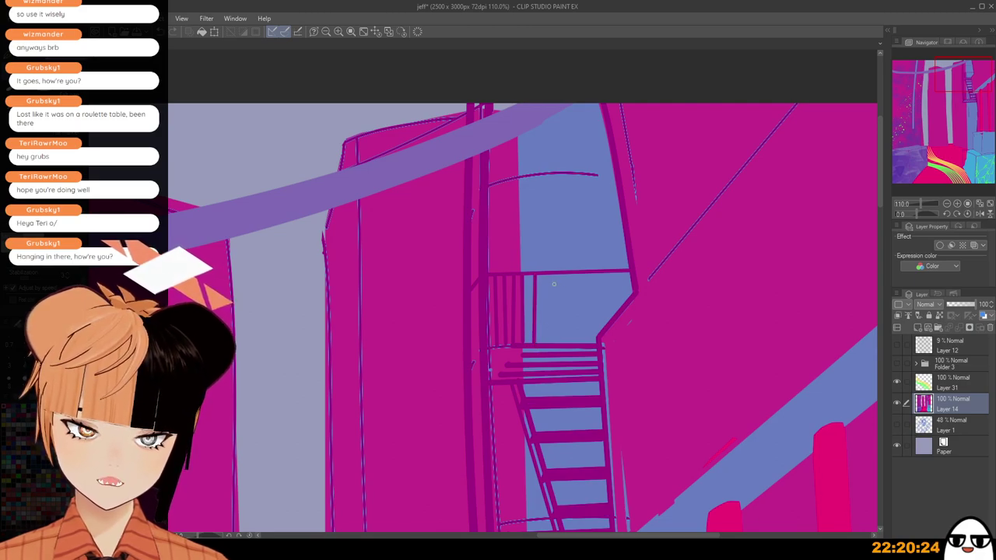
key("ctrl+z")
left_click_drag(548, 273, 548, 344)
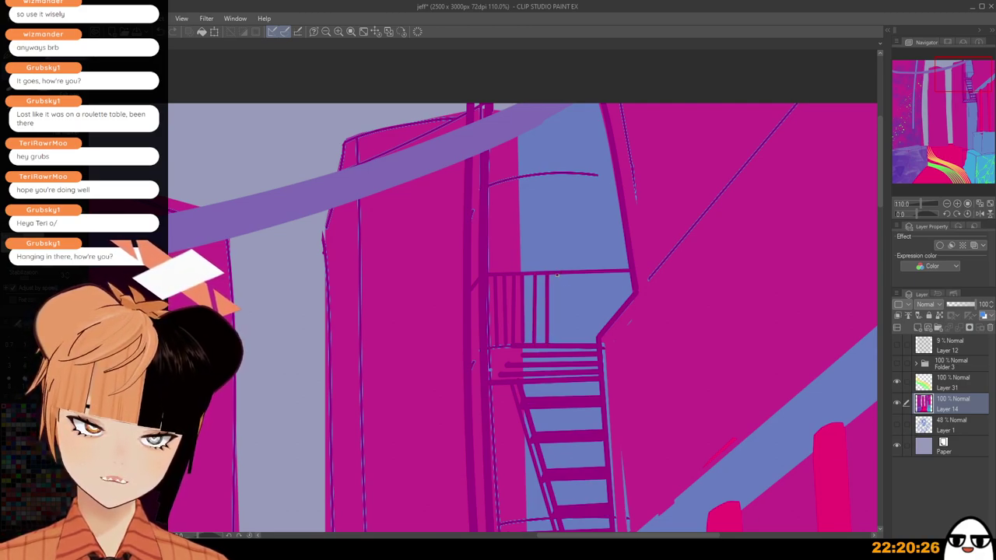
left_click_drag(557, 275, 558, 343)
left_click_drag(570, 274, 575, 335)
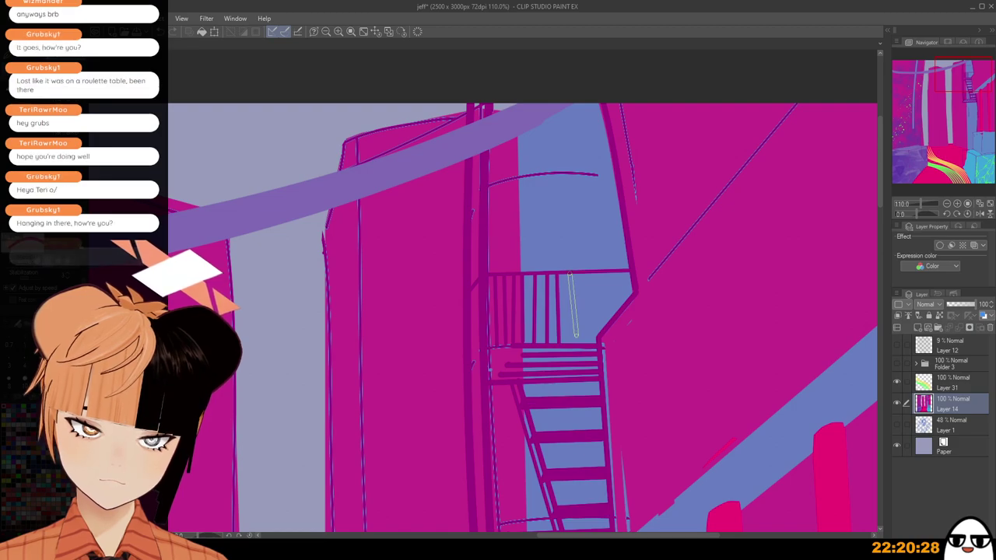
left_click_drag(583, 273, 585, 342)
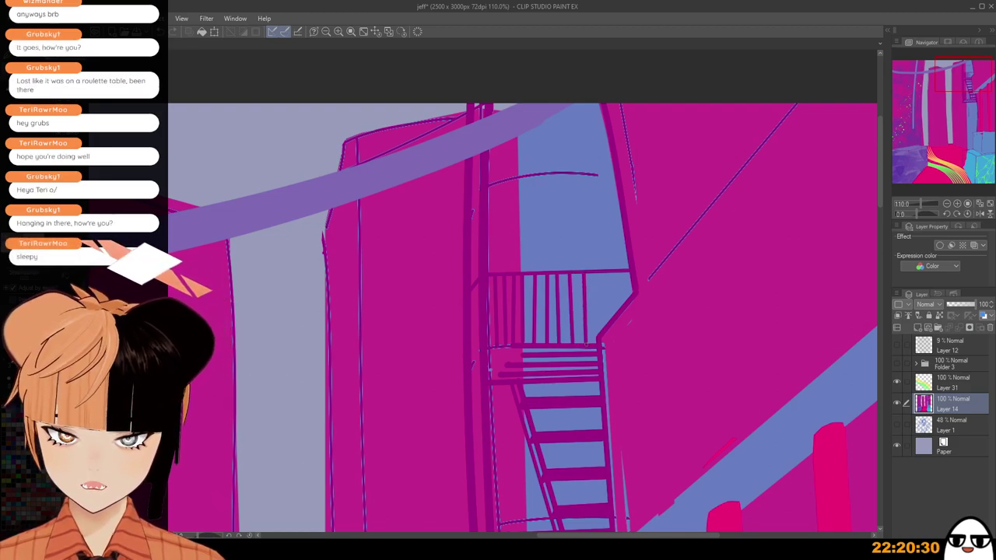
left_click_drag(595, 272, 599, 342)
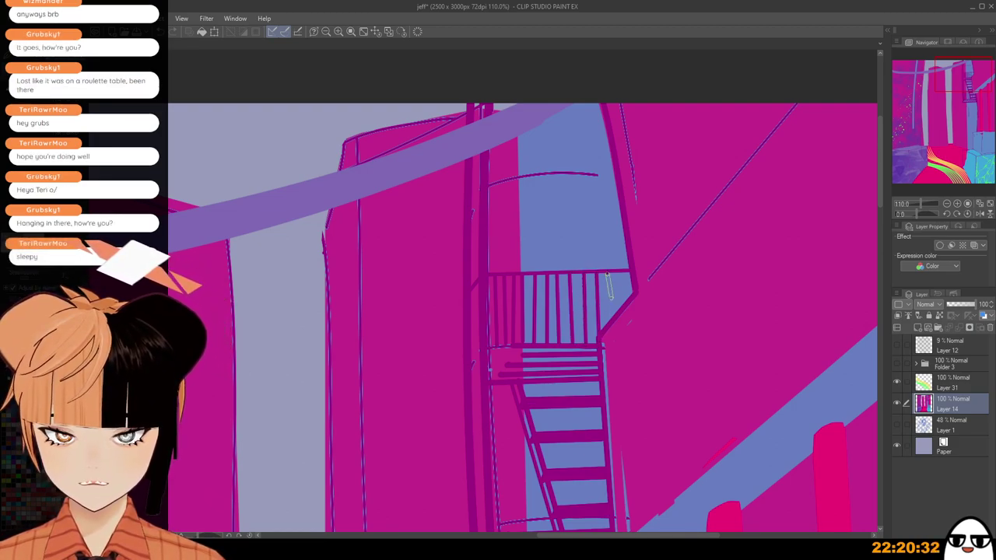
left_click_drag(607, 275, 610, 320)
left_click_drag(619, 271, 620, 307)
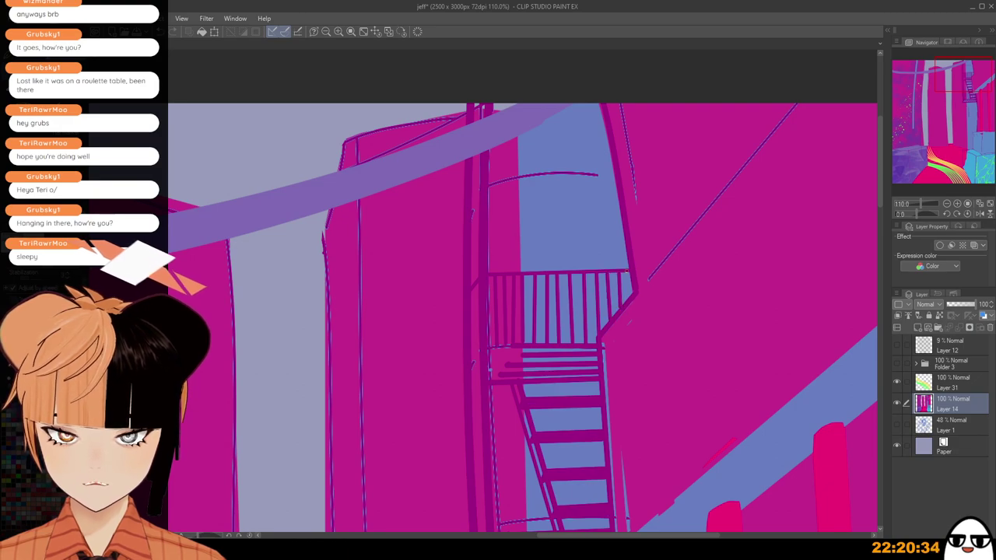
left_click_drag(627, 271, 630, 298)
Draw a horizontal purple bar across the blue gap above the upper landing's railing, joining the post to the opposite building edge.
scroll(630, 298, "down", 4)
left_click_drag(600, 397, 573, 280)
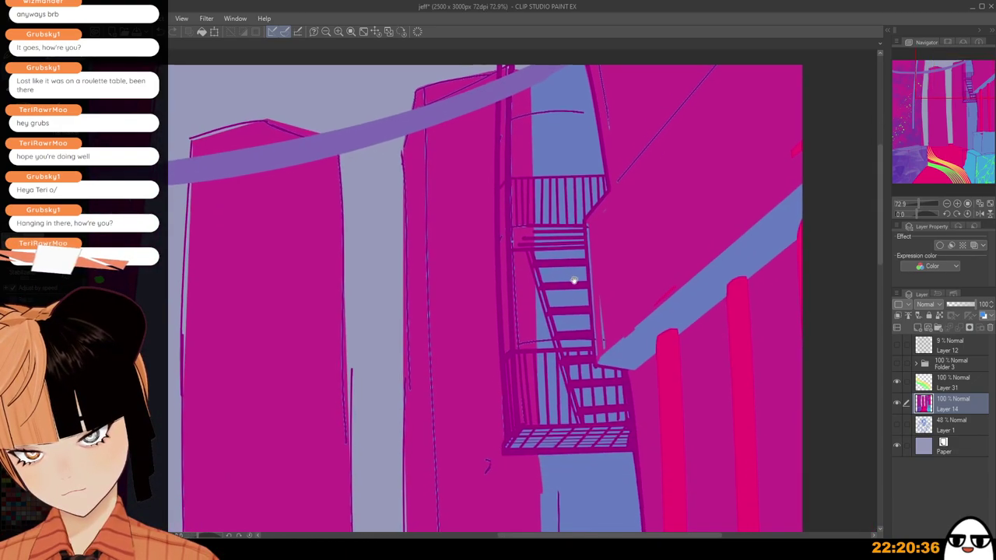
scroll(576, 279, "down", 2)
scroll(603, 294, "down", 5)
scroll(602, 319, "up", 4)
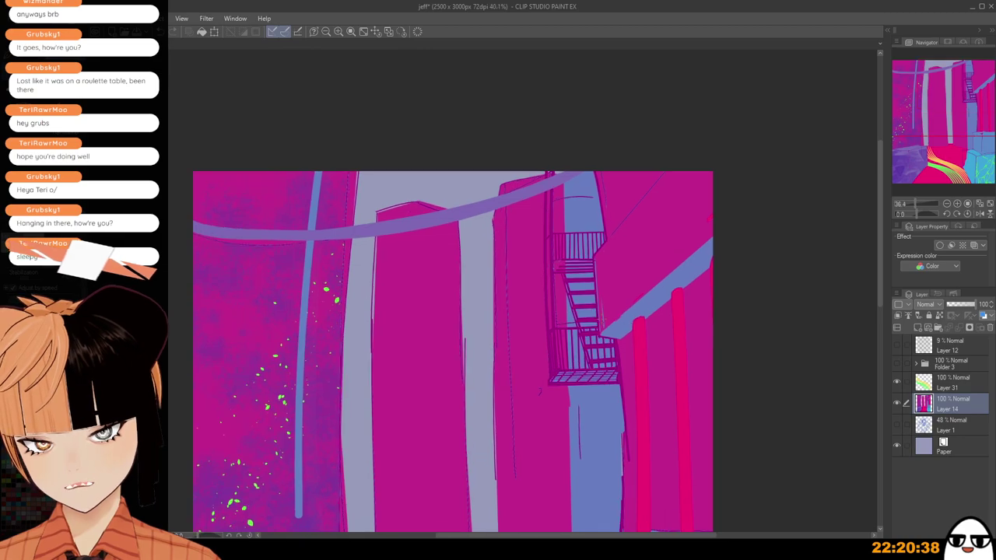
scroll(601, 309, "up", 3)
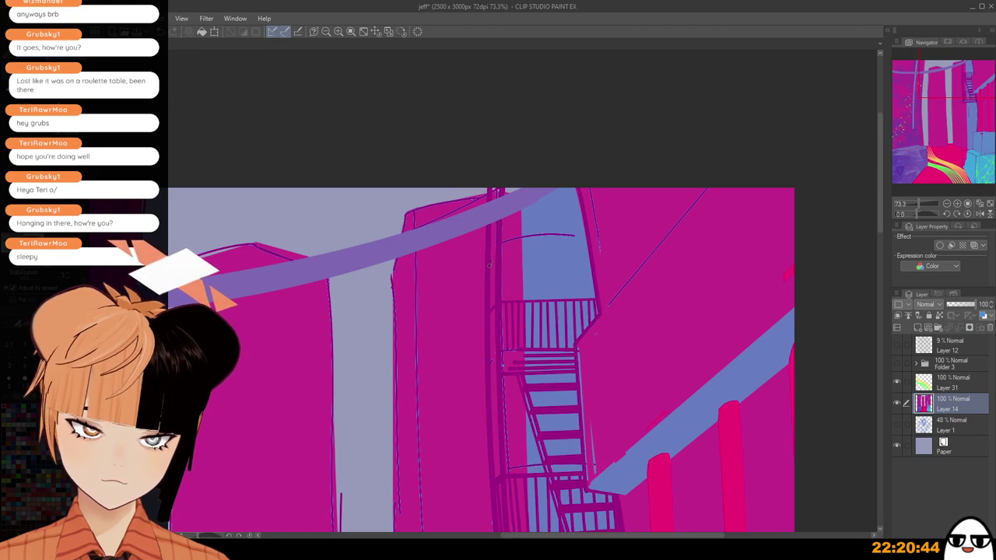
mouse_move(489, 266)
left_mouse_down()
mouse_move(498, 249)
mouse_move(591, 248)
left_mouse_up()
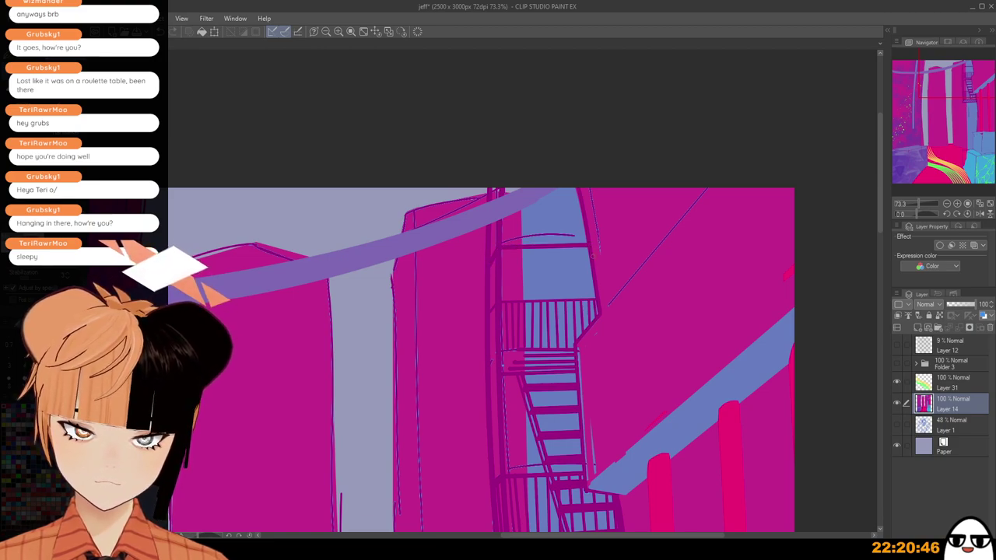
Draw the ladder's two long vertical rails from the canvas's upper edge down to the upper fire-escape landing.
scroll(466, 350, "up", 2)
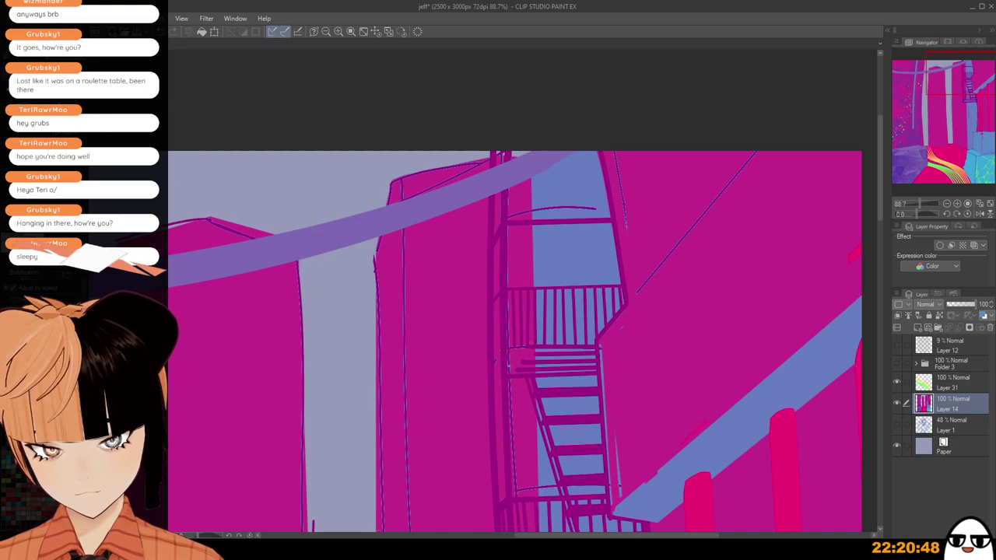
left_click_drag(556, 444, 534, 435)
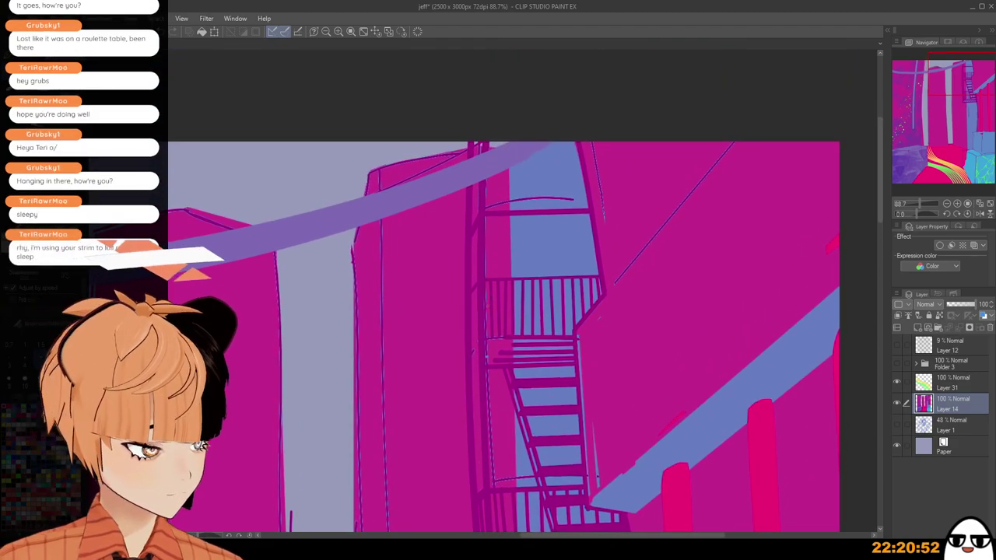
left_click_drag(543, 291, 526, 350)
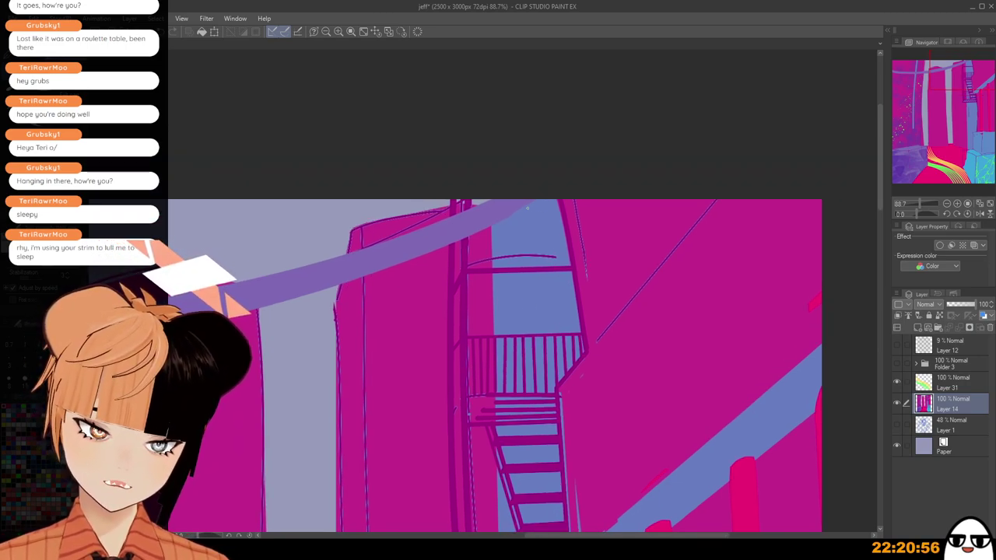
left_click_drag(526, 207, 534, 391)
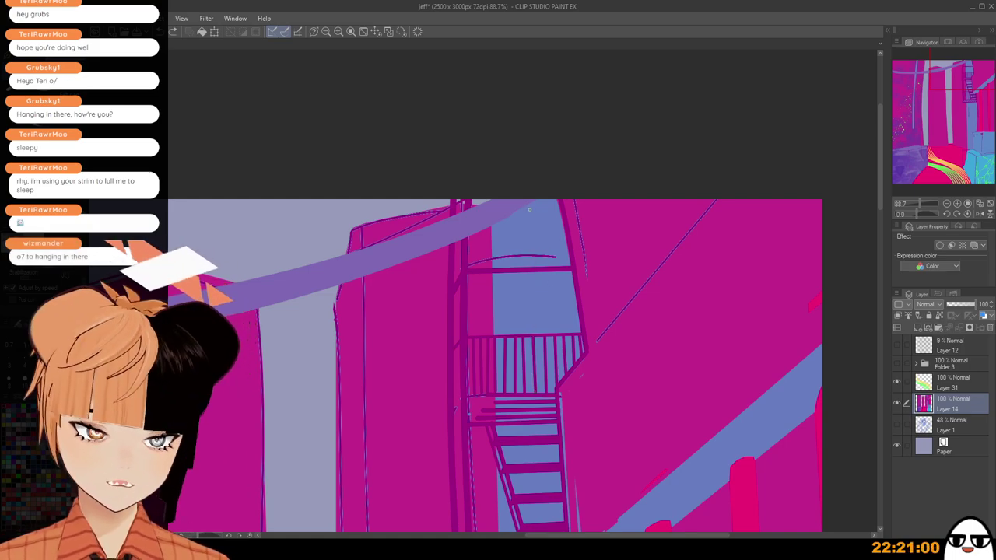
left_click_drag(529, 192, 531, 394)
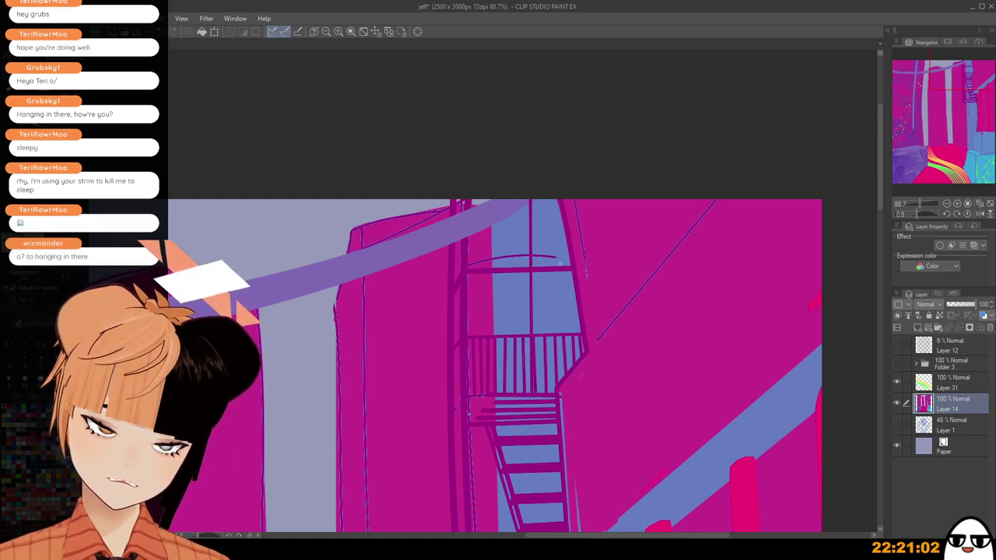
left_click_drag(559, 193, 563, 378)
left_click_drag(558, 193, 564, 382)
Add evenly spaced horizontal rungs between the ladder's rails, from the canvas's upper edge down behind the landing's railing.
scroll(544, 210, "up", 3)
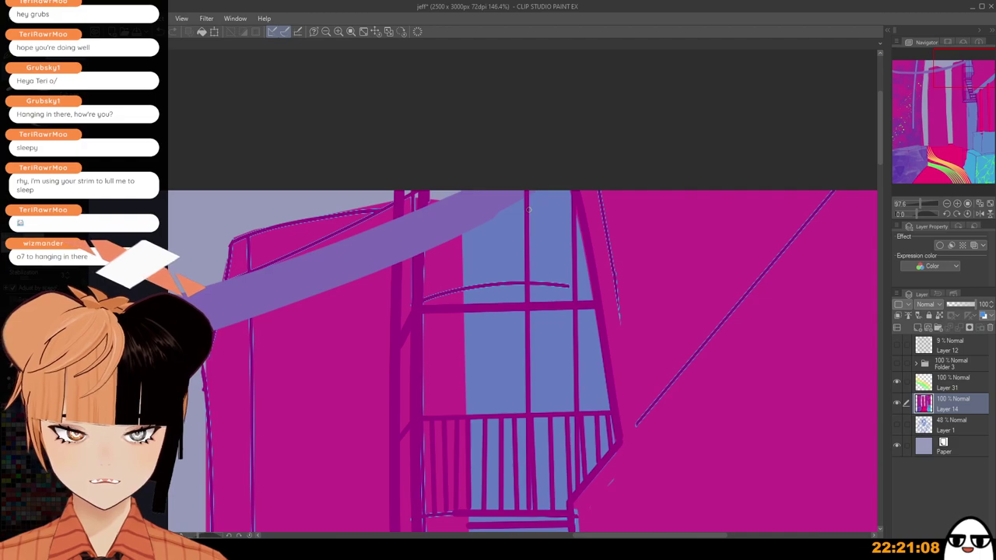
left_click_drag(527, 210, 574, 209)
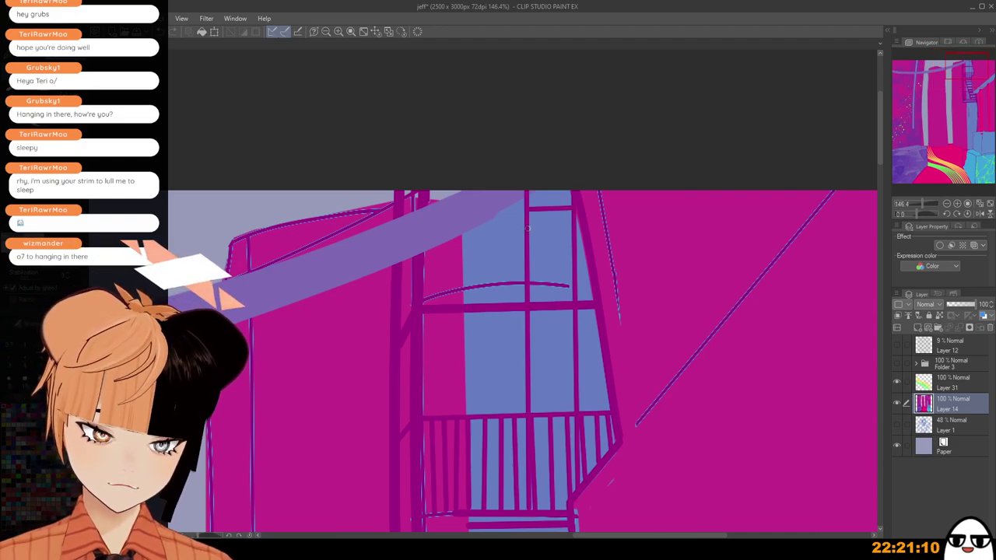
mouse_move(527, 231)
left_mouse_down()
mouse_move(573, 230)
mouse_move(575, 251)
left_mouse_up()
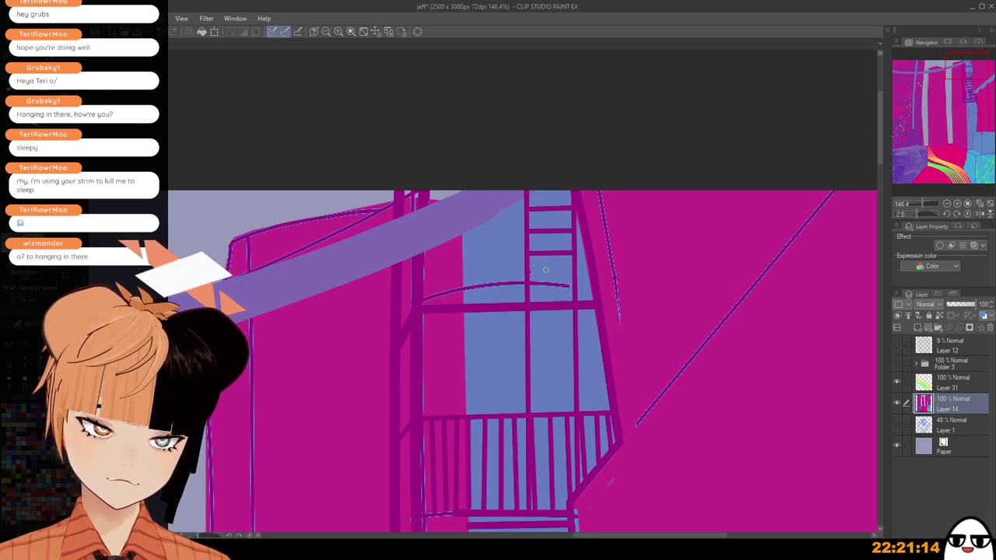
mouse_move(528, 274)
left_mouse_down()
mouse_move(571, 276)
mouse_move(575, 296)
mouse_move(557, 318)
mouse_move(574, 320)
left_mouse_up()
left_click_drag(529, 343, 575, 344)
left_click_drag(529, 368, 575, 370)
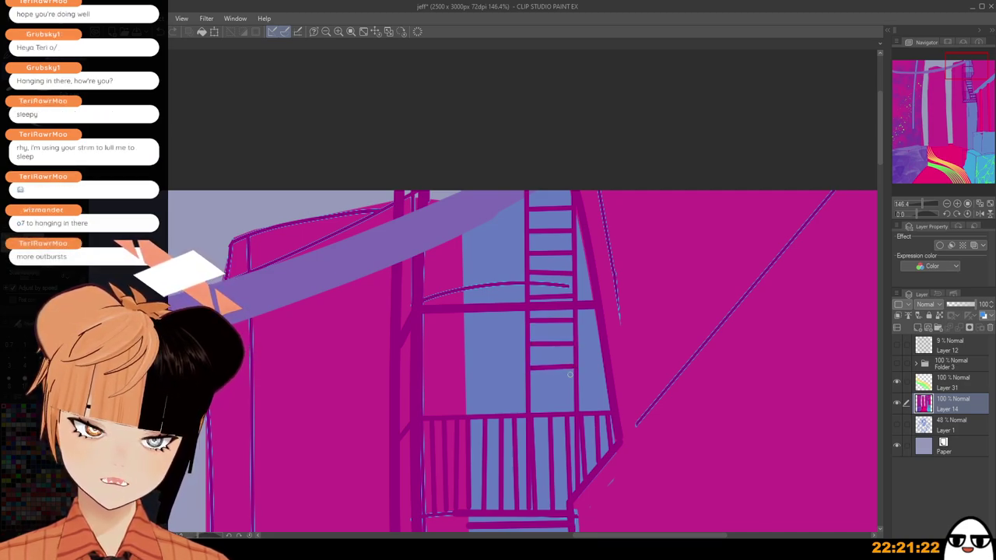
mouse_move(529, 391)
left_mouse_down()
mouse_move(588, 390)
mouse_move(579, 392)
left_mouse_up()
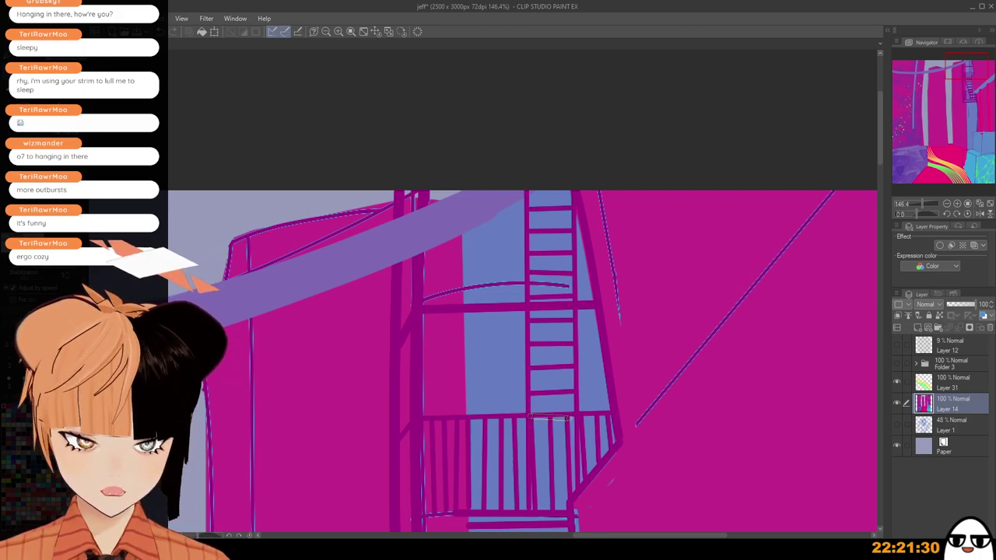
left_click_drag(531, 432, 577, 437)
key("ctrl+z")
left_click_drag(532, 462, 576, 459)
left_click_drag(532, 487, 604, 275)
Draw short slanted crossbars over the upper landing's floor slats to turn the platform into a metal grating.
scroll(596, 392, "down", 3)
scroll(614, 505, "down", 1)
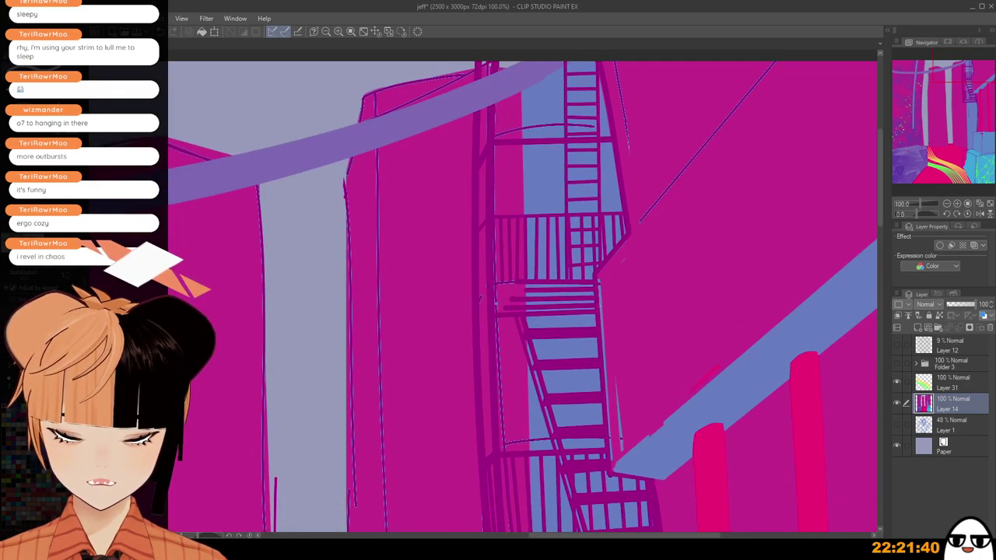
scroll(586, 400, "down", 5)
left_click_drag(605, 459, 588, 389)
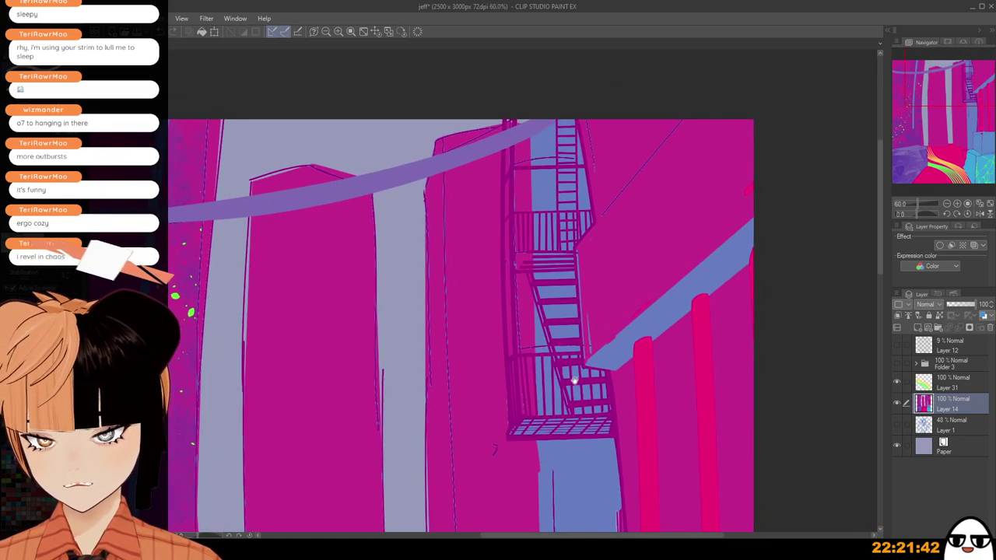
mouse_move(592, 426)
left_mouse_down()
mouse_move(599, 400)
mouse_move(602, 421)
left_mouse_up()
scroll(602, 423, "up", 5)
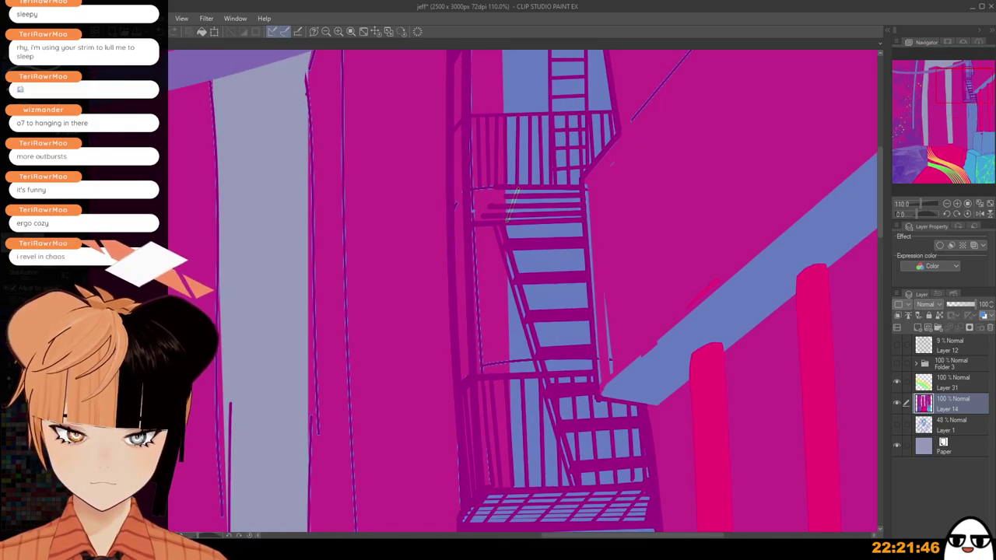
left_click_drag(507, 221, 517, 192)
mouse_move(499, 220)
left_mouse_down()
mouse_move(526, 212)
mouse_move(514, 223)
left_mouse_up()
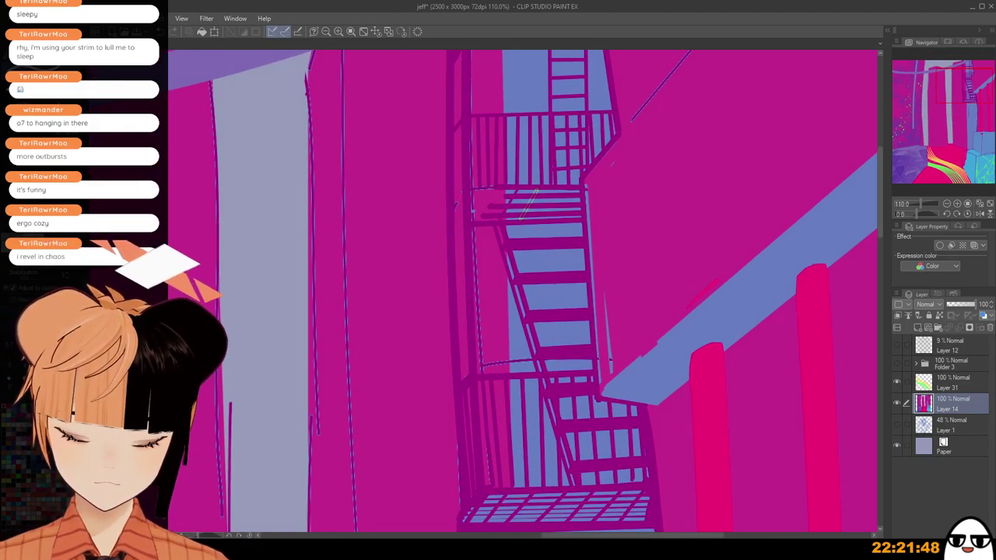
mouse_move(557, 189)
left_mouse_down()
mouse_move(535, 220)
mouse_move(577, 189)
left_mouse_up()
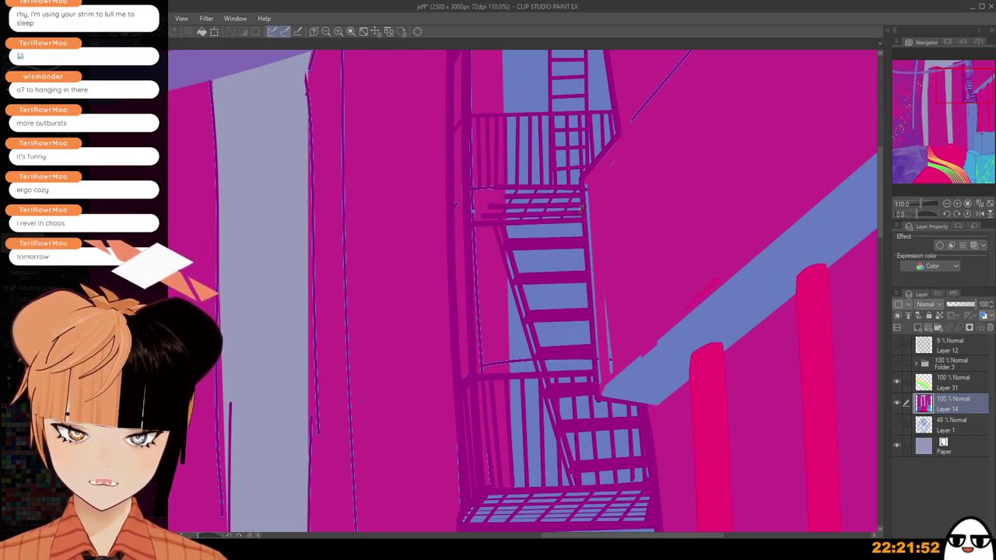
Make Folder 3 with the character visible and add a new layer between Layer 14 and Layer 1.
scroll(690, 447, "down", 4)
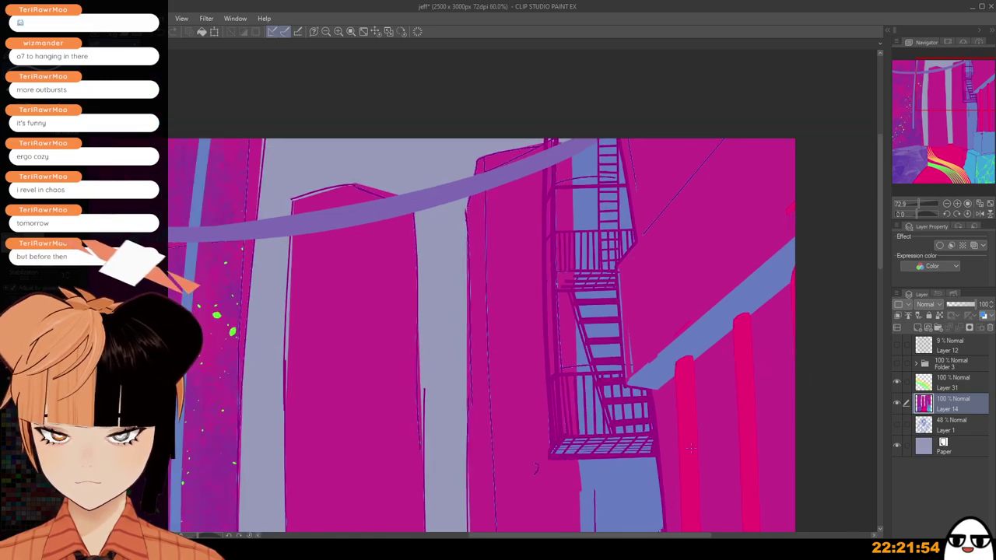
scroll(690, 448, "down", 1)
left_click_drag(677, 473, 647, 416)
left_click(897, 363)
scroll(691, 443, "down", 2)
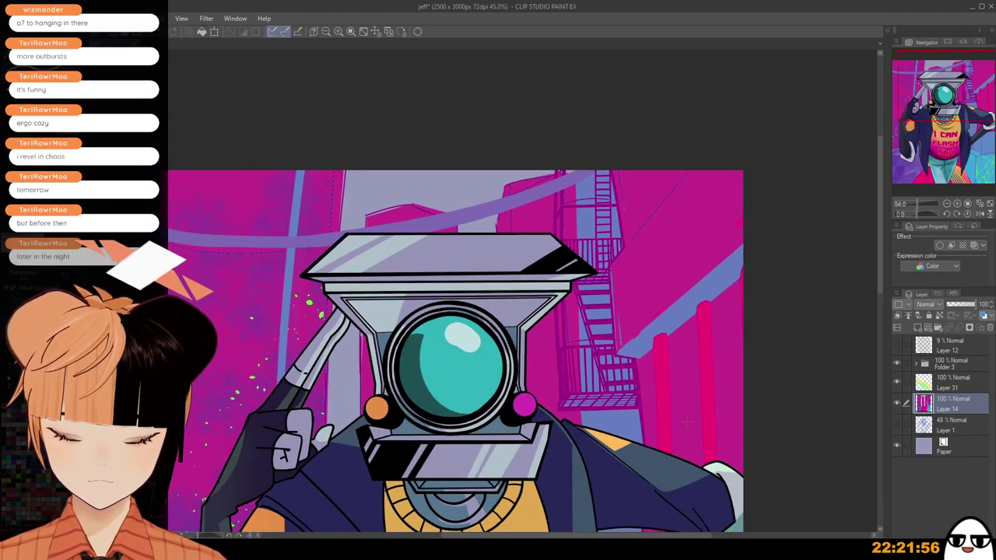
scroll(686, 421, "down", 3)
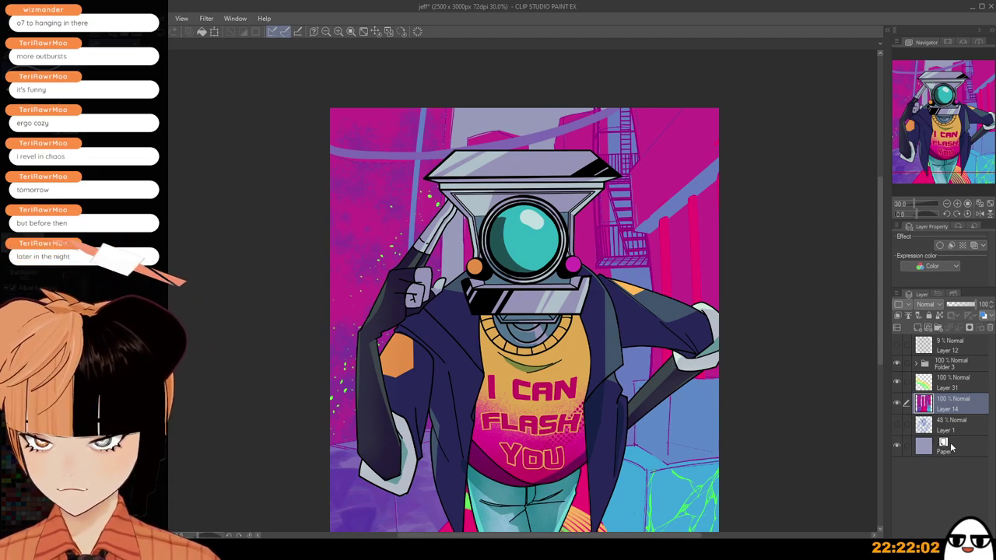
key("ctrl+shift+n")
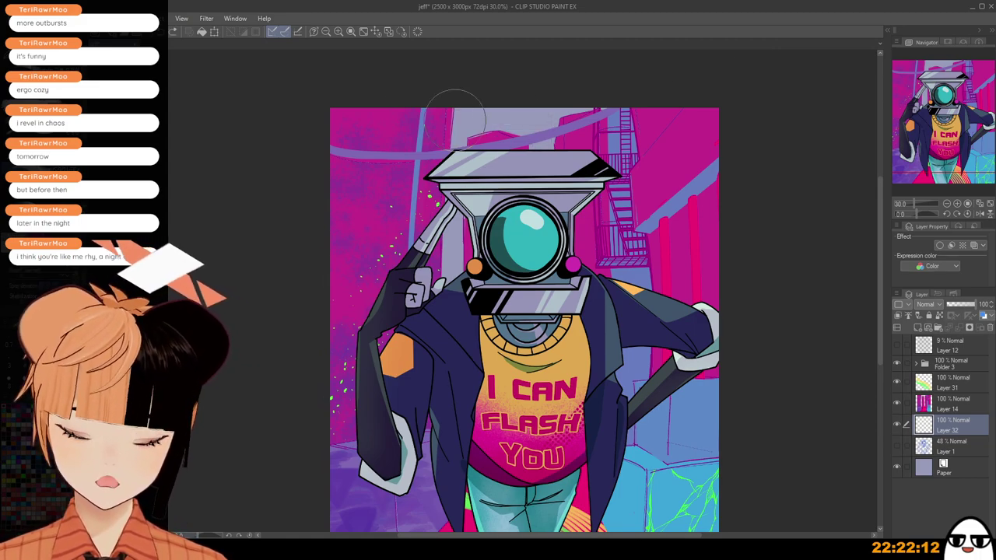
On Layer 14, paint straight diagonal red stripes across the magenta wall beside the fire escape, reaching the canvas's upper edge.
scroll(724, 418, "down", 2)
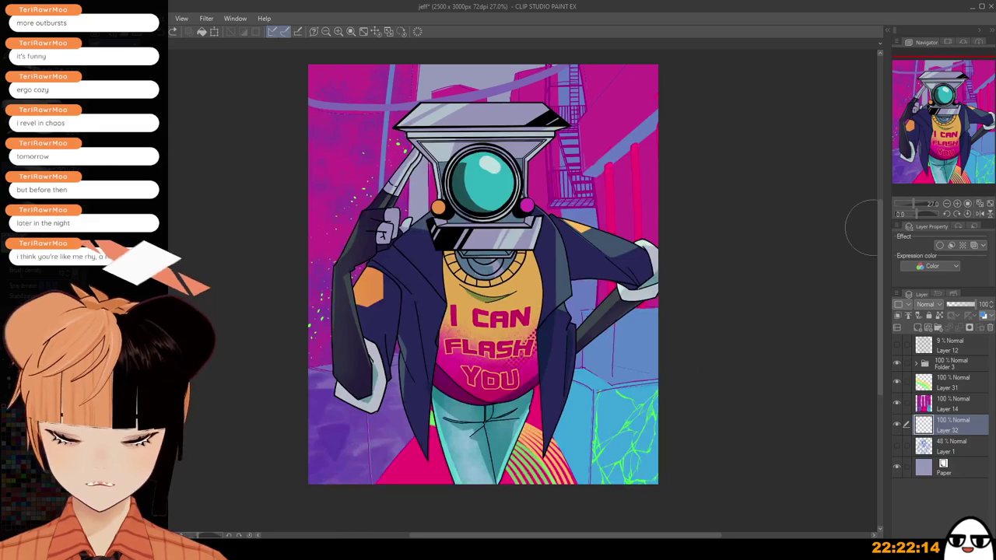
scroll(818, 68, "up", 1)
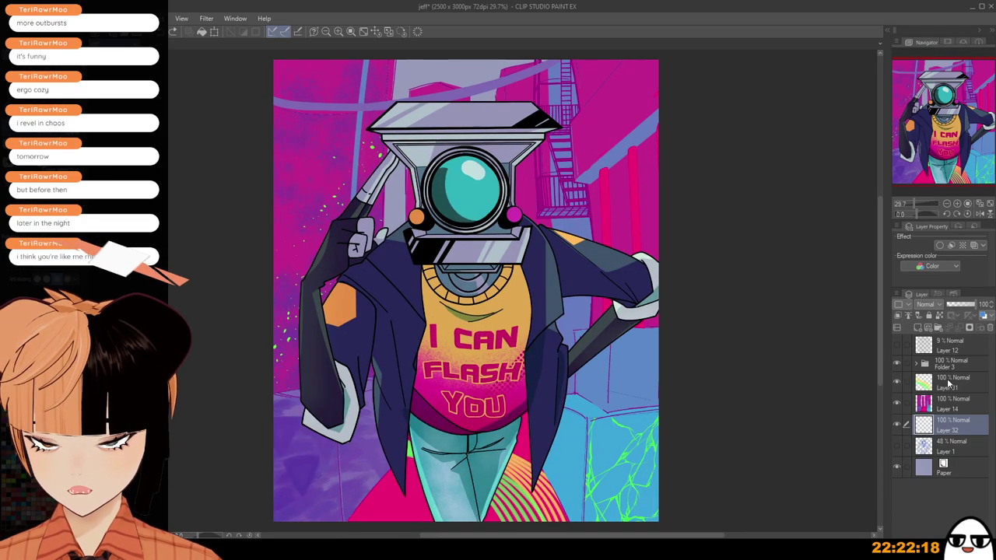
left_click(953, 404)
scroll(666, 293, "up", 1)
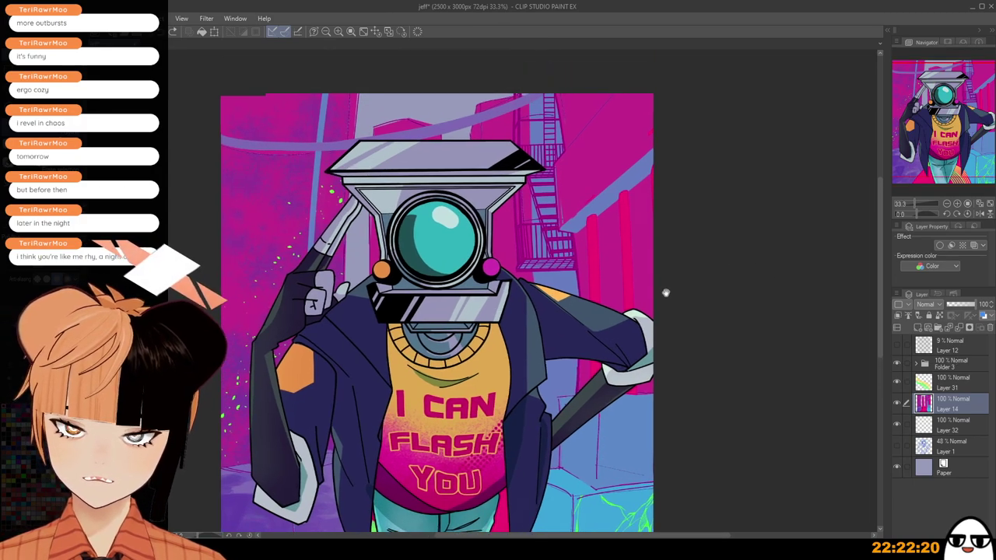
scroll(665, 292, "up", 2)
scroll(671, 327, "up", 1)
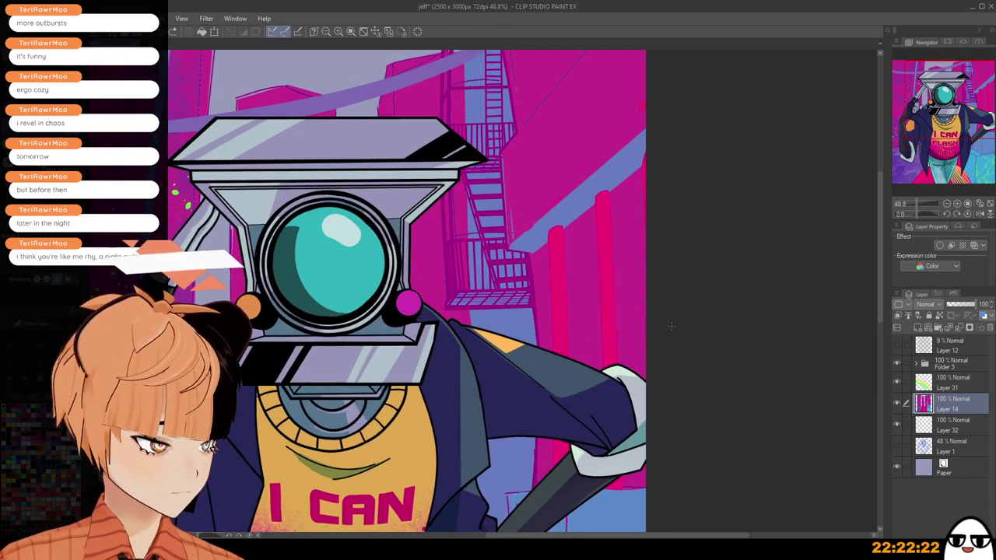
scroll(667, 319, "down", 1)
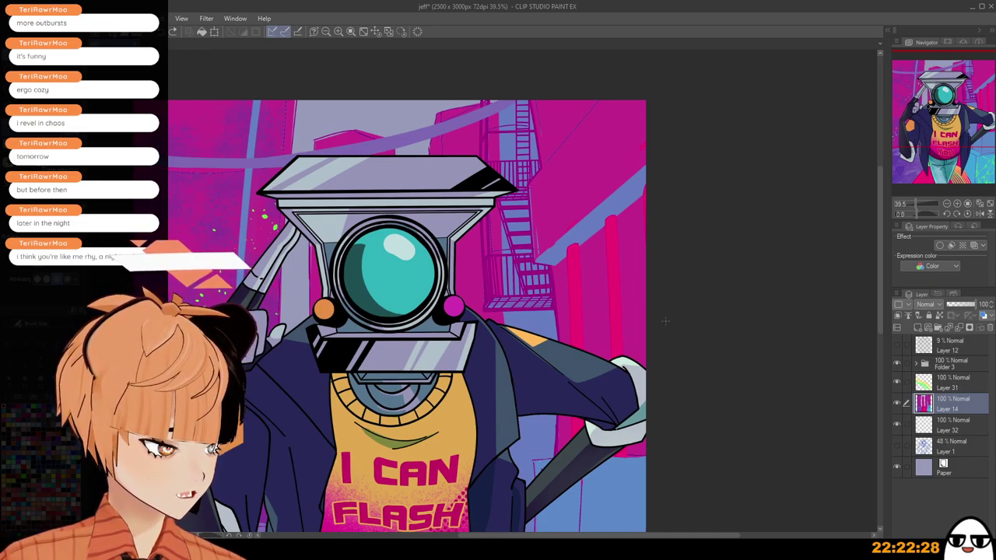
left_click_drag(618, 249, 677, 202)
scroll(655, 212, "down", 2)
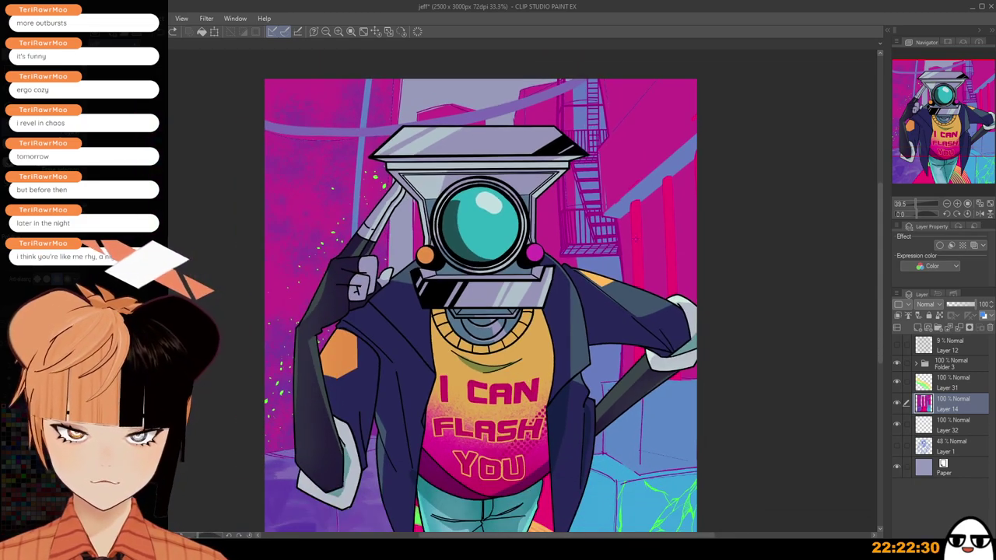
left_click_drag(614, 336, 555, 362)
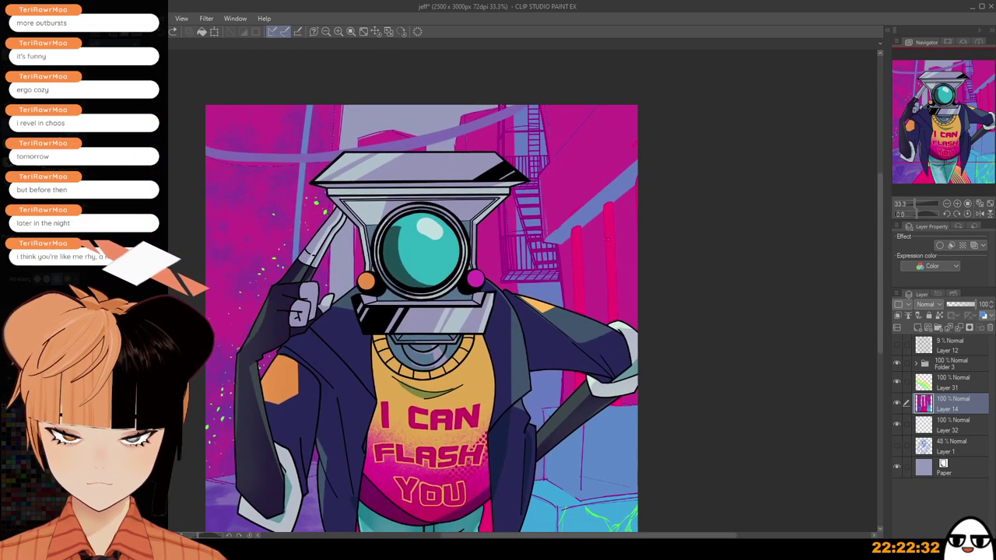
scroll(576, 343, "up", 2)
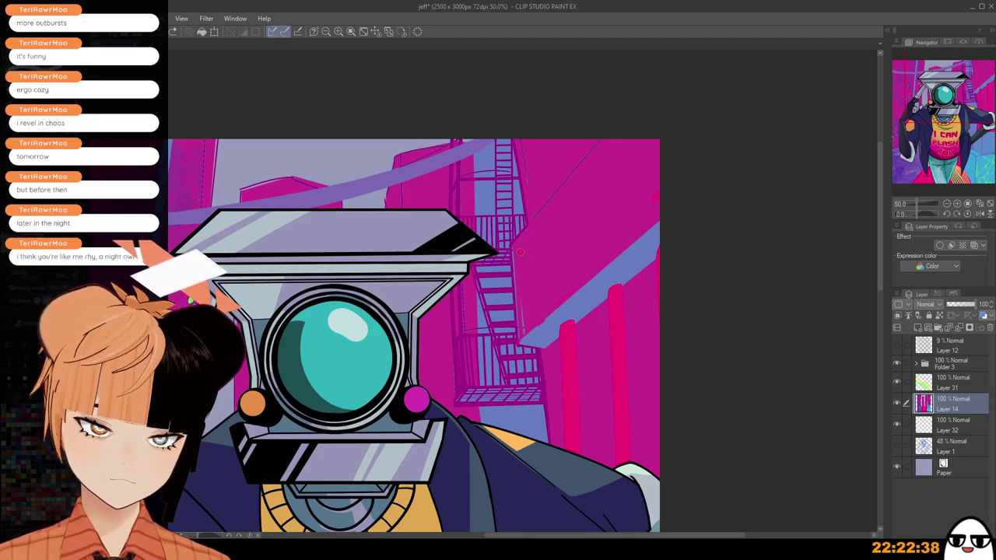
left_click(521, 252)
left_click(626, 134, "shift")
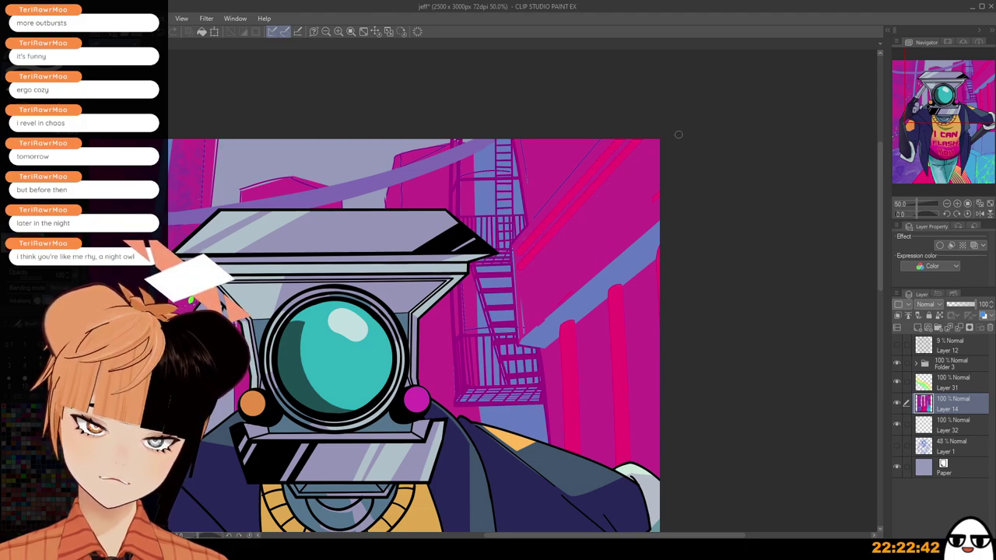
scroll(523, 252, "up", 1)
scroll(525, 249, "up", 1)
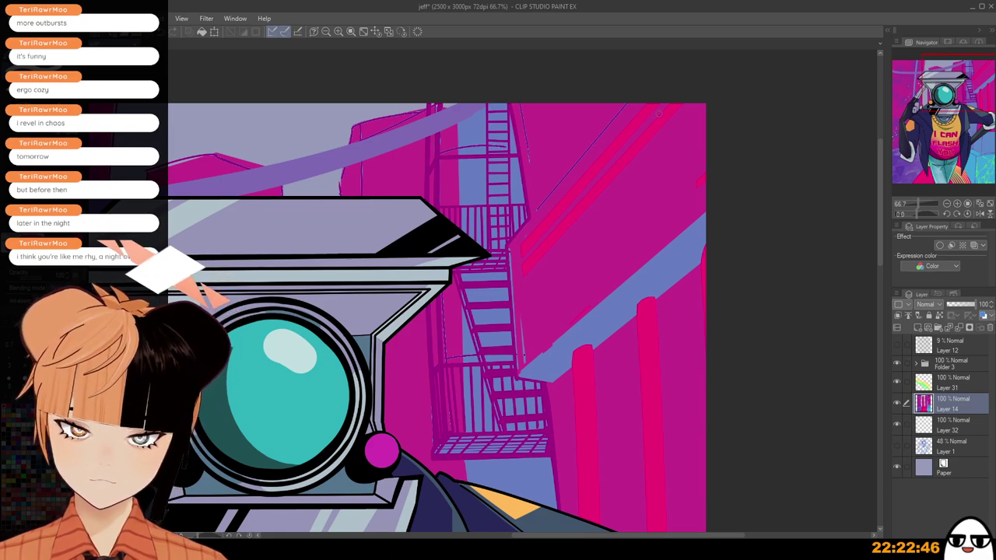
Select the left side face and the top face of the cyan block in the alley on Layer 14.
scroll(658, 113, "down", 5)
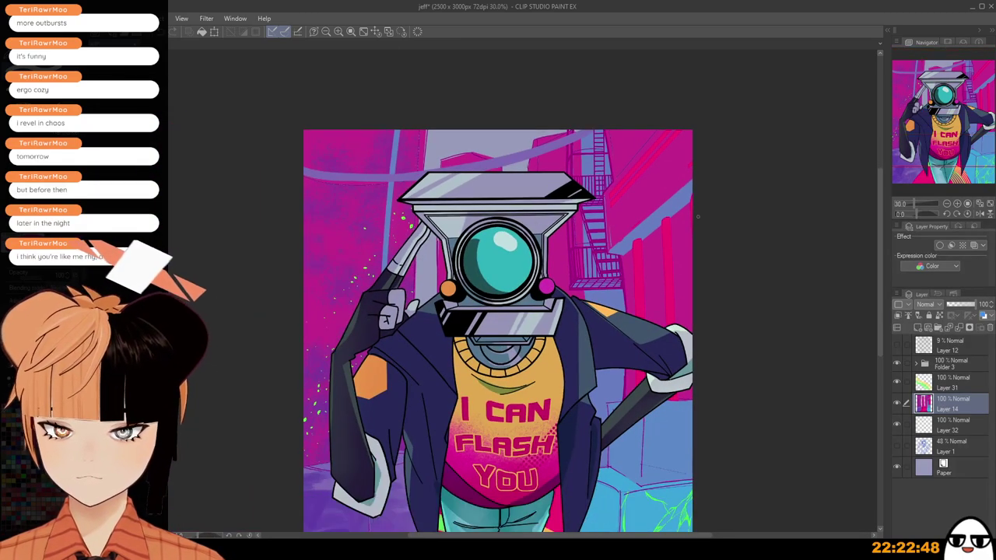
left_click_drag(698, 217, 667, 245)
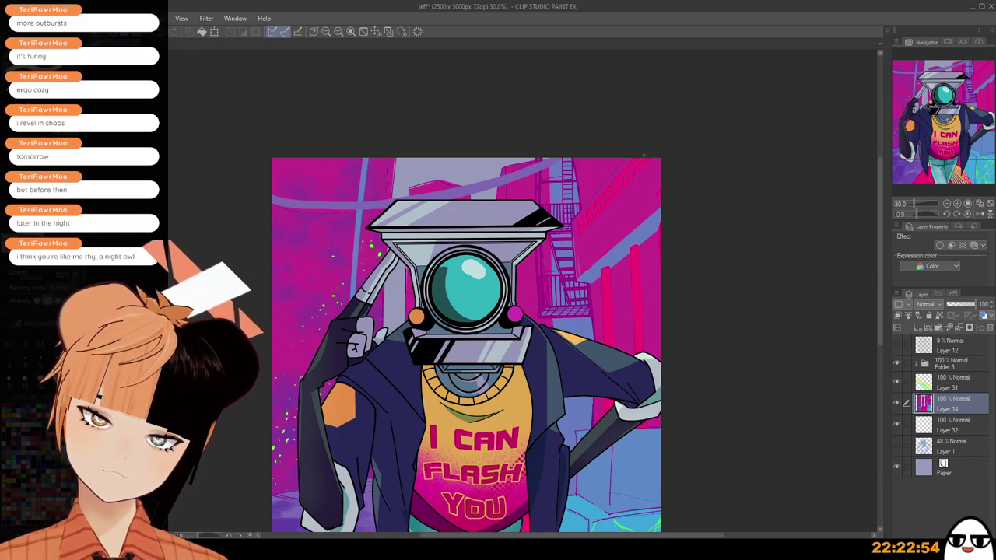
scroll(685, 389, "down", 4)
scroll(677, 320, "down", 1)
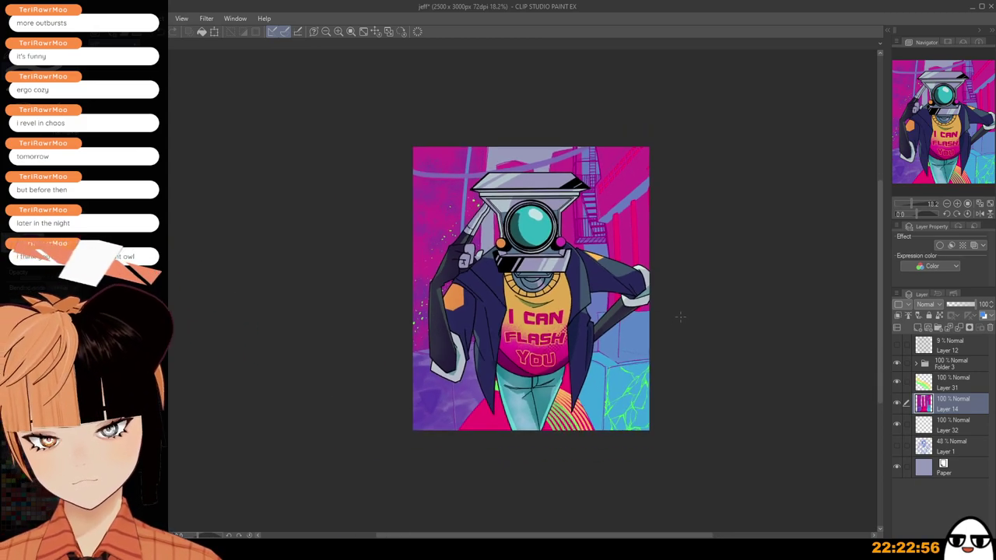
scroll(681, 316, "up", 4)
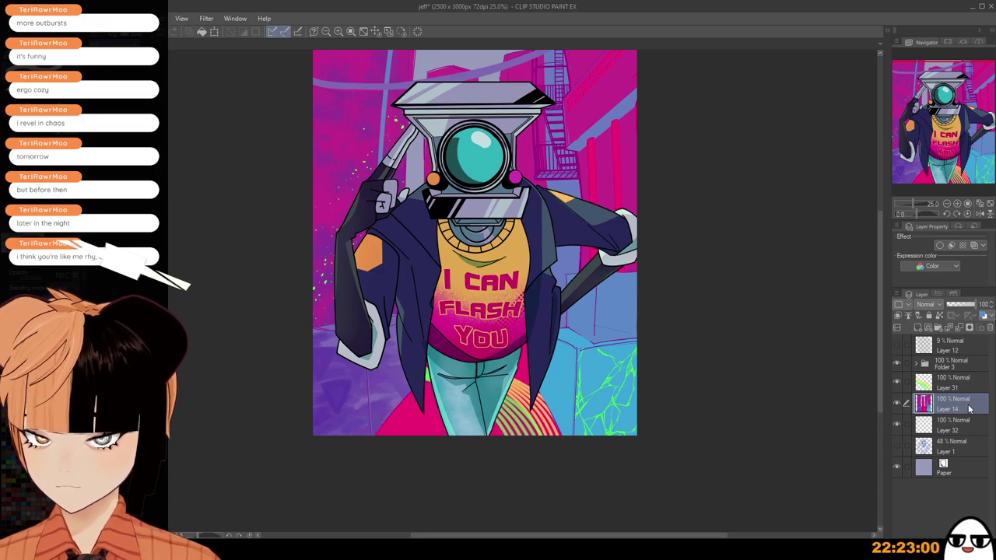
left_click(563, 384)
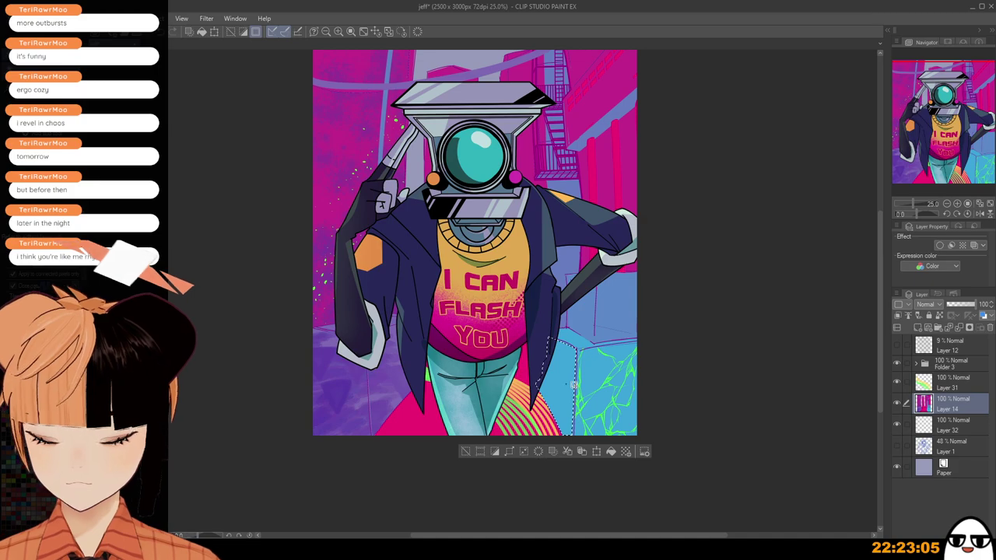
left_click(577, 341, "shift")
Cover the selected block faces with neon-green crack lines using a crack-patterned brush, and clear the selection.
key("b")
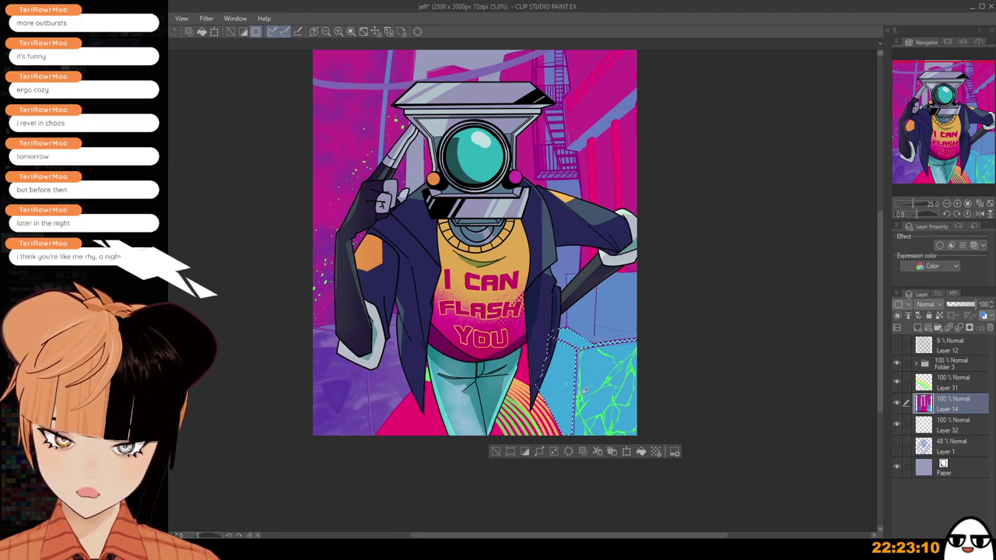
key("b")
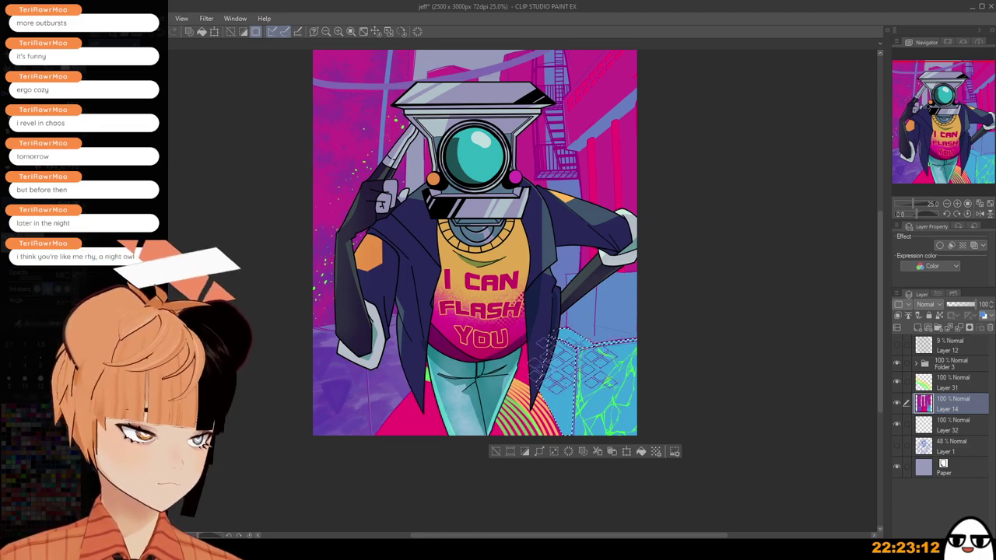
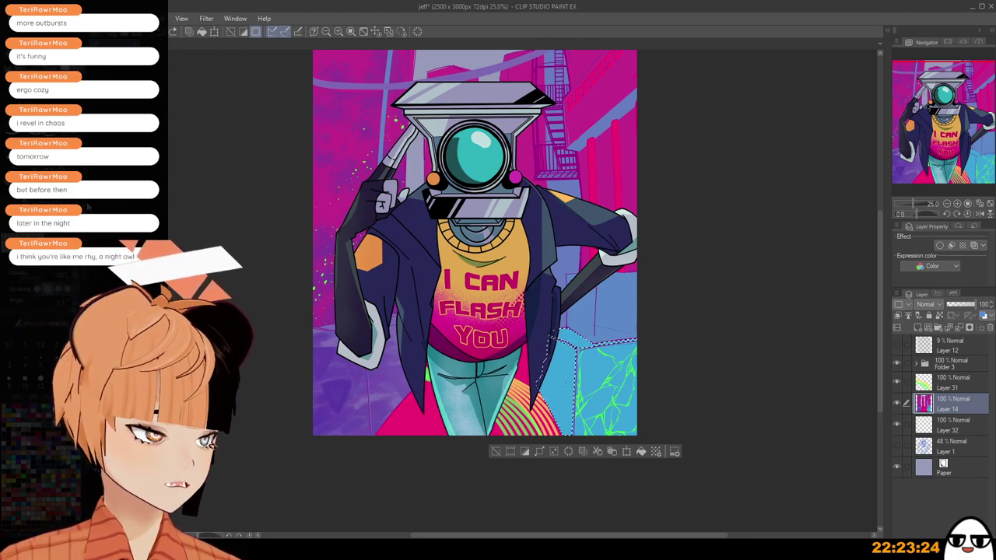
left_click(24, 202)
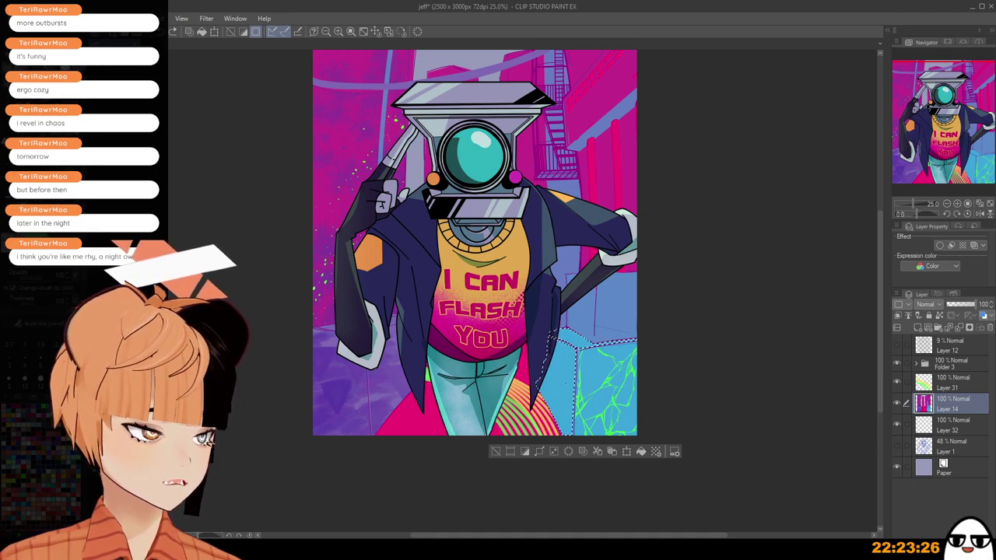
left_click(5, 118)
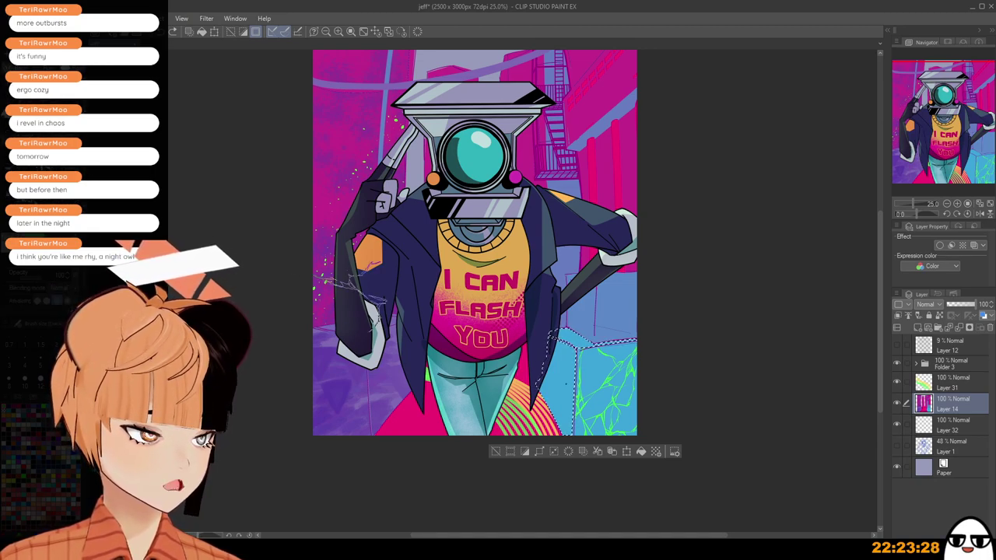
left_click(557, 404)
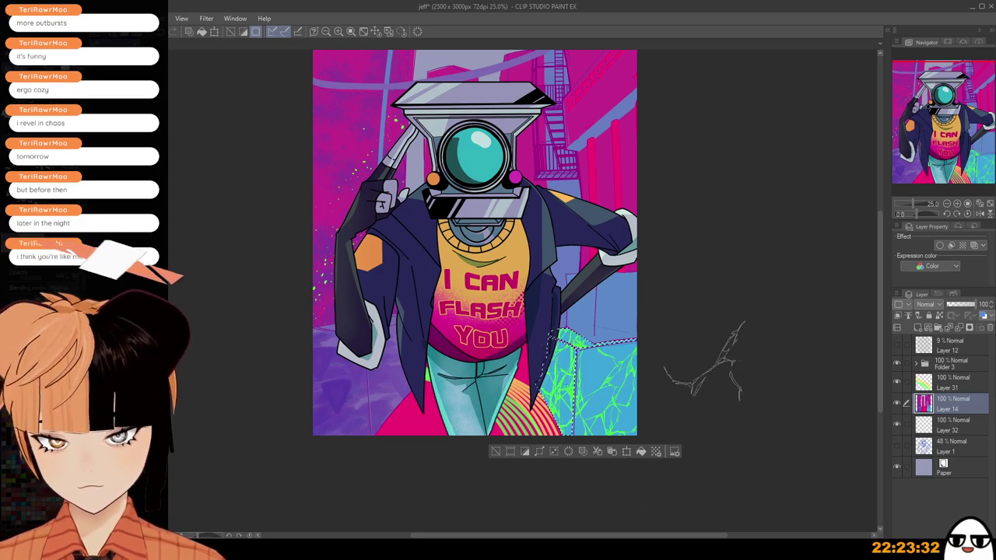
scroll(703, 389, "down", 1)
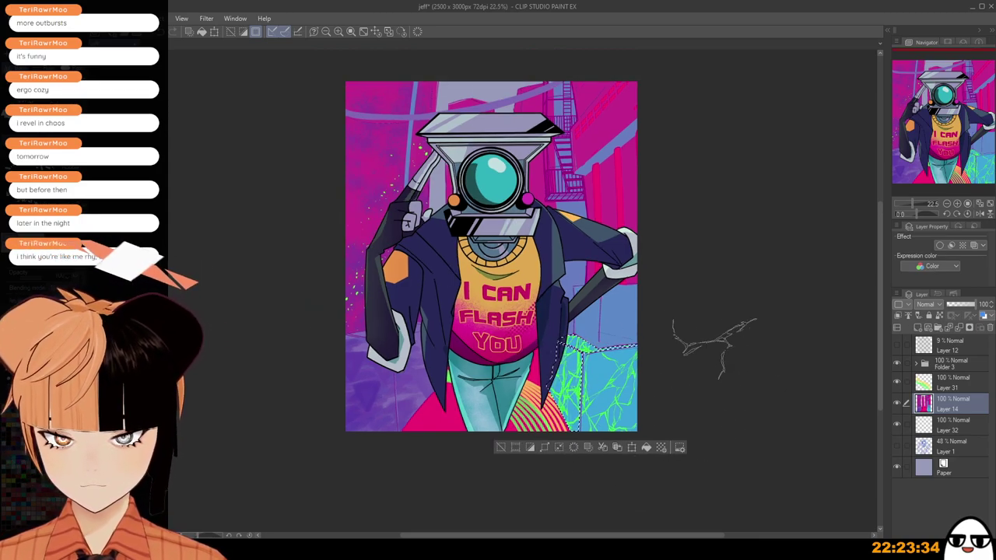
left_click(501, 447)
scroll(722, 387, "down", 2)
left_click_drag(719, 414, 713, 362)
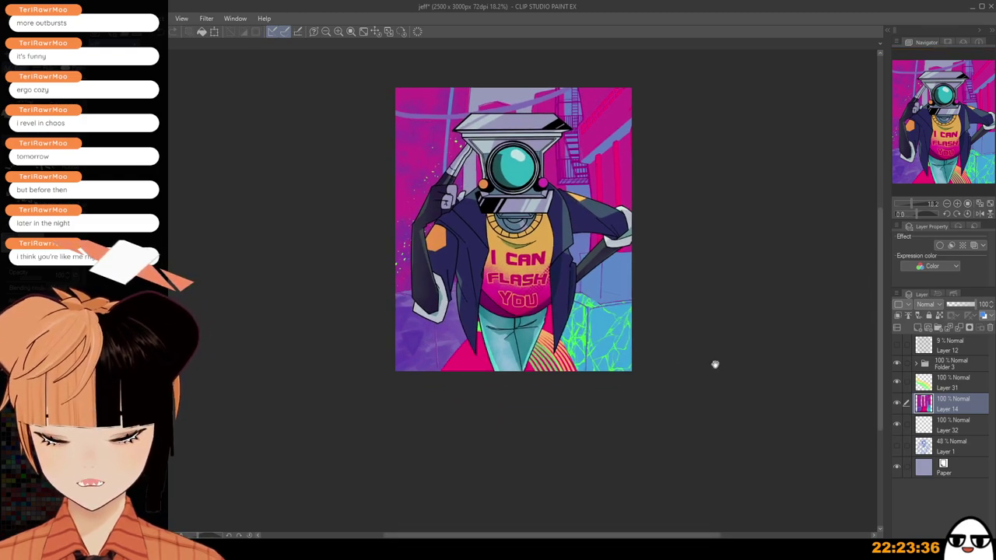
Outline the cyan block's right face with a straight-edged selection and add a new layer above Layer 14.
scroll(723, 373, "up", 3)
scroll(725, 381, "up", 3)
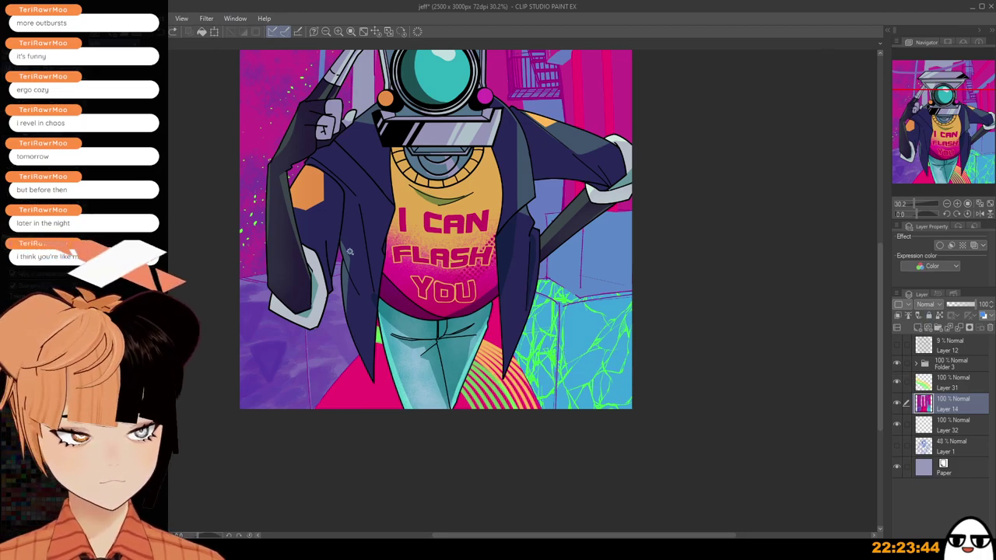
scroll(640, 295, "up", 2)
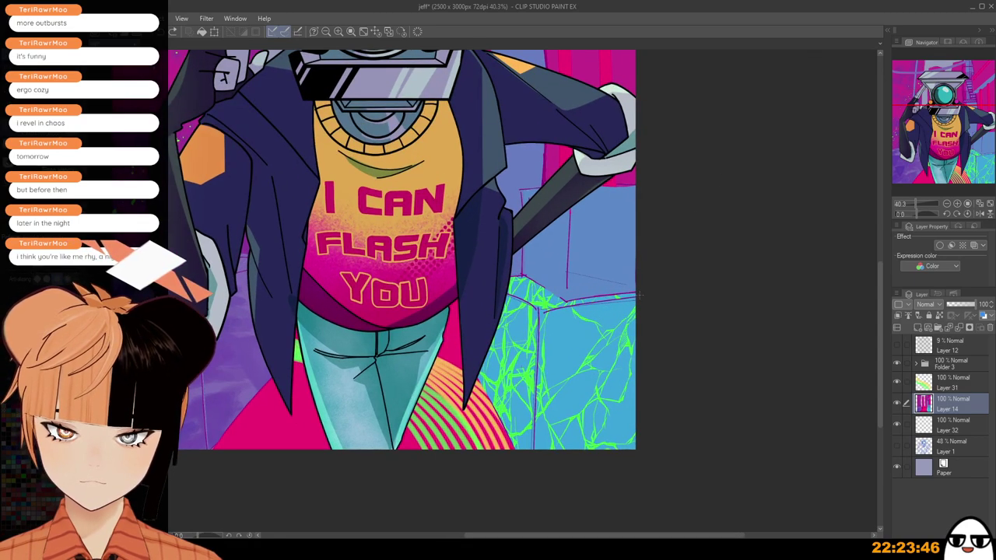
left_click(532, 480)
double_click(662, 489)
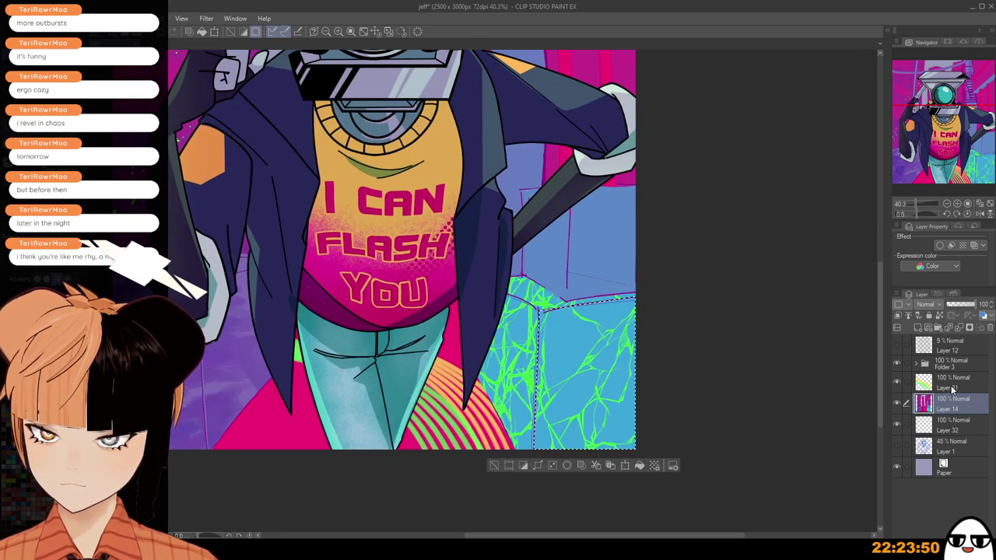
left_click(927, 328)
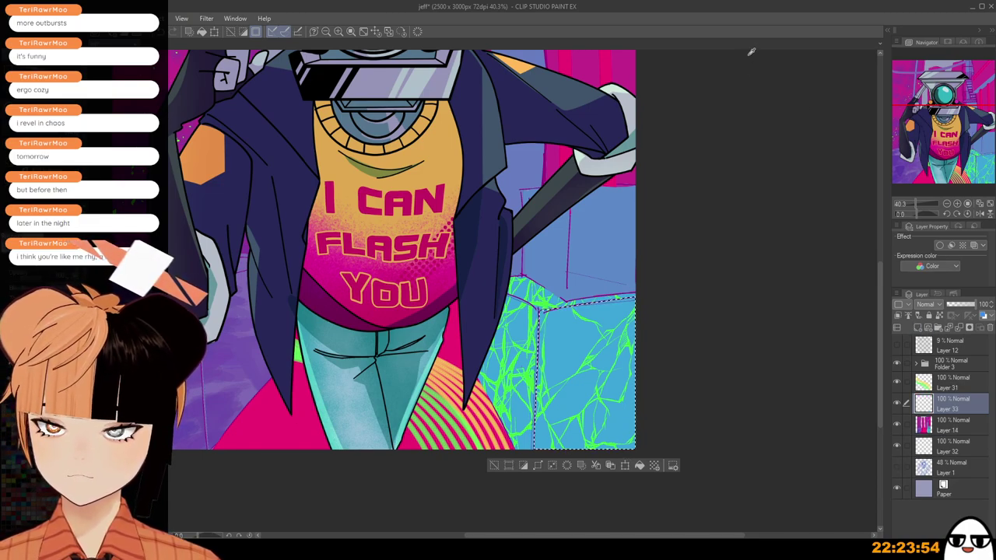
Fill the selected block face with soft green, shade it with Multiply blending at 48% opacity, and clear the selection.
scroll(599, 343, "down", 1)
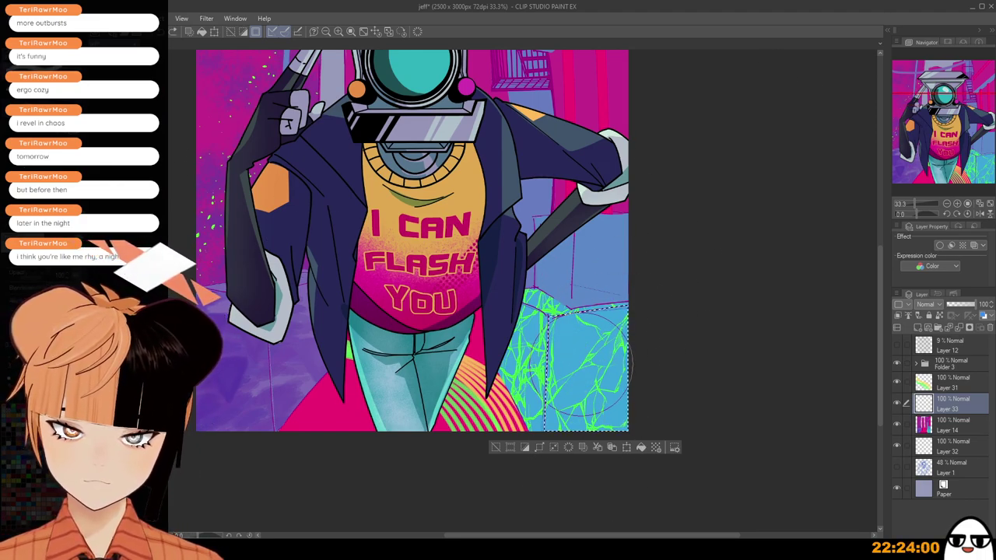
key("alt+BackSpace")
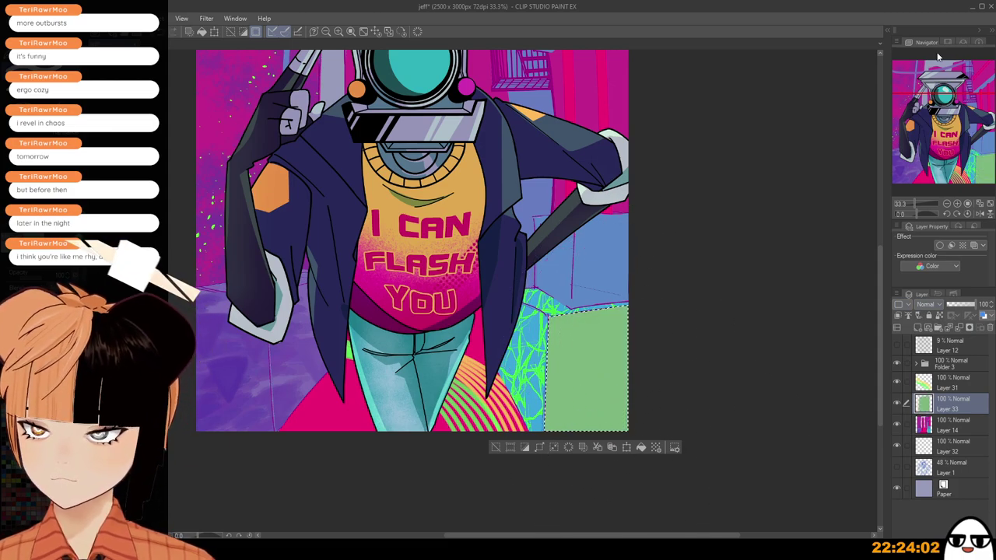
left_click(938, 56)
scroll(634, 492, "down", 4)
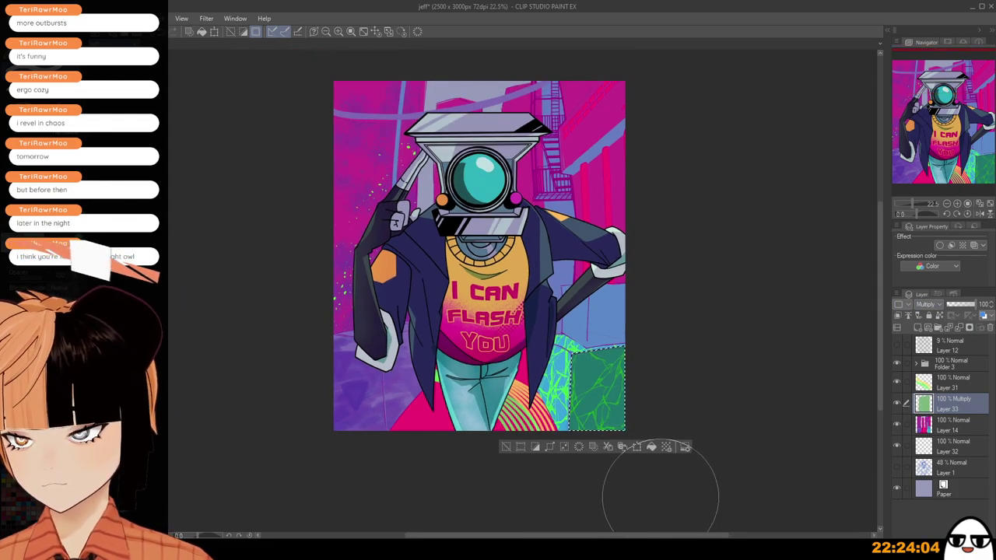
scroll(661, 494, "up", 3)
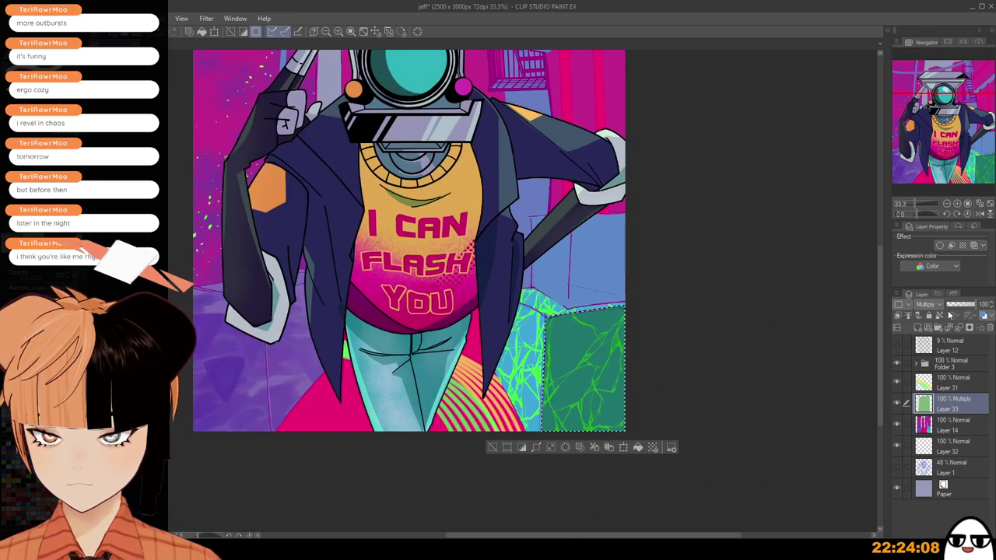
left_click_drag(951, 304, 960, 305)
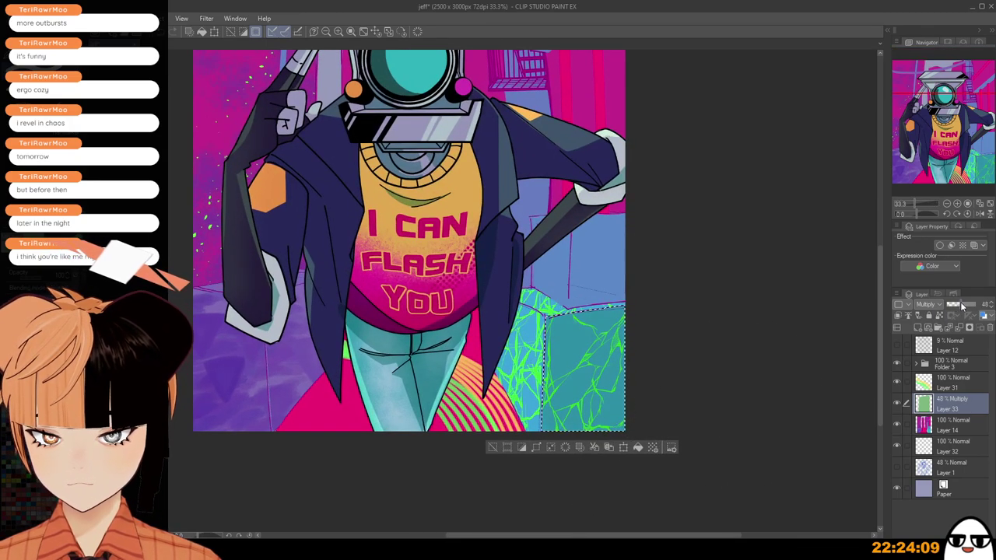
left_click(493, 447)
Outline the purple block's left face with a straight-edged selection, shade it on the Multiply Layer 33, and clear the selection.
scroll(571, 440, "down", 3)
left_click_drag(671, 424, 781, 364)
scroll(718, 317, "up", 2)
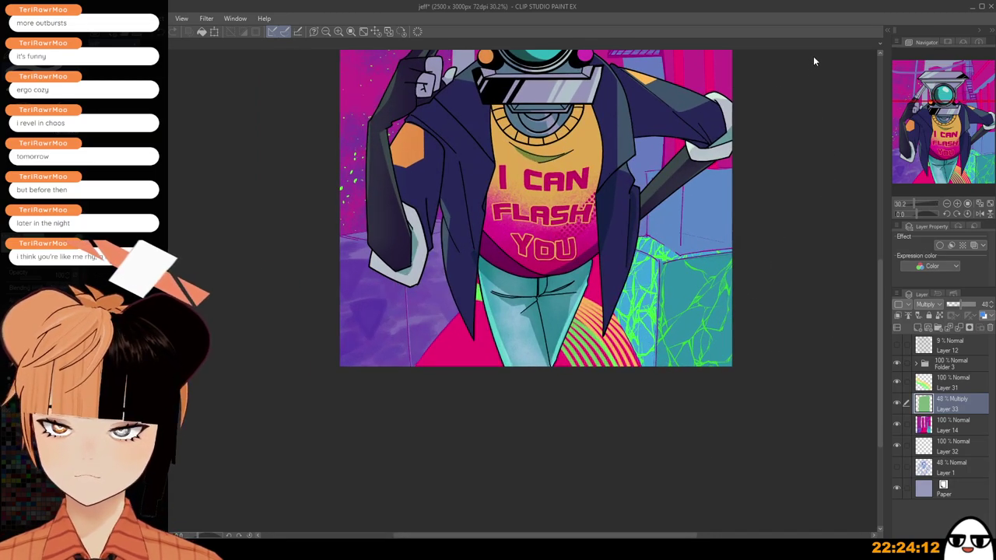
scroll(402, 250, "up", 3)
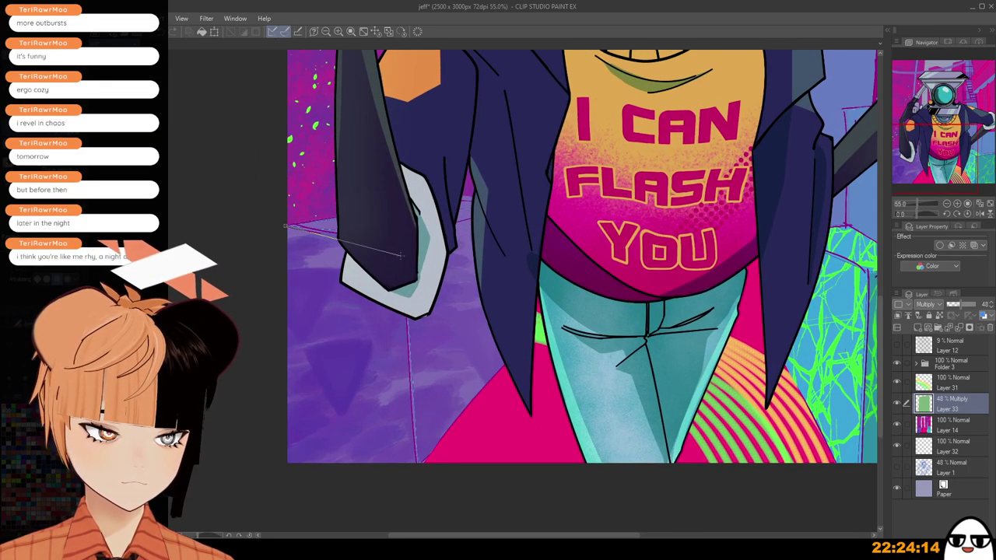
left_click(404, 243)
left_click(417, 478)
left_click(231, 486)
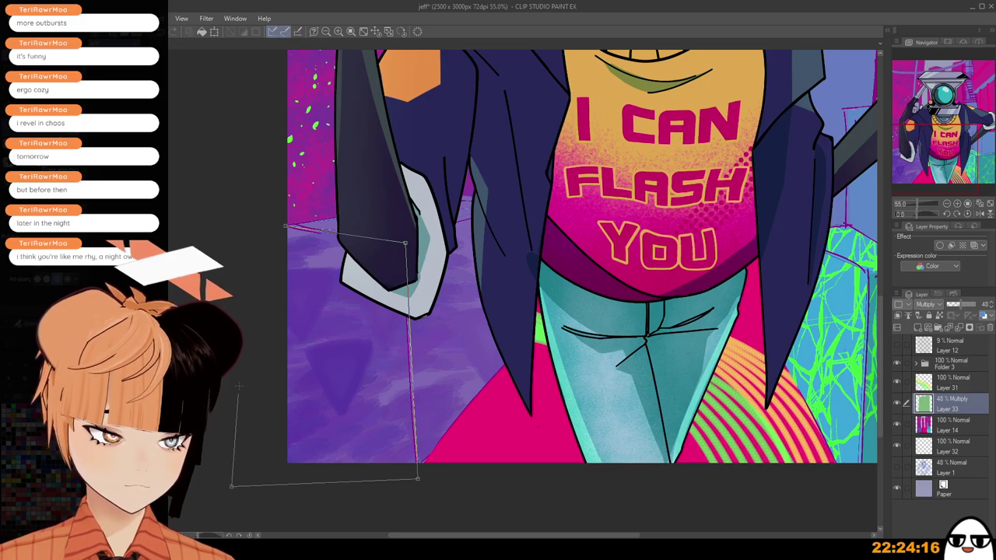
left_click(286, 226)
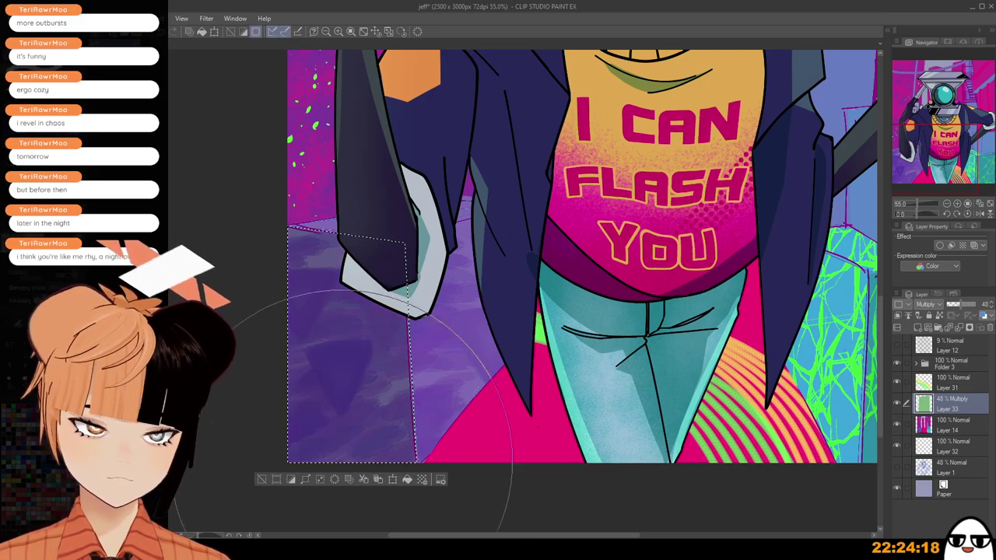
left_click_drag(342, 459, 269, 484)
left_click(261, 480)
scroll(537, 461, "down", 4)
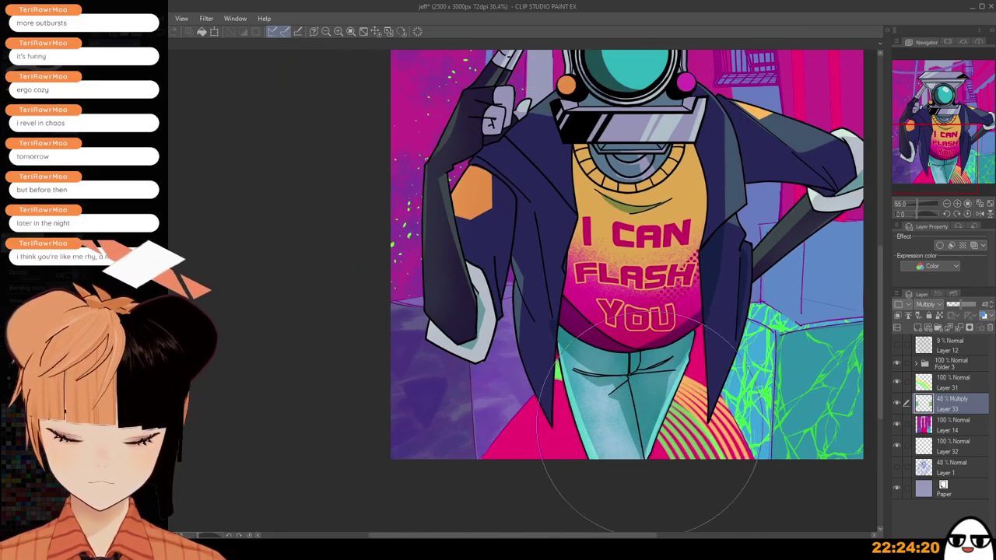
scroll(649, 433, "down", 3)
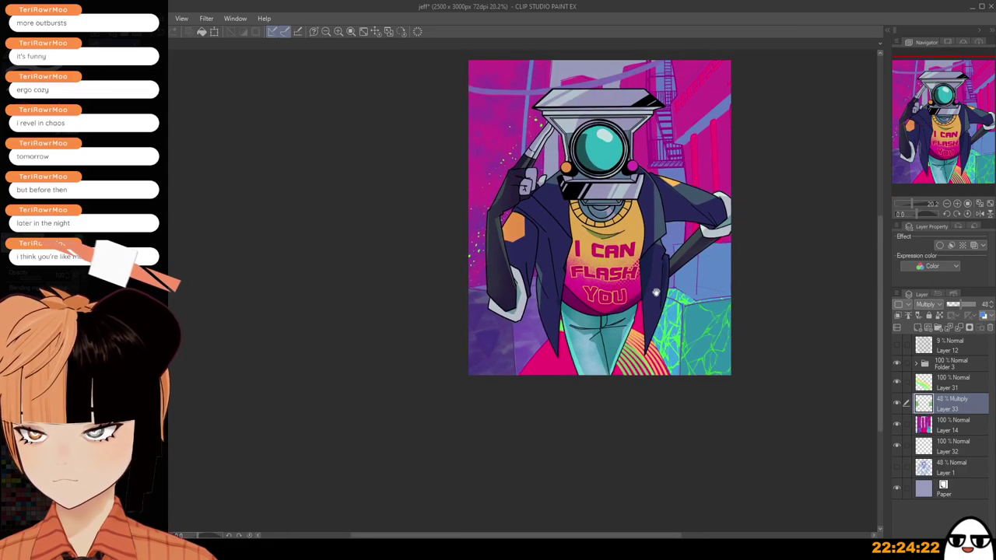
left_click_drag(656, 292, 644, 327)
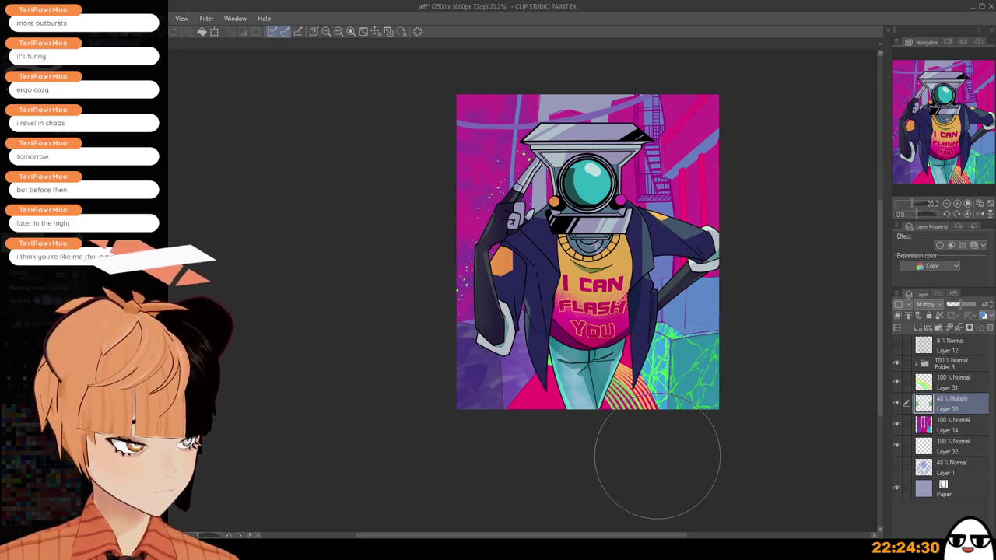
Brush Multiply shading on Layer 33 over the purple block's remaining faces and the blue box behind the cyan block.
scroll(656, 456, "up", 1)
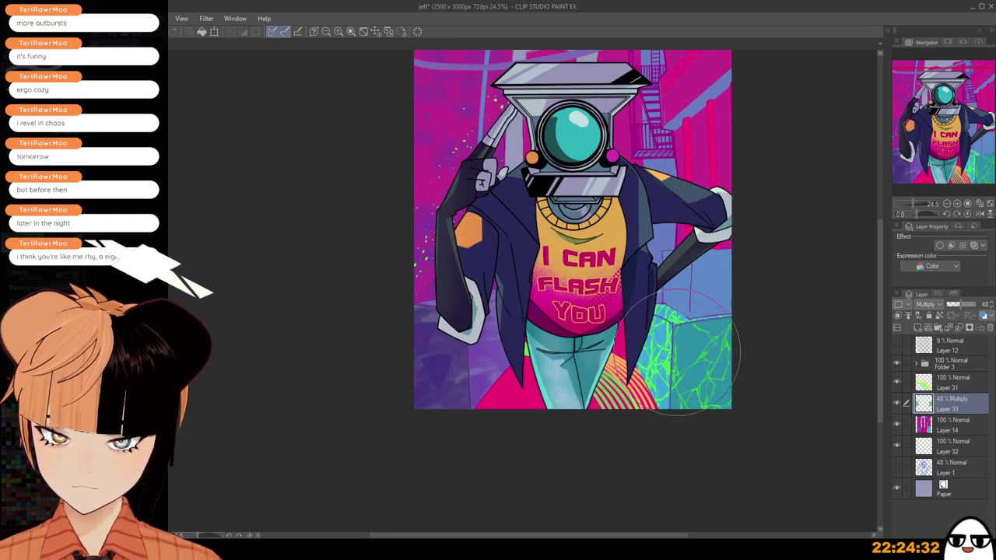
scroll(661, 359, "up", 1)
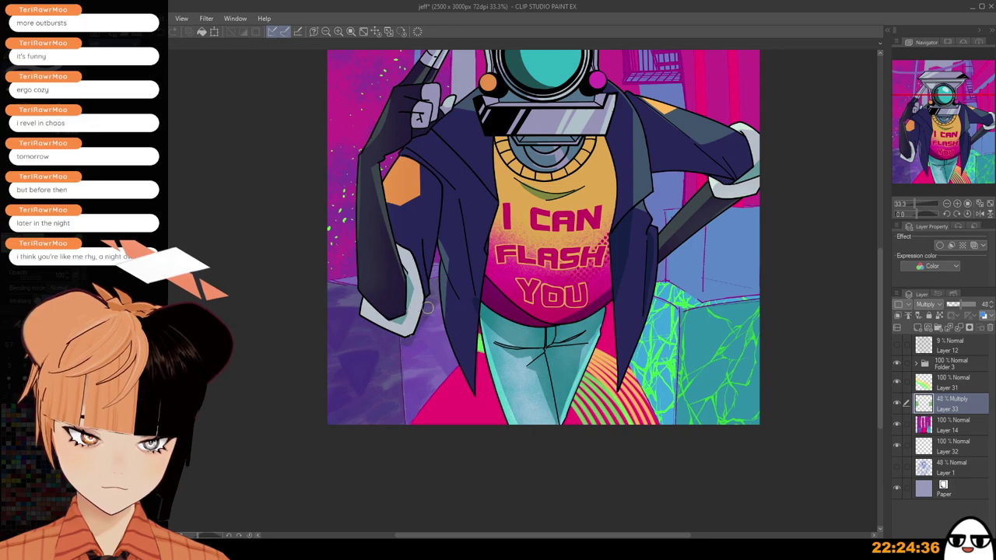
mouse_move(427, 308)
left_mouse_down()
mouse_move(412, 375)
mouse_move(448, 312)
mouse_move(451, 337)
mouse_move(401, 426)
mouse_move(451, 356)
left_mouse_up()
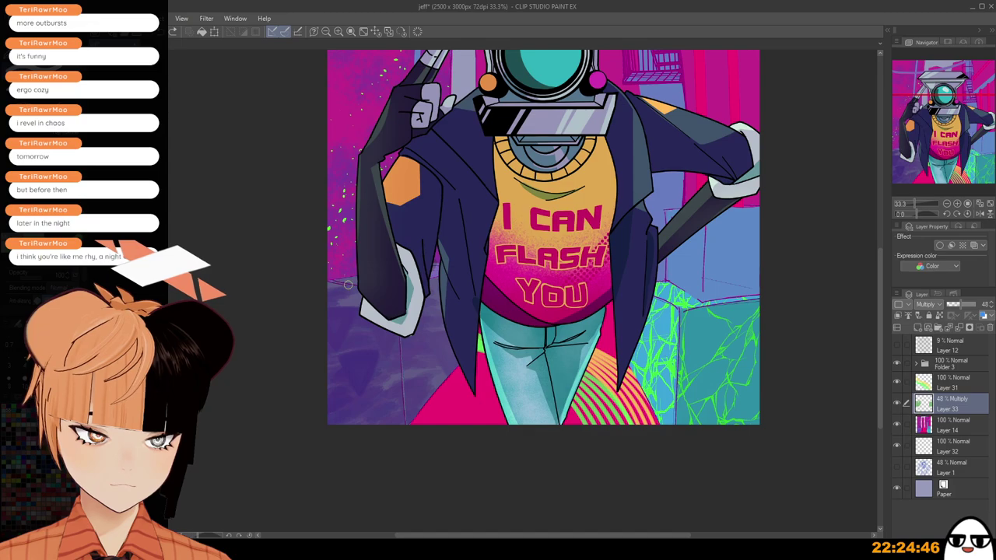
scroll(348, 287, "down", 2)
scroll(685, 299, "up", 3)
left_click_drag(651, 313, 763, 298)
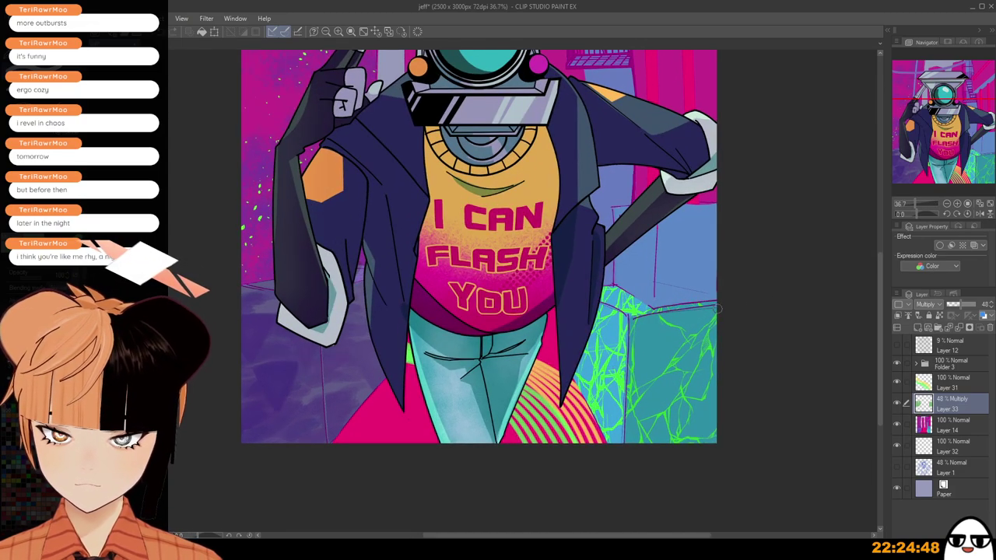
scroll(717, 309, "down", 1)
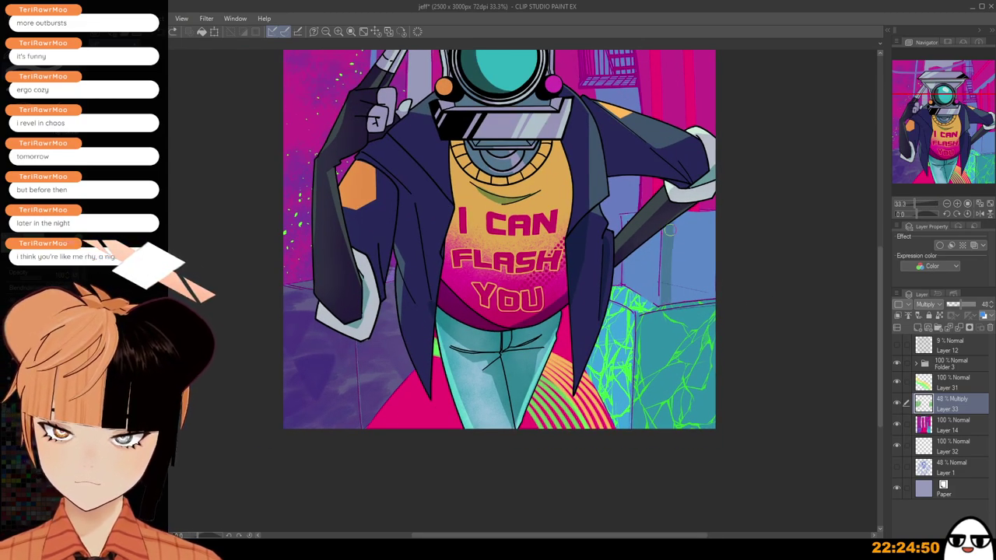
mouse_move(669, 230)
left_mouse_down()
mouse_move(662, 300)
mouse_move(676, 236)
mouse_move(744, 220)
mouse_move(673, 226)
mouse_move(684, 265)
mouse_move(677, 289)
mouse_move(714, 238)
mouse_move(722, 288)
left_mouse_up()
scroll(722, 288, "down", 1)
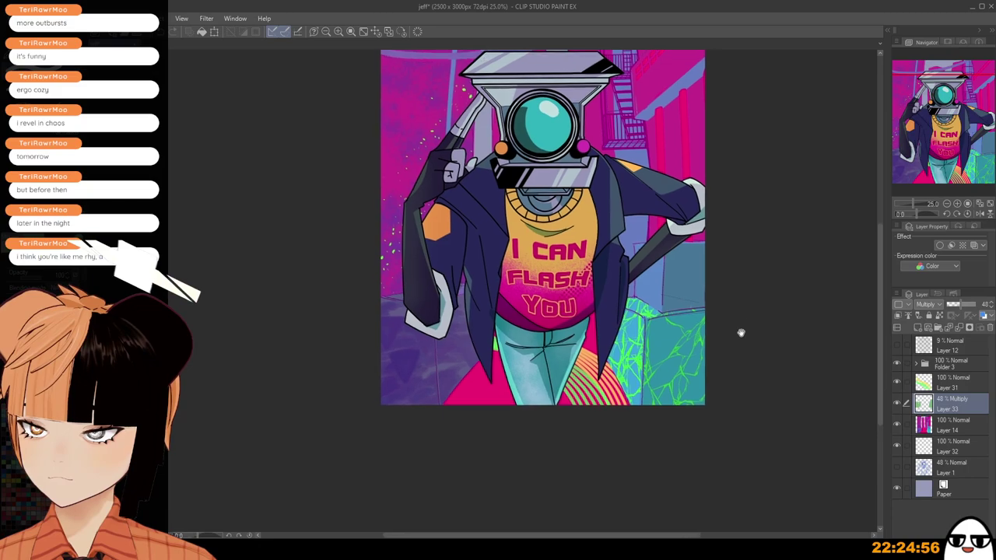
scroll(740, 333, "down", 1)
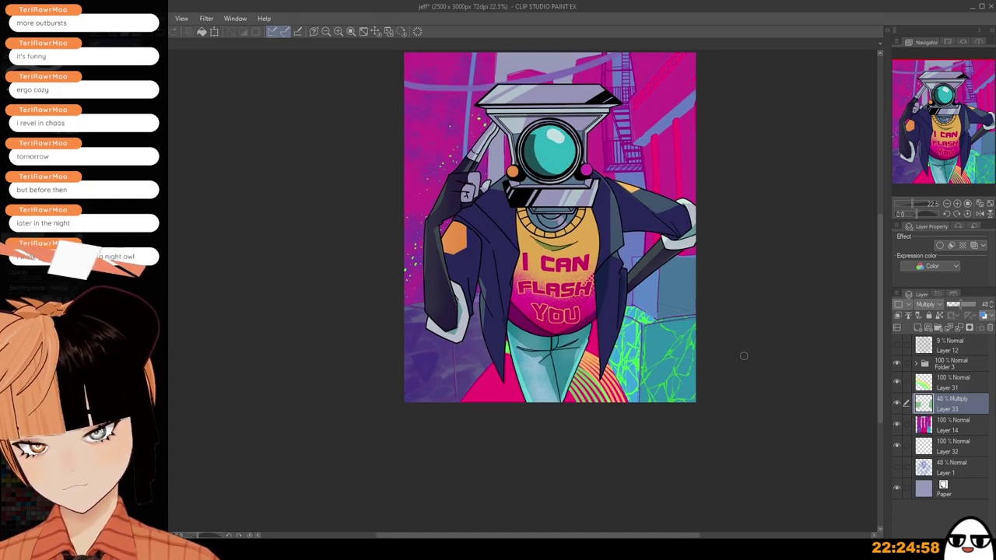
mouse_move(707, 330)
left_mouse_down()
mouse_move(715, 361)
mouse_move(714, 342)
left_mouse_up()
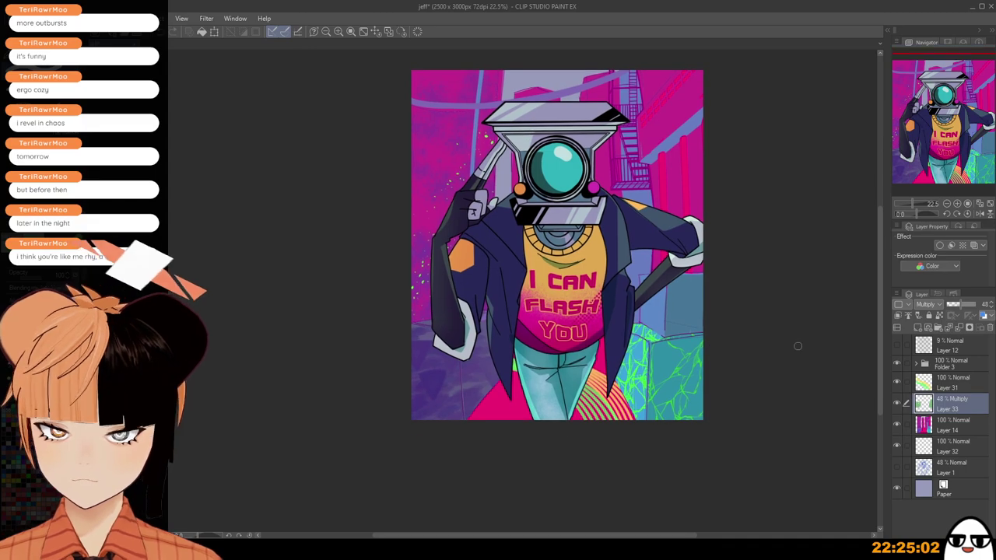
Hide the character folder and the striped Layer 31, and select the pink alley floor on Layer 14.
left_click(940, 422)
left_click(897, 363)
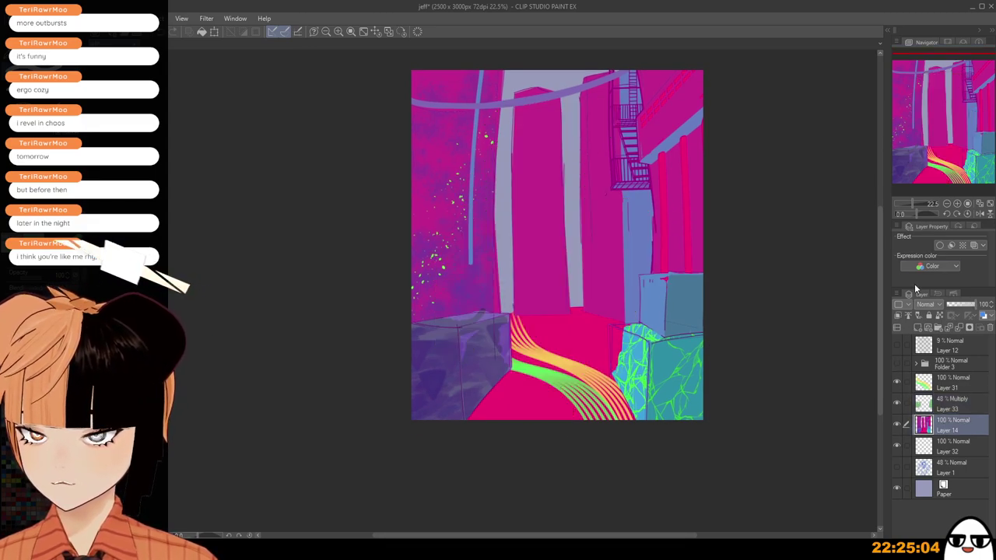
key("w")
left_click(897, 383)
left_click(580, 362)
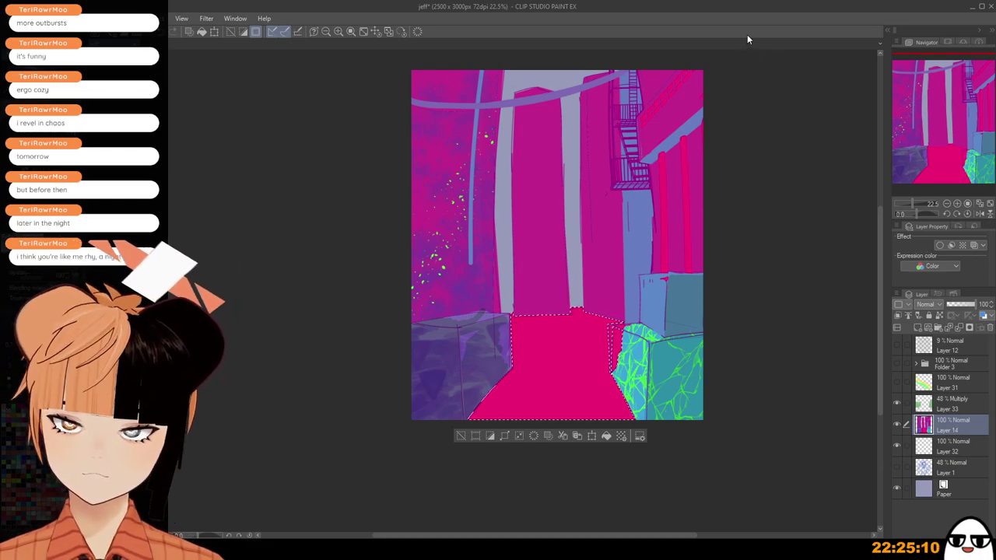
Spatter yellow specks across the selected pink floor and undo the trial strokes made over them.
left_click_drag(489, 434, 517, 307)
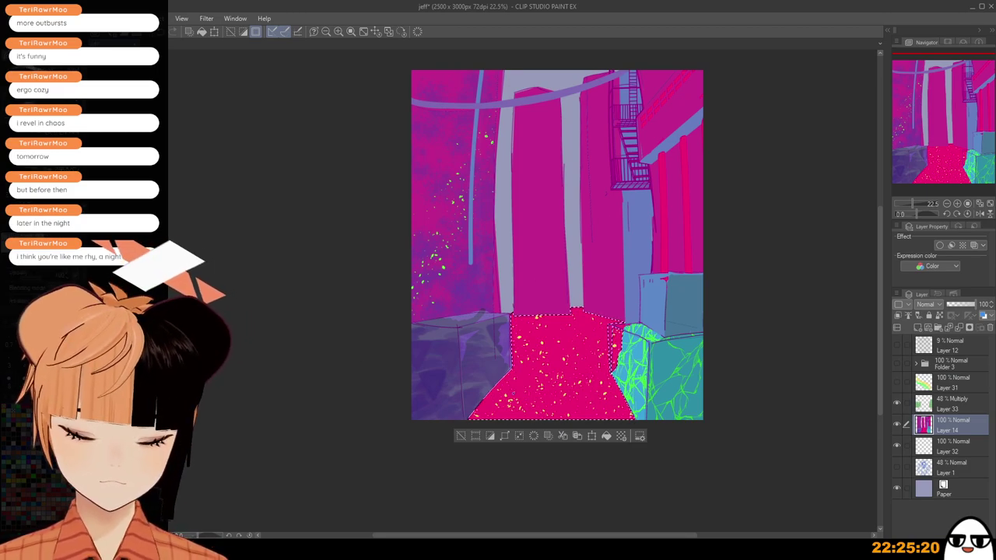
key("ctrl+z")
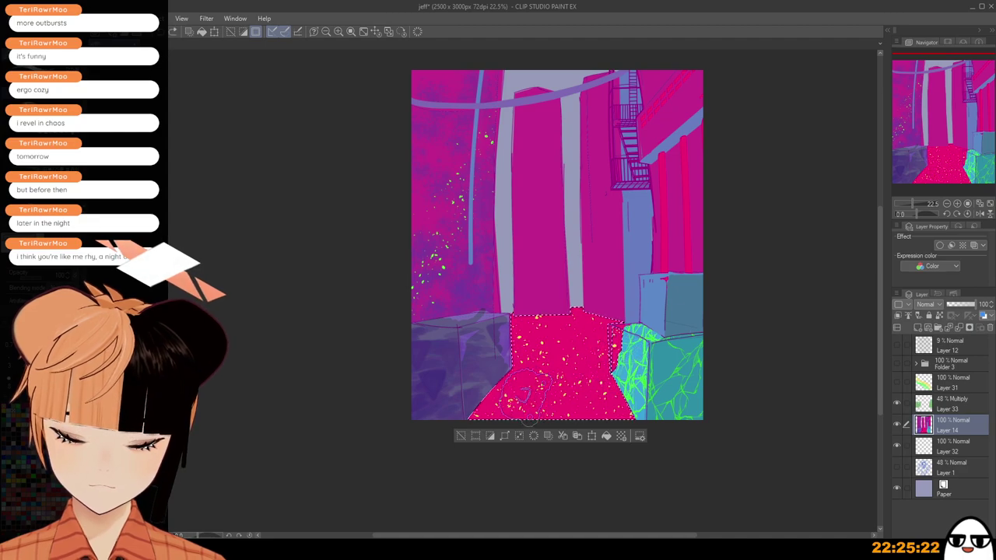
left_click_drag(519, 388, 500, 408)
key("ctrl+z")
Dab soft-edged orange and yellow patches across the selected floor on Layer 14, from the far end to the foreground.
left_click(525, 375)
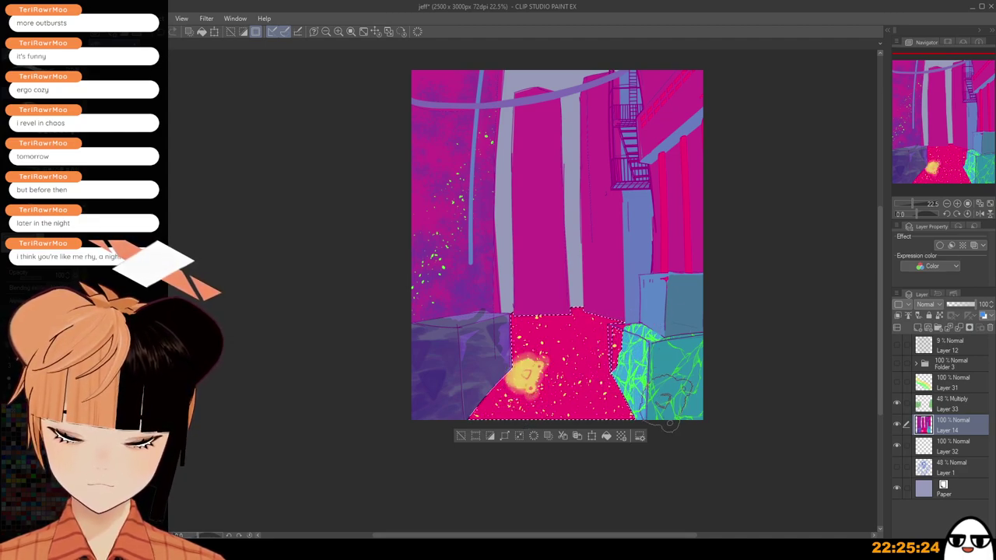
left_click(560, 330)
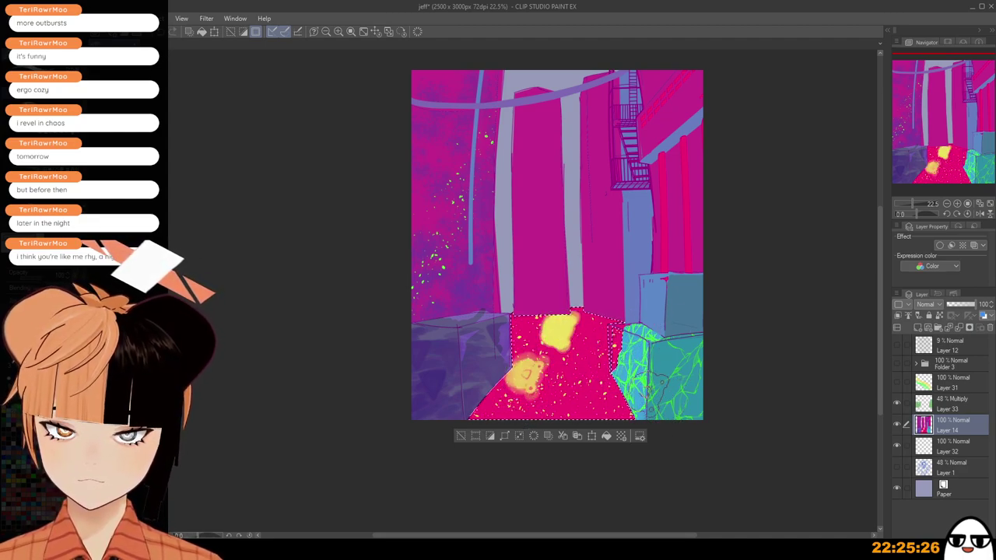
key("ctrl+z")
left_click(571, 327)
mouse_move(585, 374)
left_mouse_down()
mouse_move(598, 379)
mouse_move(576, 427)
left_mouse_up()
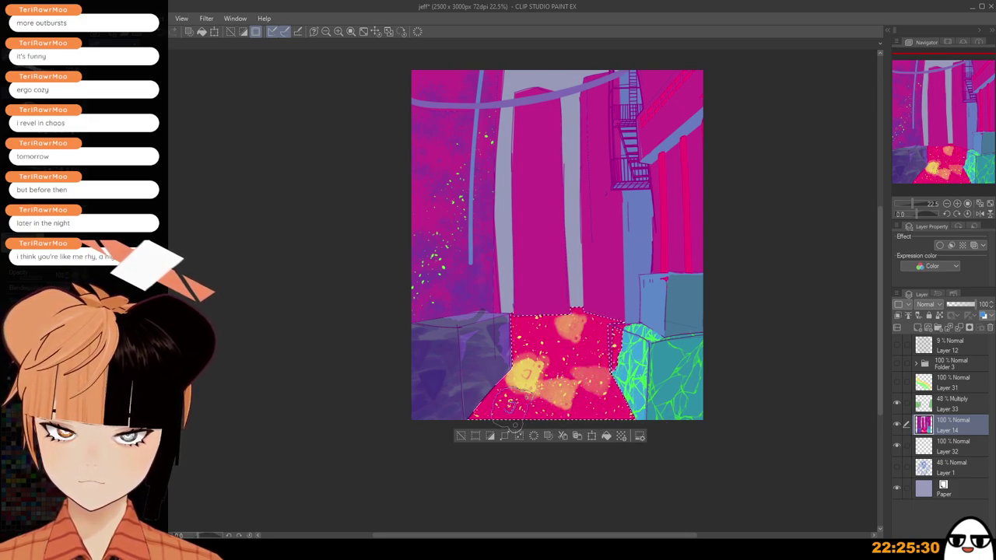
left_click_drag(510, 403, 490, 407)
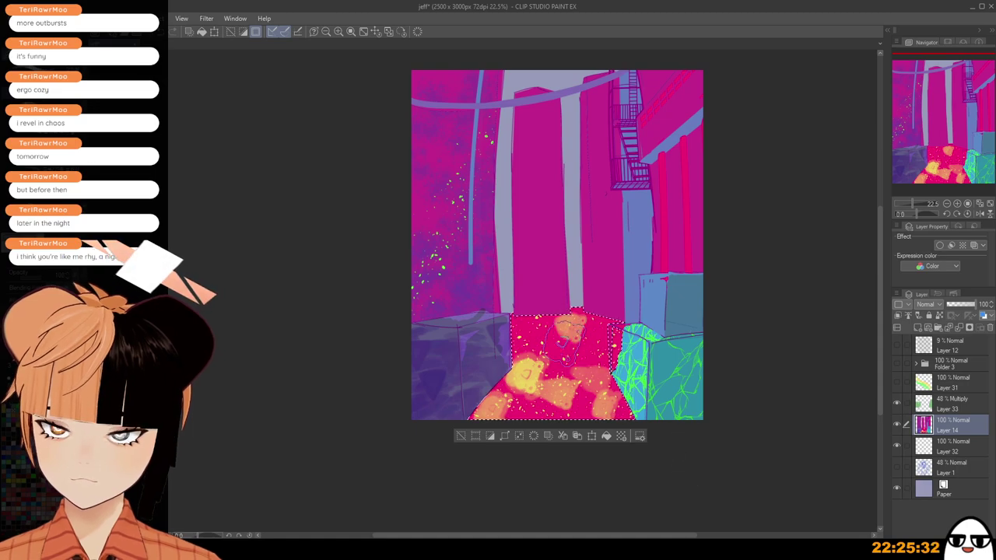
left_click_drag(534, 331, 597, 331)
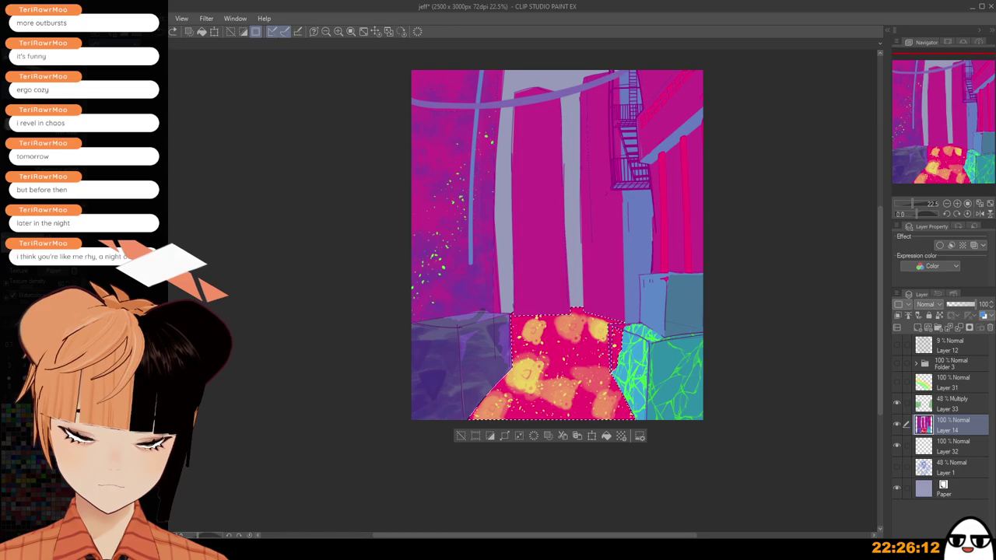
left_click_drag(537, 325, 469, 418)
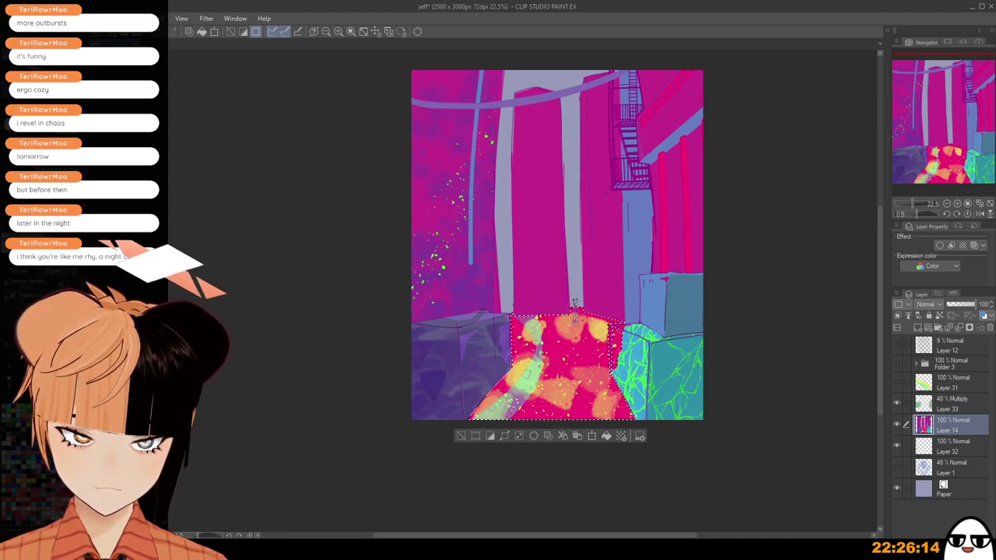
key("ctrl+z")
left_click_drag(501, 335, 650, 315)
key("ctrl+z")
mouse_move(484, 342)
left_mouse_down()
mouse_move(586, 361)
mouse_move(706, 383)
left_mouse_up()
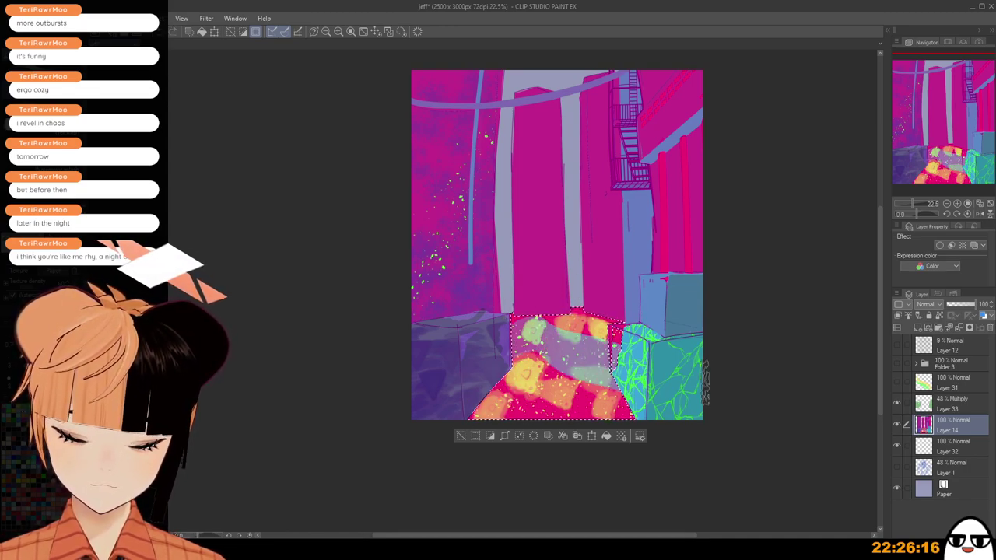
key("ctrl+z")
Add a new layer above Layer 14 and paint a broad translucent pale teal diagonal streak across the selected floor.
left_click(918, 328)
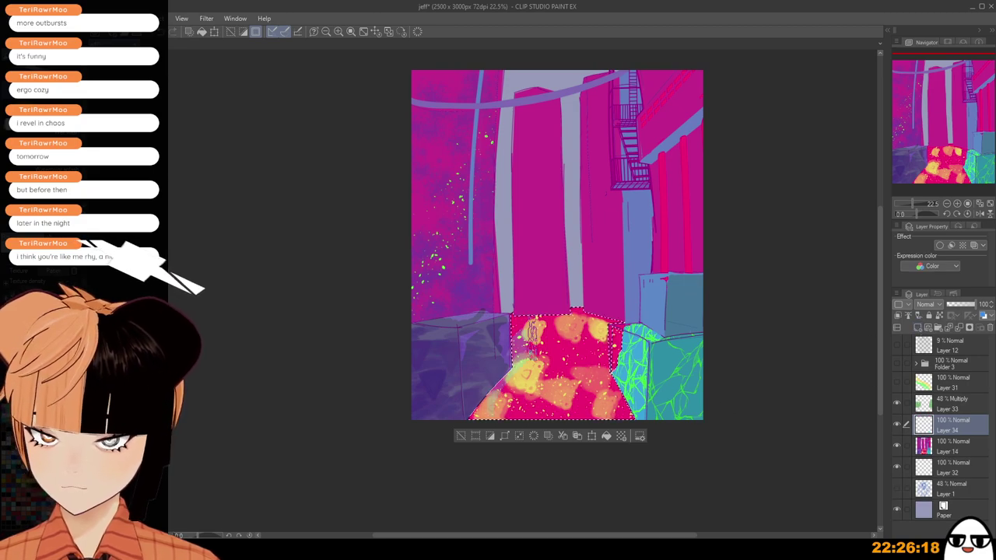
left_click_drag(534, 334, 731, 426)
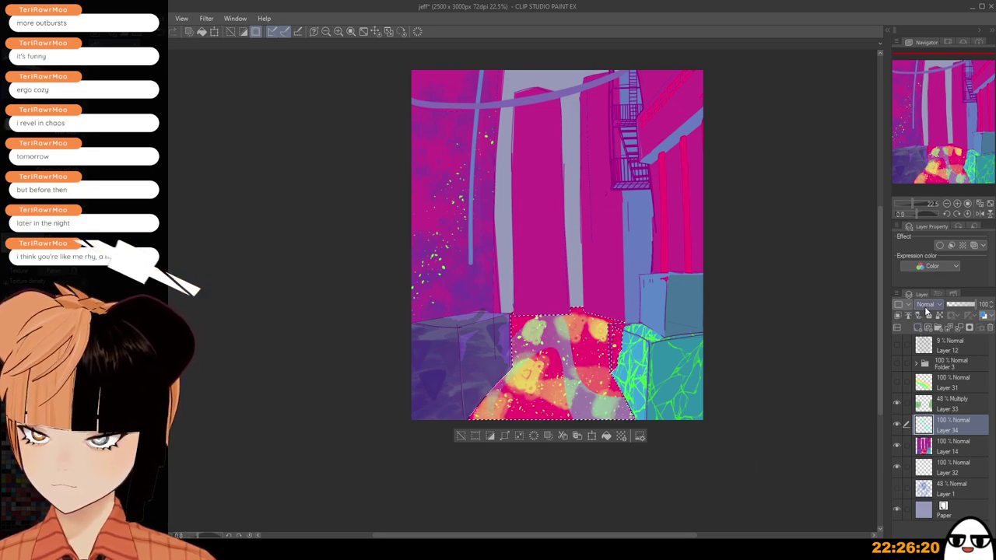
key("ctrl+z")
left_click_drag(614, 320, 424, 424)
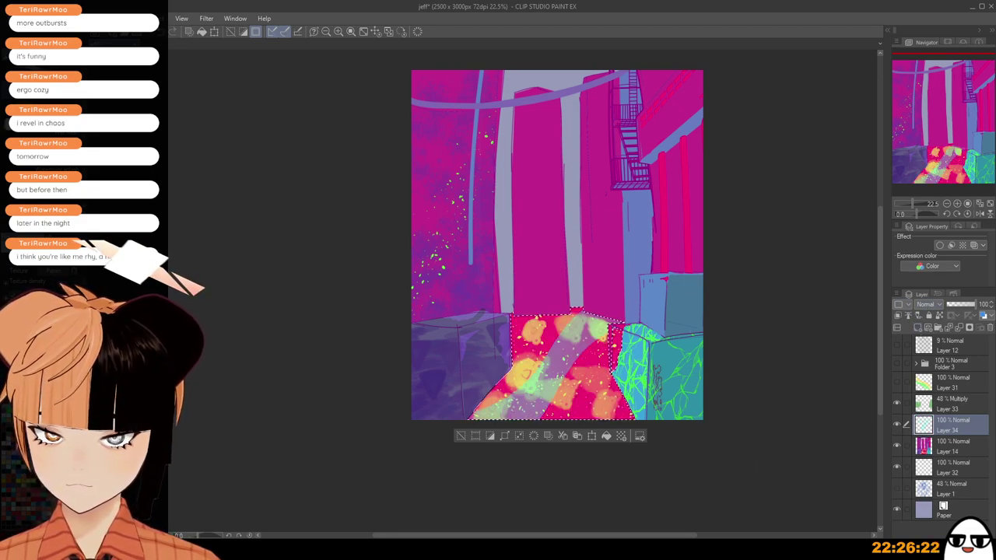
Try Add blending on the floor streak layer, and settle on Glow dodge.
left_click(927, 307)
left_click(938, 127)
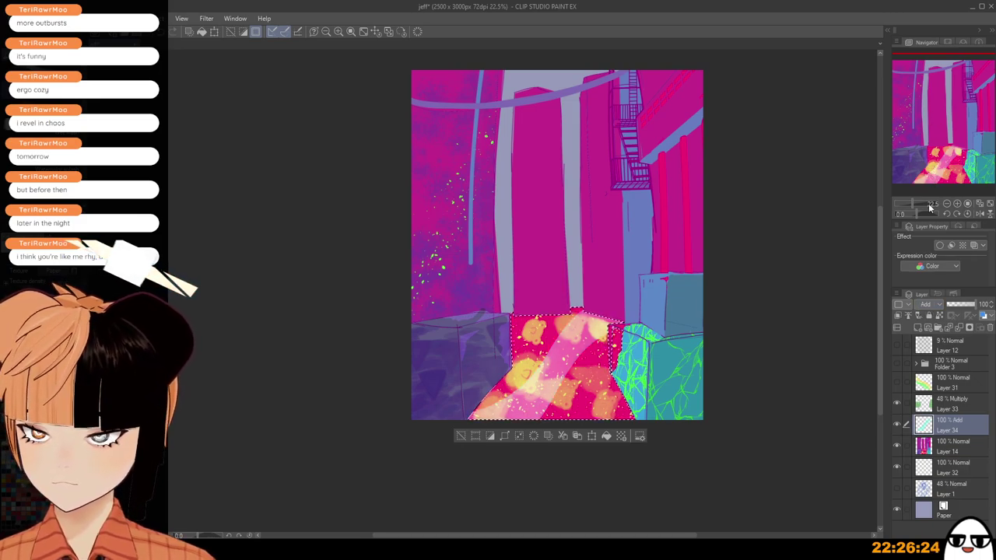
left_click(932, 116)
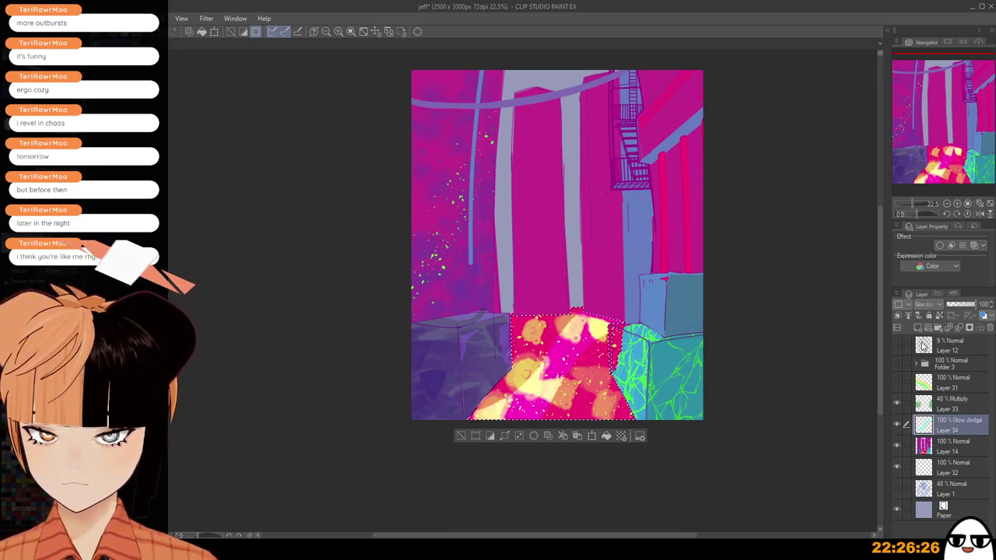
Show the character folder and the striped Layer 31, clear the floor selection, and make Layer 14 active.
left_click(897, 363)
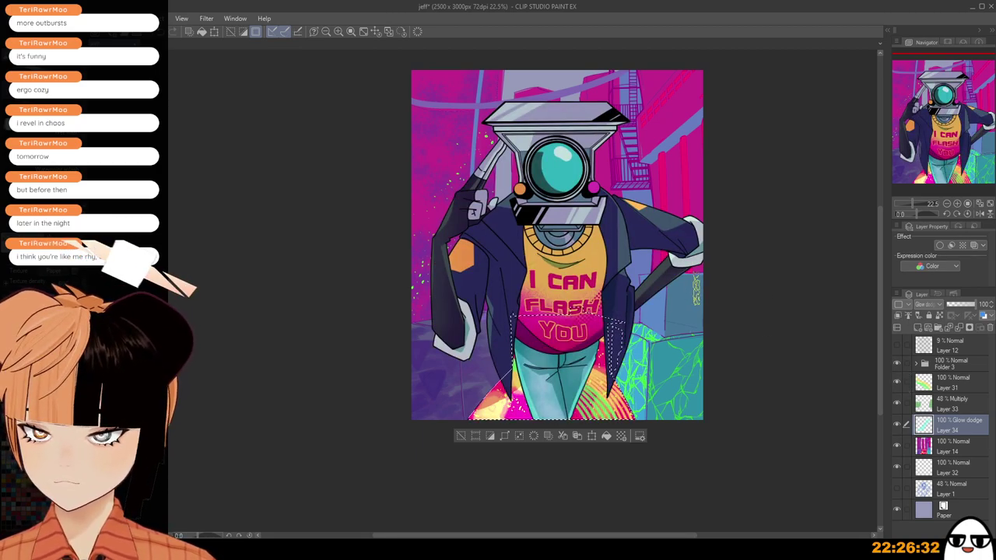
left_click(461, 436)
scroll(490, 420, "down", 1)
left_click_drag(572, 375, 572, 414)
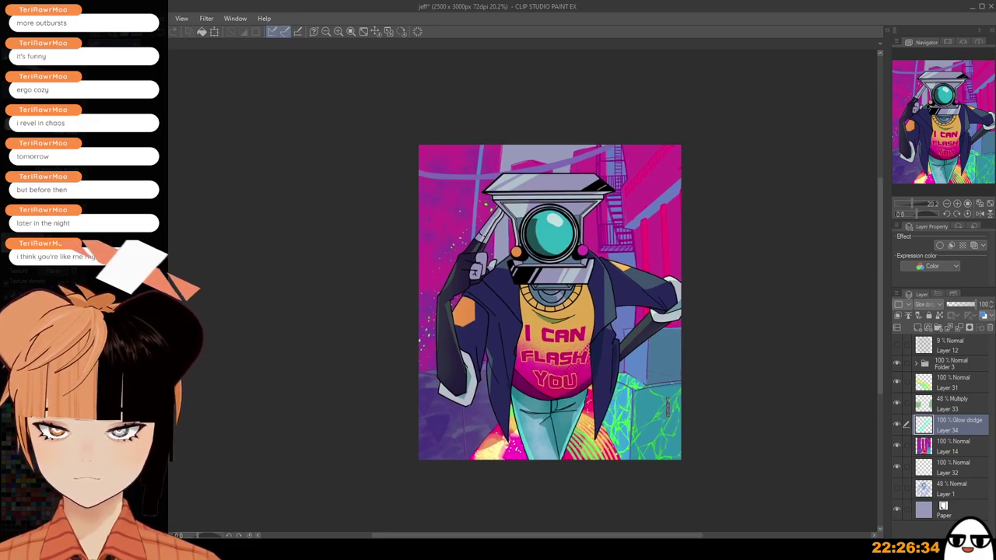
scroll(670, 393, "up", 2)
left_click_drag(697, 351, 709, 388)
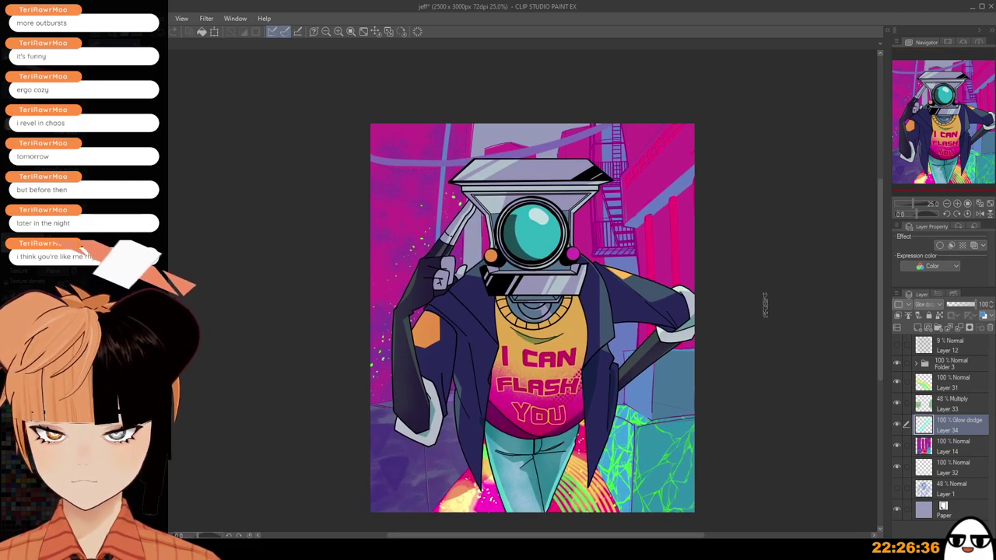
left_click(953, 447)
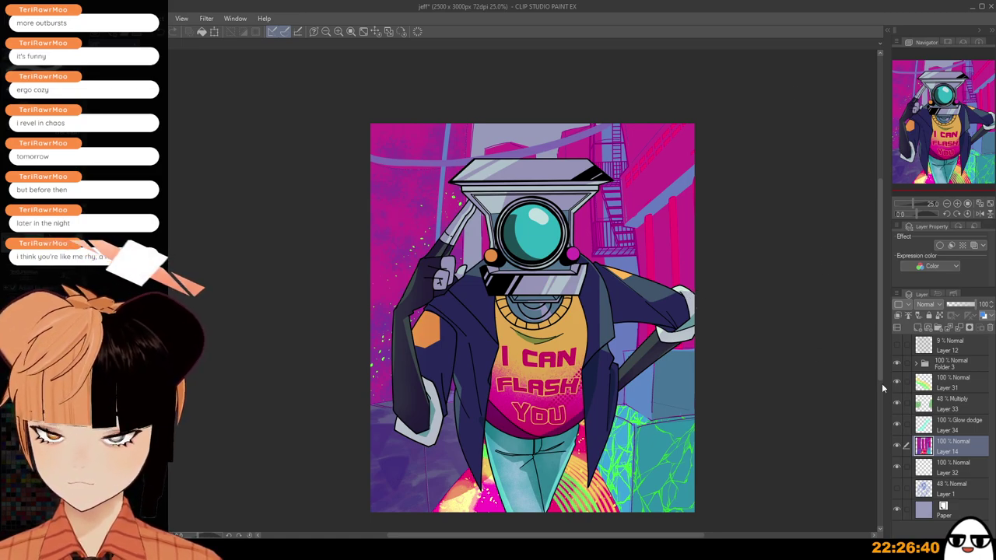
Paint a thin pale sagging wire across the top of the alley background on Layer 14.
left_click_drag(332, 111, 574, 105)
key("ctrl+z")
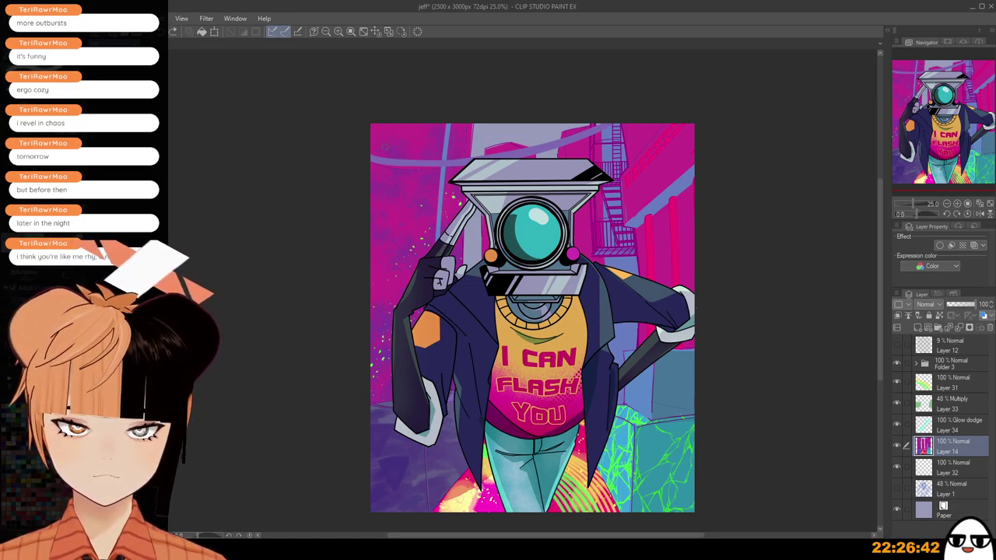
mouse_move(342, 123)
left_mouse_down()
mouse_move(639, 132)
mouse_move(671, 118)
left_mouse_up()
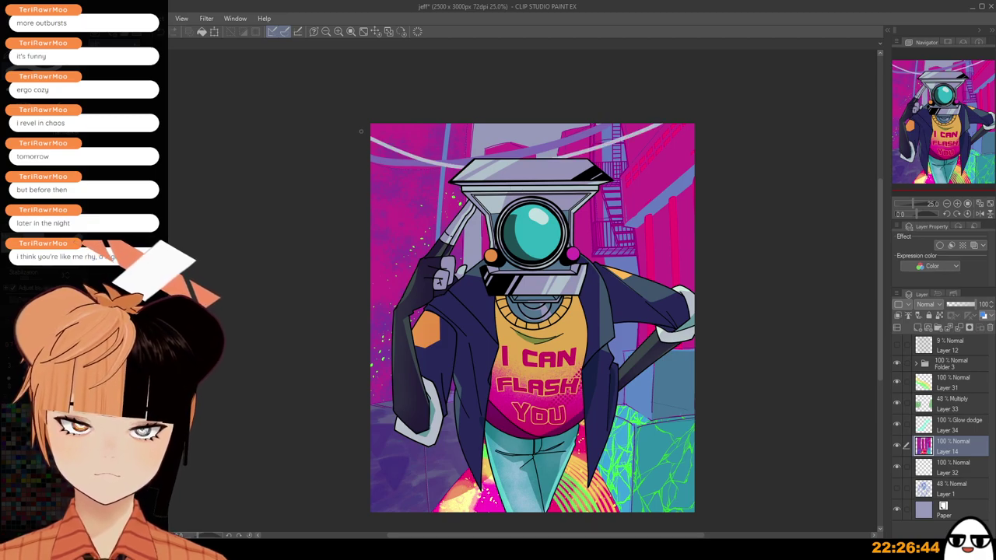
scroll(366, 125, "down", 1)
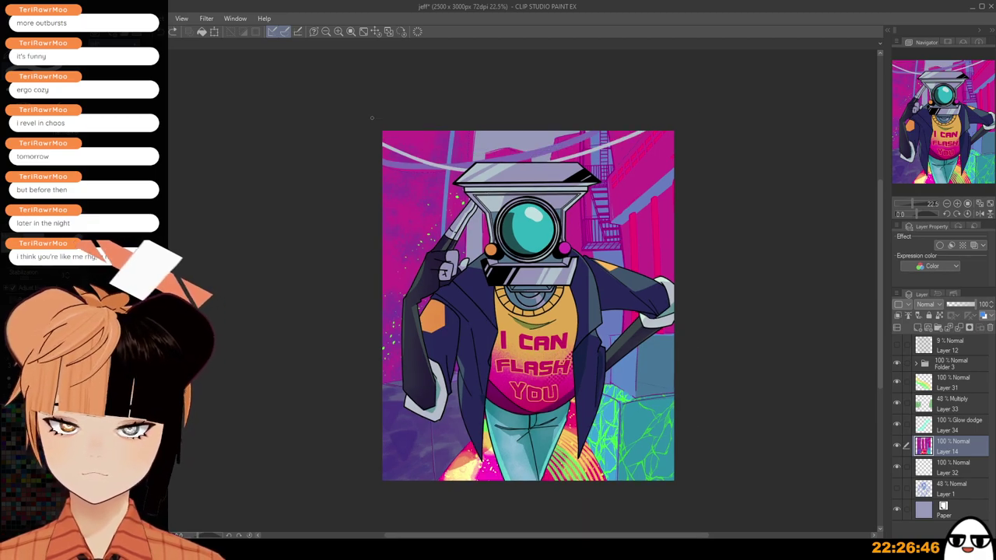
left_click_drag(366, 115, 601, 122)
scroll(430, 164, "down", 1)
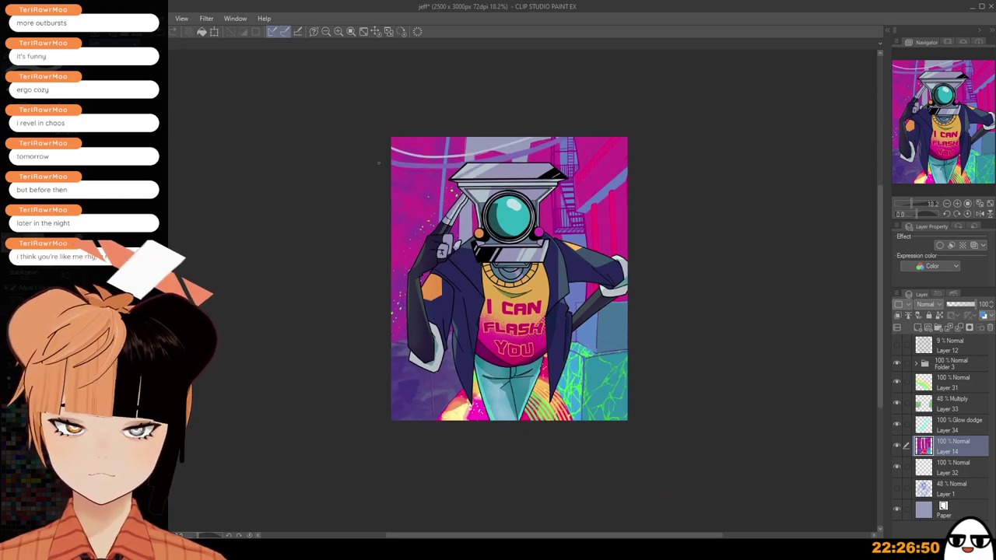
Add a second pale wire hanging below the first, rising from the left wall behind the camera head, redrawing it until its curve suits.
left_click_drag(379, 163, 589, 118)
key("ctrl+z")
mouse_move(383, 155)
left_mouse_down()
mouse_move(441, 184)
mouse_move(577, 127)
left_mouse_up()
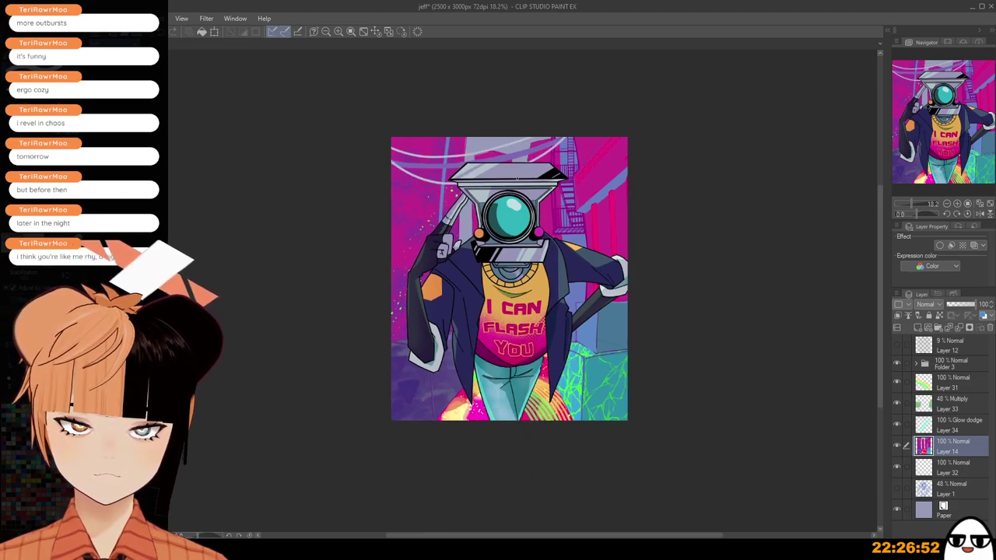
key("ctrl+z")
left_click_drag(383, 179, 594, 95)
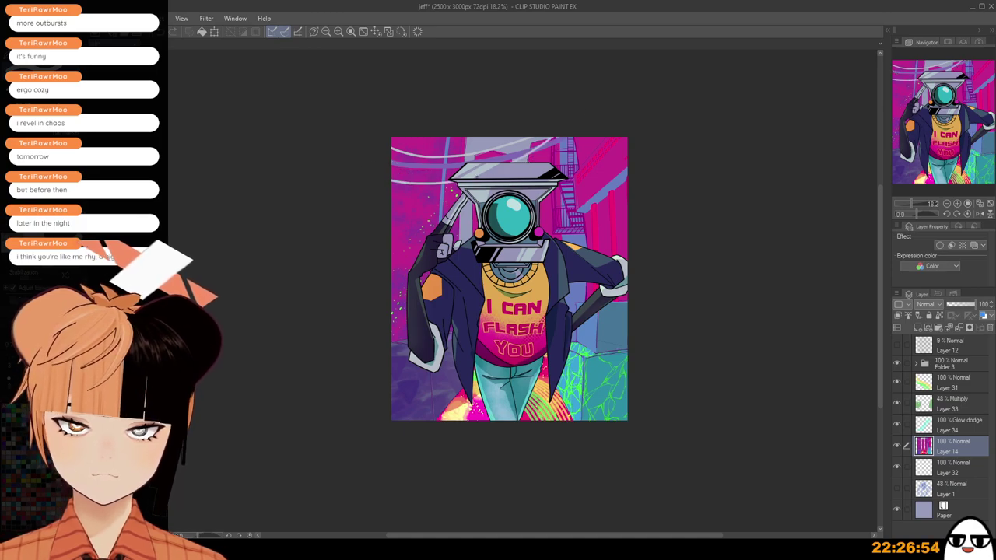
key("ctrl+z")
left_click_drag(383, 171, 580, 116)
scroll(511, 188, "down", 2)
key("ctrl+z")
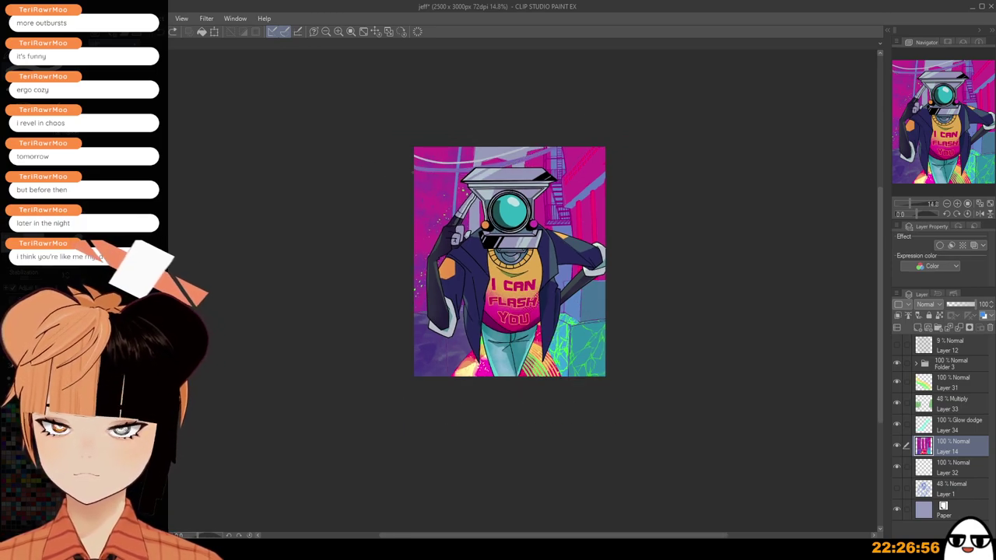
scroll(501, 227, "down", 1)
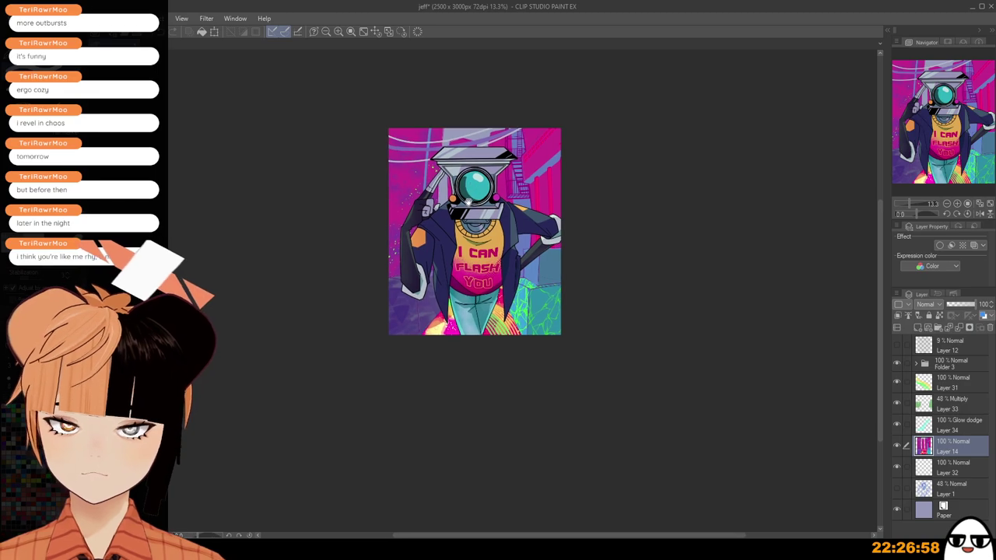
scroll(473, 232, "up", 1)
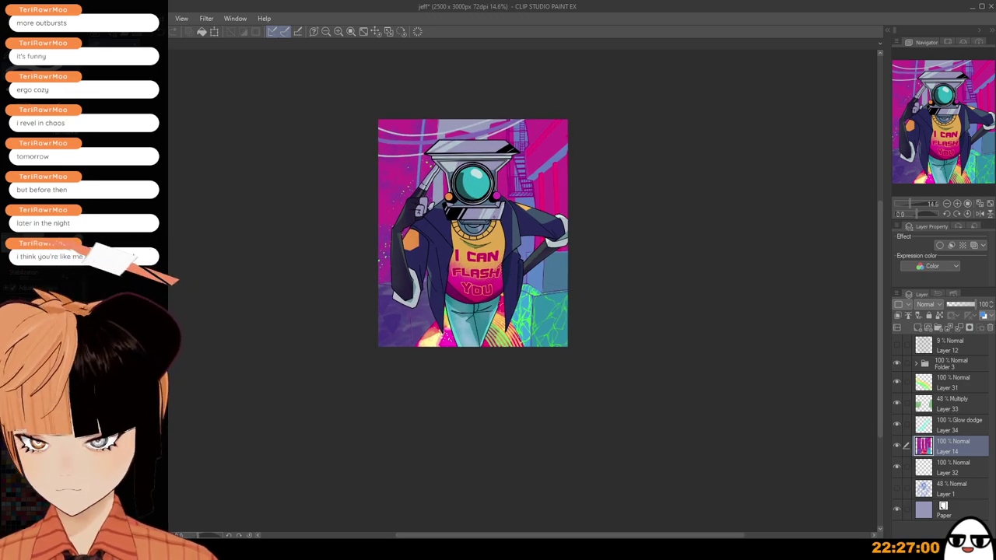
Make Layer 32 active and brush blue and teal over the distant gap between the buildings behind the camera head.
left_click(961, 472)
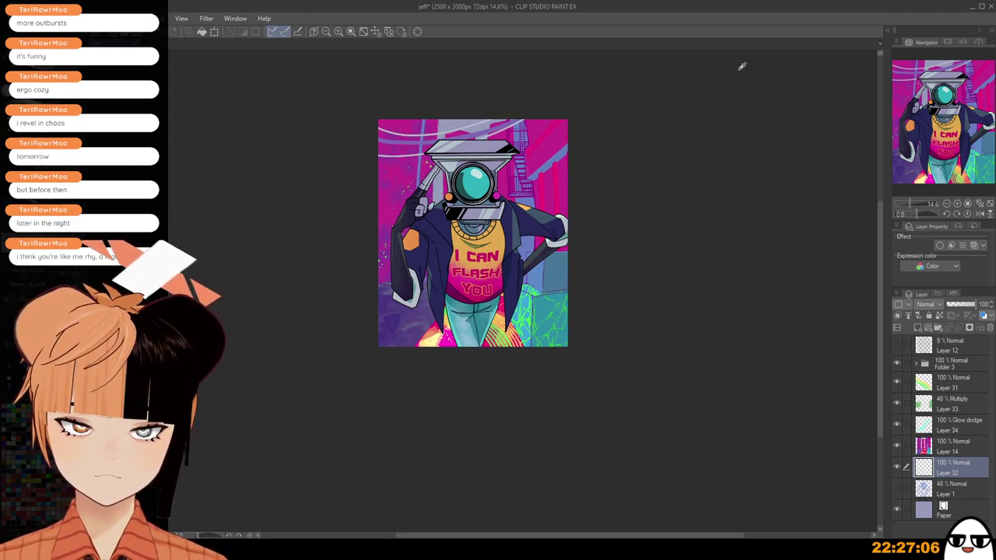
mouse_move(510, 135)
left_mouse_down()
mouse_move(479, 131)
mouse_move(470, 145)
left_mouse_up()
key("ctrl+z")
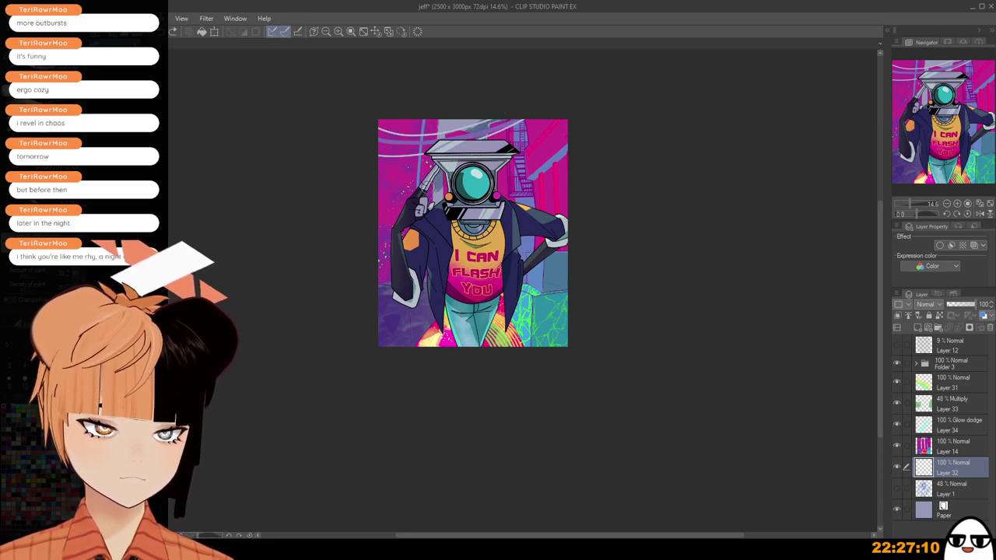
mouse_move(471, 179)
left_mouse_down()
mouse_move(445, 230)
mouse_move(432, 168)
mouse_move(477, 127)
mouse_move(476, 179)
left_mouse_up()
mouse_move(497, 111)
left_mouse_down()
mouse_move(508, 167)
mouse_move(484, 112)
mouse_move(431, 209)
left_mouse_up()
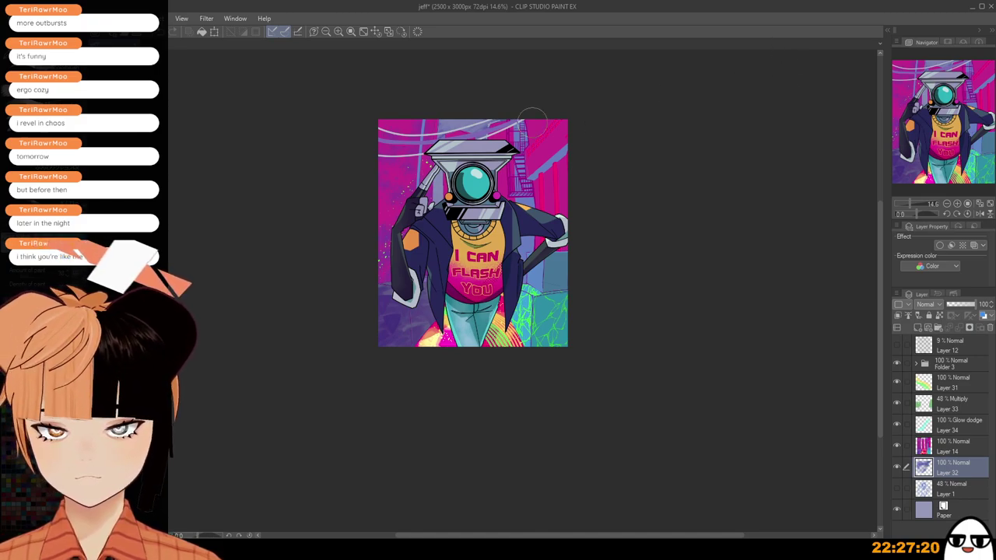
mouse_move(532, 123)
left_mouse_down()
mouse_move(526, 197)
mouse_move(518, 114)
mouse_move(423, 214)
left_mouse_up()
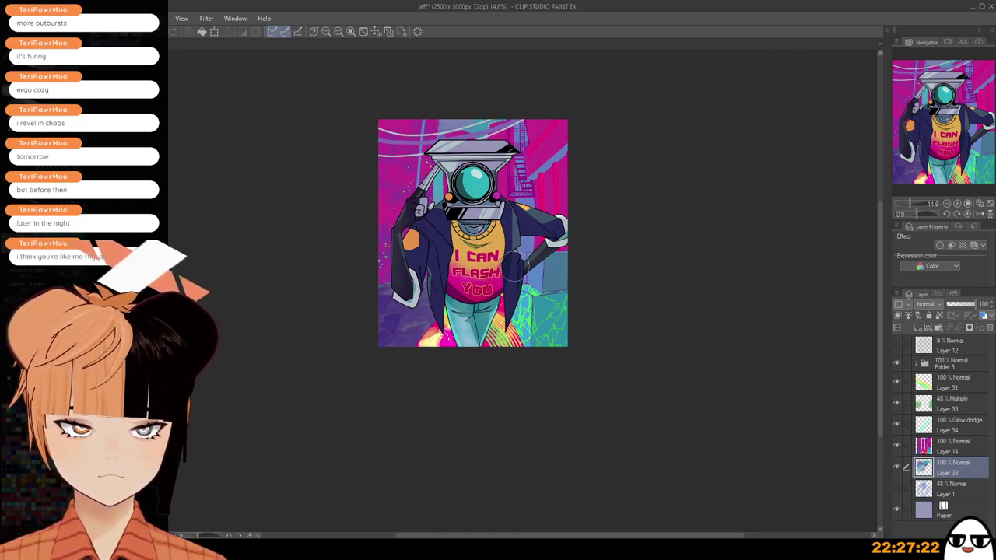
scroll(515, 274, "down", 2)
scroll(543, 282, "up", 3)
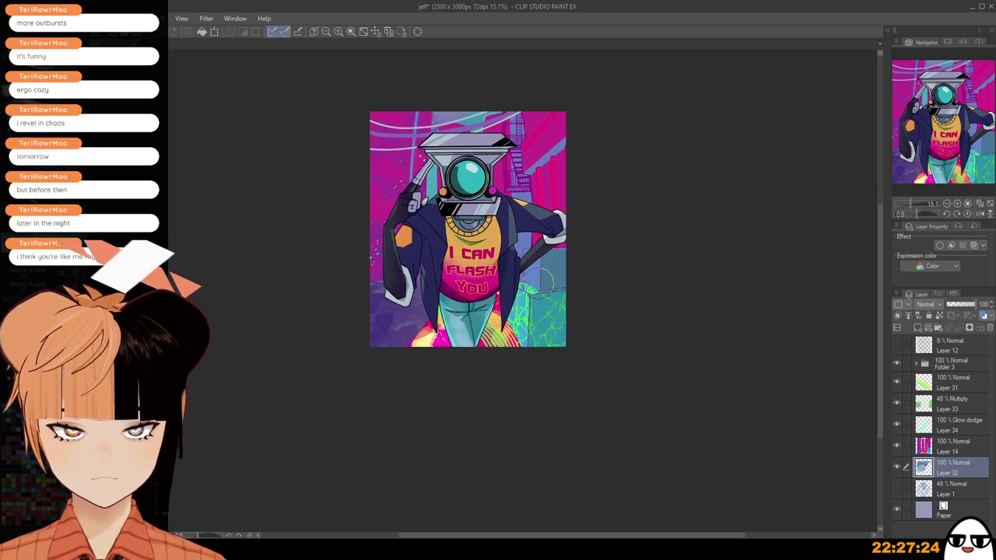
Brush more soft teal and blue on Layer 32 around the wall, fire escape and blocks beside the character's bent arm.
left_click_drag(552, 265, 566, 294)
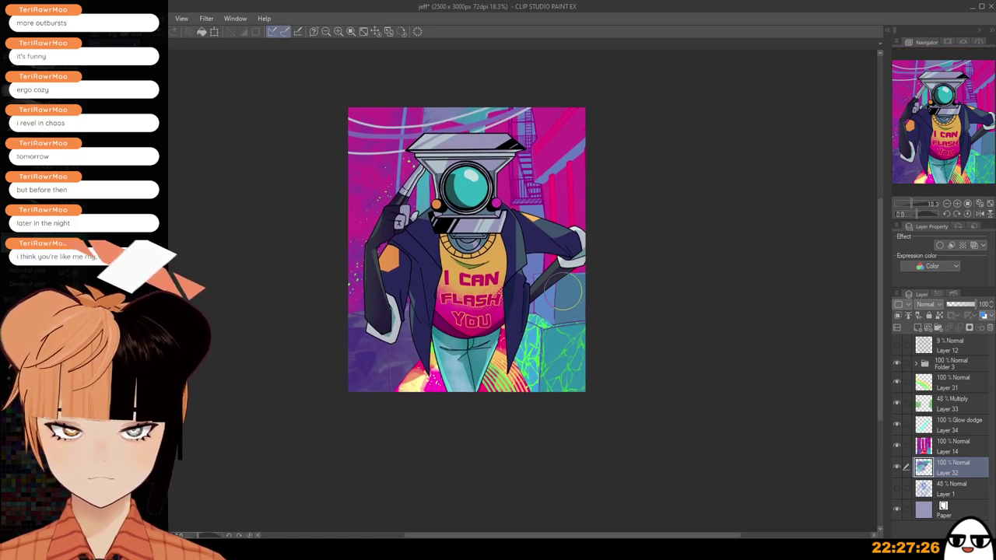
scroll(565, 290, "up", 2)
left_click_drag(518, 187, 540, 218)
scroll(539, 217, "down", 1)
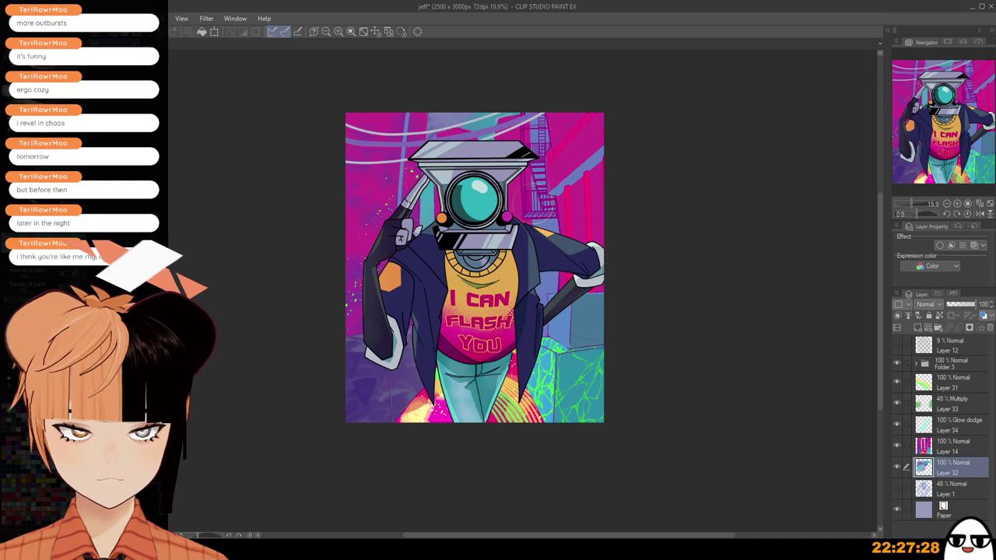
scroll(529, 199, "up", 4)
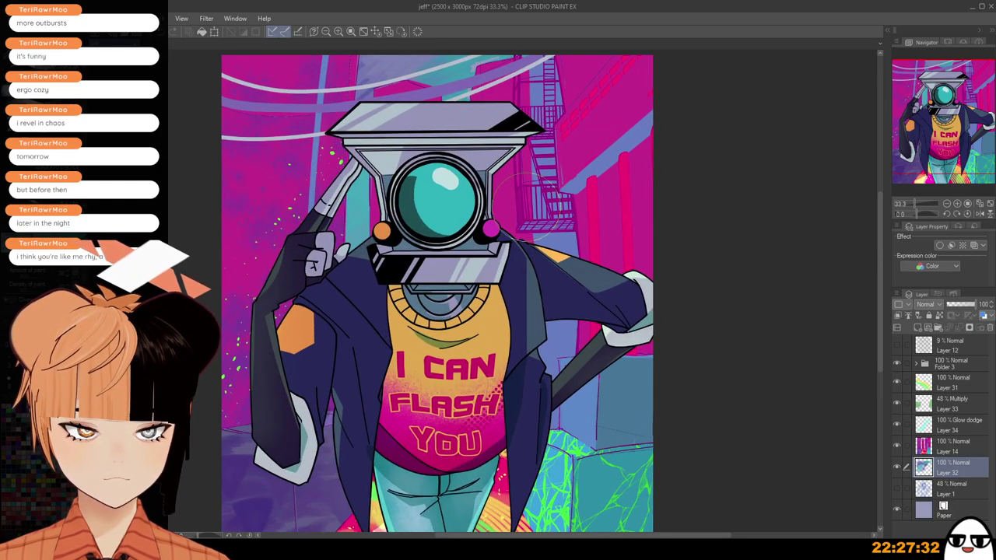
left_click_drag(519, 248, 547, 198)
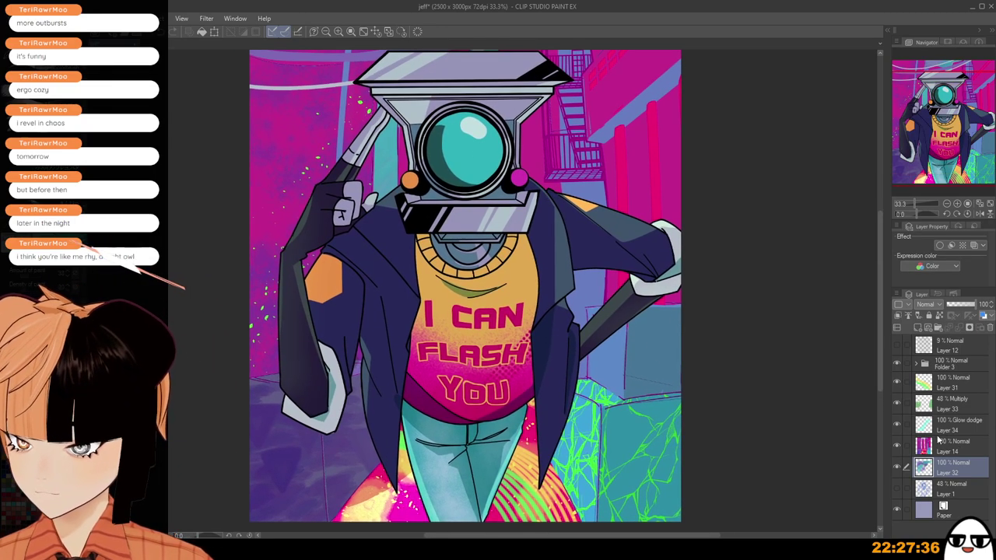
Expand Folder 3, make the shading Layer 28 active, and try Normal blending on it before restoring Multiply.
left_click(919, 364)
left_click(965, 450)
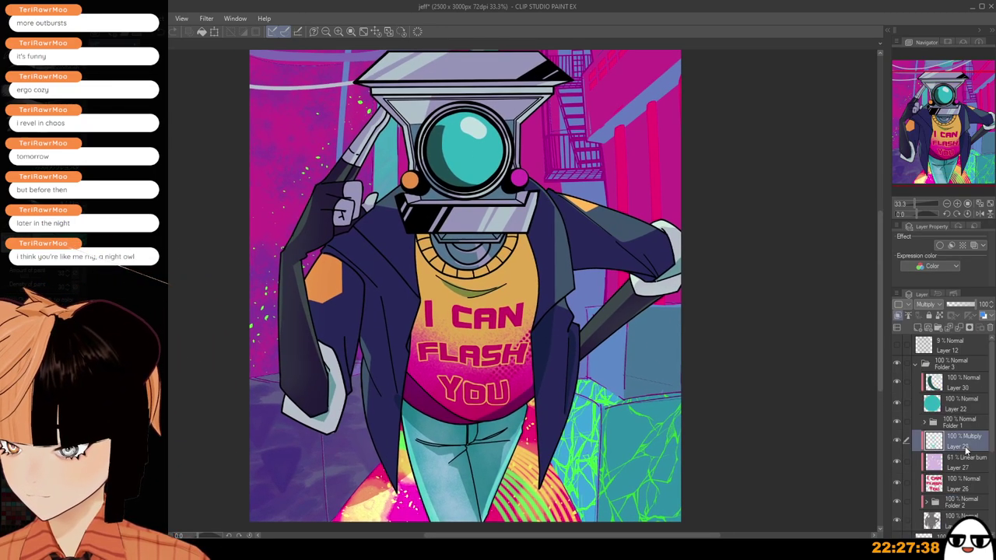
left_click(929, 28)
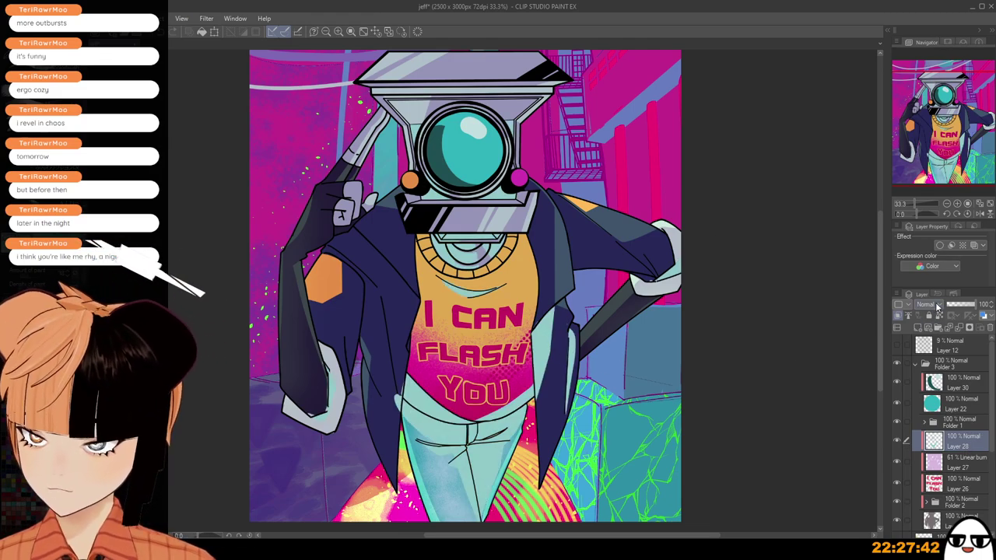
key("ctrl+z")
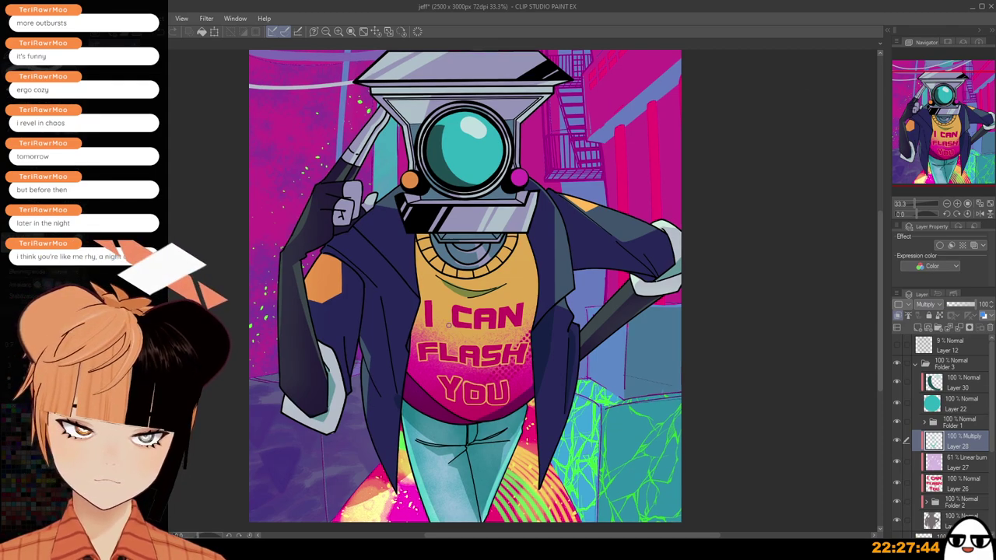
Paint a tapering fold shadow across the shirt between the words FLASH and YOU on Layer 28, redoing strokes that do not fit.
scroll(449, 325, "up", 1)
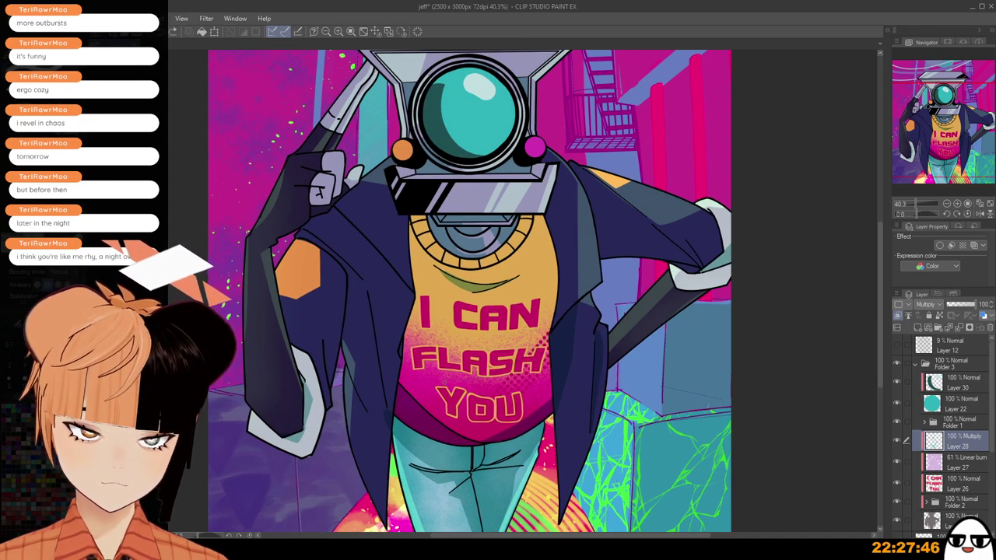
mouse_move(447, 383)
left_mouse_down()
mouse_move(567, 331)
mouse_move(494, 385)
mouse_move(527, 382)
left_mouse_up()
mouse_move(467, 386)
left_mouse_down()
mouse_move(548, 355)
mouse_move(500, 381)
mouse_move(550, 350)
left_mouse_up()
key("ctrl+z")
key("ctrl+z")
left_click_drag(474, 385, 546, 356)
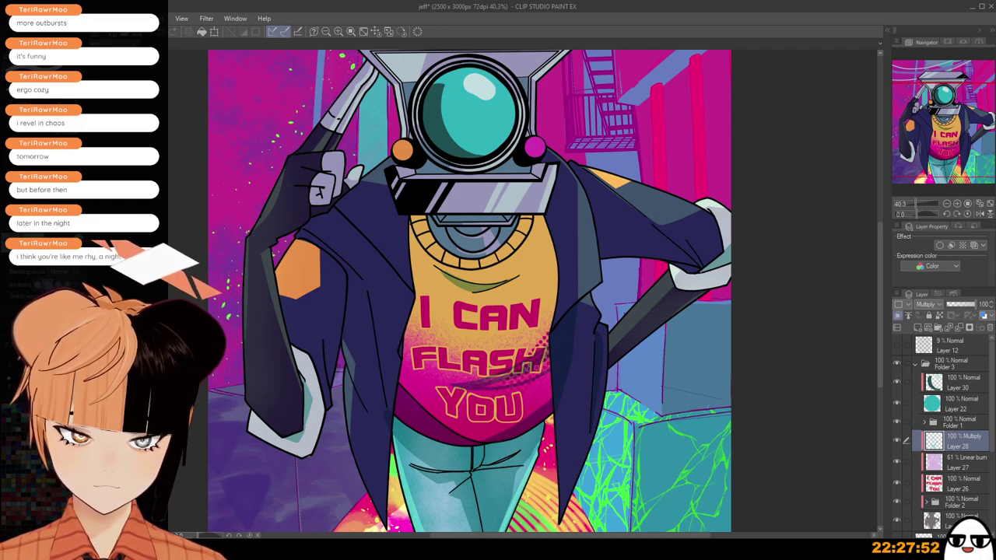
left_click_drag(483, 382, 551, 359)
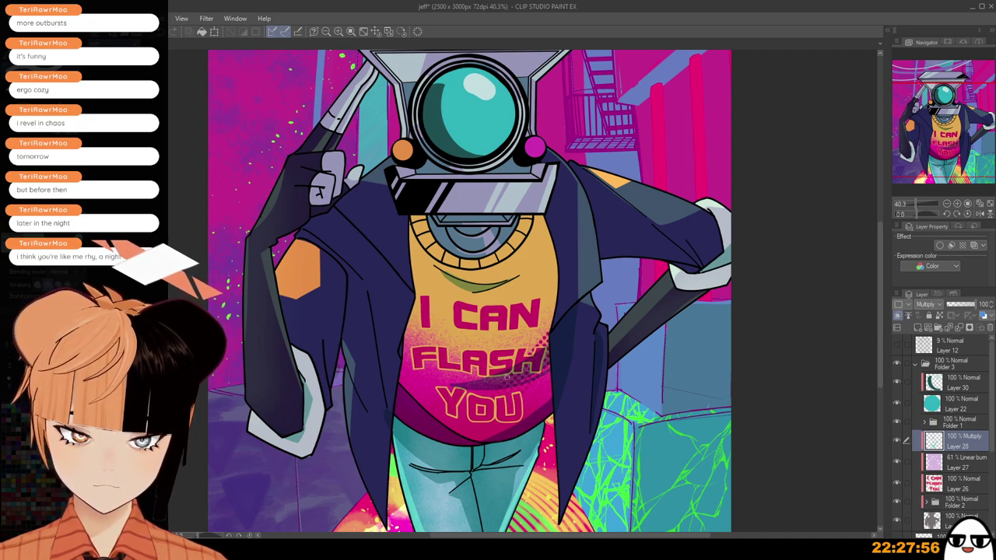
left_click_drag(507, 377, 543, 365)
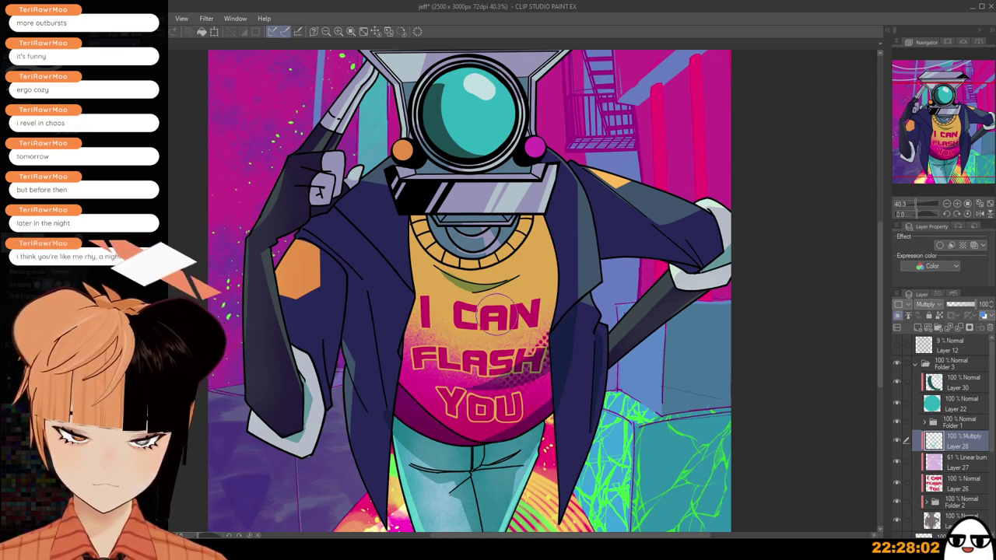
Brush a thin fold shadow across the shirt's I CAN lettering, undoing the first attempt and painting it again.
scroll(494, 431, "down", 1)
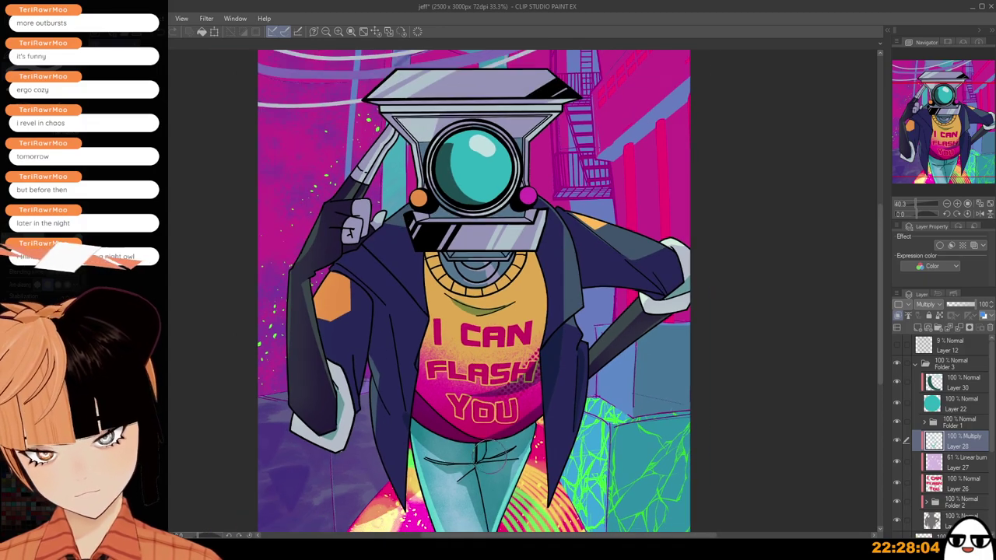
scroll(482, 389, "down", 1)
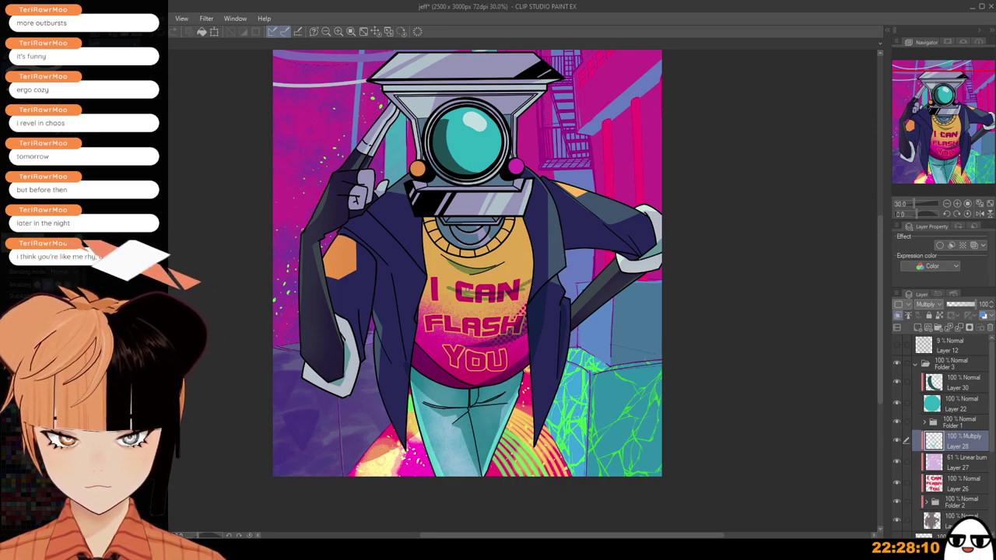
scroll(505, 301, "up", 1)
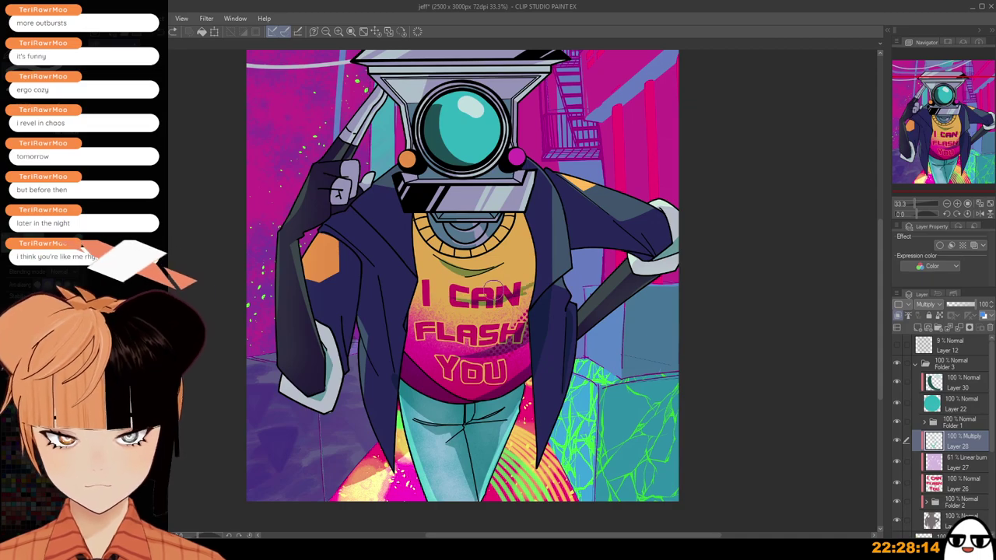
scroll(477, 421, "down", 2)
scroll(477, 420, "down", 1)
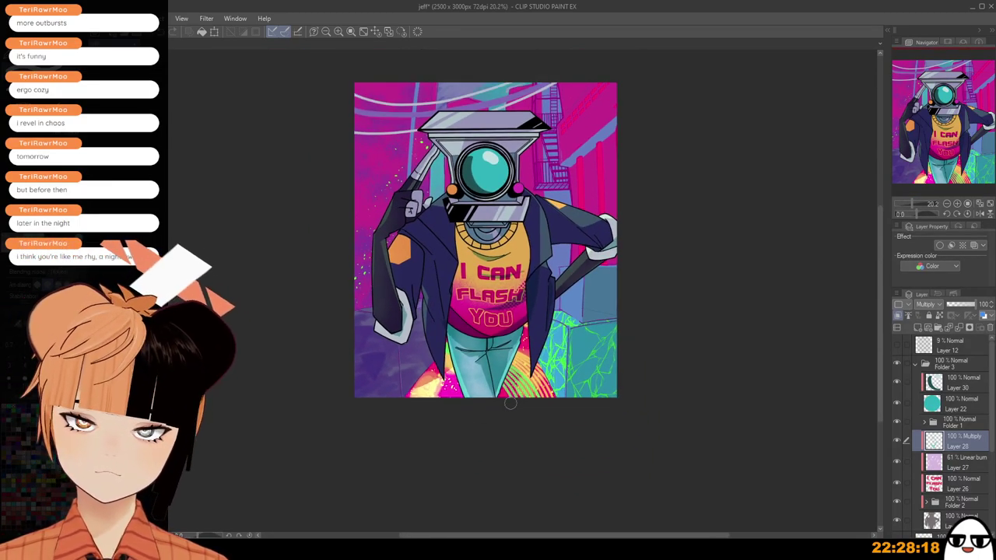
scroll(510, 385, "up", 9)
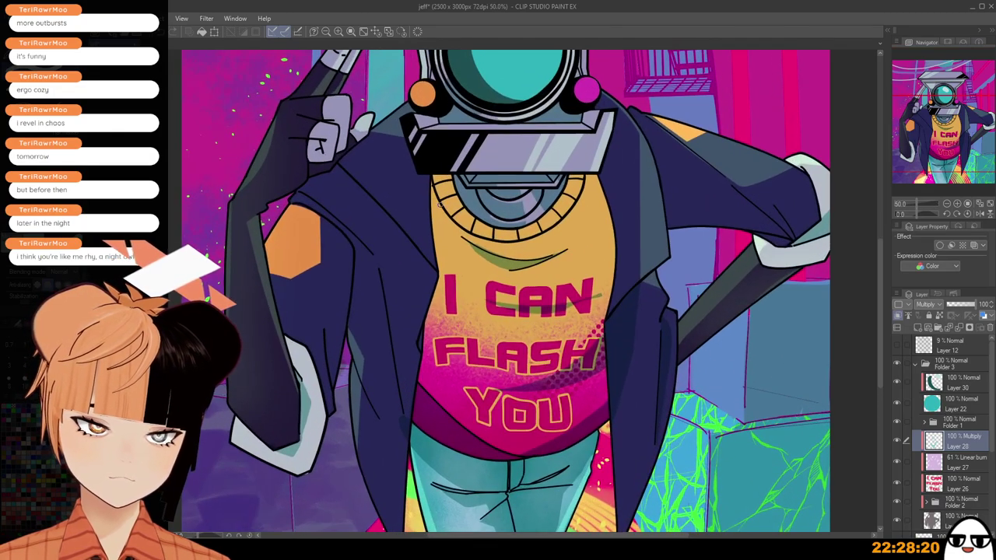
Shade the shirt along the outer edges of the ribbed collar on Layer 28 and check the whole figure.
left_click_drag(439, 202, 433, 242)
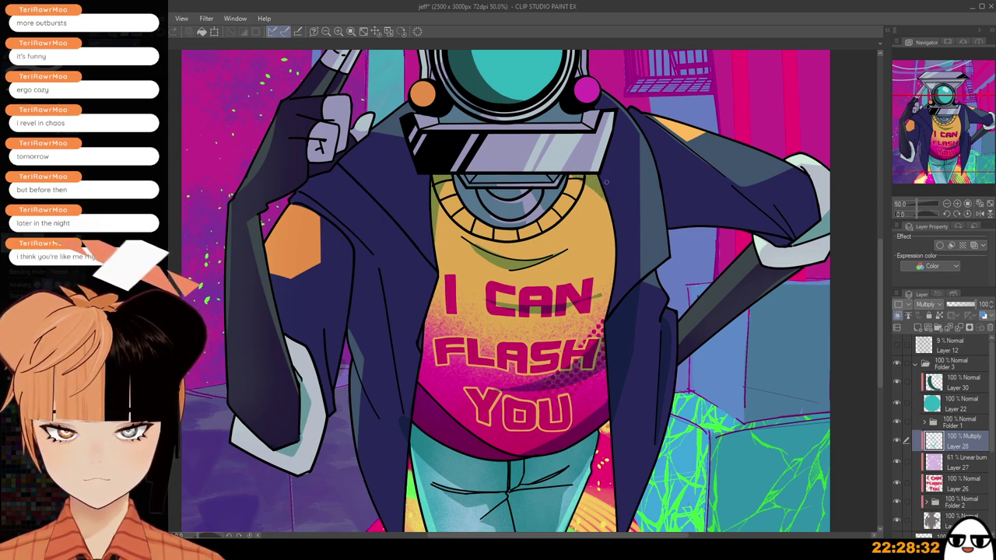
scroll(575, 177, "down", 4)
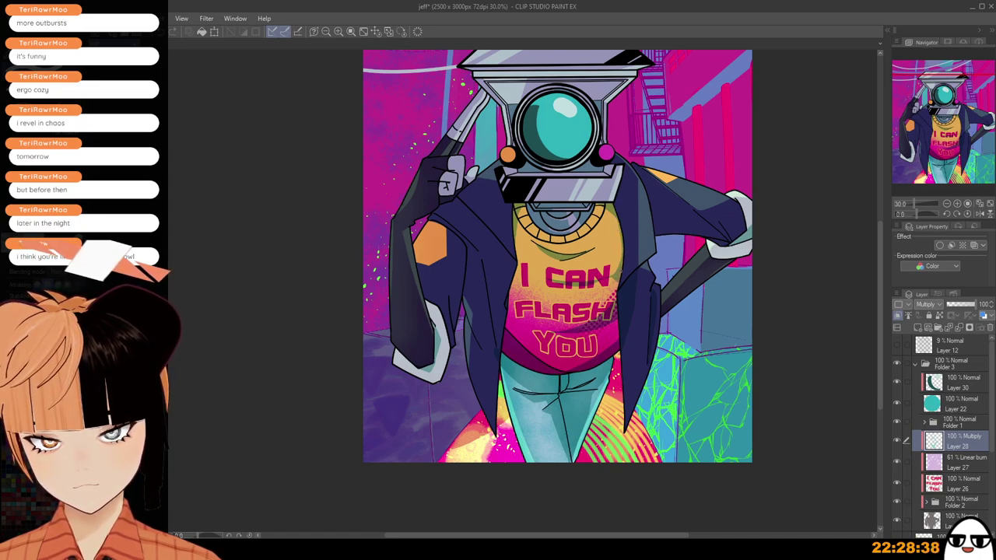
scroll(614, 276, "down", 2)
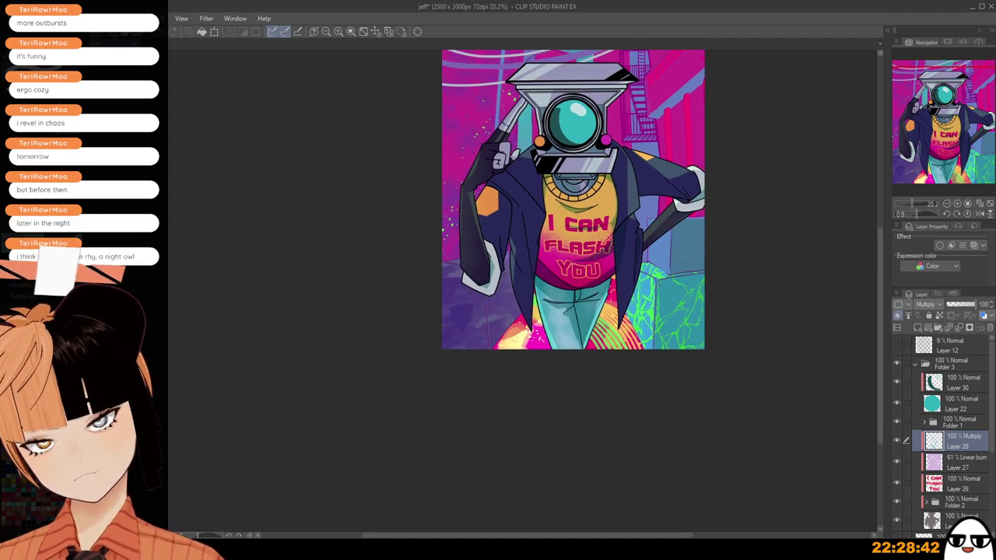
scroll(613, 250, "up", 3)
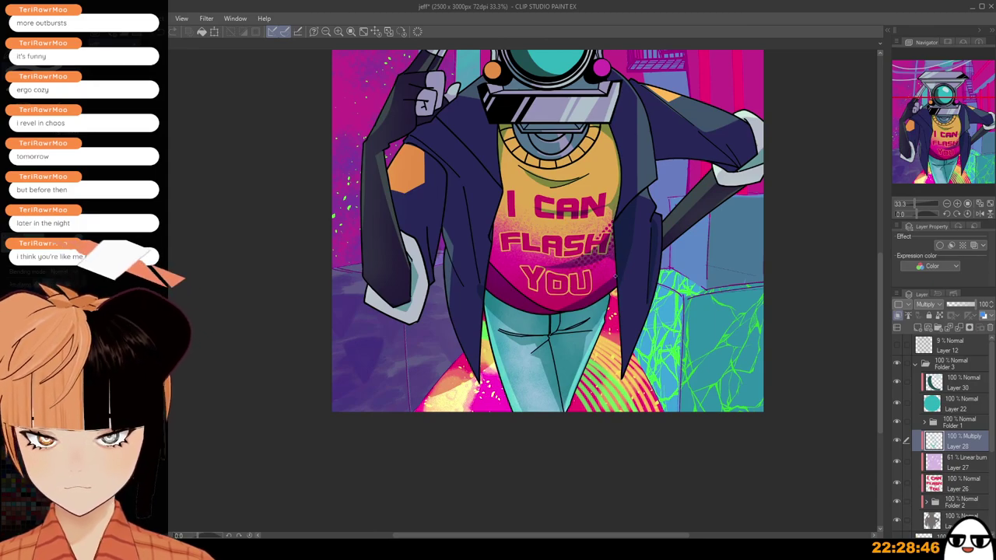
scroll(615, 274, "down", 2)
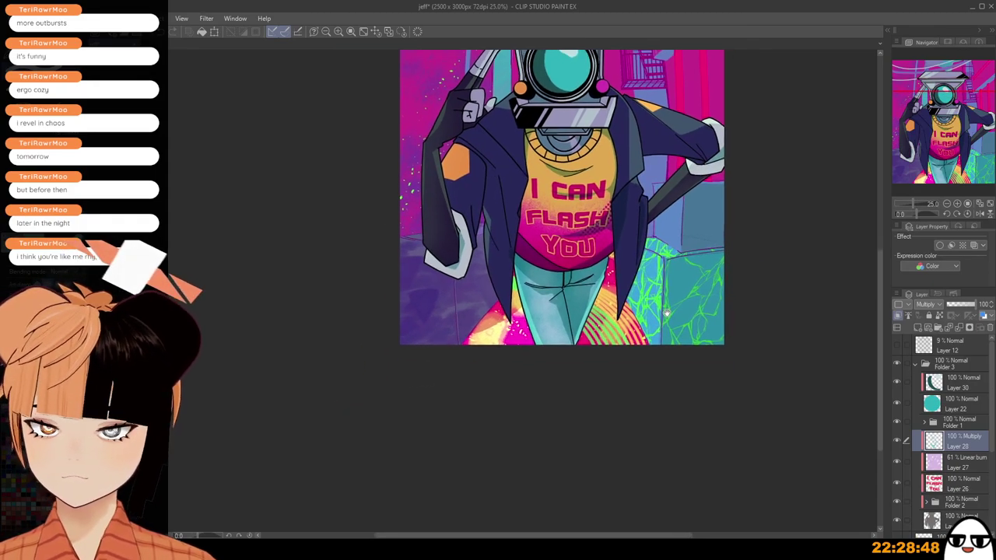
Examine the shirt shading against the whole figure and the alley background.
scroll(666, 313, "down", 2)
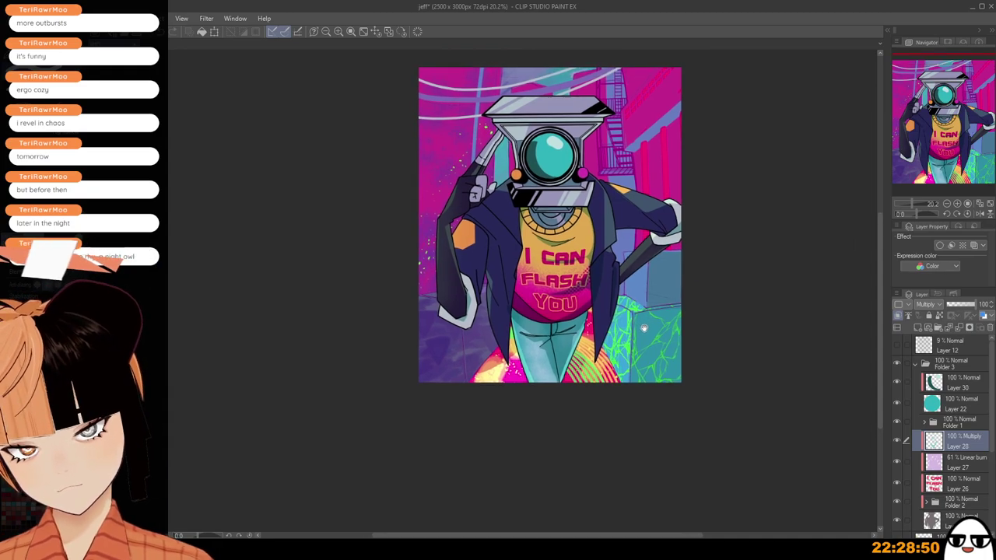
mouse_move(643, 328)
left_mouse_down()
mouse_move(637, 282)
mouse_move(634, 327)
left_mouse_up()
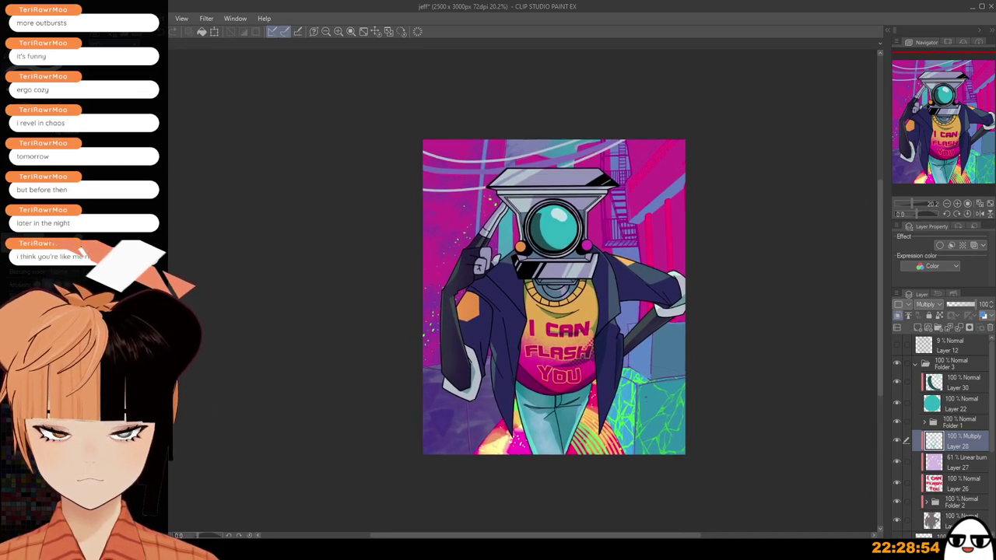
scroll(633, 327, "up", 2)
scroll(633, 328, "up", 2)
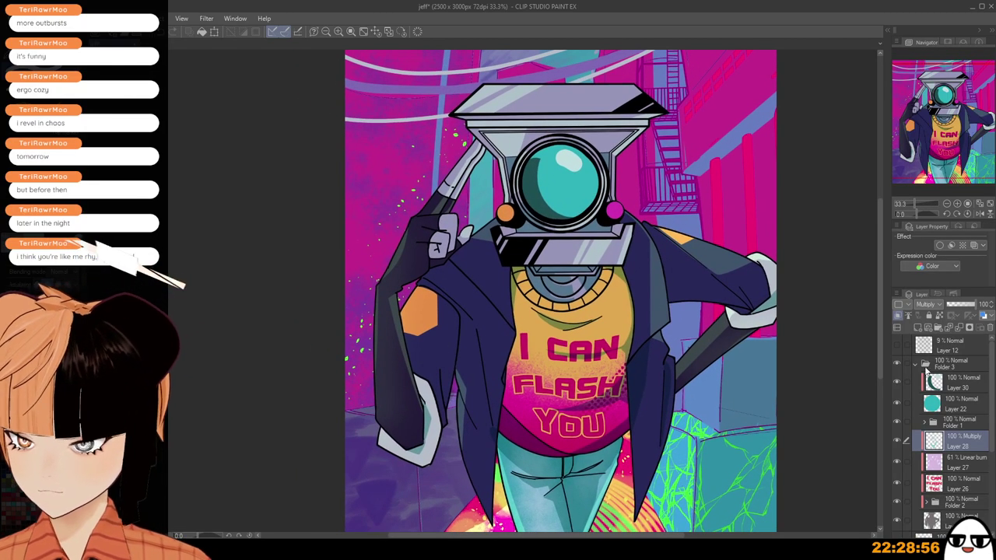
scroll(507, 218, "up", 1)
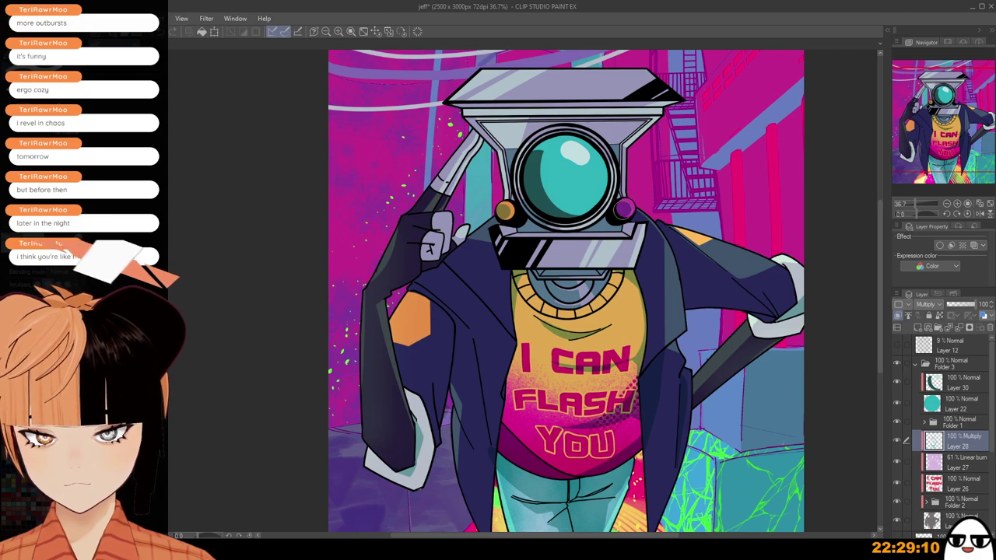
scroll(672, 189, "down", 2)
left_click_drag(670, 321, 653, 286)
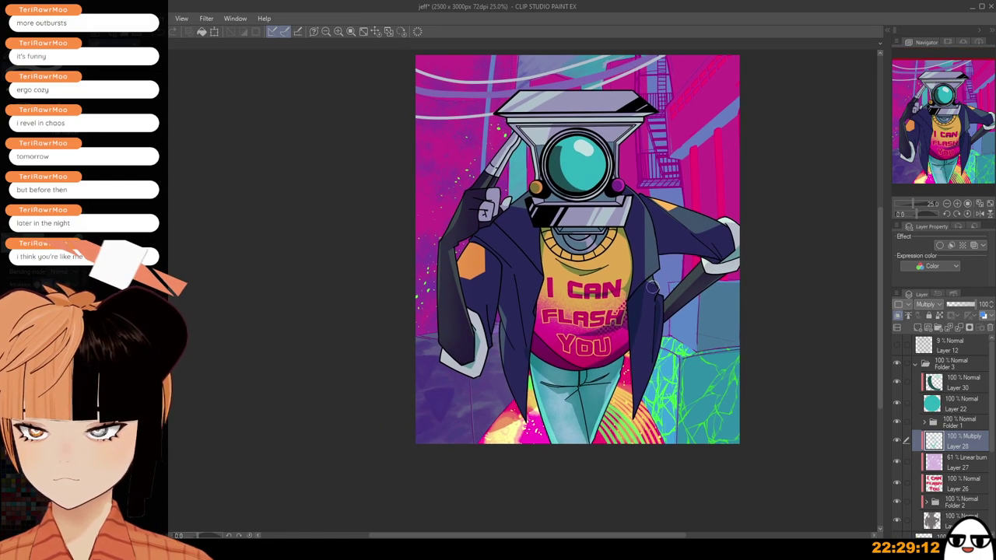
scroll(652, 286, "down", 1)
left_click_drag(693, 248, 641, 267)
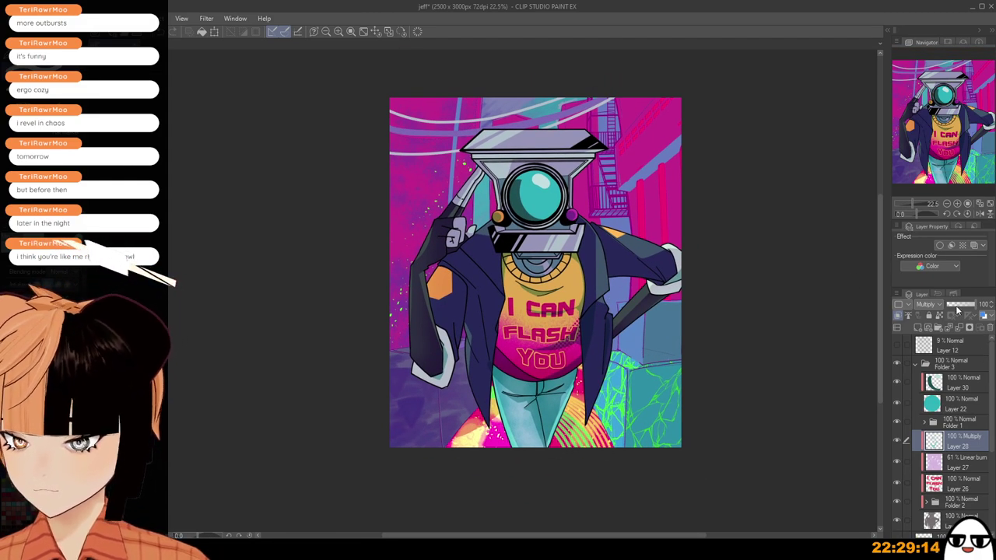
Add a new layer directly above Layer 30 inside Folder 3.
left_click(918, 365)
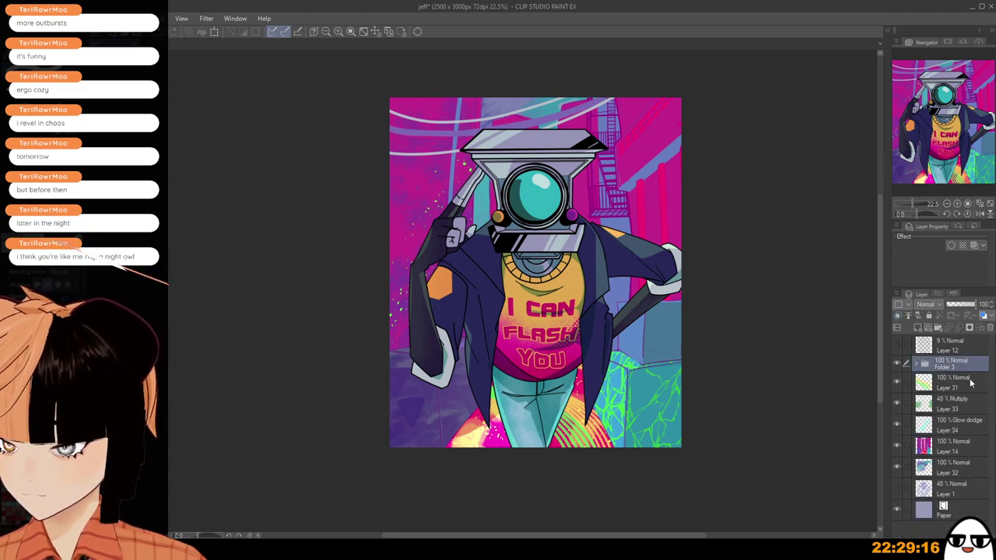
left_click(917, 364)
left_click(962, 389)
left_click(918, 327)
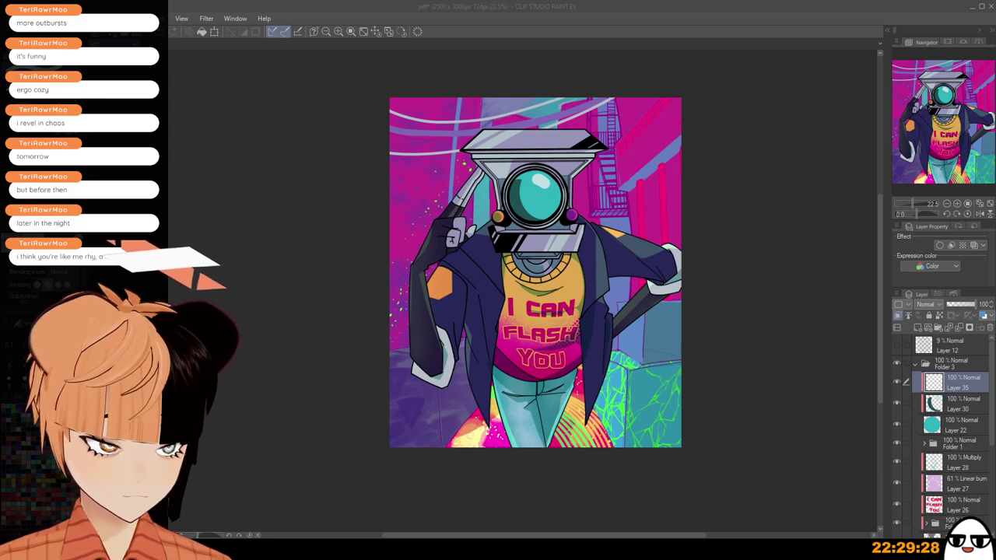
Paint a solid peach face shape tapering to a chin inside the teal lens on Layer 35, undoing unwanted strokes.
scroll(614, 249, "up", 2)
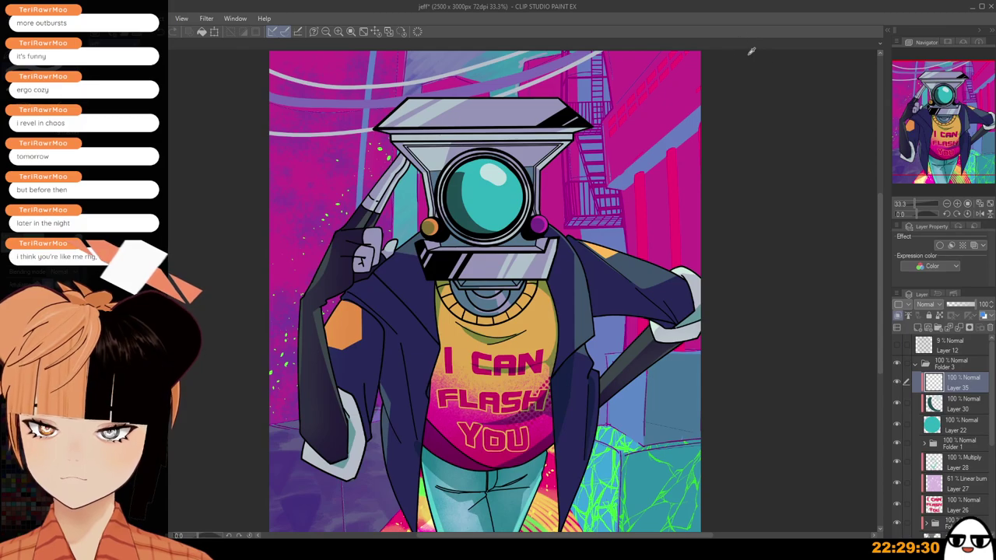
scroll(469, 216, "up", 1)
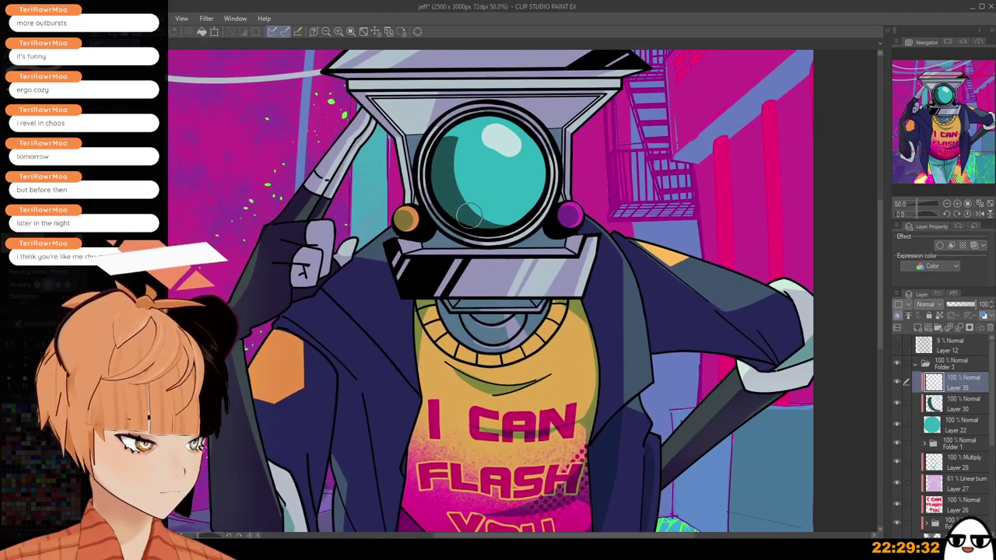
key("ctrl+z")
mouse_move(489, 170)
left_mouse_down()
mouse_move(499, 193)
mouse_move(522, 182)
mouse_move(488, 173)
mouse_move(529, 176)
mouse_move(491, 175)
mouse_move(527, 168)
mouse_move(489, 169)
mouse_move(528, 168)
mouse_move(519, 192)
mouse_move(496, 177)
left_mouse_up()
key("ctrl+z")
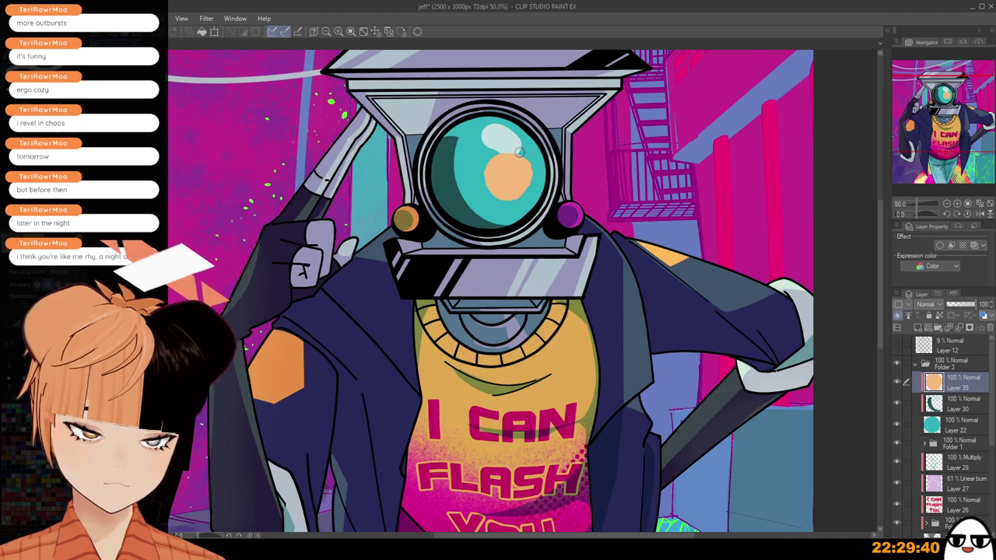
scroll(520, 152, "up", 1)
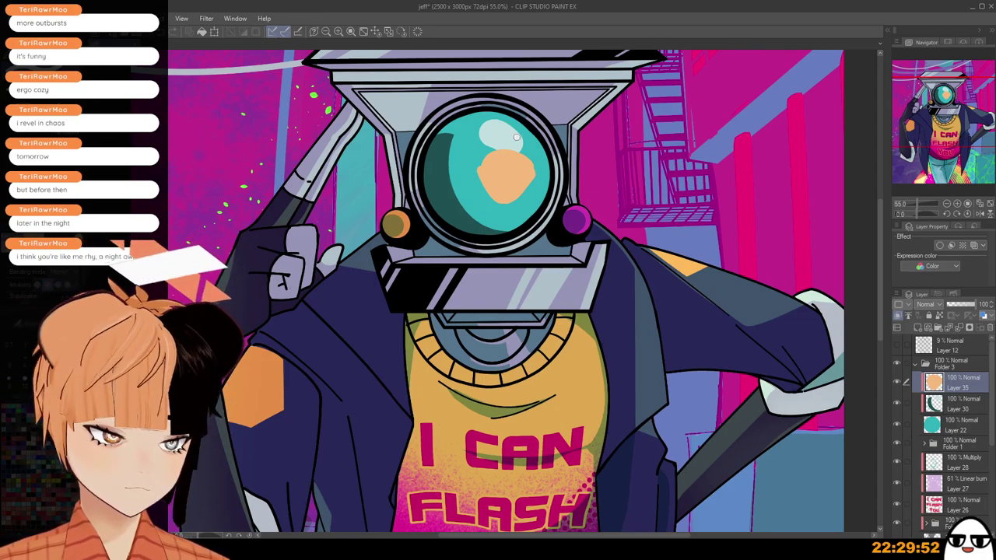
Brush a swept cream fringe across the upper part of the peach face, undoing strokes that do not fit.
mouse_move(515, 140)
left_mouse_down()
mouse_move(501, 165)
mouse_move(470, 174)
mouse_move(486, 164)
mouse_move(456, 164)
mouse_move(495, 146)
mouse_move(470, 164)
left_mouse_up()
key("ctrl+z")
key("ctrl+z")
key("ctrl+z")
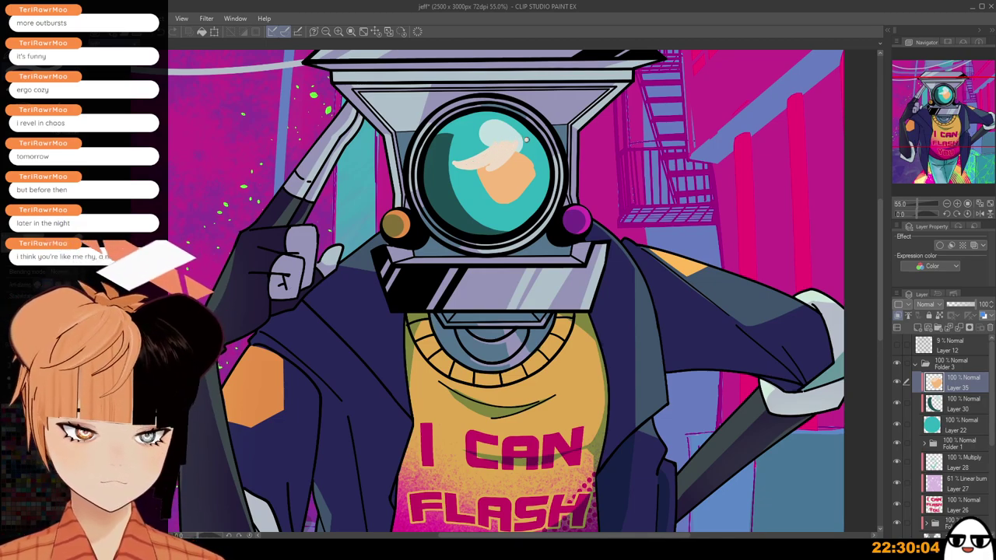
mouse_move(526, 139)
left_mouse_down()
mouse_move(476, 153)
mouse_move(507, 132)
mouse_move(470, 158)
left_mouse_up()
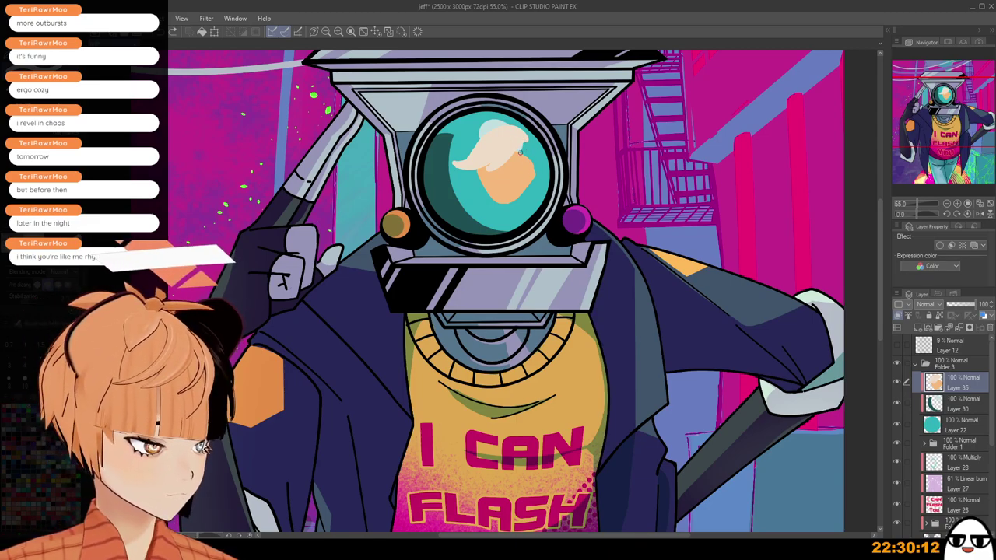
Extend the cream hair over the crown and down the far side of the face in pointed strands, redoing poor strokes.
mouse_move(517, 142)
left_mouse_down()
mouse_move(508, 168)
mouse_move(525, 138)
mouse_move(516, 167)
mouse_move(531, 149)
mouse_move(534, 181)
left_mouse_up()
key("ctrl+z")
key("ctrl+z")
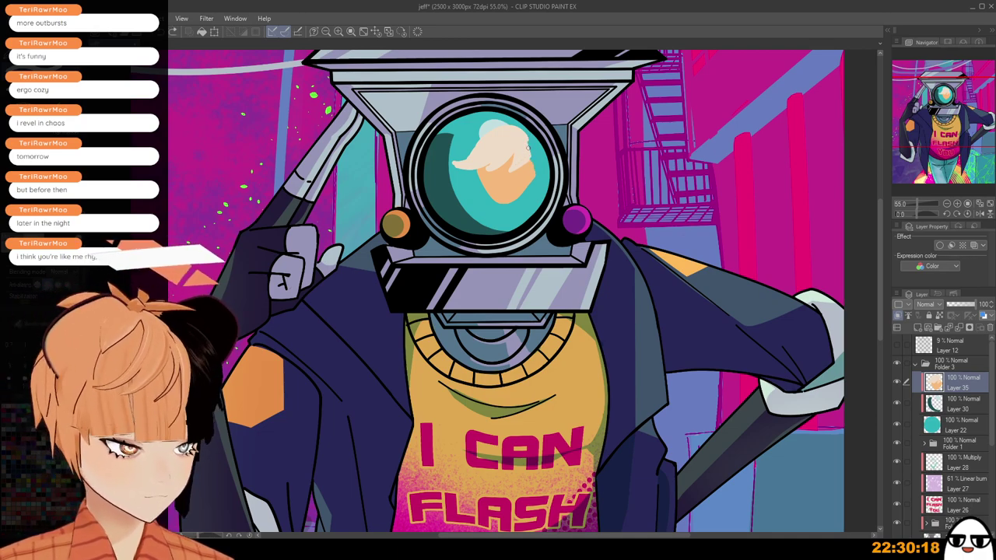
left_click_drag(528, 147, 531, 175)
key("ctrl+z")
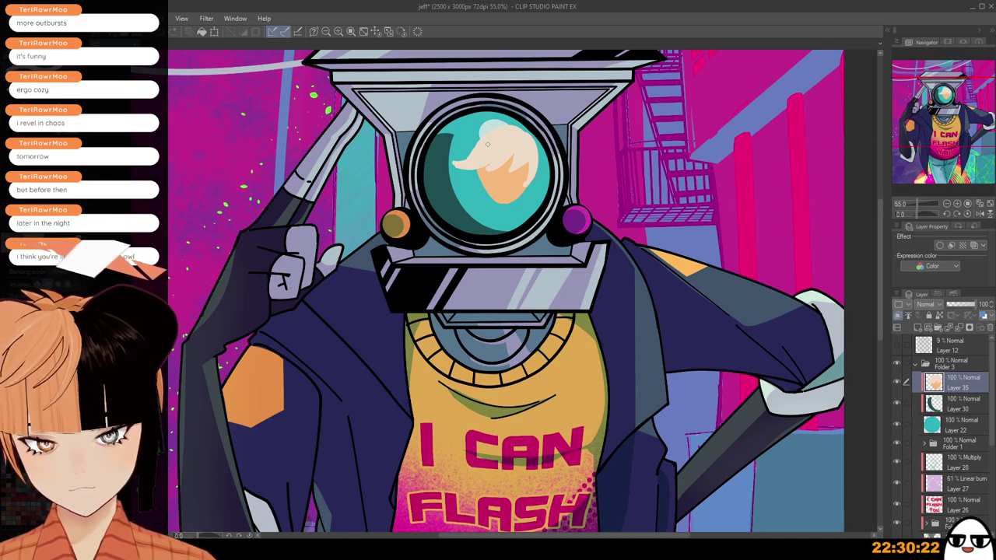
Trim the outer edge of the fringe with the eraser and add a small pointed cream tuft beside the cheek.
key("e")
mouse_move(451, 148)
left_mouse_down()
mouse_move(461, 159)
mouse_move(475, 145)
left_mouse_up()
key("ctrl+z")
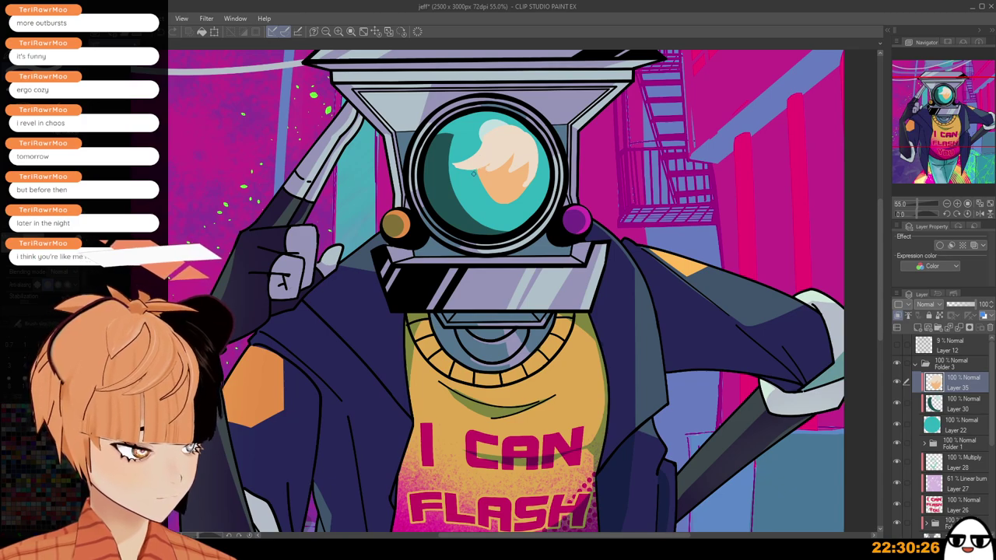
key("e")
mouse_move(448, 170)
left_mouse_down()
mouse_move(486, 192)
mouse_move(478, 181)
left_mouse_up()
key("ctrl+z")
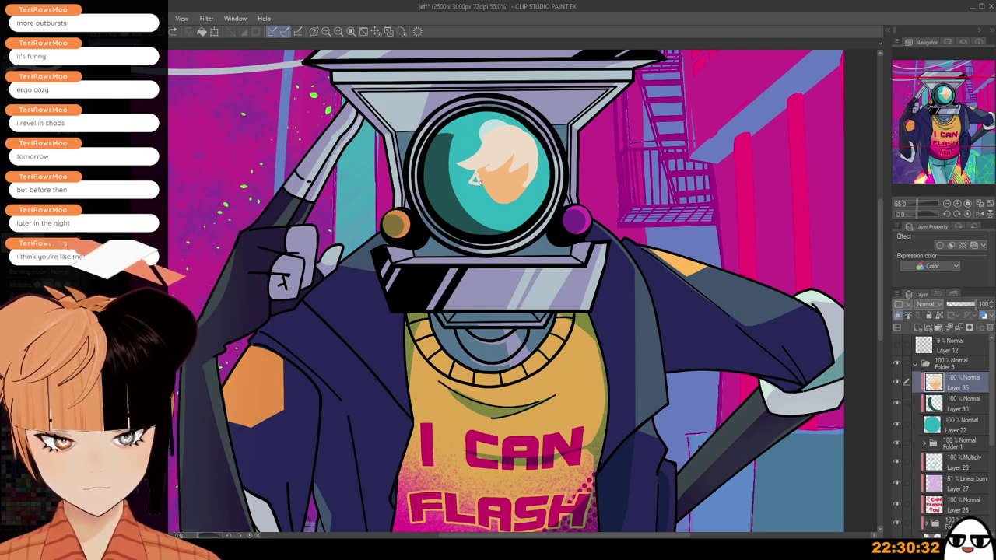
left_click_drag(474, 178, 475, 185)
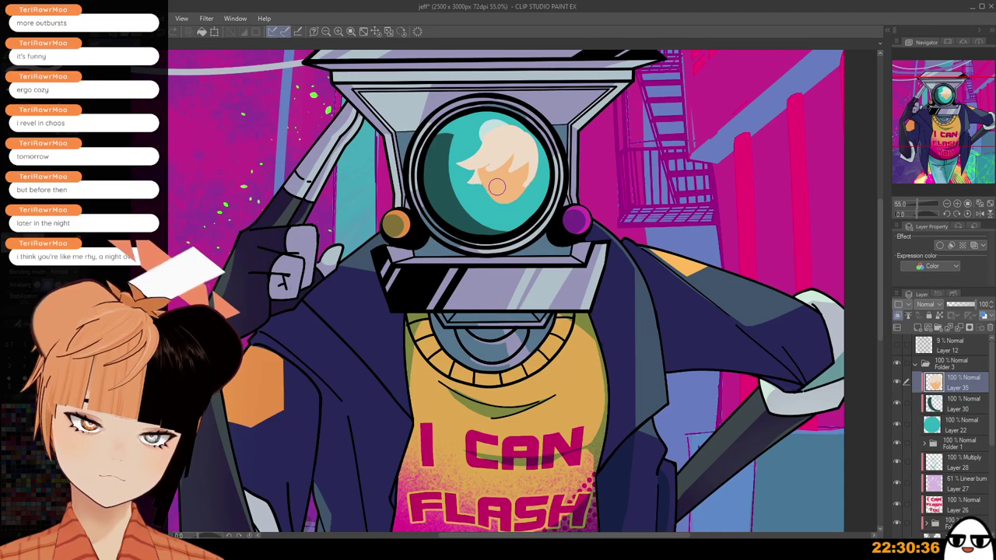
Paint a peach ear with cream hair behind it and refine the jaw of the face in the lens.
scroll(496, 187, "up", 2)
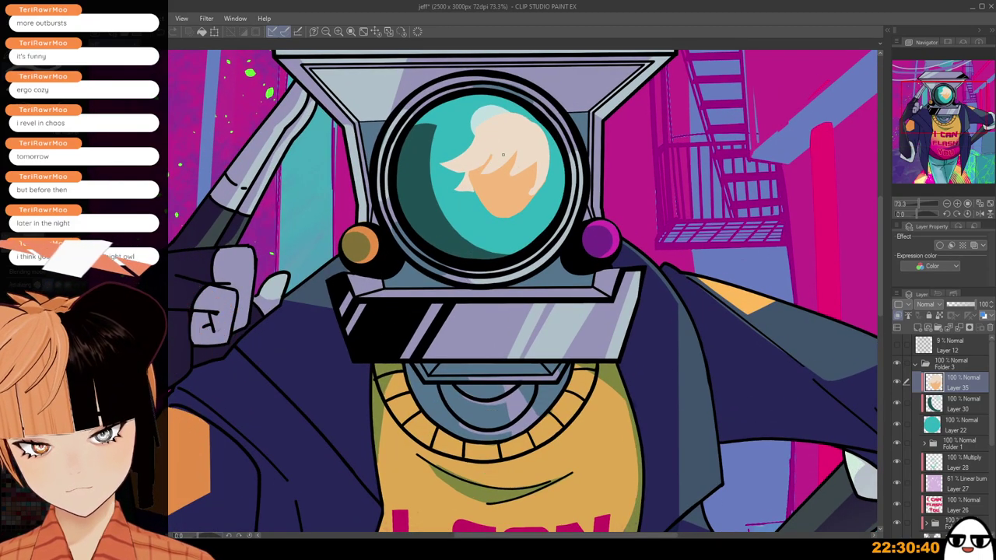
scroll(492, 158, "down", 1)
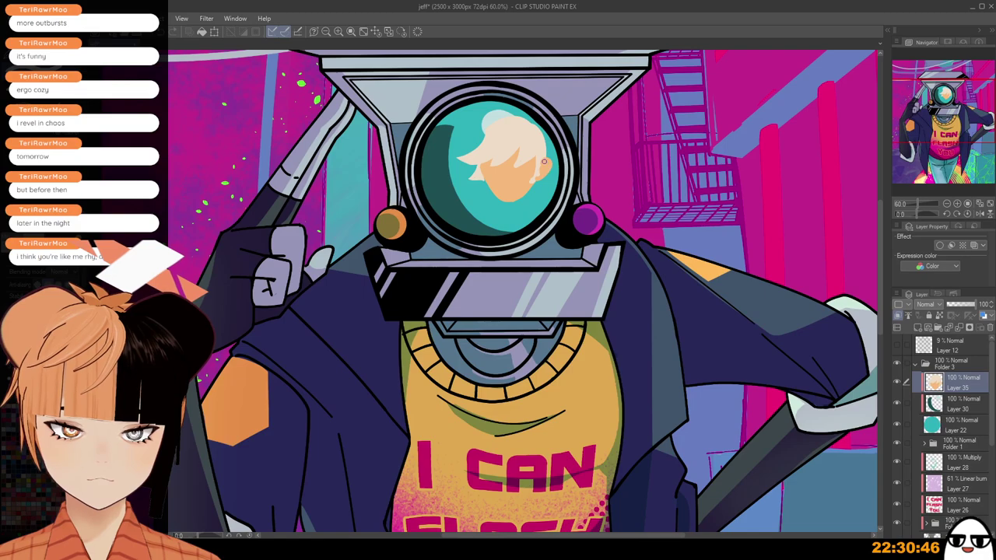
scroll(545, 161, "up", 1)
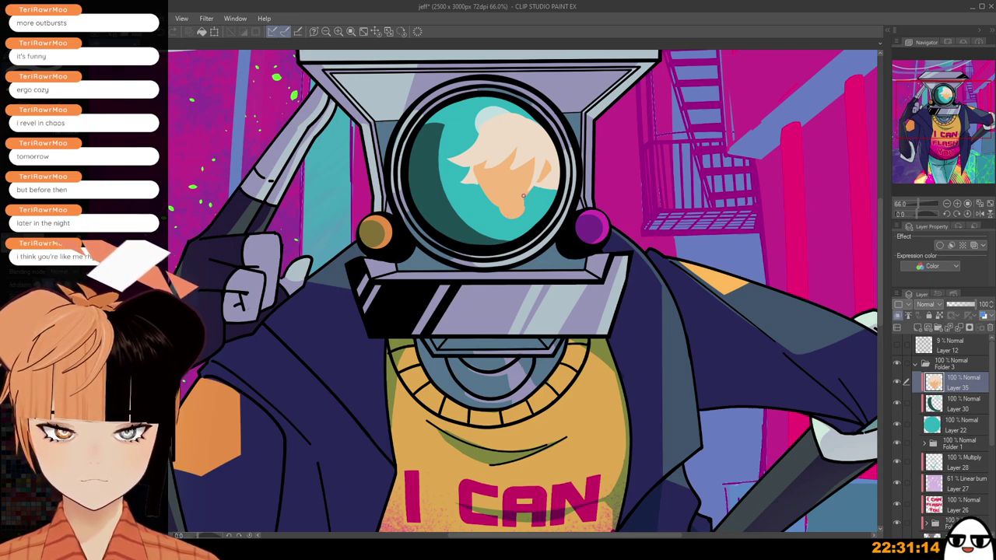
scroll(536, 176, "up", 1)
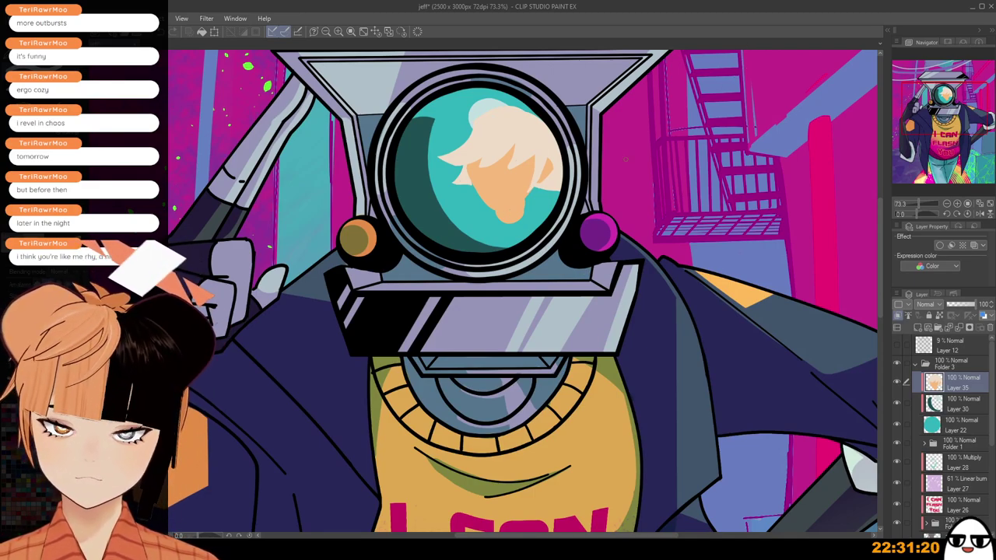
Paint a thin cream collar around the chin with a shoulder line towards the lens rim, undoing strokes that do not fit.
mouse_move(492, 216)
left_mouse_down()
mouse_move(519, 223)
mouse_move(529, 210)
left_mouse_up()
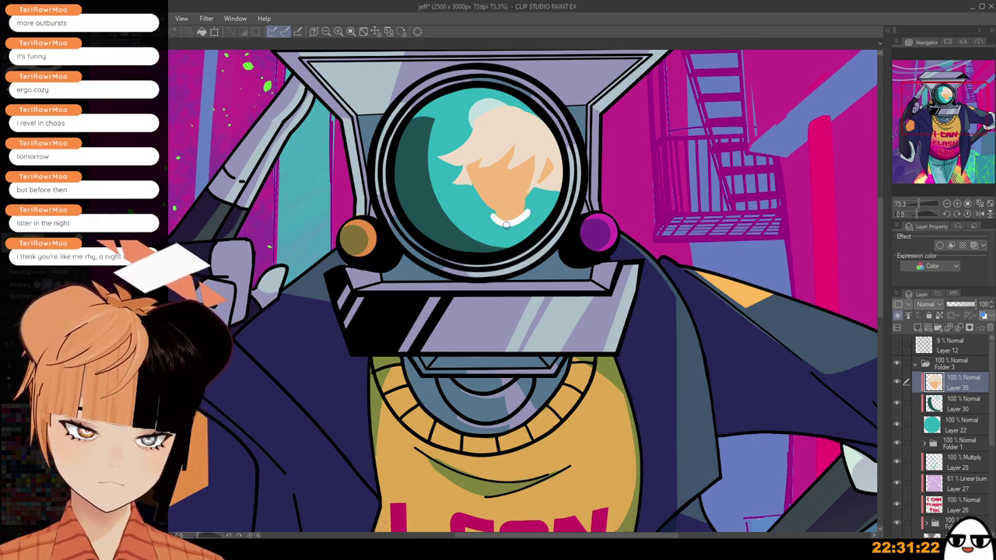
key("ctrl+z")
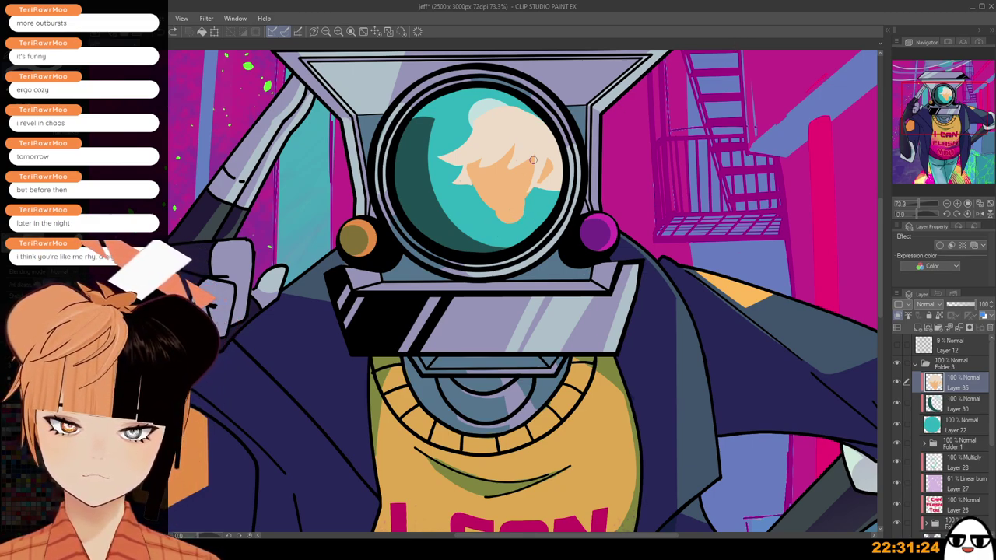
left_click_drag(496, 217, 524, 218)
key("ctrl+z")
key("ctrl+z")
key("ctrl+z")
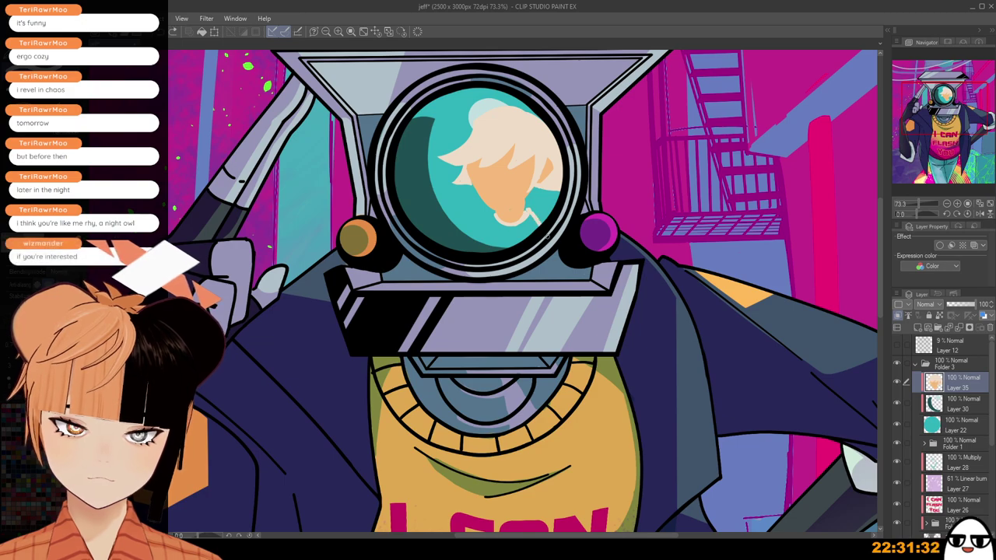
Draw the opposite cream shoulder line from the collar down to the lens rim, undoing and repainting it until it slopes well.
scroll(532, 211, "up", 2)
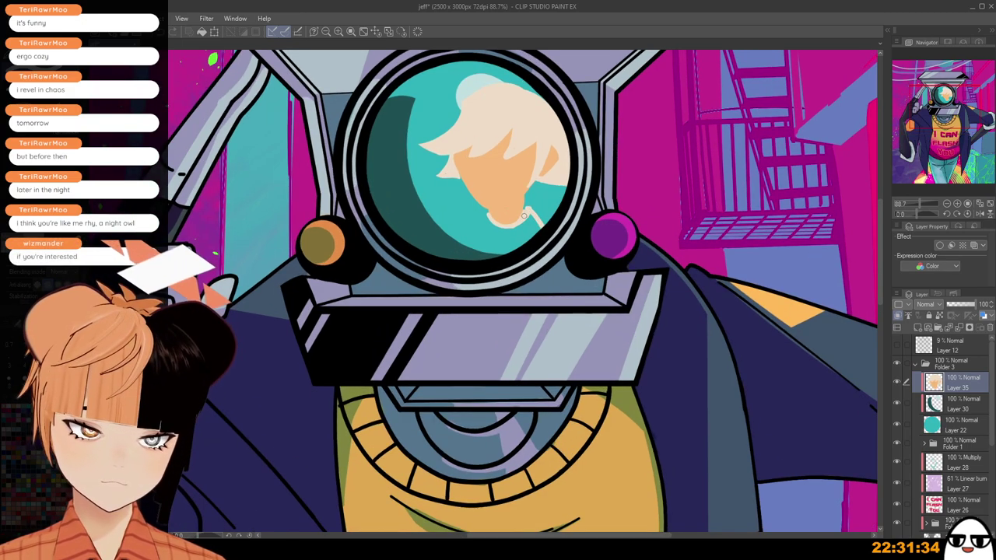
left_click_drag(490, 213, 433, 256)
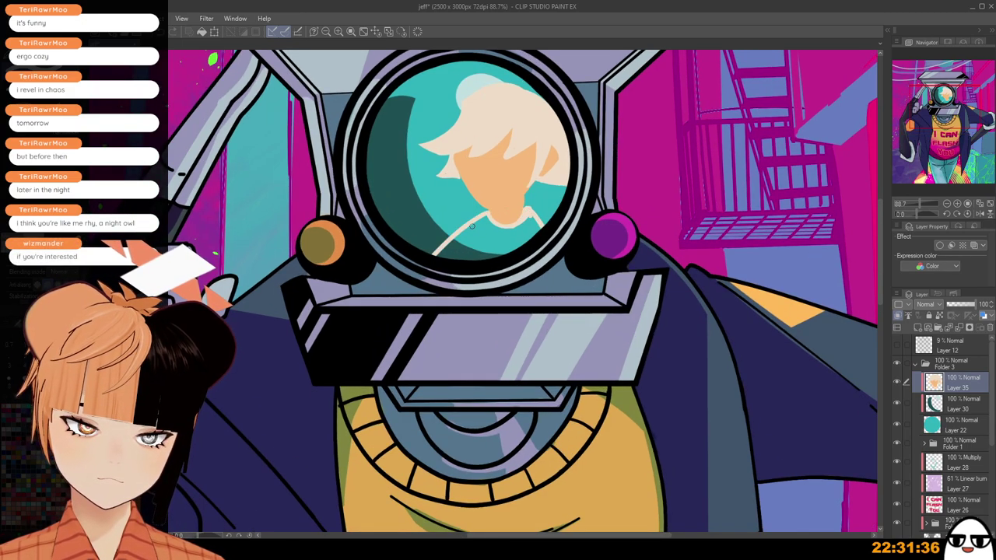
key("ctrl+z")
left_click_drag(490, 212, 457, 258)
left_click_drag(485, 218, 466, 259)
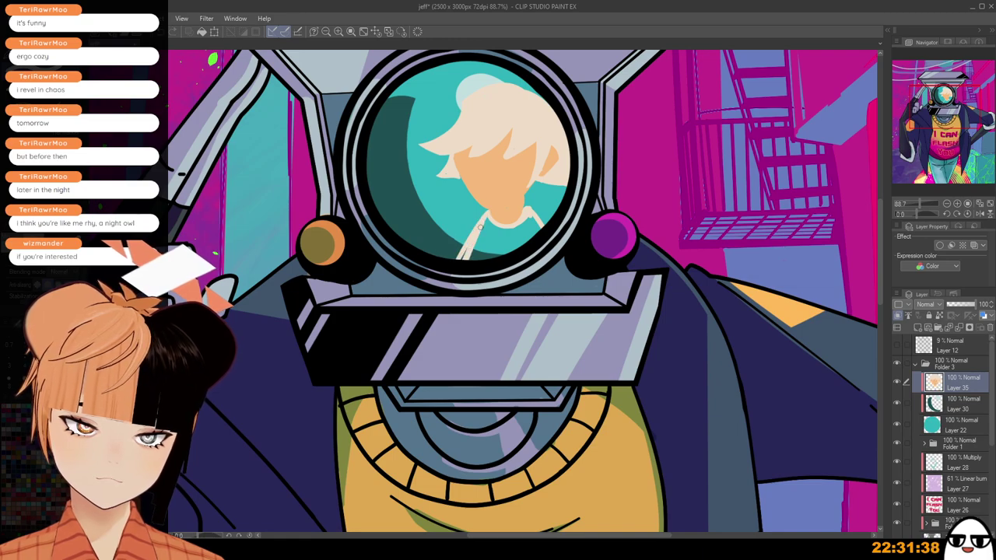
key("ctrl+z")
key("ctrl+z")
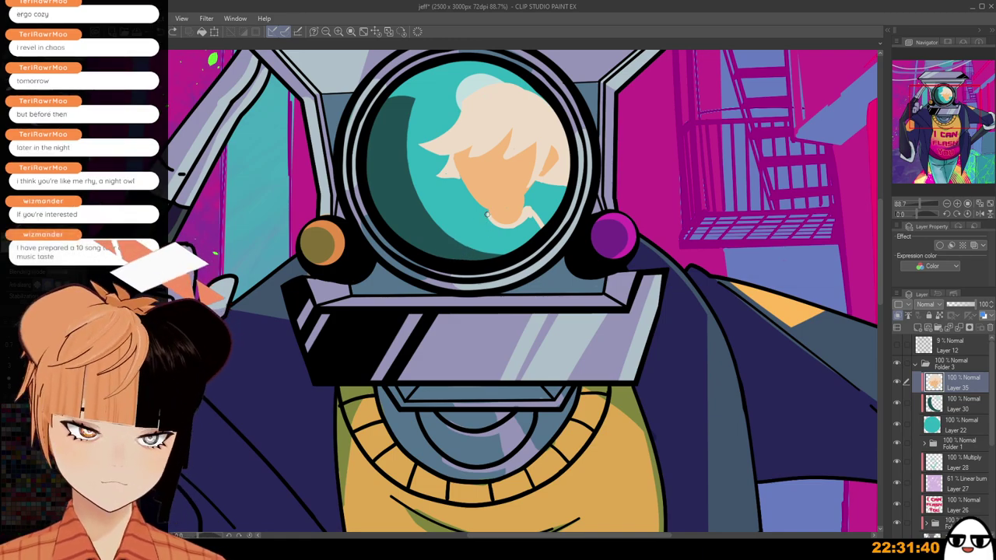
left_click_drag(489, 213, 445, 259)
key("ctrl+z")
left_click_drag(490, 215, 473, 261)
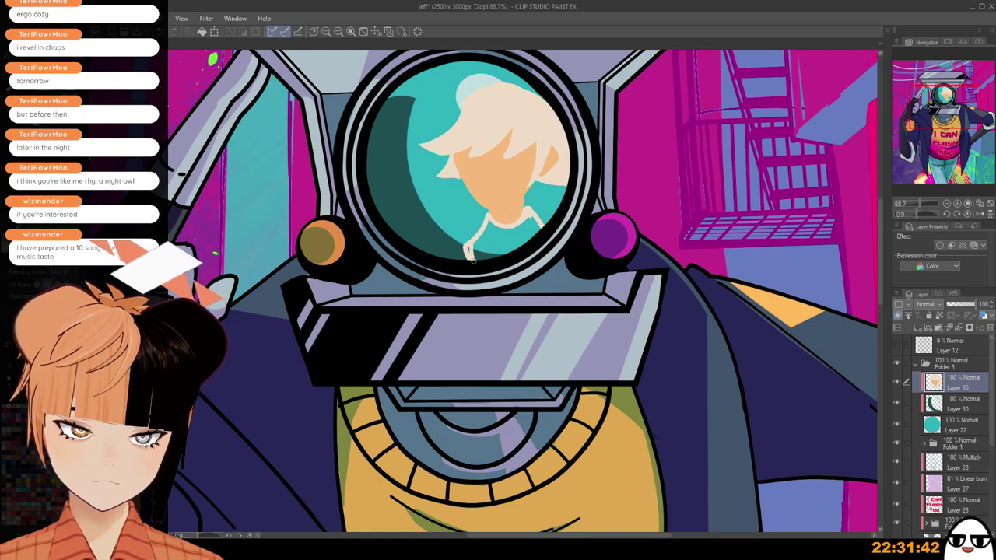
key("ctrl+z")
key("ctrl+z")
left_click_drag(489, 214, 461, 261)
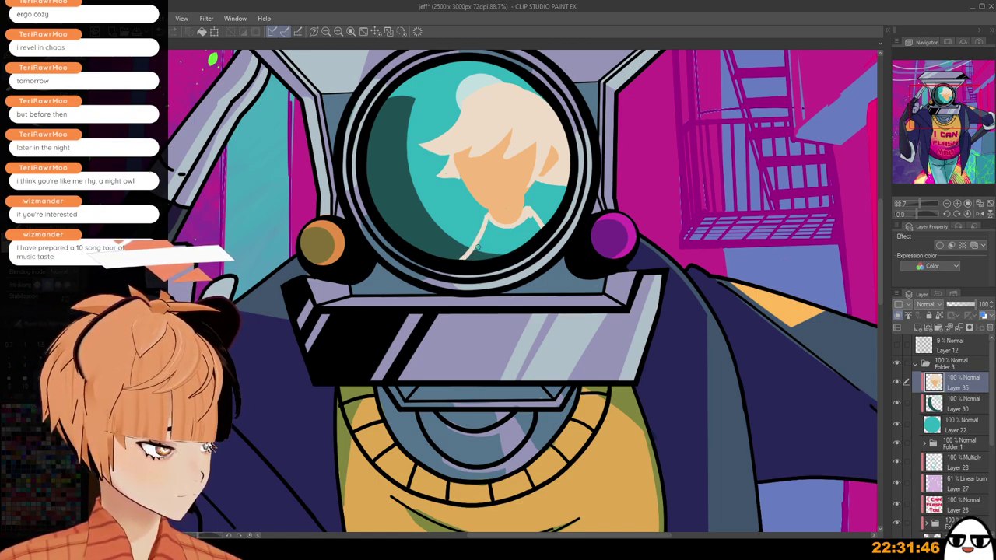
Fill the torso between the shoulder lines with cream and straighten its sloping shoulder edge.
mouse_move(477, 248)
left_mouse_down()
mouse_move(491, 227)
mouse_move(472, 257)
mouse_move(489, 223)
mouse_move(492, 240)
mouse_move(509, 233)
mouse_move(492, 228)
mouse_move(516, 230)
mouse_move(529, 218)
mouse_move(492, 247)
mouse_move(525, 253)
left_mouse_up()
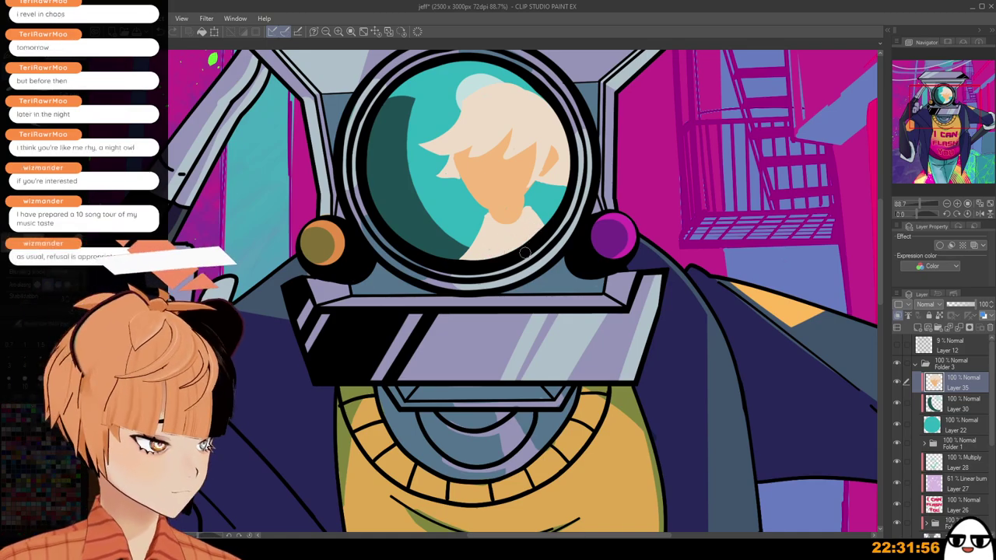
scroll(525, 253, "up", 5)
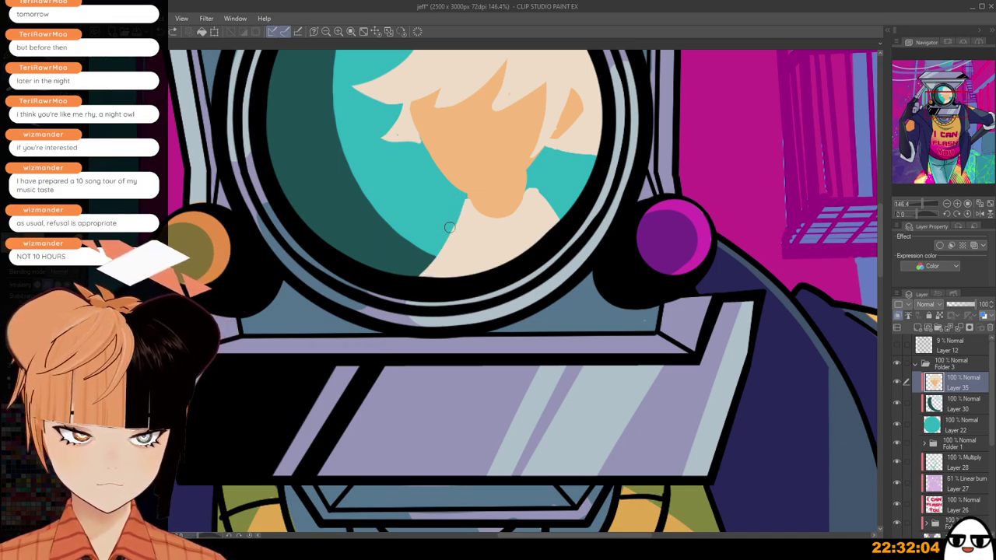
left_click_drag(449, 227, 416, 277)
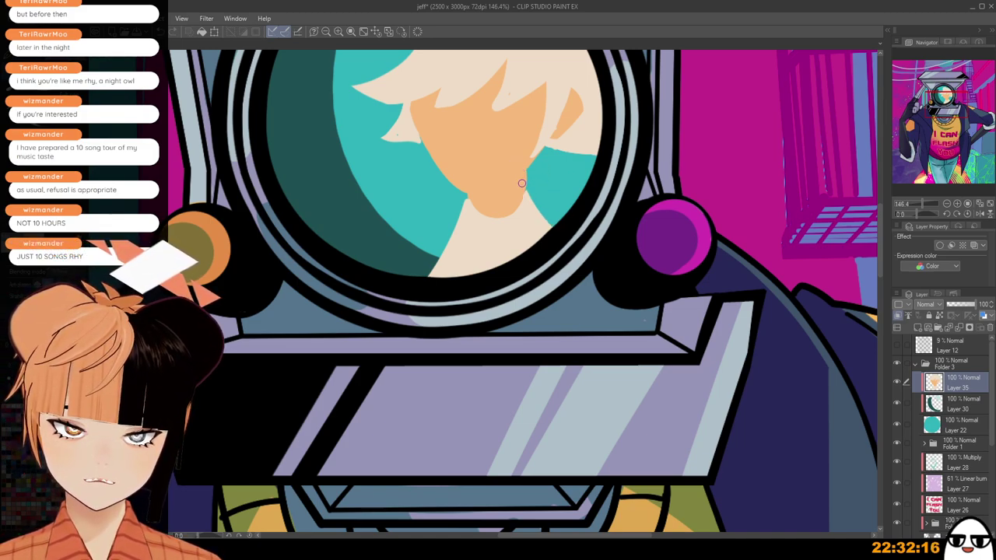
Paint a blue jacket shoulder from the collar down to the lens rim, undoing and redrawing its curved outline before filling it.
scroll(523, 187, "down", 2)
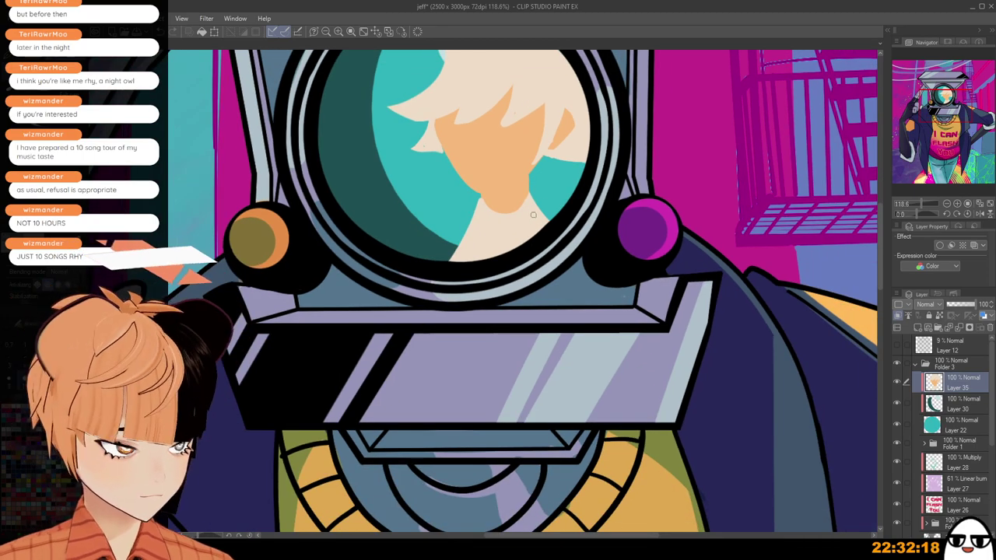
scroll(533, 214, "up", 2)
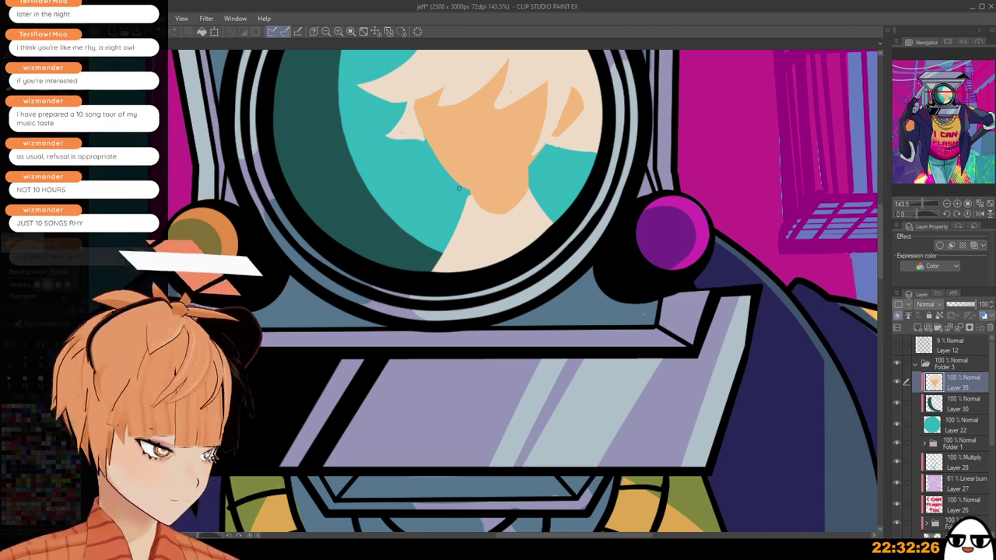
scroll(459, 189, "up", 1)
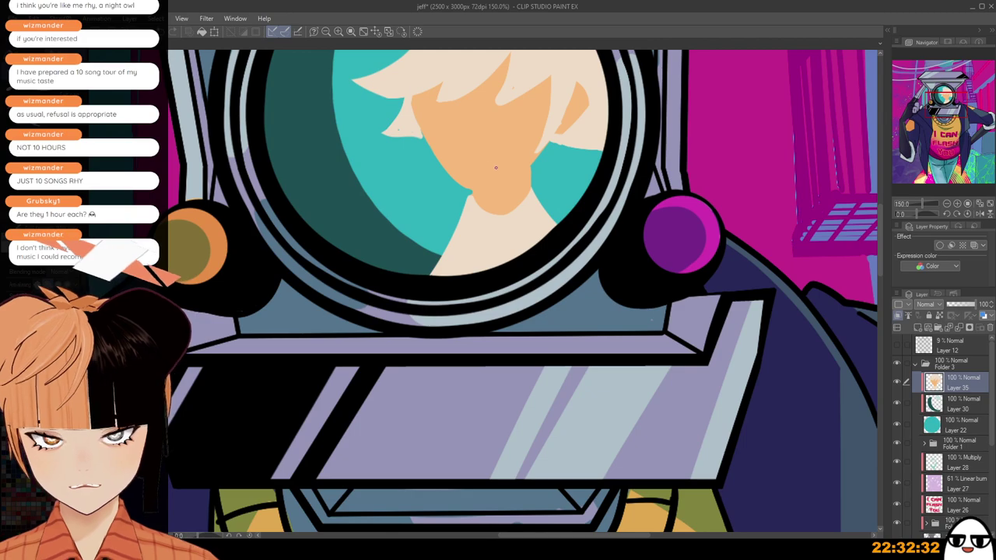
scroll(496, 167, "down", 2)
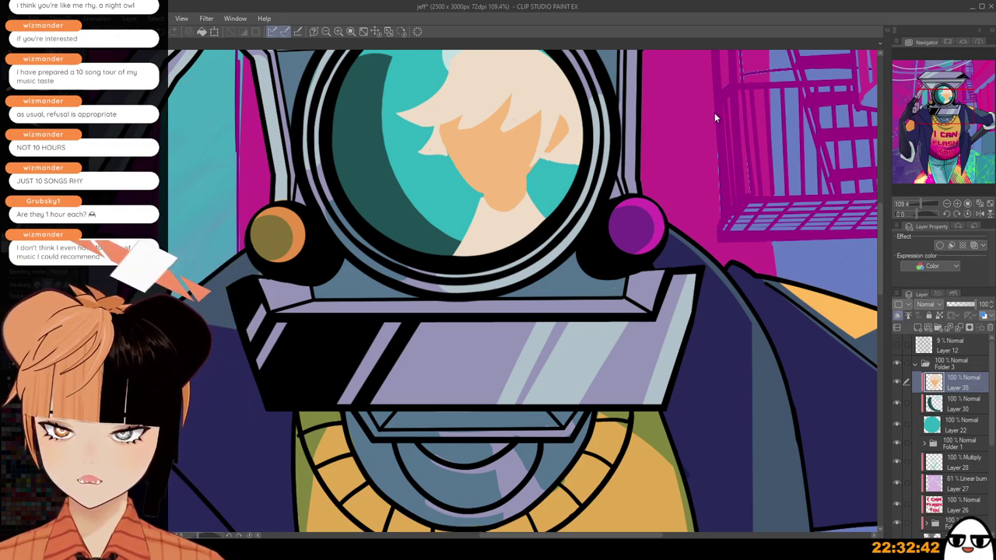
left_click_drag(483, 199, 423, 250)
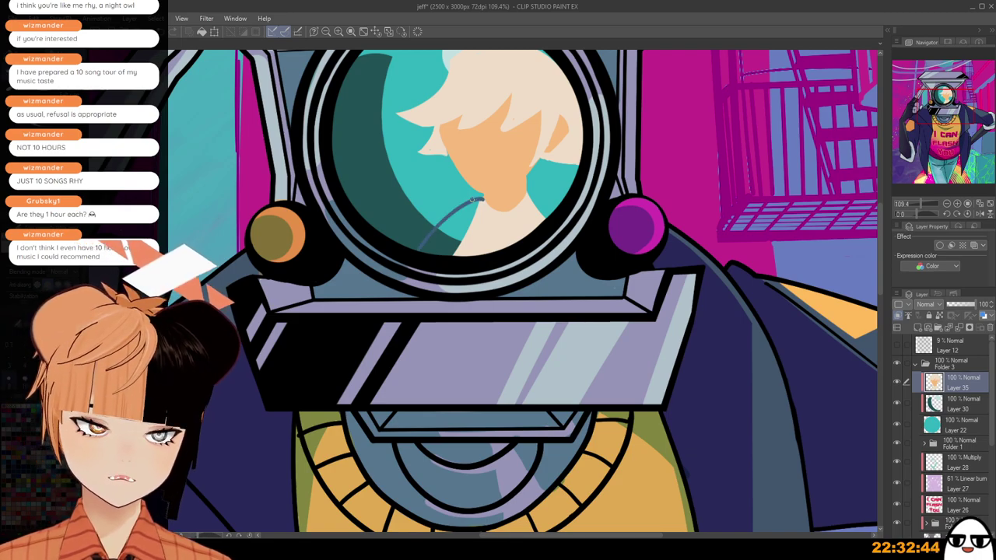
key("ctrl+z")
left_click_drag(482, 199, 423, 250)
key("ctrl+z")
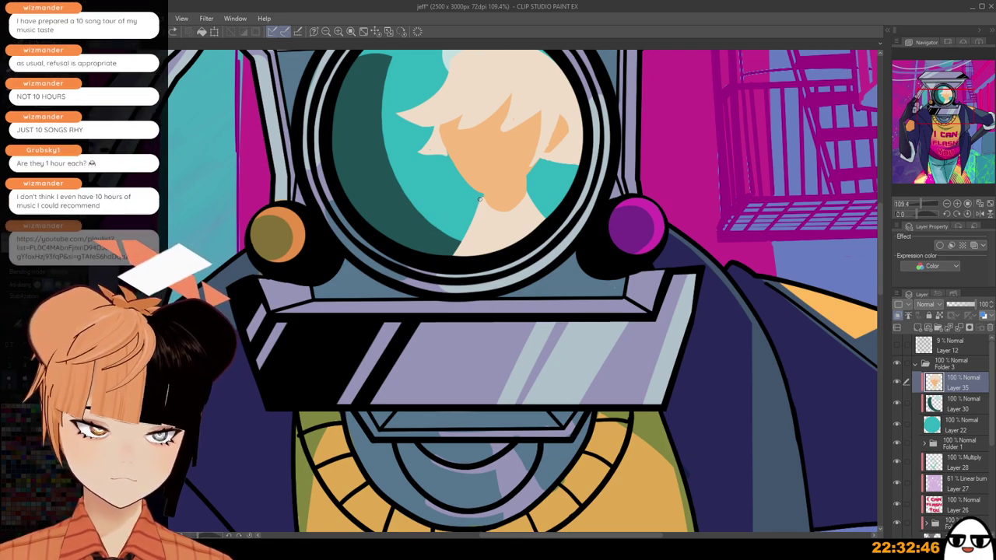
mouse_move(482, 196)
left_mouse_down()
mouse_move(435, 224)
mouse_move(424, 250)
left_mouse_up()
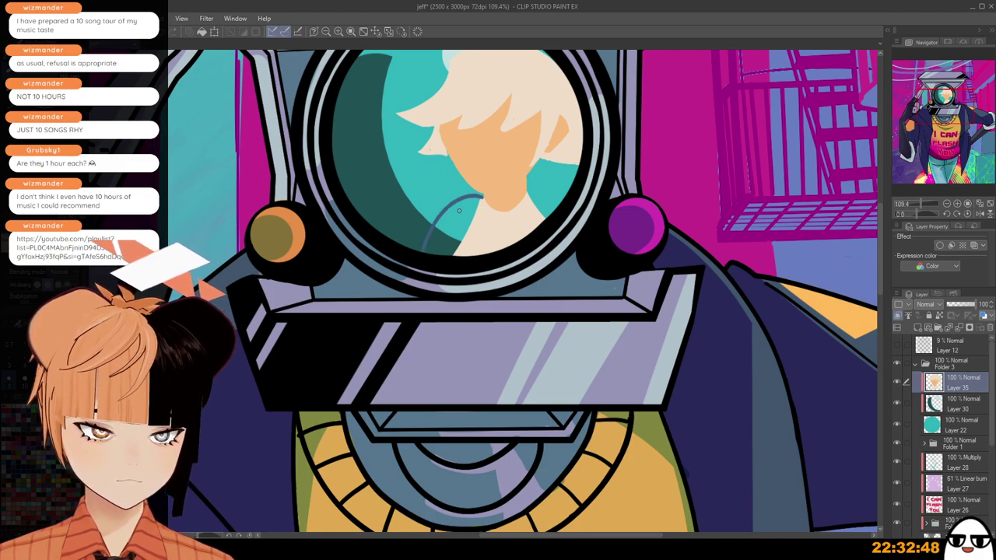
mouse_move(477, 199)
left_mouse_down()
mouse_move(427, 251)
mouse_move(453, 243)
mouse_move(452, 212)
mouse_move(473, 202)
left_mouse_up()
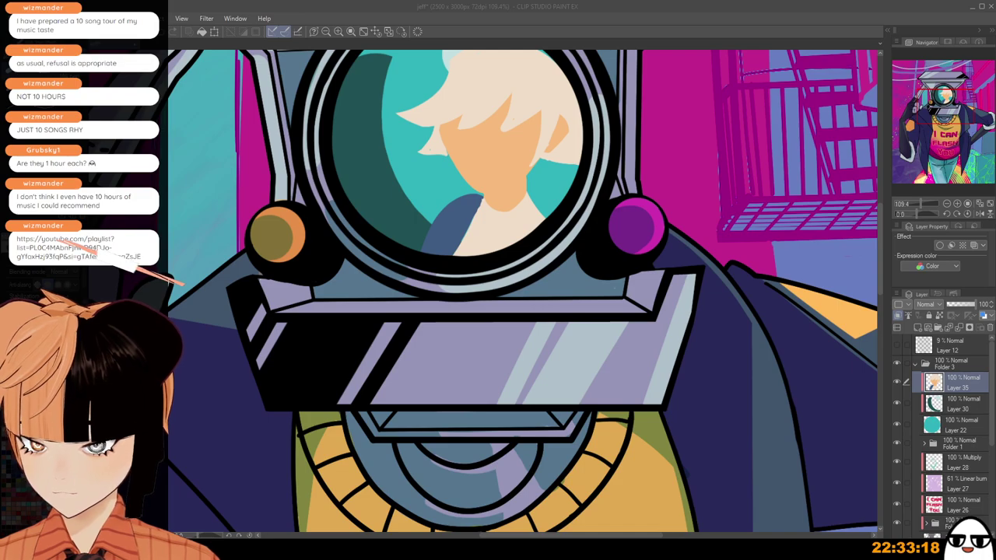
Widen the cream shirt edge against the blue jacket and paint the opposite jacket shoulder blue beside the neck.
left_click(504, 148)
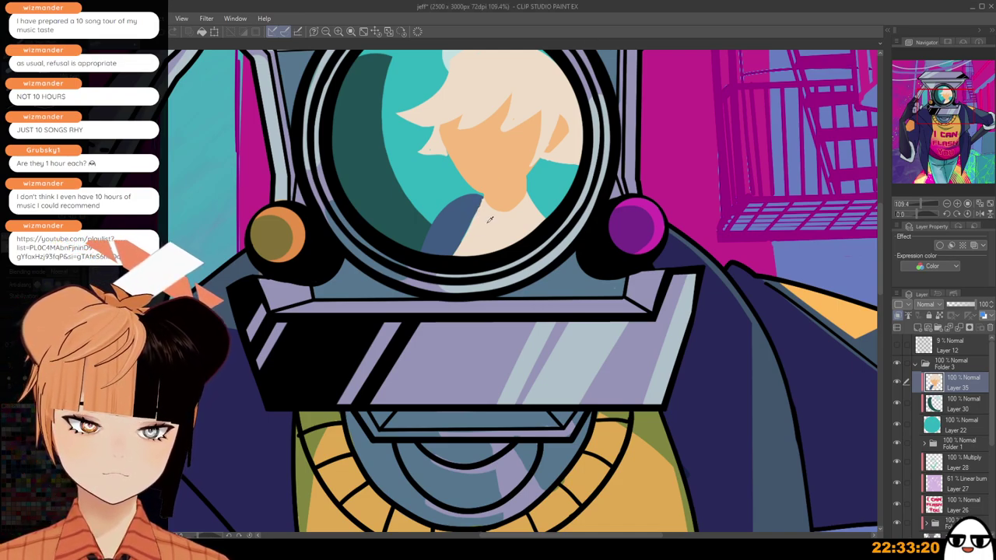
left_click_drag(482, 203, 454, 253)
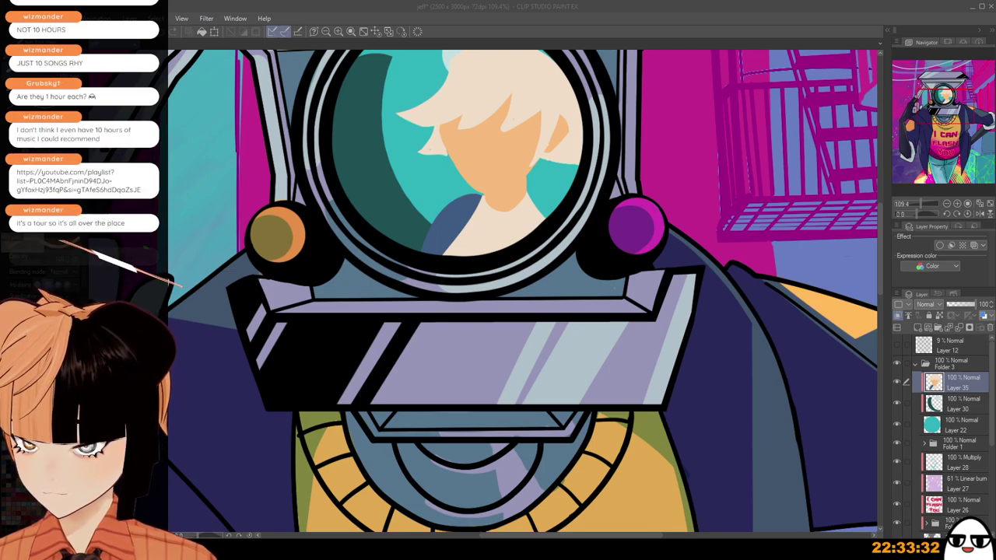
left_click(595, 50)
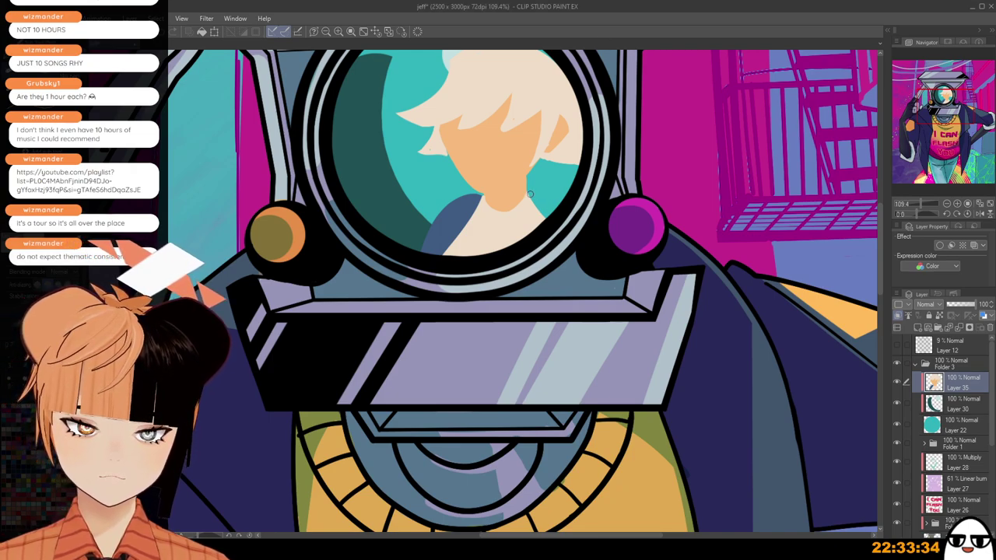
mouse_move(527, 193)
left_mouse_down()
mouse_move(553, 198)
mouse_move(541, 207)
mouse_move(549, 216)
mouse_move(530, 198)
left_mouse_up()
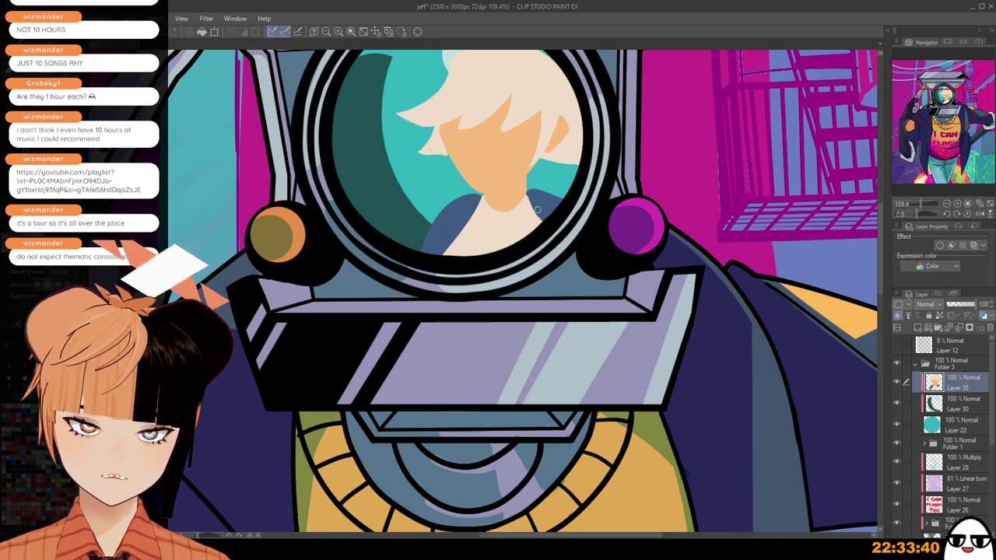
Paint pointed cream hair tufts behind the neck below the ear, undoing a stroke that does not fit.
scroll(562, 160, "down", 3)
left_click_drag(523, 342, 524, 421)
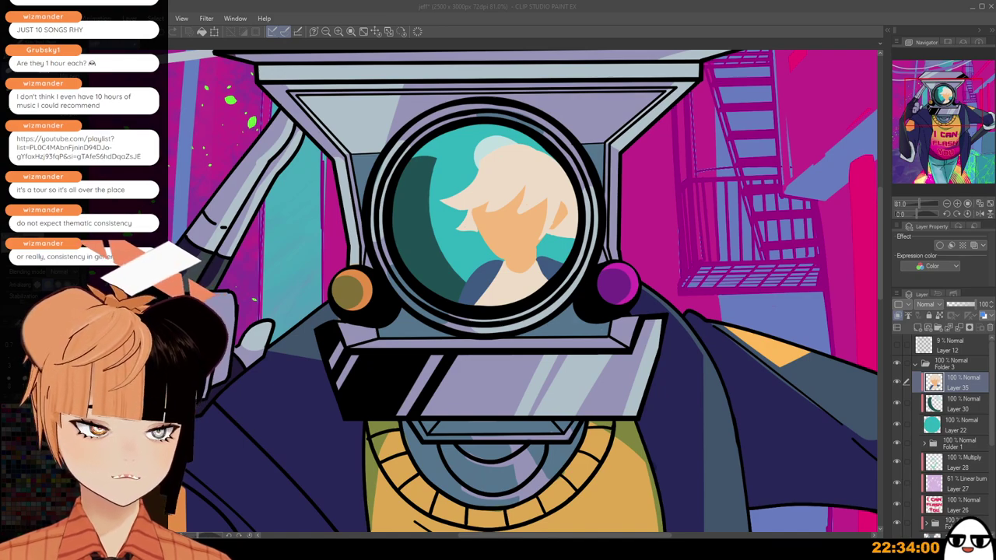
left_click(386, 473)
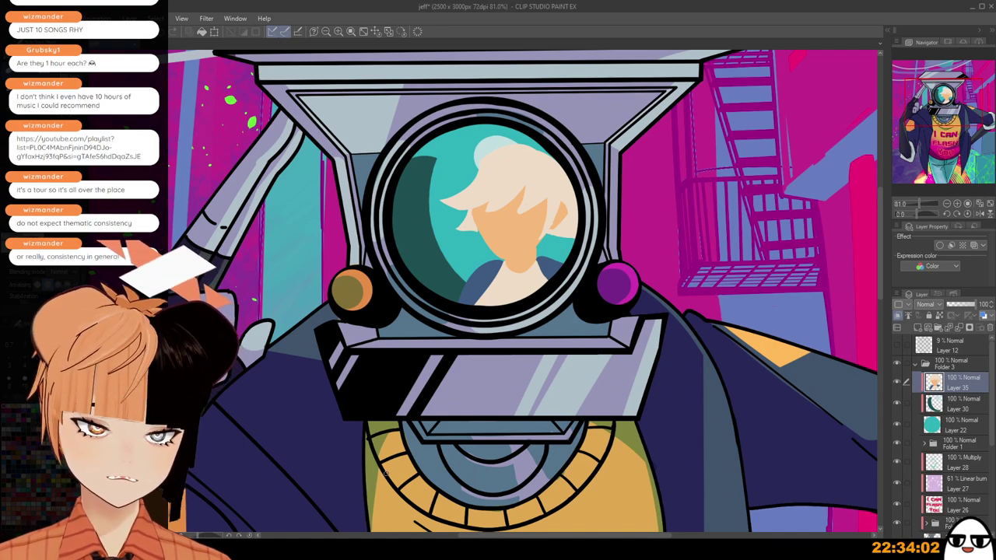
scroll(572, 232, "up", 2)
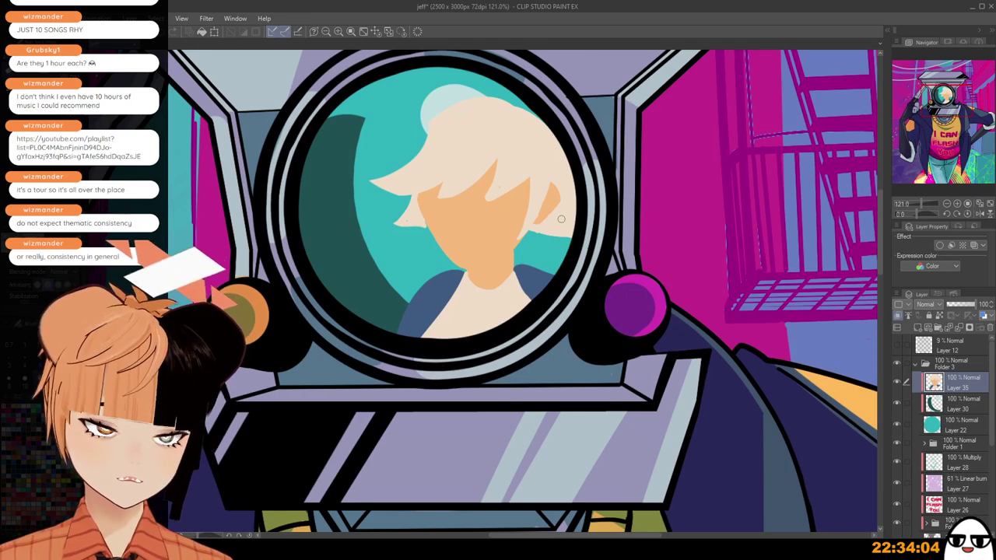
mouse_move(543, 236)
left_mouse_down()
mouse_move(554, 258)
mouse_move(530, 244)
mouse_move(542, 249)
mouse_move(534, 230)
left_mouse_up()
key("ctrl+z")
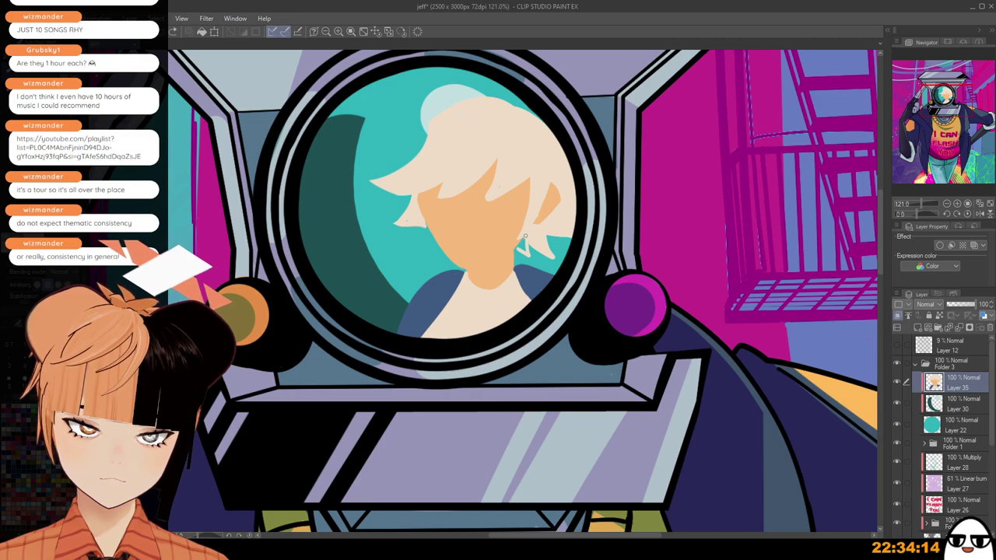
left_click_drag(525, 236, 520, 246)
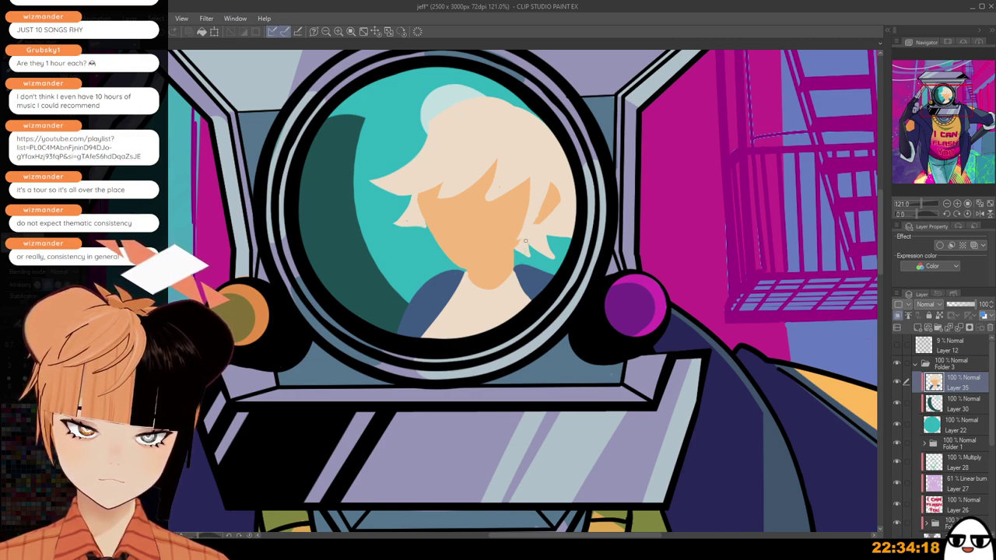
Rework the cheek and jaw of the face in the lens with peach into a fuller shape ending at the jacket collar.
scroll(525, 241, "down", 5)
scroll(465, 218, "up", 4)
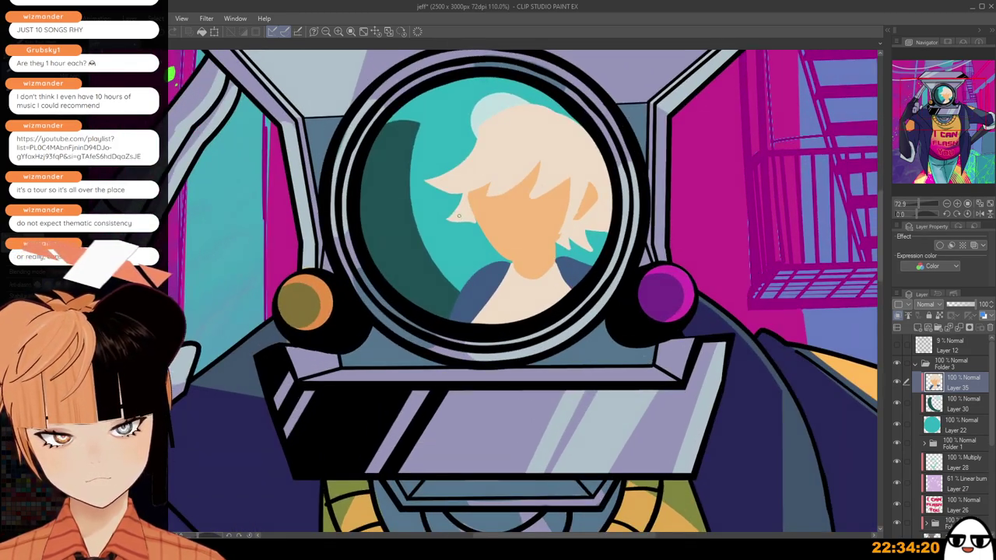
scroll(485, 216, "up", 2)
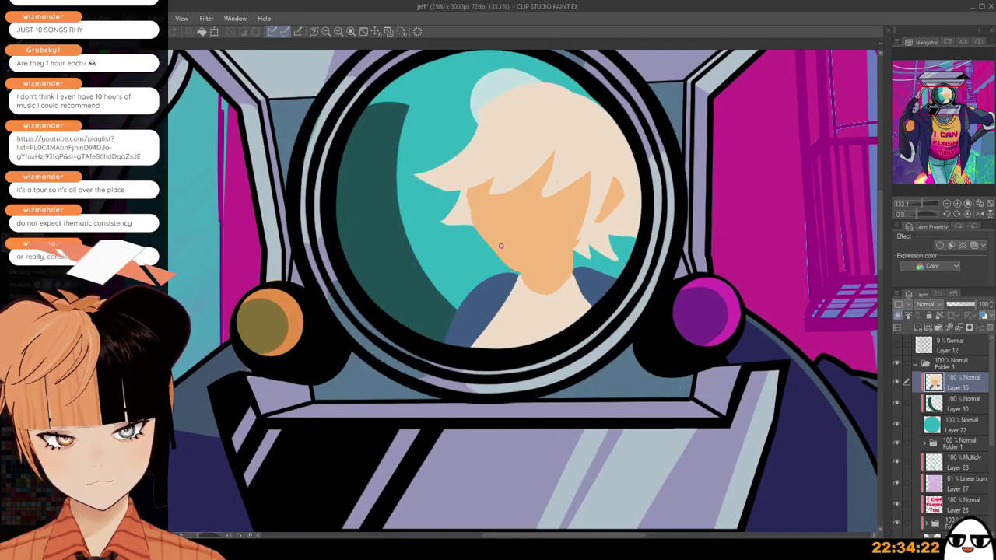
key("ctrl+z")
key("ctrl+y")
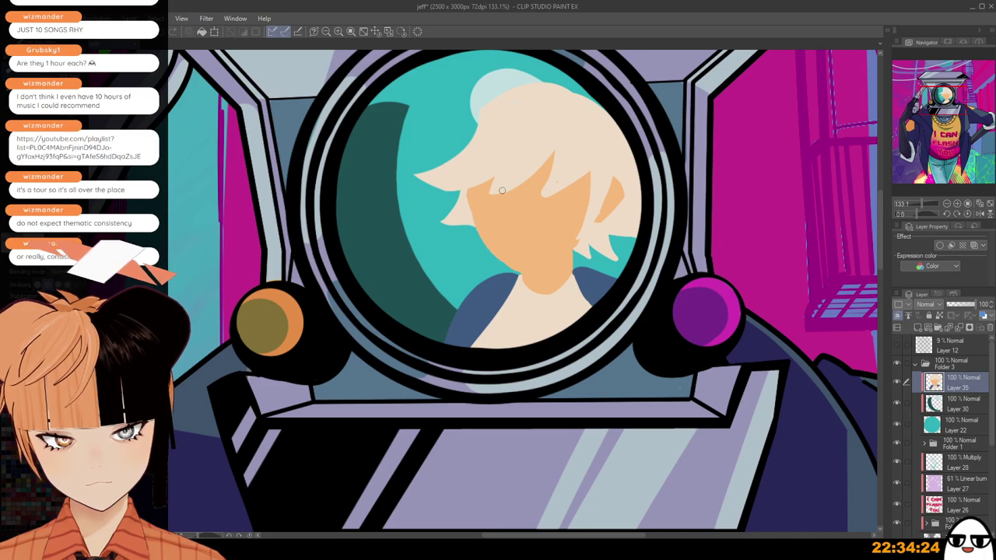
key("ctrl+z")
left_click_drag(474, 210, 514, 270)
mouse_move(482, 233)
left_mouse_down()
mouse_move(499, 260)
mouse_move(501, 251)
left_mouse_up()
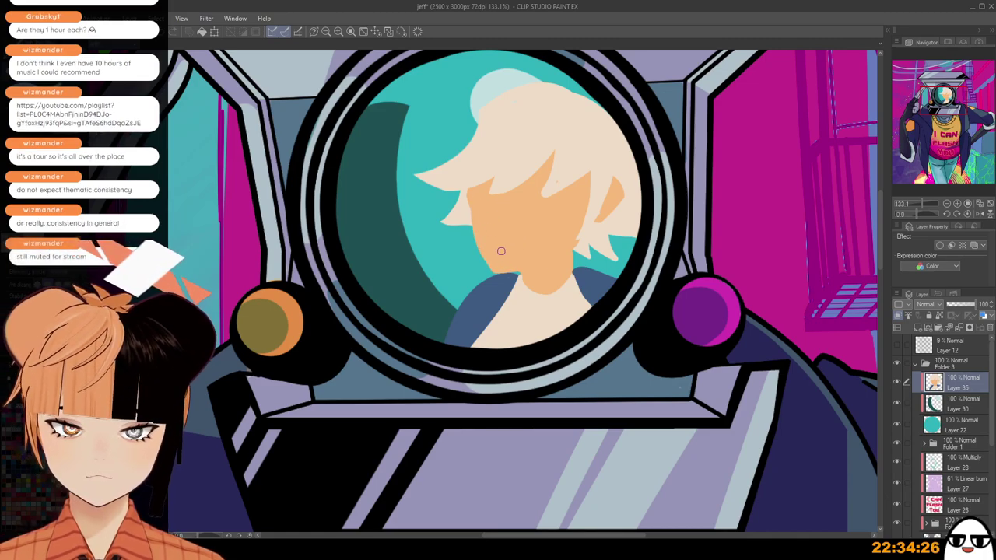
Clean up the peach gap between the cream fringe strands above the middle of the face.
scroll(480, 213, "up", 3)
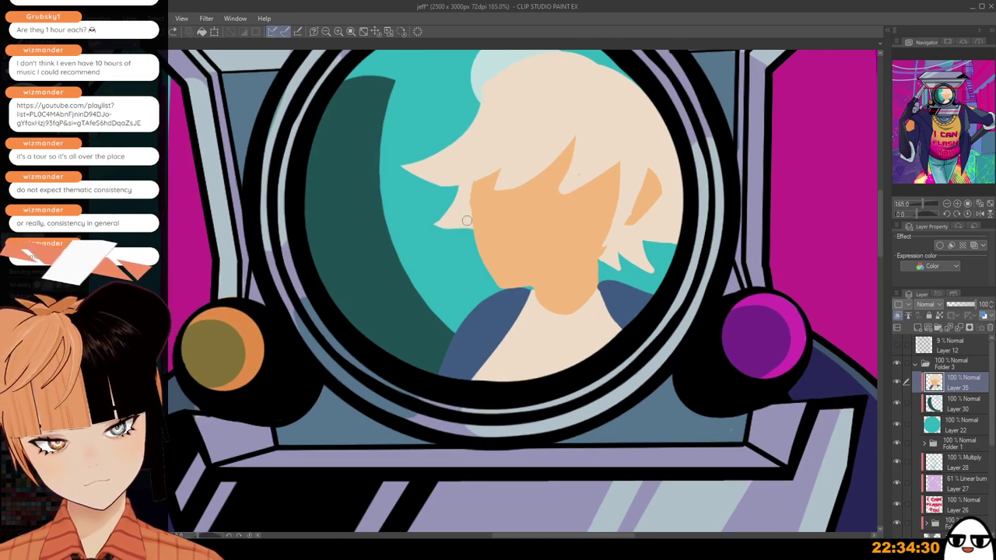
scroll(501, 127, "down", 3)
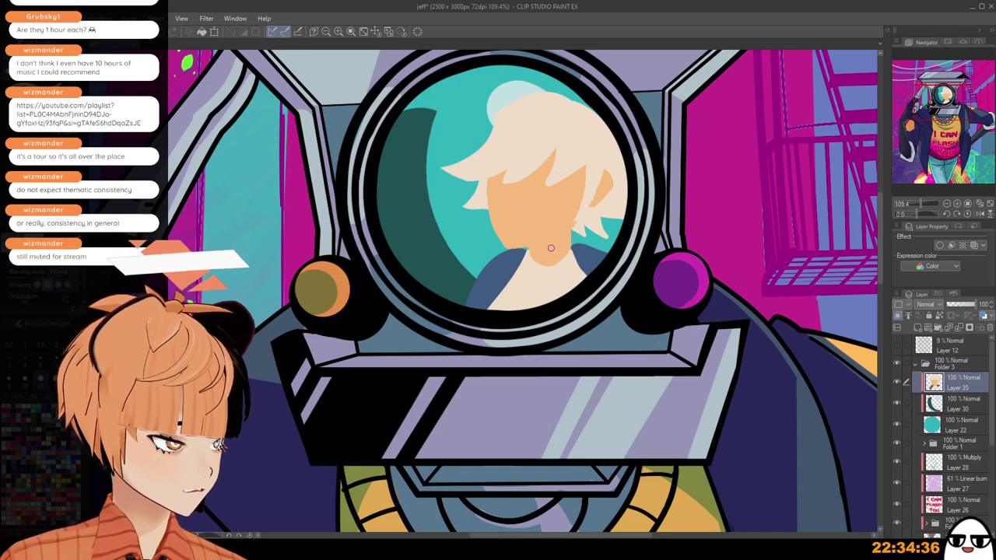
scroll(550, 246, "up", 4)
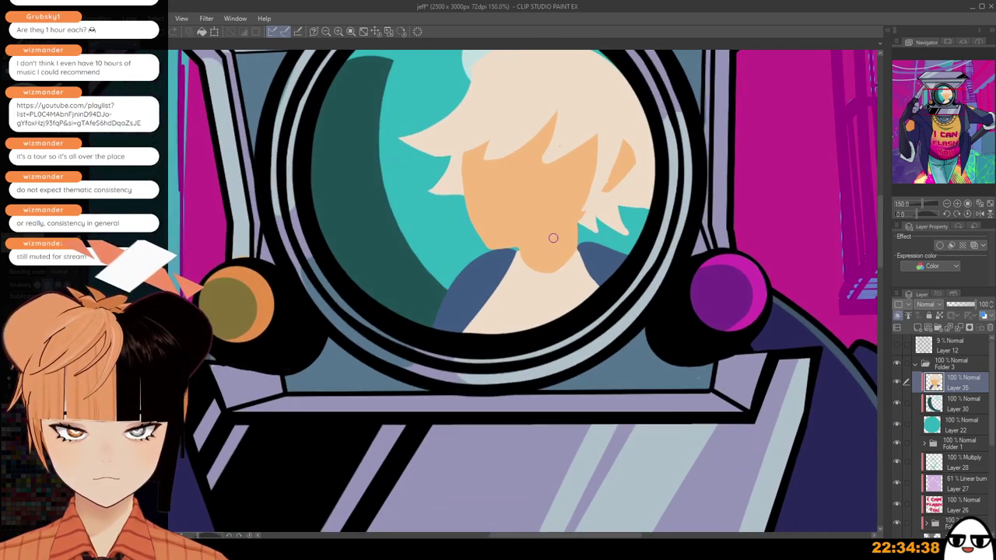
scroll(543, 221, "down", 3)
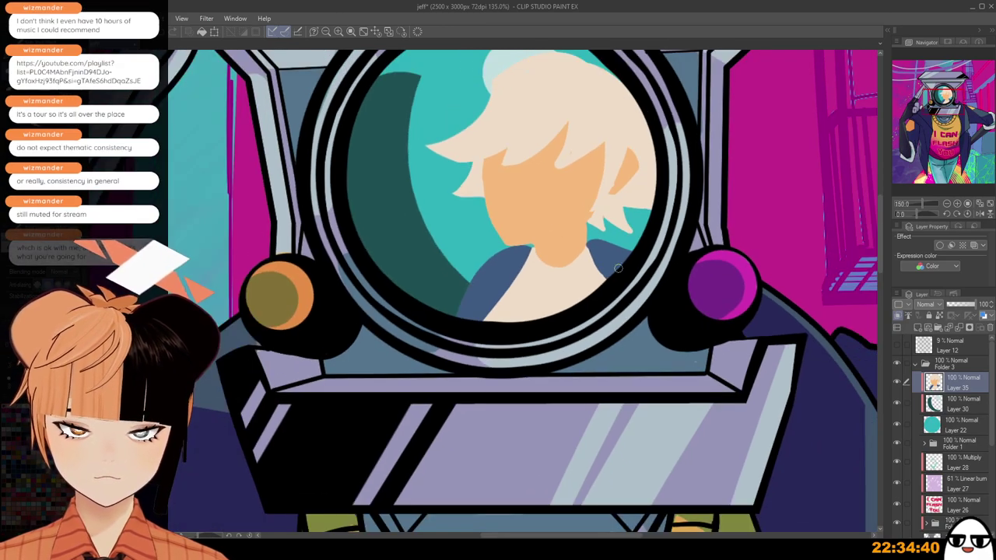
scroll(589, 267, "up", 3)
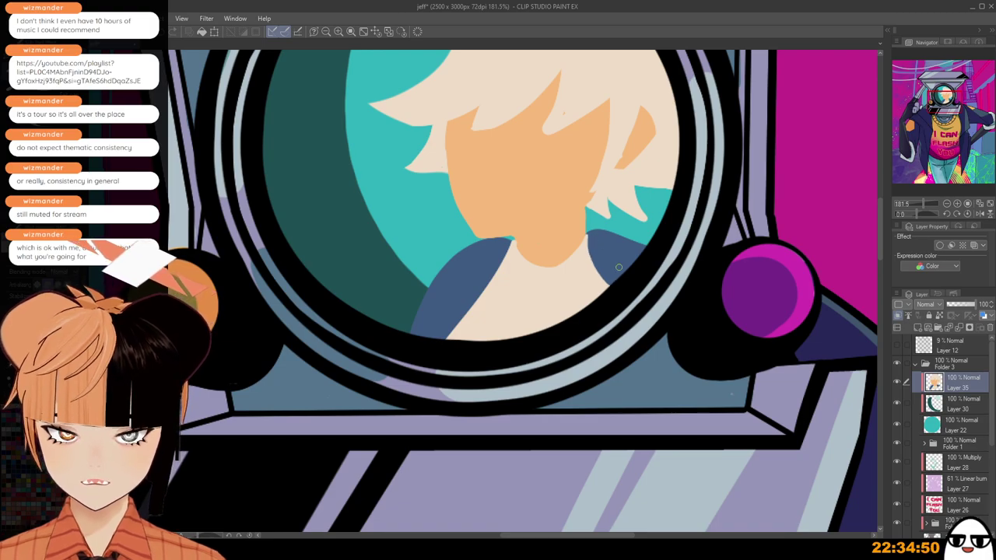
scroll(592, 238, "down", 3)
scroll(631, 251, "down", 2)
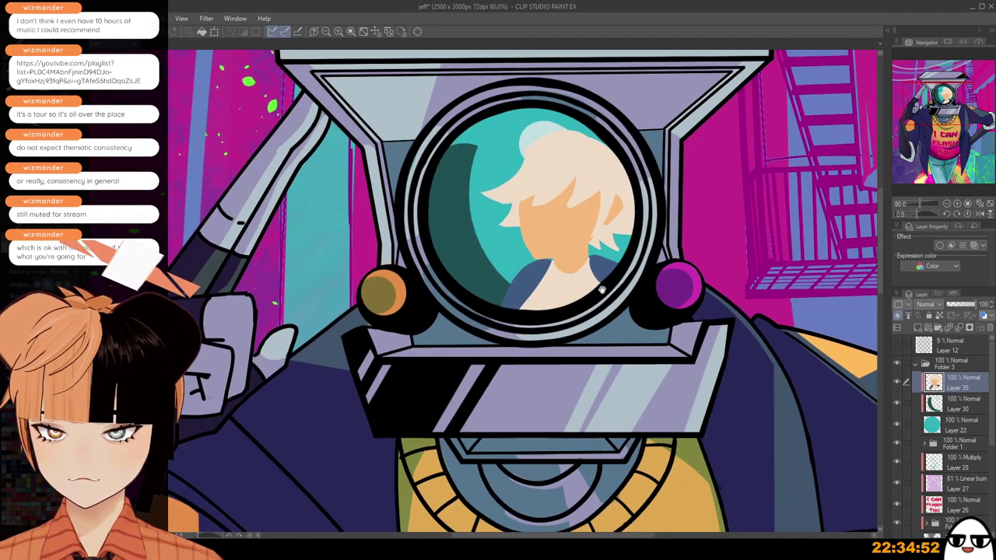
scroll(558, 180, "up", 3)
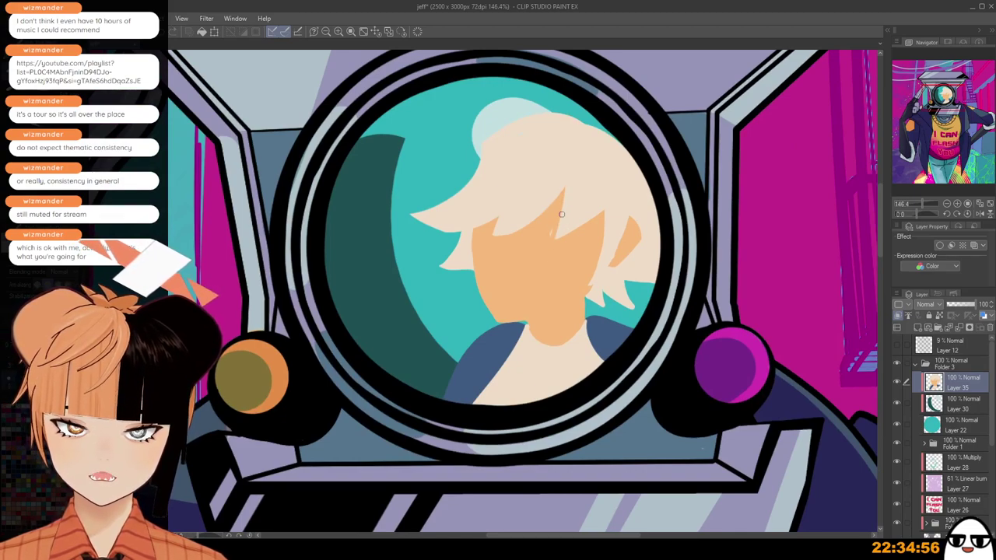
left_click_drag(551, 237, 558, 207)
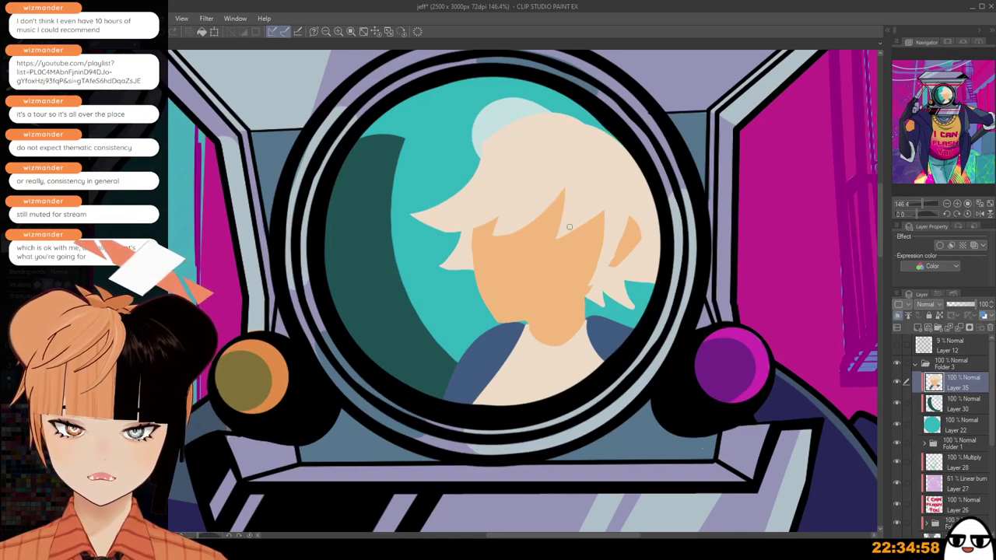
Paint a large cream open-mouth shape on the lower part of the peach face in the lens.
scroll(580, 231, "up", 3)
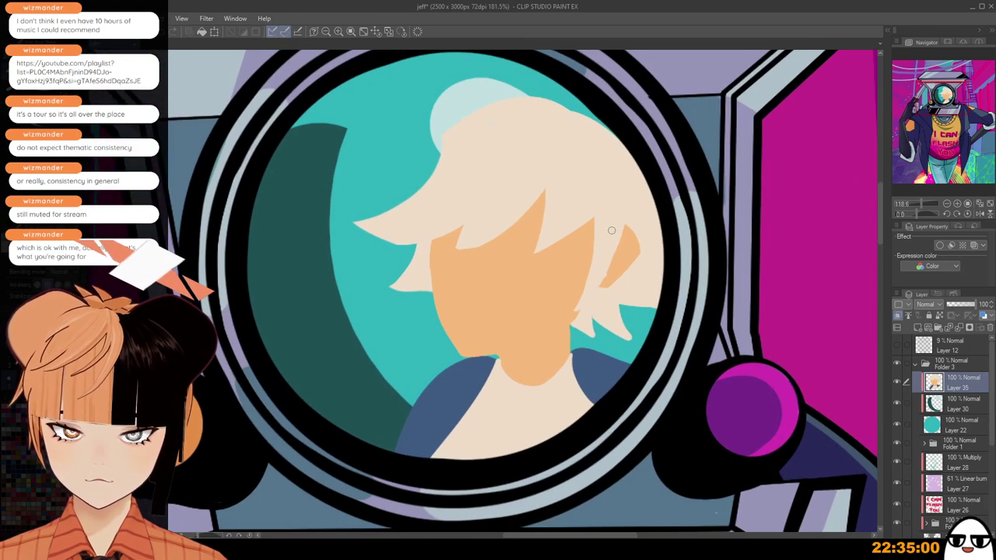
scroll(622, 210, "down", 2)
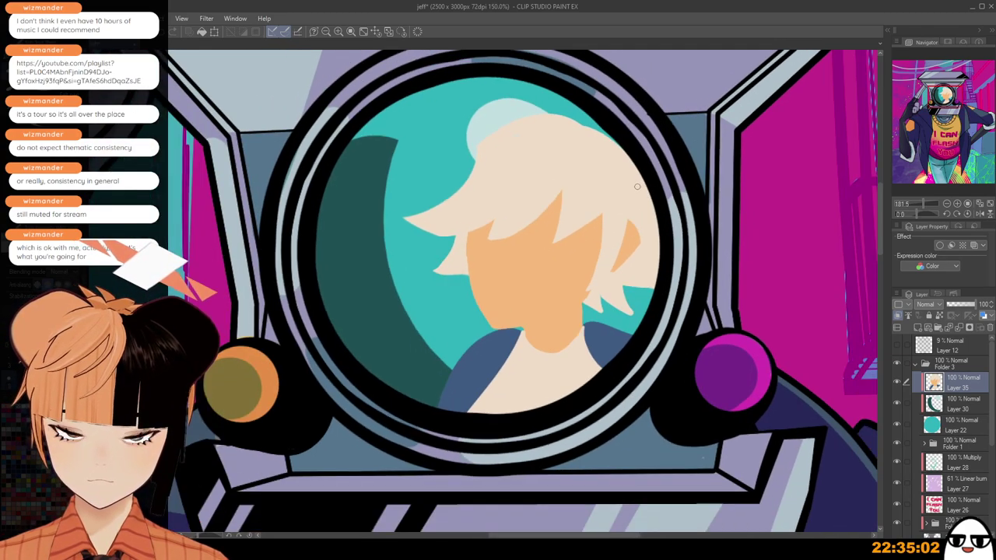
scroll(636, 187, "down", 4)
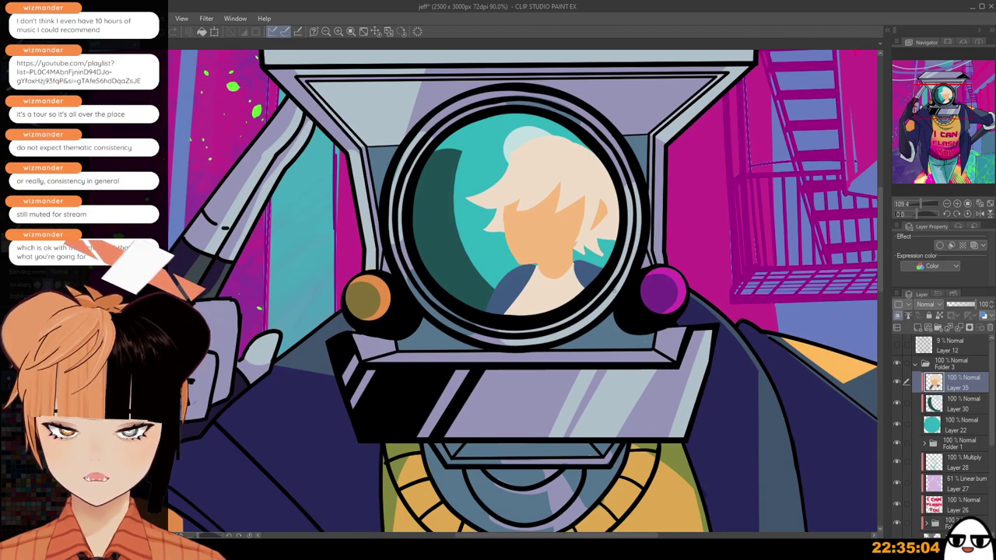
scroll(622, 292, "up", 4)
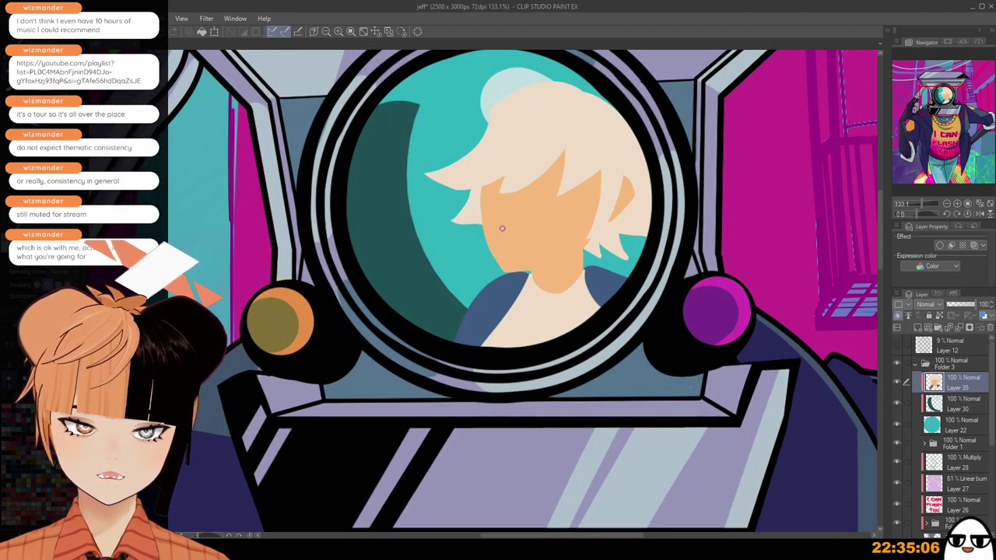
mouse_move(502, 228)
left_mouse_down()
mouse_move(535, 235)
mouse_move(536, 224)
mouse_move(523, 256)
mouse_move(510, 253)
mouse_move(523, 257)
mouse_move(510, 247)
mouse_move(533, 228)
mouse_move(514, 225)
mouse_move(540, 228)
mouse_move(503, 226)
mouse_move(521, 249)
mouse_move(517, 230)
mouse_move(513, 251)
mouse_move(531, 237)
mouse_move(529, 255)
left_mouse_up()
scroll(505, 228, "up", 2)
scroll(539, 237, "down", 3)
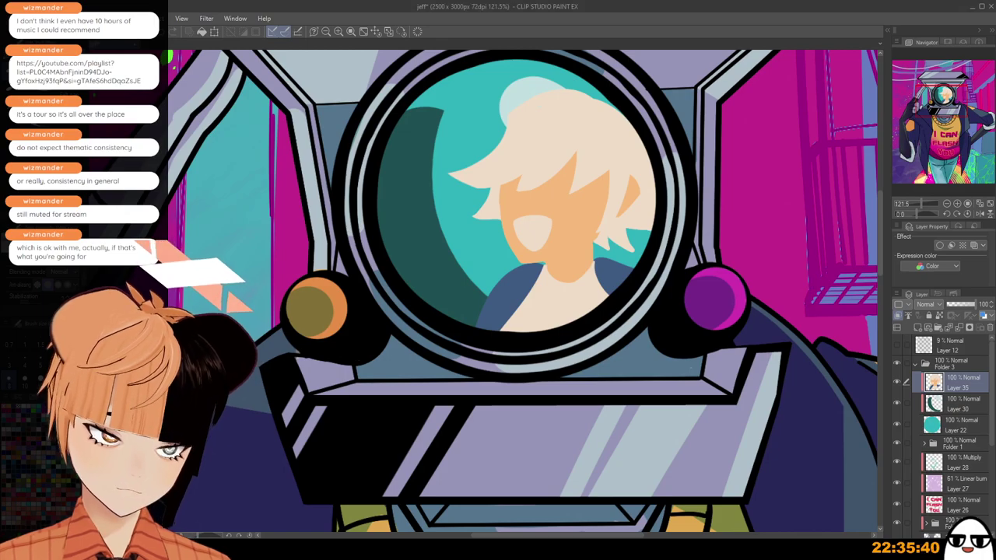
scroll(526, 207, "up", 2)
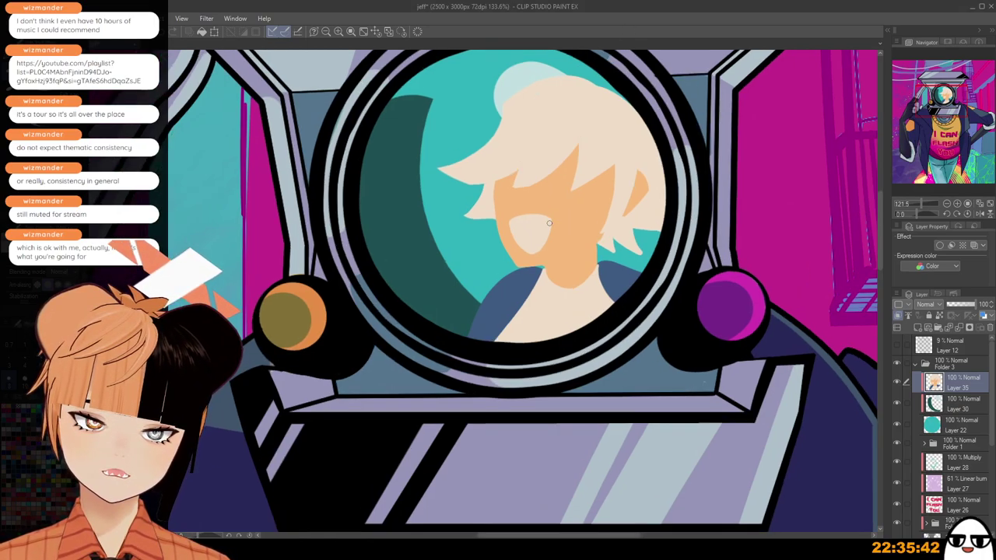
Paint the inside of the reflected person's open mouth salmon red, leaving a cream band of upper teeth.
mouse_move(515, 232)
left_mouse_down()
mouse_move(538, 250)
mouse_move(548, 228)
mouse_move(537, 254)
mouse_move(523, 234)
mouse_move(531, 240)
left_mouse_up()
key("ctrl+z")
key("ctrl+z")
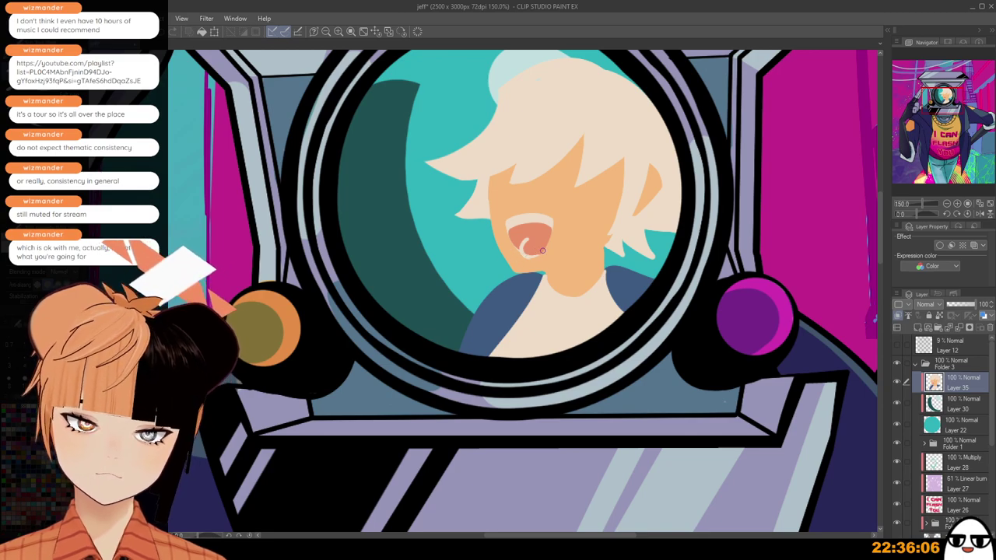
scroll(534, 259, "down", 5)
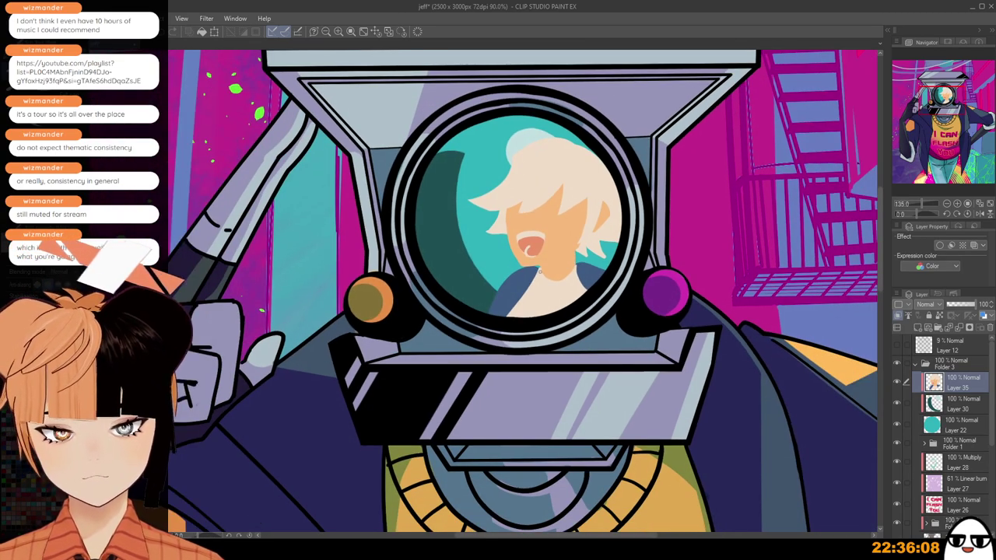
scroll(548, 253, "up", 3)
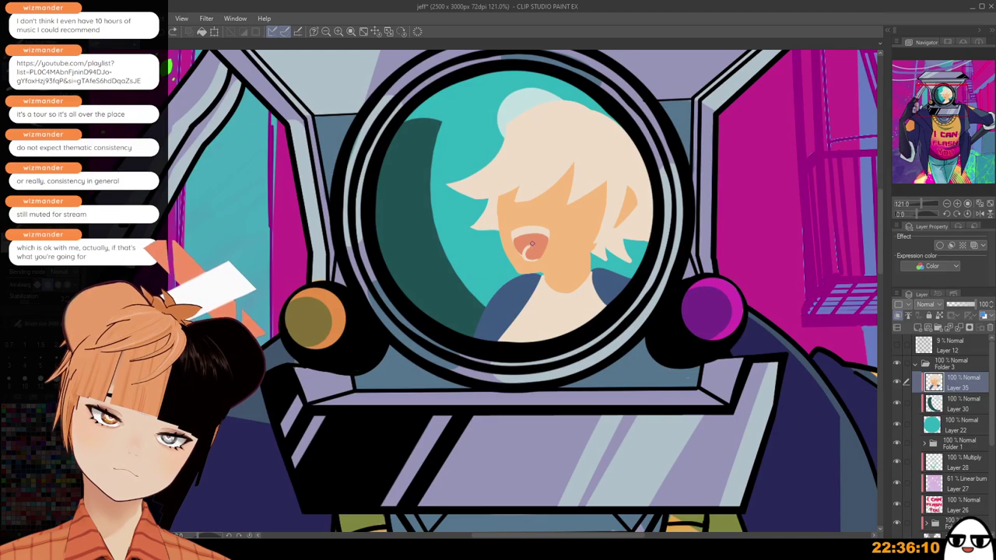
scroll(532, 246, "down", 4)
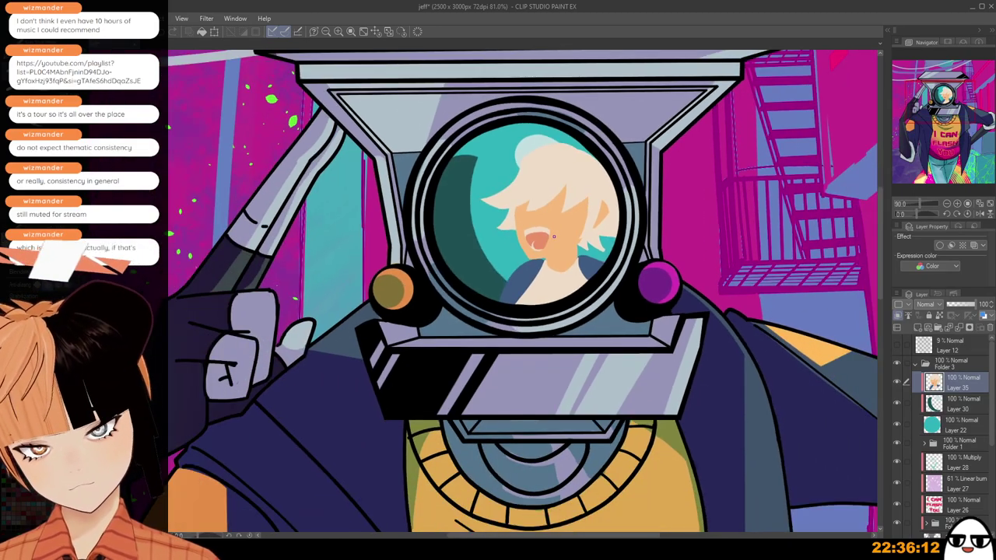
scroll(559, 275, "down", 3)
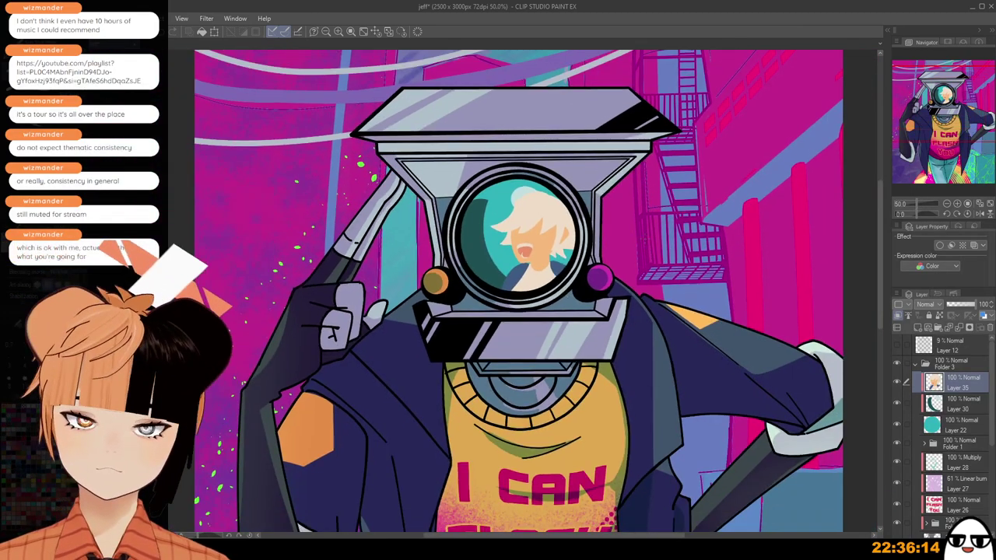
Lower the opacity of the reflected person's layer, Layer 35, to 48% and check the reflection within the whole illustration.
left_click_drag(943, 303, 962, 305)
scroll(670, 347, "down", 3)
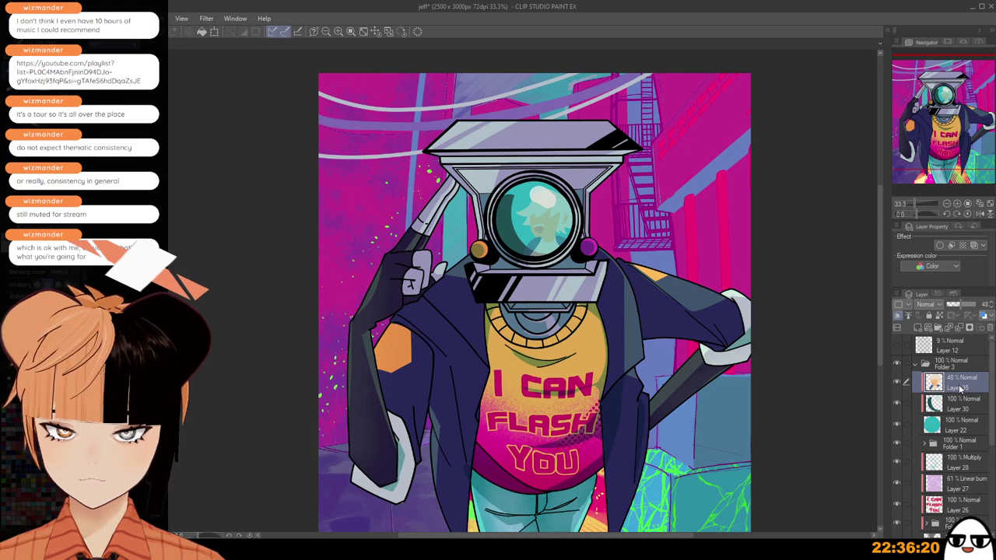
scroll(663, 328, "up", 3)
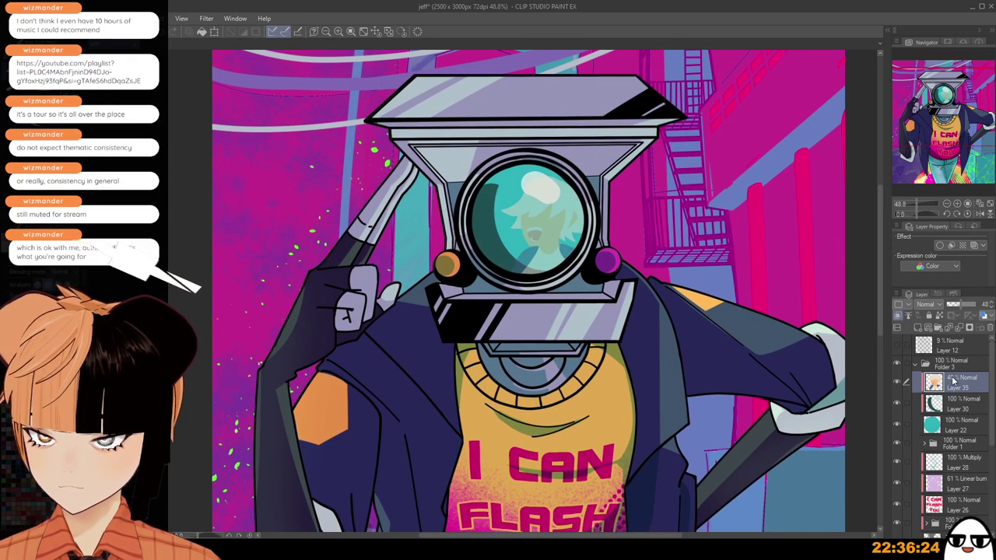
scroll(687, 352, "down", 3)
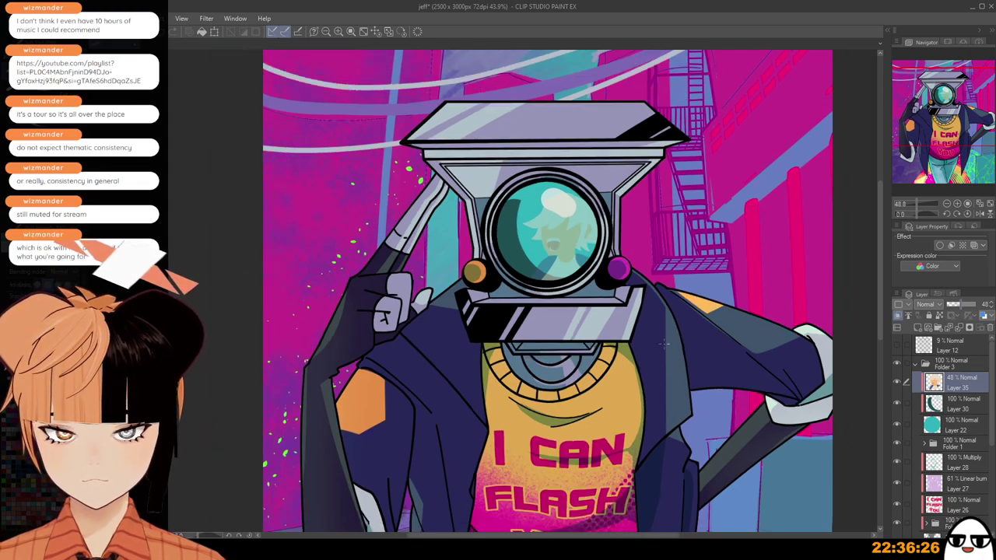
left_click_drag(739, 404, 721, 388)
mouse_move(721, 385)
left_mouse_down()
mouse_move(718, 371)
mouse_move(732, 400)
mouse_move(718, 380)
left_mouse_up()
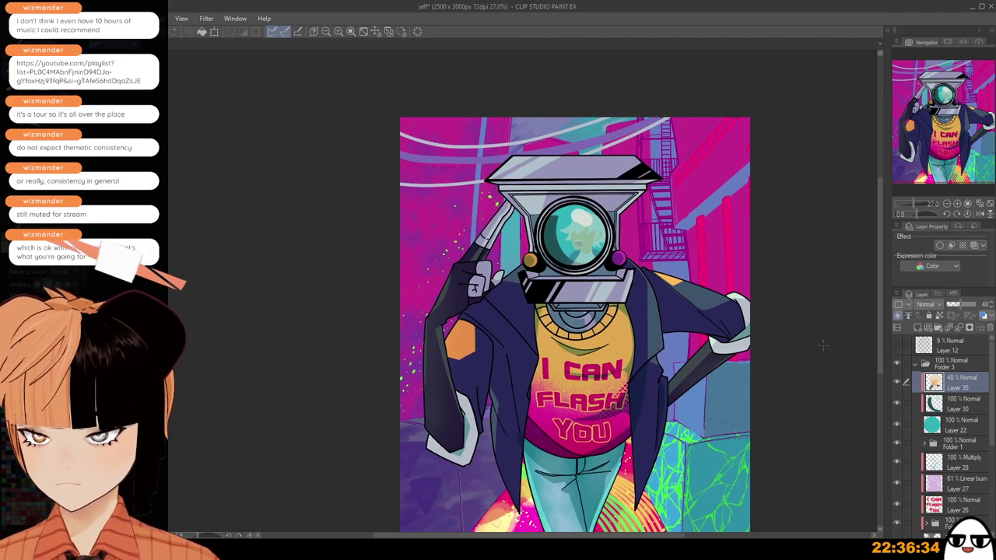
Collapse Folder 3 and add a gradient map correction layer above it using the pastel cyan, pink and purple gradient.
left_click(951, 365)
left_click(916, 364)
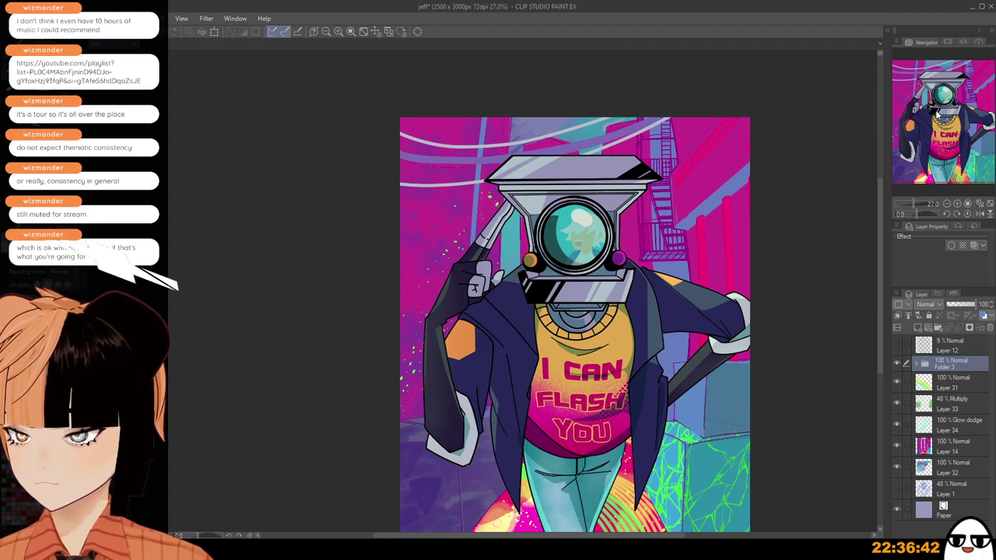
key("ctrl+g")
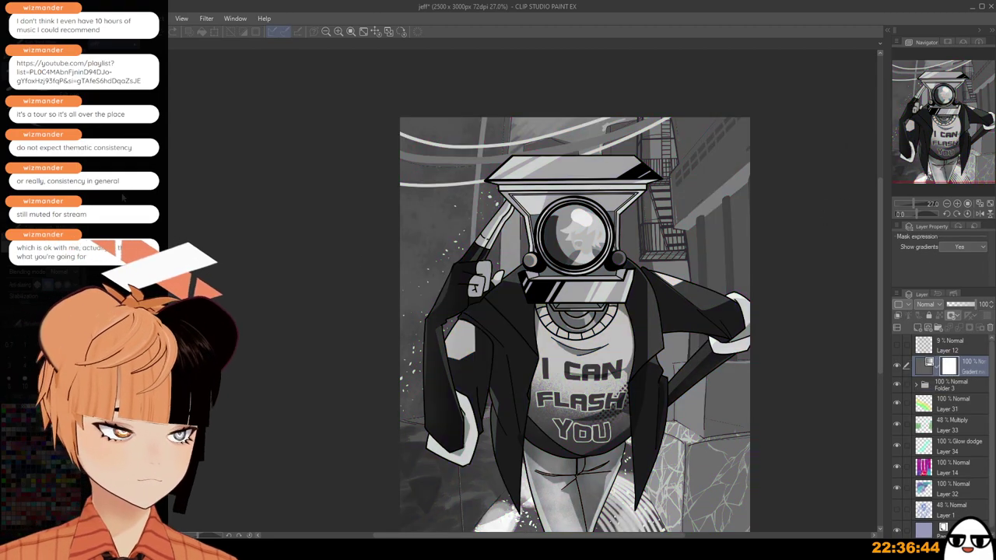
double_click(122, 198)
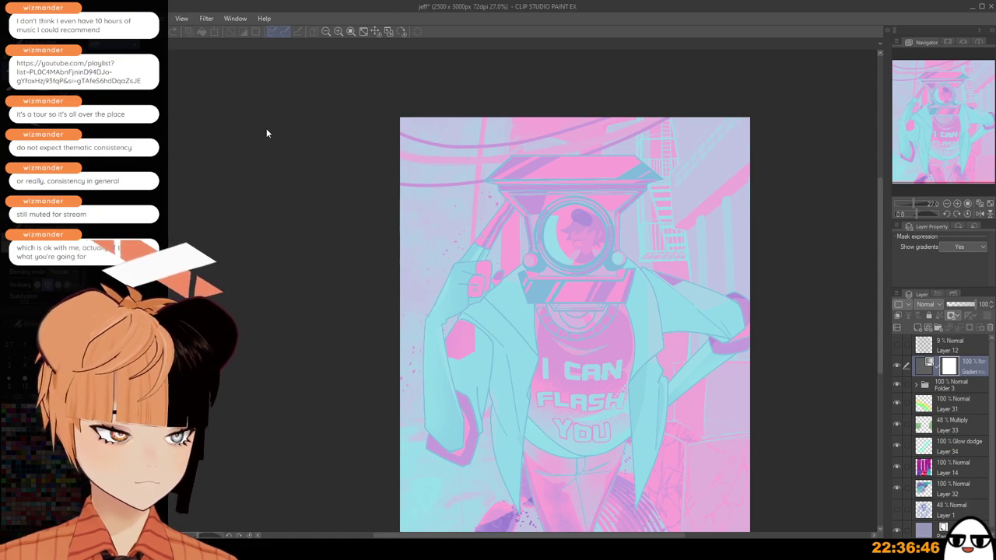
left_click(271, 125)
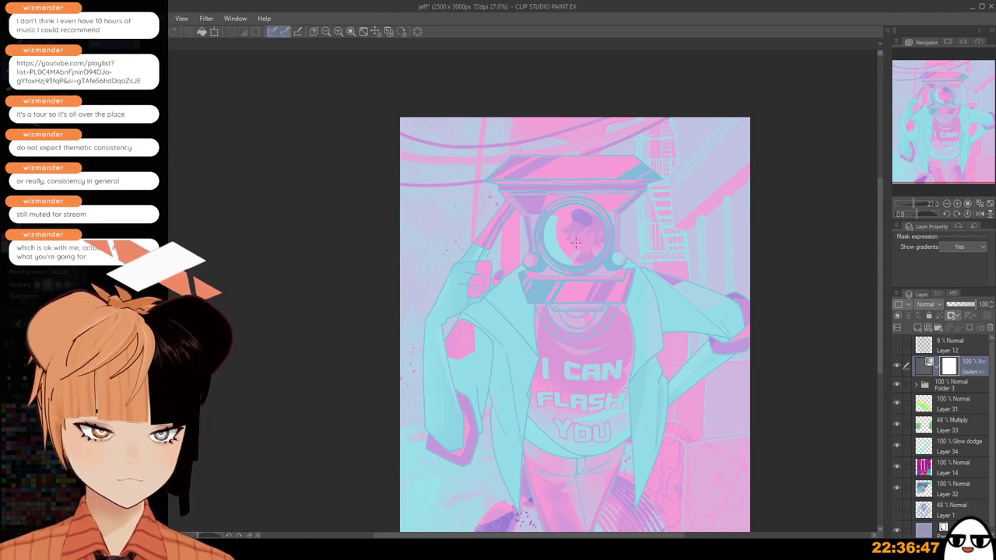
Try the gradient map layer in Soft light blending, and in Difference blending at 30% opacity.
left_click(937, 306)
left_click(931, 155)
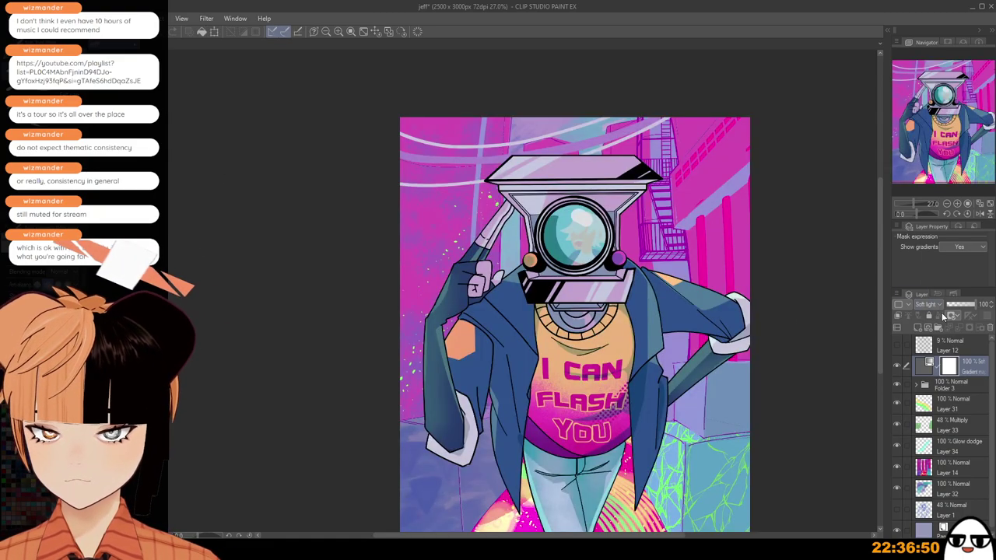
left_click(939, 175)
left_click_drag(962, 305, 955, 305)
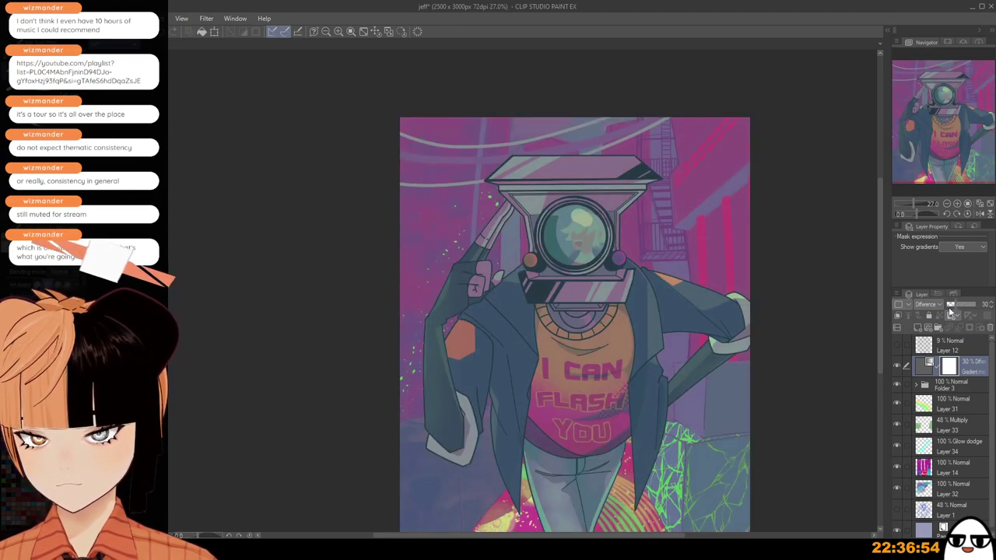
Set the gradient map layer to Divide blending at 71% opacity and compare the artwork with and without it.
left_click(936, 304)
left_click(925, 246)
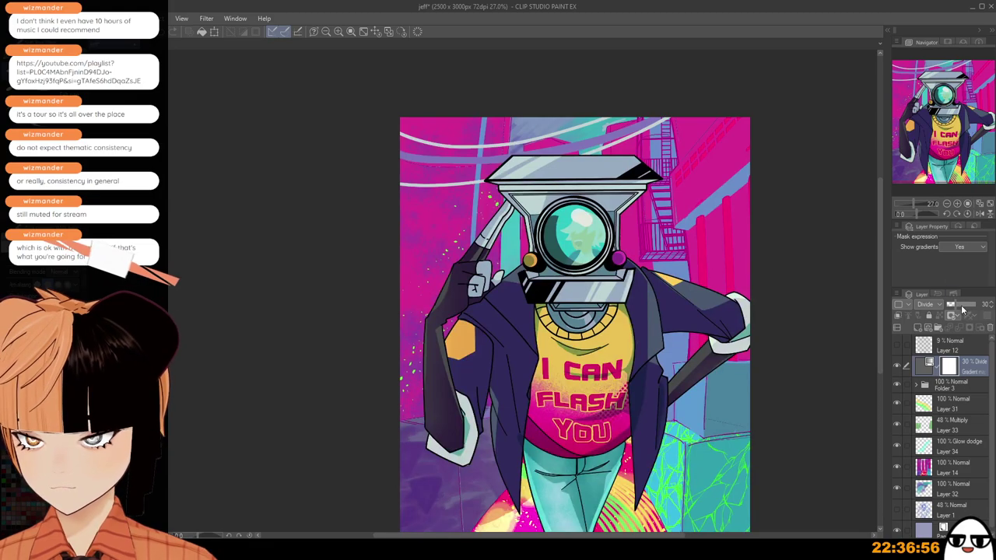
left_click_drag(962, 310, 976, 305)
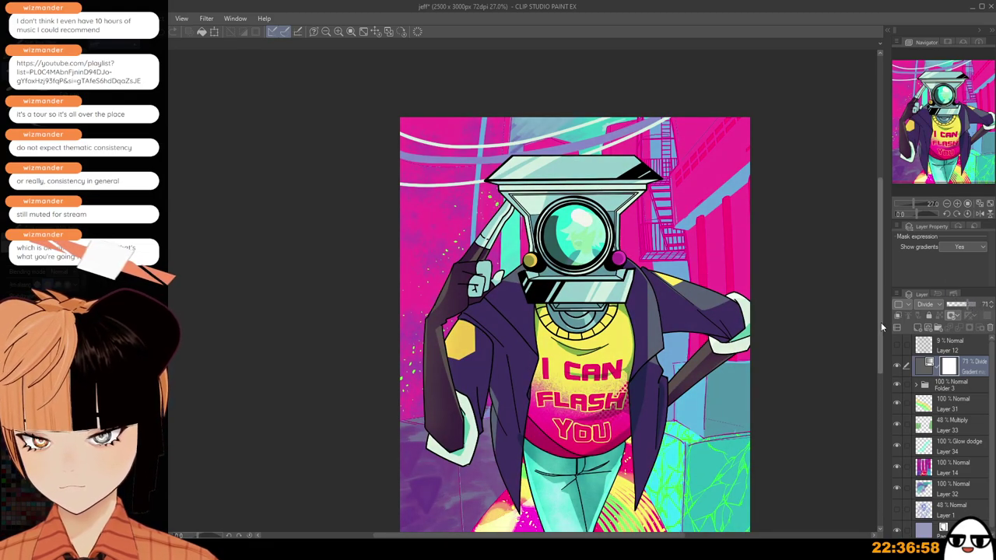
scroll(770, 354, "down", 1)
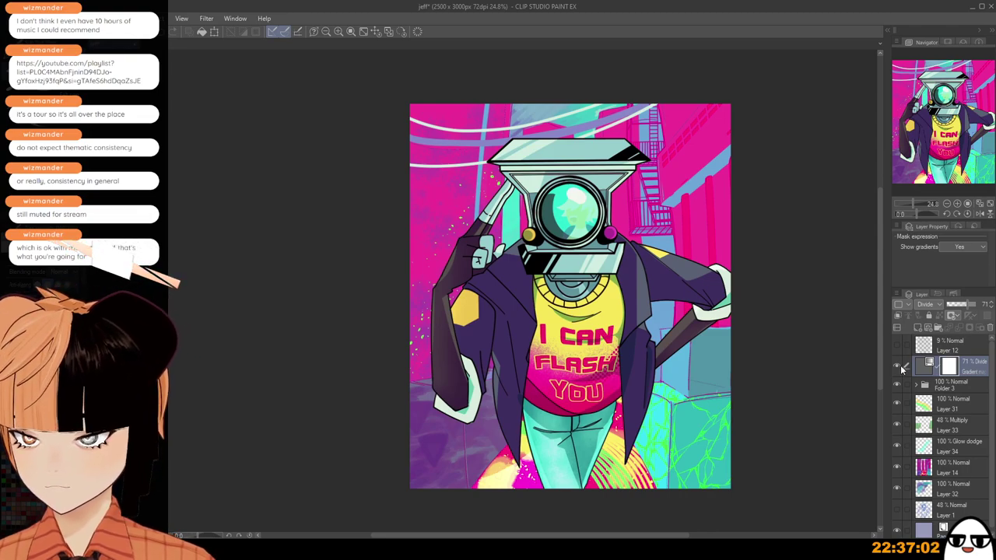
left_click(896, 363)
left_click(896, 364)
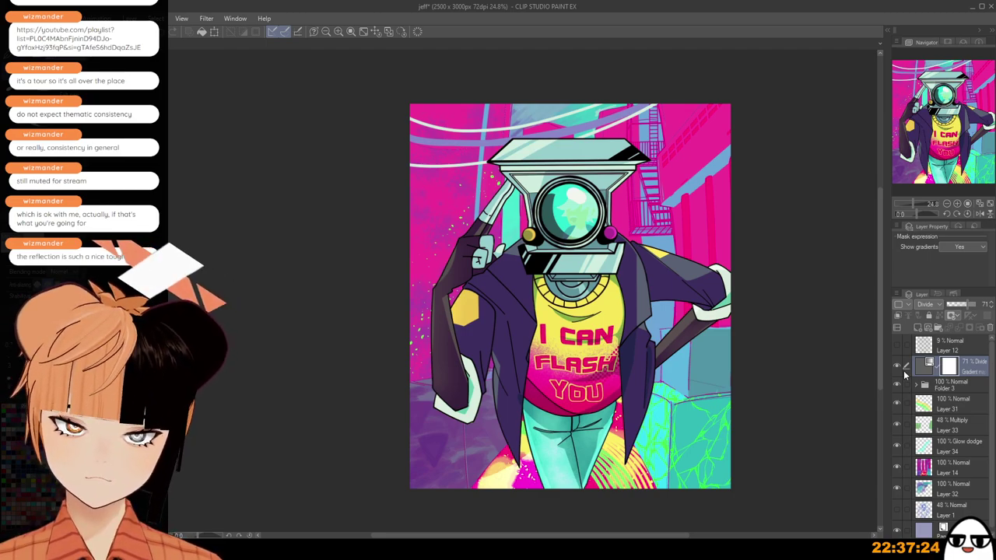
Brush a pale cloudy texture on Layer 32 into the sky strip between the buildings above the camera head.
left_click(957, 493)
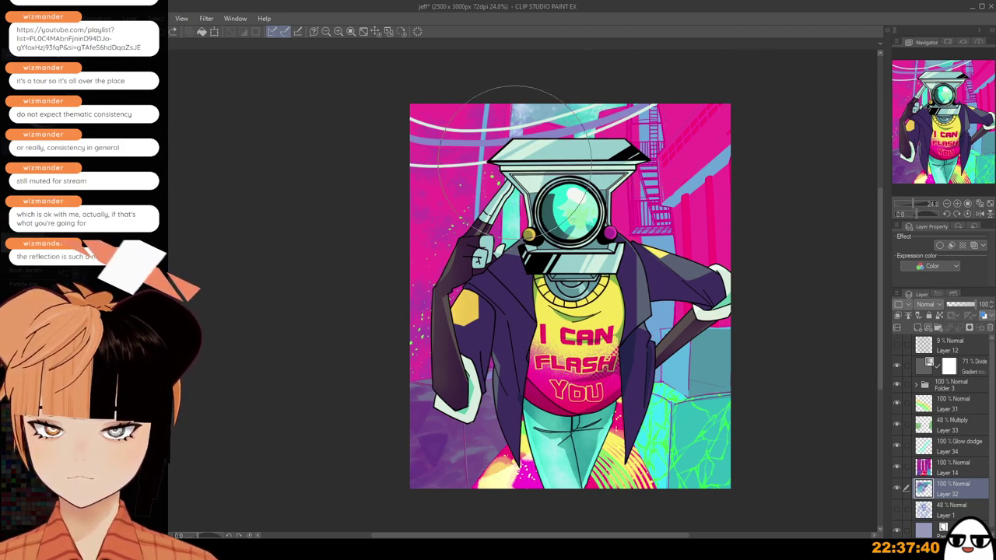
scroll(537, 289, "down", 2)
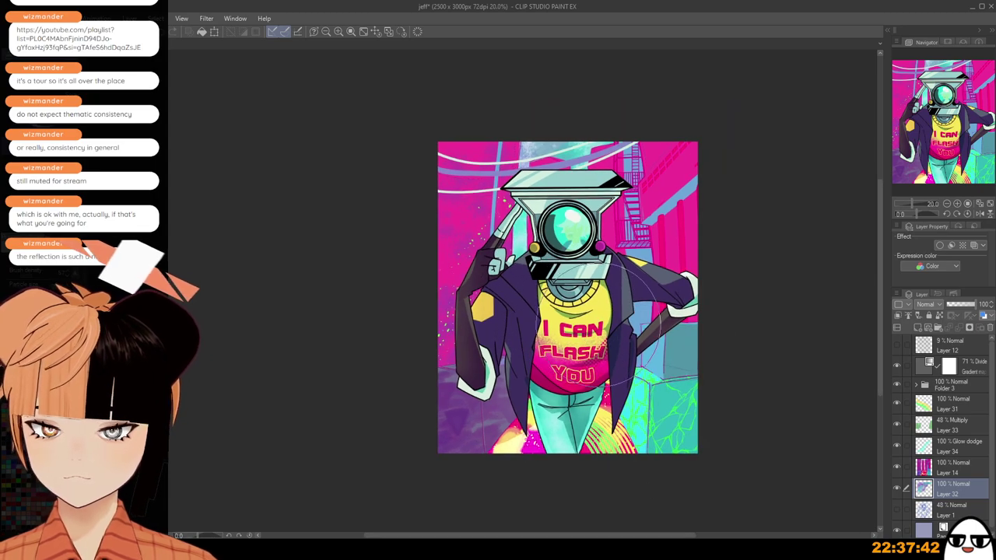
left_click_drag(573, 379, 546, 310)
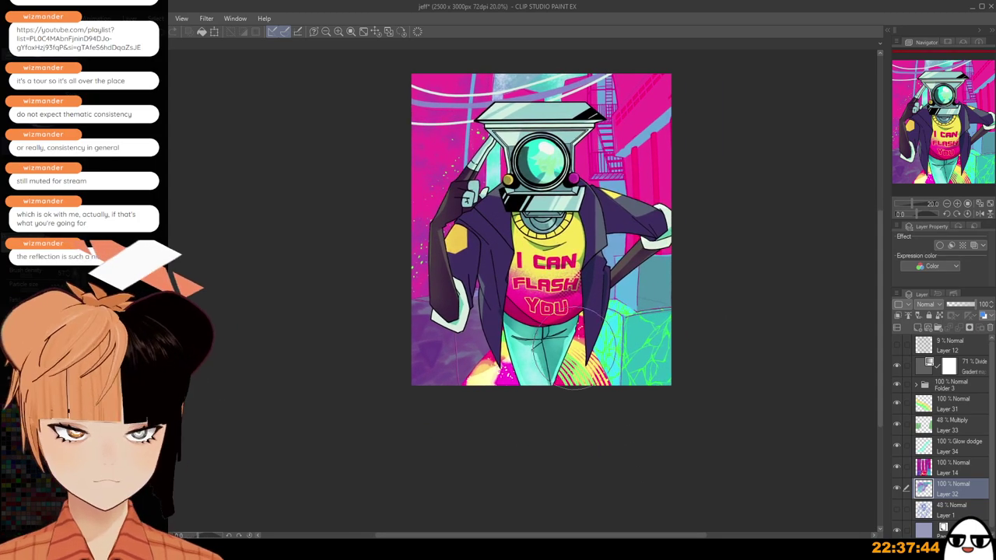
scroll(568, 327, "up", 1)
left_click_drag(723, 390, 763, 439)
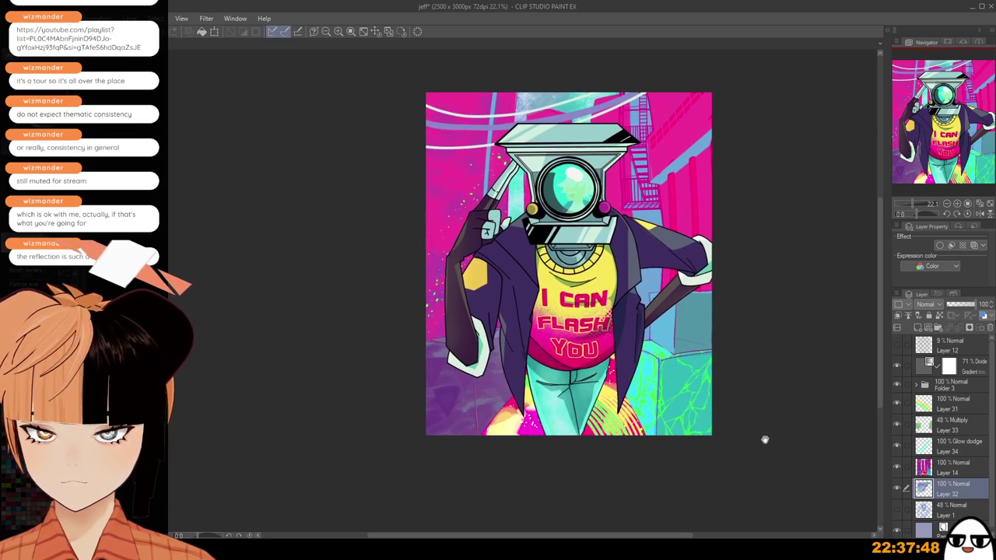
left_click(969, 370)
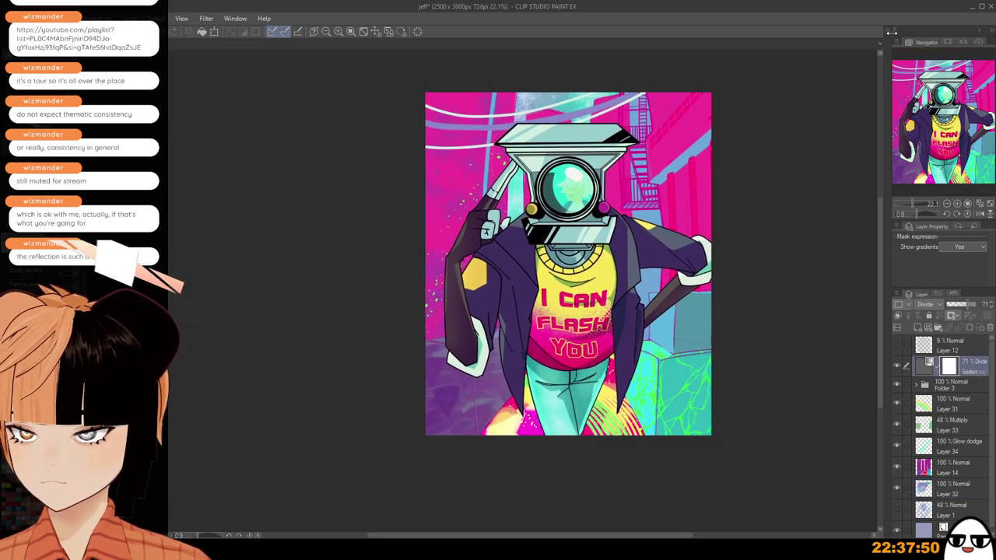
left_click(968, 386)
left_click(886, 35)
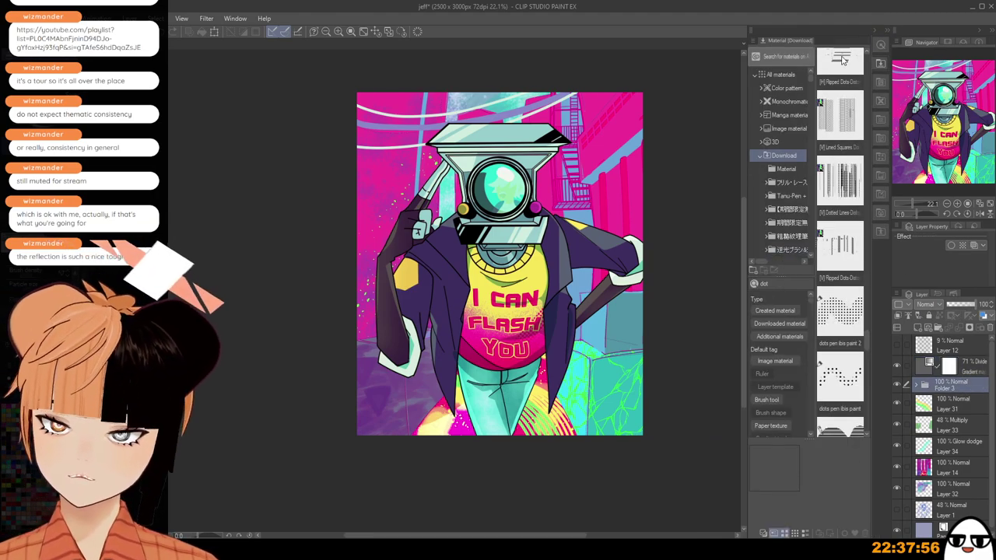
left_click(887, 28)
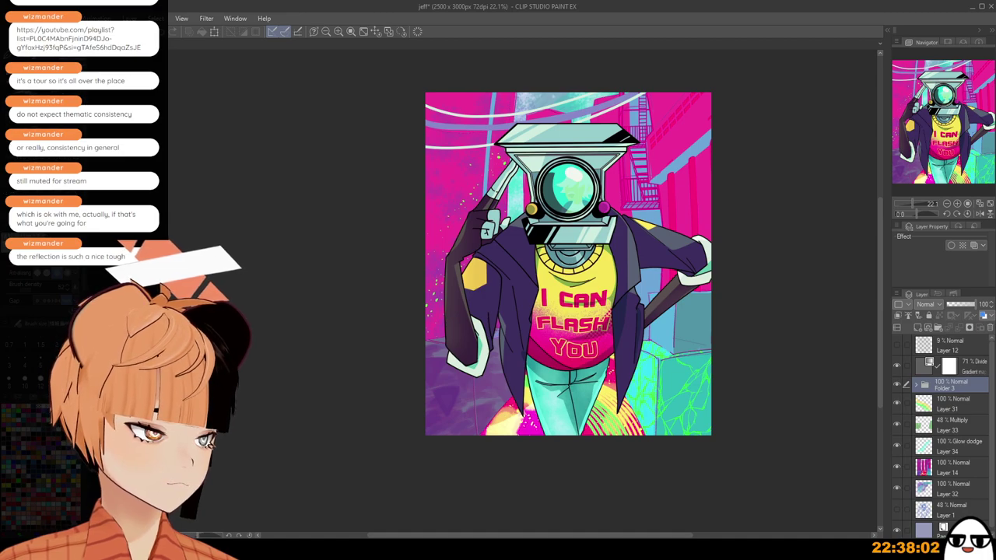
Try breaking up the reflected person on Layer 35 with halftone dots, using a smaller brush after undoing the first dab.
scroll(865, 368, "up", 1)
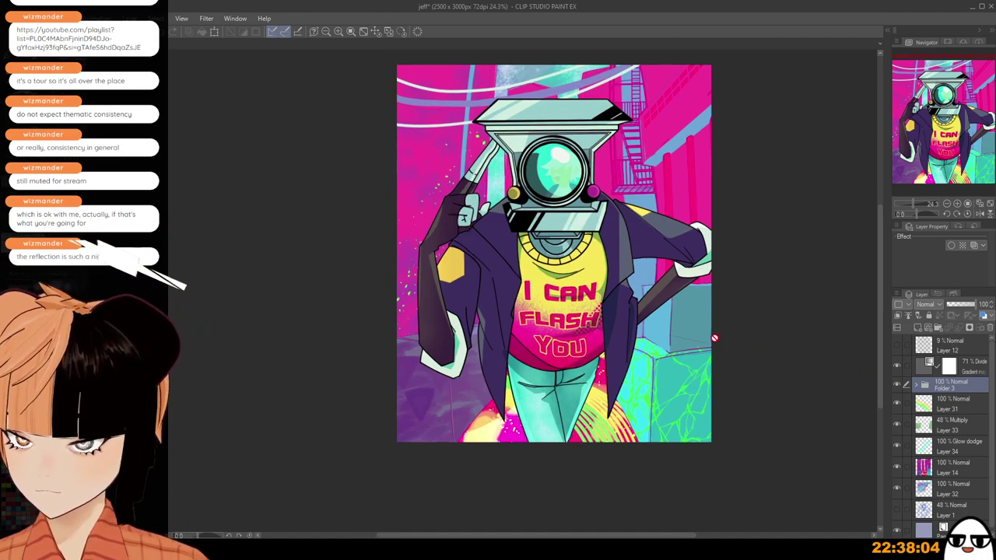
scroll(714, 338, "up", 1)
left_click(920, 386)
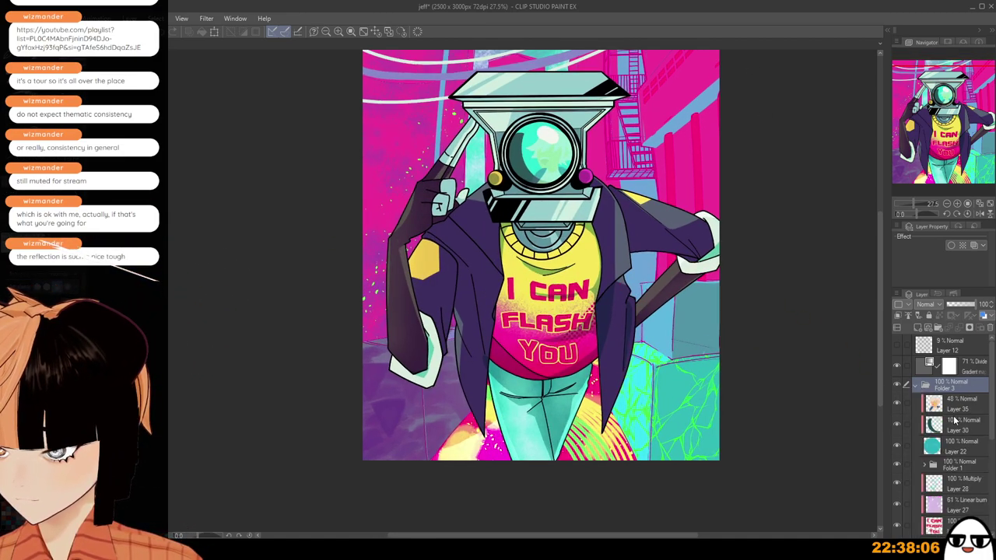
left_click(960, 408)
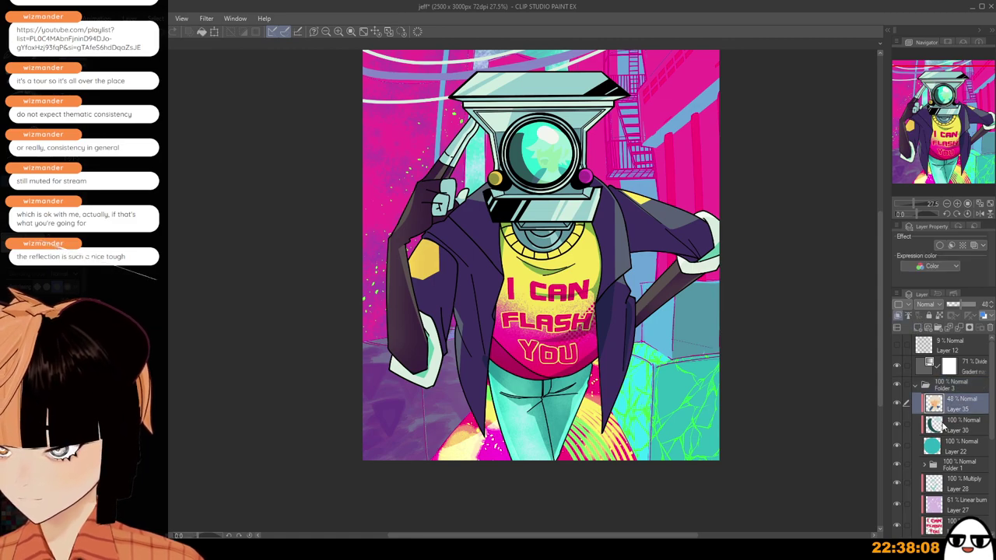
scroll(726, 92, "up", 2)
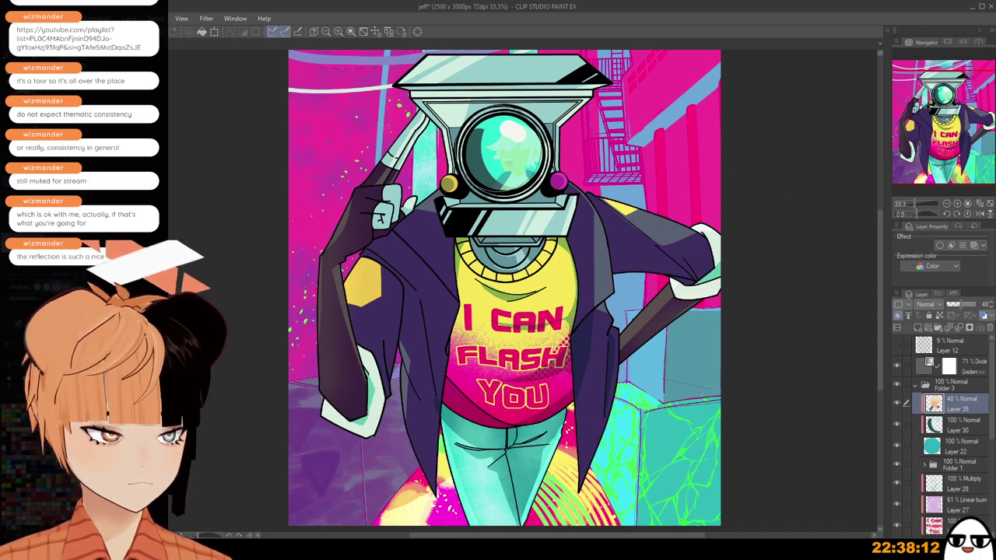
left_click(510, 161)
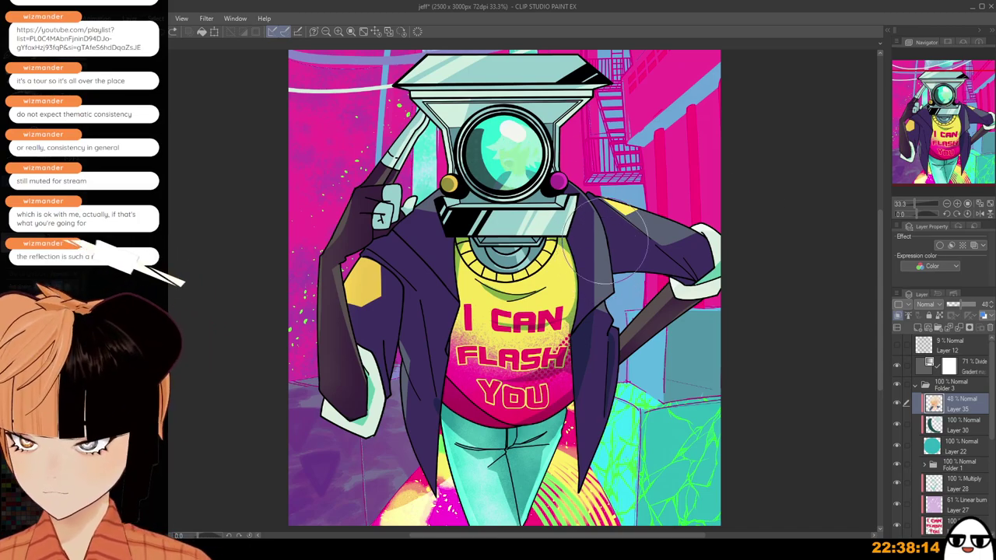
key("ctrl+z")
key("bracketleft")
key("bracketleft")
scroll(517, 175, "up", 1)
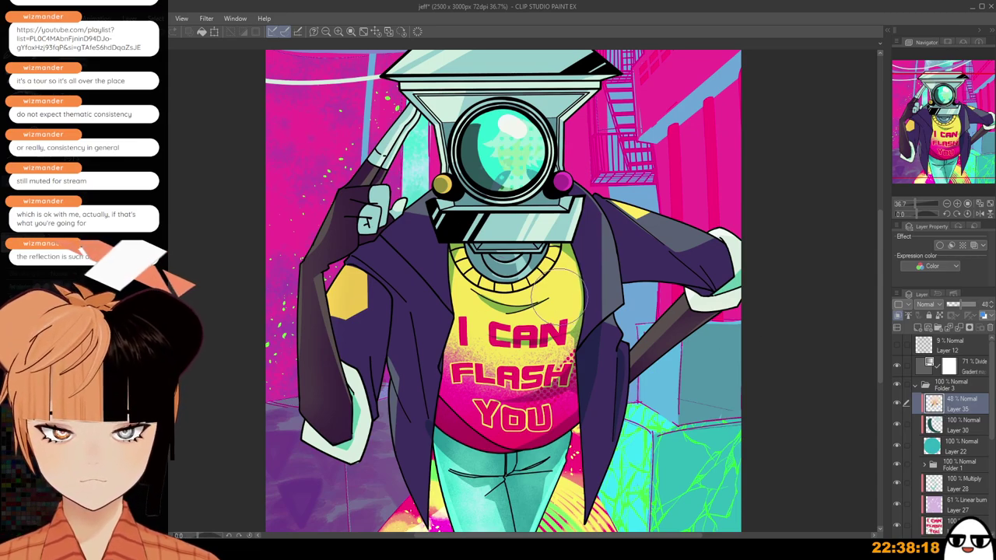
Work a halftone dot pattern into the dark crescent shadow of the camera lens on Layer 30.
left_click(956, 428)
left_click_drag(474, 139, 498, 178)
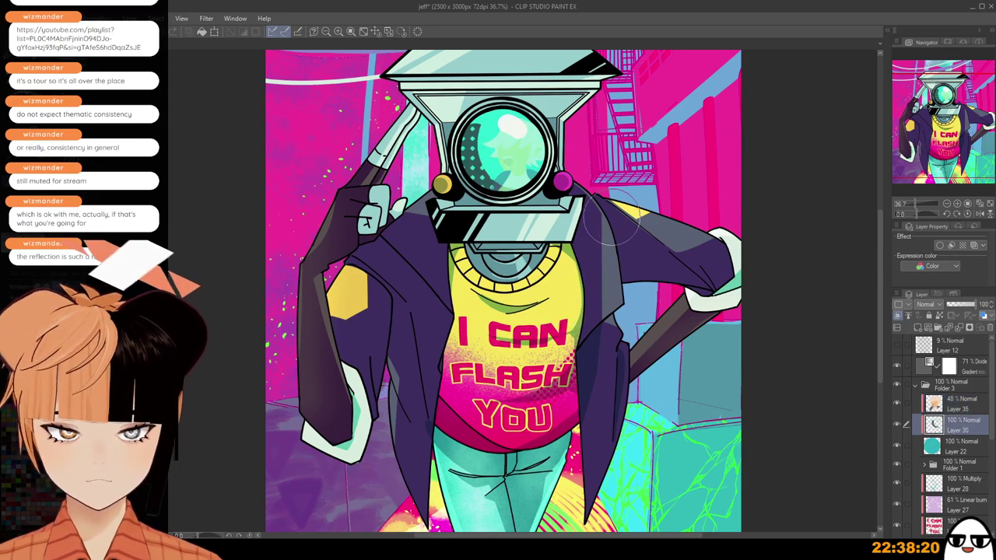
scroll(615, 268, "down", 3)
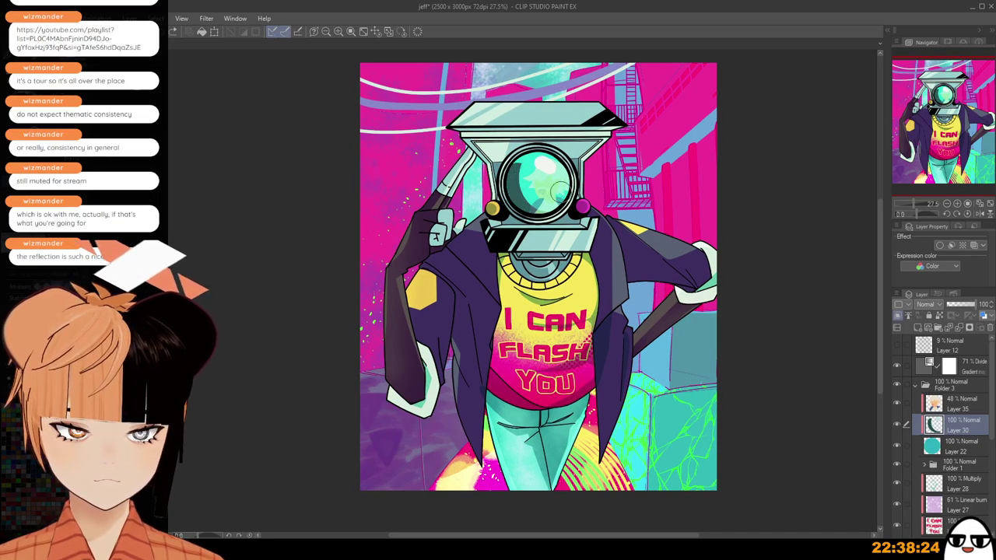
scroll(560, 187, "up", 1)
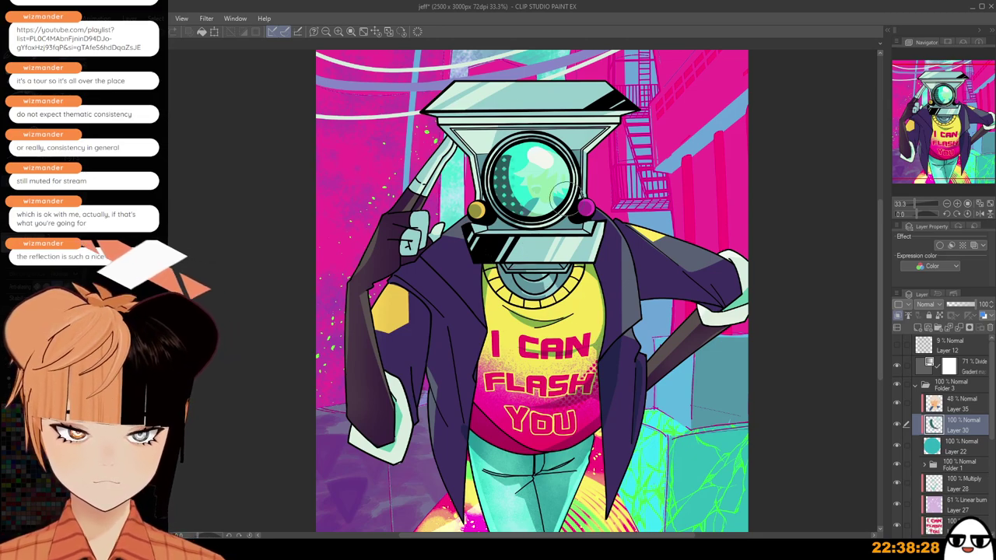
Raise the reflected person's Layer 35 to 63% opacity.
scroll(554, 204, "up", 2)
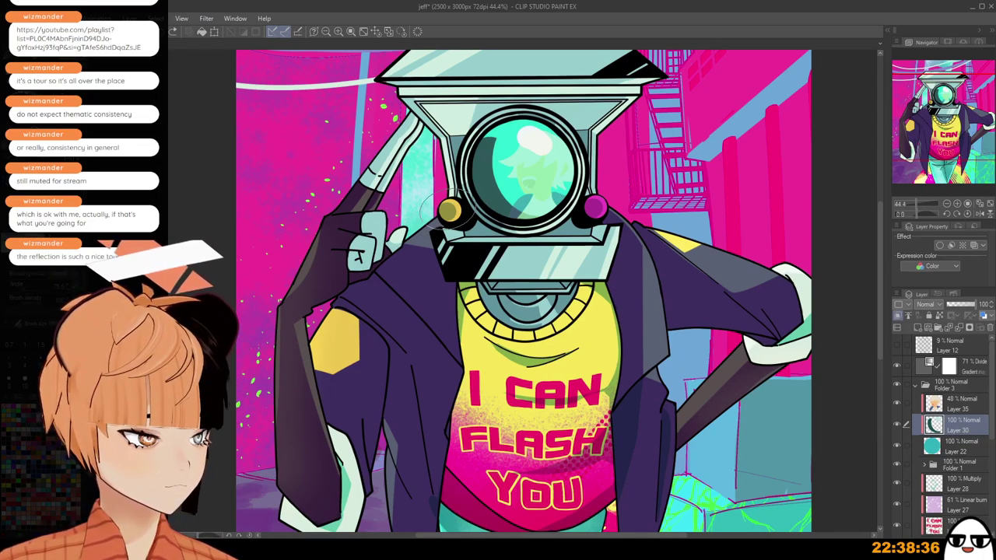
scroll(536, 175, "down", 1)
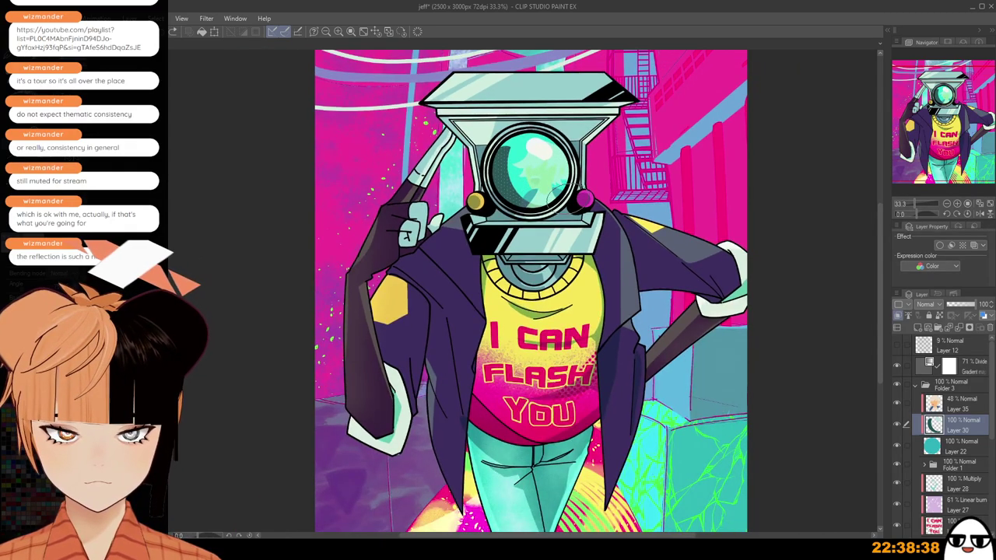
key("alt+bracketright")
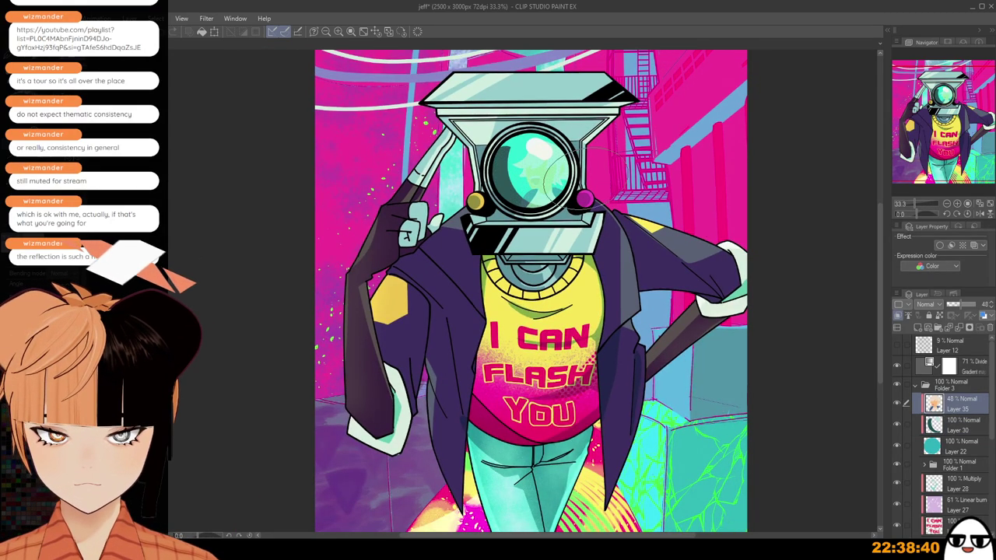
scroll(743, 315, "up", 1)
left_click_drag(960, 312, 969, 310)
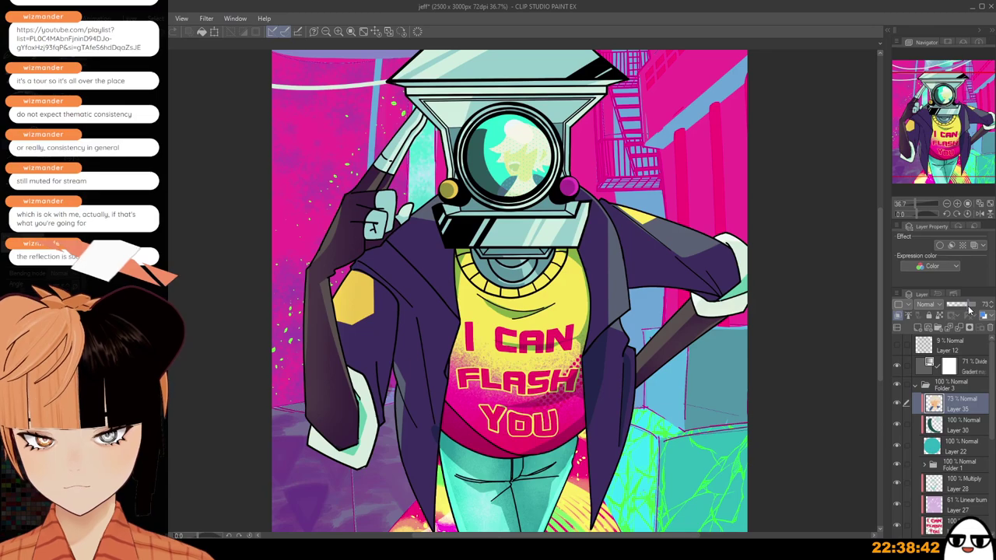
scroll(614, 356, "down", 2)
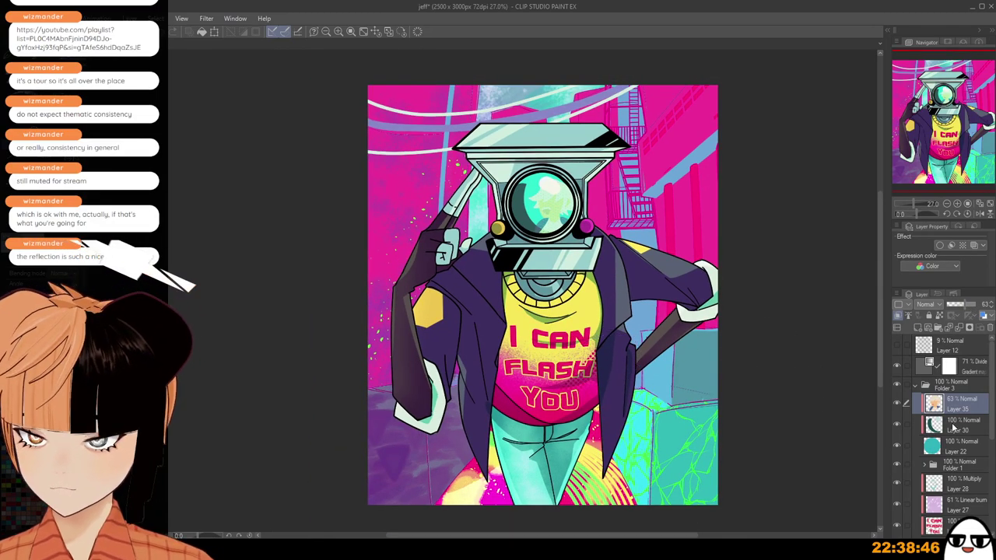
Brush halftone dots into both dark arms and the teal trousers on Layer 27.
left_click(953, 427)
scroll(661, 373, "down", 1)
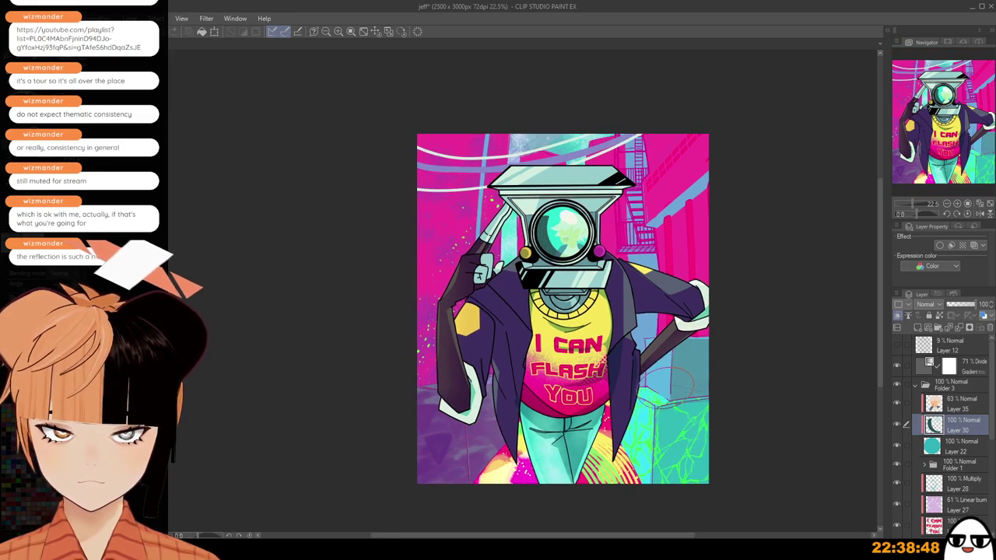
scroll(671, 381, "up", 2)
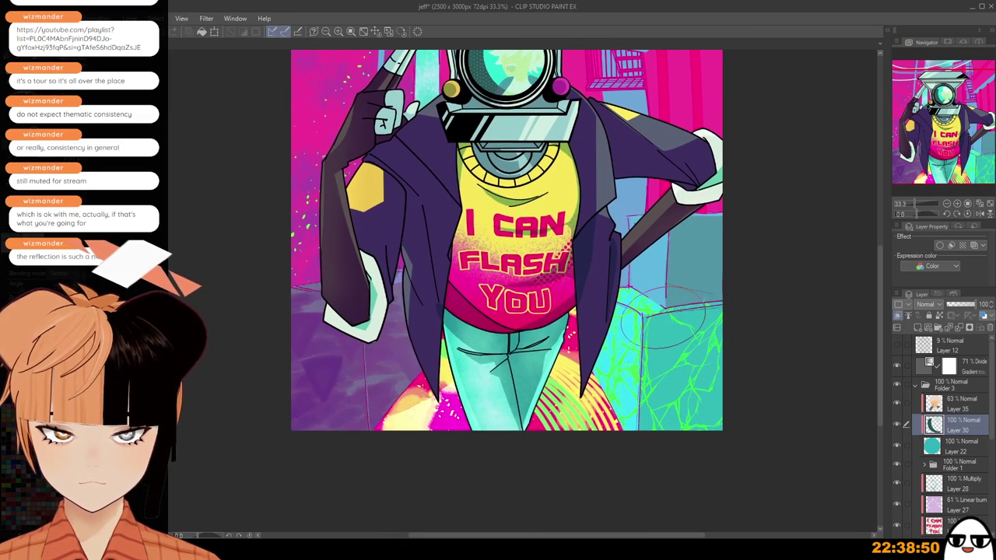
scroll(663, 319, "down", 1)
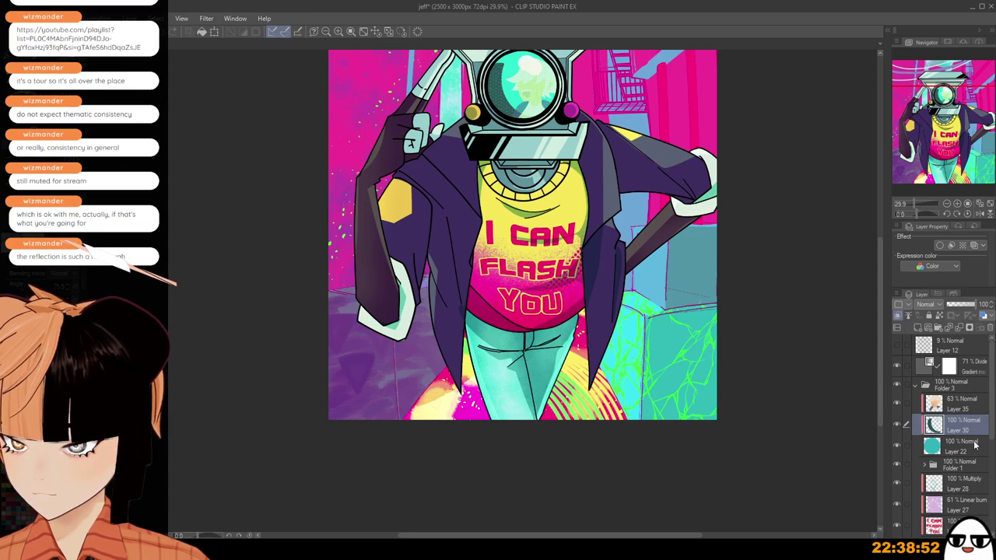
left_click(964, 505)
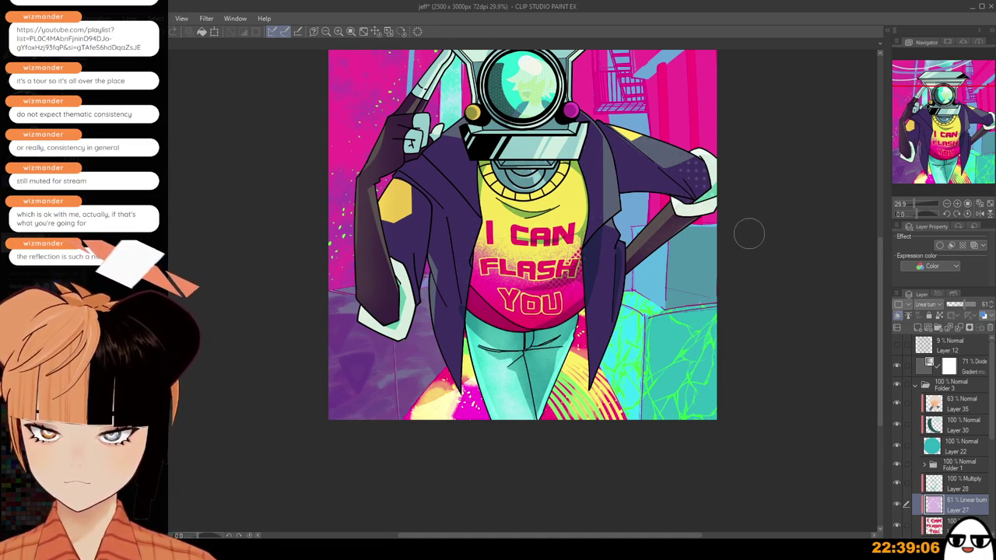
scroll(745, 264, "down", 2)
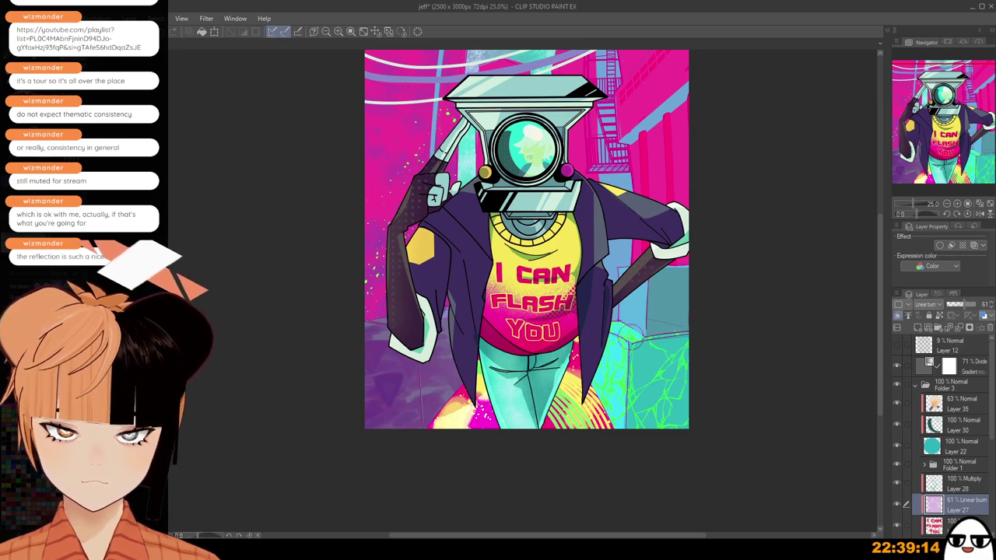
scroll(708, 308, "down", 3)
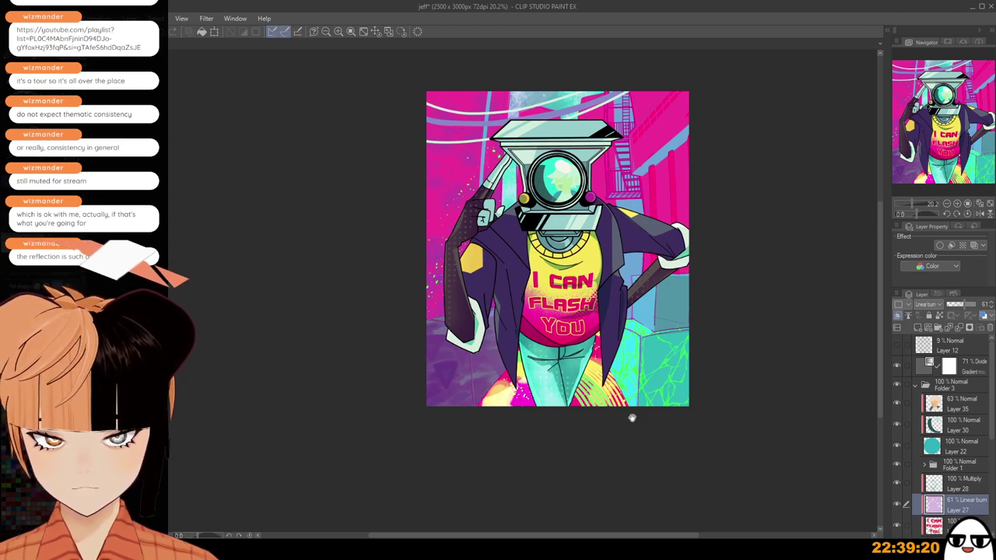
left_click_drag(632, 417, 603, 273)
scroll(595, 300, "down", 1)
left_click_drag(605, 308, 617, 426)
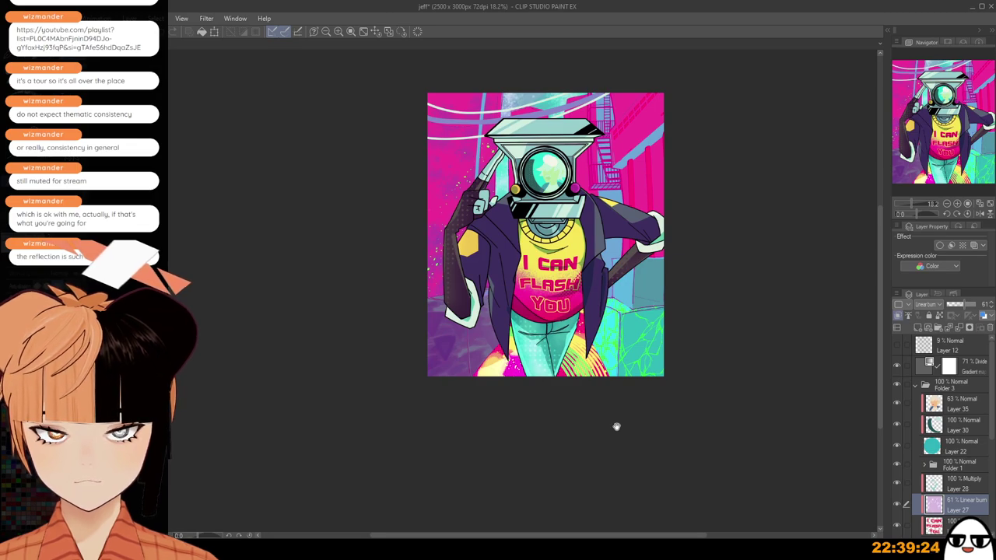
scroll(616, 427, "up", 2)
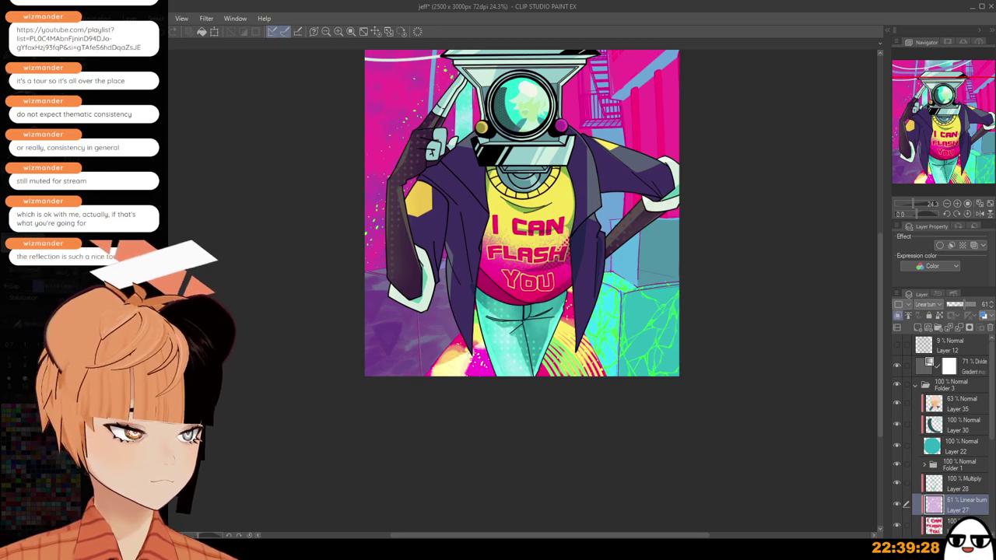
Try adding halftone dots to the jacket's open front and its sleeve on Layer 27.
mouse_move(465, 154)
left_mouse_down()
mouse_move(461, 268)
mouse_move(482, 274)
left_mouse_up()
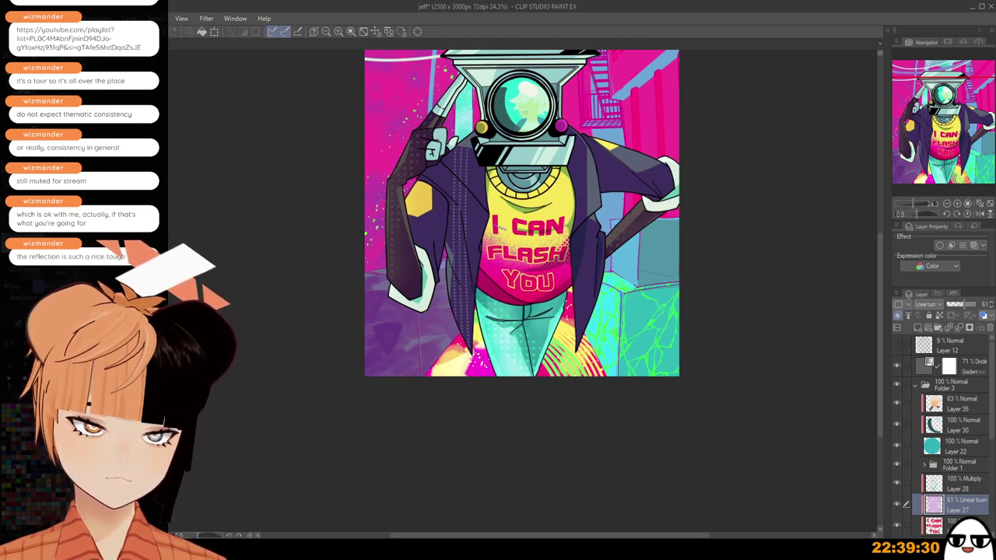
key("ctrl+z")
left_click_drag(512, 237, 522, 328)
mouse_move(600, 232)
left_mouse_down()
mouse_move(644, 272)
mouse_move(703, 274)
left_mouse_up()
key("ctrl+z")
left_click_drag(642, 266, 677, 261)
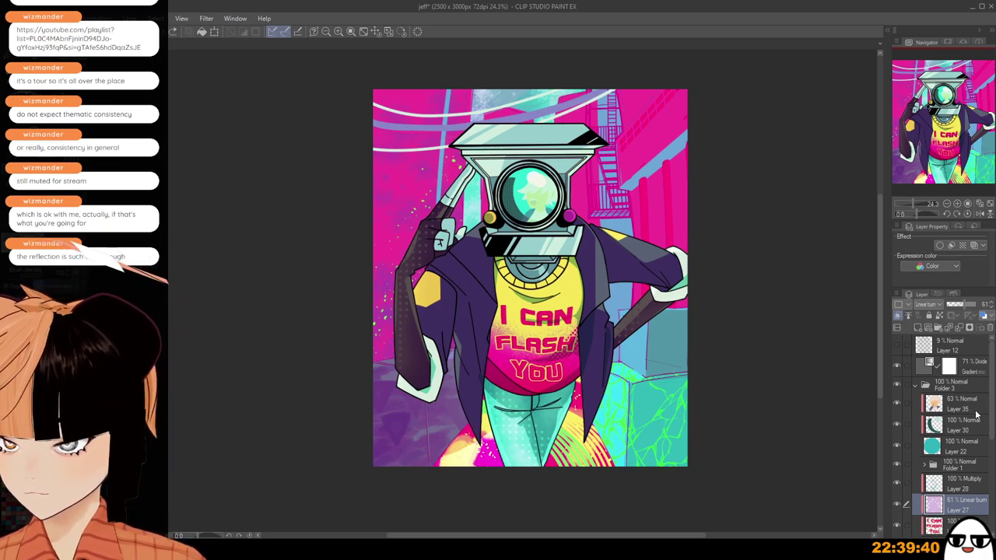
Select the painted areas of Layer 29 in Folder 1 and add a new layer above it.
mouse_move(991, 416)
left_mouse_down()
mouse_move(991, 449)
mouse_move(990, 397)
left_mouse_up()
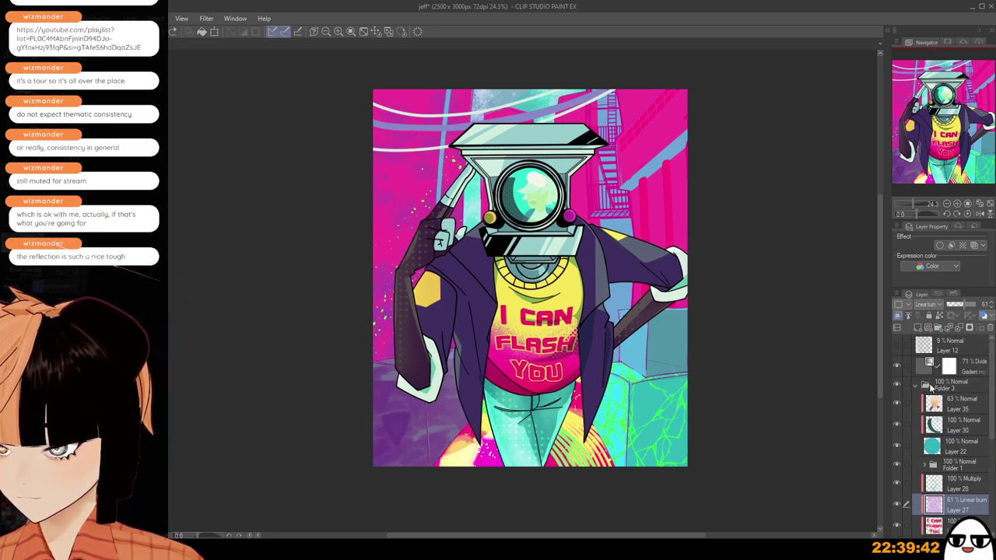
scroll(990, 405, "down", 2)
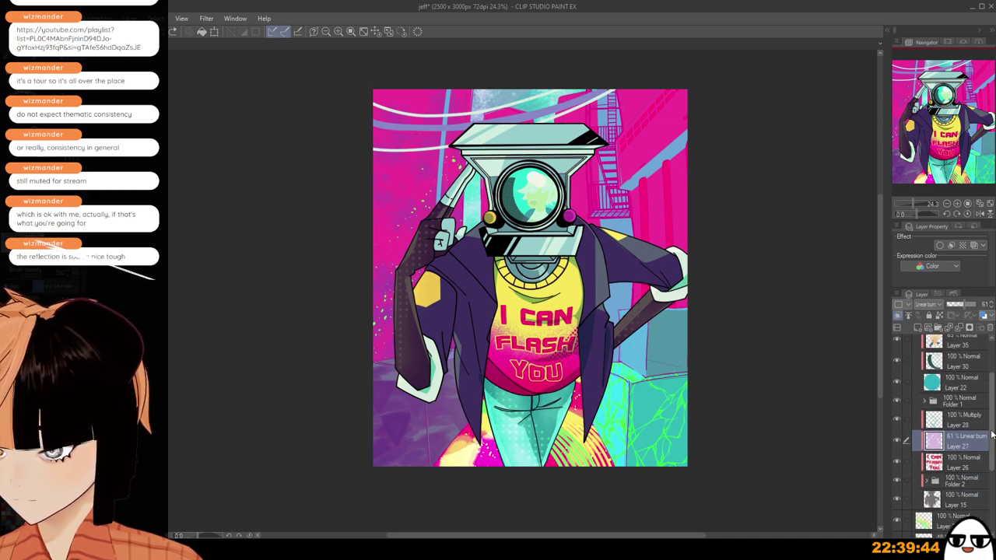
left_click(925, 441)
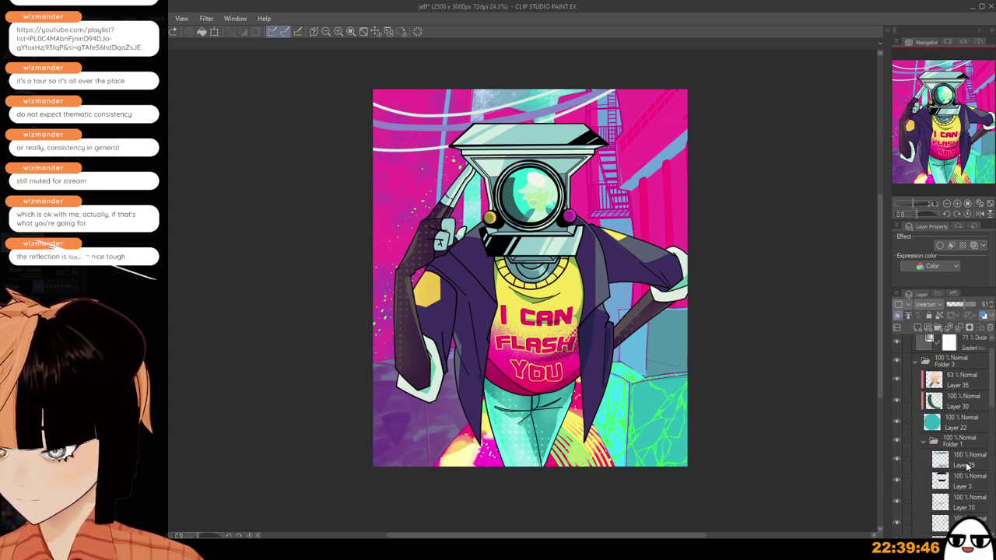
left_click(966, 465)
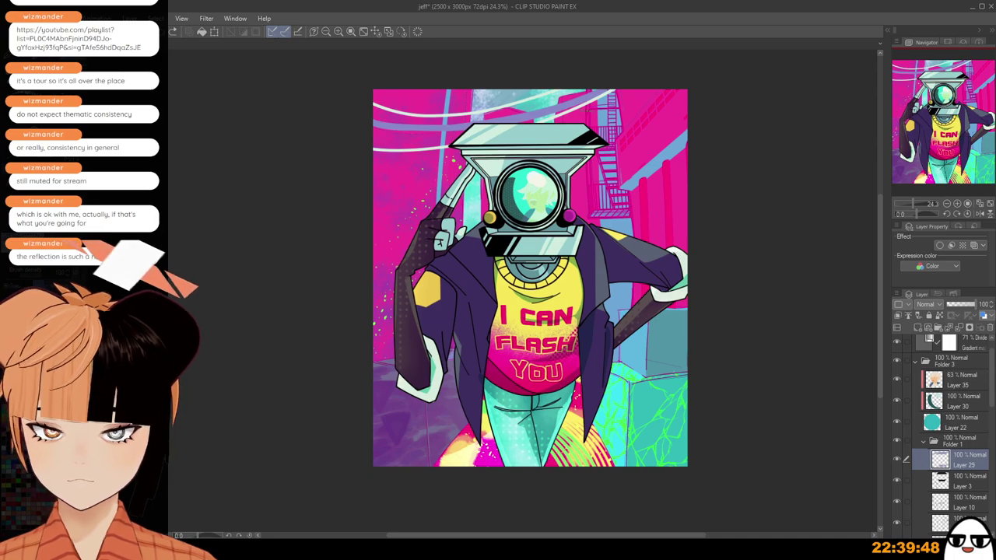
scroll(579, 151, "up", 1)
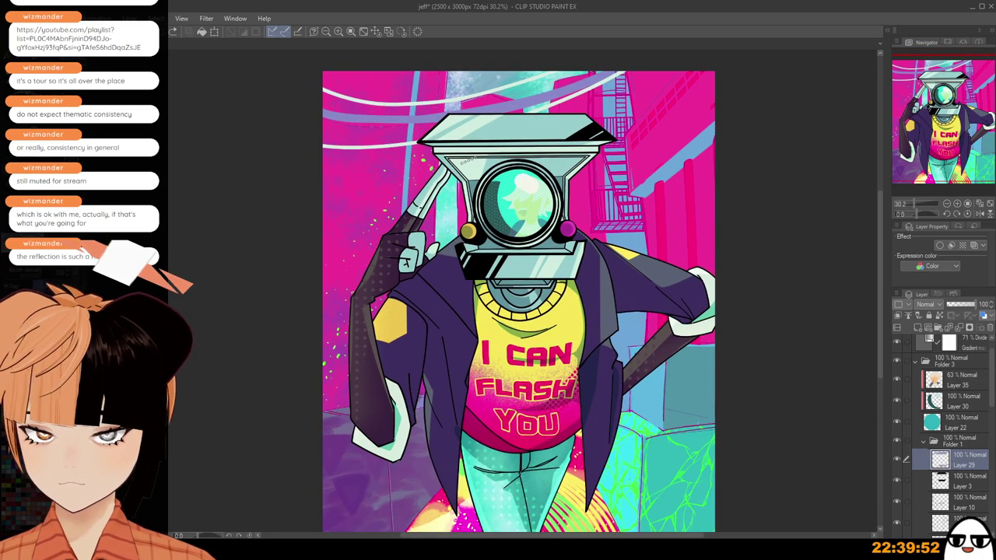
left_click(941, 460, "ctrl")
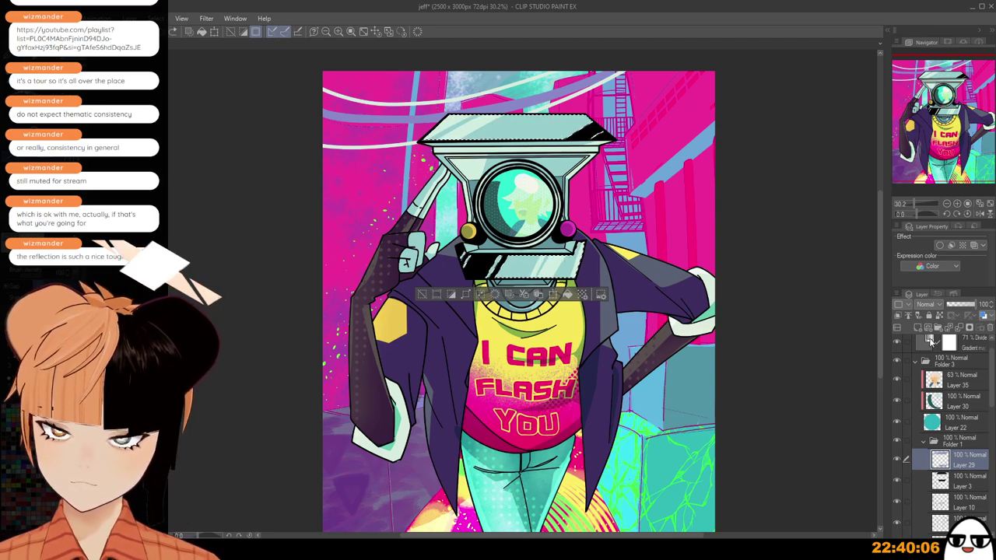
key("ctrl+shift+n")
Try pale halftone dots across the camera head on the new layer, adjusting its opacity.
left_click_drag(538, 113, 410, 226)
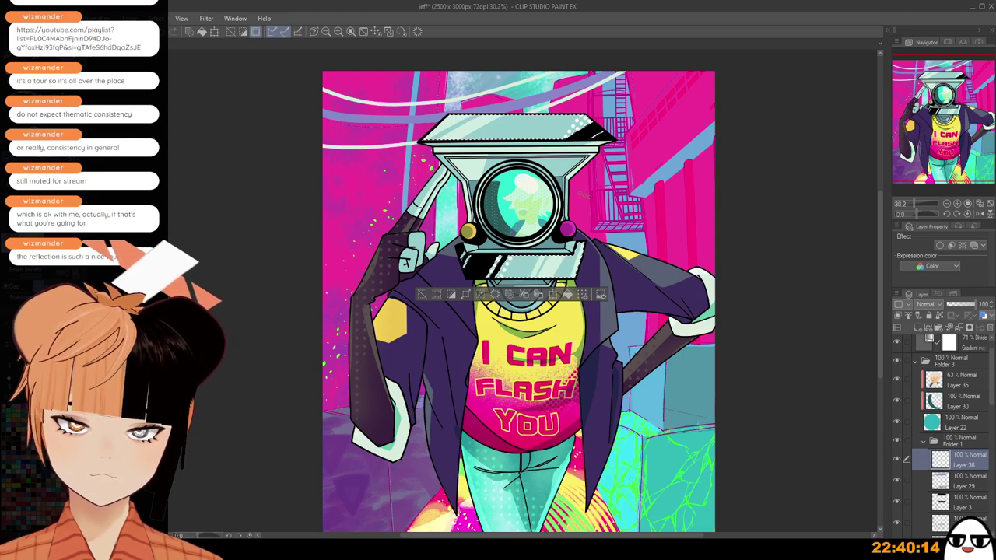
left_click(422, 294)
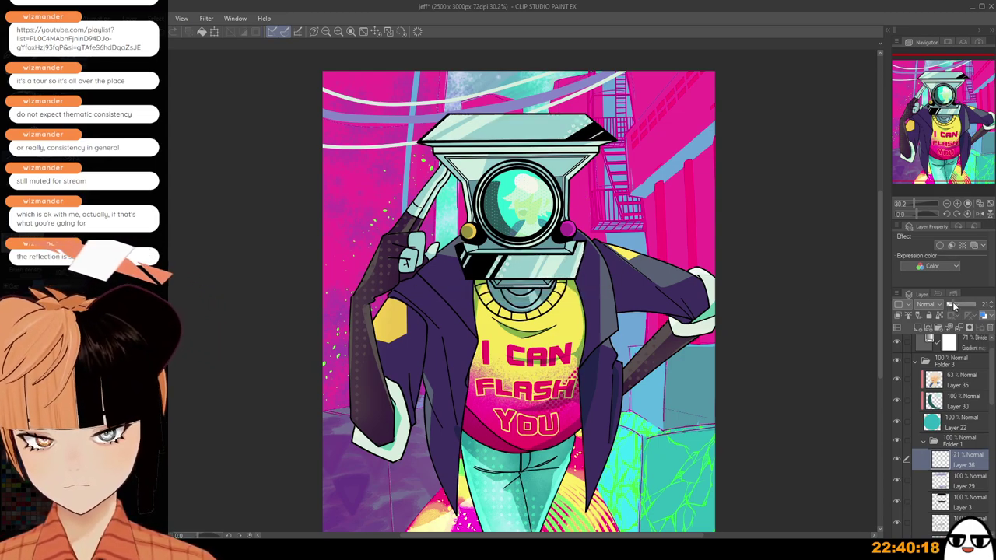
left_click_drag(956, 309, 962, 307)
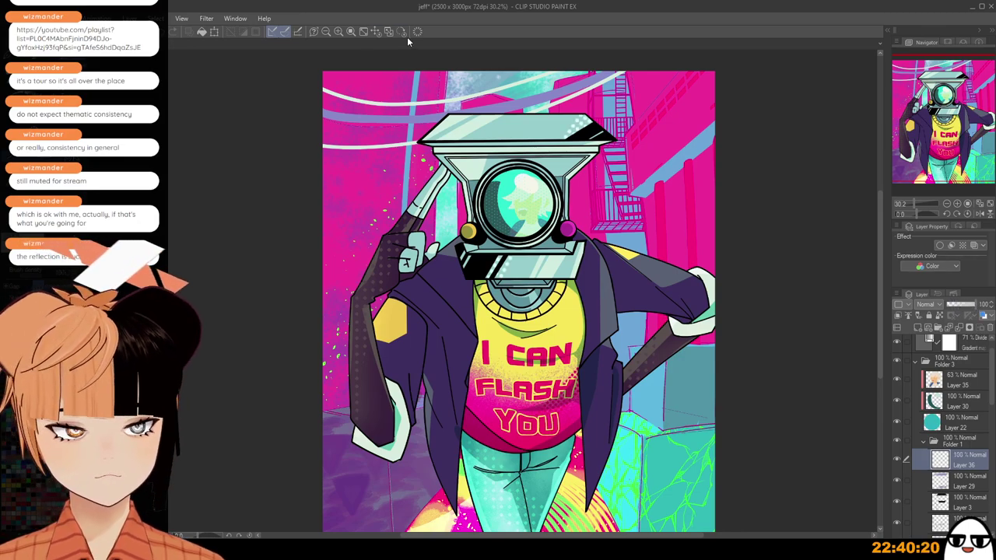
Brush pale halftone dots along the upper edge of the camera's hood, set that layer to 20% opacity, and clear the selection.
left_click(558, 124)
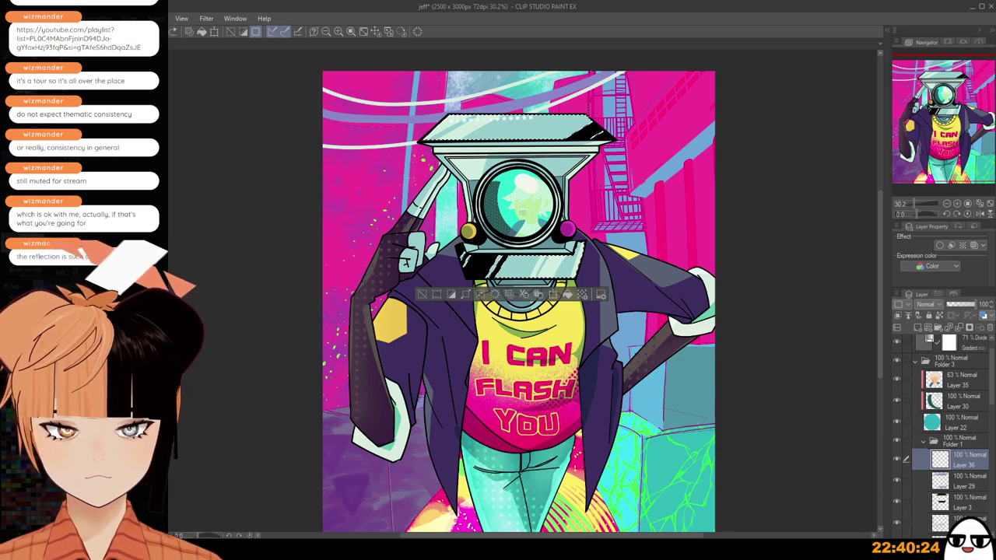
left_click_drag(424, 116, 668, 125)
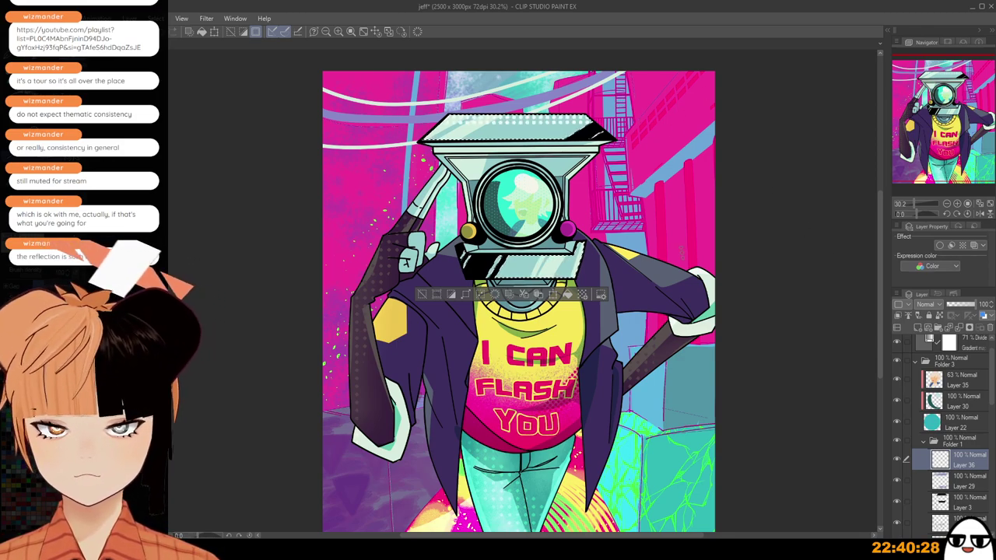
left_click(957, 305)
left_click_drag(957, 311, 951, 311)
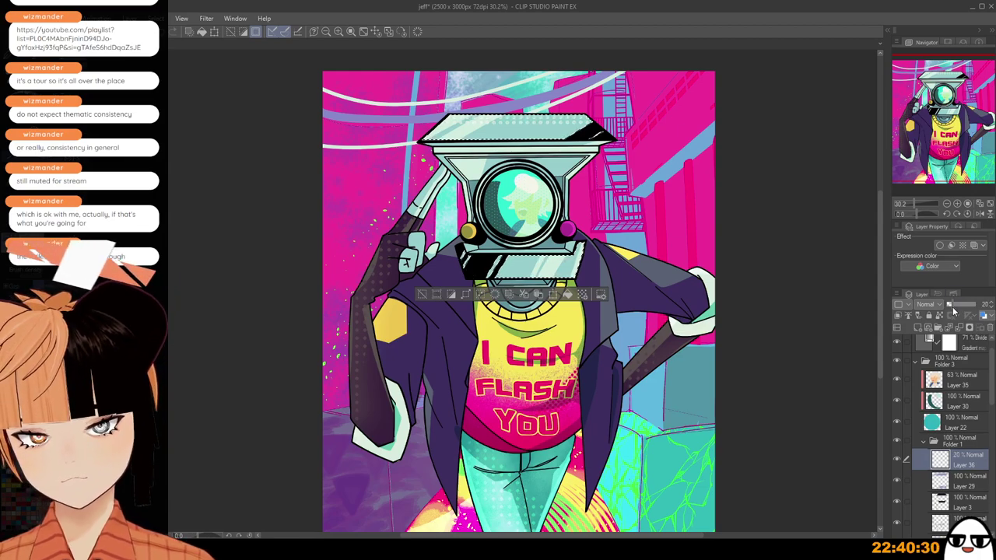
left_click(421, 296)
scroll(571, 237, "down", 2)
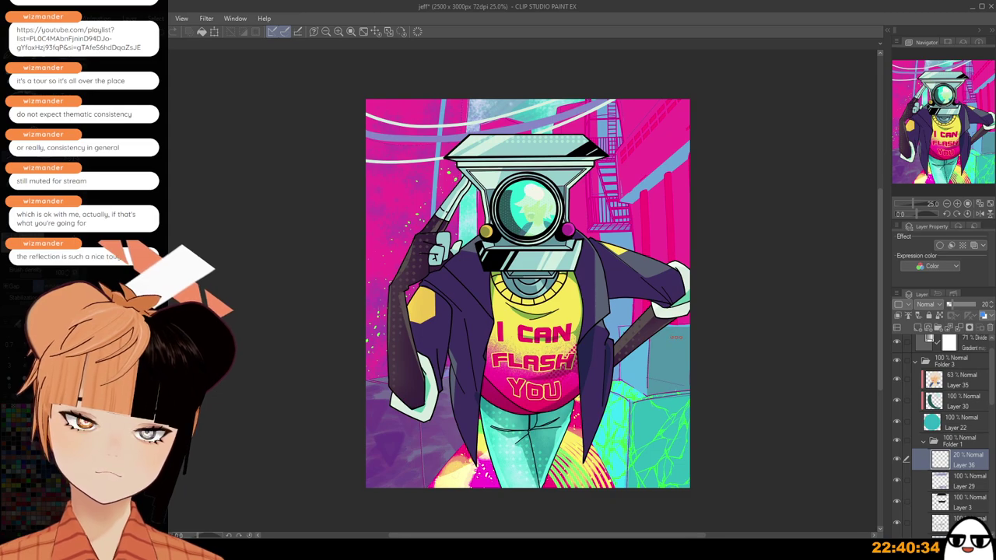
scroll(679, 334, "up", 2)
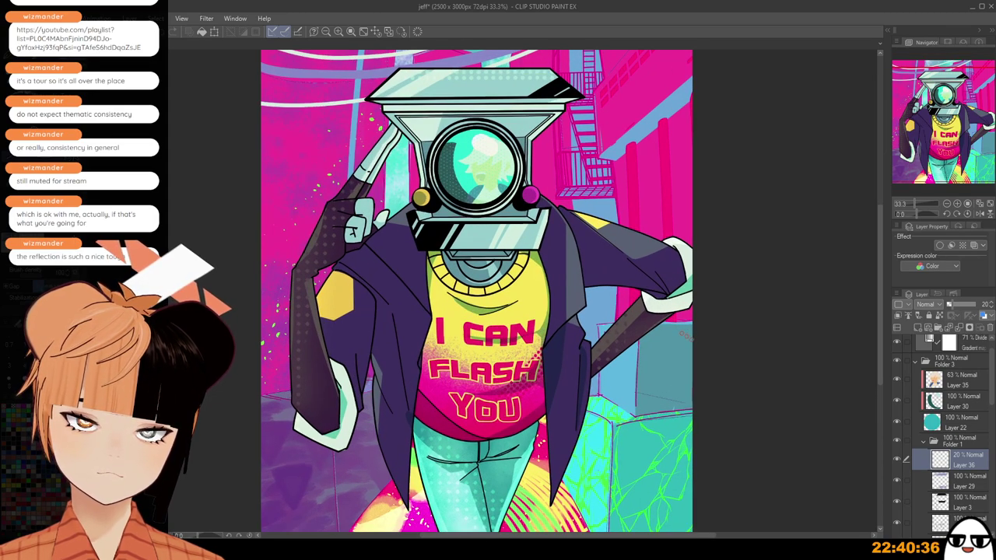
scroll(631, 305, "down", 2)
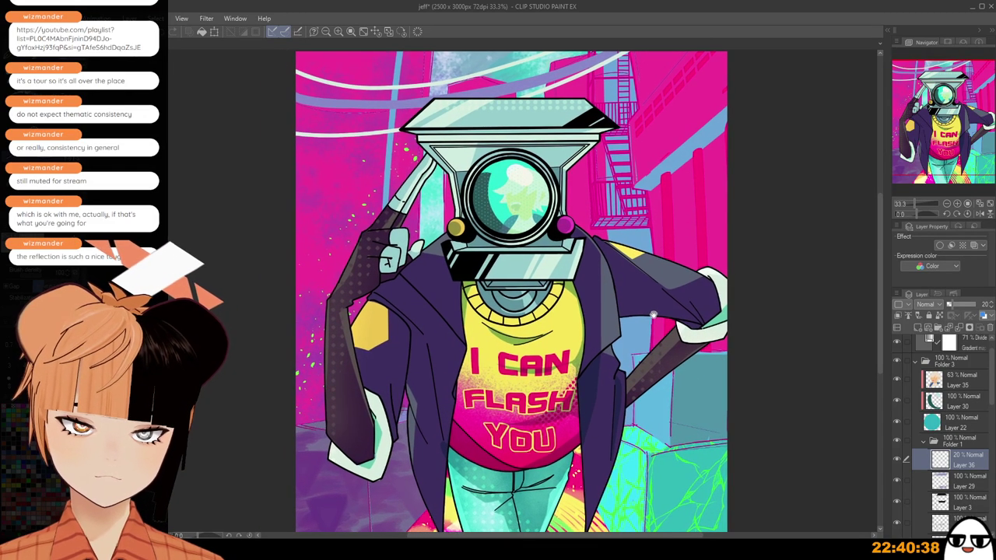
scroll(660, 311, "down", 3)
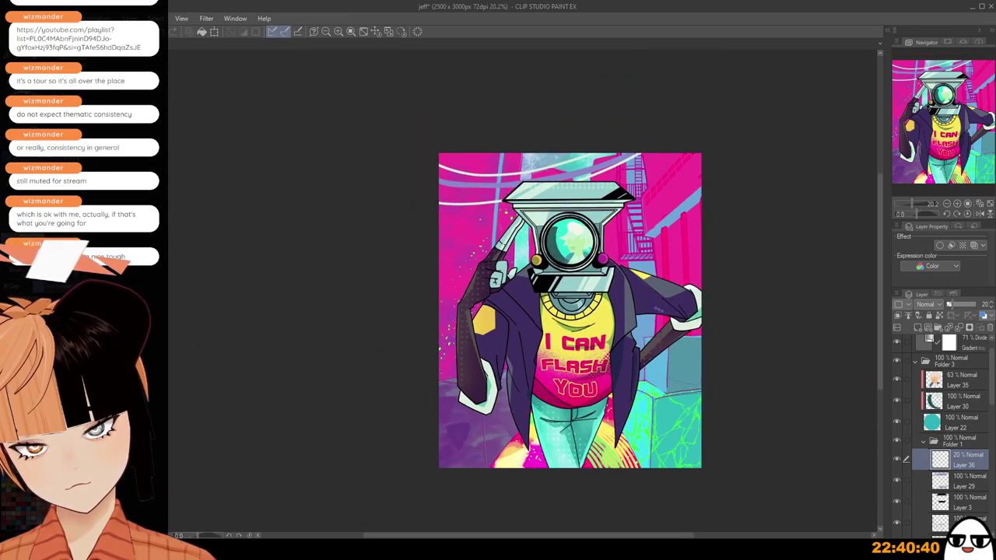
mouse_move(685, 308)
left_mouse_down()
mouse_move(664, 266)
mouse_move(674, 299)
left_mouse_up()
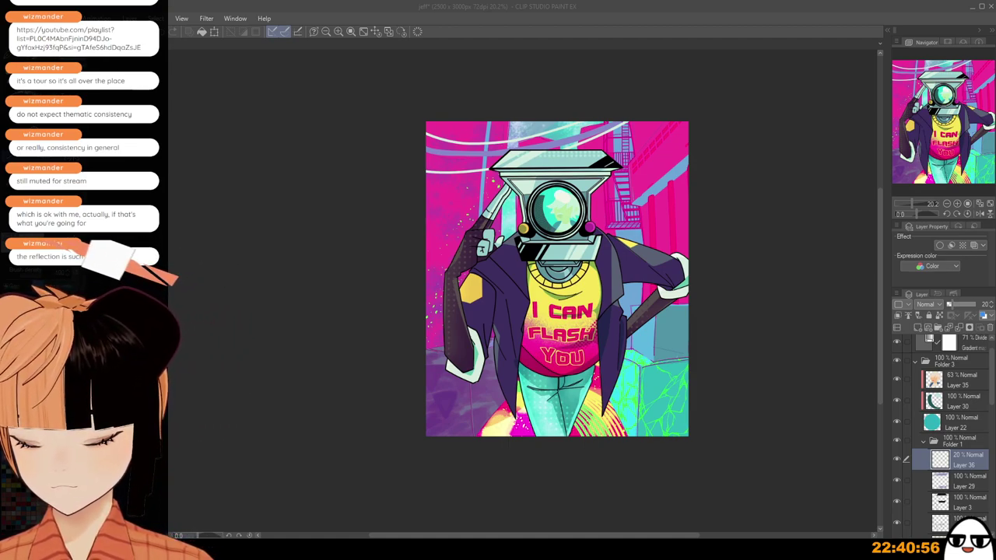
Select Layer 27's painted areas, brush halftone dots over the yellow shirt on a new layer above it, and clear the selection.
mouse_move(991, 392)
left_mouse_down()
mouse_move(990, 466)
mouse_move(992, 383)
mouse_move(985, 487)
left_mouse_up()
left_click(972, 426)
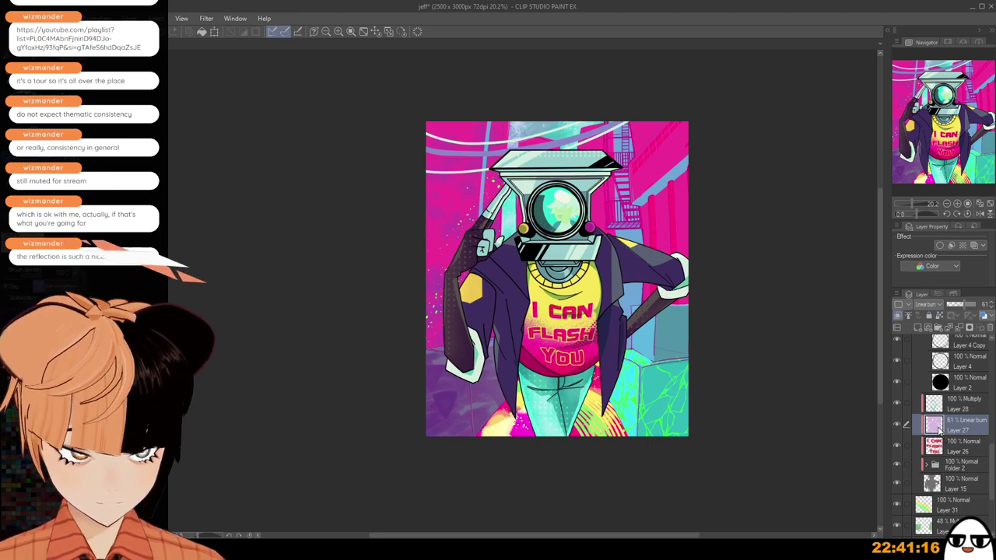
left_click(937, 428, "ctrl")
left_click(917, 328)
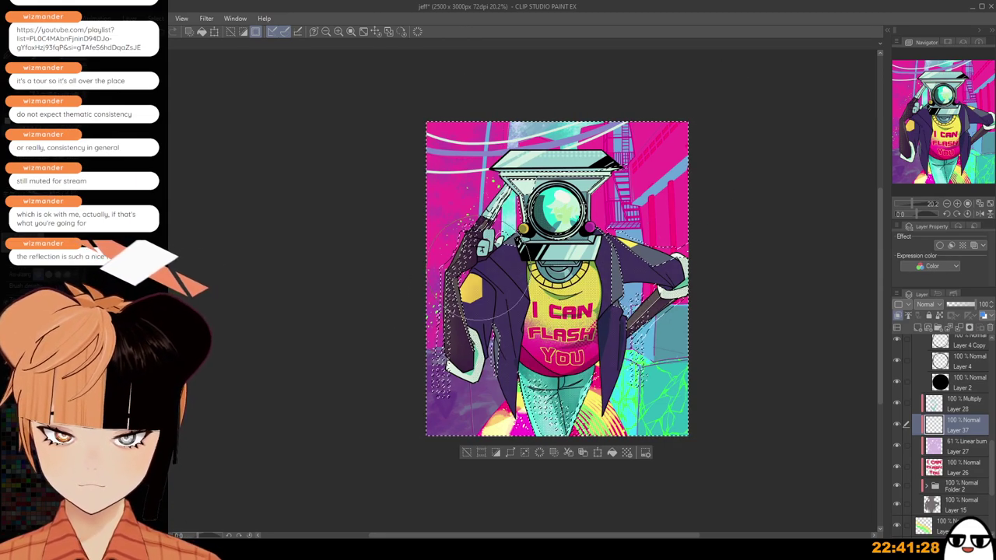
left_click(466, 453)
scroll(700, 405, "up", 4)
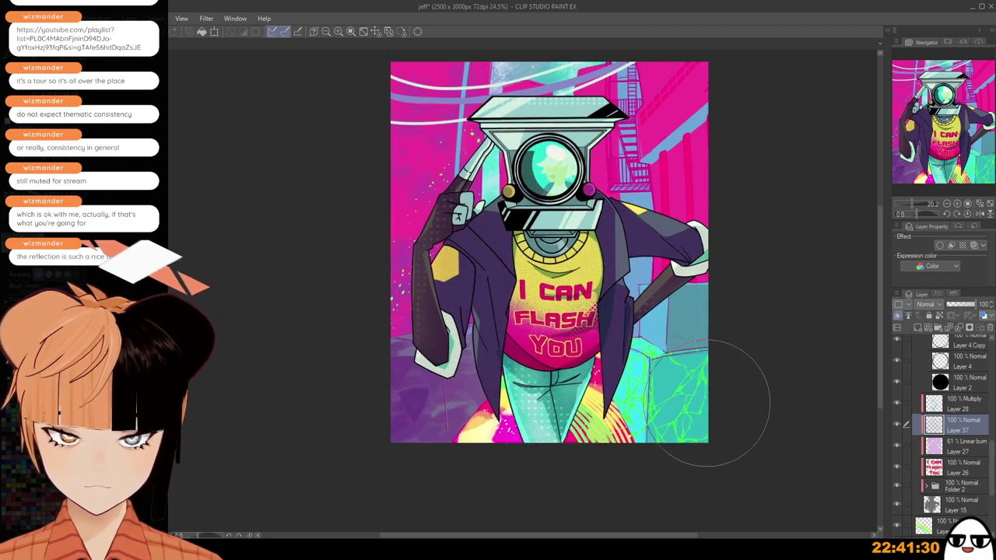
Set the shirt's halftone layer, Layer 37, to 25% opacity, undo the last stroke on it and reduce the brush size.
left_click(955, 306)
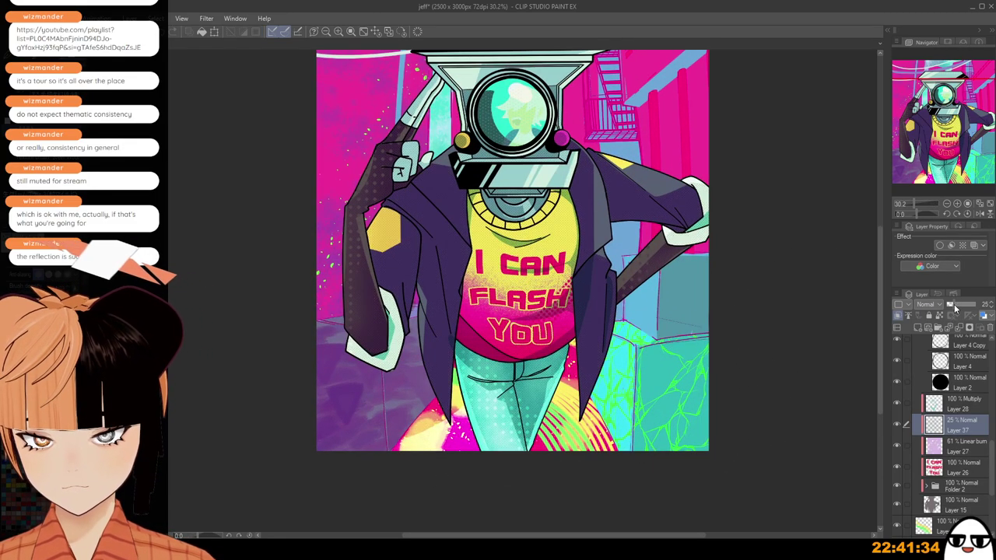
scroll(700, 327, "up", 2)
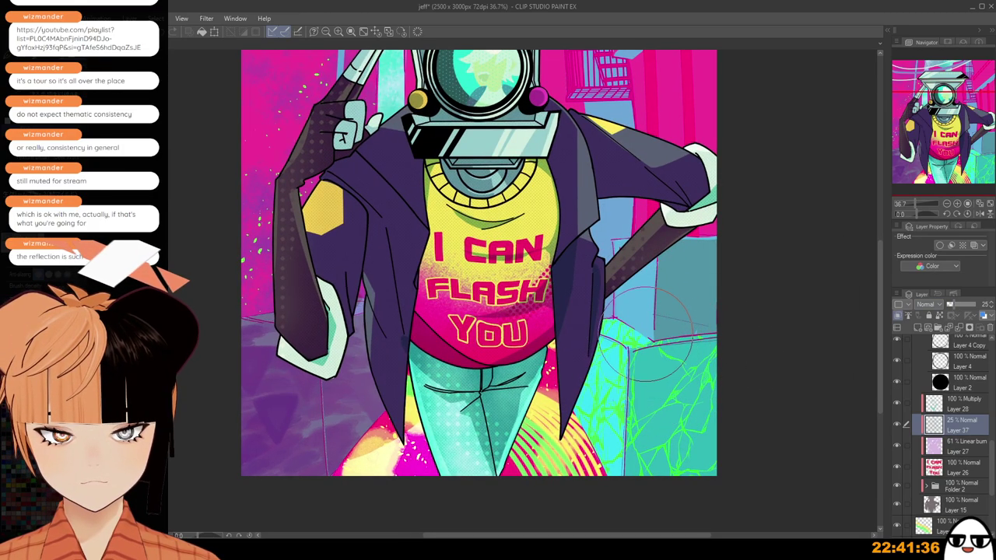
scroll(653, 334, "up", 2)
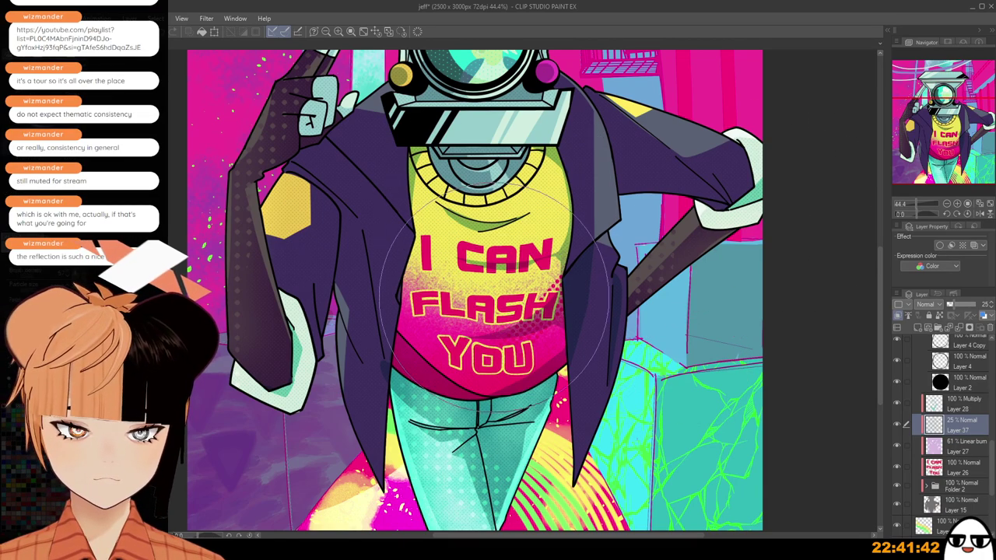
key("ctrl+z")
key("bracketleft")
key("bracketleft")
key("bracketleft")
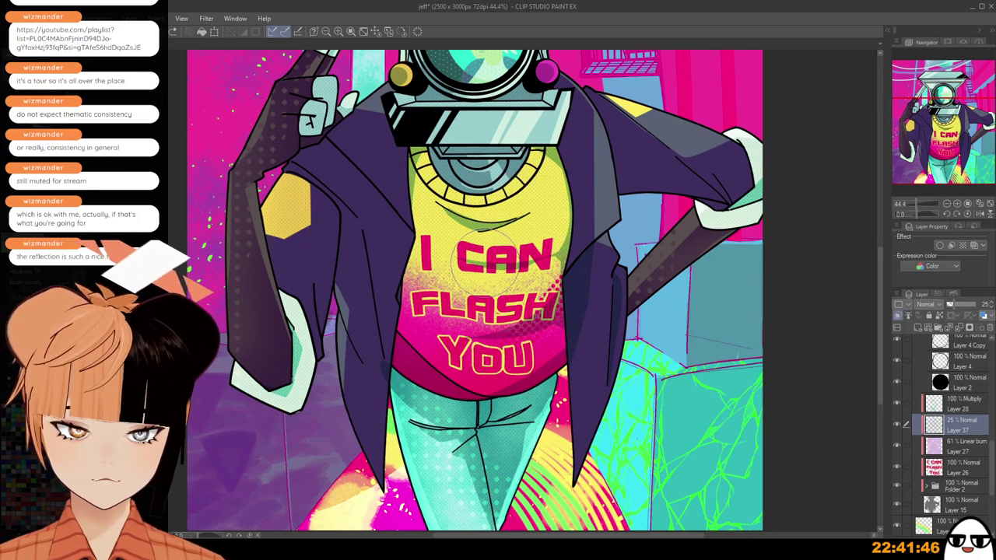
Examine the halftone texture across the shirt and whole figure, toggling Layer 27's visibility to compare.
scroll(506, 226, "down", 1)
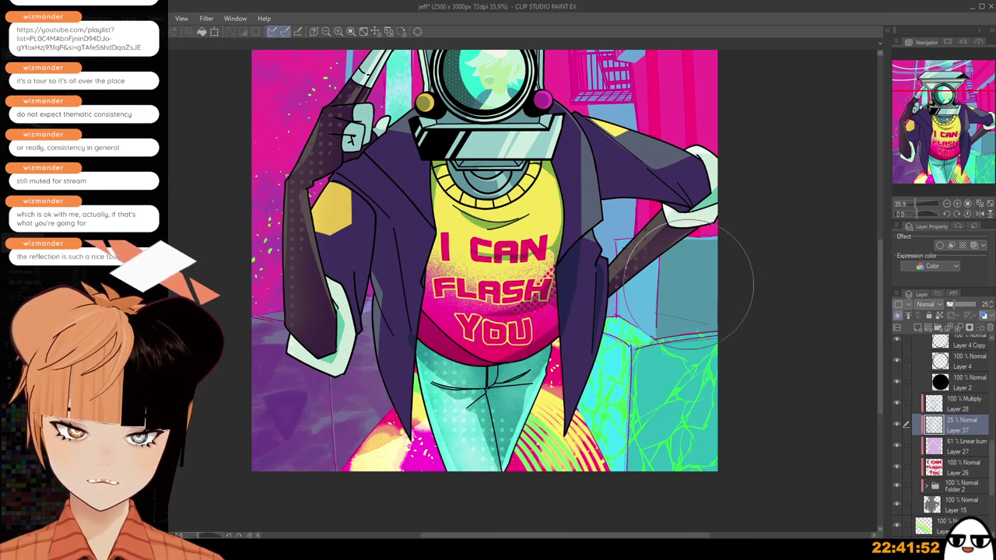
scroll(747, 389, "up", 1)
scroll(743, 412, "up", 1)
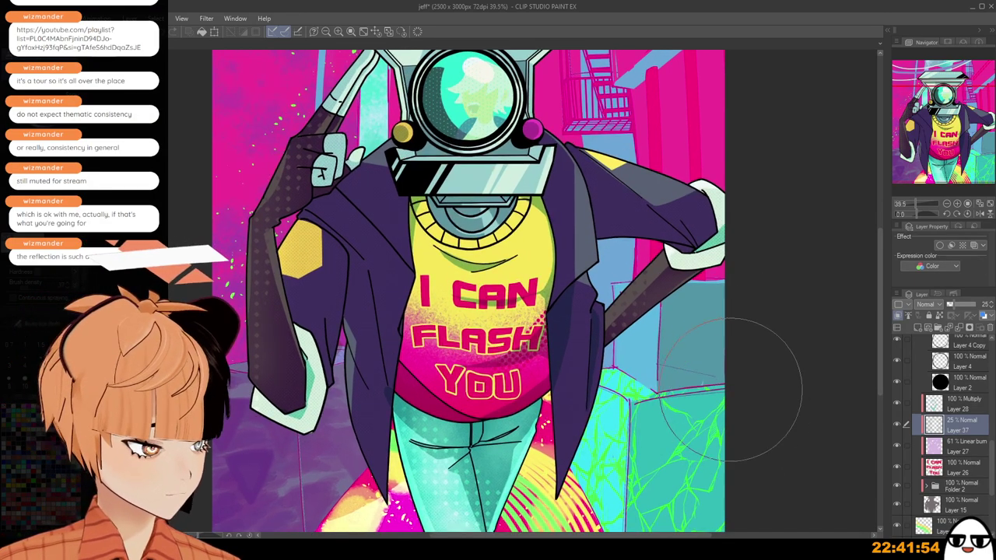
left_click_drag(737, 337, 746, 386)
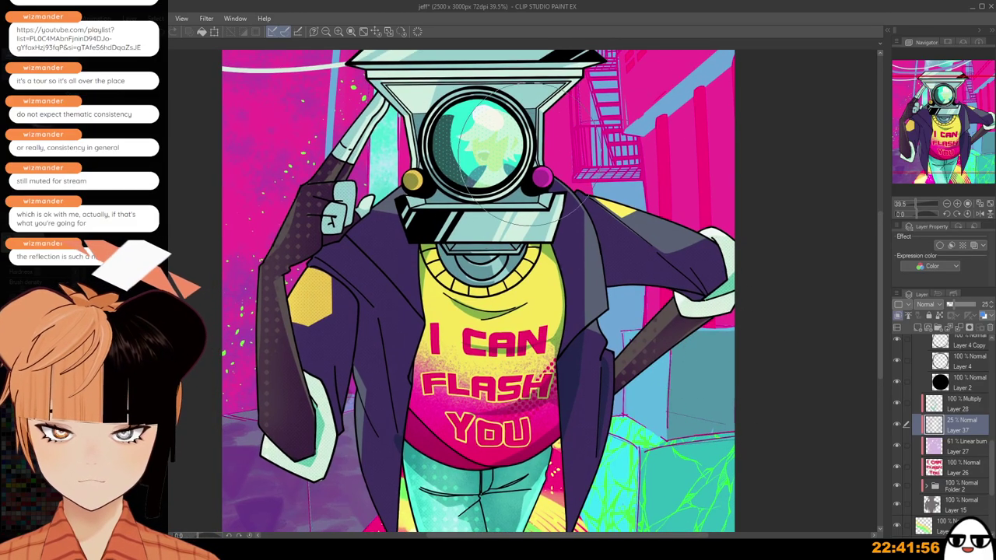
scroll(786, 214, "up", 2)
scroll(752, 287, "up", 1)
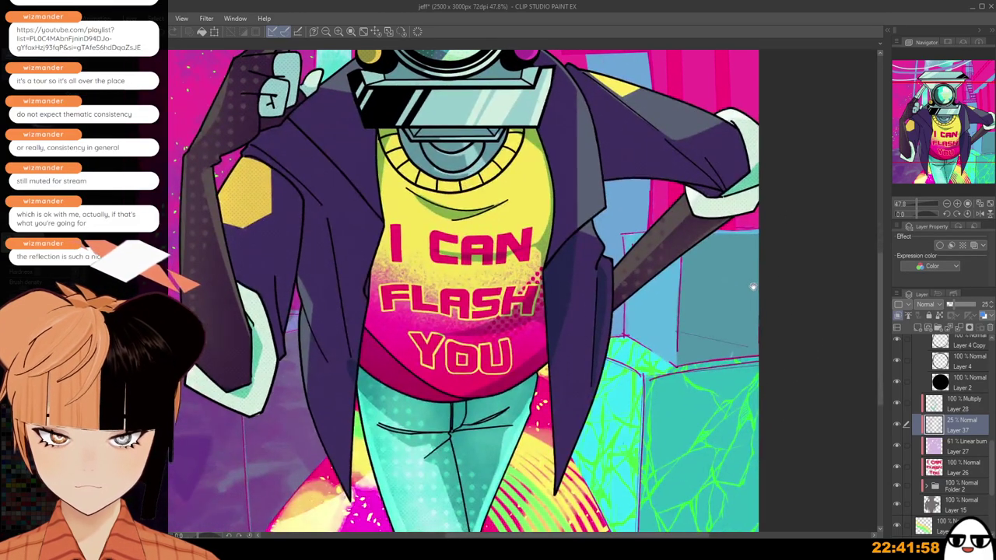
scroll(752, 287, "down", 1)
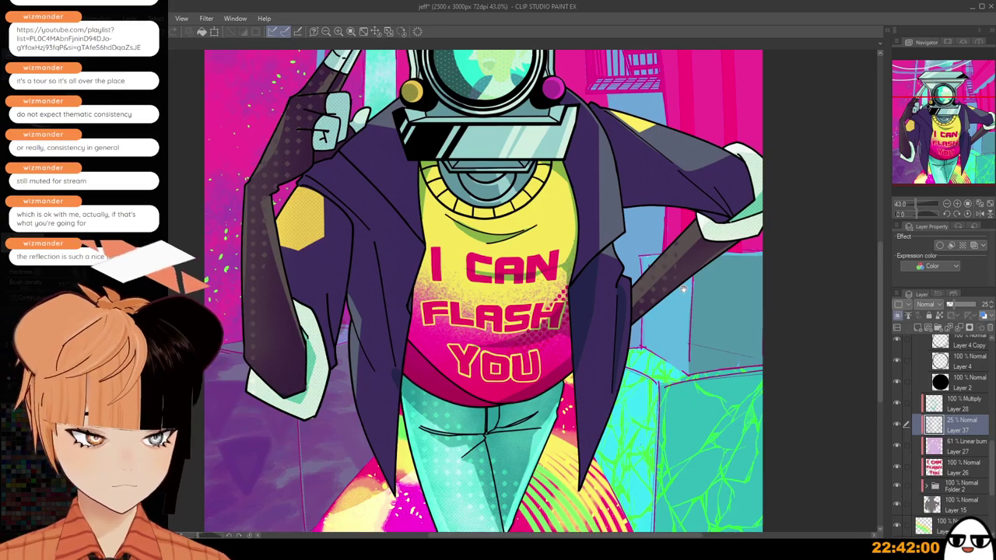
scroll(708, 389, "down", 1)
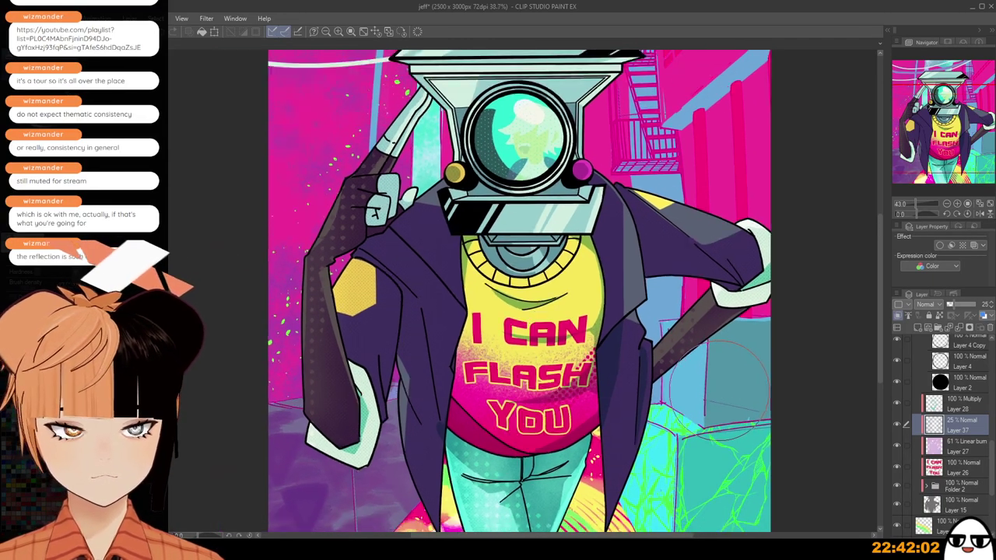
scroll(708, 389, "down", 1)
scroll(990, 422, "up", 3)
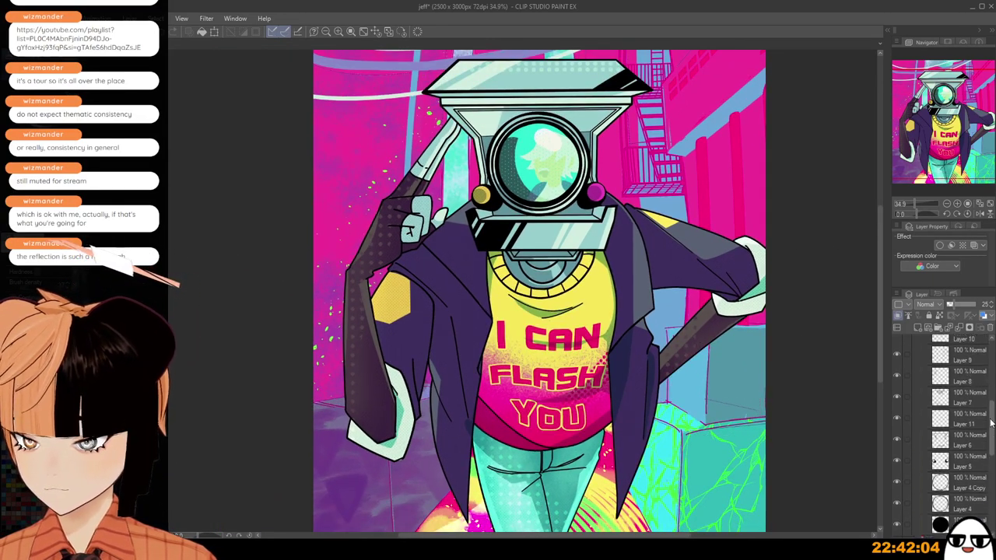
scroll(990, 423, "down", 5)
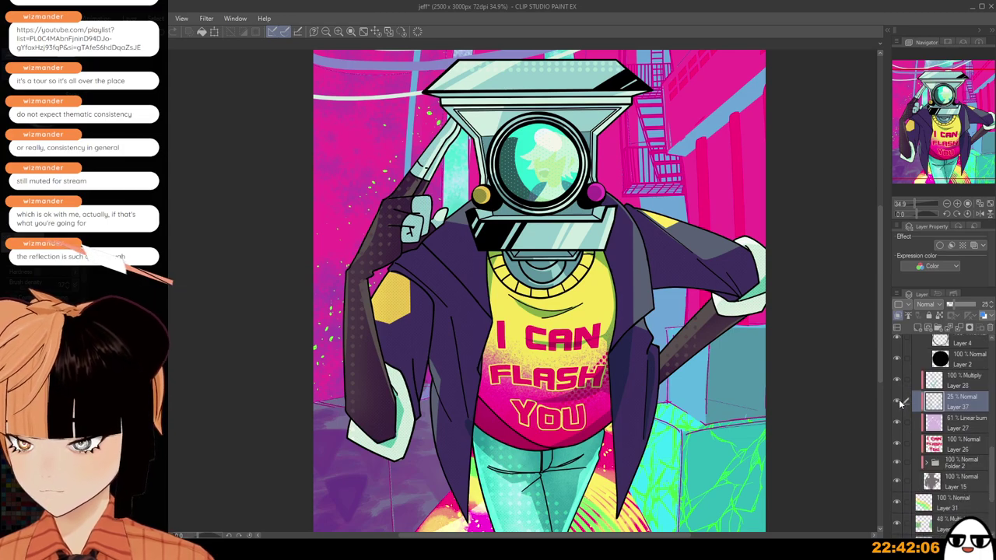
left_click(897, 422)
left_click(898, 422)
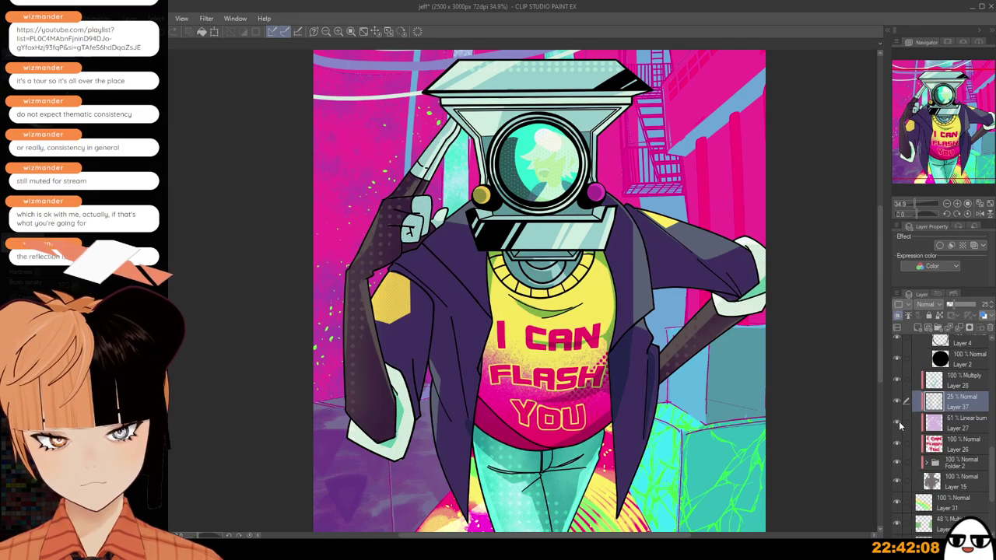
Select Layer 28 and try a shading stroke down the coat's front flap beside the raised arm, undoing it.
scroll(923, 402, "down", 1)
scroll(755, 369, "down", 1)
left_click_drag(692, 454, 680, 319)
left_click(967, 368)
scroll(626, 334, "up", 3)
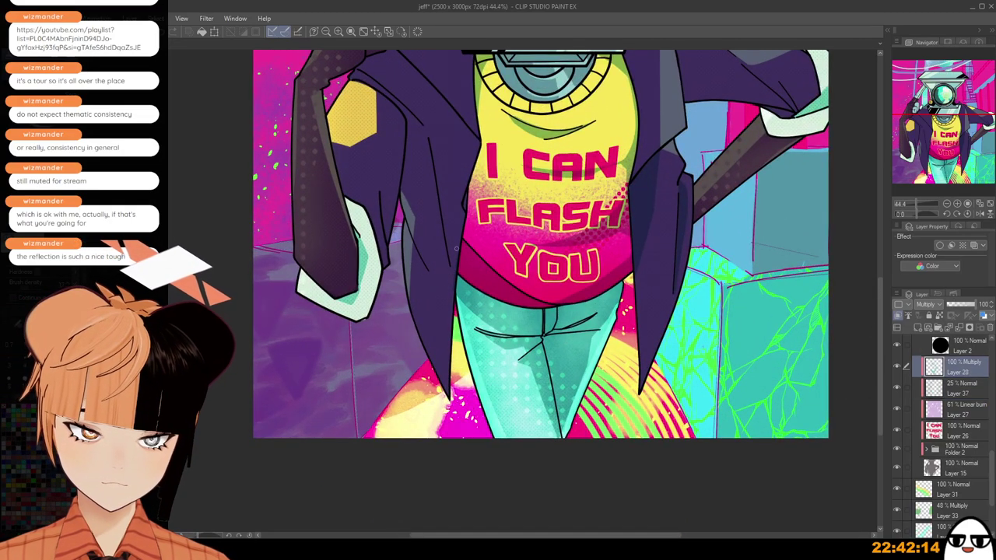
scroll(457, 269, "down", 2)
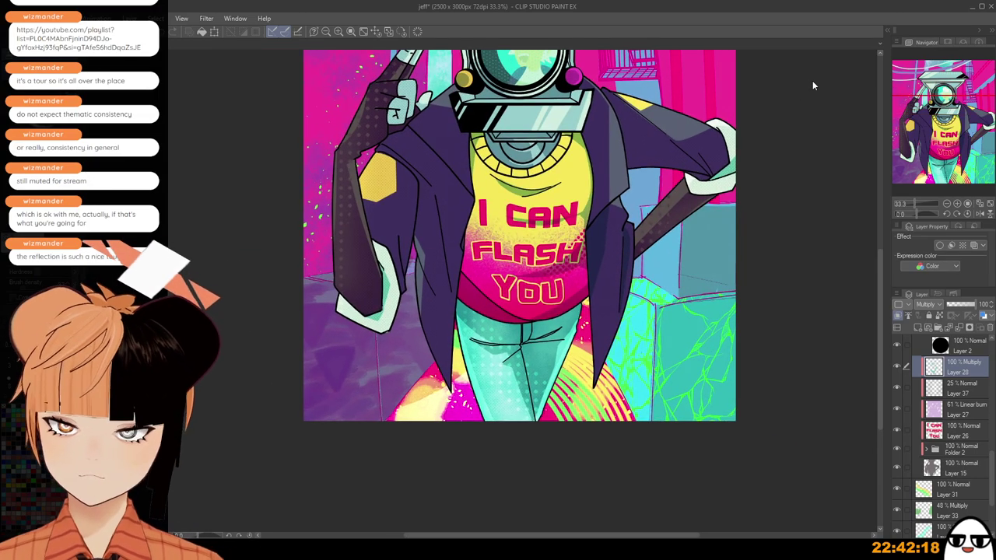
scroll(412, 238, "up", 2)
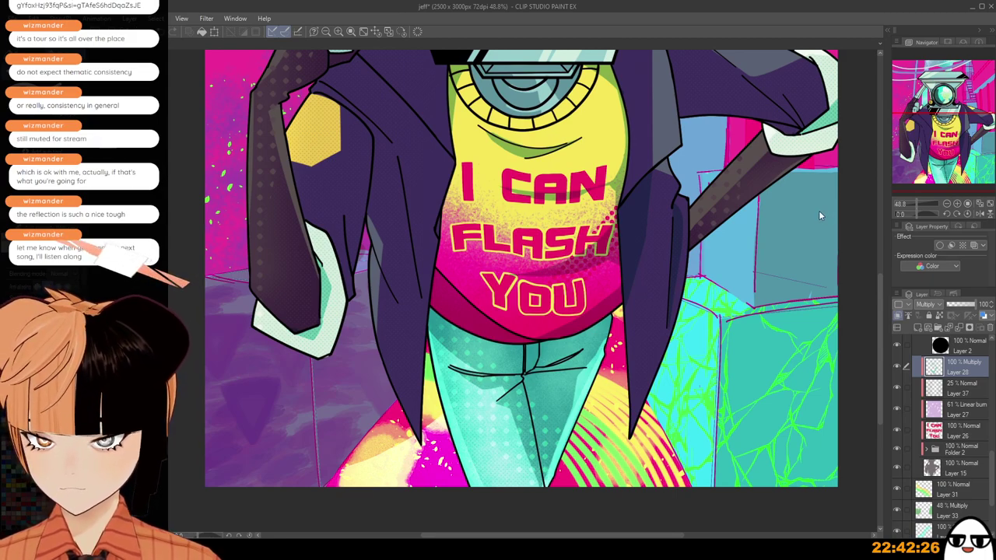
mouse_move(408, 210)
left_mouse_down()
mouse_move(411, 344)
mouse_move(412, 311)
mouse_move(413, 335)
left_mouse_up()
key("ctrl+z")
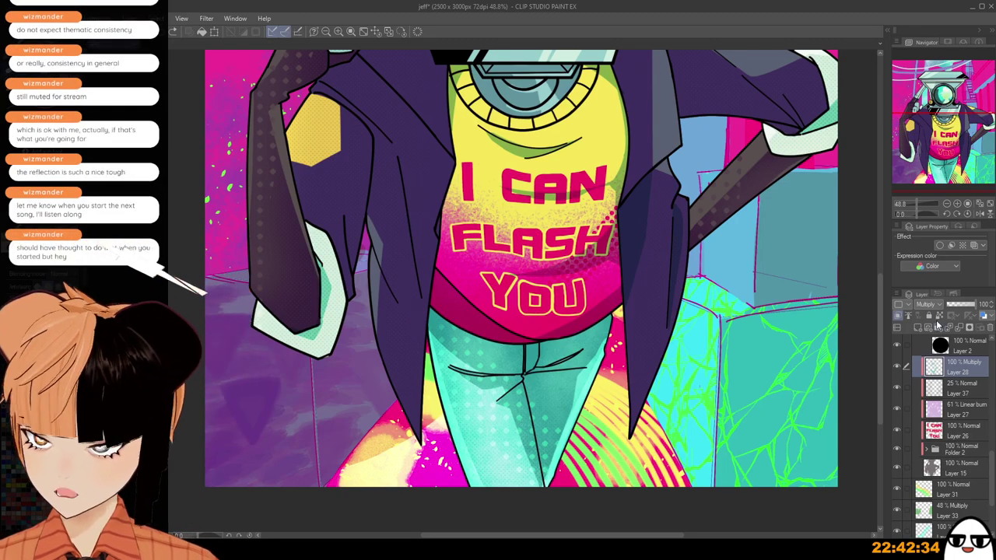
Switch Layer 28 to Normal blending to sample its shading colour, restore Multiply, and shade the coat flap below the raised arm.
left_click(925, 29)
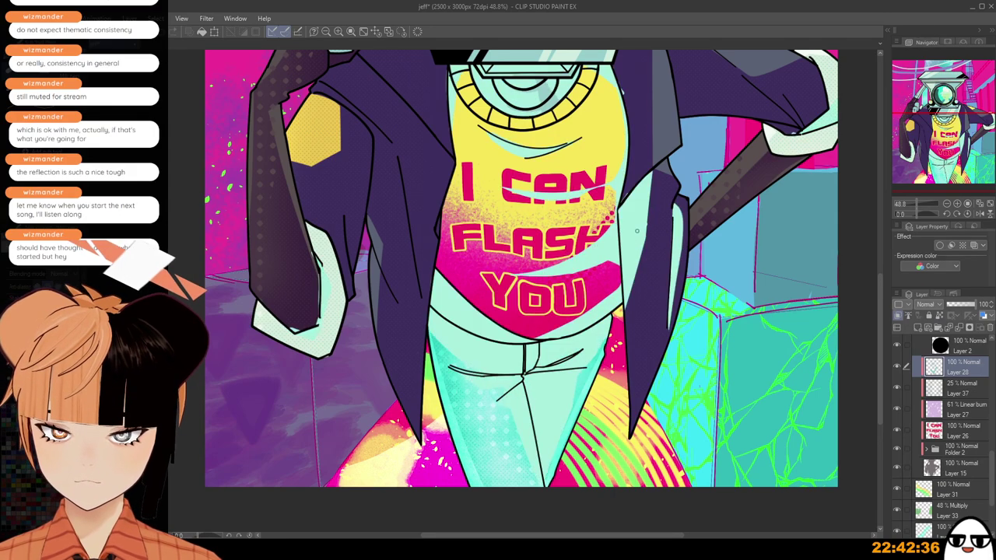
key("ctrl+y")
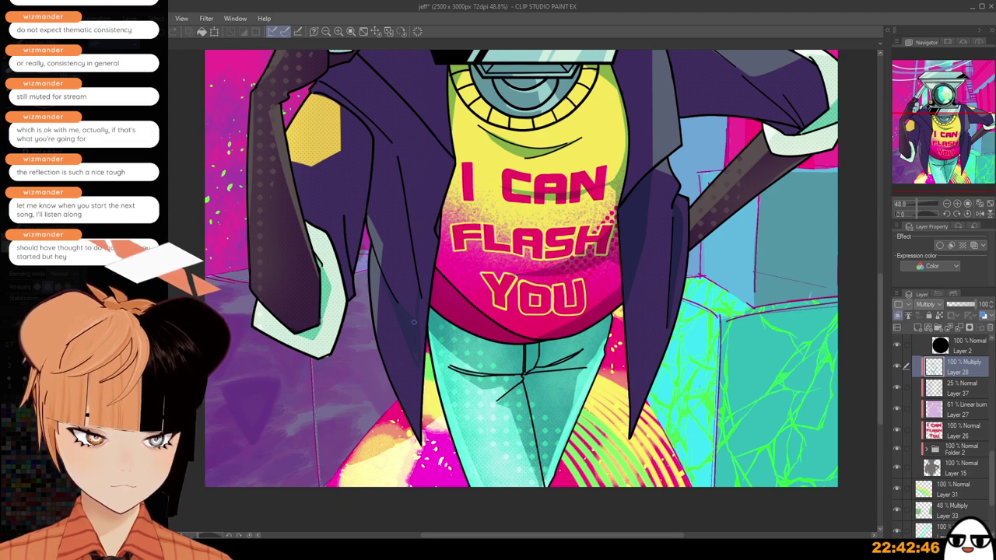
scroll(414, 355, "up", 1)
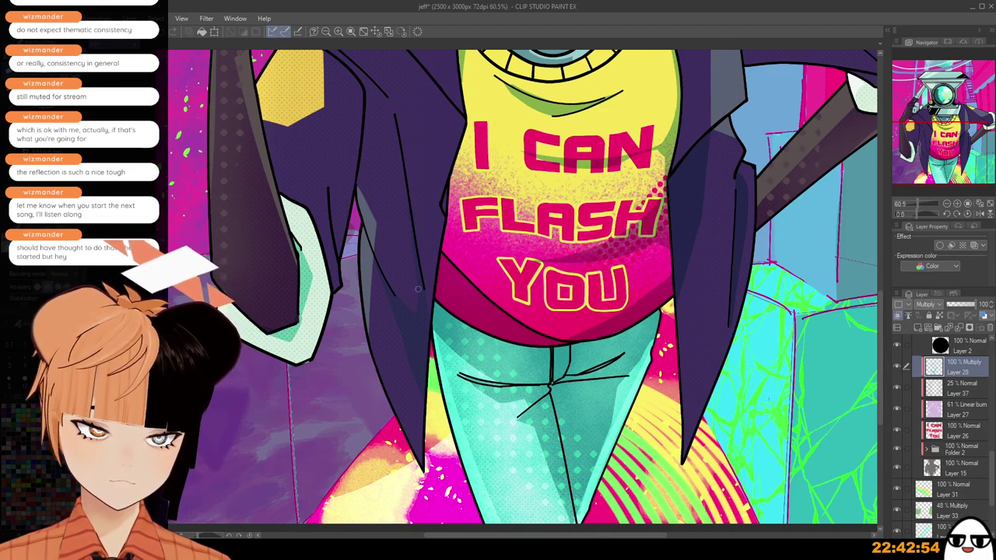
scroll(418, 288, "down", 2)
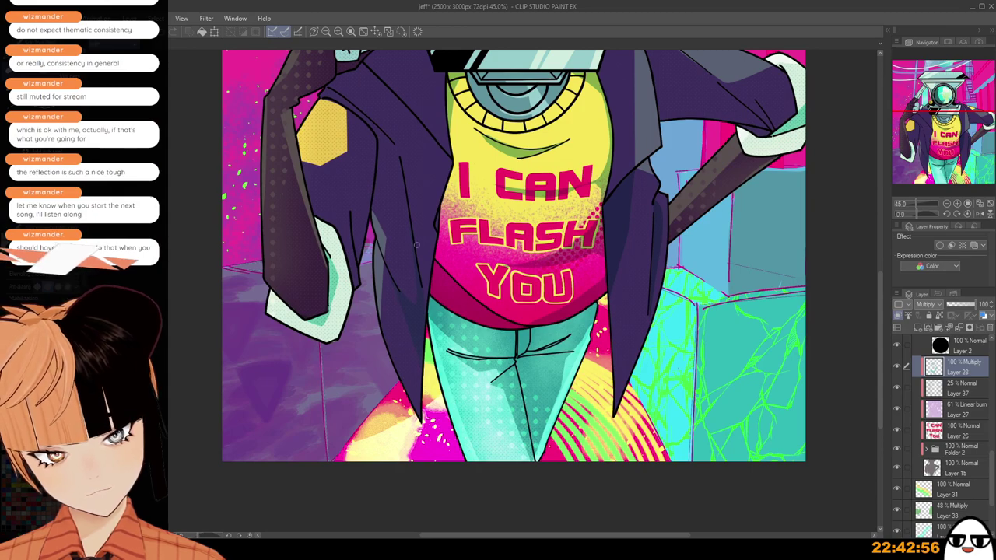
scroll(416, 245, "down", 3)
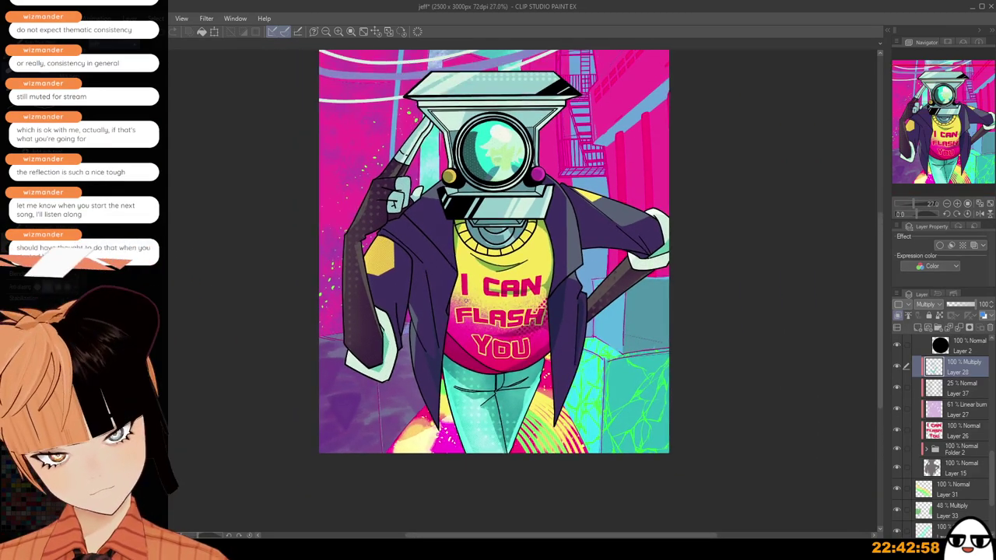
scroll(467, 304, "up", 3)
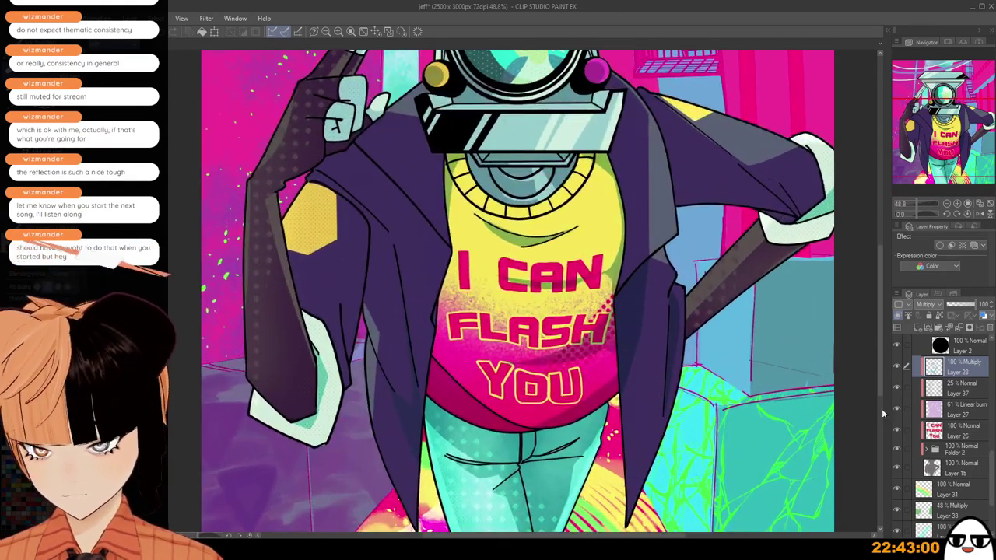
Add a new layer above Folder 2 and try a short dark pocket mark across the coat flap below the raised arm.
left_click(945, 451)
left_click(921, 325)
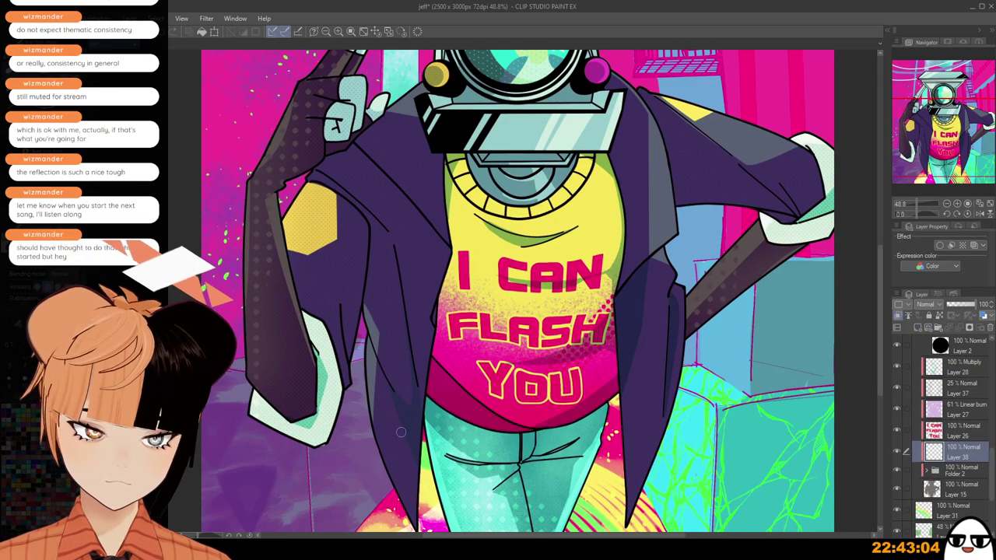
mouse_move(377, 426)
left_mouse_down()
mouse_move(409, 416)
mouse_move(406, 429)
mouse_move(412, 412)
mouse_move(397, 427)
mouse_move(411, 410)
mouse_move(425, 461)
mouse_move(417, 406)
left_mouse_up()
key("ctrl+z")
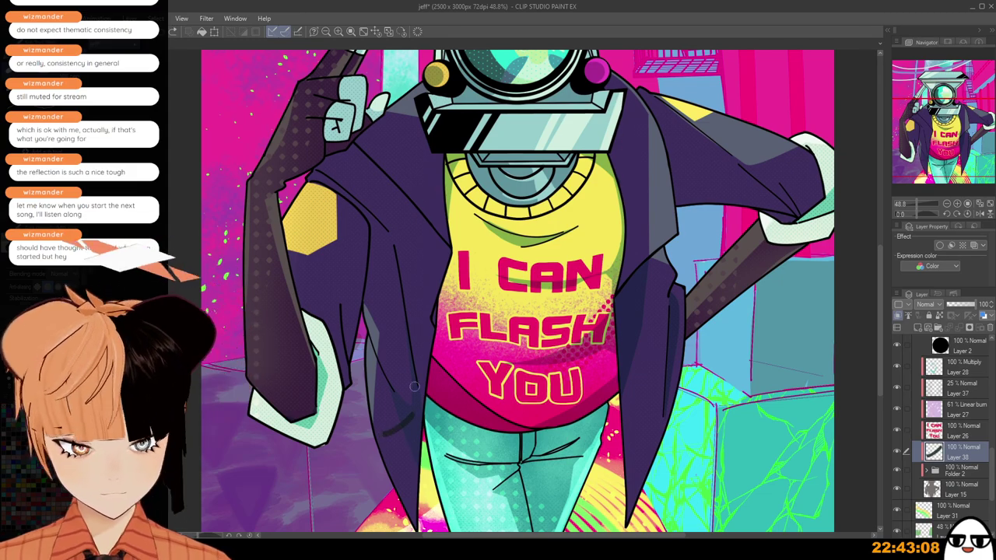
Brush short dark pocket marks on both lower coat flaps, undoing and redrawing them to adjust their angle.
left_click_drag(567, 480, 539, 460)
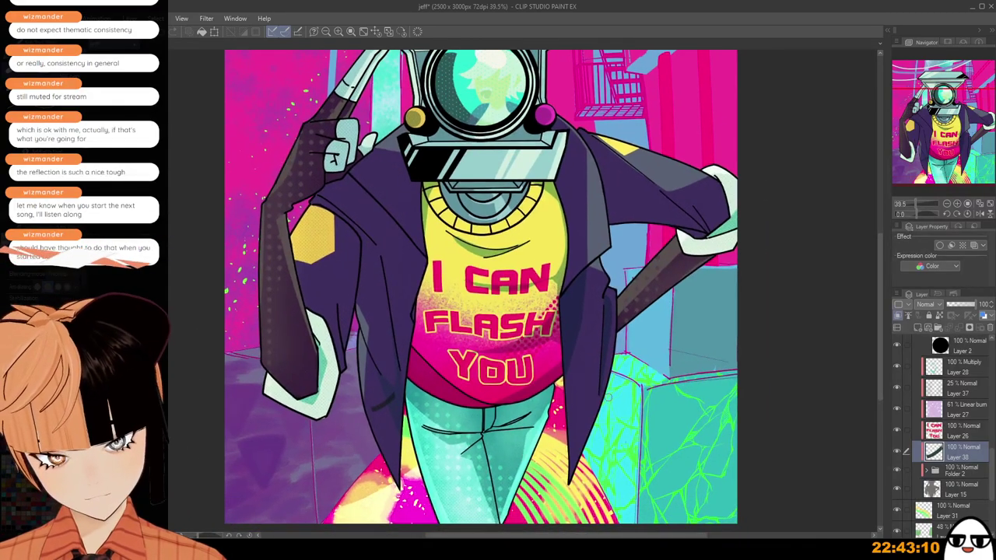
left_click_drag(572, 384, 600, 400)
key("ctrl+z")
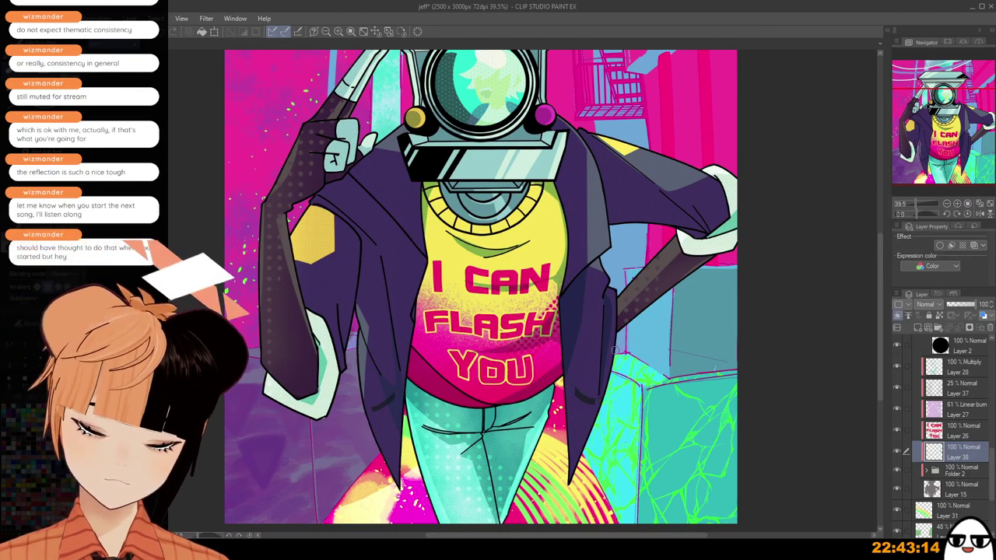
scroll(614, 350, "down", 2)
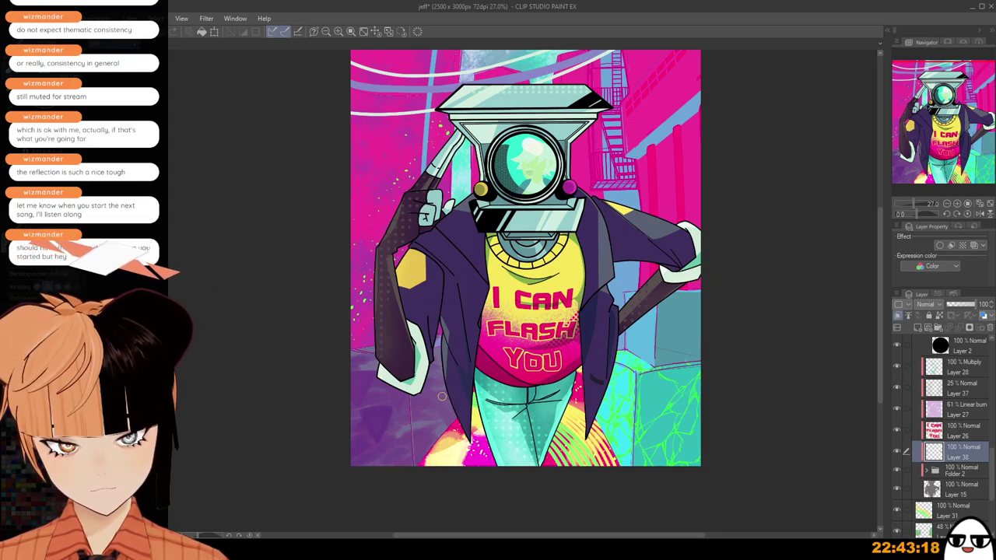
mouse_move(587, 345)
left_mouse_down()
mouse_move(613, 325)
mouse_move(584, 343)
left_mouse_up()
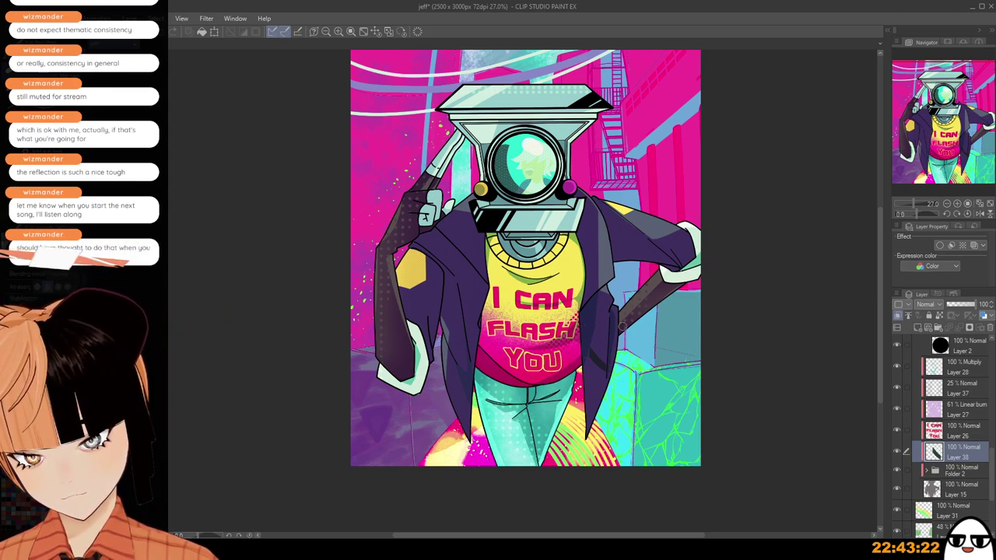
mouse_move(468, 366)
left_mouse_down()
mouse_move(447, 381)
mouse_move(468, 366)
left_mouse_up()
key("ctrl+z")
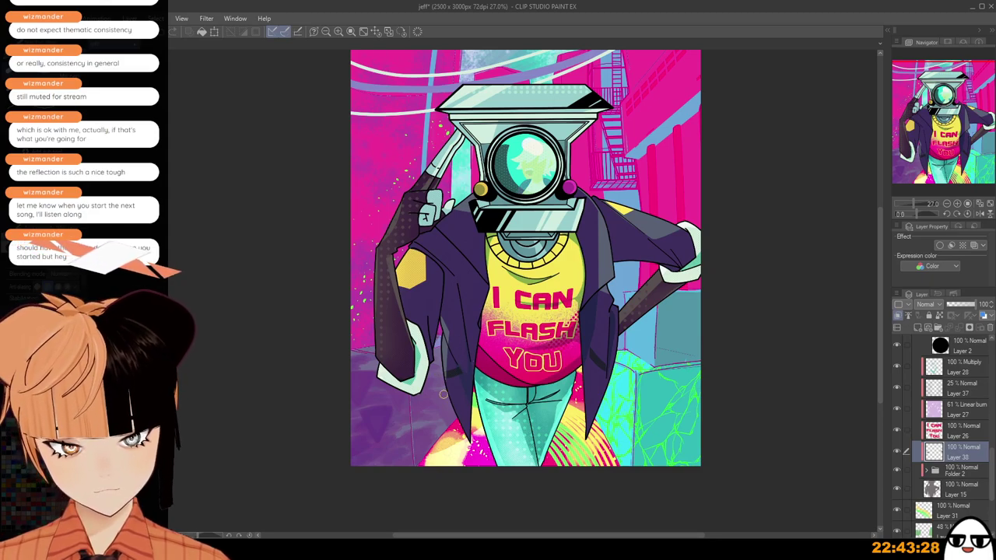
Examine the dark pocket marks on the coat against the whole figure and look through the layer stack.
scroll(467, 443, "down", 1)
scroll(486, 444, "down", 1)
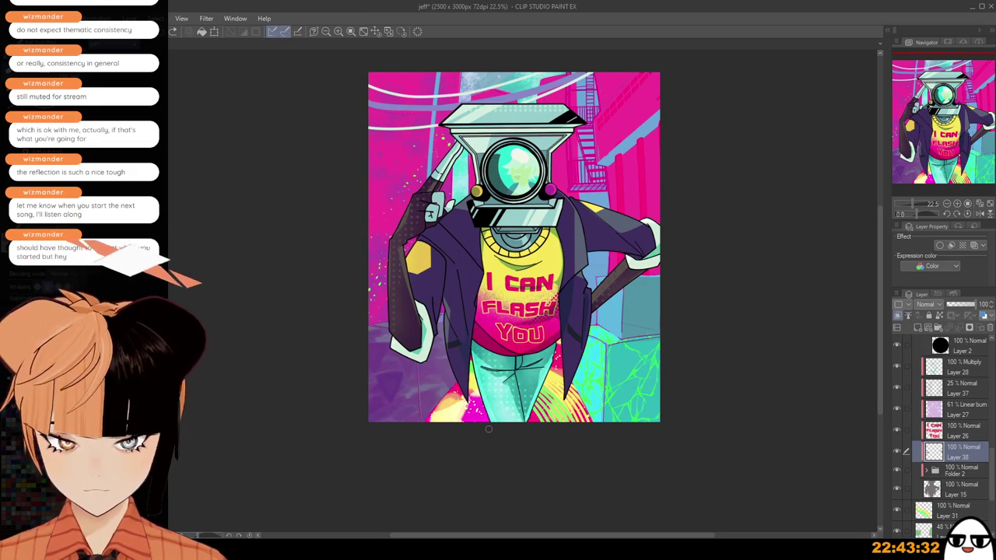
left_click_drag(587, 342, 611, 394)
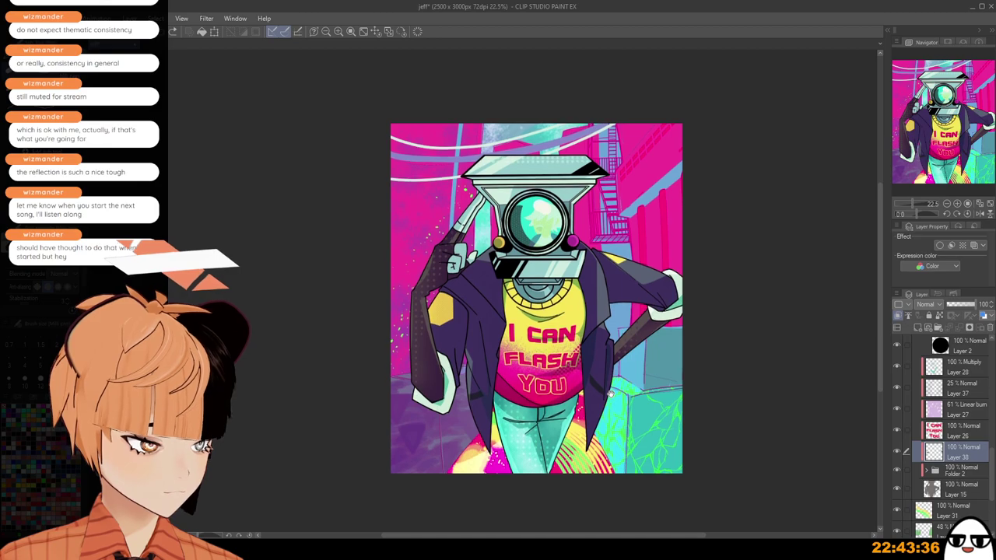
left_click_drag(611, 394, 605, 415)
scroll(601, 411, "up", 1)
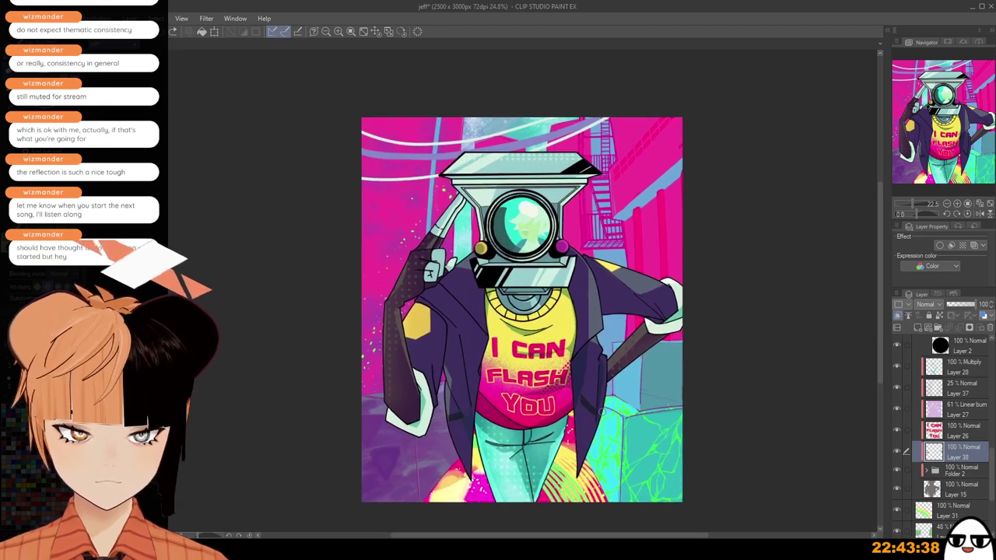
scroll(600, 412, "up", 2)
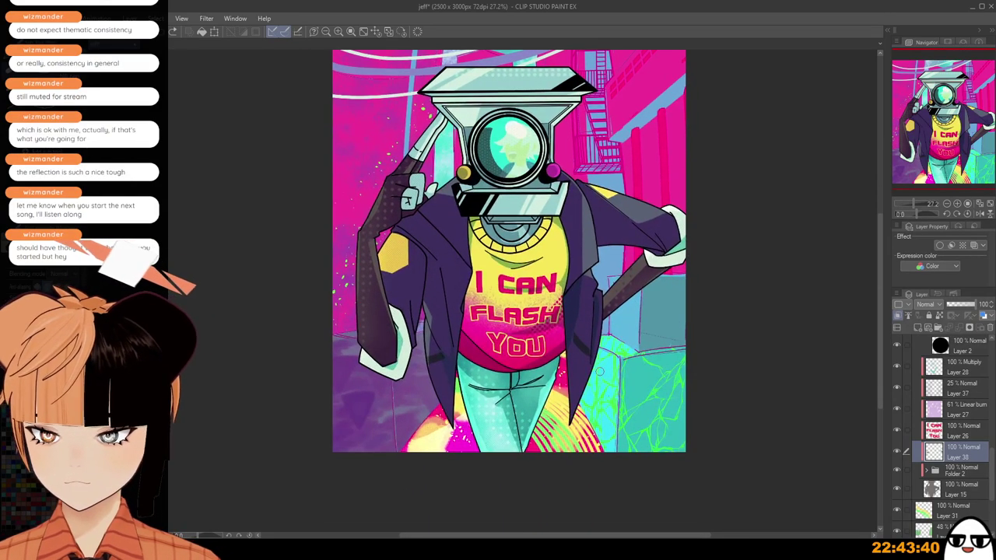
scroll(600, 371, "down", 2)
scroll(957, 420, "down", 5)
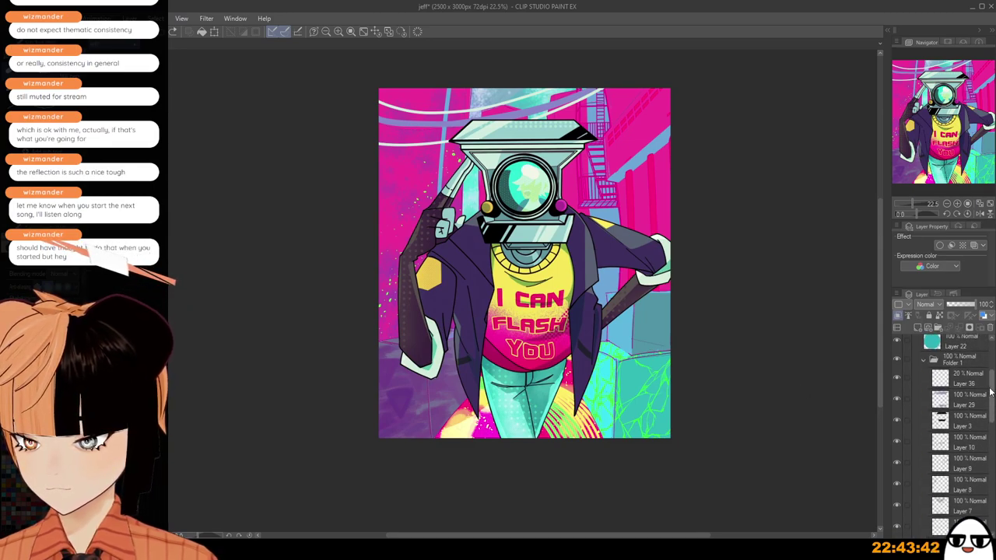
Collapse Folder 1 and Folder 3, and toggle the 71% Divide gradient map layer to compare the artwork's colours with and without it.
left_click(923, 410)
left_click_drag(990, 409, 990, 379)
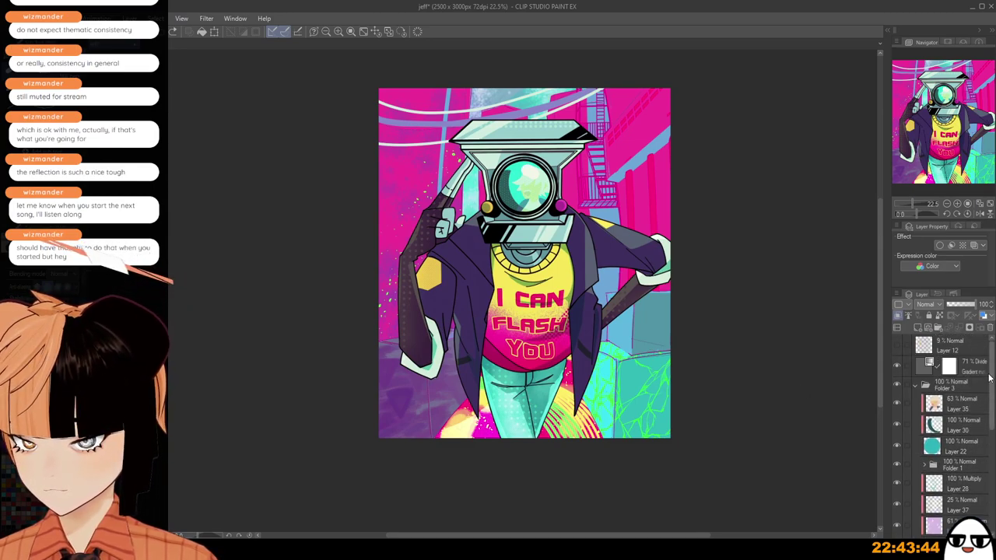
left_click(917, 385)
left_click(896, 363)
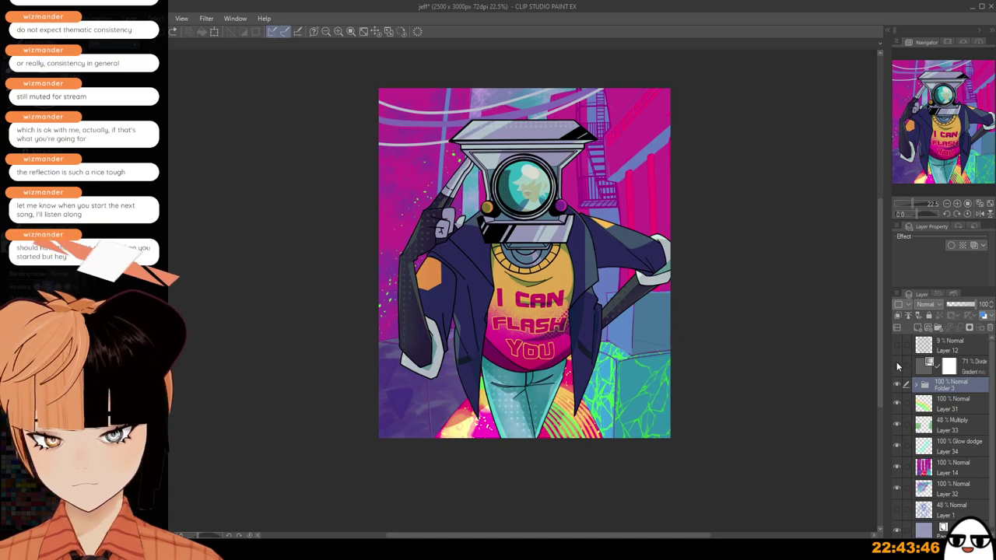
left_click(896, 364)
left_click(897, 364)
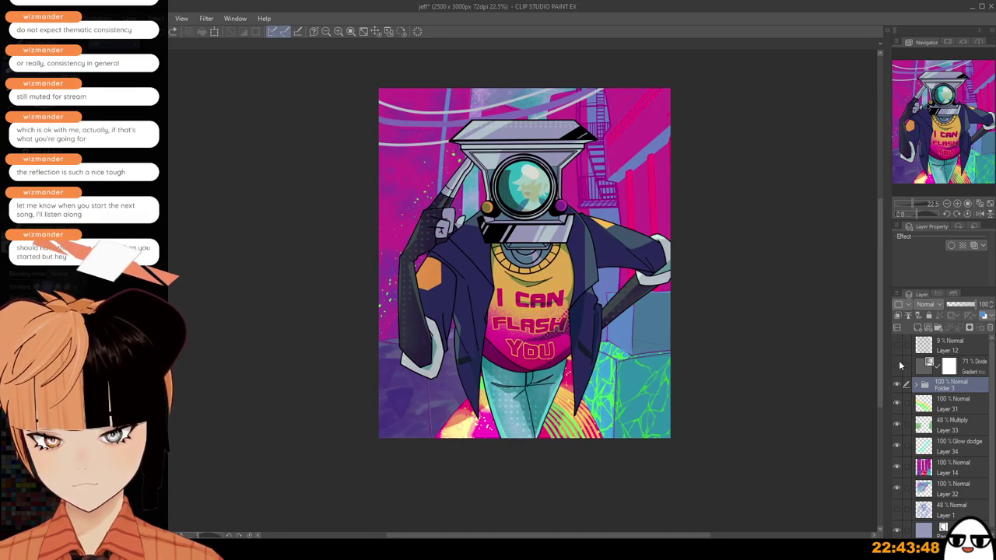
left_click(899, 362)
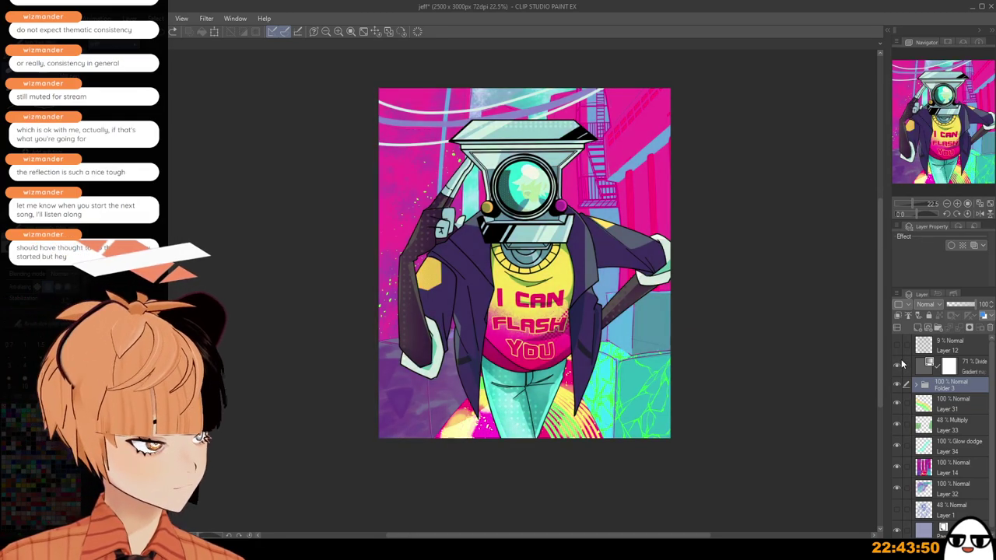
left_click(901, 362)
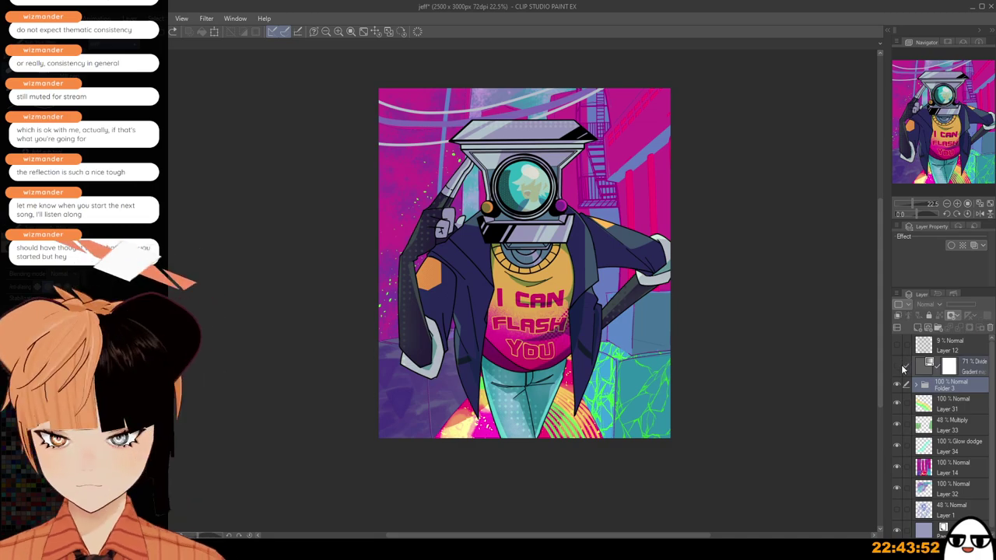
left_click(896, 363)
Examine the full illustration from a distance and closer in, checking the figure's colours, coat details and background balance.
scroll(675, 375, "down", 1)
left_click_drag(743, 373, 685, 403)
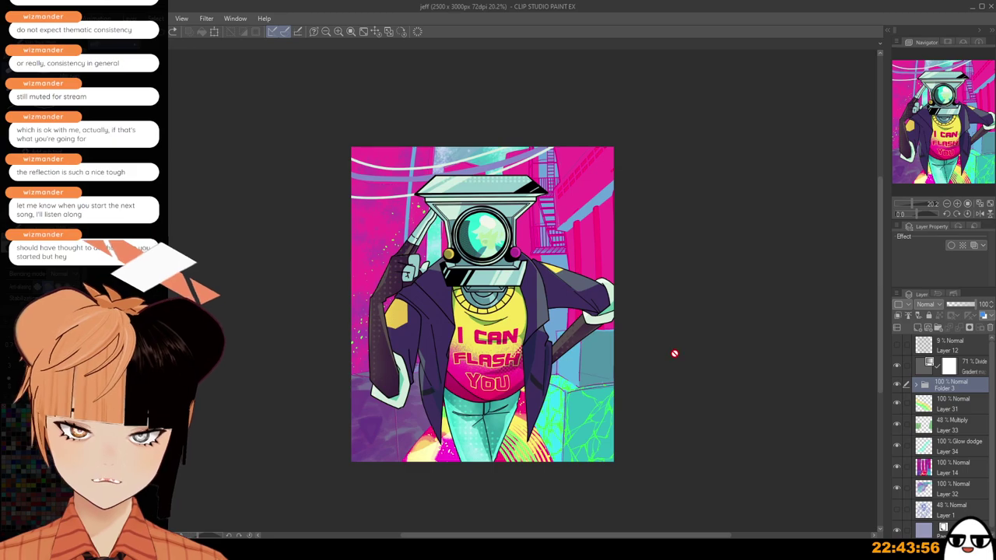
scroll(674, 354, "up", 2)
left_click_drag(614, 381, 669, 301)
scroll(669, 344, "up", 3)
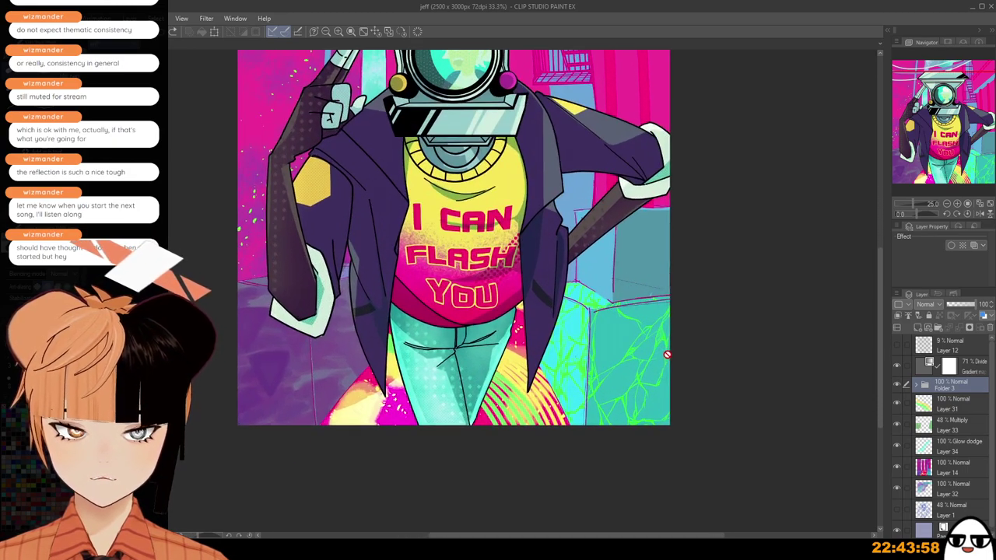
scroll(660, 356, "down", 1)
left_click_drag(639, 351, 679, 434)
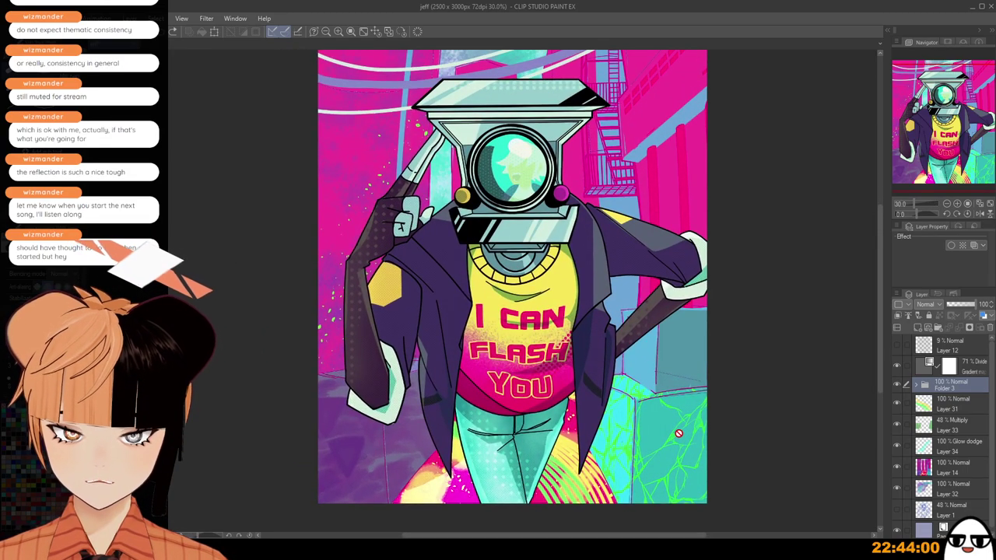
scroll(678, 434, "down", 1)
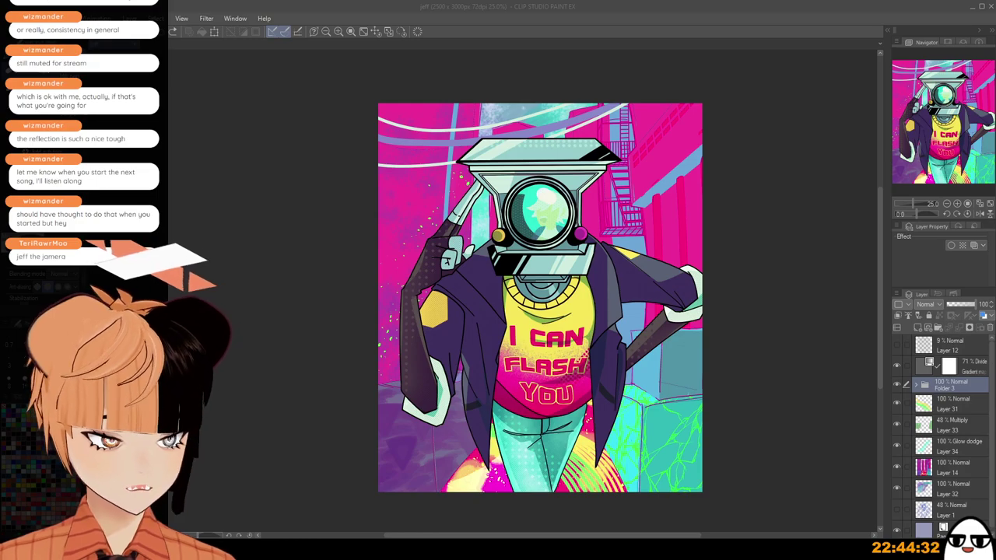
key("alt+Tab")
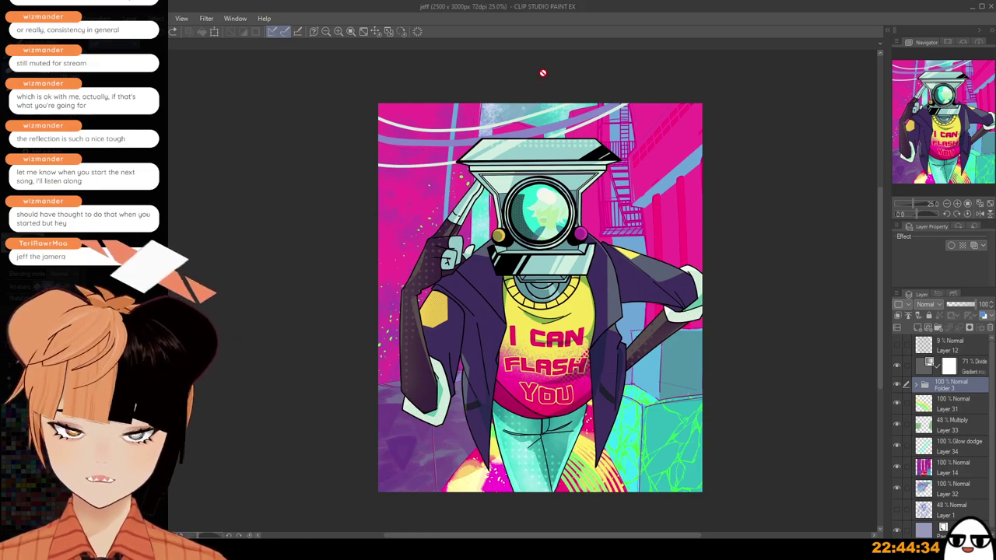
scroll(644, 300, "down", 2)
left_click_drag(712, 406, 667, 359)
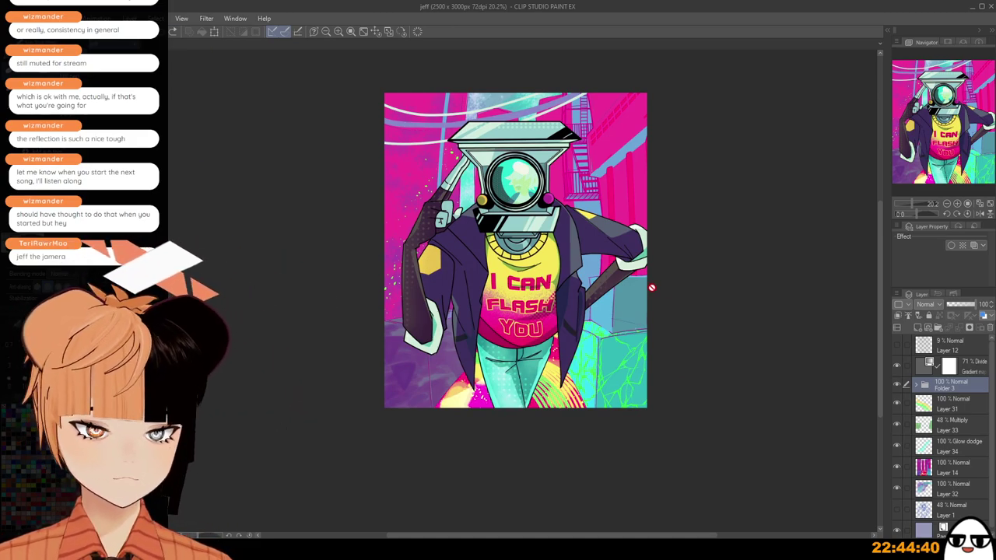
scroll(652, 288, "up", 3)
left_click_drag(929, 144, 917, 131)
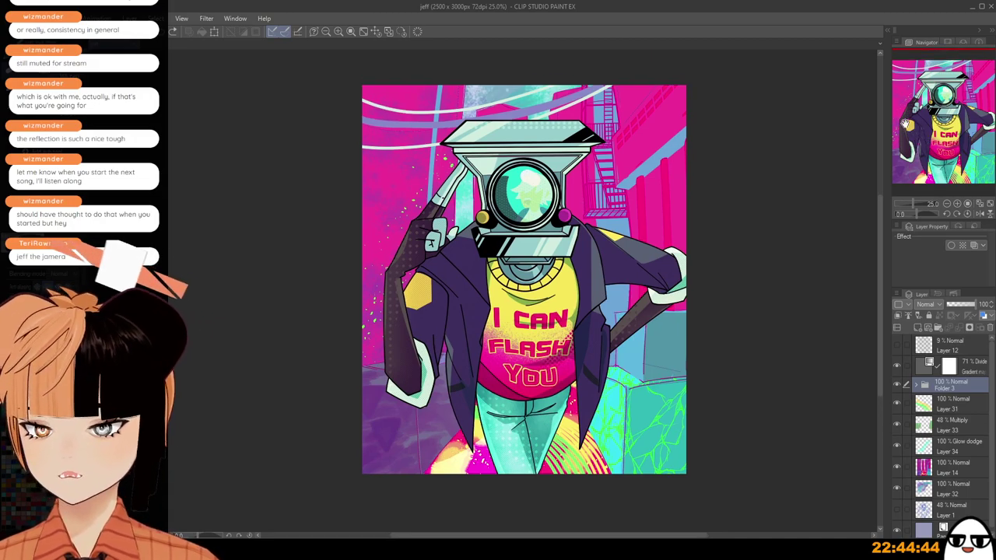
scroll(646, 261, "down", 1)
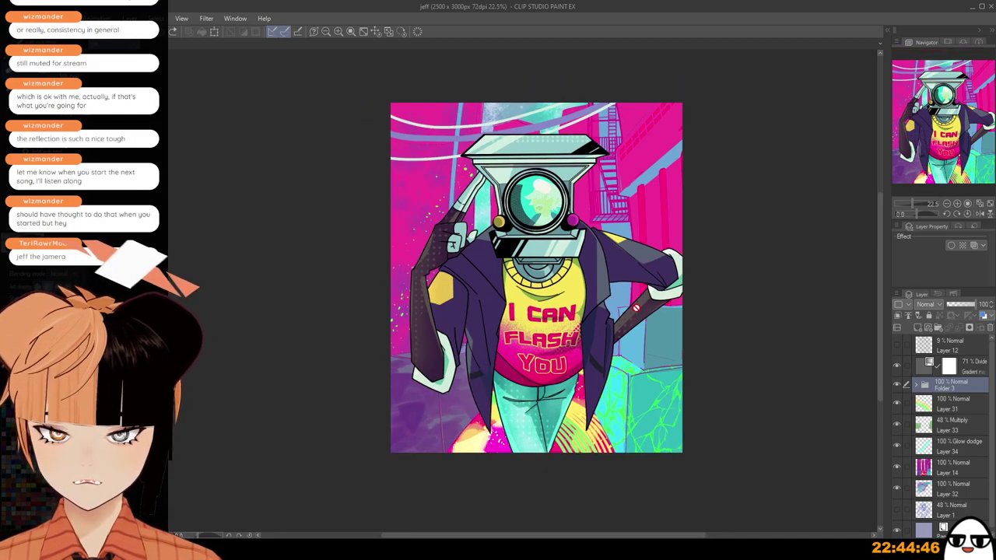
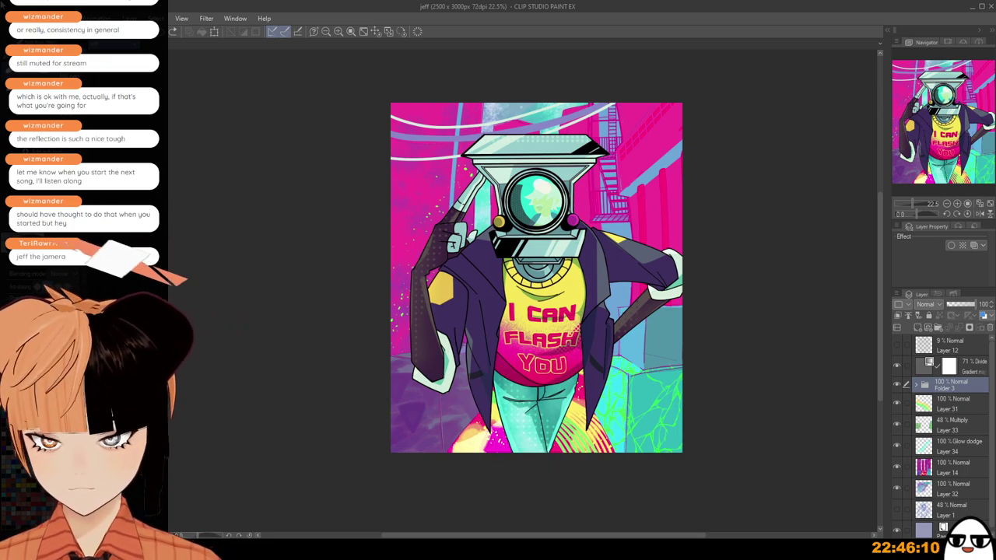
Expand Folder 3, check the Multiply shading on Layer 28 by toggling its visibility, and add a new layer above it.
left_click(919, 389)
scroll(983, 445, "down", 3)
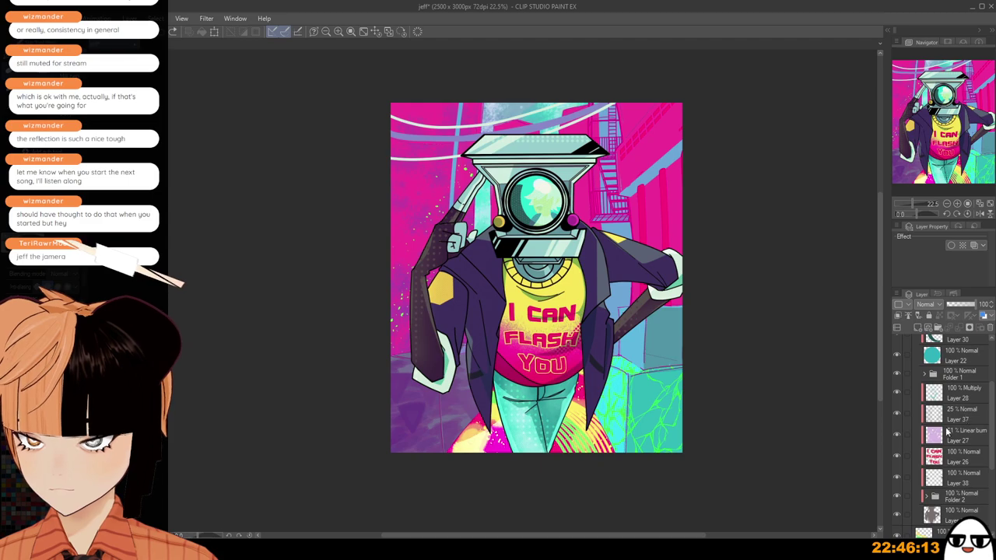
left_click(897, 393)
left_click(897, 393)
left_click(953, 394)
scroll(608, 227, "up", 1)
scroll(479, 226, "up", 3)
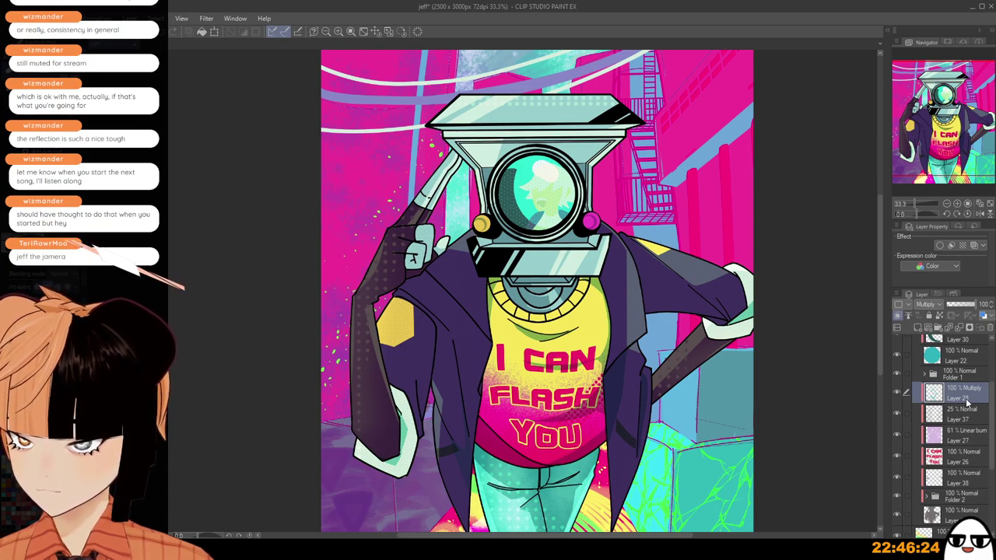
left_click(917, 328)
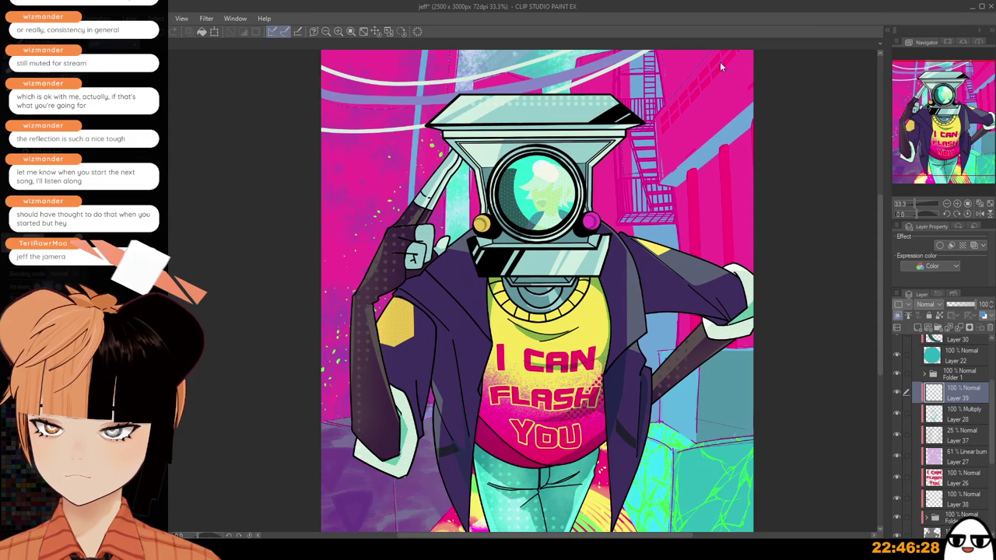
Examine the camera head, its lens and the two coloured side knobs up close and against the whole figure.
scroll(549, 163, "up", 2)
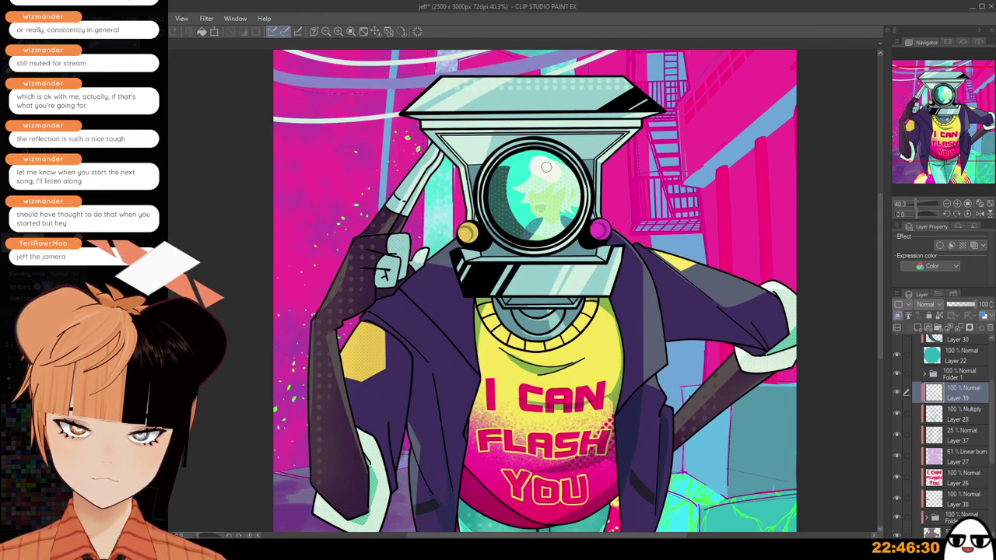
scroll(546, 167, "up", 1)
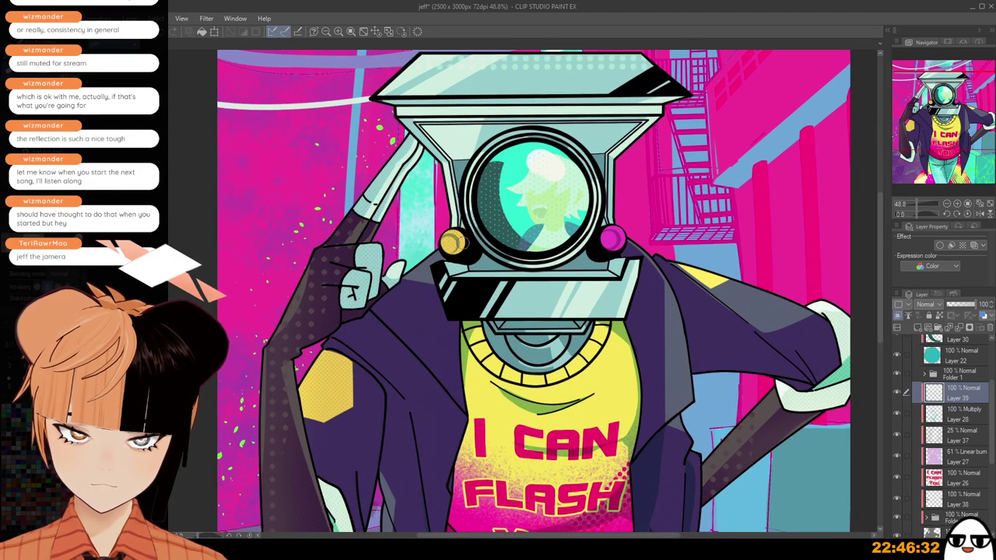
scroll(505, 155, "up", 1)
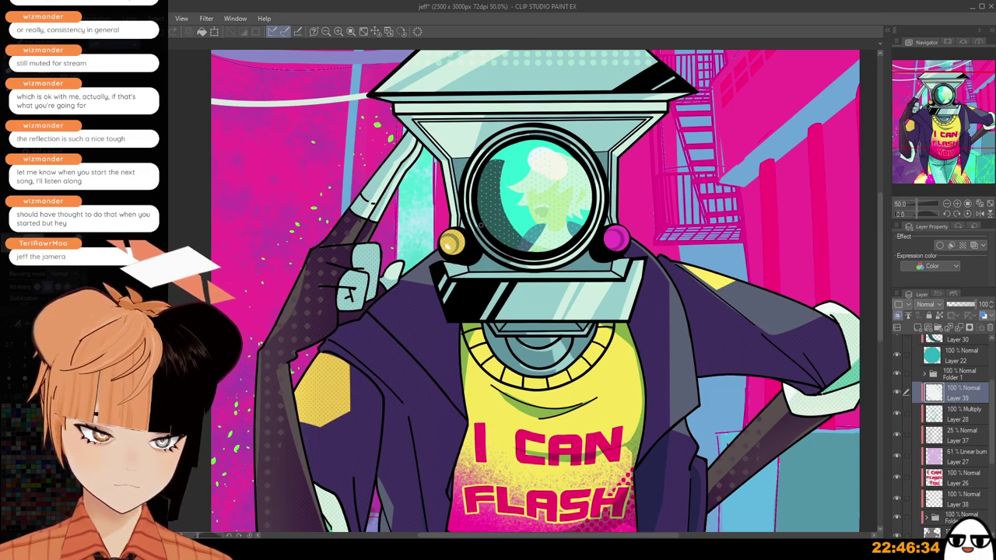
scroll(559, 234, "down", 2)
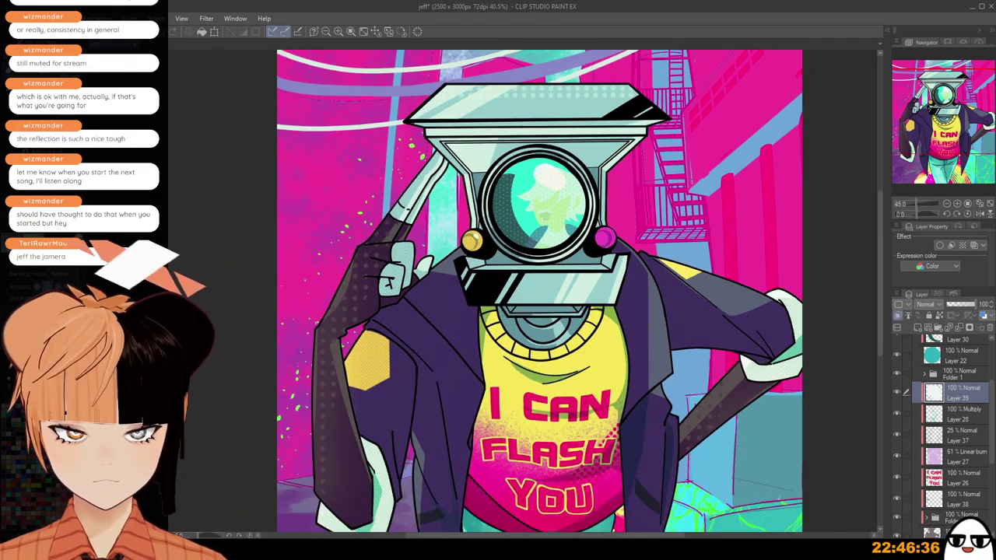
scroll(626, 260, "down", 5)
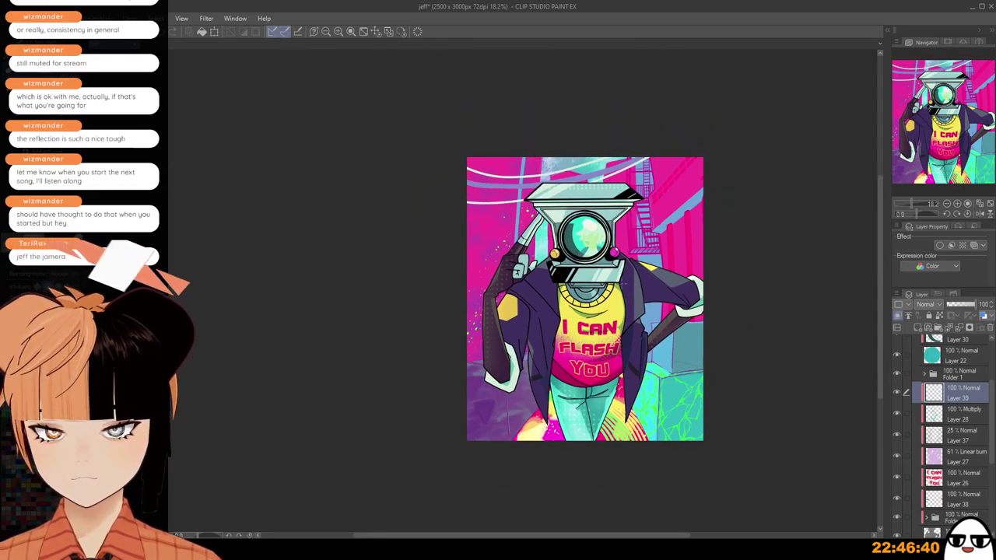
scroll(615, 251, "up", 4)
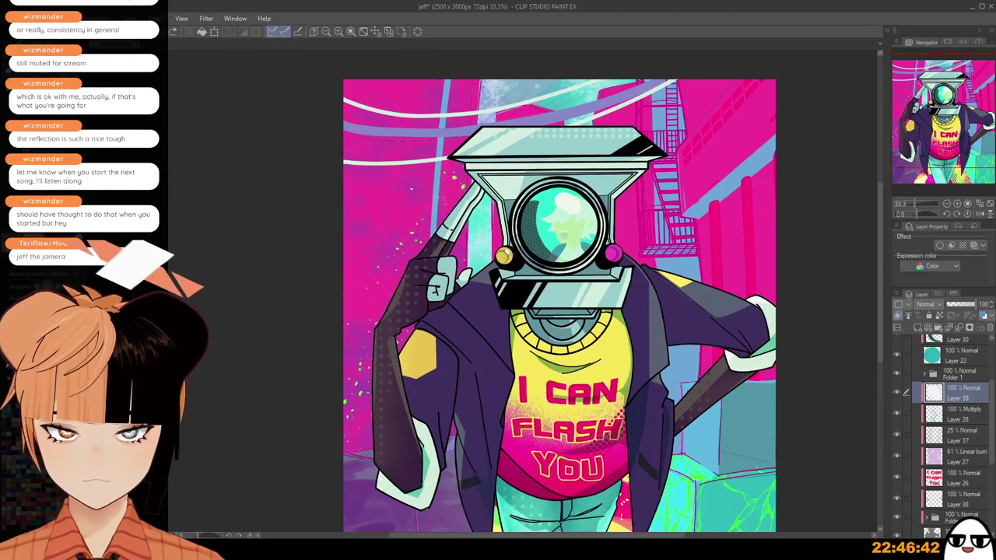
scroll(509, 253, "up", 2)
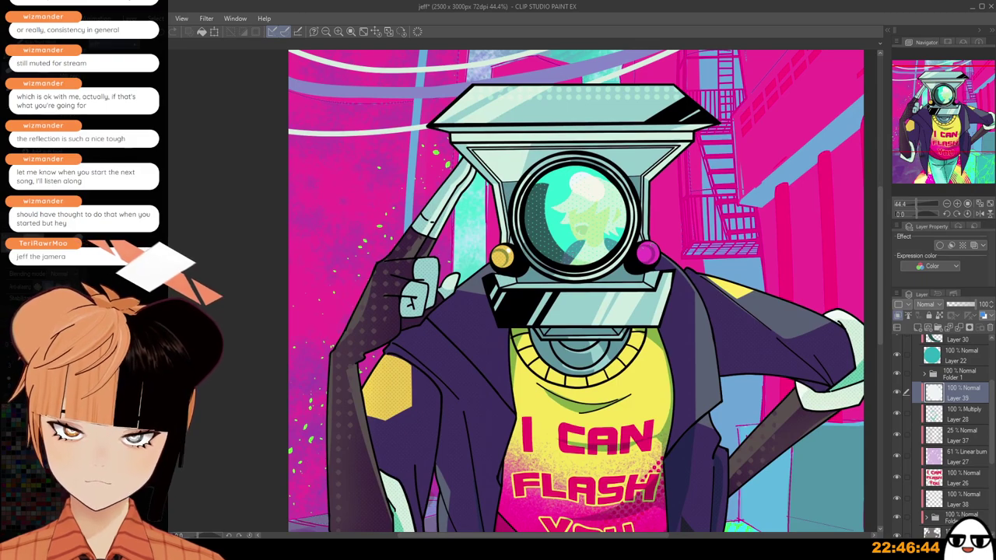
scroll(665, 229, "down", 4)
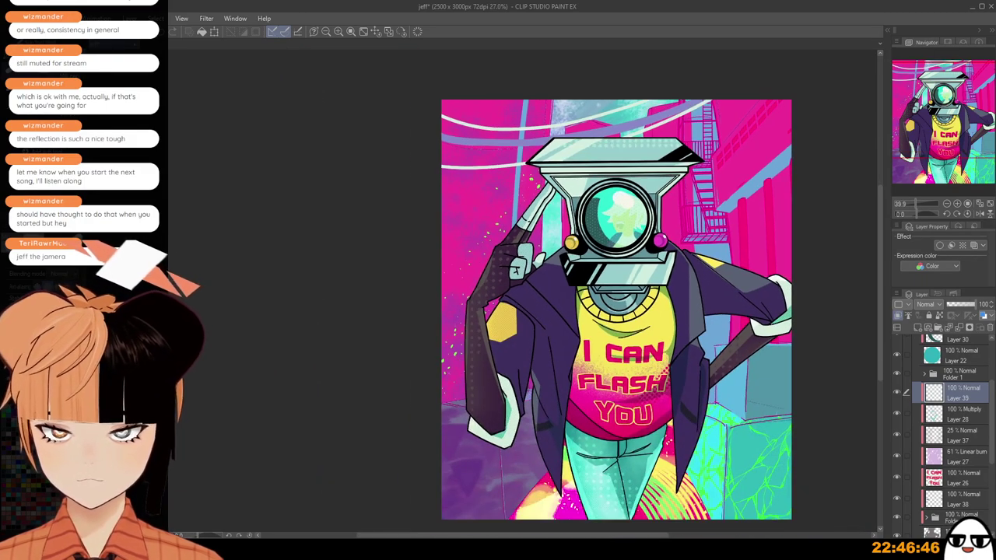
scroll(604, 219, "up", 2)
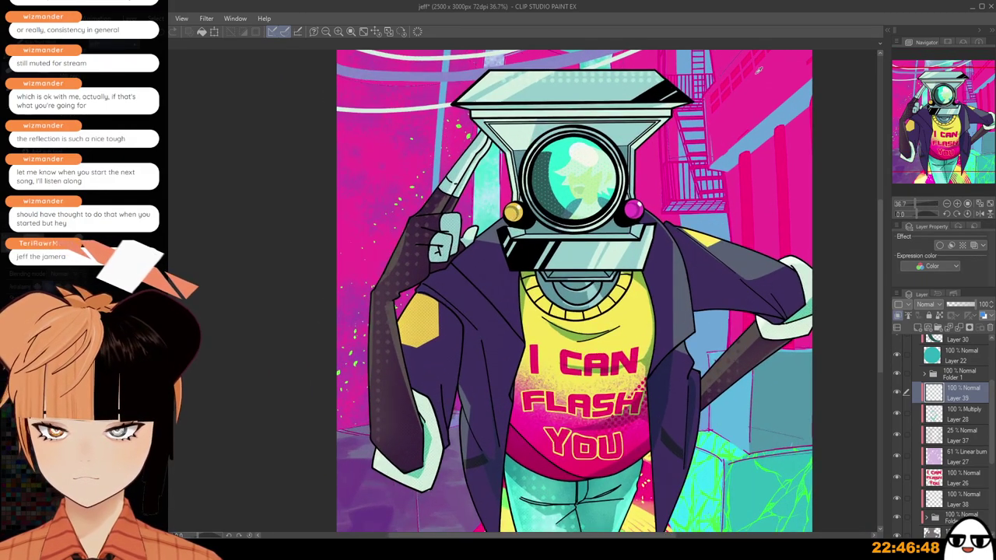
scroll(551, 213, "up", 3)
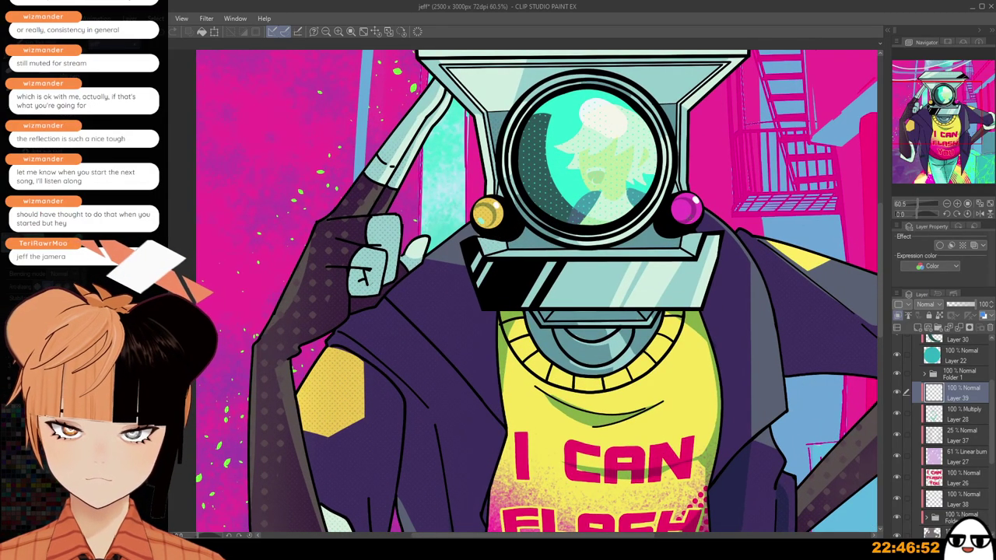
scroll(733, 315, "down", 4)
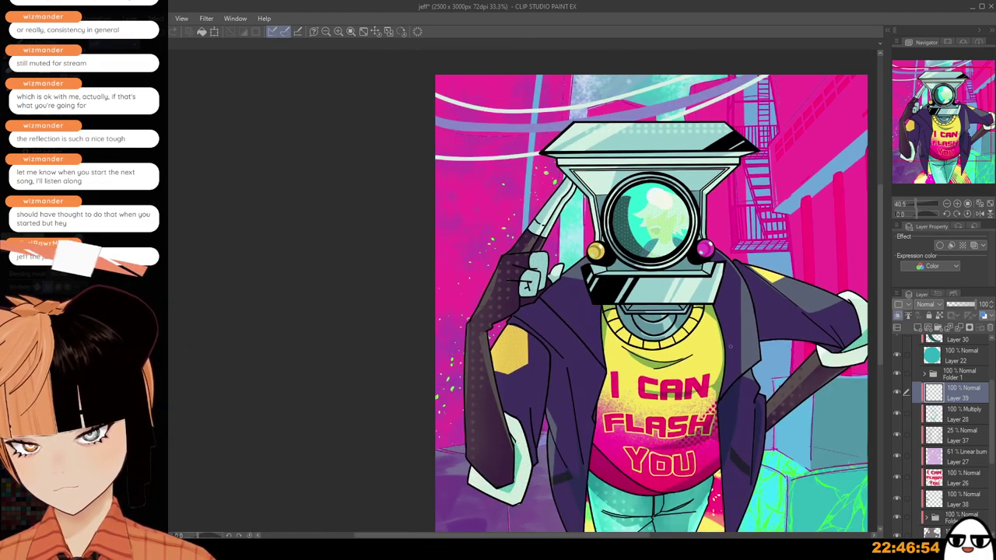
scroll(746, 301, "up", 2)
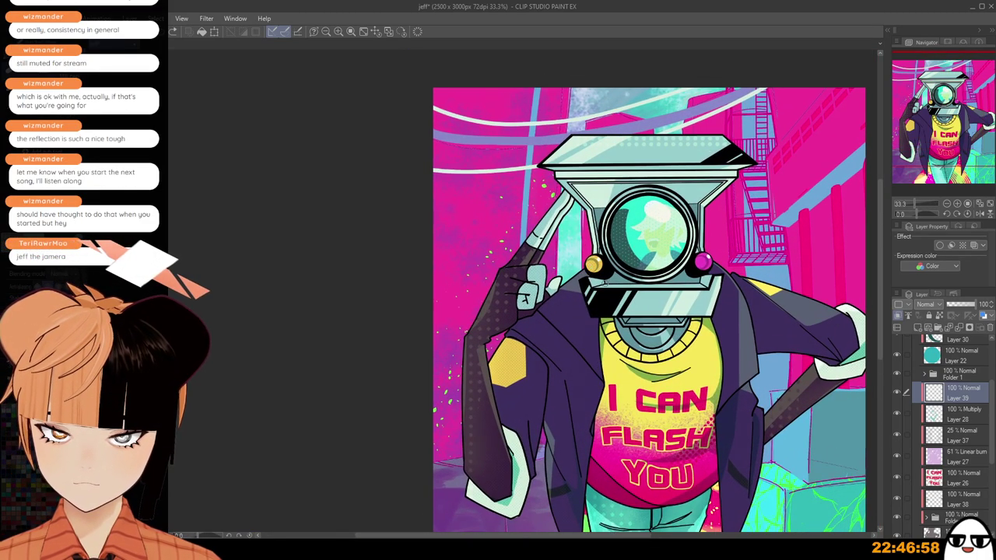
scroll(590, 267, "up", 3)
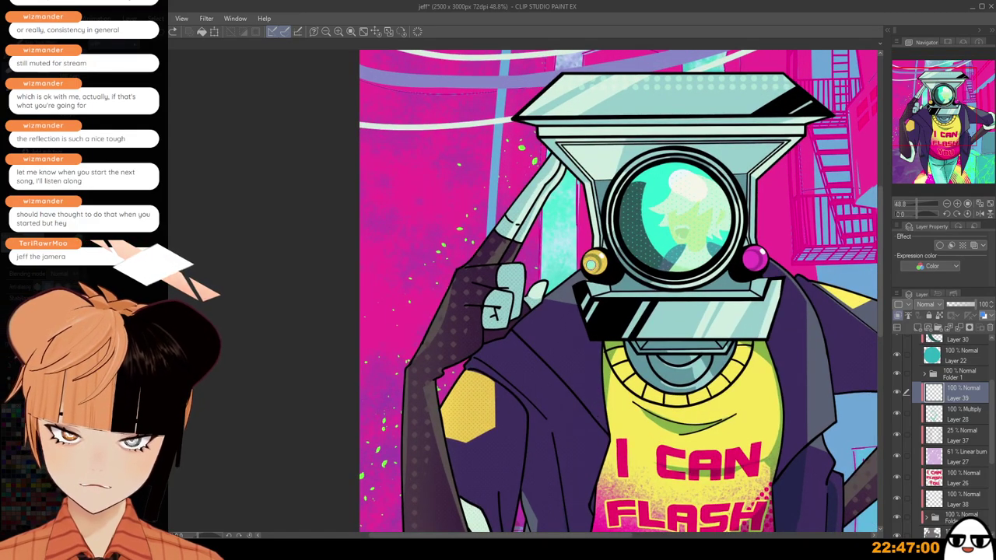
left_click_drag(670, 291, 572, 307)
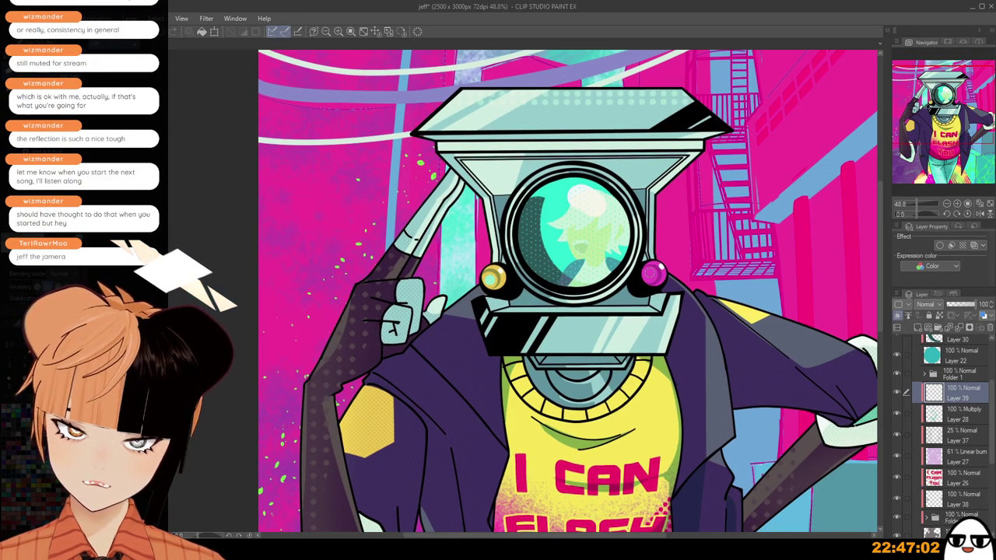
scroll(697, 304, "down", 3)
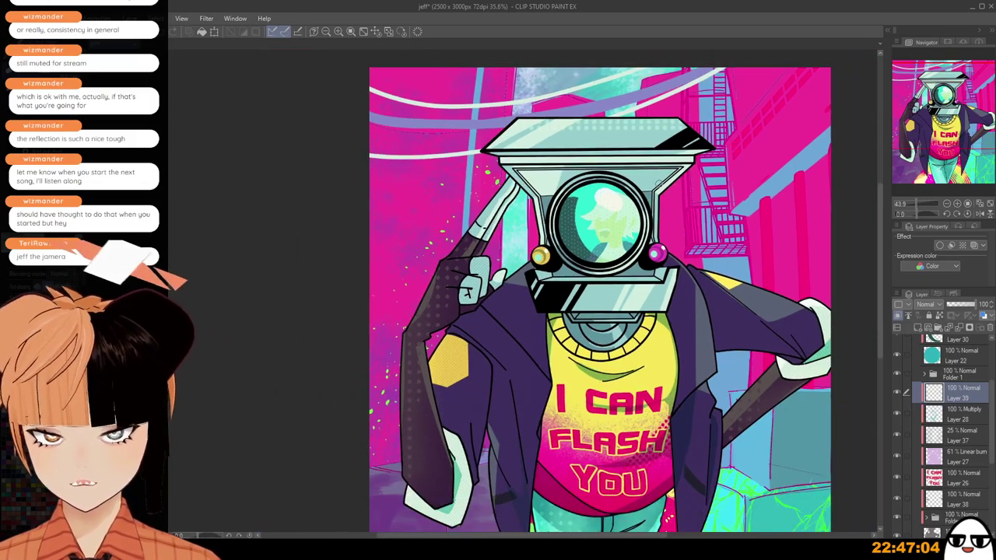
scroll(697, 303, "up", 4)
scroll(697, 304, "up", 2)
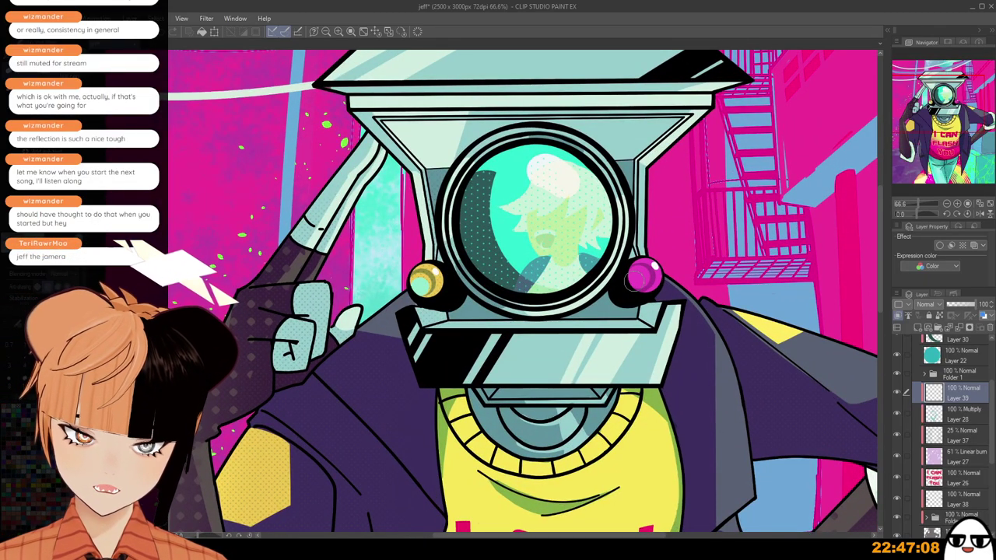
scroll(690, 327, "down", 5)
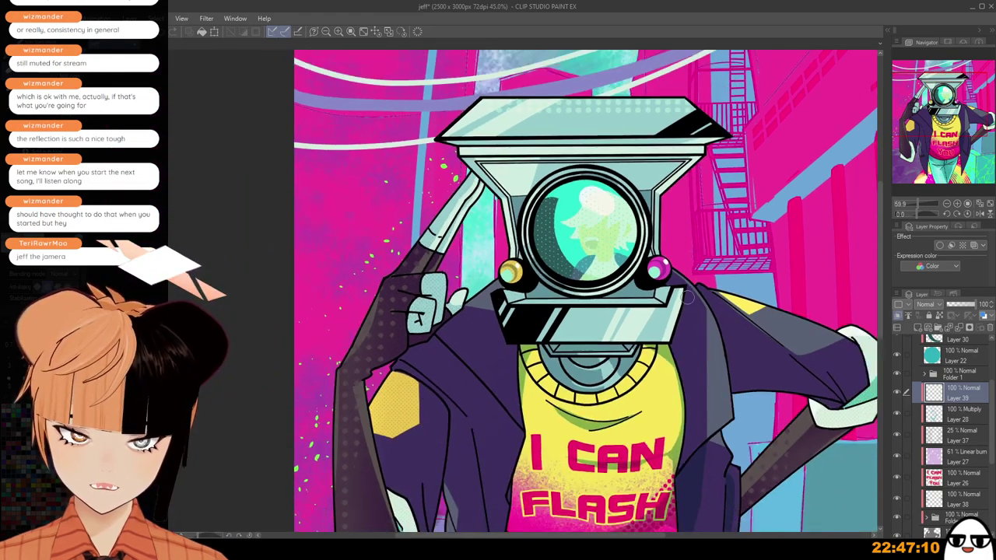
scroll(689, 327, "up", 2)
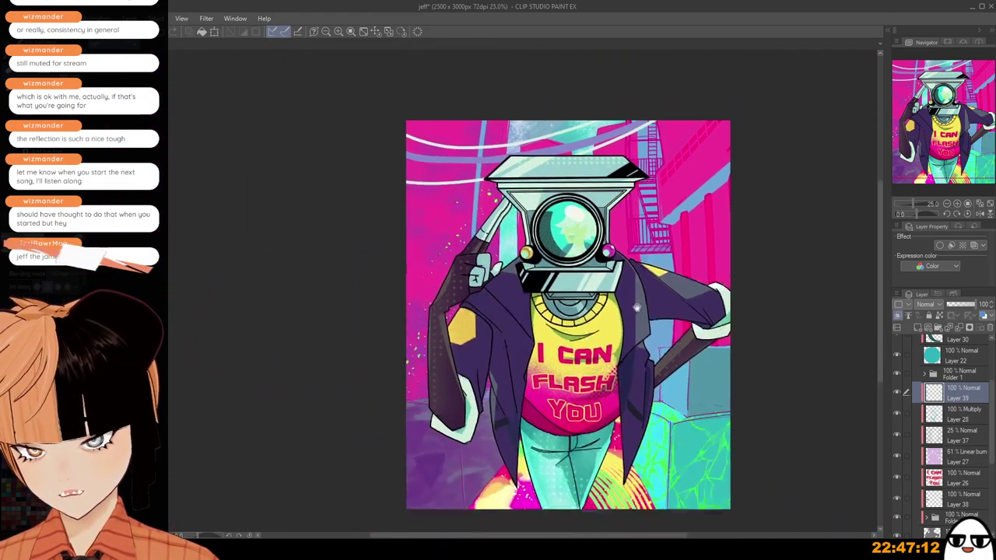
Expand Folder 1 inside Folder 3 and make Layer 5, which holds the black mounts of the side knobs, active.
scroll(637, 284, "up", 4)
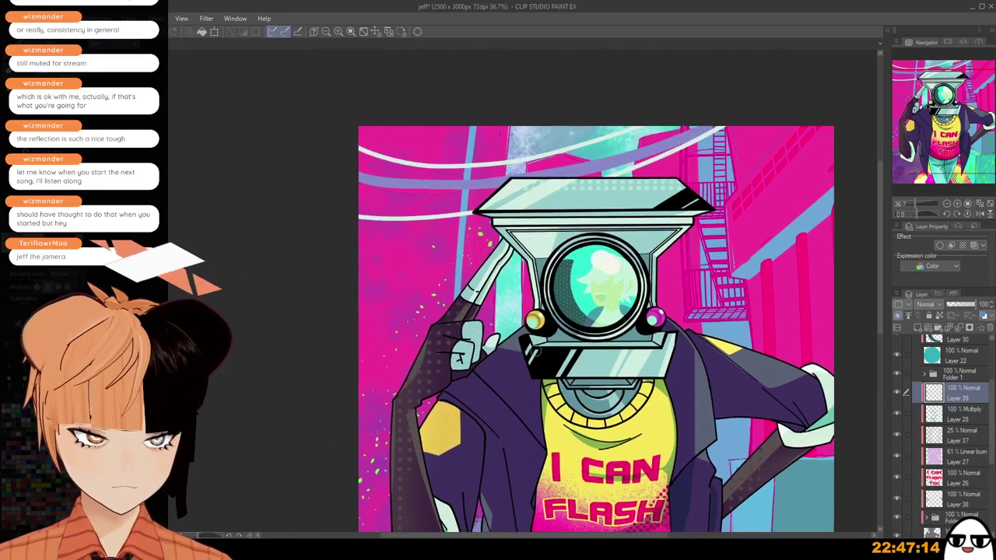
scroll(532, 317, "up", 2)
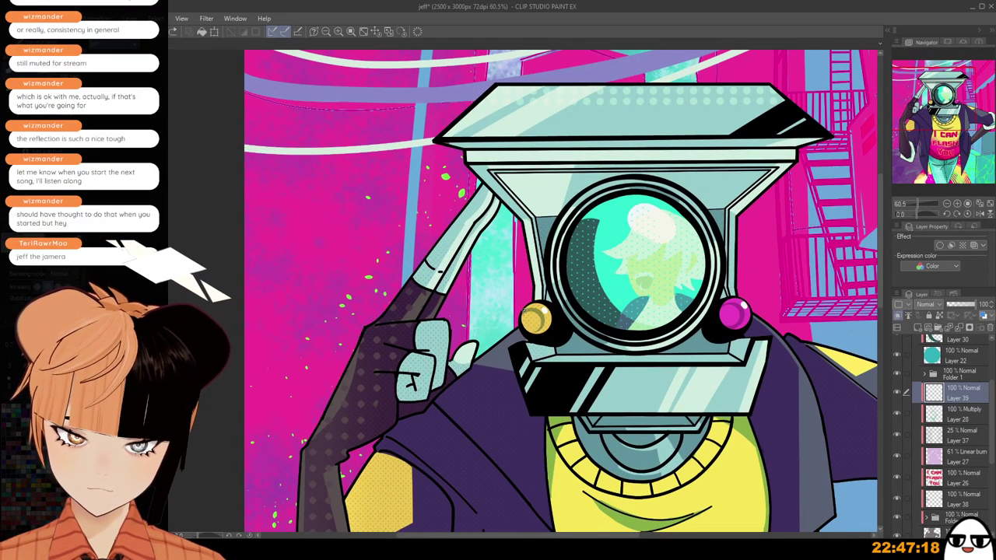
left_click_drag(648, 326, 568, 306)
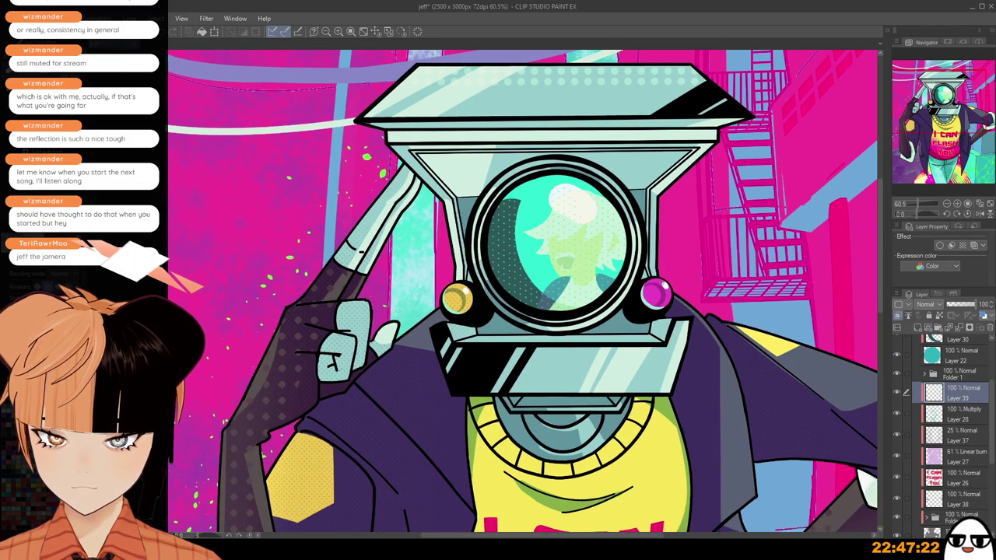
scroll(645, 297, "down", 2)
scroll(683, 314, "down", 3)
scroll(684, 327, "up", 4)
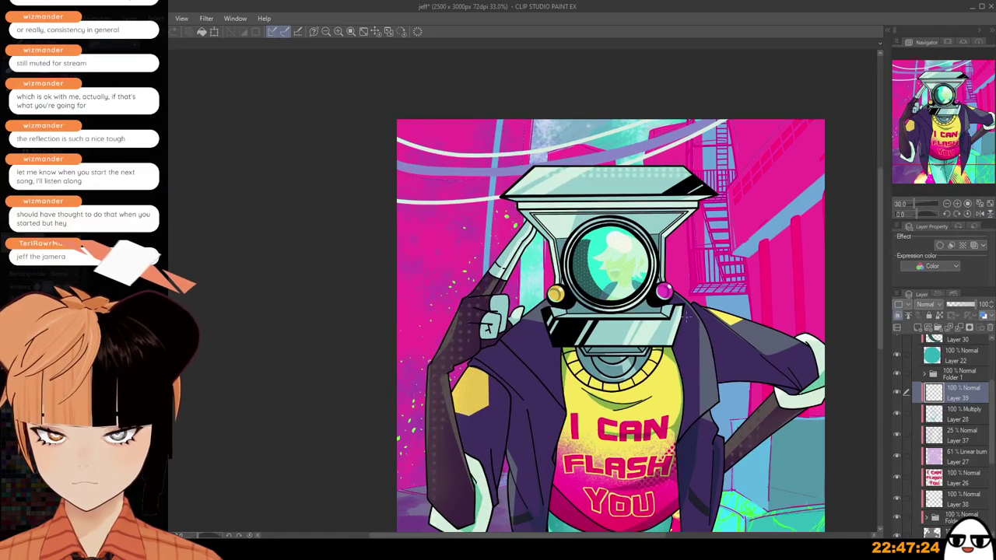
scroll(917, 382, "up", 4)
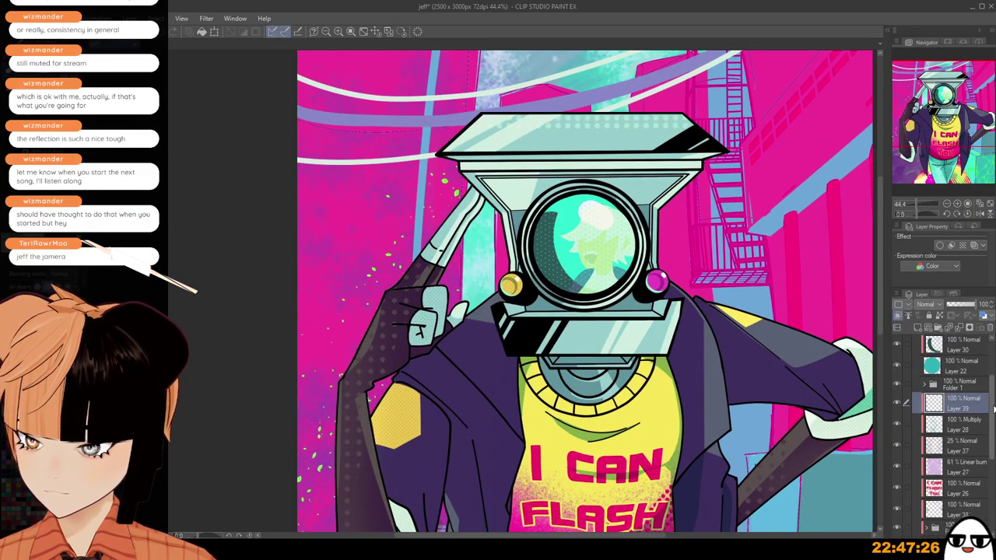
left_click(917, 380)
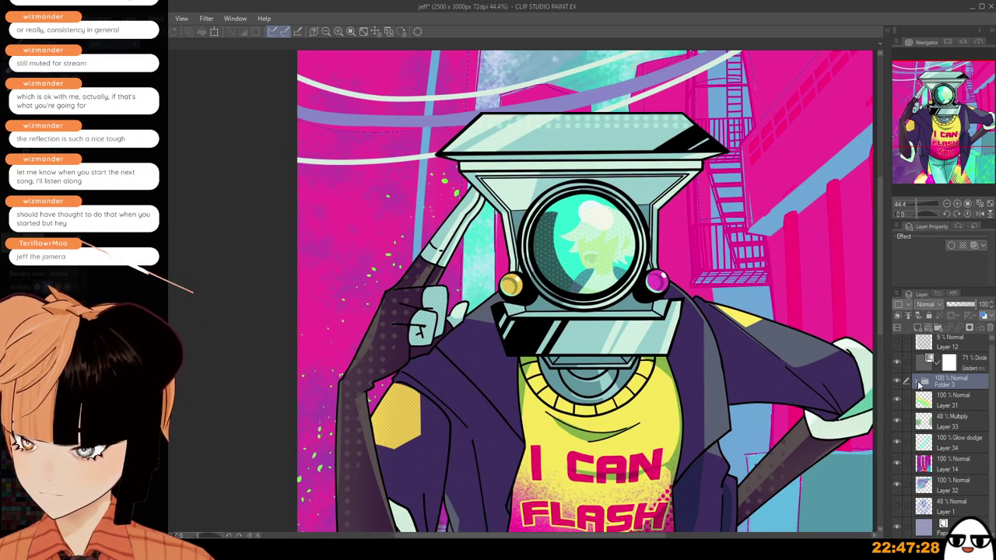
left_click(917, 382)
left_click_drag(990, 391, 989, 451)
left_click(924, 393)
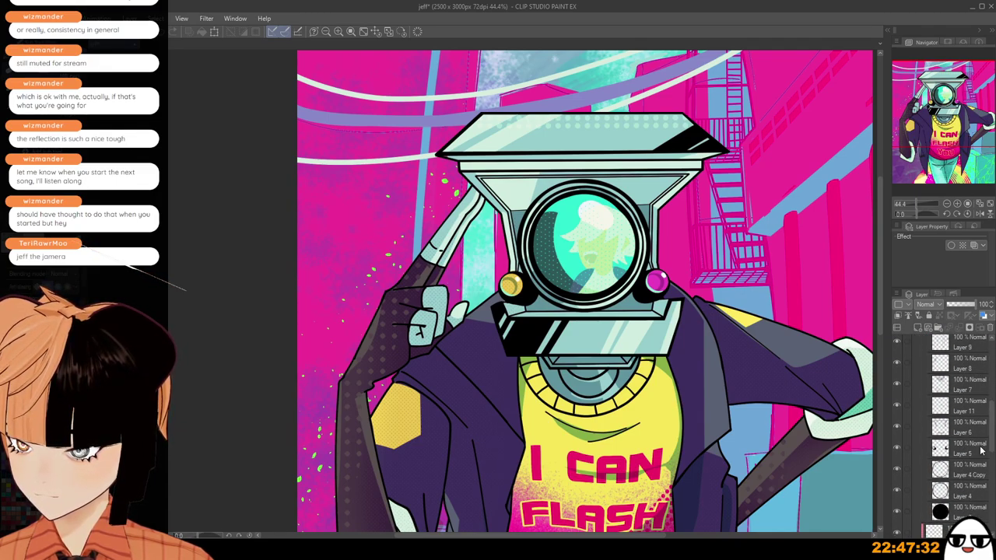
left_click(970, 452)
Draw two thin curved mint highlight lines on the black mount behind the yellow knob, redoing strokes until they follow its round shape.
scroll(661, 335, "up", 3)
scroll(467, 272, "up", 3)
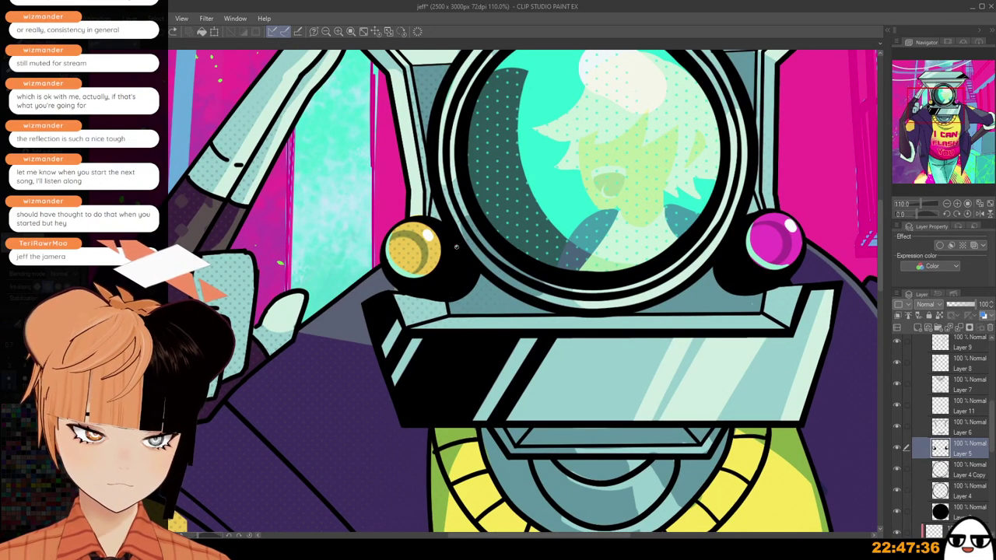
left_click_drag(460, 268, 434, 290)
key("ctrl+z")
left_click_drag(458, 247, 433, 293)
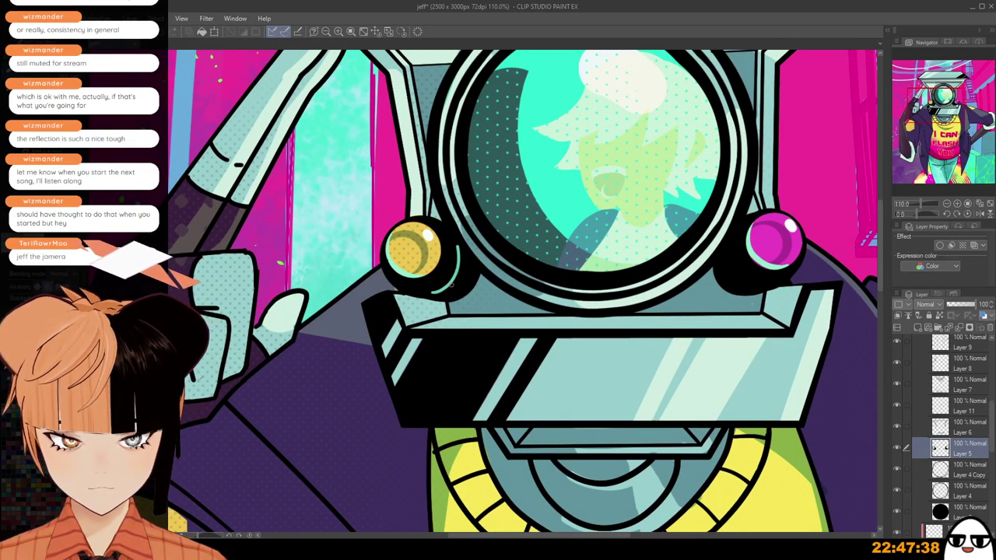
left_click_drag(461, 249, 435, 293)
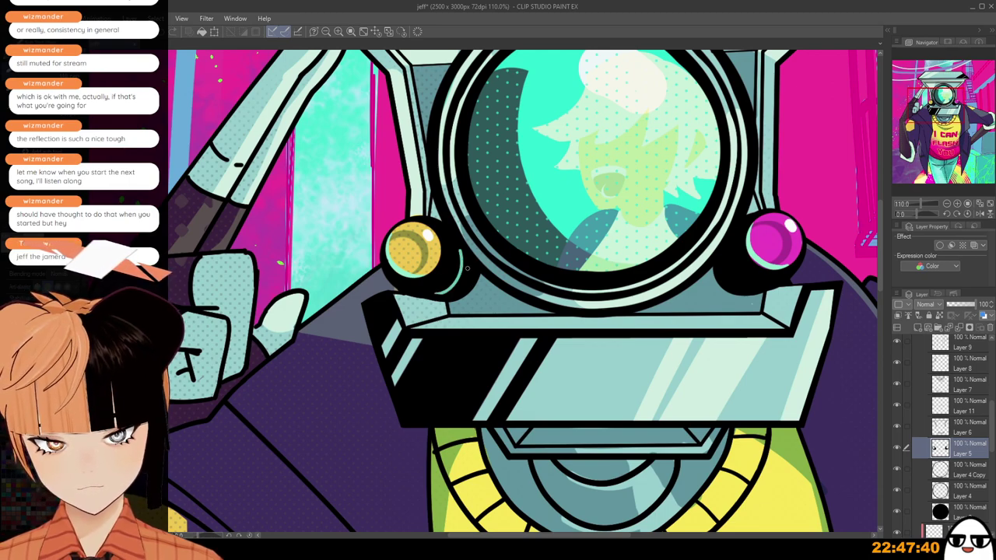
left_click_drag(471, 262, 448, 297)
key("ctrl+z")
left_click_drag(470, 262, 447, 296)
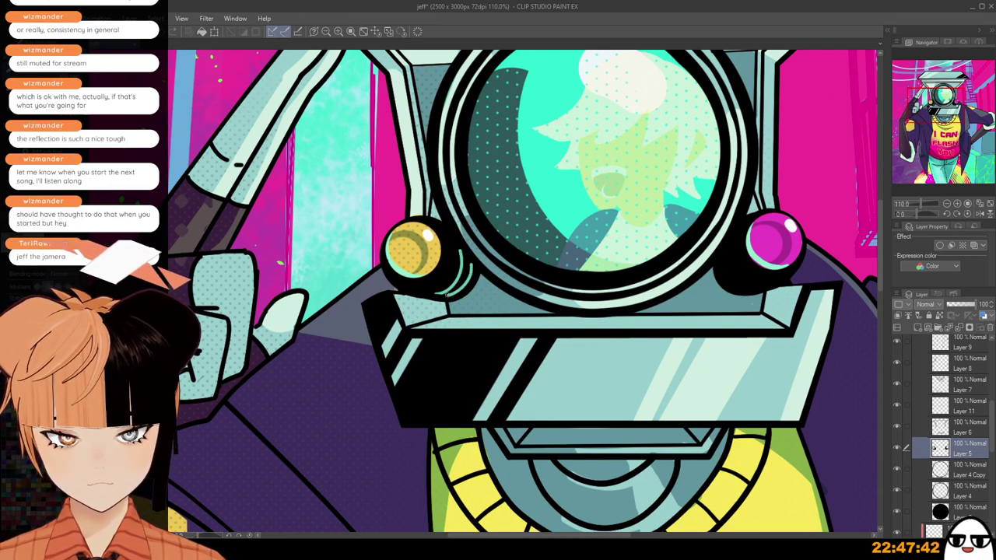
key("ctrl+z")
left_click_drag(469, 262, 446, 297)
key("ctrl+z")
left_click_drag(469, 261, 447, 298)
key("ctrl+z")
Try a matching pair of curved mint highlight lines on the black mount behind the magenta knob.
mouse_move(737, 231)
left_mouse_down()
mouse_move(739, 261)
mouse_move(751, 261)
mouse_move(765, 287)
left_mouse_up()
key("ctrl+z")
key("ctrl+z")
mouse_move(731, 233)
left_mouse_down()
mouse_move(756, 279)
mouse_move(735, 248)
mouse_move(734, 262)
mouse_move(764, 281)
left_mouse_up()
key("ctrl+z")
left_click_drag(723, 256, 755, 289)
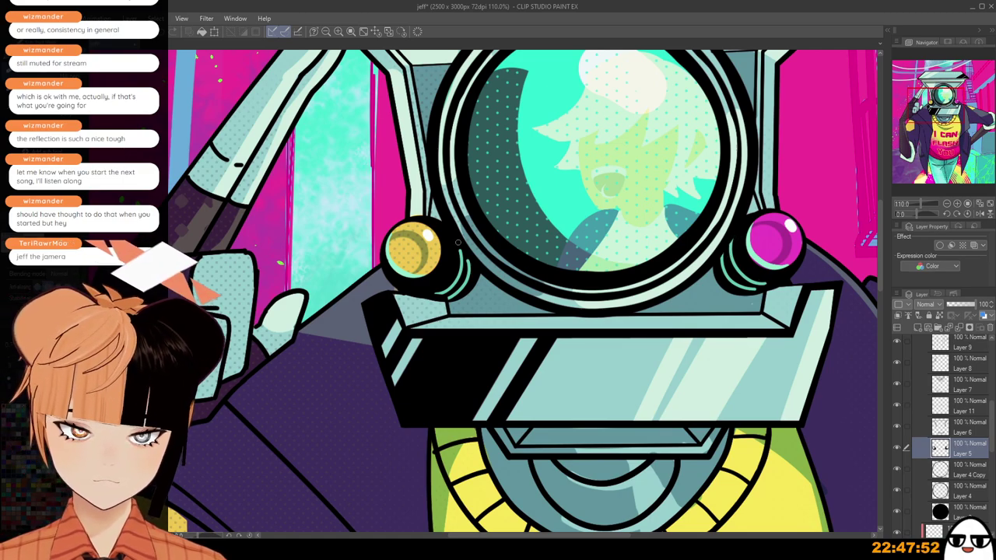
Compare the new highlights on both knob mounts up close and against the whole figure.
scroll(458, 243, "down", 3)
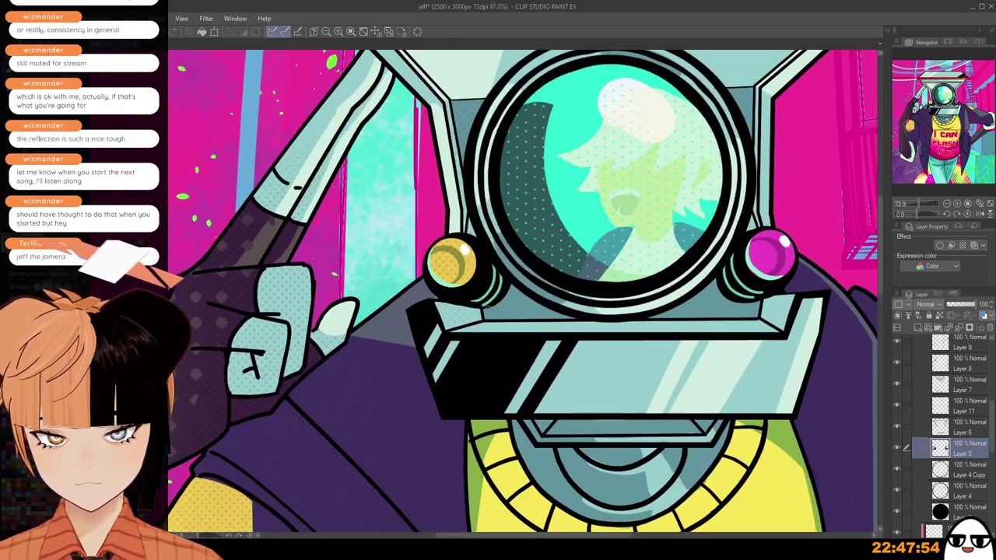
scroll(478, 304, "up", 1)
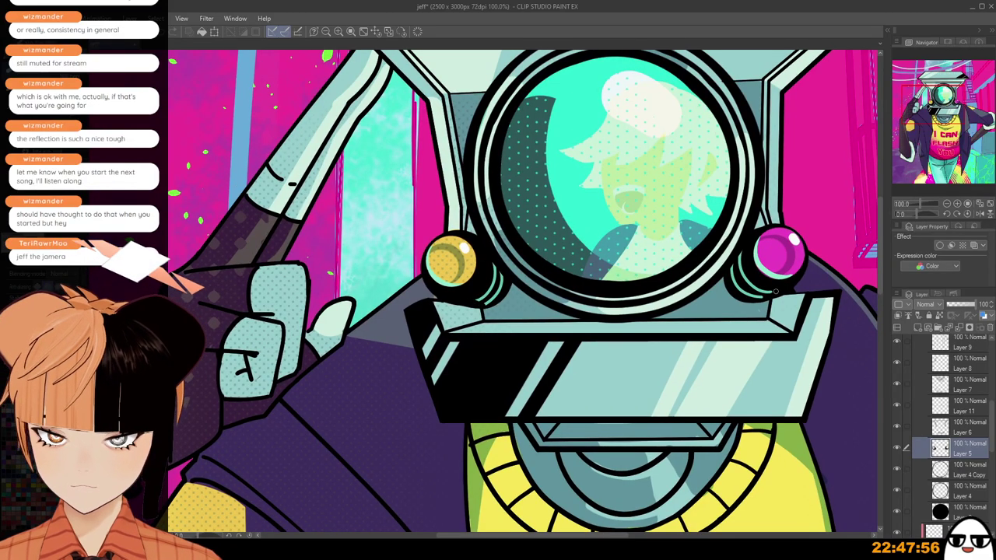
scroll(766, 297, "down", 1)
scroll(770, 326, "down", 3)
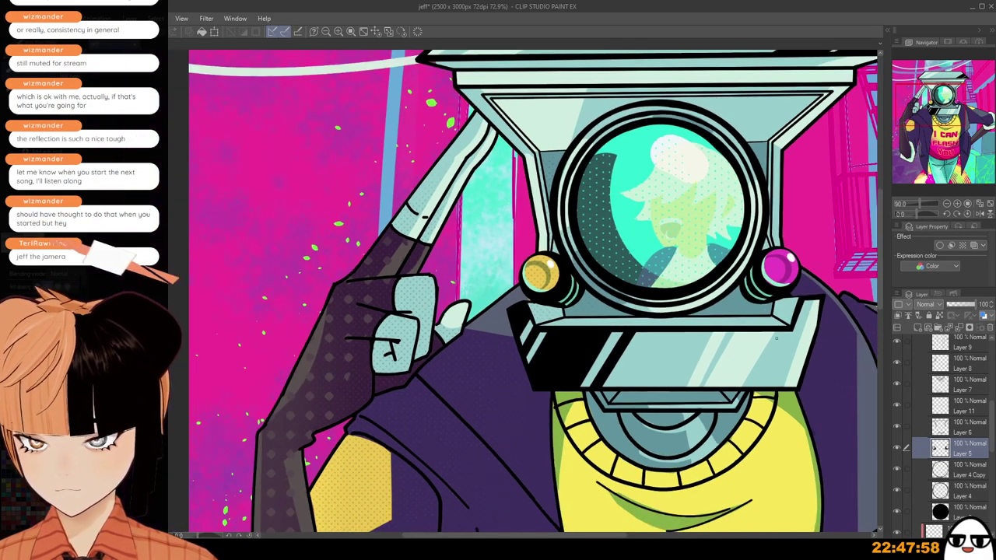
scroll(781, 369, "down", 5)
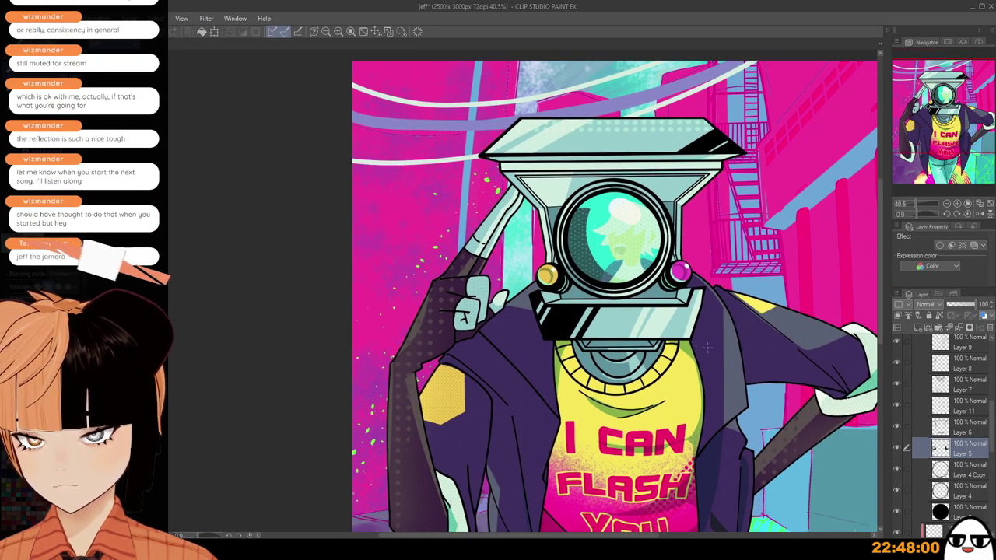
scroll(729, 362, "down", 1)
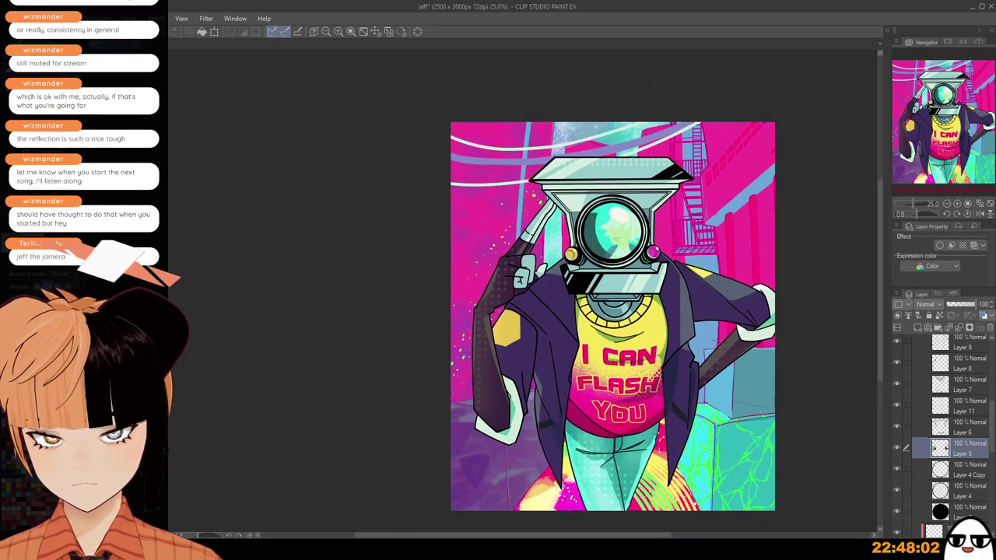
left_click_drag(746, 357, 739, 347)
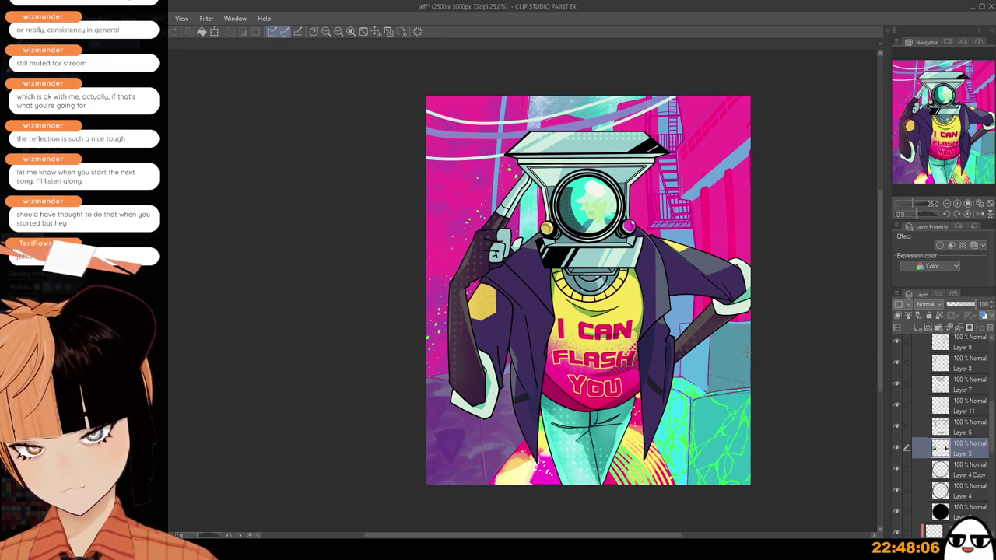
scroll(746, 352, "up", 4)
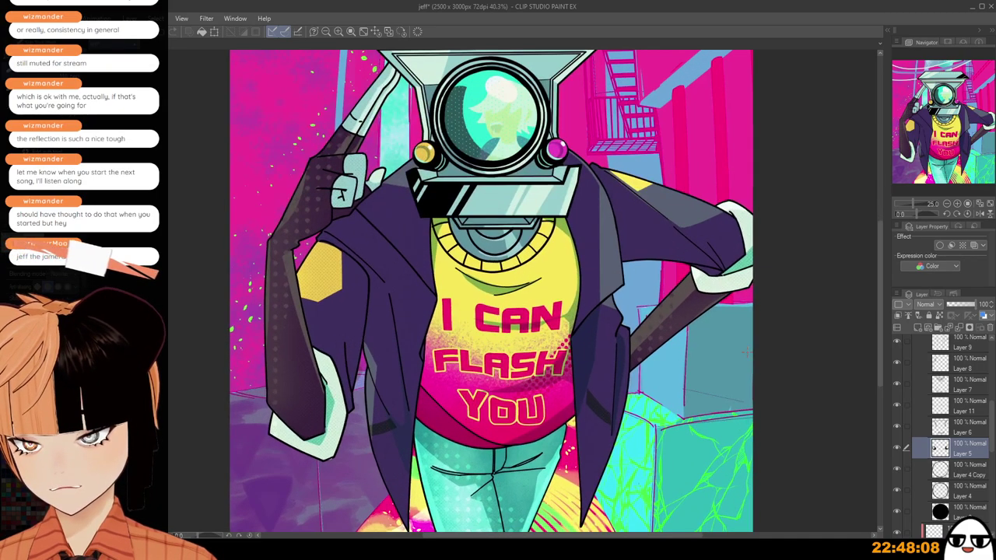
scroll(571, 272, "up", 4)
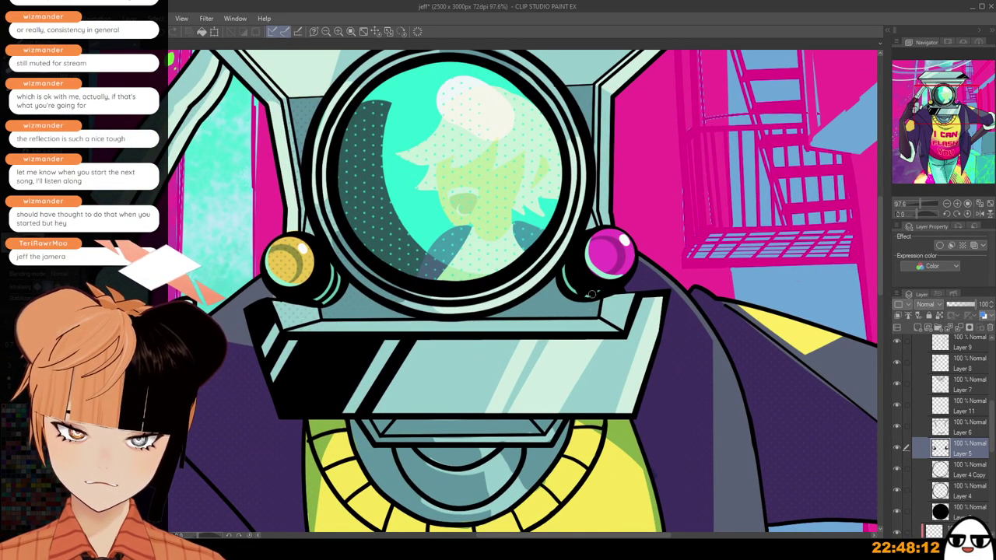
Try redrawing the magenta knob mount's two mint highlight arcs, following the mount's outer edge more closely.
scroll(595, 291, "up", 1)
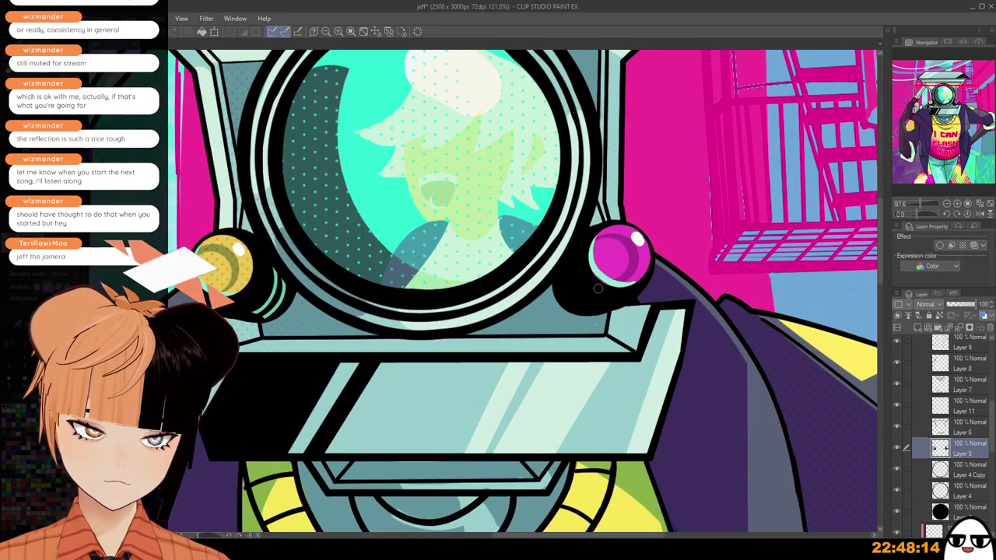
scroll(598, 289, "up", 1)
left_click_drag(576, 240, 600, 310)
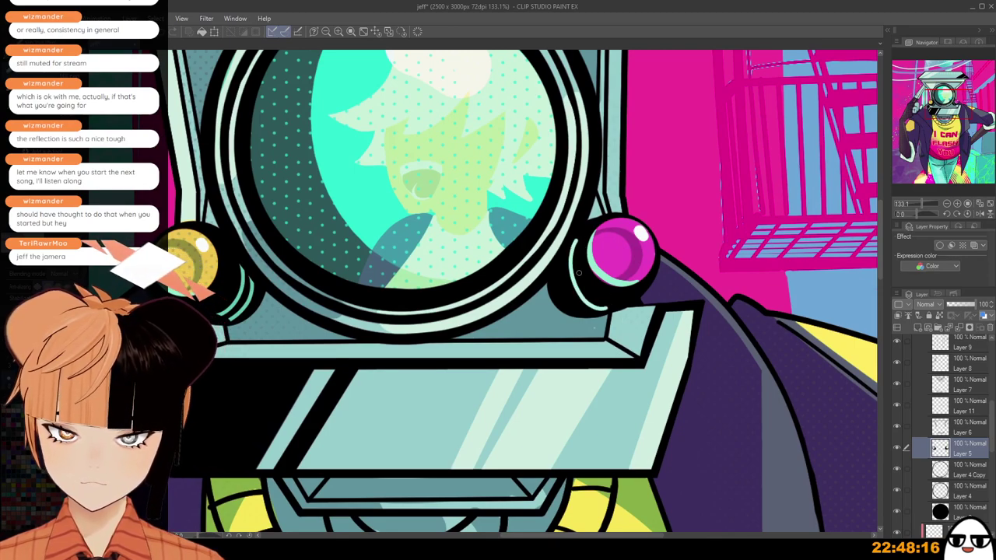
key("ctrl+z")
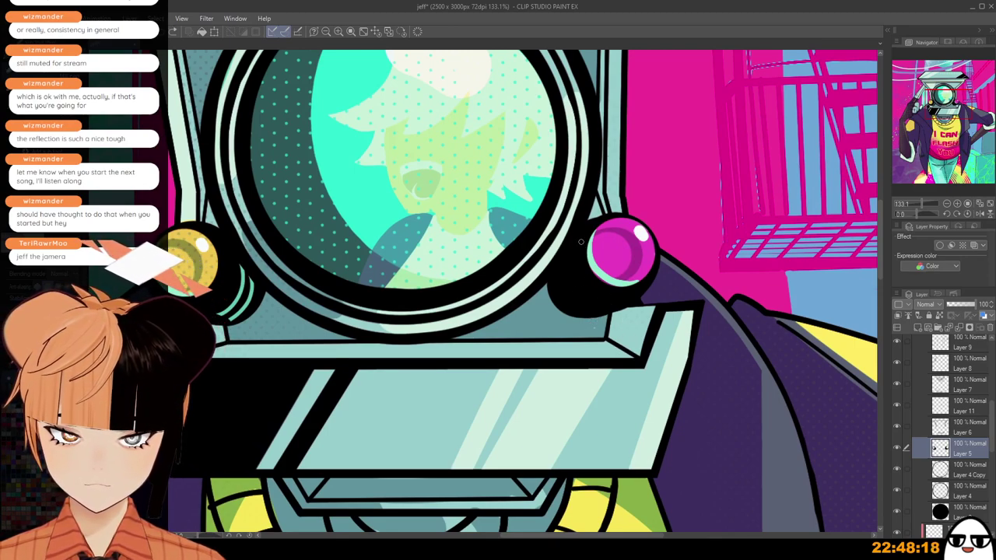
key("ctrl+z")
left_click_drag(574, 240, 608, 310)
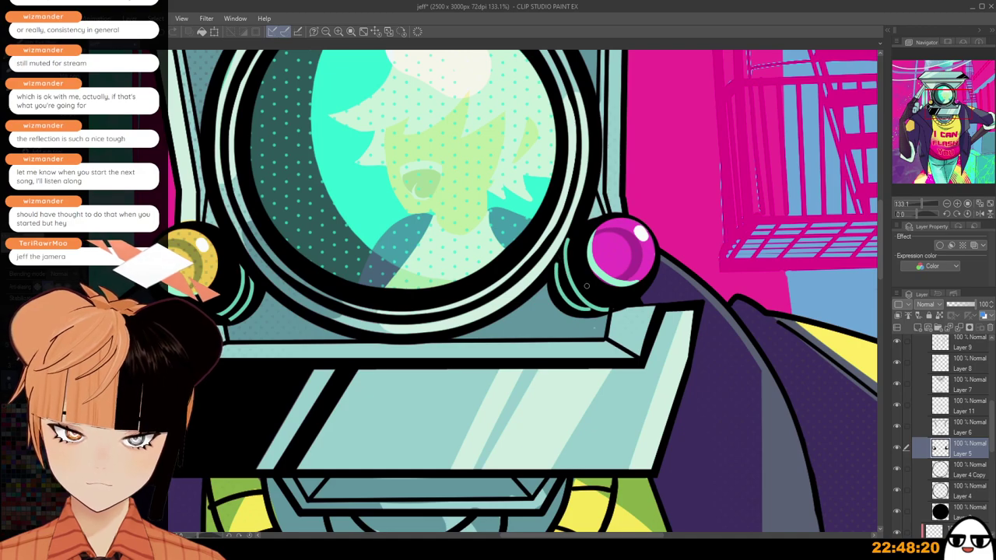
key("ctrl+z")
left_click_drag(560, 266, 569, 300)
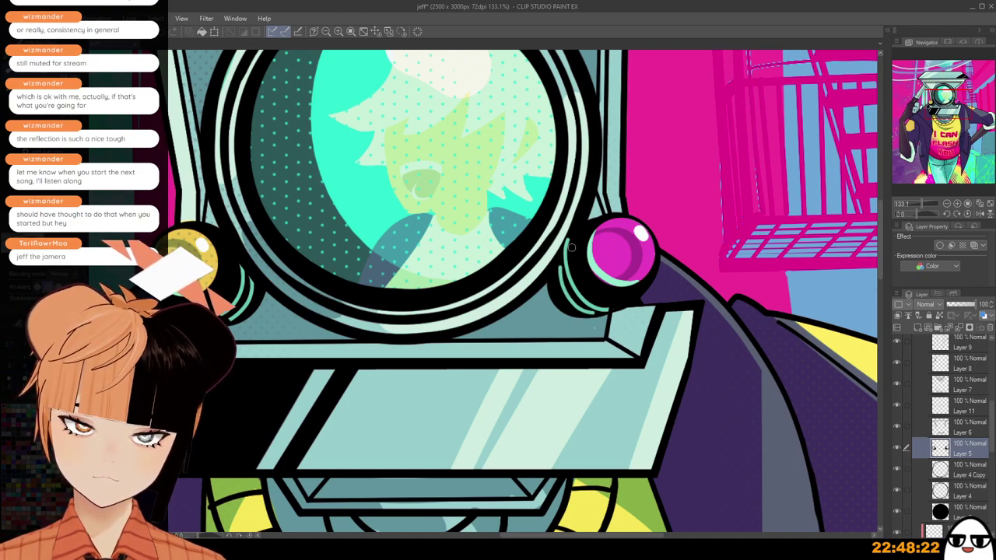
Check how the magenta knob mount's redrawn highlights match the yellow side at several viewing distances.
scroll(556, 270, "down", 3)
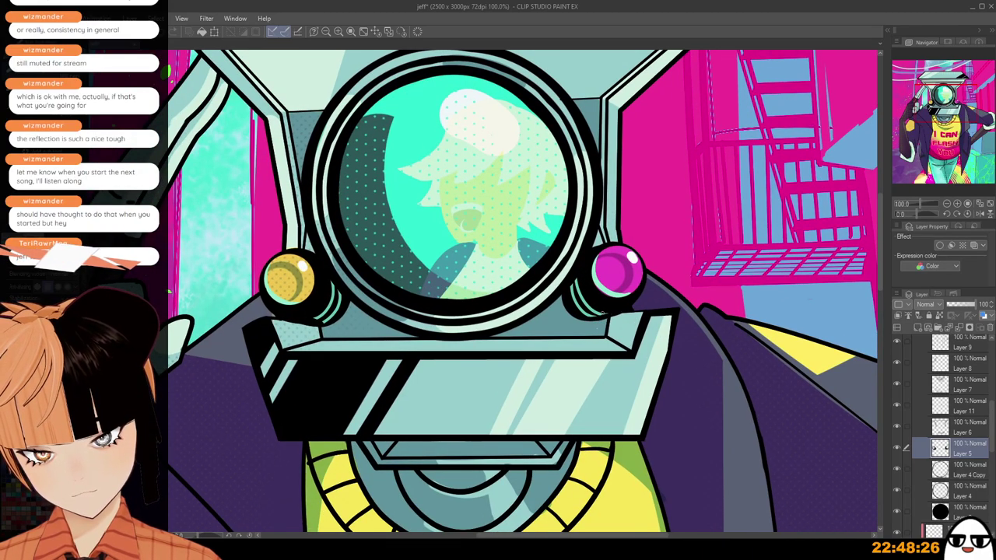
scroll(618, 311, "down", 2)
scroll(593, 312, "up", 4)
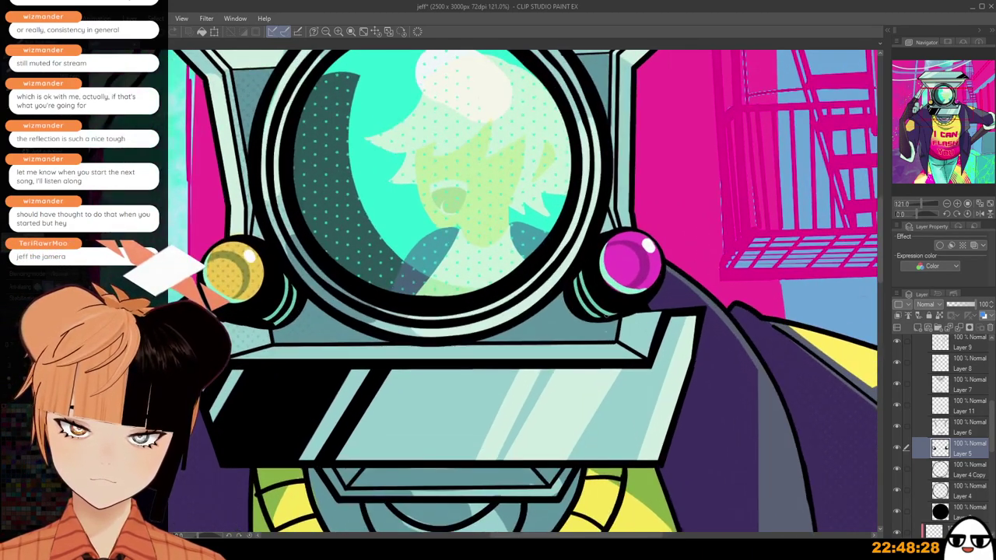
scroll(523, 291, "down", 4)
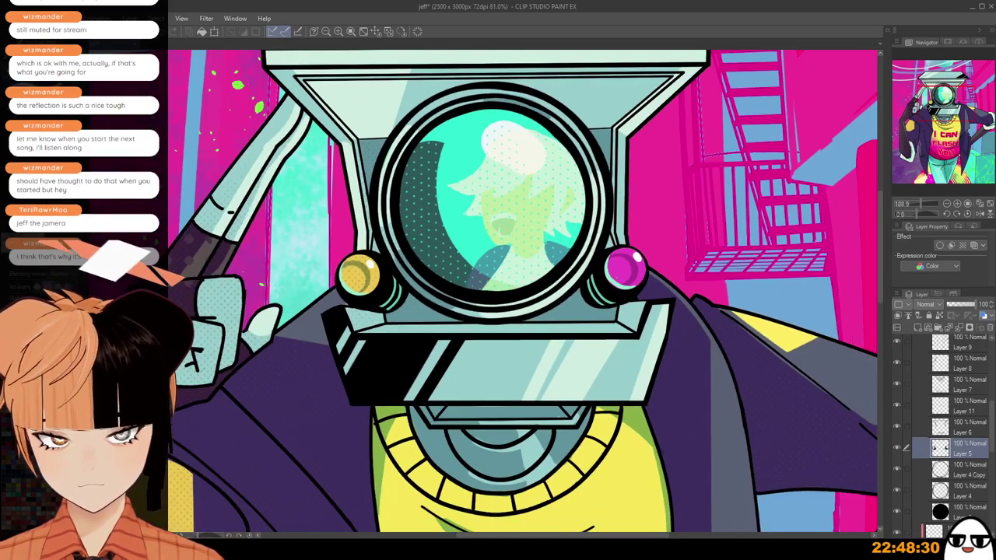
scroll(612, 284, "down", 1)
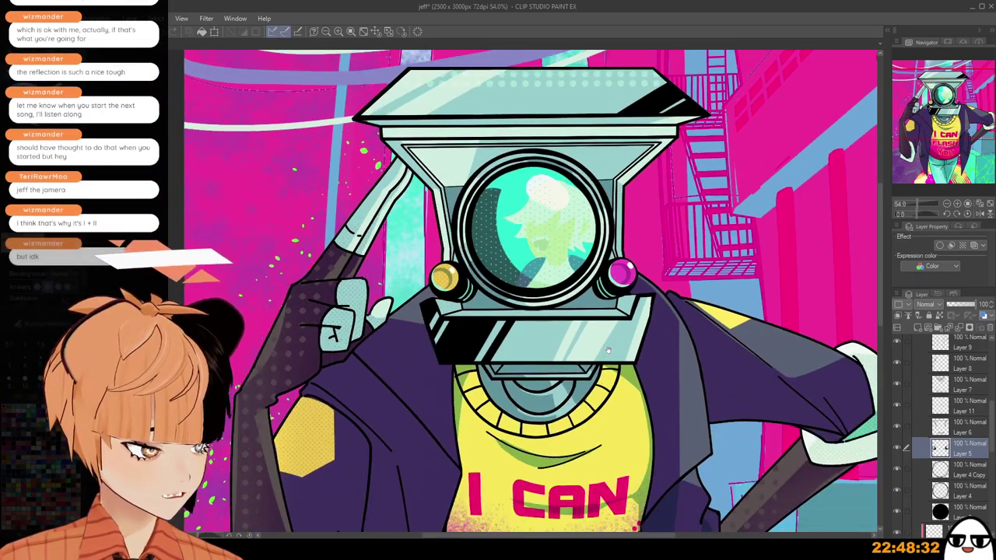
left_click_drag(603, 360, 637, 312)
scroll(636, 315, "down", 3)
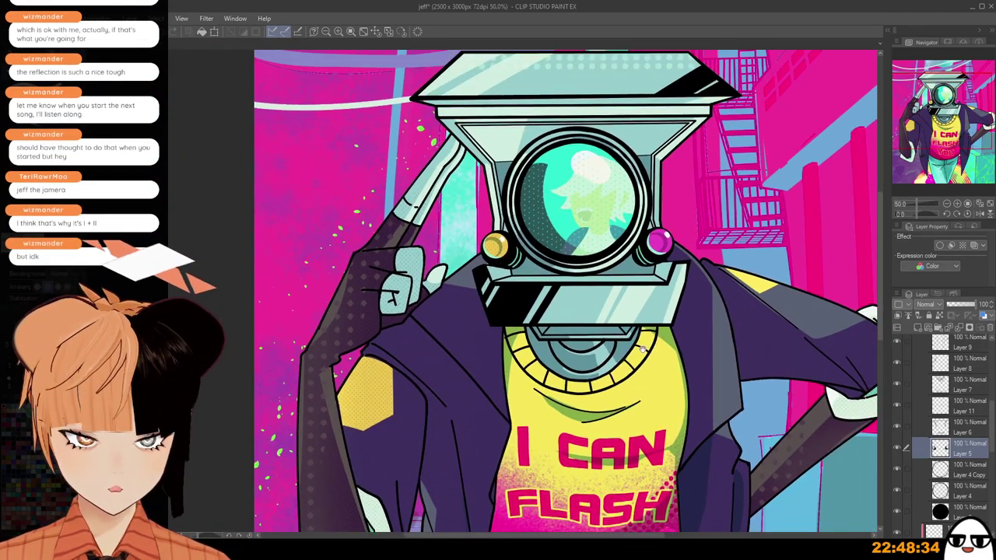
scroll(635, 364, "down", 2)
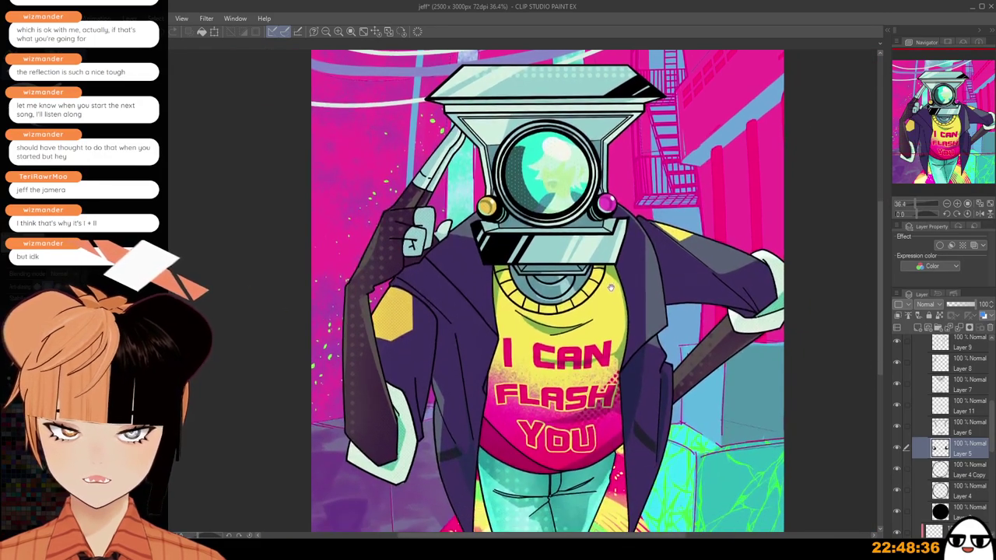
scroll(616, 316, "up", 4)
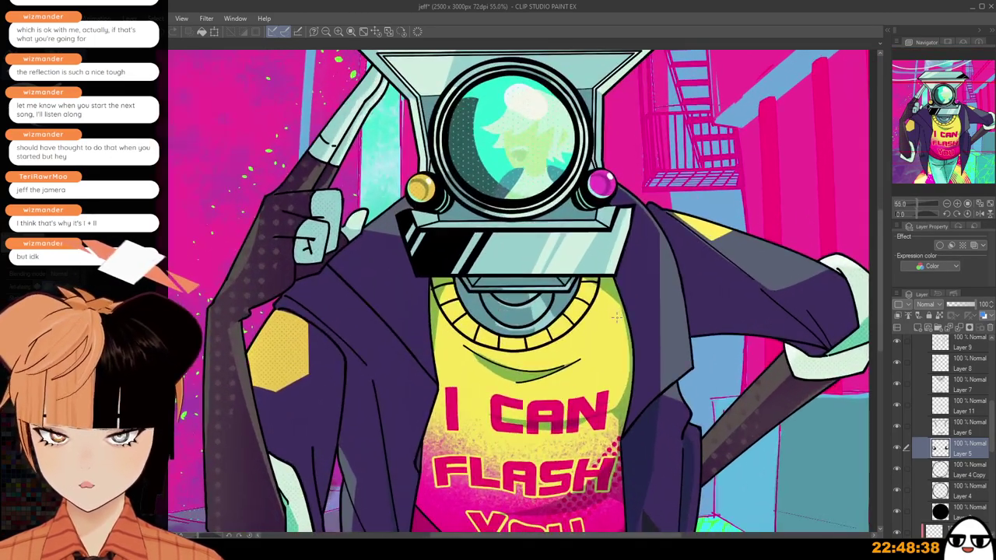
scroll(616, 316, "up", 2)
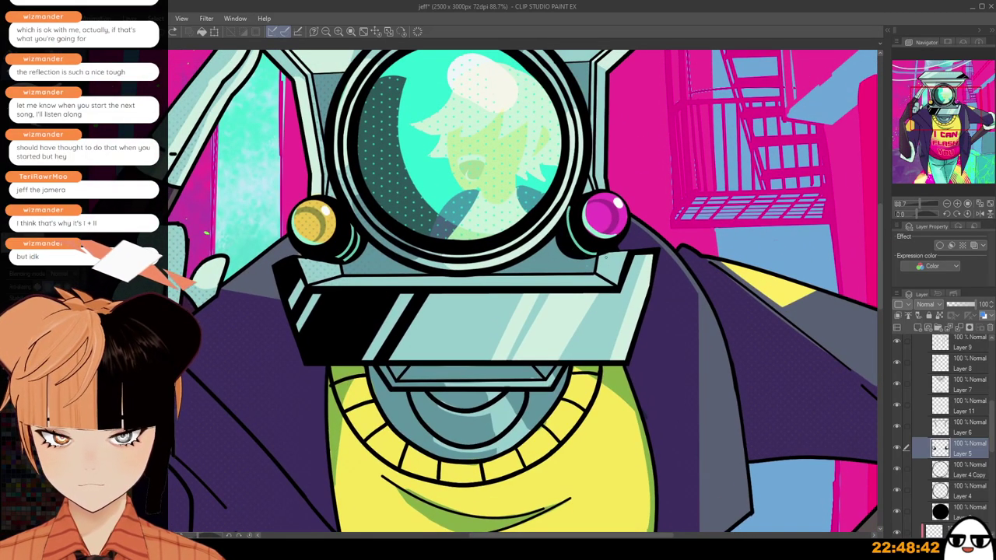
scroll(604, 259, "up", 3)
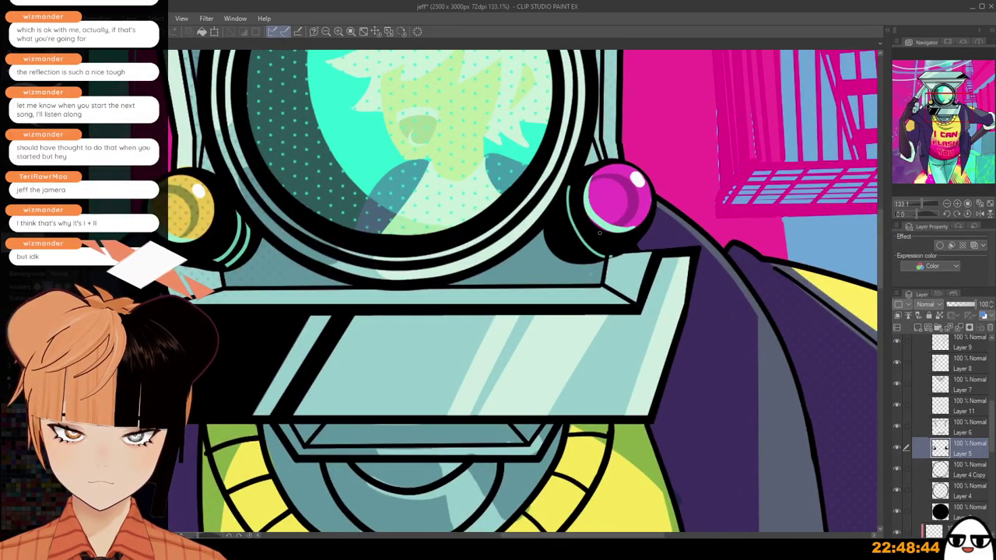
Replace the highlights on the magenta knob's mount with two longer curved mint lines that wrap around its underside.
key("ctrl+z")
mouse_move(571, 185)
left_mouse_down()
mouse_move(576, 250)
mouse_move(601, 227)
mouse_move(580, 235)
mouse_move(579, 209)
mouse_move(613, 247)
left_mouse_up()
key("ctrl+z")
key("ctrl+z")
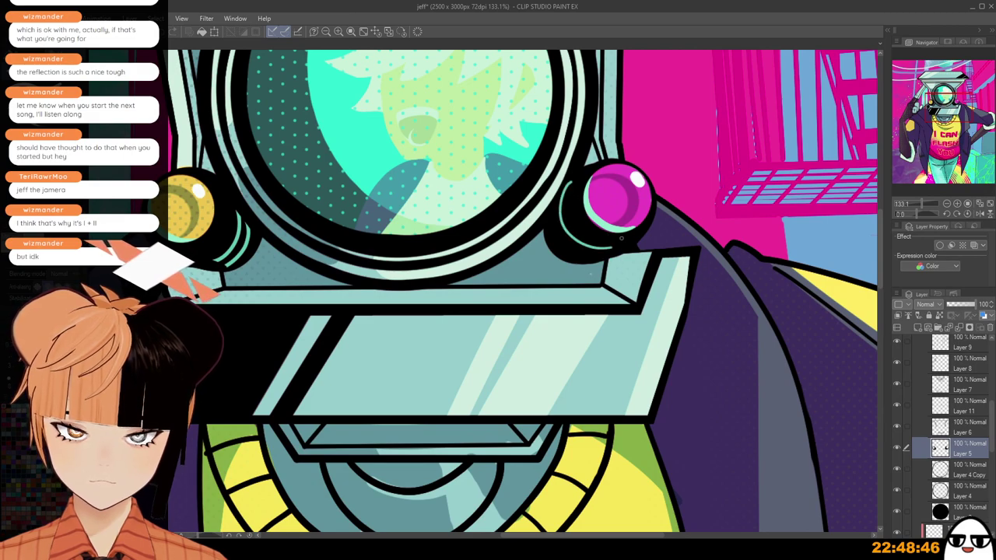
left_click_drag(553, 207, 603, 258)
key("ctrl+z")
left_click_drag(553, 207, 601, 257)
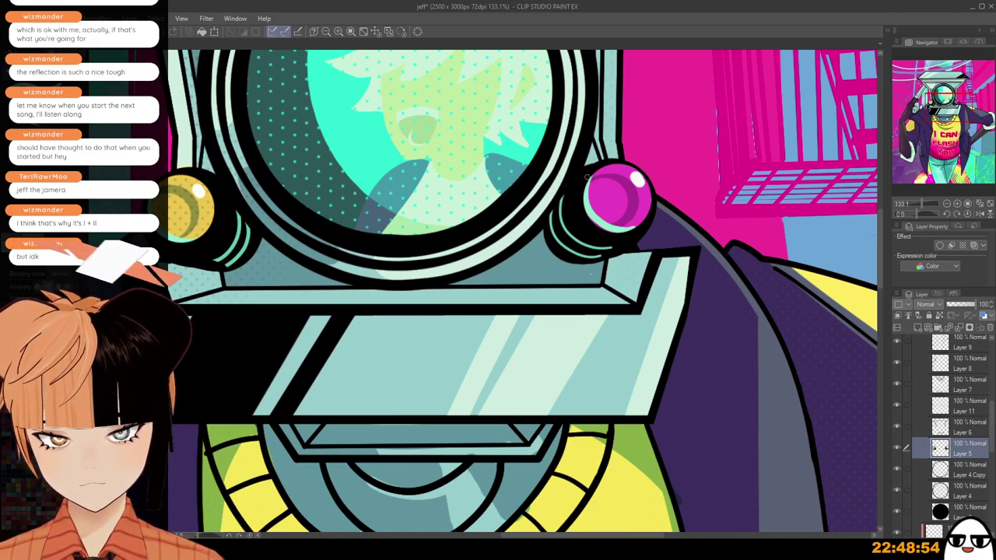
scroll(613, 246, "down", 4)
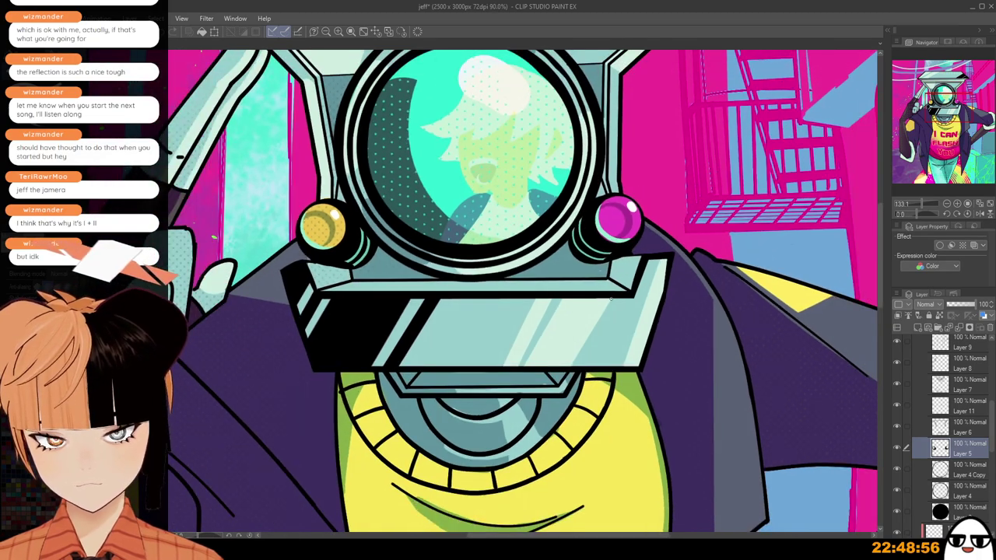
scroll(612, 304, "down", 2)
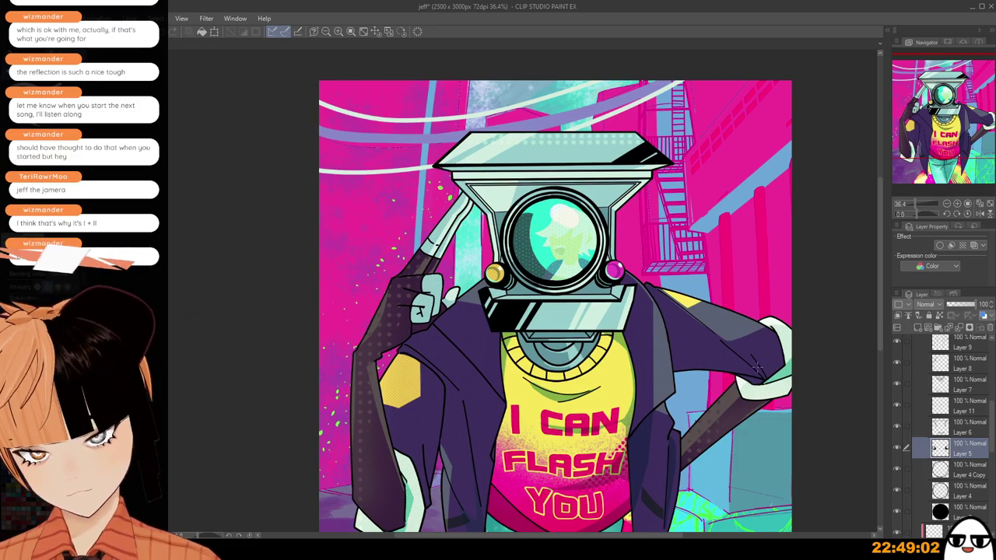
Draw a curved mint highlight on the black mount beside the magenta knob under the camera lens.
scroll(756, 367, "up", 3)
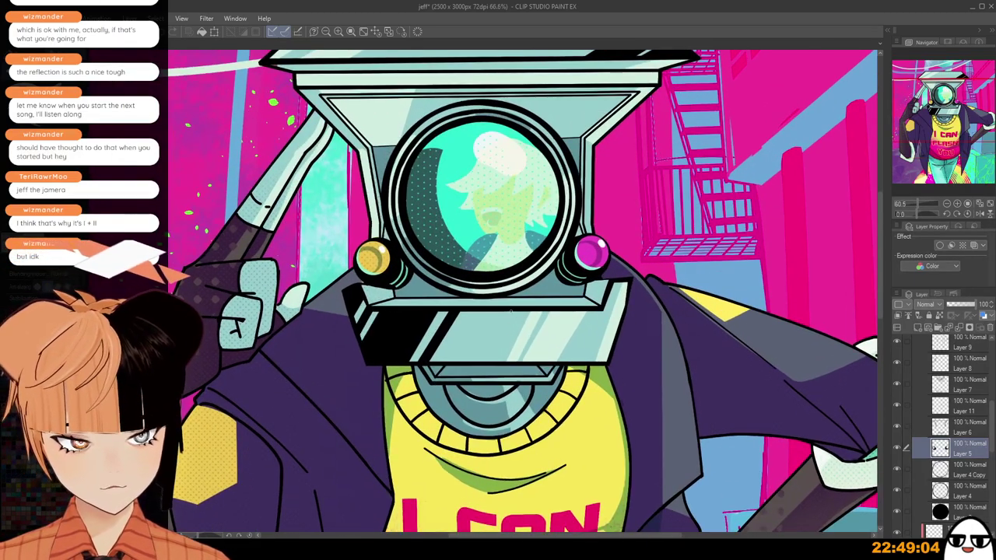
scroll(490, 310, "up", 3)
key("h")
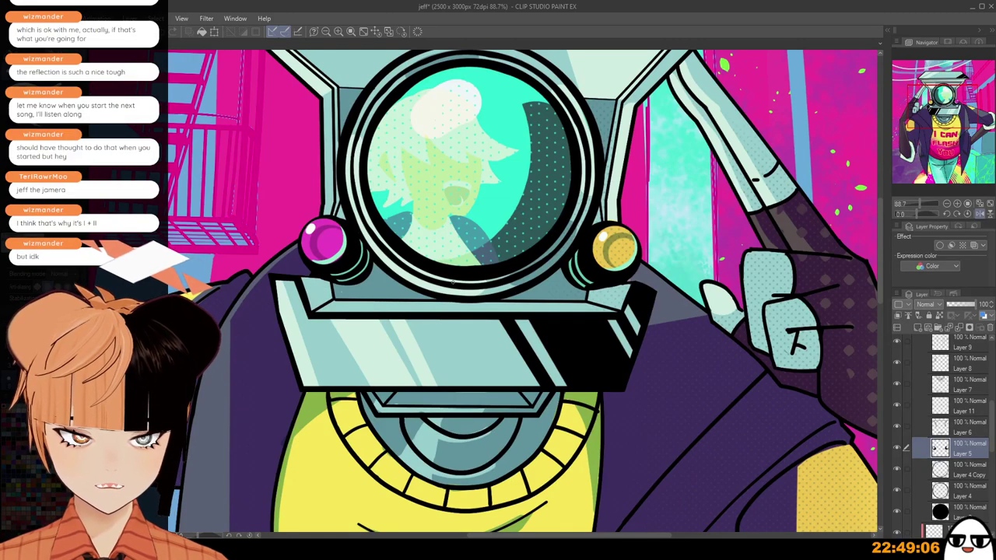
key("h")
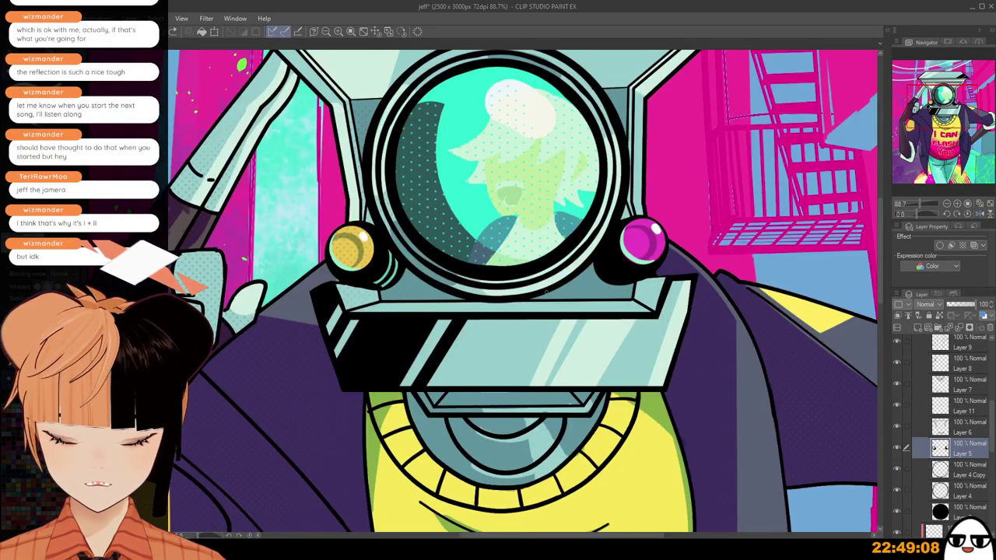
scroll(566, 310, "up", 3)
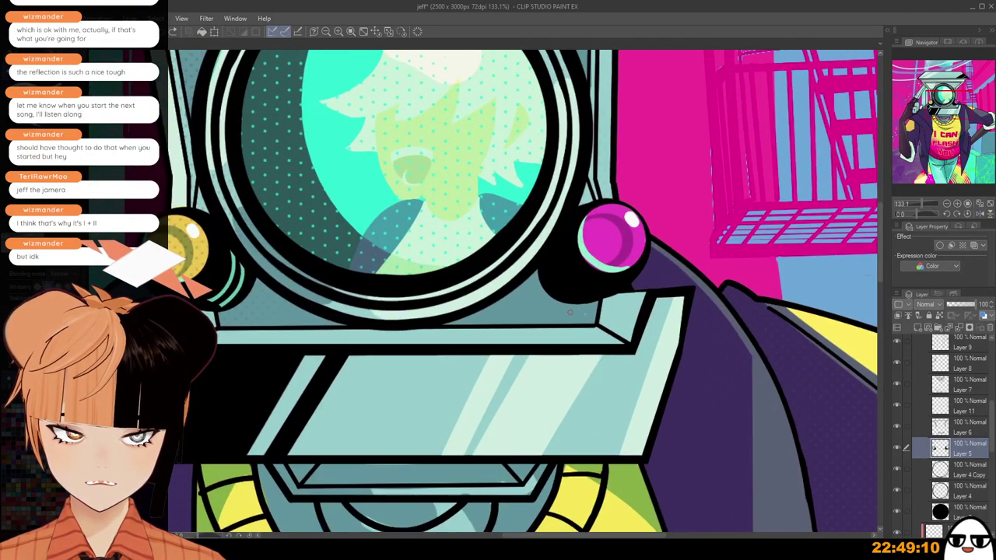
scroll(574, 240, "up", 1)
left_click_drag(578, 289, 600, 295)
key("ctrl+z")
left_click_drag(562, 227, 601, 294)
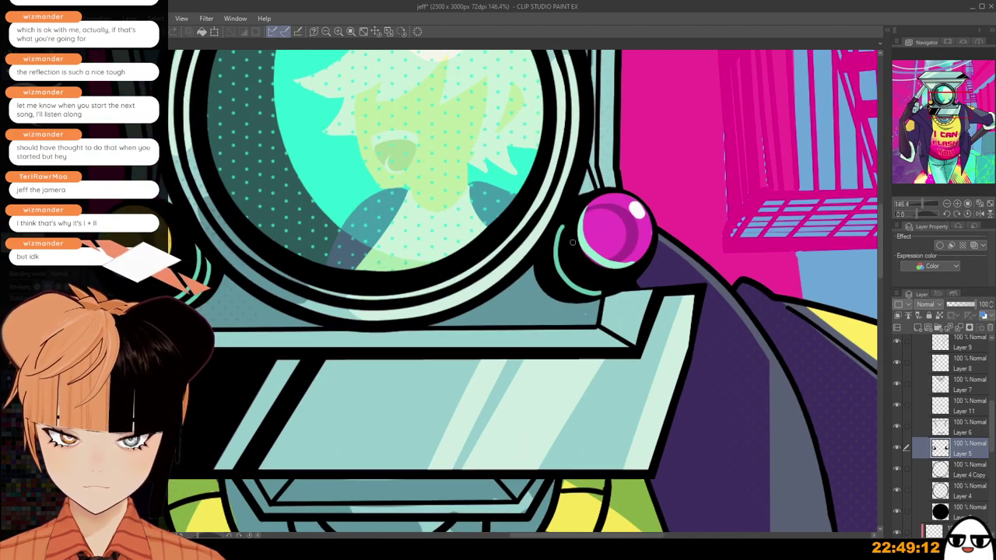
Try to add a second mint highlight arc outside the first one on the magenta knob's black mount.
left_click_drag(550, 240, 588, 297)
key("ctrl+z")
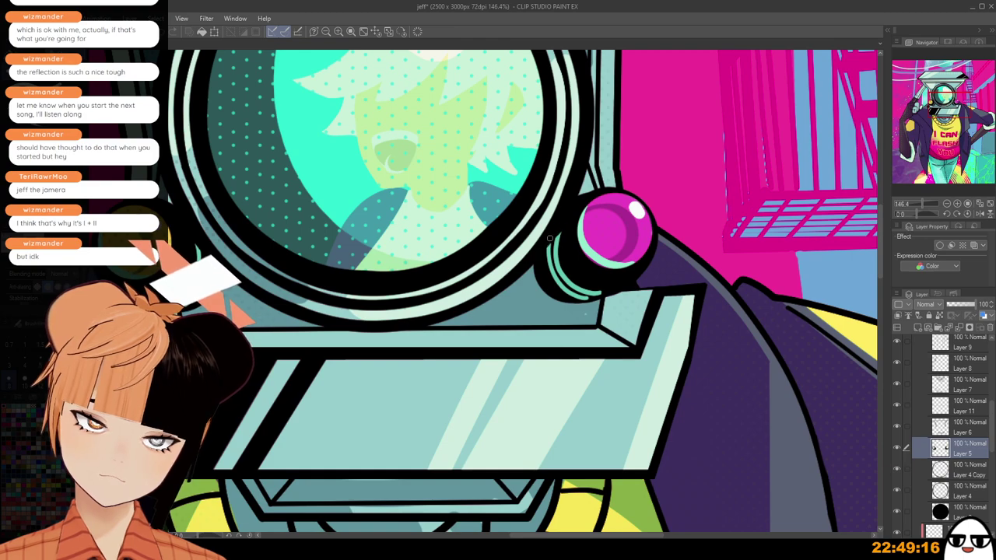
key("ctrl+z")
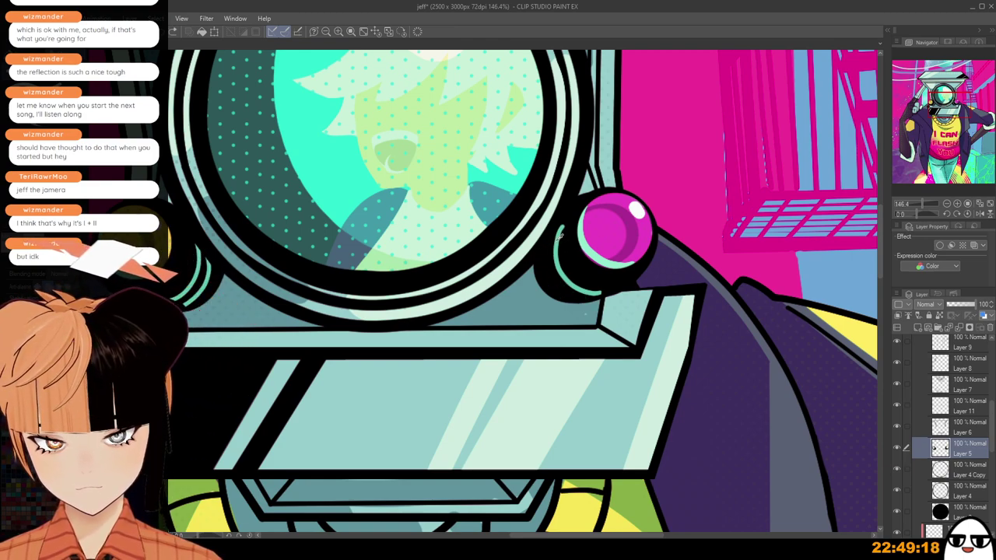
mouse_move(547, 238)
left_mouse_down()
mouse_move(583, 276)
mouse_move(581, 293)
mouse_move(581, 276)
mouse_move(591, 299)
left_mouse_up()
key("ctrl+z")
key("ctrl+z")
key("ctrl+z")
left_click_drag(545, 234, 588, 299)
key("ctrl+z")
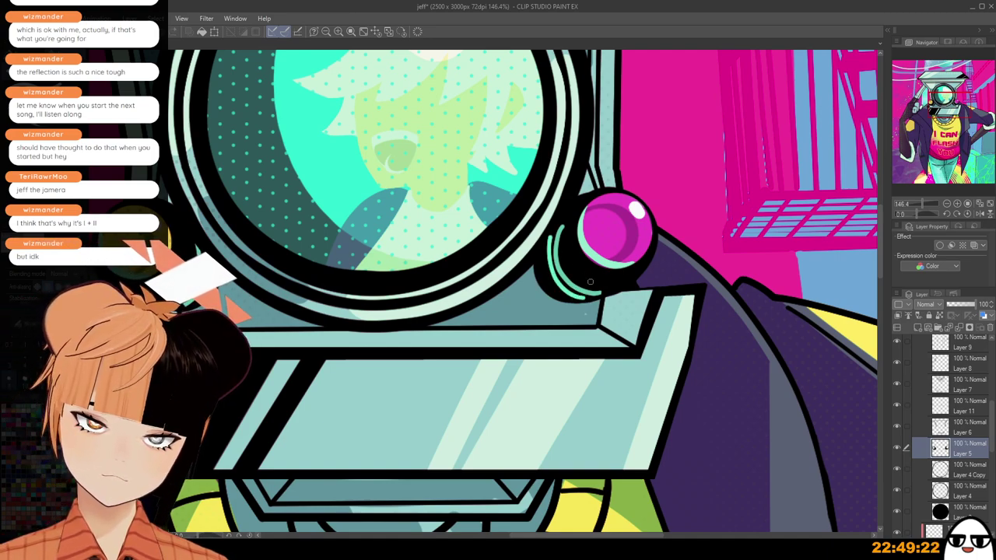
key("ctrl+z")
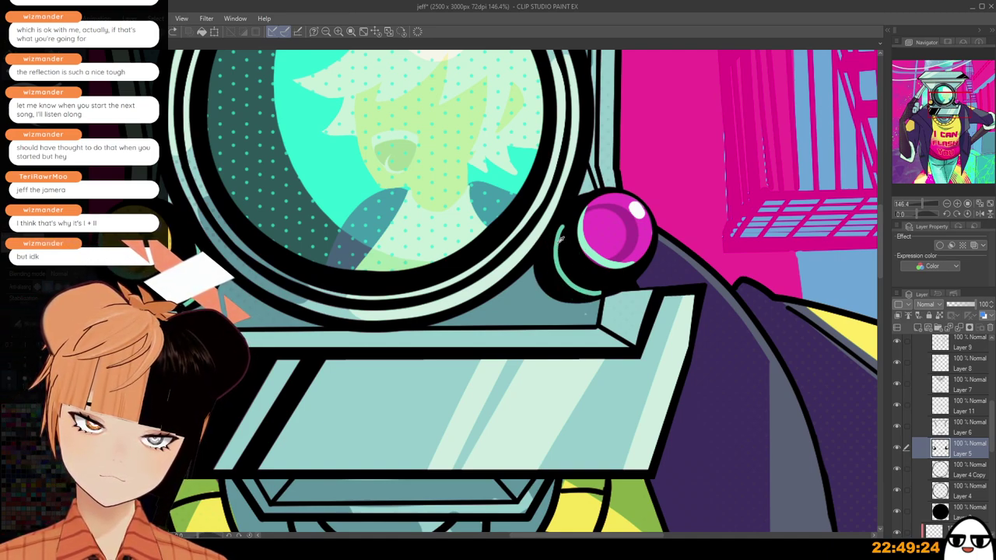
Draw a second, parallel mint highlight arc along the outer edge of the magenta knob's mount and rework its lower end.
mouse_move(547, 240)
left_mouse_down()
mouse_move(587, 279)
mouse_move(547, 271)
mouse_move(589, 297)
left_mouse_up()
key("ctrl+z")
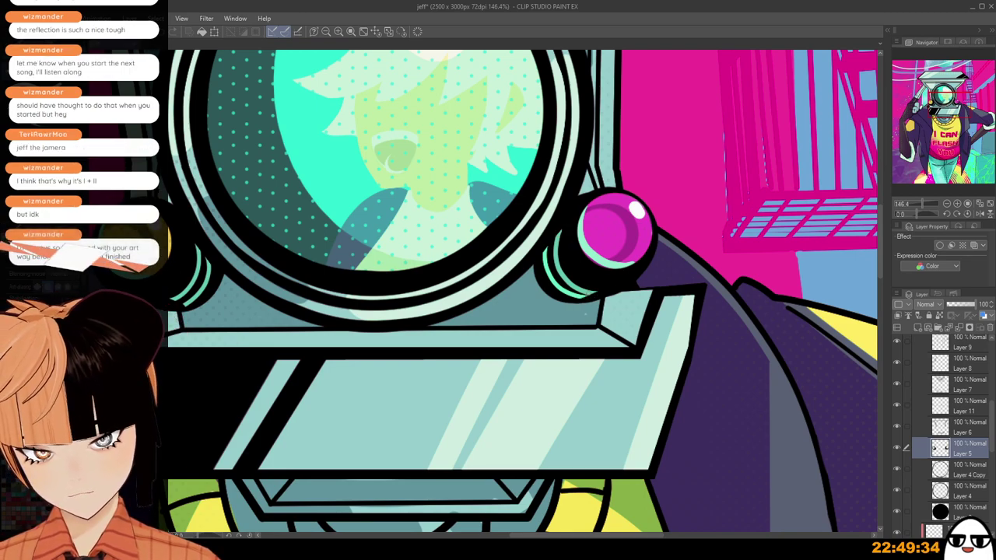
scroll(605, 290, "up", 1)
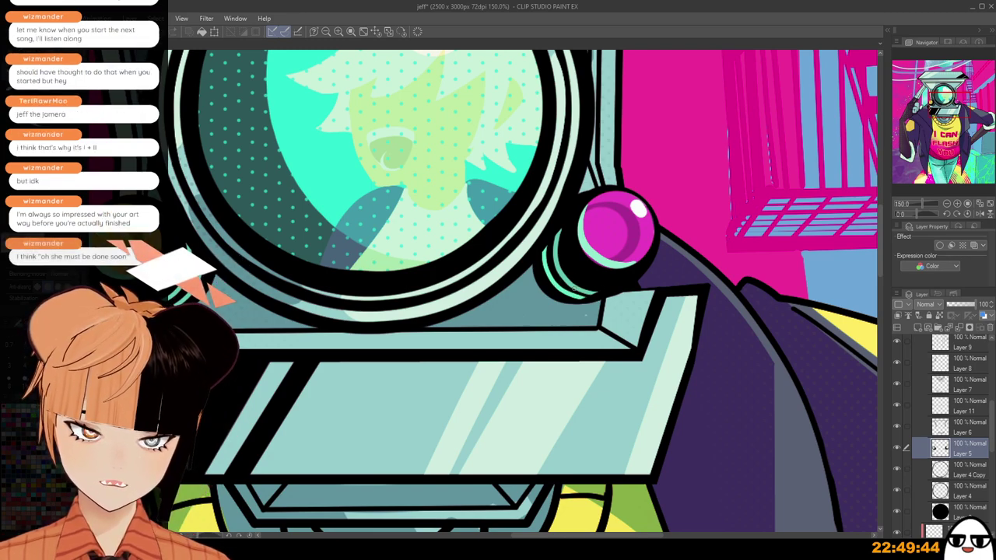
scroll(569, 287, "down", 2)
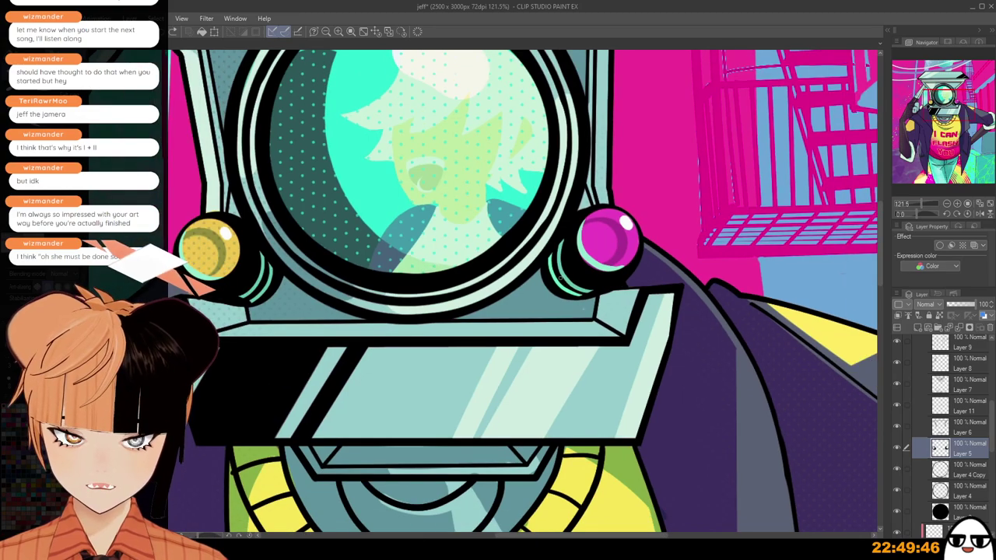
scroll(589, 289, "up", 3)
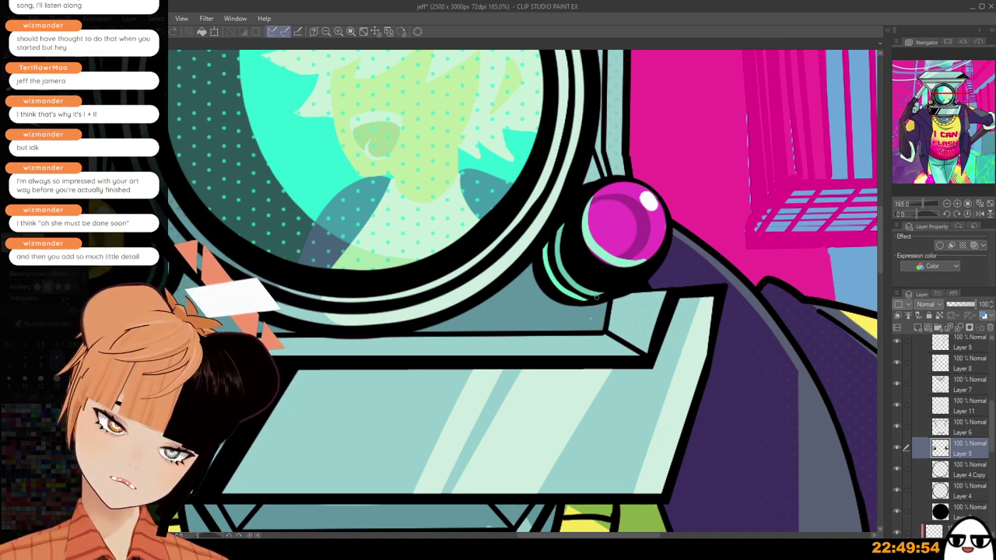
scroll(576, 285, "down", 2)
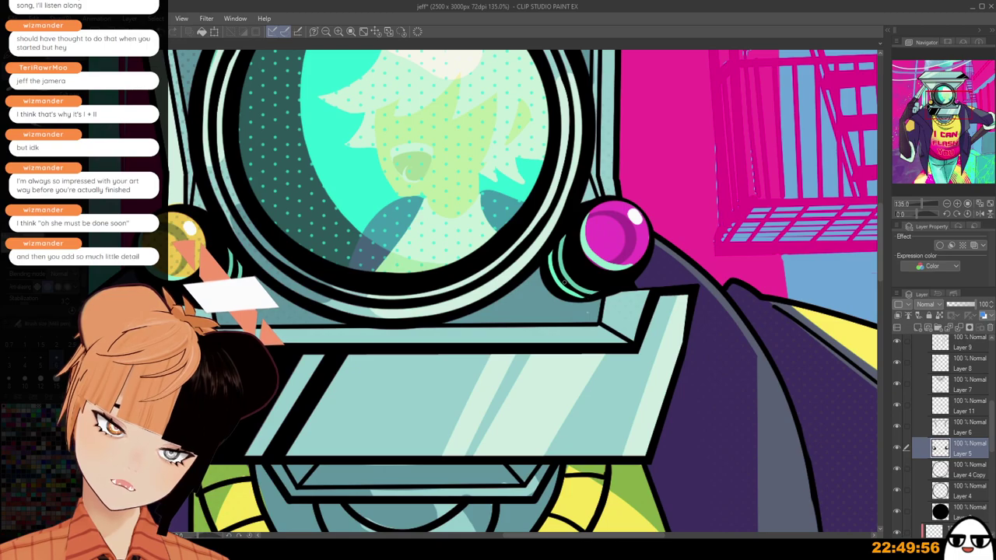
key("ctrl+z")
left_click_drag(574, 290, 589, 296)
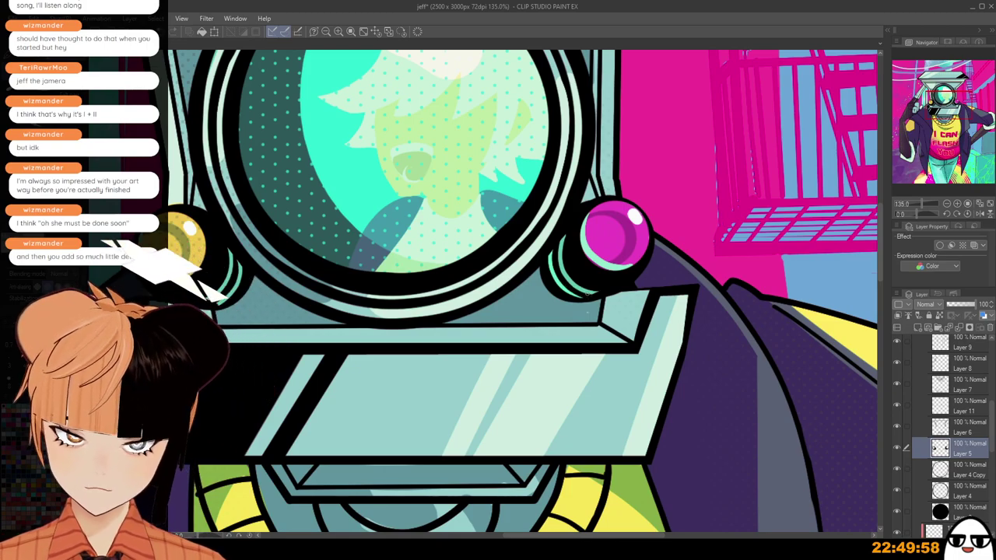
scroll(617, 343, "down", 6)
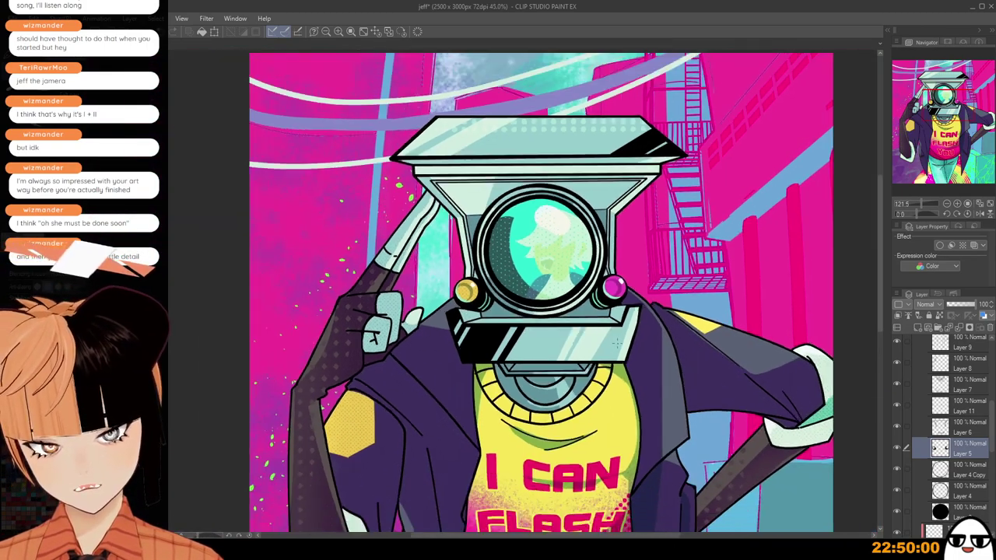
scroll(617, 342, "down", 2)
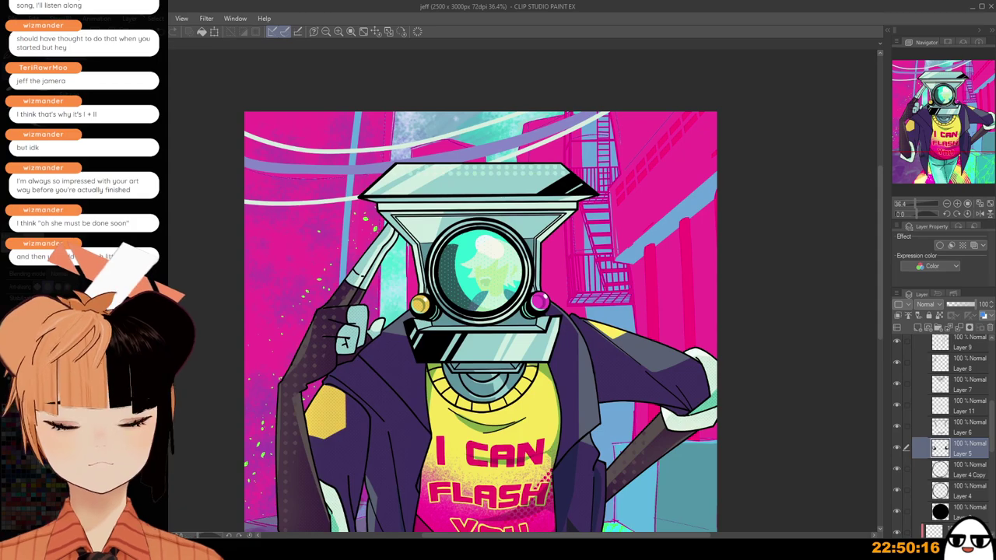
scroll(438, 191, "down", 4)
left_click_drag(465, 317, 472, 296)
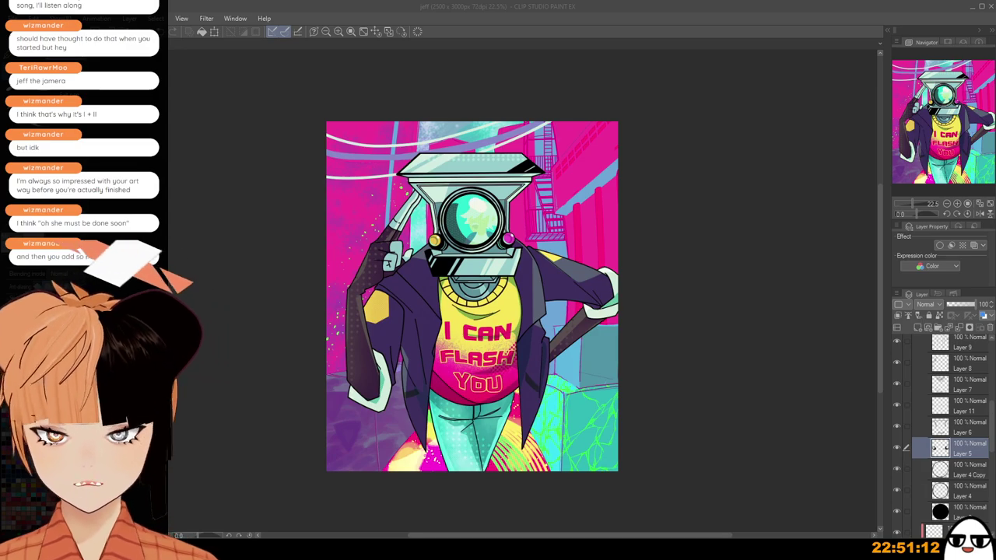
left_click(575, 19)
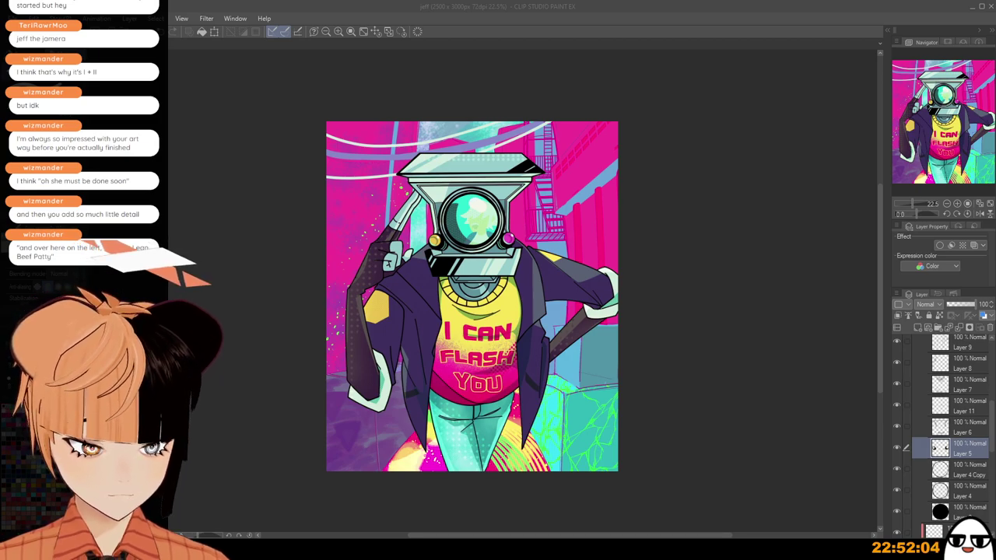
Switch to the open document with the scanned pencil sketch and look over the whole drawing.
left_click(178, 44)
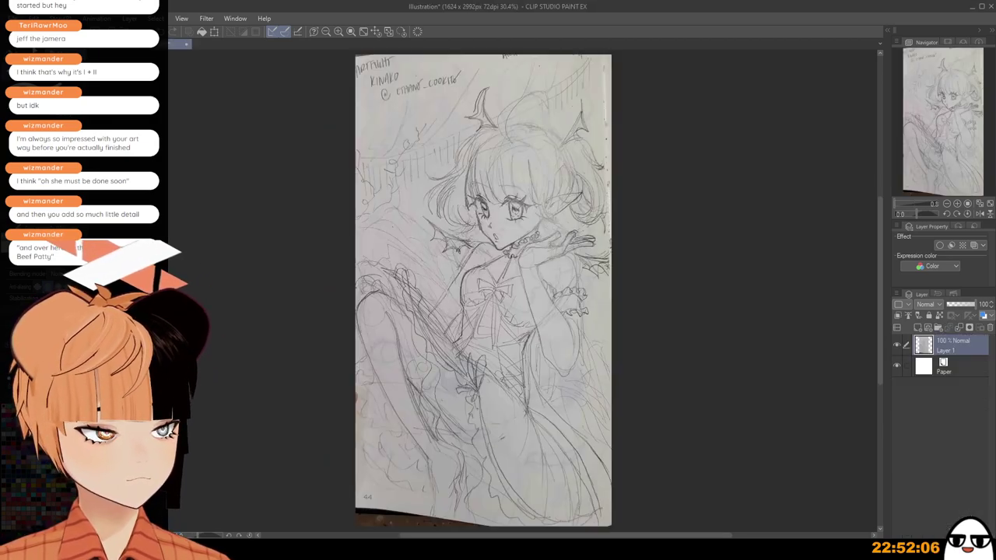
scroll(532, 200, "down", 1)
scroll(532, 200, "up", 1)
scroll(532, 198, "down", 2)
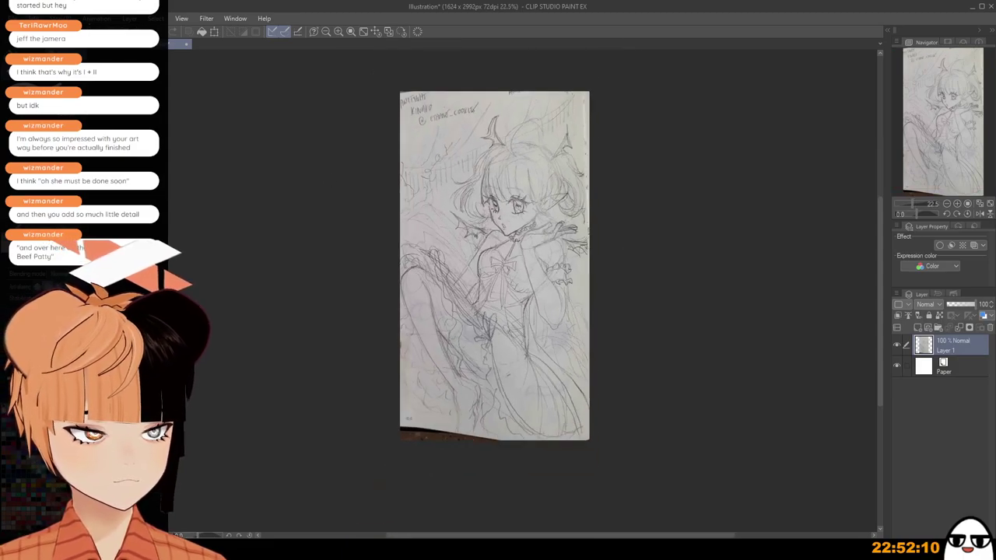
key("alt+Tab")
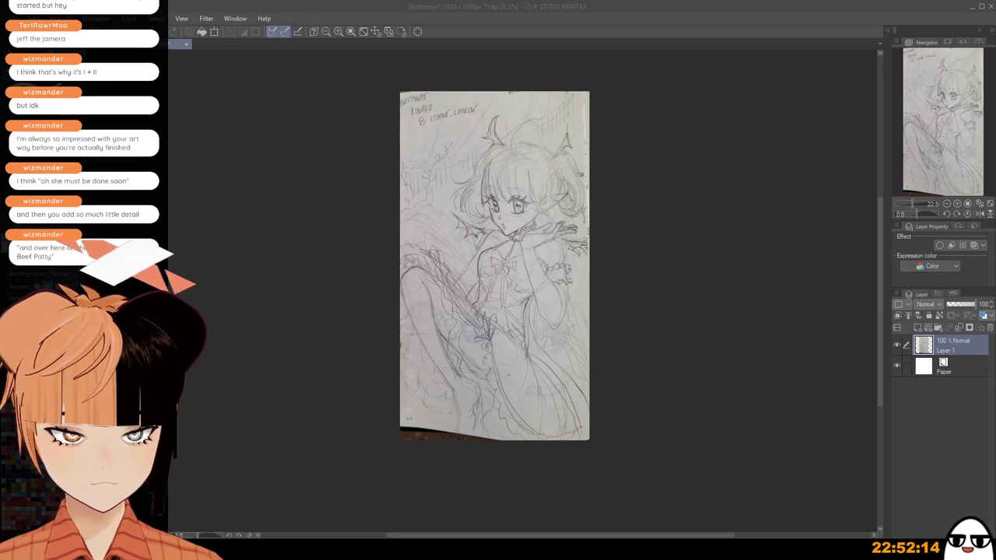
left_click(534, 279)
scroll(534, 279, "up", 3)
scroll(534, 278, "down", 4)
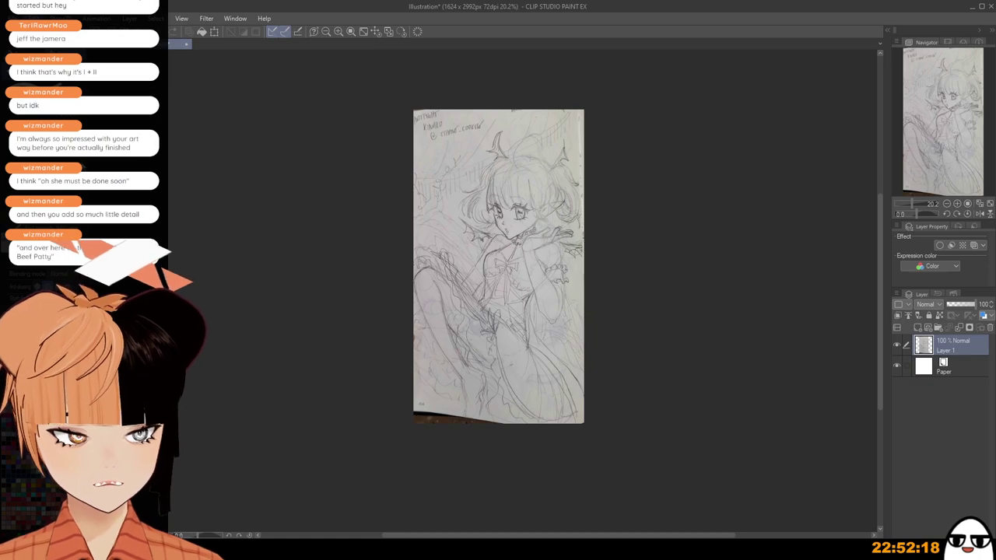
Create a new 3000 x 3000 px canvas and copy the scanned pencil sketch onto it as a new layer.
key("ctrl+n")
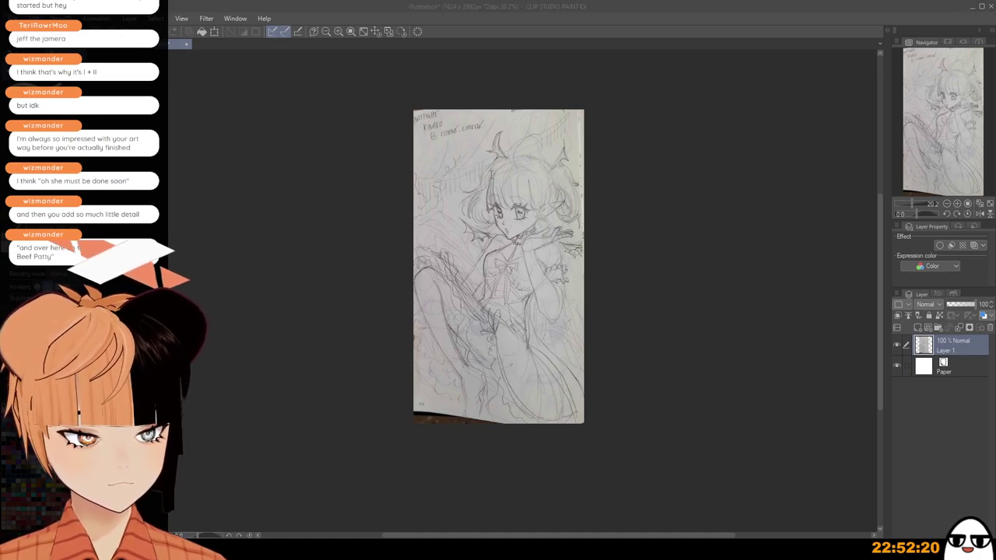
left_click(542, 147)
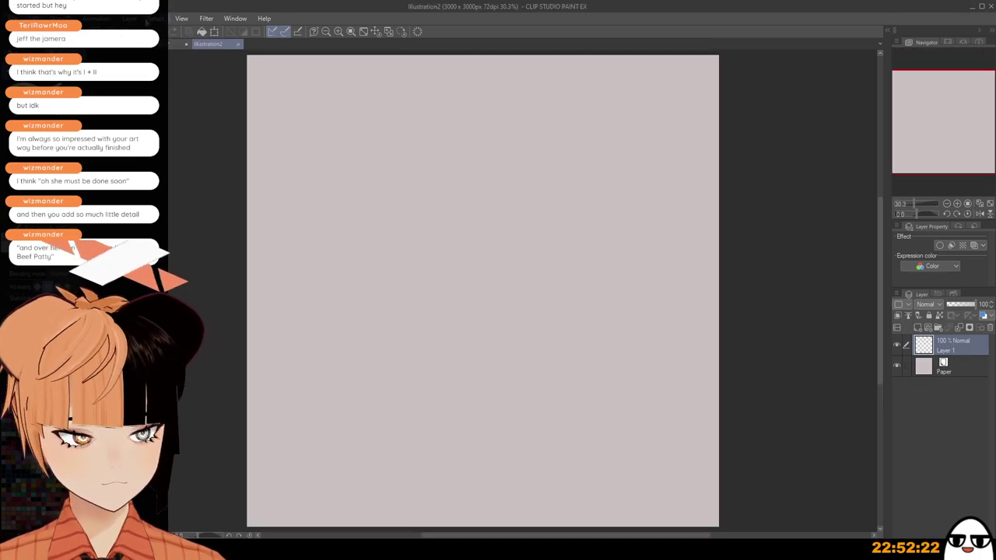
left_click(180, 43)
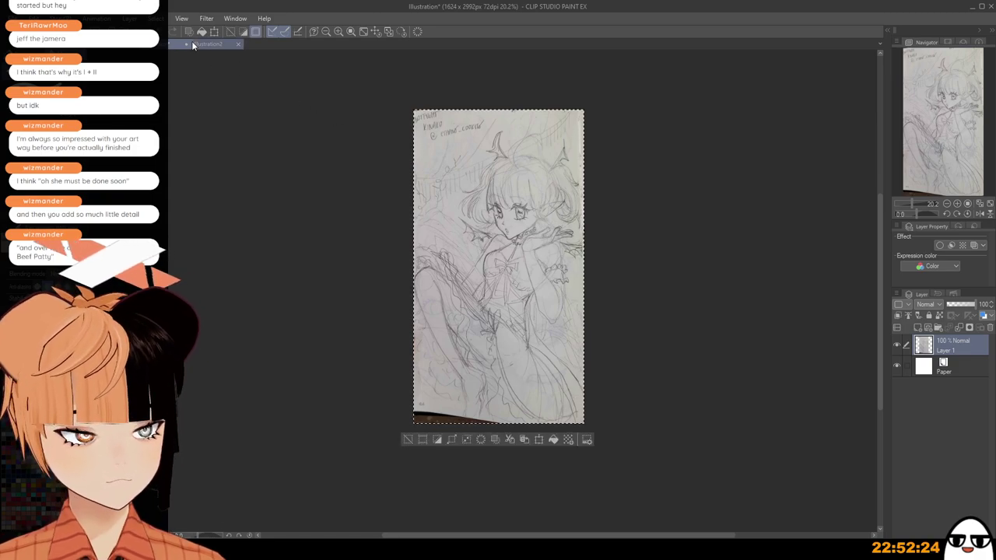
left_click(194, 44)
key("ctrl+v")
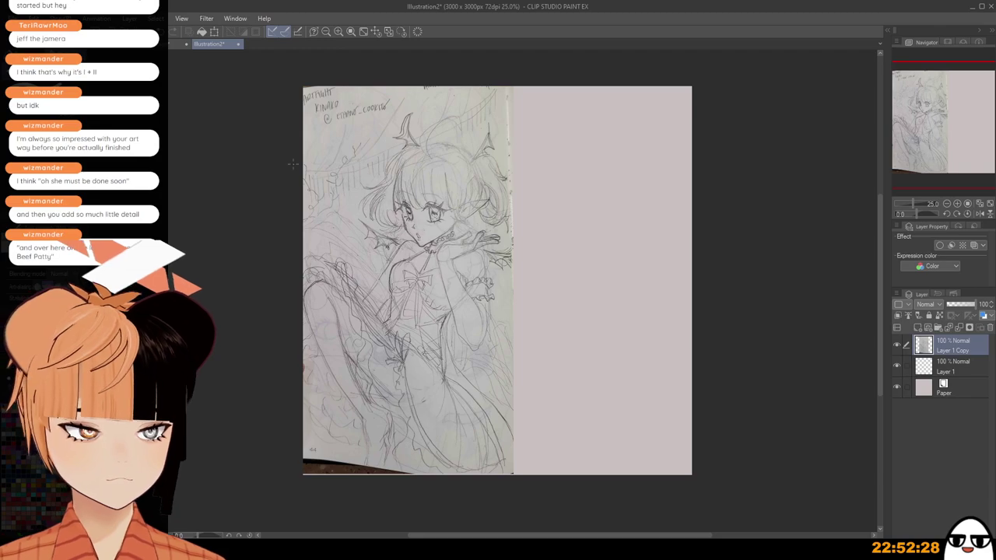
Move the pasted sketch to the middle of the square canvas, keeping its original size.
key("ctrl+t")
left_click_drag(513, 474, 604, 524)
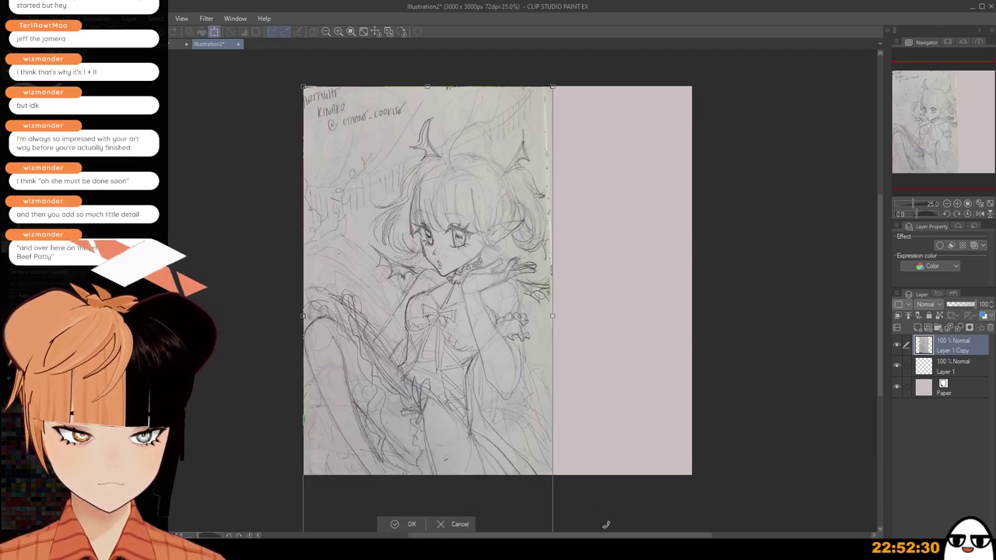
mouse_move(569, 396)
left_mouse_down()
mouse_move(570, 388)
mouse_move(532, 436)
left_mouse_up()
scroll(572, 391, "down", 1)
mouse_move(557, 515)
left_mouse_down()
mouse_move(513, 432)
mouse_move(570, 423)
left_mouse_up()
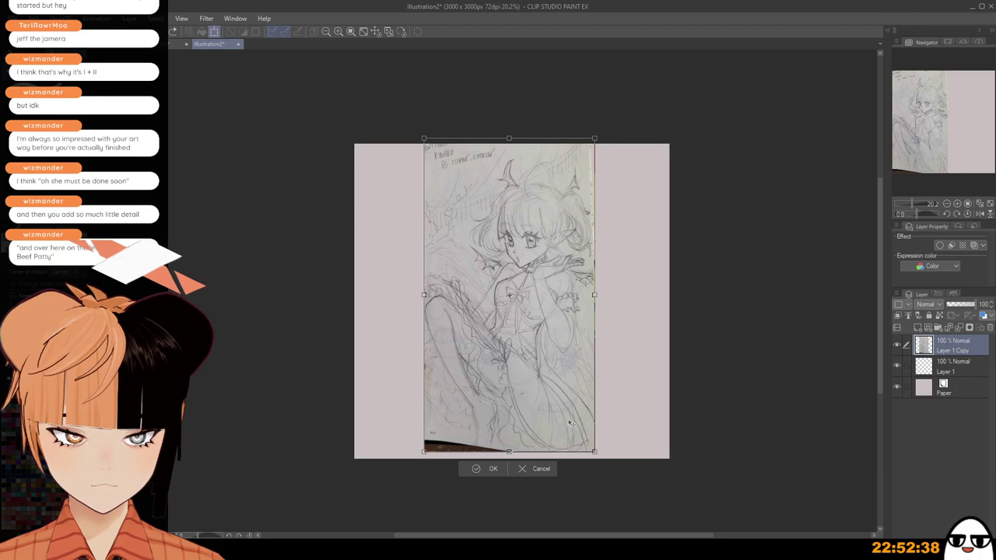
left_click(493, 469)
Crop the canvas to 2004 x 3000 px, leaving a narrow margin on both sides of the sketch.
scroll(564, 389, "up", 1)
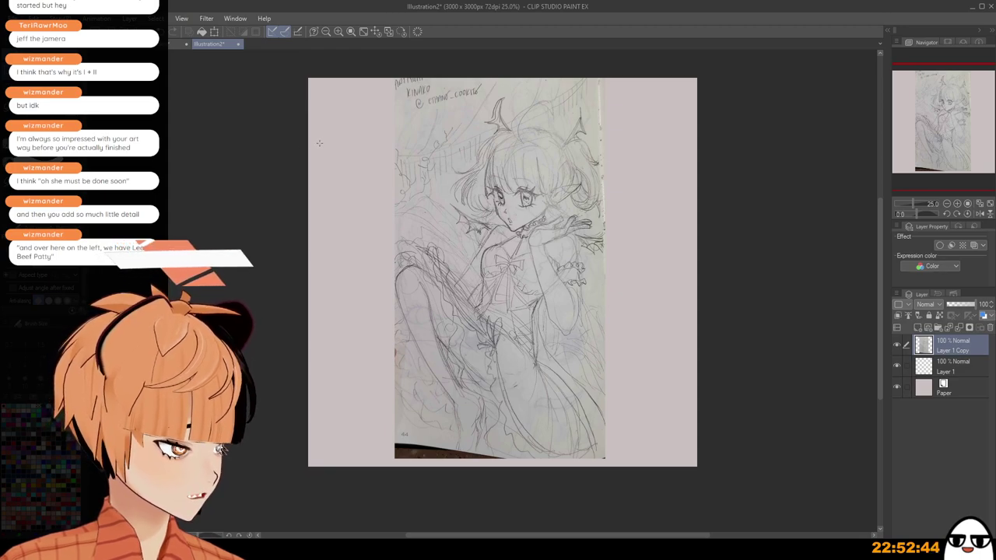
mouse_move(367, 64)
left_mouse_down()
mouse_move(581, 427)
mouse_move(628, 480)
left_mouse_up()
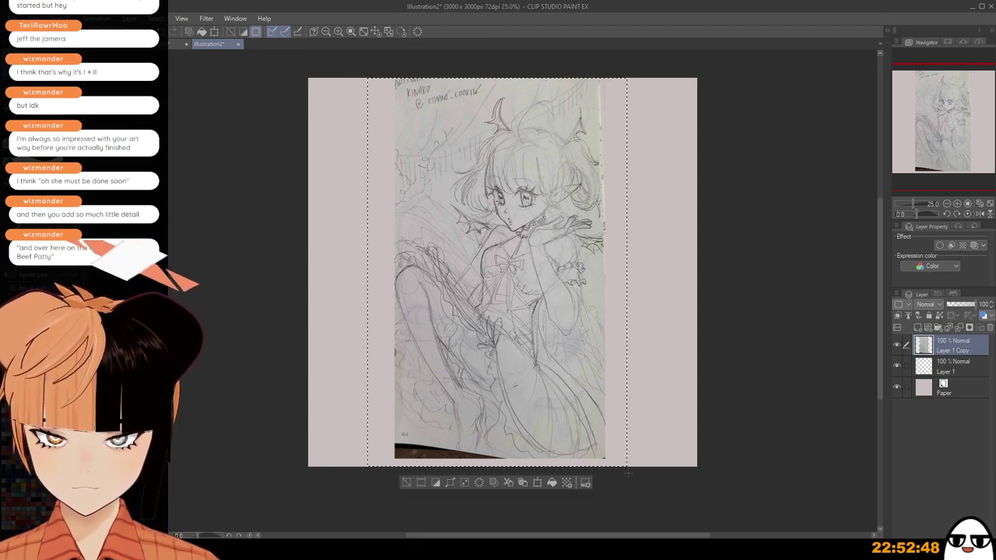
left_click(435, 483)
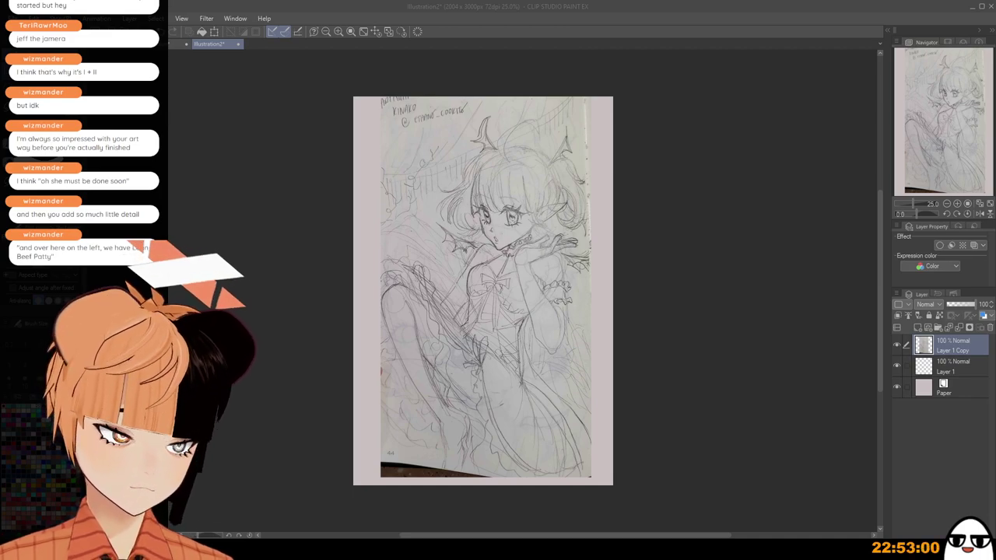
Close the original scanned-sketch document, keeping the new cropped canvas open.
scroll(479, 476, "up", 2)
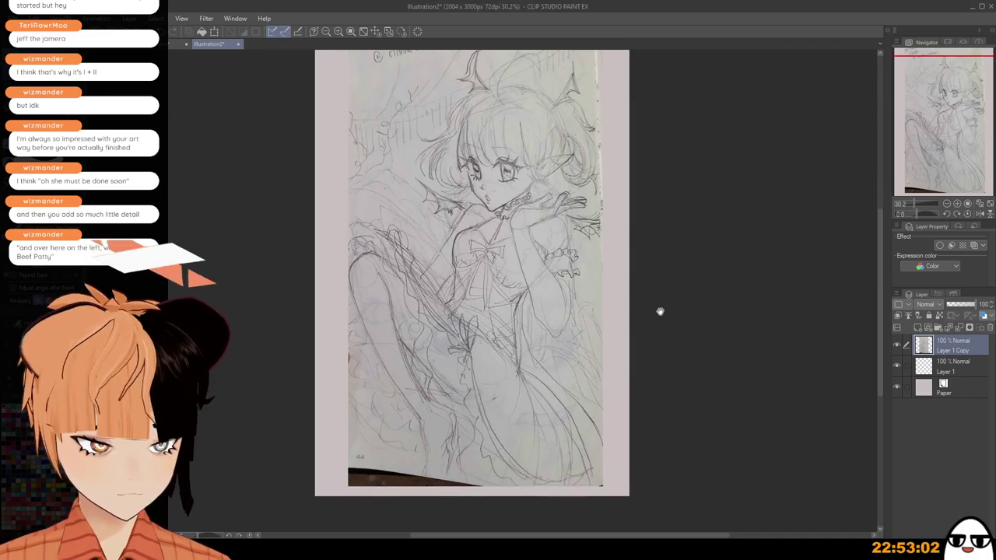
left_click_drag(659, 311, 746, 380)
left_click(174, 45)
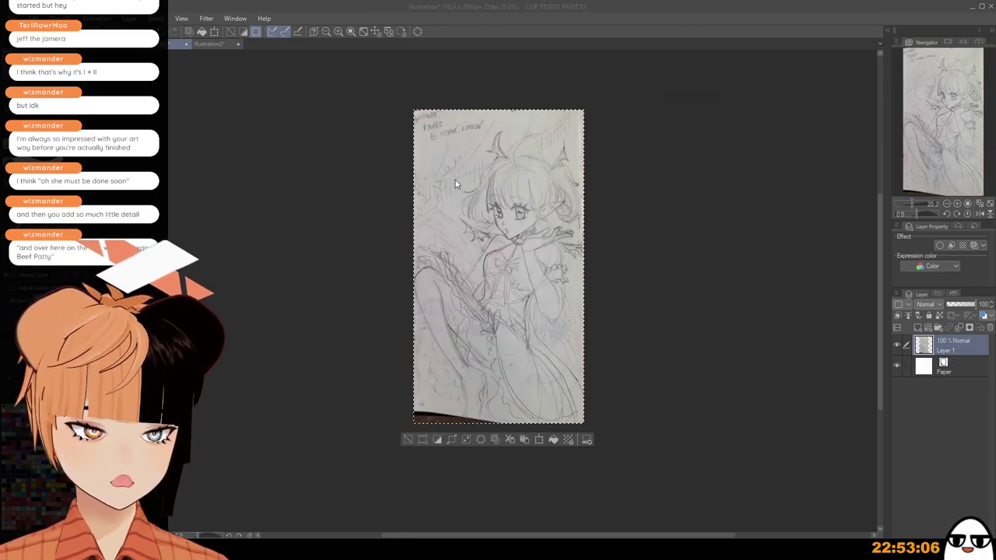
left_click(518, 205)
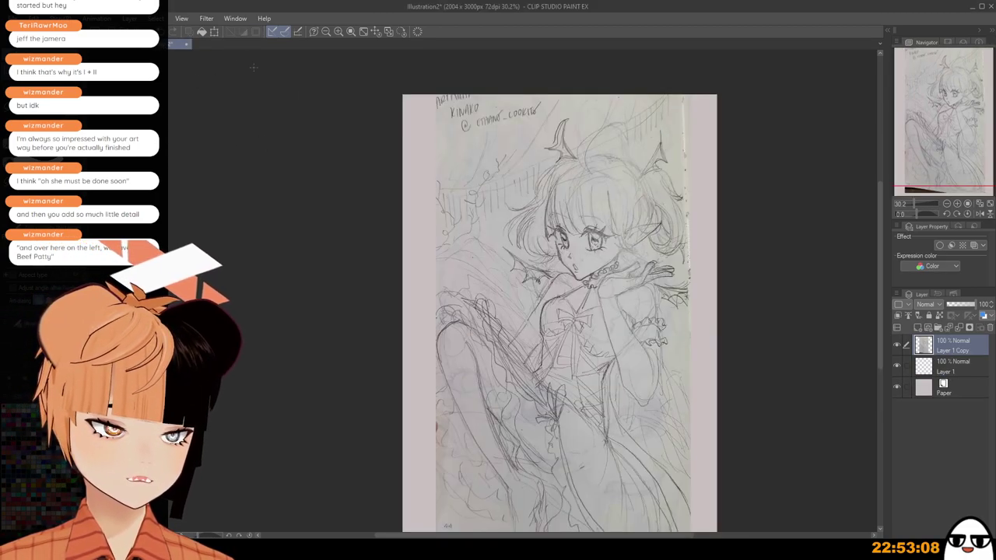
Move the scanned sketch layer beneath the empty Layer 1 and reduce the sketch's opacity to 71%.
scroll(622, 305, "down", 1)
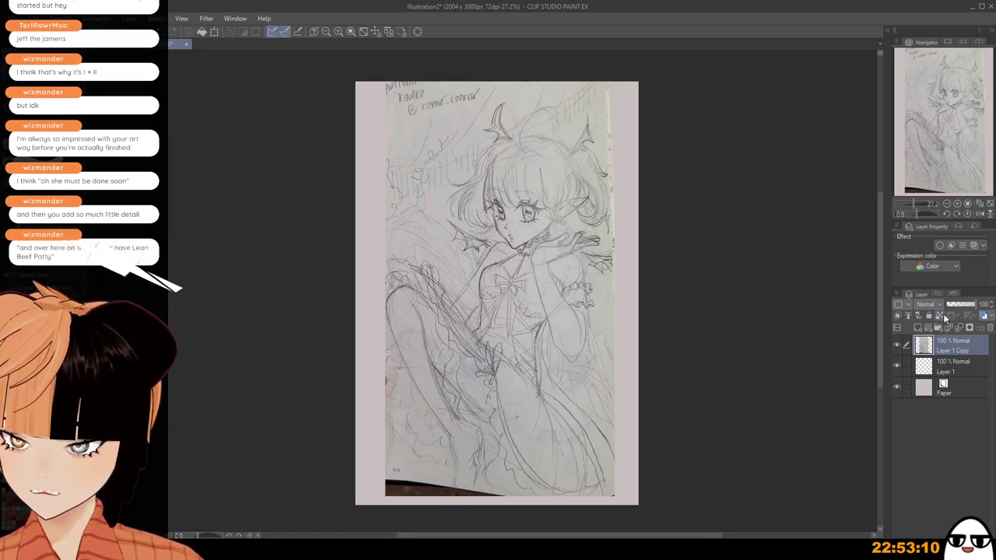
left_click_drag(961, 354, 965, 380)
mouse_move(958, 305)
left_mouse_down()
mouse_move(979, 307)
mouse_move(958, 306)
mouse_move(967, 307)
left_mouse_up()
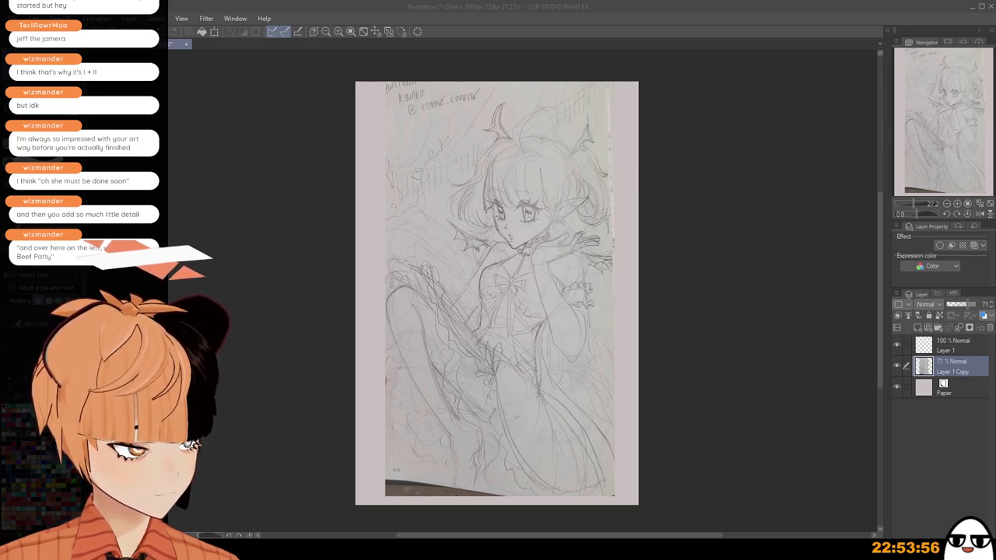
left_click(333, 499)
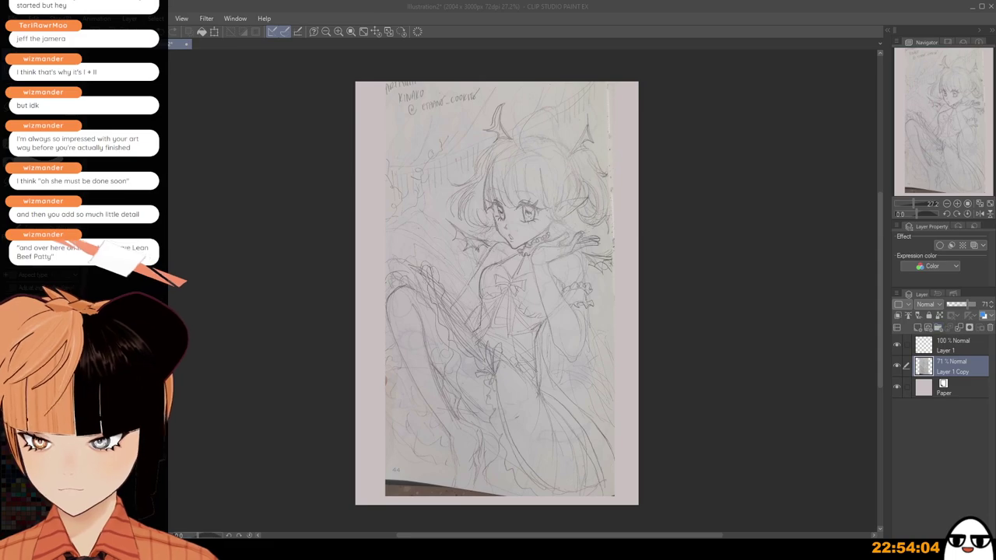
Fade the sketch layer to 36% opacity and make the empty Layer 1 active for inking the face.
left_click(953, 345)
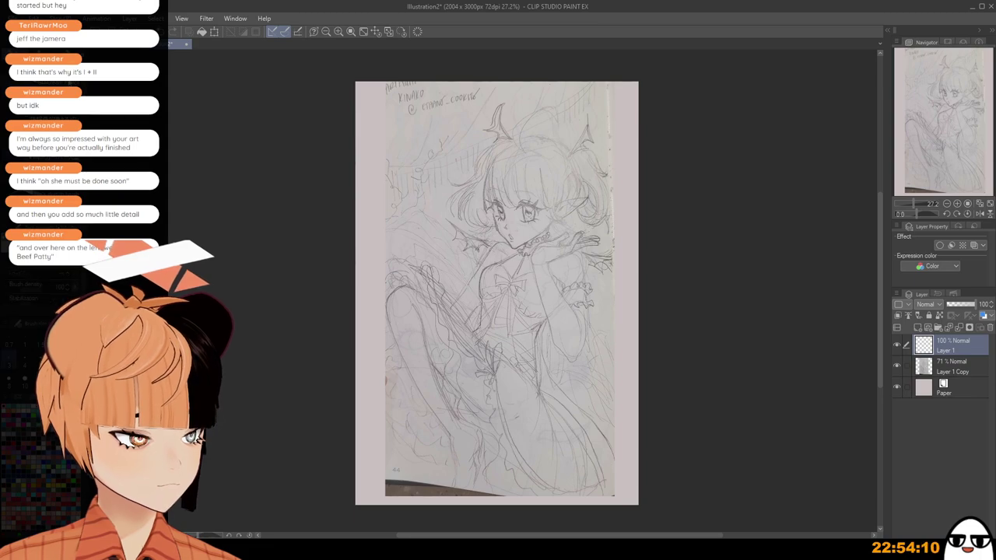
scroll(647, 278, "up", 2)
left_click_drag(646, 279, 724, 352)
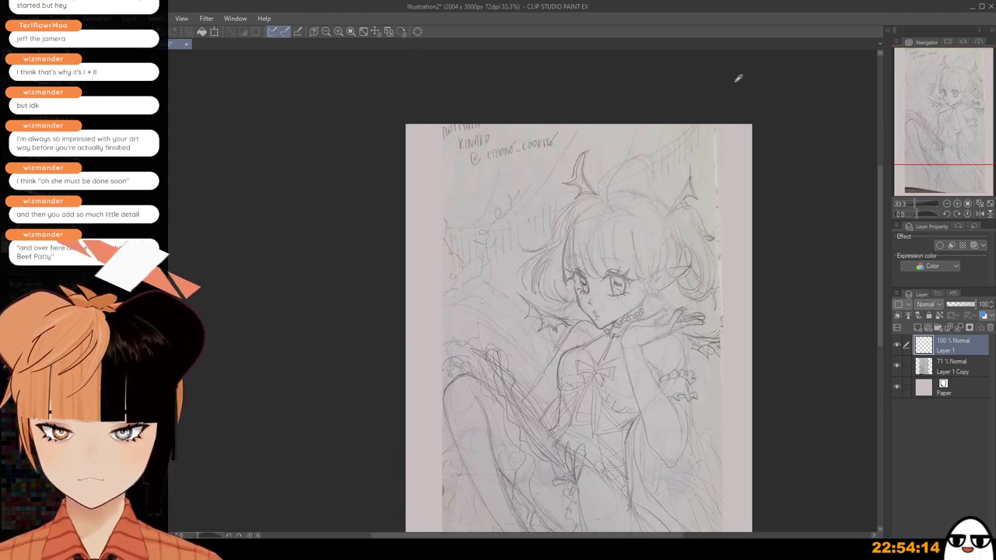
scroll(542, 274, "up", 2)
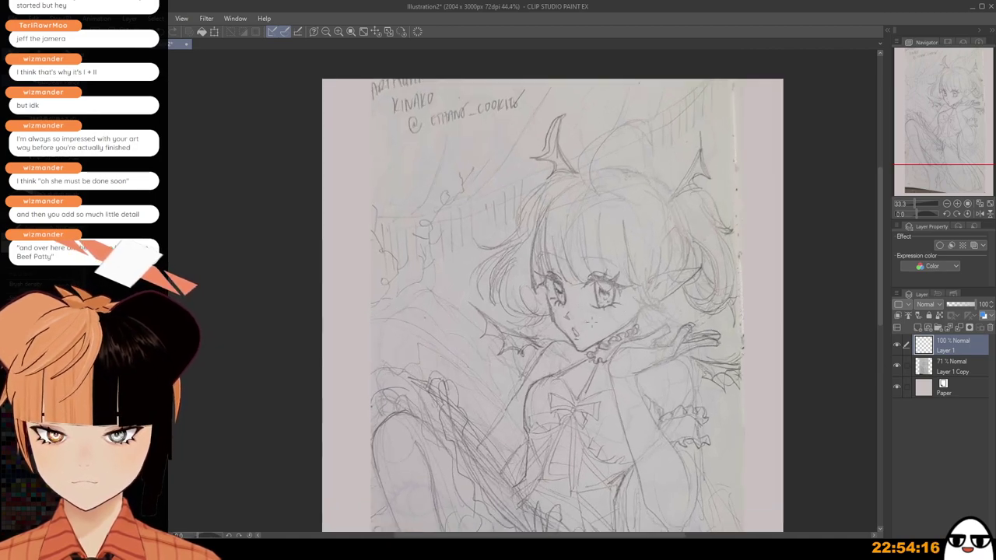
left_click(959, 372)
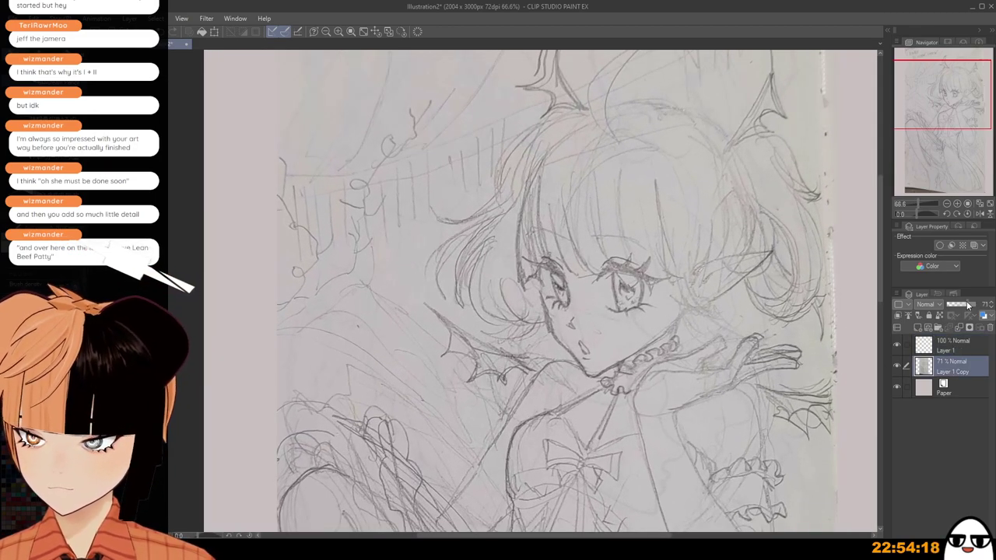
left_click_drag(969, 304, 958, 304)
left_click(958, 353)
scroll(534, 266, "up", 2)
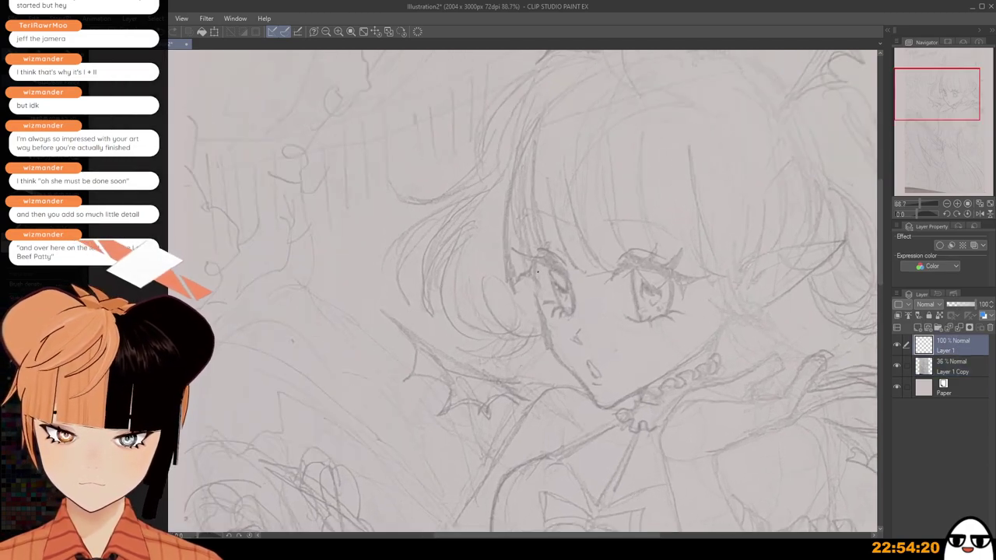
Ink the thick upper lash line and pointed outer lashes of the girl's far, narrower eye over the sketch.
mouse_move(533, 266)
left_mouse_down()
mouse_move(539, 286)
mouse_move(570, 280)
left_mouse_up()
key("ctrl+z")
key("ctrl+z")
key("ctrl+z")
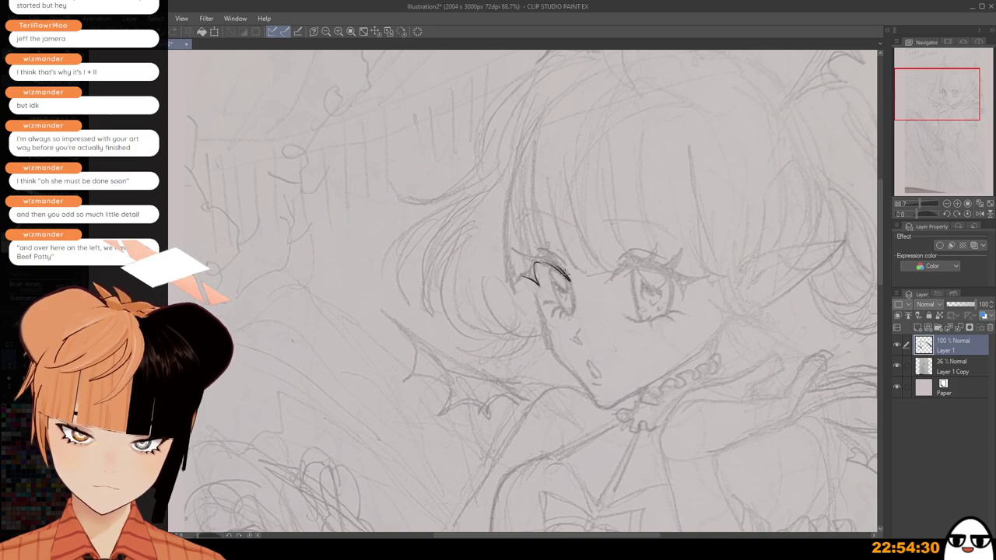
left_click_drag(514, 249, 536, 261)
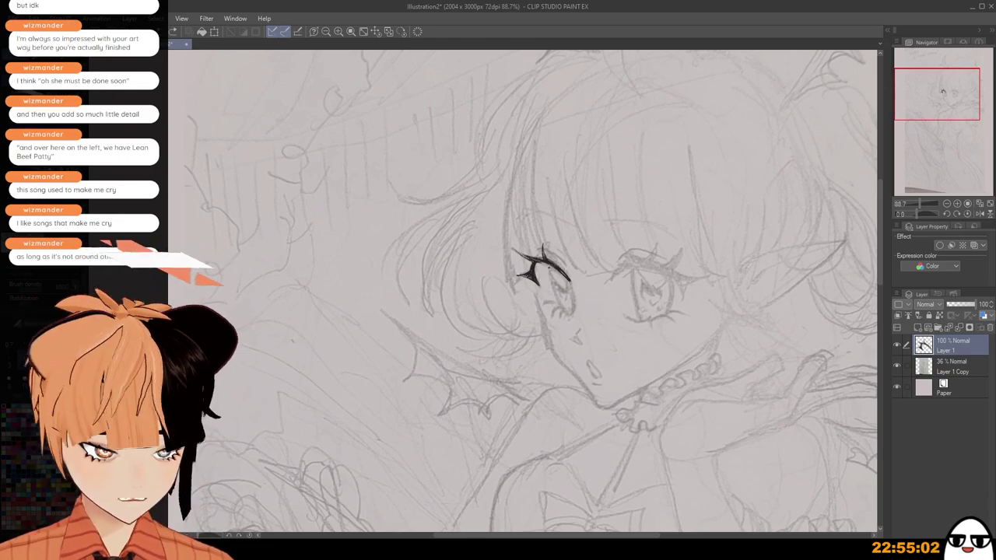
scroll(564, 274, "down", 2)
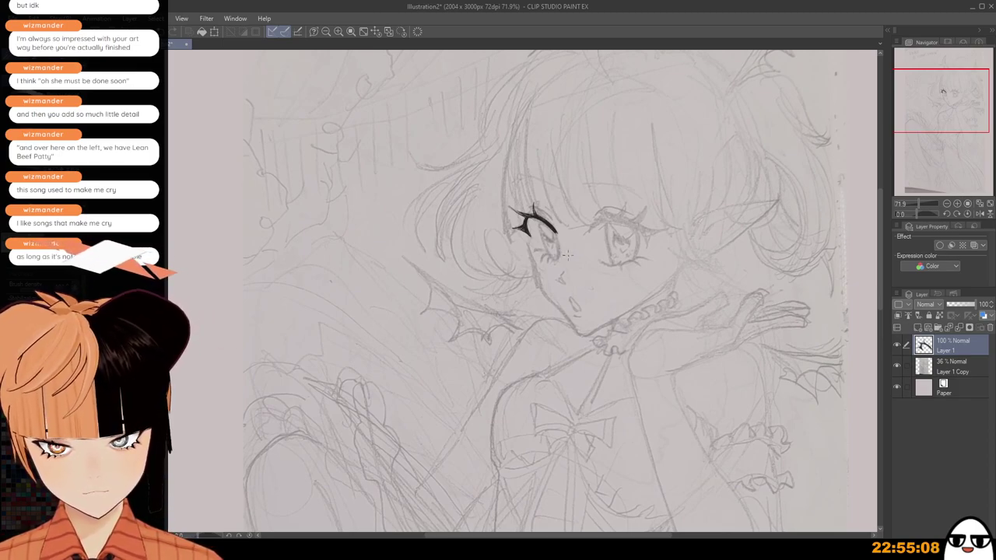
left_click_drag(578, 276, 589, 305)
scroll(551, 247, "up", 2)
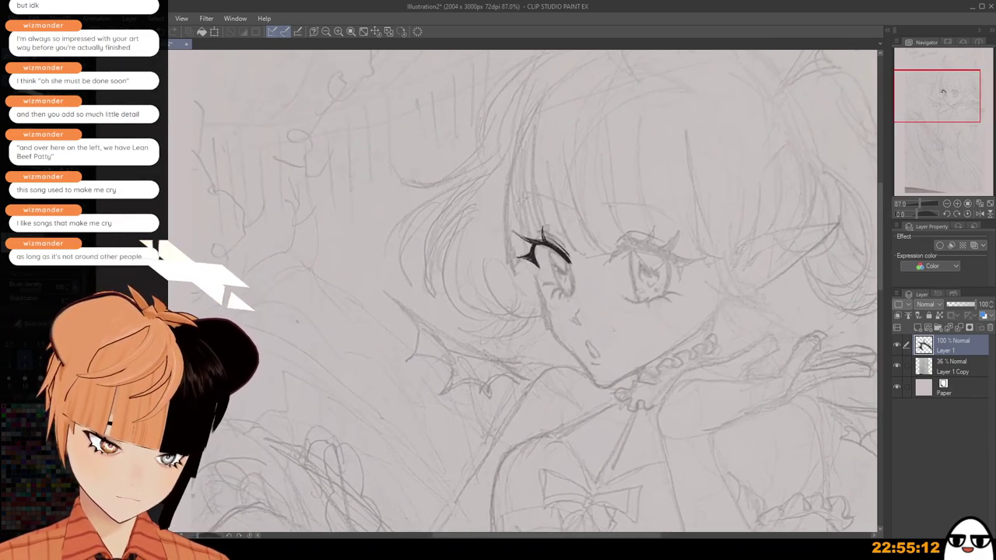
key("ctrl+z")
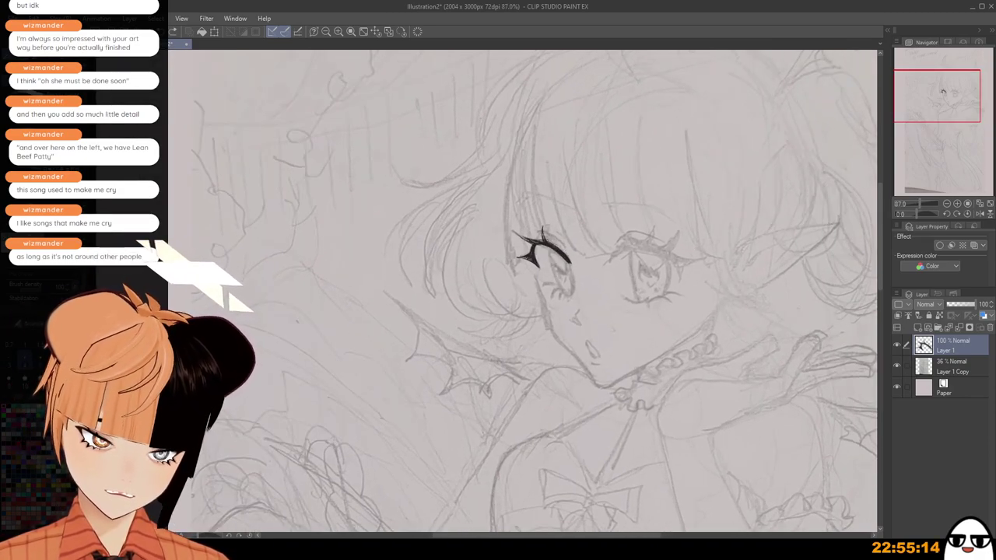
Outline the narrow oval iris of the far eye beneath its upper lash line.
mouse_move(543, 238)
left_mouse_down()
mouse_move(569, 261)
mouse_move(565, 292)
left_mouse_up()
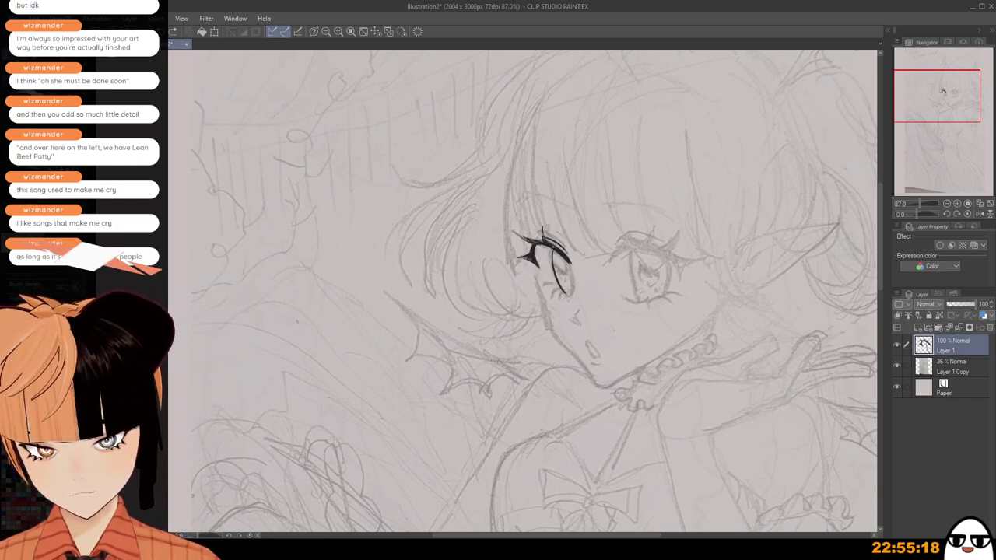
key("ctrl+z")
left_click_drag(571, 275, 568, 294)
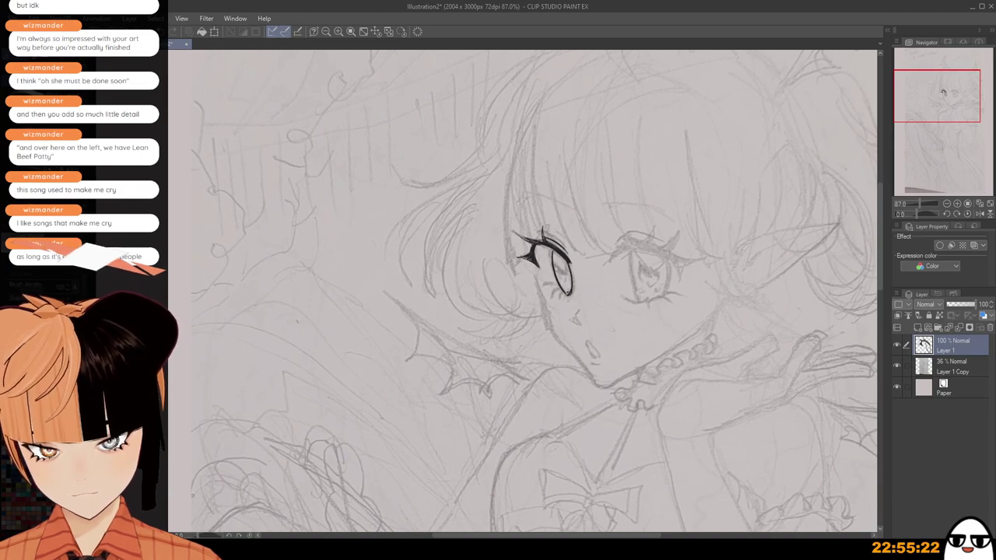
scroll(573, 296, "up", 1)
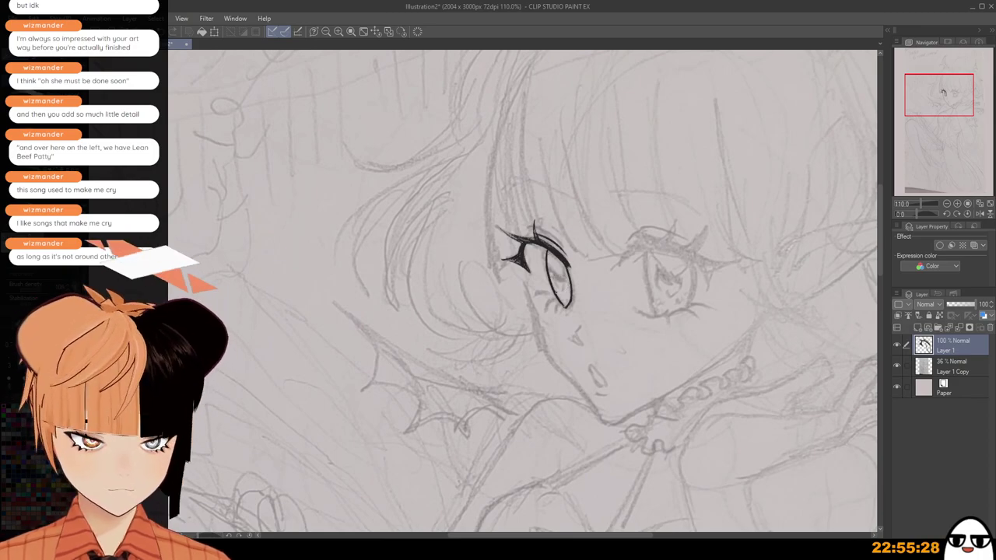
Ink the pupil and inner details of the far eye's iris, checking the face in a mirrored view.
key("ctrl+plus")
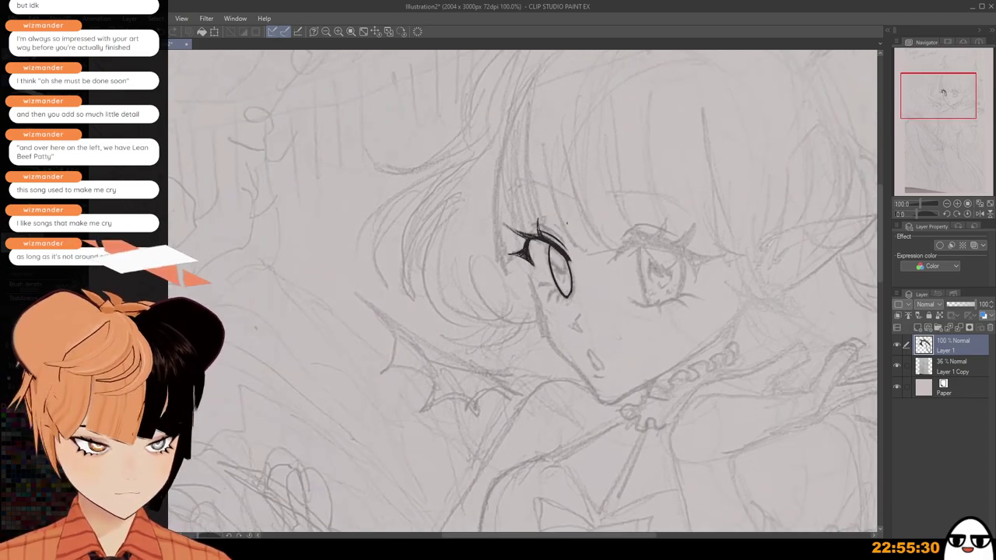
key("ctrl+plus")
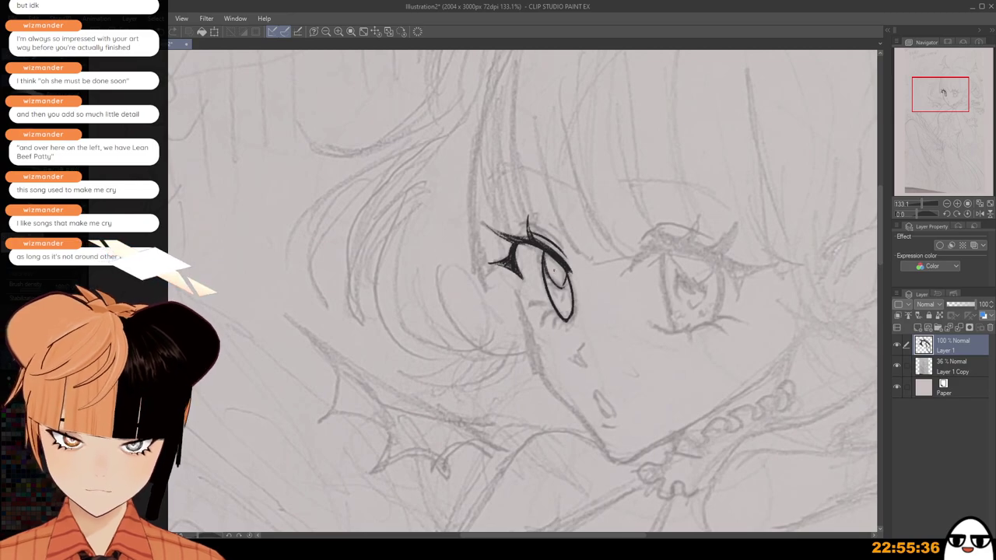
mouse_move(559, 285)
left_mouse_down()
mouse_move(555, 303)
mouse_move(564, 287)
left_mouse_up()
key("ctrl+z")
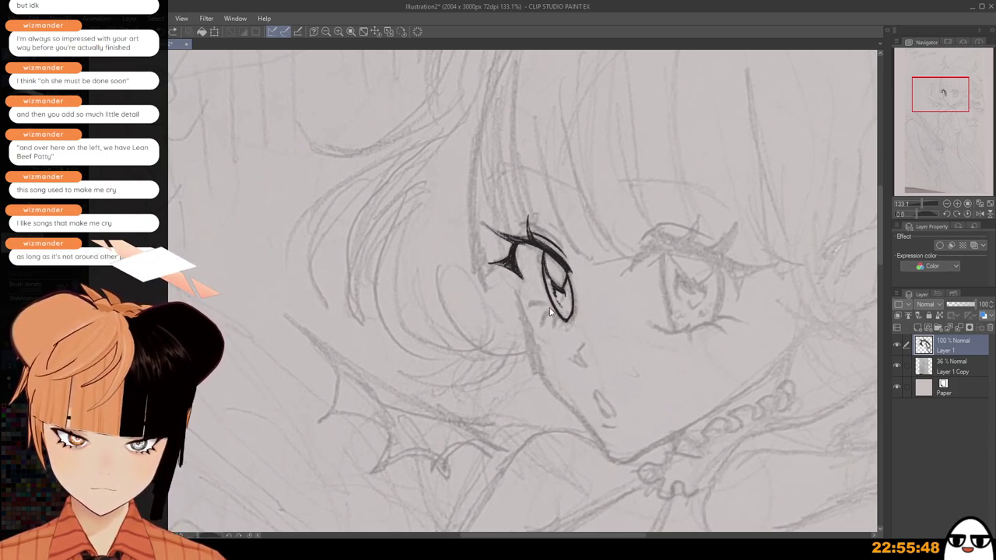
mouse_move(550, 306)
left_mouse_down()
mouse_move(571, 321)
mouse_move(575, 271)
left_mouse_up()
scroll(572, 234, "down", 2)
key("h")
key("h")
Try inking the small nose line over the pencil sketch.
scroll(554, 276, "down", 1)
scroll(552, 277, "up", 2)
scroll(539, 273, "up", 1)
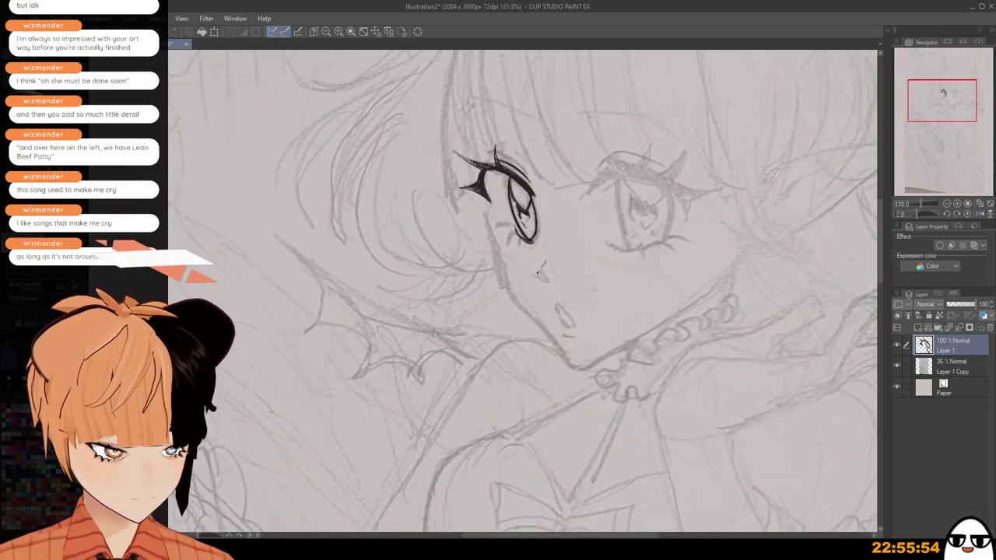
scroll(536, 272, "up", 2)
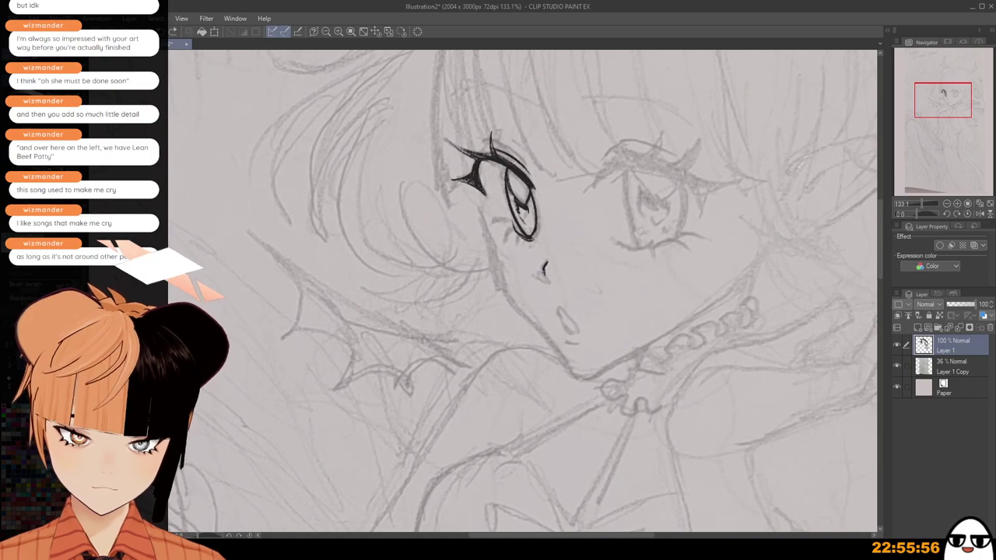
scroll(559, 258, "down", 1)
scroll(559, 259, "down", 2)
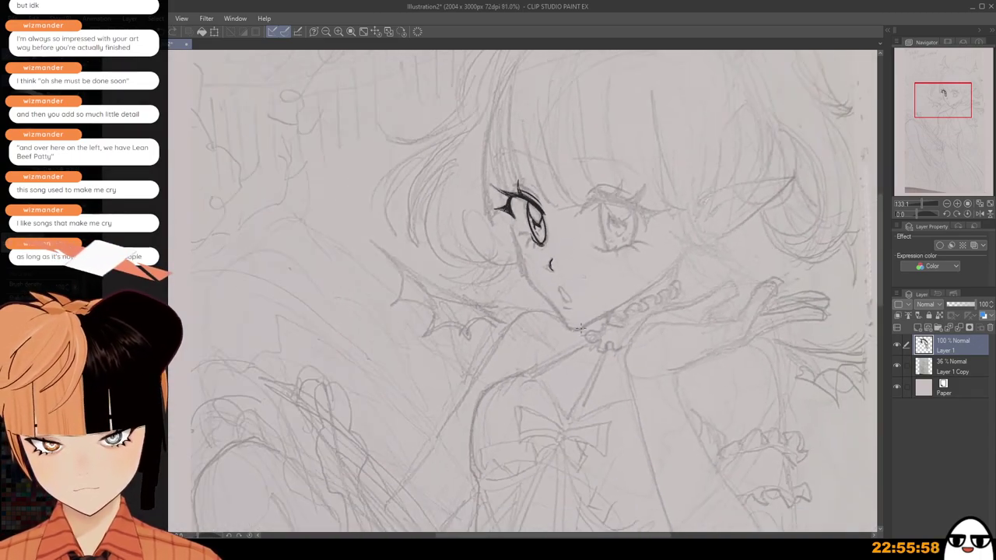
scroll(579, 328, "up", 3)
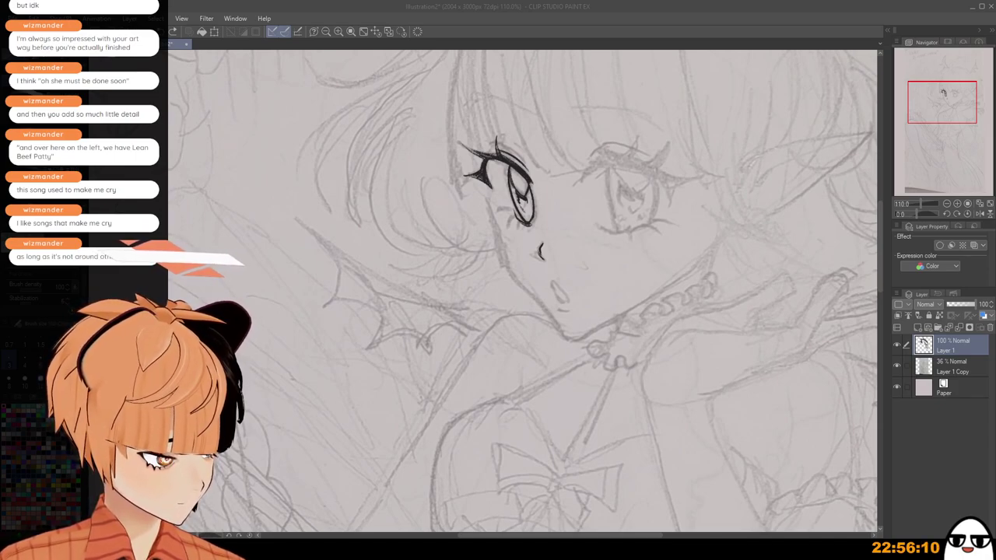
Ink the short lower lashes beneath the far eye's iris, checking the face in a mirrored view.
scroll(537, 206, "up", 1)
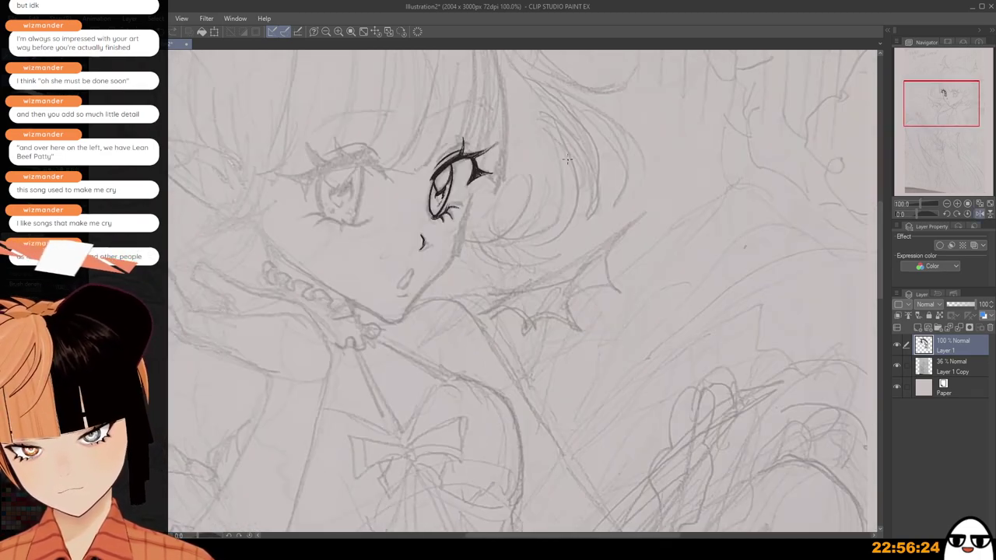
scroll(569, 177, "down", 2)
scroll(569, 177, "up", 2)
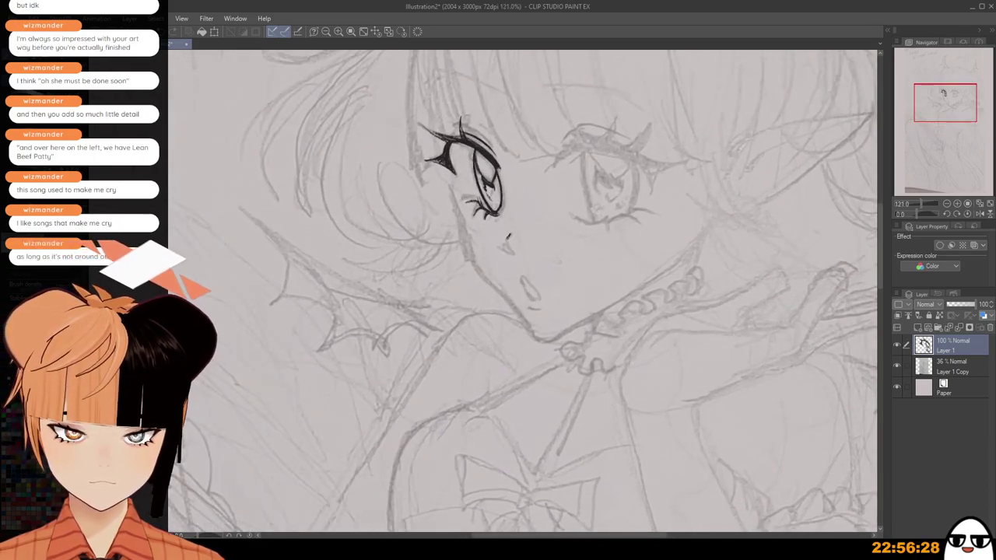
scroll(510, 236, "up", 1)
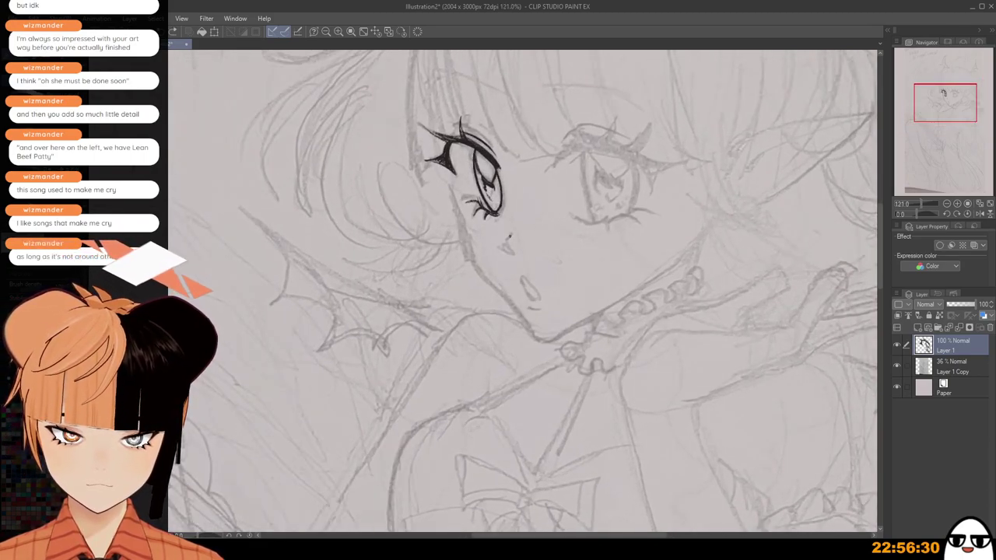
Redraw the nose as a small angled line and outline the small open mouth over the sketch.
left_click_drag(510, 236, 515, 254)
key("ctrl+z")
key("ctrl+z")
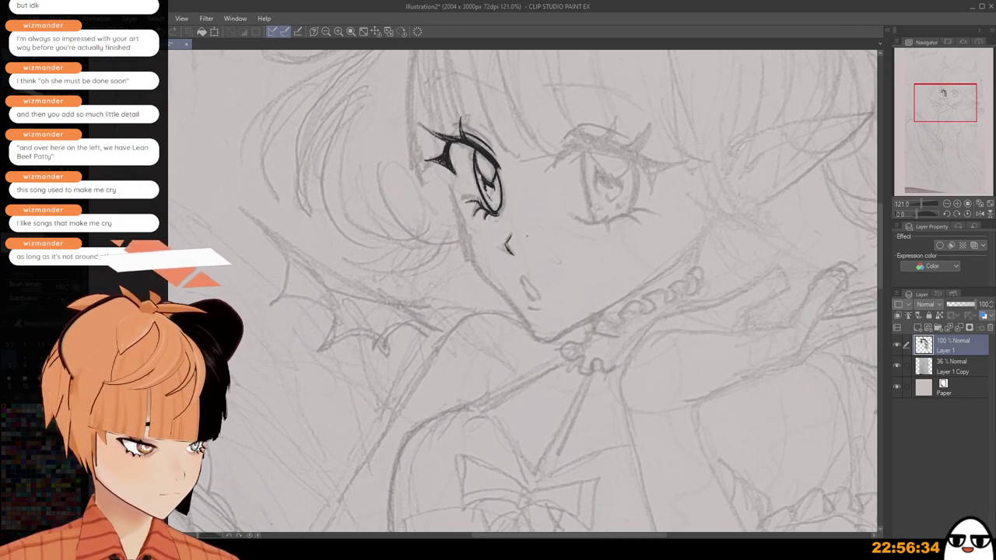
mouse_move(530, 282)
left_mouse_down()
mouse_move(534, 299)
mouse_move(541, 295)
left_mouse_up()
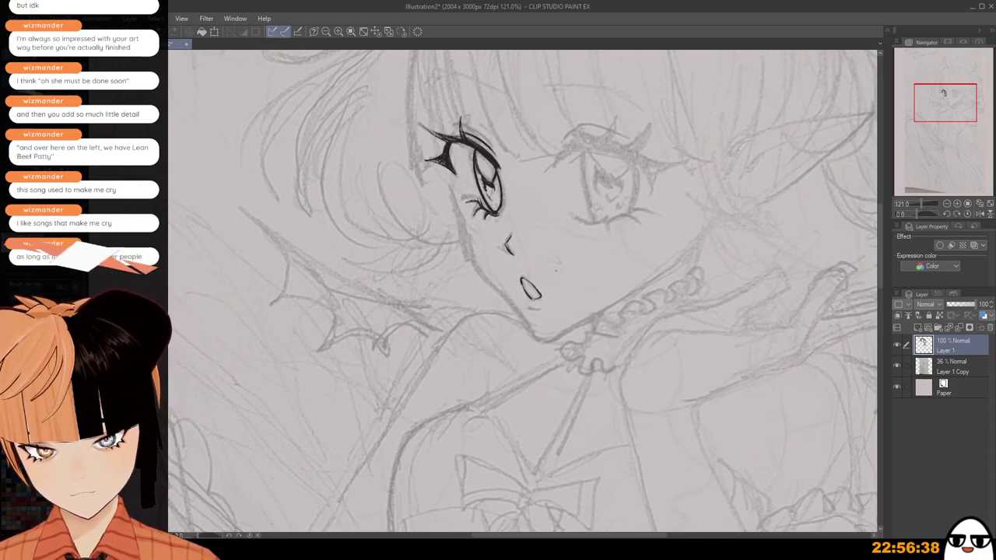
key("h")
key("h")
Ink the curved upper lash line of the near eye, redoing strokes until the curve follows the sketch.
left_click_drag(589, 209, 551, 287)
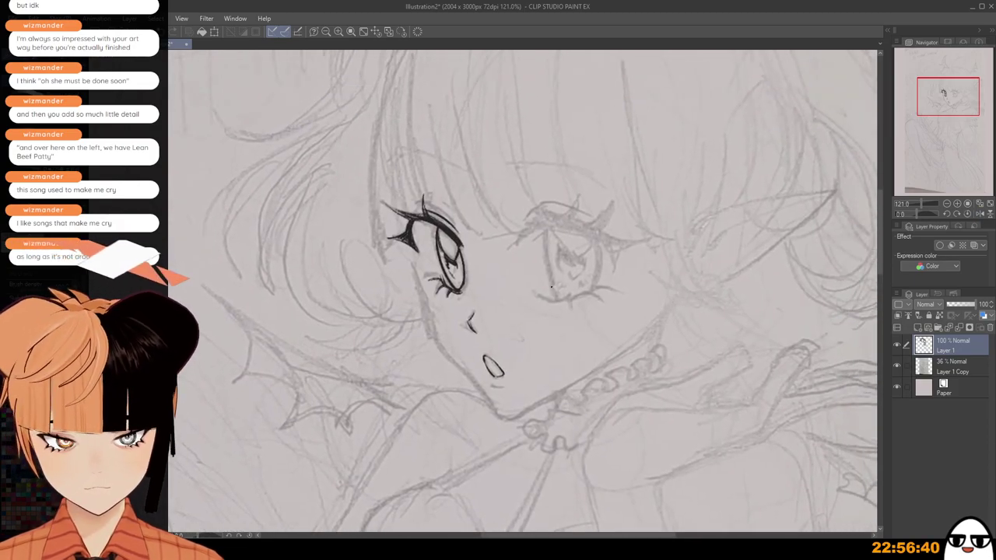
key("h")
key("h")
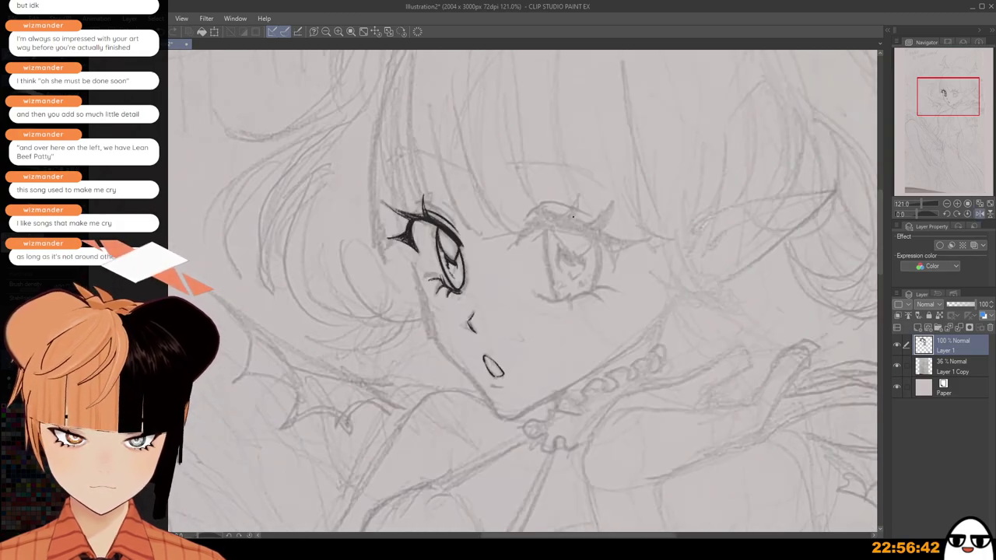
mouse_move(542, 225)
left_mouse_down()
mouse_move(517, 242)
mouse_move(539, 225)
mouse_move(566, 223)
mouse_move(606, 243)
left_mouse_up()
key("ctrl+z")
key("ctrl+z")
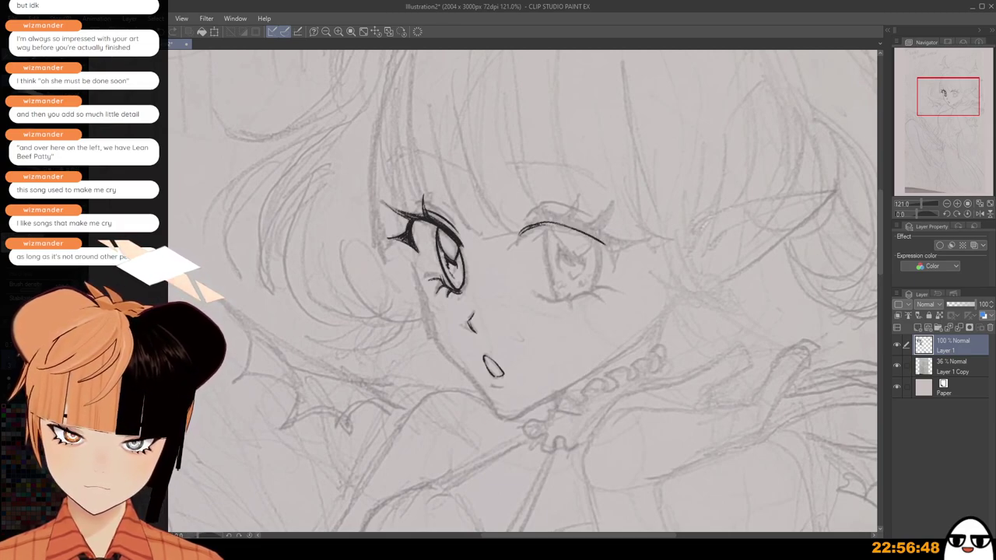
mouse_move(532, 226)
left_mouse_down()
mouse_move(582, 228)
mouse_move(539, 219)
mouse_move(605, 244)
left_mouse_up()
key("ctrl+z")
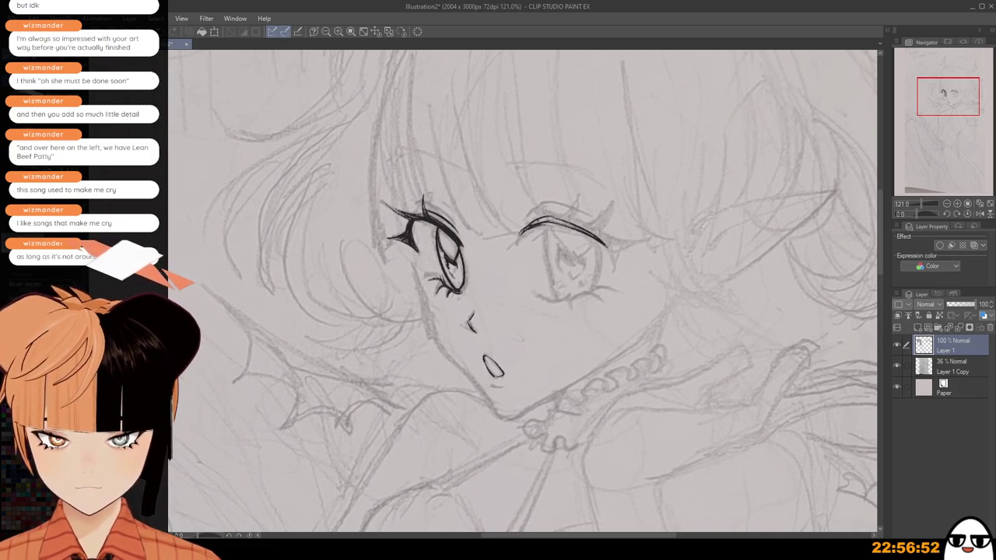
Thicken the near eye's upper lash line and add its pointed outer wing plus a fine upward lash.
mouse_move(529, 226)
left_mouse_down()
mouse_move(548, 218)
mouse_move(609, 248)
mouse_move(630, 242)
mouse_move(613, 262)
left_mouse_up()
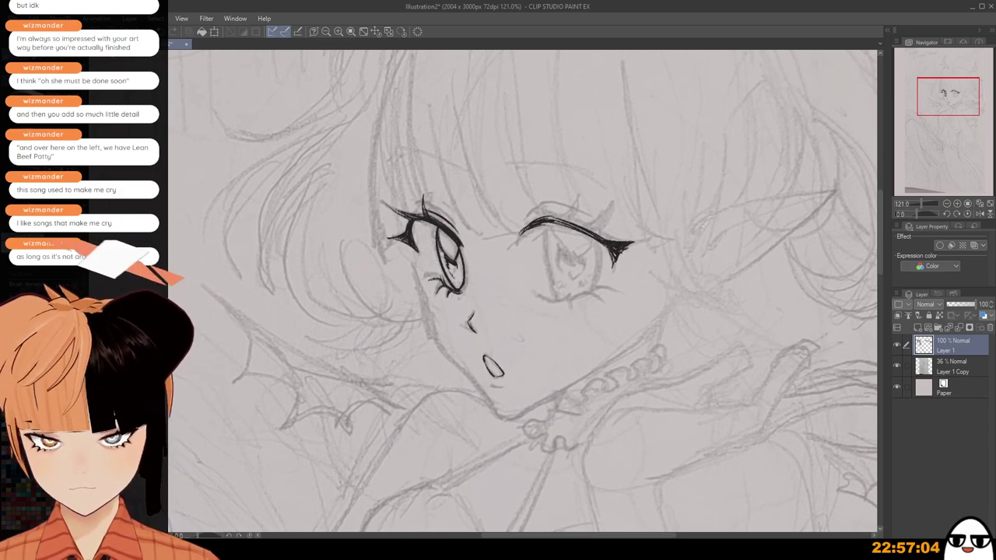
key("ctrl+z")
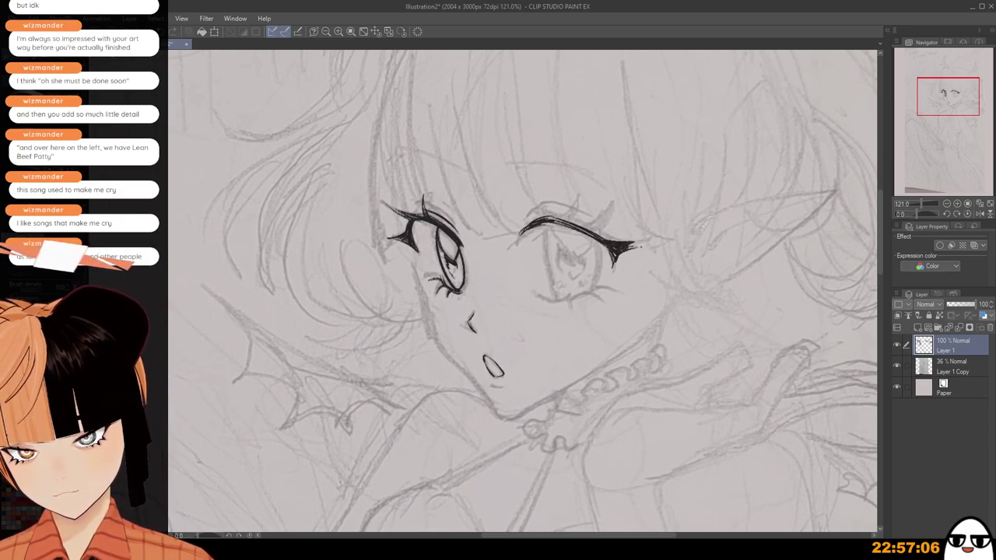
key("ctrl+z")
mouse_move(633, 248)
left_mouse_down()
mouse_move(622, 256)
mouse_move(625, 248)
left_mouse_up()
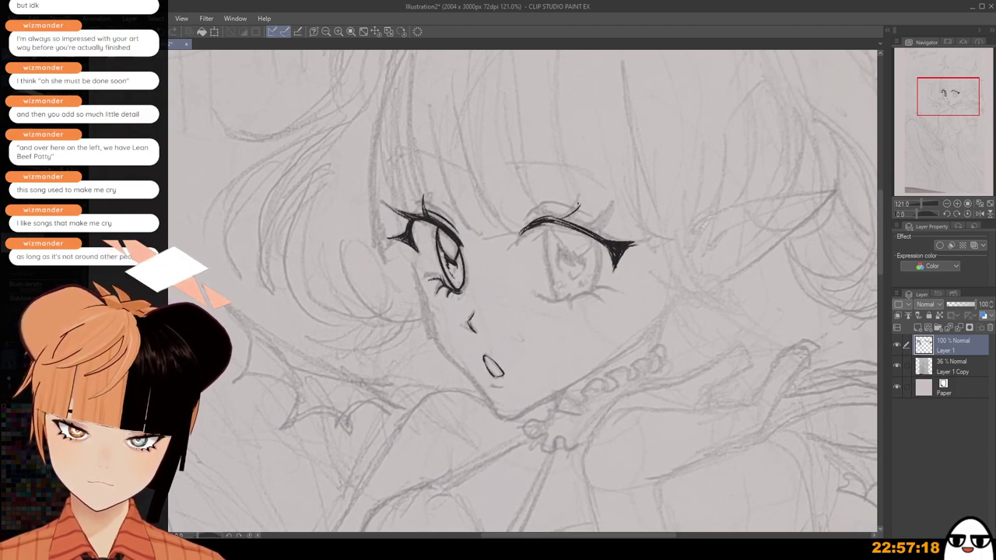
Ink two tapered upward lashes along the near eye's upper lash line, redoing the strokes that miss the sketch.
left_click_drag(566, 220, 577, 204)
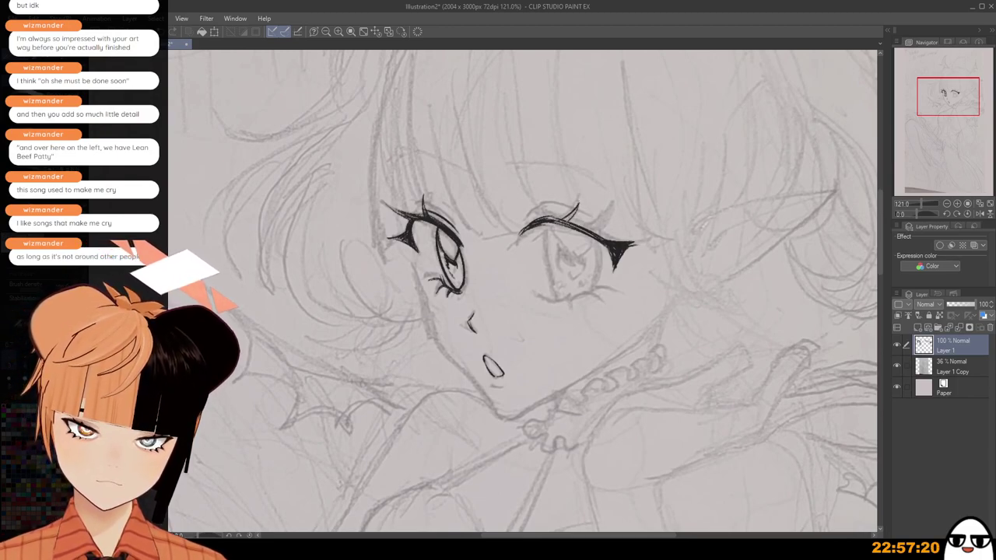
key("ctrl+z")
key("ctrl+z")
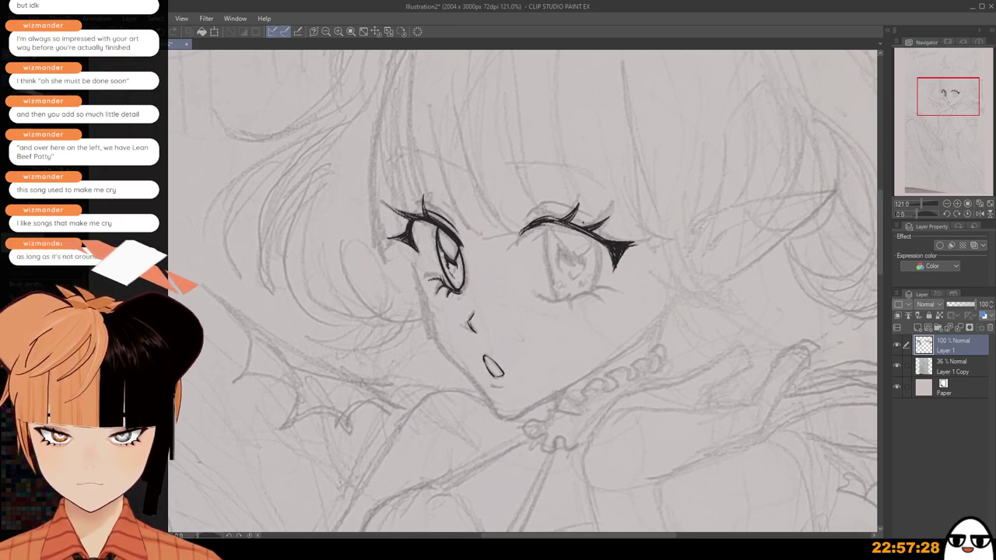
scroll(588, 307, "down", 2)
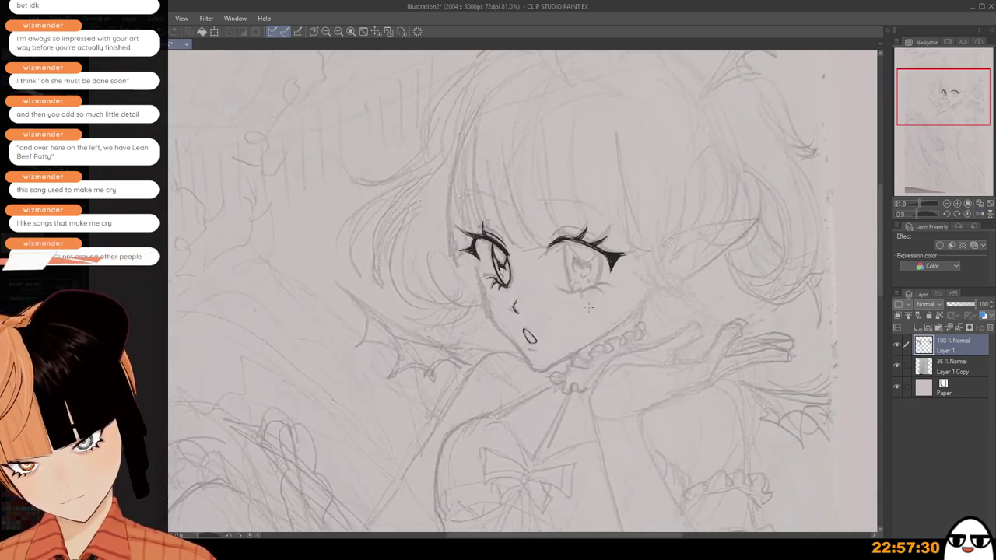
Outline the near eye's iris with two curved side lines from the lash line down, redoing the inner side once.
scroll(547, 235, "up", 2)
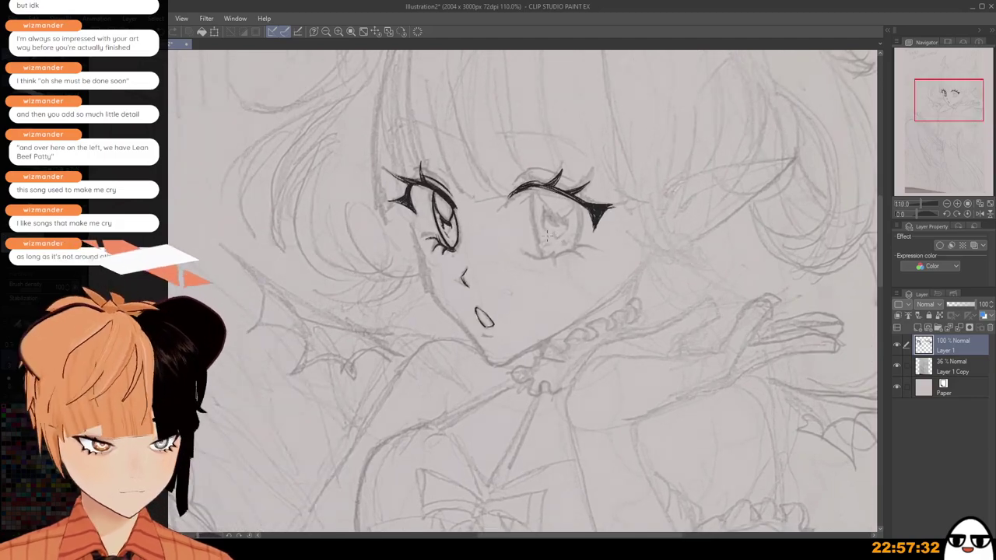
left_click_drag(536, 198, 540, 256)
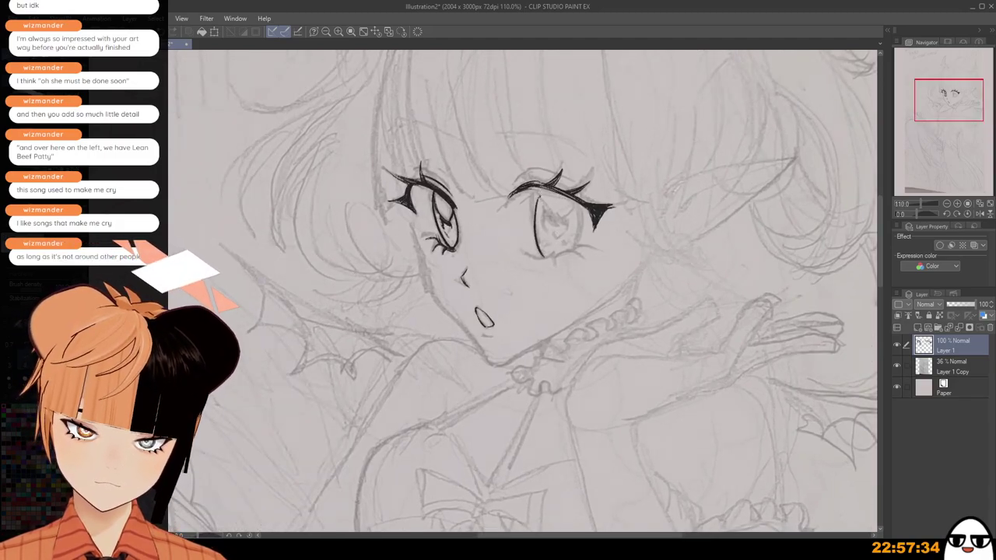
key("ctrl+z")
left_click_drag(537, 195, 543, 257)
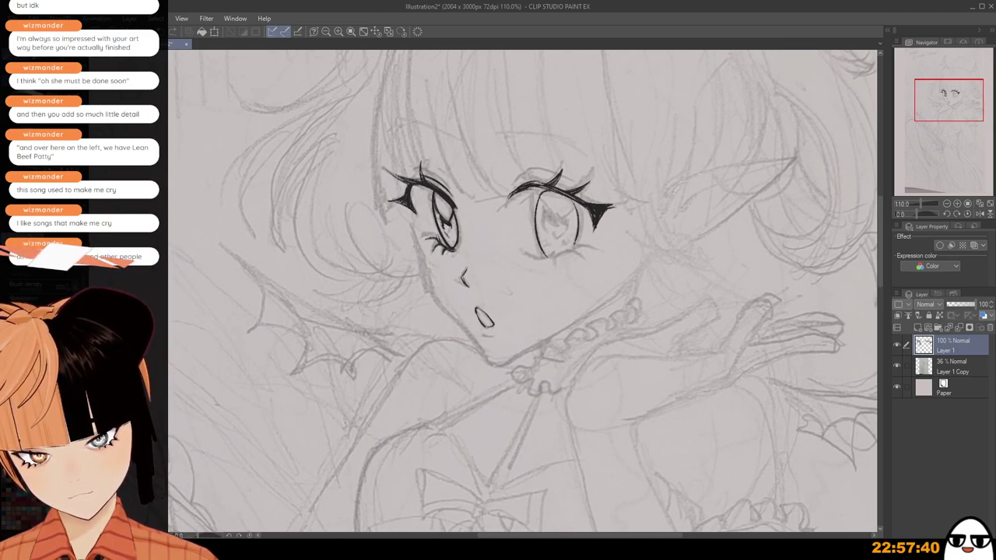
left_click_drag(577, 200, 572, 252)
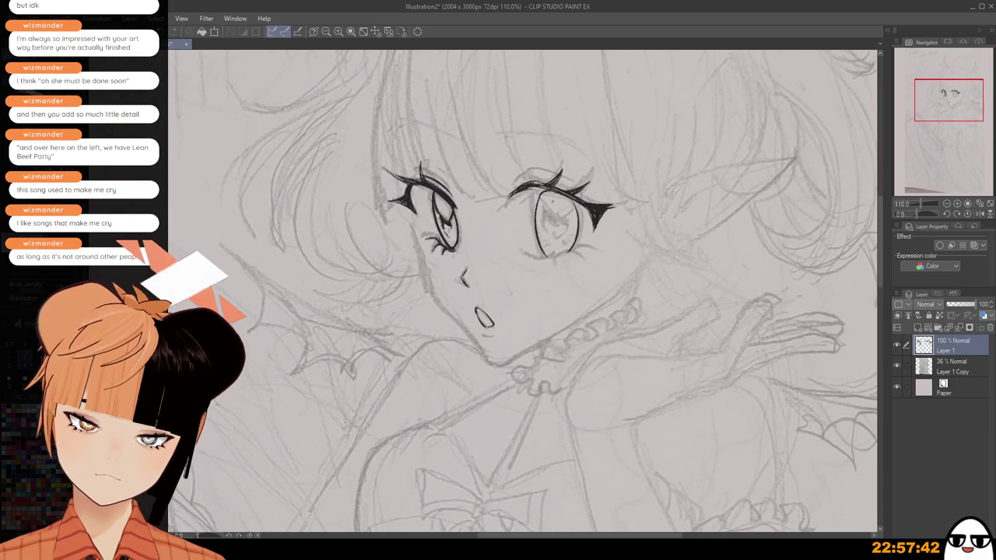
Thicken the curved lines on both sides of the near eye's iris.
scroll(556, 171, "up", 2)
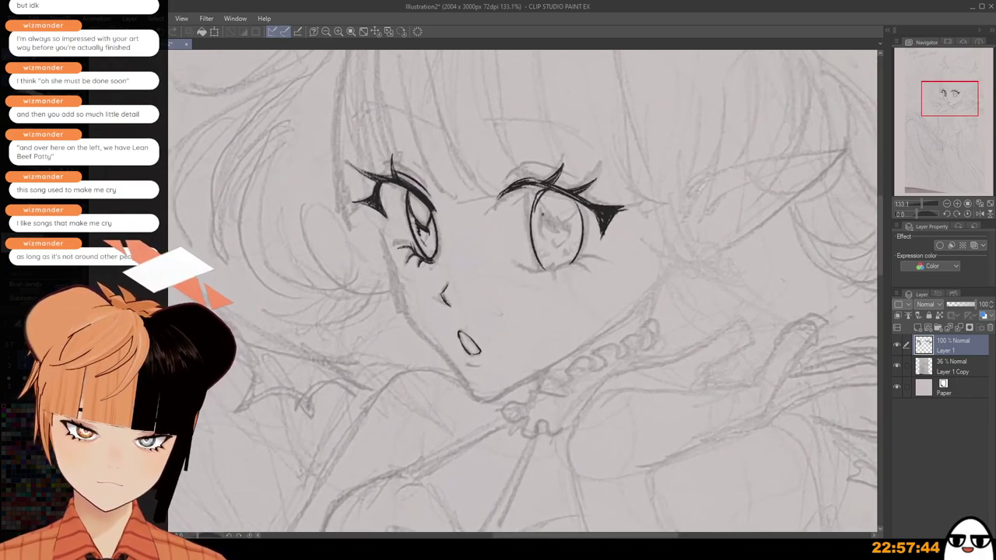
left_click_drag(534, 201, 535, 252)
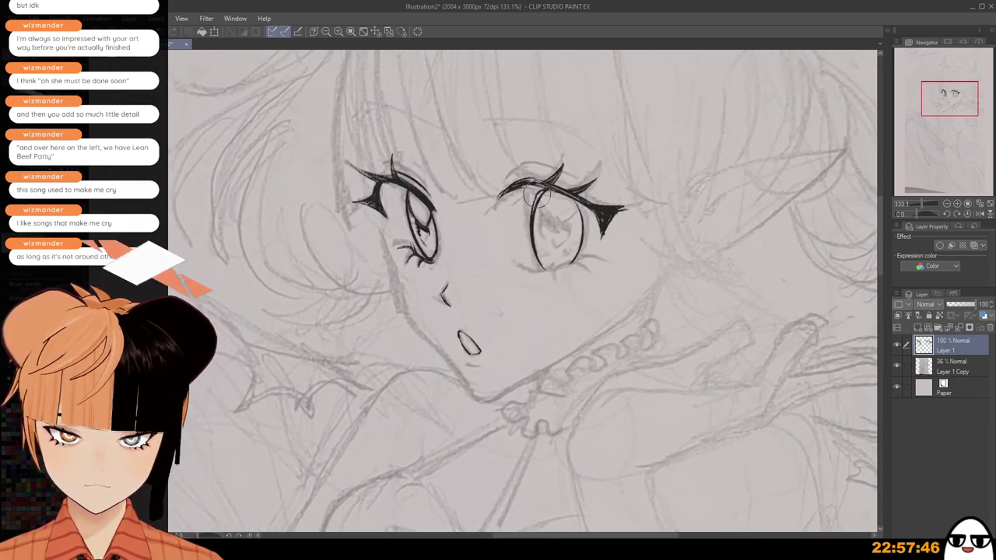
left_click_drag(532, 182, 544, 207)
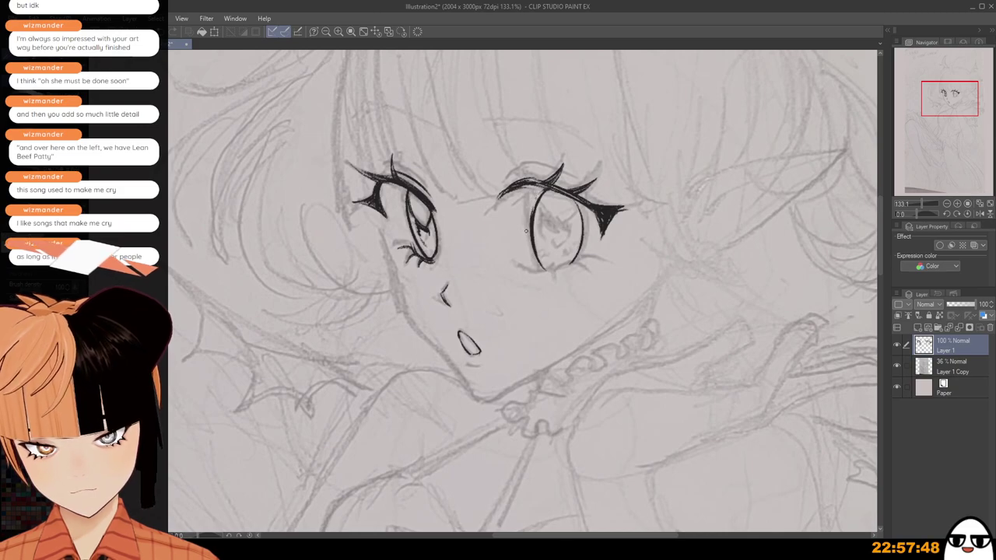
left_click_drag(531, 207, 530, 253)
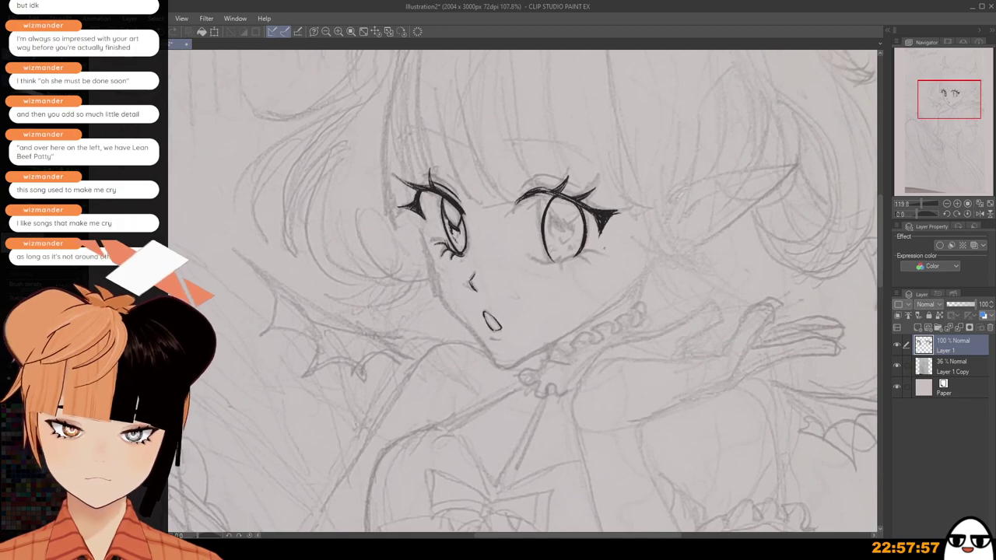
Ink the lower lid line beneath the near eye's iris and add short tapered lower lashes toward the outer corner.
key("ctrl+minus")
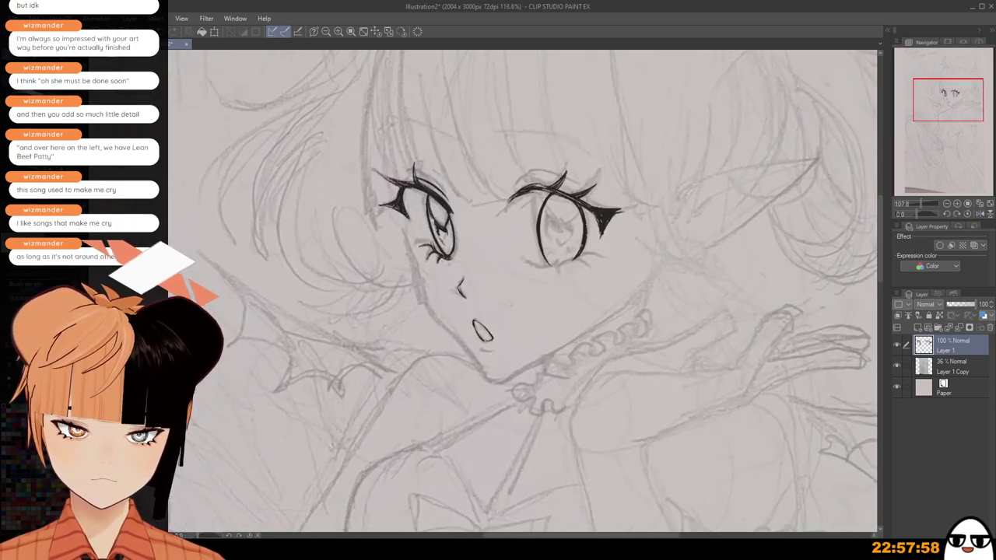
scroll(565, 257, "up", 1)
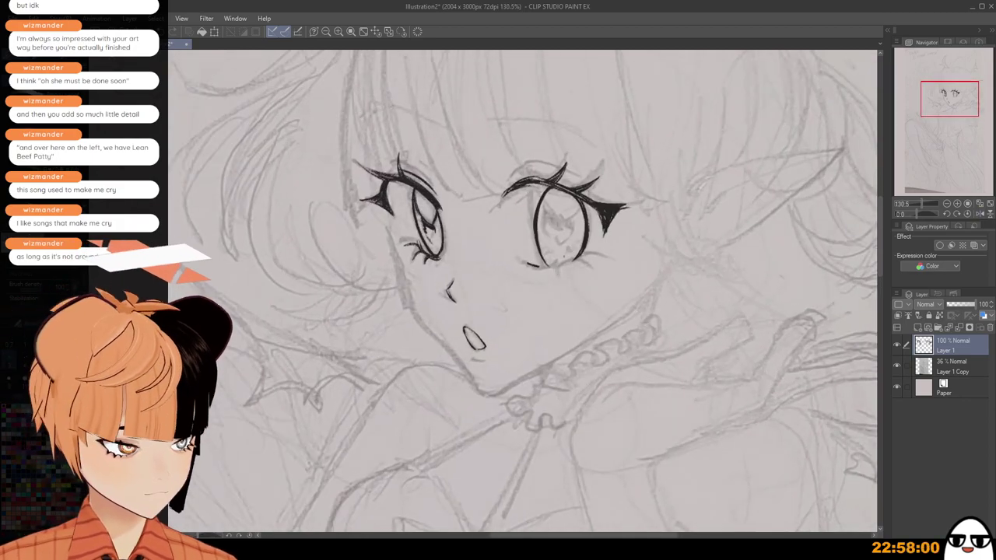
left_click_drag(539, 266, 591, 253)
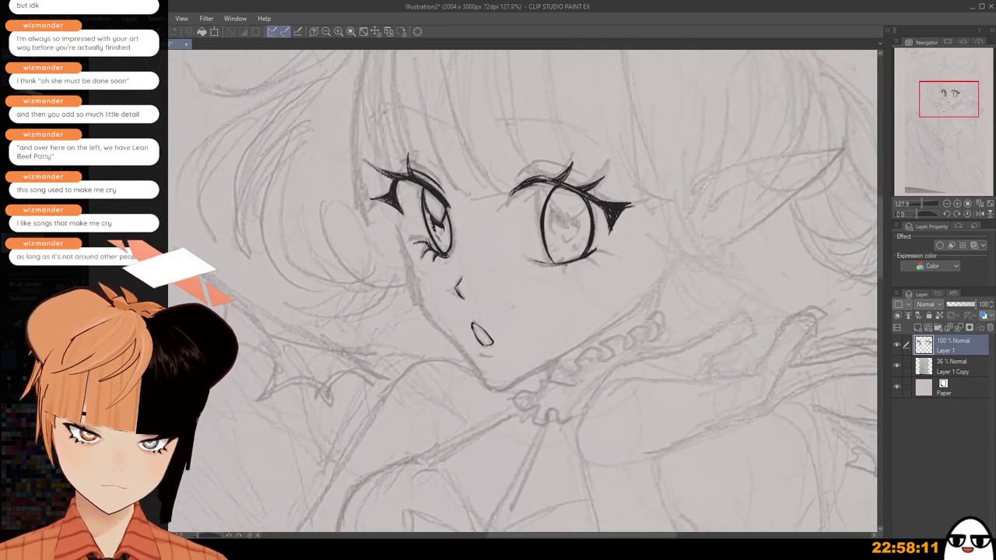
left_click_drag(568, 265, 574, 271)
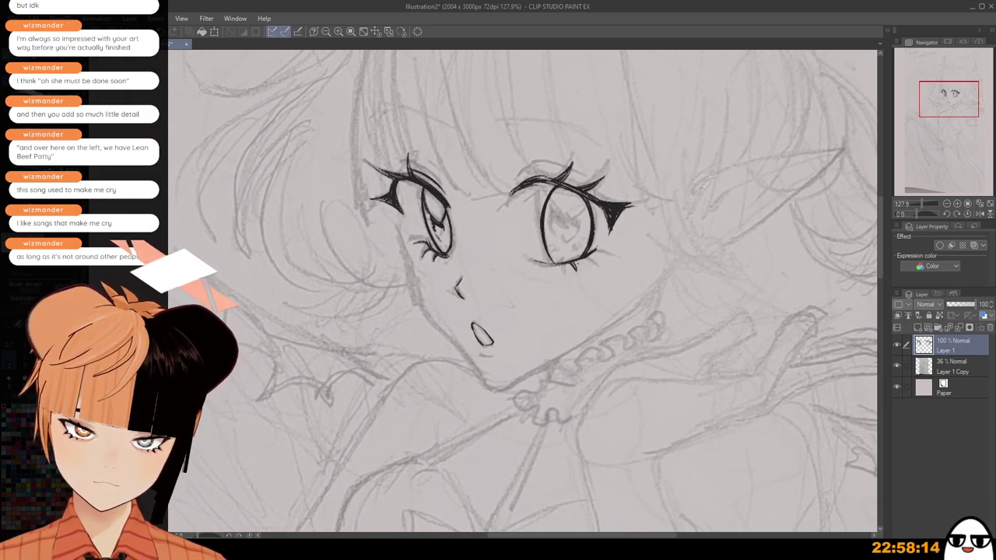
left_click_drag(579, 266, 596, 261)
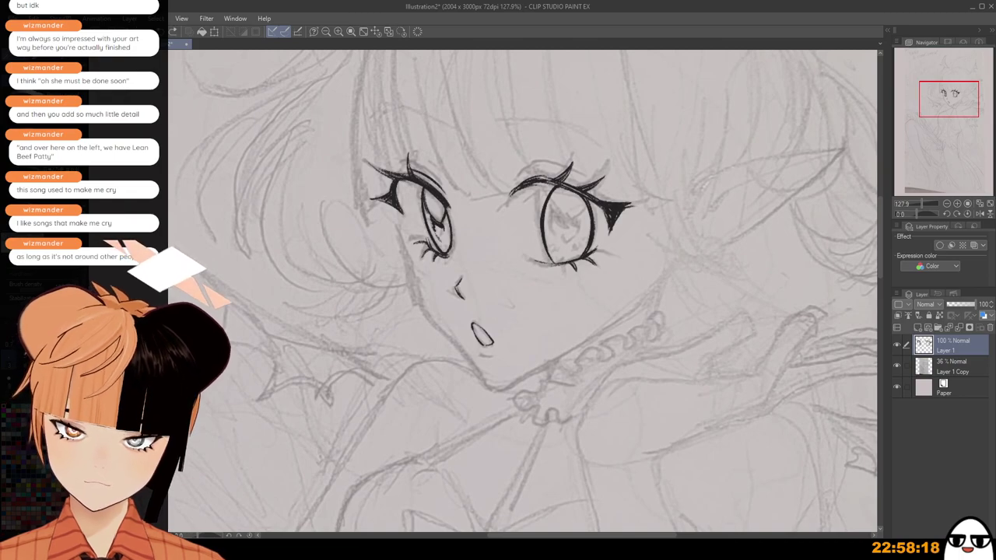
left_click_drag(596, 256, 614, 252)
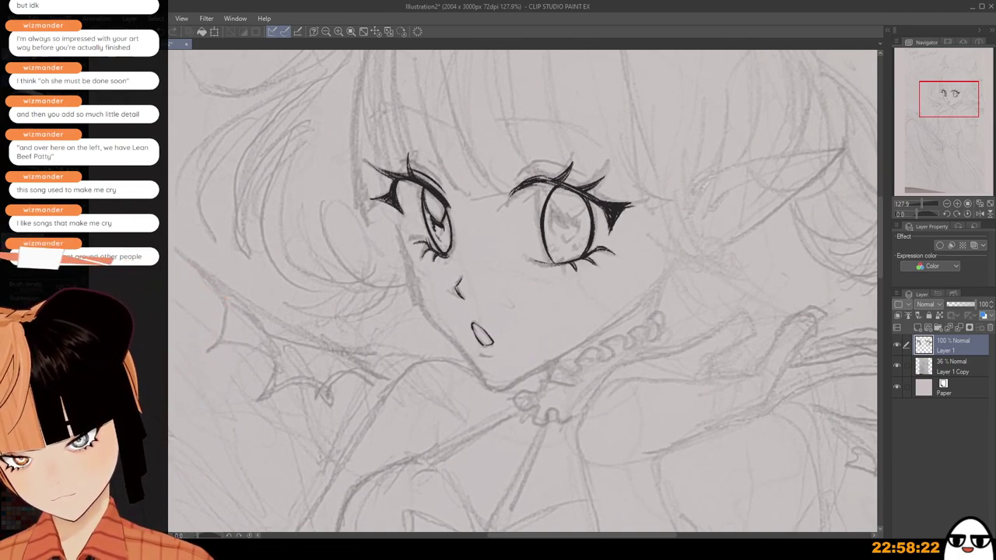
Outline a rounded highlight inside the upper part of the near eye's iris.
scroll(572, 208, "down", 1)
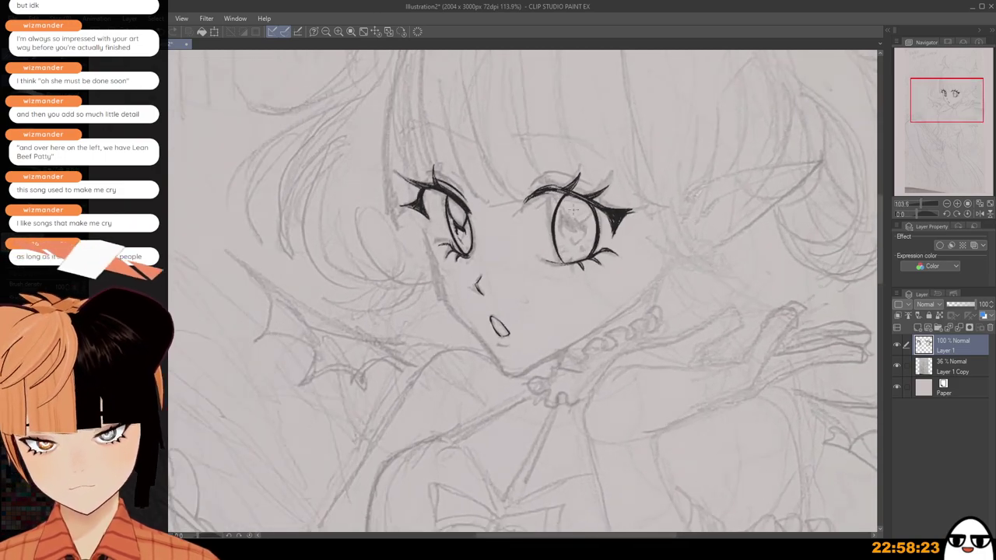
scroll(573, 209, "up", 2)
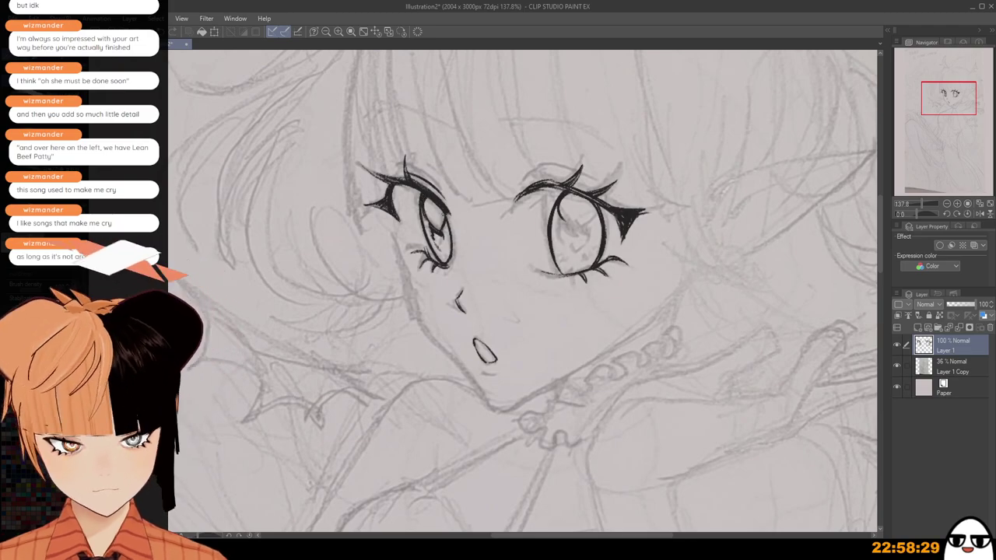
scroll(490, 221, "down", 3)
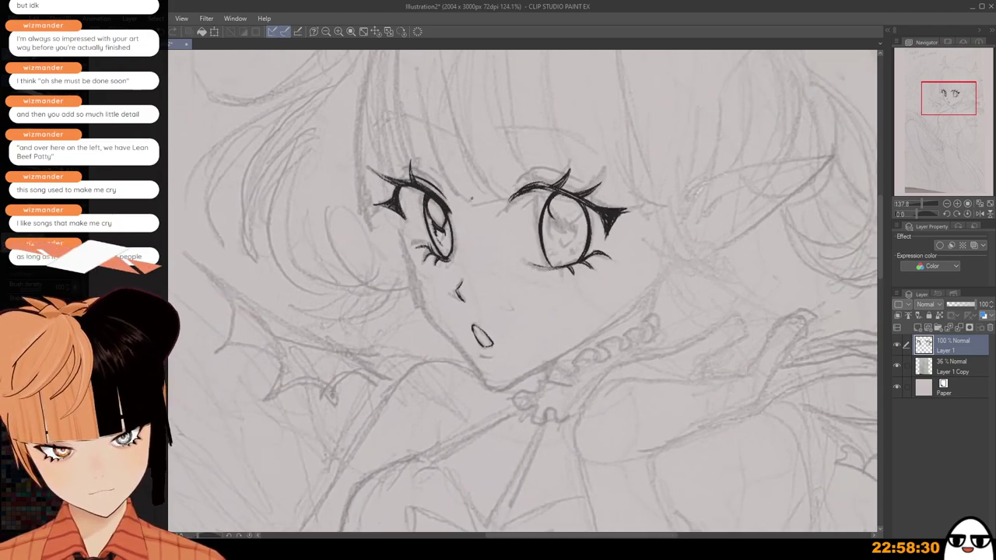
scroll(523, 245, "up", 3)
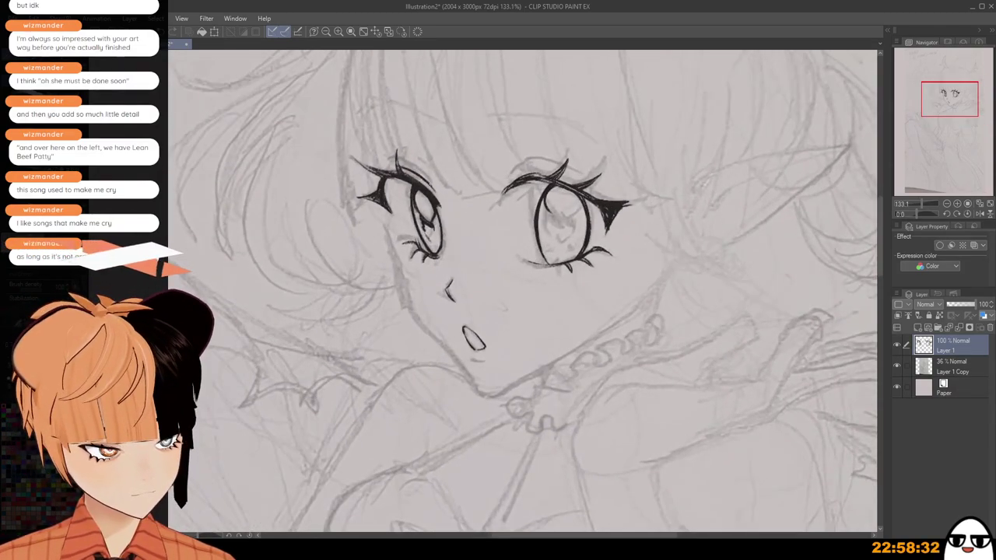
scroll(506, 257, "up", 1)
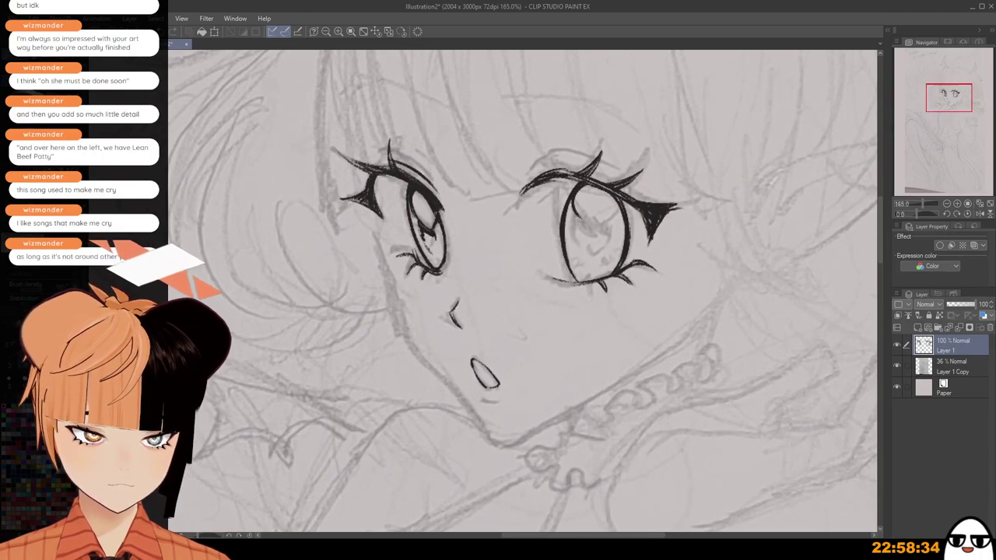
scroll(513, 257, "down", 1)
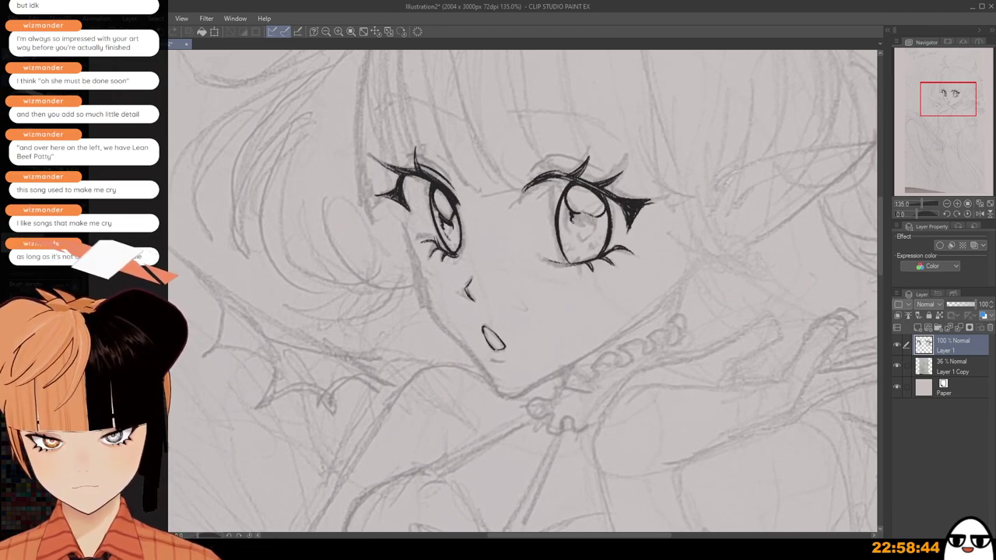
Fill in the near eye's dark pupil below the highlight and add short detail marks inside both irises.
mouse_move(573, 221)
left_mouse_down()
mouse_move(571, 232)
mouse_move(584, 215)
mouse_move(592, 222)
left_mouse_up()
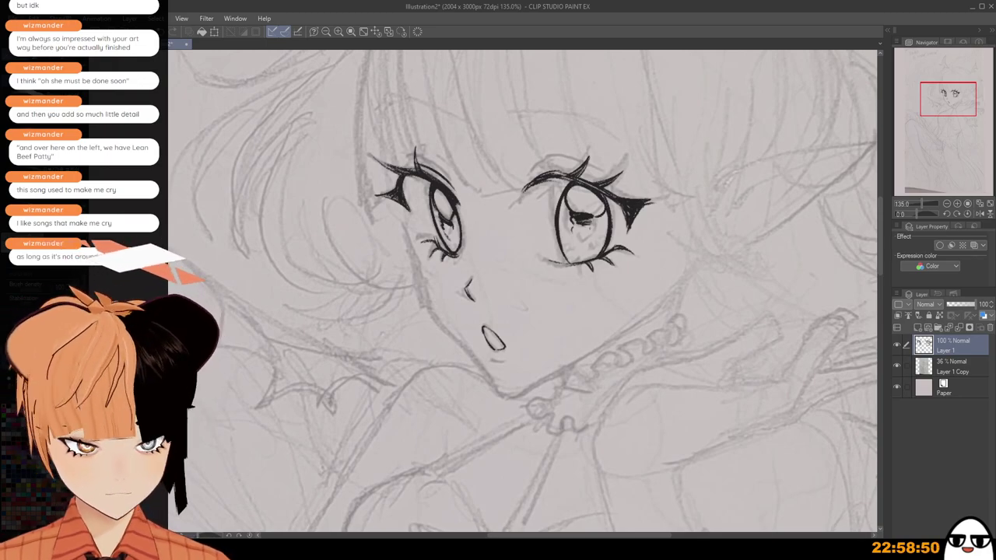
key("ctrl+z")
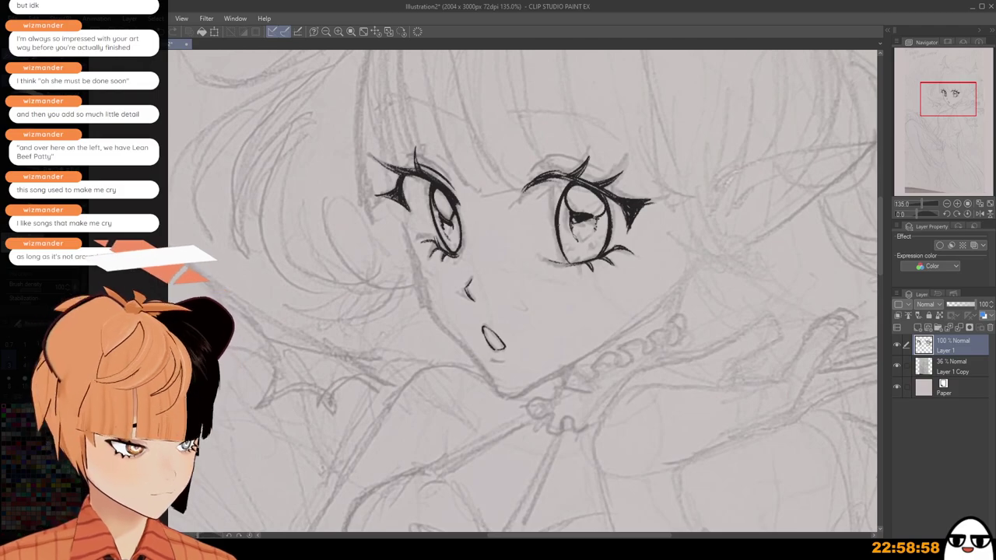
left_click_drag(564, 205, 567, 211)
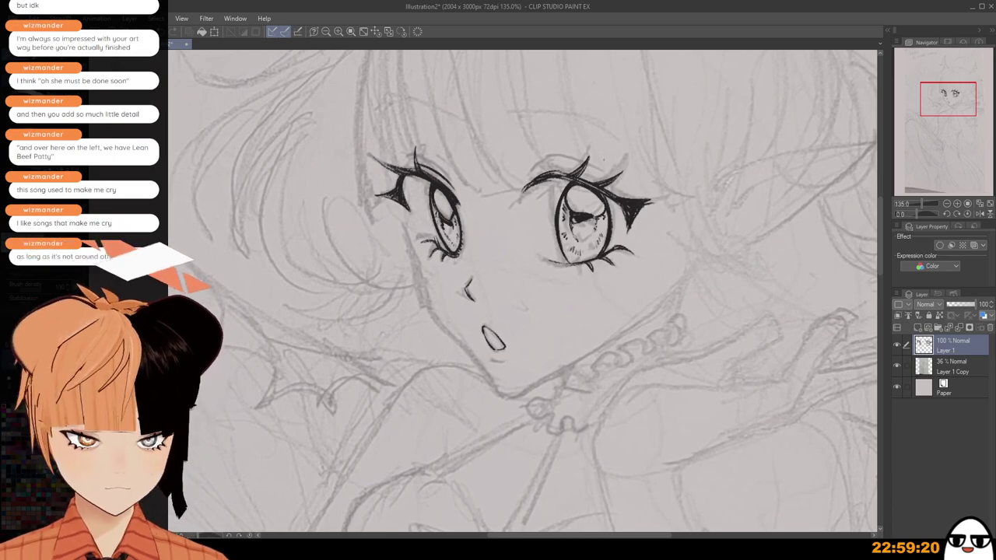
Draw thin eyelid crease lines above the upper lashes of both eyes, checking the face at a wider view.
scroll(522, 291, "down", 1)
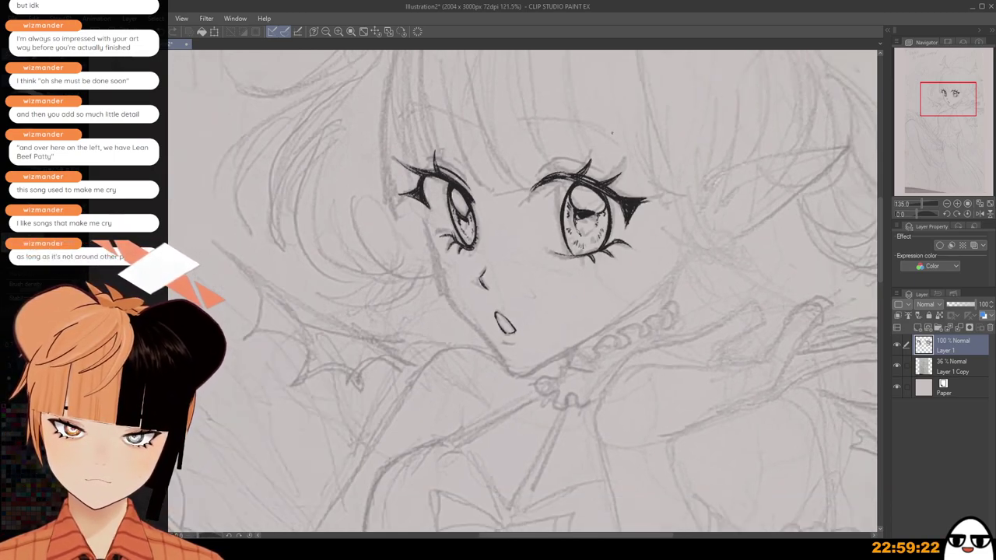
scroll(523, 291, "down", 1)
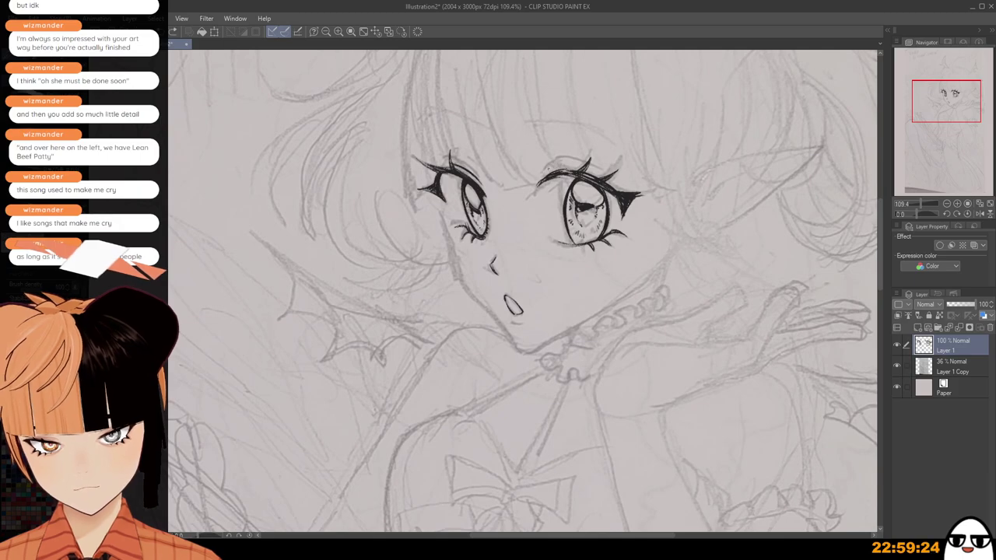
left_click_drag(544, 166, 599, 168)
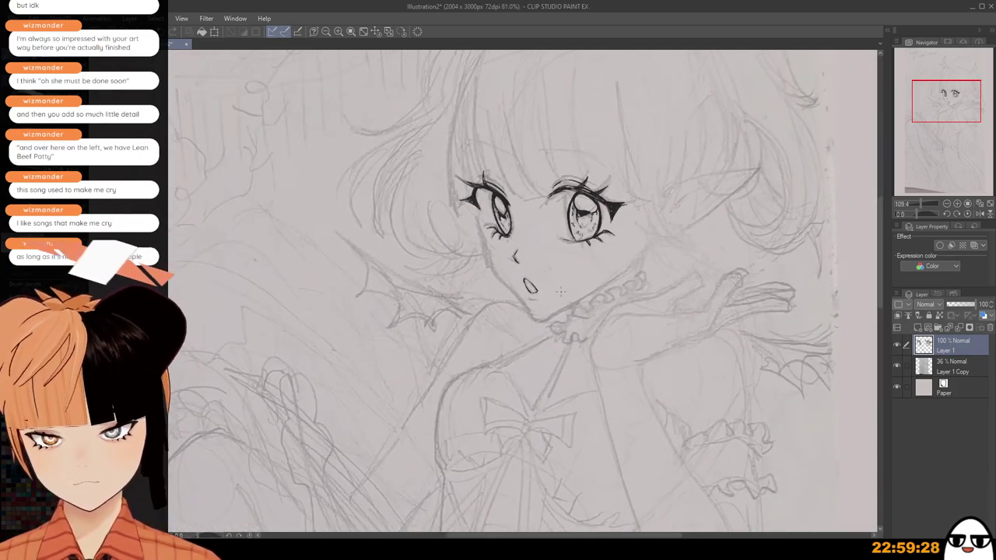
scroll(599, 360, "down", 4)
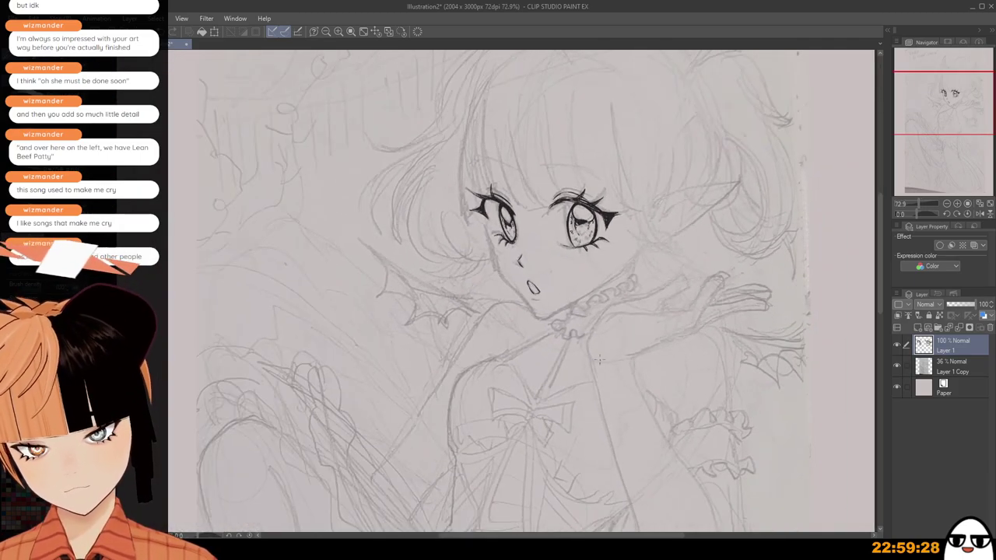
left_click_drag(599, 359, 596, 381)
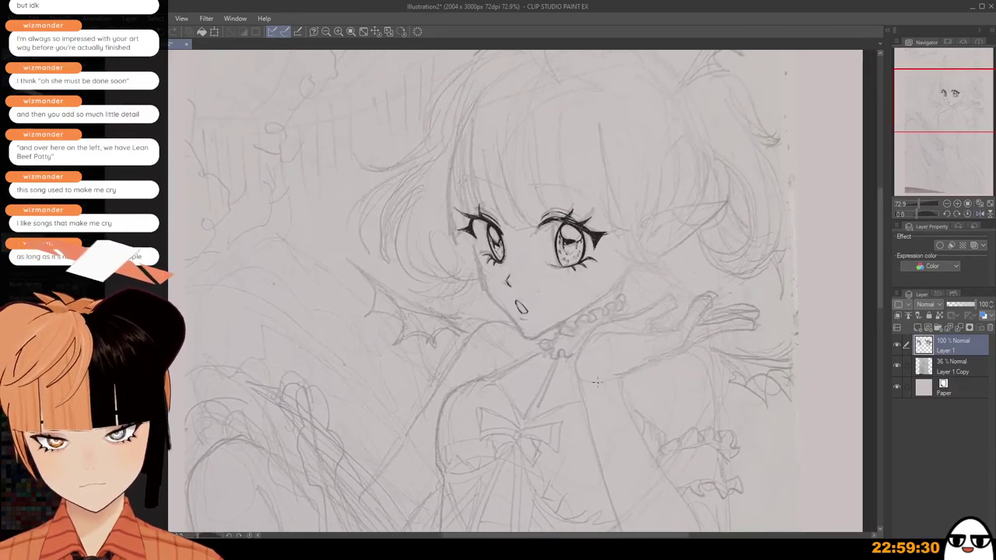
scroll(591, 308, "up", 4)
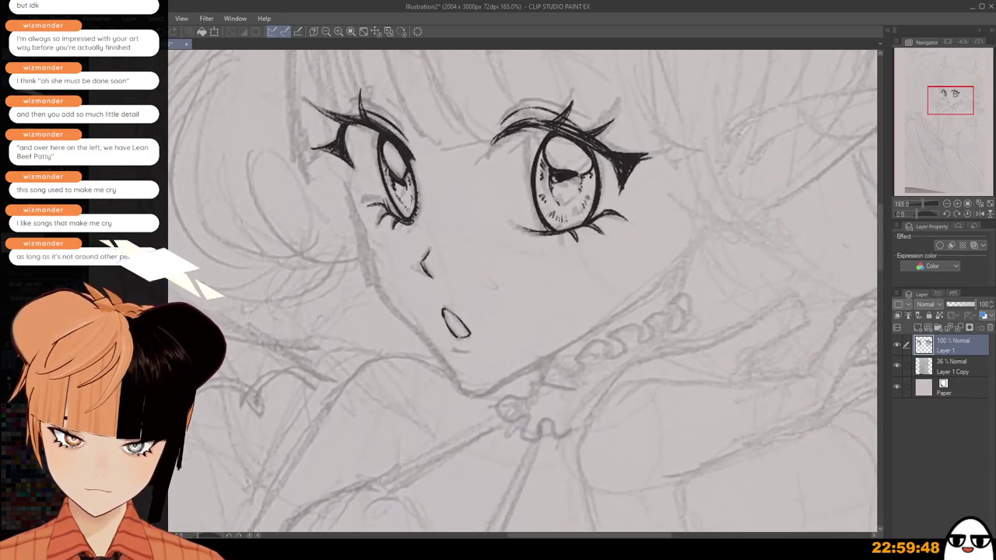
Ink a thin, slightly arched eyebrow line above the near eye over the bangs sketch.
scroll(635, 229, "down", 6)
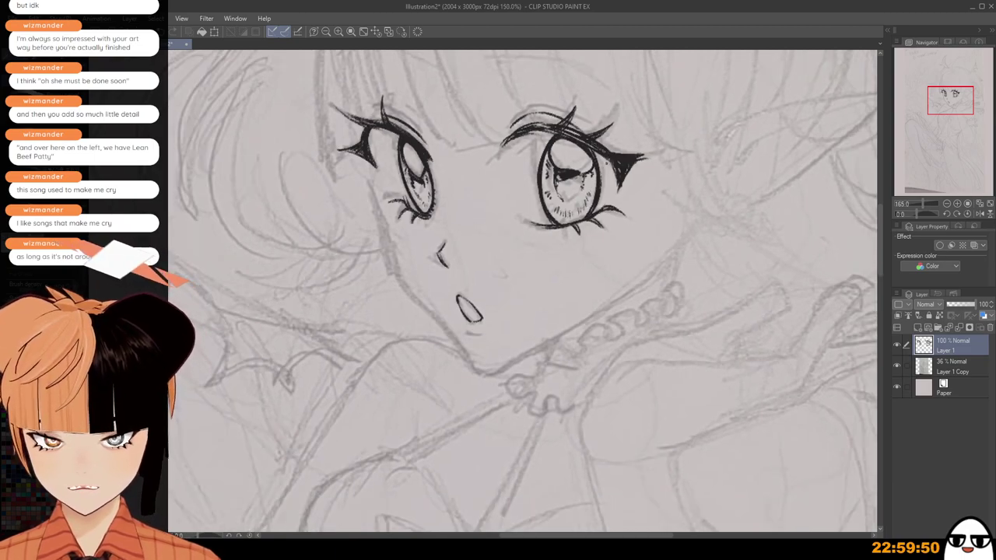
left_click_drag(638, 222, 620, 271)
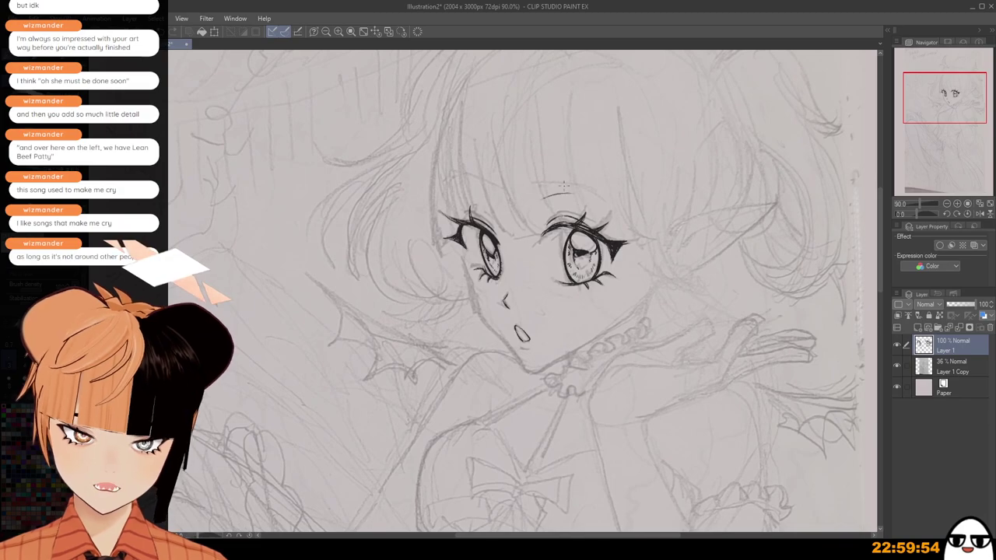
left_click_drag(539, 197, 583, 195)
scroll(583, 196, "up", 1)
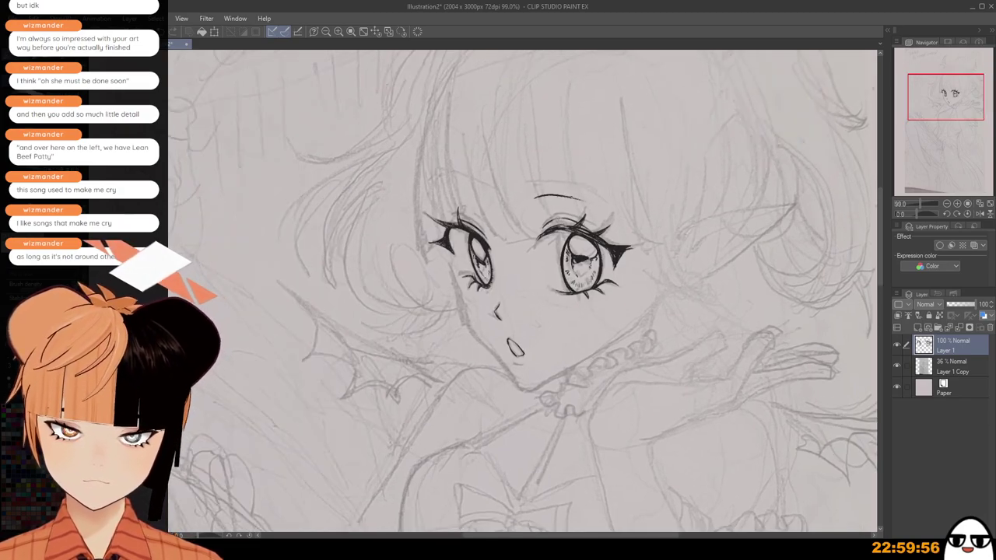
Ink a thin, slightly arched eyebrow line above the far eye, comparing both brows in a mirrored view.
key("h")
key("h")
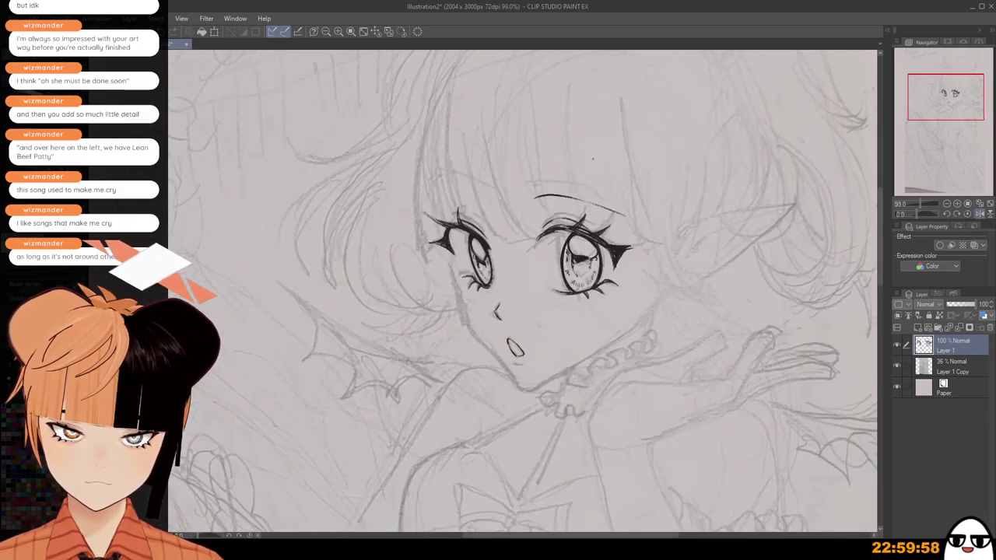
left_click_drag(442, 183, 483, 203)
key("ctrl+z")
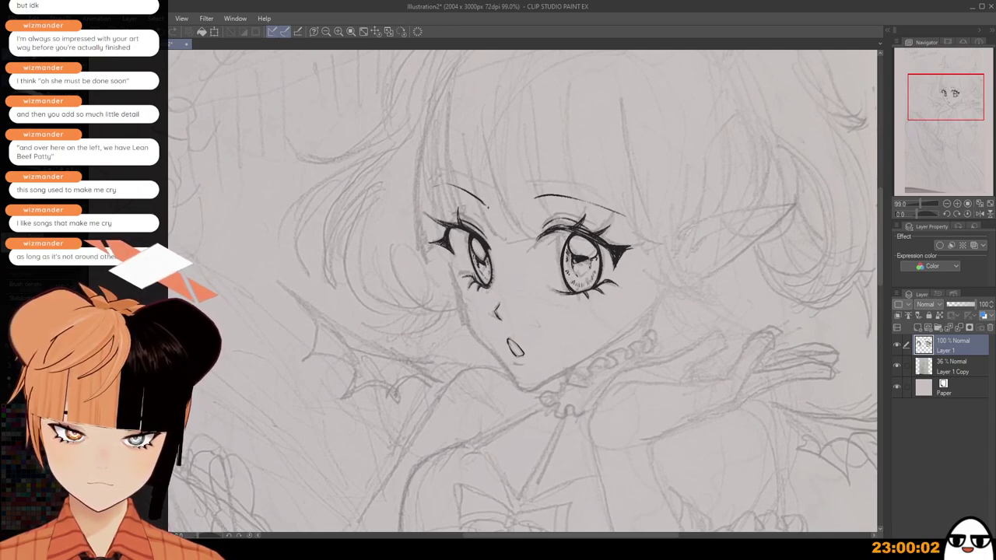
scroll(534, 222, "down", 2)
scroll(494, 282, "up", 2)
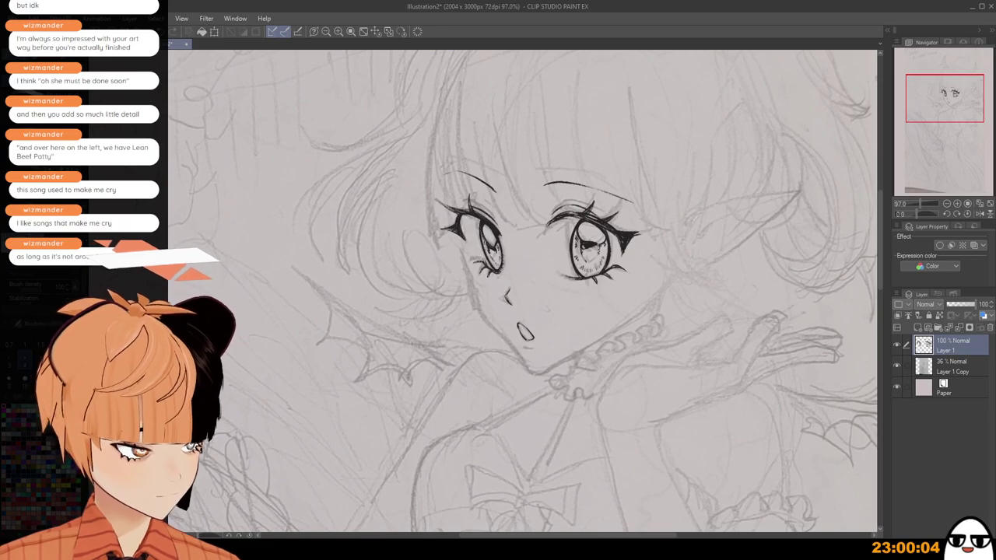
key("ctrl+z")
Ink the far side of the face from beside the far eye down the cheek to the pointed chin.
left_click_drag(466, 258, 478, 308)
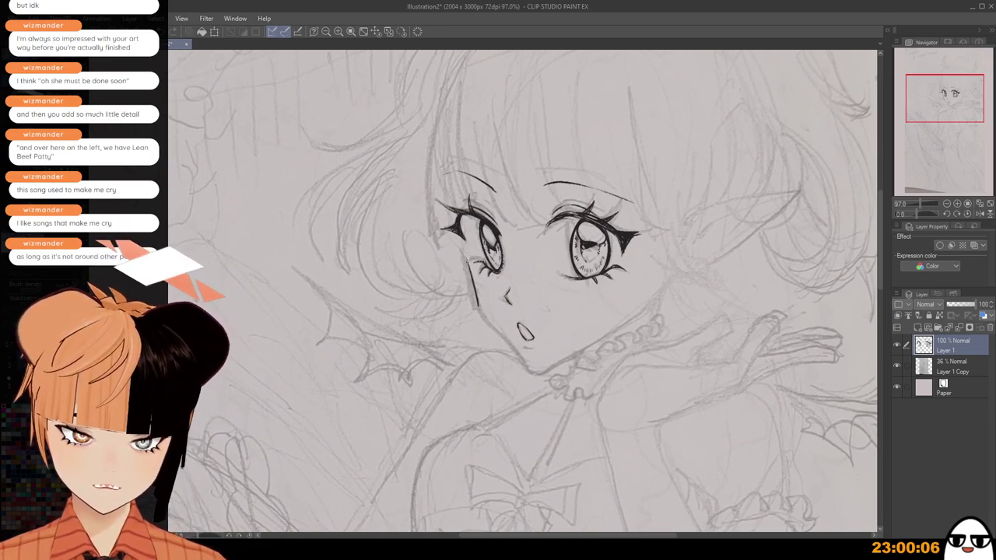
key("ctrl+z")
left_click_drag(465, 255, 477, 304)
key("ctrl+z")
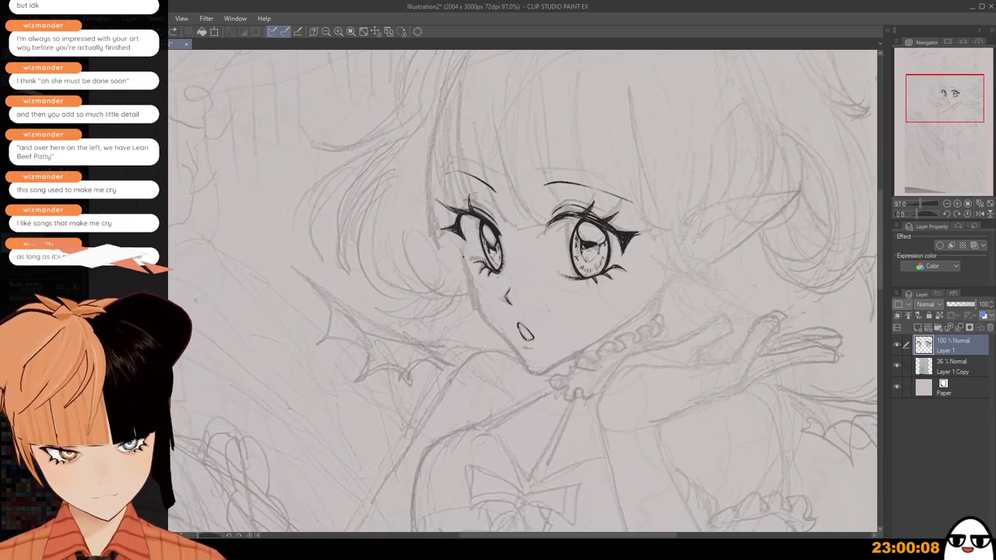
mouse_move(469, 257)
left_mouse_down()
mouse_move(477, 300)
mouse_move(527, 368)
left_mouse_up()
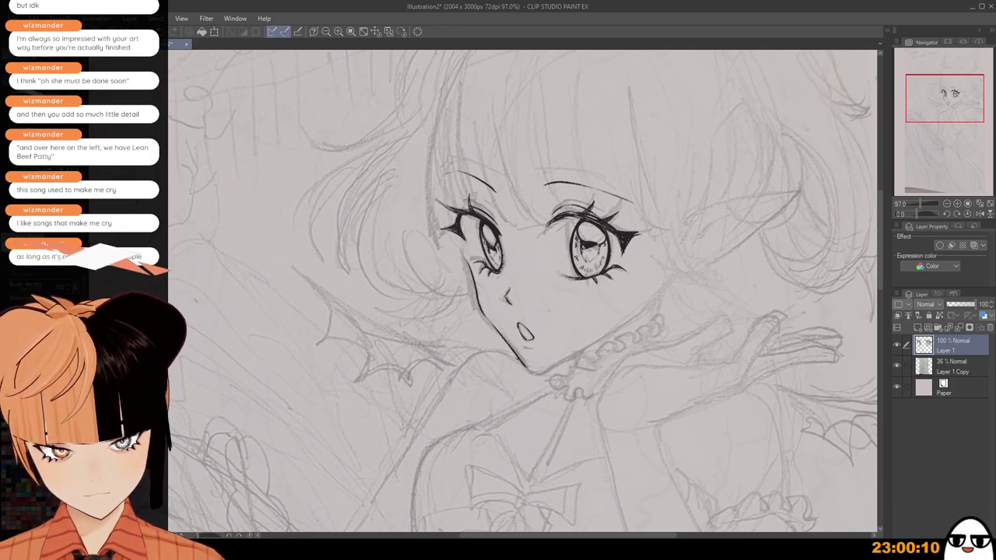
key("ctrl+z")
left_click_drag(485, 316, 530, 368)
key("ctrl+z")
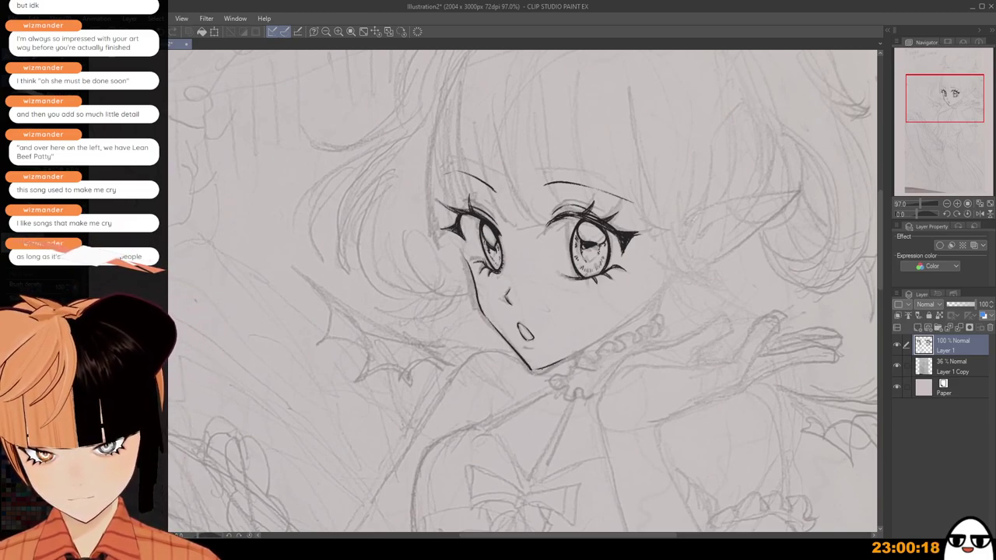
key("ctrl+z")
Ink the near jawline from the chin up toward the ear, curving its upper end, and check the face at a wider view.
scroll(541, 354, "up", 2)
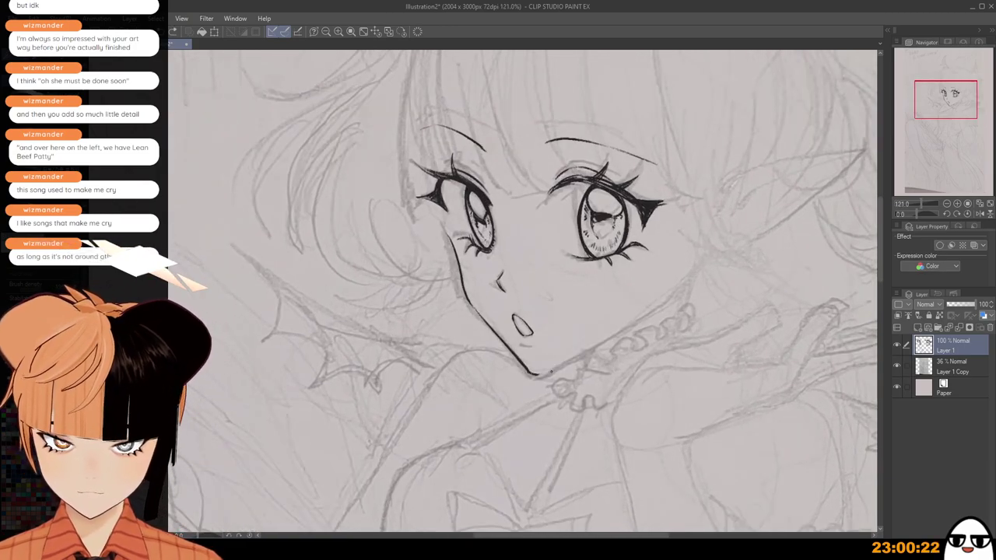
left_click_drag(540, 374, 683, 286)
key("ctrl+z")
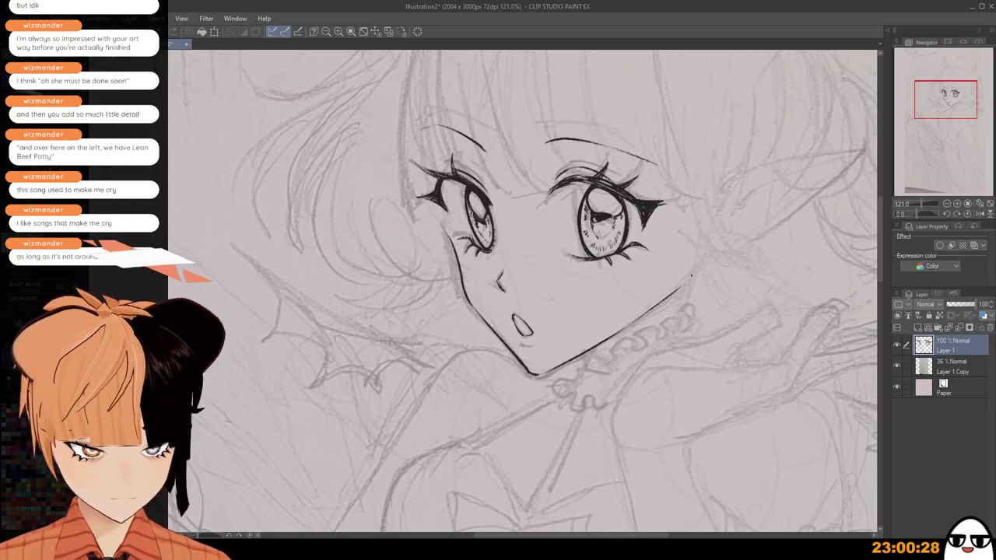
scroll(688, 278, "down", 2)
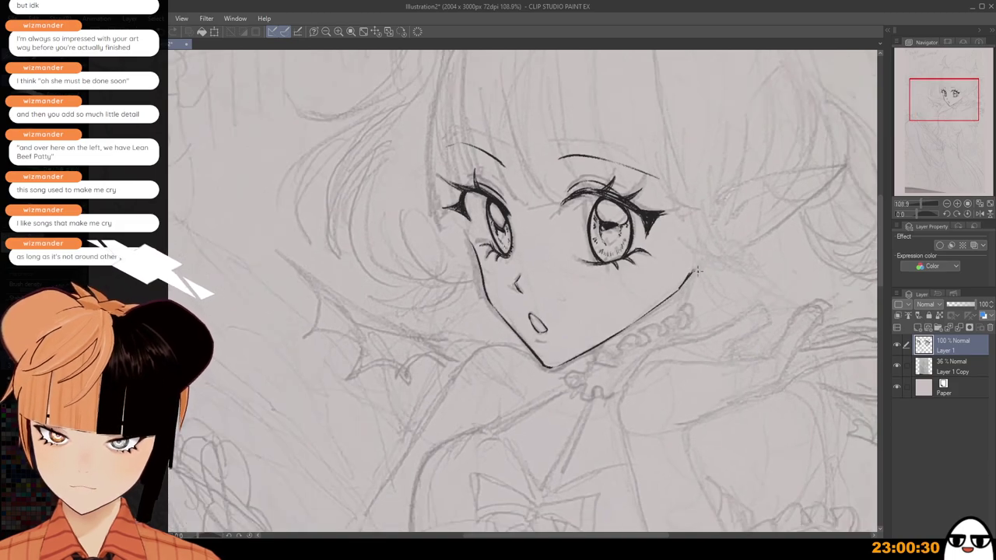
left_click_drag(682, 288, 689, 272)
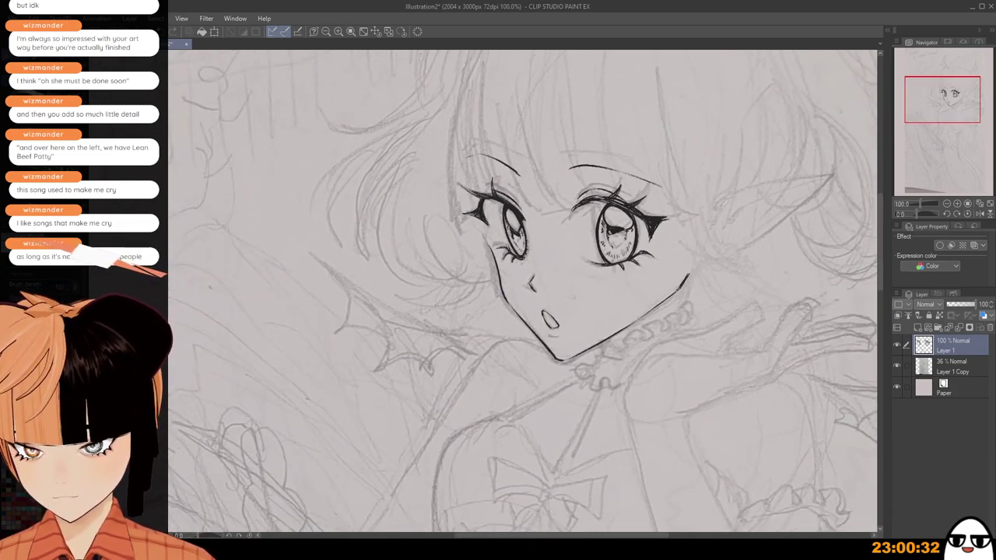
key("ctrl+z")
scroll(704, 296, "down", 3)
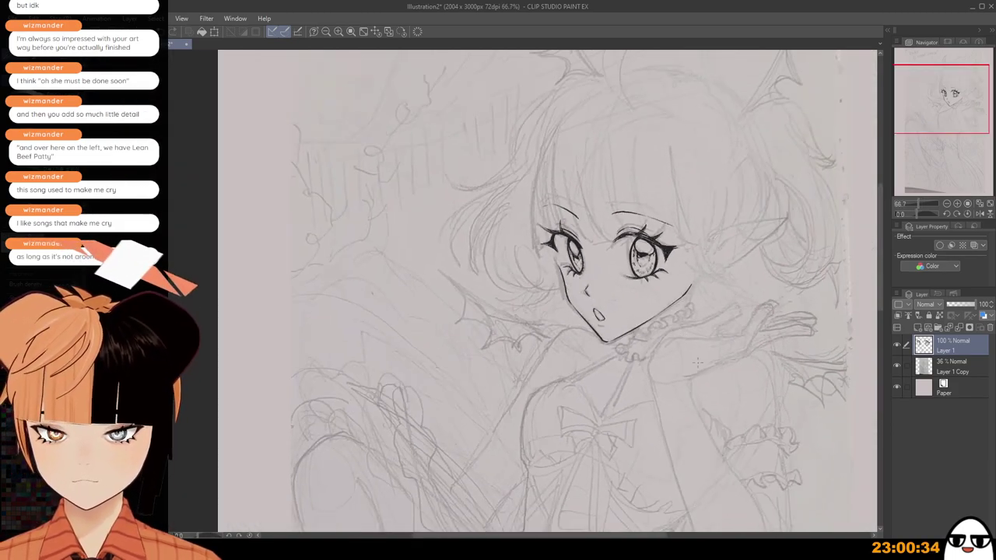
scroll(603, 268, "up", 2)
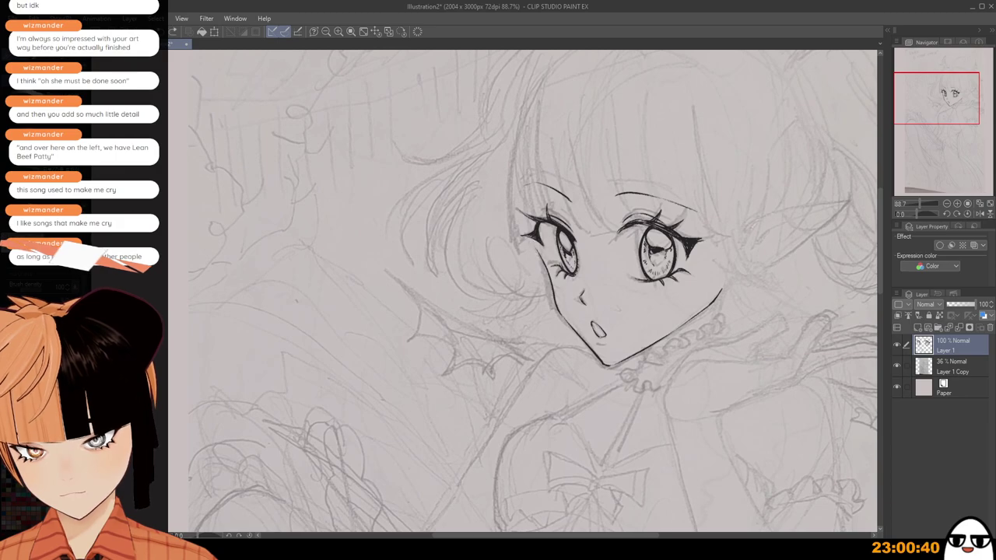
scroll(574, 188, "down", 1)
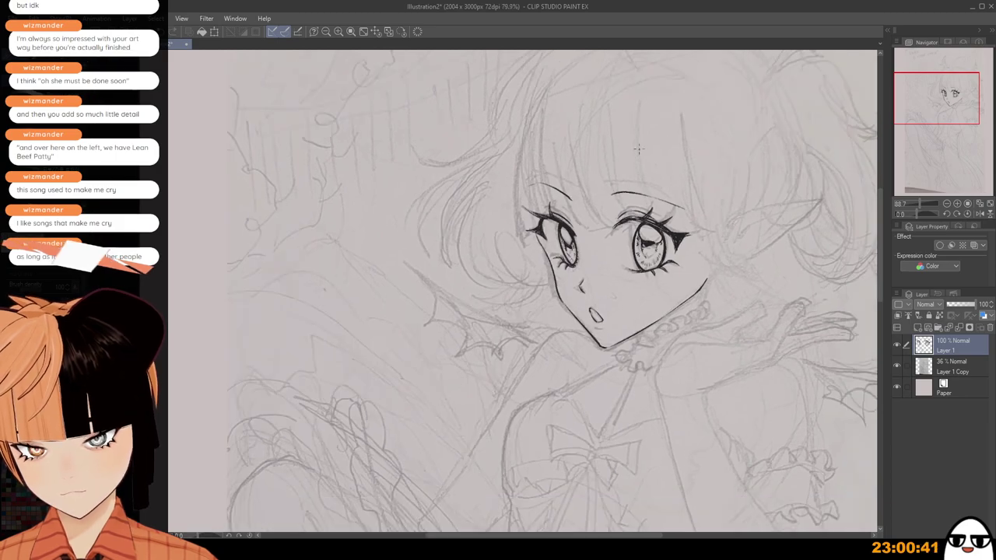
Add a new layer above the face line art and check the face in a mirrored view.
left_click(918, 329)
left_click_drag(666, 373, 624, 381)
key("h")
key("h")
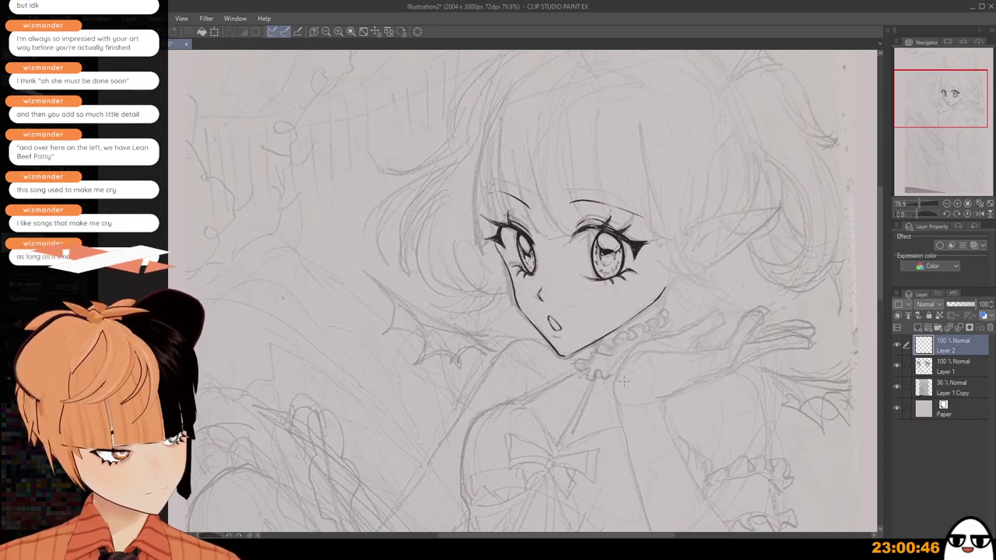
Add short blush marks below the eyes on Layer 1 and check the face in a mirrored view.
left_click(953, 366)
scroll(521, 295, "up", 3)
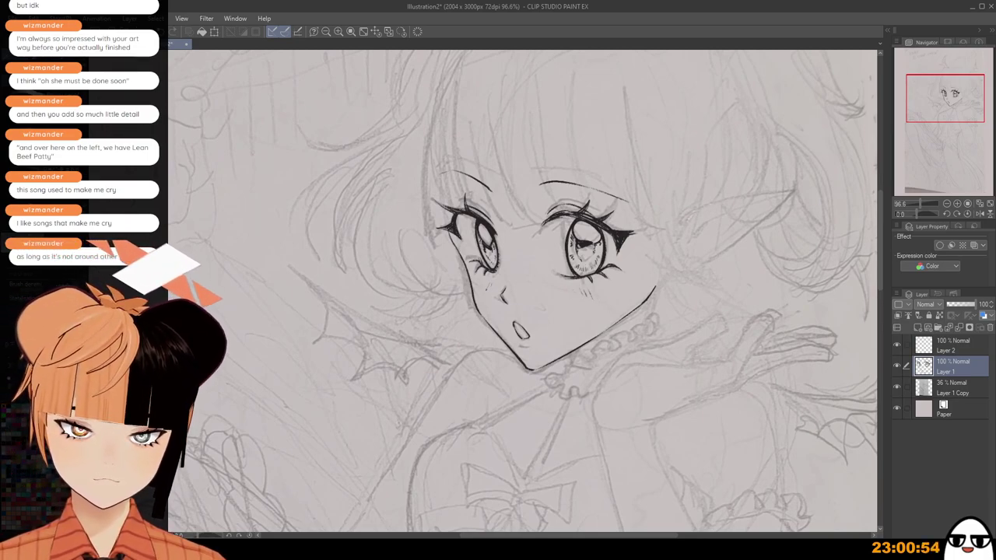
scroll(616, 269, "down", 3)
key("h")
key("h")
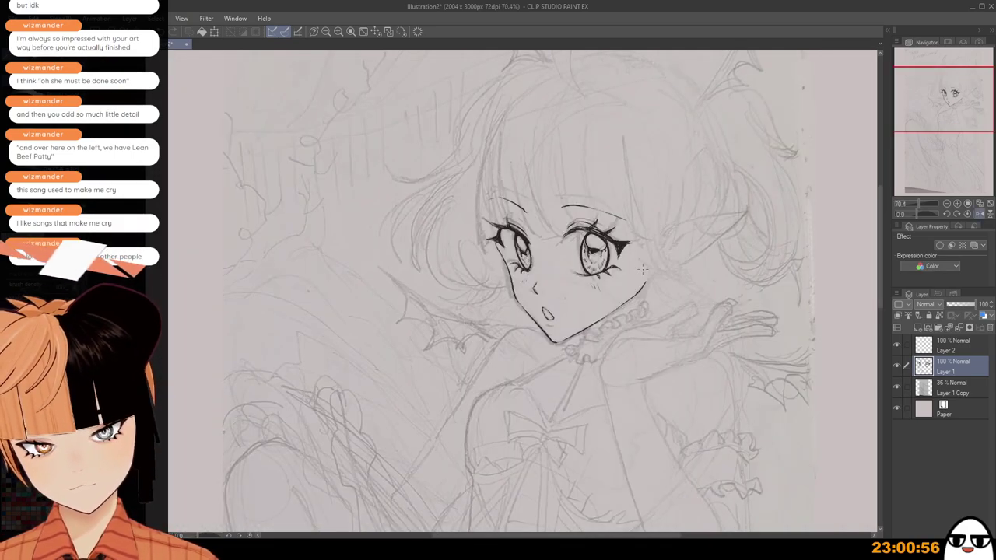
On Layer 2, ink the long central line of the bangs down to a tip between the eyes, doubling its lower end.
left_click_drag(642, 270, 628, 181)
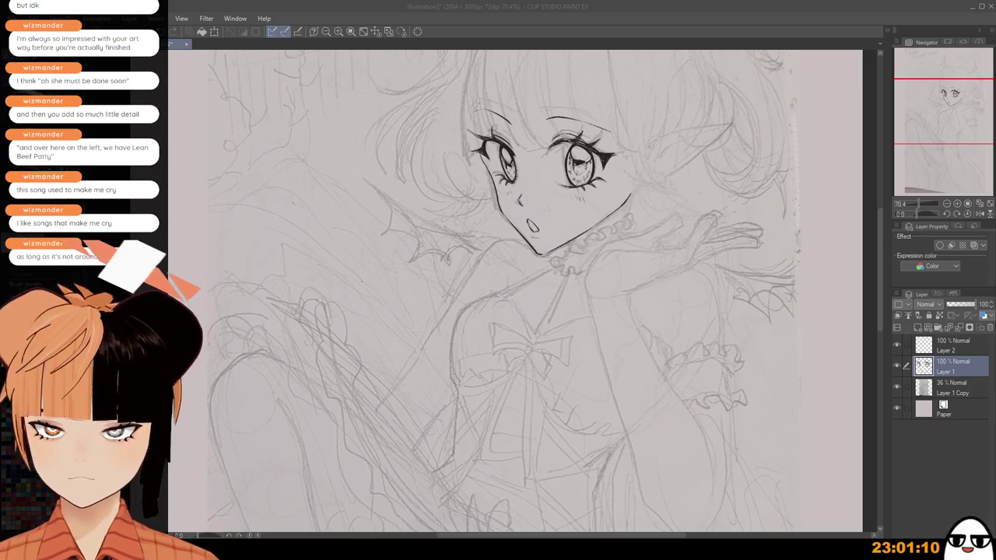
left_click(934, 346)
mouse_move(543, 75)
left_mouse_down()
mouse_move(518, 205)
mouse_move(526, 291)
left_mouse_up()
scroll(518, 208, "up", 1)
key("ctrl+z")
left_click_drag(513, 185, 520, 292)
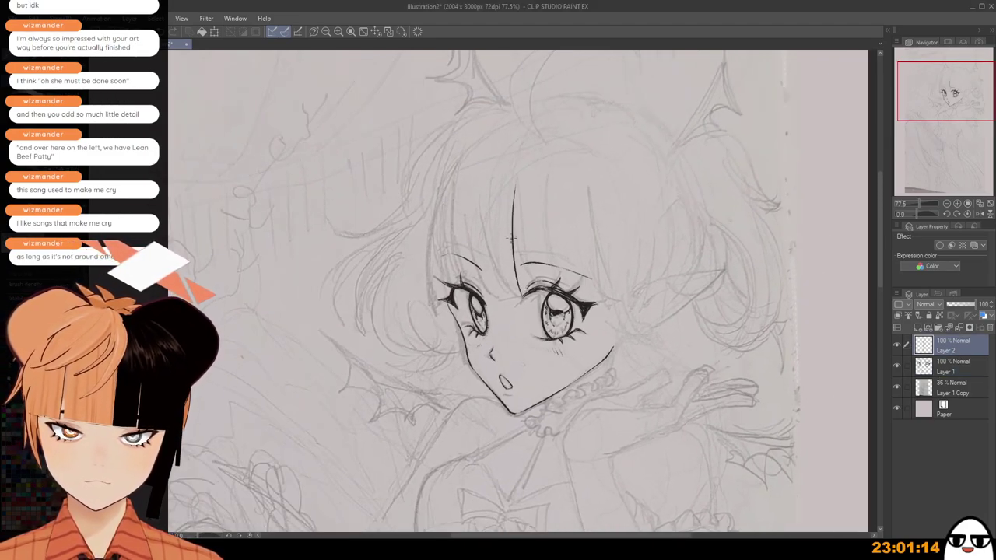
left_click_drag(512, 238, 522, 299)
Ink the opposite edge of the central bangs lock on the far-eye side, joining it to the tip between the eyes.
left_click_drag(490, 222, 508, 299)
key("ctrl+z")
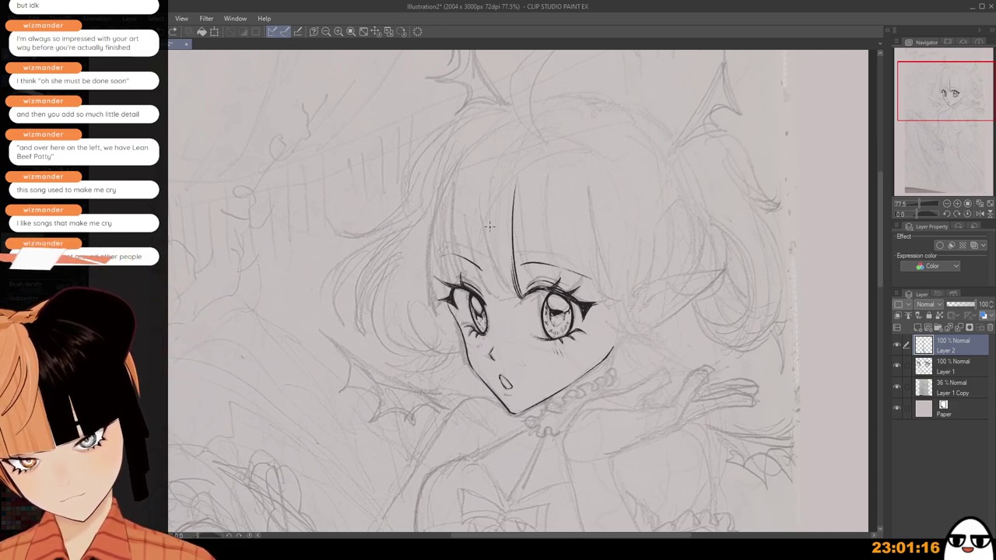
left_click_drag(487, 201, 491, 266)
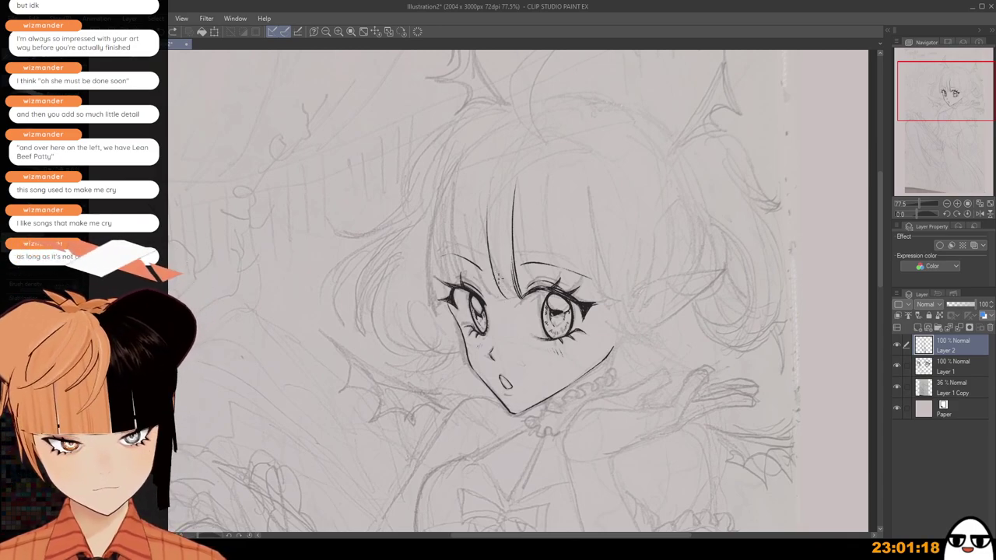
left_click_drag(499, 278, 514, 299)
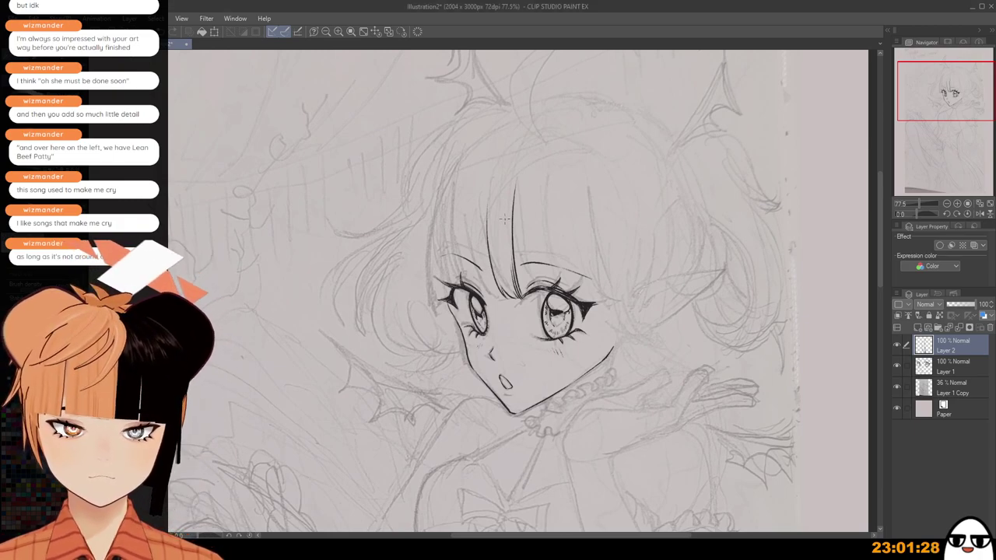
left_click_drag(496, 179, 490, 264)
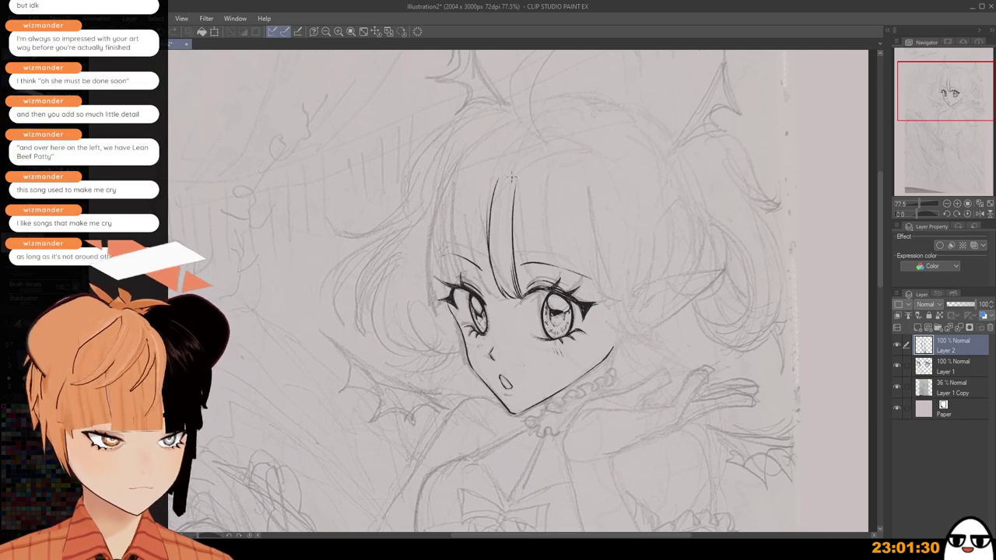
Ink a curved bangs strand from the crown toward the near eye's eyebrow, with a second line tapering beside it.
mouse_move(514, 152)
left_mouse_down()
mouse_move(528, 255)
mouse_move(543, 266)
left_mouse_up()
key("ctrl+z")
left_click_drag(519, 210, 544, 268)
key("ctrl+z")
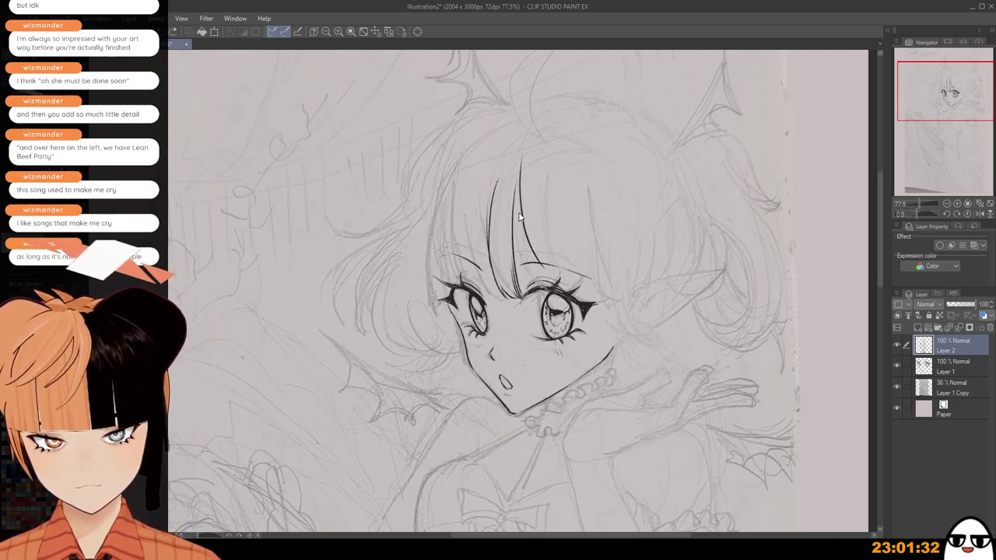
mouse_move(520, 217)
left_mouse_down()
mouse_move(546, 254)
mouse_move(534, 290)
mouse_move(521, 263)
mouse_move(533, 292)
left_mouse_up()
key("ctrl+z")
key("ctrl+z")
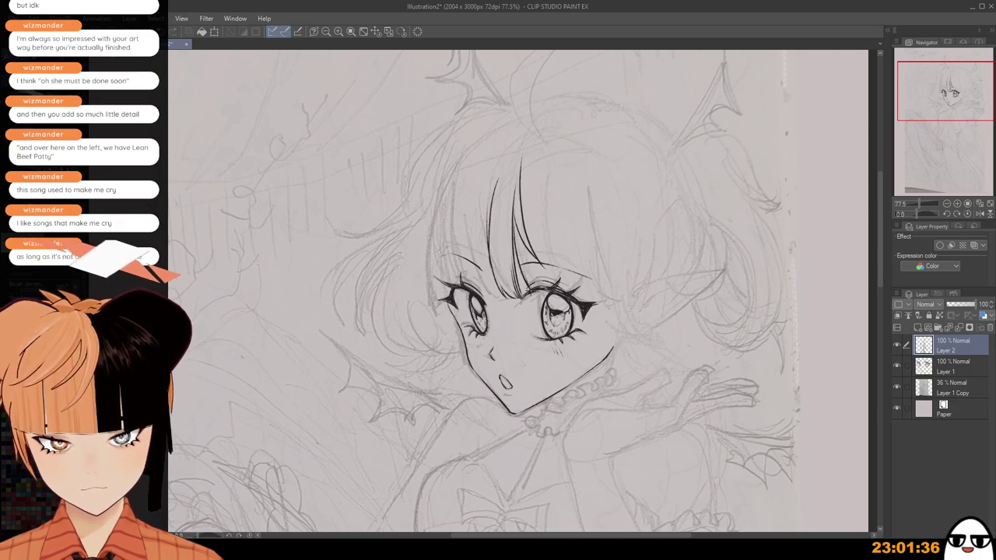
key("ctrl+z")
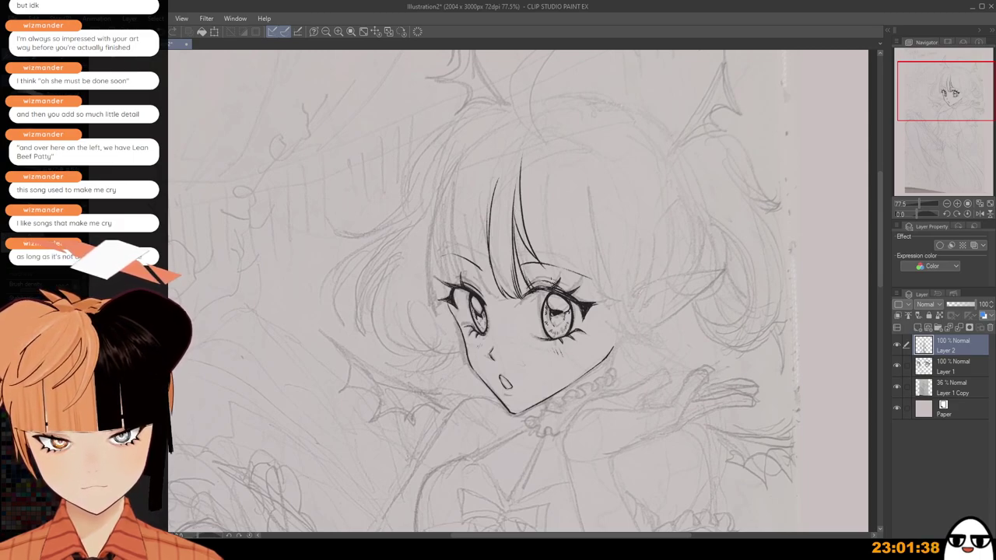
Add short tapering strands to the bangs, over the near eye's eyebrow and on the far side of the central lock.
left_click_drag(543, 225, 556, 285)
left_click_drag(545, 232, 558, 290)
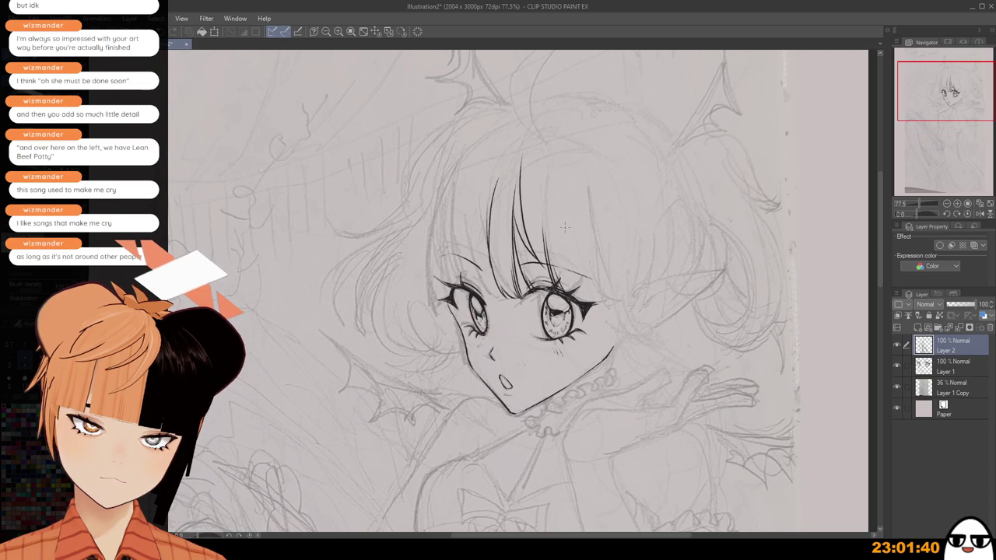
left_click_drag(488, 232, 493, 298)
key("ctrl+z")
left_click_drag(488, 237, 495, 304)
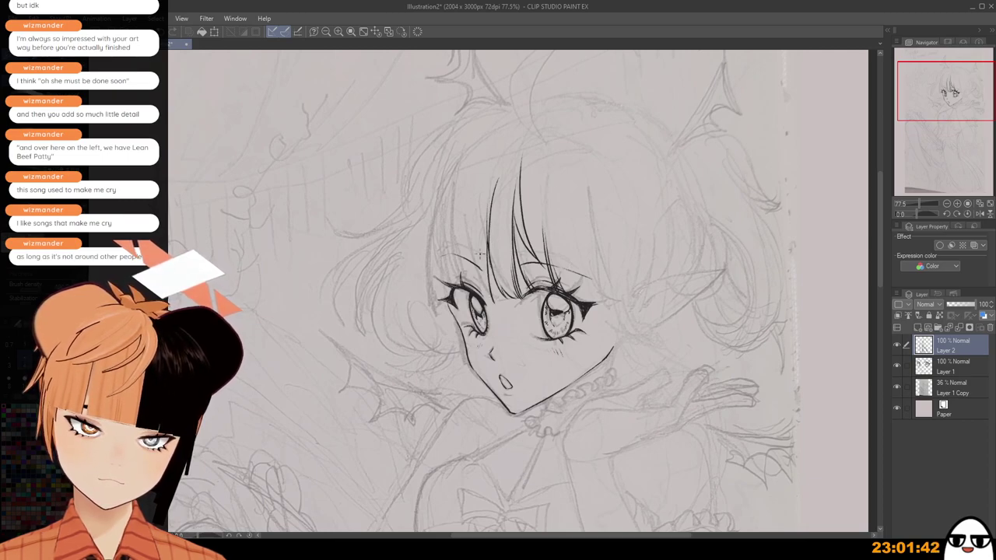
key("ctrl+z")
left_click_drag(488, 233, 498, 300)
Ink a long bangs strand running down past the inner end of the far eye's eyebrow.
left_click_drag(464, 219, 483, 294)
key("ctrl+z")
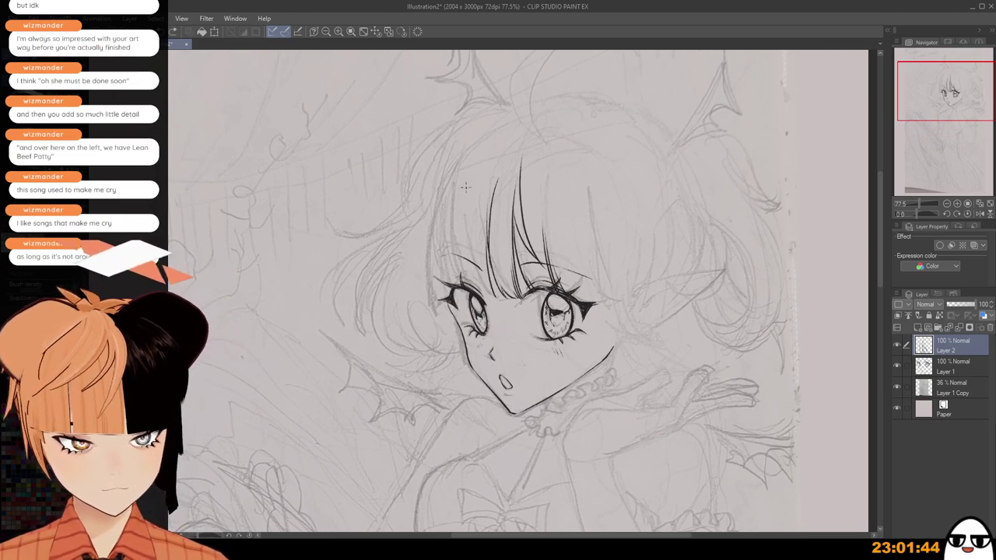
left_click_drag(465, 186, 481, 270)
key("ctrl+z")
left_click_drag(467, 218, 486, 292)
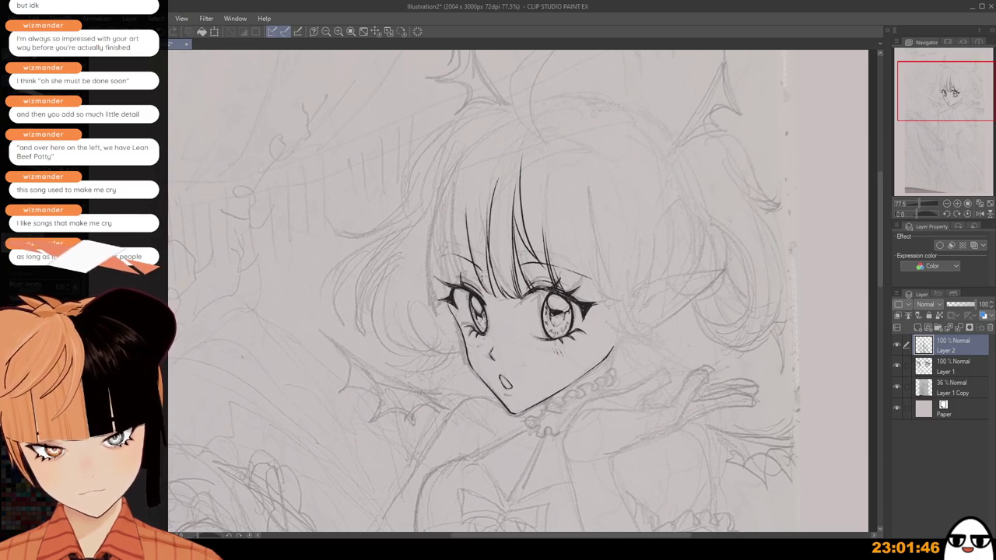
Ink a bangs strand on the far side of the forehead, curving from the crown to the far eye's eyebrow.
left_click_drag(502, 217, 496, 165)
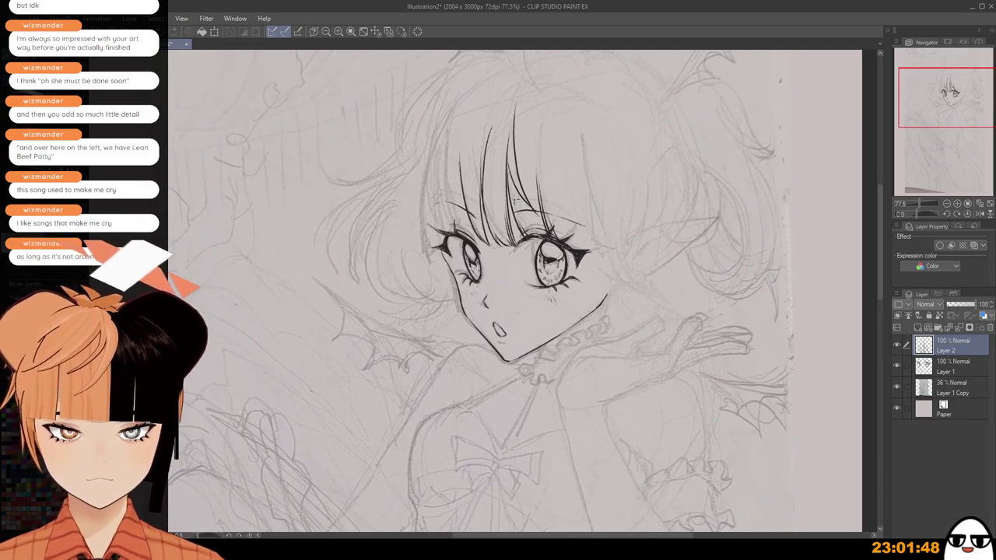
left_click_drag(490, 101, 462, 146)
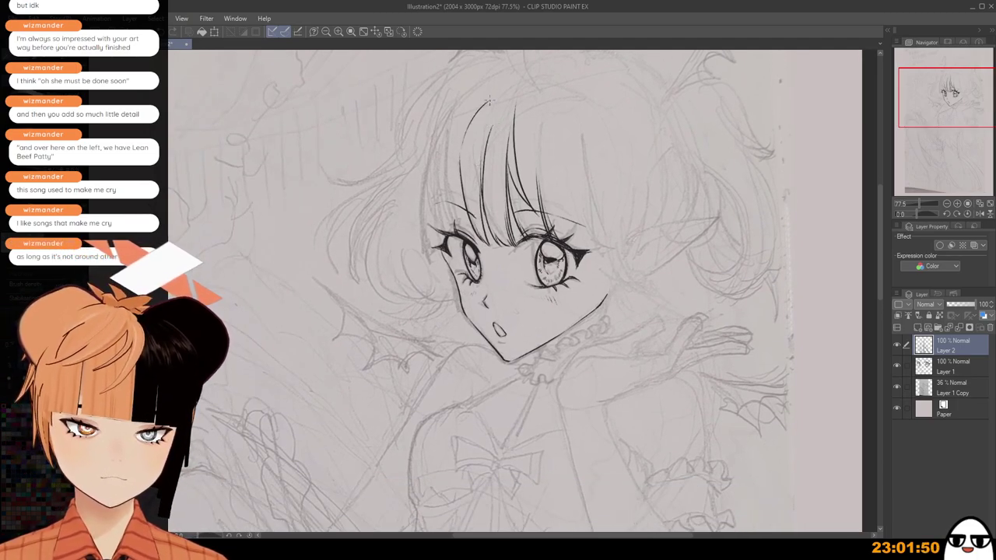
key("ctrl+z")
left_click_drag(479, 108, 459, 157)
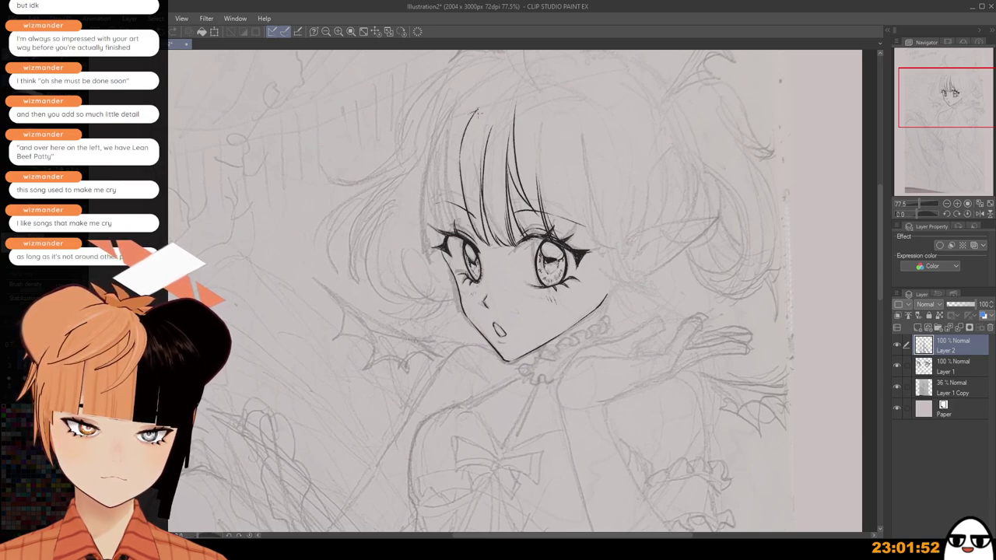
mouse_move(476, 111)
left_mouse_down()
mouse_move(457, 129)
mouse_move(442, 230)
left_mouse_up()
key("ctrl+z")
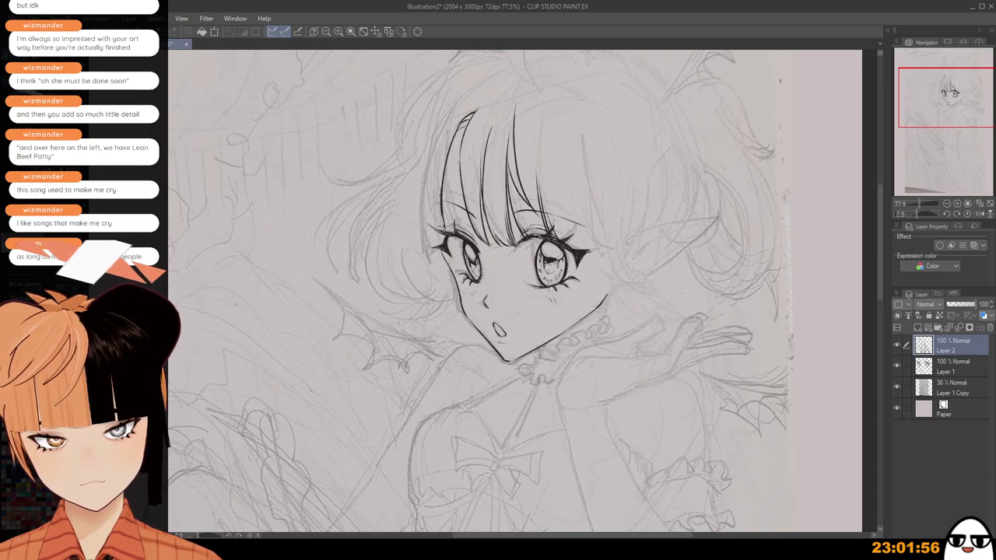
key("ctrl+z")
left_click_drag(440, 195, 439, 246)
key("ctrl+z")
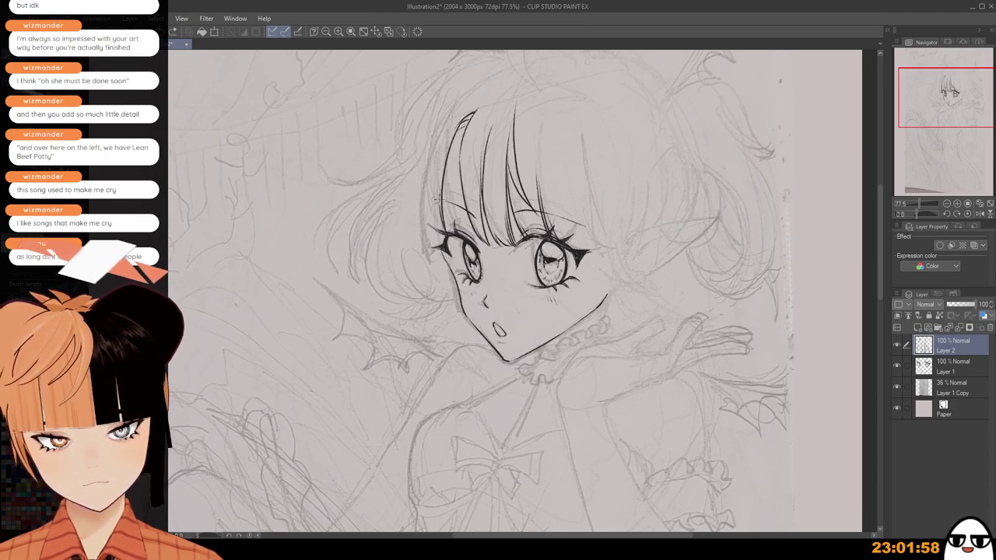
mouse_move(440, 192)
left_mouse_down()
mouse_move(438, 242)
mouse_move(450, 260)
left_mouse_up()
key("ctrl+z")
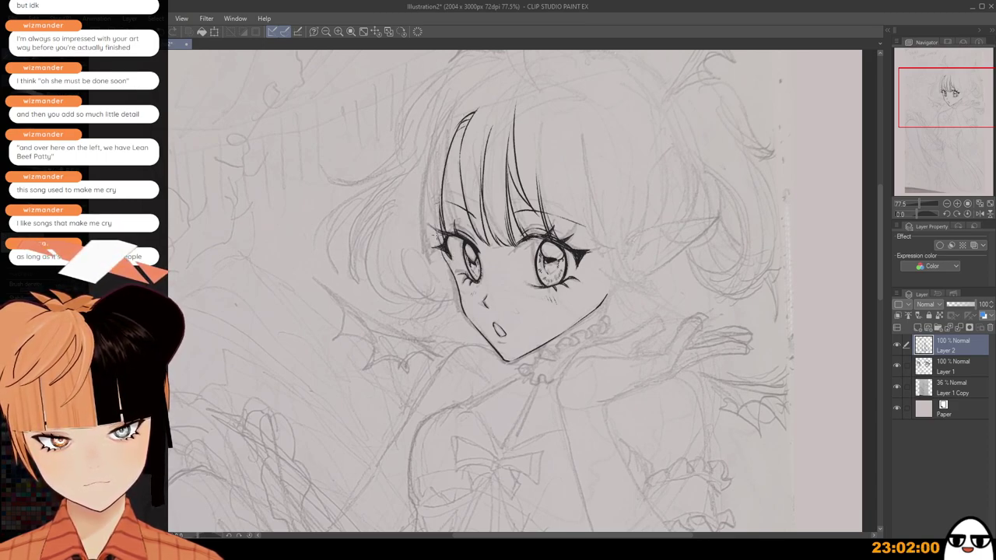
left_click_drag(438, 224, 447, 263)
key("ctrl+z")
key("ctrl+z")
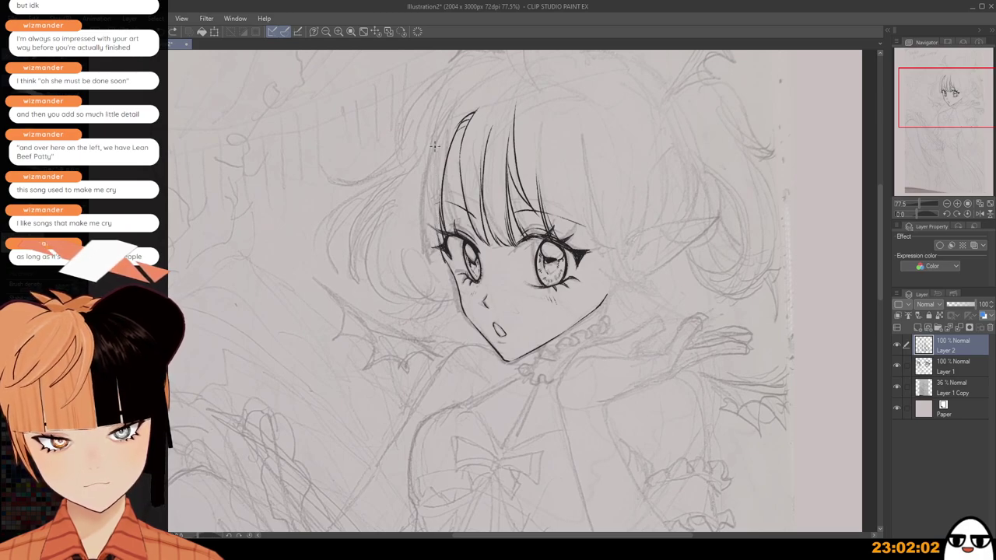
Ink the outermost bangs strand on the far side of the face, with a short tapering strand beside the far eye.
left_click_drag(434, 145, 417, 254)
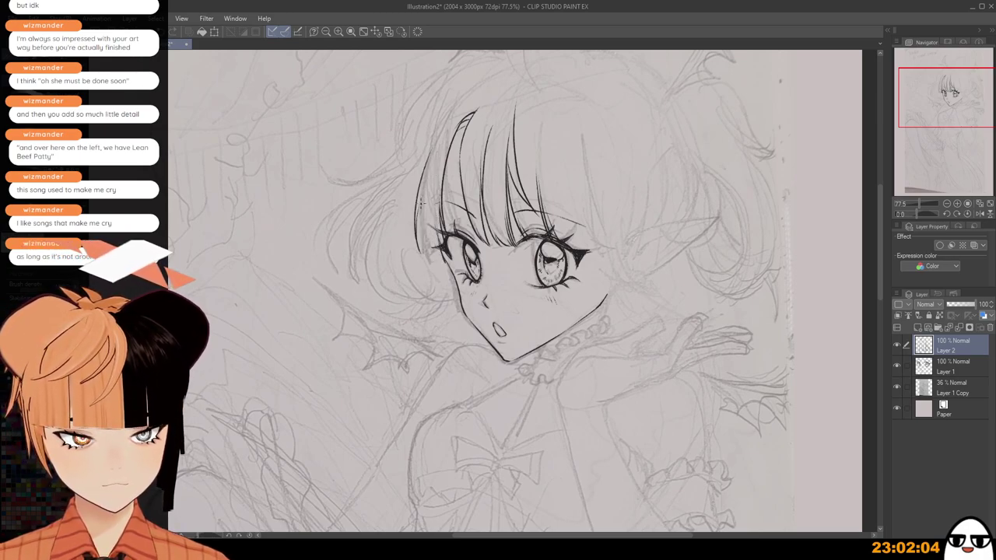
left_click_drag(421, 207, 434, 264)
key("ctrl+z")
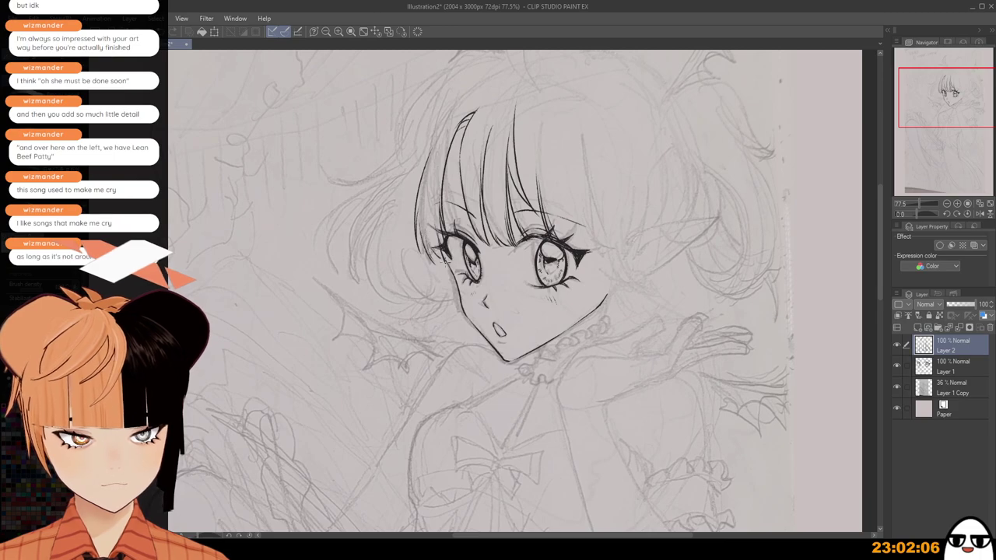
scroll(545, 166, "down", 1)
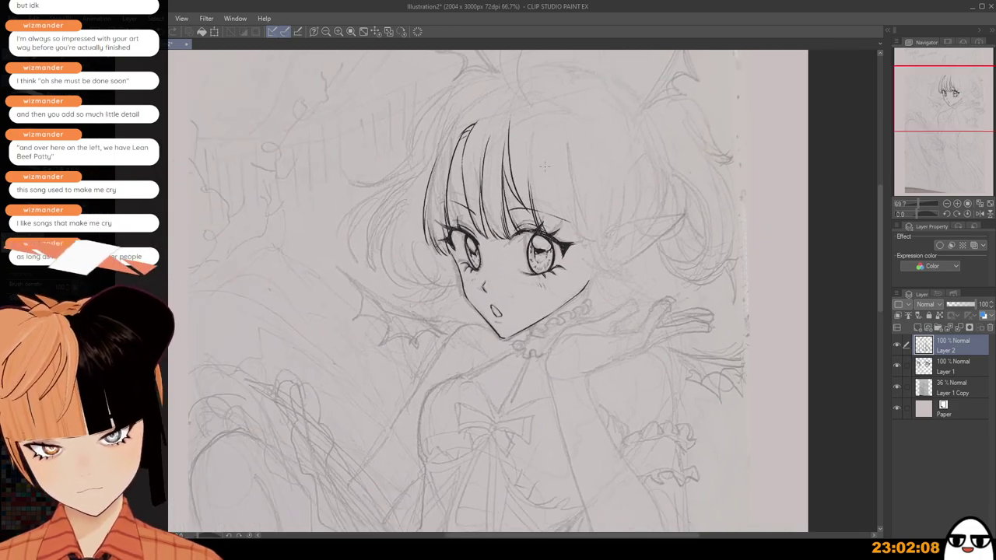
scroll(576, 287, "down", 1)
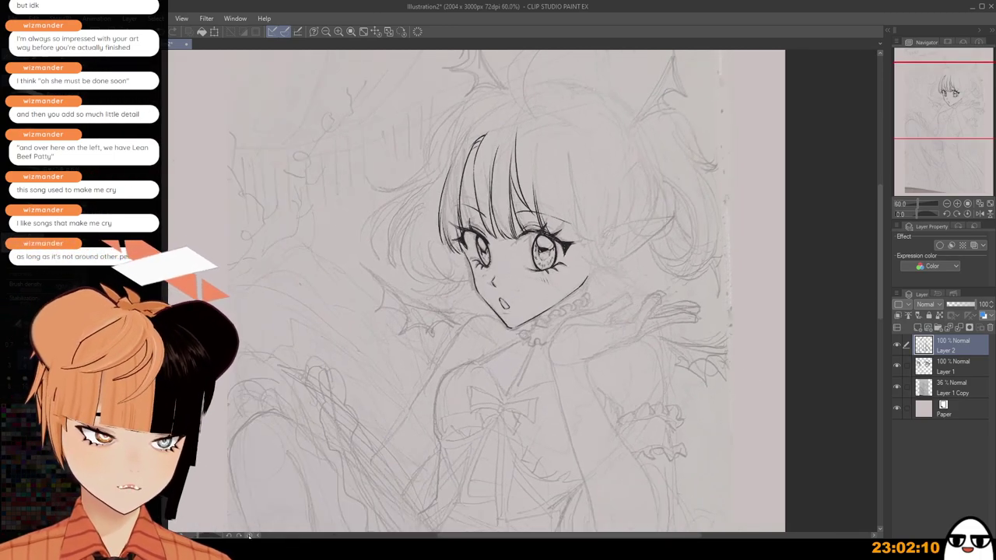
left_click(249, 550)
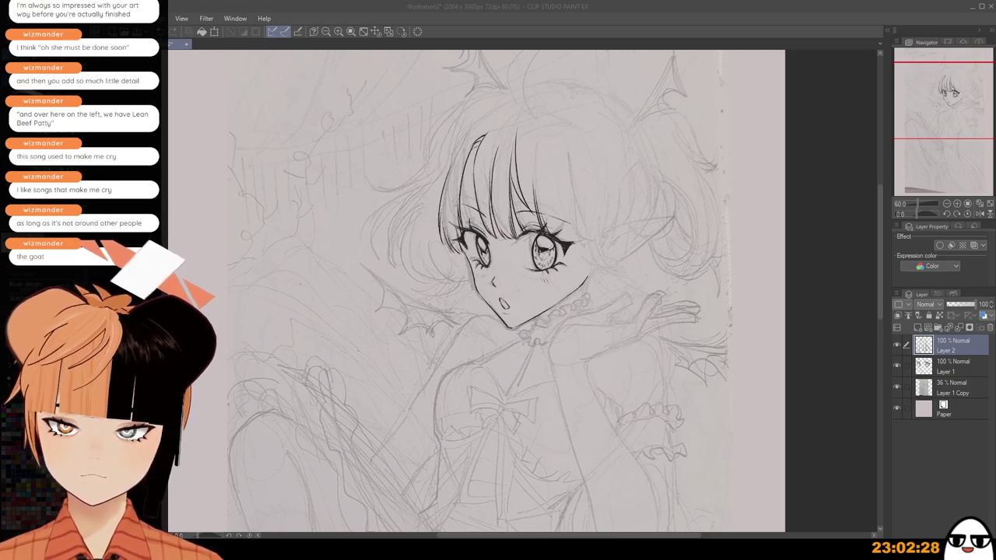
scroll(526, 133, "up", 2)
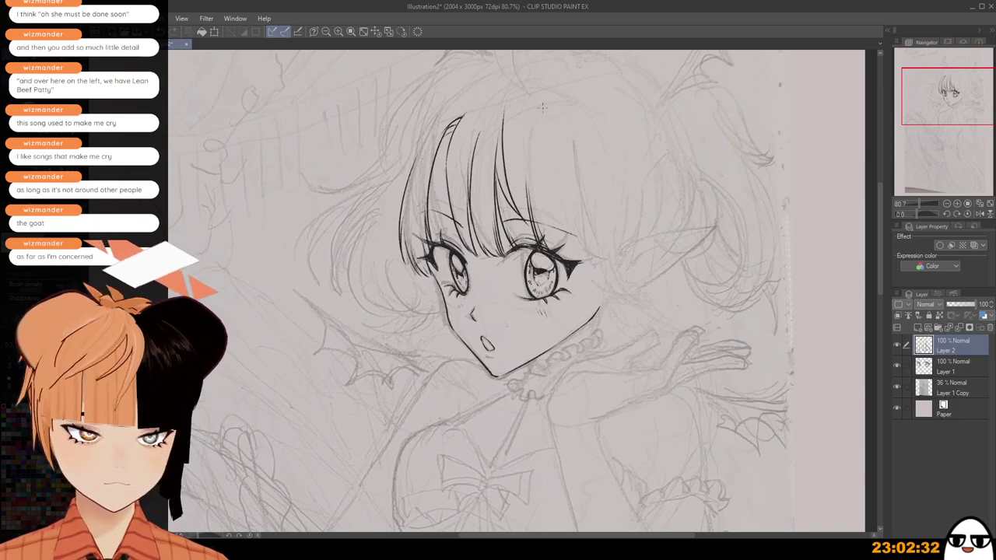
left_click_drag(540, 122, 563, 257)
key("ctrl+z")
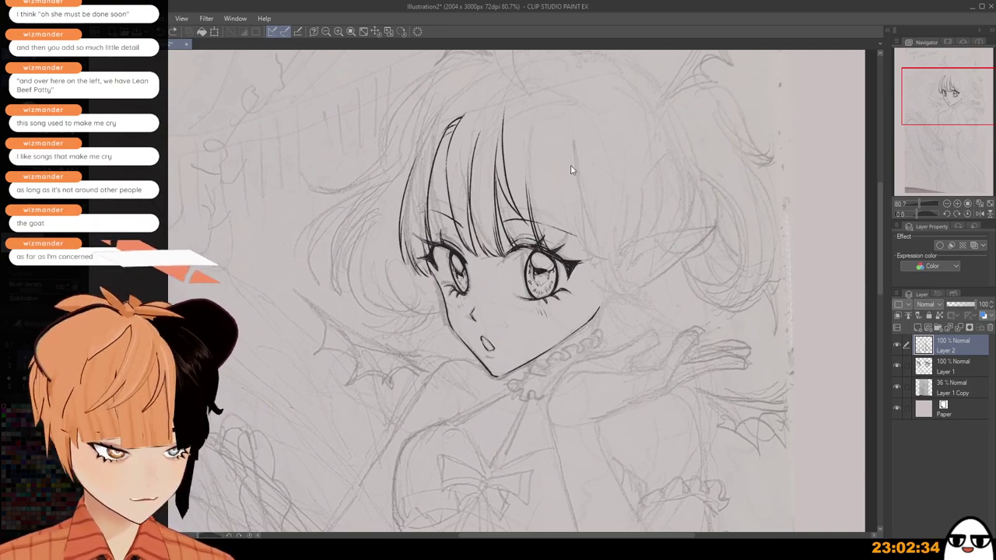
left_click_drag(564, 120, 583, 273)
key("ctrl+z")
left_click_drag(554, 133, 577, 261)
key("ctrl+z")
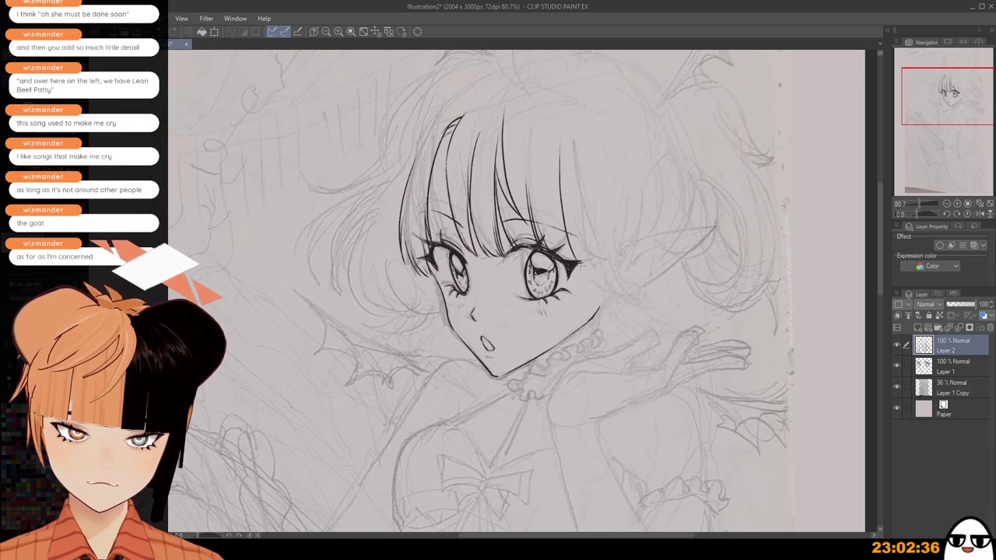
key("ctrl+z")
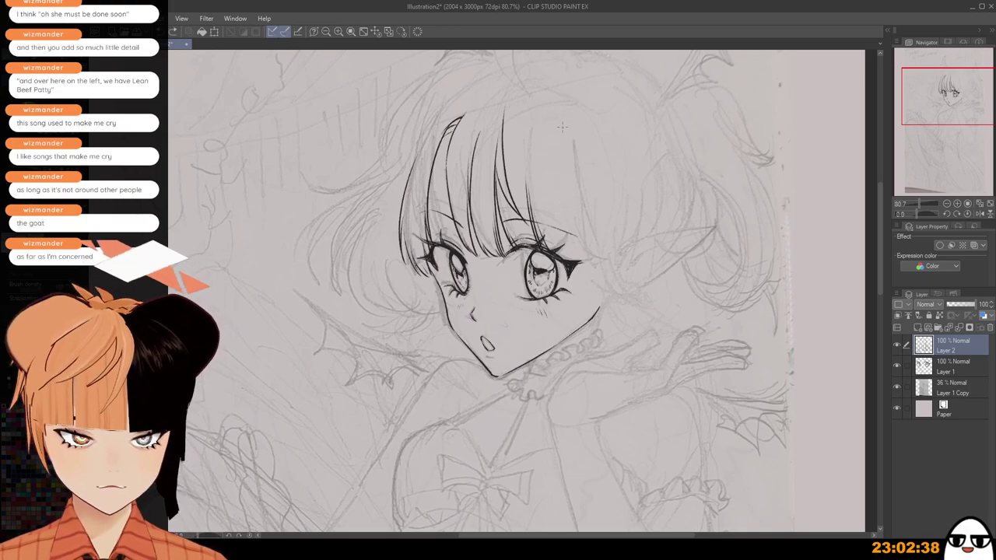
Ink the hooked upper end of a new bangs strand high on the forehead above the near eye.
mouse_move(555, 114)
left_mouse_down()
mouse_move(544, 207)
mouse_move(550, 177)
left_mouse_up()
key("ctrl+z")
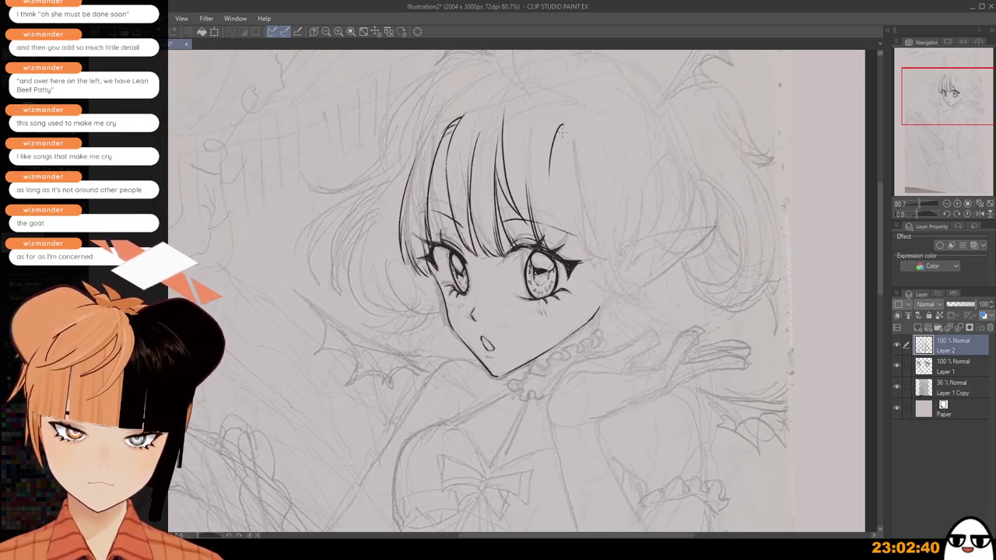
left_click_drag(554, 139, 549, 208)
key("ctrl+z")
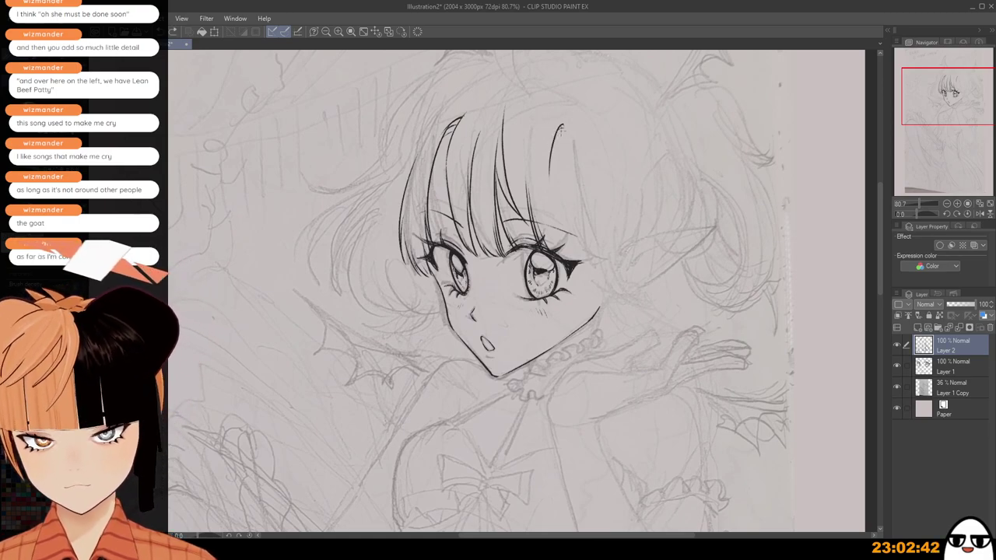
left_click_drag(560, 128, 549, 193)
key("ctrl+z")
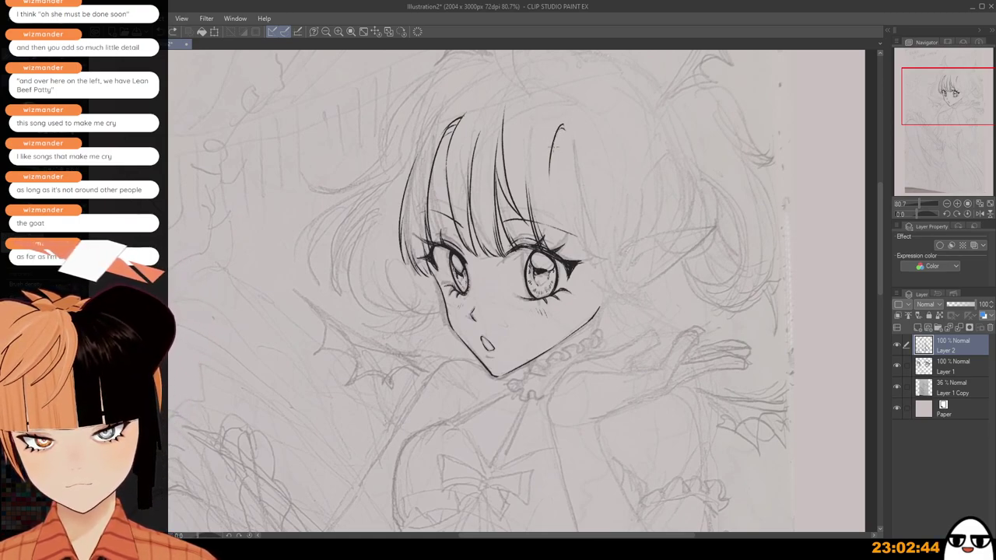
Extend the hooked bangs strand down over the near eye's eyebrow to the outer lashes.
left_click_drag(552, 146, 565, 257)
key("ctrl+z")
left_click_drag(549, 172, 568, 258)
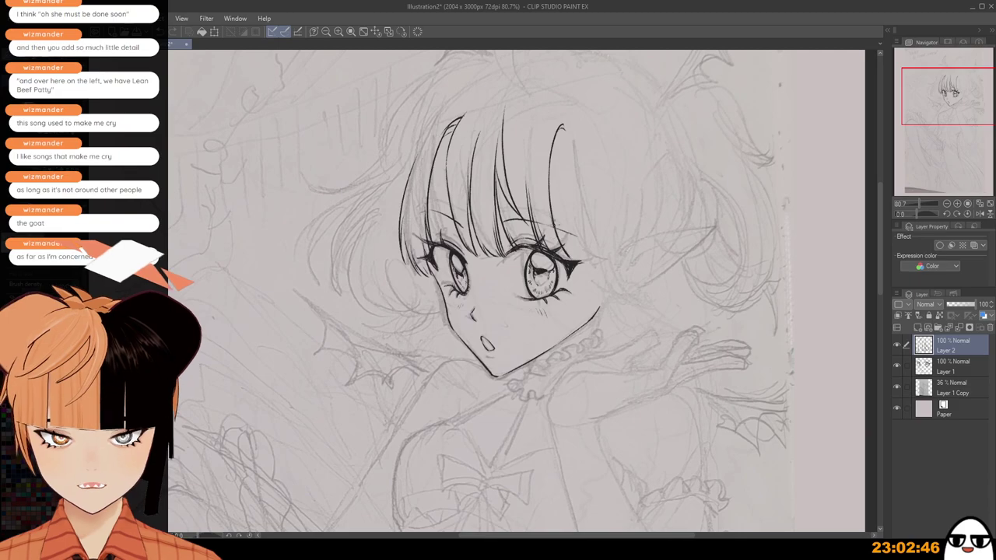
key("ctrl+z")
left_click_drag(550, 177, 564, 245)
key("ctrl+z")
left_click_drag(549, 213, 567, 258)
key("ctrl+z")
scroll(553, 167, "down", 1)
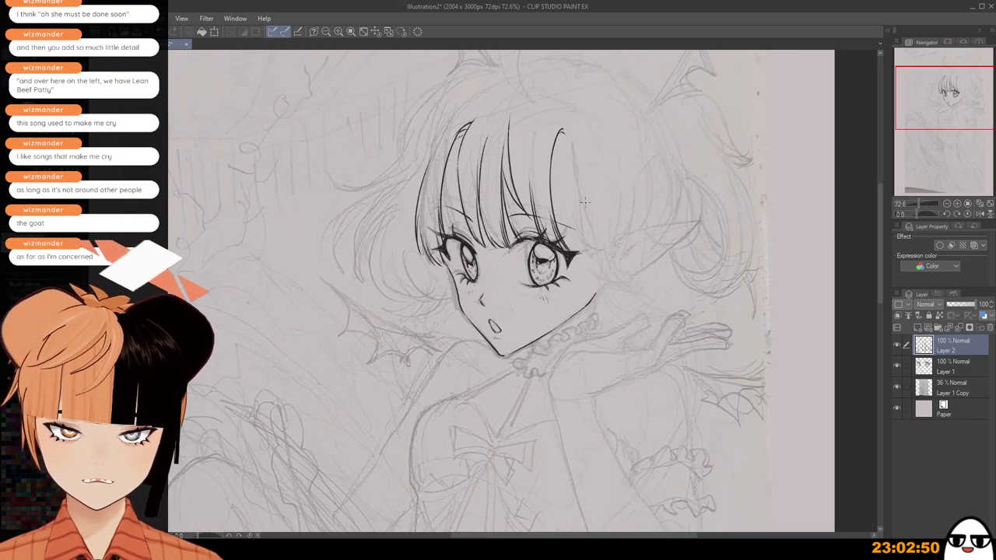
left_click_drag(554, 167, 529, 187)
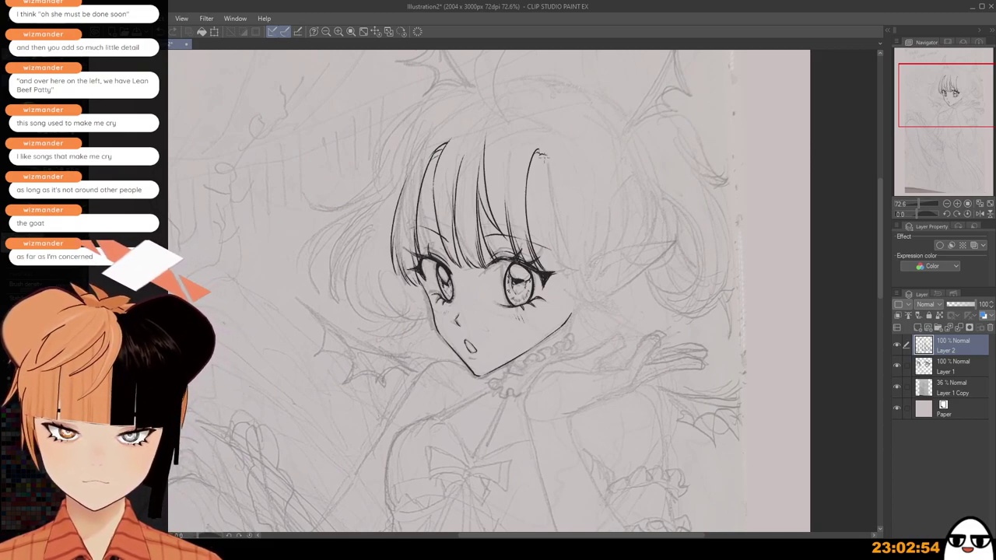
left_click_drag(547, 160, 566, 269)
key("ctrl+z")
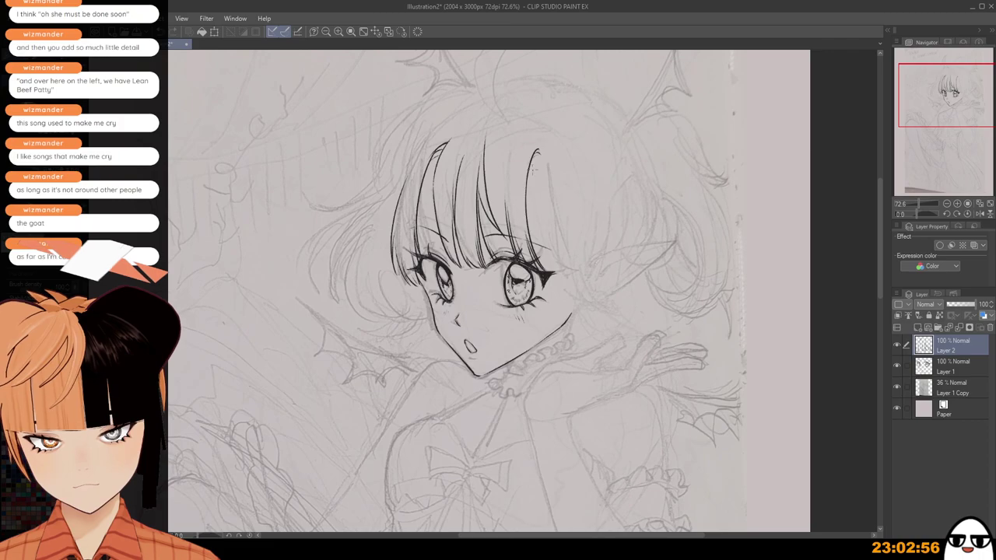
mouse_move(537, 151)
left_mouse_down()
mouse_move(548, 249)
mouse_move(564, 282)
left_mouse_up()
key("ctrl+z")
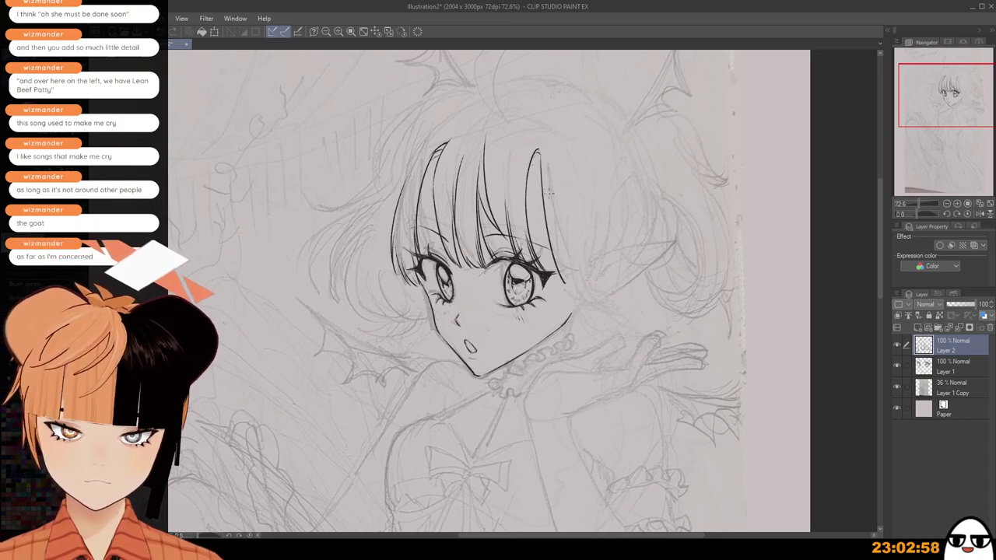
scroll(550, 193, "down", 1)
key("h")
key("h")
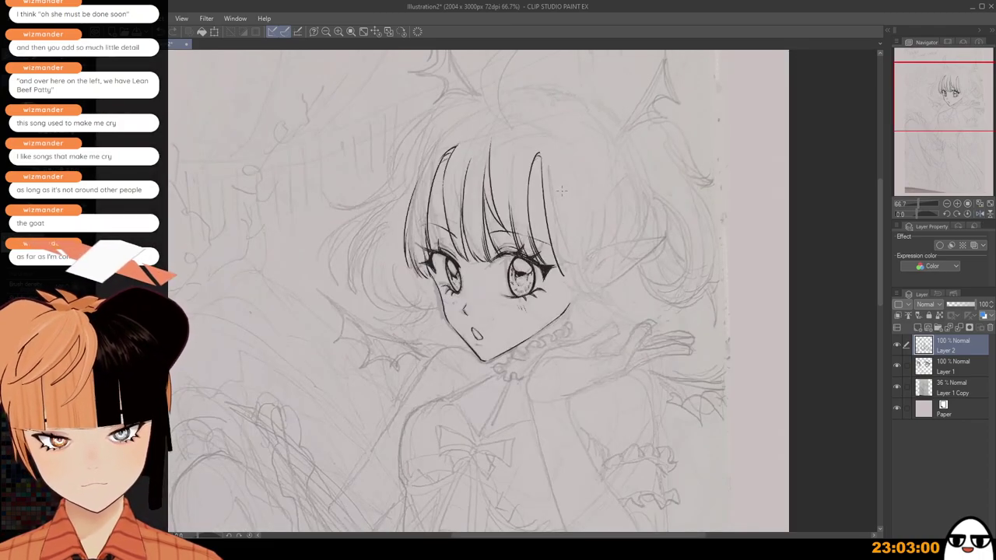
key("ctrl+z")
Ink the hooked lock's second edge sweeping past the near eye's outer corner, and a curved strand farther back toward the ear.
left_click_drag(542, 162, 546, 233)
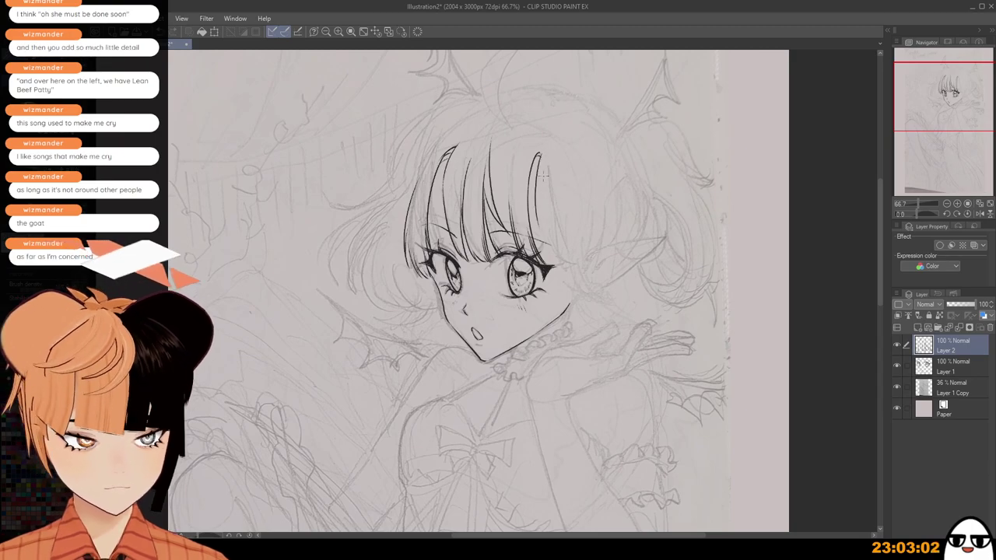
key("ctrl+z")
left_click_drag(540, 154, 540, 226)
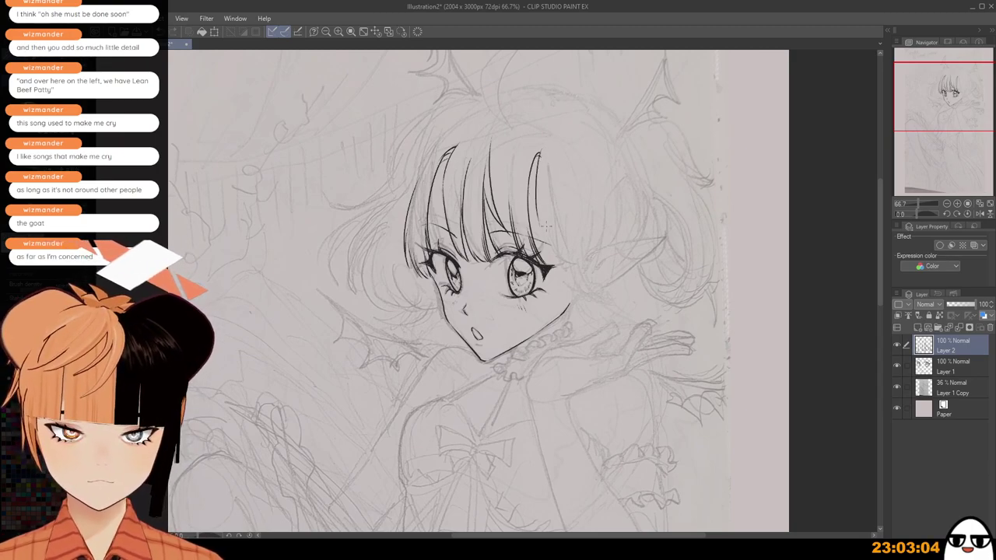
key("ctrl+z")
left_click_drag(540, 155, 549, 247)
key("ctrl+z")
mouse_move(539, 155)
left_mouse_down()
mouse_move(549, 255)
mouse_move(590, 288)
left_mouse_up()
key("ctrl+z")
key("ctrl+z")
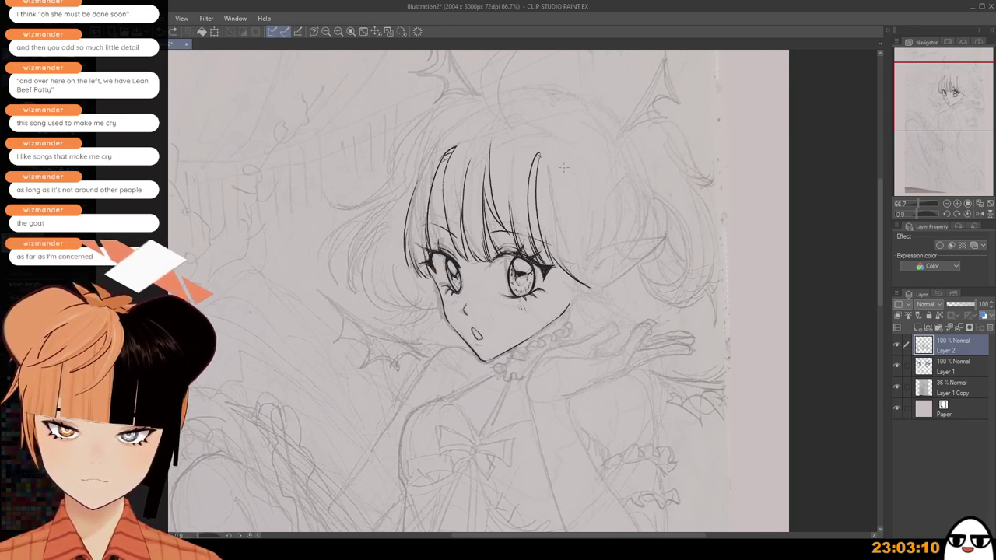
mouse_move(566, 194)
left_mouse_down()
mouse_move(592, 286)
mouse_move(611, 284)
left_mouse_up()
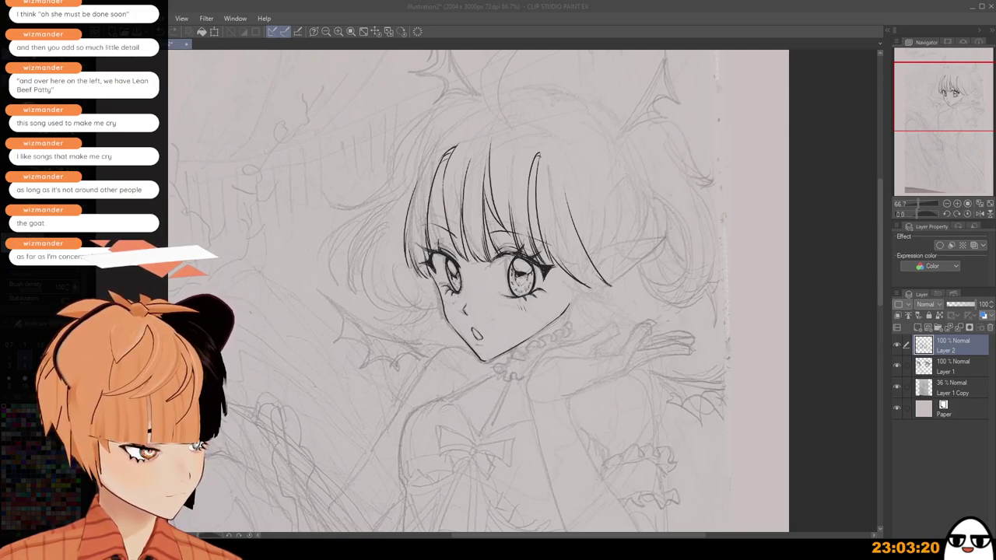
Ink the long pointed ear on Layer 1, joining its base to the near end of the jawline.
left_click(953, 367)
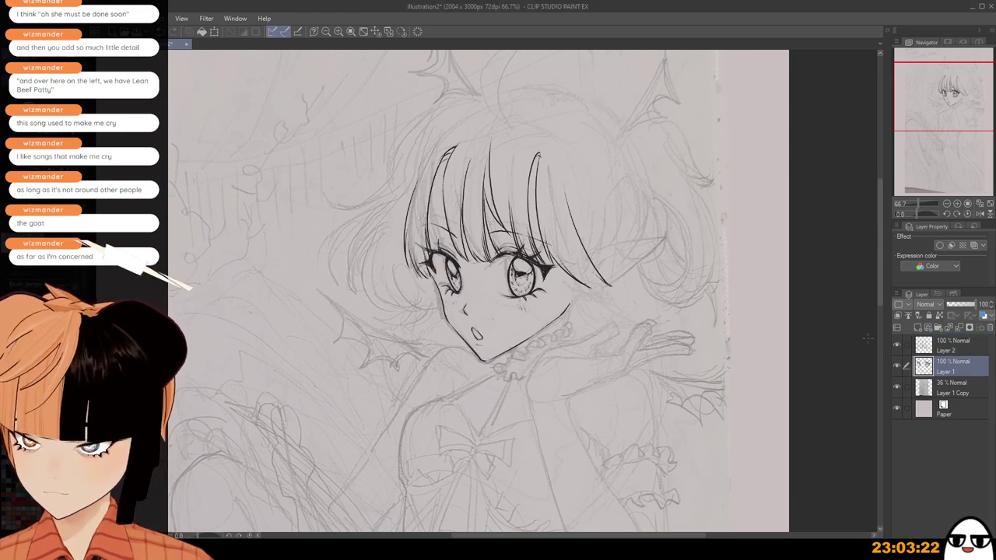
scroll(634, 266, "up", 4)
mouse_move(558, 262)
left_mouse_down()
mouse_move(609, 239)
mouse_move(573, 248)
mouse_move(593, 237)
mouse_move(678, 221)
mouse_move(620, 275)
left_mouse_up()
left_click_drag(620, 275, 558, 315)
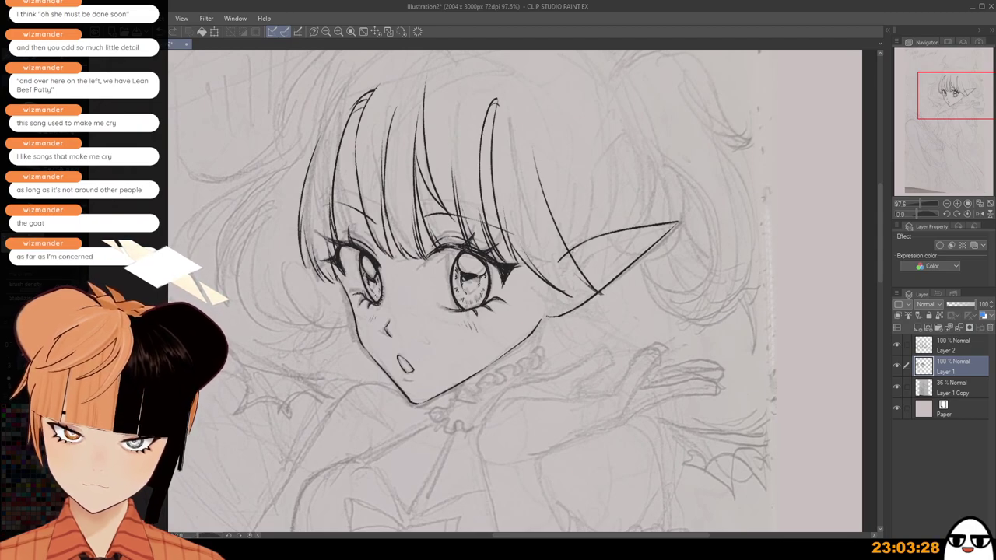
scroll(568, 311, "down", 2)
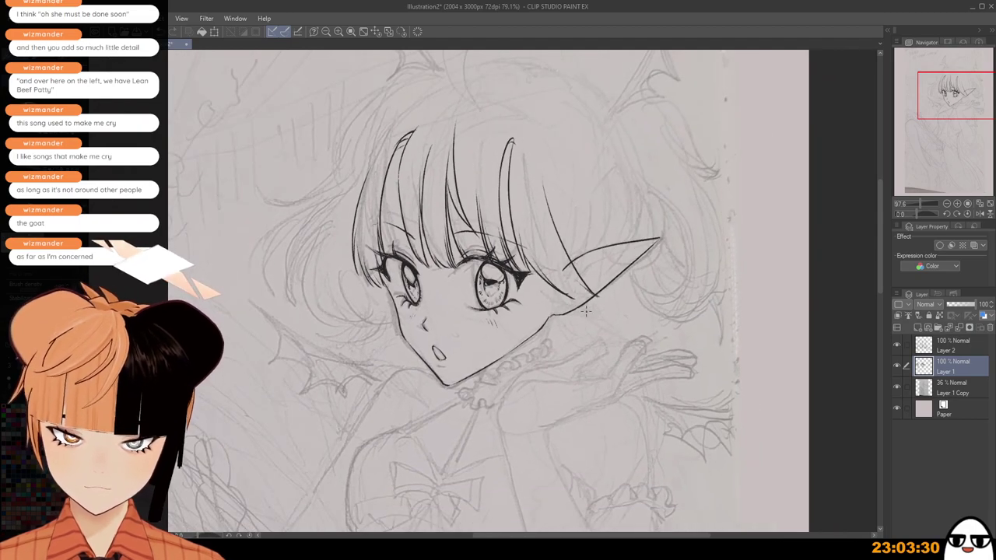
On Layer 2, ink the crossing tip strokes of the side lock where it sweeps over the base of the pointed ear.
key("alt+bracketright")
key("ctrl+z")
left_click_drag(566, 267, 602, 304)
key("ctrl+z")
key("ctrl+z")
left_click_drag(558, 257, 601, 302)
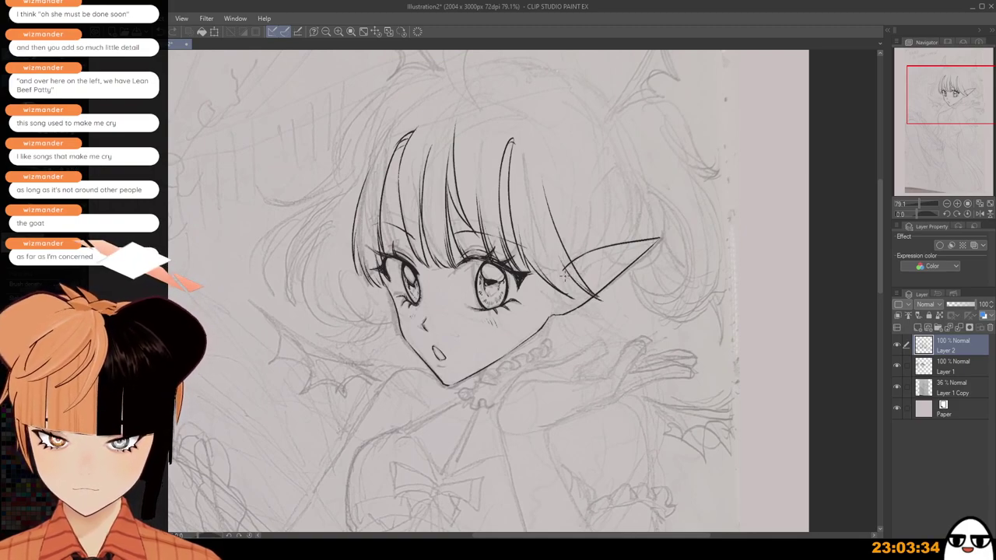
left_click_drag(551, 279, 604, 301)
key("ctrl+z")
scroll(587, 275, "up", 2)
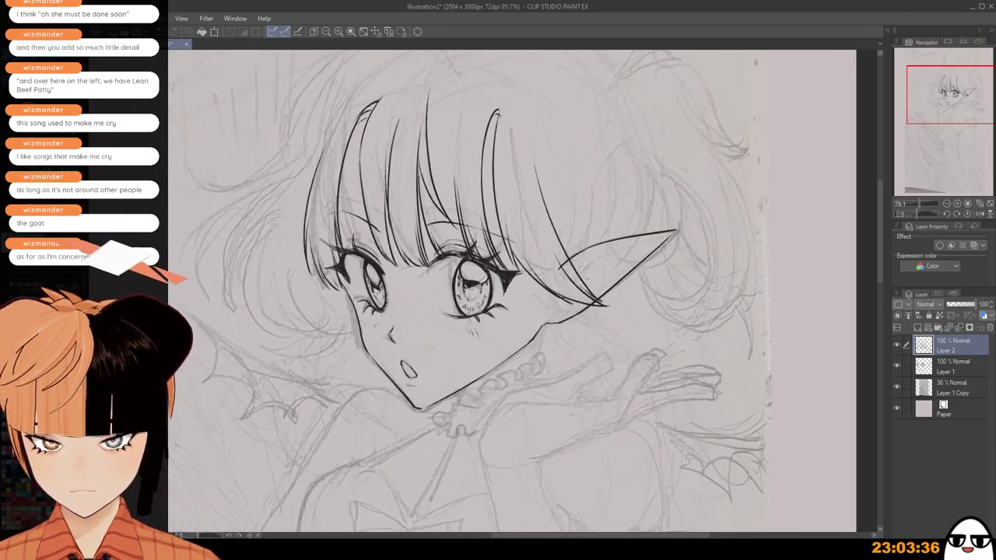
key("ctrl+z")
key("ctrl+z")
left_click_drag(548, 284, 603, 310)
key("ctrl+z")
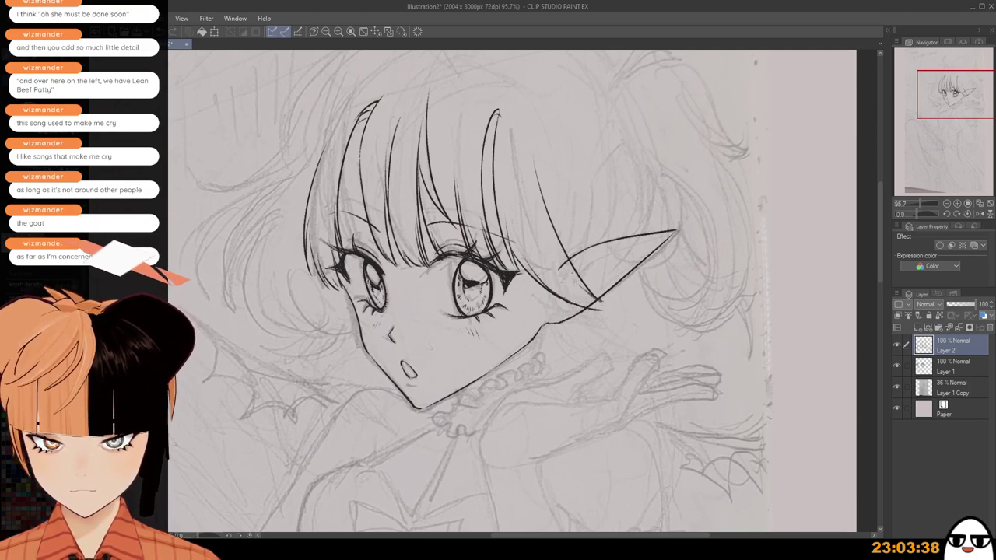
left_click_drag(570, 270, 606, 312)
scroll(563, 285, "up", 1)
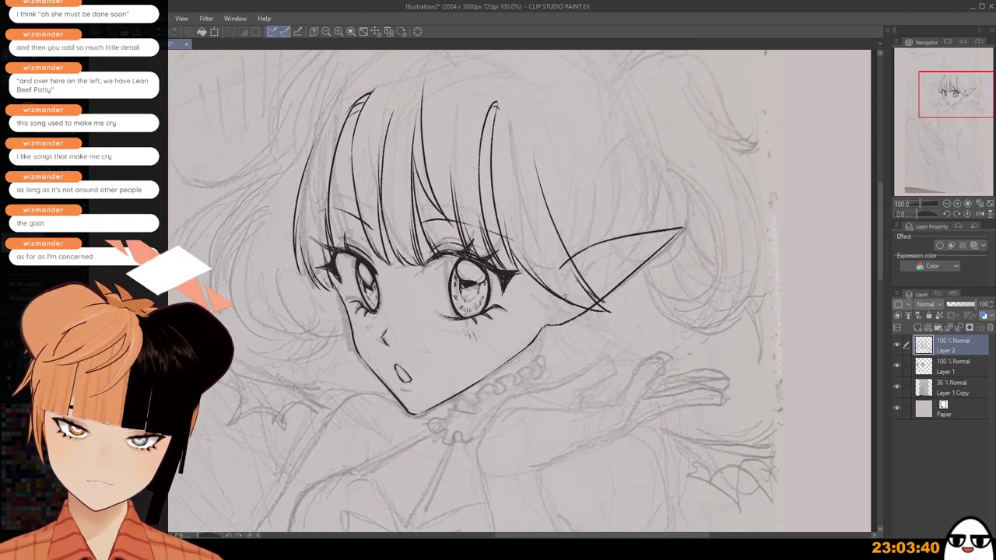
Ink a second edge for the hair strand behind the bangs, curving down to a point at the ear's upper edge.
scroll(564, 294, "down", 2)
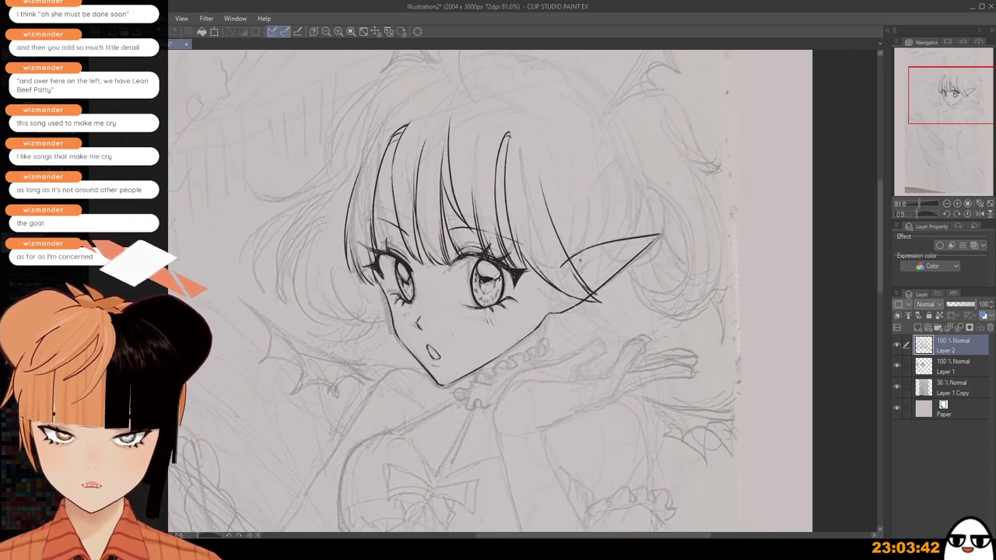
scroll(580, 261, "down", 1)
left_click_drag(591, 232, 612, 287)
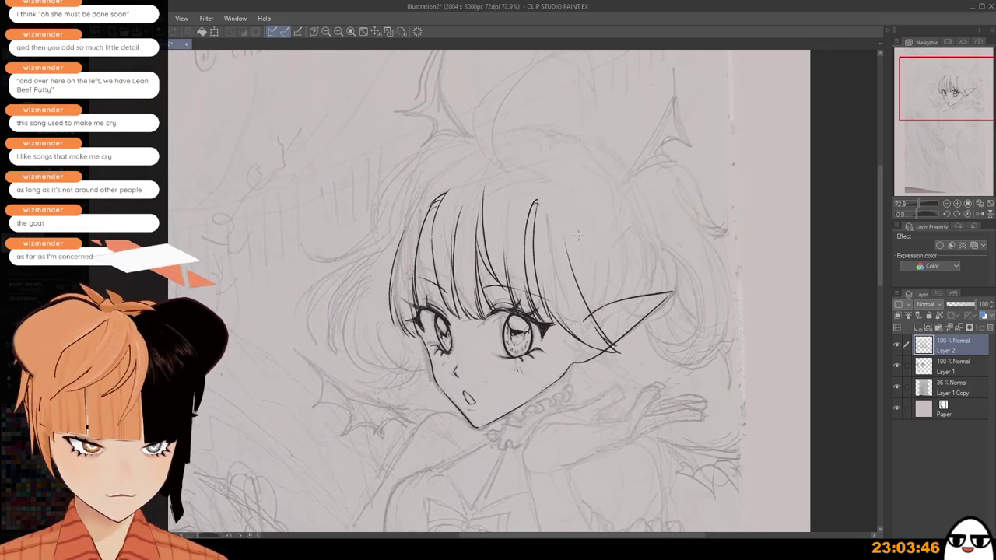
mouse_move(564, 233)
left_mouse_down()
mouse_move(557, 199)
mouse_move(610, 297)
left_mouse_up()
key("ctrl+z")
left_click_drag(574, 256, 614, 294)
key("ctrl+z")
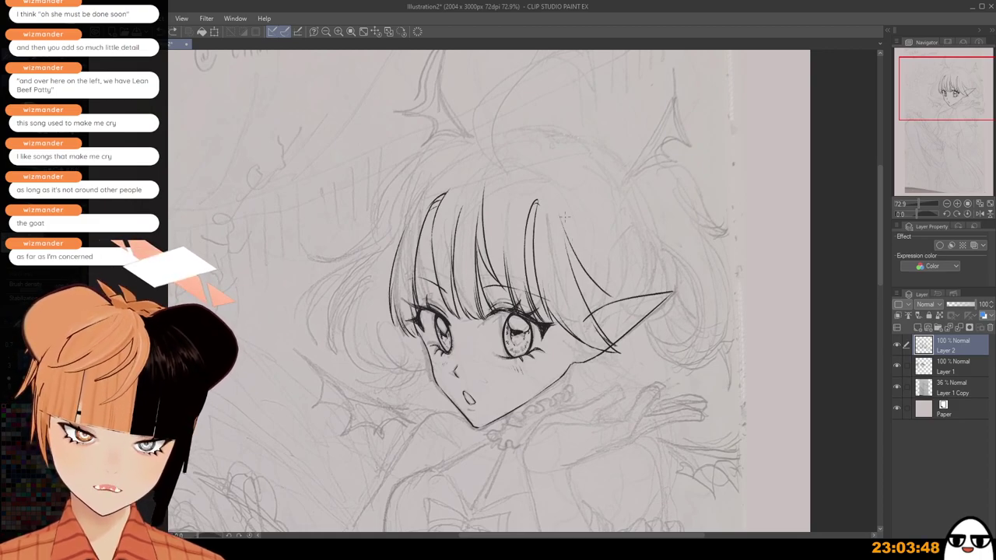
key("ctrl+z")
left_click_drag(565, 223, 614, 301)
key("ctrl+z")
left_click_drag(564, 221, 610, 298)
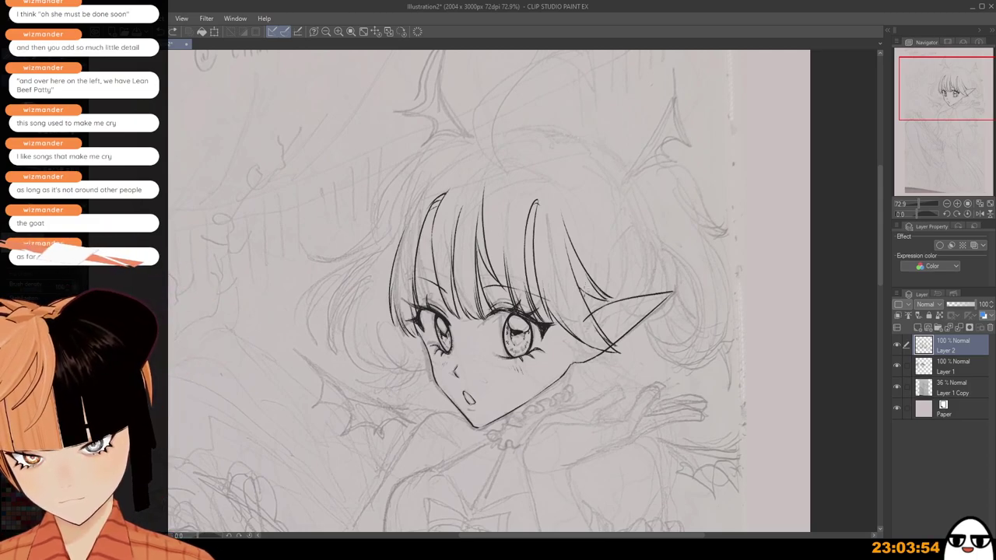
Mirror the canvas to check the balance of the inked face and hair, and restore the original orientation.
scroll(596, 245, "down", 2)
key("h")
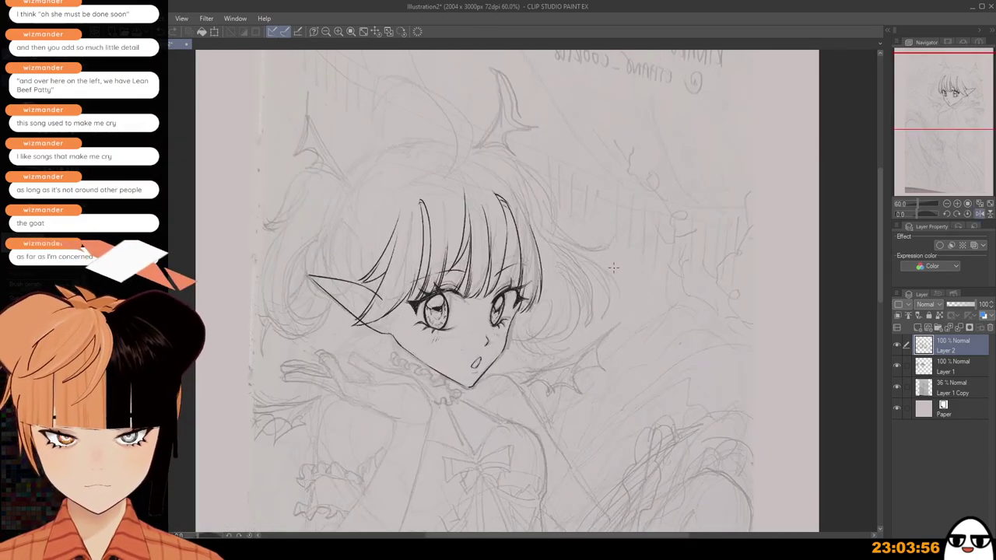
key("h")
left_click_drag(622, 323, 608, 217)
scroll(607, 219, "down", 1)
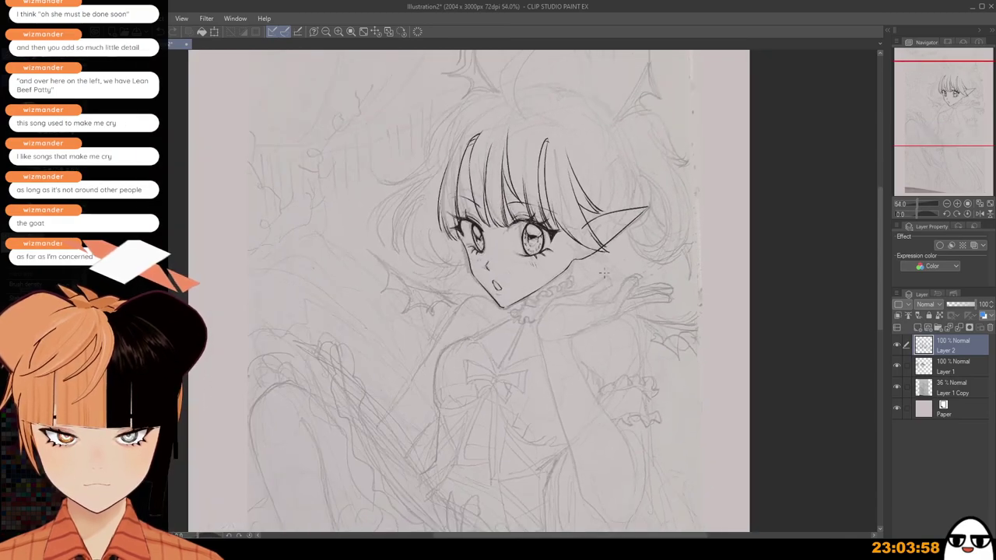
On Layer 1, ink the short front and back neck lines running down from beneath the chin and the jaw corner.
left_click(954, 375)
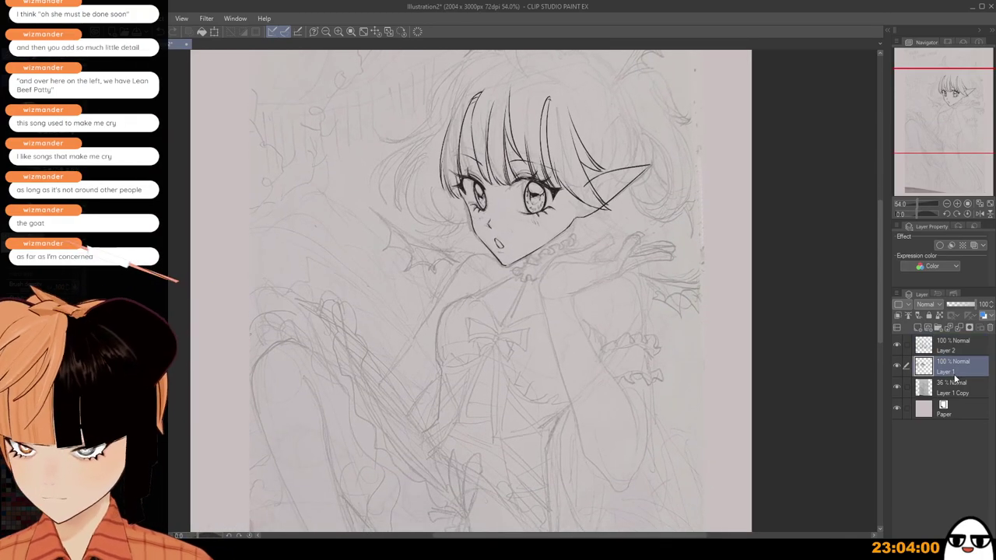
scroll(576, 282, "up", 4)
scroll(499, 243, "up", 2)
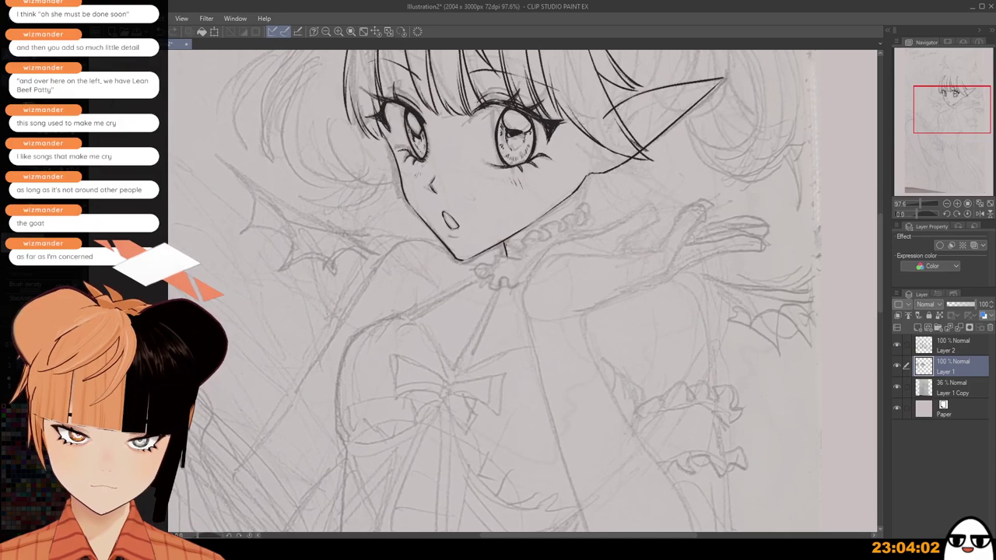
left_click_drag(589, 176, 581, 205)
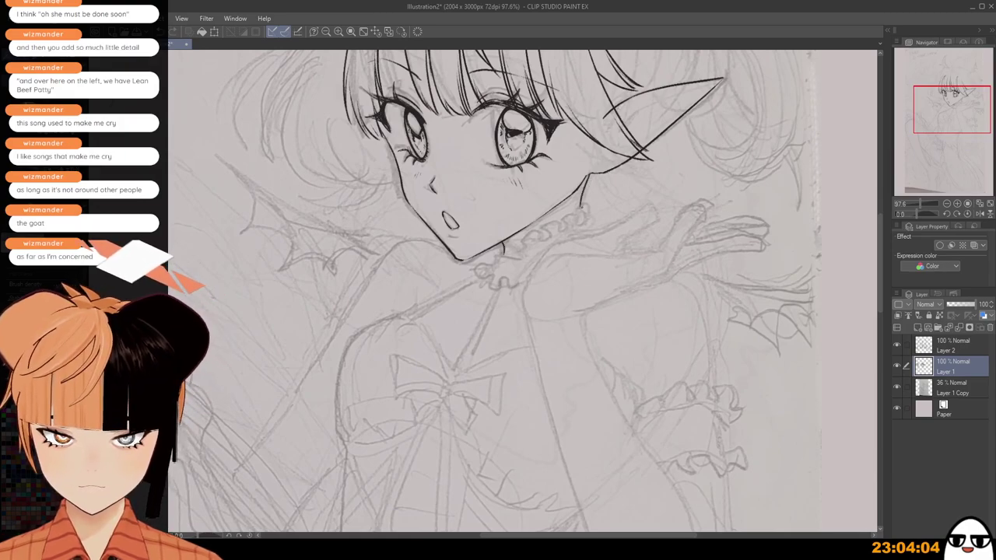
Ink the wavy upper edge of the ruffled choker from below the chin to the back of the neck.
scroll(566, 233, "down", 2)
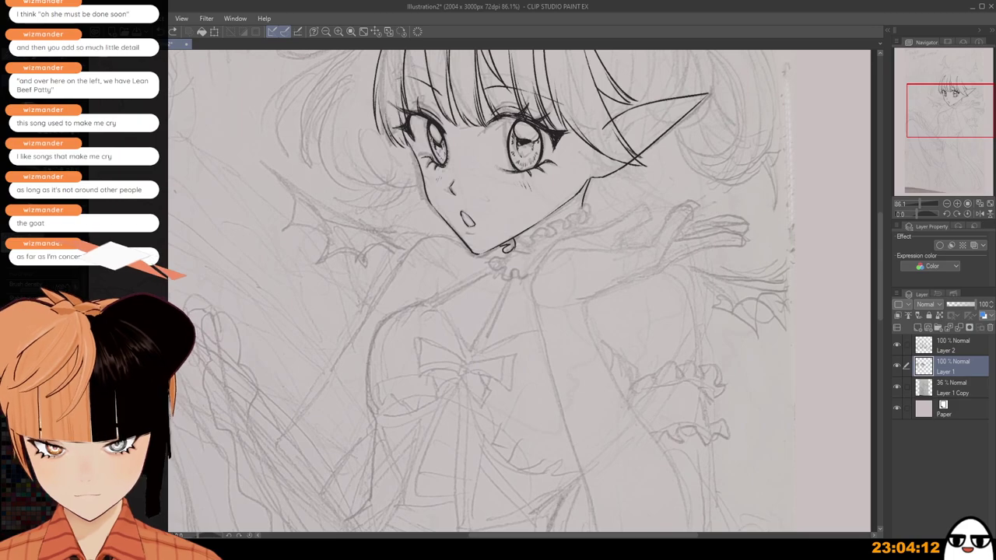
key("ctrl+z")
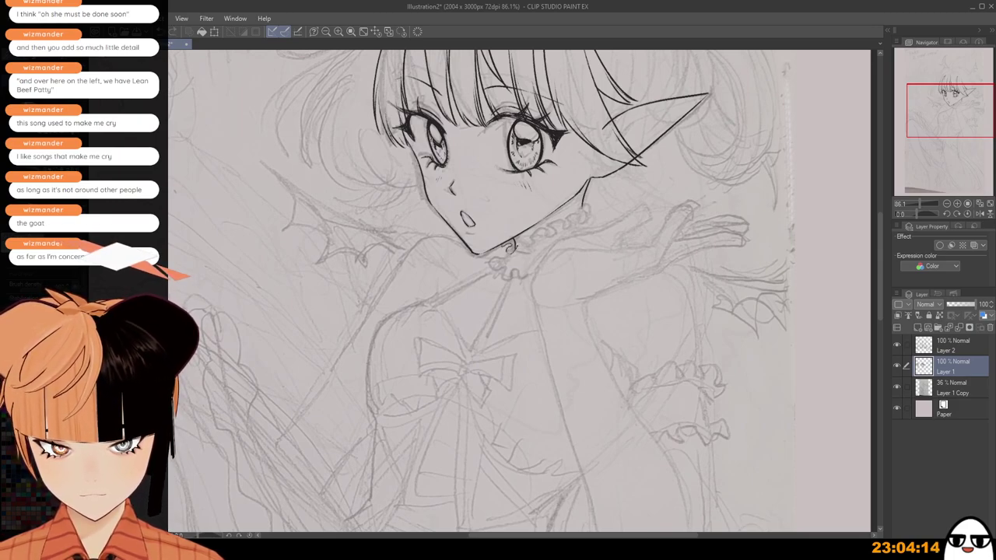
left_click_drag(519, 246, 571, 221)
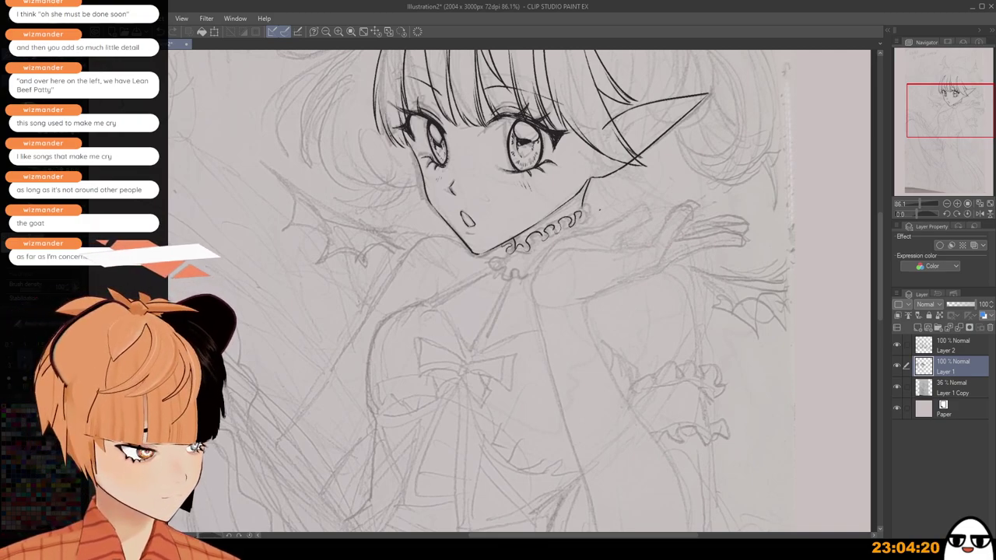
key("ctrl+z")
key("ctrl+z")
key("ctrl+z")
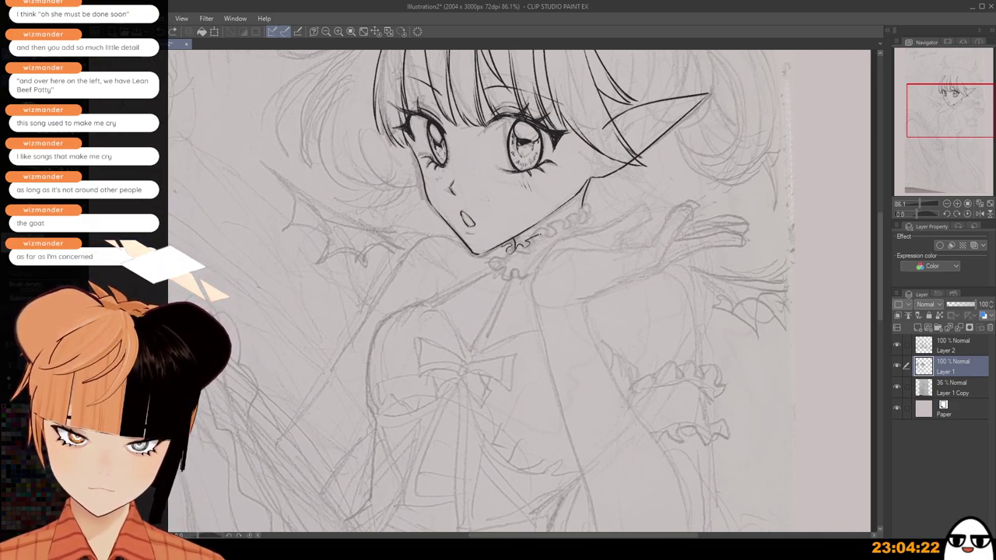
key("ctrl+z")
left_click_drag(529, 240, 589, 205)
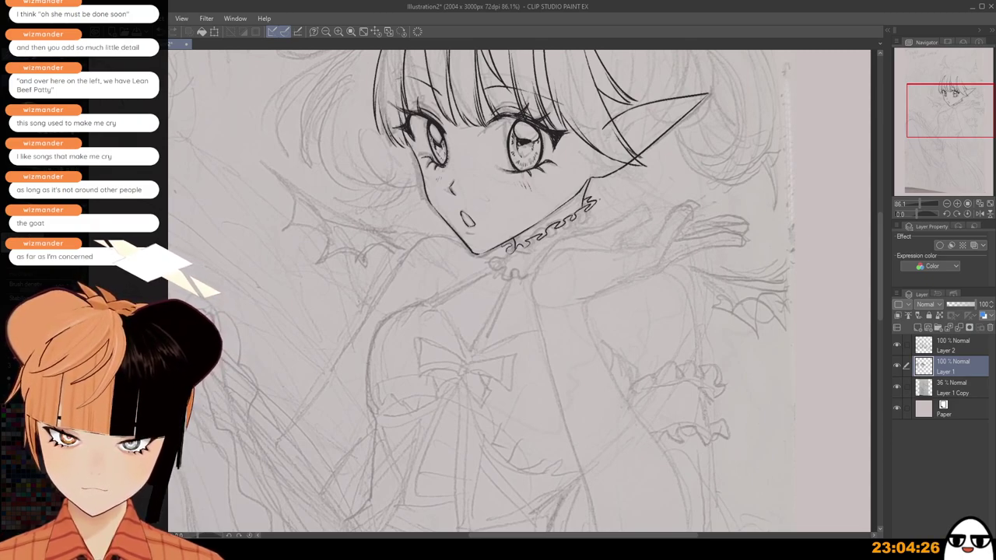
Ink small V-shaped fold lines hanging from the curls of the choker's wavy ruffle.
scroll(554, 233, "up", 4)
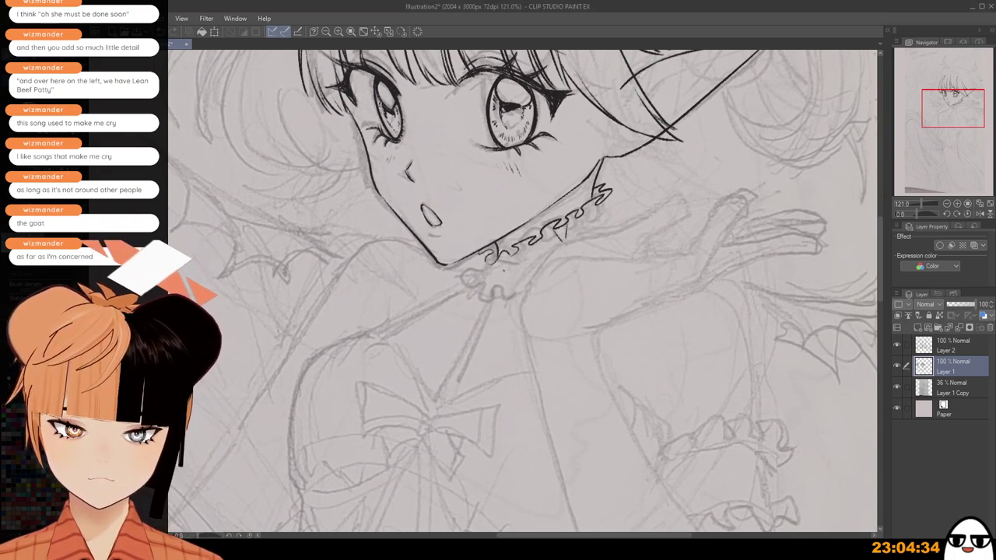
mouse_move(487, 262)
left_mouse_down()
mouse_move(512, 263)
mouse_move(504, 268)
mouse_move(488, 259)
mouse_move(518, 264)
mouse_move(540, 253)
left_mouse_up()
key("ctrl+z")
key("ctrl+z")
key("ctrl+z")
key("ctrl+z")
key("ctrl+z")
key("ctrl+z")
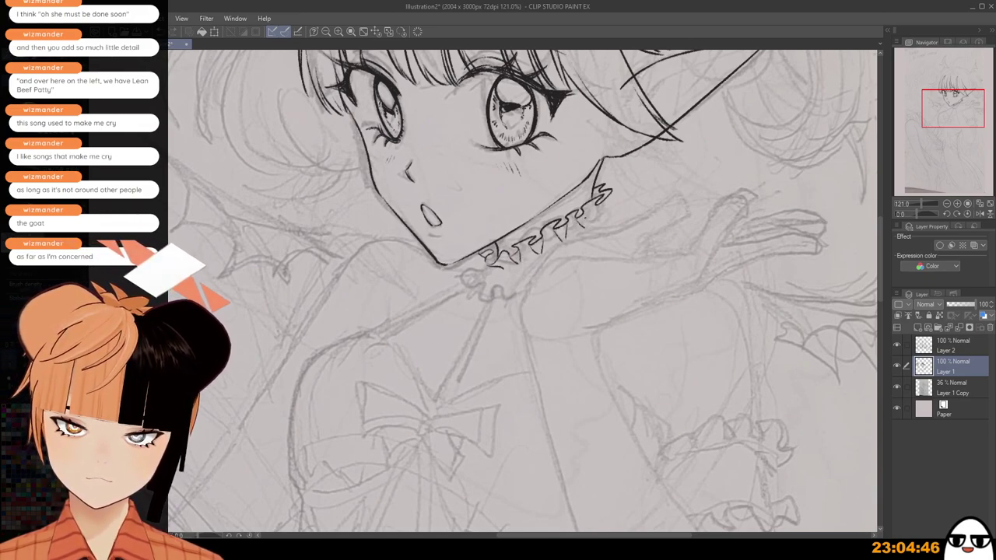
Finish the folds at the back of the choker's ruffle and ink its lower edge from front to back.
mouse_move(584, 212)
left_mouse_down()
mouse_move(585, 228)
mouse_move(604, 219)
left_mouse_up()
key("ctrl+z")
key("ctrl+z")
key("ctrl+z")
key("ctrl+z")
key("ctrl+z")
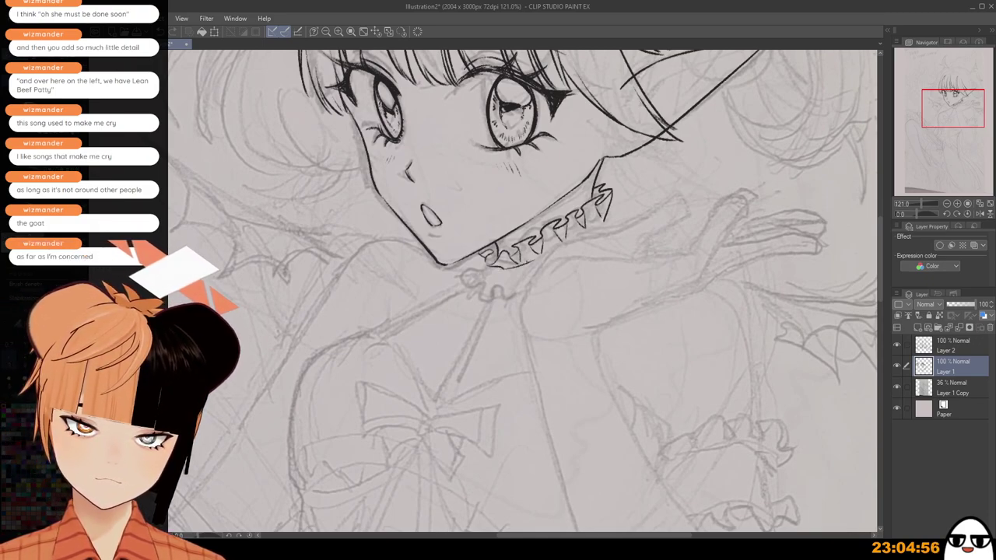
left_click_drag(537, 259, 606, 218)
key("ctrl+z")
key("ctrl+z")
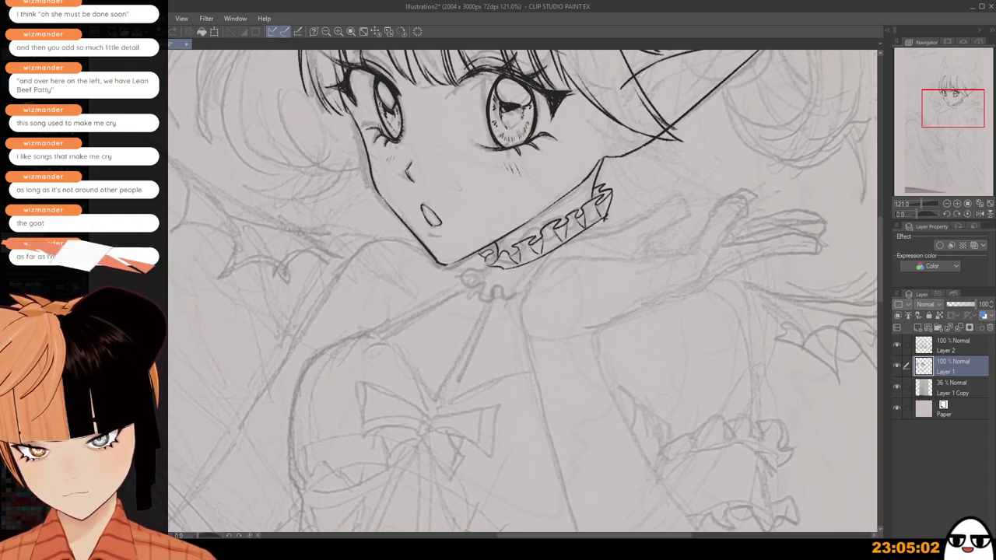
Ink the choker's back end, joining the last ruffle fold to the lower edge.
scroll(610, 211, "up", 1)
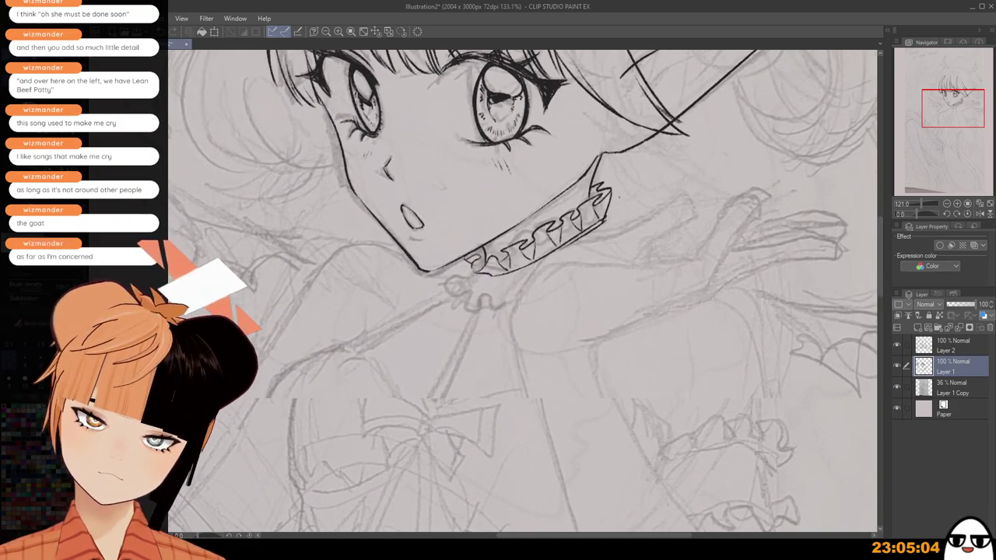
scroll(616, 196, "up", 1)
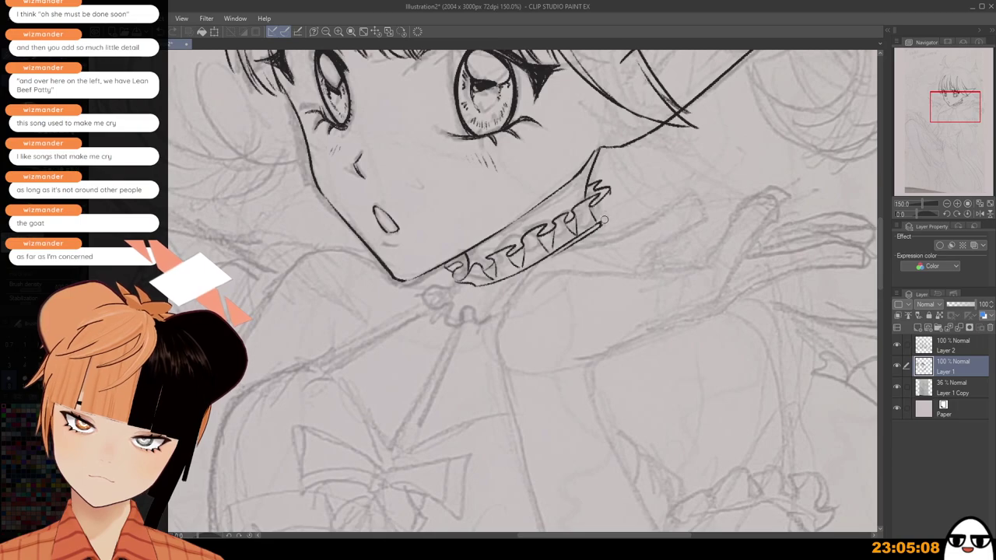
left_click_drag(610, 189, 601, 226)
key("ctrl+z")
scroll(624, 204, "down", 1)
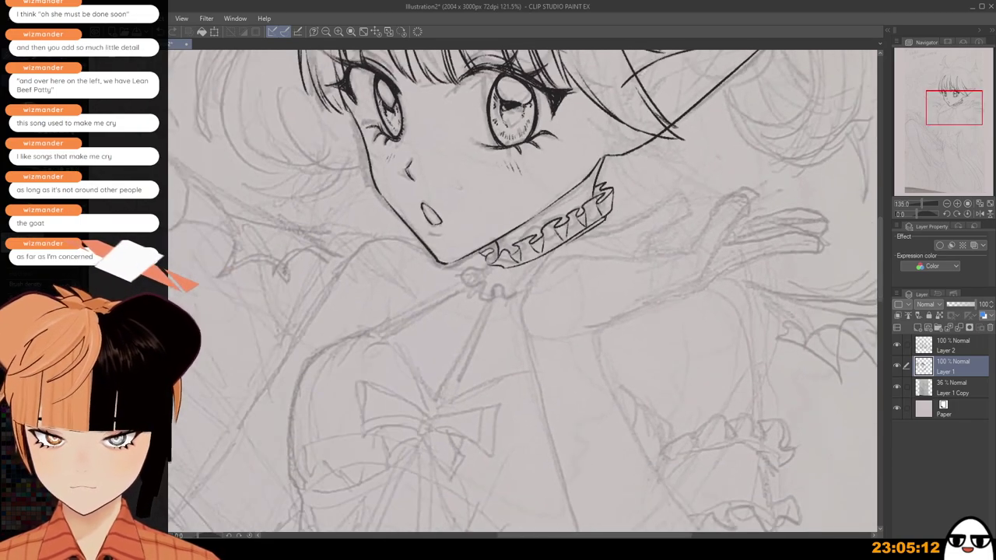
scroll(521, 272, "up", 1)
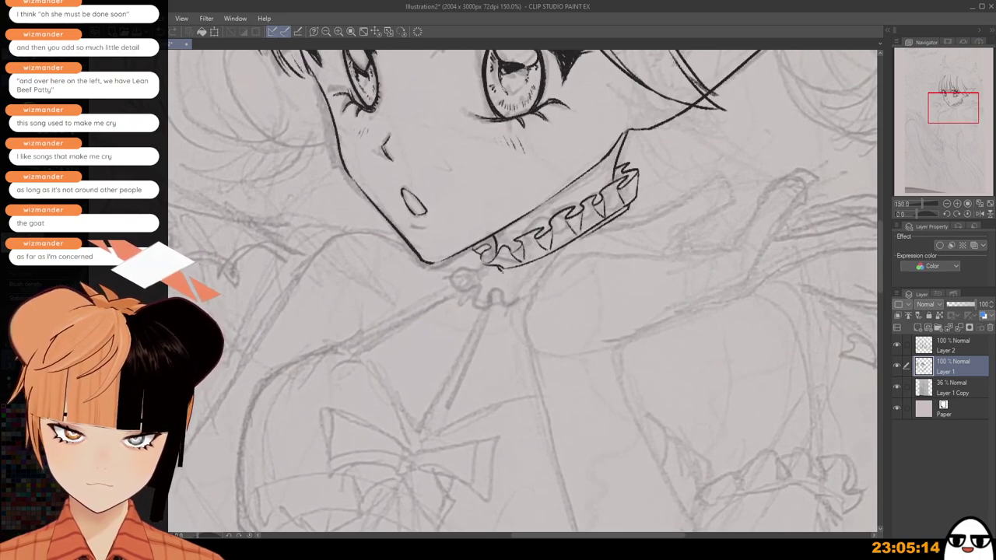
Ink a thin second line just beneath the choker's lower edge, curving up from its front end.
mouse_move(501, 272)
left_mouse_down()
mouse_move(537, 269)
mouse_move(526, 267)
mouse_move(597, 231)
left_mouse_up()
key("ctrl+z")
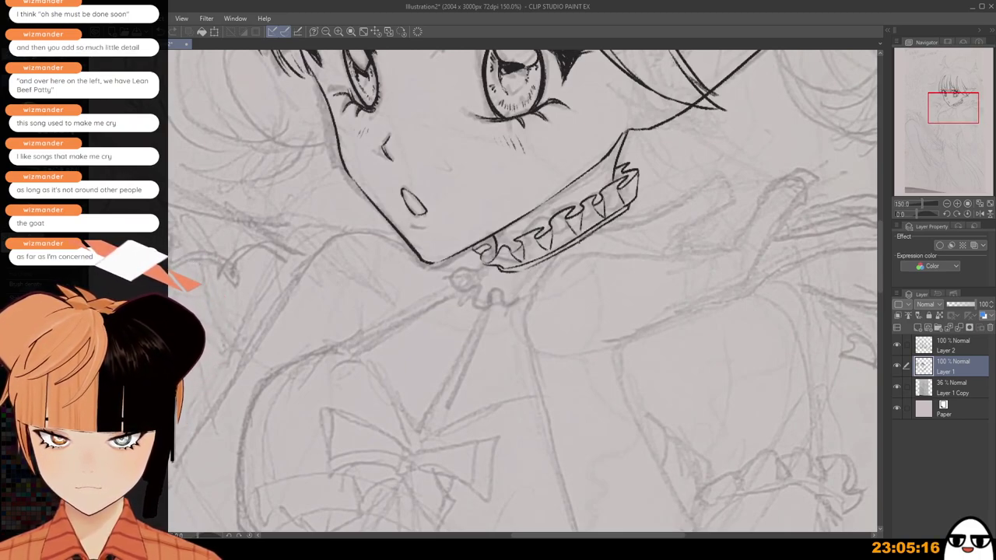
key("ctrl+z")
key("ctrl+z")
mouse_move(501, 271)
left_mouse_down()
mouse_move(534, 267)
mouse_move(595, 231)
left_mouse_up()
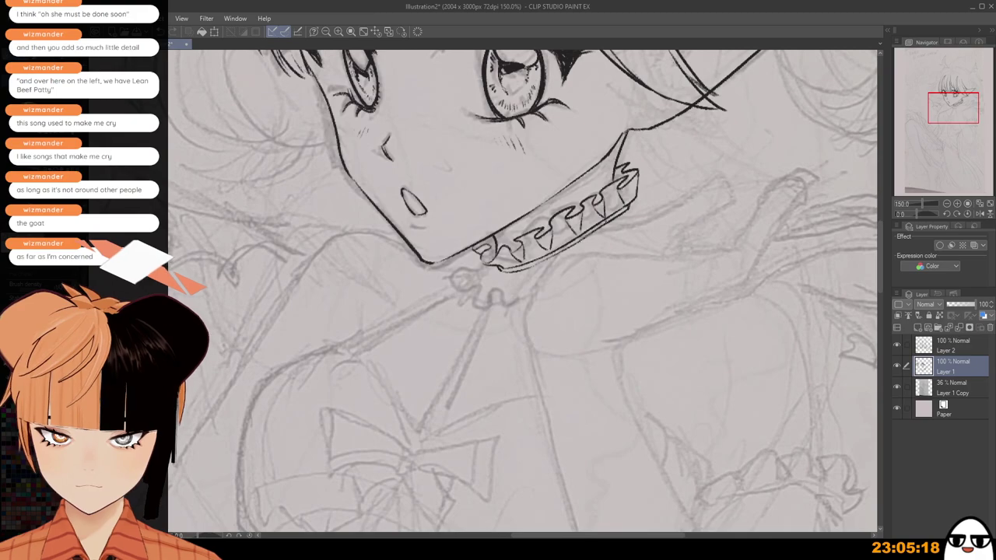
scroll(560, 296, "down", 6)
left_click_drag(576, 347, 594, 372)
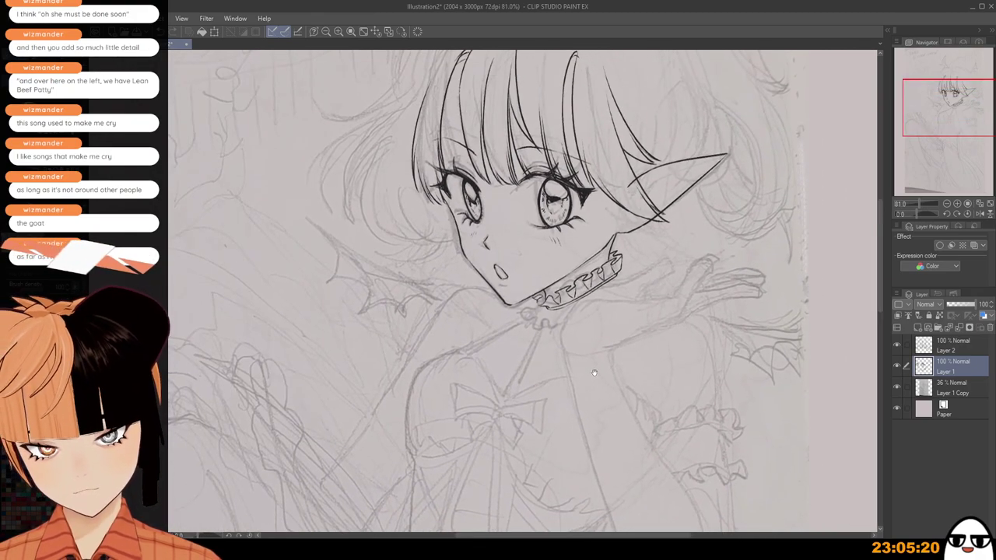
scroll(564, 296, "up", 4)
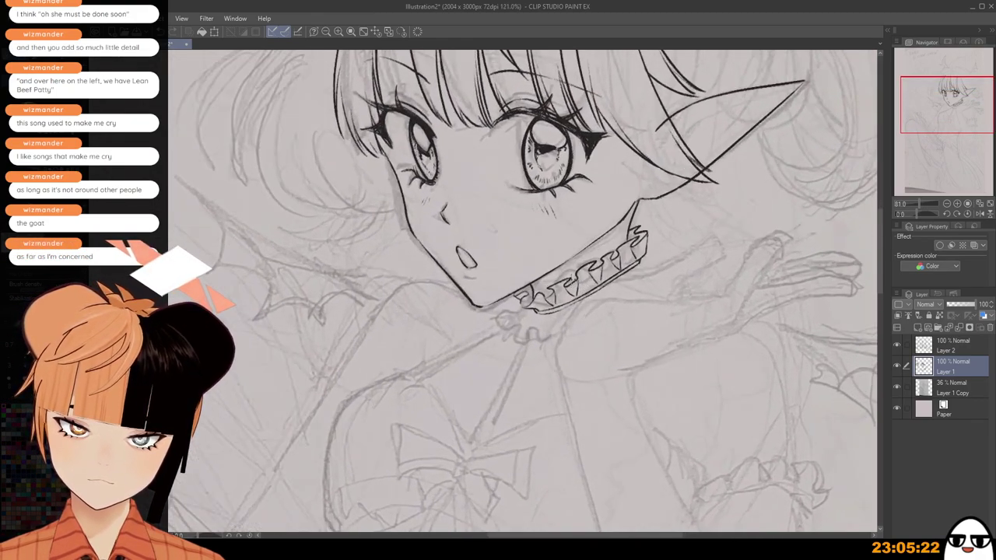
scroll(545, 234, "up", 1)
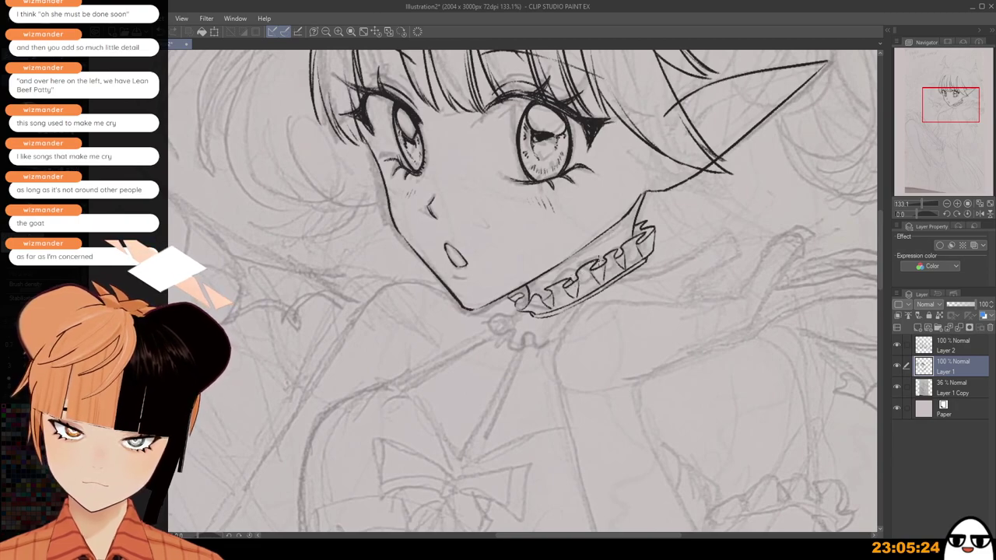
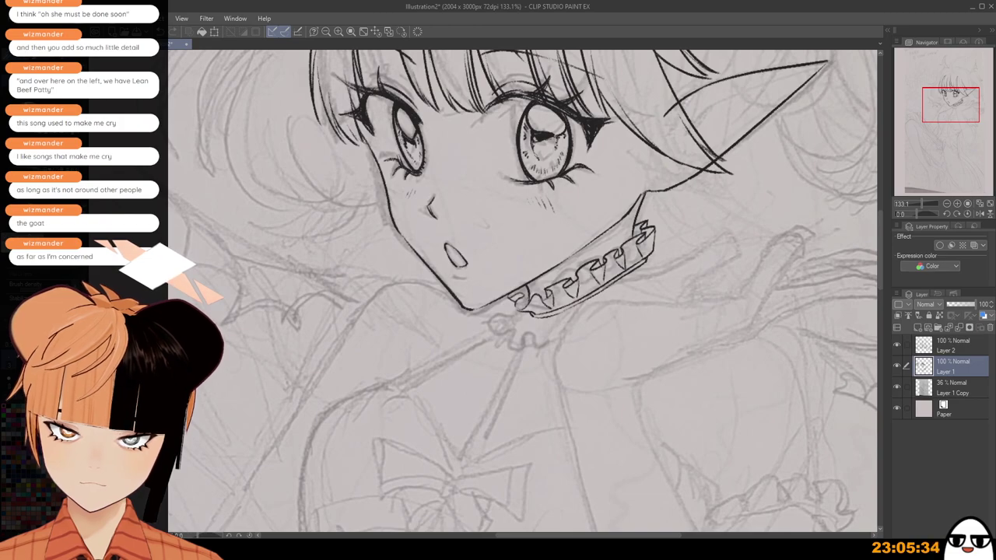
scroll(632, 373, "down", 5)
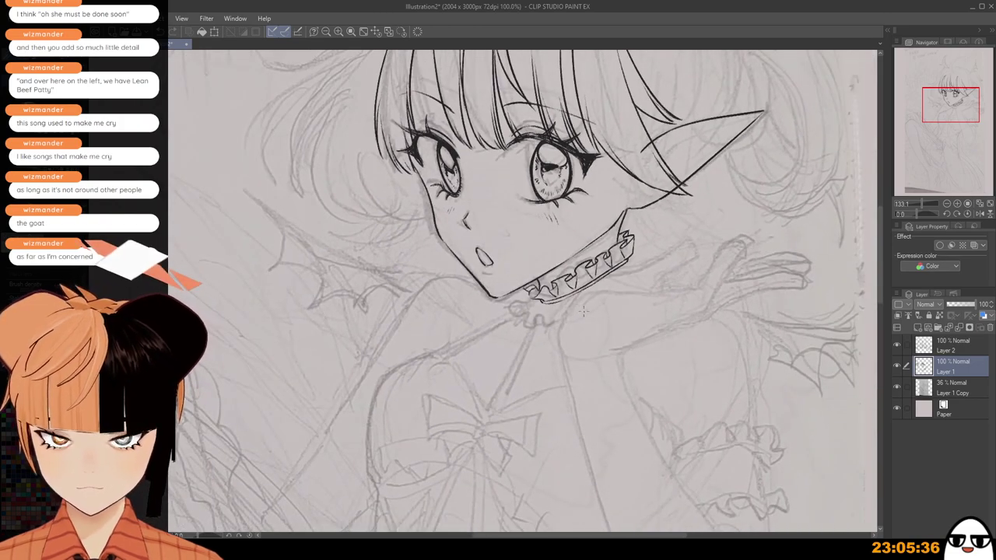
scroll(632, 373, "up", 4)
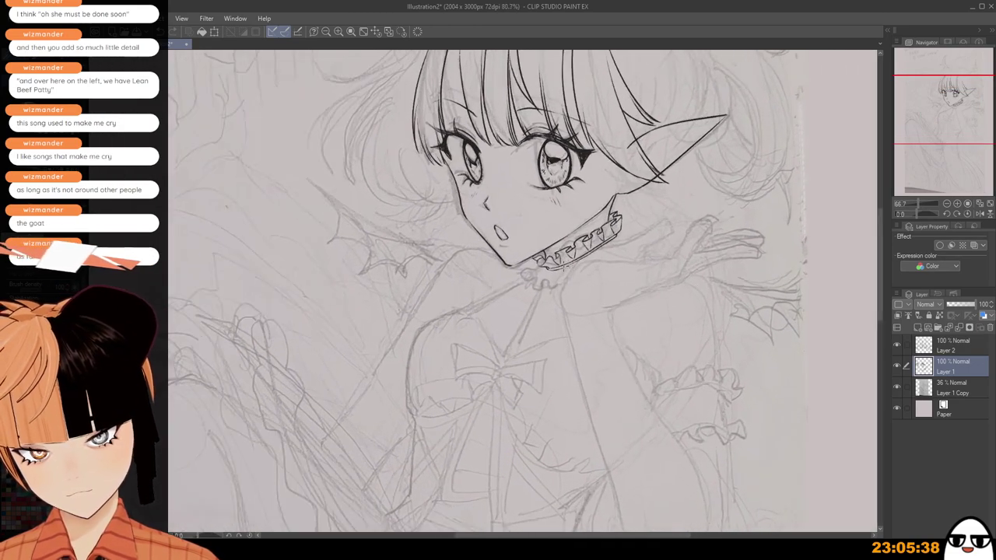
scroll(535, 266, "up", 1)
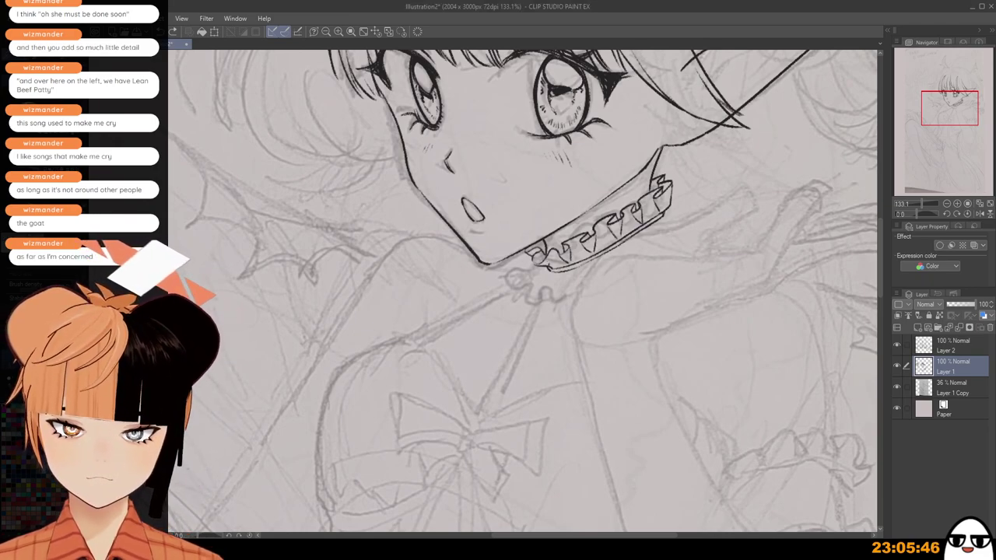
Ink short lines fanning down from the choker's front end for the small frill beneath the chin.
key("ctrl+z")
mouse_move(524, 282)
left_mouse_down()
mouse_move(547, 270)
mouse_move(520, 309)
mouse_move(511, 303)
mouse_move(539, 309)
left_mouse_up()
key("ctrl+z")
key("ctrl+z")
key("ctrl+z")
key("ctrl+z")
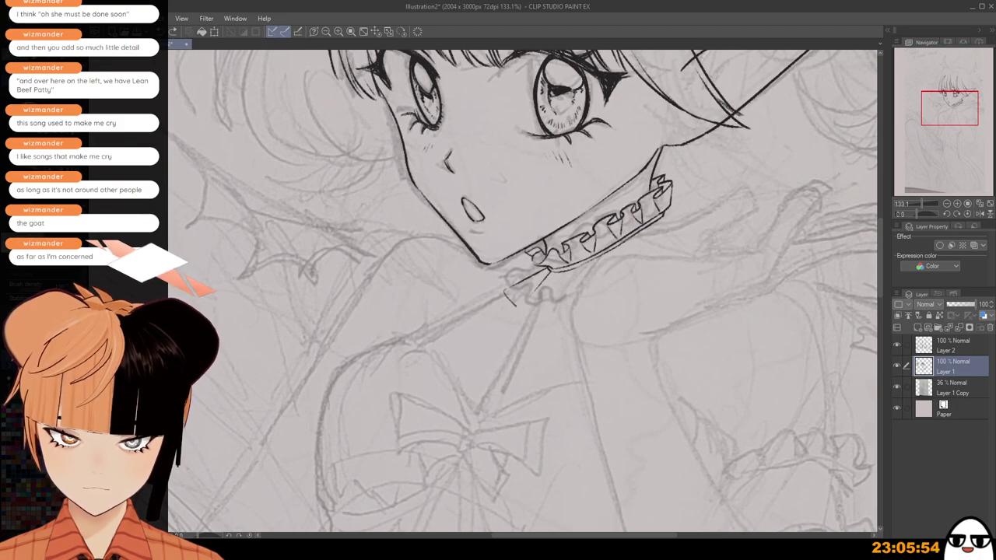
Ink the hem and folds that close the small frill hanging from the choker's front.
mouse_move(532, 309)
left_mouse_down()
mouse_move(574, 308)
mouse_move(517, 304)
left_mouse_up()
mouse_move(552, 274)
left_mouse_down()
mouse_move(534, 305)
mouse_move(557, 303)
left_mouse_up()
key("ctrl+z")
key("ctrl+z")
key("ctrl+z")
scroll(581, 264, "down", 6)
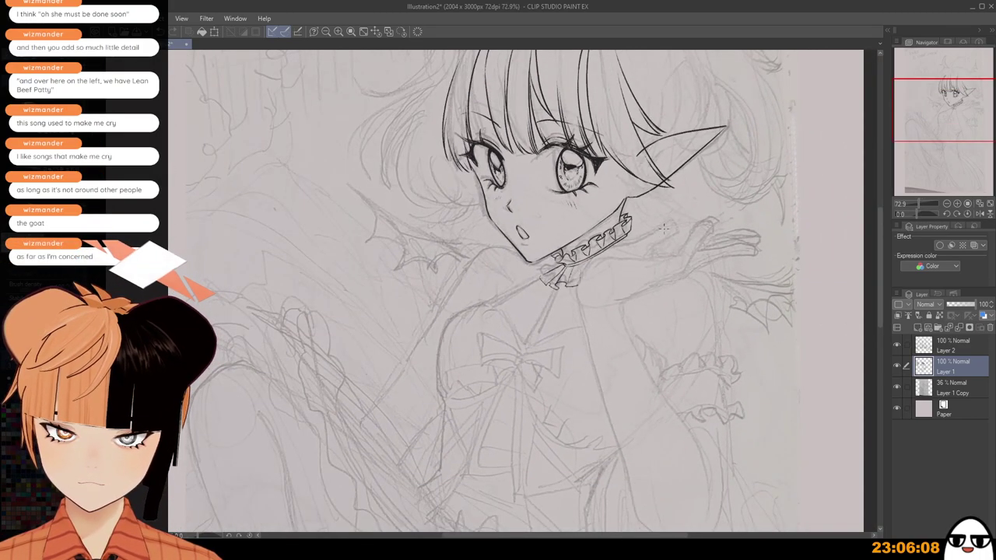
Switch to Layer 2 and ink a hair line curving from the crown down into the middle of the fringe.
left_click_drag(657, 265, 644, 371)
left_click(962, 349)
left_click_drag(568, 241, 577, 299)
scroll(577, 298, "up", 1)
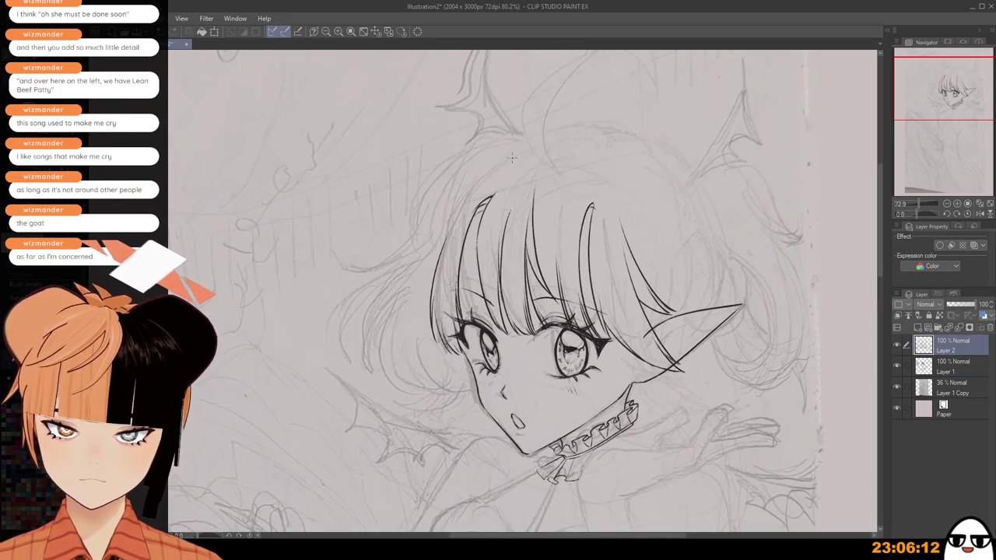
left_click_drag(566, 214, 552, 291)
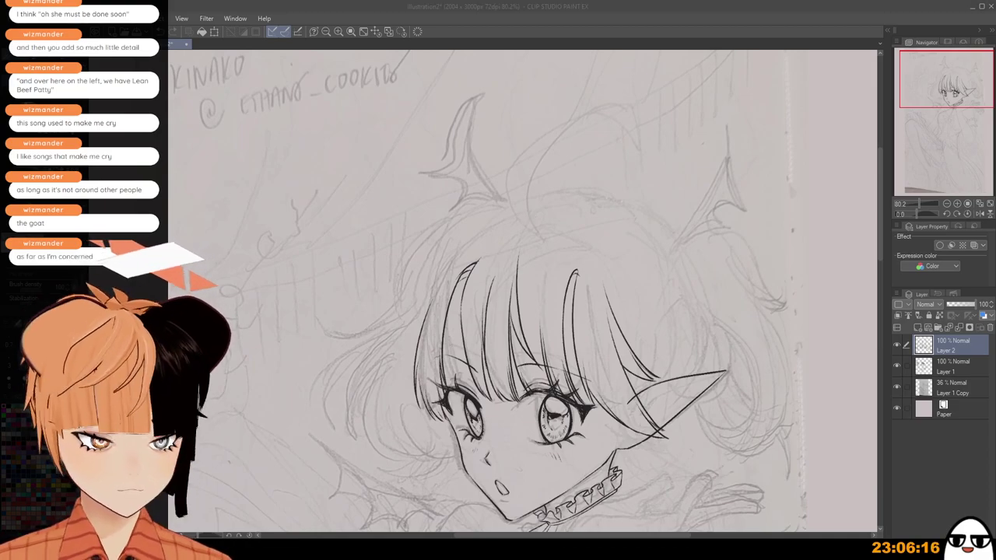
left_click(559, 158)
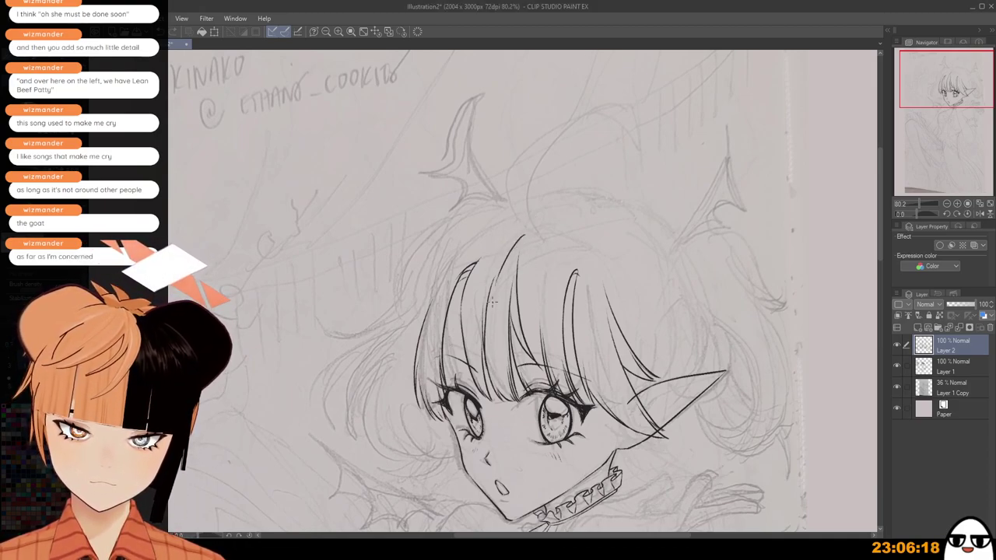
Ink the outer edge of the tall curled strand rising from the crown and arching over toward the back.
mouse_move(522, 235)
left_mouse_down()
mouse_move(480, 261)
mouse_move(615, 93)
left_mouse_up()
key("ctrl+z")
key("ctrl+z")
mouse_move(521, 233)
left_mouse_down()
mouse_move(498, 220)
mouse_move(645, 109)
mouse_move(638, 135)
left_mouse_up()
key("ctrl+z")
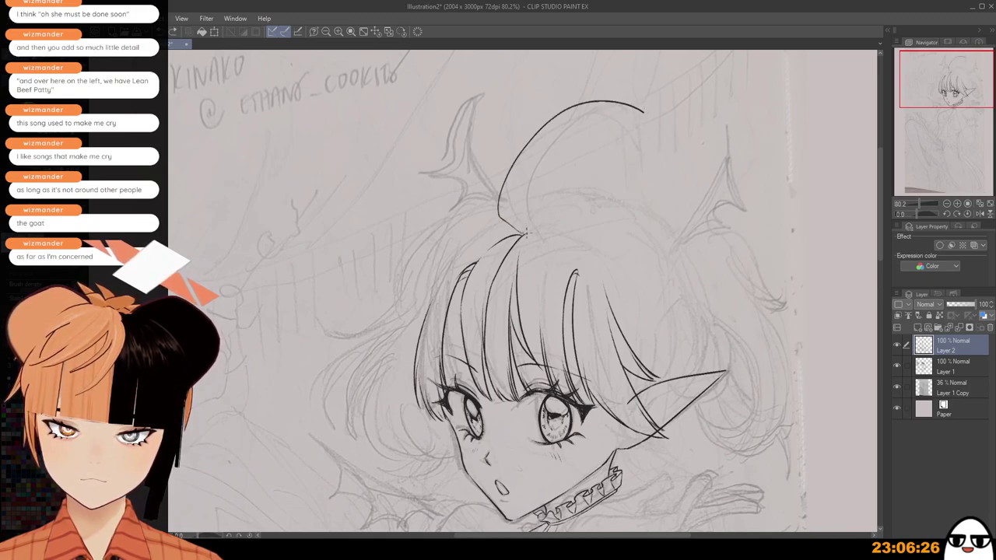
Ink the inner edge of the tall curled strand from the crown up to the top of its arch.
left_click_drag(529, 229, 577, 110)
key("ctrl+z")
left_click_drag(529, 227, 550, 129)
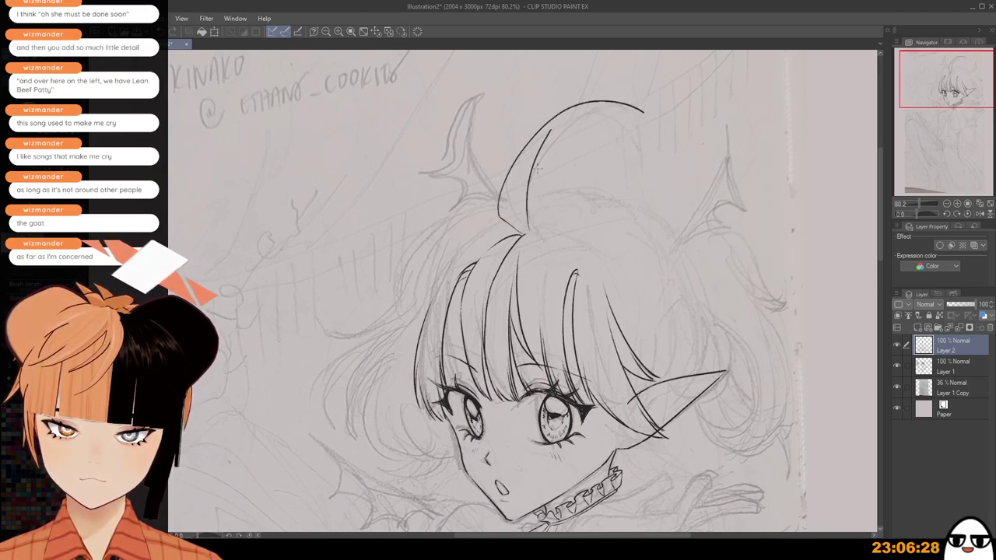
key("ctrl+z")
left_click_drag(525, 229, 591, 116)
left_click_drag(574, 110, 658, 129)
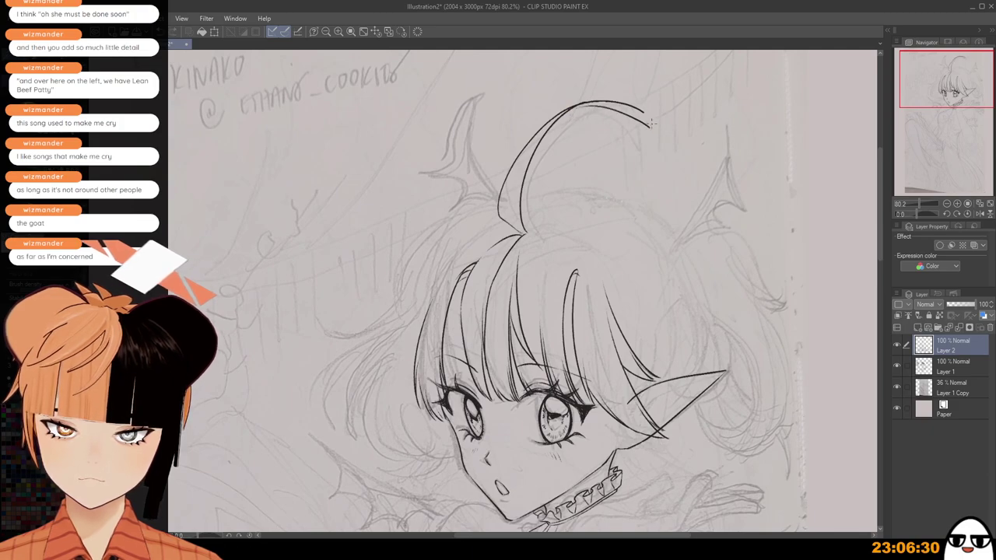
key("ctrl+z")
Continue the curled strand's inner edge past the arch and close its drooping tip with a short line.
left_click_drag(590, 107, 644, 148)
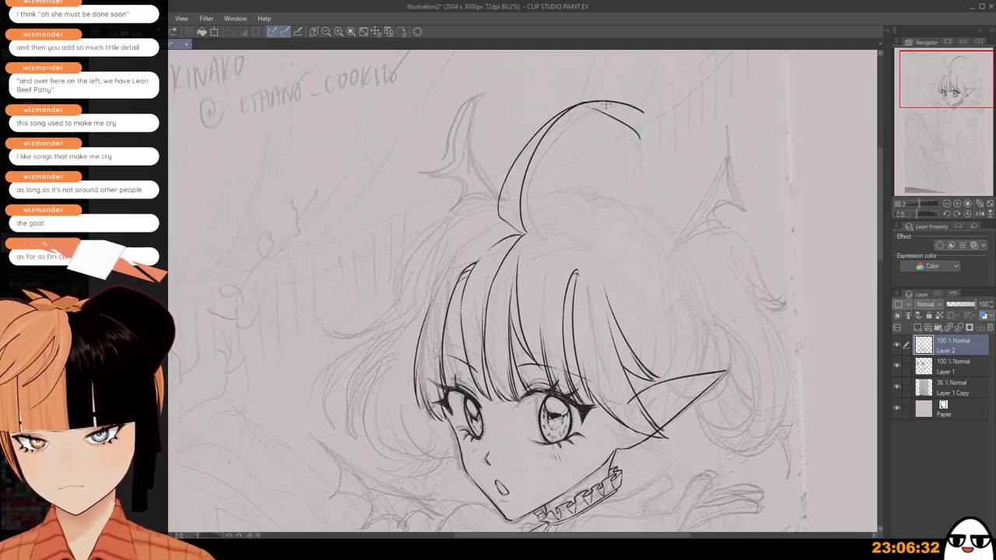
left_click_drag(606, 105, 640, 142)
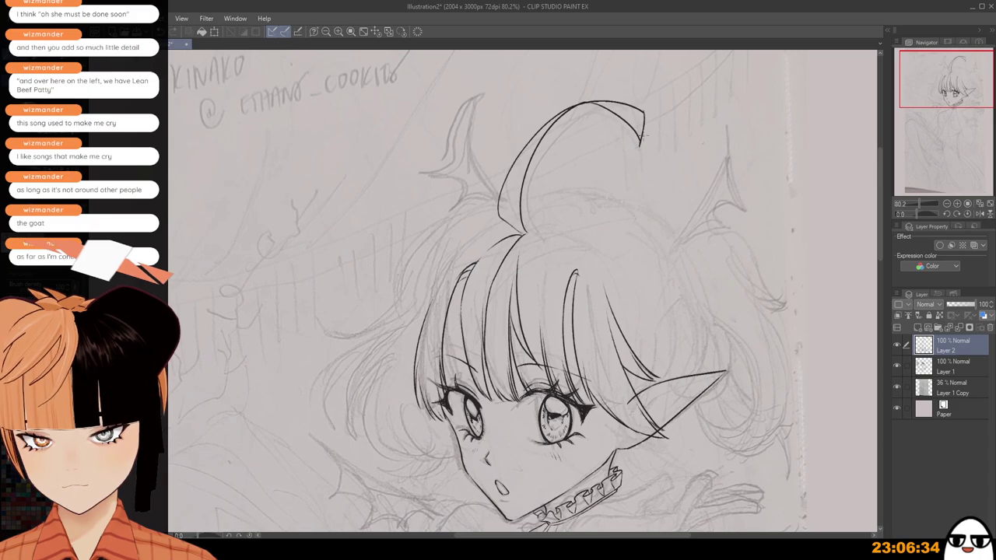
key("ctrl+z")
left_click_drag(644, 117, 644, 149)
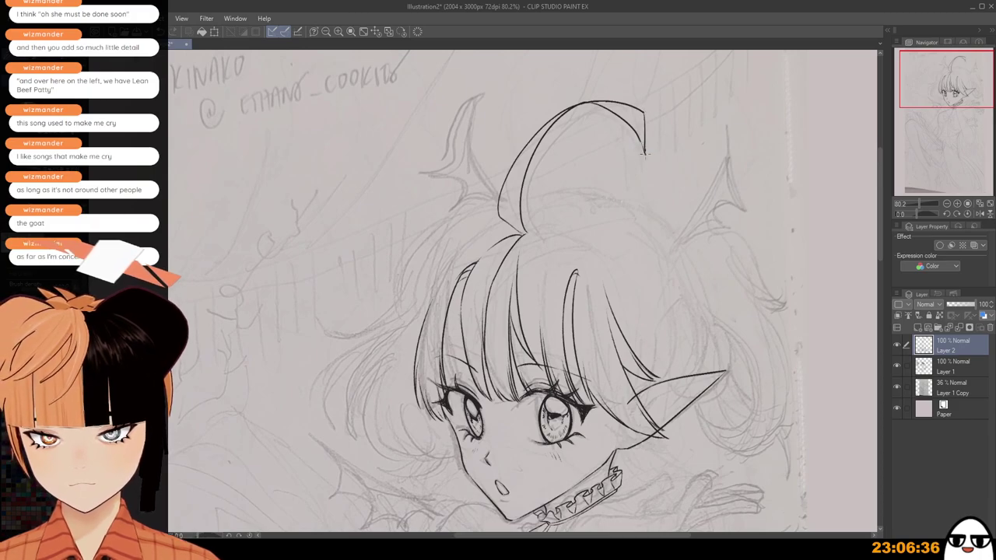
scroll(645, 153, "down", 4)
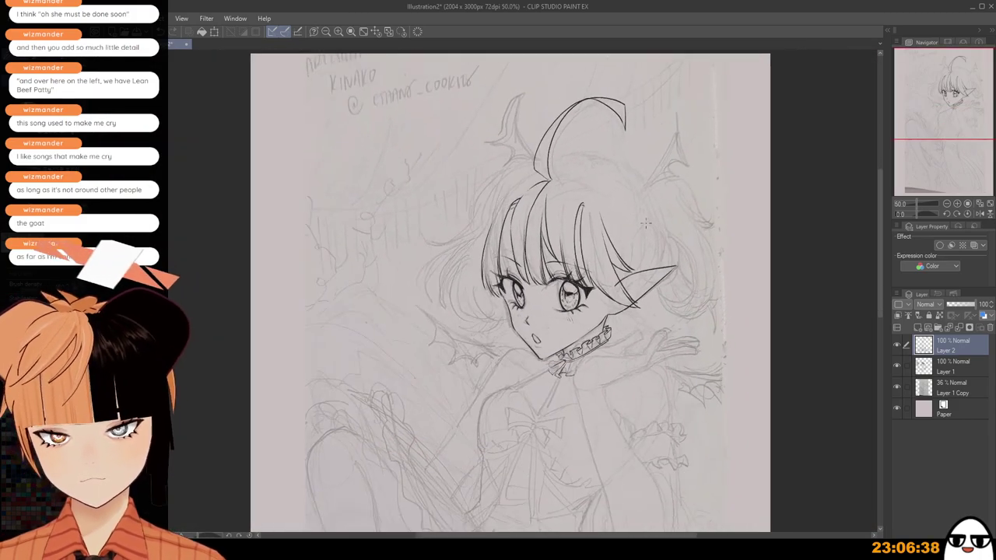
scroll(645, 224, "up", 2)
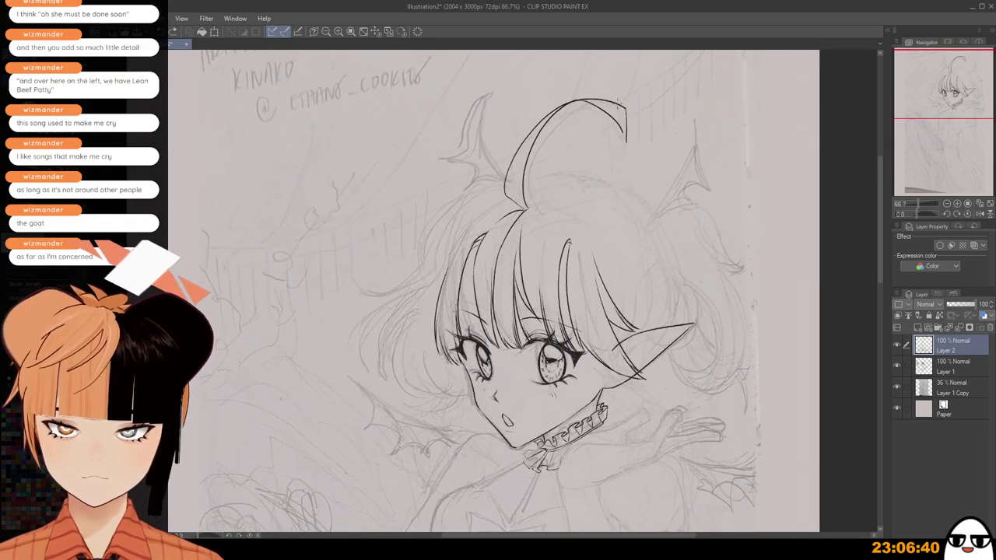
Redraw the curled strand's closing line as short tapered strokes that form a slightly split tip.
key("ctrl+z")
scroll(586, 104, "up", 2)
scroll(585, 103, "up", 1)
left_click_drag(634, 109, 641, 154)
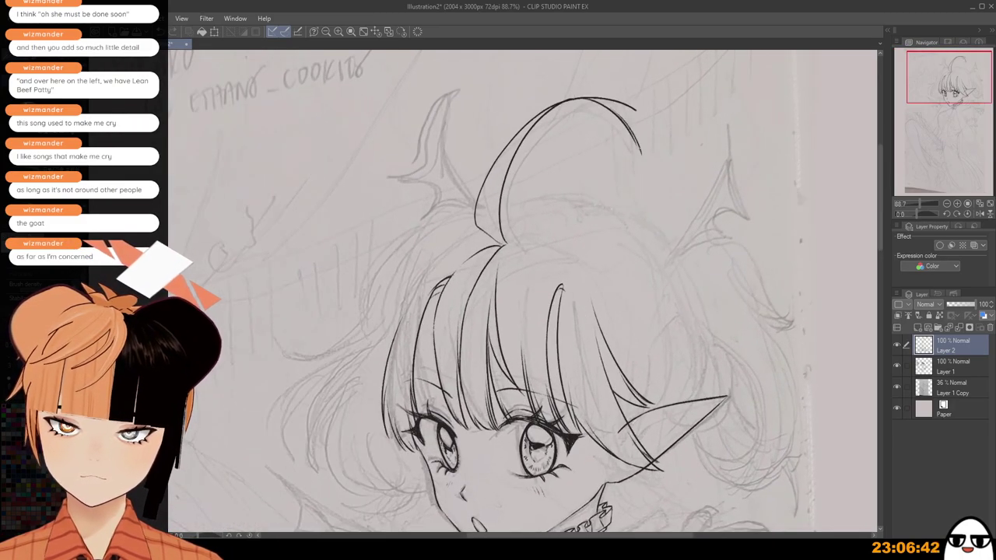
key("ctrl+z")
left_click_drag(617, 107, 651, 151)
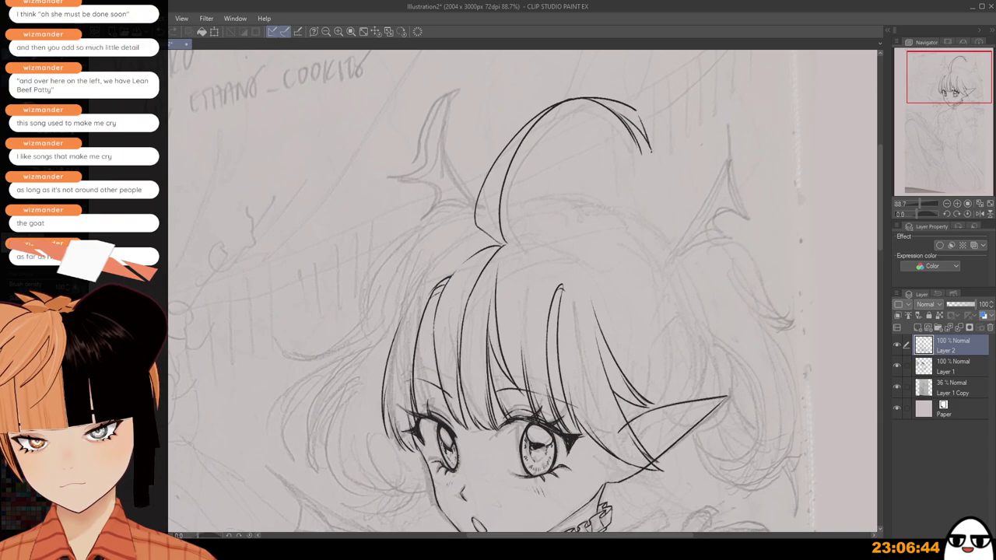
key("ctrl+z")
left_click_drag(632, 108, 652, 152)
scroll(650, 104, "down", 3)
scroll(556, 141, "up", 1)
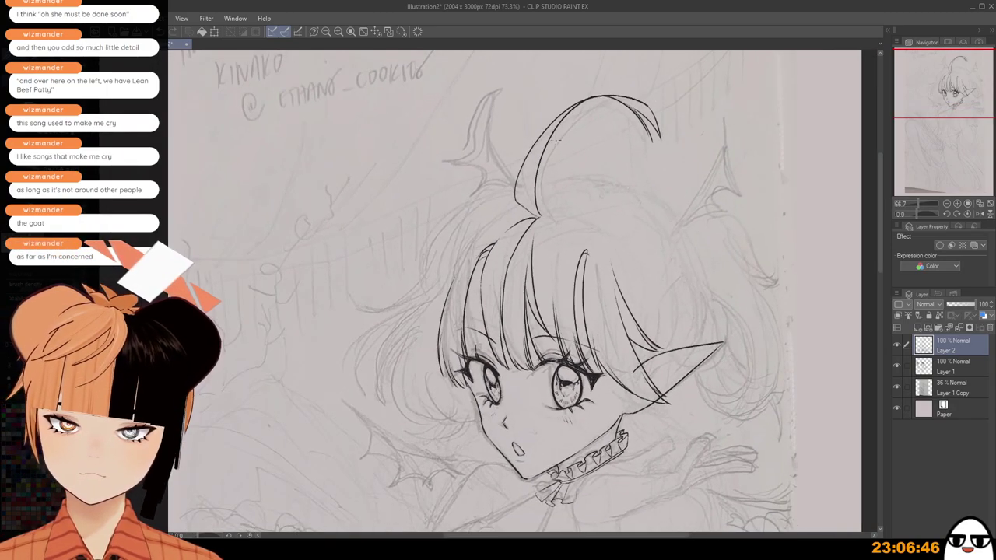
scroll(556, 140, "up", 1)
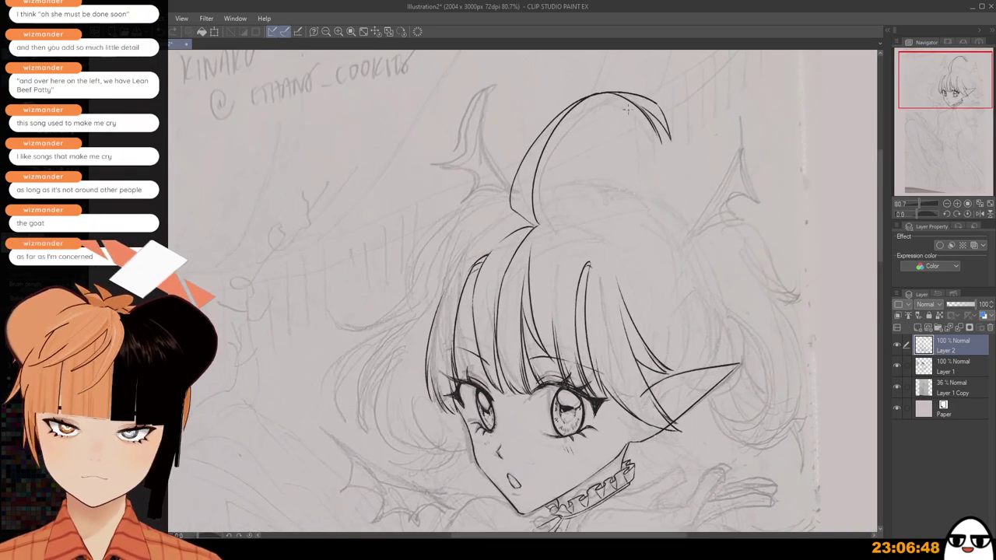
Ink an accent line along the lower inner edge of the curled strand, down to its root.
left_click_drag(569, 109, 532, 206)
key("ctrl+z")
left_click_drag(552, 131, 534, 218)
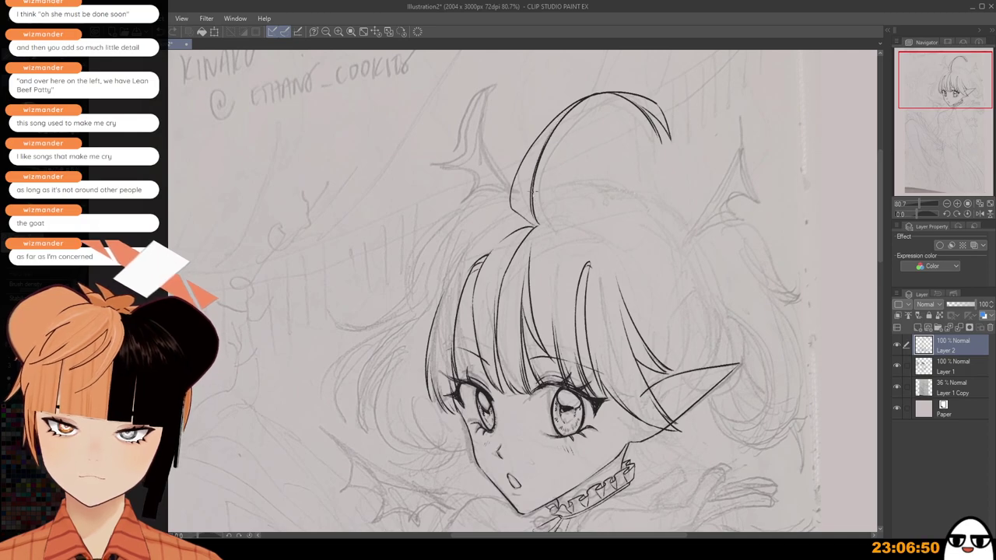
Try inking the upper contour of the side hair from behind the curled strand's root toward the ear.
scroll(535, 190, "down", 4)
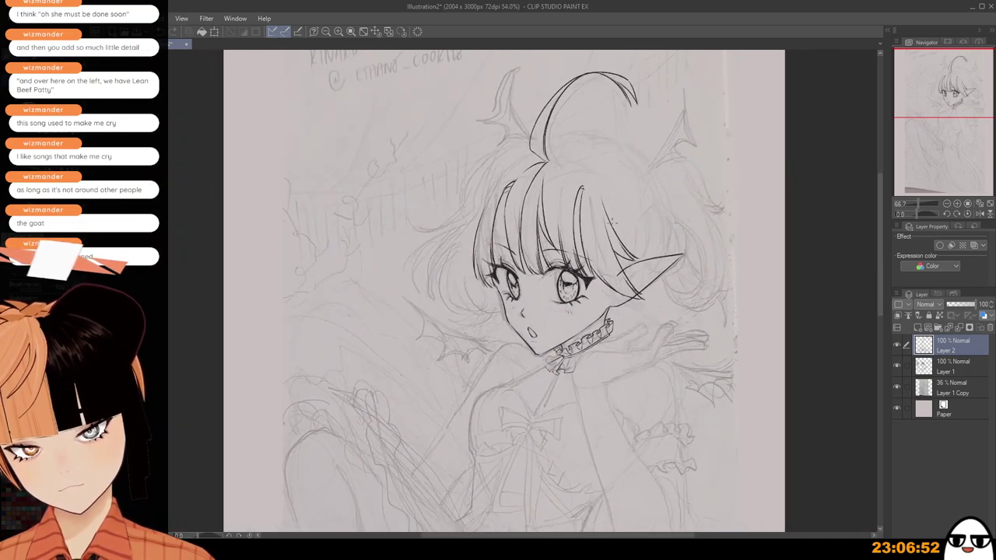
scroll(535, 190, "down", 1)
scroll(612, 221, "up", 2)
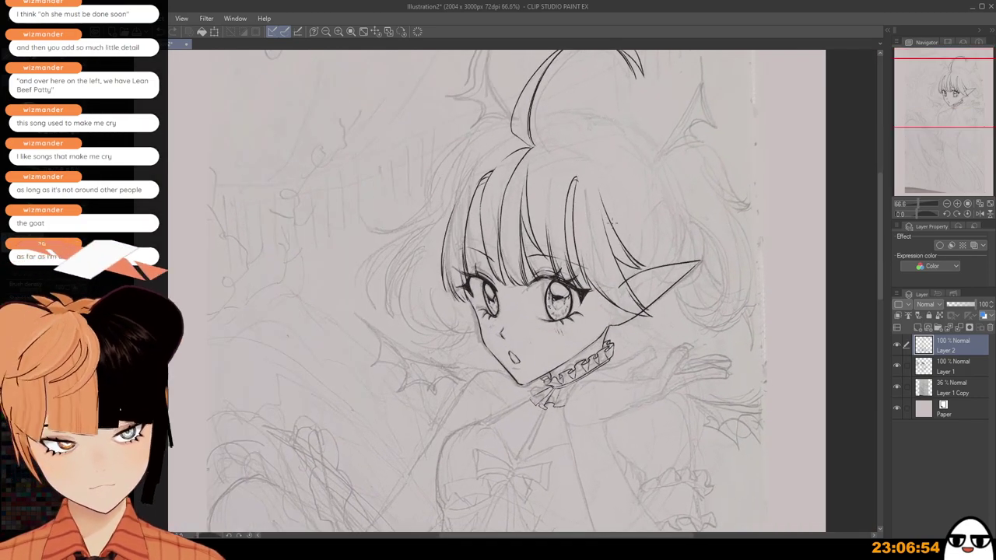
mouse_move(561, 149)
left_mouse_down()
mouse_move(595, 159)
mouse_move(637, 252)
left_mouse_up()
key("ctrl+z")
key("ctrl+z")
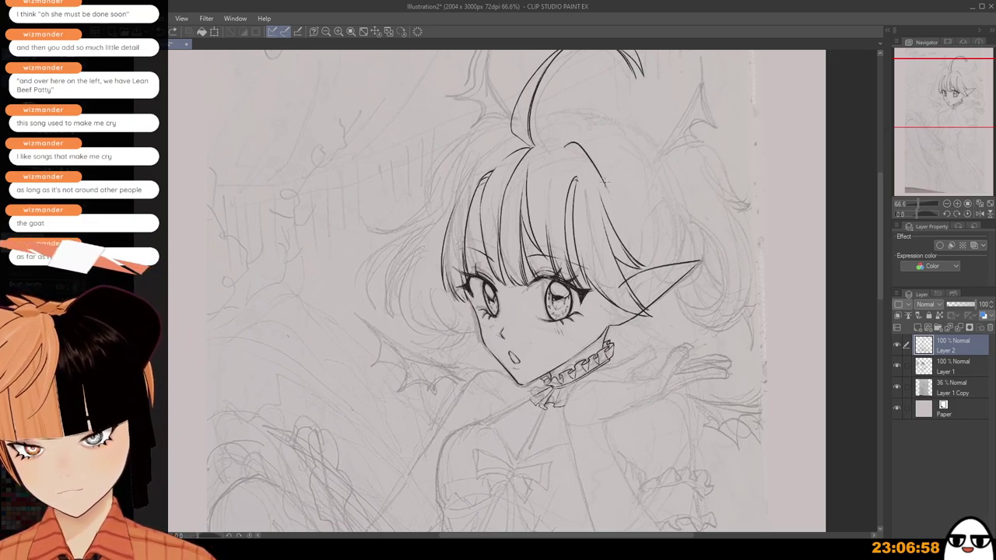
Try extending the side hair's contour down to the ear with a tapered stroke.
left_click_drag(610, 195, 639, 259)
key("ctrl+z")
key("ctrl+z")
left_click_drag(610, 196, 636, 259)
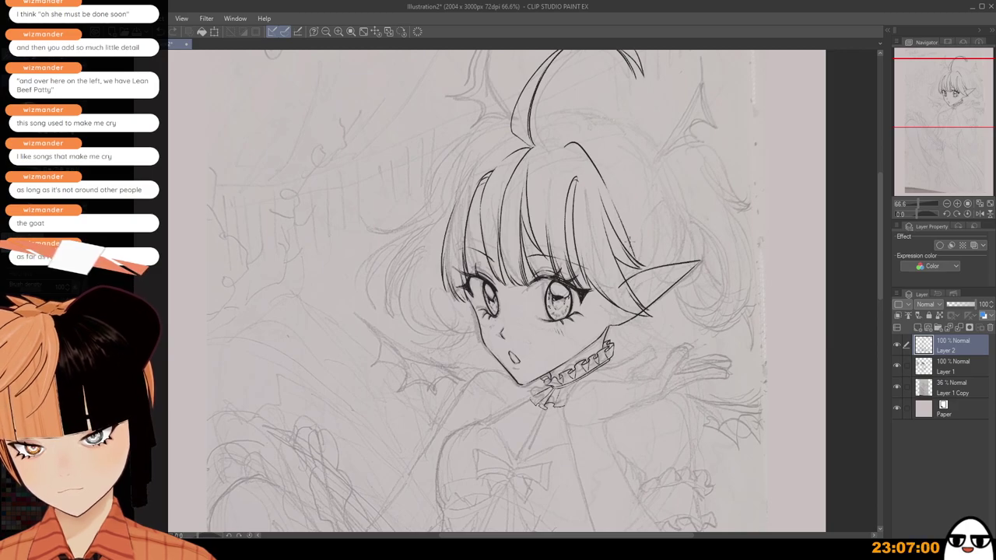
key("ctrl+z")
left_click_drag(608, 193, 643, 264)
key("ctrl+z")
key("ctrl+y")
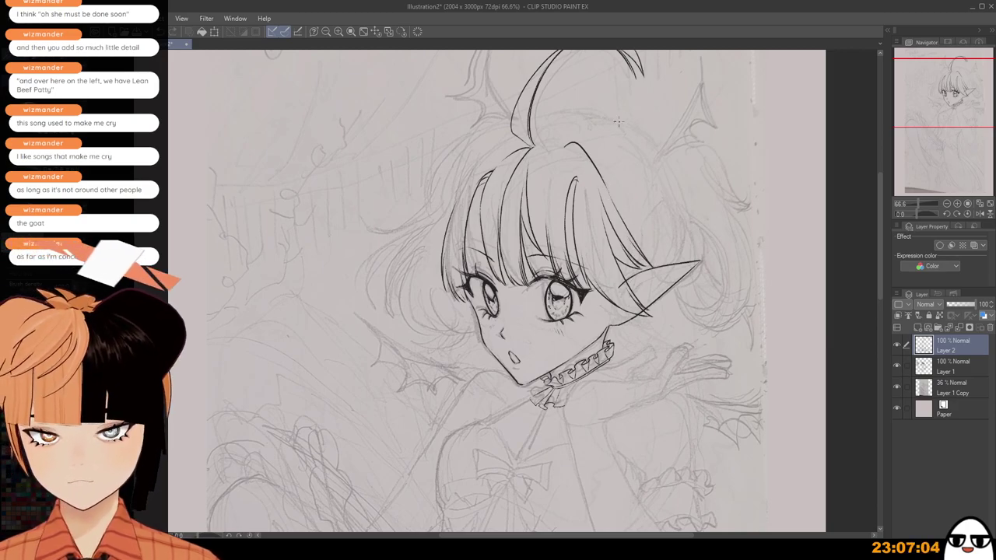
Try a connecting line across the crown and short strand lines inside the top of the side hair.
left_click_drag(490, 150, 578, 138)
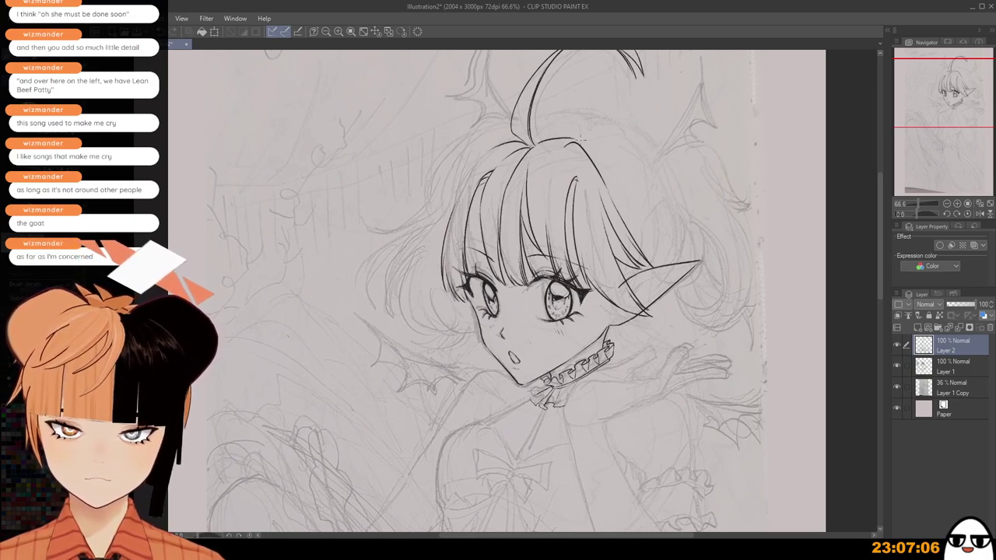
key("ctrl+z")
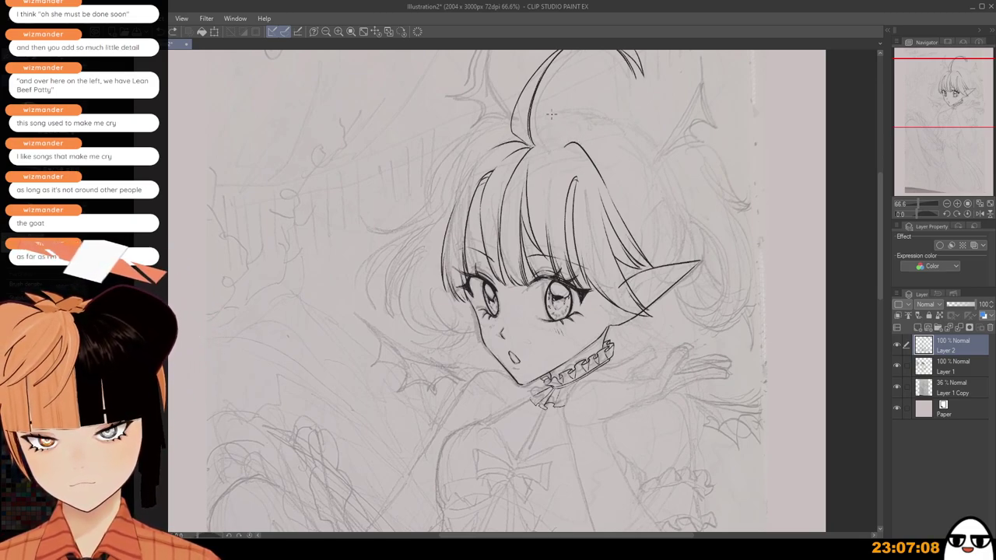
left_click_drag(582, 162, 599, 194)
key("ctrl+z")
mouse_move(577, 159)
left_mouse_down()
mouse_move(599, 193)
mouse_move(580, 201)
left_mouse_up()
key("ctrl+z")
key("ctrl+z")
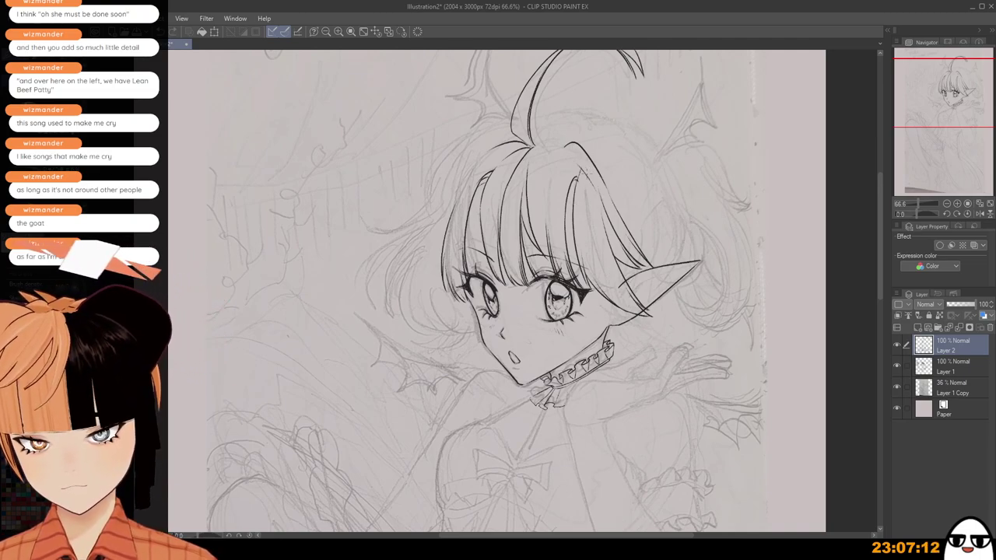
Retry the short inner strand line, and undo the strokes of the side hair's contour.
key("ctrl+z")
left_click_drag(579, 164, 598, 189)
key("ctrl+z")
key("ctrl+z")
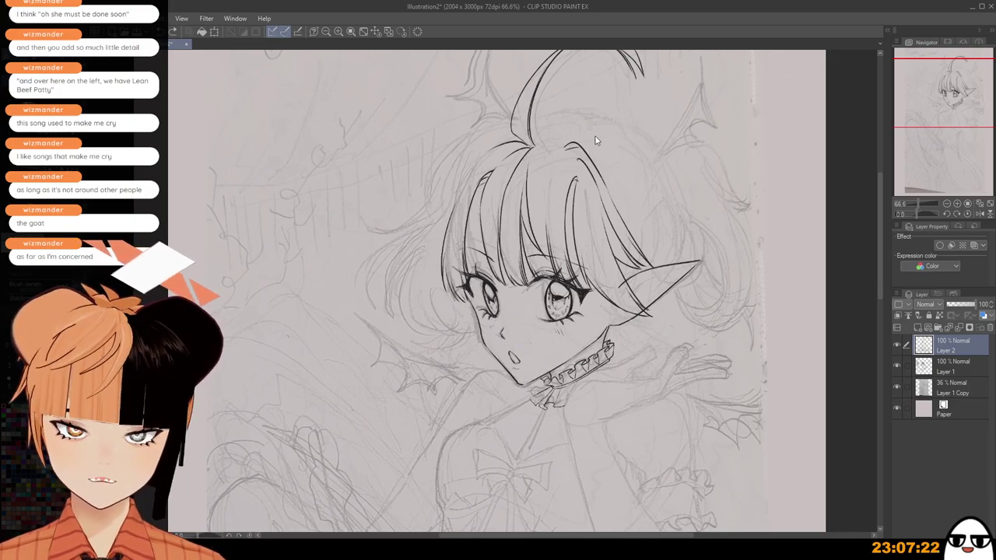
key("ctrl+z")
key("ctrl+z")
key("ctrl+z")
key("ctrl+z")
Ink a strand arching from the curled strand's root down to meet the side fringe.
left_click_drag(537, 150, 609, 169)
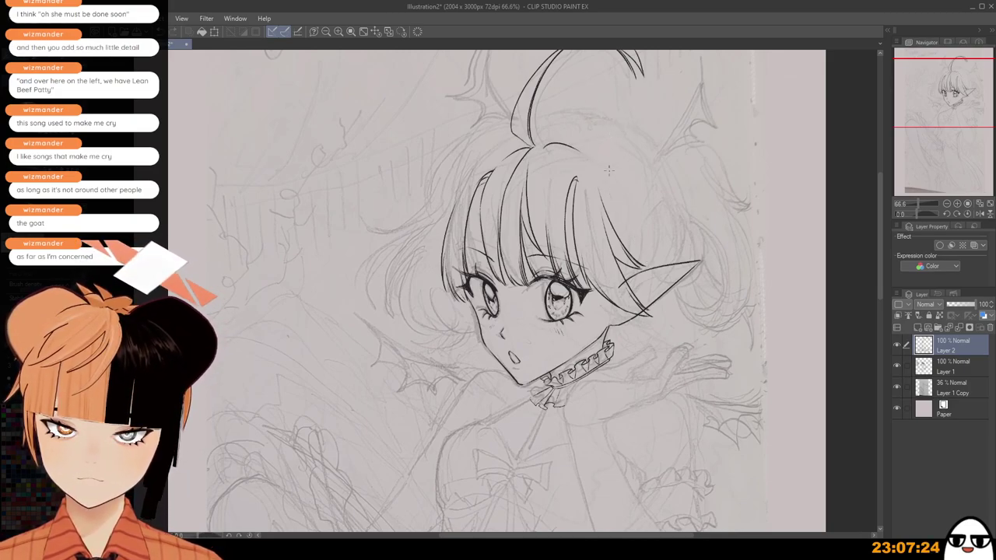
key("ctrl+z")
mouse_move(551, 144)
left_mouse_down()
mouse_move(604, 144)
mouse_move(546, 145)
mouse_move(597, 173)
mouse_move(589, 162)
mouse_move(581, 167)
mouse_move(603, 202)
left_mouse_up()
key("ctrl+z")
key("ctrl+z")
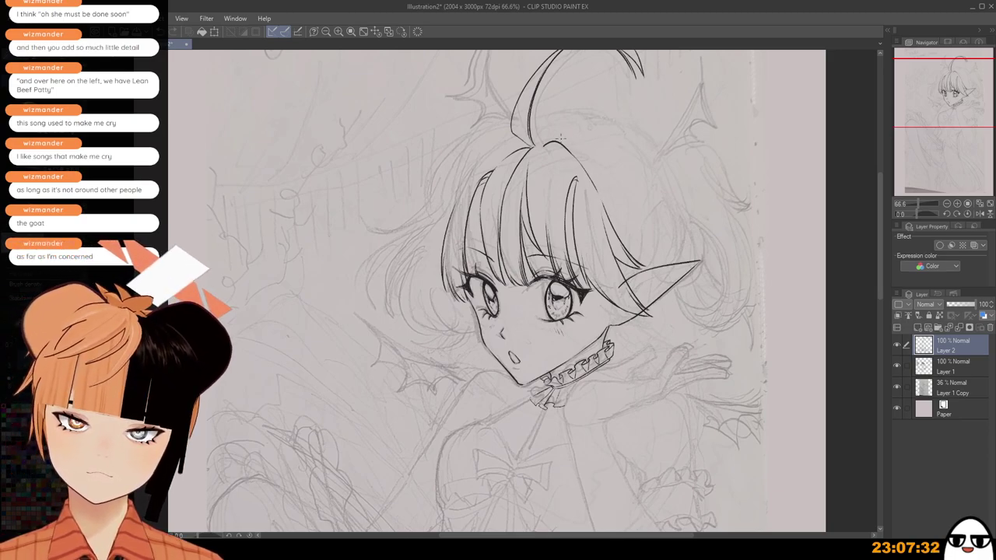
Ink the outer side-hair contour from the crown to the ear, finishing its lower end with tapered strokes.
mouse_move(542, 145)
left_mouse_down()
mouse_move(582, 144)
mouse_move(621, 180)
mouse_move(649, 261)
left_mouse_up()
key("ctrl+z")
left_click_drag(625, 206, 651, 263)
left_click_drag(630, 210, 644, 270)
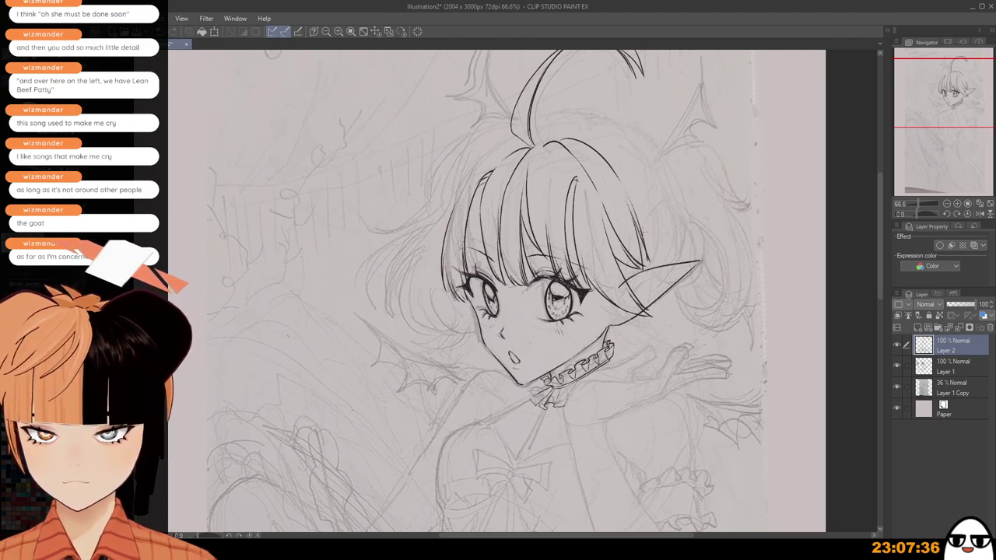
key("ctrl+z")
key("ctrl+z")
left_click_drag(630, 208, 646, 269)
key("ctrl+z")
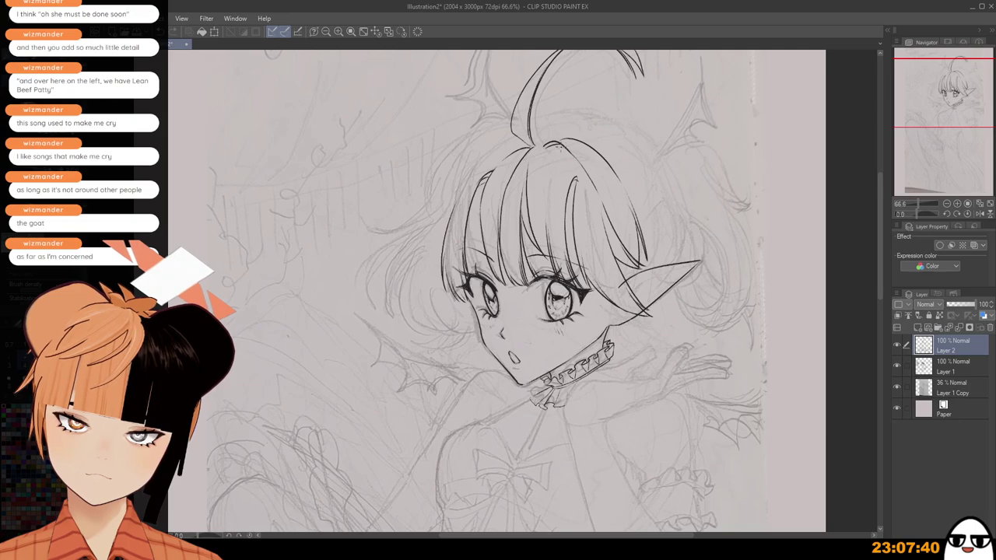
Try thin strand lines inside the side hair, between the fringe and the outer contour.
scroll(613, 122, "down", 1)
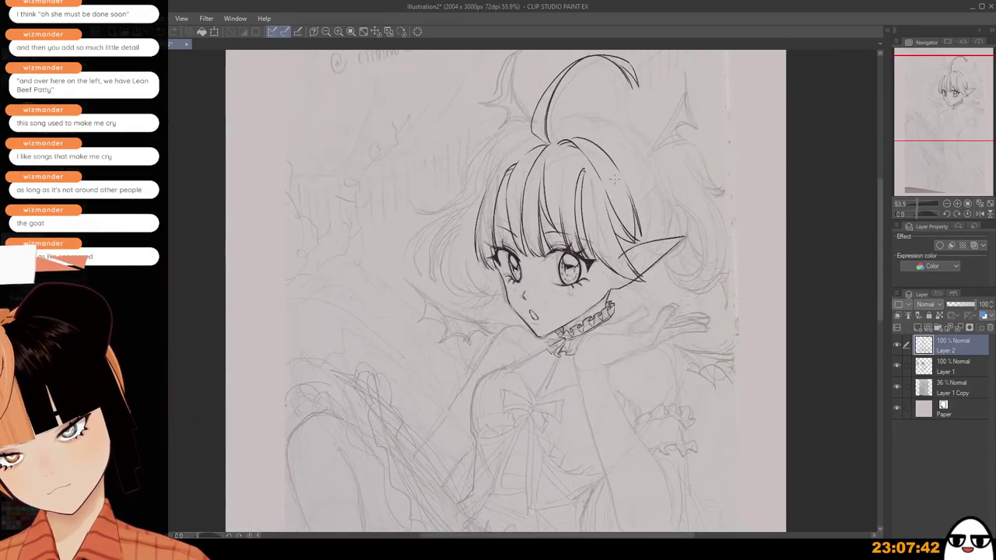
left_click_drag(598, 157, 628, 224)
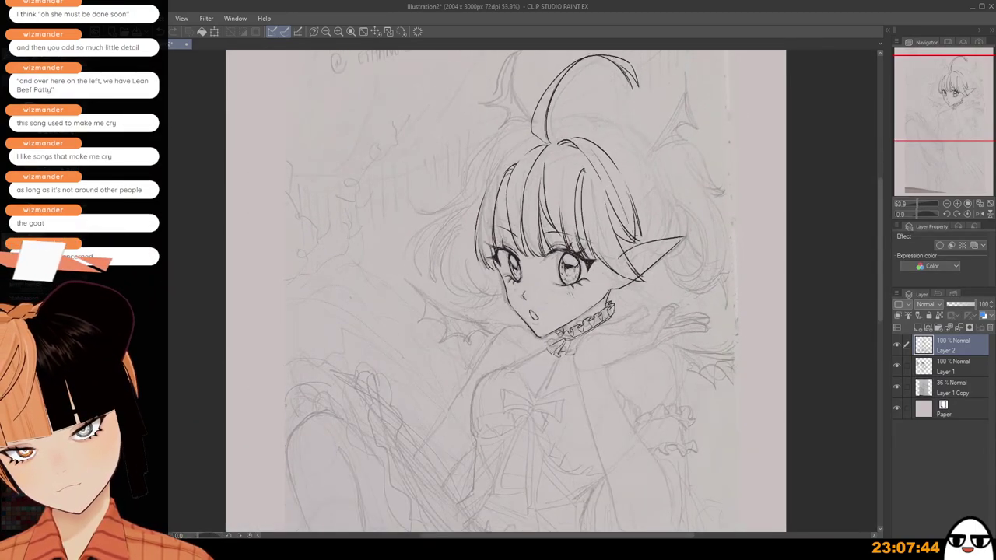
key("ctrl+z")
left_click_drag(604, 184, 631, 255)
key("ctrl+z")
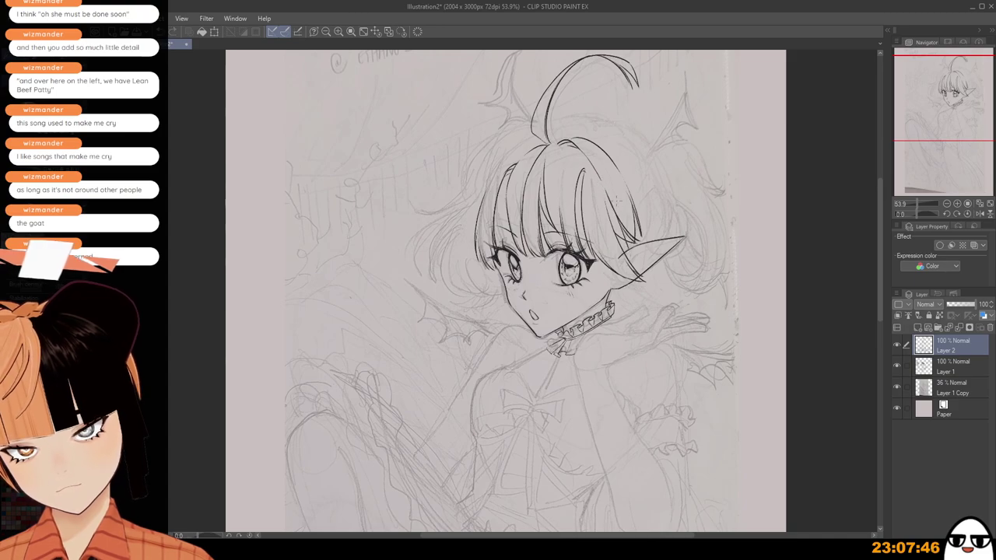
left_click_drag(604, 172, 622, 222)
key("ctrl+z")
scroll(627, 224, "up", 2)
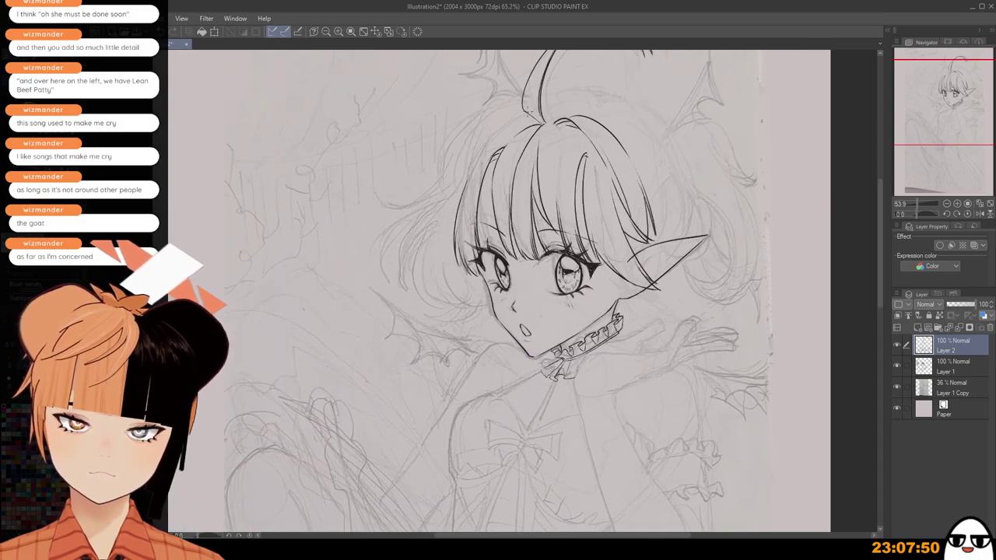
Ink the start of the crown's outer contour beside the curled strand's root, retrying the strokes that continue it over the head.
mouse_move(533, 122)
left_mouse_down()
mouse_move(502, 131)
mouse_move(480, 166)
left_mouse_up()
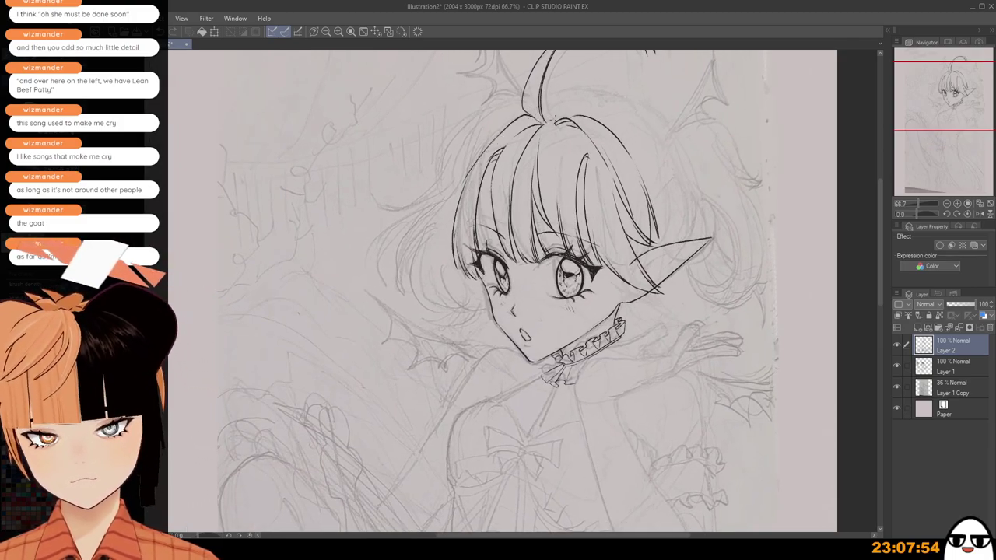
key("ctrl+z")
left_click_drag(560, 107, 549, 114)
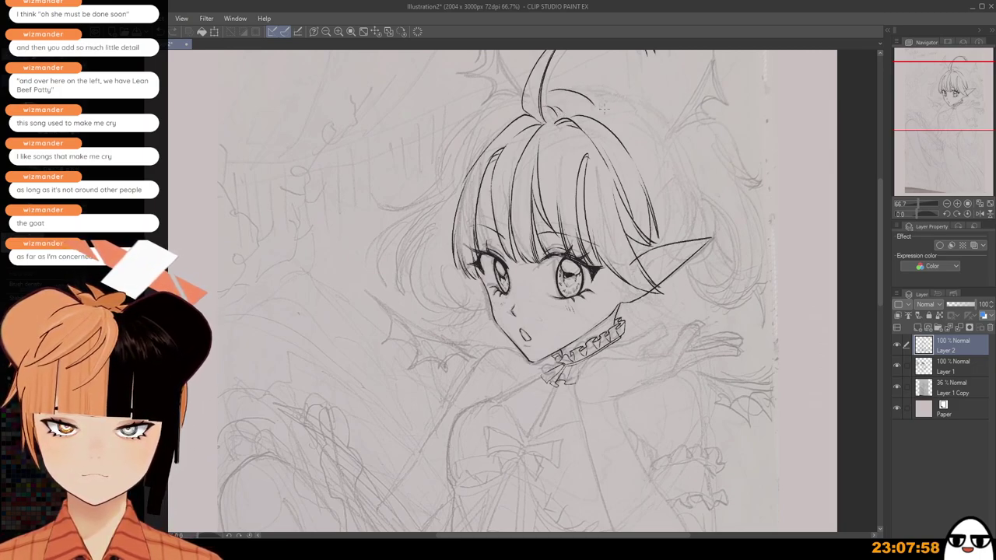
mouse_move(541, 96)
left_mouse_down()
mouse_move(577, 91)
mouse_move(672, 141)
left_mouse_up()
key("ctrl+z")
mouse_move(596, 95)
left_mouse_down()
mouse_move(675, 133)
mouse_move(634, 106)
mouse_move(621, 112)
mouse_move(632, 111)
left_mouse_up()
key("ctrl+z")
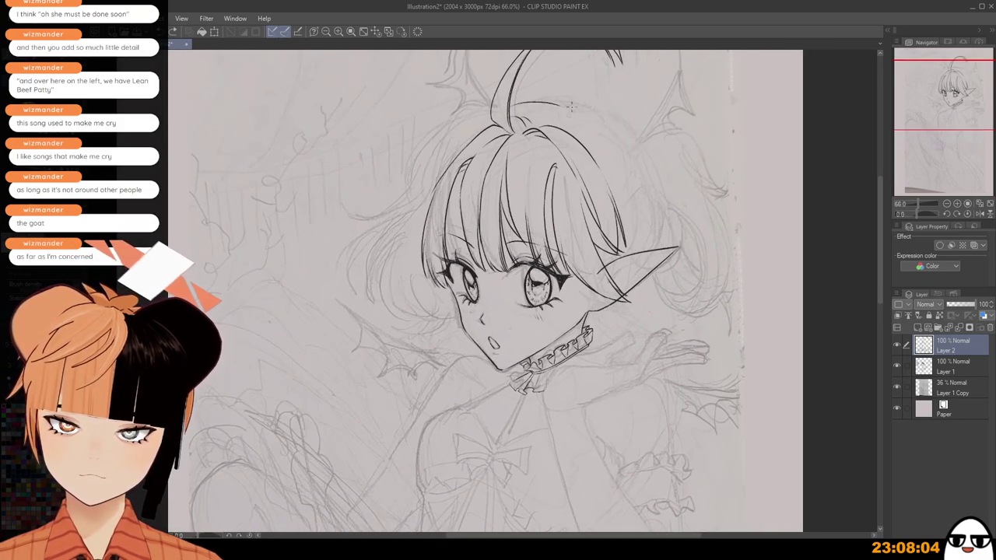
Ink the back-of-head contour with overlapping curved strokes from the top of the crown down to the pointed ear.
left_click_drag(562, 103, 639, 163)
key("ctrl+z")
left_click_drag(577, 107, 639, 165)
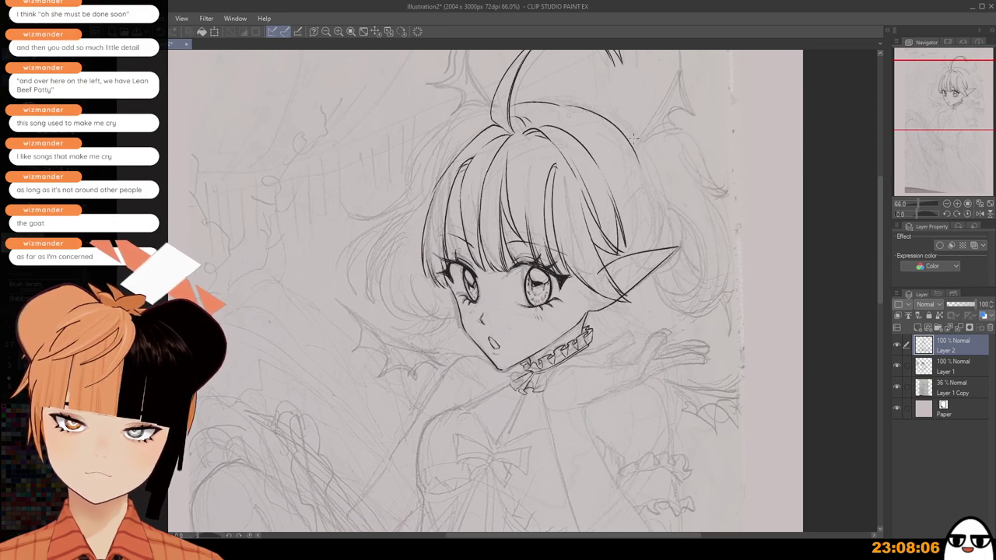
left_click_drag(609, 118, 659, 210)
left_click_drag(650, 163, 656, 240)
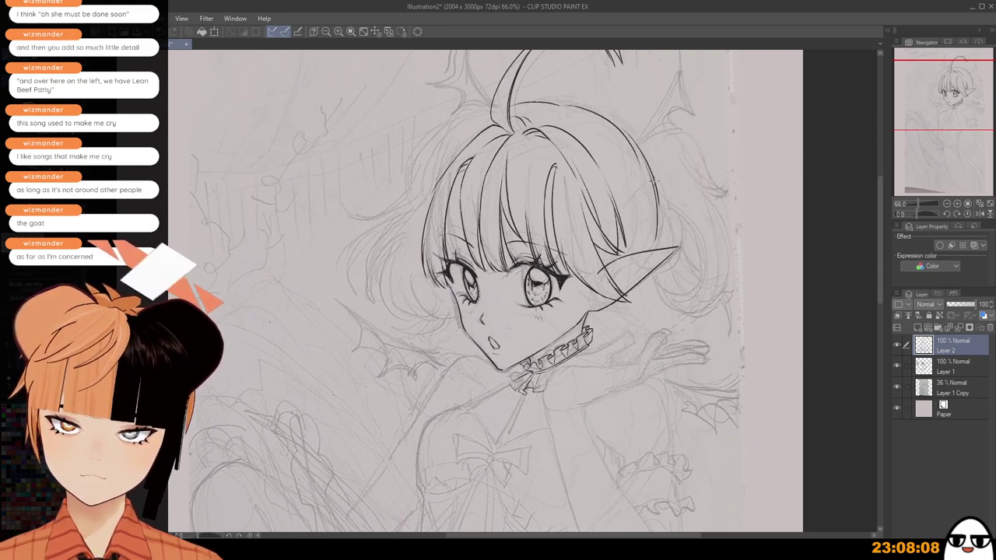
mouse_move(655, 181)
left_mouse_down()
mouse_move(655, 243)
mouse_move(673, 255)
left_mouse_up()
scroll(655, 242, "down", 2)
scroll(661, 240, "down", 1)
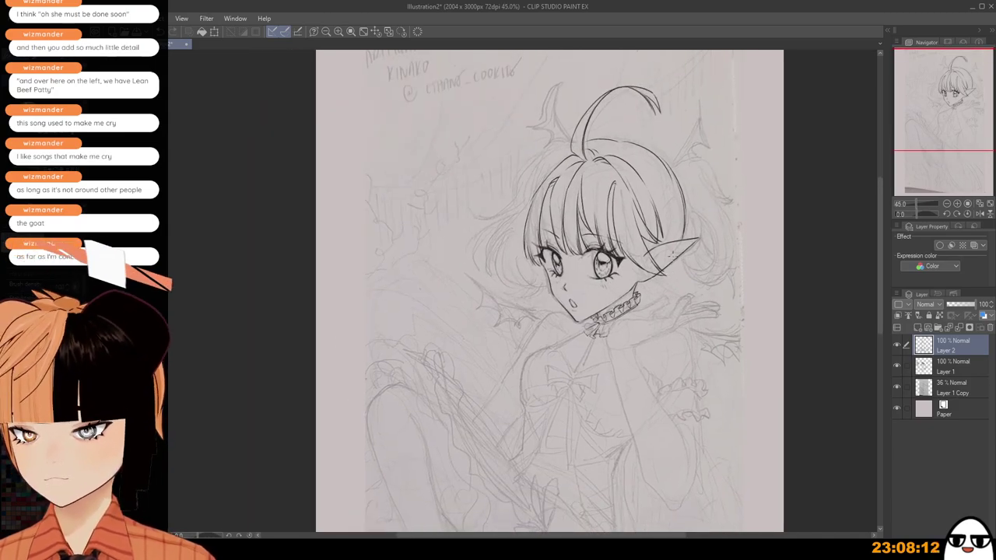
scroll(673, 253, "up", 2)
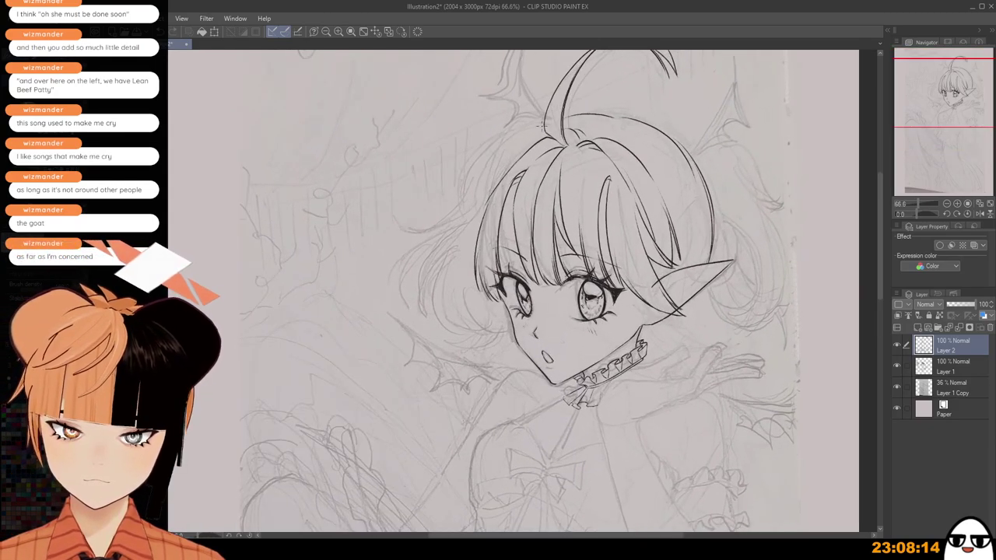
Ink the short crown contour from the curled strand's root toward the face-side fringe, and check the drawing mirrored.
key("ctrl+z")
mouse_move(543, 134)
left_mouse_down()
mouse_move(506, 169)
mouse_move(543, 132)
left_mouse_up()
key("ctrl+z")
left_click_drag(505, 175, 535, 131)
key("ctrl+z")
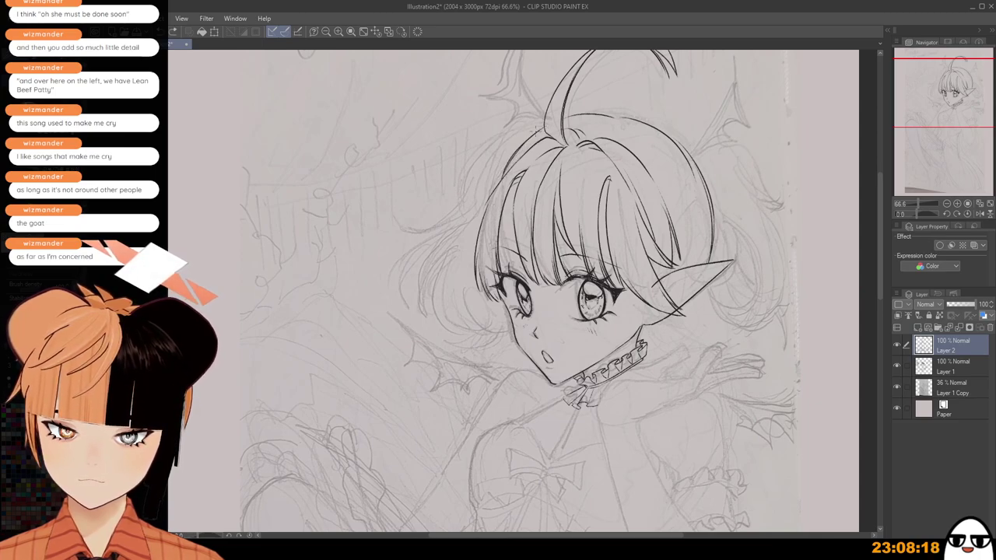
scroll(549, 171, "down", 2)
key("h")
key("h")
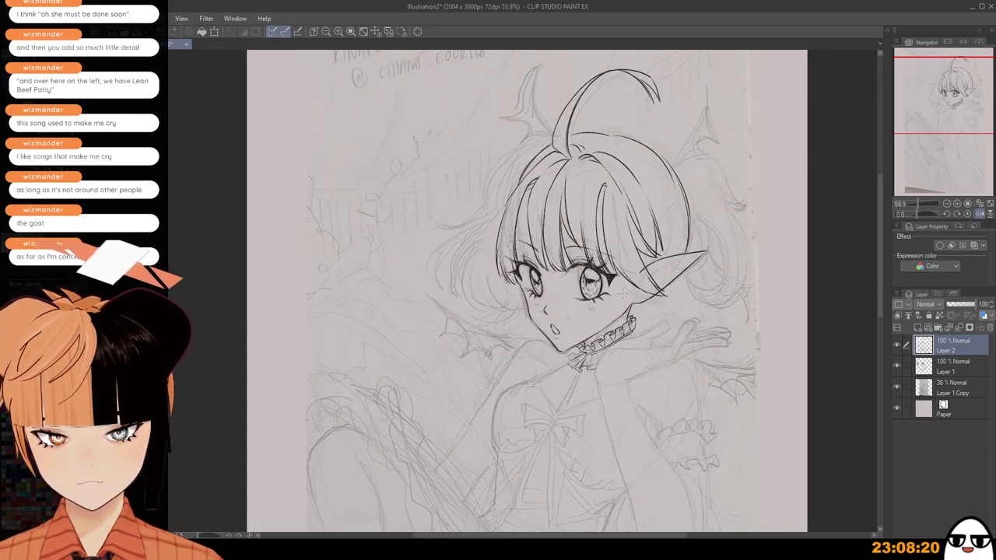
Add a new layer directly above Layer 1 for the outfit's line art.
left_click_drag(637, 364, 632, 179)
scroll(632, 179, "down", 1)
left_click_drag(628, 260, 620, 308)
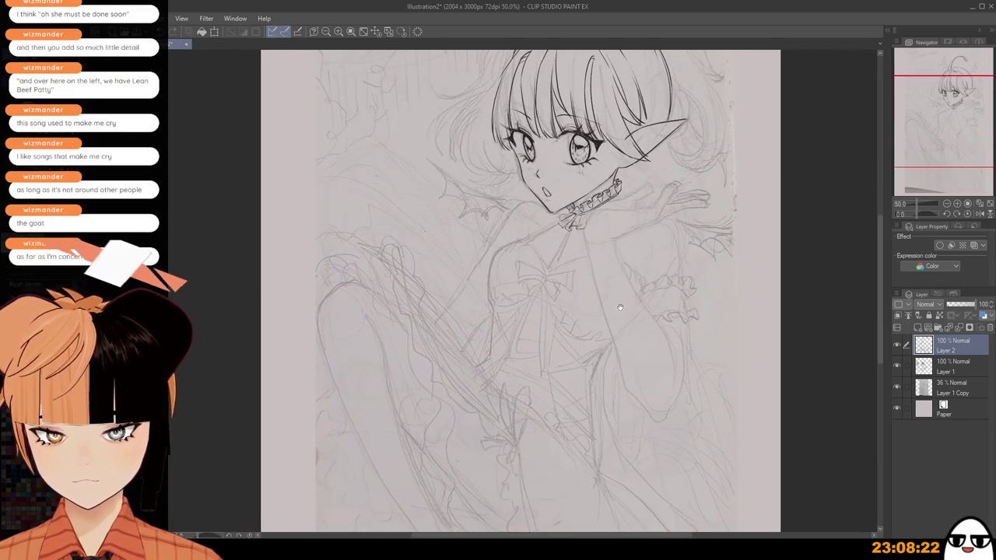
scroll(620, 307, "up", 1)
scroll(571, 220, "up", 3)
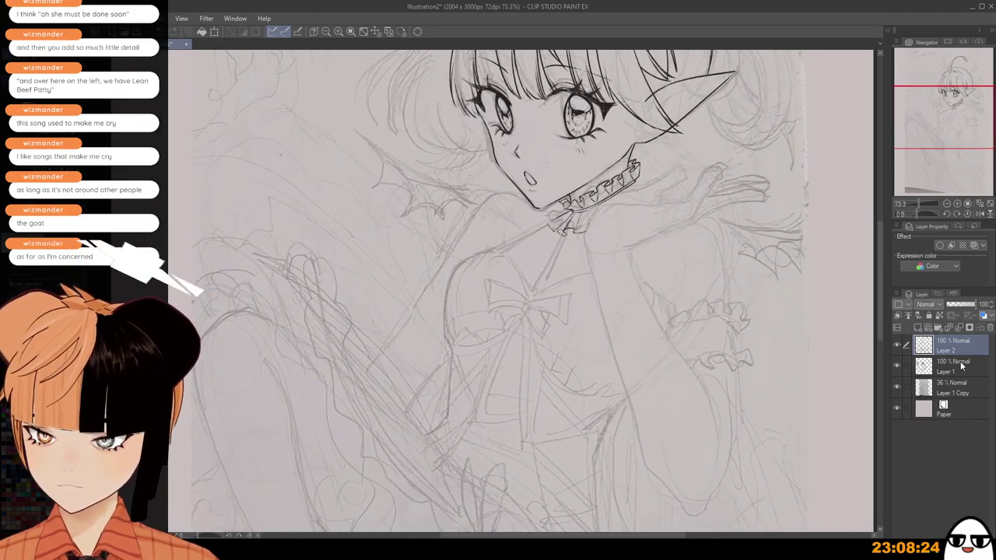
left_click(962, 366)
scroll(562, 253, "up", 1)
scroll(561, 253, "up", 1)
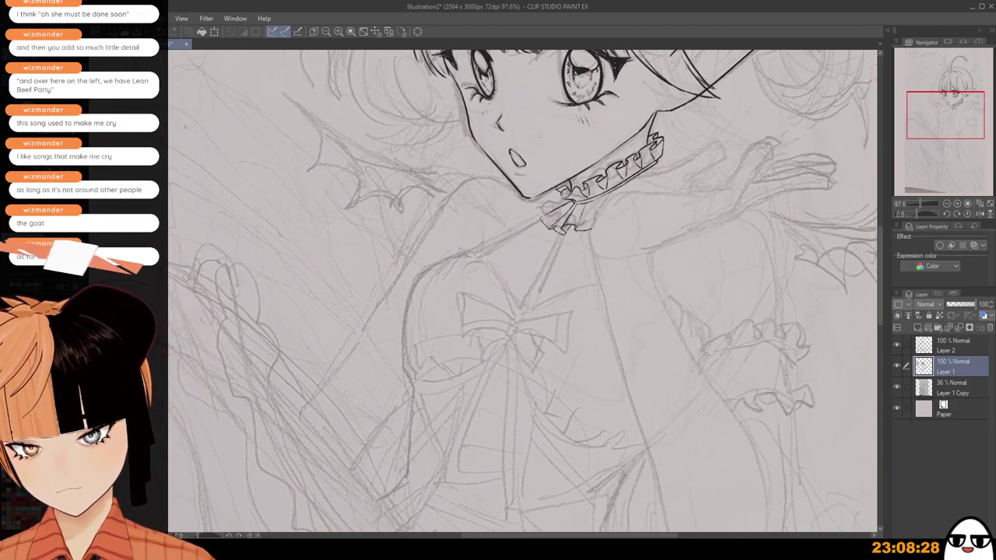
scroll(564, 263, "down", 1)
left_click_drag(623, 352, 609, 332)
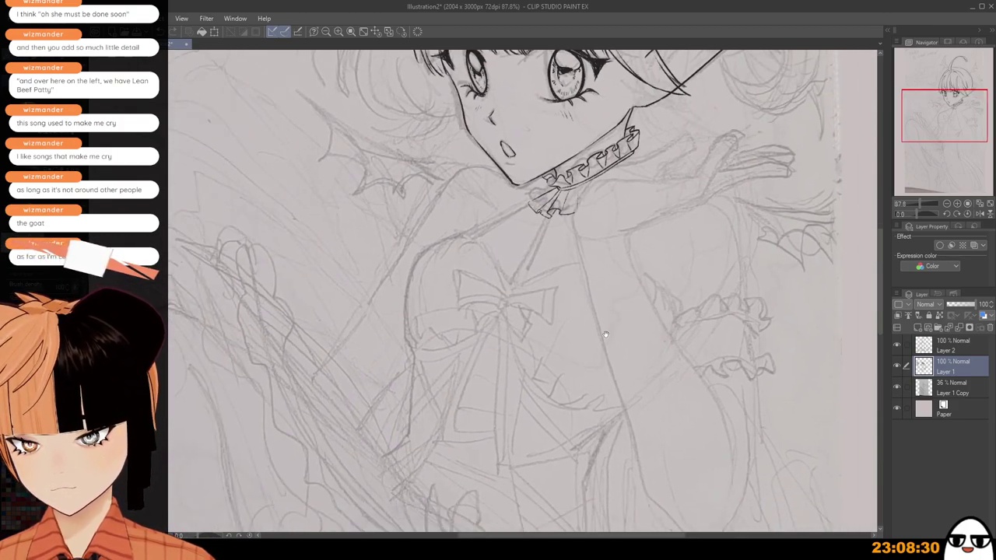
left_click(918, 327)
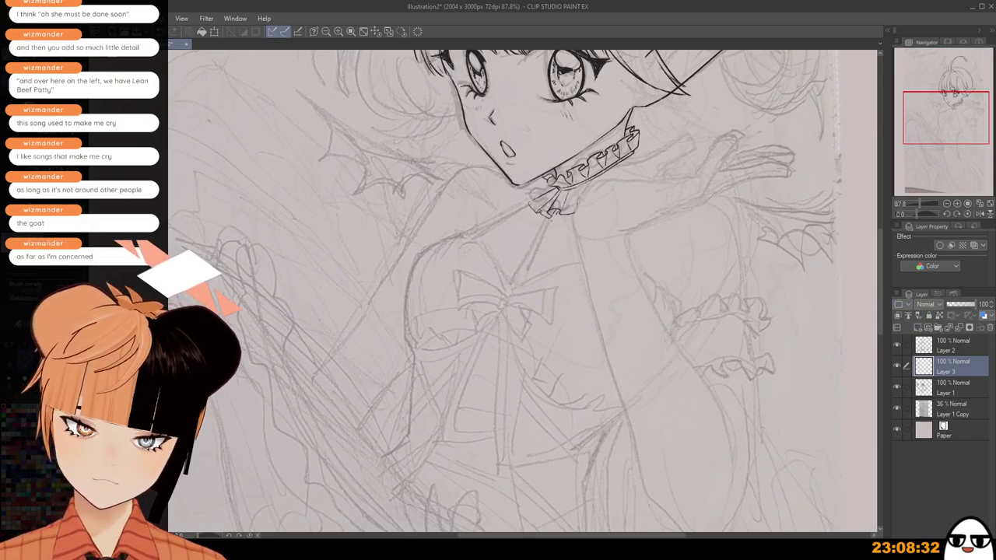
Ink the two parallel edges of the strap running from the choker's frill down to the chest bow.
left_click_drag(556, 209, 513, 291)
left_click_drag(548, 219, 511, 292)
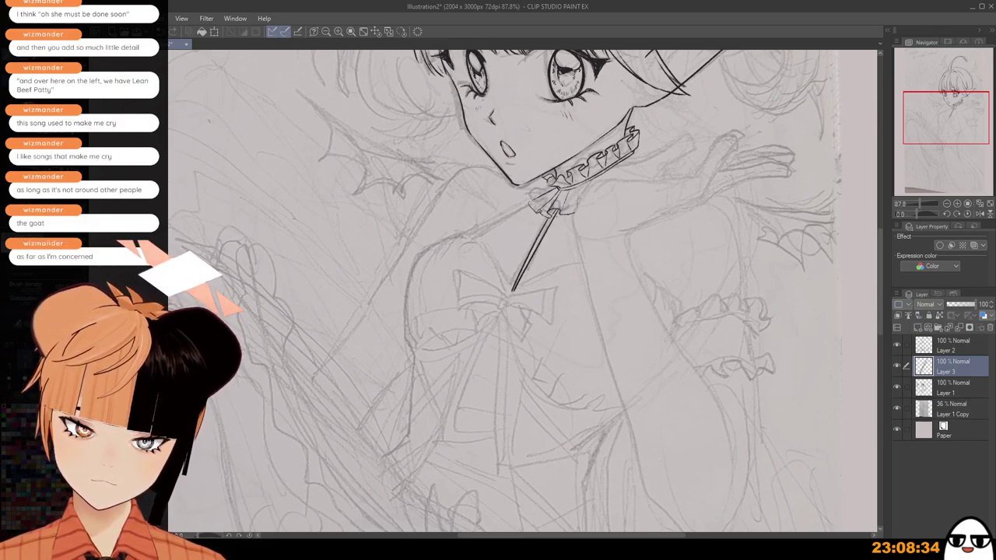
key("ctrl+z")
mouse_move(549, 217)
left_mouse_down()
mouse_move(506, 287)
mouse_move(534, 241)
left_mouse_up()
key("ctrl+z")
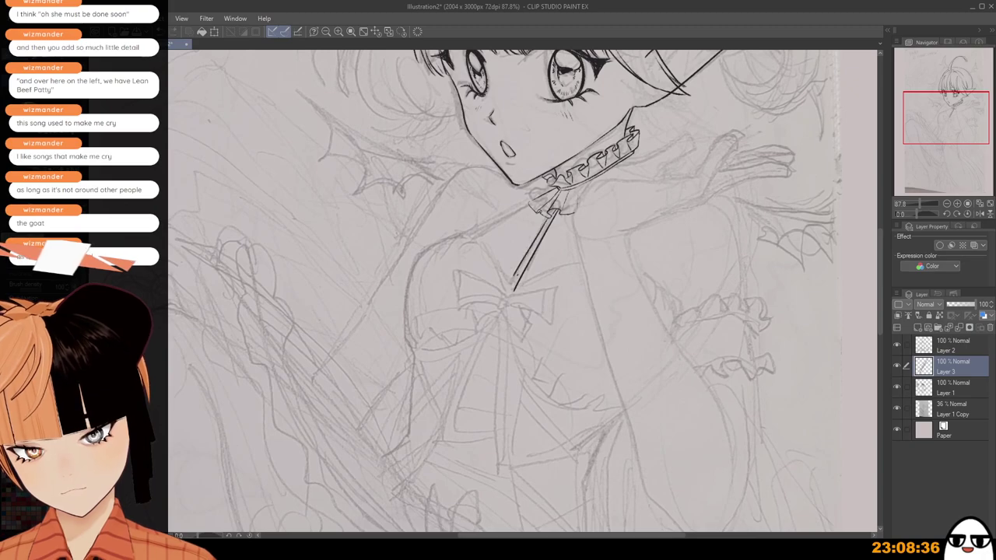
scroll(549, 258, "down", 2)
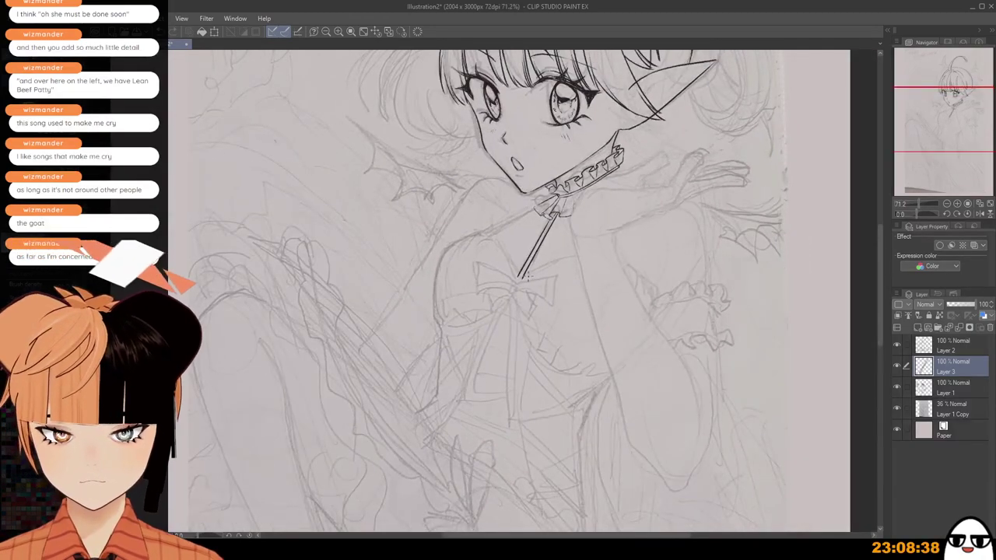
Ink the bodice's neckline as two curves meeting in a point at the lower end of the strap.
left_click_drag(523, 278, 575, 256)
key("ctrl+z")
scroll(575, 288, "down", 1)
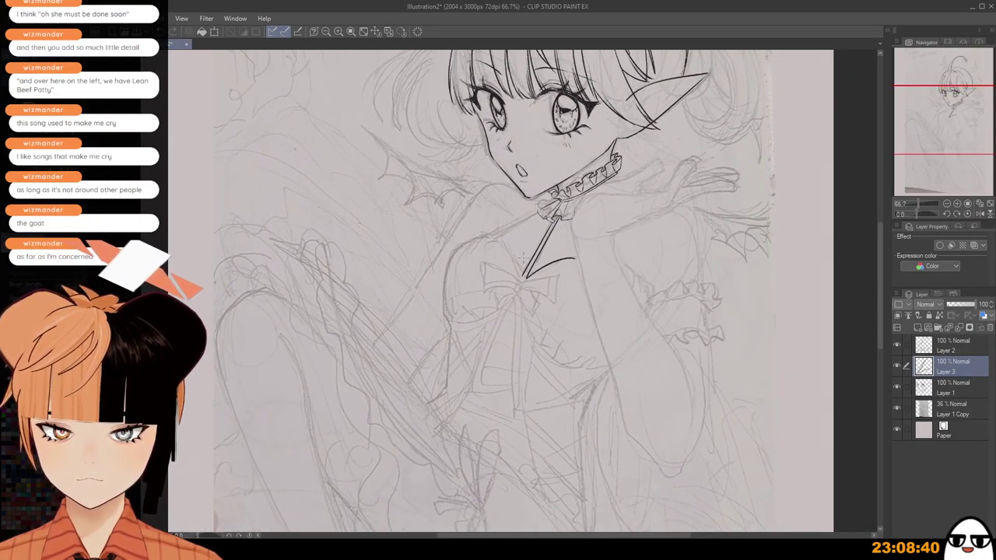
mouse_move(490, 232)
left_mouse_down()
mouse_move(524, 286)
mouse_move(521, 277)
left_mouse_up()
key("ctrl+z")
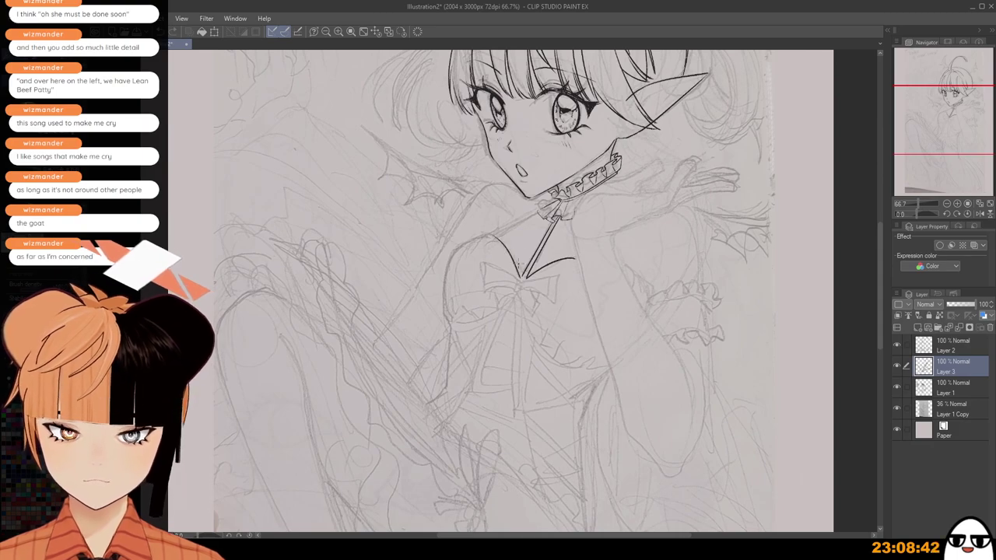
key("ctrl+z")
left_click_drag(490, 232, 526, 277)
key("ctrl+z")
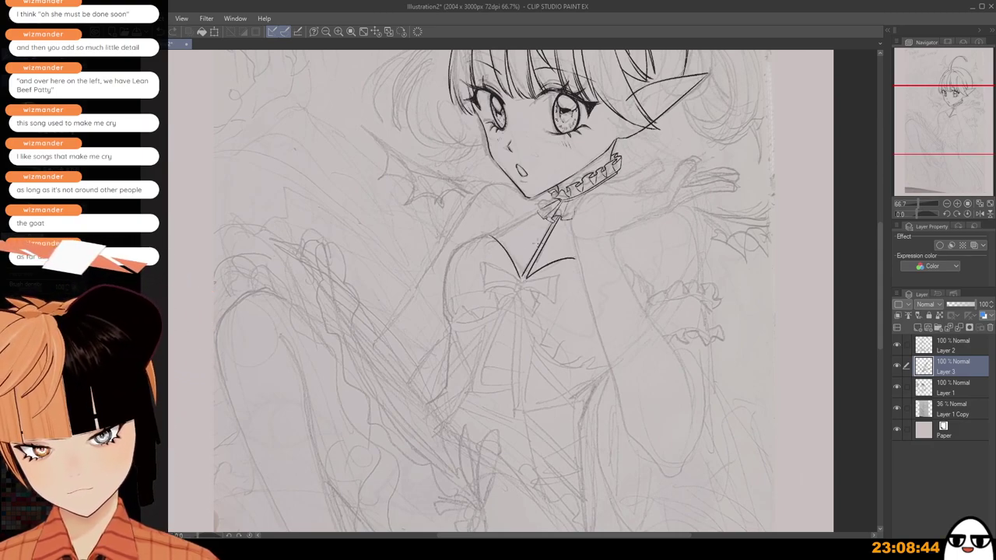
scroll(525, 277, "up", 3)
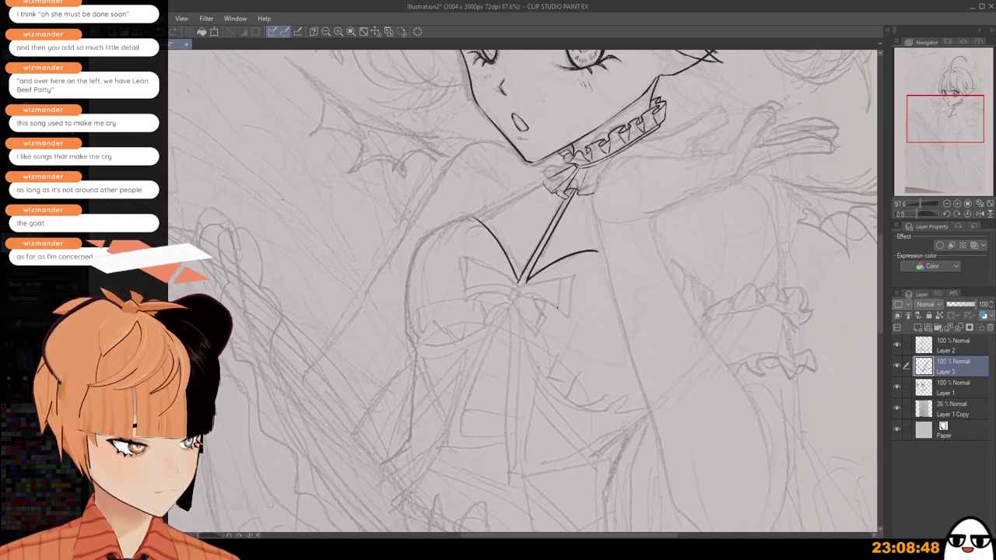
Add a new layer above Layer 3 and ink the curved wrist line just beneath the choker.
scroll(557, 307, "down", 1)
left_click_drag(557, 307, 516, 275)
scroll(576, 255, "down", 1)
left_click_drag(581, 257, 554, 340)
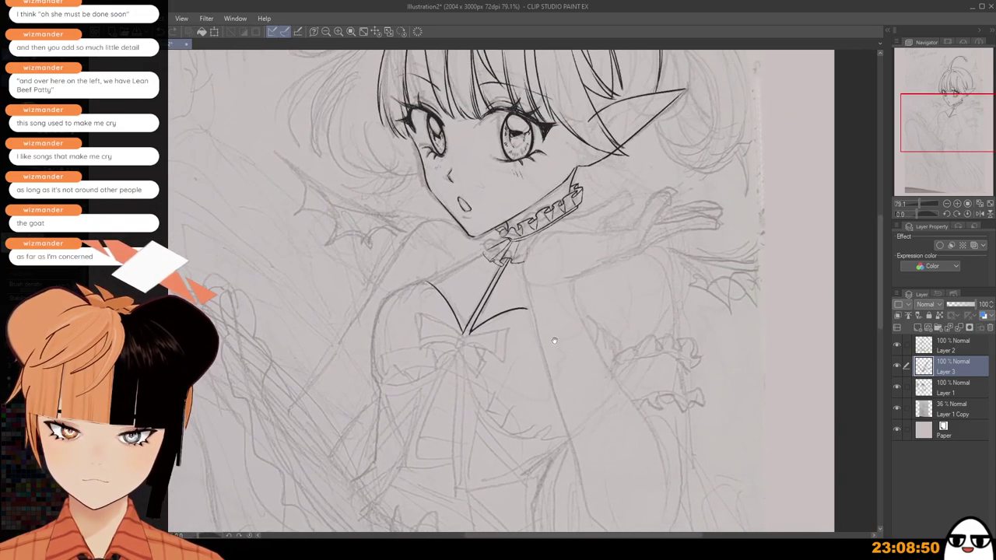
scroll(537, 249, "up", 2)
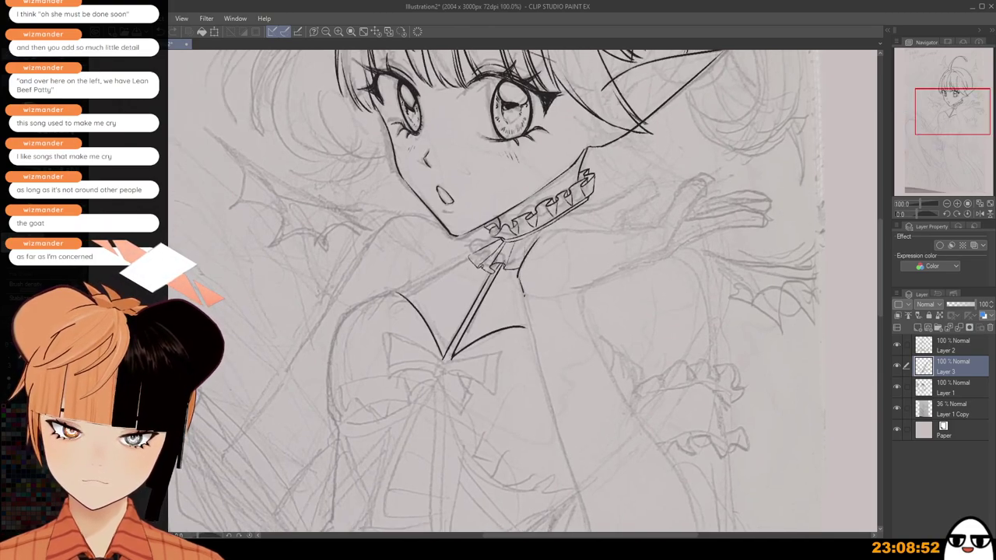
key("ctrl+shift+n")
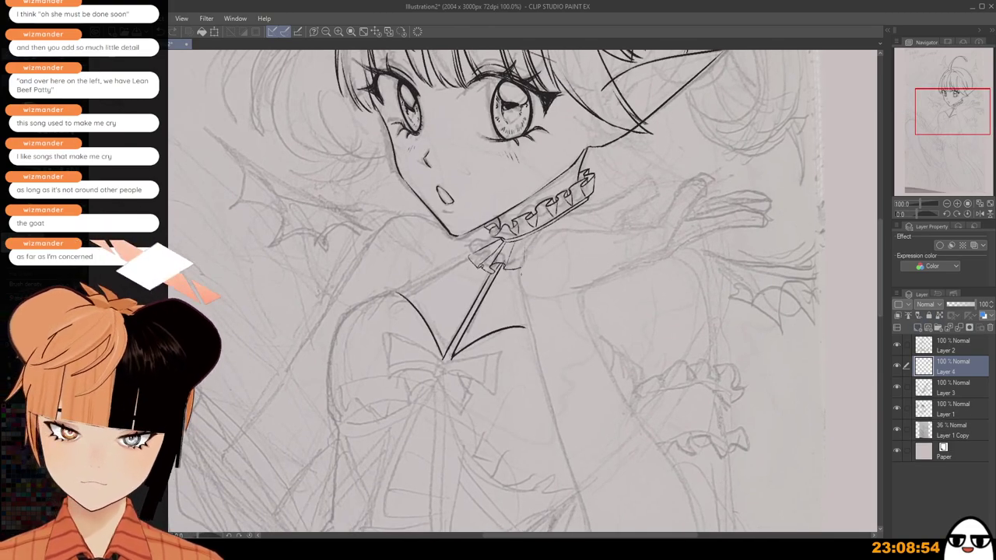
left_click_drag(535, 241, 519, 278)
key("ctrl+z")
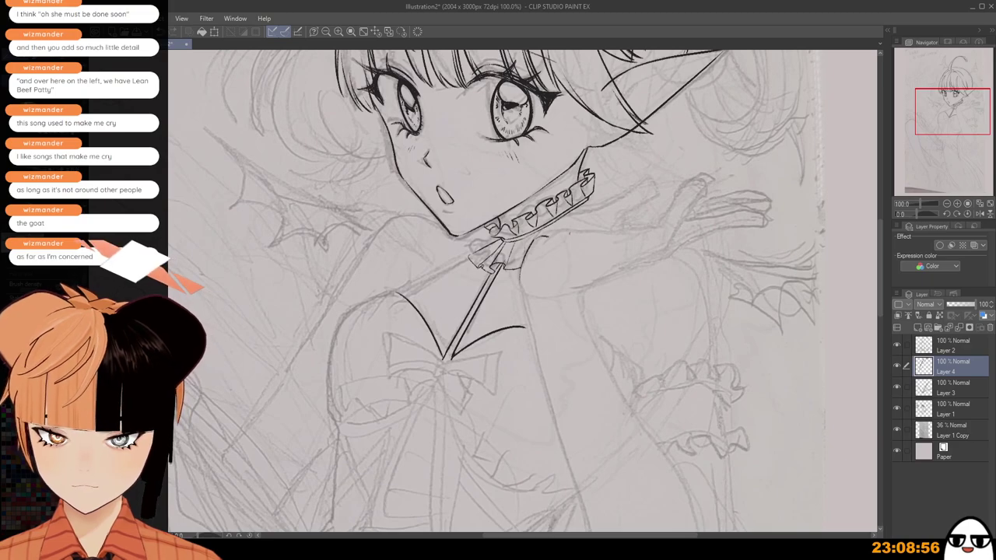
Ink the hand's long upper edge from the wrist toward the fingers, and the underside of the palm.
left_click_drag(559, 236, 655, 232)
key("ctrl+z")
left_click_drag(539, 236, 655, 233)
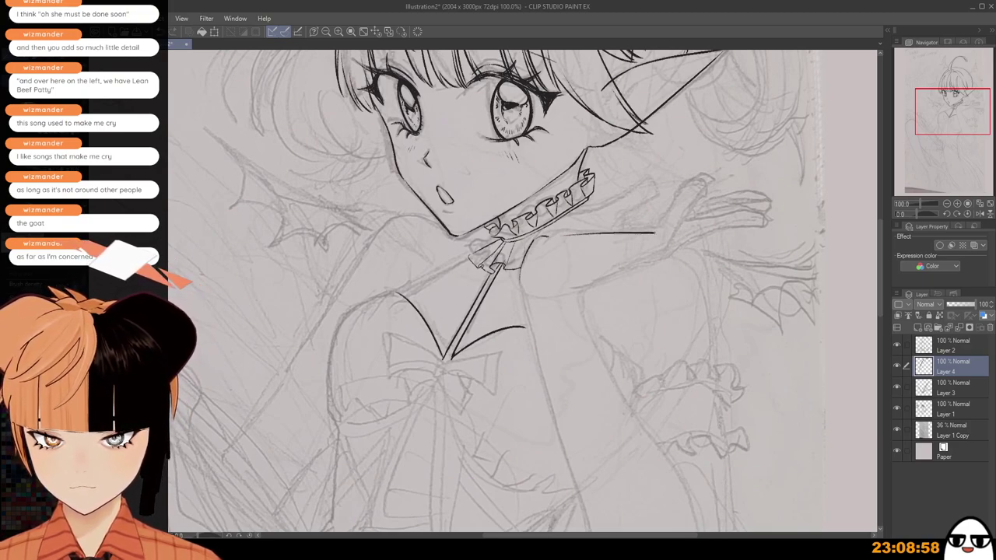
left_click_drag(587, 285, 674, 245)
key("ctrl+z")
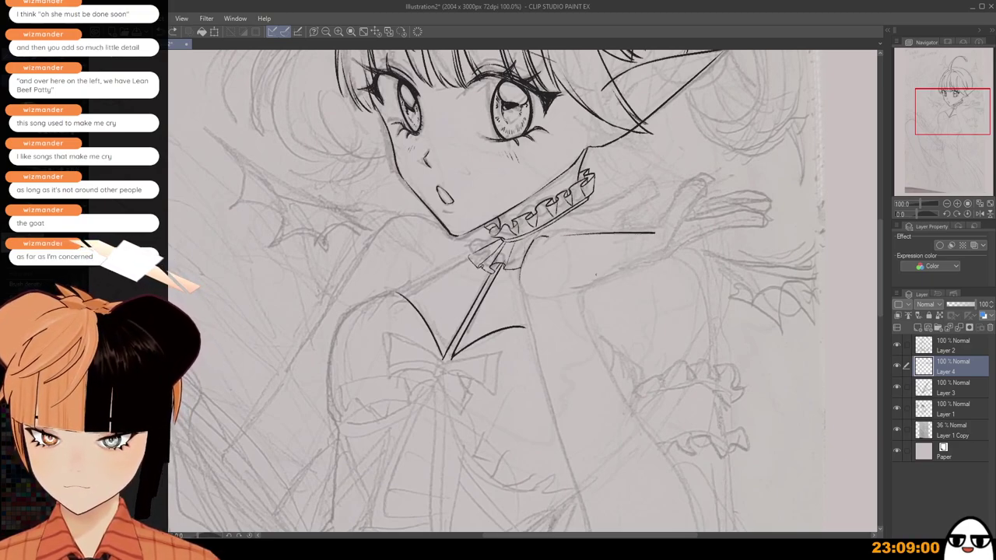
left_click_drag(603, 271, 667, 245)
key("ctrl+z")
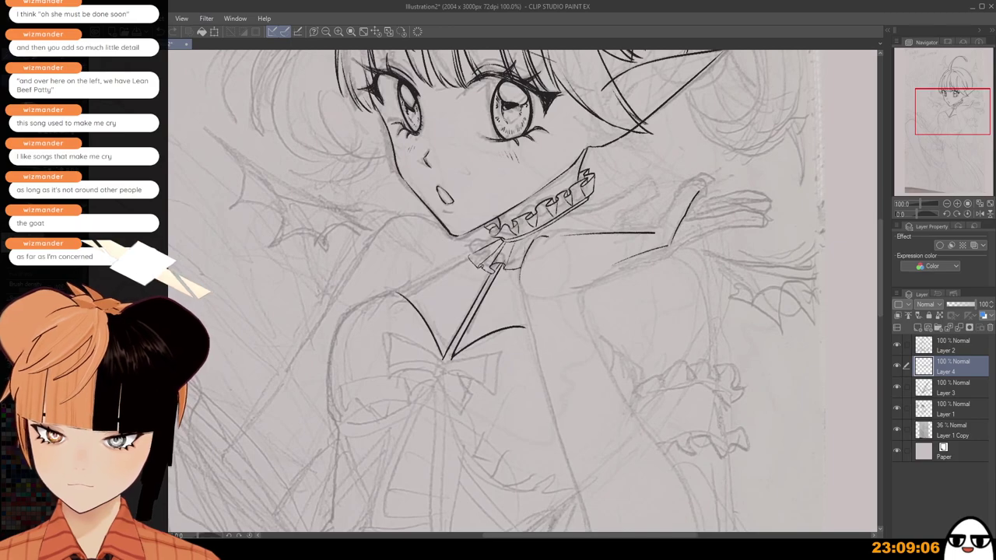
Ink the outline of the raised finger, with both edges meeting at a rounded fingertip.
mouse_move(699, 191)
left_mouse_down()
mouse_move(720, 174)
mouse_move(710, 171)
left_mouse_up()
key("ctrl+z")
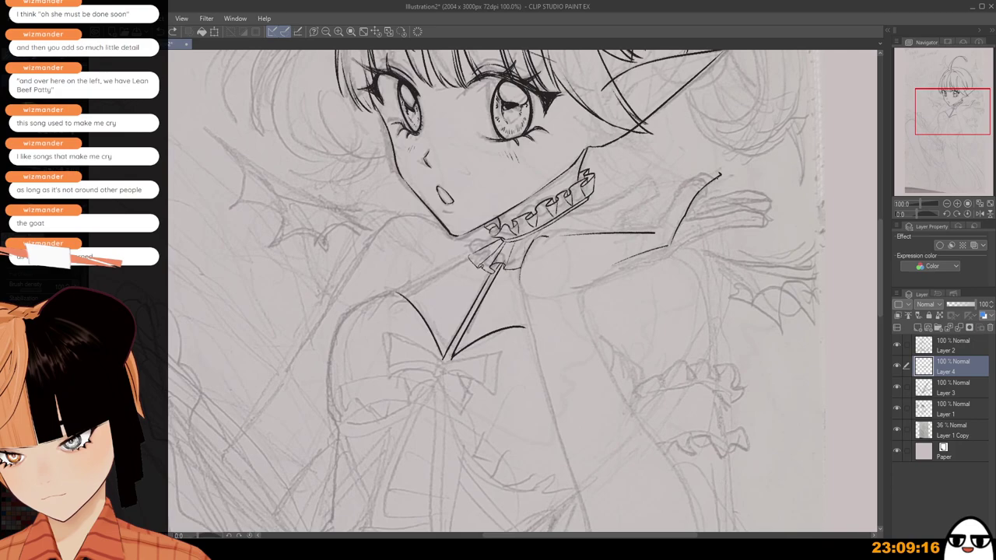
left_click_drag(720, 173, 660, 228)
key("ctrl+z")
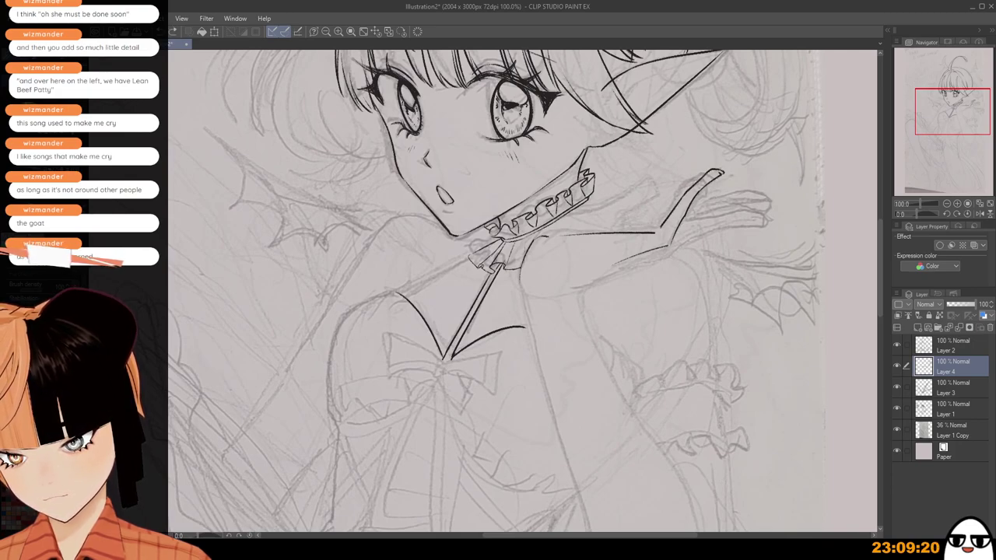
scroll(706, 193, "down", 3)
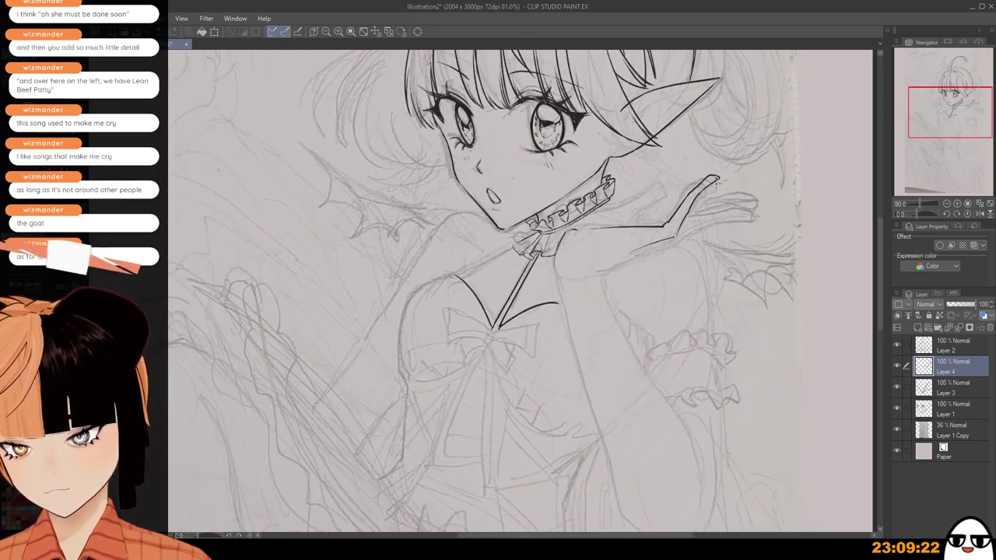
scroll(712, 184, "up", 3)
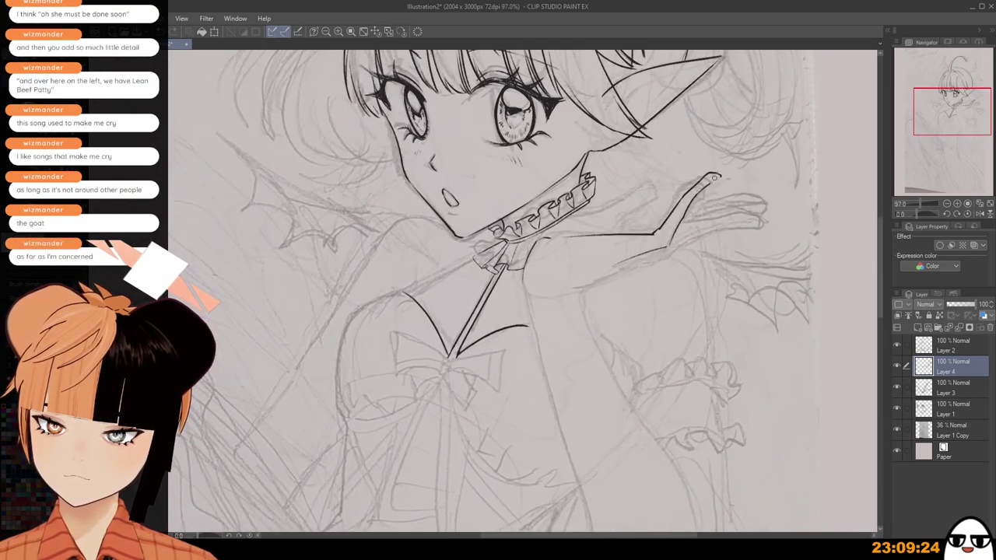
scroll(713, 177, "up", 3)
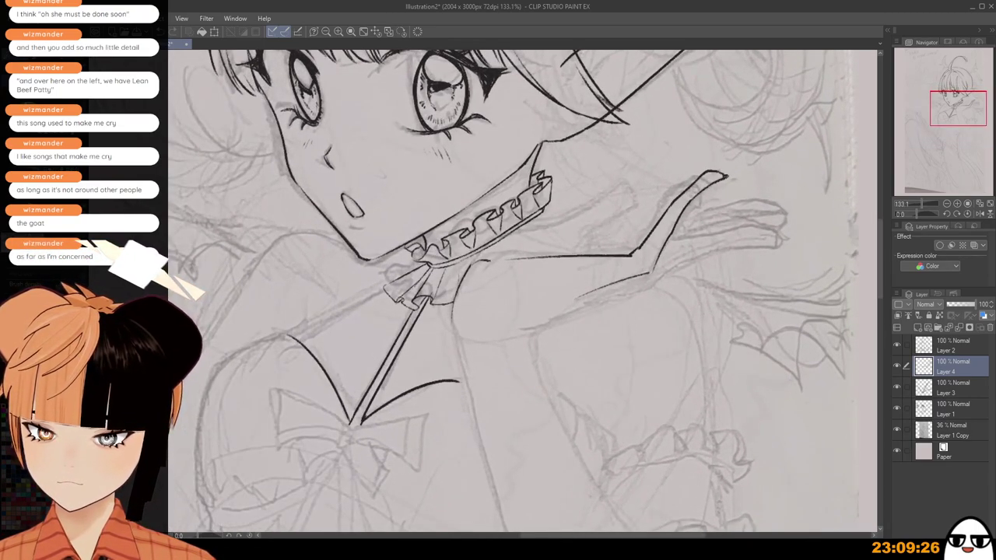
left_click_drag(727, 177, 711, 181)
scroll(746, 51, "down", 3)
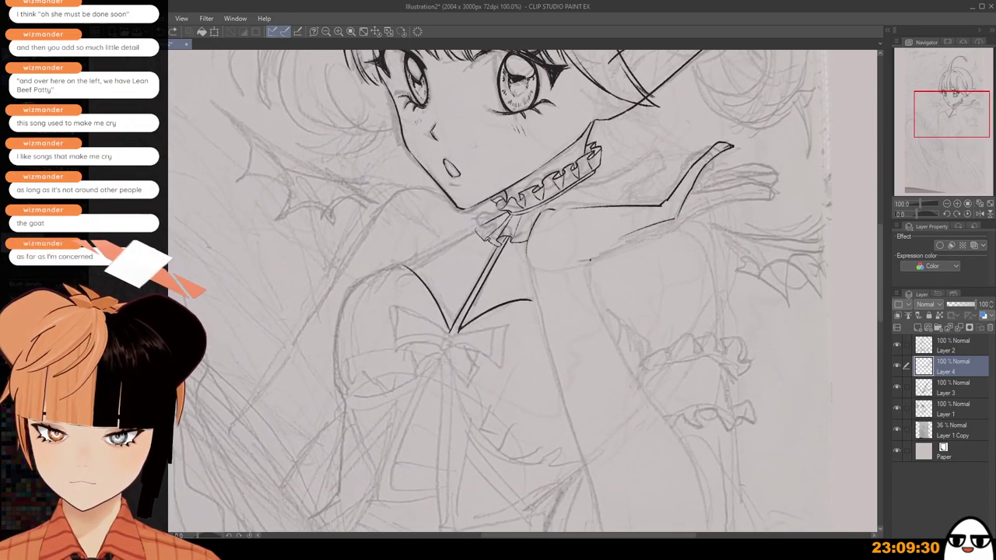
left_click_drag(590, 257, 732, 196)
key("ctrl+z")
mouse_move(681, 227)
left_mouse_down()
mouse_move(719, 207)
mouse_move(782, 207)
left_mouse_up()
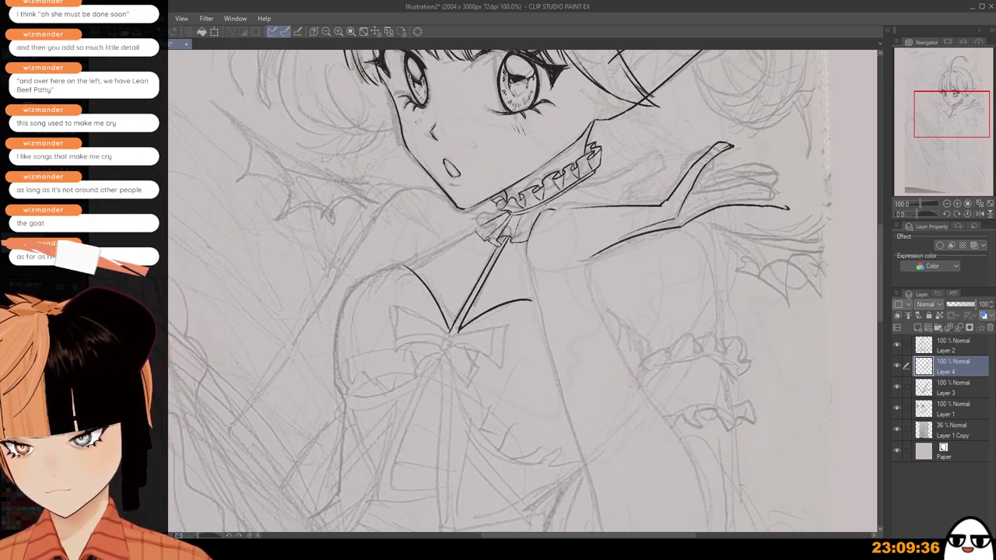
mouse_move(760, 188)
left_mouse_down()
mouse_move(784, 194)
mouse_move(691, 198)
left_mouse_up()
key("ctrl+z")
key("ctrl+z")
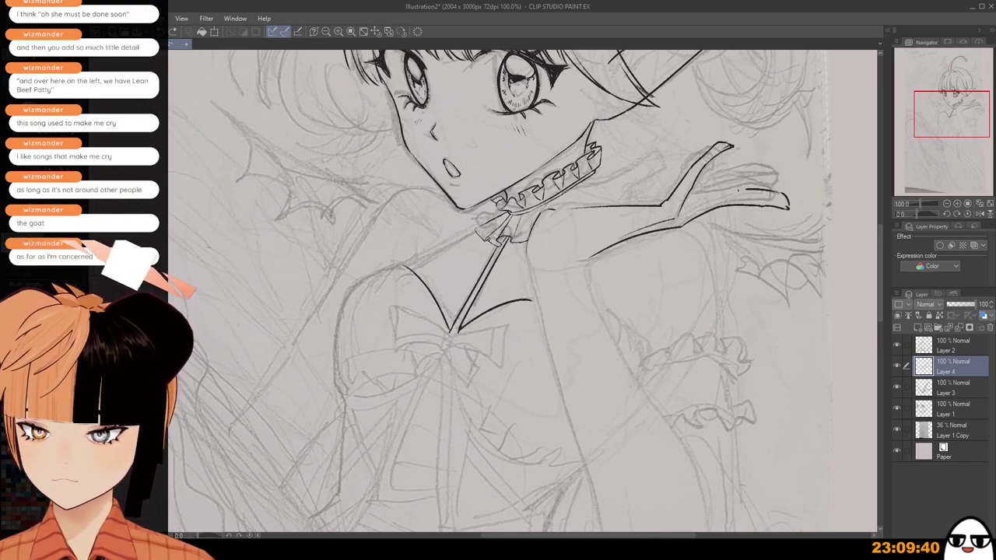
left_click_drag(752, 189, 687, 200)
scroll(683, 245, "down", 2)
scroll(682, 252, "down", 2)
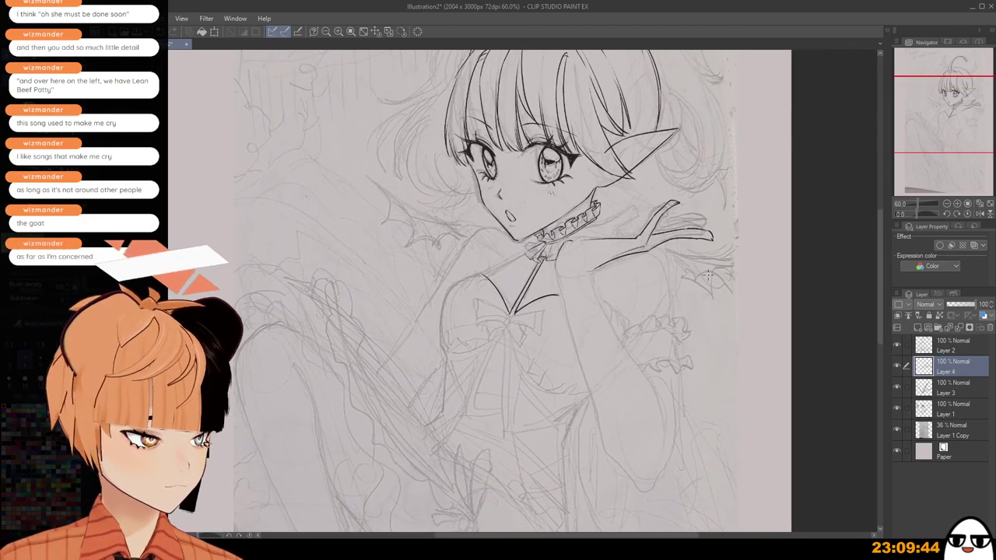
Ink the lowest finger's outline, extending the palm's underside into a long edge that meets the upper edge at the fingertip.
scroll(687, 237, "up", 2)
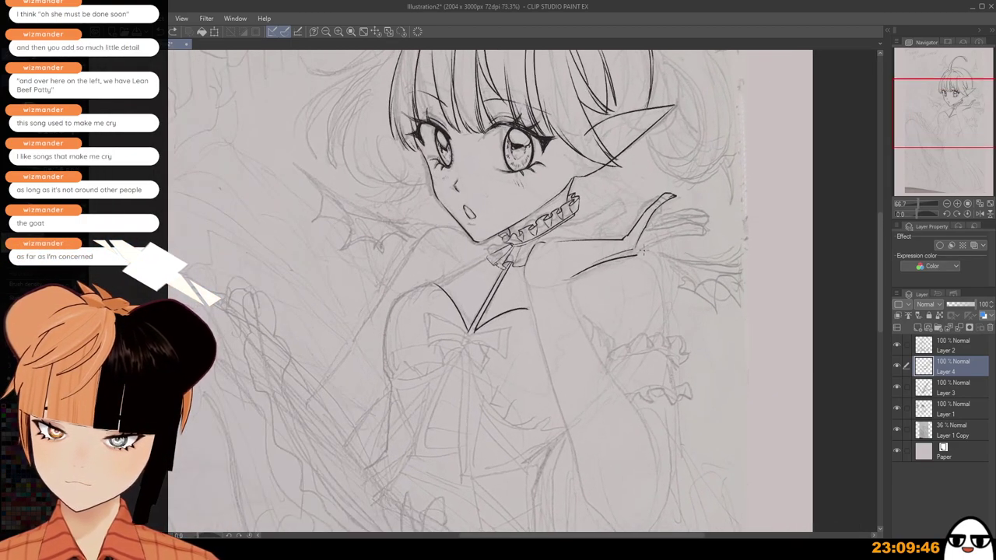
left_click_drag(639, 255, 710, 232)
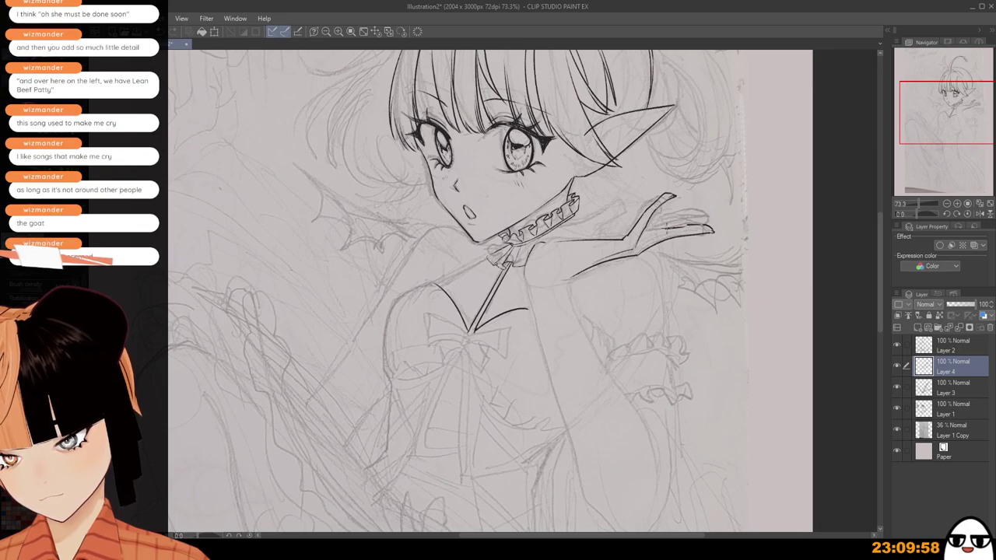
scroll(674, 225, "down", 2)
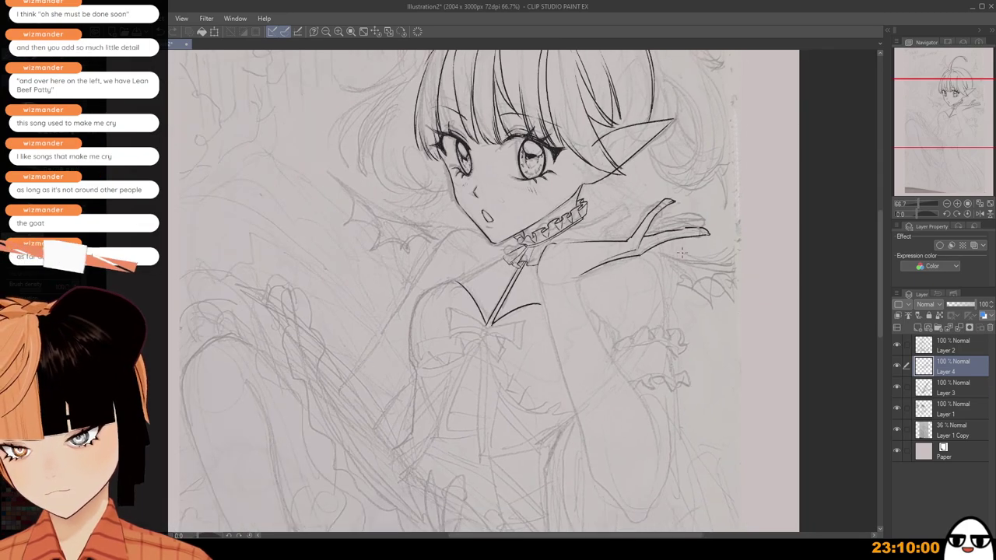
Ink the outline of the next finger, lying just above the lowest one and tapering to a rounded tip.
left_click_drag(692, 216, 669, 224)
scroll(679, 222, "up", 1)
scroll(678, 222, "up", 3)
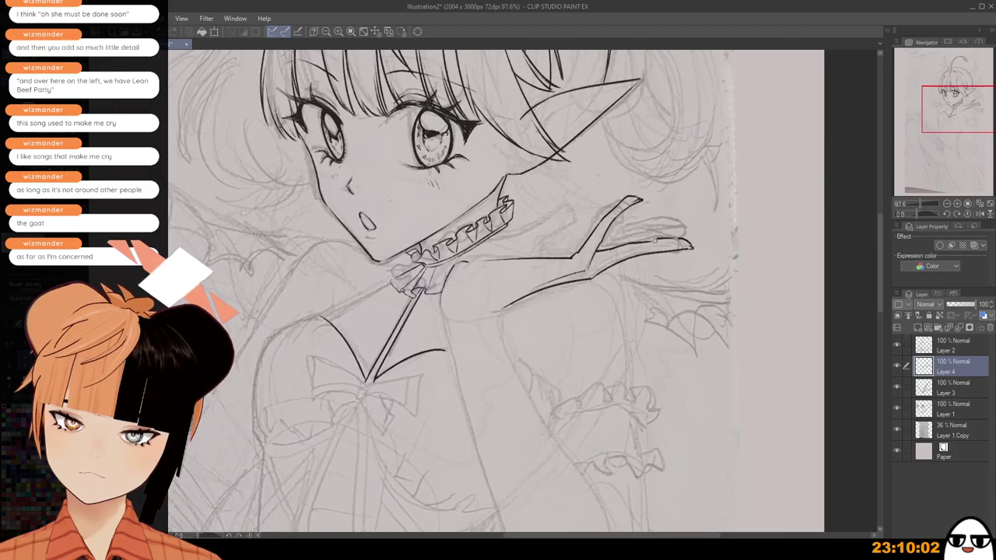
scroll(654, 240, "up", 1)
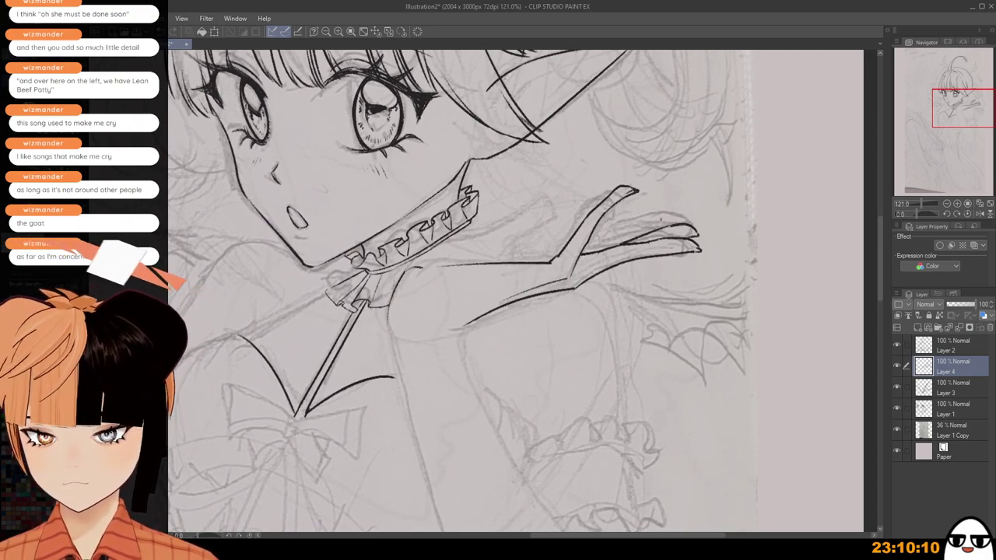
left_click_drag(640, 238, 674, 226)
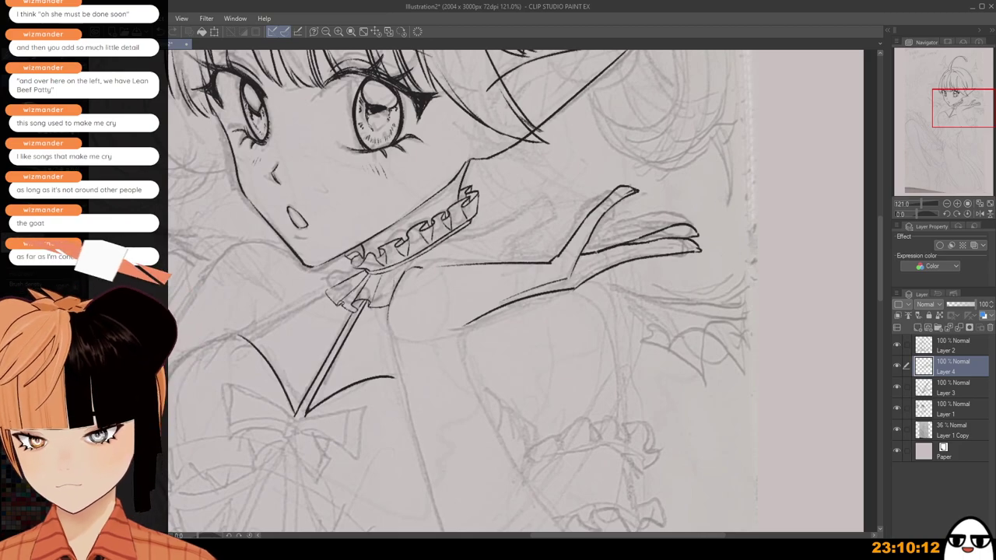
scroll(584, 374, "down", 3)
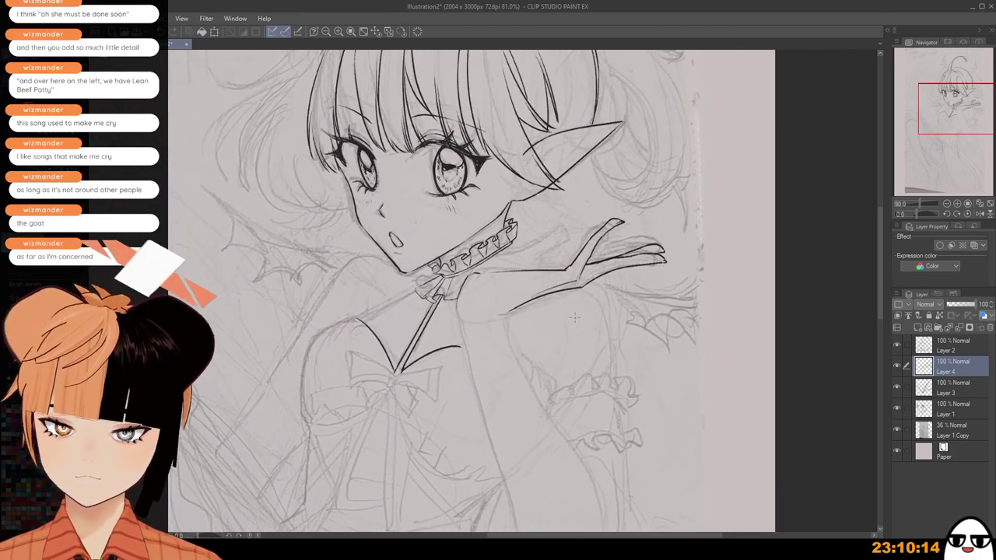
Erase the raised finger's old outline and re-ink it as a slimmer, bent finger leaning outward.
left_click_drag(584, 374, 620, 348)
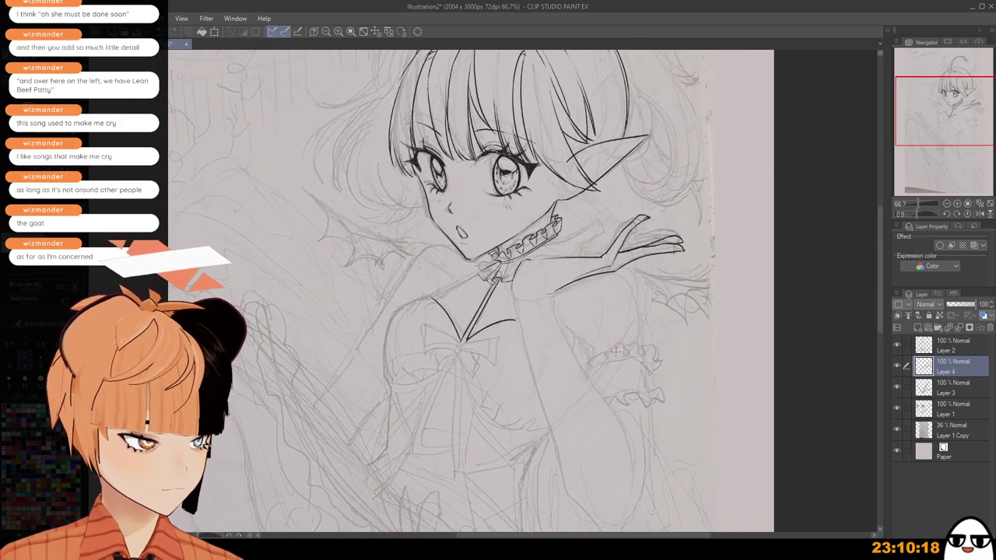
scroll(620, 348, "down", 2)
scroll(624, 348, "up", 2)
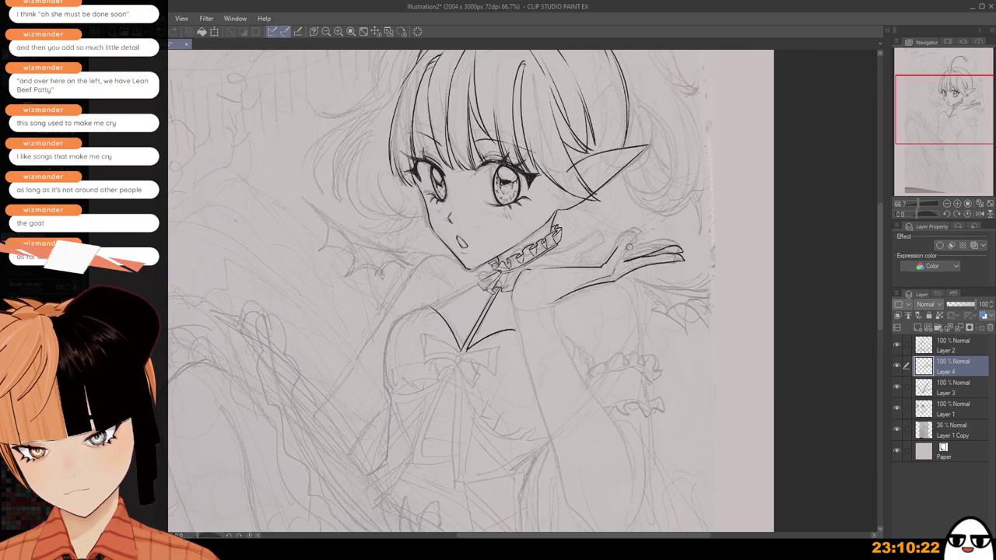
scroll(629, 247, "up", 3)
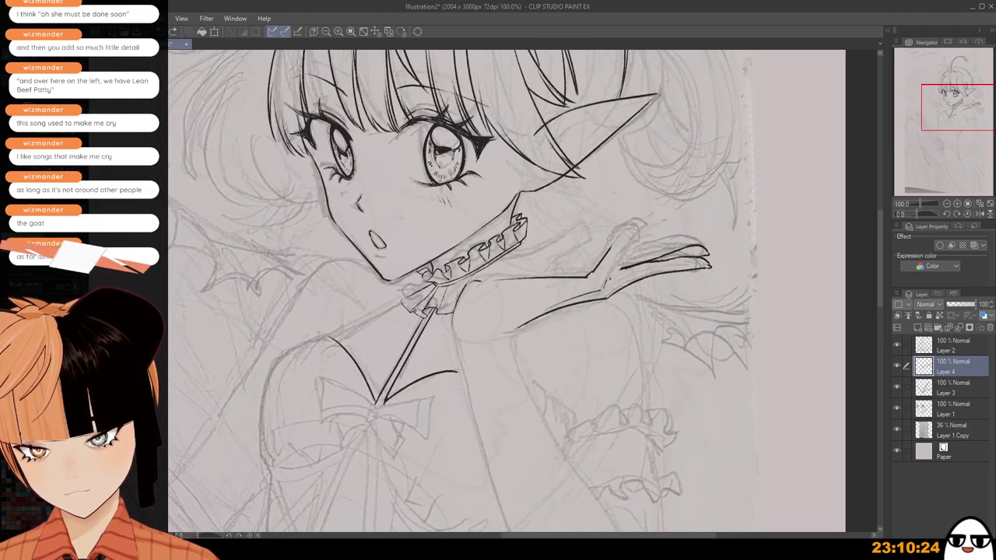
left_click_drag(620, 271, 636, 242)
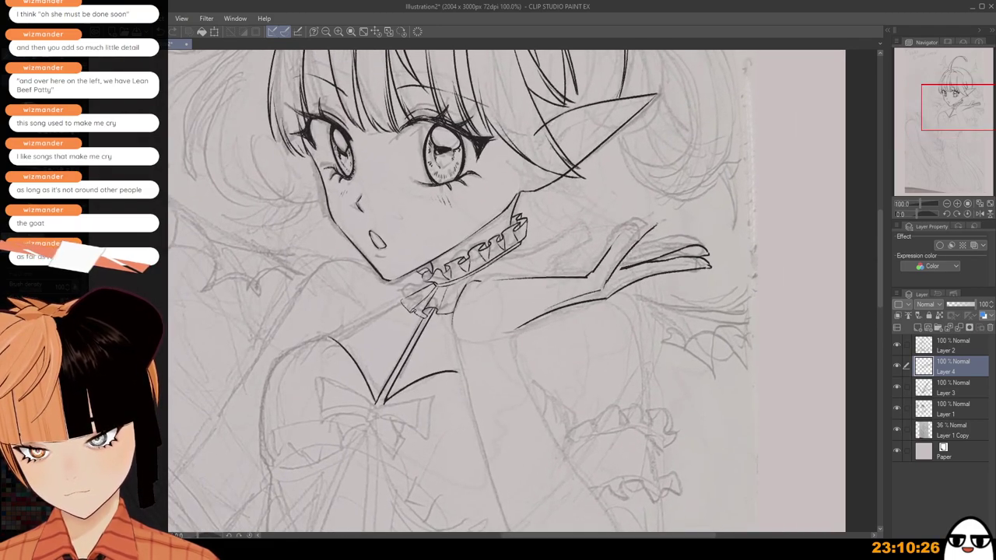
left_click_drag(640, 232, 629, 243)
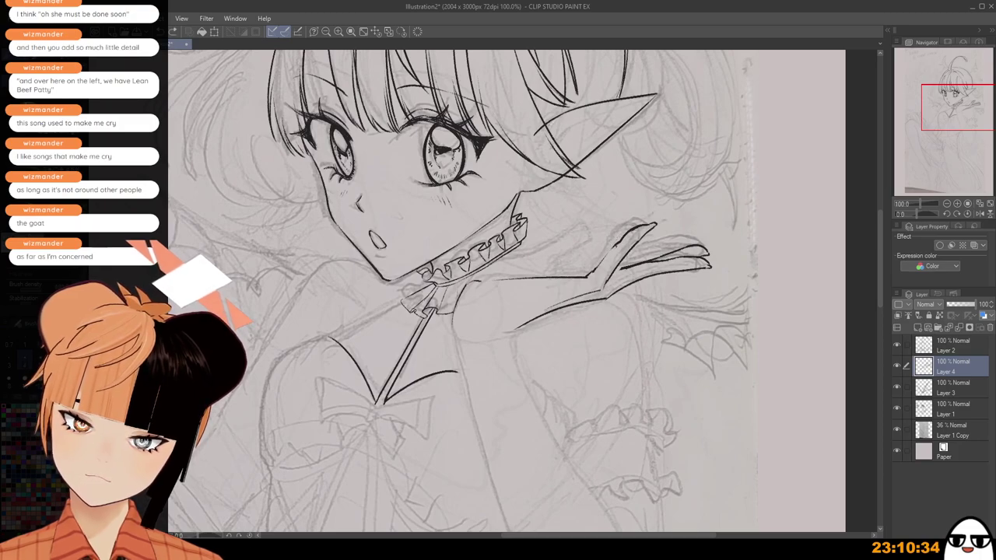
scroll(677, 229, "down", 1)
scroll(638, 280, "down", 5)
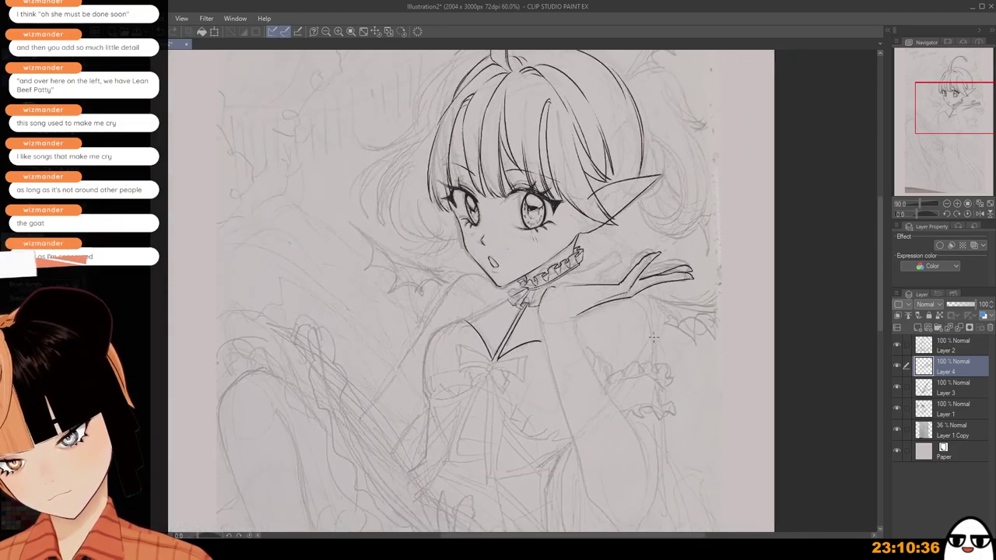
scroll(638, 280, "down", 1)
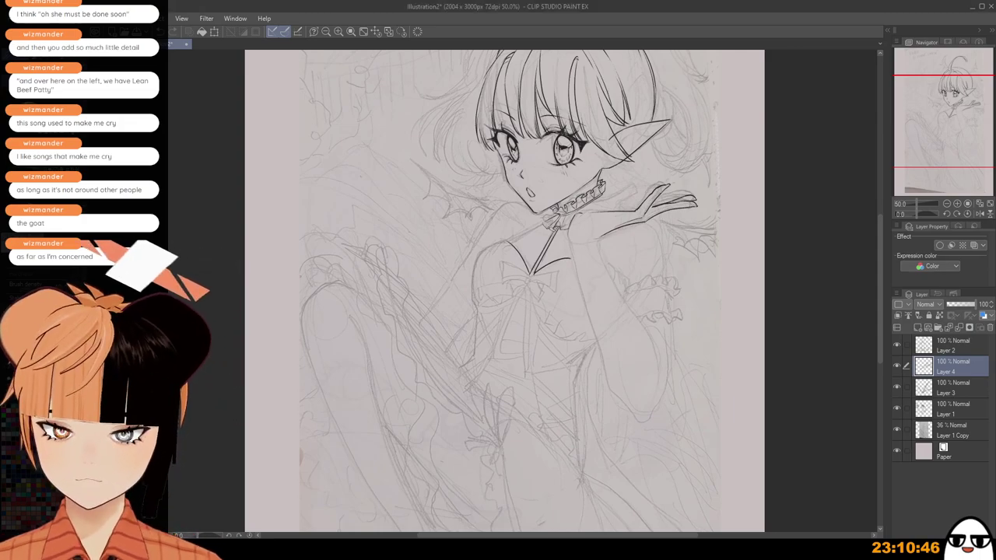
Refine the raised finger's contour and the lines where the fingers meet the palm.
left_click_drag(629, 216, 611, 278)
scroll(599, 276, "up", 2)
scroll(573, 274, "up", 1)
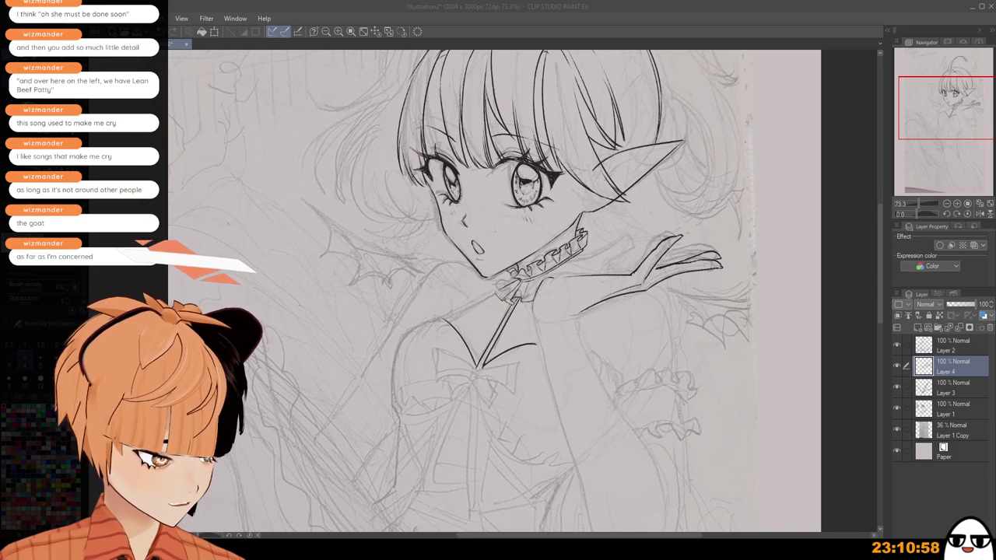
left_click(676, 264)
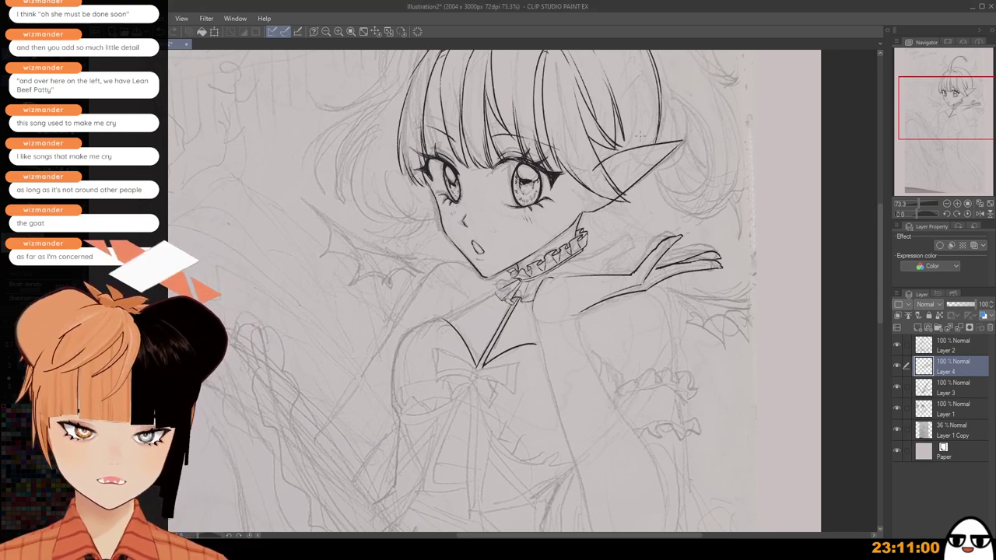
scroll(676, 265, "up", 4)
key("ctrl+plus")
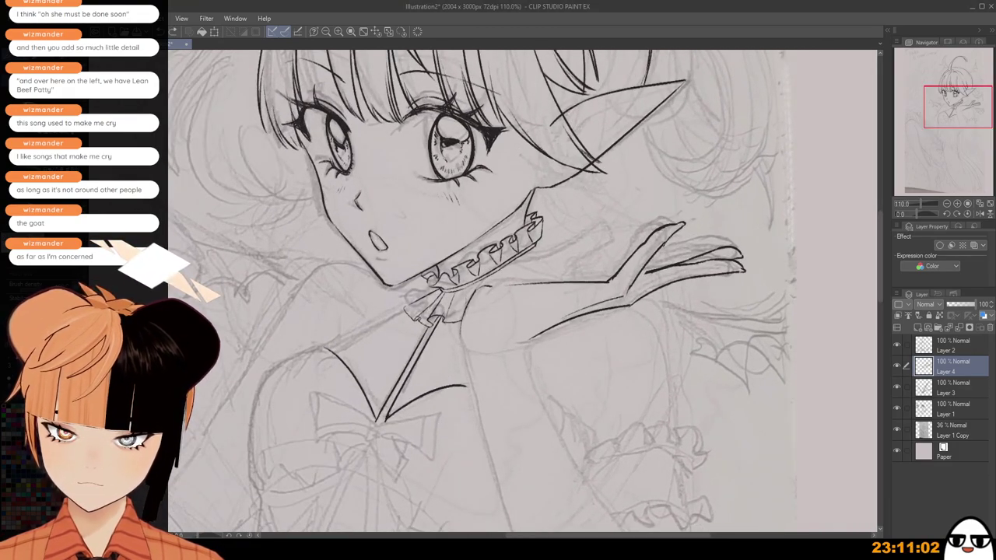
left_click_drag(668, 241, 626, 293)
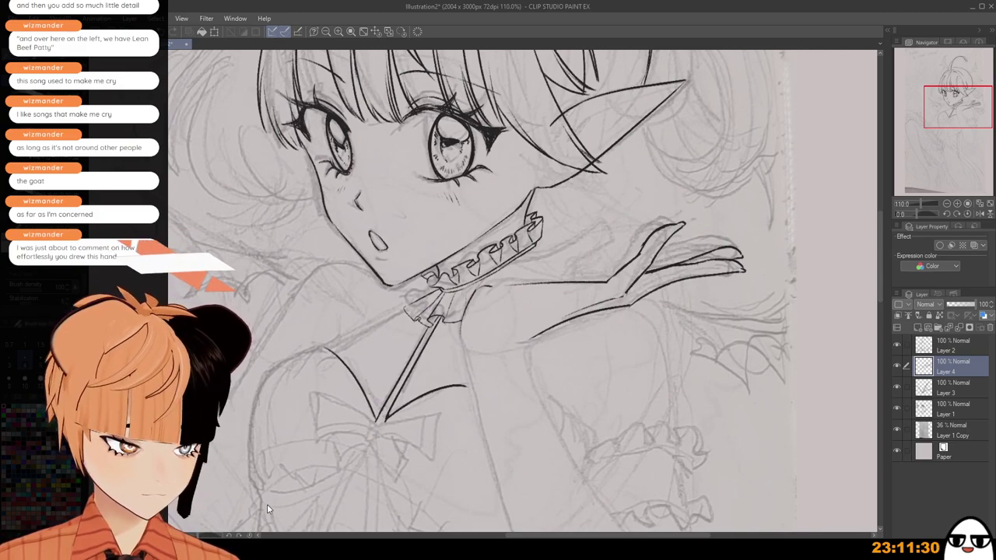
Ink the remaining finger in the gap between the raised finger and the two lower ones.
scroll(668, 240, "down", 1)
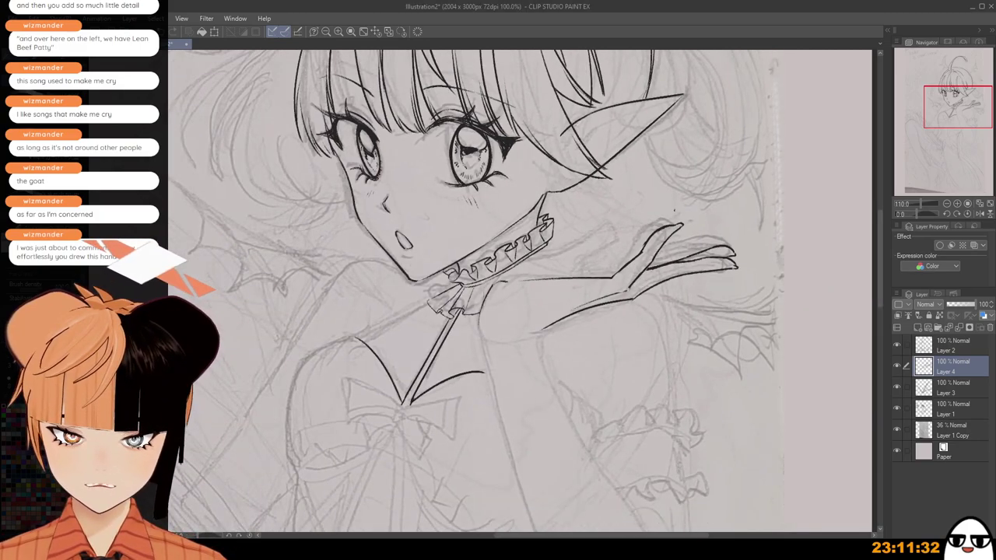
key("ctrl+plus")
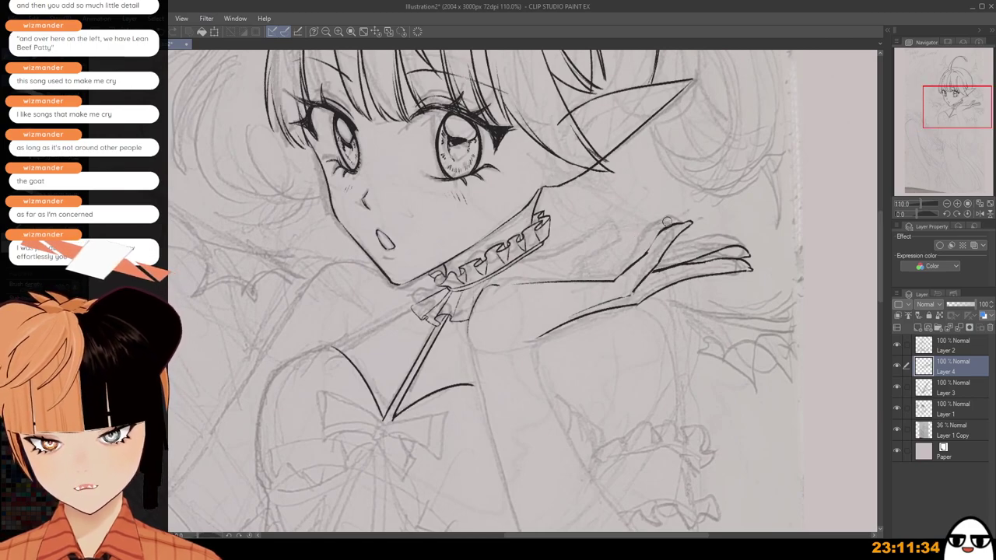
key("ctrl+minus")
key("ctrl+minus")
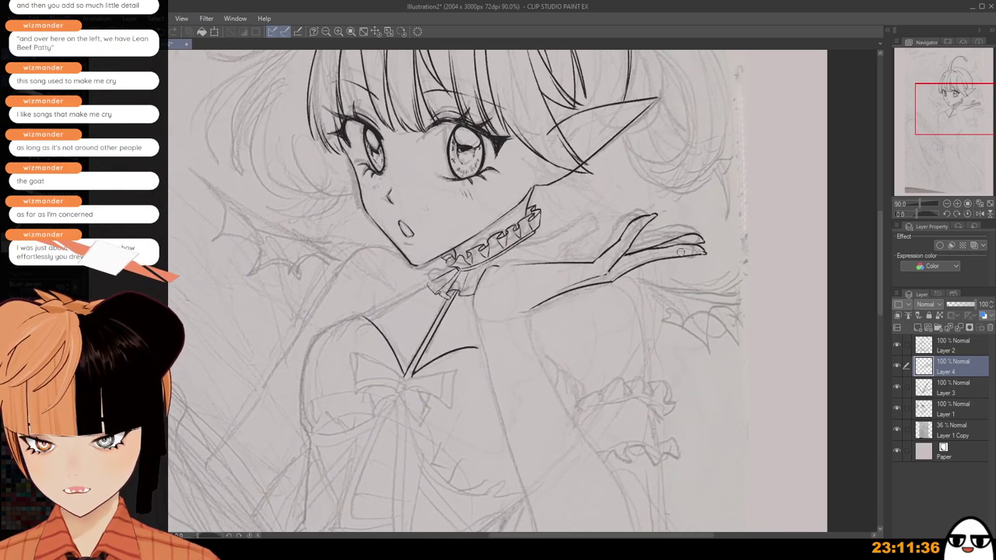
key("ctrl+plus")
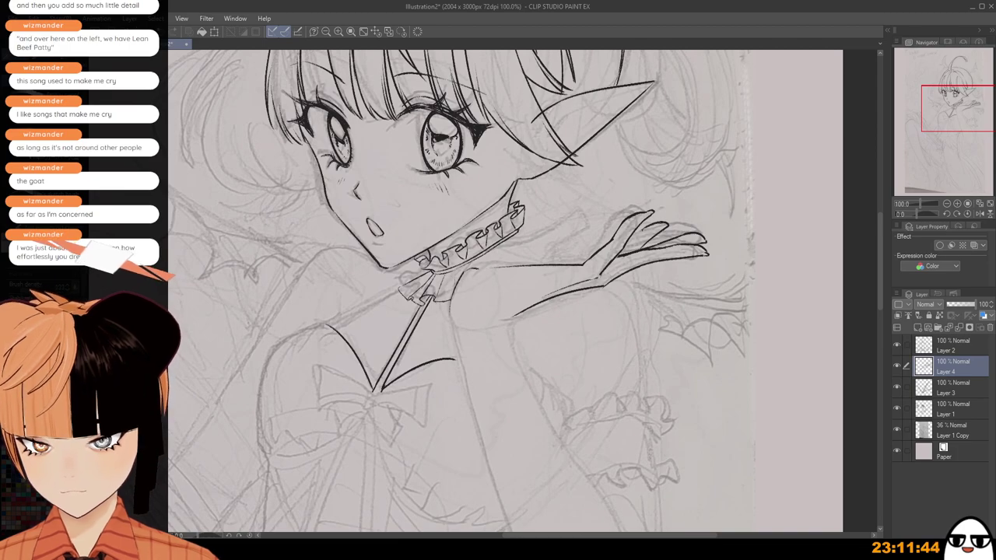
scroll(628, 244, "down", 2)
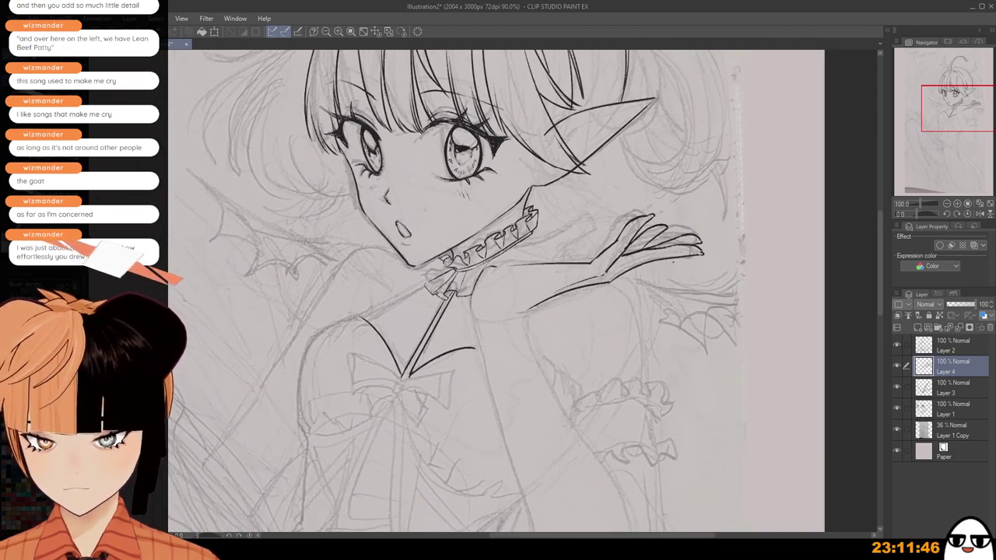
scroll(629, 244, "up", 2)
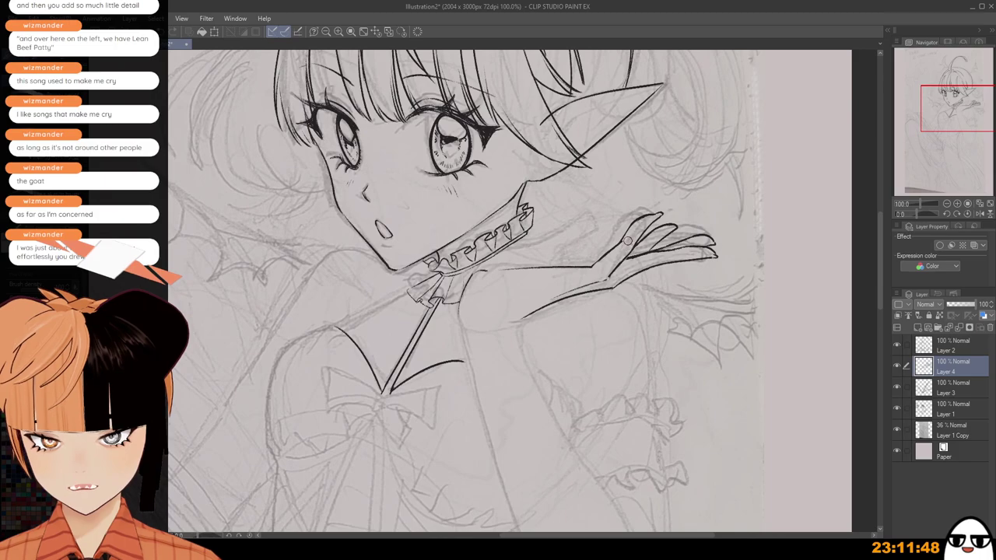
scroll(627, 242, "down", 3)
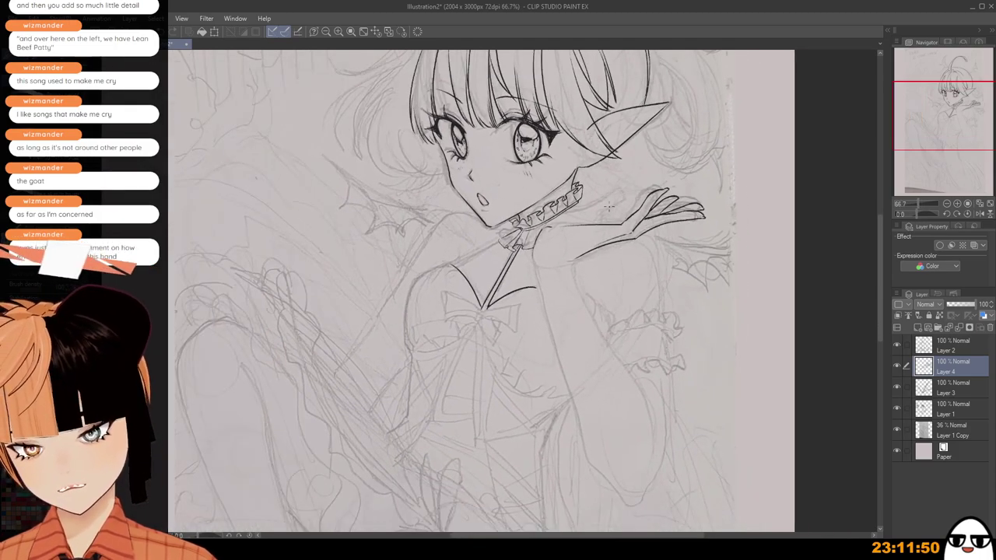
scroll(608, 207, "up", 3)
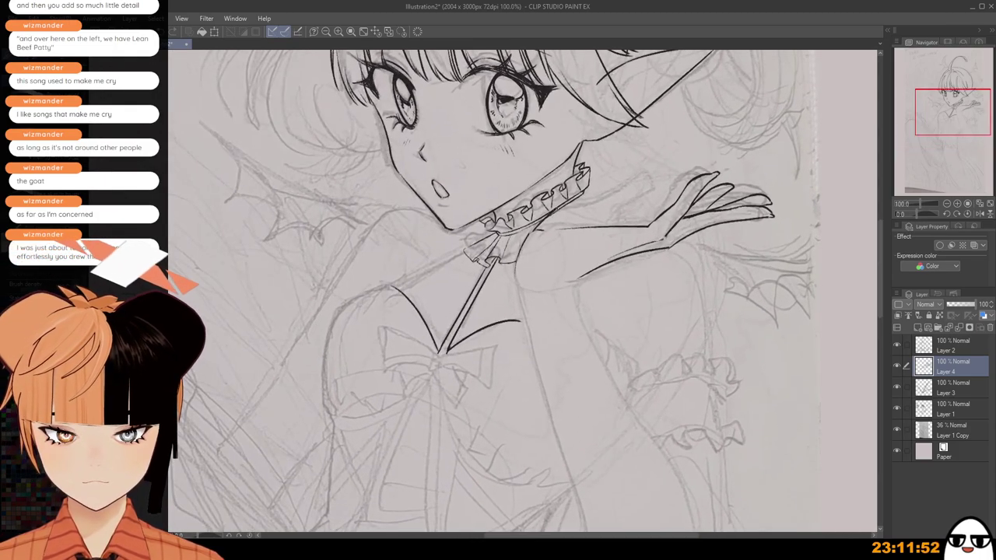
Ink the thumb extending outward from the choker, with a rounded tip and its lower edge curving back to the palm.
left_click_drag(569, 206, 648, 178)
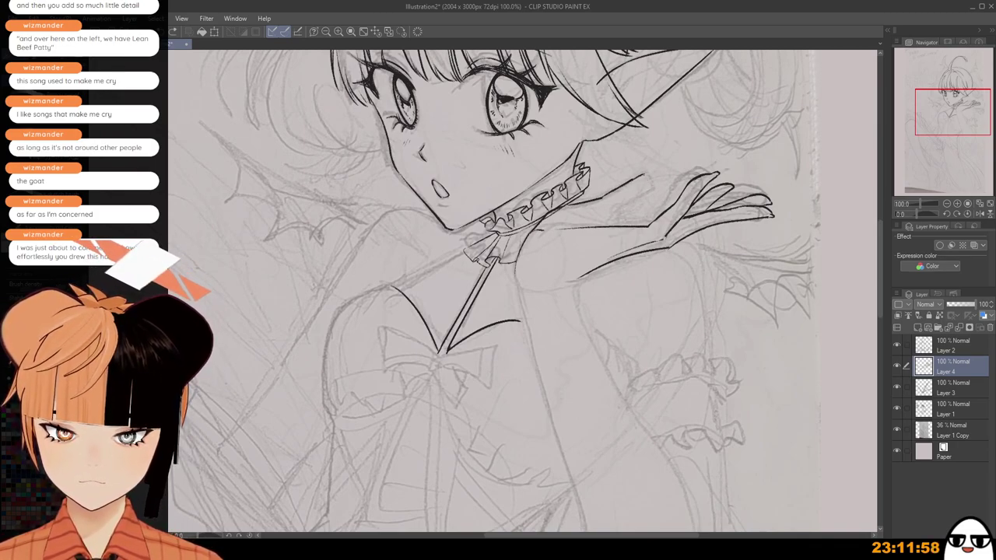
key("ctrl+z")
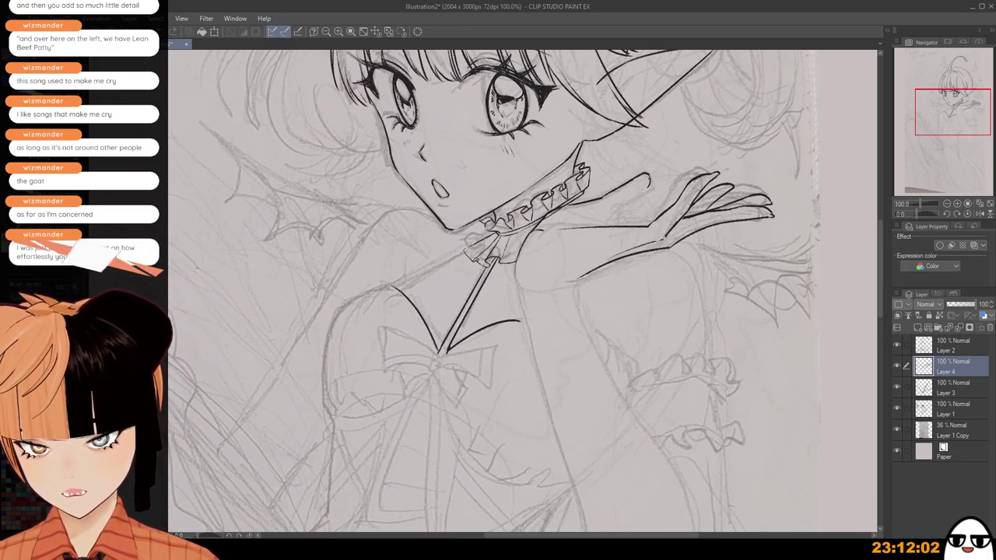
mouse_move(648, 186)
left_mouse_down()
mouse_move(606, 211)
mouse_move(606, 223)
left_mouse_up()
key("ctrl+z")
key("ctrl+z")
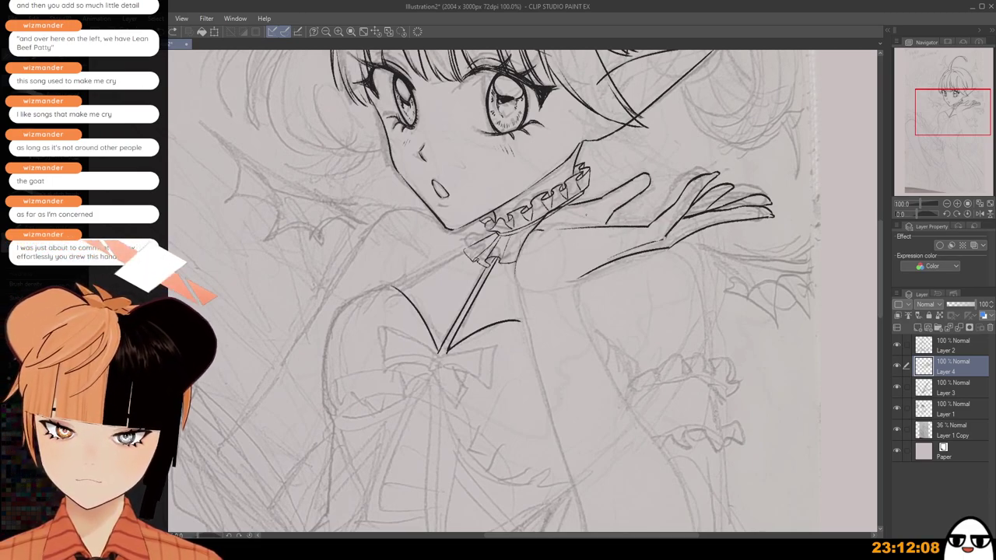
Check the inked hand in a horizontally flipped view of the whole figure, and restore the normal orientation.
scroll(657, 249, "down", 4)
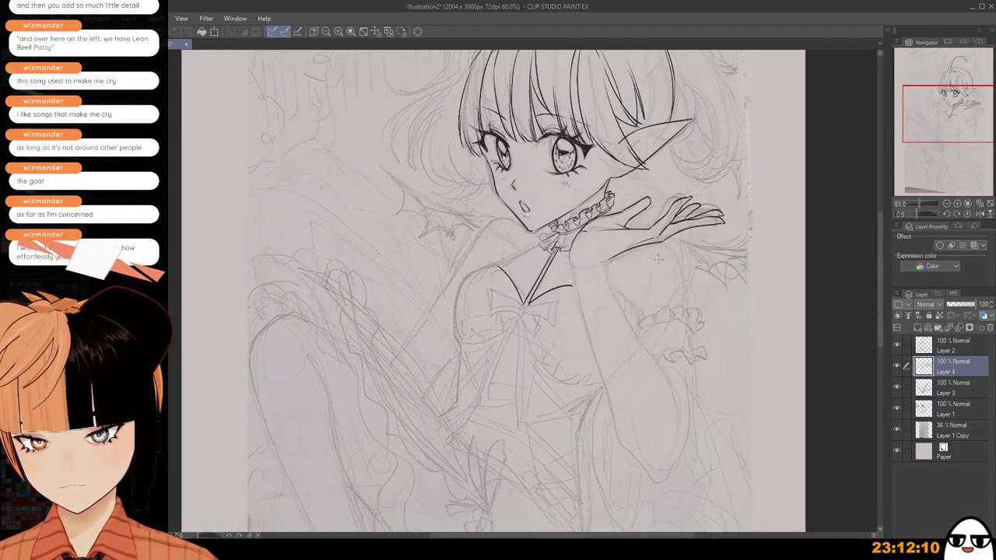
left_click_drag(656, 249, 652, 230)
scroll(652, 231, "down", 1)
key("h")
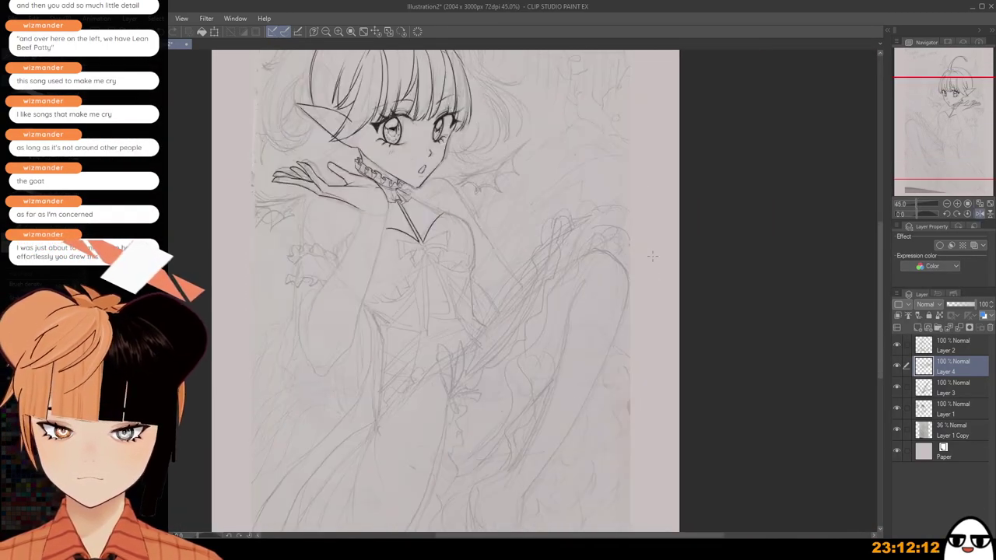
key("h")
scroll(652, 257, "up", 2)
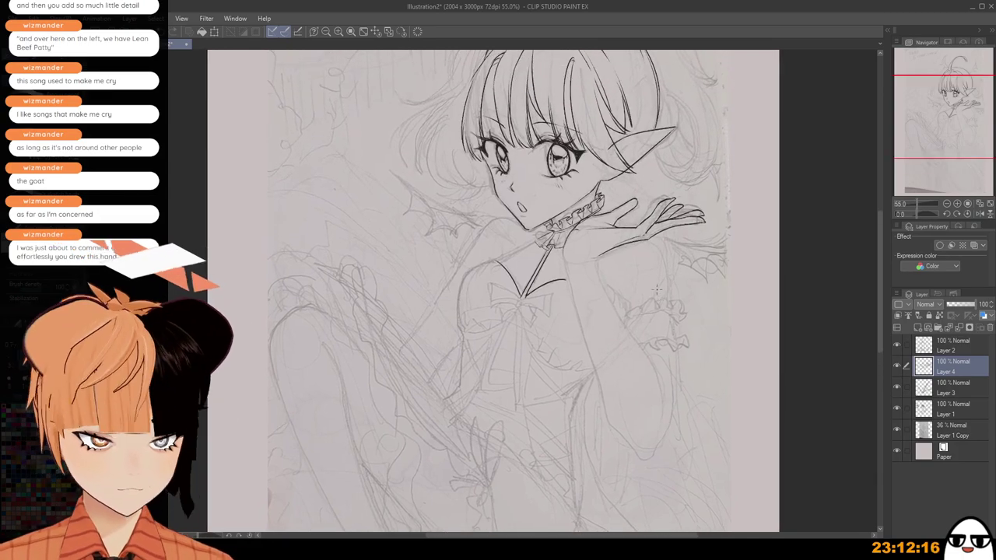
Strengthen the palm's lower edge with a heavier line running down to the wrist.
scroll(637, 254, "up", 1)
scroll(637, 254, "up", 4)
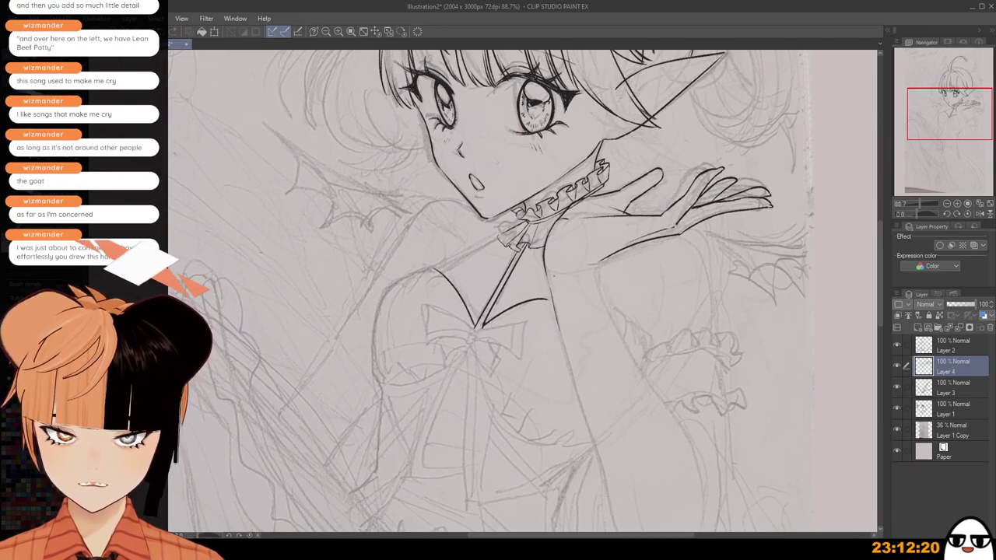
scroll(637, 255, "up", 1)
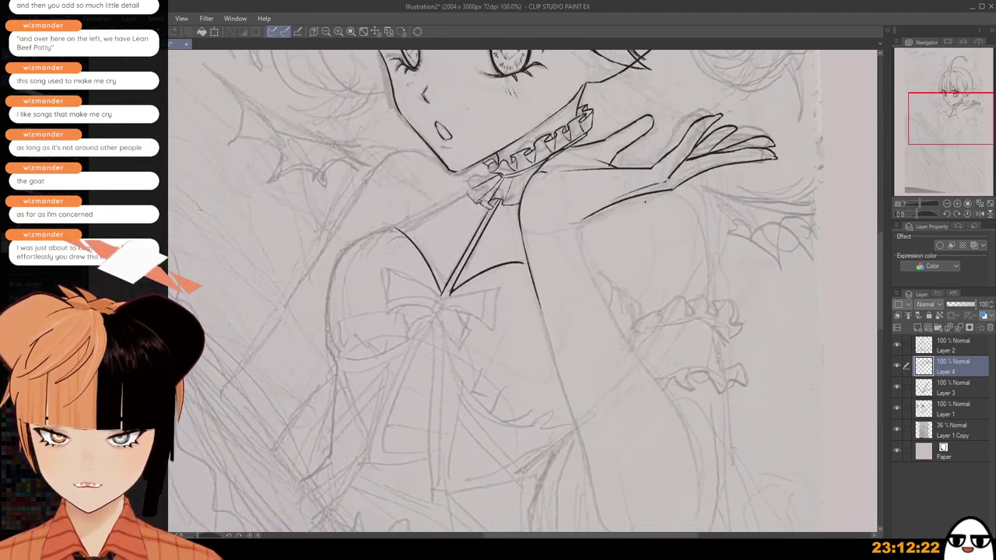
scroll(644, 200, "up", 1)
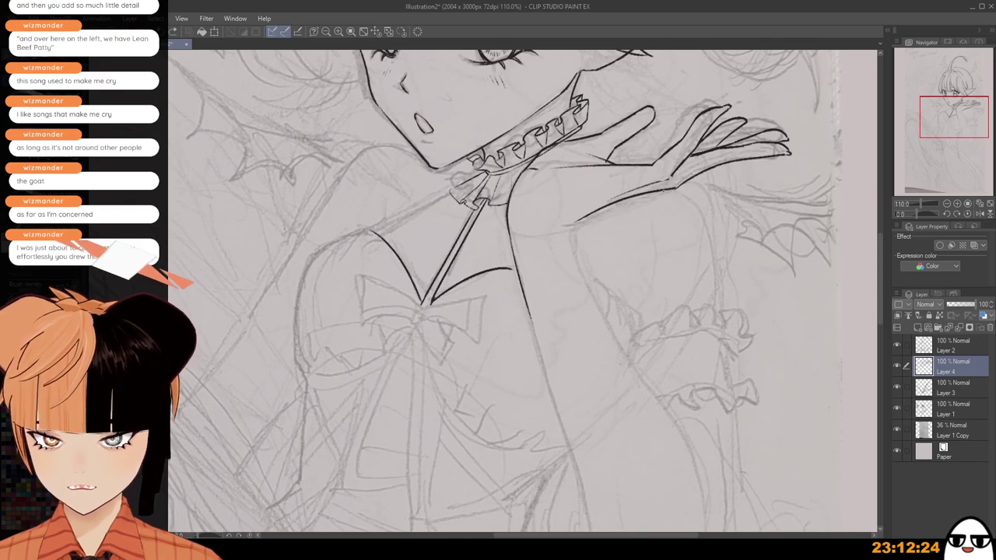
left_click_drag(667, 188, 562, 234)
key("ctrl+z")
key("ctrl+z")
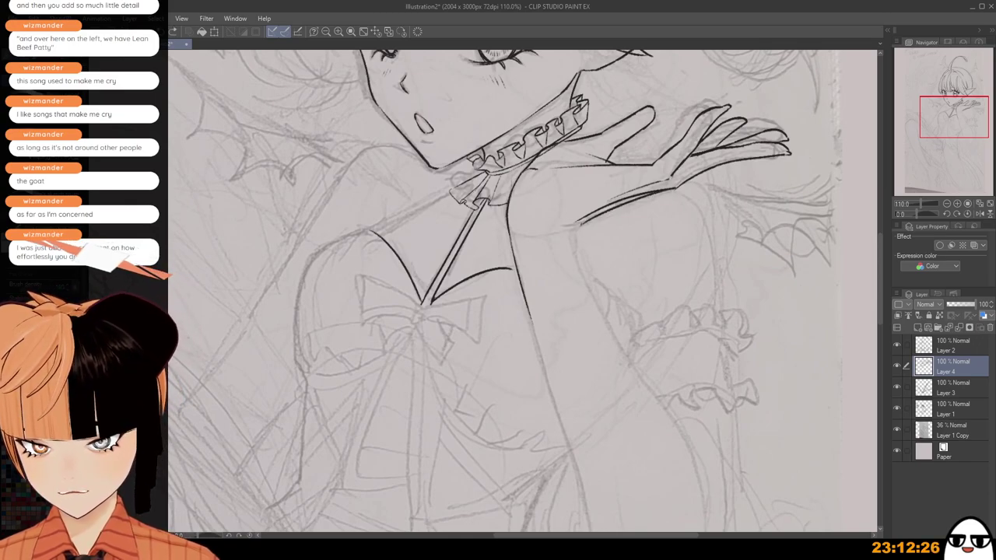
Ink the forearm edge farther from the torso in one long curve from the wrist down toward the elbow.
scroll(580, 229, "down", 4)
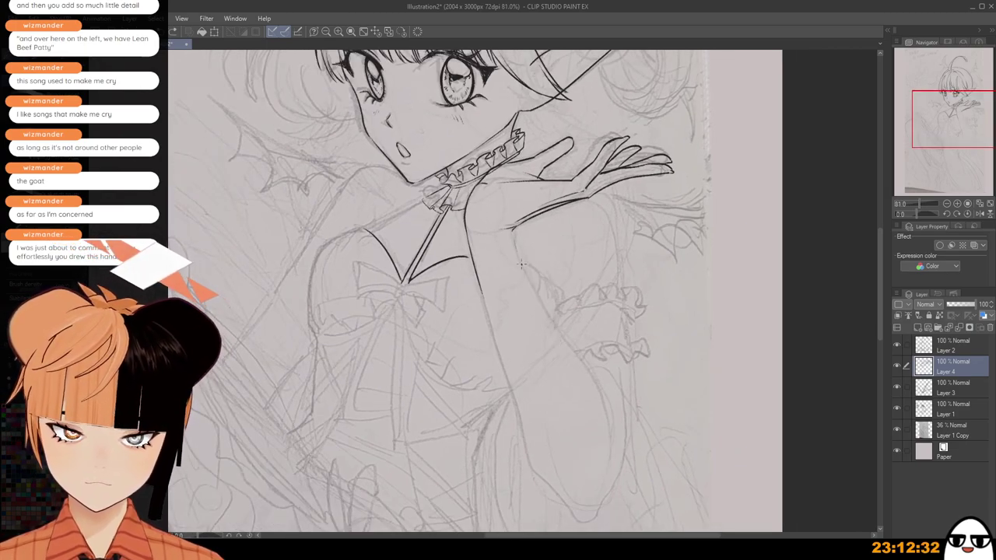
left_click_drag(521, 264, 595, 404)
left_click_drag(579, 300, 560, 242)
key("ctrl+z")
left_click_drag(495, 173, 589, 371)
key("ctrl+z")
left_click_drag(495, 176, 590, 383)
key("ctrl+z")
Ink the torso-side edge of the forearm from below the wrist down toward the elbow.
scroll(594, 332, "down", 1)
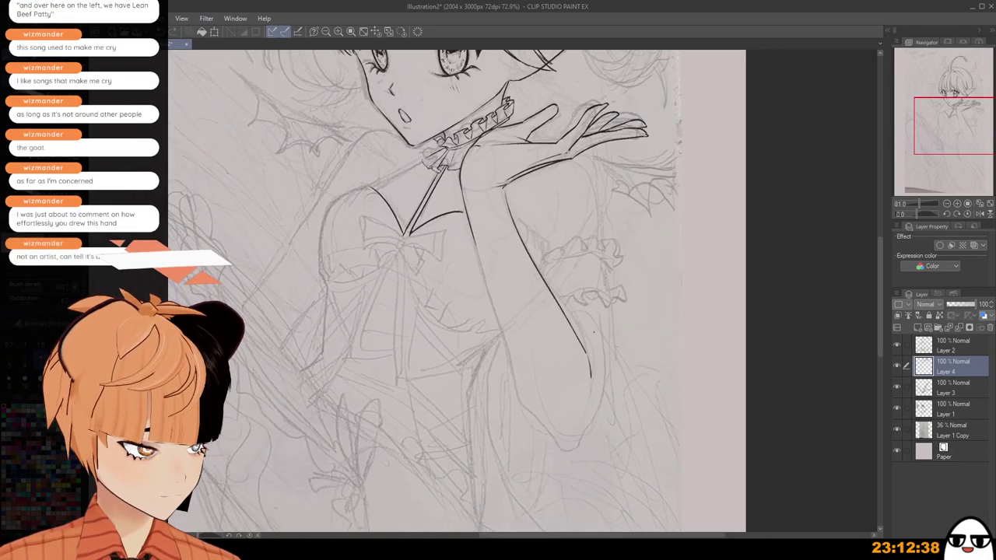
scroll(593, 332, "down", 1)
mouse_move(593, 331)
left_mouse_down()
mouse_move(601, 275)
mouse_move(617, 315)
left_mouse_up()
scroll(592, 296, "down", 1)
left_click_drag(521, 259, 557, 383)
key("ctrl+z")
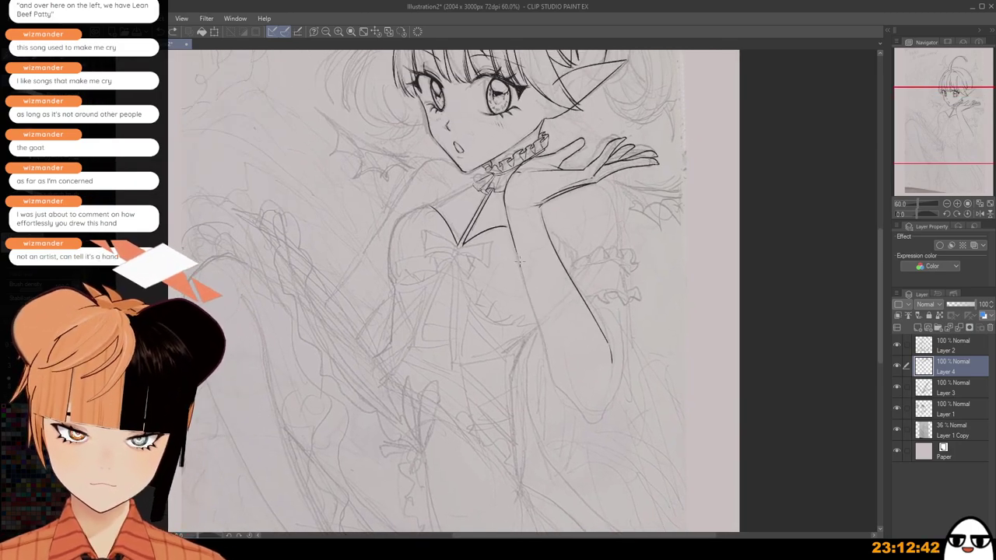
left_click_drag(520, 259, 554, 383)
scroll(517, 262, "up", 1)
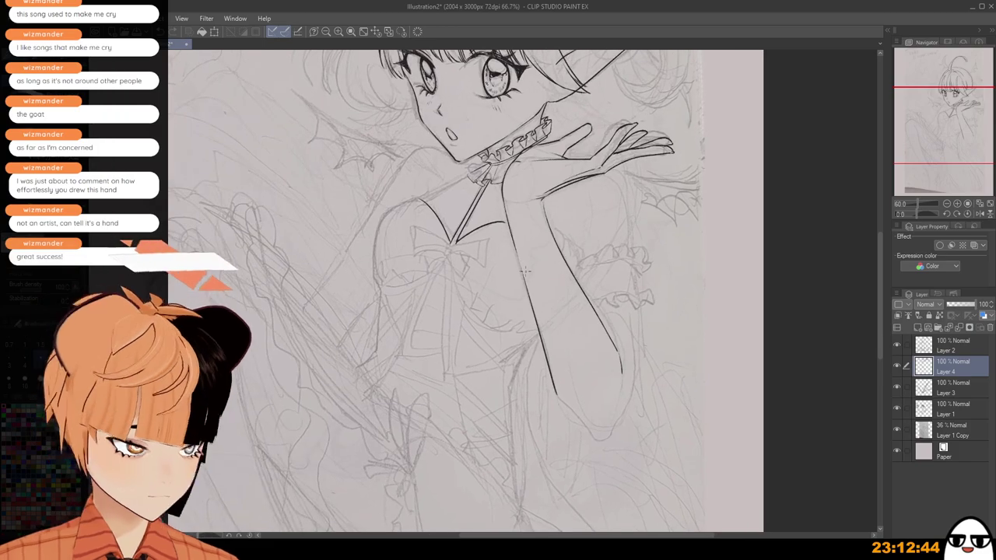
left_click_drag(513, 251, 544, 336)
key("ctrl+z")
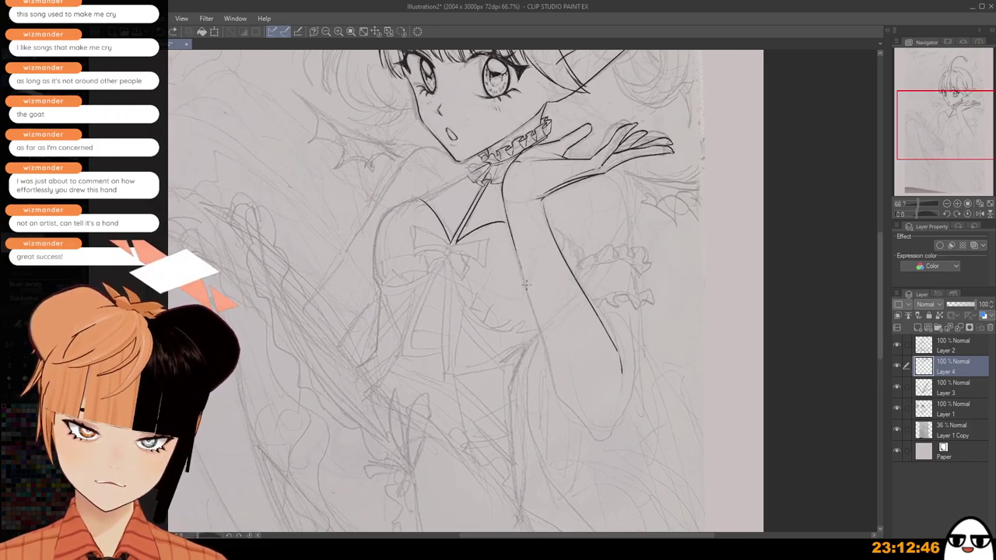
left_click_drag(516, 255, 567, 407)
key("ctrl+z")
mouse_move(546, 341)
left_mouse_down()
mouse_move(565, 403)
mouse_move(596, 439)
left_mouse_up()
key("ctrl+z")
key("ctrl+z")
key("ctrl+z")
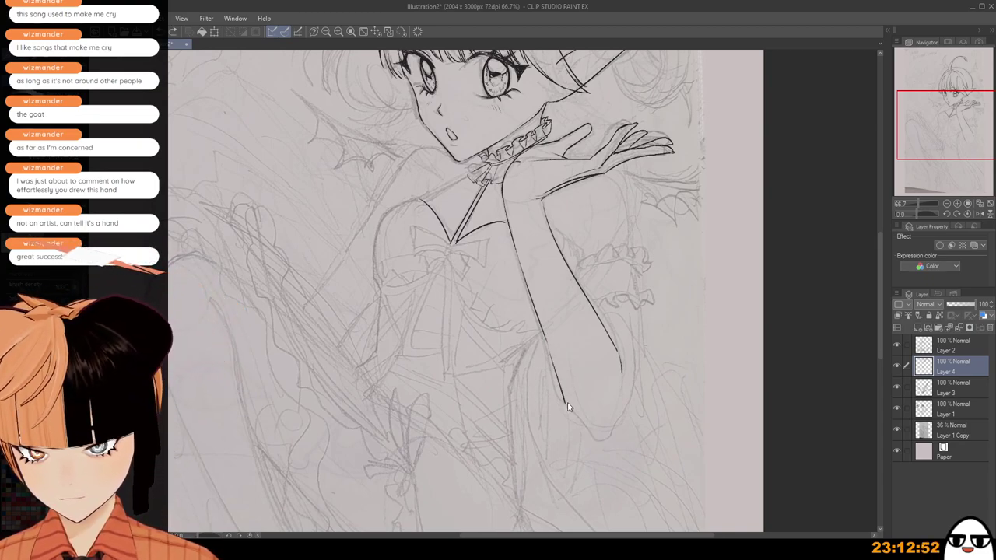
Ink the elbow contour from the end of the torso-side forearm line around and up into the upper arm.
mouse_move(566, 404)
left_mouse_down()
mouse_move(591, 438)
mouse_move(622, 402)
mouse_move(617, 418)
mouse_move(635, 340)
left_mouse_up()
key("ctrl+z")
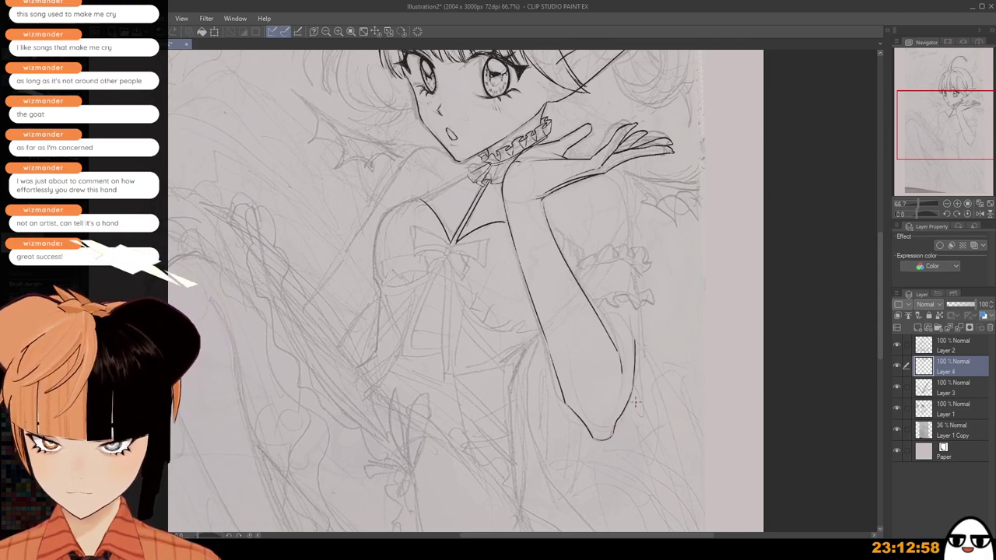
scroll(636, 402, "down", 2)
scroll(631, 395, "up", 1)
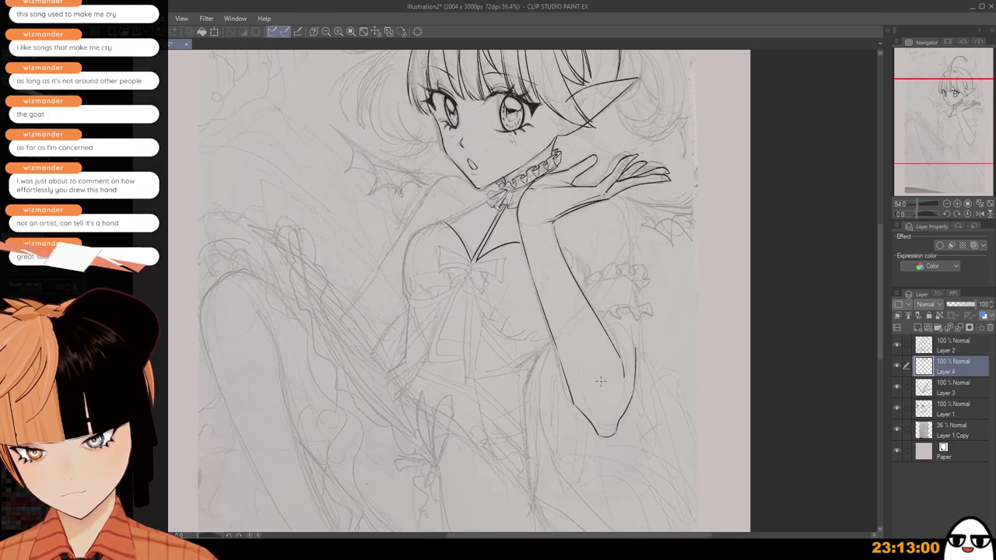
scroll(600, 381, "up", 1)
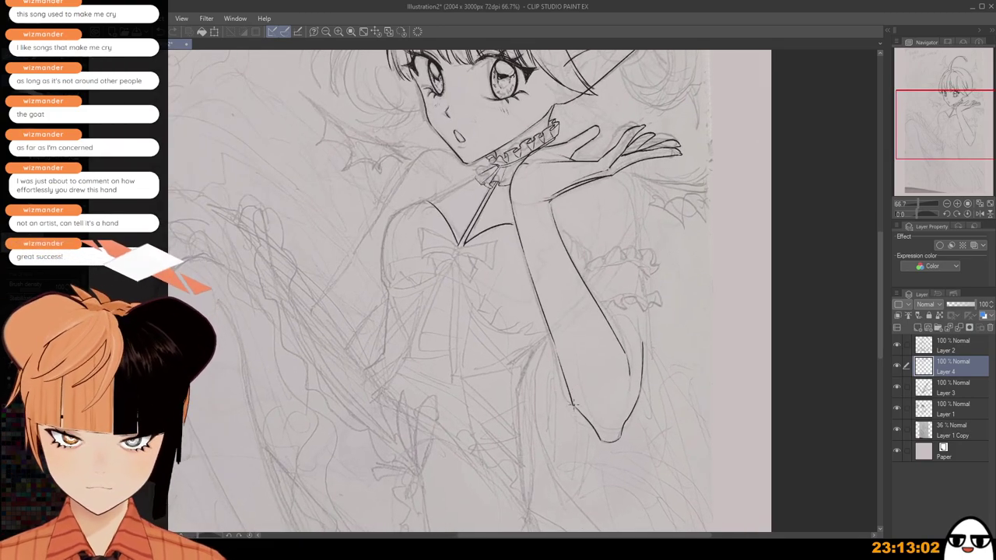
Redraw the elbow tip as a clean, narrow curve joining the forearm line to the upper arm.
scroll(572, 406, "up", 3)
mouse_move(593, 458)
left_mouse_down()
mouse_move(634, 445)
mouse_move(630, 435)
mouse_move(640, 432)
left_mouse_up()
key("ctrl+z")
key("ctrl+z")
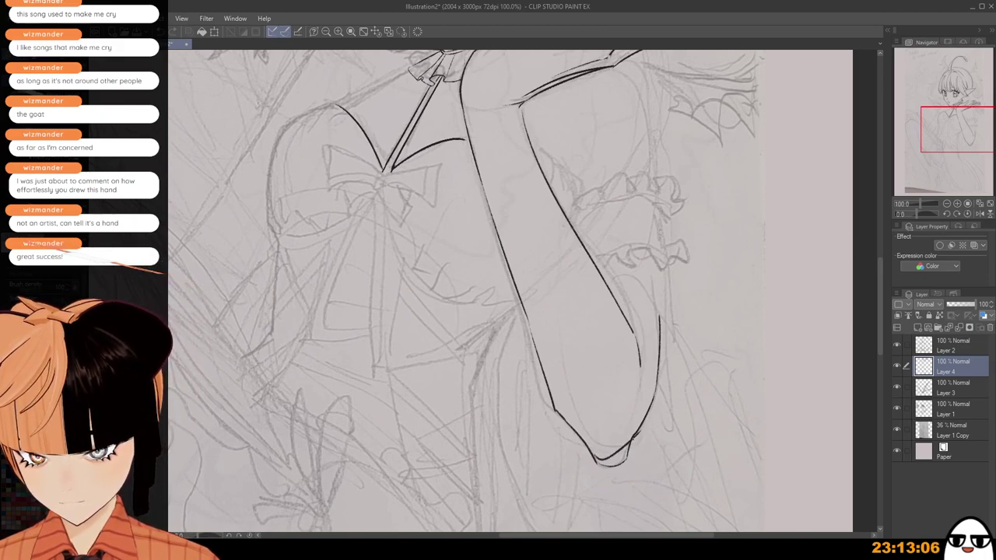
key("ctrl+z")
left_click_drag(596, 458, 640, 427)
key("ctrl+z")
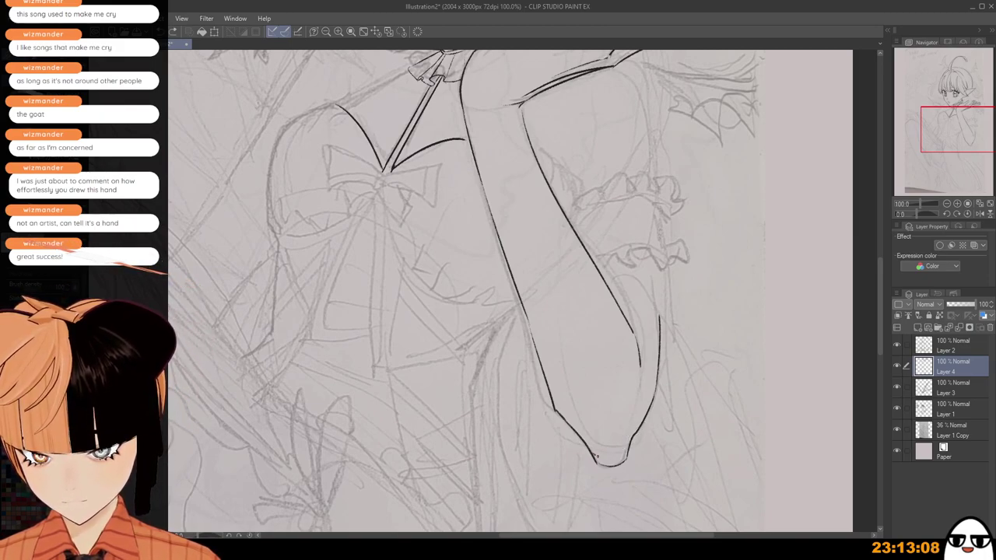
left_click_drag(594, 460, 646, 420)
mouse_move(587, 460)
left_mouse_down()
mouse_move(640, 457)
mouse_move(621, 461)
mouse_move(651, 423)
left_mouse_up()
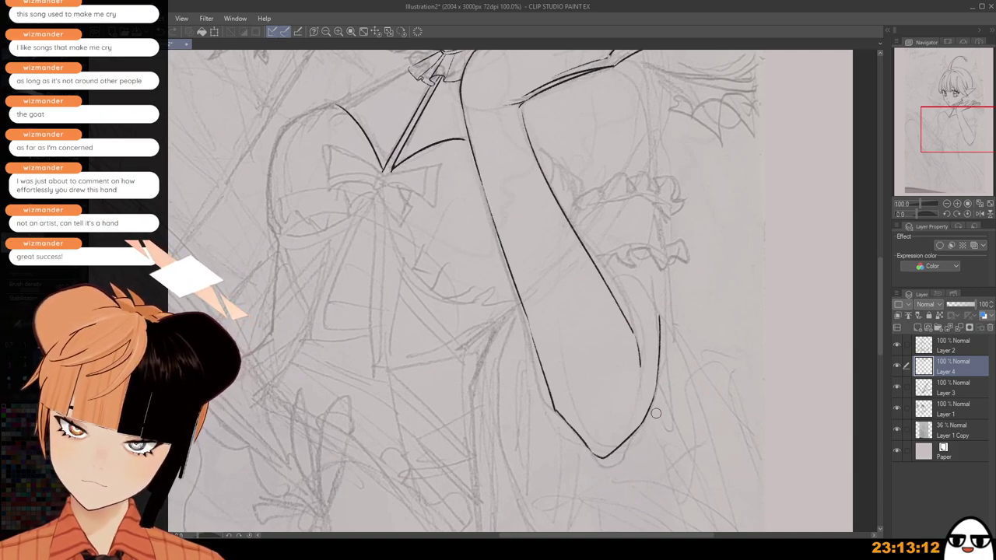
Redraw the torso-side forearm edge as a smoother curve that flows into the elbow line.
scroll(651, 422, "down", 2)
scroll(567, 422, "down", 2)
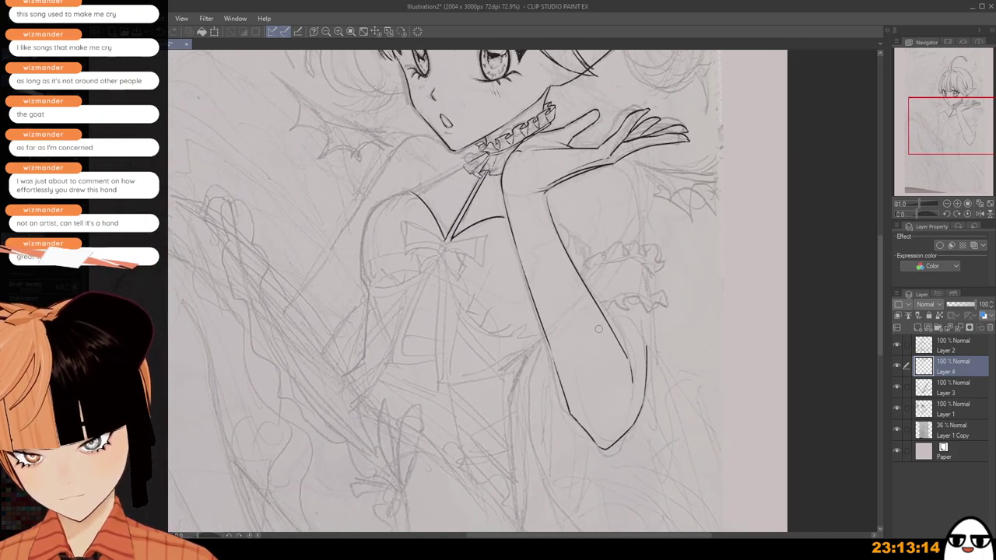
scroll(556, 336, "up", 1)
scroll(556, 336, "up", 1)
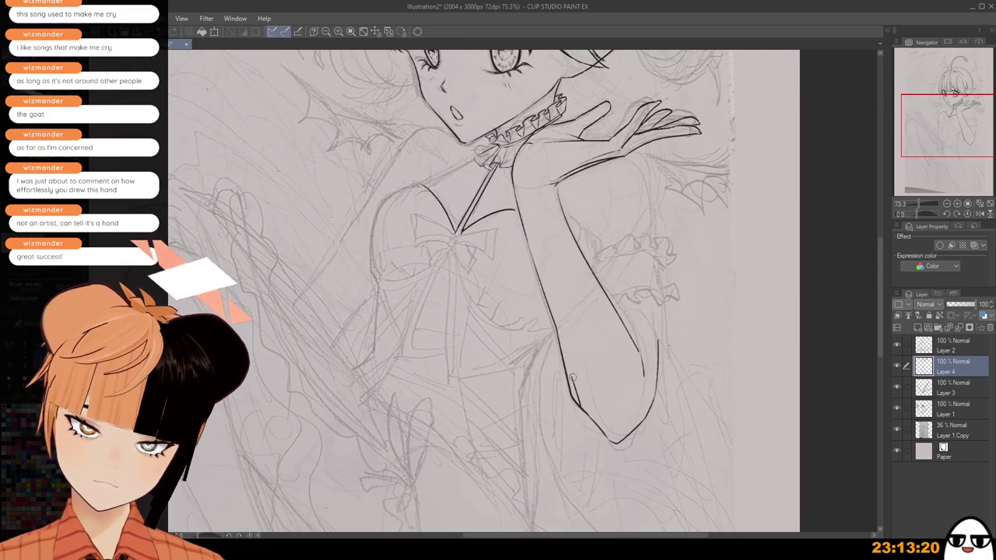
scroll(583, 402, "down", 3)
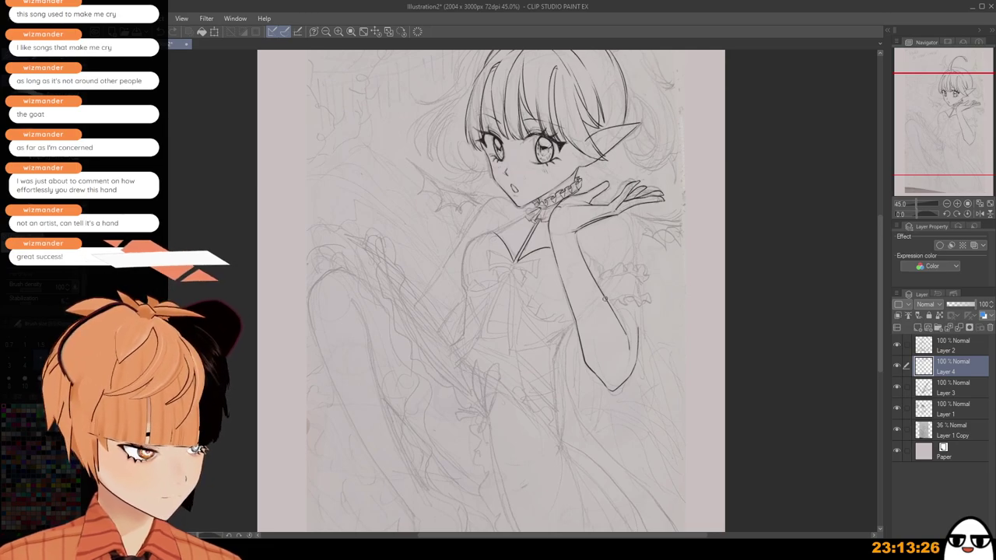
scroll(604, 299, "up", 3)
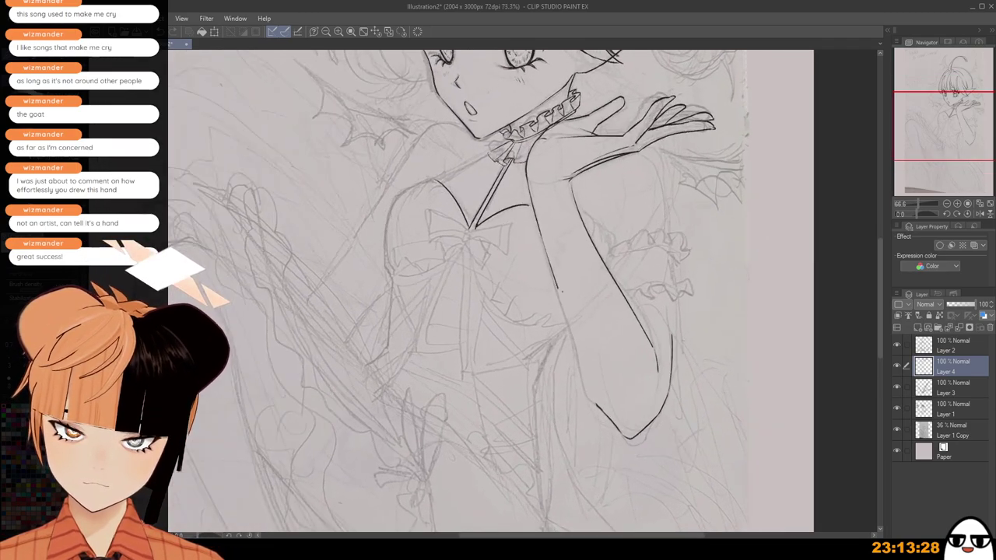
scroll(562, 291, "up", 2)
left_click_drag(560, 297, 608, 431)
key("ctrl+z")
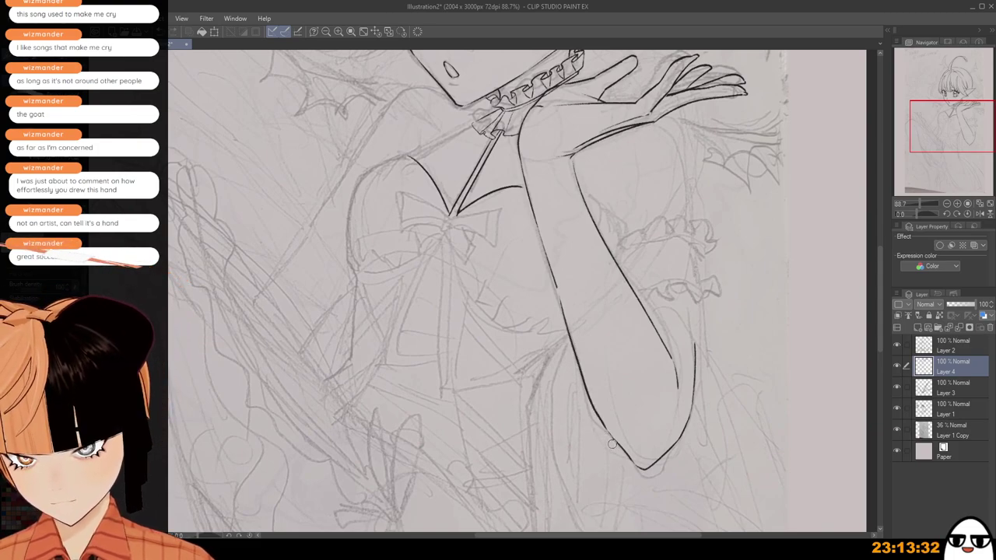
scroll(572, 366, "down", 2)
scroll(613, 424, "up", 3)
key("ctrl+z")
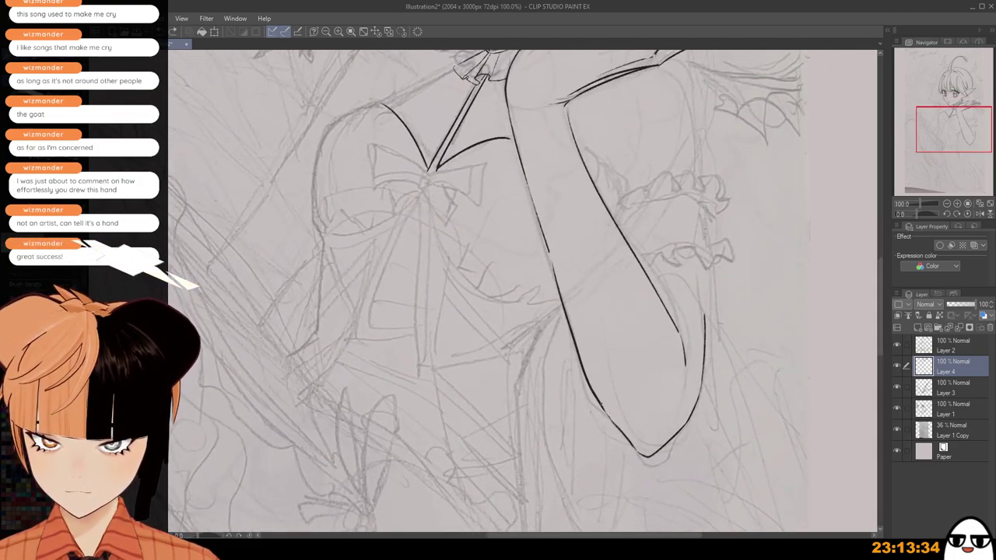
scroll(617, 340, "down", 2)
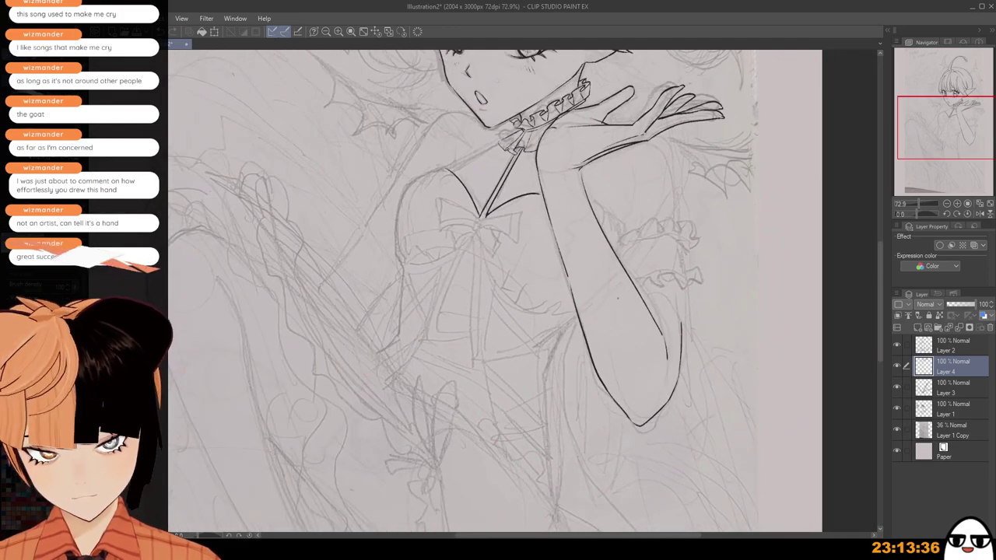
Ink the rounded shoulder contour from the wrist over and down to the upper sleeve frill.
mouse_move(648, 165)
left_mouse_down()
mouse_move(634, 283)
mouse_move(678, 327)
left_mouse_up()
scroll(634, 283, "up", 3)
key("ctrl+z")
mouse_move(634, 251)
left_mouse_down()
mouse_move(657, 269)
mouse_move(670, 332)
mouse_move(675, 324)
mouse_move(672, 373)
mouse_move(667, 224)
left_mouse_up()
key("ctrl+z")
key("ctrl+z")
key("ctrl+z")
Ink the outer upper-arm line between the lower sleeve frill and the elbow, and check the figure in a flipped view.
scroll(674, 368, "down", 1)
mouse_move(666, 292)
left_mouse_down()
mouse_move(670, 352)
mouse_move(671, 333)
left_mouse_up()
key("ctrl+z")
scroll(670, 294, "down", 4)
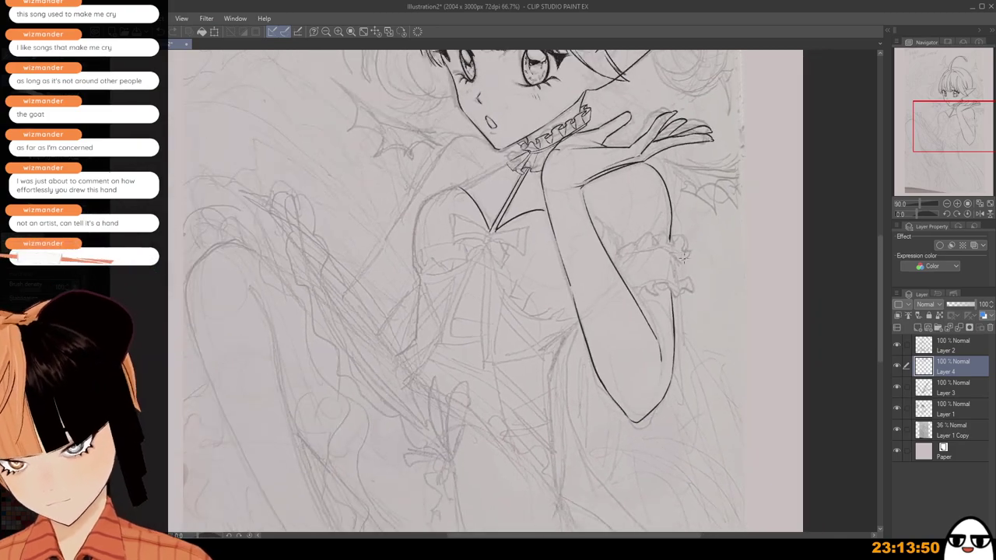
left_click_drag(678, 299, 677, 332)
key("h")
key("h")
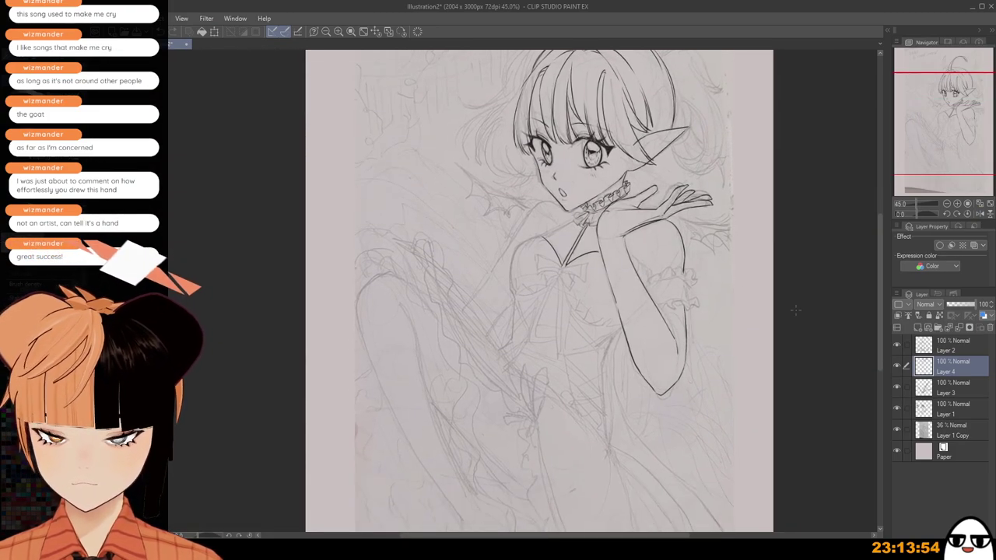
Toggle Layers 4, 3, 1 and 2 off and on in turn to identify which one holds the choker lines.
left_click(951, 389)
scroll(704, 365, "up", 1)
scroll(548, 285, "up", 1)
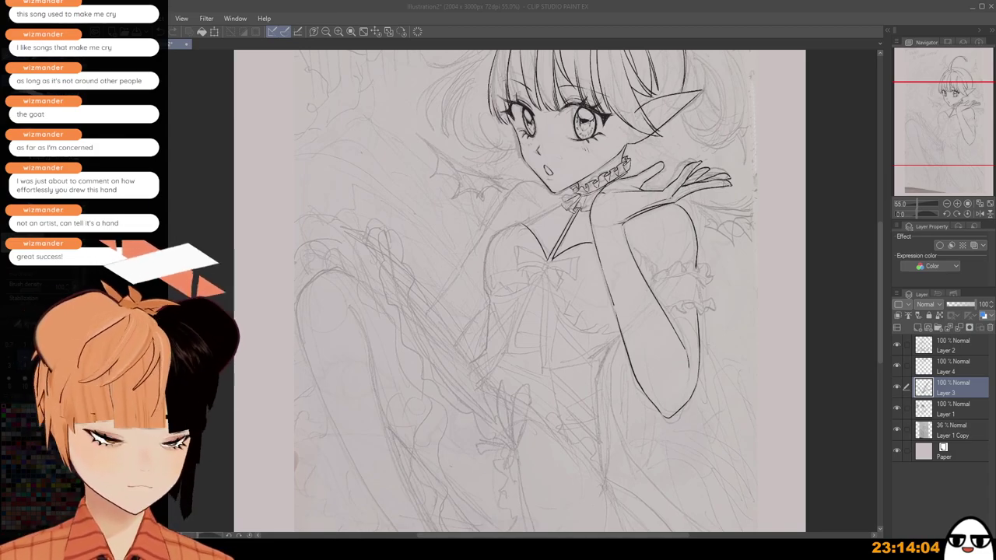
scroll(549, 213, "up", 5)
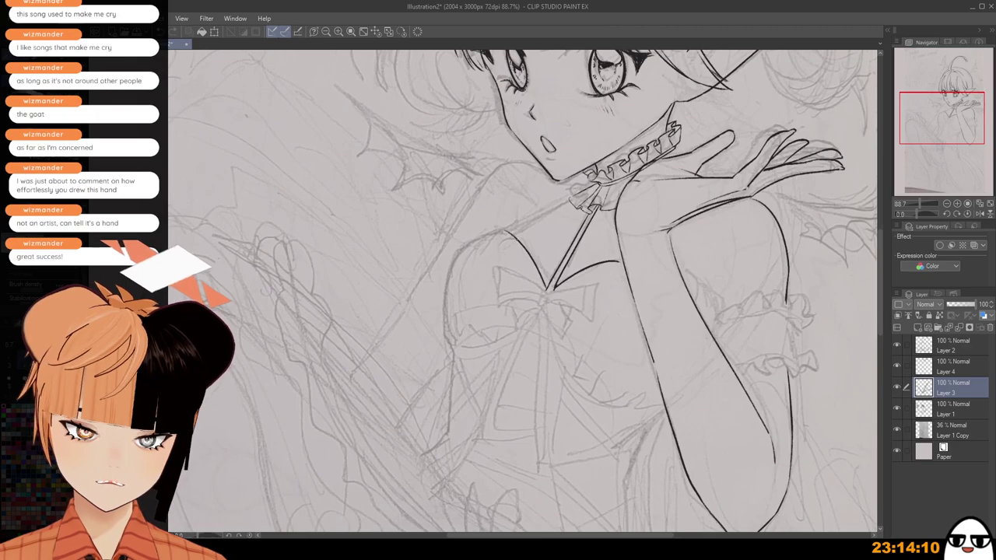
scroll(526, 214, "up", 3)
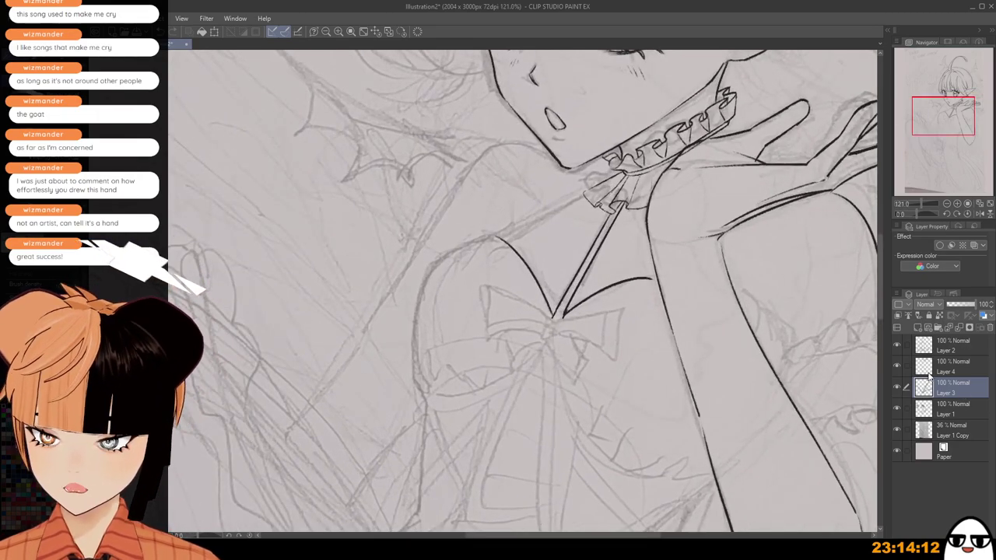
left_click(898, 367)
left_click(897, 365)
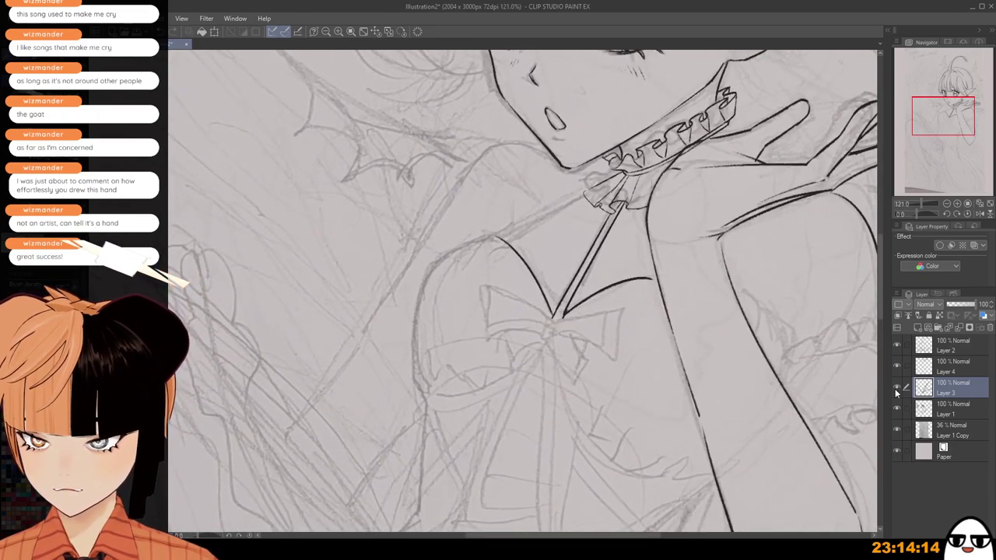
left_click(895, 389)
left_click(895, 388)
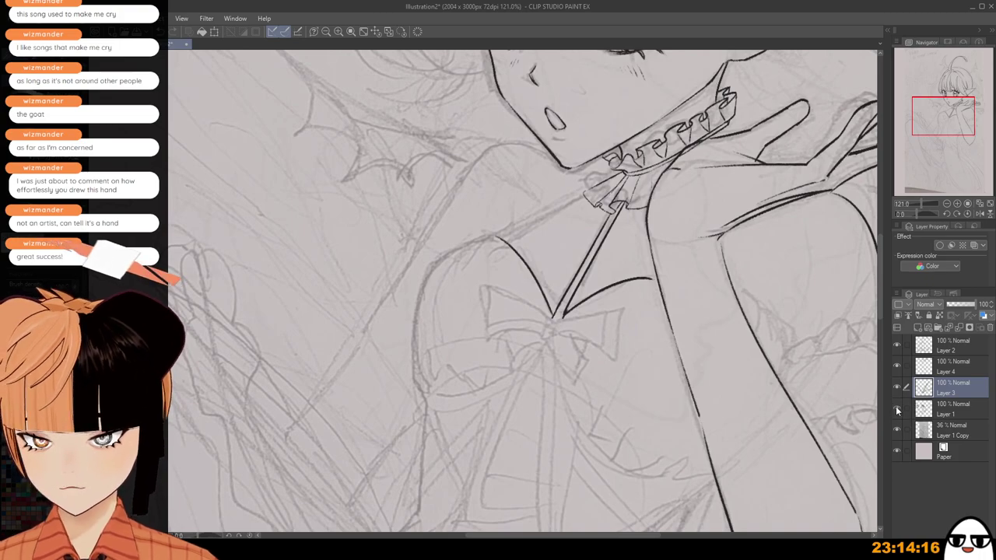
left_click(897, 410)
left_click(896, 410)
left_click(895, 347)
left_click(895, 342)
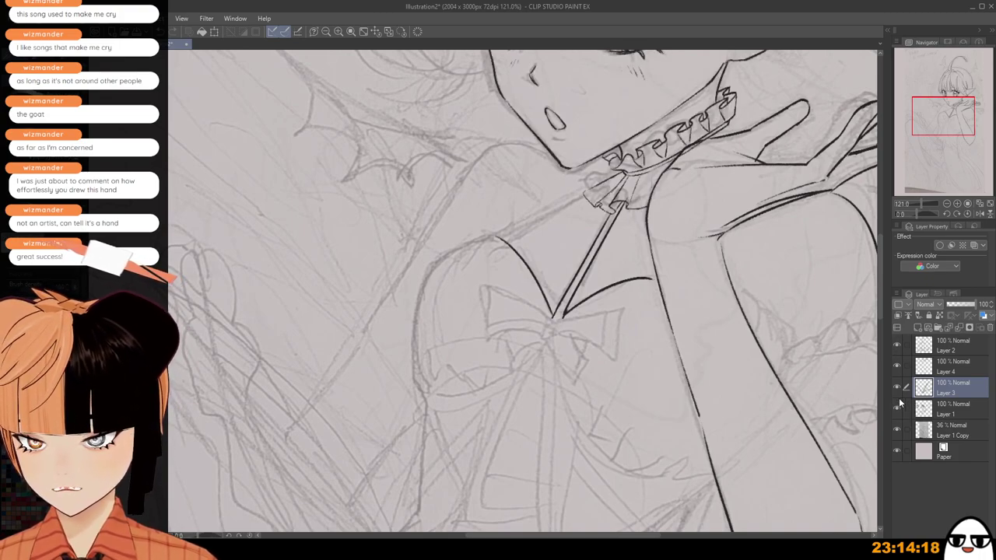
left_click(897, 407)
left_click(897, 408)
On Layer 1, ink rounded upper folds on the loose ruffle at the front end of the choker.
left_click(936, 409)
scroll(658, 214, "up", 3)
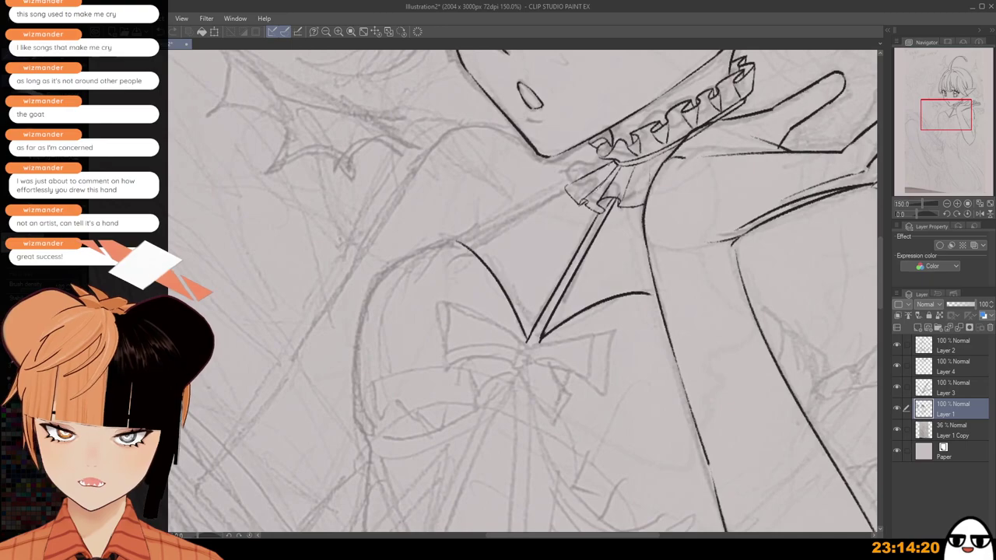
key("ctrl+z")
mouse_move(612, 162)
left_mouse_down()
mouse_move(573, 164)
mouse_move(570, 182)
left_mouse_up()
key("ctrl+z")
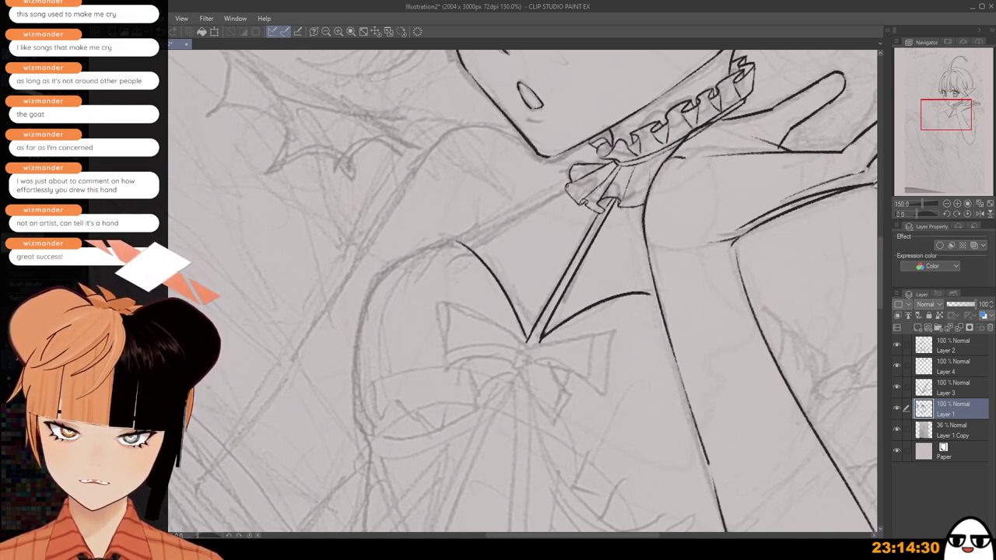
scroll(651, 269, "down", 7)
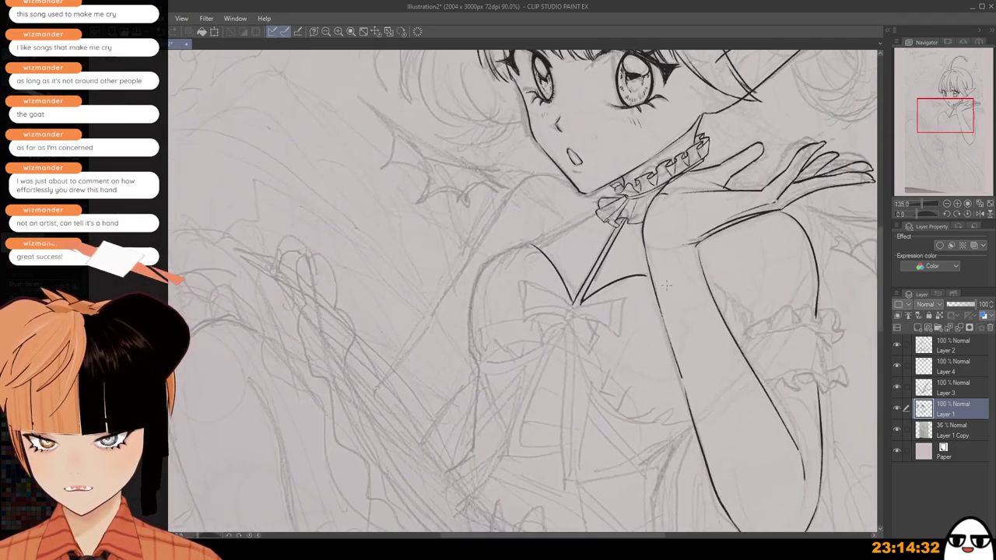
scroll(652, 269, "up", 2)
scroll(609, 201, "up", 3)
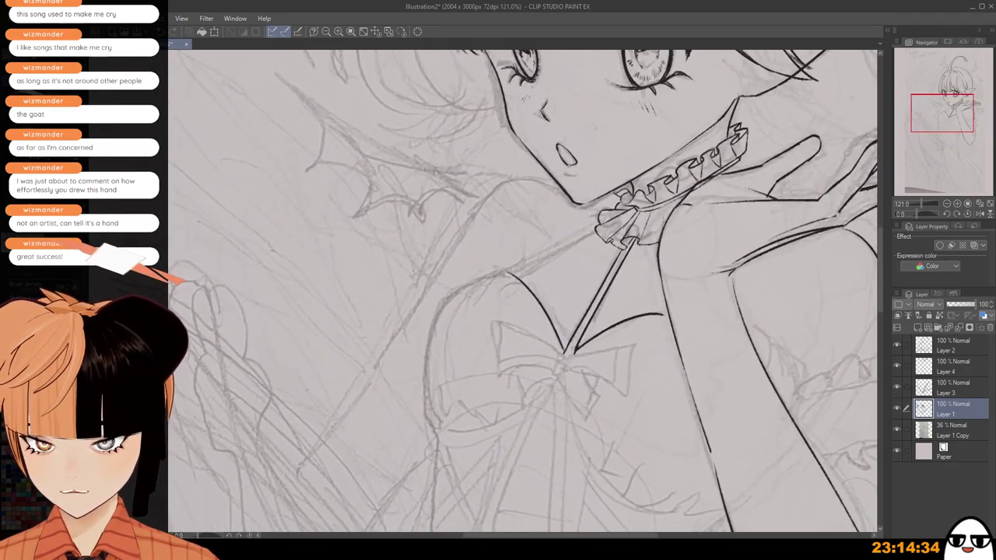
Ink the scalloped outer edge of the frill along the longer neckline curve, from its upper end down to the V point.
scroll(613, 205, "up", 4)
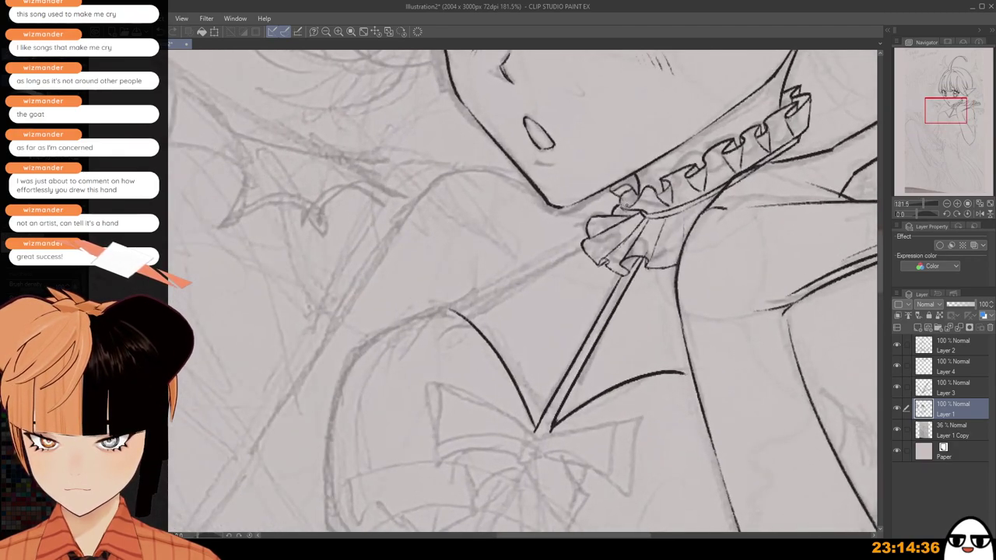
scroll(621, 206, "down", 2)
scroll(648, 232, "down", 1)
left_click_drag(648, 232, 634, 175)
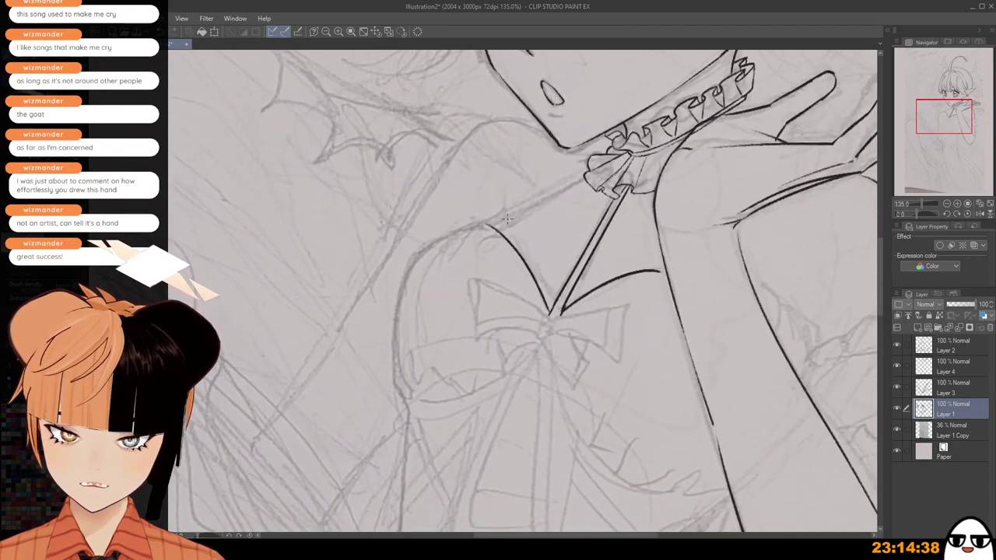
key("ctrl+z")
mouse_move(483, 218)
left_mouse_down()
mouse_move(498, 205)
mouse_move(489, 211)
left_mouse_up()
key("ctrl+z")
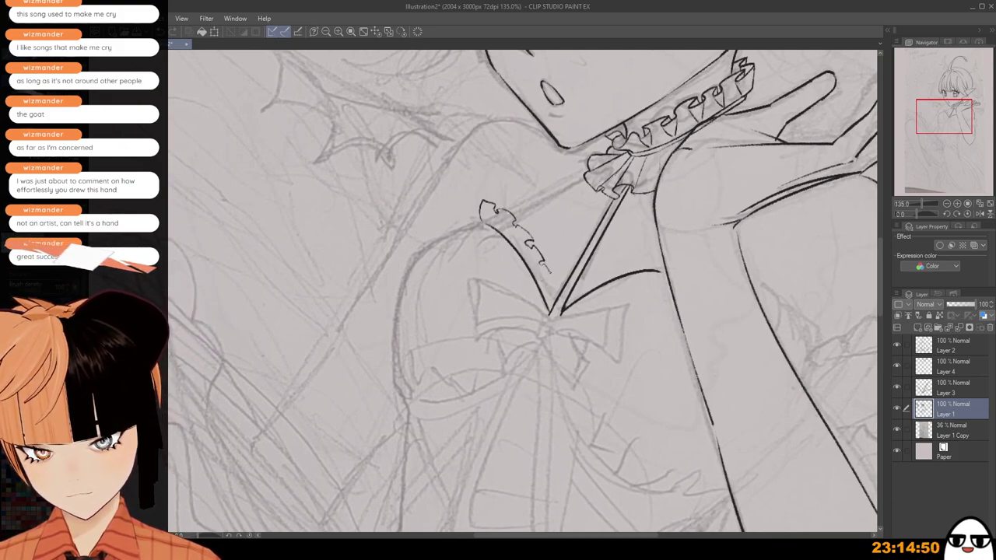
left_click_drag(546, 274, 552, 287)
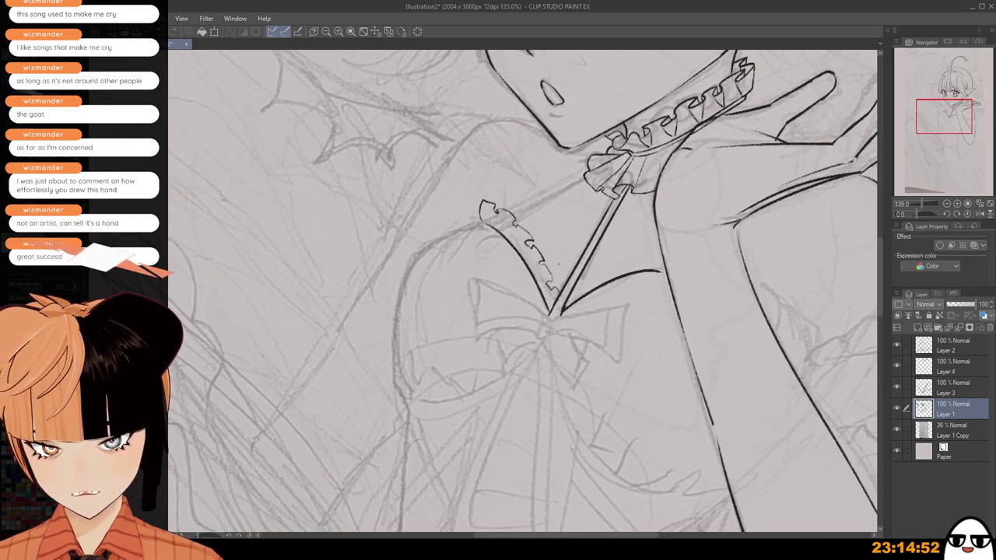
Ink short fold lines from the scallops down to the longer neckline curve to complete that side's frill.
scroll(557, 264, "down", 2)
scroll(517, 239, "up", 5)
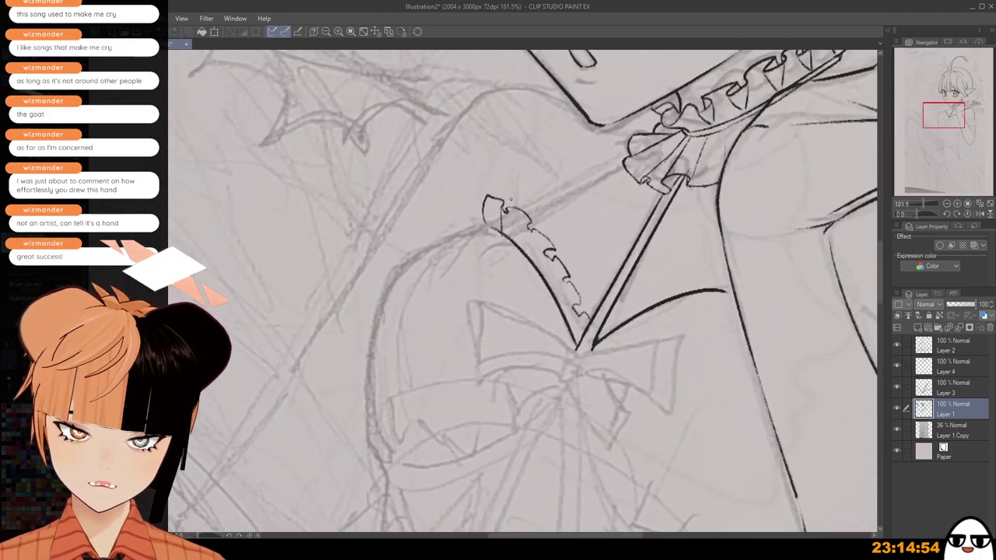
key("ctrl+z")
mouse_move(507, 210)
left_mouse_down()
mouse_move(501, 230)
mouse_move(540, 270)
left_mouse_up()
key("ctrl+z")
key("ctrl+z")
key("ctrl+z")
key("ctrl+z")
key("ctrl+z")
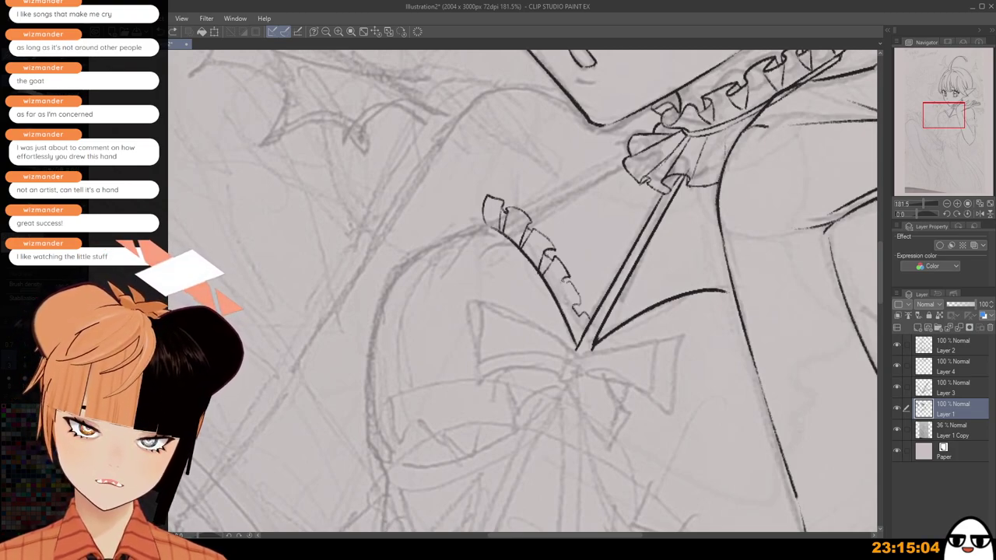
left_click_drag(556, 278, 565, 296)
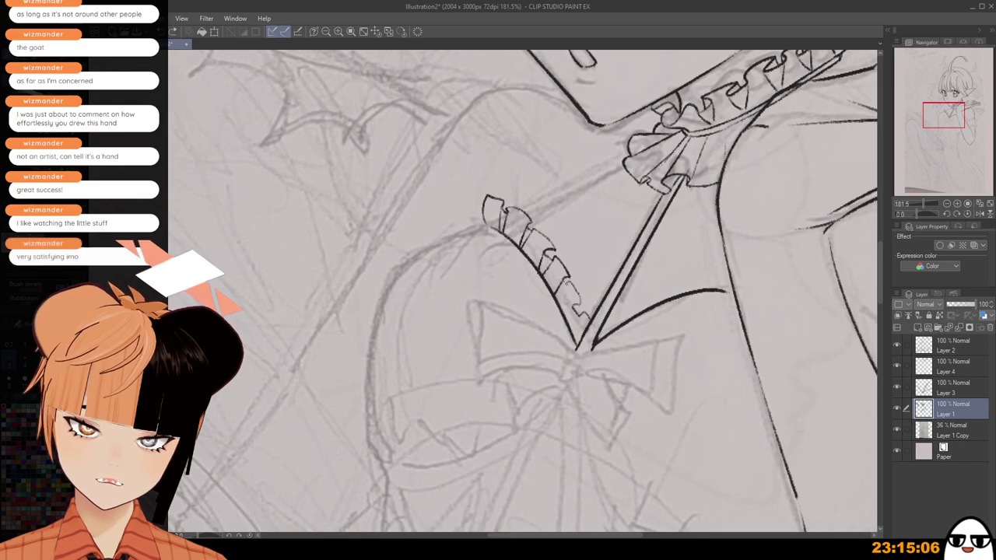
left_click_drag(568, 312, 583, 316)
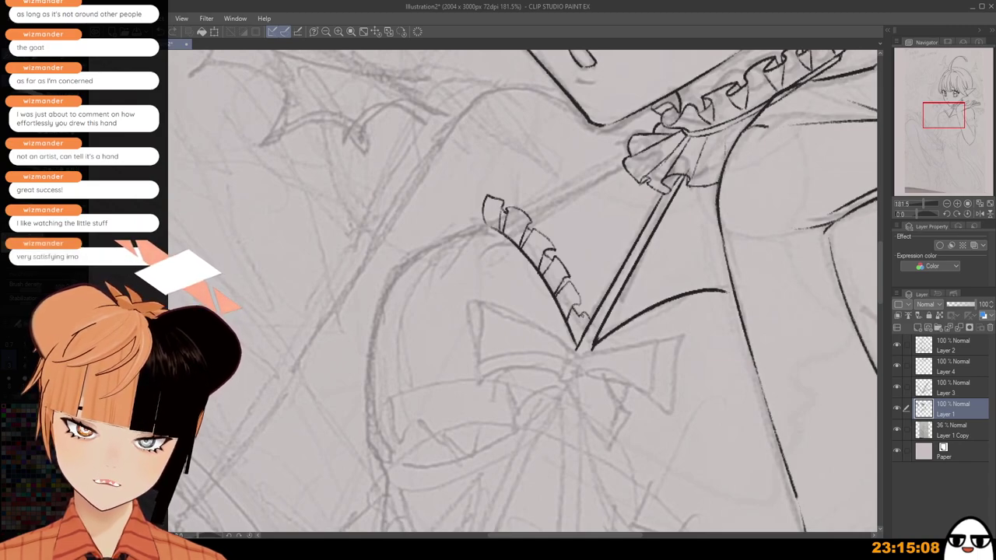
scroll(580, 319, "down", 4)
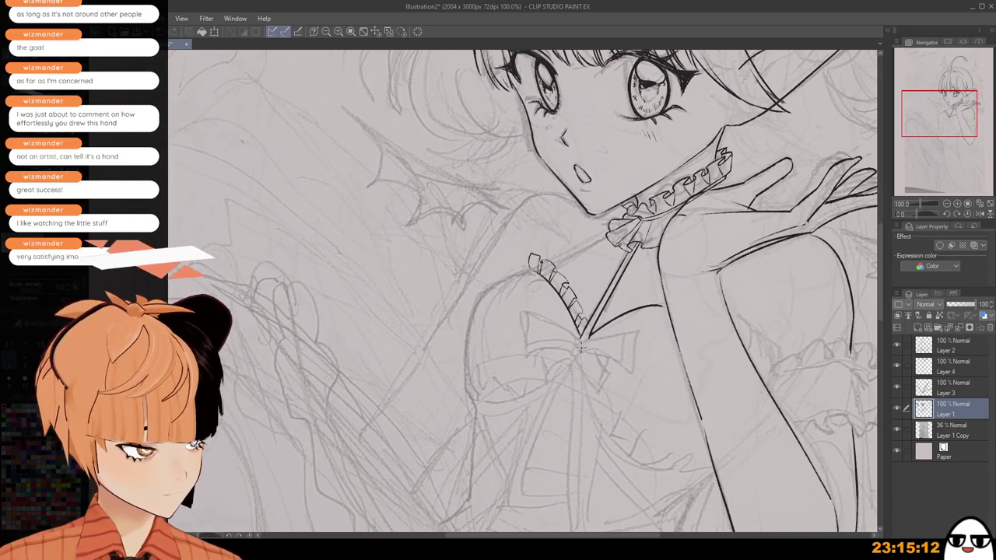
scroll(615, 266, "up", 4)
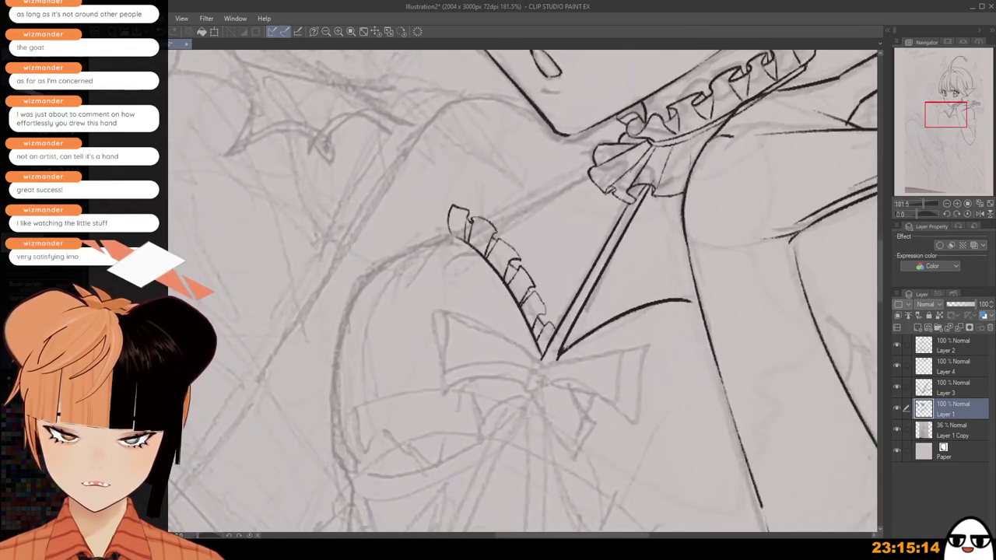
left_click_drag(562, 341, 594, 319)
key("ctrl+z")
key("ctrl+z")
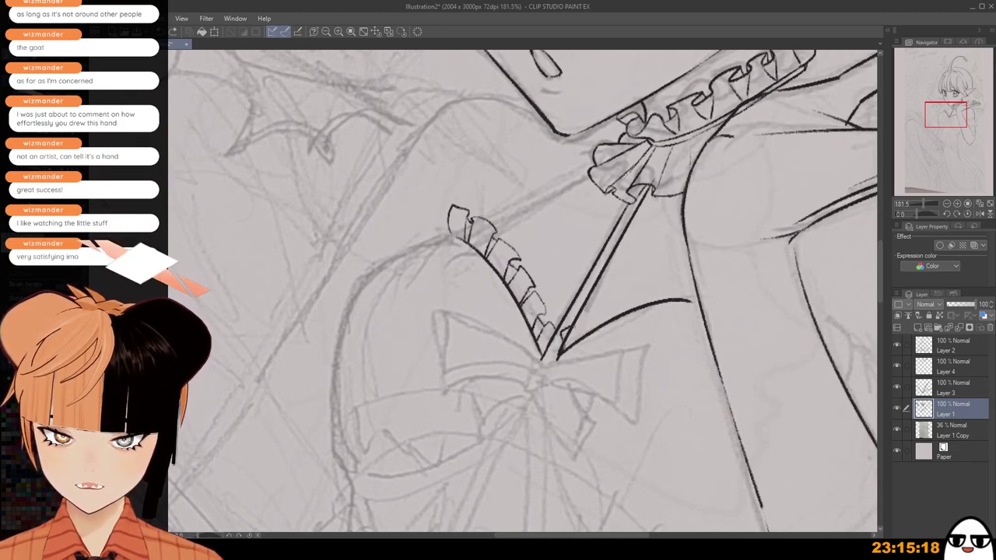
mouse_move(576, 326)
left_mouse_down()
mouse_move(608, 301)
mouse_move(610, 313)
left_mouse_up()
key("ctrl+z")
mouse_move(593, 317)
left_mouse_down()
mouse_move(598, 327)
mouse_move(602, 308)
left_mouse_up()
key("ctrl+z")
key("ctrl+z")
key("ctrl+z")
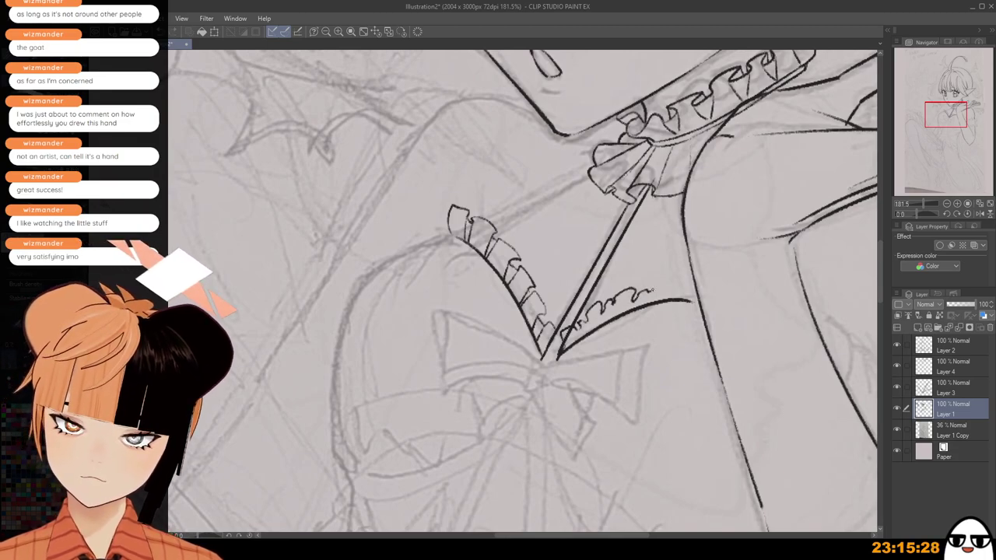
key("ctrl+z")
key("ctrl+z")
key("ctrl+z")
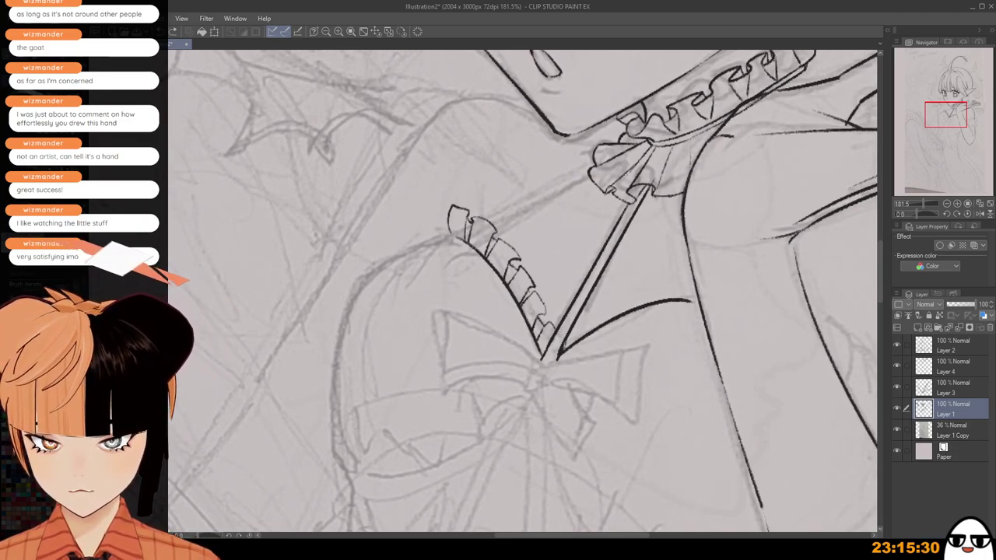
mouse_move(562, 340)
left_mouse_down()
mouse_move(572, 332)
mouse_move(554, 328)
left_mouse_up()
key("ctrl+z")
scroll(614, 330, "down", 1)
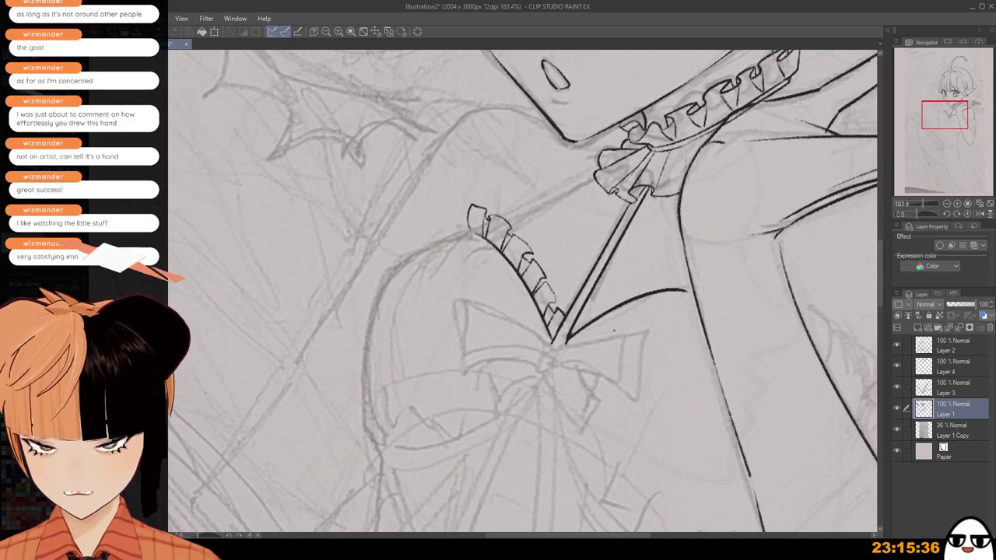
left_click_drag(575, 317, 647, 274)
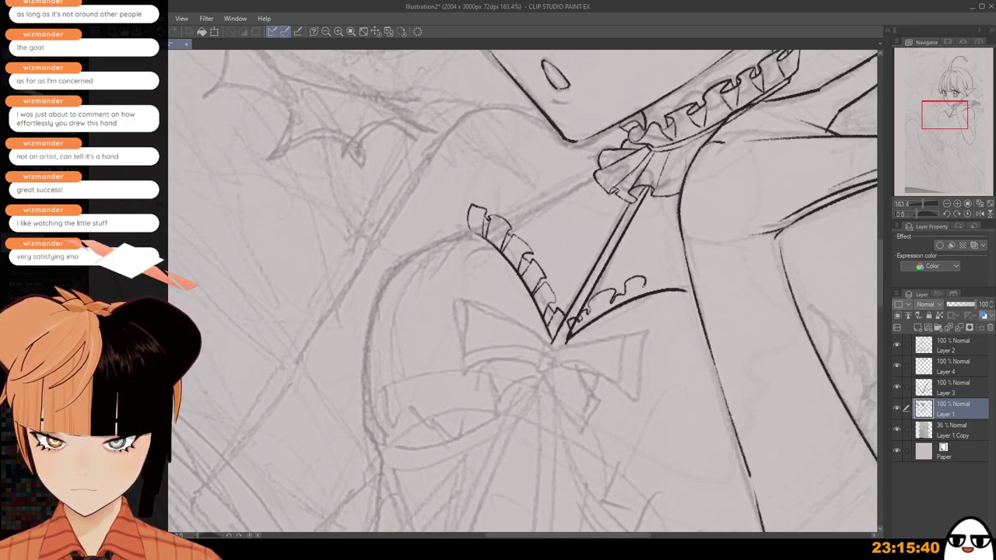
key("ctrl+z")
Flip the canvas view horizontally for work on the neckline beside the forearm.
key("h")
left_click_drag(519, 316, 634, 305)
scroll(401, 252, "up", 1)
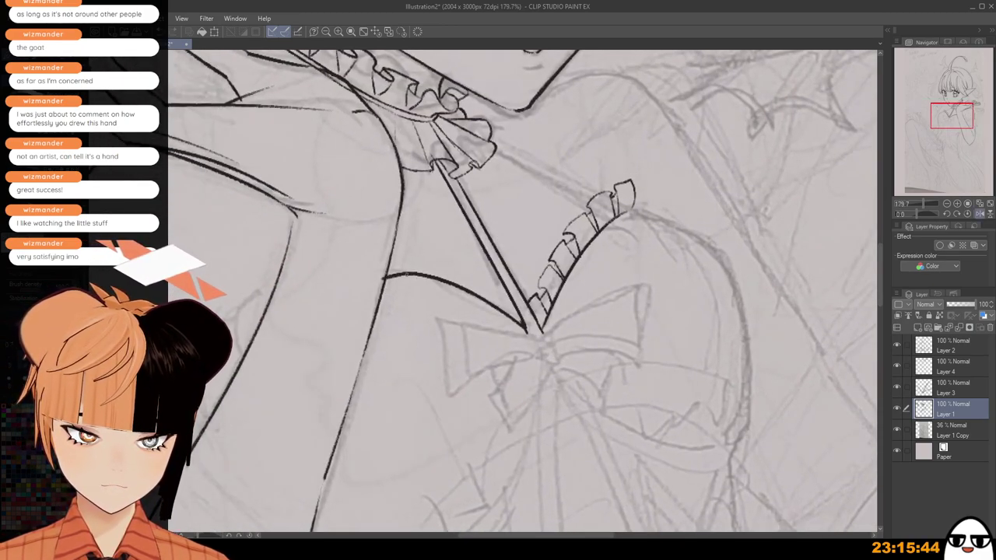
key("ctrl+z")
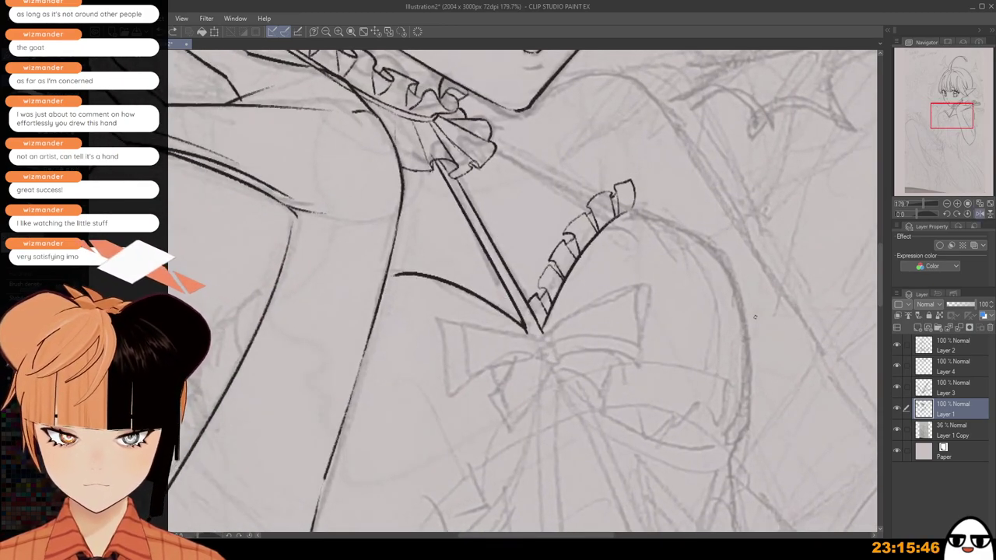
Merge Layer 3 and Layer 4 down into Layer 1 so the outfit, hand and arm lines share one layer.
left_click(961, 391)
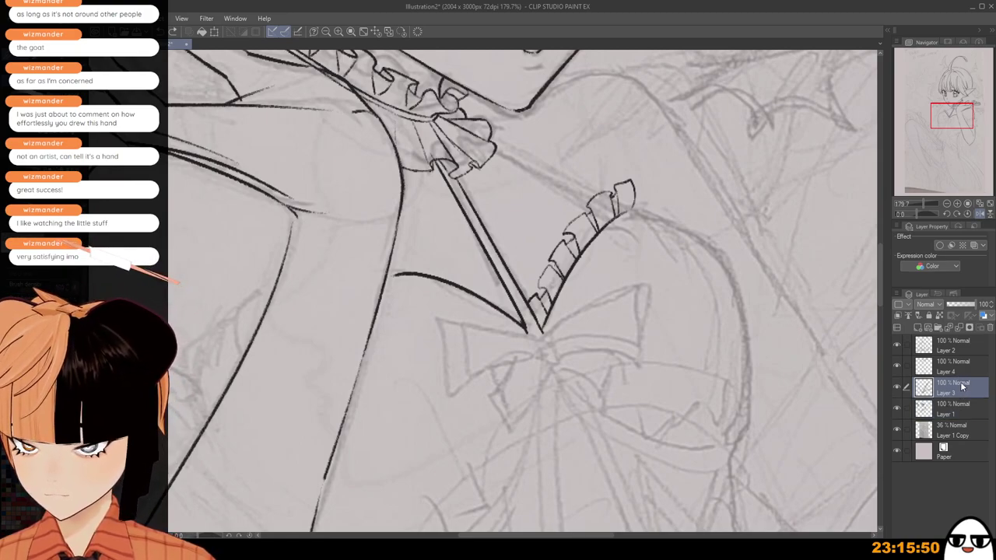
scroll(722, 331, "down", 5)
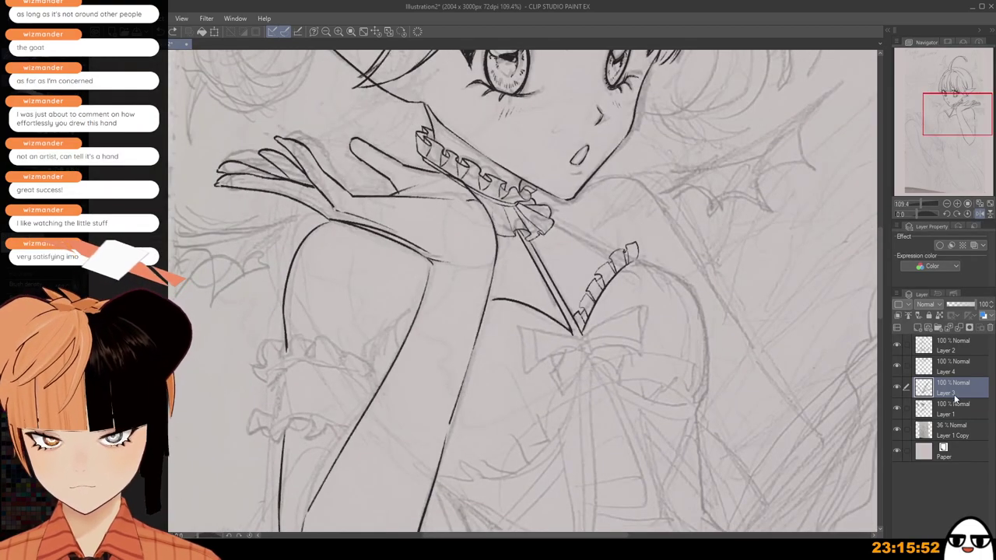
left_click(961, 372)
left_click(961, 381)
left_click(958, 327)
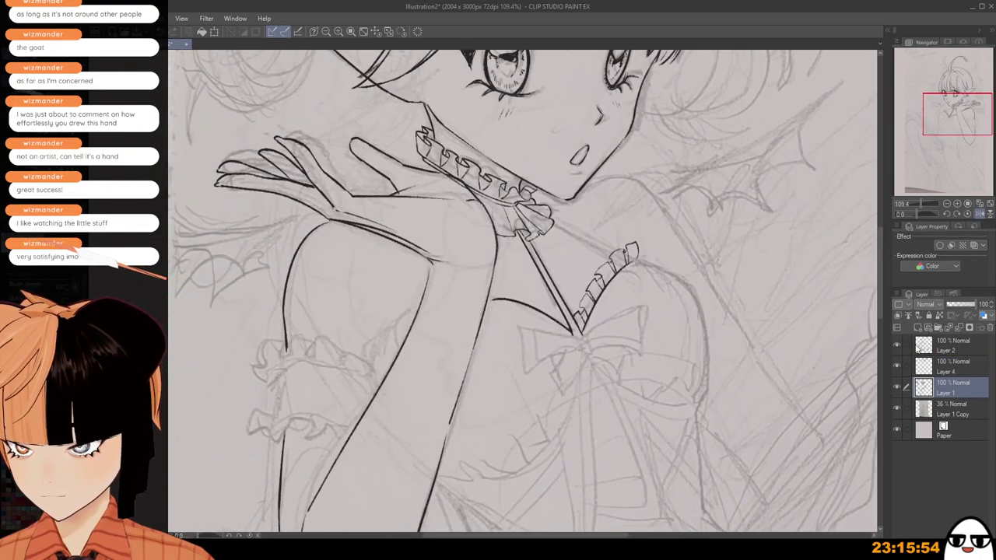
left_click(944, 366)
key("ctrl+e")
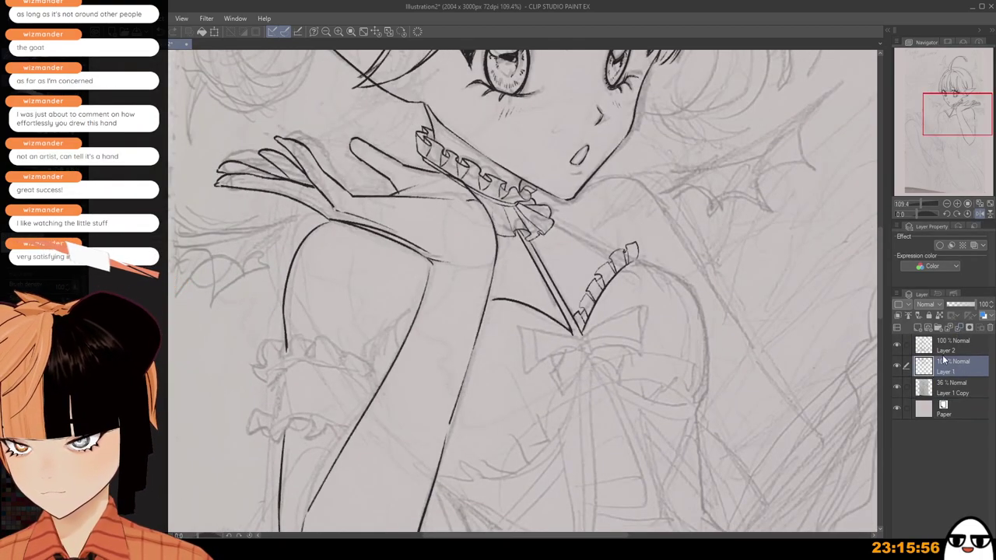
Join the neckline curve to the forearm and ink a scalloped frill edge above it, from the forearm to the V point.
scroll(601, 319, "up", 3)
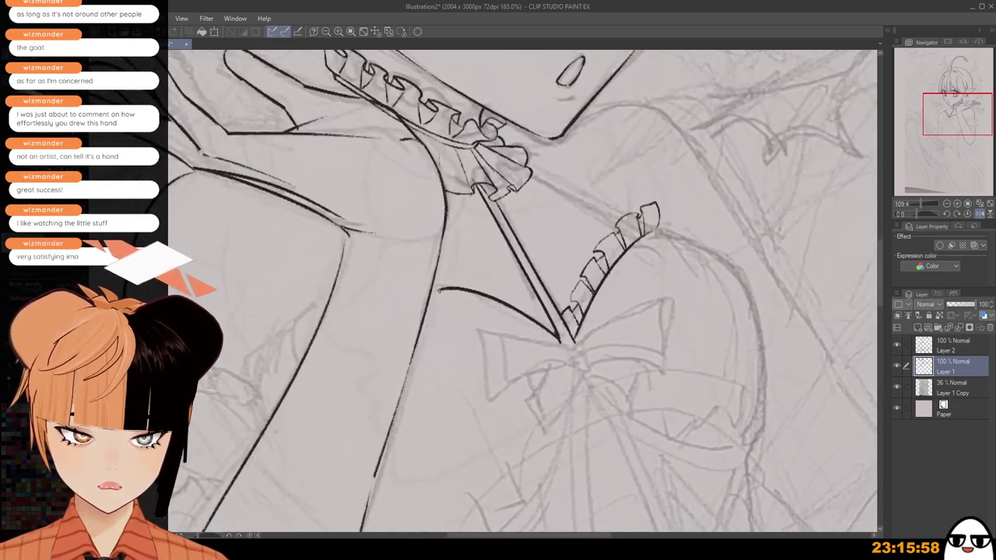
scroll(440, 291, "up", 1)
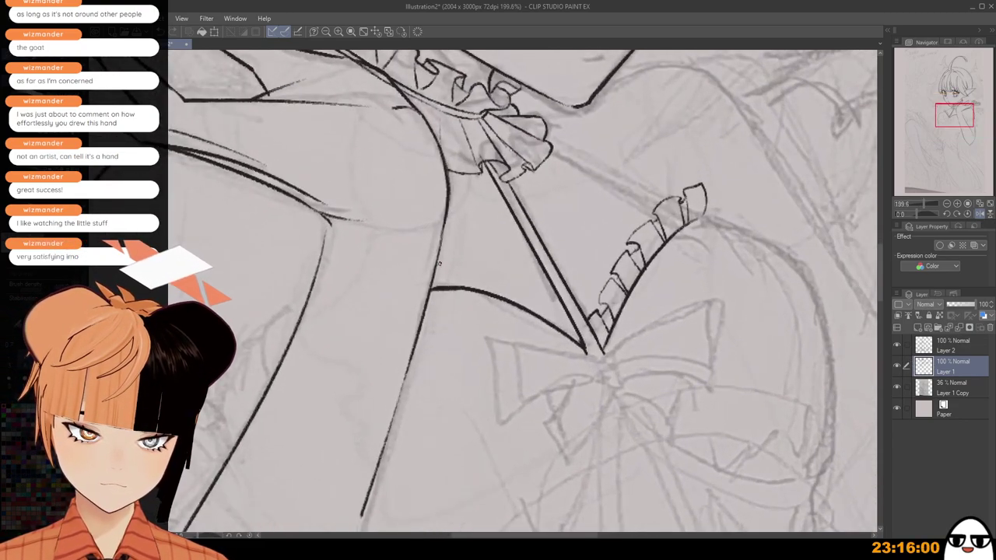
mouse_move(441, 259)
left_mouse_down()
mouse_move(478, 263)
mouse_move(503, 284)
mouse_move(544, 290)
mouse_move(528, 292)
mouse_move(560, 308)
left_mouse_up()
key("ctrl+z")
key("ctrl+z")
key("ctrl+z")
key("ctrl+z")
key("ctrl+z")
key("ctrl+z")
key("ctrl+z")
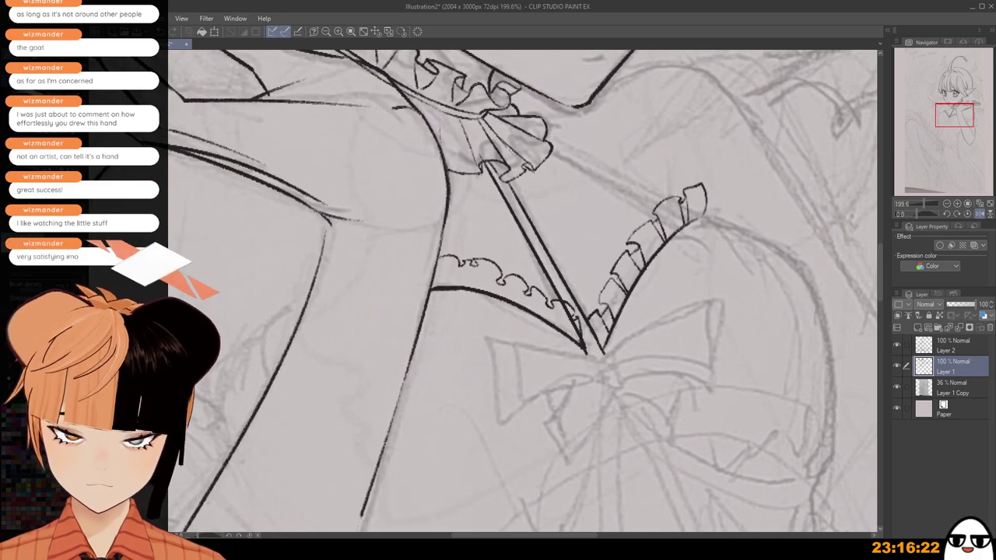
Ink the end edge and fold lines of the frill beside the forearm, and restore the unflipped view.
scroll(568, 321, "up", 3)
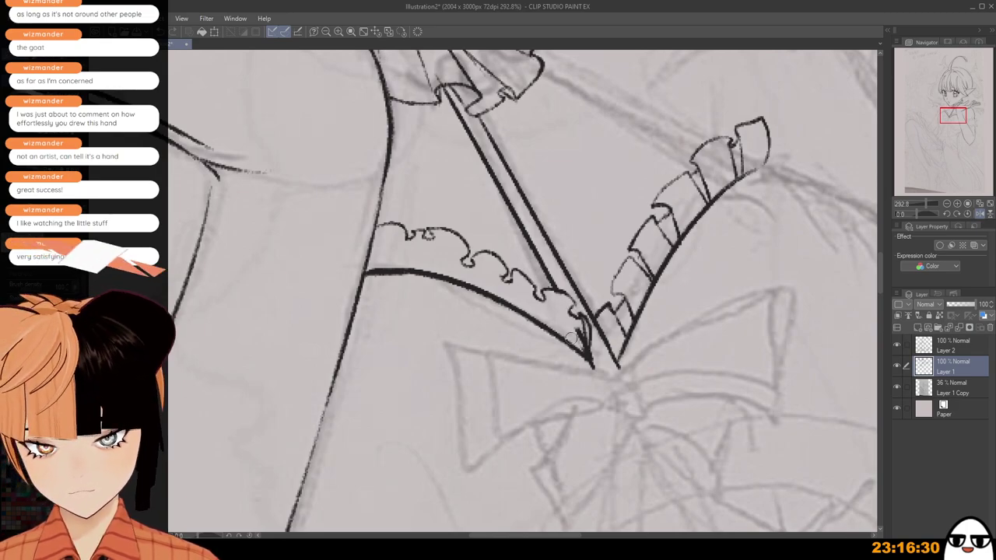
mouse_move(572, 338)
left_mouse_down()
mouse_move(578, 297)
mouse_move(589, 356)
left_mouse_up()
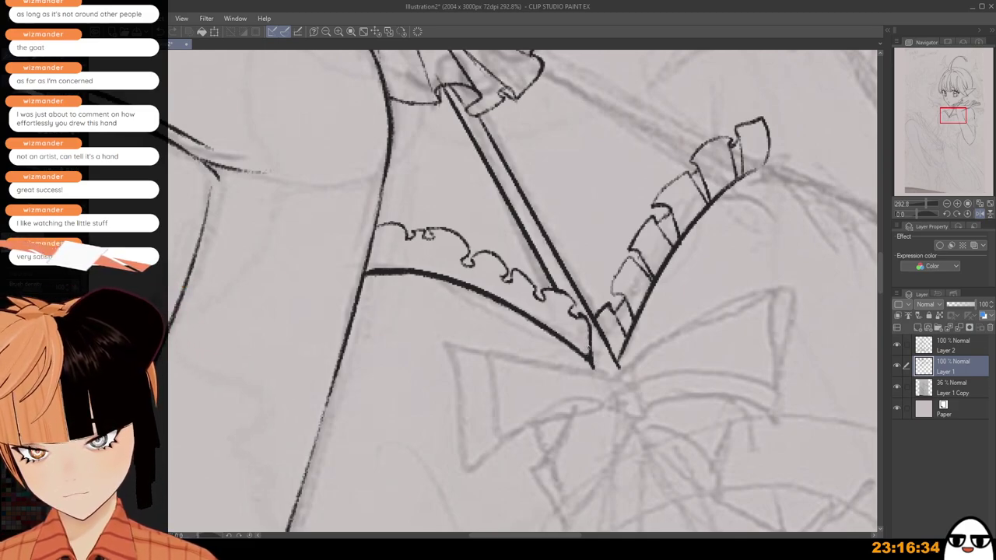
mouse_move(574, 315)
left_mouse_down()
mouse_move(583, 310)
mouse_move(593, 327)
mouse_move(565, 337)
left_mouse_up()
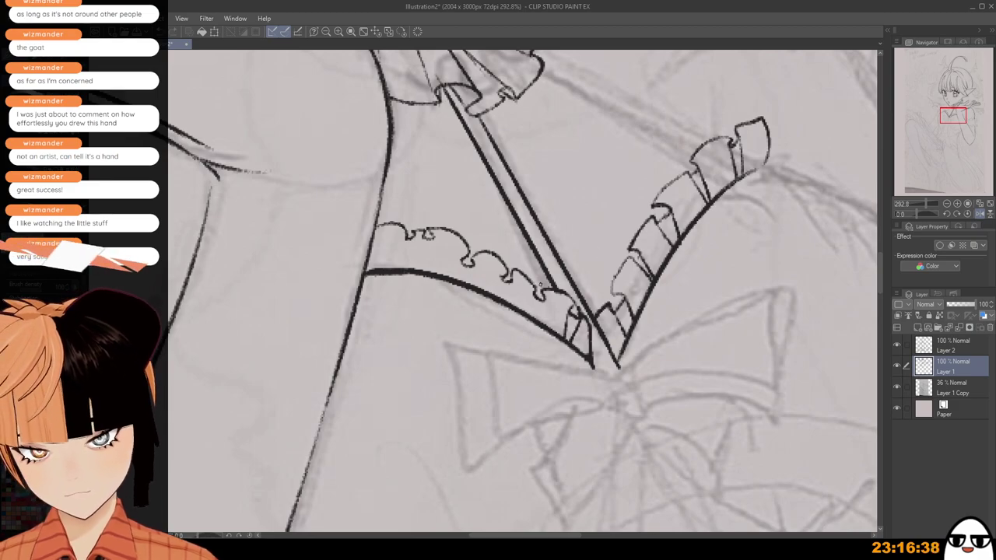
mouse_move(544, 298)
left_mouse_down()
mouse_move(538, 321)
mouse_move(529, 315)
left_mouse_up()
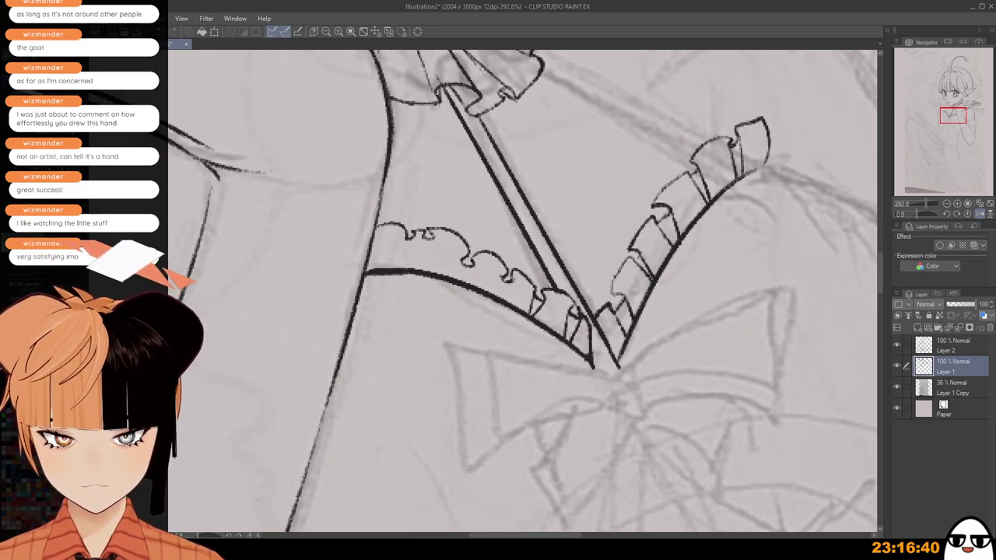
mouse_move(516, 276)
left_mouse_down()
mouse_move(507, 299)
mouse_move(459, 280)
left_mouse_up()
left_click_drag(435, 237, 434, 274)
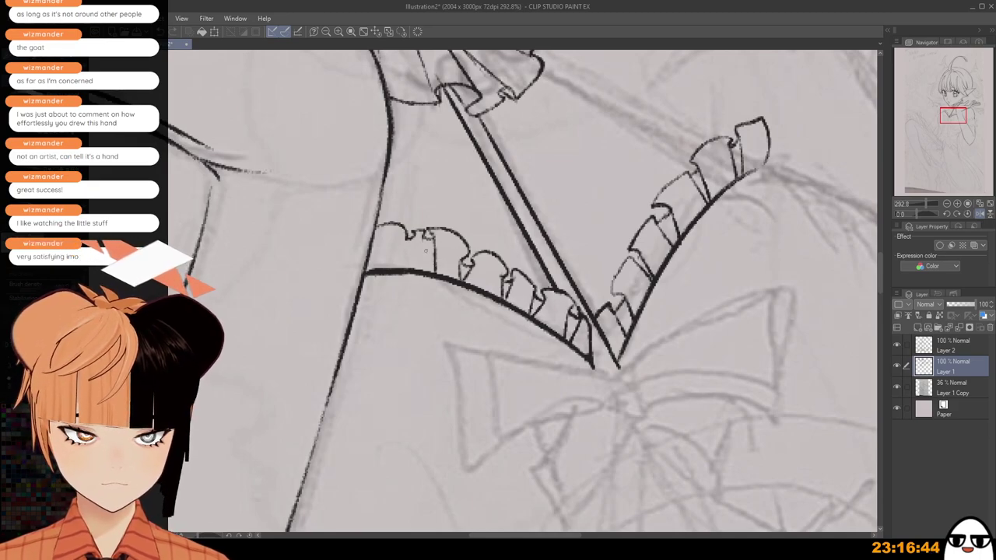
mouse_move(430, 238)
left_mouse_down()
mouse_move(419, 269)
mouse_move(396, 264)
left_mouse_up()
scroll(436, 248, "down", 3)
scroll(428, 265, "down", 2)
key("h")
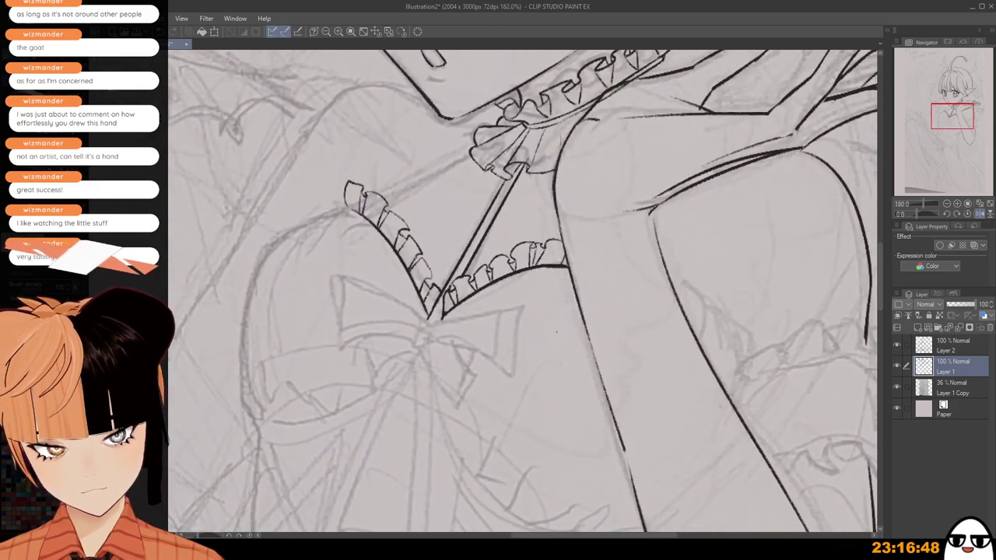
Ink small overlapping frill folds at the V point of the neckline, above the bow.
scroll(556, 332, "down", 4)
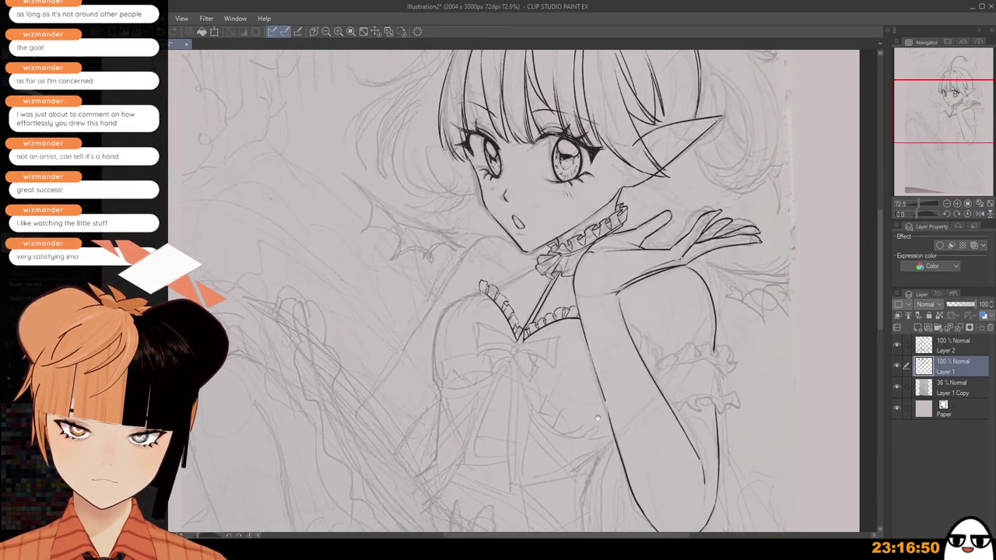
left_click_drag(598, 418, 605, 319)
scroll(560, 255, "up", 3)
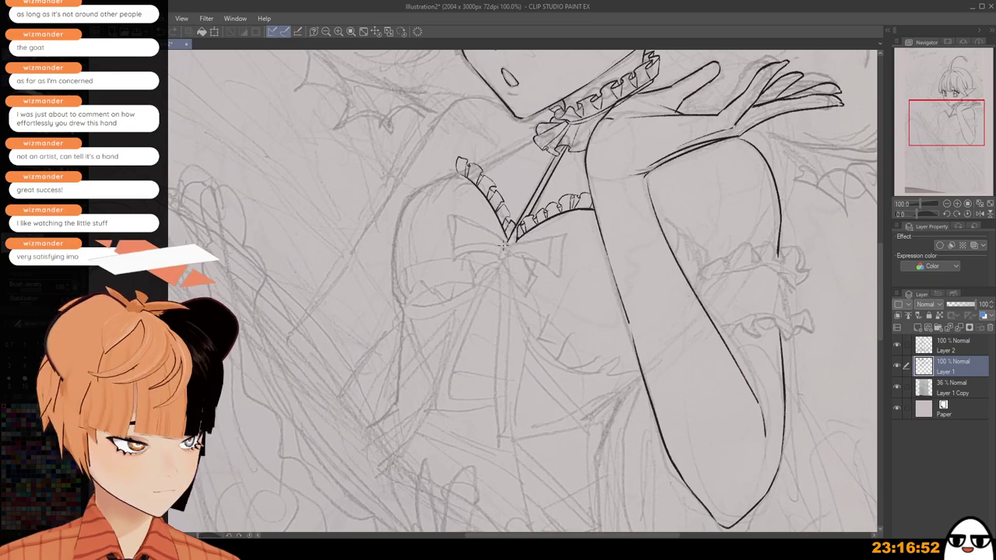
scroll(504, 246, "up", 2)
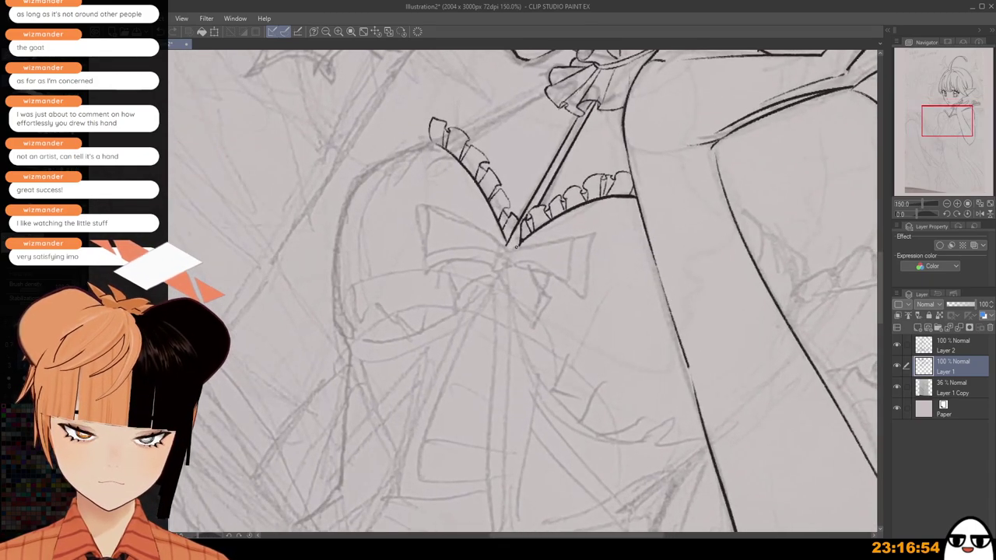
scroll(505, 246, "up", 2)
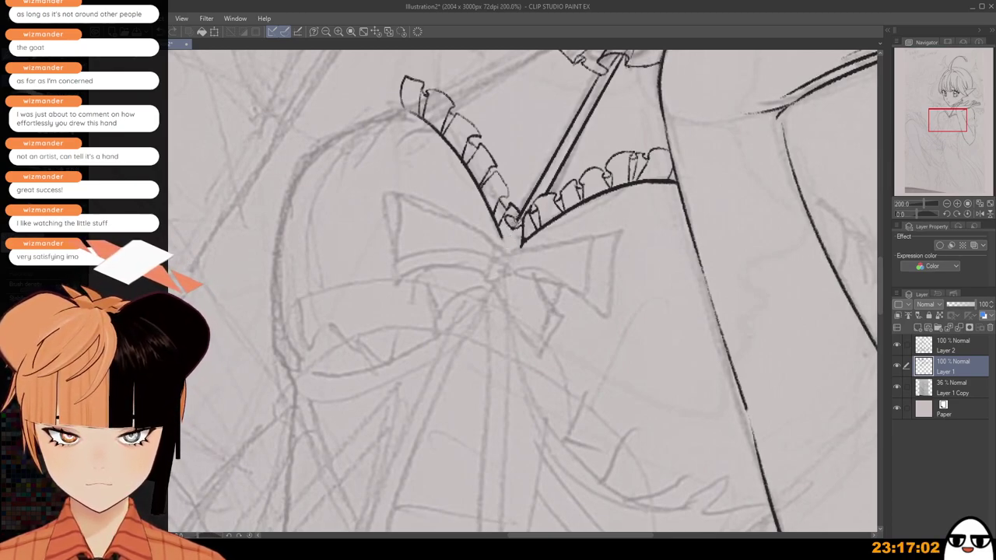
scroll(513, 221, "up", 3)
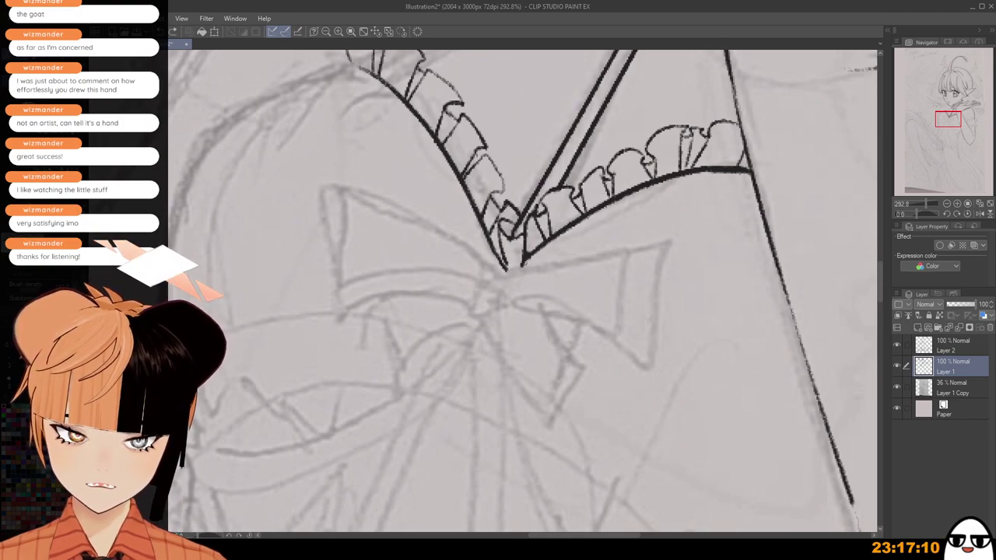
Join the neckline lines at the V point and ink a small fold at the frill's outer end, away from the forearm.
scroll(513, 266, "down", 2)
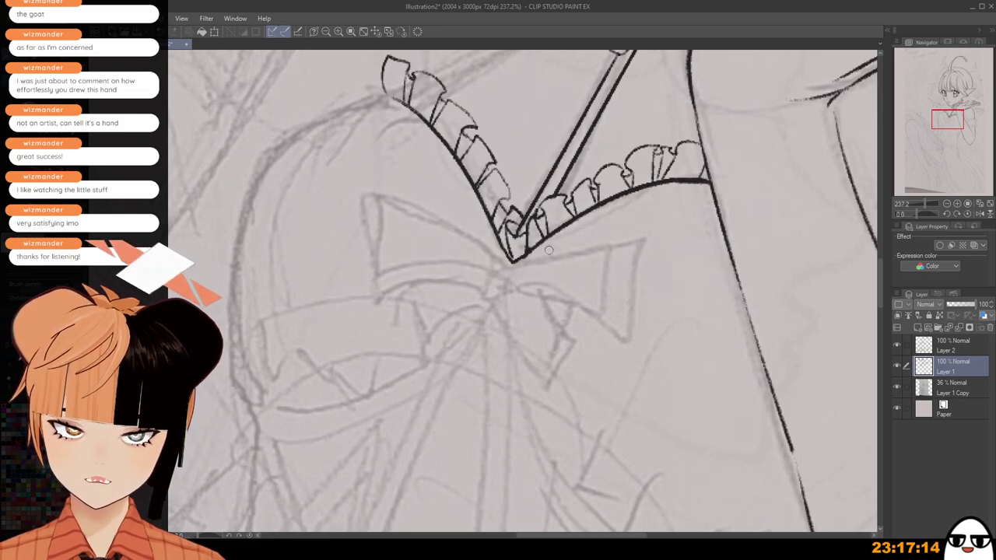
scroll(549, 250, "down", 7)
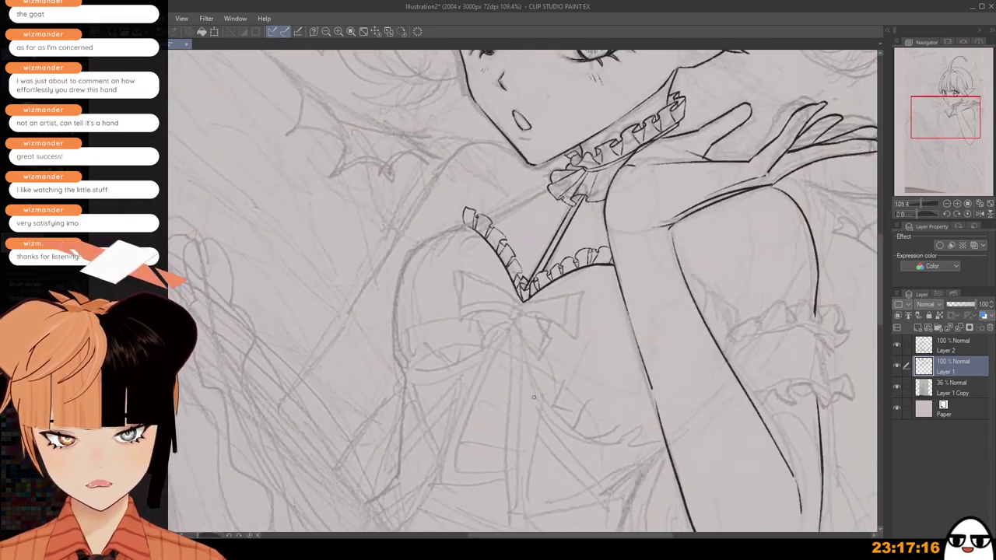
scroll(534, 397, "up", 5)
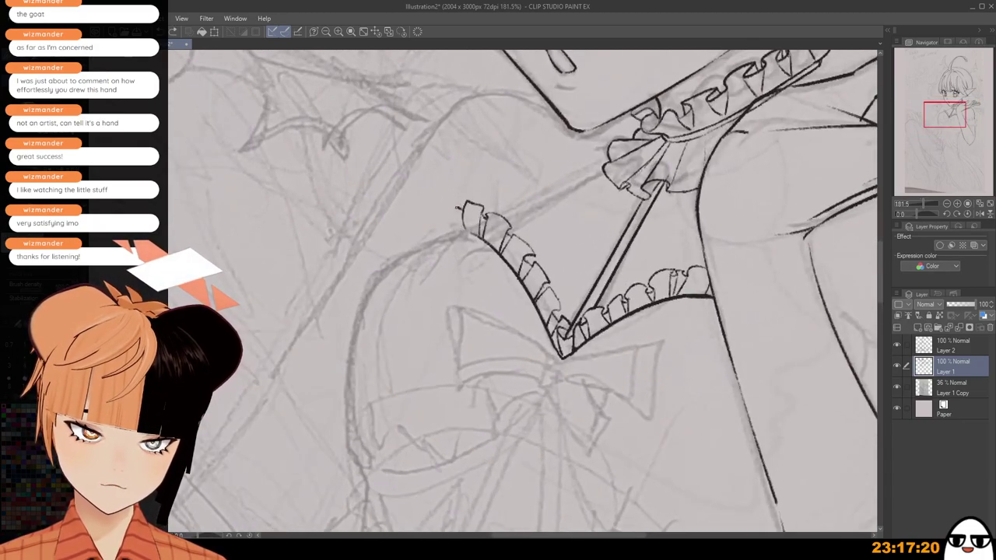
left_click_drag(457, 208, 462, 228)
scroll(631, 413, "down", 6)
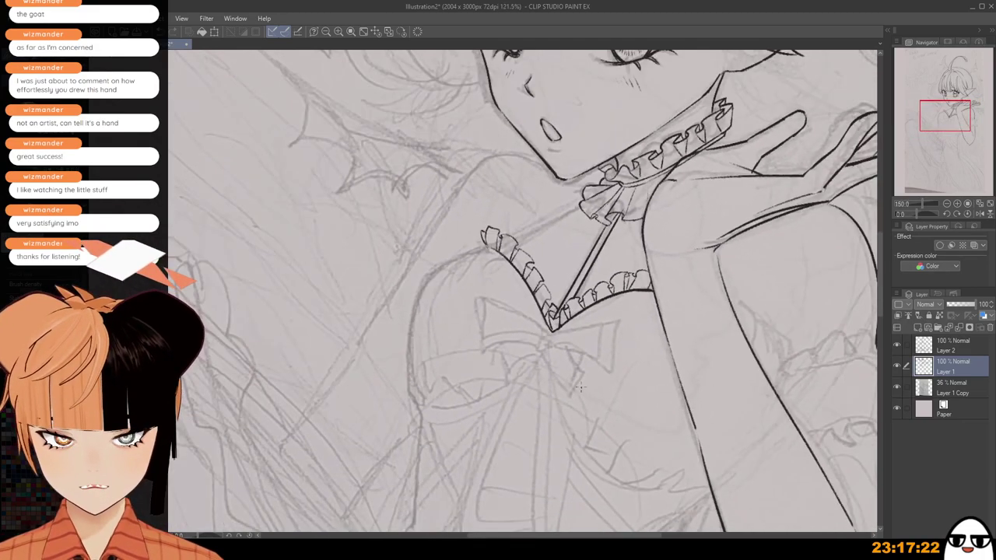
scroll(631, 412, "down", 2)
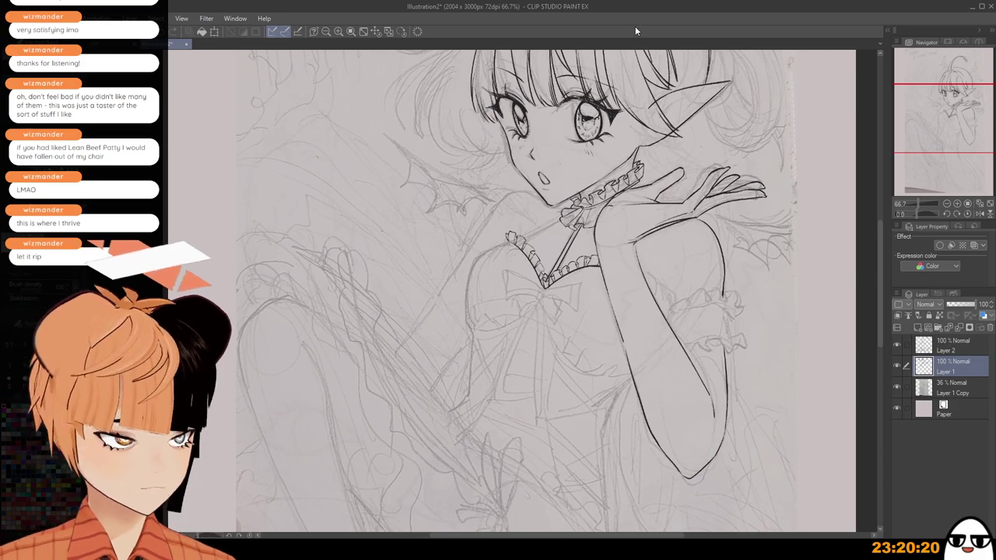
Check Layer 1 by toggling its visibility, and ink the curved upper edge of the bow loop farther from the forearm.
left_click(896, 365)
left_click(897, 366)
scroll(539, 300, "up", 4)
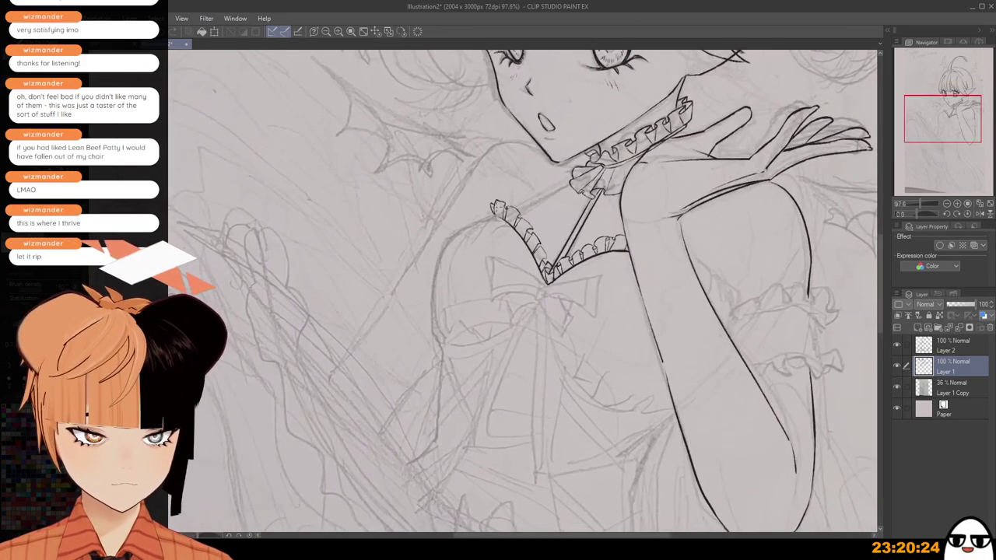
scroll(535, 278, "up", 1)
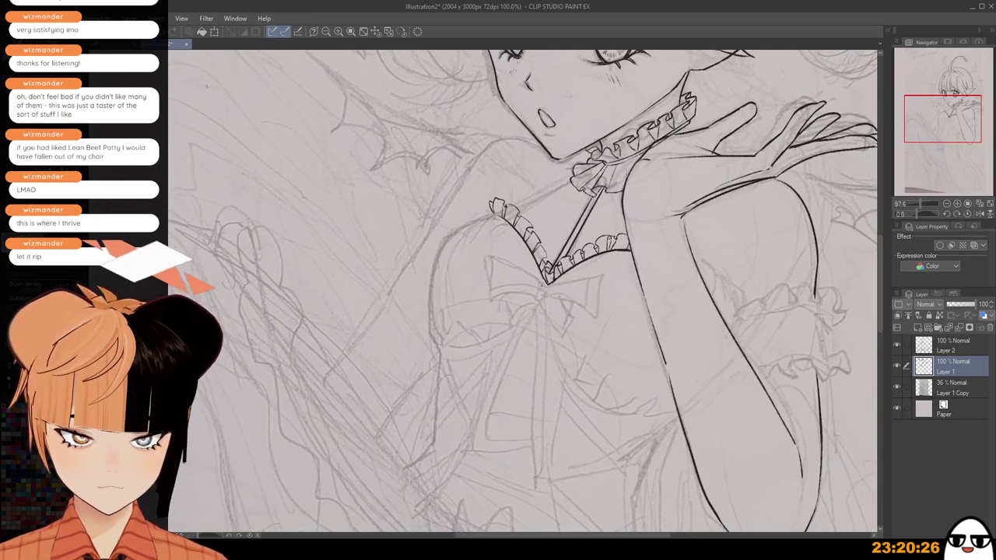
left_click_drag(498, 255, 544, 280)
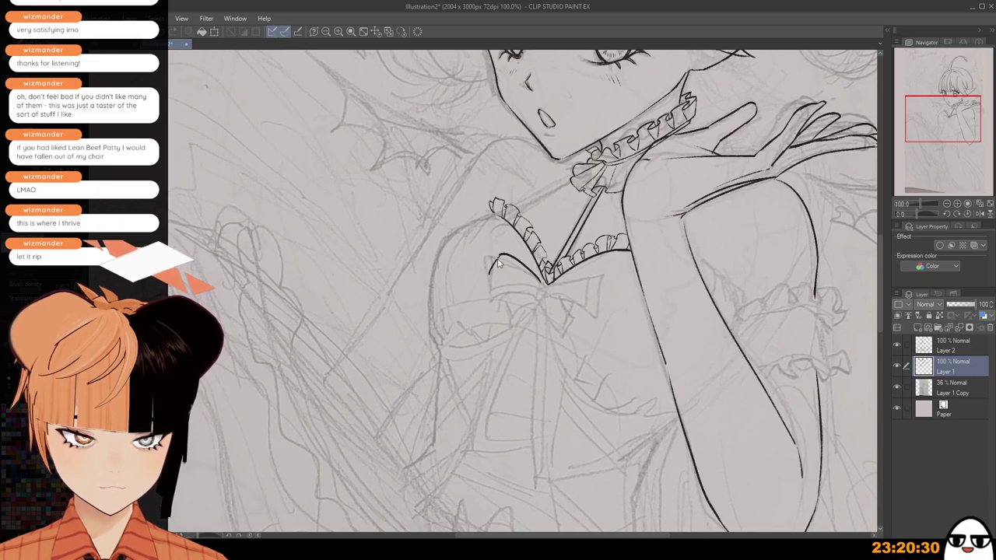
Ink the bow's left loop and its centre knot at the base of the V-shaped neckline.
key("ctrl+z")
key("ctrl+z")
mouse_move(540, 284)
left_mouse_down()
mouse_move(506, 250)
mouse_move(490, 277)
mouse_move(538, 288)
left_mouse_up()
key("ctrl+z")
key("ctrl+z")
key("ctrl+z")
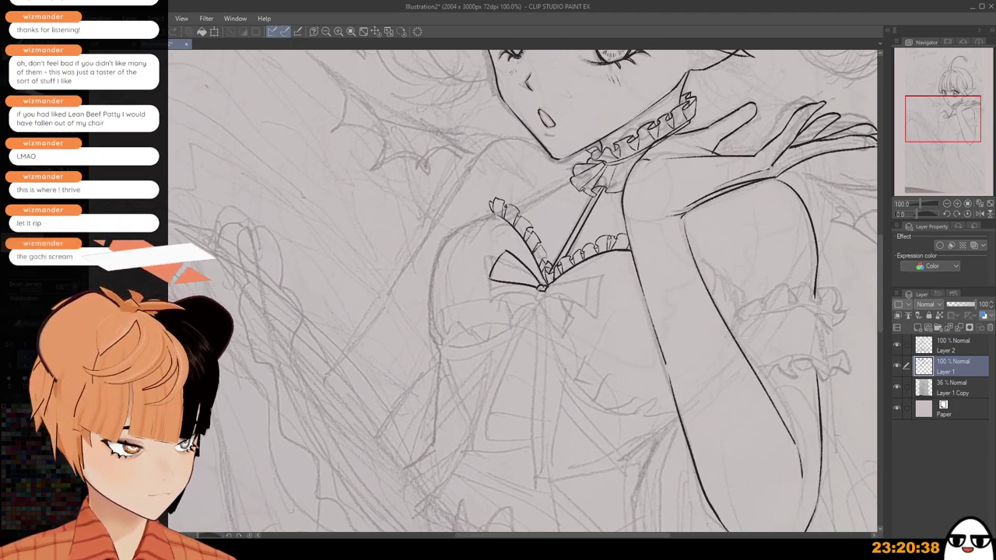
Try inking the bow's right loop outward from the knot toward the raised forearm.
left_click_drag(548, 281, 603, 271)
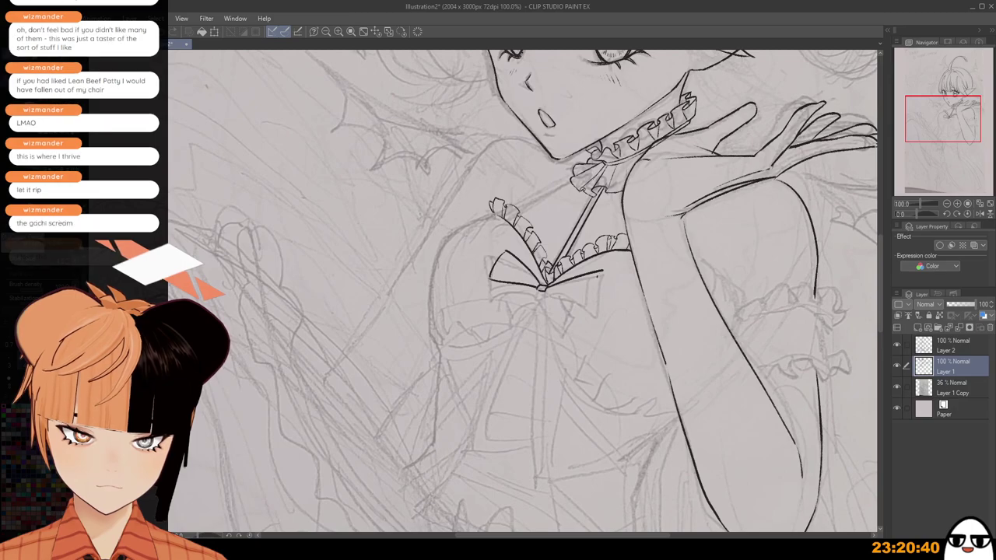
key("ctrl+z")
mouse_move(548, 286)
left_mouse_down()
mouse_move(583, 274)
mouse_move(585, 303)
left_mouse_up()
key("ctrl+z")
key("ctrl+z")
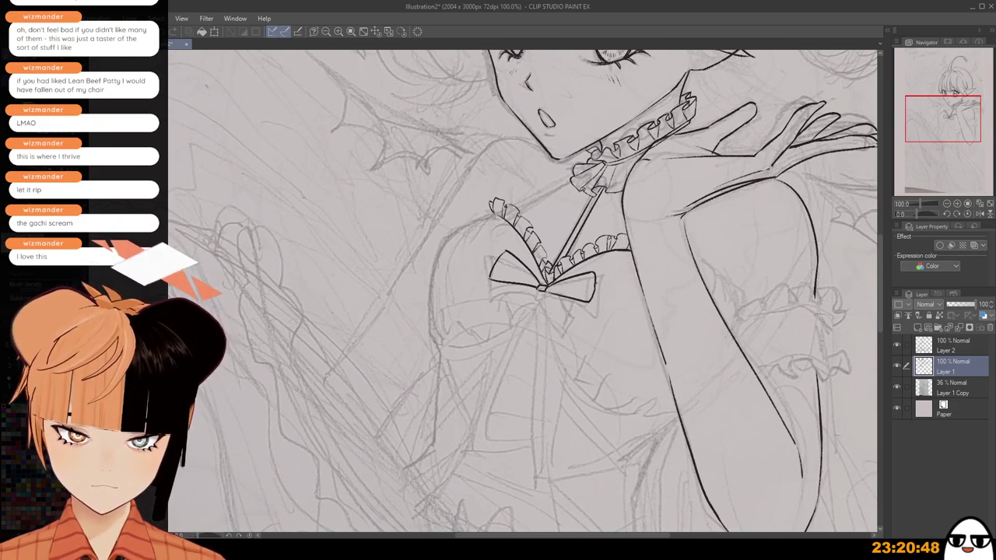
Redraw the bow's right loop as a wider shape with a fold along its underside, working in the mirrored view.
scroll(592, 270, "up", 4)
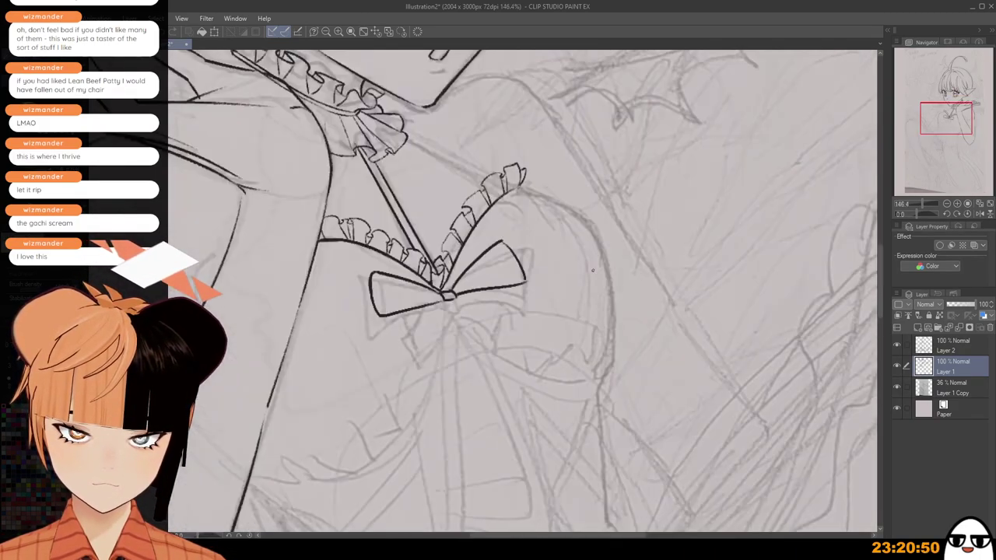
key("ctrl+z")
key("ctrl+z")
key("ctrl+z")
mouse_move(374, 272)
left_mouse_down()
mouse_move(394, 329)
mouse_move(445, 303)
left_mouse_up()
key("ctrl+z")
mouse_move(396, 329)
left_mouse_down()
mouse_move(471, 288)
mouse_move(505, 294)
left_mouse_up()
key("ctrl+z")
key("ctrl+z")
key("ctrl+z")
key("h")
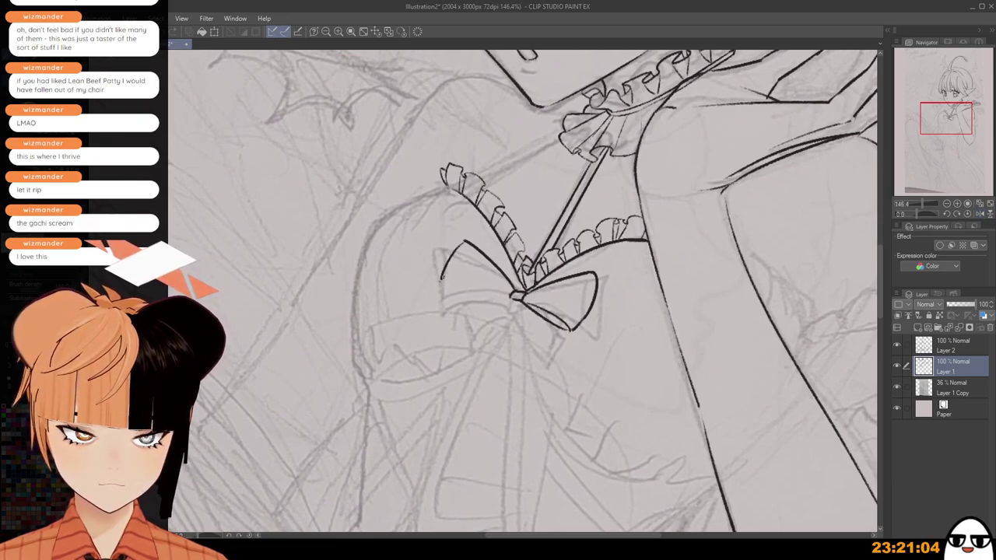
Ink the lower edge of the bow's left loop and add an inner fold line running to the knot.
left_click_drag(442, 278, 508, 294)
key("ctrl+z")
left_click_drag(440, 278, 513, 298)
key("ctrl+z")
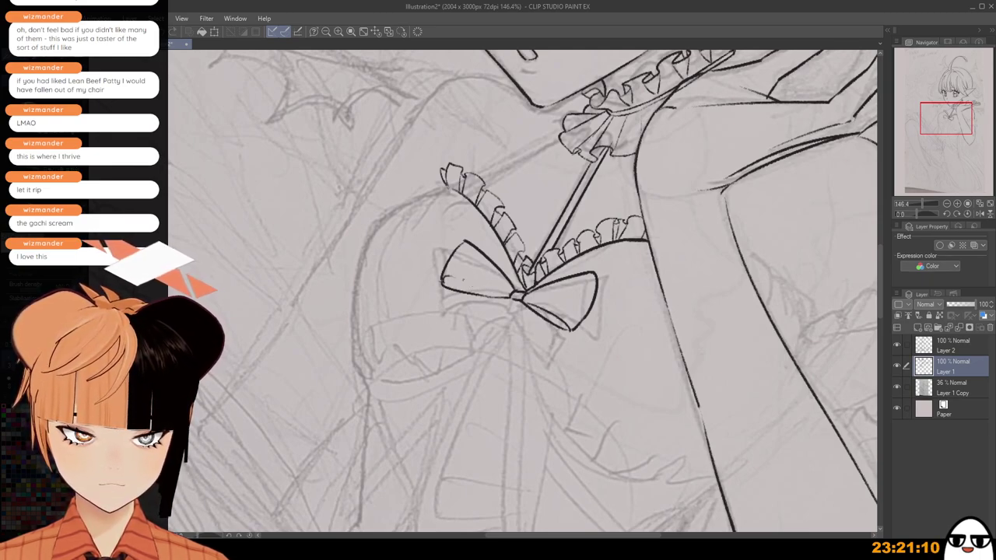
left_click_drag(453, 276, 511, 298)
key("ctrl+z")
left_click_drag(451, 276, 508, 297)
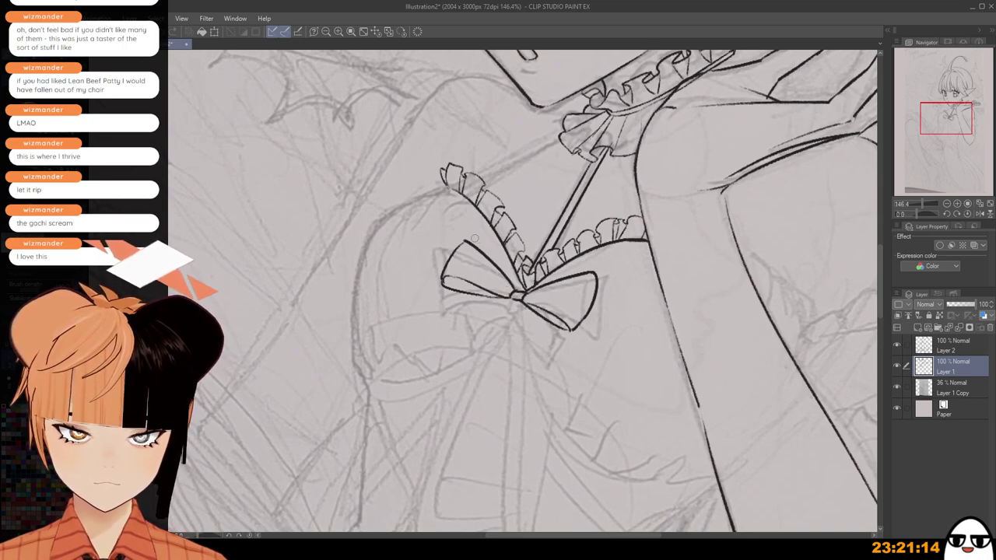
Ink a short pointed ribbon piece beneath the bow's left loop, meeting at the knot.
scroll(467, 238, "up", 2)
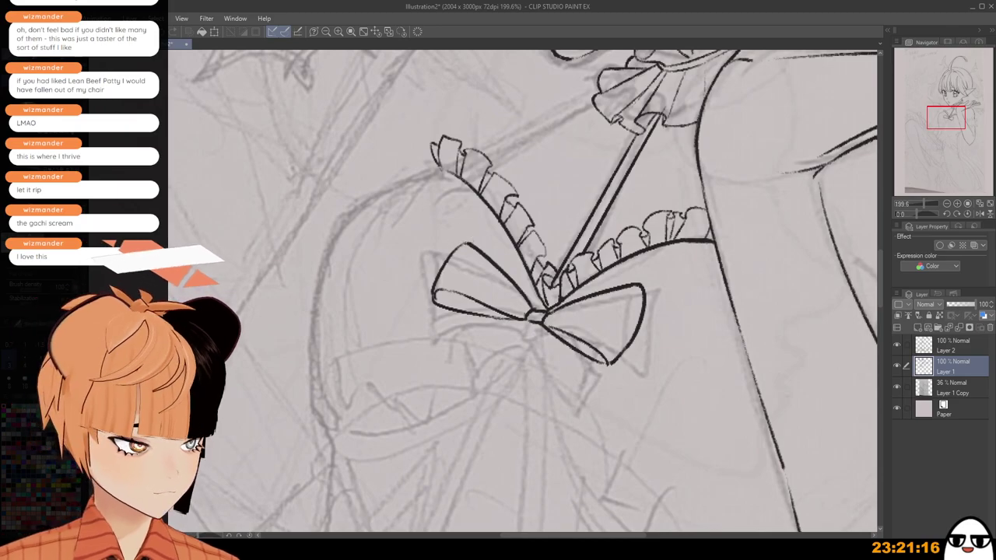
scroll(465, 248, "down", 5)
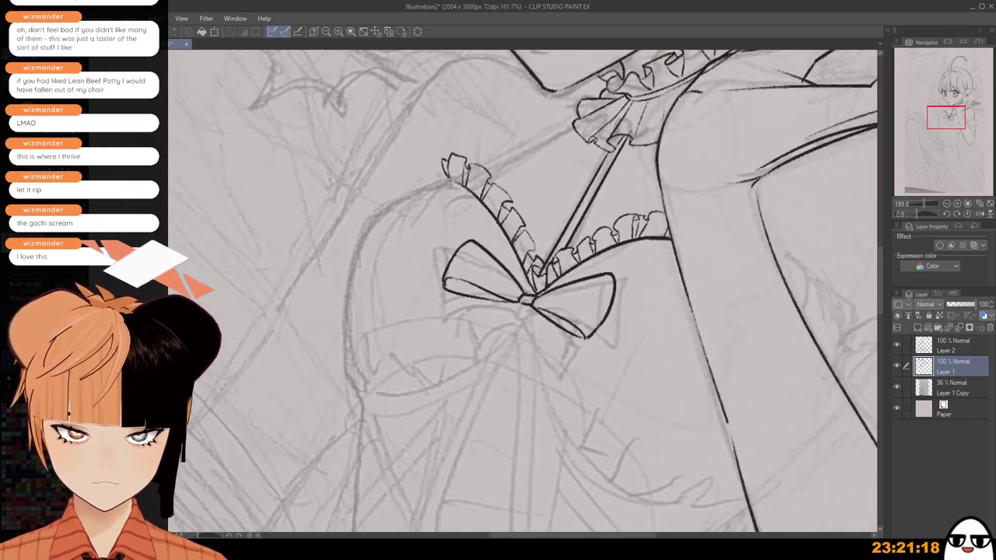
key("h")
key("h")
scroll(544, 333, "up", 4)
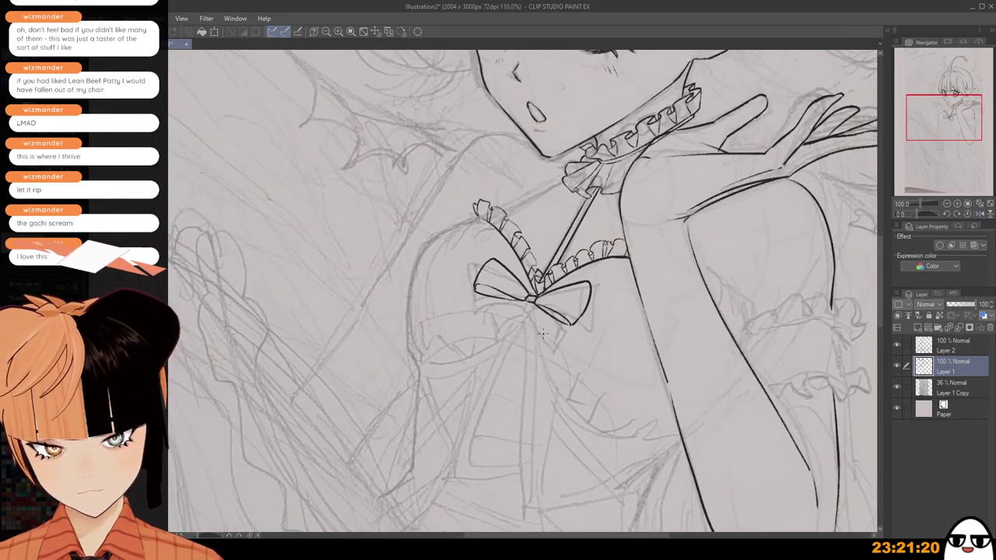
scroll(483, 288, "up", 2)
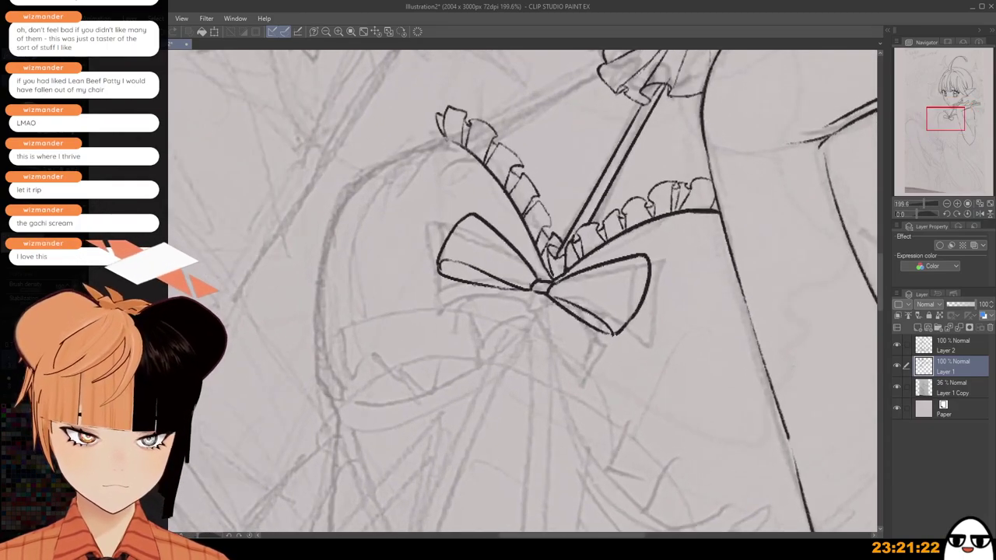
mouse_move(465, 284)
left_mouse_down()
mouse_move(461, 311)
mouse_move(535, 296)
left_mouse_up()
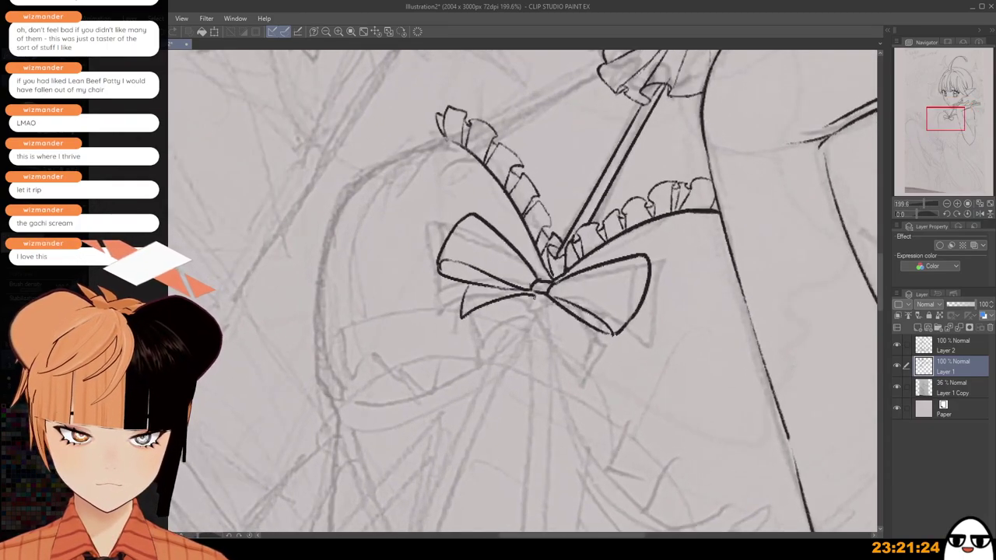
key("ctrl+z")
mouse_move(465, 284)
left_mouse_down()
mouse_move(494, 299)
mouse_move(535, 290)
left_mouse_up()
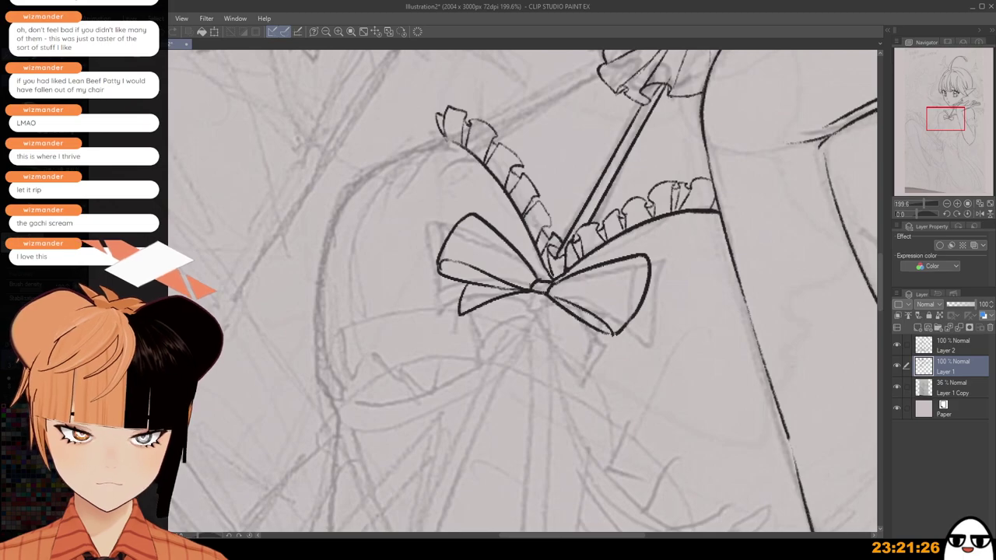
Ink a matching pointed ribbon piece beneath the bow's right loop using the mirrored view.
key("h")
mouse_move(379, 327)
left_mouse_down()
mouse_move(421, 291)
mouse_move(394, 344)
mouse_move(417, 296)
left_mouse_up()
key("ctrl+z")
key("h")
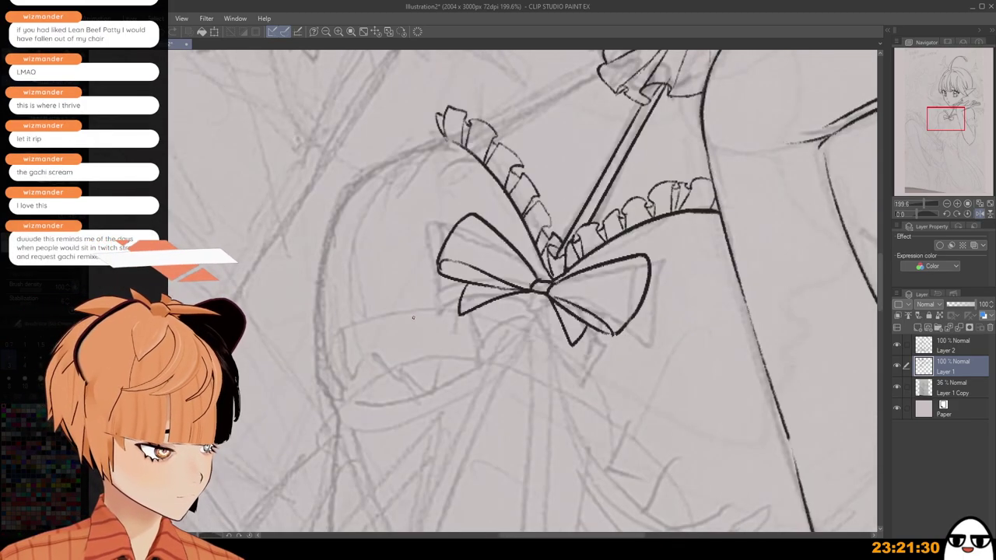
Examine the inked bow against the sketched bodice, raised arm and sleeve at several zoom levels.
scroll(413, 320, "down", 4)
scroll(413, 320, "down", 1)
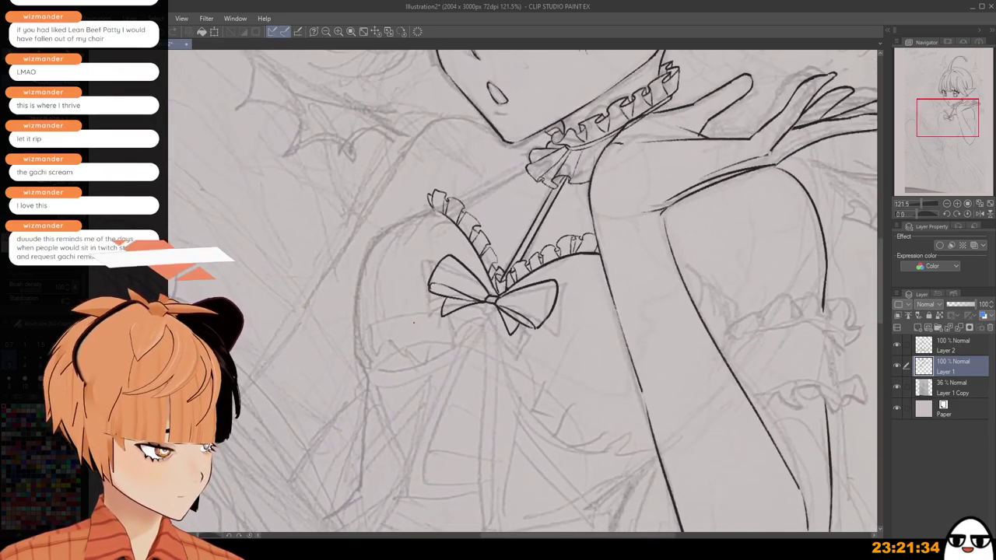
scroll(413, 319, "down", 5)
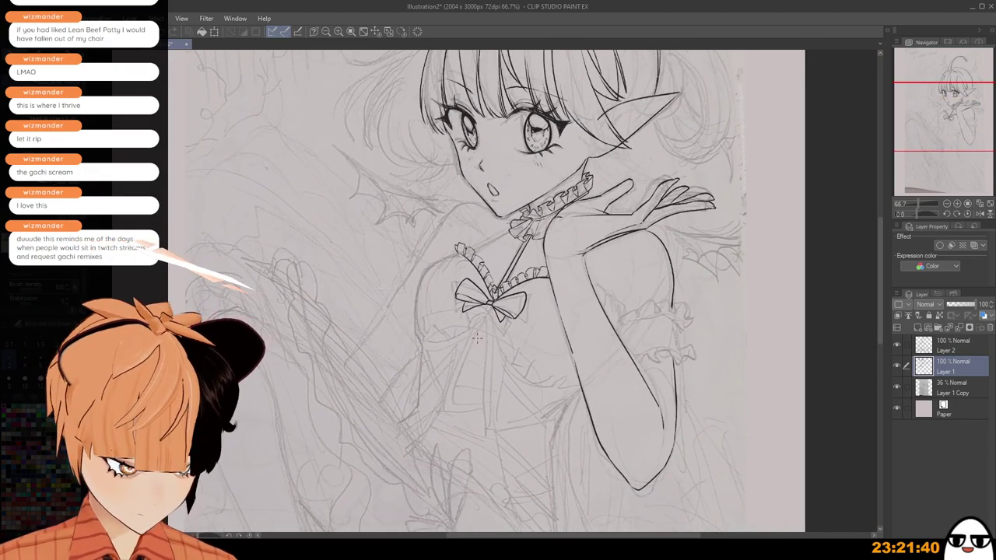
scroll(477, 338, "up", 3)
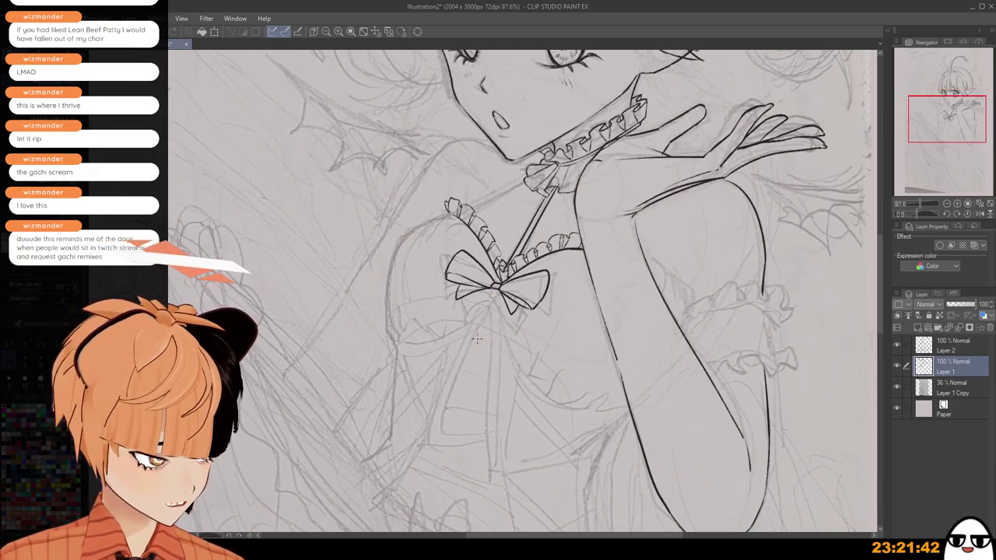
scroll(565, 334, "down", 1)
left_click_drag(564, 334, 580, 259)
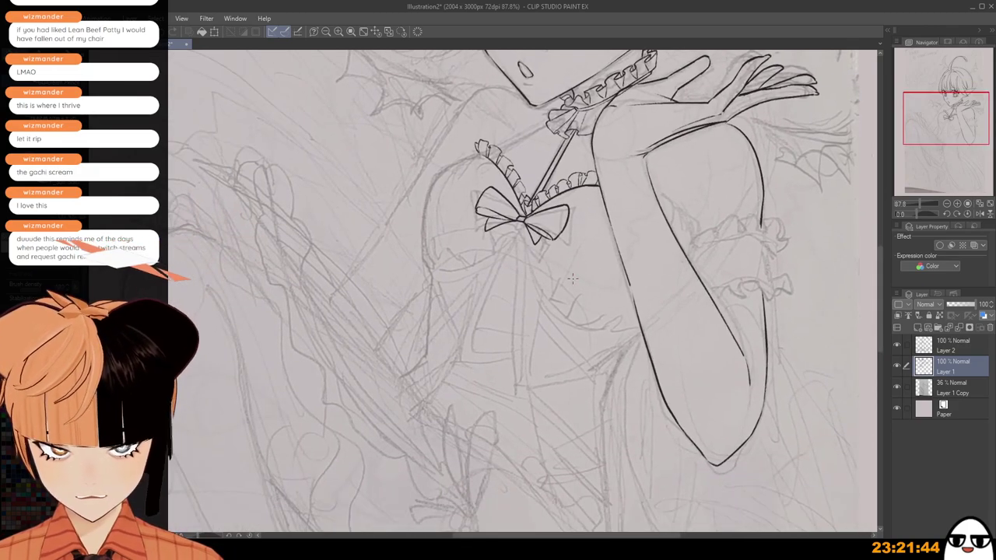
scroll(570, 259, "up", 4)
left_click_drag(518, 295, 464, 371)
scroll(660, 298, "down", 1)
left_click_drag(660, 297, 600, 308)
scroll(590, 249, "up", 3)
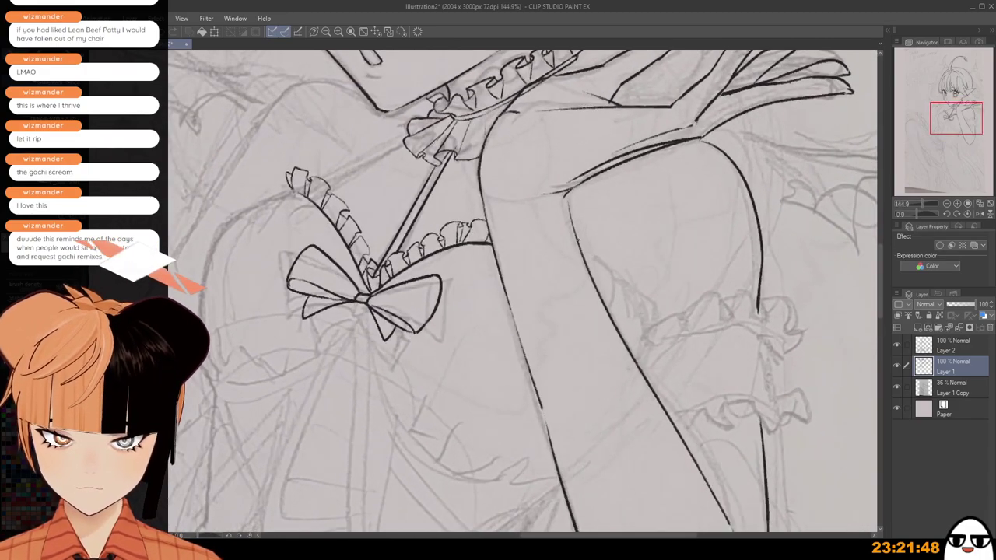
scroll(589, 249, "up", 1)
scroll(560, 226, "up", 1)
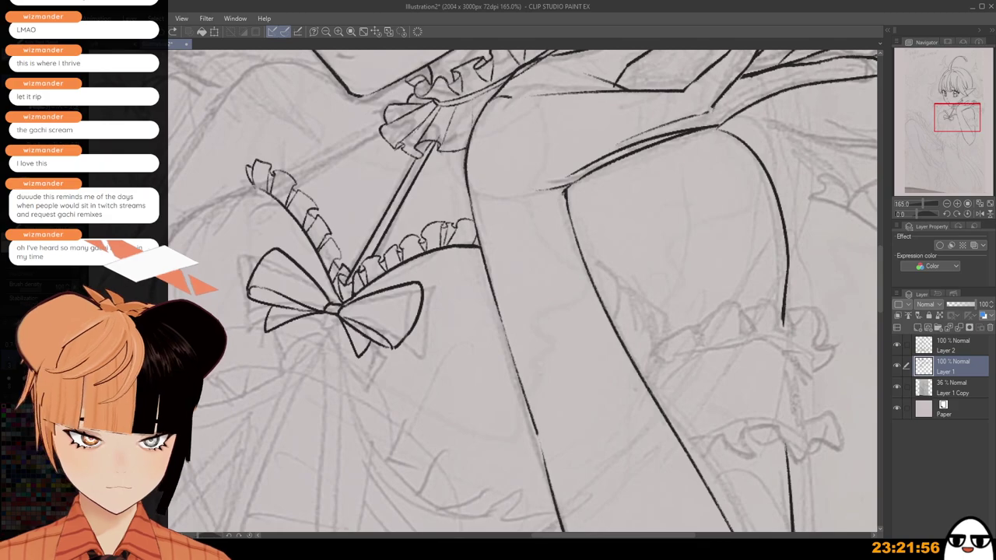
Try inking the continuation of the neckline ruffle on the sleeve side of the raised forearm.
scroll(564, 198, "down", 3)
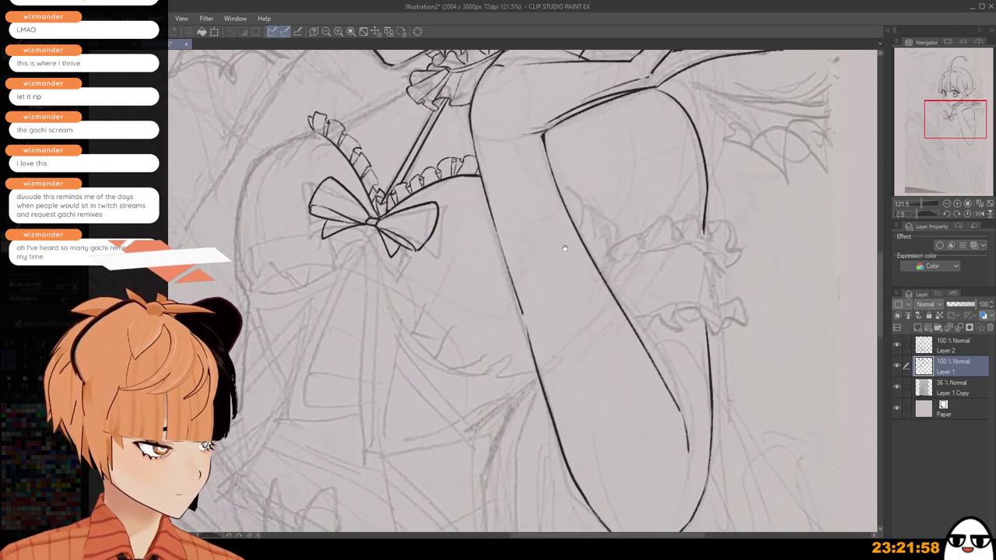
scroll(564, 248, "up", 1)
scroll(547, 160, "up", 1)
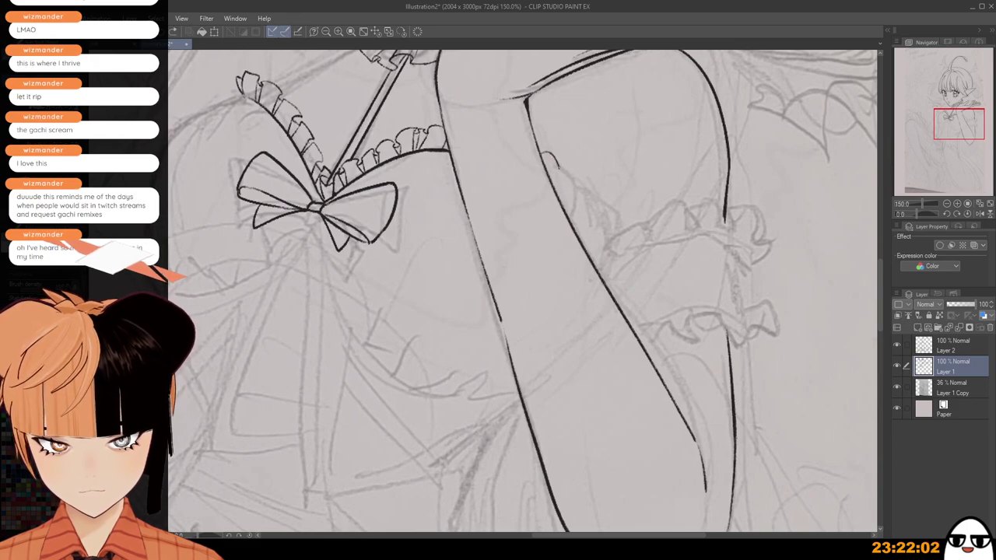
mouse_move(556, 168)
left_mouse_down()
mouse_move(586, 181)
mouse_move(624, 224)
mouse_move(612, 230)
mouse_move(581, 211)
left_mouse_up()
key("ctrl+z")
scroll(613, 217, "up", 3)
key("ctrl+z")
left_click_drag(567, 166, 555, 192)
key("ctrl+z")
key("ctrl+z")
left_click_drag(541, 154, 529, 172)
scroll(537, 168, "down", 1)
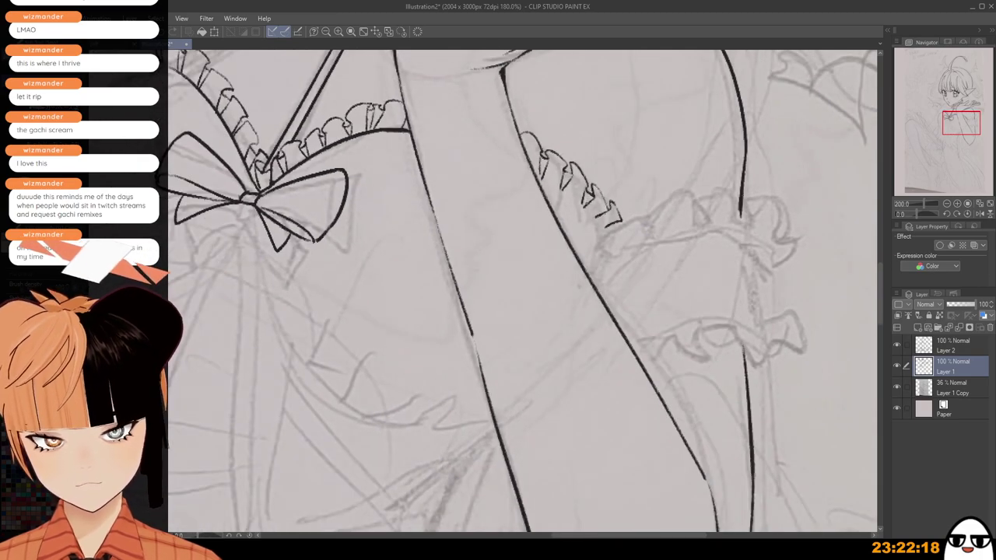
Try inking a curved base line under the ruffle on the sleeve side of the forearm.
scroll(536, 179, "down", 2)
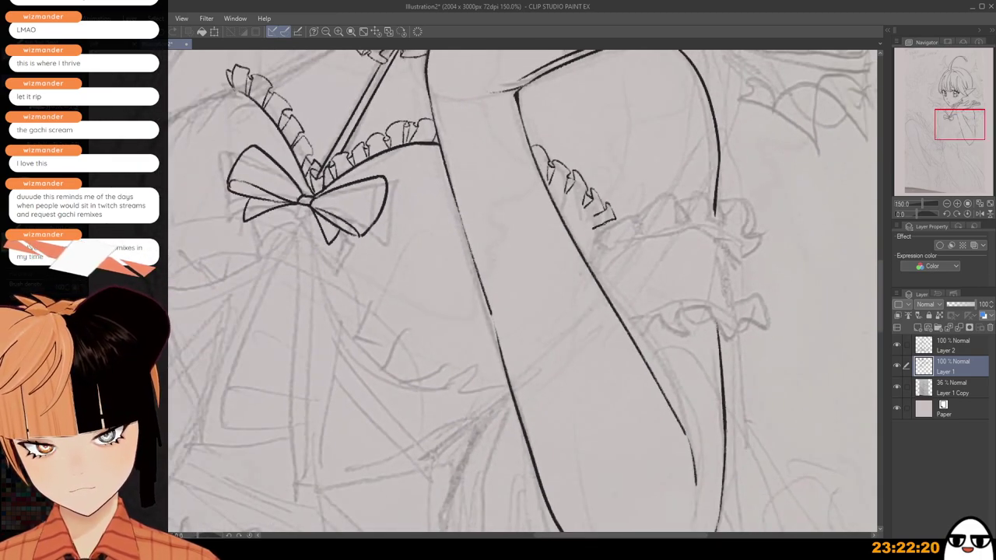
key("ctrl+z")
left_click_drag(541, 176, 598, 241)
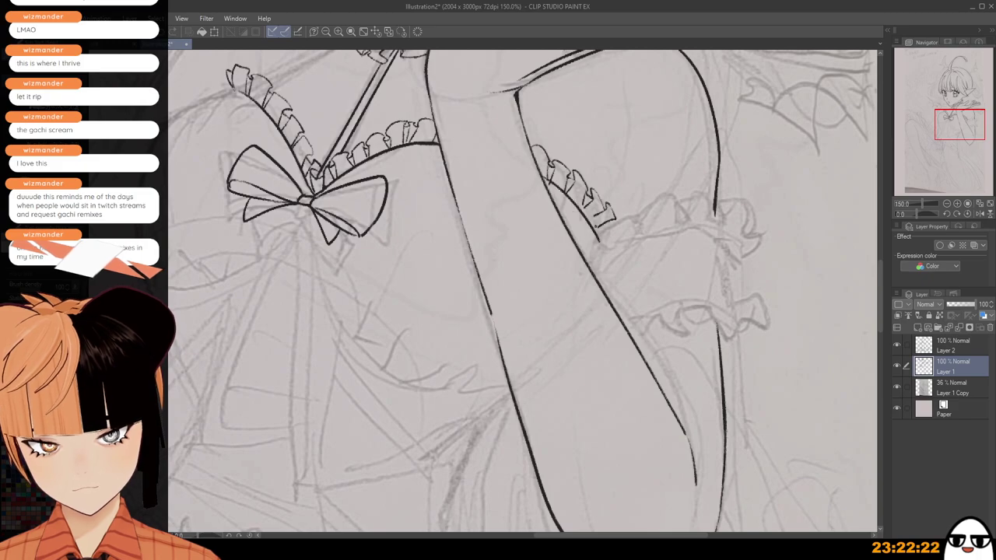
key("ctrl+z")
left_click_drag(543, 178, 595, 240)
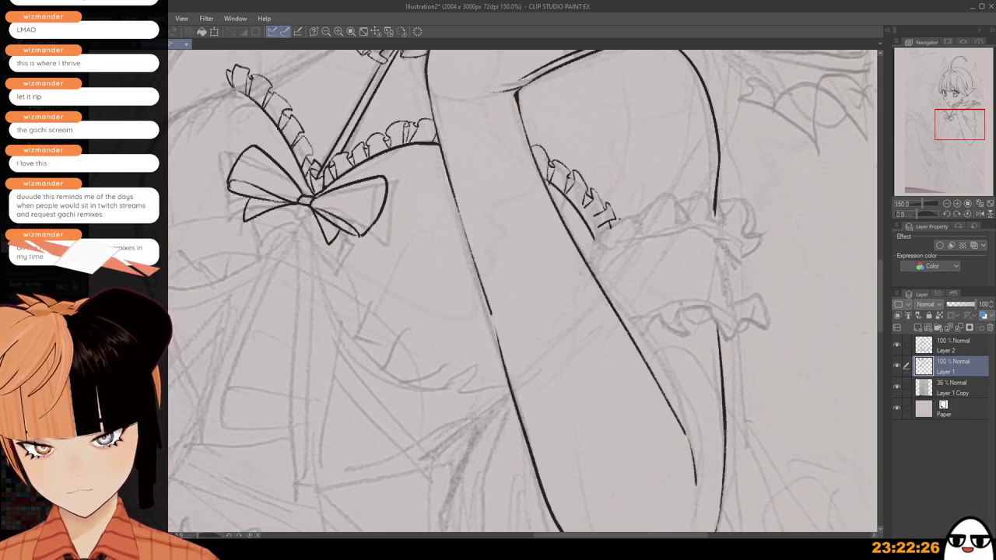
scroll(614, 223, "down", 4)
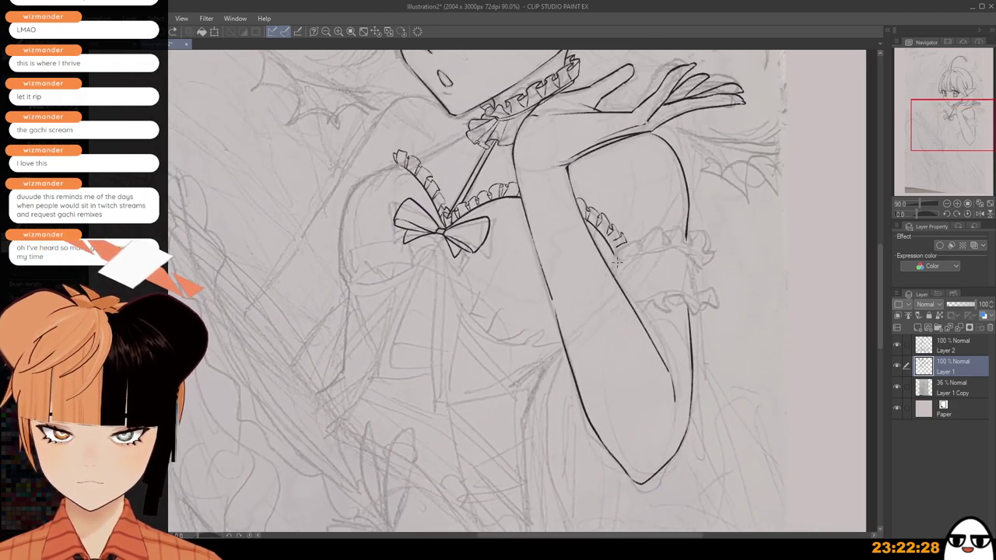
scroll(620, 264, "down", 2)
left_click_drag(670, 268, 624, 300)
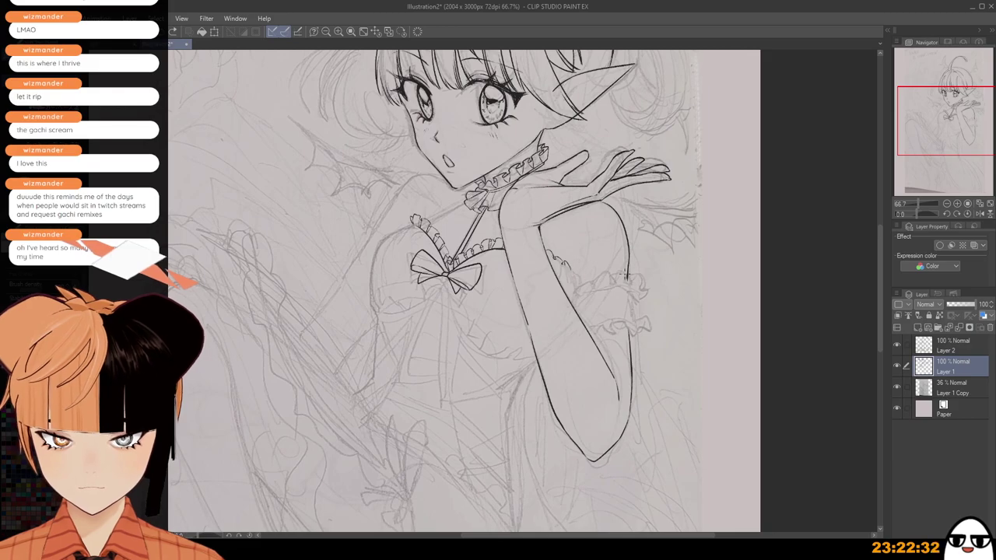
Ink a plain curved bodice edge beside the forearm instead of the ruffle, and check it in the mirrored view.
scroll(555, 261, "up", 2)
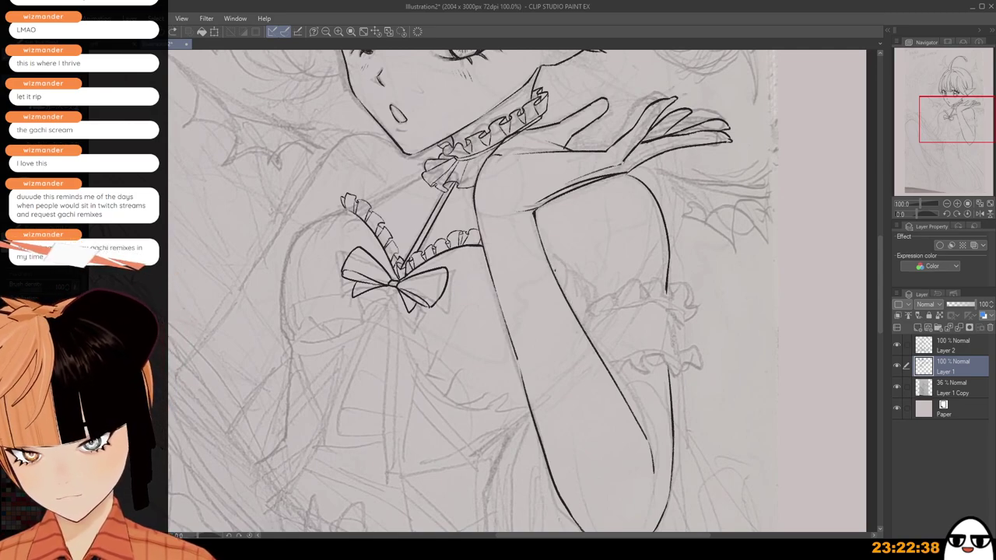
left_click_drag(552, 267, 577, 314)
key("ctrl+z")
left_click_drag(551, 266, 579, 316)
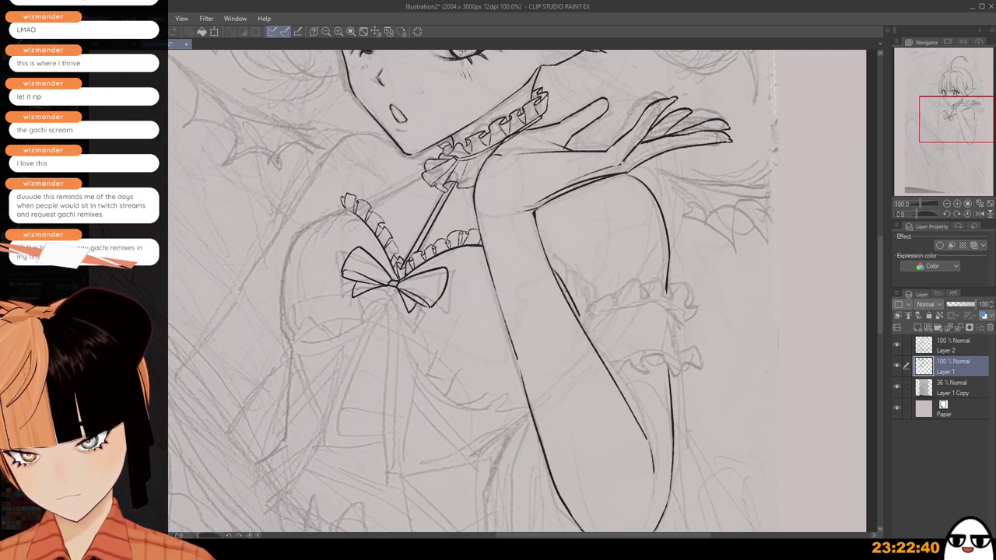
key("ctrl+z")
left_click_drag(551, 267, 580, 318)
key("ctrl+z")
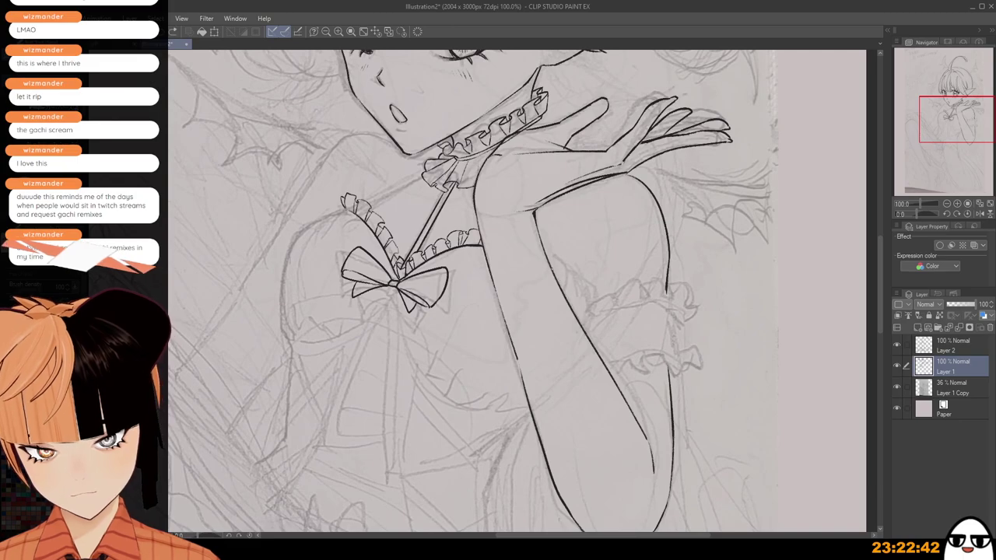
left_click_drag(550, 268, 577, 314)
key("ctrl+z")
left_click_drag(550, 265, 579, 314)
key("ctrl+z")
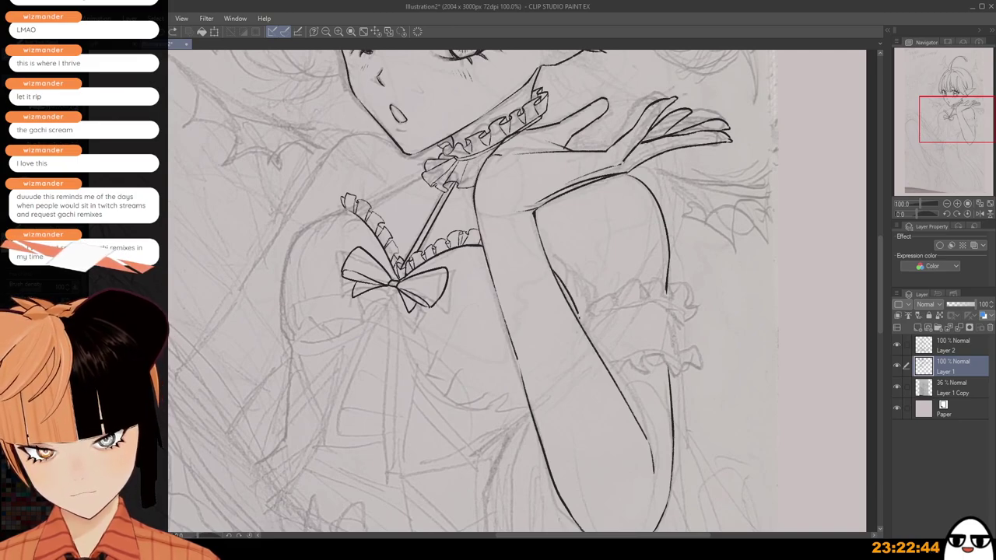
scroll(587, 249, "down", 5)
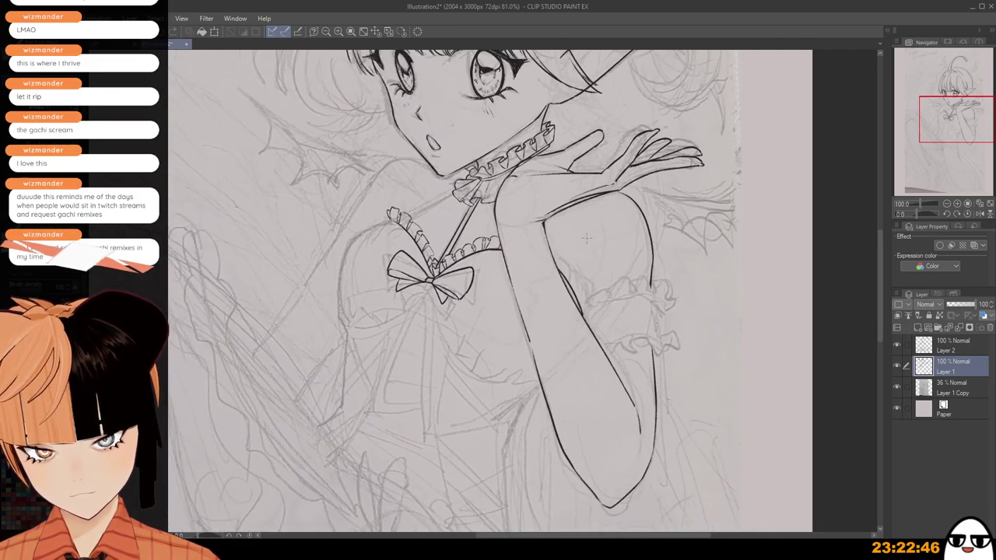
key("h")
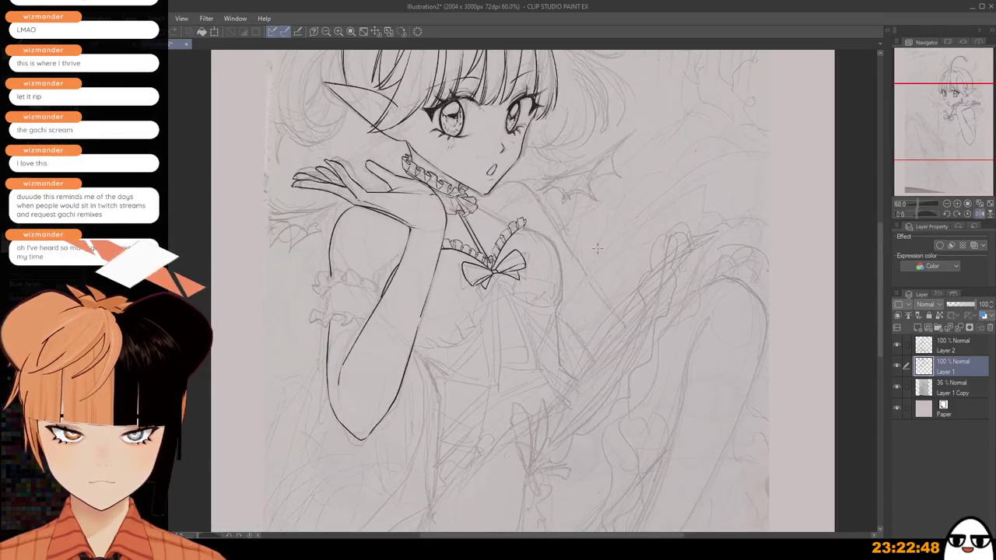
key("h")
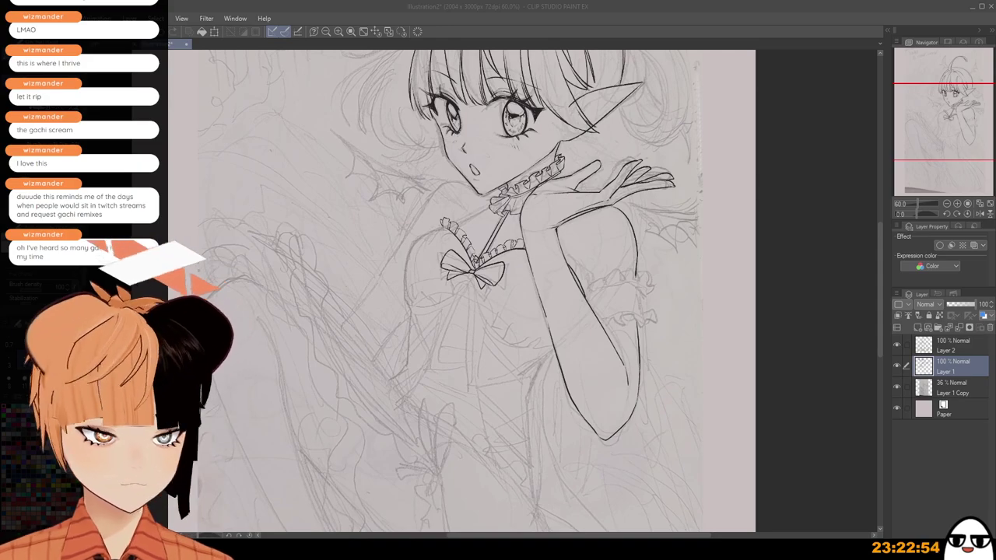
Ink the scalloped outer edge of a ruffle along the bodice edge on the sleeve side of the raised forearm.
left_click(572, 25)
scroll(563, 237, "up", 1)
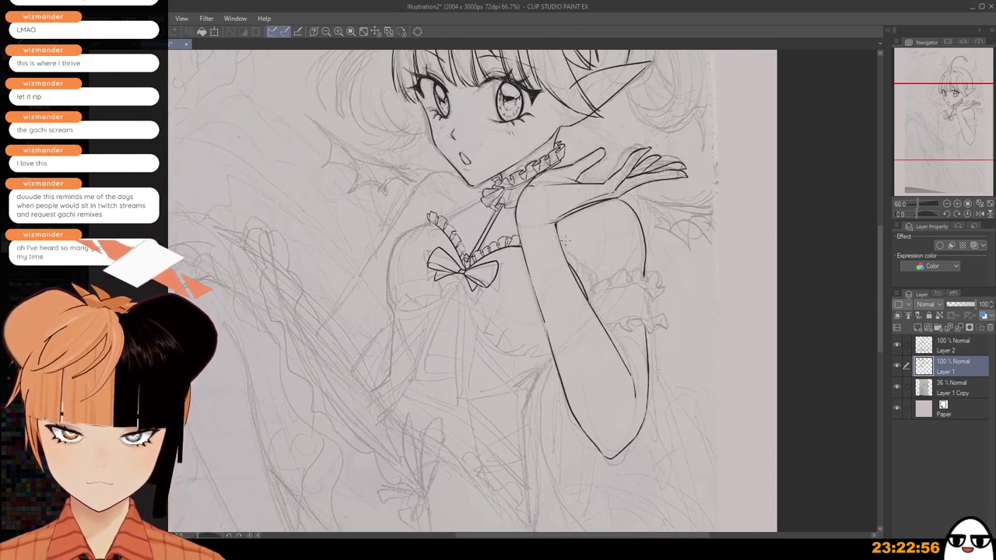
scroll(563, 241, "up", 7)
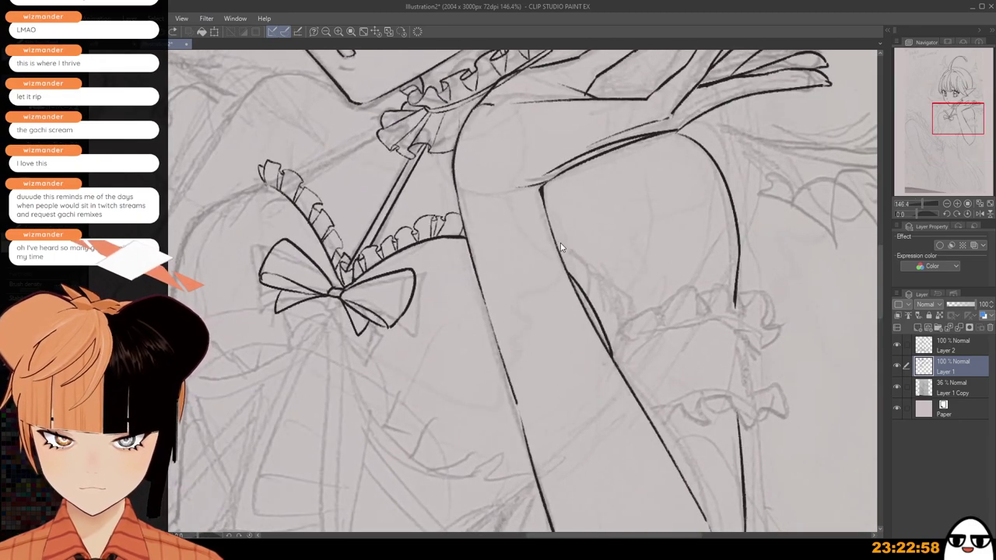
mouse_move(557, 241)
left_mouse_down()
mouse_move(597, 272)
mouse_move(612, 306)
left_mouse_up()
key("ctrl+z")
key("ctrl+z")
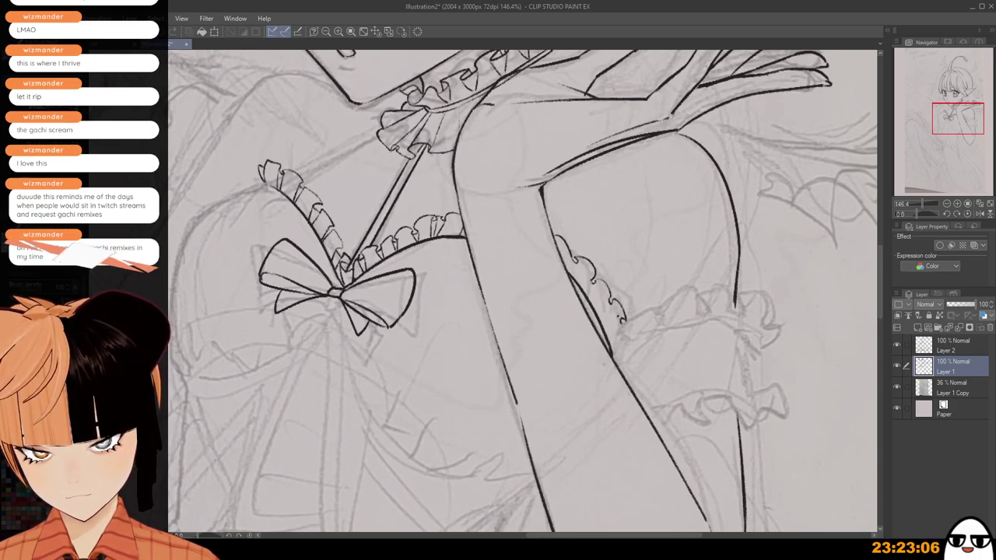
Ink the short fold lines joining the scalloped ruffle edge to the bodice line beside the forearm.
scroll(577, 281, "up", 3)
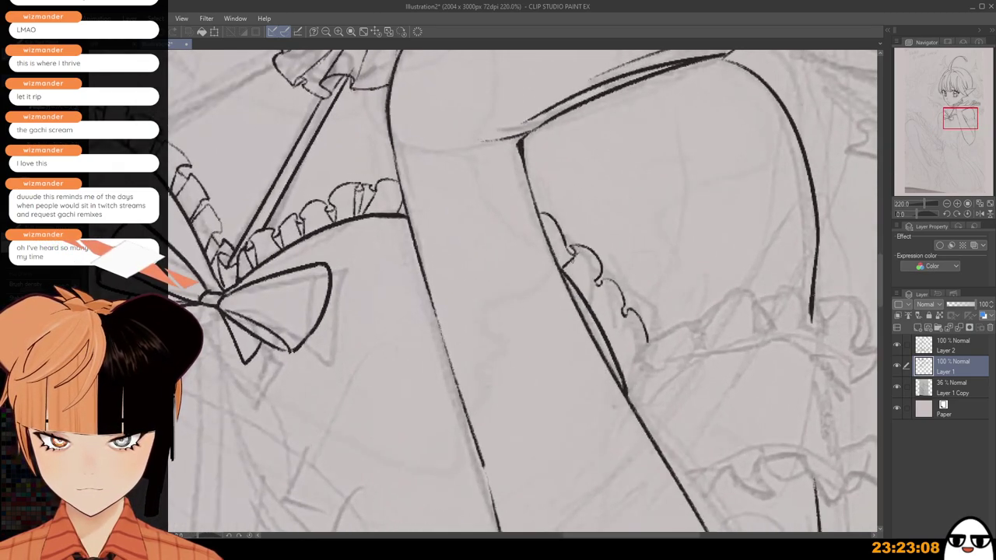
left_click_drag(574, 255, 559, 268)
key("ctrl+z")
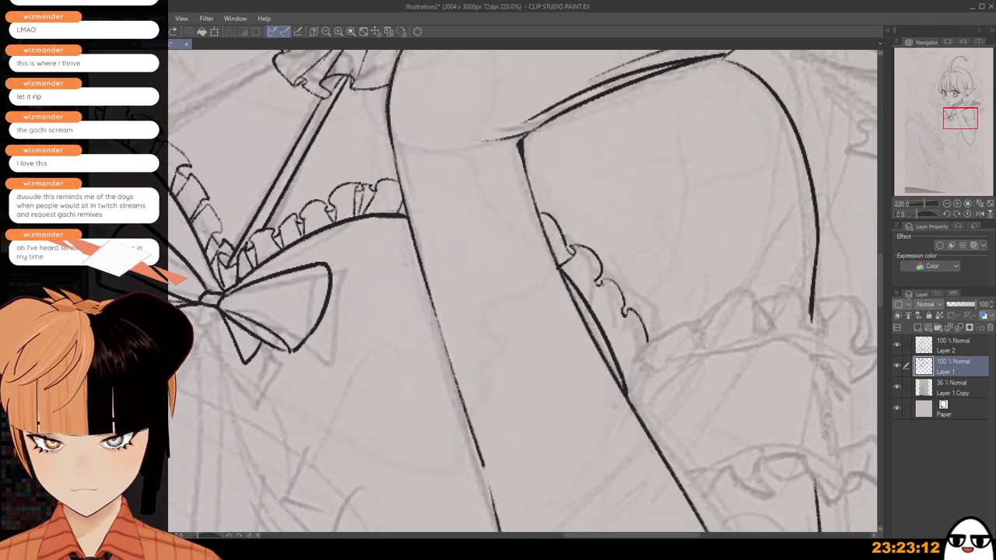
left_click_drag(625, 314, 607, 335)
key("ctrl+z")
scroll(589, 380, "down", 5)
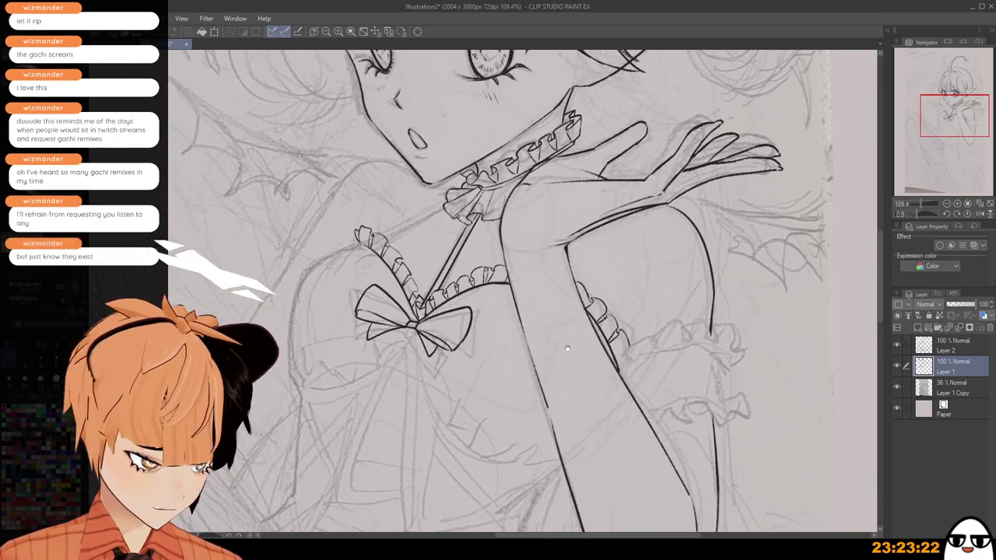
Try inking the first long edge of a ribbon tail curving down from the bow's knot, away from the raised arm.
scroll(593, 366, "down", 2)
scroll(583, 273, "down", 3)
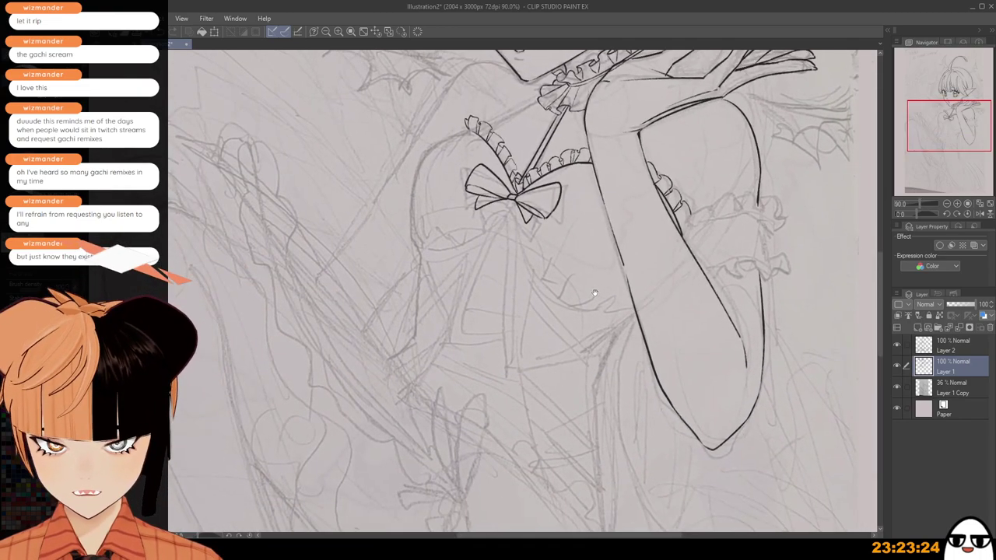
scroll(607, 386, "up", 3)
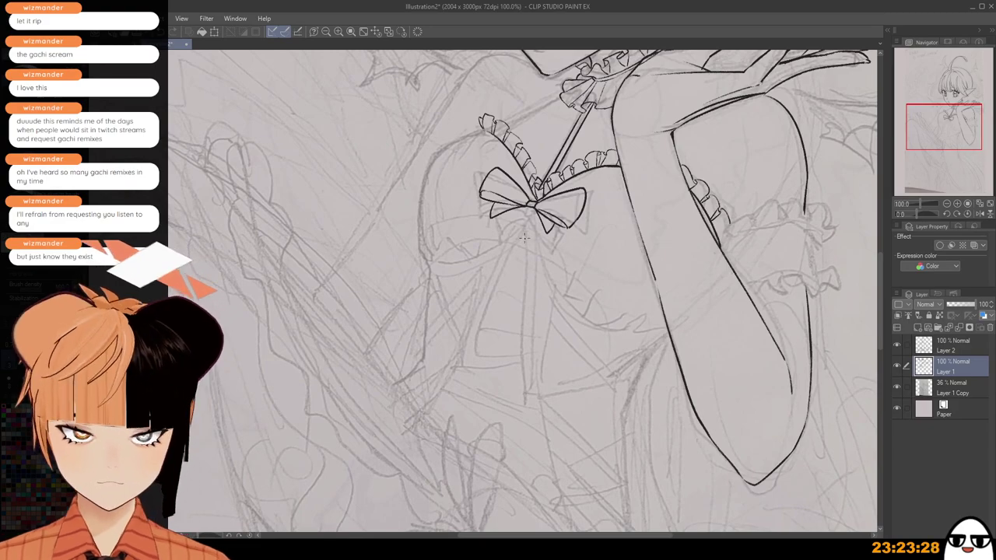
scroll(524, 237, "up", 3)
left_click_drag(531, 206, 481, 368)
key("ctrl+z")
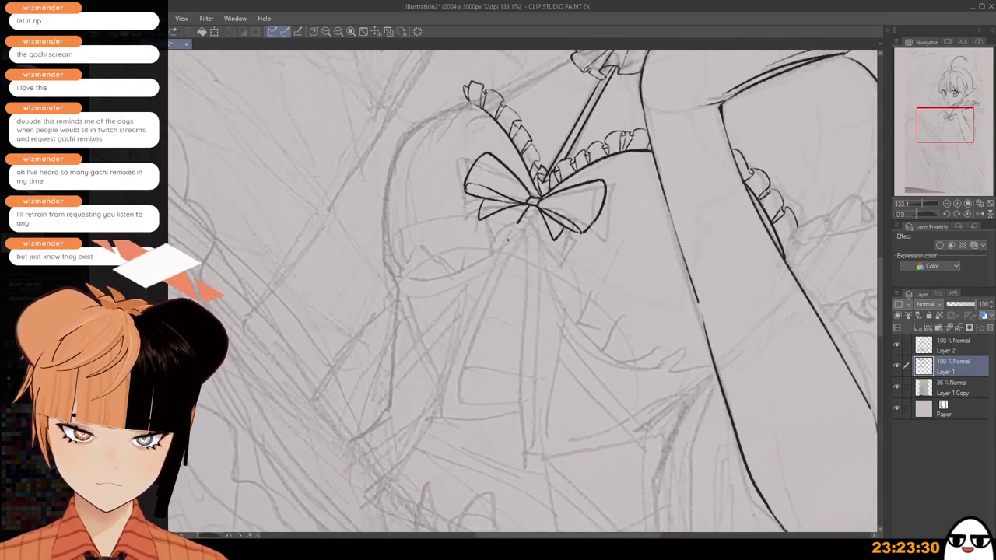
left_click_drag(514, 223, 462, 387)
key("ctrl+z")
mouse_move(530, 205)
left_mouse_down()
mouse_move(489, 293)
mouse_move(464, 382)
left_mouse_up()
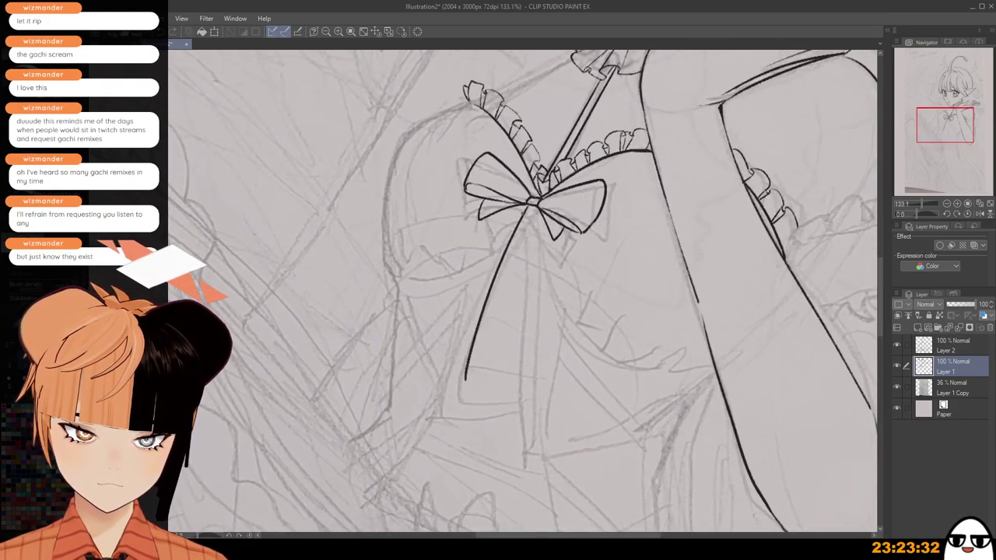
key("ctrl+z")
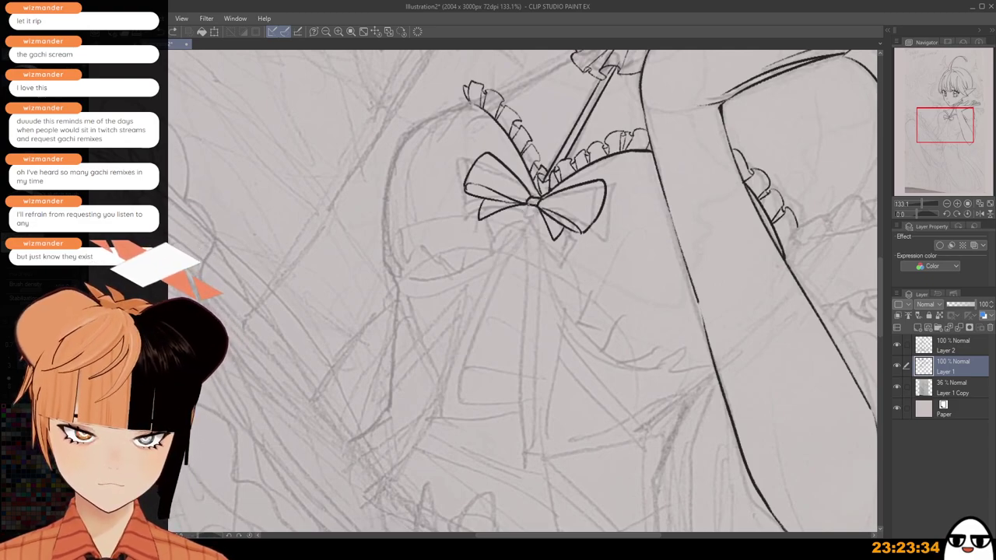
Ink a narrow curved ribbon tail hanging from the bow's knot away from the arm, with two long edges and a slanted tip.
left_click_drag(531, 204, 465, 368)
key("ctrl+z")
left_click_drag(530, 205, 470, 354)
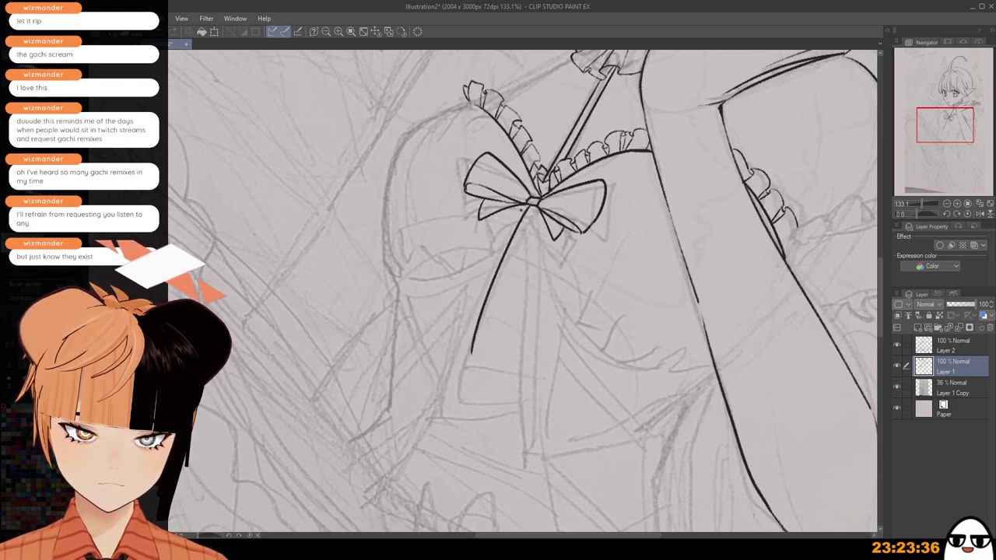
mouse_move(524, 205)
left_mouse_down()
mouse_move(458, 341)
mouse_move(468, 374)
left_mouse_up()
key("ctrl+z")
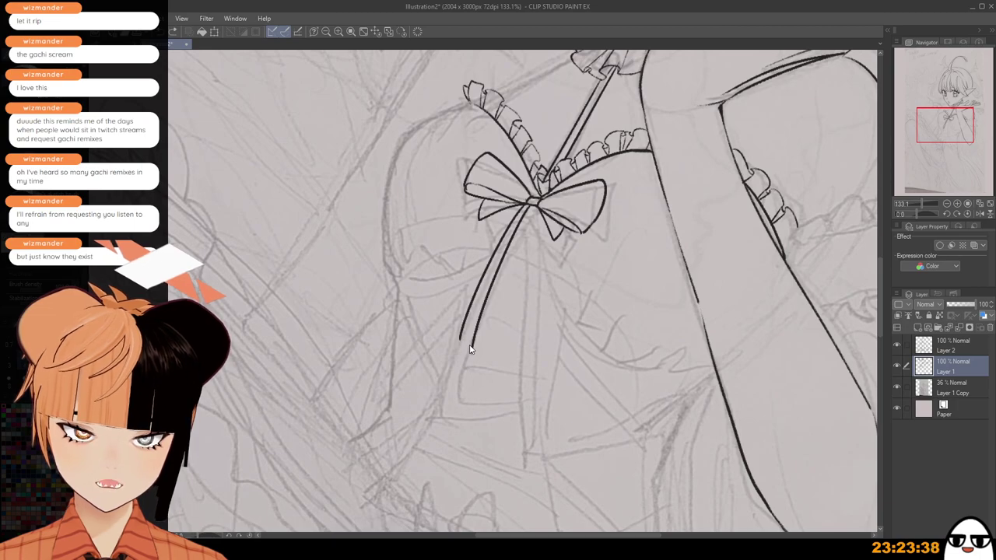
left_click_drag(460, 338, 467, 371)
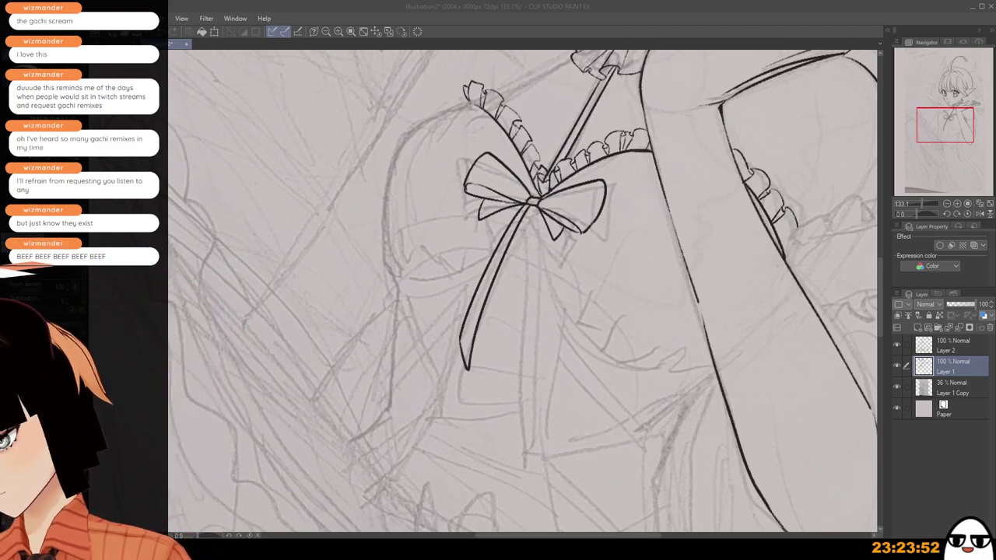
Ink a second, nearly vertical ribbon tail below the bow's knot with two close edges and a slanted closed tip.
left_click(550, 256)
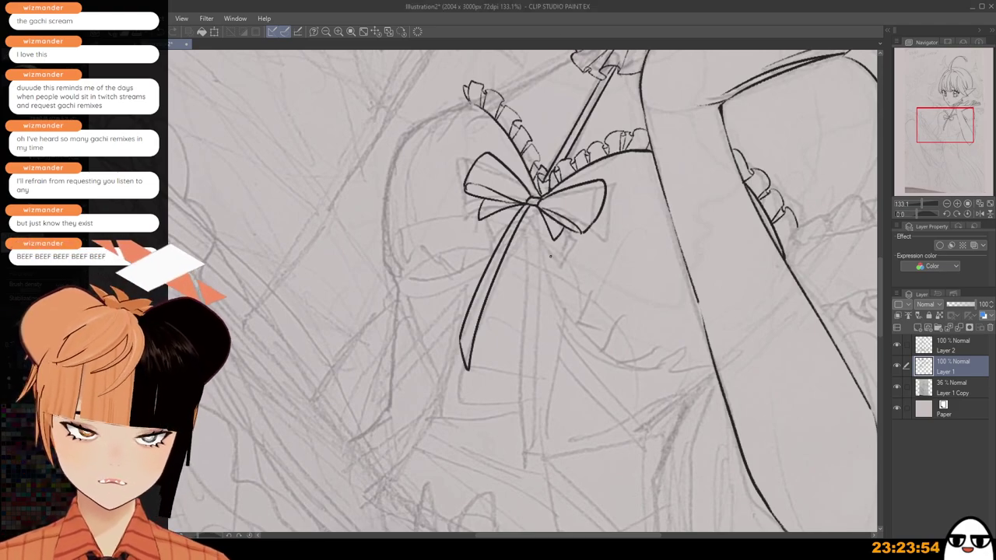
scroll(553, 257, "up", 2)
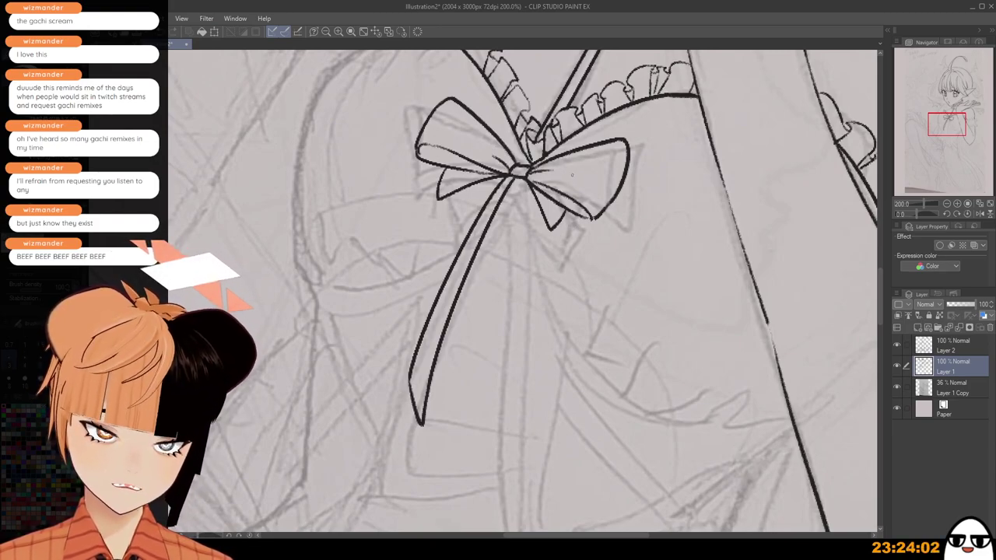
scroll(576, 198, "down", 1)
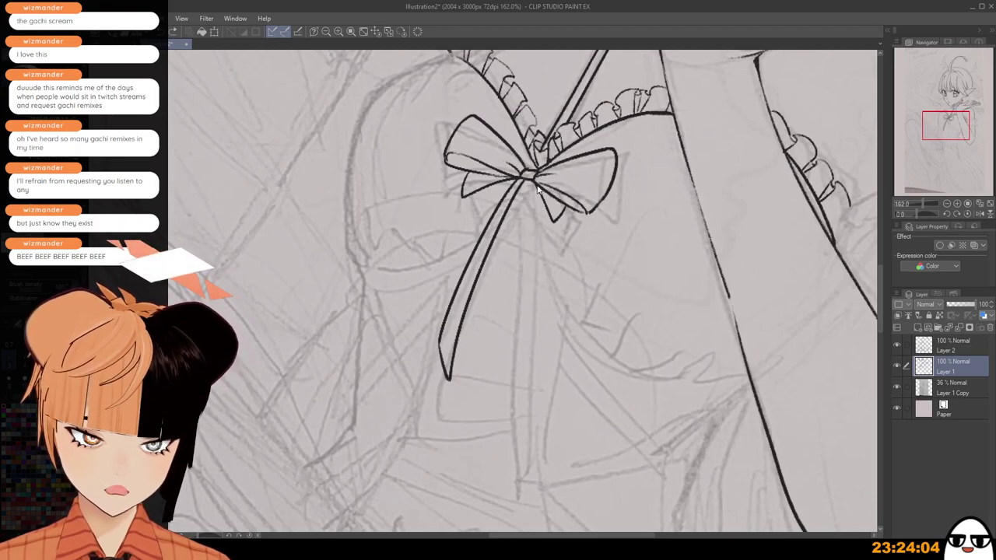
left_click_drag(534, 185, 521, 405)
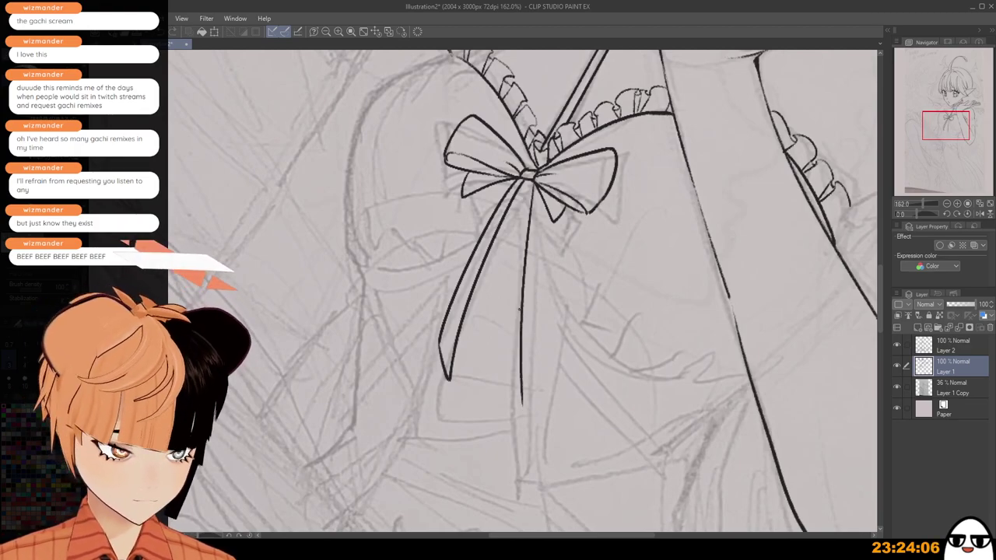
key("ctrl+z")
left_click_drag(533, 187, 515, 381)
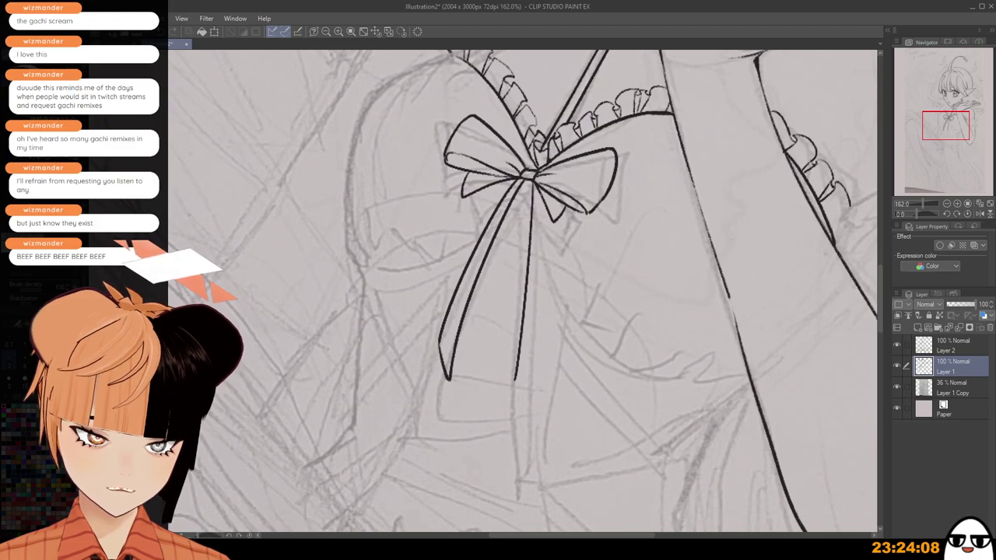
left_click_drag(541, 194, 536, 356)
key("ctrl+z")
left_click_drag(539, 194, 533, 362)
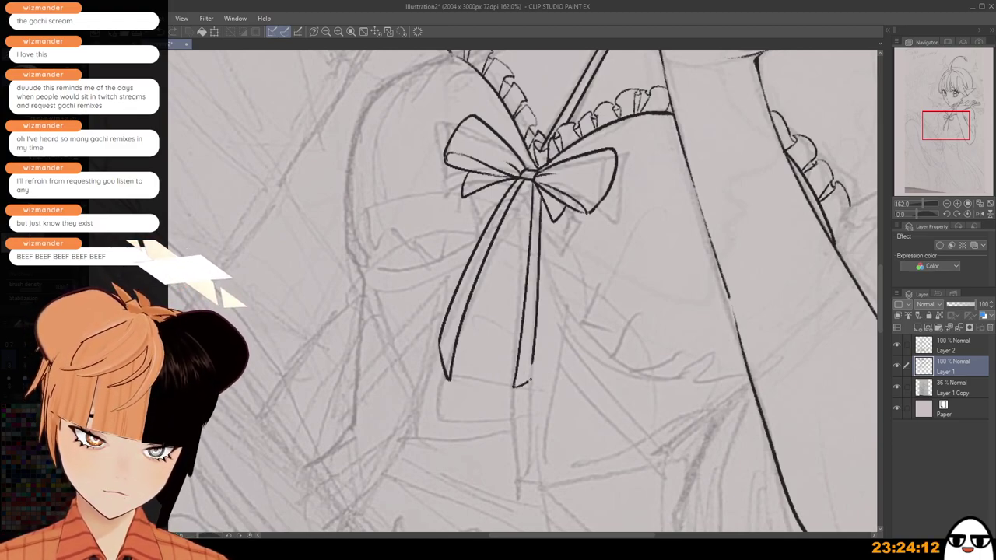
left_click_drag(522, 384, 533, 371)
key("ctrl+z")
scroll(534, 369, "down", 3)
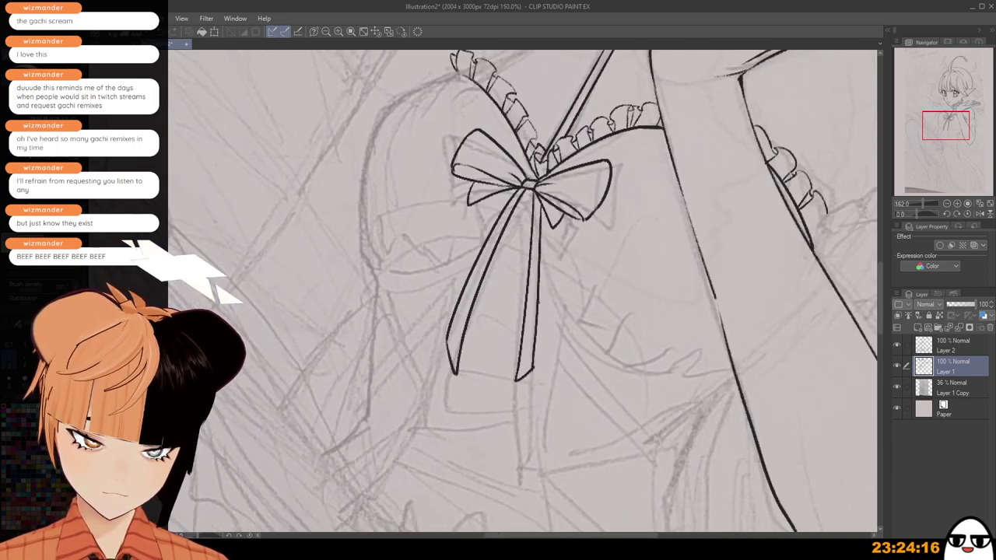
Examine the inked bow, its two ribbon tails and the neckline ruffle against the bodice sketch at several zoom levels.
scroll(541, 356, "up", 2)
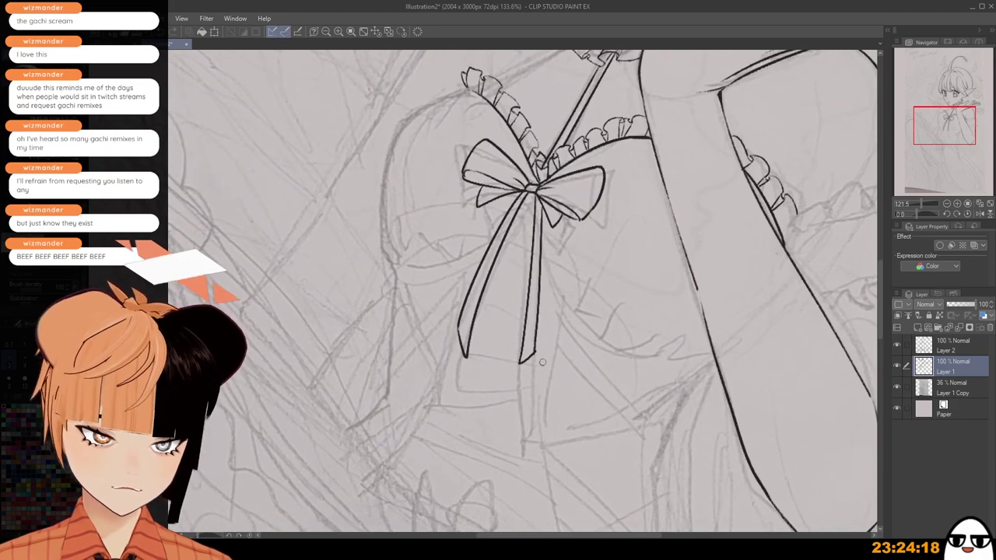
scroll(536, 364, "down", 2)
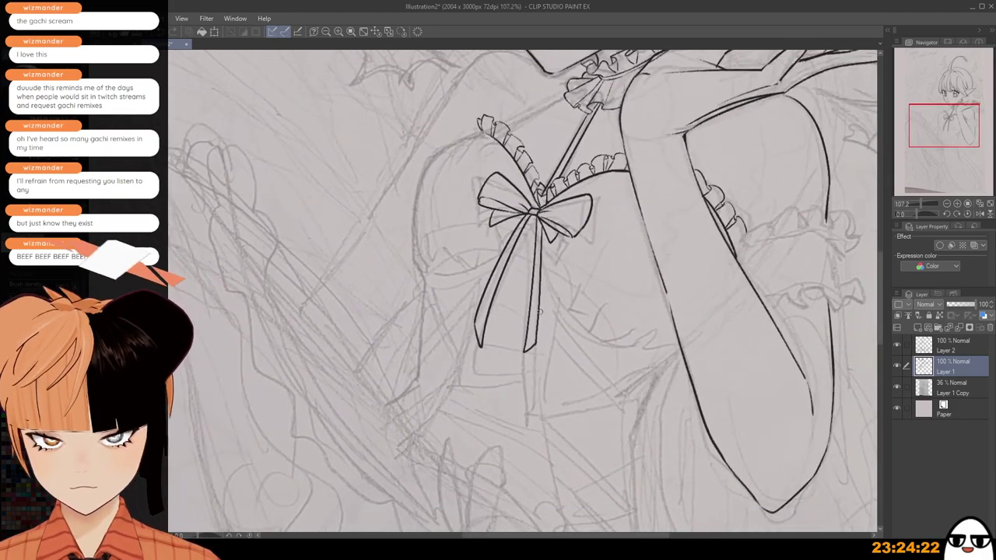
scroll(539, 311, "up", 2)
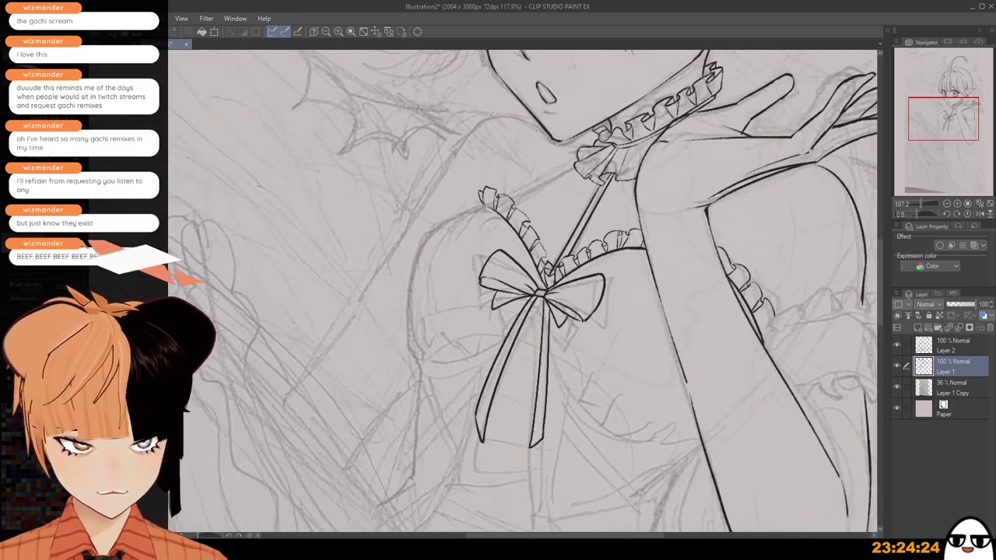
scroll(547, 292, "up", 5)
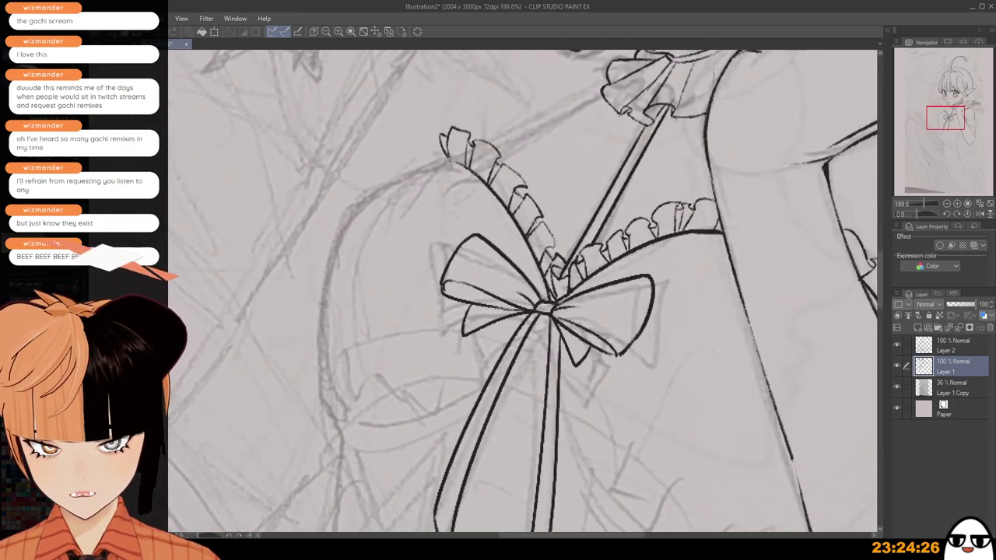
scroll(547, 289, "up", 2)
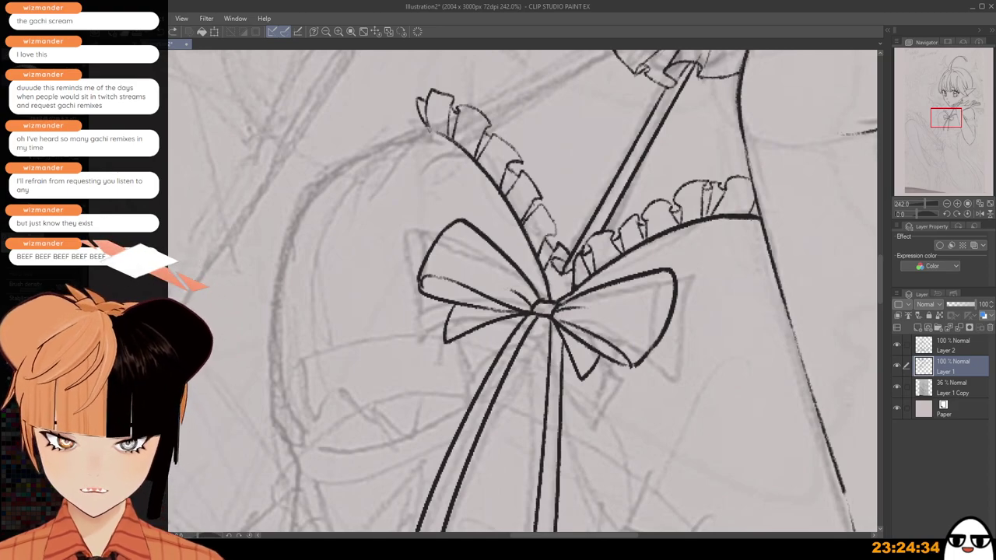
scroll(585, 245, "down", 2)
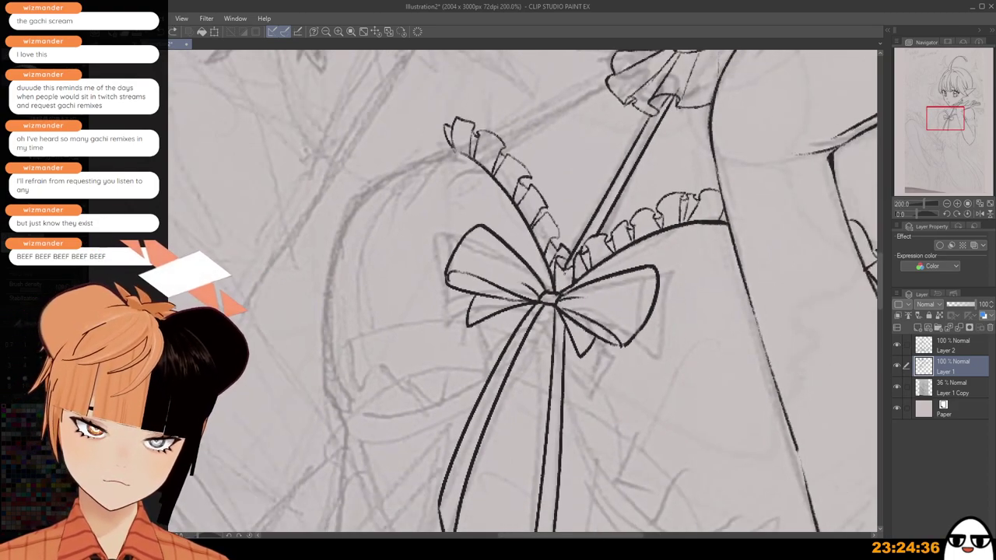
scroll(584, 245, "down", 2)
scroll(591, 253, "down", 2)
scroll(589, 240, "up", 3)
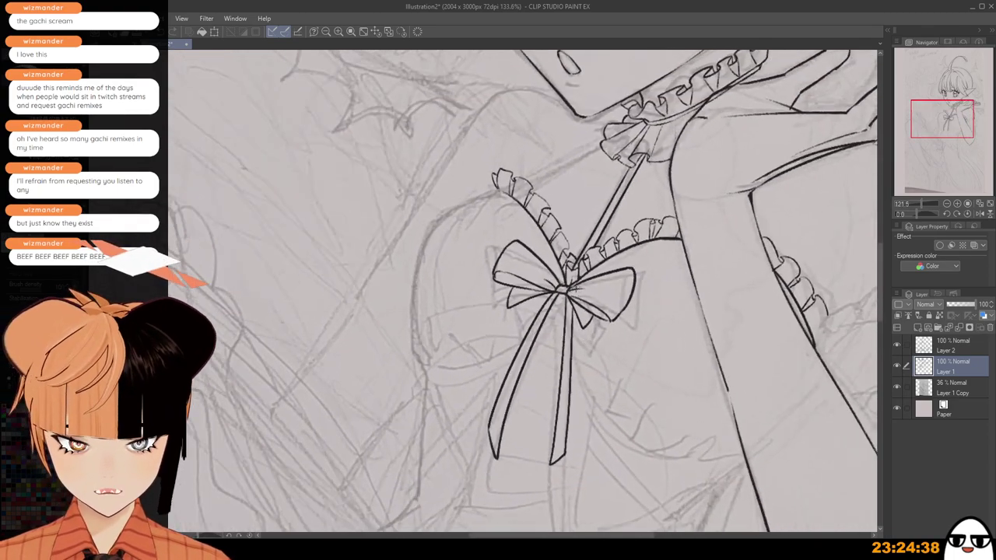
scroll(572, 240, "up", 3)
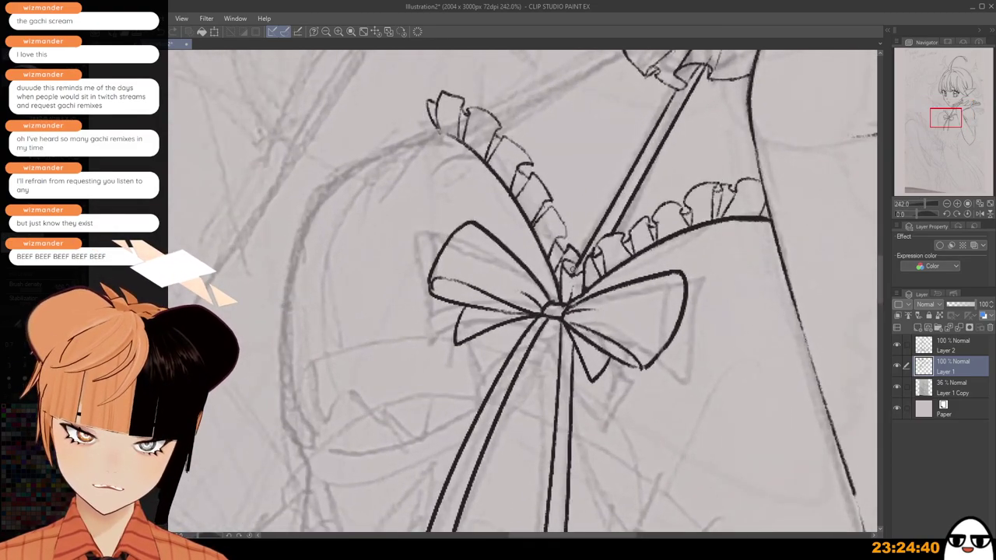
scroll(573, 269, "up", 3)
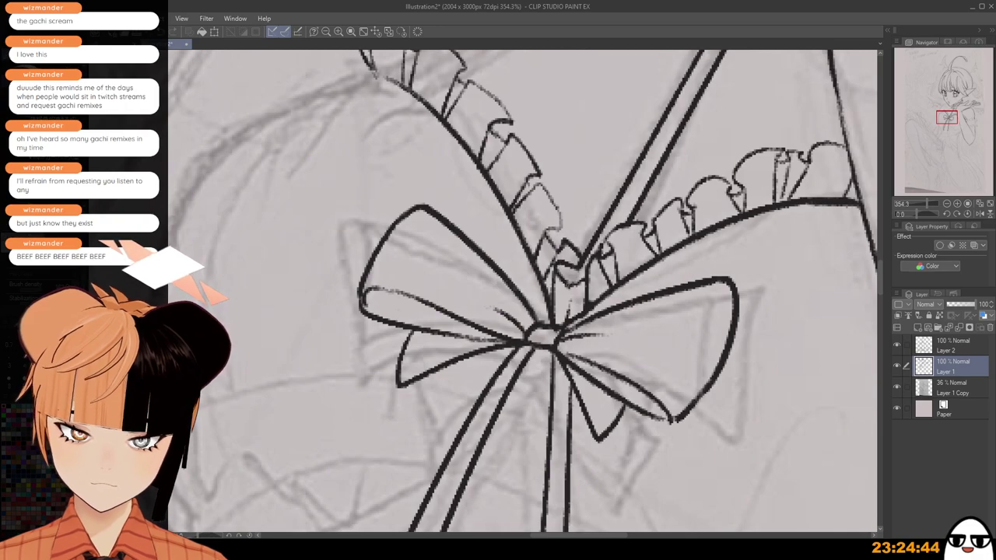
scroll(578, 282, "down", 2)
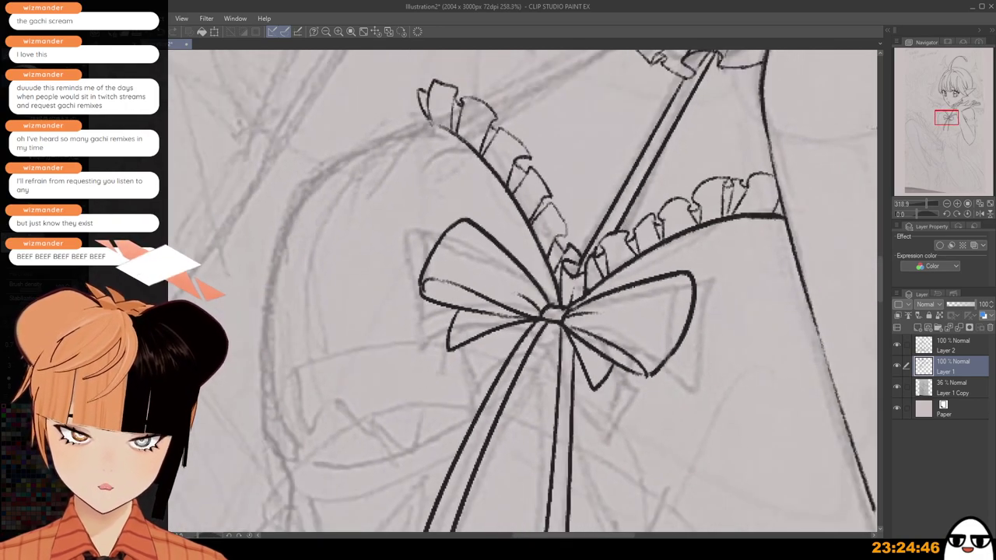
scroll(572, 276, "down", 2)
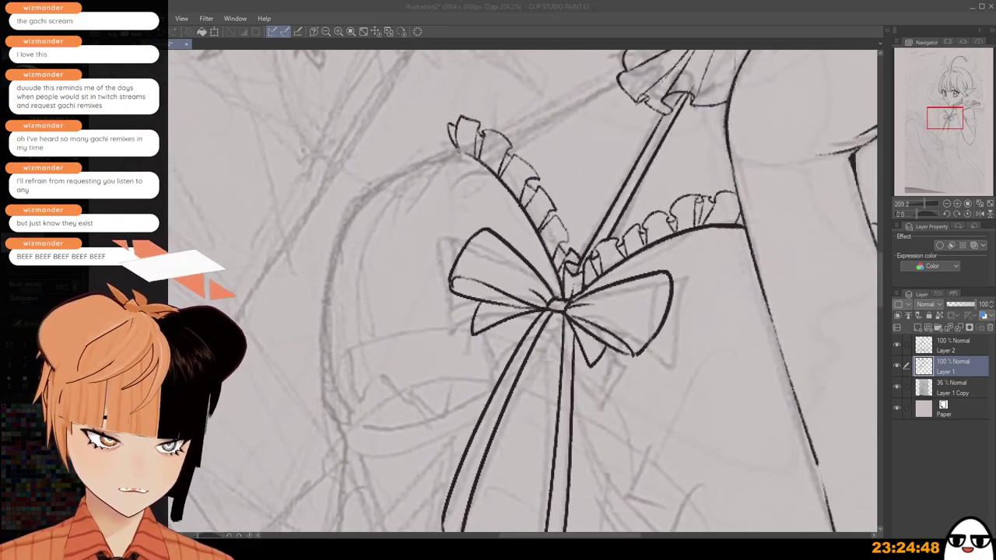
scroll(564, 281, "down", 1)
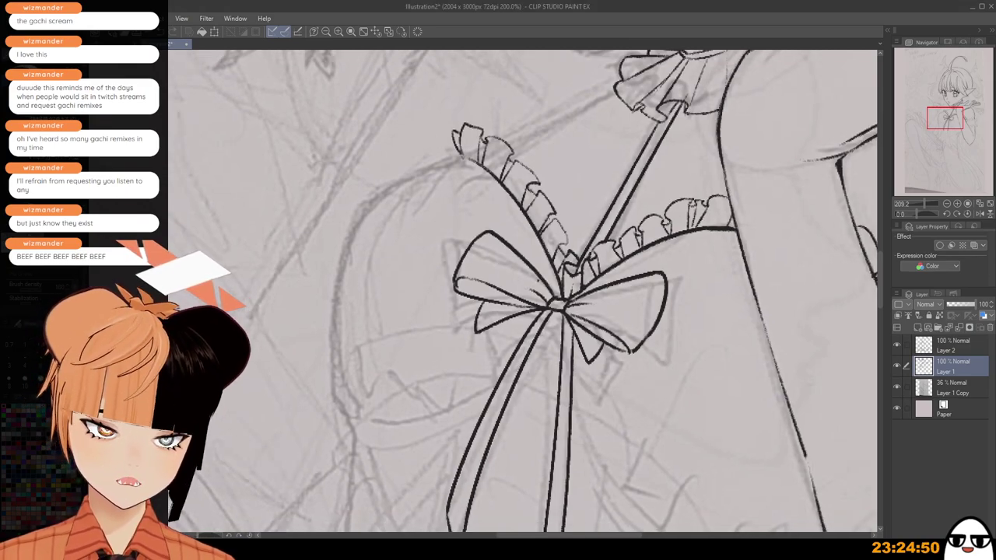
left_click_drag(546, 369, 520, 314)
scroll(520, 314, "up", 2)
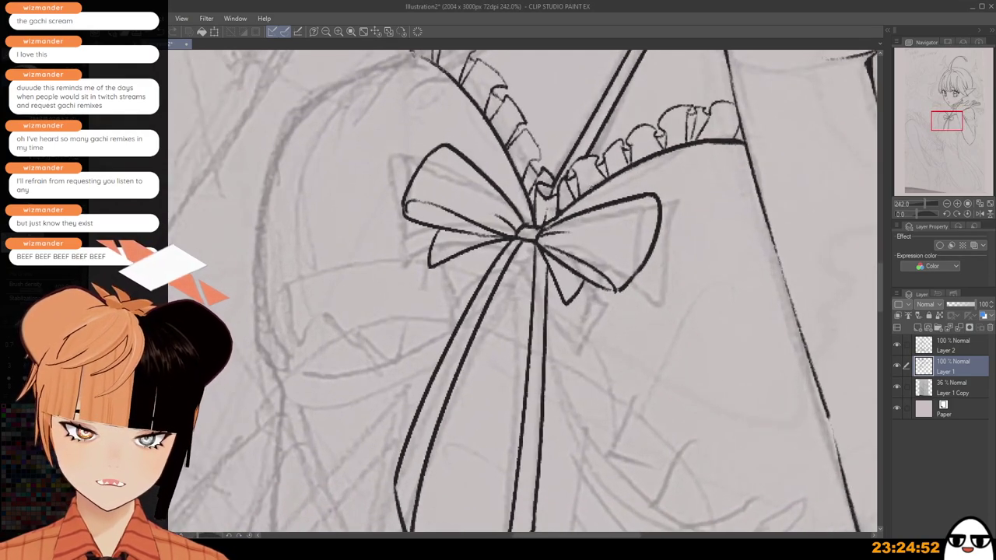
scroll(559, 331, "down", 5)
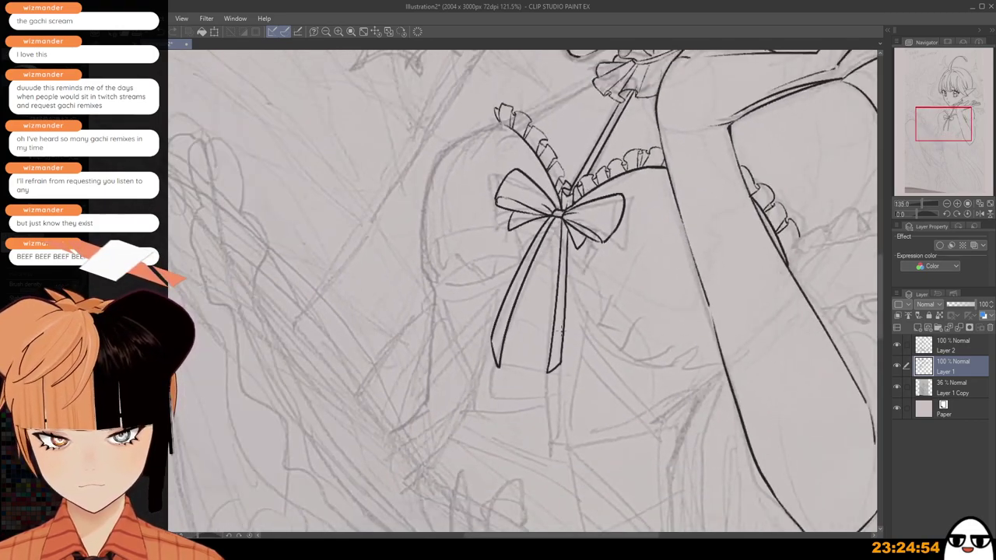
Ink the underside curve of the bodice cup nearer the raised arm, sweeping from beside the vertical ribbon tail to the arm's edge.
scroll(557, 331, "down", 1)
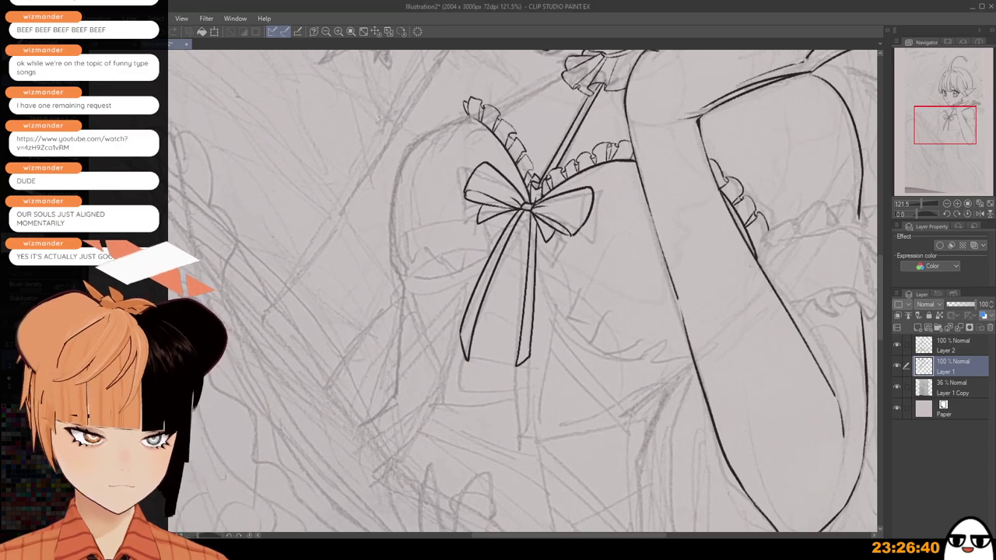
scroll(547, 255, "down", 1)
scroll(547, 255, "up", 2)
mouse_move(543, 267)
left_mouse_down()
mouse_move(610, 352)
mouse_move(634, 357)
left_mouse_up()
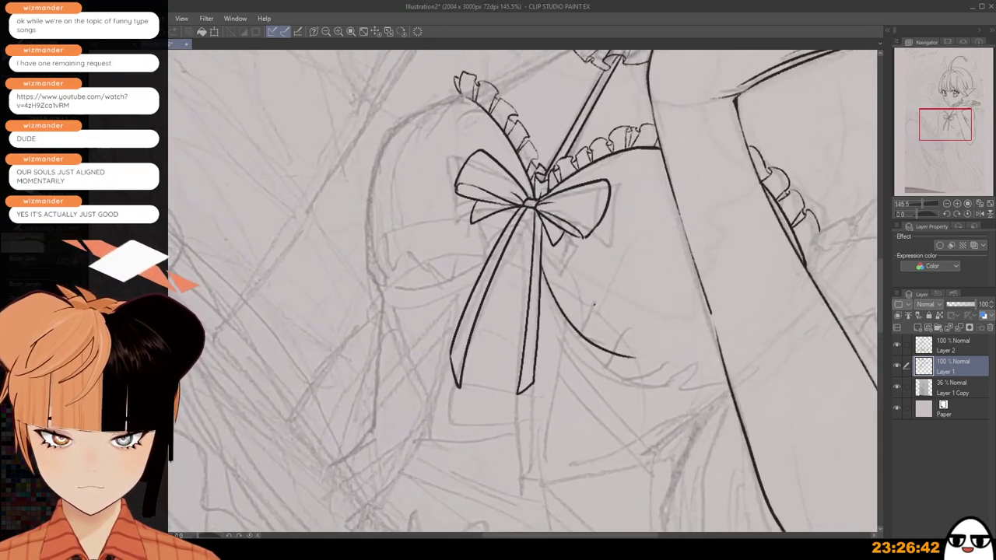
key("ctrl+z")
mouse_move(542, 270)
left_mouse_down()
mouse_move(632, 375)
mouse_move(717, 378)
left_mouse_up()
key("ctrl+z")
left_click_drag(632, 375, 722, 381)
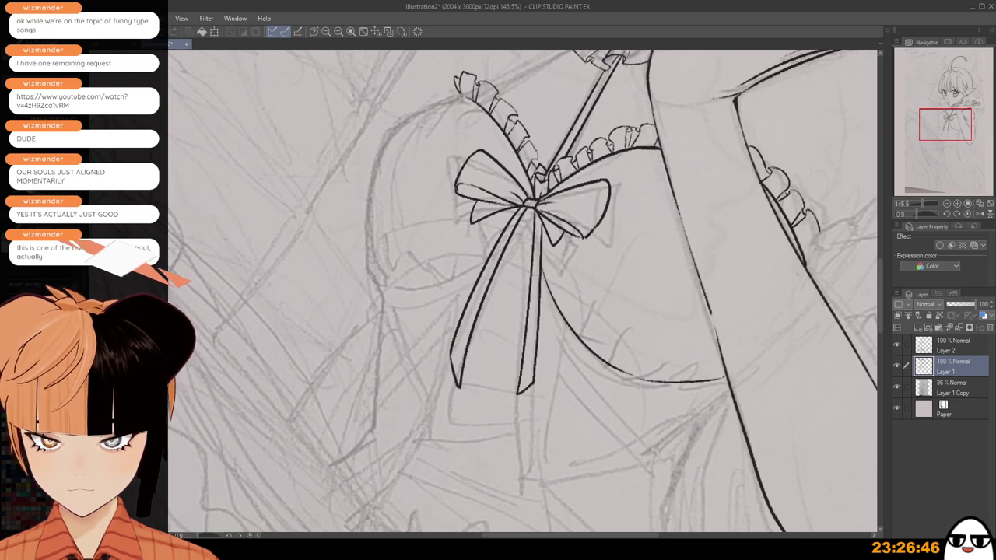
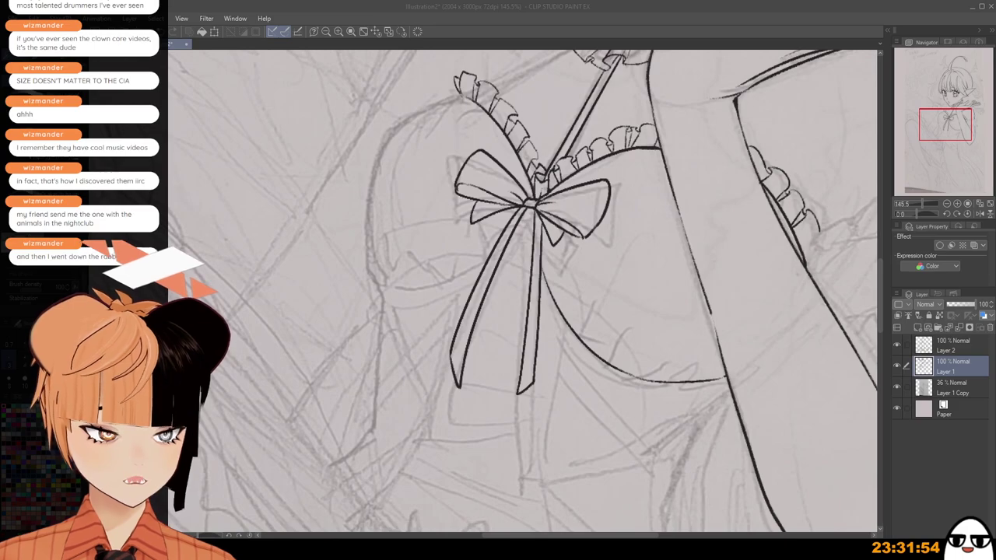
Save the illustration under the file name KINAKO-ETHANS_COOKIES.
key("alt+Tab")
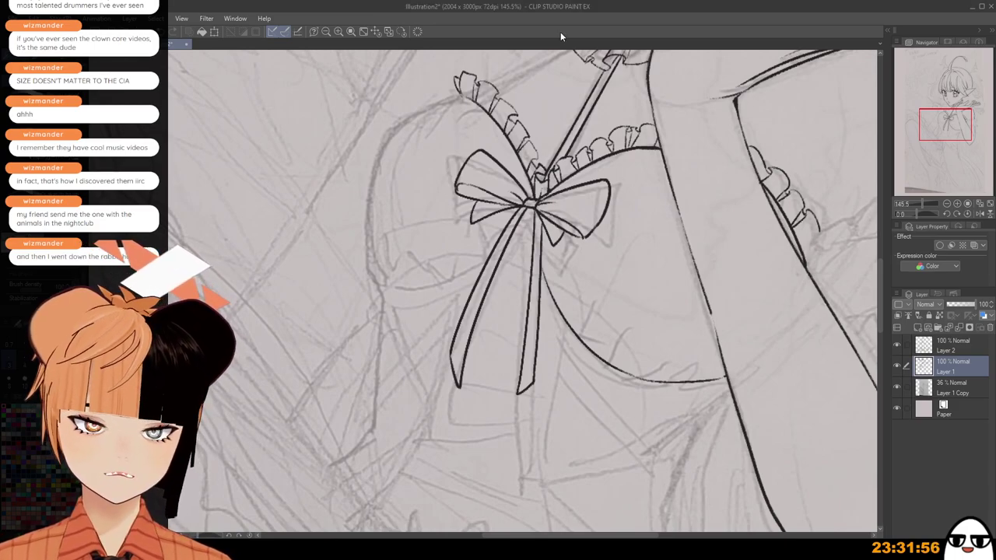
key("alt+Tab")
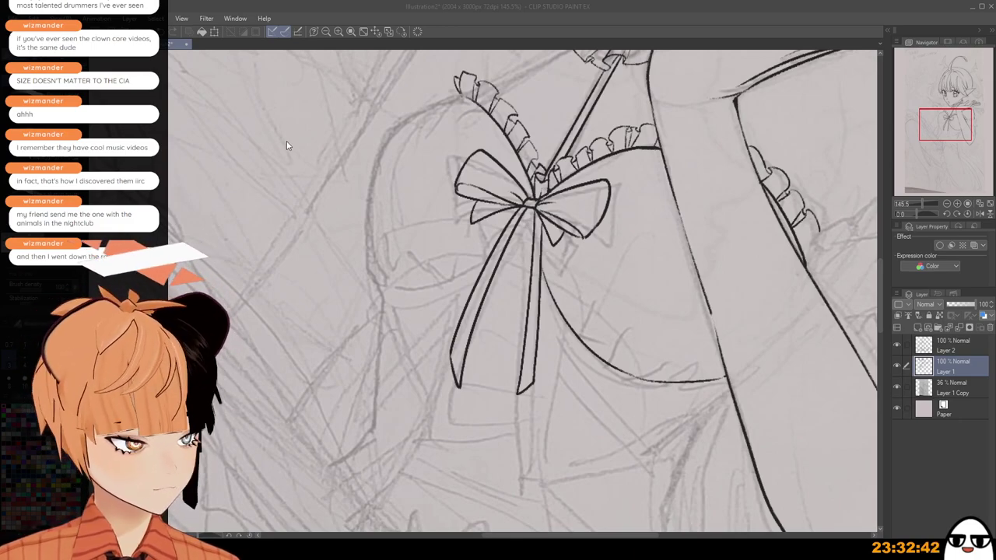
left_click(399, 262)
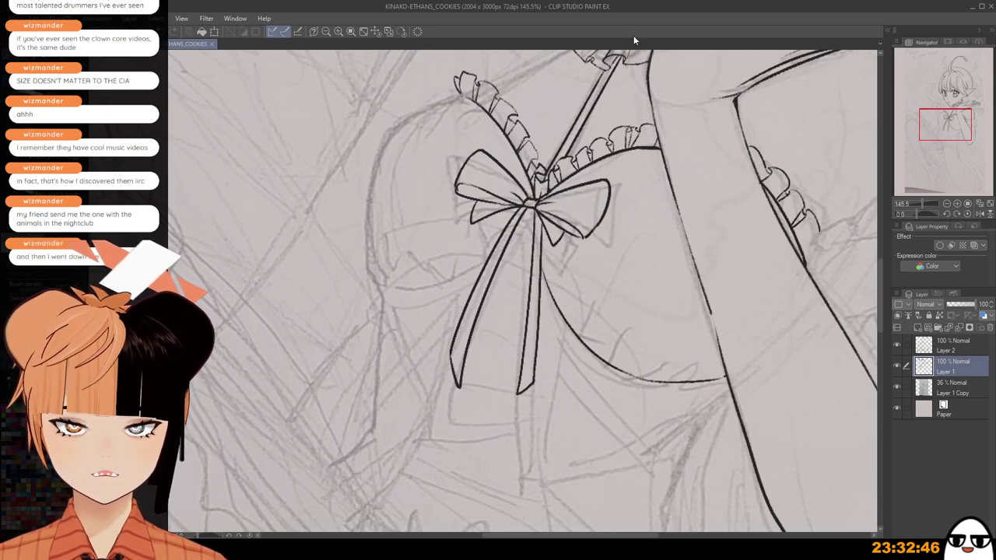
Ink the underside curve of the other bodice cup outward from the slanted ribbon tail, with the canvas view mirrored for the strokes.
scroll(543, 272, "up", 1)
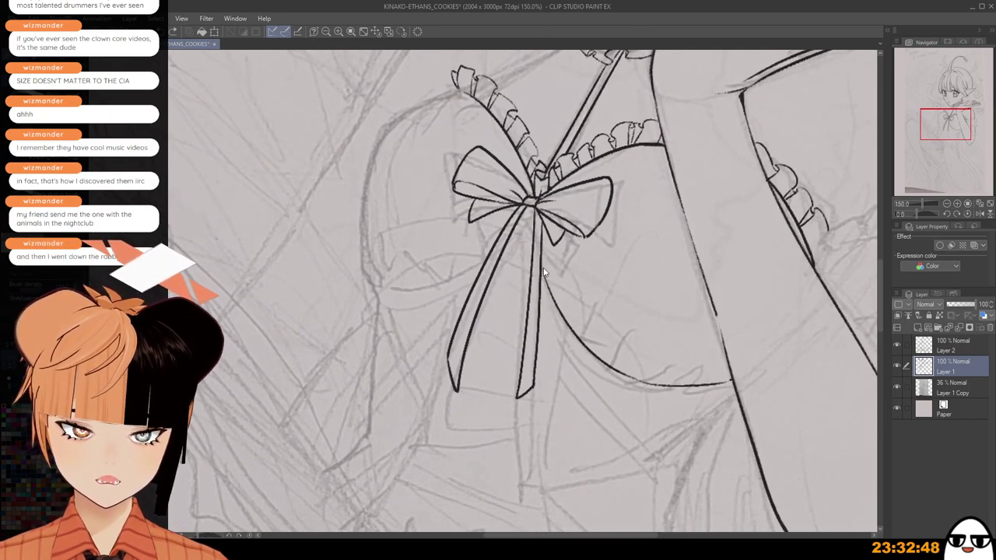
key("h")
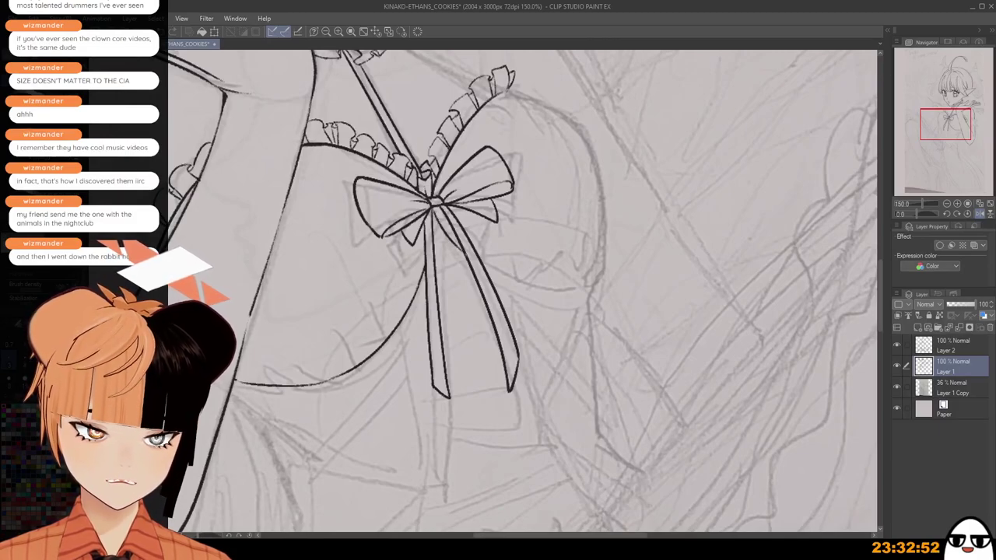
scroll(436, 202, "up", 1)
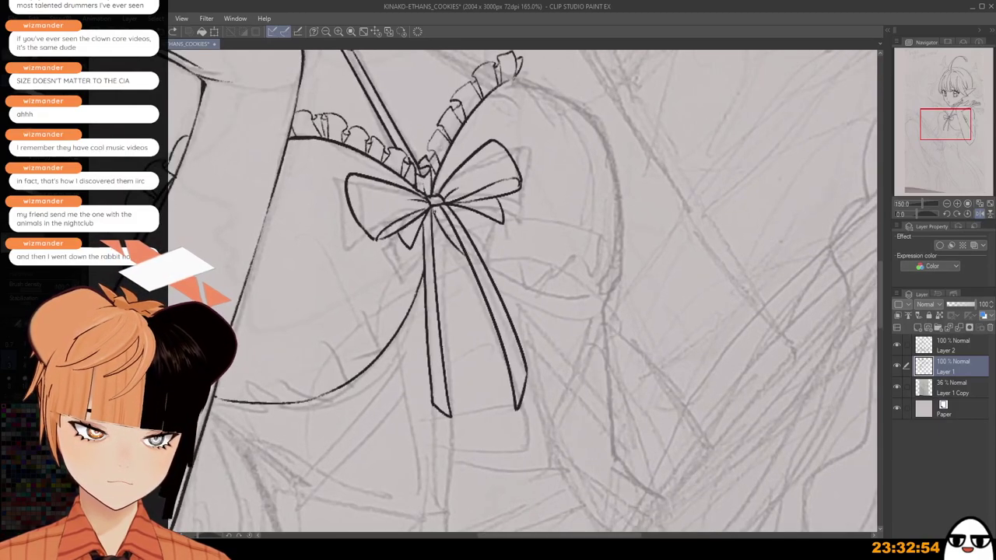
left_click_drag(483, 266, 559, 300)
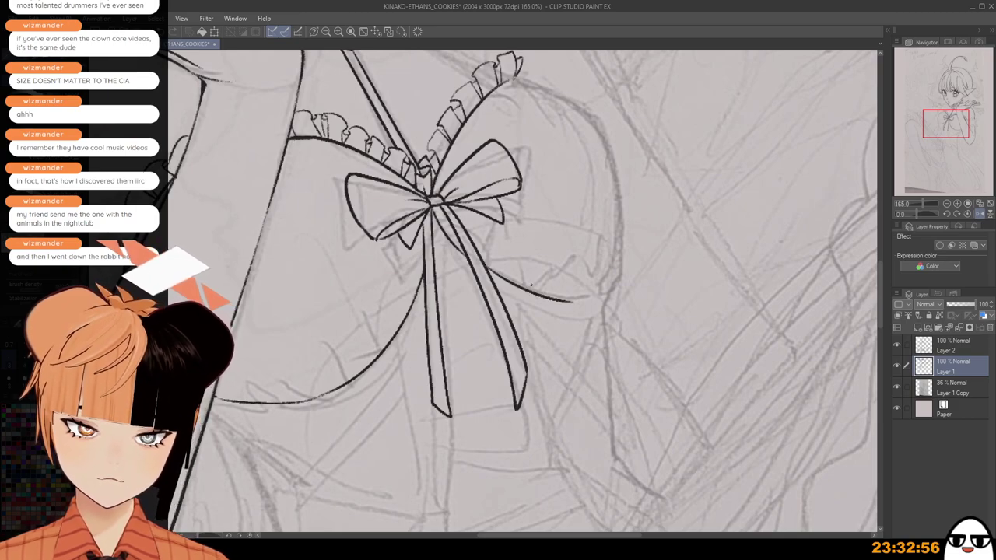
key("ctrl+z")
mouse_move(490, 270)
left_mouse_down()
mouse_move(559, 299)
mouse_move(608, 295)
left_mouse_up()
key("ctrl+z")
key("h")
Ink the outer contour of the cup farther from the raised arm, from the neckline ruffle's end down its side.
left_click_drag(459, 148, 509, 220)
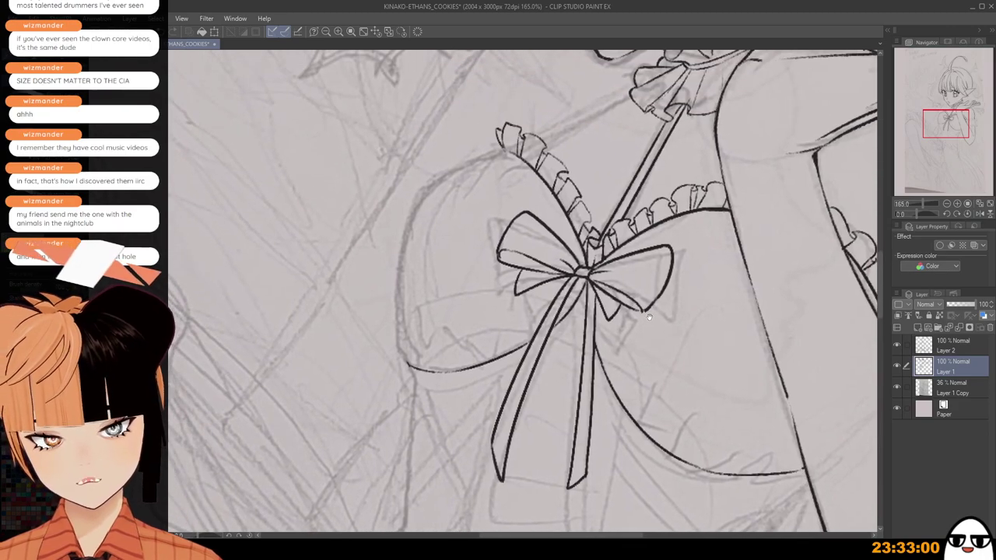
left_click_drag(508, 151, 455, 174)
key("ctrl+z")
mouse_move(503, 151)
left_mouse_down()
mouse_move(416, 195)
mouse_move(399, 297)
left_mouse_up()
key("ctrl+z")
left_click_drag(417, 193, 407, 361)
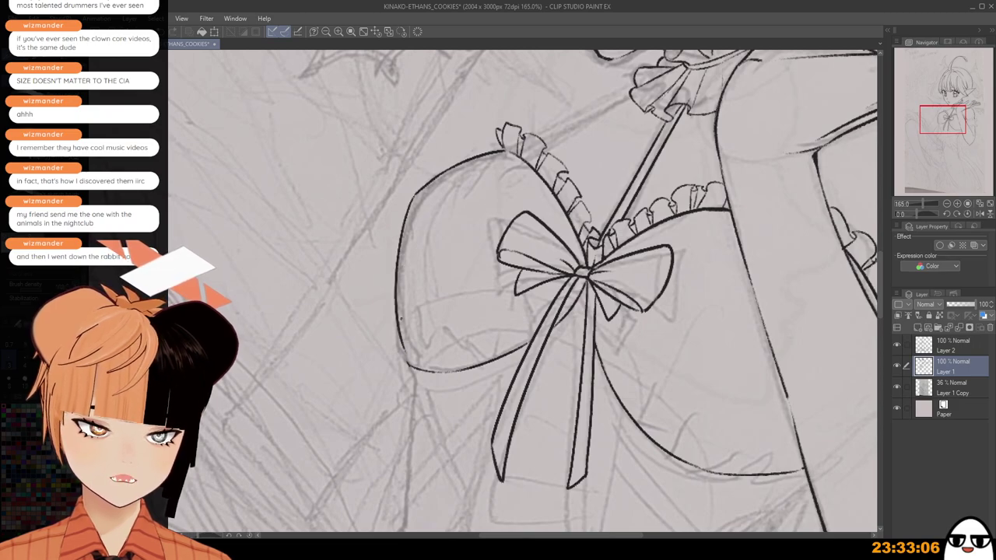
Join the cup's outer contour to its underside curve with a short stroke at the lower outer corner.
left_click_drag(400, 319, 408, 369)
key("ctrl+z")
left_click_drag(399, 322, 409, 368)
key("ctrl+z")
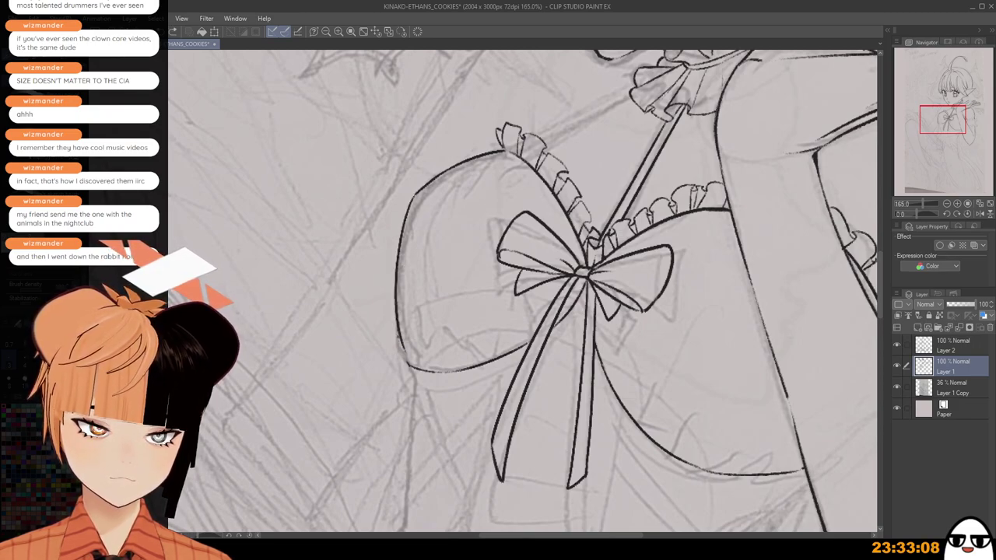
left_click_drag(398, 331, 406, 364)
key("ctrl+z")
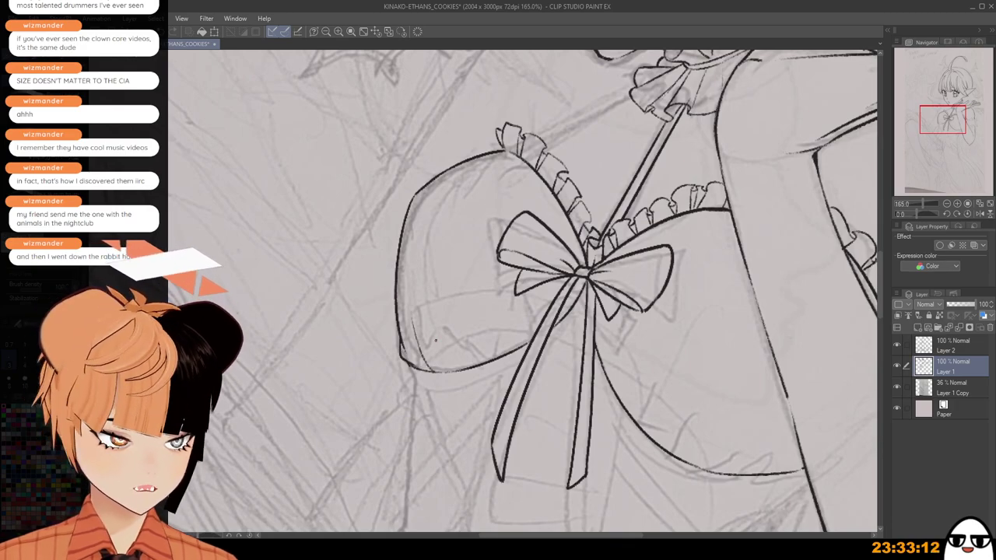
Ink short gather folds rising from the lower edge of the outer bodice cup near its corner.
left_click_drag(434, 340, 440, 375)
key("ctrl+z")
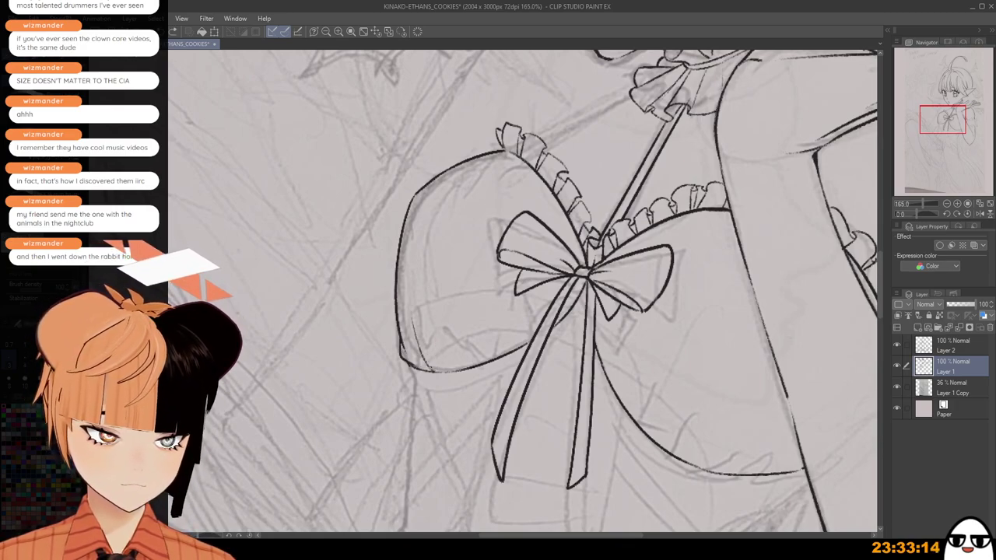
left_click_drag(434, 341, 442, 373)
scroll(451, 327, "down", 2)
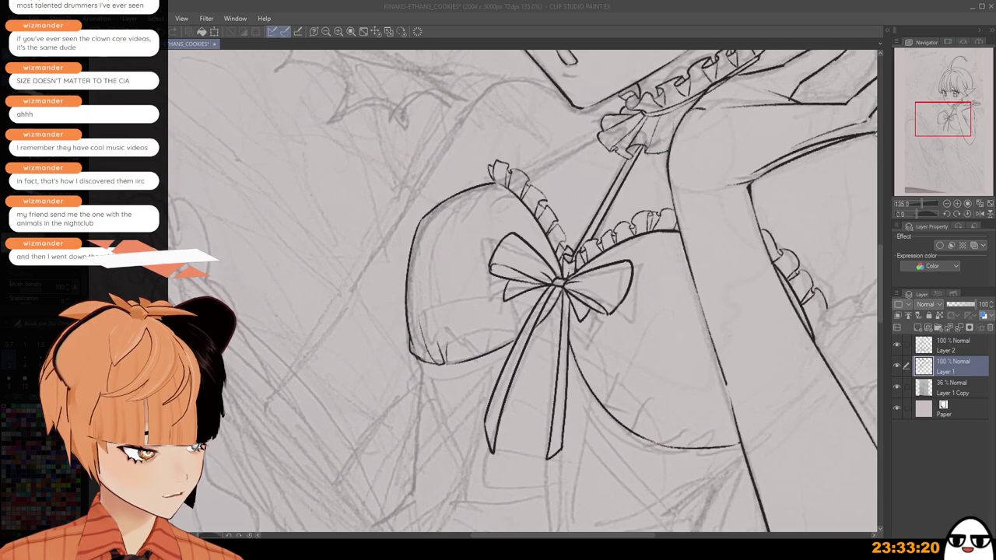
left_click(587, 31)
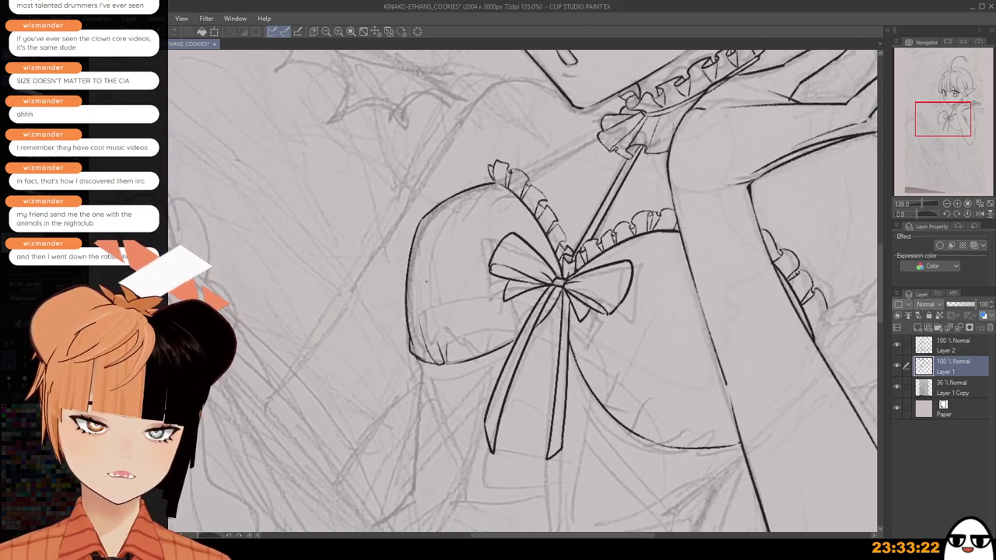
scroll(470, 209, "down", 3)
scroll(476, 229, "up", 2)
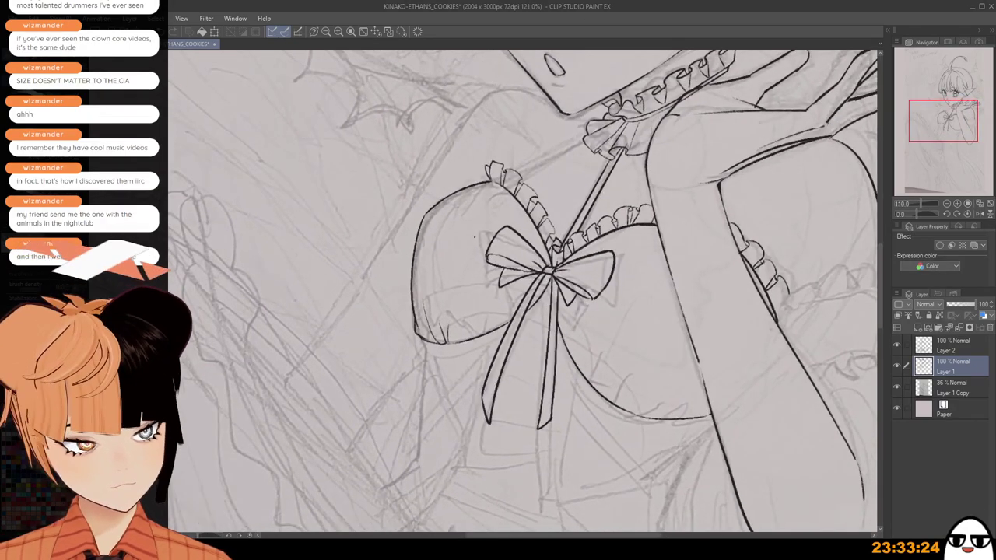
Redraw the outer cup's side contour as a rounder, slightly wider curve replacing the previous line.
scroll(480, 221, "up", 3)
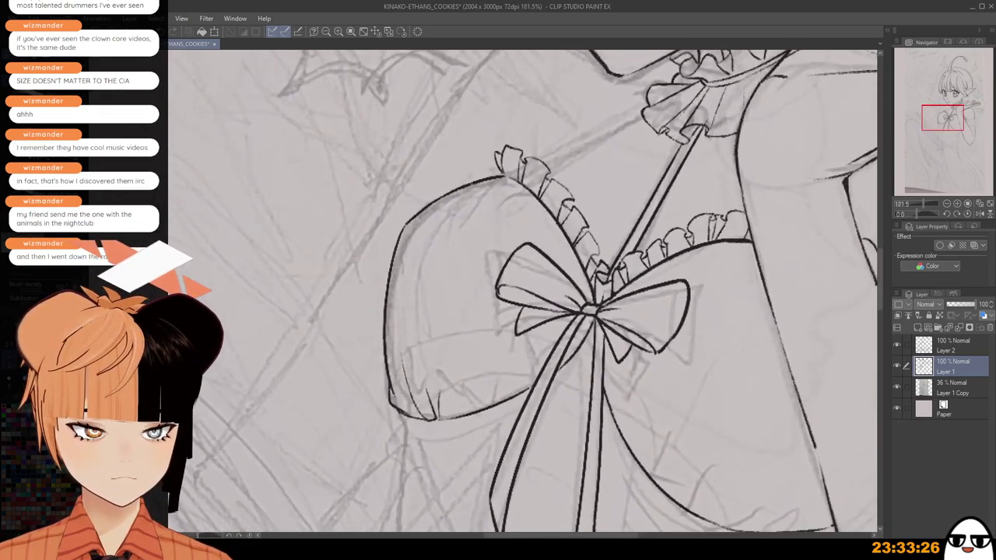
left_click_drag(448, 193, 384, 359)
key("ctrl+z")
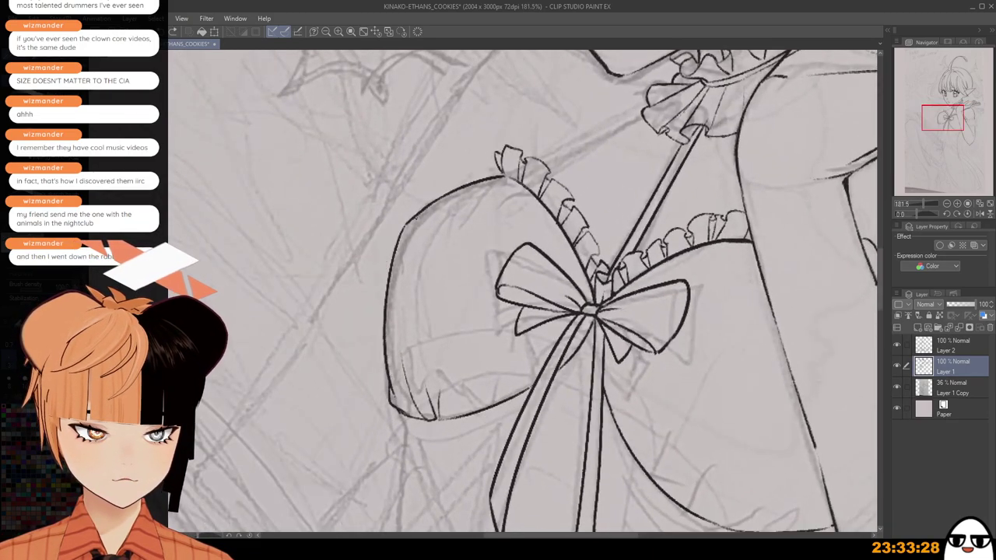
mouse_move(413, 219)
left_mouse_down()
mouse_move(377, 319)
mouse_move(386, 359)
left_mouse_up()
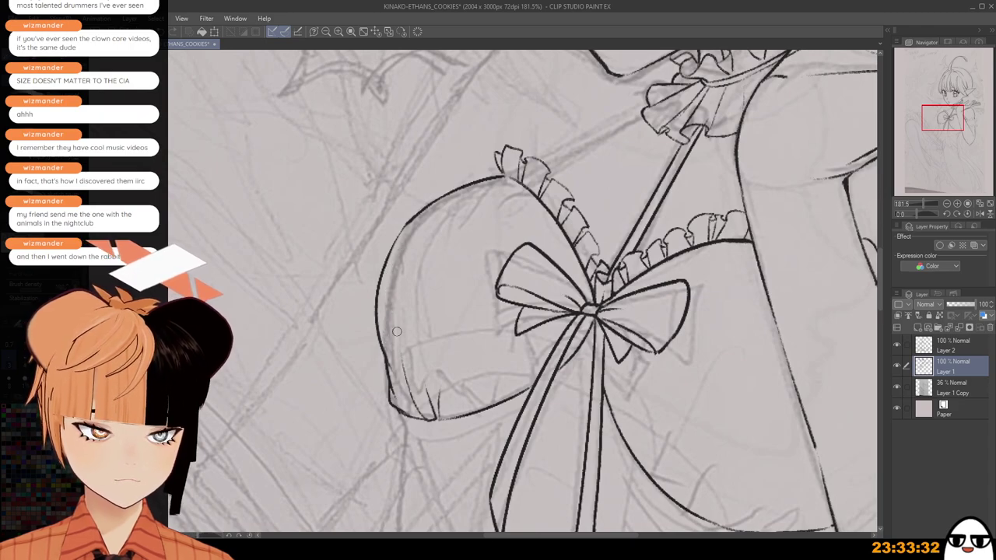
scroll(426, 234, "down", 4)
scroll(424, 232, "up", 2)
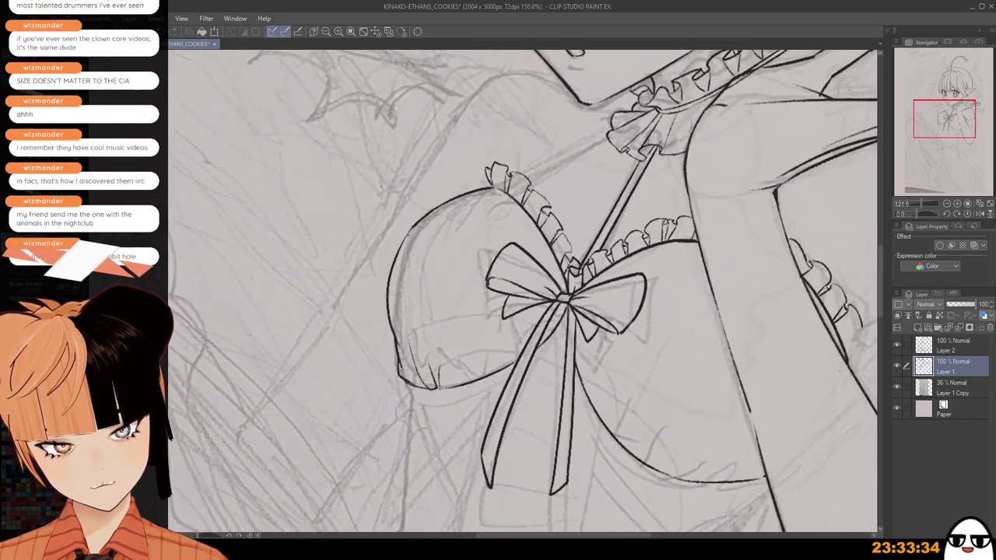
Ink fine fold lines fanning from the ruffle's end into the top of the outer cup, and try a fold beside the bow.
scroll(408, 233, "down", 2)
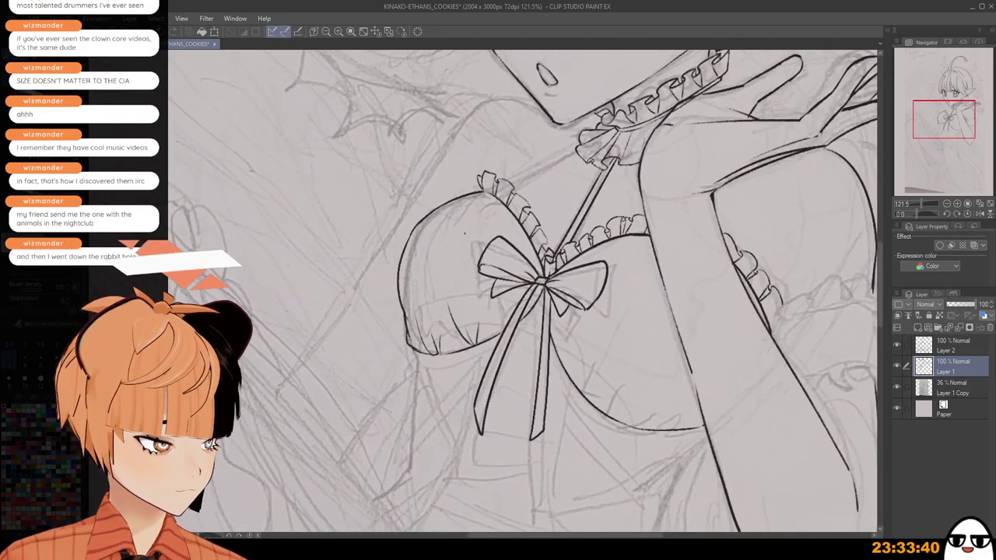
left_click_drag(441, 222, 435, 300)
key("ctrl+z")
left_click_drag(482, 194, 456, 236)
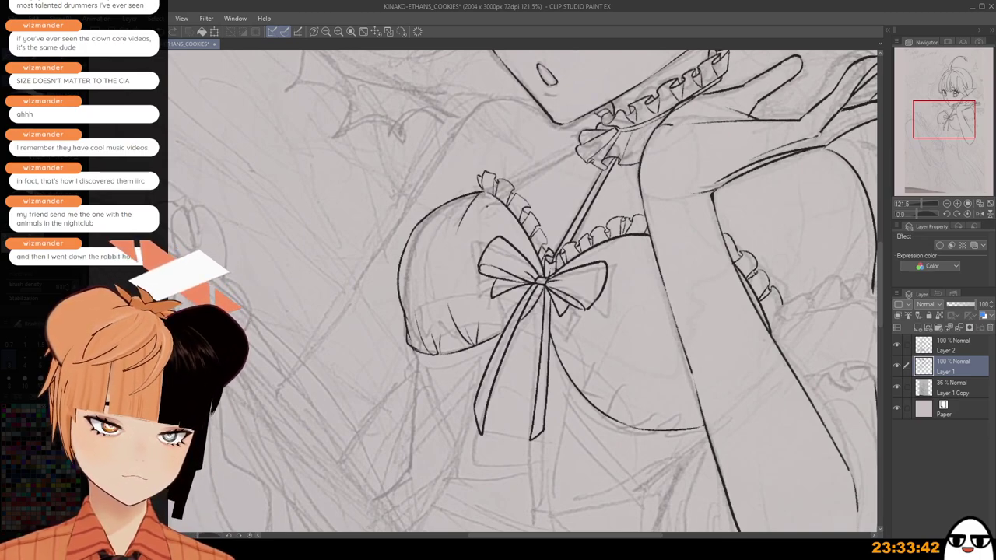
key("ctrl+z")
left_click_drag(483, 192, 459, 212)
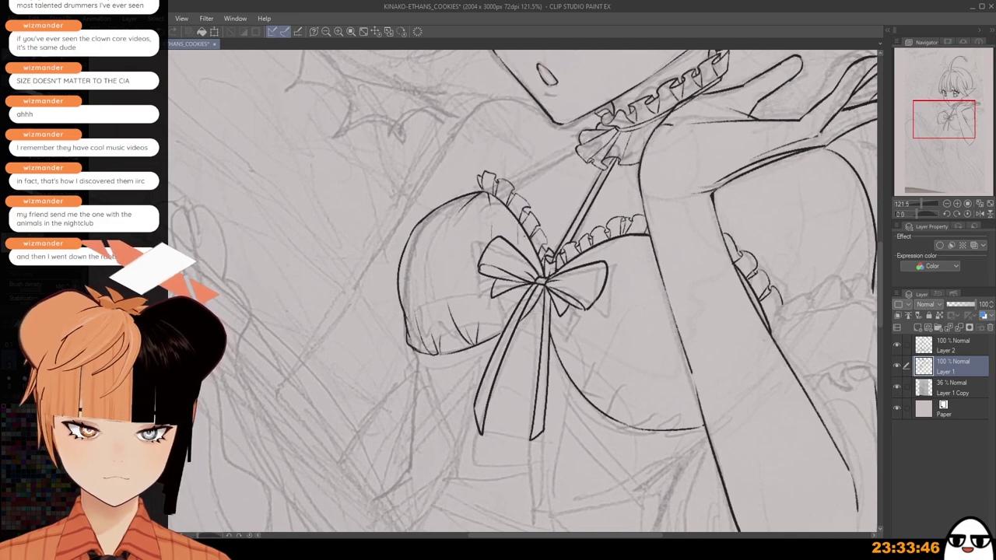
key("ctrl+z")
left_click_drag(524, 234, 526, 257)
scroll(575, 276, "down", 2)
key("ctrl+z")
scroll(514, 318, "up", 1)
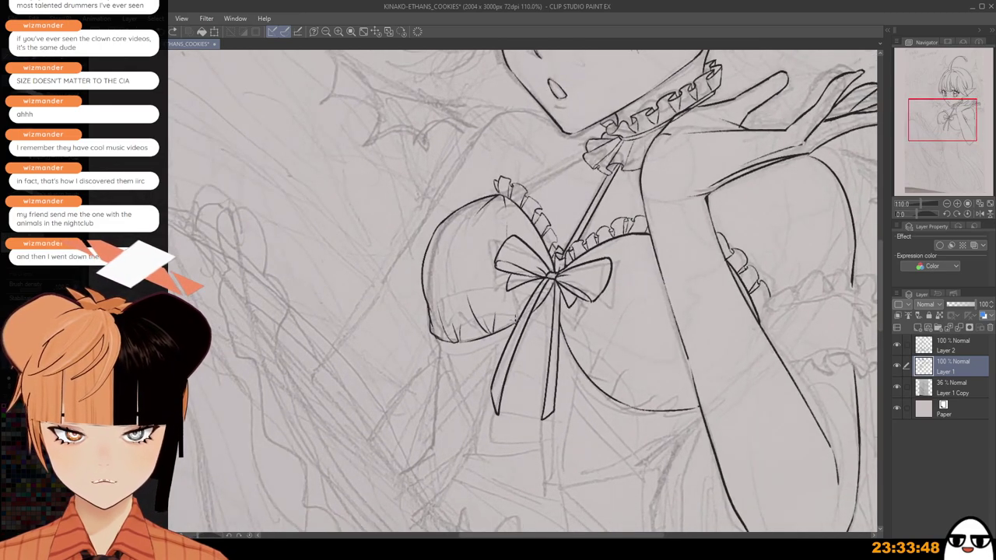
Ink short gather folds along the underside of the cup nearer the raised arm, from the ribbon tail to the arm.
scroll(611, 326, "down", 1)
left_click_drag(612, 338, 561, 325)
scroll(560, 325, "up", 2)
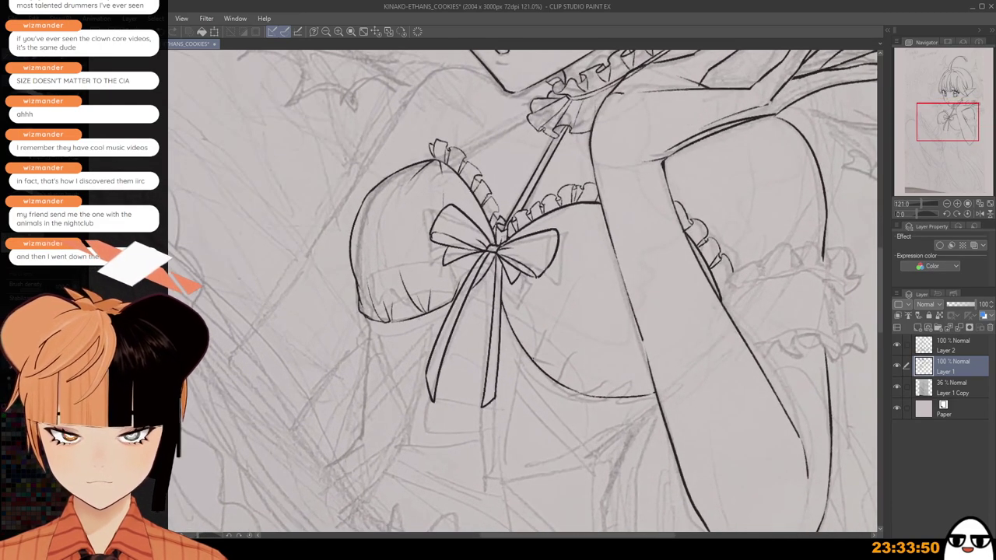
mouse_move(534, 360)
left_mouse_down()
mouse_move(559, 339)
mouse_move(536, 364)
left_mouse_up()
key("ctrl+z")
key("ctrl+z")
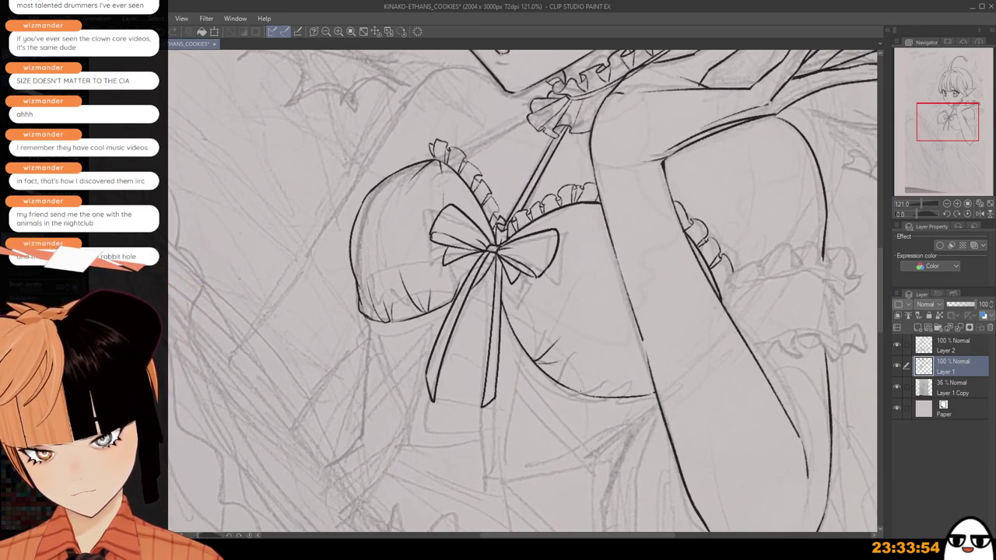
left_click_drag(583, 396, 593, 392)
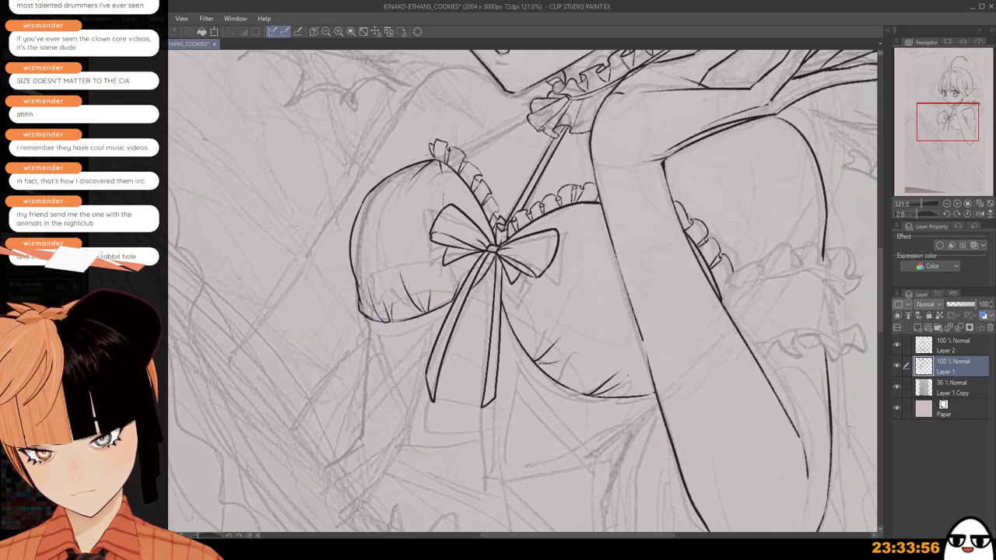
left_click_drag(640, 360, 630, 375)
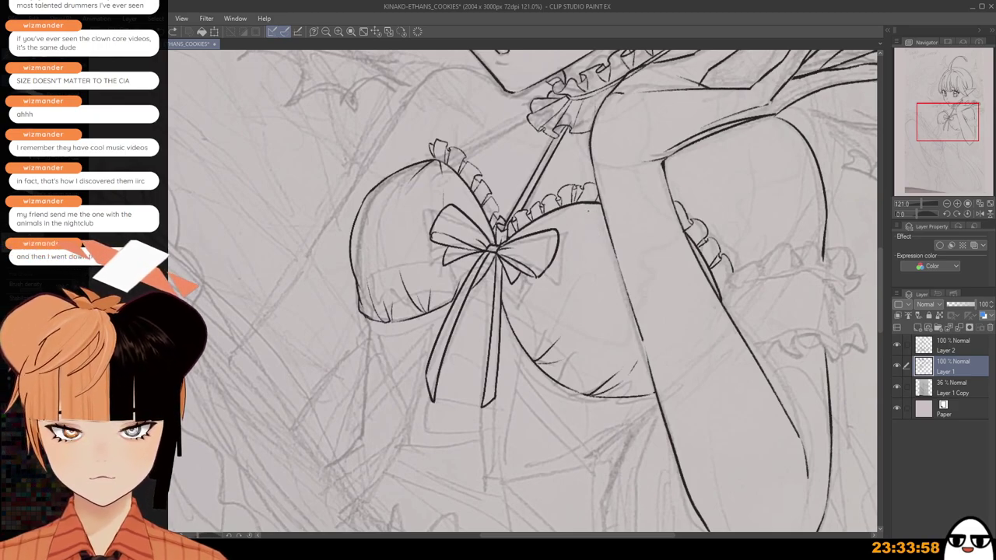
Add longer fold strokes inside the cup beside the raised arm, running between the neckline and the lower gathers.
left_click_drag(607, 243, 613, 319)
key("ctrl+z")
mouse_move(607, 282)
left_mouse_down()
mouse_move(611, 332)
mouse_move(586, 374)
left_mouse_up()
scroll(639, 321, "down", 3)
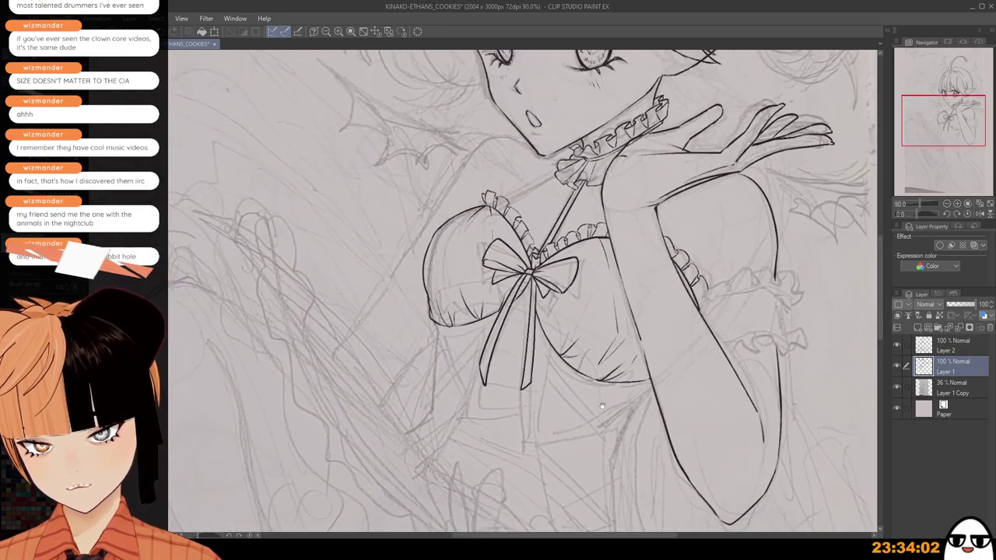
Examine the inked bodice, bow and arm against the remaining skirt and leg sketch in normal and mirrored view.
left_click_drag(640, 334, 643, 262)
key("h")
key("h")
scroll(599, 342, "down", 3)
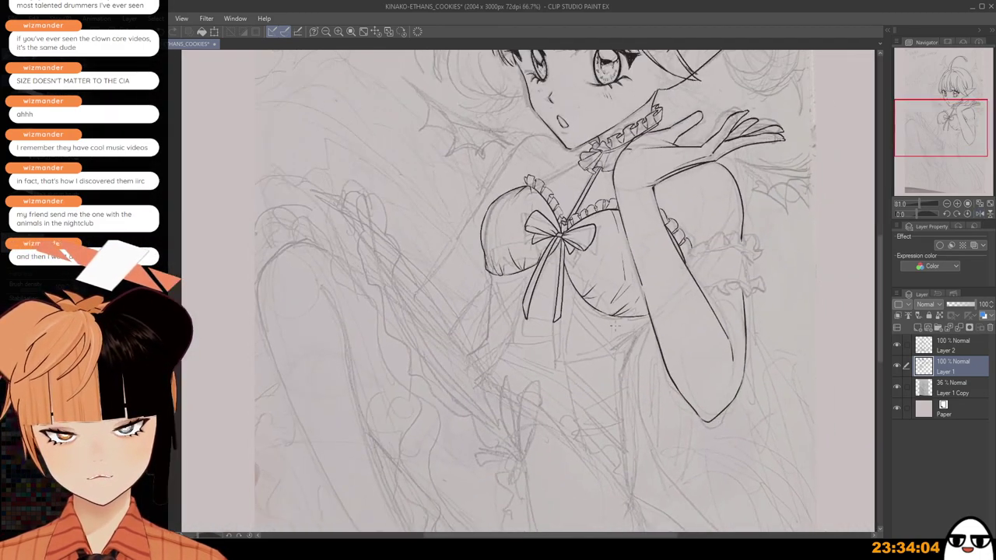
left_click_drag(576, 337, 601, 301)
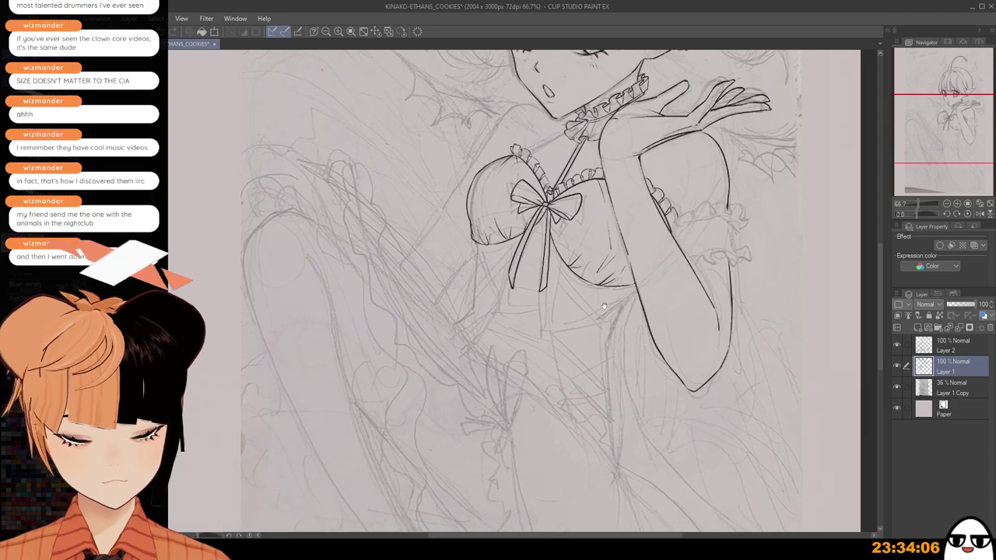
scroll(601, 315, "up", 2)
scroll(576, 316, "up", 3)
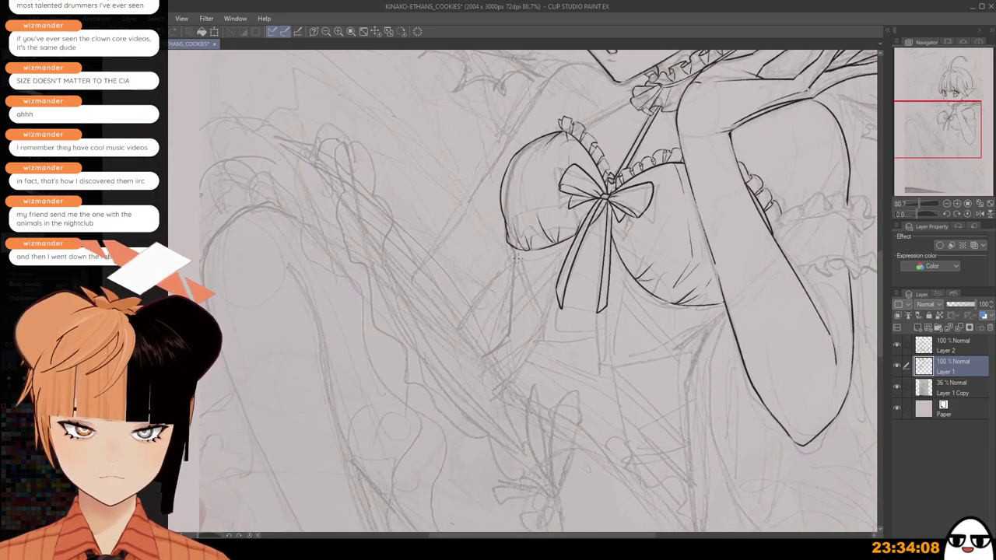
Ink the torso's side line from beneath the outer cup straight down to the waist, ending in a short outward flick.
mouse_move(512, 242)
left_mouse_down()
mouse_move(508, 357)
mouse_move(480, 382)
left_mouse_up()
key("ctrl+z")
scroll(506, 347, "up", 3)
key("ctrl+z")
key("e")
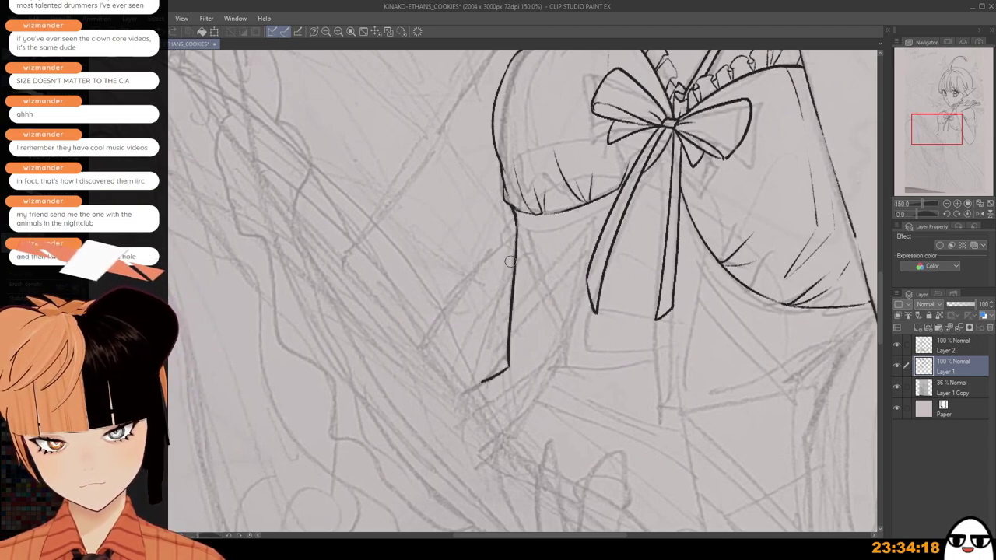
left_click_drag(522, 254, 518, 355)
key("ctrl+z")
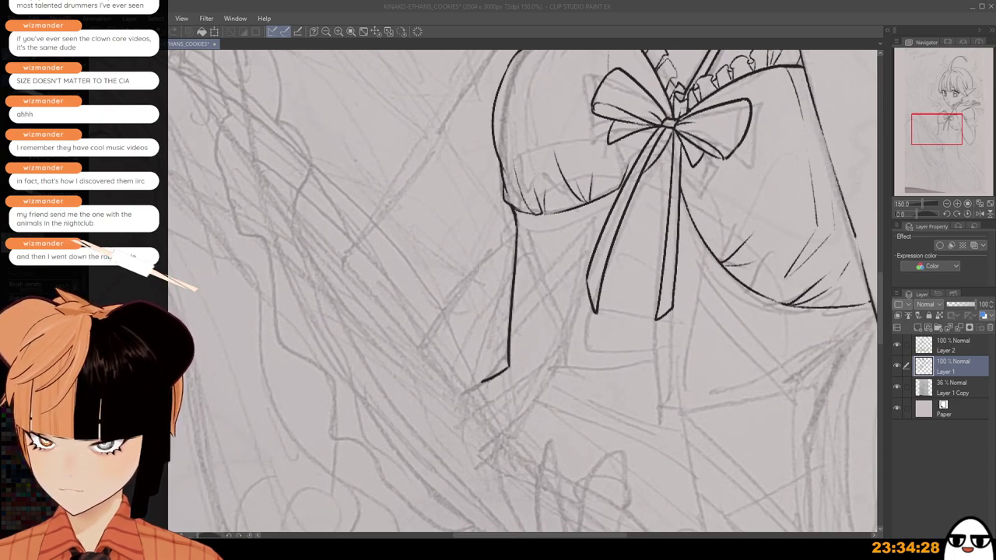
scroll(669, 338, "down", 2)
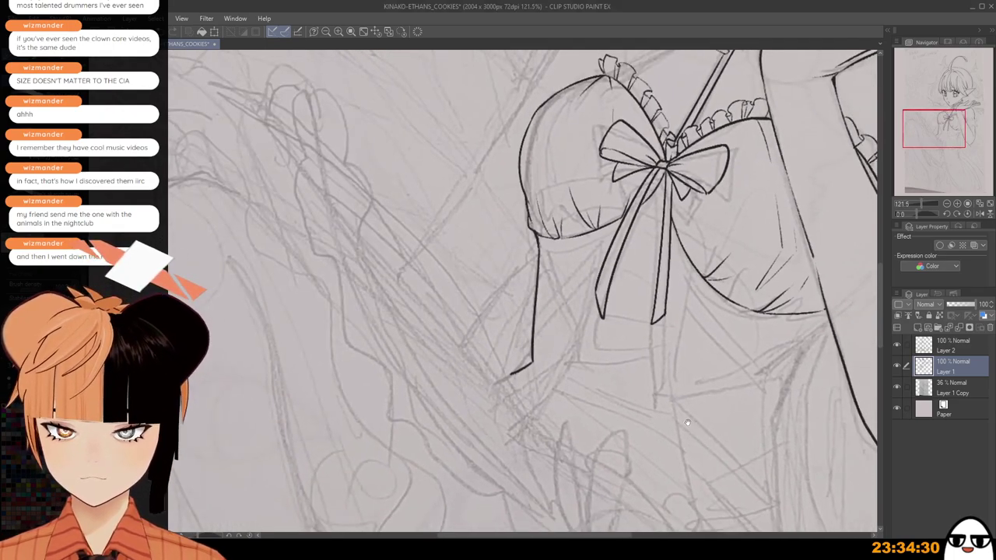
Ink the opposite torso contour from beneath the raised arm's cup, slanting inward along the sketch to the waist corner.
mouse_move(824, 319)
left_mouse_down()
mouse_move(654, 228)
mouse_move(596, 328)
left_mouse_up()
scroll(655, 228, "up", 1)
scroll(654, 228, "up", 1)
key("ctrl+z")
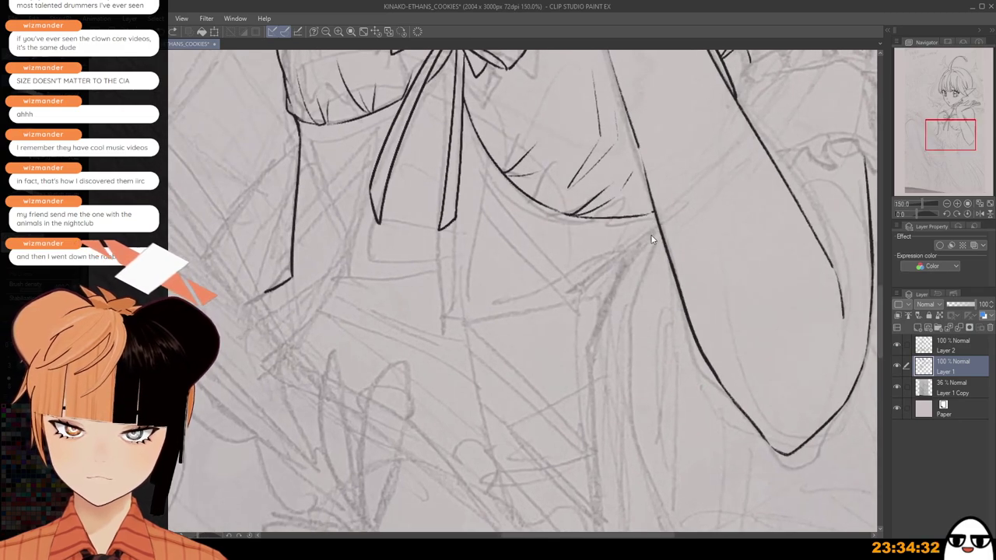
left_click_drag(659, 228, 617, 297)
key("ctrl+z")
left_click_drag(657, 228, 599, 327)
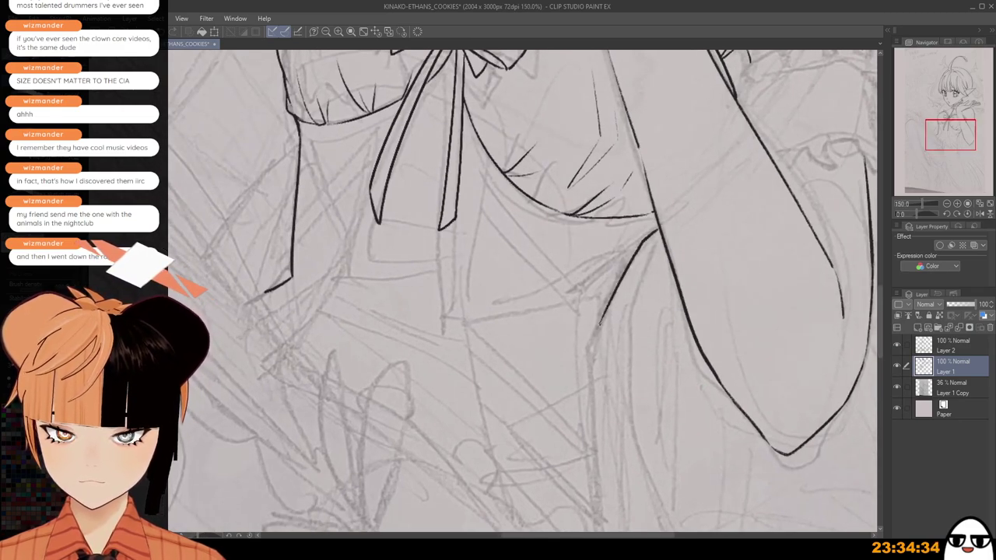
left_click_drag(614, 293, 590, 350)
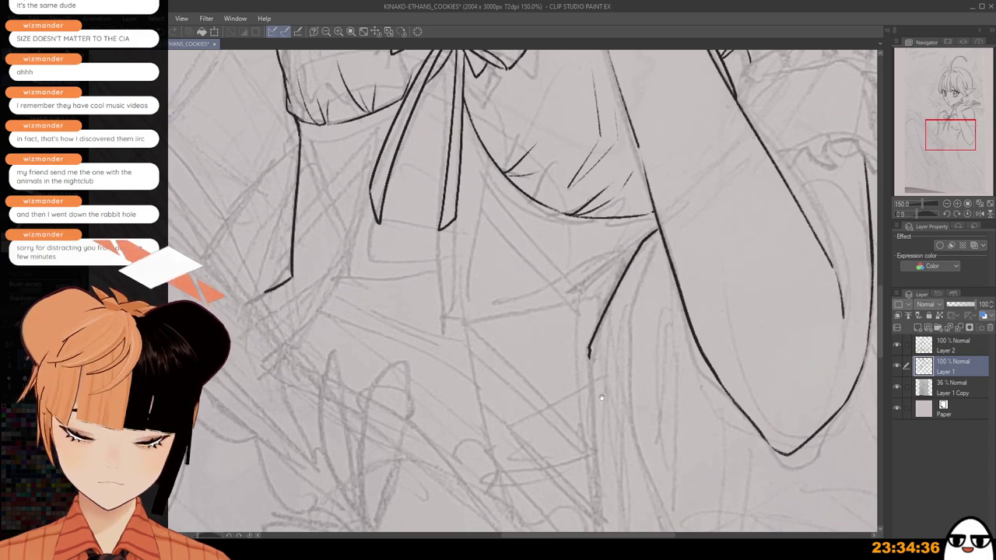
left_click_drag(605, 386, 600, 337)
left_click_drag(585, 298, 585, 309)
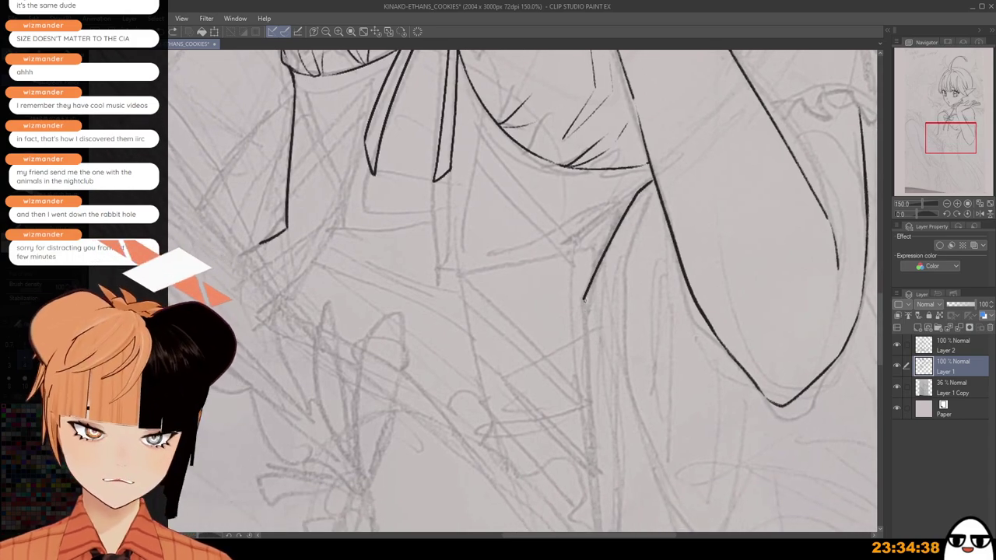
Ink a long, nearly vertical line from the waist corner beside the raised arm down along the sketched hip.
left_click_drag(594, 367, 590, 324)
key("ctrl+z")
left_click_drag(579, 257, 591, 414)
key("ctrl+z")
key("ctrl+z")
left_click_drag(580, 257, 589, 413)
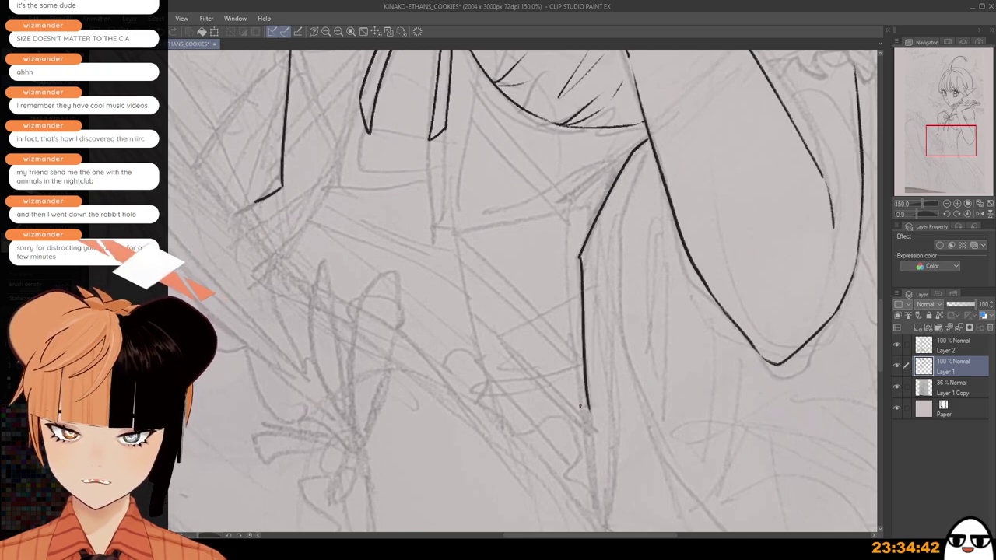
key("ctrl+z")
left_click_drag(578, 258, 588, 414)
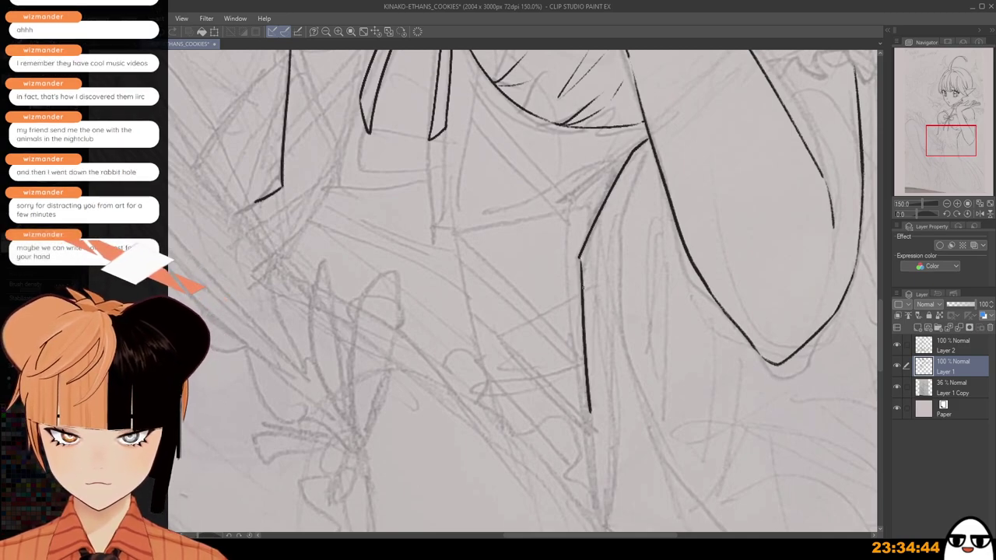
key("ctrl+z")
left_click_drag(579, 255, 595, 469)
scroll(590, 419, "down", 2)
key("ctrl+z")
Examine the inked torso sides and raised arm against the remaining sketch, from the face down to the hips.
scroll(615, 439, "down", 4)
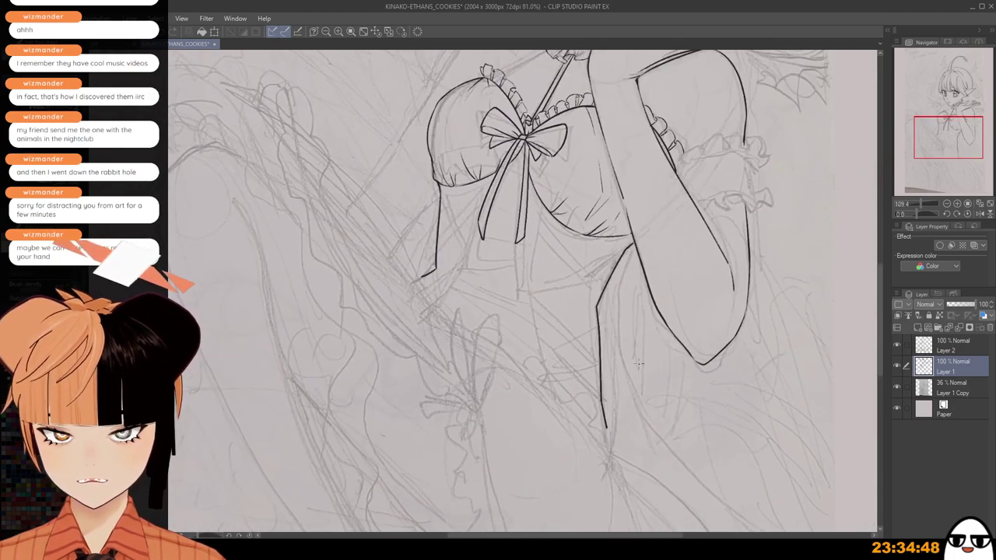
left_click_drag(629, 314, 629, 400)
scroll(626, 402, "up", 2)
scroll(624, 404, "up", 6)
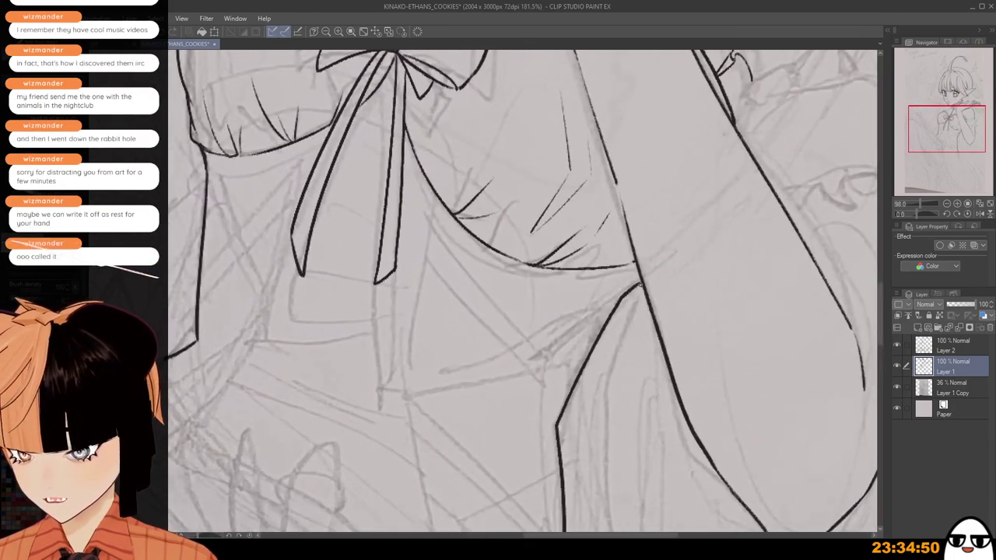
scroll(638, 286, "down", 5)
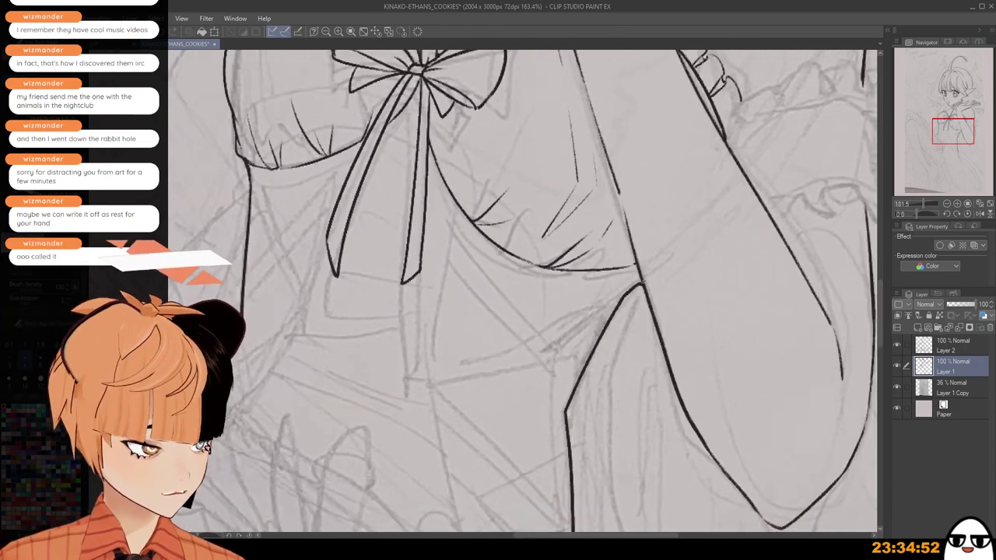
scroll(644, 291, "down", 3)
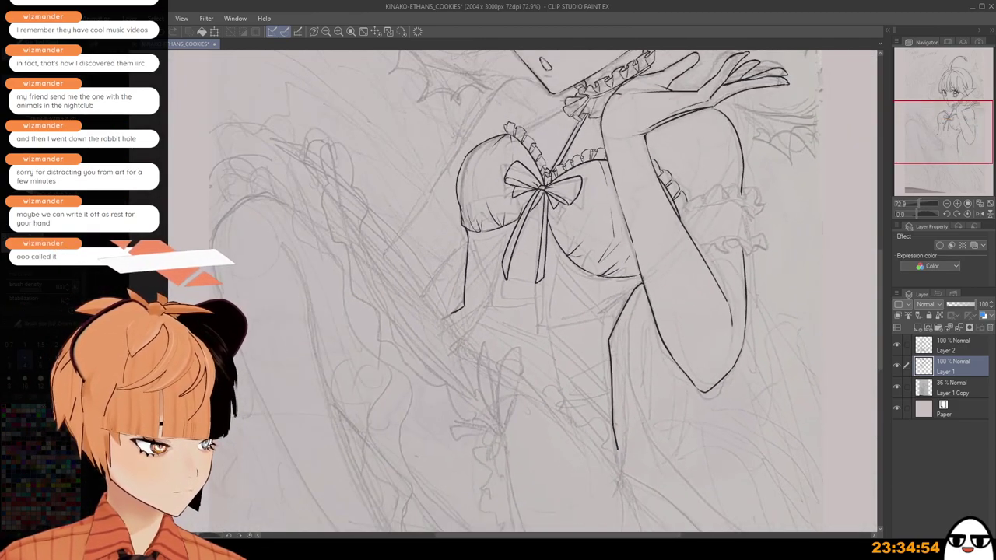
left_click_drag(674, 319, 631, 381)
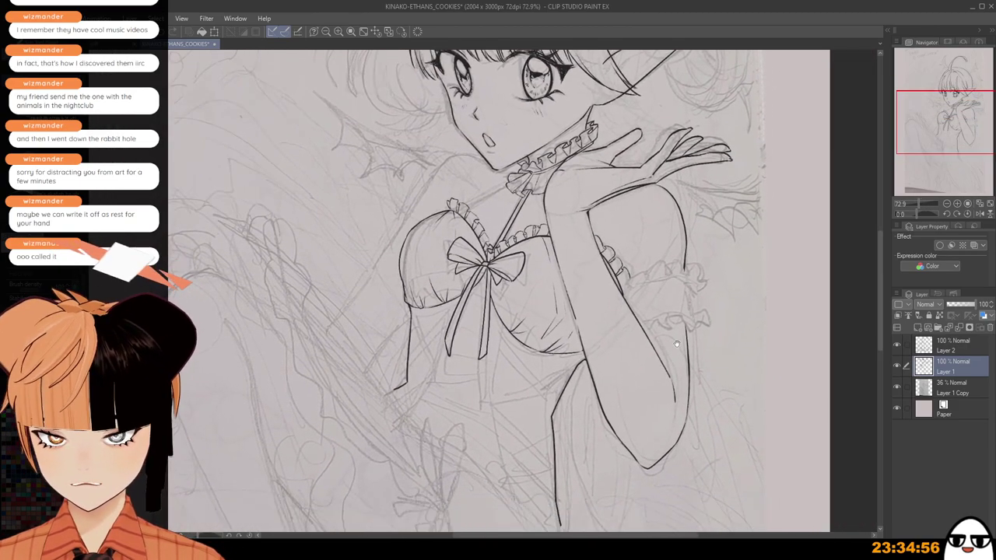
left_click_drag(677, 345, 666, 398)
Ink the scalloped top edge of the upper sleeve frill, from the bodice ruffle across to the upper arm's outer contour.
scroll(667, 380, "up", 4)
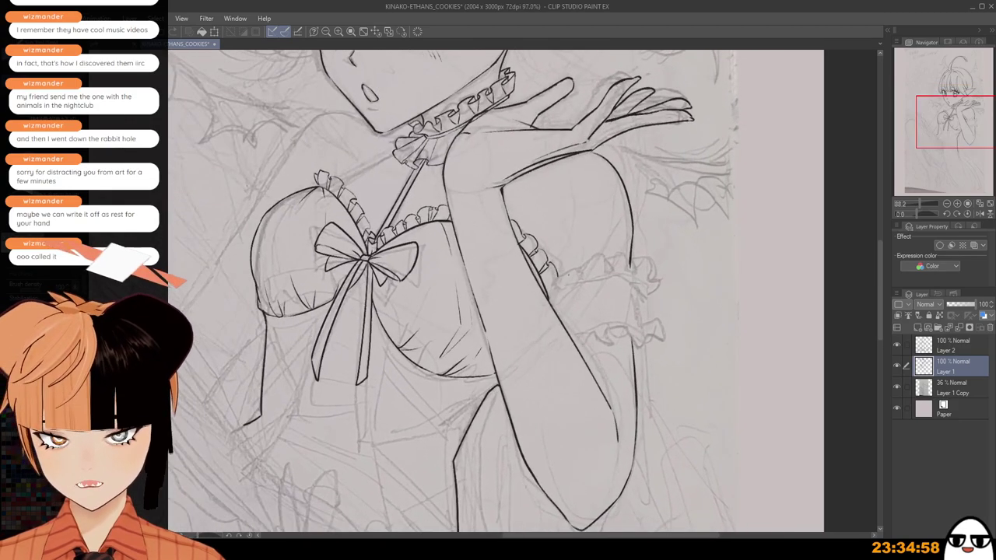
mouse_move(548, 291)
left_mouse_down()
mouse_move(584, 268)
mouse_move(580, 277)
mouse_move(565, 274)
mouse_move(607, 254)
mouse_move(600, 266)
mouse_move(647, 264)
left_mouse_up()
key("ctrl+z")
key("ctrl+z")
key("ctrl+z")
key("ctrl+z")
key("ctrl+z")
key("ctrl+z")
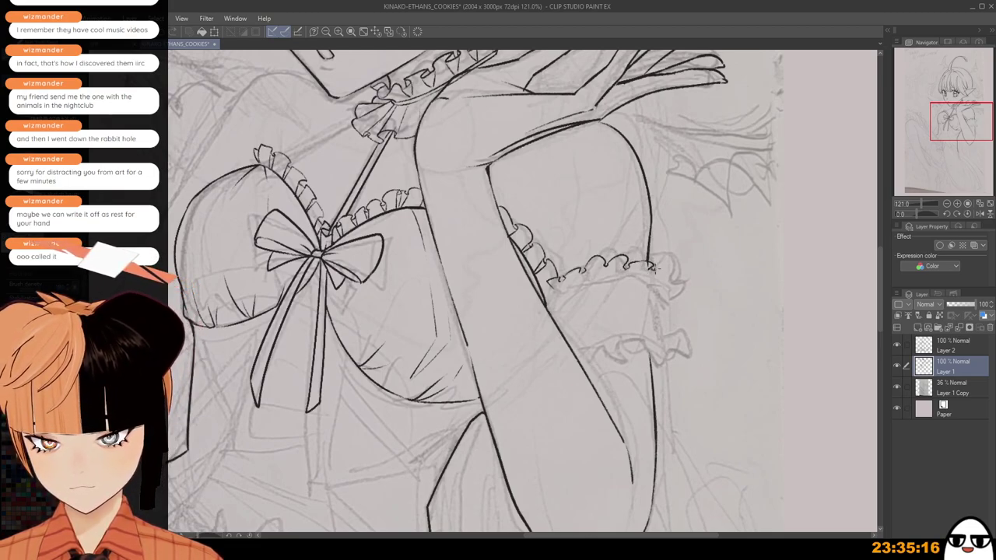
scroll(668, 253, "up", 2)
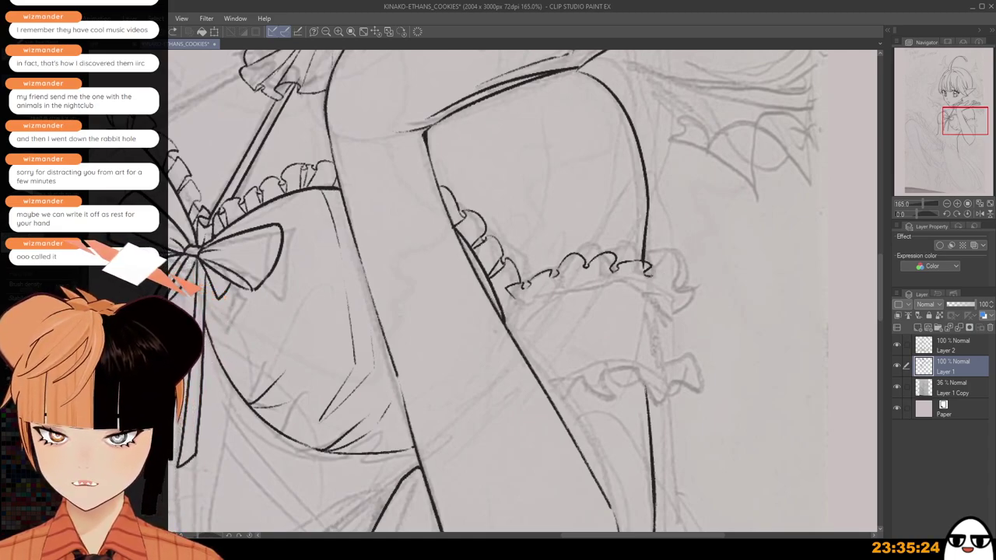
Extend the upper sleeve frill past the arm's outer contour with a final scallop and close its pointed end.
left_click_drag(652, 271, 685, 287)
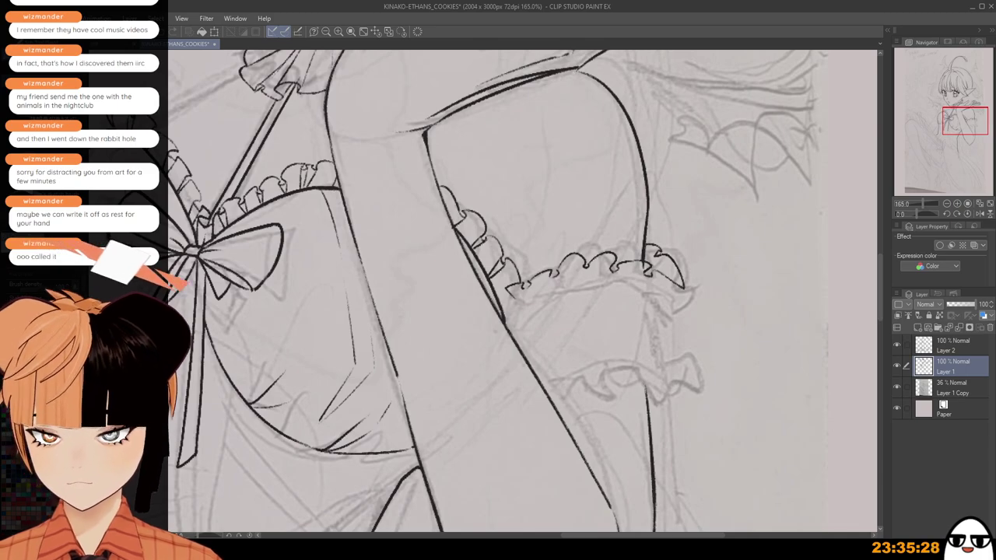
scroll(687, 256, "down", 2)
left_click_drag(685, 283, 658, 277)
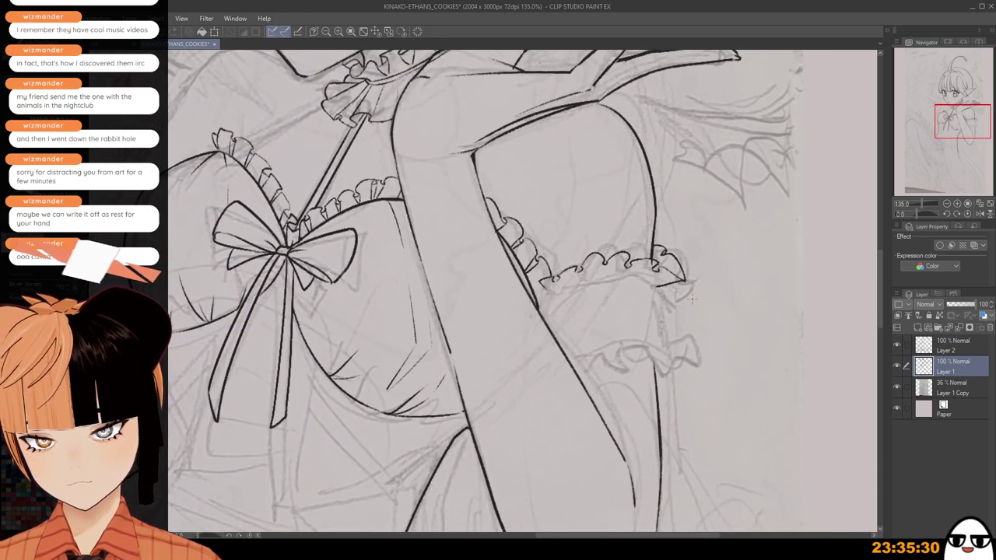
scroll(690, 293, "down", 2)
scroll(690, 293, "down", 2)
scroll(621, 282, "up", 5)
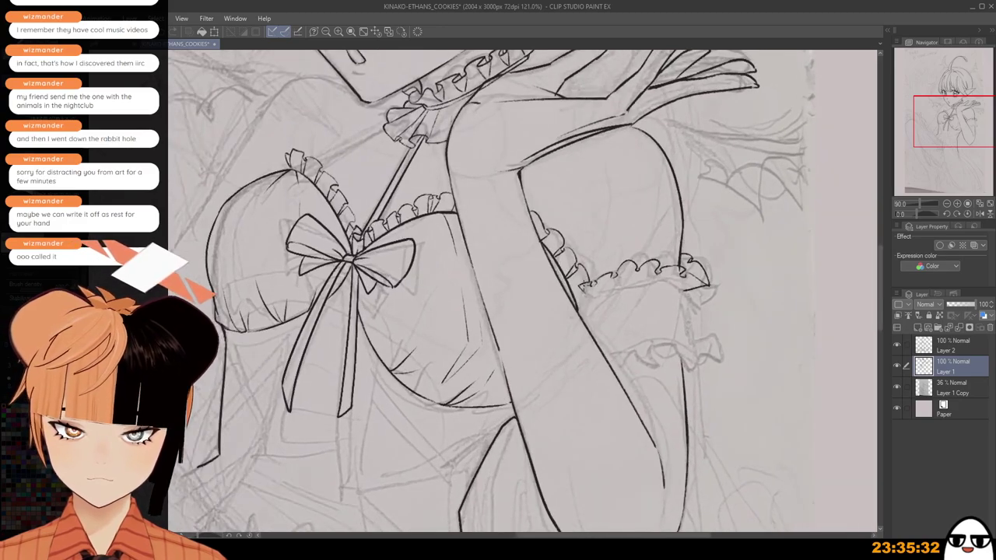
scroll(577, 289, "up", 1)
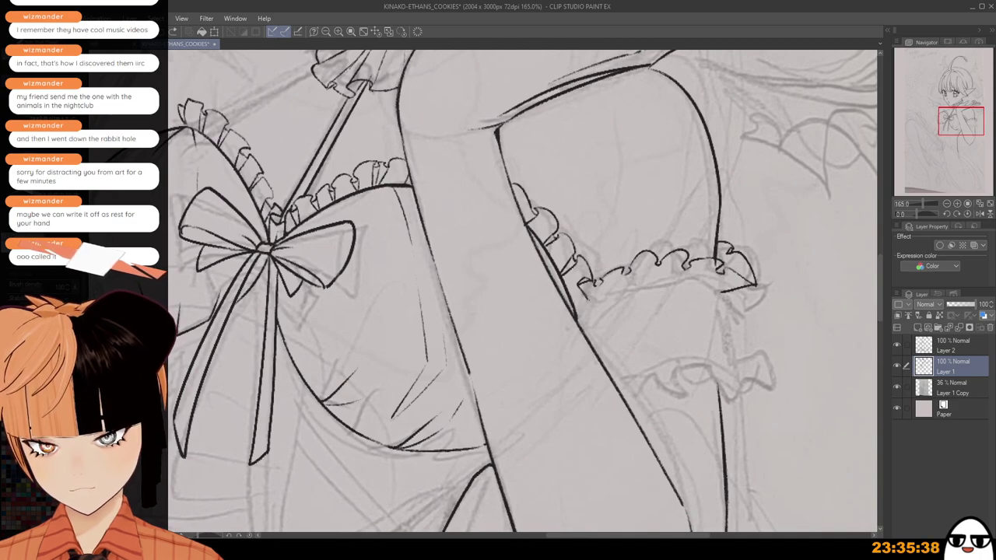
Ink the curved lower edge of the upper sleeve frill and the sleeve's outer side line down to the lower frill.
left_click_drag(591, 299, 697, 285)
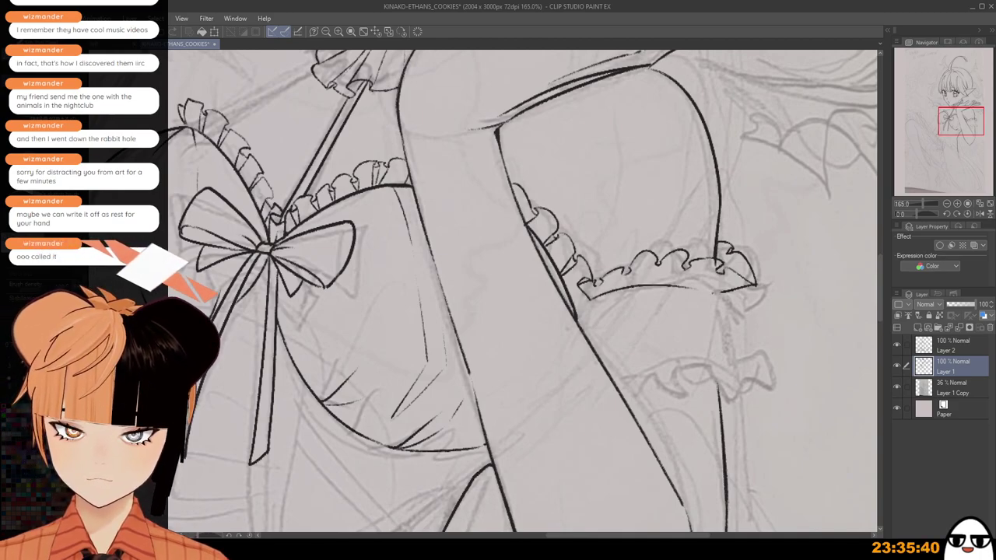
key("ctrl+z")
mouse_move(592, 300)
left_mouse_down()
mouse_move(676, 285)
mouse_move(723, 293)
mouse_move(725, 365)
left_mouse_up()
key("ctrl+z")
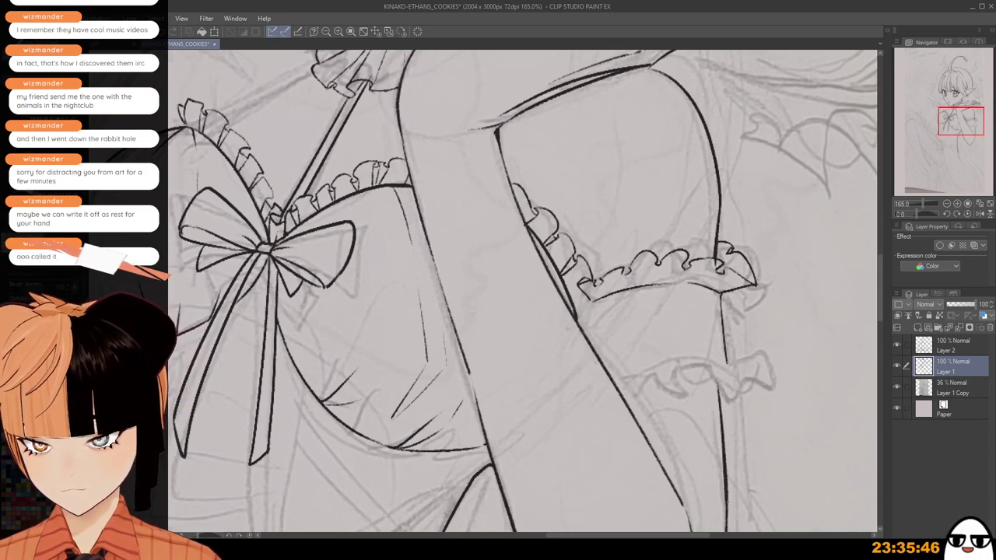
Ink the sleeve's short inner side line down to the forearm and refine the frill's folded end beside the bodice ruffle.
scroll(736, 294, "down", 2)
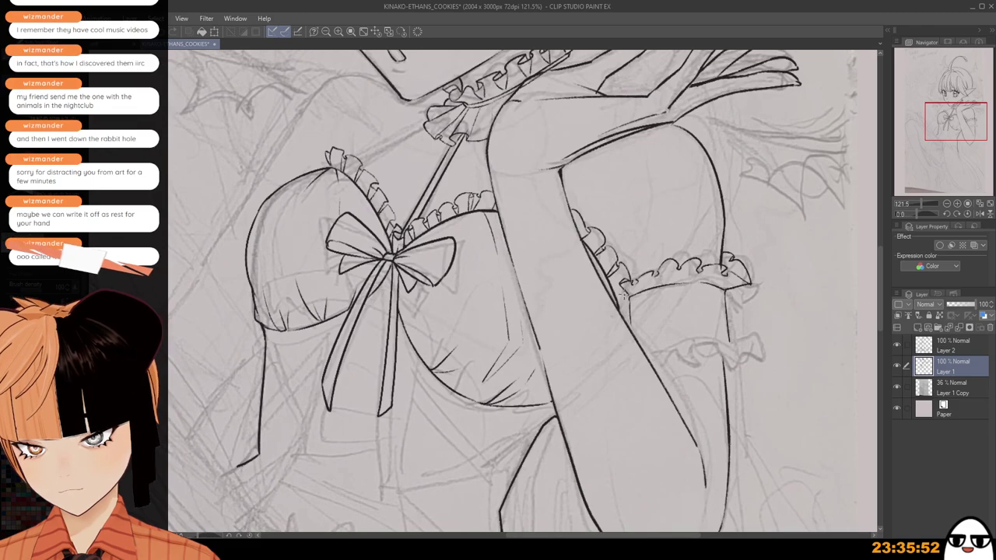
scroll(630, 290, "up", 3)
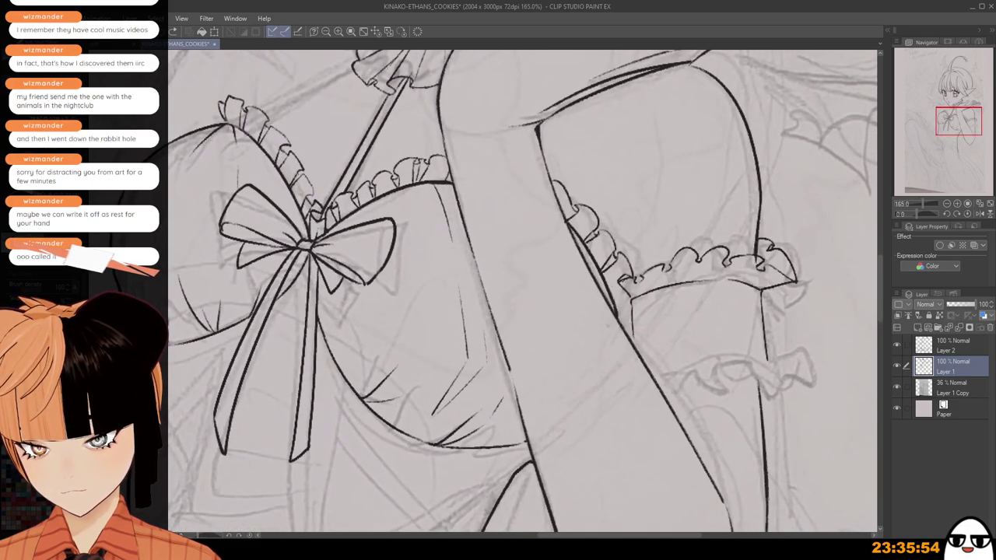
mouse_move(619, 280)
left_mouse_down()
mouse_move(611, 284)
mouse_move(630, 300)
left_mouse_up()
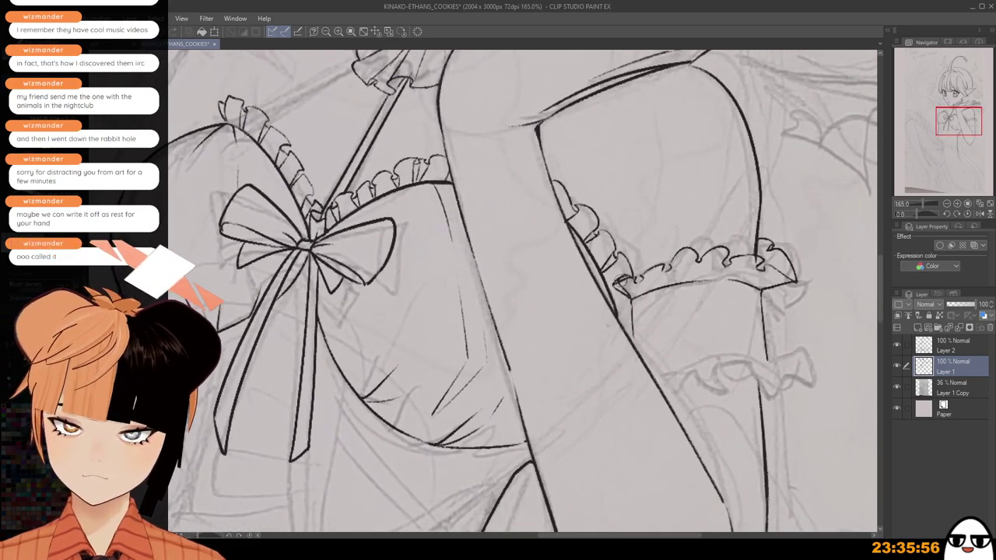
scroll(622, 283, "up", 2)
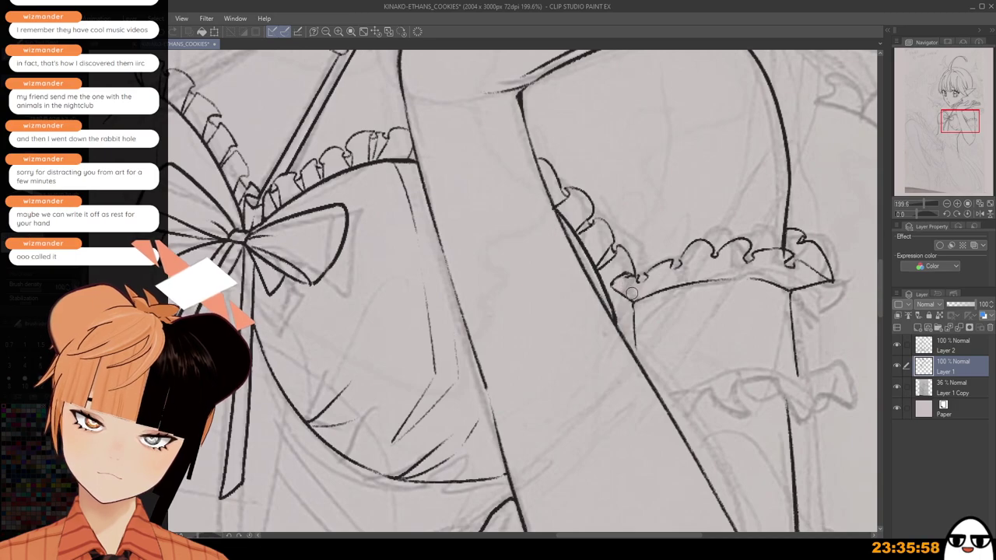
scroll(649, 207, "up", 1)
scroll(651, 287, "down", 2)
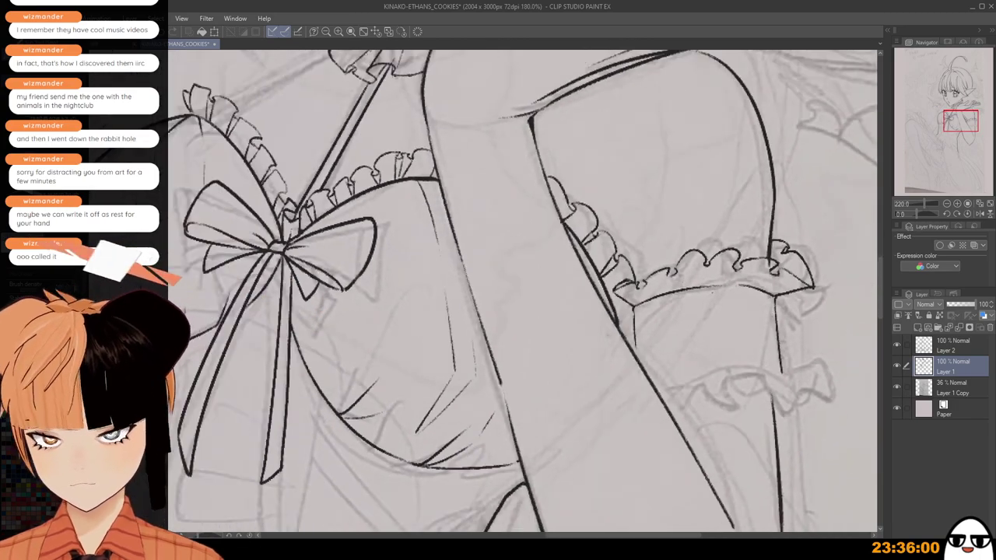
scroll(630, 292, "down", 4)
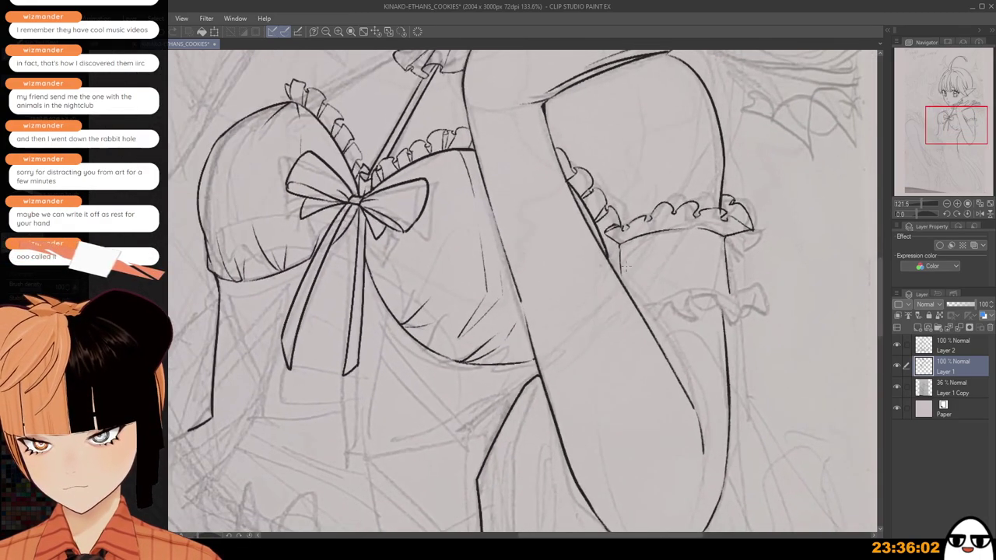
scroll(624, 266, "up", 2)
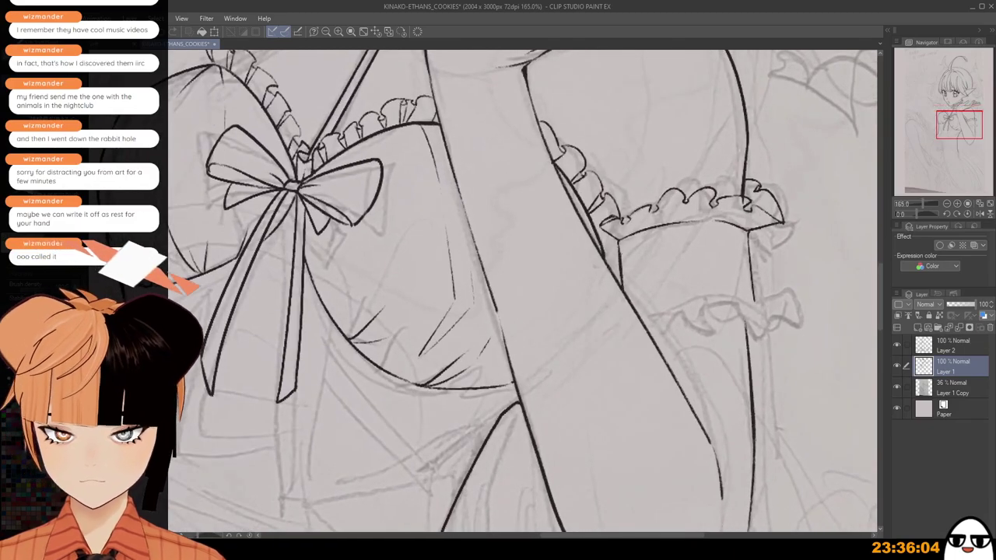
Ink the lower sleeve frill with wavy folds from the forearm past the sleeve's outer side, adding inner folds to its flared end.
scroll(646, 313, "down", 2)
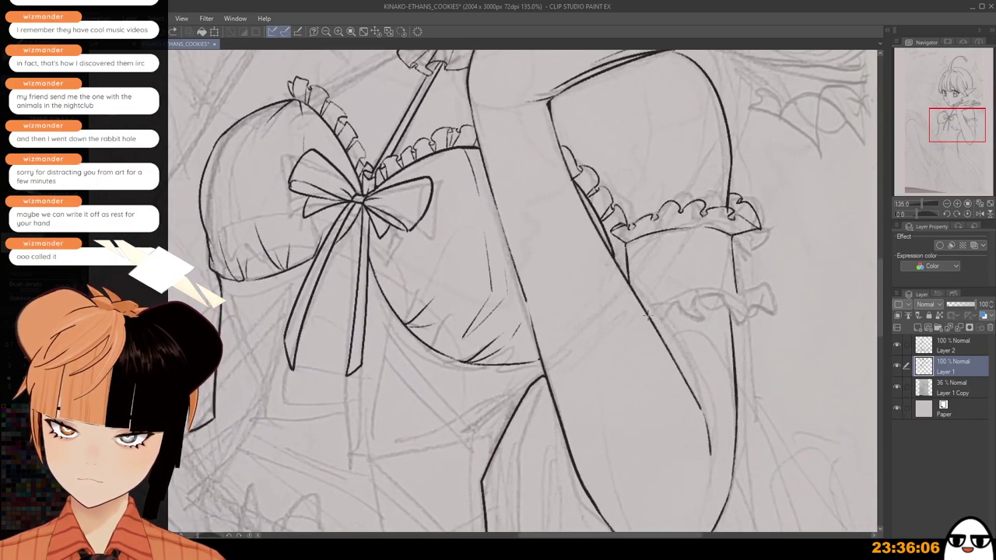
mouse_move(655, 325)
left_mouse_down()
mouse_move(659, 308)
mouse_move(688, 325)
mouse_move(696, 310)
mouse_move(772, 309)
mouse_move(743, 291)
left_mouse_up()
key("ctrl+z")
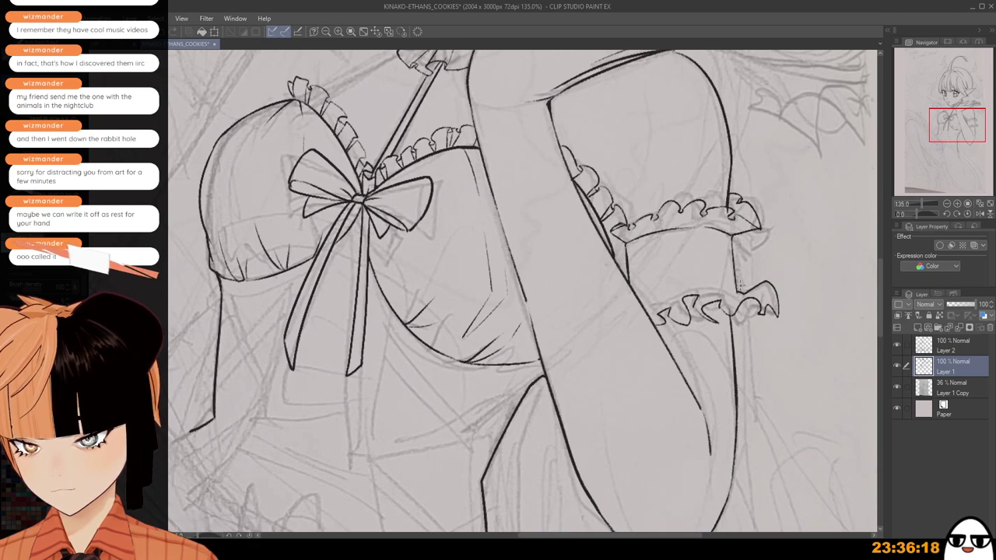
key("ctrl+z")
key("ctrl+z")
key("ctrl+z")
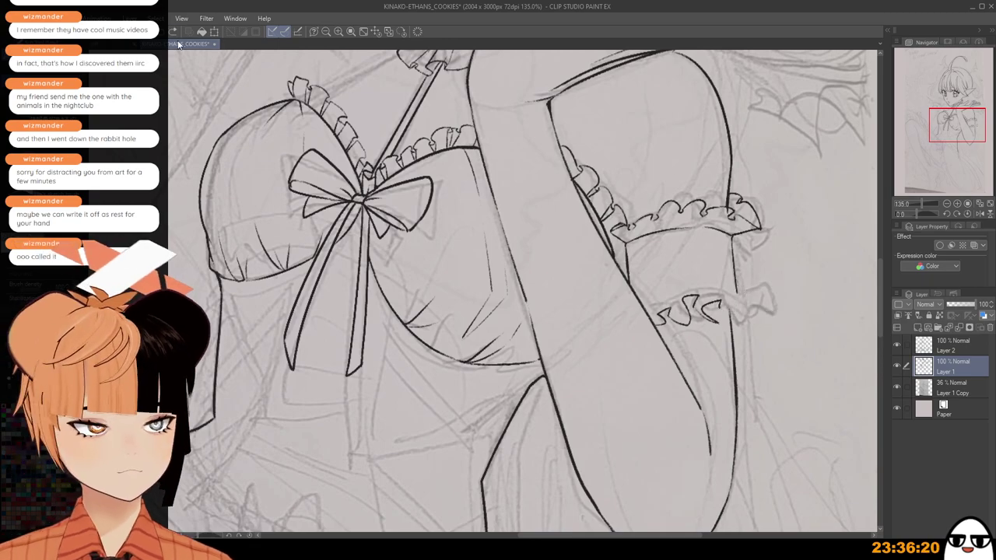
key("ctrl+y")
key("ctrl+y")
key("ctrl+y")
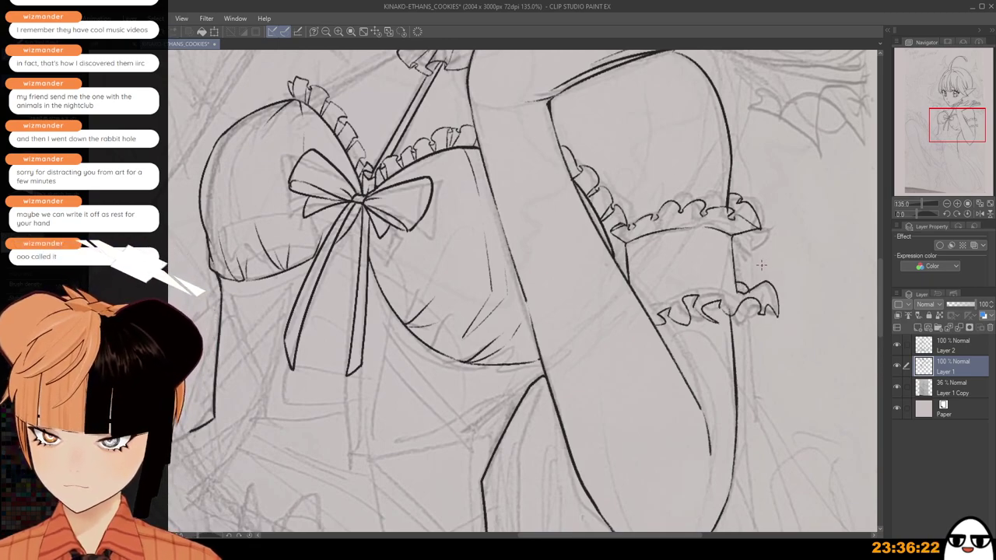
scroll(745, 287, "up", 3)
scroll(746, 287, "down", 2)
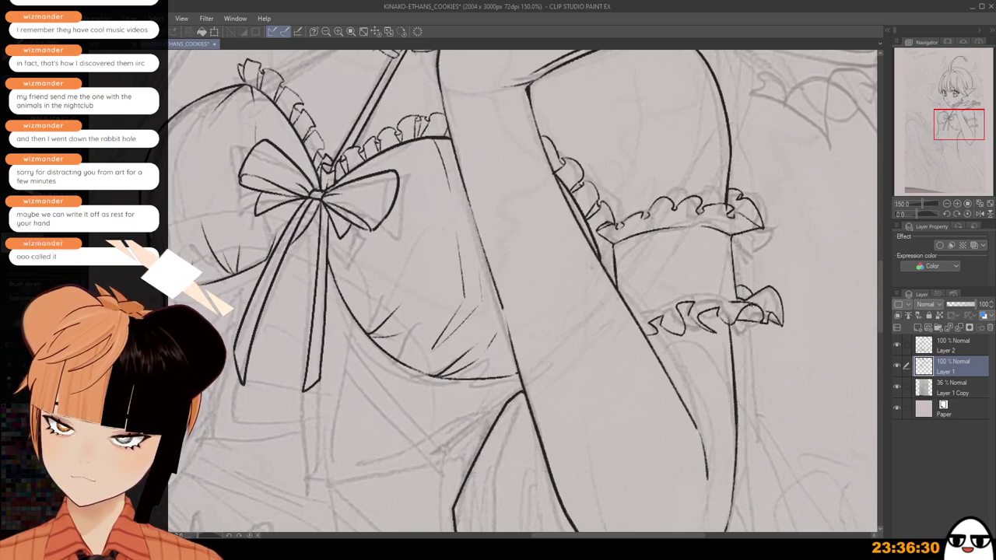
Add short inner fold lines to the lower sleeve frill and join its inner end to the forearm contour.
scroll(718, 314, "up", 1)
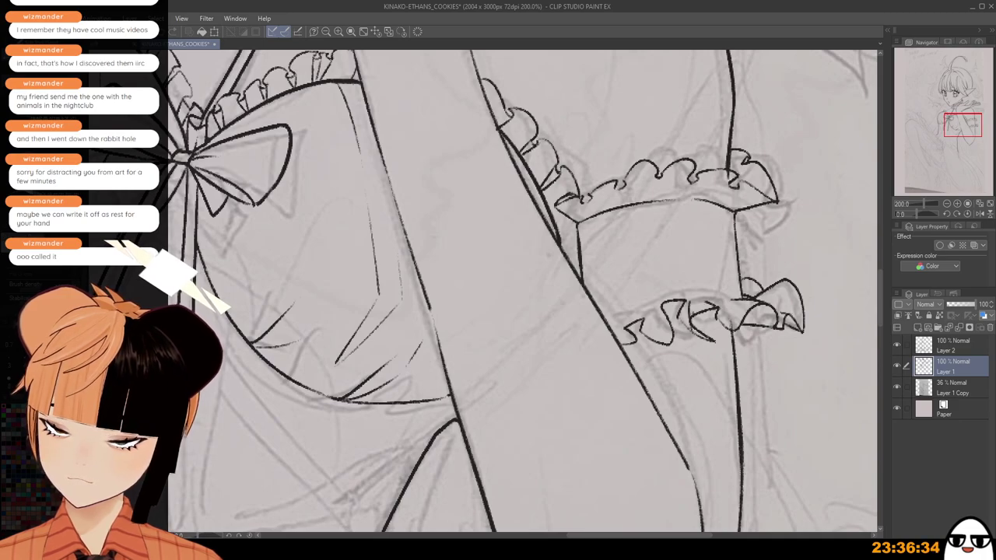
key("ctrl+z")
left_click_drag(690, 309, 685, 327)
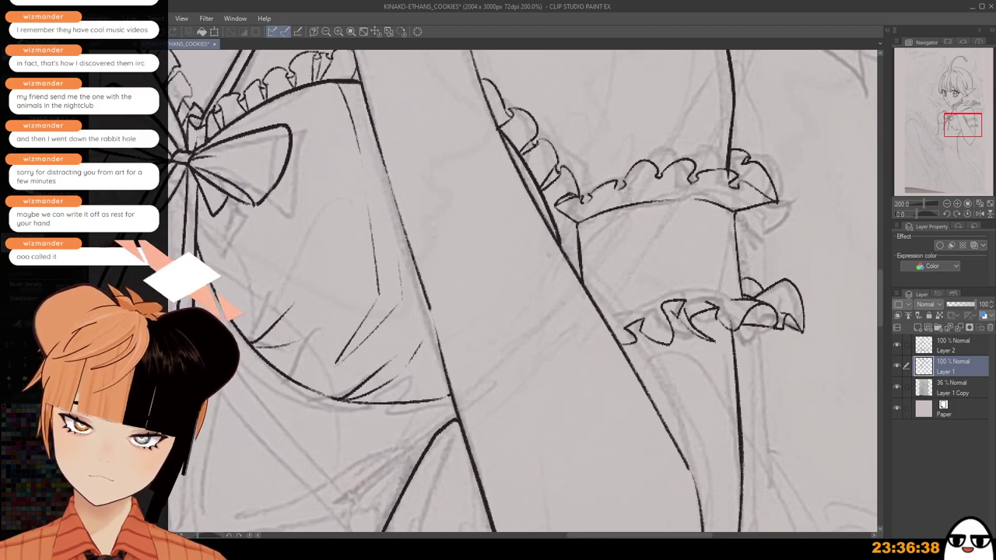
left_click_drag(663, 303, 654, 317)
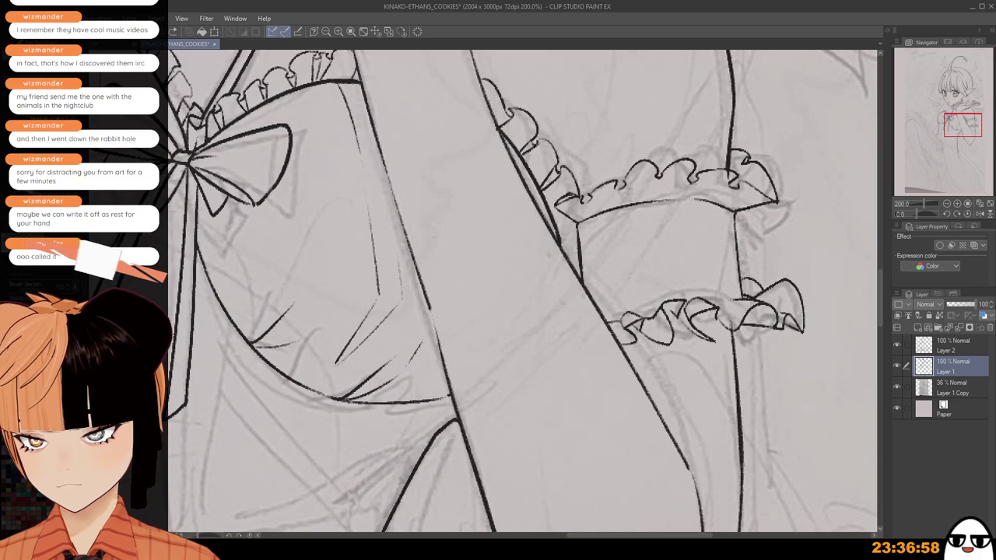
scroll(757, 331, "down", 8)
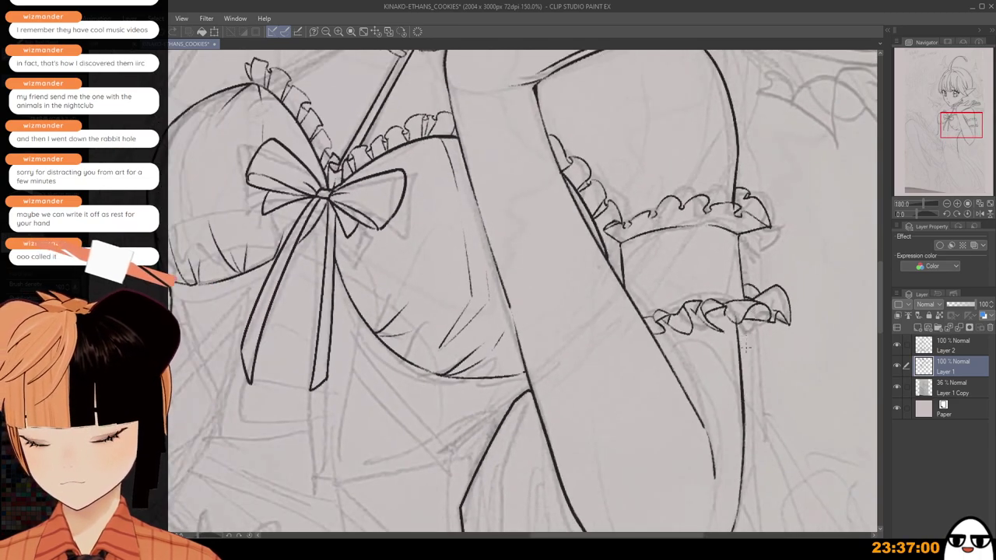
scroll(708, 323, "up", 6)
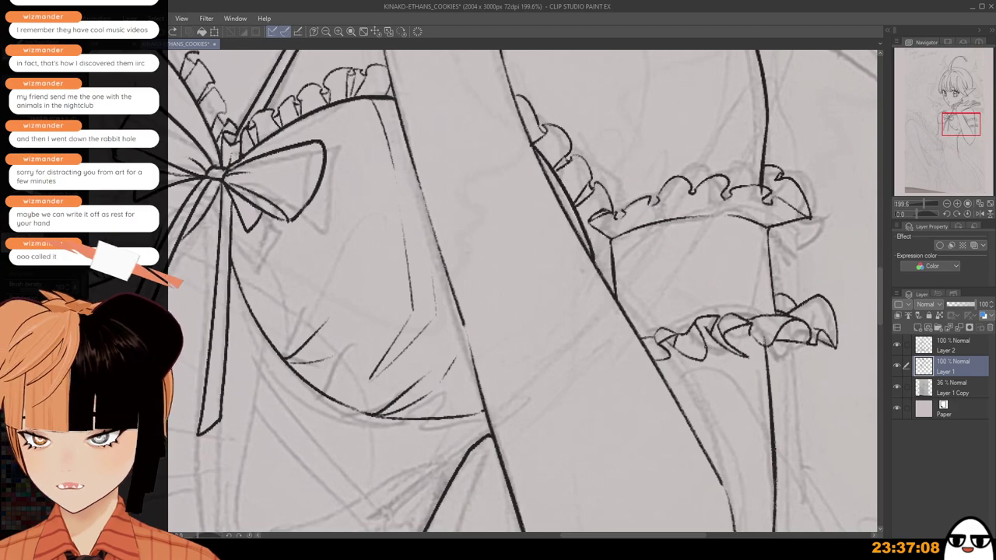
scroll(747, 321, "down", 8)
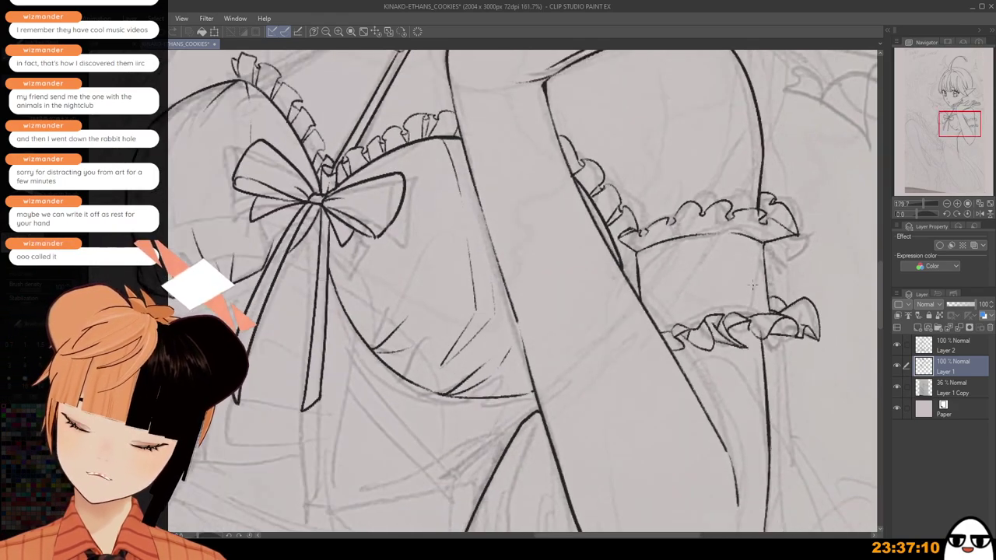
Erase and redraw the pointed middle fold of the lower sleeve frill, closing its bottom edge.
scroll(756, 351, "up", 5)
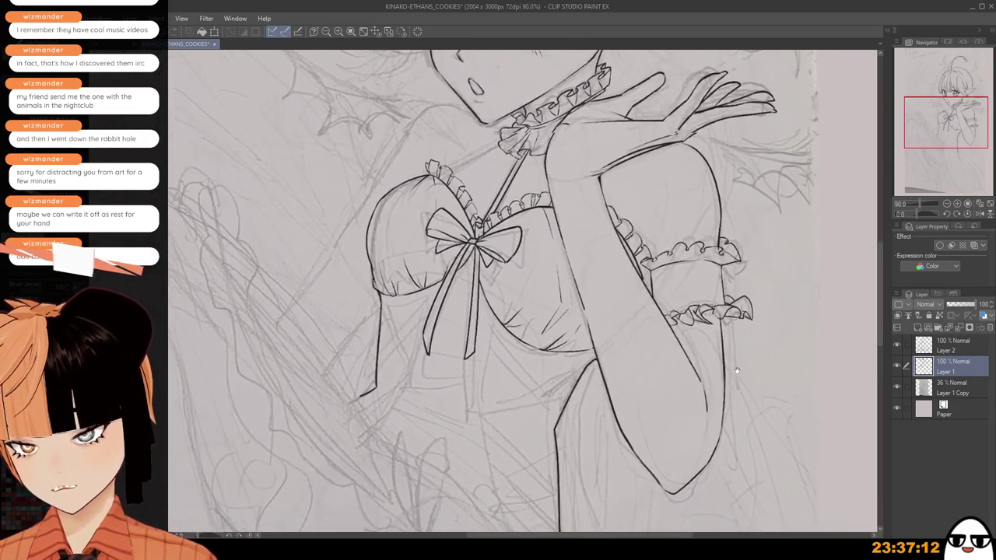
scroll(702, 333, "up", 3)
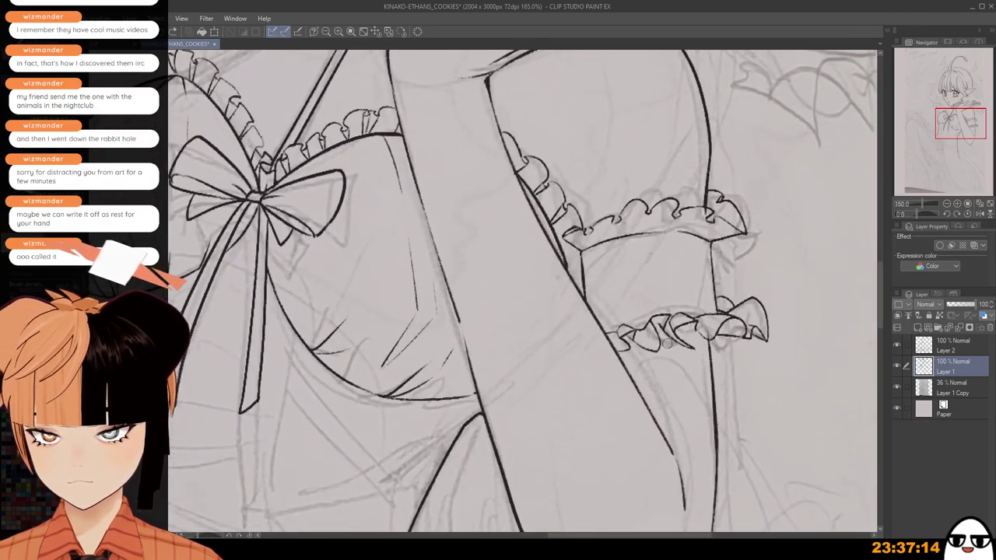
scroll(661, 327, "up", 3)
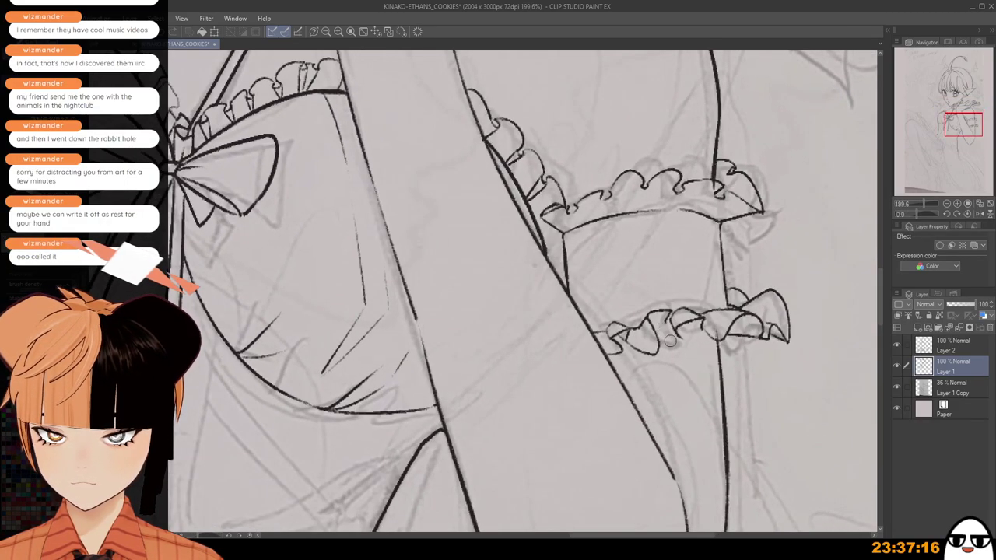
key("ctrl+z")
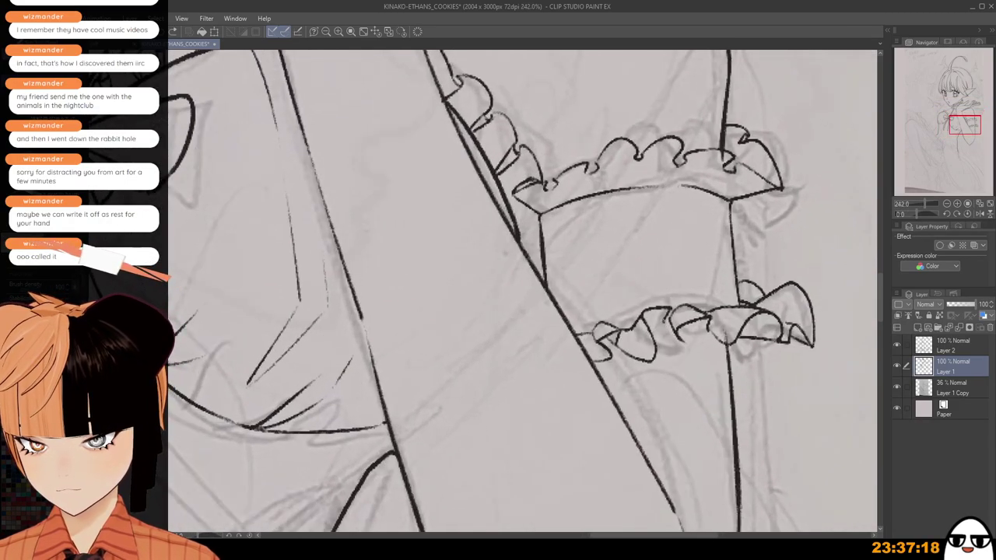
mouse_move(666, 318)
left_mouse_down()
mouse_move(688, 357)
mouse_move(663, 327)
mouse_move(679, 357)
mouse_move(660, 351)
left_mouse_up()
key("ctrl+z")
key("ctrl+z")
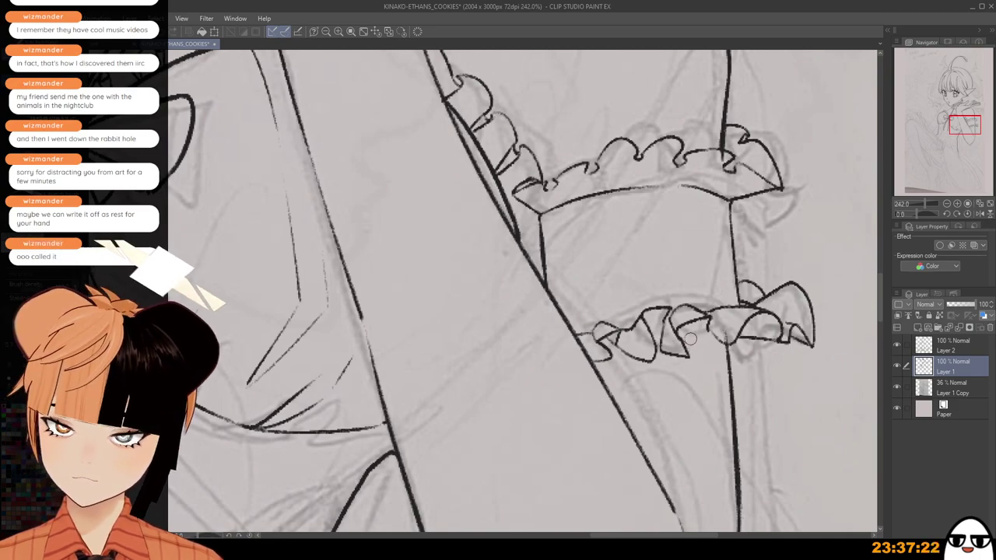
scroll(672, 331, "up", 3)
left_click_drag(666, 325, 693, 363)
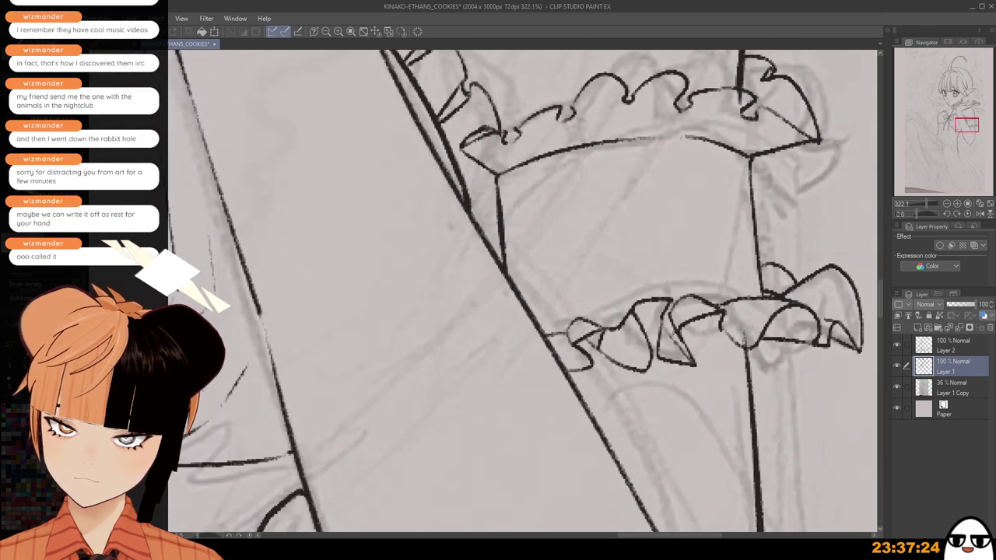
scroll(685, 342, "down", 4)
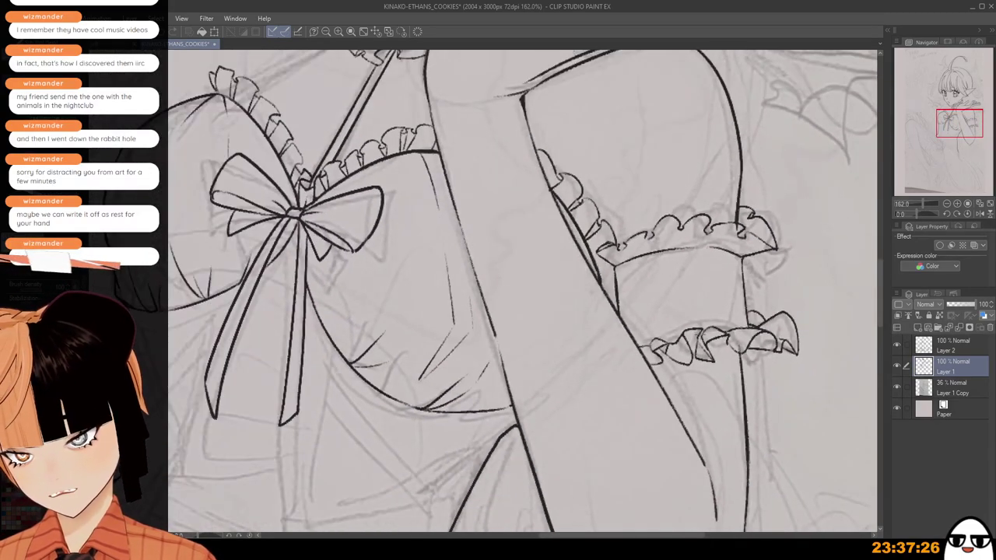
scroll(714, 334, "up", 1)
scroll(714, 335, "down", 3)
left_click_drag(699, 347, 695, 357)
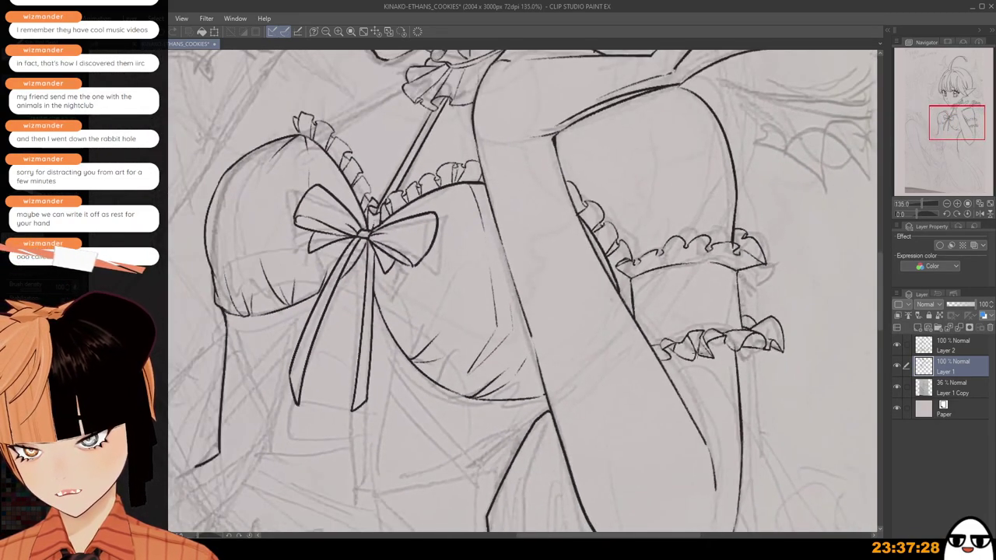
Ink short inner fold lines beneath the scallops of the upper sleeve frill.
scroll(749, 348, "down", 6)
left_click_drag(759, 434, 744, 341)
scroll(748, 307, "down", 2)
left_click_drag(746, 213, 713, 288)
scroll(713, 288, "up", 2)
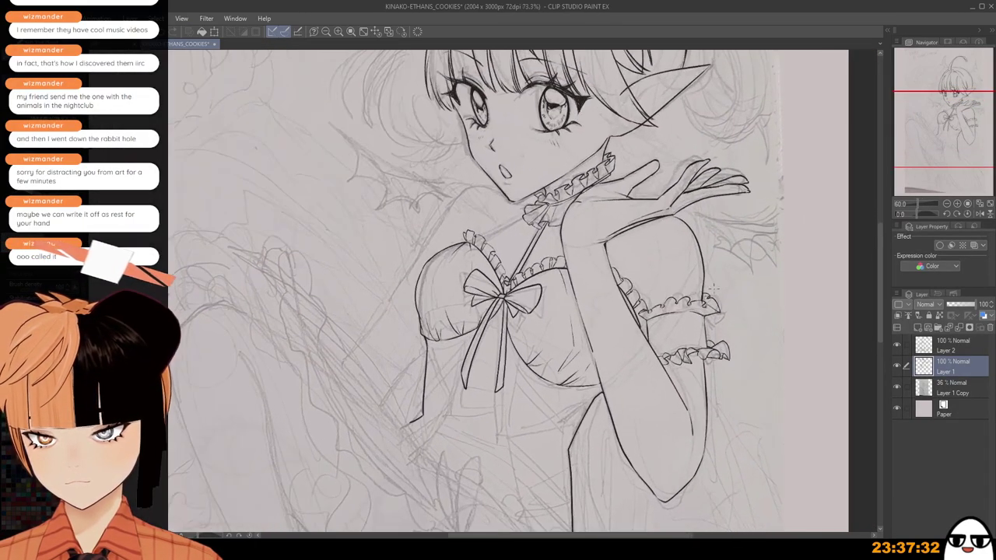
scroll(713, 289, "up", 4)
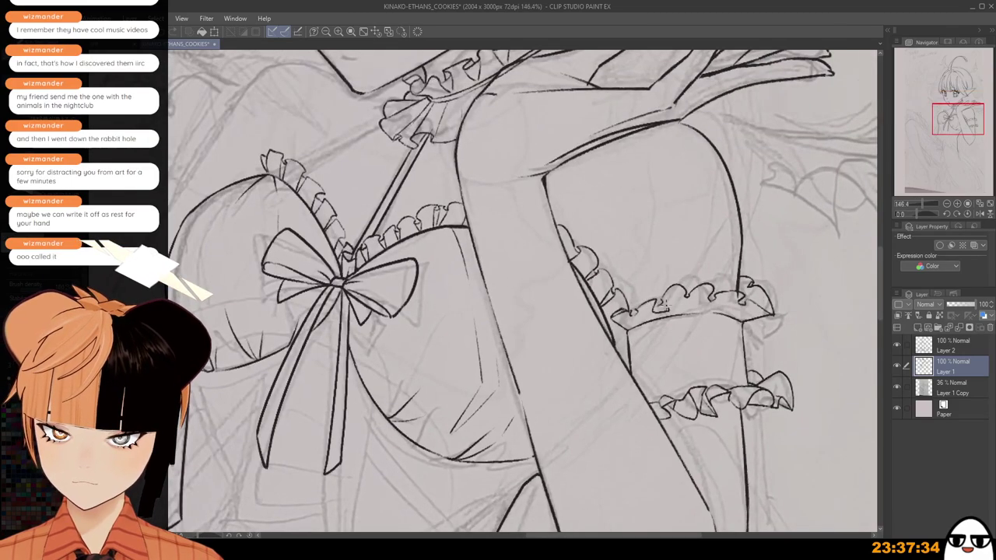
scroll(666, 305, "up", 1)
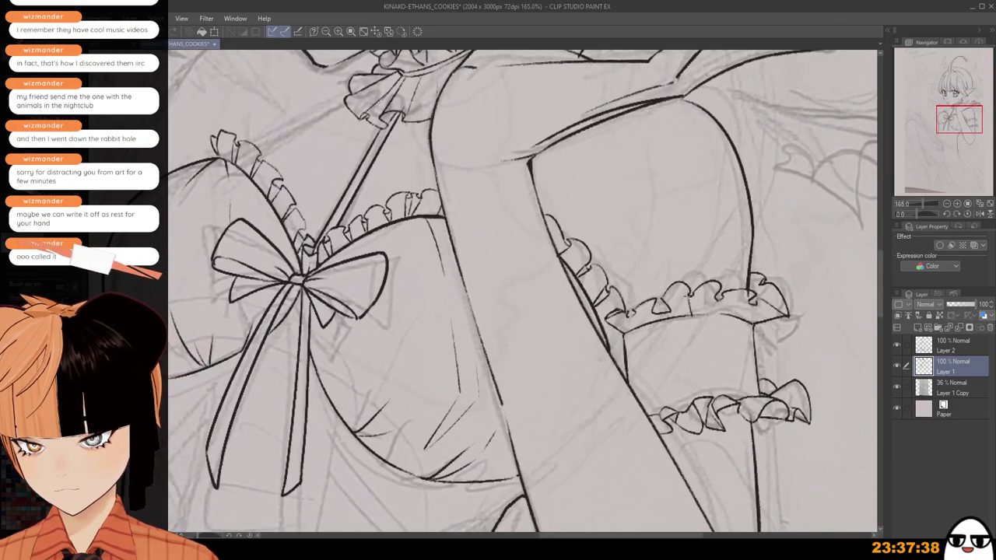
left_click_drag(688, 296, 691, 314)
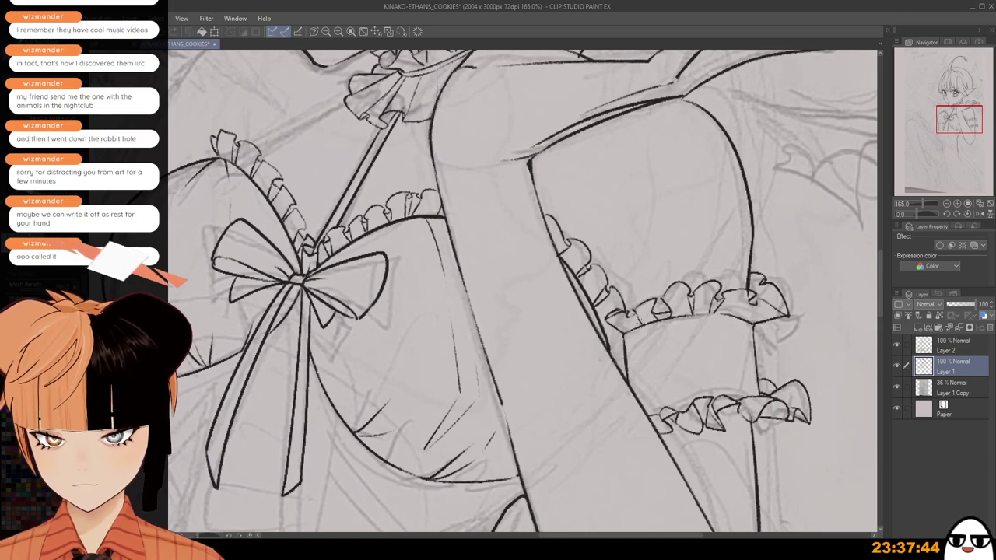
scroll(679, 266, "down", 2)
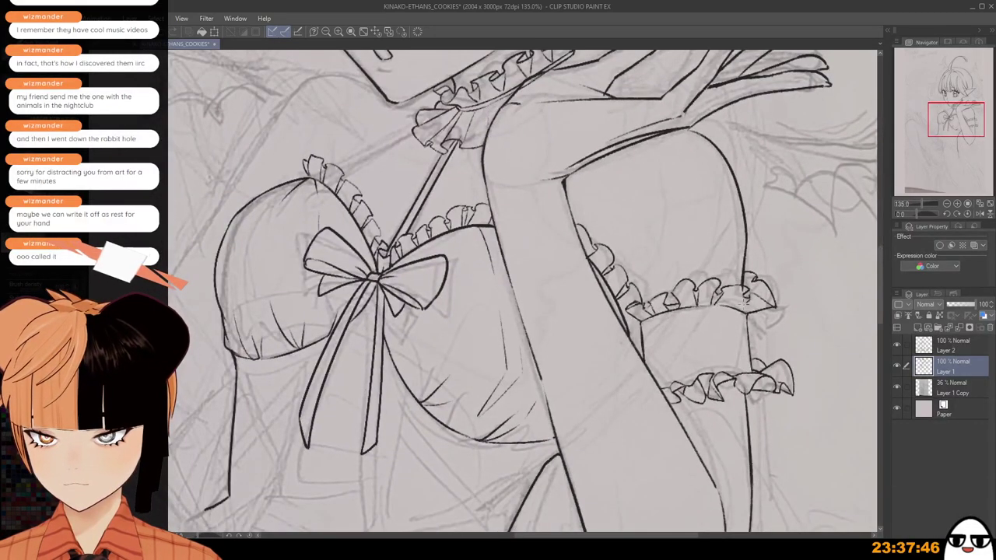
scroll(730, 399, "down", 4)
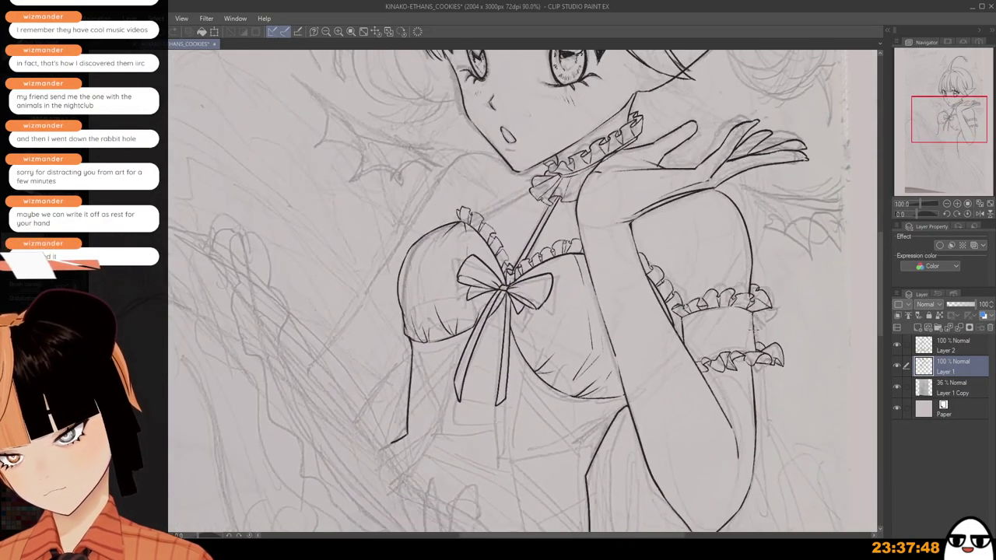
Ink the near thigh's long inner contour from the sketched hip bow and its outer contour from the waist down to the rounded knee.
left_click_drag(730, 399, 766, 313)
scroll(759, 316, "down", 2)
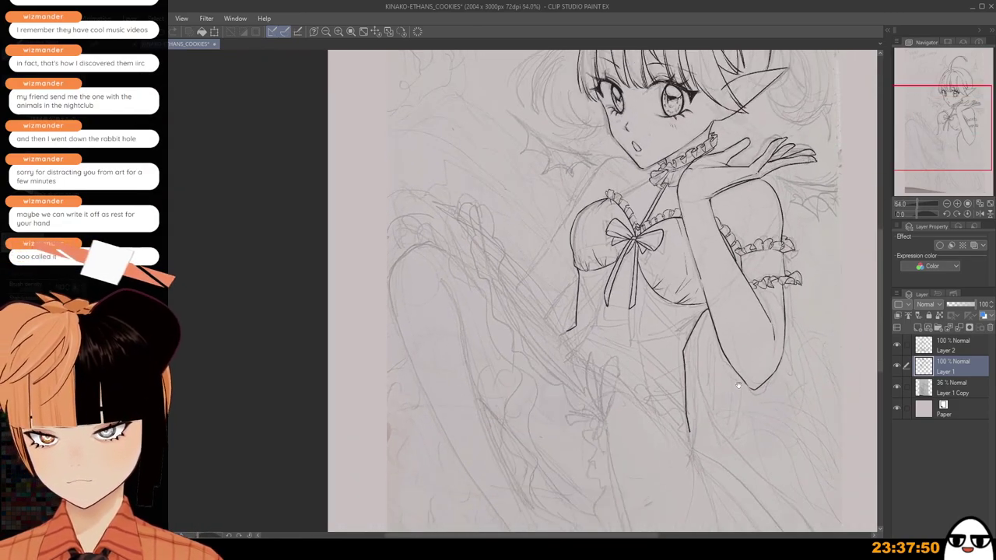
left_click_drag(733, 391, 739, 336)
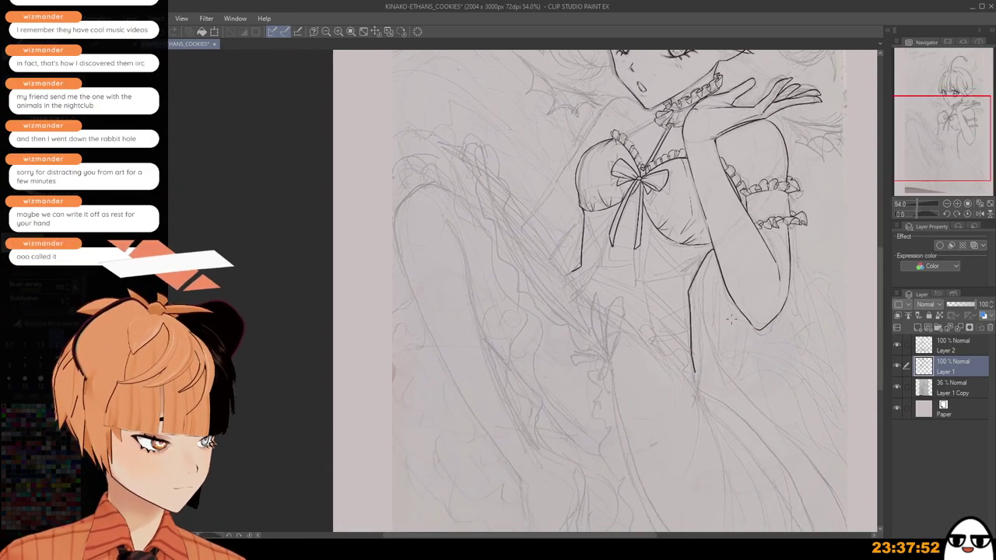
scroll(700, 316, "down", 1)
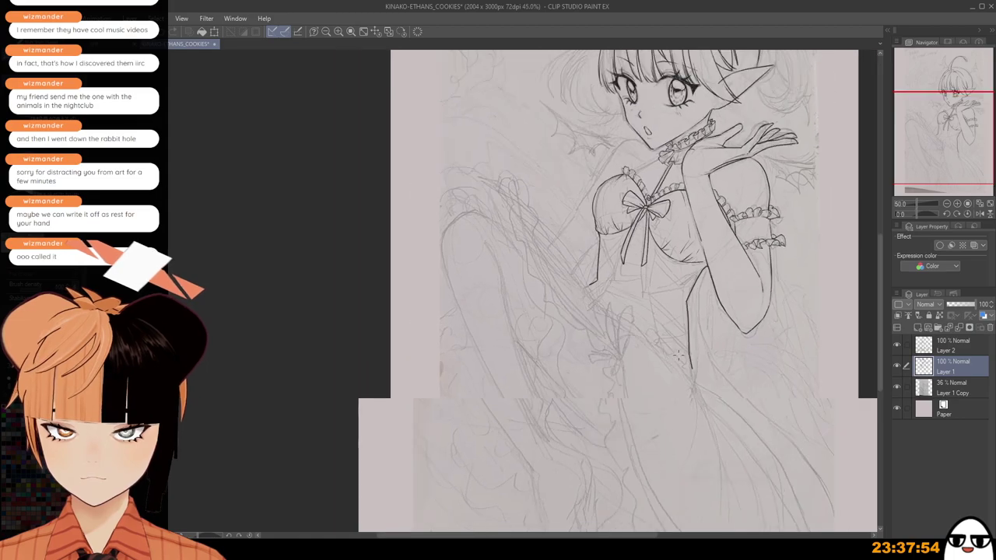
scroll(677, 312, "up", 1)
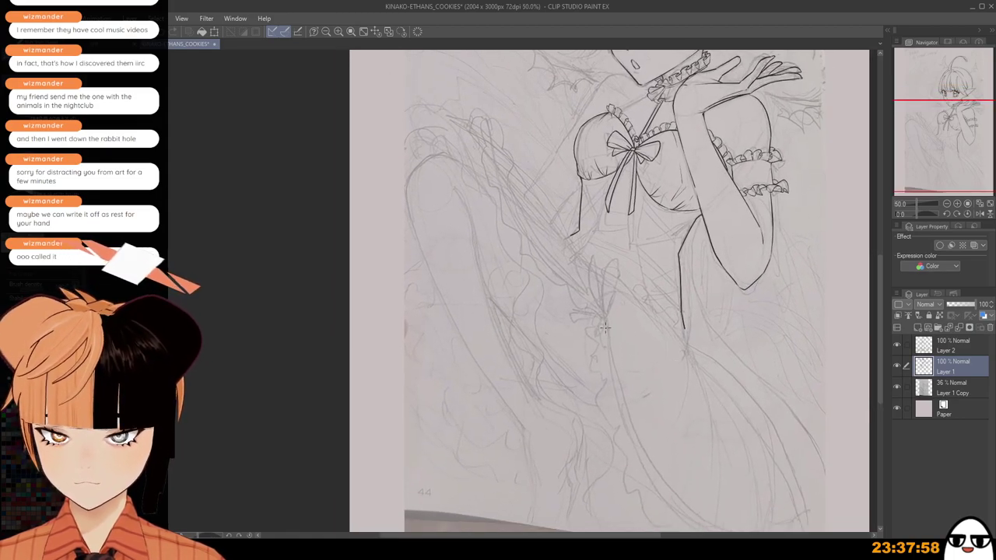
left_click_drag(605, 326, 716, 528)
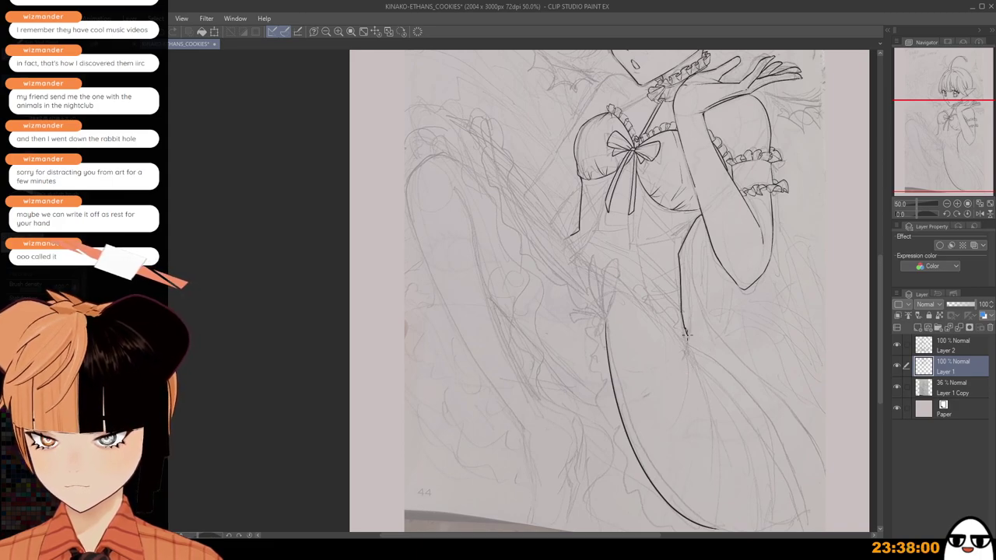
mouse_move(686, 334)
left_mouse_down()
mouse_move(774, 443)
mouse_move(751, 395)
mouse_move(708, 483)
left_mouse_up()
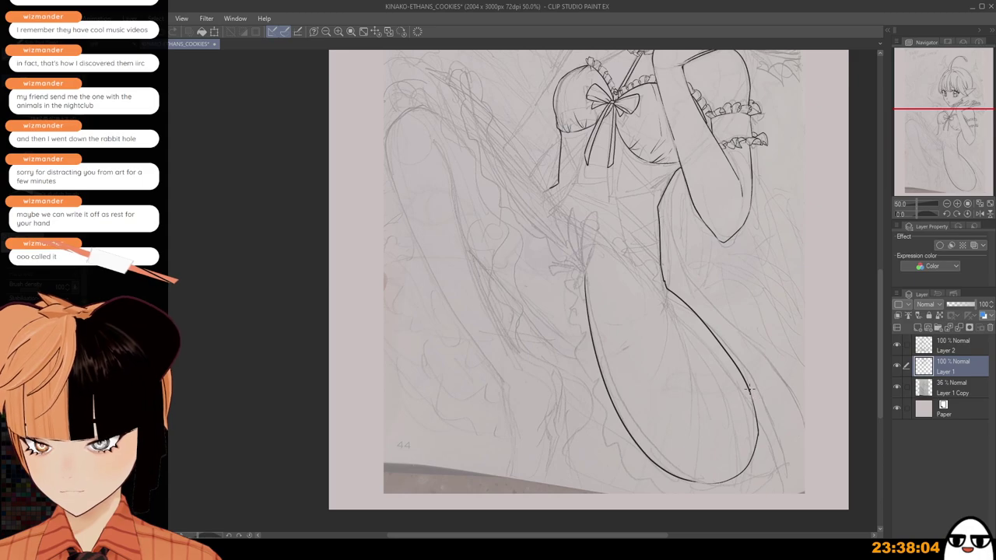
Ink the raised leg's upper thigh contour as one curve from the knee down to the waist beside the bodice.
scroll(753, 401, "down", 1)
left_click_drag(569, 218, 600, 328)
scroll(606, 326, "up", 3)
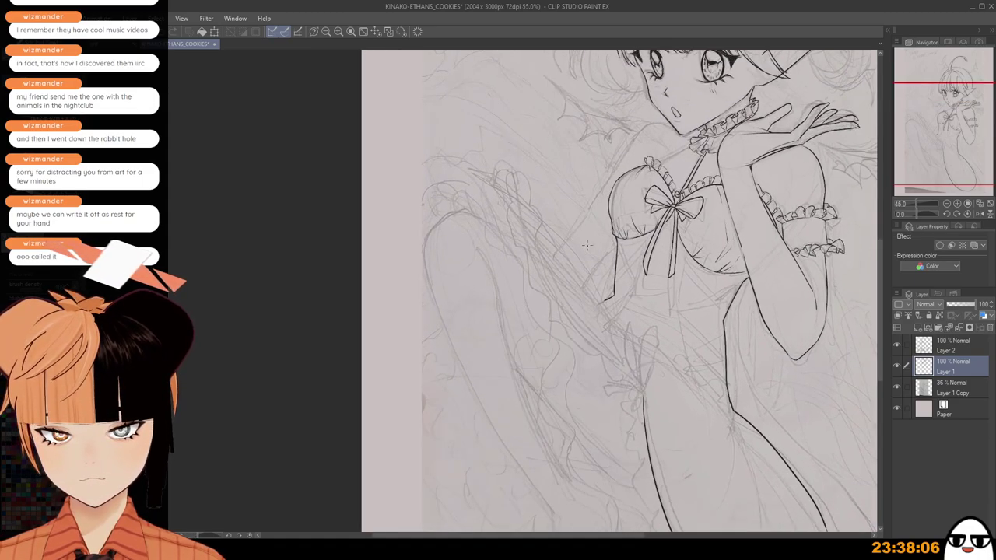
key("ctrl+z")
mouse_move(576, 277)
left_mouse_down()
mouse_move(500, 210)
mouse_move(588, 265)
mouse_move(612, 317)
left_mouse_up()
key("ctrl+z")
left_click_drag(513, 197, 609, 316)
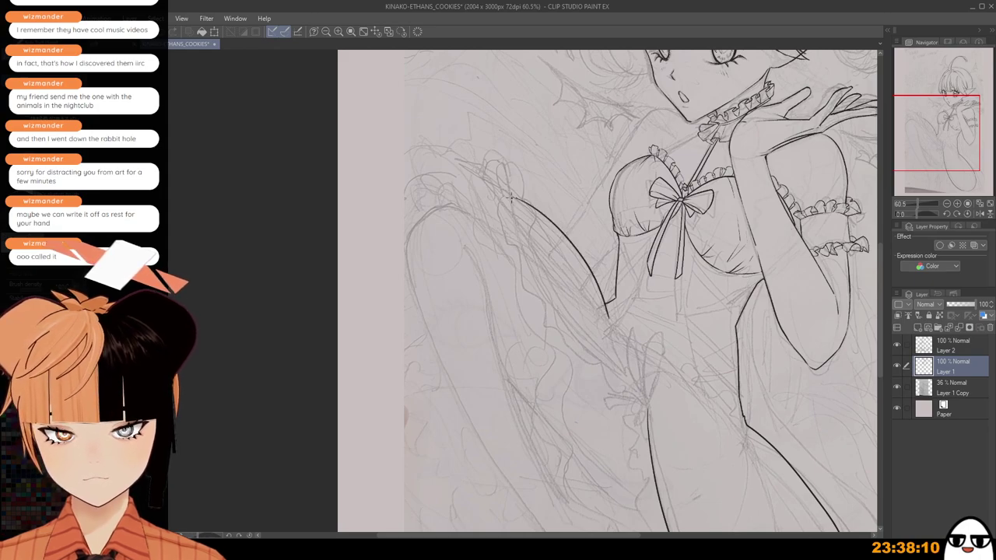
left_click_drag(511, 198, 574, 337)
key("ctrl+z")
mouse_move(511, 198)
left_mouse_down()
mouse_move(579, 346)
mouse_move(603, 365)
left_mouse_up()
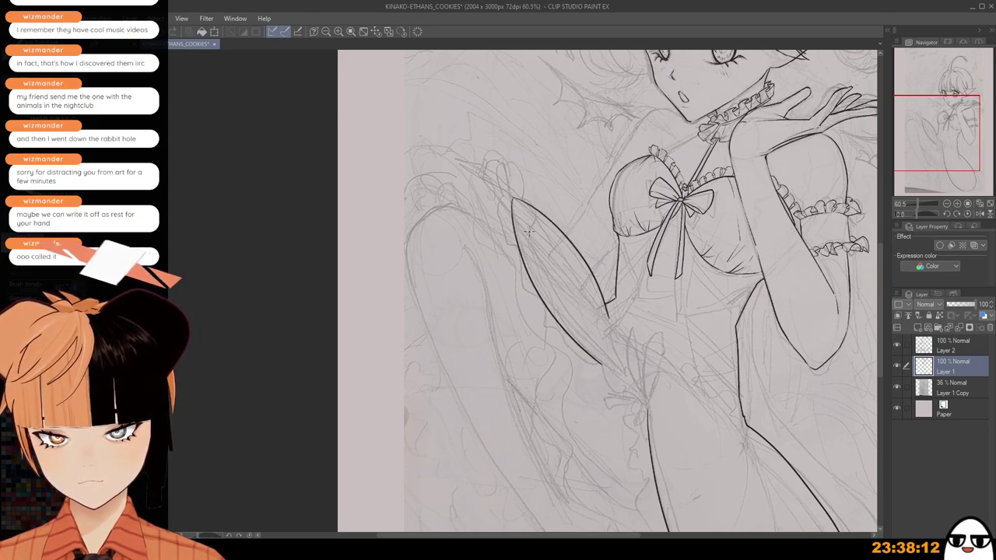
key("ctrl+z")
mouse_move(512, 199)
left_mouse_down()
mouse_move(604, 355)
mouse_move(624, 370)
left_mouse_up()
key("ctrl+z")
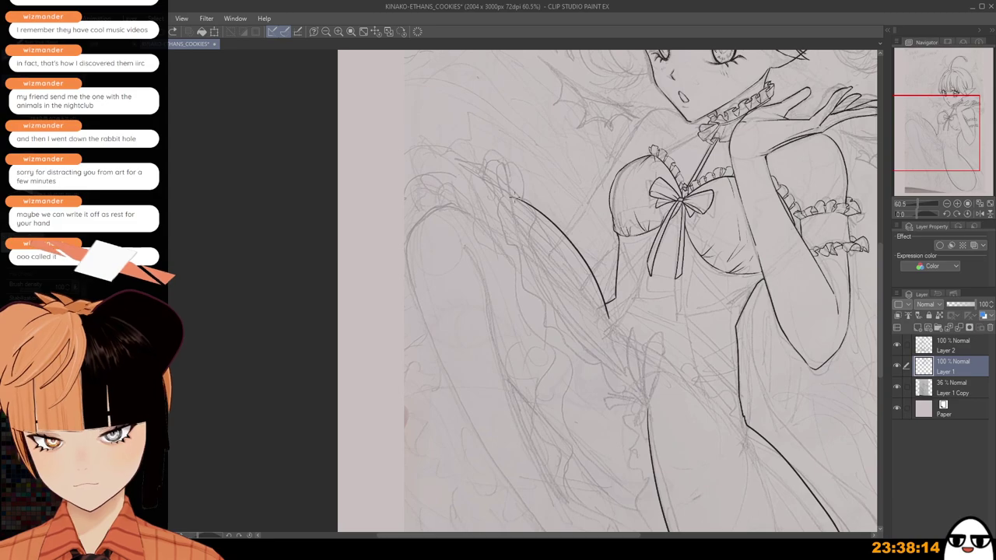
Ink the raised leg's lower thigh contour from the knee to the near thigh and erase the overshoot at their junction.
left_click_drag(512, 199, 658, 410)
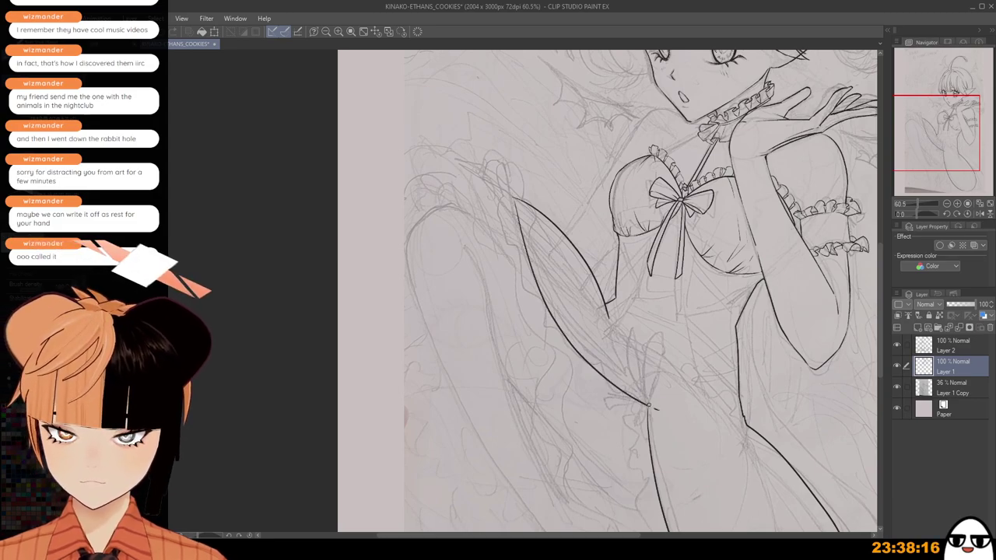
scroll(663, 414, "down", 5)
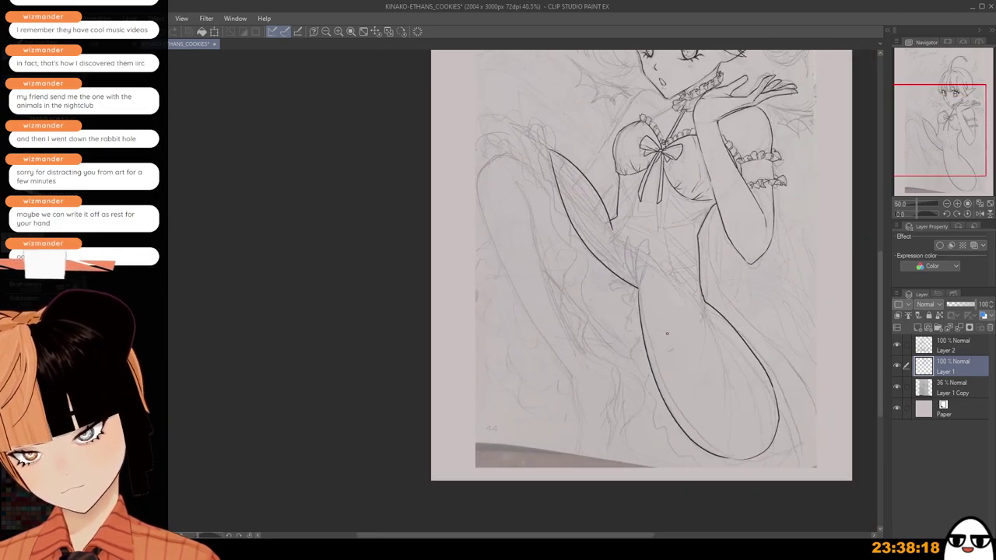
left_click_drag(677, 344, 683, 389)
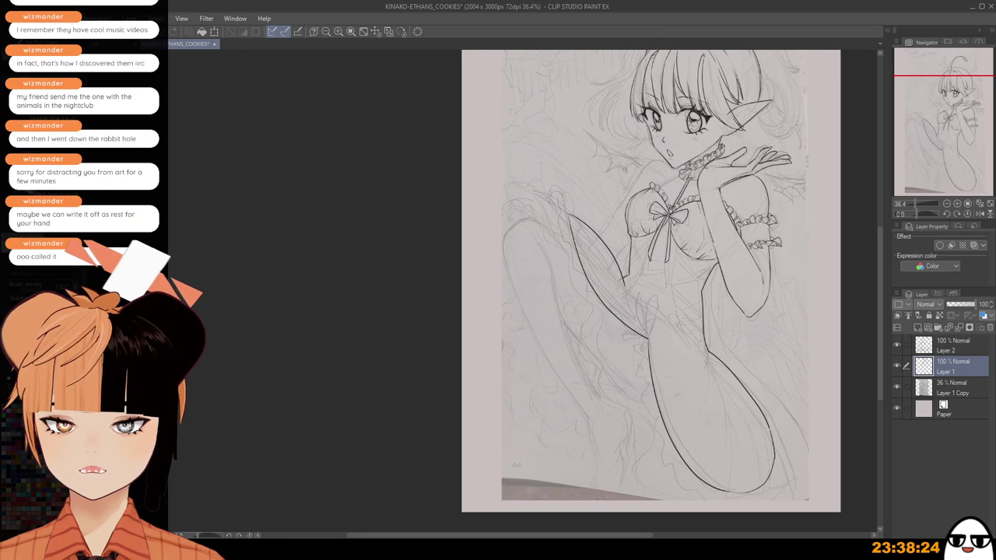
scroll(626, 333, "up", 3)
scroll(626, 333, "up", 3)
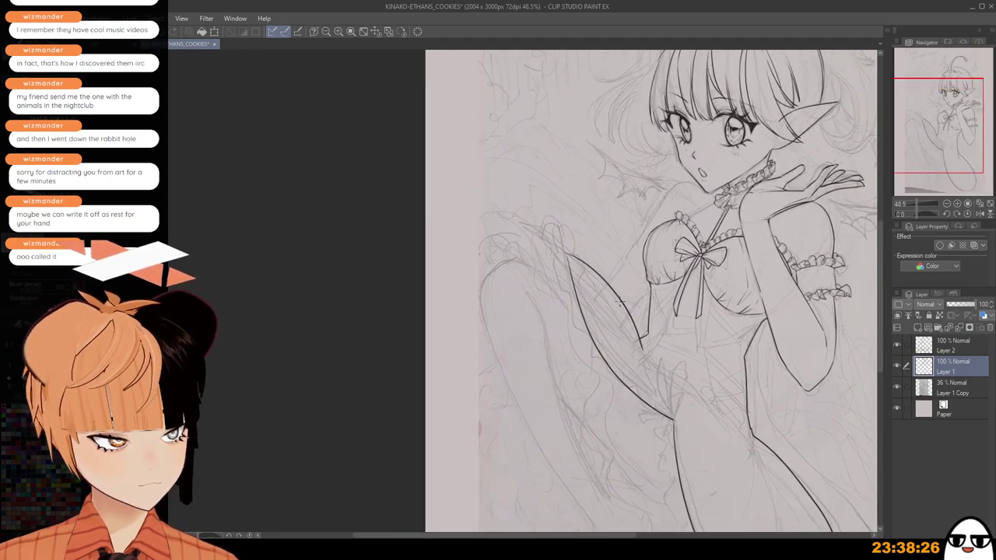
scroll(626, 333, "up", 2)
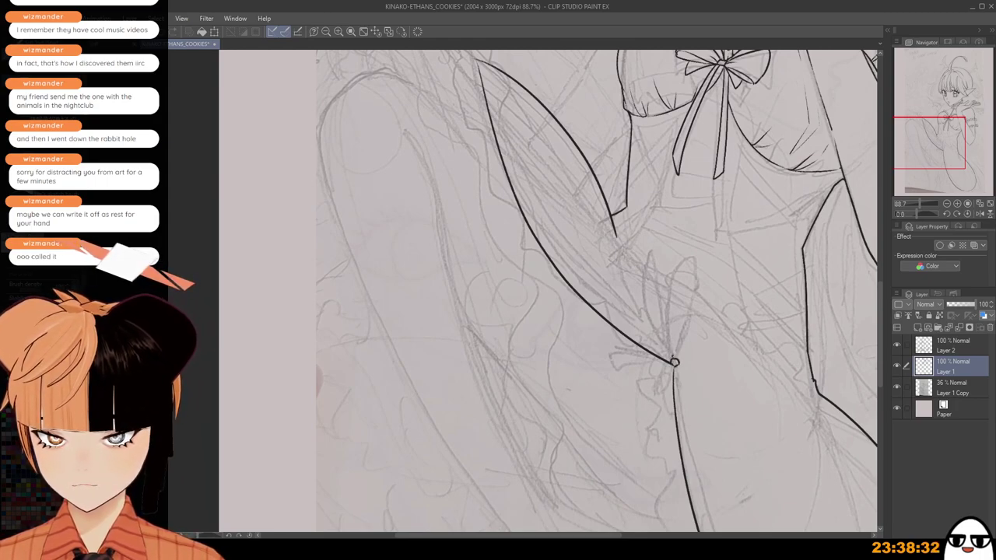
left_click_drag(674, 362, 673, 248)
key("ctrl+z")
mouse_move(675, 358)
left_mouse_down()
mouse_move(684, 262)
mouse_move(646, 287)
mouse_move(672, 360)
mouse_move(676, 259)
left_mouse_up()
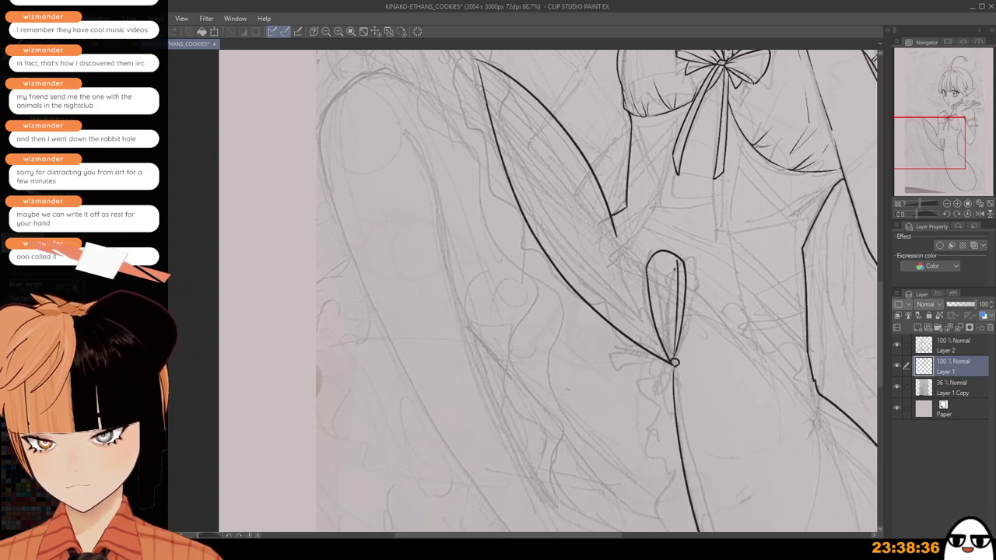
key("ctrl+z")
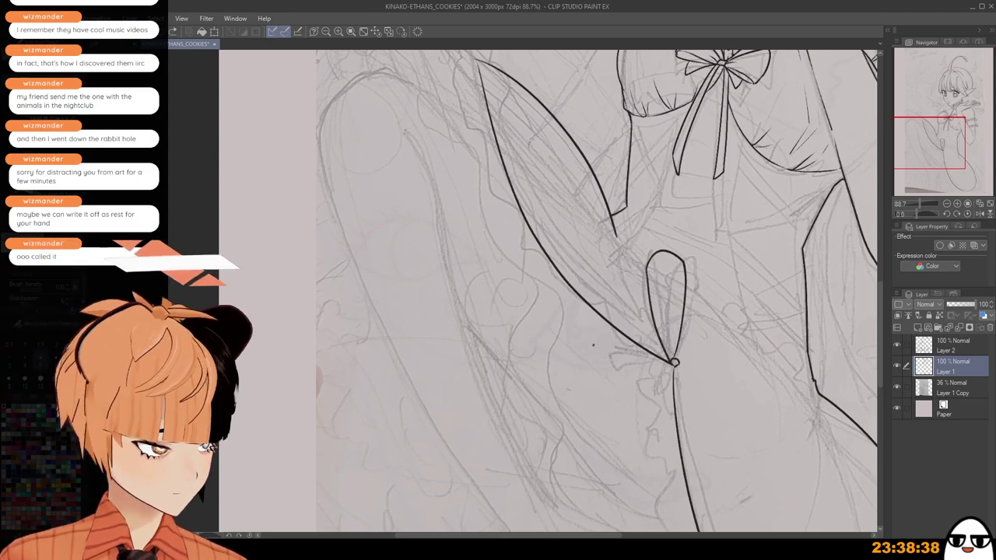
key("ctrl+z")
mouse_move(674, 362)
left_mouse_down()
mouse_move(671, 278)
mouse_move(627, 276)
mouse_move(674, 361)
mouse_move(675, 292)
mouse_move(655, 270)
mouse_move(646, 296)
mouse_move(674, 360)
mouse_move(670, 270)
mouse_move(638, 269)
mouse_move(674, 360)
left_mouse_up()
key("ctrl+z")
key("ctrl+z")
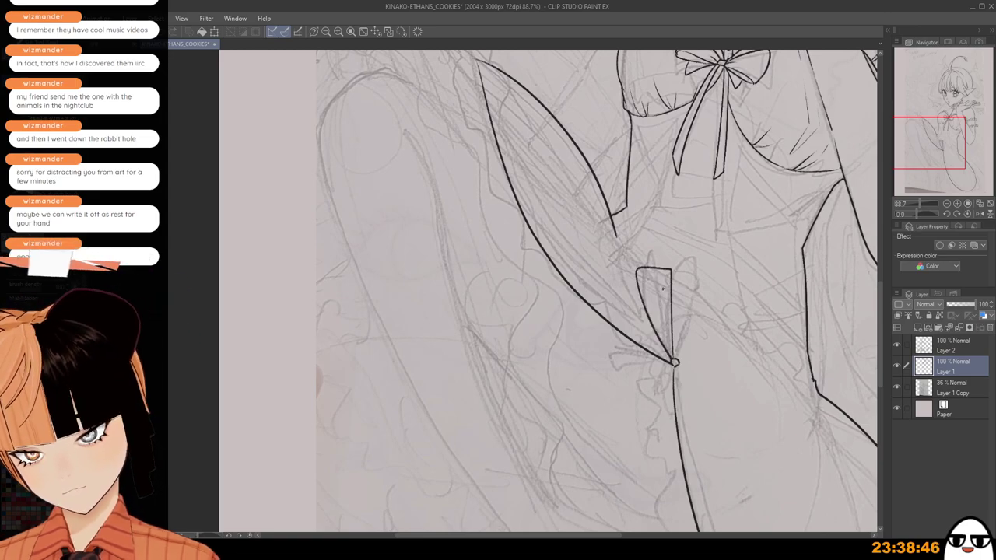
scroll(669, 290, "up", 1)
left_click_drag(660, 277, 674, 365)
key("ctrl+z")
mouse_move(659, 275)
left_mouse_down()
mouse_move(672, 356)
mouse_move(676, 237)
mouse_move(669, 369)
left_mouse_up()
key("ctrl+z")
key("ctrl+z")
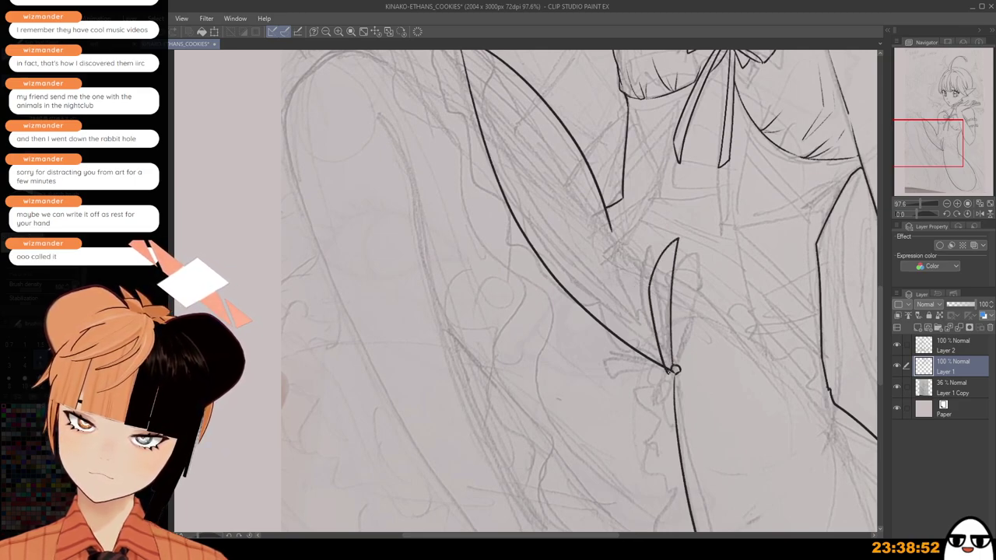
Try to ink thin inner fold lines inside a tall, narrow upper loop of the hip bow, running down to the knot.
left_click_drag(673, 269, 667, 364)
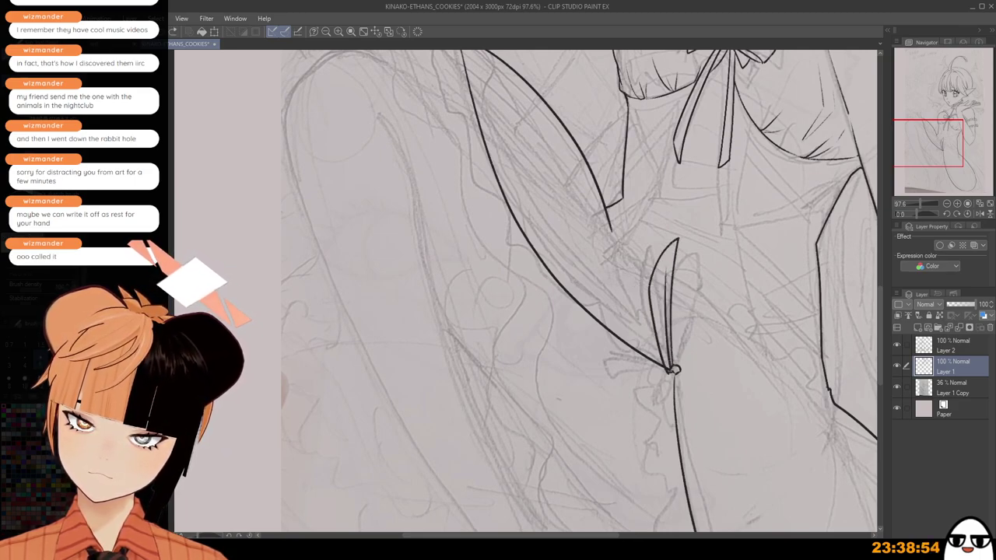
left_click_drag(667, 265, 667, 363)
key("ctrl+z")
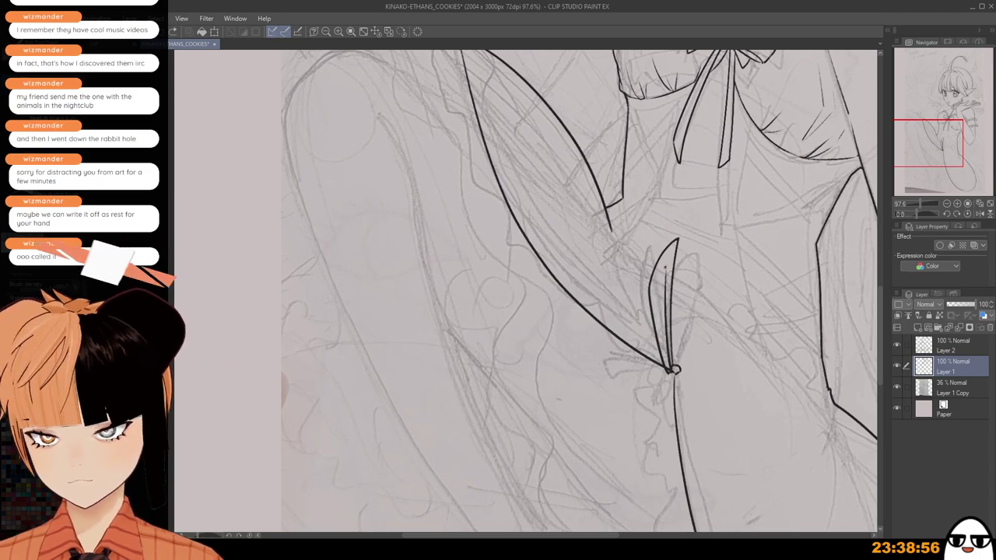
key("ctrl+z")
key("ctrl+z")
left_click_drag(667, 261, 669, 365)
key("ctrl+z")
left_click_drag(666, 265, 670, 364)
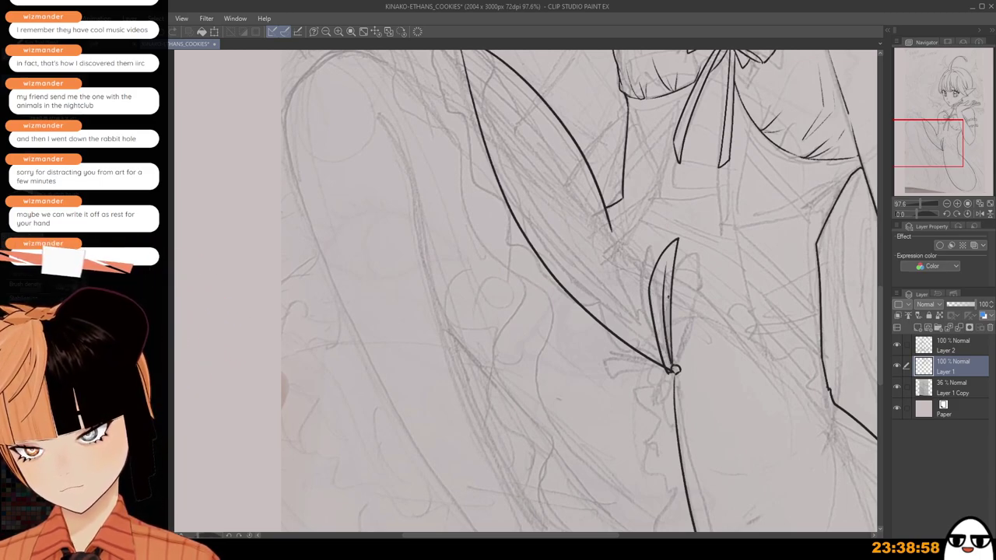
key("ctrl+z")
left_click_drag(658, 280, 670, 360)
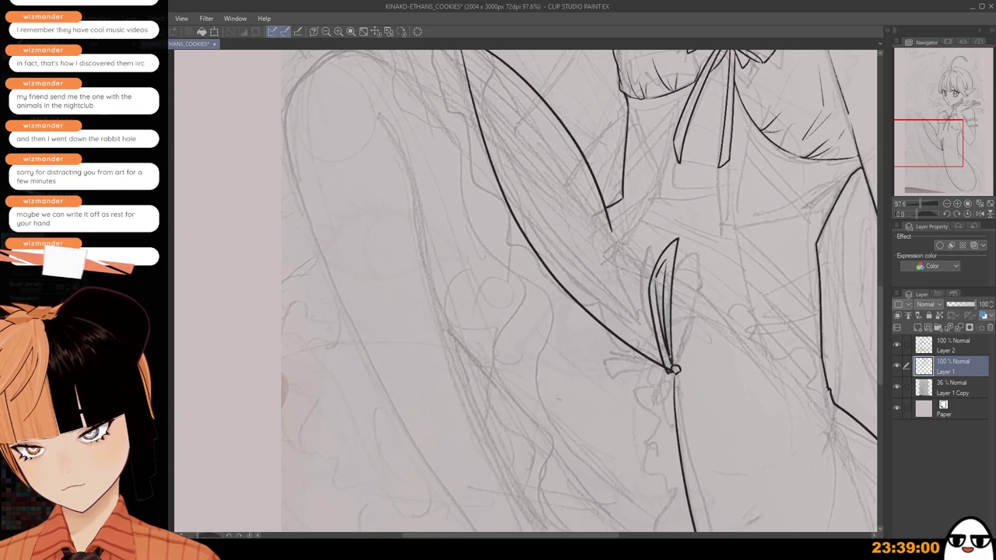
scroll(674, 369, "up", 3)
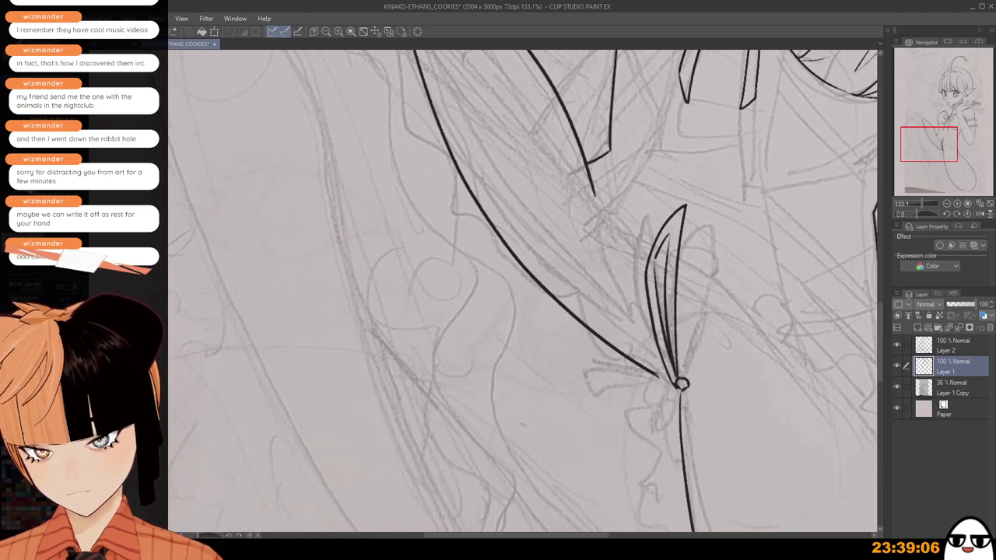
scroll(680, 383, "down", 5)
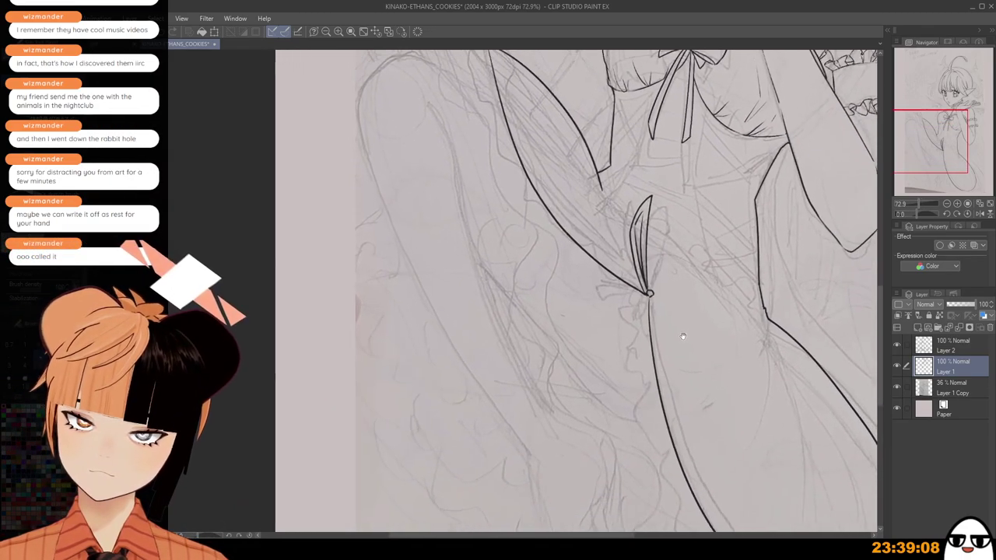
scroll(683, 336, "down", 1)
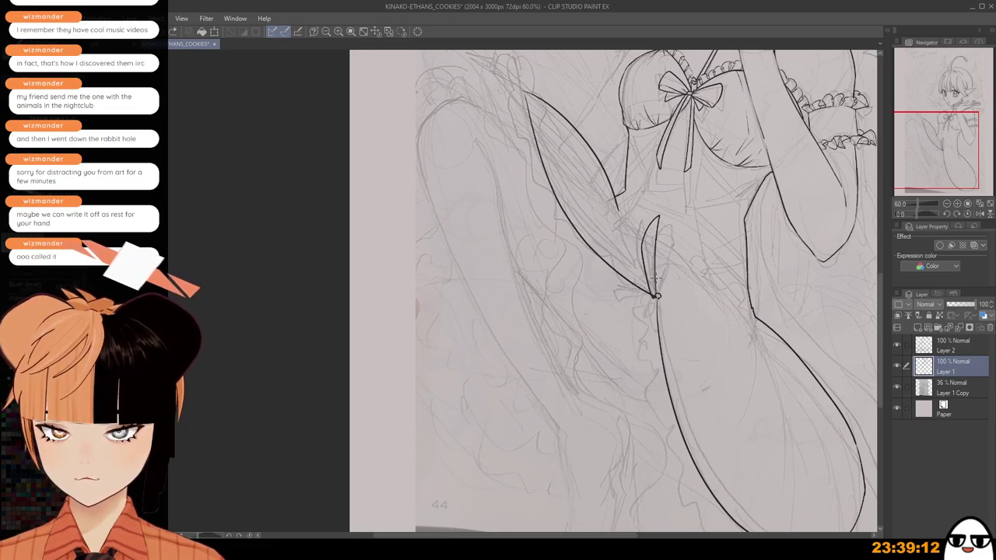
key("ctrl+z")
Ink the hip bow's short, narrow upper-left loop with a small inner fold line running to the knot.
scroll(657, 296, "up", 3)
mouse_move(657, 295)
left_mouse_down()
mouse_move(640, 230)
mouse_move(659, 297)
mouse_move(635, 254)
mouse_move(657, 296)
left_mouse_up()
key("ctrl+z")
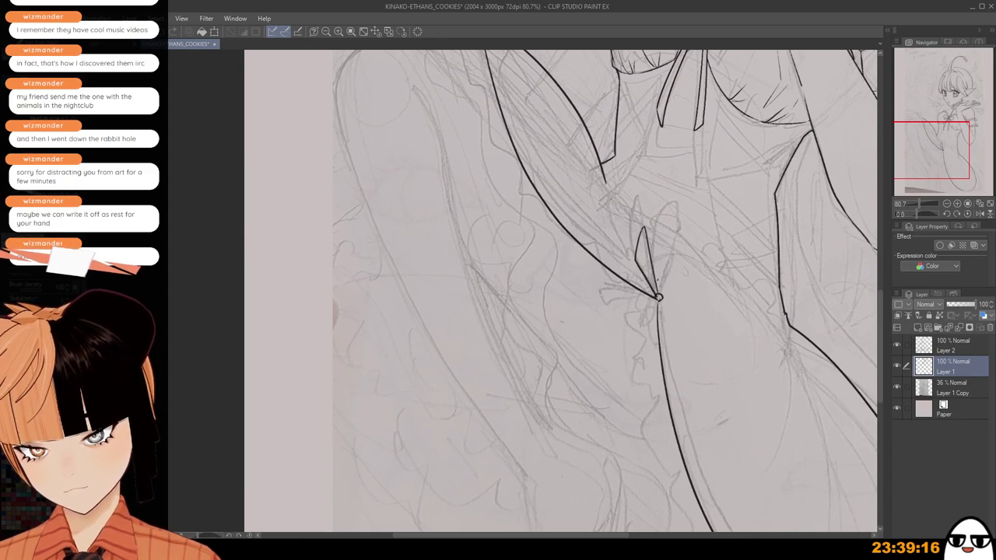
scroll(645, 259, "up", 2)
scroll(660, 306, "up", 2)
left_click_drag(634, 247, 666, 316)
key("ctrl+z")
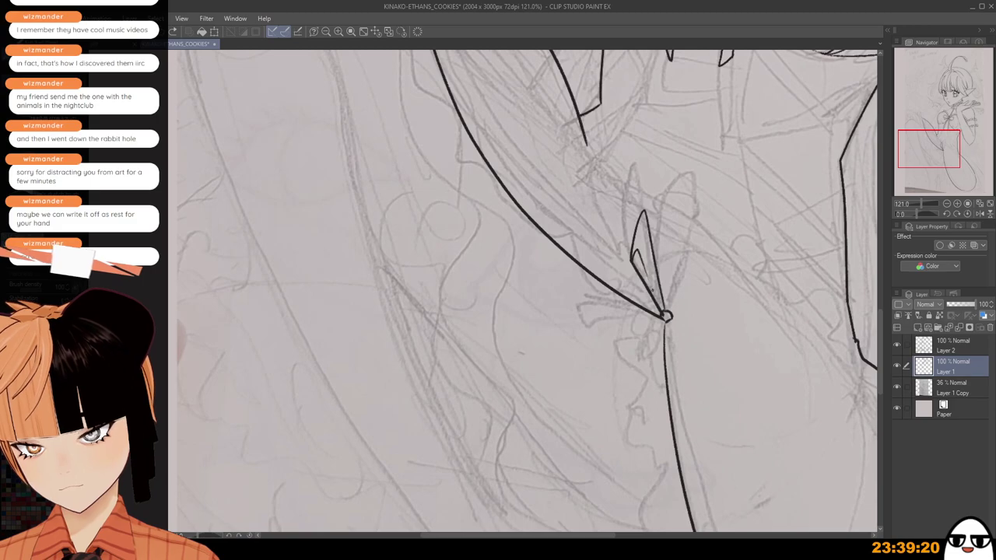
key("ctrl+z")
left_click_drag(645, 266, 661, 306)
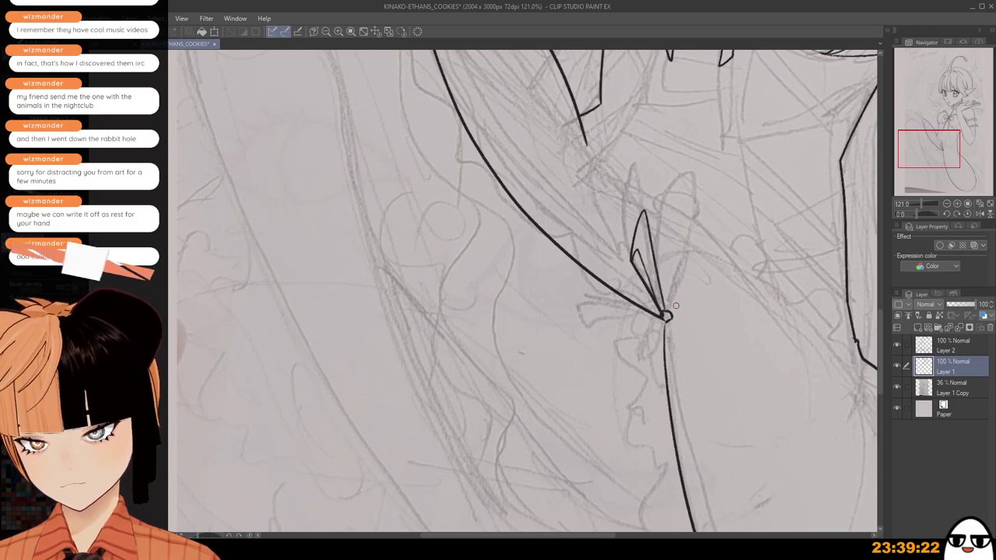
Ink the hip bow's pointed right loop with an angled outer edge and a folded lower edge at the knot.
scroll(666, 315, "up", 1)
left_click_drag(712, 243, 666, 316)
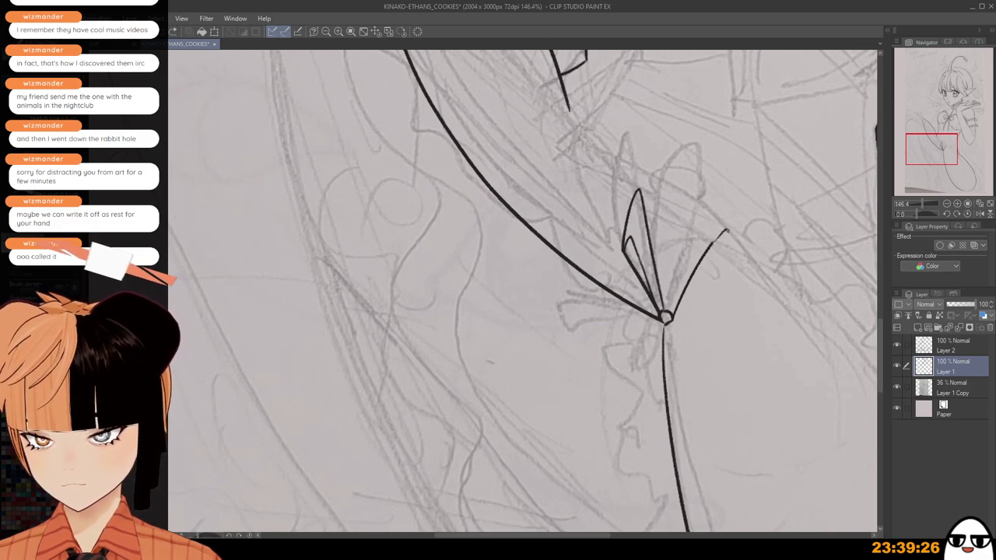
mouse_move(726, 231)
left_mouse_down()
mouse_move(715, 307)
mouse_move(667, 325)
left_mouse_up()
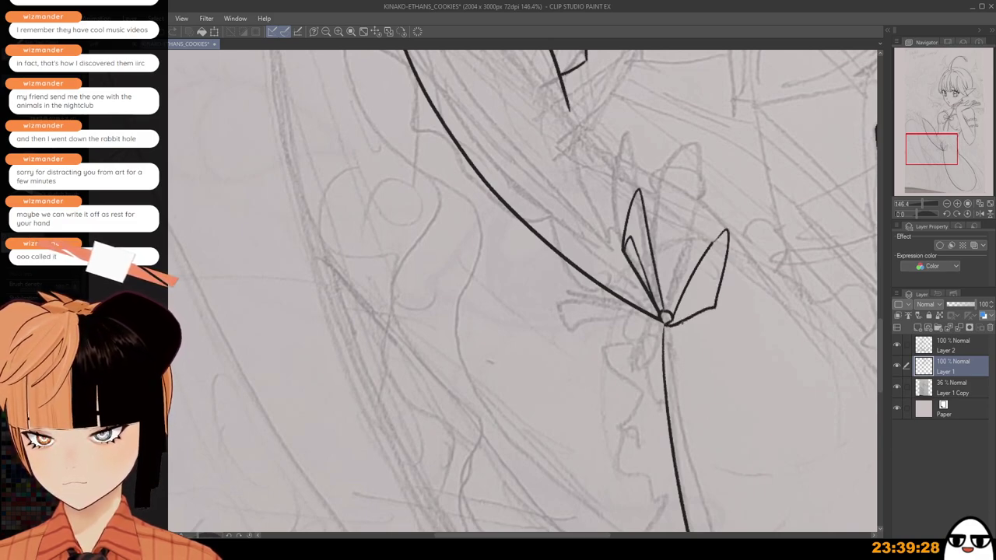
mouse_move(691, 308)
left_mouse_down()
mouse_move(673, 322)
mouse_move(699, 273)
mouse_move(620, 213)
left_mouse_up()
scroll(725, 311, "down", 2)
scroll(693, 288, "down", 1)
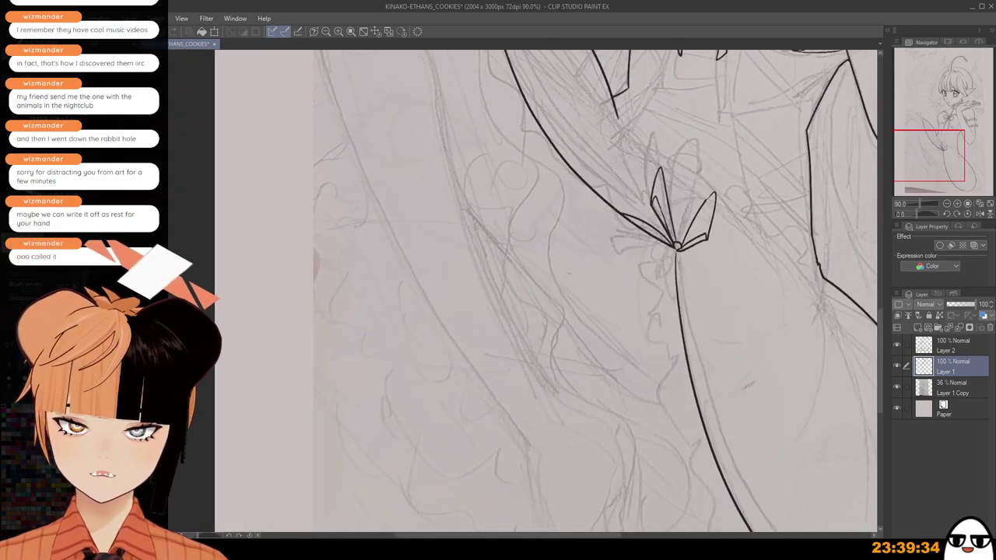
Ink the hip bow's short side tail over the raised thigh and its squared lower tail below the knot.
key("ctrl+z")
left_click_drag(675, 247, 639, 229)
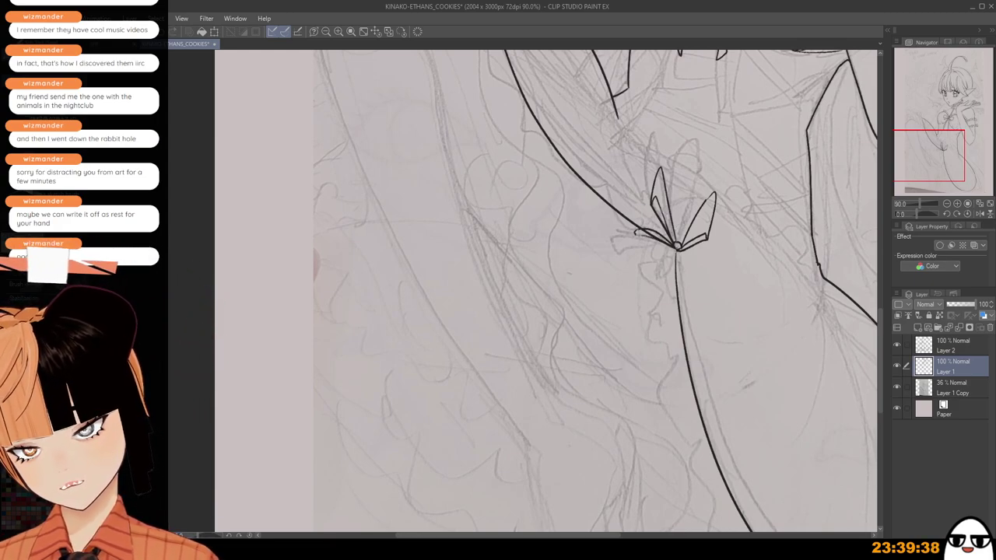
key("ctrl+z")
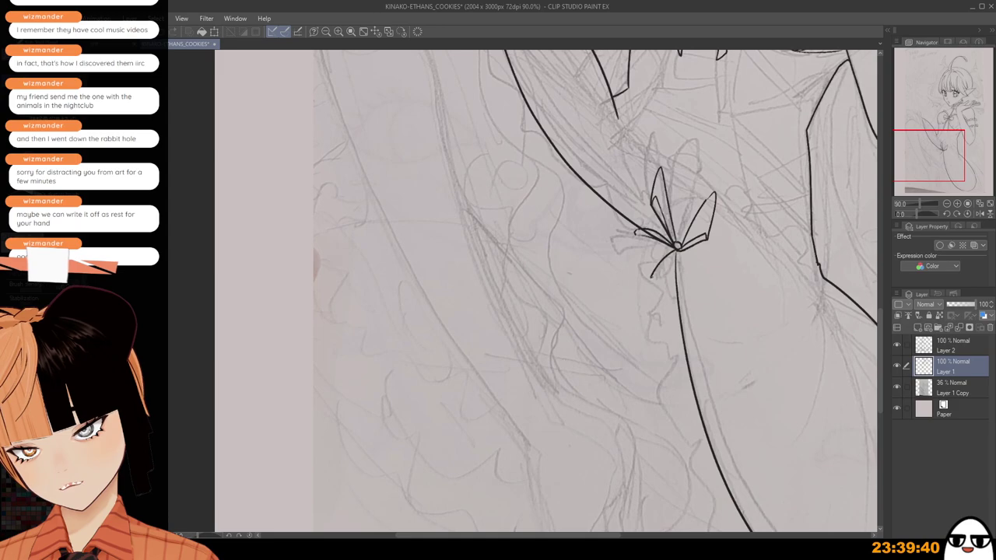
scroll(670, 194, "down", 3)
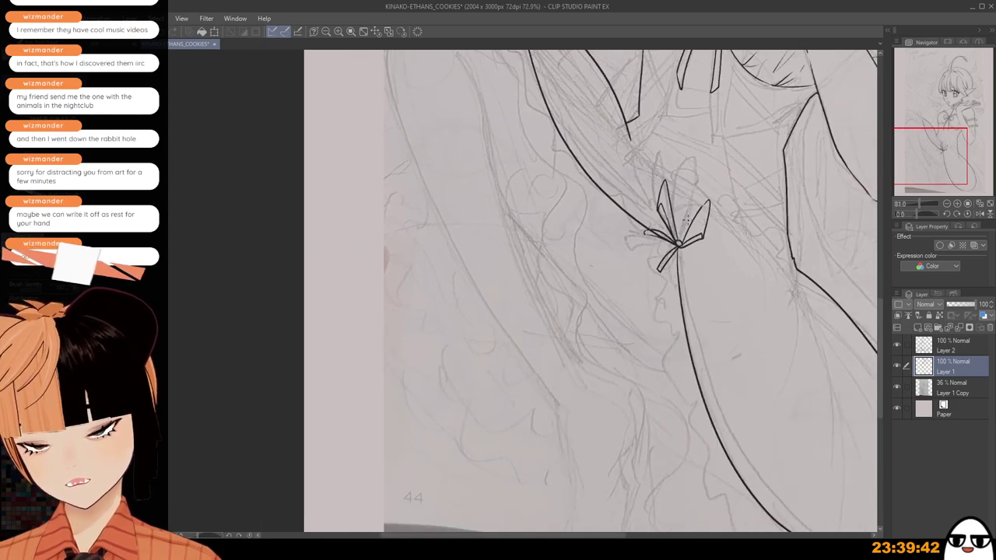
left_click_drag(685, 272, 658, 329)
scroll(673, 210, "up", 4)
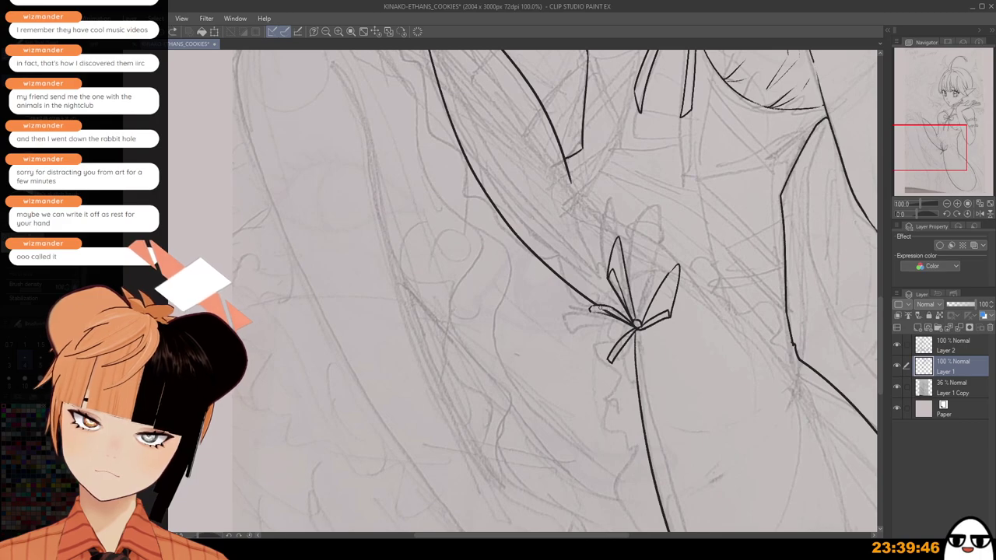
scroll(600, 309, "up", 2)
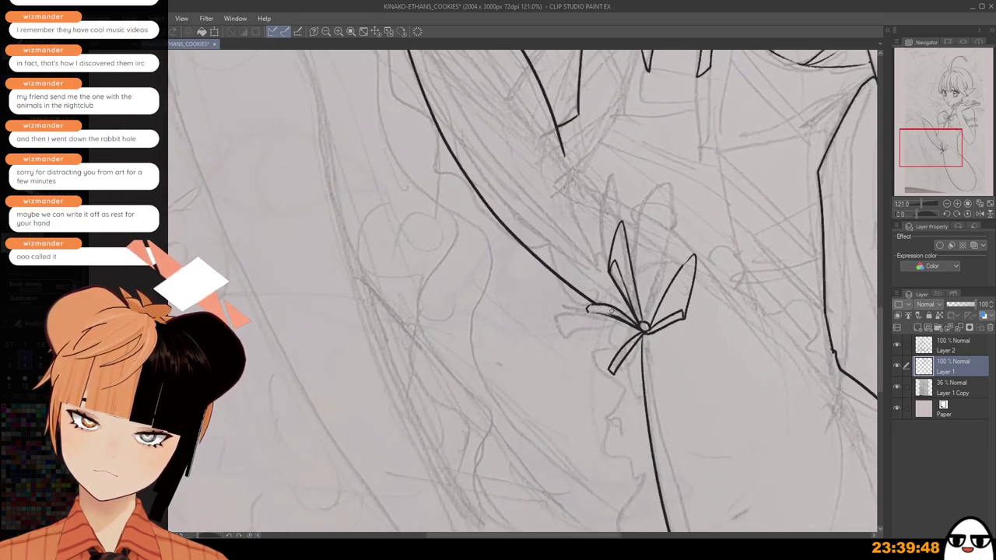
Close the hip bow's side tail with a clean tip and a lower edge where it overlaps the raised thigh.
left_click_drag(611, 313, 628, 320)
scroll(622, 284, "down", 1)
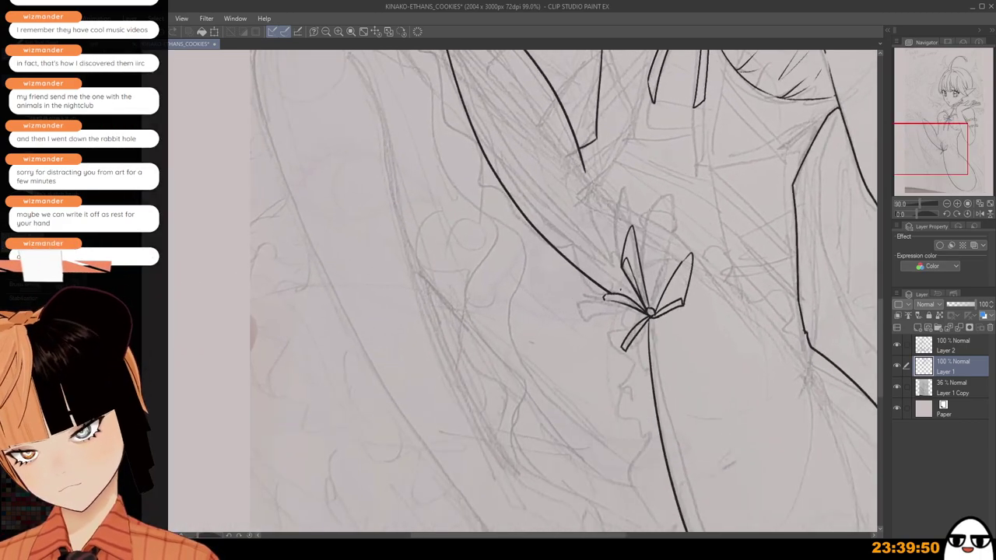
scroll(603, 294, "up", 5)
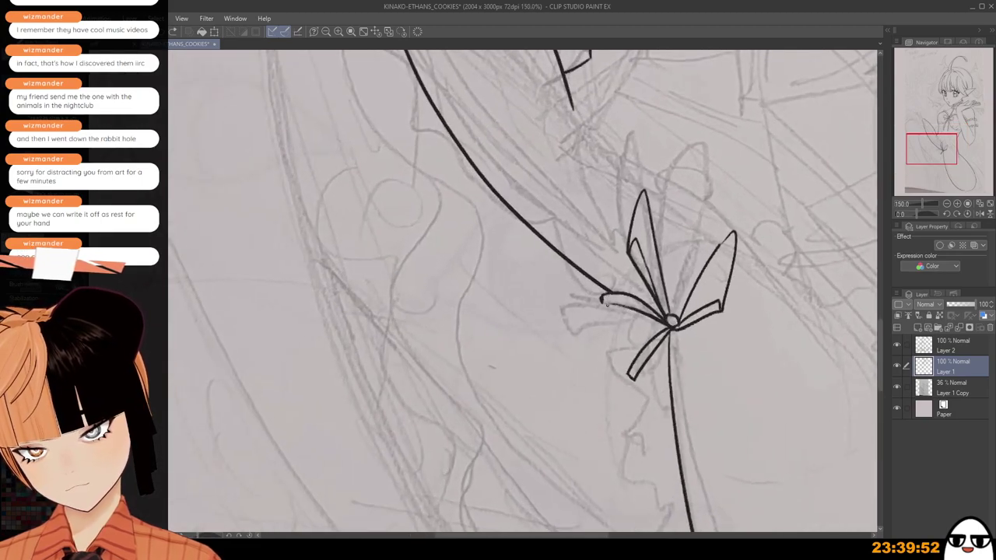
left_click_drag(602, 303, 633, 306)
scroll(677, 326, "down", 4)
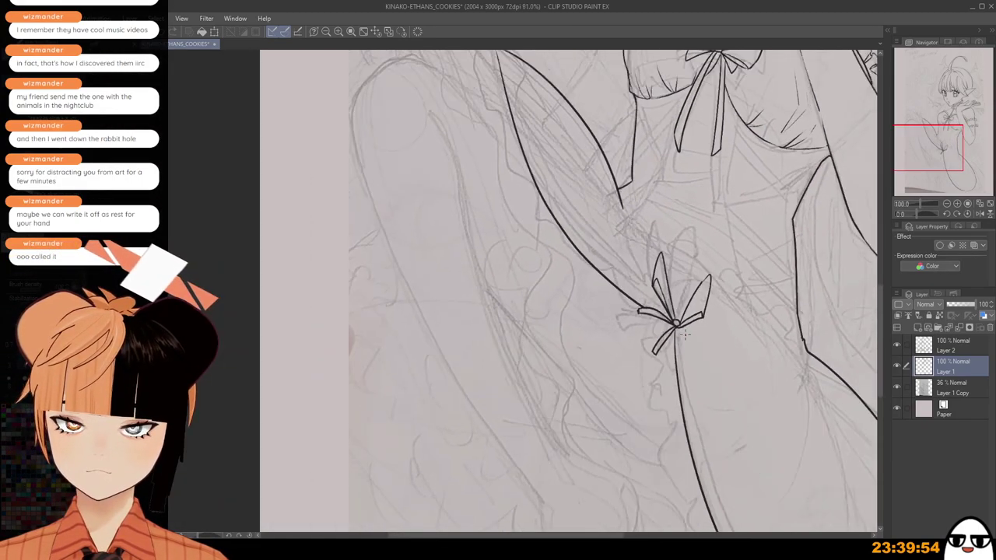
Try to extend the raised thigh's upper contour from the waist down to the hip bow's loops.
scroll(685, 335, "down", 3)
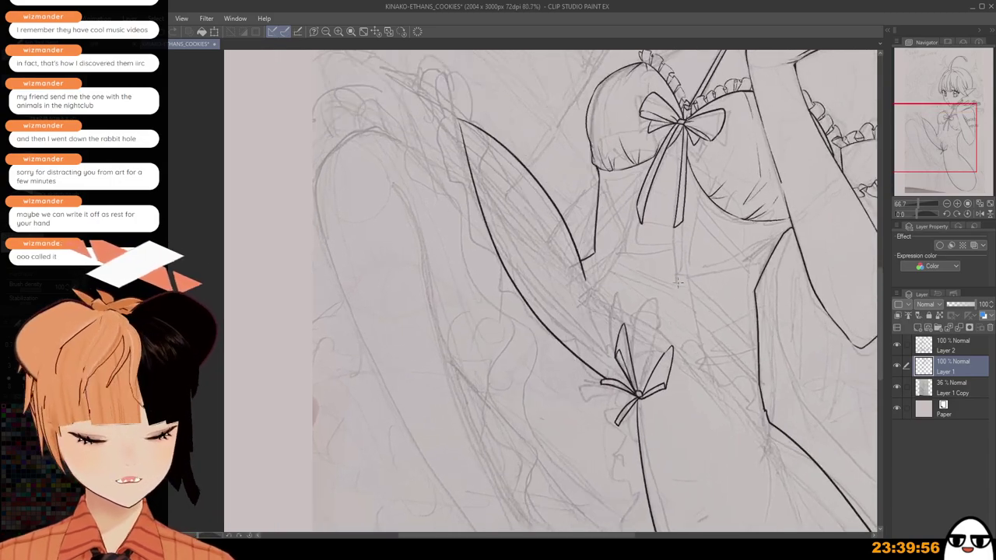
scroll(678, 281, "up", 3)
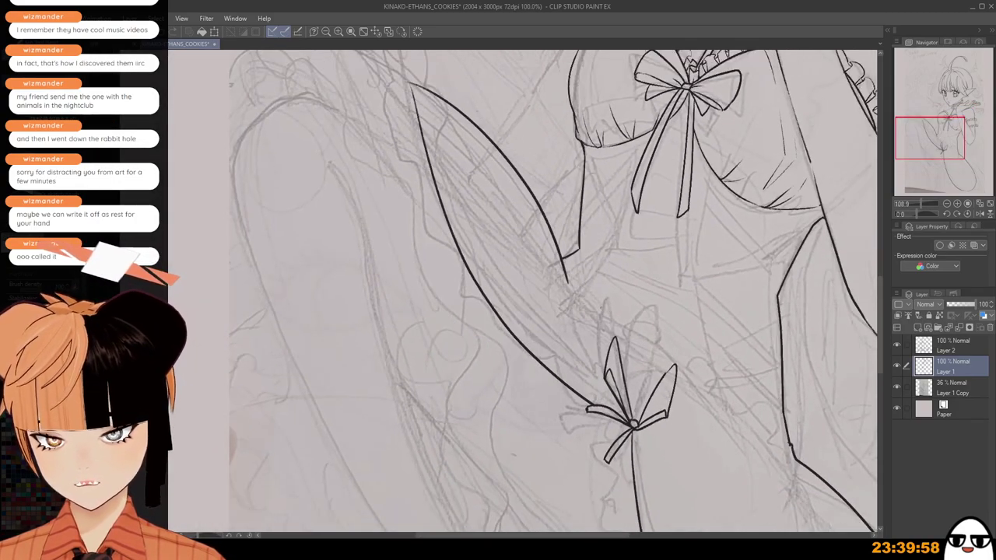
scroll(595, 292, "down", 1)
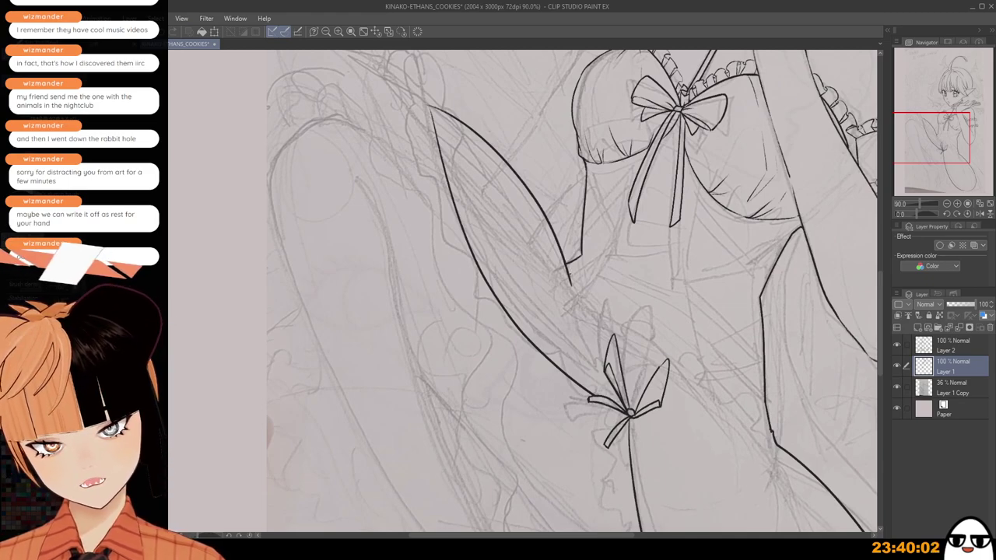
left_click_drag(571, 285, 610, 335)
key("ctrl+z")
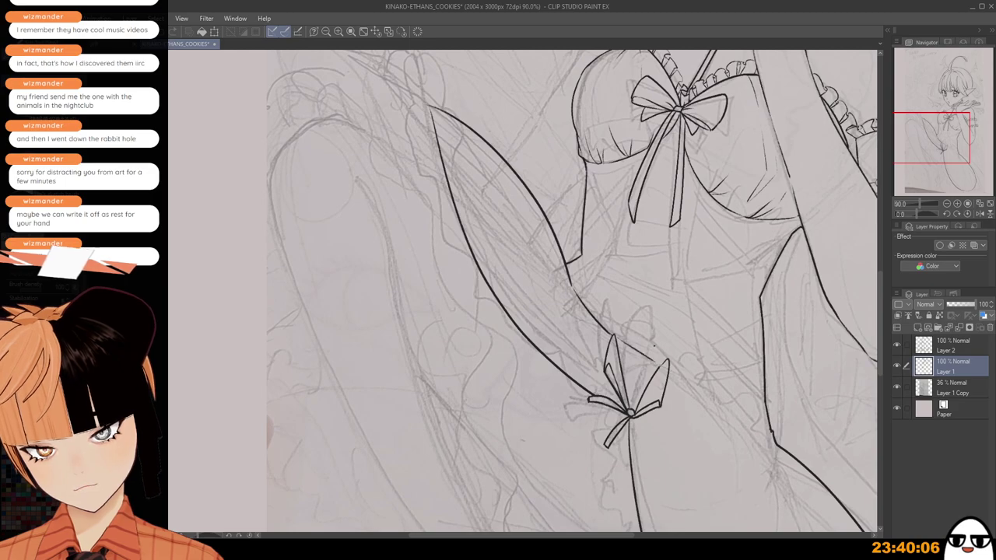
Try to ink a sloping crease from the hip bow's right loop toward the near hip contour.
left_click_drag(709, 403, 660, 382)
mouse_move(619, 347)
left_mouse_down()
mouse_move(711, 407)
mouse_move(705, 381)
mouse_move(642, 328)
mouse_move(679, 348)
left_mouse_up()
key("ctrl+z")
scroll(707, 381, "down", 2)
scroll(637, 318, "up", 2)
left_click_drag(601, 321, 688, 373)
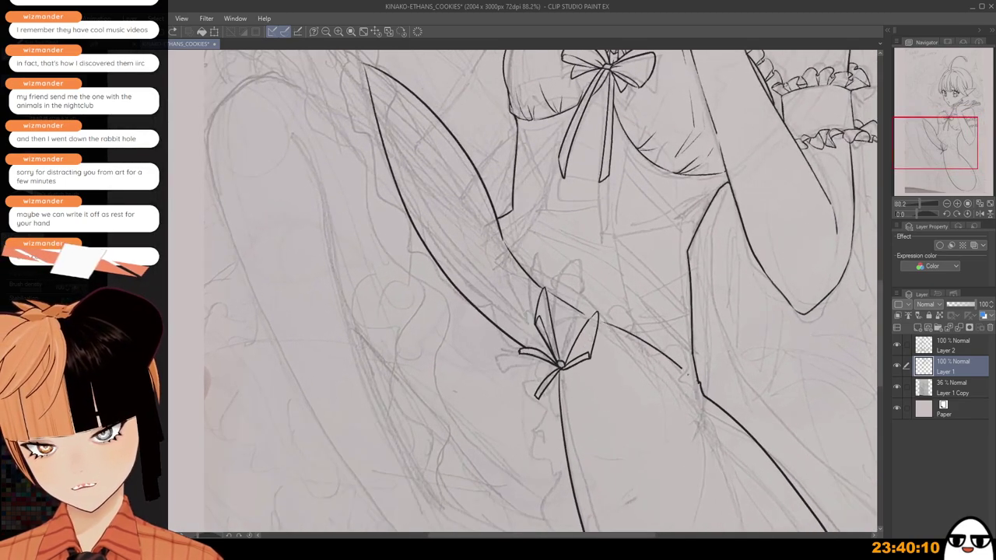
key("ctrl+z")
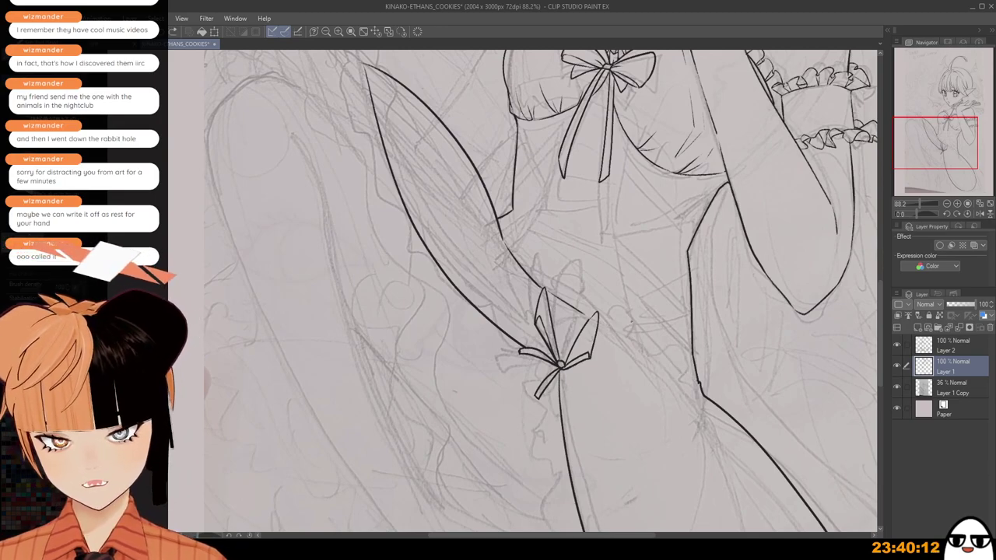
left_click_drag(606, 325, 677, 329)
key("ctrl+z")
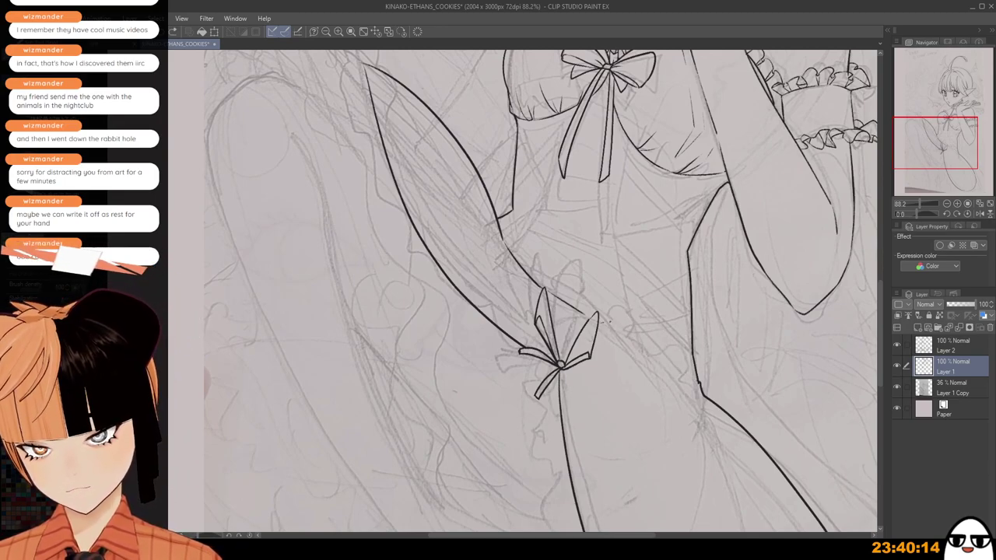
Ink the near thigh's upper crease as a shallow arch from the hip bow's right loop to the waist contour.
left_click_drag(601, 321, 688, 333)
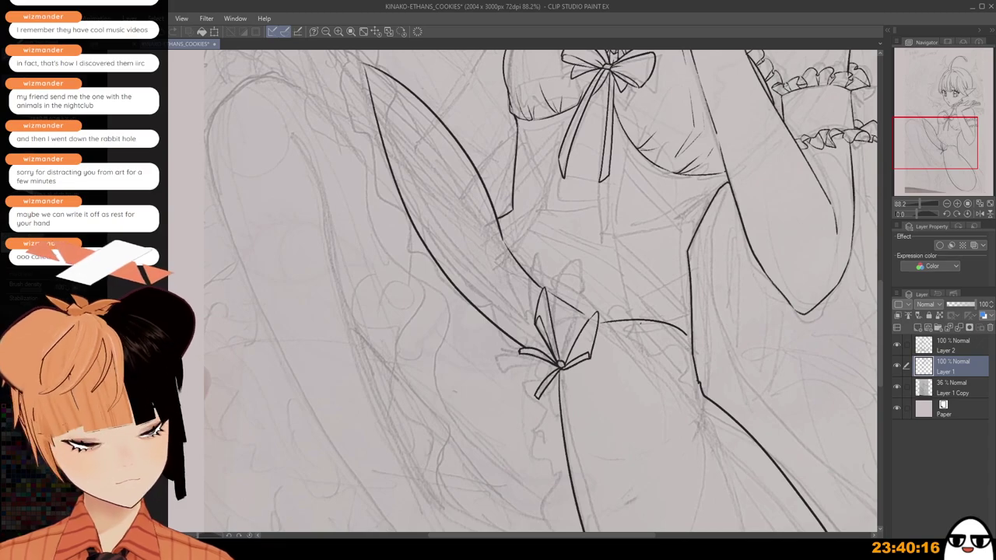
key("ctrl+z")
left_click_drag(599, 320, 687, 336)
key("ctrl+z")
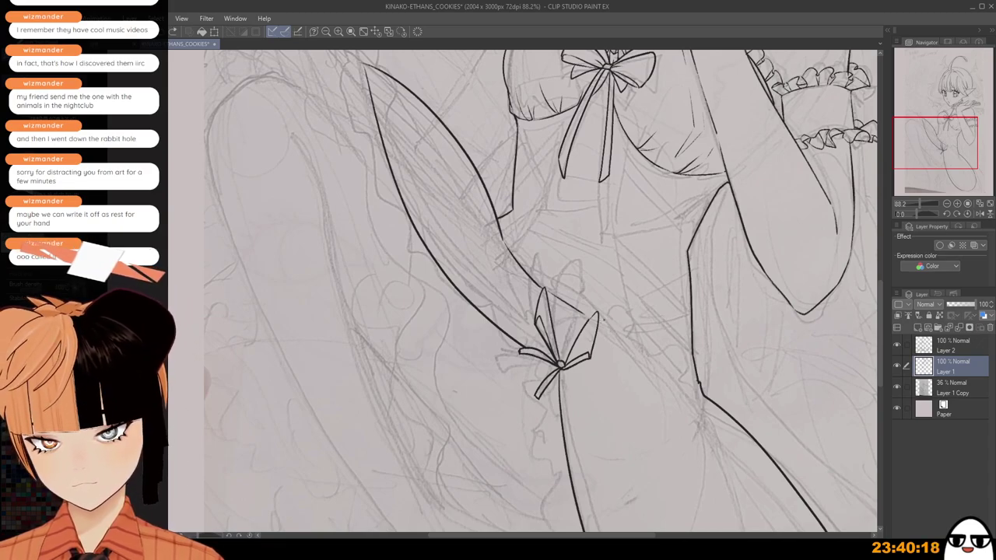
mouse_move(600, 319)
left_mouse_down()
mouse_move(692, 328)
mouse_move(641, 411)
left_mouse_up()
scroll(677, 300, "down", 3)
scroll(670, 297, "down", 3)
scroll(645, 382, "up", 3)
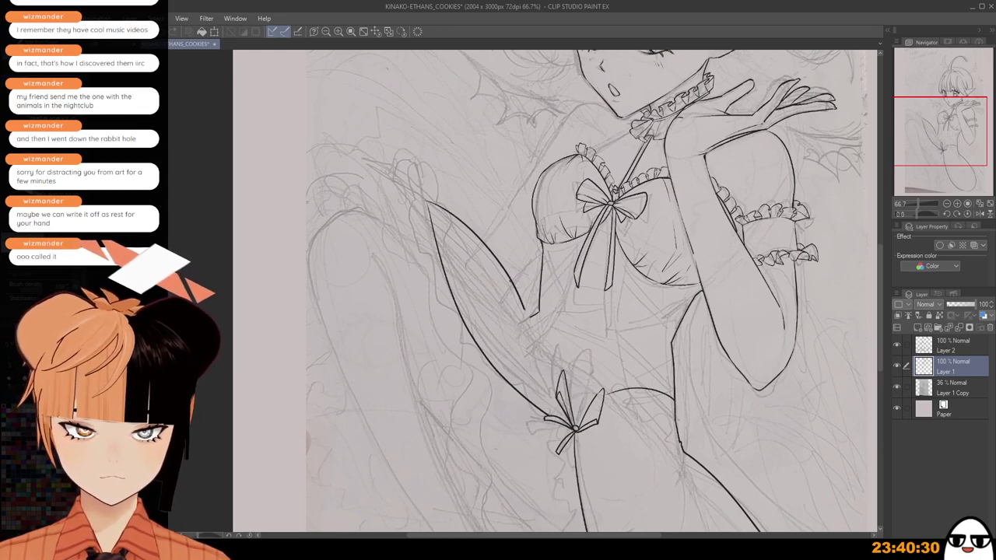
Ink the raised thigh's upper contour from the waist corner down to the hip bow's right loop and clean up its joins.
mouse_move(524, 308)
left_mouse_down()
mouse_move(598, 398)
mouse_move(568, 359)
mouse_move(601, 389)
left_mouse_up()
key("ctrl+z")
key("ctrl+z")
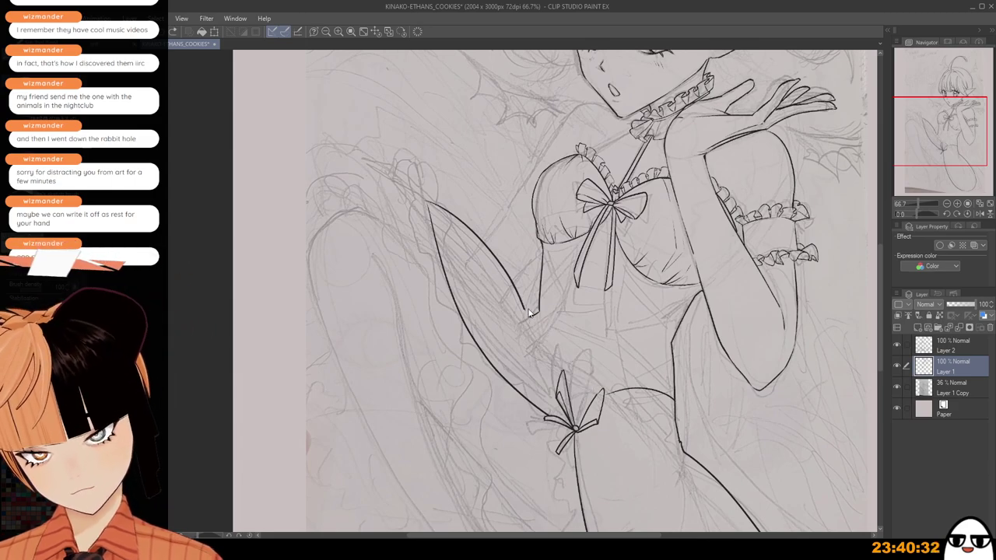
left_click_drag(529, 311, 591, 389)
scroll(519, 315, "up", 4)
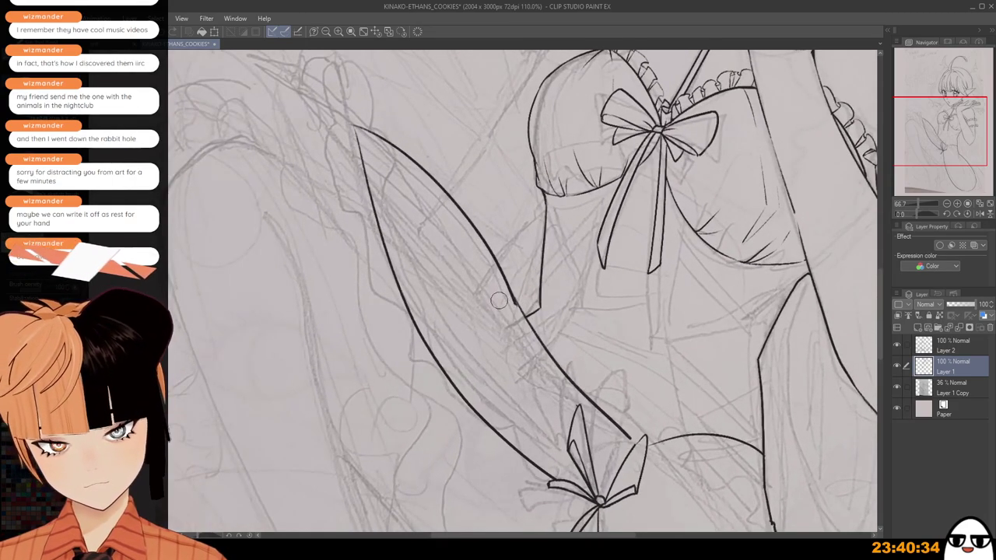
scroll(515, 319, "down", 3)
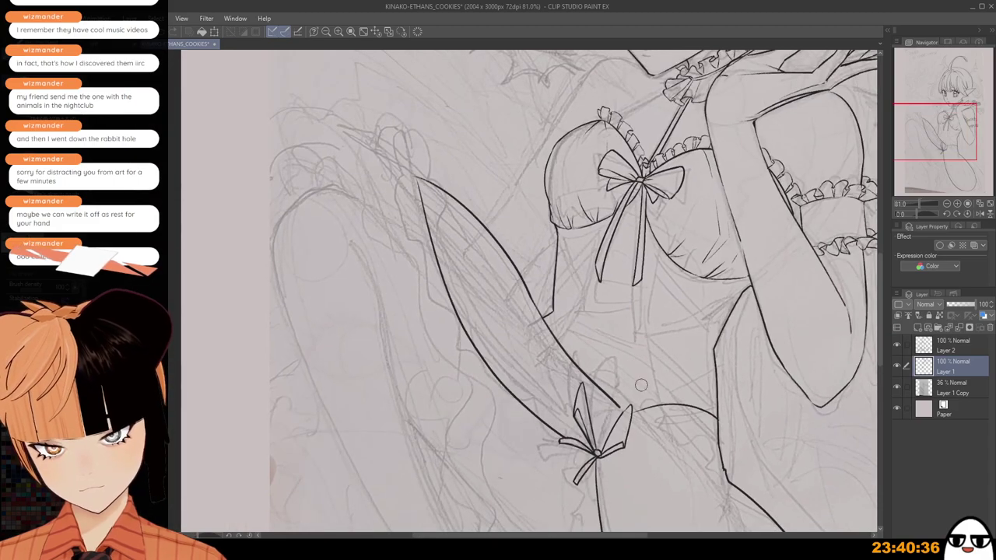
scroll(619, 398, "up", 3)
key("p")
scroll(617, 406, "up", 2)
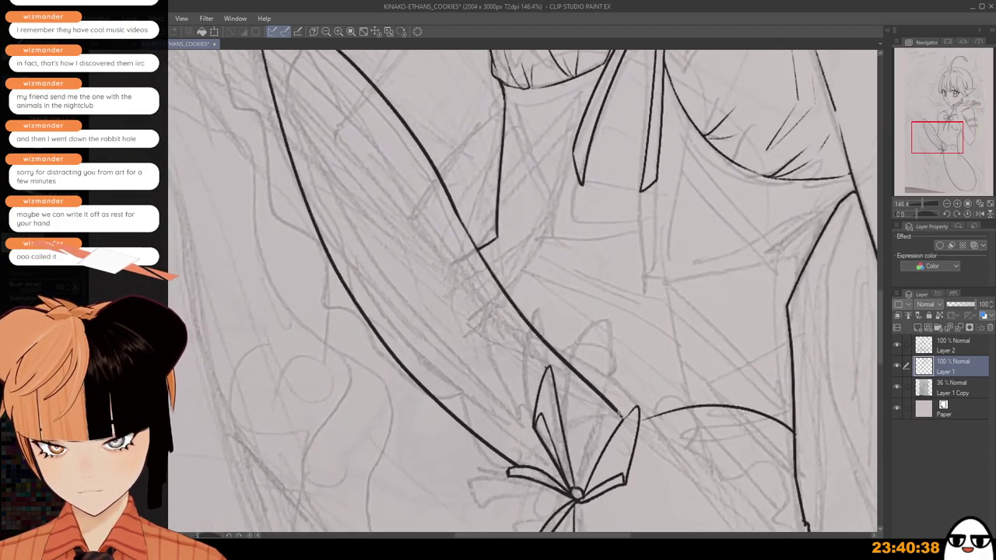
Ink a short diagonal crease from the tip of the hip bow's right loop down into the near thigh.
scroll(619, 412, "down", 2)
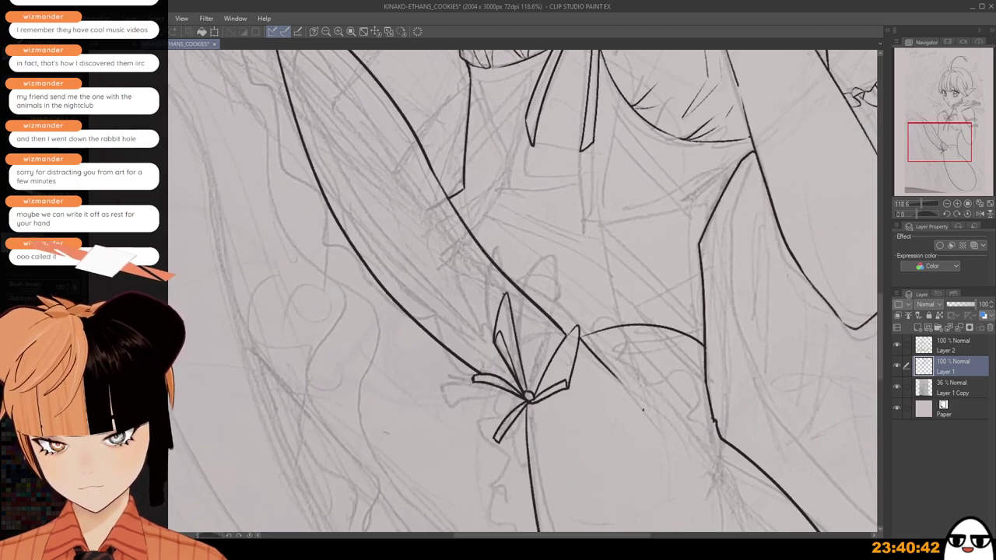
left_click_drag(581, 342, 615, 376)
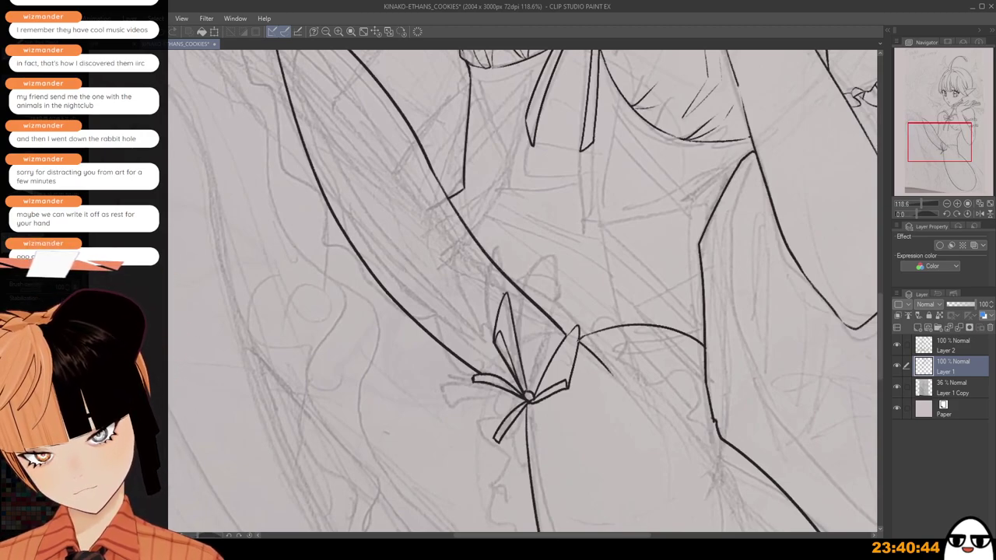
scroll(593, 333, "down", 3)
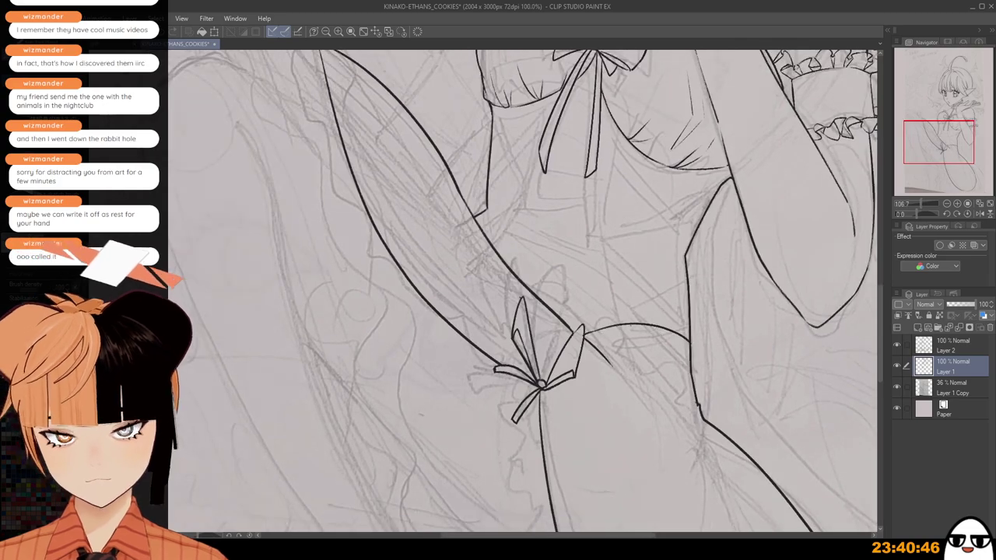
Try to ink a curve from the near hip's upper crease down past the corner of the outer hip contour.
left_click_drag(627, 353, 678, 417)
key("ctrl+z")
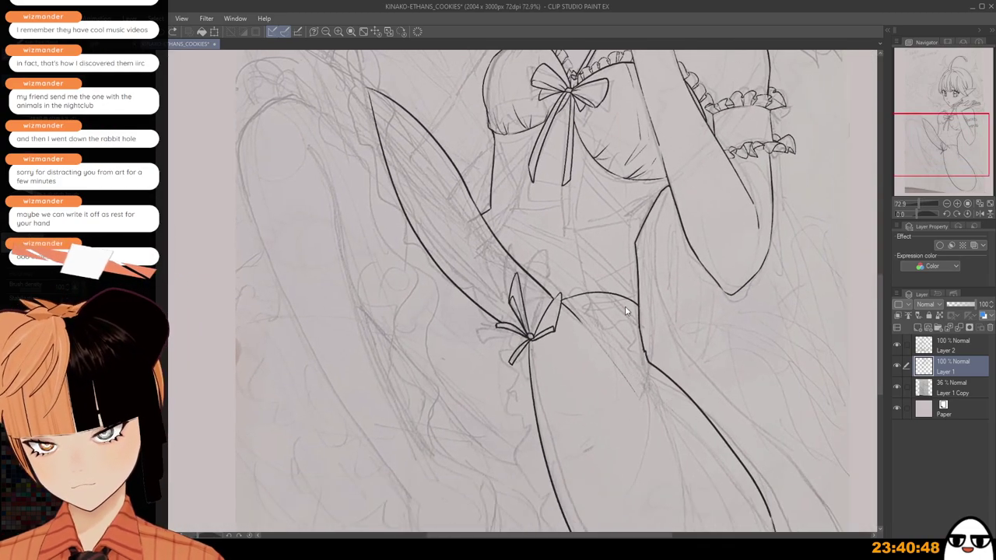
left_click_drag(626, 306, 660, 397)
key("ctrl+z")
left_click_drag(639, 336, 661, 408)
key("ctrl+z")
Replace the hip contour's sharp corner with a line sloping from the waist arch down to overlap the near thigh's outer edge.
scroll(643, 351, "up", 2)
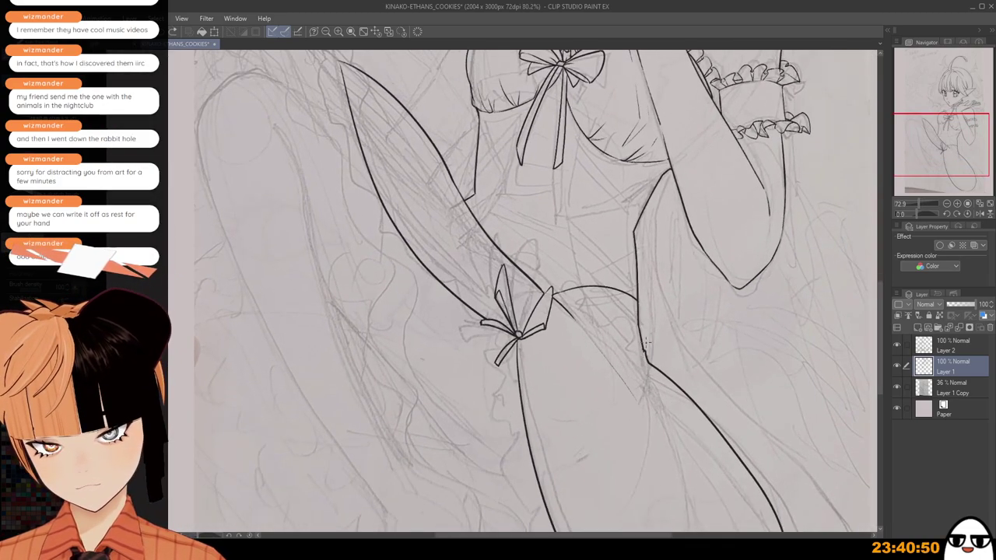
scroll(641, 313, "up", 1)
scroll(641, 313, "up", 1)
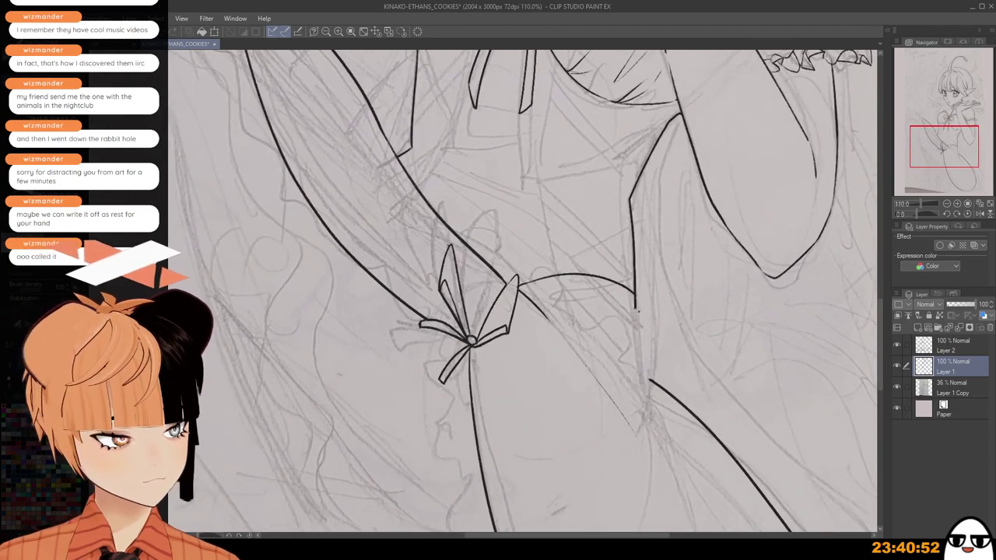
mouse_move(634, 296)
left_mouse_down()
mouse_move(650, 360)
mouse_move(682, 408)
left_mouse_up()
key("ctrl+z")
key("ctrl+z")
left_click_drag(650, 350, 686, 410)
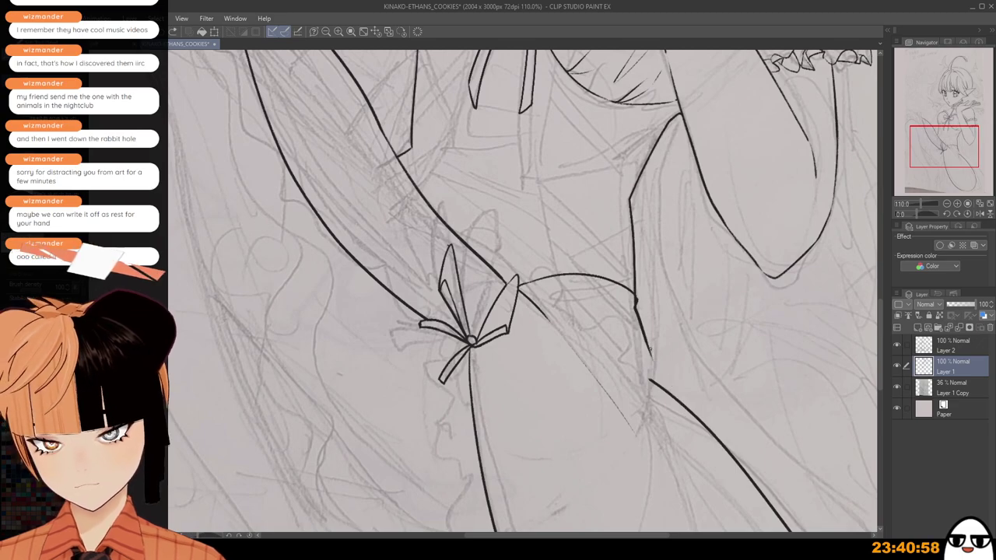
left_click_drag(650, 350, 688, 406)
key("ctrl+z")
left_click_drag(650, 349, 688, 408)
scroll(669, 385, "down", 2)
key("e")
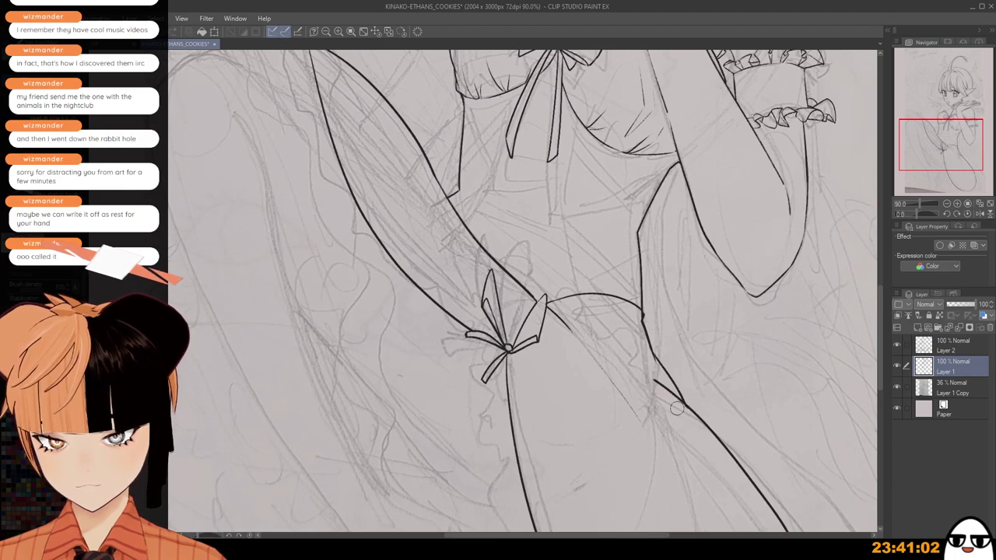
Ink a long, tapered fold line down the near leg, from below the hip crease toward the leg's bottom contour.
scroll(650, 387, "down", 2)
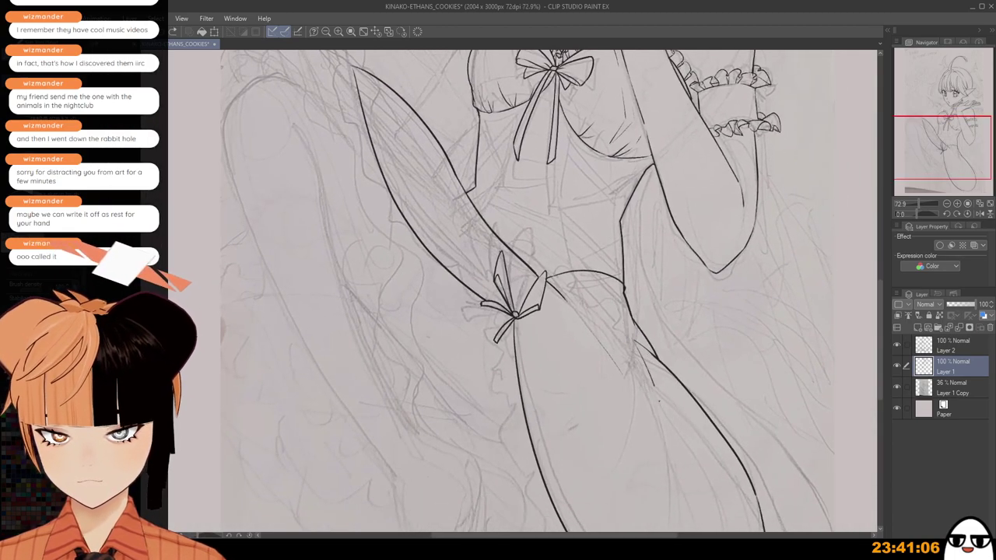
scroll(662, 389, "down", 2)
mouse_move(670, 380)
left_mouse_down()
mouse_move(657, 356)
mouse_move(662, 510)
left_mouse_up()
key("ctrl+z")
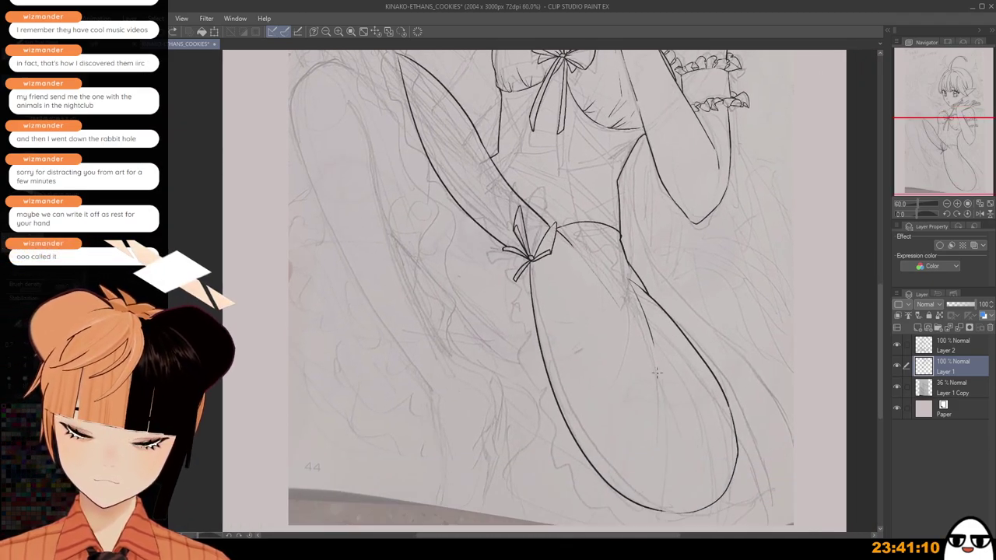
left_click_drag(661, 385, 665, 502)
key("ctrl+z")
left_click_drag(662, 382, 672, 499)
key("ctrl+z")
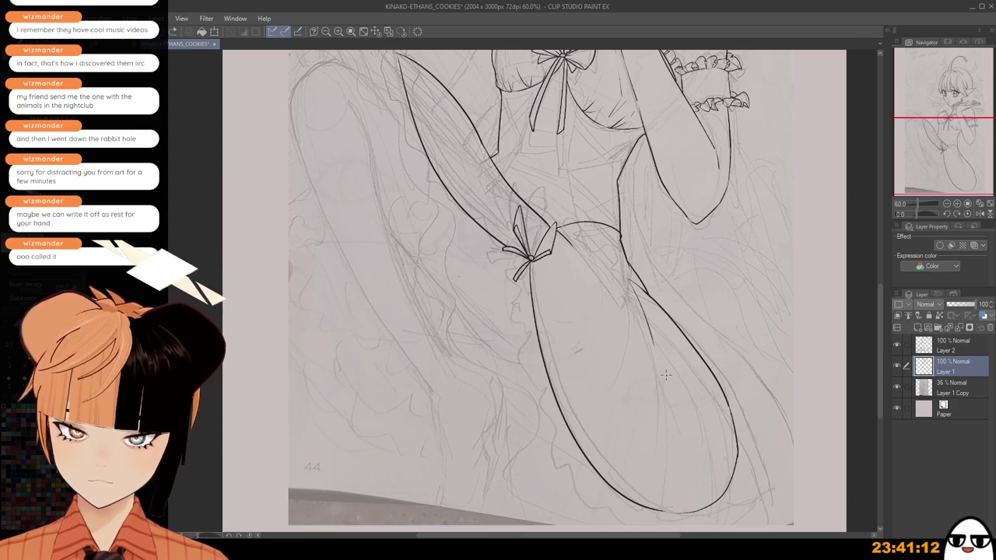
left_click_drag(661, 375, 670, 501)
key("ctrl+z")
left_click_drag(662, 382, 671, 493)
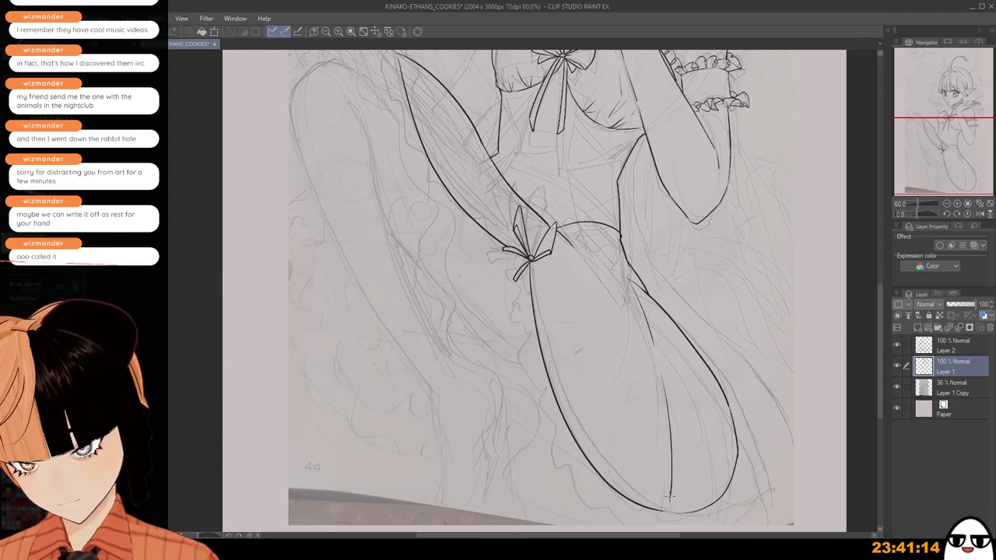
key("ctrl+z")
left_click_drag(665, 393, 669, 504)
scroll(728, 377, "down", 1)
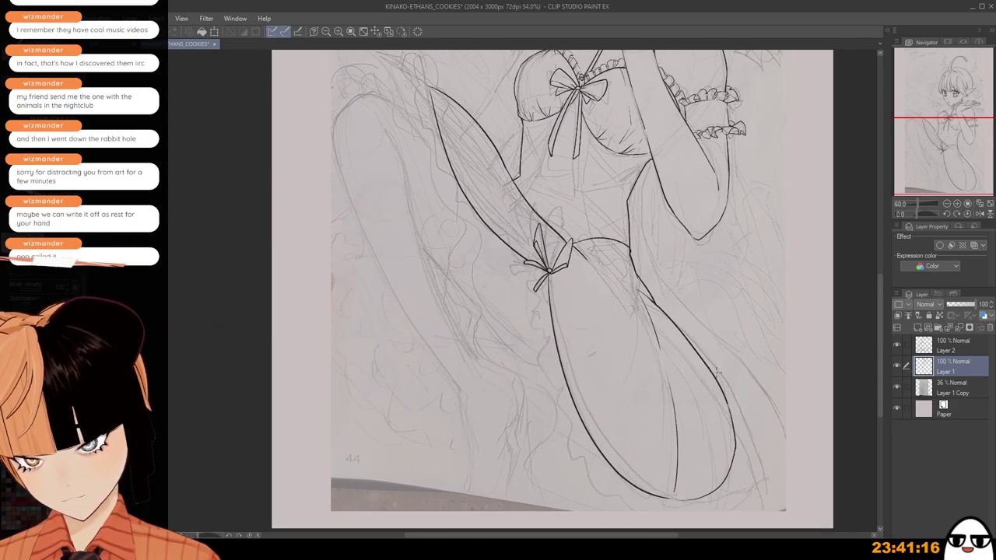
left_click_drag(711, 430, 704, 471)
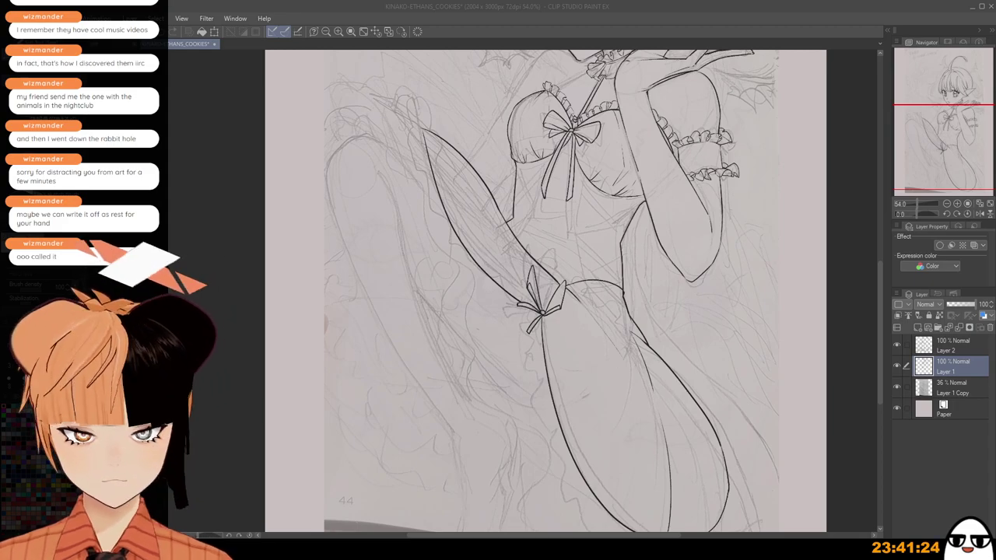
scroll(662, 407, "down", 1)
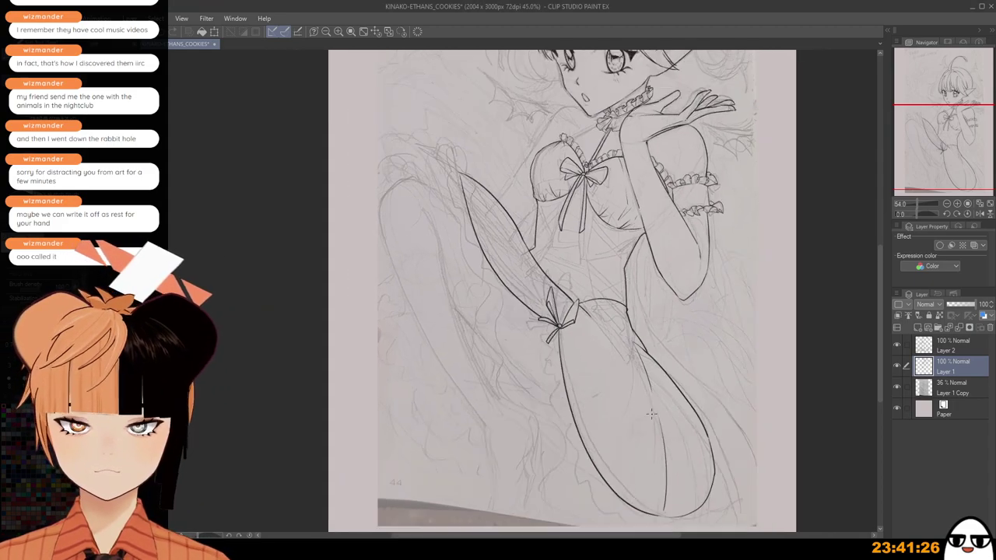
left_click_drag(650, 380, 680, 471)
scroll(667, 403, "up", 1)
scroll(665, 403, "up", 2)
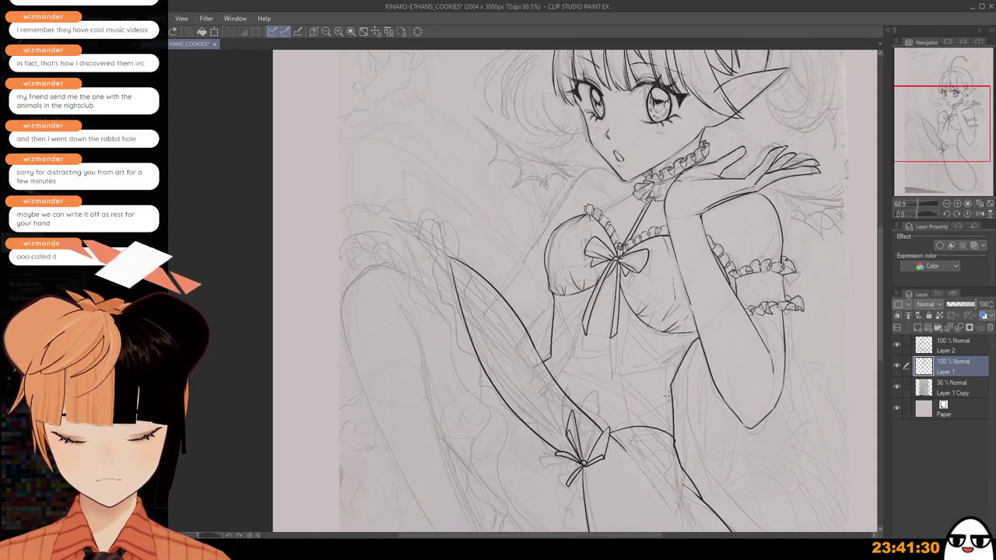
scroll(663, 377, "up", 1)
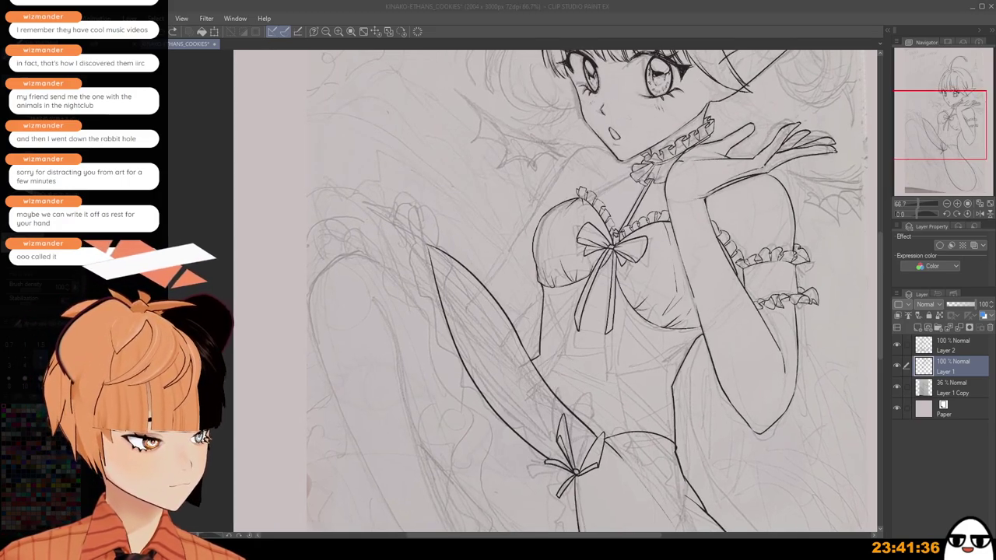
Ink the torso's near-side seam from the bust's lower edge, bending at the waist and ending at the thigh arch.
scroll(614, 299, "up", 4)
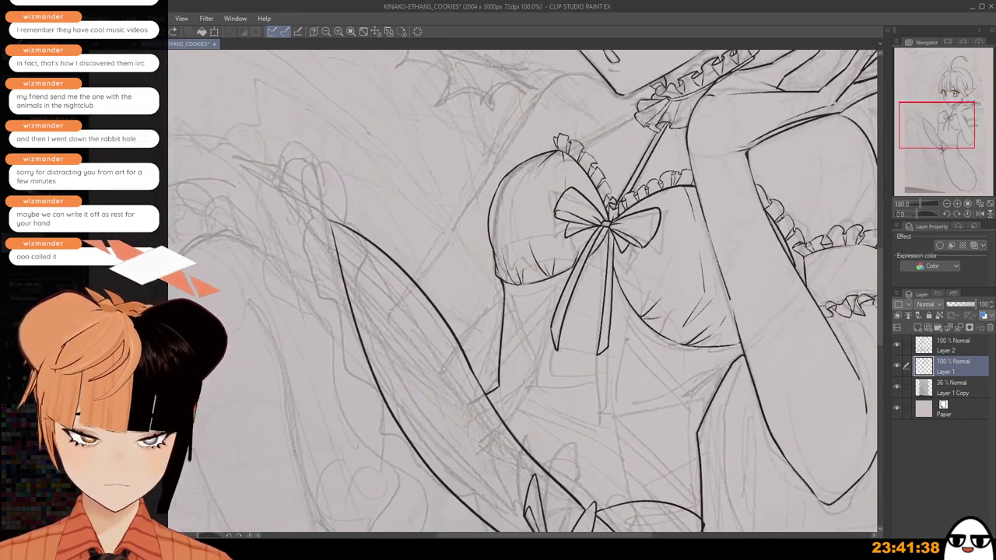
left_click_drag(634, 393, 624, 318)
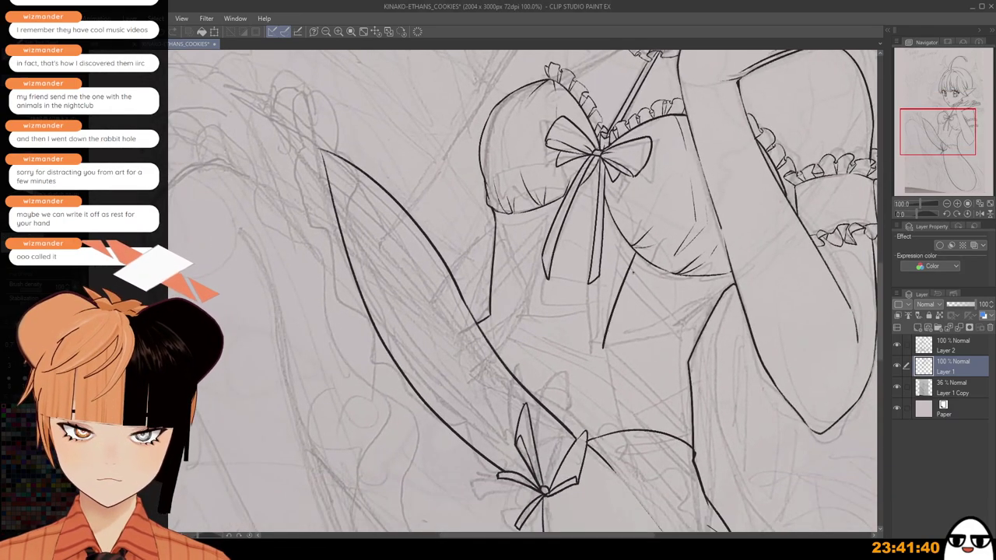
left_click_drag(637, 268, 618, 372)
key("ctrl+z")
mouse_move(643, 263)
left_mouse_down()
mouse_move(618, 322)
mouse_move(623, 420)
left_mouse_up()
key("ctrl+z")
mouse_move(641, 262)
left_mouse_down()
mouse_move(612, 336)
mouse_move(621, 420)
left_mouse_up()
key("ctrl+z")
left_click_drag(610, 350, 619, 423)
key("ctrl+z")
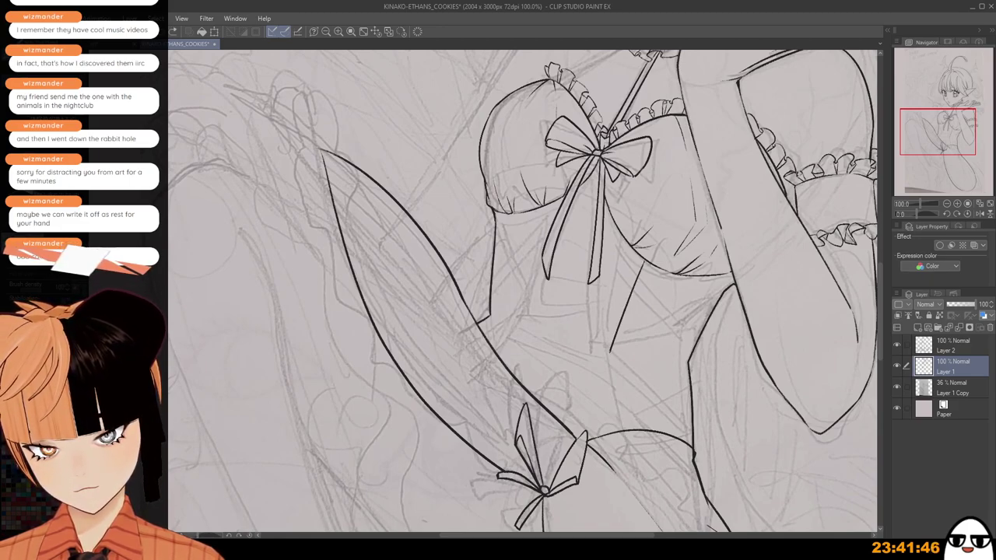
left_click_drag(611, 351, 620, 427)
Ink the torso's far-side seam from the frilled bust's lower edge to the waist, angling down to meet the raised thigh.
scroll(644, 266, "up", 3)
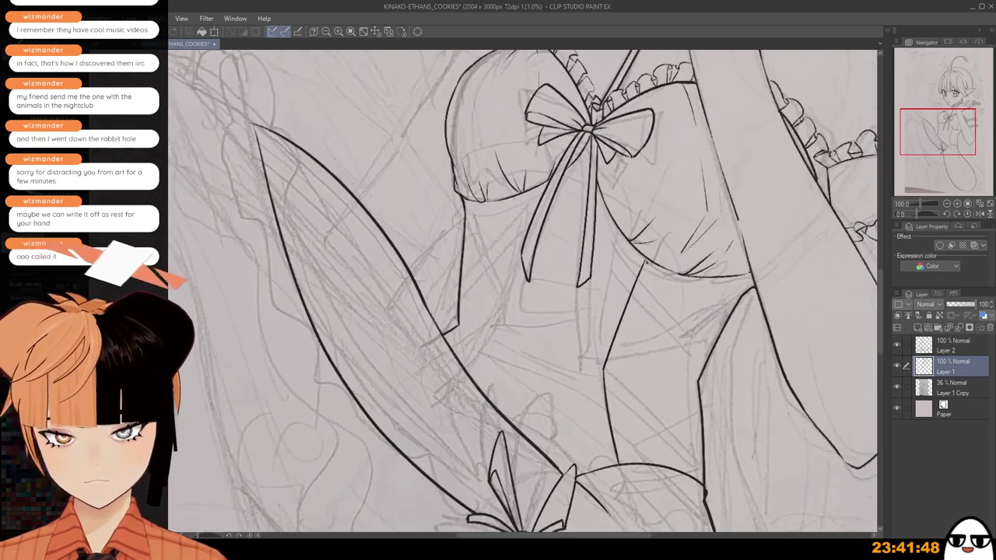
left_click_drag(503, 191, 477, 308)
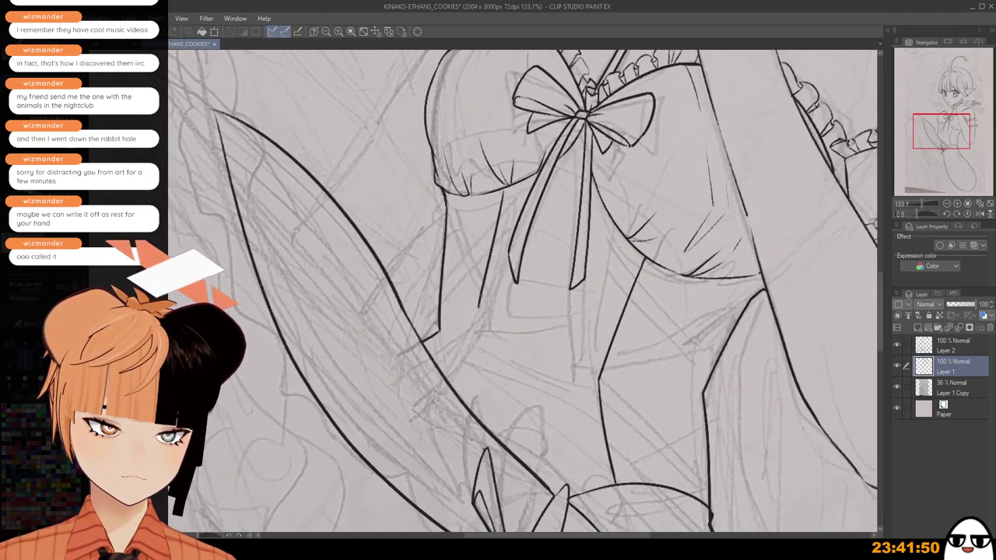
key("ctrl+z")
left_click_drag(504, 189, 480, 305)
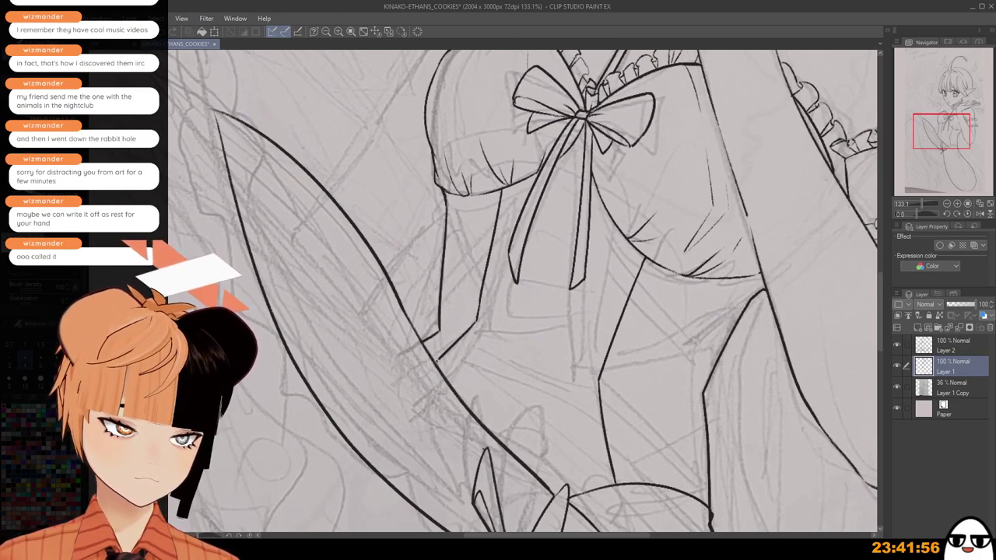
left_click_drag(478, 319, 431, 380)
key("e")
Check the inked torso seams and overall pose by mirroring the canvas view and restoring it.
scroll(551, 382, "down", 3)
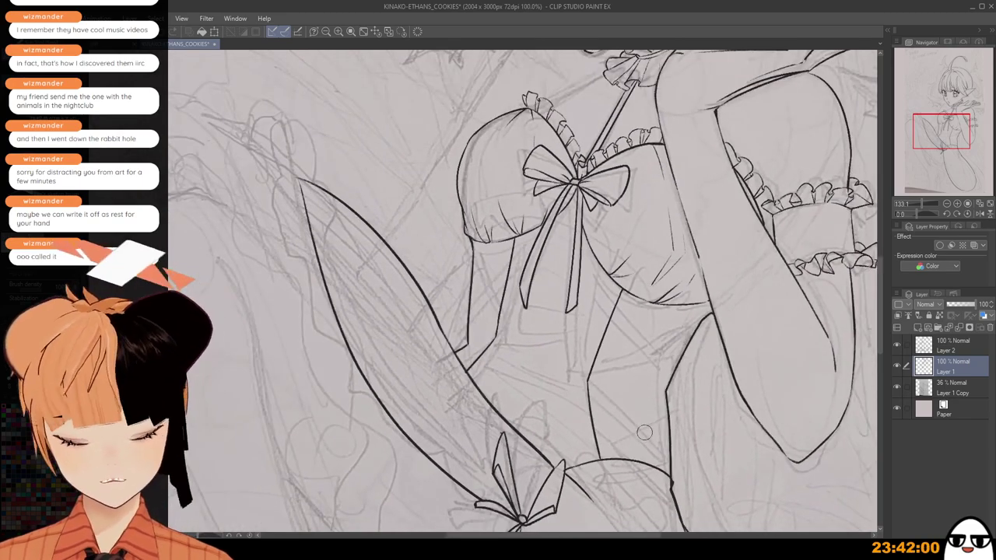
scroll(644, 432, "down", 3)
left_click_drag(657, 458, 648, 368)
key("h")
key("h")
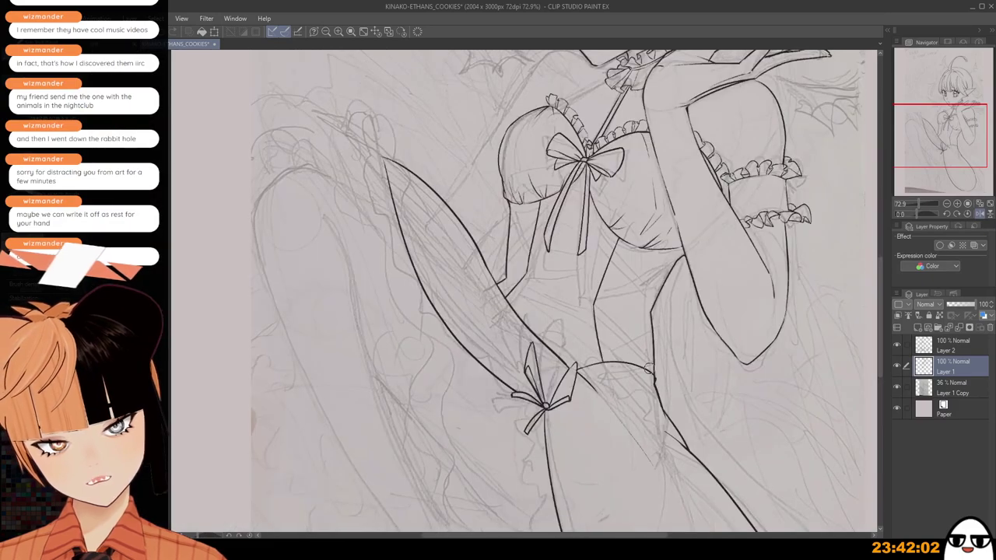
Add a thin second line closely alongside the near-side torso seam, from under the bust to the waist bend.
scroll(649, 369, "up", 3)
left_click_drag(626, 221, 622, 263)
scroll(622, 263, "up", 3)
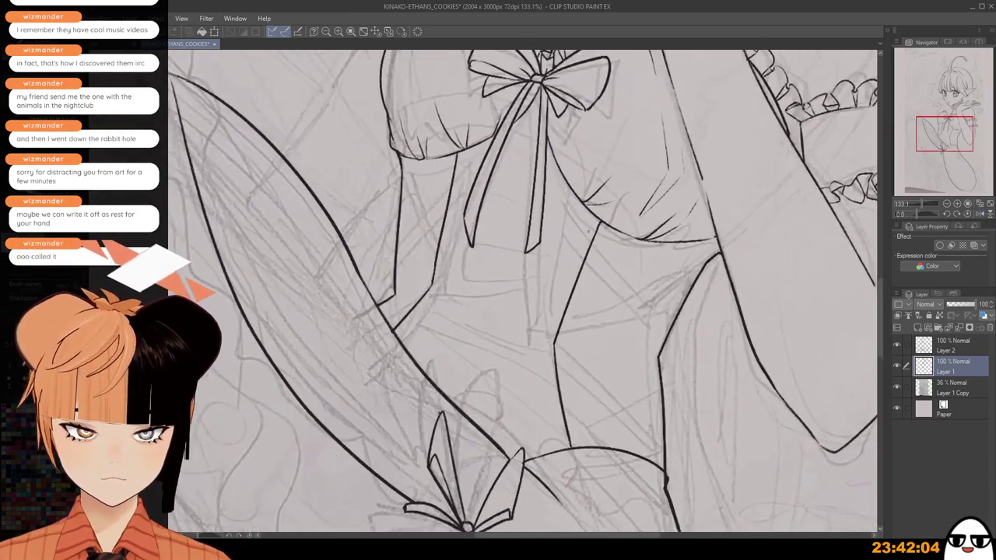
left_click_drag(597, 219, 571, 282)
key("ctrl+z")
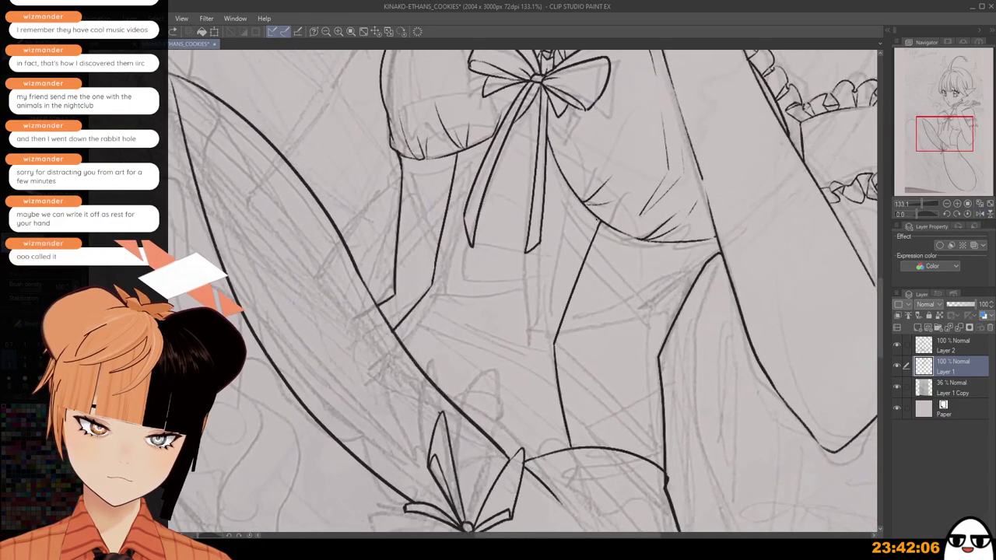
left_click_drag(598, 220, 553, 341)
key("ctrl+z")
left_click_drag(576, 273, 553, 334)
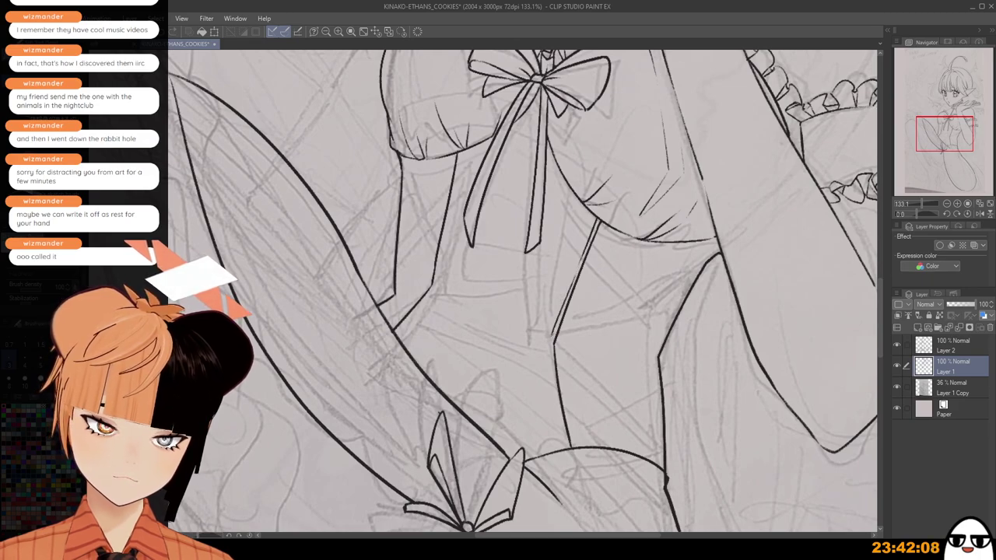
key("ctrl+z")
left_click_drag(576, 274, 551, 339)
key("ctrl+z")
left_click_drag(577, 271, 551, 340)
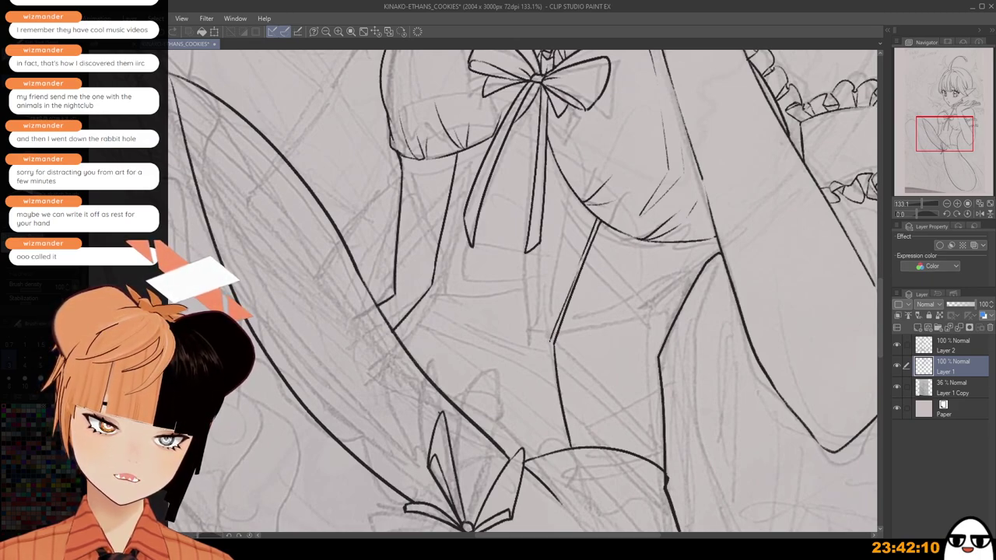
key("ctrl+z")
left_click_drag(580, 264, 553, 346)
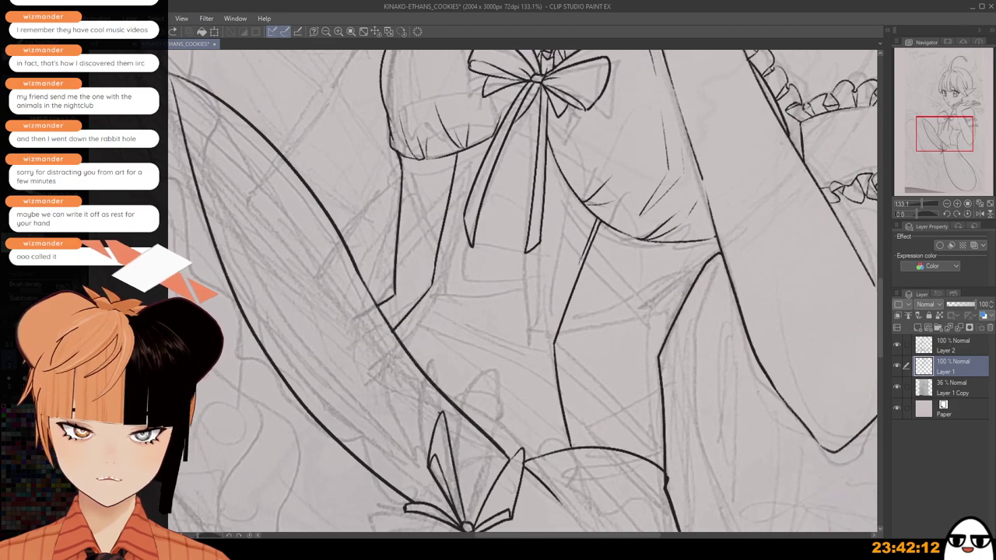
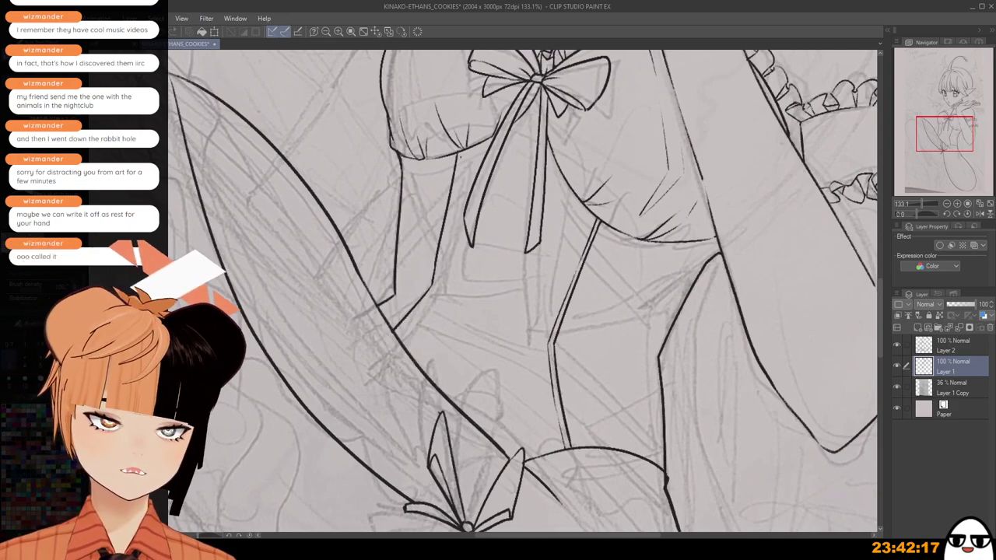
Add a thin second line alongside the far-side torso seam, from under the bust through the waist bend to the raised thigh.
key("ctrl+z")
left_click_drag(460, 153, 454, 192)
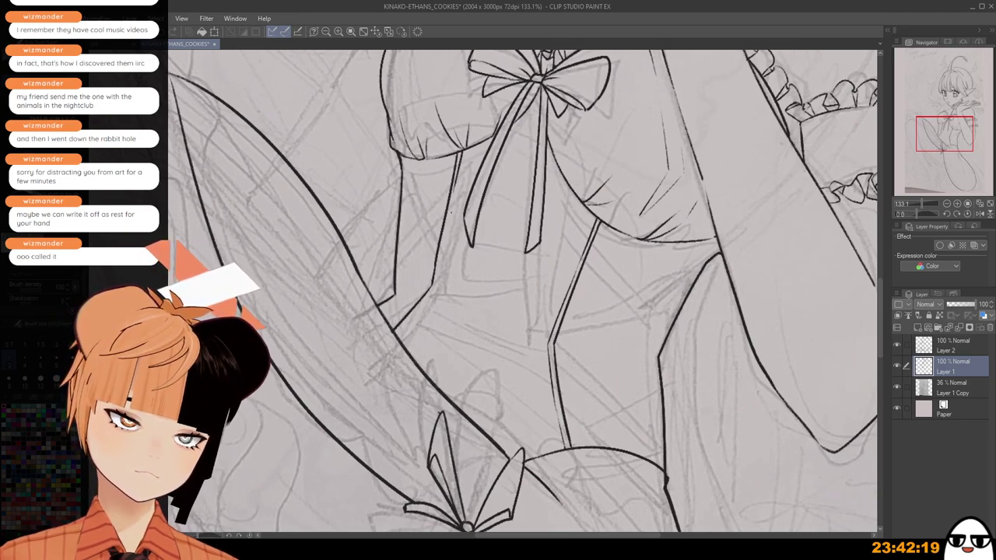
key("ctrl+z")
left_click_drag(461, 153, 440, 273)
key("ctrl+z")
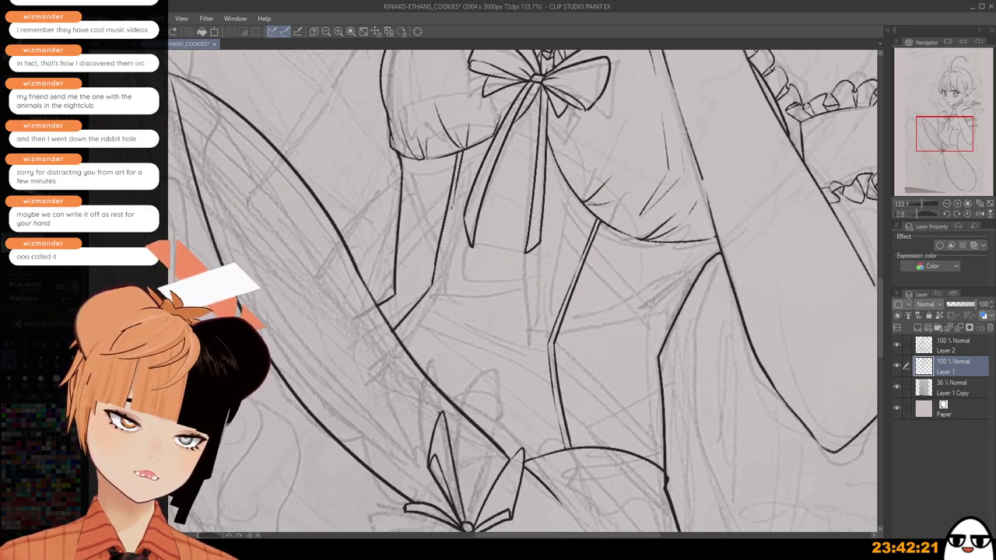
key("ctrl+z")
mouse_move(452, 206)
left_mouse_down()
mouse_move(440, 275)
mouse_move(397, 332)
left_mouse_up()
key("ctrl+z")
left_click_drag(434, 291, 400, 334)
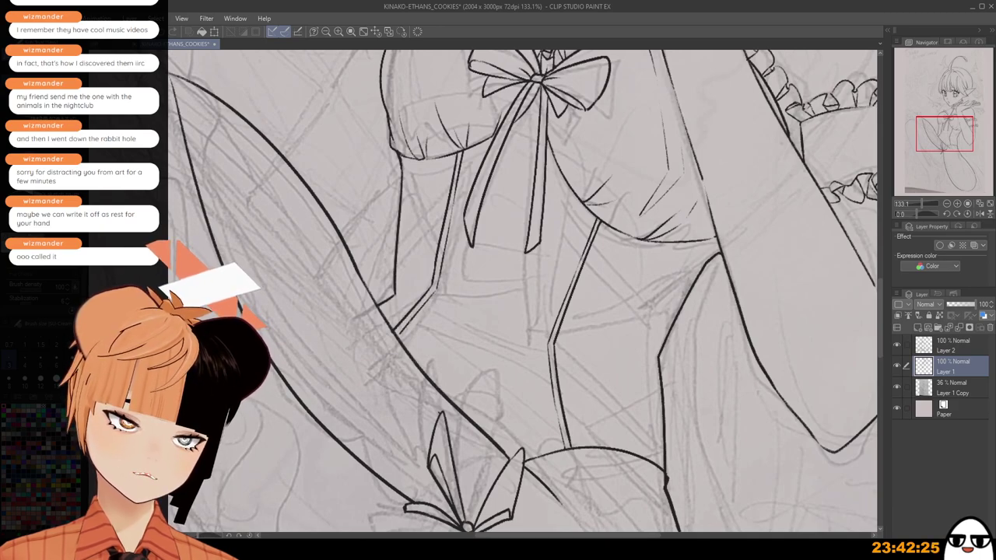
Check the doubled torso seams against the whole figure by mirroring the canvas view and restoring it.
scroll(498, 327, "down", 8)
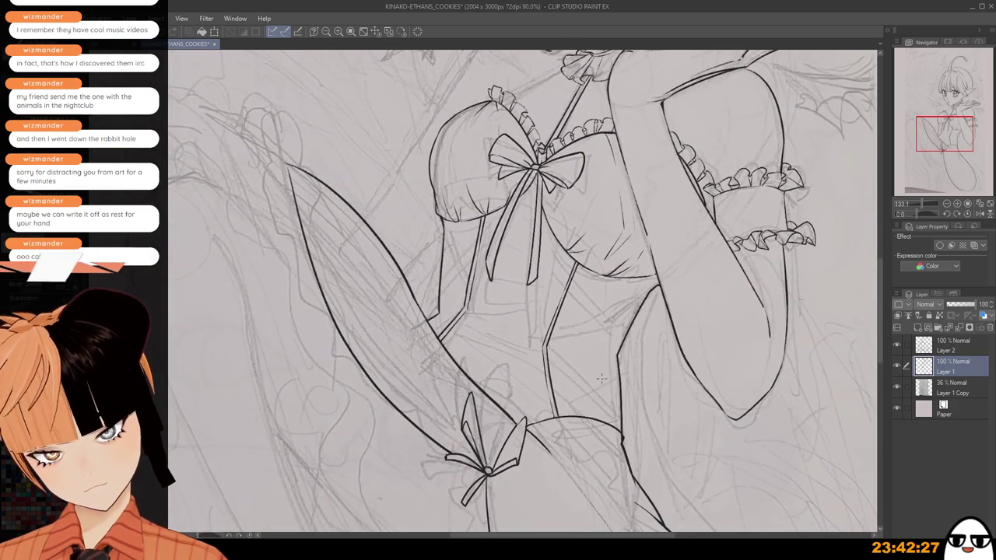
key("h")
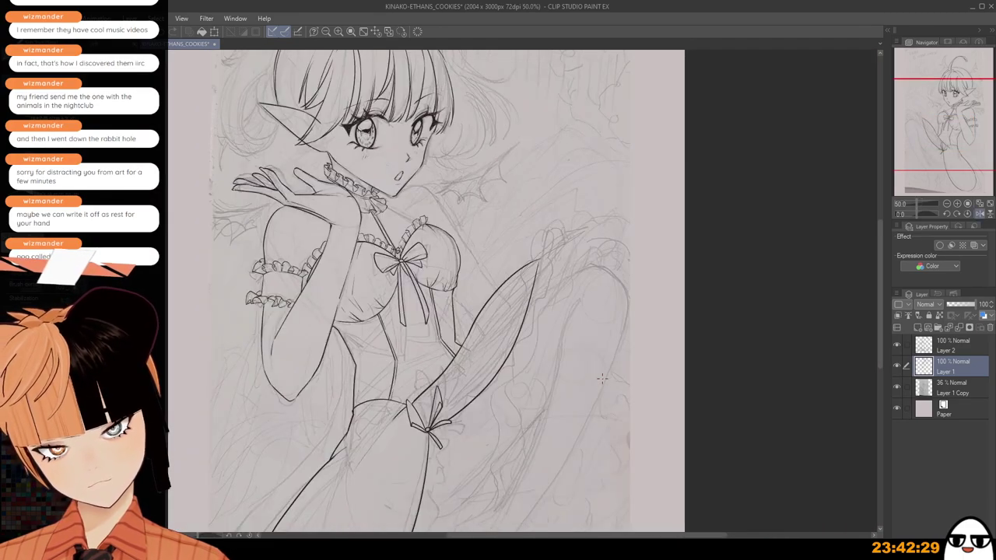
key("h")
scroll(604, 378, "down", 1)
left_click_drag(616, 361, 594, 354)
scroll(593, 354, "up", 5)
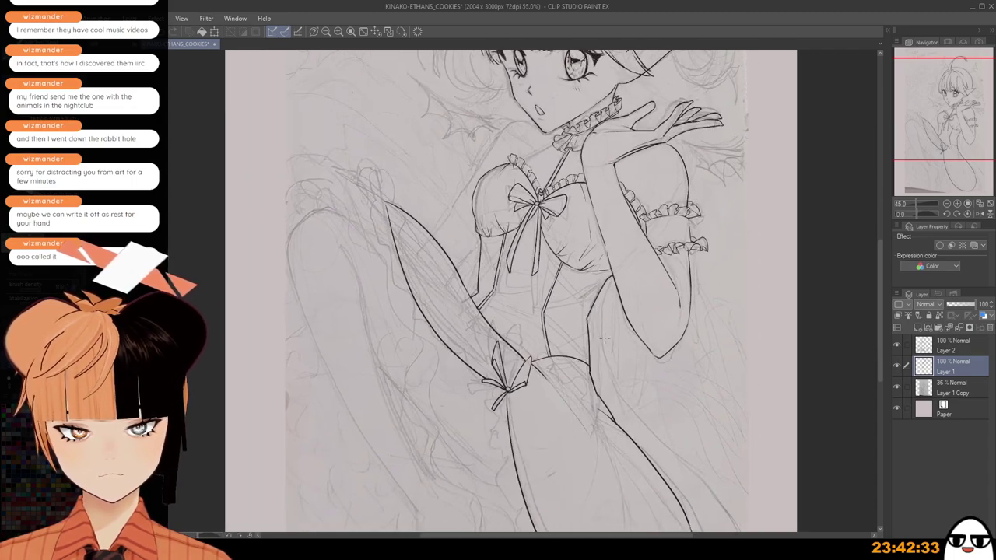
scroll(604, 338, "up", 2)
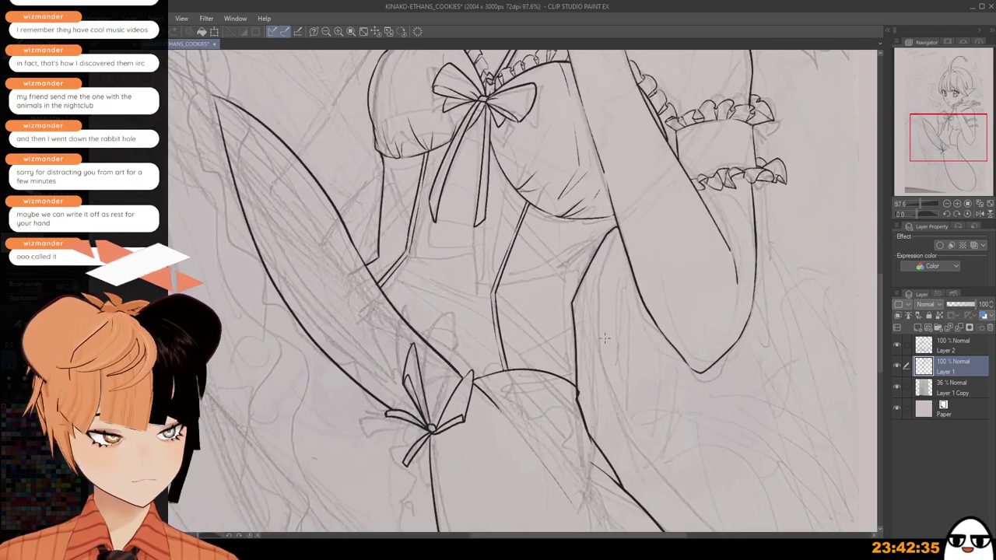
left_click_drag(604, 339, 603, 422)
scroll(549, 299, "up", 5)
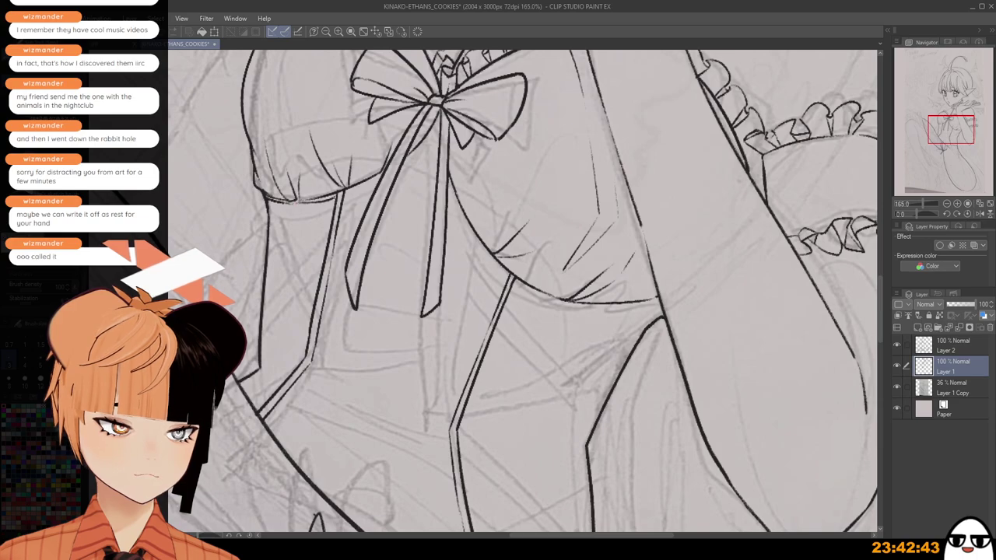
Reinforce the bust's lower edge with an extra stroke between the near-side seam and the arm.
left_click_drag(295, 203, 336, 196)
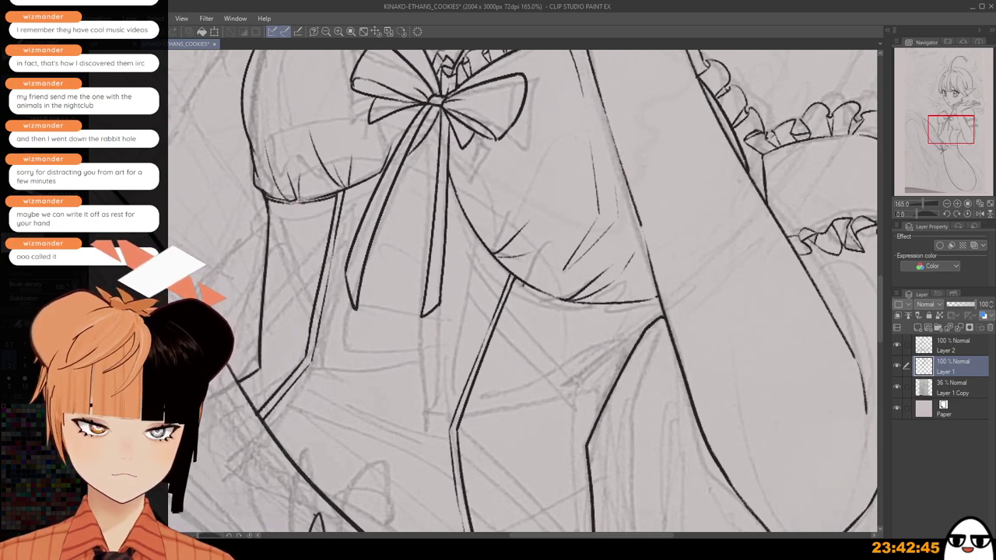
key("ctrl+z")
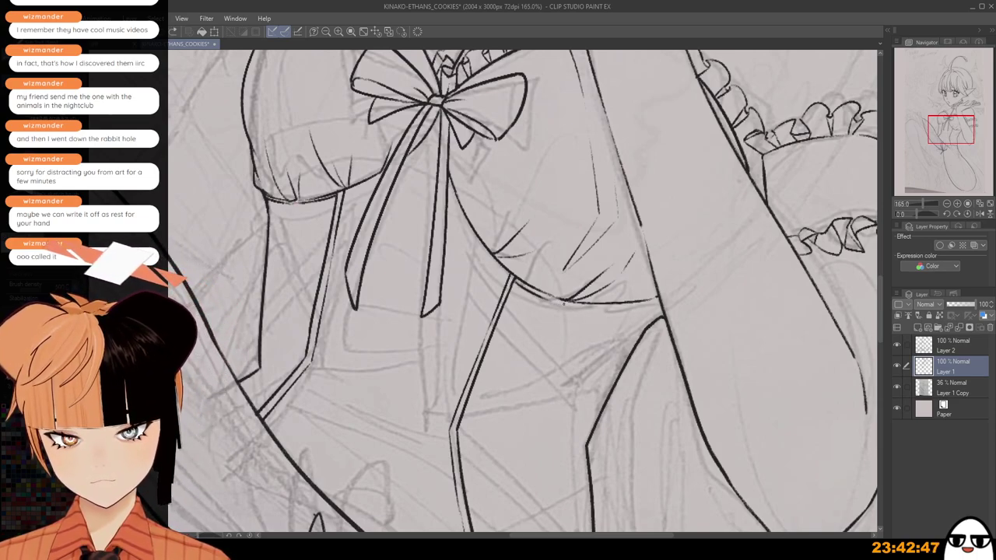
left_click_drag(573, 302, 642, 306)
Ink a row of rounded frill scallops along the arch at the torso's lower hem, closing with a small loop past the outer hip.
scroll(662, 467, "down", 5)
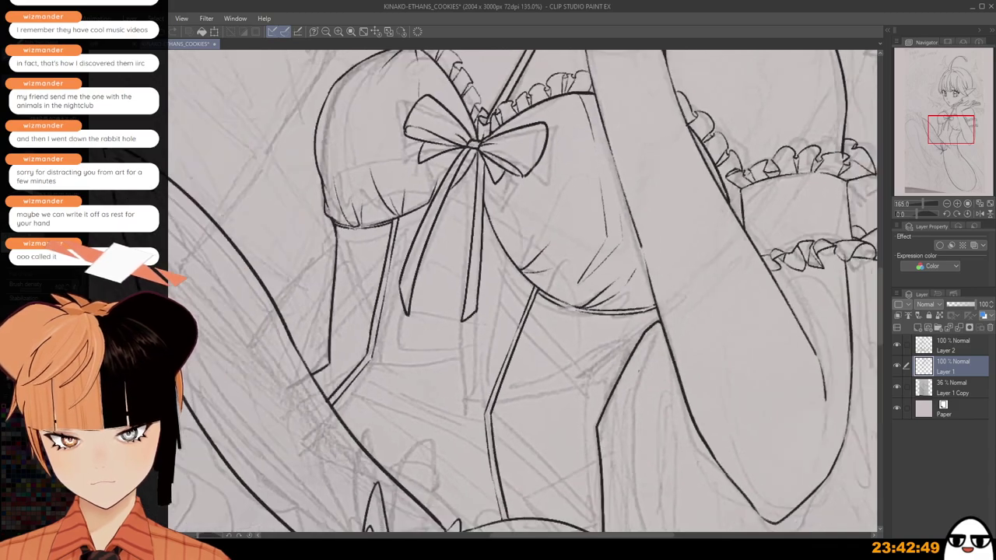
left_click_drag(662, 467, 650, 334)
scroll(625, 255, "up", 2)
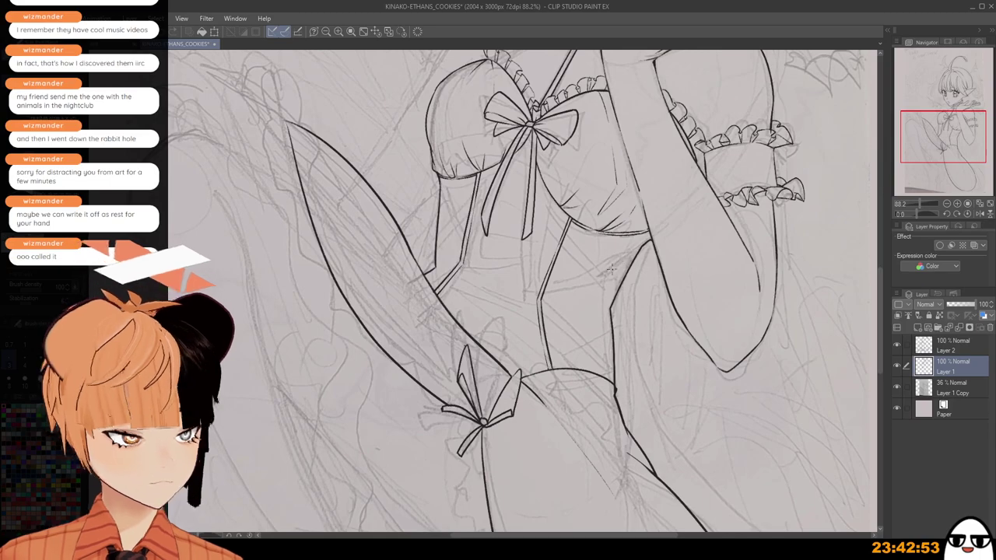
scroll(611, 270, "down", 5)
left_click_drag(618, 449, 624, 335)
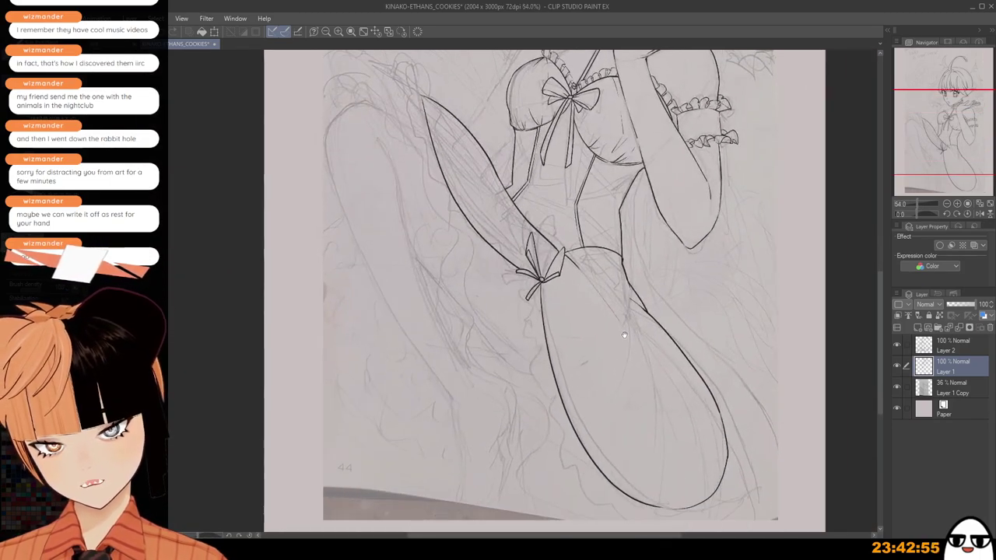
scroll(624, 334, "up", 4)
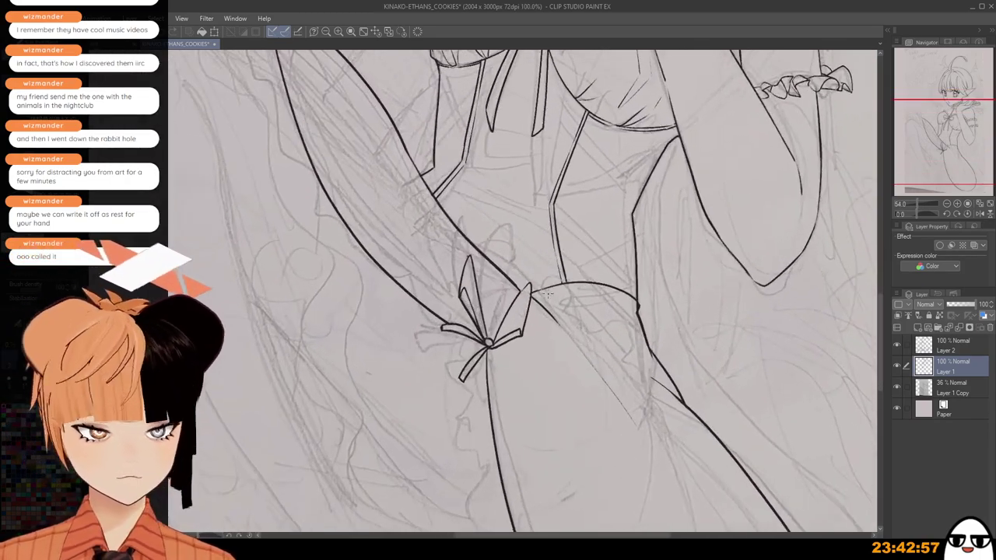
scroll(548, 294, "up", 2)
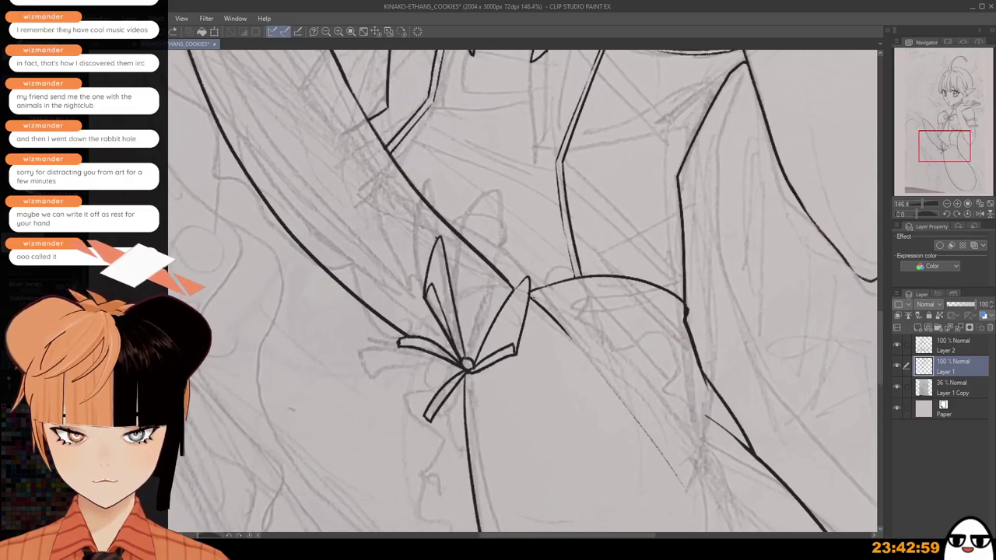
mouse_move(533, 295)
left_mouse_down()
mouse_move(566, 307)
mouse_move(599, 291)
left_mouse_up()
key("ctrl+z")
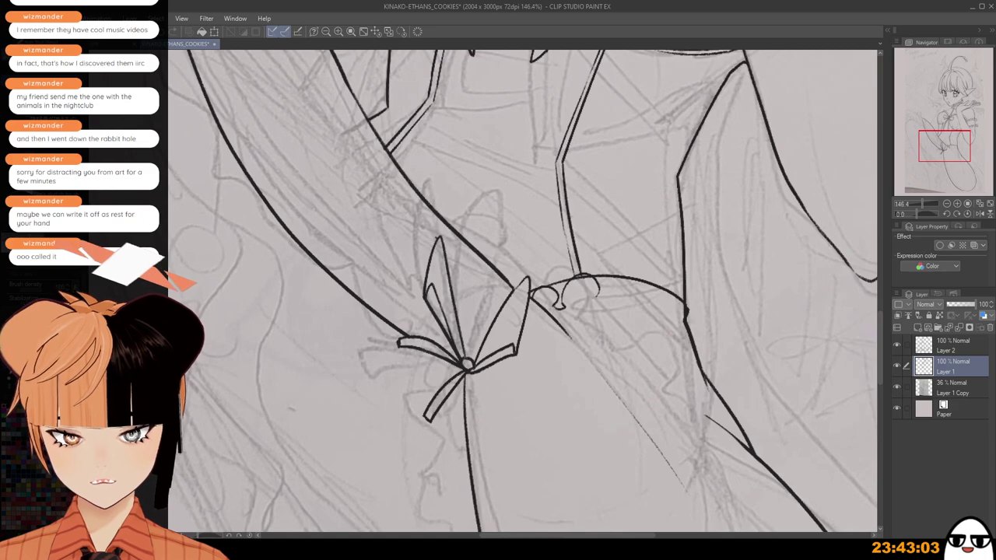
key("ctrl+z")
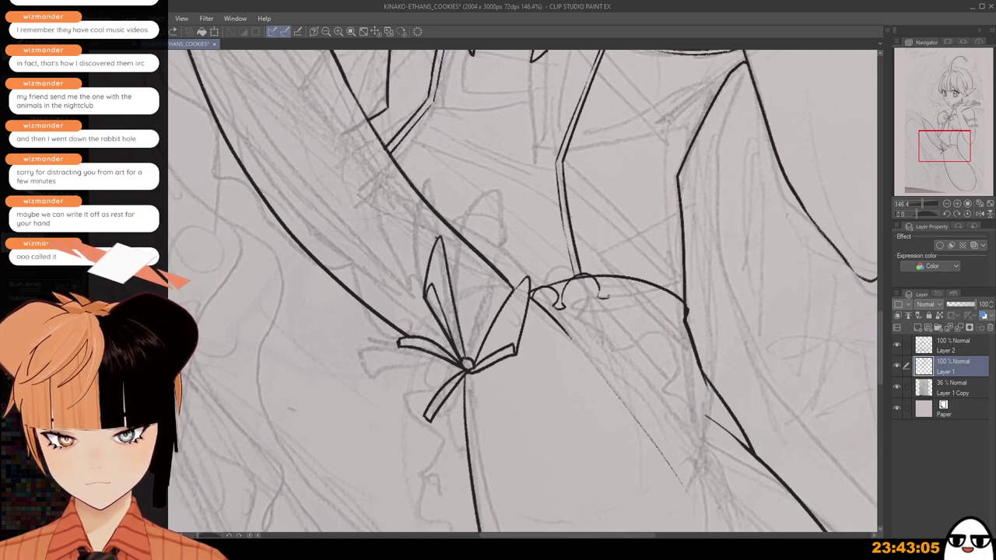
left_click_drag(604, 297, 645, 293)
key("ctrl+z")
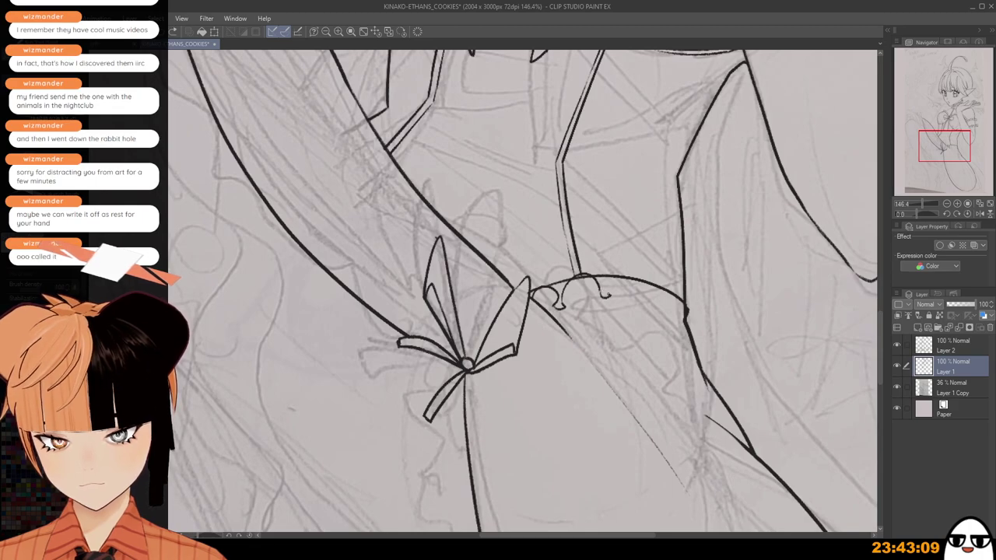
mouse_move(605, 294)
left_mouse_down()
mouse_move(657, 278)
mouse_move(654, 301)
mouse_move(688, 314)
left_mouse_up()
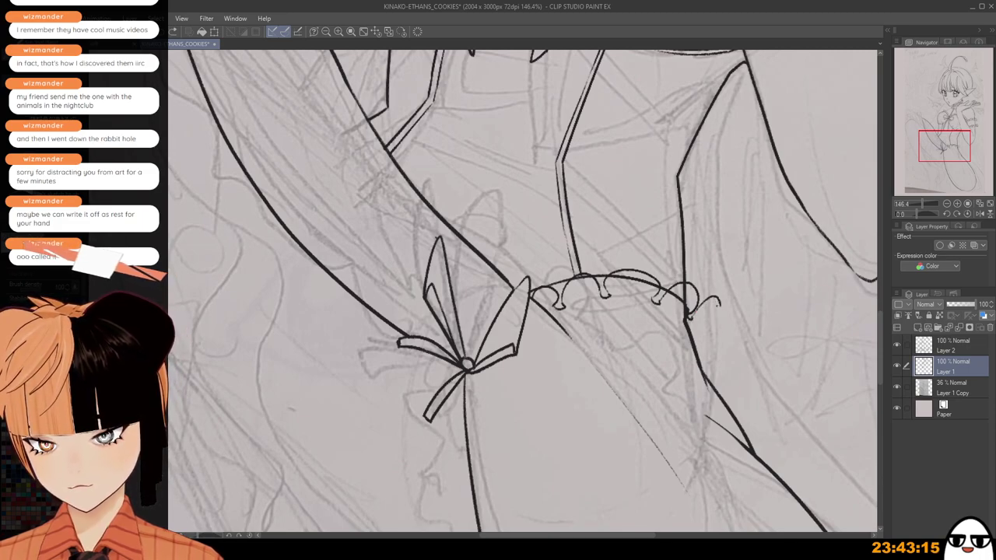
key("ctrl+z")
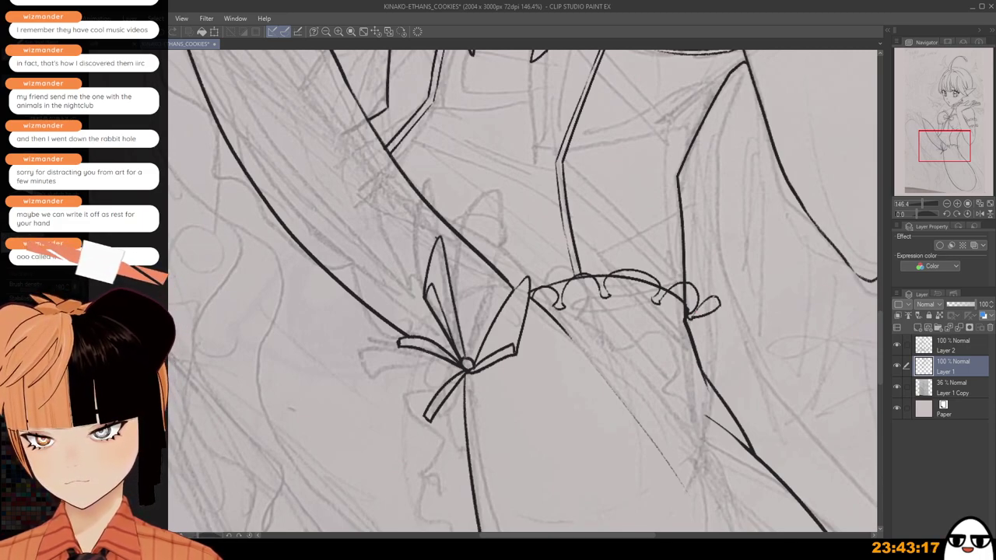
Clean away the arch line running through the hem frill's middle scallop, keeping the scallop's outer curve.
scroll(675, 294, "up", 3)
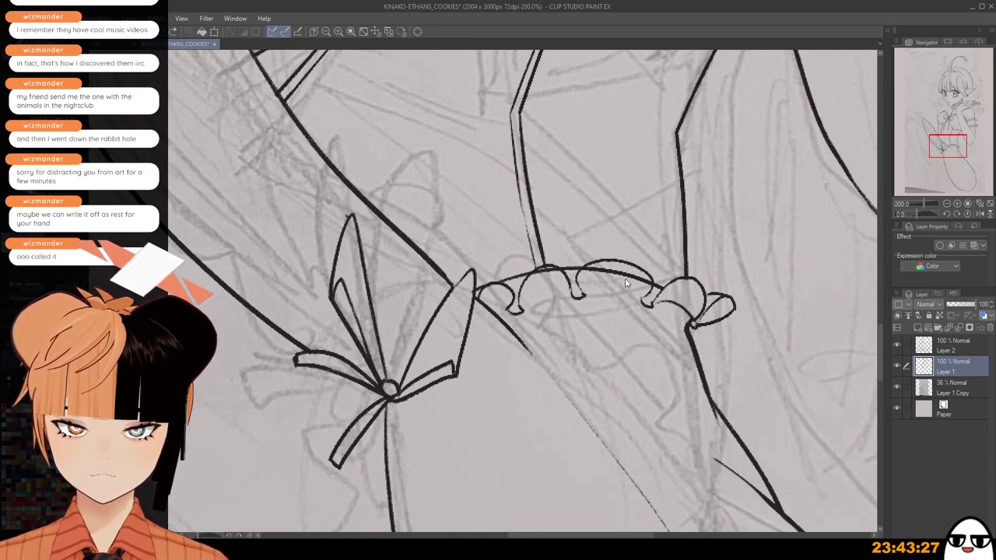
mouse_move(612, 277)
left_mouse_down()
mouse_move(580, 297)
mouse_move(608, 271)
mouse_move(644, 281)
mouse_move(594, 273)
mouse_move(642, 281)
left_mouse_up()
key("ctrl+z")
key("ctrl+z")
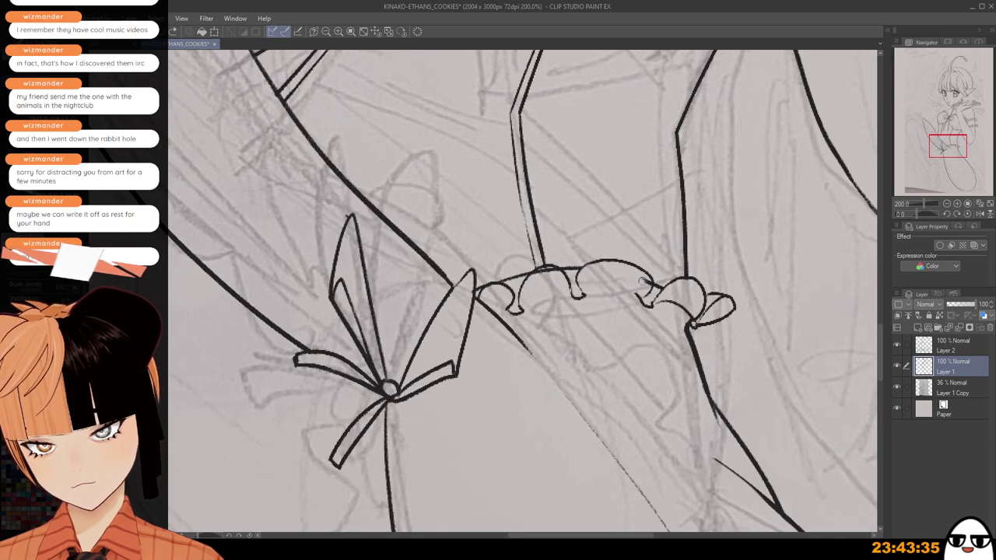
Ink the wavy lower edges and inner folds of the hem frill, from beside the hip bow through the middle scallop.
scroll(645, 285, "down", 3)
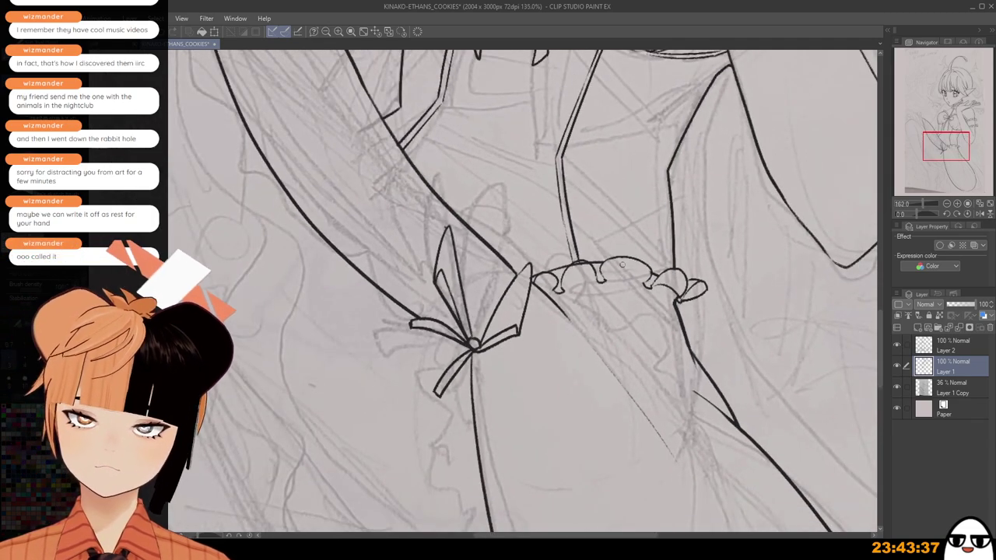
scroll(595, 289, "down", 3)
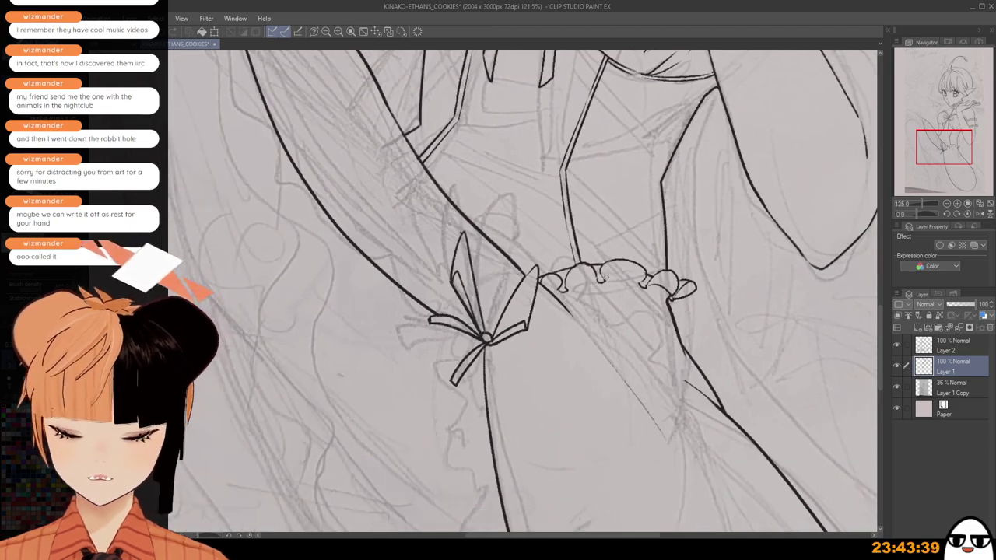
left_click_drag(592, 286, 583, 340)
scroll(583, 340, "up", 3)
scroll(579, 331, "up", 2)
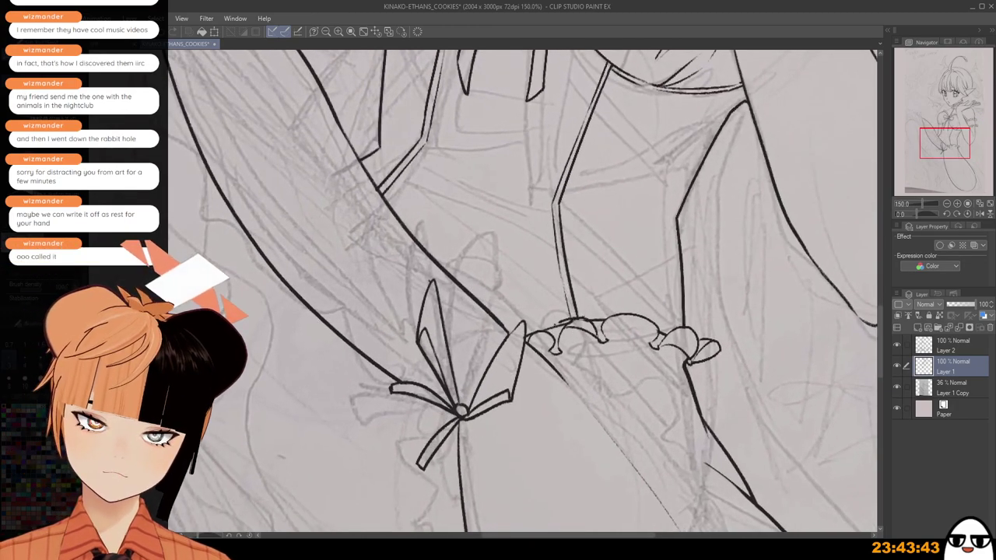
scroll(574, 309, "up", 2)
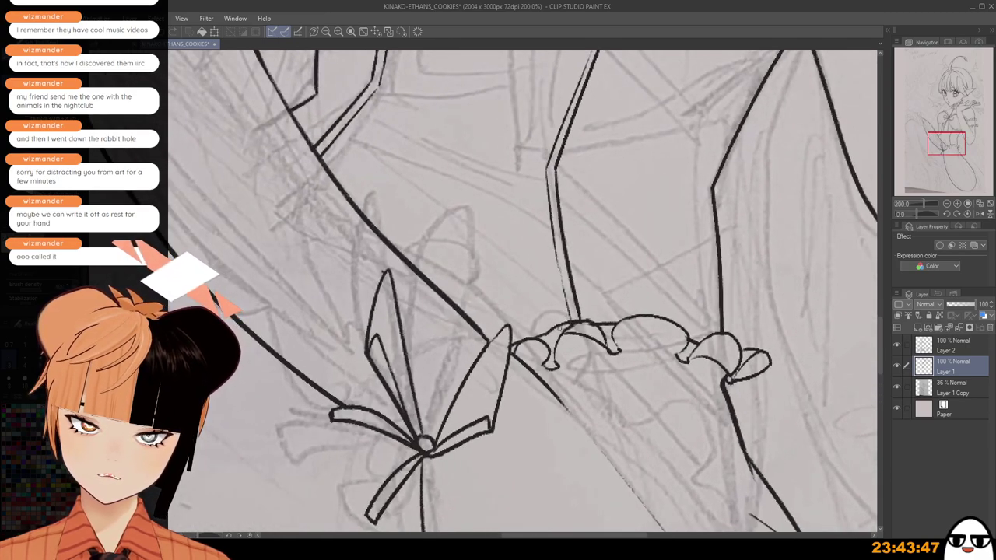
left_click_drag(520, 350, 545, 367)
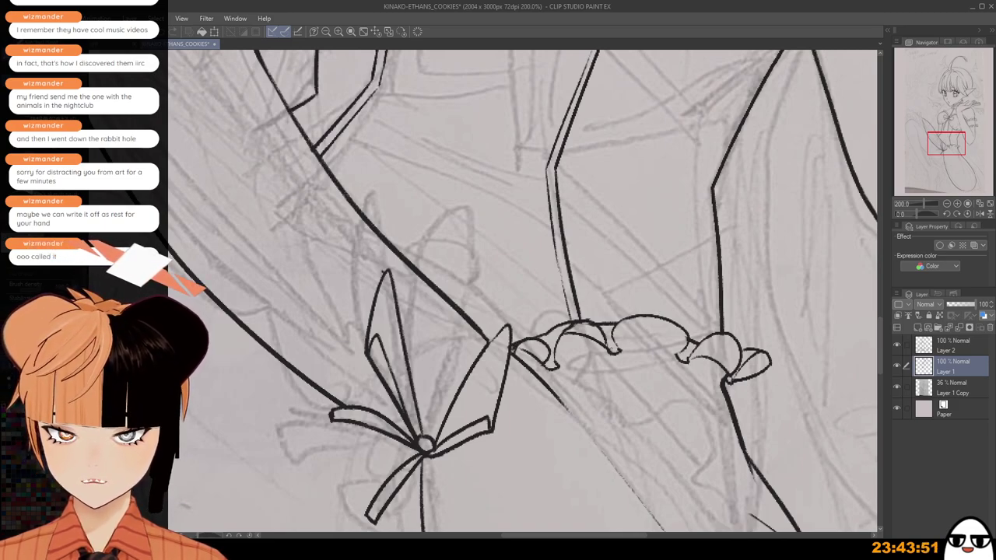
mouse_move(611, 352)
left_mouse_down()
mouse_move(646, 358)
mouse_move(627, 335)
mouse_move(633, 359)
mouse_move(679, 321)
left_mouse_up()
key("ctrl+z")
key("ctrl+z")
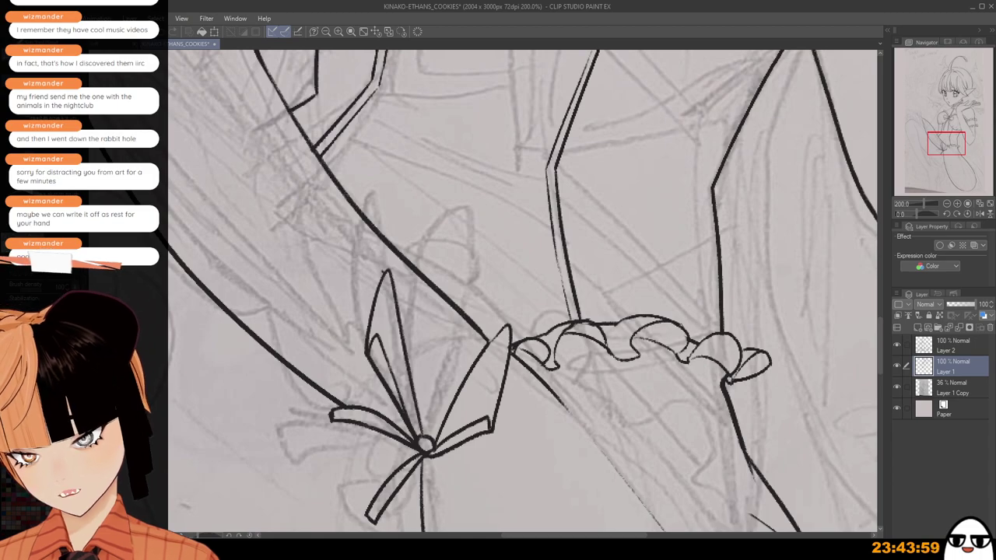
Rework the hem frill's outer-hip end with an added fold, join the wavy lower edge, and clean up where the torso outline meets it.
scroll(706, 362, "down", 1)
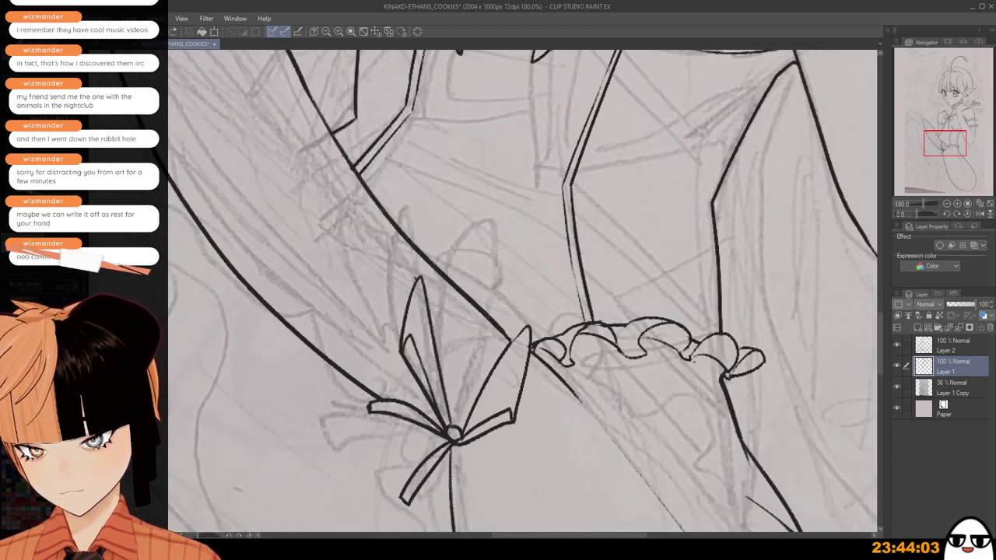
left_click_drag(714, 351, 736, 343)
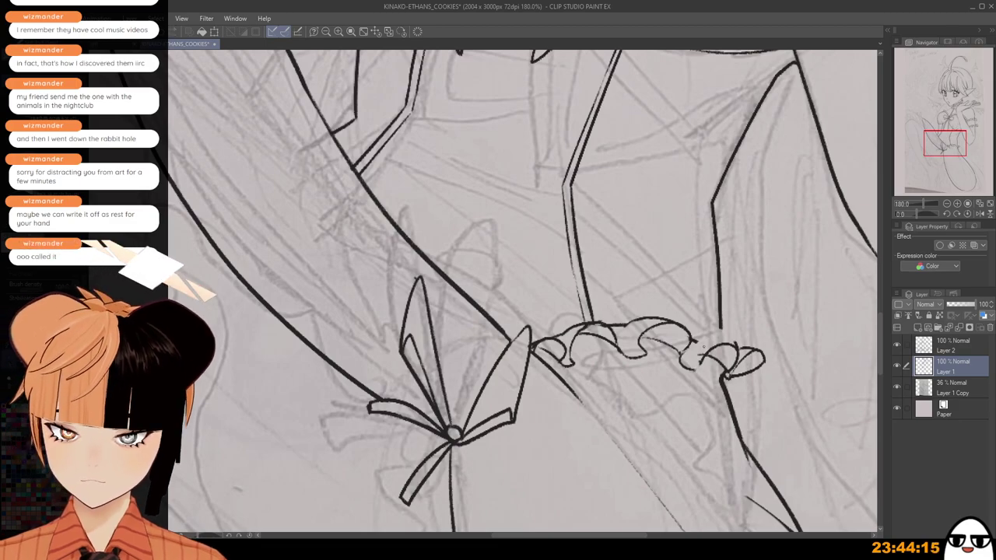
scroll(688, 360, "up", 2)
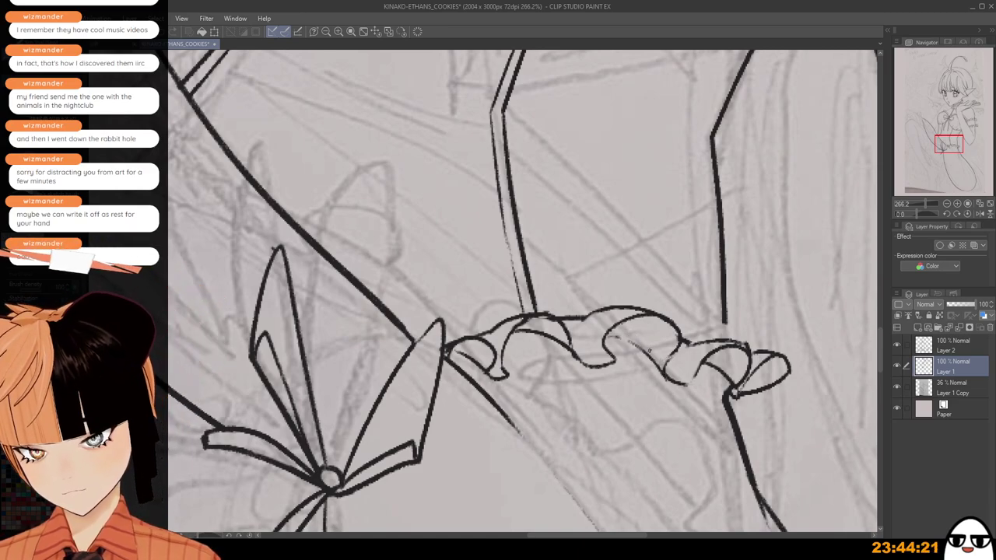
left_click_drag(621, 337, 663, 370)
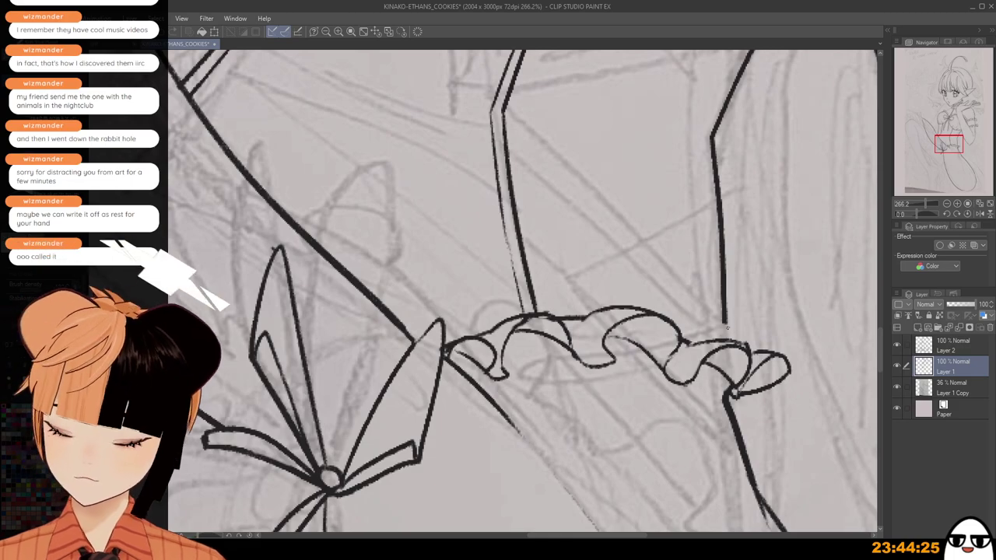
scroll(752, 361, "down", 11)
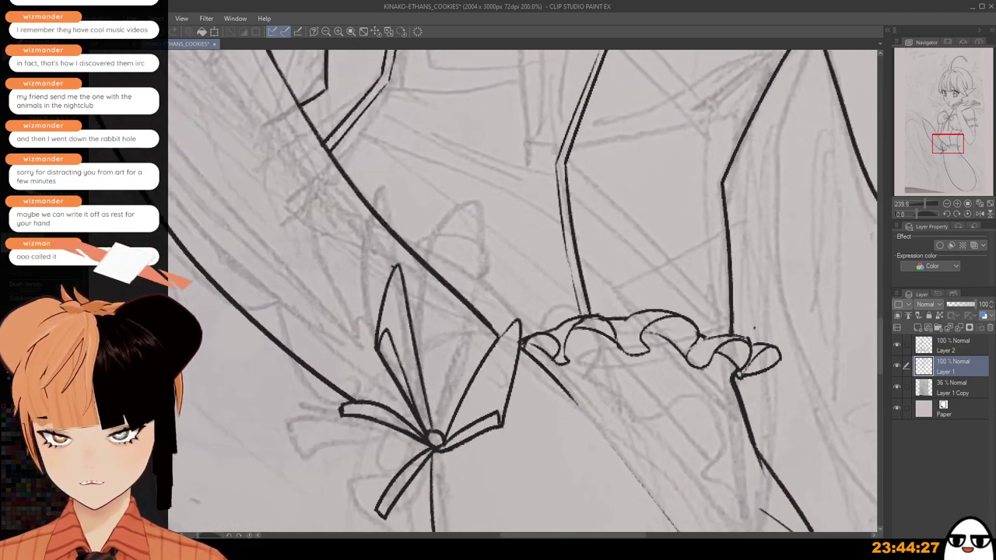
scroll(751, 392, "down", 6)
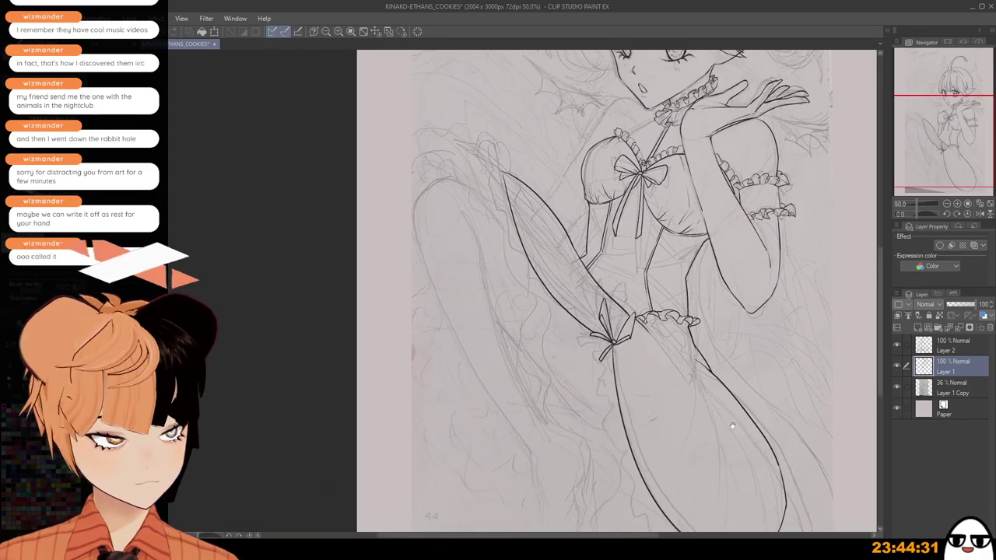
scroll(716, 412, "down", 4)
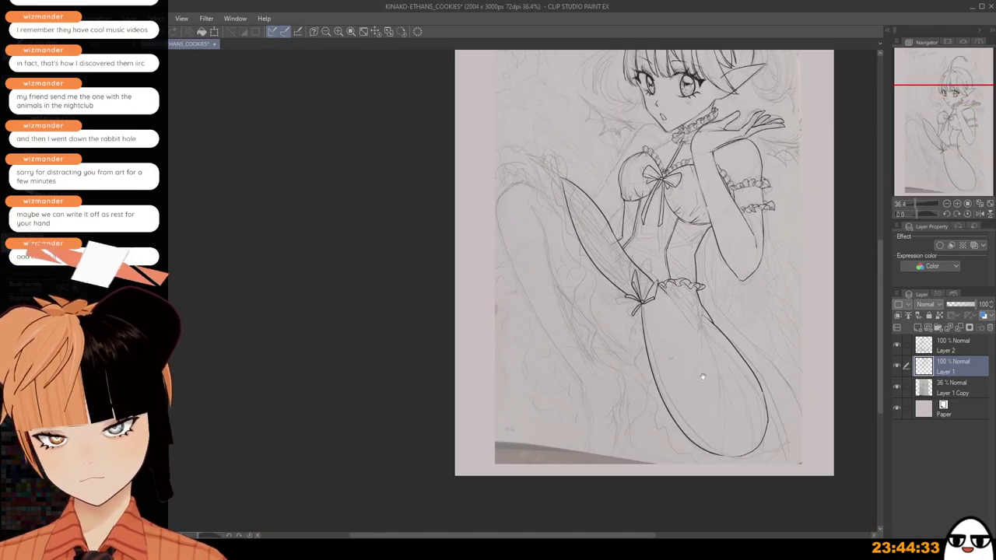
Redraw the upper edge of the raised pointed panel as a smoother curve from the hip bow to the tip.
scroll(642, 295, "up", 3)
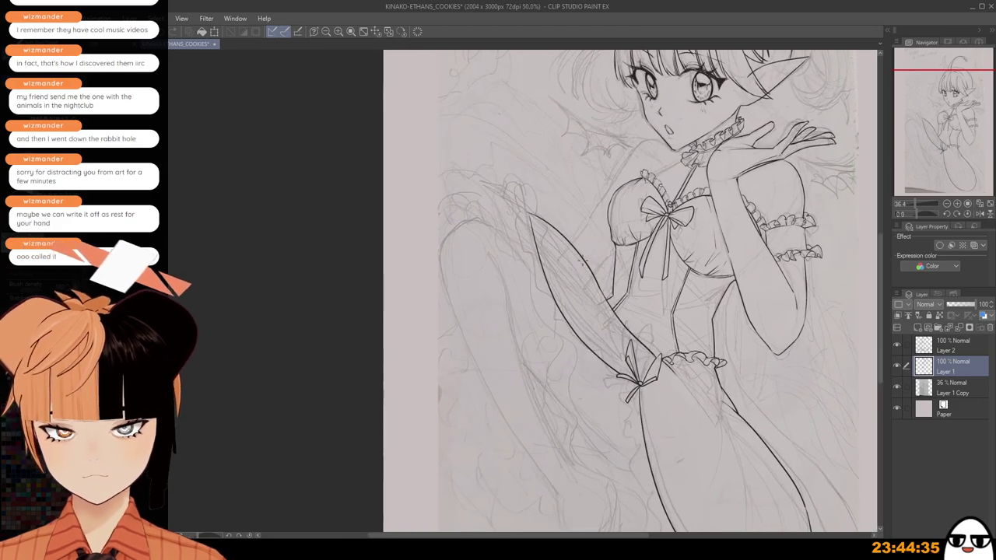
key("h")
scroll(544, 273, "up", 3)
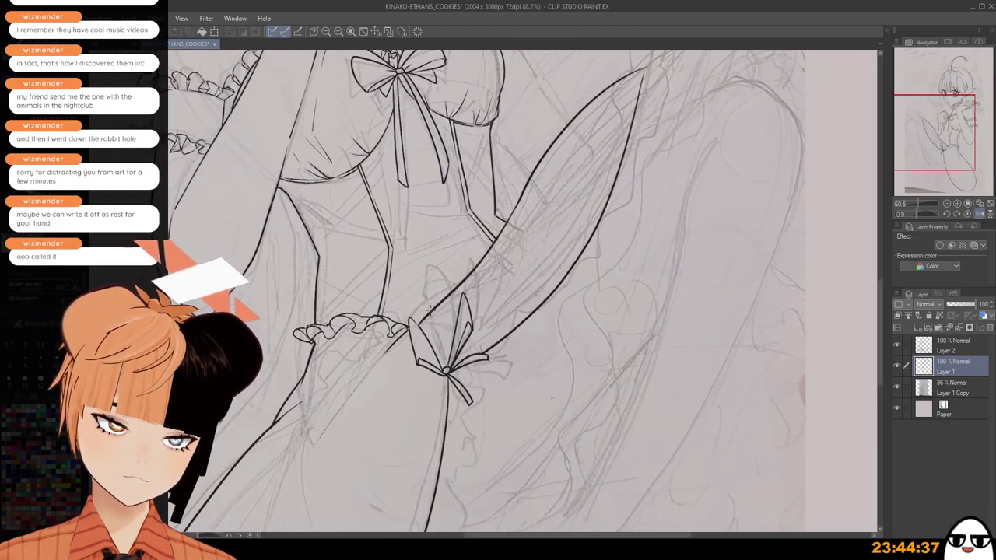
left_click_drag(485, 315, 462, 388)
mouse_move(393, 401)
left_mouse_down()
mouse_move(588, 195)
mouse_move(399, 397)
left_mouse_up()
key("ctrl+z")
key("ctrl+z")
left_click_drag(602, 165, 413, 384)
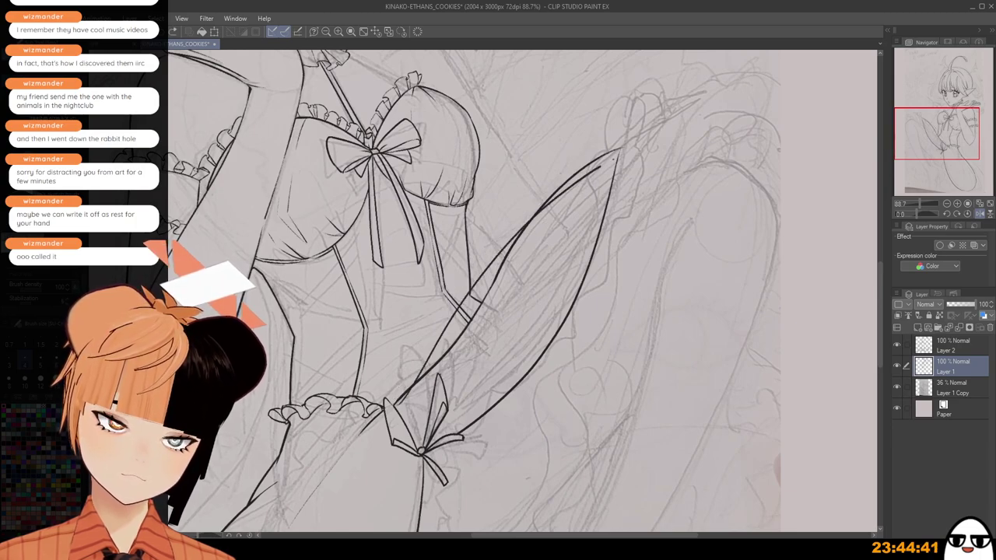
key("ctrl+z")
mouse_move(599, 164)
left_mouse_down()
mouse_move(408, 385)
mouse_move(614, 159)
left_mouse_up()
key("ctrl+z")
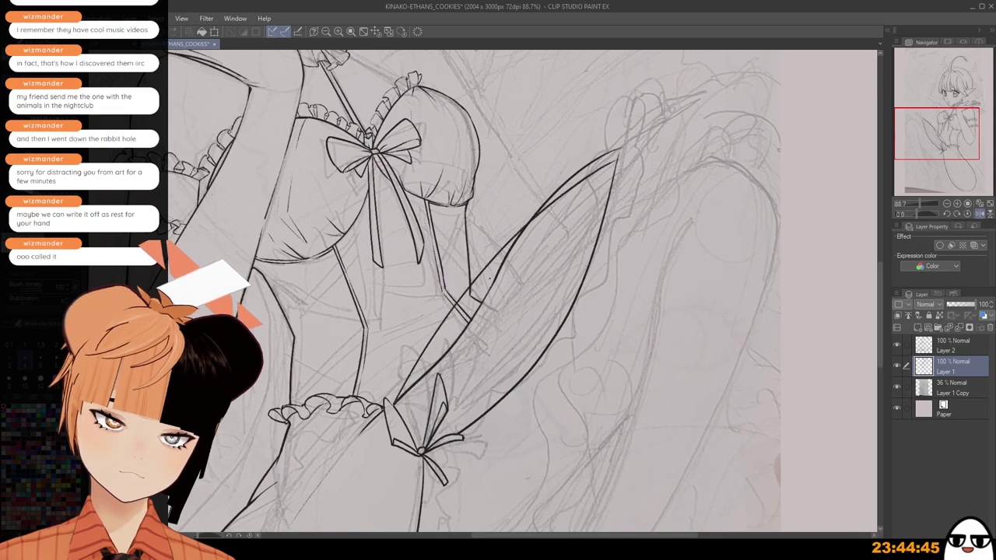
key("ctrl+z")
mouse_move(401, 397)
left_mouse_down()
mouse_move(436, 346)
mouse_move(616, 160)
left_mouse_up()
Erase the doubled line along the pointed panel's upper edge, leaving one clean contour between its tip and the hip bow.
key("h")
scroll(483, 337, "down", 1)
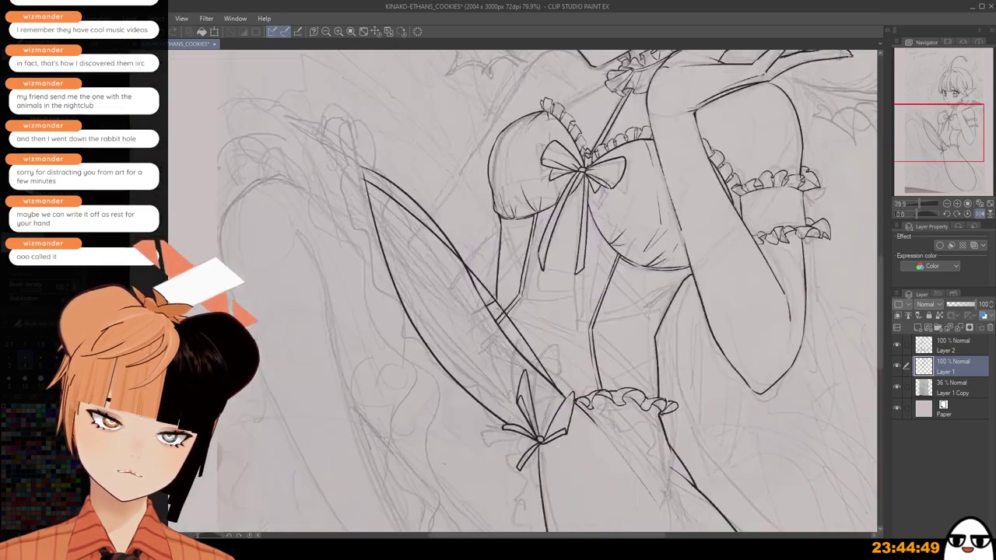
key("h")
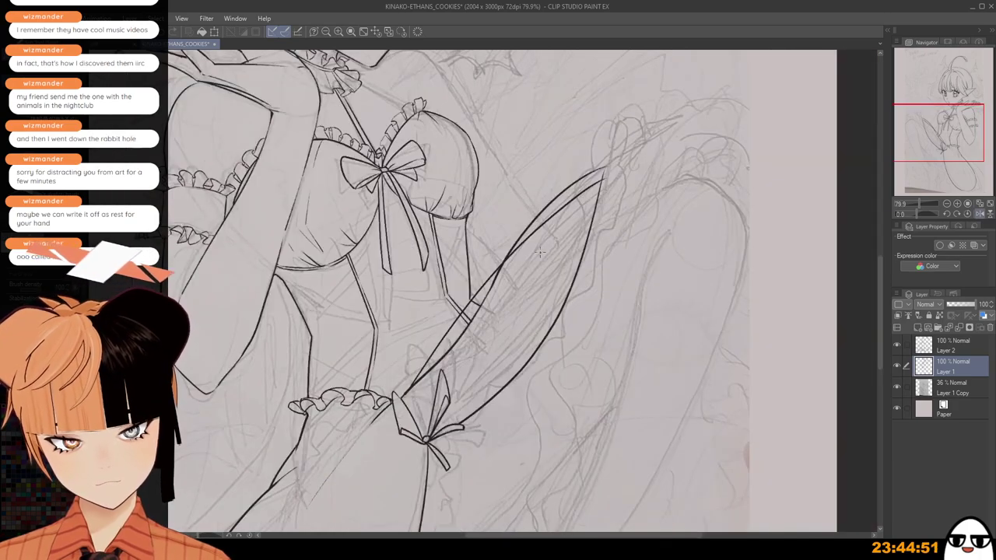
scroll(546, 249, "up", 2)
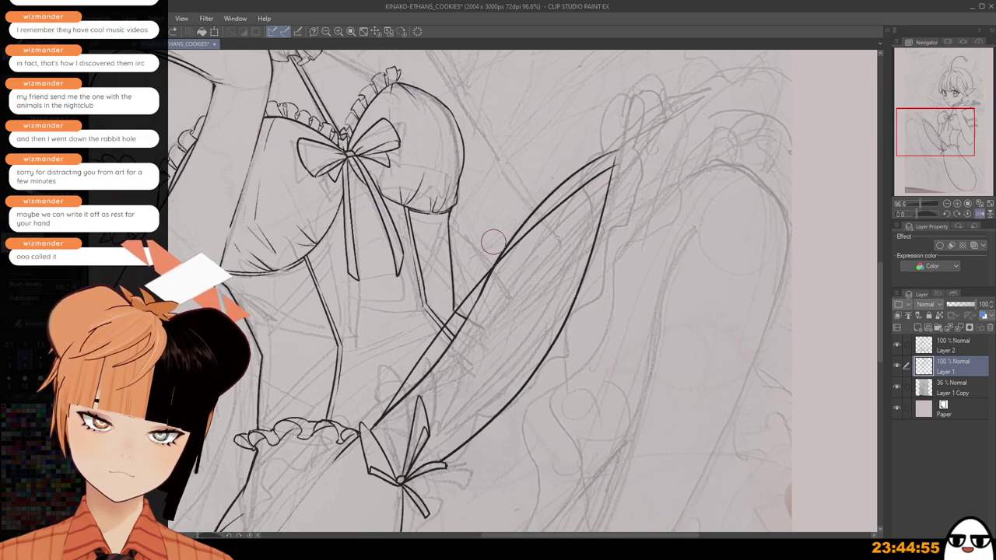
key("ctrl+z")
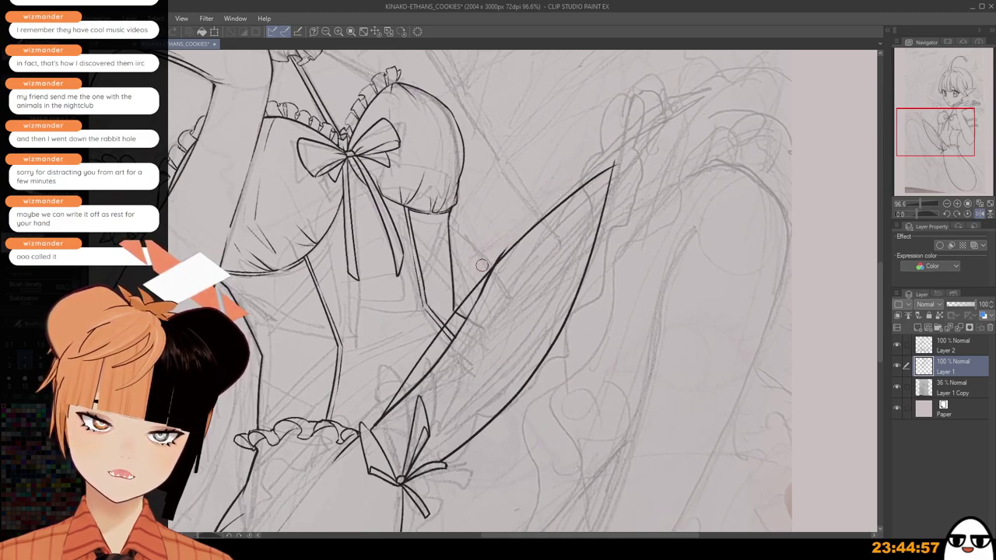
mouse_move(502, 247)
left_mouse_down()
mouse_move(519, 236)
mouse_move(497, 248)
left_mouse_up()
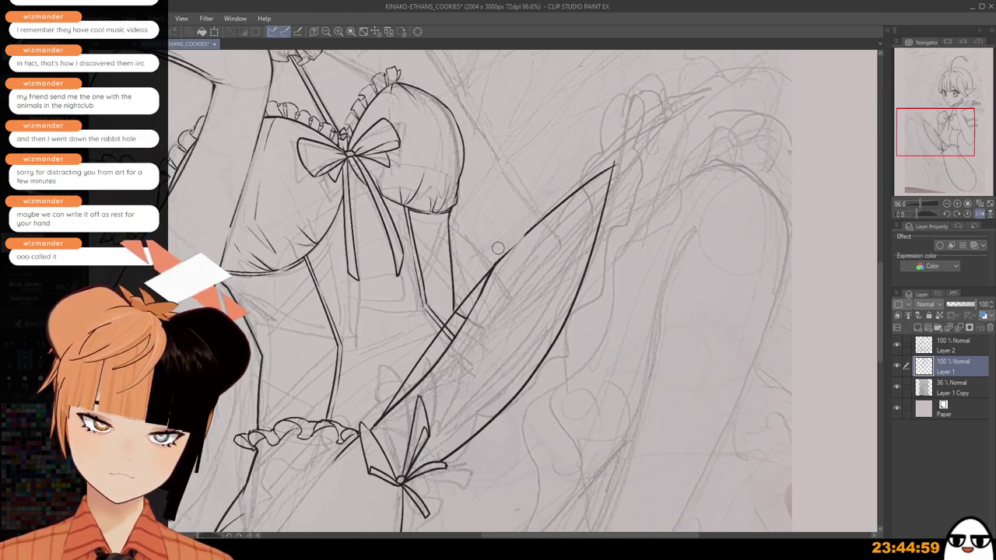
key("ctrl+z")
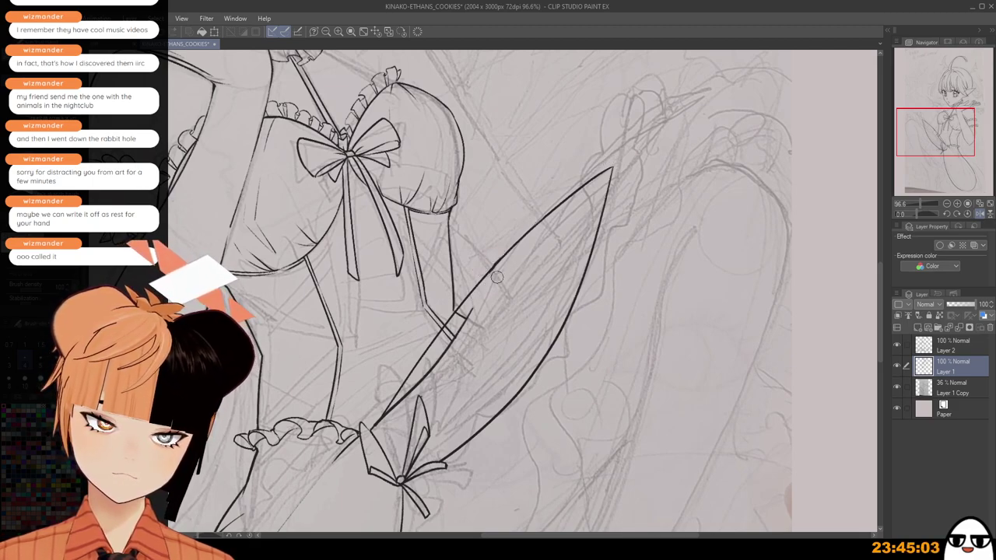
left_click_drag(471, 308, 451, 333)
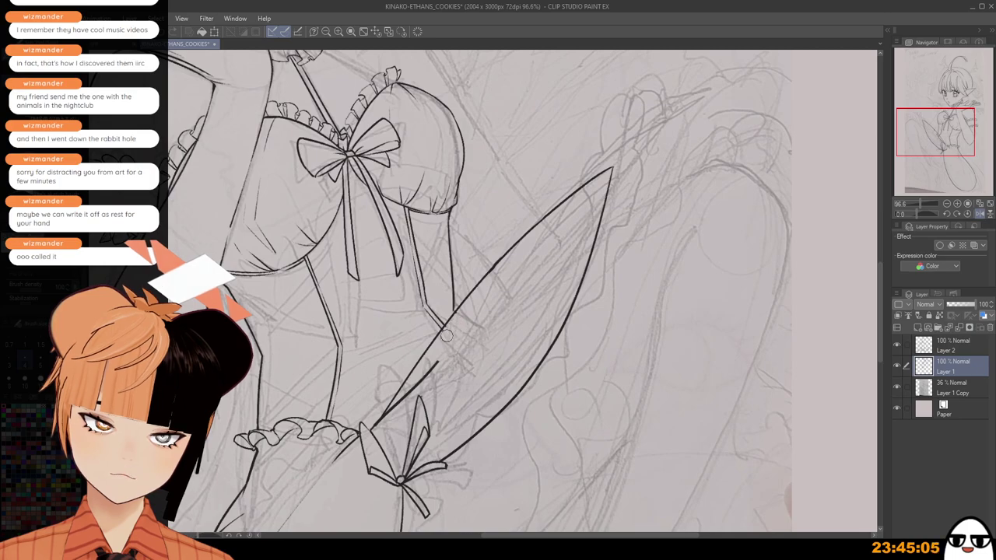
mouse_move(427, 387)
left_mouse_down()
mouse_move(496, 316)
mouse_move(548, 296)
left_mouse_up()
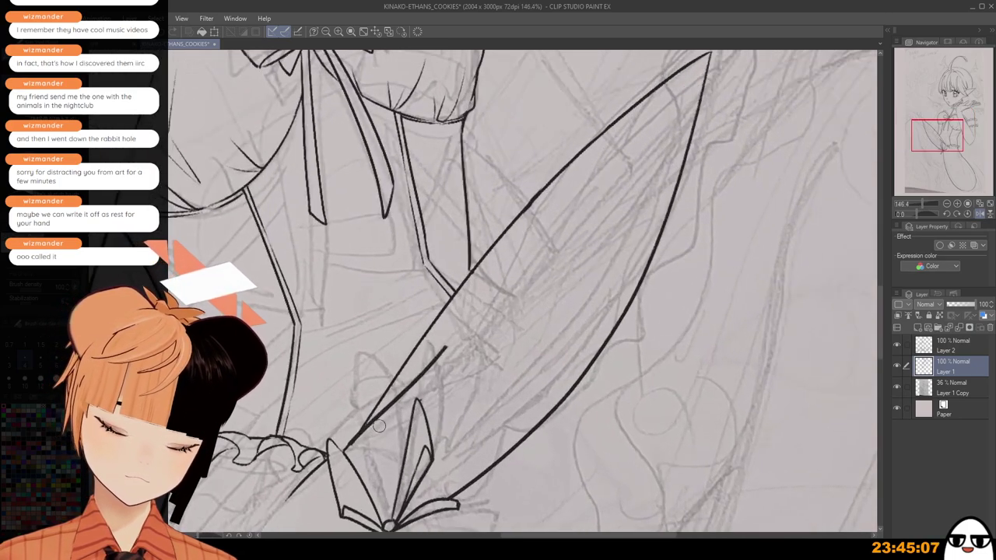
mouse_move(381, 415)
left_mouse_down()
mouse_move(368, 438)
mouse_move(457, 328)
mouse_move(410, 385)
left_mouse_up()
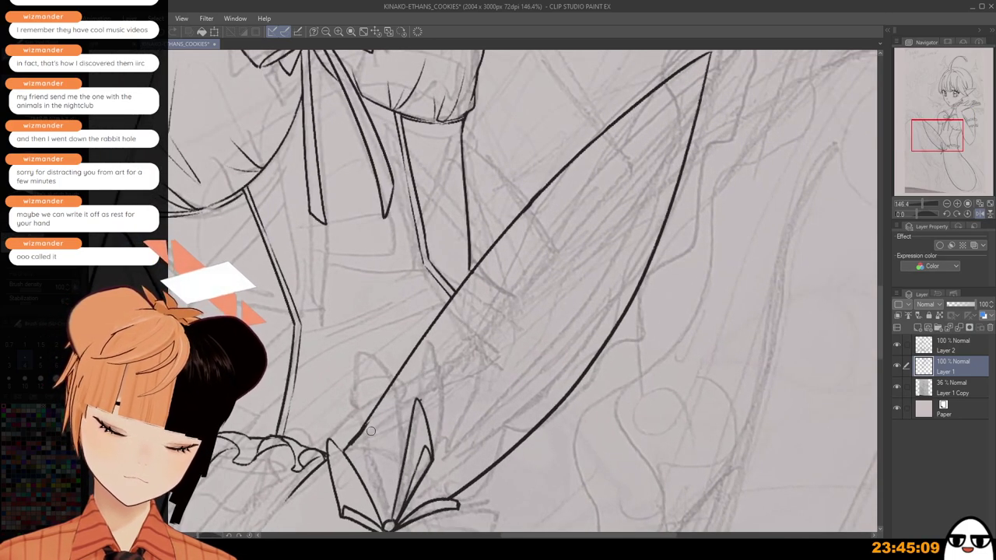
left_click_drag(369, 431, 390, 403)
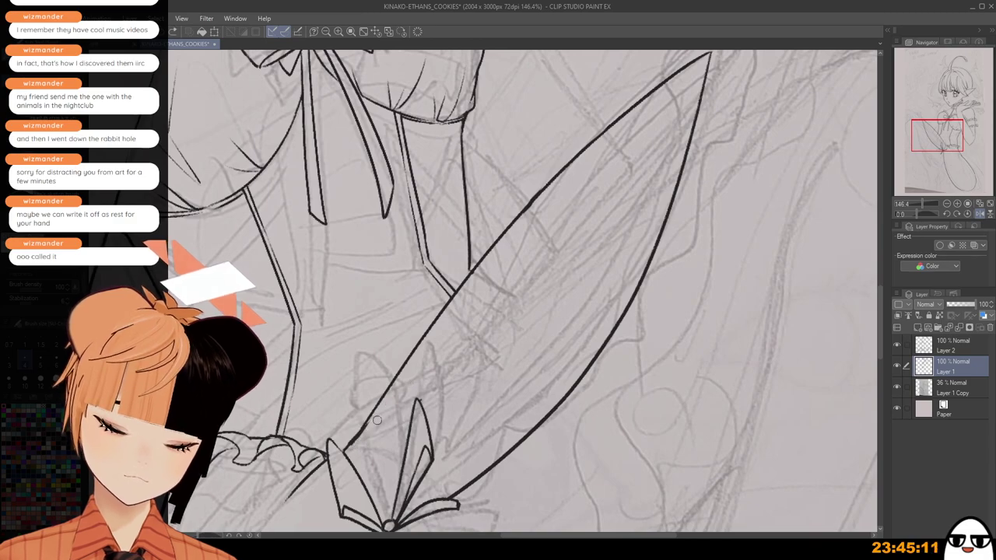
Touch up the lower end of the pointed panel's upper edge where it meets the hip bow.
scroll(362, 437, "up", 2)
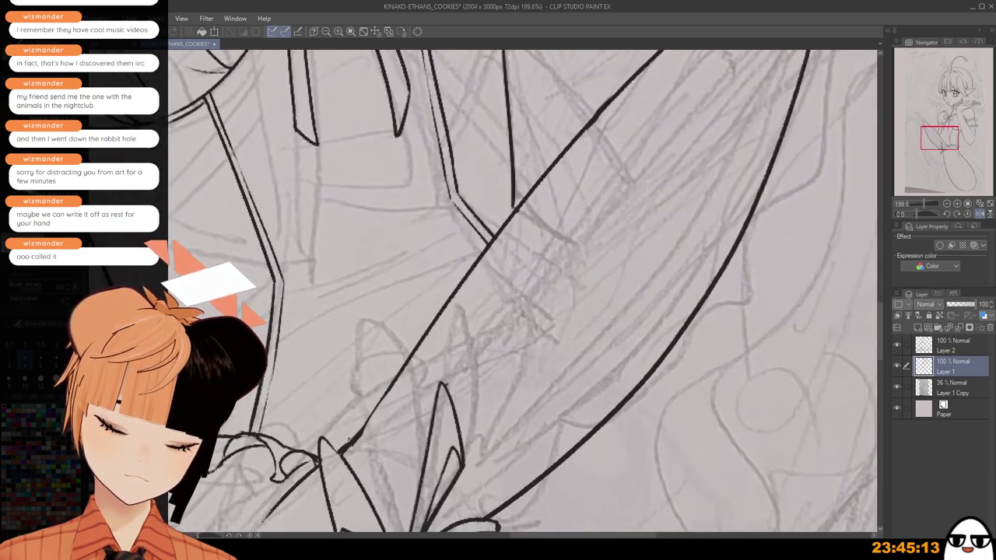
key("ctrl+z")
left_click_drag(340, 452, 358, 438)
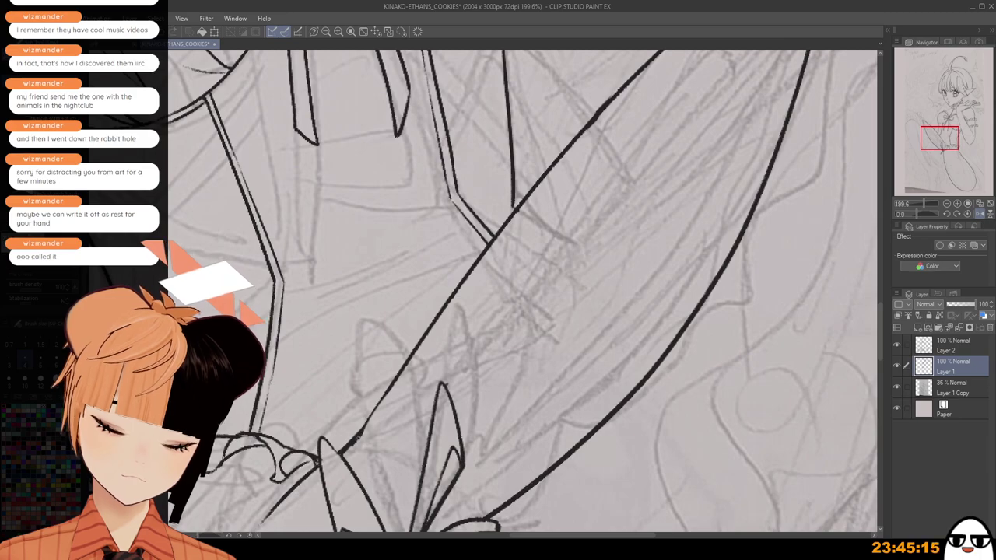
scroll(395, 424, "down", 2)
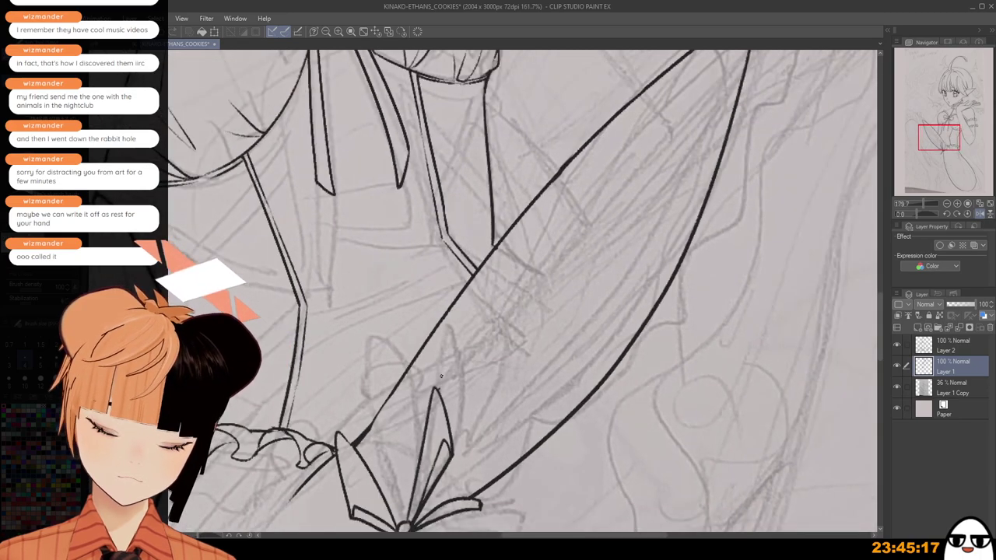
scroll(416, 409, "down", 2)
scroll(447, 415, "down", 4)
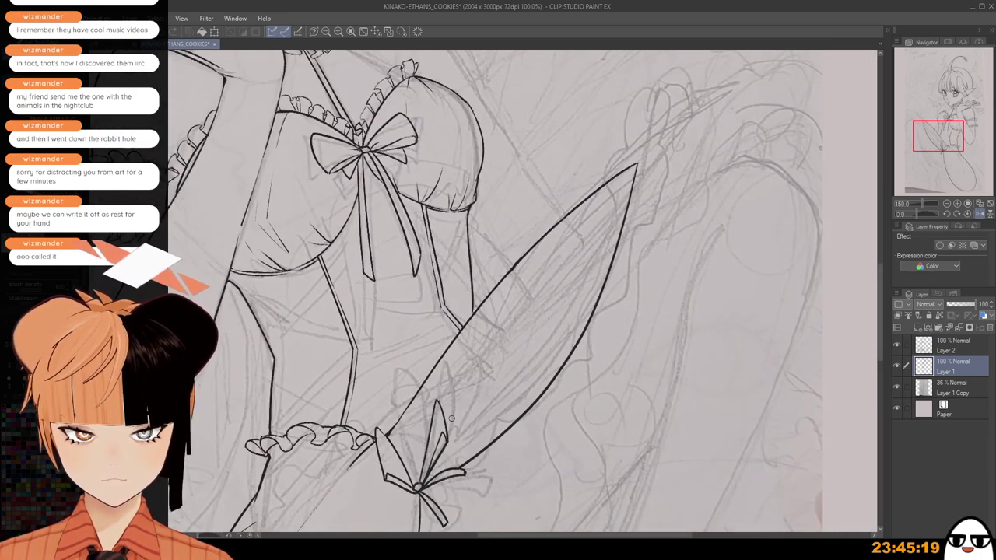
Ink the small pointed fold with its curled inner edge just above the raised panel's tip.
left_click_drag(578, 464, 589, 424)
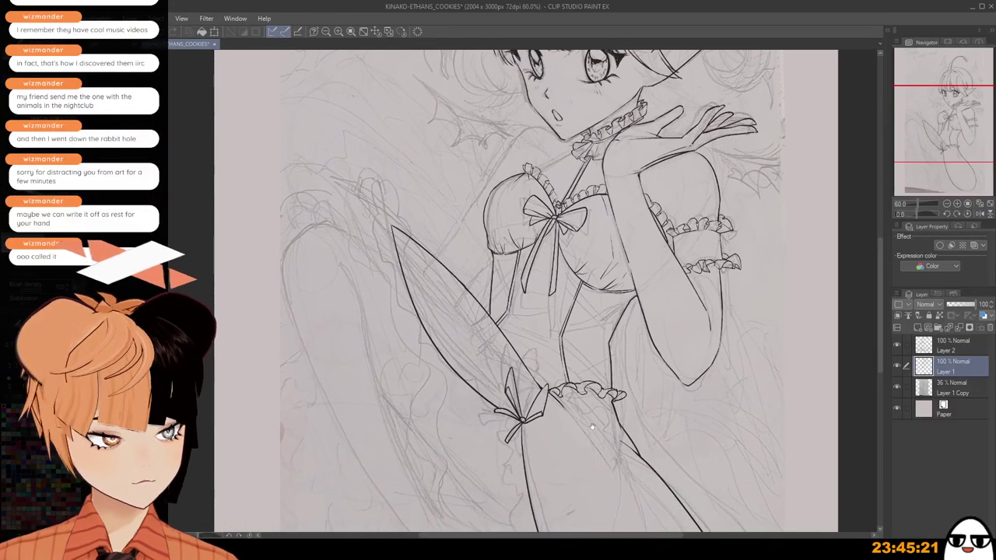
scroll(596, 442, "down", 2)
left_click_drag(655, 461, 671, 400)
scroll(671, 403, "up", 2)
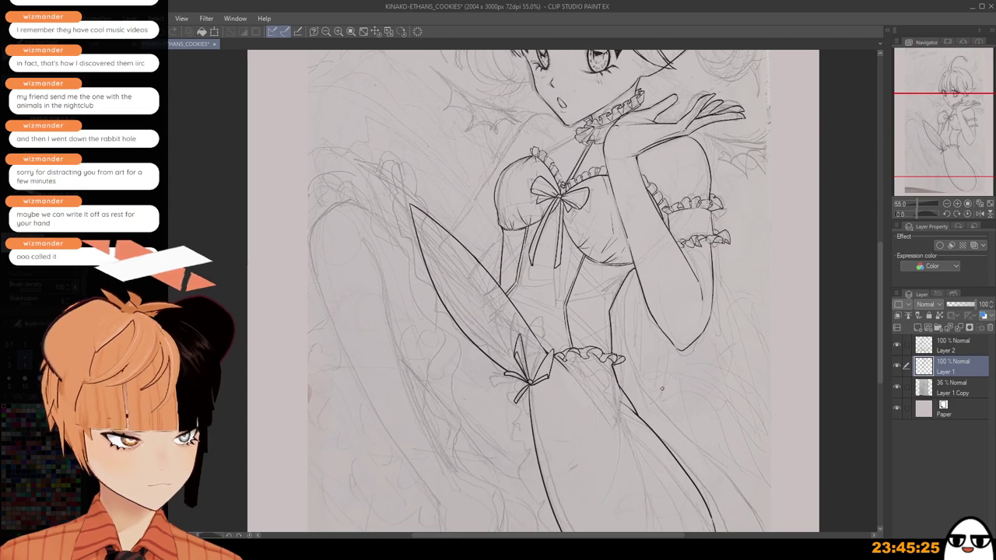
scroll(661, 389, "up", 4)
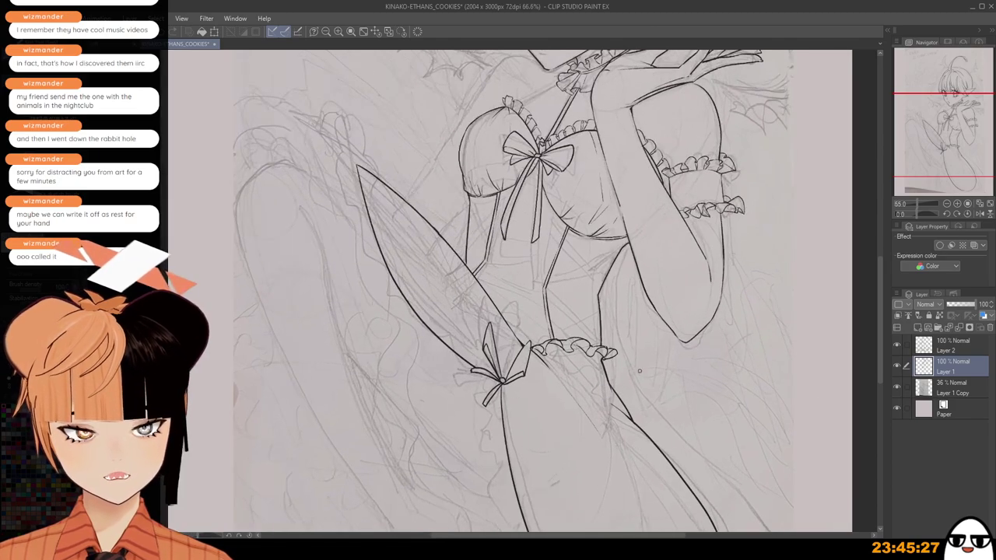
scroll(449, 288, "up", 1)
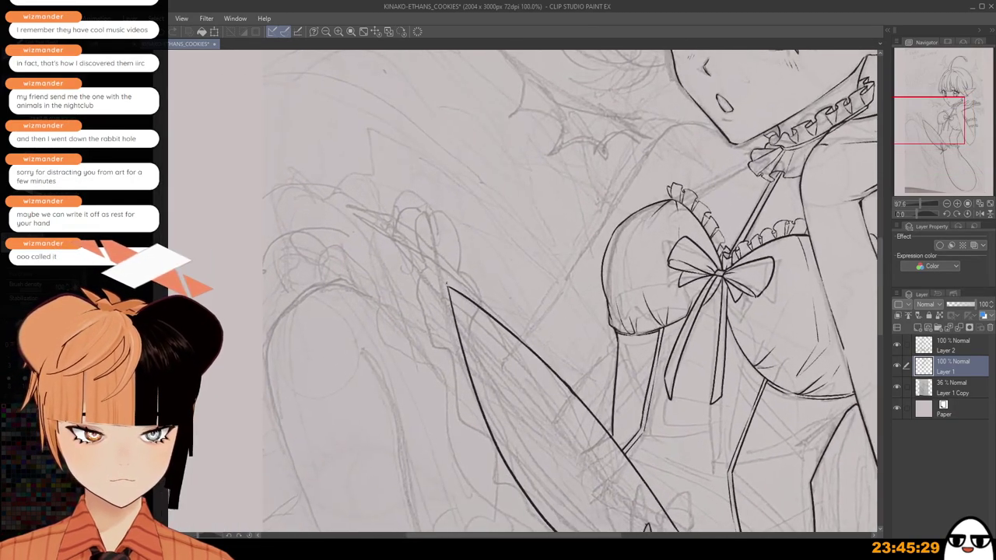
left_click_drag(449, 289, 426, 190)
key("ctrl+z")
left_click_drag(442, 247, 424, 189)
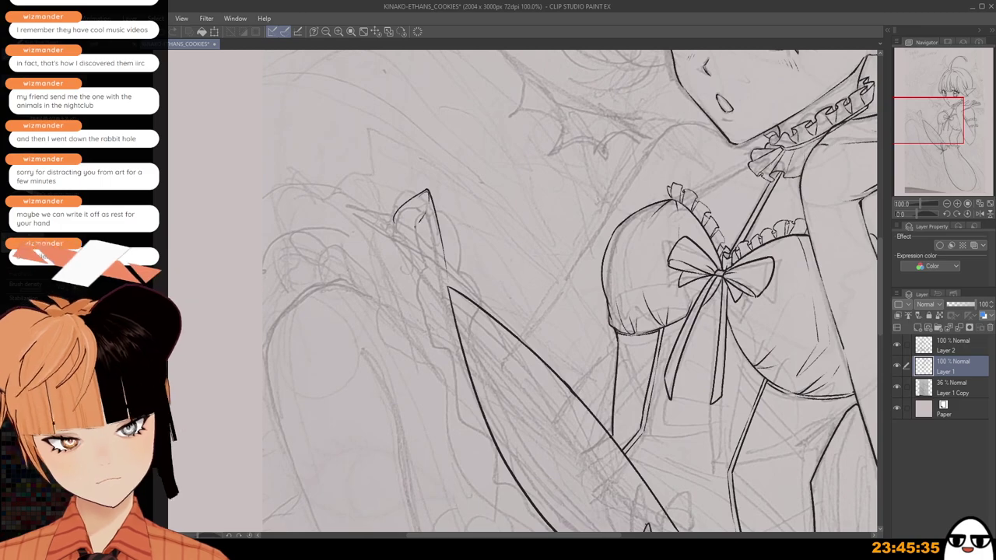
mouse_move(419, 219)
left_mouse_down()
mouse_move(429, 291)
mouse_move(421, 309)
left_mouse_up()
key("ctrl+z")
left_click_drag(442, 269, 421, 320)
scroll(459, 347, "down", 2)
left_click_drag(481, 380, 469, 270)
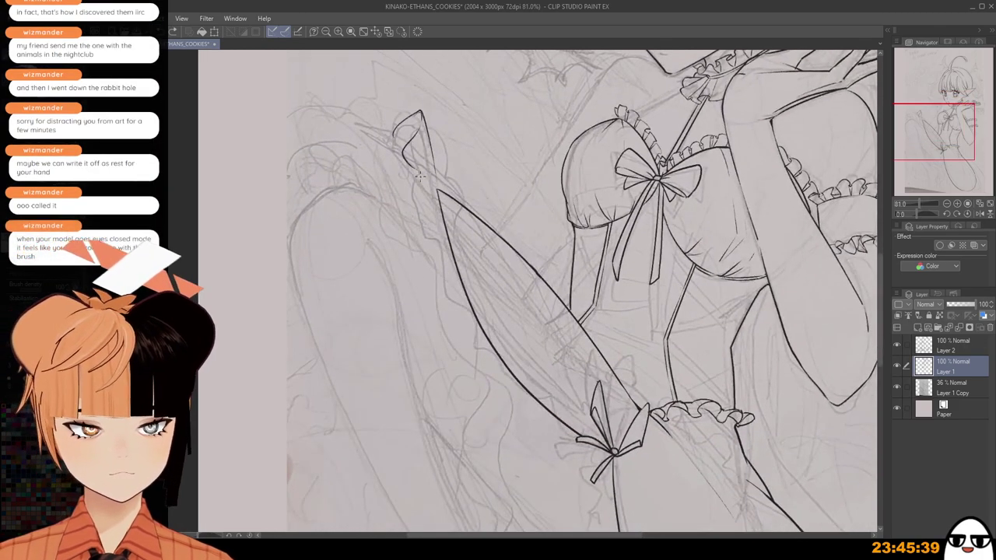
Ink the first wide S-shaped wave of the frill along the lower edge of the raised panel, starting at its tip.
scroll(468, 269, "down", 1)
mouse_move(420, 177)
left_mouse_down()
mouse_move(452, 226)
mouse_move(437, 293)
left_mouse_up()
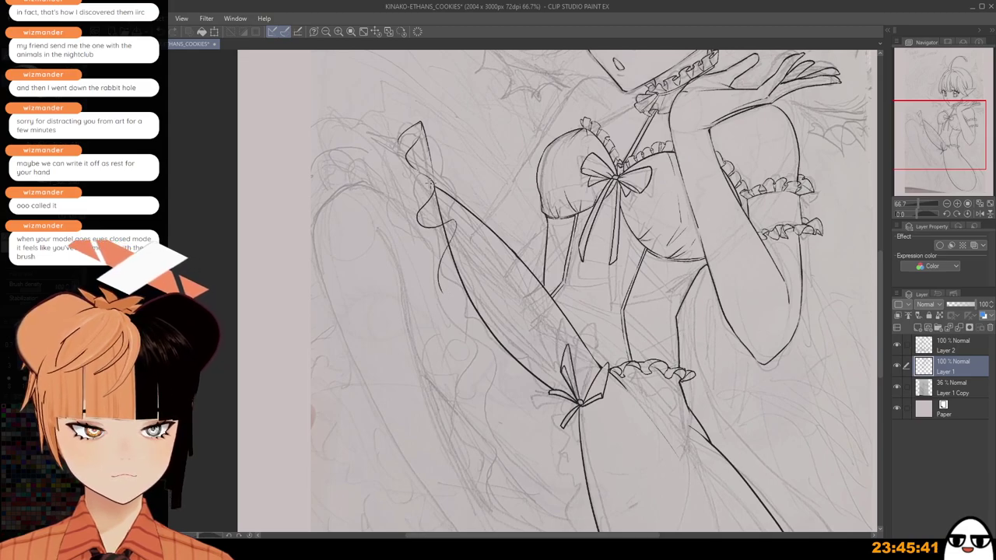
key("ctrl+z")
key("ctrl+z")
mouse_move(433, 185)
left_mouse_down()
mouse_move(470, 233)
mouse_move(453, 279)
mouse_move(476, 331)
mouse_move(502, 347)
left_mouse_up()
mouse_move(505, 312)
left_mouse_down()
mouse_move(499, 374)
mouse_move(519, 391)
mouse_move(498, 377)
mouse_move(551, 393)
left_mouse_up()
key("ctrl+z")
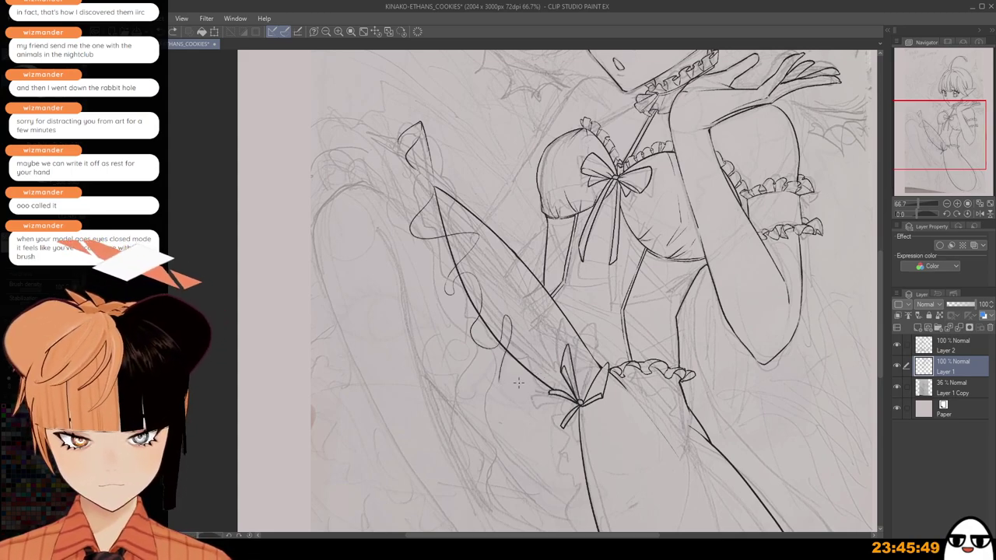
left_click_drag(502, 379, 541, 363)
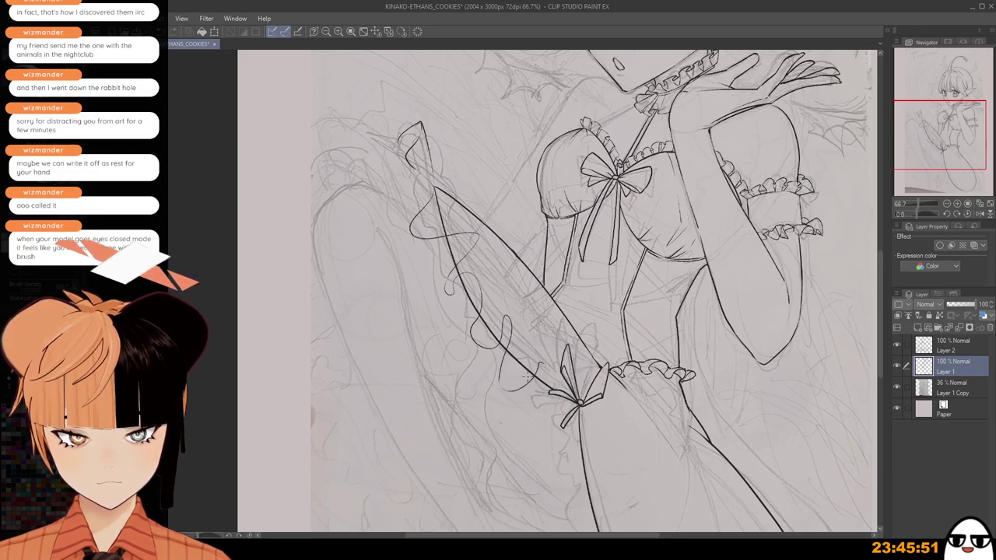
key("ctrl+z")
key("ctrl+z")
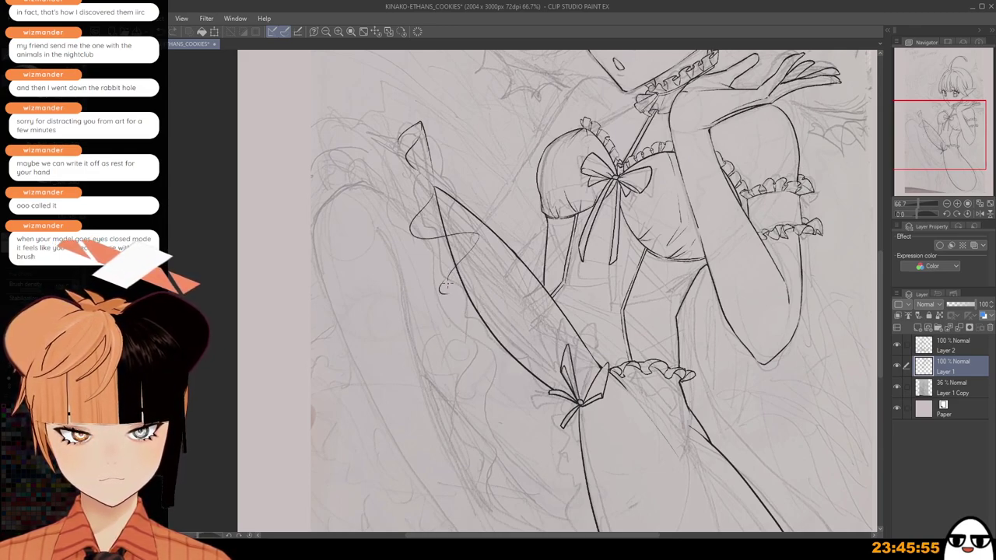
Continue the frill in rounded loops across the raised panel's lower edge, down to beside the hip bow.
left_click_drag(471, 250, 430, 284)
key("ctrl+z")
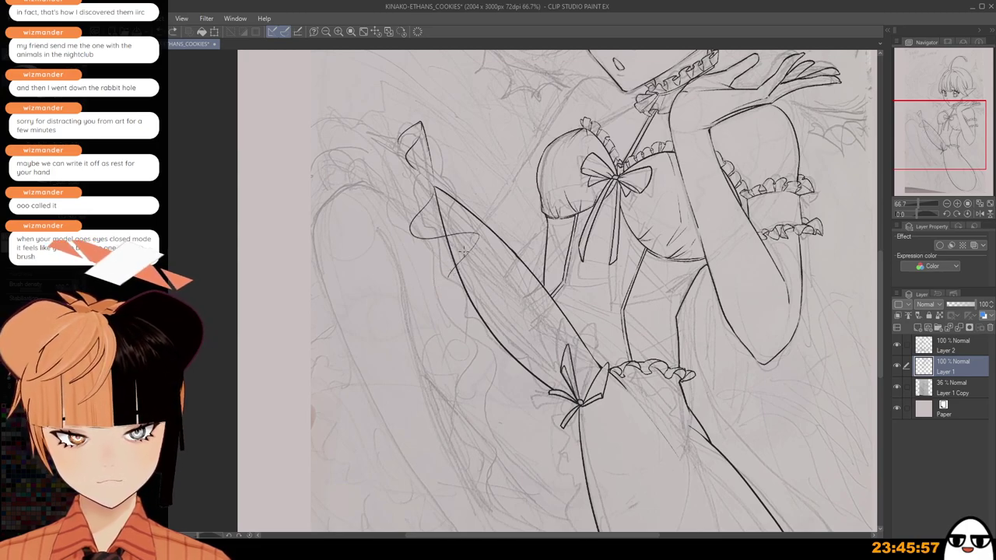
mouse_move(468, 252)
left_mouse_down()
mouse_move(431, 293)
mouse_move(431, 283)
mouse_move(451, 312)
mouse_move(500, 279)
mouse_move(490, 309)
left_mouse_up()
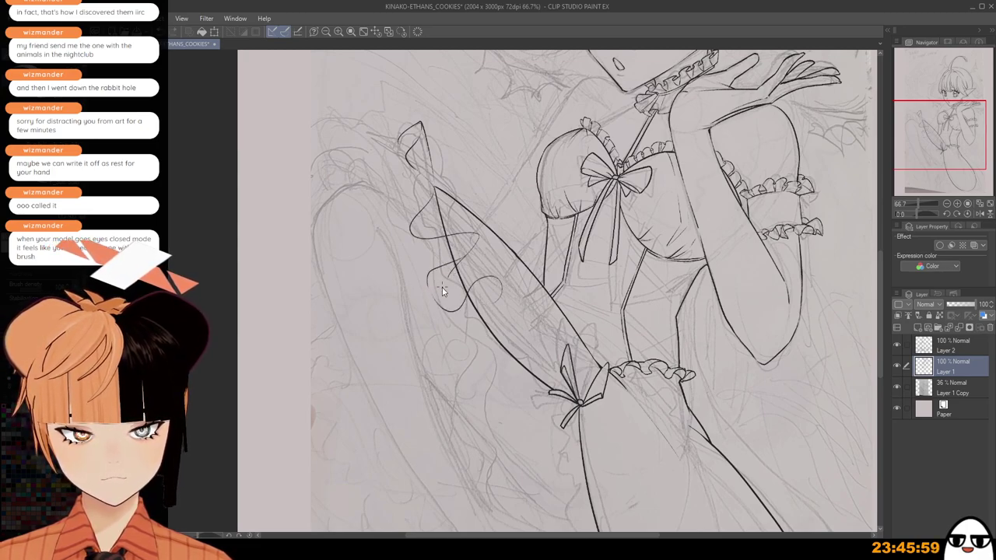
key("ctrl+z")
mouse_move(429, 285)
left_mouse_down()
mouse_move(482, 266)
mouse_move(471, 314)
mouse_move(478, 358)
mouse_move(514, 341)
mouse_move(491, 378)
mouse_move(529, 399)
left_mouse_up()
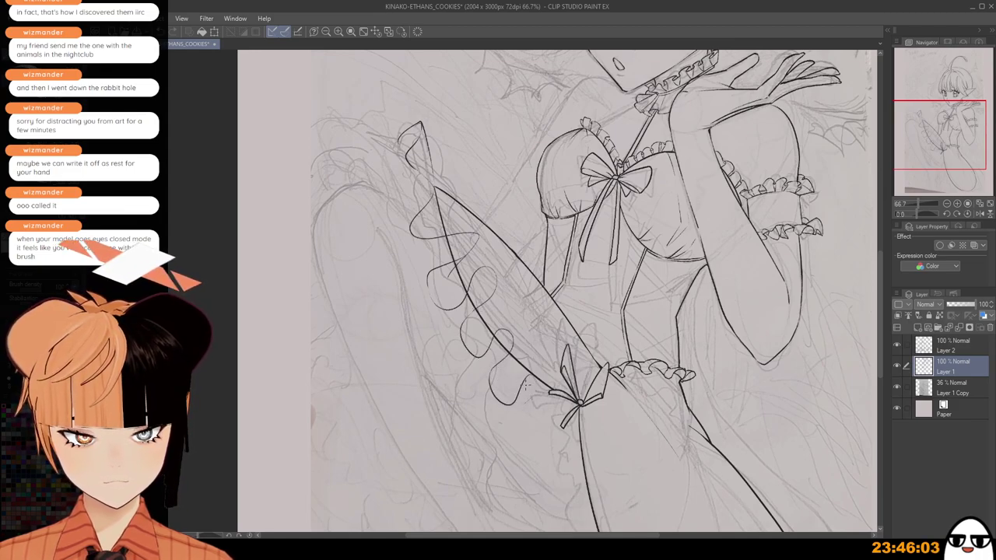
key("ctrl+z")
mouse_move(494, 364)
left_mouse_down()
mouse_move(491, 393)
mouse_move(530, 395)
mouse_move(532, 413)
mouse_move(560, 406)
mouse_move(520, 413)
mouse_move(569, 420)
left_mouse_up()
key("ctrl+z")
key("ctrl+z")
mouse_move(520, 401)
left_mouse_down()
mouse_move(516, 429)
mouse_move(557, 443)
left_mouse_up()
key("ctrl+z")
Ink the frill's rounded loop and the first small folds directly below the hip bow, following the thigh's outer edge.
left_click_drag(528, 394, 502, 302)
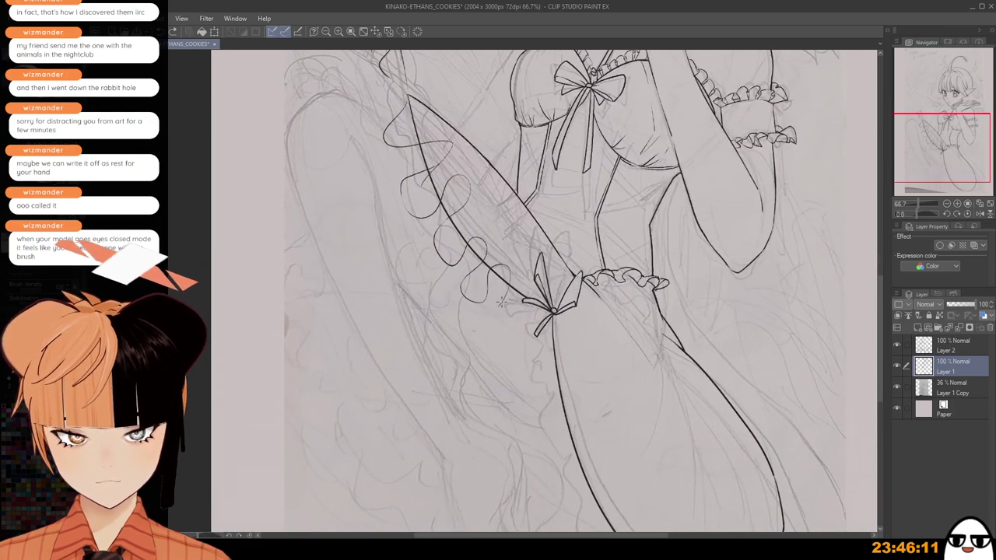
mouse_move(500, 351)
left_mouse_down()
mouse_move(531, 324)
mouse_move(541, 379)
mouse_move(530, 361)
mouse_move(510, 378)
mouse_move(526, 405)
mouse_move(567, 416)
left_mouse_up()
key("ctrl+z")
key("ctrl+z")
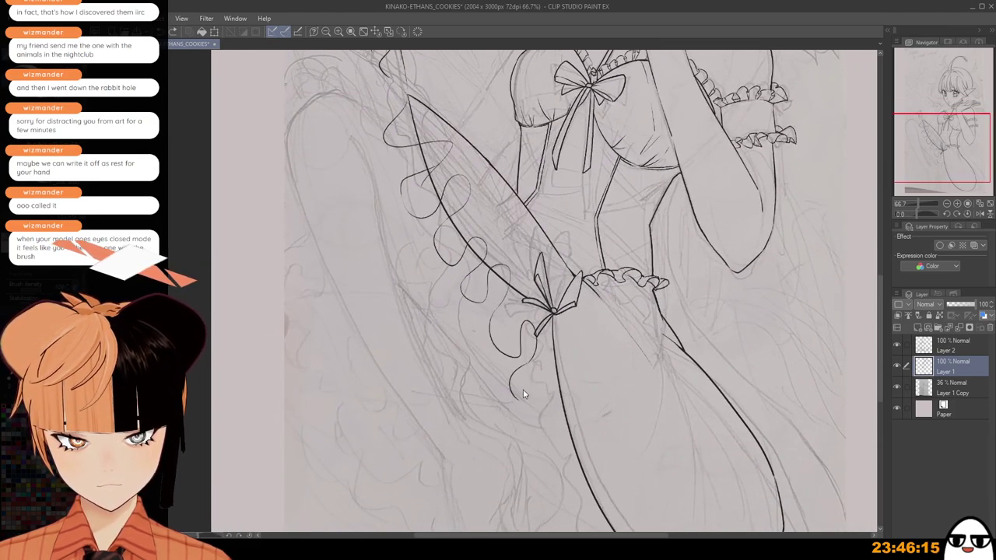
mouse_move(519, 384)
left_mouse_down()
mouse_move(543, 443)
mouse_move(564, 420)
mouse_move(570, 436)
mouse_move(537, 358)
left_mouse_up()
key("ctrl+z")
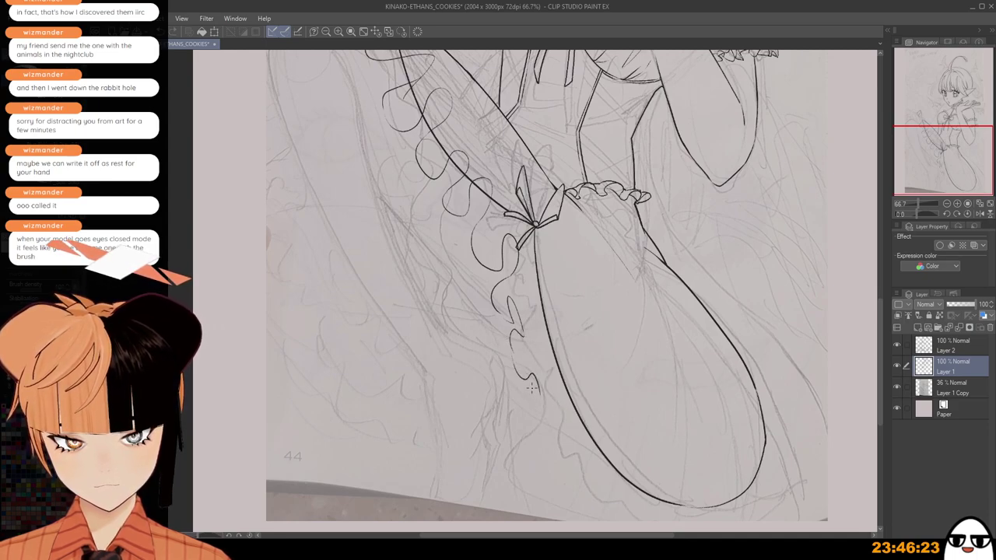
Continue the wavy frill down beside the thigh's edge and around the underside of its rounded lower end.
left_click_drag(527, 371, 535, 374)
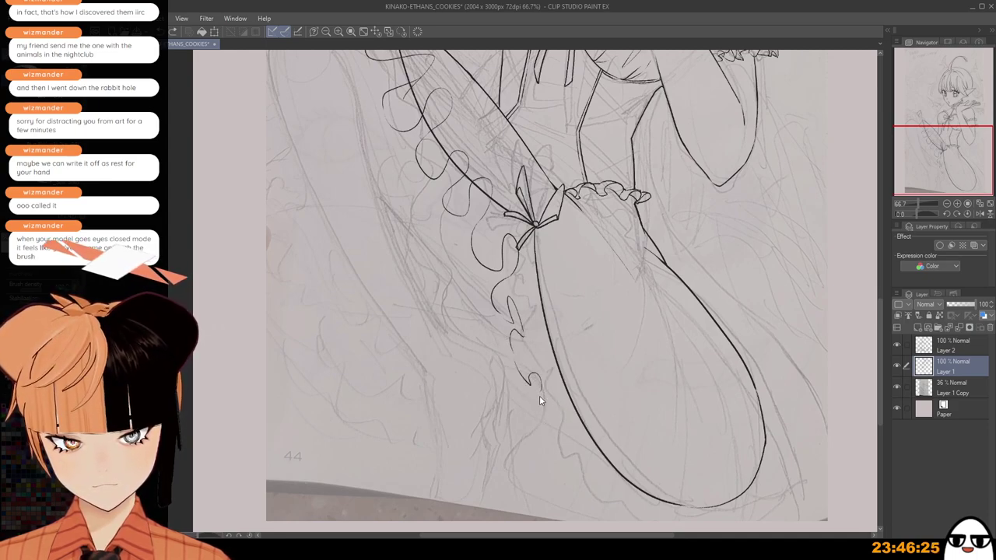
mouse_move(533, 389)
left_mouse_down()
mouse_move(549, 440)
mouse_move(585, 443)
mouse_move(572, 442)
mouse_move(579, 489)
mouse_move(573, 444)
mouse_move(566, 455)
mouse_move(602, 499)
left_mouse_up()
scroll(601, 498, "down", 4)
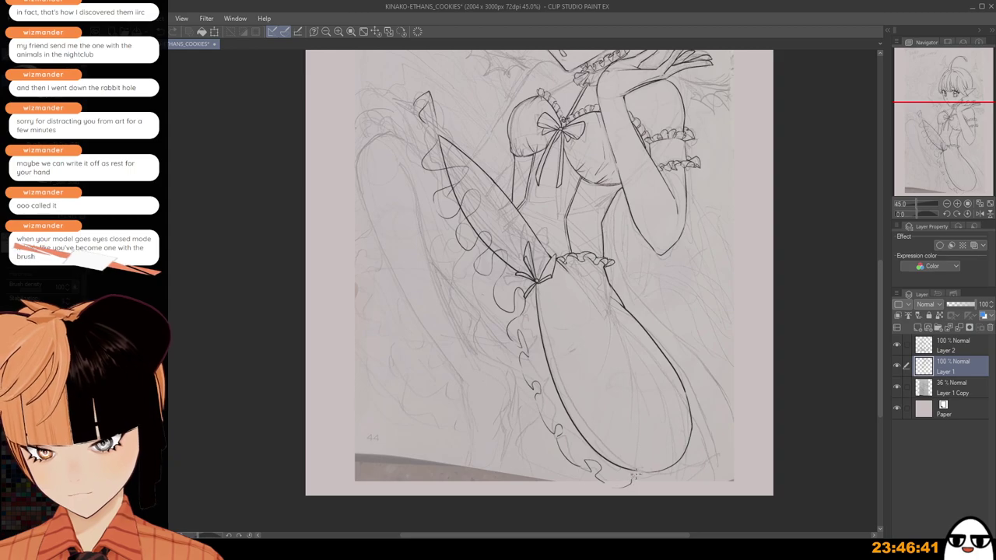
left_click_drag(634, 486, 678, 478)
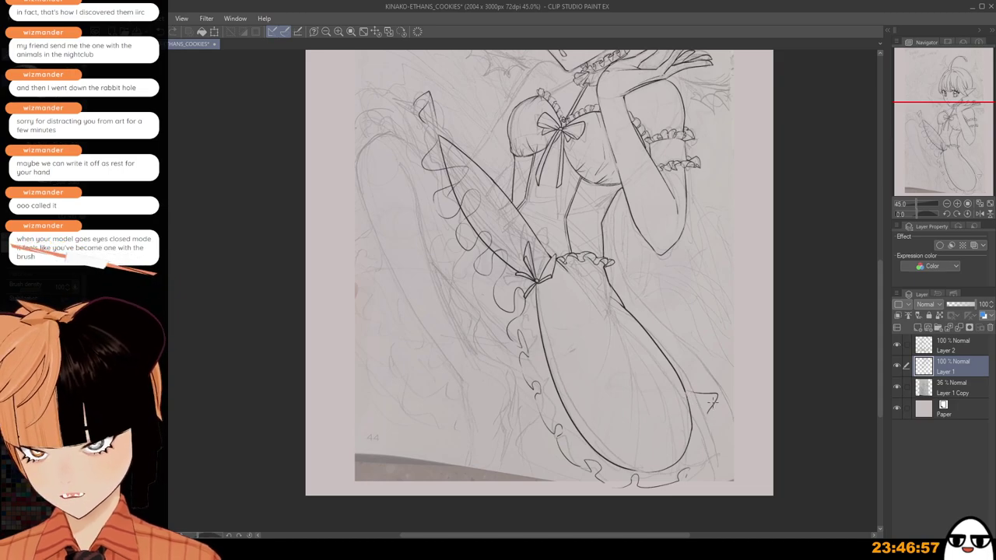
Ink the frill's wavy folds on the far side of the thigh's rounded lower end, redrawing rejected strokes.
left_click_drag(717, 398, 722, 399)
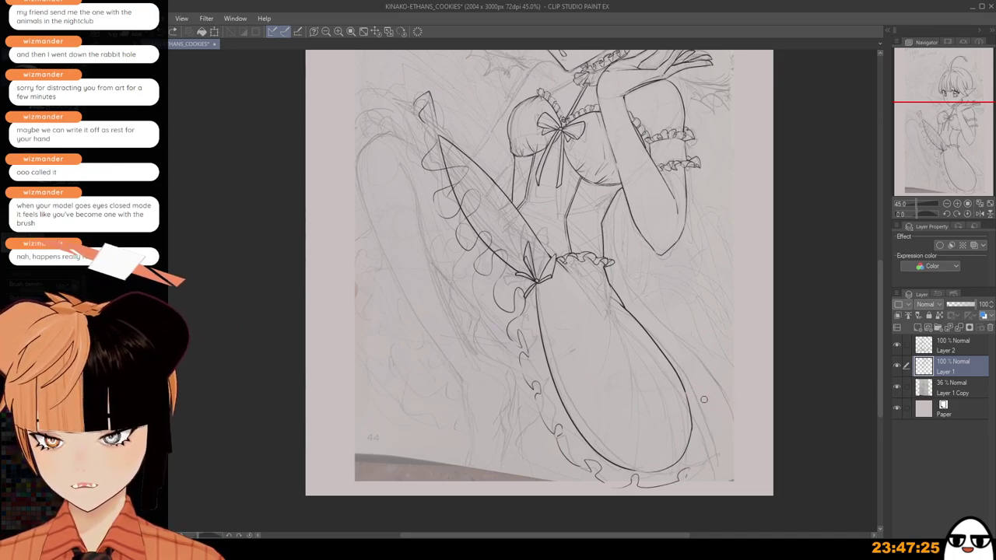
scroll(720, 389, "up", 3)
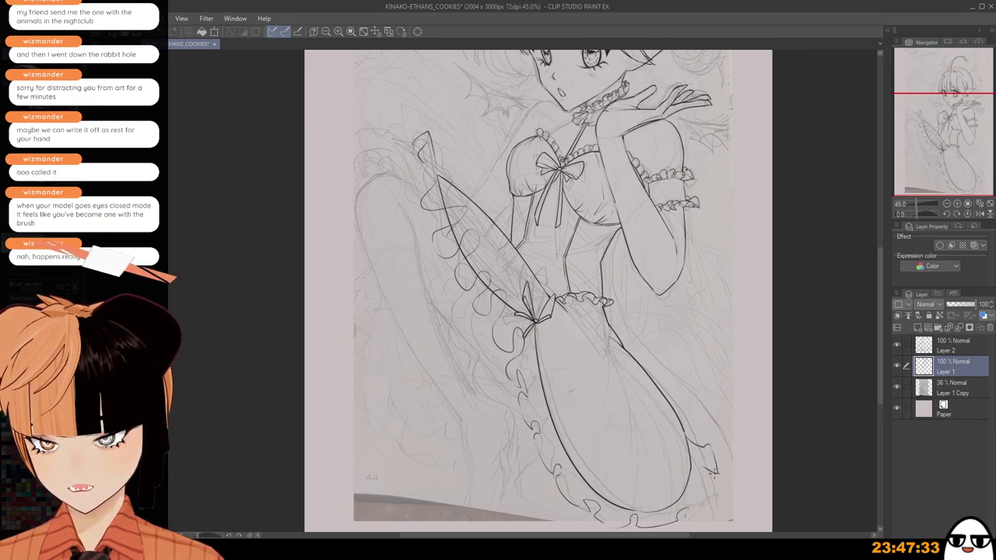
key("ctrl+z")
key("ctrl+z")
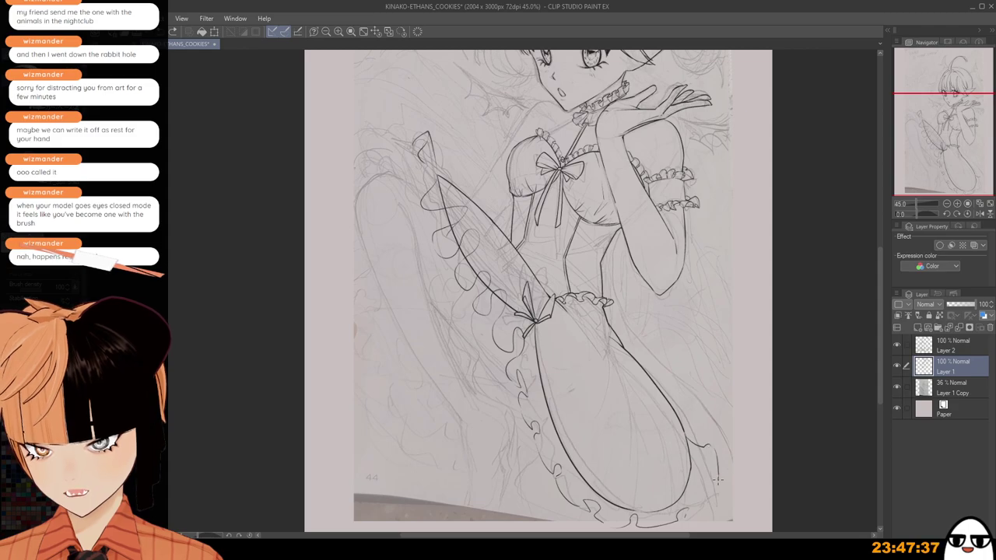
mouse_move(716, 478)
left_mouse_down()
mouse_move(683, 521)
mouse_move(707, 489)
mouse_move(731, 419)
mouse_move(712, 462)
left_mouse_up()
Ink a second curled fold beside the small pointed fold above the raised panel's tip.
scroll(709, 488, "down", 2)
scroll(712, 461, "down", 1)
left_click_drag(696, 403, 731, 460)
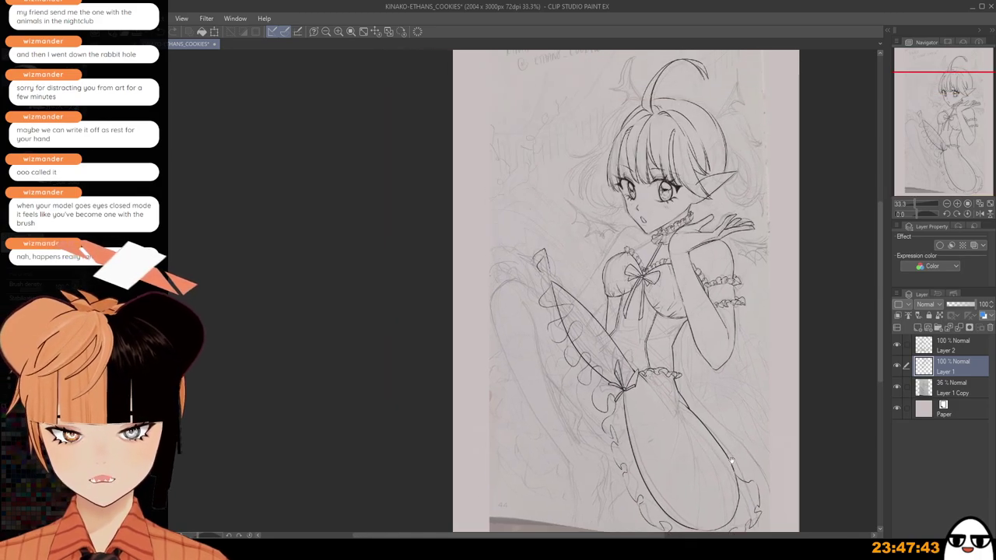
scroll(591, 323, "up", 5)
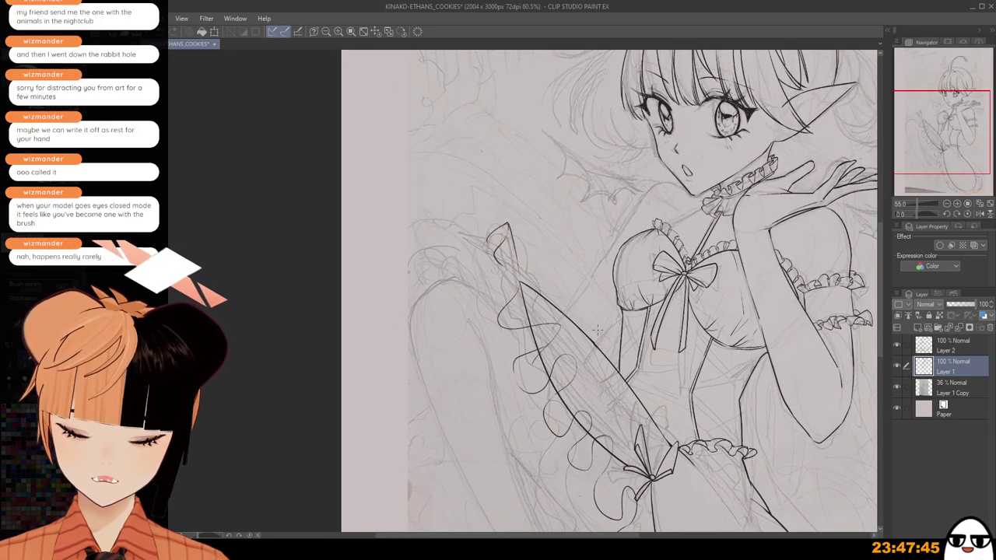
scroll(526, 260, "up", 4)
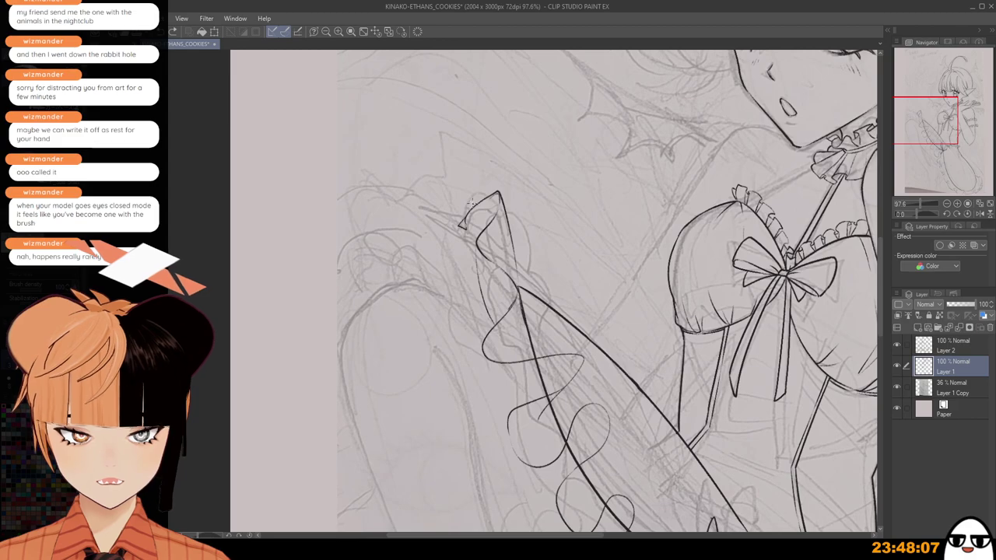
left_click_drag(461, 191, 438, 219)
scroll(489, 269, "down", 3)
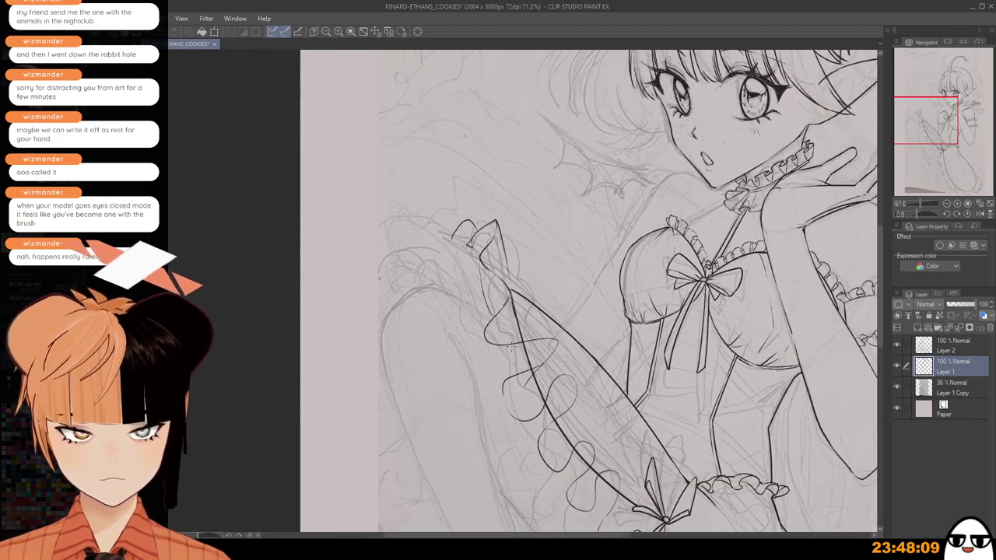
Ink the fold lines running from both bends of the frill's first wide wave to the raised panel's lower edge.
left_click_drag(511, 377, 493, 296)
scroll(507, 288, "up", 2)
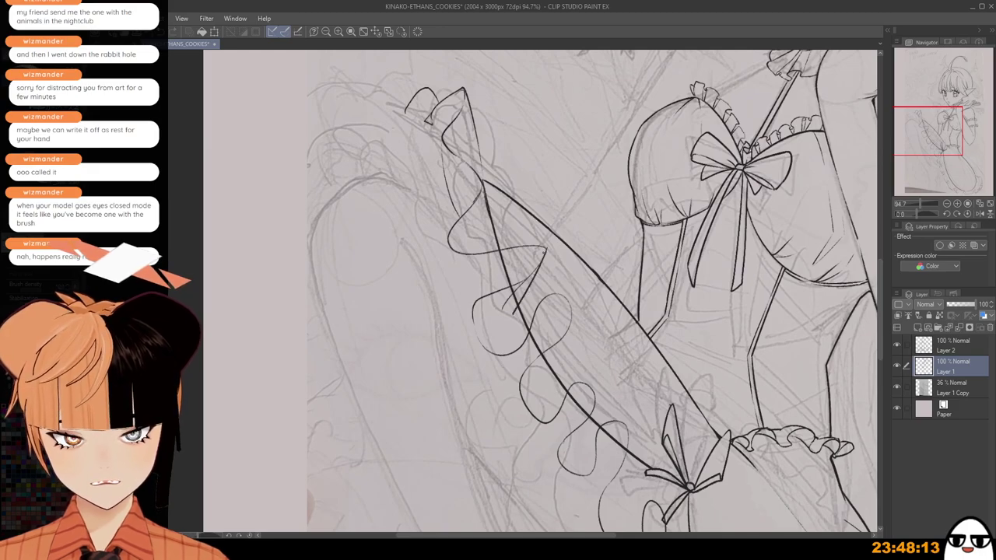
left_click_drag(546, 255, 523, 311)
scroll(483, 227, "up", 3)
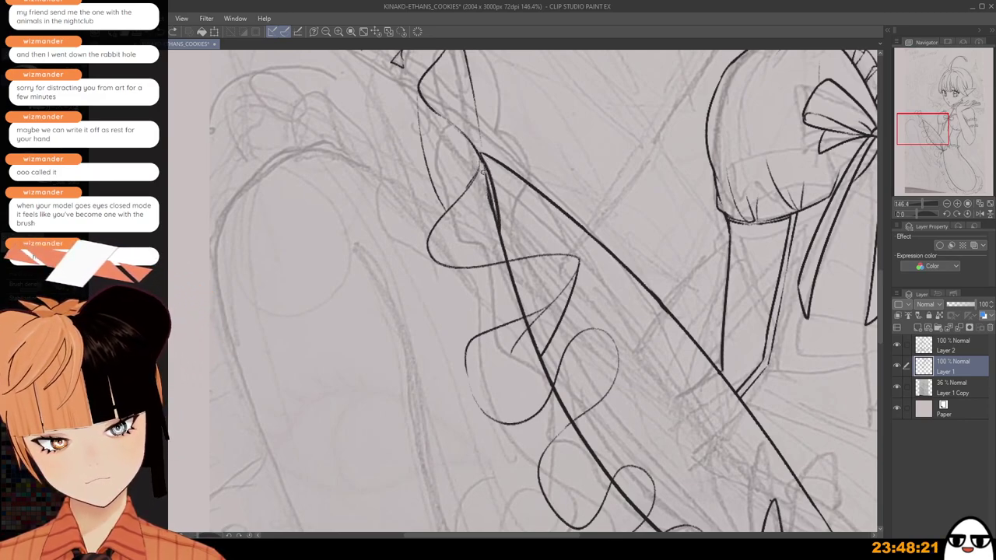
left_click_drag(484, 174, 496, 228)
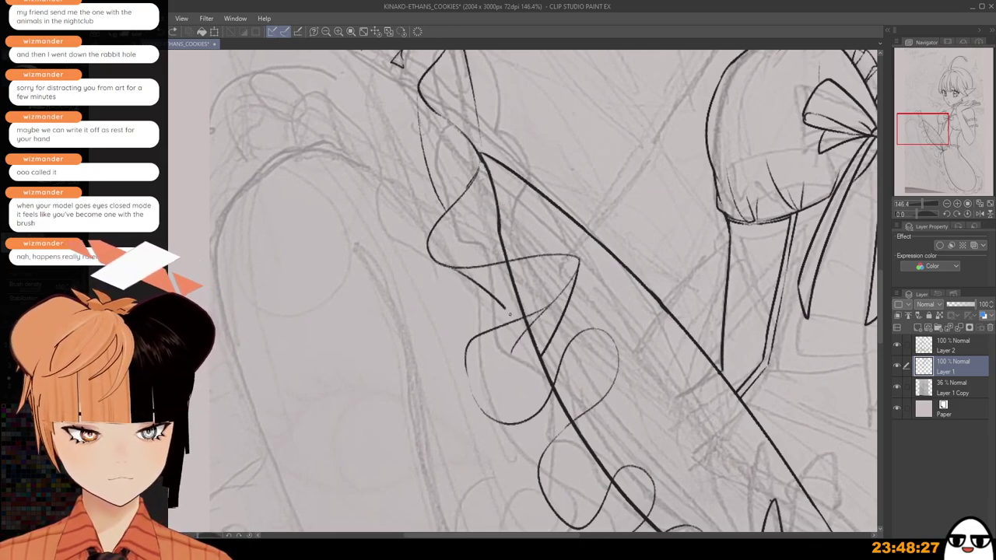
Erase the short piece of the panel's lower edge hidden behind the fold of the frill's first wide wave.
scroll(484, 297, "down", 2)
left_click_drag(452, 194, 476, 283)
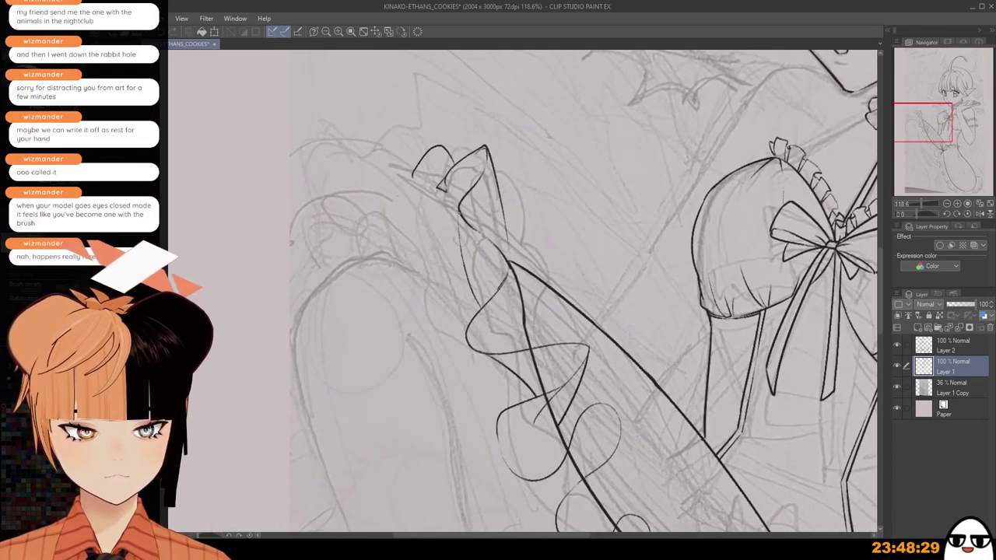
scroll(466, 255, "down", 2)
left_click_drag(491, 361, 470, 263)
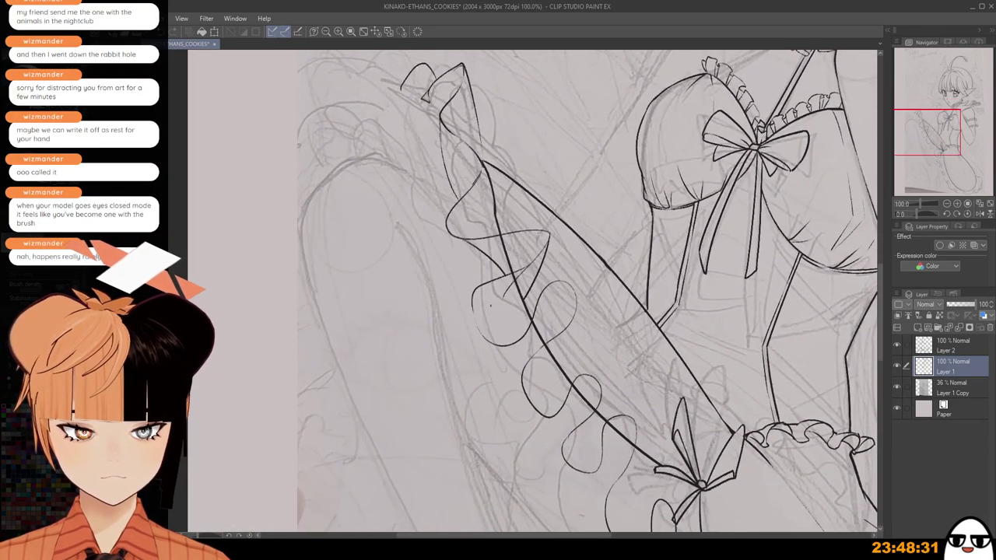
scroll(532, 243, "up", 1)
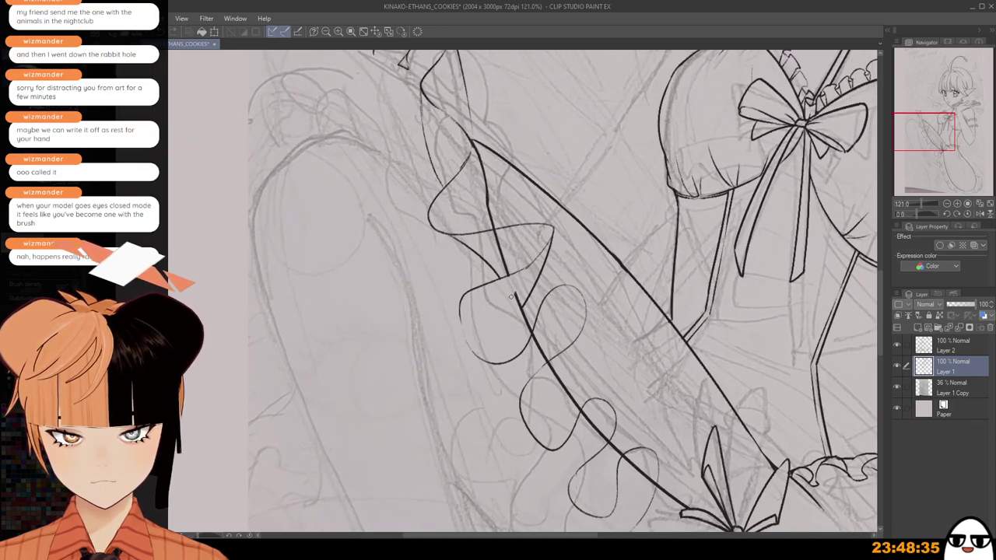
scroll(519, 299, "down", 2)
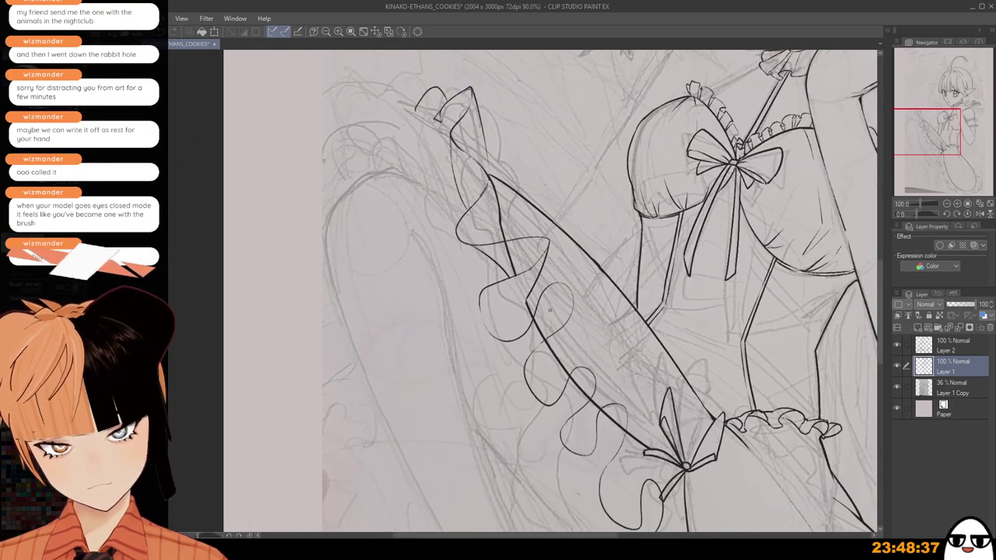
scroll(540, 280, "up", 2)
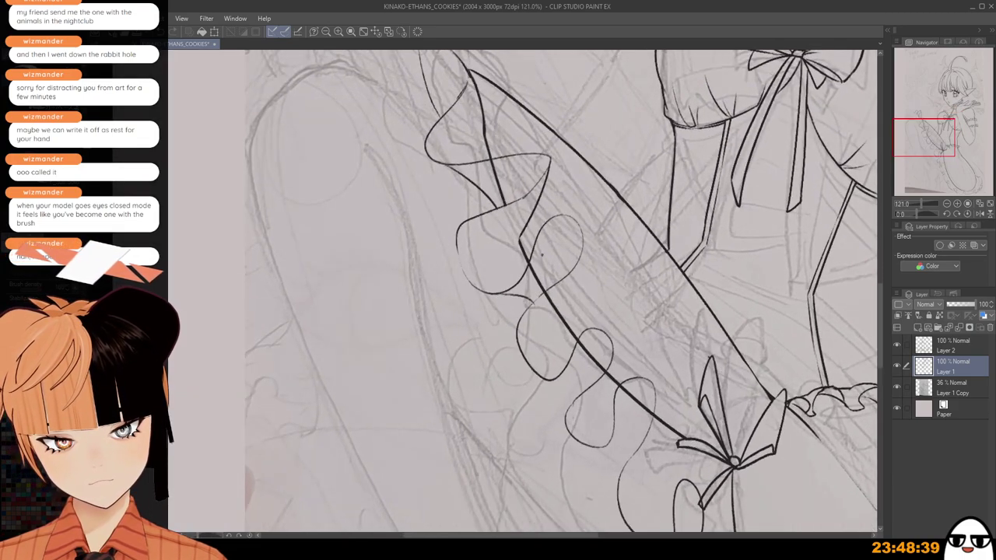
Ink the fold lines from the outer curves of the frill's next two rounded loops back to the panel edge.
left_click_drag(581, 227, 566, 322)
key("ctrl+z")
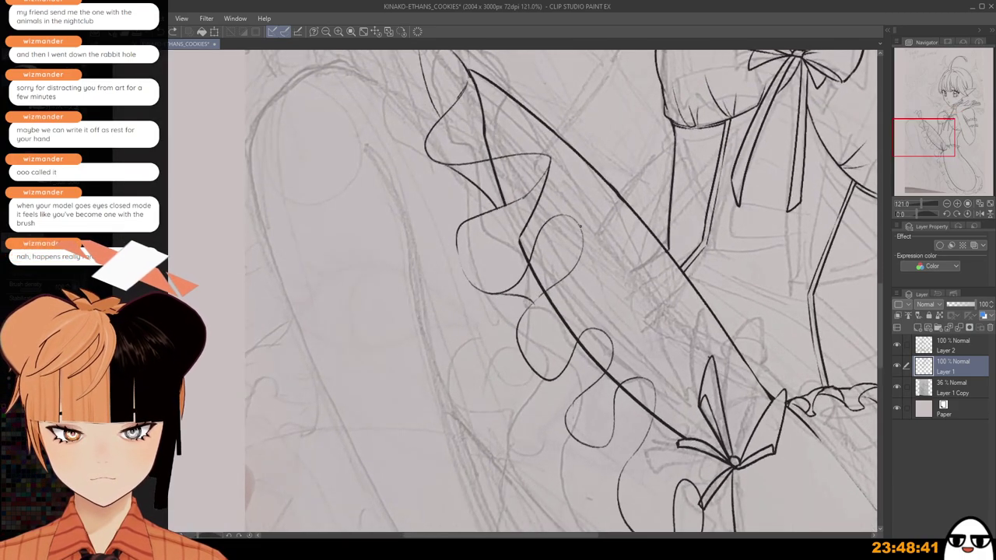
mouse_move(580, 239)
left_mouse_down()
mouse_move(565, 321)
mouse_move(547, 229)
left_mouse_up()
scroll(578, 299, "down", 1)
left_click_drag(580, 270, 580, 294)
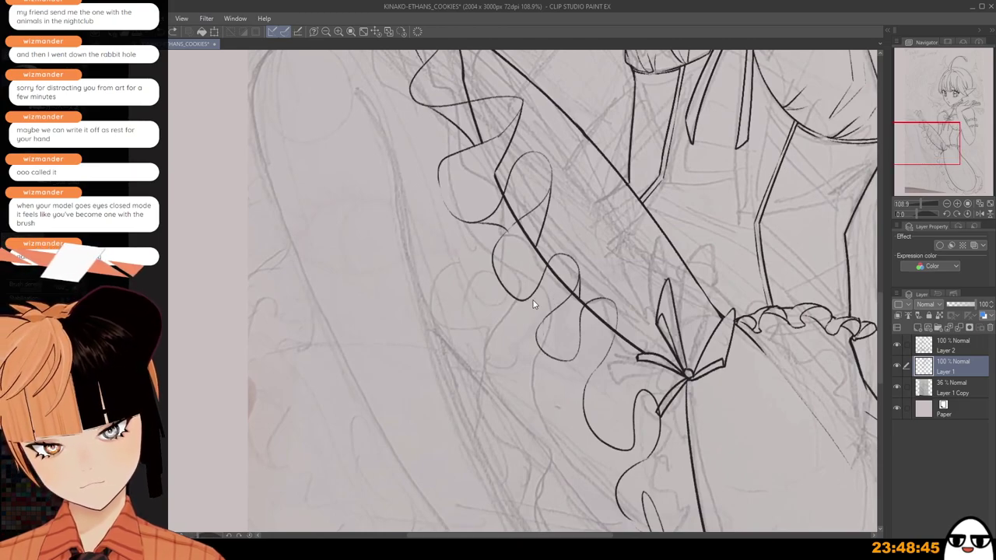
scroll(557, 300, "down", 1)
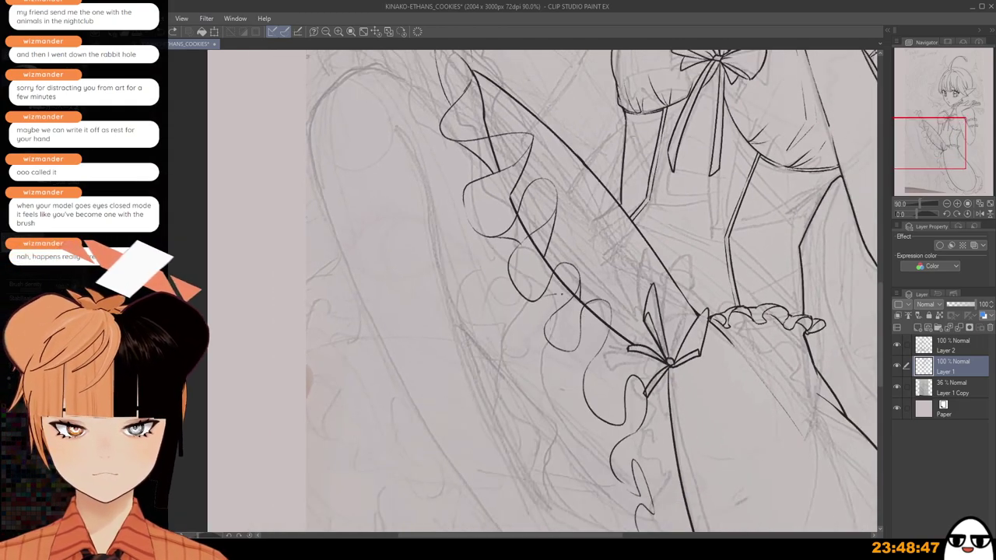
scroll(557, 298, "down", 1)
Ink the remaining short fold lines joining the frill's last loops to the panel edge and the hip bow.
left_click_drag(568, 263, 608, 270)
key("ctrl+z")
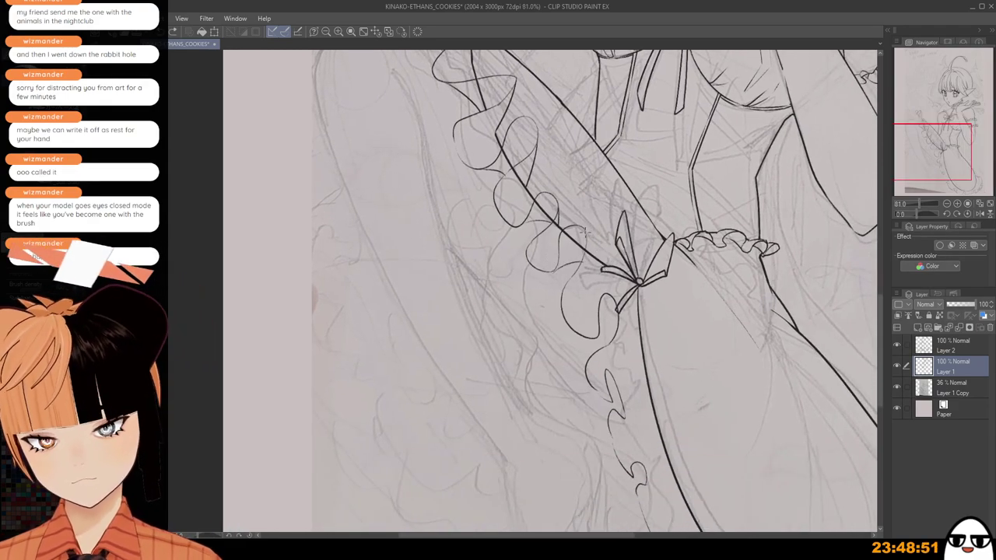
scroll(604, 257, "up", 4)
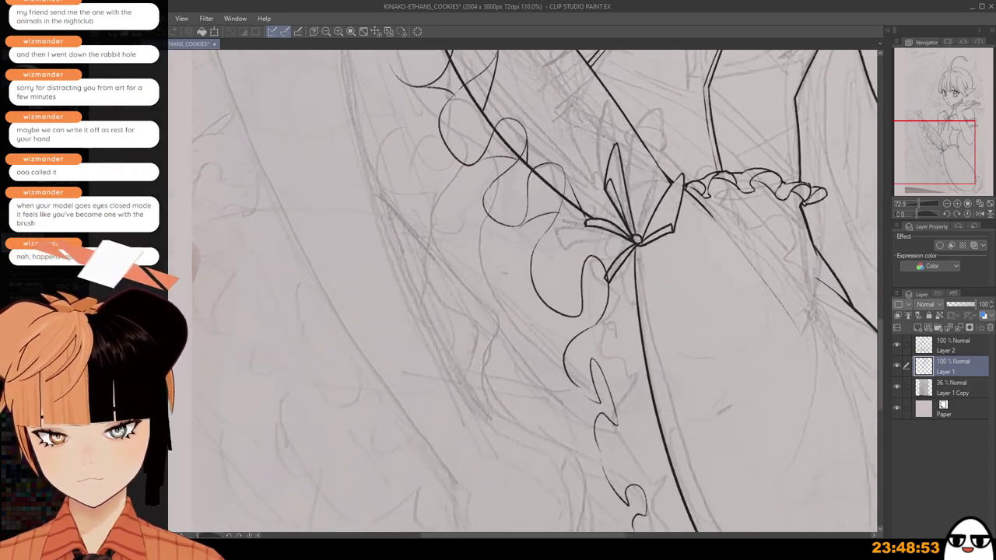
key("ctrl+z")
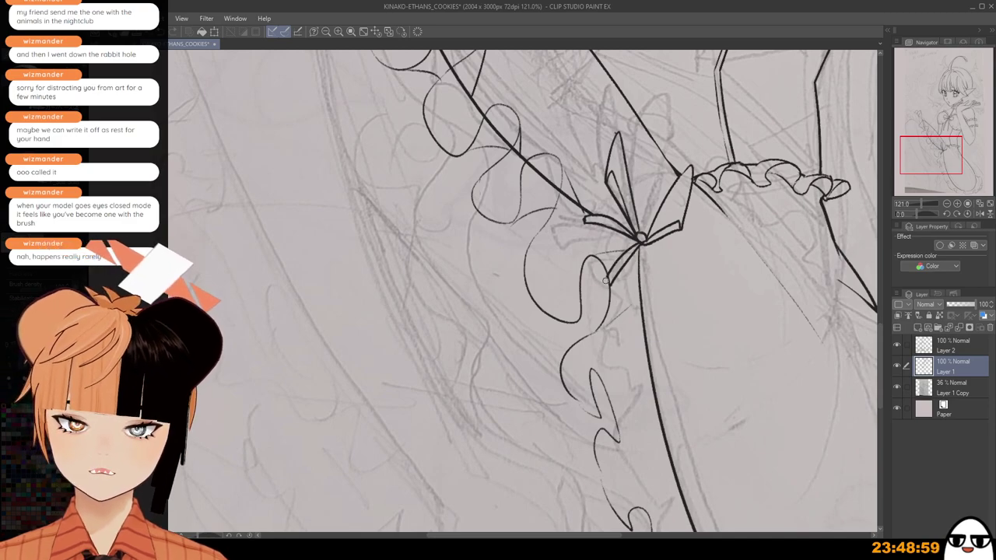
scroll(620, 276, "up", 2)
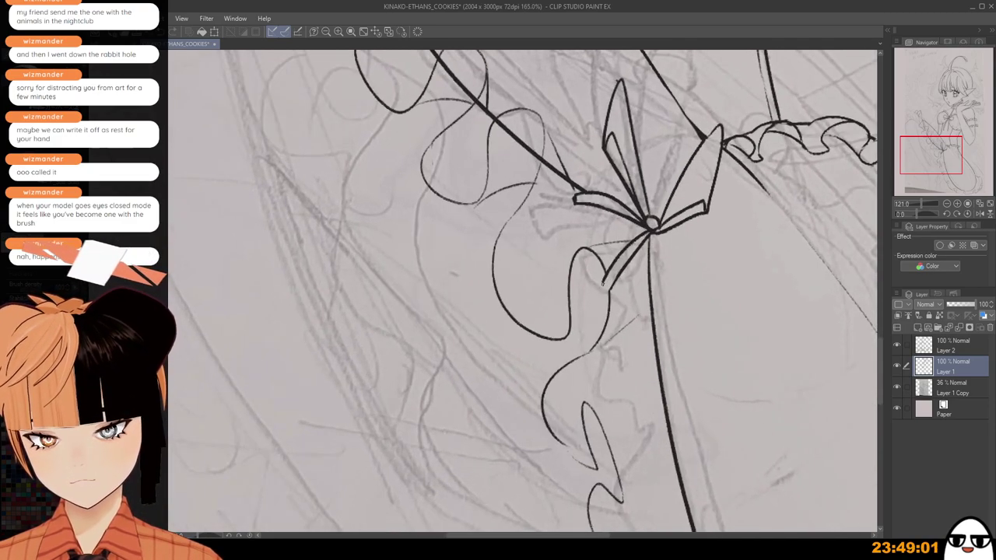
scroll(639, 315, "down", 4)
scroll(642, 350, "down", 1)
left_click_drag(642, 350, 625, 290)
scroll(523, 291, "up", 2)
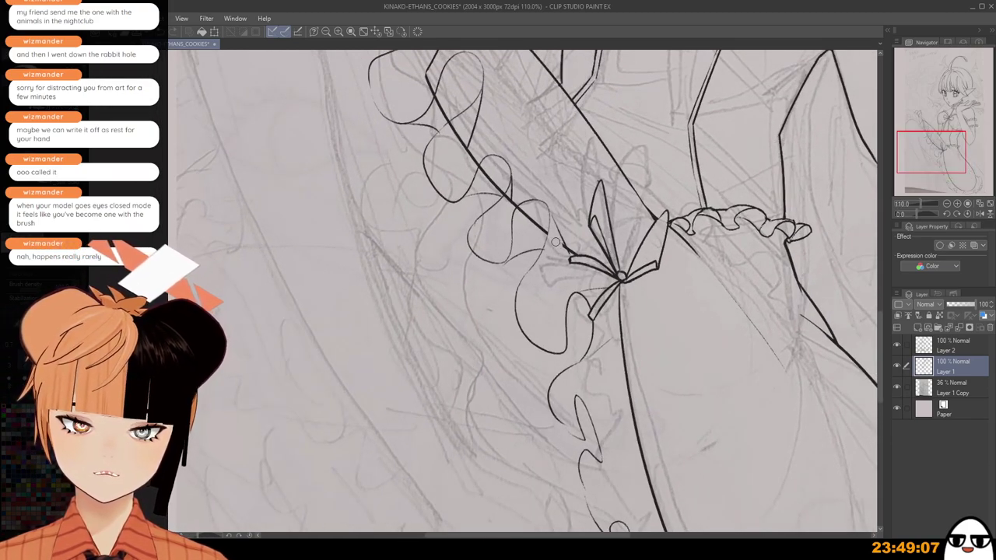
Erase the pieces of the raised panel's lower edge hidden behind the frill's two rounded loops nearest the hip bow.
scroll(558, 246, "up", 3)
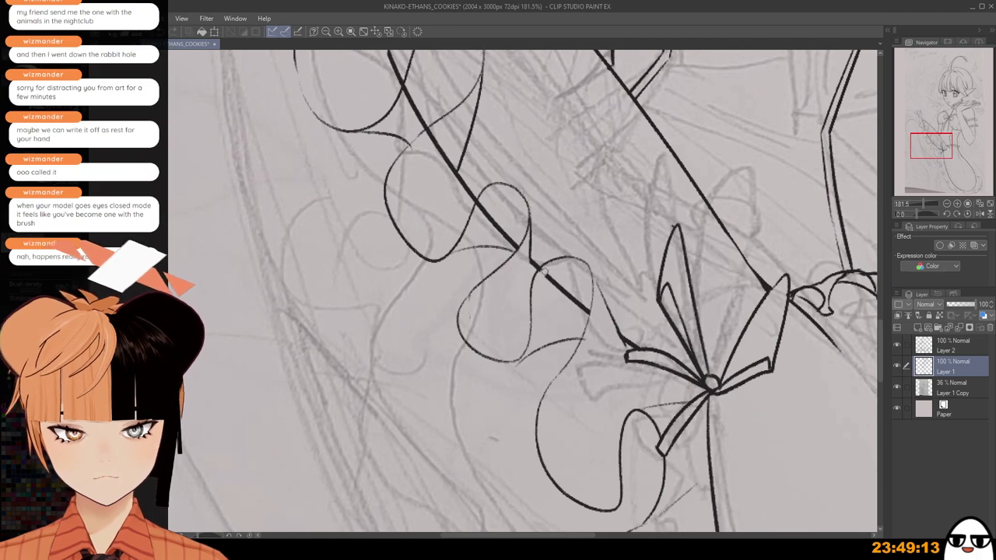
mouse_move(557, 283)
left_mouse_down()
mouse_move(549, 274)
mouse_move(585, 307)
left_mouse_up()
scroll(584, 312, "down", 2)
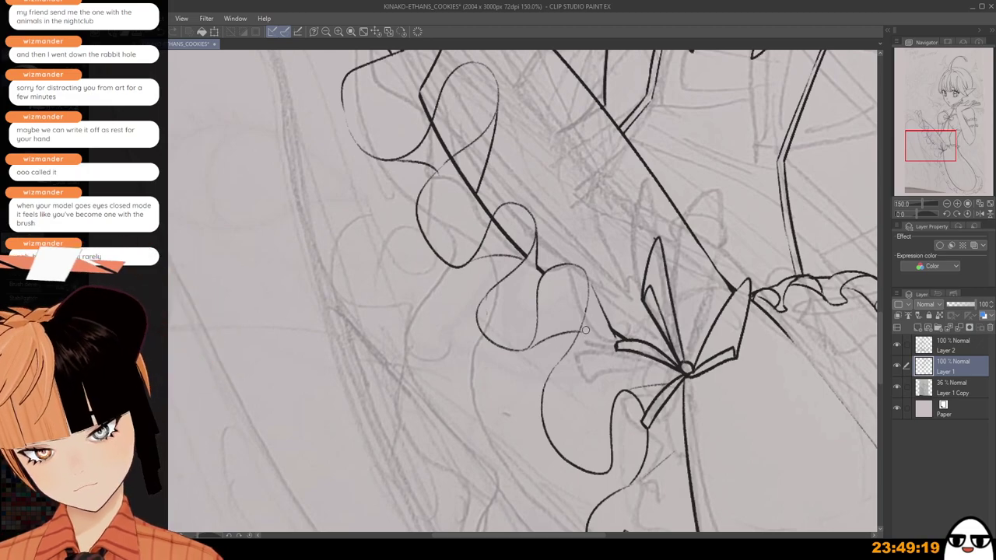
scroll(514, 209, "up", 2)
scroll(512, 210, "up", 2)
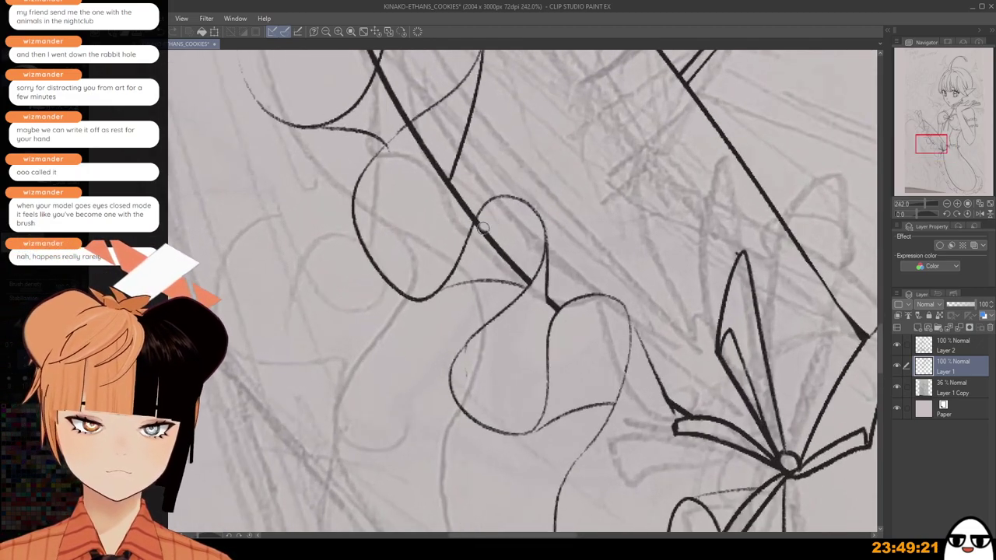
left_click_drag(474, 221, 527, 274)
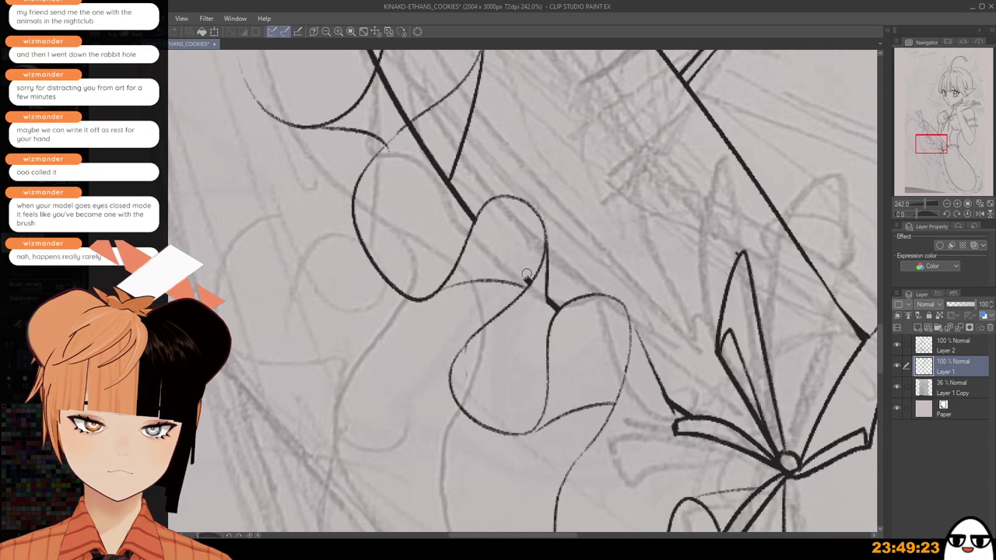
scroll(529, 275, "down", 2)
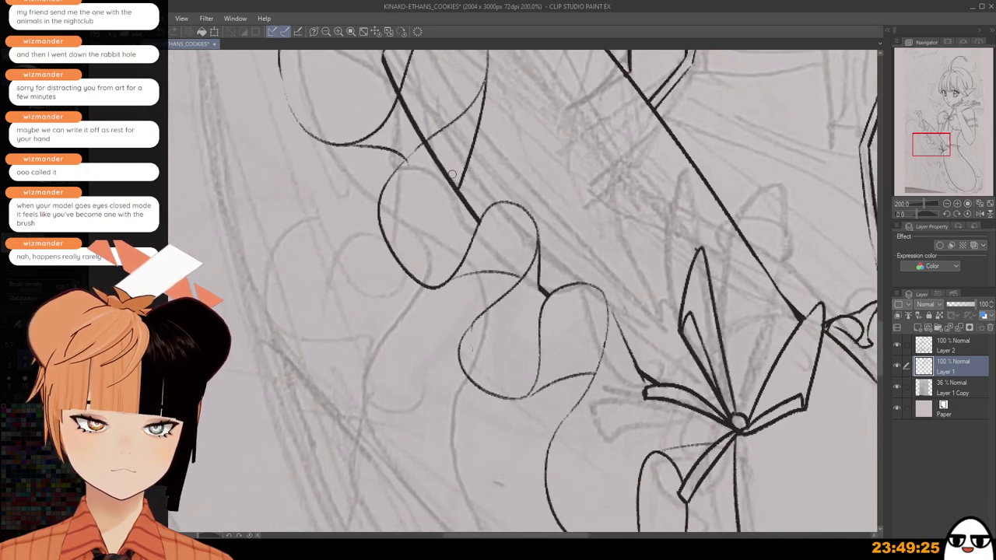
Erase the remaining pieces of the raised panel's edge that show through the frill's upper loops and first wide wave.
mouse_move(428, 197)
left_mouse_down()
mouse_move(447, 250)
mouse_move(409, 245)
mouse_move(429, 280)
left_mouse_up()
scroll(451, 203, "up", 3)
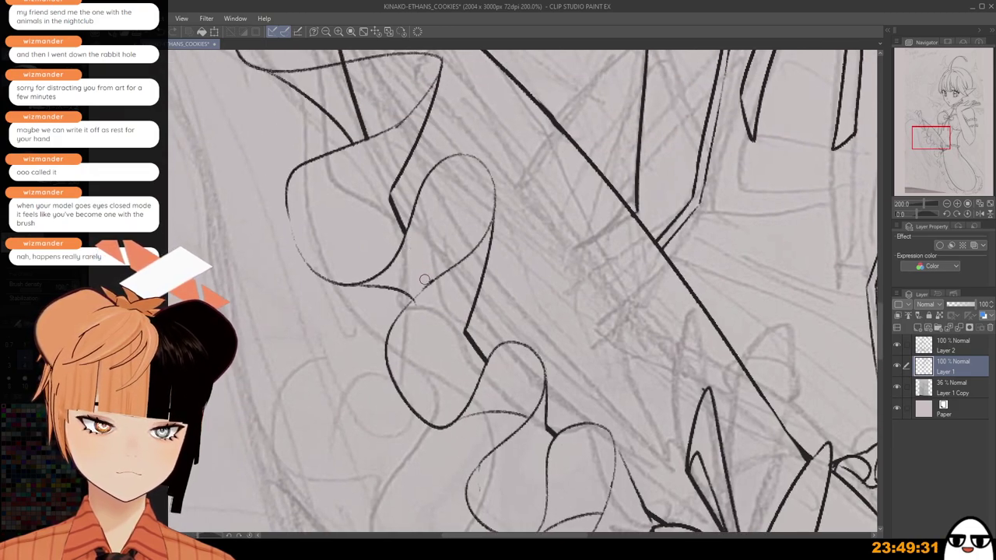
scroll(429, 280, "down", 4)
scroll(470, 342, "up", 2)
scroll(471, 343, "up", 2)
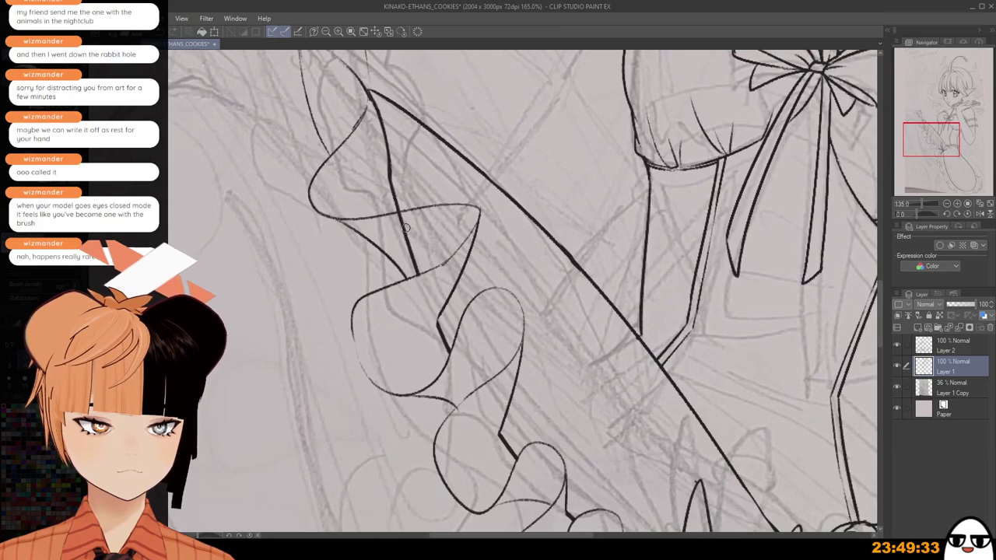
left_click_drag(416, 251, 415, 262)
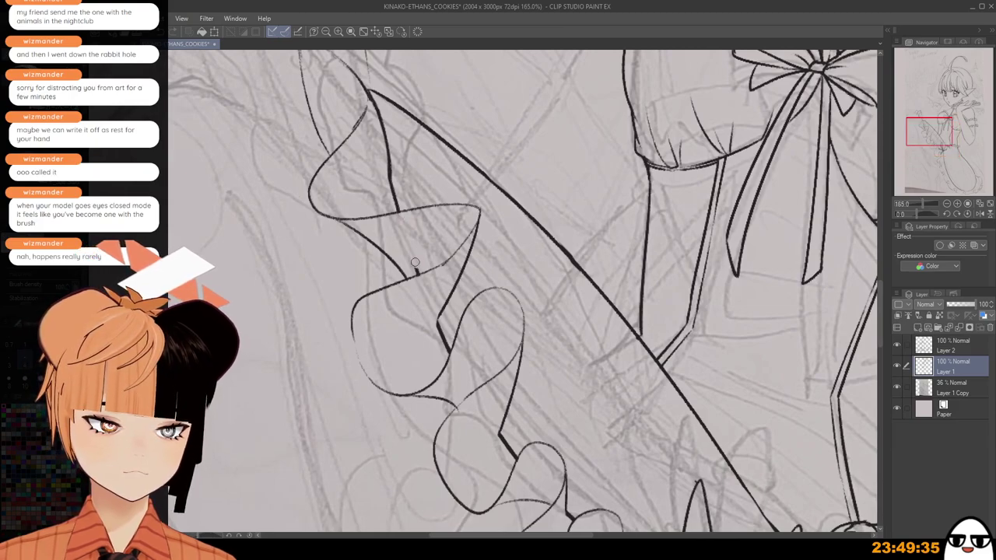
scroll(414, 270, "down", 5)
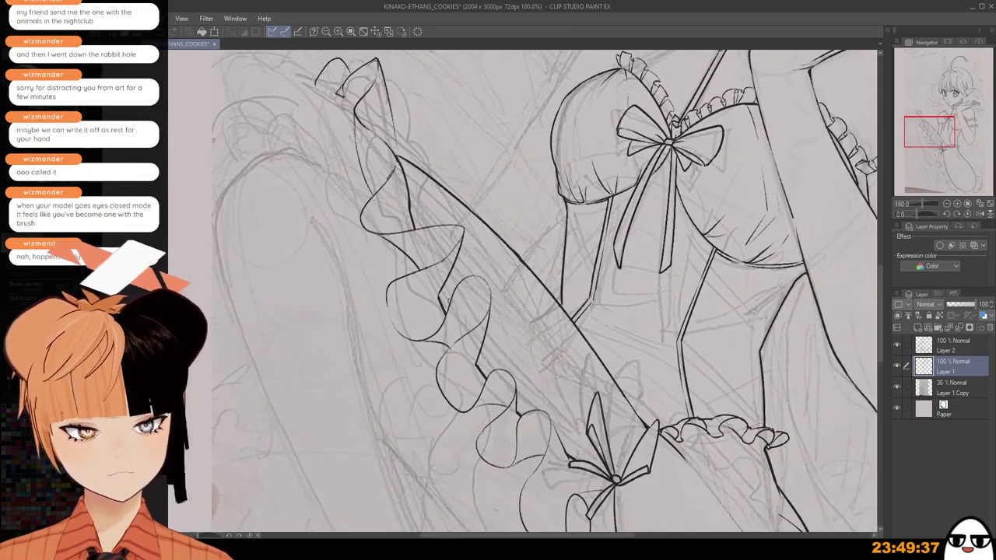
Ink the two fold lines joining the first pleat of the frill below the hip bow to the thigh outline.
left_click_drag(481, 382, 425, 175)
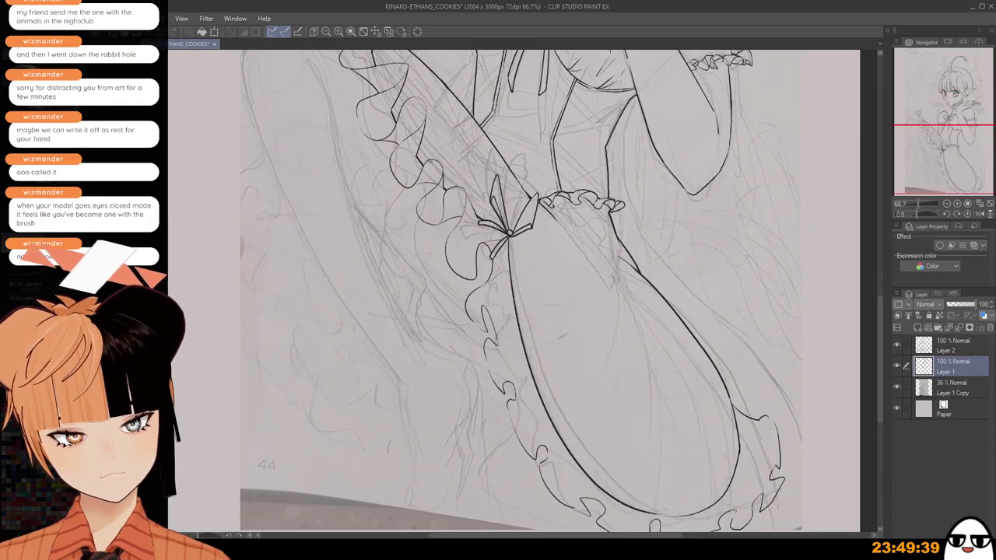
scroll(537, 277, "up", 3)
scroll(498, 341, "up", 1)
left_click_drag(465, 304, 519, 299)
key("ctrl+z")
key("ctrl+z")
key("ctrl+z")
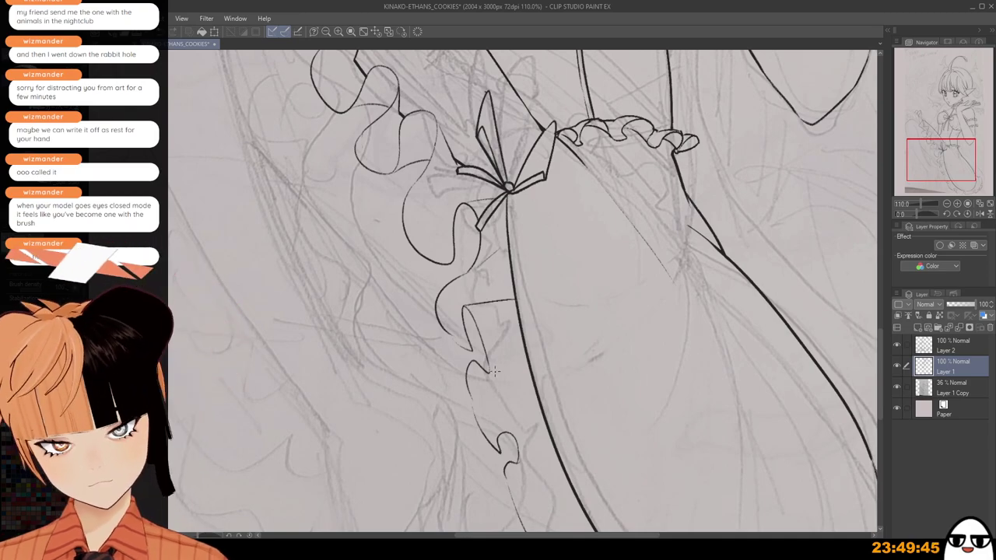
left_click_drag(489, 372, 527, 351)
scroll(490, 350, "down", 1)
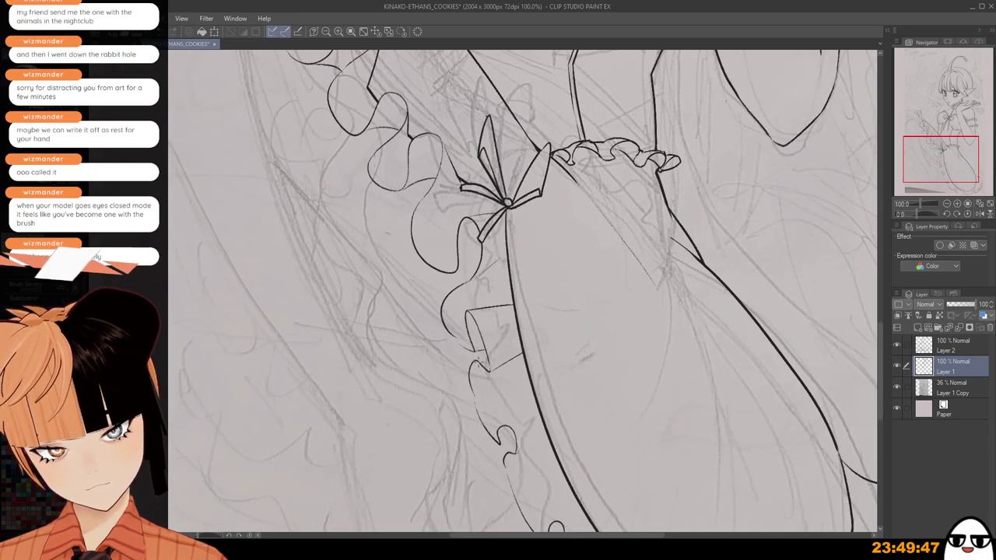
Ink the fold lines from the thigh frill's second pleat, a small curl, to the thigh outline.
scroll(501, 400, "down", 2)
mouse_move(514, 414)
left_mouse_down()
mouse_move(533, 320)
mouse_move(567, 309)
mouse_move(529, 347)
mouse_move(519, 306)
left_mouse_up()
scroll(533, 319, "up", 3)
scroll(526, 343, "down", 1)
scroll(519, 306, "up", 2)
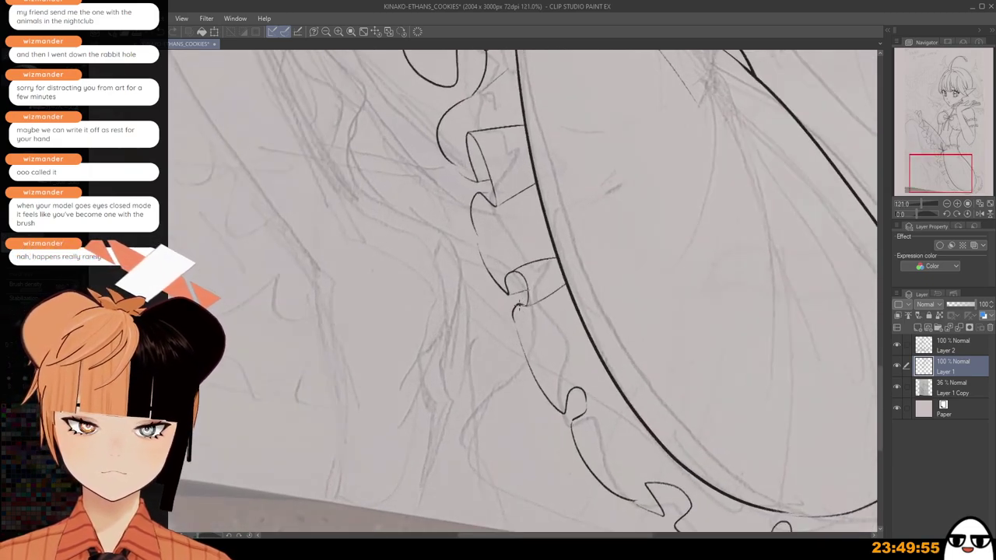
Ink a curved and a straight fold line from the thigh frill's third pleat to the thigh outline.
scroll(528, 302, "up", 2)
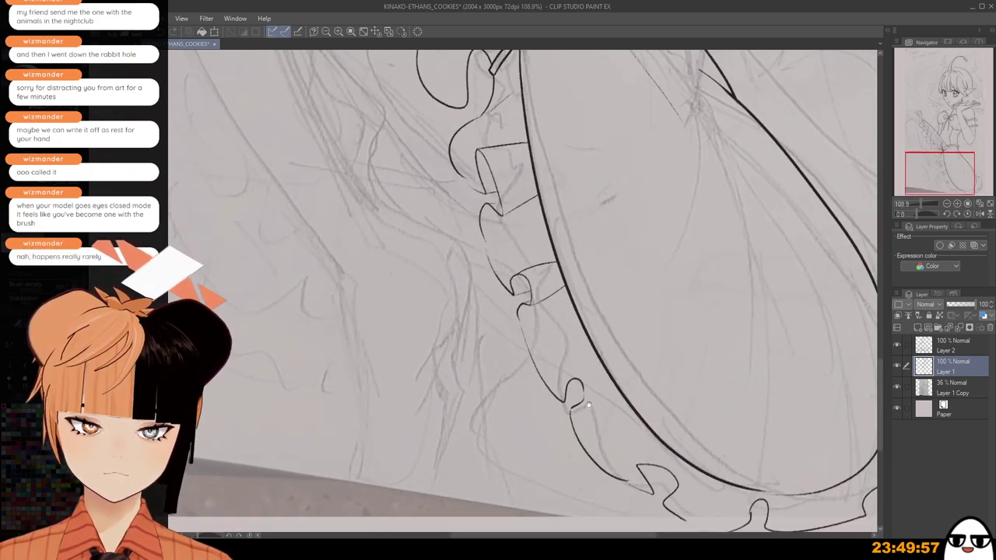
key("ctrl+z")
left_click_drag(559, 329, 589, 316)
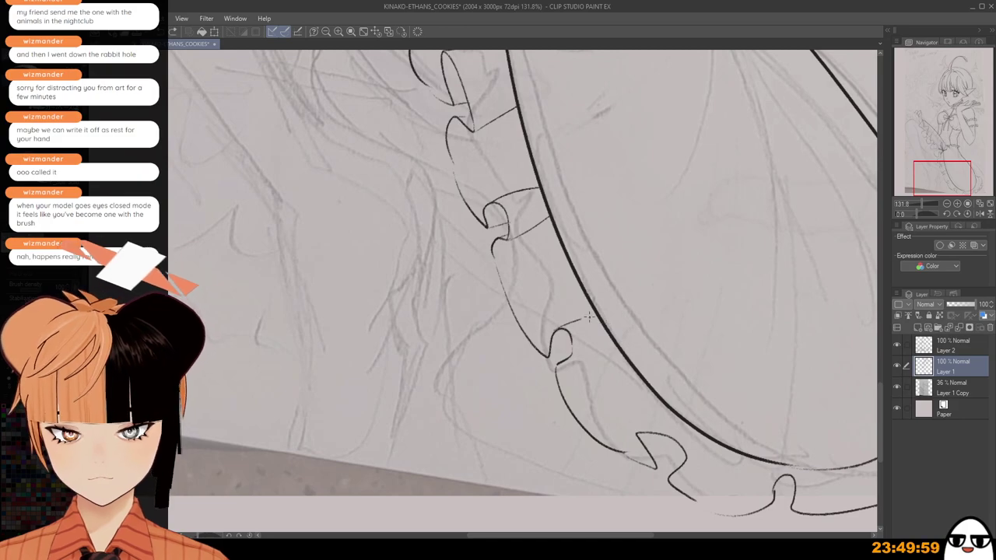
left_click_drag(576, 358, 599, 338)
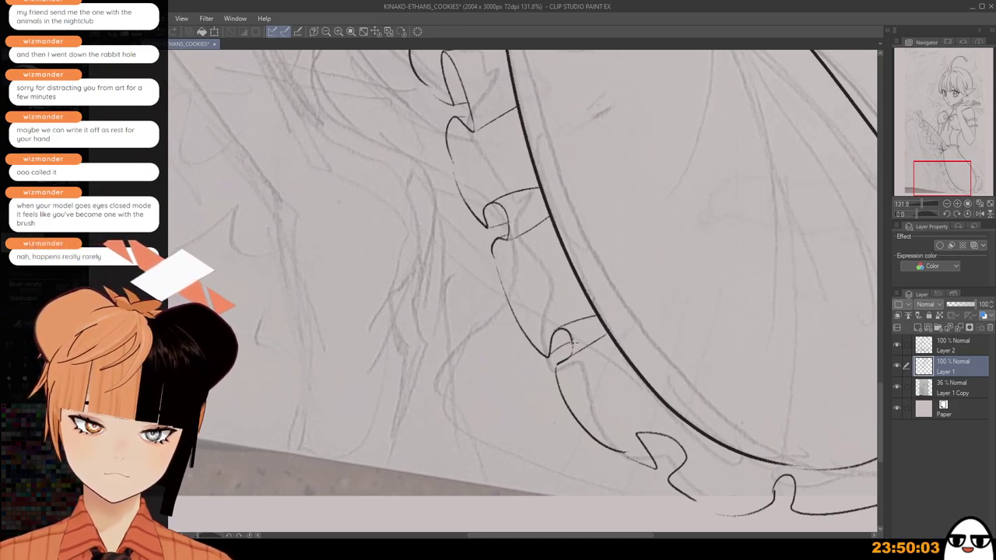
scroll(574, 343, "down", 2)
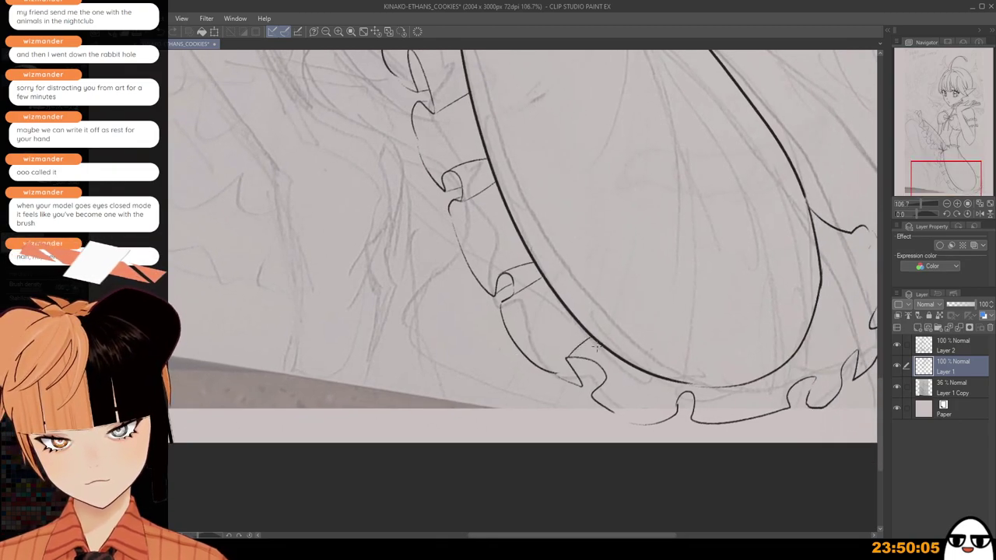
Ink the fold lines of the pointed fourth pleat up to the thigh outline, closing the pleat's inner fold.
left_click_drag(567, 358, 588, 334)
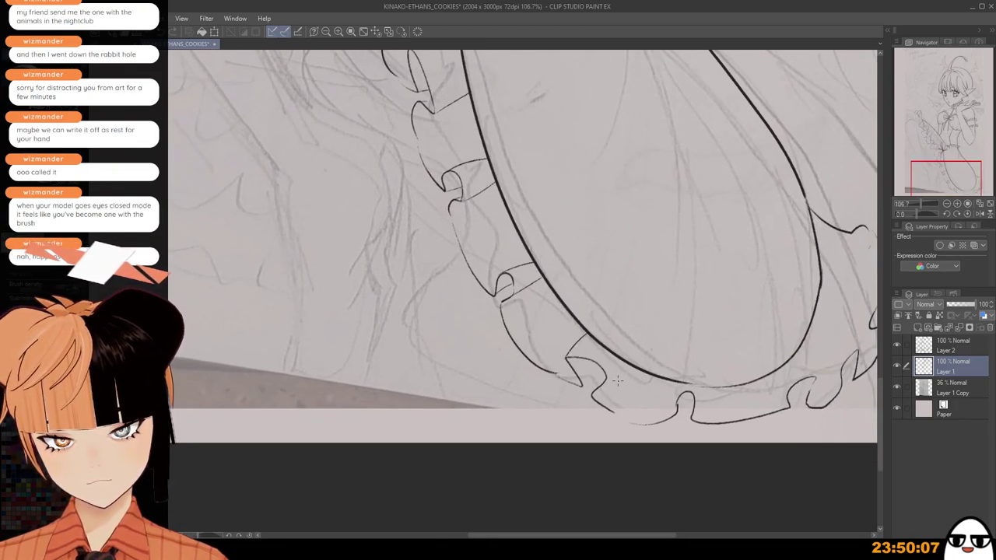
scroll(590, 366, "up", 3)
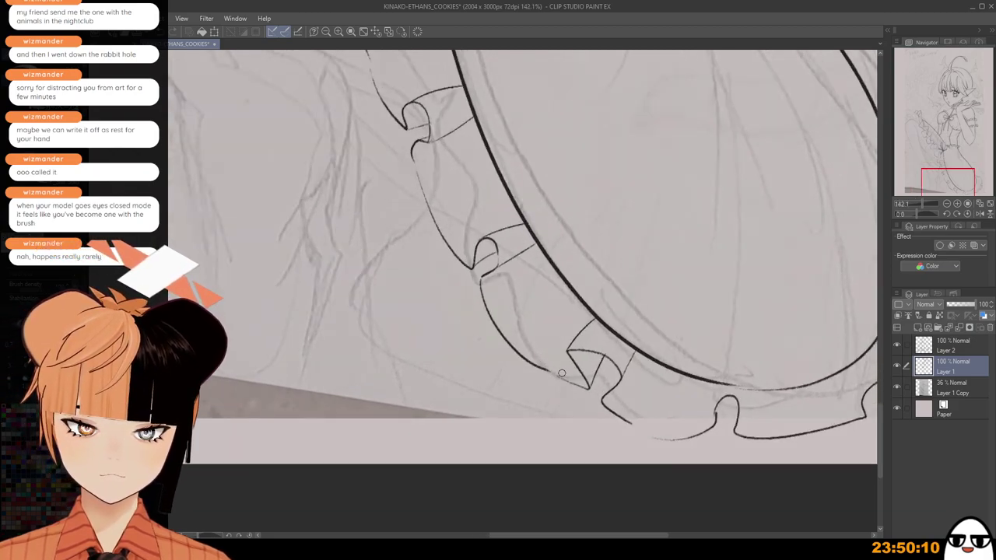
scroll(561, 374, "up", 2)
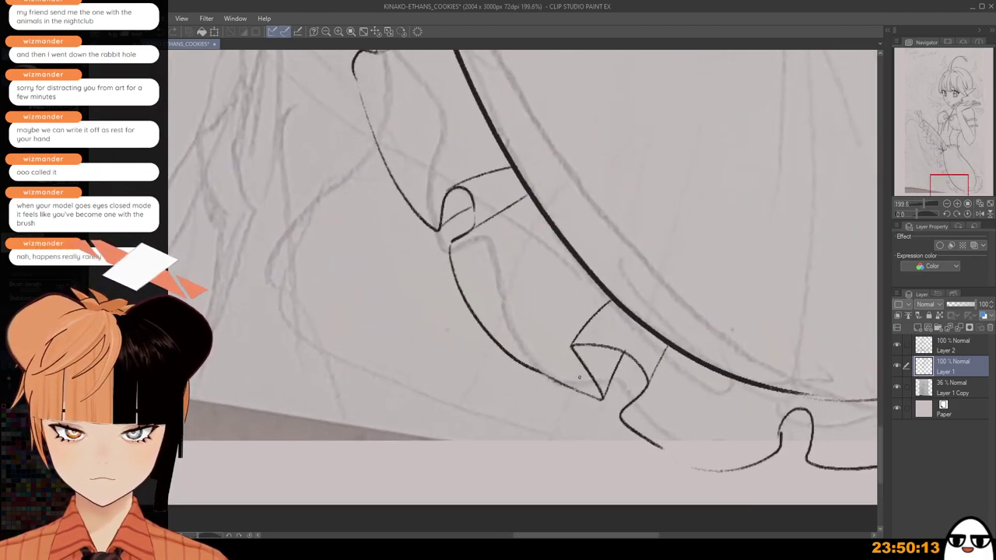
scroll(579, 377, "down", 2)
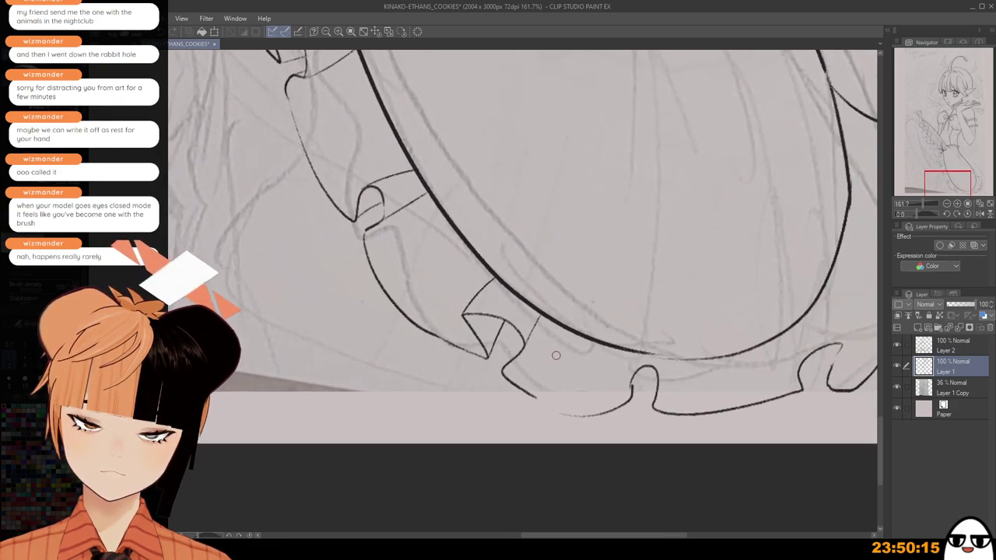
scroll(515, 350, "down", 1)
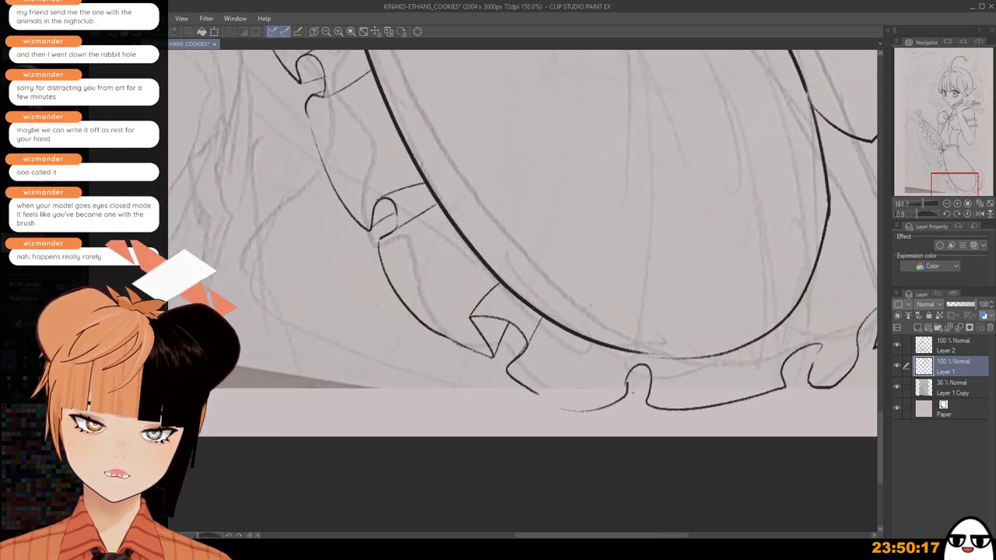
Ink two short fold lines from the narrow loop at the frill's lowest point up to the thigh outline.
key("ctrl+z")
mouse_move(594, 328)
left_mouse_down()
mouse_move(592, 370)
mouse_move(594, 360)
left_mouse_up()
key("ctrl+z")
key("ctrl+z")
left_click_drag(619, 325, 620, 348)
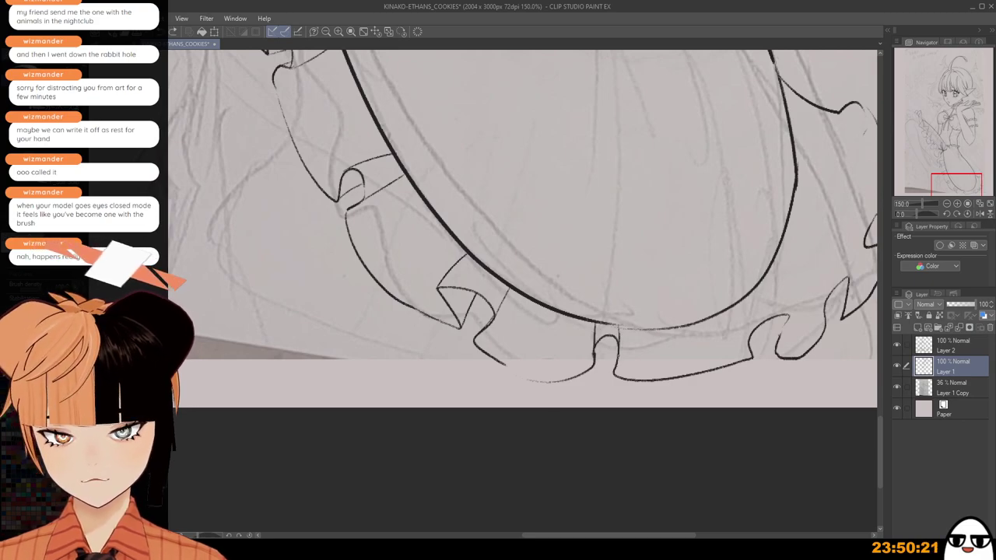
scroll(623, 345, "down", 1)
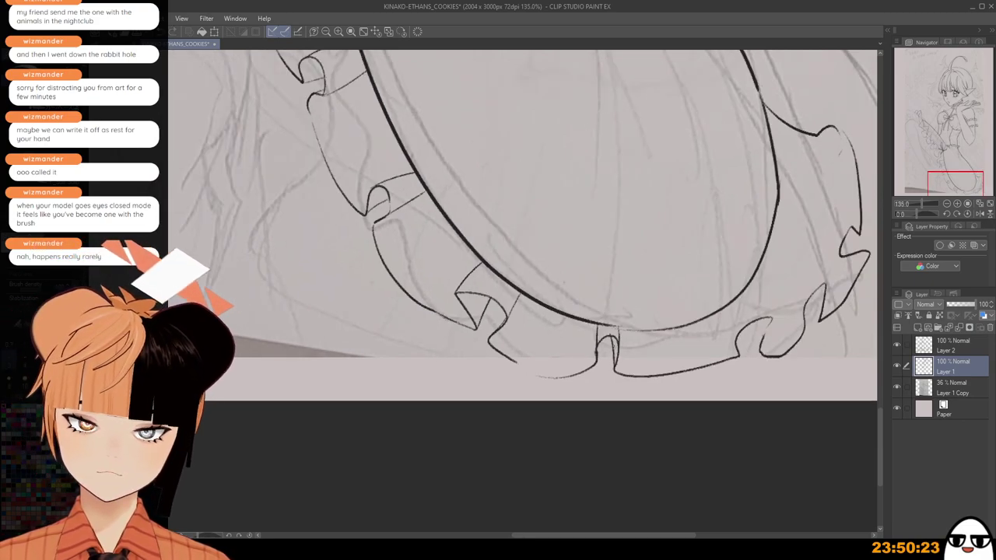
Ink the fold line from the thigh outline to the pleat on the frill's lower right and close its inner fold.
scroll(622, 348, "down", 1)
scroll(613, 372, "down", 1)
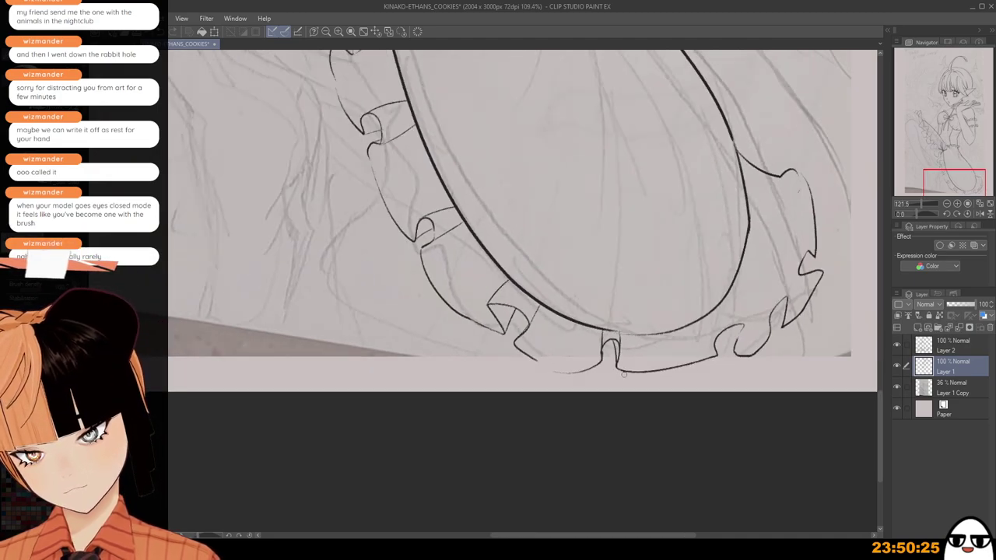
left_click_drag(670, 374, 581, 391)
scroll(652, 337, "up", 2)
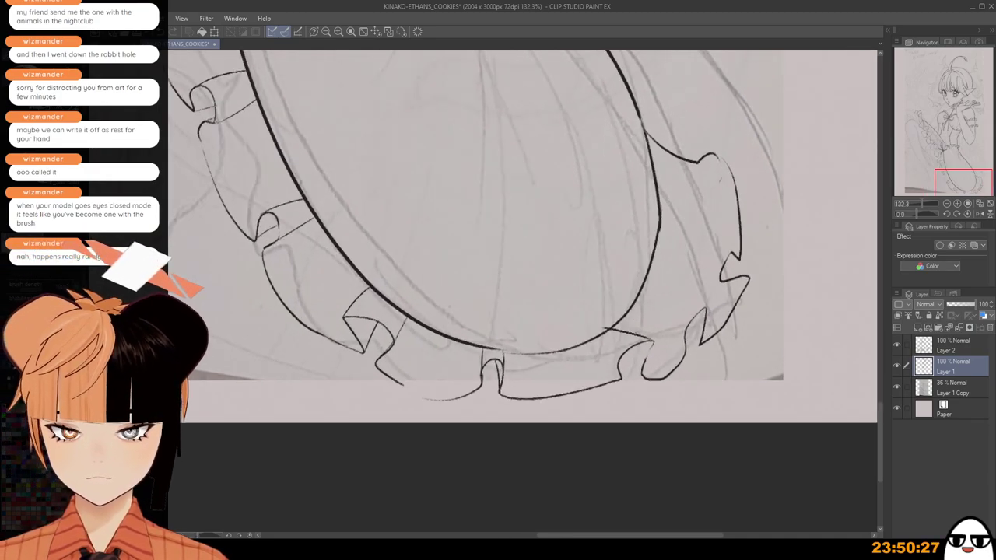
key("ctrl+z")
left_click_drag(614, 326, 654, 341)
key("ctrl+z")
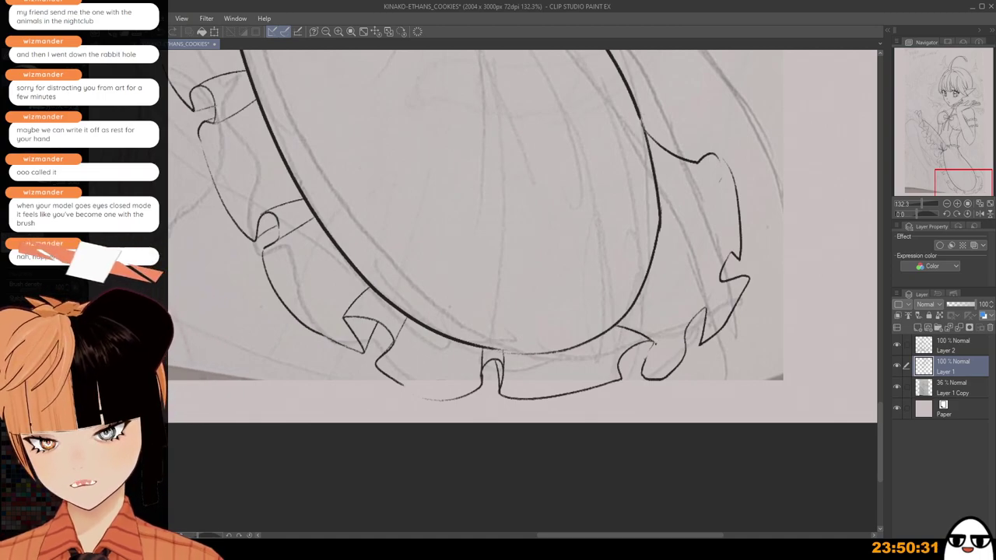
scroll(622, 338, "up", 1)
scroll(648, 350, "down", 1)
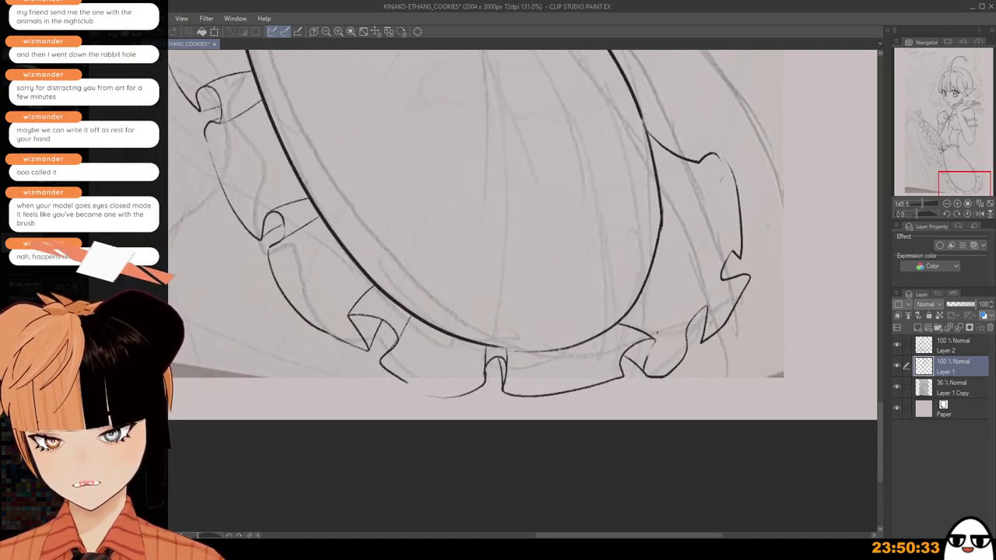
left_click_drag(647, 361, 656, 347)
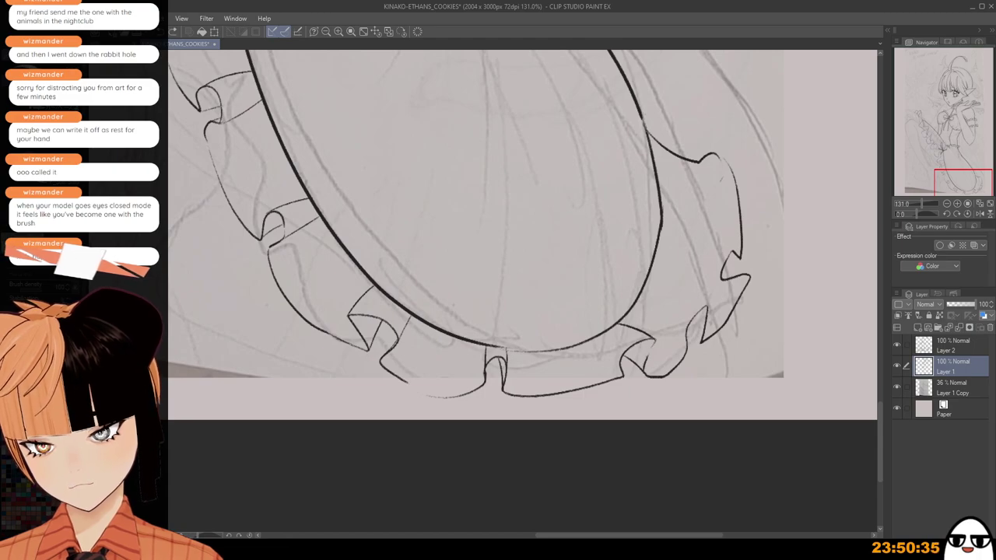
scroll(647, 348, "up", 1)
scroll(643, 360, "down", 1)
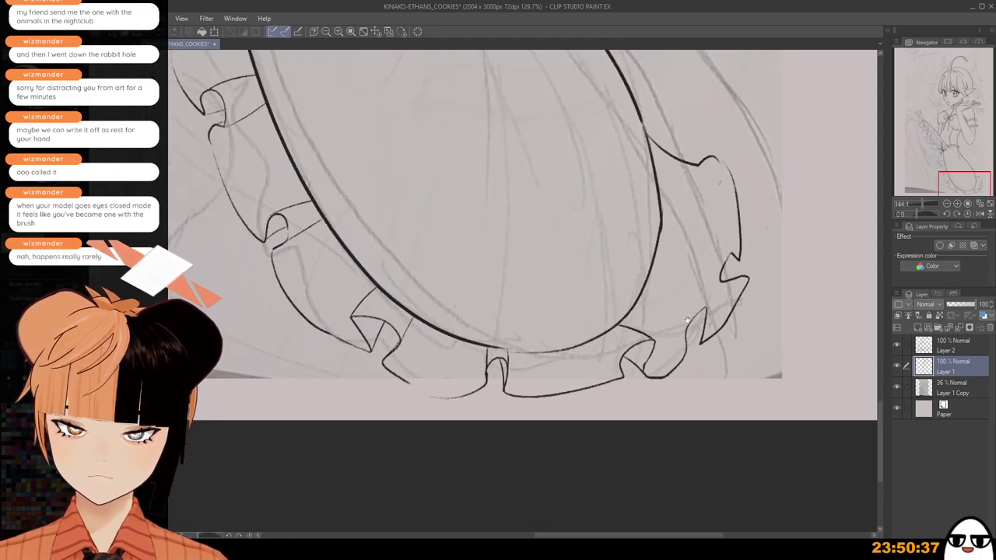
Ink the fold lines joining the two pointed pleats on the frill's right side to the thigh outline.
left_click_drag(579, 383, 652, 387)
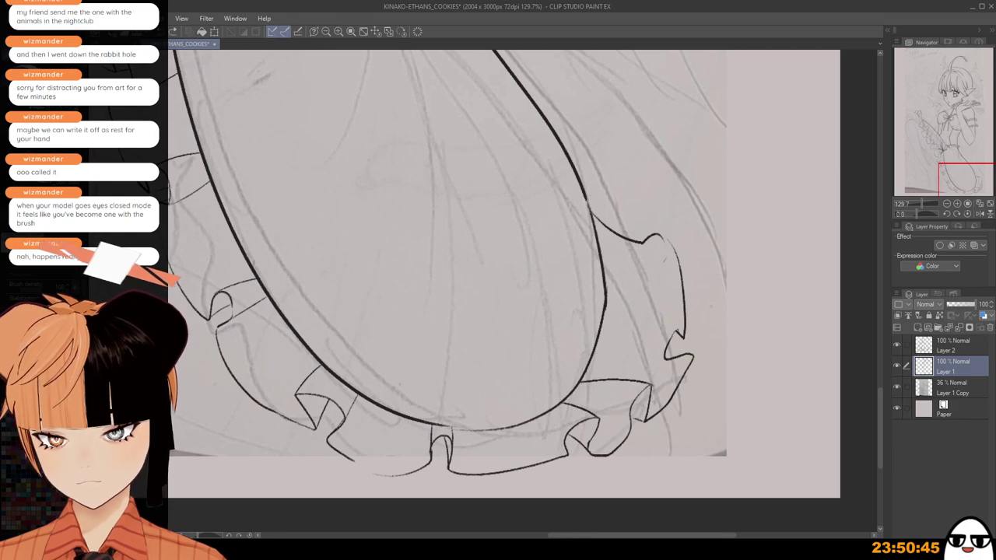
left_click_drag(601, 339, 676, 331)
left_click_drag(600, 359, 663, 351)
Undo the small loop in the frill's last wave on the thigh's right side and erase that wave's outline.
scroll(683, 310, "down", 8)
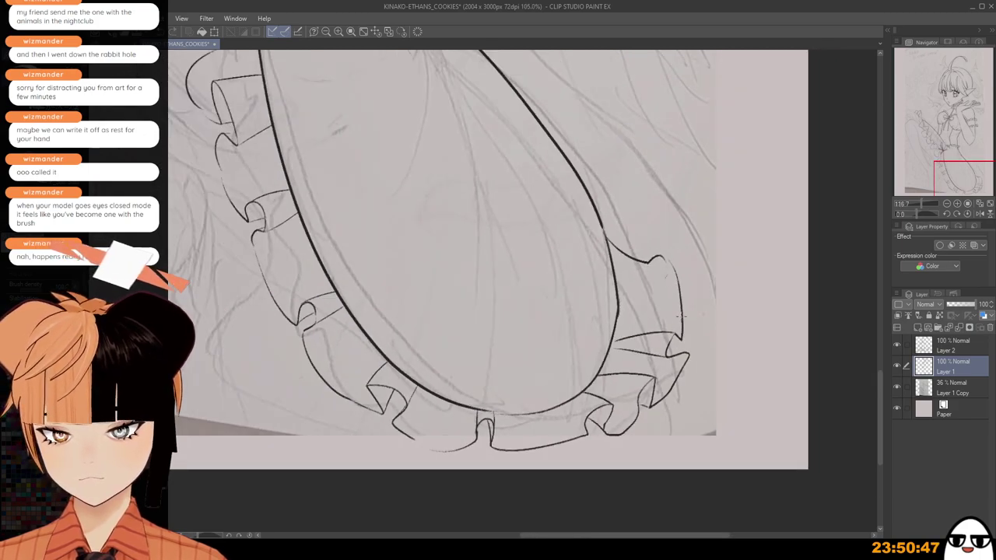
scroll(682, 303, "up", 3)
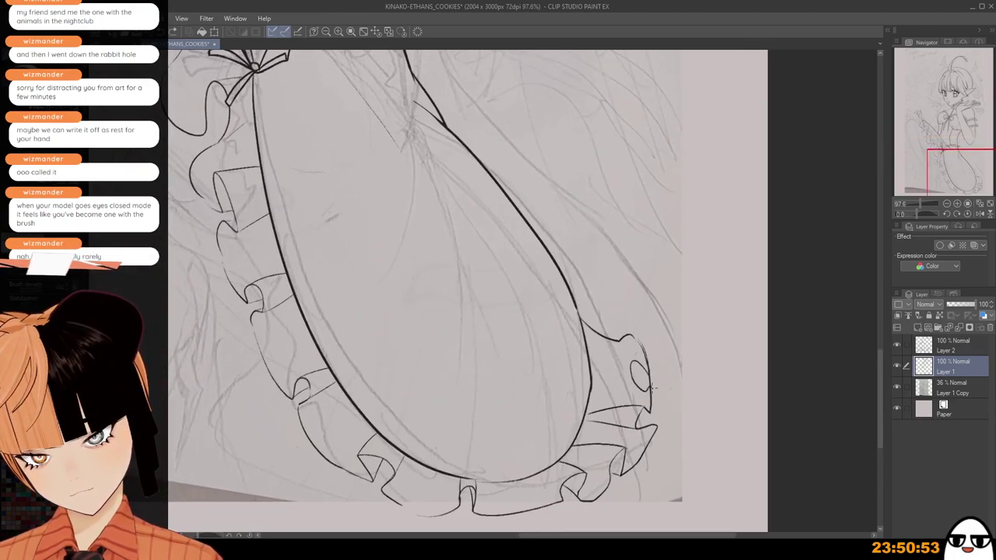
key("ctrl+z")
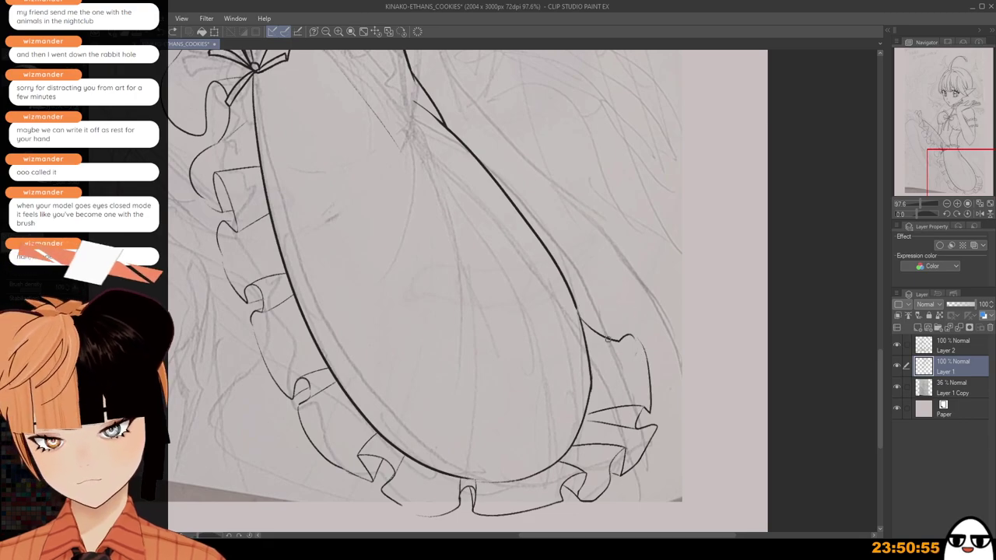
mouse_move(597, 327)
left_mouse_down()
mouse_move(638, 339)
mouse_move(652, 381)
left_mouse_up()
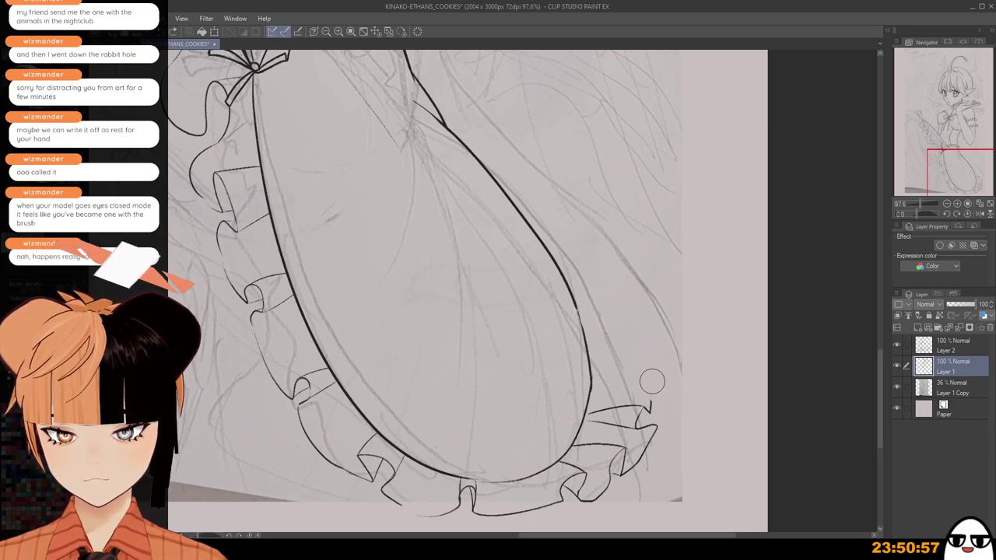
key("p")
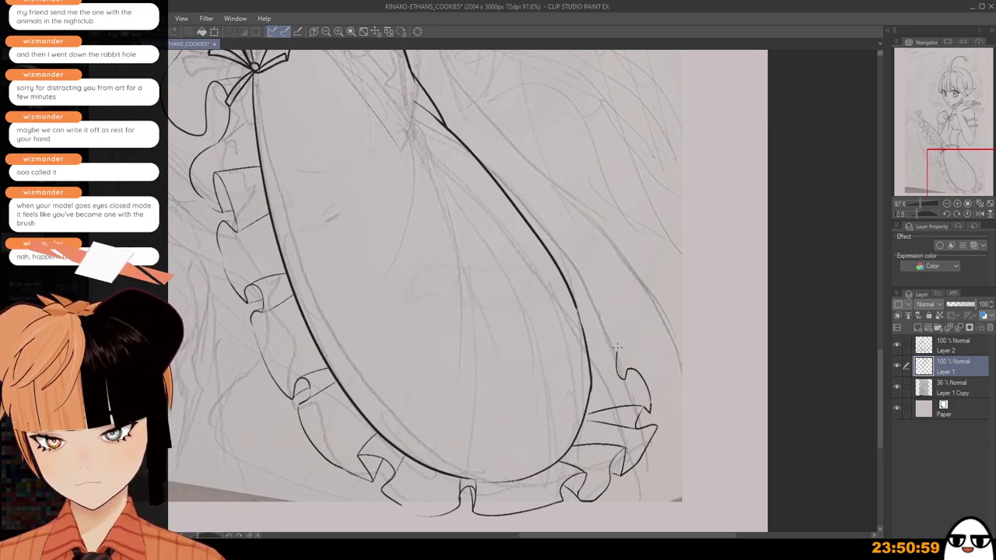
left_click_drag(617, 347, 649, 405)
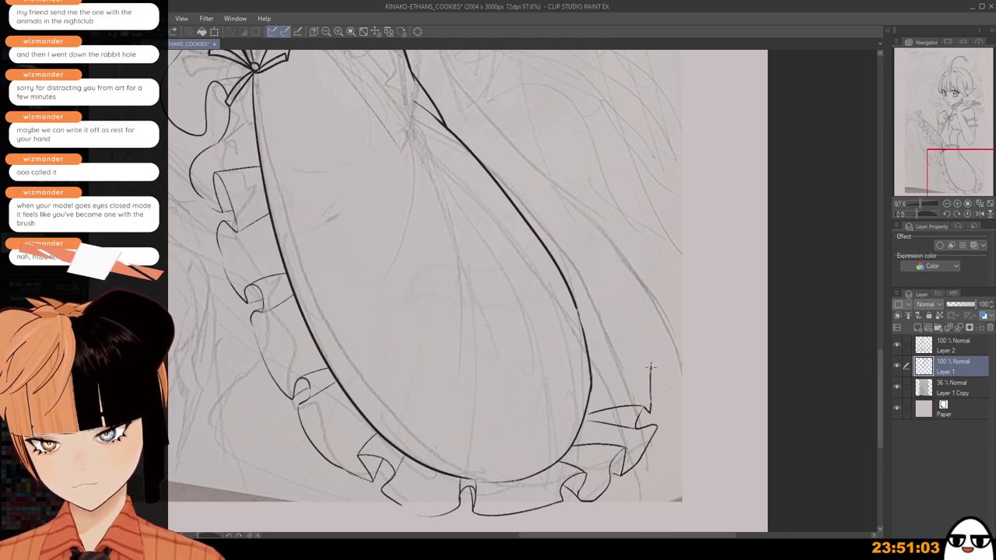
key("ctrl+z")
scroll(649, 361, "down", 4)
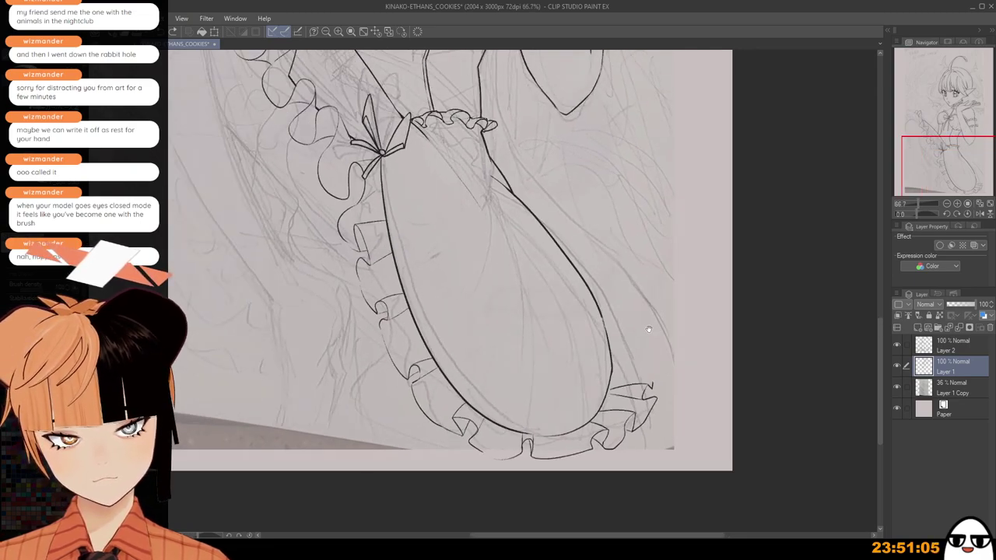
left_click_drag(647, 334, 658, 370)
scroll(657, 370, "up", 3)
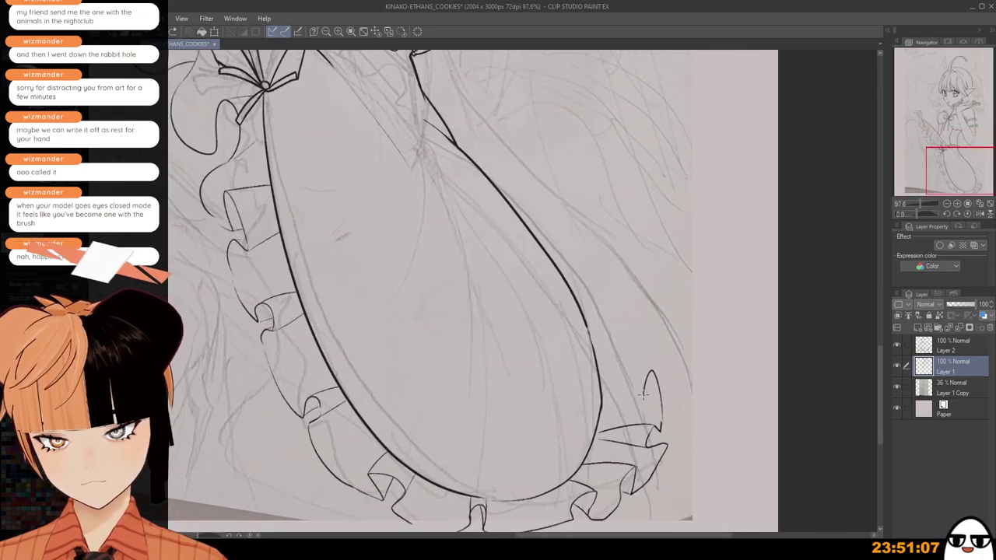
key("ctrl+z")
Ink the frill's wavy outer edge from the uppermost finished pleat on the thigh's right side up and around to the thigh outline.
left_click_drag(661, 421, 656, 389)
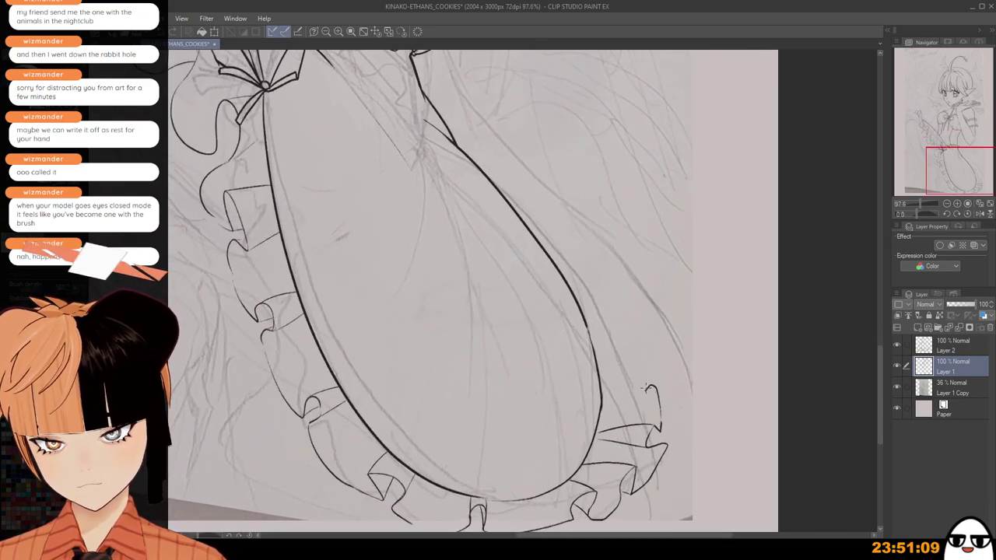
key("ctrl+z")
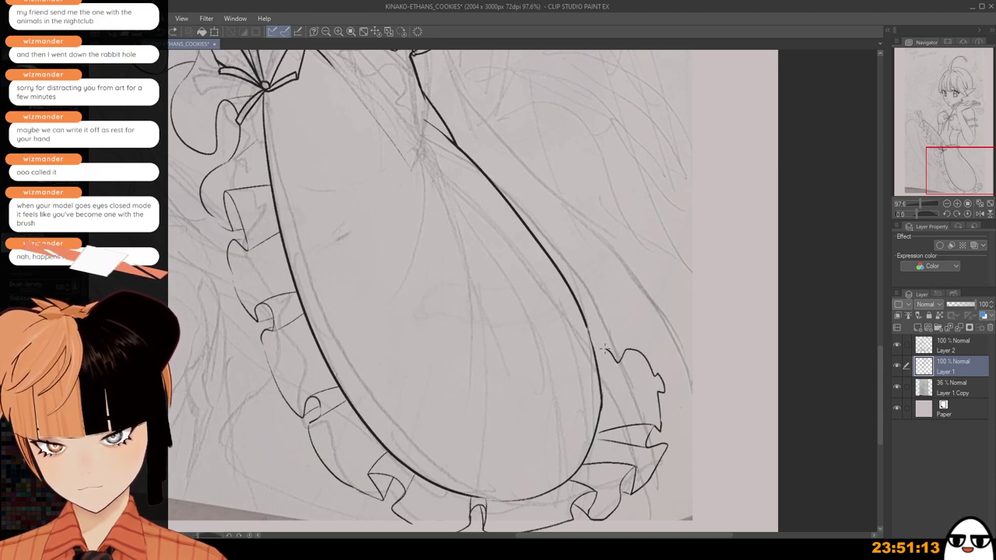
scroll(594, 351, "down", 2)
scroll(612, 365, "down", 1)
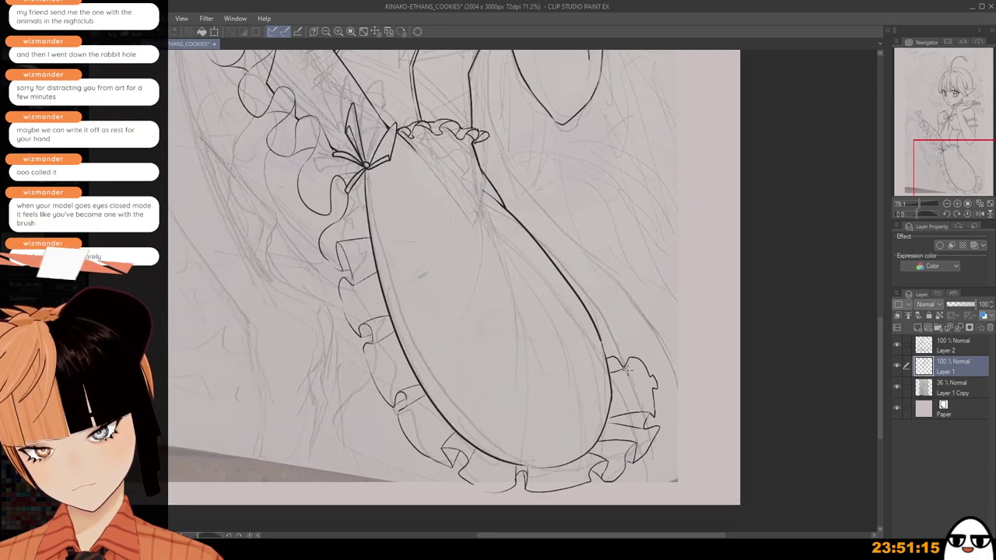
scroll(637, 372, "up", 3)
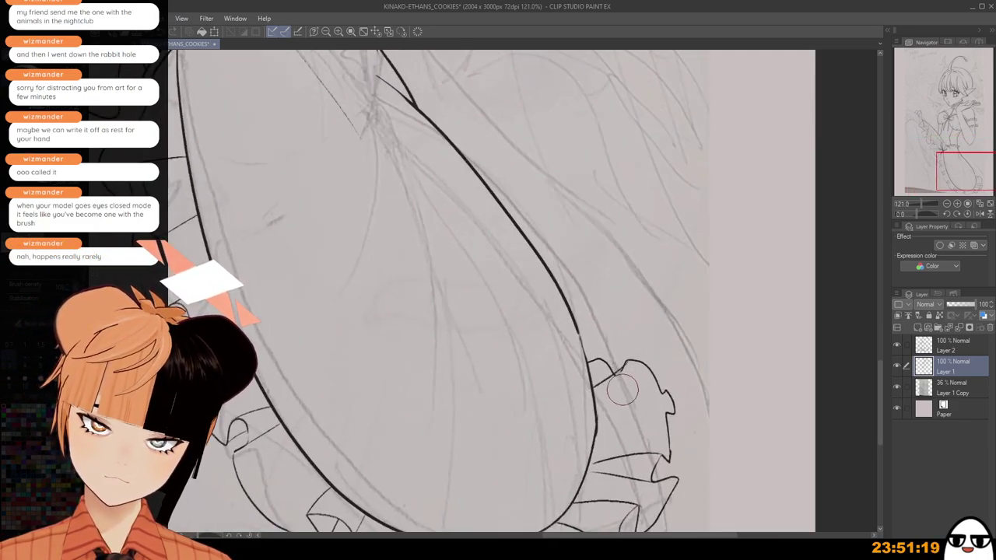
Ink the fold lines from the new frill edge's small pleat and top wave to the thigh outline, redoing the lowest fold line.
left_click_drag(666, 395, 598, 419)
key("ctrl+z")
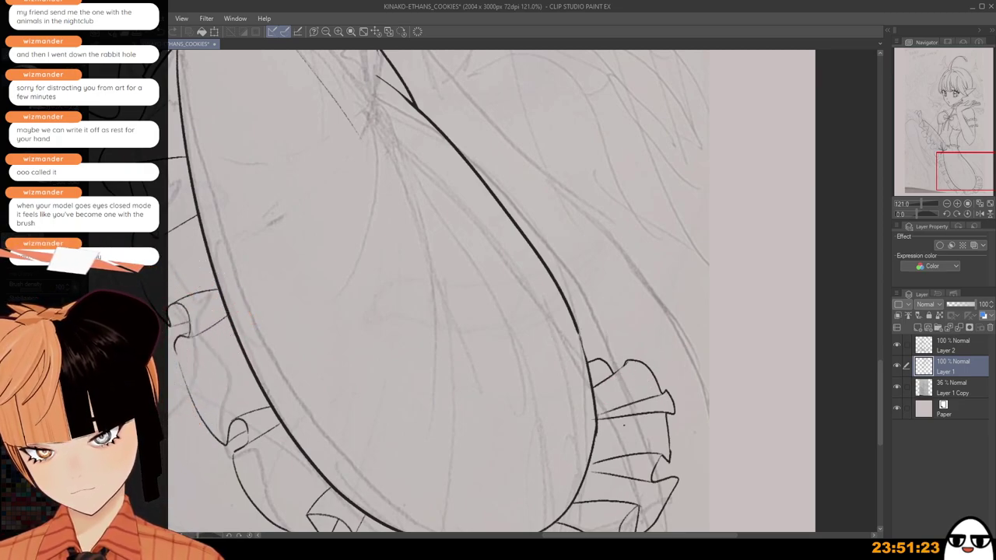
key("ctrl+z")
left_click_drag(666, 414, 600, 424)
key("ctrl+z")
left_click_drag(666, 415, 598, 428)
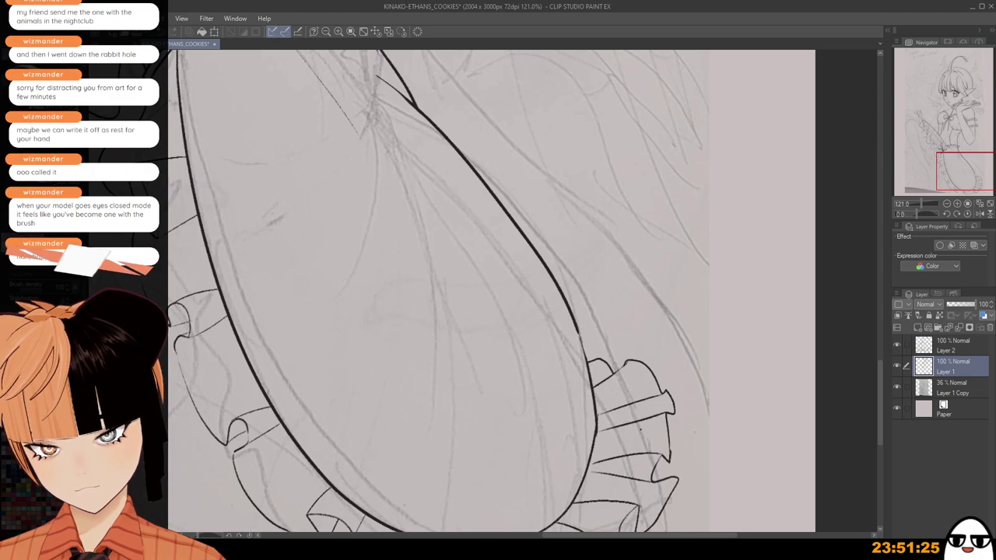
Ink a short line from the back of the waist down along the upper outer edge of the frilled skirt panel.
scroll(640, 424, "down", 6)
left_click_drag(606, 471, 636, 395)
scroll(630, 381, "down", 5)
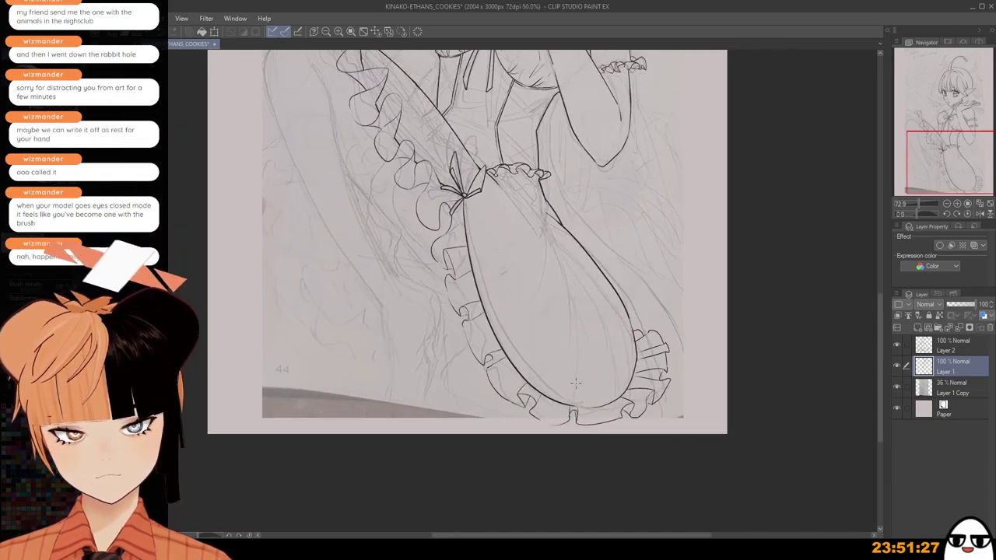
mouse_move(625, 356)
left_mouse_down()
mouse_move(641, 407)
mouse_move(626, 344)
left_mouse_up()
scroll(658, 336, "up", 1)
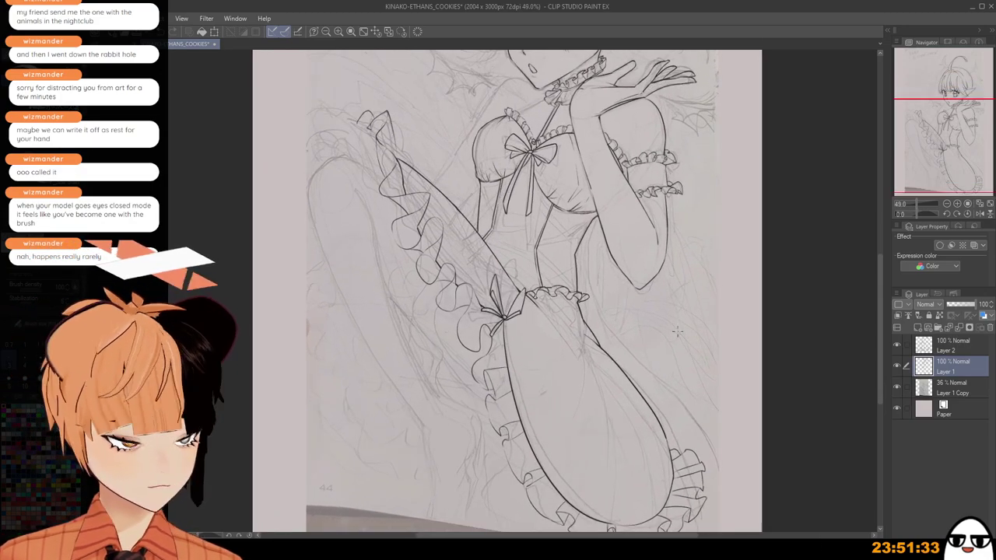
left_click_drag(584, 302, 674, 425)
key("ctrl+z")
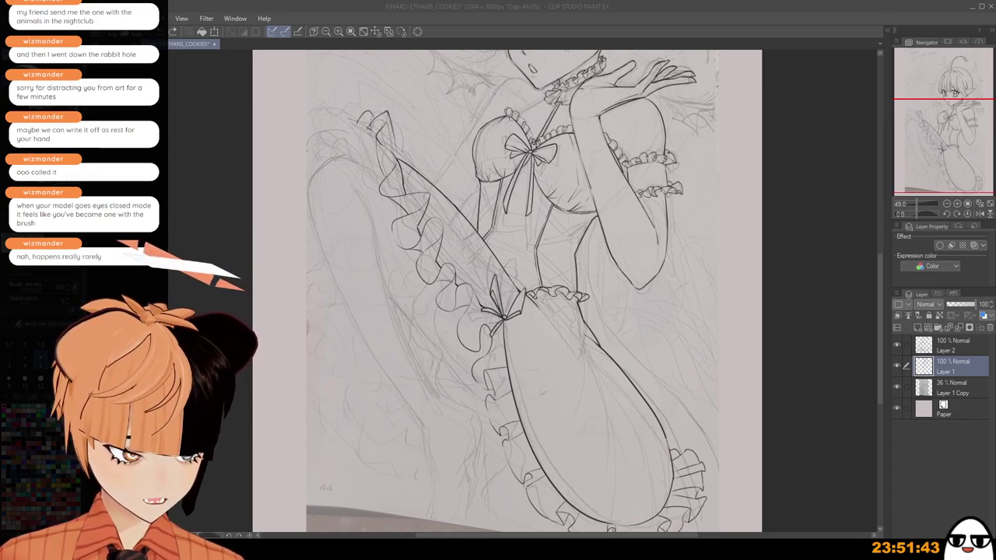
left_click(615, 54)
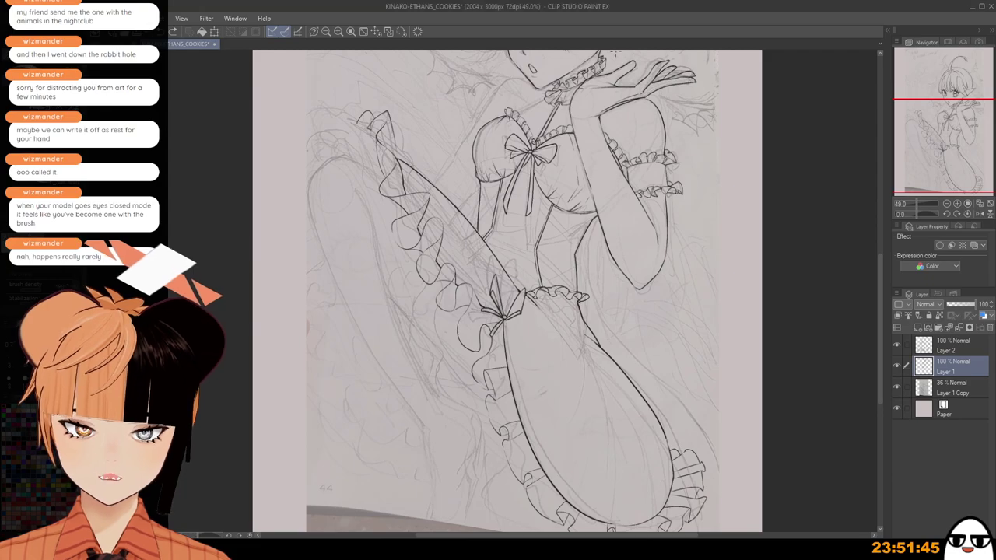
left_click_drag(582, 310, 651, 406)
key("ctrl+z")
key("ctrl+z")
key("ctrl+z")
key("ctrl+z")
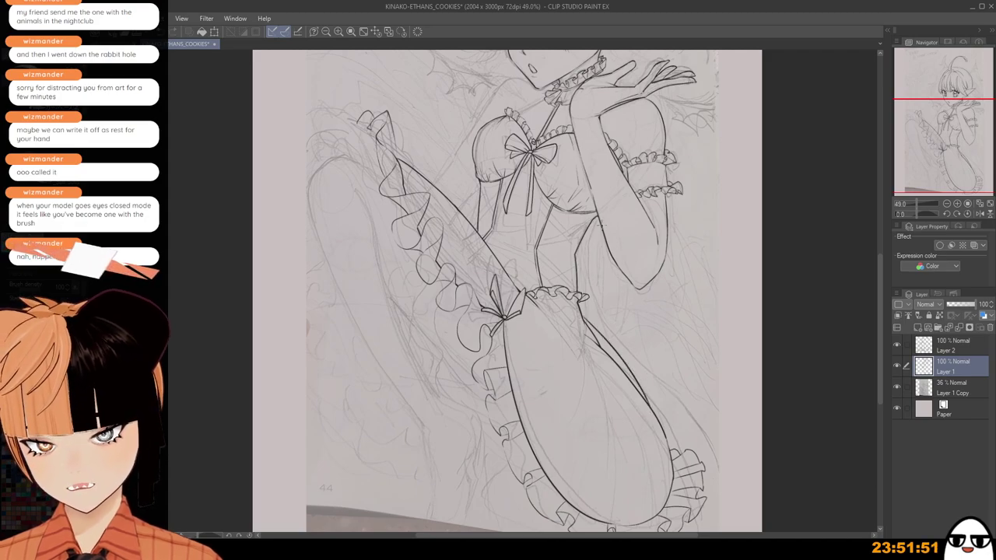
Try to ink a long line from below the raised arm sweeping down behind the frilled skirt panel.
left_click_drag(604, 269, 615, 350)
key("ctrl+z")
left_click_drag(599, 227, 605, 350)
key("ctrl+z")
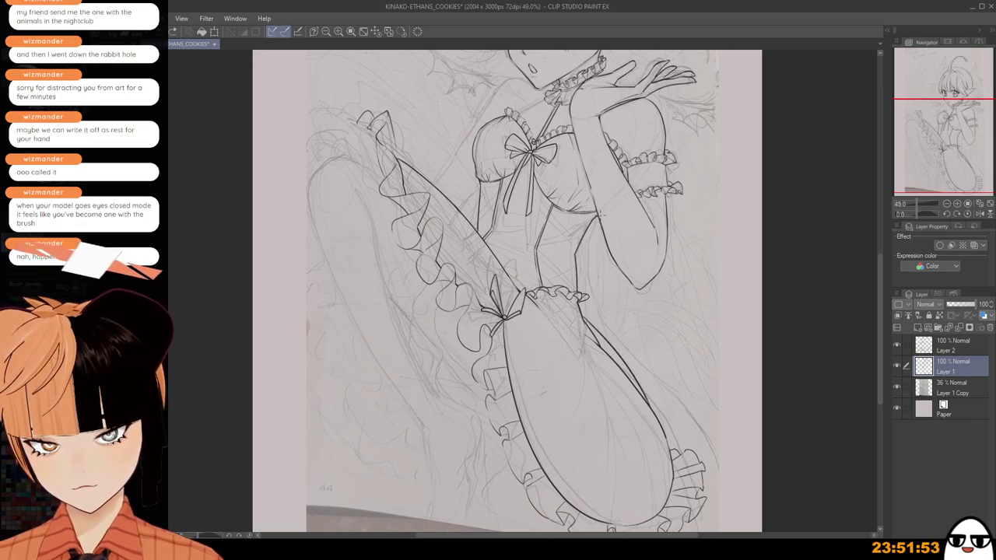
mouse_move(598, 219)
left_mouse_down()
mouse_move(606, 331)
mouse_move(706, 431)
left_mouse_up()
key("ctrl+z")
key("ctrl+z")
left_click_drag(605, 330, 721, 457)
key("ctrl+z")
left_click_drag(605, 330, 731, 477)
key("ctrl+z")
key("ctrl+z")
Try to ink a curved back contour from beside the raised forearm down to the skirt panel's outer edge.
left_click_drag(597, 225, 652, 406)
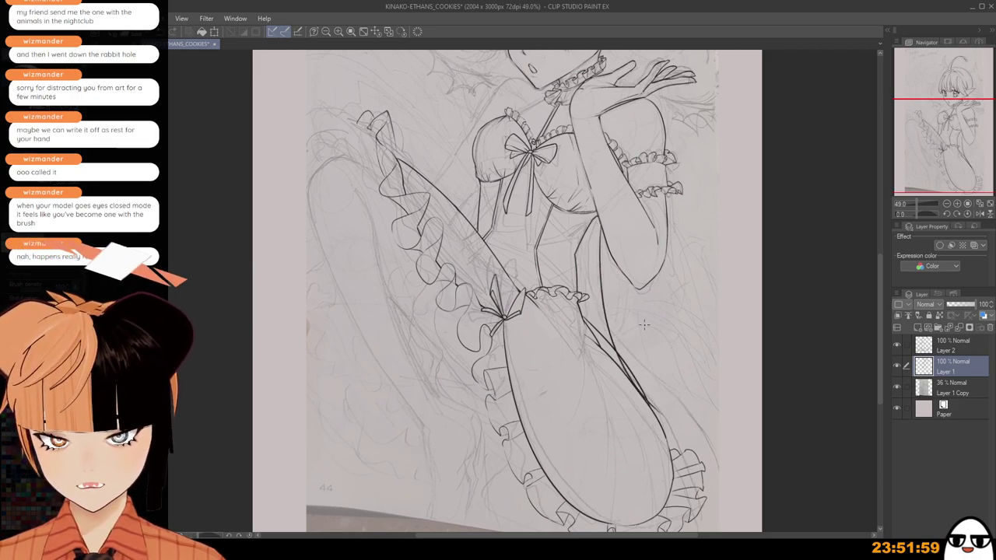
key("ctrl+z")
key("ctrl+z")
left_click_drag(602, 232, 662, 395)
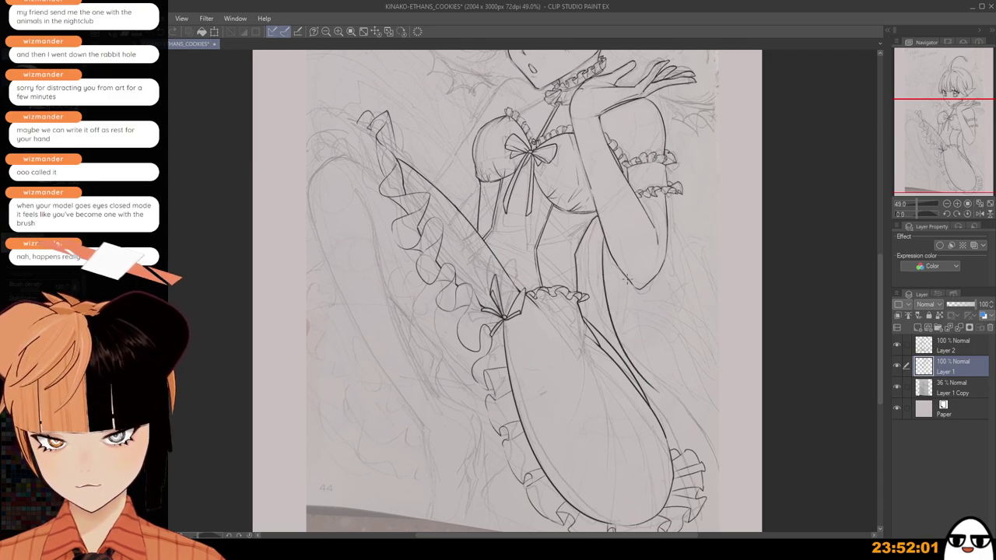
key("ctrl+z")
left_click_drag(596, 236, 601, 304)
key("ctrl+z")
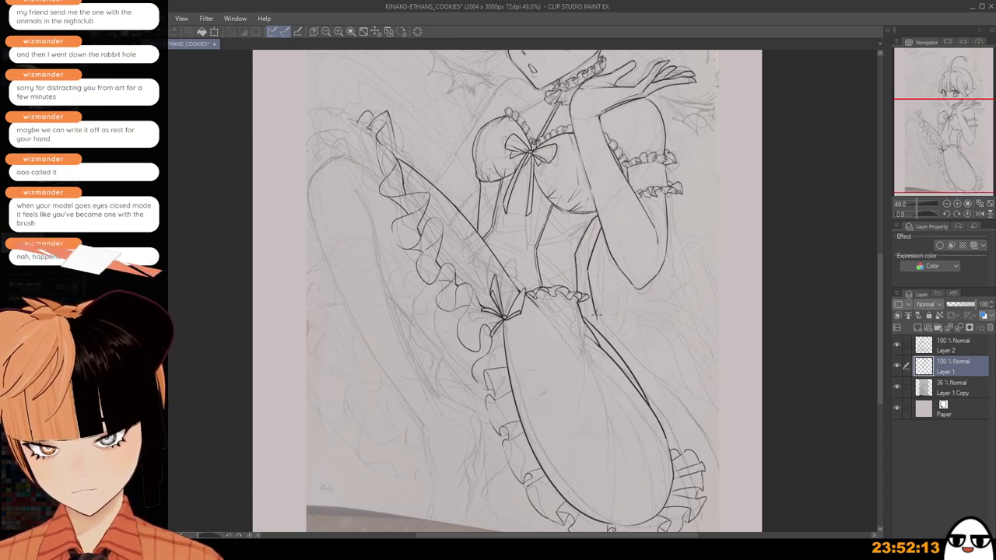
Try to ink a long trailing skirt line from the back of the waist diagonally down past the frilled panel.
left_click_drag(607, 325, 729, 435)
left_click_drag(596, 317, 752, 470)
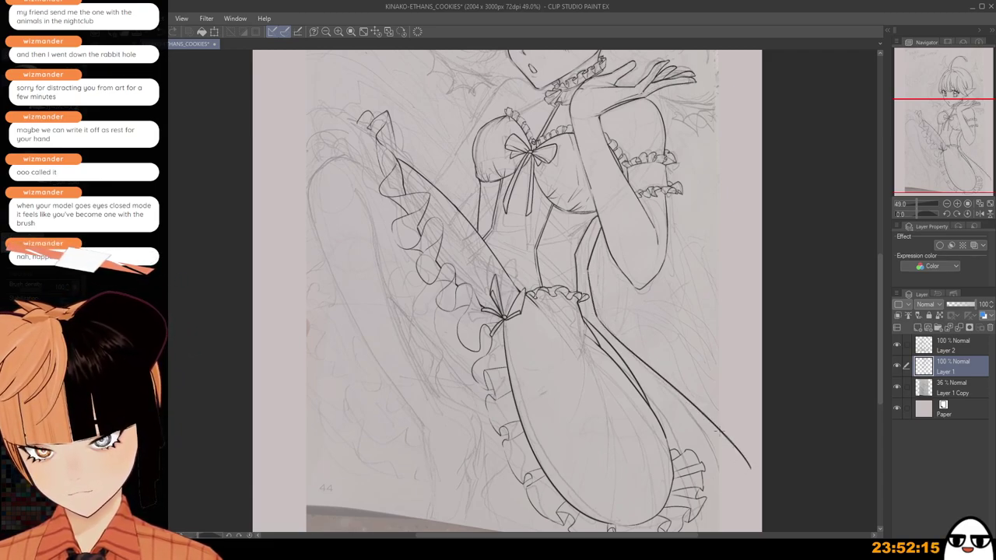
key("ctrl+z")
left_click_drag(597, 318, 739, 487)
scroll(693, 379, "down", 3)
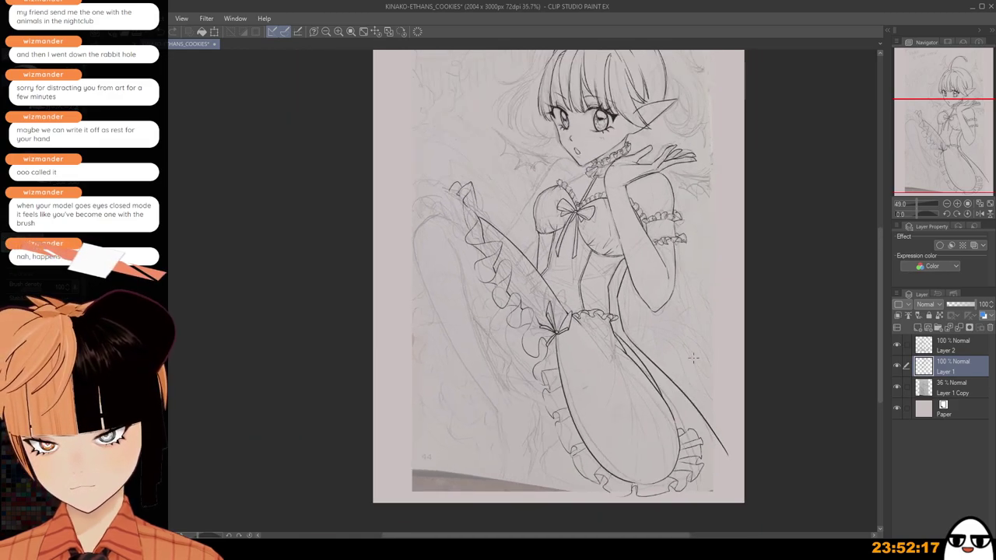
left_click_drag(695, 377, 709, 392)
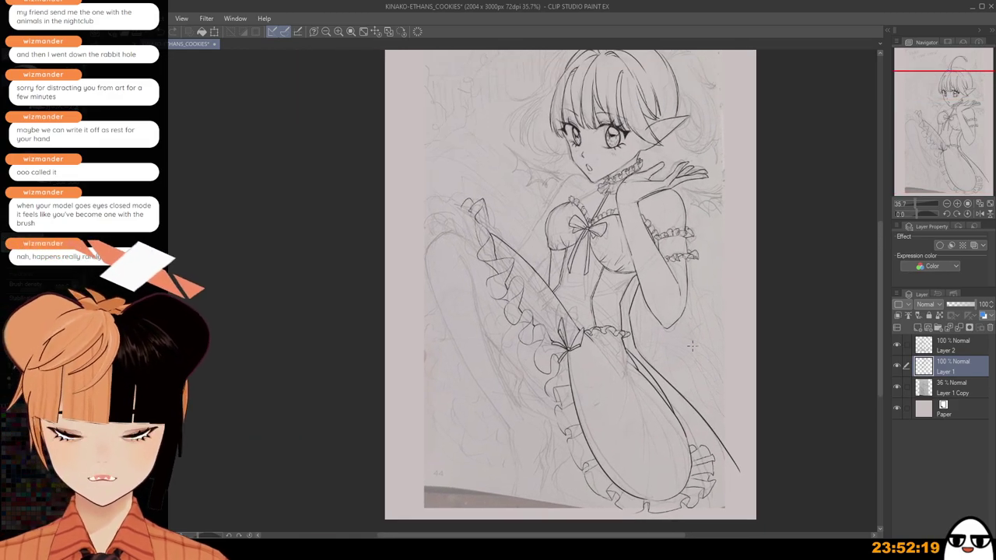
key("ctrl+z")
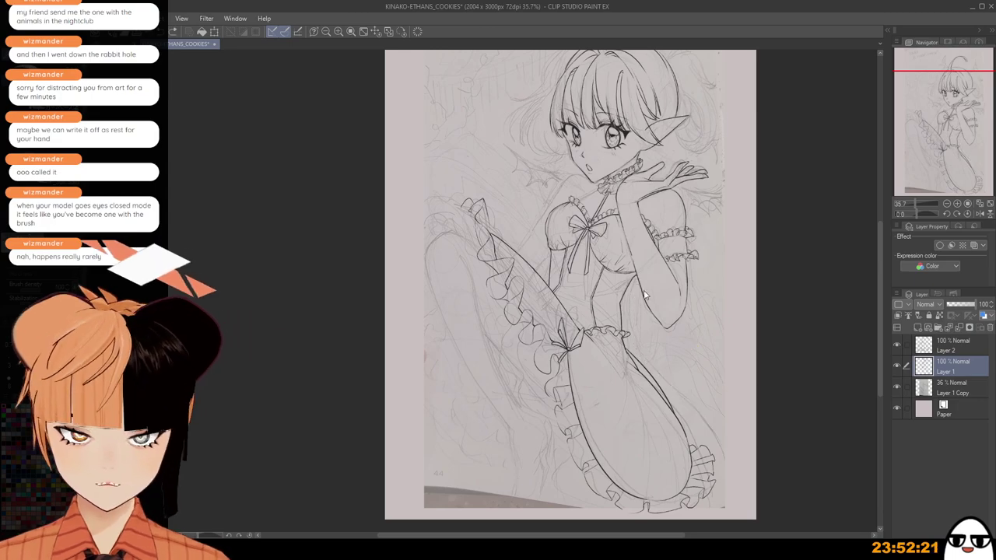
Try to ink a second line alongside the bodice's back edge down to the waist frill.
scroll(644, 294, "up", 2)
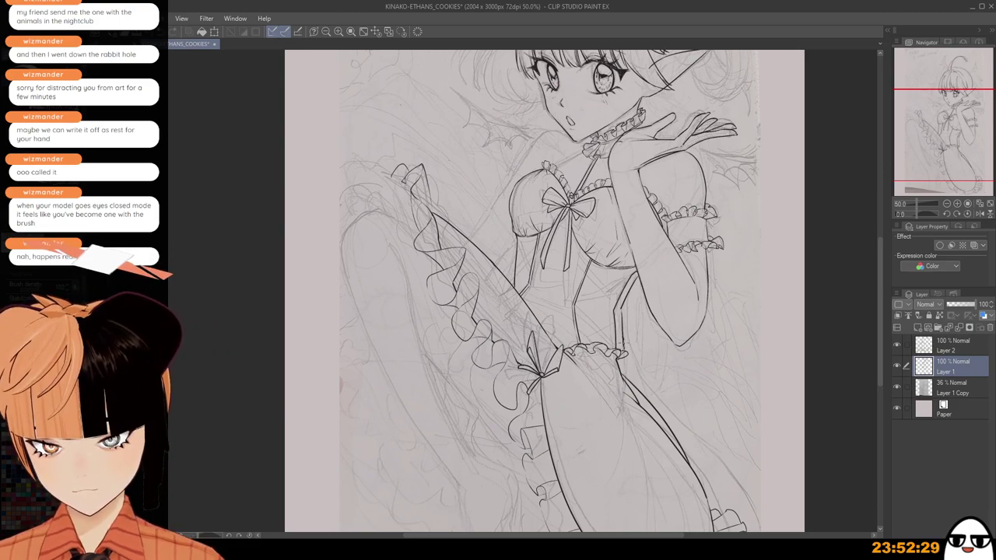
scroll(623, 327, "up", 1)
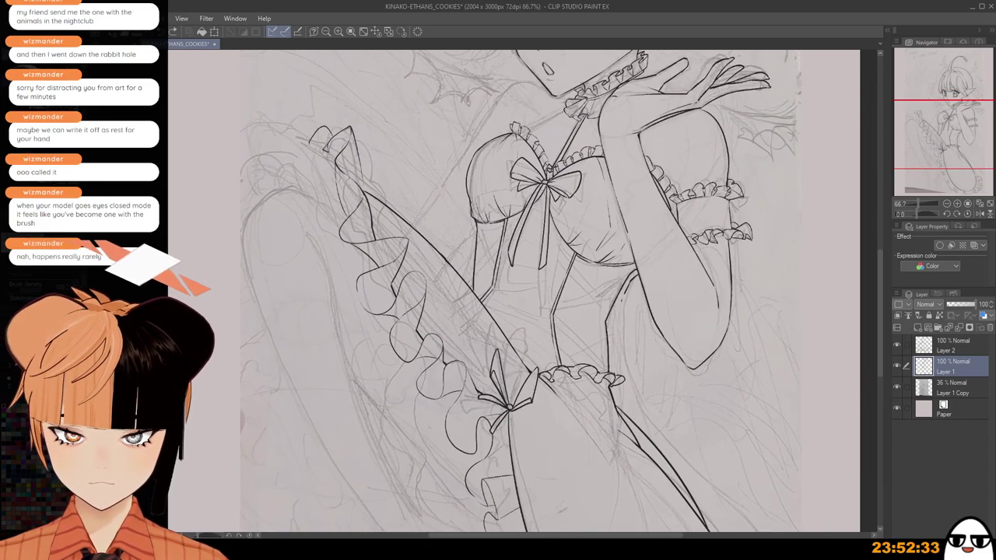
left_click_drag(615, 328, 612, 369)
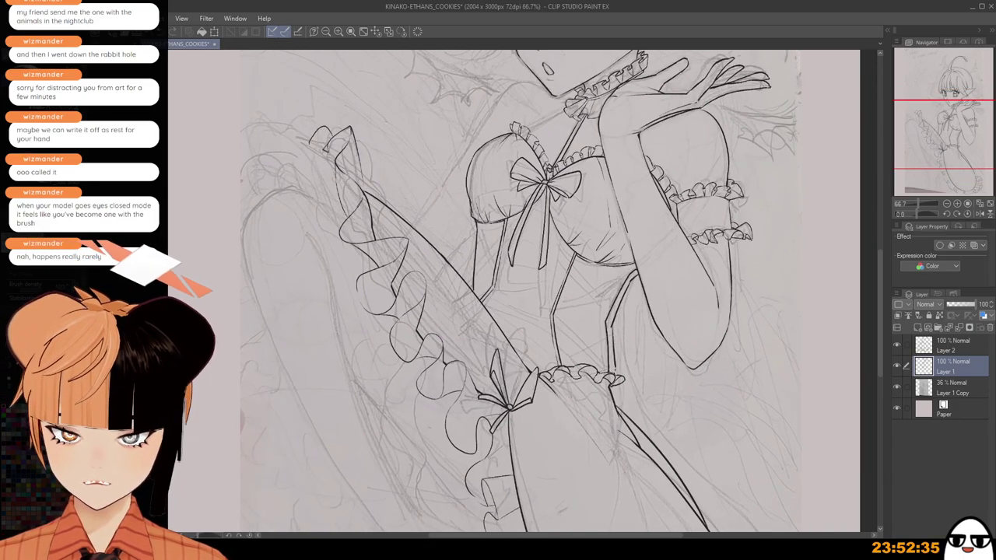
left_click_drag(613, 325, 613, 372)
scroll(615, 360, "down", 1)
left_click_drag(637, 406, 601, 334)
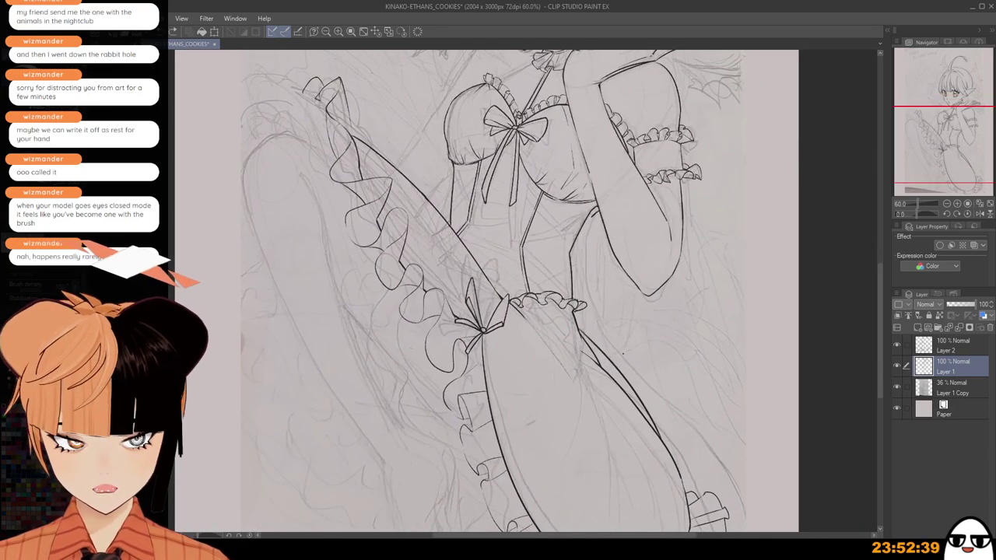
Ink a parallel second line along the bodice's back edge, from under the raised arm down to the waist frill.
scroll(614, 335, "up", 1)
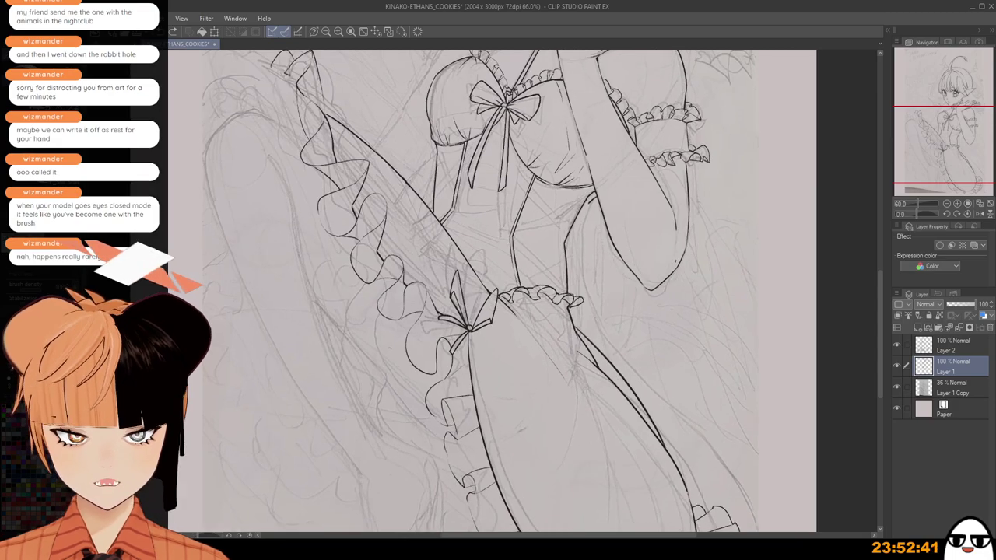
scroll(653, 315, "up", 1)
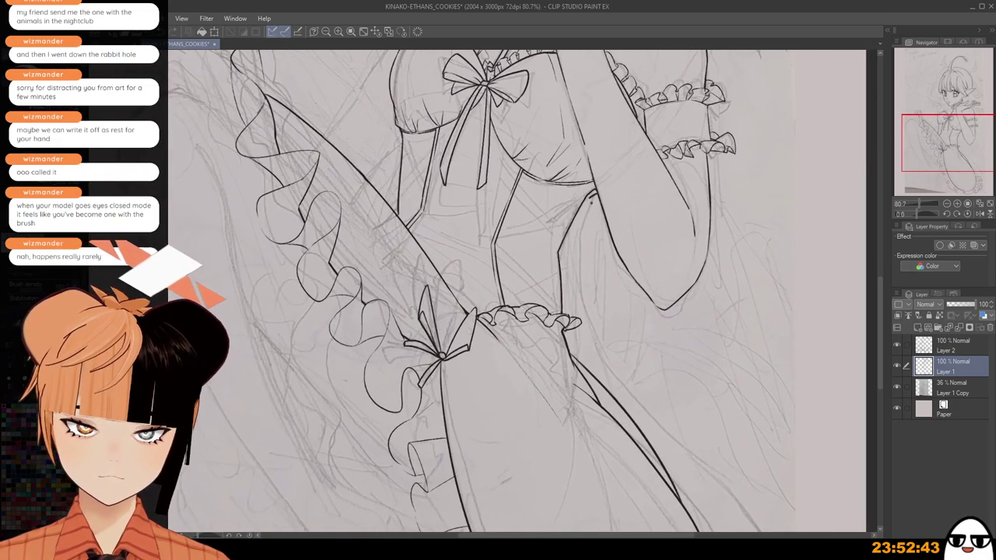
mouse_move(592, 199)
left_mouse_down()
mouse_move(565, 250)
mouse_move(564, 313)
left_mouse_up()
key("ctrl+z")
left_click_drag(565, 252, 569, 315)
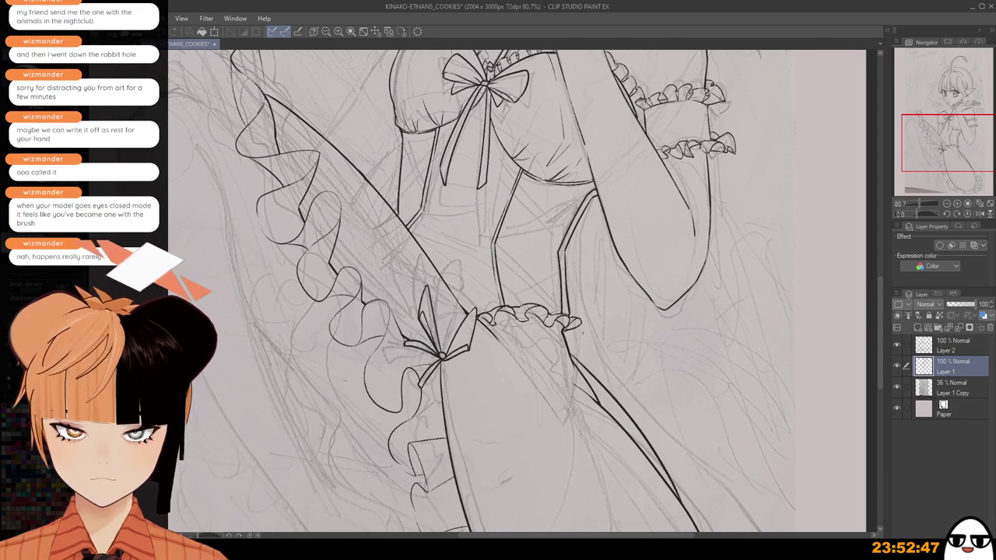
scroll(548, 291, "down", 1)
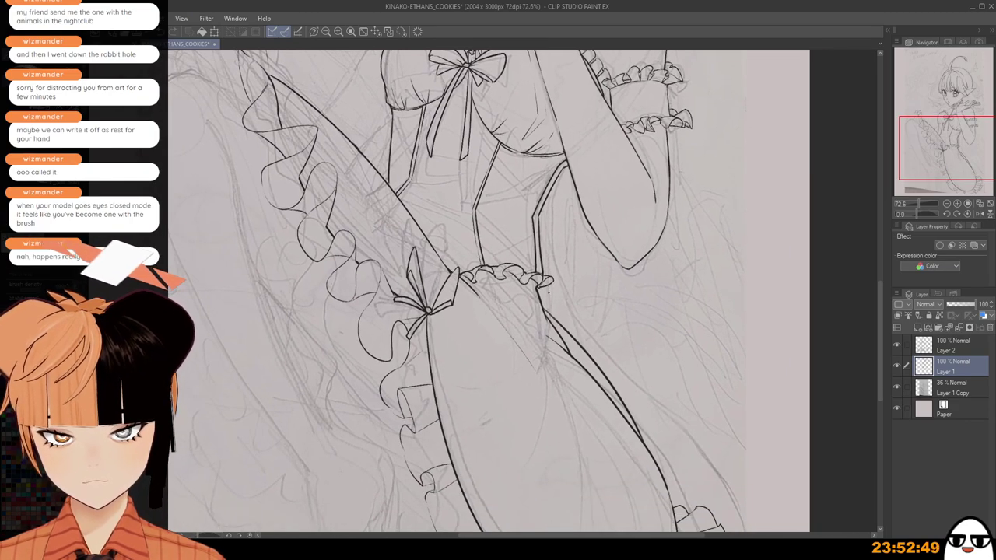
key("ctrl+z")
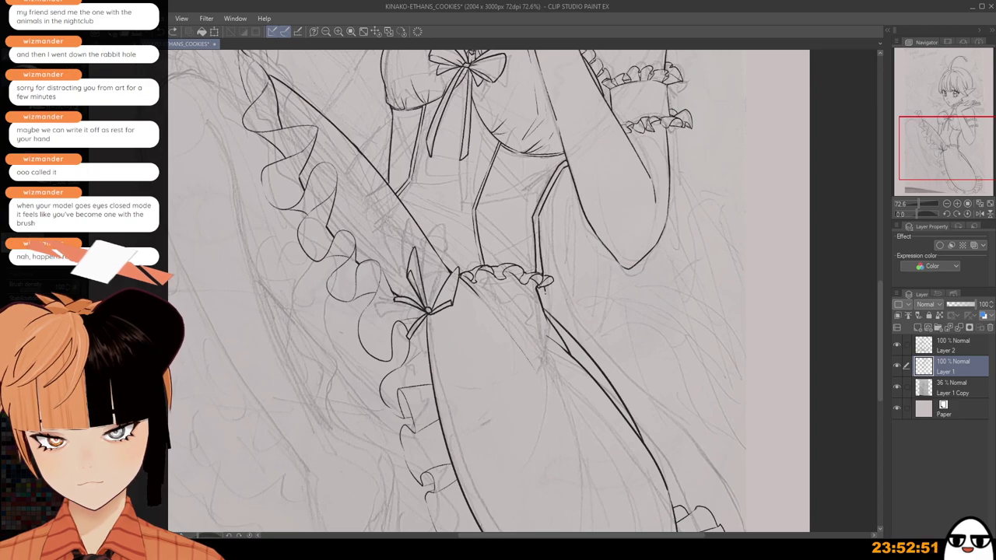
Try to ink the back skirt line from below the waist frill down beyond the panel's lower ruffle.
left_click_drag(572, 316, 727, 461)
left_click_drag(707, 418, 662, 359)
key("ctrl+z")
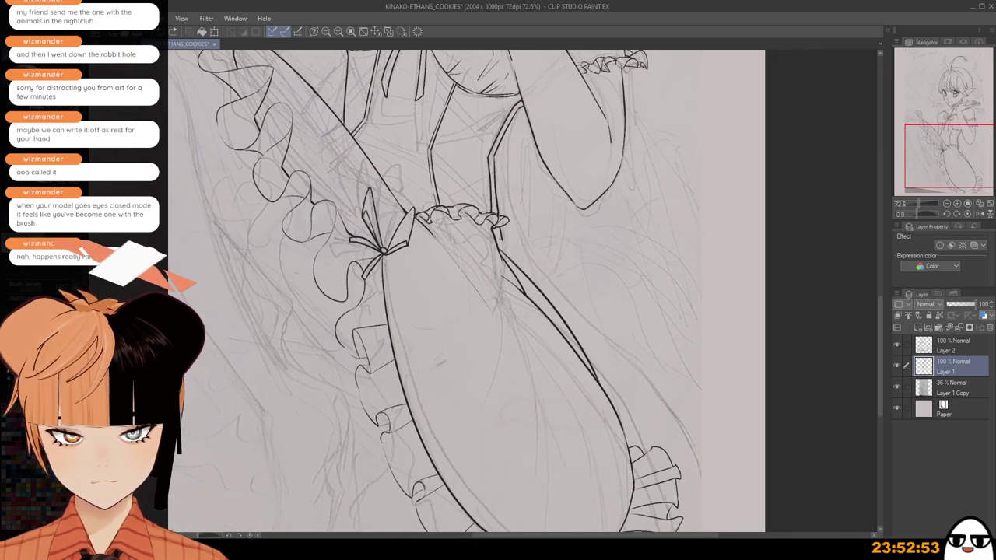
mouse_move(502, 241)
left_mouse_down()
mouse_move(721, 508)
mouse_move(728, 532)
left_mouse_up()
scroll(734, 420, "down", 2)
key("ctrl+z")
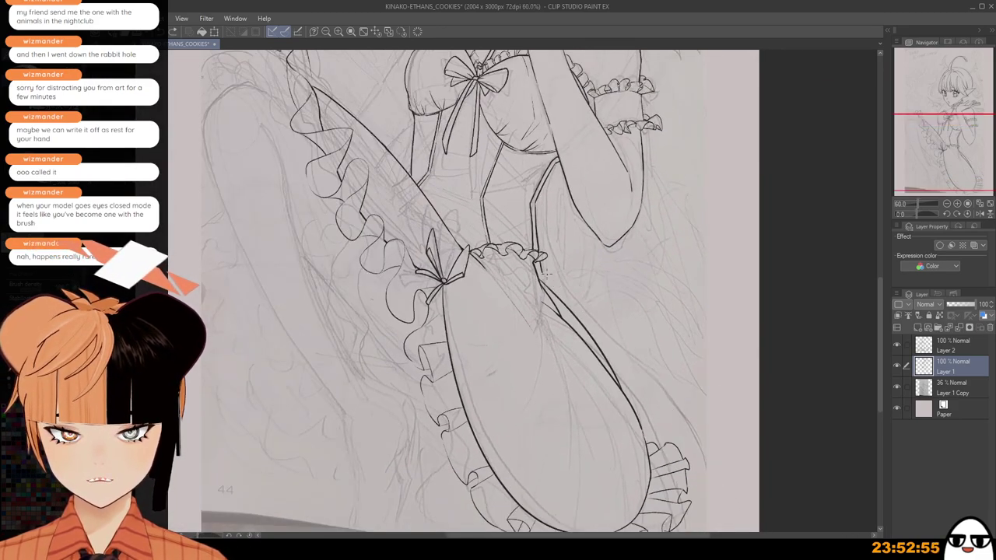
Ink a long flowing curve from the back of the waist outward to the page's edge.
left_click_drag(544, 271, 764, 388)
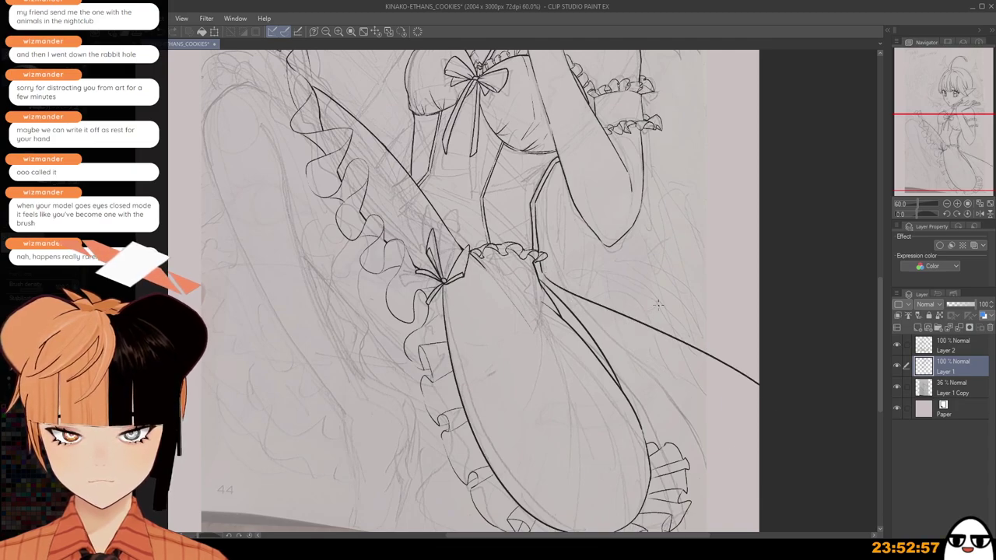
key("ctrl+z")
mouse_move(541, 271)
left_mouse_down()
mouse_move(579, 300)
mouse_move(773, 404)
left_mouse_up()
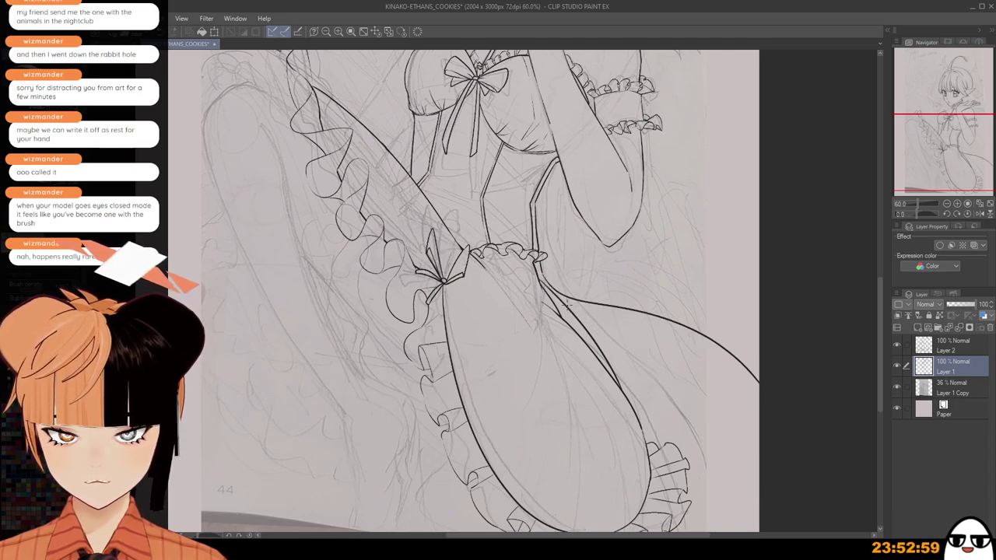
Ink a second curved line below the flowing one, from the skirt panel's outer edge down behind its ruffle.
left_click_drag(567, 306, 734, 441)
key("ctrl+z")
left_click_drag(590, 332, 734, 449)
key("ctrl+z")
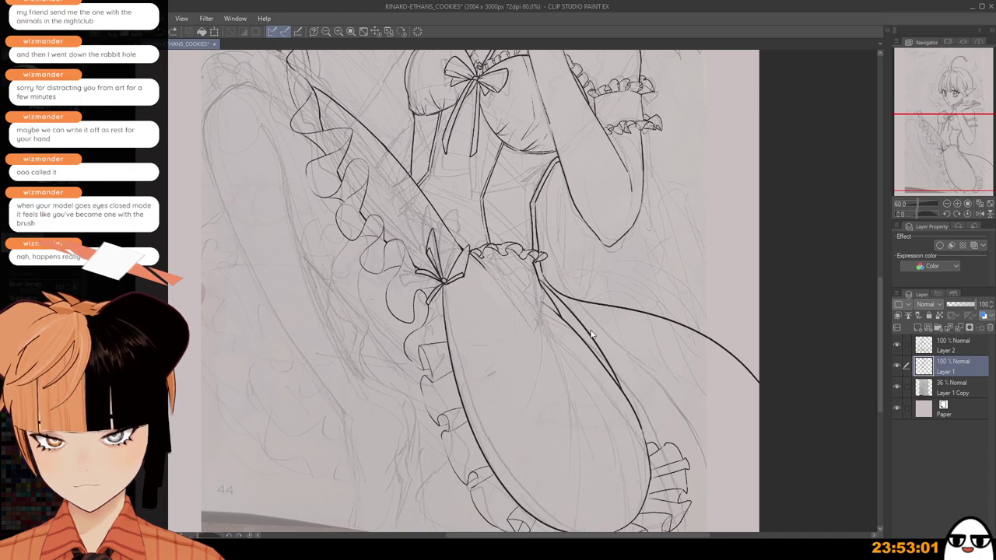
left_click_drag(589, 331, 705, 469)
Extend the tail of the lower flowing line downward beside the skirt panel's ruffle.
left_click_drag(691, 428, 622, 428)
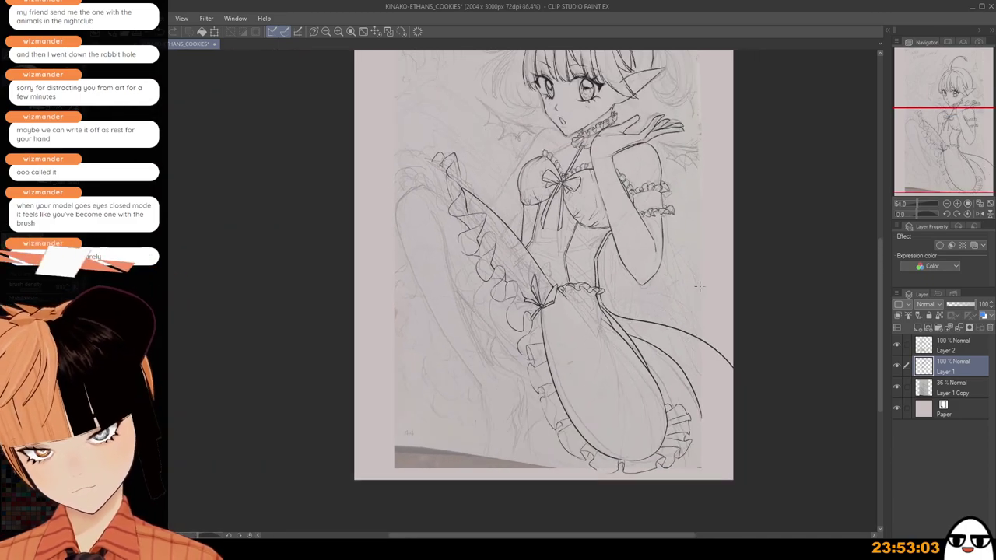
left_click_drag(680, 291, 704, 345)
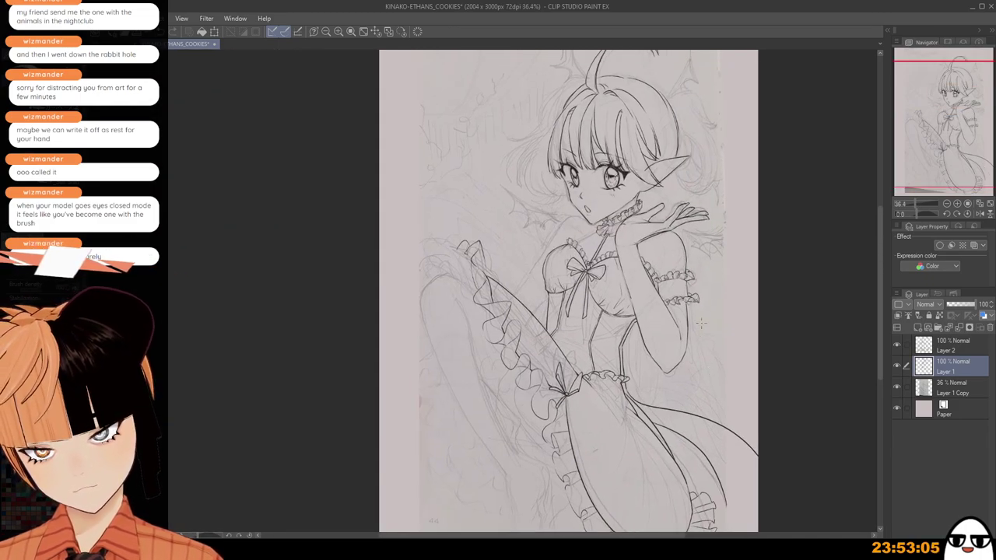
left_click_drag(697, 386, 643, 269)
left_click_drag(682, 414, 721, 414)
left_click_drag(668, 377, 674, 428)
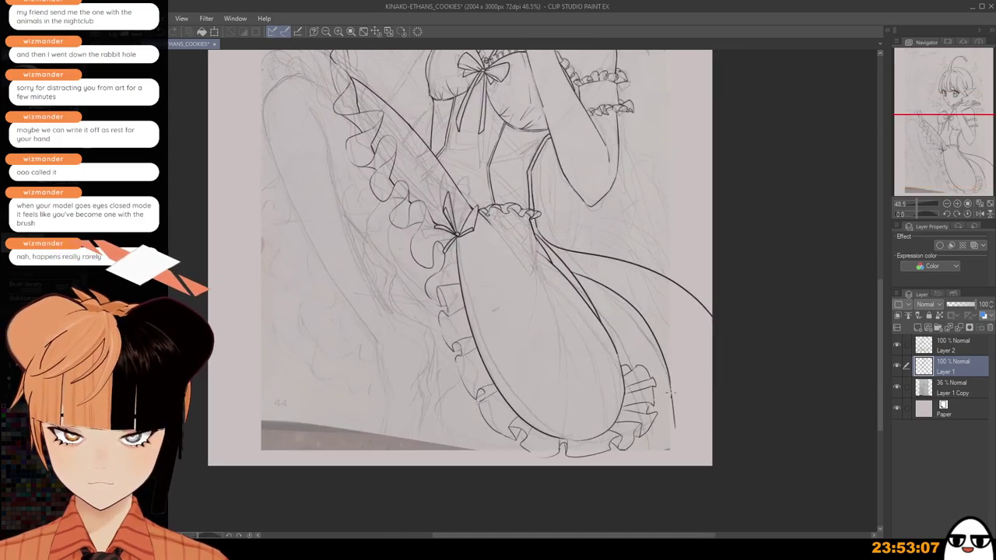
scroll(672, 418, "down", 1)
left_click_drag(595, 250, 643, 396)
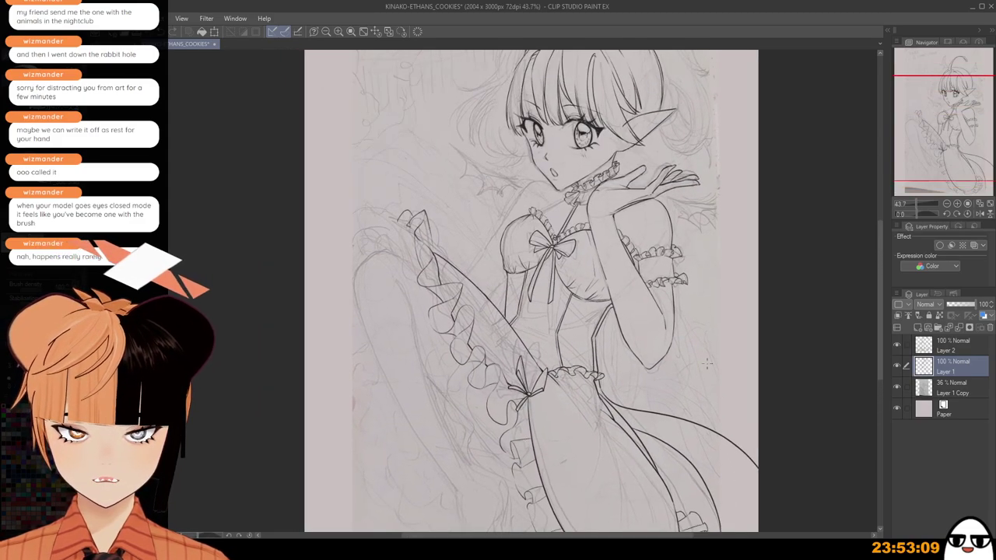
Try to ink a rounded fold tip just outside the upper end of the skirt's ruffled edge.
left_click_drag(554, 521, 596, 390)
left_click_drag(634, 297, 656, 376)
left_click_drag(638, 251, 647, 298)
scroll(642, 297, "up", 1)
scroll(504, 255, "up", 3)
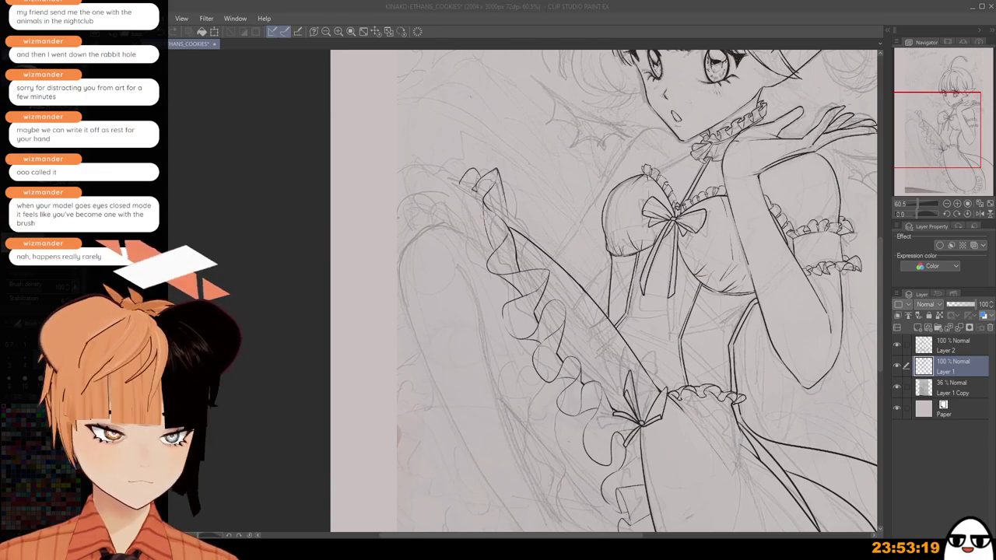
left_click(472, 180)
left_click_drag(468, 174, 409, 189)
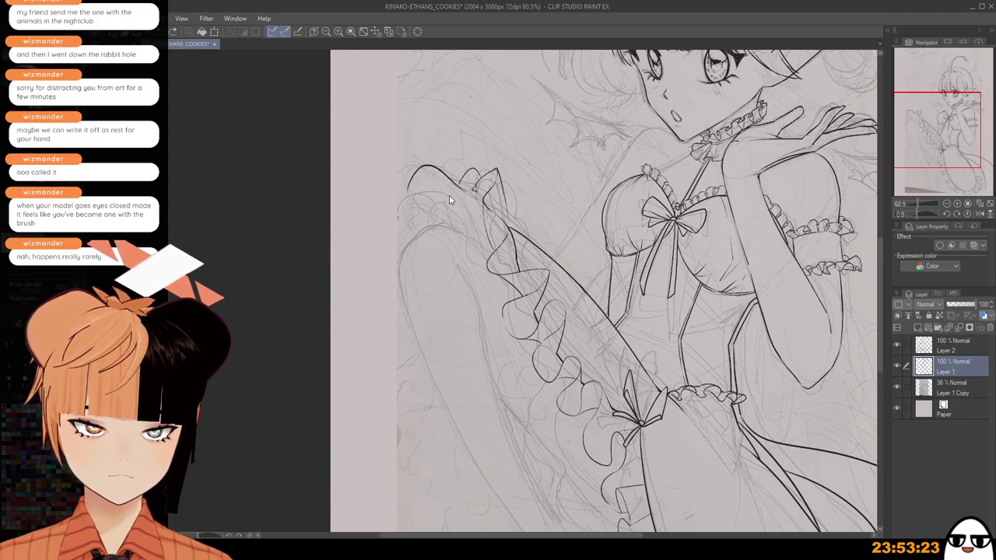
key("ctrl+z")
left_click_drag(446, 196, 480, 304)
key("ctrl+z")
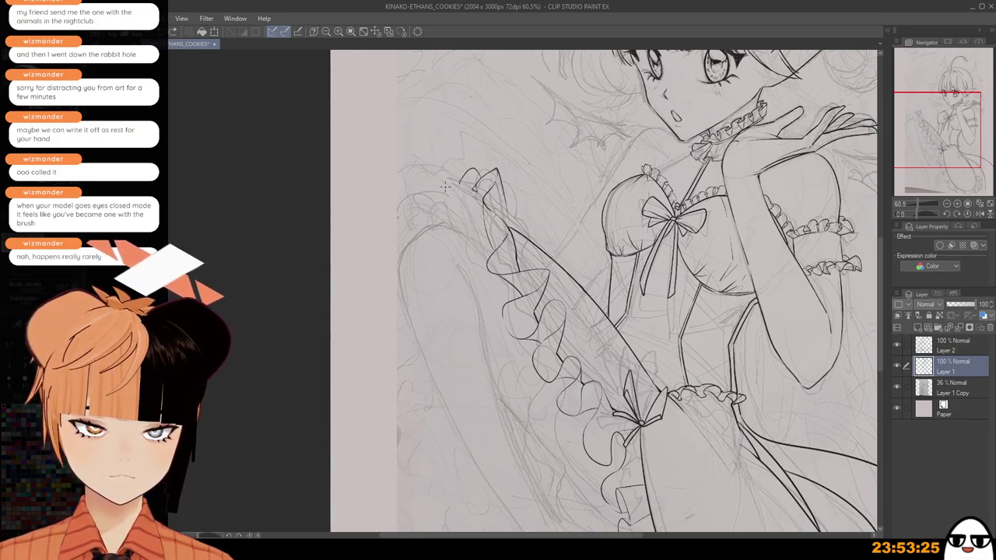
Ink a tall rounded fold beside the ruffle's upper end and a long wavy line from it down to the skirt panel's ruffle.
left_click_drag(409, 228, 467, 253)
key("ctrl+z")
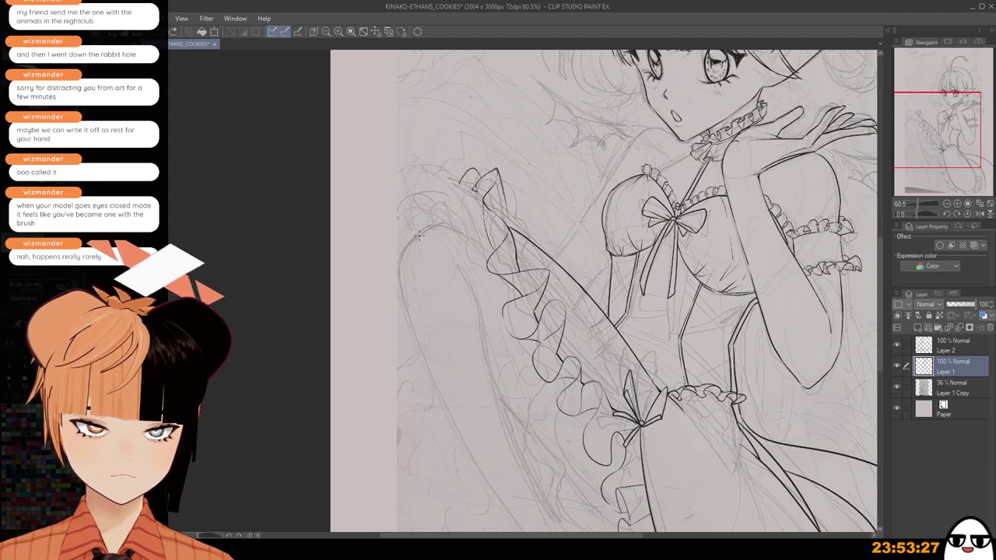
mouse_move(400, 232)
left_mouse_down()
mouse_move(456, 212)
mouse_move(448, 190)
mouse_move(471, 254)
left_mouse_up()
key("ctrl+z")
key("ctrl+z")
mouse_move(444, 199)
left_mouse_down()
mouse_move(455, 293)
mouse_move(522, 418)
mouse_move(489, 313)
left_mouse_up()
key("ctrl+z")
key("ctrl+z")
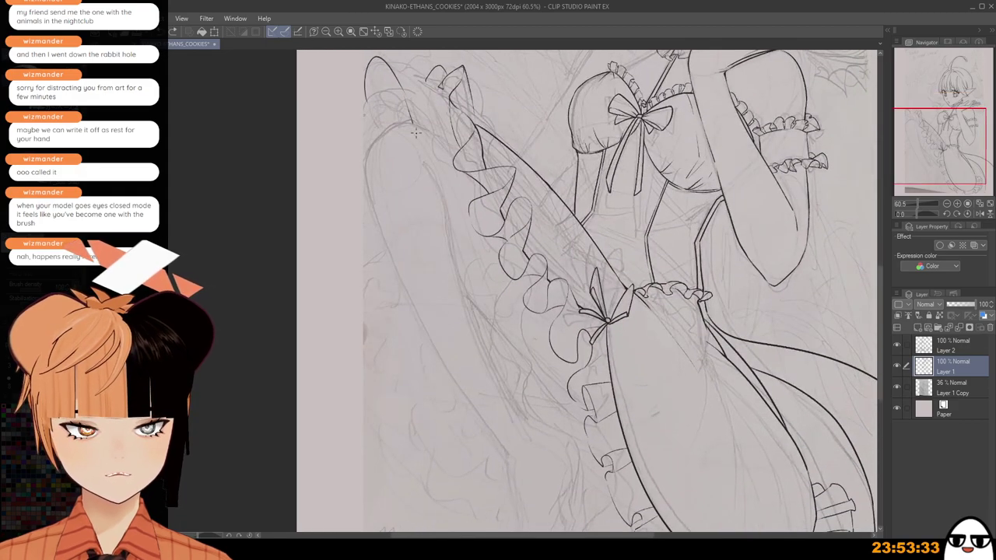
mouse_move(416, 132)
left_mouse_down()
mouse_move(411, 256)
mouse_move(477, 315)
mouse_move(481, 397)
mouse_move(576, 420)
left_mouse_up()
scroll(577, 418, "down", 1)
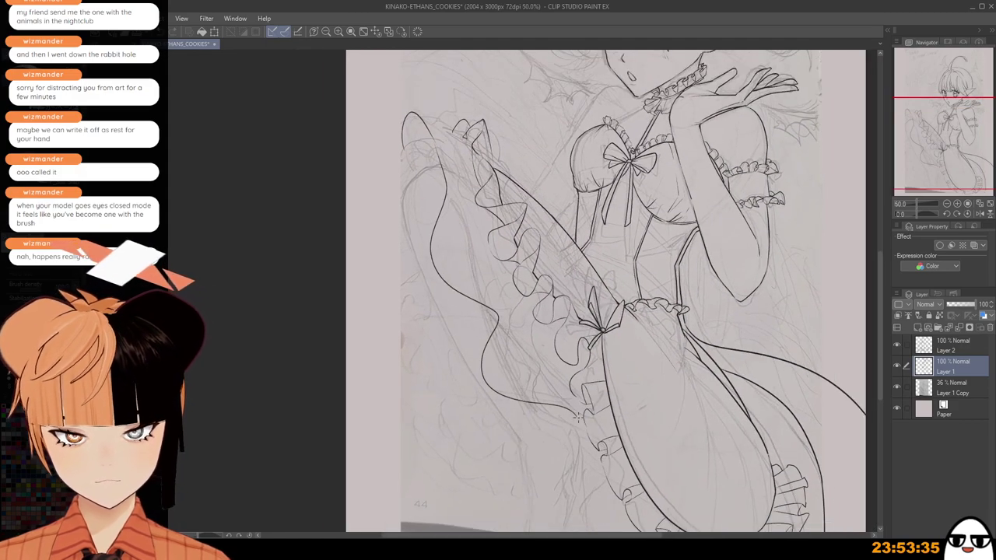
Continue the wavy line down around the outside of the skirt panel's ruffle to its lower edge, and refine the curve.
left_click_drag(574, 487, 590, 523)
left_click_drag(590, 522, 576, 443)
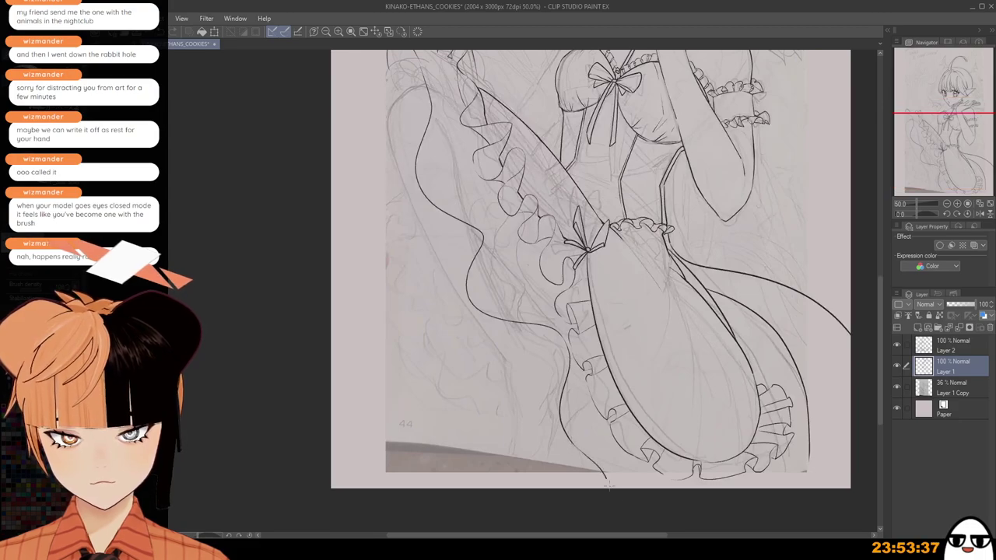
key("ctrl+z")
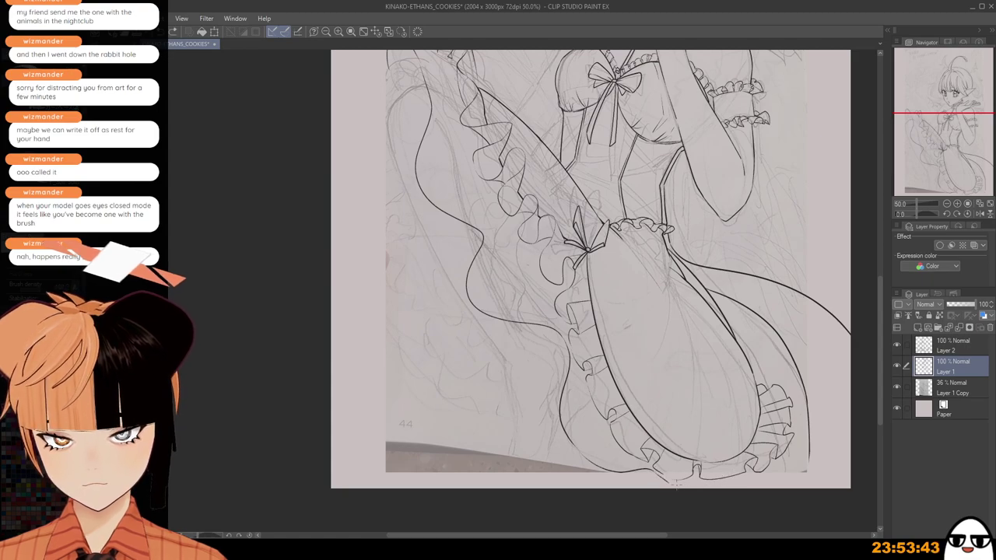
scroll(671, 476, "up", 7)
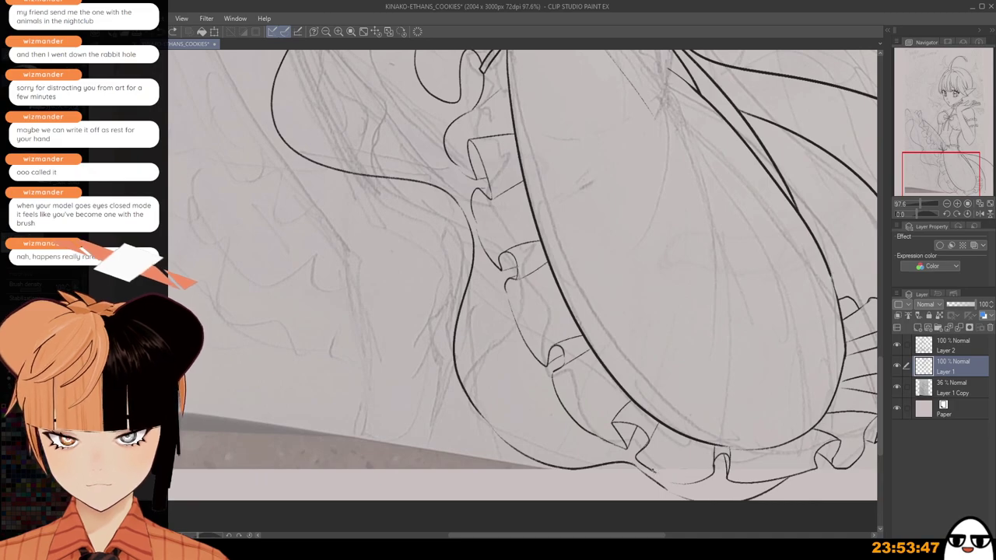
scroll(698, 476, "down", 2)
scroll(506, 426, "up", 3)
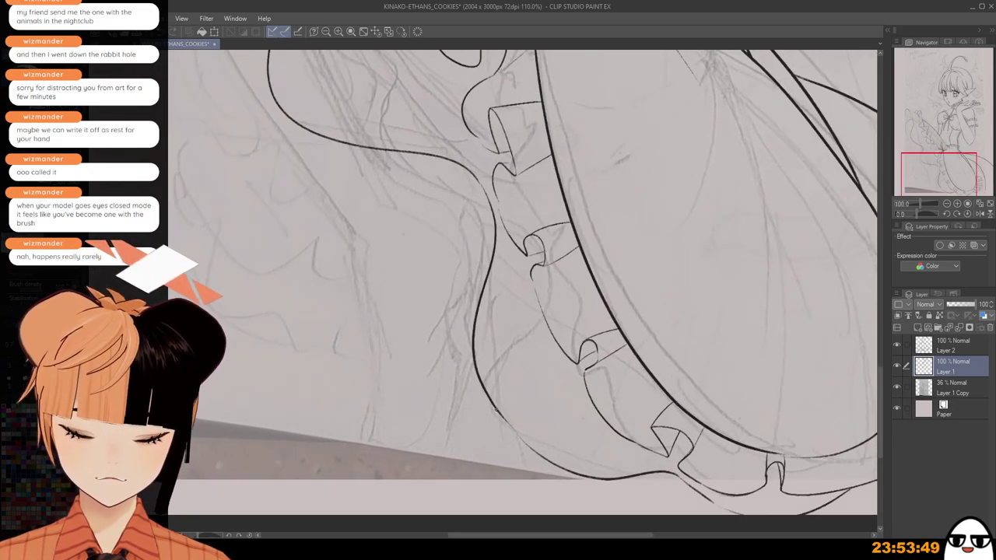
left_click_drag(495, 407, 526, 445)
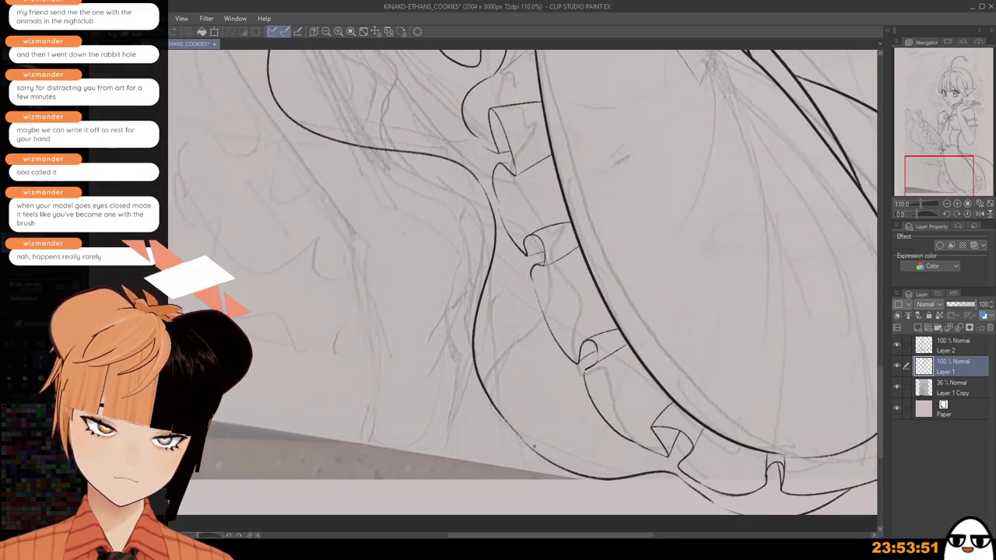
Ink a short curved line descending from the outer side of the tall rounded fold.
scroll(537, 395, "down", 2)
left_click_drag(506, 289, 569, 438)
mouse_move(525, 344)
left_mouse_down()
mouse_move(607, 503)
mouse_move(603, 482)
left_mouse_up()
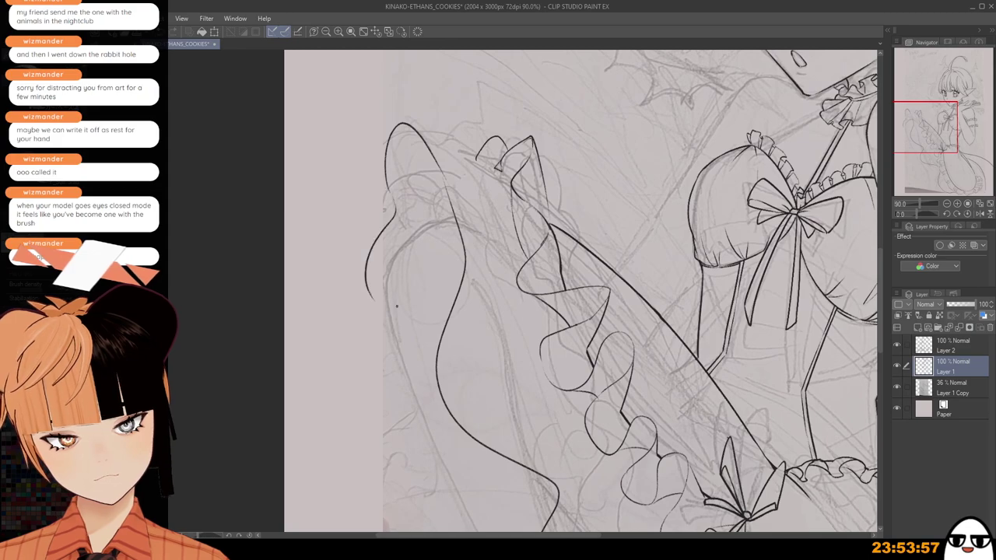
scroll(385, 209, "down", 1)
scroll(534, 327, "down", 5)
left_click_drag(573, 428, 527, 291)
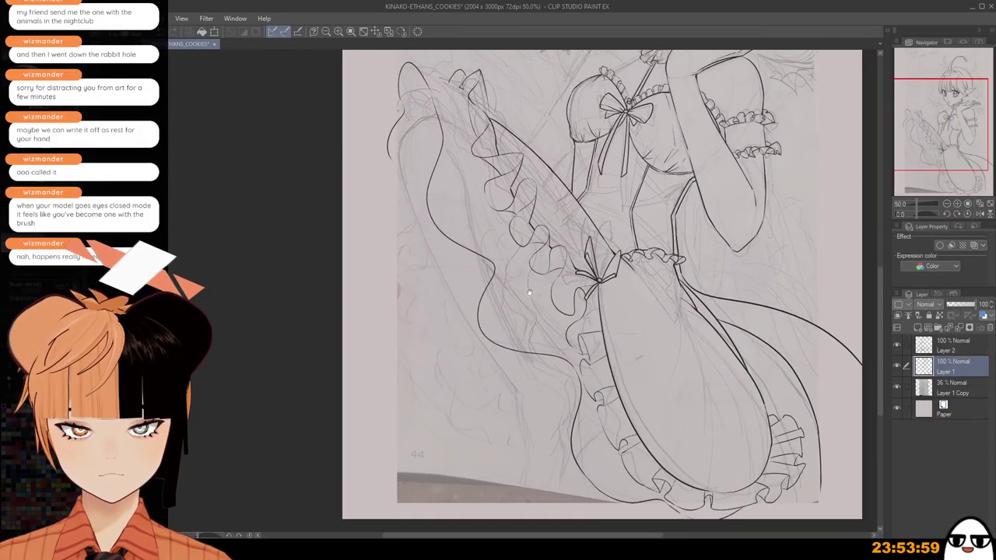
Ink a bulging curve over the upper part of the lower back skirt line behind the panel.
scroll(568, 373, "down", 2)
scroll(569, 372, "down", 1)
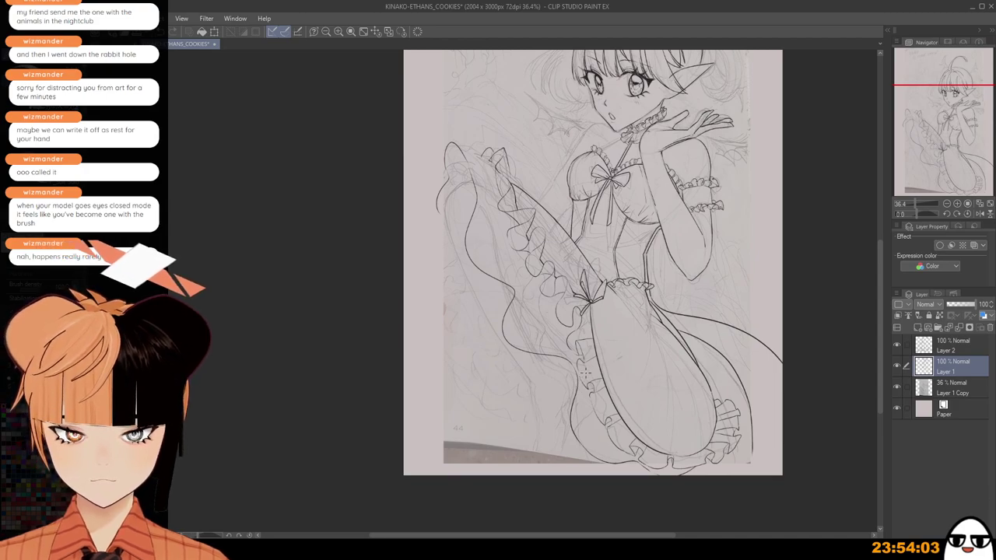
left_click_drag(634, 343, 577, 377)
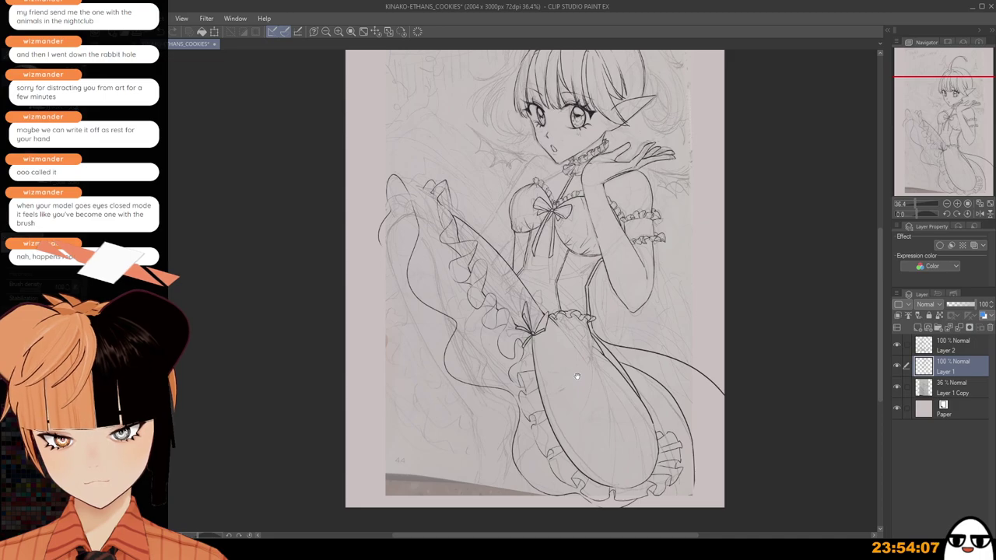
left_click_drag(576, 376, 568, 353)
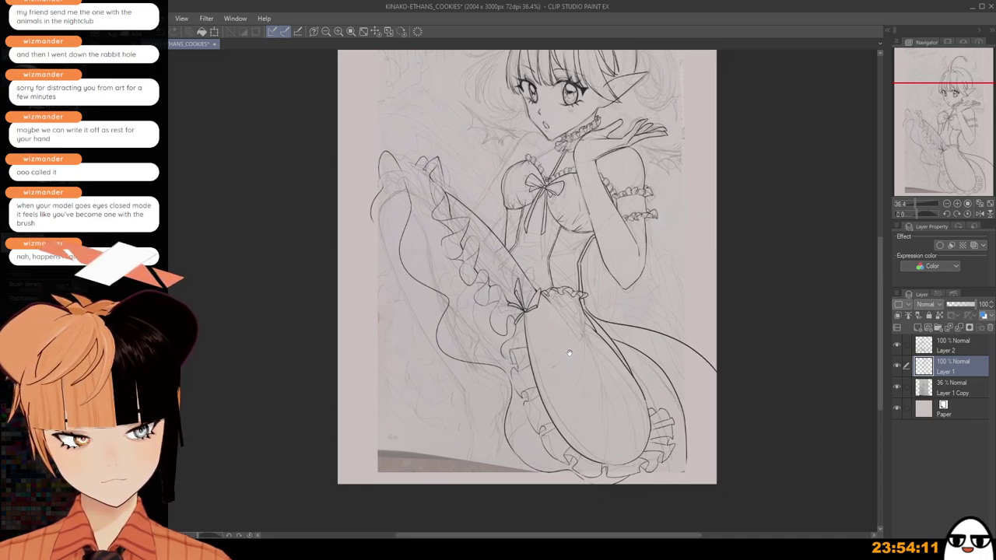
scroll(644, 344, "up", 6)
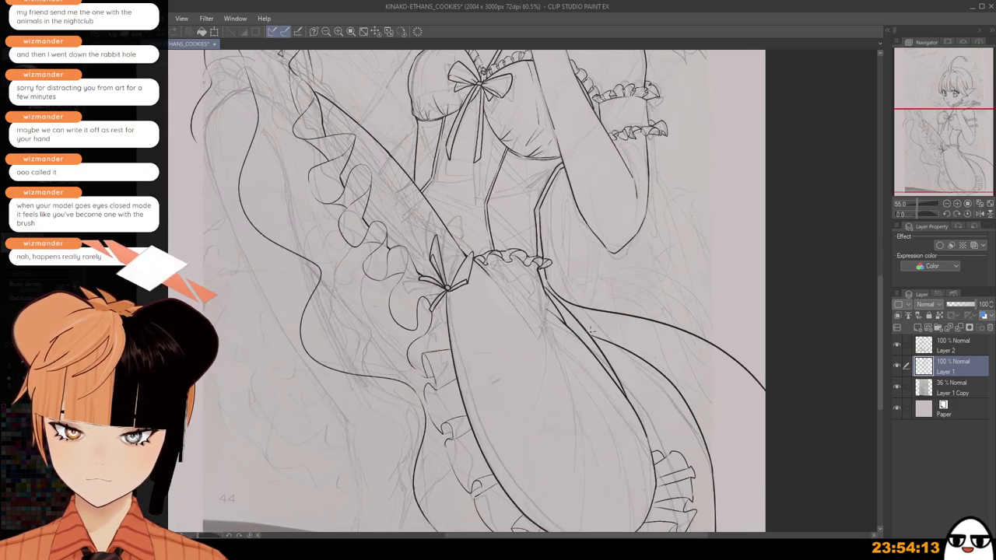
mouse_move(590, 336)
left_mouse_down()
mouse_move(666, 360)
mouse_move(722, 481)
mouse_move(703, 403)
left_mouse_up()
key("ctrl+z")
Ink a wavy continuation from the end of the bulge down into the back skirt line beside the panel's ruffle.
left_click_drag(658, 314, 701, 408)
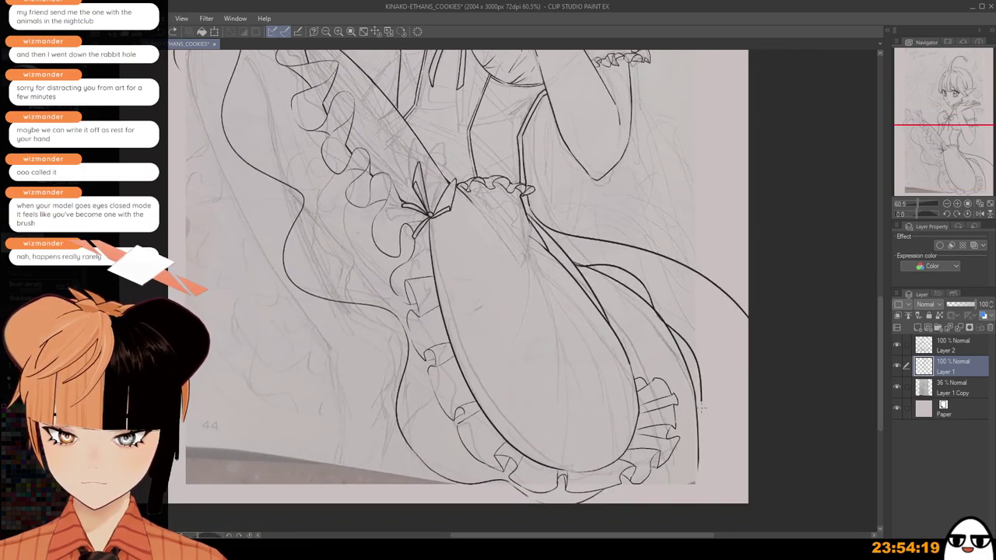
key("ctrl+z")
left_click_drag(657, 314, 697, 385)
key("ctrl+z")
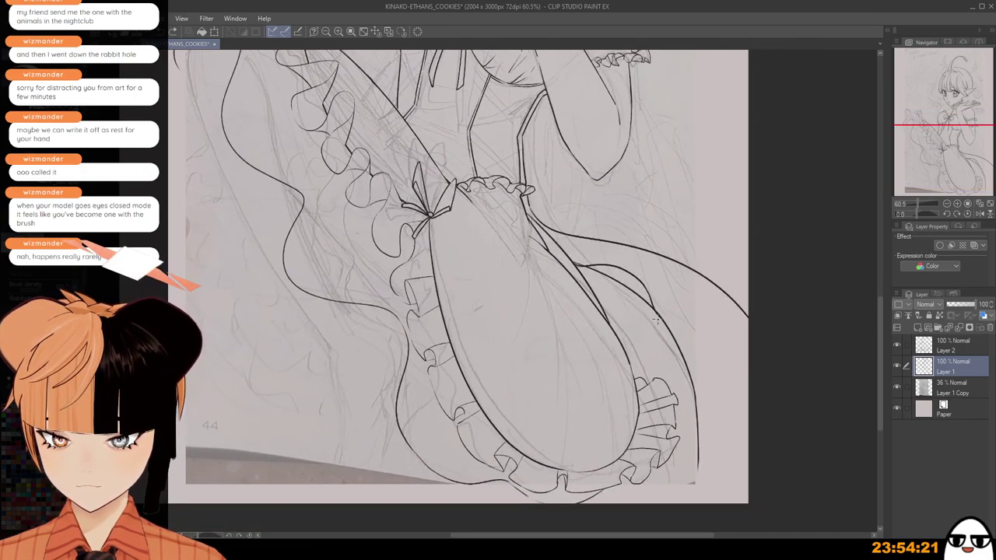
left_click_drag(658, 315, 690, 400)
key("ctrl+z")
left_click_drag(657, 319, 702, 403)
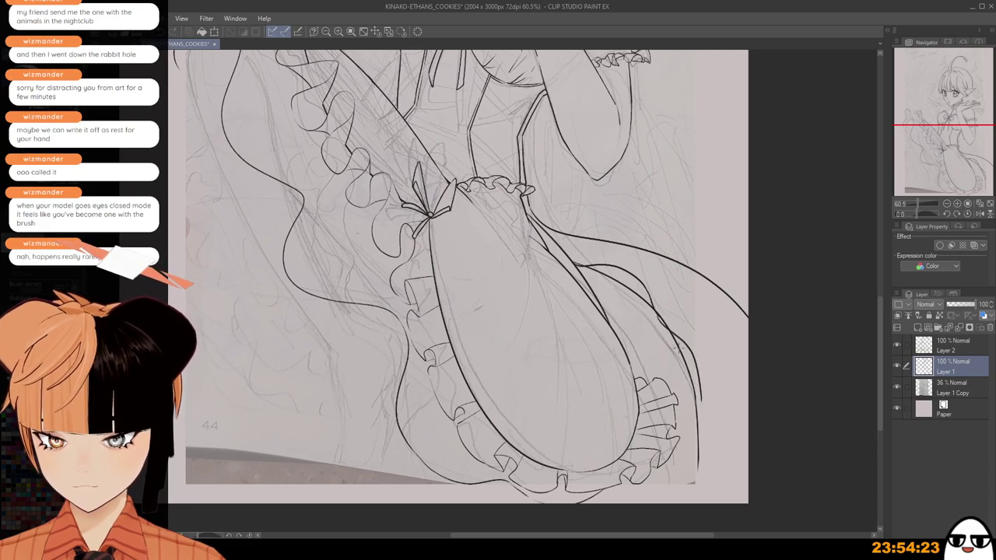
key("ctrl+z")
left_click_drag(656, 315, 694, 384)
Erase the leftover parts of the old smooth back skirt line around the new wavy outline.
scroll(656, 320, "up", 2)
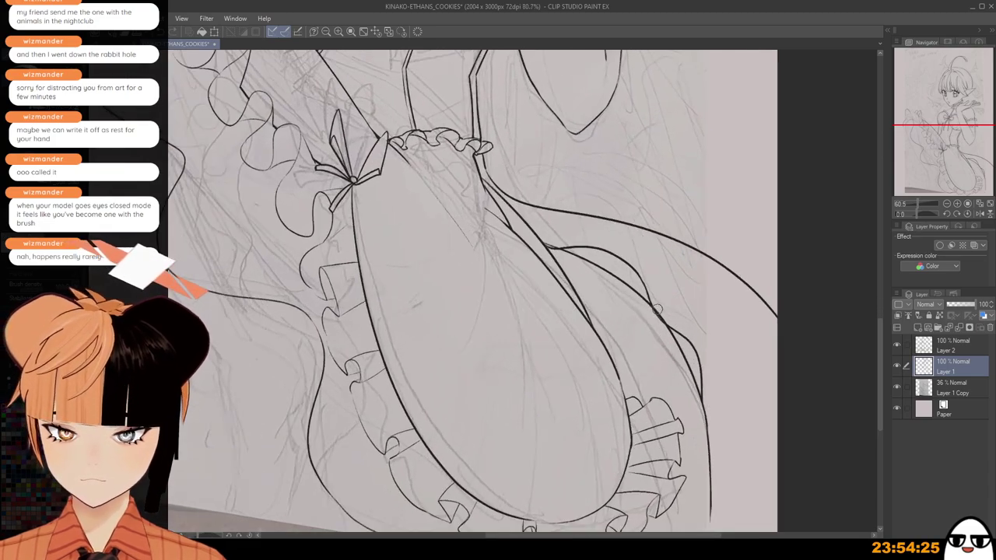
scroll(657, 309, "up", 1)
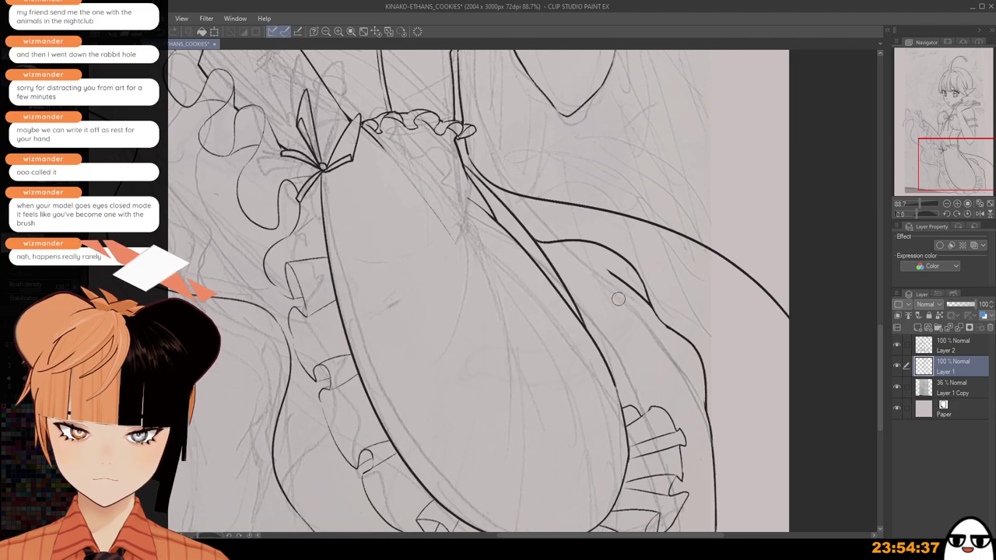
scroll(640, 298, "down", 5)
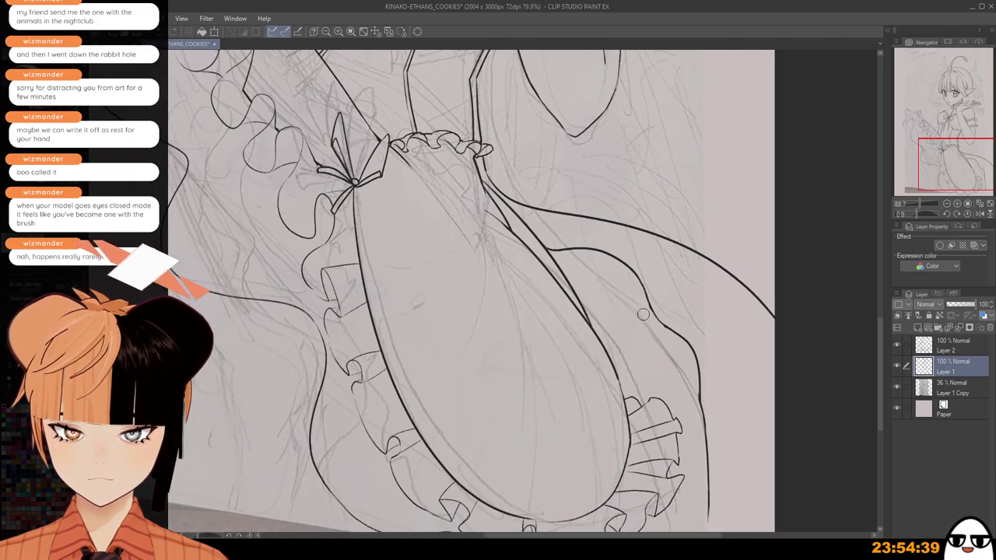
scroll(737, 364, "up", 4)
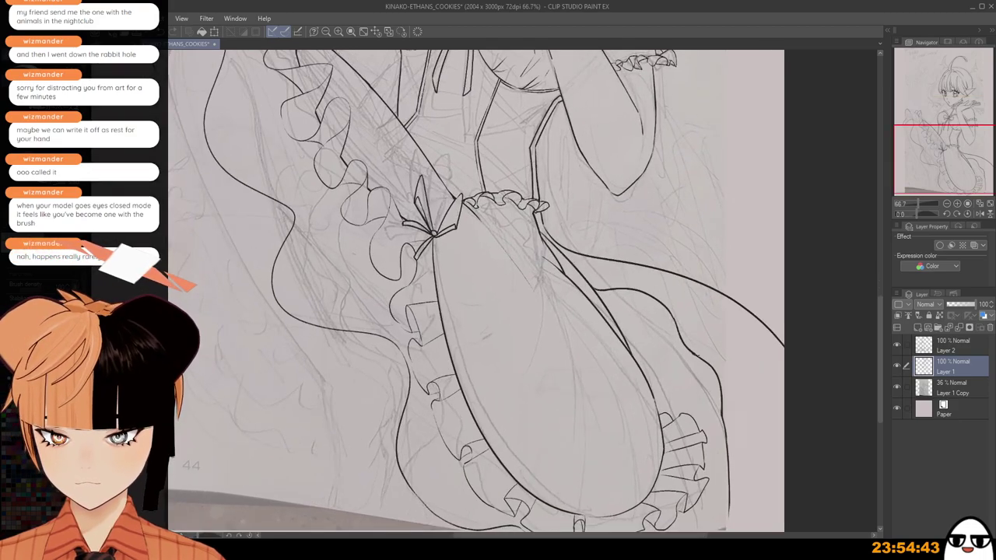
Review the inked figure from the skirt up to the head and raised arm.
scroll(692, 342, "down", 2)
left_click_drag(714, 241, 839, 322)
left_click_drag(759, 235, 717, 417)
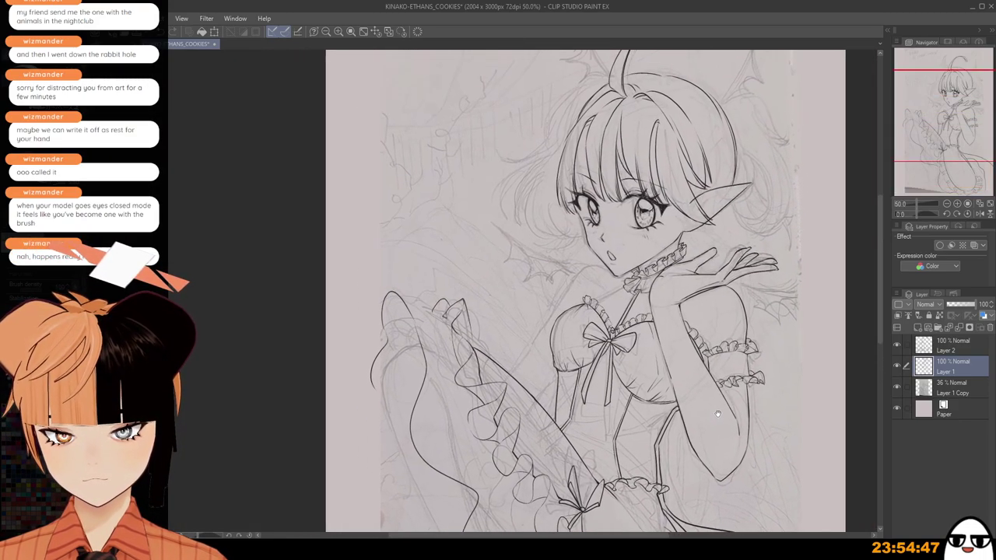
left_click_drag(713, 364, 716, 358)
scroll(715, 354, "up", 3)
scroll(684, 311, "up", 1)
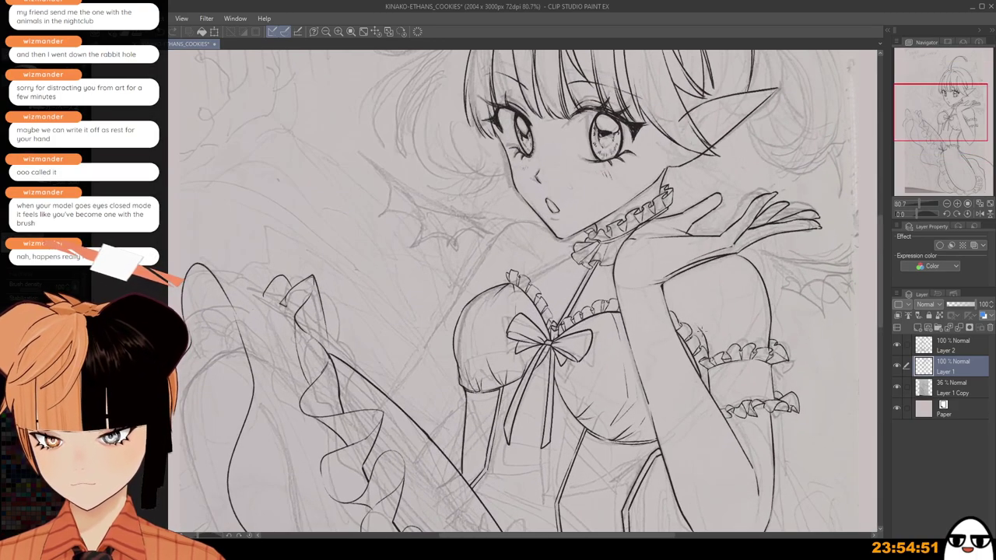
scroll(701, 331, "down", 2)
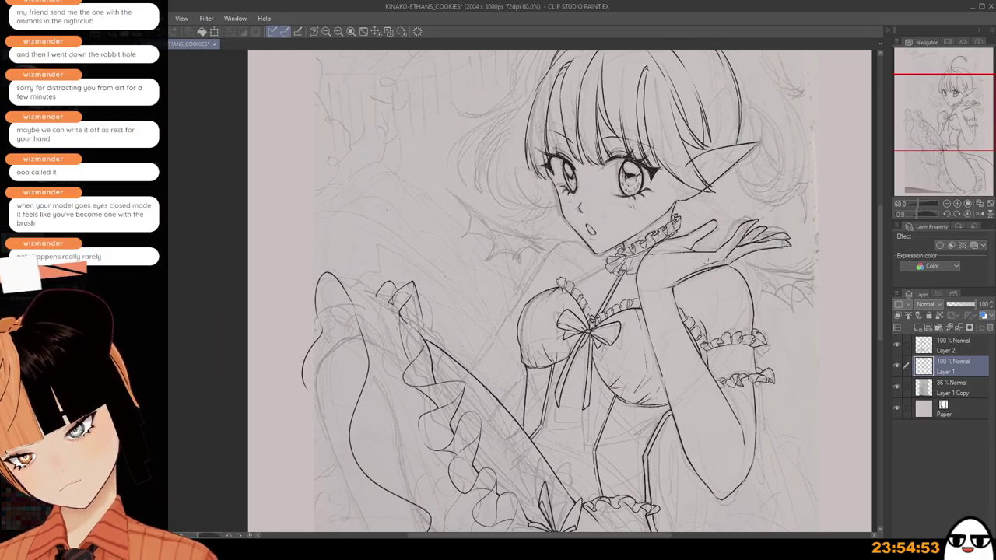
left_click_drag(722, 336, 640, 328)
Try to thicken the shoulder outline of the raised arm's puff sleeve from the wrist outward.
scroll(667, 268, "up", 7)
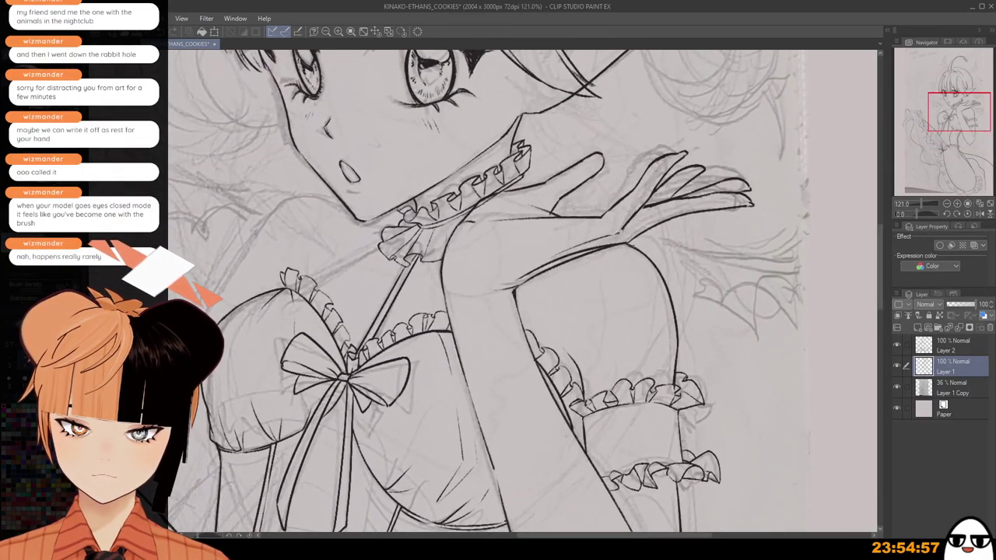
left_click_drag(627, 243, 678, 302)
key("ctrl+z")
left_click_drag(628, 243, 677, 304)
key("ctrl+z")
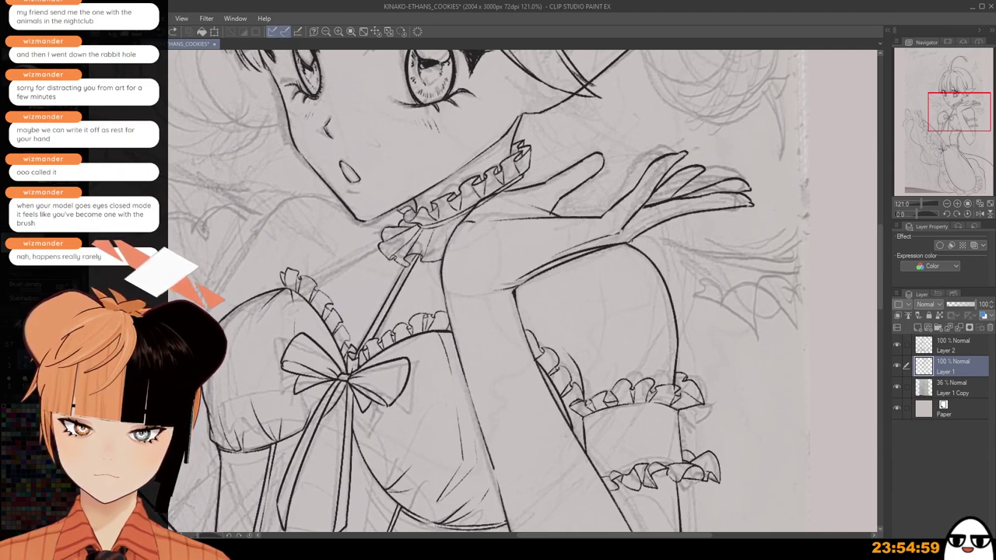
left_click_drag(629, 242, 669, 289)
key("ctrl+z")
left_click_drag(629, 243, 683, 323)
key("ctrl+z")
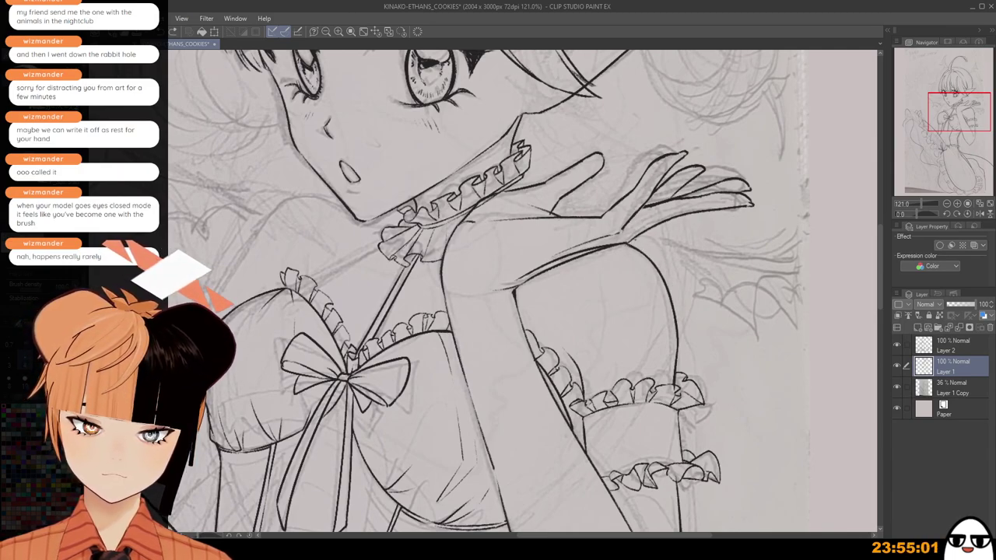
Thicken the raised arm's puff sleeve outline from below the wrist around the shoulder down to the sleeve ruffle.
left_click_drag(628, 242, 676, 327)
left_click_drag(666, 277, 678, 368)
key("ctrl+z")
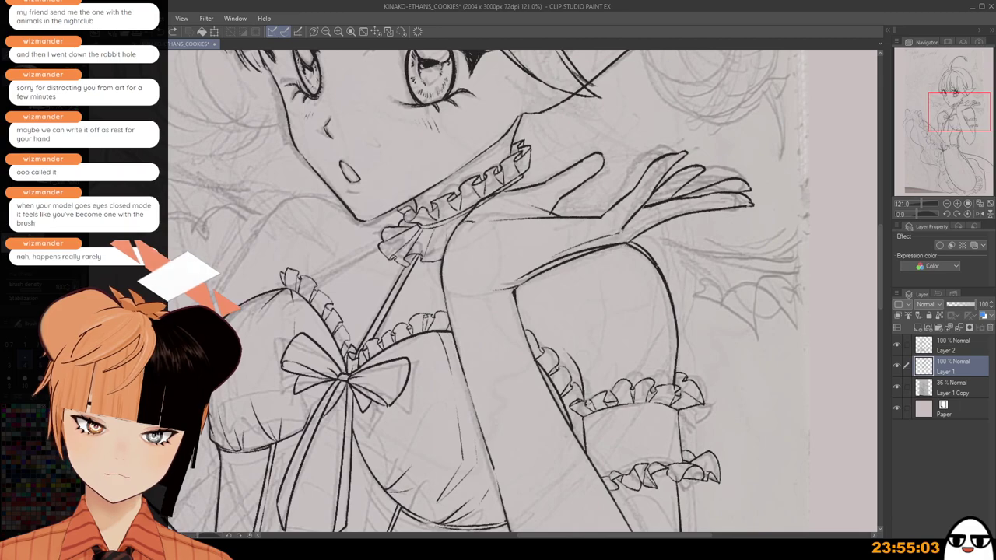
key("ctrl+z")
left_click_drag(665, 282, 678, 363)
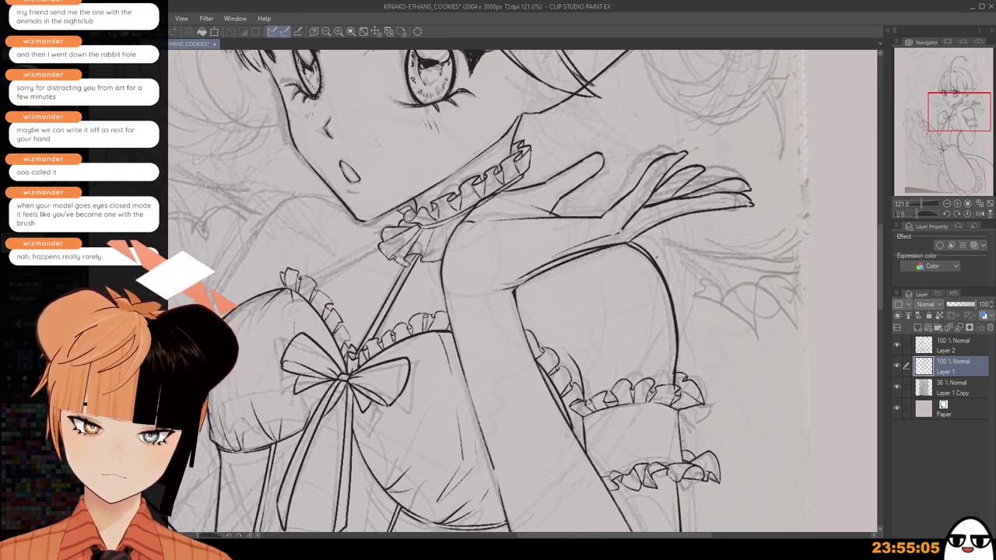
scroll(626, 244, "up", 2)
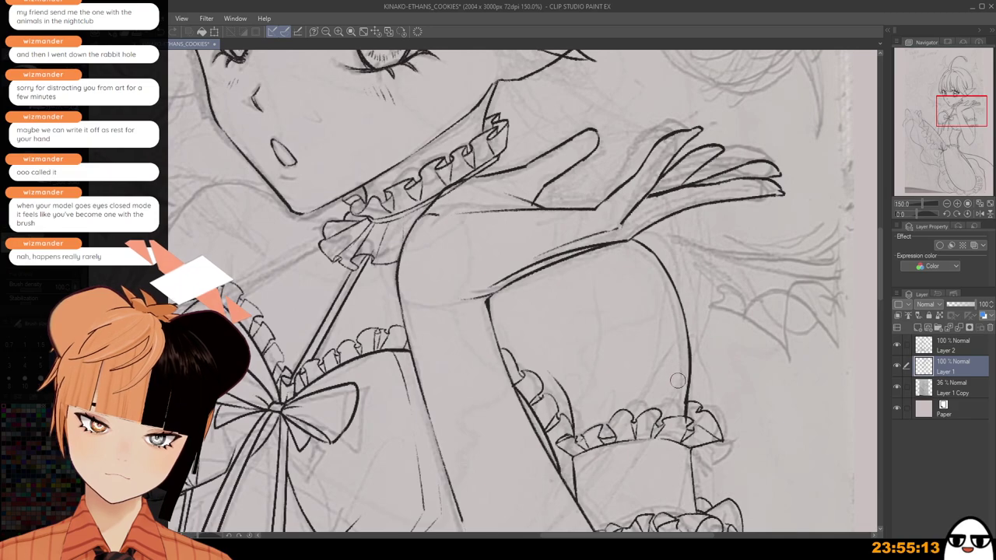
scroll(692, 269, "down", 1)
scroll(700, 259, "up", 1)
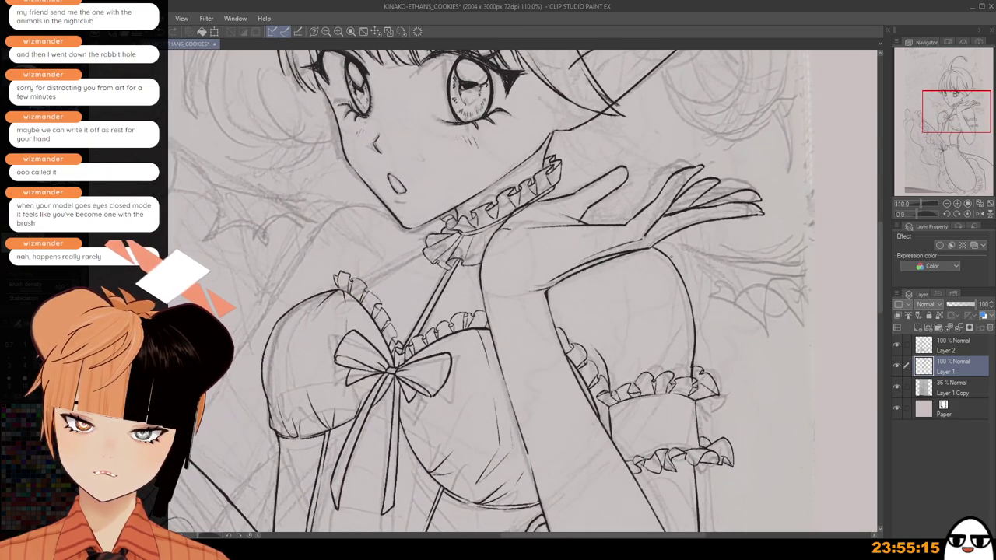
scroll(663, 471, "down", 5)
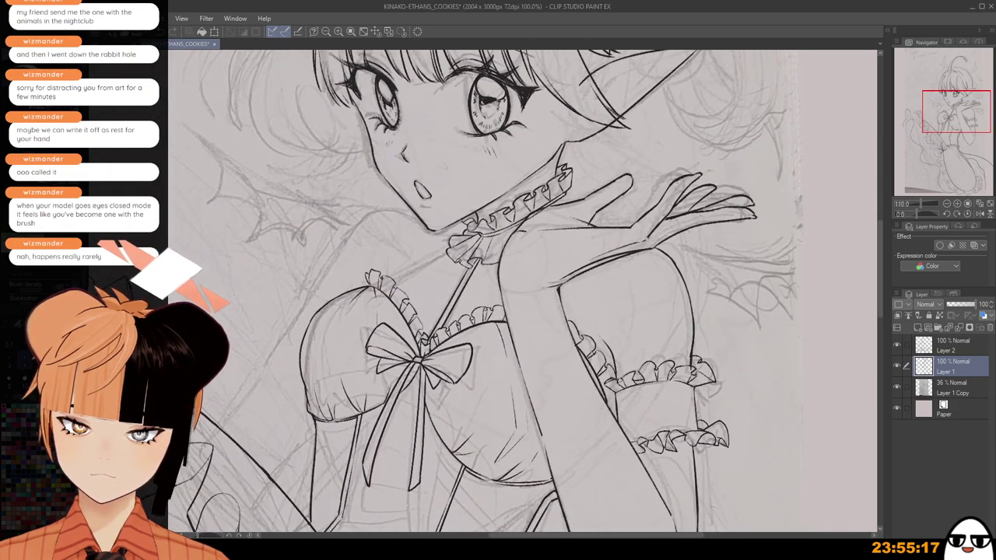
Ink the curved top of the far shoulder, starting at the jawline just beside the chin.
left_click_drag(663, 471, 688, 414)
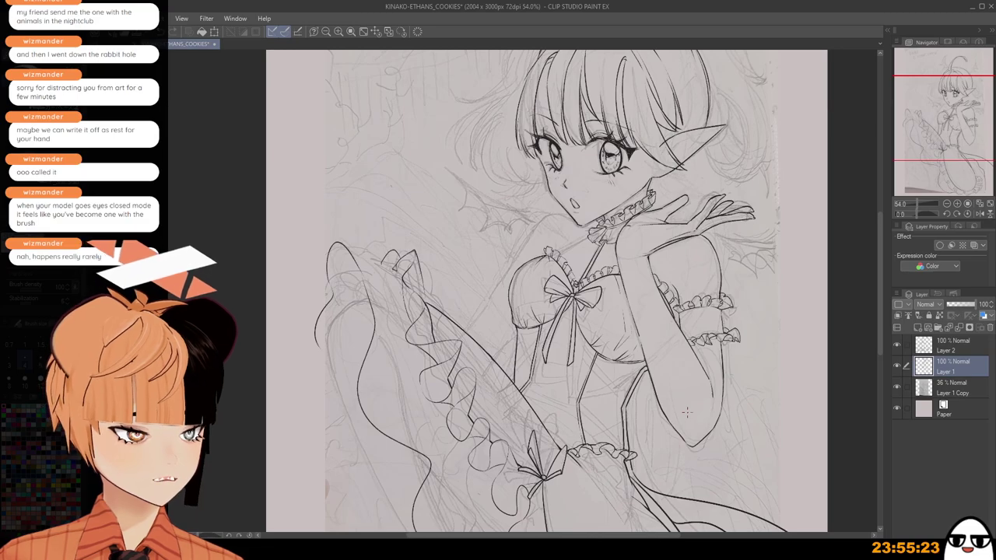
left_click_drag(578, 434, 642, 480)
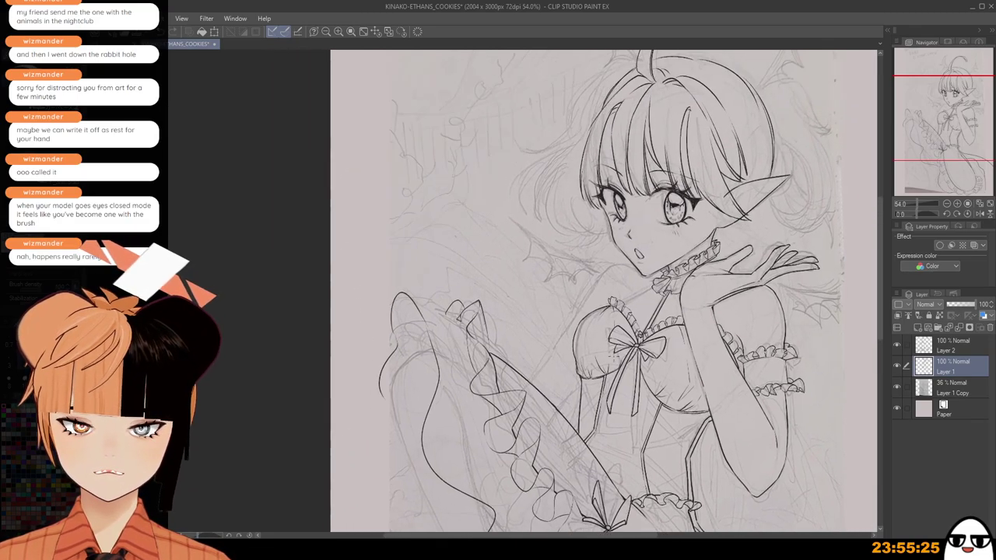
scroll(642, 474, "up", 2)
key("h")
left_click_drag(557, 338, 736, 338)
scroll(514, 272, "up", 4)
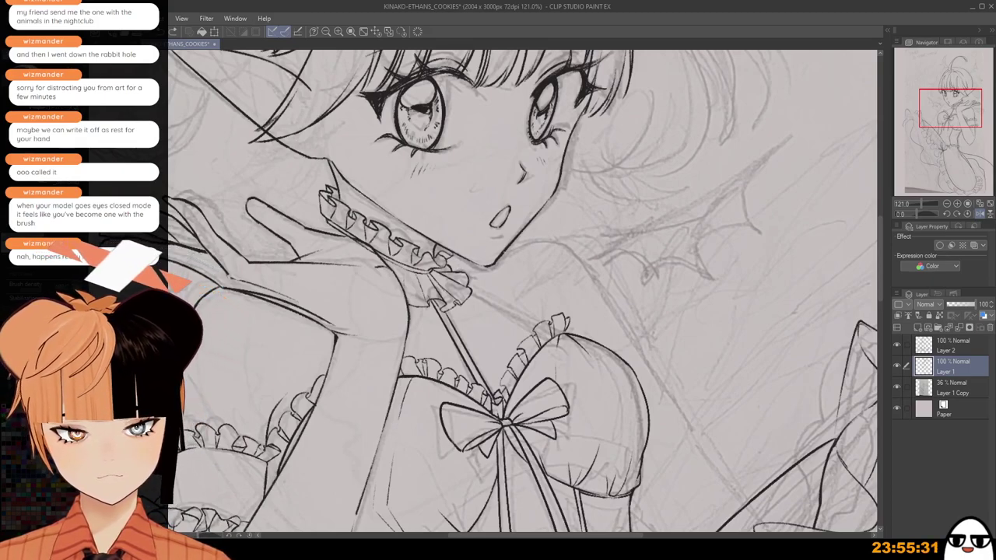
left_click_drag(522, 247, 556, 238)
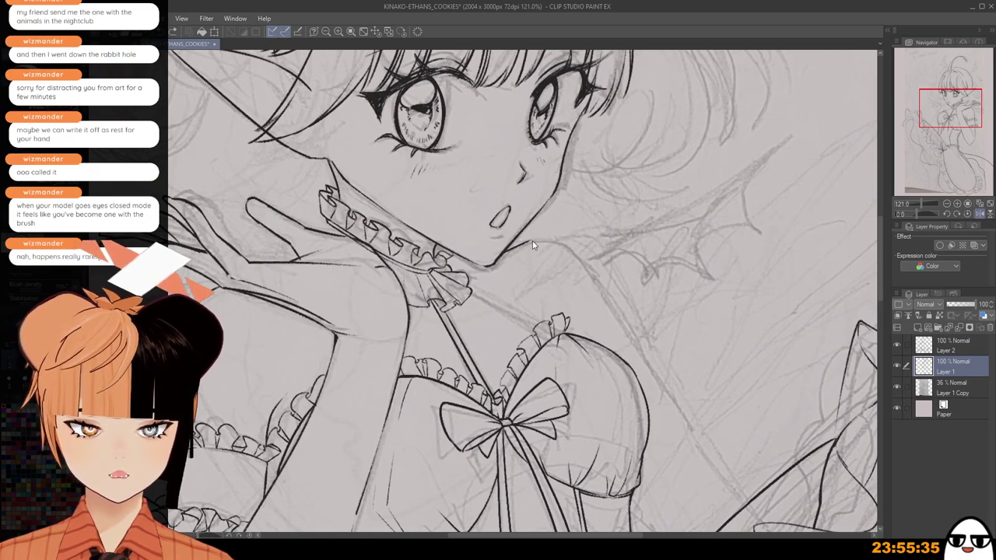
key("h")
mouse_move(403, 252)
left_mouse_down()
mouse_move(481, 218)
mouse_move(371, 361)
left_mouse_up()
key("ctrl+z")
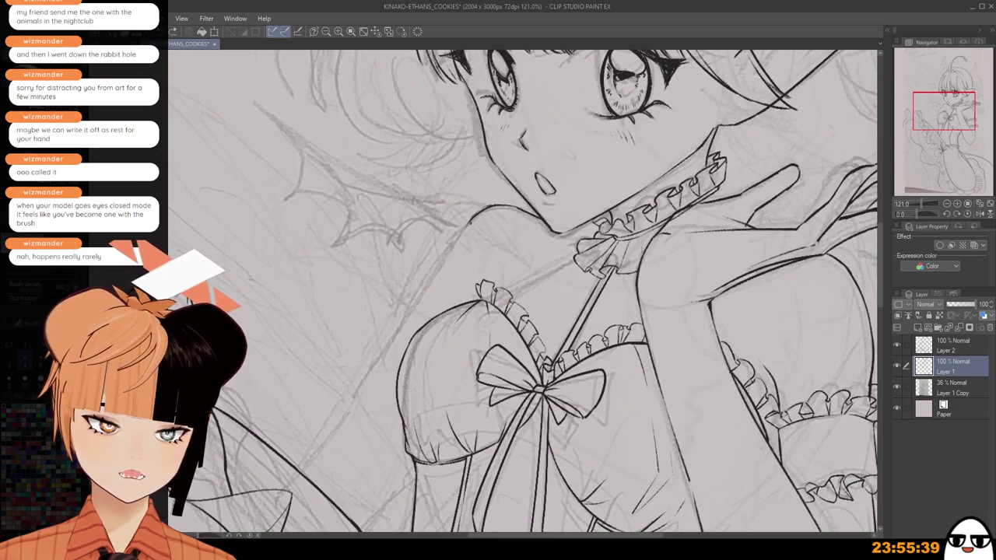
Ink the long contour from the far shoulder down behind the bow-side puff sleeve to the skirt edge.
left_click_drag(466, 224, 432, 289)
key("ctrl+z")
left_click_drag(483, 208, 302, 485)
key("ctrl+z")
key("ctrl+z")
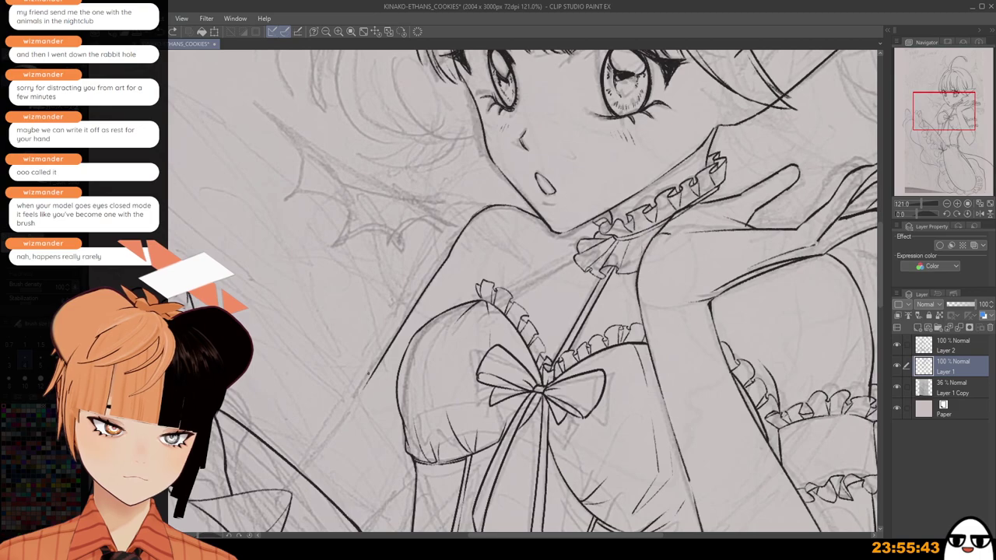
key("ctrl+z")
mouse_move(364, 386)
left_mouse_down()
mouse_move(315, 456)
mouse_move(319, 444)
left_mouse_up()
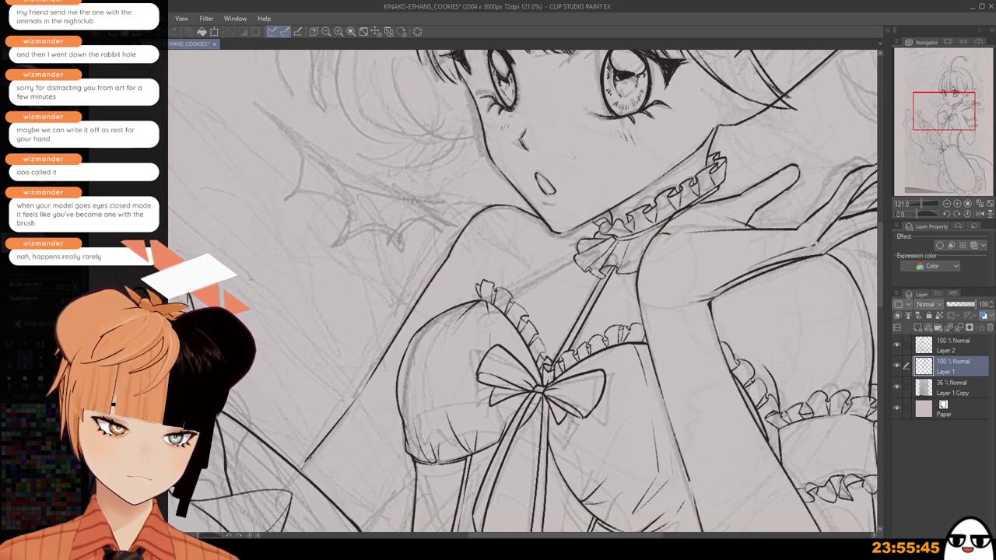
Try to thicken the rounded top of the far shoulder's outline.
scroll(476, 424, "down", 5)
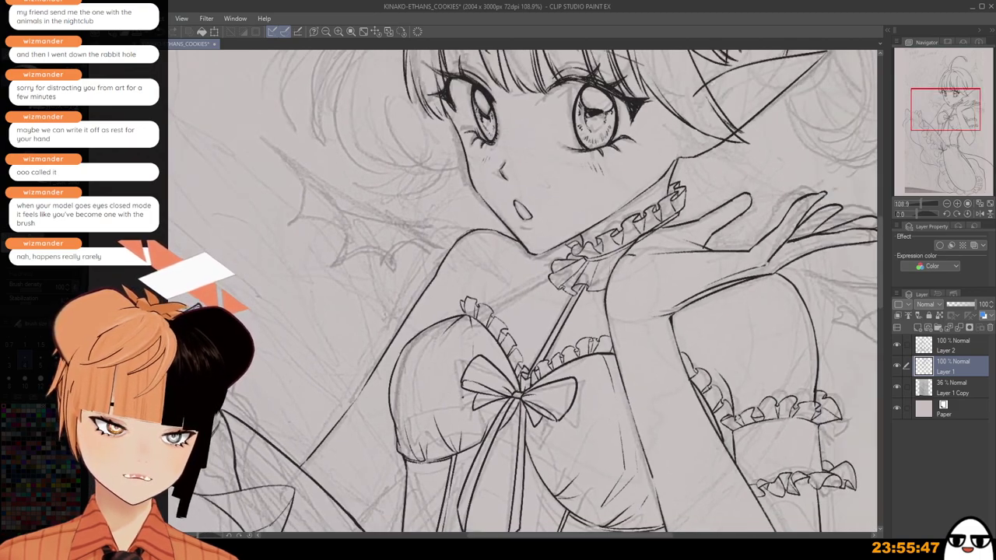
scroll(537, 438, "up", 2)
scroll(523, 296, "up", 1)
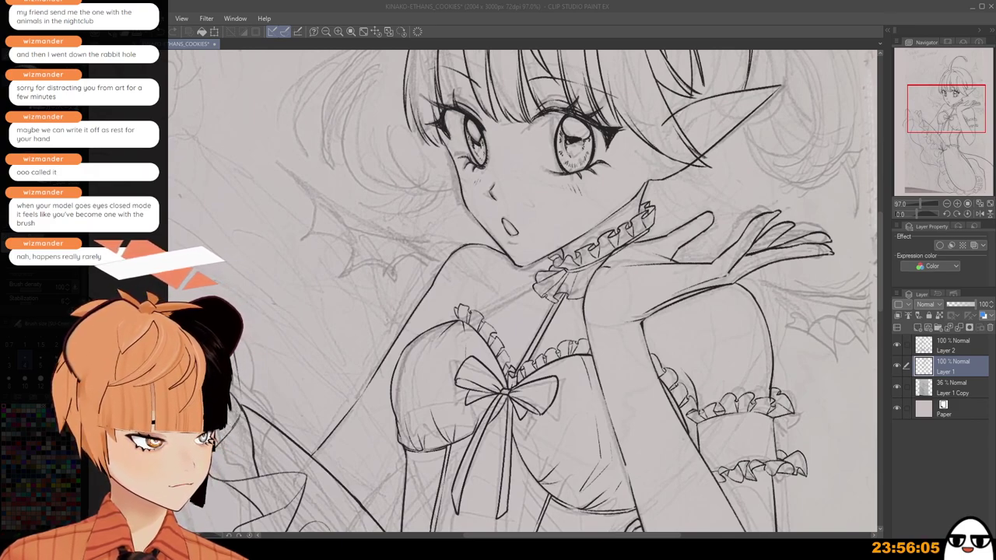
left_click(639, 28)
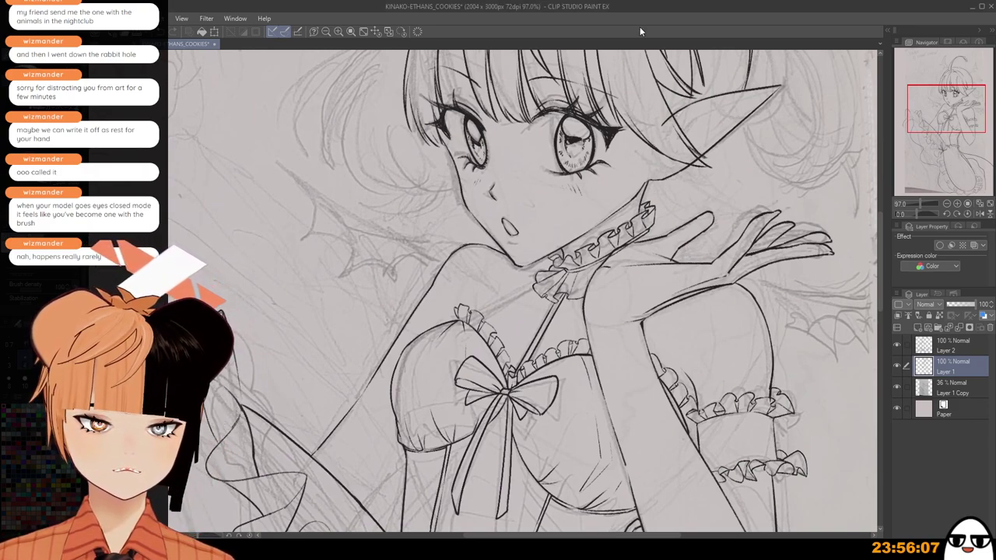
left_click_drag(390, 449, 431, 344)
left_click_drag(430, 281, 467, 280)
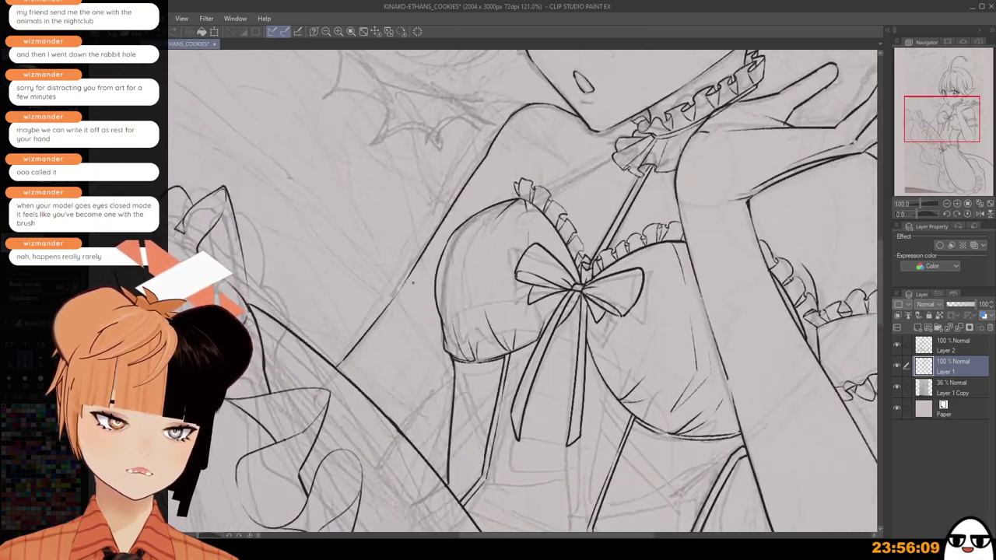
left_click_drag(542, 107, 493, 146)
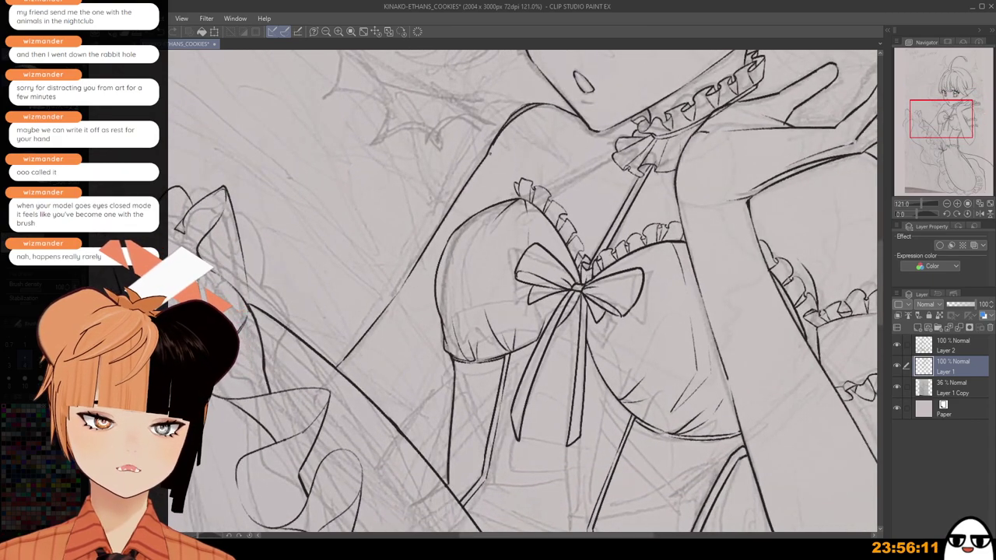
key("ctrl+z")
left_click_drag(551, 106, 496, 141)
key("ctrl+z")
left_click_drag(550, 106, 512, 120)
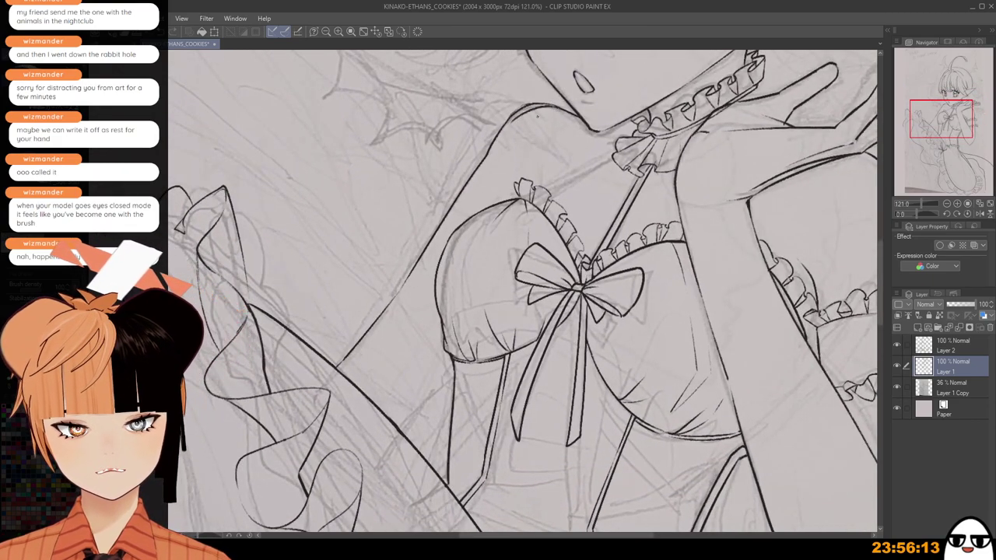
key("ctrl+z")
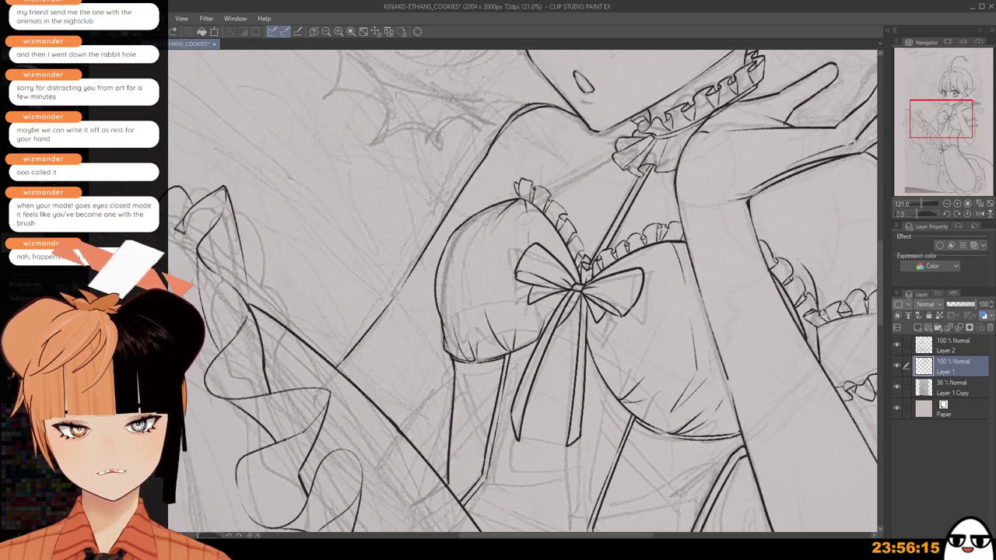
Examine the new shoulder and back contour up close, from afar and in mirrored view.
scroll(548, 105, "up", 2)
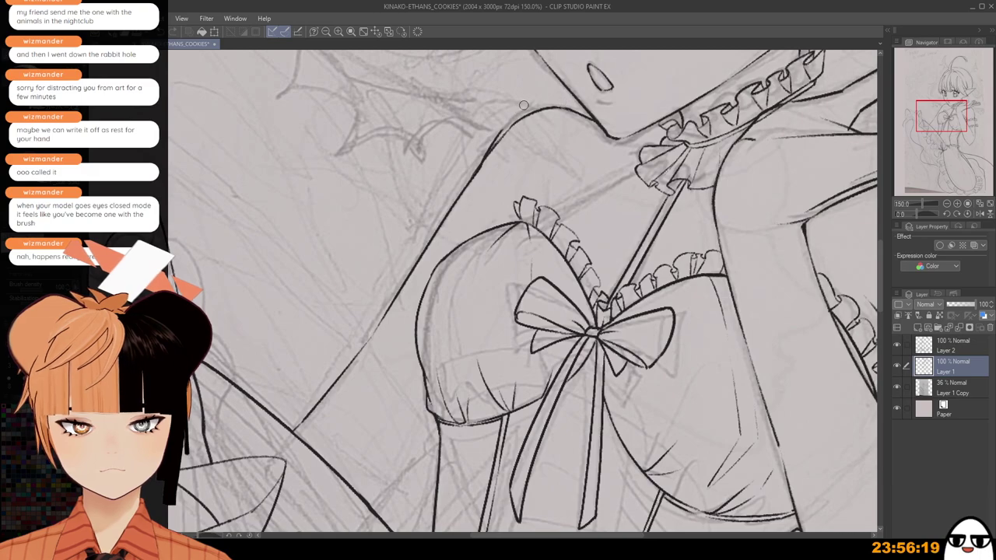
scroll(529, 123, "down", 3)
key("h")
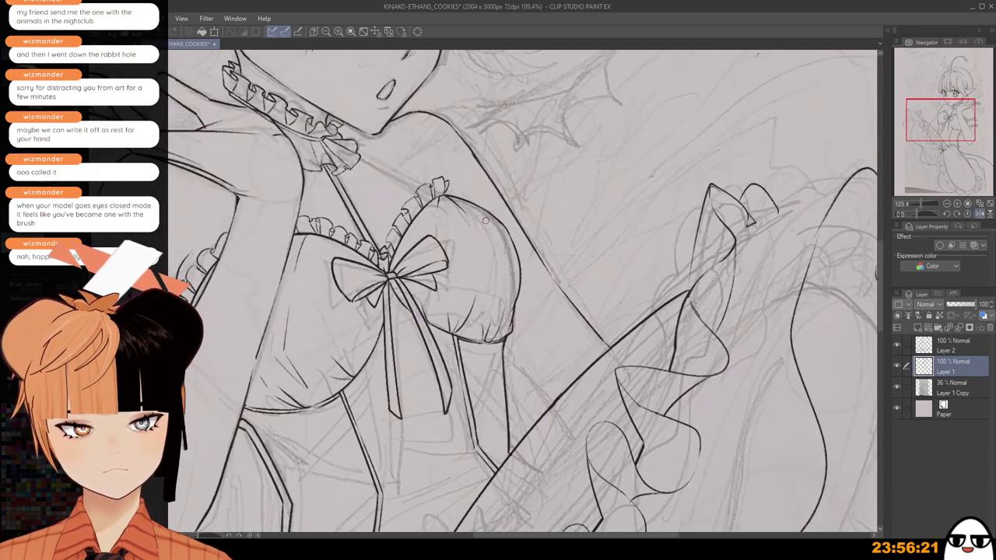
key("h")
scroll(535, 173, "up", 2)
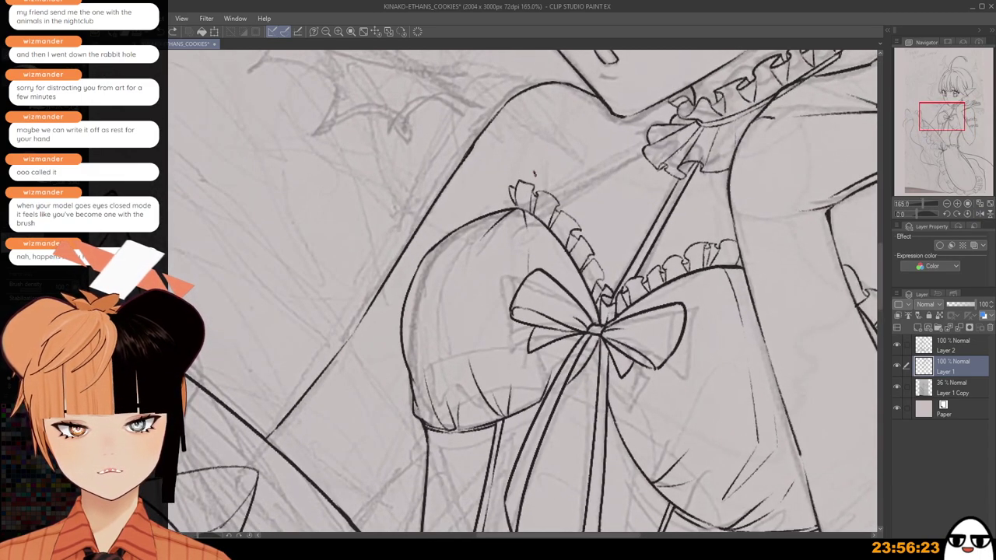
key("ctrl+z")
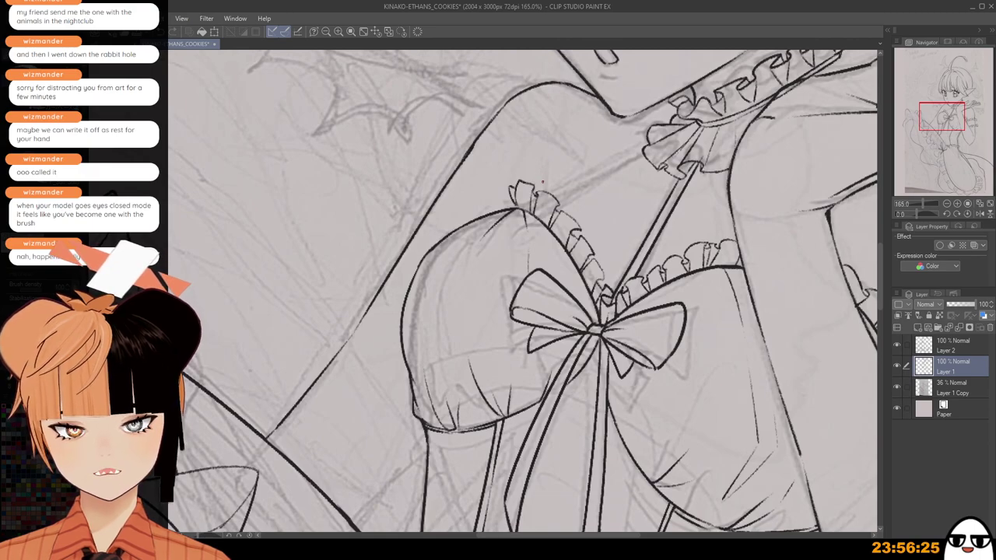
scroll(544, 172, "down", 2)
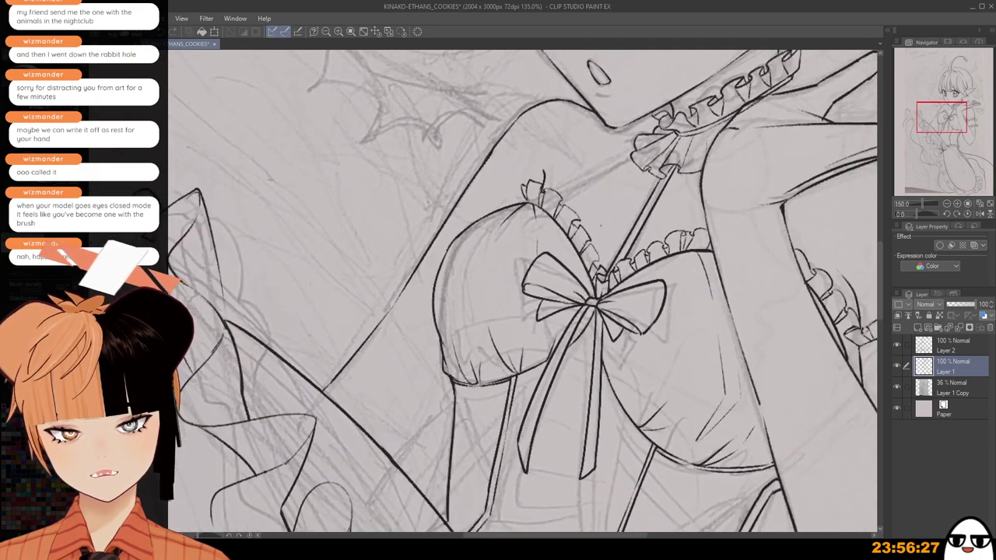
scroll(559, 194, "down", 2)
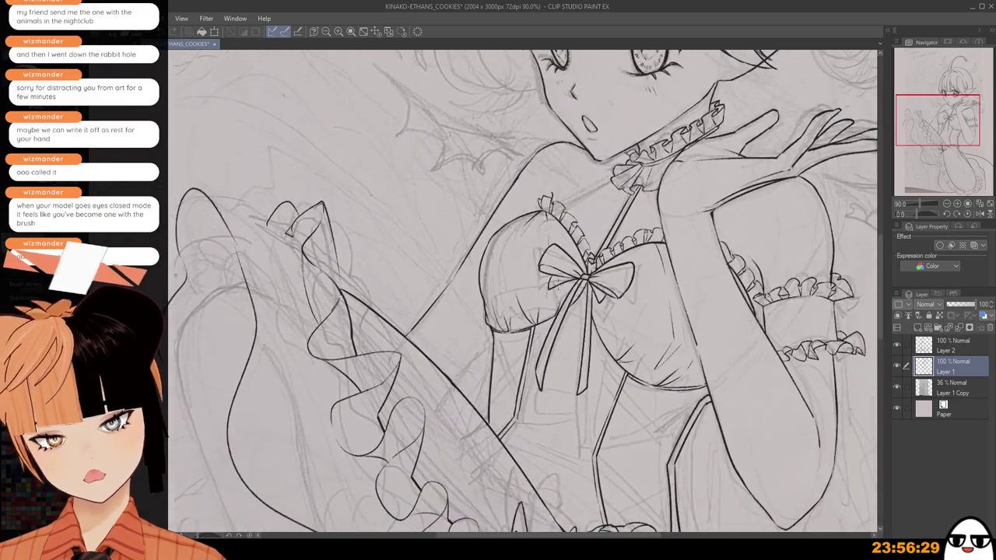
key("h")
key("h")
scroll(570, 198, "down", 1)
scroll(571, 196, "up", 2)
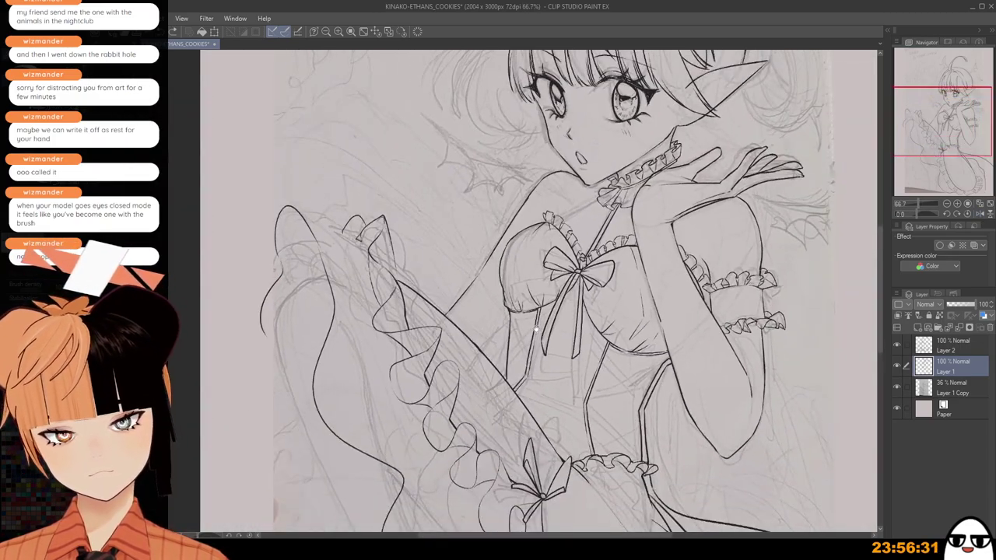
Ink the two edges of the second halter strap from the collar ruffle to the puff sleeve's upper frill.
scroll(583, 200, "up", 3)
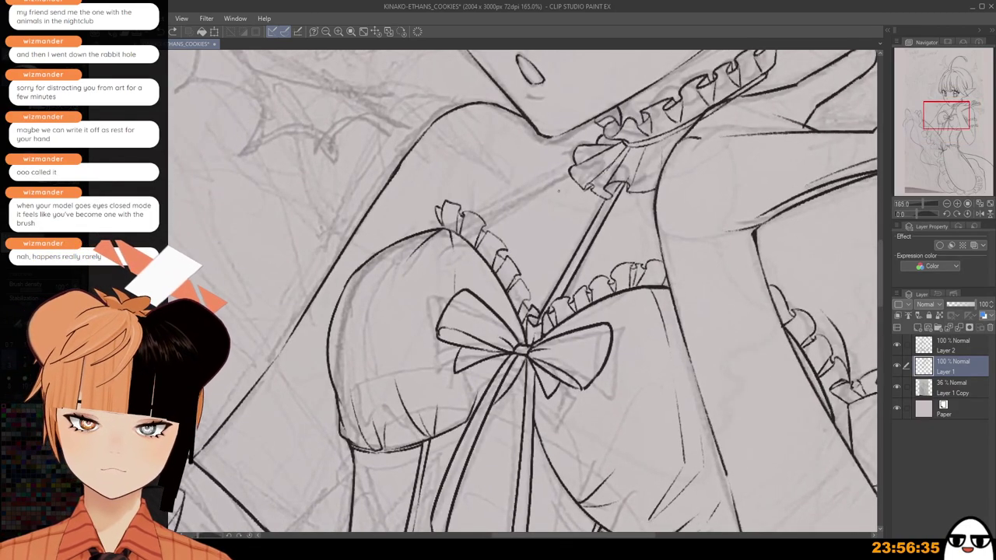
left_click_drag(488, 218, 576, 178)
key("ctrl+z")
mouse_move(487, 218)
left_mouse_down()
mouse_move(562, 180)
mouse_move(480, 216)
left_mouse_up()
key("ctrl+z")
left_click_drag(563, 175, 479, 217)
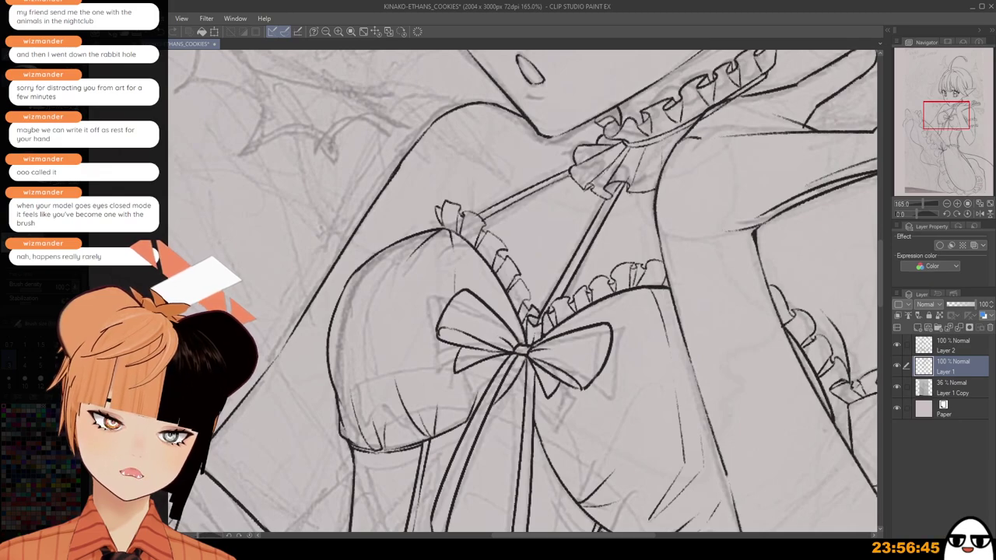
Ink the short strap line behind the raised forearm from the wrist to the inner sleeve ruffle.
scroll(632, 305, "down", 4)
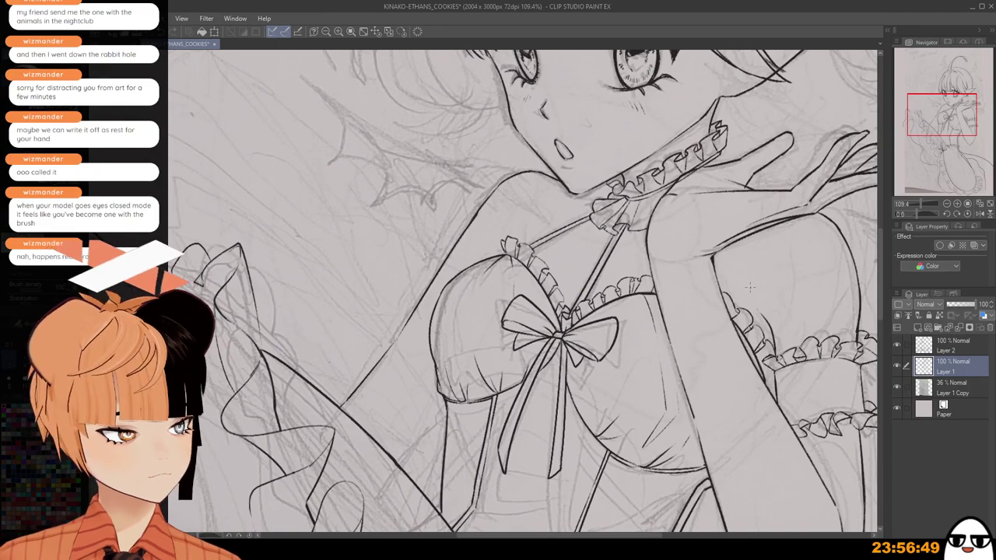
key("h")
left_click_drag(404, 298, 563, 346)
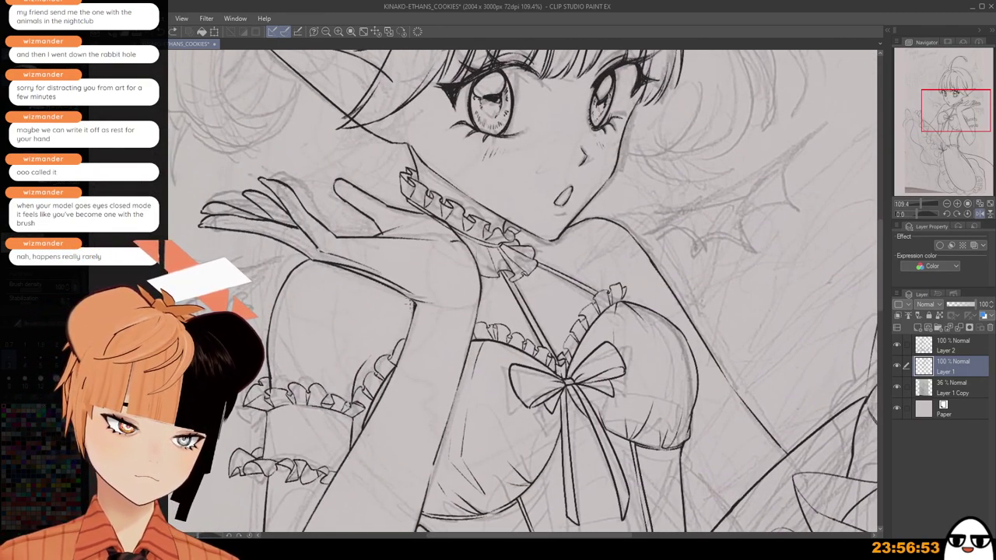
left_click_drag(415, 308, 389, 356)
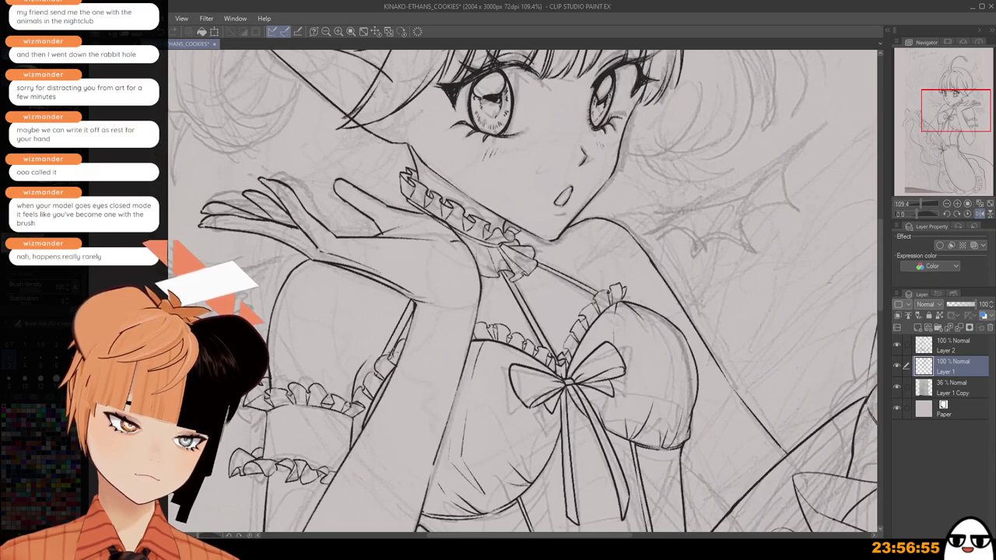
scroll(389, 356, "up", 3)
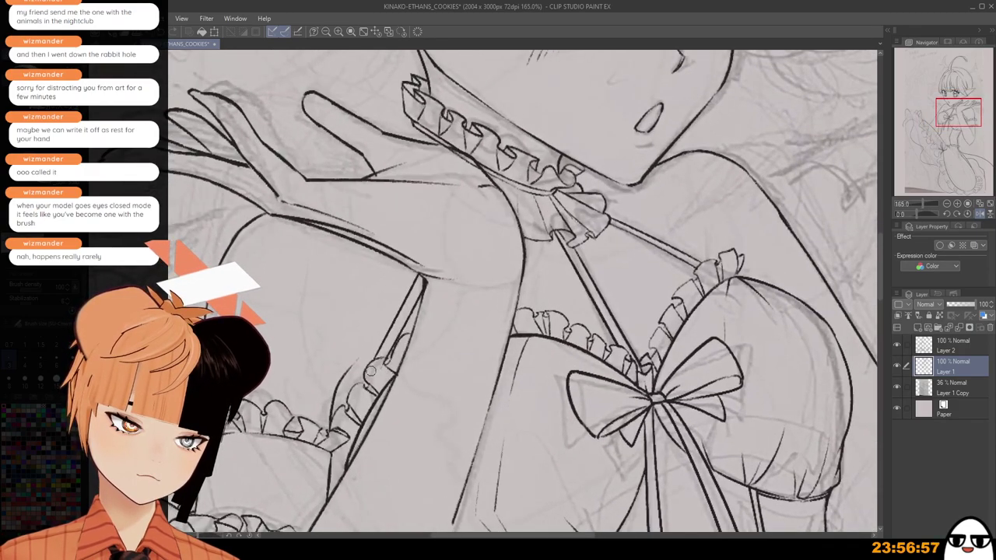
scroll(393, 365, "down", 2)
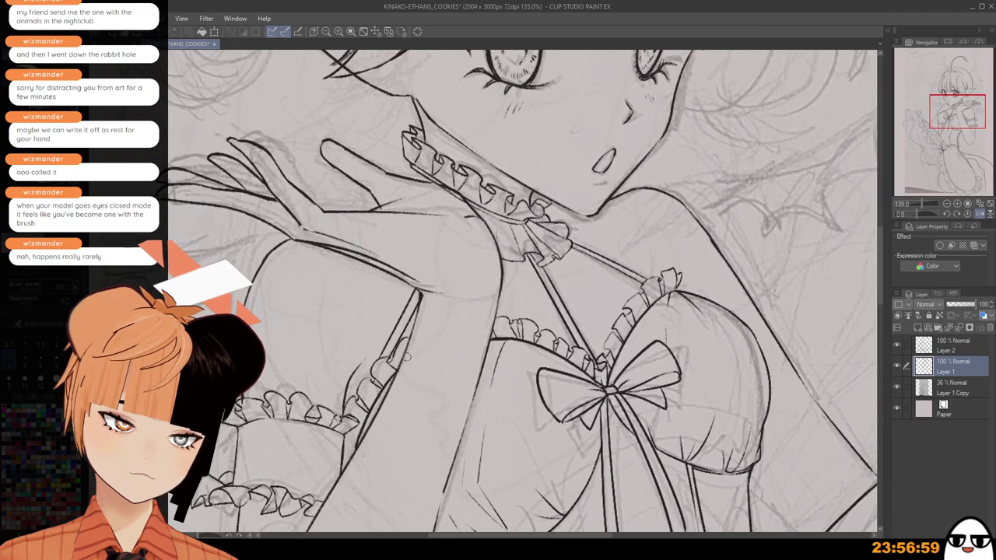
Erase the stray line bits along the underside of the raised hand and wrist.
scroll(406, 358, "up", 4)
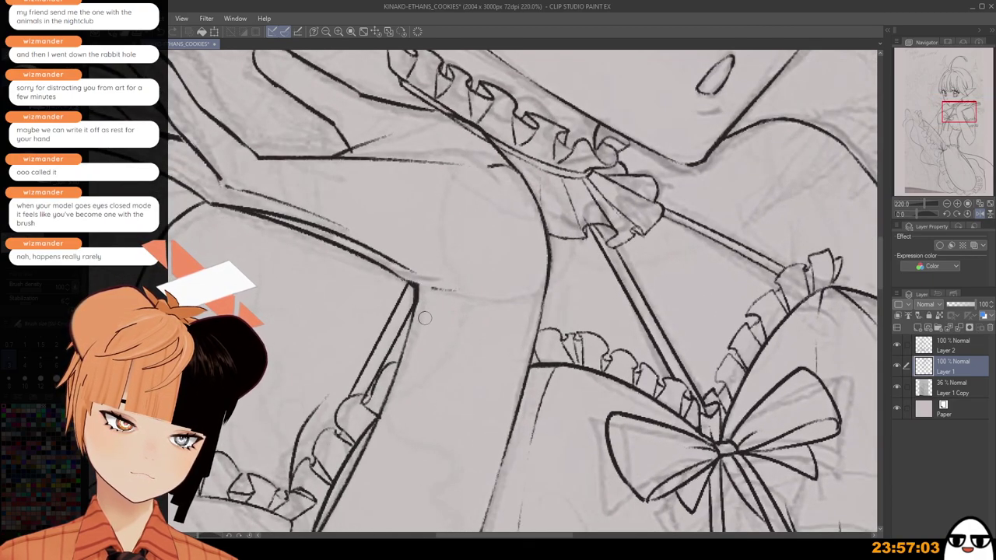
scroll(454, 298, "down", 3)
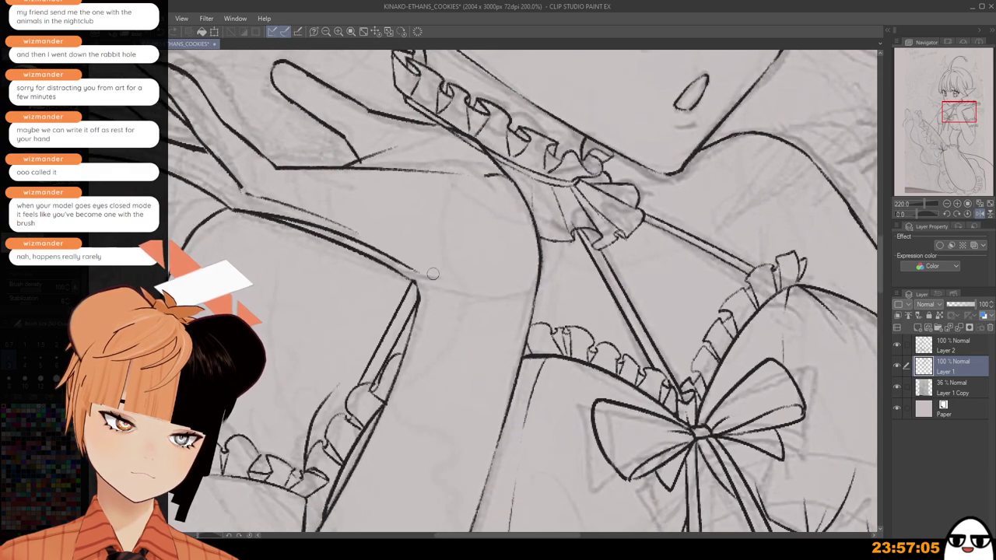
key("h")
left_click_drag(630, 281, 506, 339)
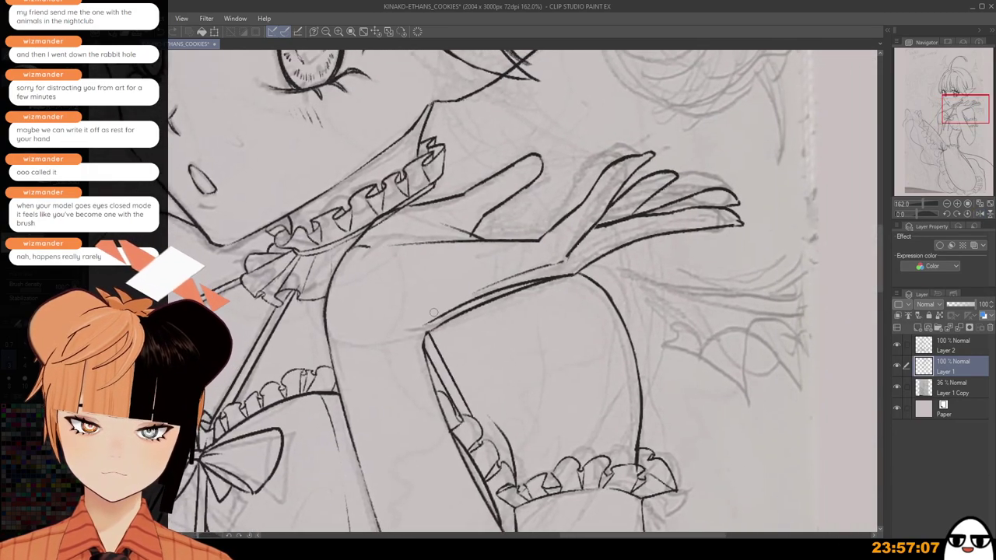
scroll(480, 294, "down", 2)
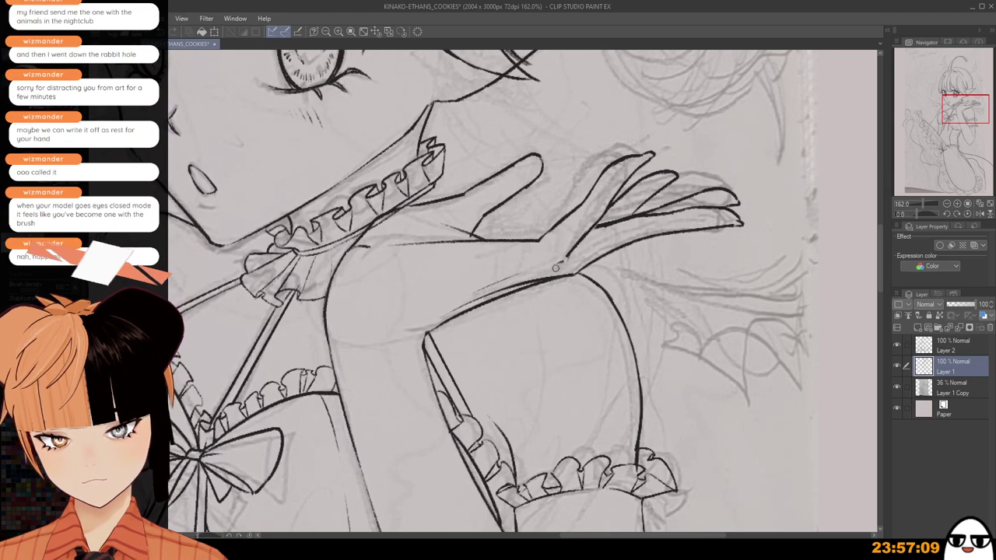
scroll(441, 363, "down", 2)
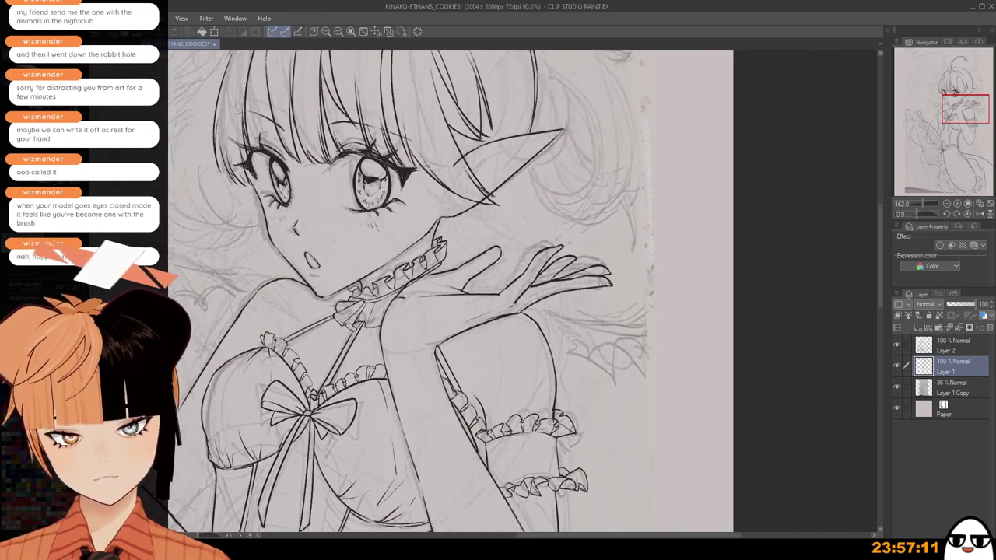
left_click_drag(441, 364, 477, 268)
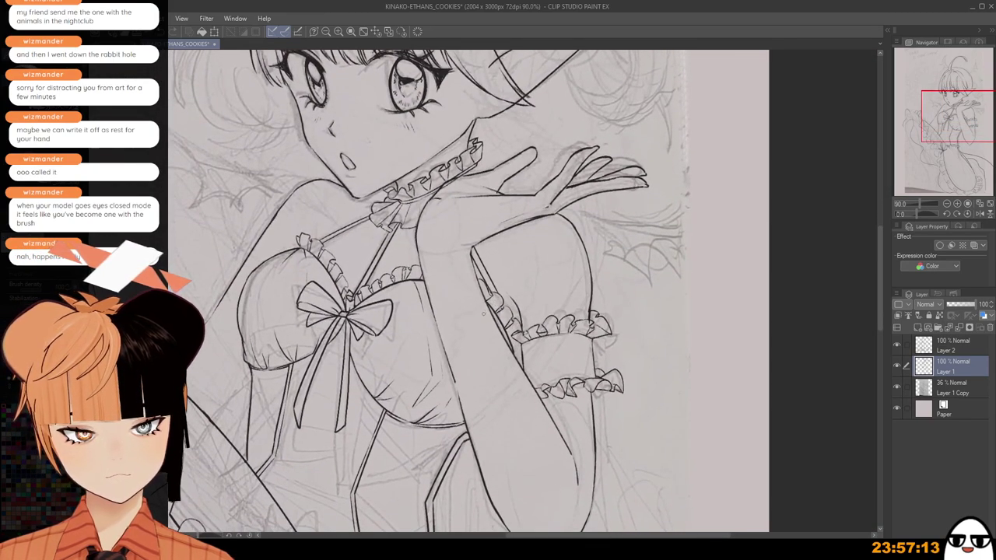
key("h")
scroll(515, 470, "down", 1)
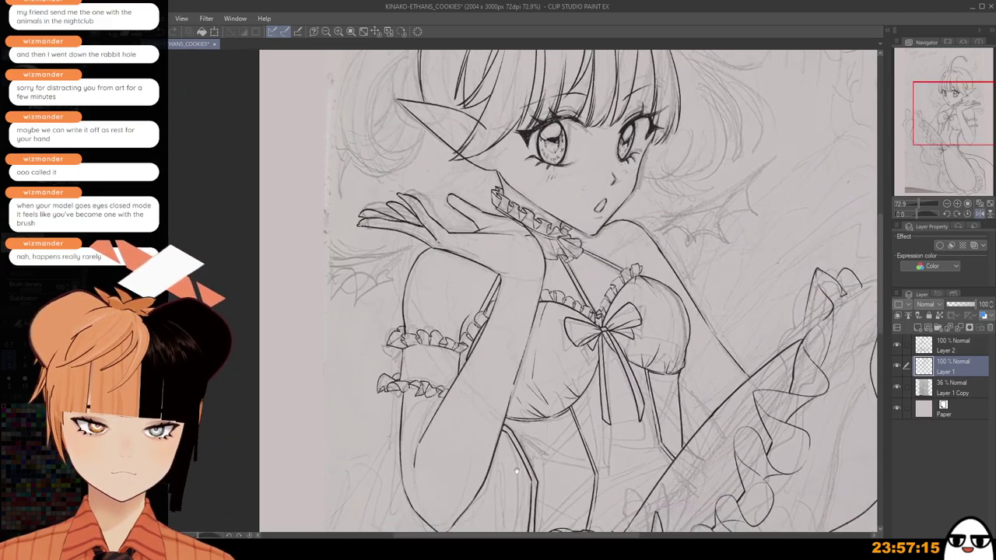
Ink the lowered arm's inner edge from the bodice side to the long diagonal contour and strengthen its outer edge.
left_click_drag(515, 471, 464, 445)
key("h")
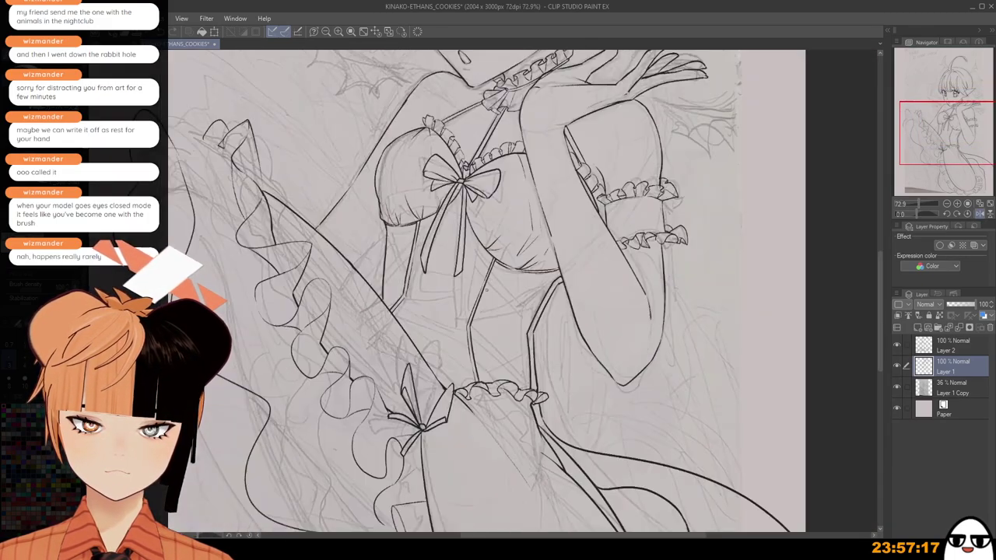
scroll(486, 290, "up", 3)
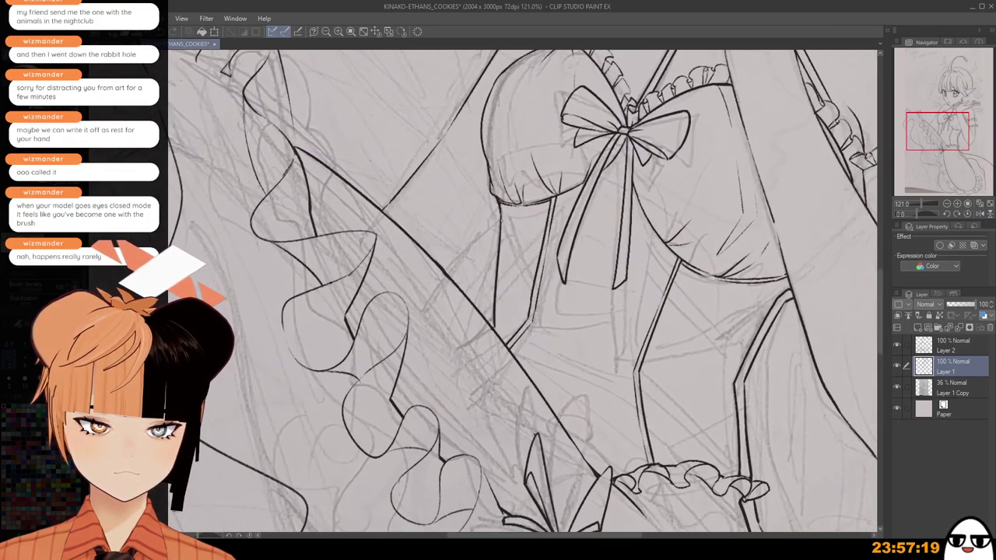
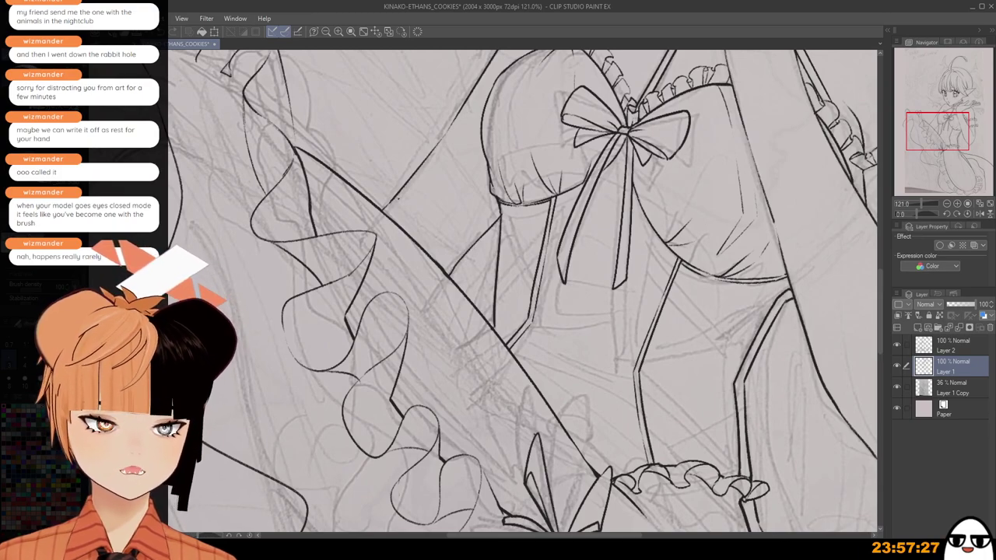
scroll(408, 190, "down", 2)
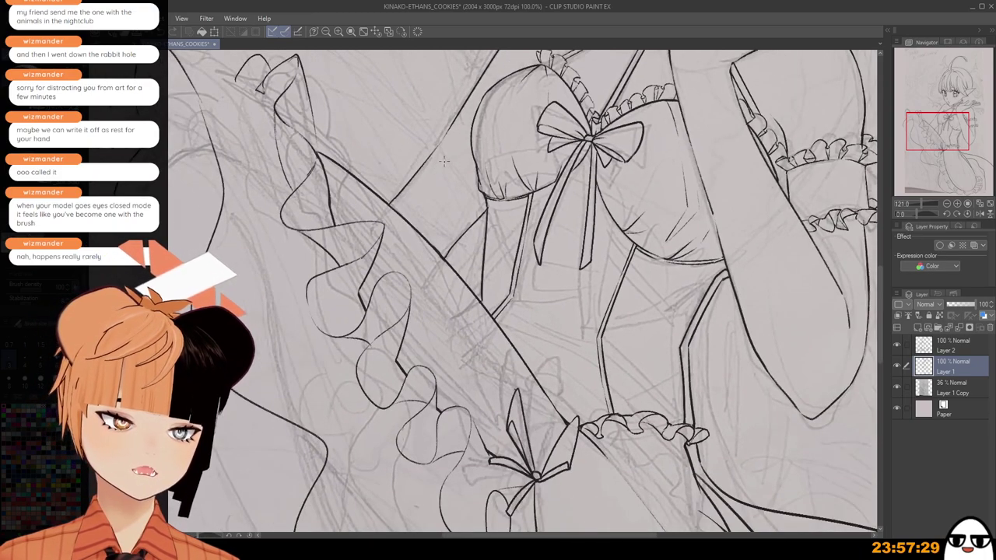
scroll(439, 140, "up", 4)
left_click_drag(451, 125, 422, 171)
scroll(599, 371, "down", 5)
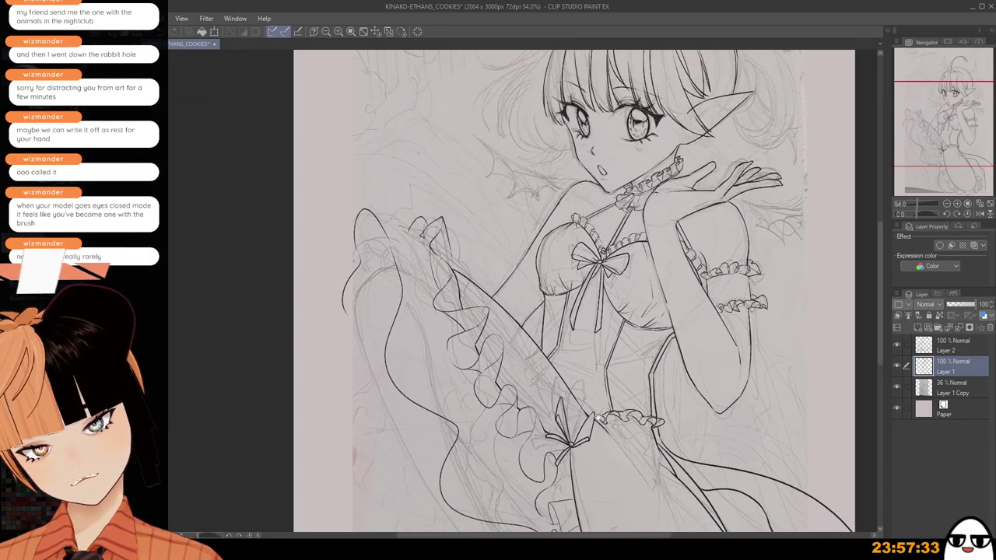
Erase the stray curve hanging from the outer tip of the large drape beside the wavy hem line.
left_click_drag(597, 434, 618, 294)
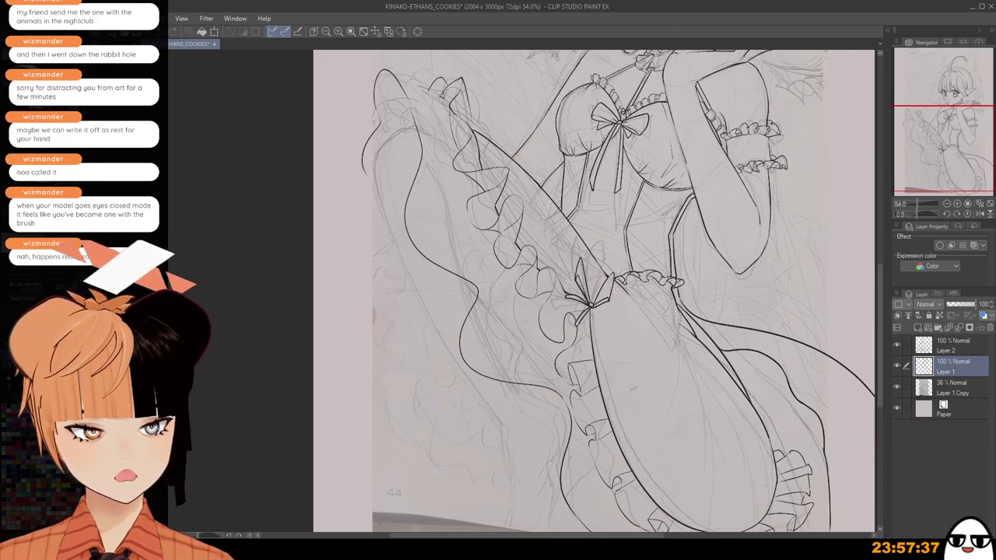
scroll(513, 296, "down", 1)
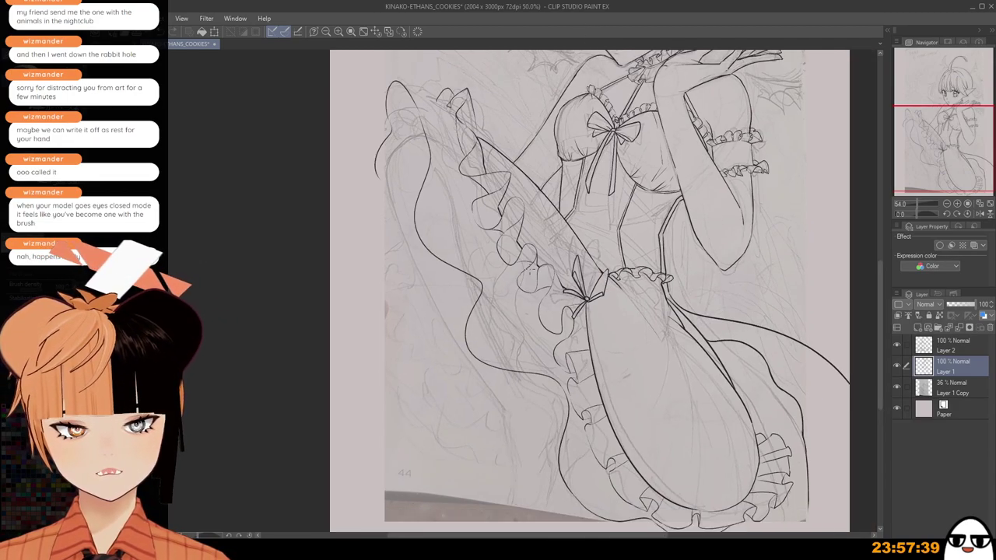
left_click_drag(543, 388, 545, 453)
scroll(475, 338, "up", 3)
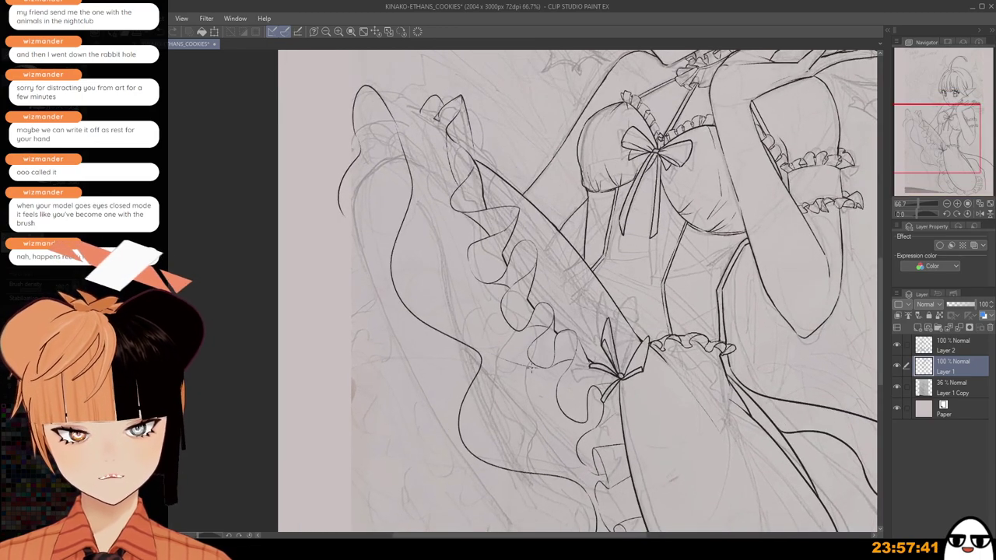
scroll(483, 366, "up", 1)
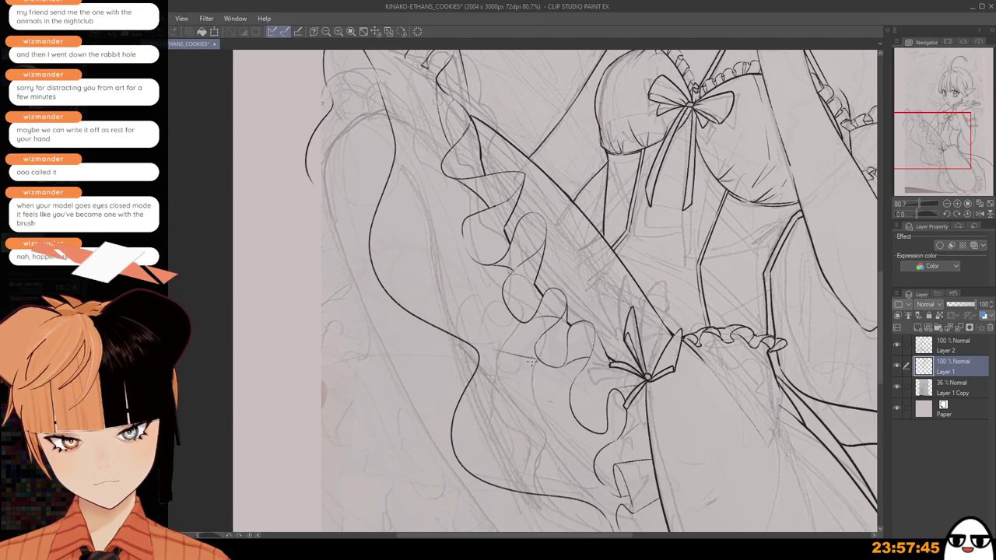
scroll(533, 362, "down", 4)
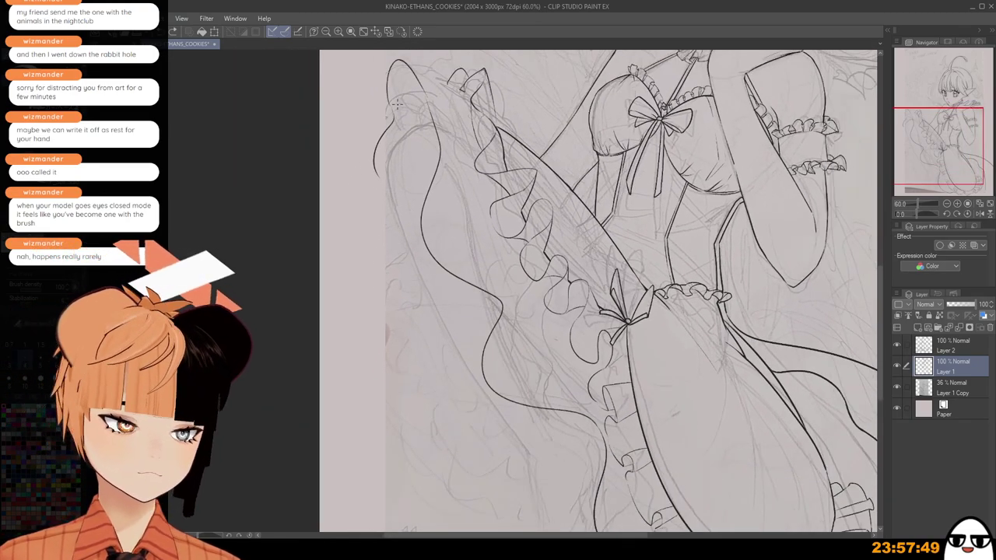
key("ctrl+z")
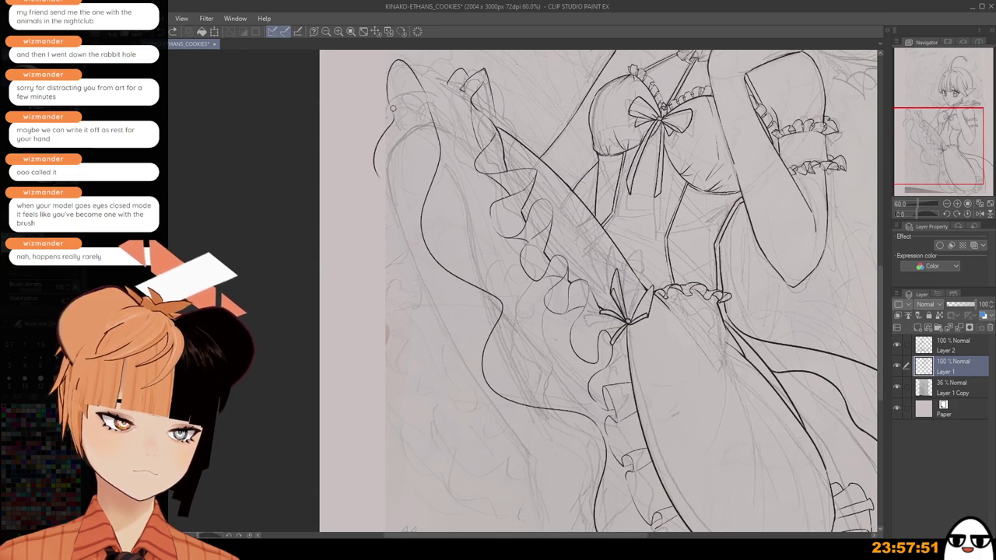
scroll(432, 130, "up", 4)
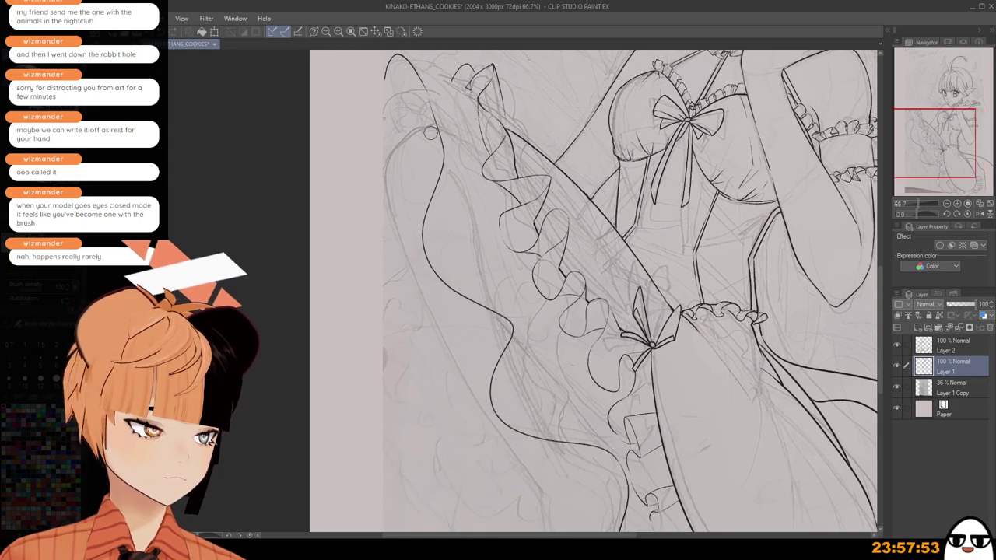
Ink the rounded upper end of the large drape, from the wavy hem line around to its outer side.
mouse_move(437, 129)
left_mouse_down()
mouse_move(394, 149)
mouse_move(407, 133)
mouse_move(372, 183)
left_mouse_up()
key("ctrl+z")
key("ctrl+z")
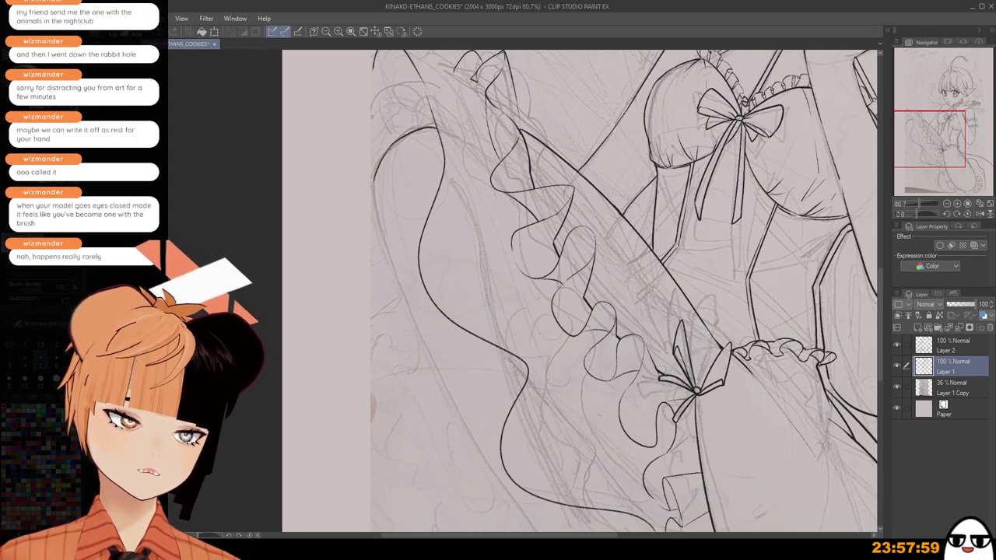
key("ctrl+z")
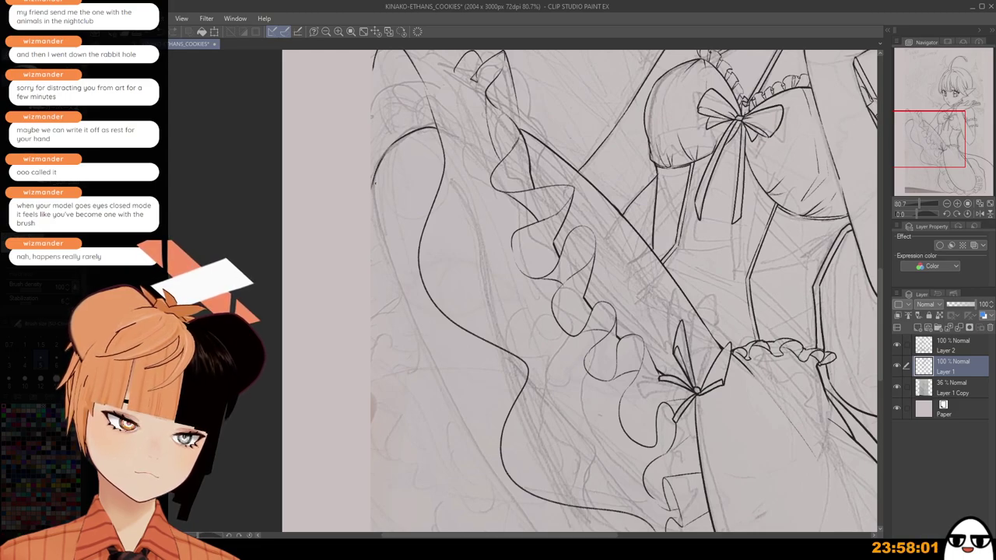
key("ctrl+z")
left_click_drag(374, 183, 381, 231)
key("ctrl+z")
left_click_drag(374, 186, 392, 246)
key("ctrl+z")
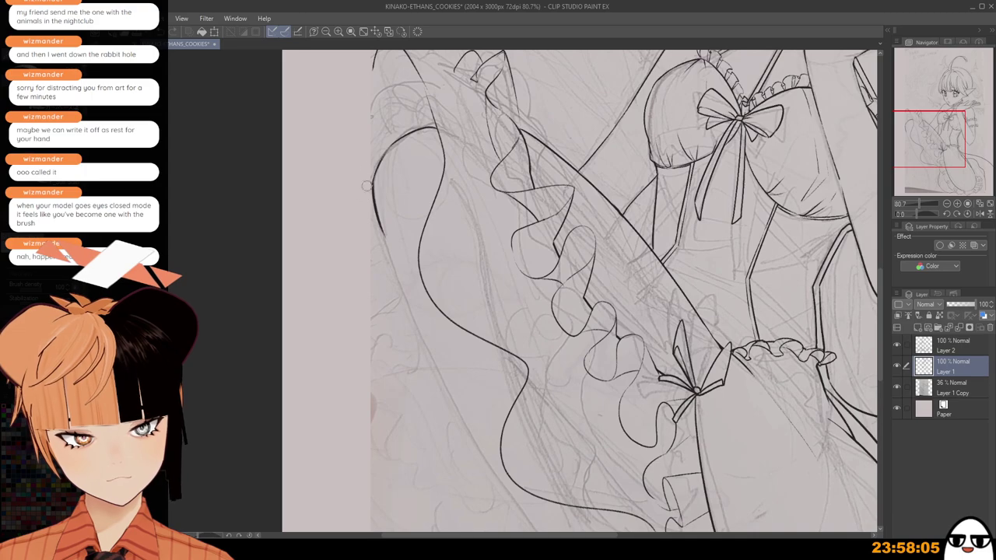
Ink the drape's long outer edge from the rounded upper end diagonally down along the pencil sketch.
scroll(389, 234, "down", 3)
left_click_drag(520, 335, 508, 293)
scroll(507, 292, "up", 2)
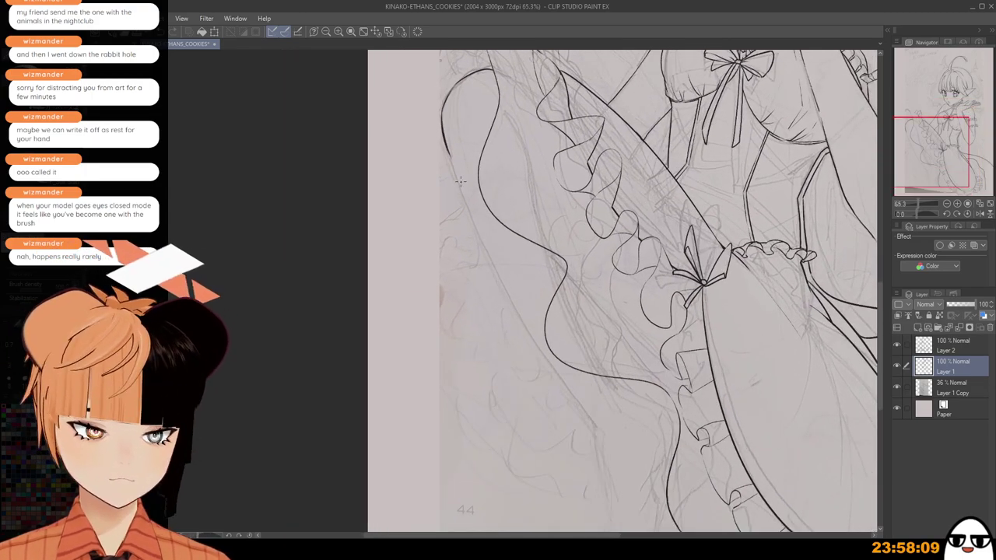
mouse_move(453, 155)
left_mouse_down()
mouse_move(498, 269)
mouse_move(492, 253)
mouse_move(595, 440)
left_mouse_up()
key("ctrl+z")
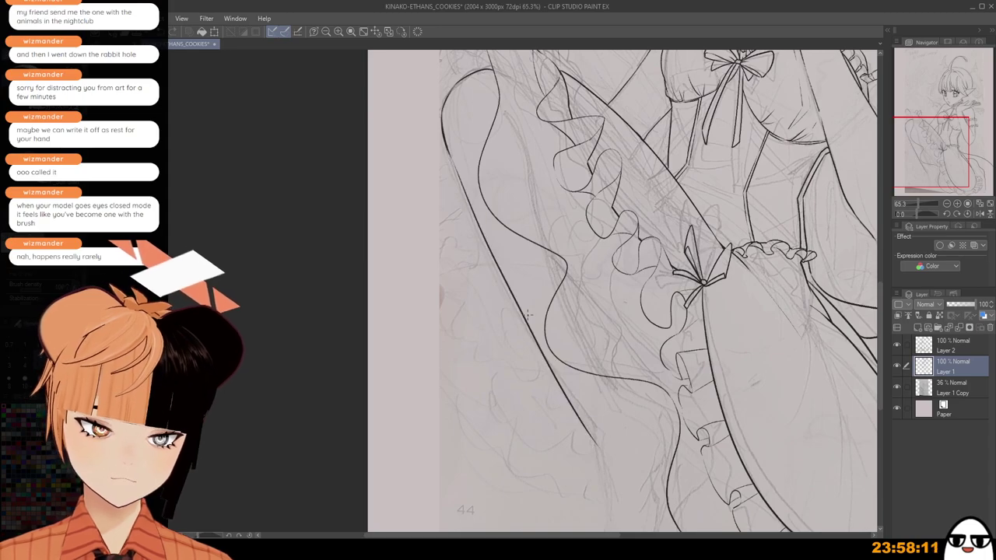
key("ctrl+z")
left_click_drag(453, 163, 599, 459)
scroll(495, 314, "down", 2)
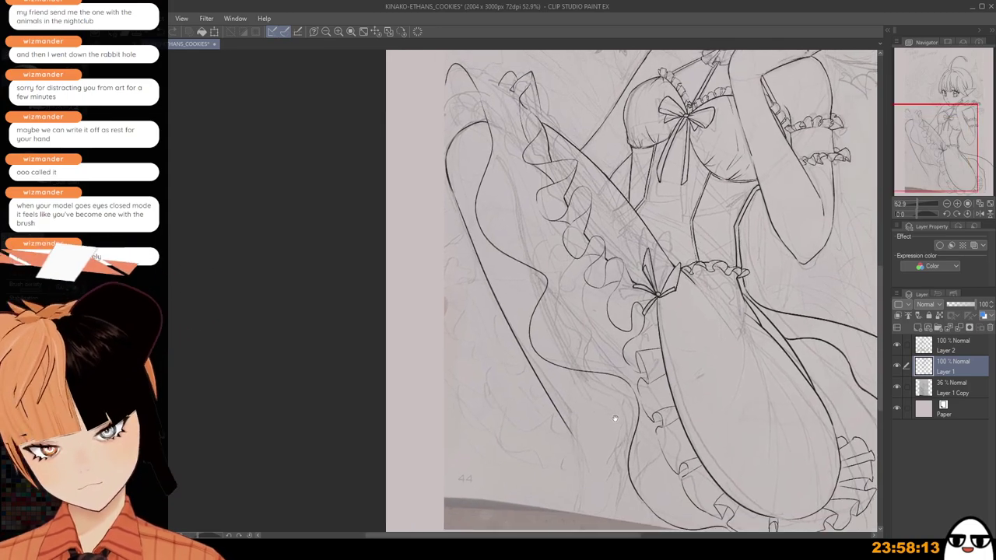
Try a second stroke over the lower half of the drape's long edge and erase the doubled parts.
left_click_drag(495, 309, 566, 425)
key("ctrl+z")
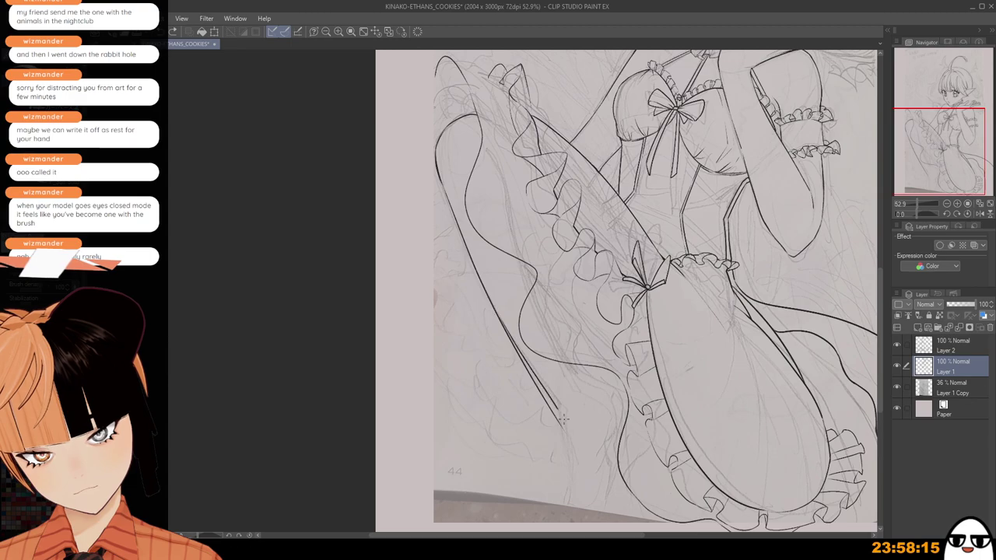
scroll(542, 355, "up", 3)
key("e")
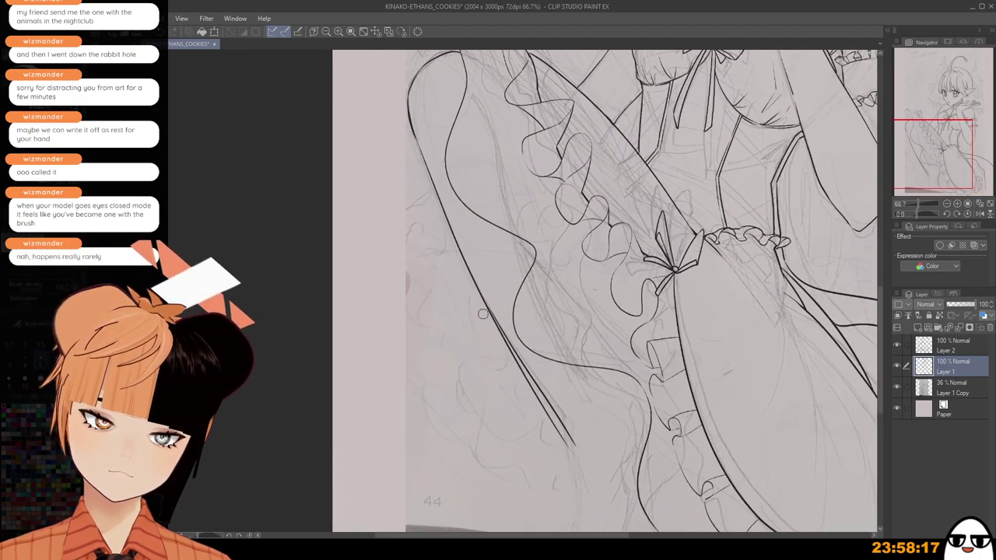
left_click_drag(482, 312, 537, 401)
left_click_drag(501, 346, 520, 371)
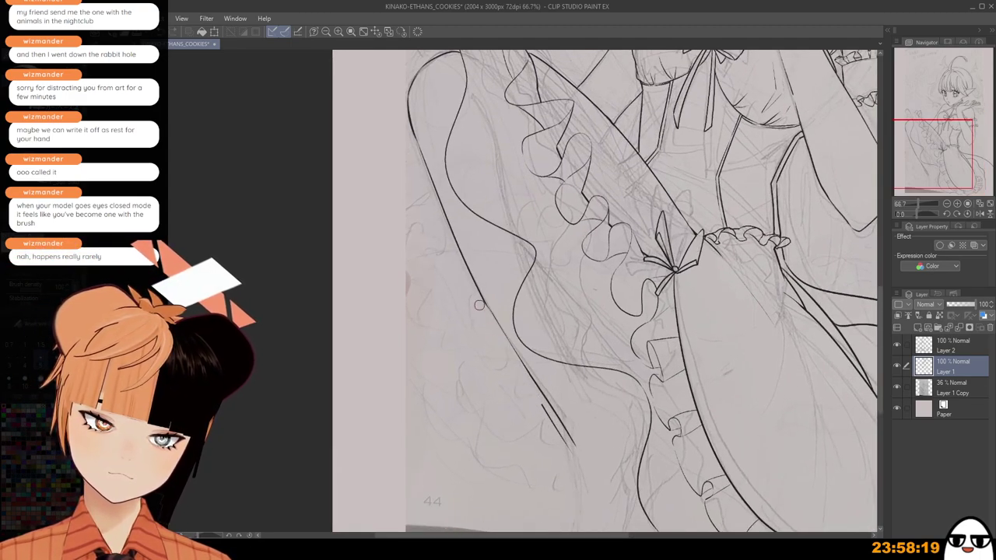
left_click_drag(544, 411, 573, 455)
Re-ink the lower half of the drape's long edge with a slightly different slope, retrying the stroke.
scroll(503, 298, "up", 4)
key("p")
left_click_drag(474, 275, 559, 426)
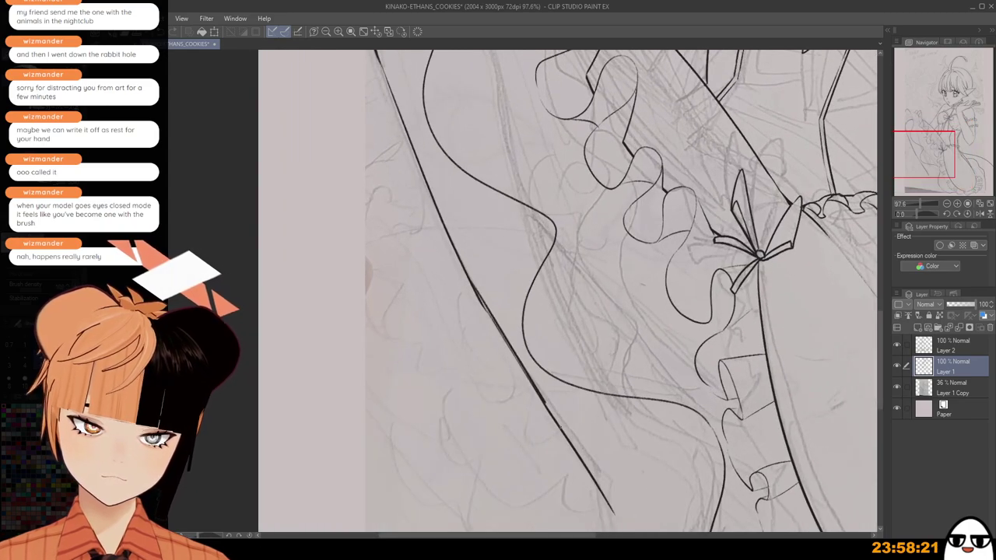
left_click_drag(517, 360, 606, 484)
key("ctrl+z")
key("ctrl+z")
left_click_drag(529, 381, 607, 488)
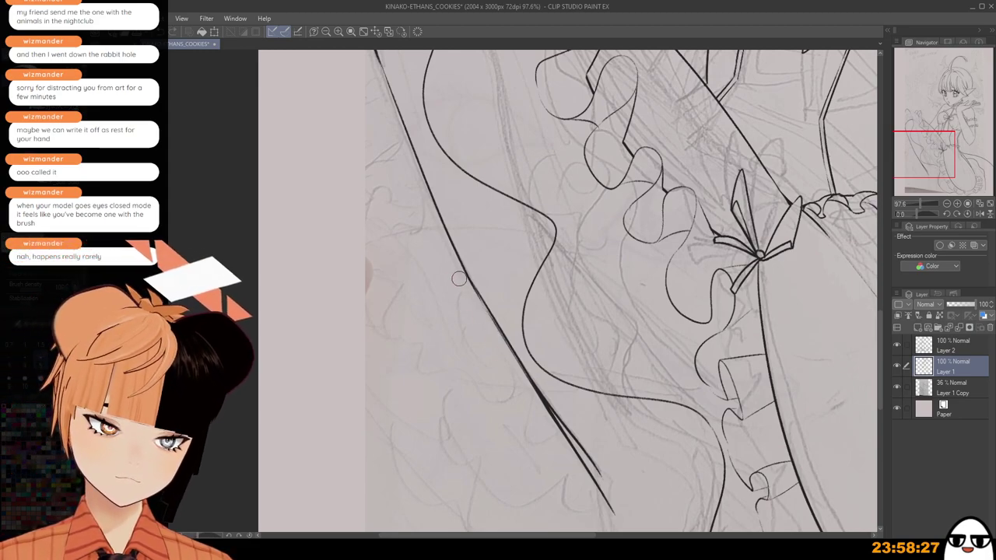
Clean up the doubled ink beside the redrawn lower half of the edge, down to its loose end.
key("ctrl+z")
left_click_drag(464, 273, 535, 389)
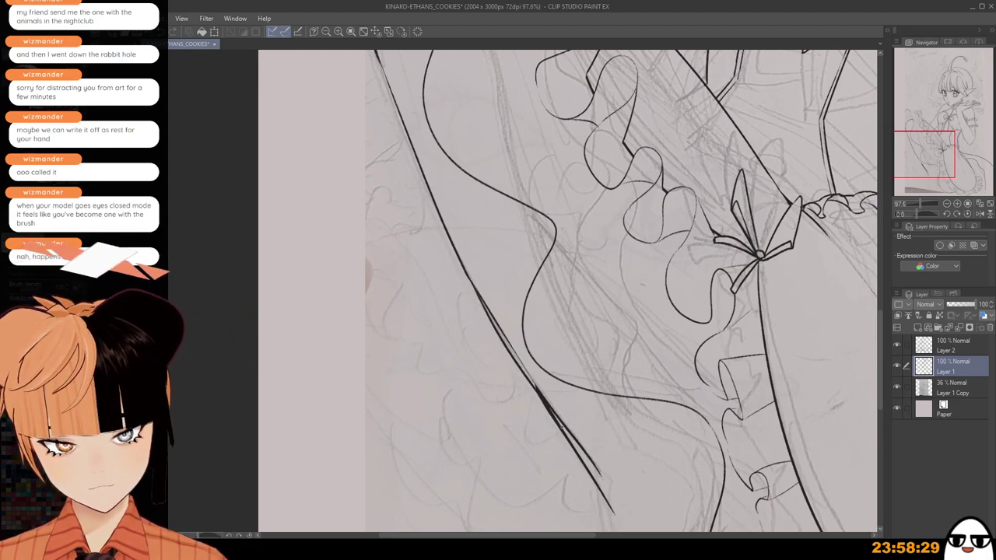
key("ctrl+z")
left_click_drag(465, 275, 551, 406)
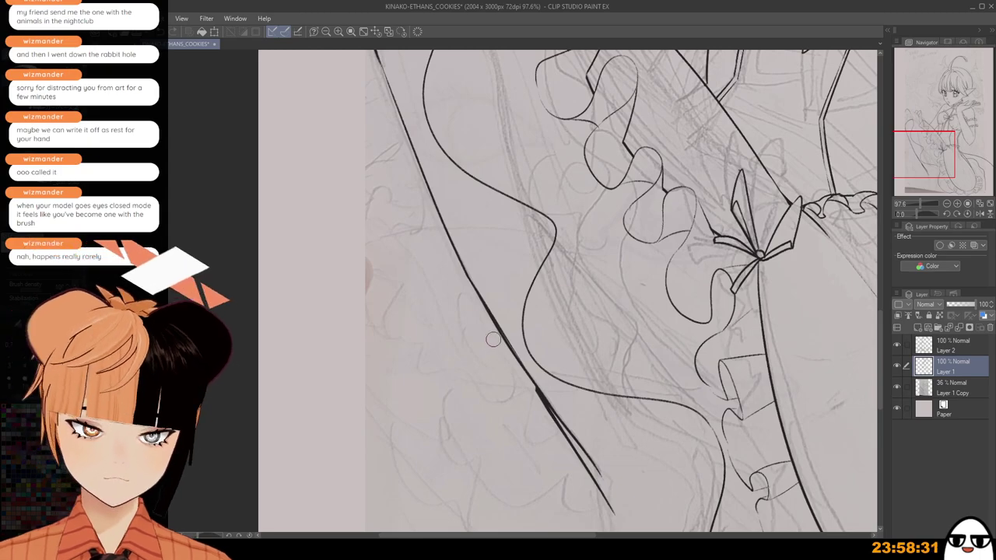
key("ctrl+z")
key("ctrl+z")
key("ctrl+z")
key("ctrl+z")
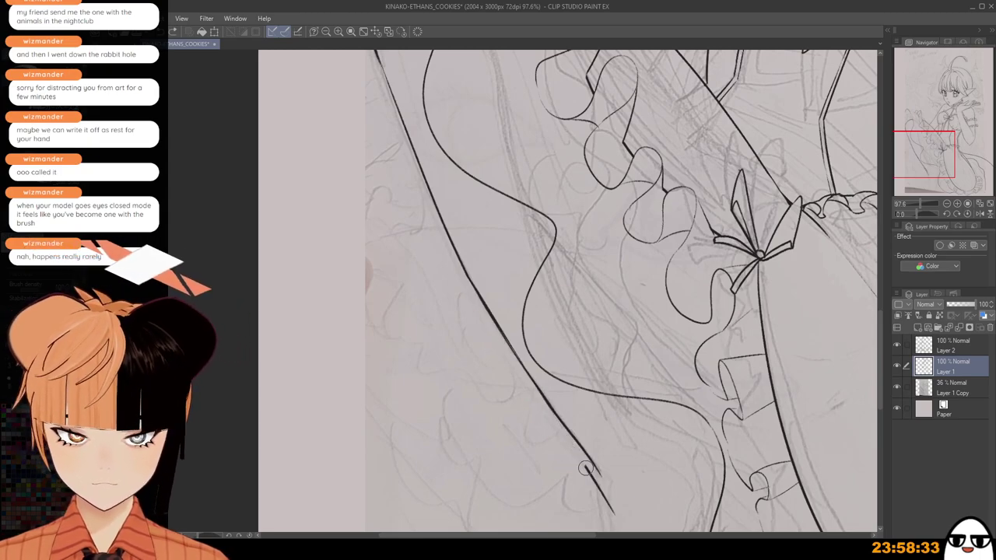
key("ctrl+z")
scroll(556, 371, "down", 5)
scroll(545, 359, "up", 3)
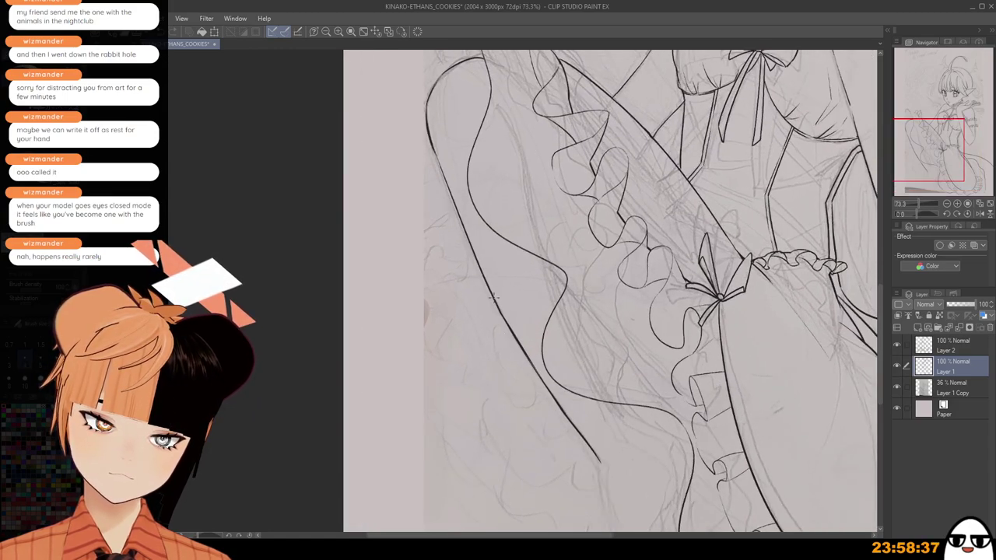
Try repeated strokes to thicken and smooth the lower stretch of the drape's long outer edge.
left_click_drag(496, 304, 601, 464)
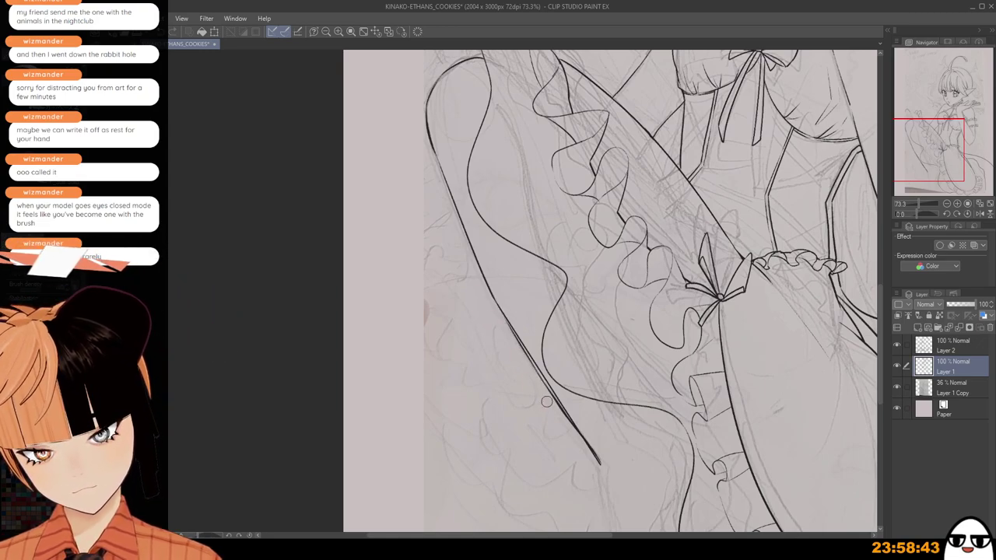
scroll(510, 326, "up", 1)
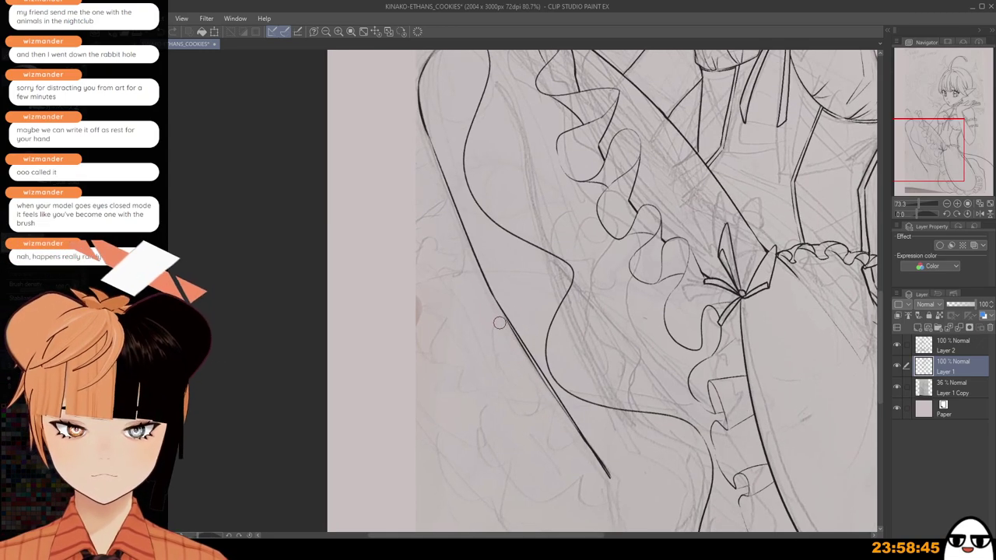
scroll(514, 315, "down", 1)
left_click_drag(506, 318, 596, 457)
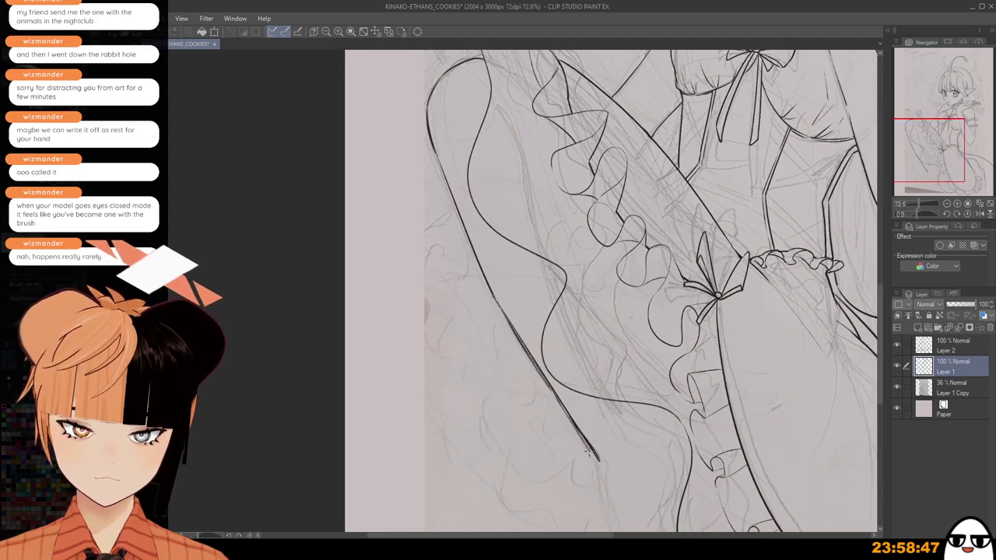
key("ctrl+z")
key("ctrl+z")
left_click_drag(520, 340, 599, 462)
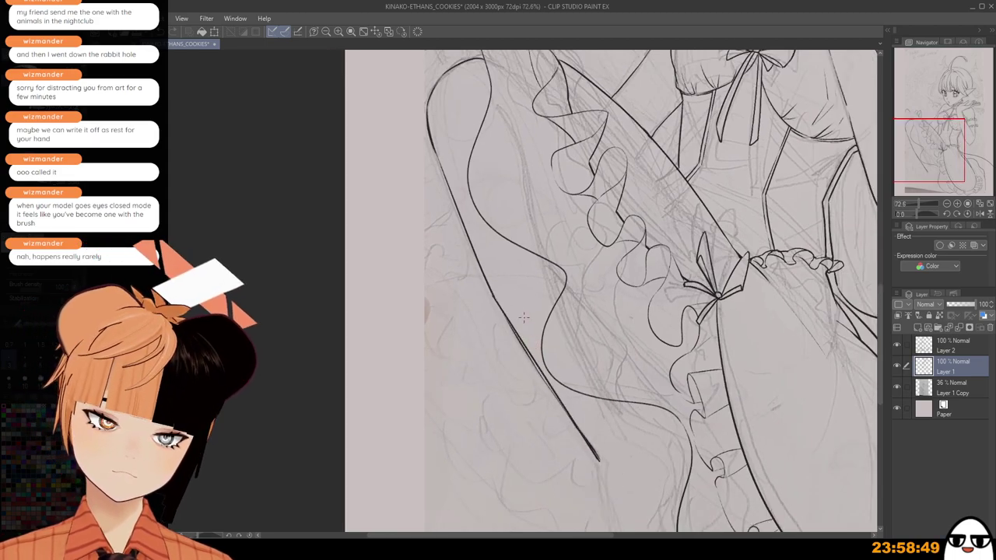
key("ctrl+z")
left_click_drag(493, 293, 585, 451)
key("ctrl+z")
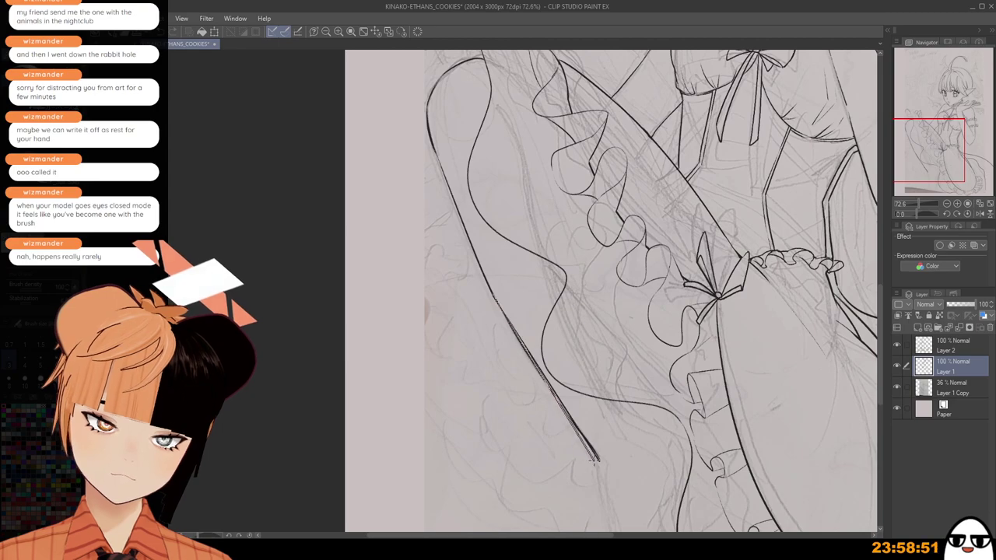
left_click_drag(507, 317, 597, 461)
Erase the doubled lower half of the long outer edge, leaving a clean loose end partway down.
key("e")
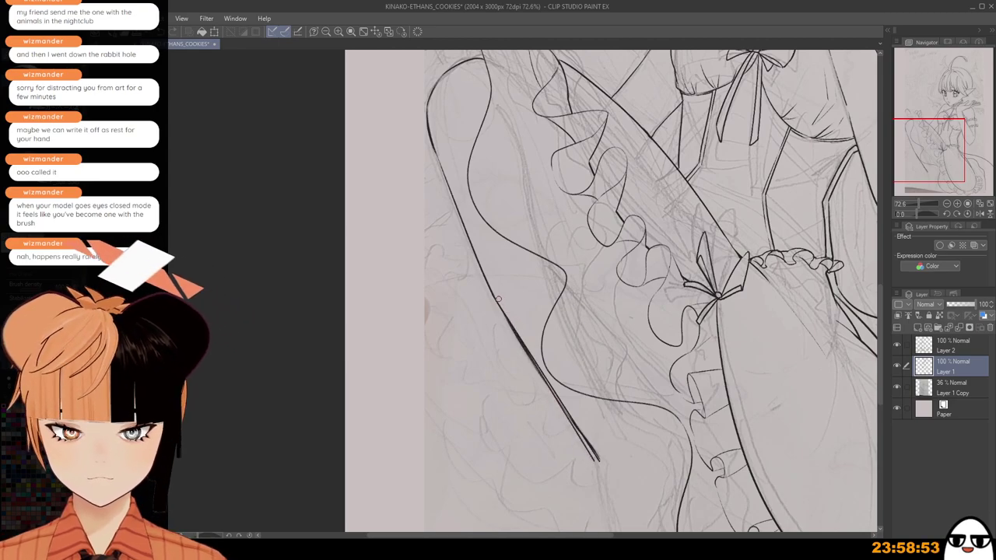
left_click_drag(498, 299, 599, 460)
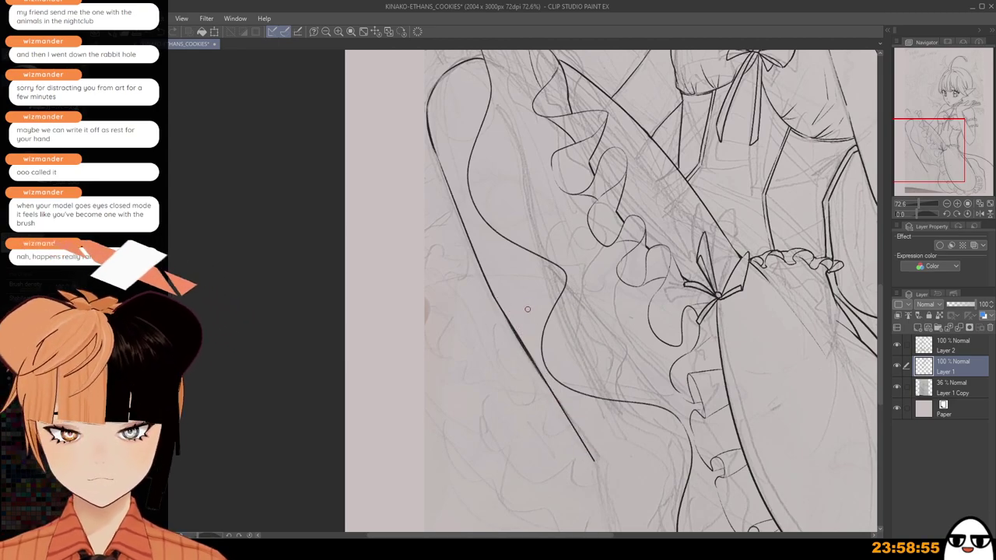
scroll(527, 312, "down", 2)
key("h")
key("h")
scroll(539, 239, "up", 2)
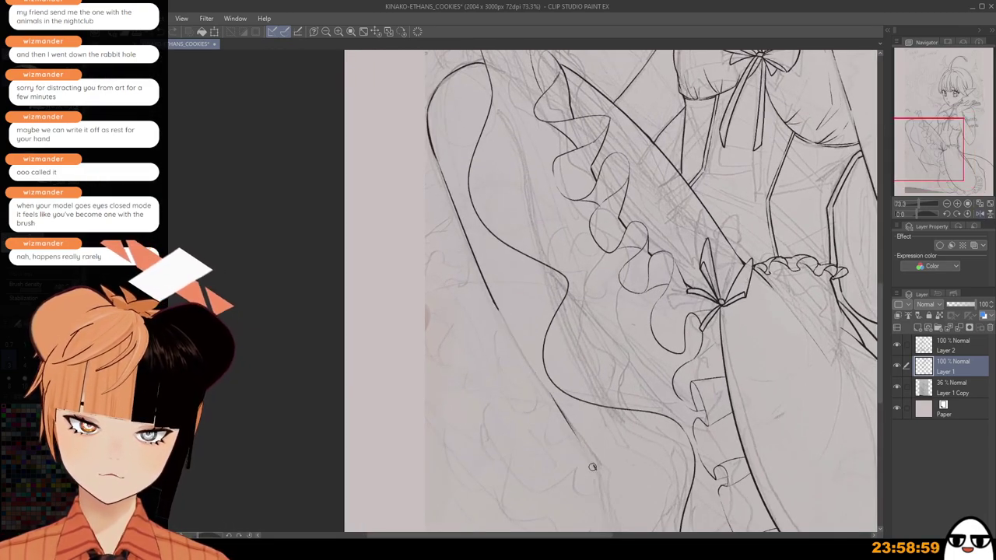
Try several strokes extending the long outer edge from its loose end along the pencil guideline.
key("h")
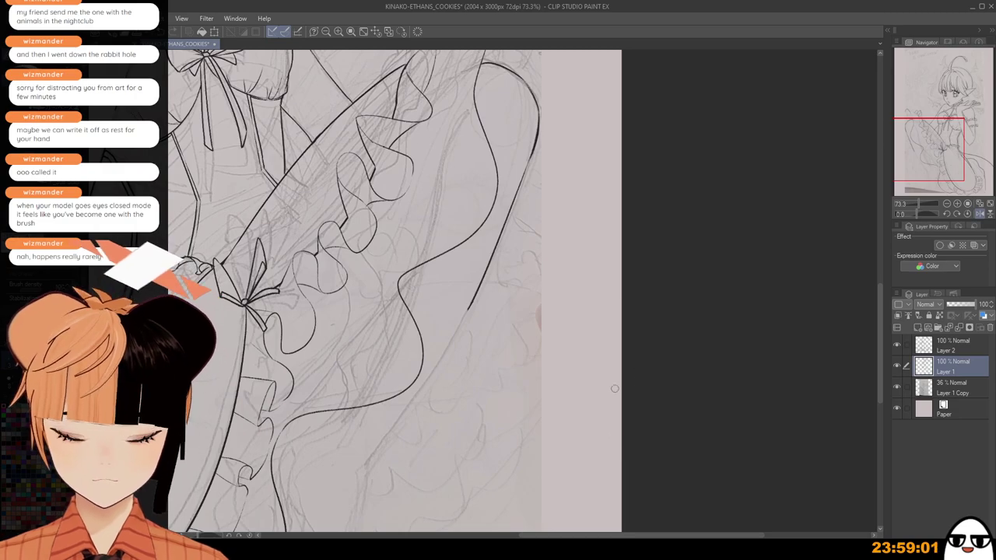
key("ctrl+t")
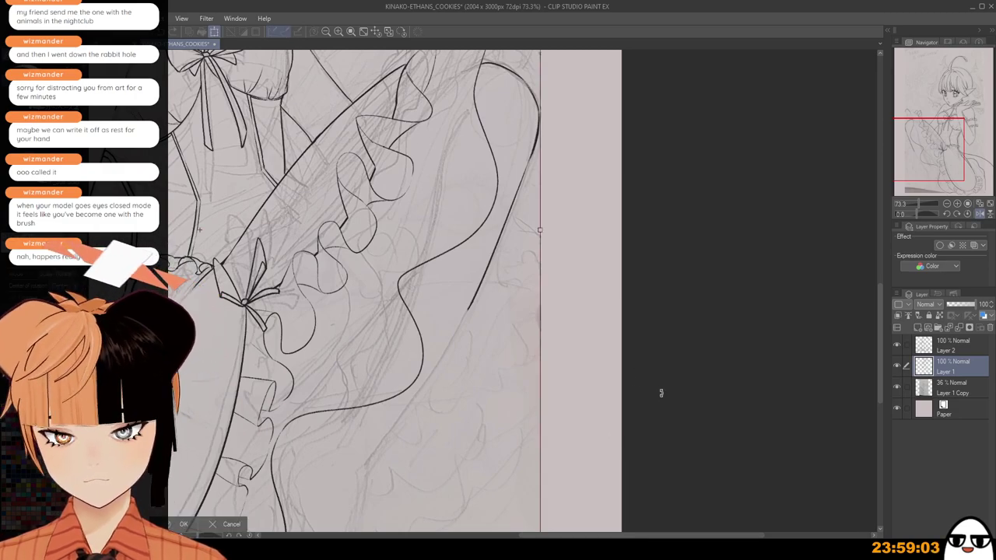
left_click(227, 525)
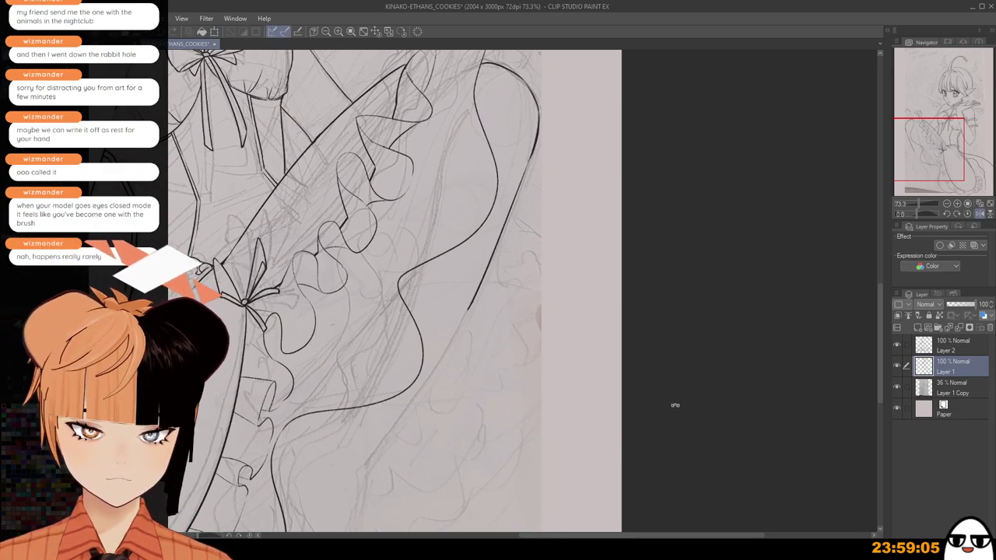
left_click_drag(675, 406, 424, 220)
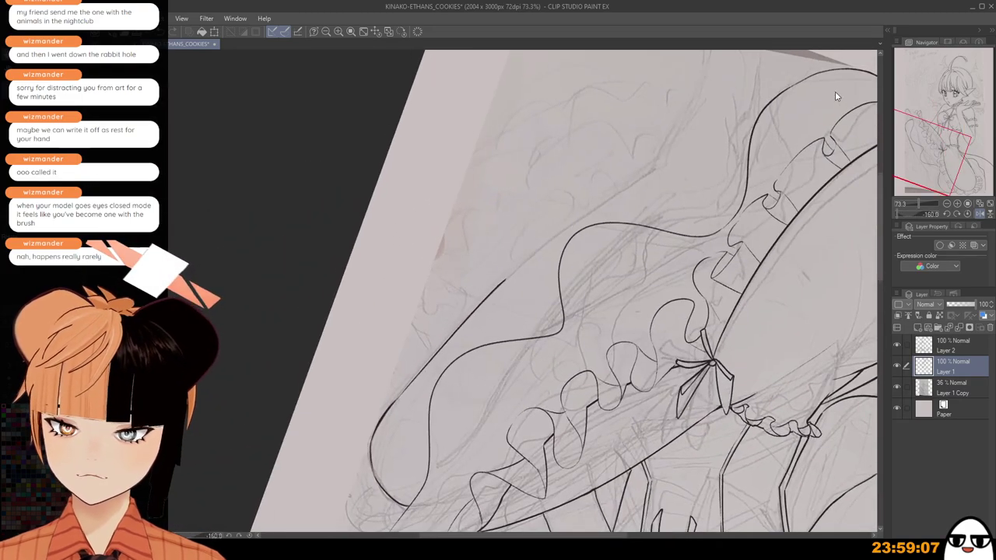
left_click_drag(721, 235, 566, 389)
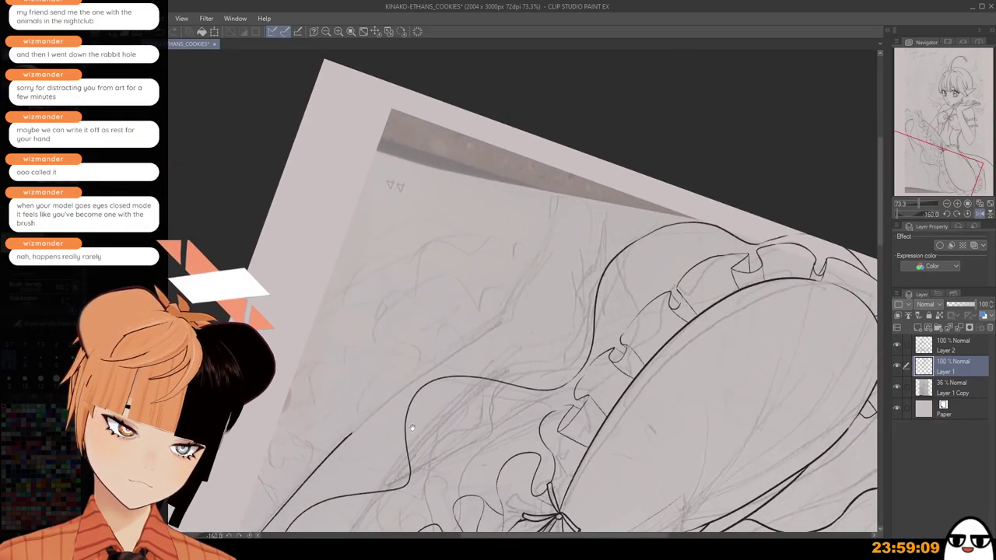
mouse_move(367, 417)
left_mouse_down()
mouse_move(433, 348)
mouse_move(616, 227)
left_mouse_up()
key("ctrl+z")
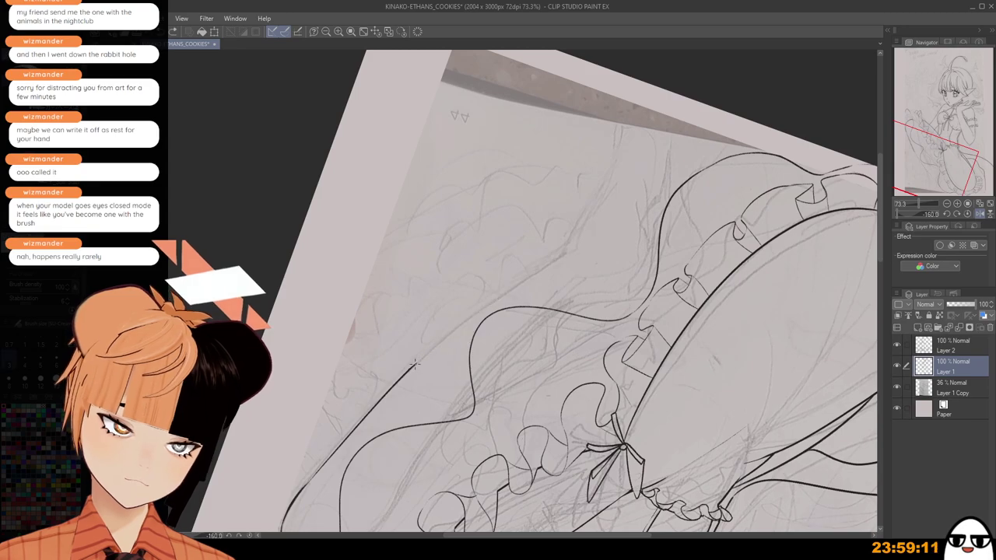
left_click_drag(414, 369, 627, 221)
key("ctrl+z")
left_click_drag(404, 372, 580, 252)
key("ctrl+z")
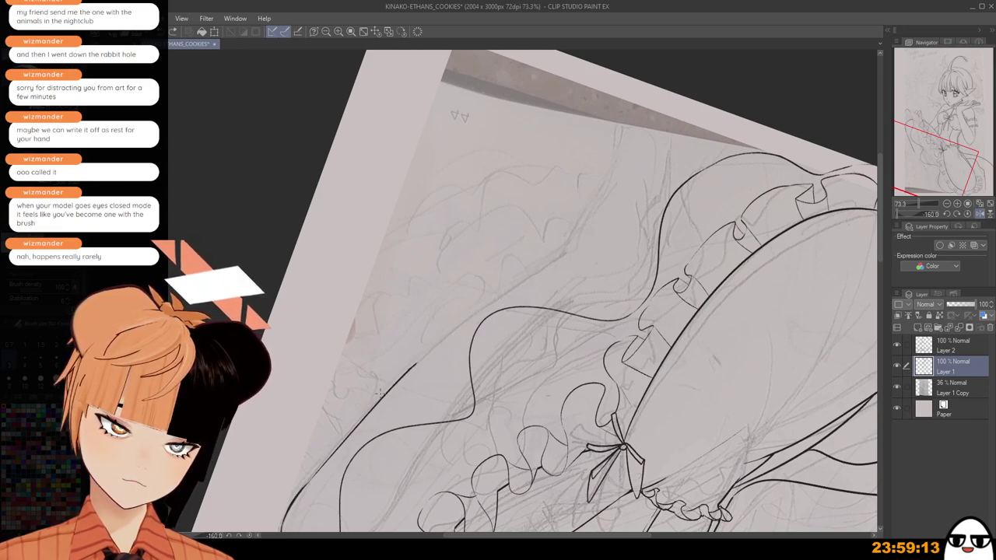
Re-ink the lower half of the long outer edge in one stroke and clean up the doubled ink at the join.
left_click_drag(370, 415, 577, 243)
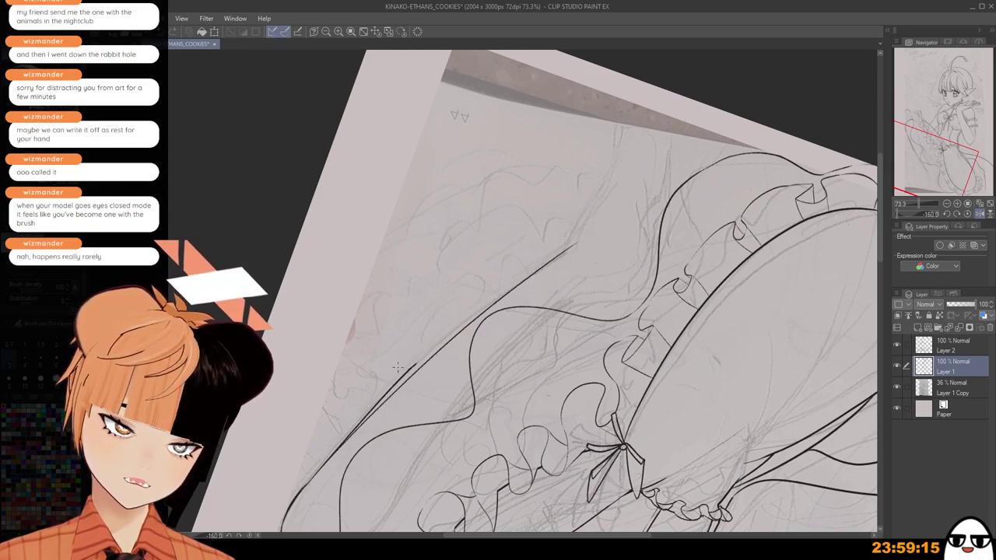
left_click_drag(350, 435, 448, 345)
key("ctrl+z")
left_click_drag(340, 440, 423, 355)
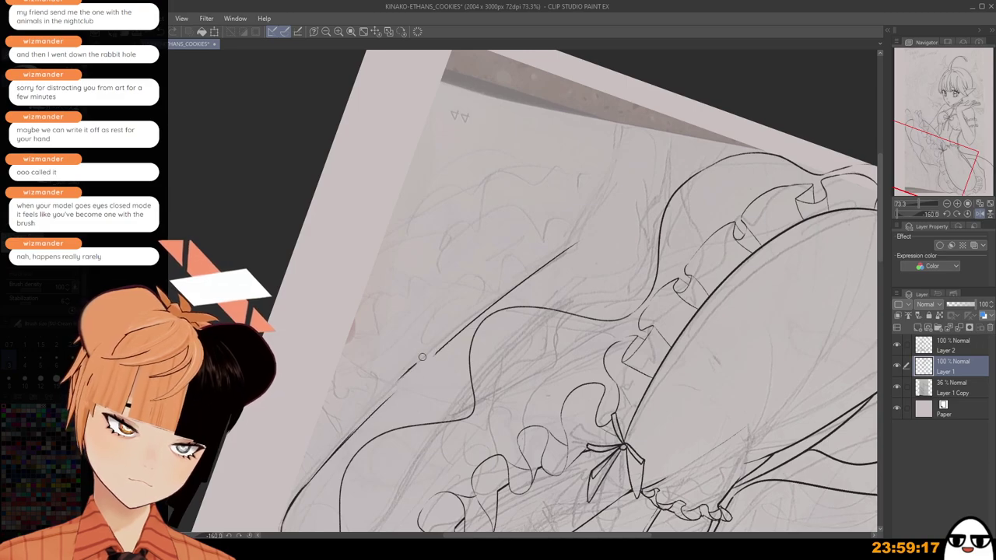
key("ctrl+z")
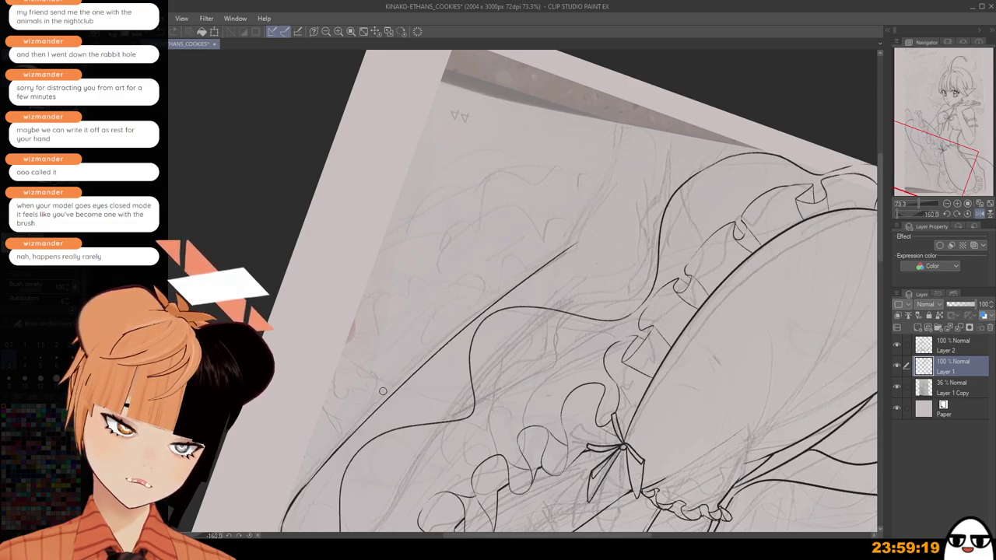
Try inking the foot's outer side down from the long edge's end, curving under at the toe.
scroll(747, 304, "down", 1)
left_click(967, 214)
left_click(980, 214)
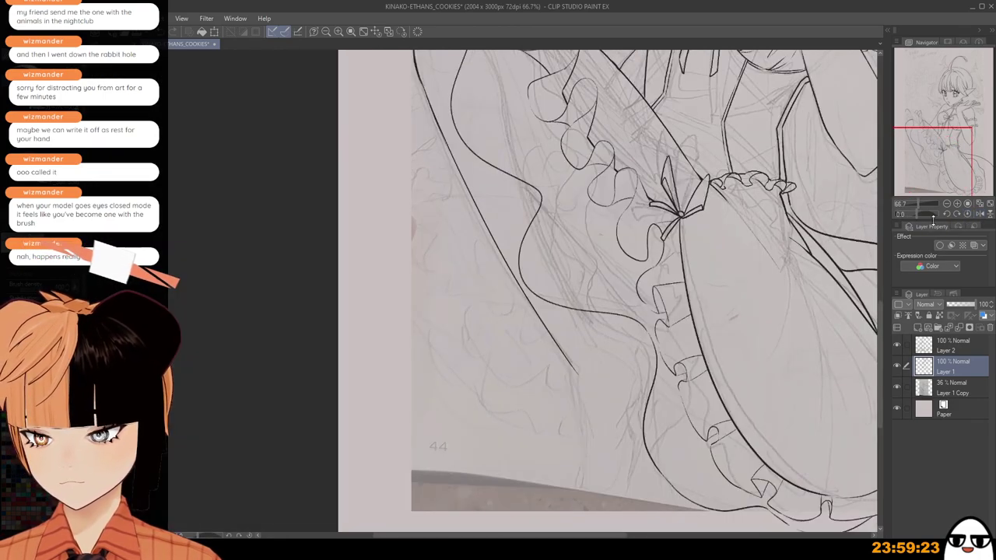
scroll(652, 354, "down", 1)
scroll(654, 358, "down", 4)
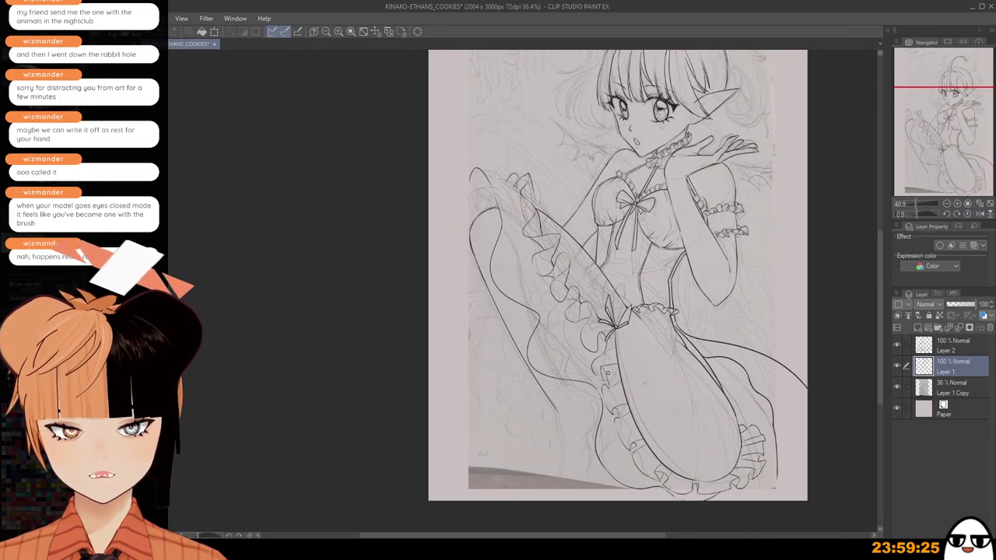
scroll(584, 343, "up", 5)
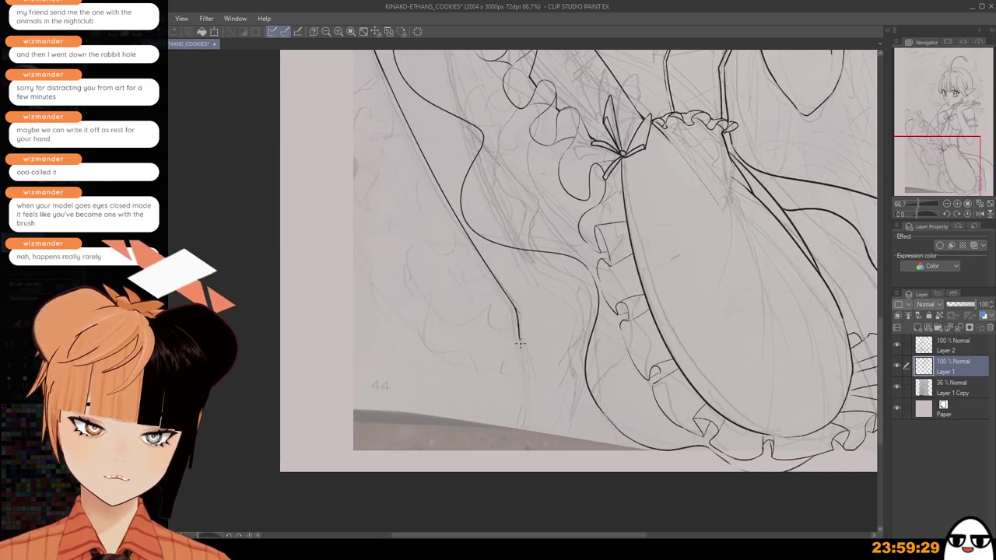
scroll(513, 300, "up", 1)
left_click_drag(511, 300, 532, 392)
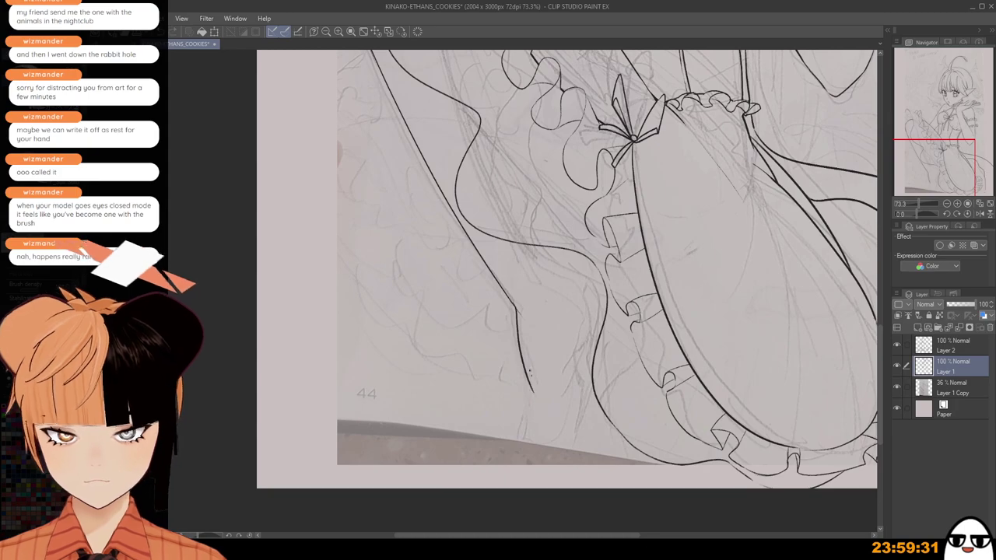
key("ctrl+z")
mouse_move(514, 304)
left_mouse_down()
mouse_move(527, 379)
mouse_move(515, 451)
mouse_move(560, 465)
left_mouse_up()
key("ctrl+z")
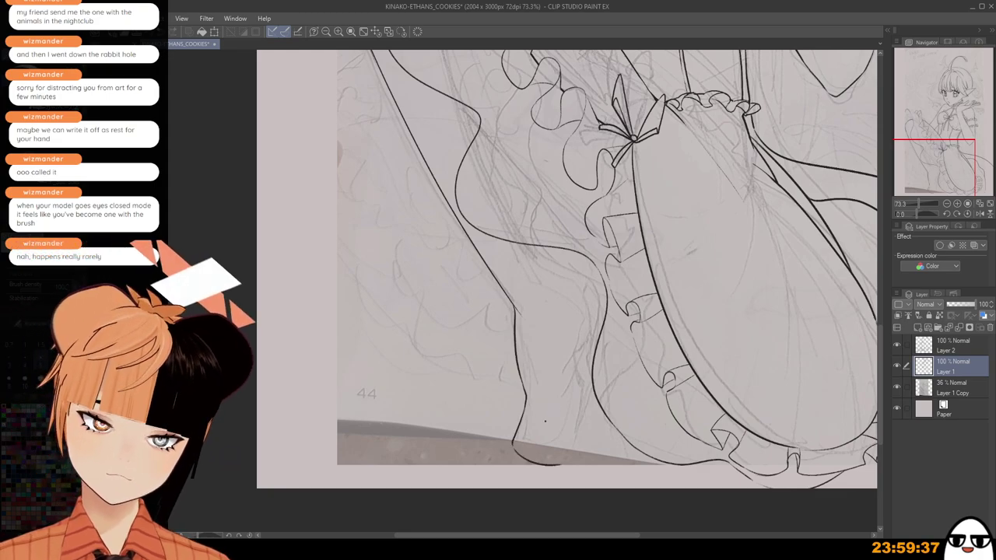
Ink the back of the ankle and the heel curve between the wavy drape edge and the frilled hem.
left_click_drag(566, 290, 567, 346)
scroll(562, 341, "up", 4)
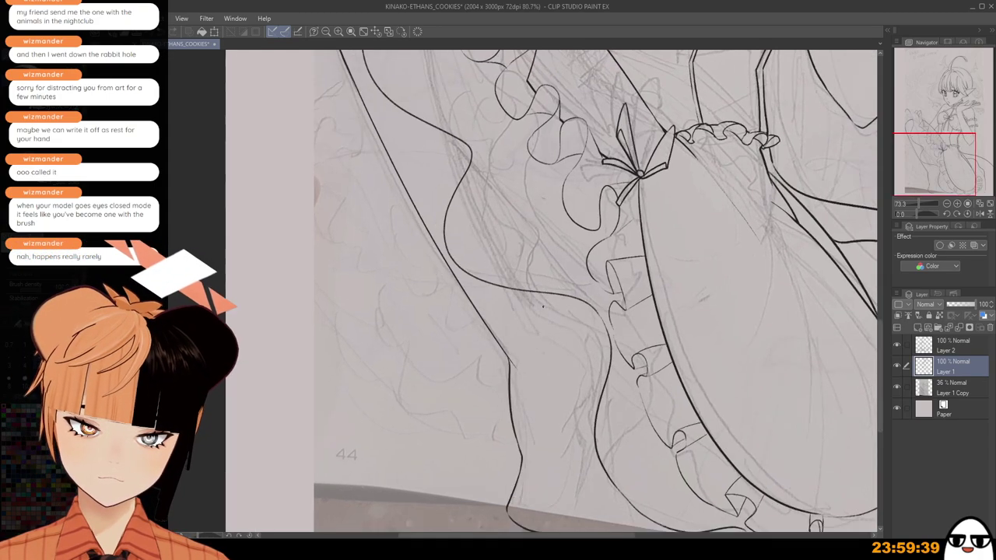
mouse_move(532, 289)
left_mouse_down()
mouse_move(545, 314)
mouse_move(550, 305)
left_mouse_up()
key("ctrl+z")
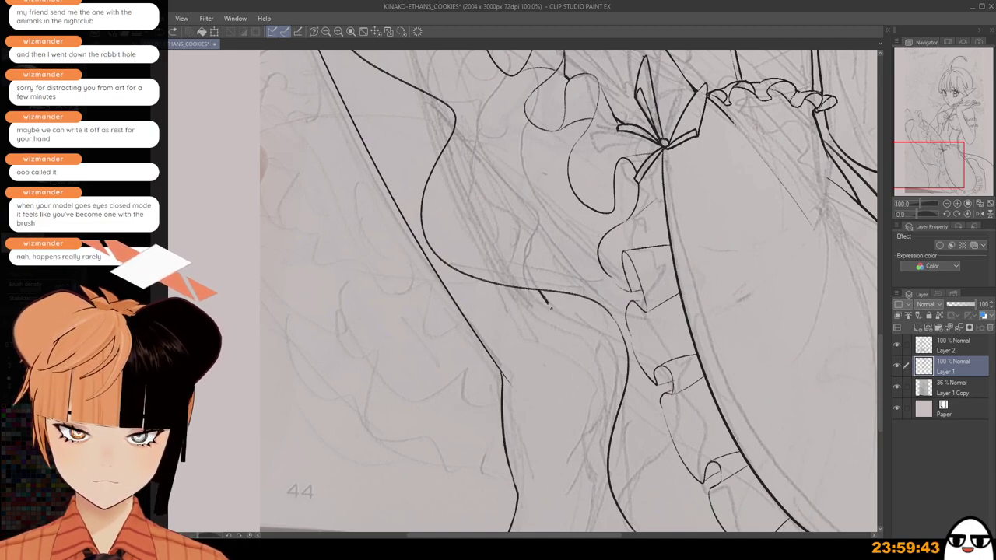
left_click_drag(556, 314, 627, 370)
key("ctrl+z")
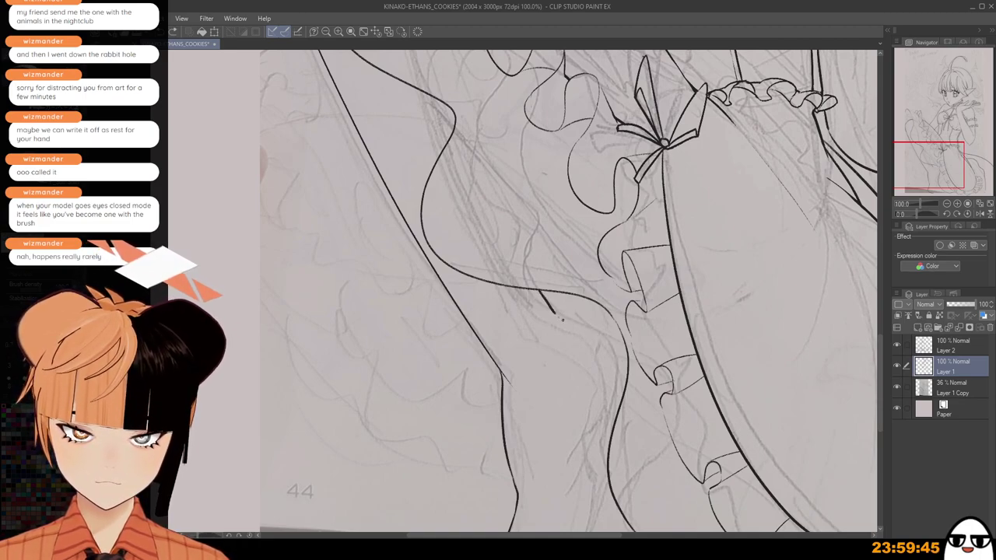
left_click_drag(559, 318, 630, 371)
Erase the foot's outer outline from the ankle down to and around the toe.
scroll(605, 330, "down", 4)
left_click_drag(584, 458, 579, 430)
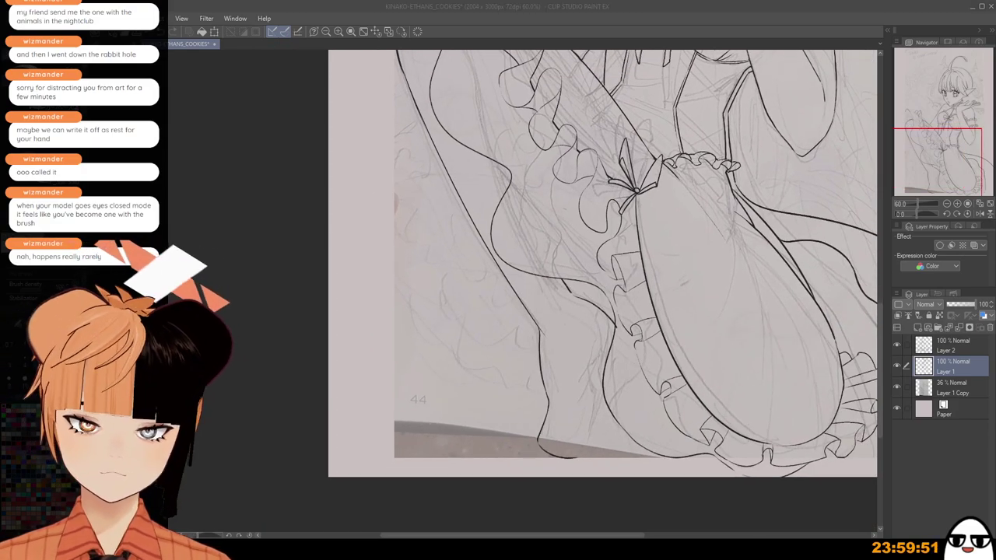
scroll(608, 311, "up", 4)
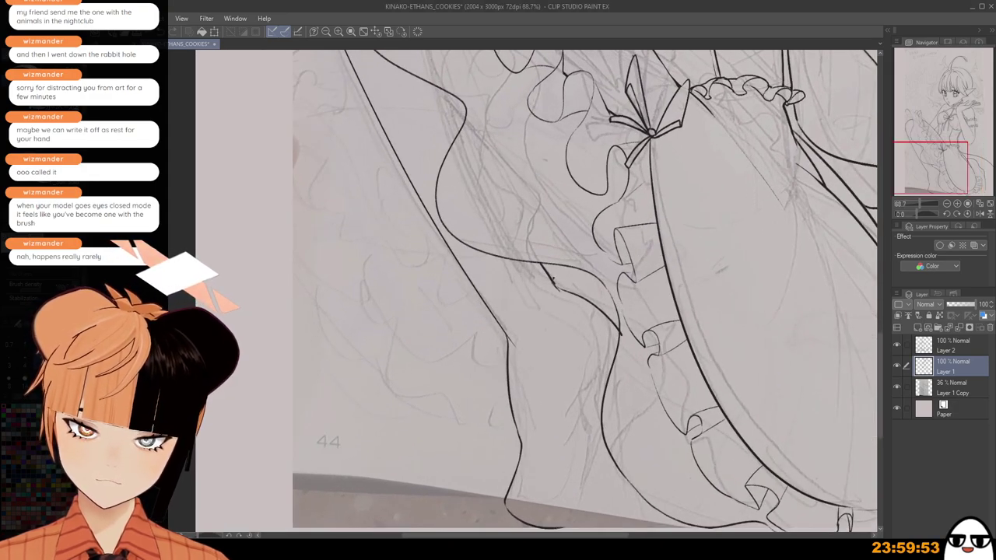
mouse_move(512, 325)
left_mouse_down()
mouse_move(527, 457)
mouse_move(512, 415)
mouse_move(507, 478)
mouse_move(517, 510)
mouse_move(568, 498)
left_mouse_up()
Re-ink the foot's outer side from the ankle downward with a more slanted line, retrying the stroke.
key("p")
left_click_drag(485, 294, 504, 341)
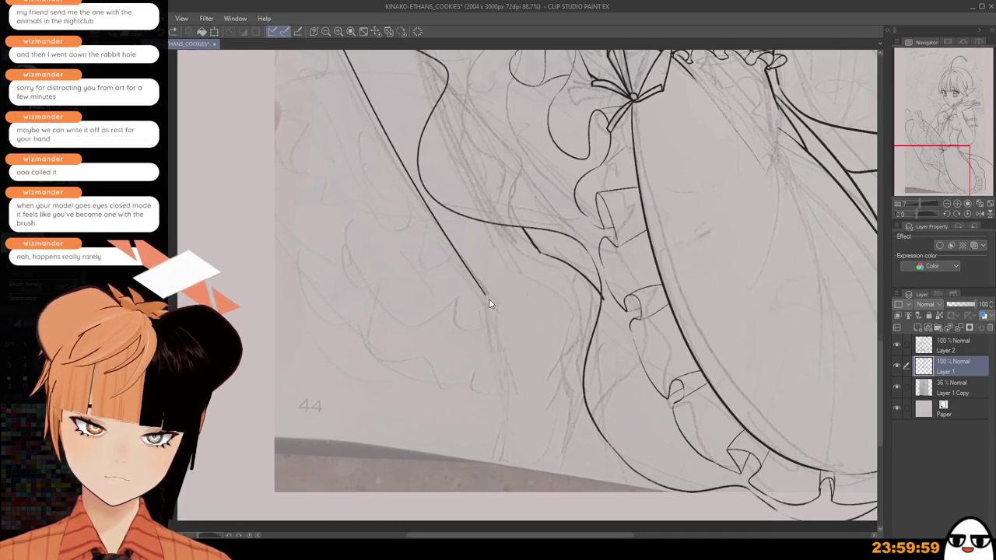
left_click_drag(490, 304, 512, 369)
key("ctrl+z")
mouse_move(489, 301)
left_mouse_down()
mouse_move(517, 398)
mouse_move(515, 462)
mouse_move(565, 477)
mouse_move(515, 474)
mouse_move(531, 493)
left_mouse_up()
key("ctrl+z")
key("ctrl+z")
key("ctrl+z")
Ink the rounded toe tip and carry its curve back up to the wavy drape edge.
left_click_drag(515, 459, 534, 492)
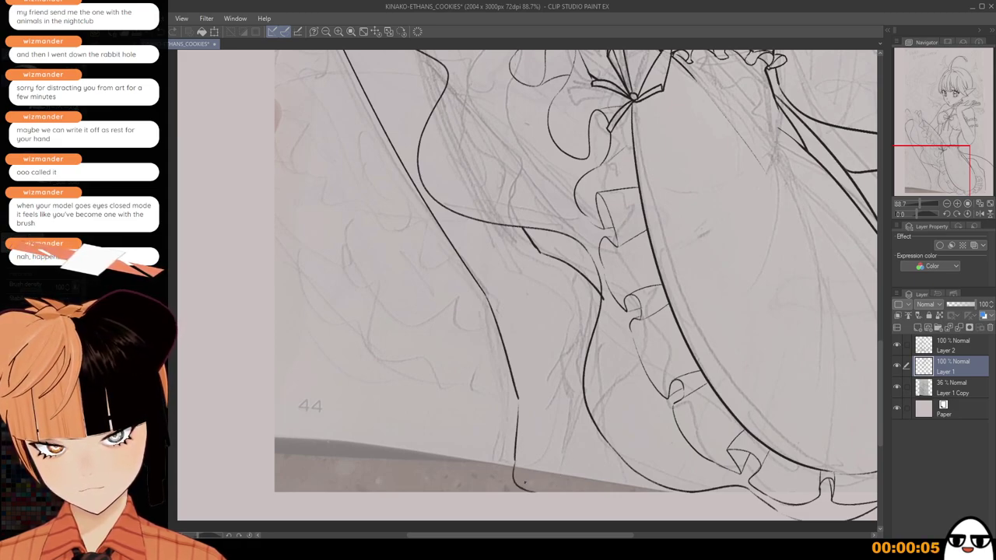
key("ctrl+z")
mouse_move(516, 459)
left_mouse_down()
mouse_move(534, 492)
mouse_move(584, 441)
mouse_move(592, 417)
mouse_move(591, 427)
left_mouse_up()
Ink two parallel curved lines across the ankle to form a strap.
scroll(611, 377, "down", 1)
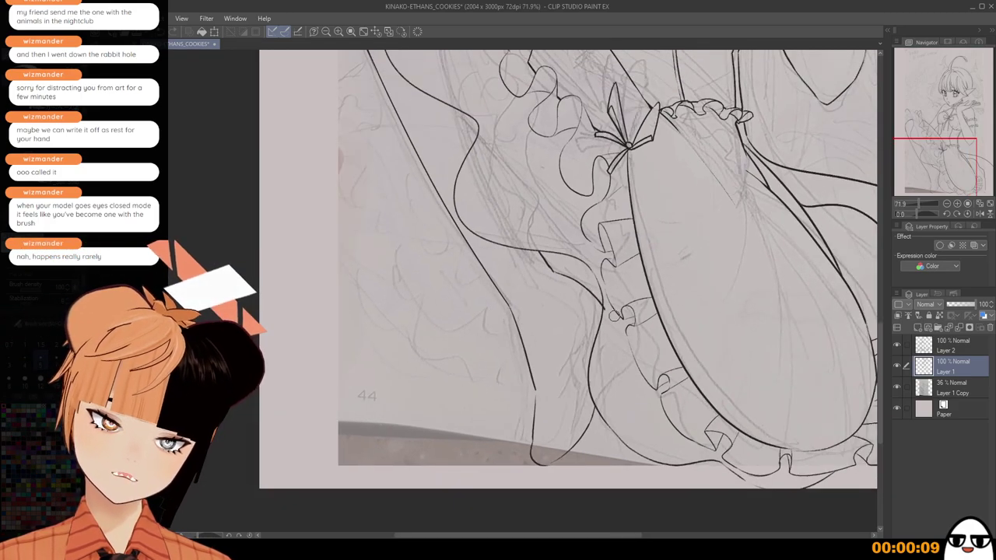
scroll(611, 311, "up", 1)
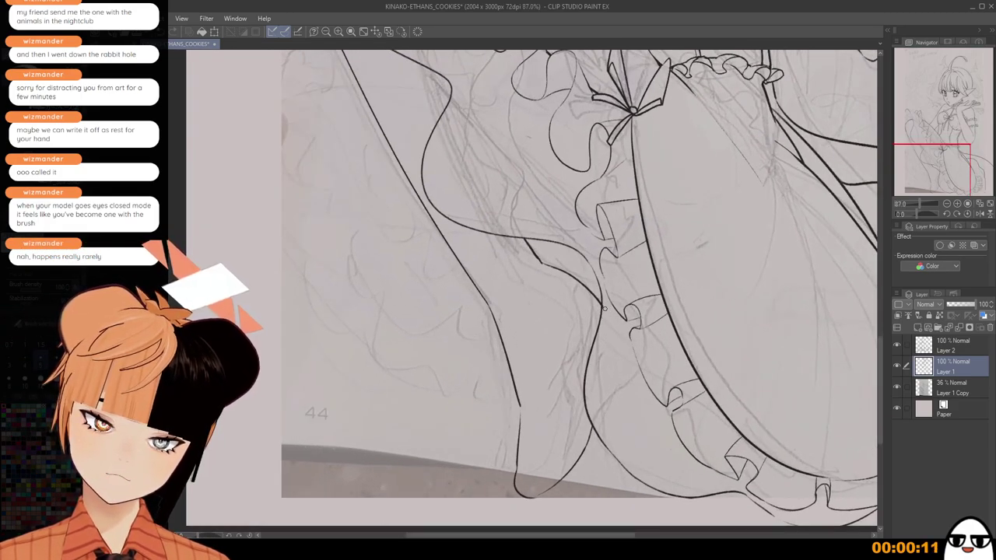
scroll(595, 284, "up", 3)
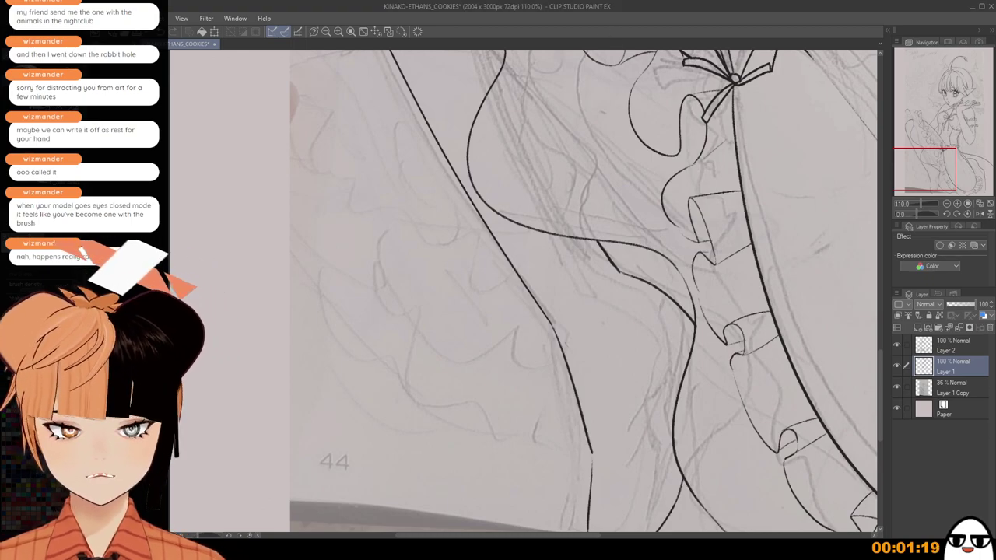
scroll(624, 354, "down", 1)
left_click_drag(644, 377, 597, 433)
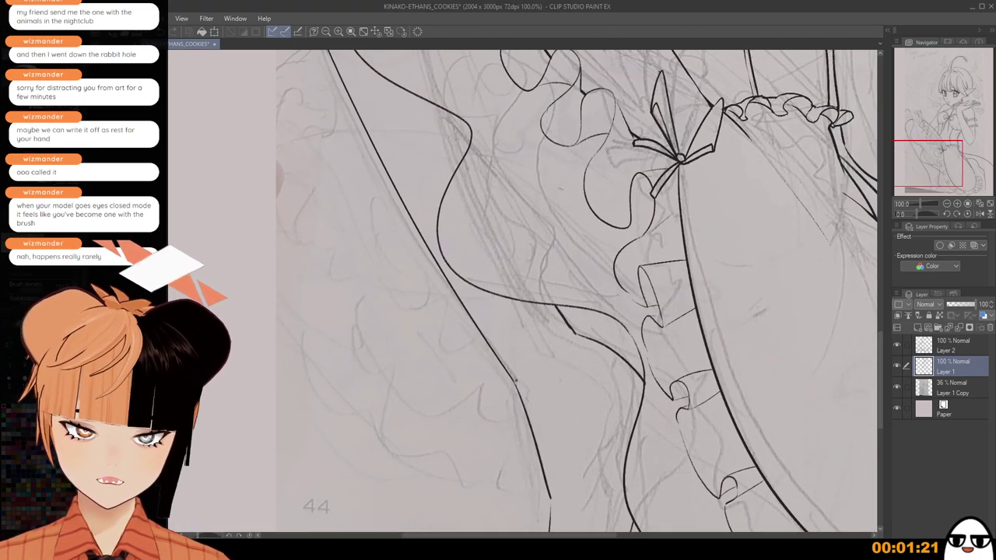
left_click_drag(512, 377, 570, 322)
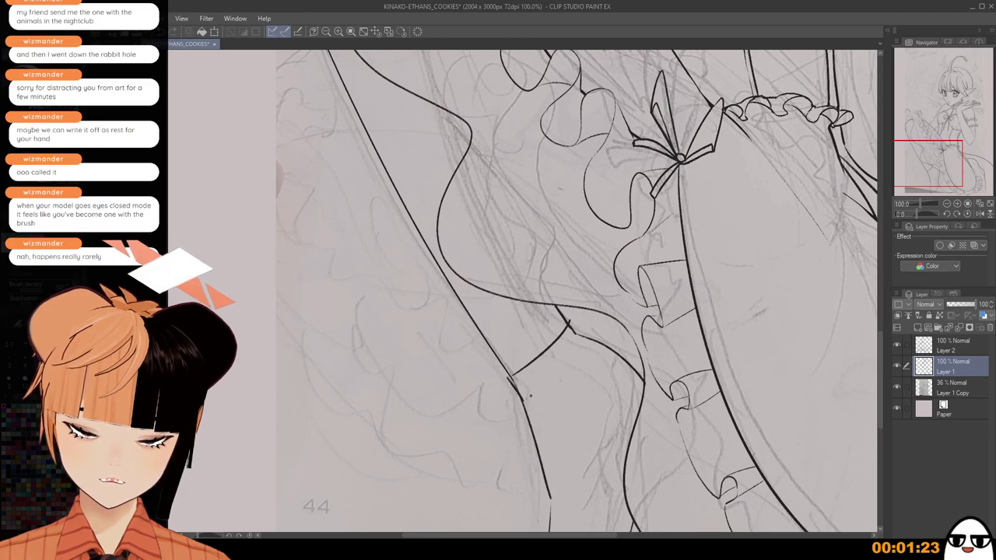
left_click_drag(532, 403, 589, 331)
key("ctrl+z")
left_click_drag(522, 401, 585, 335)
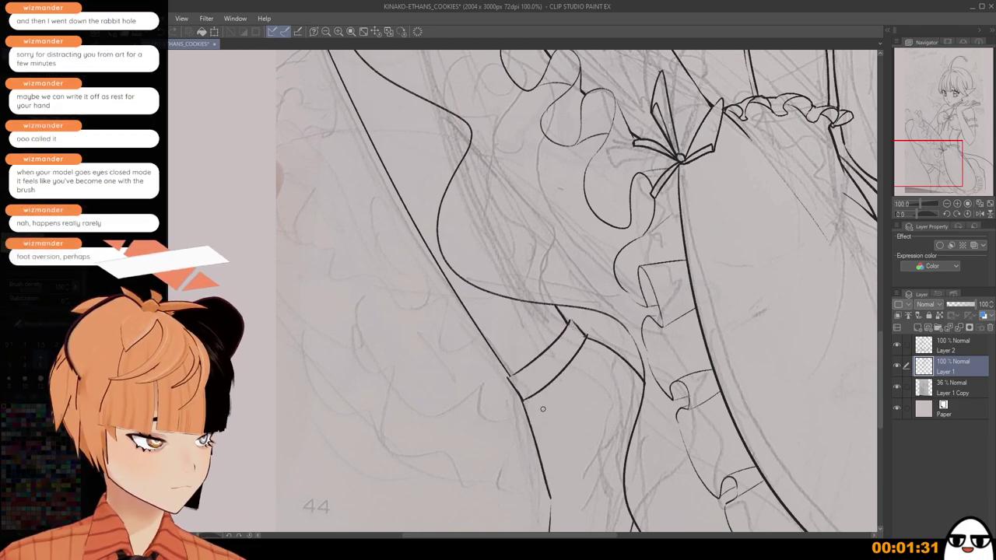
Tidy the ankle strap's corners and close both of its ends with short lines.
scroll(521, 395, "up", 1)
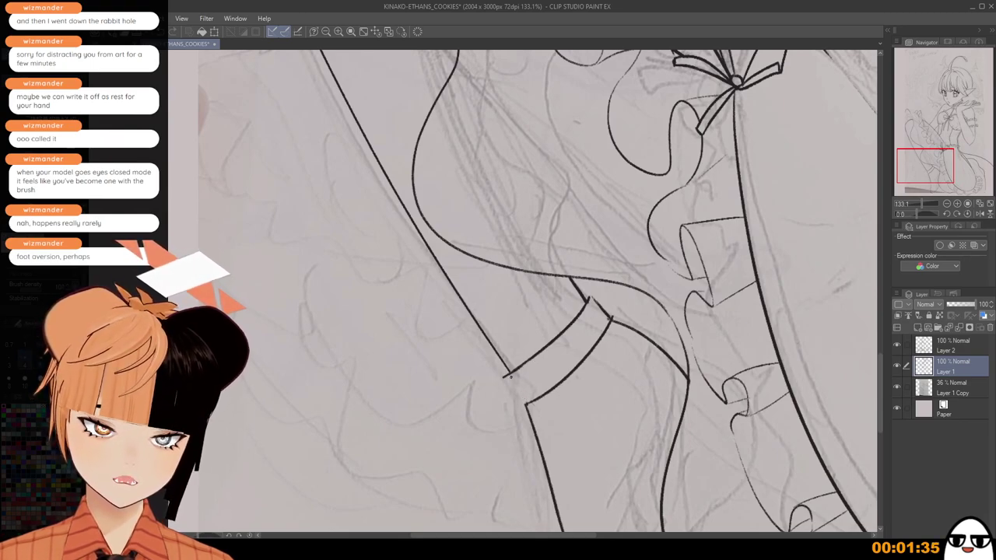
left_click_drag(504, 376, 526, 403)
key("ctrl+z")
key("ctrl+z")
scroll(525, 403, "down", 1)
scroll(581, 313, "down", 2)
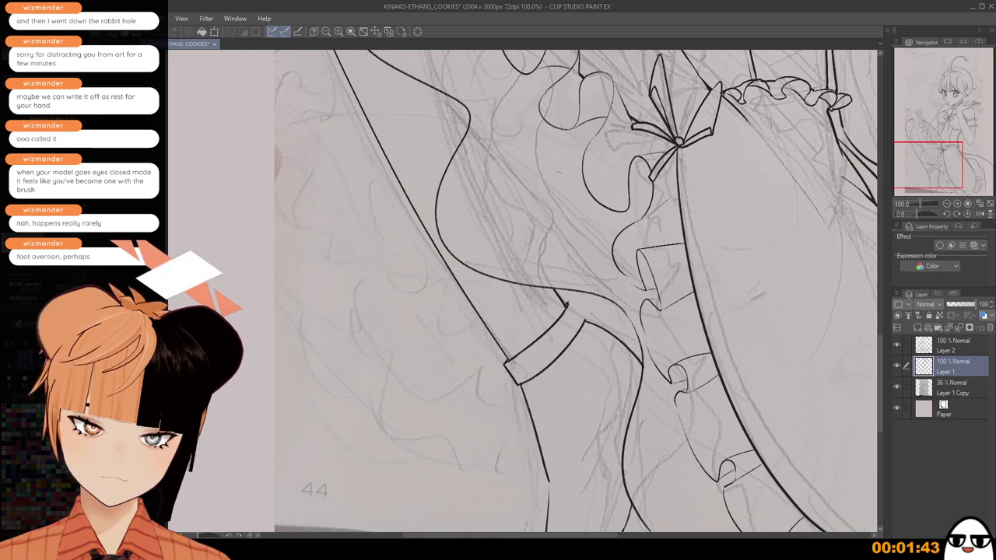
left_click_drag(567, 303, 585, 321)
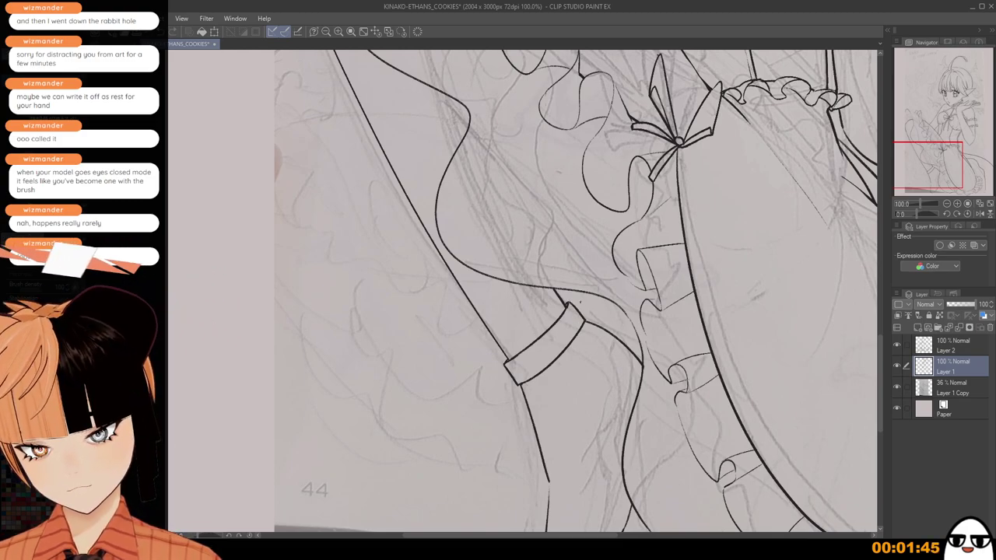
Ink the shoe's opening with an arc across the toes and a side line rising toward the heel.
scroll(587, 311, "down", 3)
left_click_drag(600, 373, 591, 308)
mouse_move(553, 363)
left_mouse_down()
mouse_move(587, 359)
mouse_move(607, 280)
left_mouse_up()
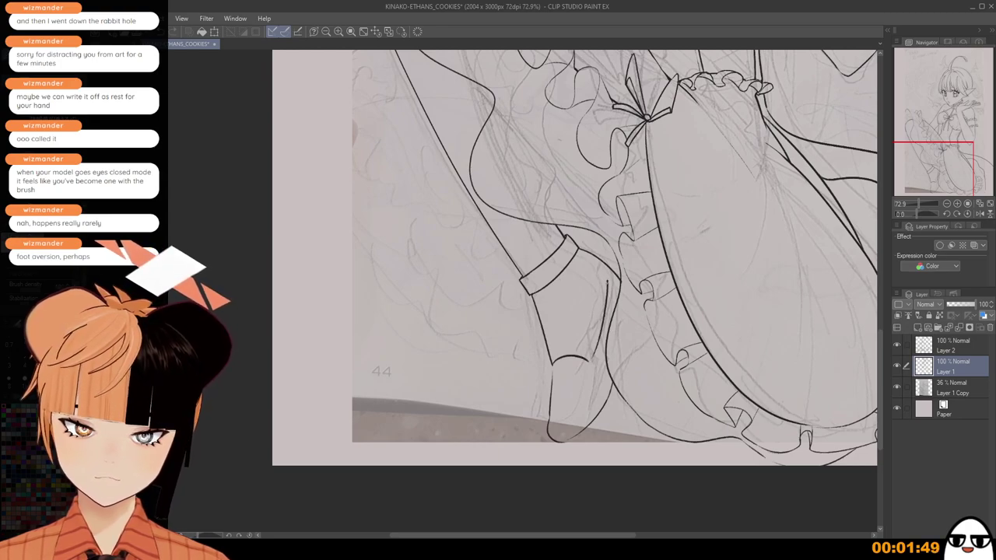
Undo the arc across the toes and the side line of the shoe's opening.
key("ctrl+z")
mouse_move(580, 250)
left_mouse_down()
mouse_move(622, 279)
mouse_move(612, 269)
mouse_move(621, 277)
mouse_move(588, 354)
left_mouse_up()
key("ctrl+z")
key("ctrl+z")
key("ctrl+z")
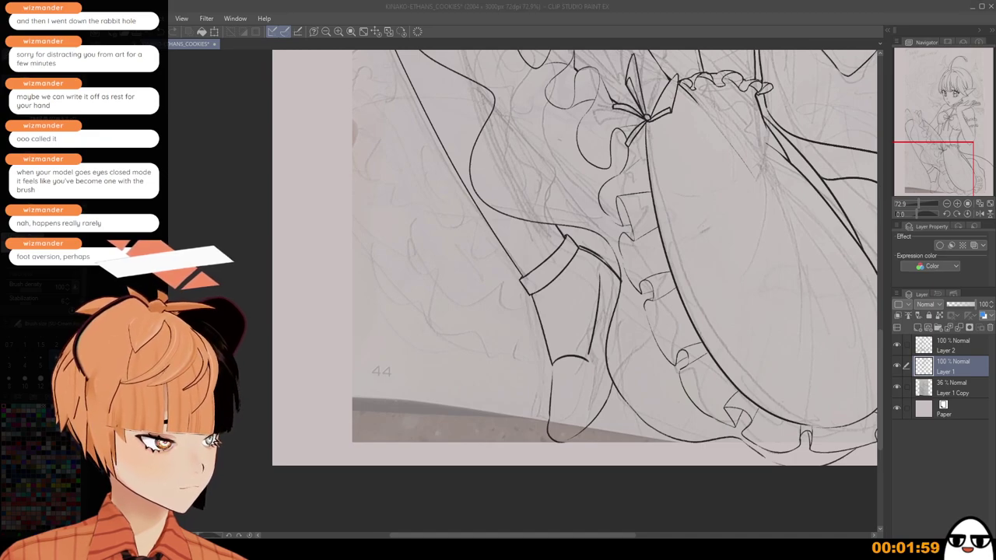
key("ctrl+z")
key("ctrl+z")
key("ctrl+z")
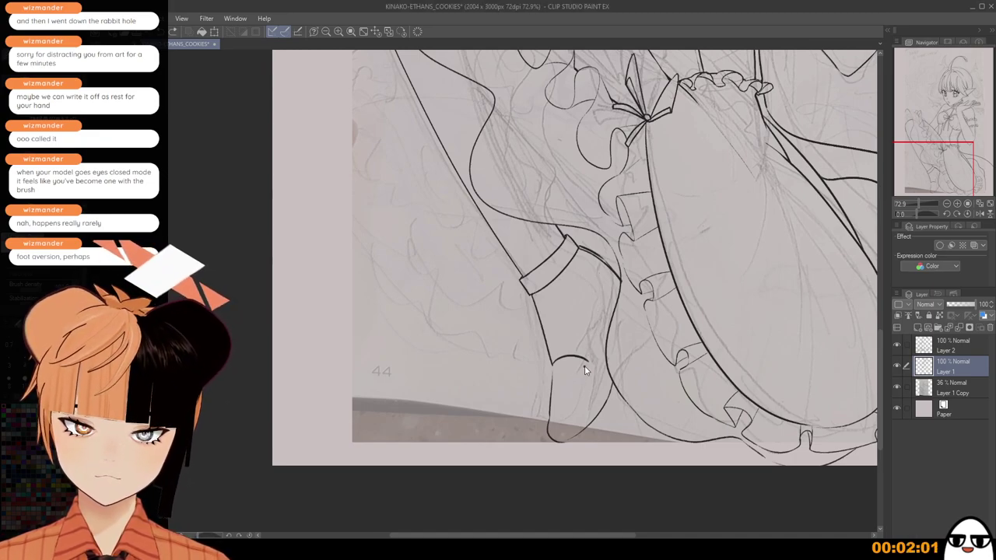
key("ctrl+z")
key("ctrl+y")
key("ctrl+z")
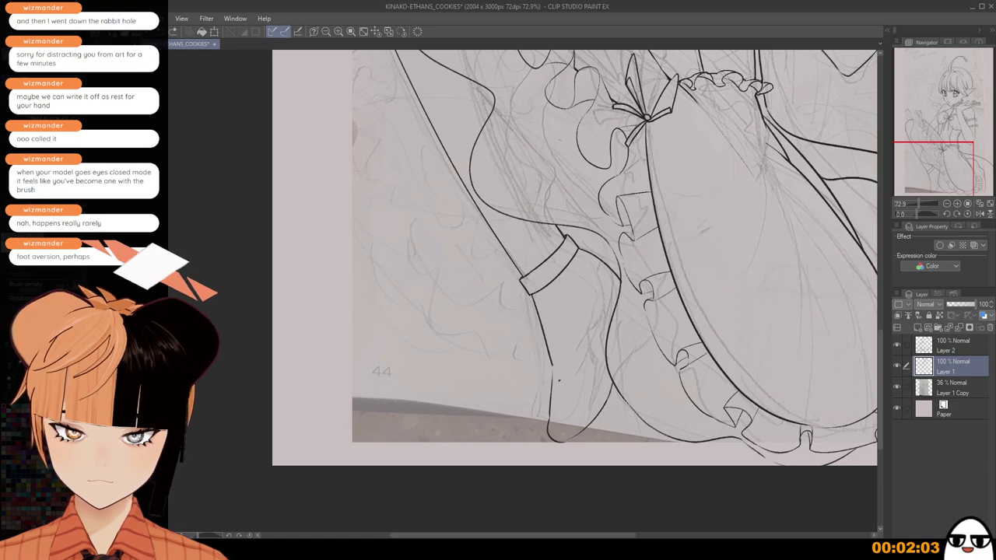
Ink the shoe's opening as a slanted curve from the top of the toe cap up the foot's inner side to the heel.
left_click_drag(557, 391, 595, 337)
key("ctrl+z")
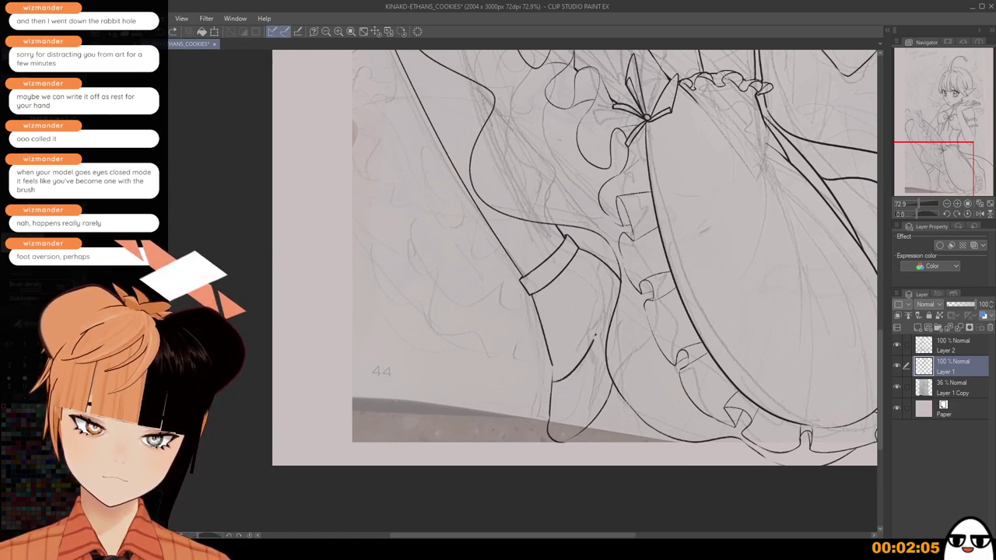
key("ctrl+z")
left_click_drag(554, 375, 593, 325)
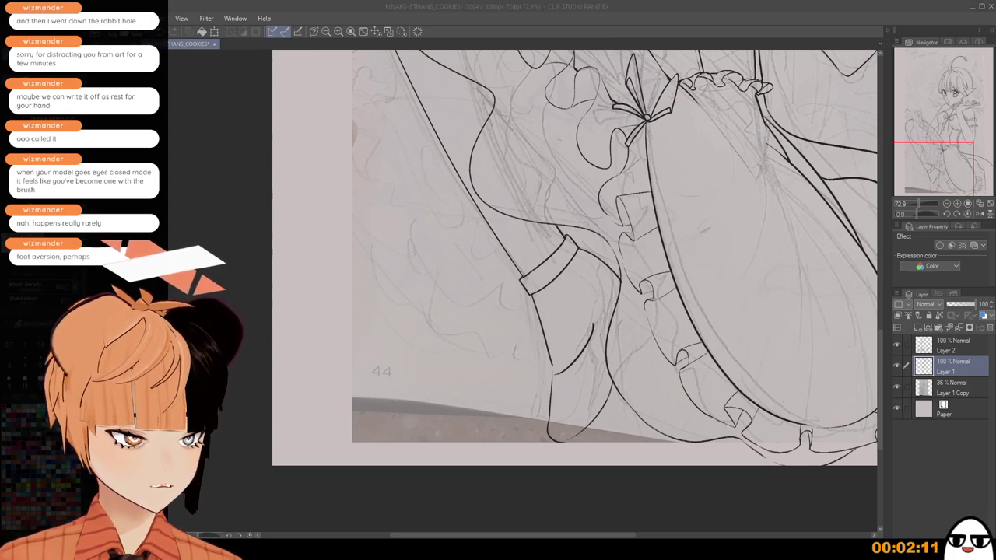
left_click(631, 191)
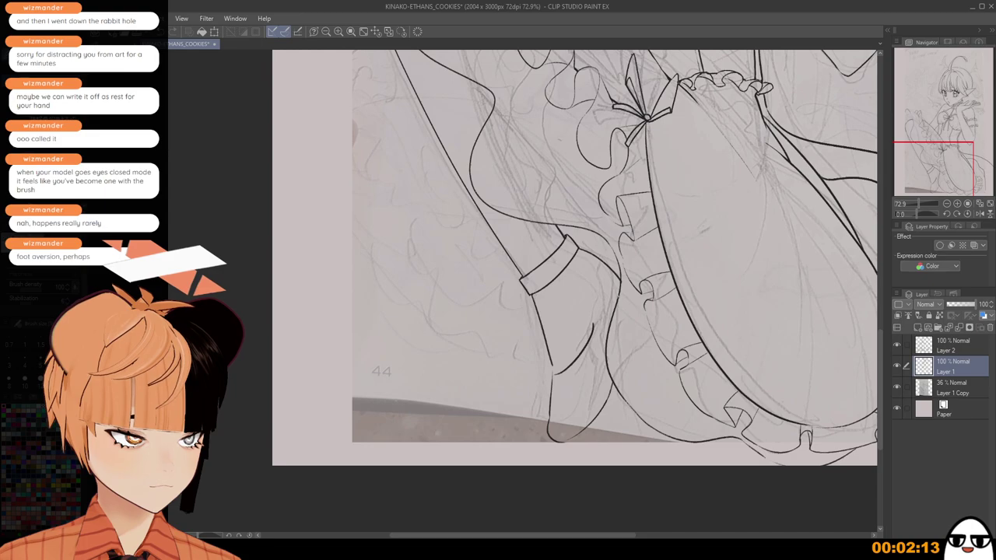
scroll(633, 271, "up", 2)
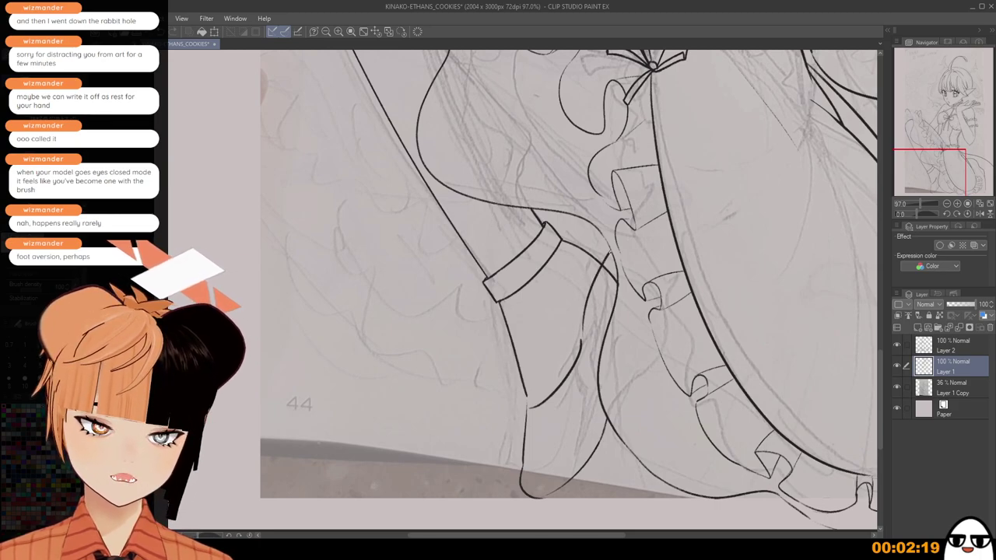
mouse_move(582, 333)
left_mouse_down()
mouse_move(597, 253)
mouse_move(613, 282)
left_mouse_up()
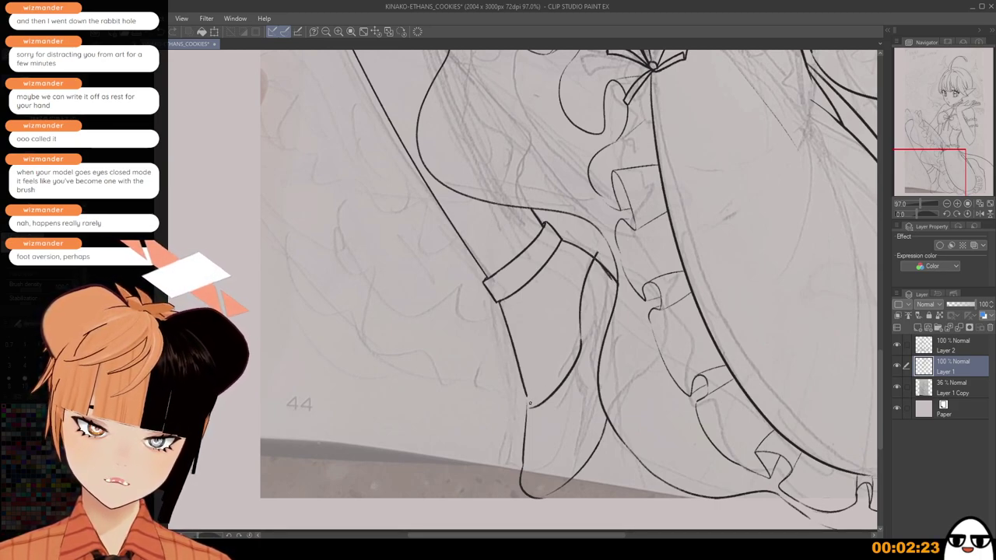
Join the toe cap's outer edge cleanly to the lower end of the shoe's opening curve.
left_click_drag(527, 407, 521, 457)
key("ctrl+z")
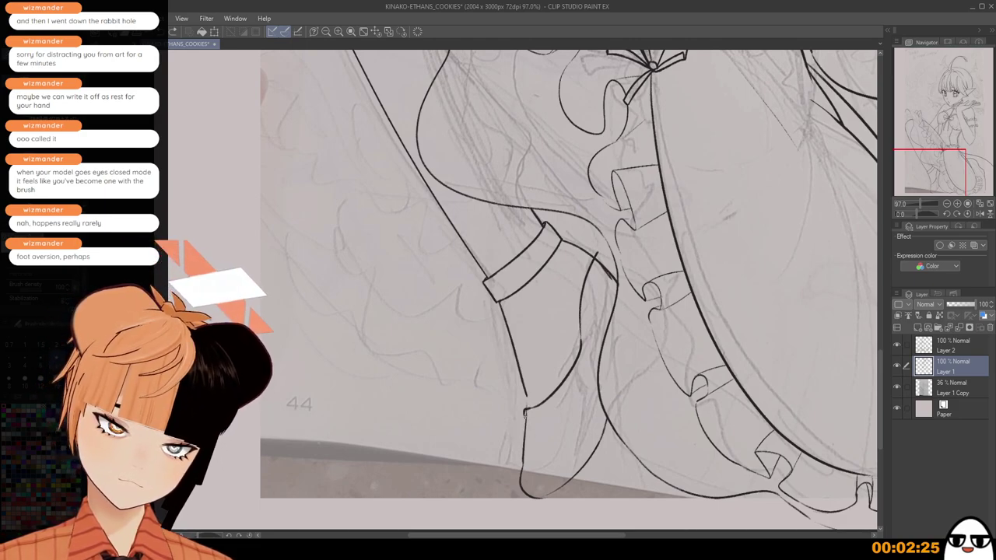
left_click_drag(526, 412, 522, 453)
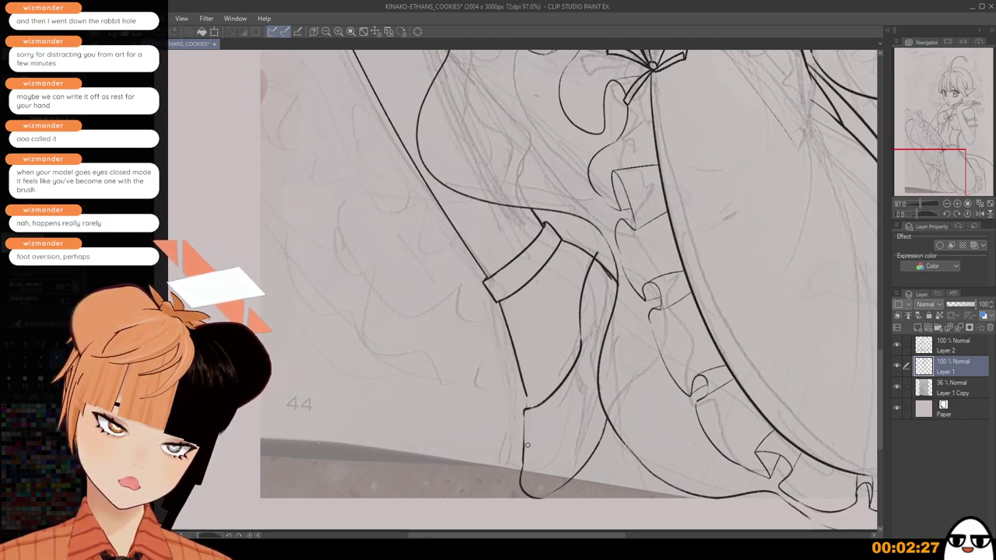
Redraw the short heel curve from the opening's upper end to the drape edge and close the gap at the opening's front corner.
scroll(583, 371, "up", 2)
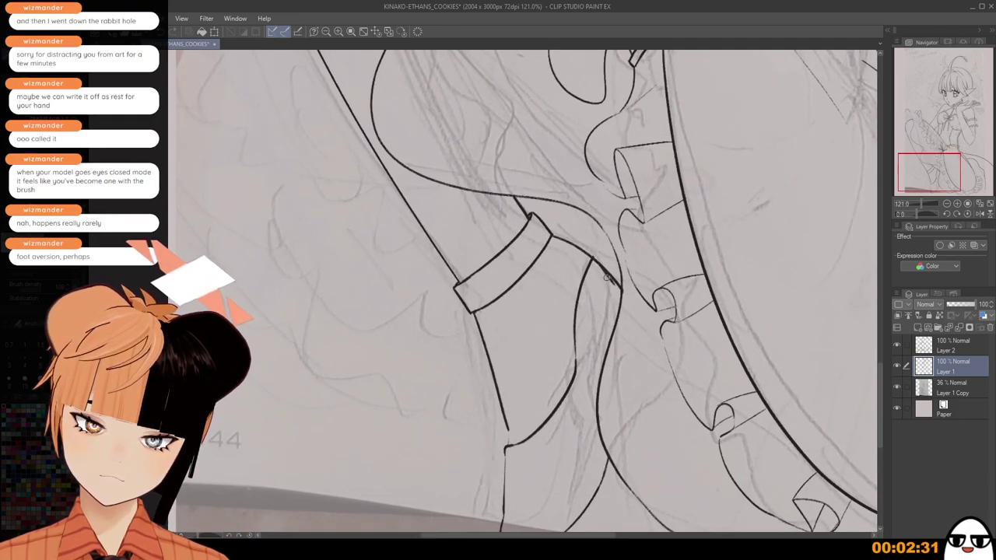
key("ctrl+z")
key("ctrl+z")
left_click_drag(595, 258, 620, 286)
key("ctrl+z")
key("ctrl+z")
left_click_drag(594, 256, 622, 286)
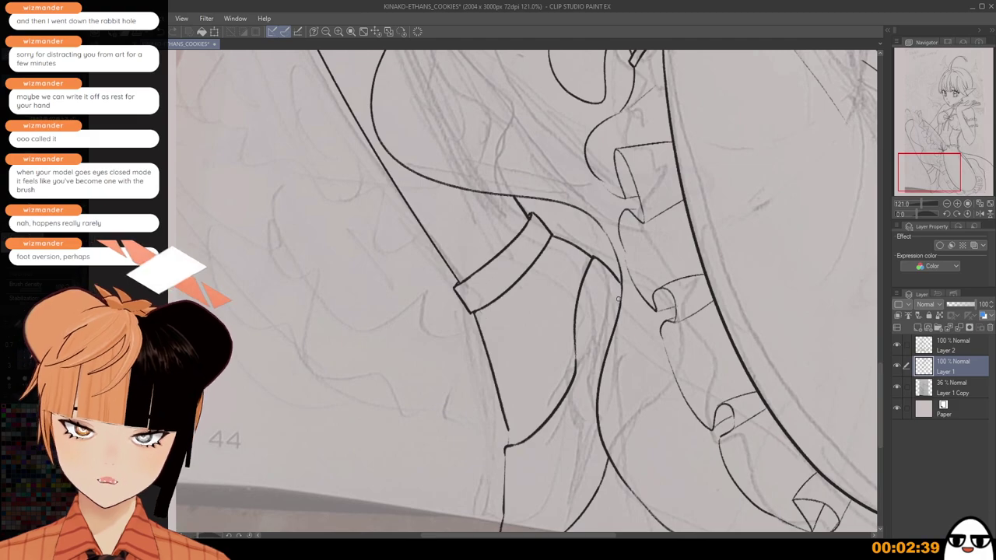
scroll(615, 296, "down", 3)
scroll(534, 395, "up", 4)
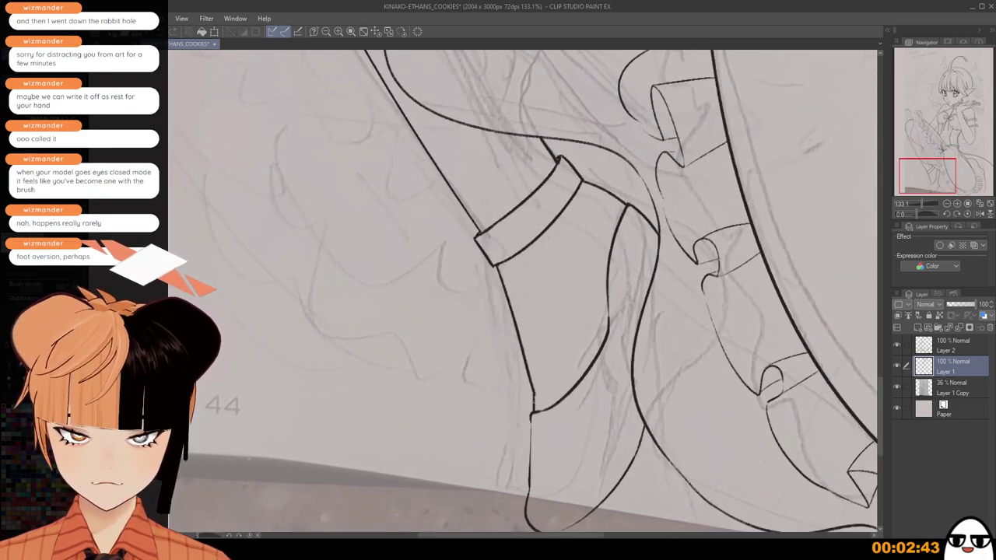
Erase the ankle strap, leaving only the leg and foot outlines around it.
scroll(533, 393, "down", 2)
scroll(557, 359, "down", 2)
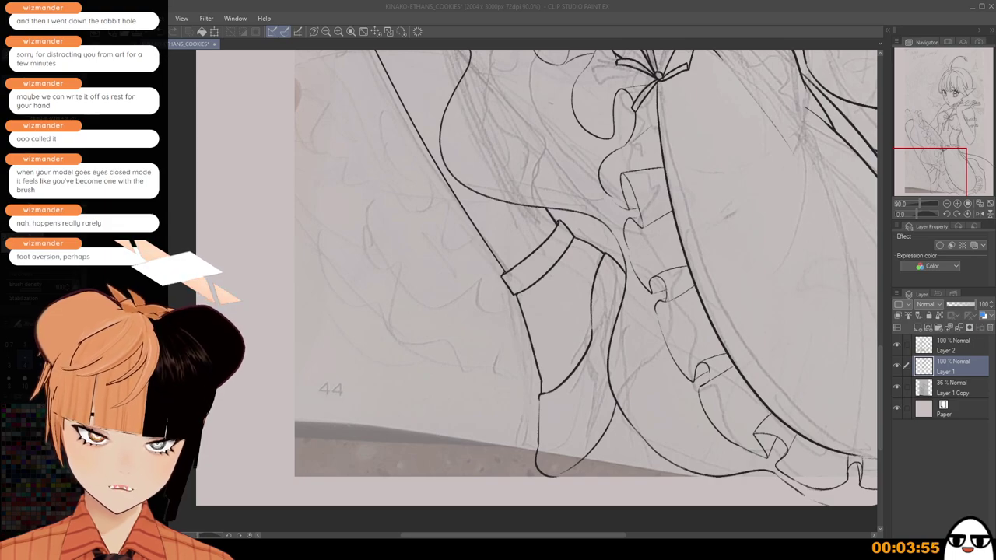
left_click(336, 496)
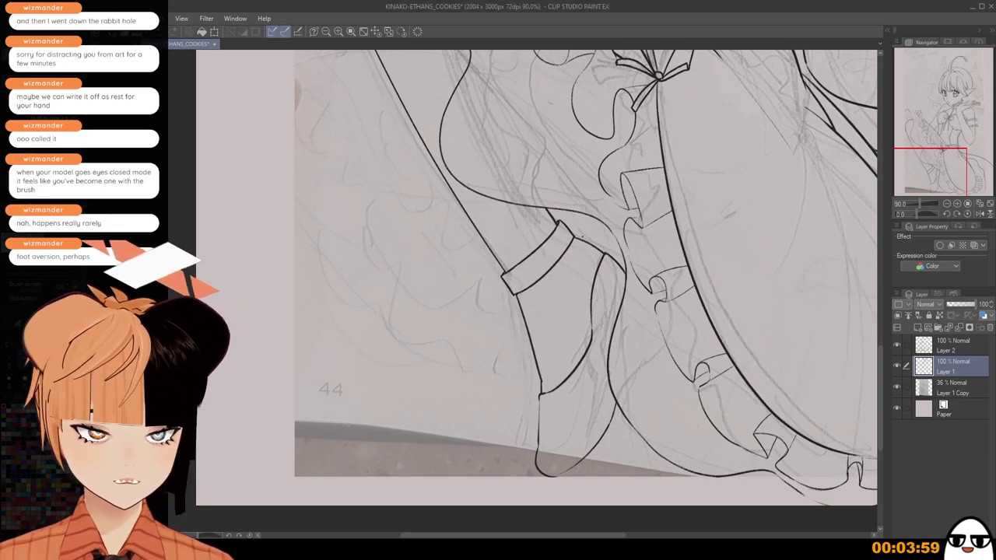
mouse_move(502, 266)
left_mouse_down()
mouse_move(564, 226)
mouse_move(569, 238)
mouse_move(533, 273)
left_mouse_up()
scroll(505, 271, "up", 1)
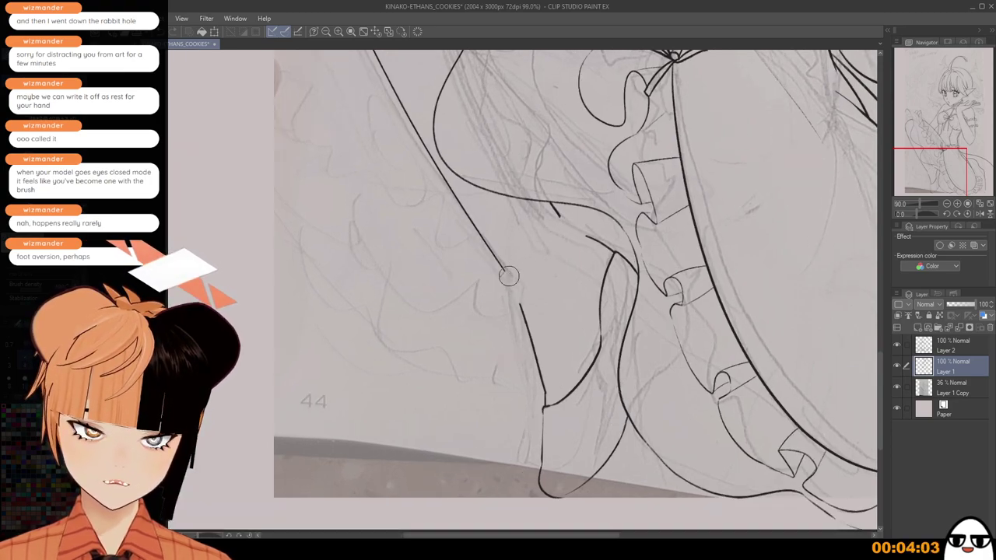
Extend the shin line down across the ankle and join it smoothly to the front line of the foot.
scroll(494, 242, "up", 1)
scroll(466, 210, "down", 1)
left_click_drag(445, 182, 518, 295)
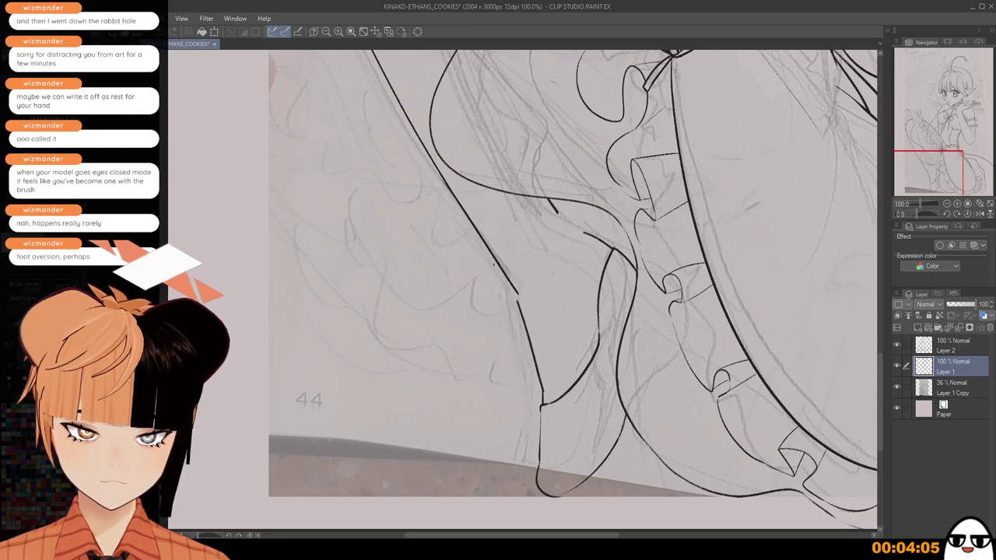
key("ctrl+z")
left_click_drag(495, 257, 520, 295)
key("ctrl+z")
left_click_drag(479, 234, 512, 281)
key("ctrl+z")
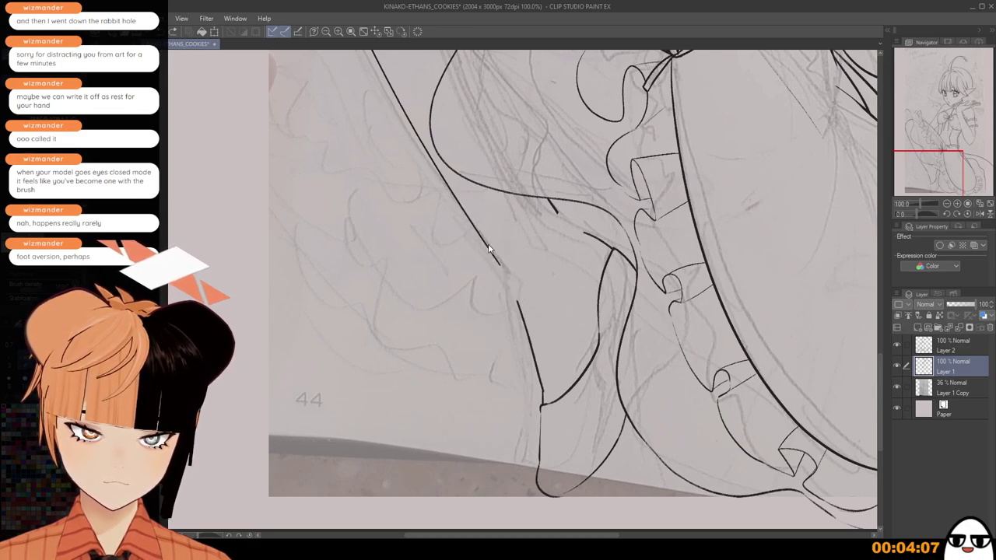
left_click_drag(490, 248, 524, 322)
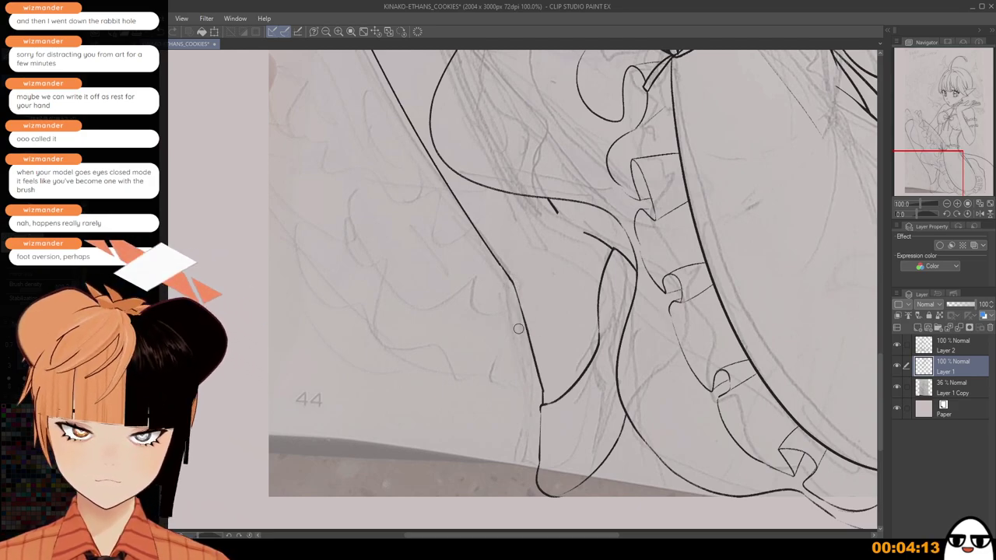
scroll(494, 259, "up", 3)
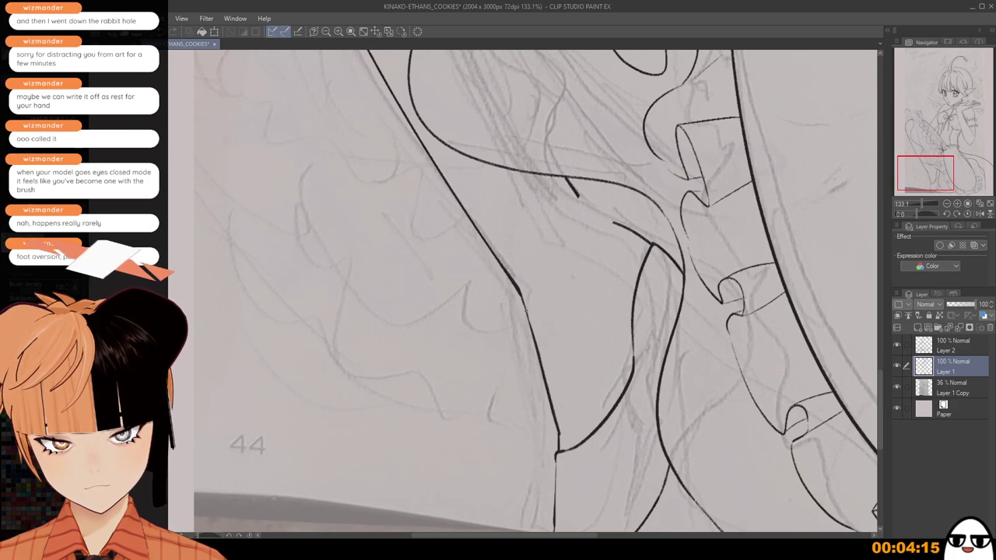
left_click_drag(524, 304, 536, 345)
key("ctrl+z")
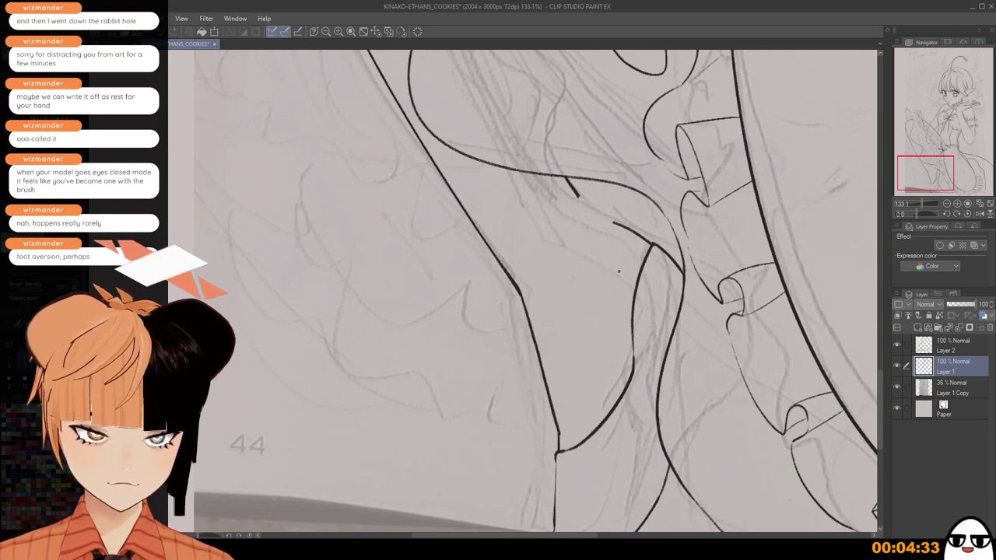
Redraw the short back-of-ankle line descending from the wavy drape edge toward the heel.
scroll(631, 241, "up", 2)
left_click_drag(566, 185, 584, 217)
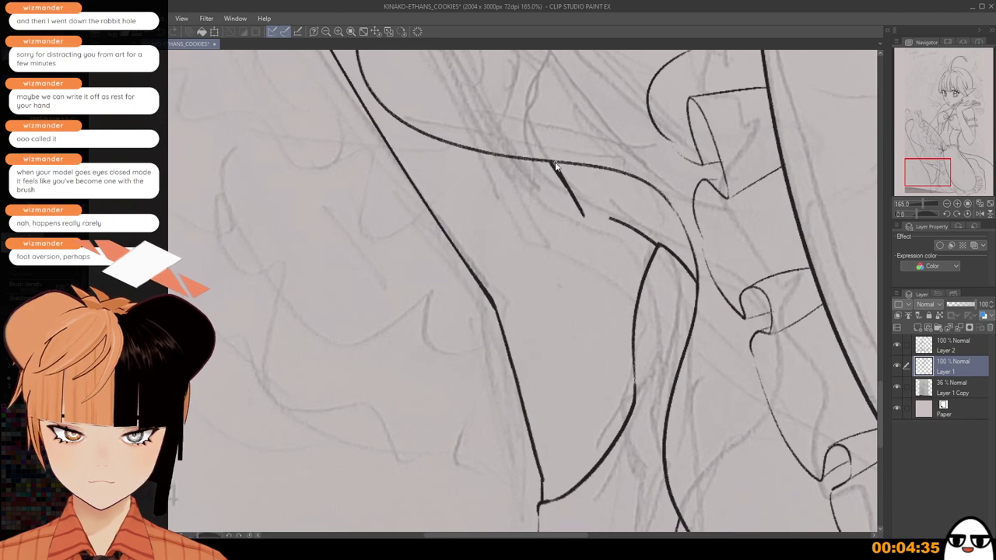
key("ctrl+z")
left_click_drag(552, 162, 580, 222)
key("ctrl+z")
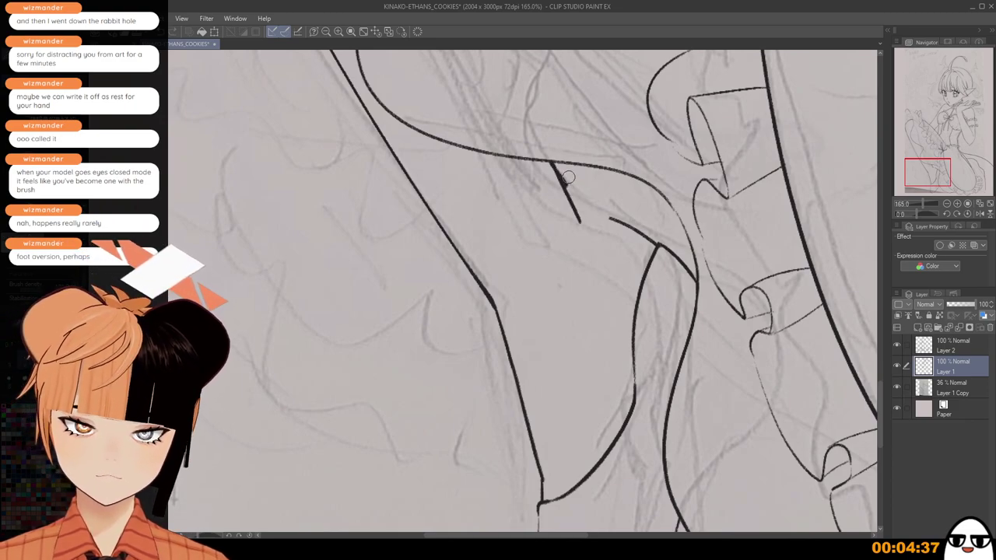
left_click_drag(547, 164, 572, 219)
key("ctrl+z")
Connect the back-of-ankle line to the heel with a gently sloping line meeting the shoe opening's upper end.
mouse_move(548, 166)
left_mouse_down()
mouse_move(583, 240)
mouse_move(656, 242)
left_mouse_up()
key("ctrl+z")
mouse_move(581, 223)
left_mouse_down()
mouse_move(652, 243)
mouse_move(600, 221)
mouse_move(654, 232)
mouse_move(613, 220)
mouse_move(661, 238)
left_mouse_up()
key("ctrl+z")
key("ctrl+z")
key("ctrl+z")
key("ctrl+z")
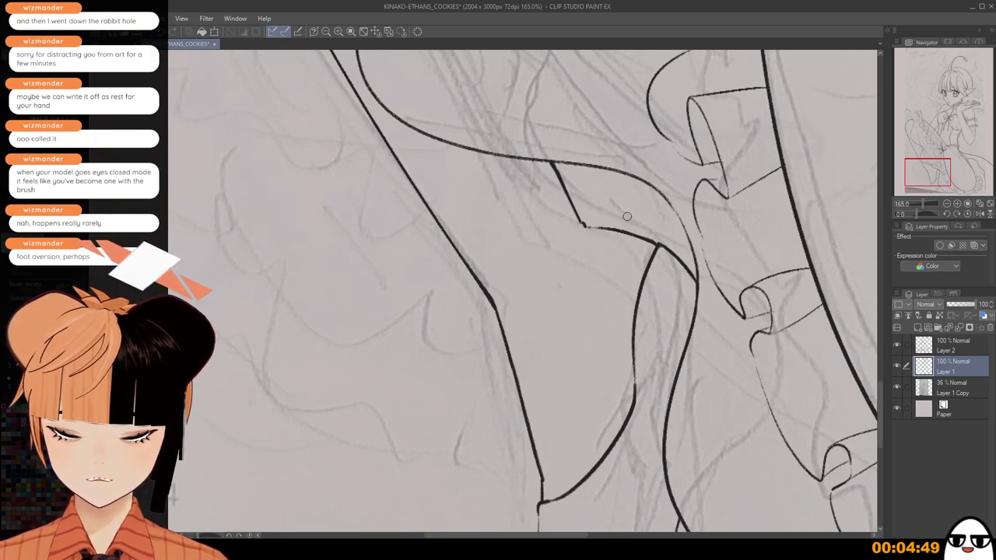
key("p")
mouse_move(587, 227)
left_mouse_down()
mouse_move(627, 231)
mouse_move(616, 231)
left_mouse_up()
key("ctrl+z")
key("ctrl+z")
Rework the top of the heel so its line slopes down into the side line of the shoe's opening.
scroll(620, 232, "down", 1)
scroll(614, 217, "down", 5)
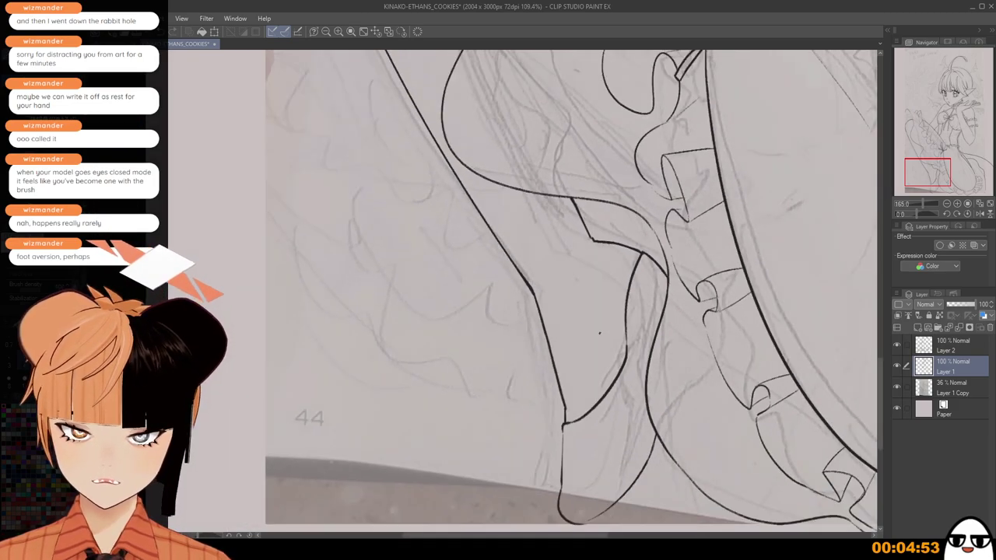
key("h")
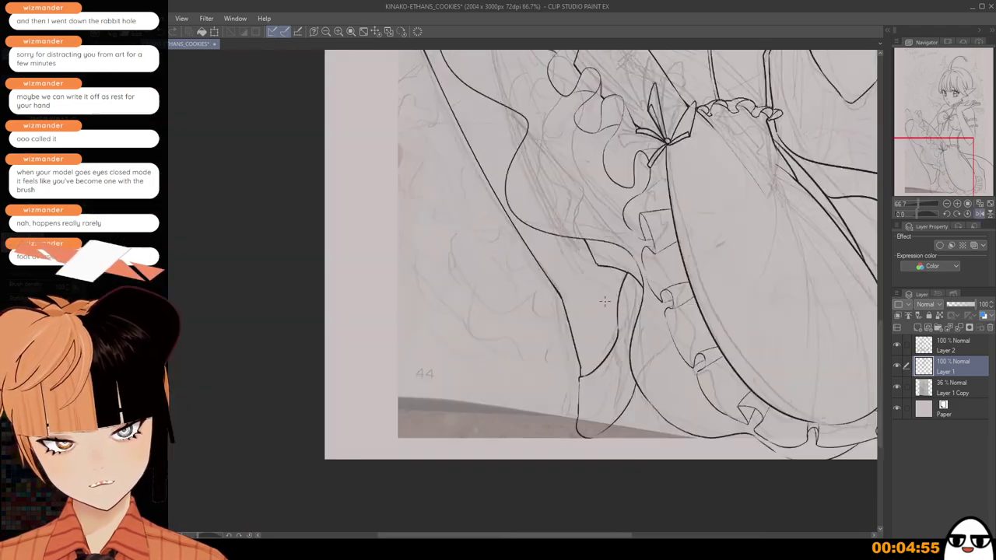
left_click_drag(634, 328, 605, 290)
scroll(605, 291, "up", 4)
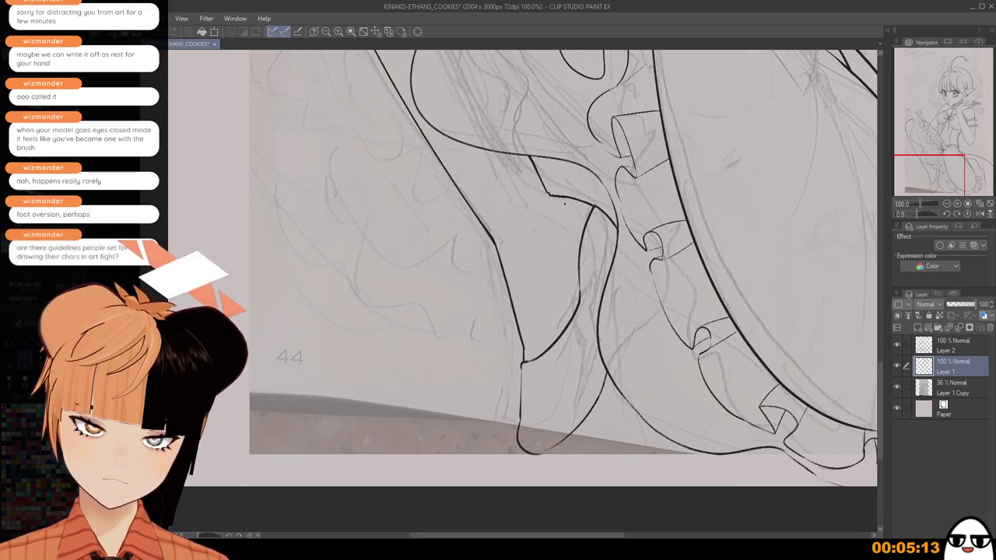
left_click_drag(555, 198, 596, 207)
key("ctrl+z")
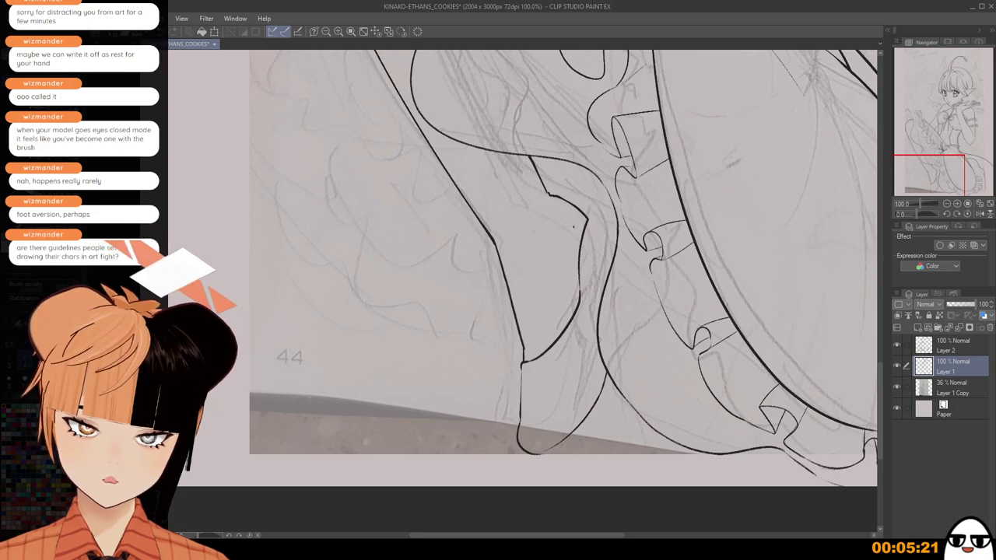
Redraw the upper side line of the shoe's opening as a straighter stroke starting closer to the ankle.
left_click_drag(574, 210, 579, 292)
key("ctrl+z")
key("ctrl+z")
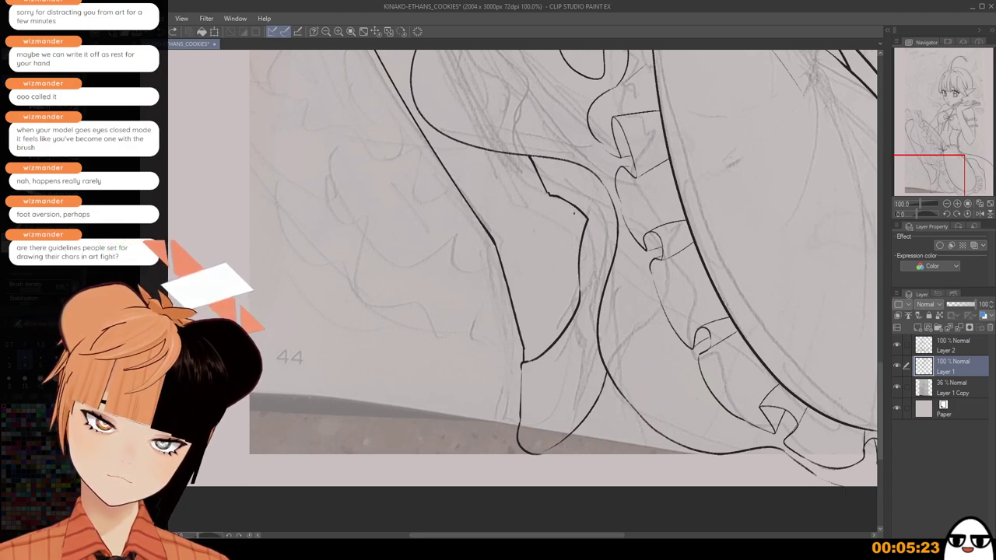
left_click_drag(569, 200, 580, 296)
key("ctrl+z")
left_click_drag(568, 202, 579, 304)
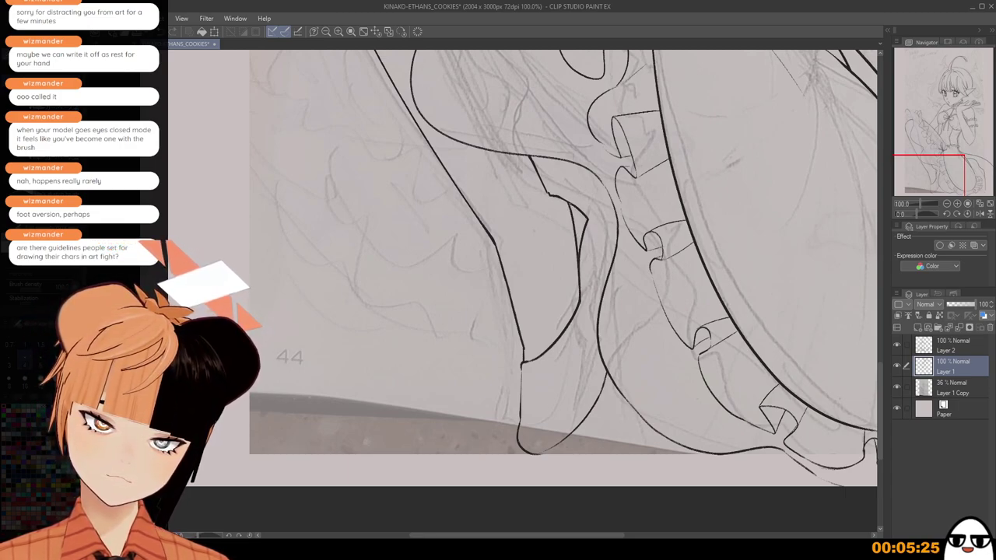
key("ctrl+z")
Ink the heel's outer curve from the opening's upper end to the drape edge and clear the leftover side line.
left_click_drag(574, 205, 613, 251)
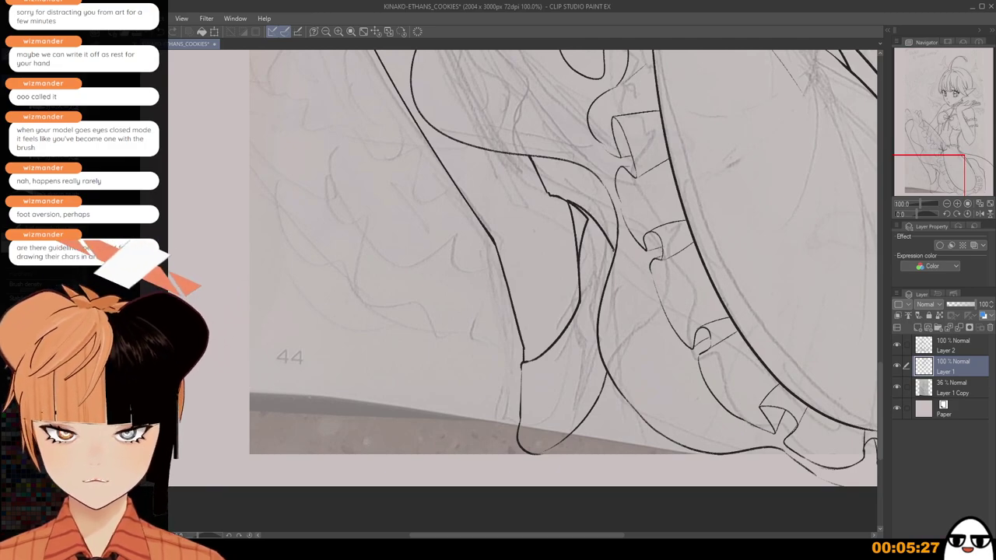
key("ctrl+z")
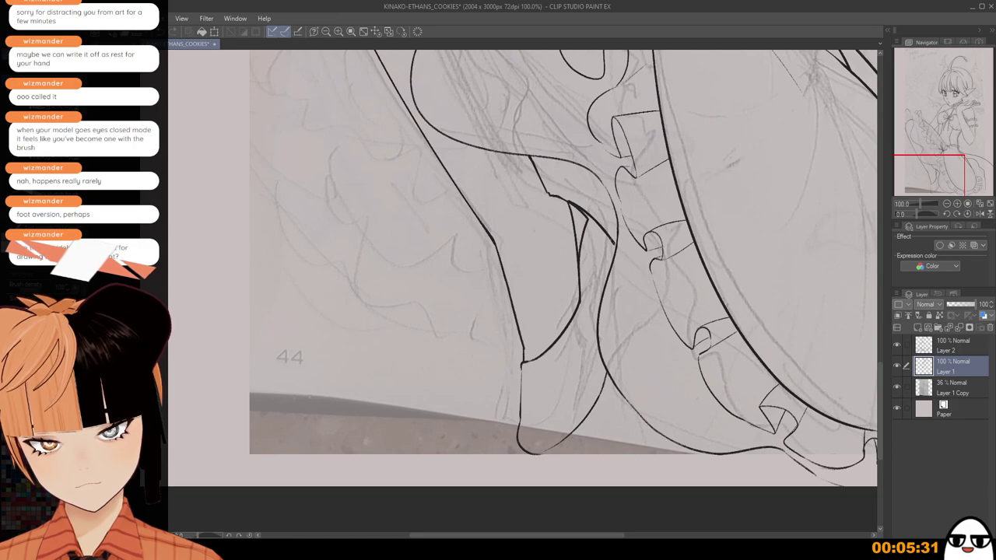
scroll(592, 226, "up", 3)
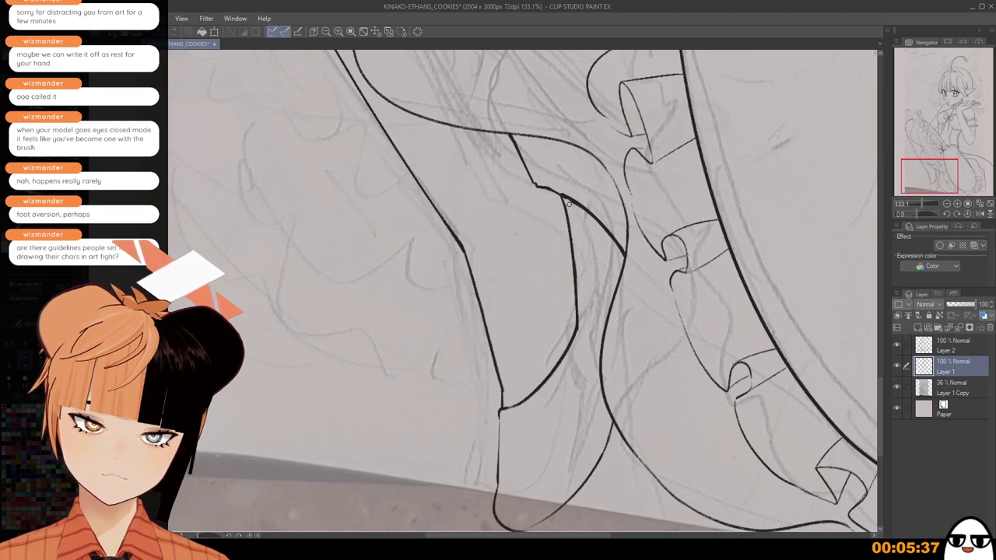
scroll(595, 228, "down", 1)
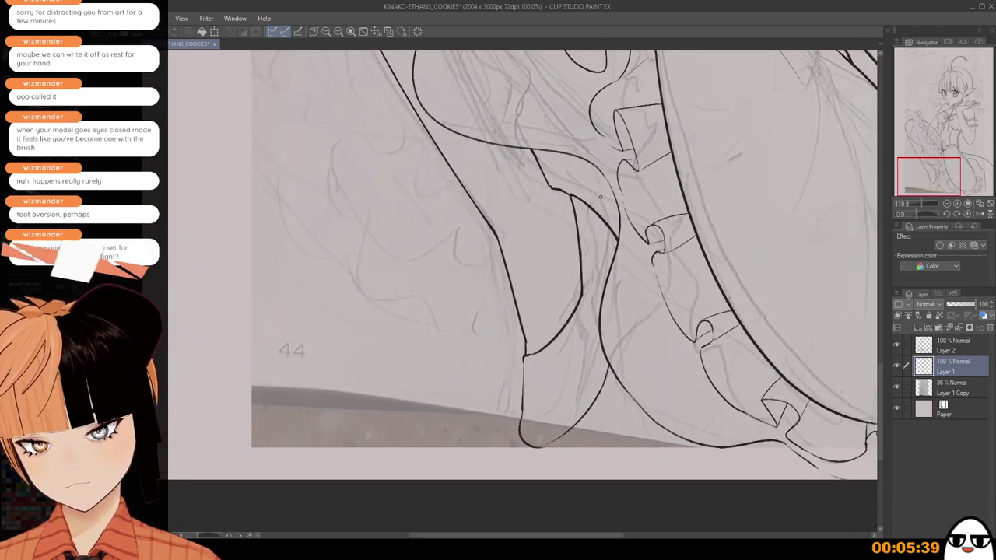
scroll(578, 304, "up", 1)
scroll(516, 350, "up", 1)
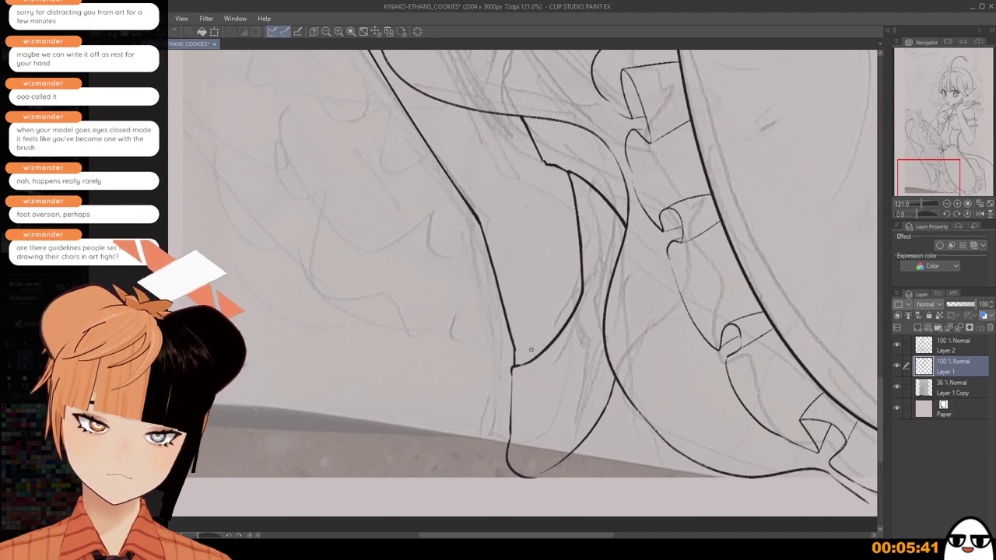
Reinforce the shoe's front edge below the opening's lower end and touch up the sole curve near the drape.
scroll(515, 353, "down", 1)
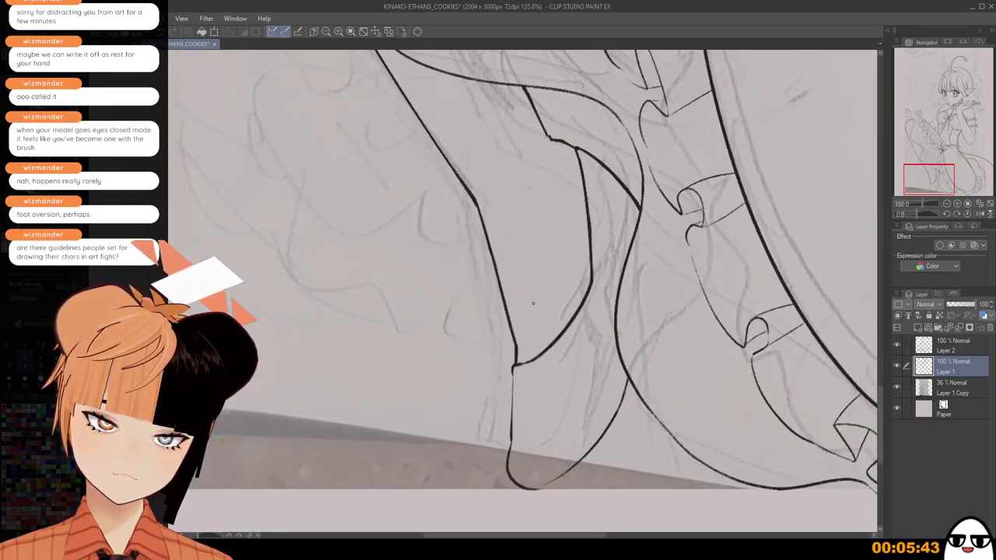
left_click_drag(517, 361, 513, 432)
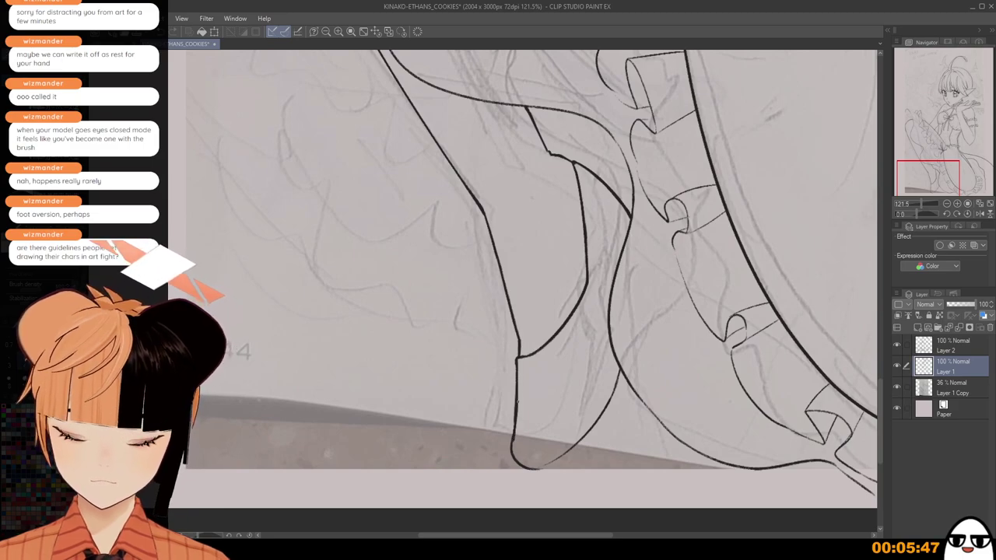
scroll(584, 326, "down", 3)
left_click_drag(620, 375, 597, 393)
scroll(587, 389, "up", 1)
scroll(572, 420, "up", 1)
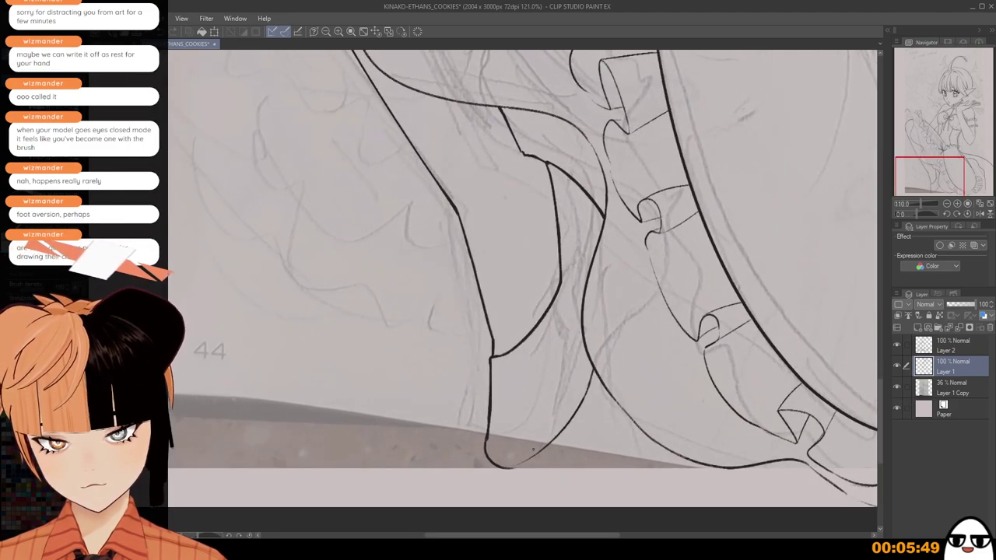
Ink a second line just inside the sole's outer curve, running from the toe tip up to the drape edge.
left_click_drag(518, 465, 578, 384)
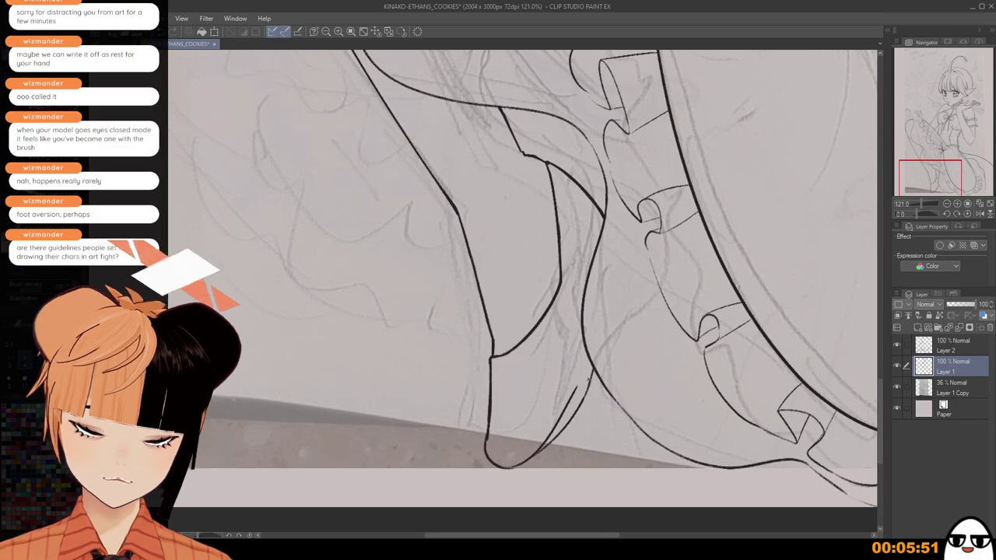
scroll(595, 350, "down", 2)
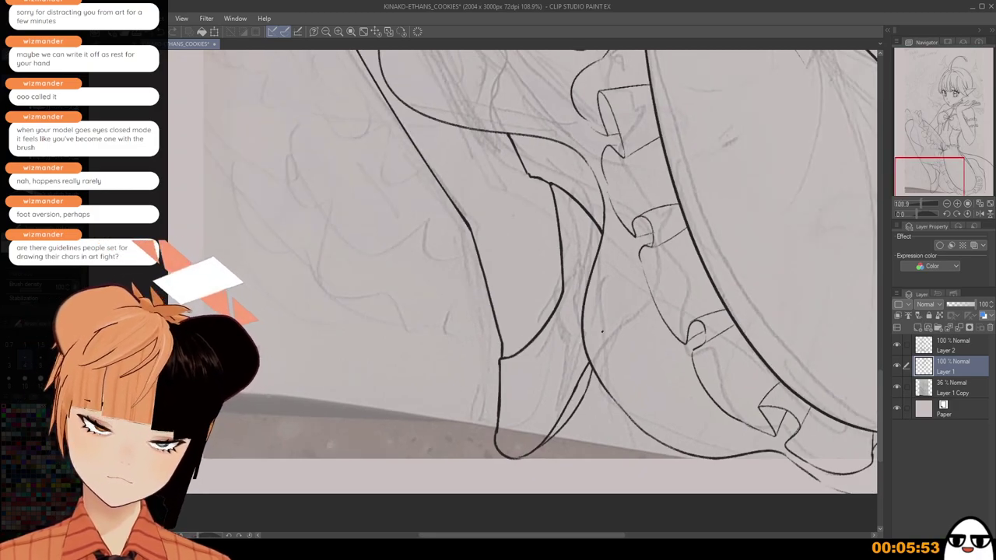
scroll(604, 339, "down", 1)
scroll(570, 429, "down", 2)
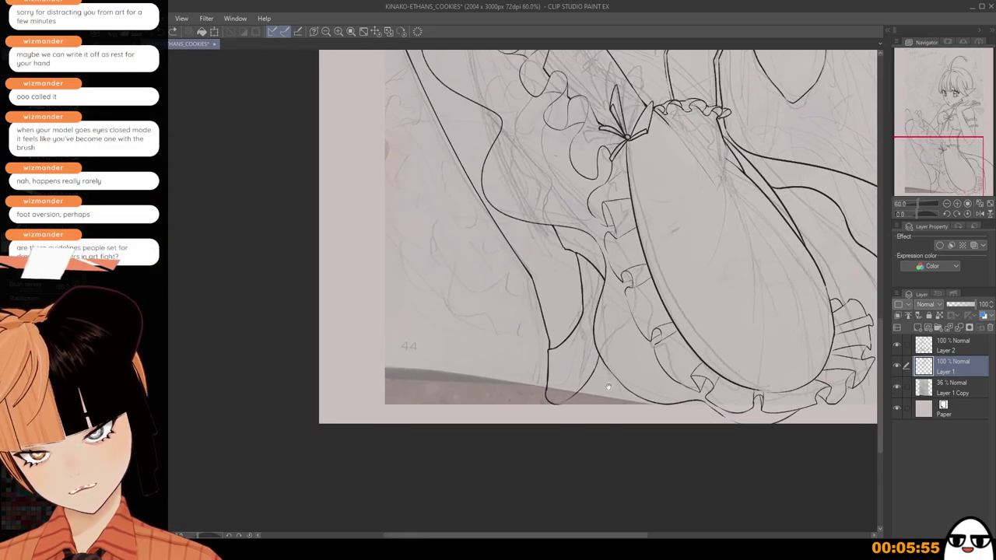
scroll(570, 428, "up", 2)
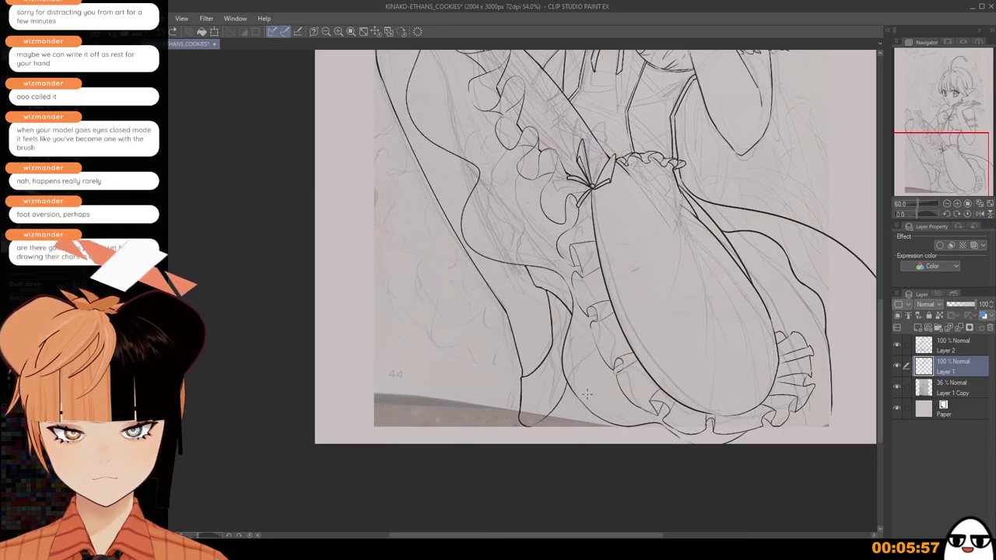
scroll(587, 396, "up", 4)
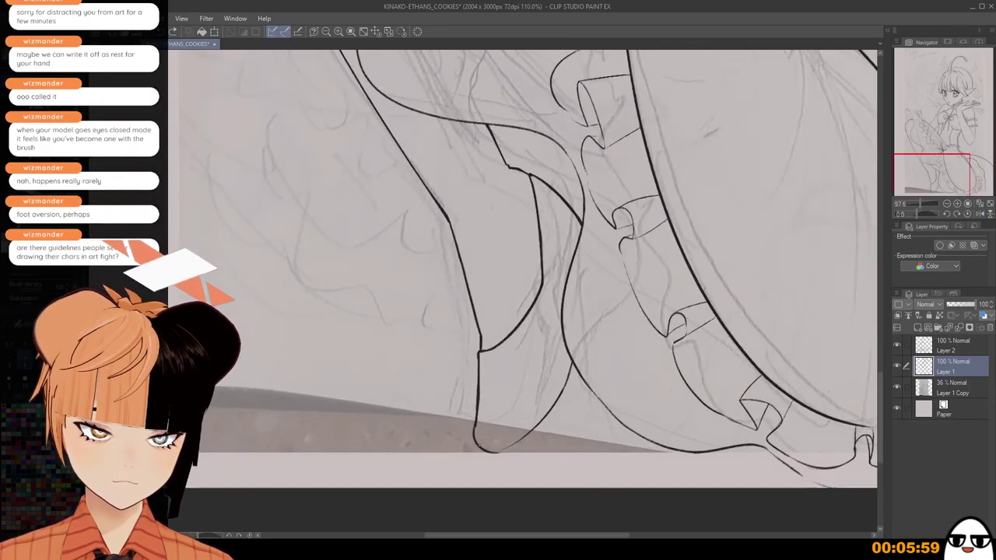
key("ctrl+z")
mouse_move(497, 449)
left_mouse_down()
mouse_move(545, 404)
mouse_move(535, 414)
mouse_move(567, 364)
mouse_move(549, 407)
left_mouse_up()
key("ctrl+z")
key("ctrl+z")
left_click_drag(565, 364, 531, 421)
key("ctrl+z")
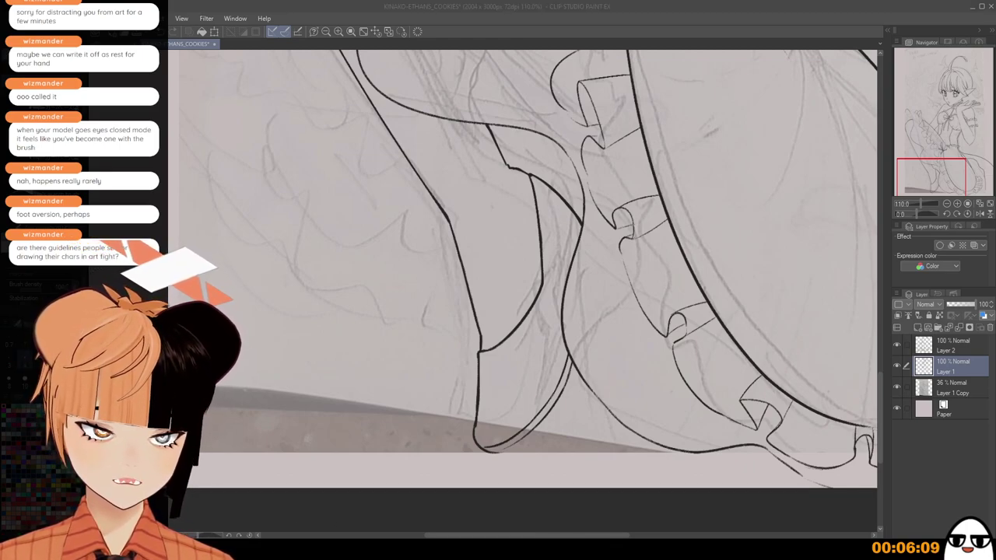
Thicken the drape's edge line just below where the heel's curve meets it.
left_click(592, 394)
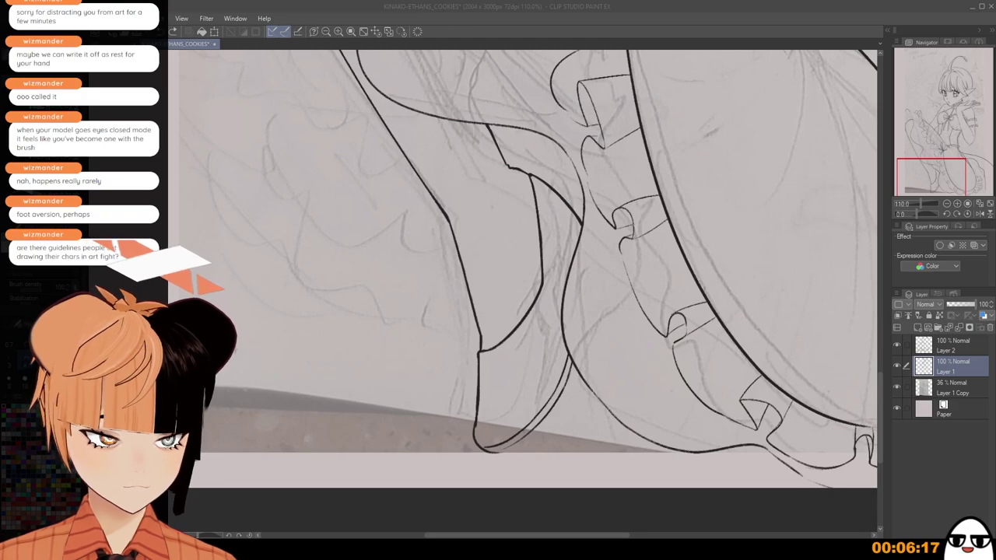
left_click_drag(569, 269, 578, 245)
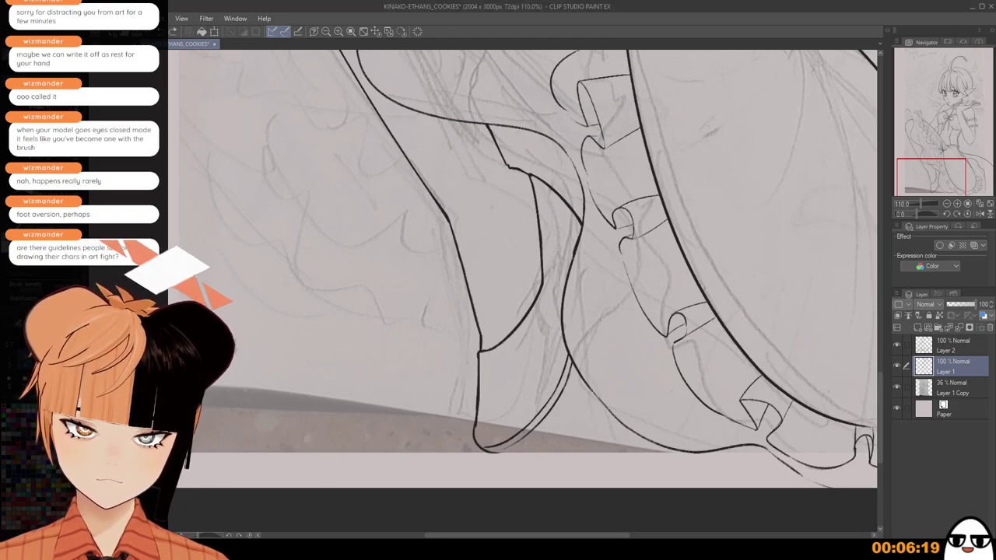
scroll(578, 247, "down", 1)
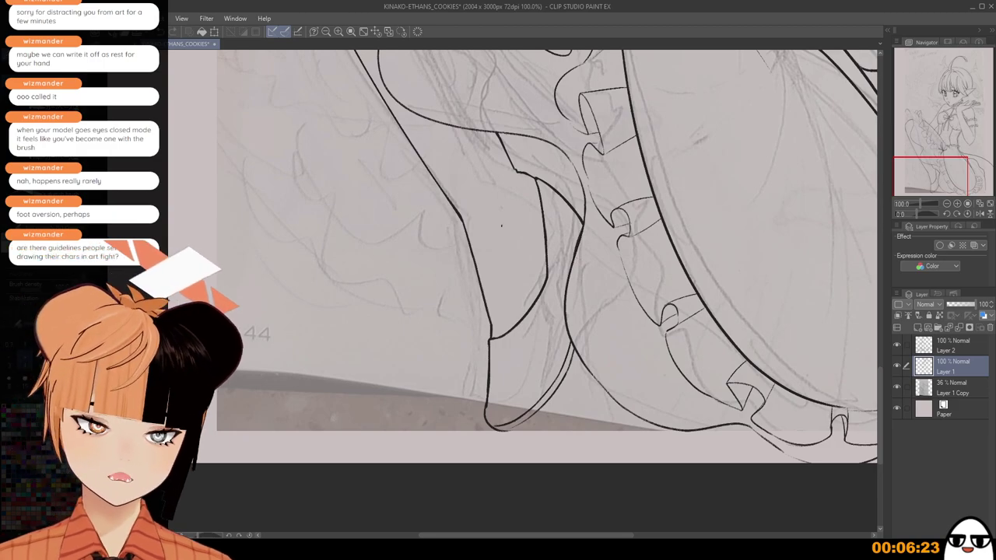
scroll(549, 240, "down", 2)
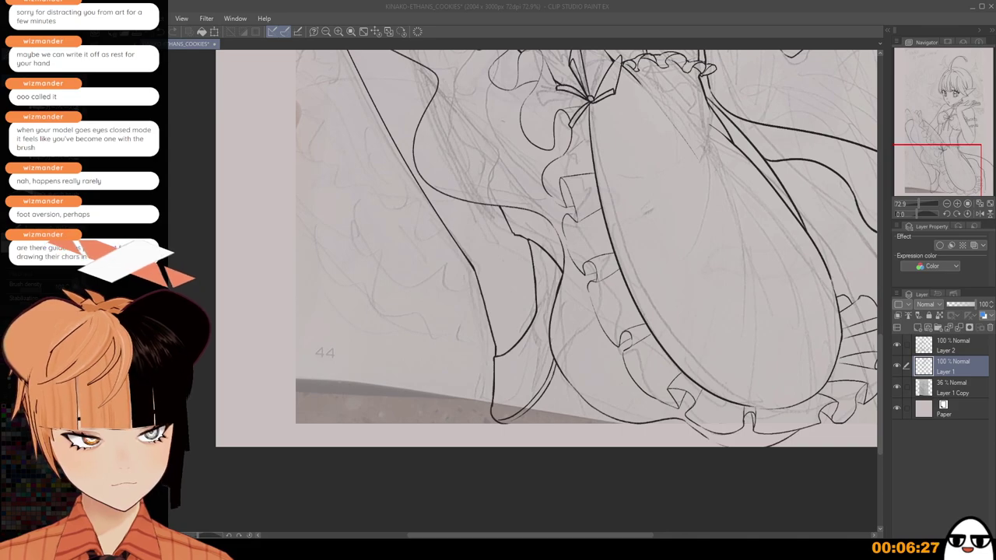
Ink a thin parallel rim line along the outside of the shoe opening's side and lower curve.
scroll(550, 249, "up", 3)
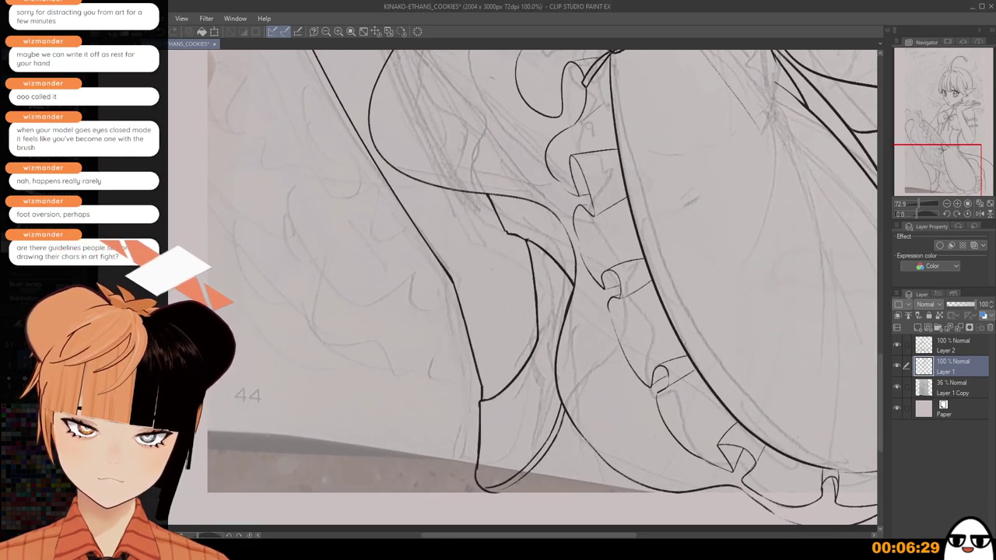
left_click_drag(528, 245, 544, 335)
key("ctrl+z")
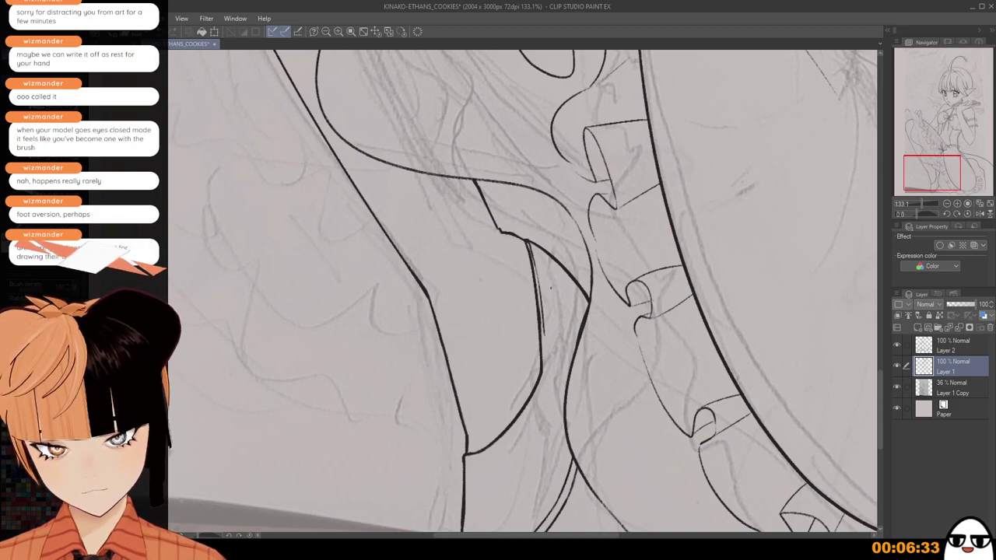
scroll(523, 291, "down", 2)
mouse_move(543, 281)
left_mouse_down()
mouse_move(536, 343)
mouse_move(511, 373)
left_mouse_up()
key("ctrl+z")
left_click_drag(537, 339, 512, 372)
key("ctrl+z")
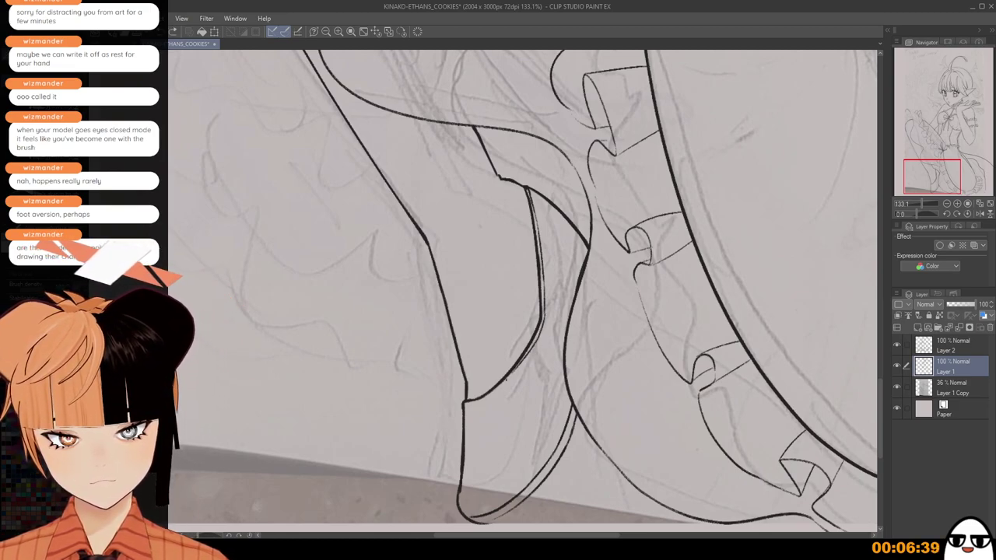
key("ctrl+z")
left_click_drag(537, 337, 492, 395)
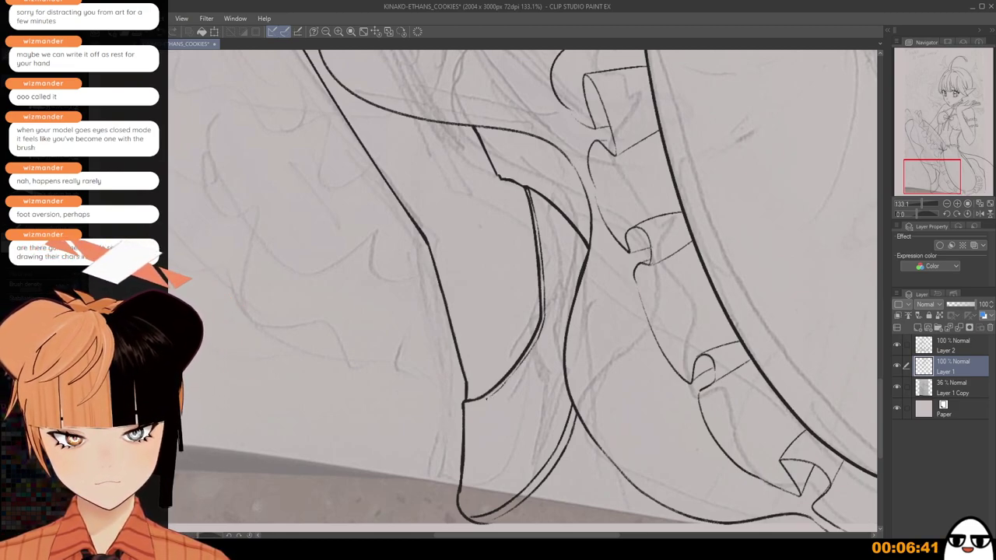
scroll(595, 260, "down", 4)
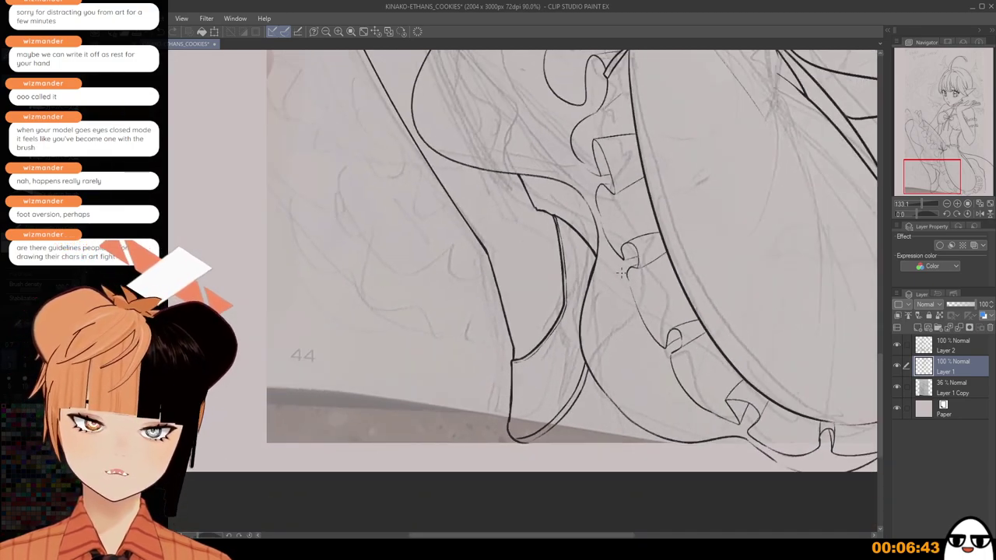
Try two curved strap lines across the foot from its front edge to the opening's side line, then remove them.
scroll(522, 270, "up", 2)
scroll(512, 273, "up", 2)
left_click_drag(476, 277, 572, 241)
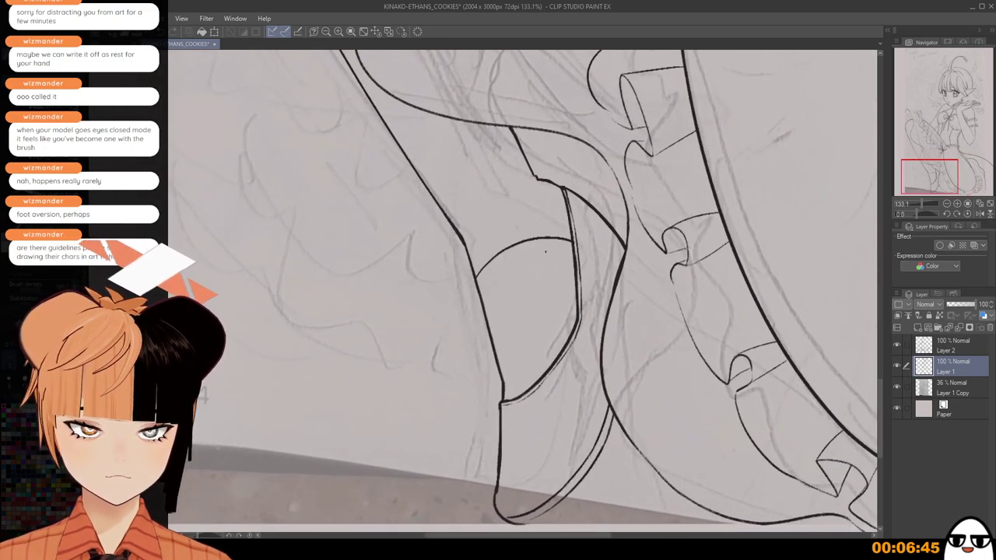
key("ctrl+z")
mouse_move(472, 291)
left_mouse_down()
mouse_move(514, 242)
mouse_move(574, 235)
left_mouse_up()
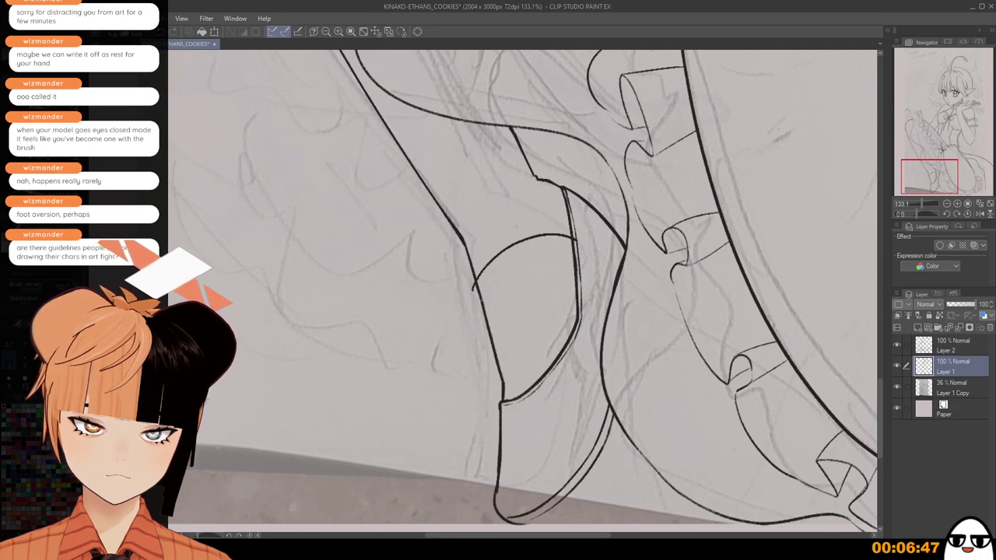
left_click_drag(480, 304, 585, 255)
key("ctrl+z")
left_click_drag(479, 305, 573, 265)
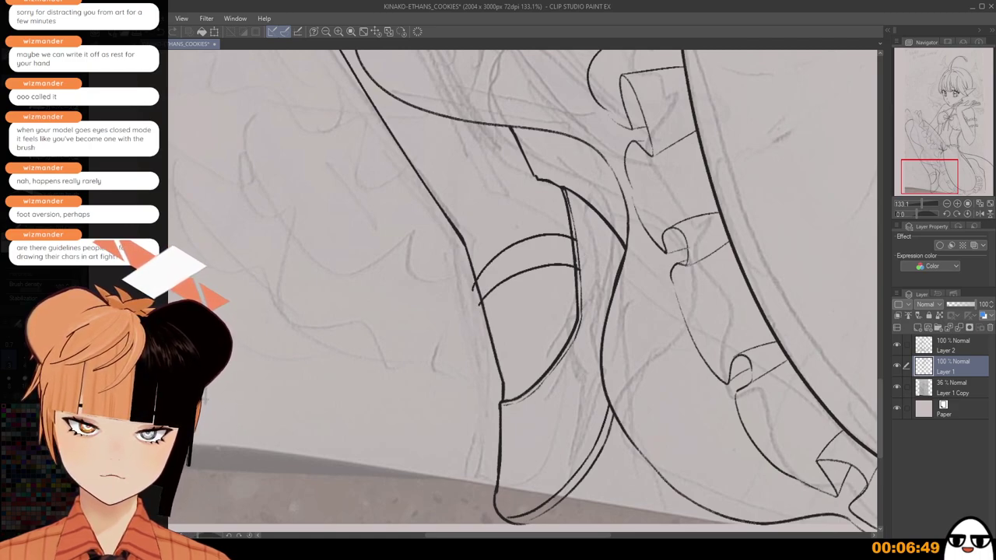
key("ctrl+z")
left_click_drag(477, 305, 580, 248)
key("ctrl+z")
left_click_drag(476, 306, 579, 254)
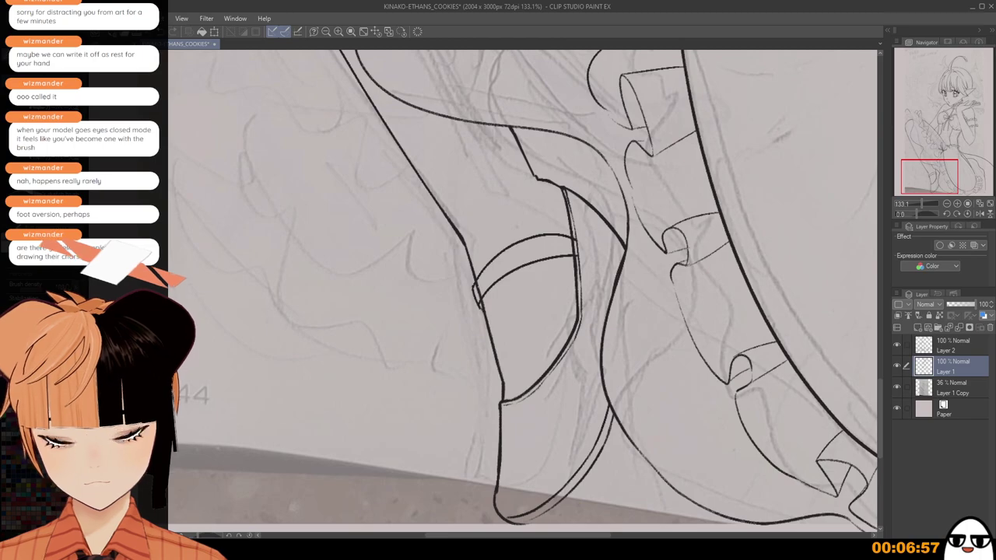
key("h")
key("h")
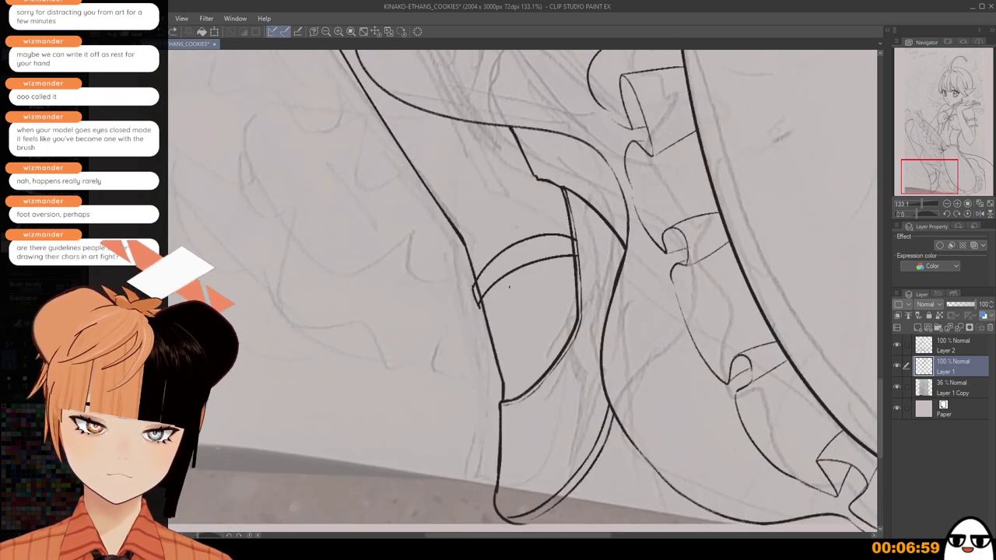
key("ctrl+z")
key("ctrl+z")
key("ctrl+z")
Ink two parallel arched strap lines across the foot, slightly overshooting its front edge and the opening's side line.
mouse_move(477, 305)
left_mouse_down()
mouse_move(493, 287)
mouse_move(593, 255)
left_mouse_up()
key("ctrl+z")
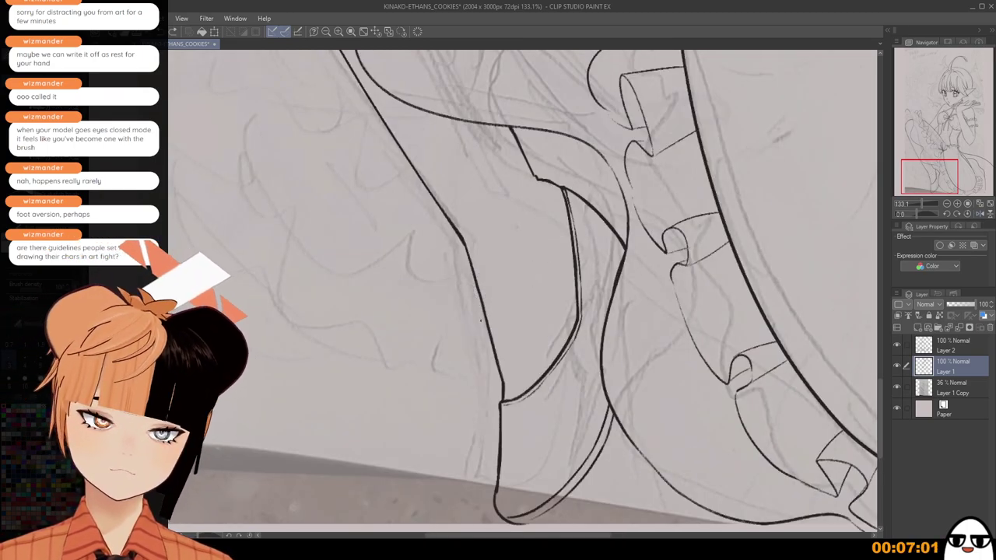
left_click_drag(480, 326, 581, 245)
key("ctrl+z")
left_click_drag(476, 307, 576, 258)
key("ctrl+z")
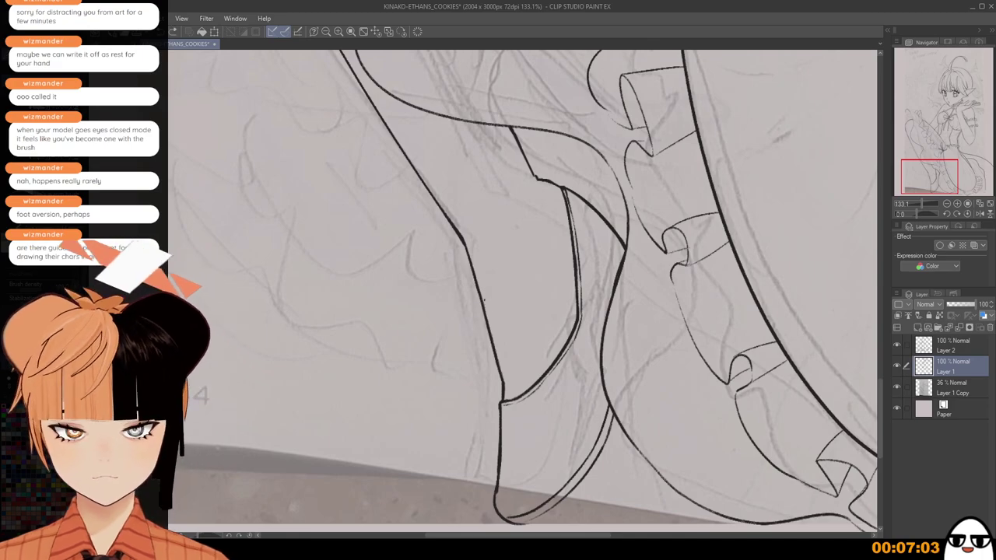
mouse_move(476, 307)
left_mouse_down()
mouse_move(508, 280)
mouse_move(585, 272)
left_mouse_up()
left_click_drag(471, 286, 594, 242)
key("ctrl+z")
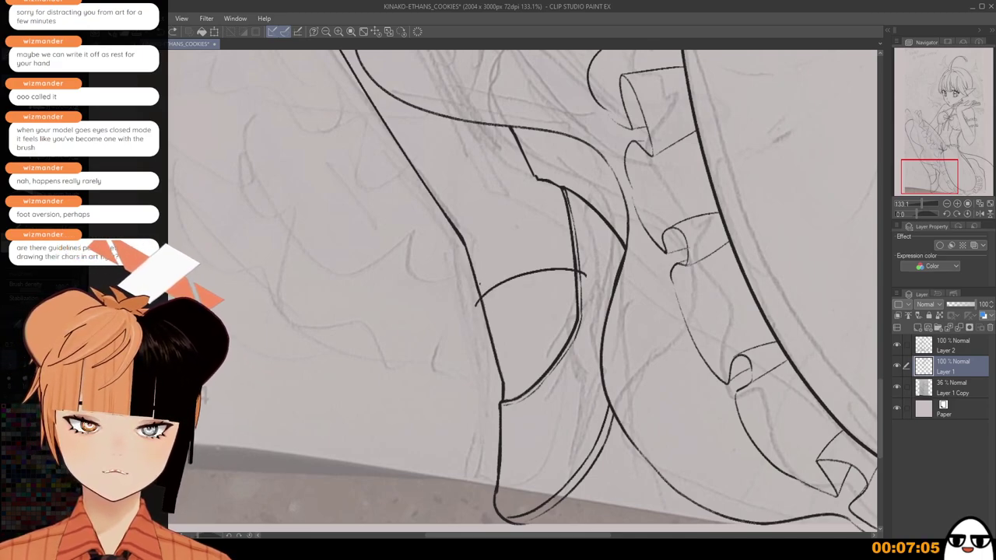
mouse_move(470, 289)
left_mouse_down()
mouse_move(519, 254)
mouse_move(593, 254)
left_mouse_up()
Erase the foot's front line between the two strap lines and trim the lower strap line's overshooting end.
scroll(596, 259, "down", 3)
scroll(597, 259, "up", 5)
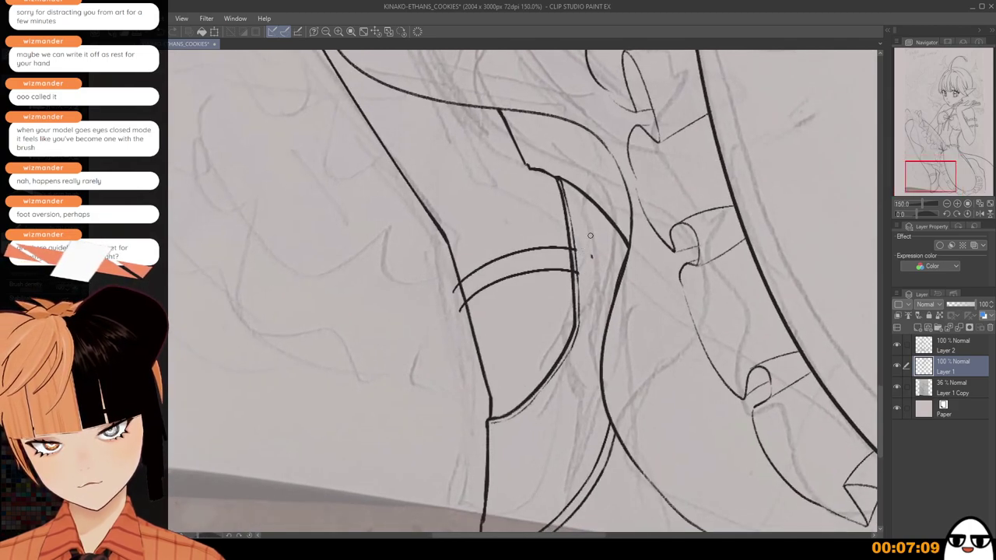
scroll(580, 243, "up", 3)
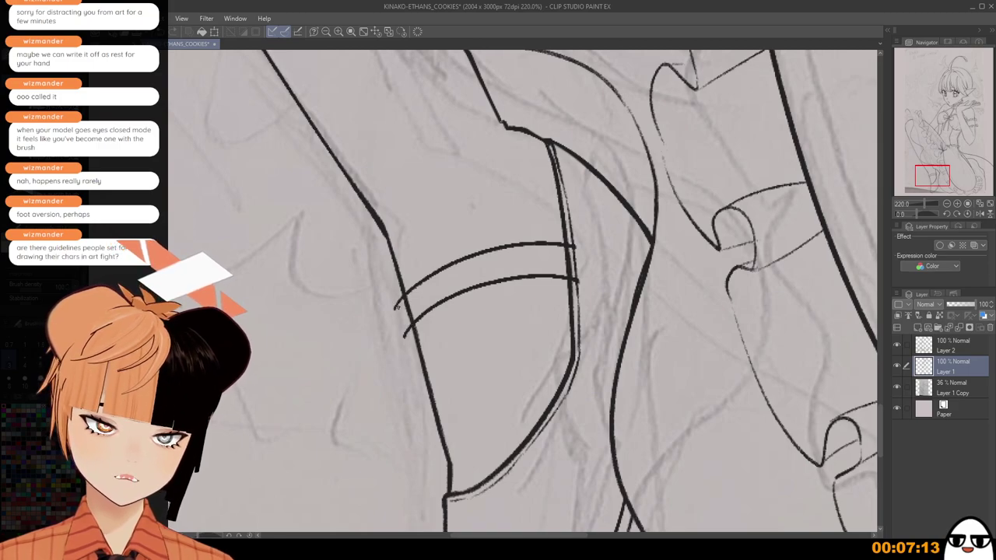
left_click_drag(396, 307, 419, 352)
key("ctrl+z")
key("ctrl+z")
key("ctrl+z")
key("ctrl+z")
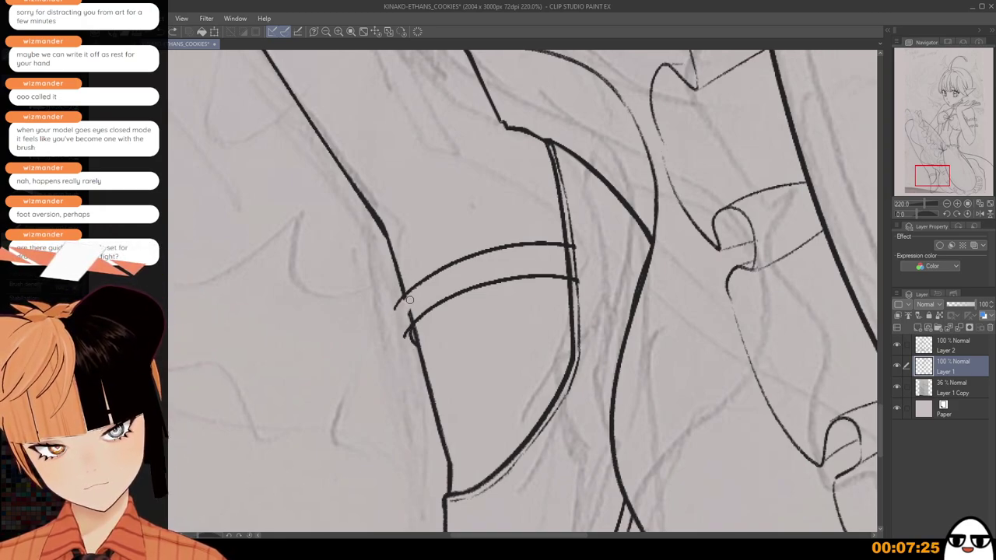
mouse_move(409, 331)
left_mouse_down()
mouse_move(415, 343)
mouse_move(410, 327)
left_mouse_up()
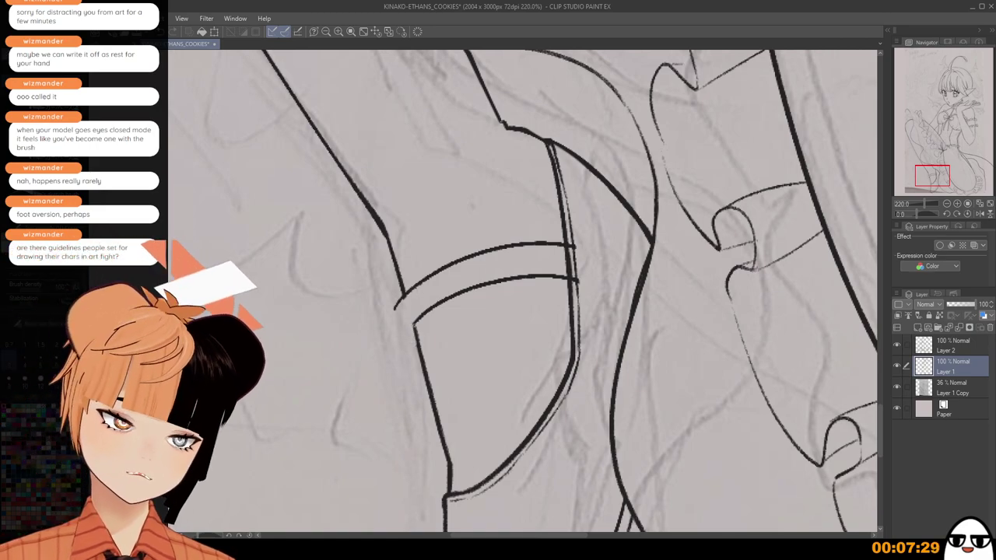
Ink the strap's rounded end around the foot's front edge, joining the upper and lower strap lines.
mouse_move(415, 325)
left_mouse_down()
mouse_move(414, 342)
mouse_move(418, 330)
left_mouse_up()
key("ctrl+z")
key("ctrl+z")
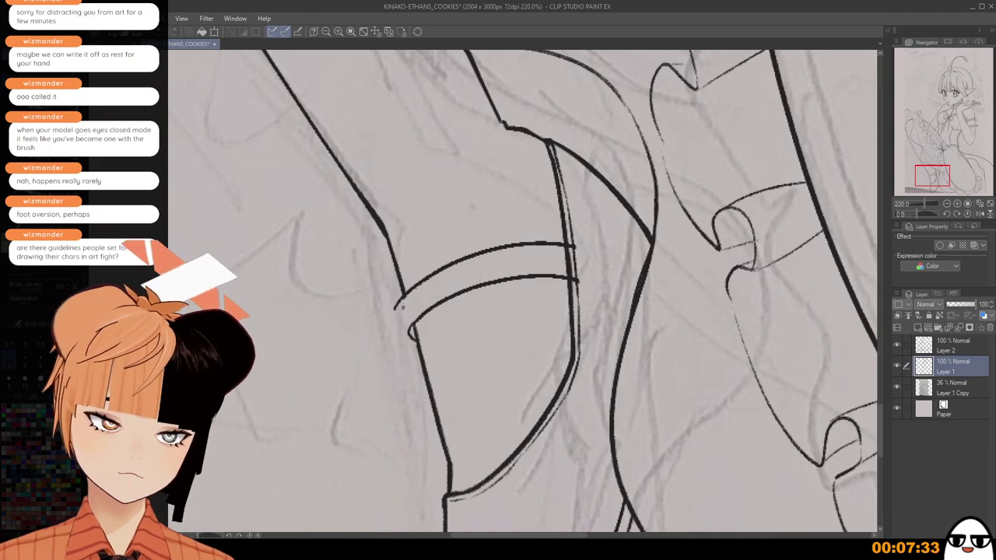
mouse_move(403, 297)
left_mouse_down()
mouse_move(413, 346)
mouse_move(406, 330)
left_mouse_up()
key("ctrl+z")
key("ctrl+z")
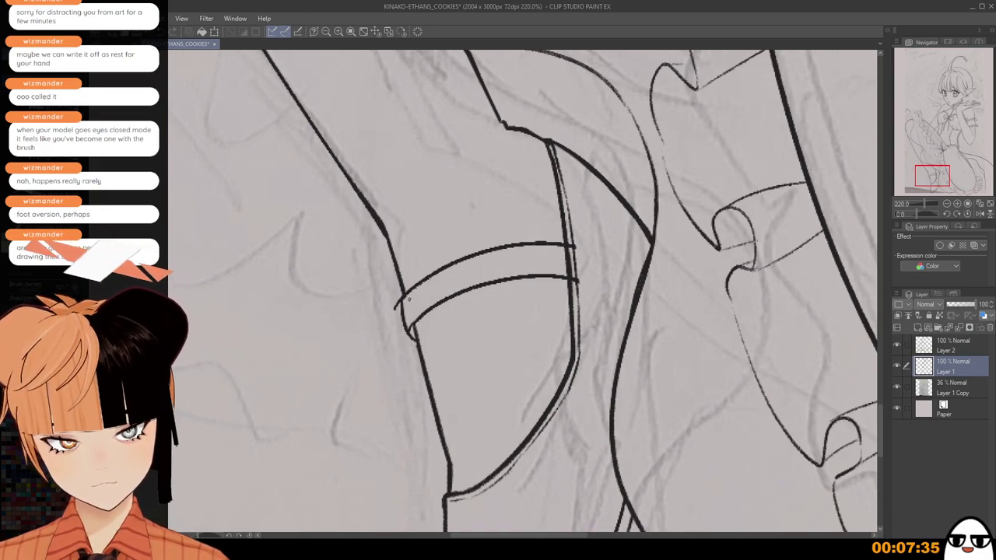
scroll(405, 310, "down", 1)
scroll(405, 309, "down", 4)
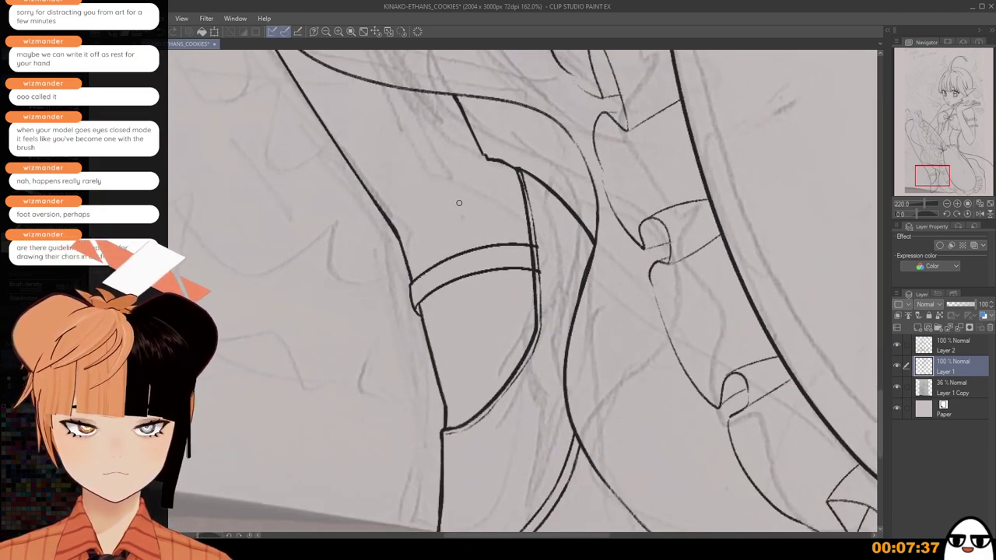
left_click_drag(521, 317, 569, 346)
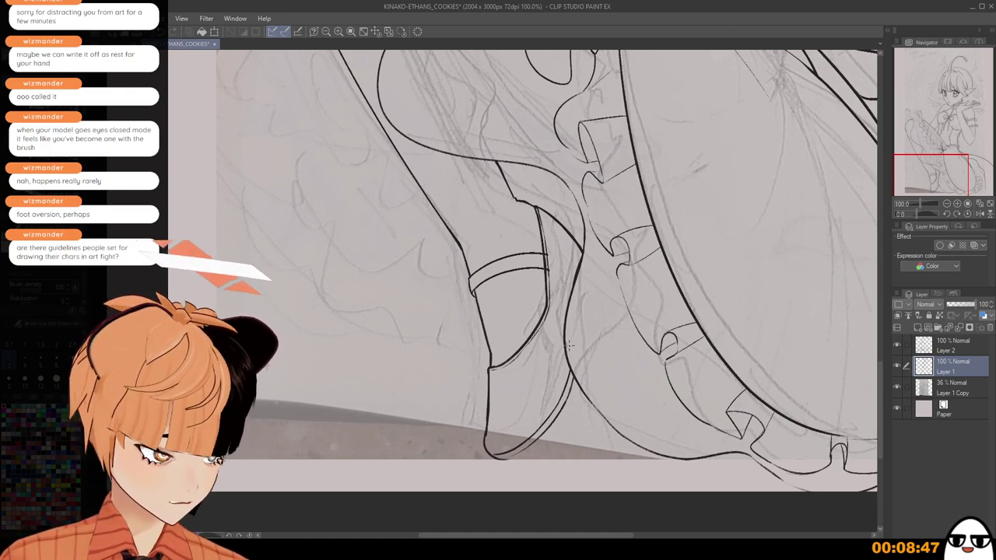
scroll(570, 345, "down", 5)
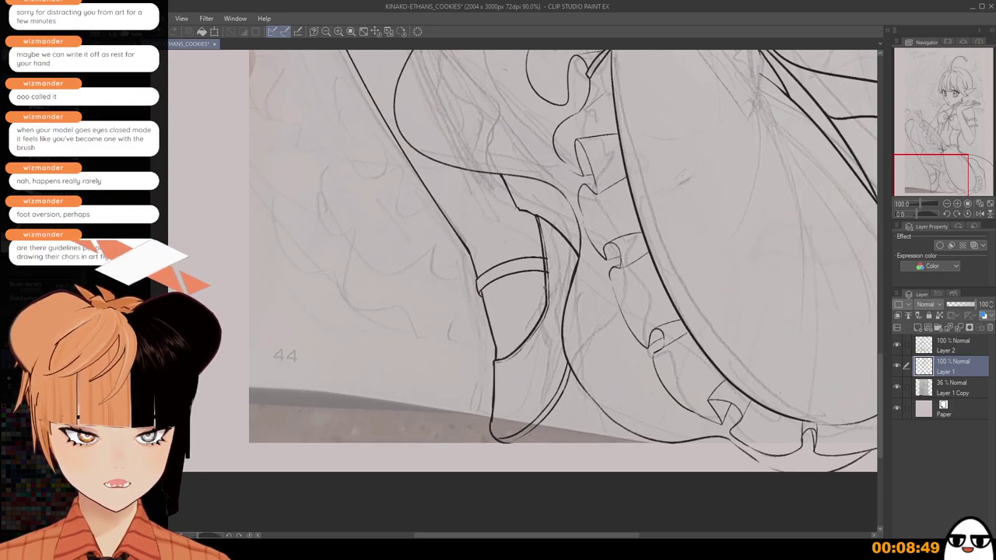
Examine the strapped shoe's proportions against the whole seated figure.
scroll(553, 276, "down", 4)
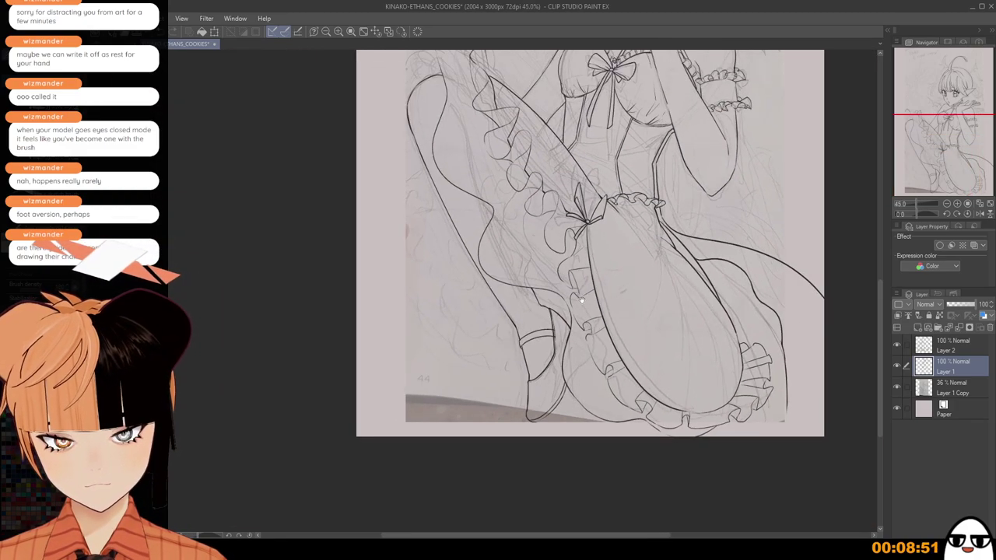
scroll(564, 374, "down", 2)
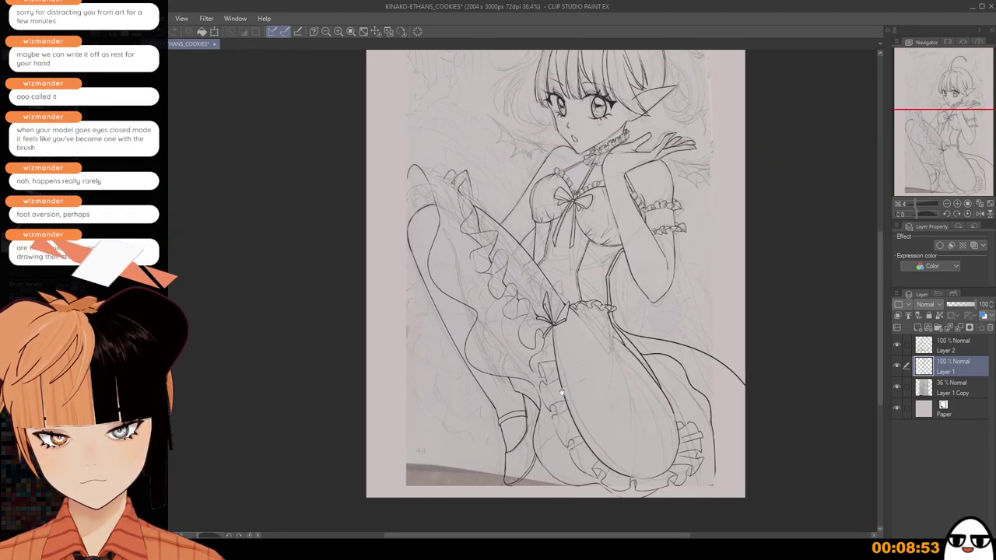
left_click_drag(564, 336, 559, 306)
scroll(559, 307, "up", 1)
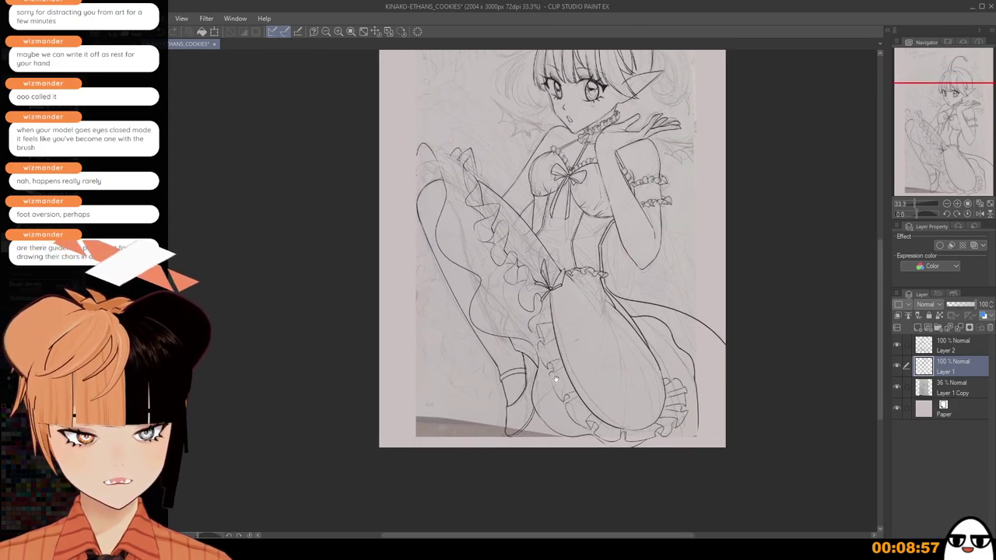
left_click_drag(556, 379, 560, 355)
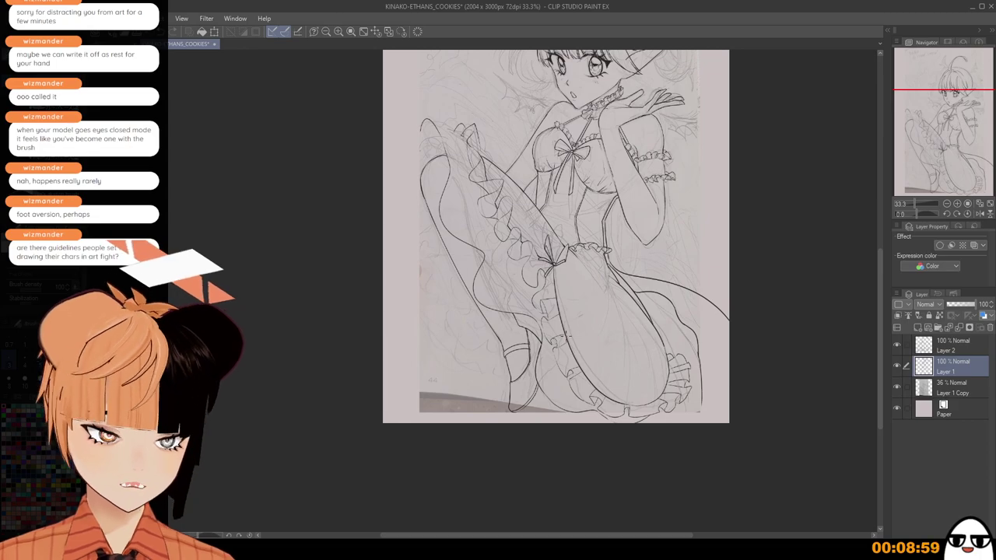
left_click_drag(558, 294, 555, 244)
scroll(526, 277, "up", 1)
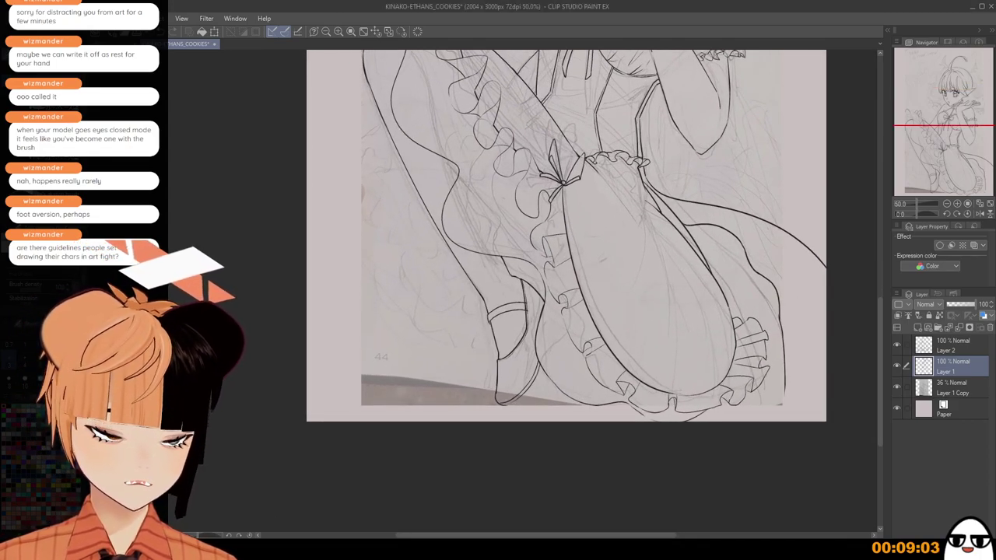
scroll(506, 322, "up", 1)
Erase the opening's inner side line between the two strap lines and clean up the lower strap line's end there.
scroll(506, 322, "up", 4)
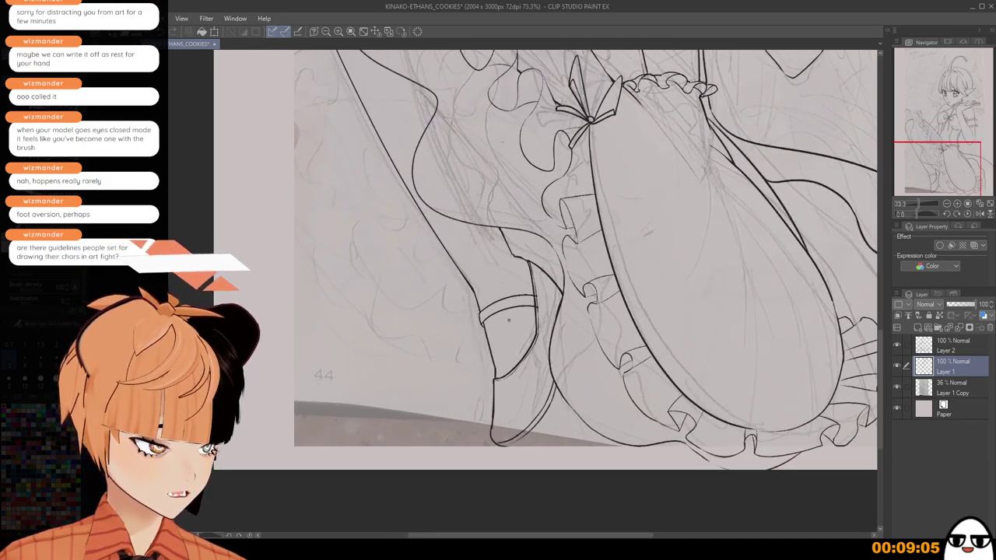
scroll(549, 294, "up", 1)
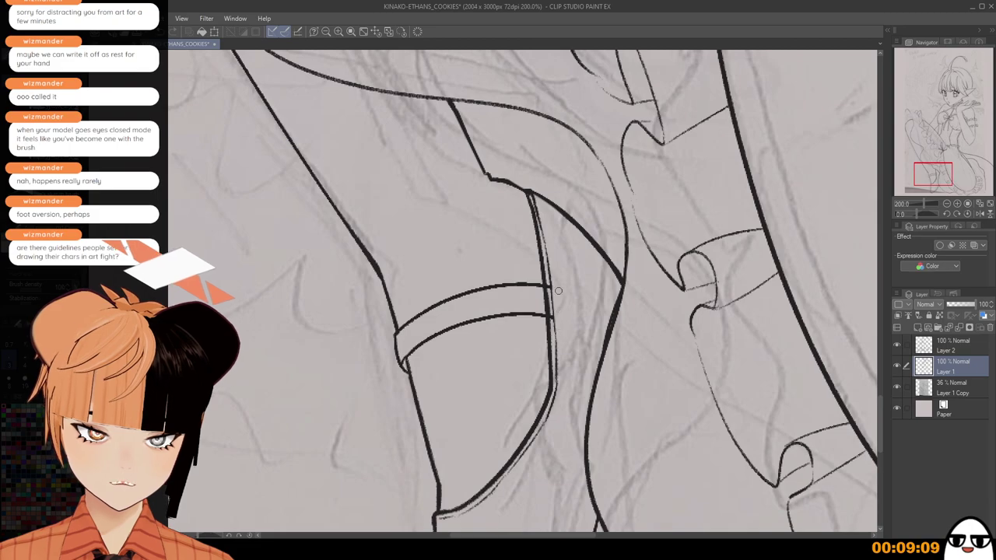
scroll(557, 290, "down", 1)
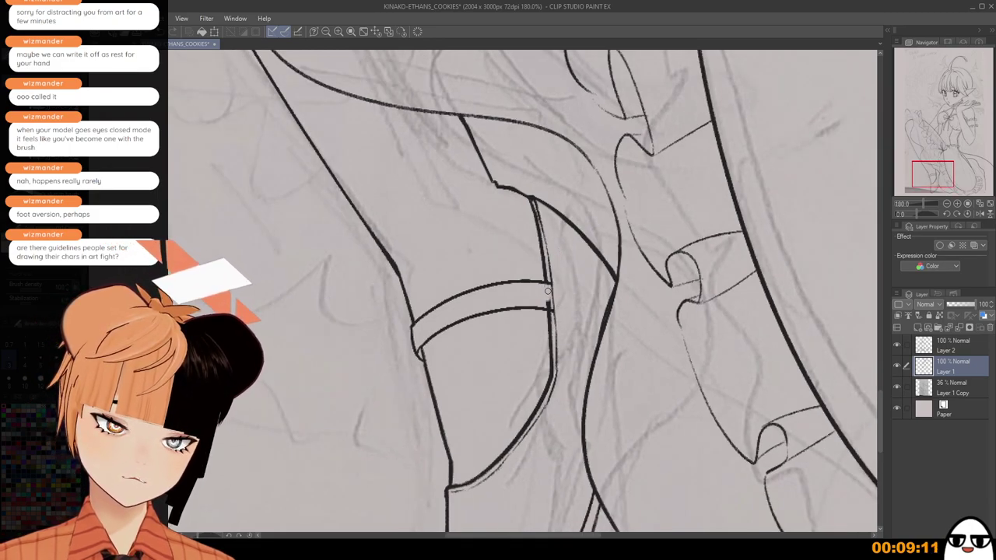
scroll(547, 297, "up", 1)
left_click_drag(544, 305, 549, 306)
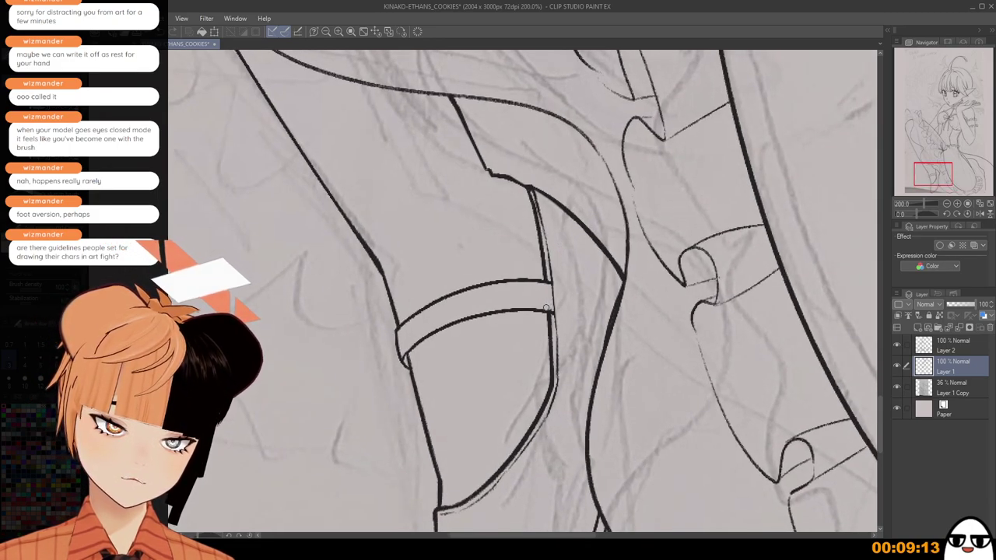
scroll(559, 273, "down", 2)
scroll(562, 231, "down", 2)
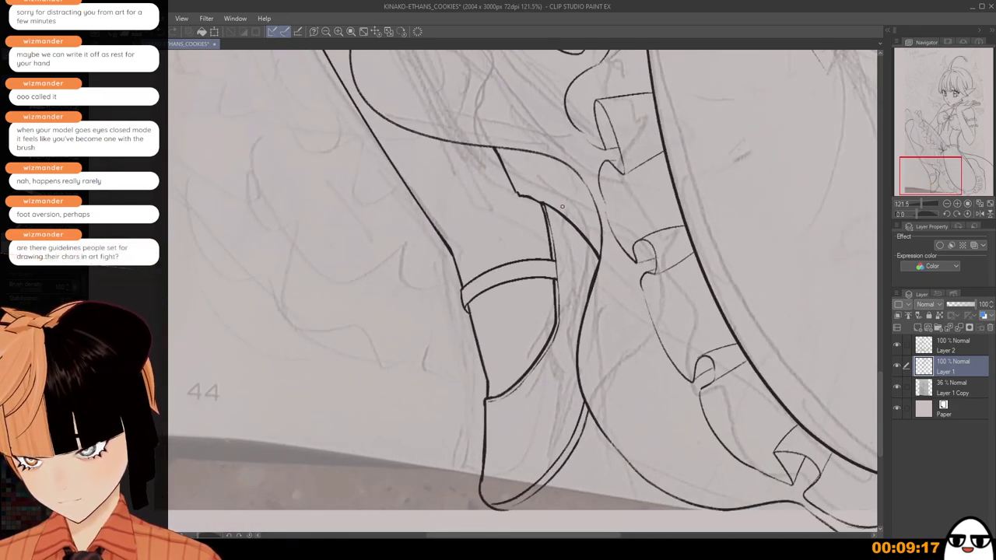
Inspect the finished shoe strap up close and compare the foot with the rest of the figure.
scroll(562, 207, "up", 4)
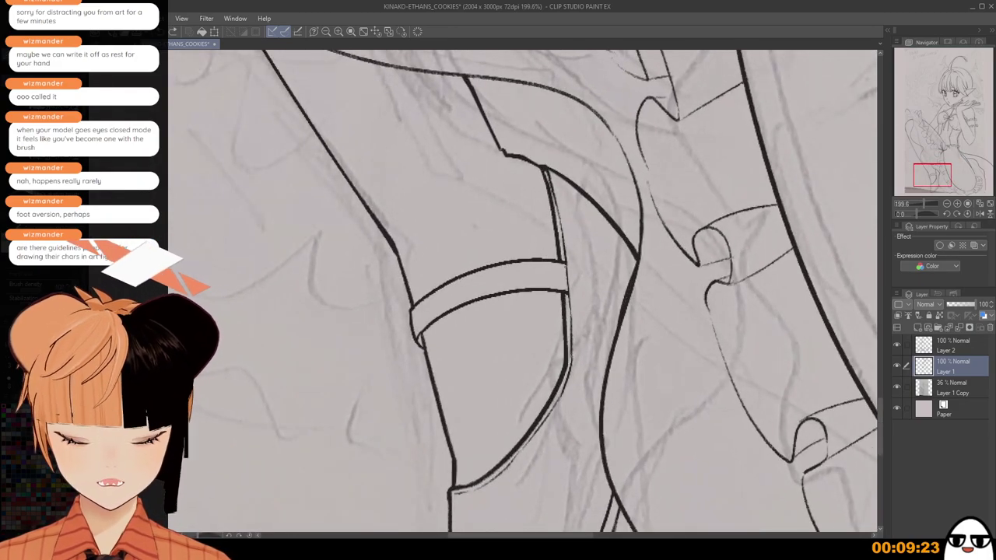
scroll(566, 277, "down", 4)
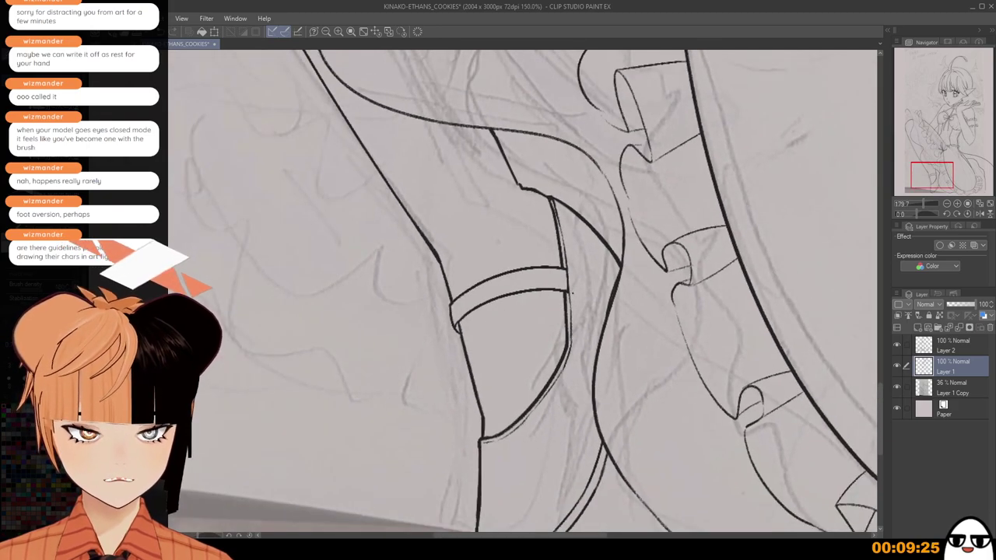
scroll(574, 294, "down", 3)
scroll(507, 292, "up", 4)
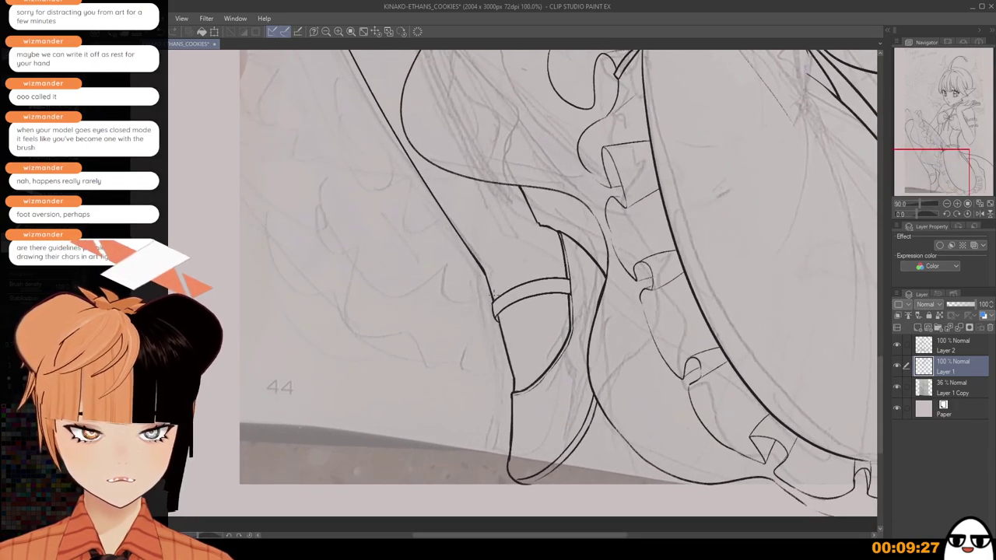
scroll(503, 292, "up", 3)
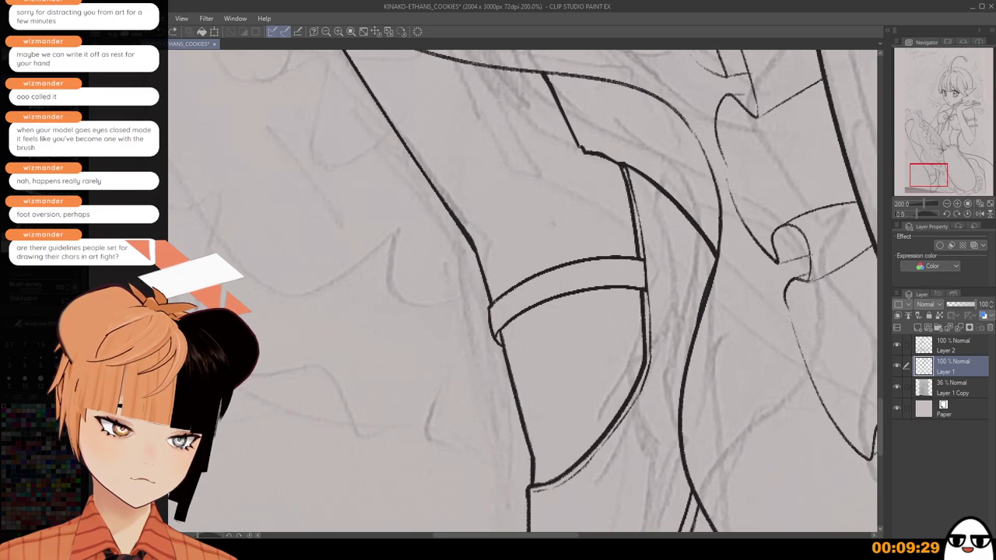
scroll(491, 315, "up", 3)
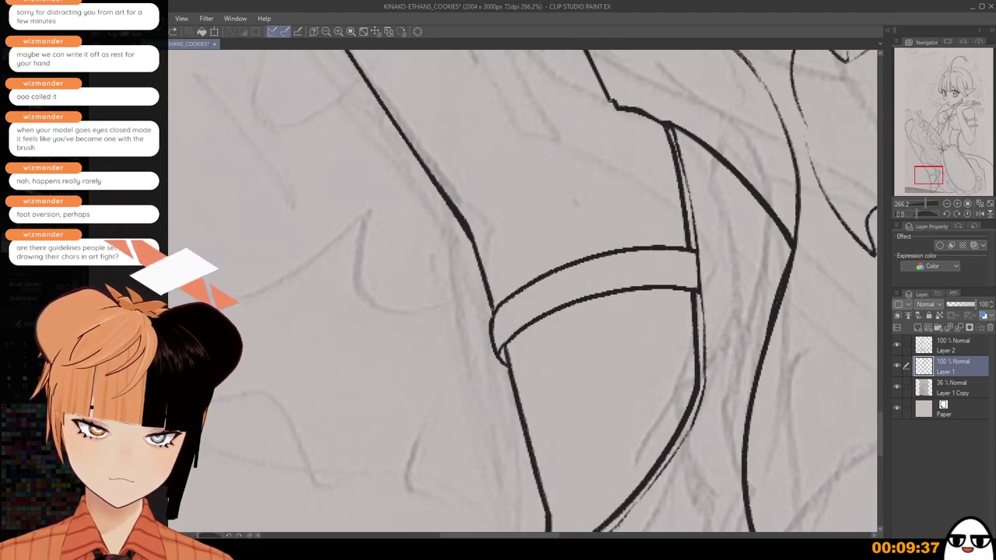
scroll(485, 312, "down", 4)
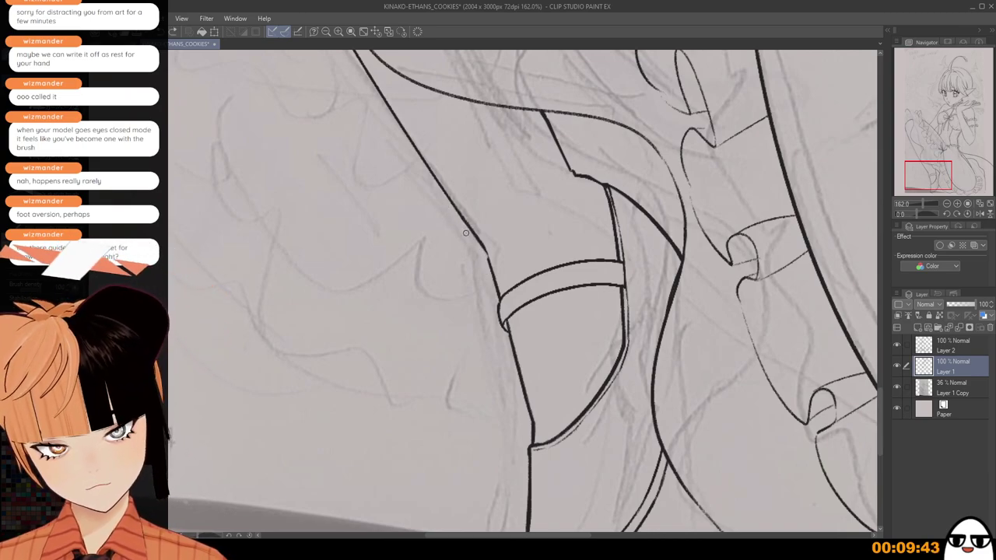
scroll(482, 253, "down", 5)
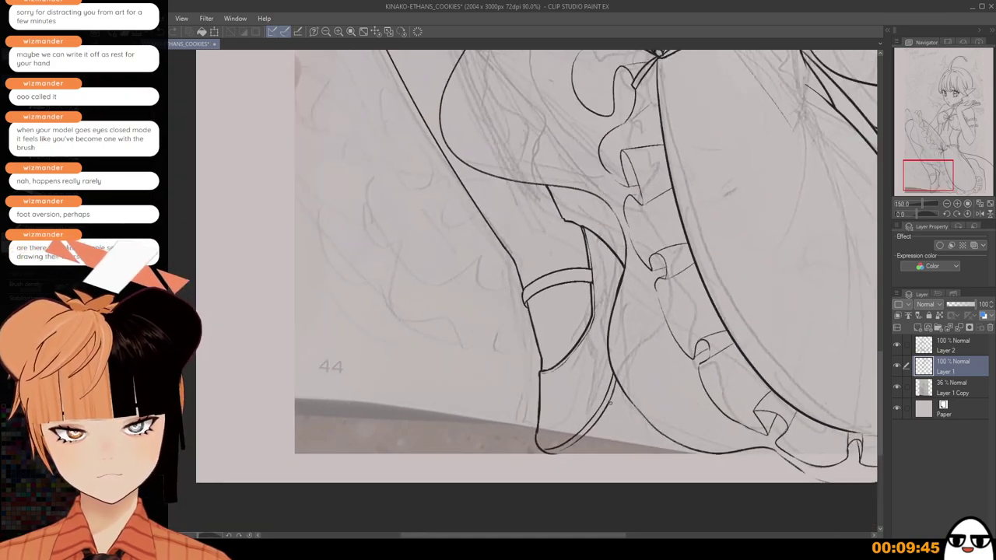
scroll(617, 413, "down", 6)
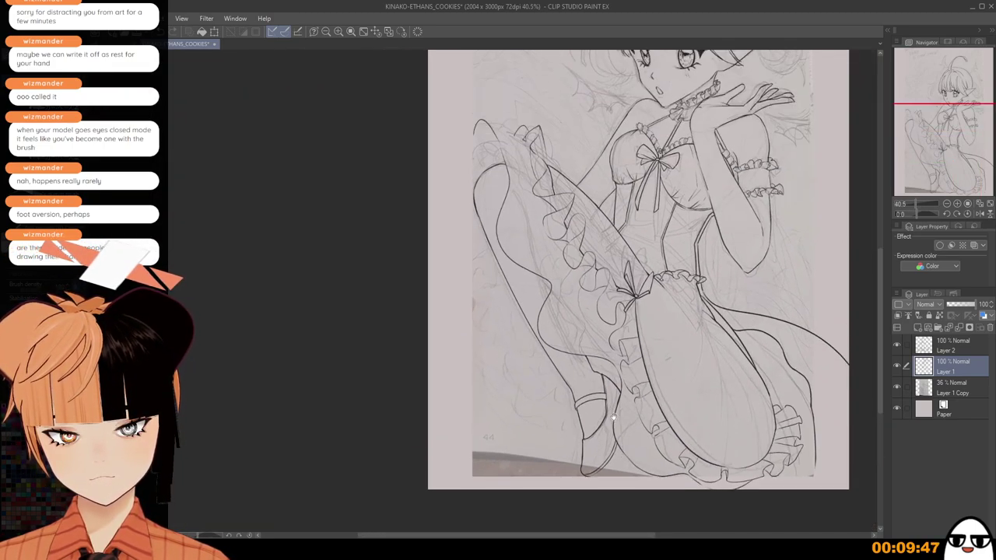
scroll(593, 383, "down", 2)
left_click_drag(641, 353, 599, 346)
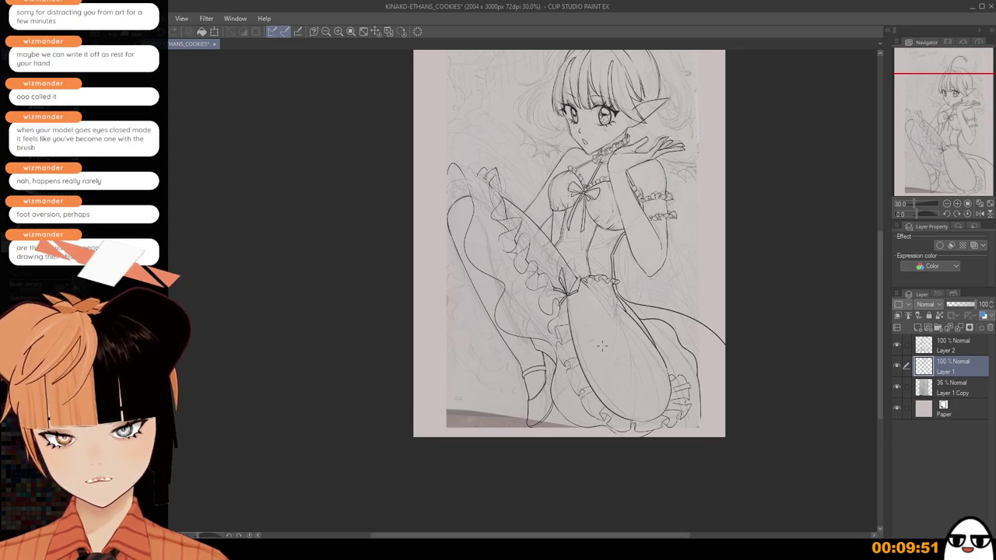
scroll(602, 345, "up", 1)
left_click_drag(601, 346, 671, 303)
Try inking the ruffle's first small folds beside the raised knee.
scroll(535, 154, "up", 4)
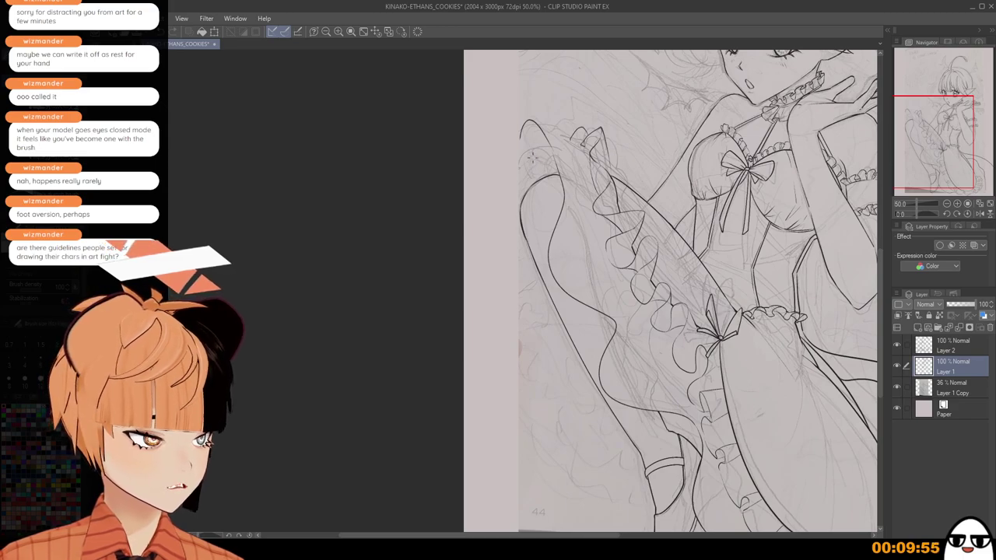
mouse_move(526, 140)
left_mouse_down()
mouse_move(542, 153)
mouse_move(509, 137)
mouse_move(531, 157)
left_mouse_up()
key("ctrl+z")
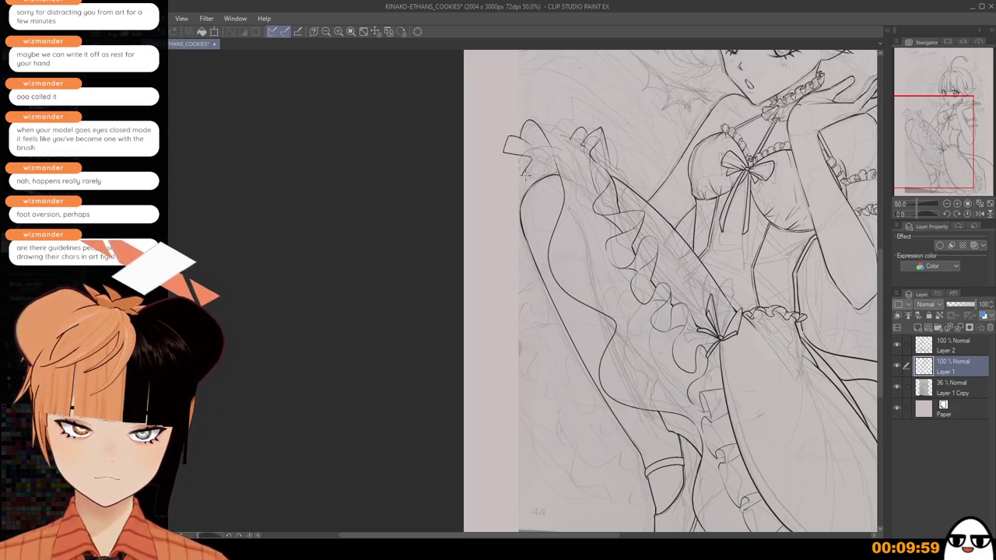
key("ctrl+z")
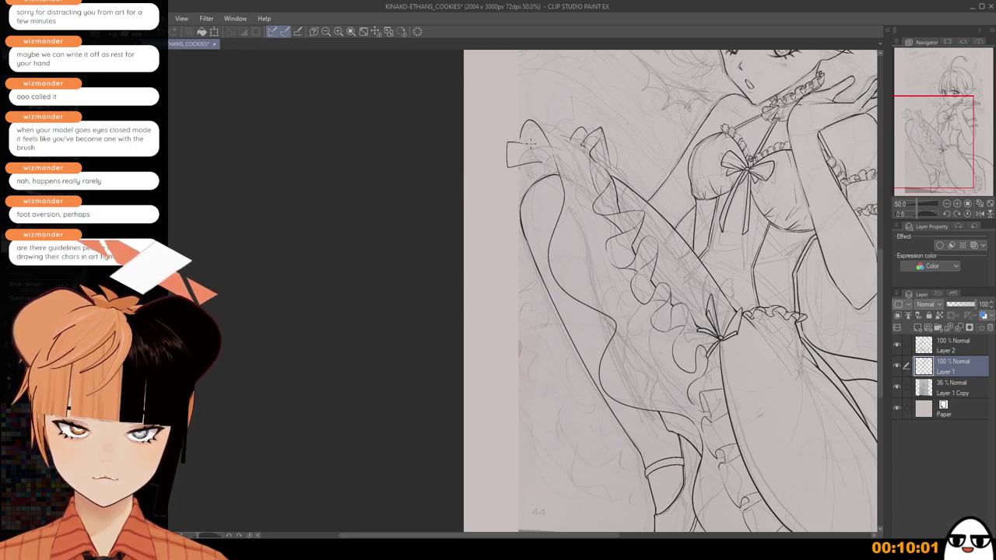
key("ctrl+z")
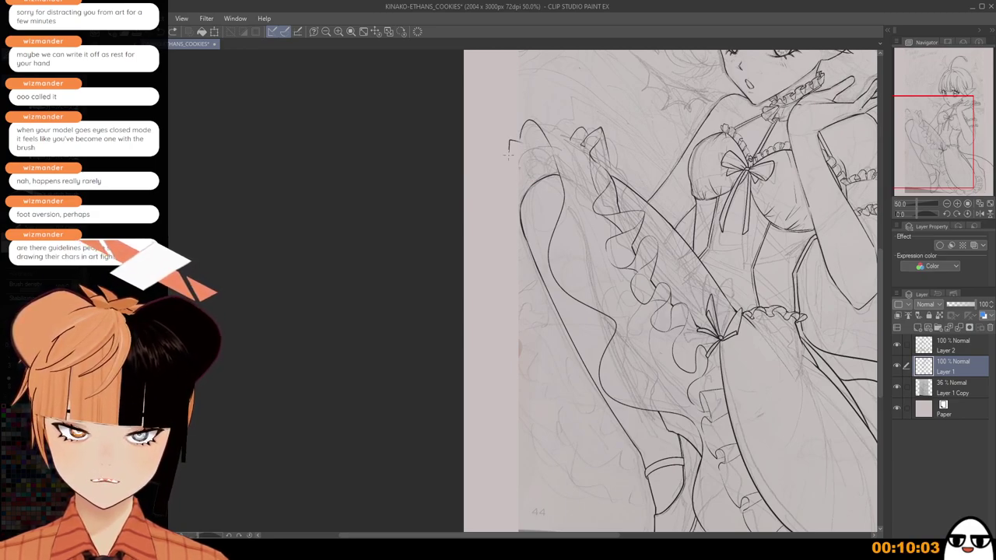
key("ctrl+z")
Ink the ruffle's wavy outer edge from the knee down to mid-shin, removing the misshapen folds below it.
mouse_move(512, 166)
left_mouse_down()
mouse_move(521, 246)
mouse_move(493, 270)
mouse_move(499, 290)
mouse_move(519, 288)
mouse_move(526, 334)
mouse_move(549, 339)
mouse_move(559, 372)
mouse_move(559, 395)
mouse_move(532, 417)
mouse_move(594, 434)
left_mouse_up()
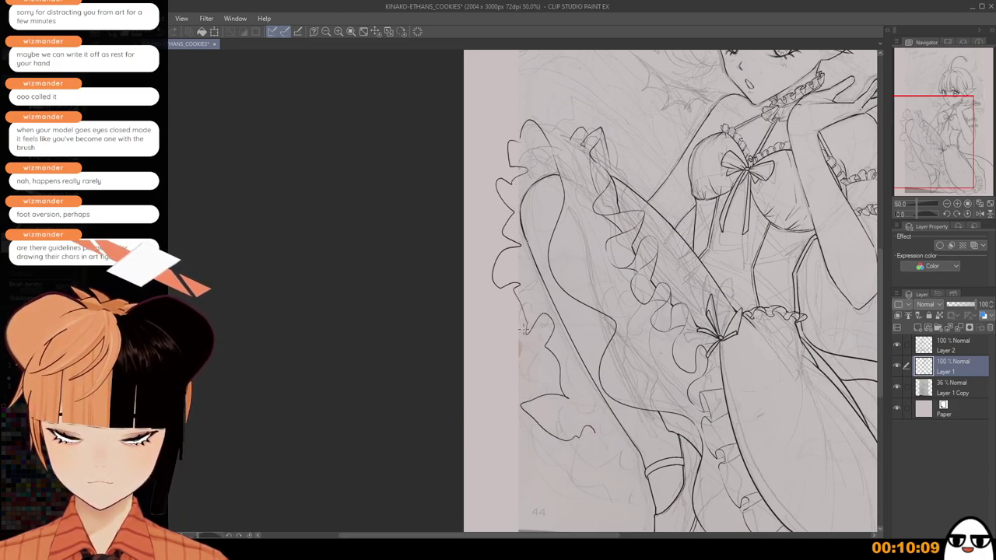
key("e")
mouse_move(559, 383)
left_mouse_down()
mouse_move(530, 396)
mouse_move(533, 409)
mouse_move(577, 423)
mouse_move(564, 365)
mouse_move(583, 391)
mouse_move(572, 404)
mouse_move(561, 367)
mouse_move(582, 378)
mouse_move(598, 423)
left_mouse_up()
key("p")
key("ctrl+z")
key("ctrl+z")
key("ctrl+z")
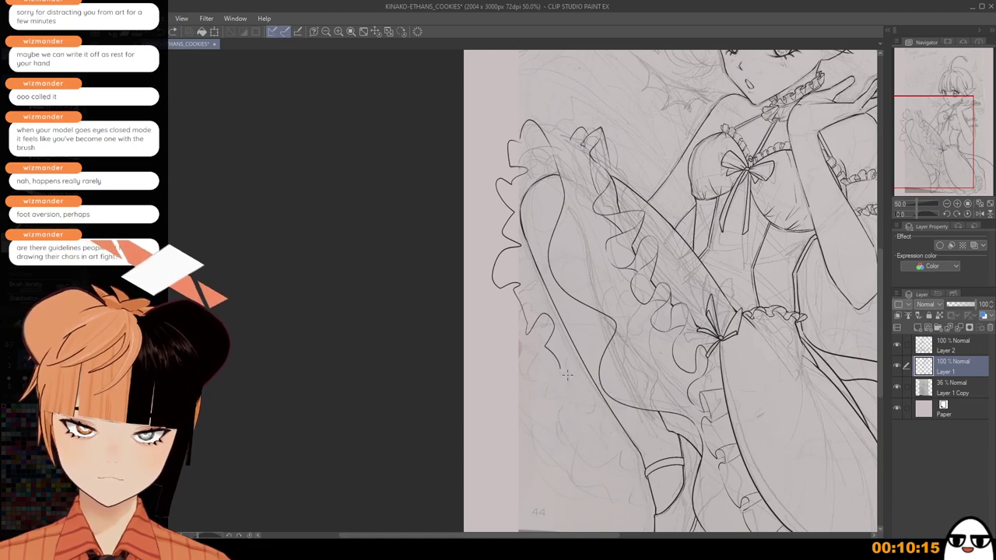
Continue the ruffle's wavy edge with looping folds along the lower shin, erasing the loops closest to the ankle.
key("e")
mouse_move(557, 389)
left_mouse_down()
mouse_move(532, 438)
mouse_move(563, 418)
mouse_move(591, 413)
left_mouse_up()
mouse_move(559, 368)
left_mouse_down()
mouse_move(549, 412)
mouse_move(573, 396)
mouse_move(587, 413)
mouse_move(595, 475)
mouse_move(606, 443)
mouse_move(623, 495)
mouse_move(628, 477)
mouse_move(640, 501)
left_mouse_up()
key("ctrl+z")
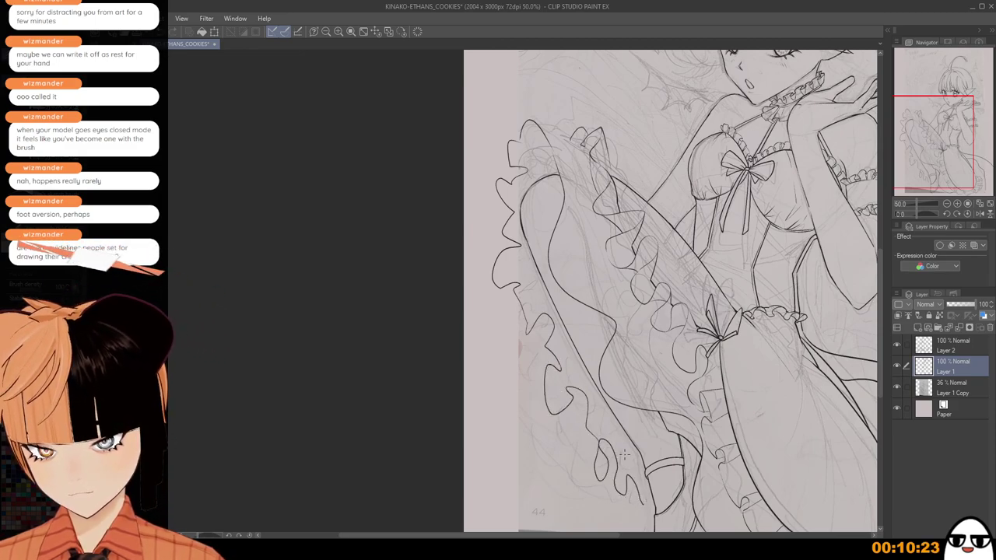
key("e")
mouse_move(602, 440)
left_mouse_down()
mouse_move(594, 441)
mouse_move(627, 501)
mouse_move(565, 409)
left_mouse_up()
Ink the ruffle's remaining folds from the lower shin down to the shoe, replacing one rejected stroke.
key("space")
key("p")
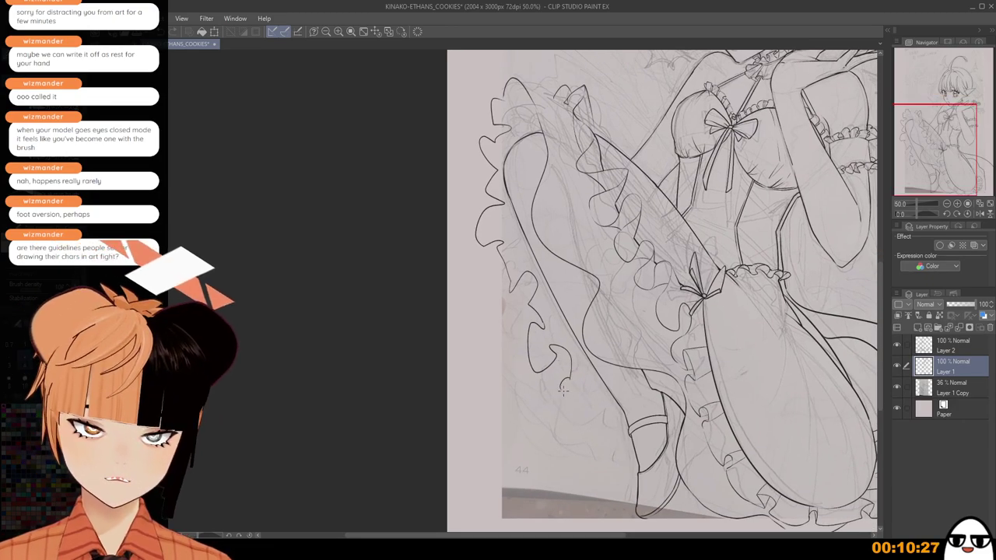
mouse_move(568, 385)
left_mouse_down()
mouse_move(594, 391)
mouse_move(607, 433)
mouse_move(613, 418)
left_mouse_up()
key("ctrl+z")
mouse_move(568, 393)
left_mouse_down()
mouse_move(613, 433)
mouse_move(595, 444)
mouse_move(639, 467)
left_mouse_up()
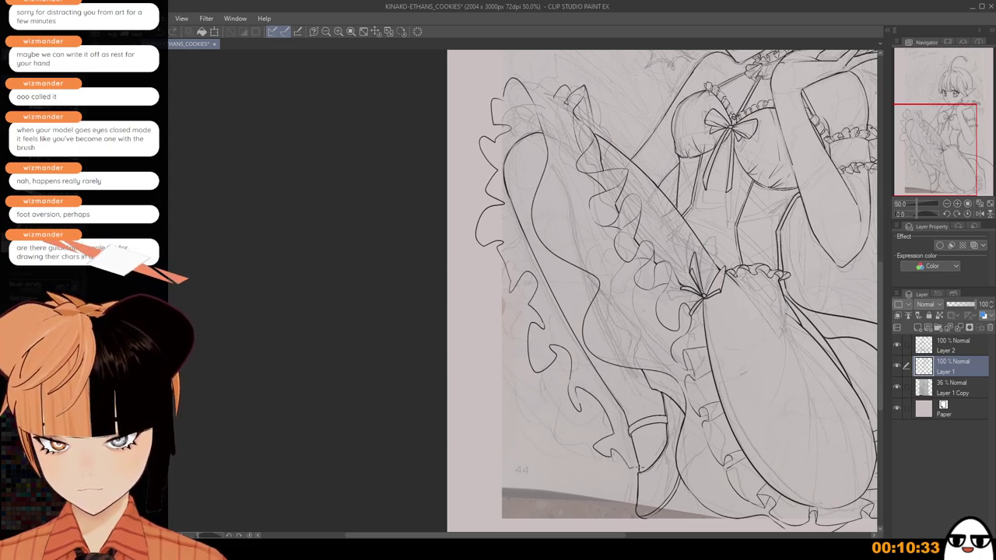
Ink the curved inner fold lines linking the ruffle's top peak to the top of the knee.
scroll(628, 325, "down", 1)
left_click_drag(627, 325, 644, 379)
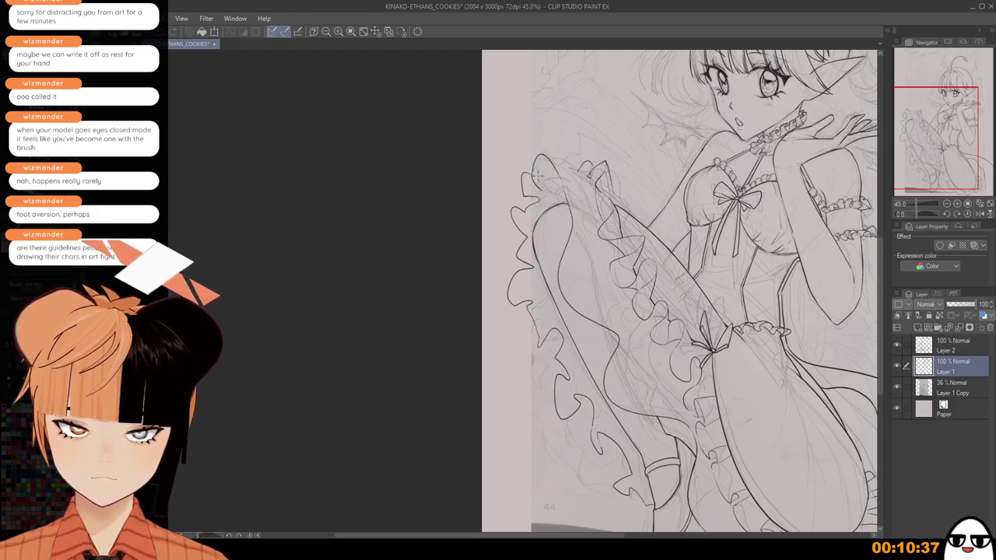
mouse_move(539, 165)
left_mouse_down()
mouse_move(535, 189)
mouse_move(562, 180)
mouse_move(563, 198)
left_mouse_up()
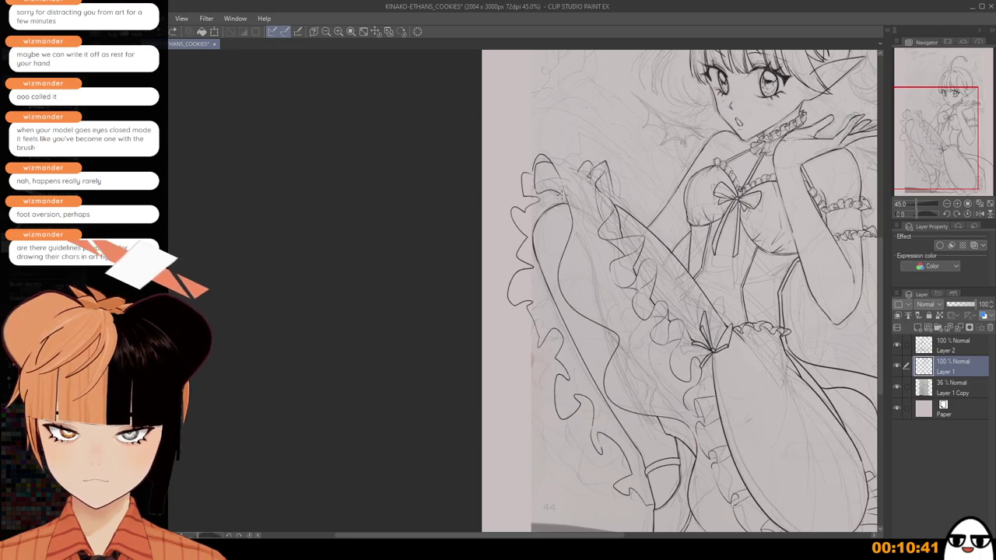
scroll(570, 201, "up", 3)
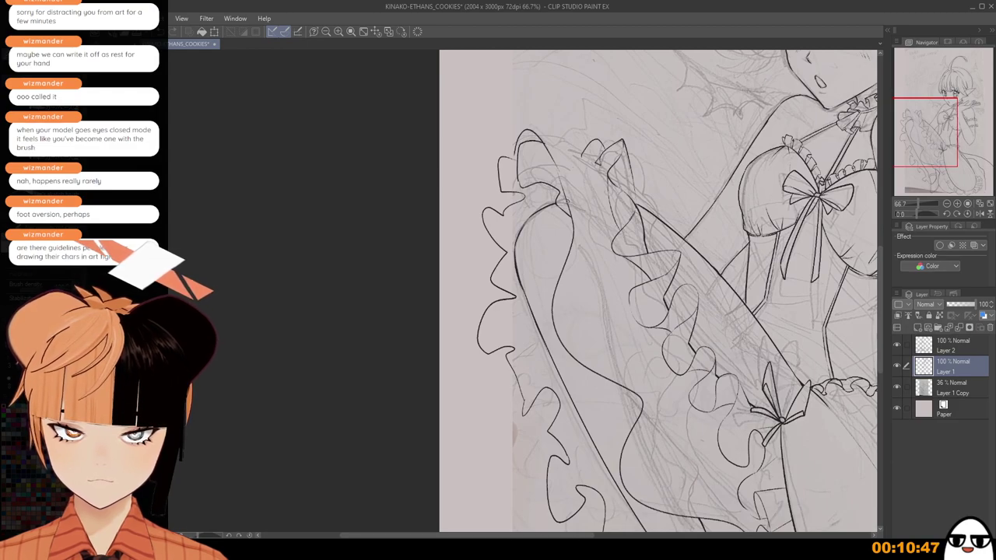
scroll(574, 195, "down", 3)
scroll(535, 167, "up", 4)
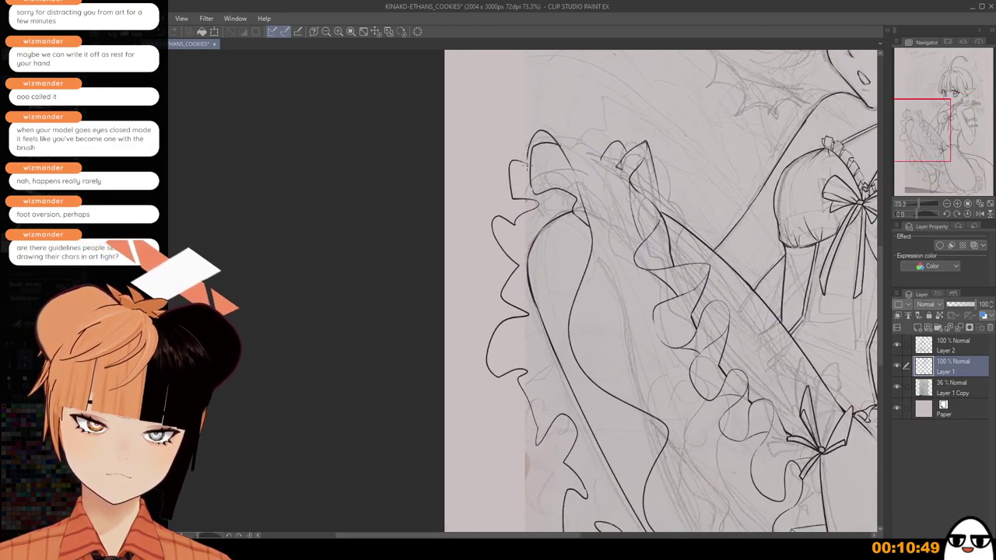
Ink an inner line along the raised leg's shin and a small curling fold at mid-calf, undoing rejected strokes.
scroll(526, 153, "down", 2)
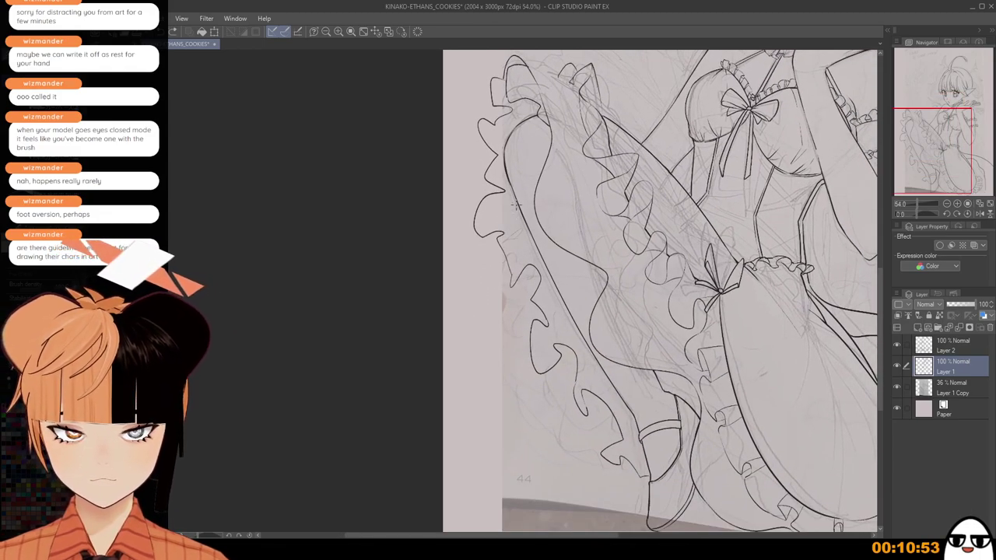
key("ctrl+z")
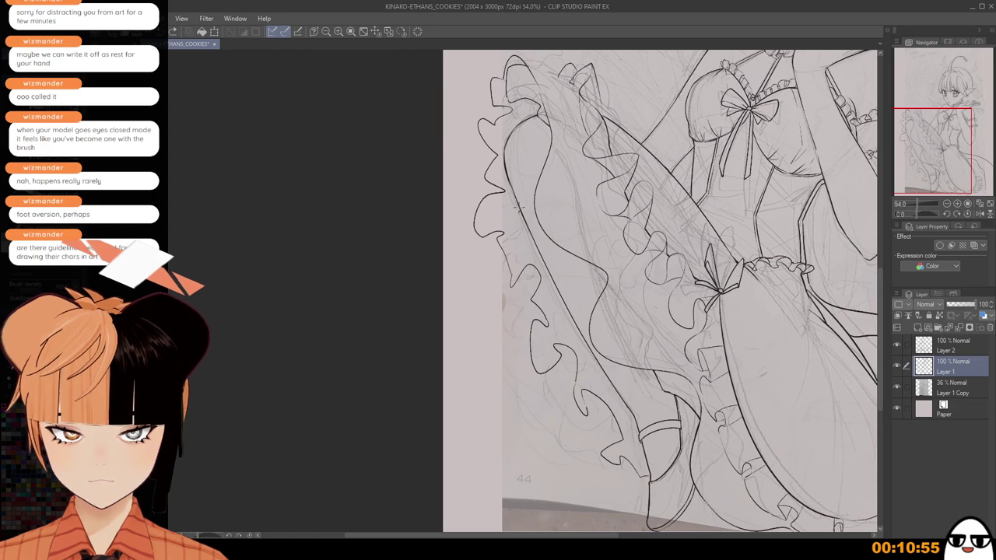
mouse_move(519, 208)
left_mouse_down()
mouse_move(524, 258)
mouse_move(539, 253)
left_mouse_up()
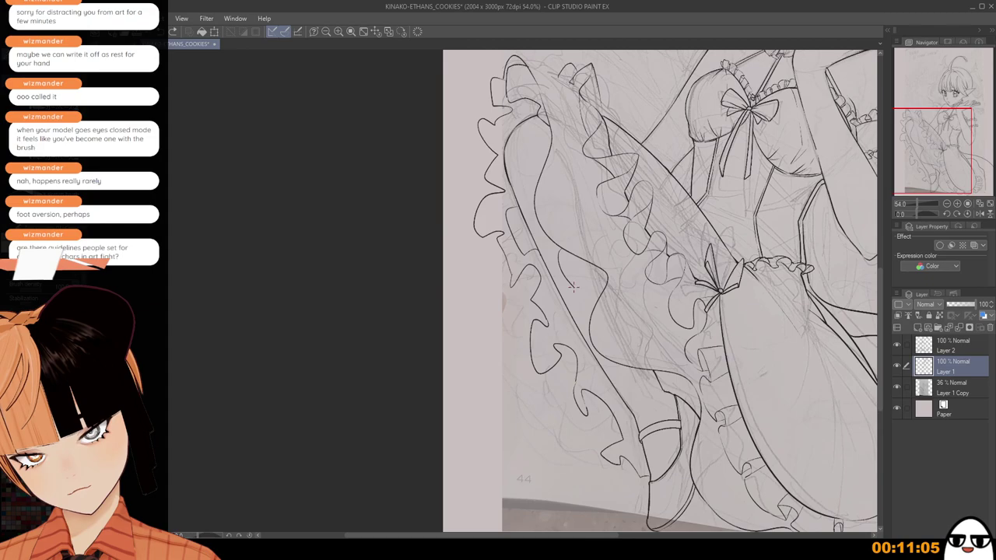
key("ctrl+z")
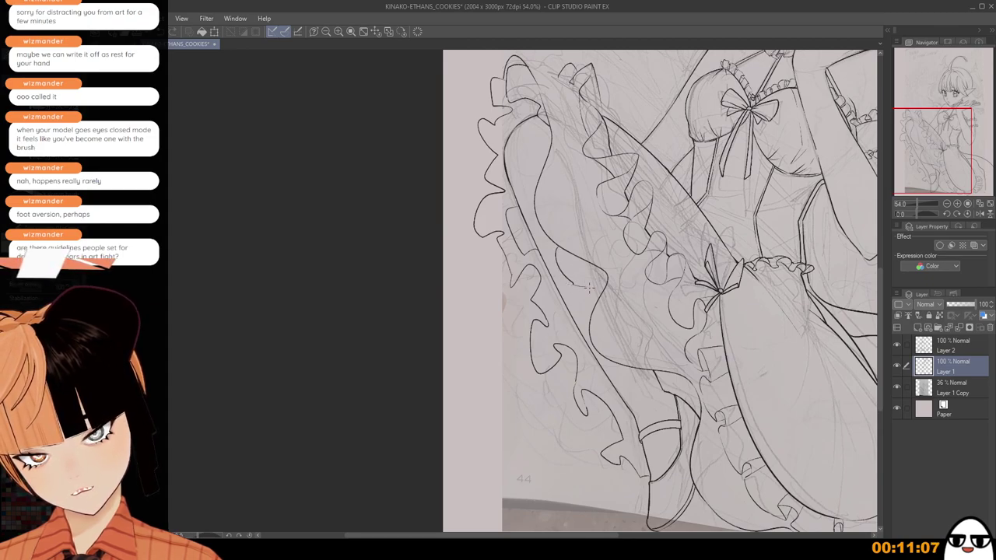
key("ctrl+z")
left_click_drag(554, 247, 588, 315)
scroll(600, 237, "down", 2)
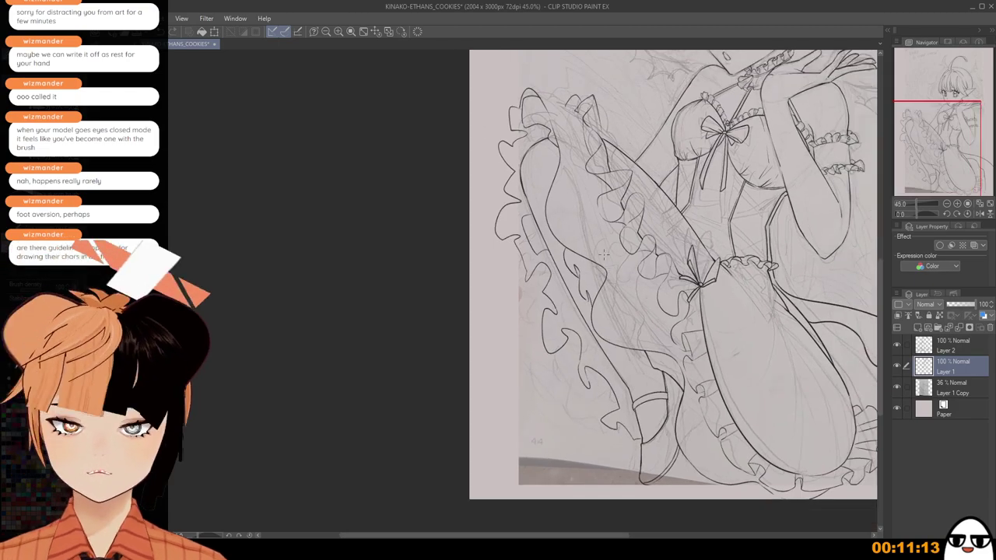
key("ctrl+z")
key("ctrl+z")
scroll(580, 246, "up", 1)
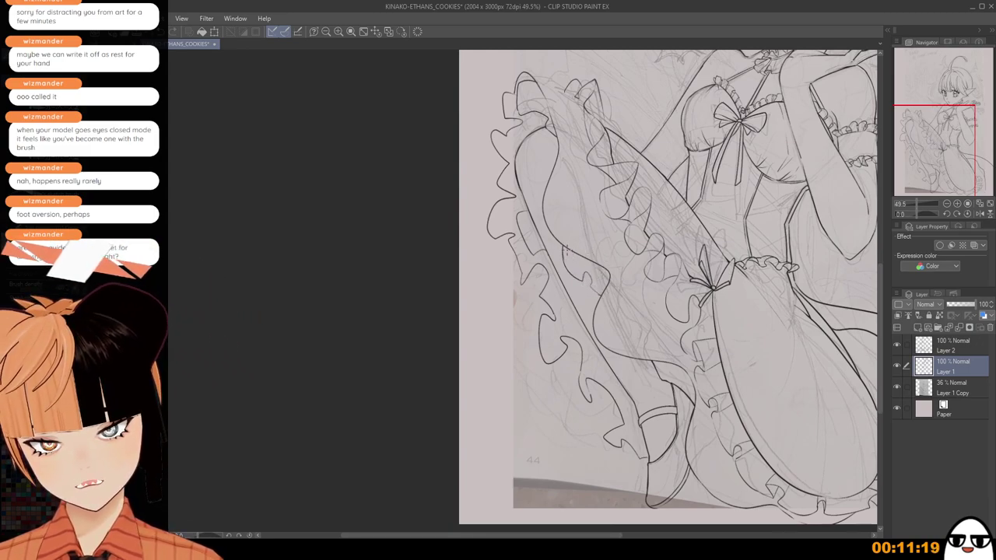
scroll(605, 242, "down", 2)
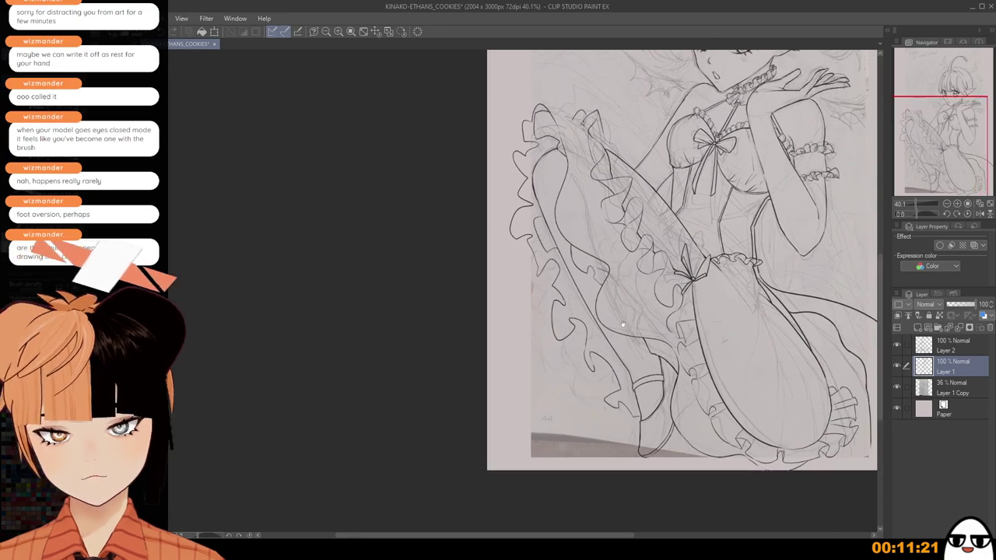
Ink short strokes on the raised leg's lower shin, just above the shoe's ankle strap.
left_click_drag(614, 313, 587, 267)
scroll(619, 308, "up", 3)
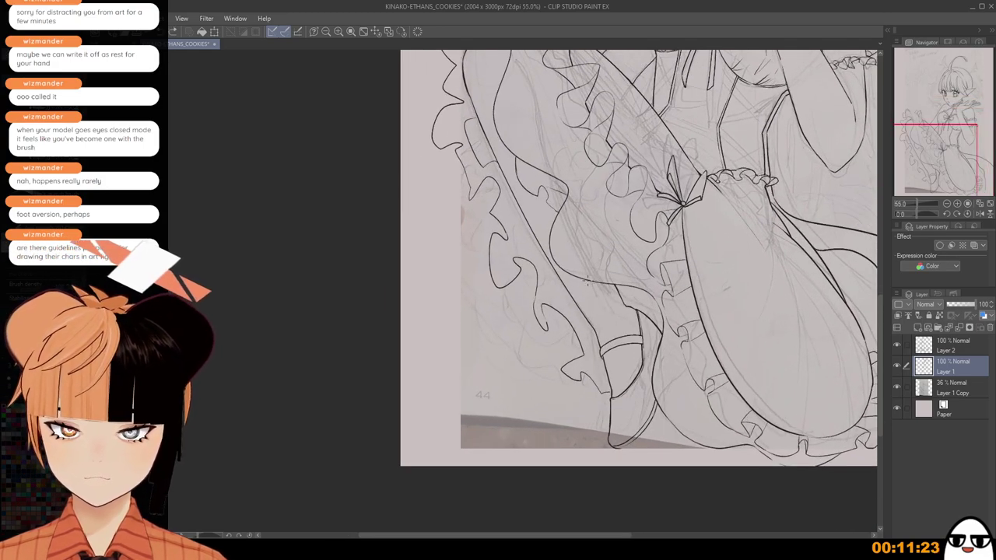
left_click_drag(620, 308, 636, 317)
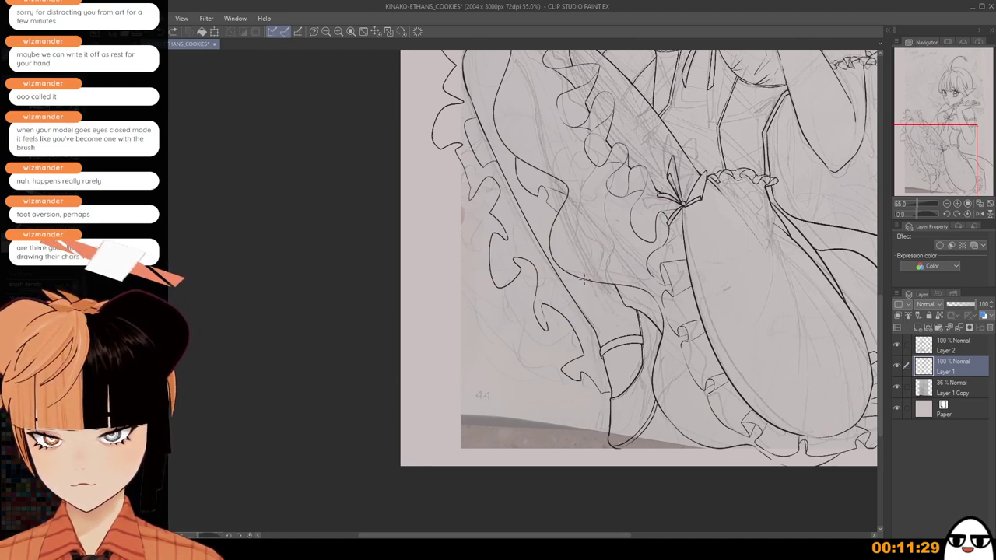
left_click_drag(595, 302, 617, 316)
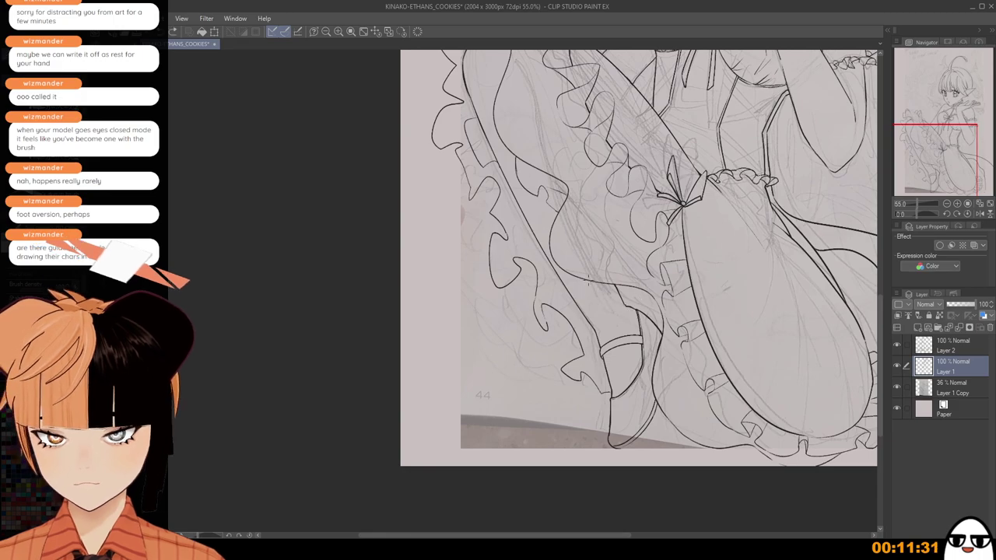
scroll(614, 299, "down", 4)
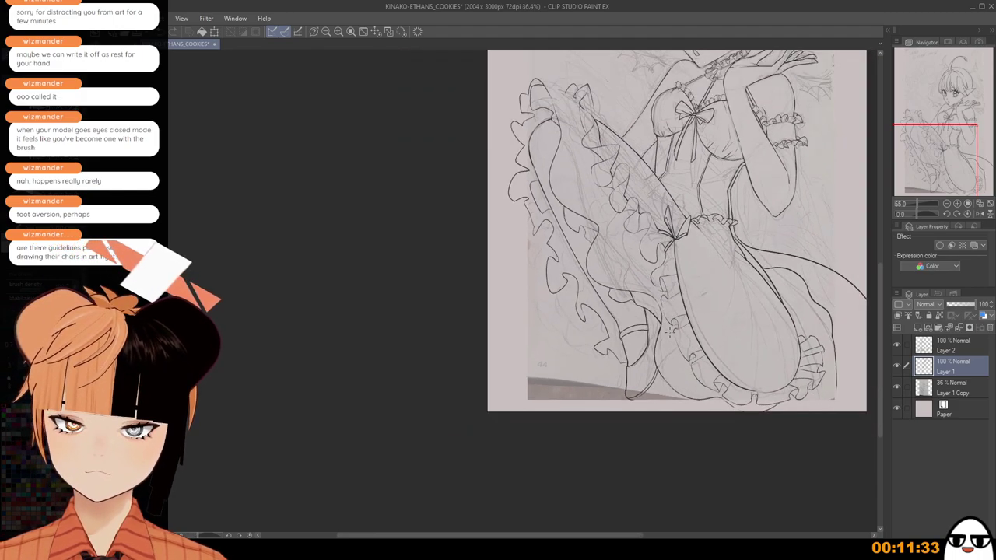
left_click_drag(679, 363, 703, 377)
Ink short fold strokes inside the ruffle along the outer shin, undoing the rejected ones.
left_click_drag(548, 221, 557, 268)
key("ctrl+z")
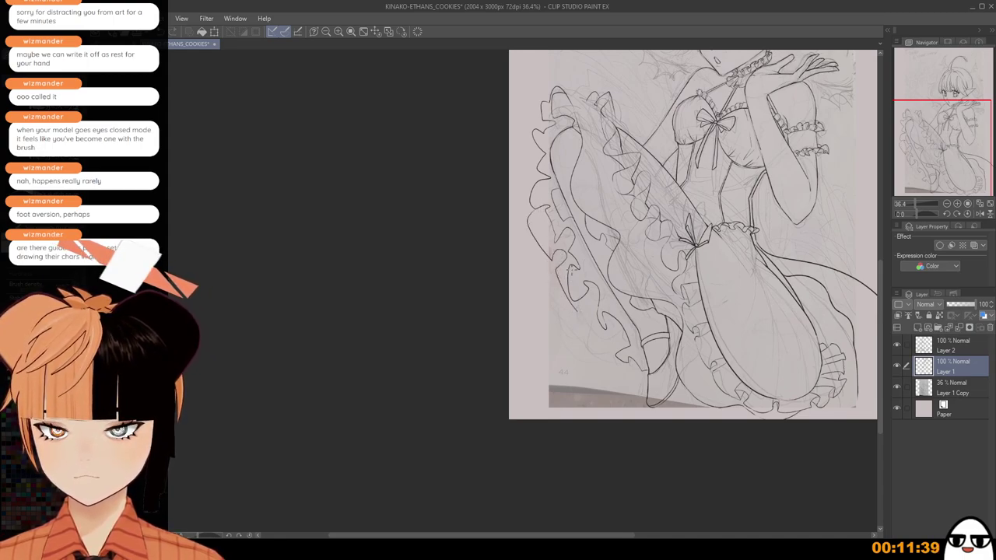
left_click_drag(580, 310, 597, 324)
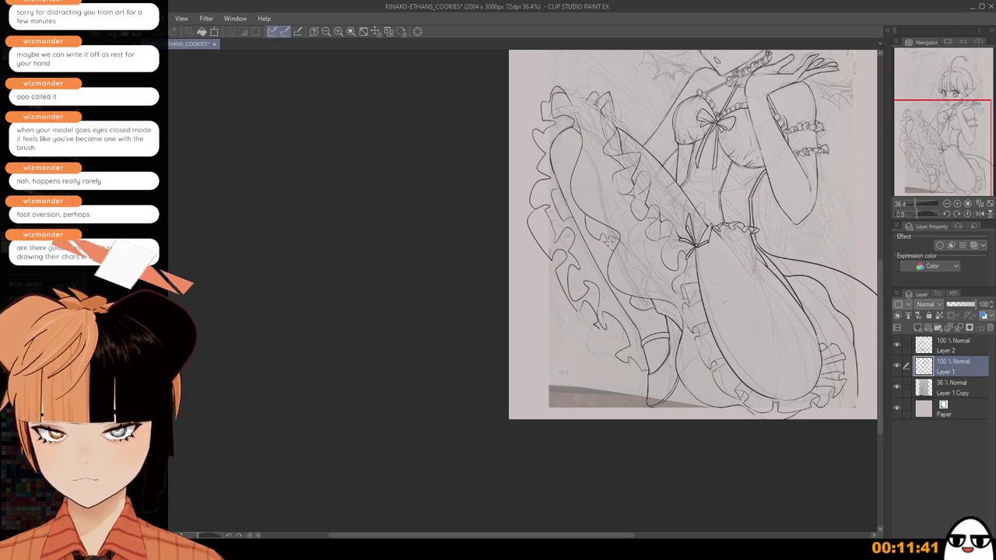
key("ctrl+z")
key("ctrl+z")
scroll(622, 320, "down", 2)
left_click_drag(644, 331, 545, 350)
scroll(548, 352, "down", 1)
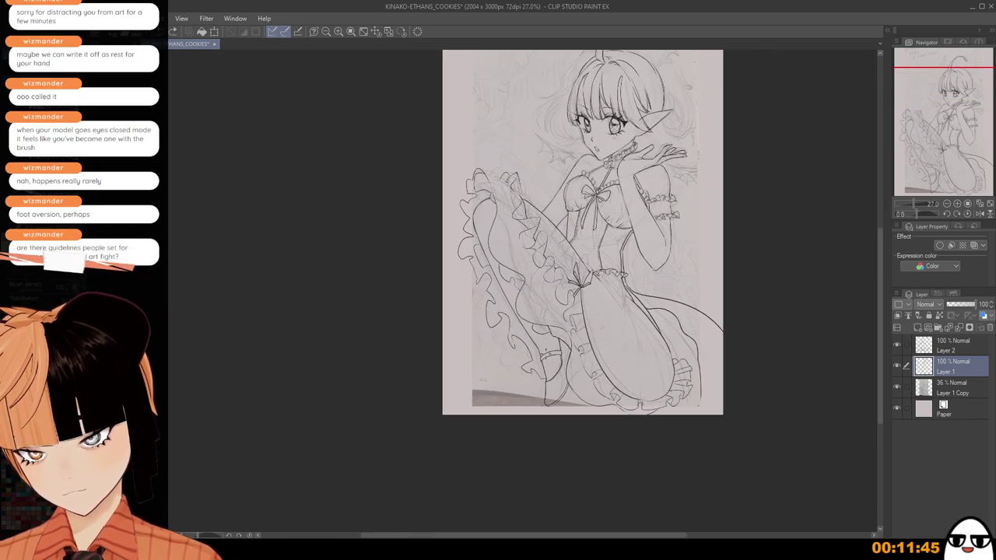
Ink a short curved line between the shoe and the skirt's ruffled hem at the base of the figure.
scroll(566, 385, "up", 3)
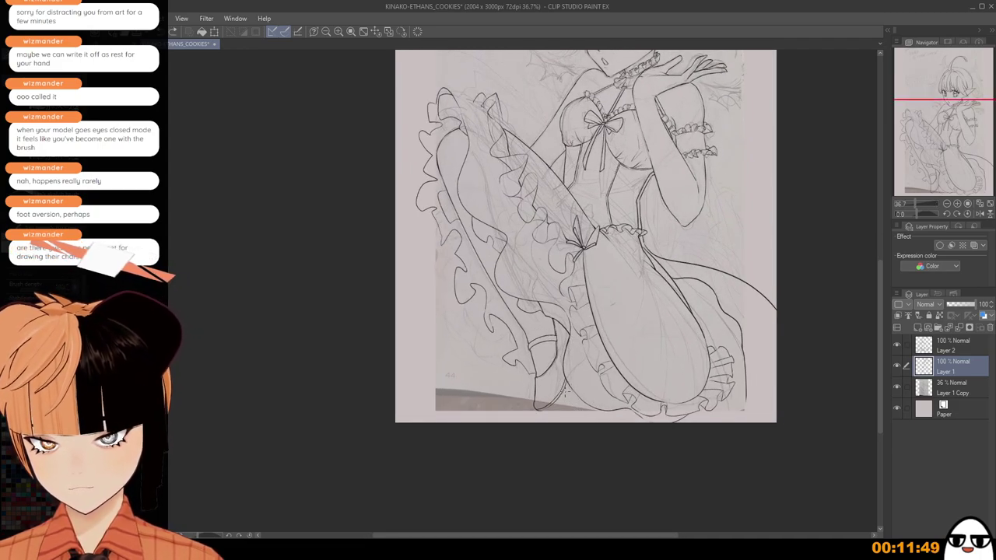
left_click_drag(563, 397, 588, 409)
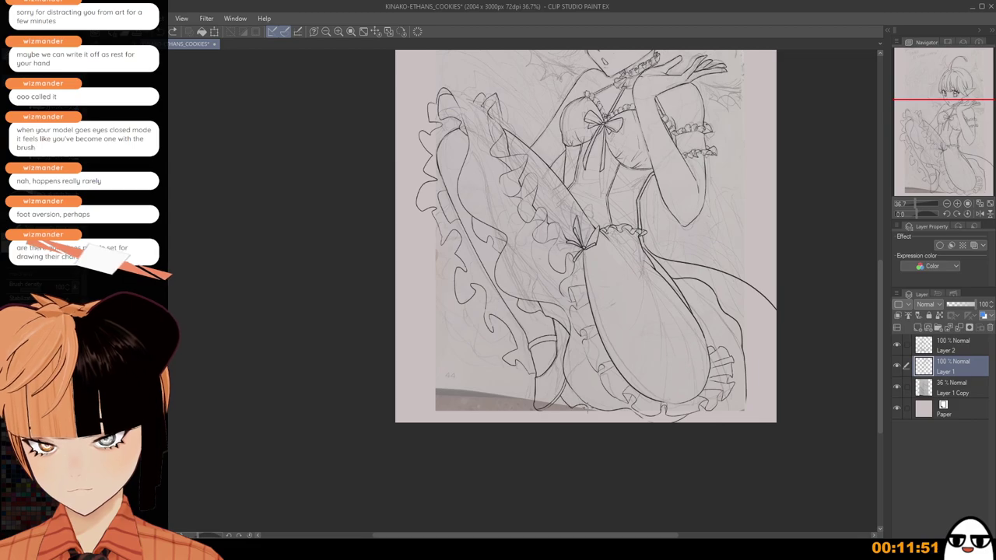
scroll(654, 424, "down", 2)
left_click_drag(657, 399, 668, 466)
scroll(657, 415, "up", 2)
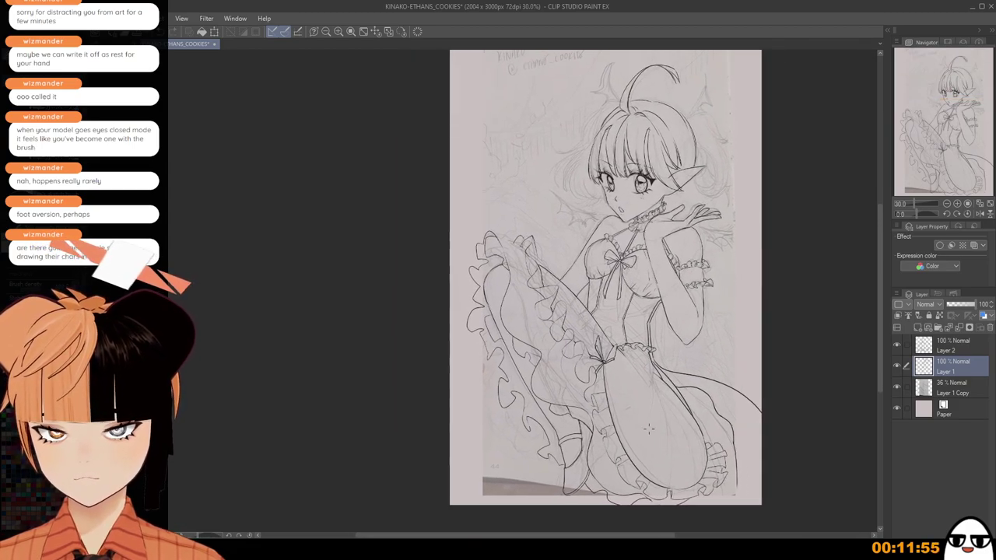
scroll(657, 418, "up", 2)
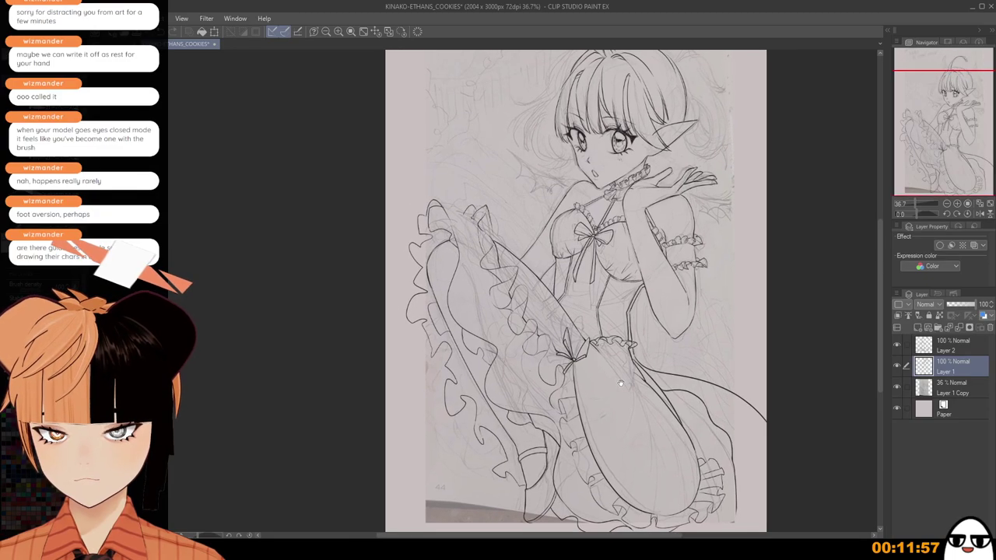
scroll(620, 383, "up", 3)
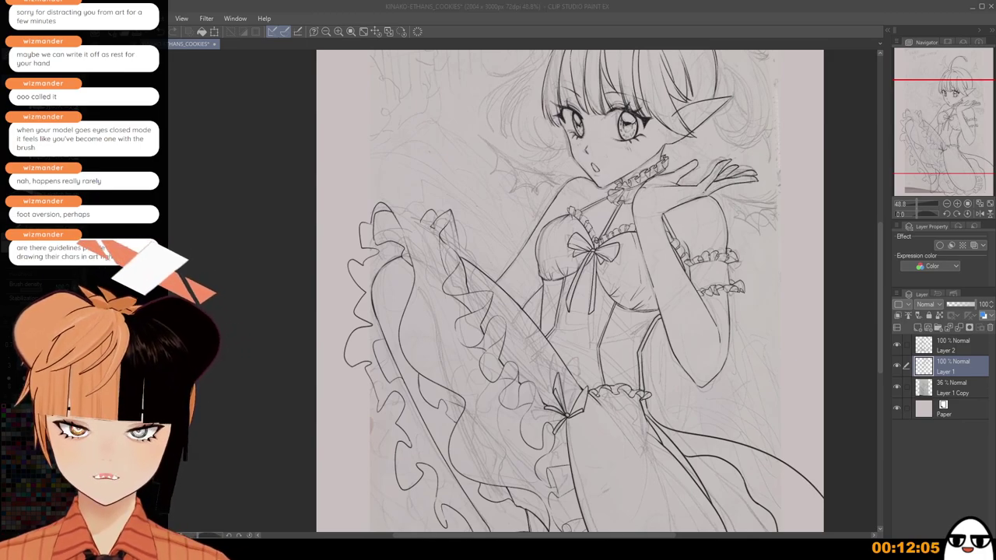
left_click(634, 101)
scroll(716, 272, "up", 5)
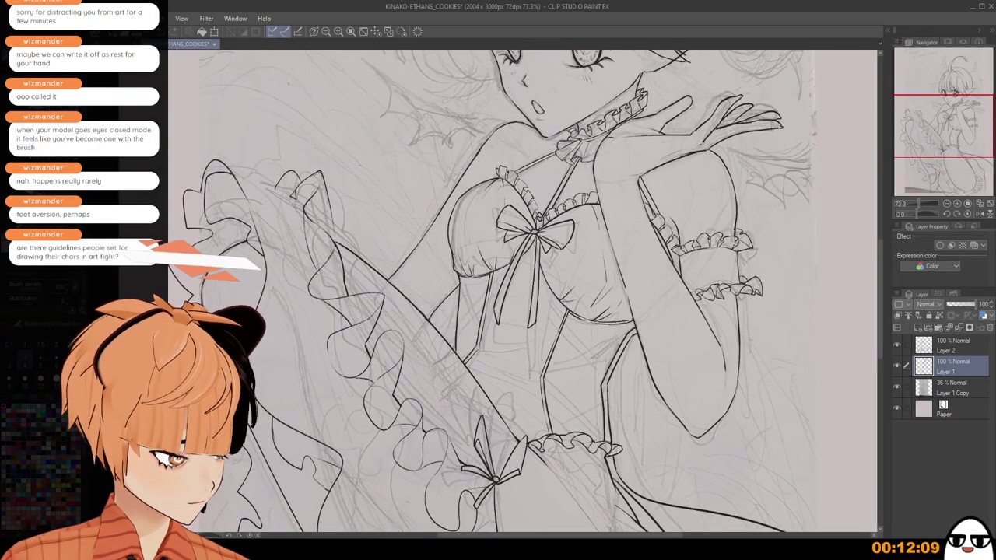
key("alt+Tab")
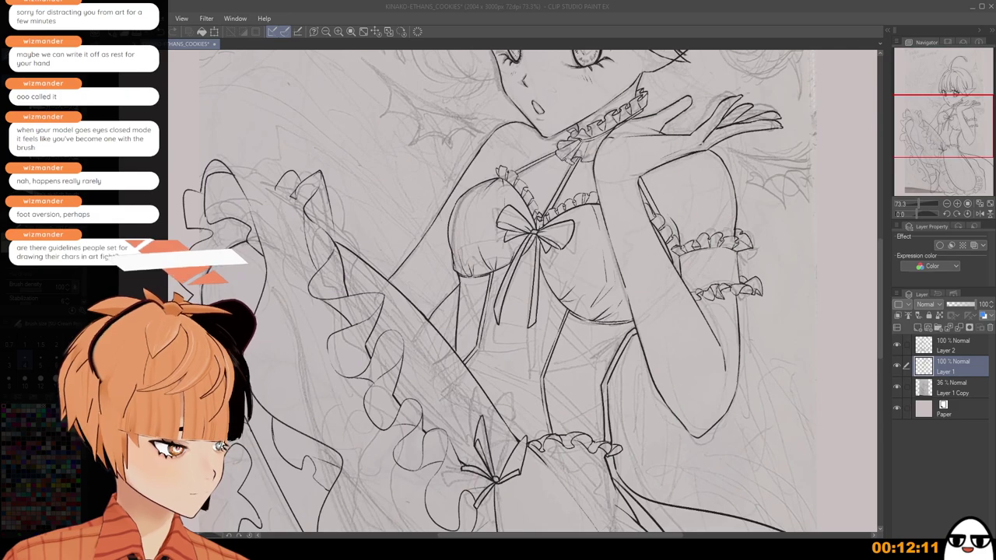
key("alt+Tab")
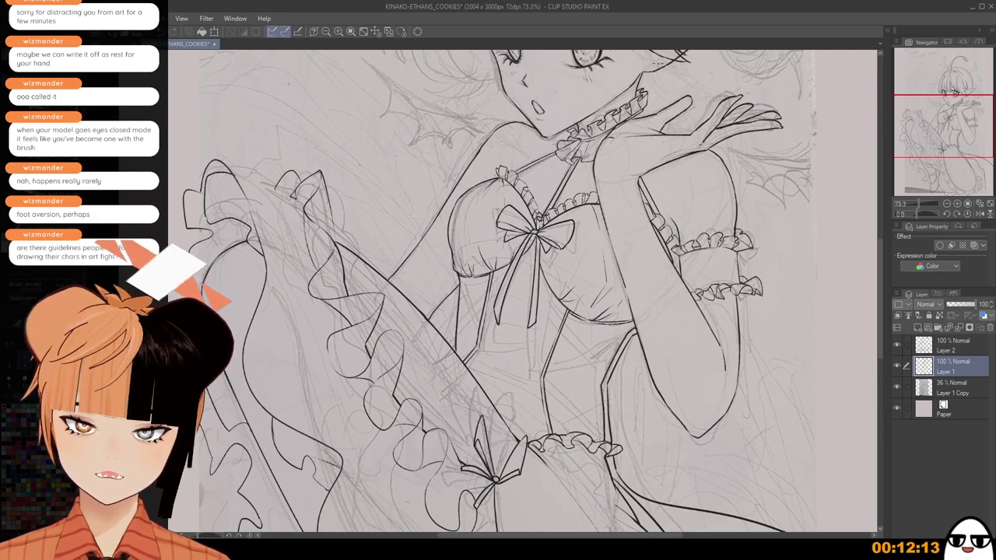
Ink a small diamond outline on the band between the two arm ruffles, undoing misplaced strokes.
scroll(700, 271, "up", 5)
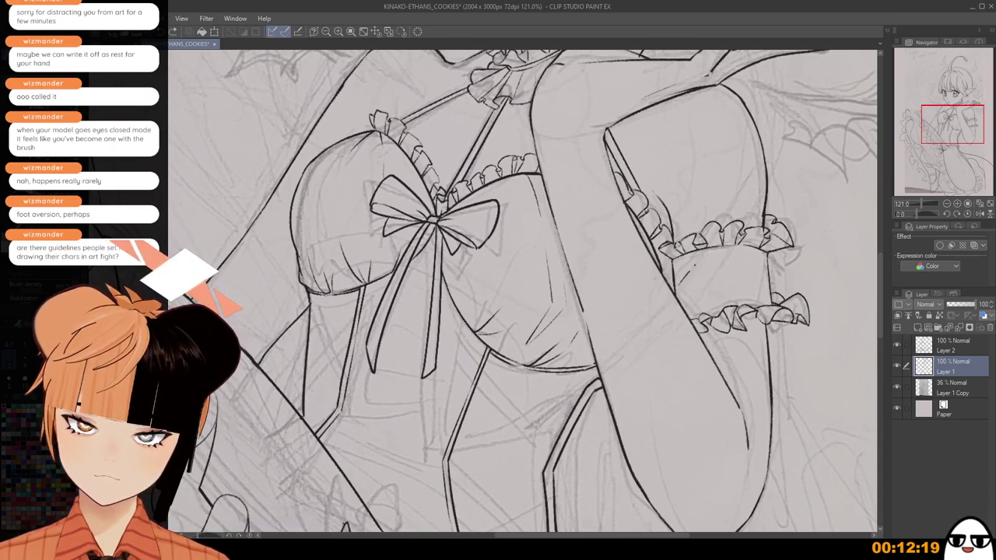
left_click_drag(699, 263, 725, 277)
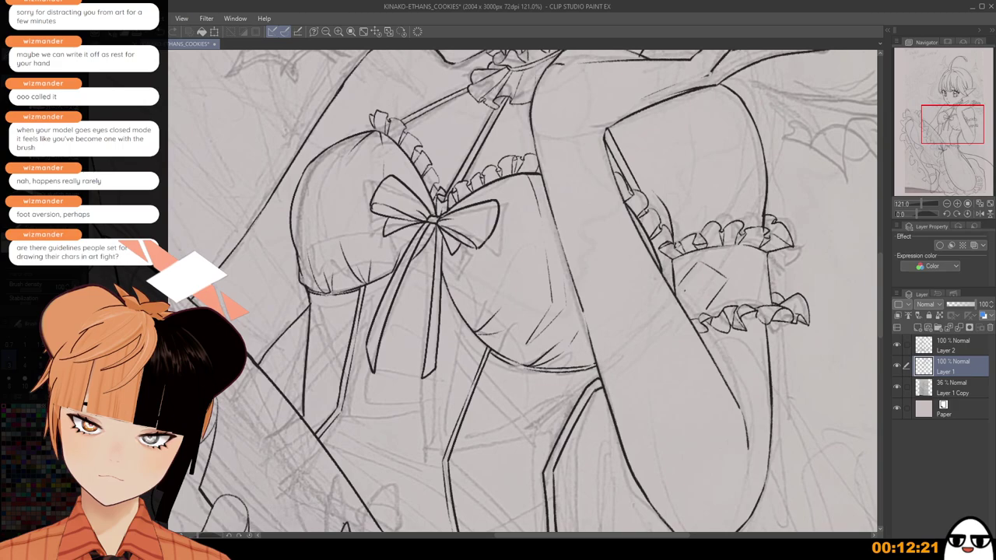
key("ctrl+z")
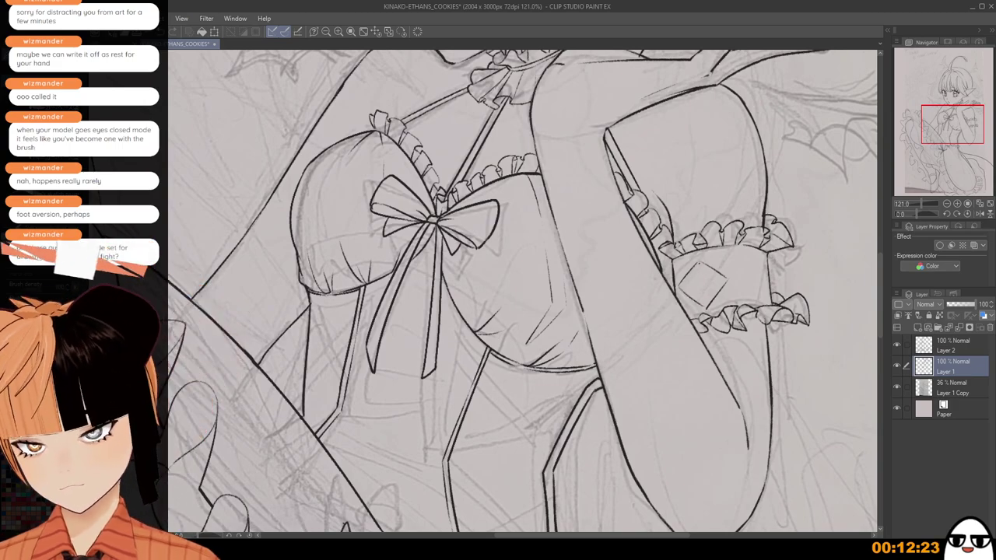
key("ctrl+z")
Ink the inner facet lines of the armband's diamond so they form a four-pointed shape inside its outline.
left_click_drag(700, 263, 693, 280)
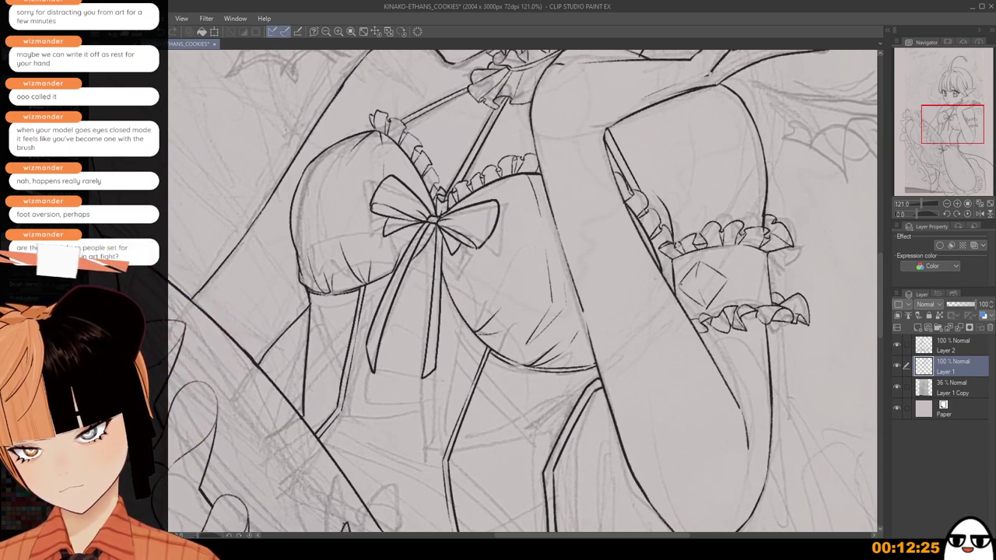
scroll(733, 287, "down", 3)
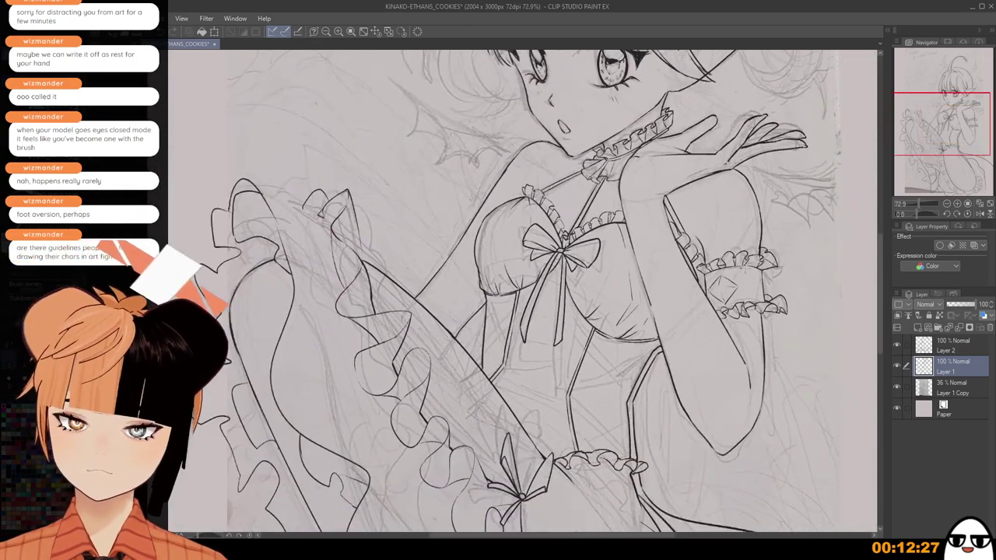
scroll(724, 289, "up", 2)
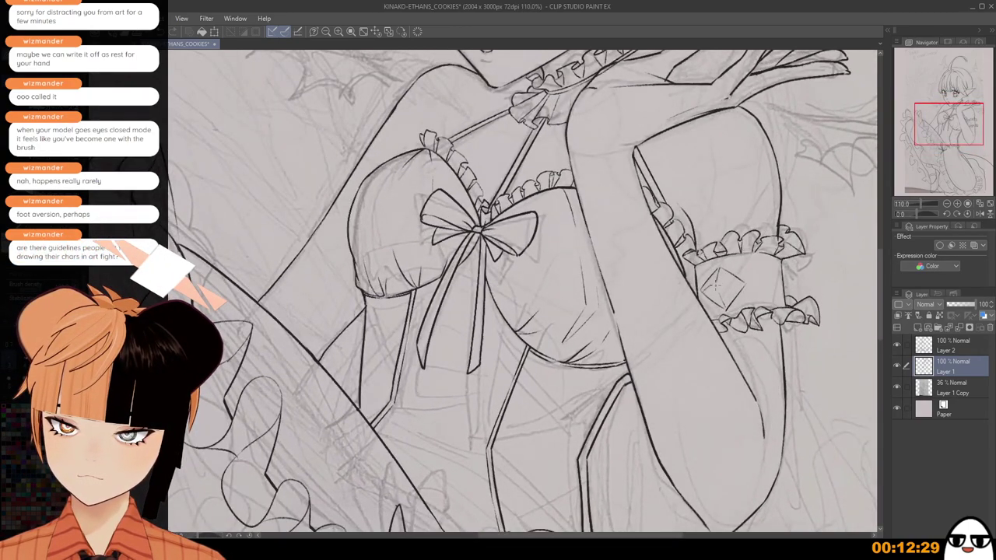
scroll(720, 284, "down", 5)
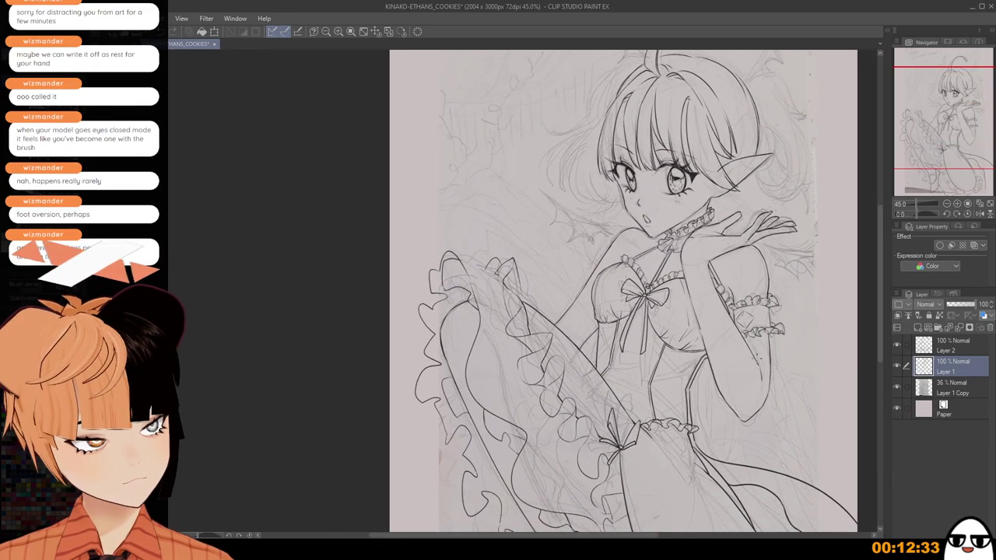
scroll(753, 348, "up", 5)
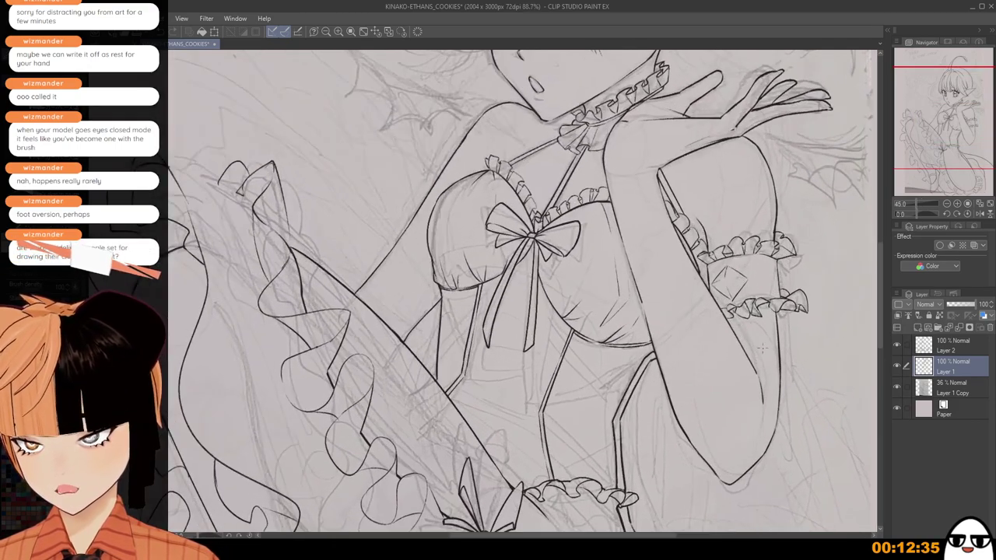
scroll(711, 279, "up", 2)
scroll(714, 272, "up", 2)
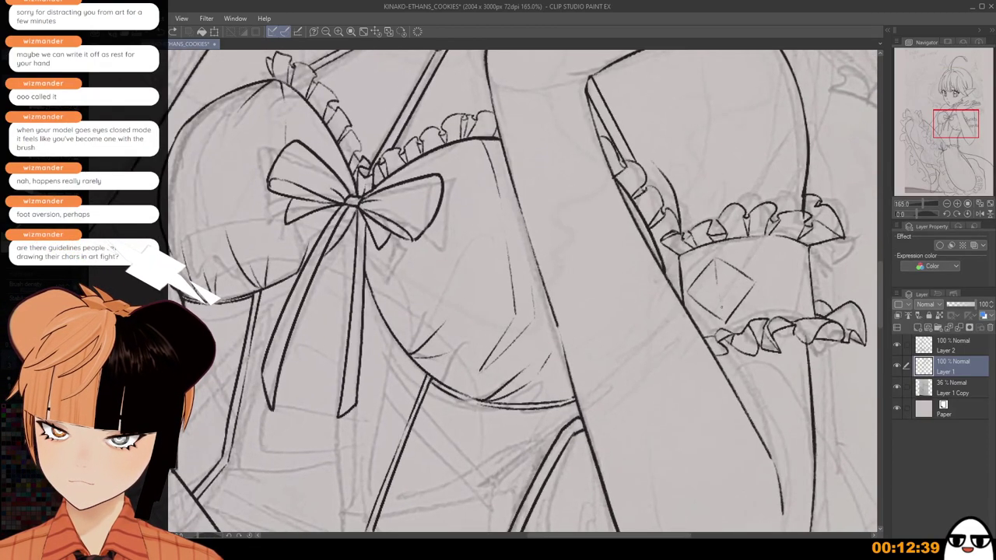
scroll(729, 286, "down", 5)
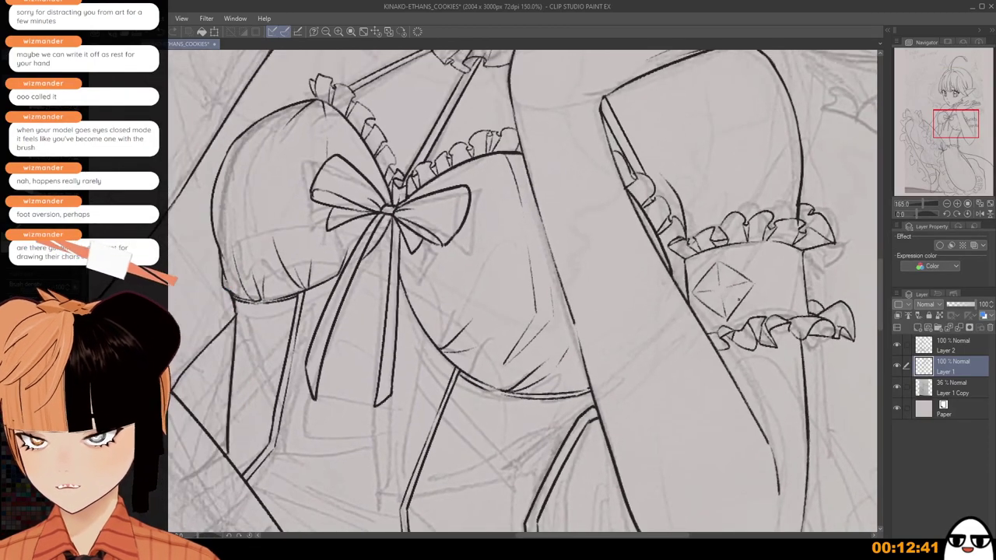
scroll(731, 348, "down", 3)
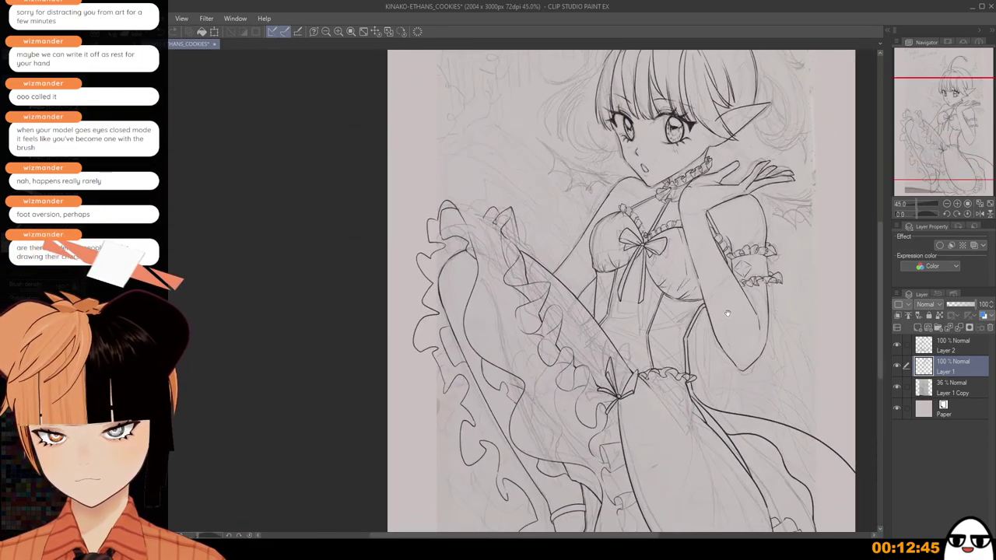
Ink the two parallel lines of the upper diagonal lacing strap across the corset's side opening, replacing the first rejected stroke.
left_click_drag(724, 310, 722, 332)
scroll(669, 336, "up", 2)
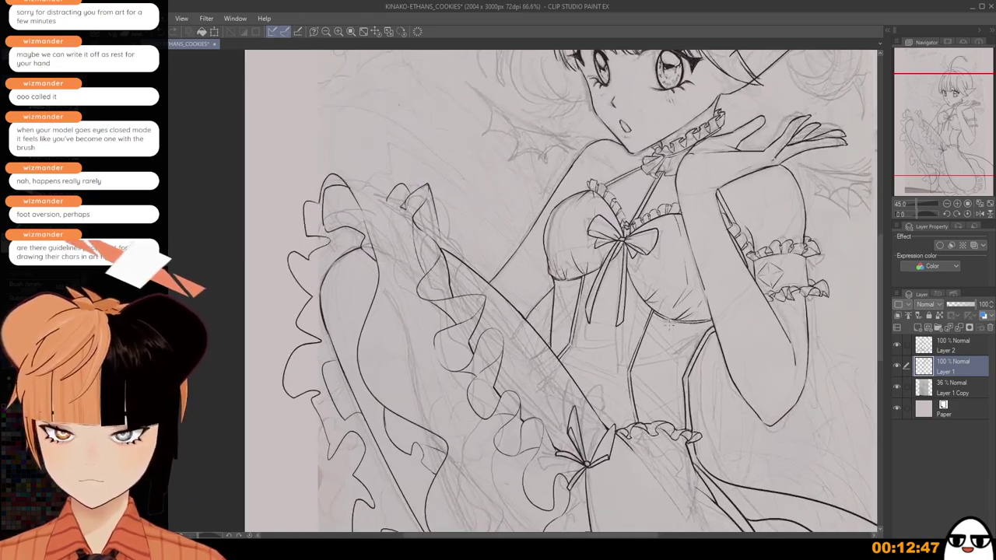
left_click_drag(653, 313, 692, 370)
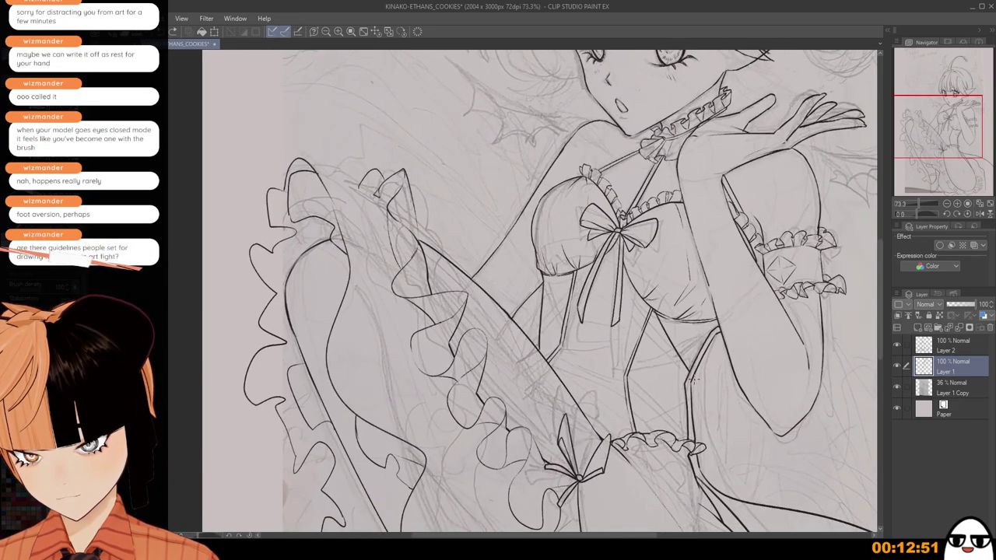
key("ctrl+z")
mouse_move(651, 330)
left_mouse_down()
mouse_move(687, 391)
mouse_move(697, 382)
left_mouse_up()
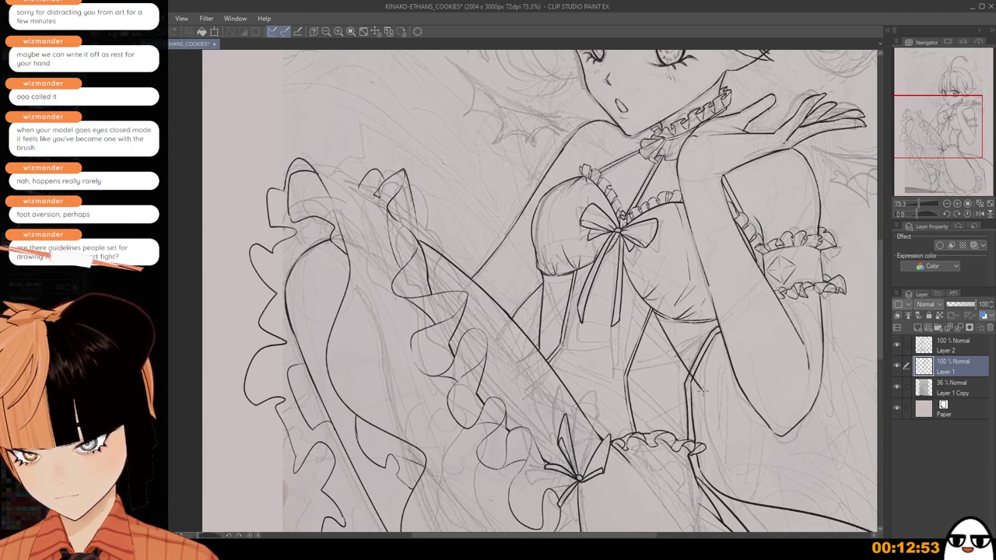
mouse_move(648, 333)
left_mouse_down()
mouse_move(694, 395)
mouse_move(659, 379)
left_mouse_up()
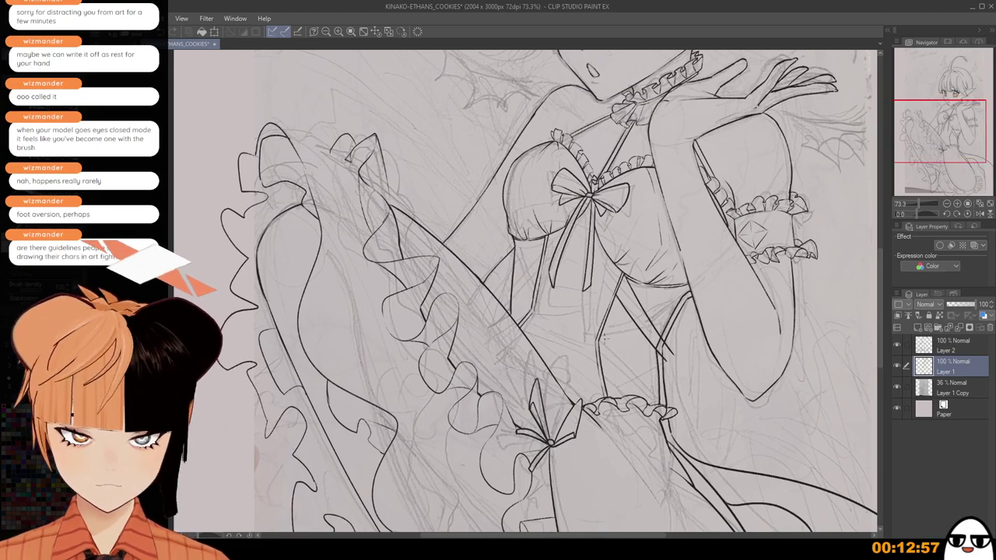
left_click_drag(604, 329, 667, 395)
key("ctrl+z")
left_click_drag(604, 326, 667, 394)
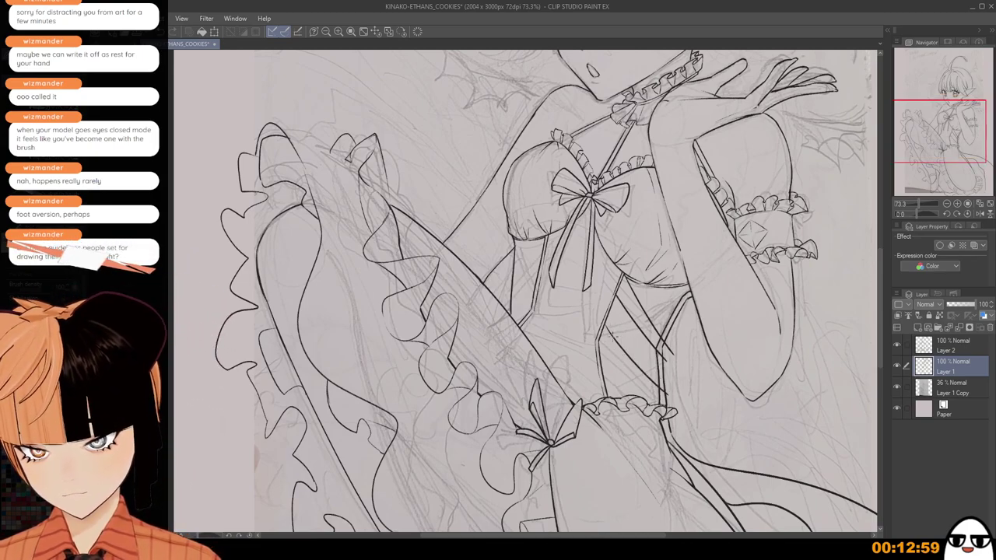
key("ctrl+z")
left_click_drag(605, 326, 665, 395)
left_click_drag(599, 337, 659, 401)
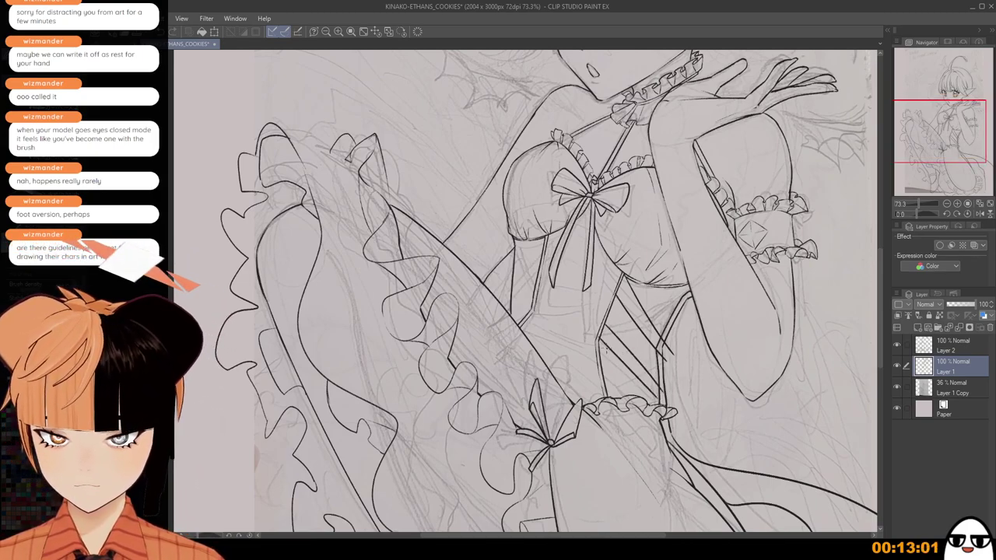
key("ctrl+z")
left_click_drag(599, 339, 661, 403)
key("ctrl+z")
key("ctrl+z")
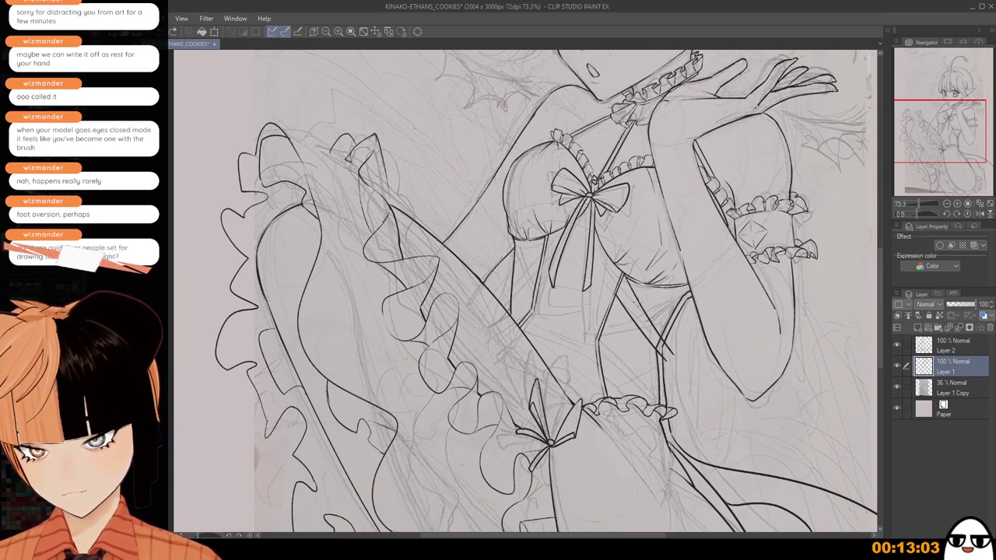
Ink the two parallel lines of the lower diagonal lacing strap, running down to the corset opening's outer edge above the waist frill.
left_click_drag(606, 330, 656, 391)
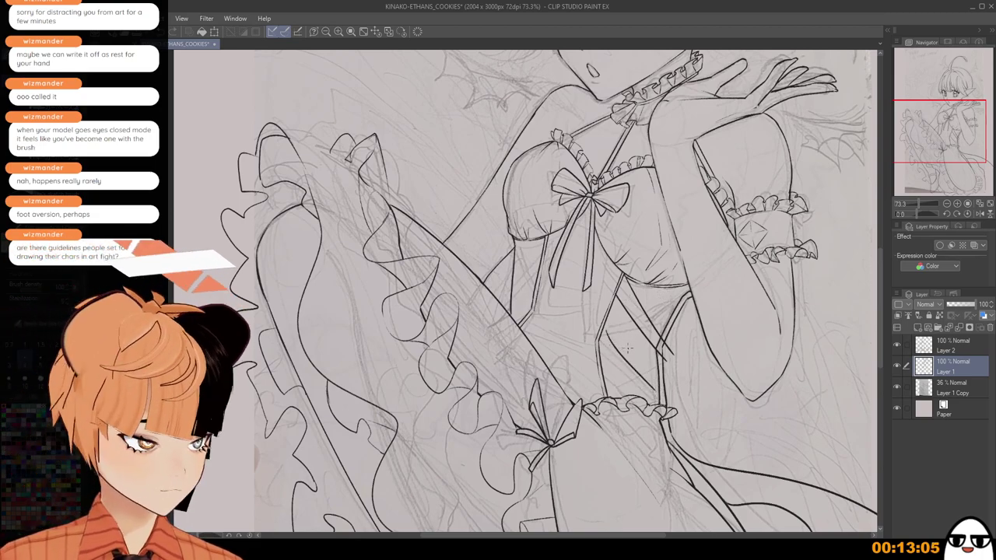
key("ctrl+z")
left_click_drag(602, 334, 663, 402)
key("ctrl+z")
left_click_drag(601, 333, 664, 404)
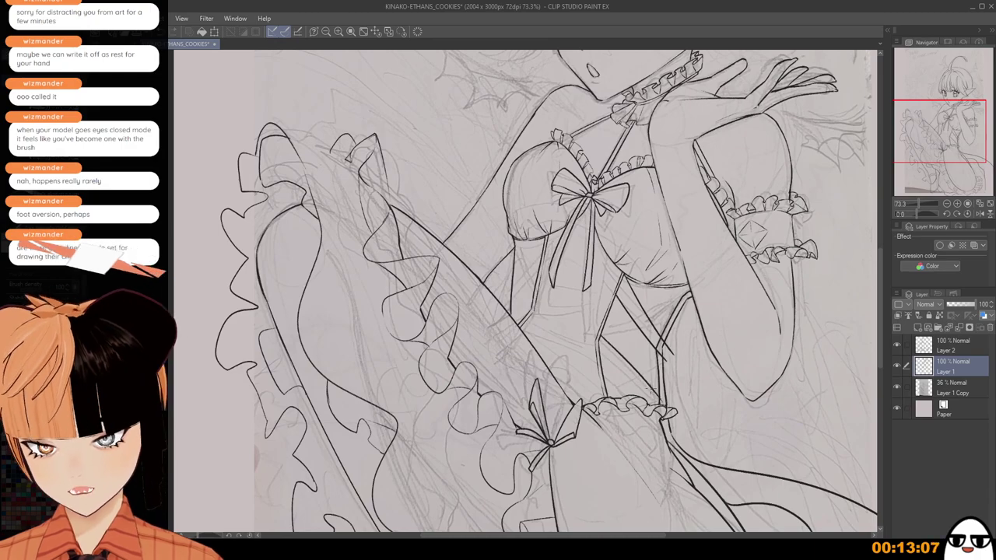
mouse_move(602, 356)
left_mouse_down()
mouse_move(661, 411)
mouse_move(644, 396)
mouse_move(650, 402)
left_mouse_up()
key("ctrl+z")
key("ctrl+z")
scroll(646, 389, "up", 4)
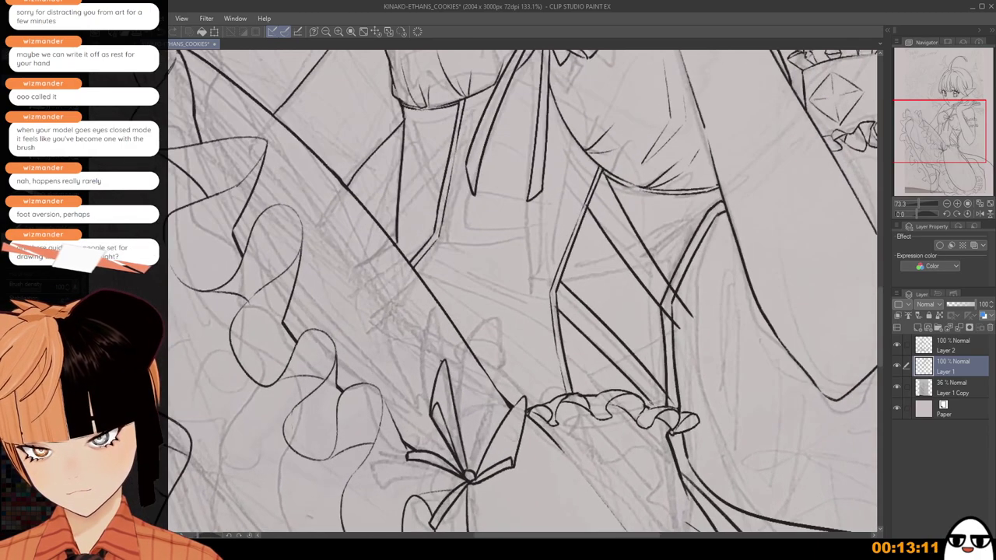
scroll(704, 296, "down", 4)
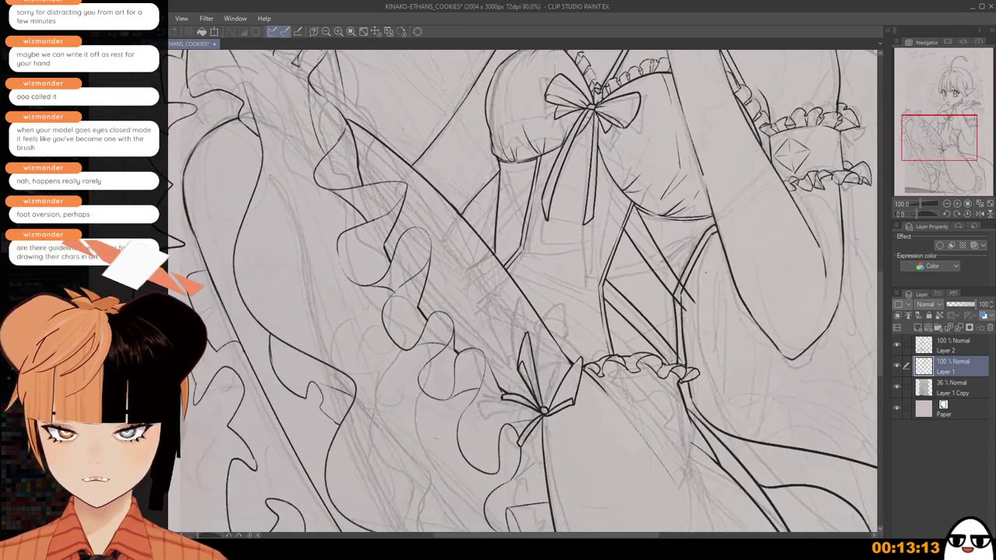
Ink the pair of rising lines for the strap that crosses the upper diagonal lacing, redoing the upper line until it fits.
scroll(651, 288, "up", 2)
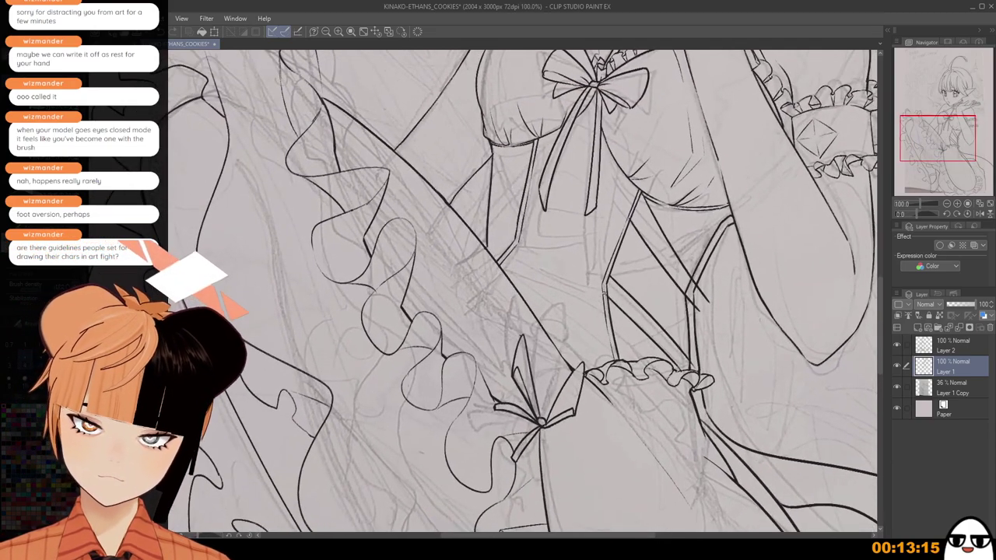
scroll(655, 289, "down", 3)
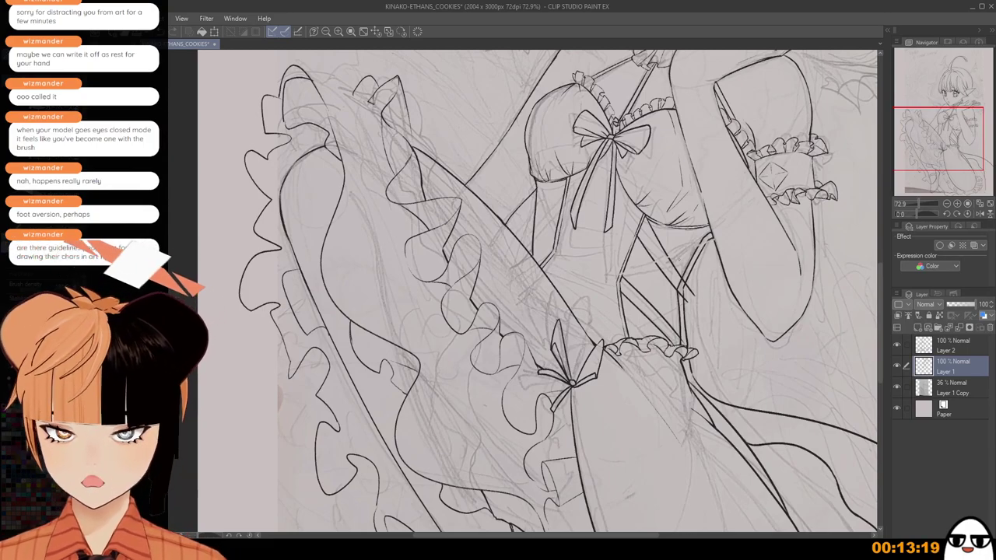
scroll(646, 267, "up", 2)
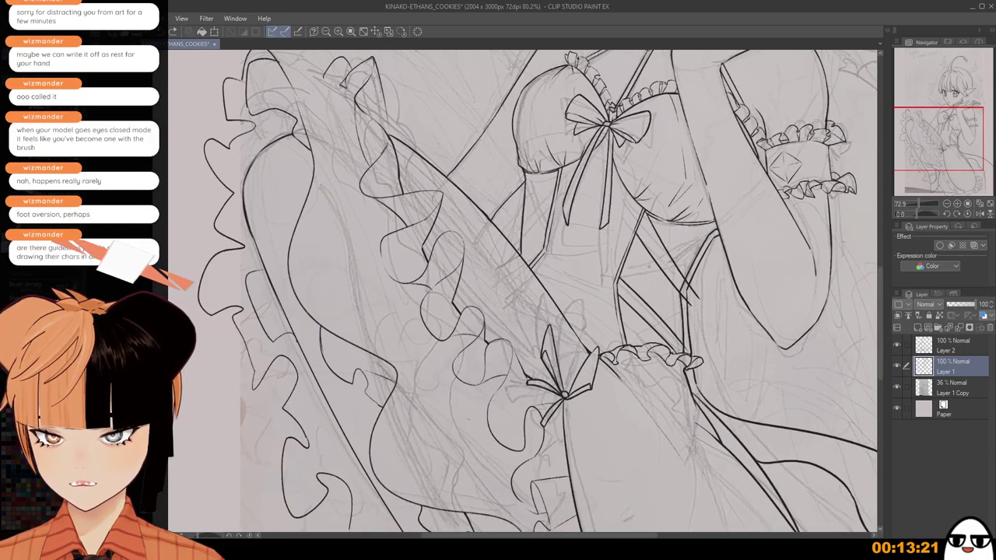
left_click_drag(617, 278, 704, 250)
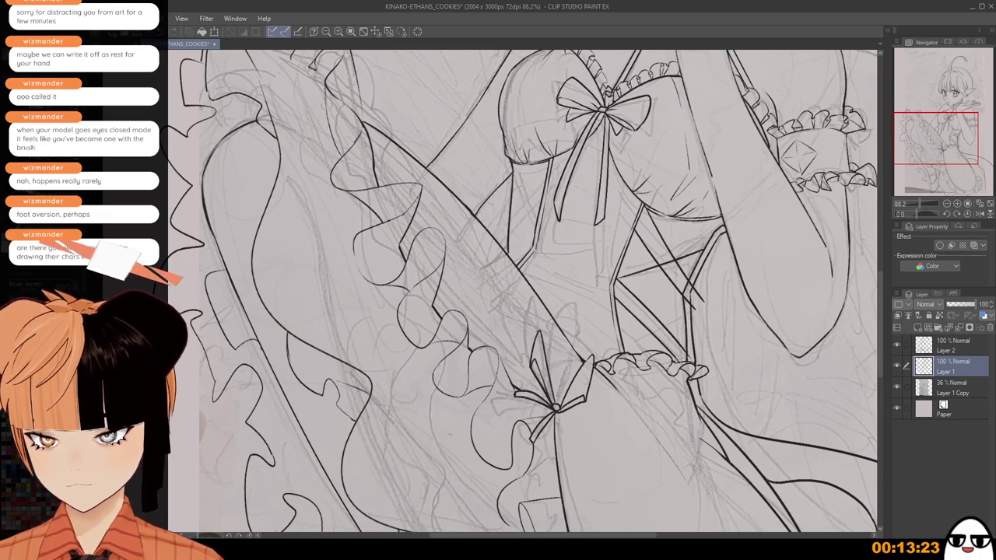
left_click_drag(627, 263, 701, 232)
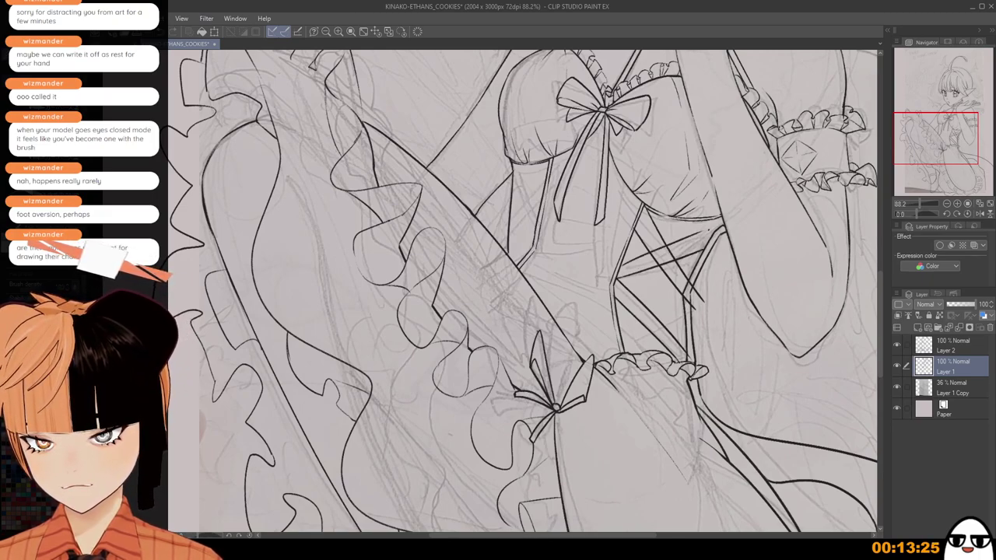
key("ctrl+z")
left_click_drag(623, 261, 717, 233)
key("ctrl+z")
left_click_drag(621, 262, 709, 233)
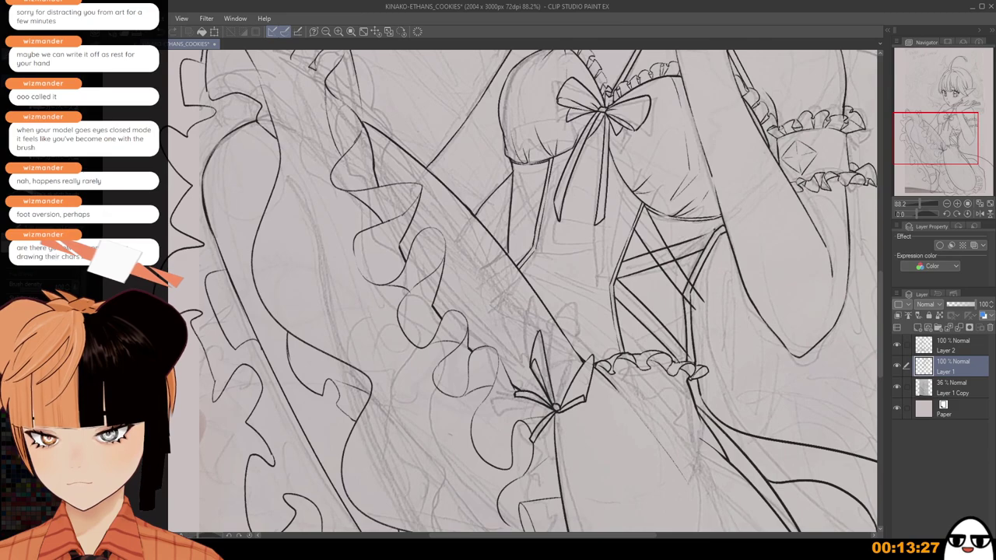
key("ctrl+z")
left_click_drag(623, 264, 714, 231)
key("ctrl+z")
left_click_drag(620, 261, 721, 232)
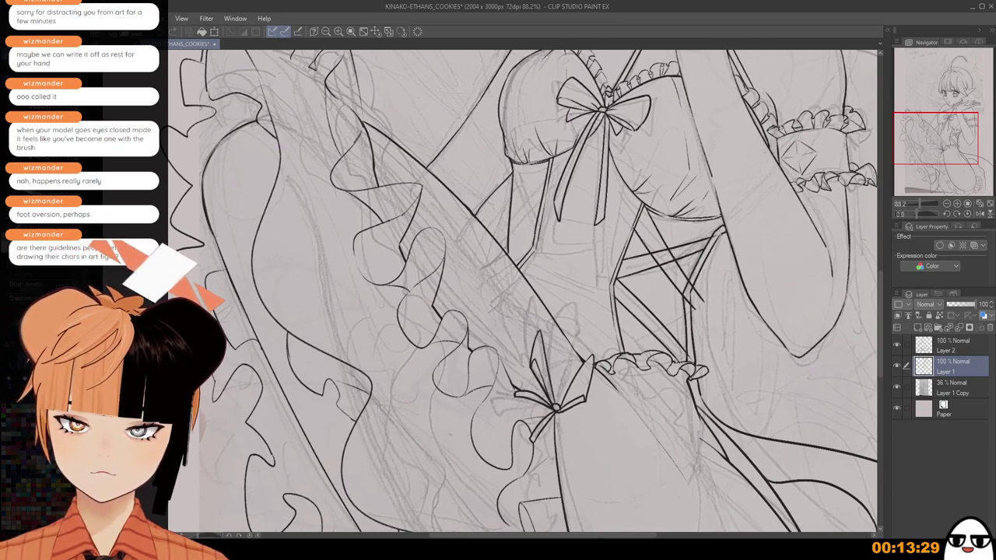
Clean up the overshooting ends of the lacing lines along the outer edge of the corset opening.
scroll(716, 241, "up", 5)
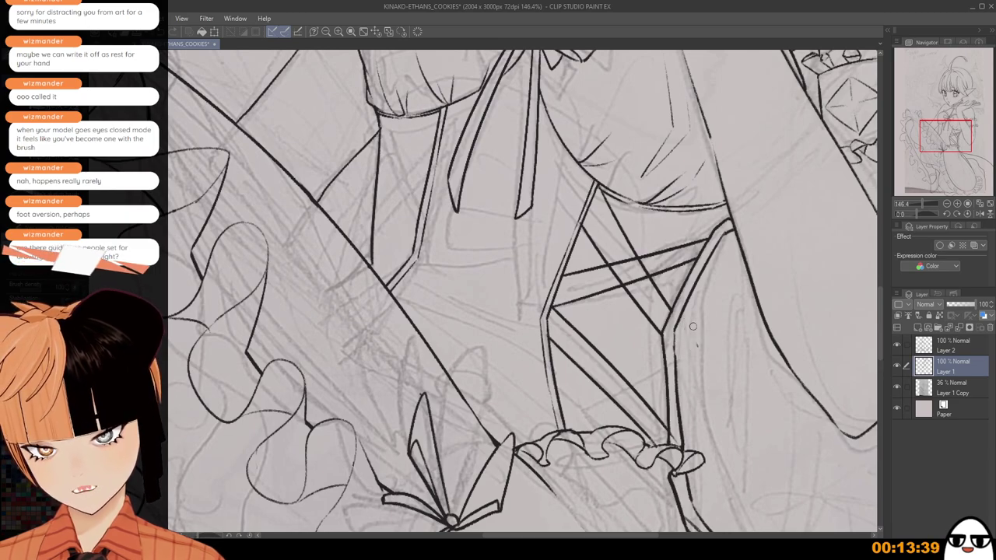
scroll(676, 346, "up", 2)
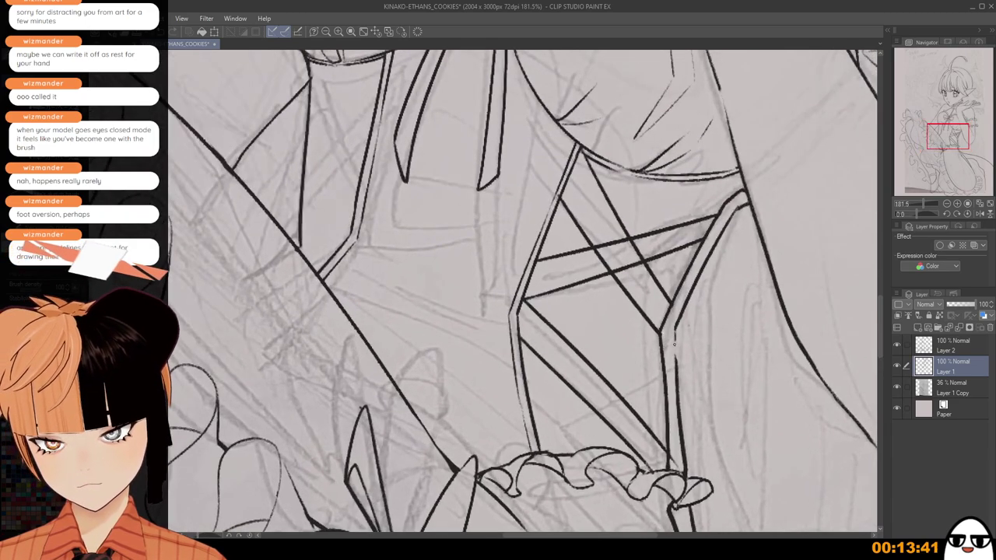
scroll(676, 346, "down", 2)
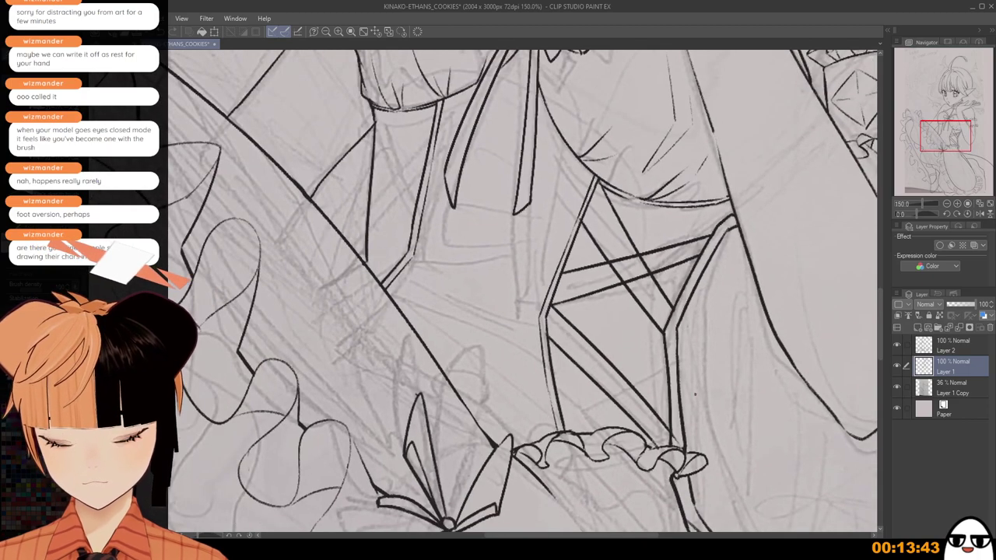
scroll(687, 374, "up", 2)
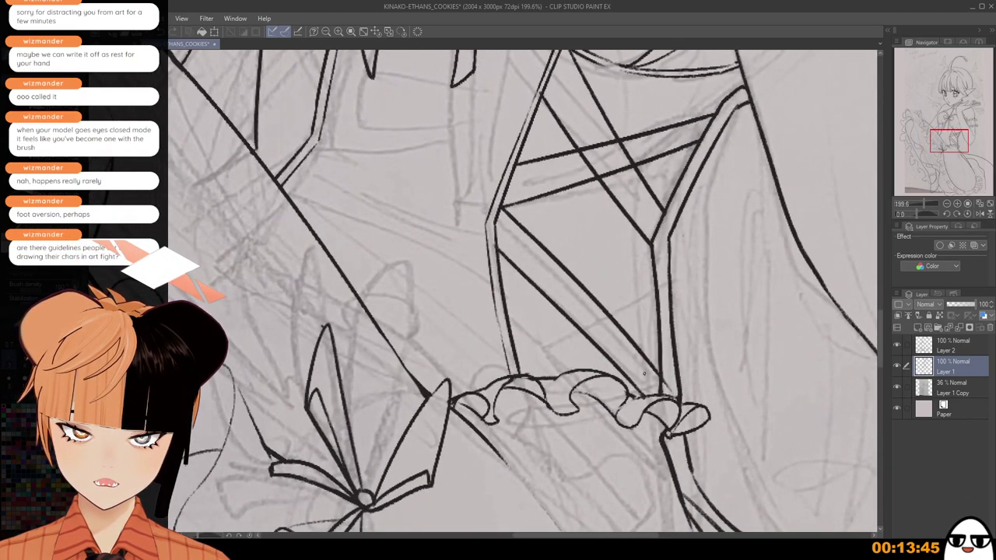
Ink the two lines of the strap crossing the lower diagonal lacing just above the waist frill, undoing rejected strokes.
scroll(714, 281, "down", 2)
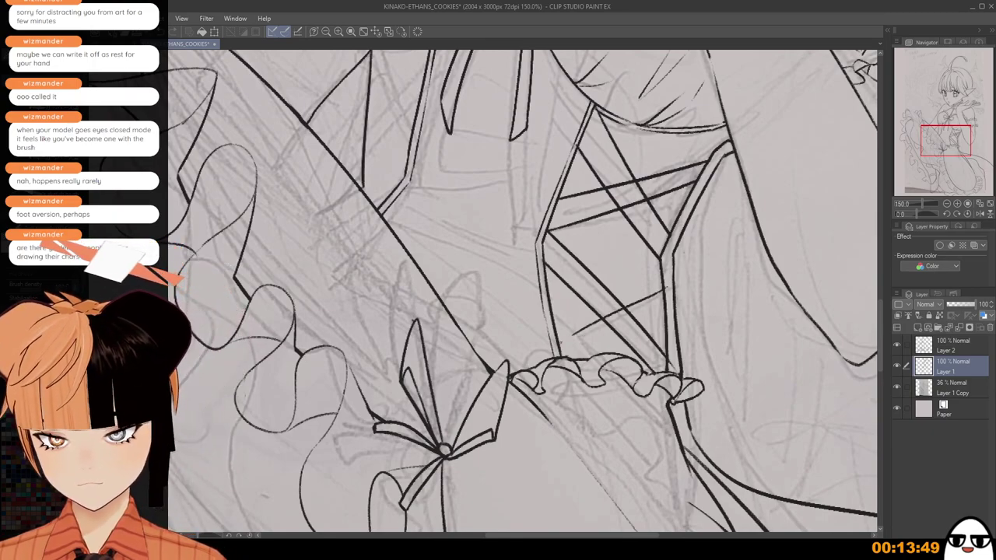
left_click_drag(661, 291, 561, 343)
key("ctrl+z")
left_click_drag(663, 287, 560, 347)
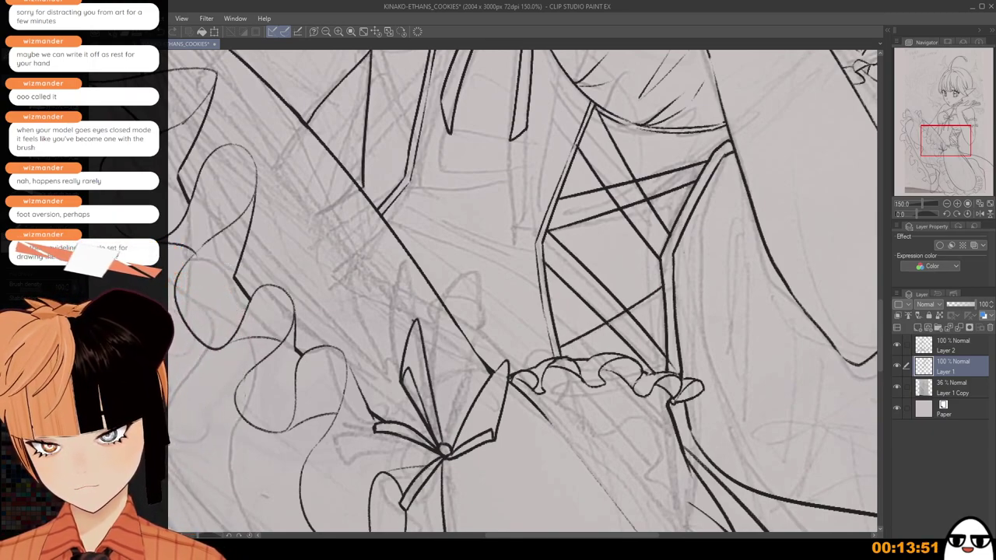
left_click_drag(662, 309, 588, 358)
key("ctrl+z")
left_click_drag(663, 310, 589, 357)
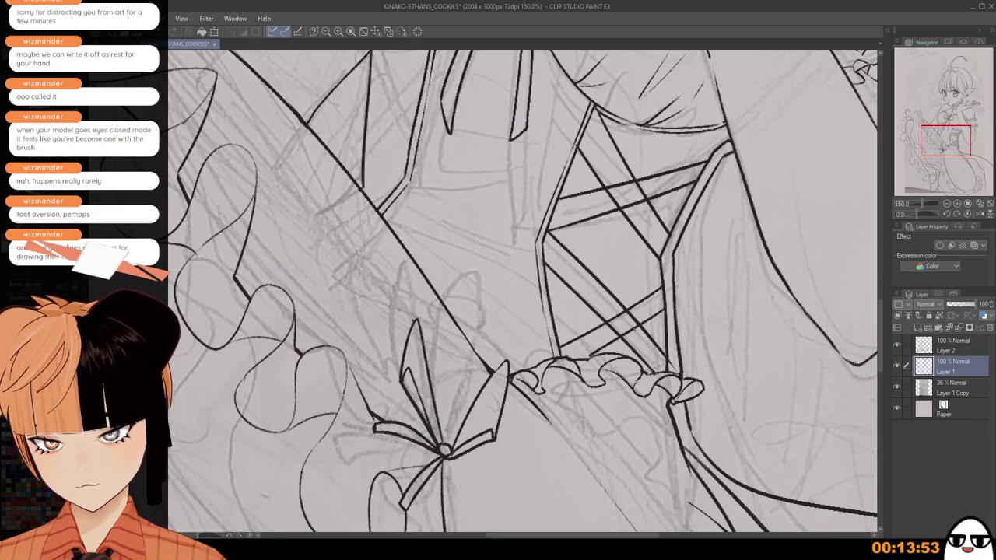
key("ctrl+z")
left_click_drag(666, 310, 599, 351)
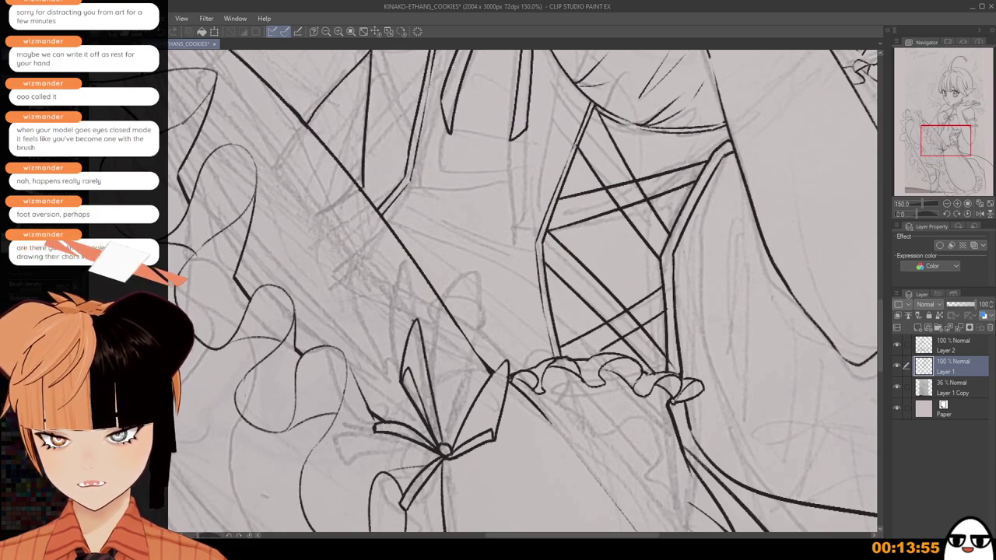
Erase the overlapping line segments at both lacing crossings so one strap passes over the other.
scroll(636, 354, "down", 4)
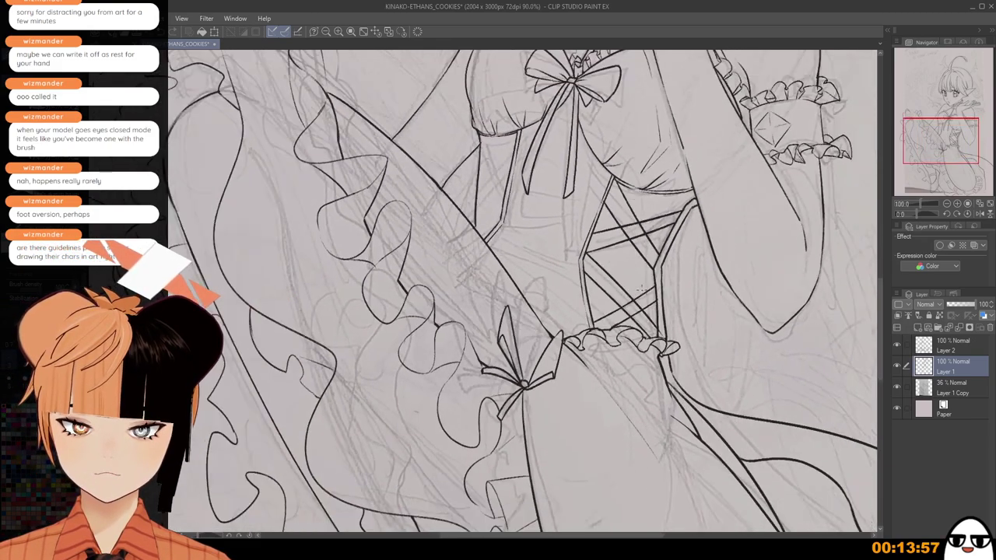
scroll(636, 353, "down", 3)
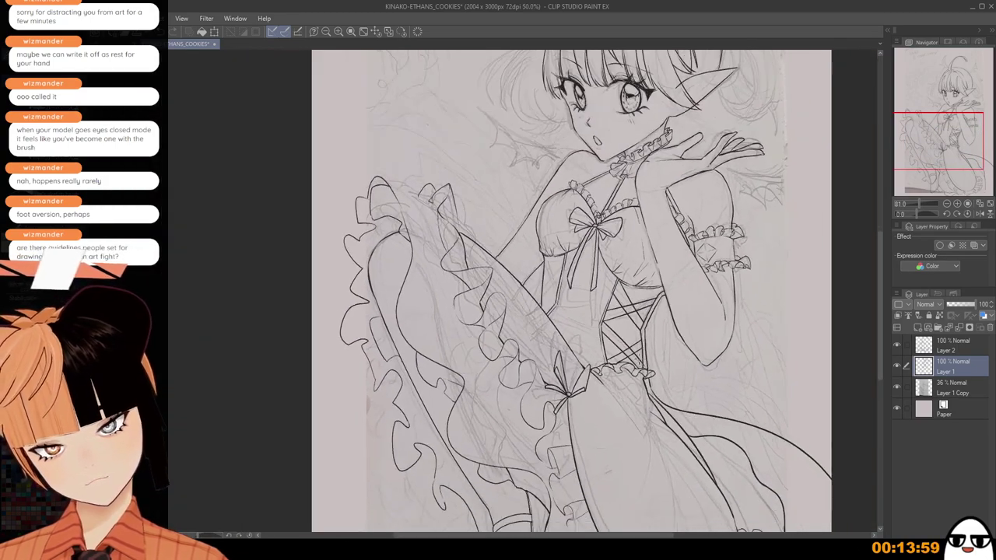
scroll(639, 319, "up", 2)
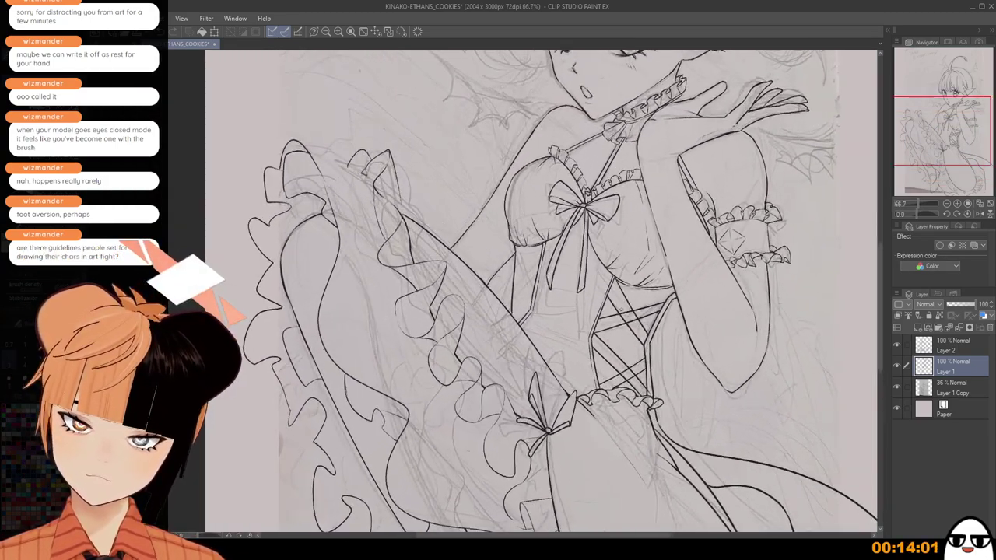
scroll(620, 306, "up", 3)
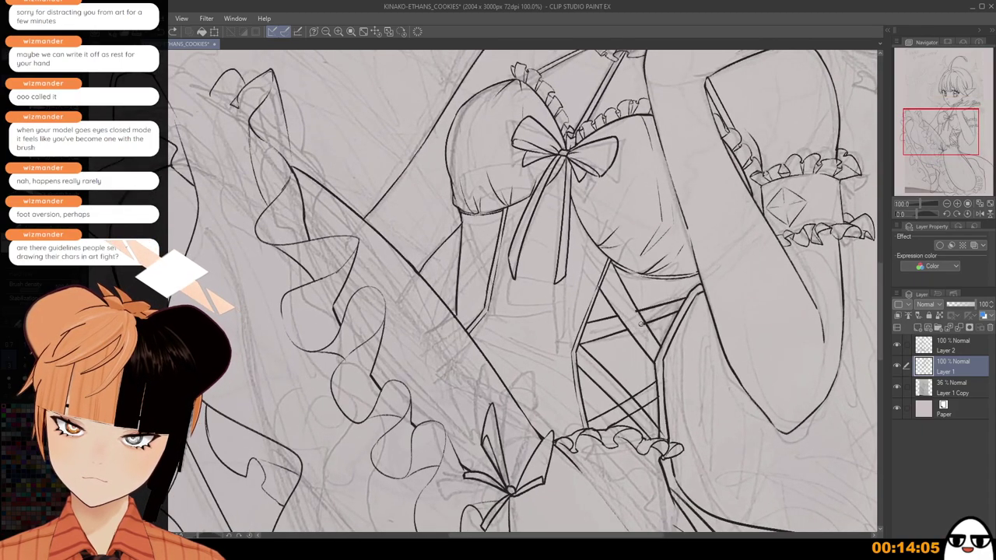
scroll(644, 327, "up", 3)
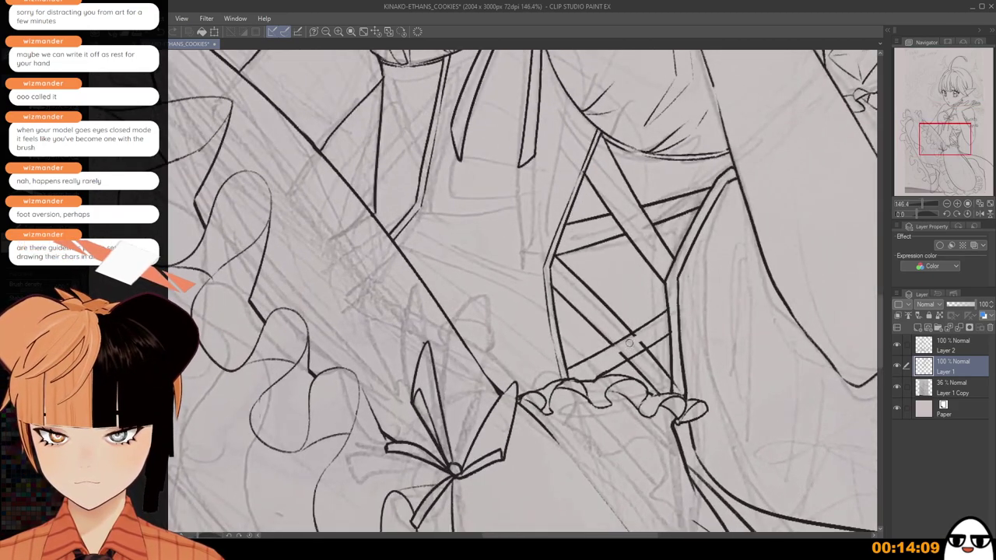
scroll(620, 360, "down", 6)
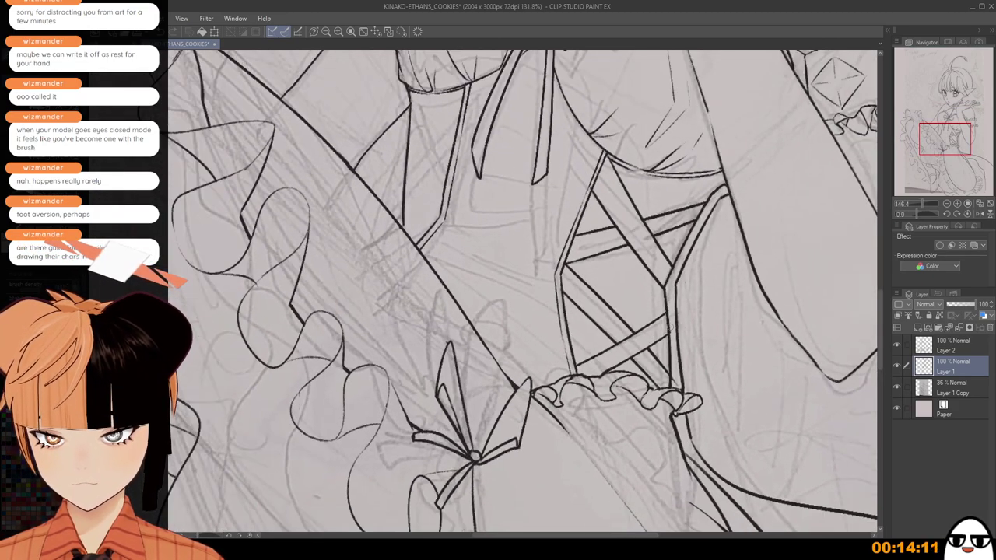
scroll(679, 420, "down", 3)
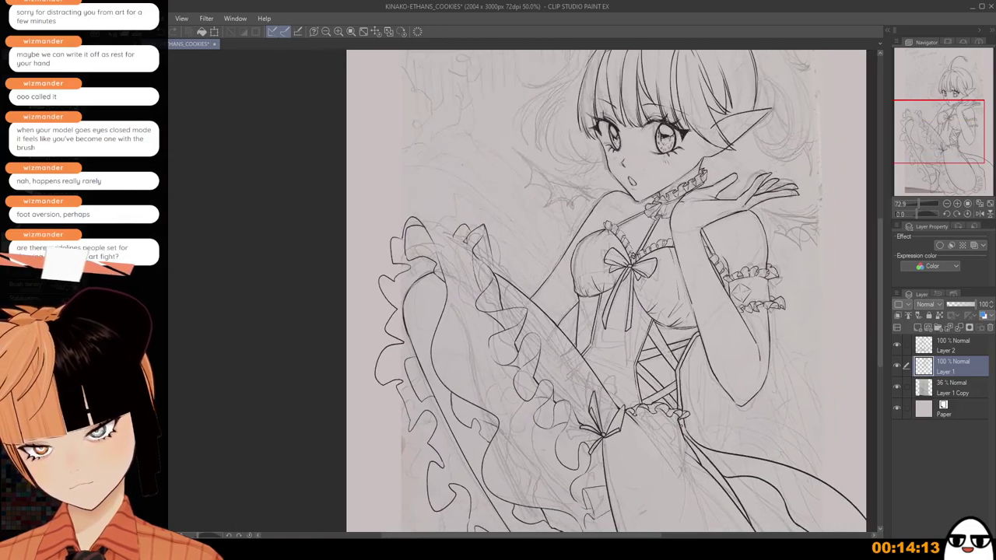
Mirror the canvas view horizontally and focus on the raised leg's upper ruffle beside the bodice.
left_click_drag(594, 324, 615, 364)
scroll(615, 364, "up", 1)
scroll(620, 360, "up", 5)
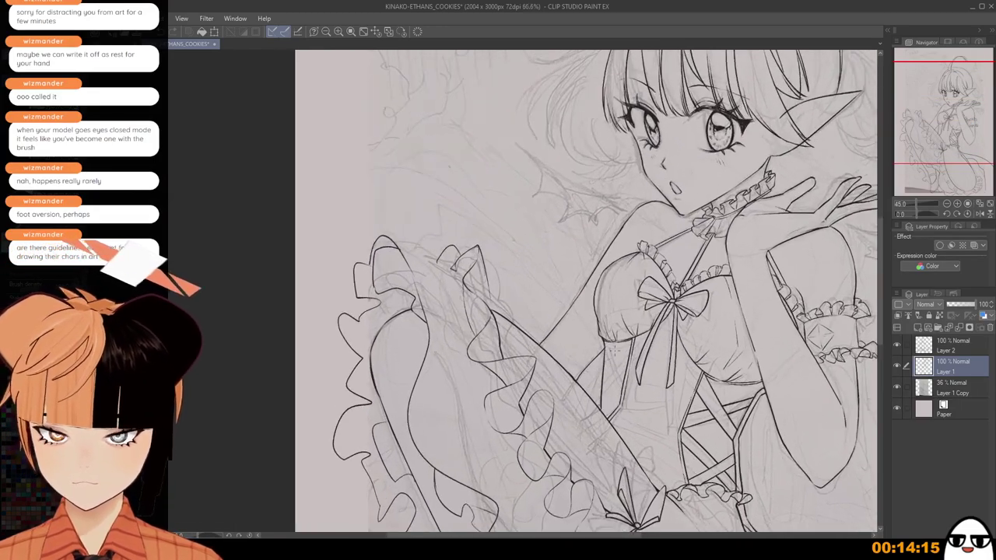
key("h")
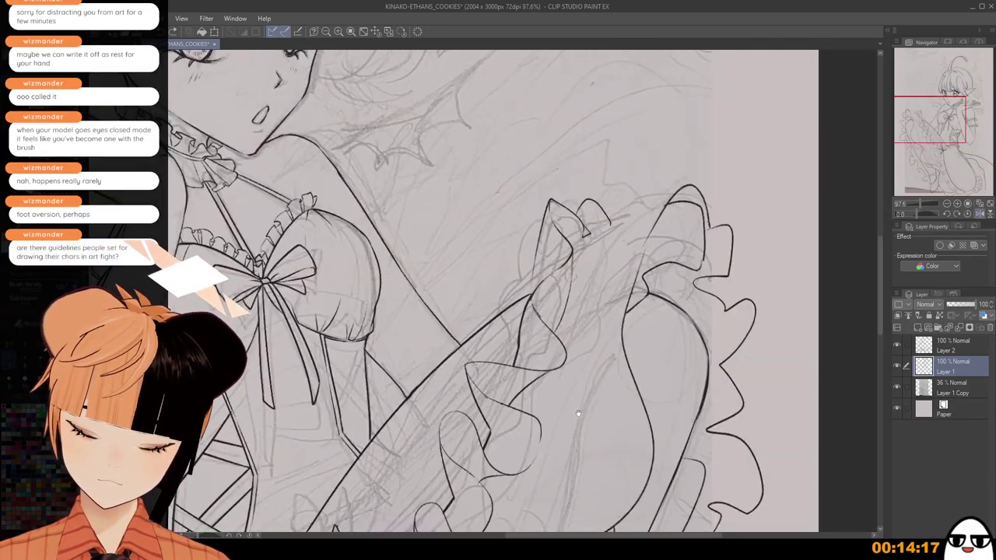
Try inking the lower edge of the first diagonal lacing strap in the narrow corset opening beside the raised leg.
left_click_drag(578, 413, 736, 256)
scroll(622, 288, "up", 3)
mouse_move(484, 240)
left_mouse_down()
mouse_move(523, 196)
mouse_move(483, 263)
left_mouse_up()
key("ctrl+z")
left_click_drag(525, 205, 486, 259)
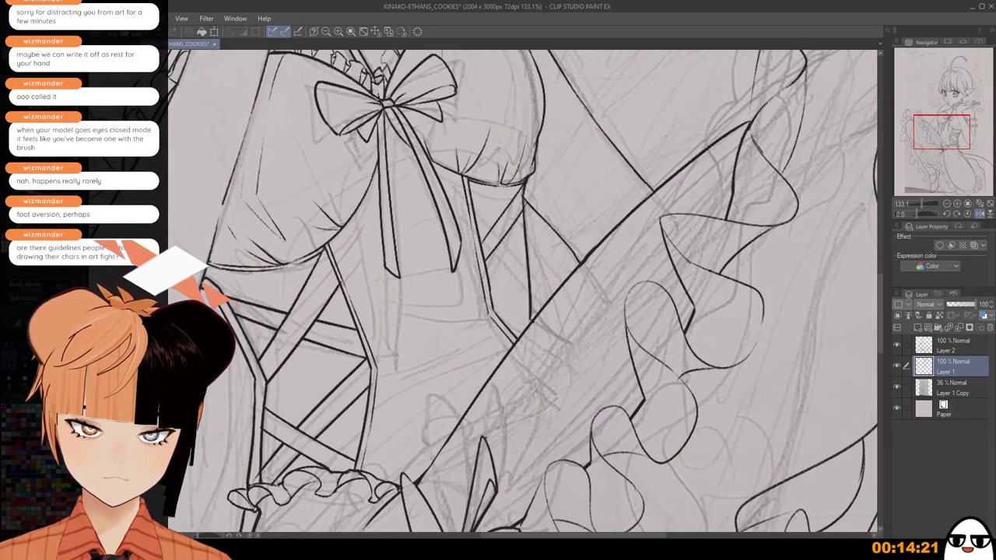
key("ctrl+z")
left_click_drag(525, 203, 487, 257)
key("ctrl+z")
left_click_drag(523, 205, 481, 264)
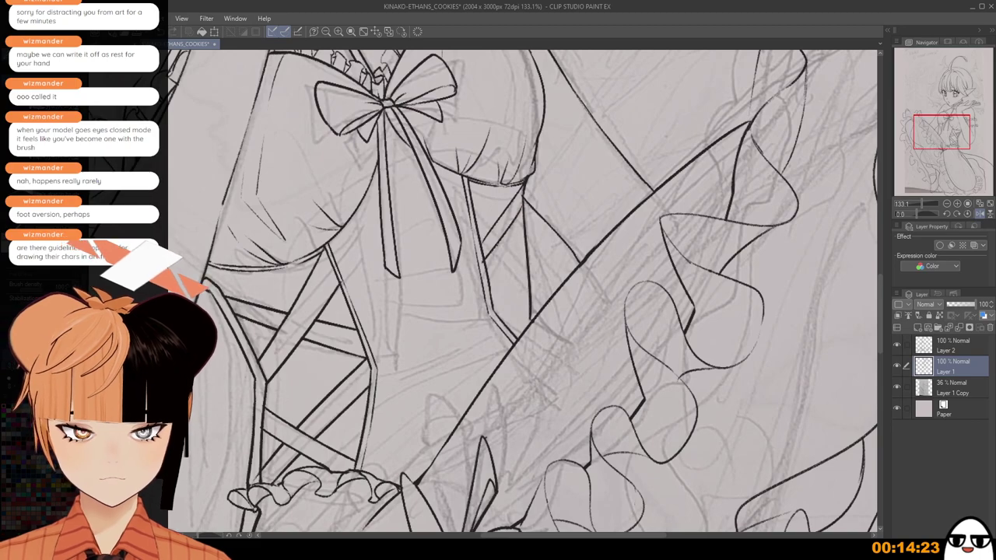
key("ctrl+z")
left_click_drag(522, 206, 494, 244)
key("ctrl+z")
left_click_drag(523, 204, 488, 257)
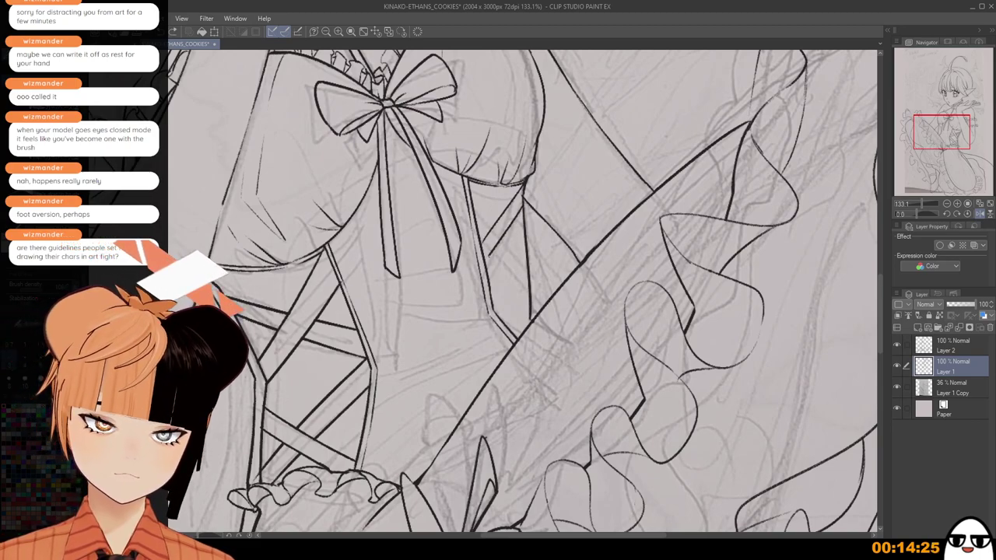
key("ctrl+z")
left_click_drag(523, 204, 482, 263)
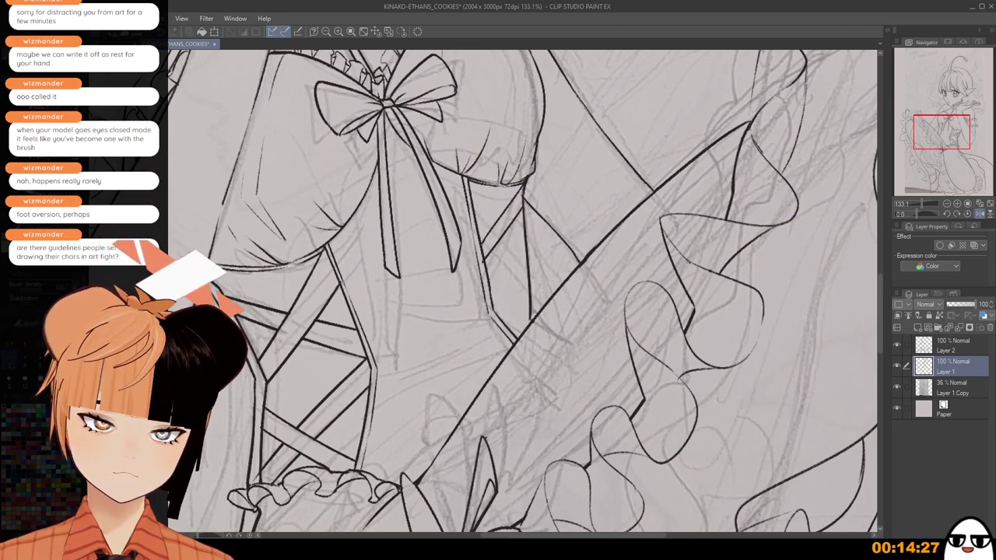
scroll(480, 238, "up", 1)
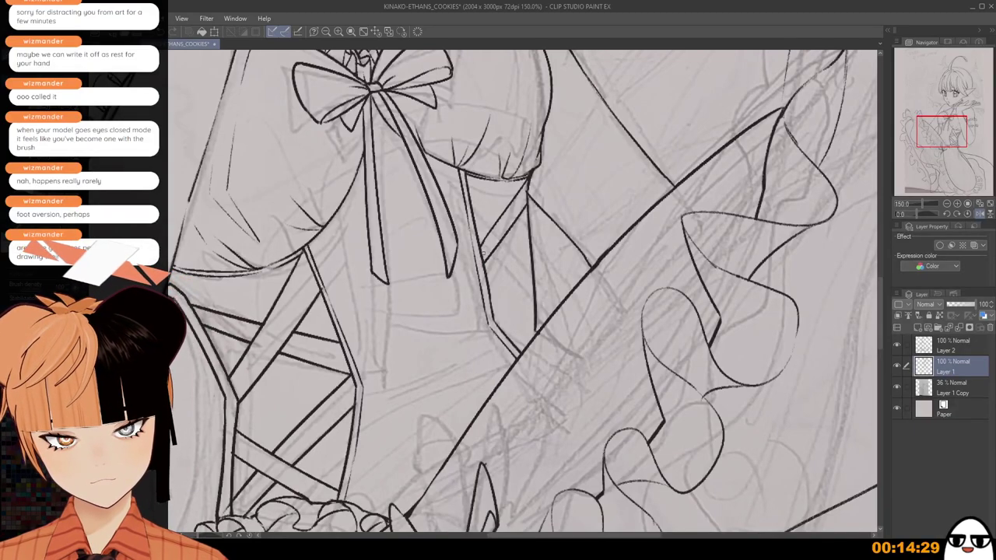
Mirror the canvas view and try inking the strap that crosses the first diagonal lacing in the narrow corset opening.
key("h")
left_click_drag(499, 179, 440, 238)
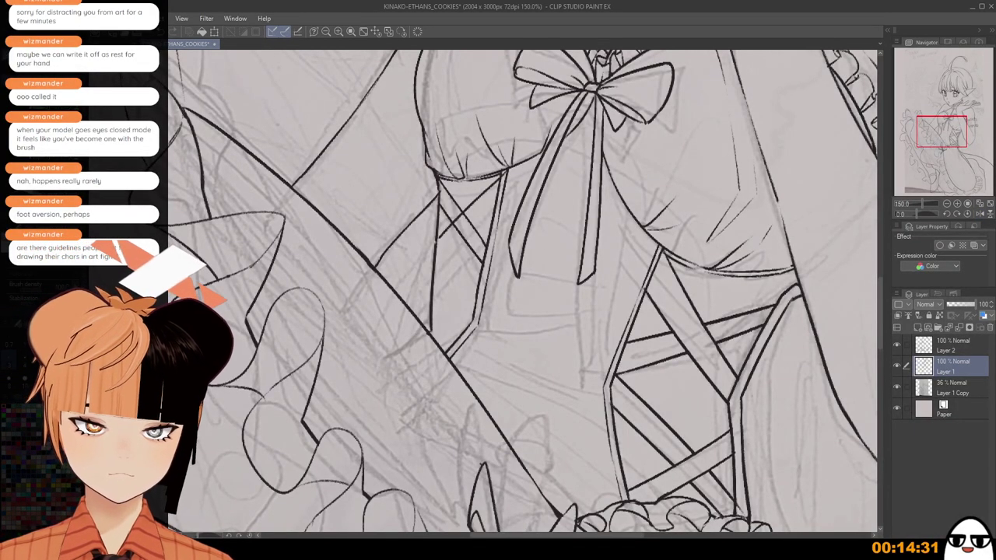
left_click_drag(492, 207, 437, 261)
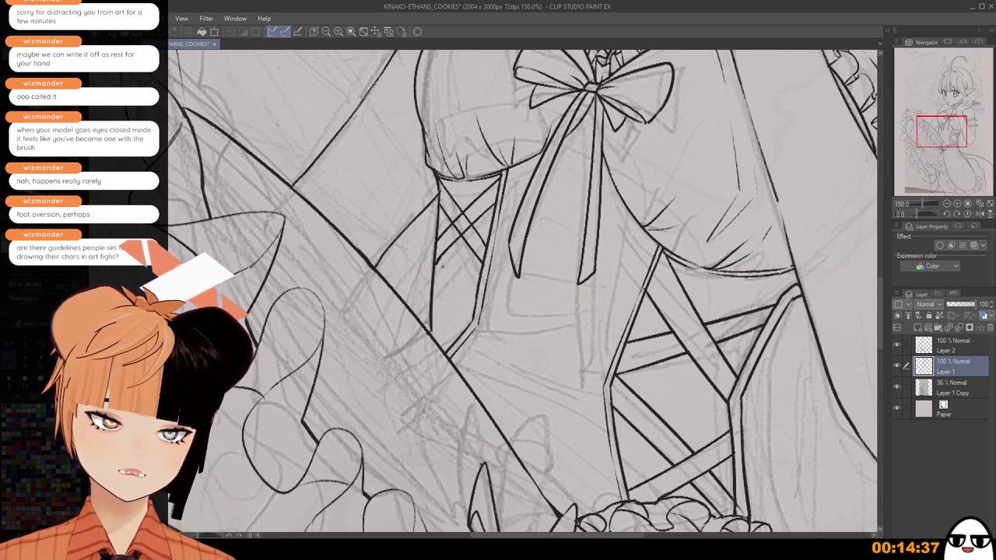
Try inking the two parallel lines of the lower diagonal strap in the narrow opening, just above the raised thigh.
mouse_move(478, 281)
left_mouse_down()
mouse_move(431, 321)
mouse_move(424, 344)
left_mouse_up()
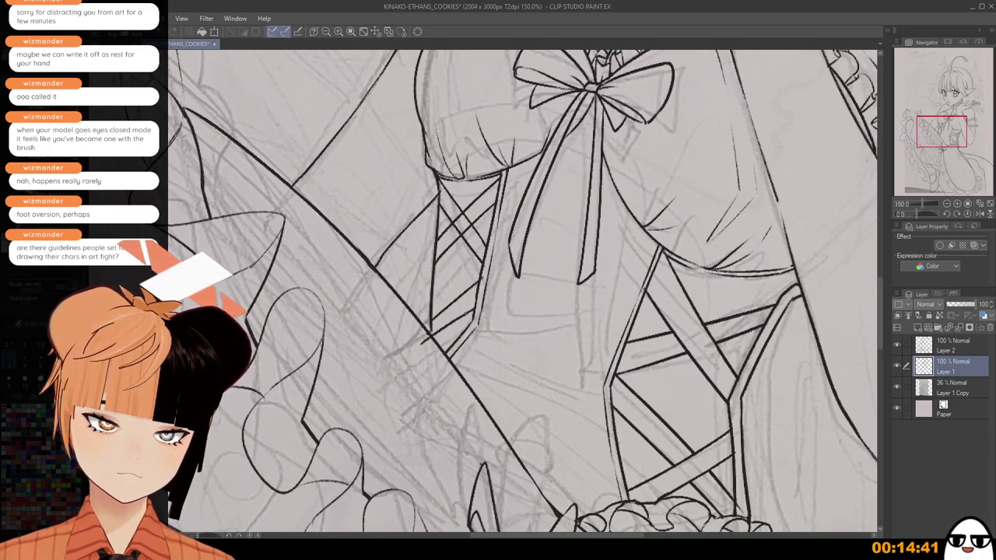
key("ctrl+z")
left_click_drag(472, 309, 424, 343)
key("ctrl+z")
key("ctrl+z")
left_click_drag(482, 270, 449, 297)
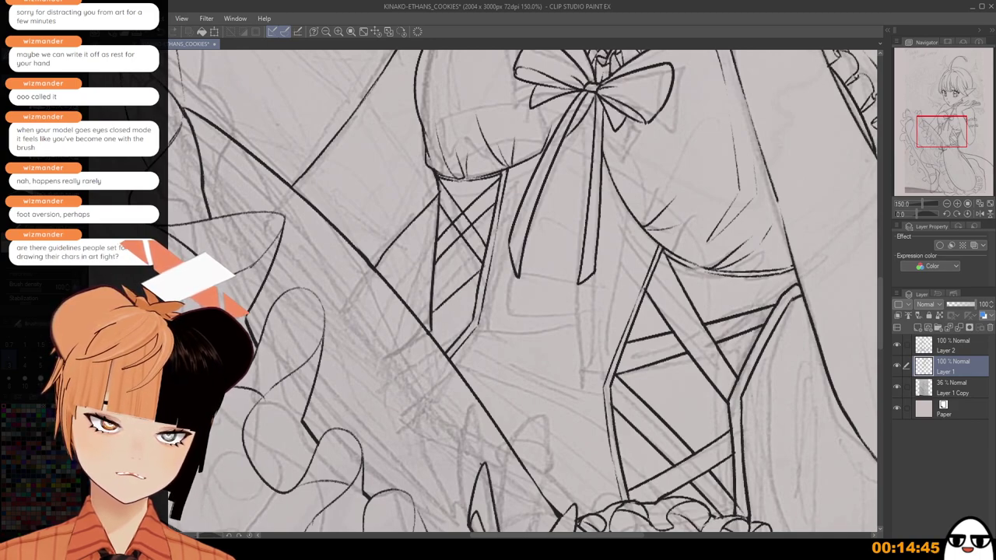
left_click_drag(431, 333, 475, 297)
key("ctrl+z")
key("ctrl+z")
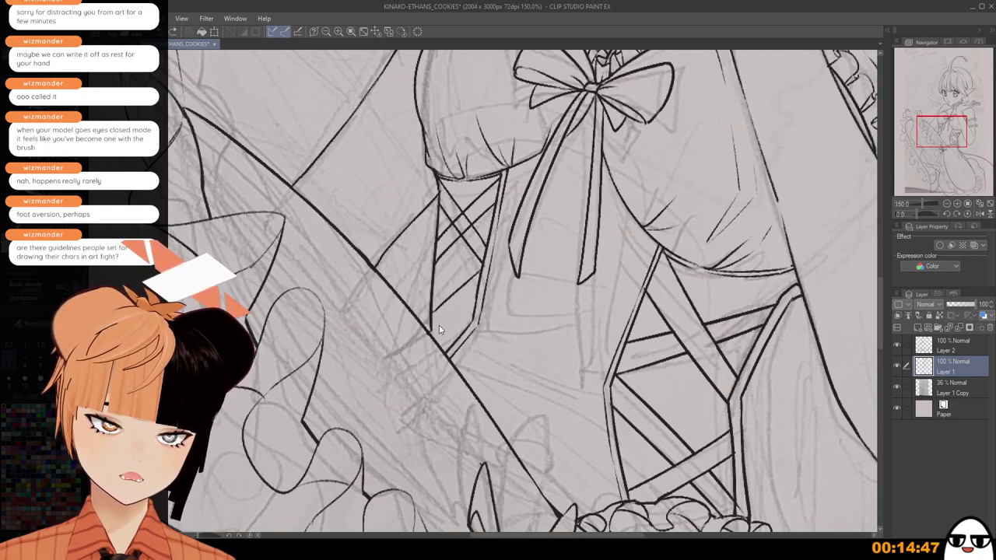
left_click_drag(432, 330, 477, 297)
key("ctrl+z")
left_click_drag(432, 329, 478, 293)
Flip the canvas view back and try inking the strap that crosses the lower diagonal lacing above the raised thigh.
key("h")
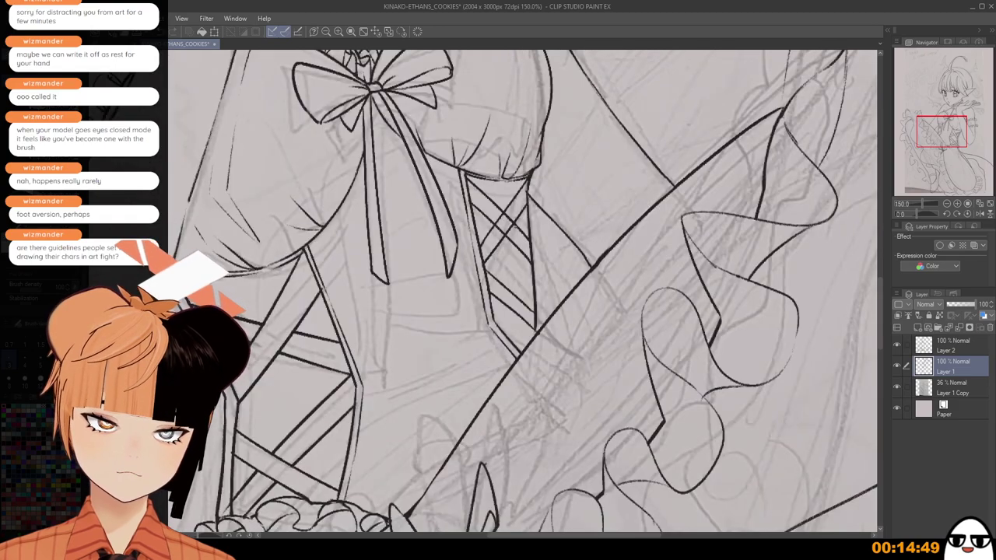
key("h")
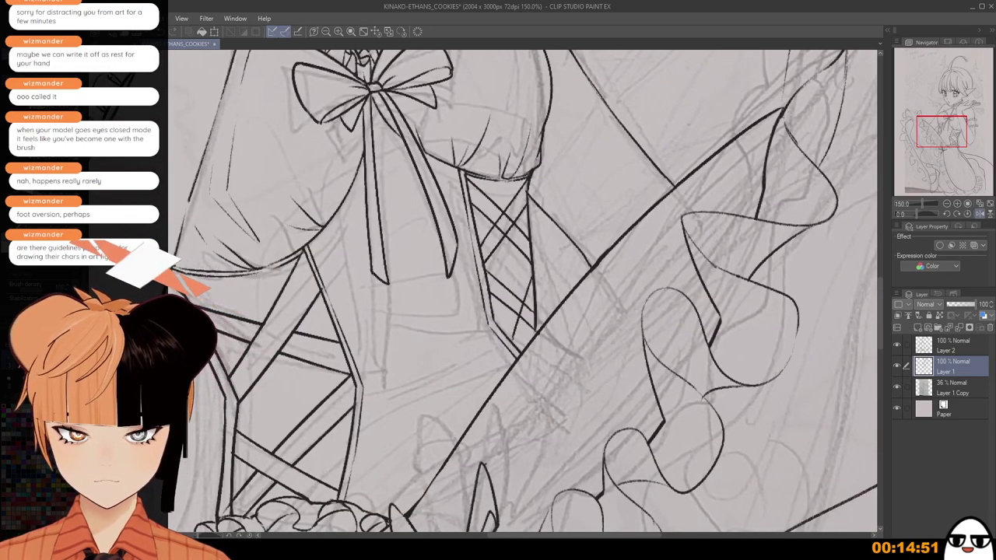
key("h")
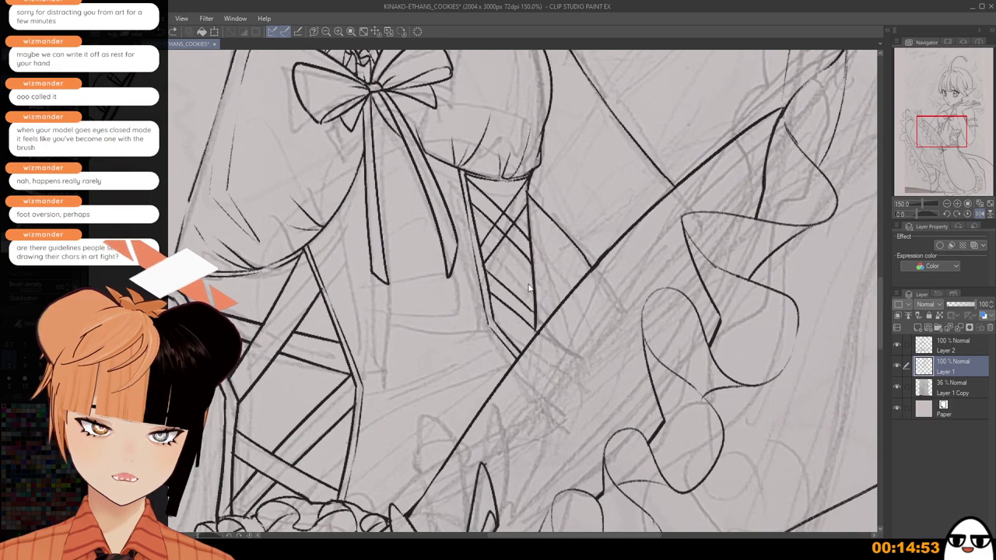
mouse_move(531, 284)
left_mouse_down()
mouse_move(507, 334)
mouse_move(516, 346)
left_mouse_up()
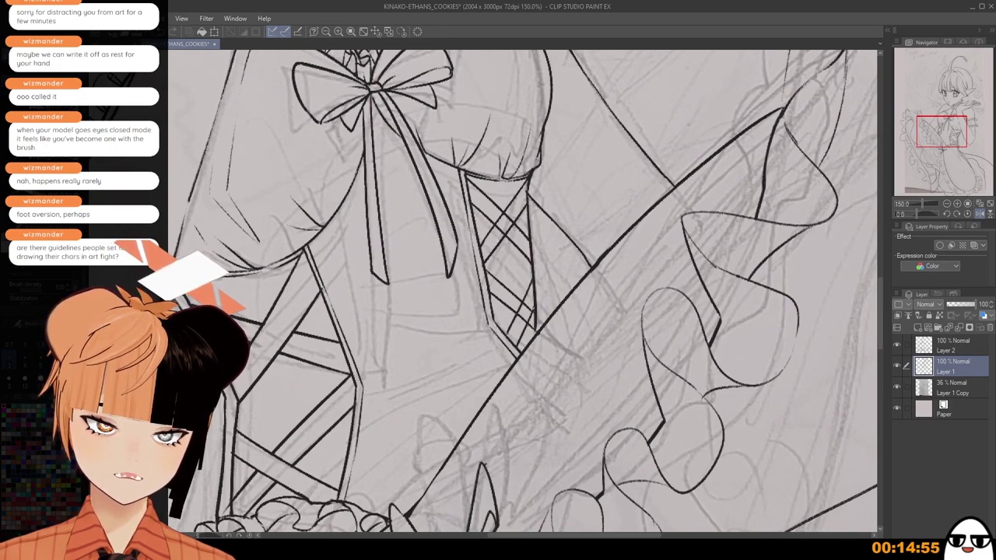
key("ctrl+z")
left_click_drag(534, 302, 515, 344)
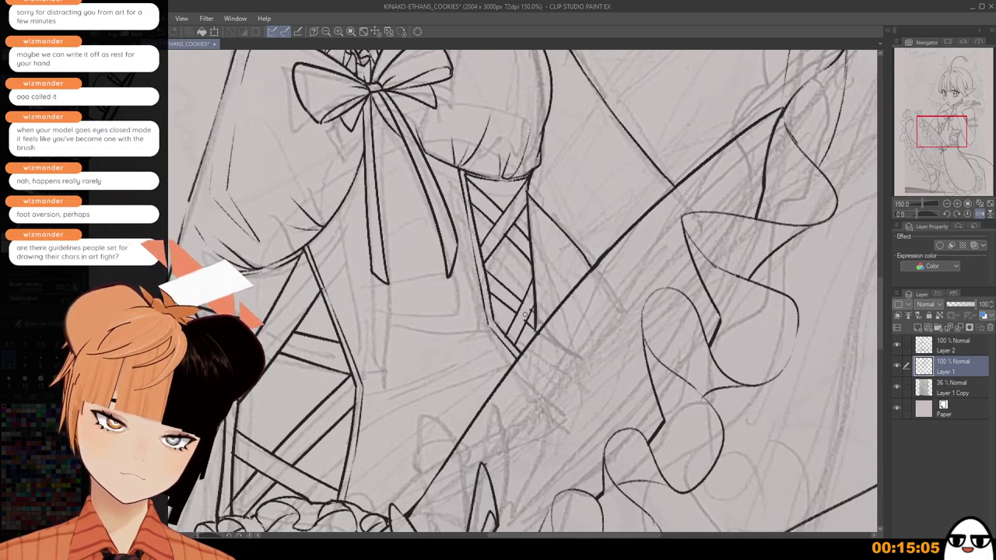
Examine how the lacing in the narrow corset opening reads against the bodice and the whole figure.
key("h")
scroll(627, 379, "down", 2)
scroll(686, 421, "down", 6)
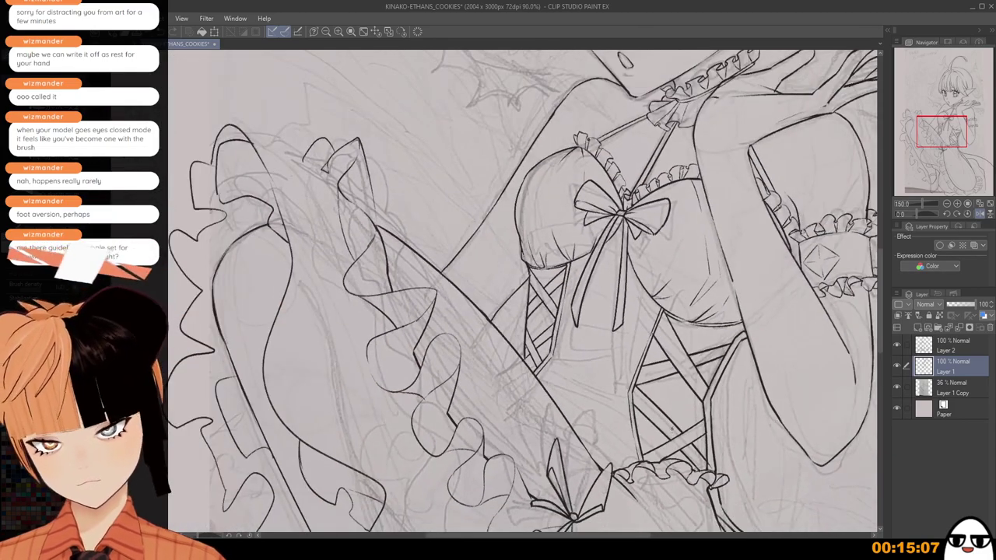
left_click_drag(684, 420, 624, 400)
scroll(639, 307, "down", 2)
scroll(634, 338, "down", 2)
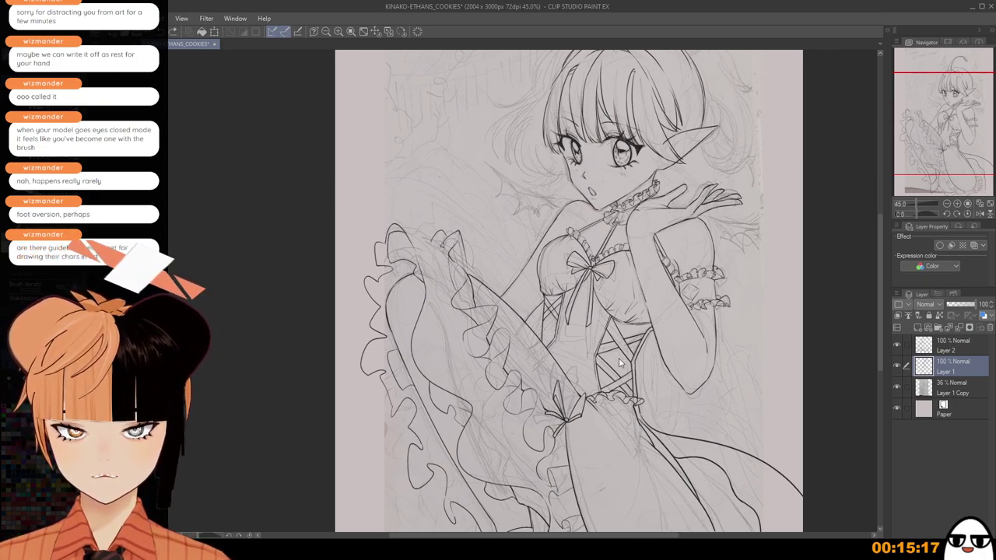
scroll(576, 290, "up", 3)
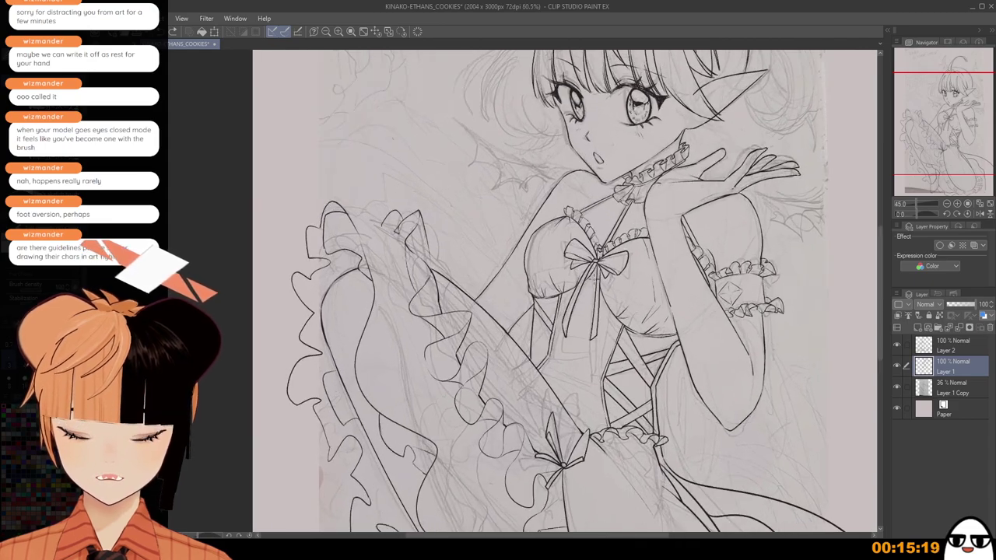
scroll(545, 315, "up", 2)
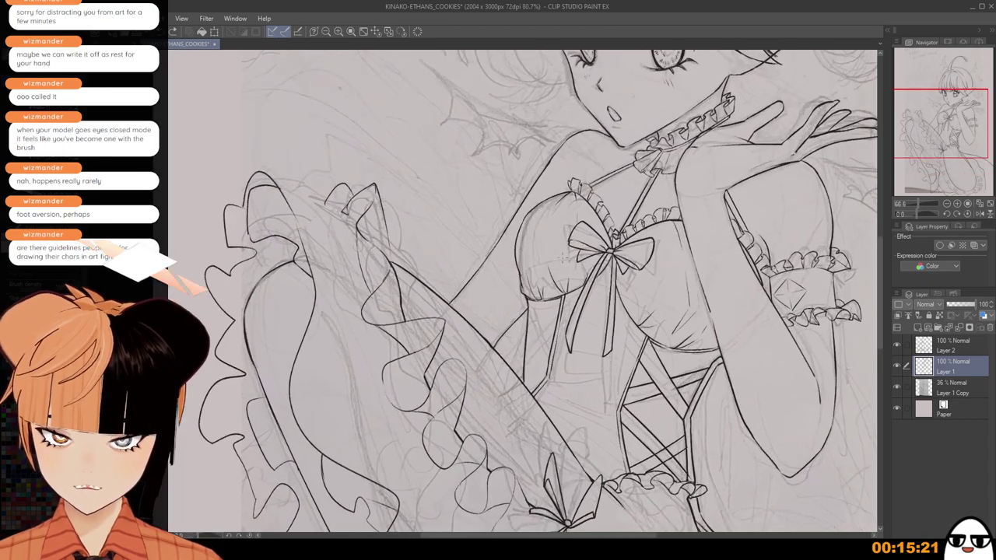
scroll(557, 311, "up", 1)
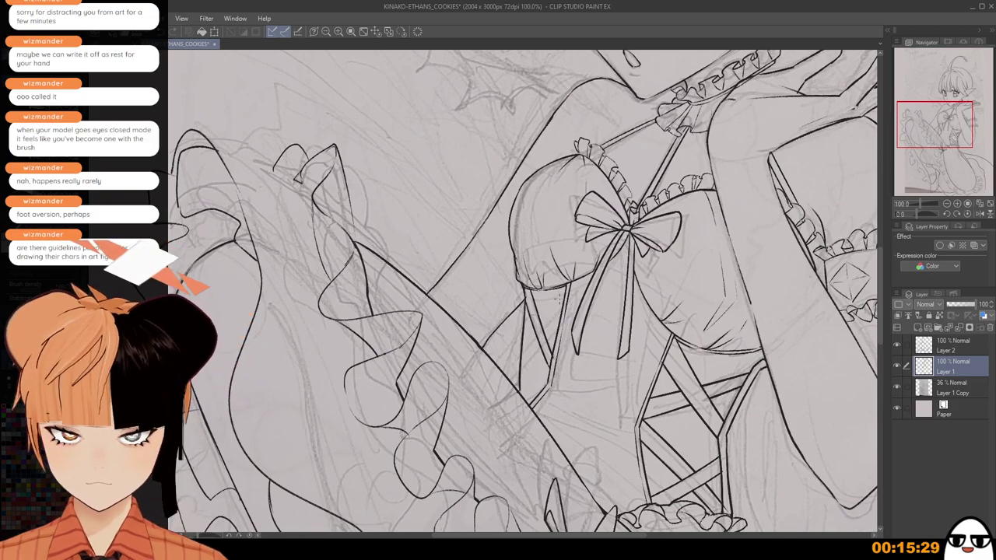
Re-ink the diagonal lacing straps crossing the narrow corset opening under the bust, undoing rejected strokes.
left_click_drag(567, 289, 516, 359)
key("ctrl+z")
key("ctrl+z")
mouse_move(566, 294)
left_mouse_down()
mouse_move(521, 360)
mouse_move(523, 340)
mouse_move(519, 360)
left_mouse_up()
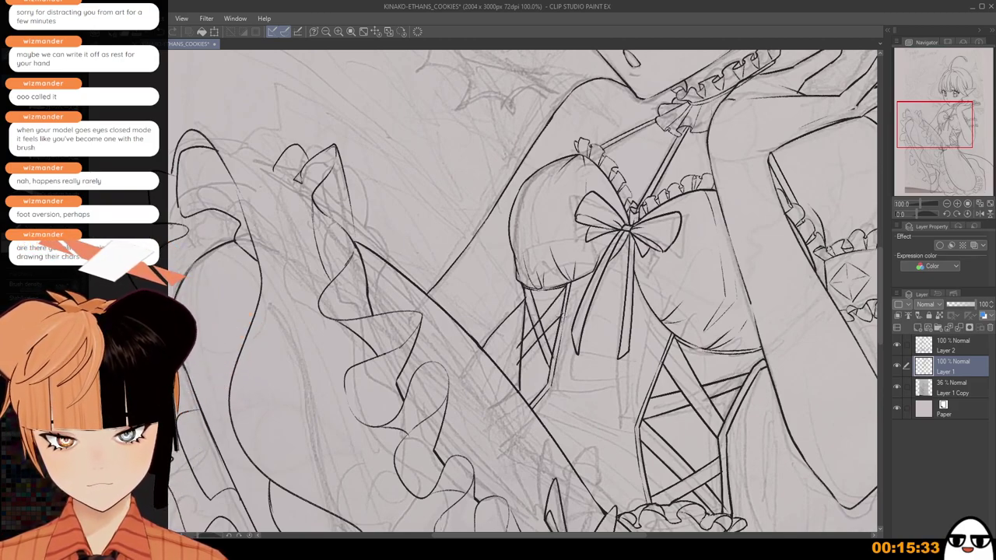
key("ctrl+z")
left_click_drag(562, 311, 517, 362)
scroll(511, 348, "up", 2)
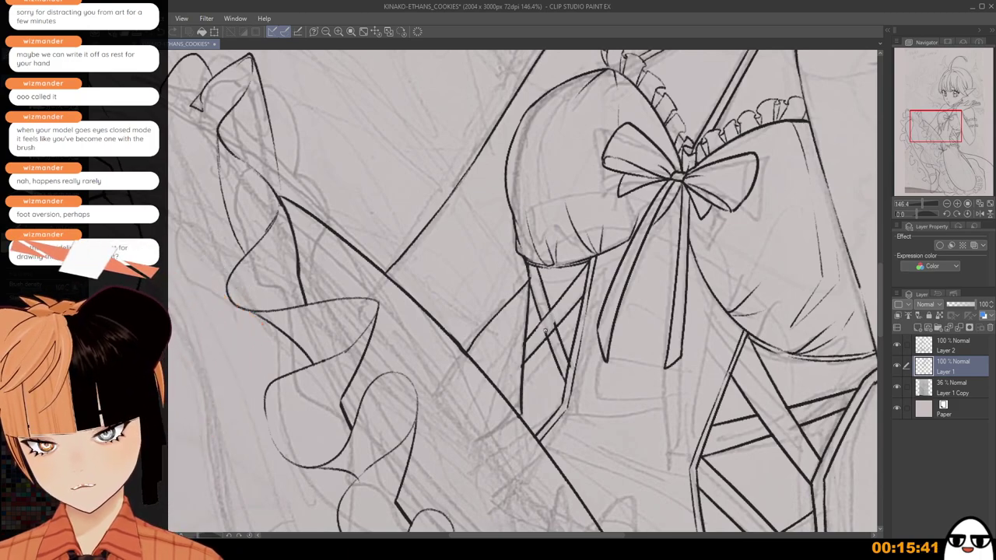
scroll(545, 331, "down", 2)
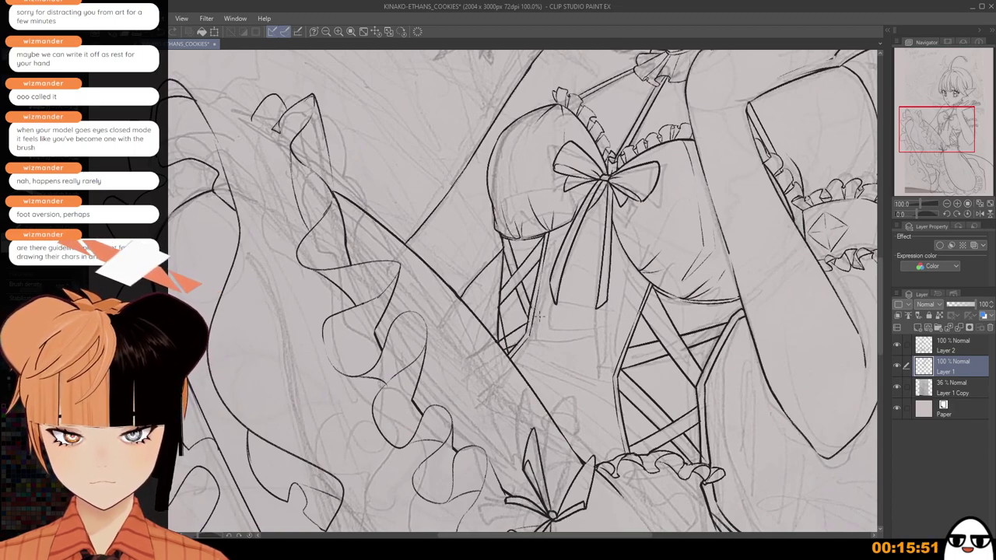
scroll(507, 336, "up", 5)
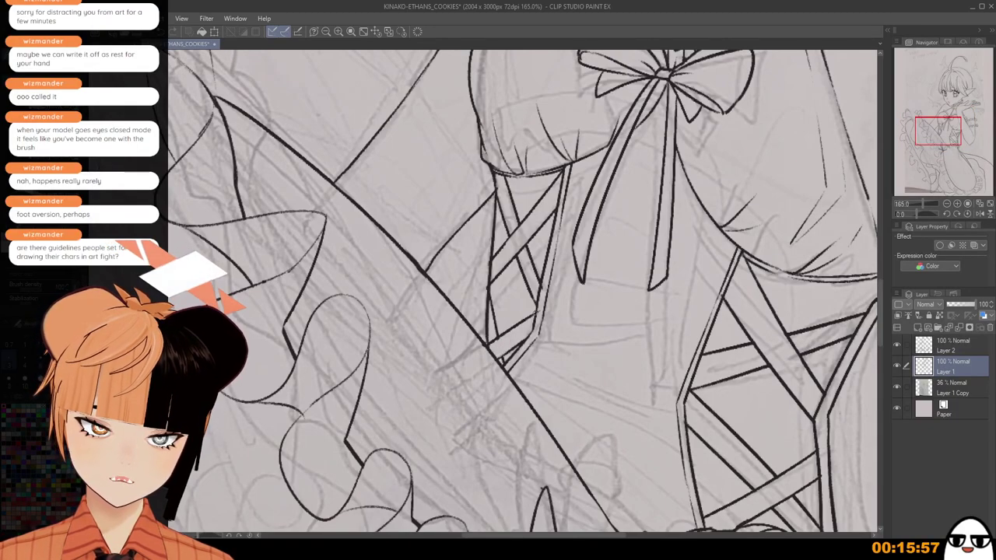
Review the line art from the corset lacing and waist frill down to the thigh and lower hem ruffles.
scroll(648, 418, "down", 5)
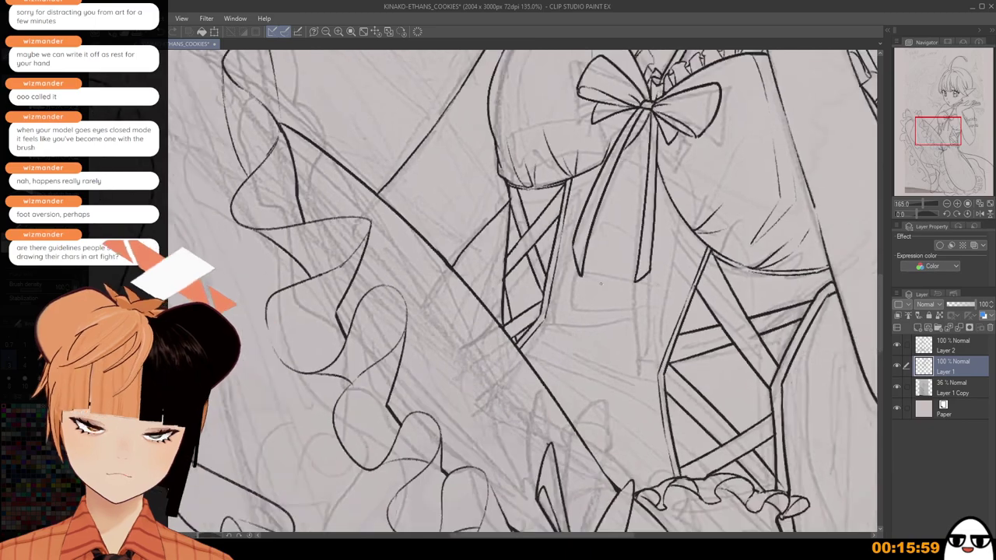
scroll(648, 418, "down", 1)
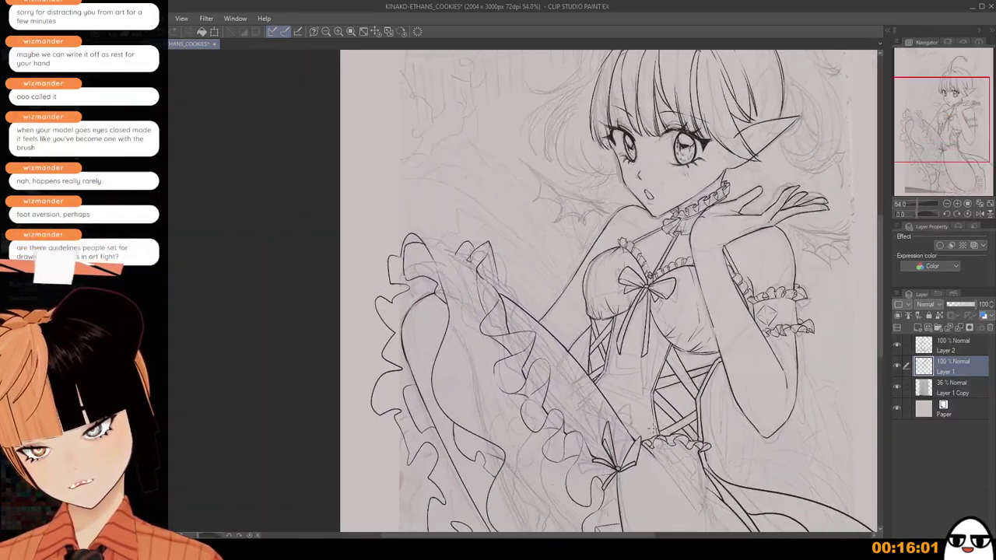
left_click_drag(660, 472, 627, 373)
key("h")
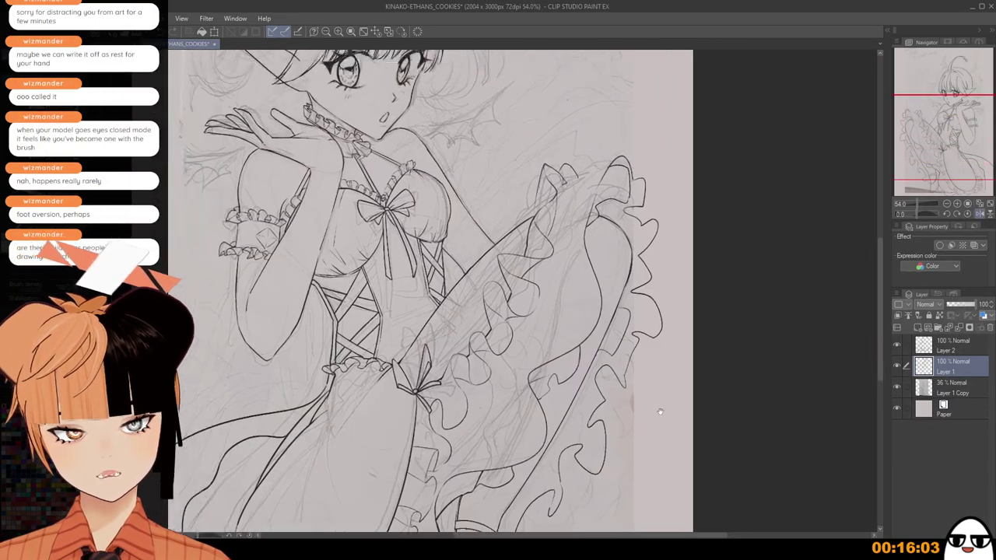
key("h")
scroll(649, 342, "down", 2)
left_click_drag(656, 331, 662, 268)
scroll(641, 378, "up", 4)
scroll(641, 445, "up", 2)
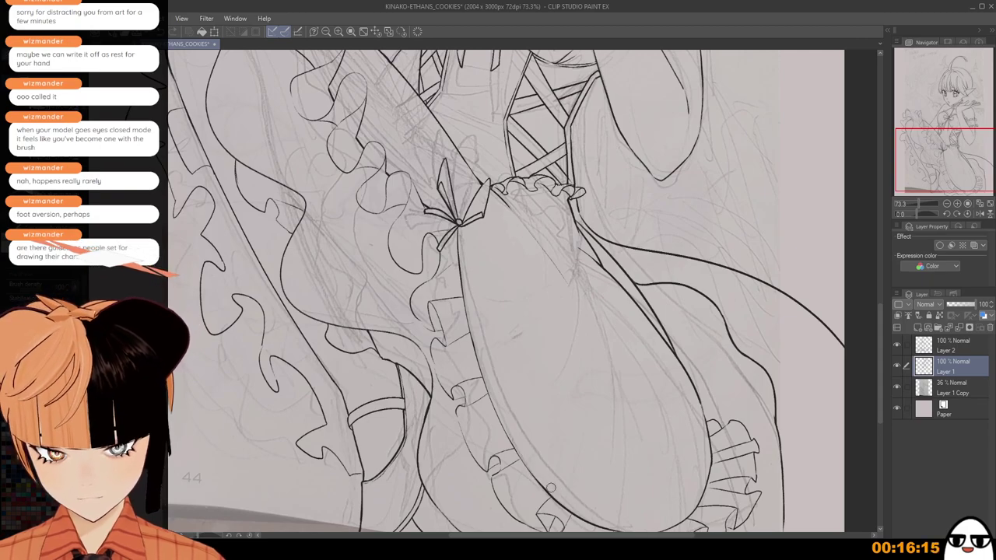
left_click_drag(570, 488, 515, 371)
scroll(515, 371, "up", 1)
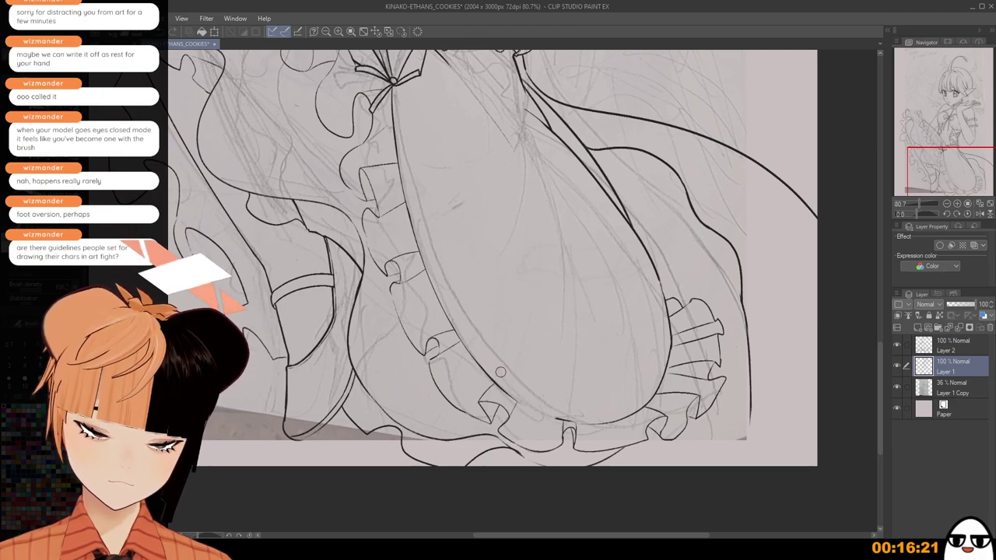
scroll(566, 414, "up", 3)
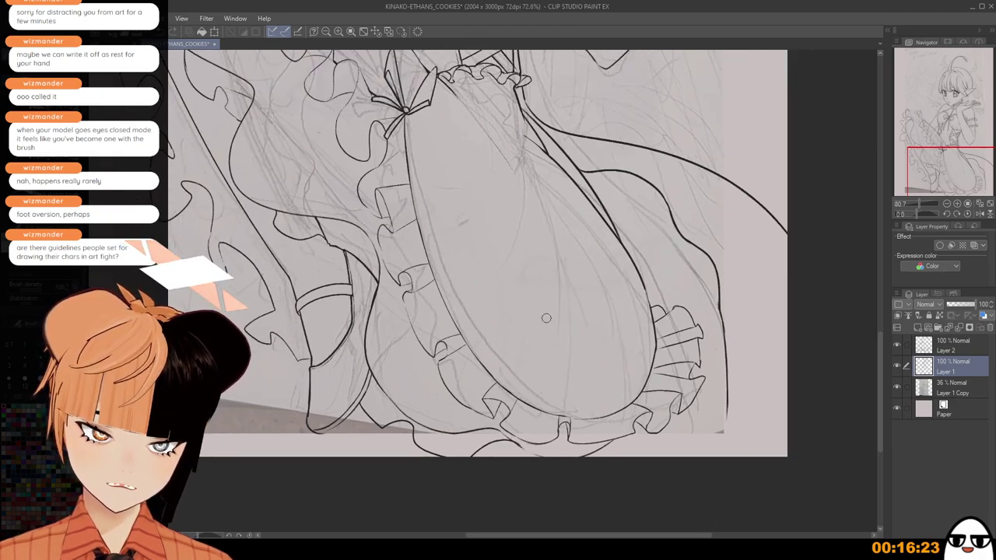
scroll(566, 286, "up", 1)
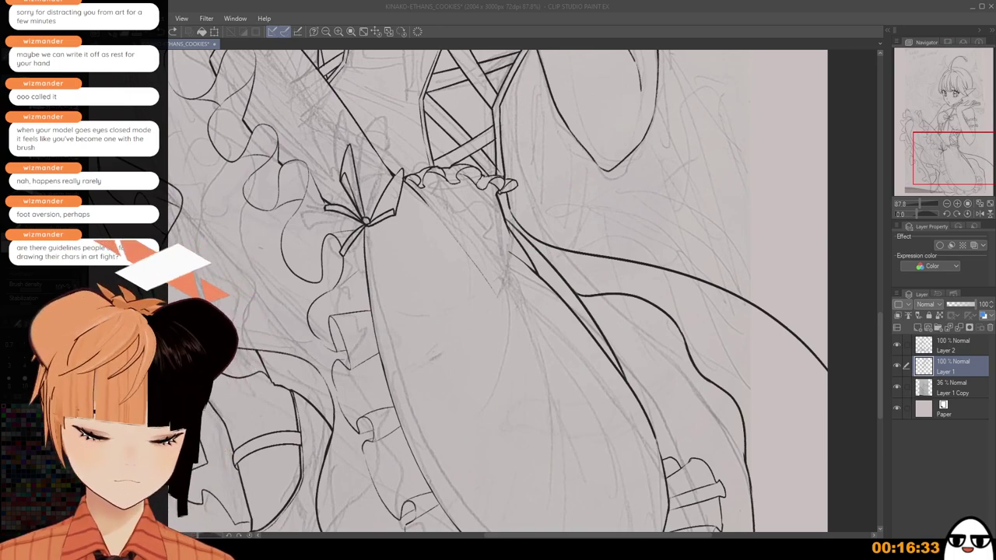
scroll(611, 328, "up", 1)
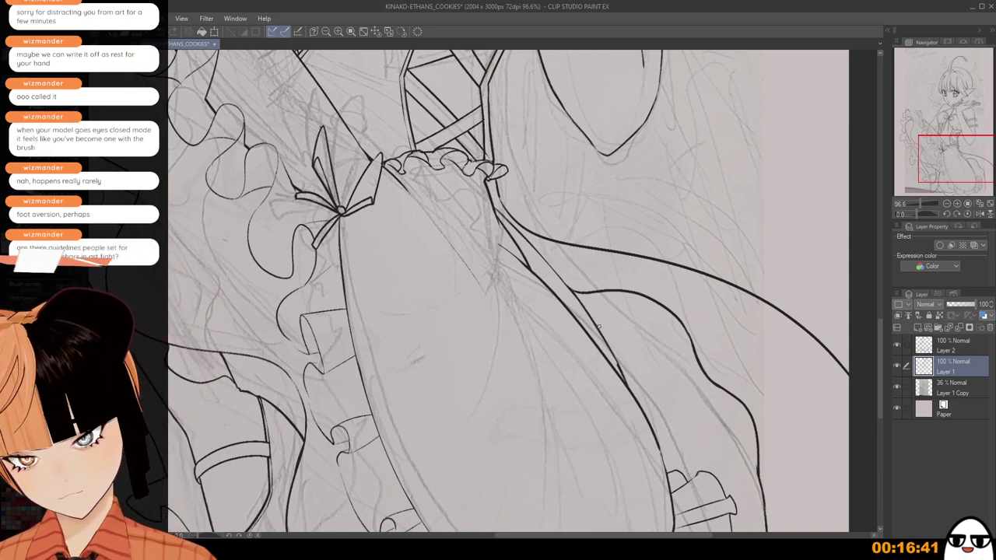
Refine the contour line running from the hip along the outer edge of the lower thigh, undoing rejected strokes.
left_click_drag(606, 343, 626, 387)
scroll(620, 373, "down", 1)
mouse_move(542, 290)
left_mouse_down()
mouse_move(523, 239)
mouse_move(613, 347)
left_mouse_up()
scroll(586, 304, "down", 3)
key("ctrl+z")
key("ctrl+z")
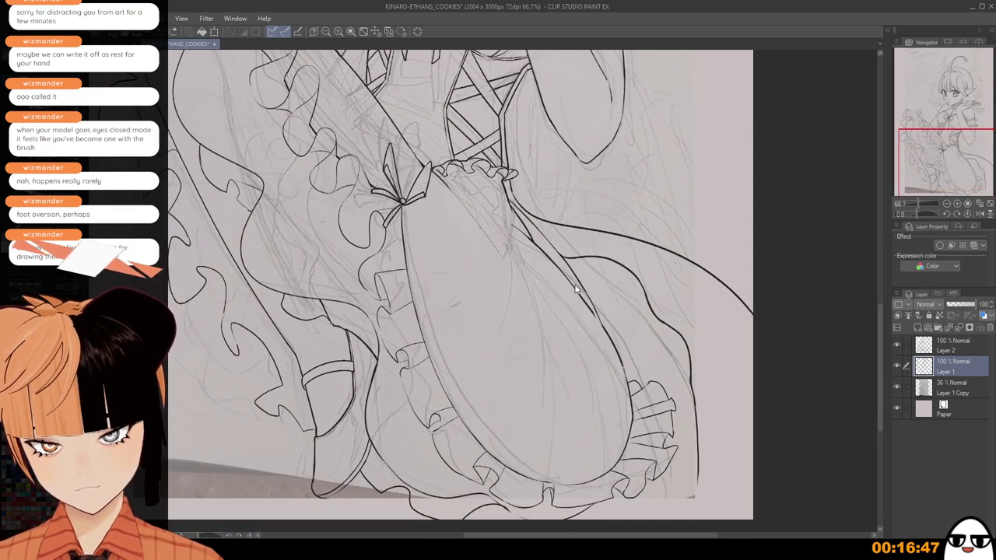
scroll(564, 284, "up", 3)
left_click_drag(609, 335, 647, 404)
key("ctrl+z")
left_click_drag(613, 340, 638, 386)
Return the view to the upper body and make Layer 2 the active layer.
scroll(637, 387, "down", 5)
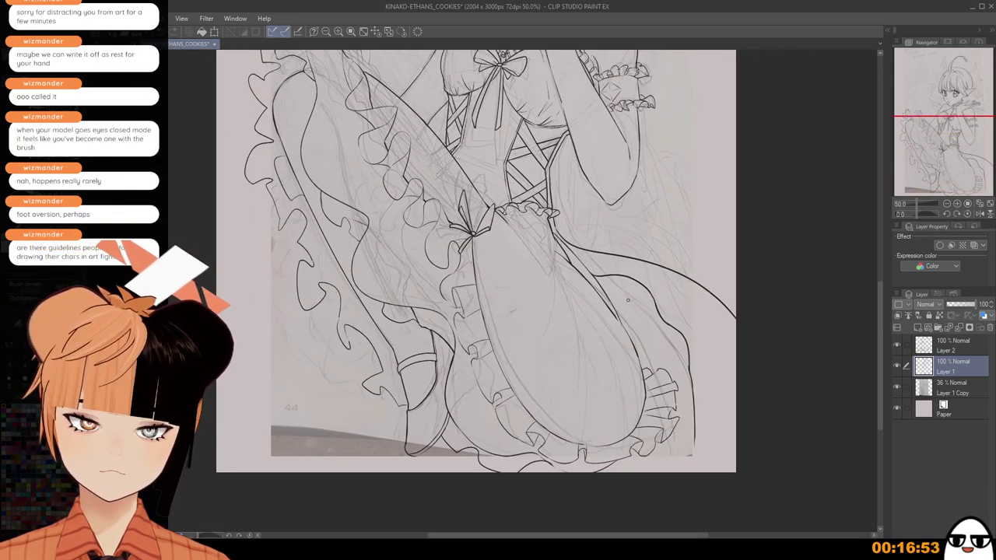
left_click_drag(607, 279, 662, 376)
left_click_drag(610, 195, 632, 308)
scroll(631, 306, "up", 3)
left_click(942, 347)
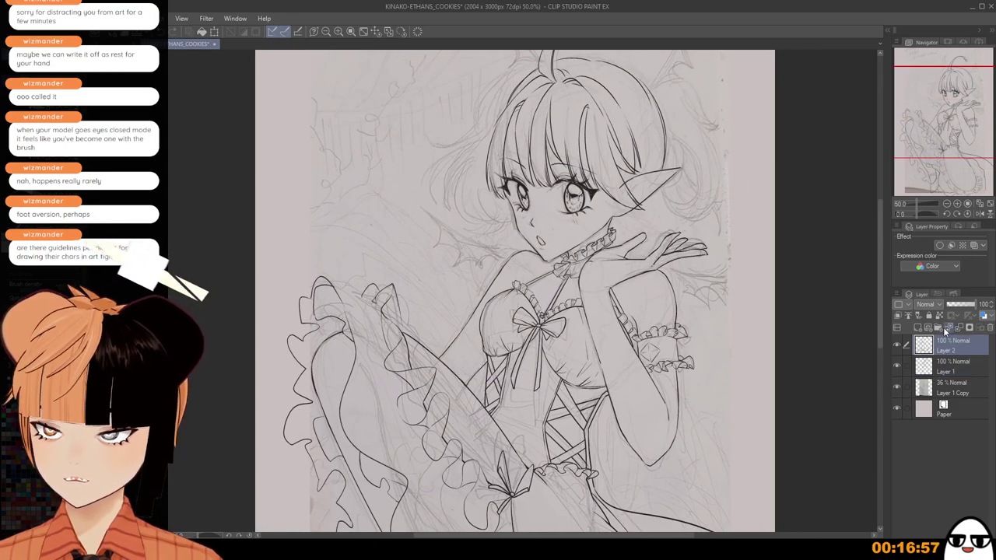
Add a new raster layer directly above Layer 2 for inking the hair around the head.
left_click(918, 328)
scroll(476, 294, "up", 3)
scroll(565, 224, "up", 4)
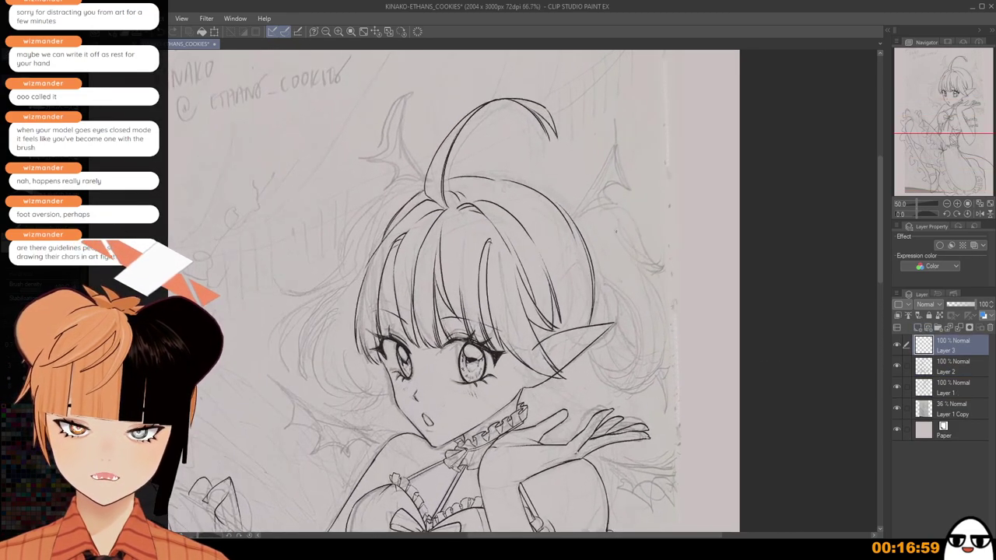
Toggle Layer 1's visibility off and on to check which part of the line art it holds.
left_click(956, 373)
left_click(897, 387)
left_click(897, 388)
left_click(945, 388)
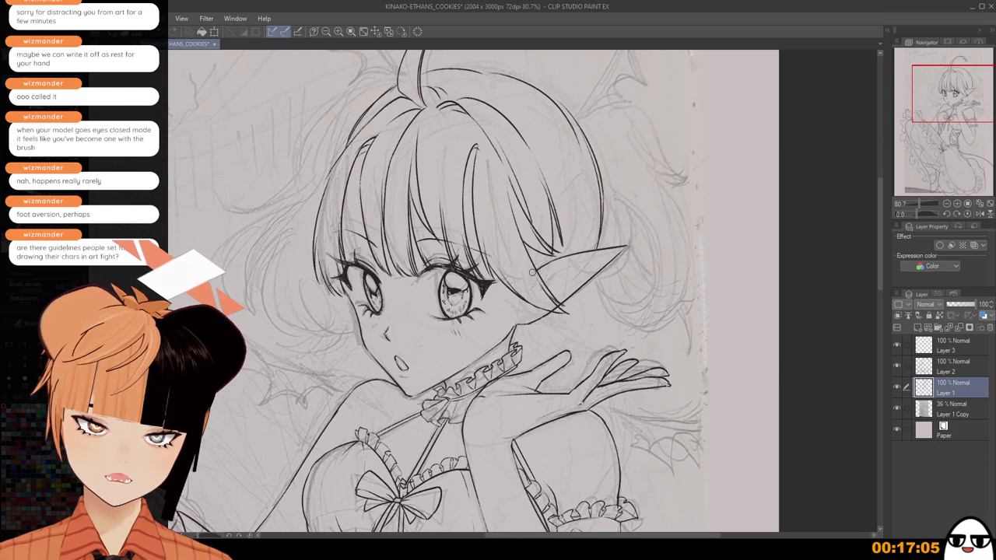
scroll(544, 260, "down", 1)
left_click_drag(544, 260, 559, 207)
left_click_drag(719, 399, 749, 505)
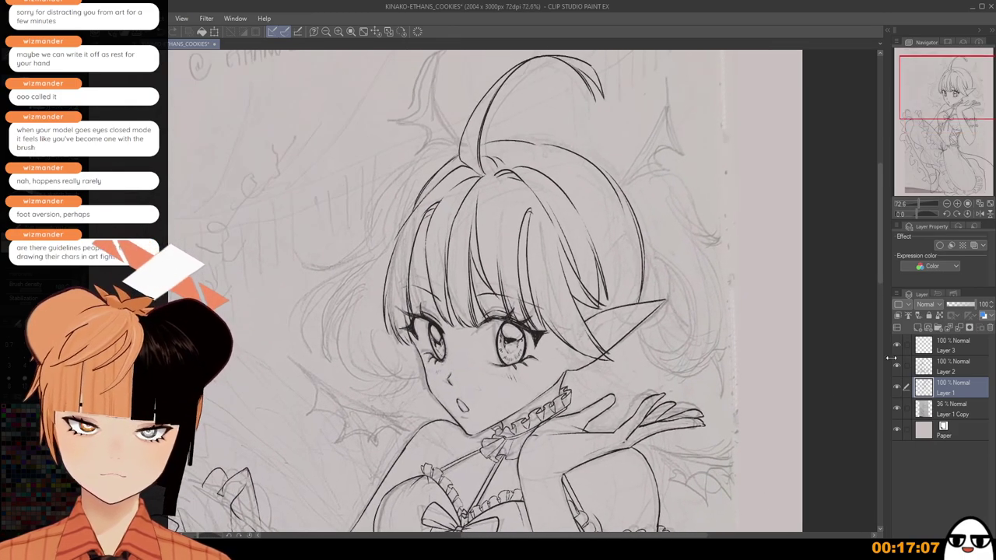
On Layer 3, ink the pigtail's upper contour from the head above the elf ear to its outward-flicked tip, undoing rejected strokes.
left_click(955, 351)
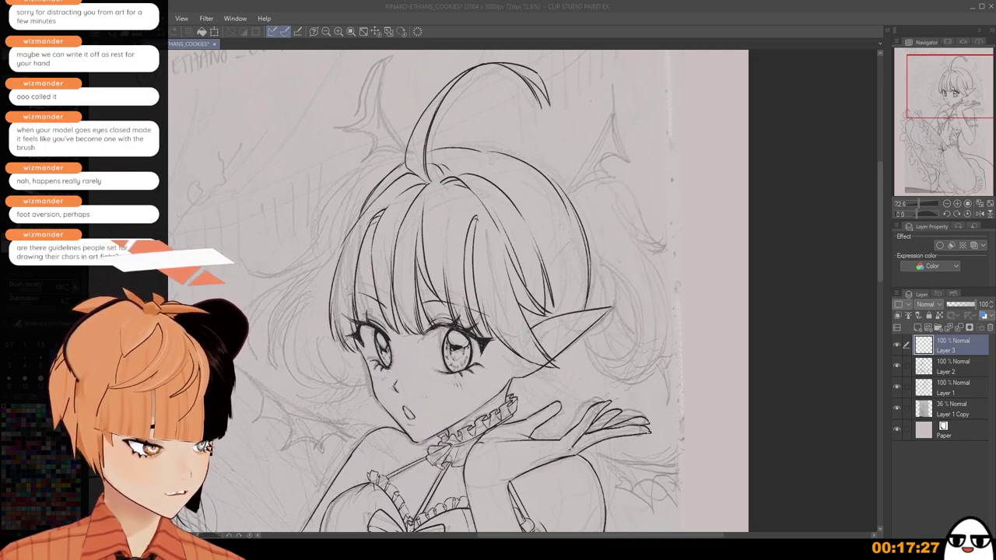
left_click(611, 244)
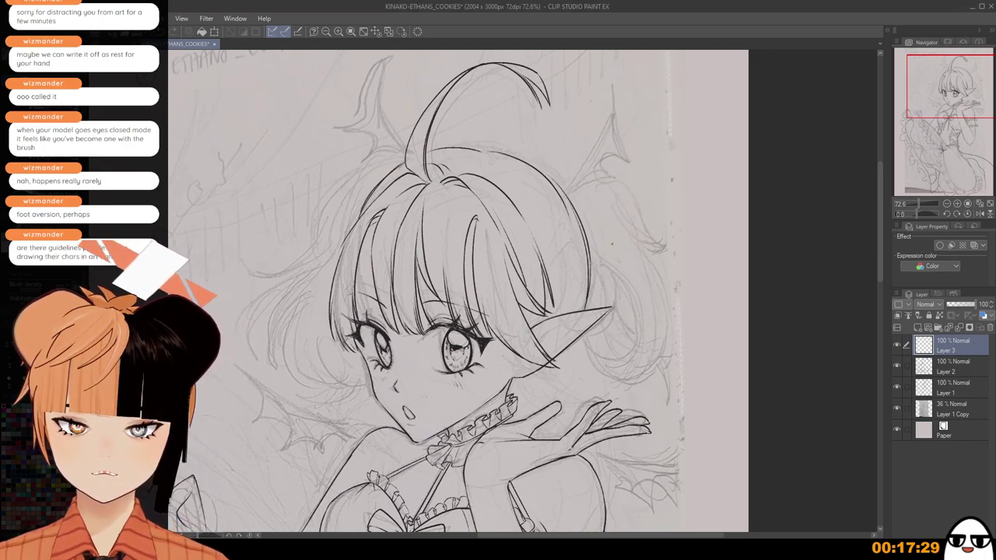
left_click_drag(564, 197, 620, 182)
key("ctrl+z")
left_click_drag(560, 194, 664, 235)
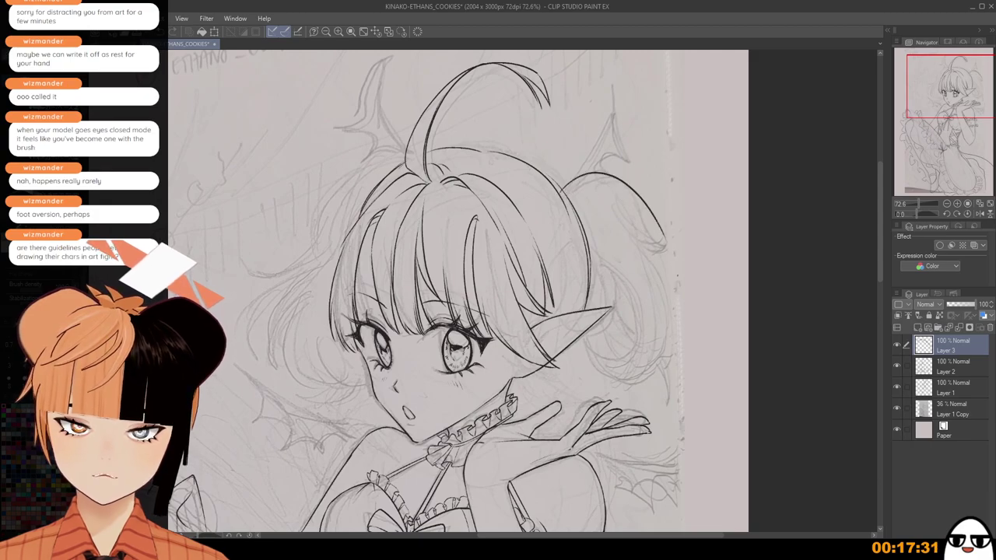
key("ctrl+z")
mouse_move(564, 190)
left_mouse_down()
mouse_move(594, 176)
mouse_move(700, 259)
mouse_move(684, 244)
left_mouse_up()
key("ctrl+z")
key("ctrl+z")
left_click_drag(643, 213, 682, 242)
key("ctrl+z")
key("ctrl+z")
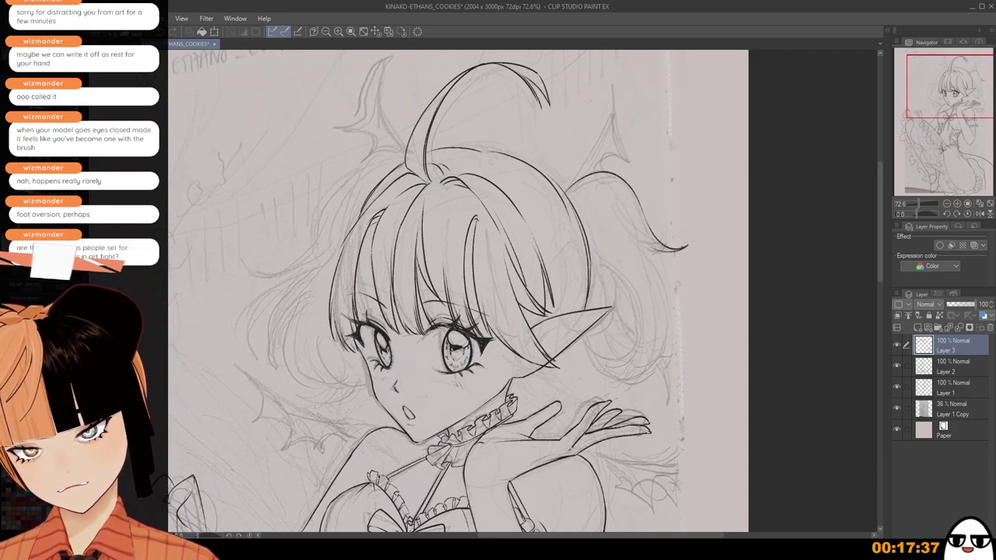
Ink the pigtail's long outer curve from below the flicked tip down to its curled lower end, redoing the rejected stroke.
mouse_move(644, 236)
left_mouse_down()
mouse_move(674, 249)
mouse_move(675, 335)
mouse_move(624, 385)
left_mouse_up()
key("ctrl+z")
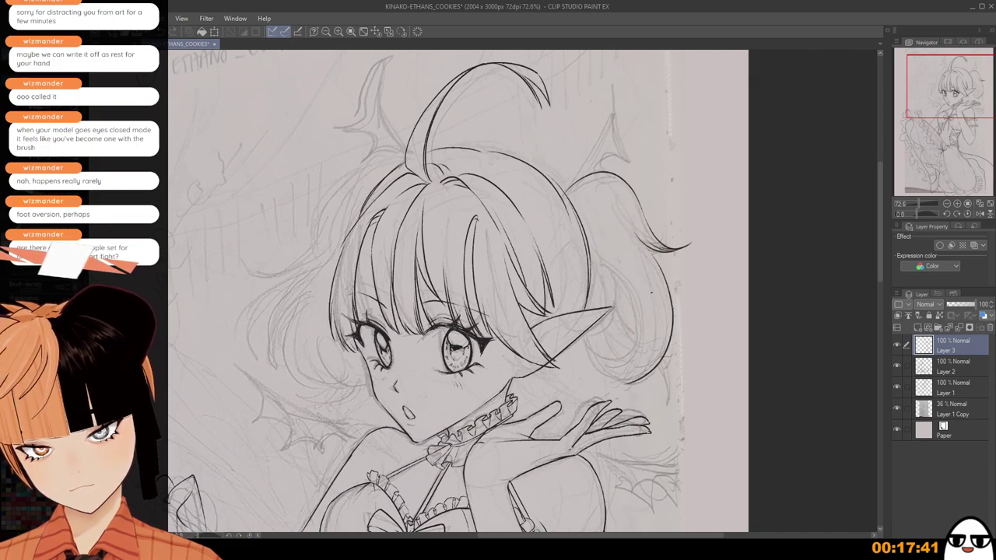
key("ctrl+z")
left_click_drag(647, 246, 598, 387)
left_click_drag(624, 266, 595, 379)
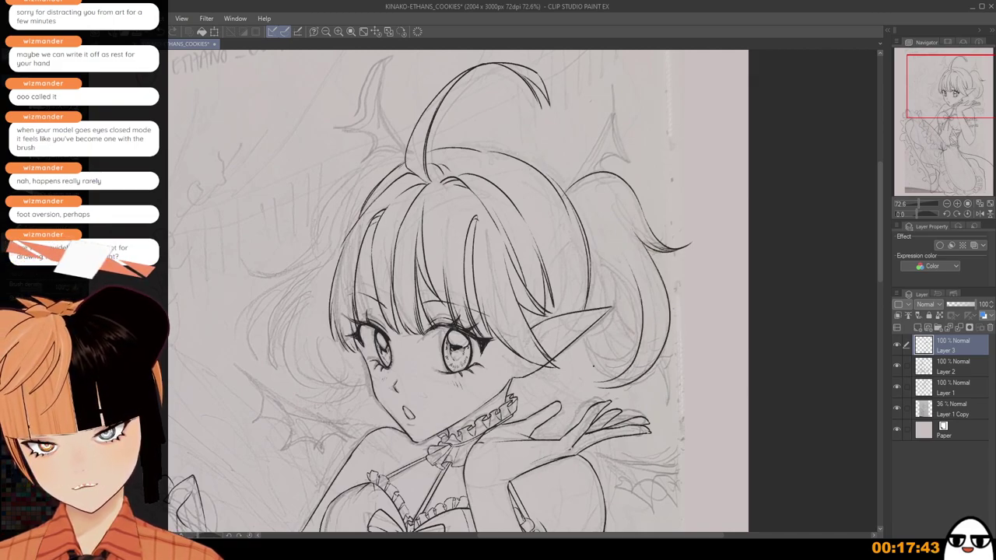
Ink the inner curve of the pigtail's curled lower end beneath the elf ear, undoing rejected strokes.
key("ctrl+z")
mouse_move(612, 251)
left_mouse_down()
mouse_move(581, 363)
mouse_move(570, 352)
left_mouse_up()
key("ctrl+z")
key("ctrl+z")
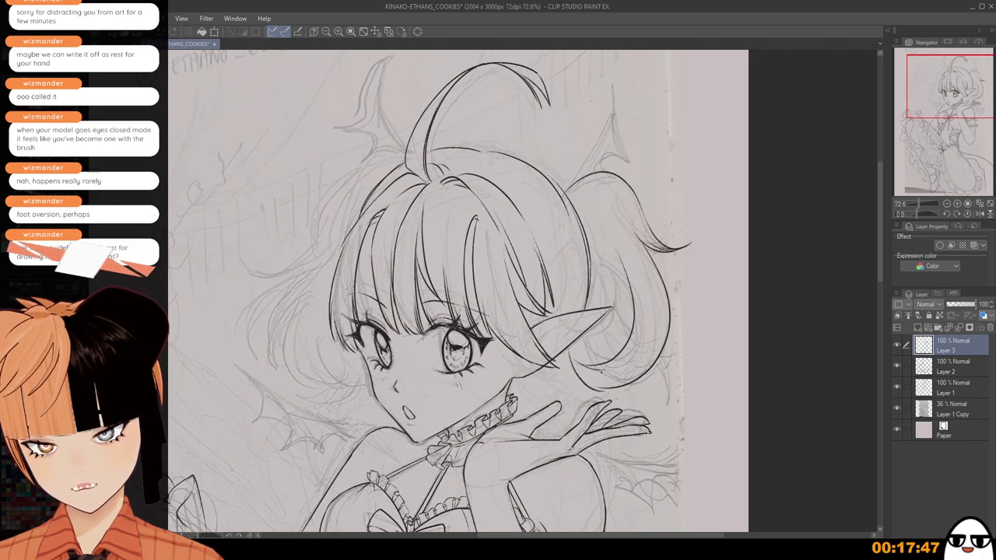
key("ctrl+z")
mouse_move(605, 388)
left_mouse_down()
mouse_move(571, 355)
mouse_move(585, 379)
left_mouse_up()
key("ctrl+z")
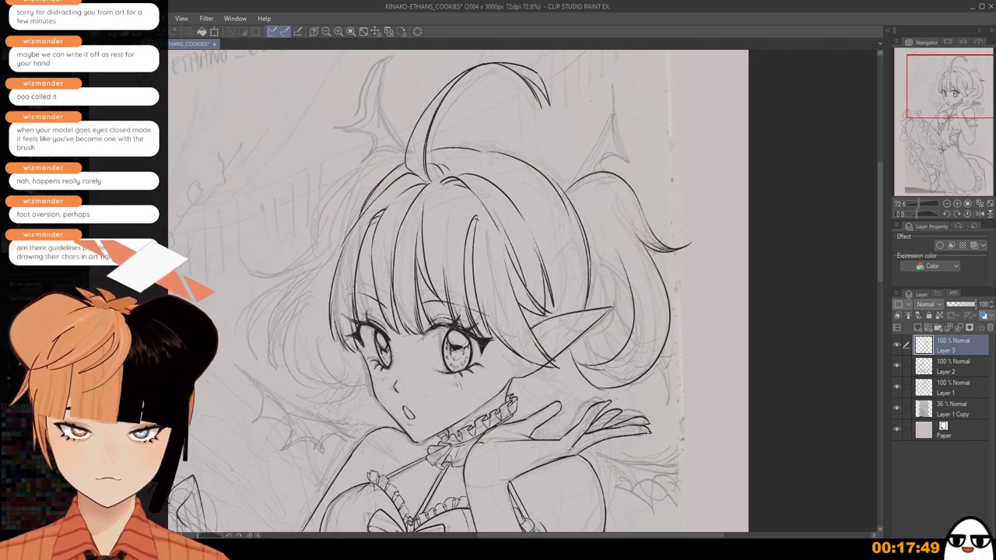
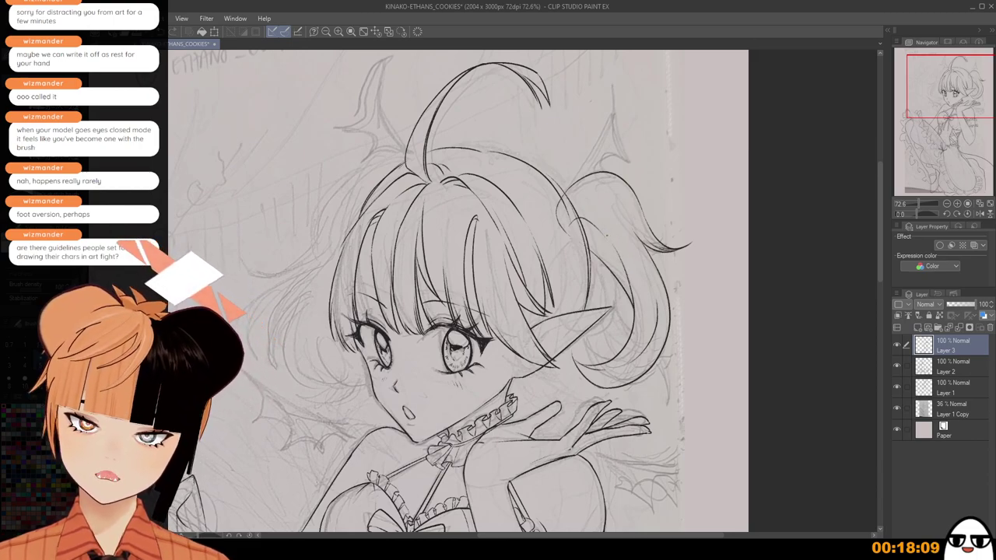
Ink a strand inside the side ponytail and a first outer contour running down to its curled end.
left_click_drag(607, 235, 623, 269)
scroll(623, 268, "down", 2)
left_click_drag(645, 226, 665, 291)
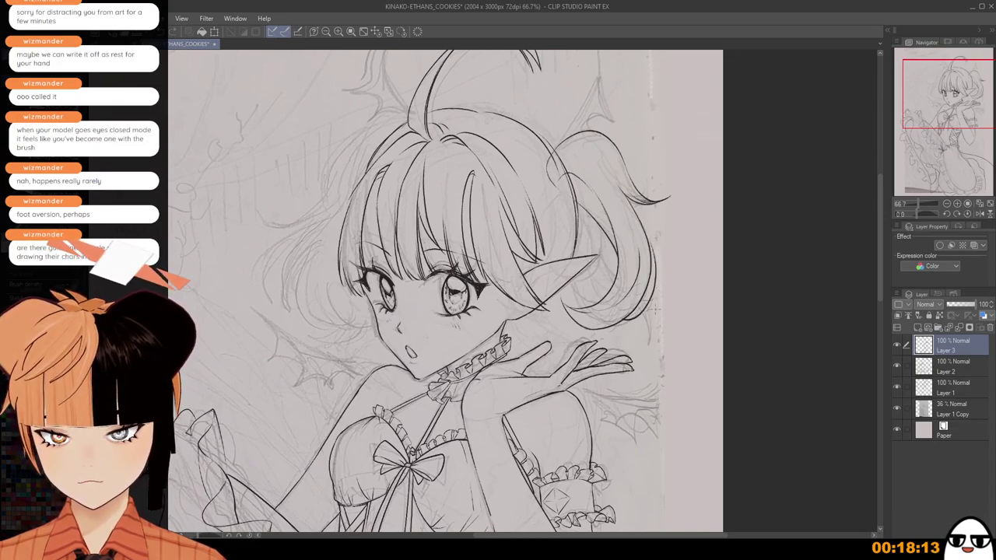
key("ctrl+z")
left_click_drag(650, 243, 641, 318)
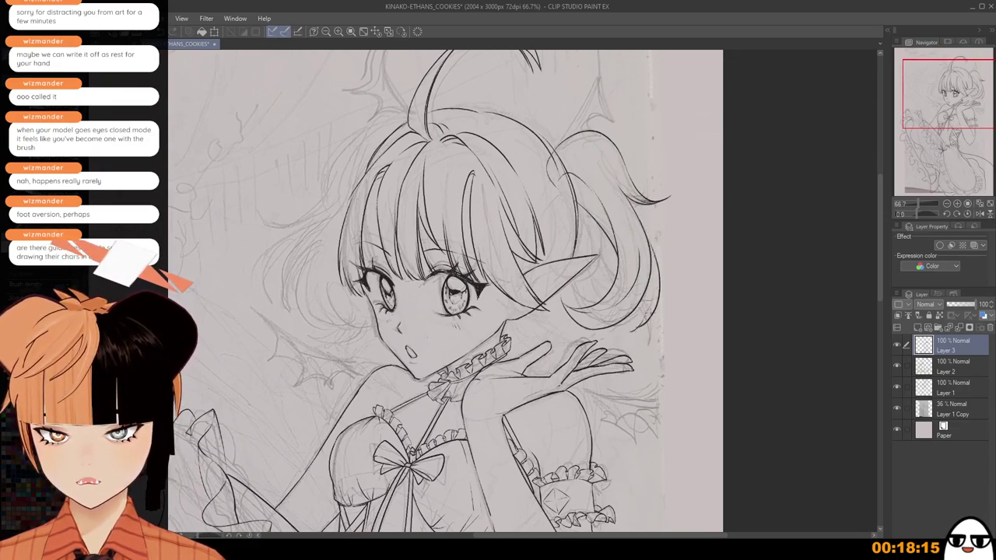
left_click_drag(647, 310, 621, 326)
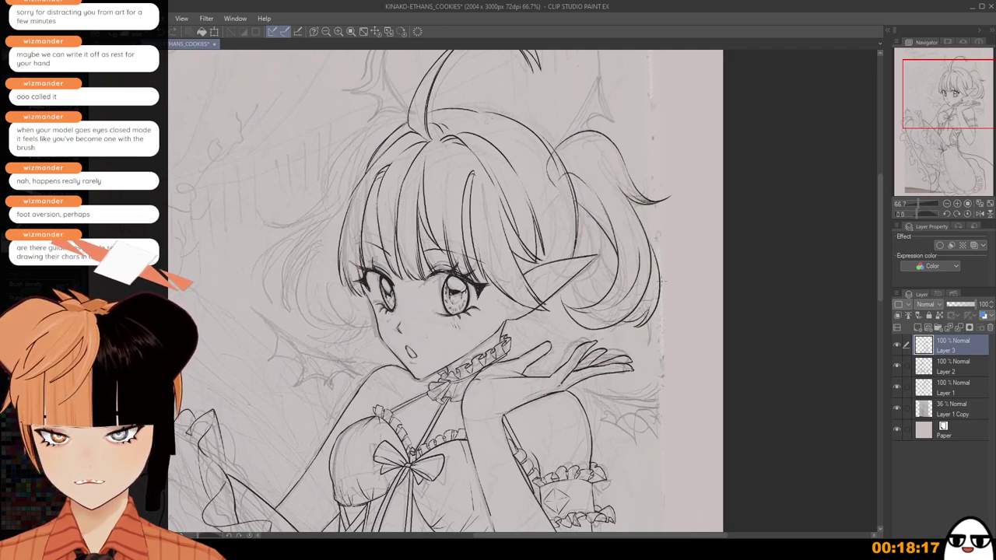
key("ctrl+z")
Redraw the side ponytail's outer contour as one long smooth curve ending at the bottom of the curl.
scroll(645, 309, "up", 2)
key("h")
scroll(389, 330, "up", 1)
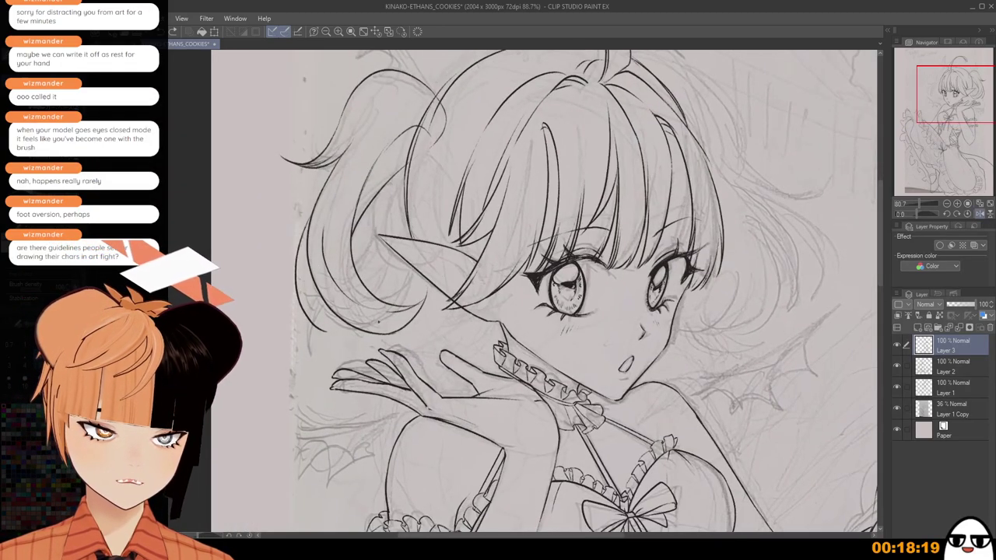
left_click_drag(389, 331, 483, 324)
key("ctrl+z")
left_click_drag(409, 197, 416, 330)
key("ctrl+z")
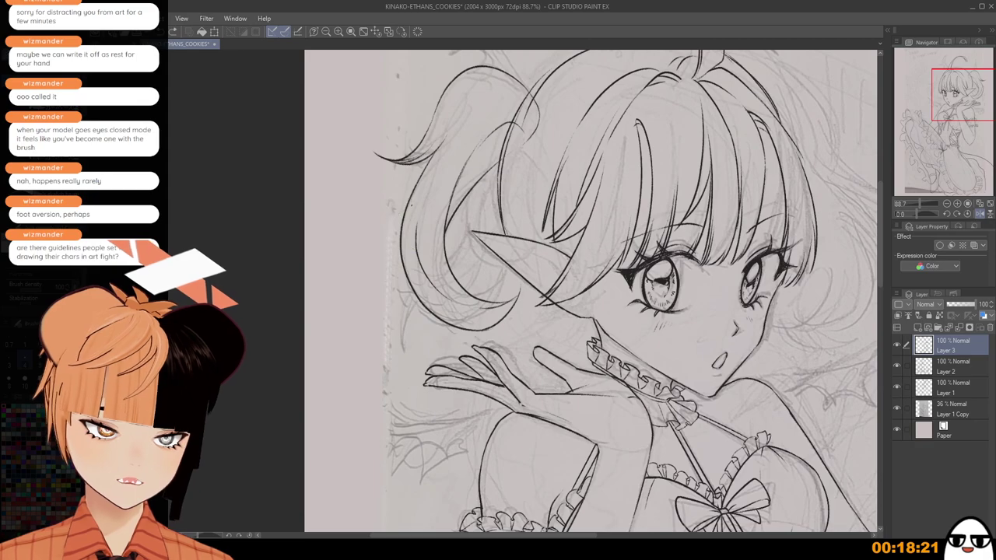
left_click_drag(405, 211, 416, 333)
key("ctrl+z")
mouse_move(410, 207)
left_mouse_down()
mouse_move(424, 330)
mouse_move(390, 260)
mouse_move(433, 339)
left_mouse_up()
key("ctrl+z")
key("ctrl+z")
left_click_drag(404, 211, 433, 338)
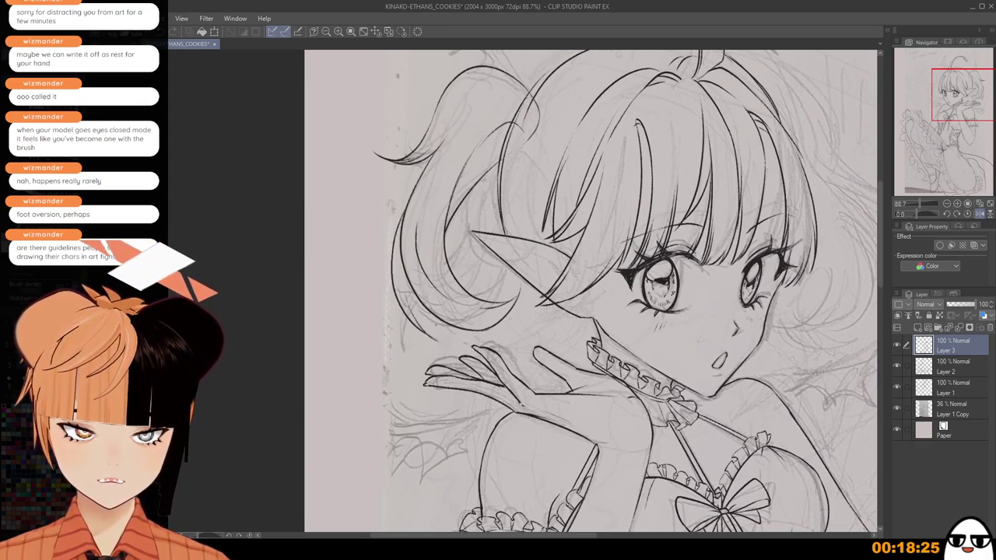
Add short tapered strokes along the ponytail's lower outer edge and at the tip of its inner curl.
scroll(424, 327, "up", 1)
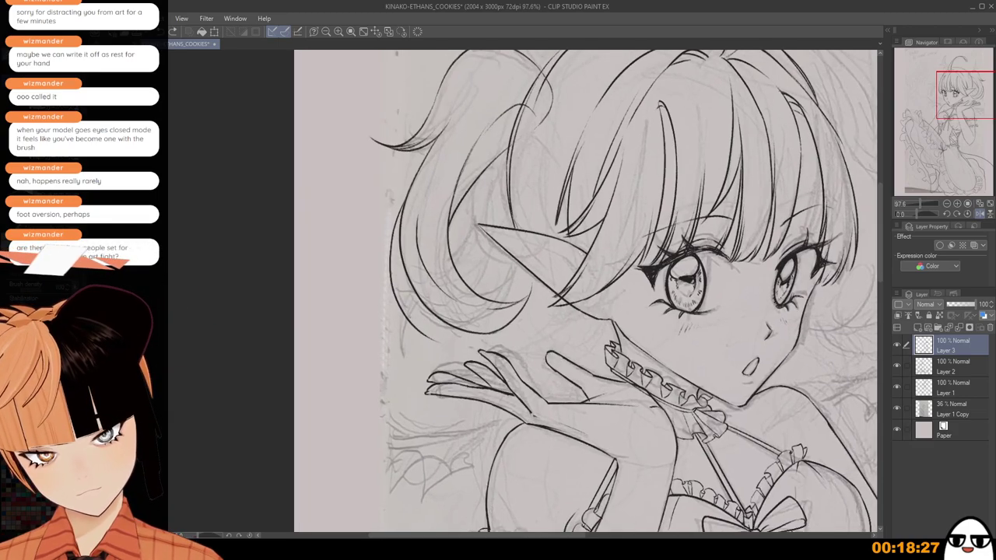
mouse_move(405, 308)
left_mouse_down()
mouse_move(445, 337)
mouse_move(459, 332)
left_mouse_up()
key("ctrl+z")
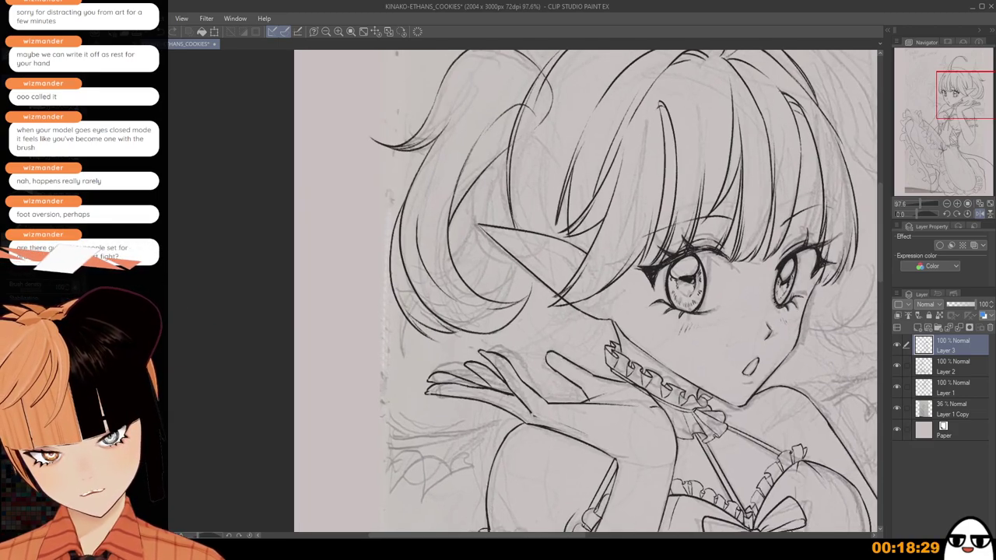
key("ctrl+z")
left_click_drag(408, 311, 421, 324)
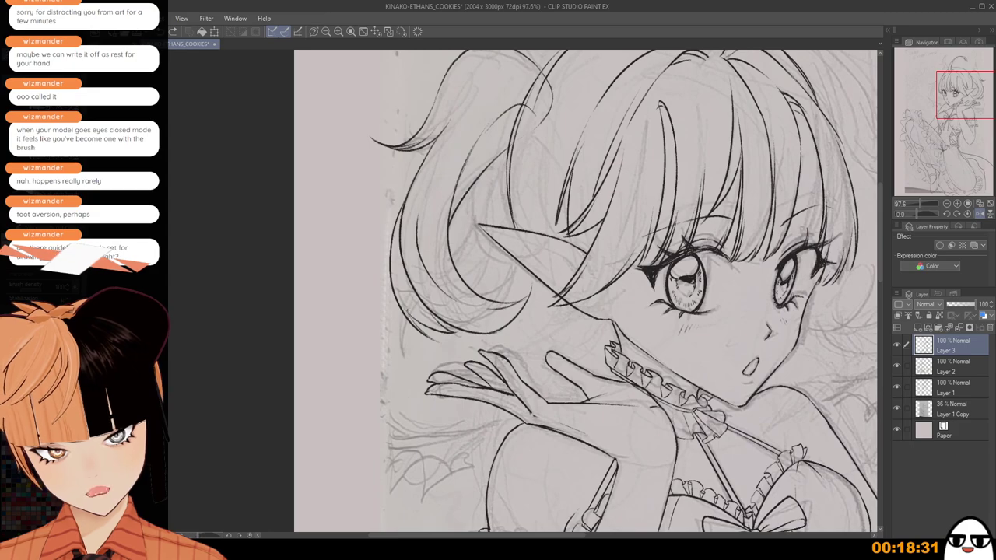
left_click_drag(476, 292, 515, 268)
key("ctrl+z")
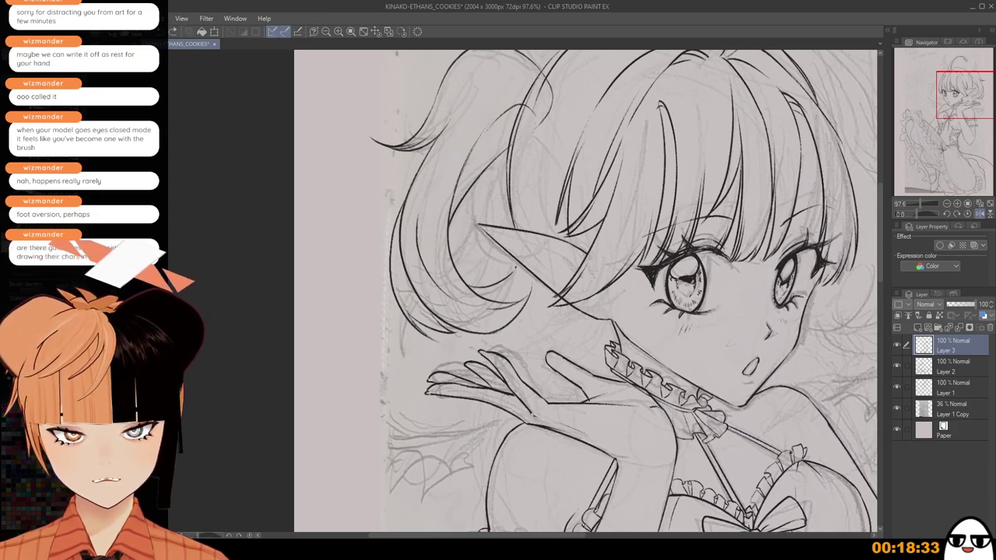
mouse_move(481, 297)
left_mouse_down()
mouse_move(514, 273)
mouse_move(493, 299)
left_mouse_up()
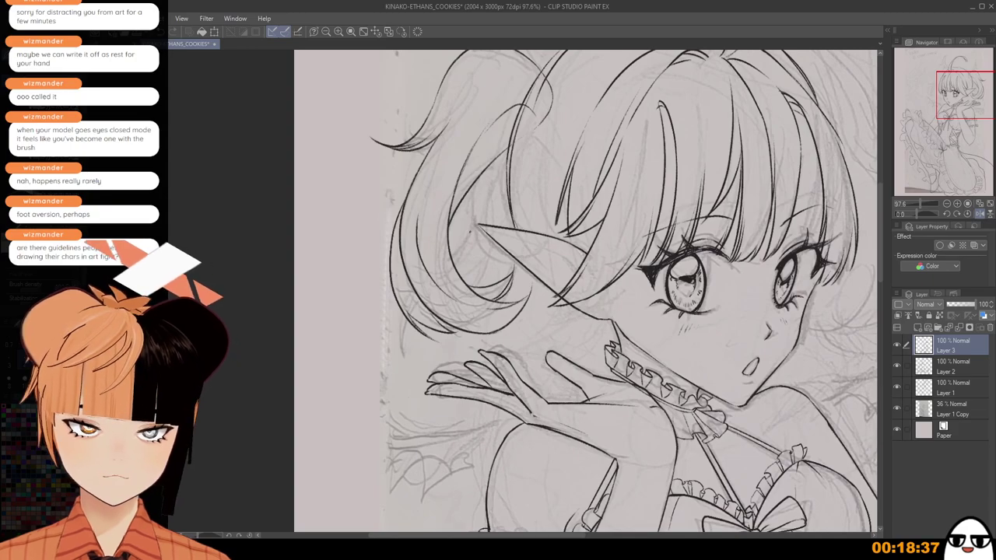
Refine the strand line crossing the ponytail above the ear tip and trim its overlapping end.
scroll(471, 230, "down", 4)
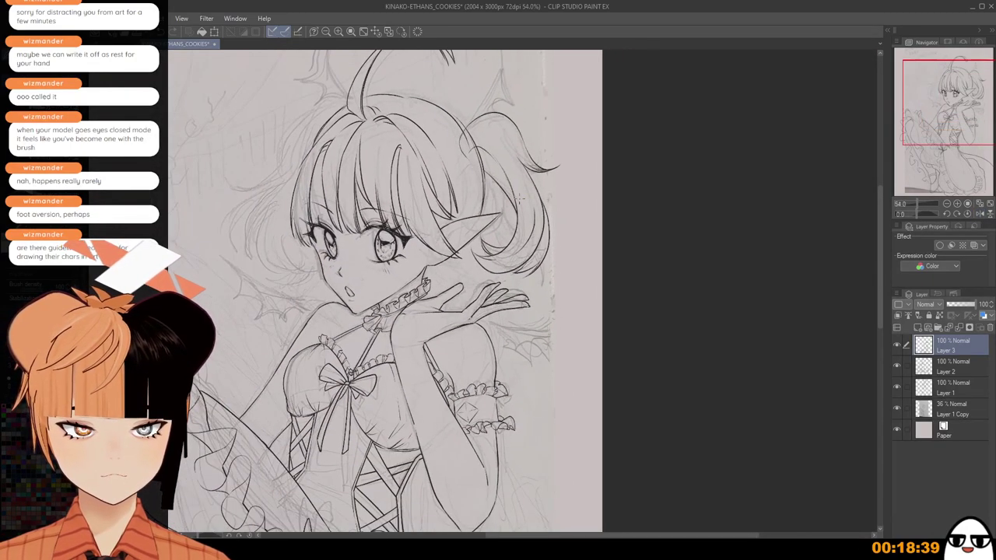
left_click_drag(520, 199, 562, 234)
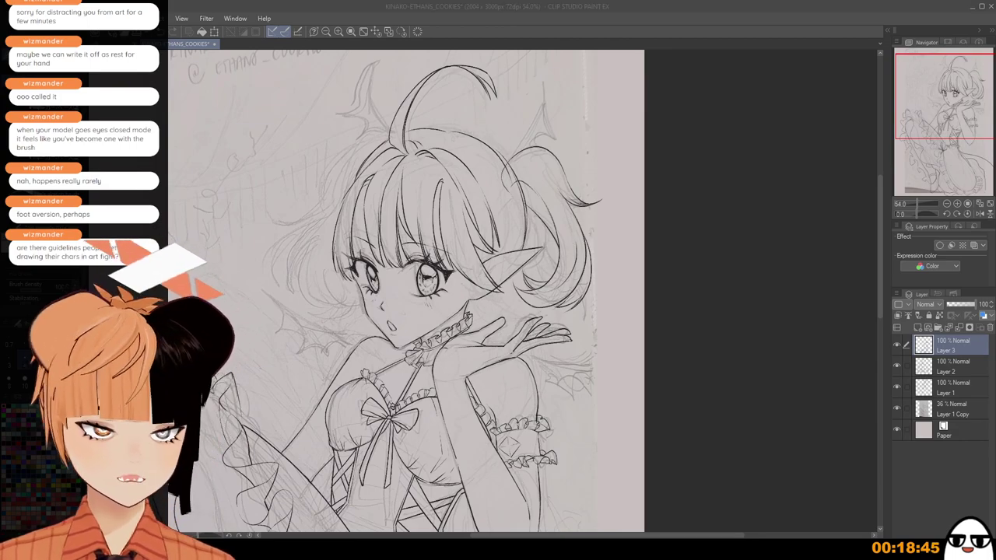
scroll(541, 228, "up", 5)
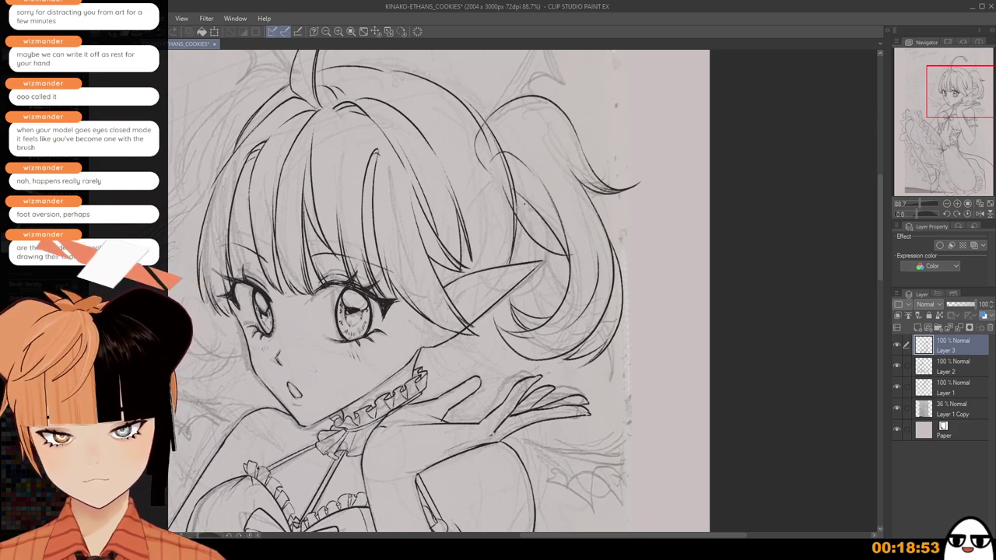
key("ctrl+z")
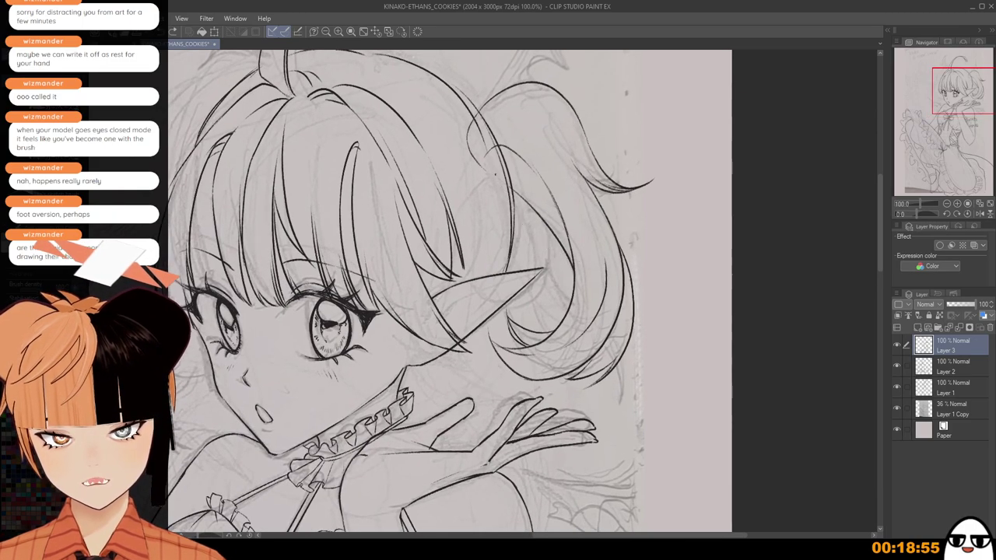
key("ctrl+y")
scroll(579, 262, "up", 3)
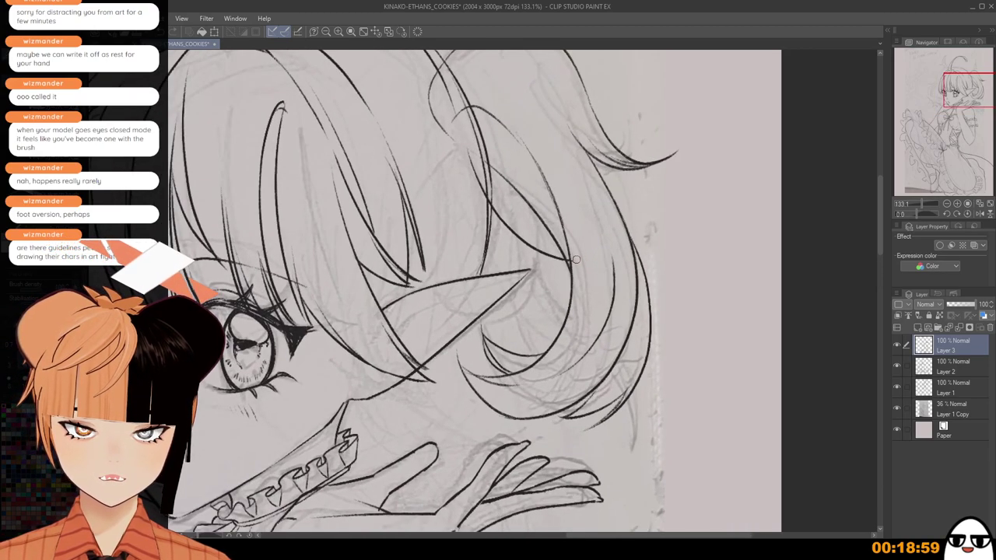
scroll(573, 263, "up", 2)
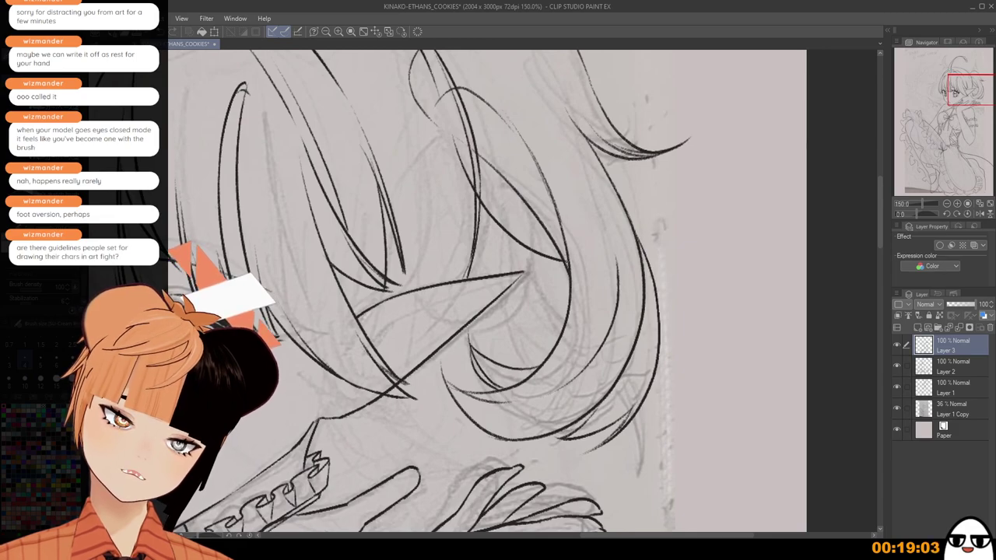
Draw a small pointed flyaway strand flicking outward from the ponytail's outer edge, below the existing upper flick.
scroll(576, 226, "down", 1)
scroll(620, 261, "down", 1)
left_click_drag(683, 313, 710, 392)
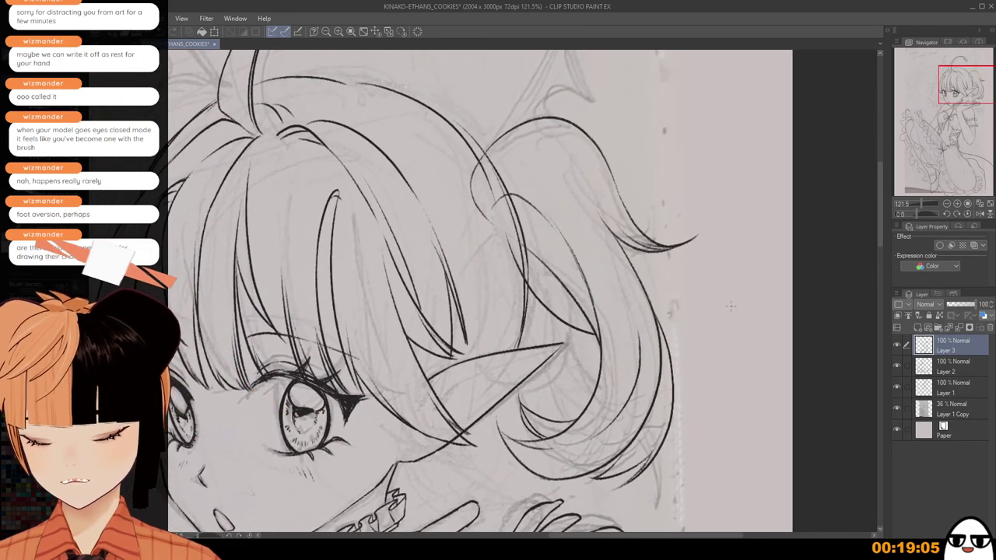
key("ctrl+z")
left_click_drag(670, 330, 706, 302)
key("ctrl+z")
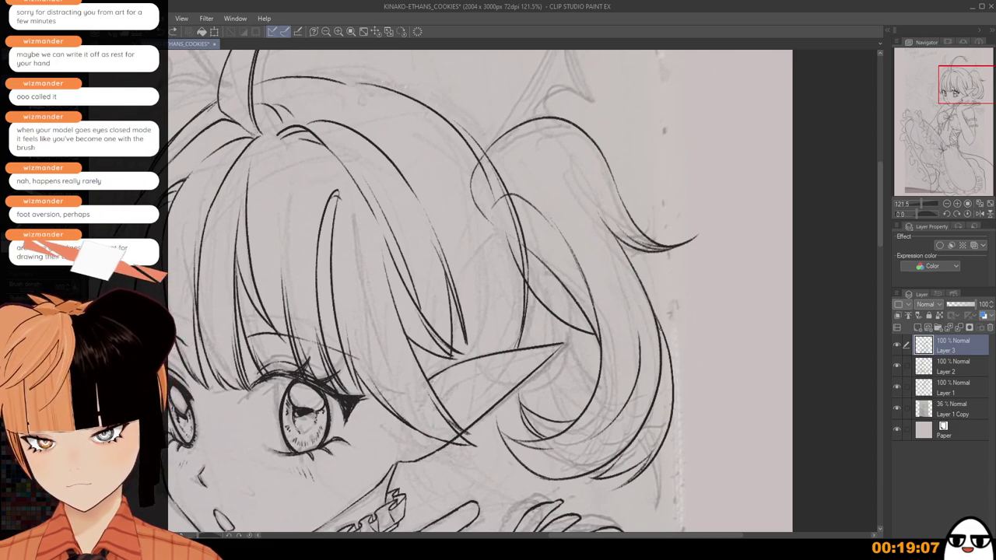
mouse_move(666, 330)
left_mouse_down()
mouse_move(707, 302)
mouse_move(664, 330)
mouse_move(707, 311)
mouse_move(650, 313)
left_mouse_up()
key("ctrl+z")
key("ctrl+z")
key("ctrl+z")
key("ctrl+z")
key("ctrl+z")
mouse_move(708, 301)
left_mouse_down()
mouse_move(658, 313)
mouse_move(688, 322)
left_mouse_up()
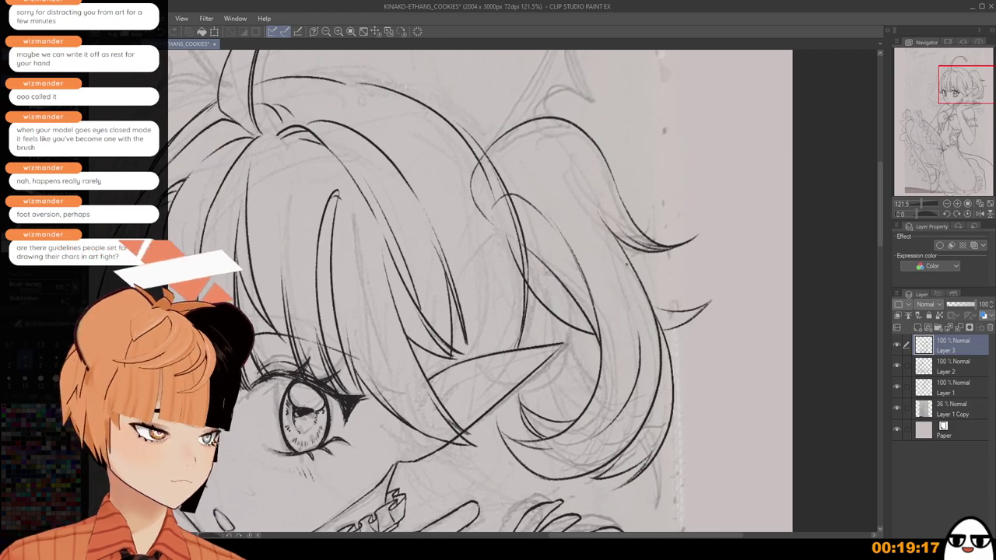
Ink the ponytail curl's lower edge up to a pointed tip just below the elf ear.
left_click_drag(494, 237, 581, 271)
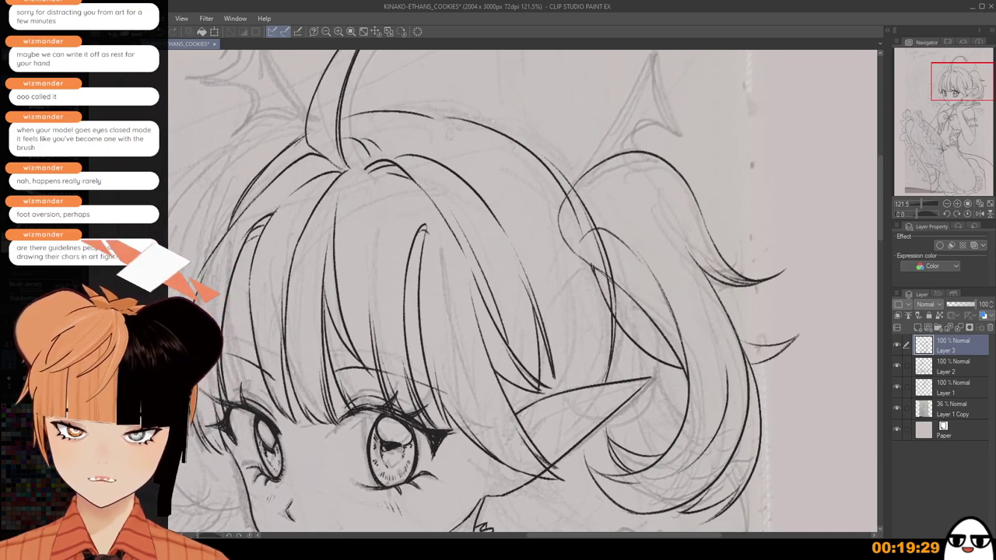
left_click_drag(678, 238, 709, 237)
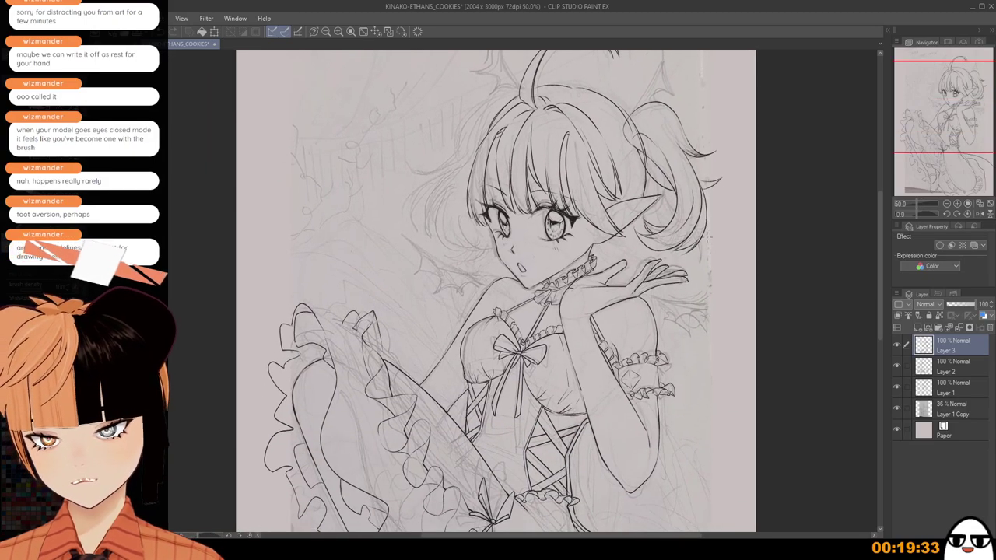
key("h")
key("h")
scroll(689, 279, "up", 4)
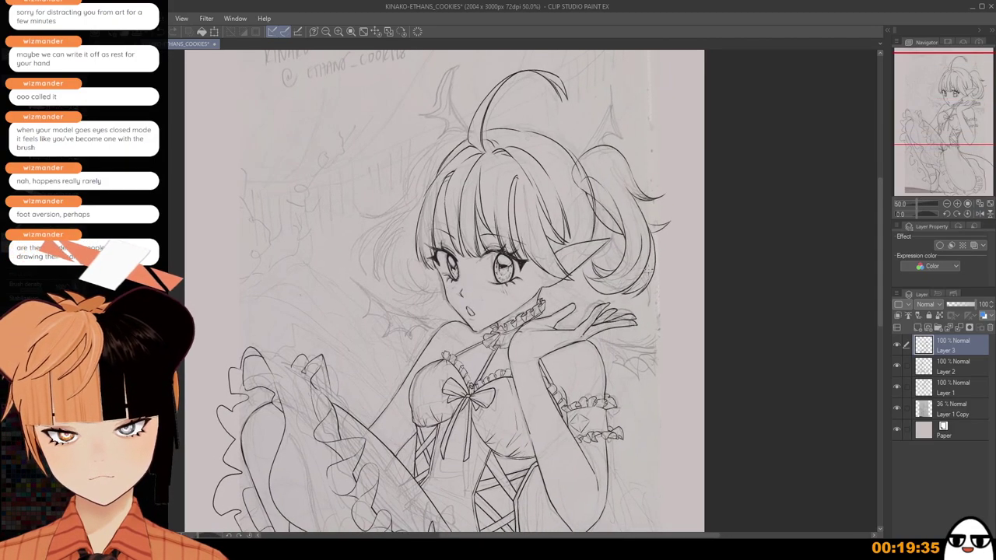
scroll(574, 280, "up", 3)
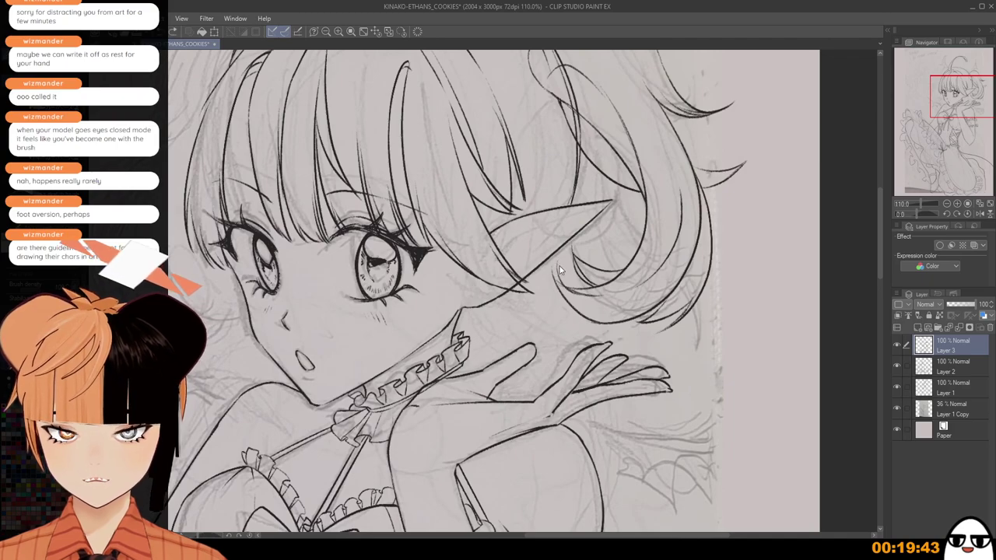
scroll(560, 269, "up", 1)
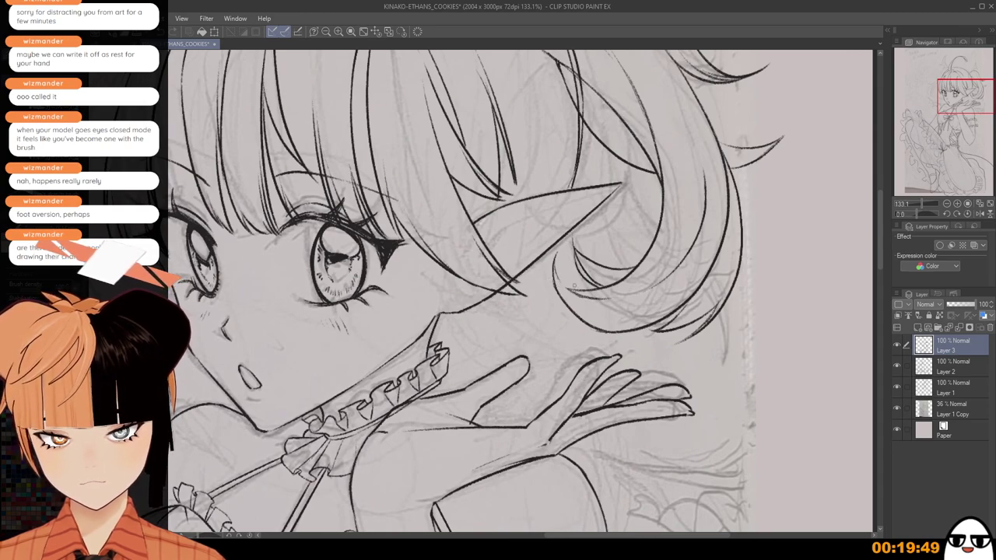
scroll(574, 286, "up", 1)
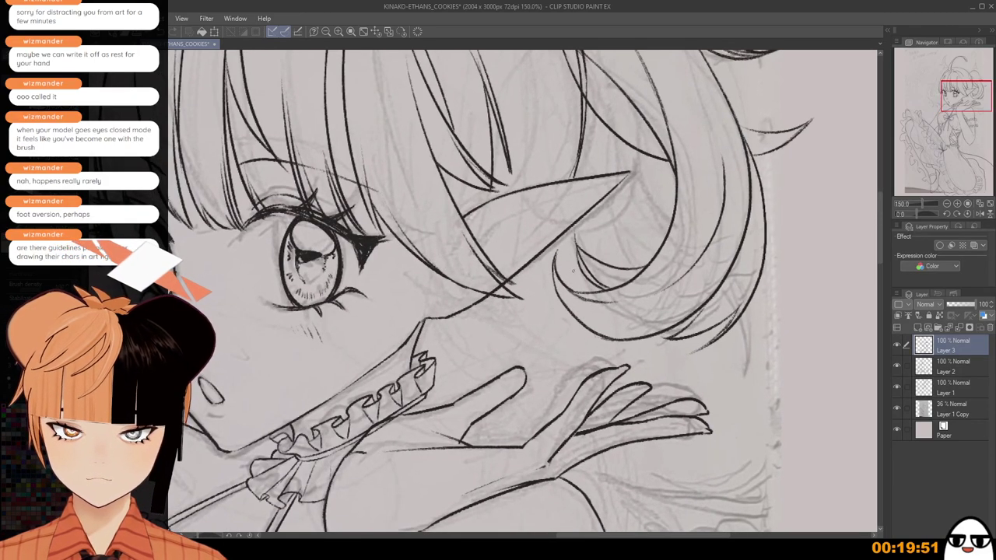
key("ctrl+z")
left_click_drag(557, 249, 590, 287)
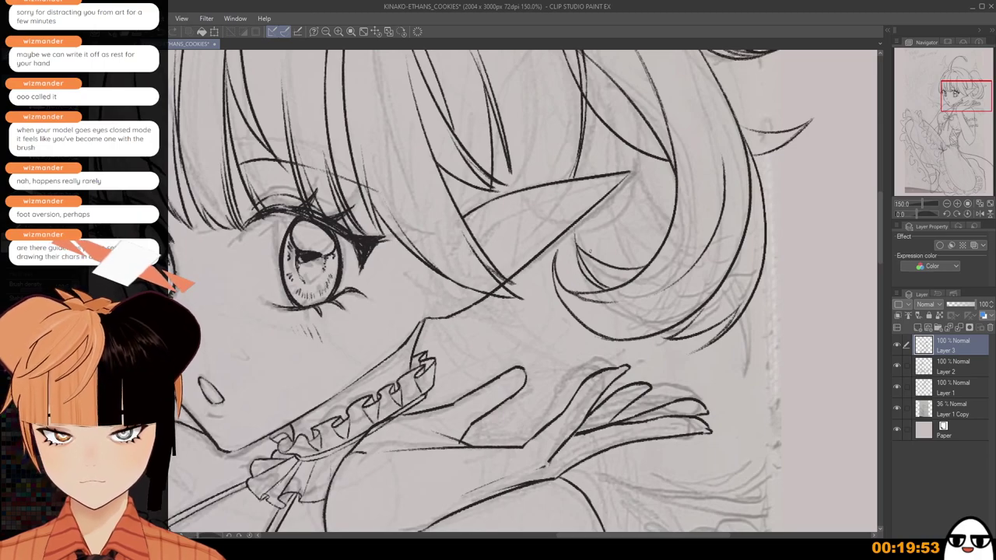
scroll(589, 251, "down", 2)
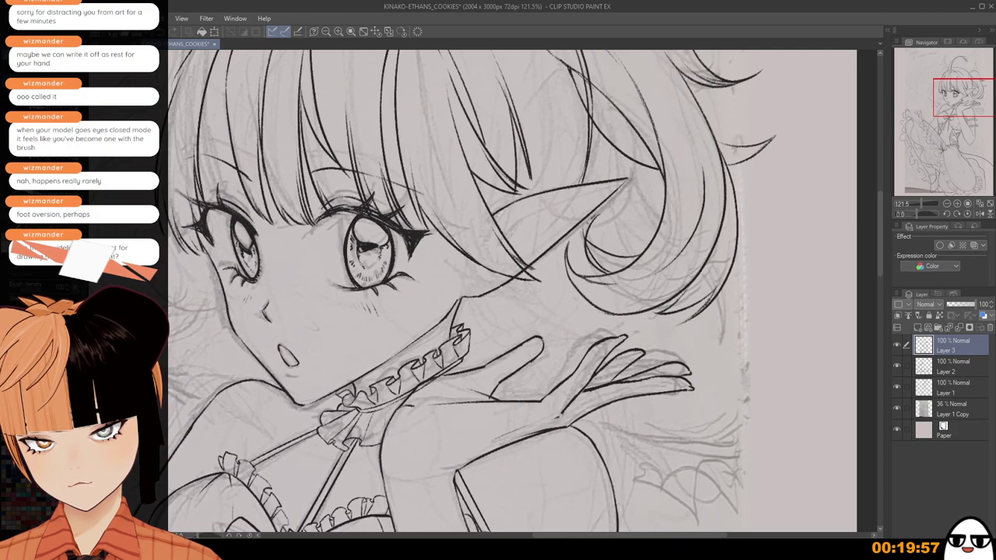
Extend the inner curl's tip upward with a tapered curved stroke along the underside of the elf ear.
scroll(592, 229, "up", 2)
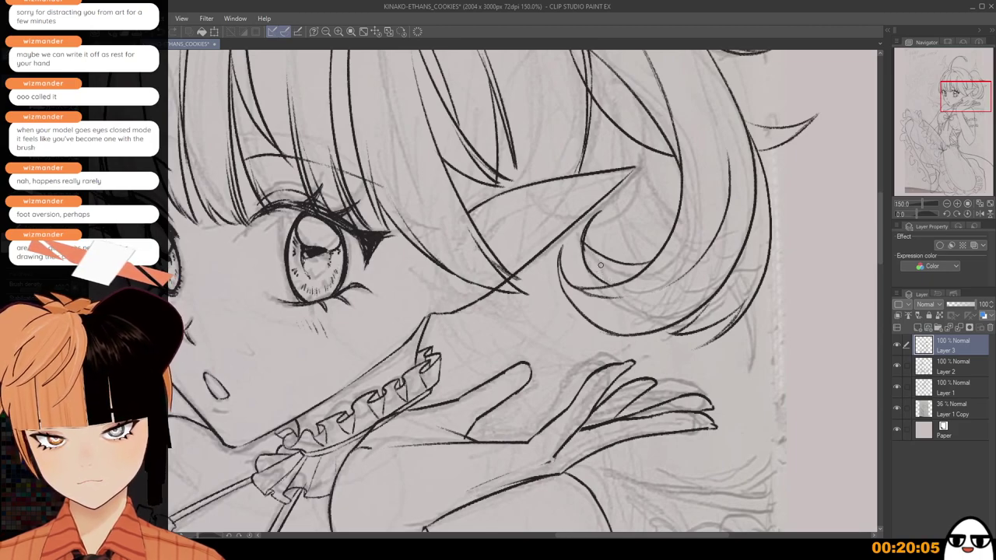
scroll(587, 250, "down", 2)
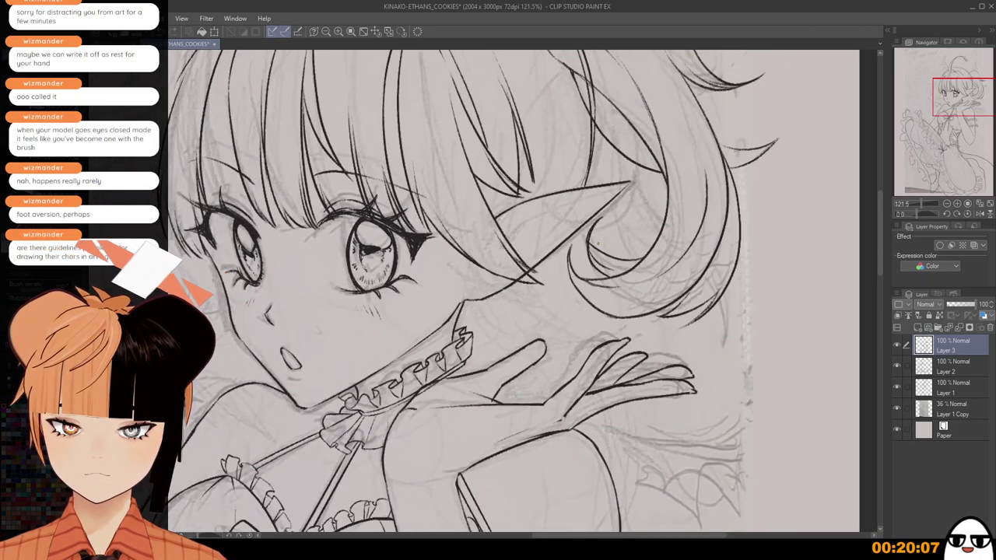
scroll(602, 230, "up", 2)
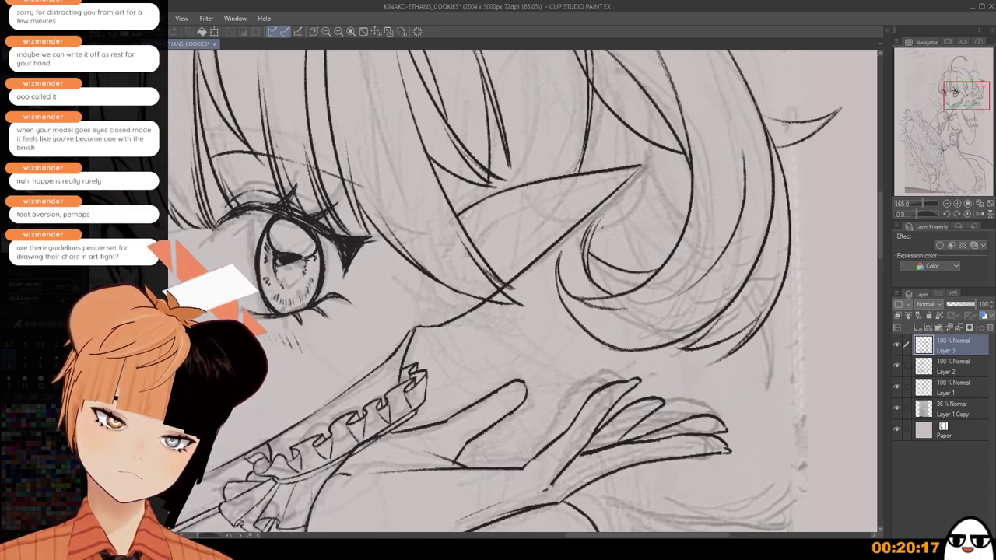
scroll(584, 248, "up", 2)
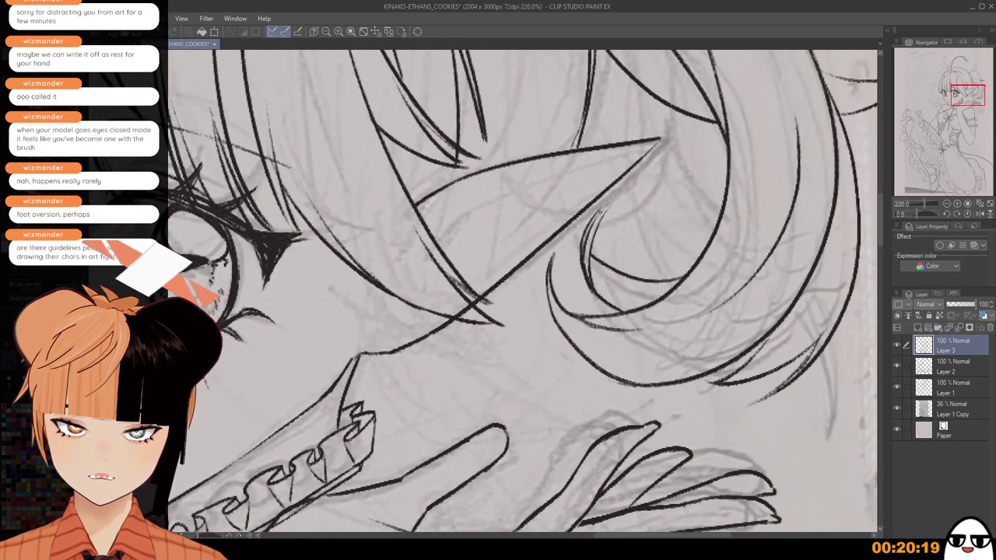
left_click_drag(591, 218, 632, 193)
key("ctrl+z")
mouse_move(592, 221)
left_mouse_down()
mouse_move(627, 194)
mouse_move(594, 235)
left_mouse_up()
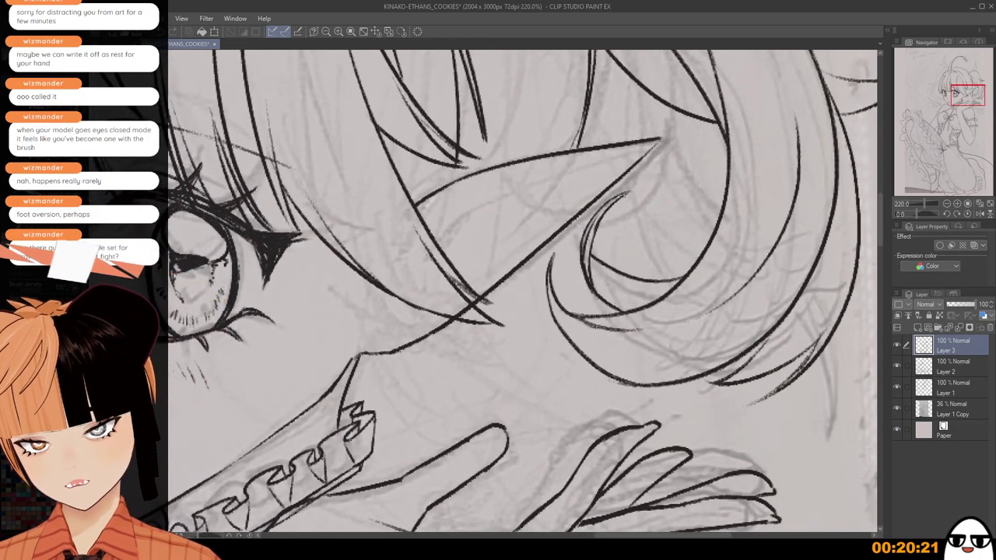
key("ctrl+z")
mouse_move(633, 190)
left_mouse_down()
mouse_move(592, 248)
mouse_move(598, 263)
left_mouse_up()
key("ctrl+z")
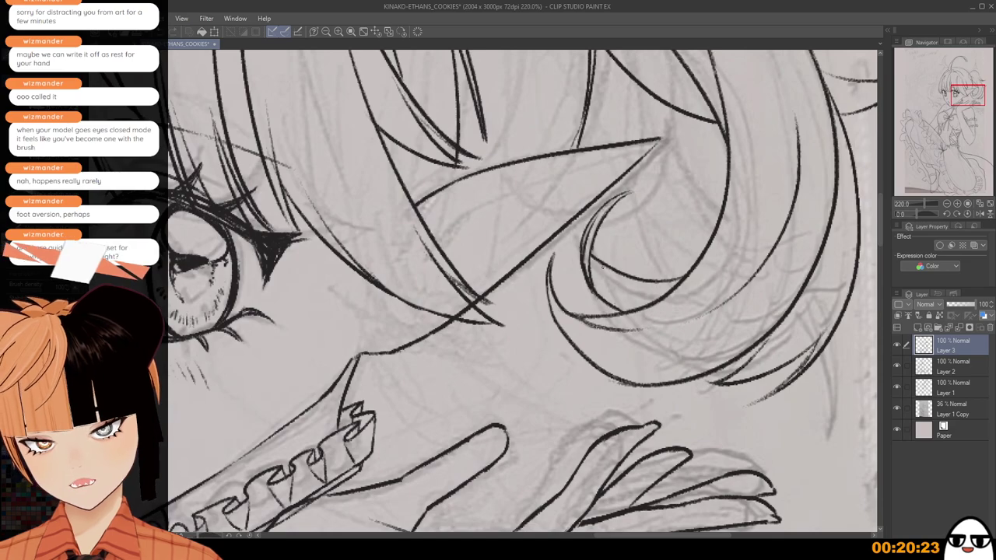
Redraw the short inside line of the ponytail's inner curl as a smooth curve ending at the ponytail's inner edge below the elf ear.
scroll(615, 268, "down", 4)
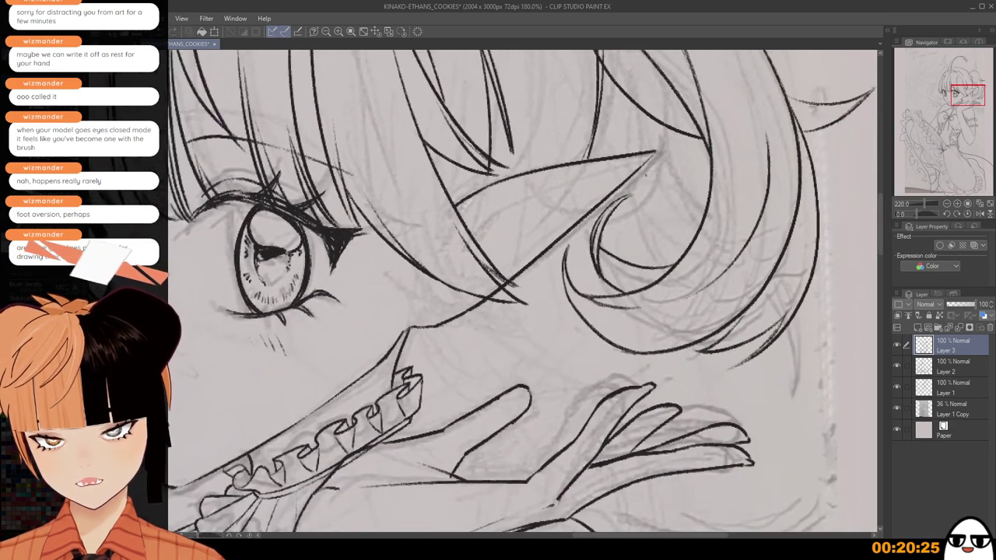
scroll(614, 268, "up", 2)
left_click_drag(606, 248, 665, 275)
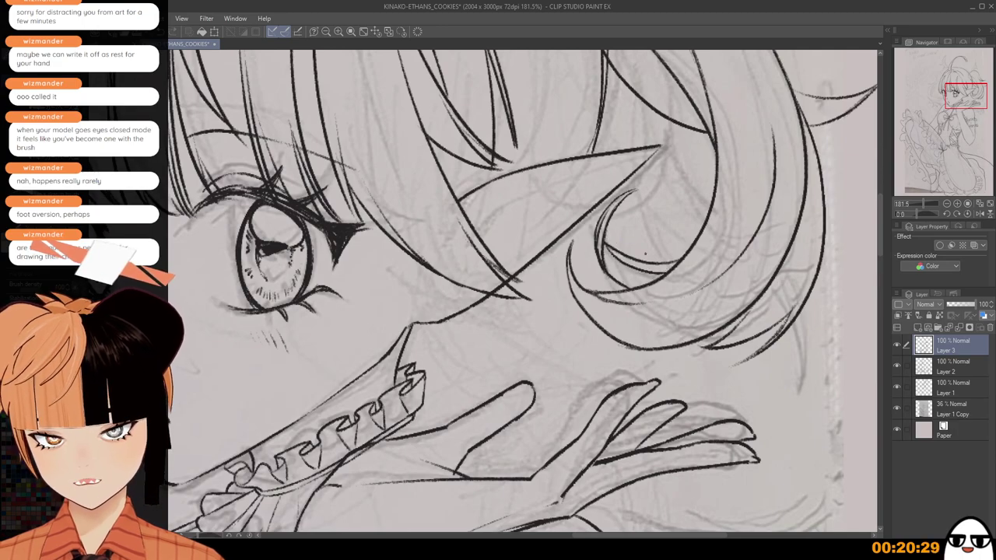
scroll(635, 258, "down", 1)
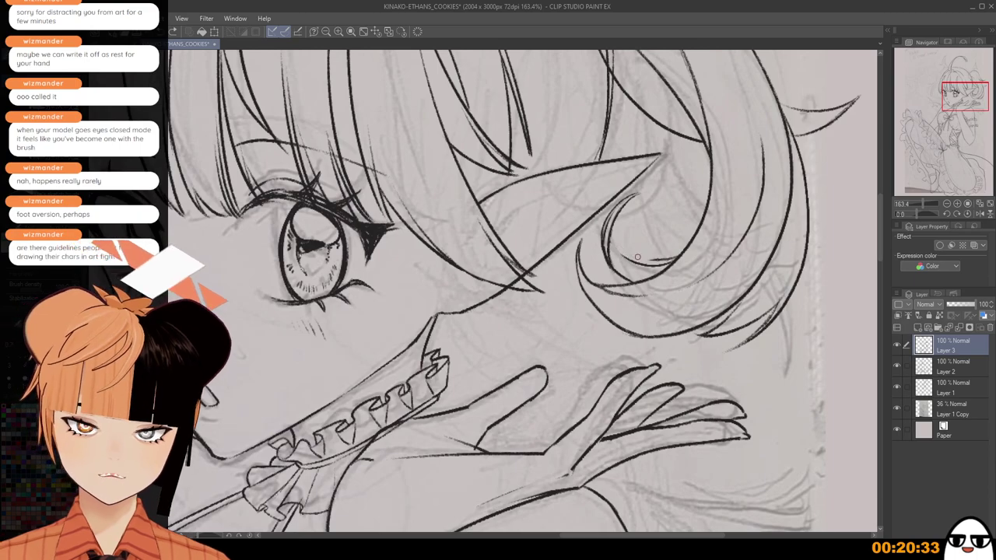
scroll(669, 258, "up", 1)
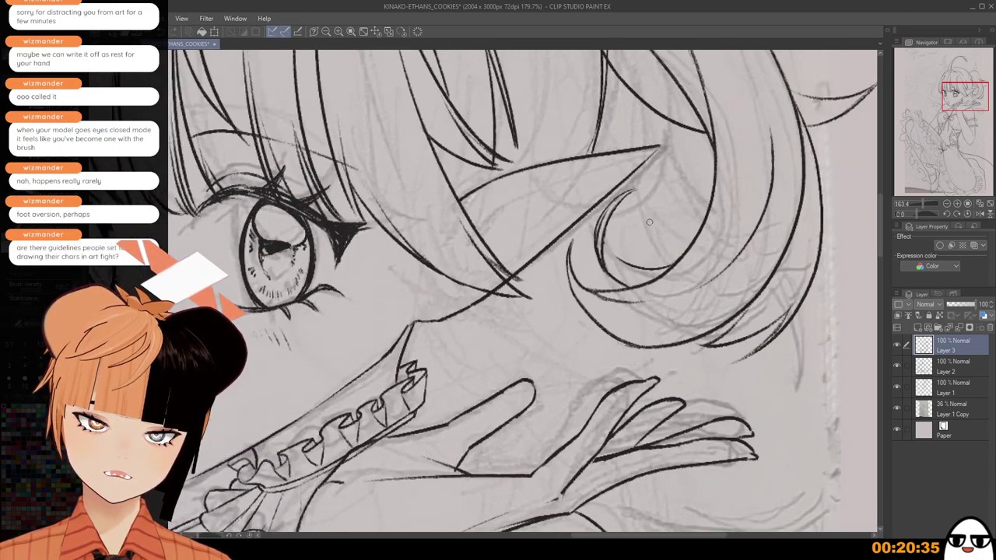
scroll(649, 223, "up", 1)
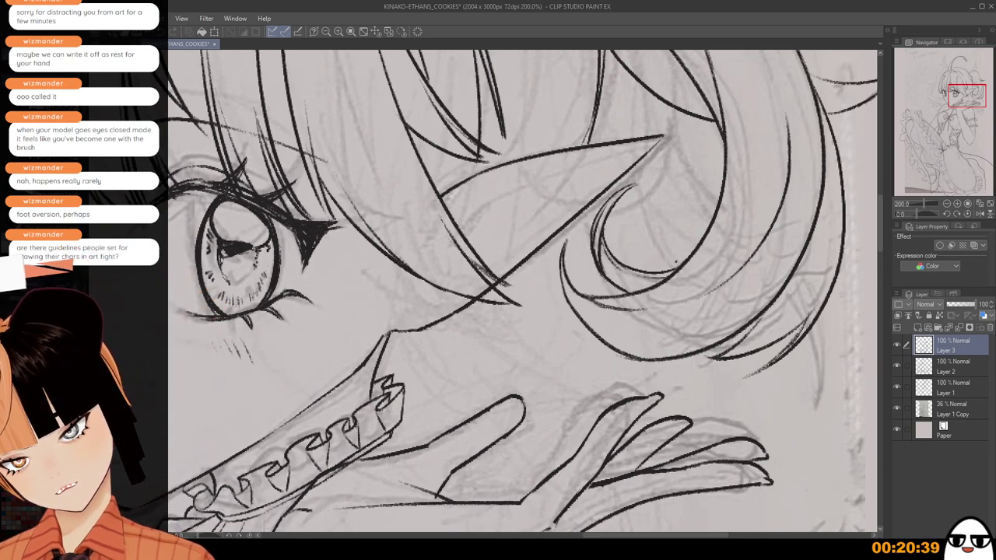
Ink the upper edge of a small bat wing rising from the ponytail's base, bending outward at a corner to a pointed tip.
scroll(683, 195, "down", 3)
scroll(684, 277, "down", 5)
left_click_drag(695, 287, 661, 438)
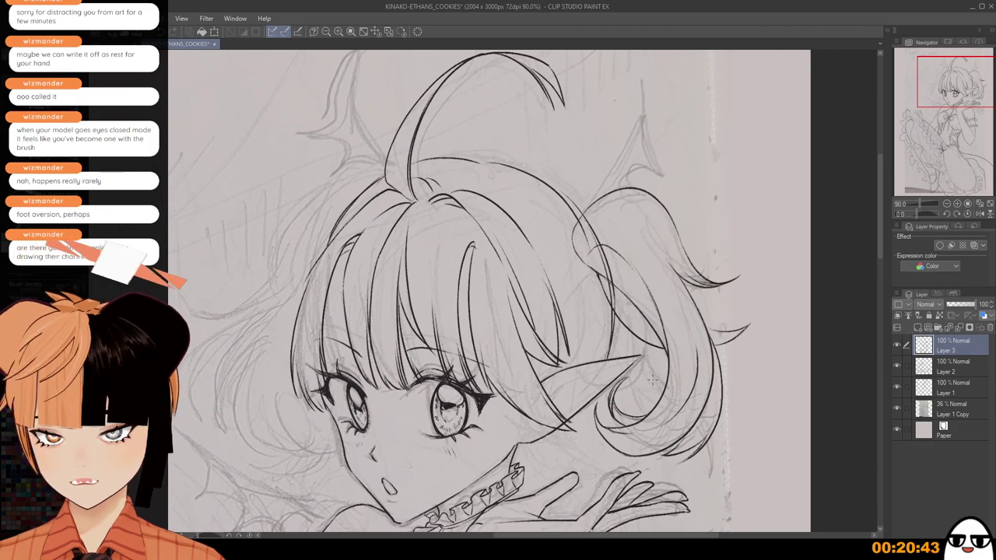
scroll(660, 311, "up", 4)
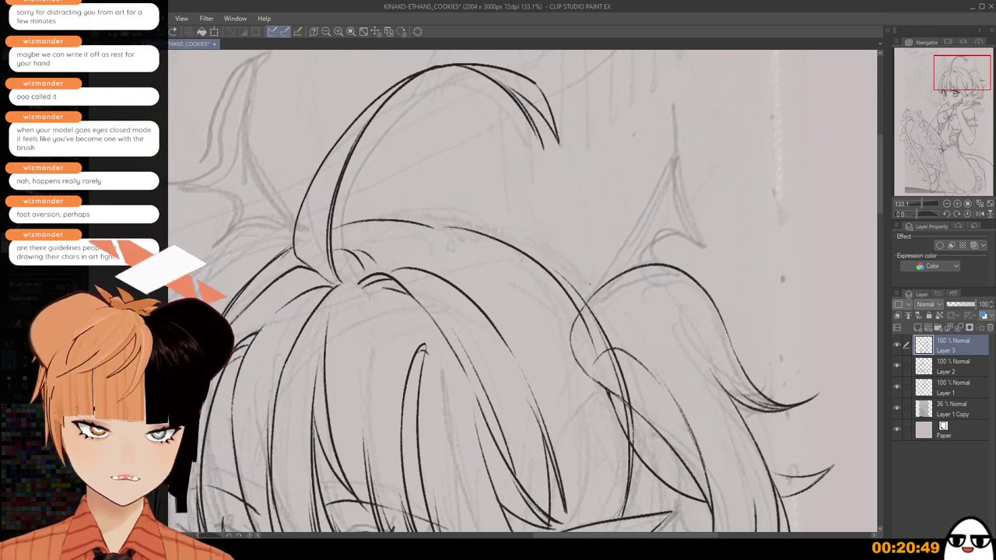
mouse_move(592, 287)
left_mouse_down()
mouse_move(629, 196)
mouse_move(599, 272)
mouse_move(631, 205)
left_mouse_up()
key("ctrl+z")
left_click_drag(631, 205, 716, 138)
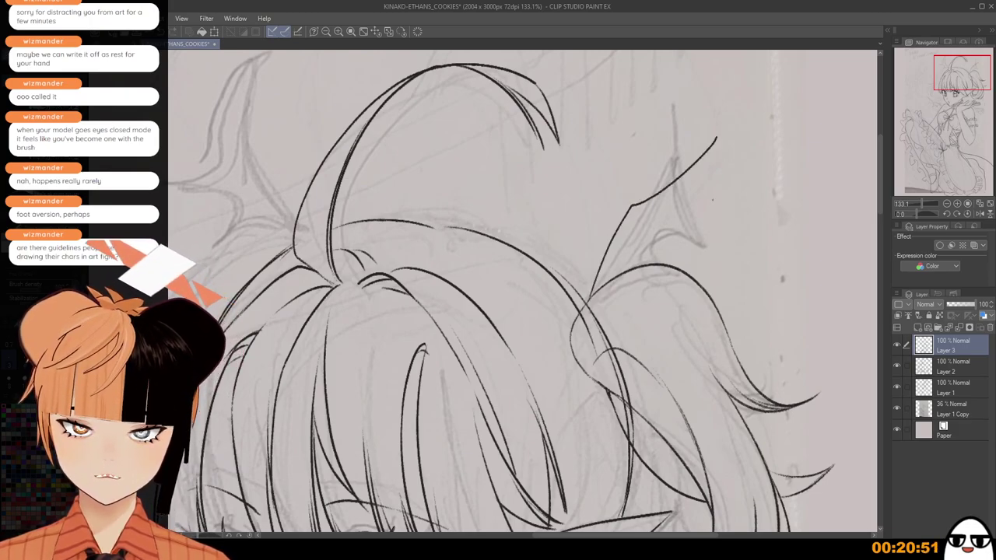
left_click_drag(712, 200, 672, 272)
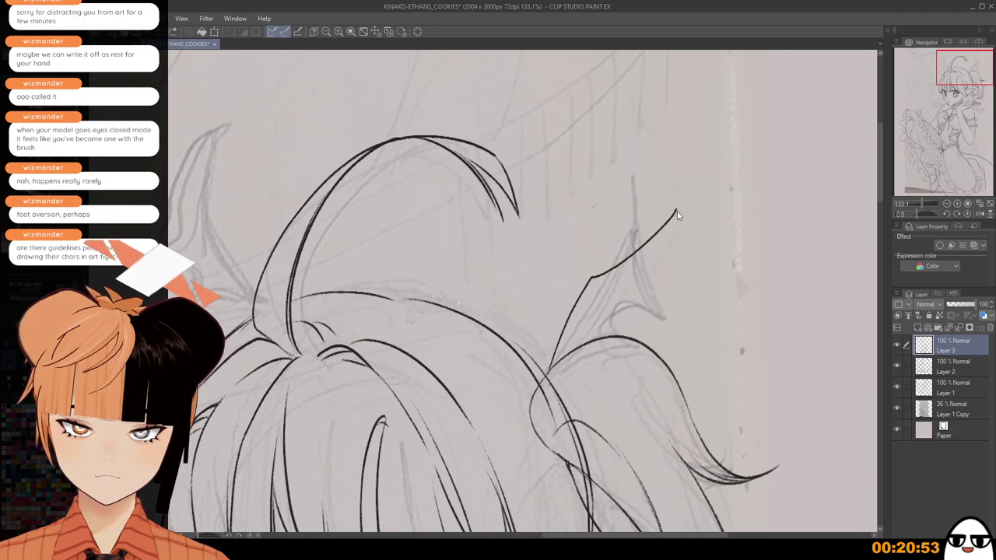
Ink the outer bat wing's concave side from its tip to a second point, with a curved lower edge back to the ponytail's top.
mouse_move(682, 197)
left_mouse_down()
mouse_move(692, 294)
mouse_move(616, 297)
left_mouse_up()
key("ctrl+z")
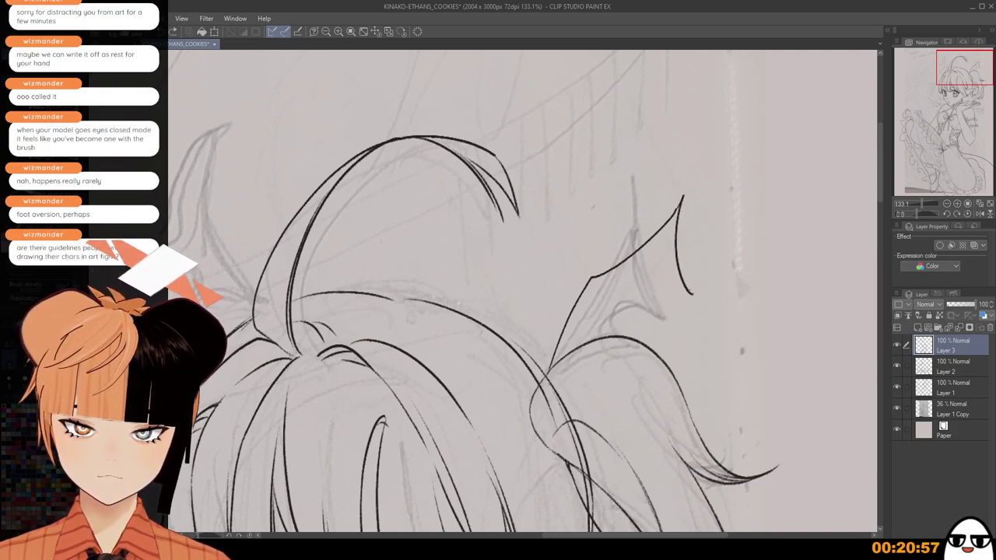
left_click_drag(690, 293, 625, 318)
key("ctrl+z")
left_click_drag(688, 283, 621, 313)
key("ctrl+z")
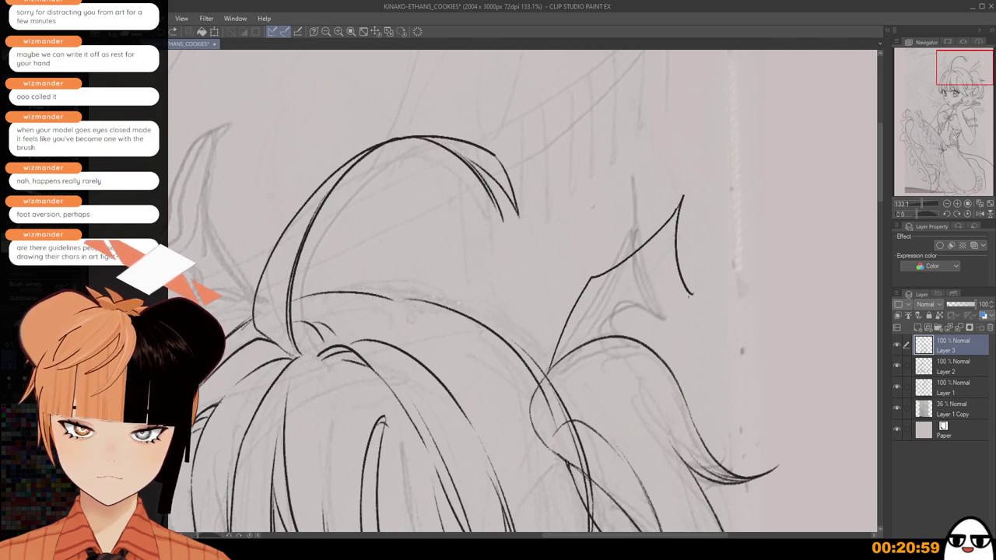
left_click_drag(693, 294, 627, 325)
key("ctrl+z")
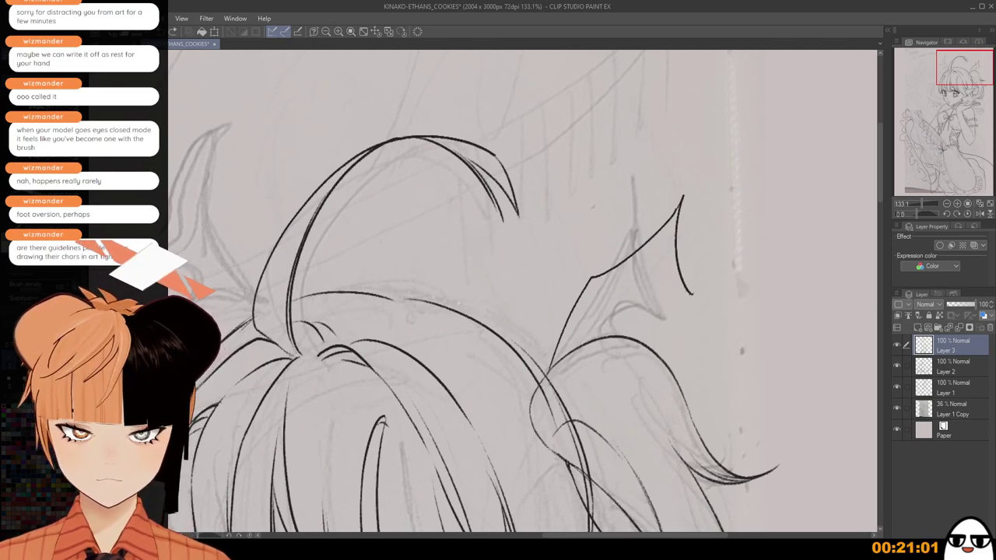
left_click_drag(695, 295, 624, 334)
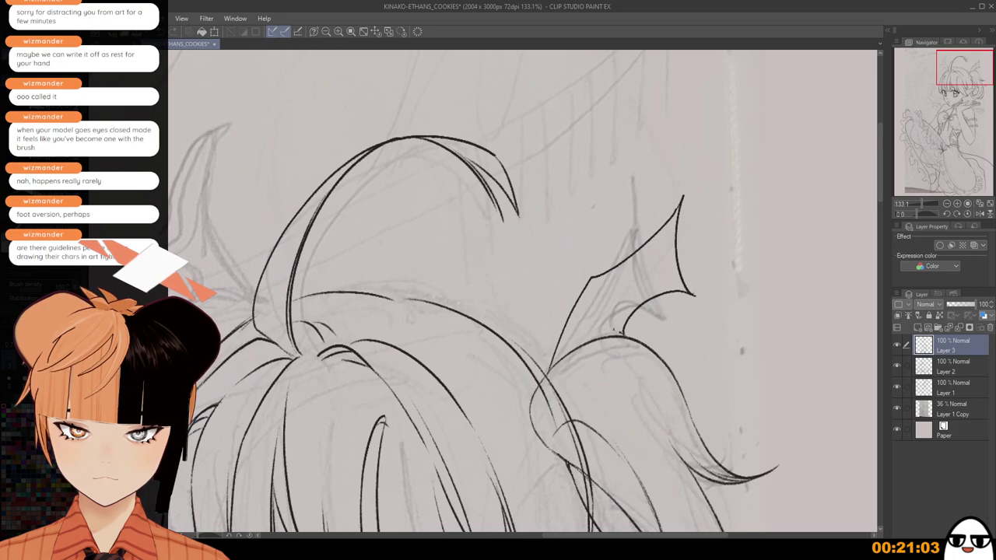
Ink the leading edge of a second bat wing beside the first, rising from the ponytail's base through a corner to a tall pointed tip.
scroll(633, 306, "down", 4)
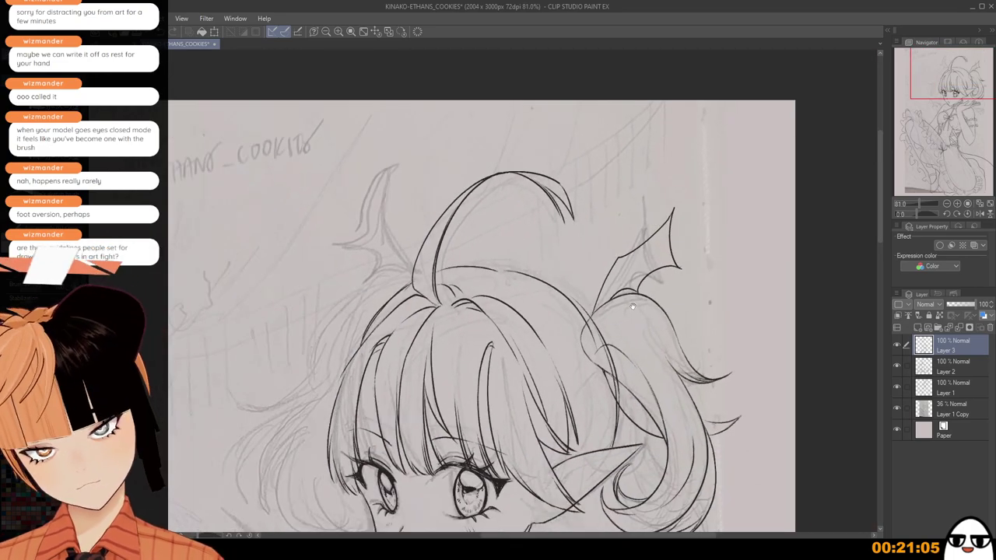
left_click_drag(633, 306, 630, 275)
mouse_move(580, 299)
left_mouse_down()
mouse_move(577, 208)
mouse_move(577, 262)
mouse_move(569, 209)
mouse_move(578, 282)
mouse_move(574, 225)
left_mouse_up()
key("ctrl+z")
key("ctrl+z")
mouse_move(574, 225)
left_mouse_down()
mouse_move(604, 171)
mouse_move(604, 219)
left_mouse_up()
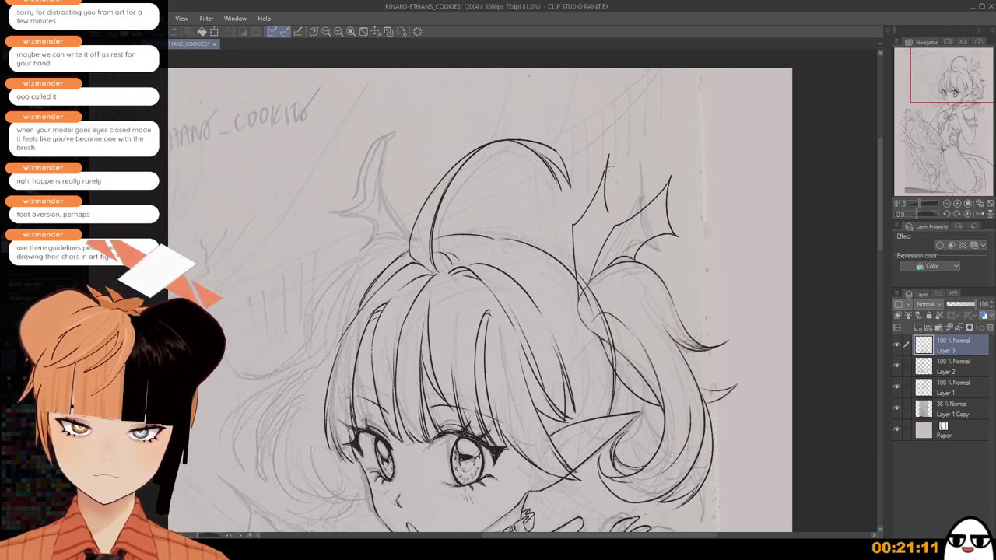
Close the inner bat wing with a concave edge down from its tip and a scalloped edge returning to the ponytail's base.
key("ctrl+z")
left_click_drag(609, 155, 604, 230)
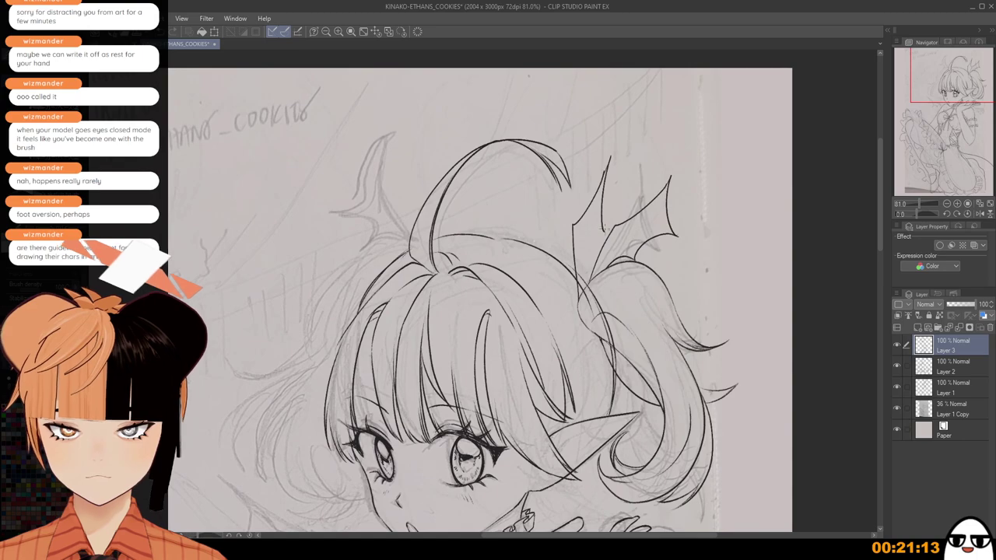
key("ctrl+z")
key("ctrl+y")
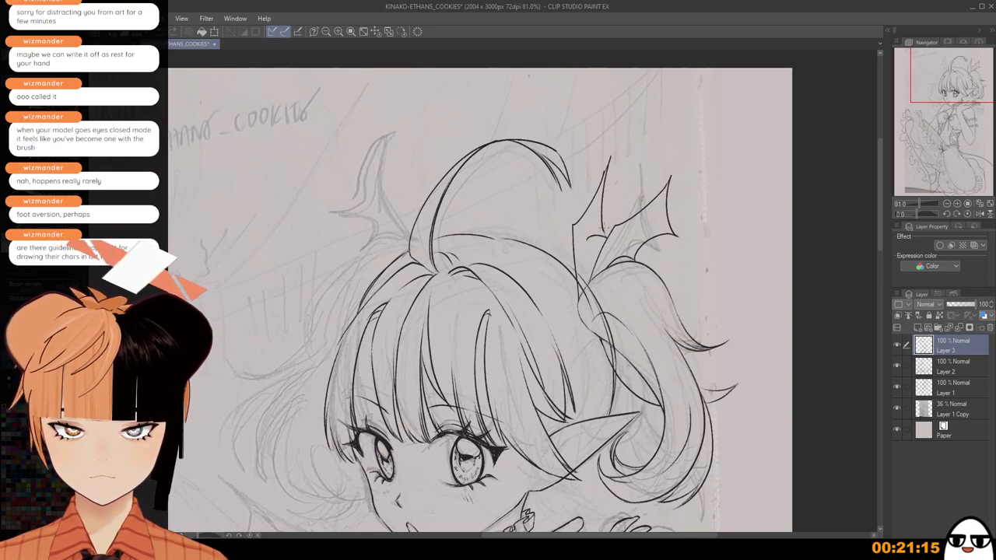
key("ctrl+y")
key("ctrl+z")
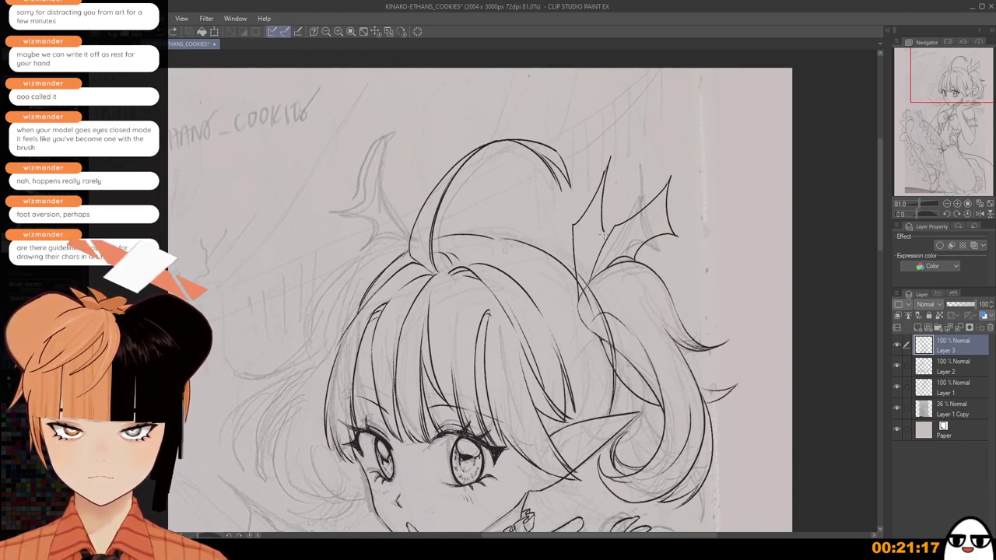
key("ctrl+z")
mouse_move(605, 235)
left_mouse_down()
mouse_move(587, 257)
mouse_move(580, 292)
left_mouse_up()
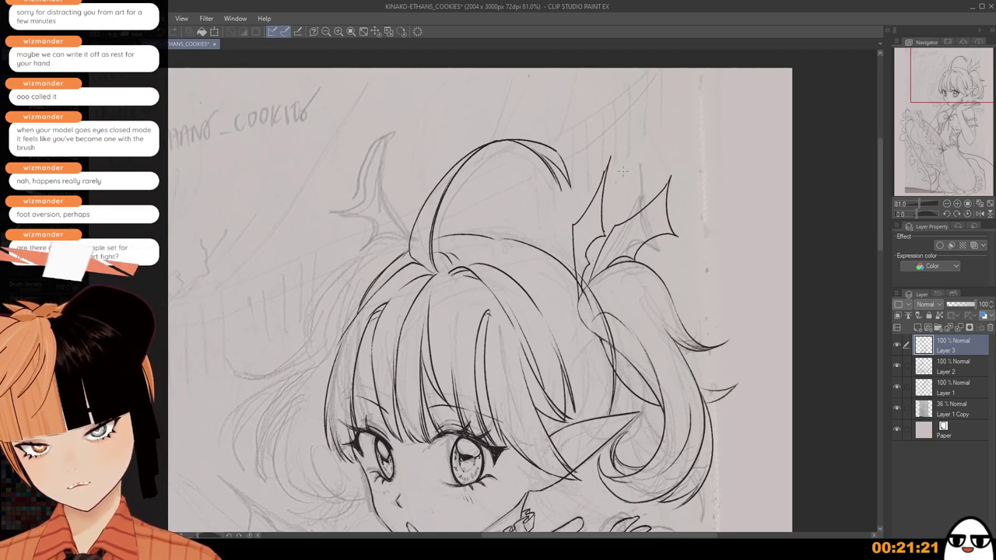
scroll(606, 238, "up", 3)
key("ctrl+z")
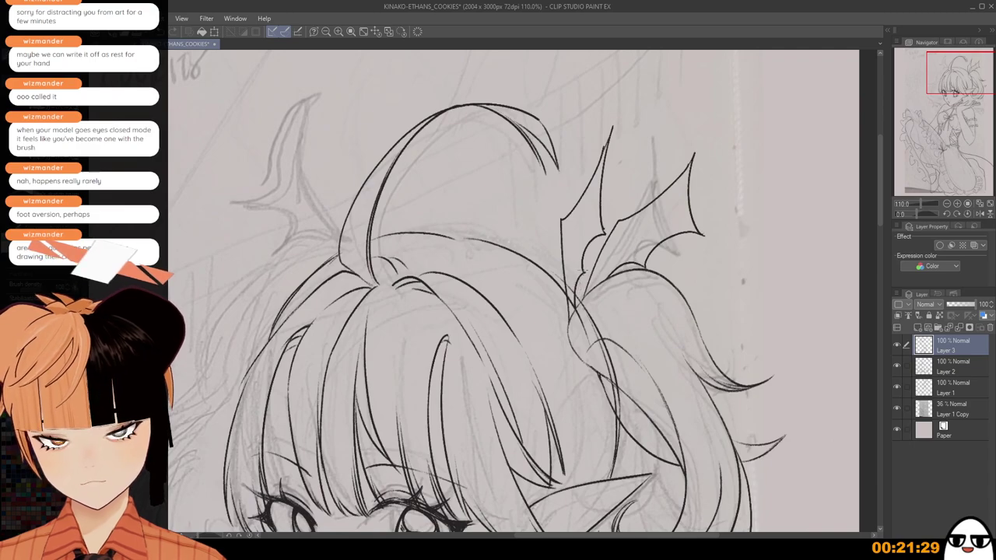
Refine the outer bat wing's lowest scallop above the ponytail into a thinner, cleaner line.
scroll(607, 214, "down", 4)
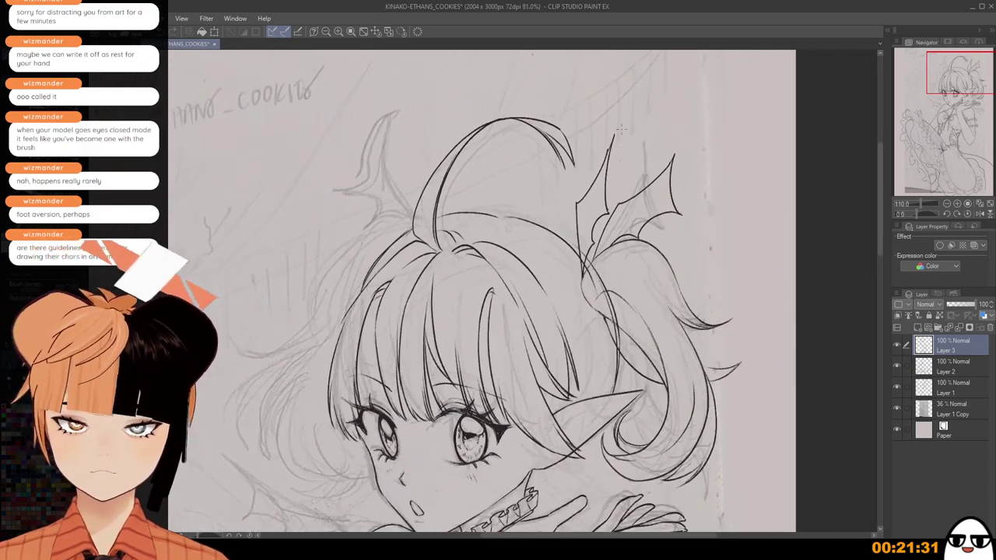
scroll(629, 239, "up", 5)
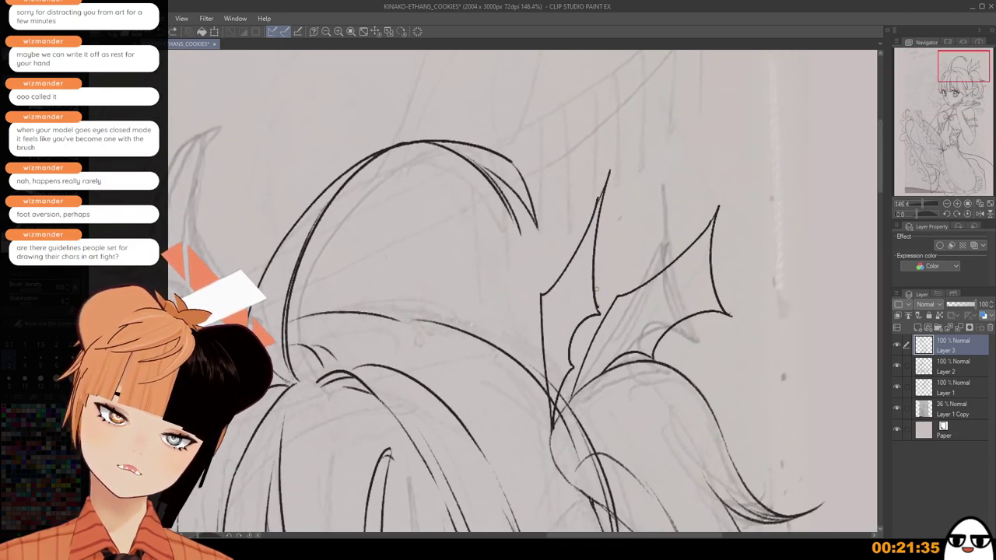
scroll(593, 204, "up", 1)
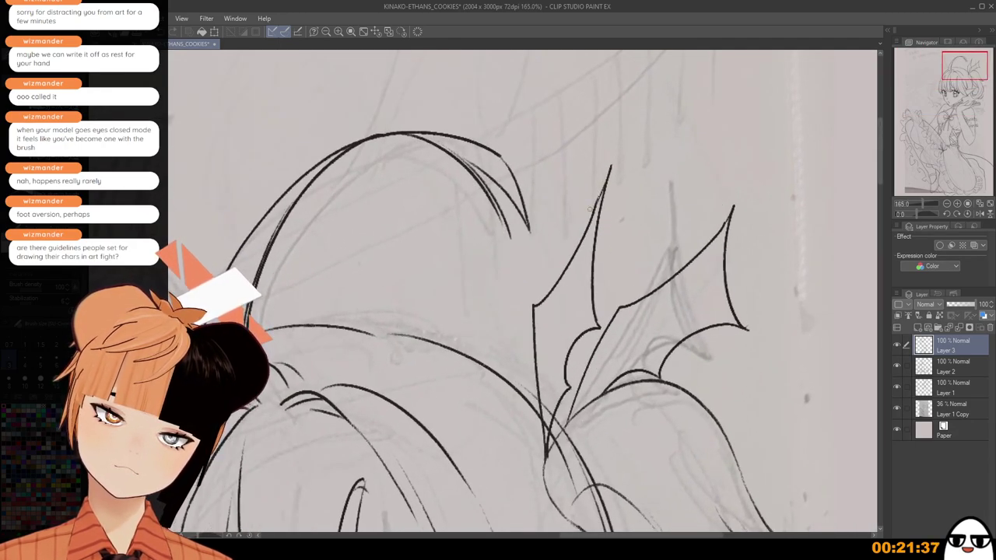
scroll(718, 295, "down", 2)
scroll(718, 294, "down", 2)
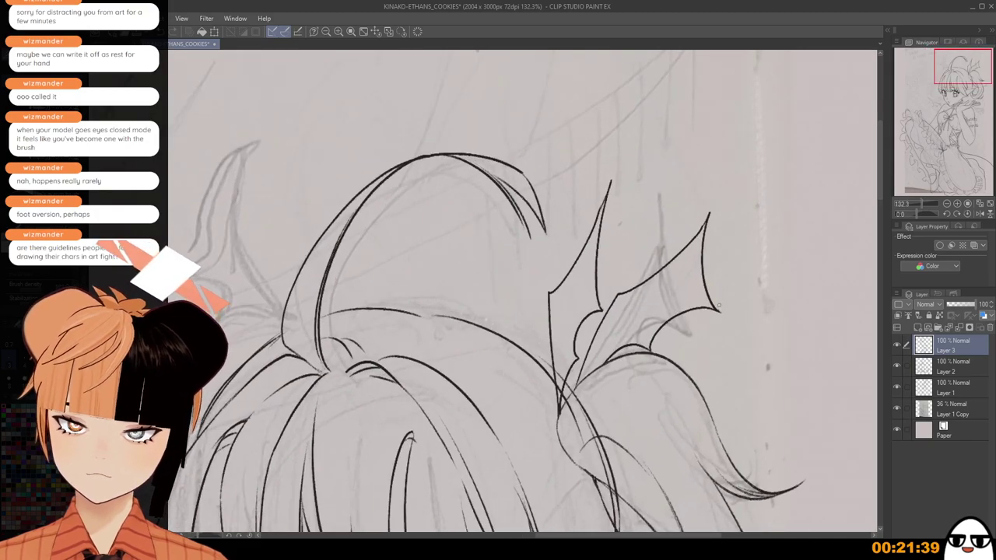
scroll(660, 336, "up", 5)
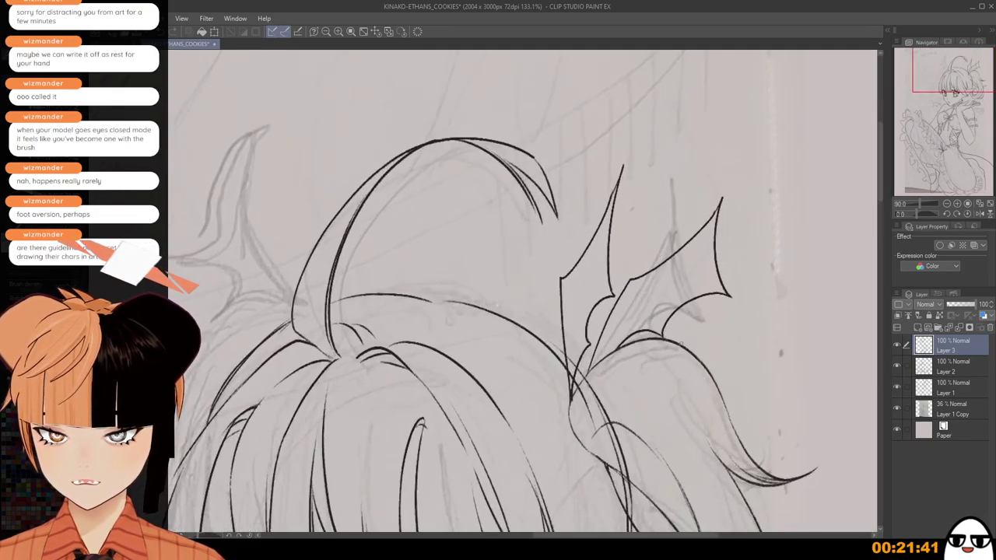
mouse_move(594, 348)
left_mouse_down()
mouse_move(660, 338)
mouse_move(647, 331)
left_mouse_up()
key("ctrl+z")
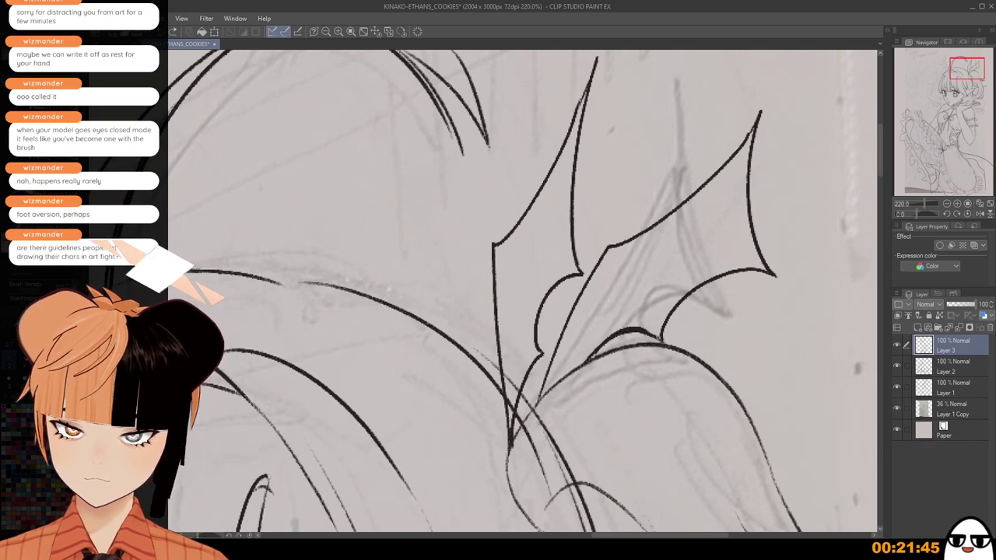
scroll(672, 317, "up", 2)
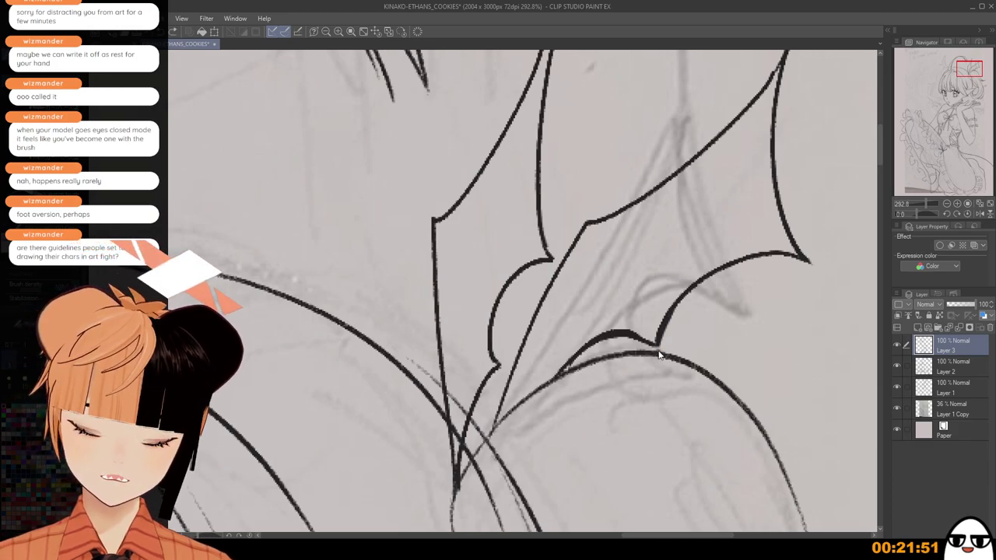
scroll(658, 339, "up", 2)
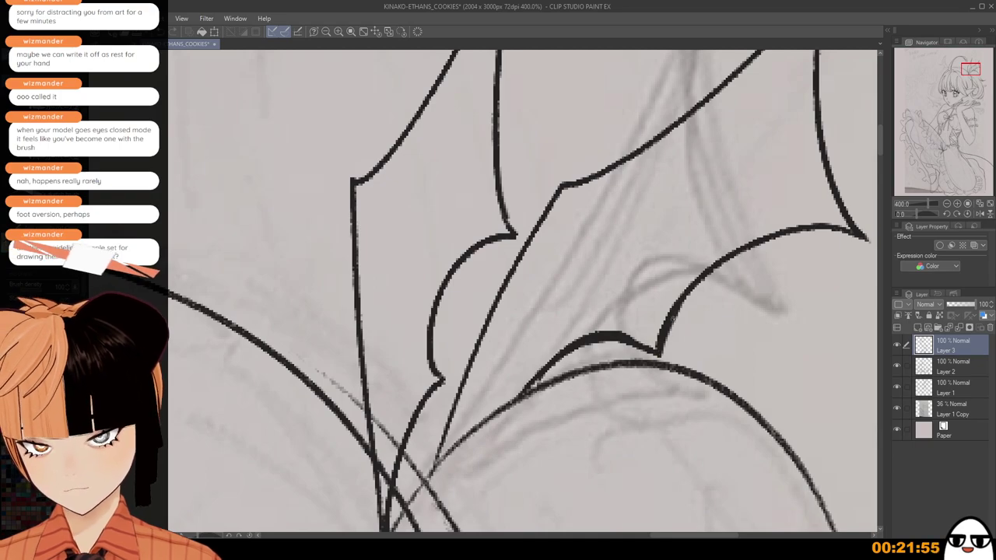
scroll(659, 342, "down", 3)
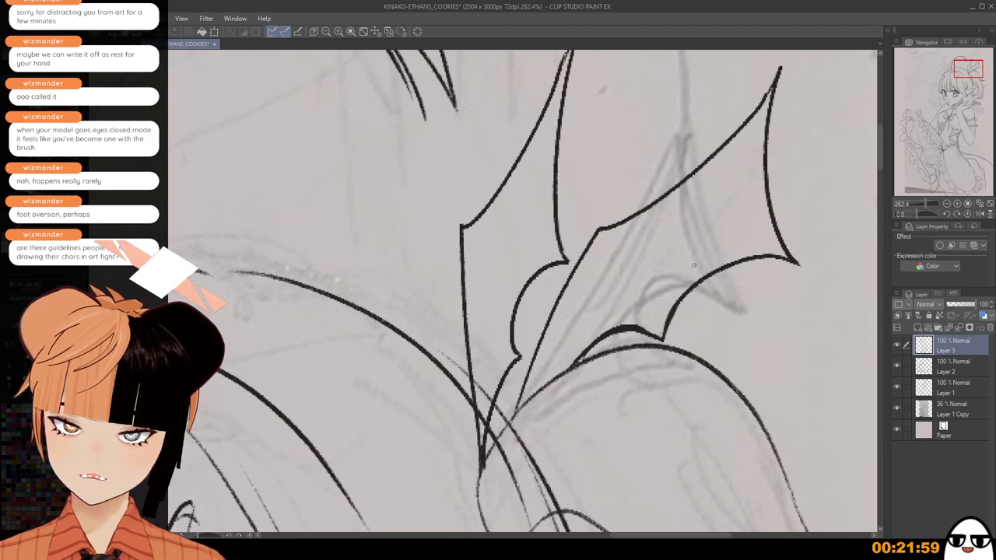
left_click_drag(584, 348, 638, 327)
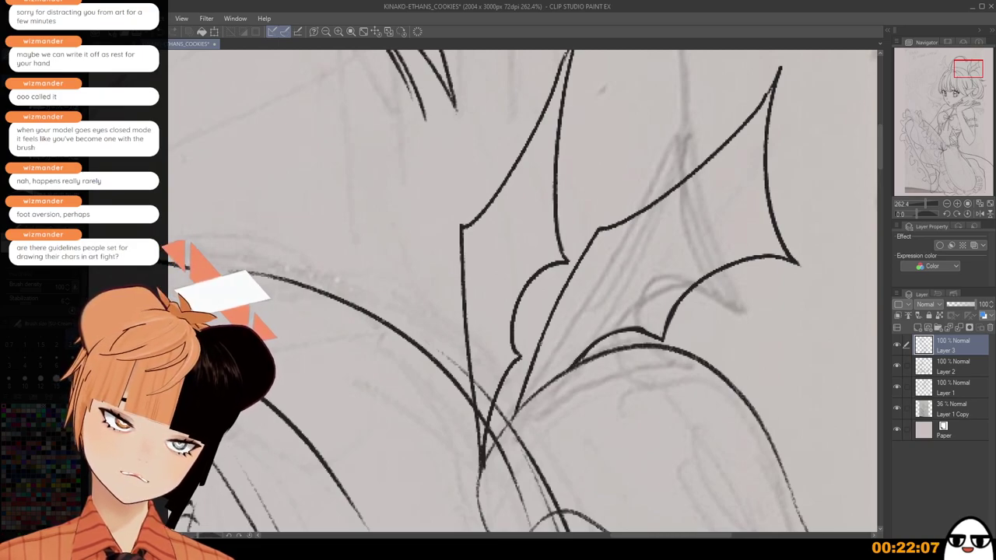
Thicken the outer bat wing's edge near its base and reshape the inner wing's small lower scallop to meet it.
left_click_drag(538, 347, 517, 407)
scroll(591, 234, "down", 3)
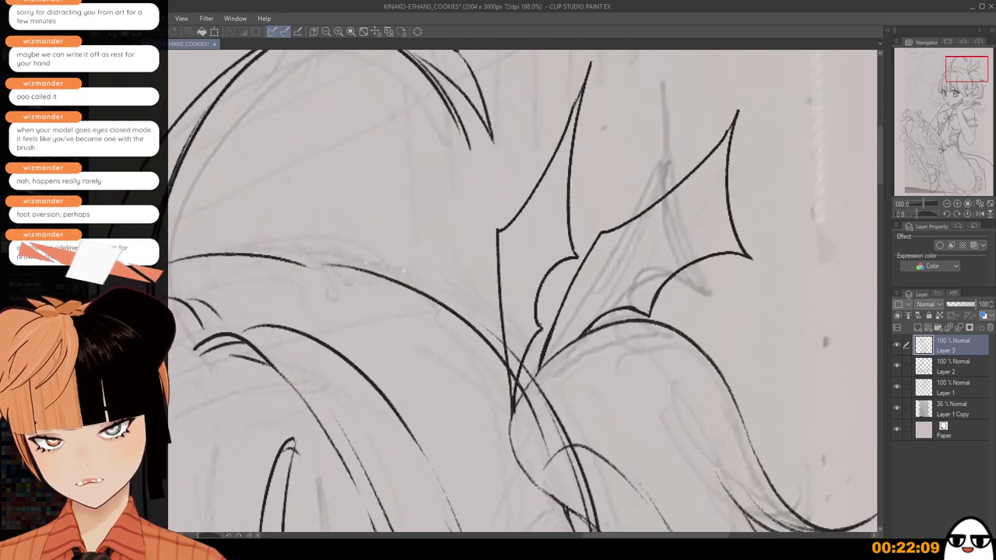
scroll(537, 296, "up", 1)
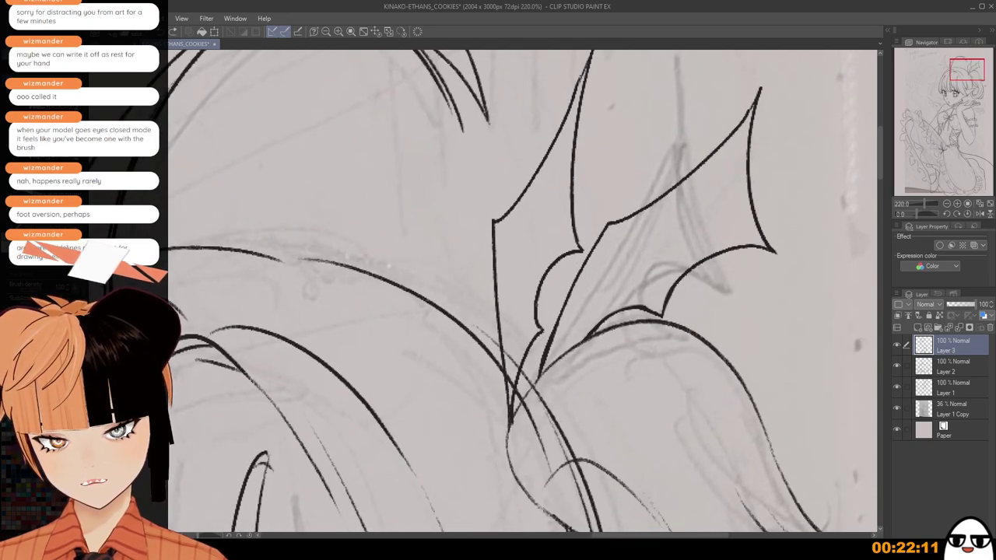
mouse_move(546, 332)
left_mouse_down()
mouse_move(514, 385)
mouse_move(519, 376)
left_mouse_up()
key("ctrl+z")
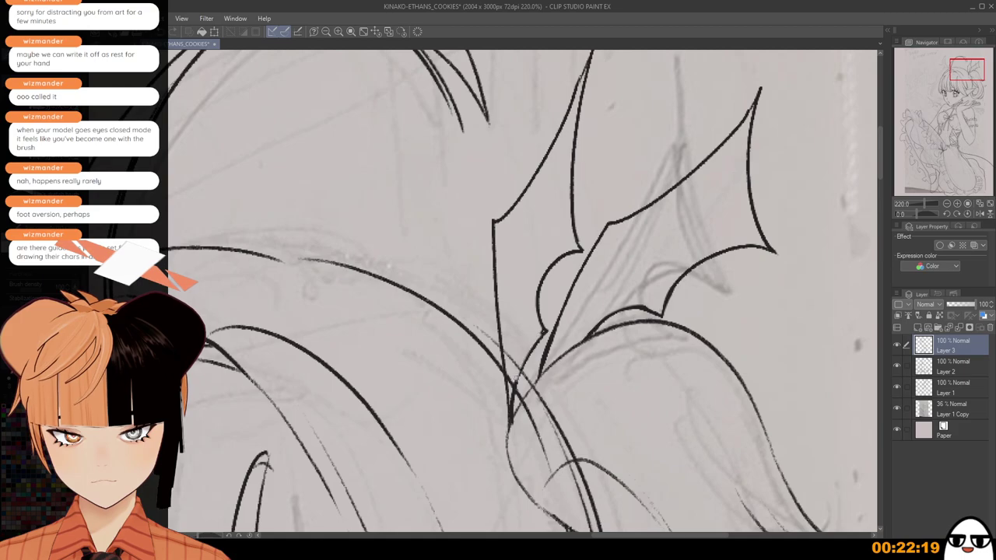
scroll(531, 346, "down", 6)
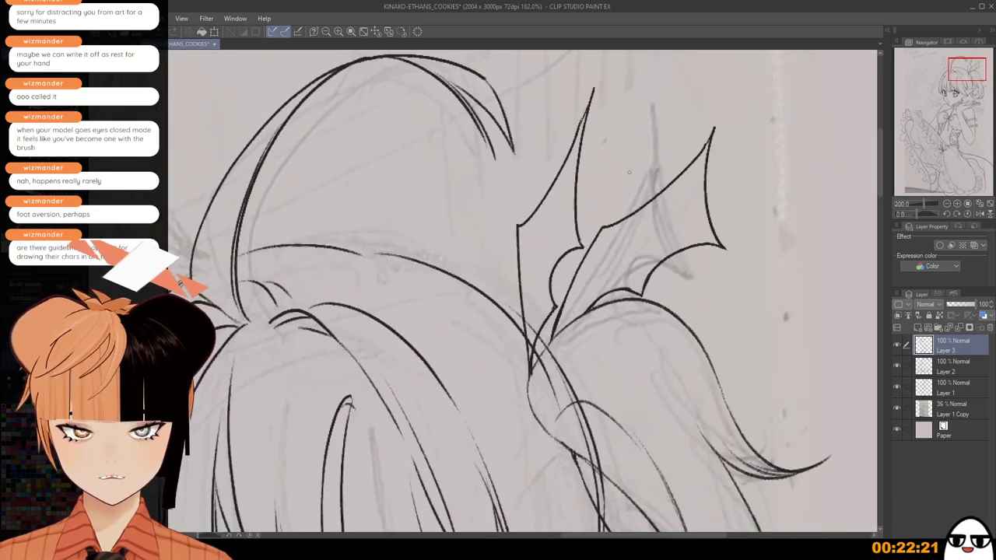
scroll(629, 172, "down", 2)
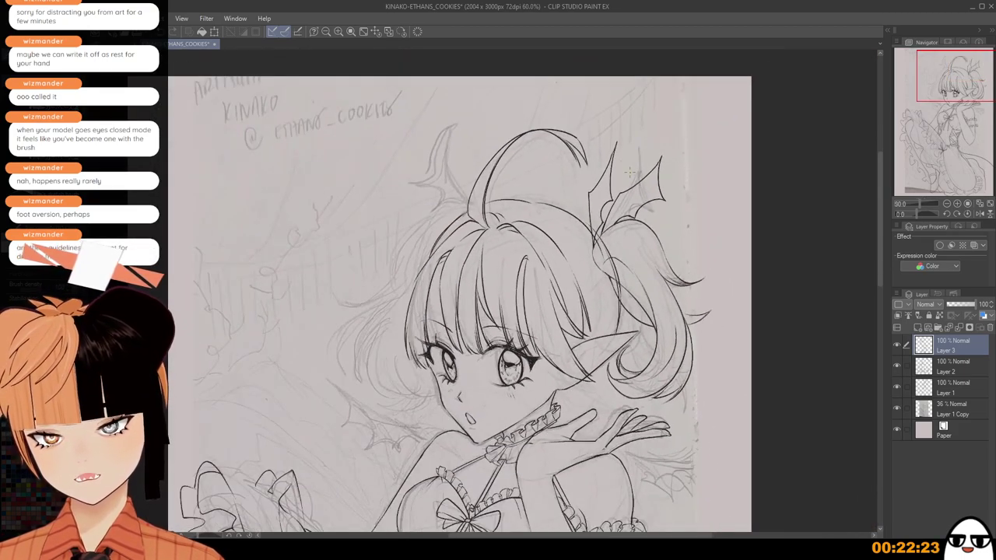
On Layer 2, ink short curved hair strands along the crown just behind the base of the large ahoge.
left_click_drag(663, 441, 708, 462)
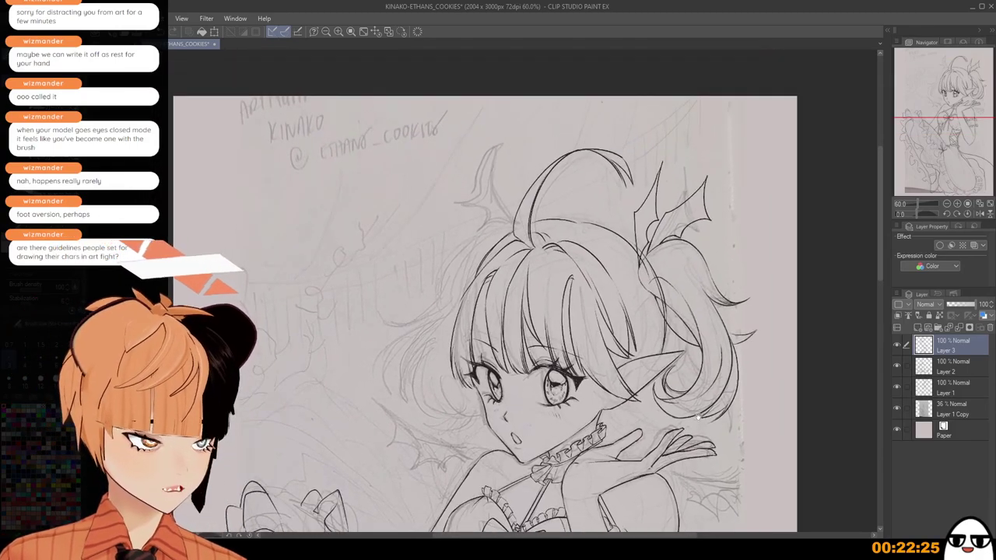
scroll(675, 317, "up", 2)
mouse_move(700, 280)
left_mouse_down()
mouse_move(675, 317)
mouse_move(726, 278)
mouse_move(690, 272)
left_mouse_up()
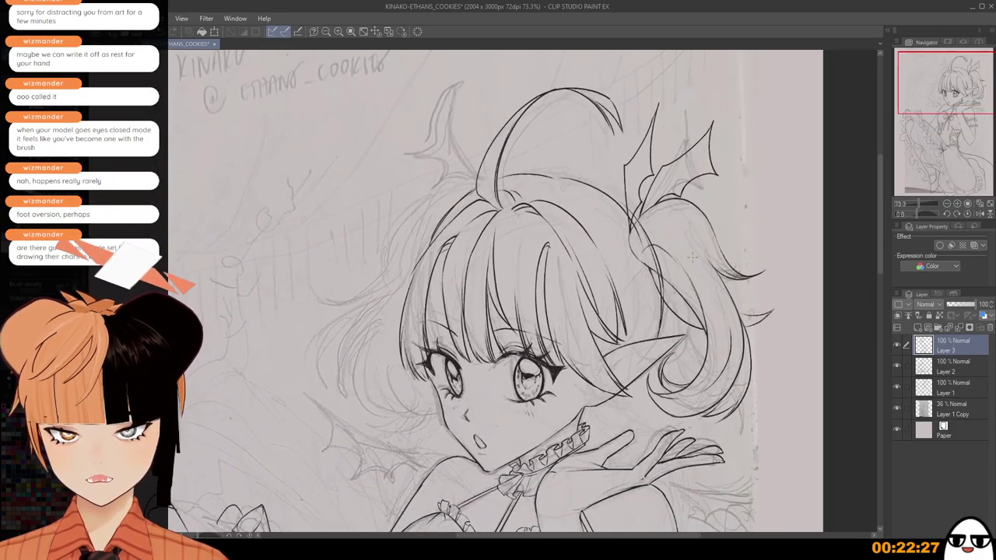
left_click(949, 372)
scroll(613, 241, "up", 1)
scroll(593, 165, "up", 4)
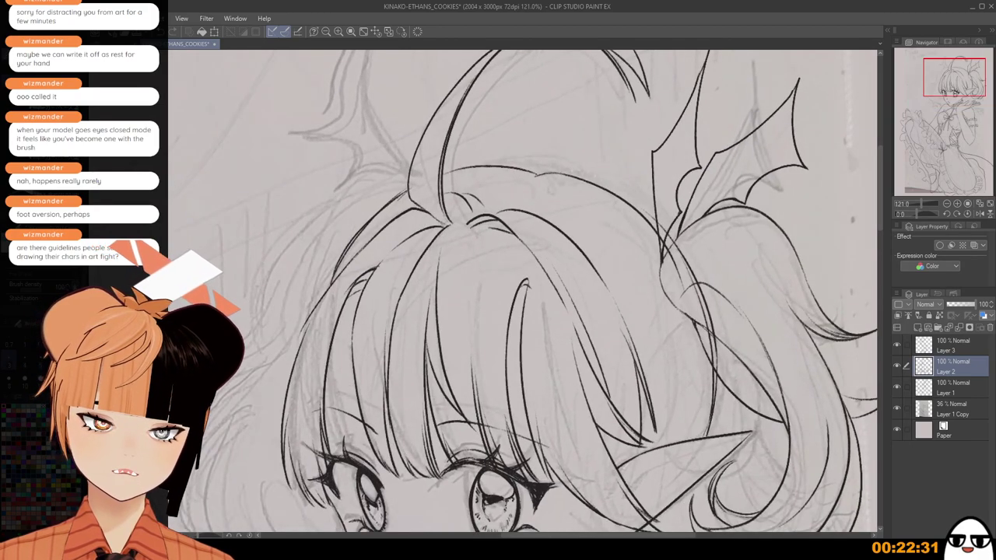
scroll(565, 178, "down", 4)
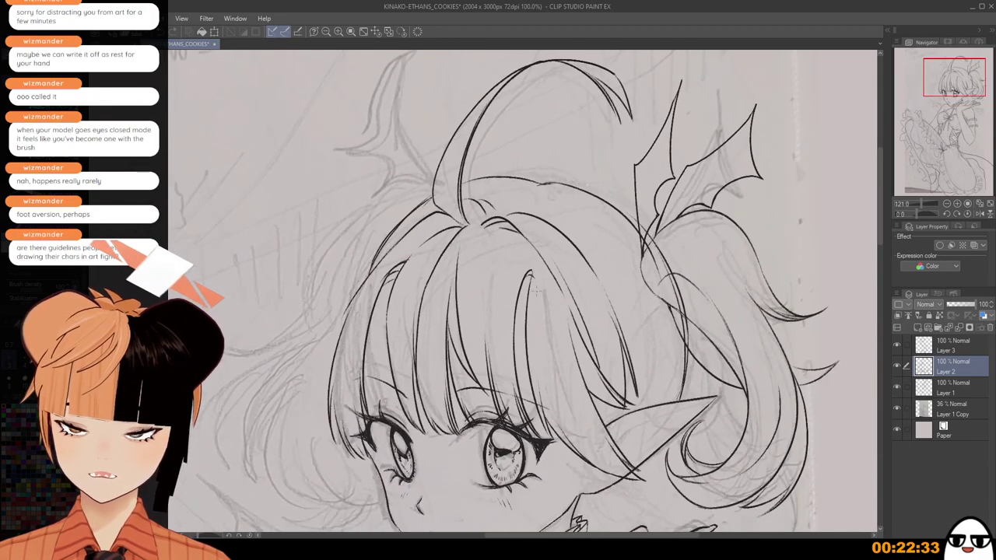
scroll(608, 154, "up", 5)
scroll(608, 154, "up", 1)
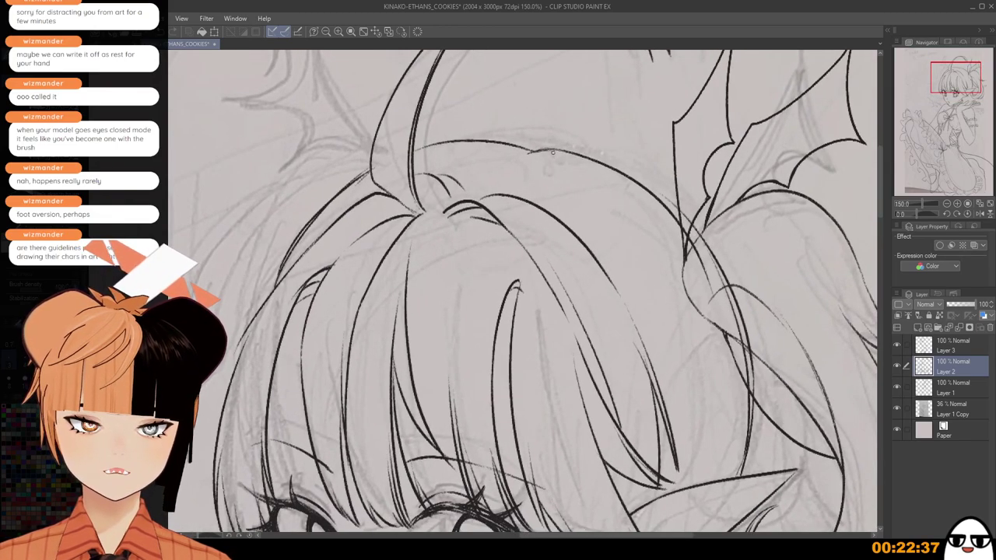
scroll(552, 153, "down", 2)
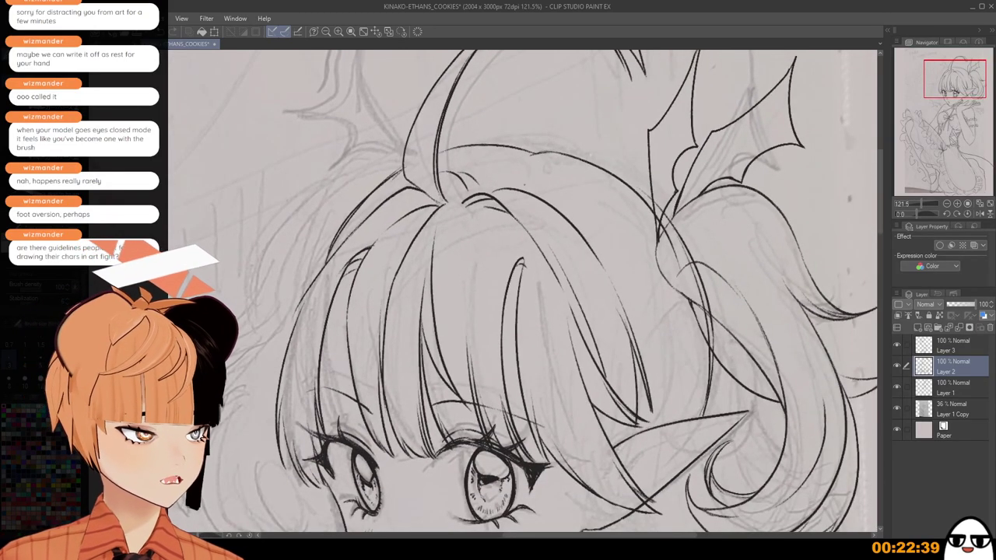
mouse_move(501, 179)
left_mouse_down()
mouse_move(547, 165)
mouse_move(502, 172)
left_mouse_up()
key("ctrl+z")
key("ctrl+z")
key("ctrl+z")
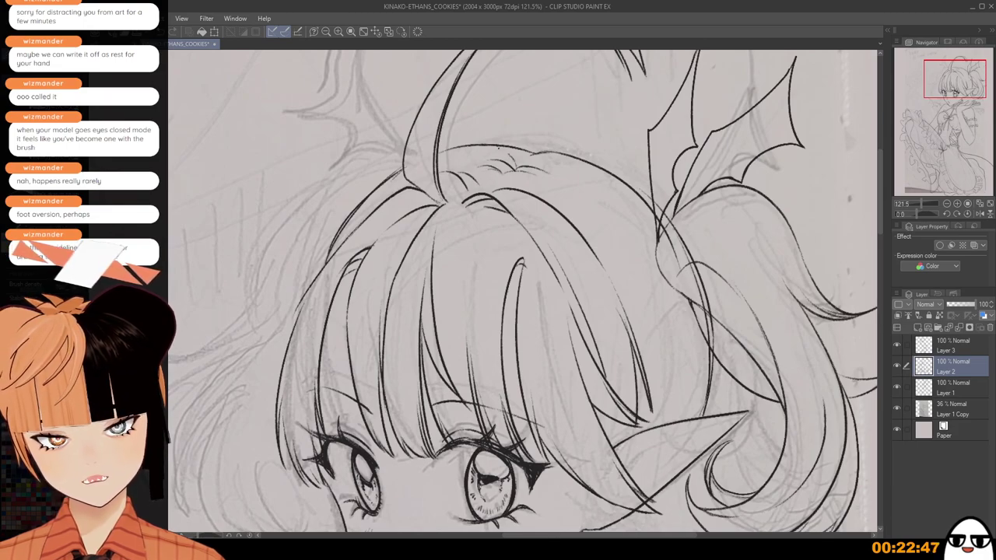
Replace the last short crown strand with a cleaner stroke that joins the head outline, and check the drawing mirrored.
scroll(537, 171, "down", 3)
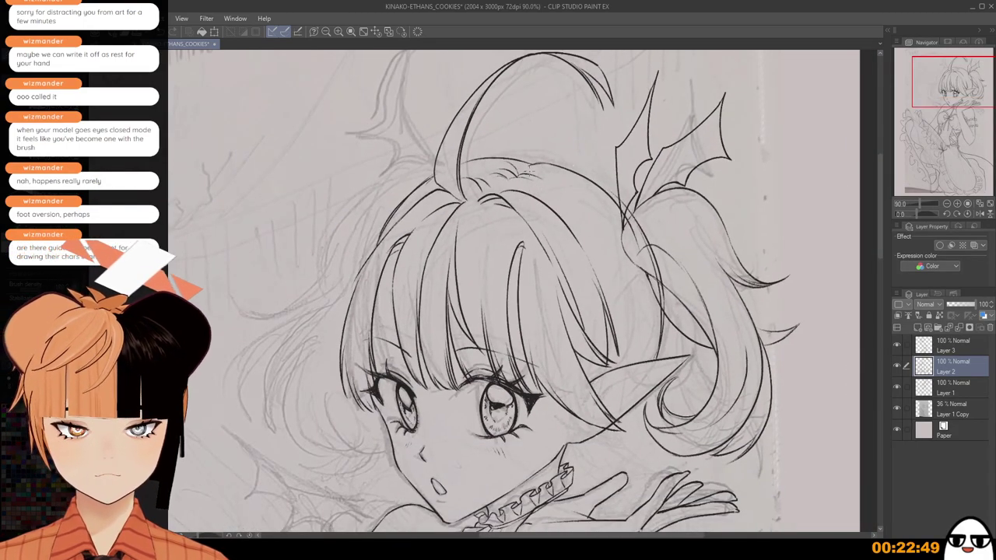
key("ctrl+z")
left_click_drag(522, 176, 549, 167)
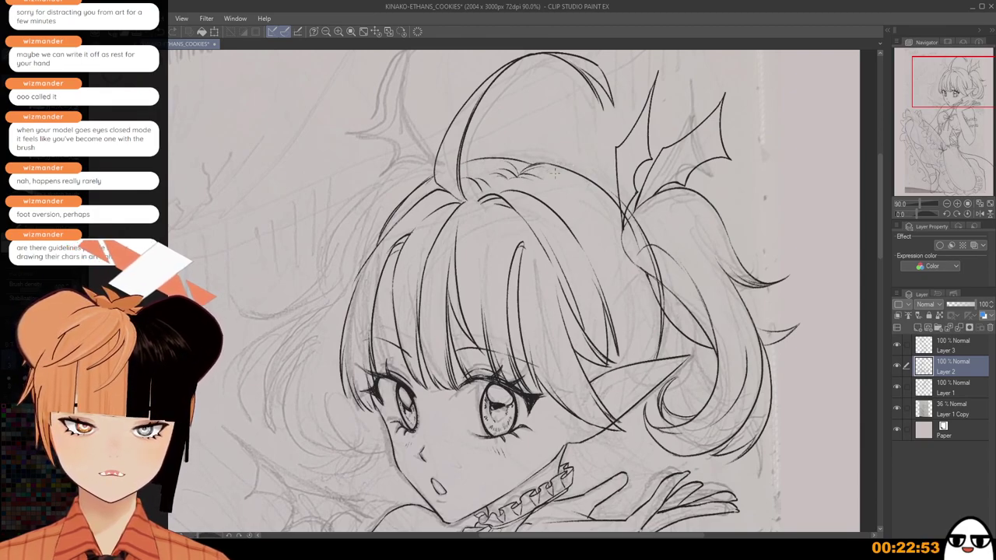
scroll(531, 172, "down", 2)
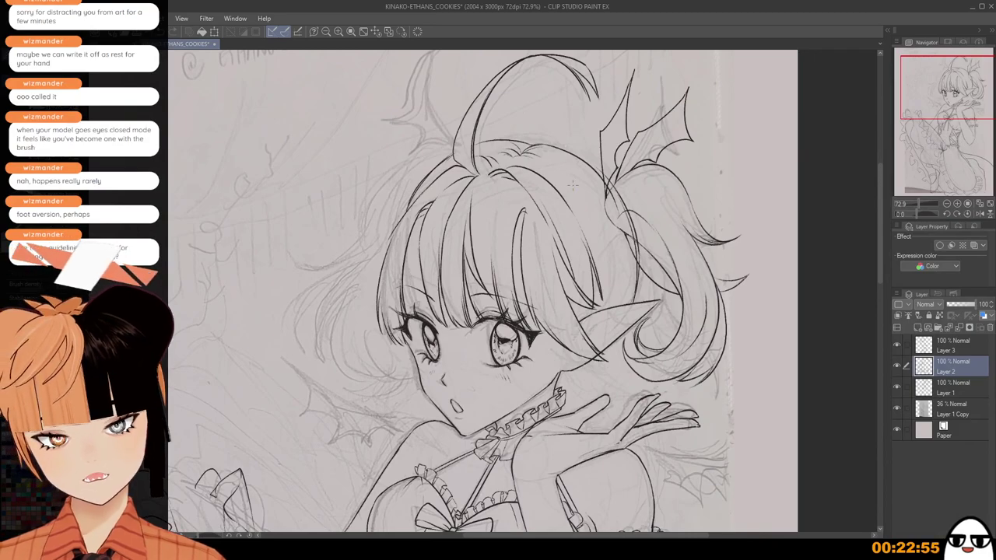
key("h")
key("h")
left_click_drag(565, 244, 597, 248)
On Layer 3, ink the rounded top of the hair opposite the ponytail, arching outward from the ahoge's base.
left_click(953, 352)
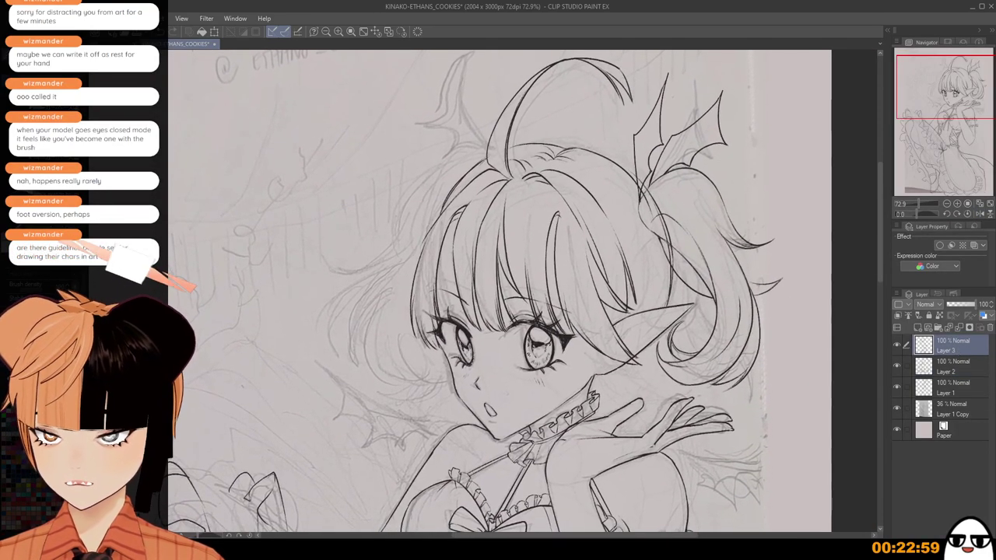
scroll(584, 221, "up", 3)
key("h")
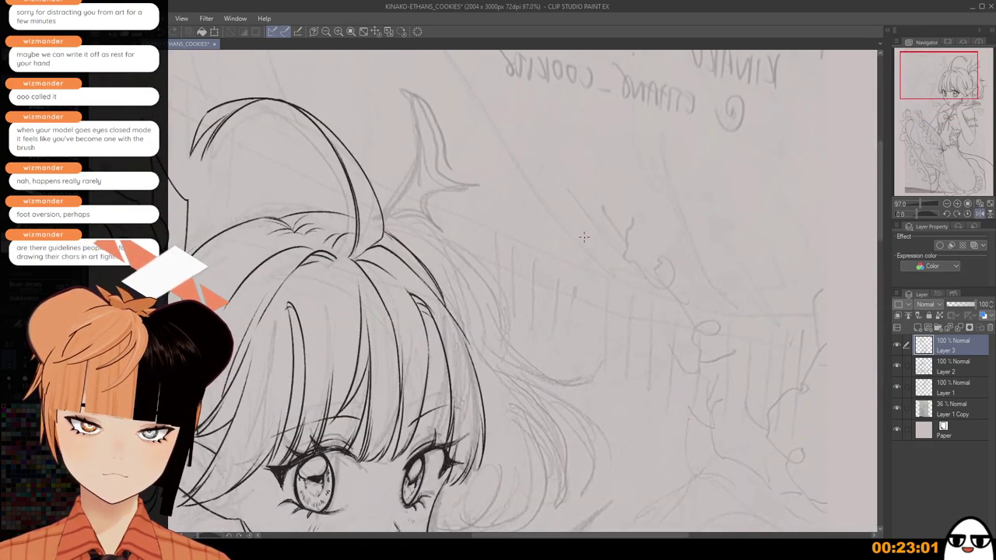
left_click_drag(553, 283, 642, 236)
key("h")
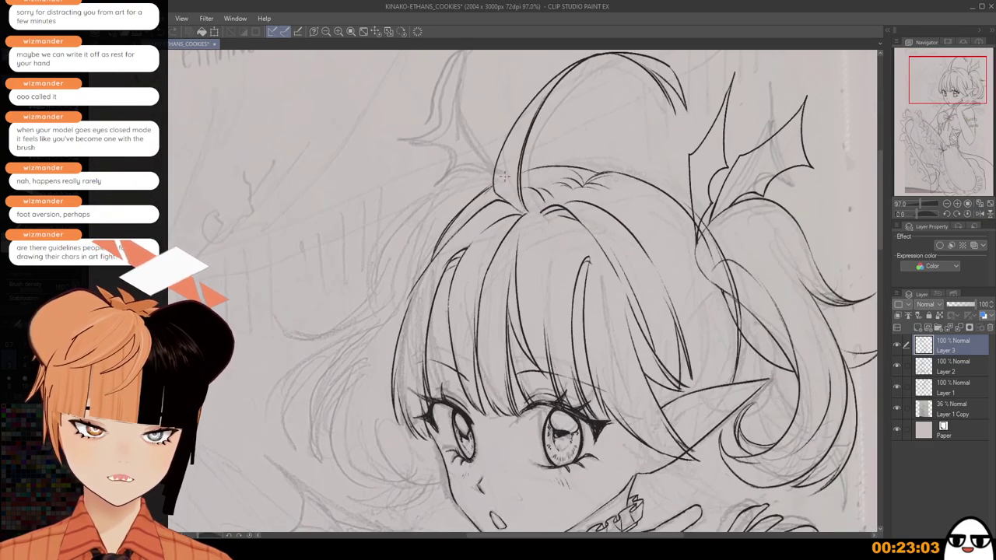
left_click_drag(504, 176, 395, 263)
key("ctrl+z")
key("ctrl+z")
mouse_move(503, 175)
left_mouse_down()
mouse_move(412, 214)
mouse_move(396, 247)
left_mouse_up()
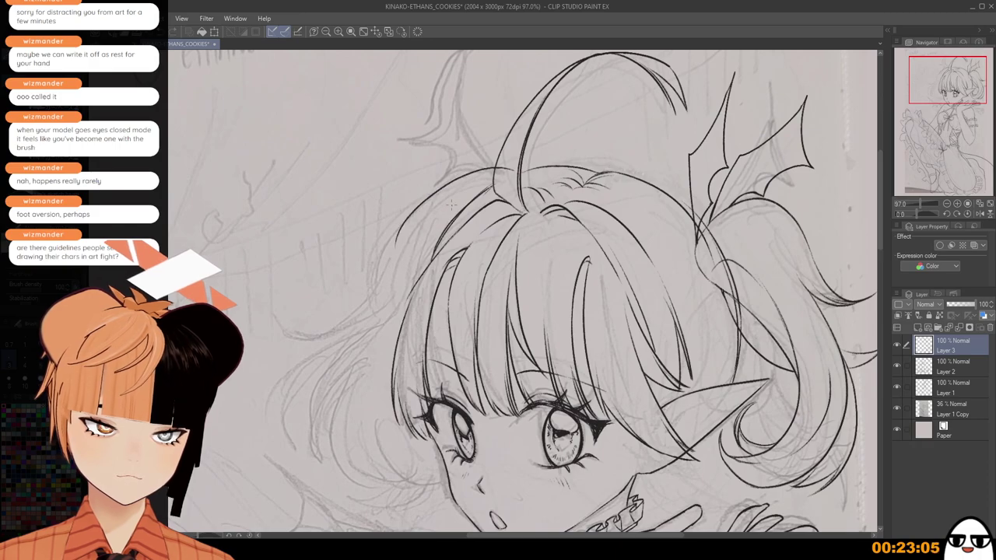
key("ctrl+z")
mouse_move(509, 177)
left_mouse_down()
mouse_move(424, 222)
mouse_move(404, 220)
mouse_move(408, 210)
mouse_move(388, 264)
left_mouse_up()
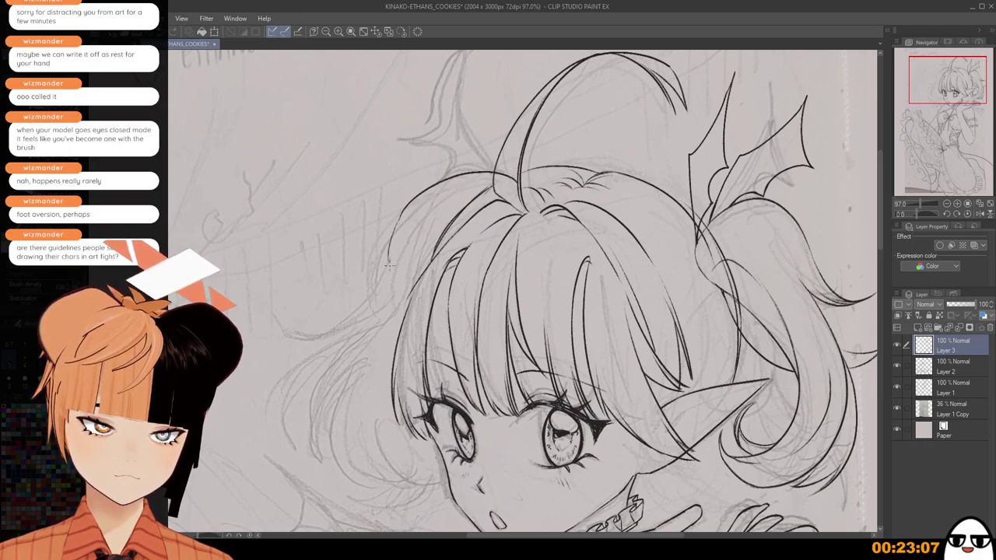
Bring the rounded hair section's outer edge down and tuck it in against the side of the fringe.
key("ctrl+z")
mouse_move(405, 211)
left_mouse_down()
mouse_move(391, 291)
mouse_move(410, 284)
left_mouse_up()
key("ctrl+z")
key("ctrl+z")
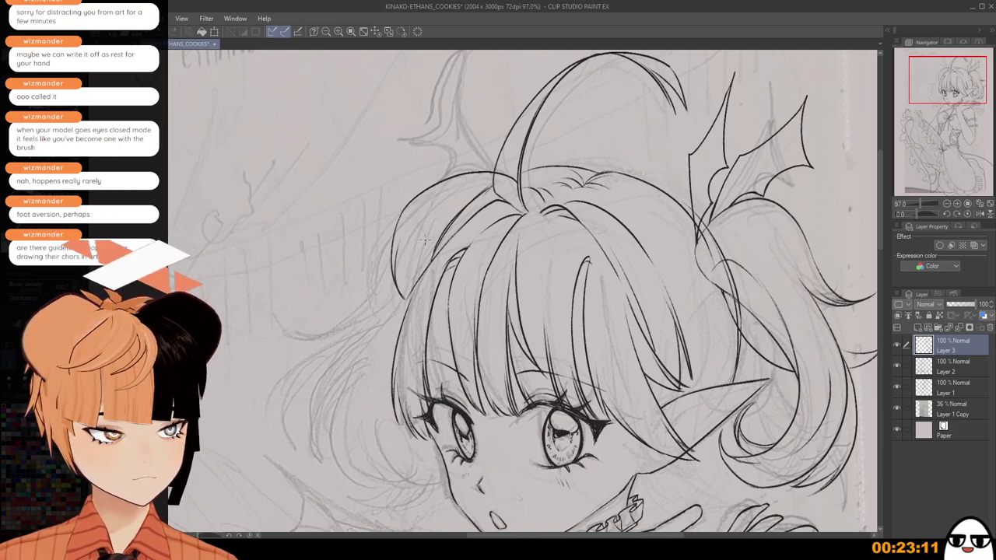
mouse_move(425, 242)
left_mouse_down()
mouse_move(484, 184)
mouse_move(428, 232)
left_mouse_up()
key("ctrl+z")
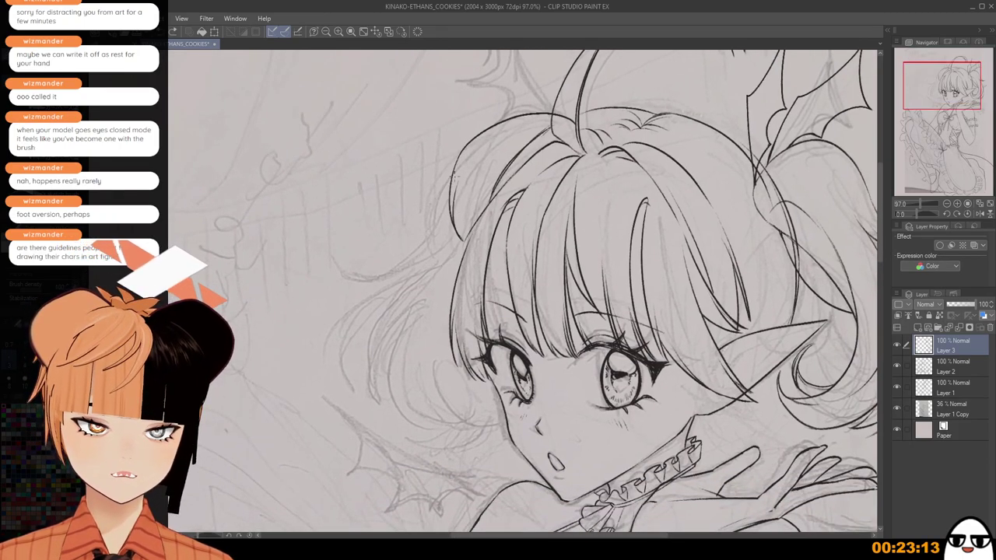
With the canvas mirrored, ink a strand running down from the rounded hair section and sweeping outward into a flick.
mouse_move(453, 175)
left_mouse_down()
mouse_move(431, 242)
mouse_move(438, 216)
mouse_move(378, 271)
left_mouse_up()
key("ctrl+z")
key("h")
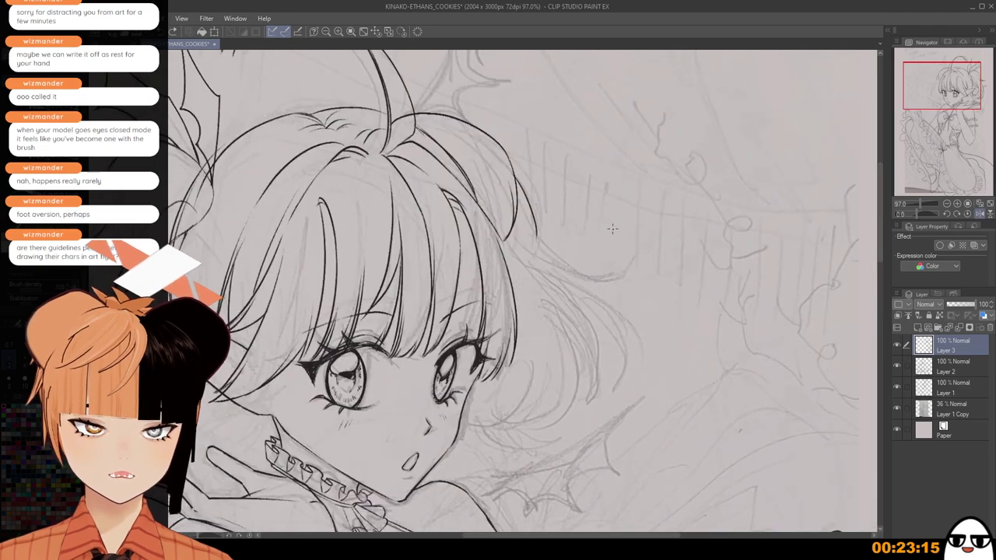
key("ctrl+z")
left_click_drag(532, 229, 608, 277)
left_click_drag(538, 257, 621, 269)
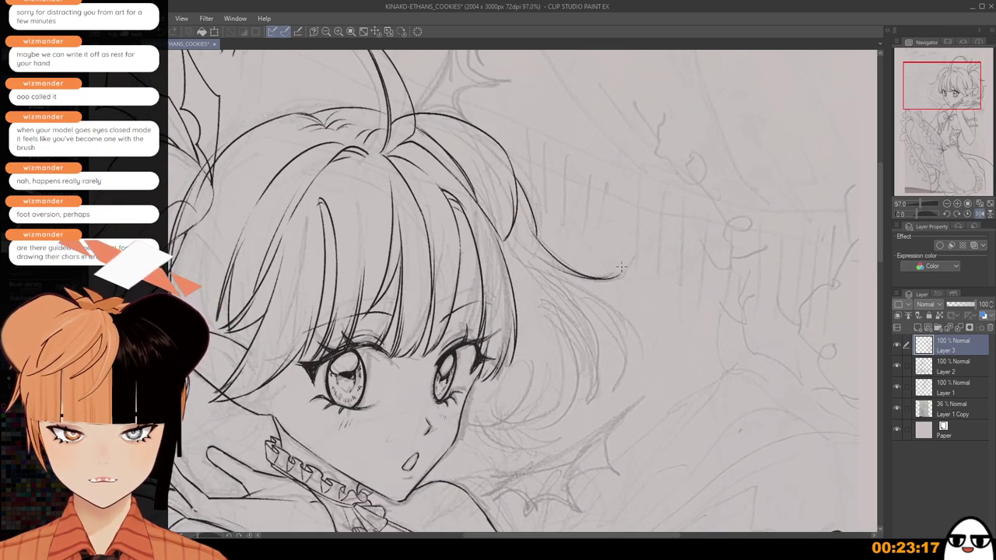
Rework the flick's lower edge and end it in an upward-curling pointed tip.
key("ctrl+z")
mouse_move(532, 246)
left_mouse_down()
mouse_move(611, 273)
mouse_move(592, 266)
mouse_move(592, 275)
mouse_move(621, 257)
left_mouse_up()
key("ctrl+z")
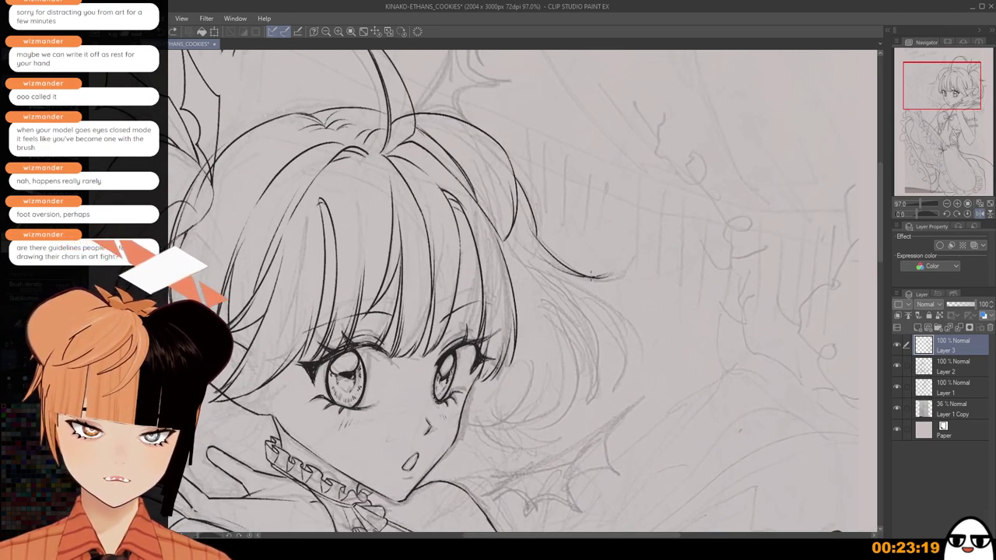
key("ctrl+z")
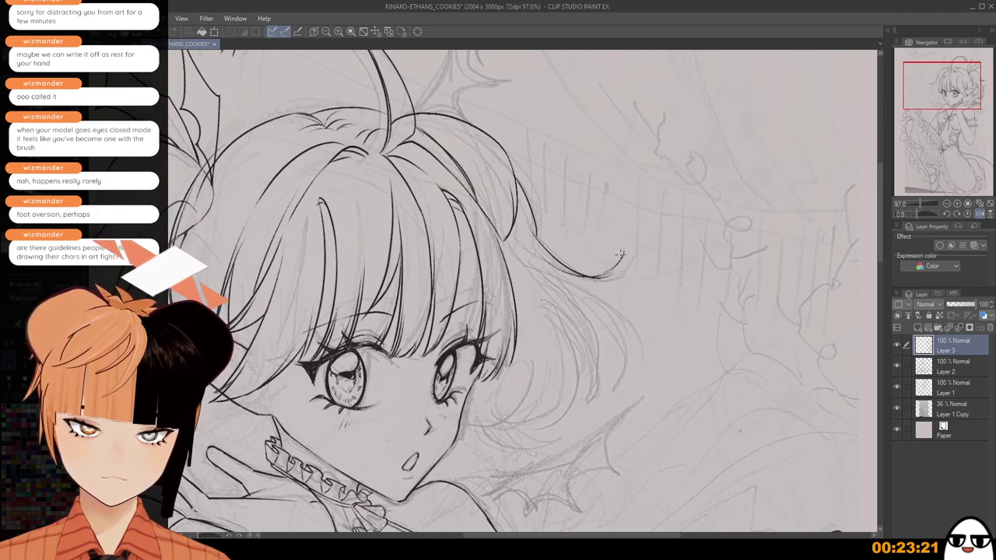
left_click_drag(606, 278, 624, 256)
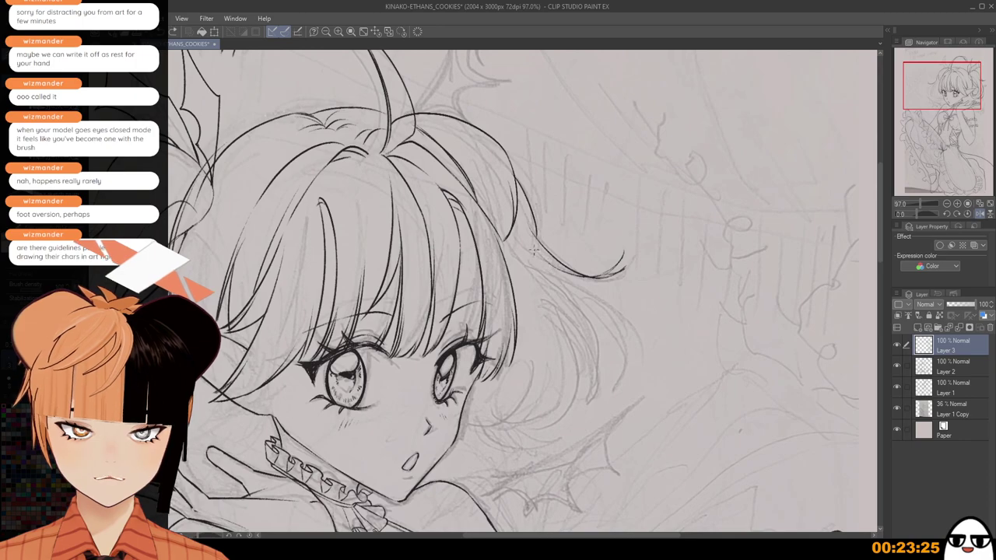
Ink the long outer edge of the side lock, bowing outward and down from beneath the flick.
left_click_drag(535, 249, 575, 304)
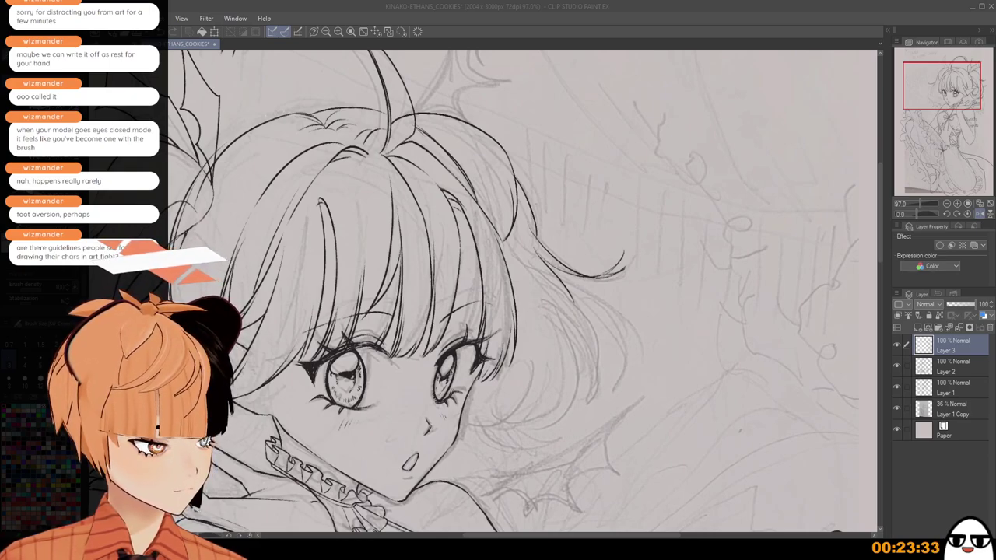
left_click(612, 115)
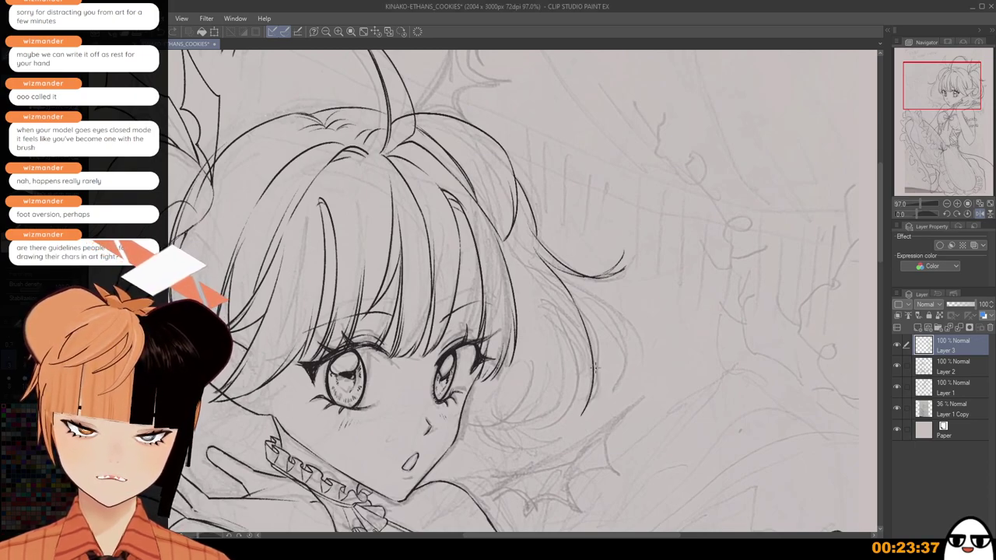
left_click_drag(577, 296, 597, 395)
key("ctrl+z")
left_click_drag(546, 258, 592, 403)
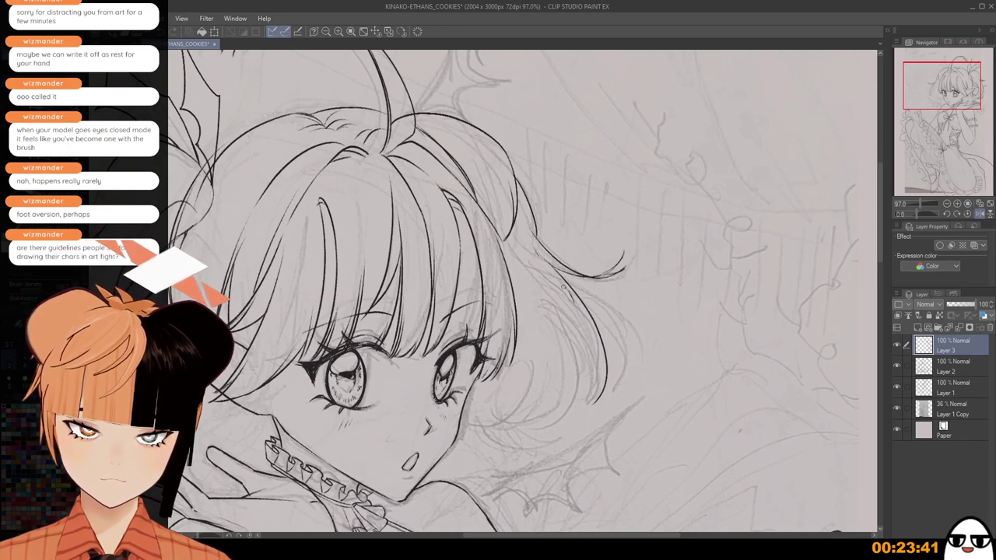
Redraw the side lock's lower end as a tapered point and add its inner edge meeting the tip.
key("ctrl+z")
left_click_drag(602, 361, 589, 402)
key("ctrl+z")
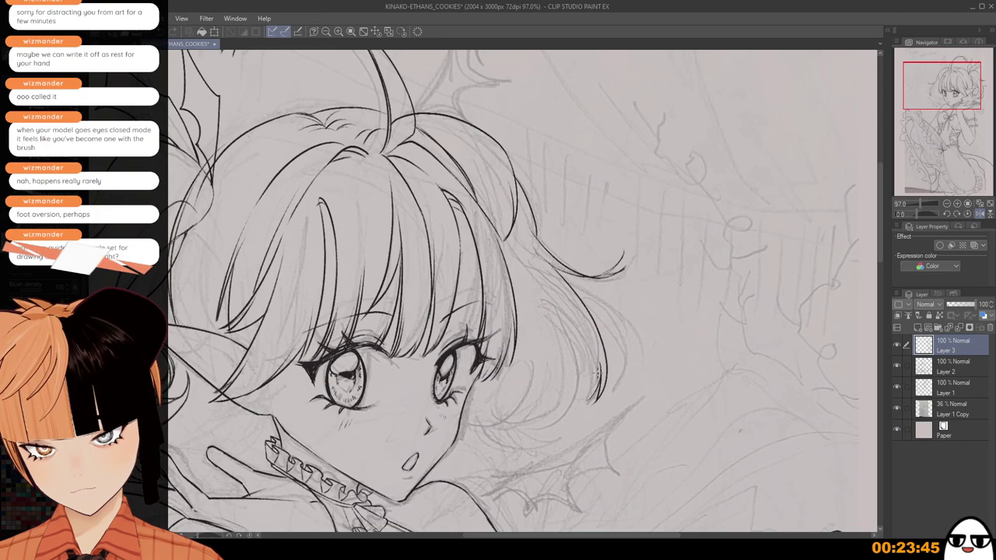
key("ctrl+z")
left_click_drag(605, 365, 587, 405)
left_click_drag(556, 316, 588, 405)
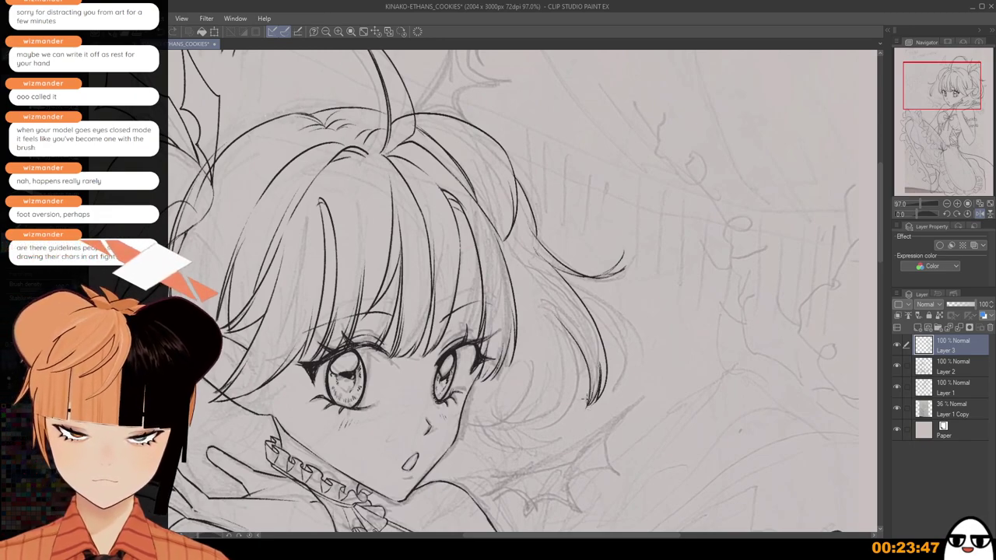
Ink a second lock inside the first, curving down past its tip and turning in below the cheek.
mouse_move(548, 293)
left_mouse_down()
mouse_move(579, 384)
mouse_move(553, 447)
left_mouse_up()
key("ctrl+z")
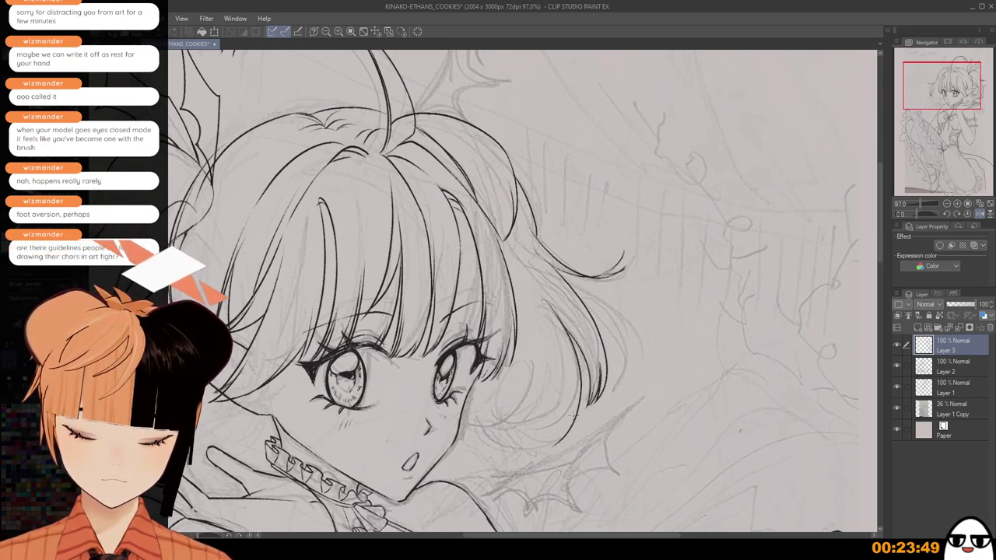
key("ctrl+z")
left_click_drag(536, 287, 562, 418)
left_click_drag(569, 381, 565, 316)
key("ctrl+z")
mouse_move(543, 231)
left_mouse_down()
mouse_move(573, 286)
mouse_move(549, 367)
mouse_move(573, 281)
mouse_move(557, 363)
left_mouse_up()
key("ctrl+z")
Extend the inner lock's bottom curve toward the face and ink a curved strand beside the fringe near the cheek.
mouse_move(569, 326)
left_mouse_down()
mouse_move(558, 364)
mouse_move(508, 365)
left_mouse_up()
left_click_drag(532, 304, 488, 355)
key("ctrl+z")
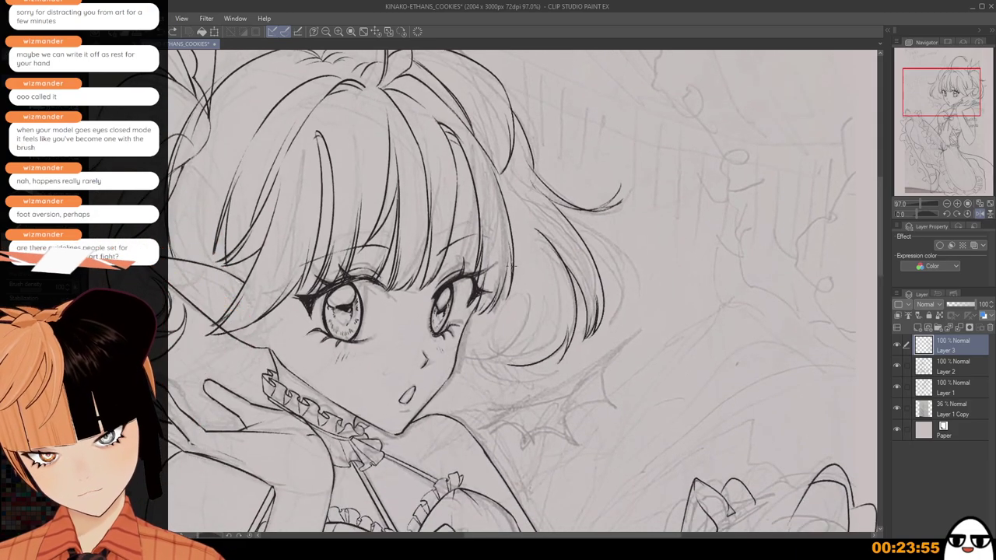
key("ctrl+z")
mouse_move(515, 269)
left_mouse_down()
mouse_move(506, 347)
mouse_move(489, 360)
left_mouse_up()
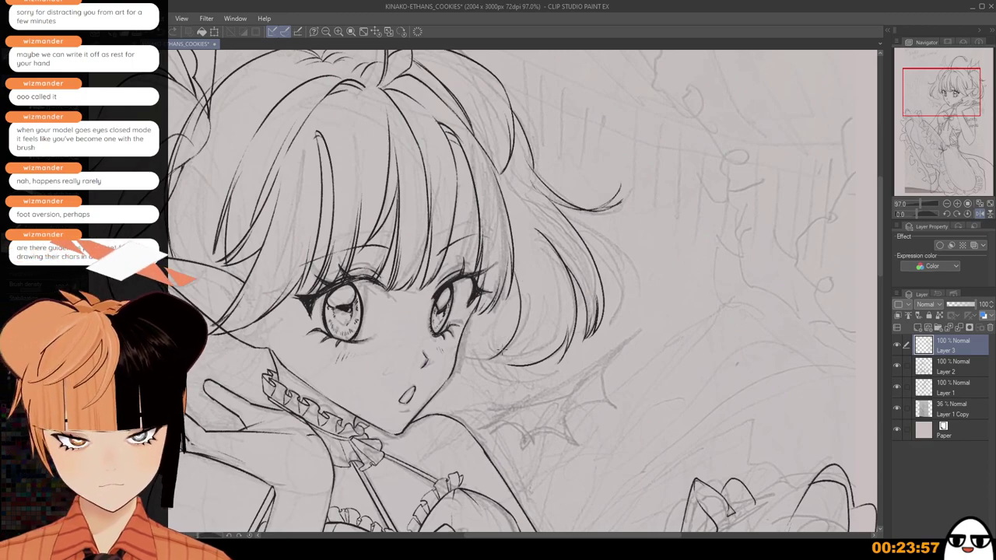
Unmirror the canvas, ink the inner lock's lower edge sweeping in to the cheek, and erase the overlap along it.
key("h")
scroll(471, 350, "up", 1)
scroll(471, 350, "up", 1)
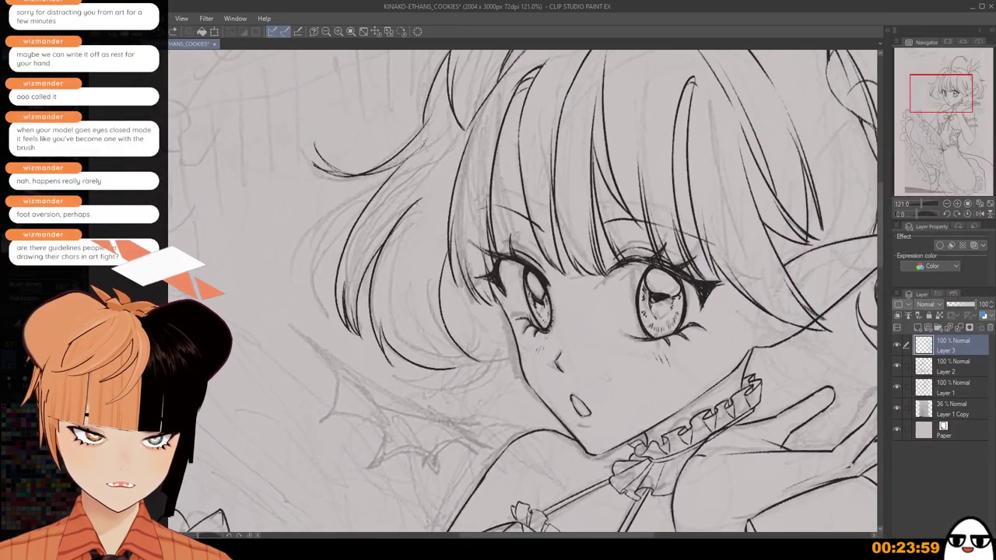
left_click_drag(395, 353, 508, 370)
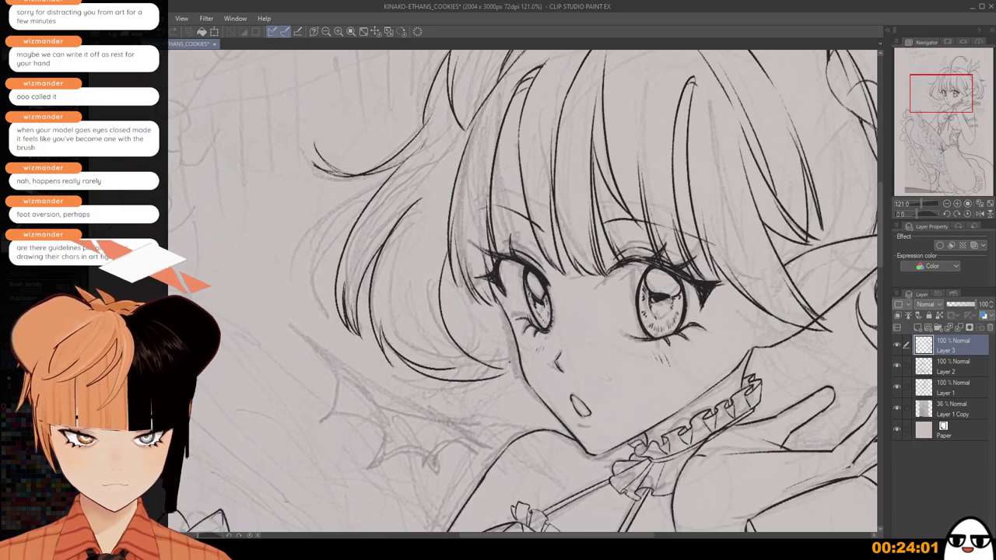
key("ctrl+z")
mouse_move(384, 328)
left_mouse_down()
mouse_move(441, 370)
mouse_move(504, 373)
left_mouse_up()
key("e")
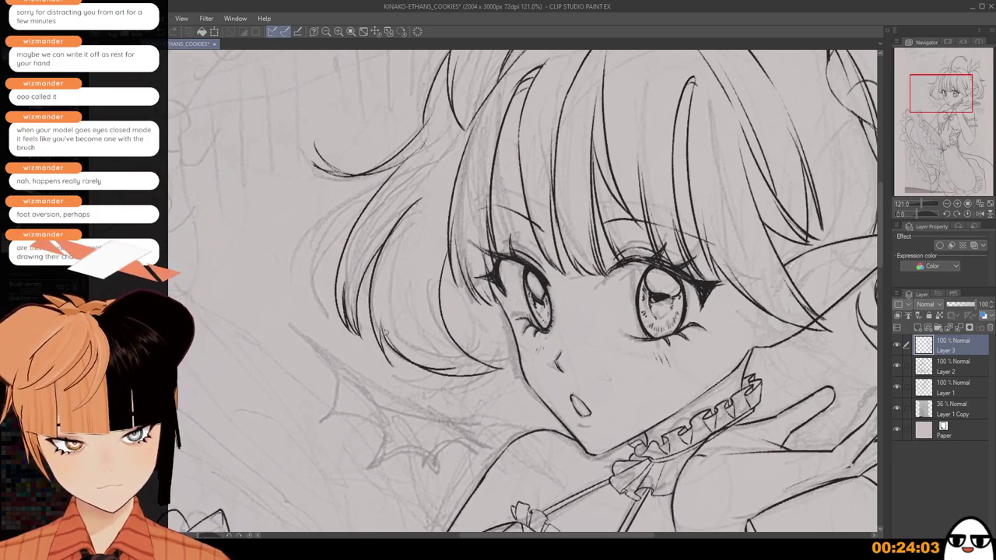
left_click_drag(426, 364, 466, 368)
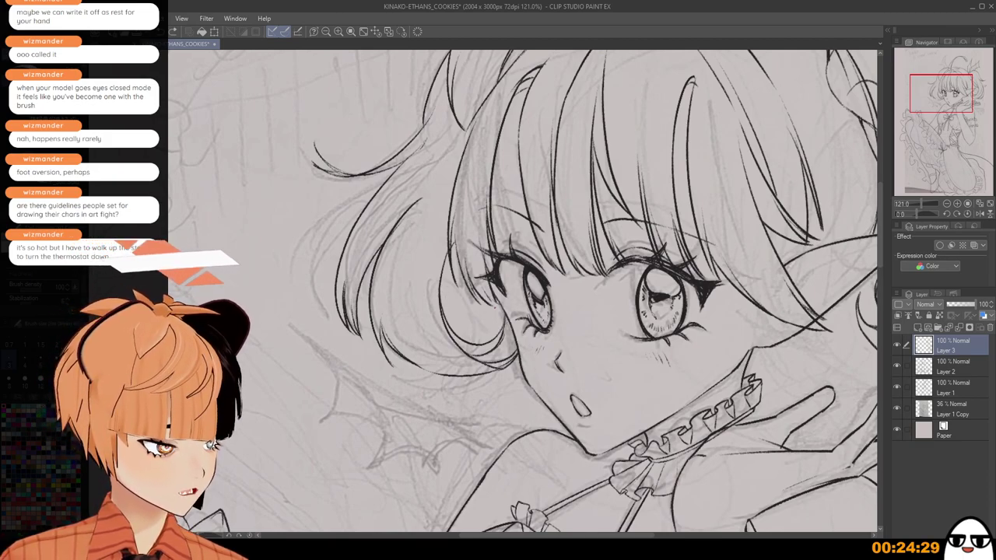
scroll(453, 266, "up", 1)
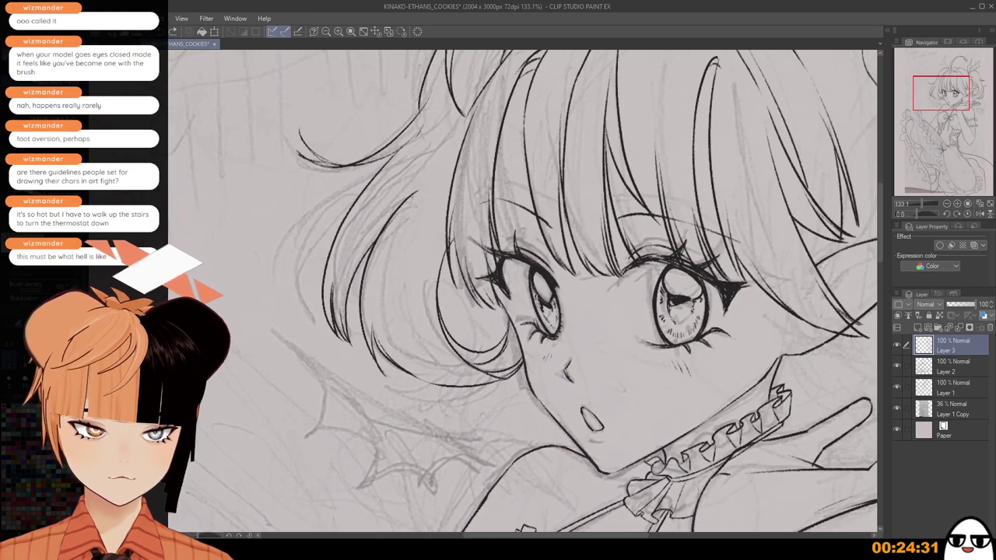
Mirror the canvas and examine how the inked side locks curve in toward the cheek.
scroll(463, 259, "down", 2)
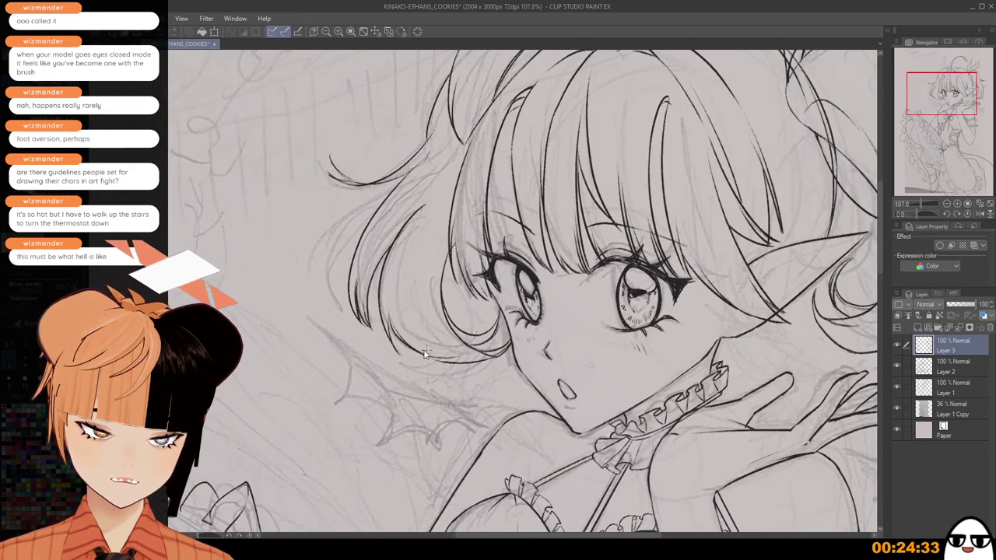
scroll(427, 344, "down", 2)
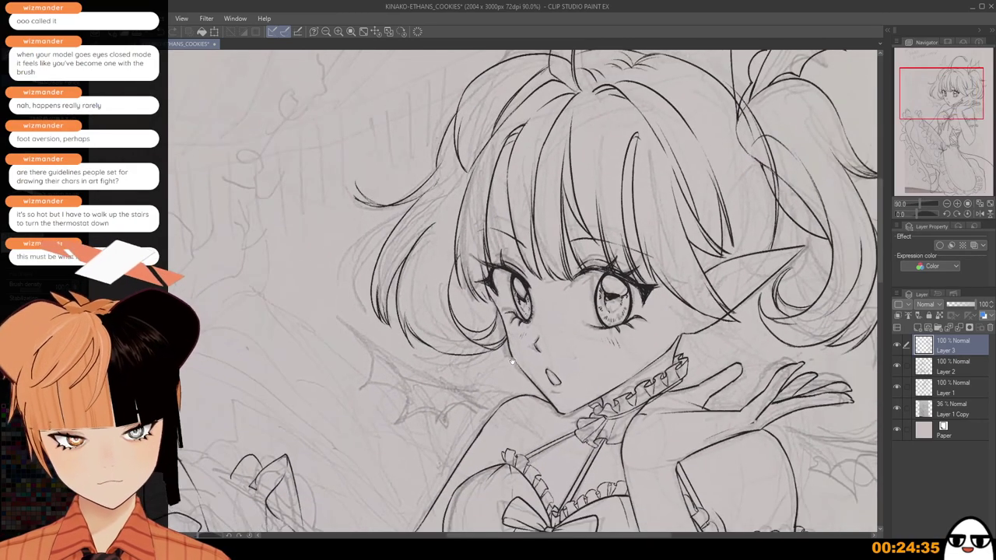
key("h")
scroll(510, 294, "down", 2)
scroll(510, 294, "up", 3)
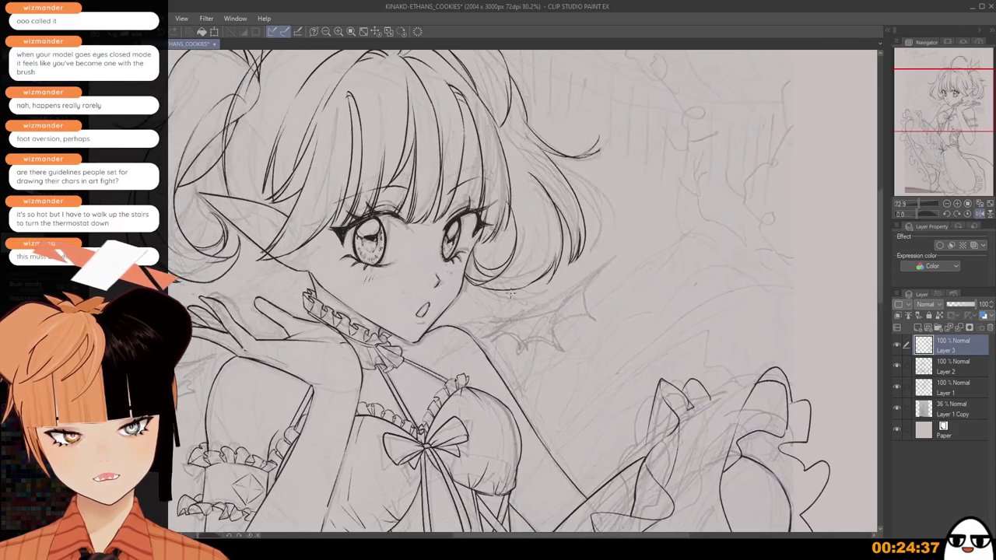
scroll(512, 294, "up", 4)
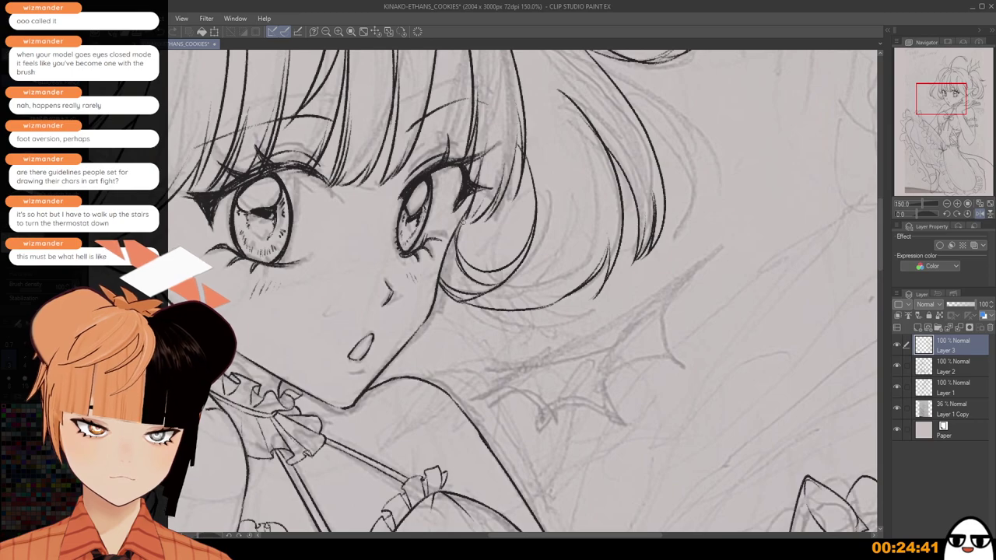
scroll(462, 222, "up", 1)
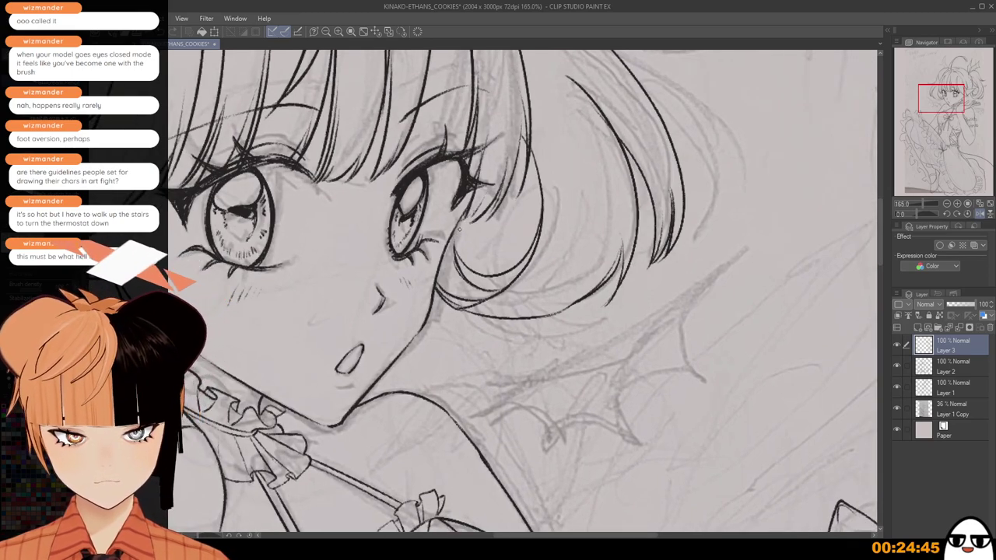
scroll(461, 253, "up", 2)
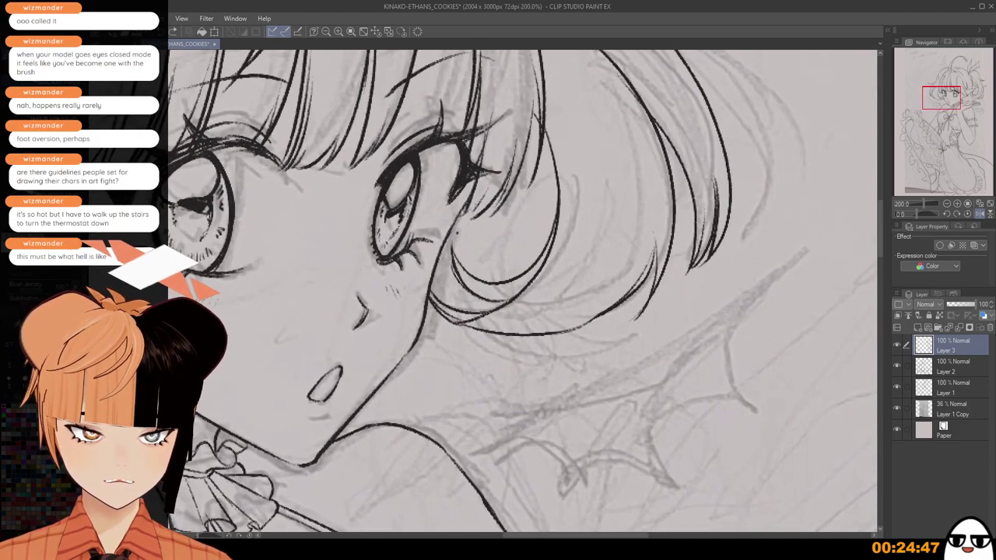
scroll(506, 237, "down", 3)
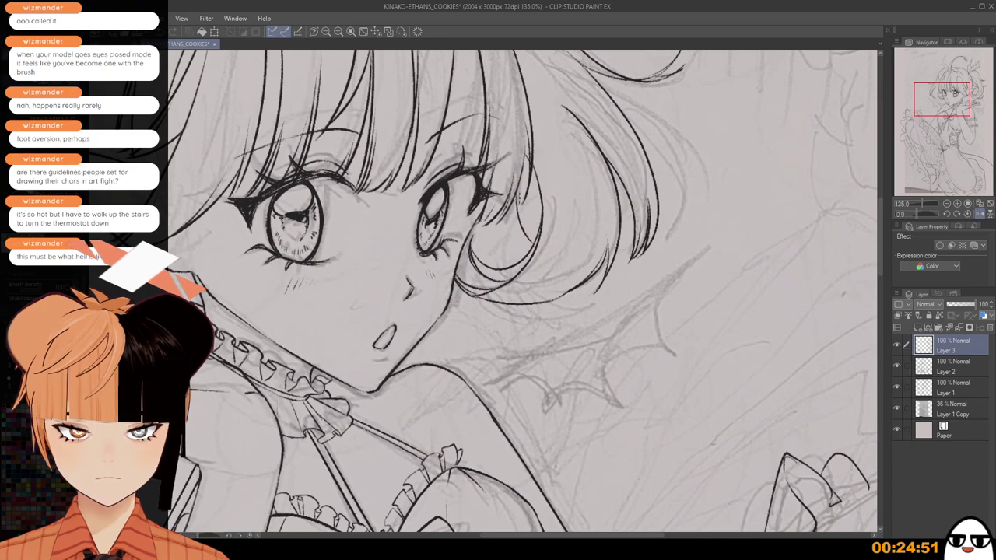
scroll(518, 204, "down", 2)
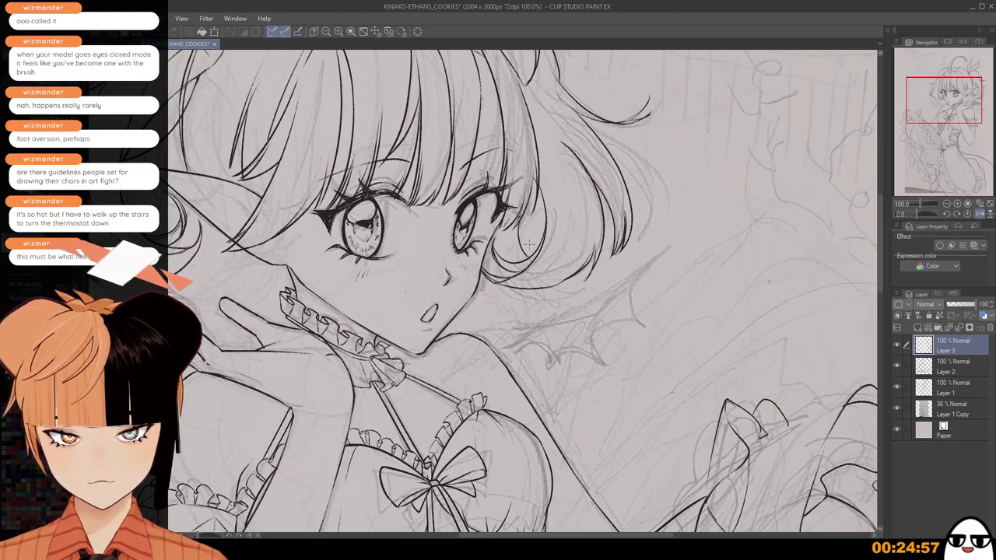
scroll(561, 283, "down", 1)
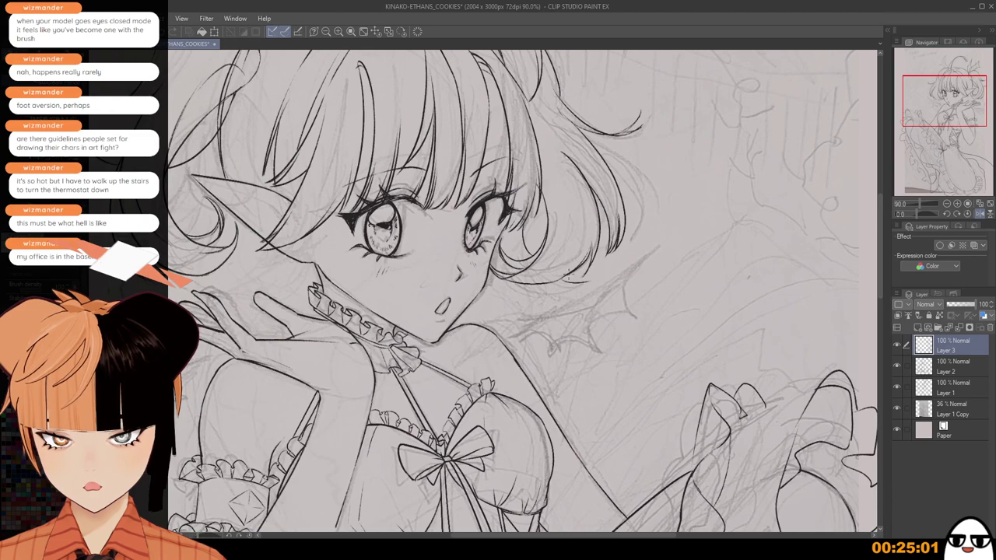
Try a short stroke at the side lock's lower tip, undo it, and unmirror the canvas.
key("ctrl+z")
left_click_drag(563, 277, 589, 280)
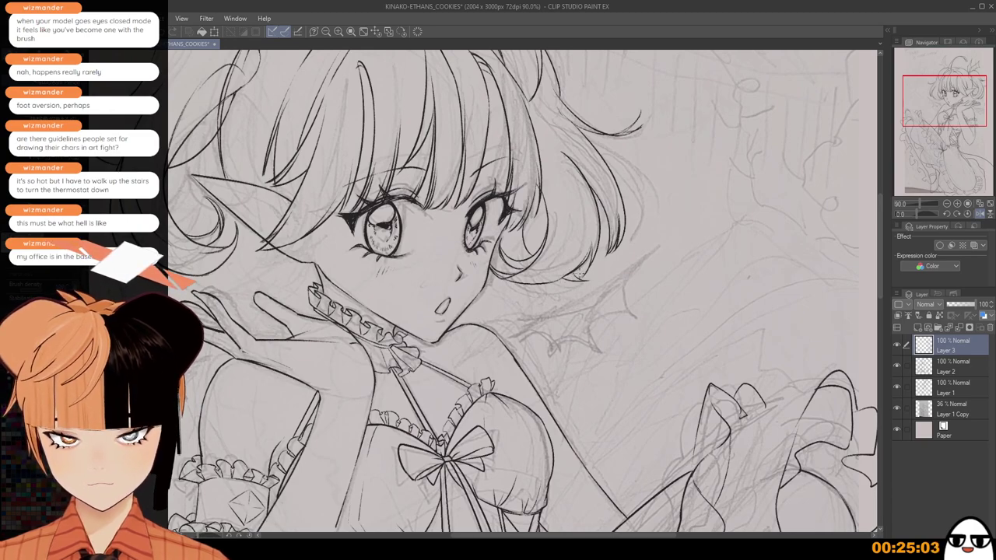
key("h")
key("ctrl+z")
key("ctrl+z")
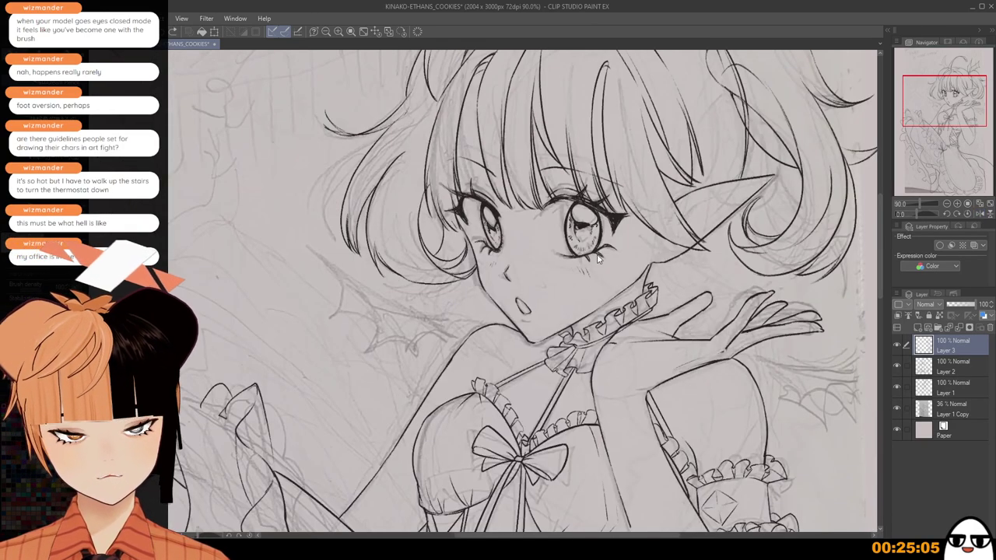
Examine the curled side locks beside the cheek, both close up and against the whole hairstyle.
scroll(598, 259, "down", 2)
left_click_drag(597, 259, 580, 319)
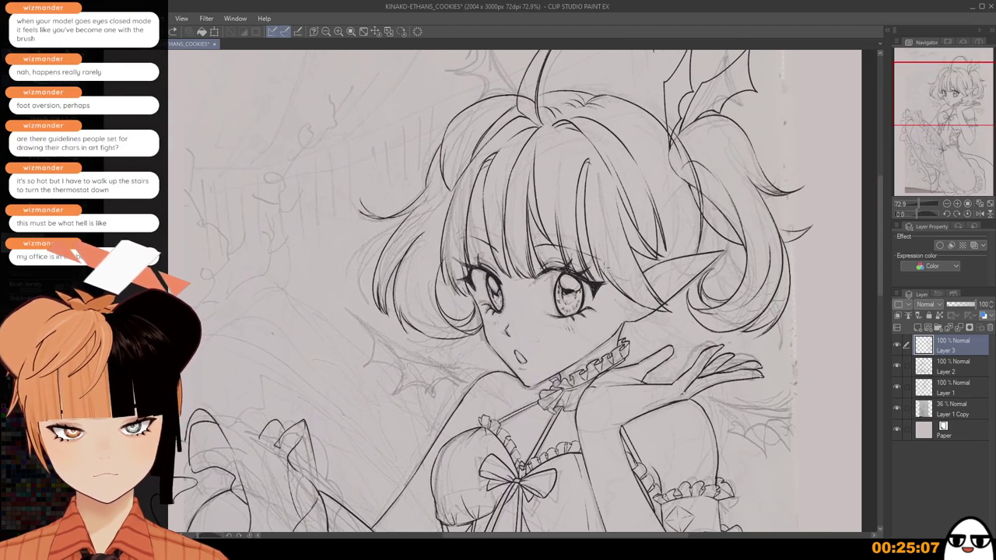
scroll(580, 320, "up", 1)
scroll(436, 264, "up", 2)
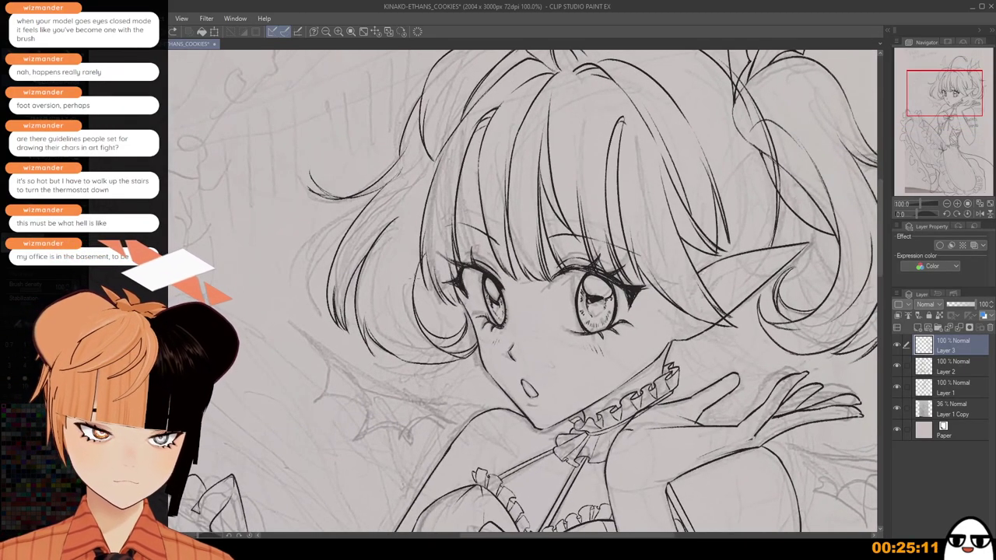
scroll(476, 298, "up", 1)
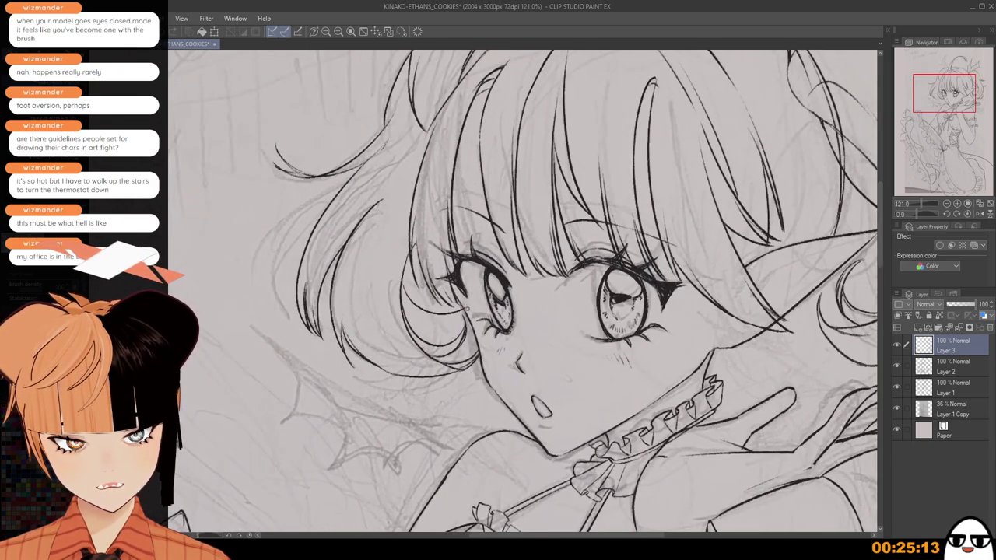
scroll(469, 308, "up", 2)
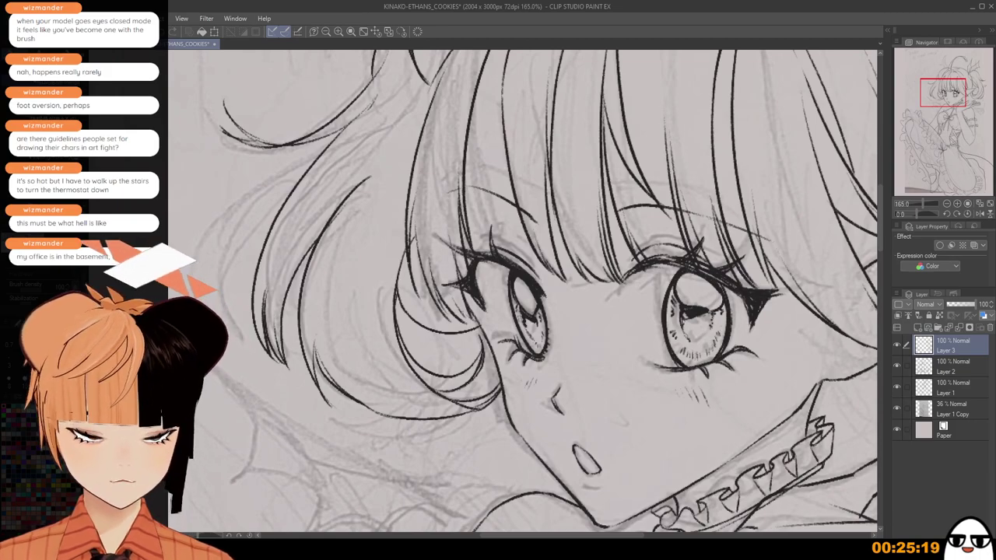
scroll(399, 245, "down", 1)
scroll(662, 357, "down", 5)
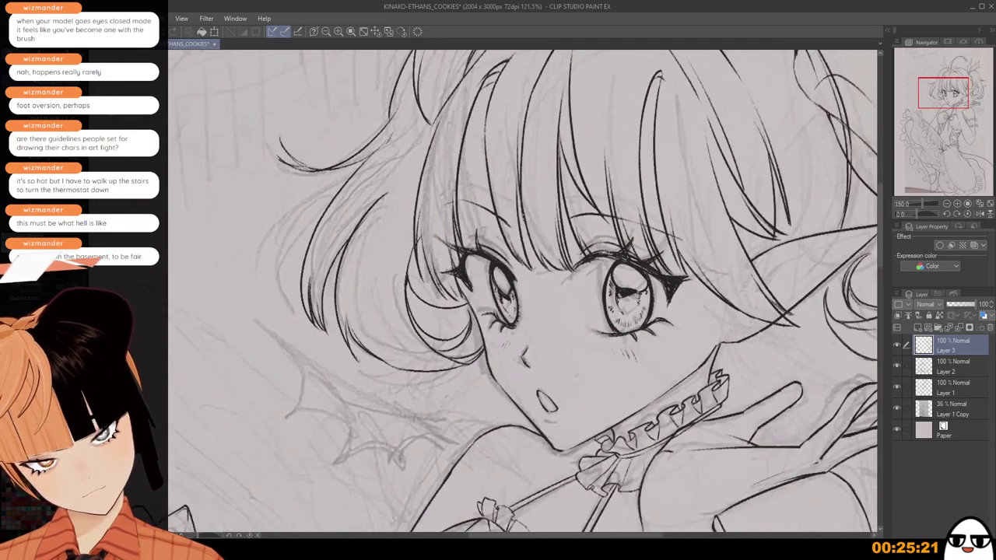
scroll(662, 357, "down", 1)
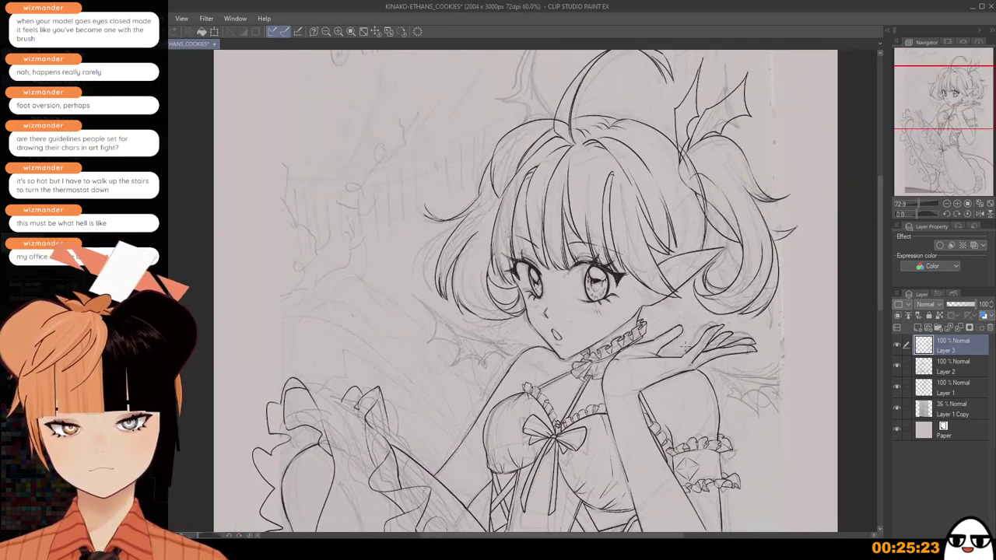
Ink fine inner strands in the rounded hair section beside the crown, above the flicked lock.
left_click_drag(662, 358, 675, 405)
scroll(509, 213, "up", 3)
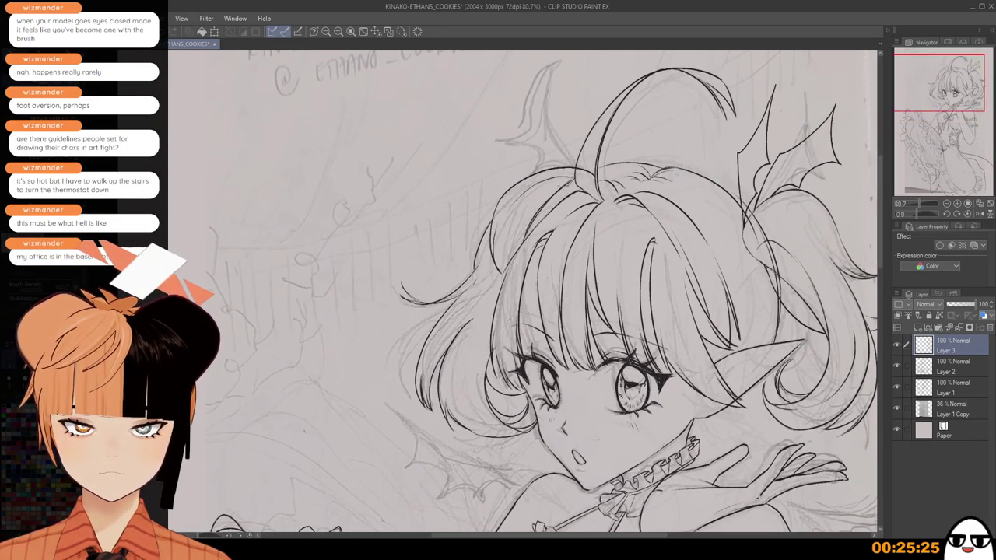
scroll(529, 186, "up", 2)
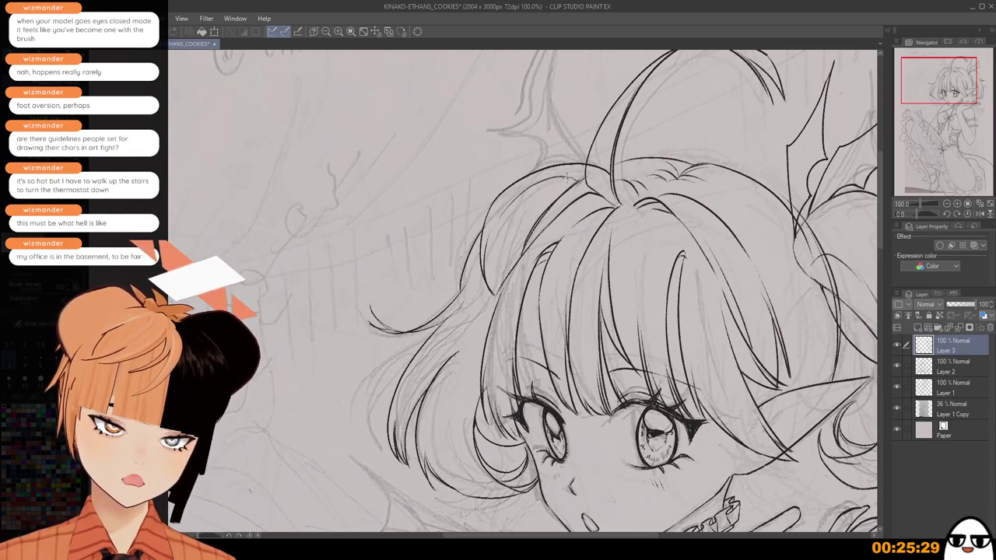
scroll(572, 187, "down", 5)
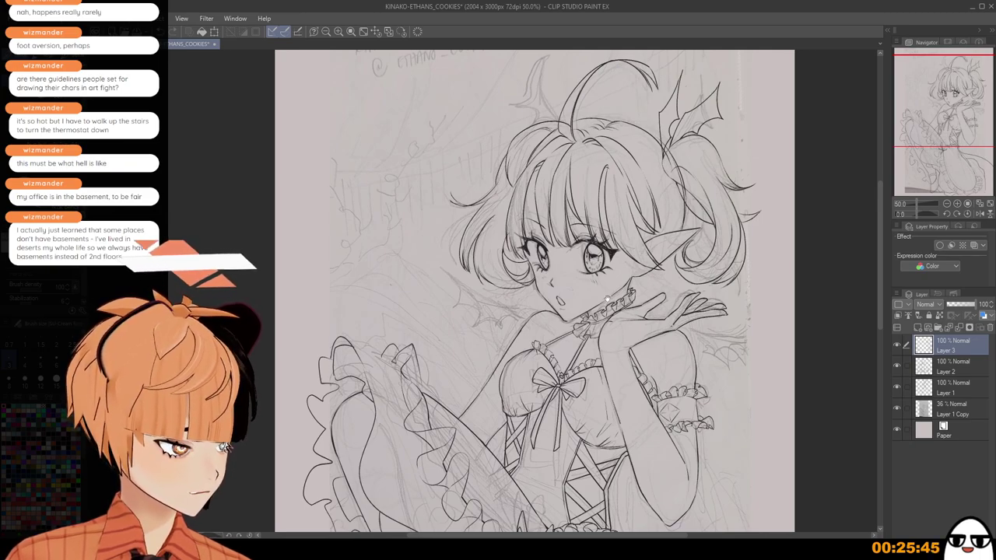
left_click_drag(607, 299, 626, 380)
scroll(626, 370, "up", 3)
left_click_drag(505, 203, 557, 268)
scroll(557, 268, "up", 1)
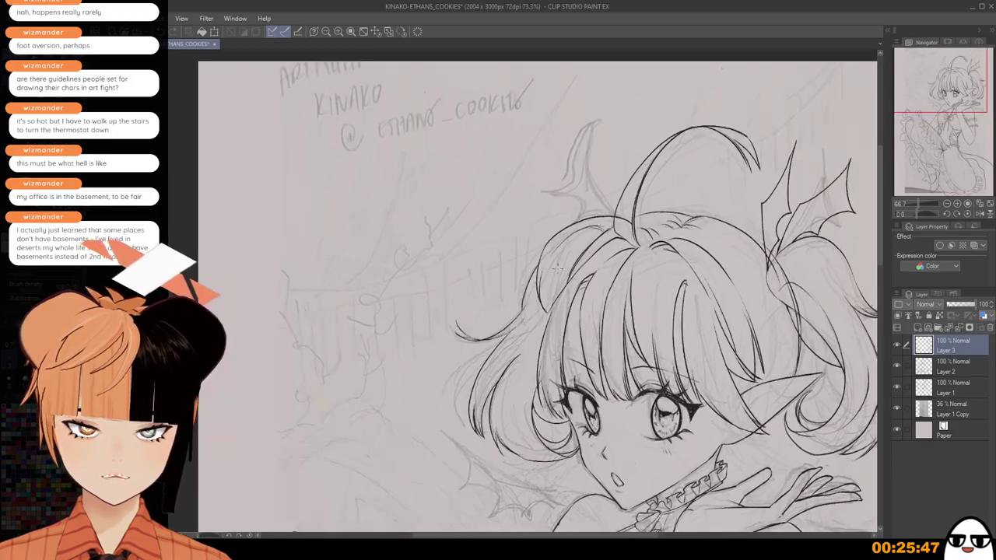
scroll(555, 267, "up", 2)
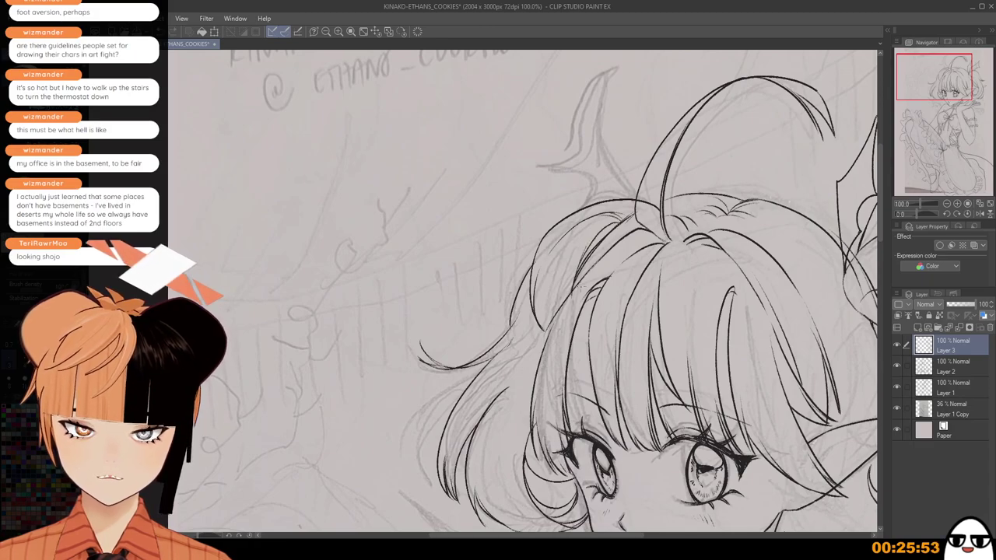
Examine the balance of the hair line art against the character's face and upper body.
scroll(583, 288, "down", 2)
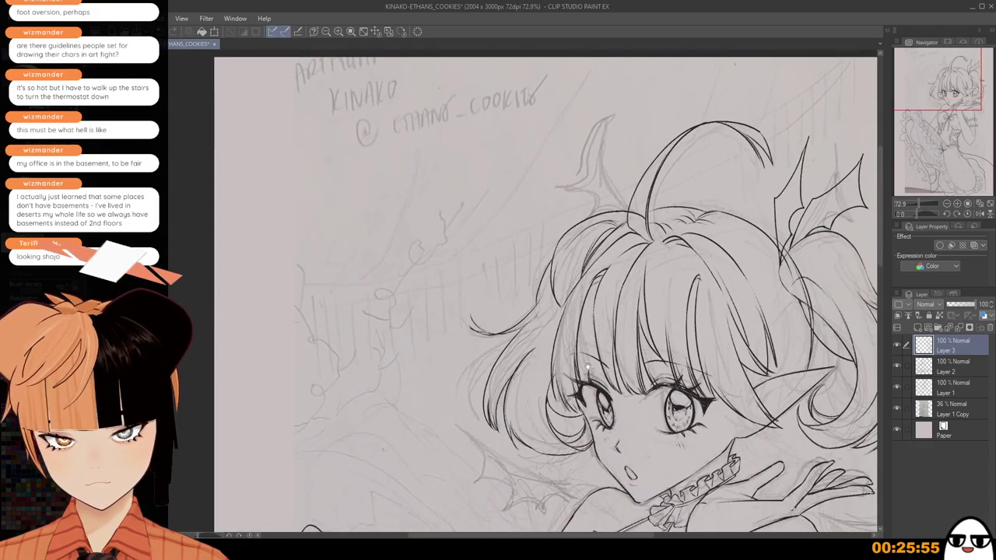
left_click_drag(587, 366, 530, 228)
scroll(598, 296, "down", 2)
scroll(545, 273, "down", 1)
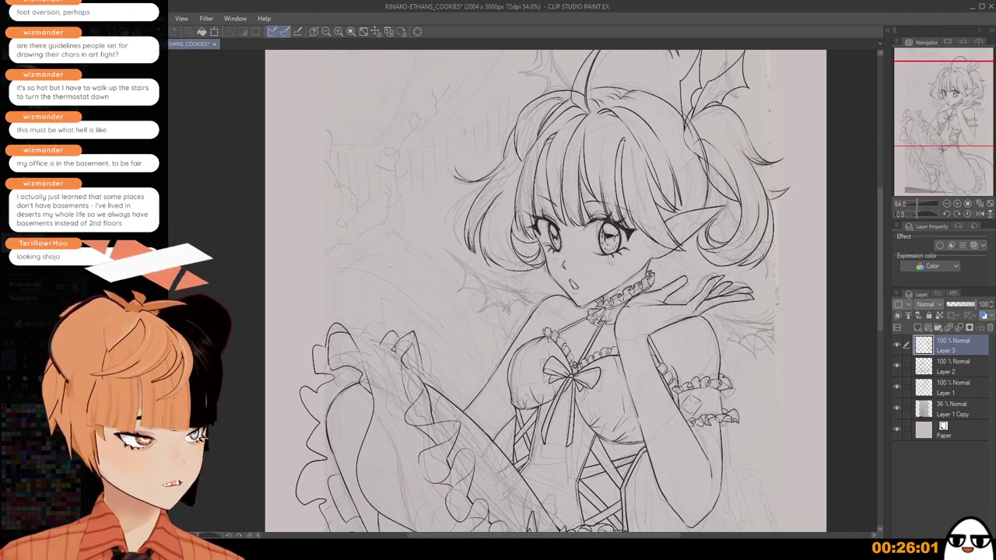
scroll(544, 241, "down", 1)
left_click_drag(596, 357, 596, 327)
left_click_drag(597, 273, 600, 382)
scroll(600, 381, "up", 3)
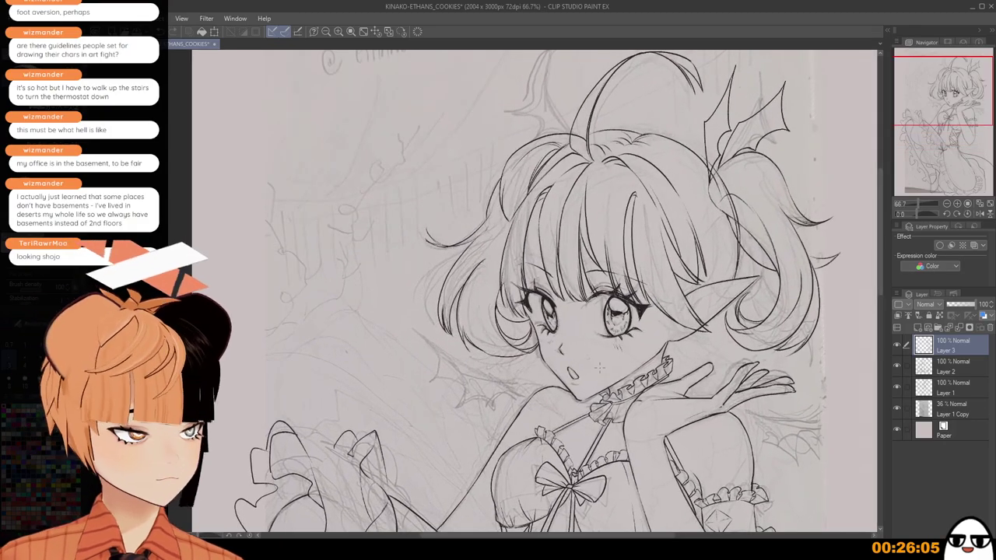
left_click_drag(600, 367, 640, 326)
scroll(603, 334, "up", 2)
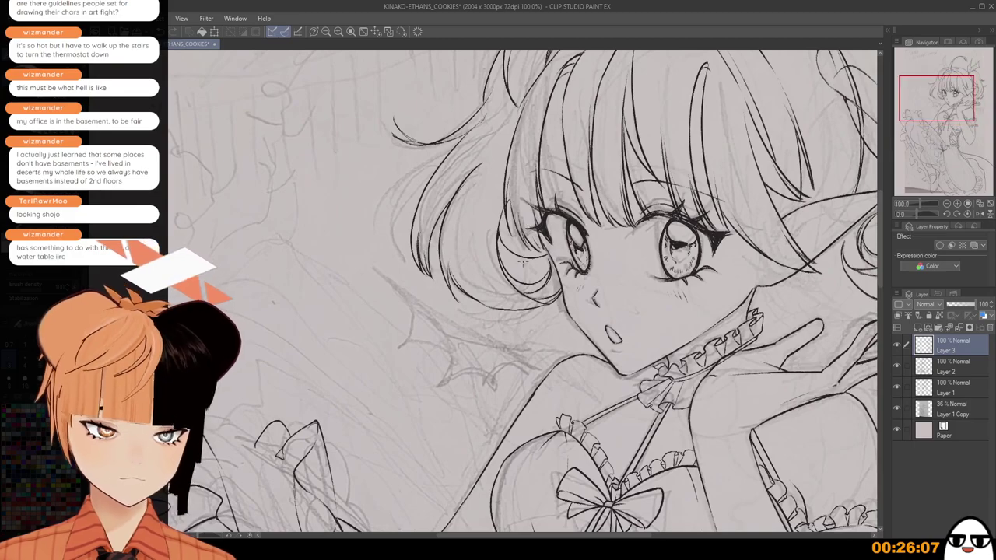
Ink inner strands following the curve of the side lock beside the face.
left_click_drag(510, 237, 546, 348)
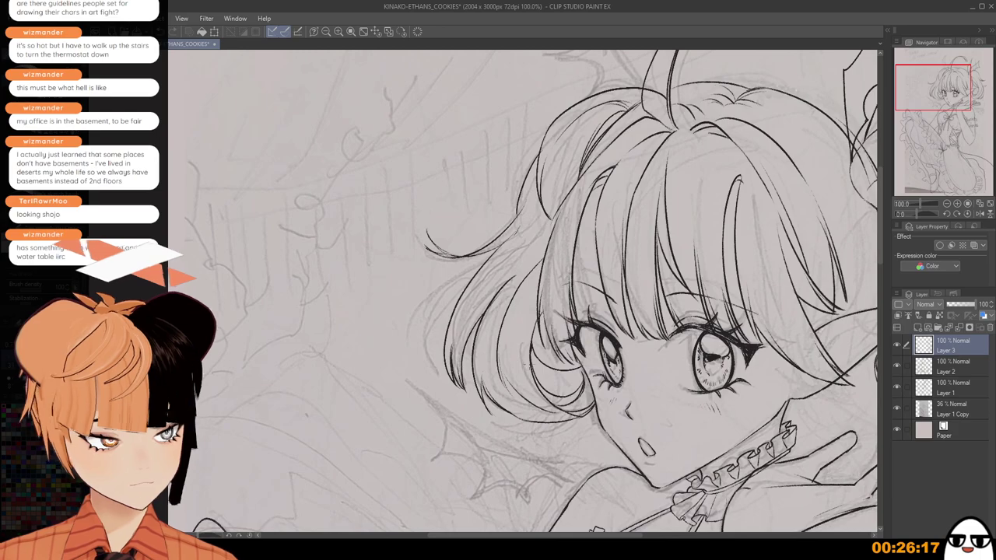
scroll(547, 386, "up", 1)
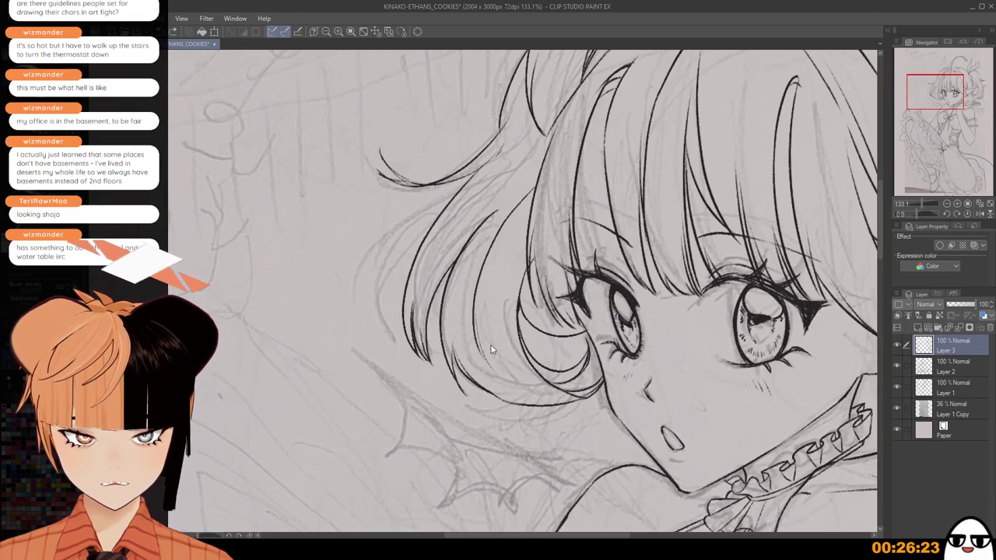
scroll(501, 358, "down", 1)
scroll(548, 361, "down", 3)
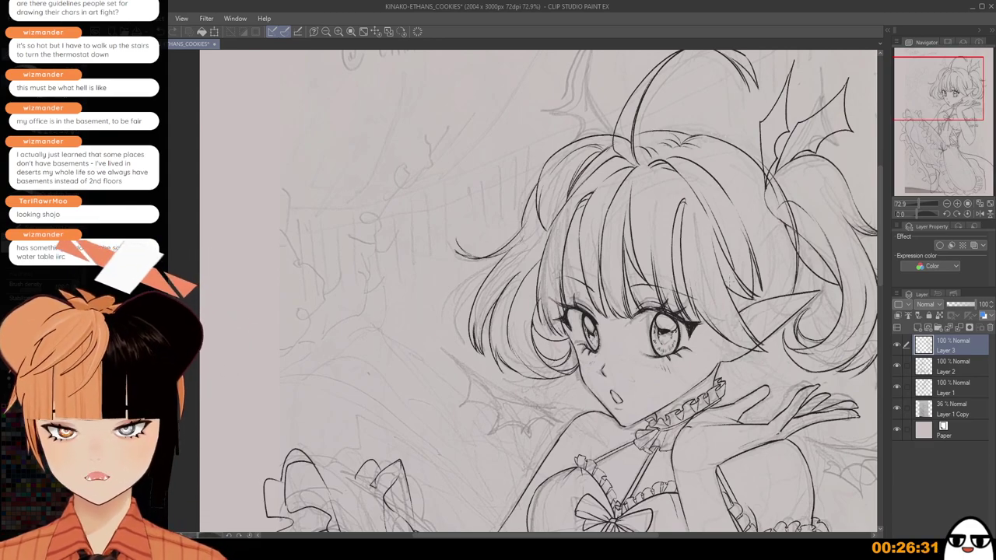
Touch up the pointed top of the fringe strand above the larger eye on Layer 2, and return to Layer 3.
scroll(697, 215, "up", 3)
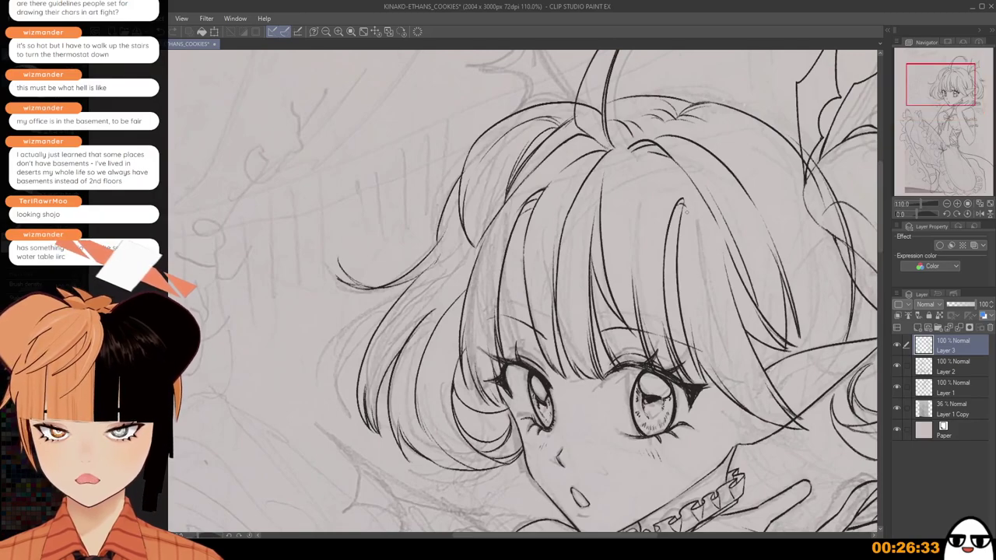
left_click(935, 365)
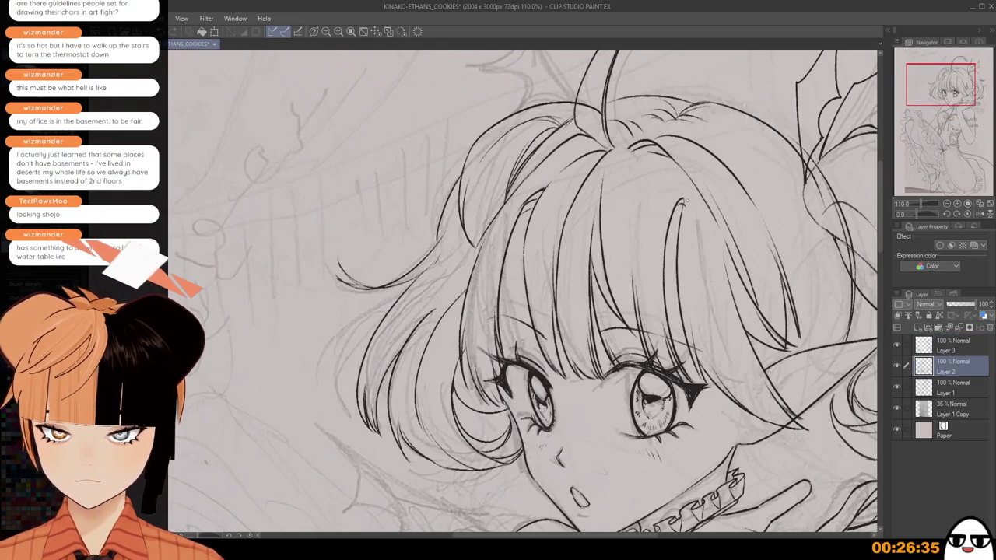
left_click_drag(684, 206, 598, 245)
left_click(934, 345)
scroll(599, 246, "up", 2)
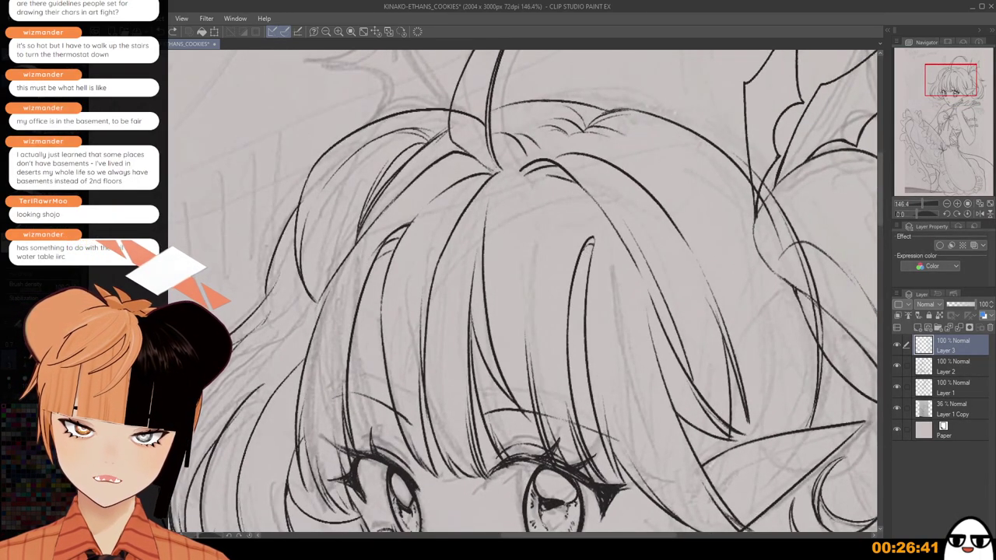
scroll(595, 220, "down", 4)
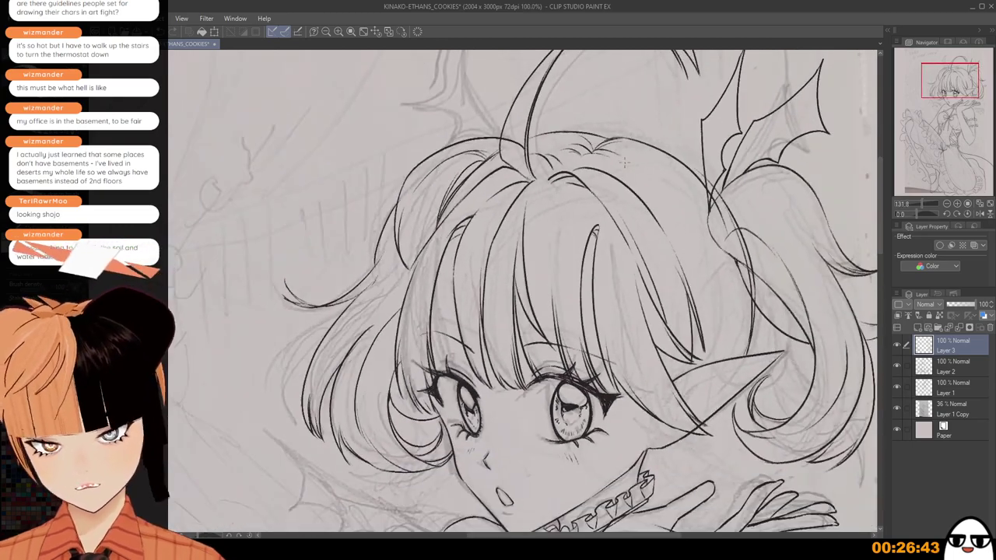
scroll(618, 175, "up", 2)
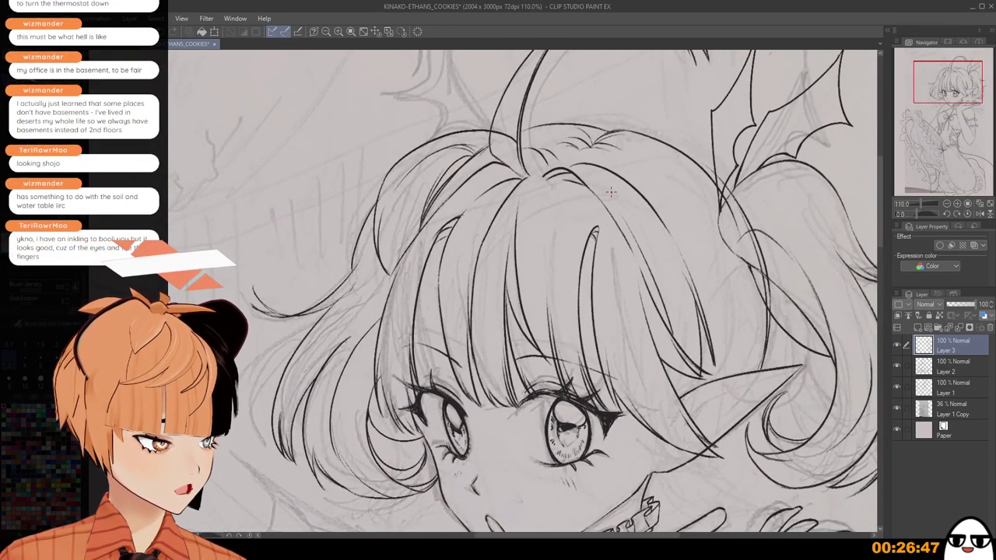
scroll(611, 193, "down", 4)
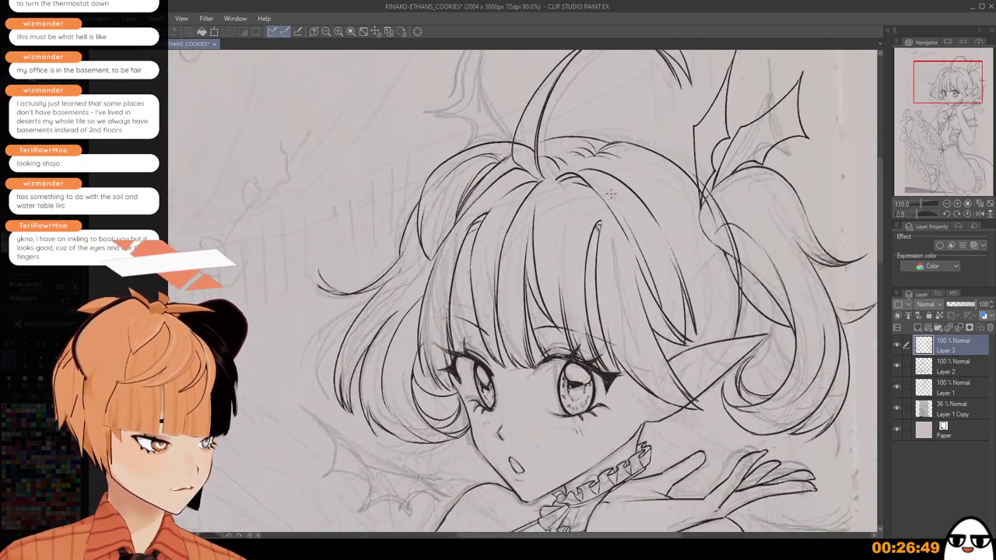
Examine the head and upper body line art, comparing it with Layer 3 hidden and shown.
scroll(616, 290, "down", 1)
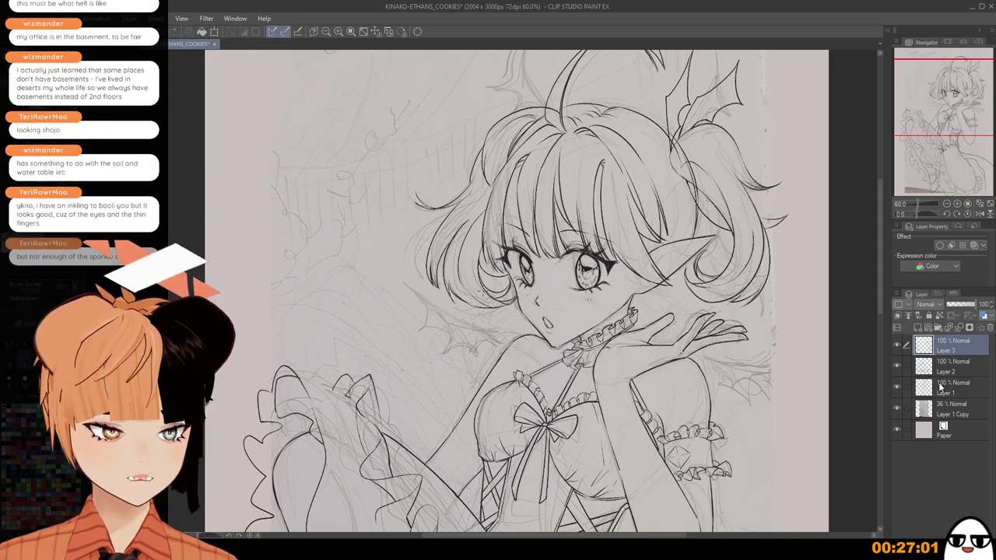
scroll(665, 359, "up", 1)
scroll(666, 359, "down", 1)
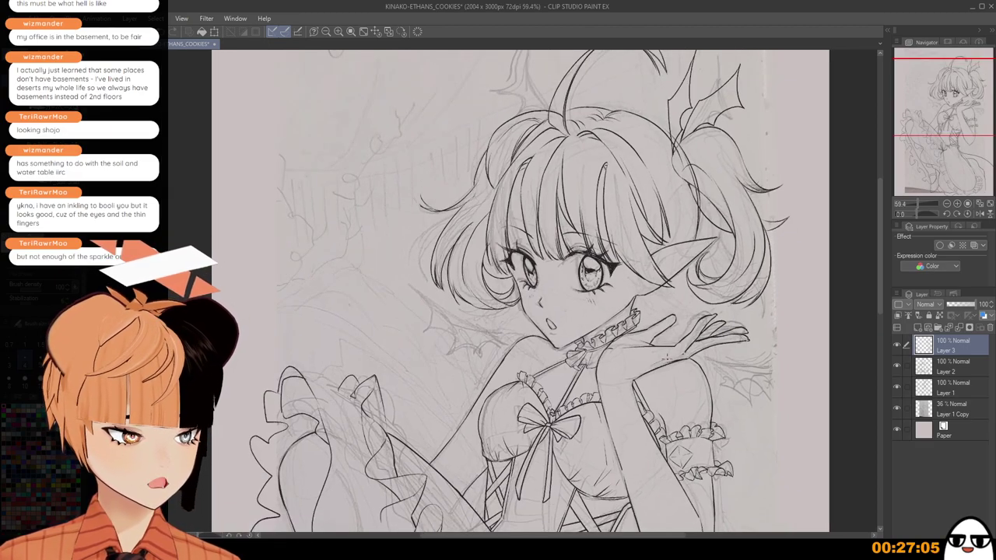
scroll(666, 360, "down", 1)
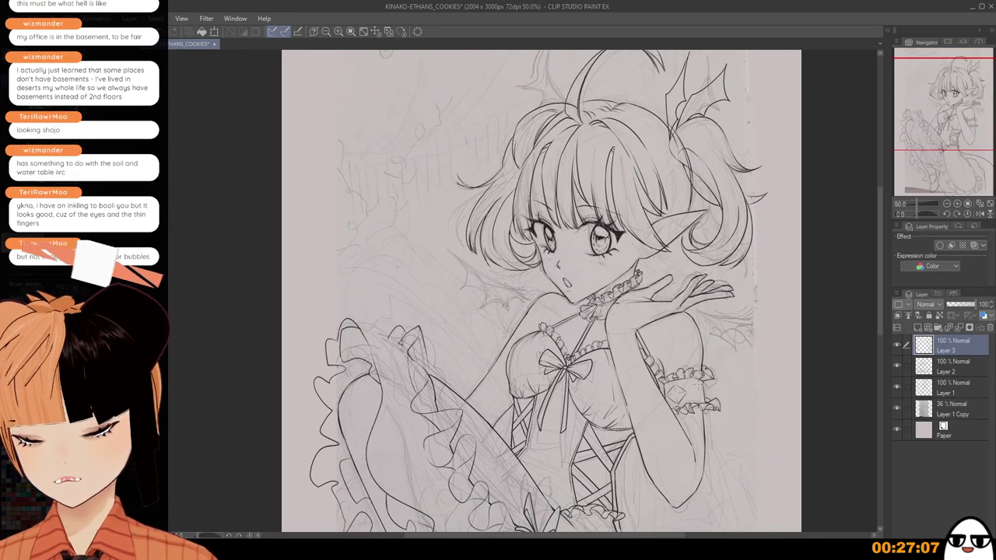
left_click_drag(698, 385, 690, 505)
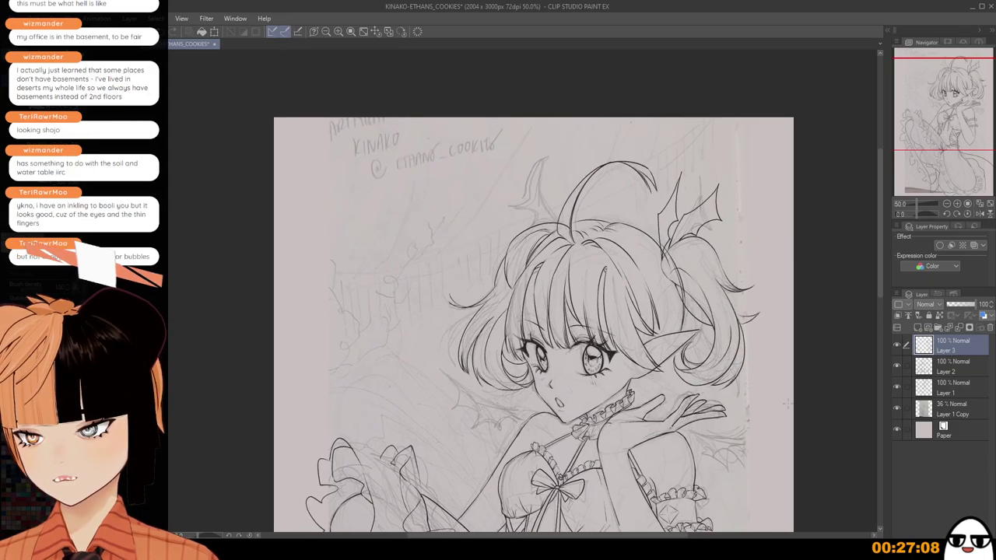
left_click(898, 345)
left_click(896, 344)
Try to ink the curved spike of the bat-wing ornament beside the ahoge, on the side away from the inked wing.
scroll(532, 164, "up", 3)
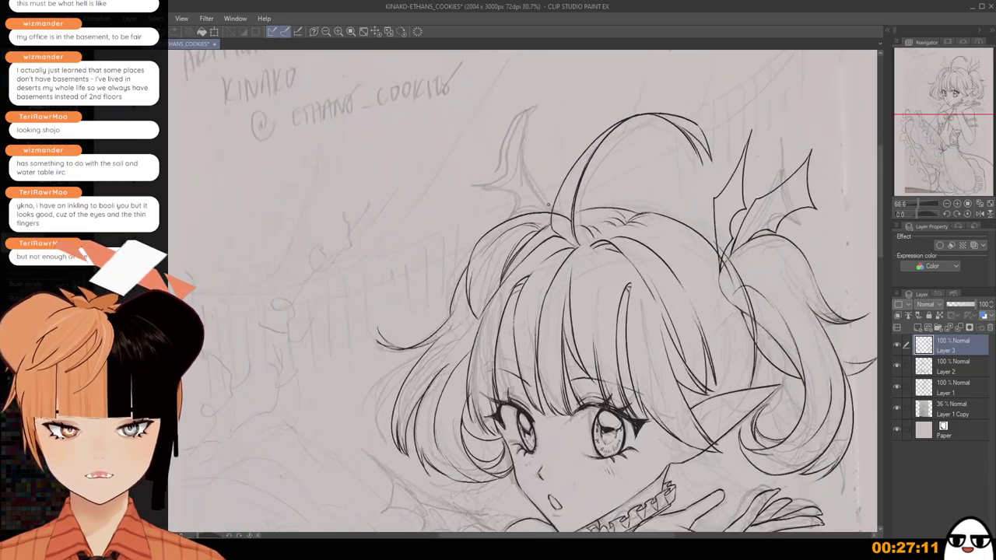
mouse_move(554, 198)
left_mouse_down()
mouse_move(564, 267)
mouse_move(534, 211)
left_mouse_up()
key("ctrl+z")
mouse_move(562, 280)
left_mouse_down()
mouse_move(535, 220)
mouse_move(561, 148)
mouse_move(515, 223)
left_mouse_up()
key("ctrl+z")
key("ctrl+z")
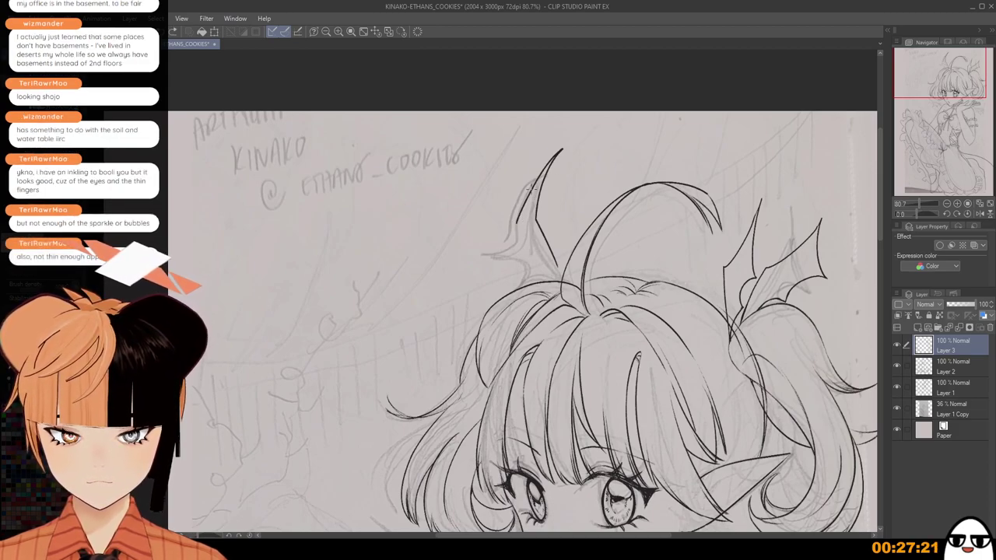
key("ctrl+z")
key("ctrl+z")
key("ctrl+z")
mouse_move(558, 272)
left_mouse_down()
mouse_move(530, 223)
mouse_move(549, 165)
mouse_move(504, 236)
left_mouse_up()
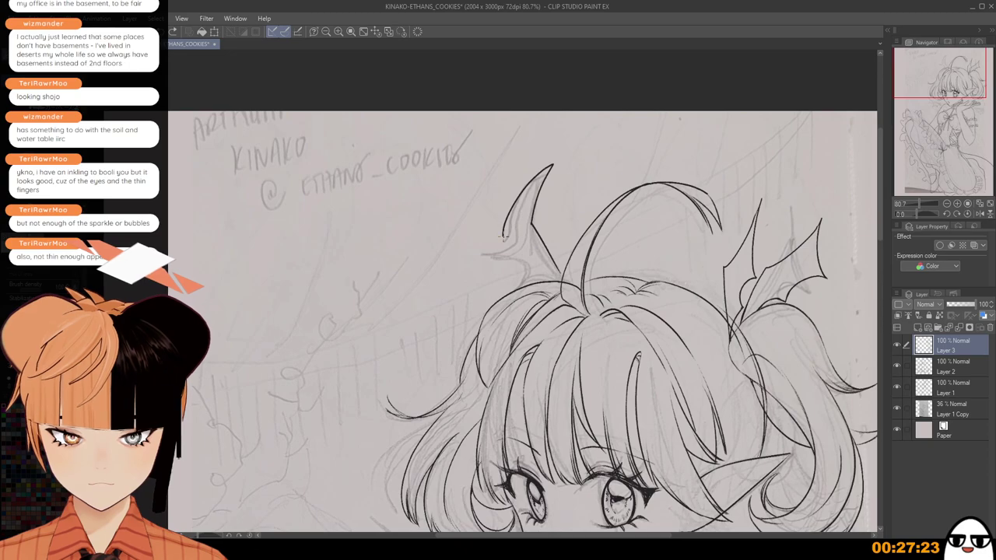
key("ctrl+z")
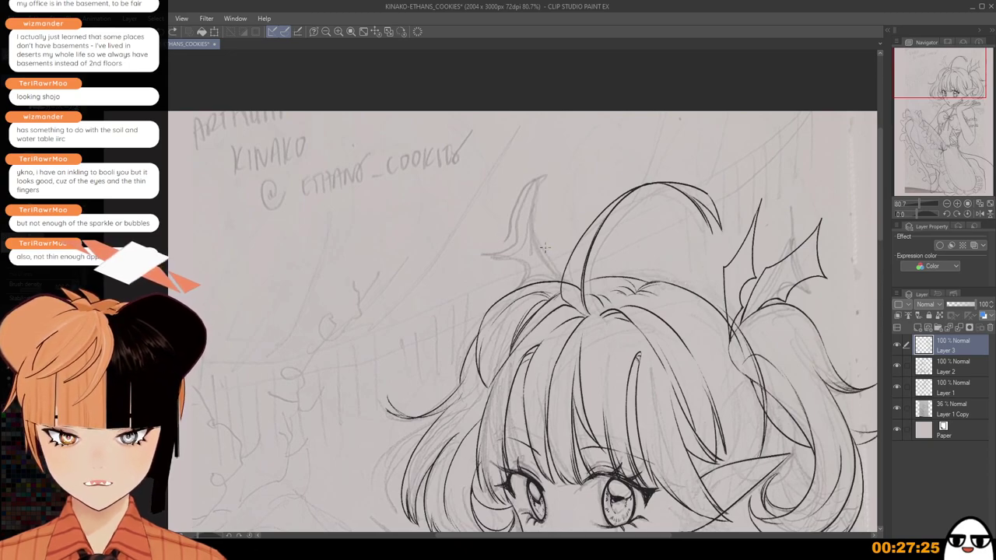
mouse_move(555, 274)
left_mouse_down()
mouse_move(542, 224)
mouse_move(550, 228)
mouse_move(505, 191)
left_mouse_up()
key("ctrl+z")
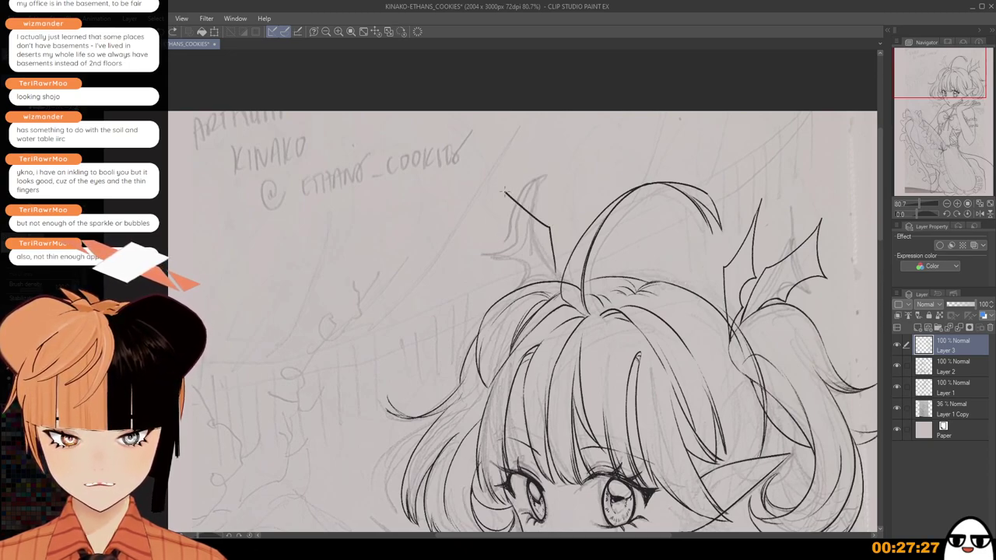
key("ctrl+z")
Ink the upper edge of the bat wing beside the ahoge, rising from the hair and bending outward to a pointed tip.
left_click_drag(556, 276, 529, 207)
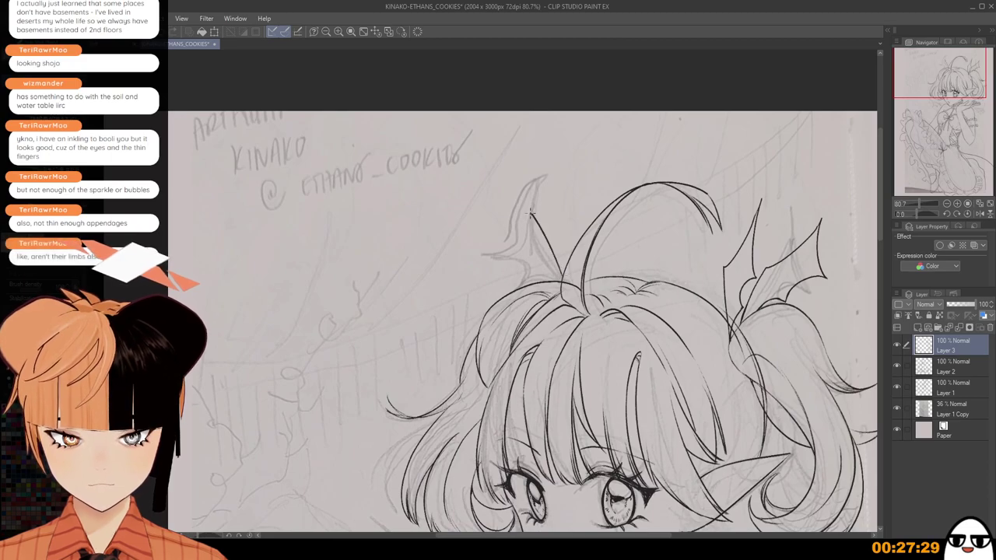
key("ctrl+z")
mouse_move(558, 275)
left_mouse_down()
mouse_move(536, 215)
mouse_move(477, 187)
left_mouse_up()
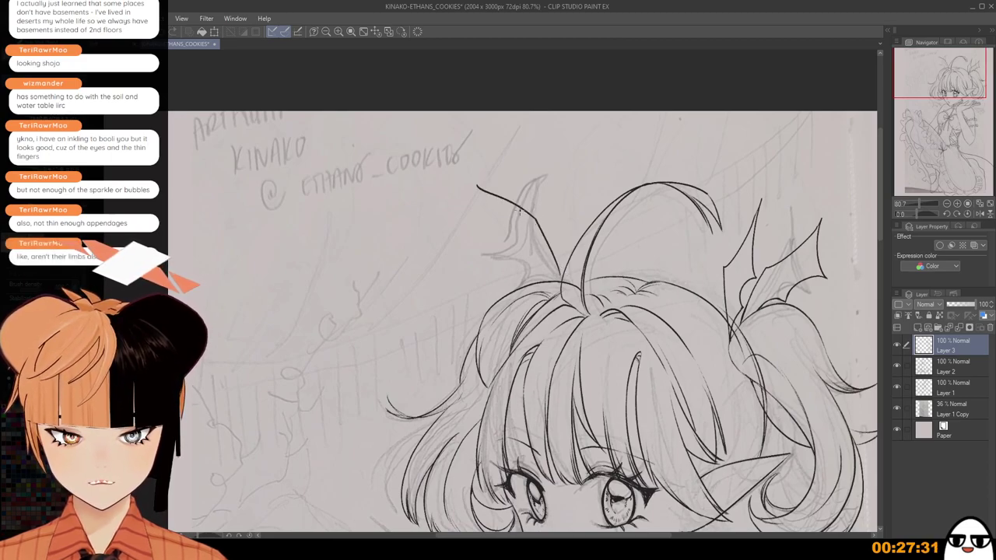
key("ctrl+z")
mouse_move(539, 221)
left_mouse_down()
mouse_move(504, 202)
mouse_move(477, 170)
left_mouse_up()
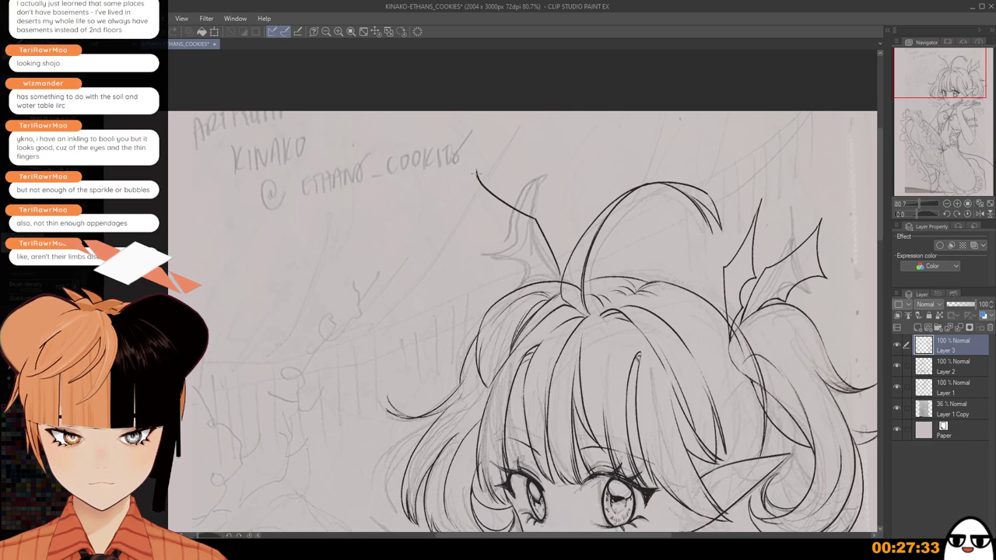
key("ctrl+z")
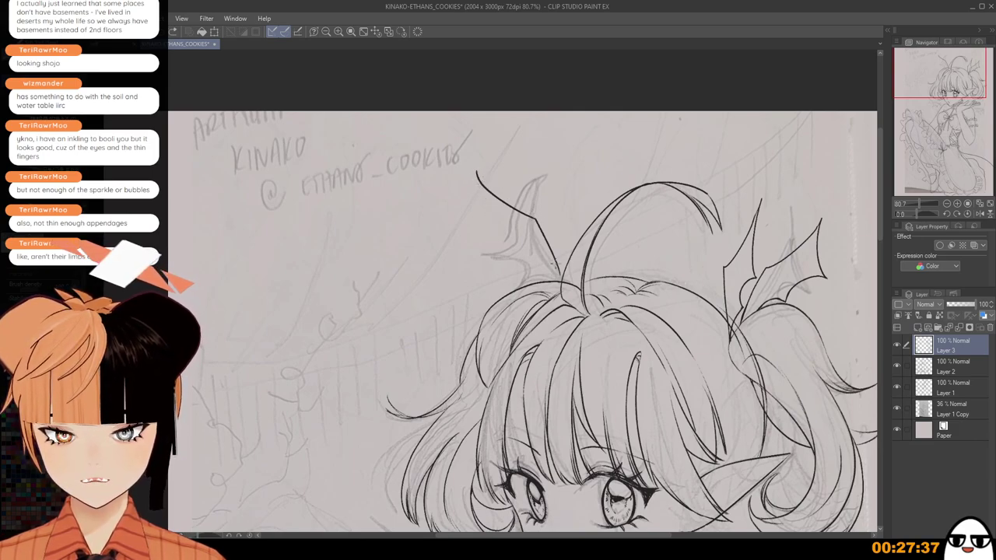
Ink the wing's outer edge from the pointed tip back to the hair, with scalloped curves along the membrane.
left_click_drag(477, 173, 499, 259)
key("ctrl+z")
key("ctrl+z")
mouse_move(476, 175)
left_mouse_down()
mouse_move(501, 248)
mouse_move(544, 276)
mouse_move(524, 270)
mouse_move(559, 281)
left_mouse_up()
key("ctrl+z")
key("ctrl+z")
key("ctrl+z")
key("ctrl+z")
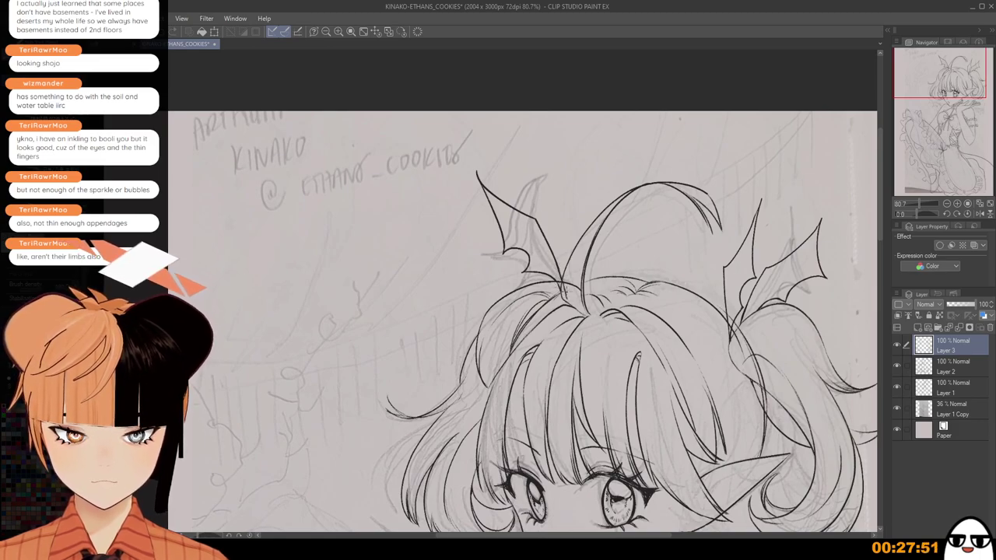
Ink a second, upright pointed wing section with a small scallop between the first section and the ahoge, and refine its stem.
scroll(599, 249, "down", 3)
scroll(595, 252, "up", 4)
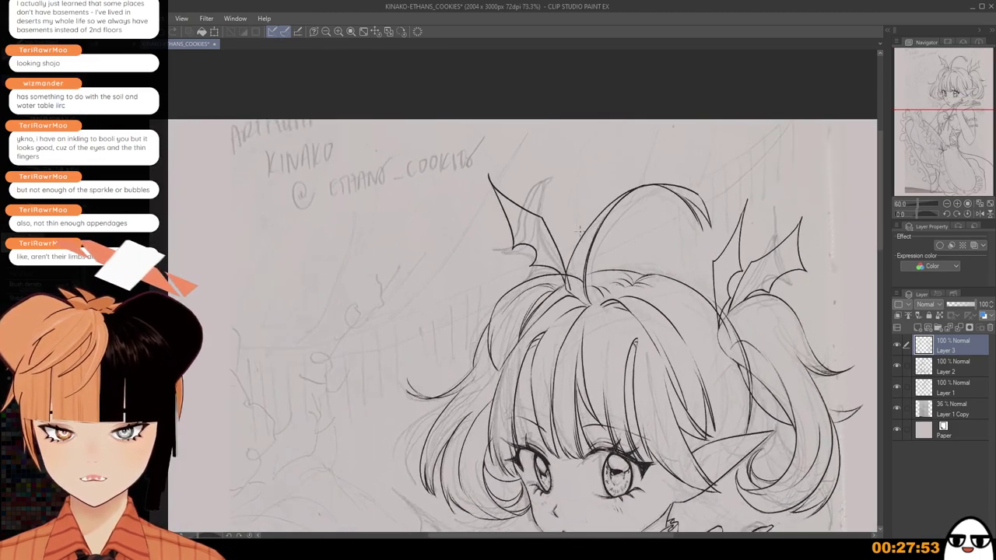
scroll(571, 281, "up", 1)
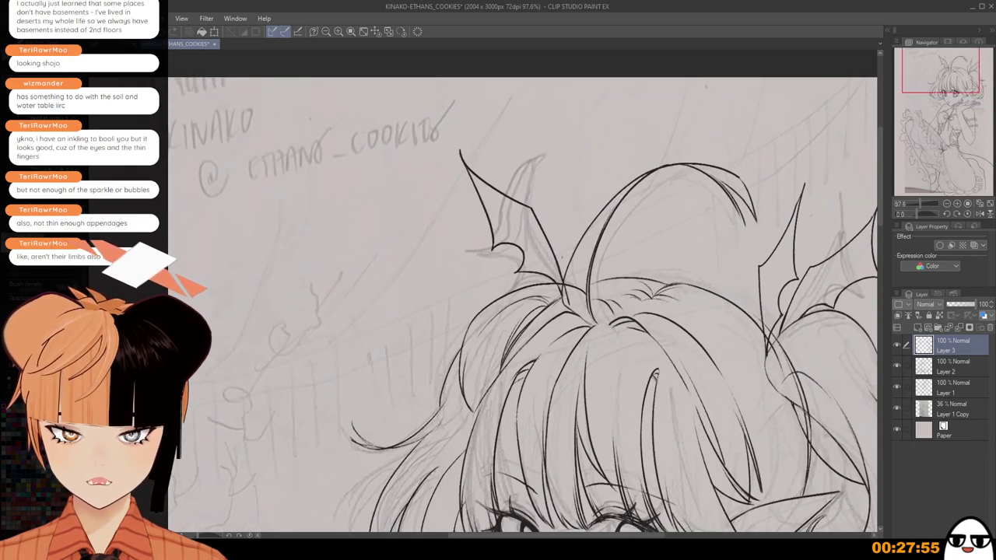
mouse_move(571, 303)
left_mouse_down()
mouse_move(589, 215)
mouse_move(579, 229)
mouse_move(552, 135)
mouse_move(554, 206)
left_mouse_up()
key("ctrl+z")
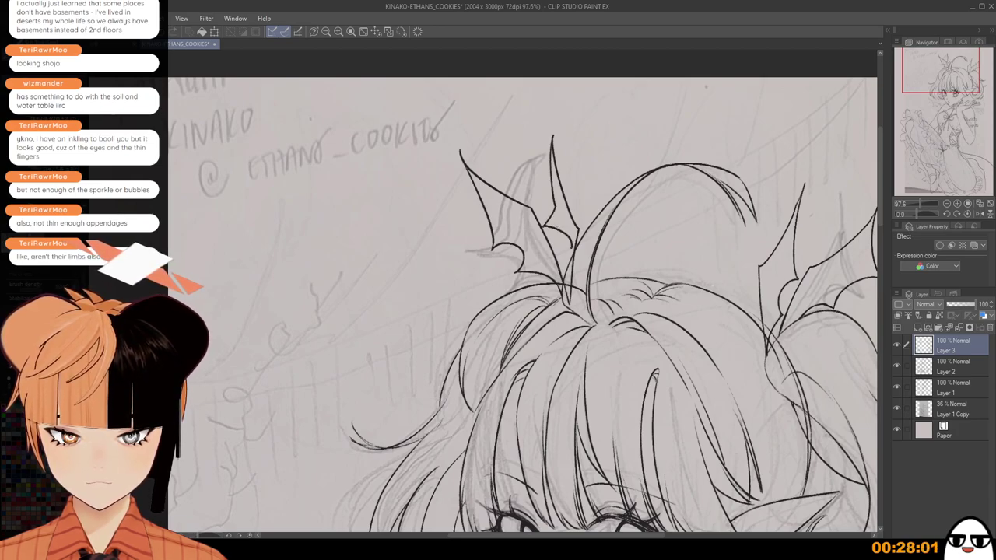
left_click_drag(554, 227, 570, 301)
key("ctrl+z")
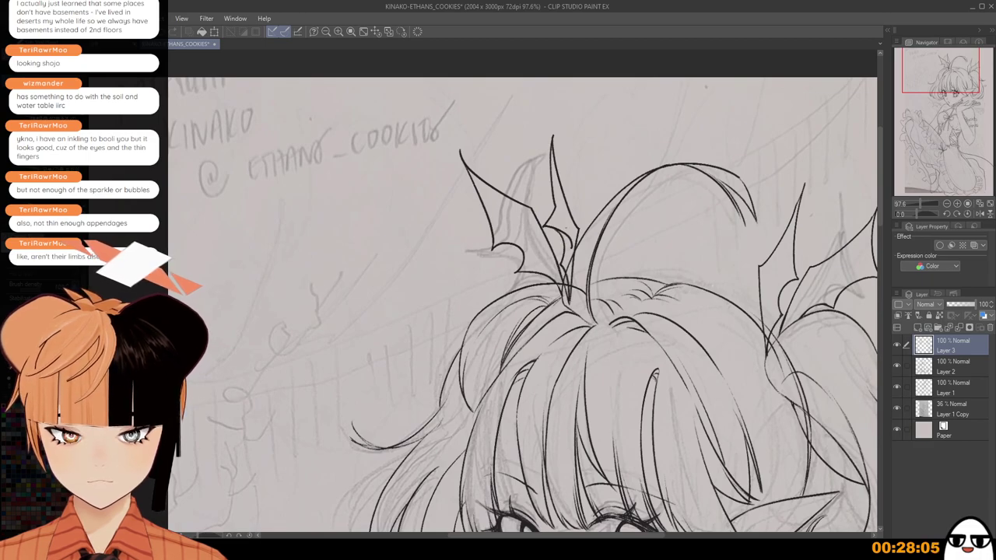
left_click_drag(560, 230, 573, 267)
key("ctrl+z")
key("ctrl+z")
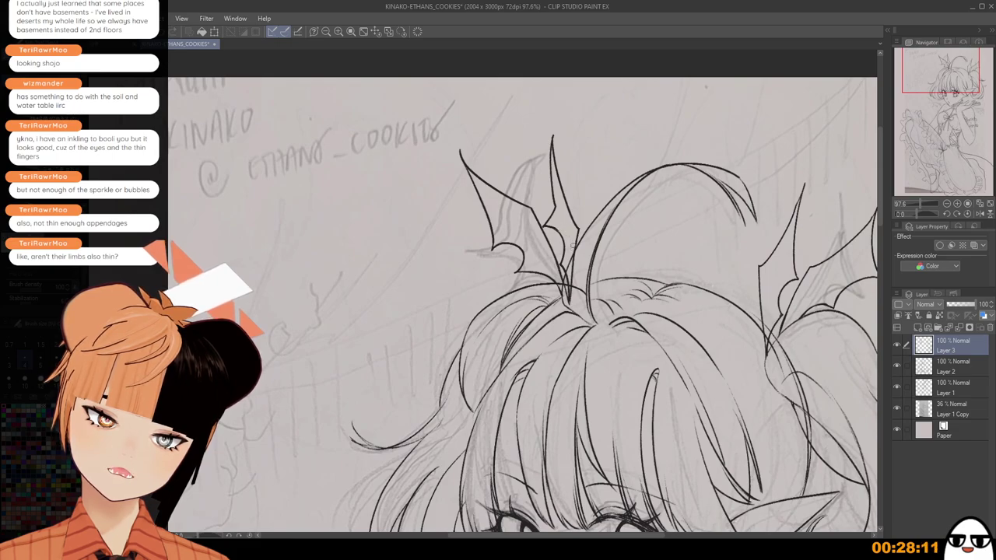
Redraw the inner edge of the upright wing section from its tip down to the small scallop.
scroll(594, 160, "down", 8)
scroll(595, 152, "up", 4)
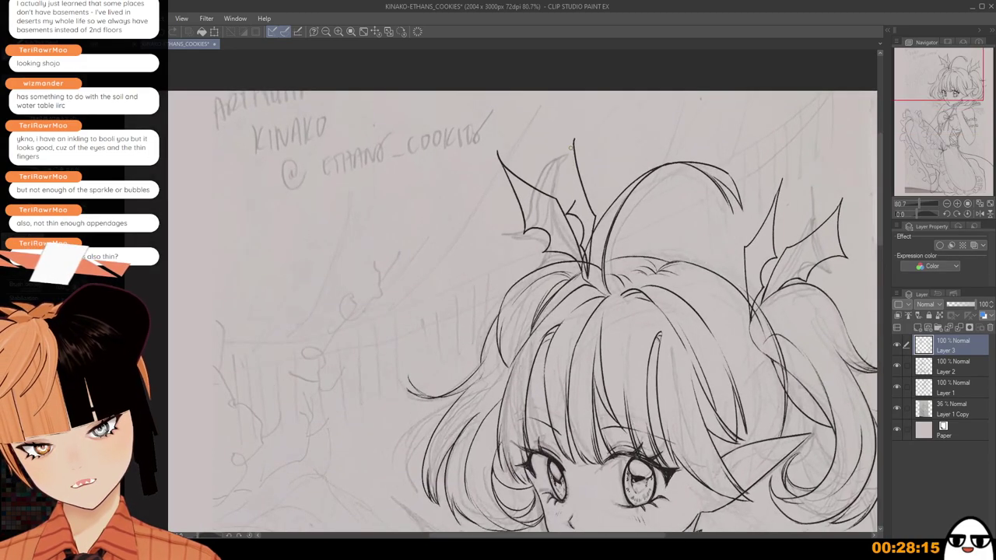
scroll(570, 209, "up", 3)
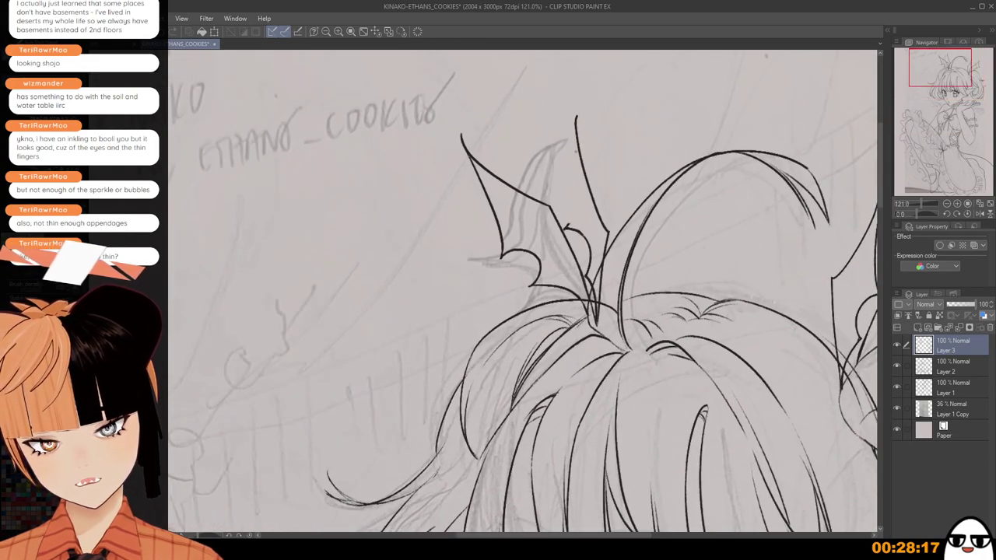
left_click_drag(576, 118, 566, 226)
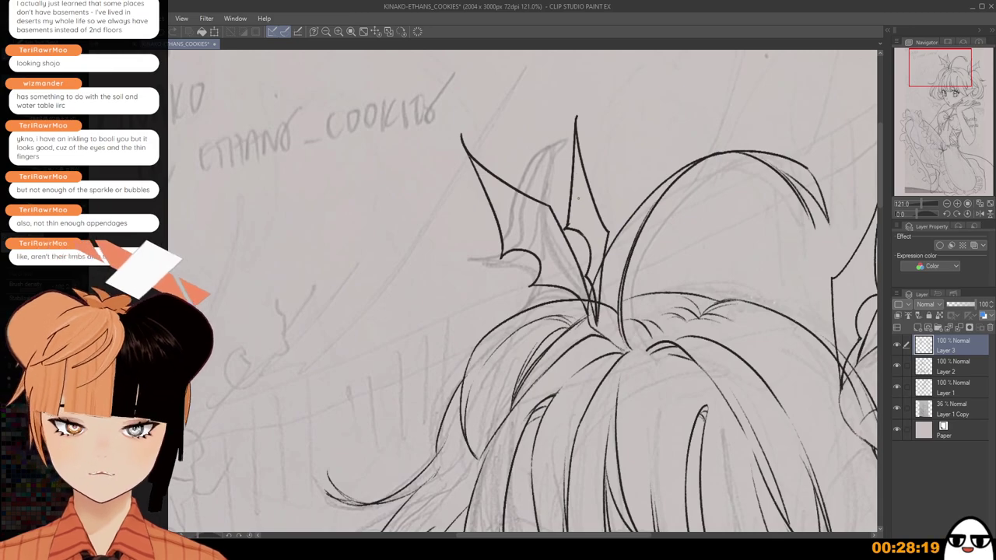
Clean up the overlapping stem lines where the new bat wing meets the hair at the base of the ahoge.
scroll(573, 221, "down", 3)
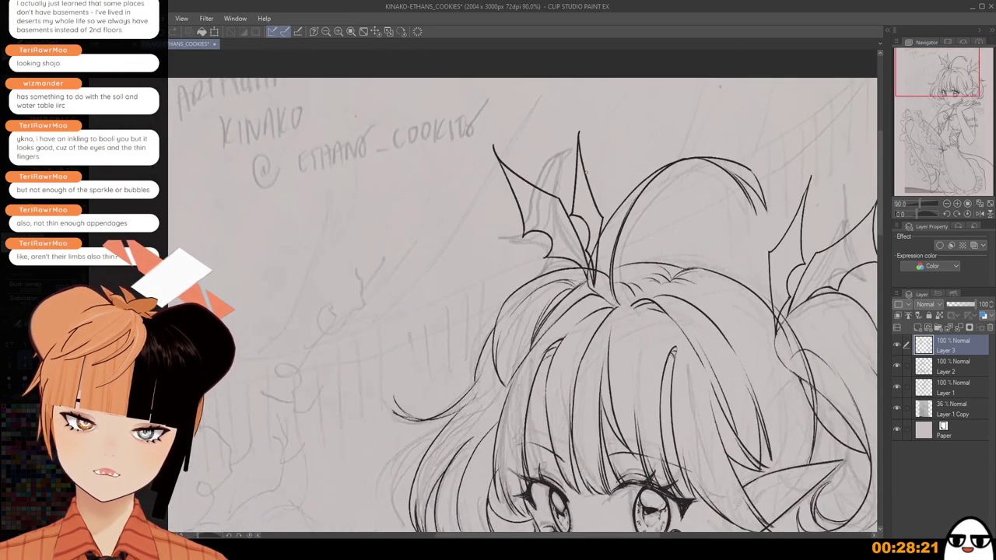
scroll(585, 183, "down", 1)
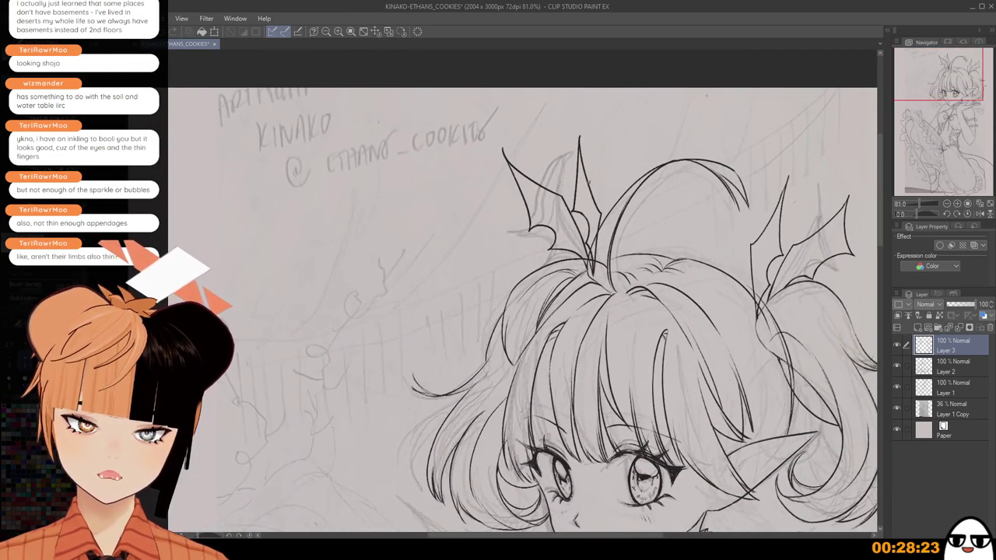
scroll(589, 182, "down", 2)
left_click_drag(602, 259, 581, 197)
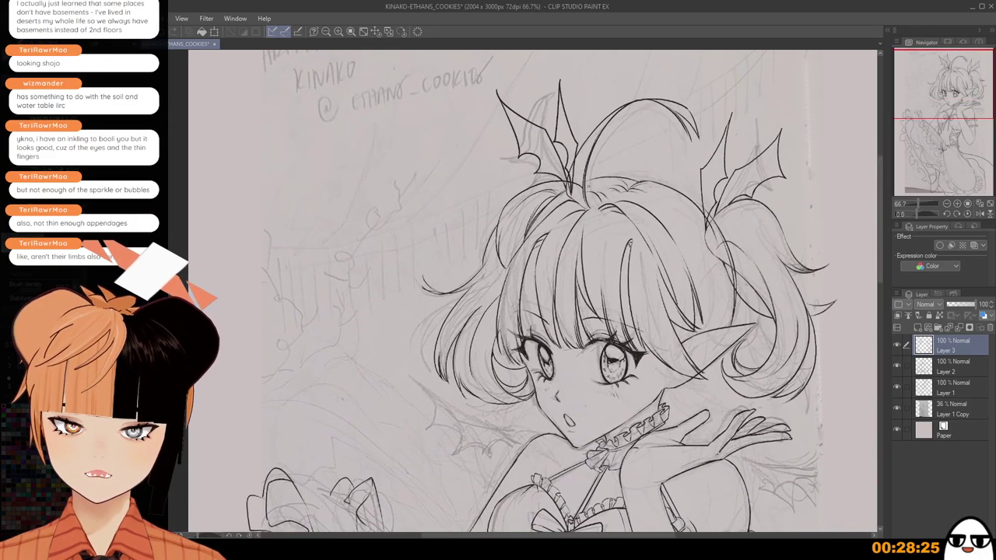
scroll(585, 183, "up", 2)
scroll(569, 168, "up", 2)
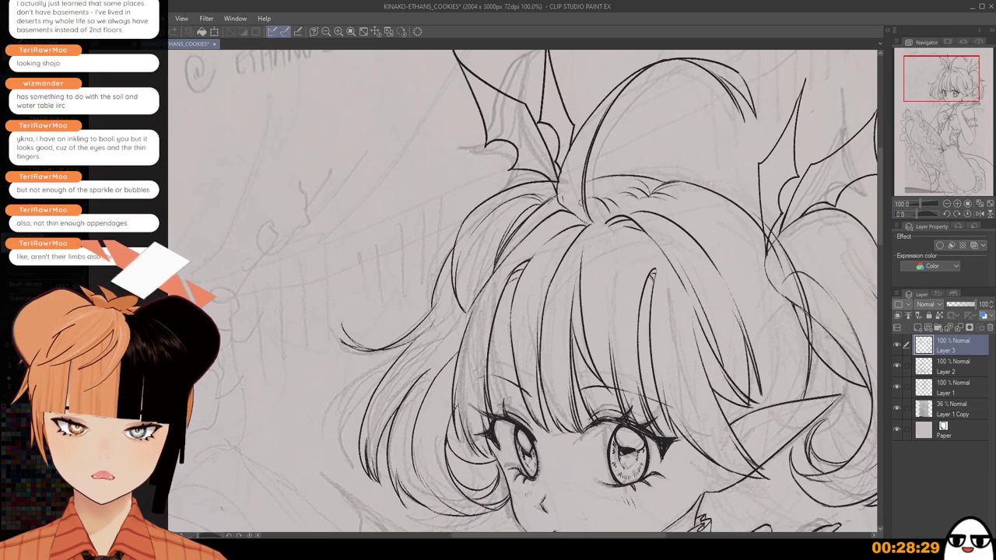
scroll(565, 195, "up", 3)
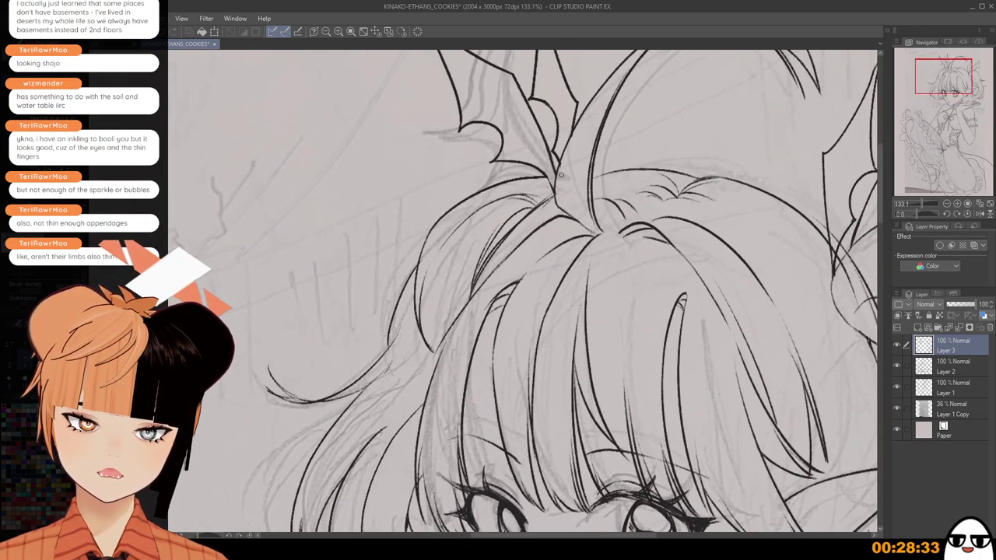
scroll(558, 189, "down", 4)
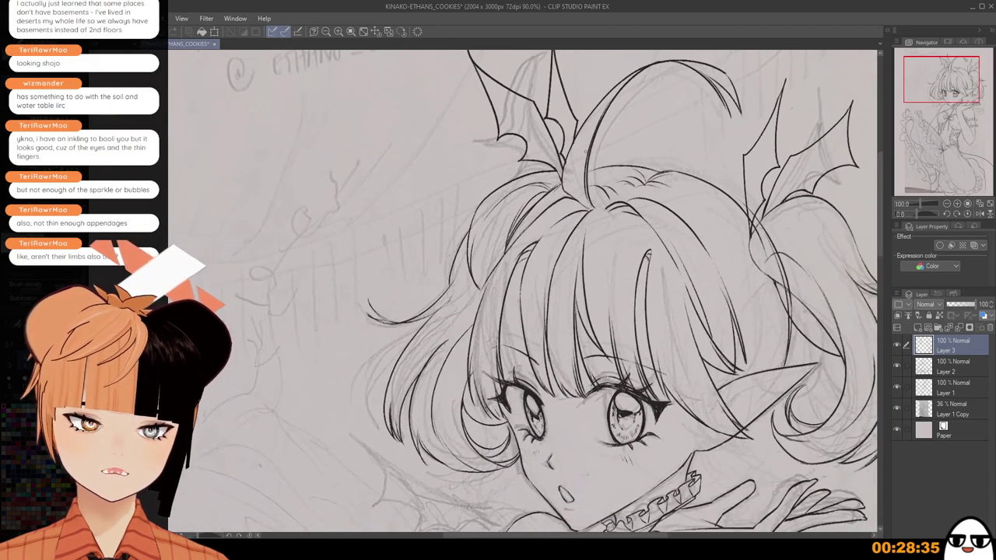
scroll(558, 189, "down", 2)
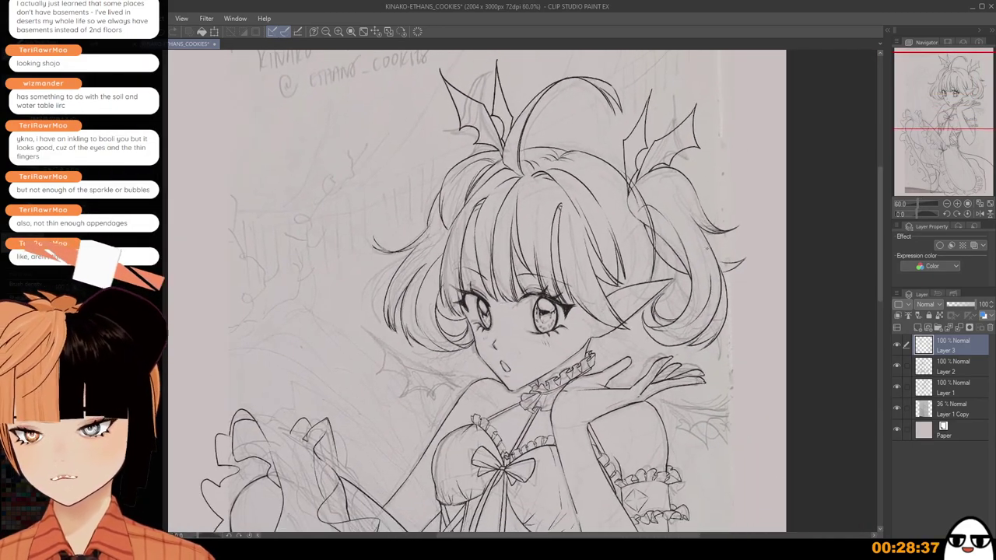
On Layer 2, erase the head and hair lines that cross the pigtail below the other bat wing.
left_click(949, 372)
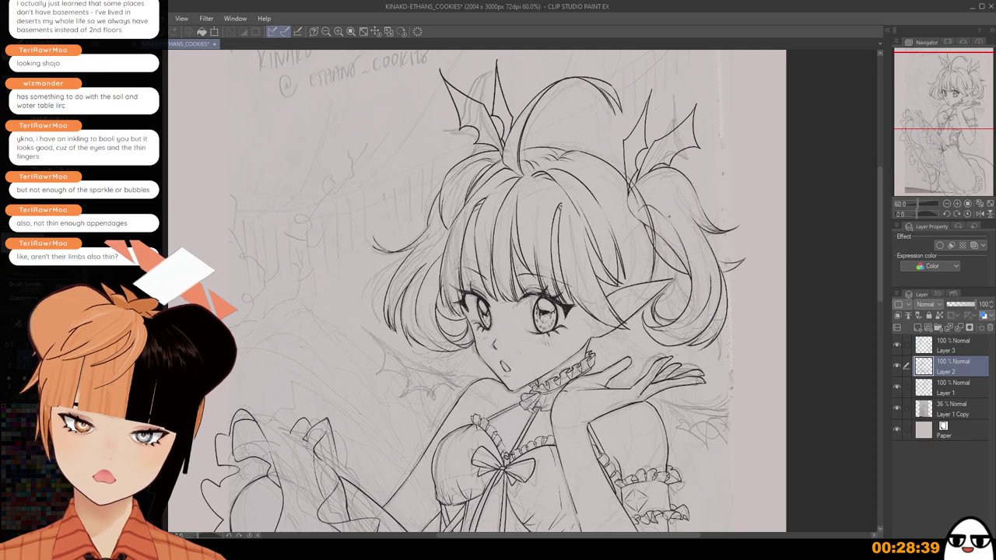
scroll(669, 217, "down", 2)
left_click_drag(649, 198, 662, 255)
scroll(661, 254, "up", 2)
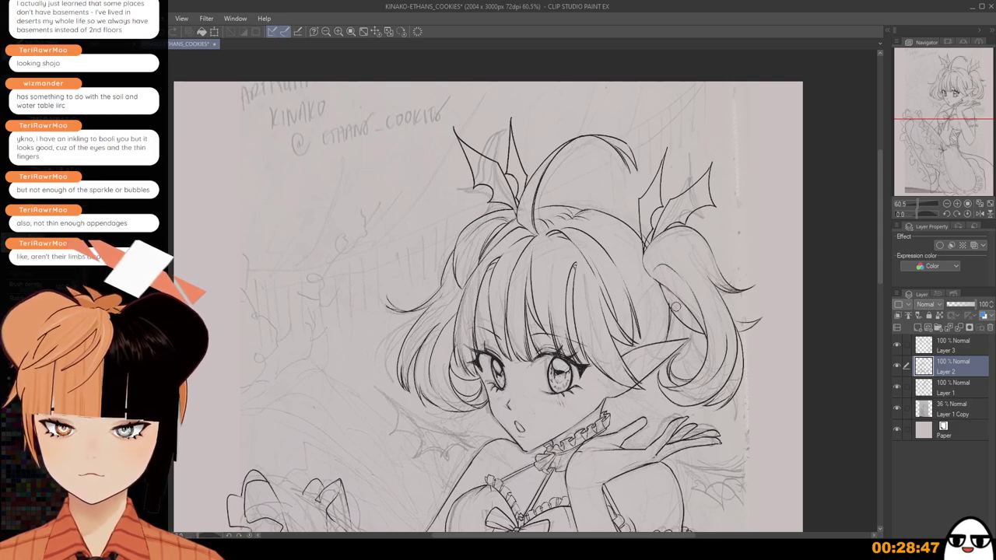
scroll(650, 243, "up", 1)
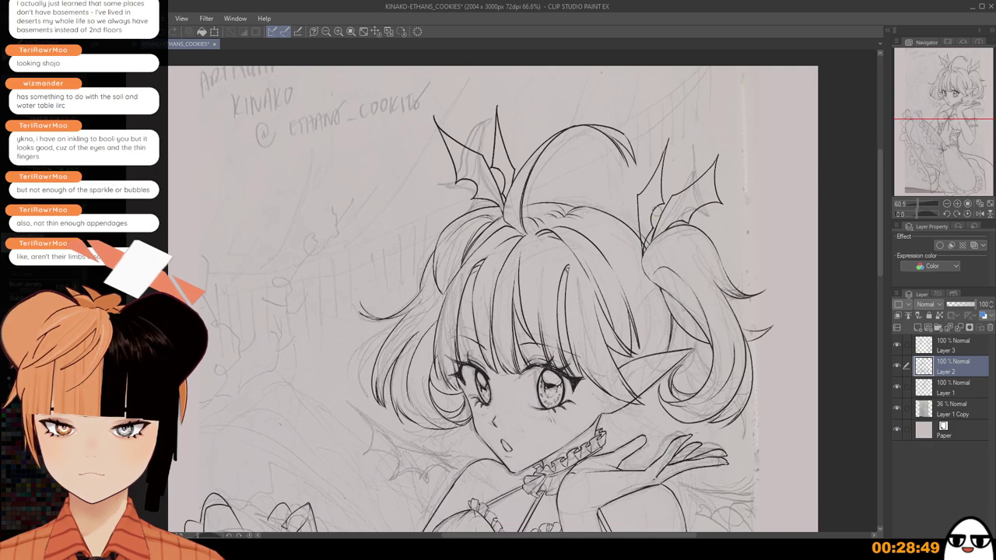
scroll(646, 232, "up", 1)
scroll(644, 227, "up", 3)
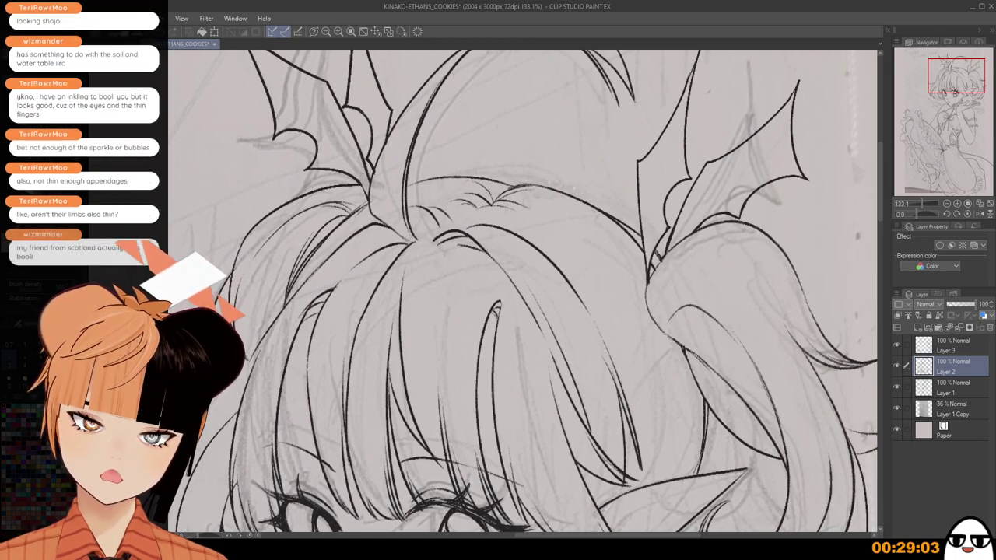
scroll(660, 201, "down", 1)
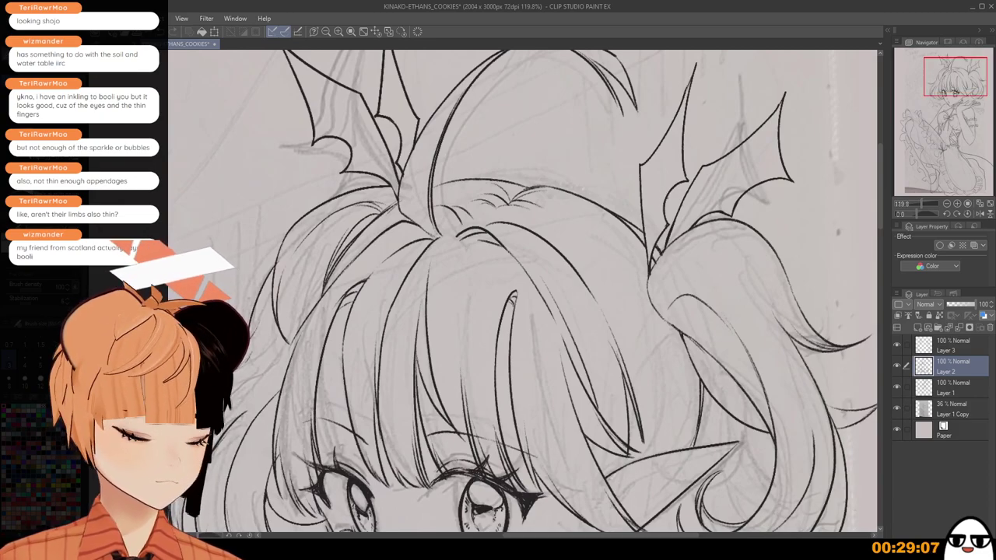
scroll(709, 178, "down", 4)
scroll(709, 177, "up", 3)
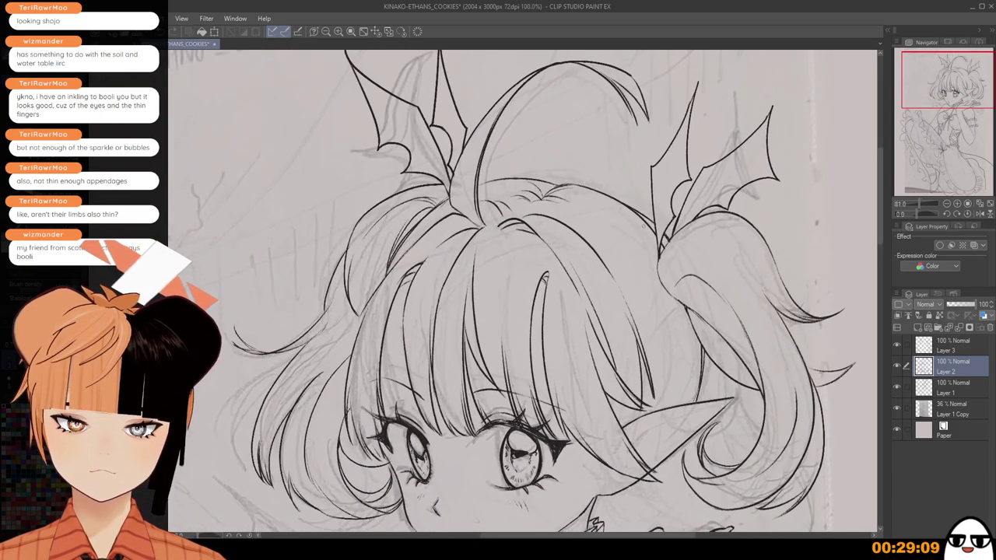
Examine the inked hair, both bat wings and the full figure for areas that still need line work.
scroll(631, 213, "up", 2)
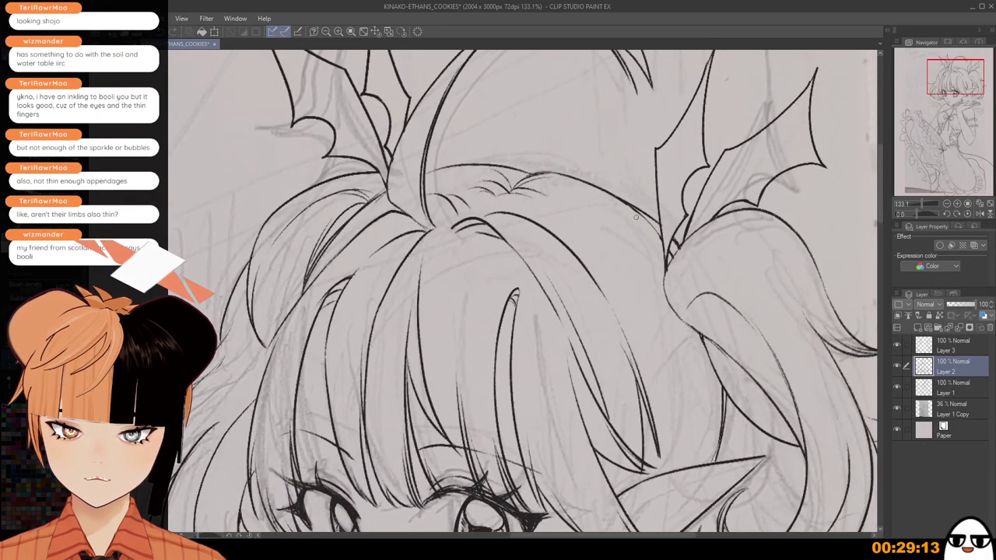
scroll(660, 237, "down", 3)
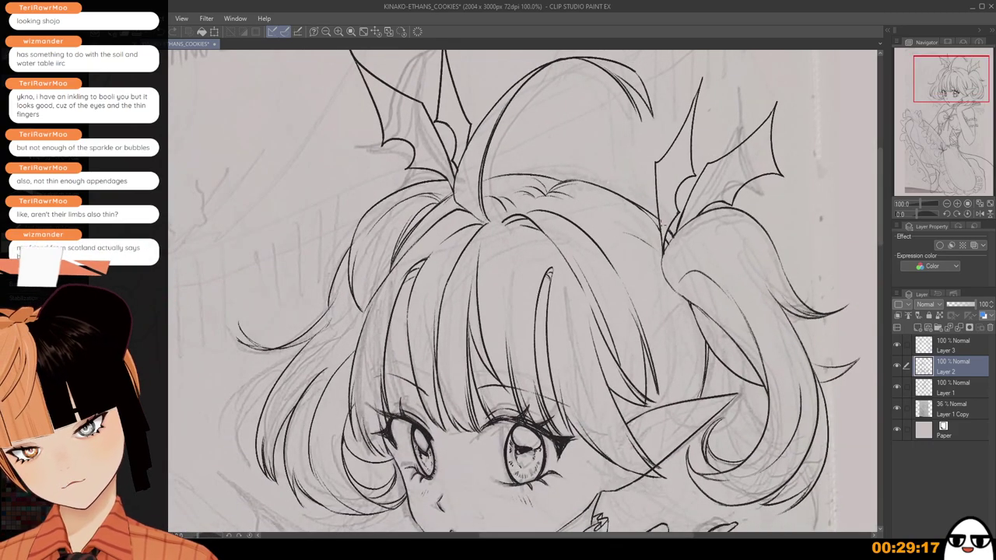
left_click(921, 343)
scroll(652, 274, "up", 3)
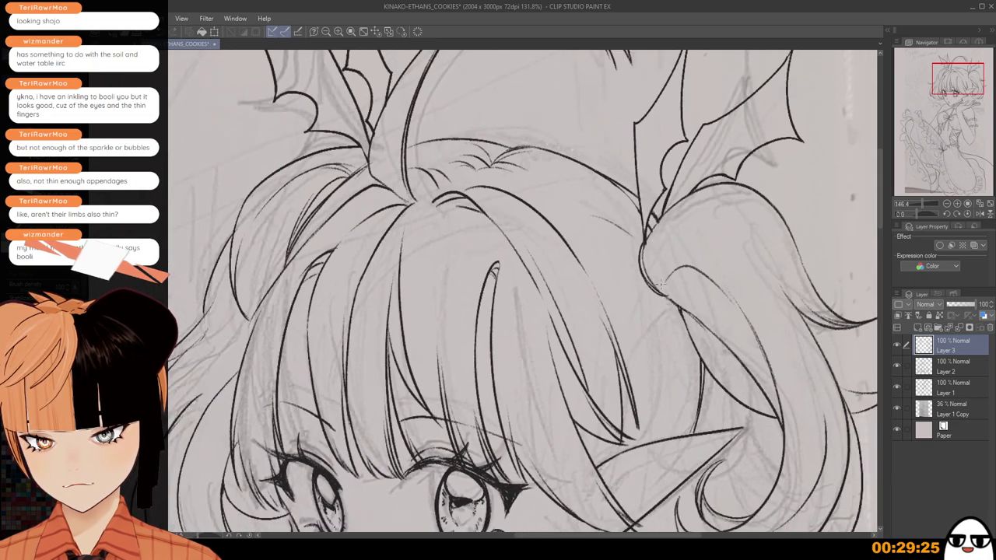
scroll(652, 281, "down", 1)
scroll(640, 268, "down", 6)
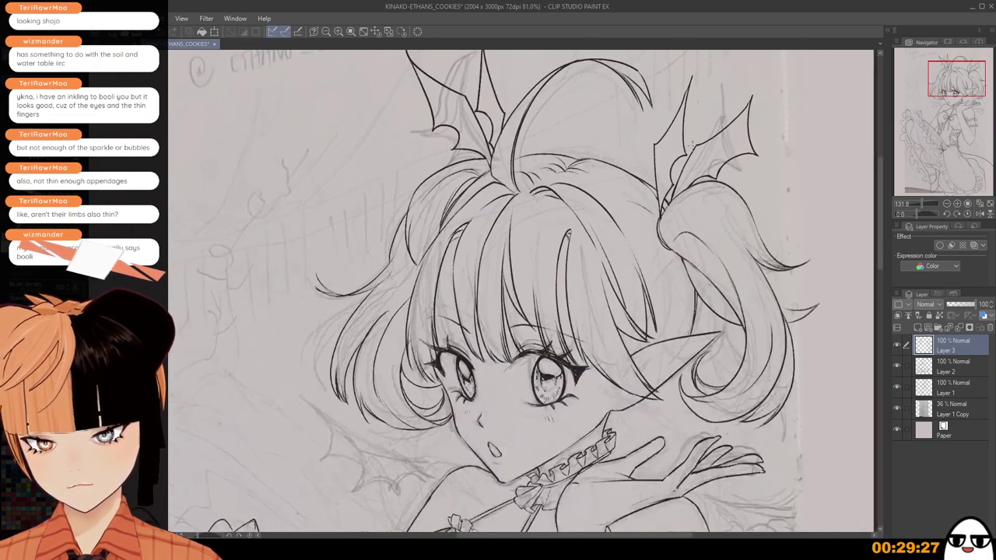
scroll(675, 212, "down", 4)
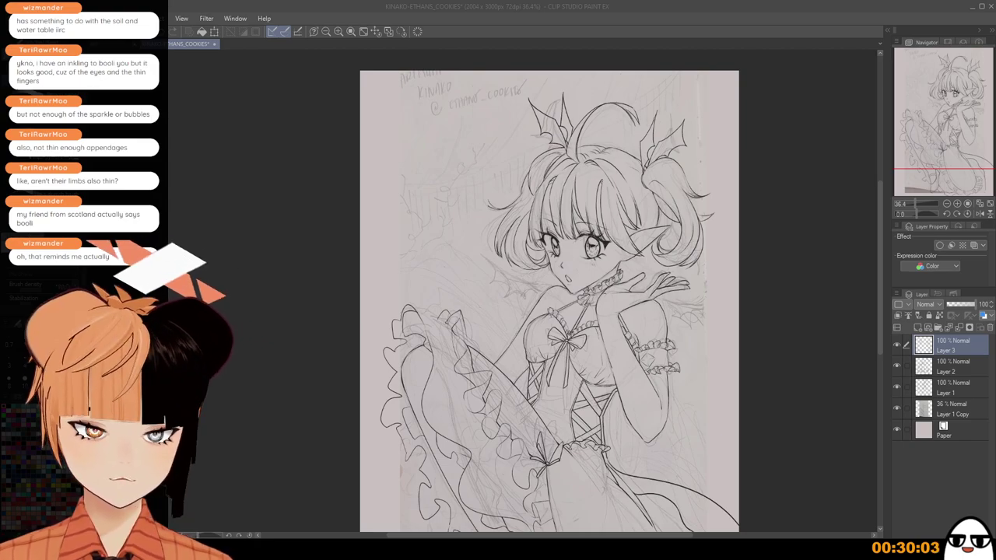
scroll(629, 348, "down", 2)
left_click_drag(648, 436, 638, 353)
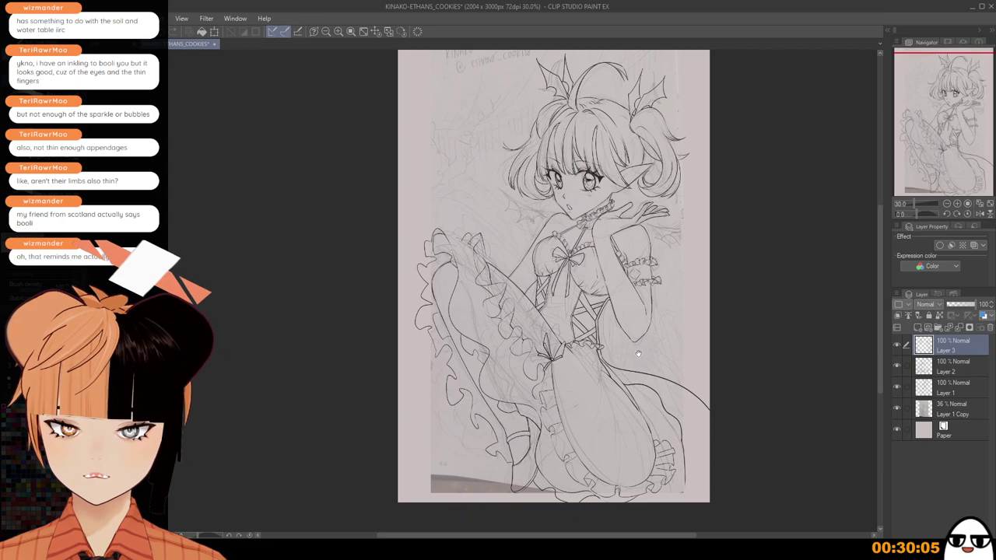
scroll(640, 357, "up", 1)
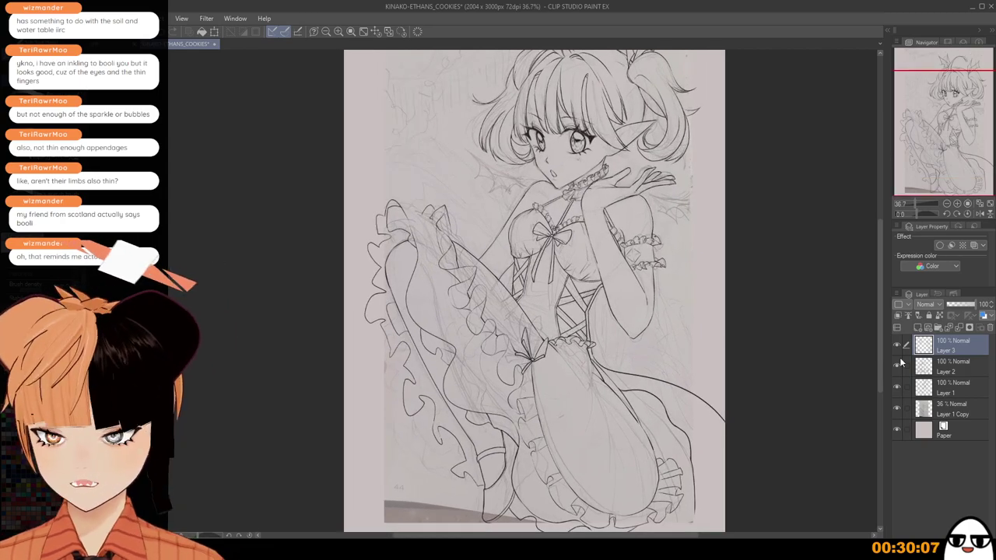
left_click_drag(657, 129, 637, 283)
scroll(638, 284, "up", 3)
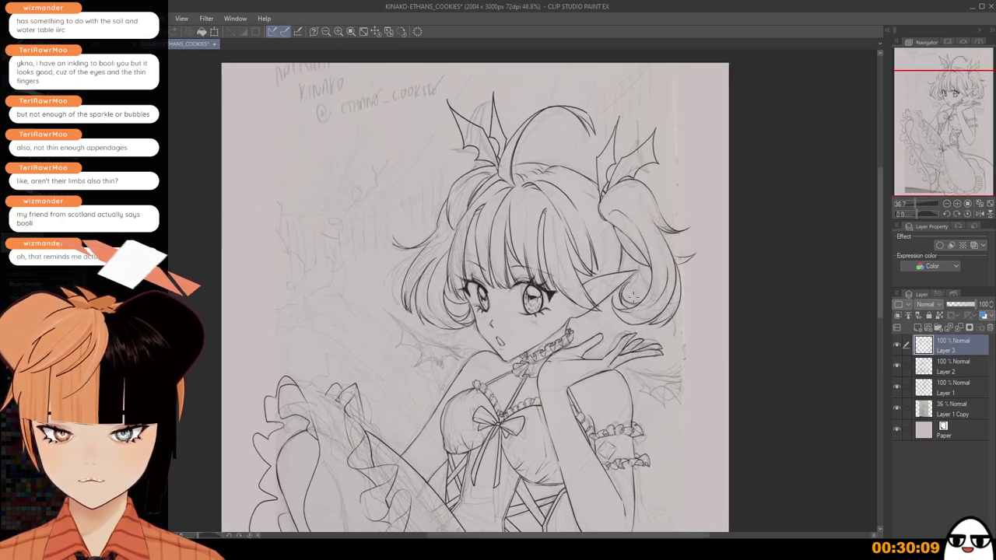
On Layer 2, ink the inner fold lines of the pointed ear and the small detail near the earlobe.
left_click(945, 366)
scroll(572, 288, "up", 2)
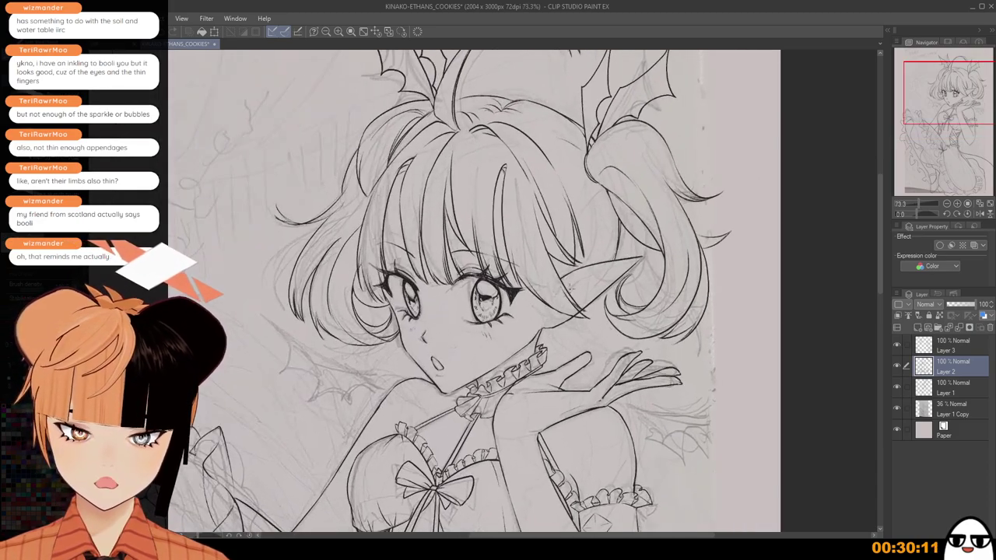
scroll(571, 288, "up", 1)
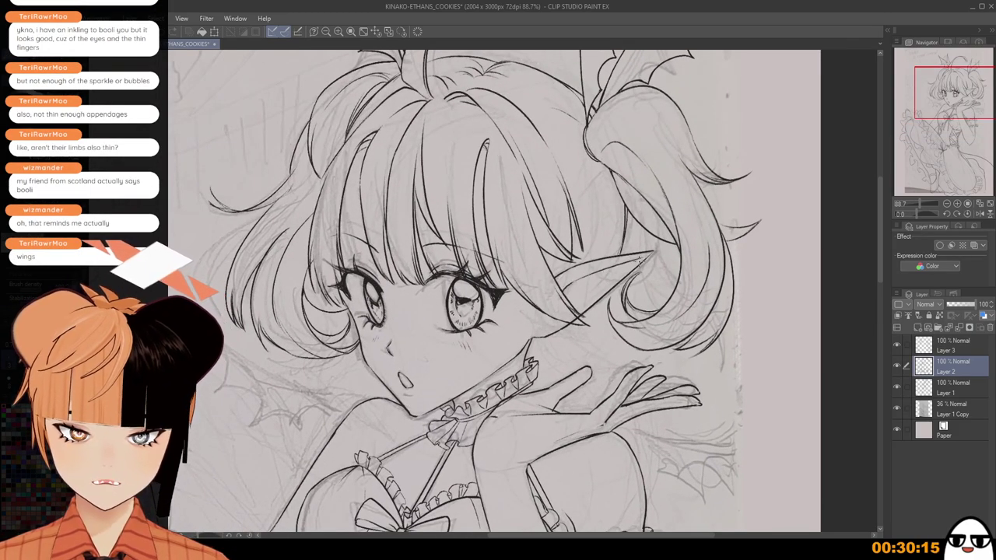
scroll(543, 319, "up", 1)
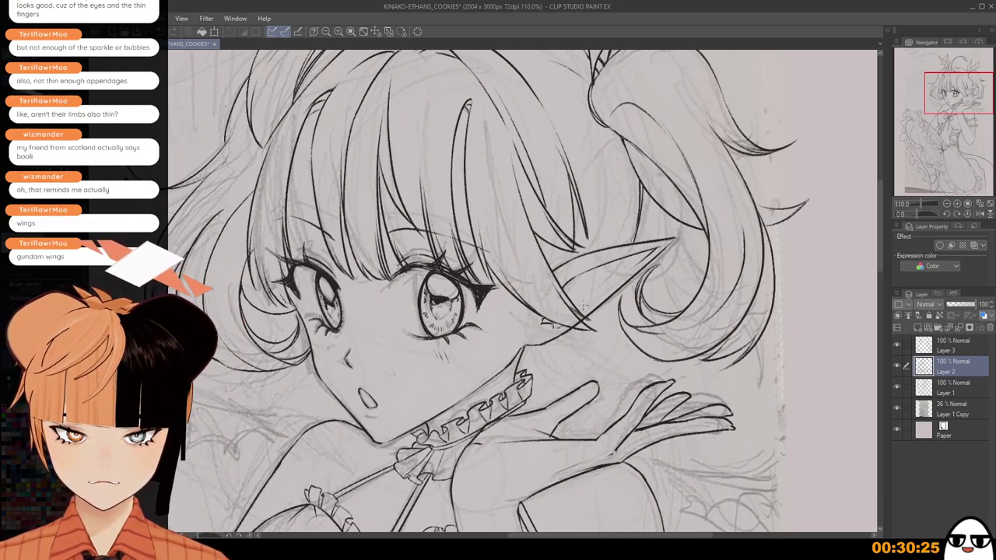
mouse_move(583, 305)
left_mouse_down()
mouse_move(630, 271)
mouse_move(599, 277)
left_mouse_up()
scroll(589, 287, "down", 3)
key("ctrl+z")
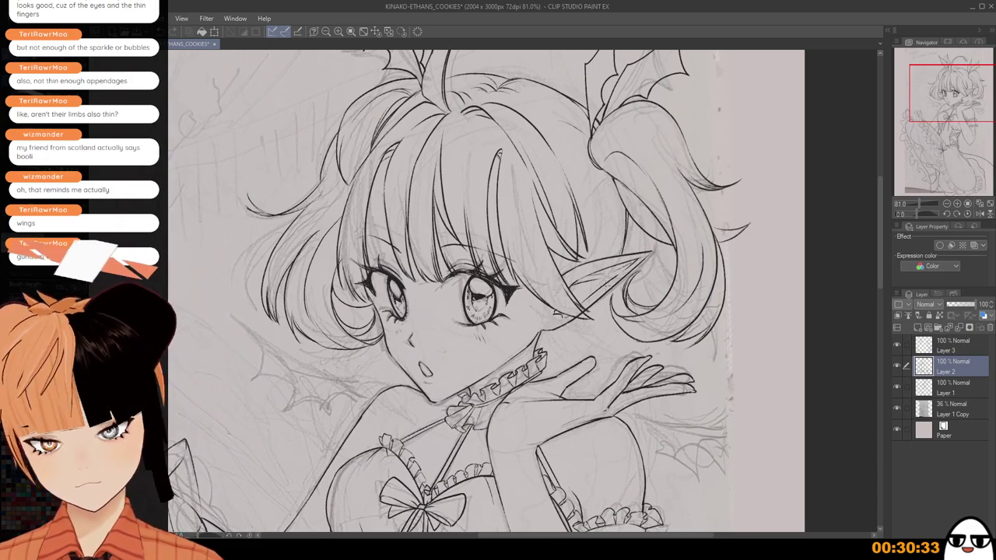
mouse_move(608, 295)
left_mouse_down()
mouse_move(568, 364)
mouse_move(611, 302)
left_mouse_up()
Check the line art without the sketch by hiding Layer 1 Copy, and show the sketch again.
scroll(610, 303, "up", 1)
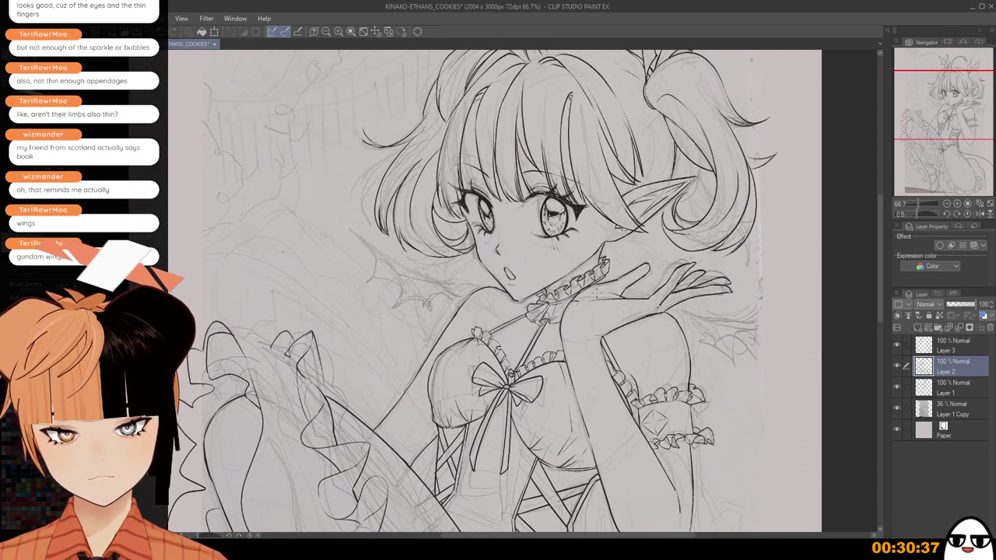
scroll(599, 288, "down", 1)
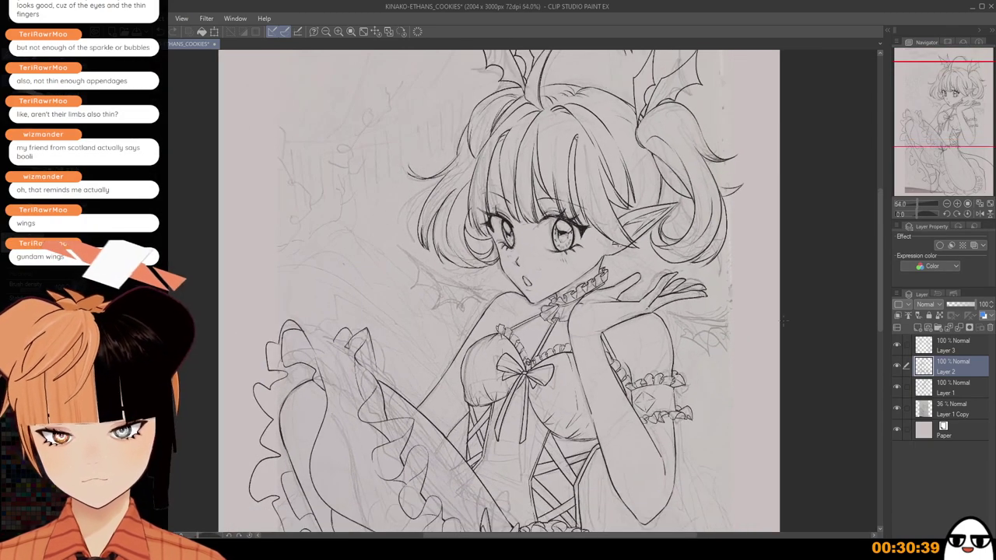
left_click(896, 409)
scroll(686, 447, "down", 1)
mouse_move(687, 448)
left_mouse_down()
mouse_move(694, 302)
mouse_move(692, 364)
left_mouse_up()
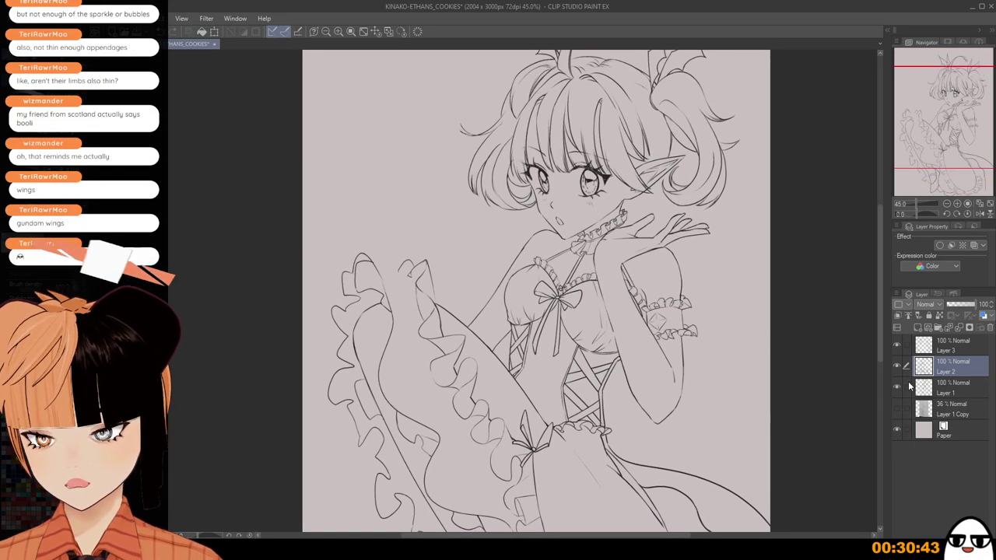
left_click(897, 409)
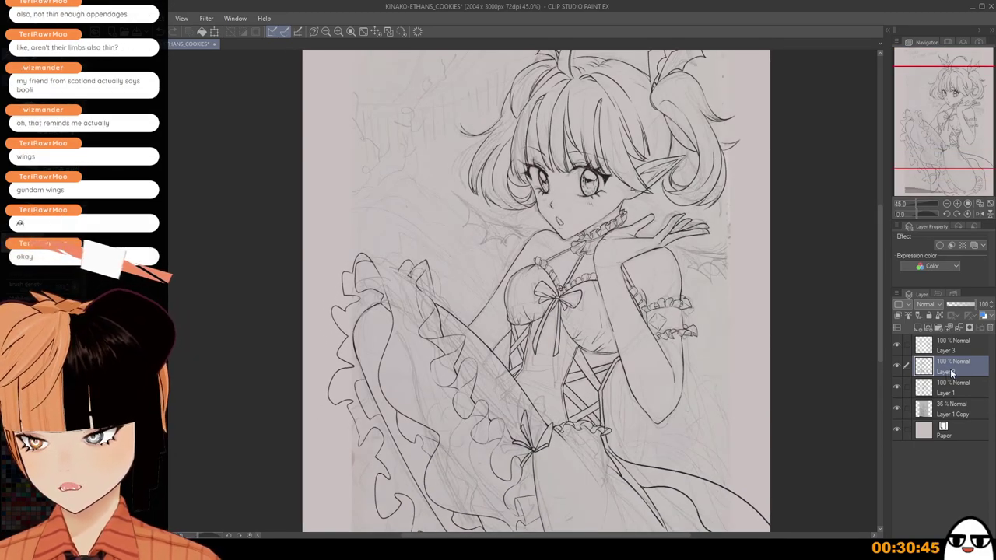
On Layer 2, ink the upper edge of the raised skirt from the tip of its outer ruffle toward the inner ruffle.
scroll(834, 371, "up", 1)
scroll(388, 275, "up", 3)
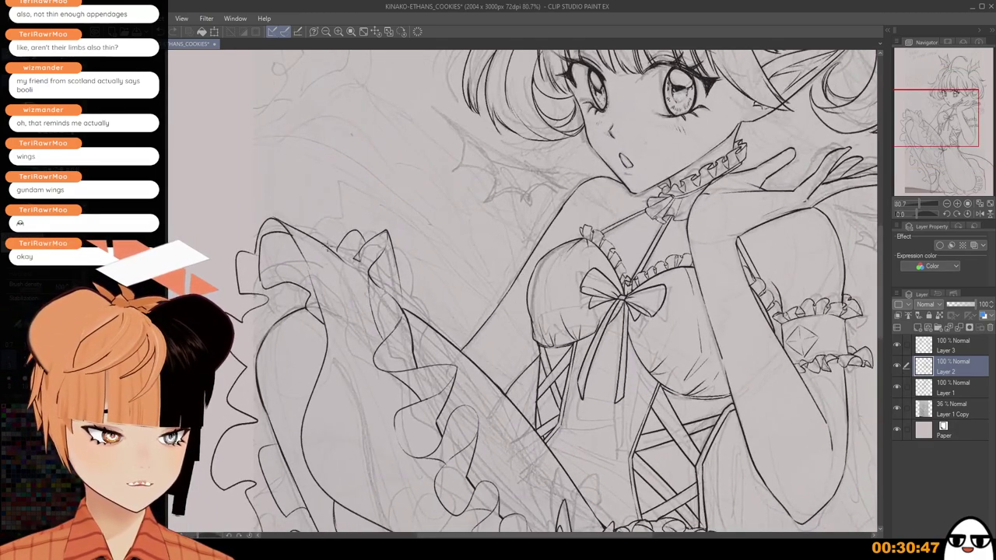
left_click_drag(275, 221, 363, 278)
key("ctrl+z")
key("ctrl+z")
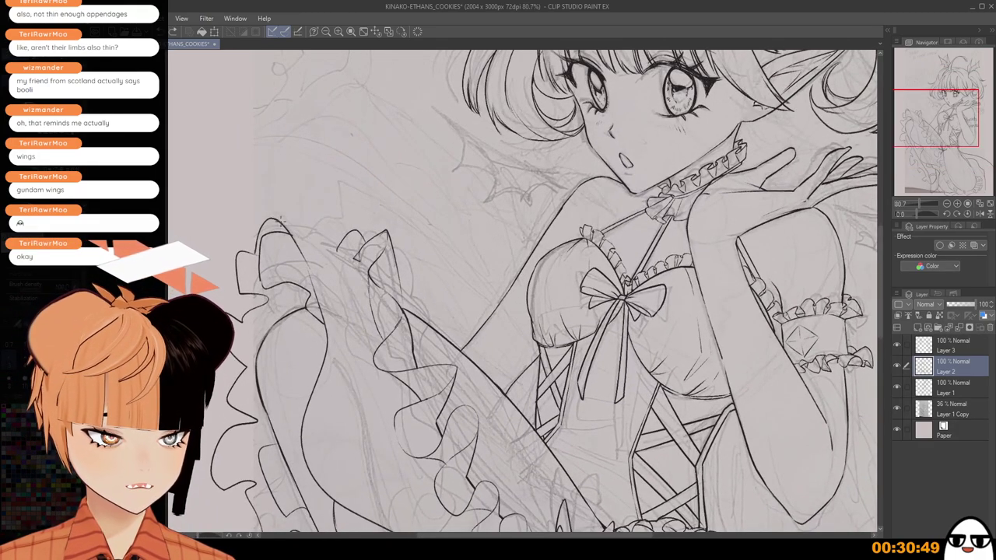
left_click_drag(277, 221, 358, 269)
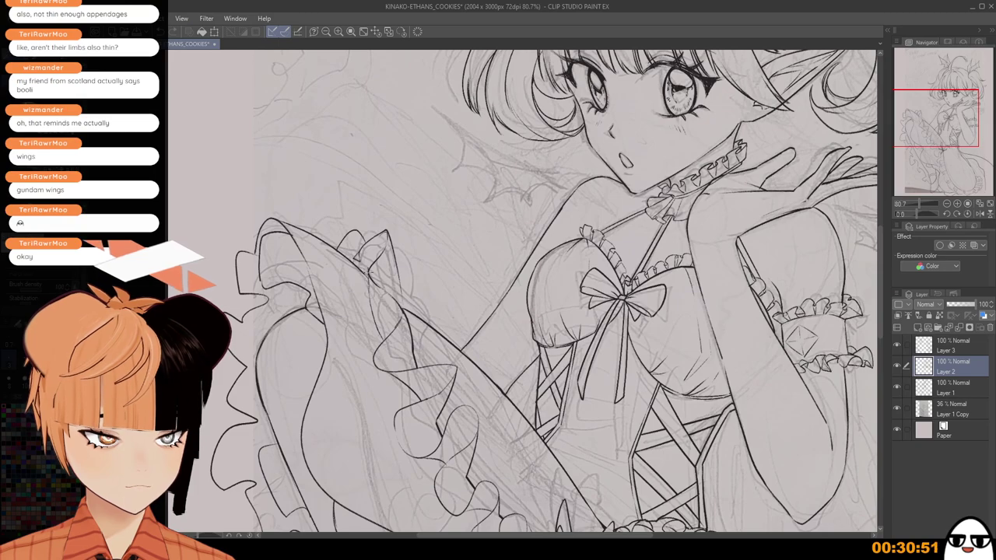
scroll(299, 247, "up", 1)
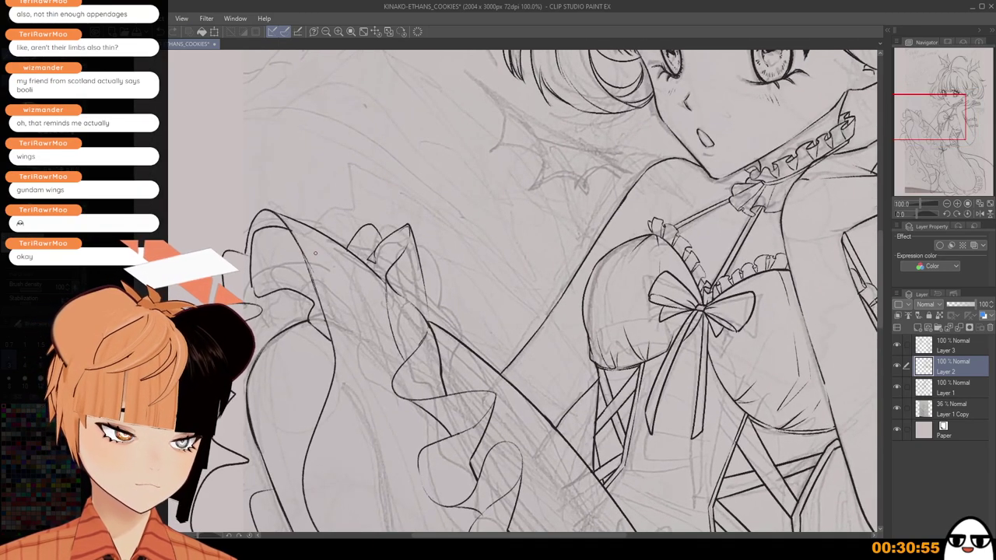
Merge Layer 3 down into Layer 2.
left_click(963, 348)
left_click(958, 328)
left_click_drag(662, 310, 530, 413)
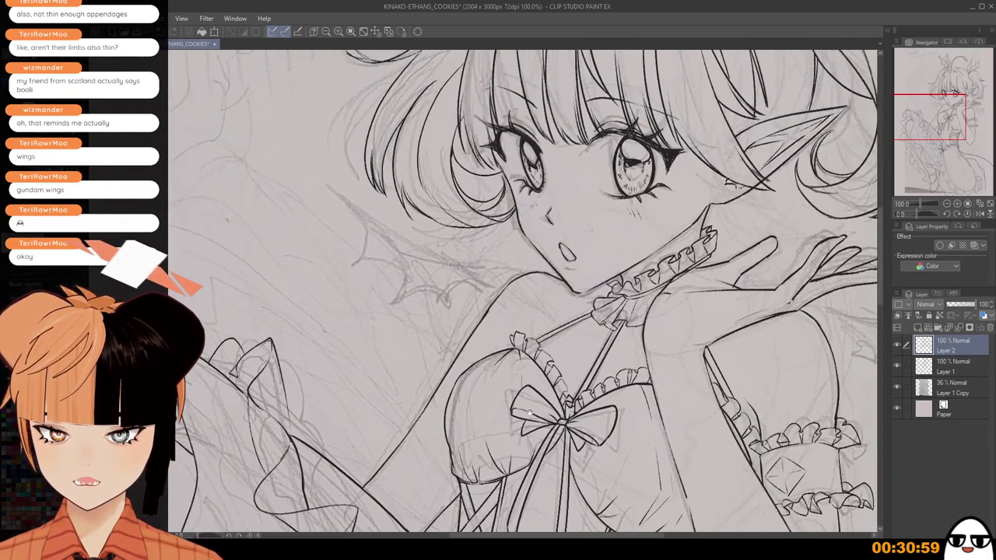
scroll(672, 381, "down", 3)
left_click_drag(696, 374, 631, 414)
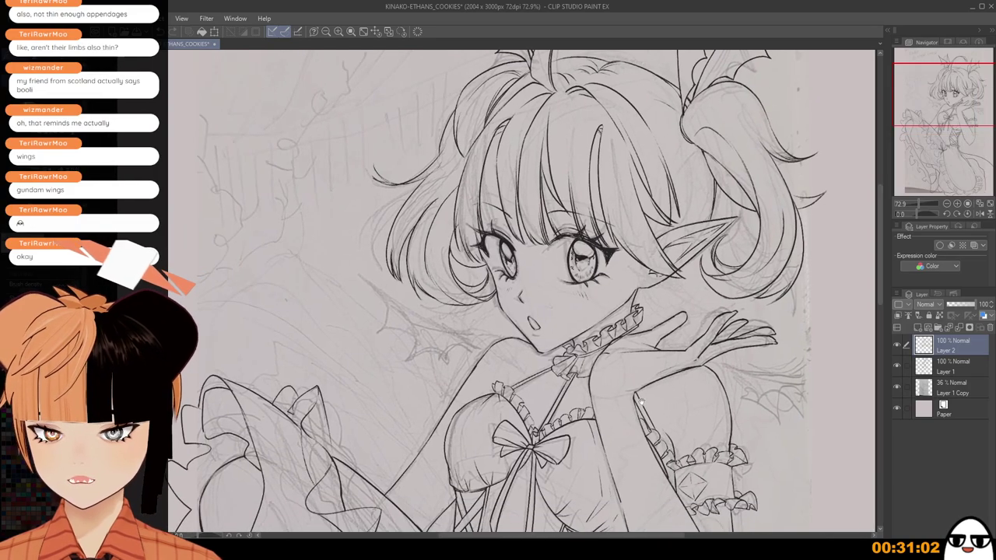
Compare which lines belong to Layer 2 and Layer 1 by toggling each layer's visibility across the whole figure.
left_click(898, 347)
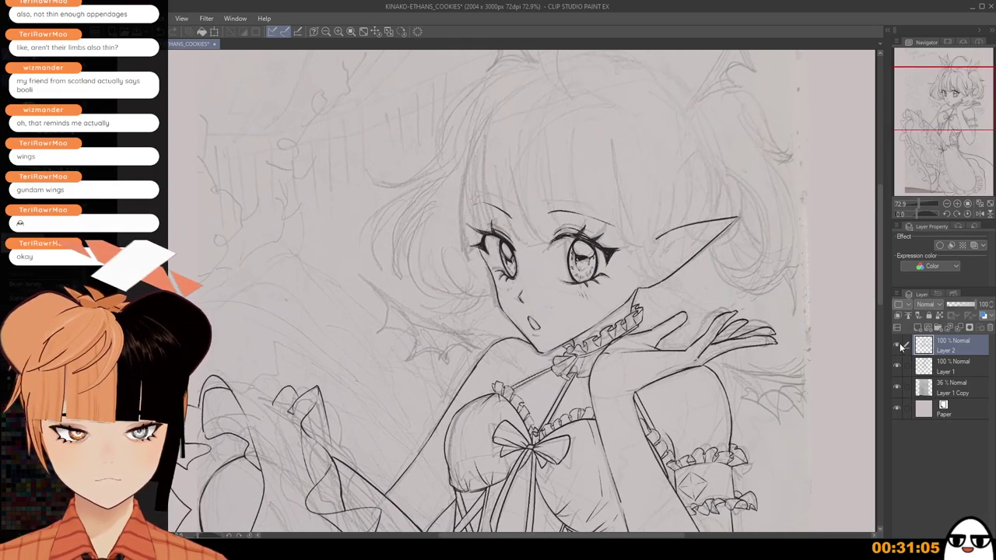
left_click(899, 347)
scroll(677, 435, "down", 1)
left_click_drag(676, 436, 649, 217)
scroll(653, 218, "down", 1)
scroll(809, 217, "down", 1)
left_click(880, 405)
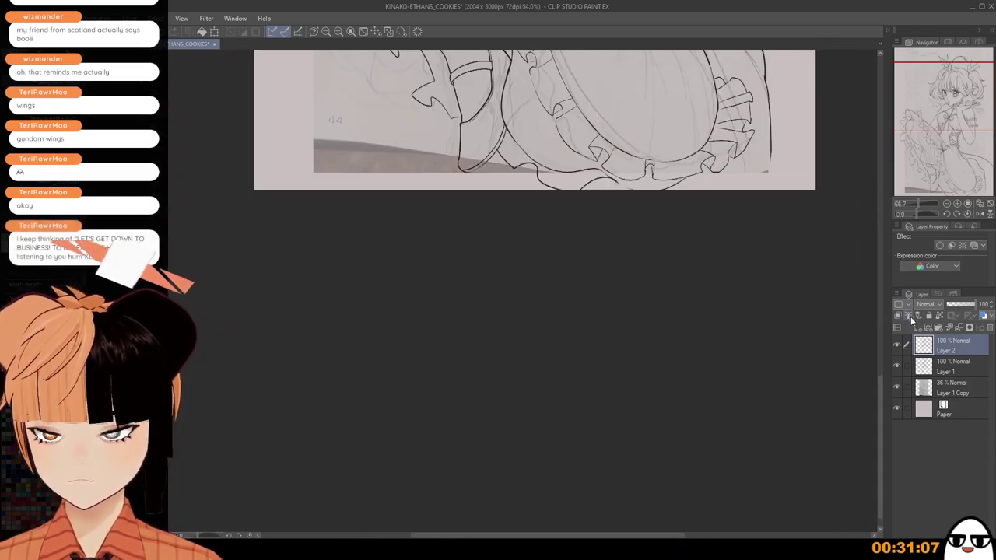
left_click_drag(635, 270, 546, 536)
left_click_drag(643, 217, 612, 413)
scroll(506, 311, "down", 2)
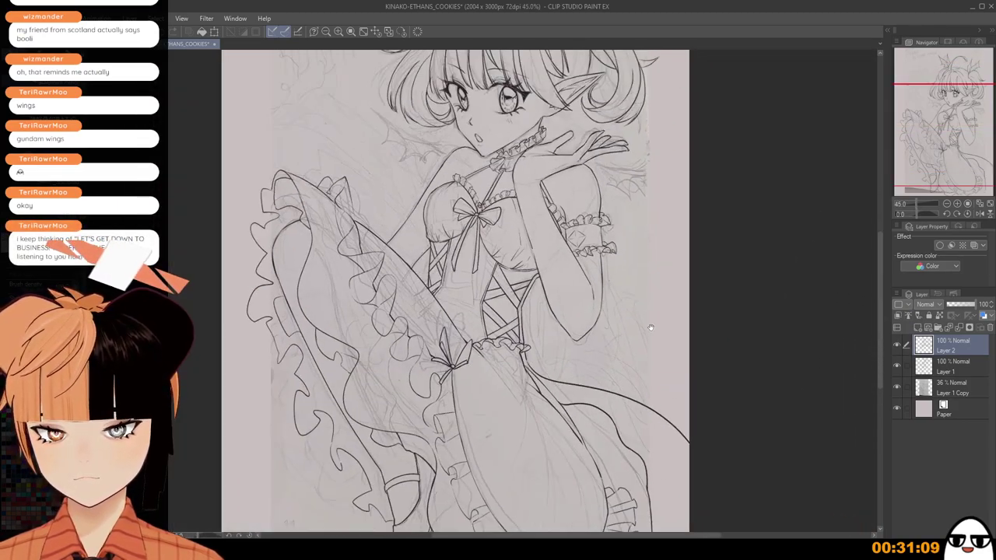
left_click(897, 365)
left_click(898, 366)
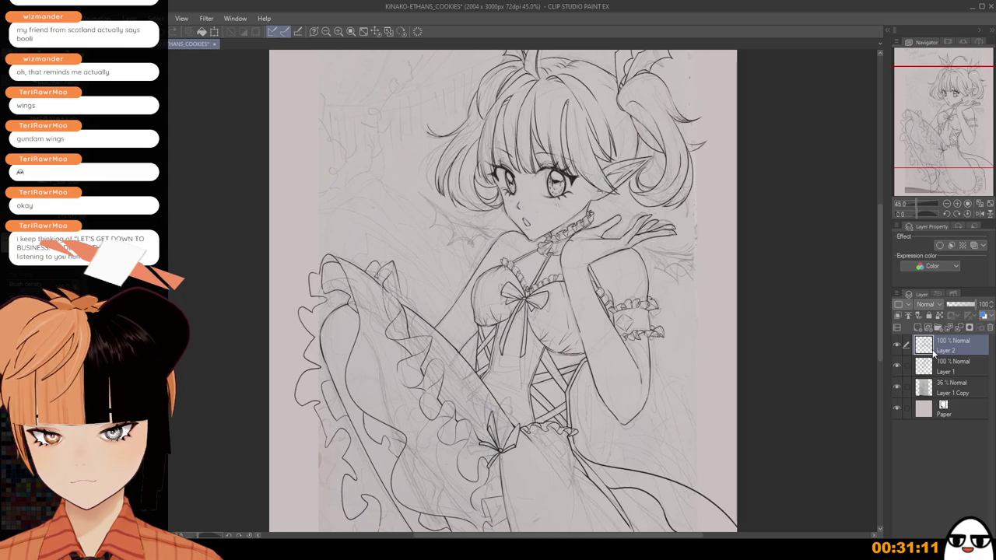
left_click(896, 345)
left_click(897, 346)
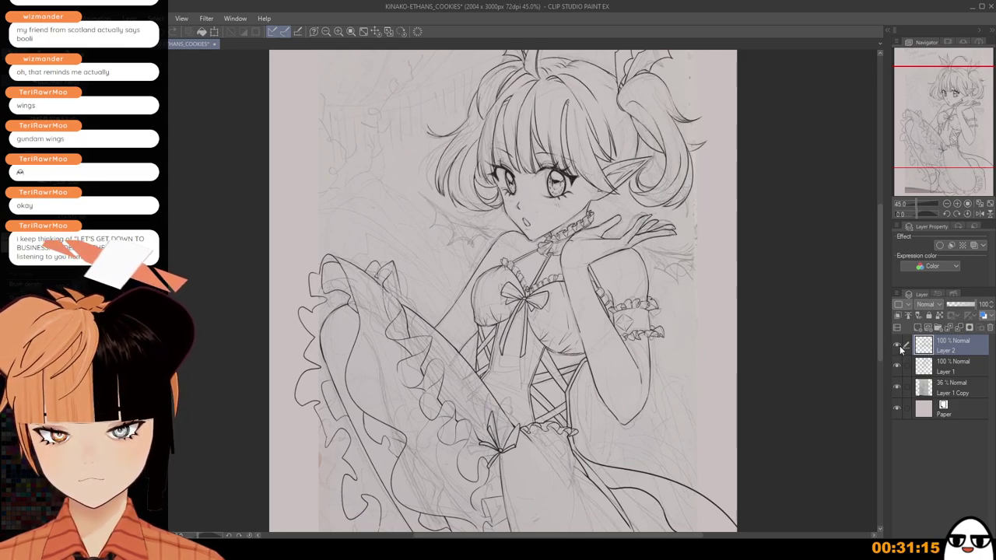
Mirror the canvas view horizontally to check the figure's proportions, and restore the normal orientation.
key("h")
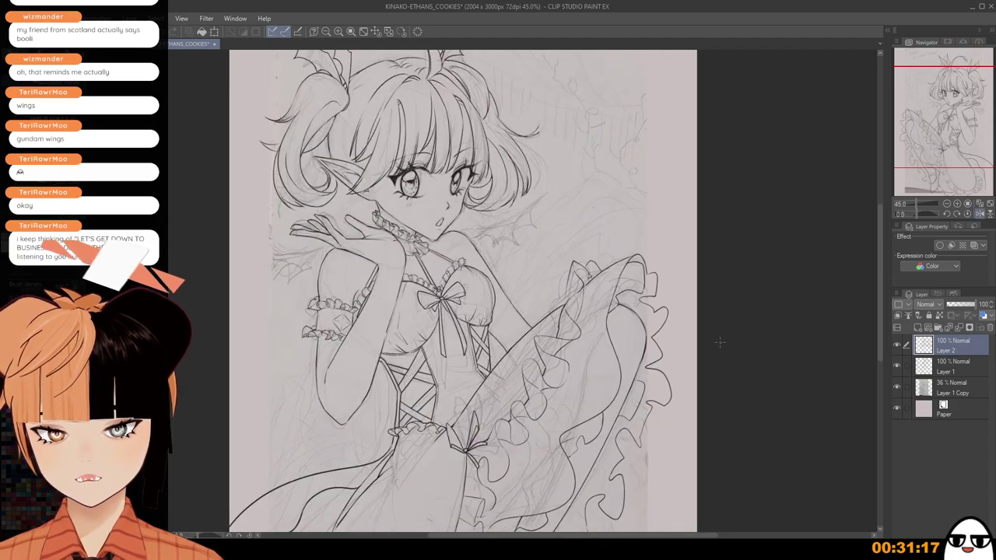
key("h")
left_click_drag(741, 363, 751, 410)
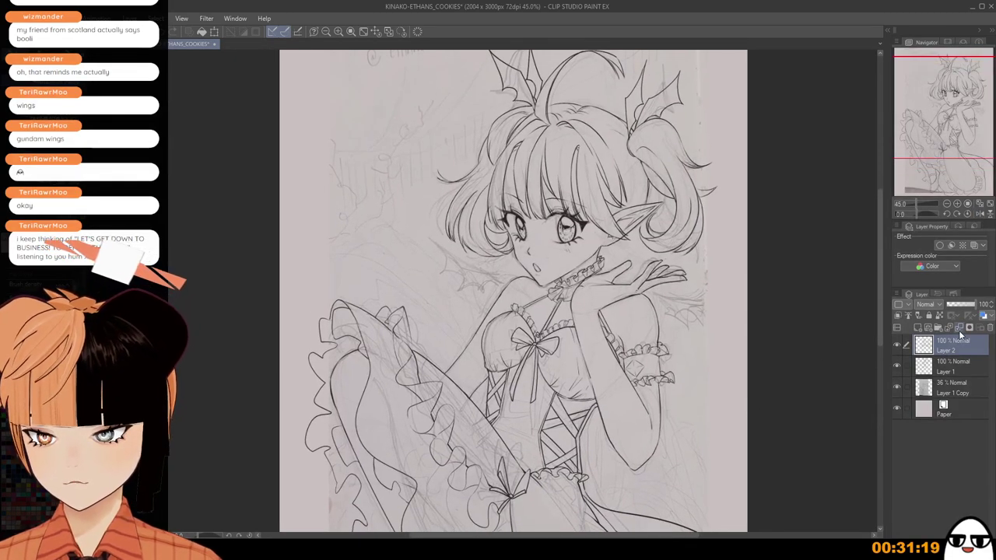
Merge Layer 2 down into Layer 1 so all the line art sits on one layer.
left_click(958, 328)
scroll(631, 297, "up", 3)
left_click_drag(636, 253, 636, 336)
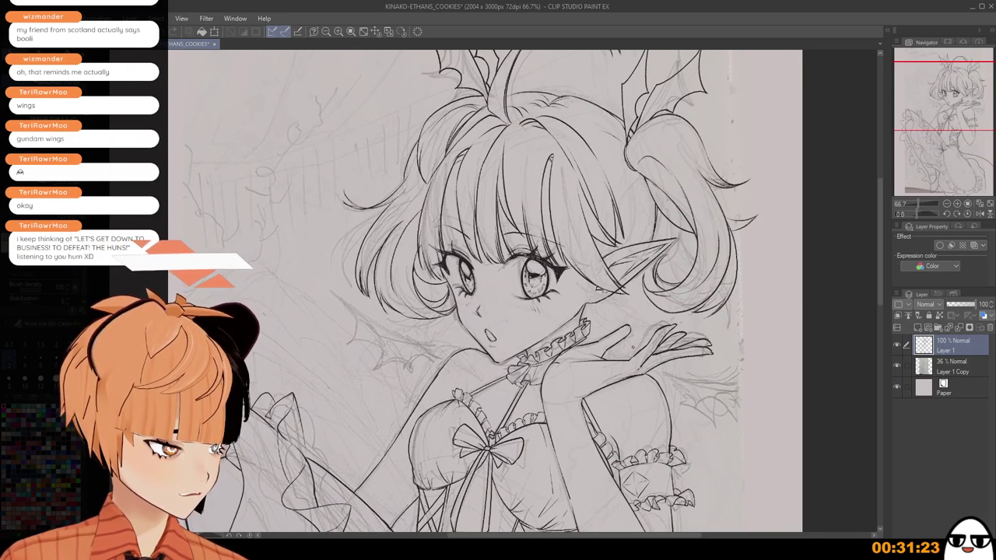
scroll(654, 311, "up", 1)
scroll(560, 296, "up", 1)
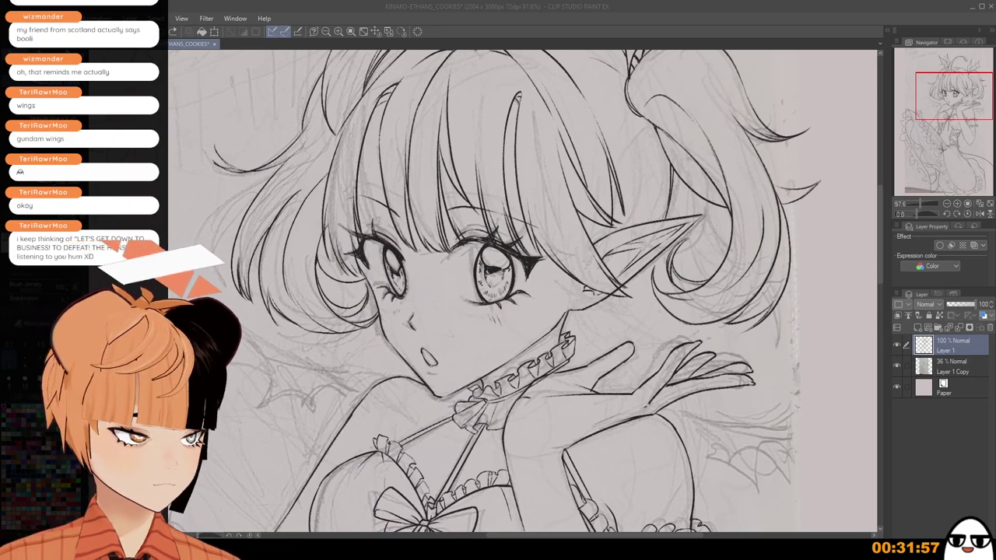
Save the illustration file.
left_click(485, 28)
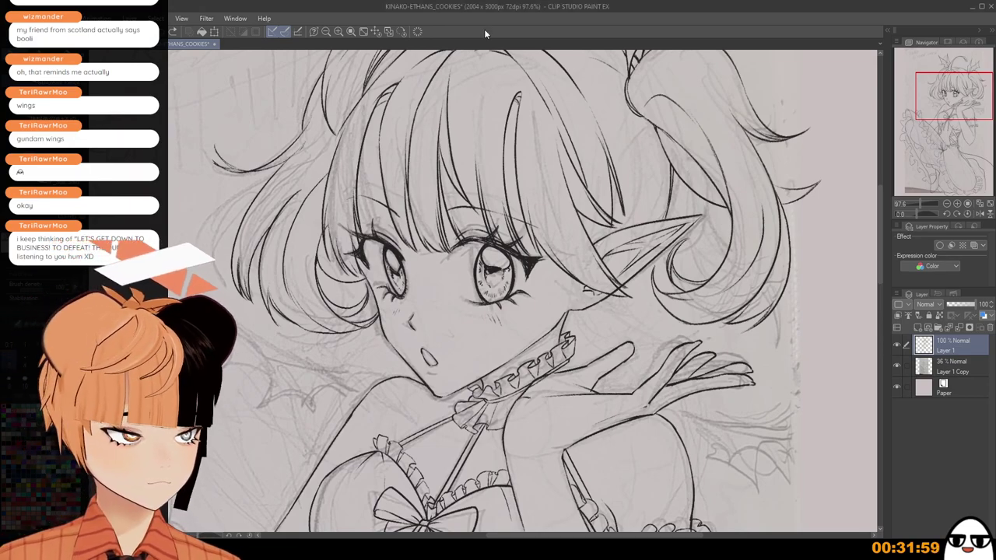
key("ctrl+s")
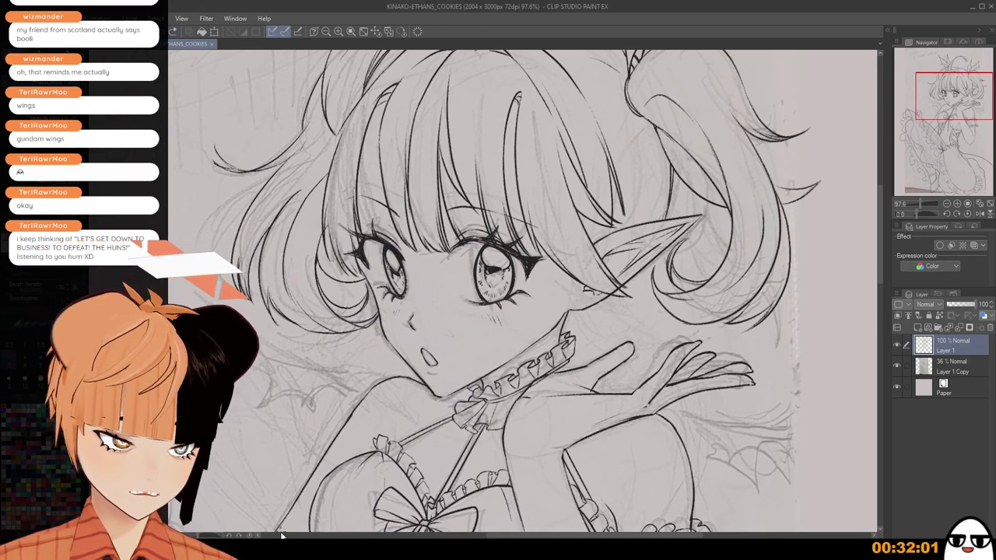
key("alt+Tab")
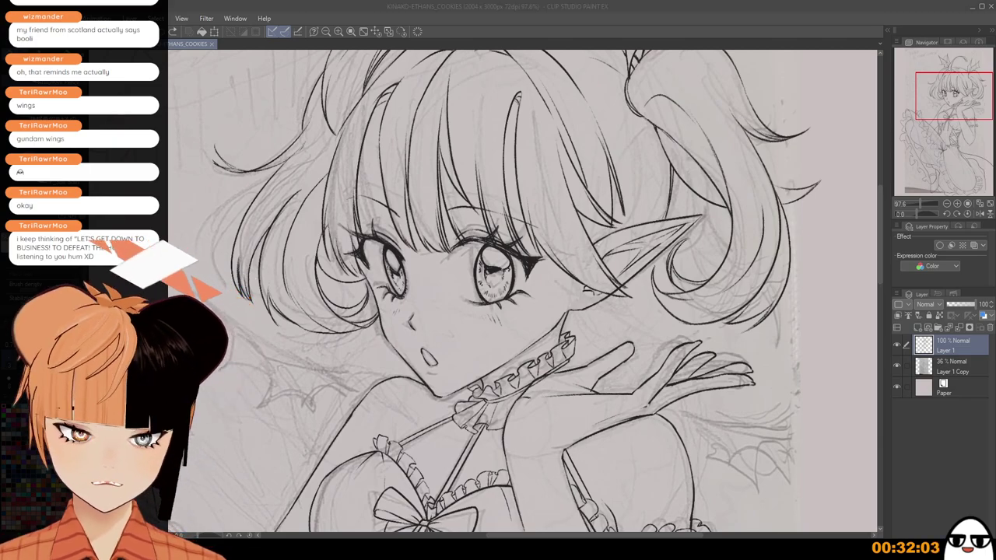
key("alt+Tab")
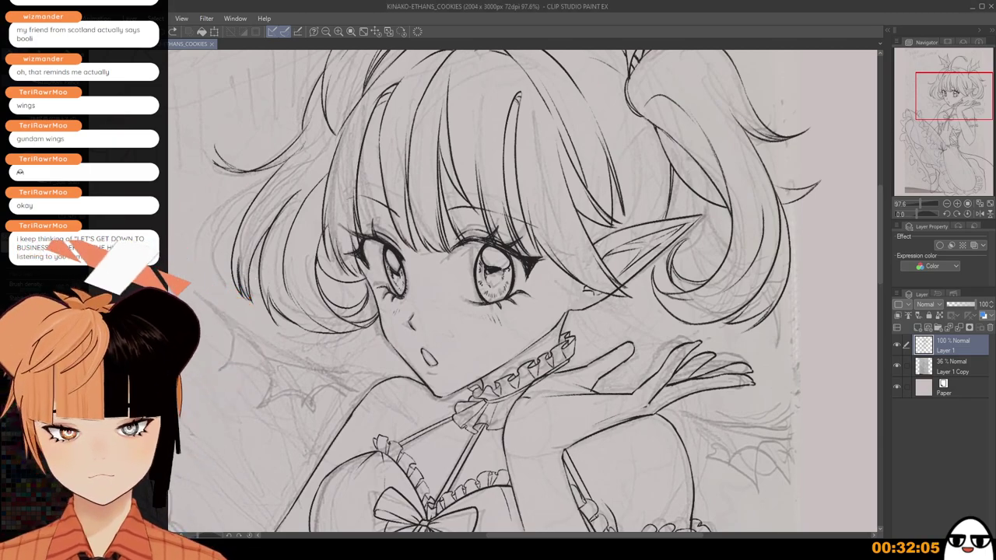
Mirror the canvas view horizontally and ink a thin strand across the upper part of the pigtail above the pointed ear.
scroll(613, 335, "down", 1)
scroll(613, 335, "down", 2)
left_click_drag(655, 377, 667, 453)
scroll(636, 209, "up", 3)
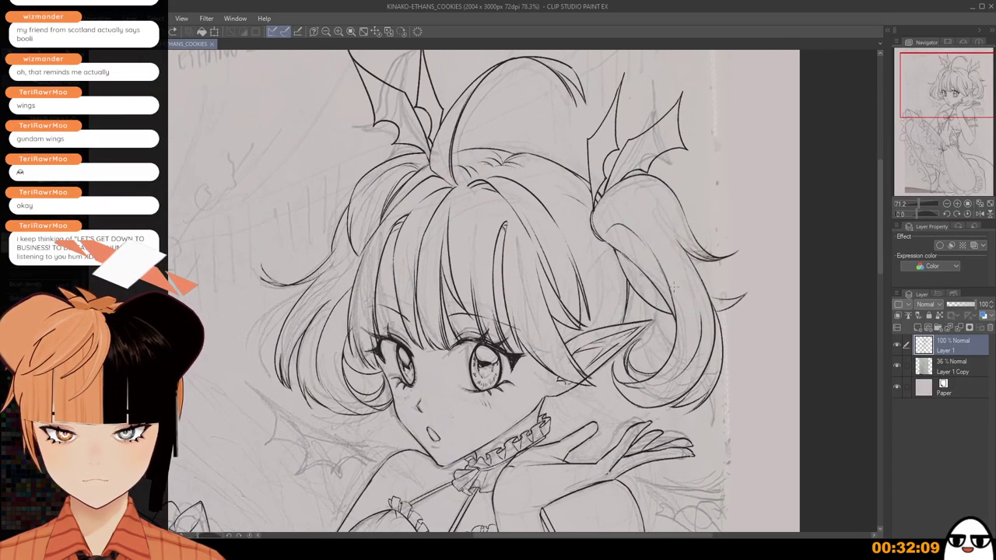
key("h")
left_click_drag(384, 202, 468, 202)
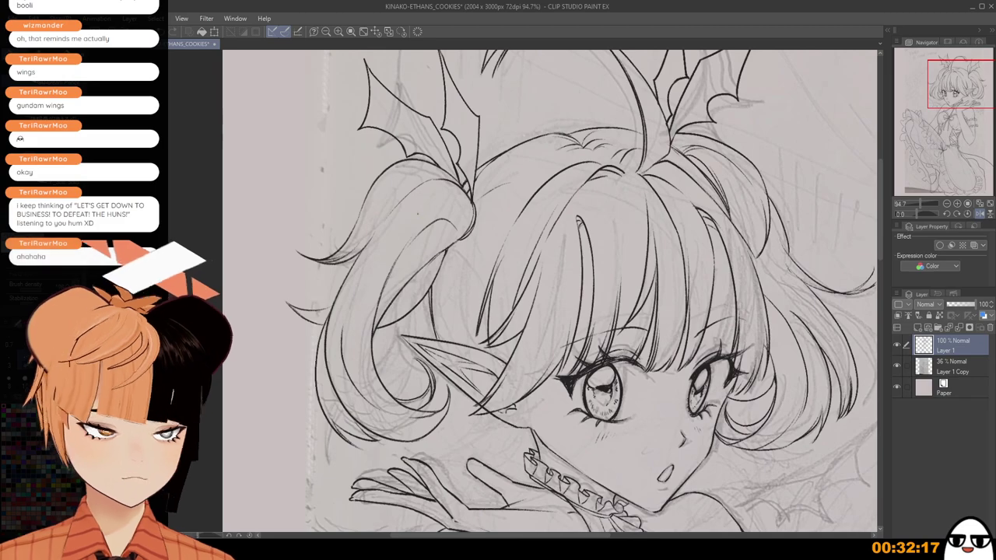
scroll(407, 200, "up", 3)
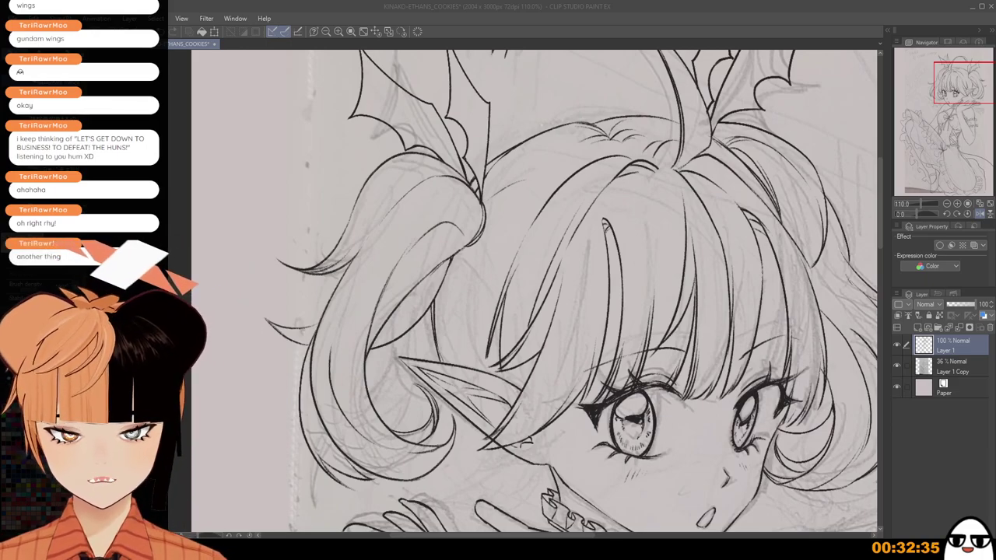
Try a short stroke in the pigtail's inner fold, undo it, and restore the canvas view to normal orientation.
left_click(597, 32)
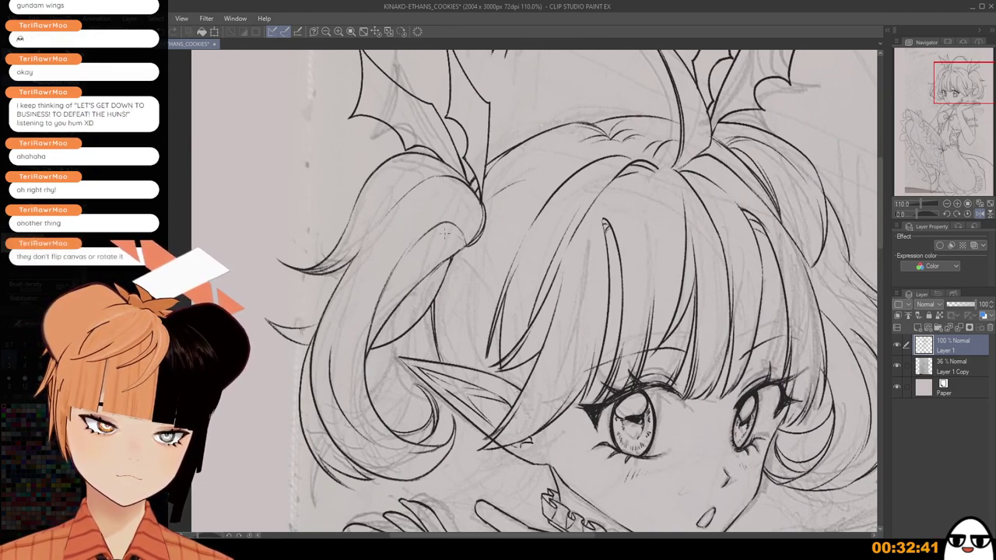
left_click_drag(460, 239, 426, 236)
key("ctrl+z")
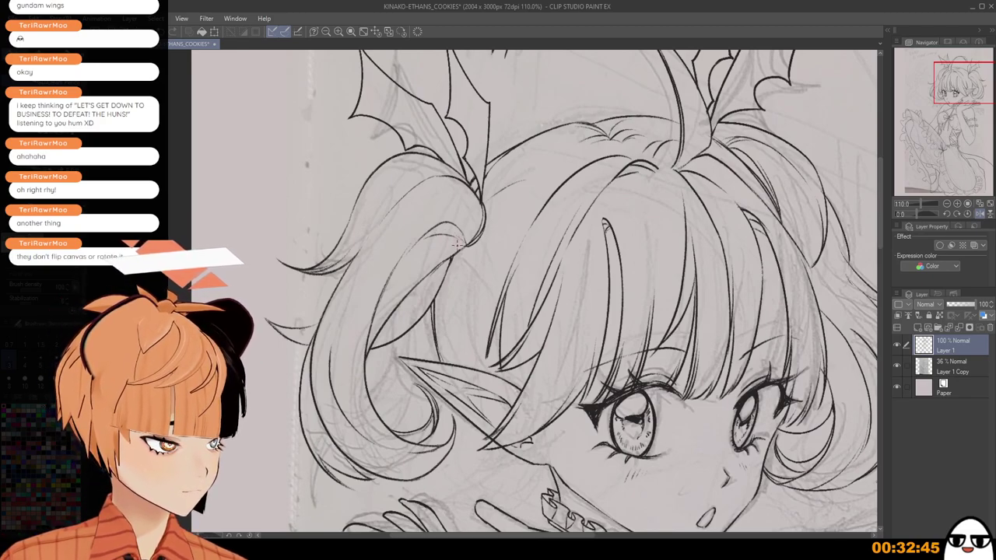
scroll(457, 246, "down", 1)
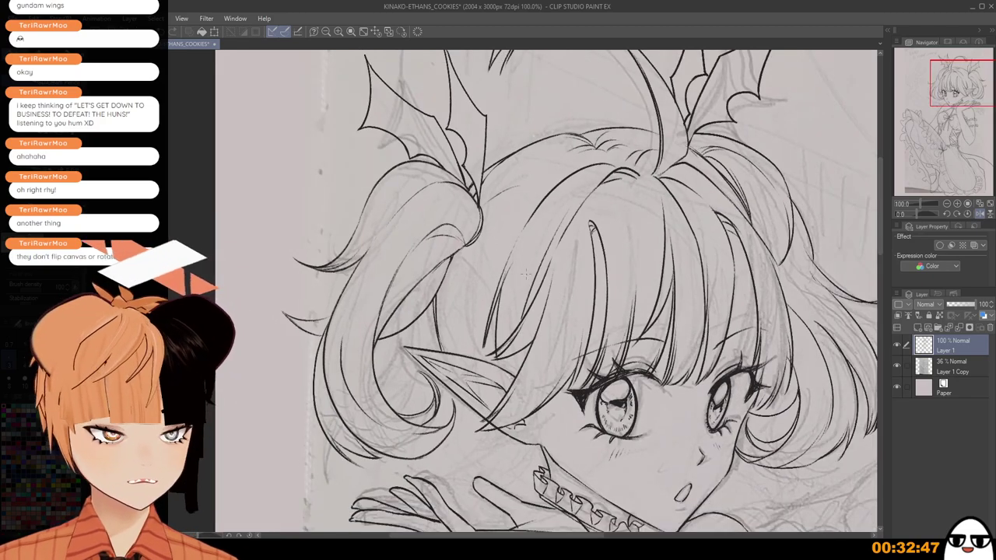
key("h")
Examine the inked lines from the head down to the bodice, and closely around the raised hand and arm.
scroll(552, 335, "down", 2)
left_click_drag(533, 521, 675, 366)
scroll(675, 392, "down", 1)
scroll(674, 393, "down", 3)
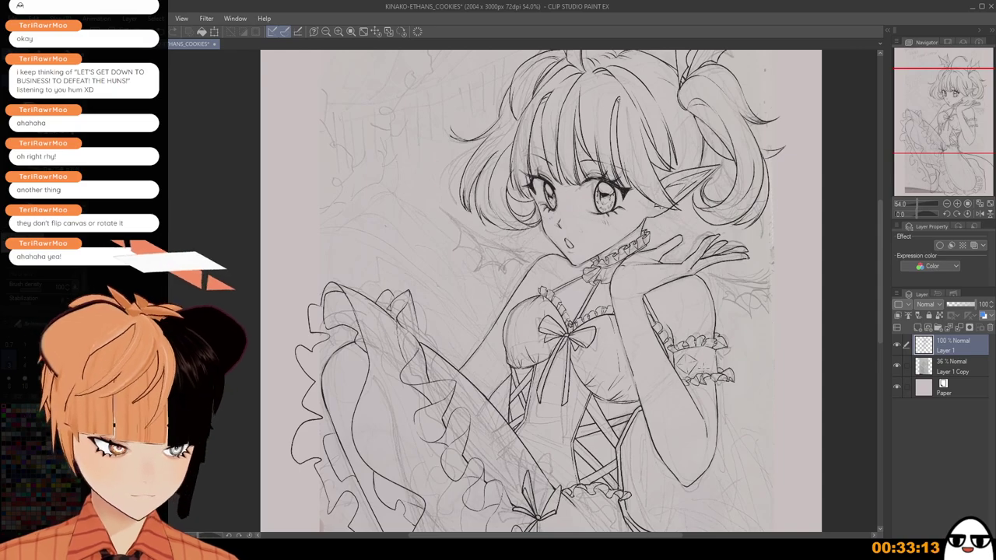
scroll(714, 388, "up", 1)
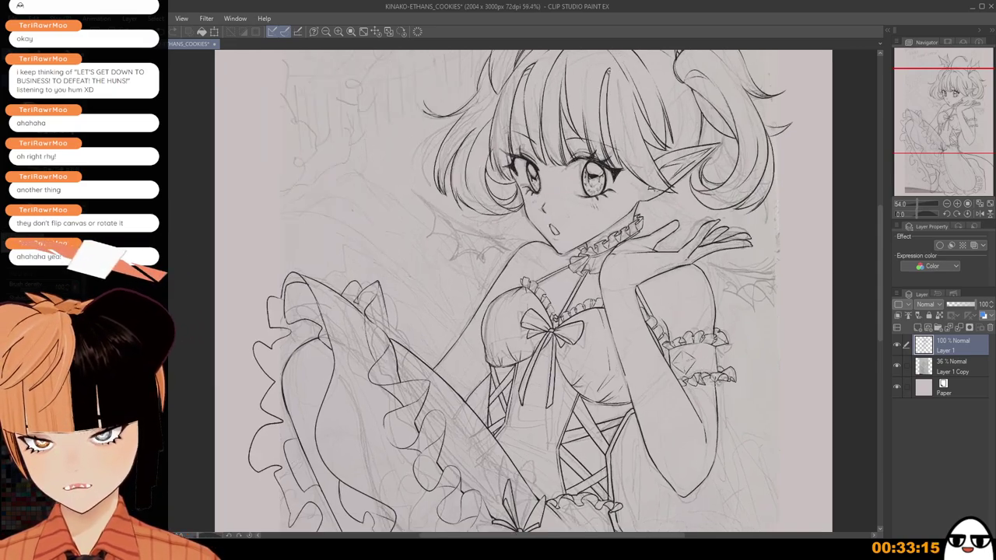
left_click_drag(717, 384, 684, 429)
scroll(697, 299, "up", 4)
scroll(694, 366, "up", 6)
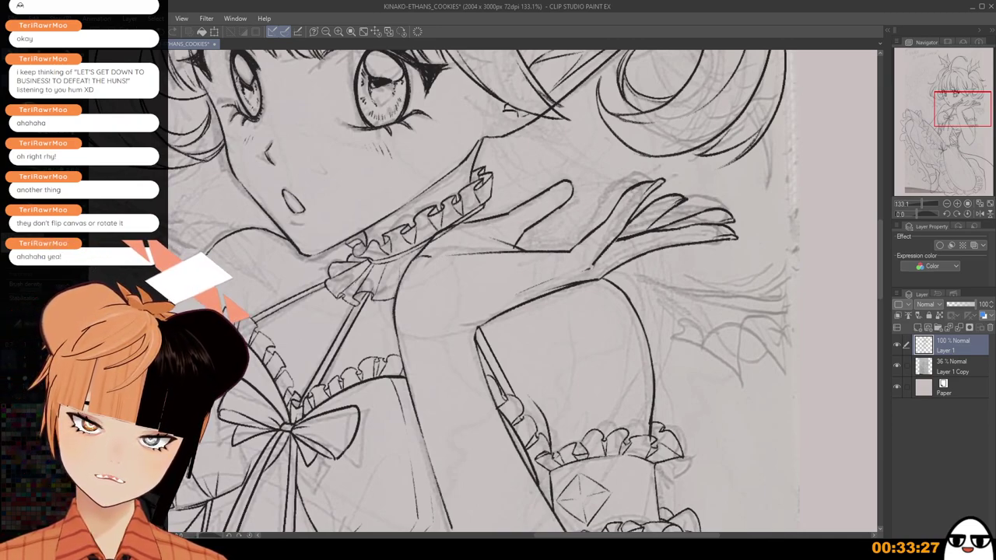
Try short touch-up strokes on the raised hand's fingers and thumb tip, and undo them.
key("ctrl+z")
left_click_drag(672, 207, 686, 200)
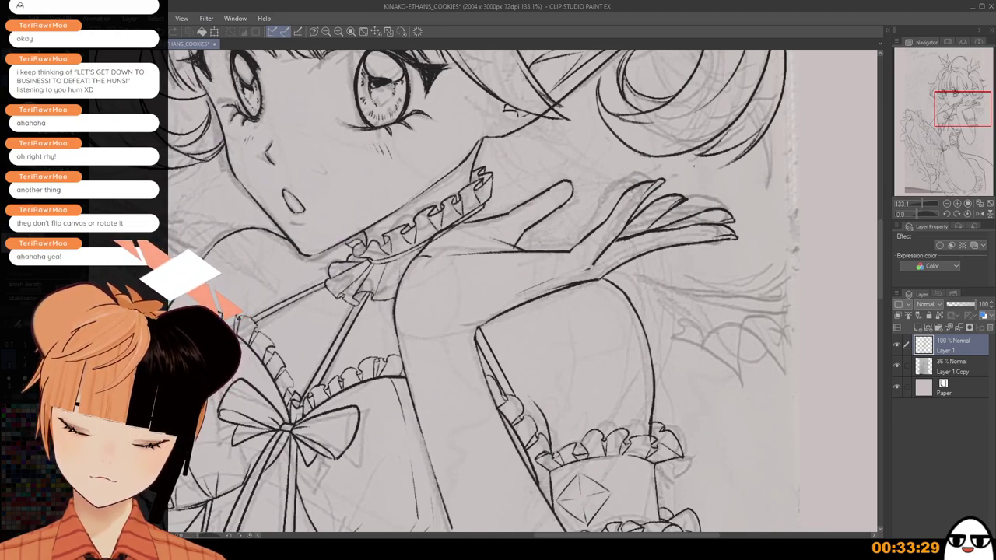
key("ctrl+z")
mouse_move(551, 186)
left_mouse_down()
mouse_move(572, 175)
mouse_move(573, 186)
left_mouse_up()
key("ctrl+z")
key("ctrl+z")
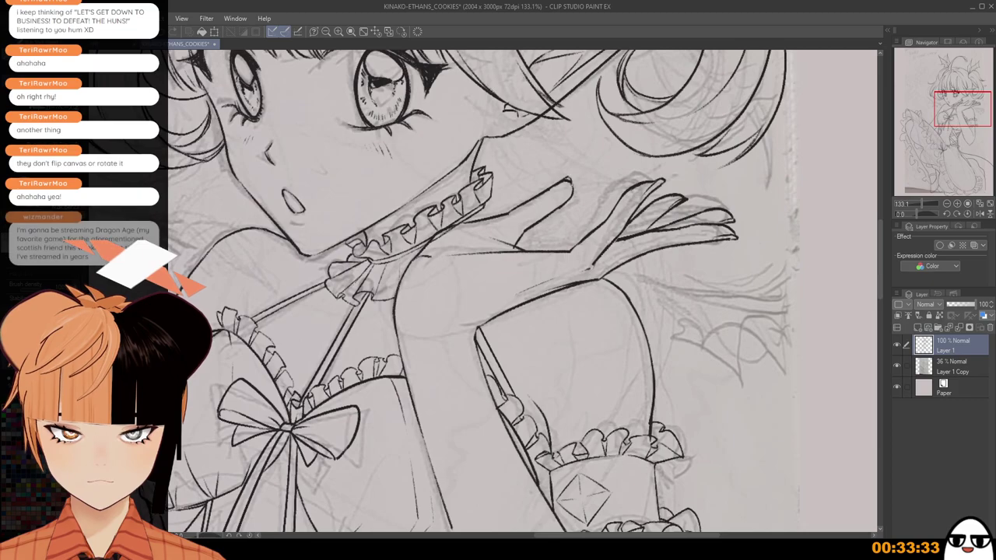
Review the line art over the whole figure, from the skirt ruffles and legs up to the bodice and head.
scroll(556, 204, "down", 4)
scroll(522, 288, "down", 3)
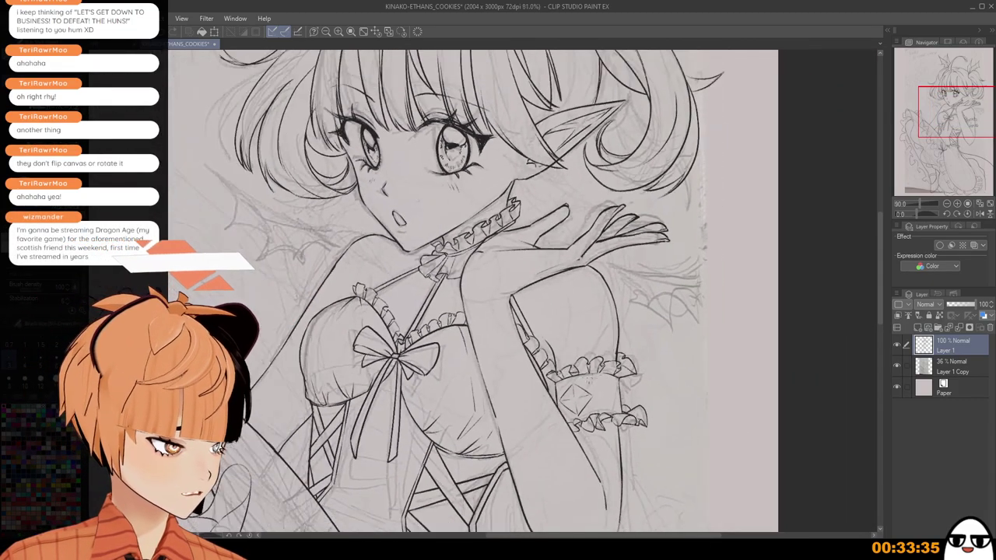
scroll(560, 287, "down", 1)
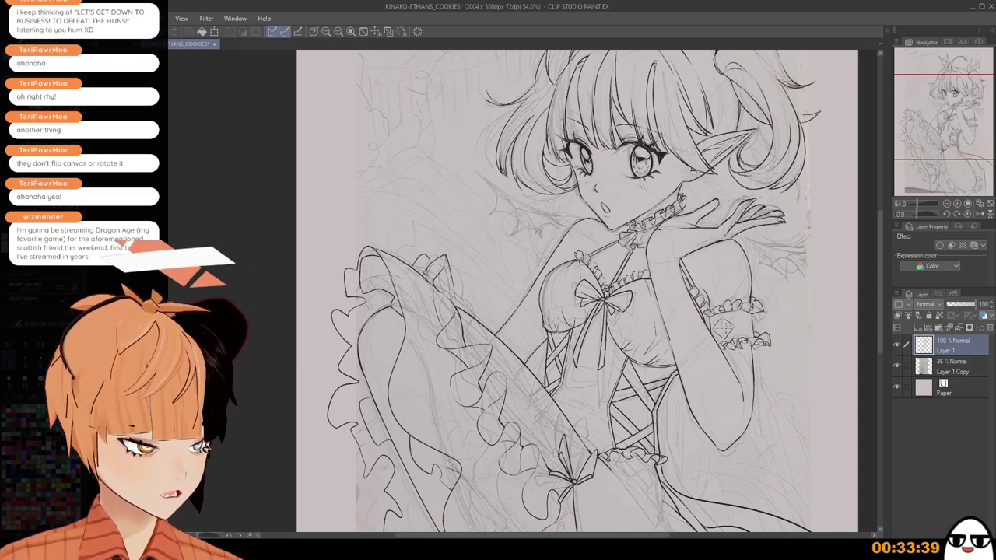
scroll(723, 327, "down", 2)
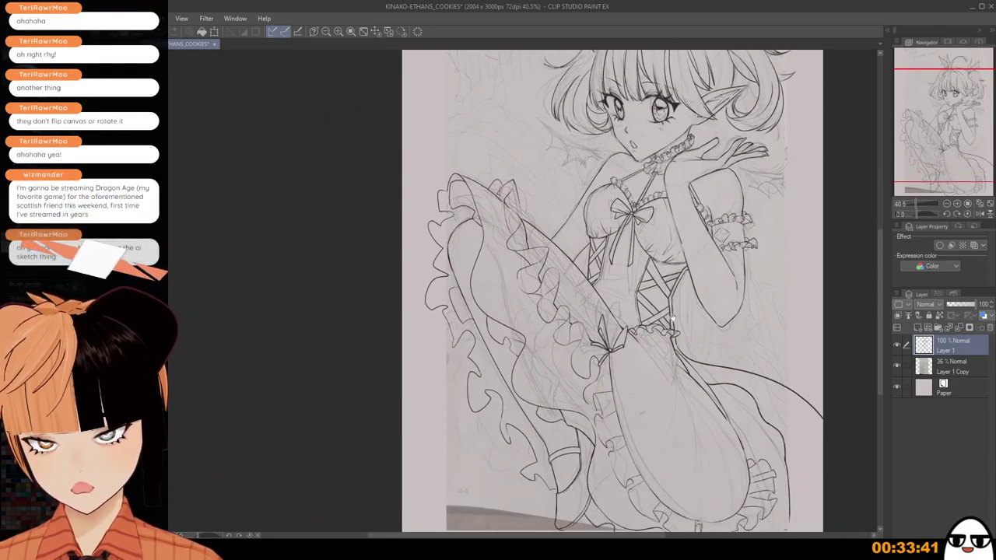
left_click_drag(672, 321, 679, 276)
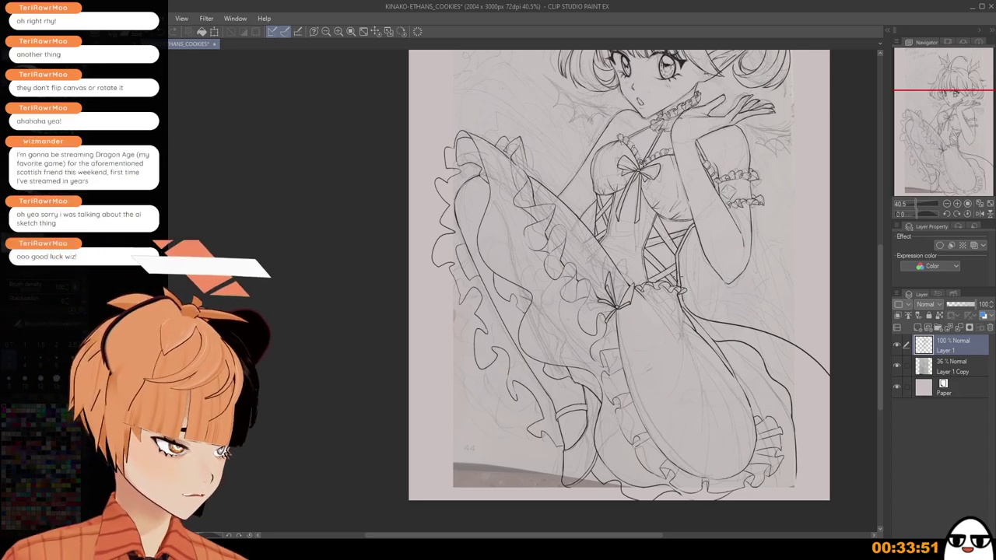
left_click_drag(677, 277, 633, 389)
left_click_drag(665, 350, 706, 358)
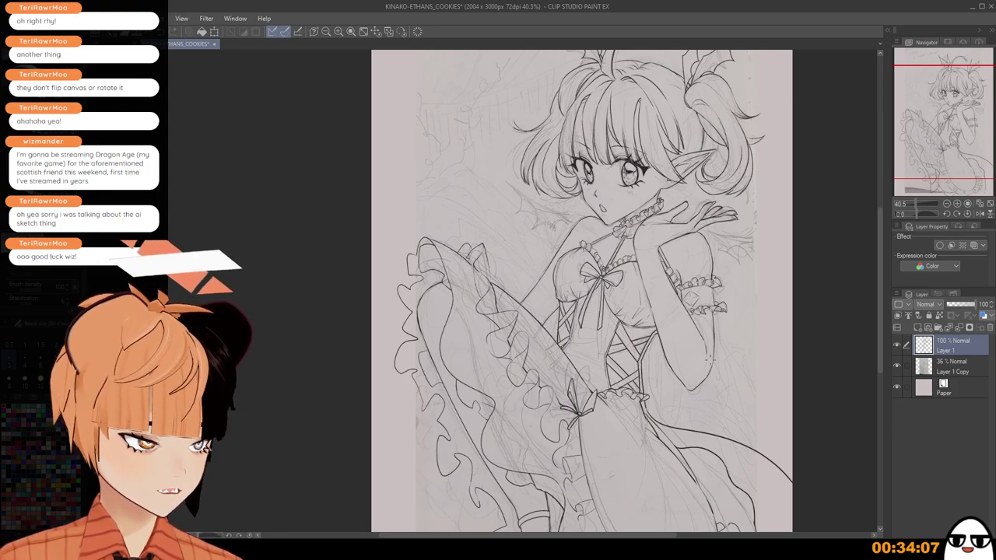
scroll(712, 359, "up", 1)
left_click_drag(728, 354, 700, 476)
scroll(708, 442, "up", 2)
left_click_drag(708, 442, 723, 399)
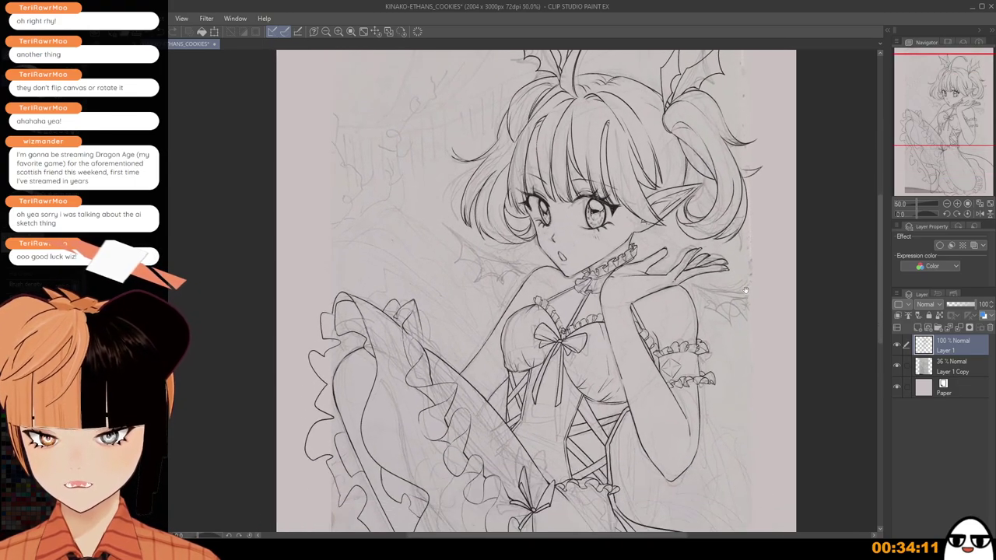
Hide the Layer 1 Copy sketch layer and review the clean line art on its own across the figure.
left_click(897, 365)
scroll(744, 432, "down", 2)
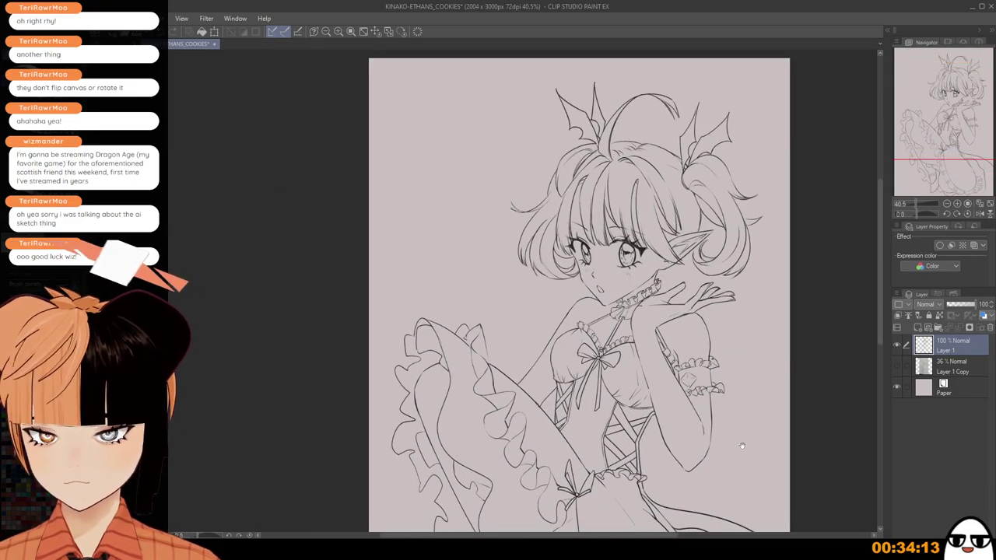
mouse_move(742, 444)
left_mouse_down()
mouse_move(718, 428)
mouse_move(706, 436)
left_mouse_up()
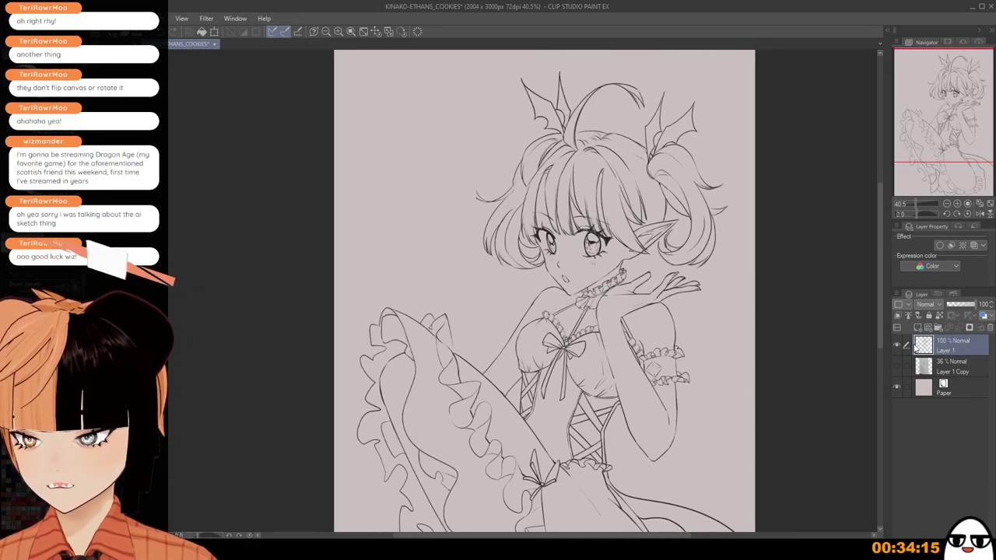
scroll(662, 247, "up", 2)
left_click_drag(662, 246, 679, 312)
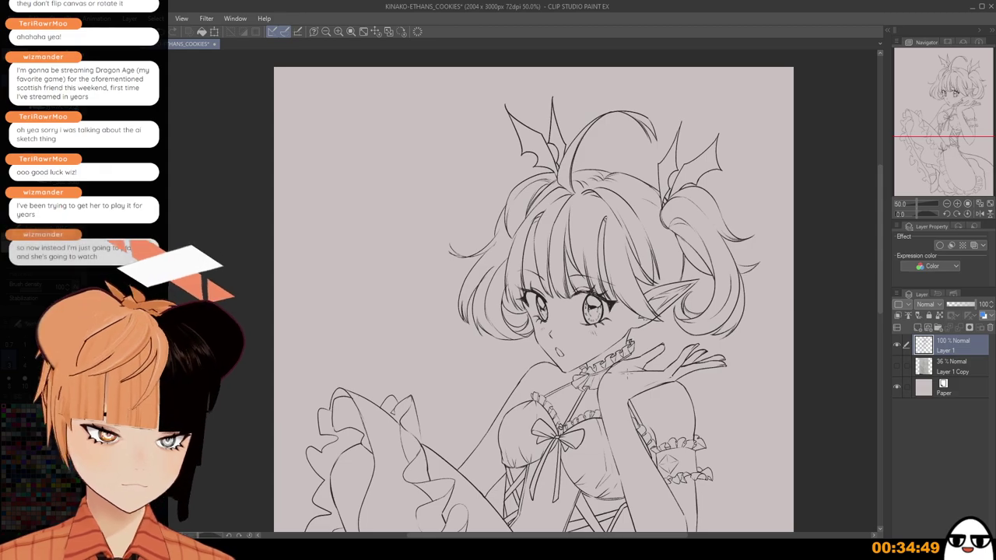
scroll(629, 370, "down", 2)
left_click_drag(646, 400, 642, 343)
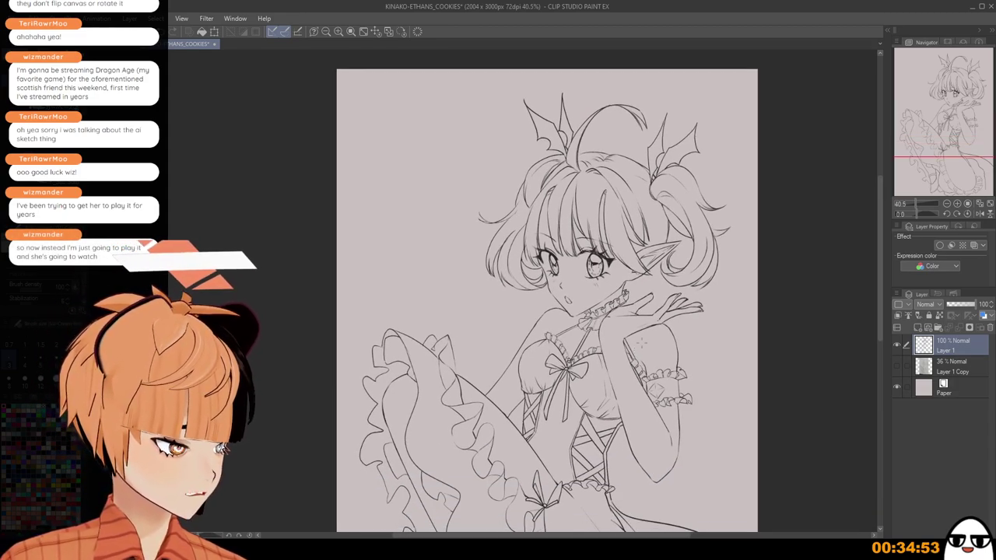
key("ctrl+plus")
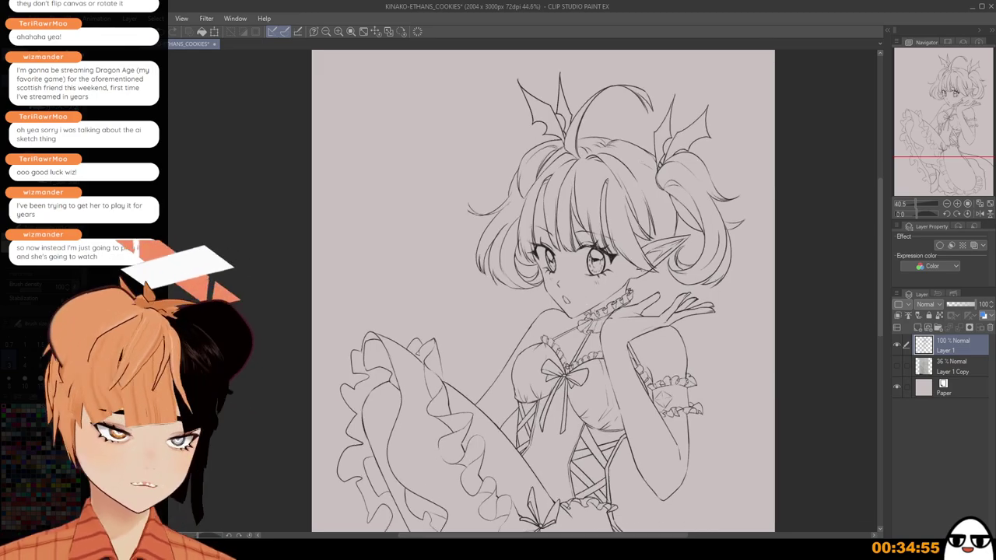
left_click_drag(603, 297, 632, 335)
Try touch-up strokes along the outer bangs above the far eye and inspect them at several zoom levels.
scroll(535, 233, "up", 7)
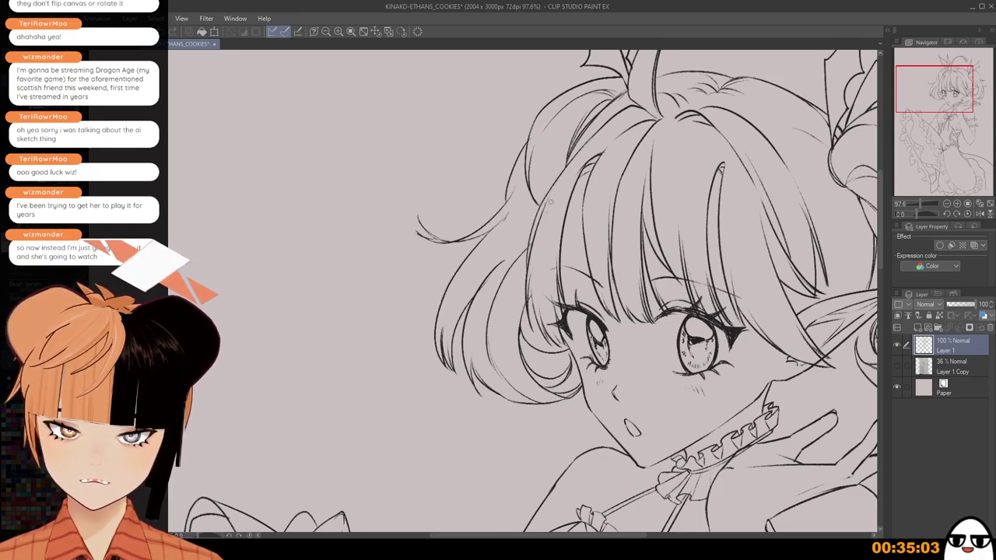
left_click_drag(549, 202, 528, 274)
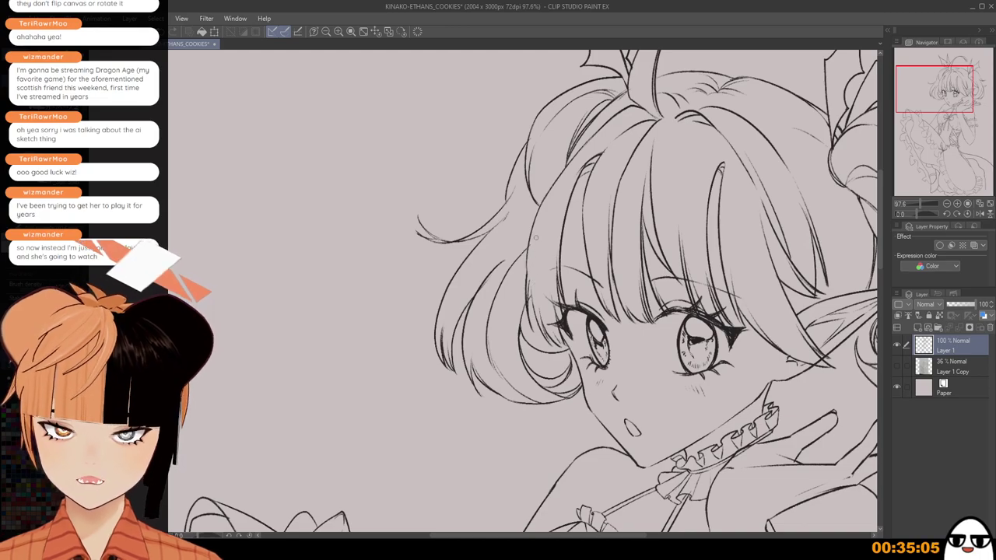
left_click_drag(535, 232, 536, 241)
scroll(532, 272, "up", 2)
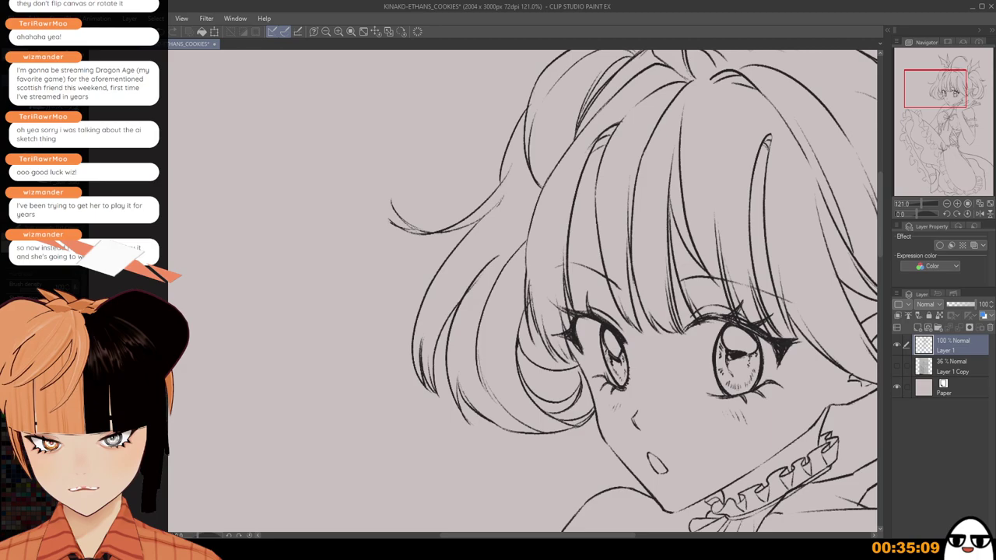
scroll(535, 311, "down", 2)
scroll(638, 374, "down", 1)
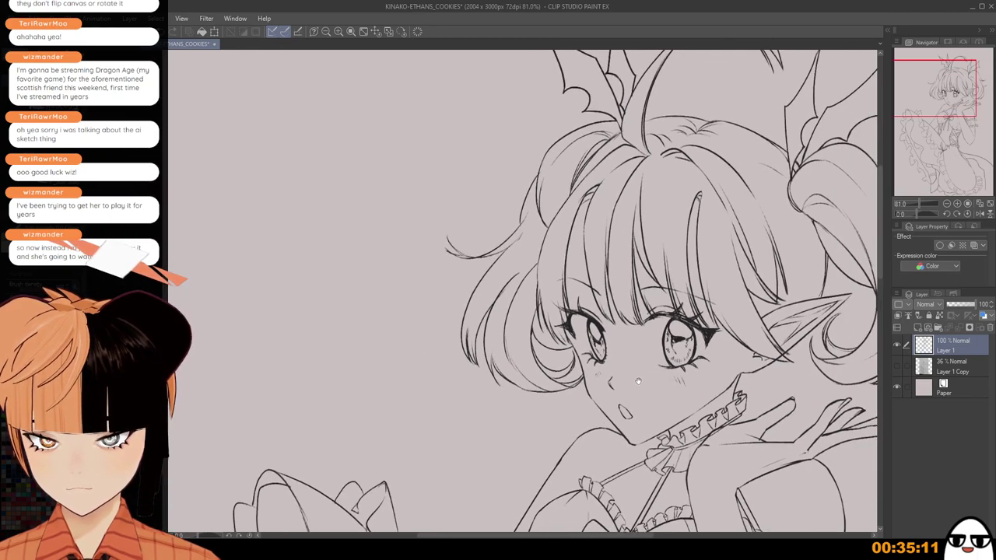
scroll(638, 374, "up", 2)
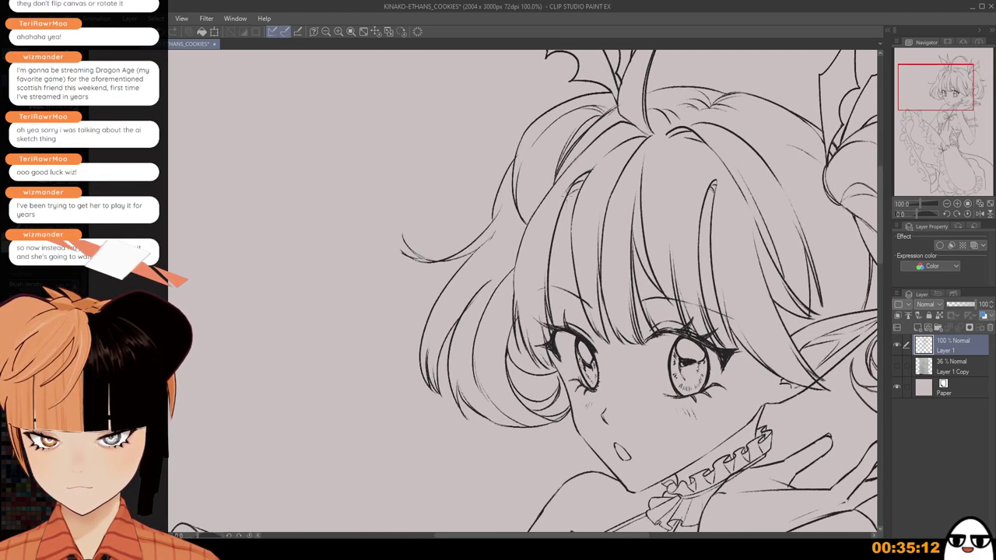
Redraw the thin strand in the bangs above the far eye, undoing each unsatisfactory stroke.
left_click_drag(553, 233, 564, 327)
key("ctrl+z")
key("ctrl+z")
left_click_drag(550, 237, 558, 327)
key("ctrl+z")
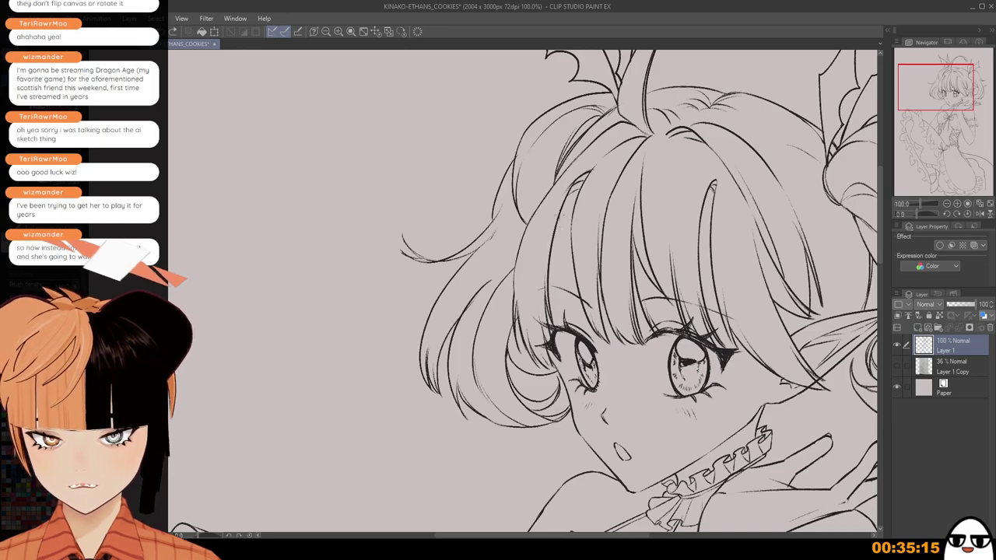
left_click_drag(552, 239, 565, 329)
left_click_drag(550, 280, 569, 329)
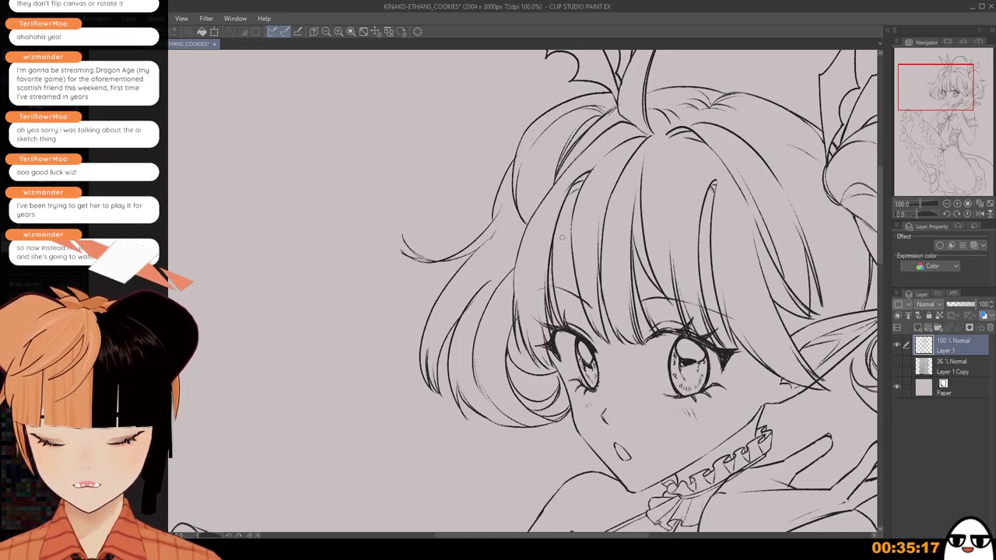
scroll(552, 249, "up", 1)
key("ctrl+z")
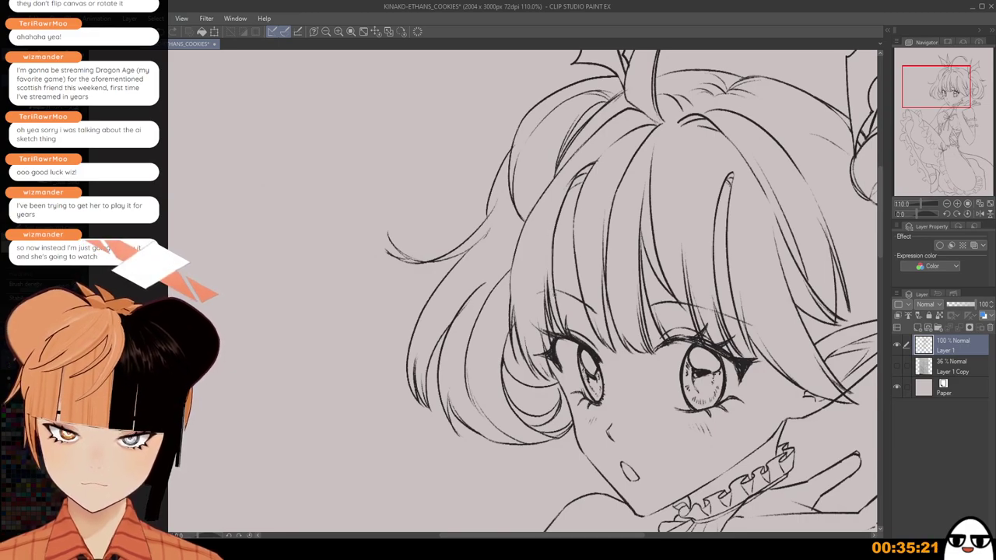
key("ctrl+z")
key("ctrl+z")
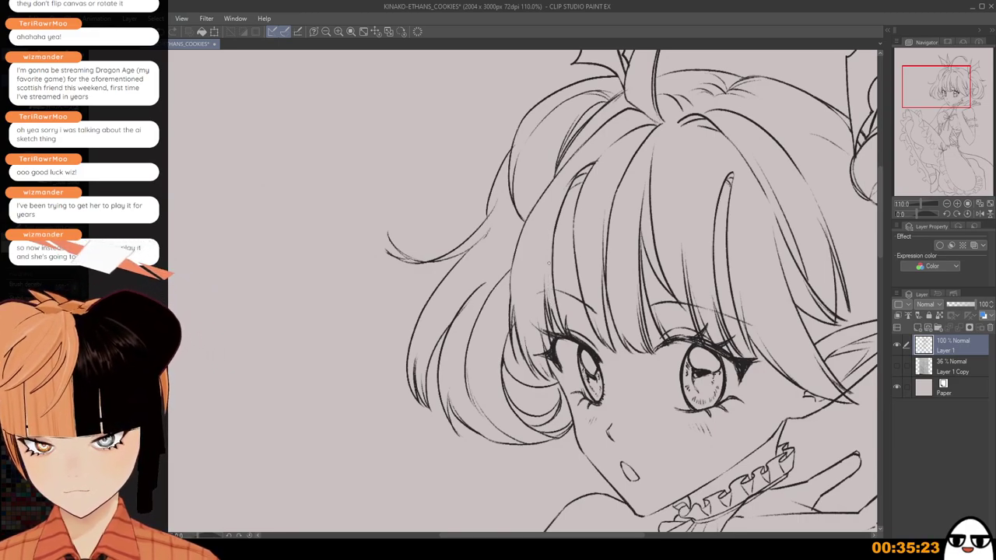
left_click_drag(547, 250, 550, 309)
Check the figure in a mirrored canvas view, restore normal orientation, and inspect the bodice and raised arm.
scroll(596, 162, "down", 5)
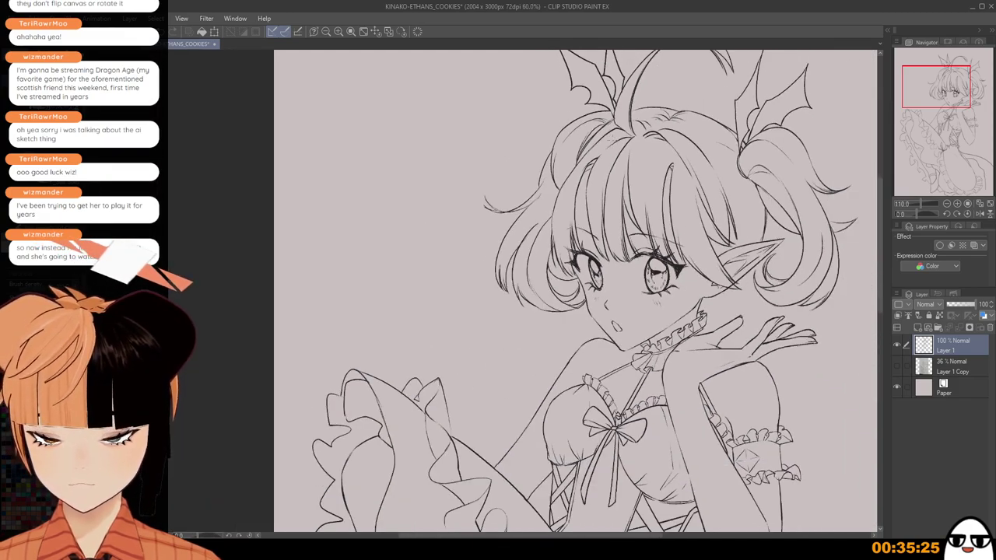
left_click_drag(647, 226, 597, 259)
key("h")
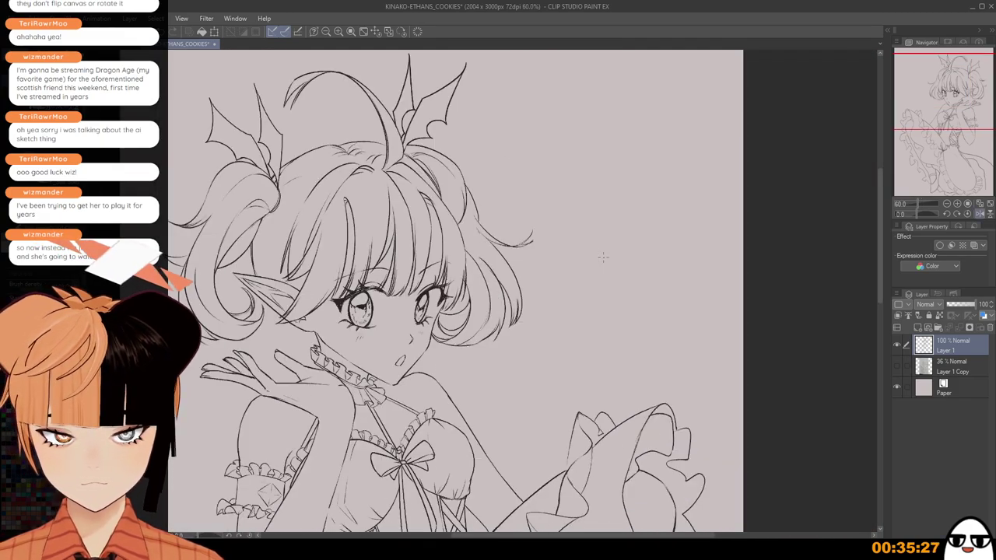
key("h")
scroll(605, 348, "down", 2)
left_click_drag(625, 387, 613, 222)
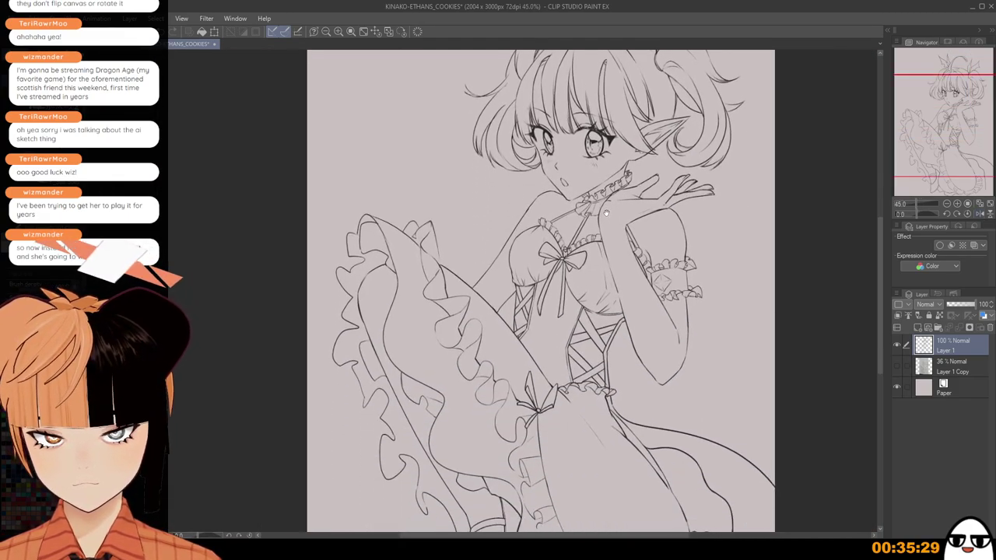
left_click_drag(602, 186, 607, 204)
scroll(601, 195, "up", 1)
scroll(568, 187, "up", 5)
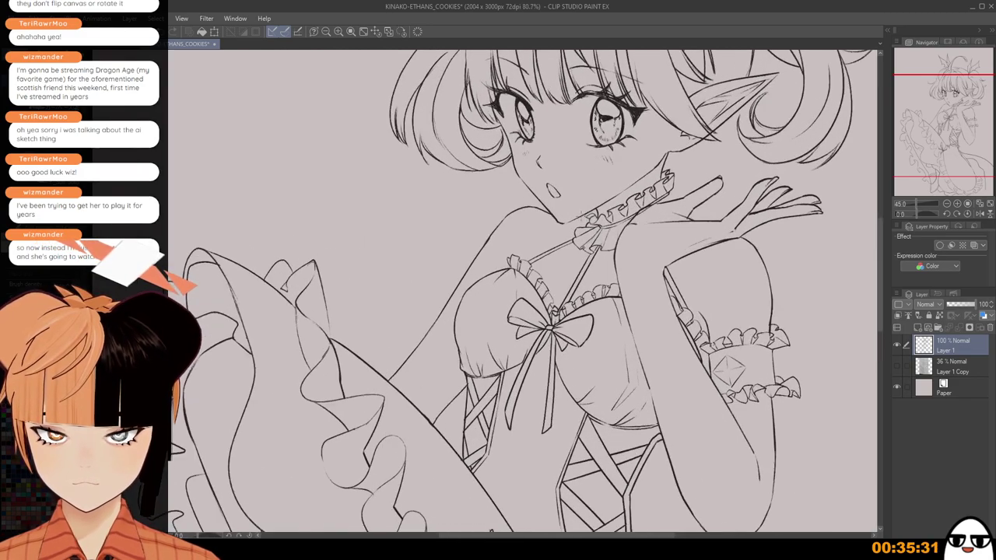
Mirror the canvas view and inspect the neck ruffles, halter straps and bodice line art at several zoom levels.
scroll(584, 219, "up", 1)
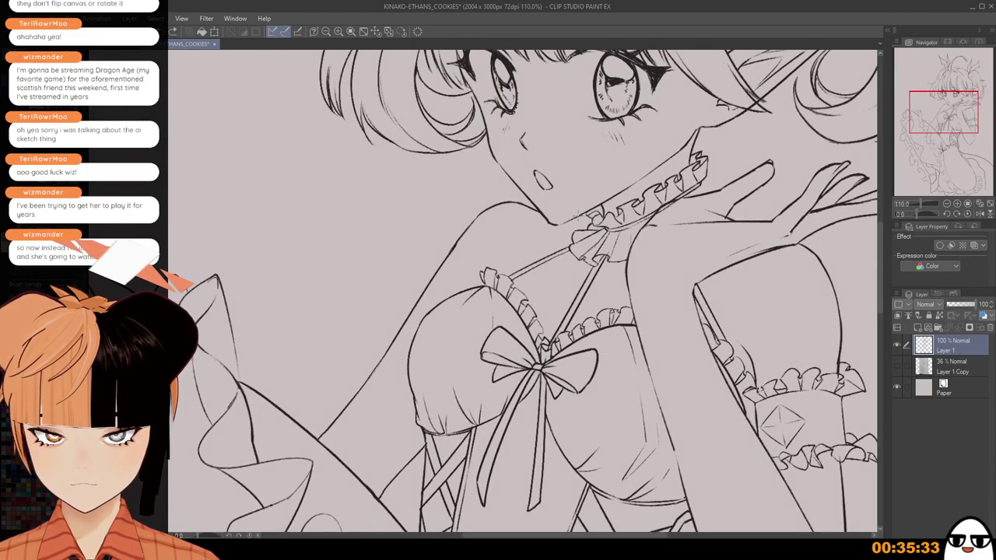
scroll(591, 218, "up", 1)
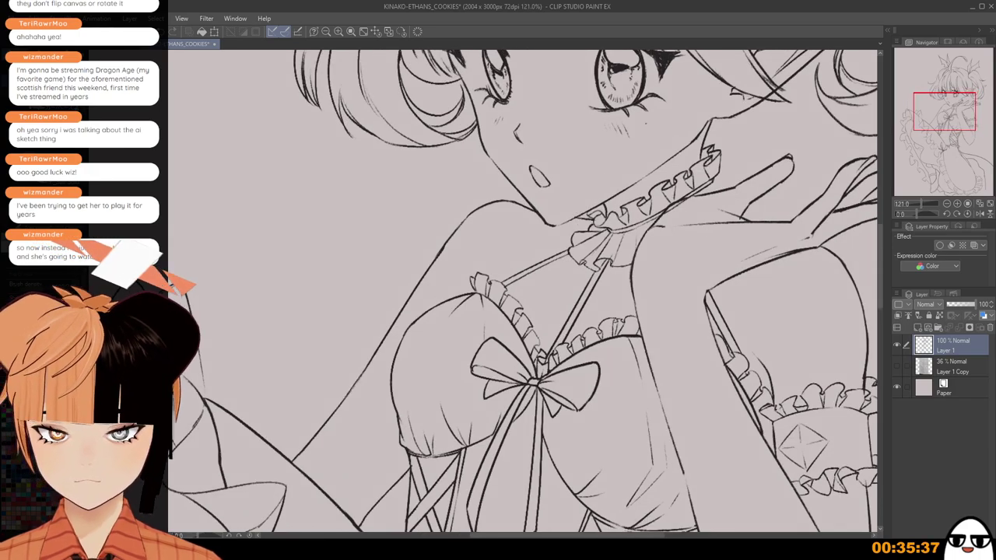
scroll(629, 146, "down", 3)
scroll(596, 200, "up", 3)
key("h")
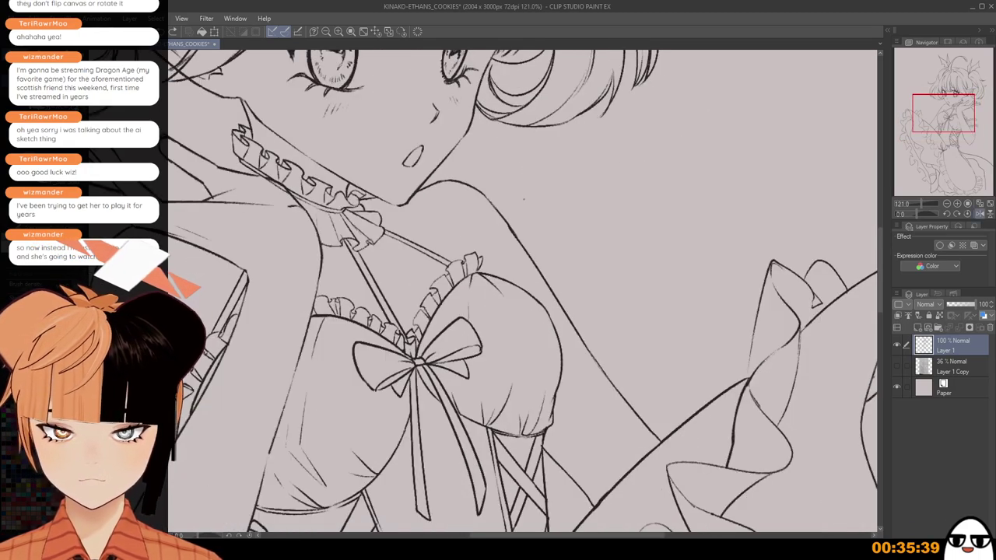
scroll(415, 199, "up", 2)
left_click_drag(405, 247, 498, 276)
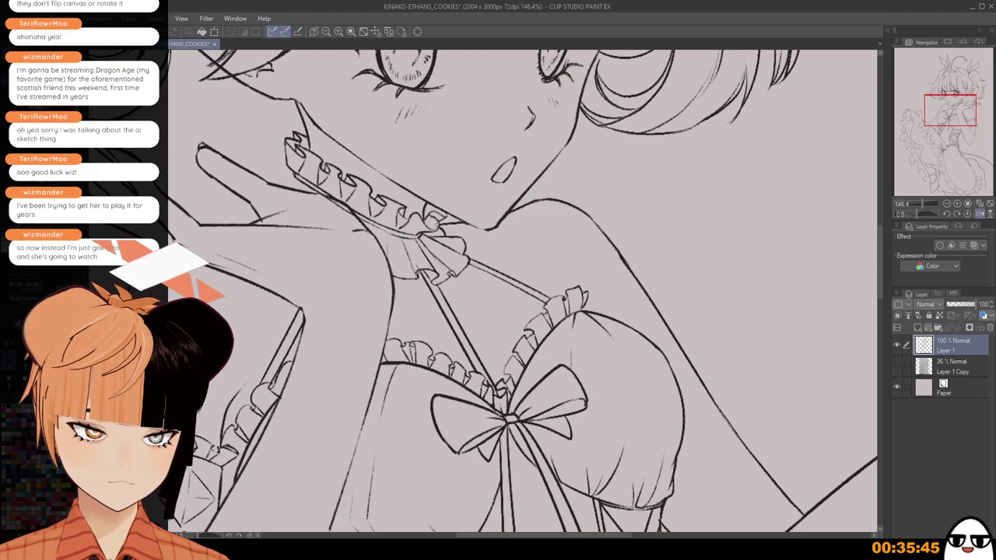
scroll(436, 224, "down", 1)
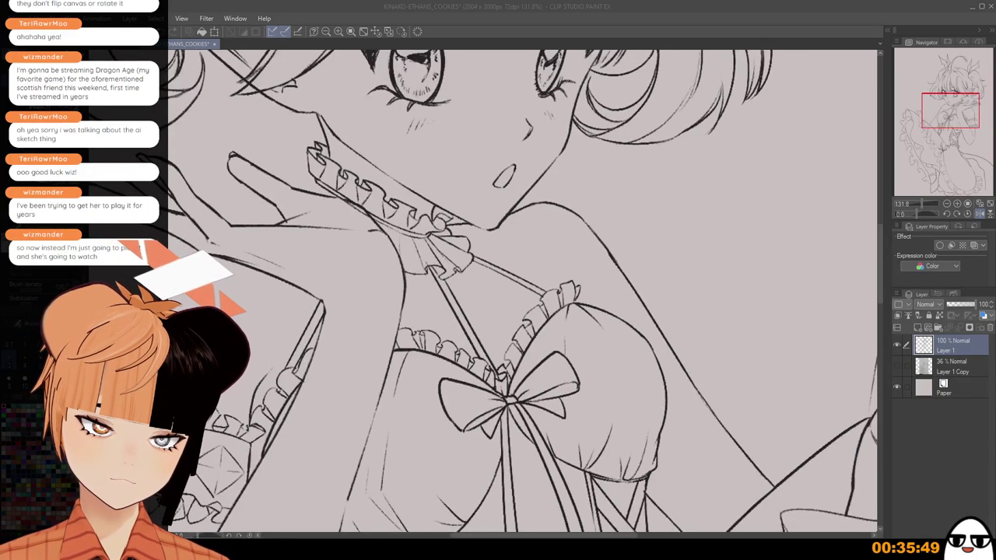
scroll(236, 490, "up", 1)
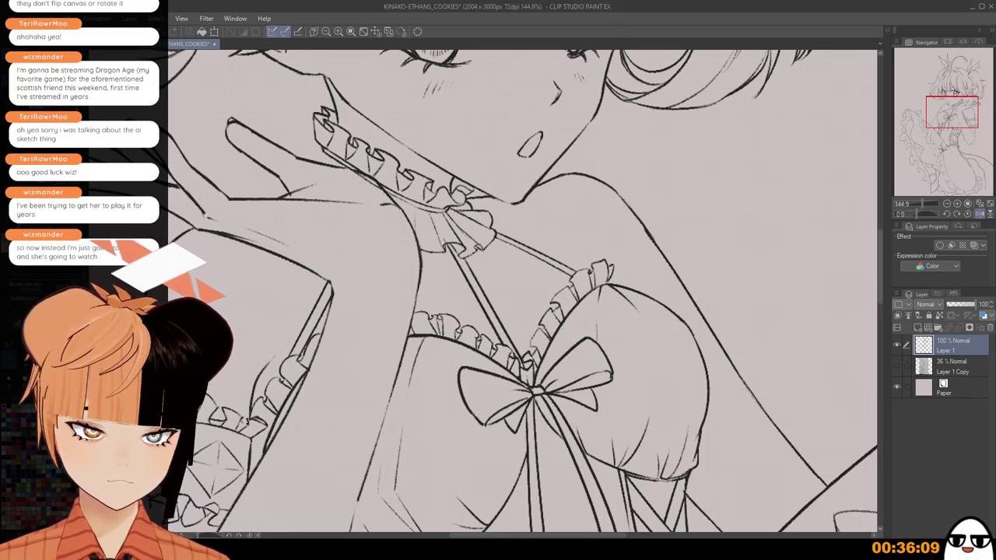
scroll(451, 232, "up", 3)
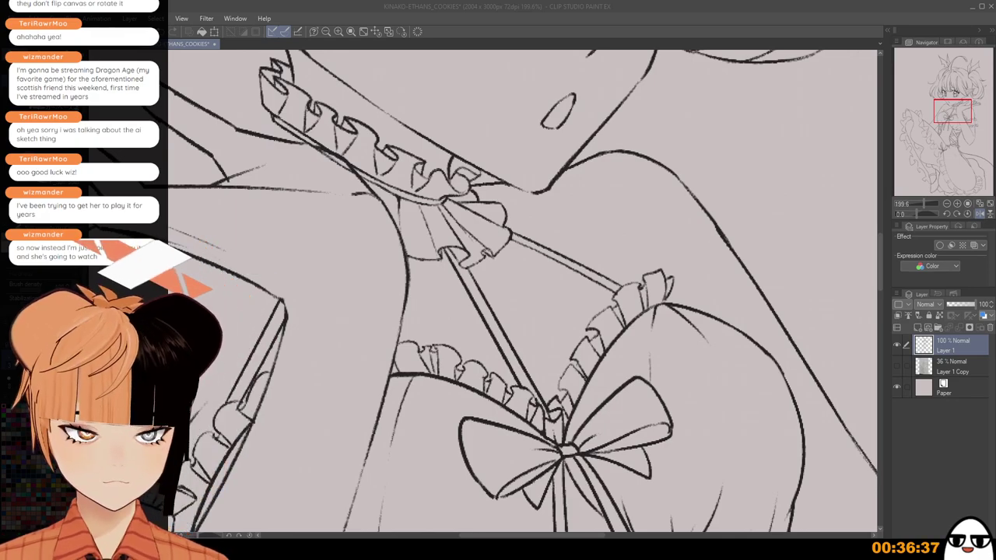
scroll(470, 270, "up", 1)
left_click(614, 33)
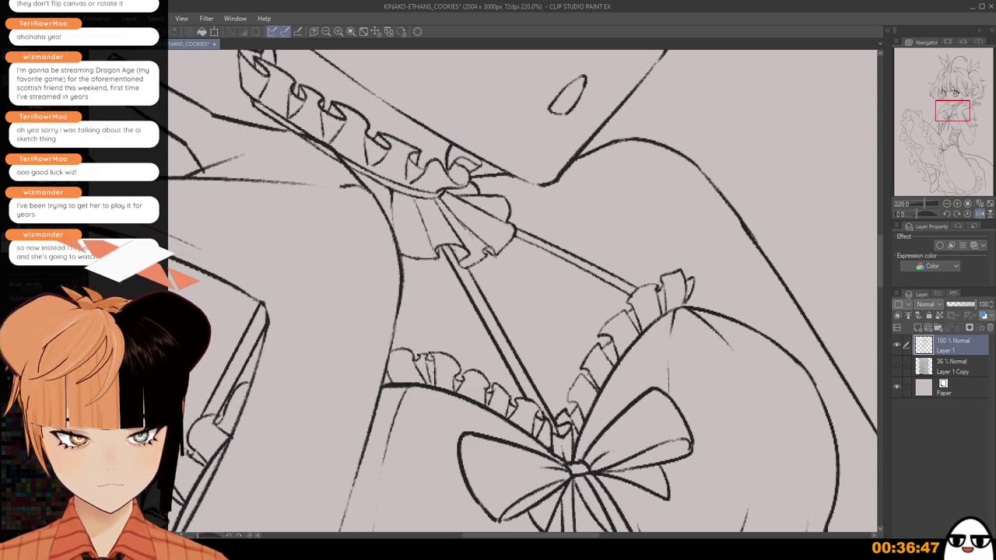
scroll(423, 235, "down", 2)
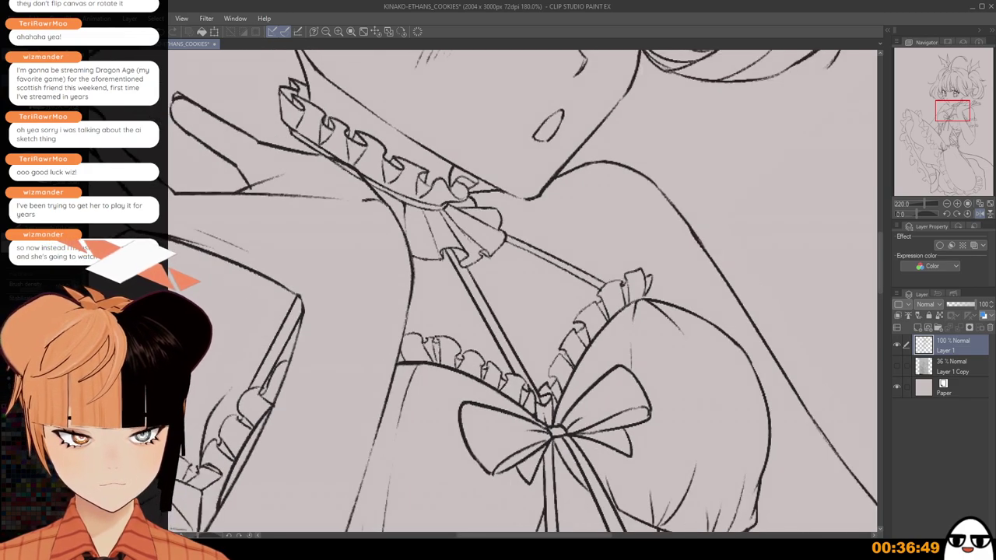
Redraw the lower edge of the hanging ruffle below the choker with a darker line.
scroll(423, 235, "up", 4)
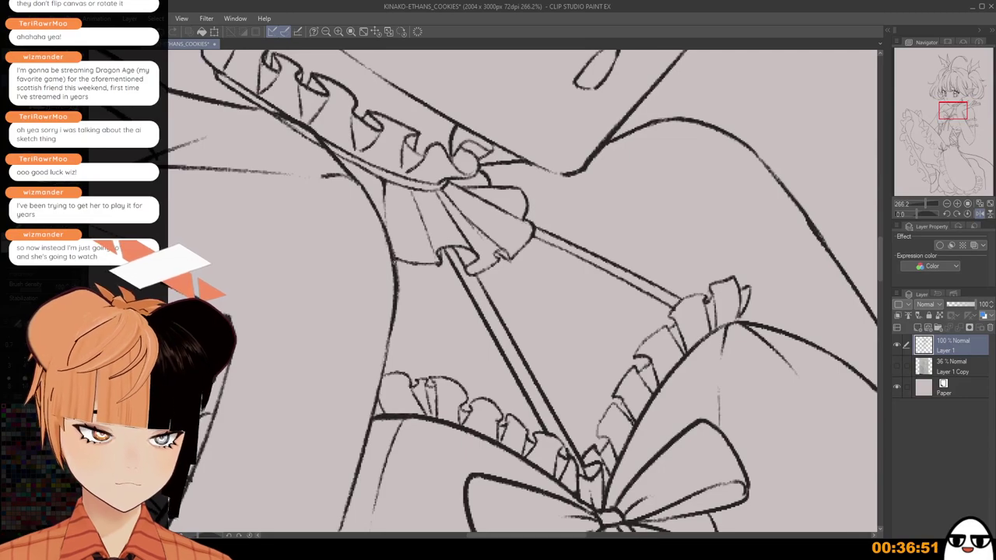
left_click_drag(396, 259, 442, 262)
key("ctrl+z")
key("ctrl+z")
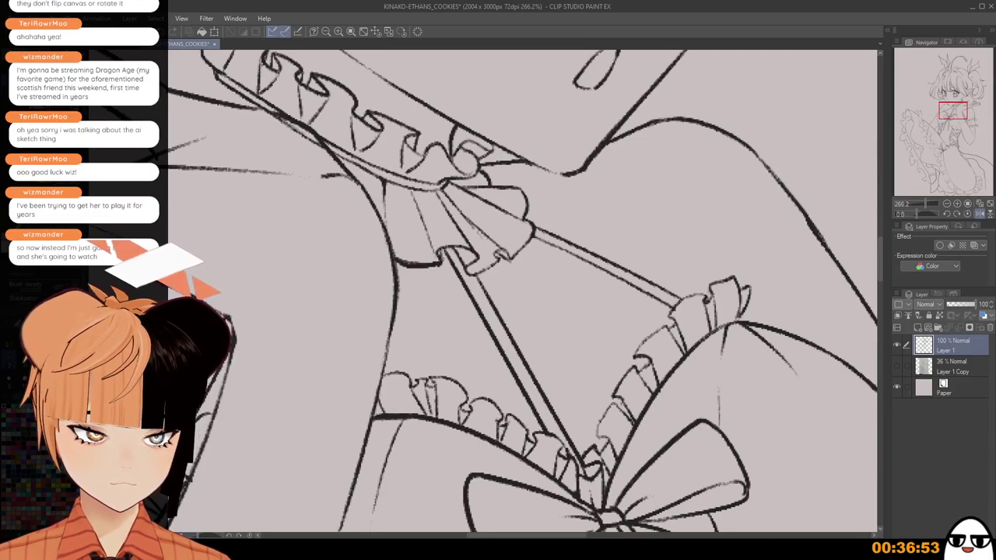
scroll(427, 257, "down", 2)
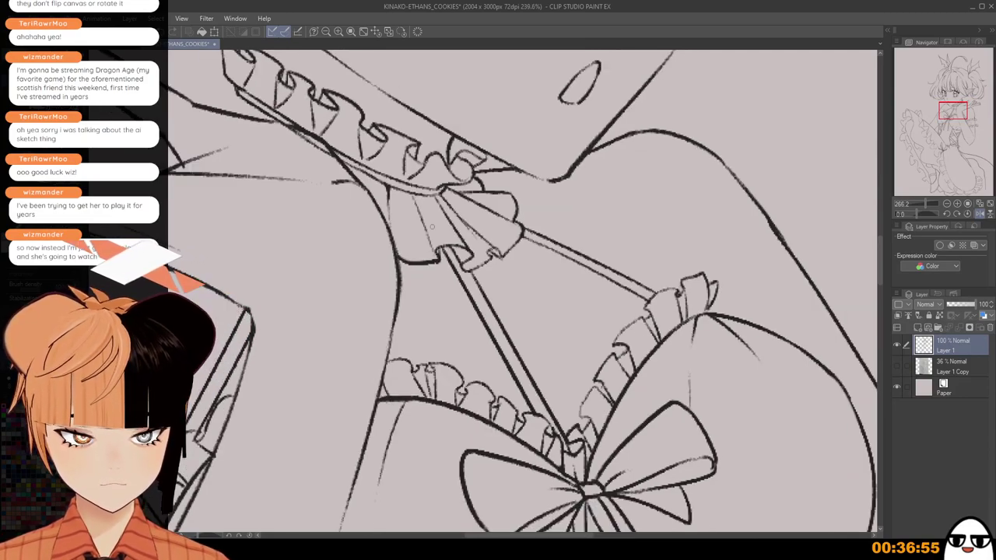
scroll(428, 202, "down", 1)
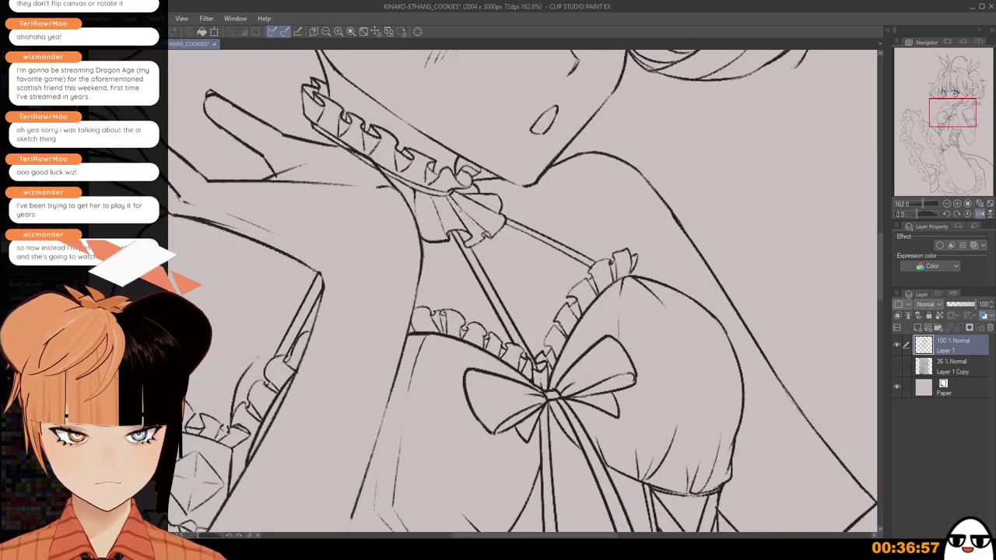
scroll(490, 233, "down", 2)
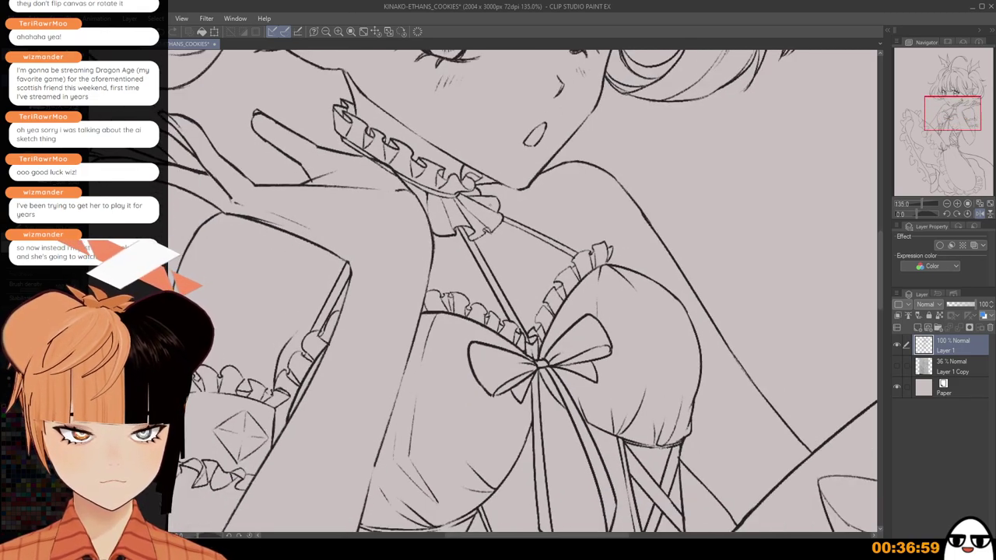
Darken the small fold at the outer corner of the hanging ruffle and check it against the bodice and raised arm.
scroll(482, 232, "up", 1)
scroll(476, 237, "up", 1)
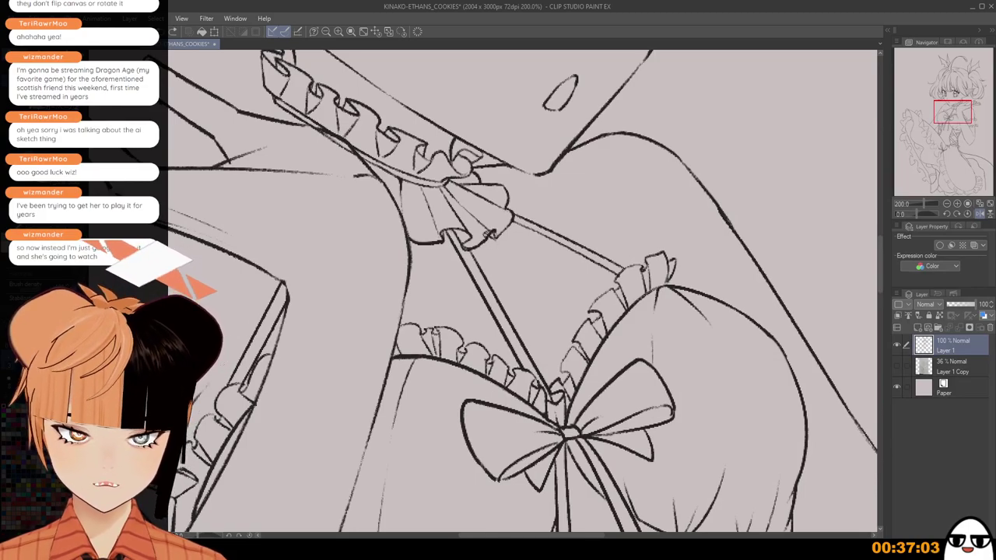
scroll(489, 235, "up", 3)
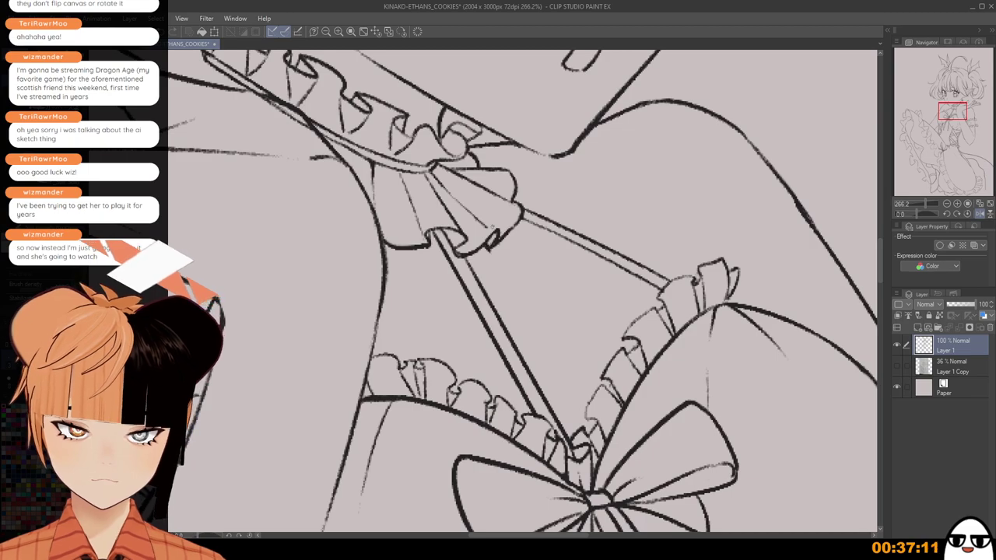
mouse_move(498, 221)
left_mouse_down()
mouse_move(513, 293)
mouse_move(503, 295)
left_mouse_up()
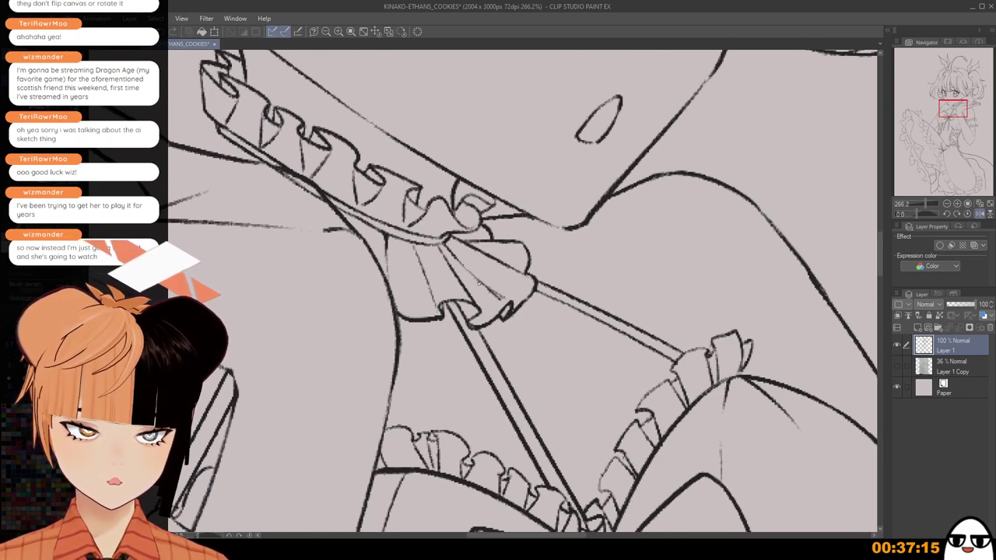
scroll(498, 242, "down", 3)
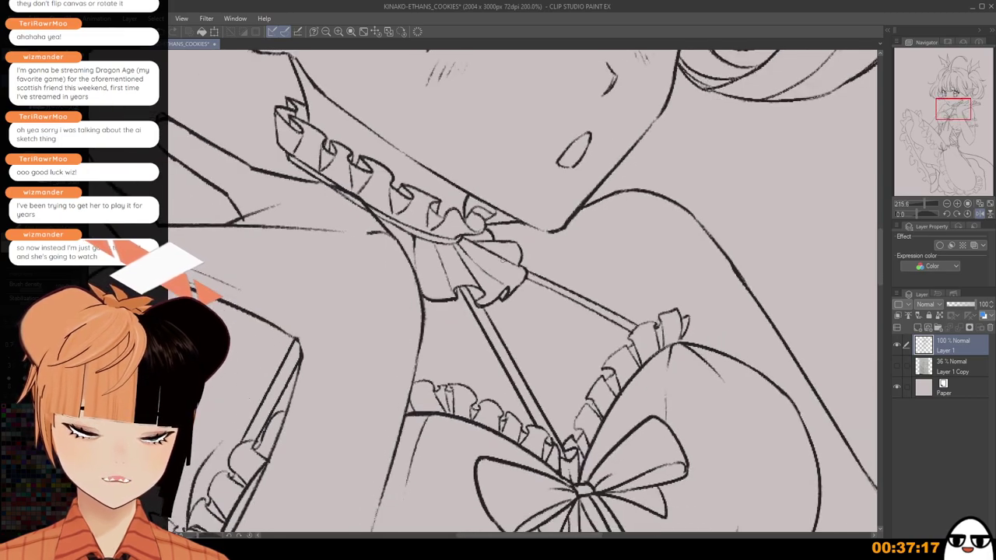
scroll(506, 295, "down", 2)
scroll(477, 251, "up", 2)
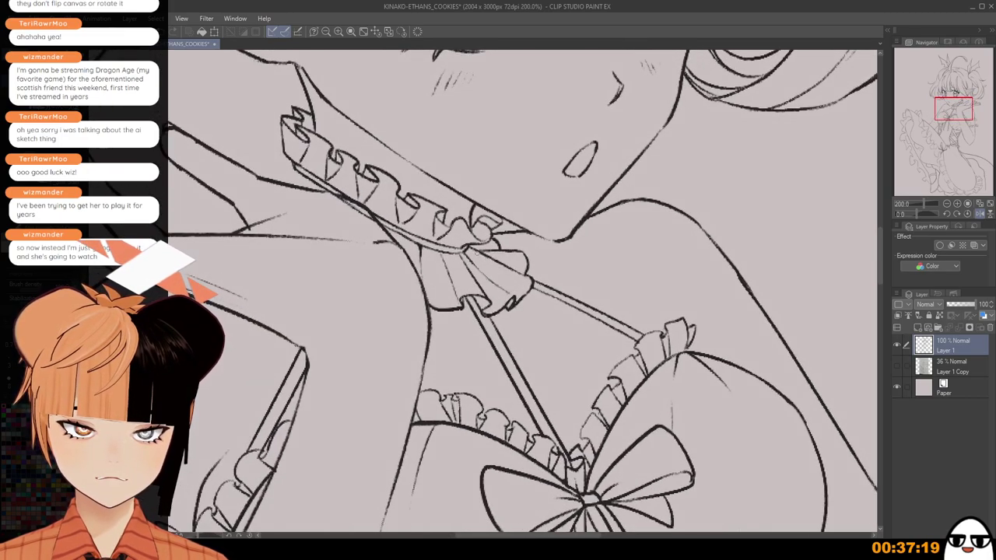
scroll(485, 237, "down", 4)
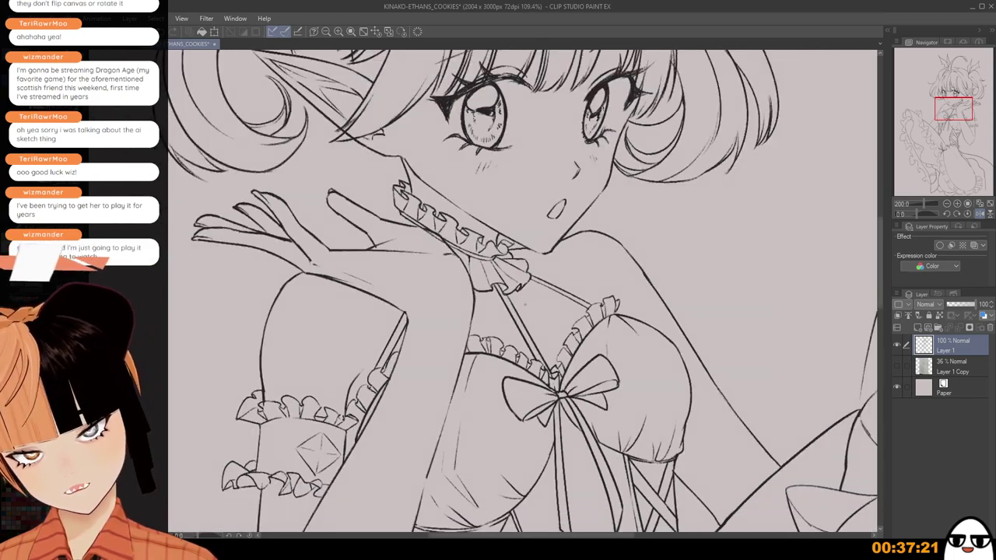
left_click_drag(536, 372, 540, 270)
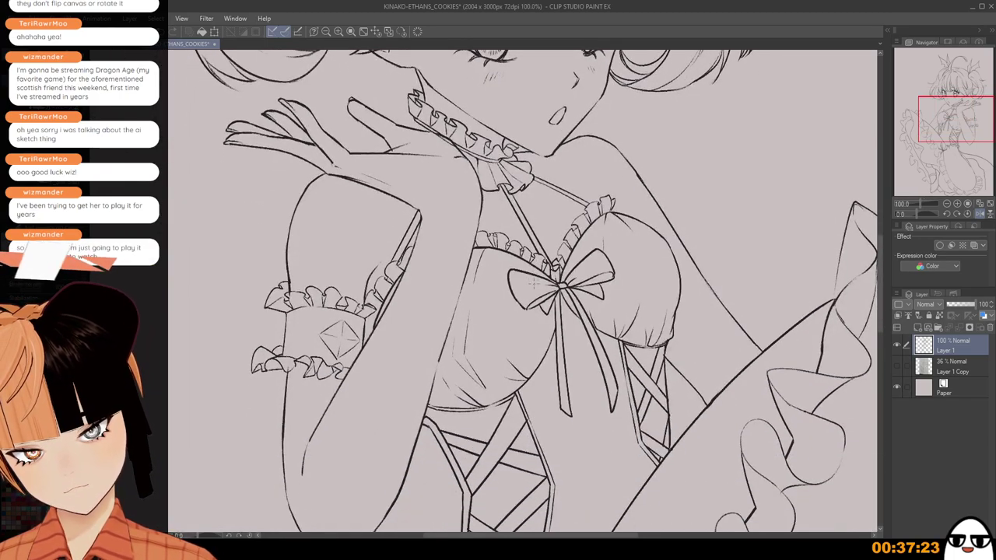
left_click_drag(512, 218, 533, 301)
Redraw the short vertical fold line in the choker's ruffle near the thumb, undoing unsatisfactory strokes.
scroll(501, 225, "up", 4)
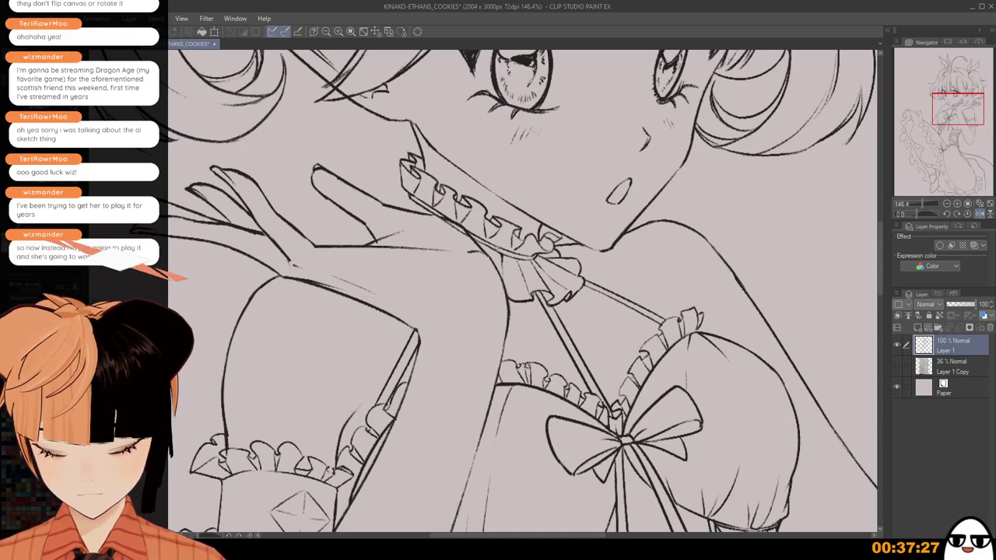
scroll(496, 235, "up", 3)
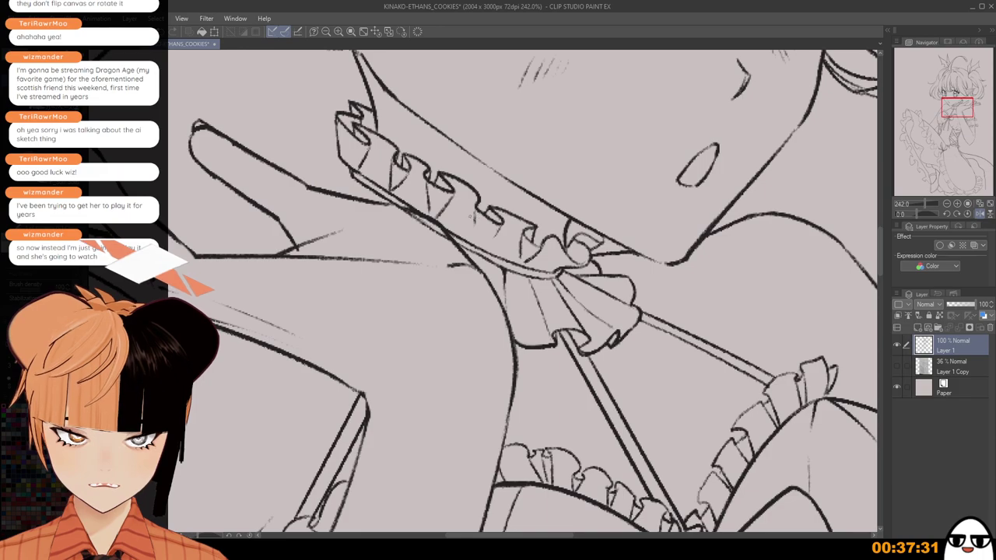
scroll(480, 209, "up", 2)
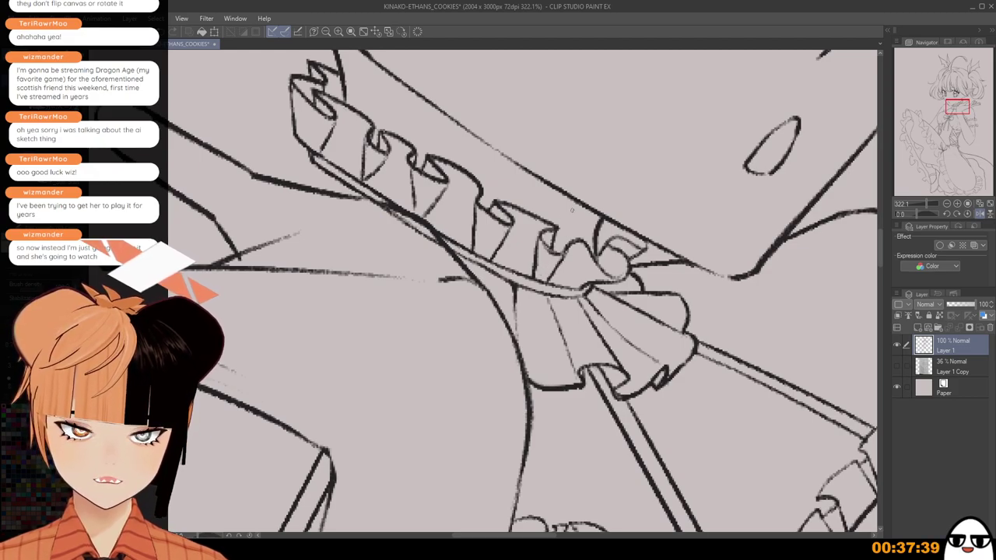
left_click_drag(513, 271, 627, 357)
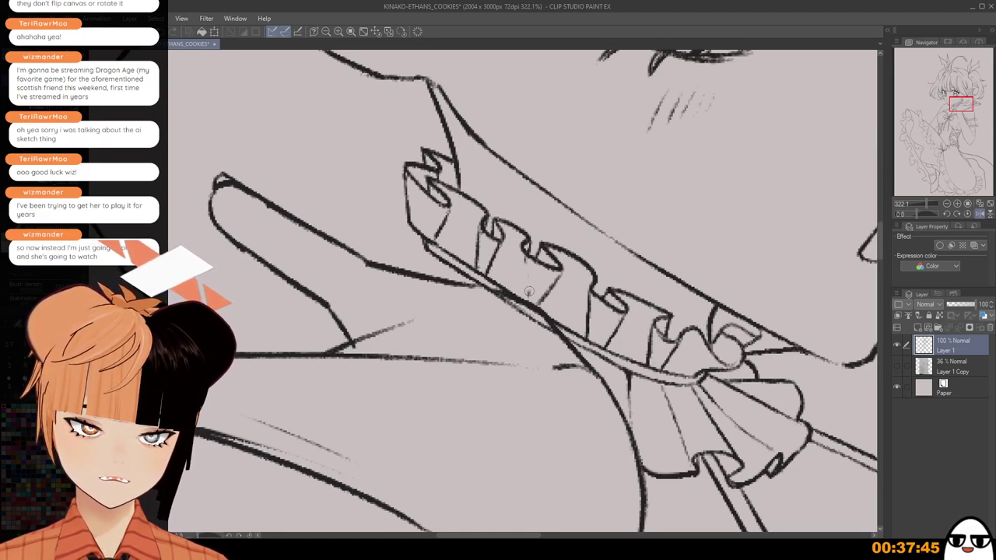
left_click_drag(523, 248, 525, 291)
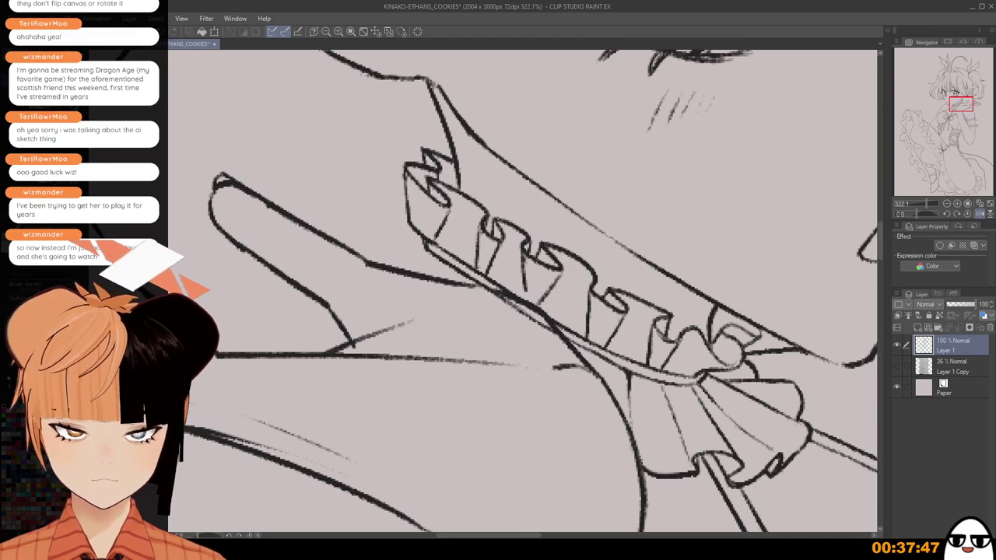
key("ctrl+z")
left_click_drag(520, 246, 519, 282)
key("ctrl+z")
left_click_drag(518, 244, 522, 289)
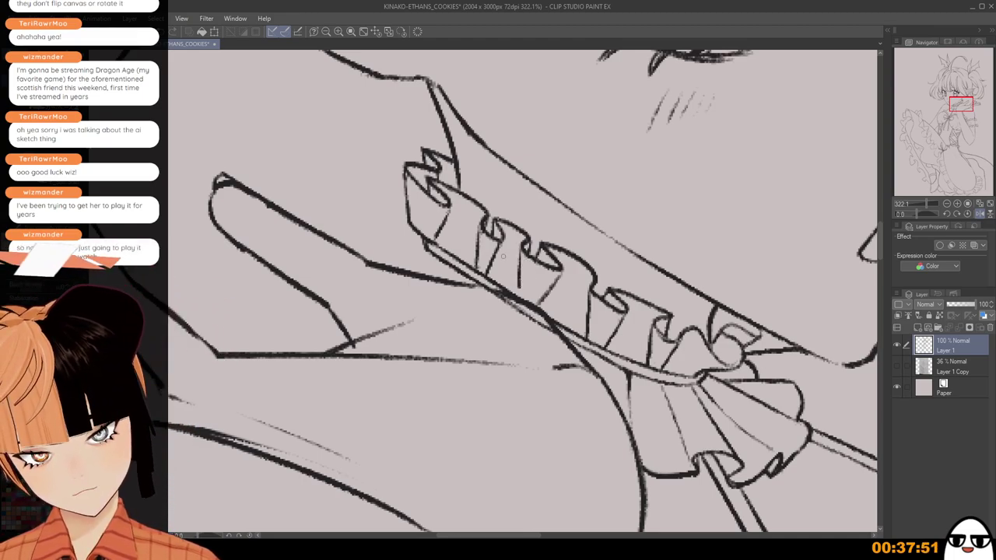
scroll(502, 247, "down", 1)
scroll(513, 233, "down", 1)
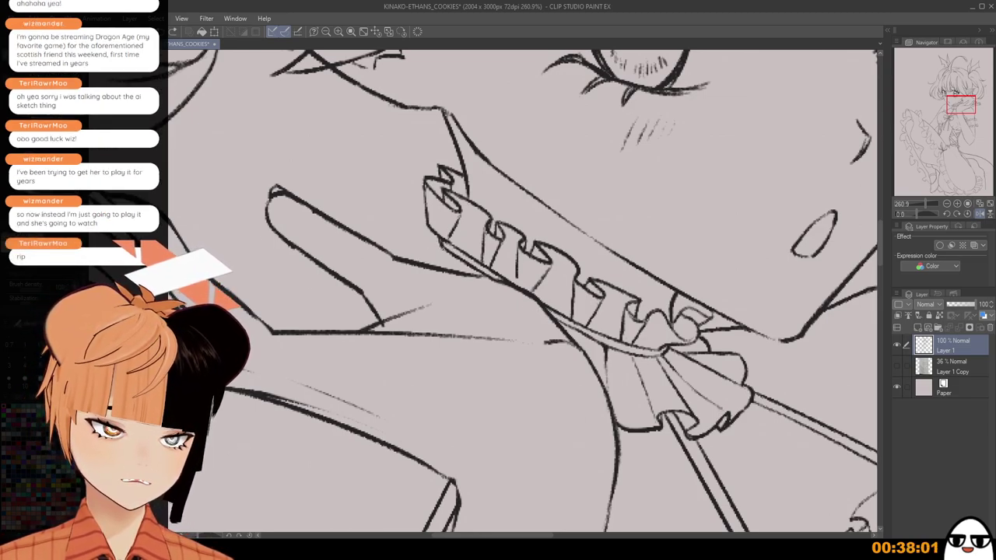
Add short ruffle lines beneath the choker band beside the thumb and check them against the raised hand.
left_click_drag(443, 247, 418, 265)
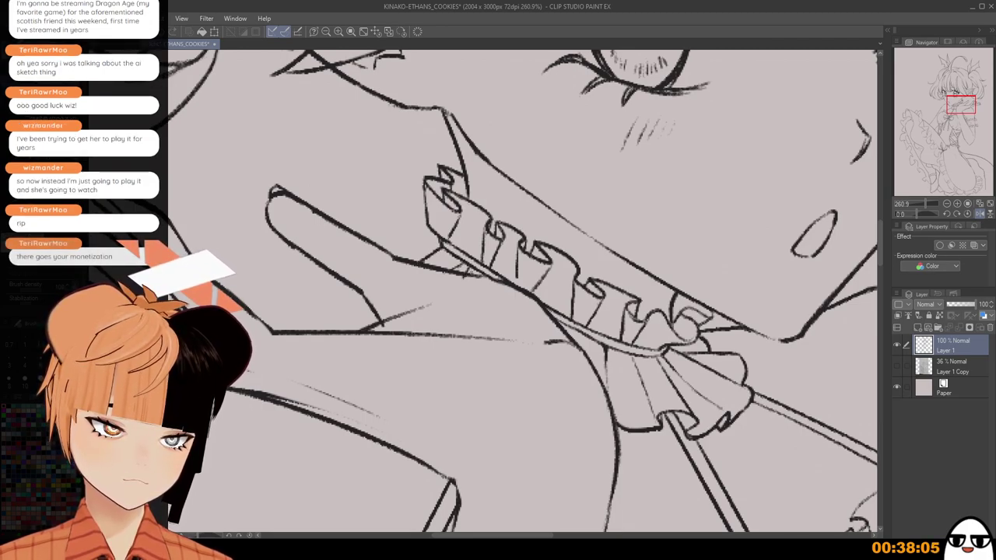
key("ctrl+minus")
key("ctrl+minus")
key("ctrl+minus")
key("ctrl+minus")
scroll(486, 321, "down", 1)
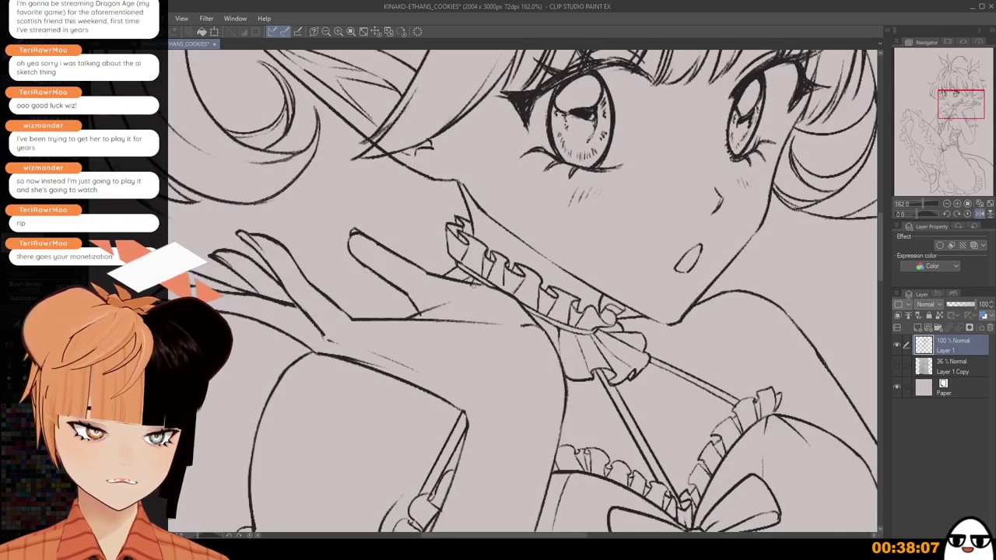
scroll(470, 286, "up", 4)
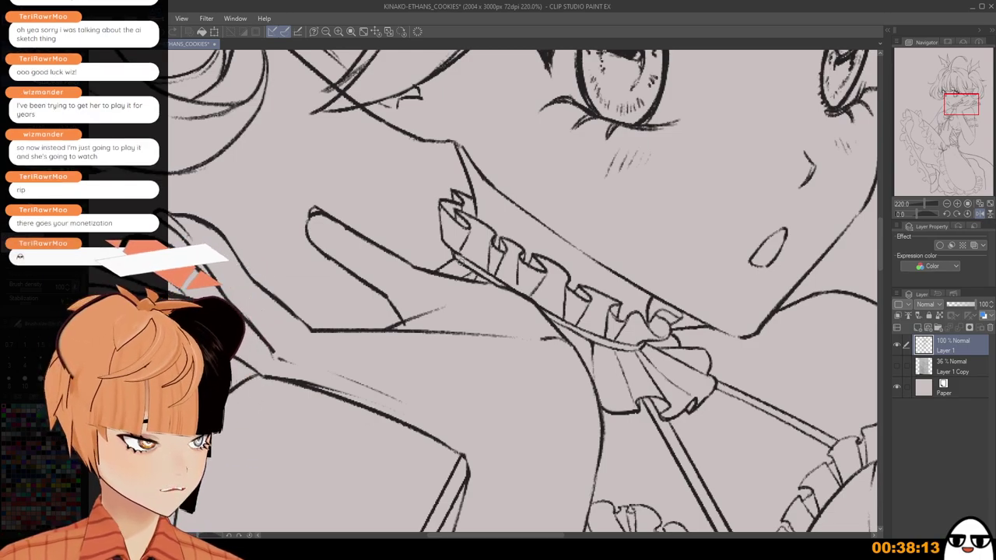
scroll(478, 305, "down", 4)
scroll(393, 276, "up", 4)
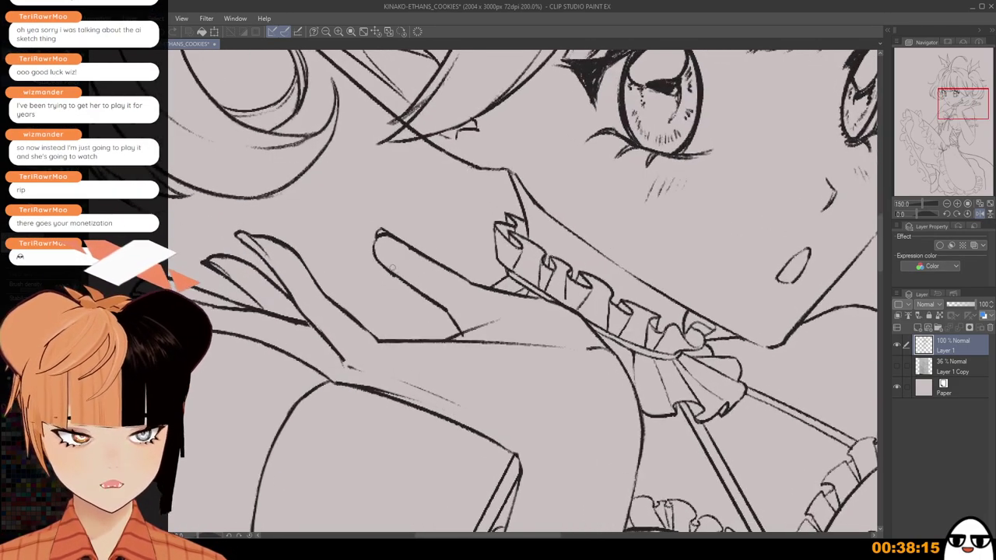
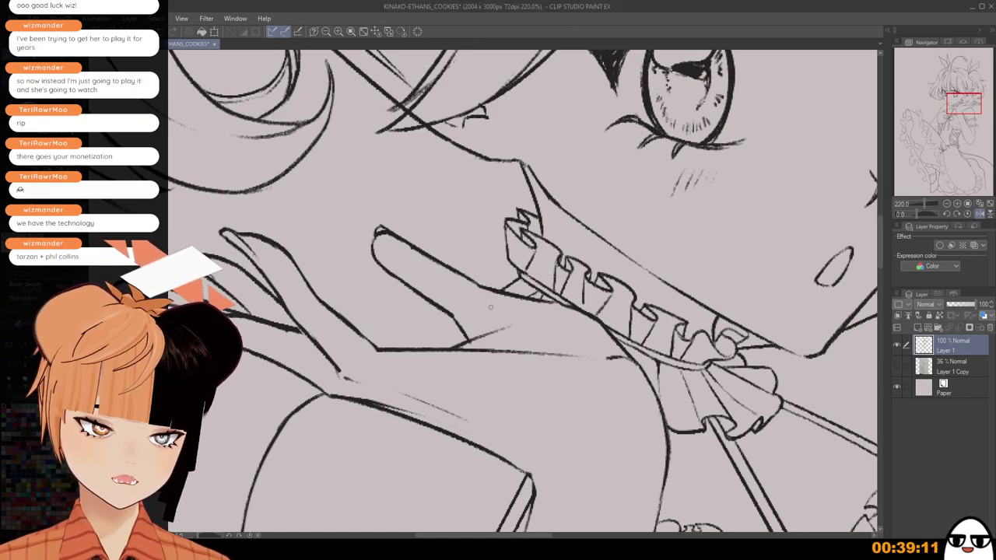
scroll(490, 307, "down", 2)
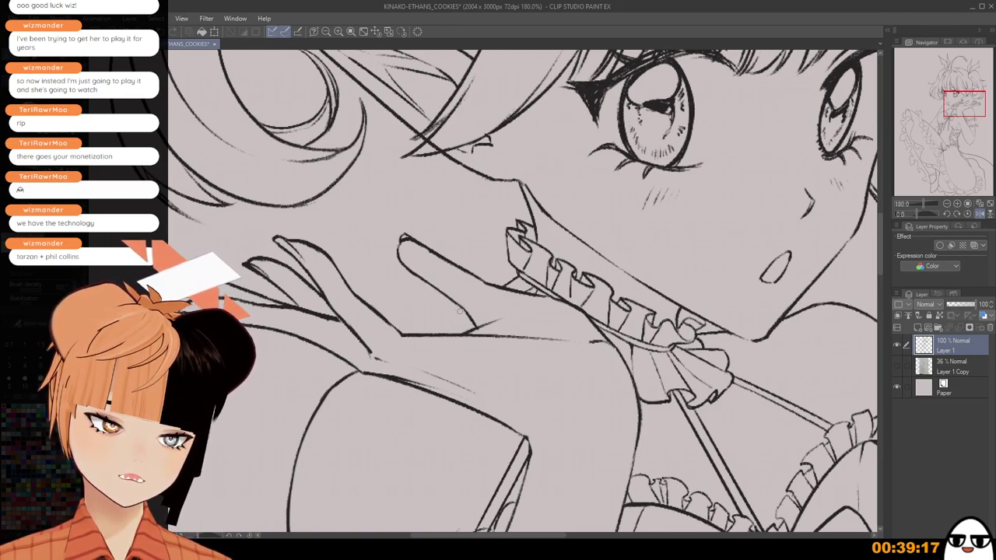
scroll(460, 311, "down", 1)
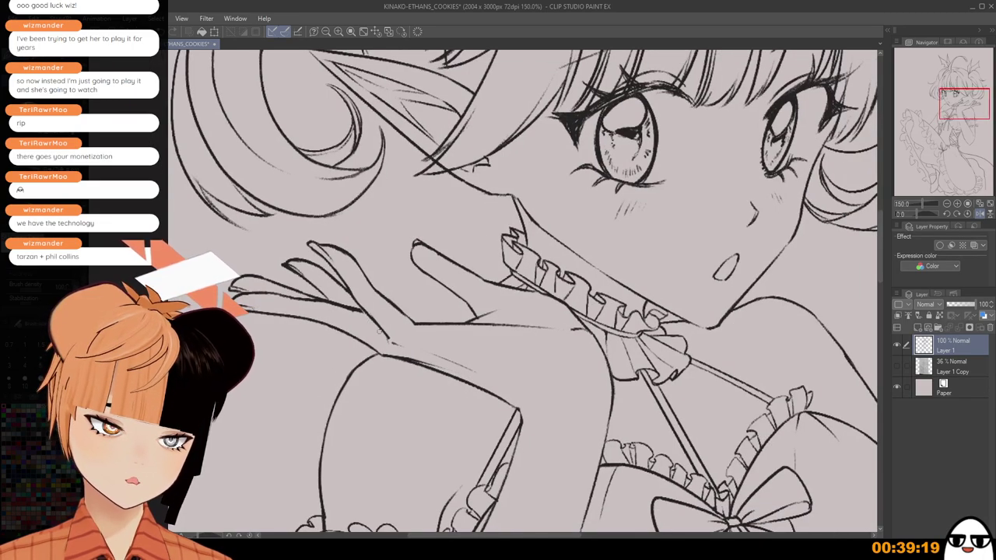
Inspect the inked face, raised hand, bodice and sleeve at several magnifications for unfinished lines.
scroll(435, 275, "down", 3)
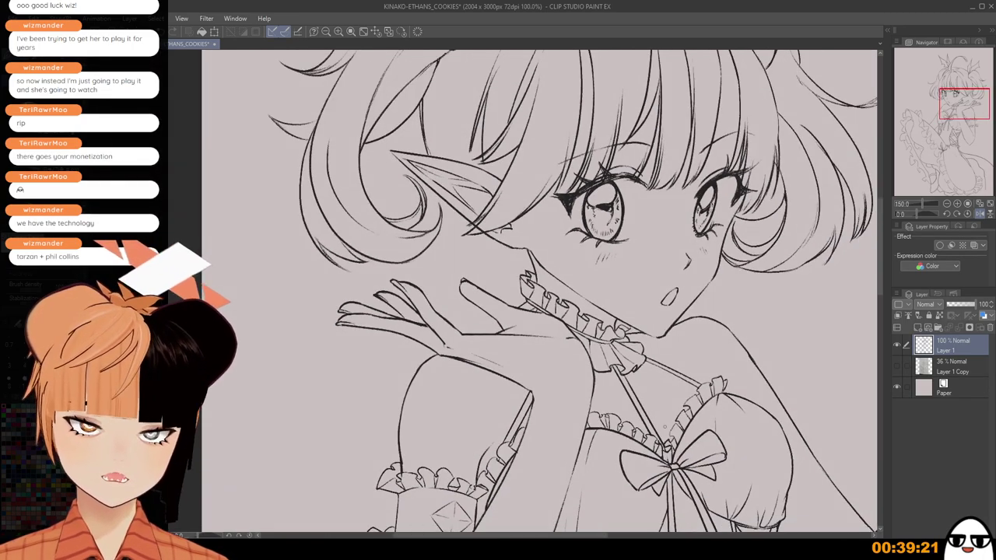
scroll(652, 301, "up", 3)
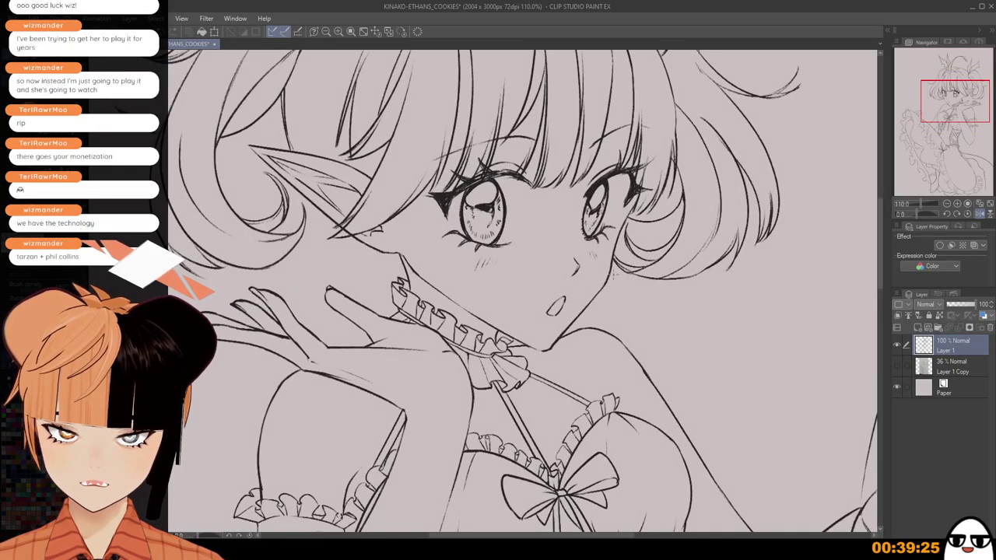
scroll(615, 274, "down", 5)
mouse_move(598, 440)
left_mouse_down()
mouse_move(583, 239)
mouse_move(591, 151)
left_mouse_up()
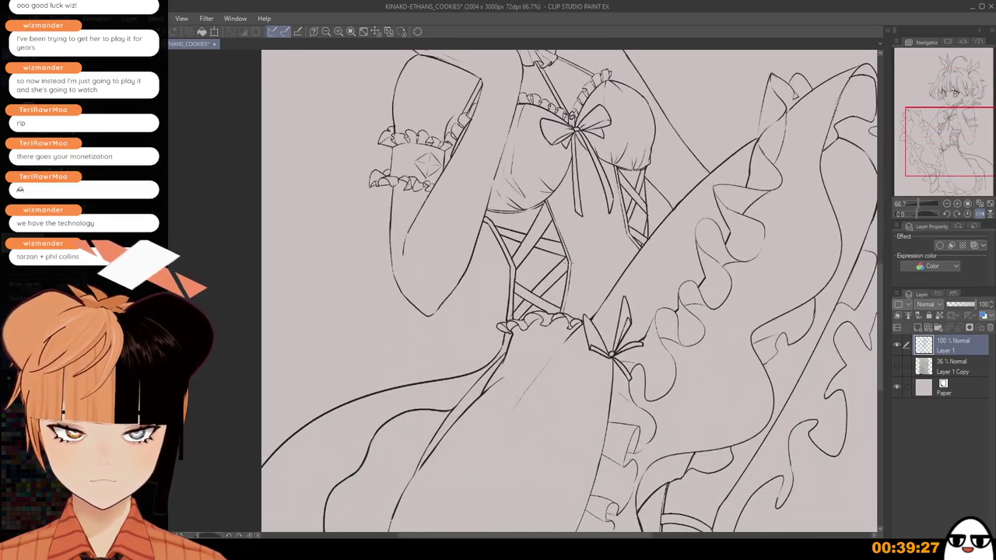
scroll(467, 296, "up", 2)
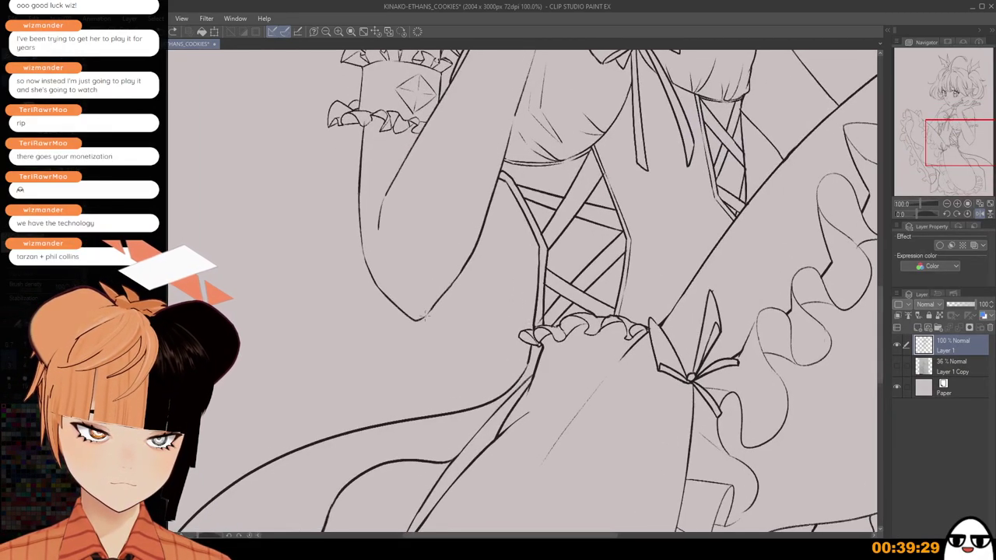
scroll(426, 316, "down", 1)
left_click_drag(475, 94, 467, 305)
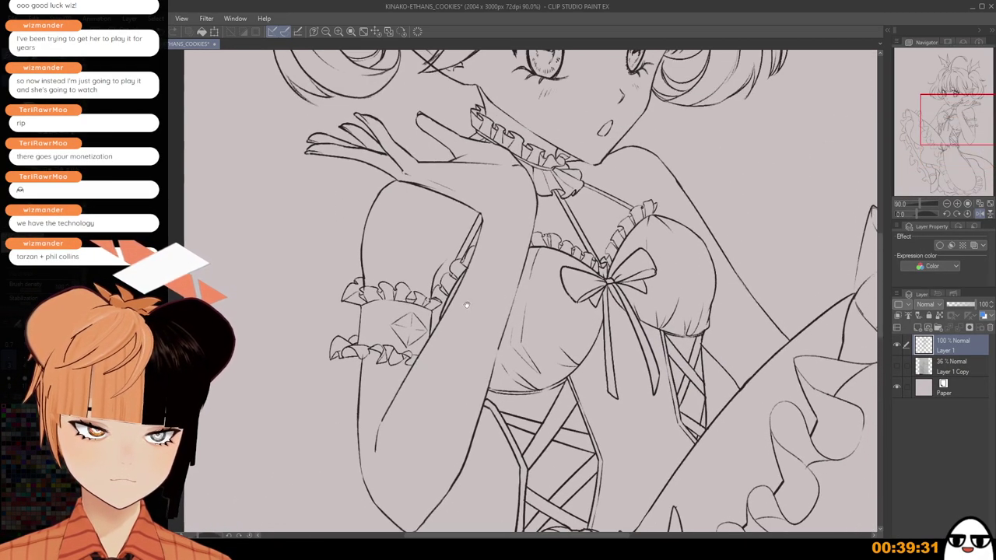
left_click_drag(633, 381, 496, 279)
Flip the canvas view horizontally and examine the bodice, raised arm, skirt and outer ruffles.
key("h")
scroll(506, 311, "down", 1)
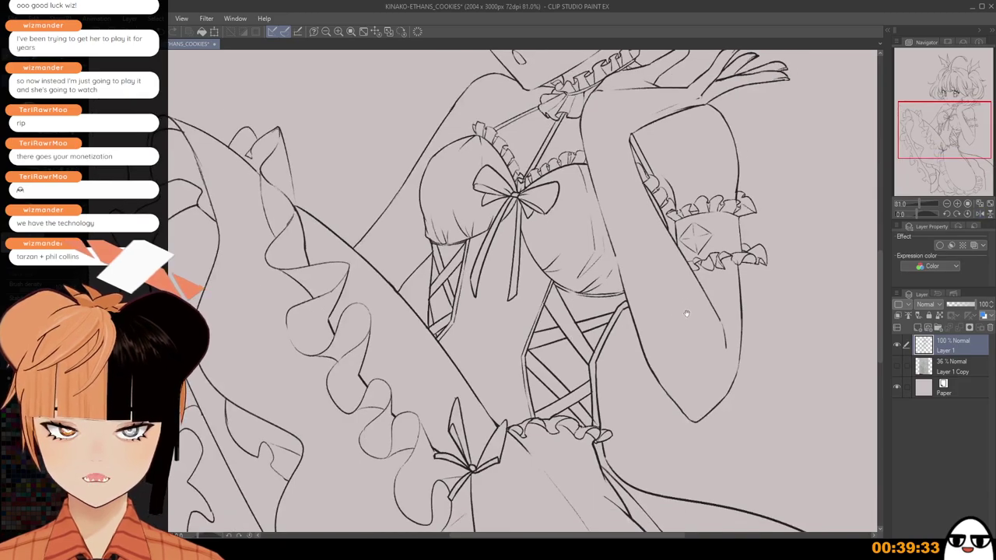
left_click_drag(703, 291, 649, 376)
scroll(678, 400, "down", 2)
left_click_drag(681, 434, 685, 250)
left_click_drag(620, 328, 704, 191)
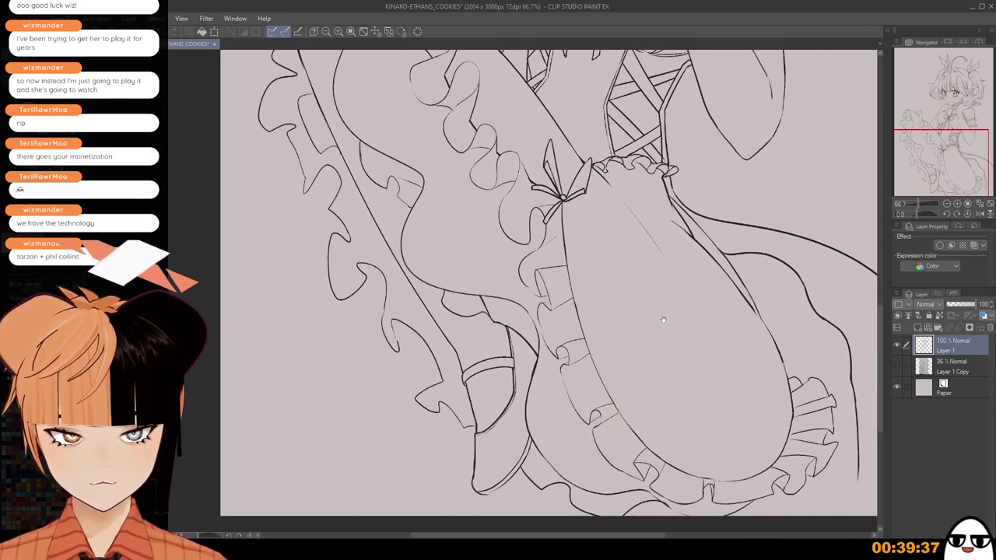
left_click_drag(662, 317, 575, 364)
scroll(649, 273, "down", 2)
left_click_drag(709, 120, 655, 278)
scroll(655, 278, "up", 2)
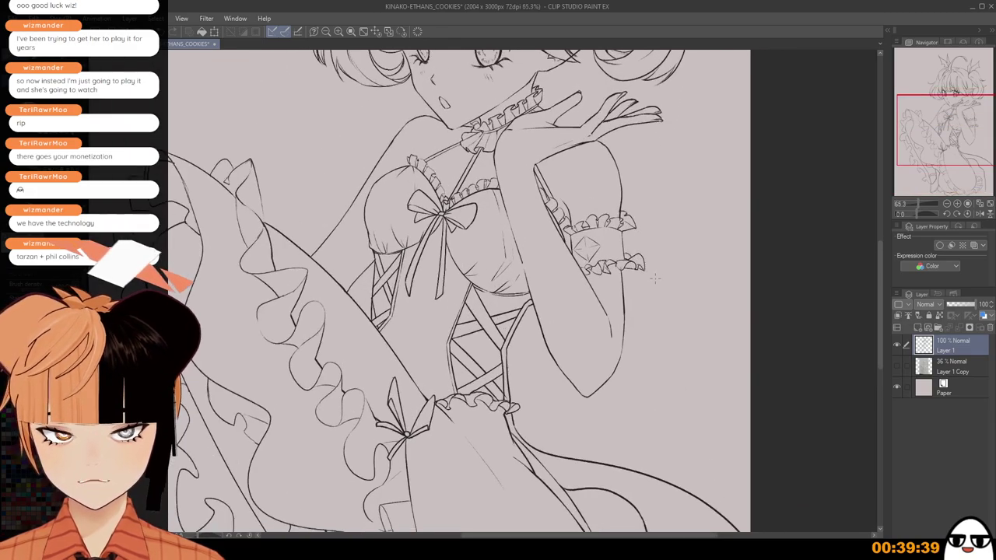
scroll(641, 339, "down", 1)
scroll(268, 226, "up", 6)
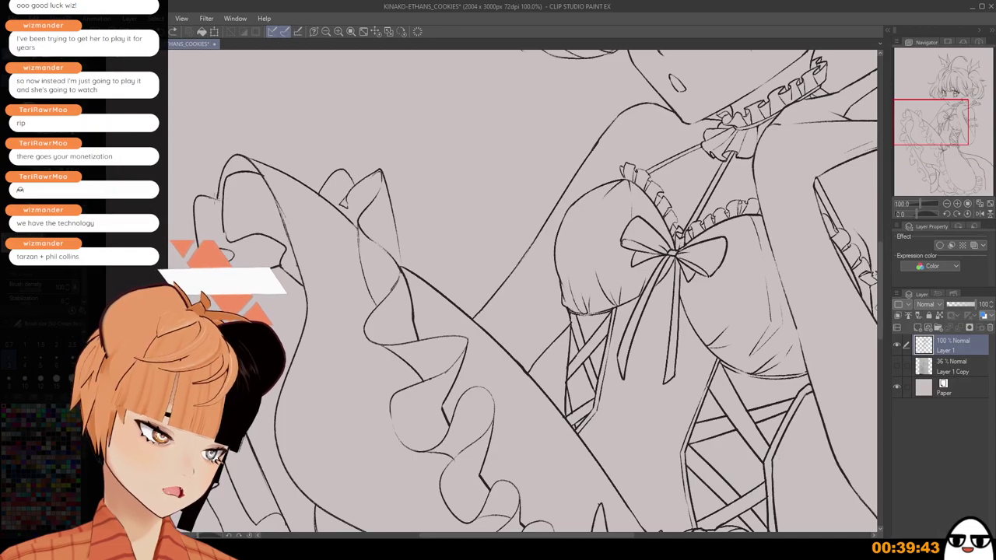
scroll(569, 417, "down", 1)
left_click_drag(569, 418, 596, 325)
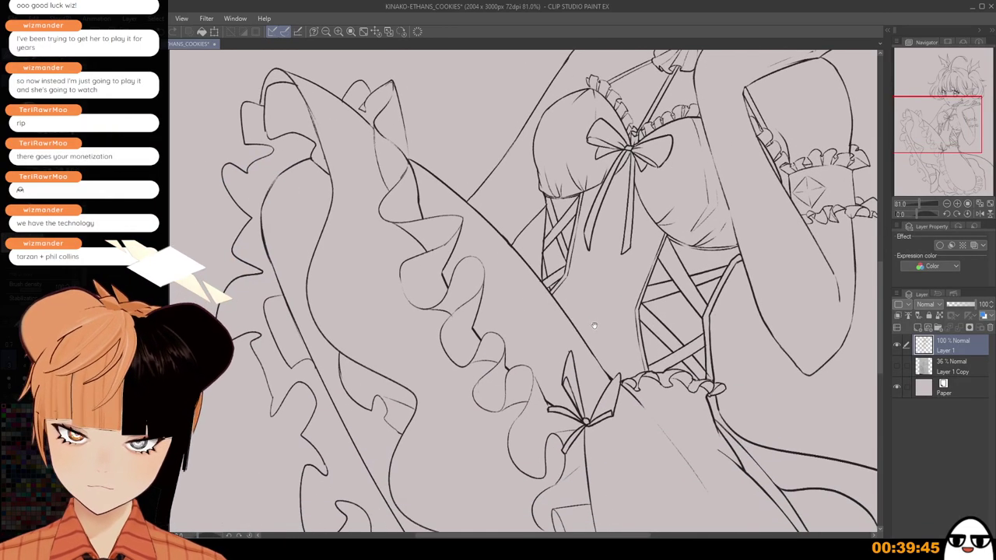
Draw short fold lines across the middle of the outer skirt ruffle toward the skirt edge, redoing the first stroke.
scroll(282, 169, "up", 3)
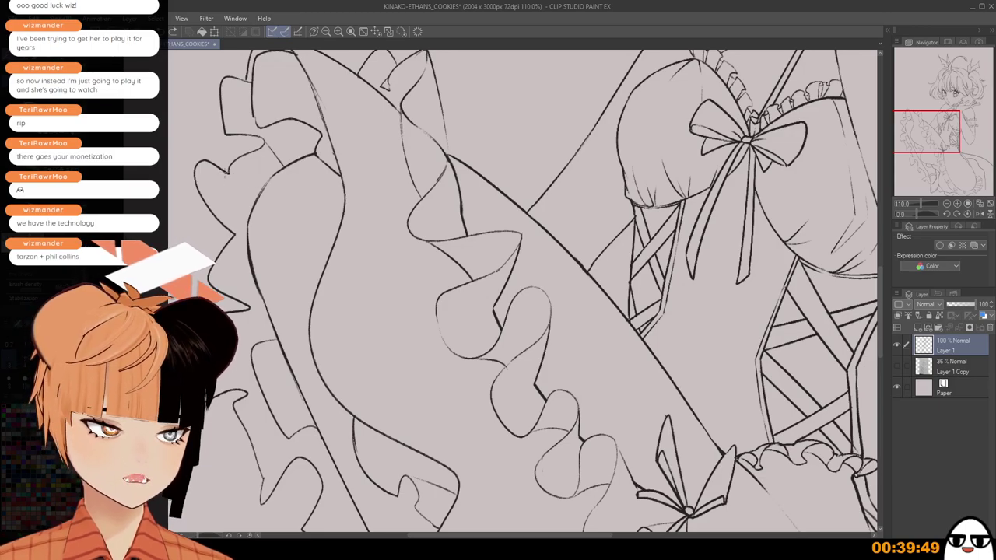
scroll(249, 175, "down", 2)
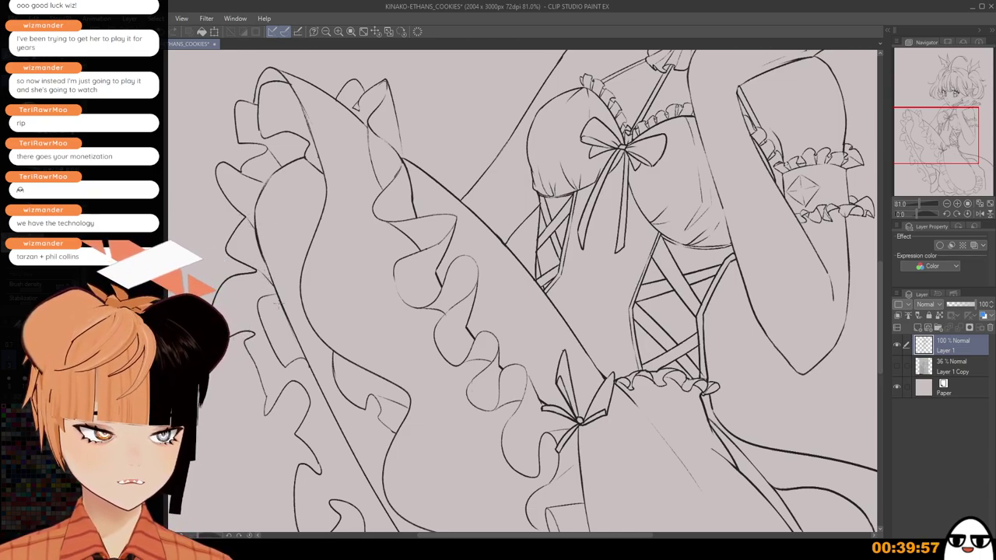
scroll(272, 335, "down", 1)
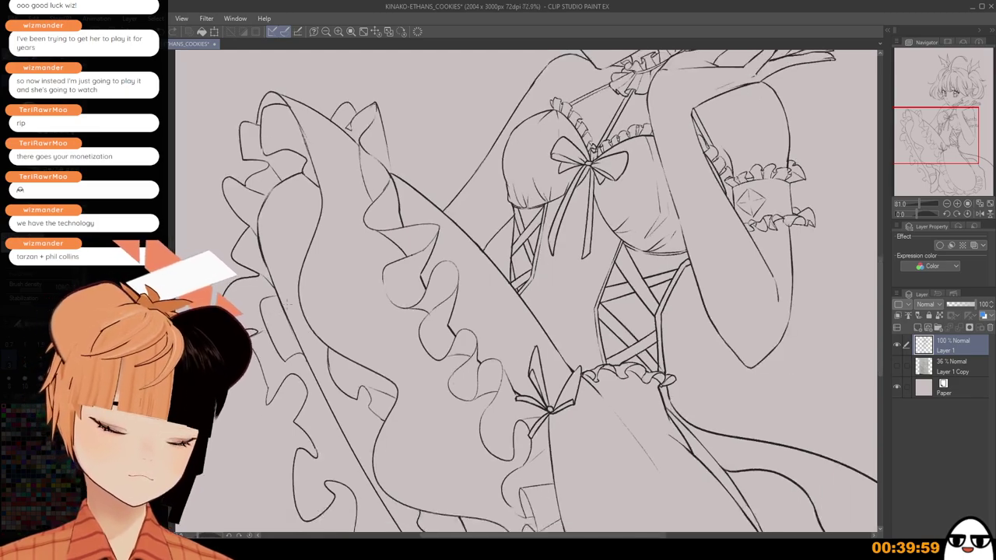
left_click_drag(279, 377, 269, 276)
scroll(269, 276, "up", 3)
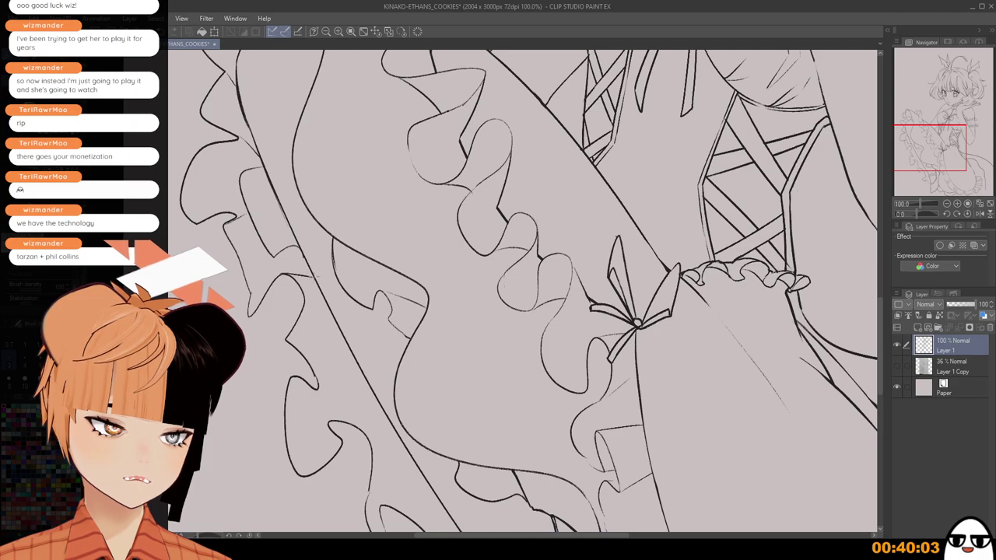
key("ctrl+z")
left_click_drag(288, 340, 317, 320)
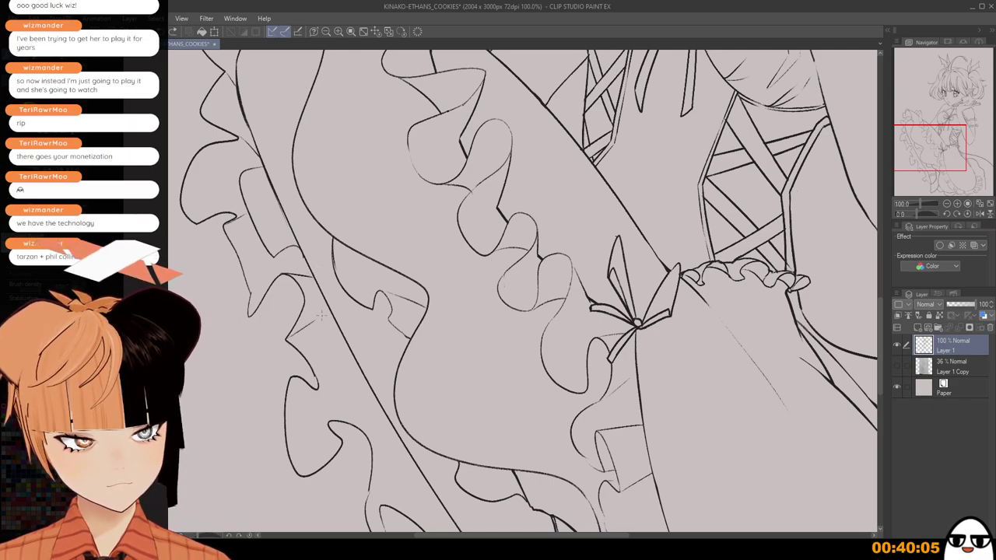
scroll(323, 370, "down", 1)
left_click_drag(329, 381, 324, 305)
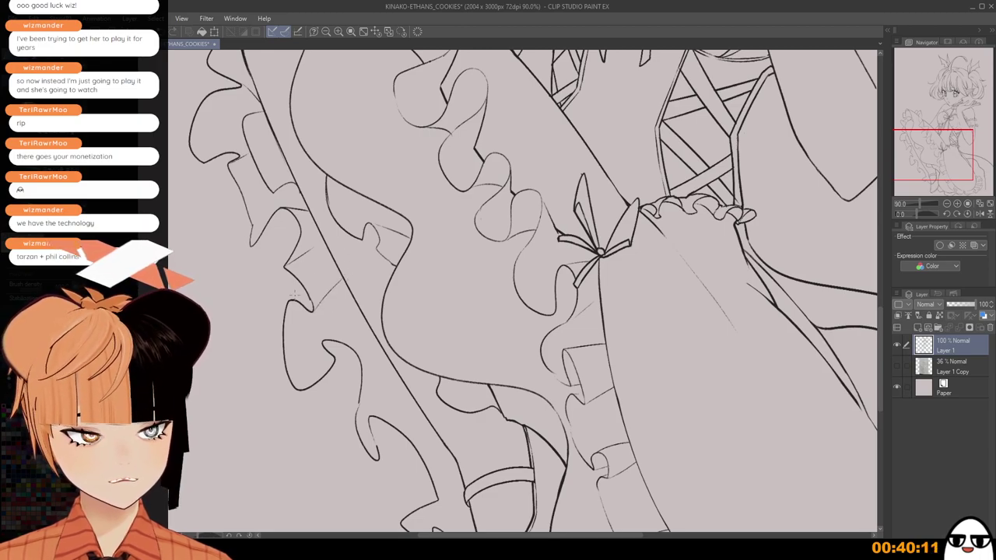
Add inner fold lines to the outer skirt ruffle's upper folds and tidy where they meet the skirt edge.
scroll(307, 288, "up", 5)
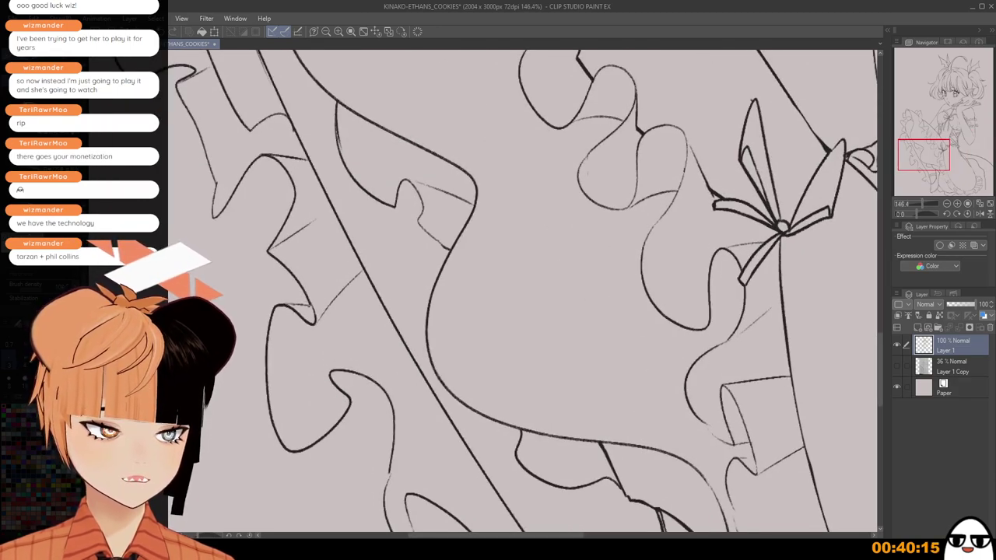
left_click_drag(315, 270, 353, 308)
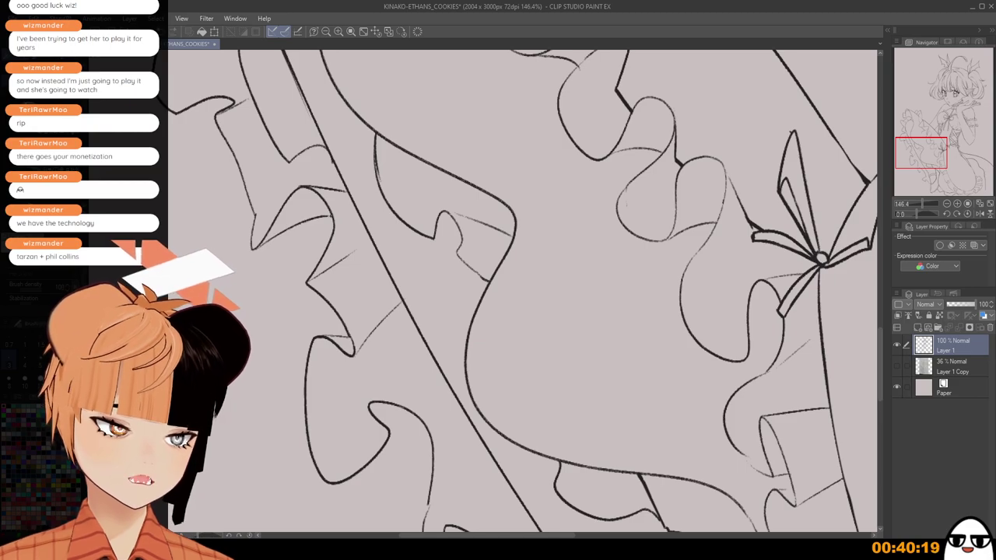
scroll(336, 247, "down", 3)
left_click_drag(310, 171, 308, 233)
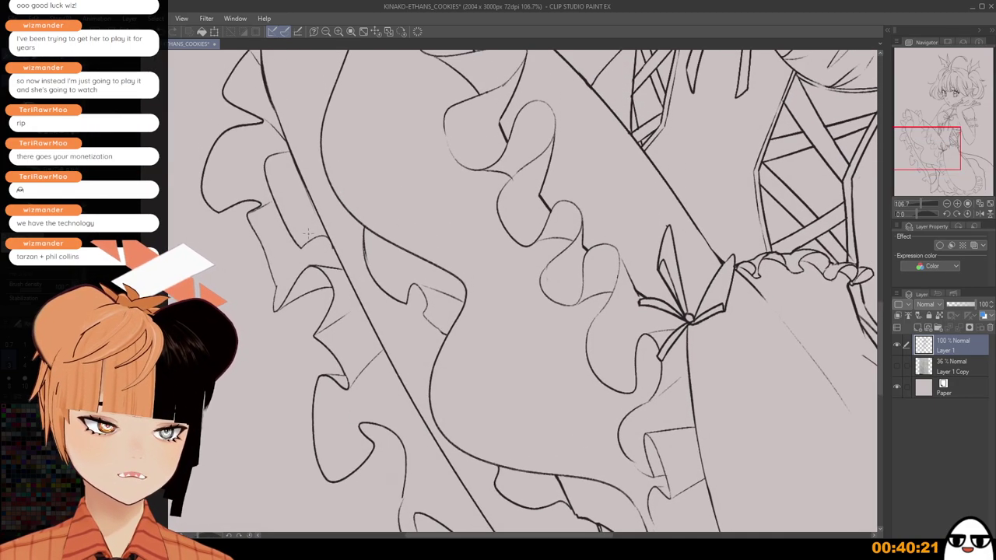
scroll(307, 233, "up", 2)
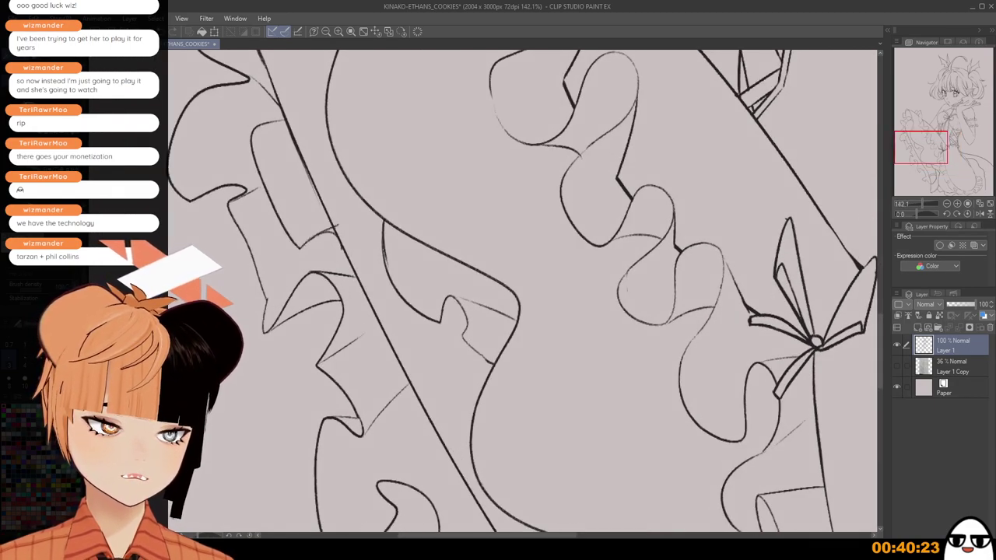
Connect the curled fold above the shoe to the skirt edge, redoing the stroke, and add a short inner crease.
scroll(374, 255, "down", 3)
left_click_drag(469, 387, 424, 225)
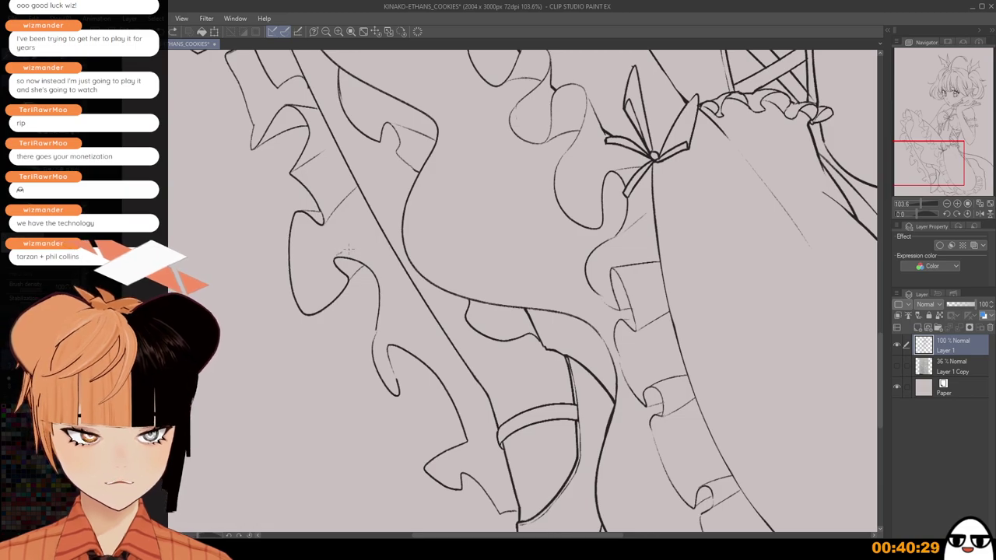
key("ctrl+z")
left_click_drag(337, 258, 381, 246)
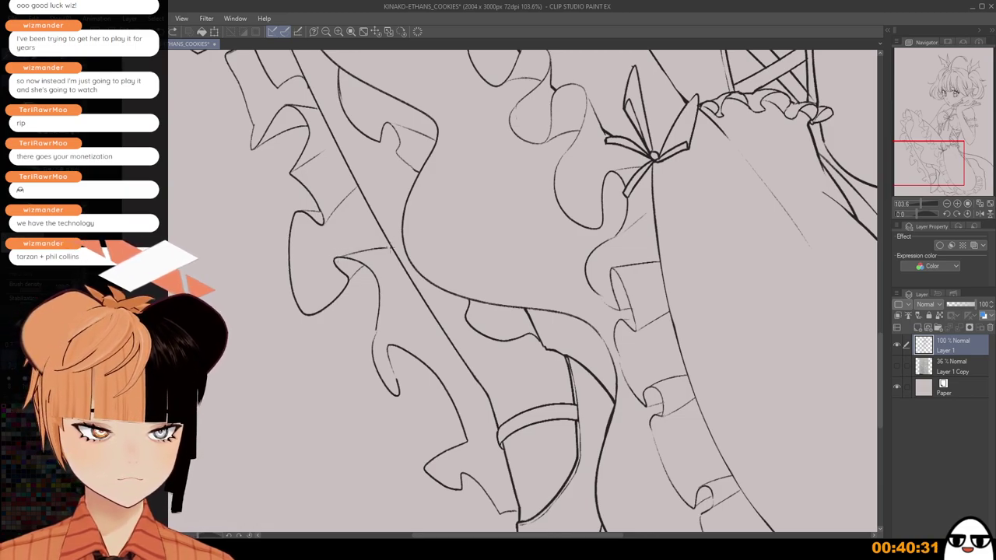
scroll(375, 331, "up", 2)
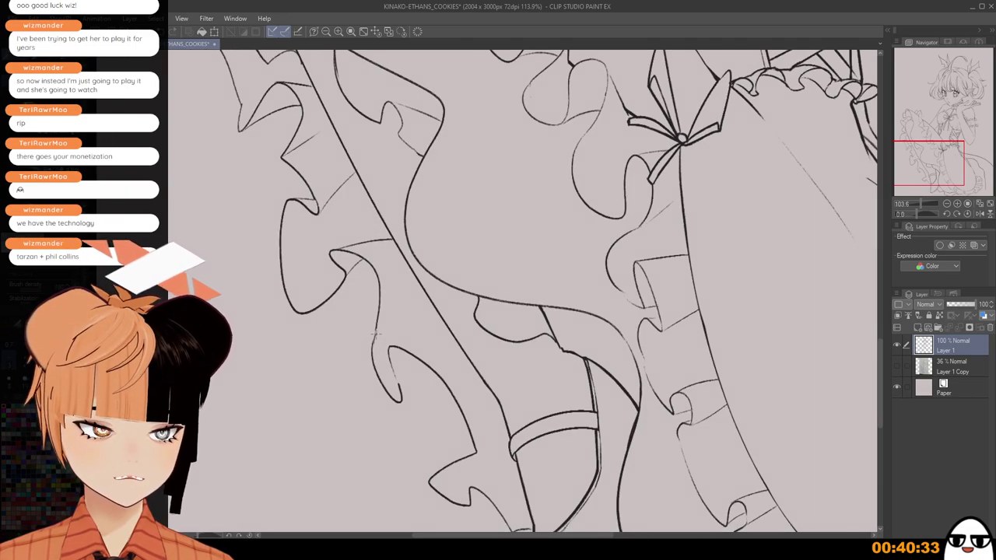
Draw the upper line of the next lower ruffle fold toward the skirt edge, undoing the first attempt.
scroll(375, 330, "up", 2)
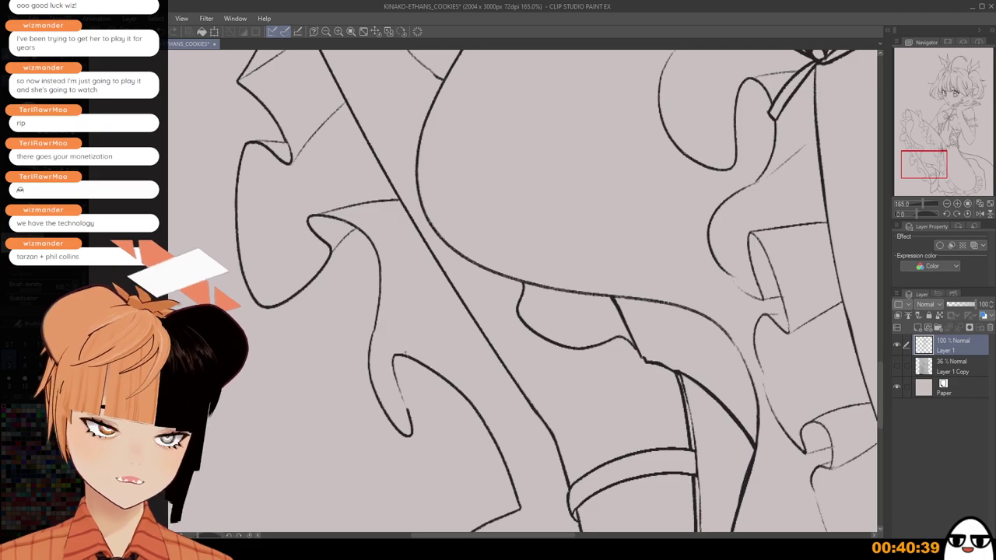
left_click_drag(398, 354, 478, 329)
key("ctrl+z")
left_click_drag(397, 355, 476, 334)
scroll(458, 358, "down", 1)
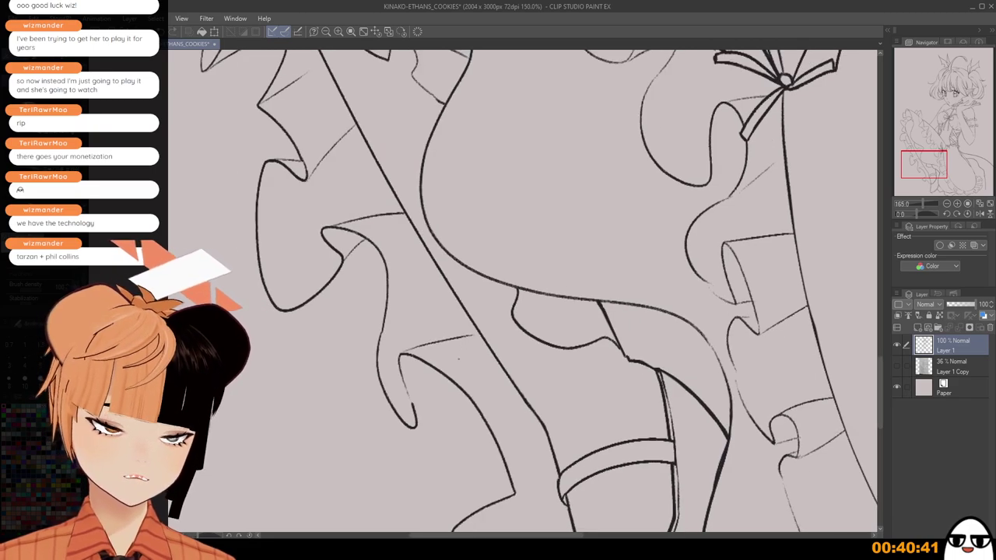
Draw a diagonal crease from the ruffle's inner notch to the skirt edge beside the shoe strap, replacing the first stroke.
scroll(458, 358, "down", 2)
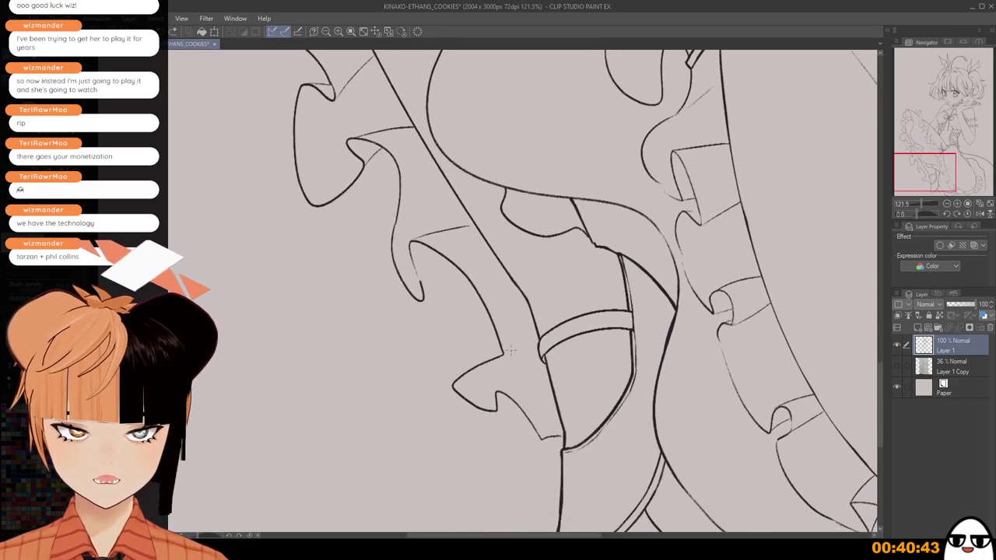
left_click_drag(504, 354, 532, 322)
key("ctrl+z")
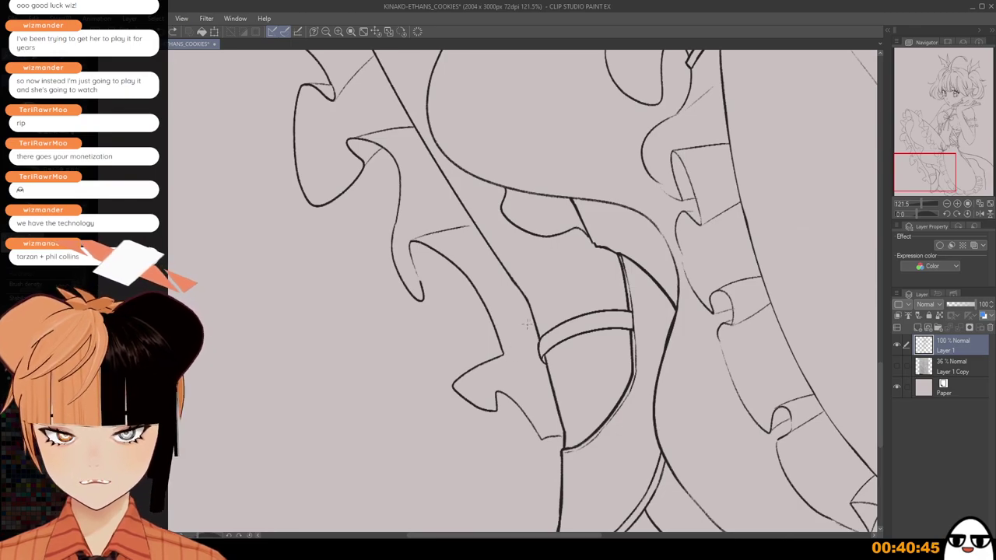
left_click_drag(505, 354, 503, 358)
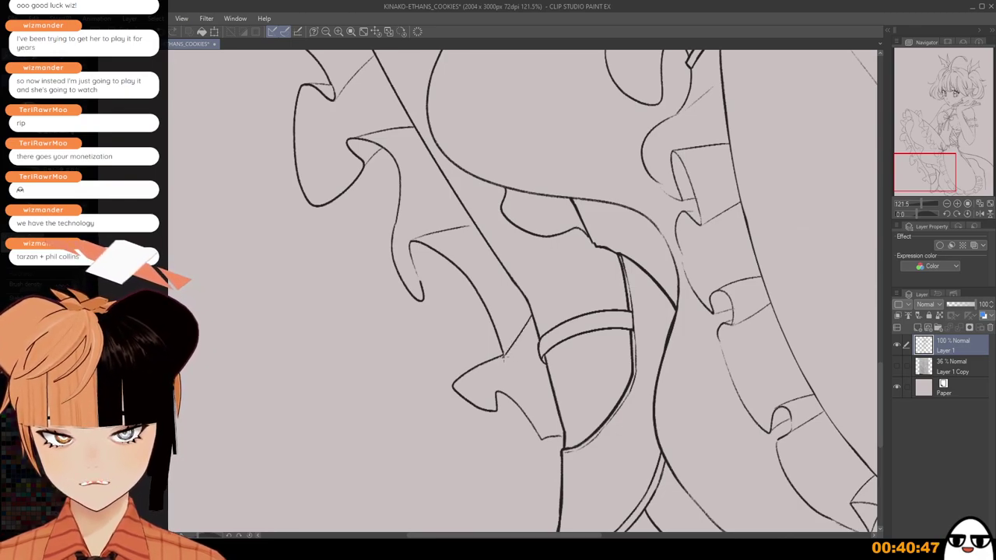
Draw the top edge and inner crease of the lowest ruffle fold beside the shoe and check the whole ruffle.
scroll(528, 359, "down", 2)
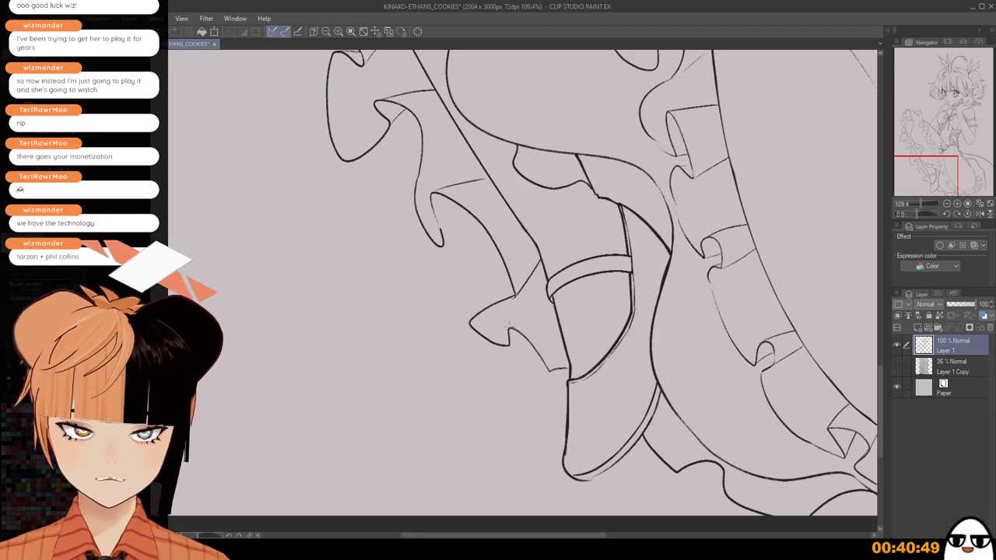
scroll(510, 332, "up", 3)
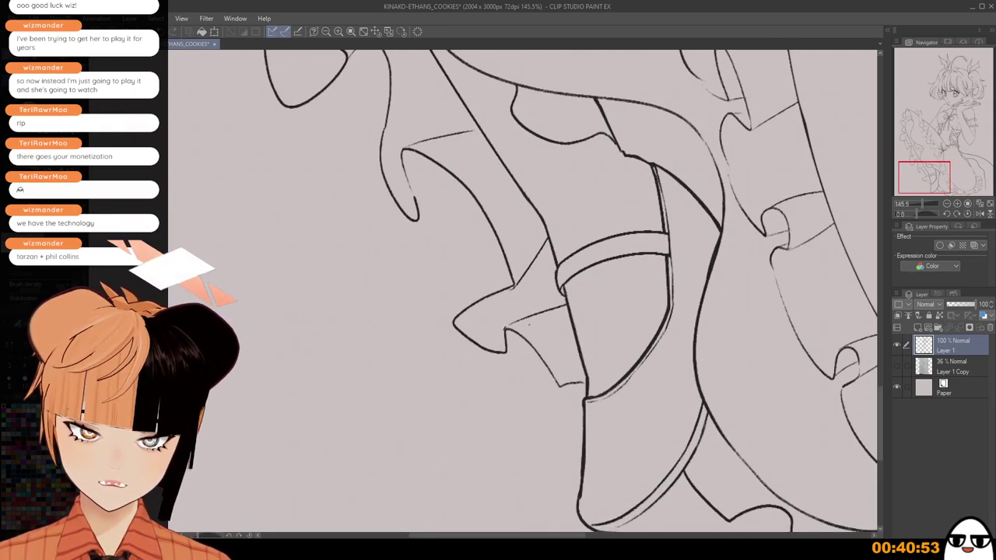
scroll(526, 360, "down", 1)
scroll(513, 349, "down", 5)
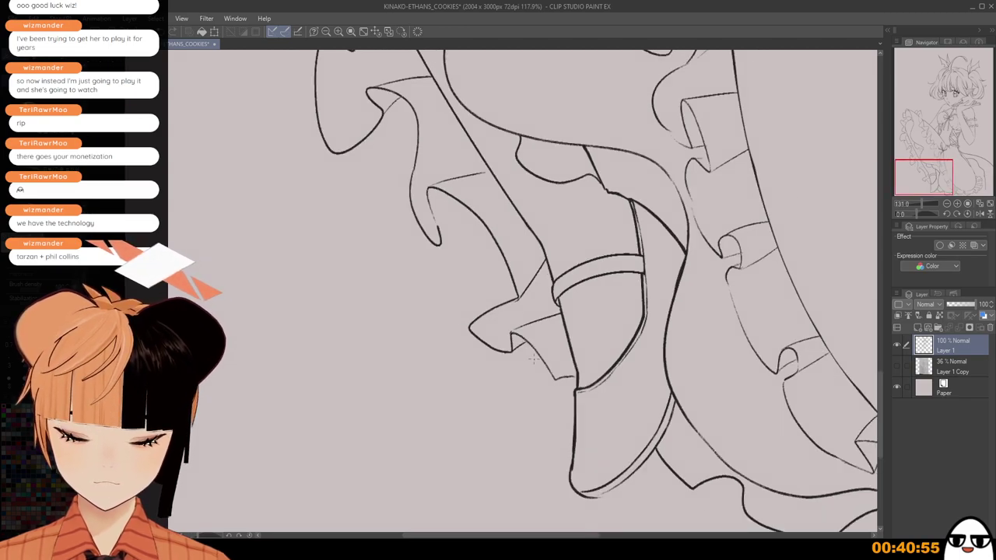
scroll(511, 361, "down", 2)
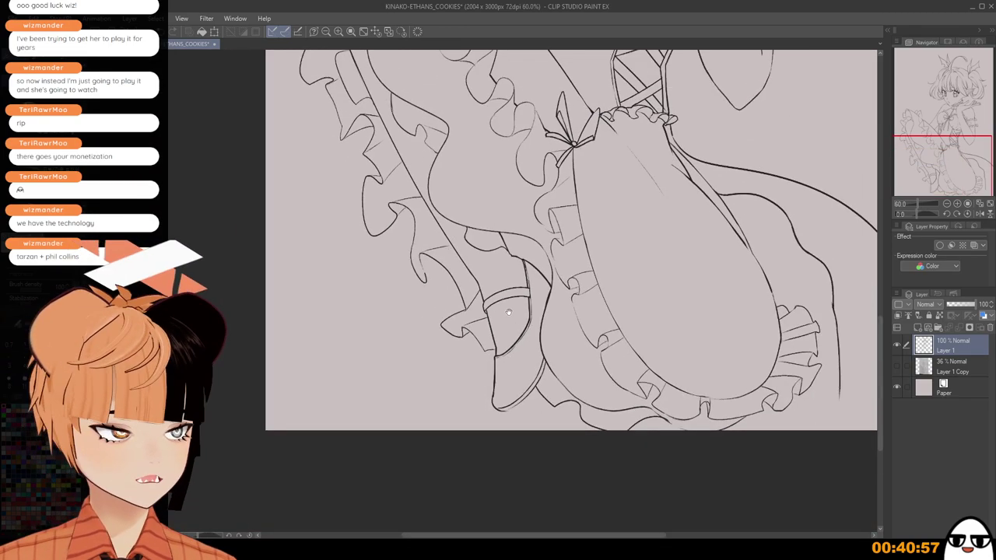
Clean up the curved outline of the small underside fold below the skirt's wavy hem and check the surrounding ruffles.
mouse_move(511, 205)
left_mouse_down()
mouse_move(541, 417)
mouse_move(515, 338)
left_mouse_up()
scroll(420, 240, "up", 5)
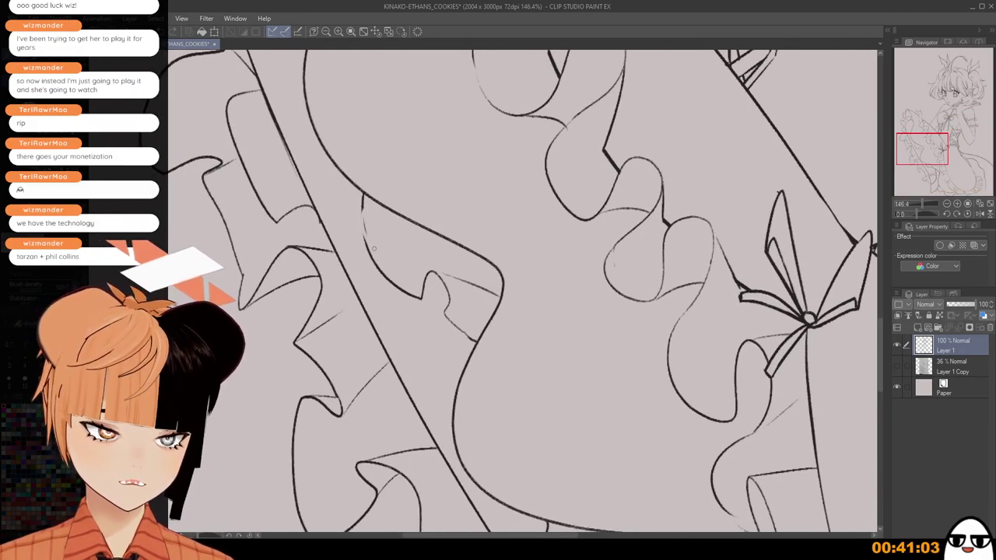
scroll(401, 196, "down", 1)
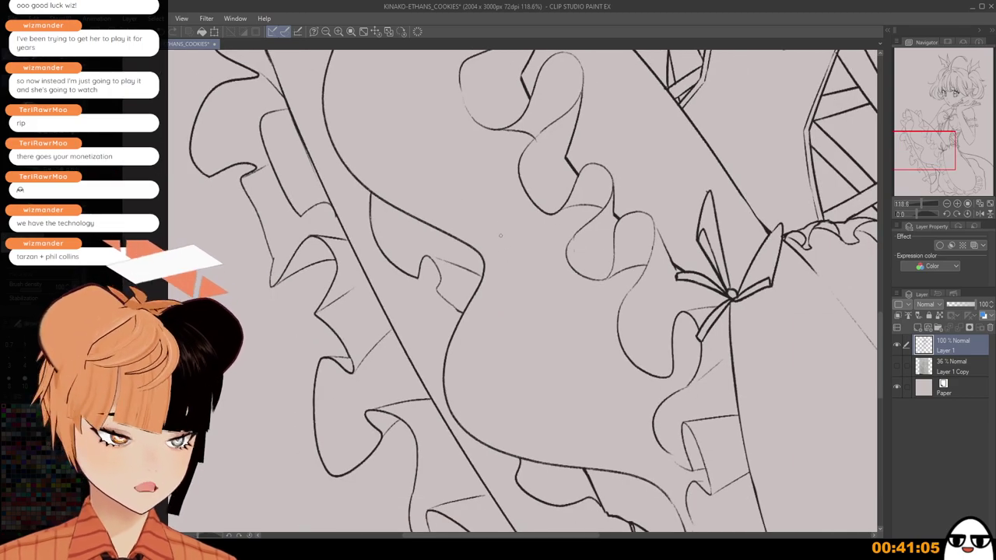
left_click_drag(527, 304, 503, 221)
left_click_drag(535, 324, 514, 254)
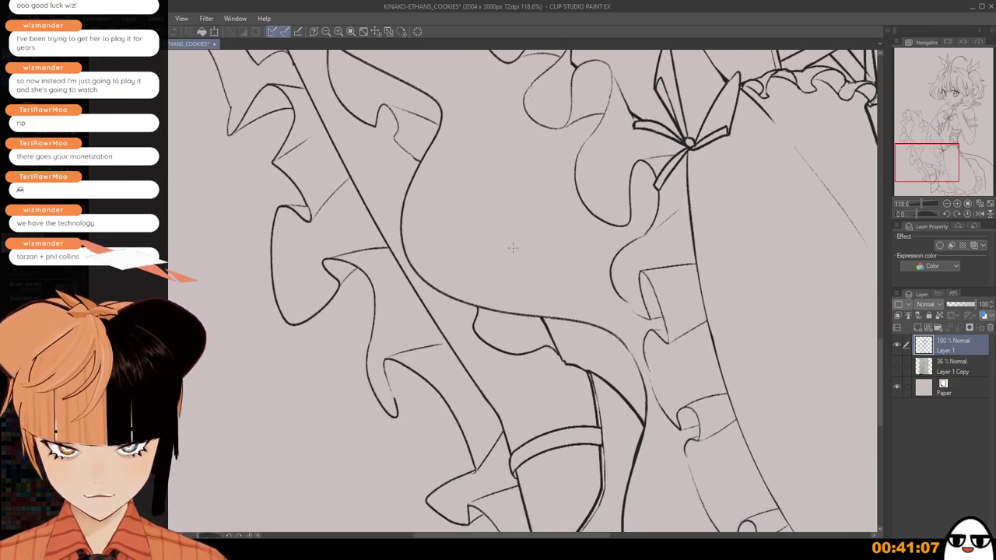
Try to draw a second small curved fold under the skirt's wavy hem above the shoe strap, retrying its bottom stroke.
scroll(563, 351, "up", 2)
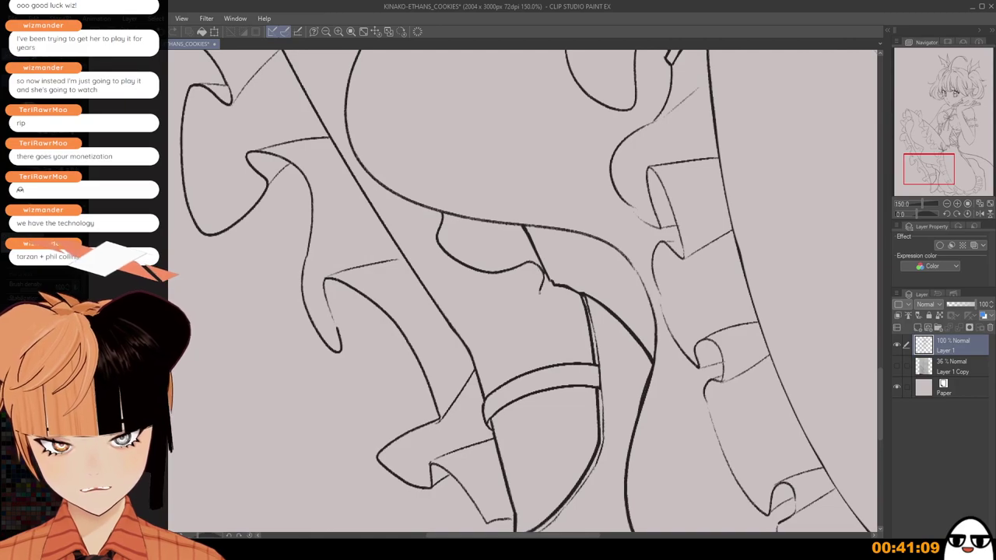
left_click_drag(538, 270, 536, 284)
key("ctrl+z")
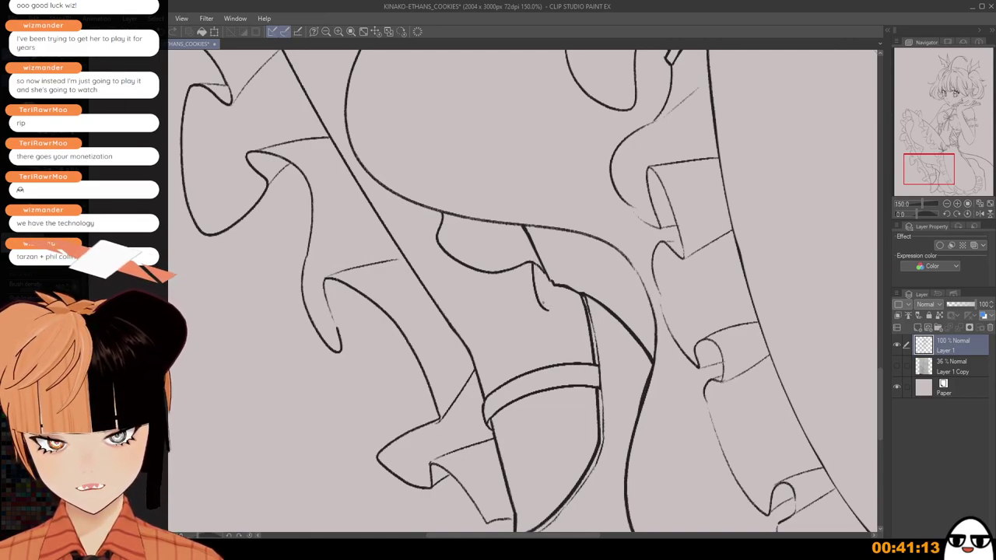
mouse_move(544, 306)
left_mouse_down()
mouse_move(587, 291)
mouse_move(609, 304)
left_mouse_up()
key("ctrl+z")
key("ctrl+z")
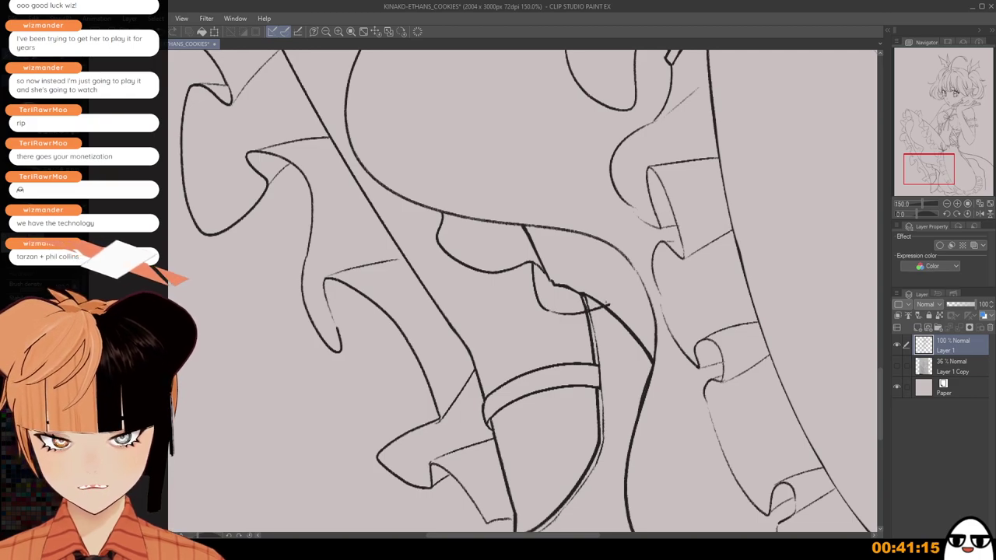
key("ctrl+z")
left_click_drag(547, 310, 612, 302)
key("ctrl+z")
left_click_drag(547, 311, 615, 300)
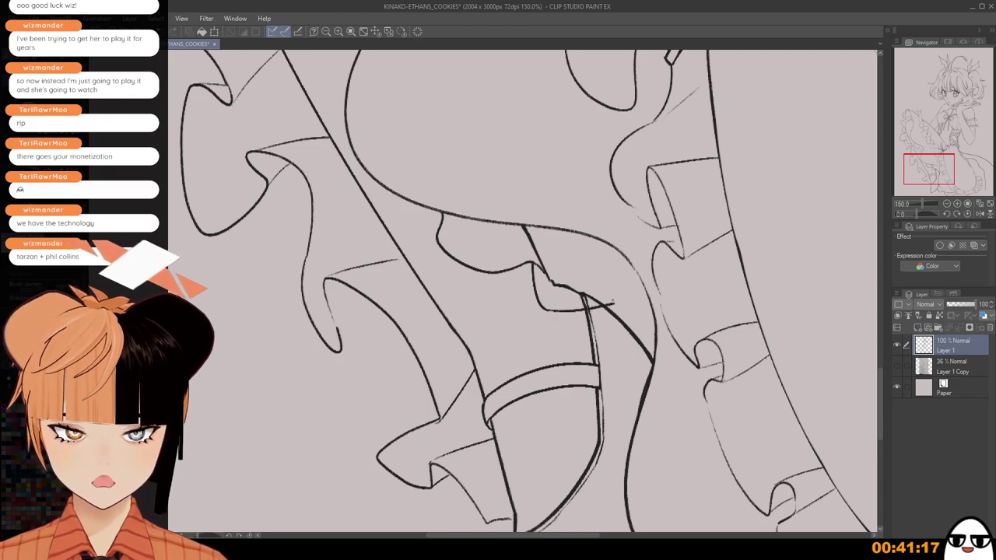
Erase the leg line overlapping the new fold under the hem, check it against the surrounding ruffles, and undo the fold.
scroll(579, 296, "up", 2)
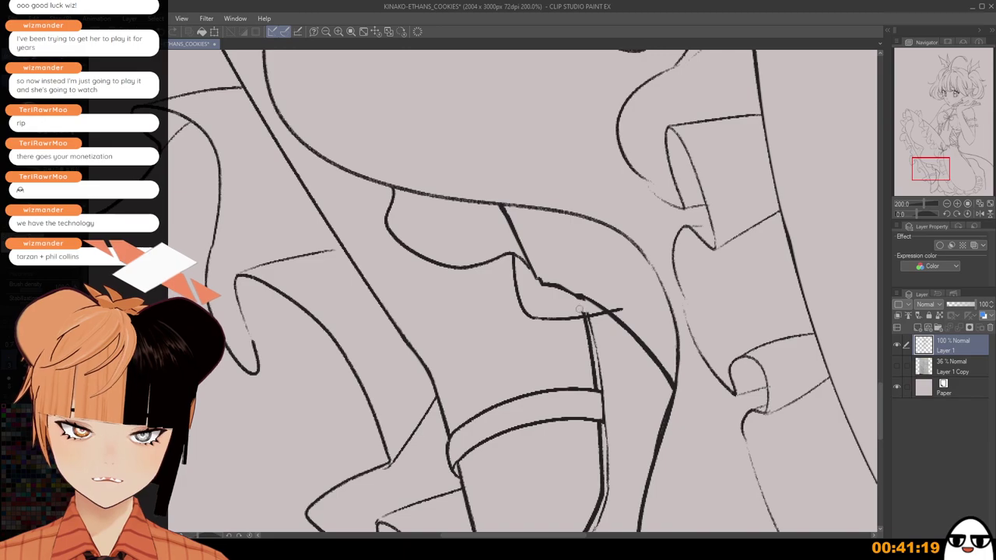
left_click_drag(574, 302, 615, 308)
scroll(614, 308, "down", 4)
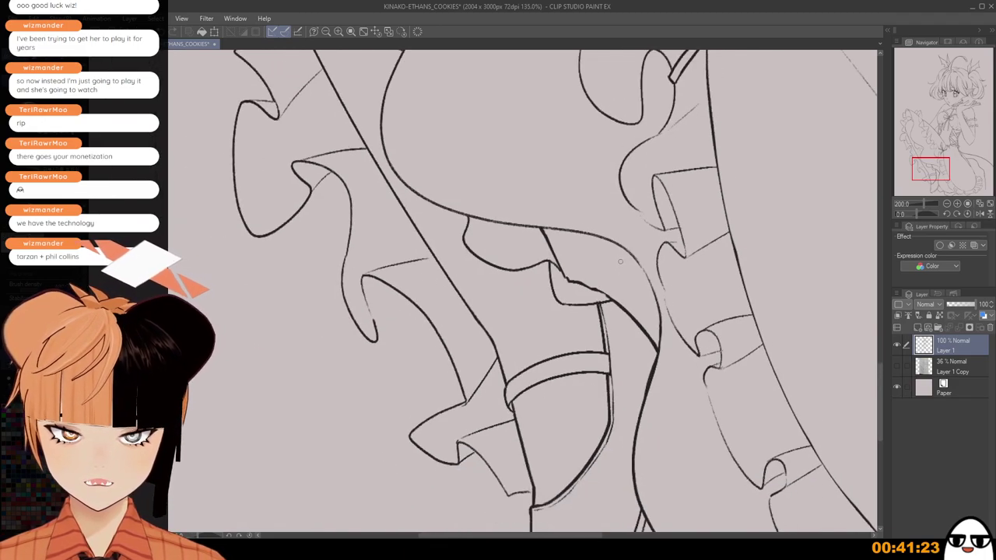
scroll(619, 263, "down", 3)
scroll(621, 266, "up", 2)
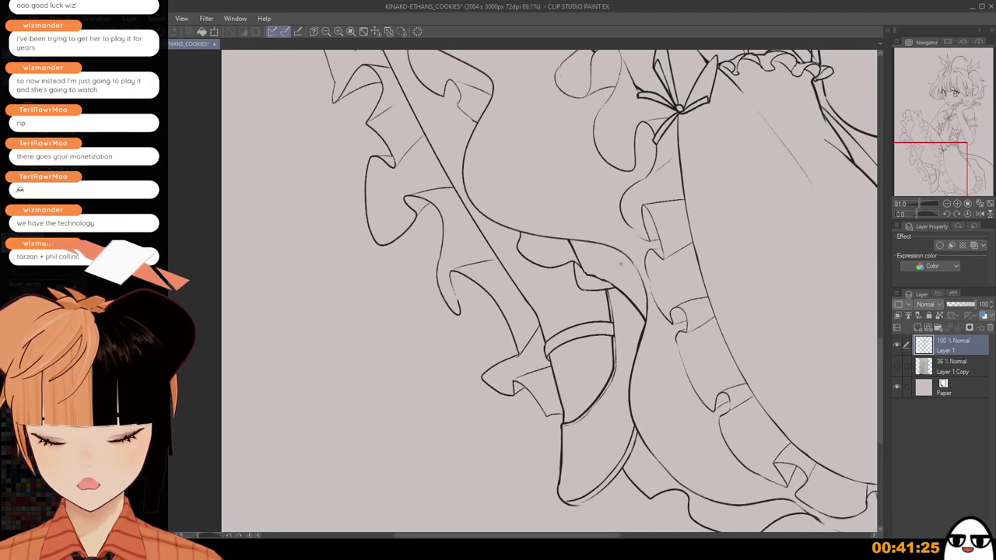
key("ctrl+z")
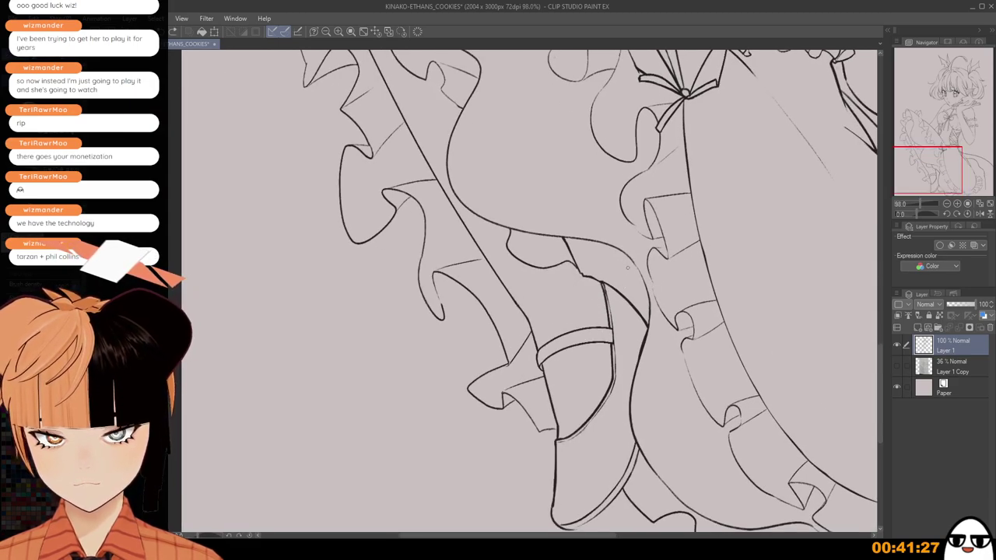
Try another looping underside fold running from the hem's notch toward the skirt edge, and undo its strokes.
scroll(627, 267, "down", 5)
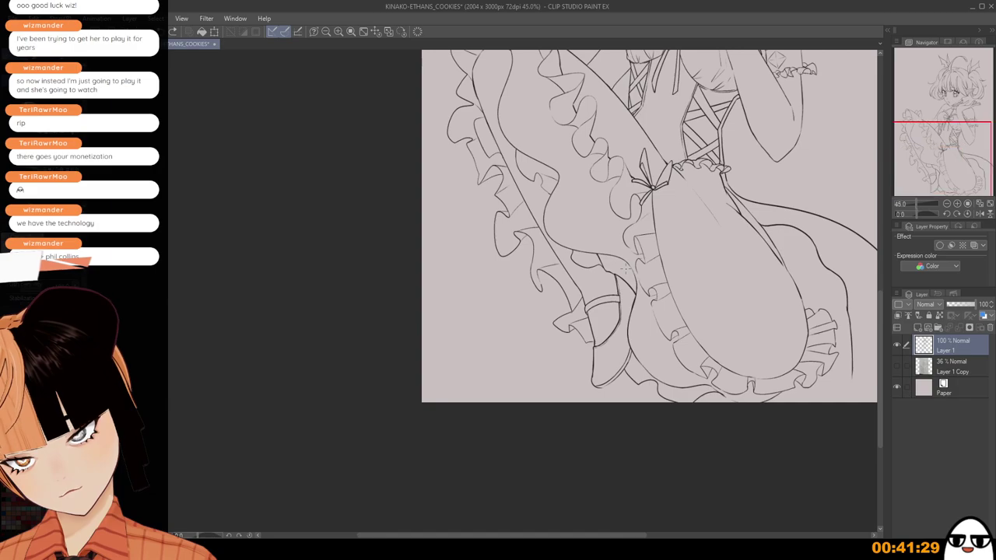
left_click_drag(626, 269, 598, 258)
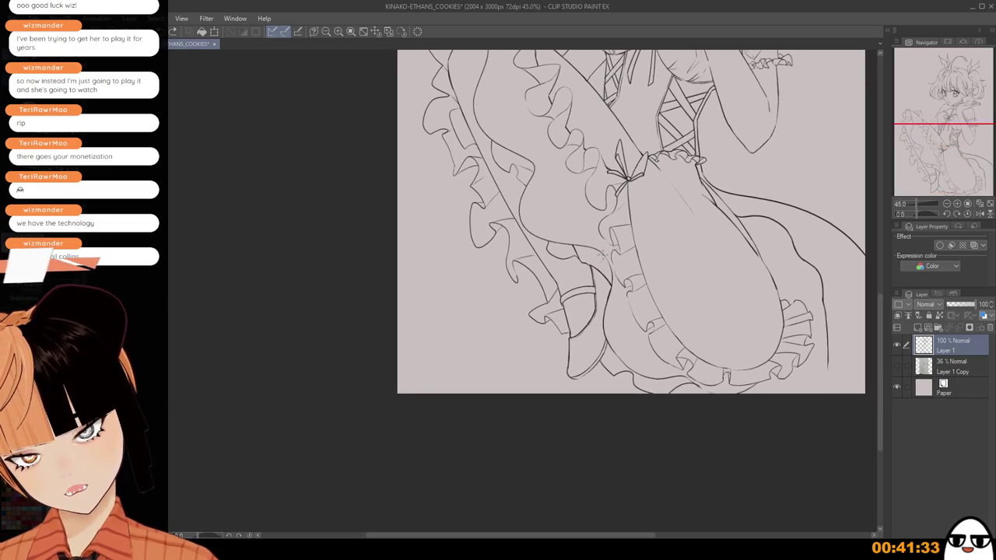
scroll(602, 254, "up", 5)
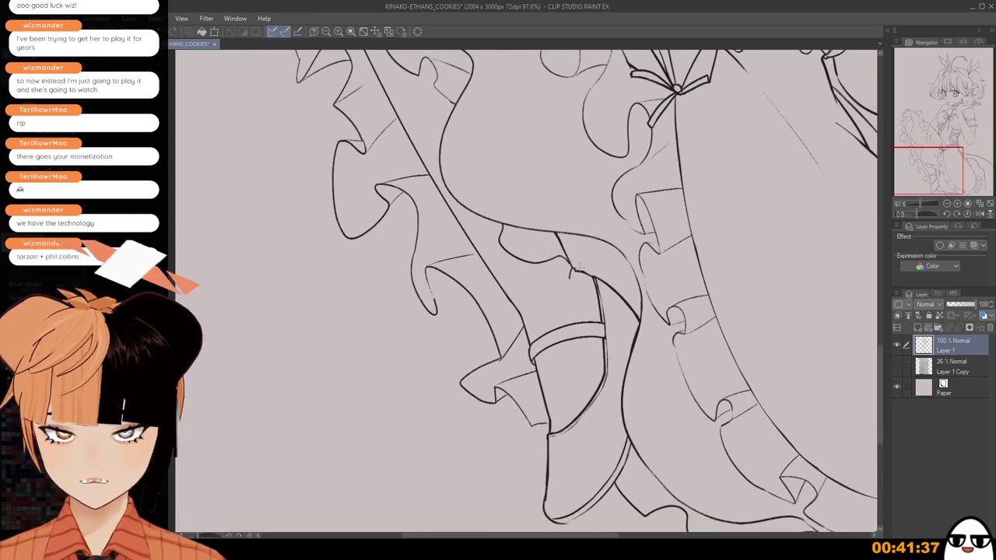
scroll(572, 268, "up", 2)
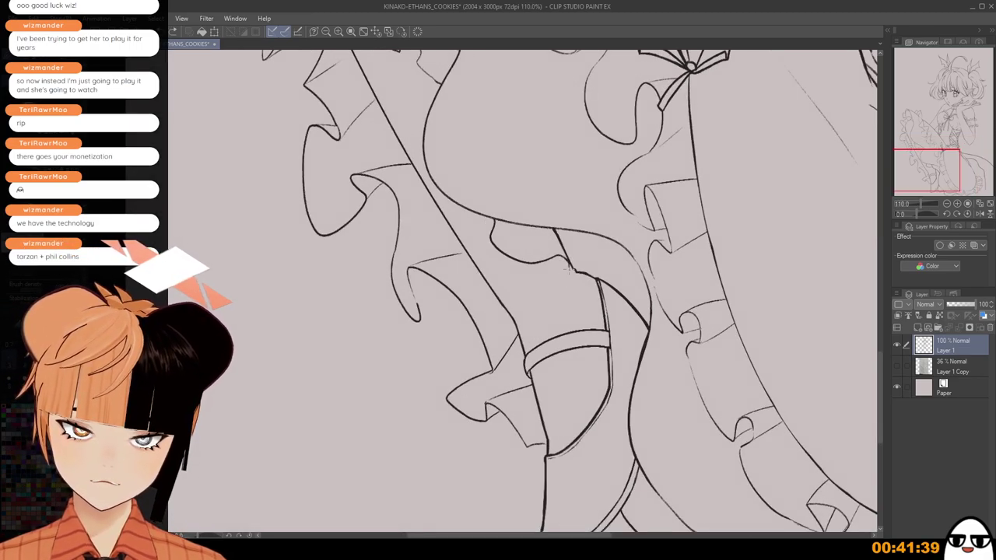
mouse_move(570, 269)
left_mouse_down()
mouse_move(564, 277)
mouse_move(590, 292)
mouse_move(614, 255)
mouse_move(645, 327)
left_mouse_up()
key("ctrl+z")
key("ctrl+z")
key("ctrl+z")
scroll(628, 234, "down", 4)
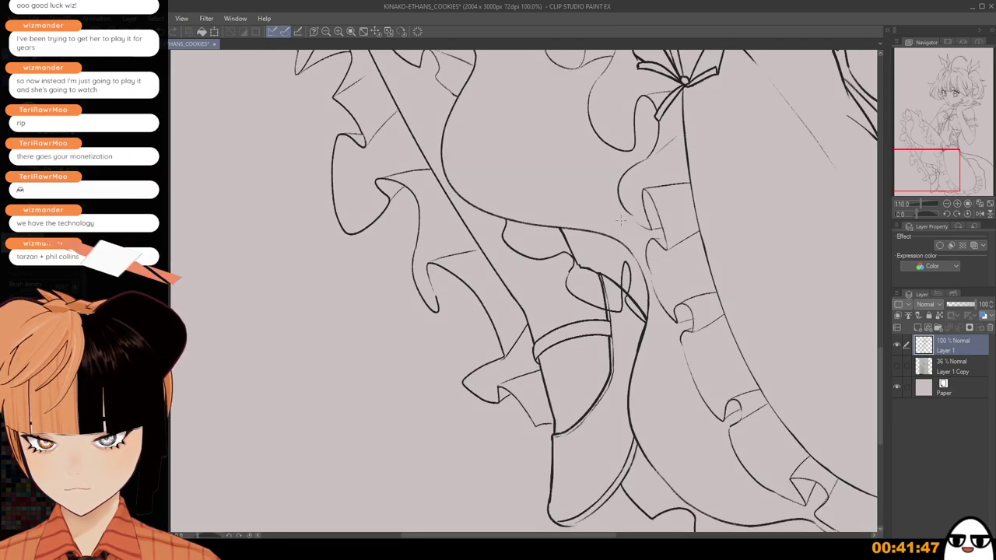
Erase the small rounded underside fold below the wavy hem and draw a curved inner fold closer to the skirt edge.
scroll(603, 236, "up", 3)
scroll(599, 246, "up", 1)
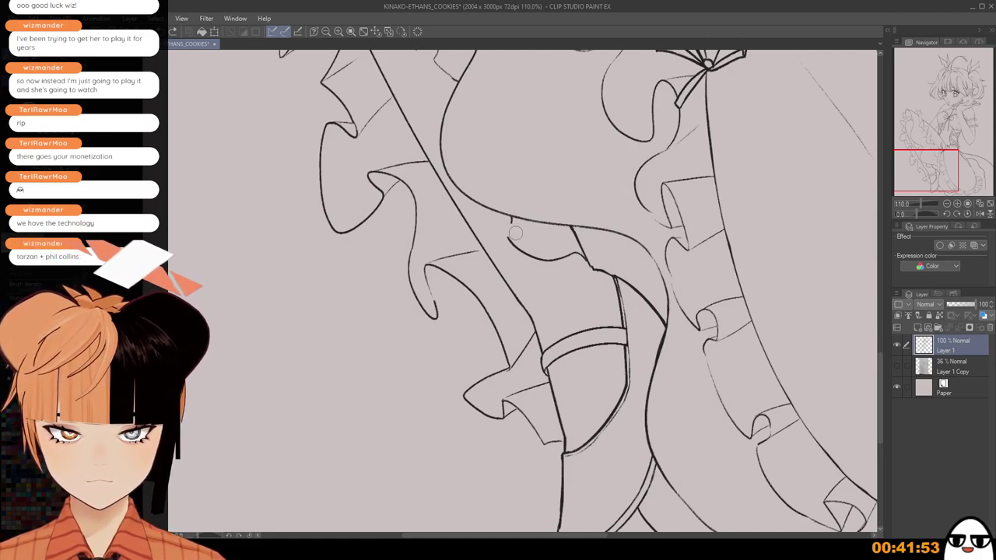
mouse_move(508, 226)
left_mouse_down()
mouse_move(533, 252)
mouse_move(563, 247)
left_mouse_up()
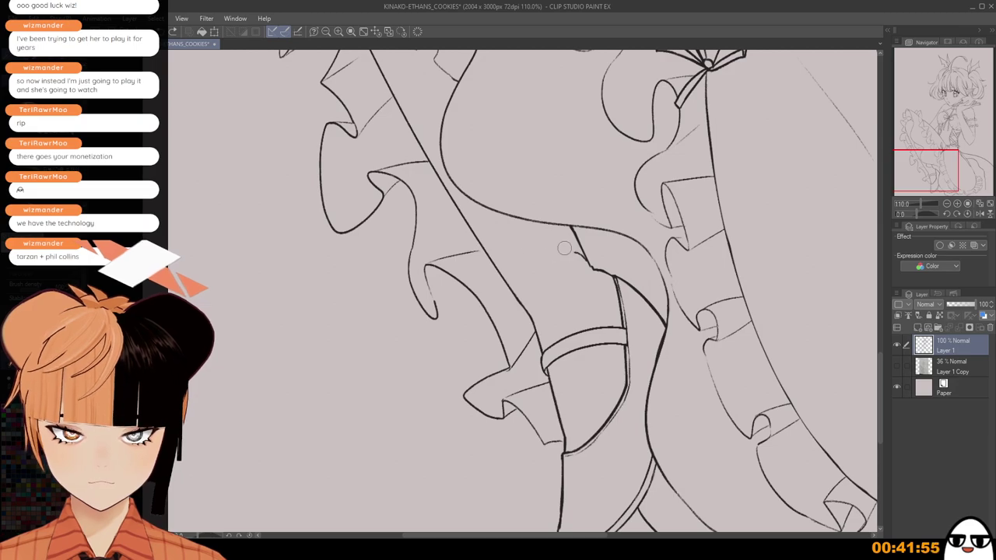
scroll(569, 230, "down", 2)
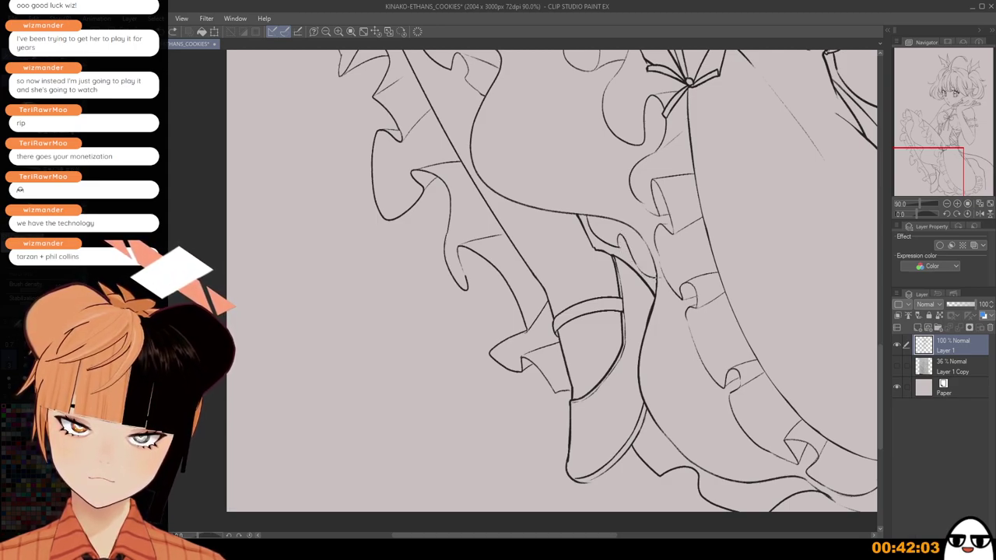
Check the new hem fold against the whole skirt and add short crease strokes on the back skirt beside the apron.
scroll(638, 194, "down", 3)
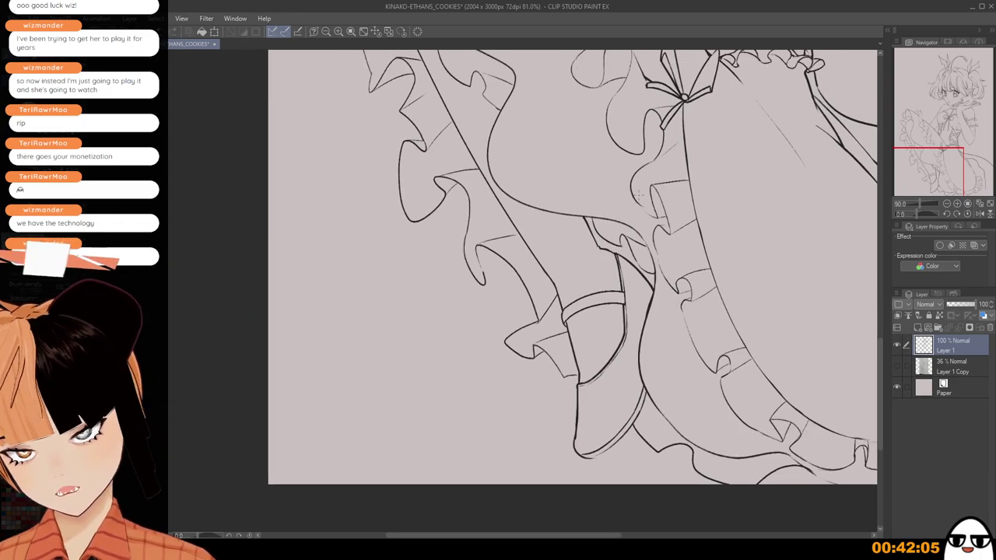
scroll(623, 218, "down", 3)
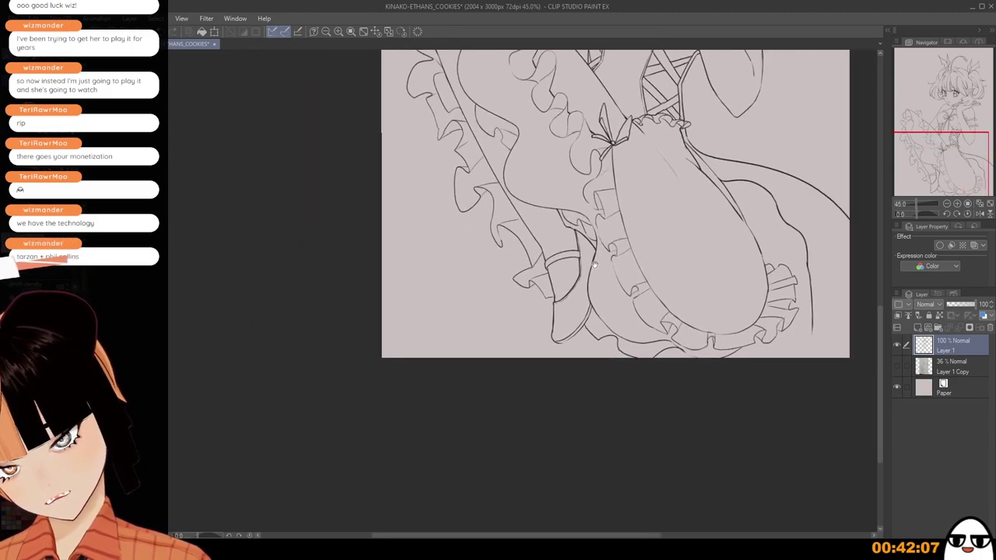
left_click_drag(569, 280, 556, 285)
scroll(610, 296, "up", 2)
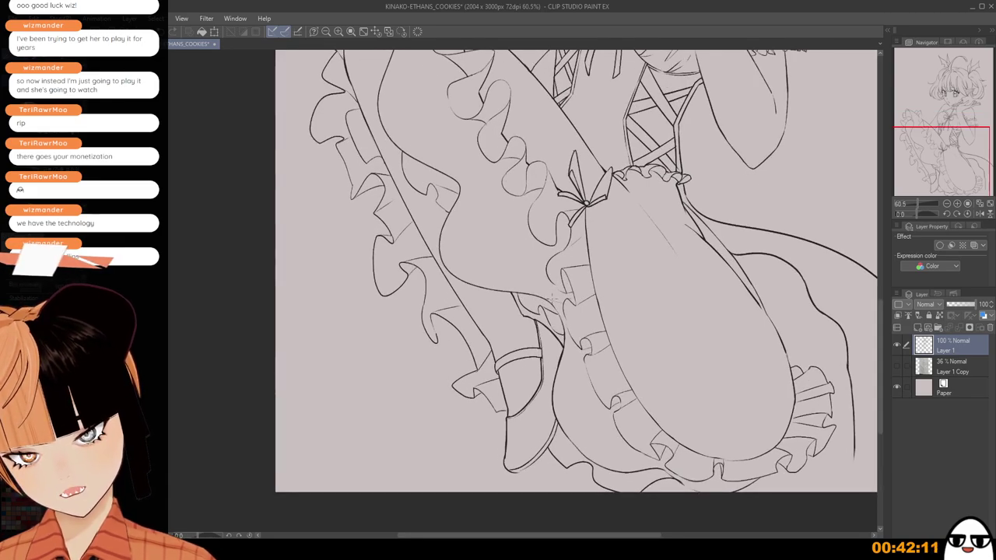
scroll(554, 297, "down", 2)
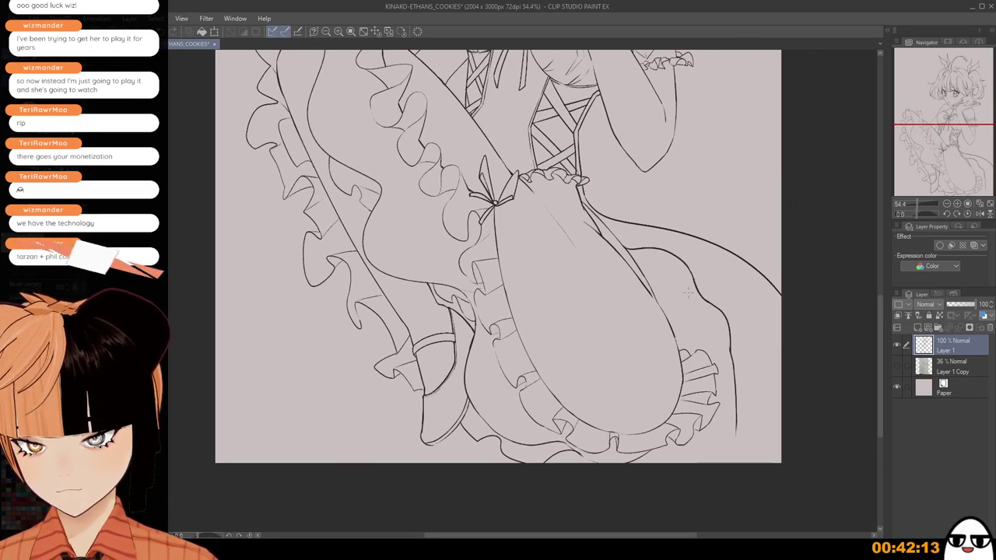
scroll(676, 319, "down", 2)
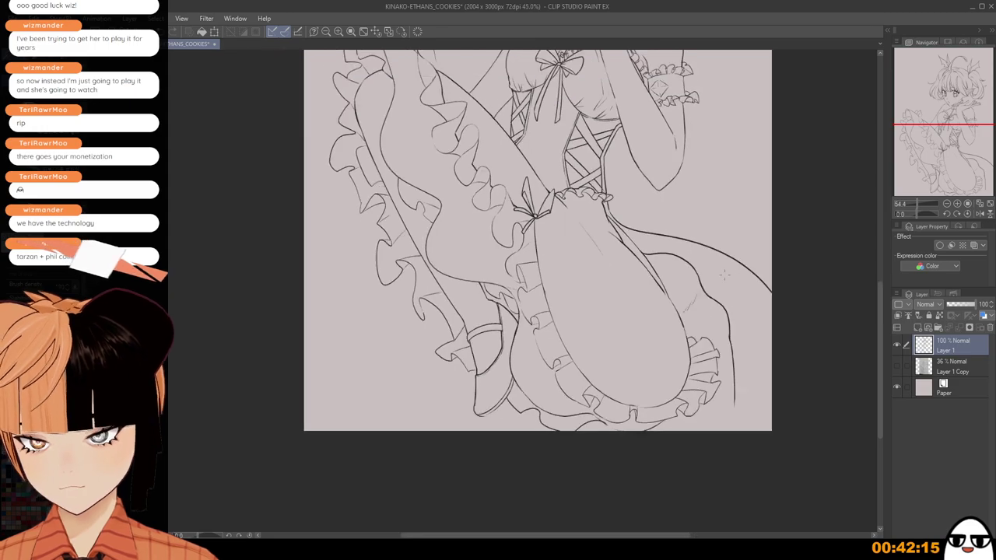
Draw fine slanted creases across the waist of the bodice beside the corset lacing, undoing unwanted strokes.
left_click_drag(688, 234, 689, 360)
left_click_drag(684, 251, 701, 347)
scroll(702, 347, "up", 2)
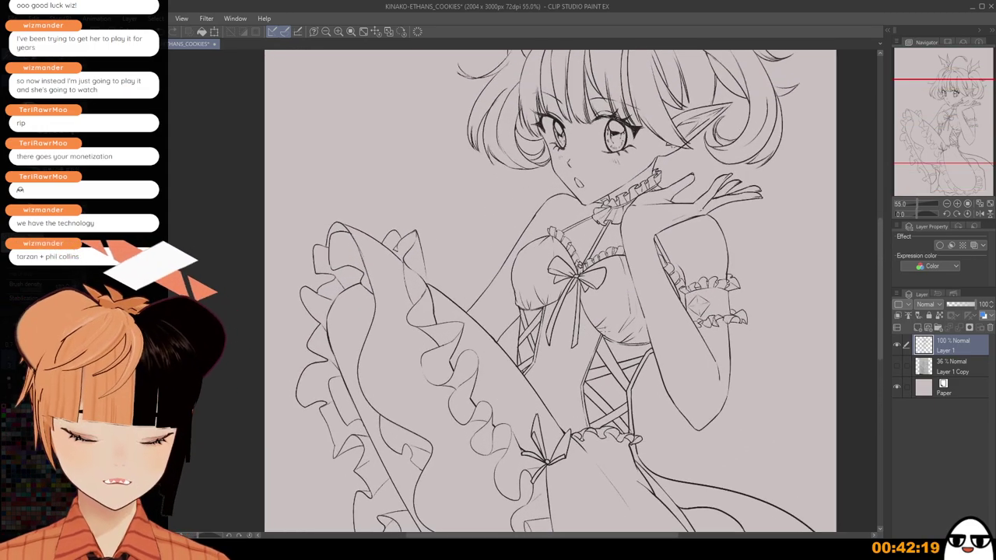
scroll(601, 332, "up", 2)
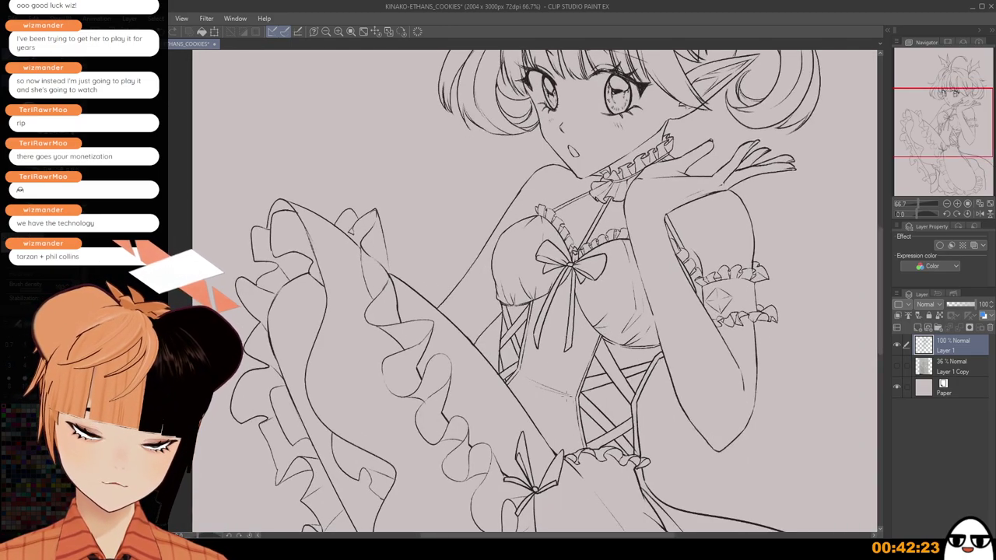
left_click_drag(537, 416, 563, 430)
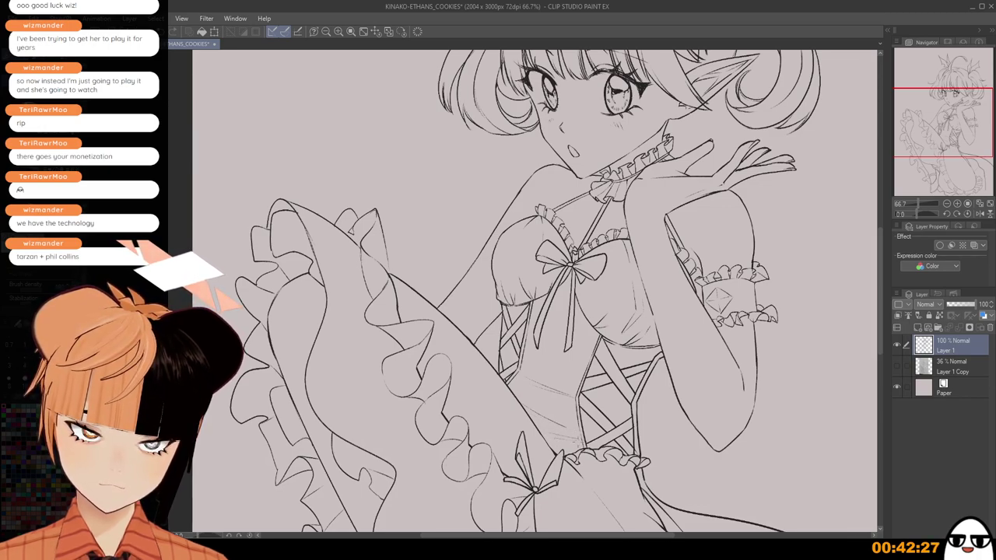
key("ctrl+z")
left_click_drag(529, 377, 569, 388)
key("ctrl+z")
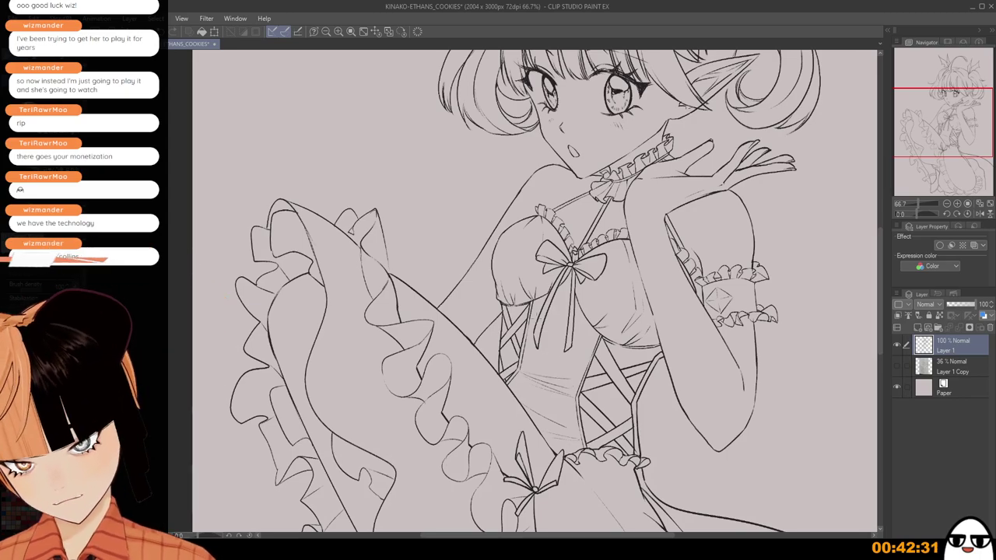
Examine the bust, bow and bodice creases up close and against the full figure.
scroll(563, 306, "up", 9)
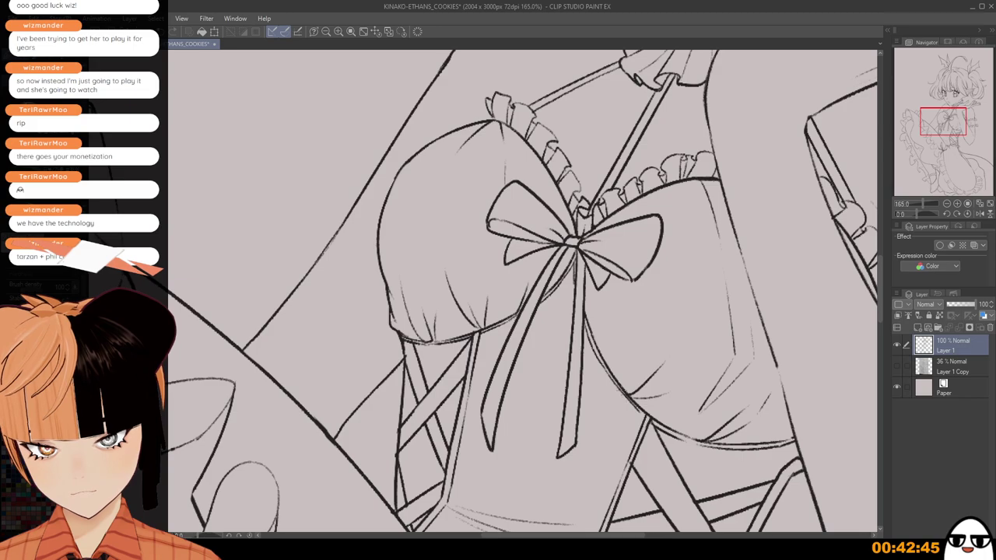
scroll(618, 282, "down", 6)
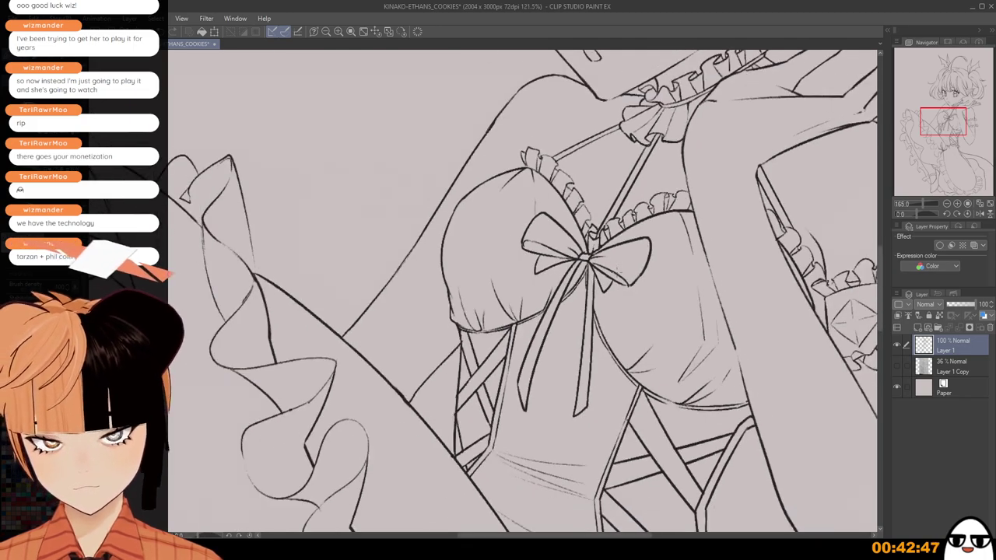
scroll(602, 261, "down", 3)
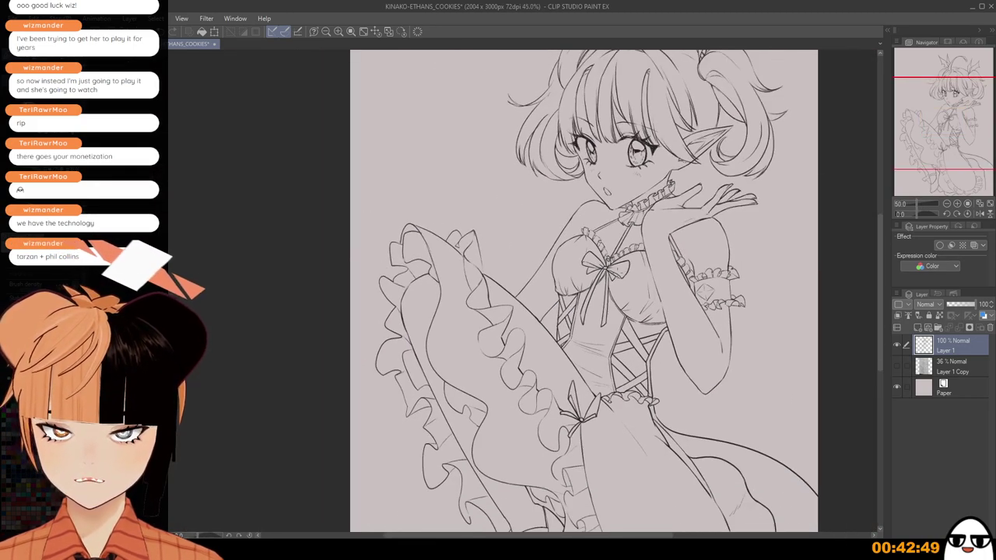
left_click_drag(615, 290, 562, 244)
scroll(622, 271, "up", 1)
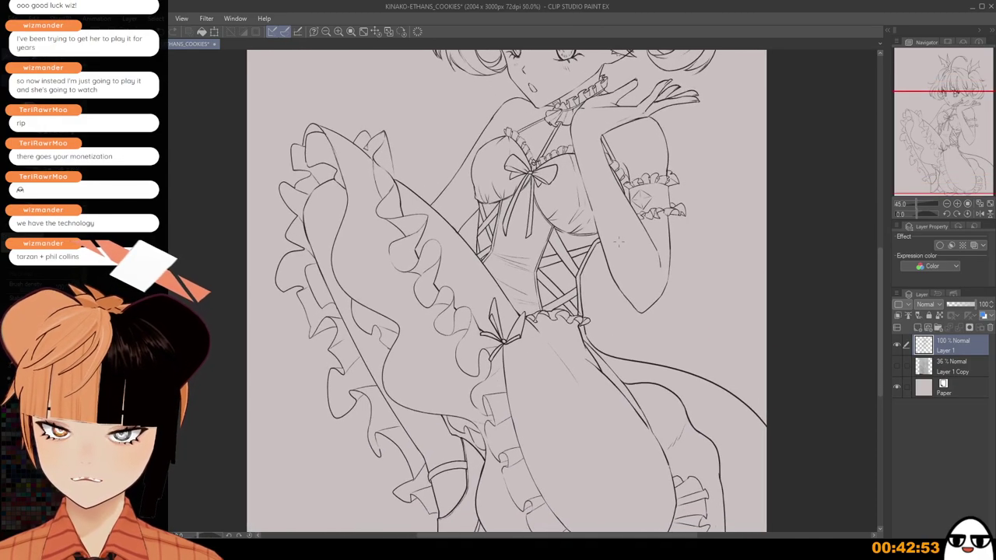
scroll(621, 270, "down", 3)
left_click_drag(626, 319, 640, 410)
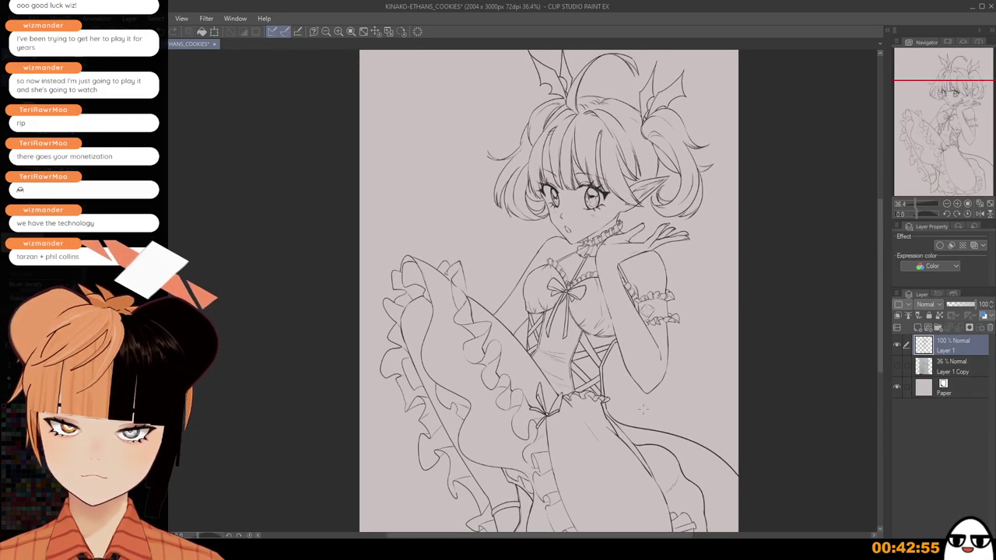
scroll(639, 411, "down", 1)
mouse_move(606, 327)
left_mouse_down()
mouse_move(626, 300)
mouse_move(590, 303)
left_mouse_up()
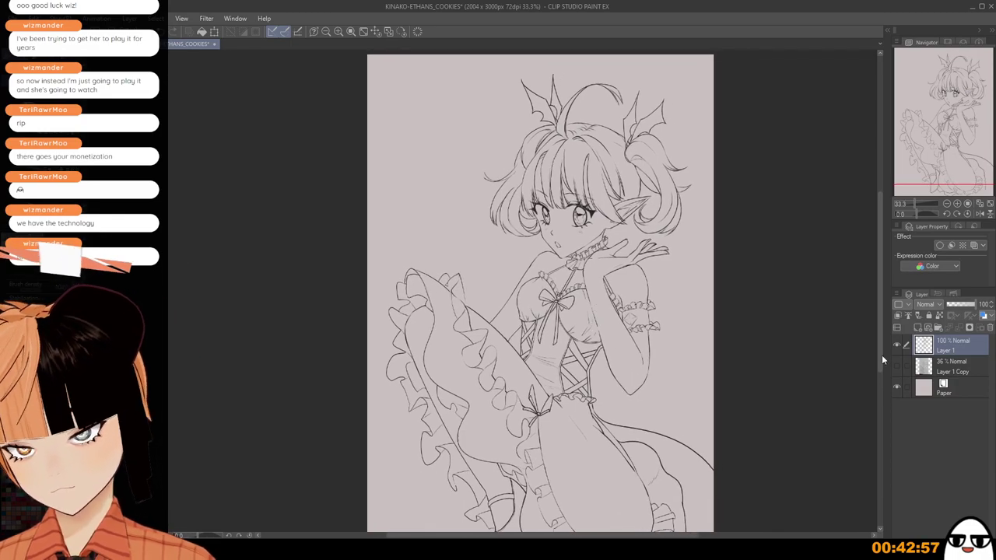
Compare the line art with the sketch by toggling the visibility of Layer 1 Copy and Layer 1, leaving only the line art shown.
left_click_drag(768, 379, 784, 393)
scroll(771, 349, "down", 1)
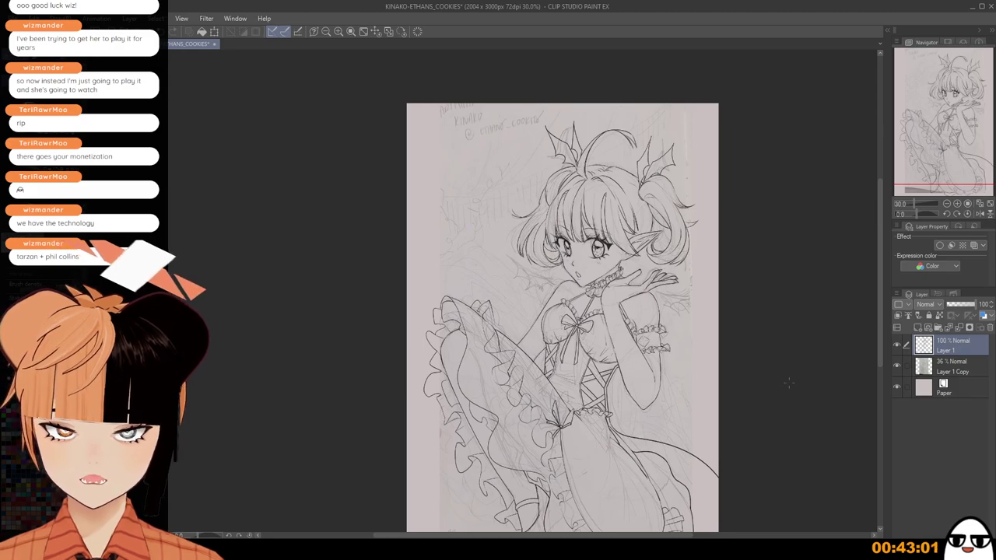
scroll(785, 385, "up", 2)
mouse_move(756, 374)
left_mouse_down()
mouse_move(786, 326)
mouse_move(802, 271)
left_mouse_up()
left_click(897, 344)
scroll(857, 370, "up", 1)
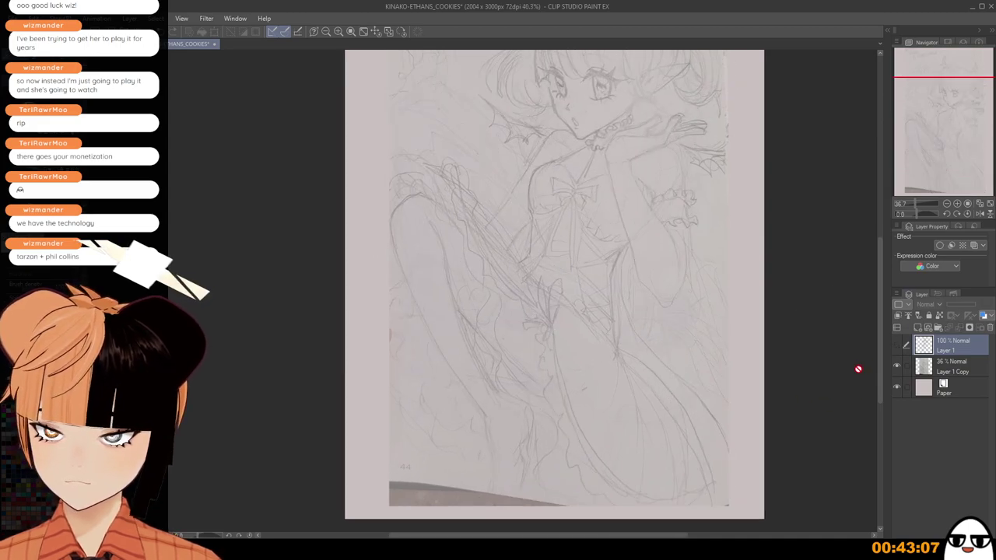
left_click(897, 344)
left_click(897, 365)
Examine the apron, hem ruffles and back skirt line art for gaps, both up close and as a whole.
scroll(764, 498, "up", 2)
left_click_drag(764, 497, 781, 337)
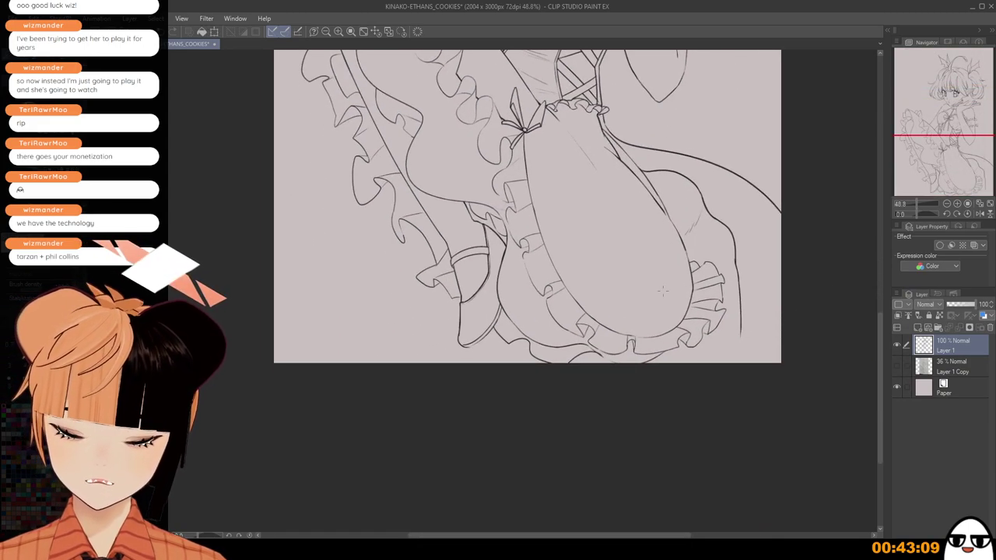
scroll(658, 299, "up", 5)
scroll(608, 393, "up", 2)
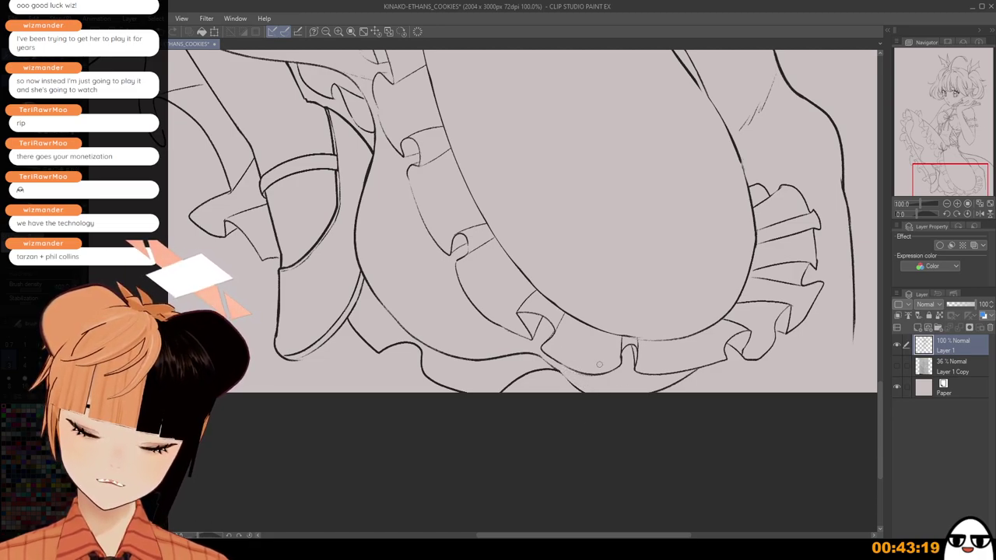
scroll(600, 364, "down", 3)
left_click_drag(656, 402, 668, 428)
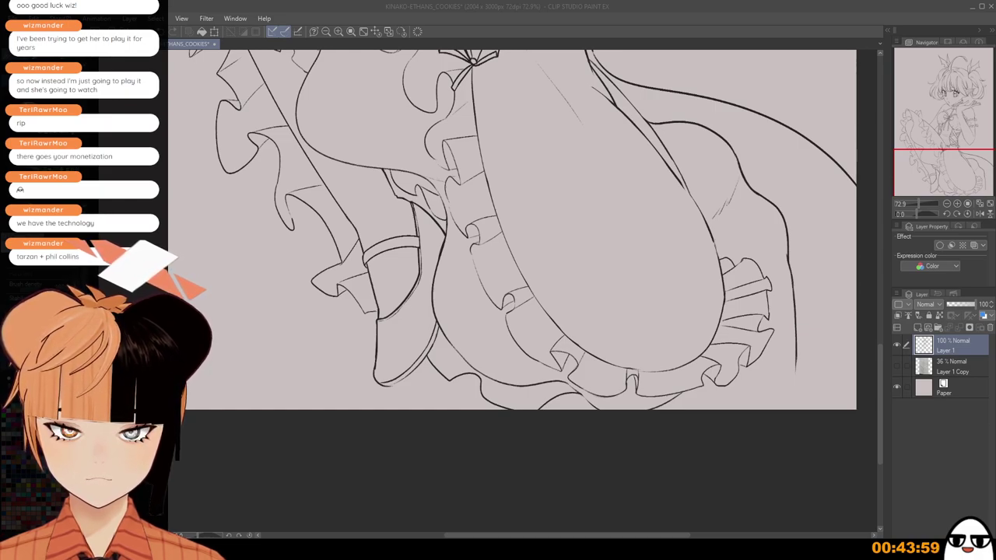
left_click(564, 26)
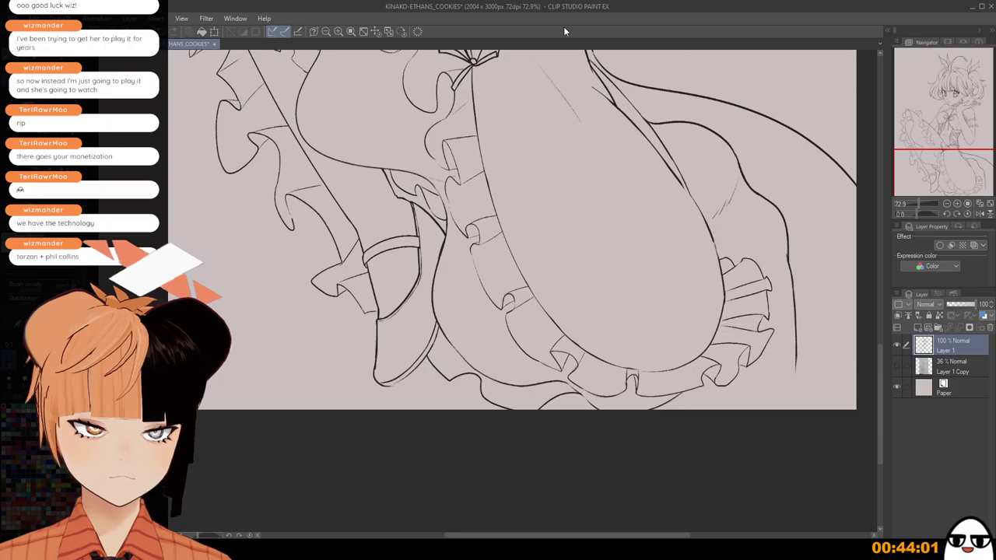
scroll(636, 299, "up", 5)
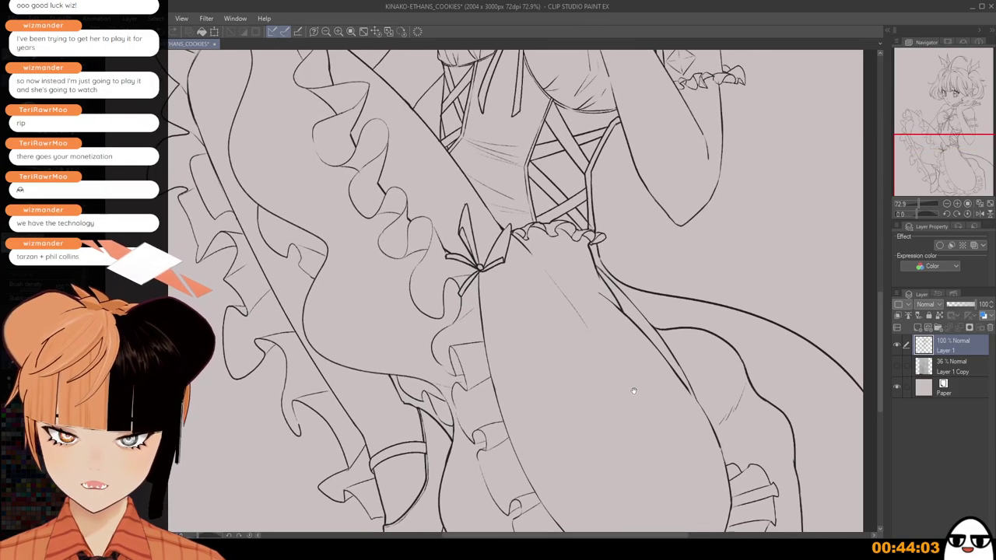
scroll(622, 296, "down", 2)
scroll(695, 341, "down", 3)
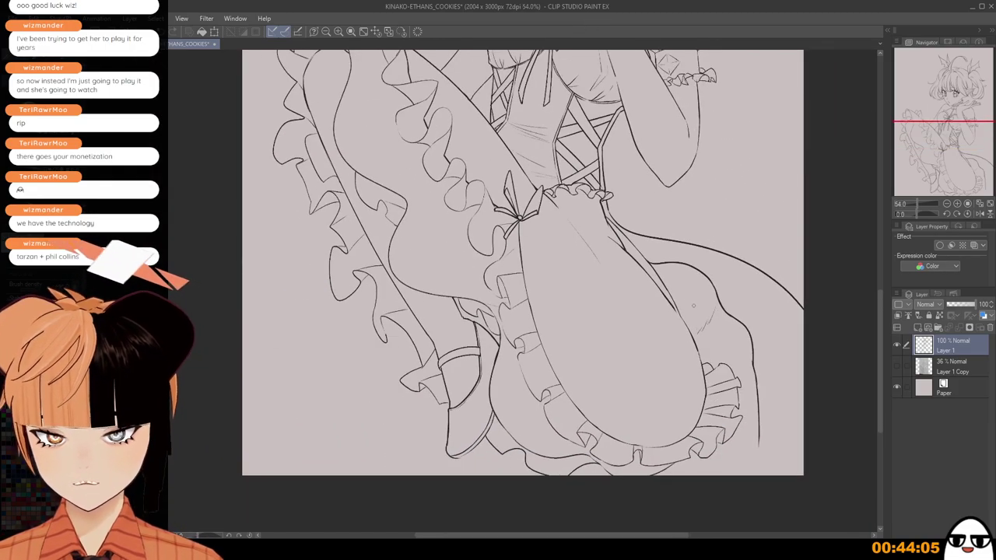
mouse_move(677, 215)
left_mouse_down()
mouse_move(710, 343)
mouse_move(684, 261)
left_mouse_up()
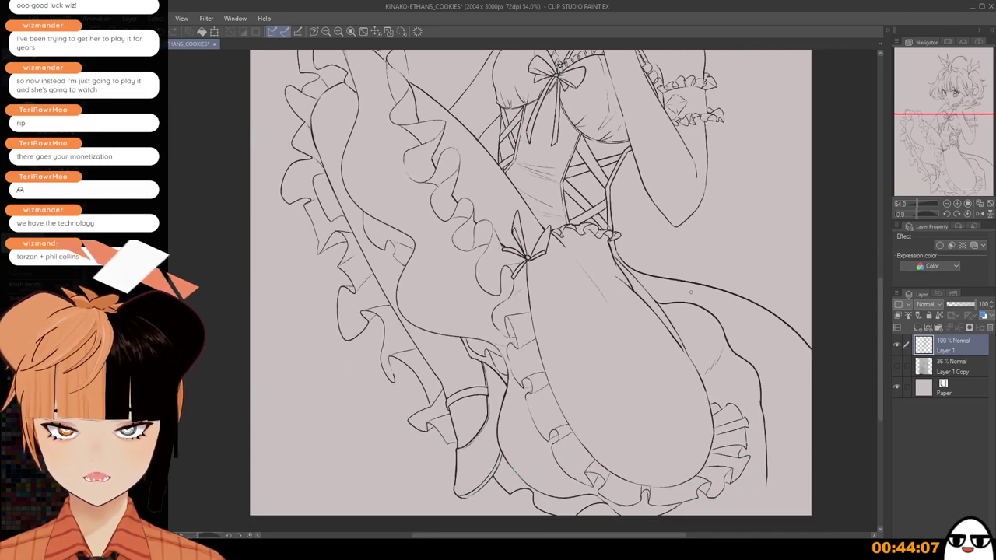
Draw the first ruffle scallop on the apron's outer edge beside the back skirt and undo the unwanted strokes below it.
scroll(691, 319, "up", 3)
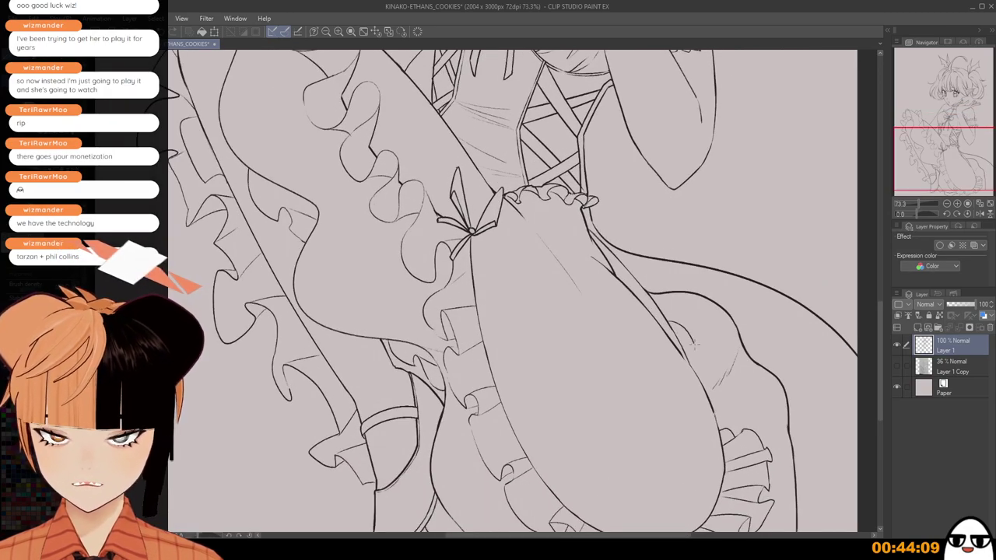
left_click_drag(667, 322, 684, 347)
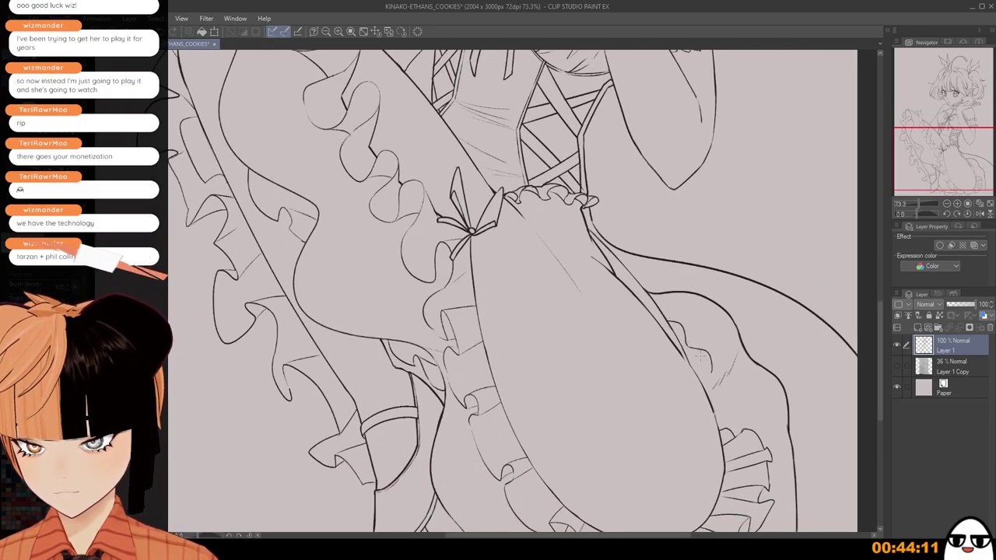
scroll(688, 344, "up", 1)
left_click_drag(697, 341, 705, 348)
key("ctrl+z")
key("ctrl+z")
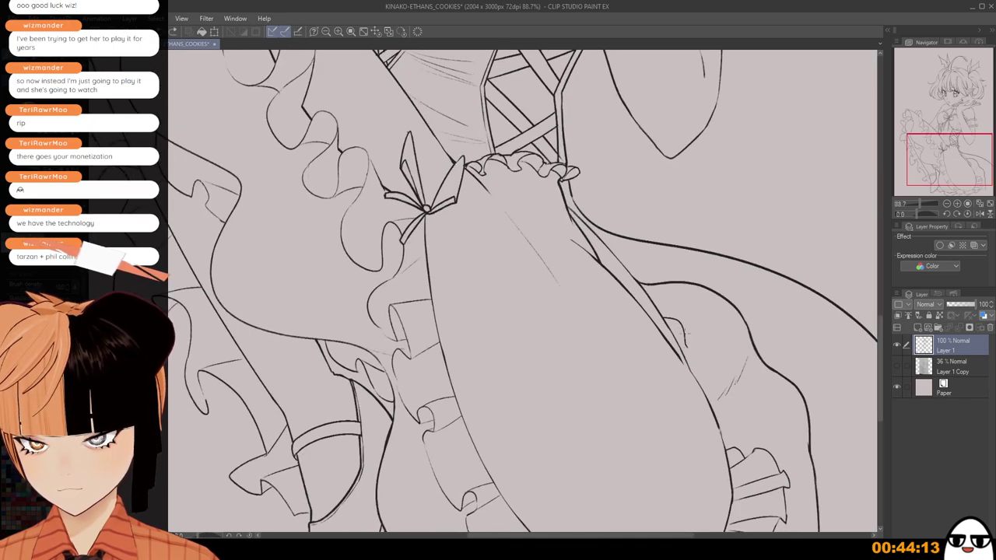
Draw curled ruffle scallops down the apron's outer edge to the existing hem ruffle, joining them to the edge with short fold lines.
left_click_drag(665, 317, 686, 343)
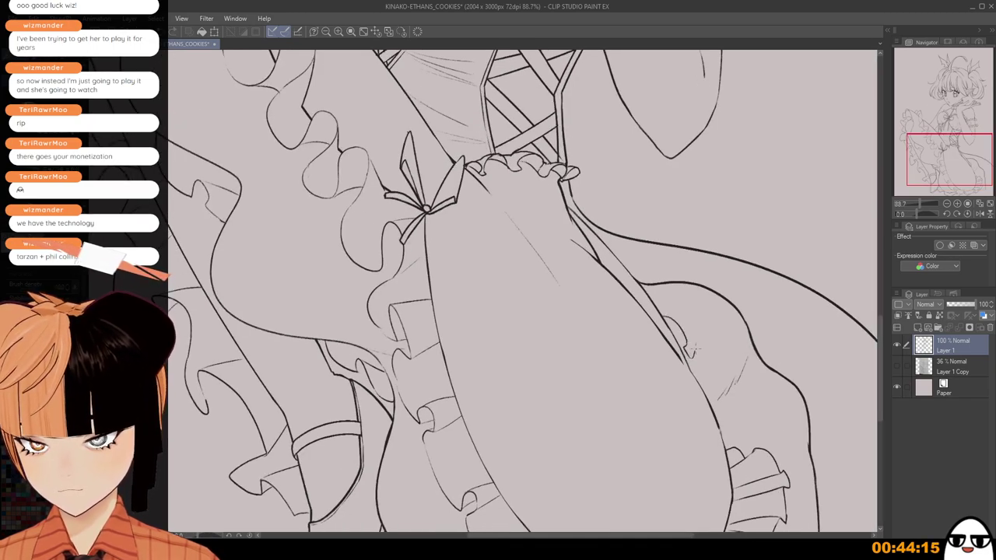
left_click_drag(688, 354, 708, 360)
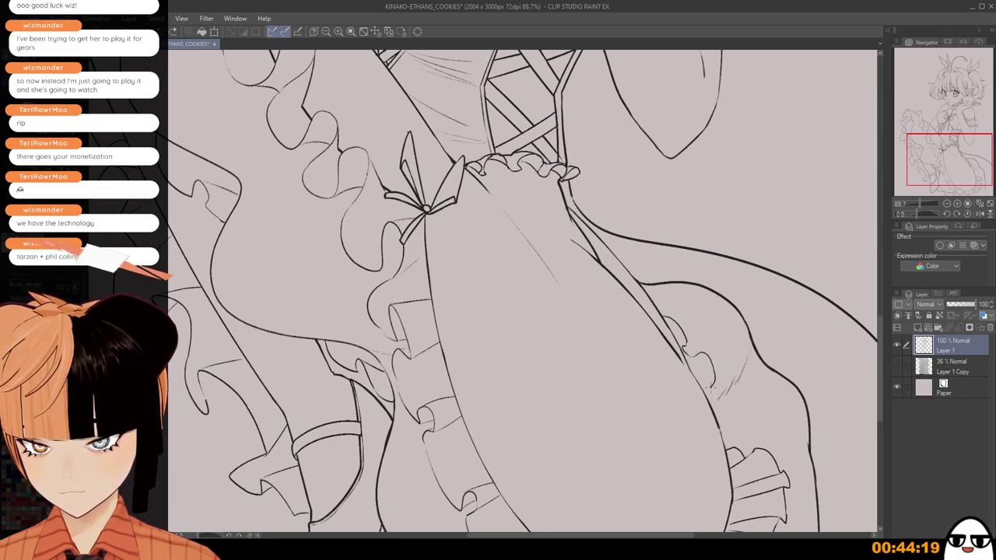
mouse_move(731, 406)
left_mouse_down()
mouse_move(744, 455)
mouse_move(702, 306)
left_mouse_up()
scroll(739, 443, "up", 2)
scroll(704, 302, "up", 2)
scroll(691, 311, "up", 1)
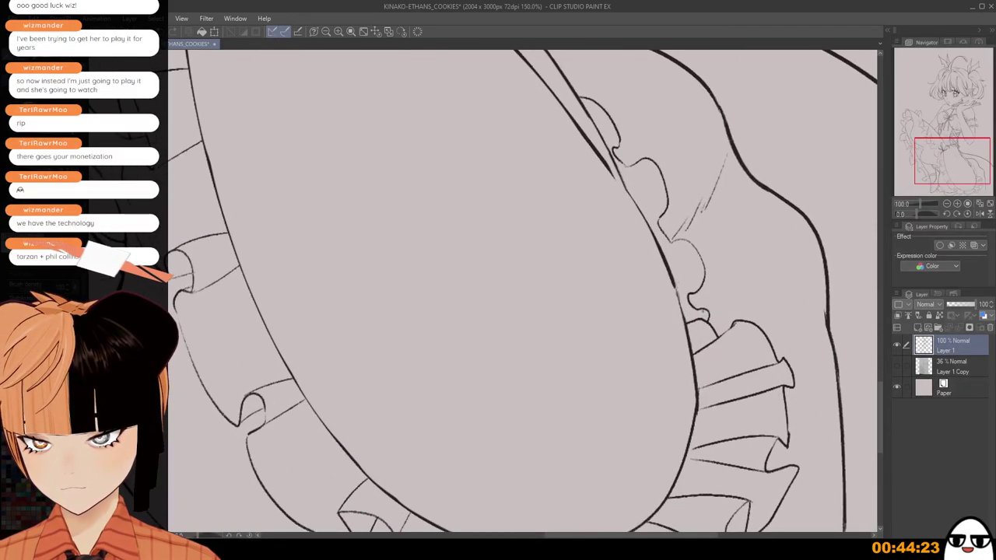
key("ctrl+z")
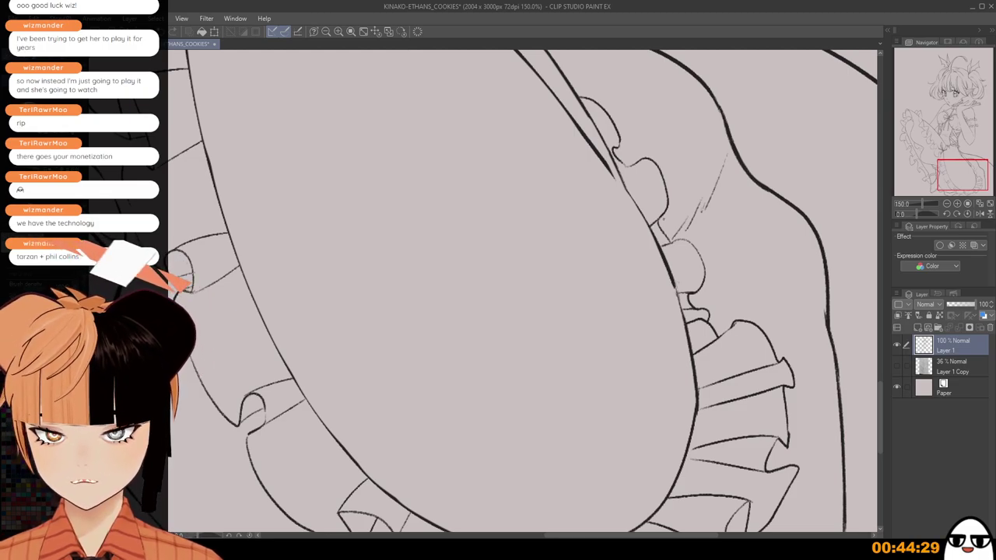
left_click_drag(633, 155, 639, 242)
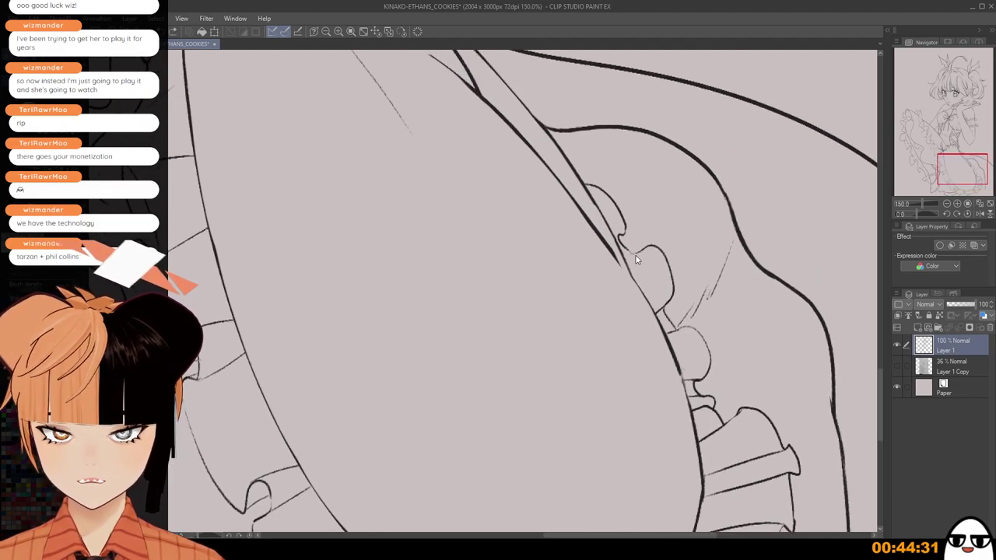
left_click_drag(646, 245, 509, 245)
Check the new ruffle against the whole skirt and refine the outlines of its upper two scallops.
scroll(641, 299, "down", 1)
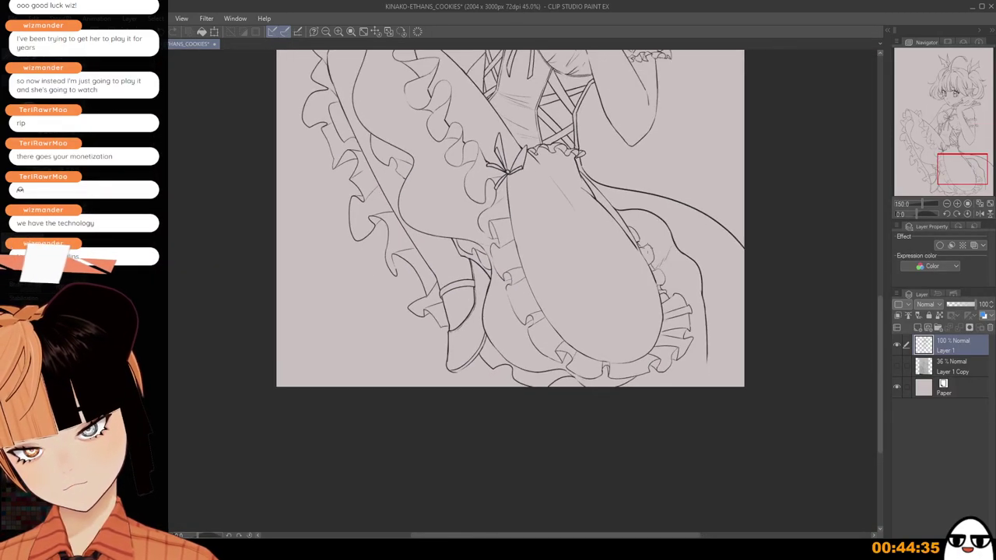
scroll(641, 299, "up", 2)
scroll(642, 300, "down", 2)
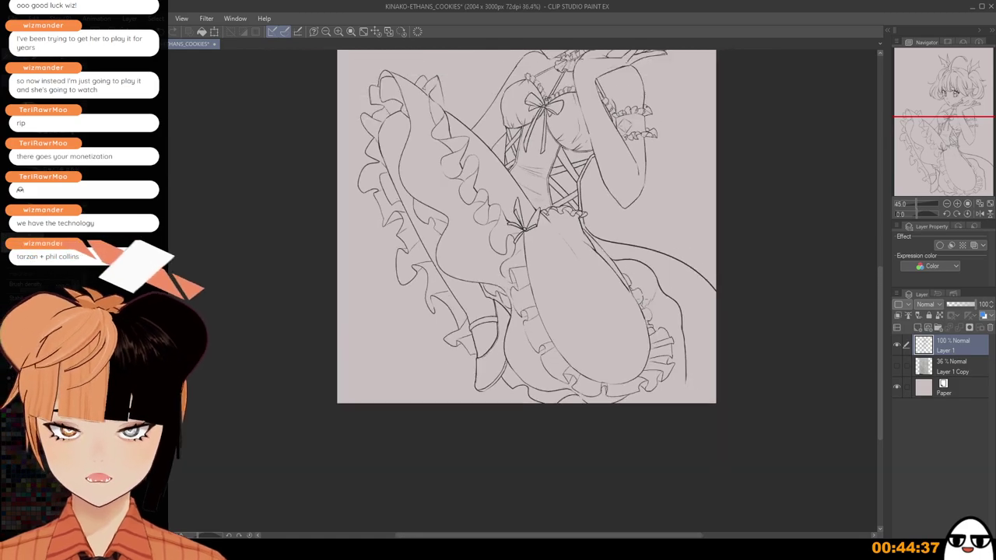
left_click_drag(642, 301, 638, 294)
scroll(638, 295, "up", 3)
scroll(634, 284, "up", 3)
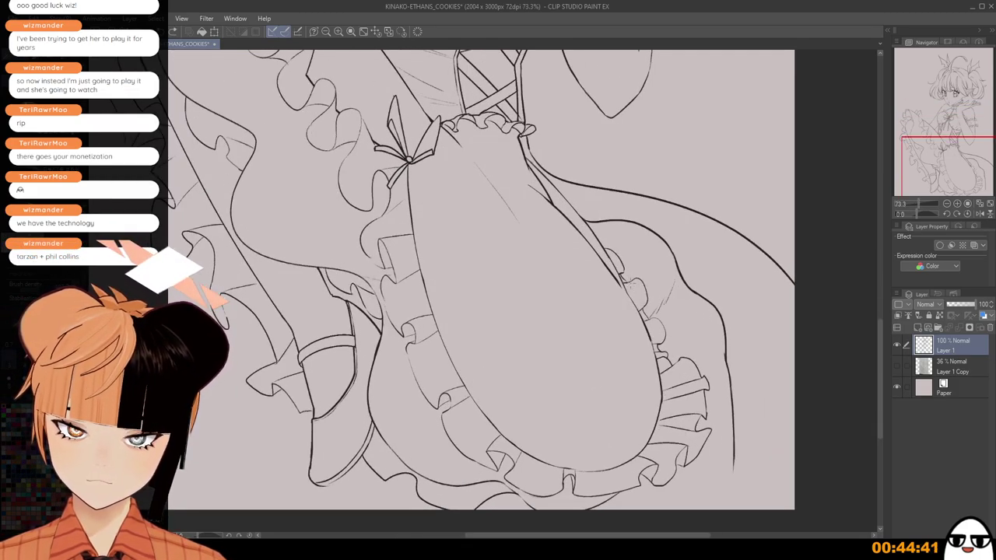
scroll(634, 288, "up", 2)
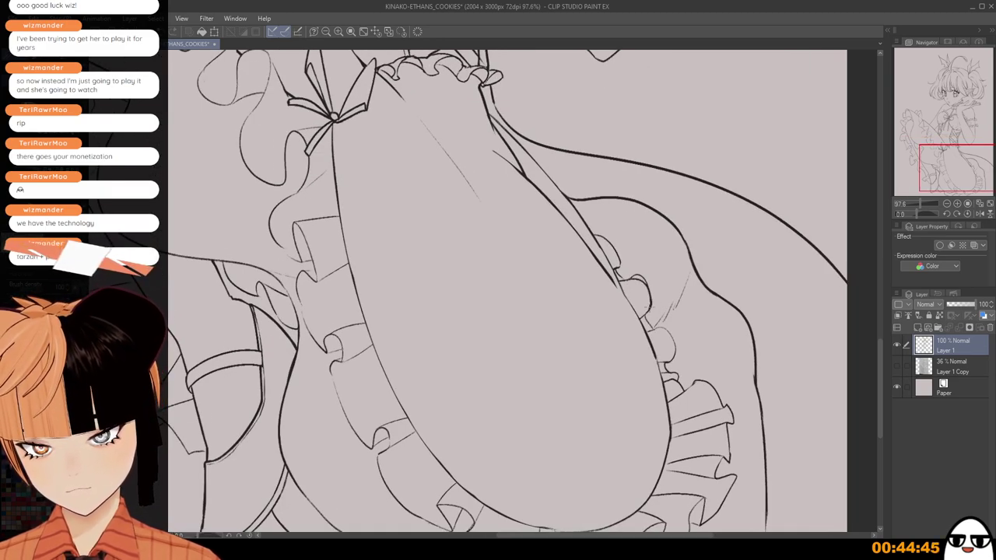
scroll(633, 272, "up", 1)
scroll(632, 266, "up", 1)
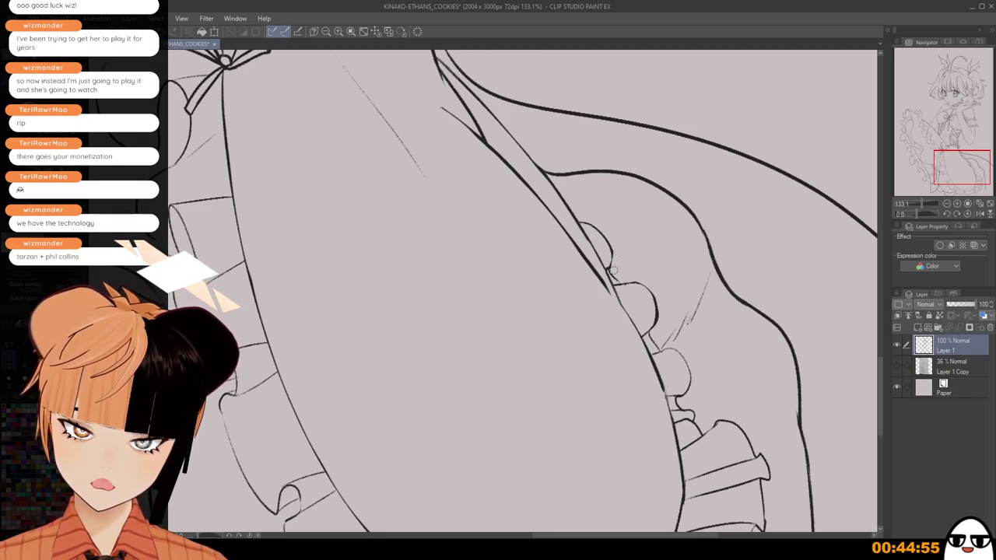
Reshape the top scallop on the apron's outer edge and add a small rounded fold between it and the second scallop.
scroll(610, 271, "down", 8)
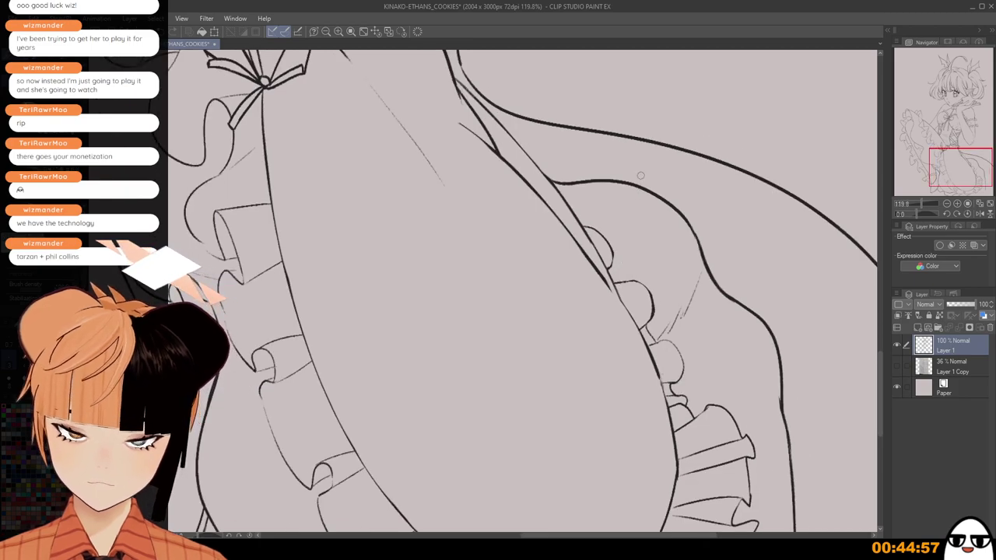
scroll(632, 215, "up", 3)
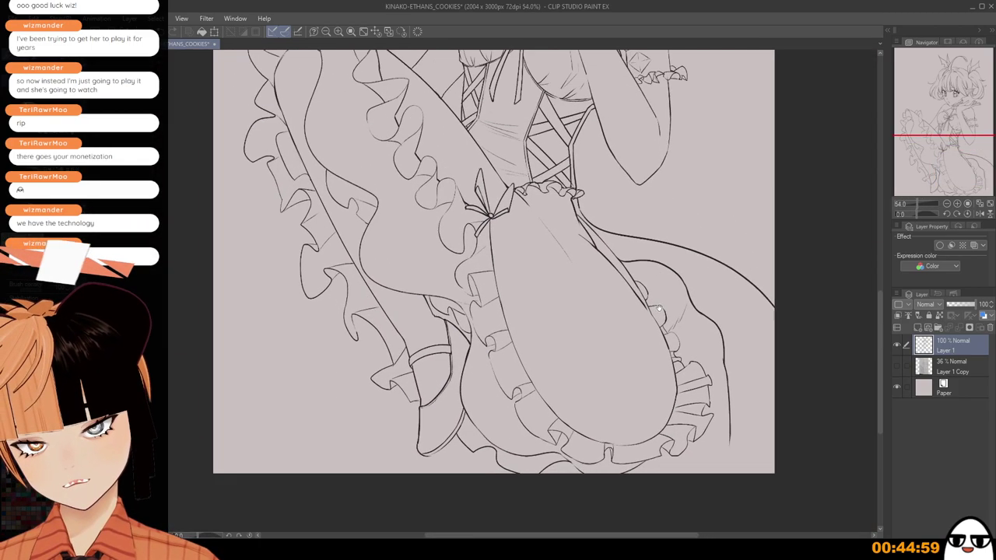
scroll(650, 330, "up", 2)
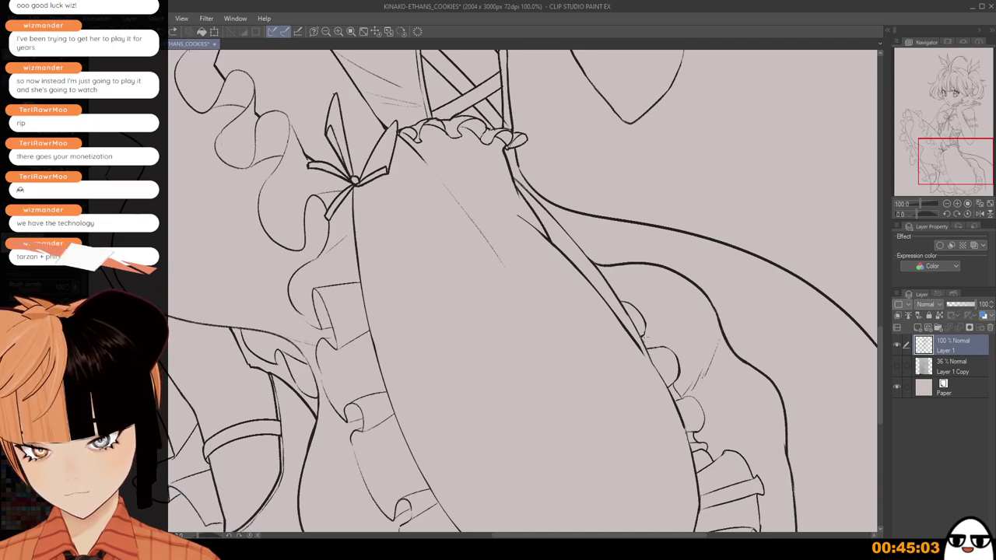
scroll(648, 337, "down", 5)
scroll(655, 255, "down", 1)
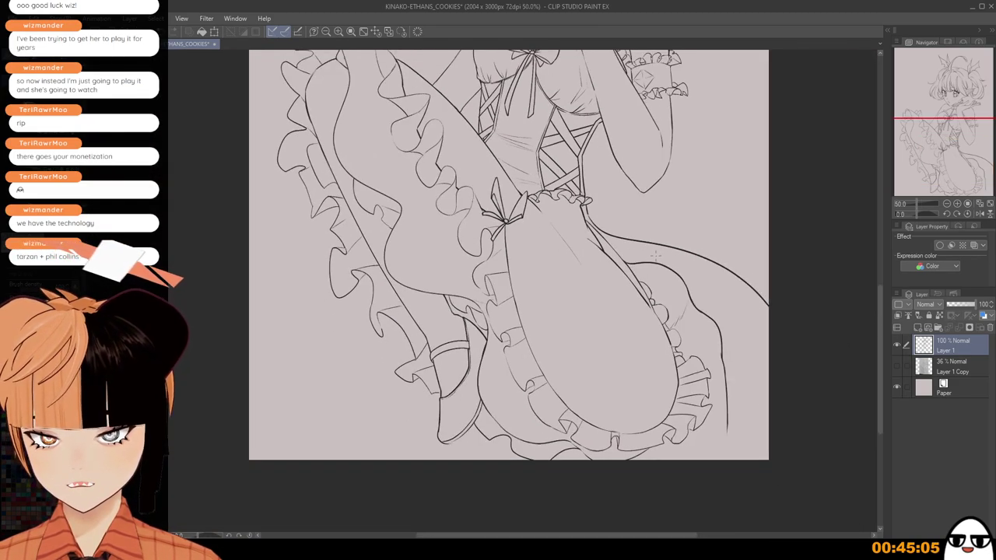
scroll(656, 255, "up", 6)
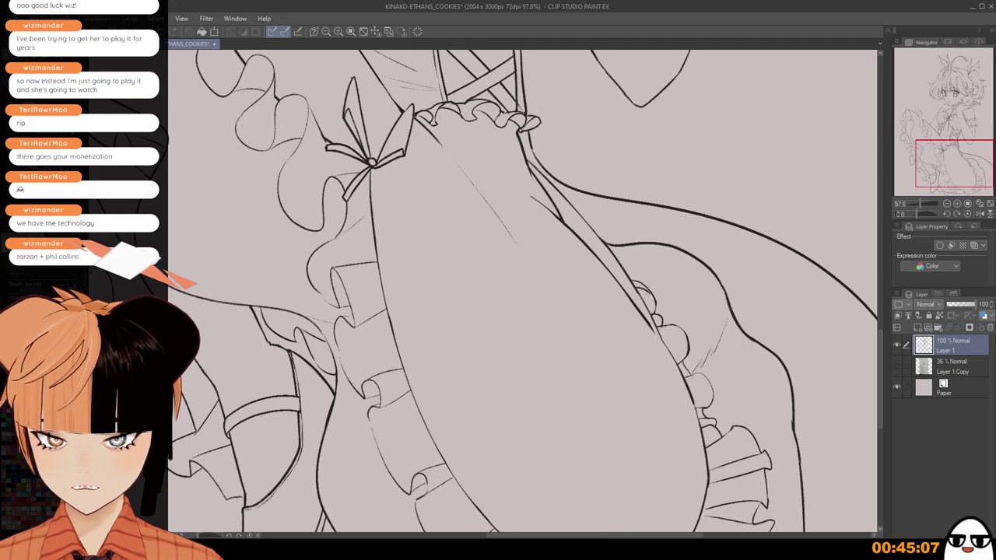
scroll(639, 266, "up", 2)
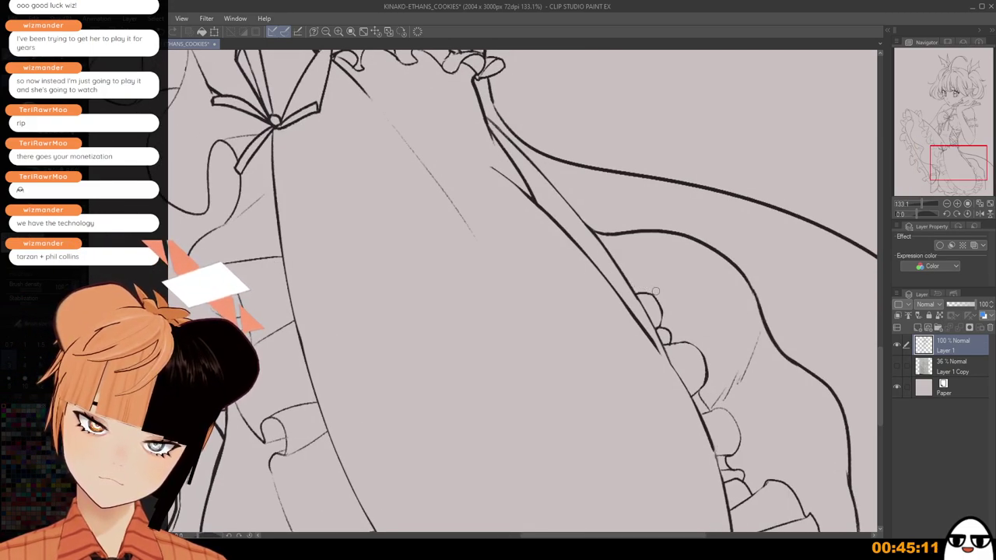
Refine the junction where the new scallops meet the existing ruffle on the apron's lower outer edge.
scroll(645, 288, "down", 3)
scroll(656, 210, "down", 2)
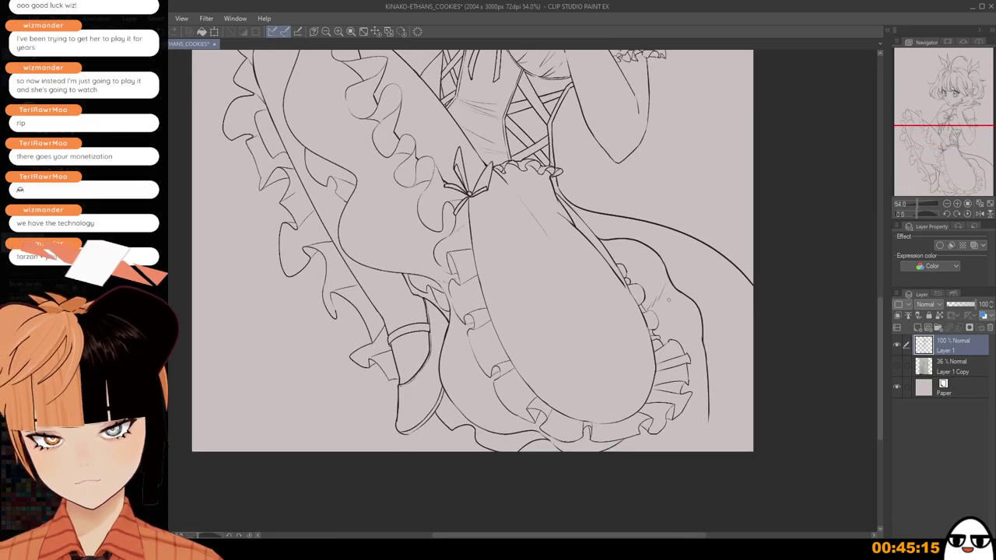
scroll(663, 302, "up", 3)
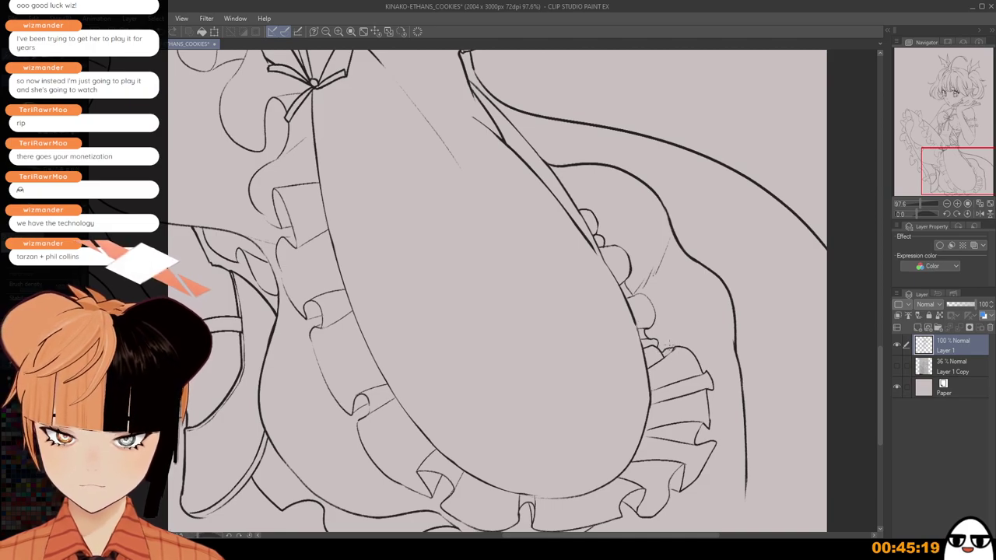
scroll(666, 343, "up", 2)
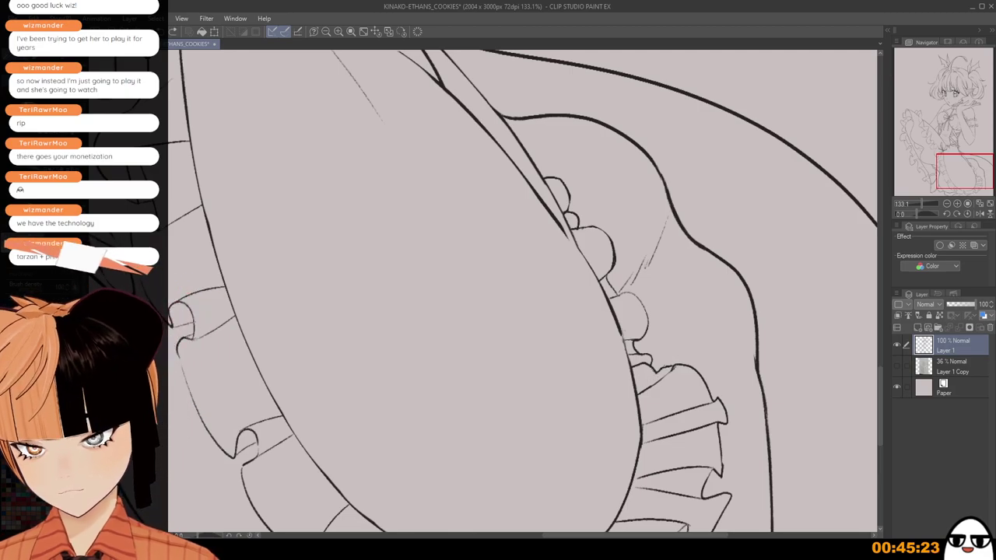
Check the finished apron ruffle against the skirt and the full figure.
scroll(654, 361, "down", 6)
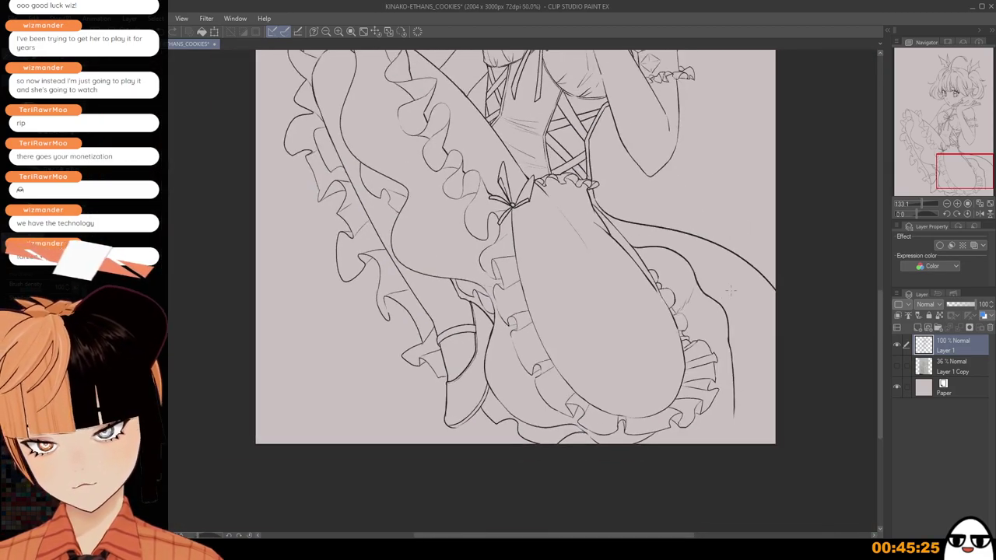
left_click_drag(697, 304, 713, 369)
scroll(712, 369, "down", 2)
left_click_drag(676, 335, 685, 464)
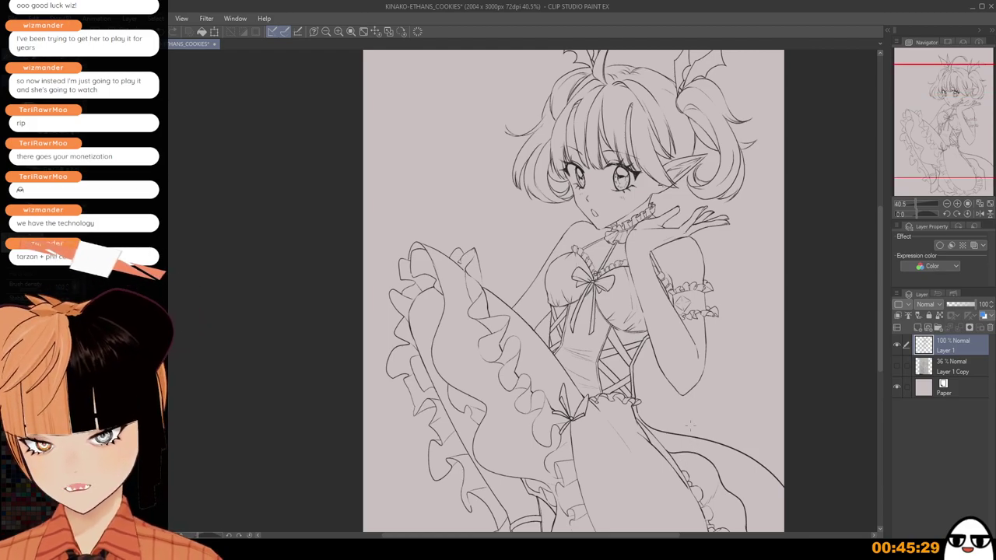
scroll(706, 348, "down", 1)
left_click_drag(743, 331, 727, 311)
scroll(727, 311, "down", 1)
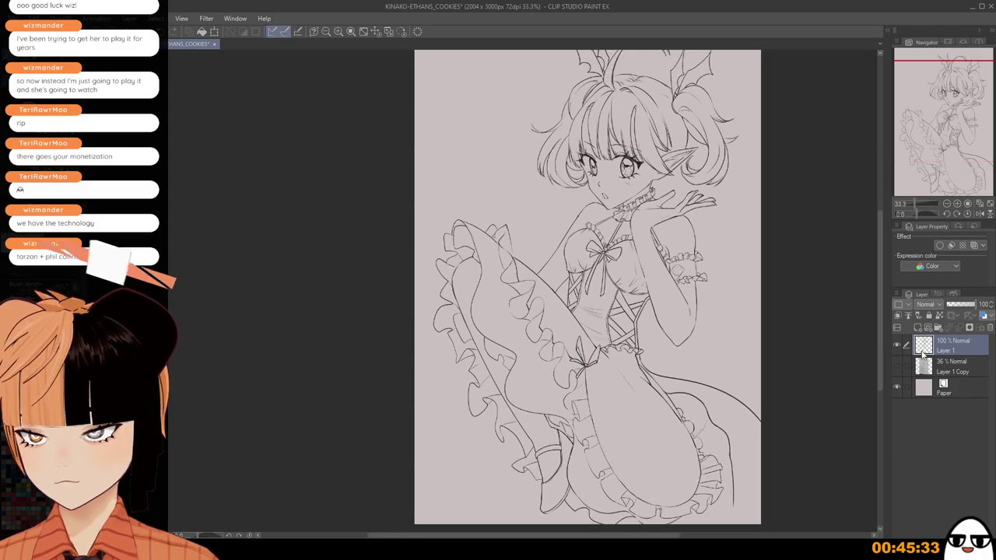
Select the empty background around the character on Layer 1 and inspect the selection outline along the figure and up close around the head.
key("w")
left_click(752, 378)
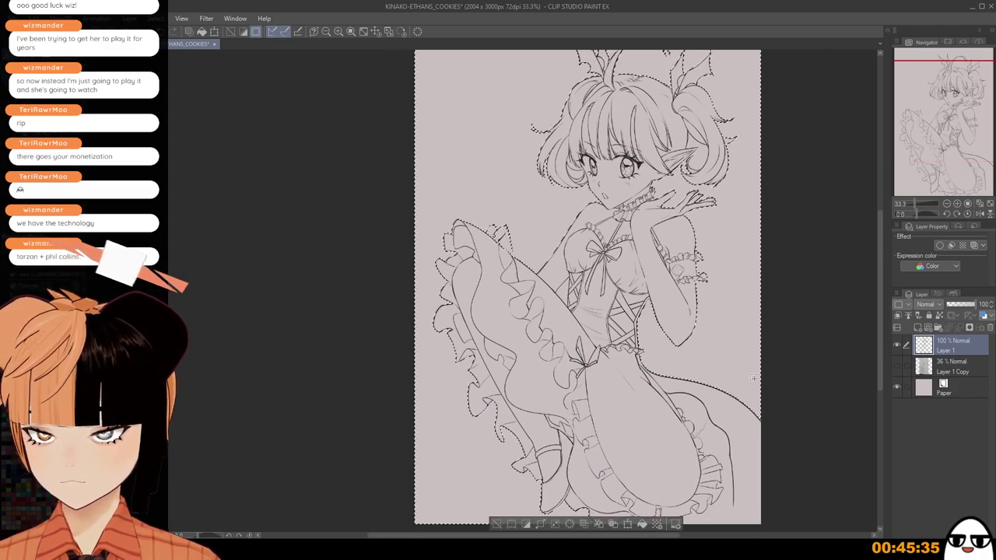
left_click_drag(771, 354, 776, 310)
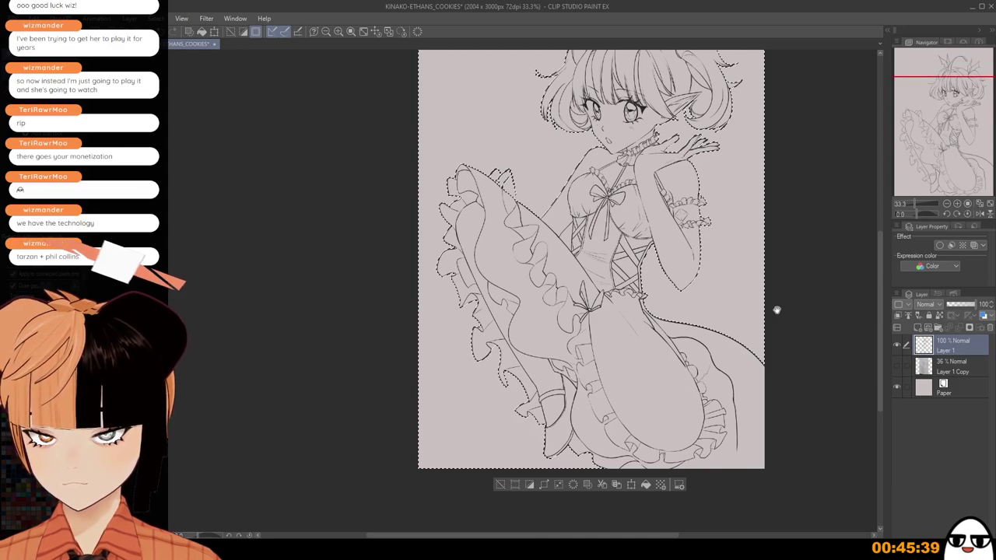
left_click_drag(777, 310, 771, 379)
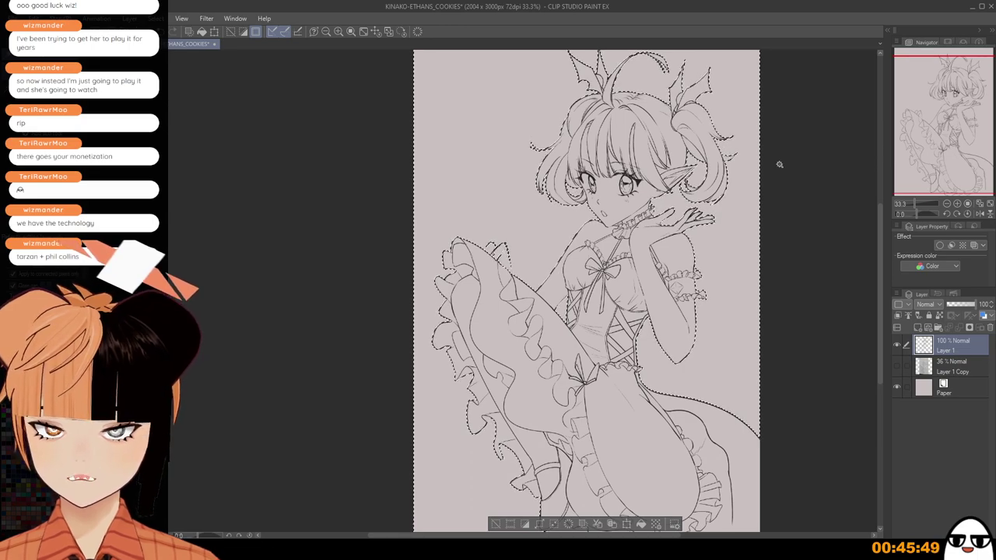
left_click(338, 31)
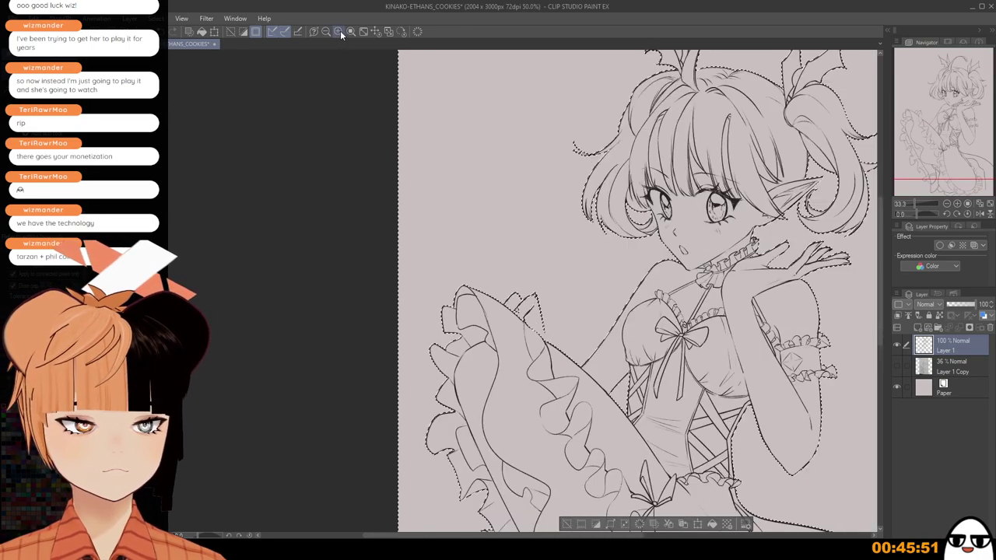
left_click(339, 31)
left_click_drag(946, 120, 965, 107)
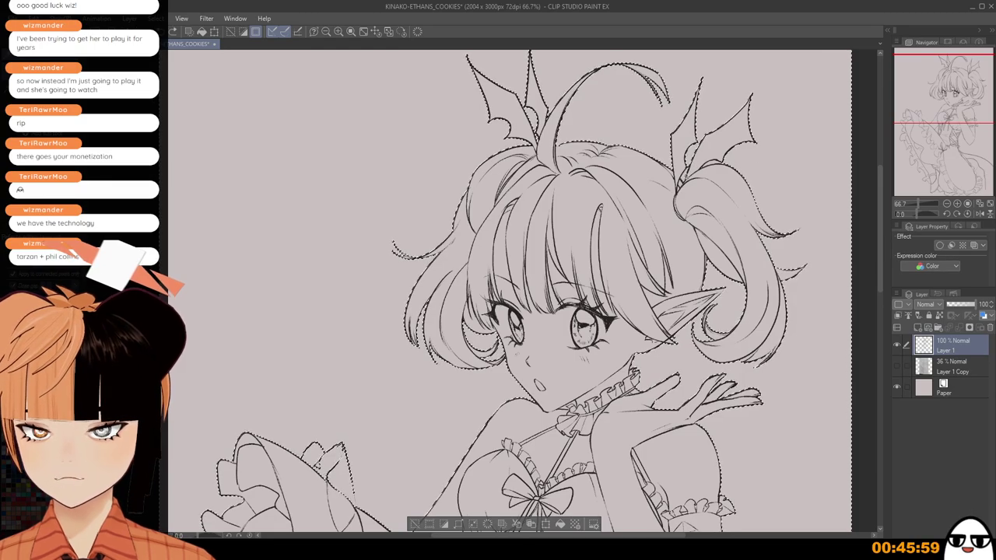
Invert the selection so it covers the character figure instead of the background.
mouse_move(934, 110)
left_mouse_down()
mouse_move(940, 119)
mouse_move(940, 109)
left_mouse_up()
left_click(325, 32)
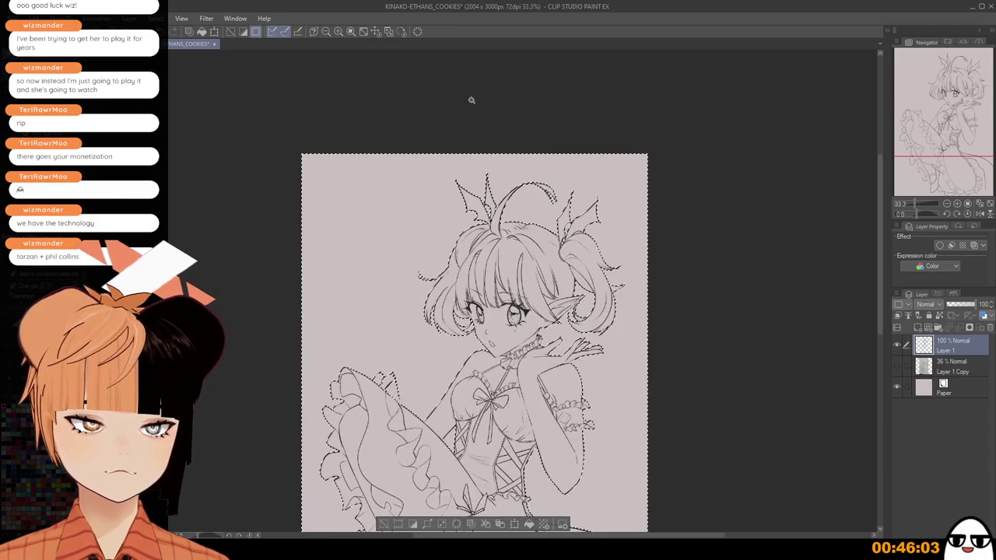
left_click(156, 19)
left_click(161, 63)
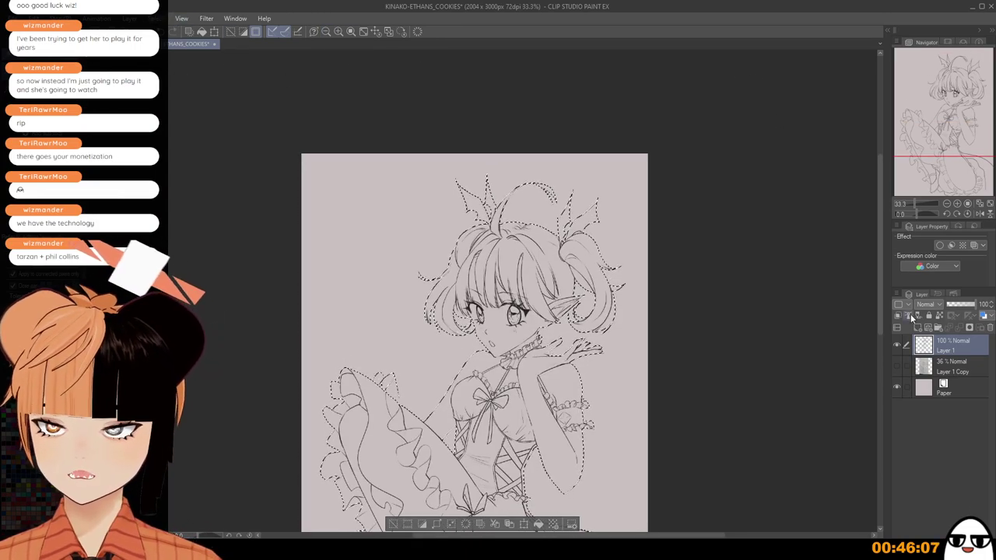
Add a raster layer beneath the line art, fill the selected figure with dark grey on it, and deselect.
left_click(943, 371)
left_click(918, 327)
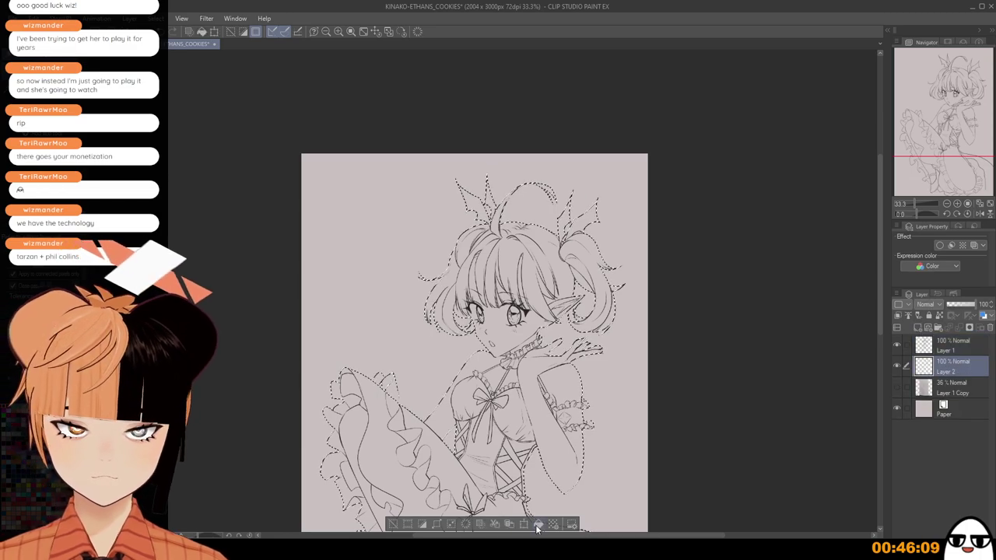
left_click(480, 523)
left_click(393, 524)
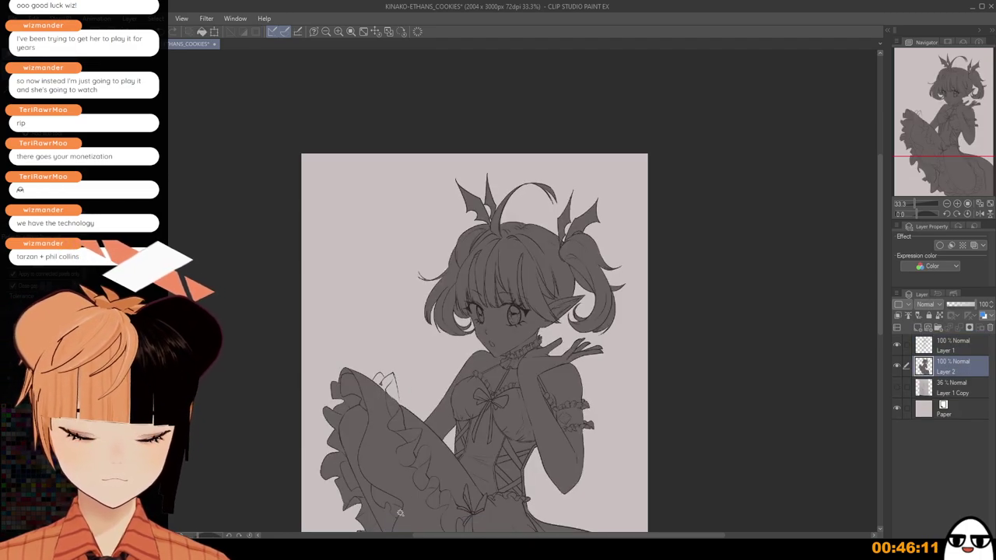
Paint the unfilled ruffle tips at the top of the raised skirt with the dark grey base color.
left_click_drag(540, 419, 709, 213)
scroll(809, 168, "up", 3)
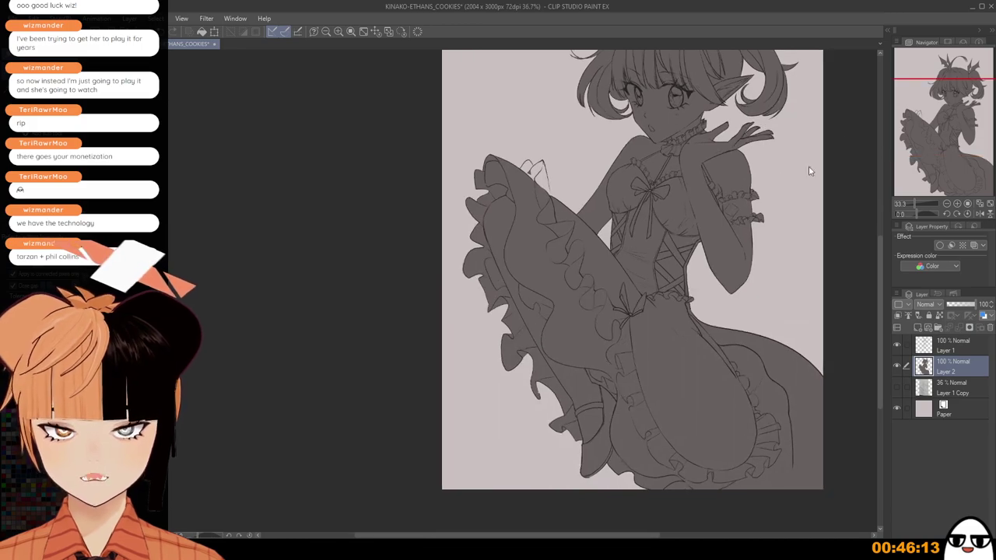
scroll(778, 163, "up", 7)
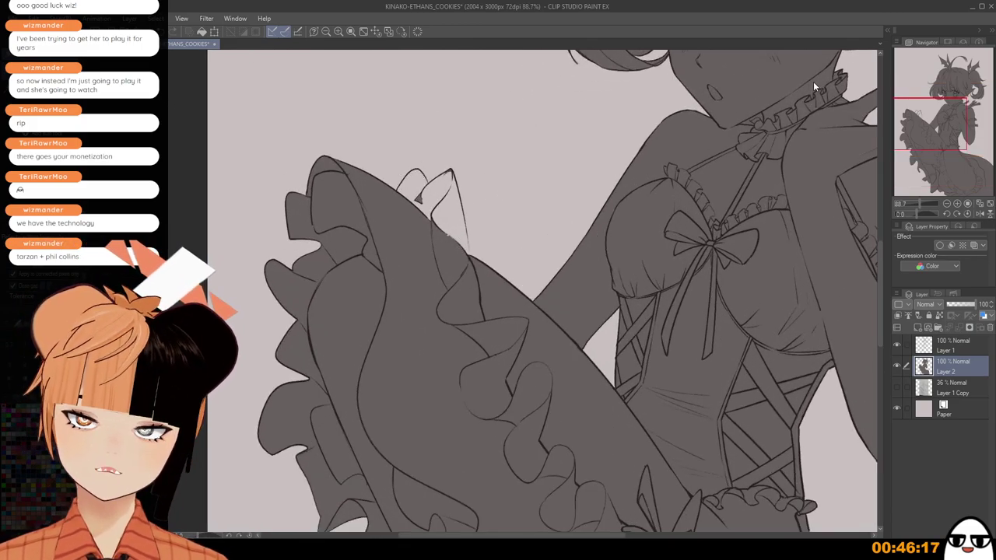
scroll(829, 94, "up", 2)
left_click_drag(448, 167, 467, 266)
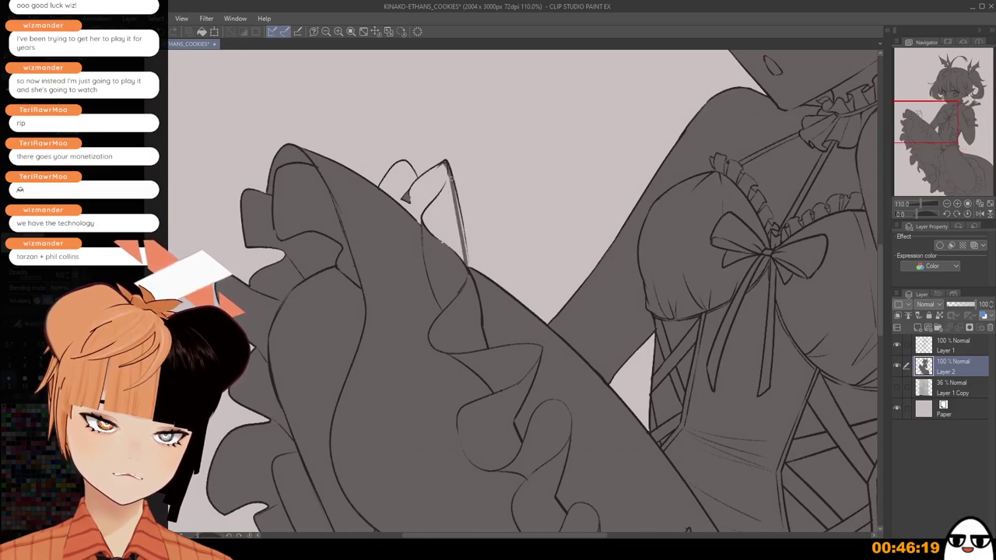
key("ctrl+z")
left_click_drag(453, 187, 468, 266)
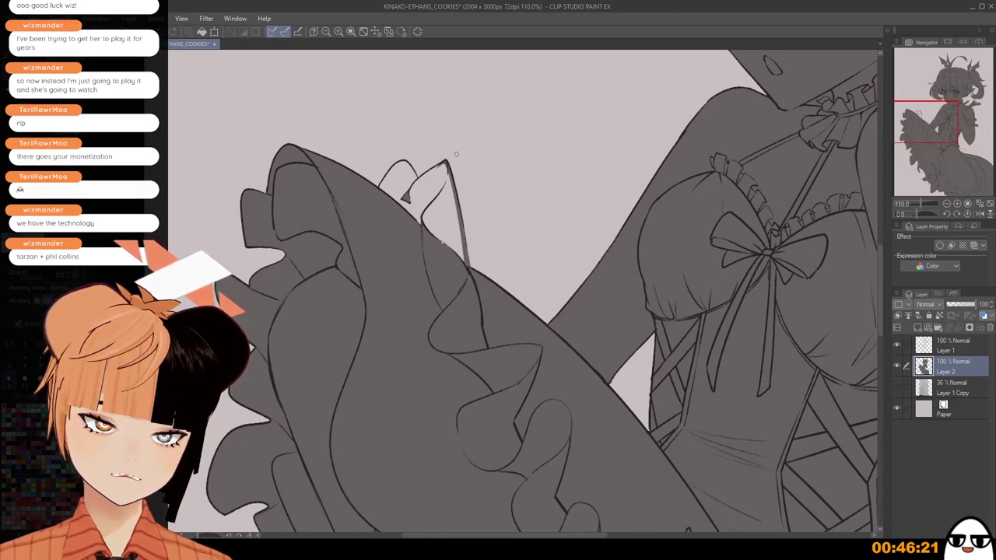
mouse_move(444, 165)
left_mouse_down()
mouse_move(395, 207)
mouse_move(439, 167)
mouse_move(381, 188)
mouse_move(404, 164)
mouse_move(417, 184)
mouse_move(393, 179)
mouse_move(384, 190)
mouse_move(404, 180)
mouse_move(398, 195)
mouse_move(439, 170)
mouse_move(410, 187)
mouse_move(442, 175)
mouse_move(464, 272)
left_mouse_up()
left_click_drag(448, 203, 422, 234)
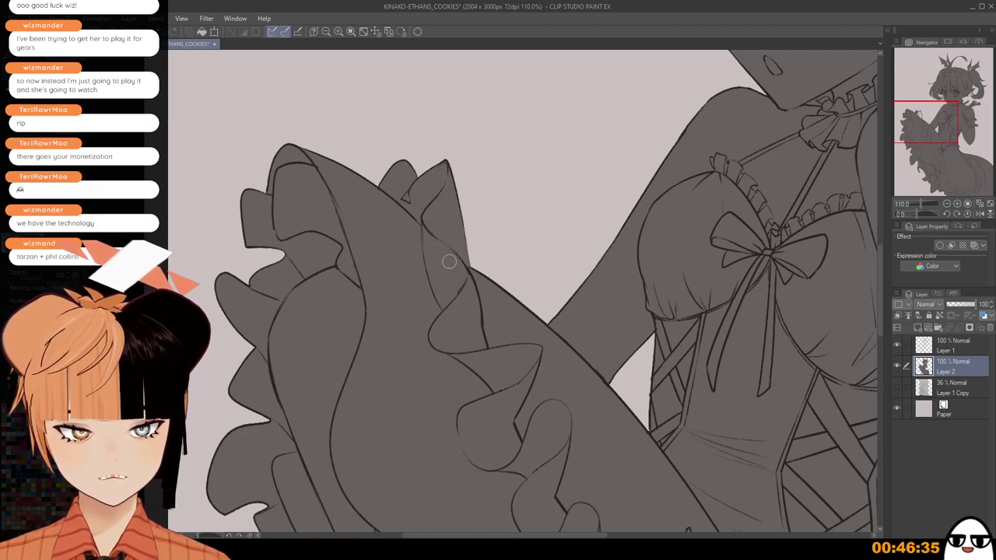
Add a new raster layer directly above the line art layer.
scroll(454, 262, "down", 1)
scroll(591, 366, "down", 3)
left_click_drag(692, 448, 552, 330)
scroll(694, 333, "down", 4)
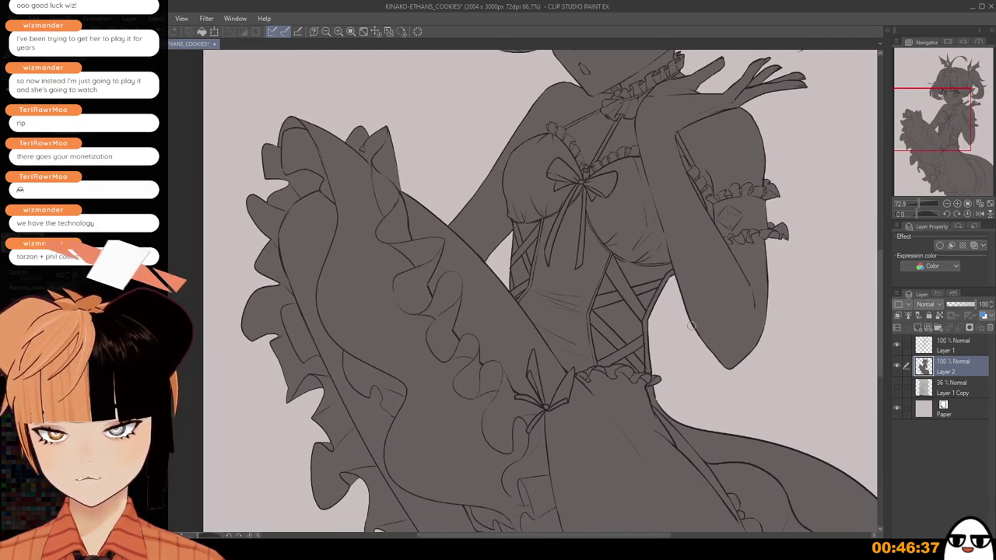
scroll(698, 333, "down", 2)
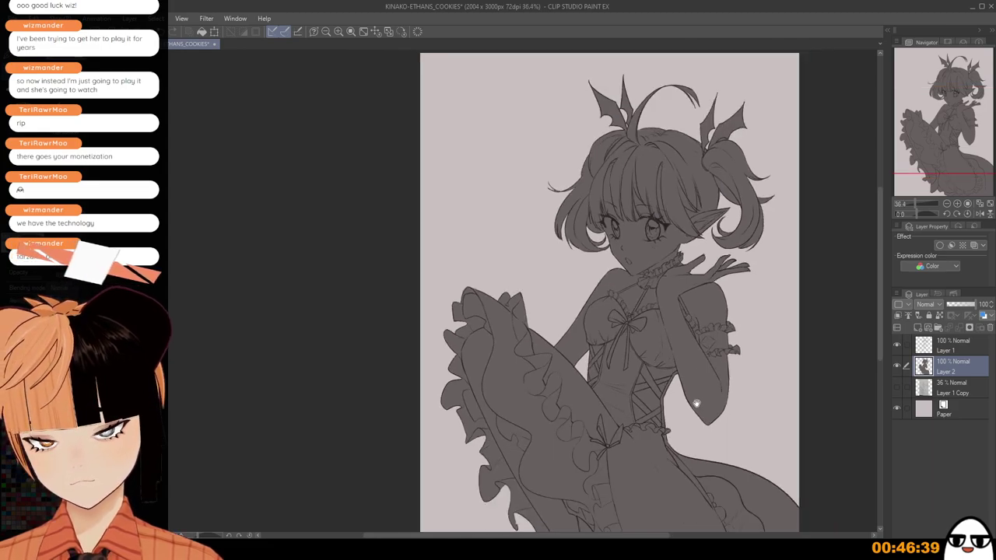
mouse_move(689, 308)
left_mouse_down()
mouse_move(660, 322)
mouse_move(667, 347)
left_mouse_up()
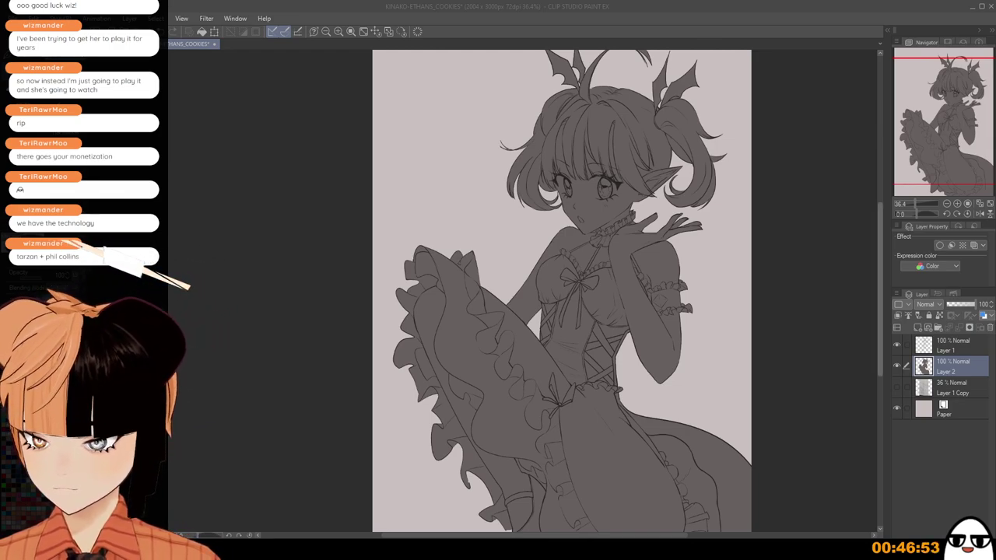
left_click(953, 346)
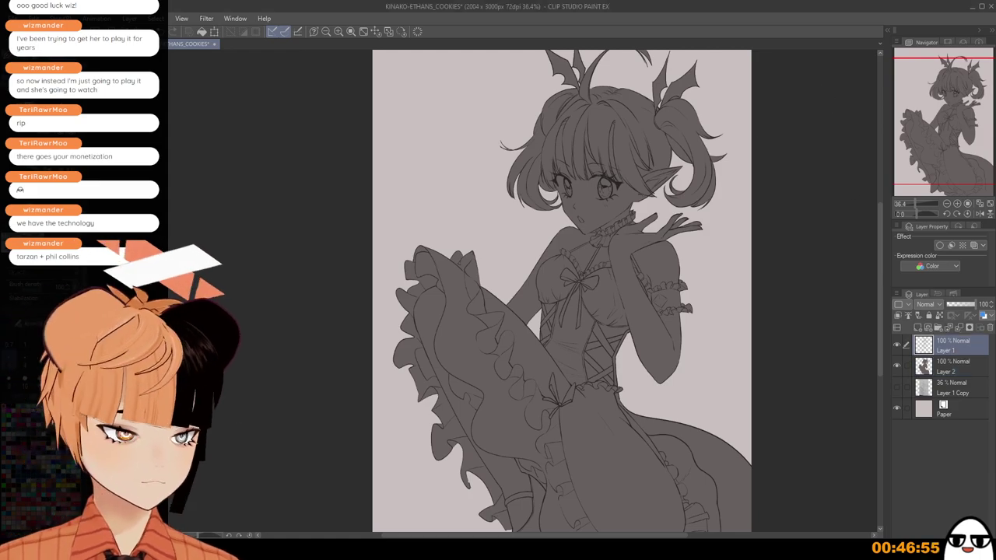
scroll(679, 312, "up", 10)
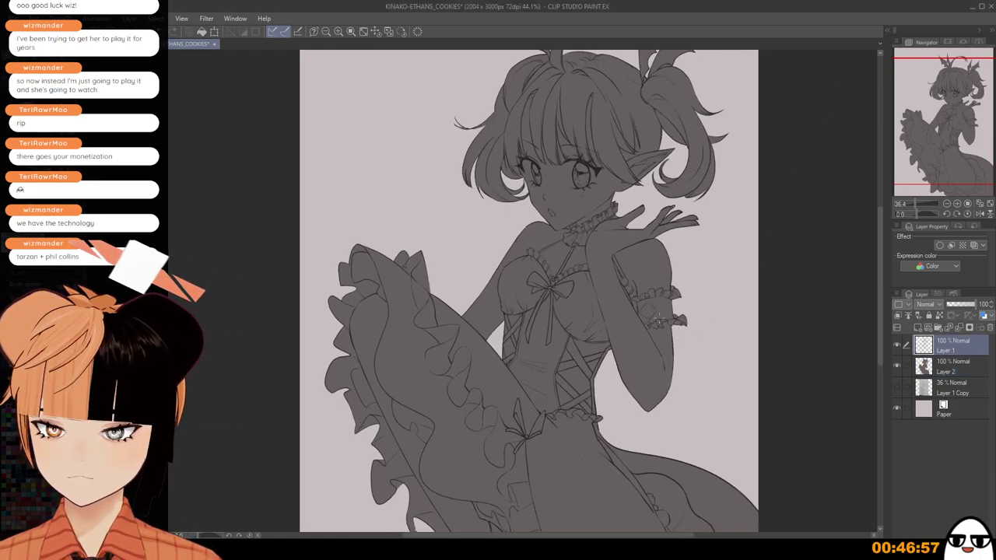
scroll(668, 348, "up", 1)
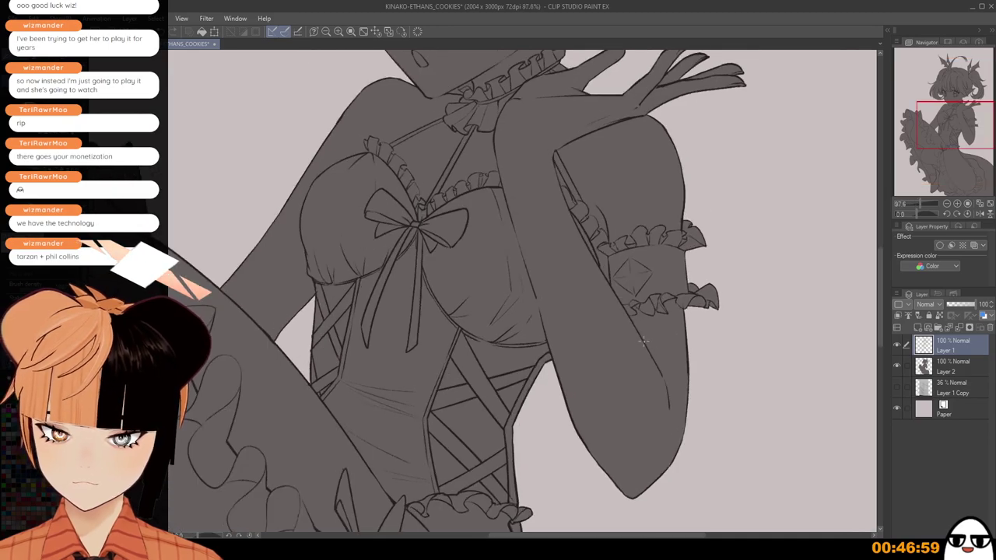
left_click(919, 329)
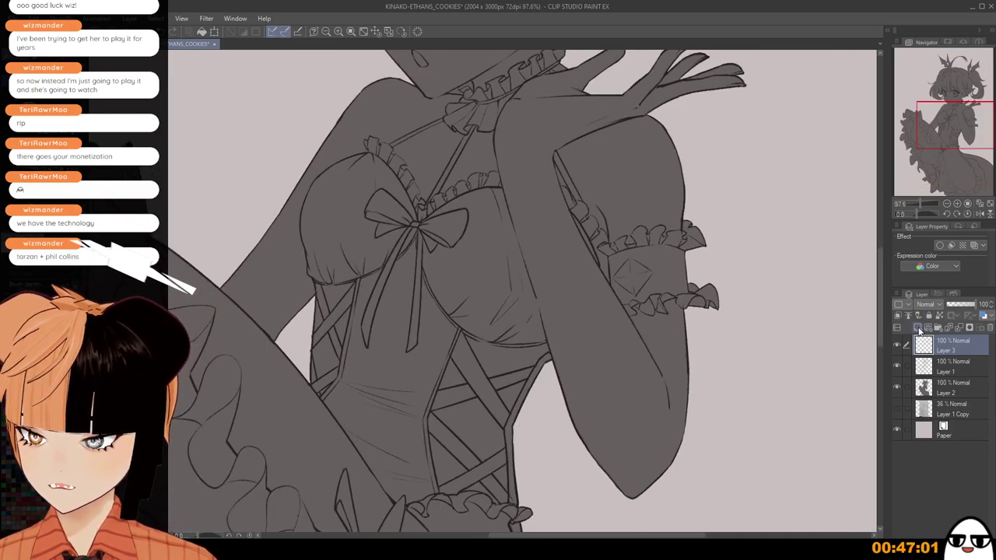
Draw two closely spaced curved lines across the raised arm, below the sleeve ruffle, as a glove edge.
scroll(655, 328, "up", 1)
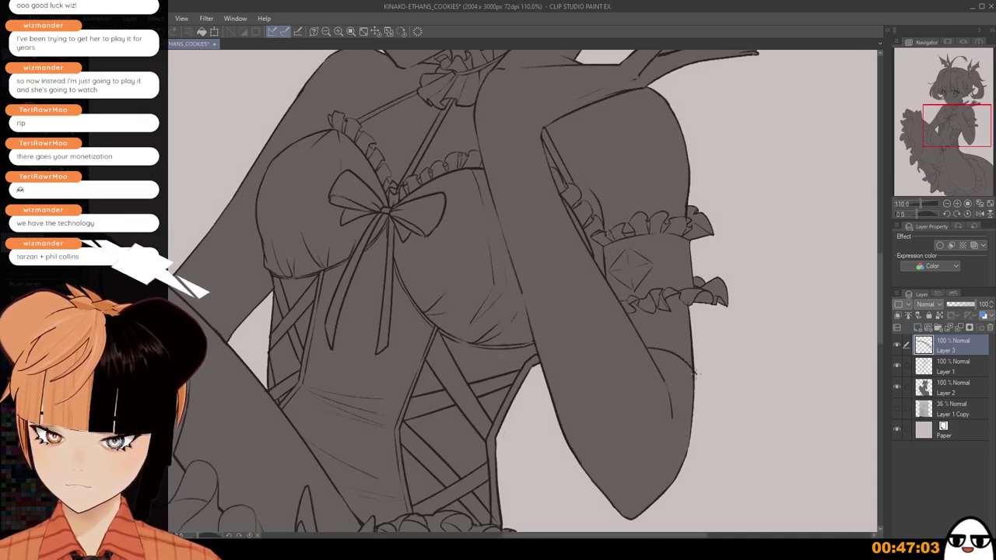
left_click_drag(690, 373, 693, 375)
key("ctrl+z")
left_click_drag(649, 350, 690, 371)
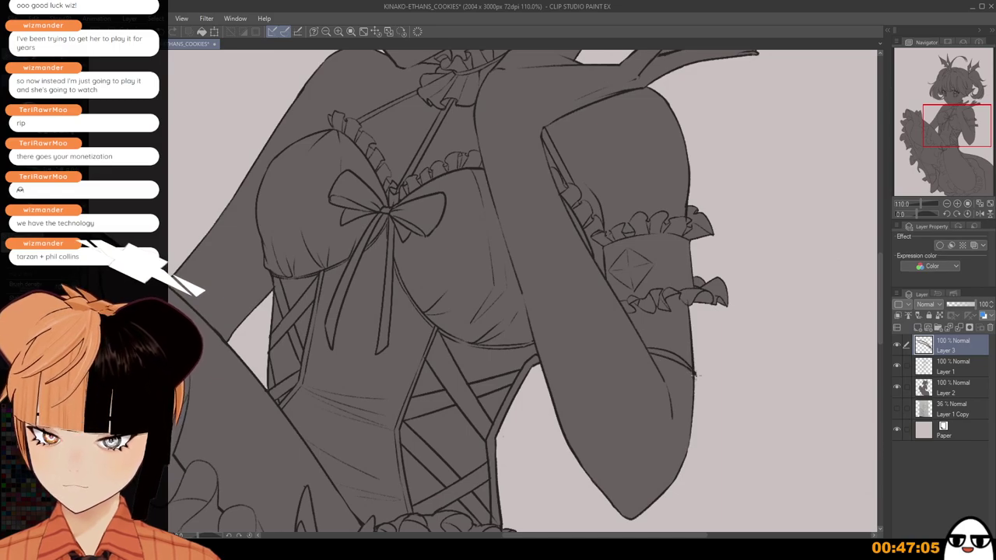
key("ctrl+z")
scroll(657, 357, "up", 2)
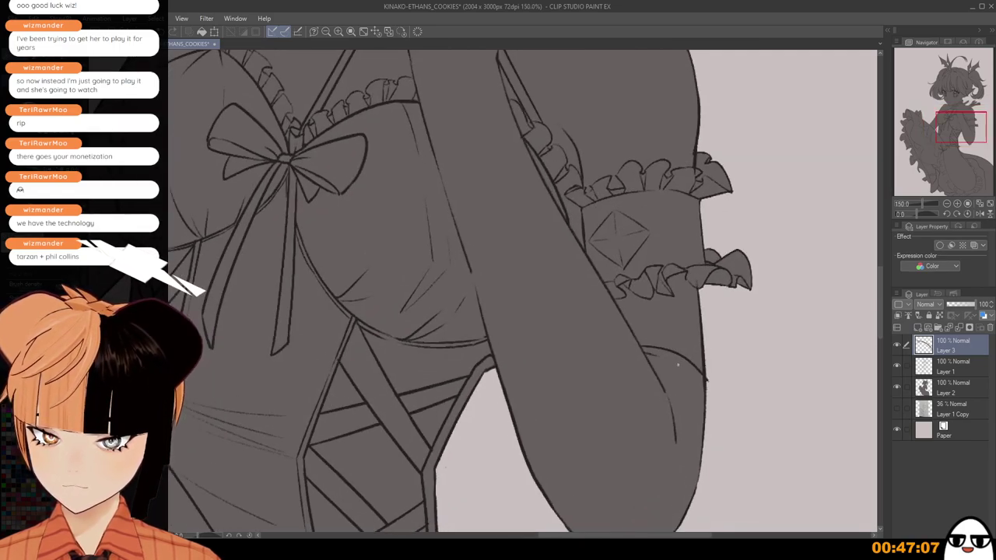
key("ctrl+z")
left_click_drag(644, 351, 705, 382)
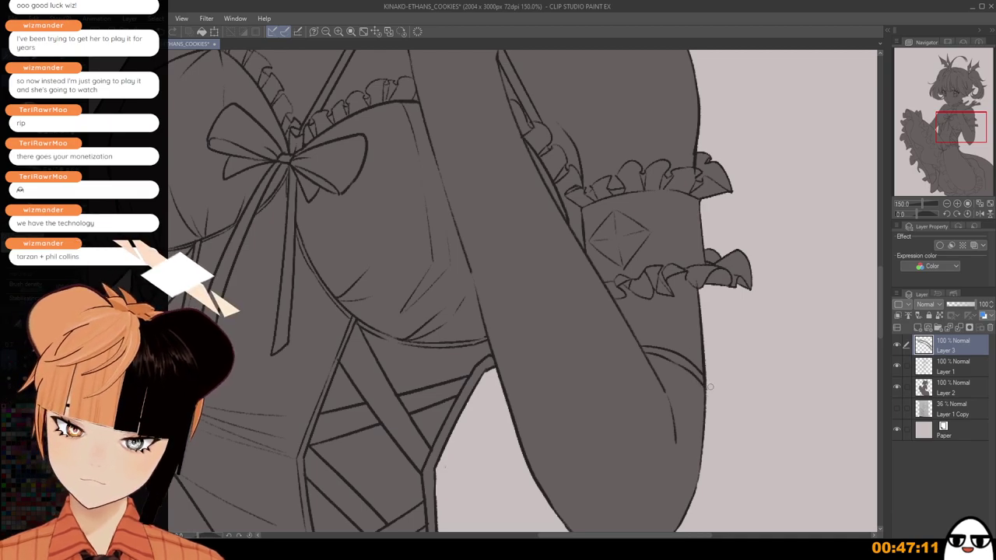
Redraw the lower curved line of the glove edge on the raised arm, spaced slightly below the upper one.
scroll(710, 386, "down", 3)
scroll(701, 346, "up", 2)
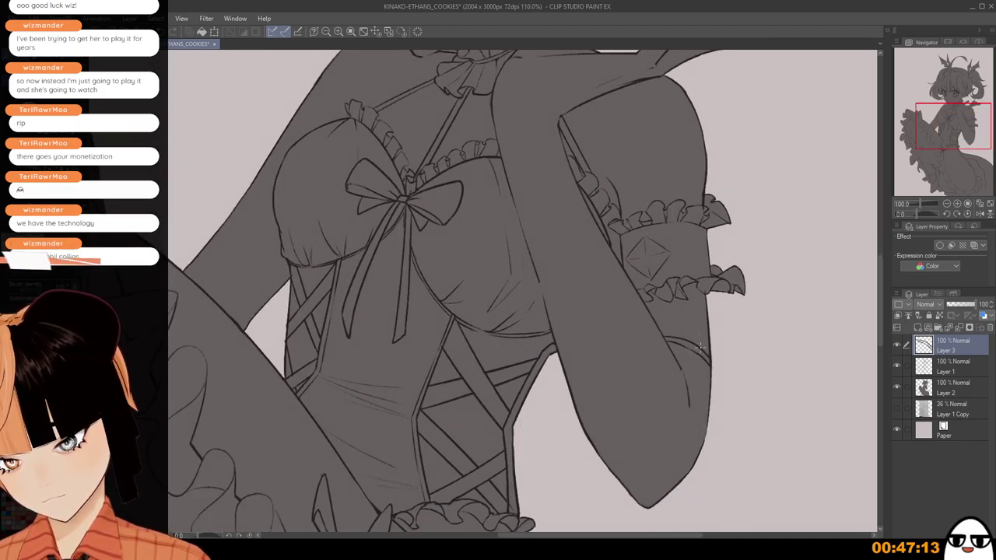
scroll(700, 347, "up", 2)
left_click_drag(658, 337, 714, 362)
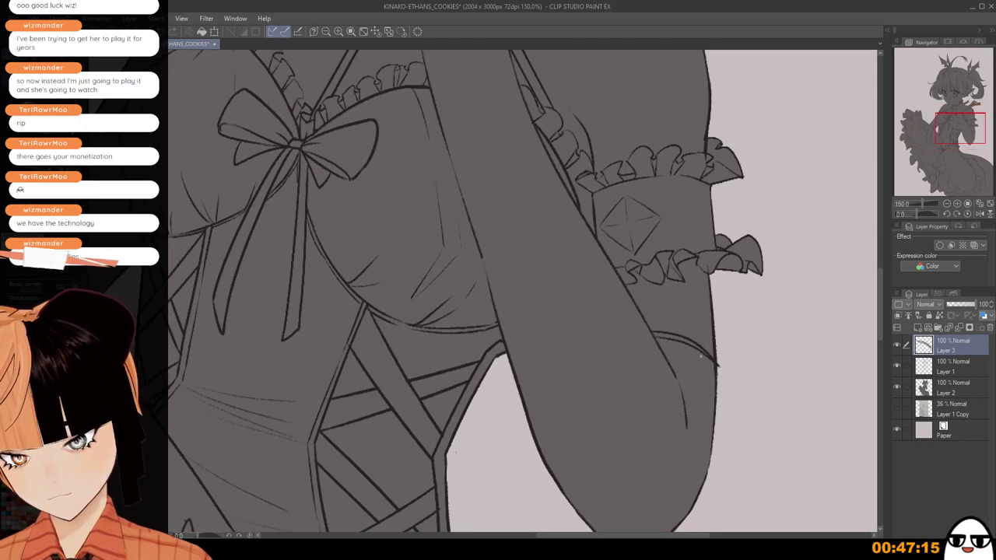
key("ctrl+z")
key("ctrl+z")
left_click_drag(658, 338, 717, 370)
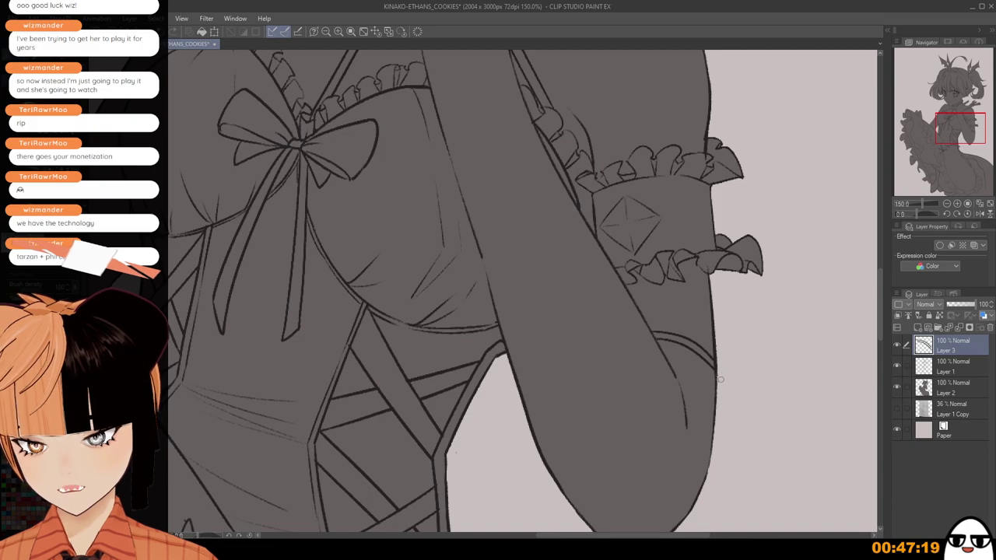
Draw short curved lines across the fingers and thumb of the raised hand to separate the fingertips.
scroll(719, 379, "down", 3)
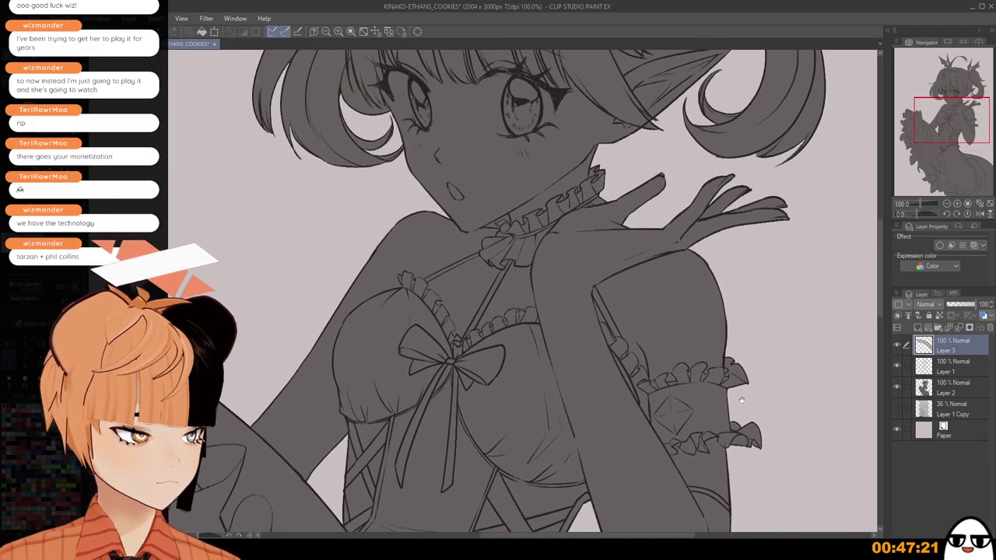
scroll(691, 195, "up", 2)
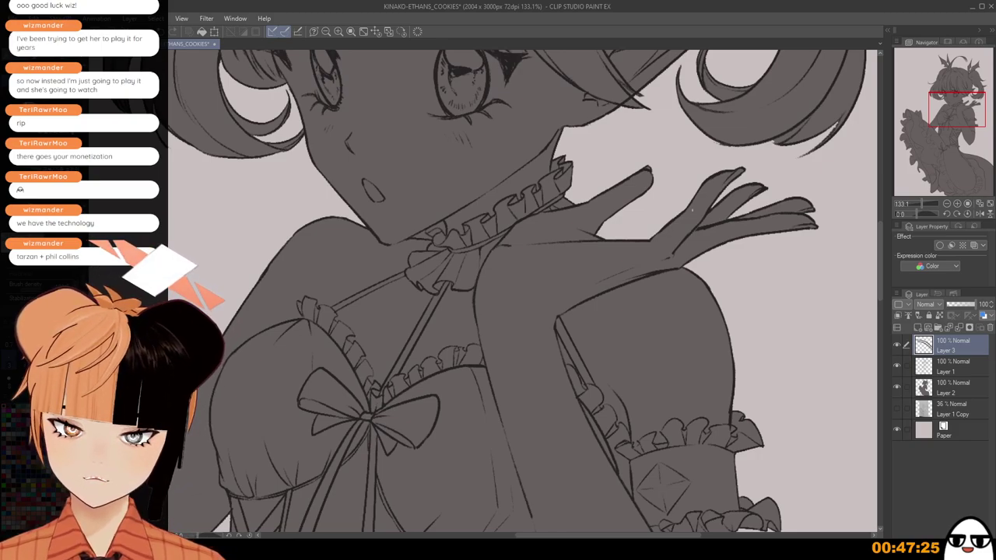
left_click_drag(695, 204, 707, 204)
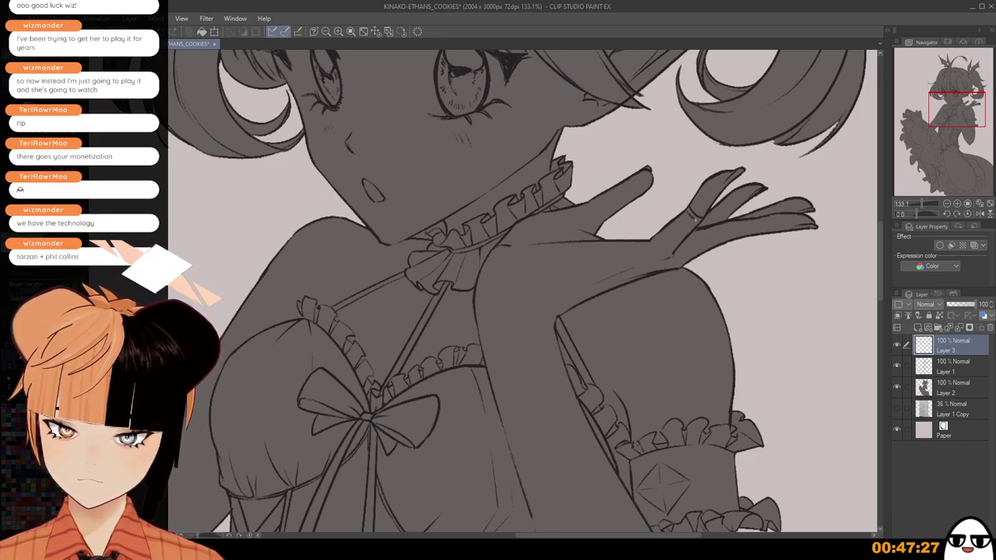
left_click_drag(740, 276, 680, 290)
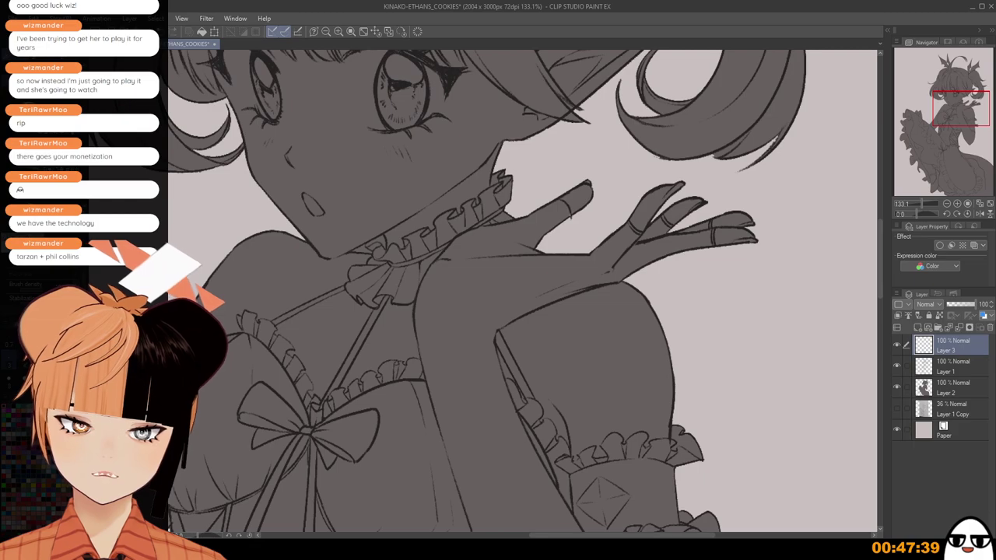
left_click_drag(563, 195, 571, 211)
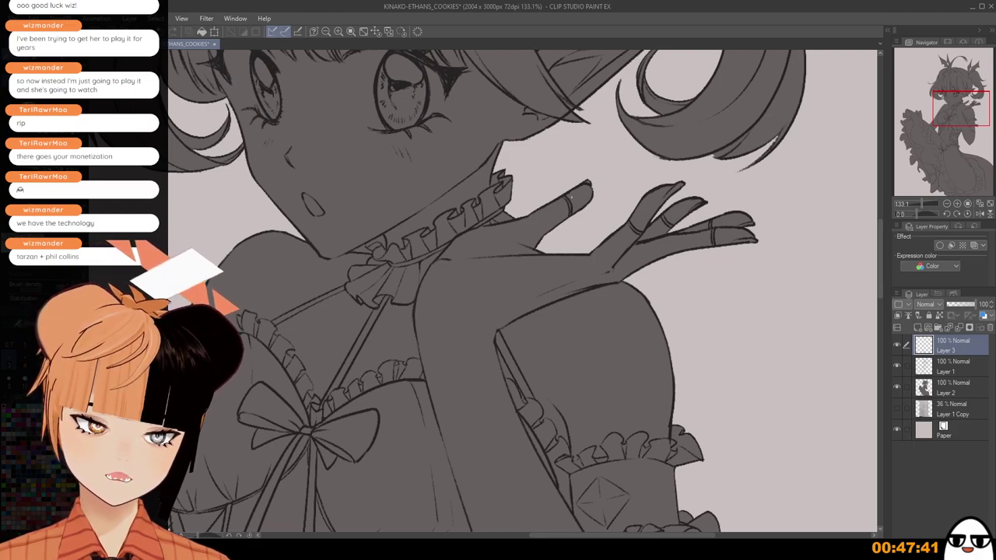
Create a layer folder above the grey silhouette layer and add a new raster layer inside it.
scroll(570, 200, "down", 6)
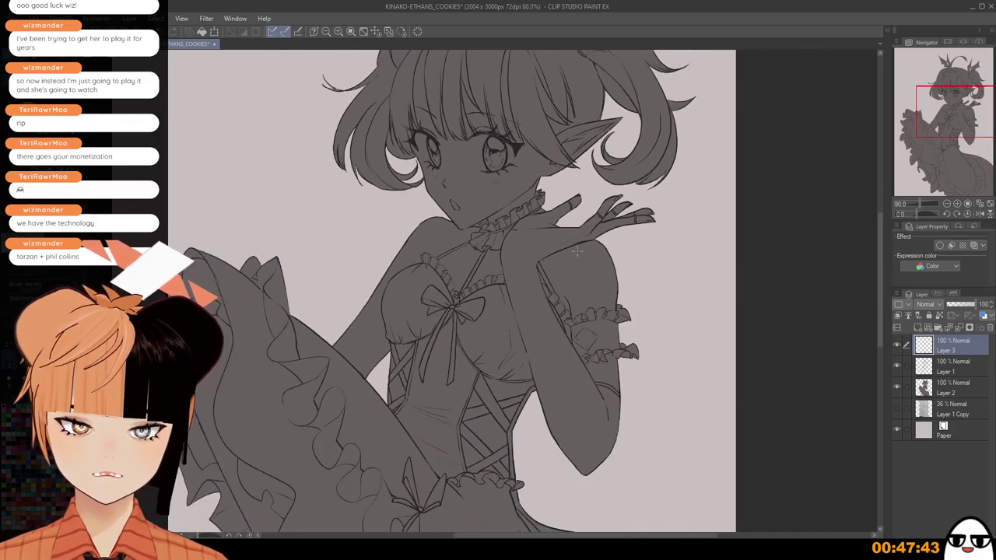
scroll(577, 252, "down", 1)
left_click_drag(573, 332, 599, 280)
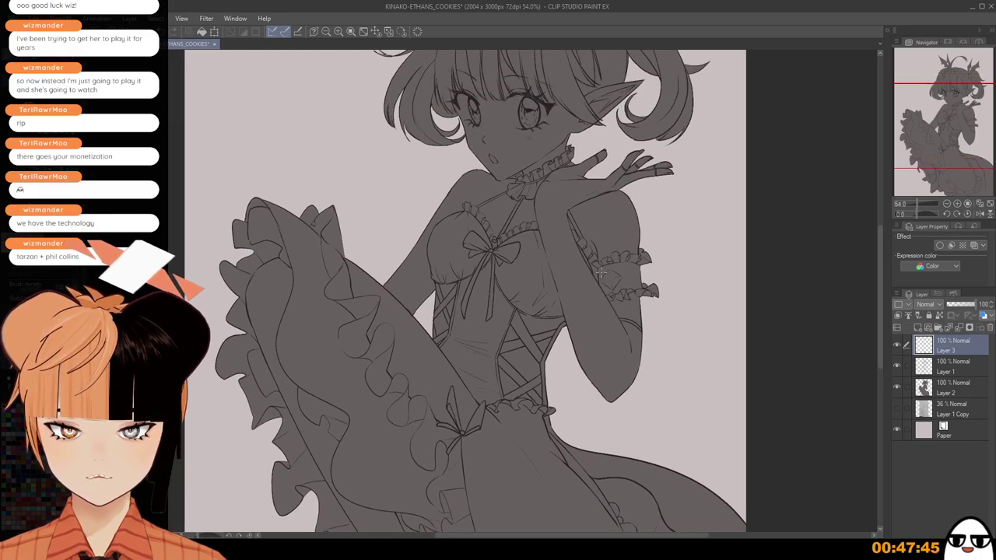
scroll(600, 272, "down", 1)
scroll(600, 272, "down", 1)
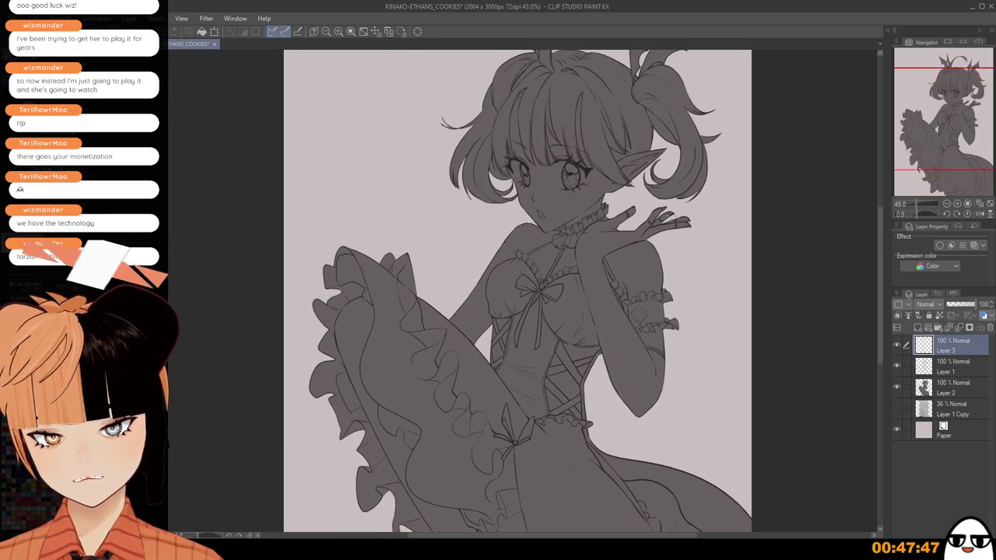
left_click(953, 387)
left_click(927, 328)
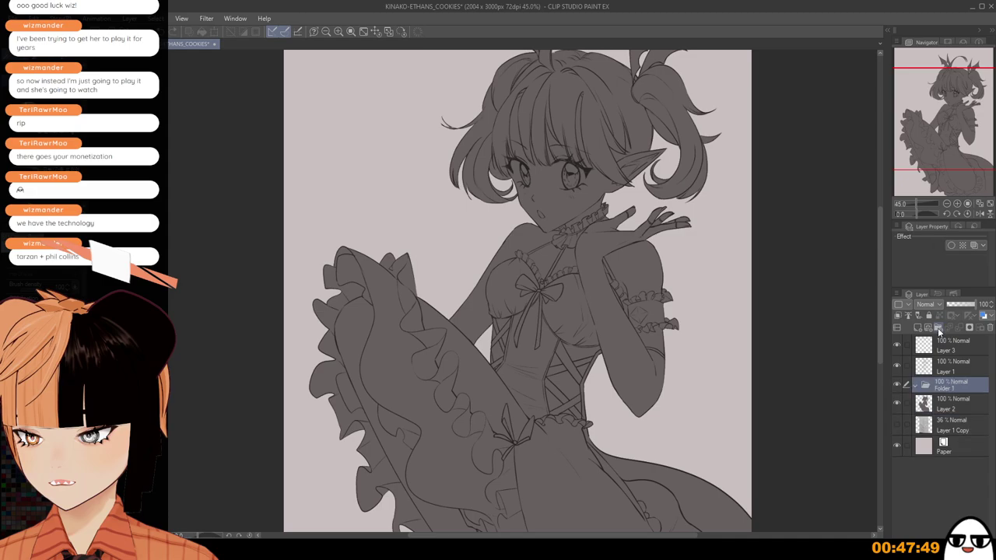
left_click(917, 328)
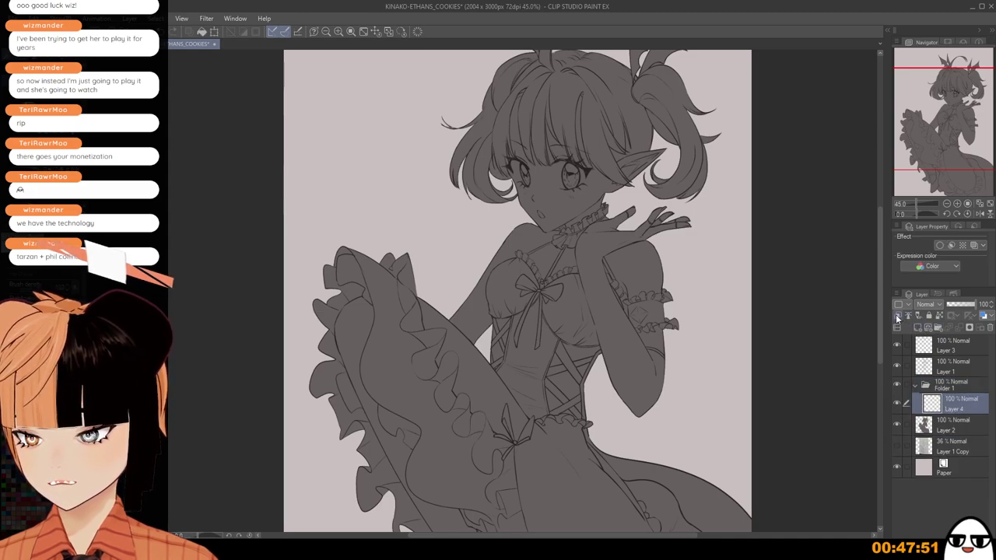
Clip the new folder to the grey silhouette layer below it.
left_click(896, 318)
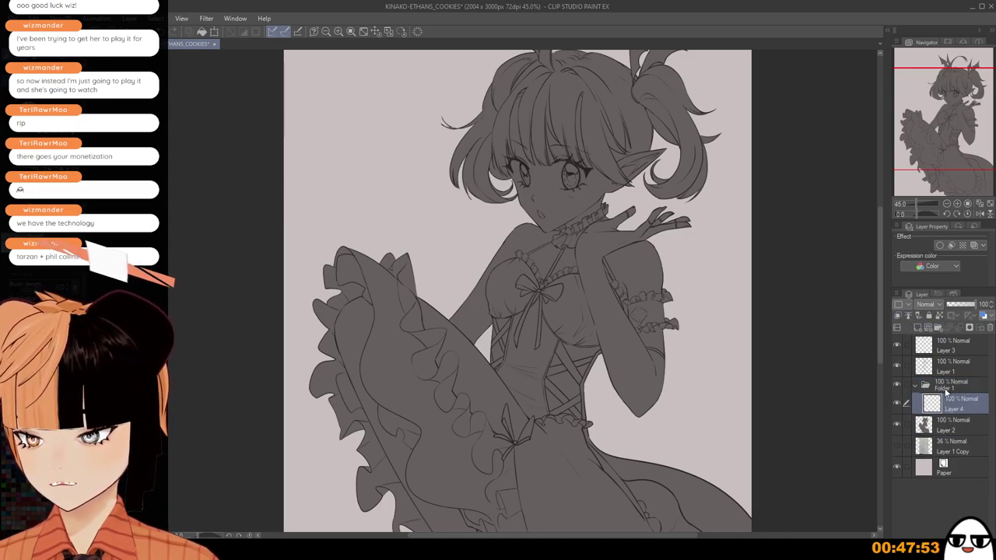
left_click(946, 388)
left_click(898, 316)
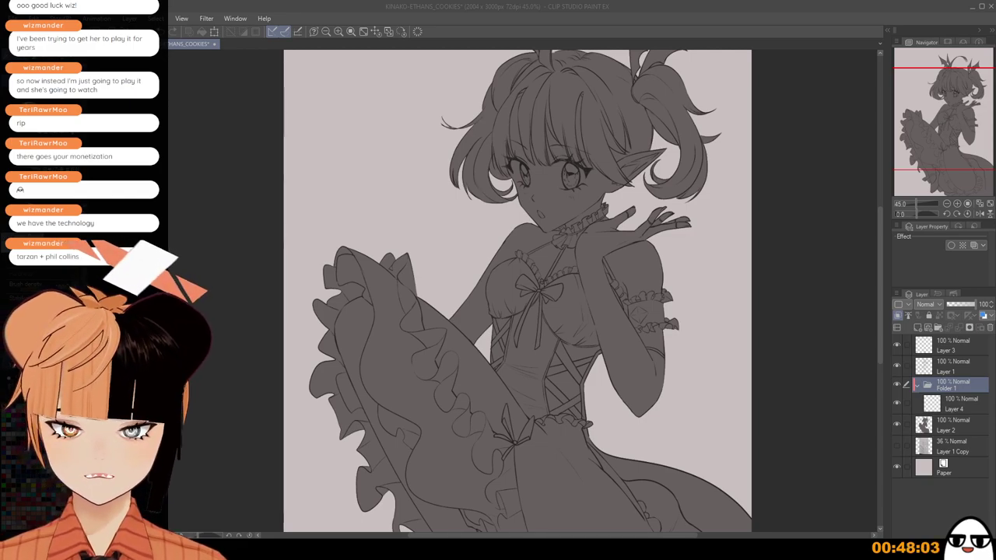
Select the empty raster layer inside the clipped folder as the target for the skin color.
left_click(655, 36)
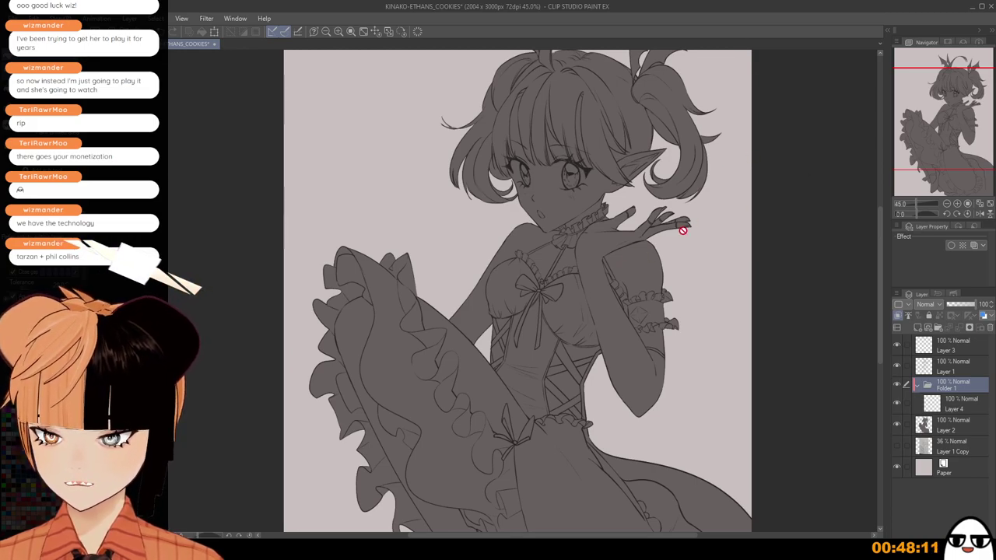
left_click(948, 405)
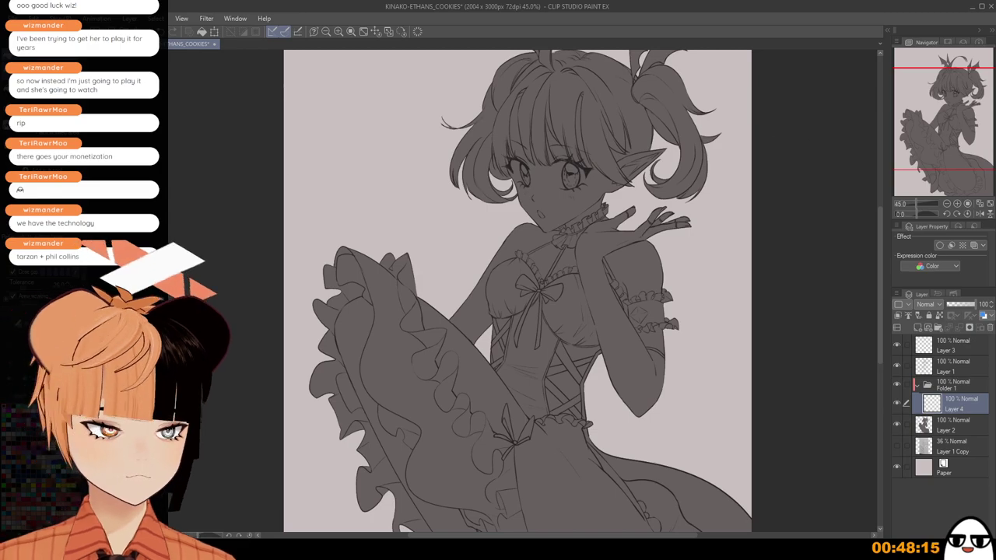
left_click(625, 329)
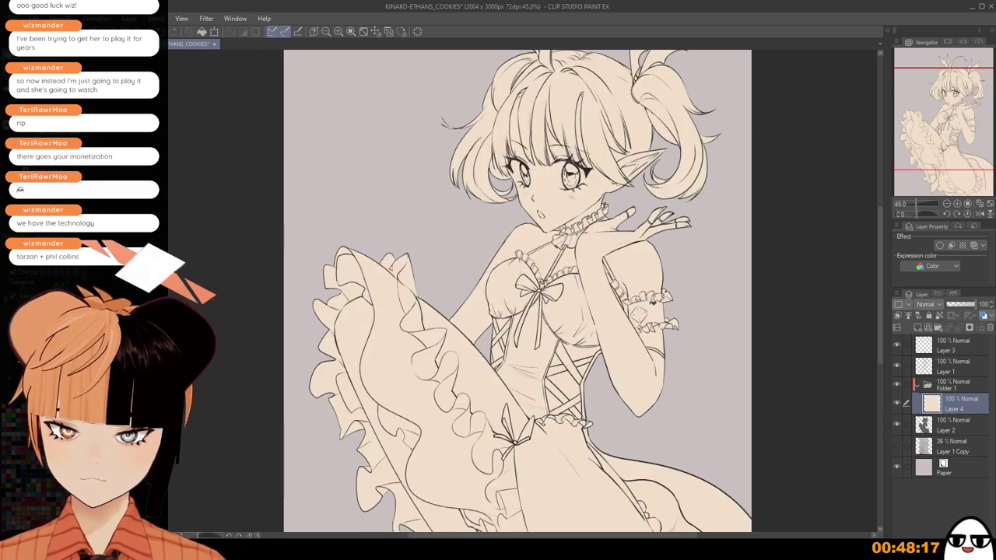
key("ctrl+z")
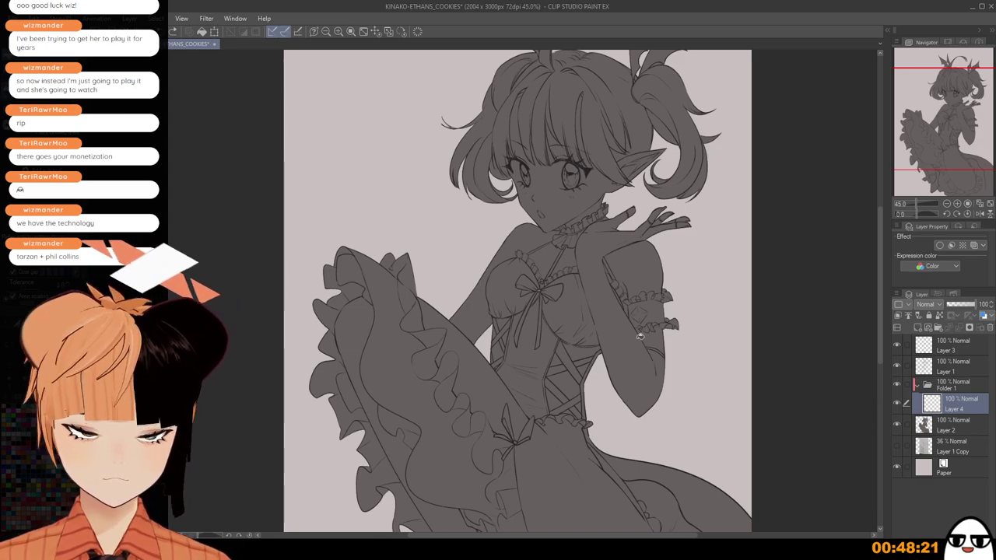
left_click(655, 283)
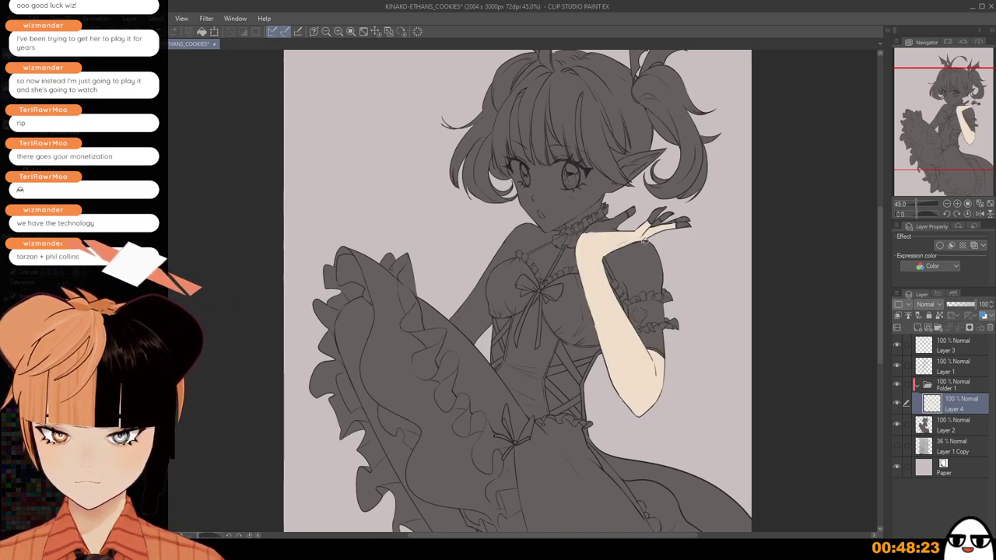
key("ctrl+z")
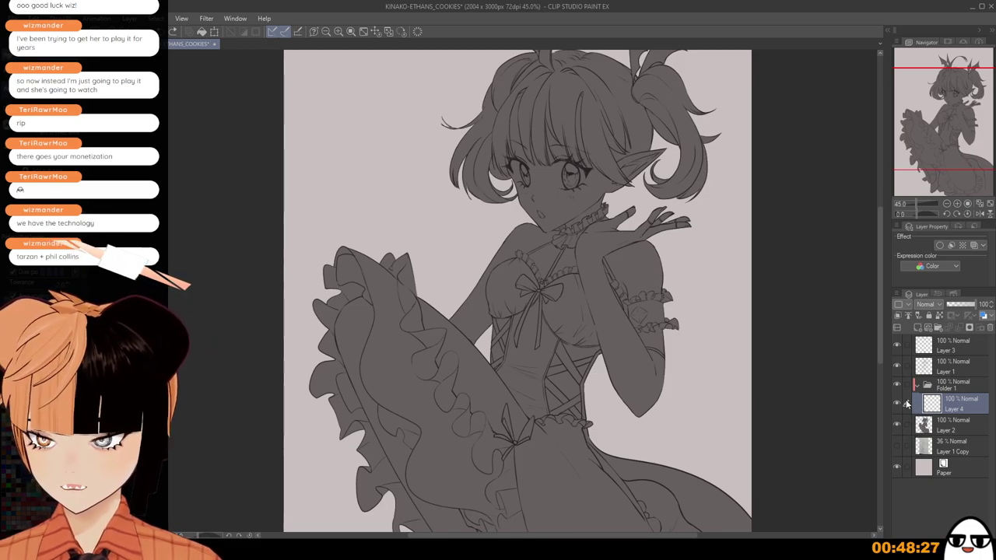
left_click(625, 310)
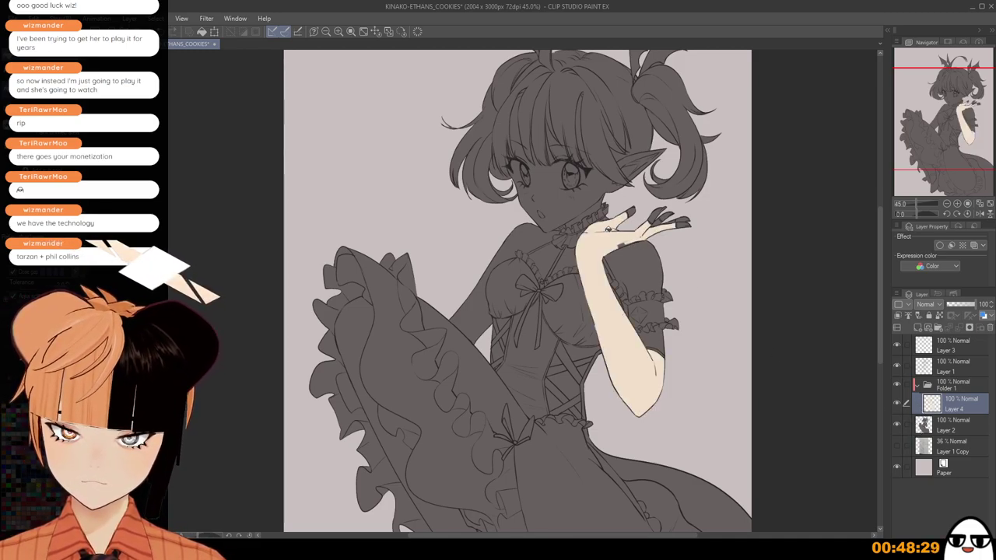
key("ctrl+z")
Fill the raised forearm and the upper arm around the frilled armband with the pale skin color.
left_click(645, 269)
left_click(625, 331)
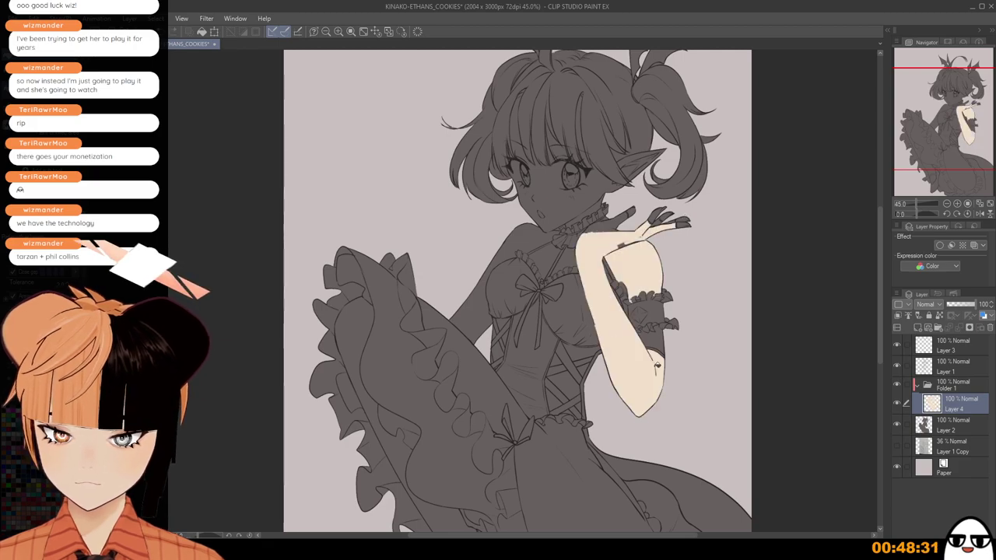
left_click(667, 341)
Fill the fingers and thumb of the raised hand with skin color and paint over the grey gap left at the wrist.
scroll(674, 218, "up", 2)
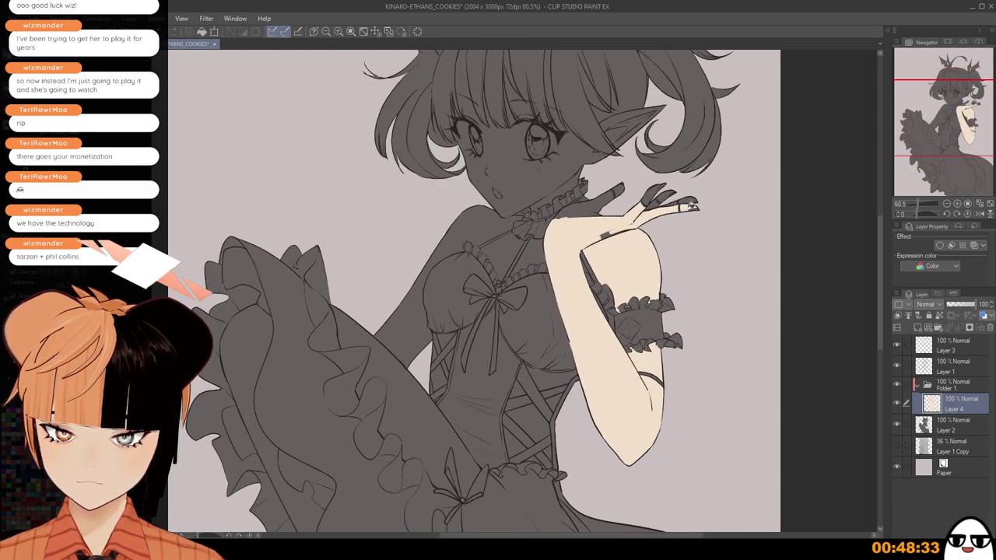
left_click(667, 195)
left_click(652, 201)
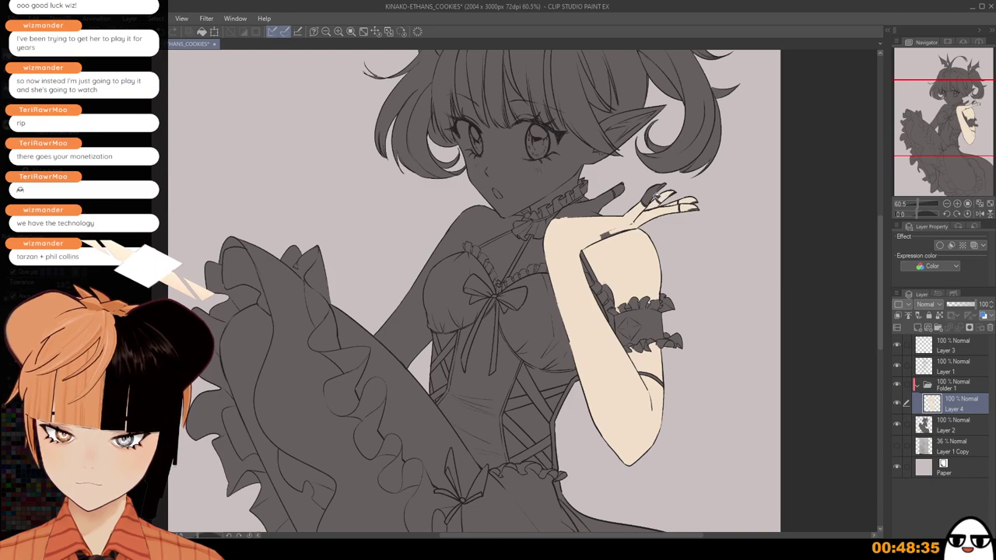
left_click(654, 192)
left_click(607, 205)
left_click(623, 189)
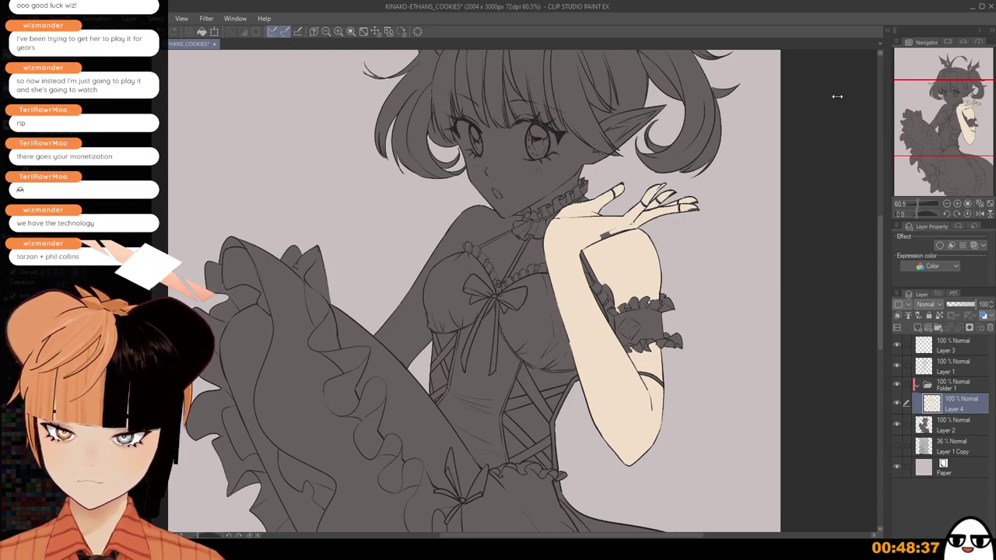
key("p")
left_click_drag(610, 227, 602, 230)
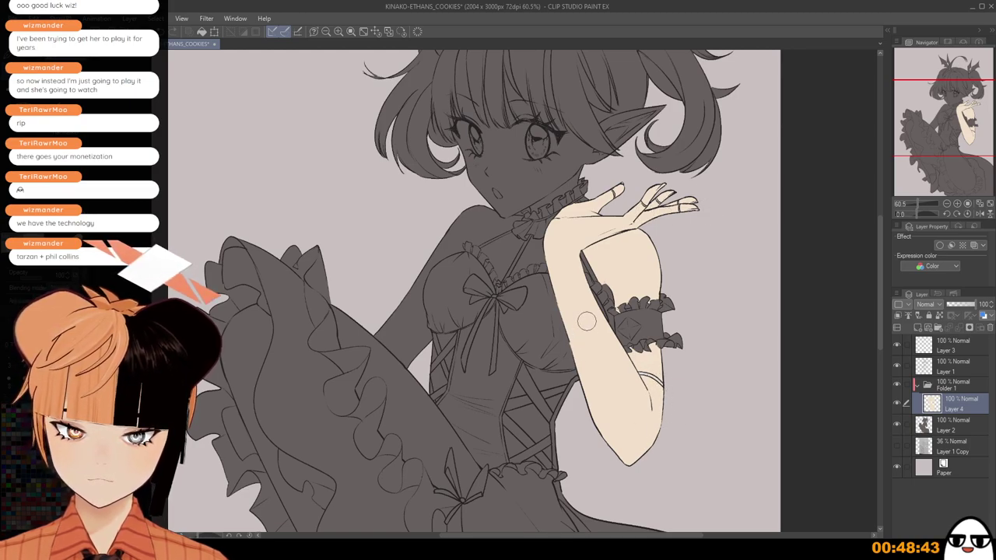
Fill the chest above the neckline and the far shoulder and arm with the pale skin color.
left_click_drag(536, 253, 520, 244)
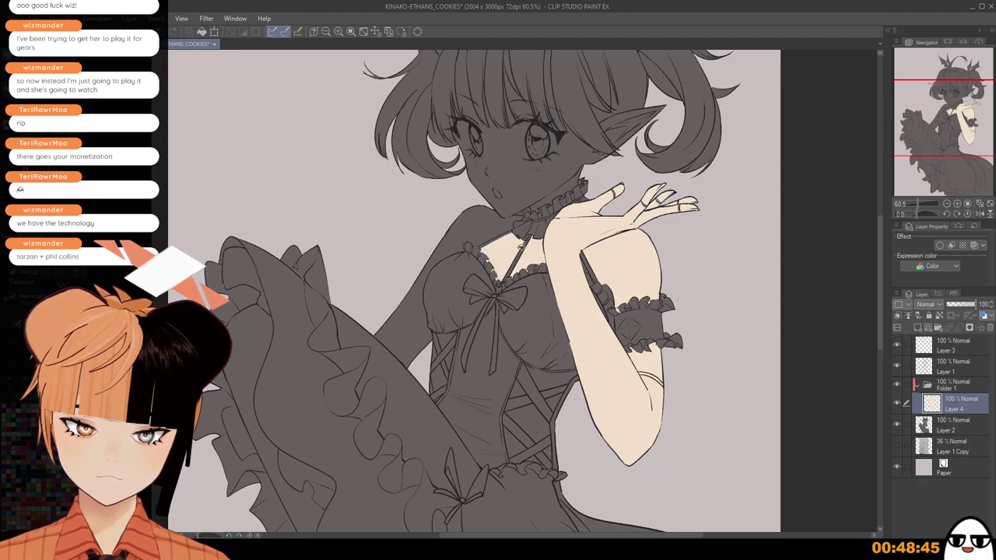
left_click_drag(474, 216, 572, 285)
left_click(574, 289)
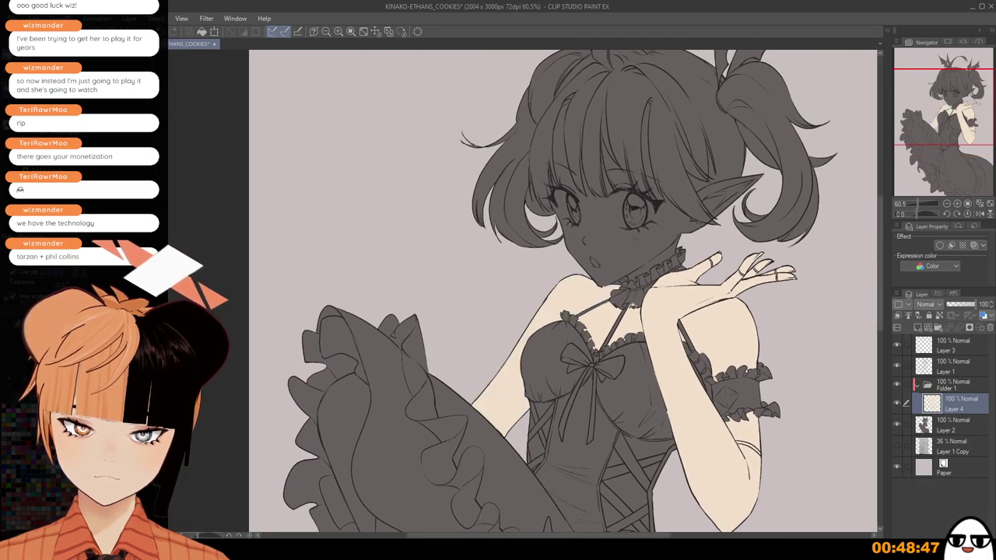
Fill the face and the small leftover areas around the eye with the pale skin color.
left_click(632, 249)
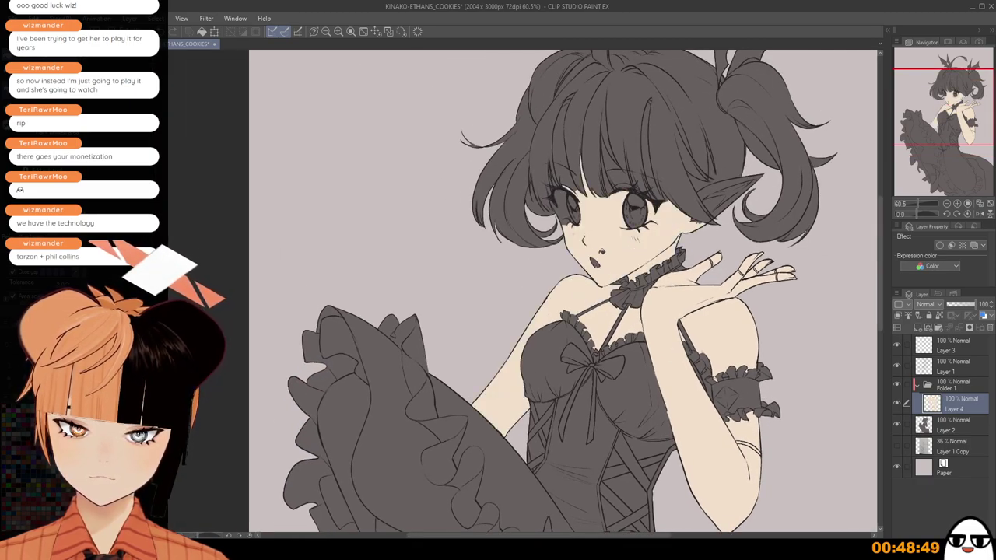
left_click(562, 208)
left_click(568, 222)
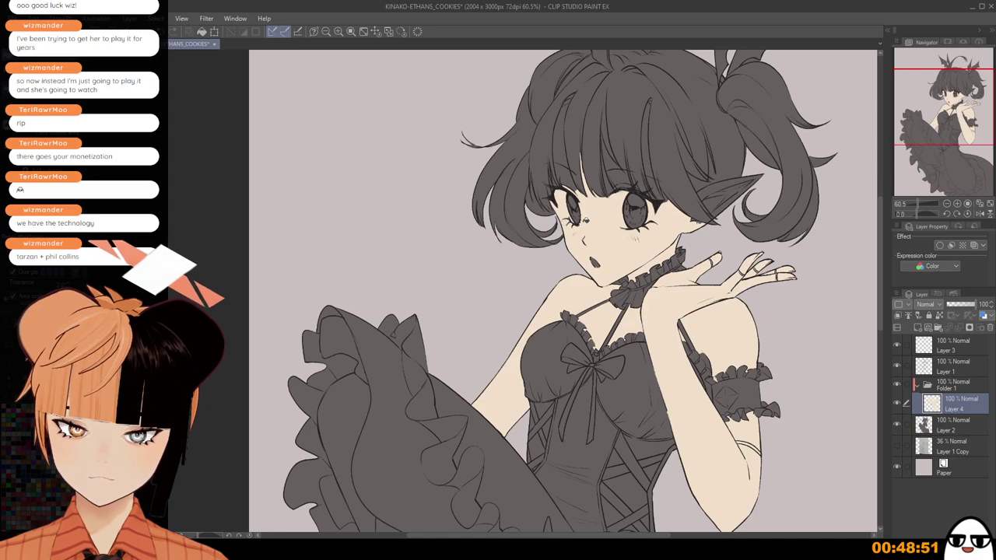
Paint the skin color over both eyes, the lower bangs, the pointed ear and the mouth.
scroll(632, 232, "up", 1)
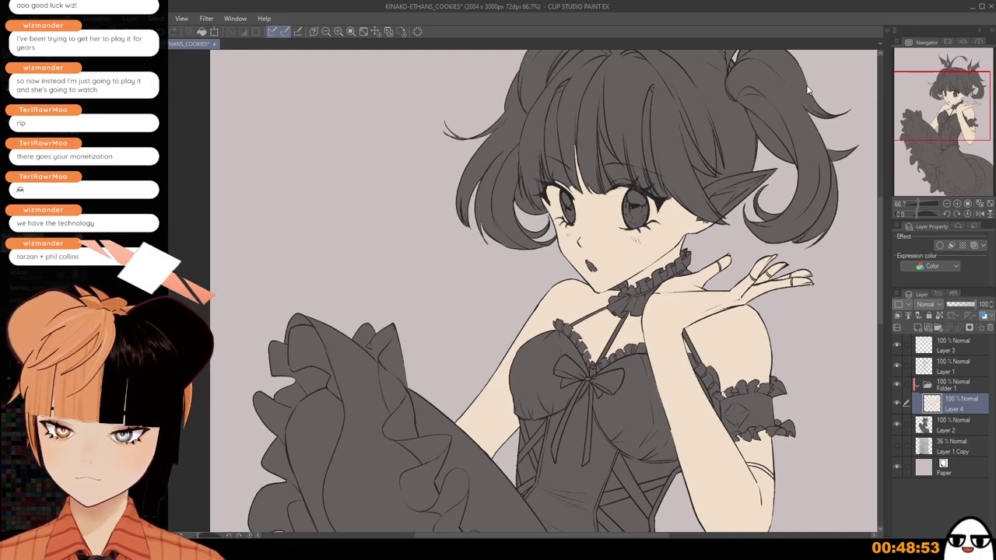
left_click_drag(568, 201, 558, 166)
mouse_move(561, 199)
left_mouse_down()
mouse_move(583, 148)
mouse_move(607, 132)
mouse_move(626, 202)
mouse_move(631, 165)
mouse_move(653, 156)
mouse_move(649, 93)
mouse_move(646, 147)
mouse_move(557, 159)
mouse_move(562, 176)
left_mouse_up()
left_click_drag(660, 197, 623, 231)
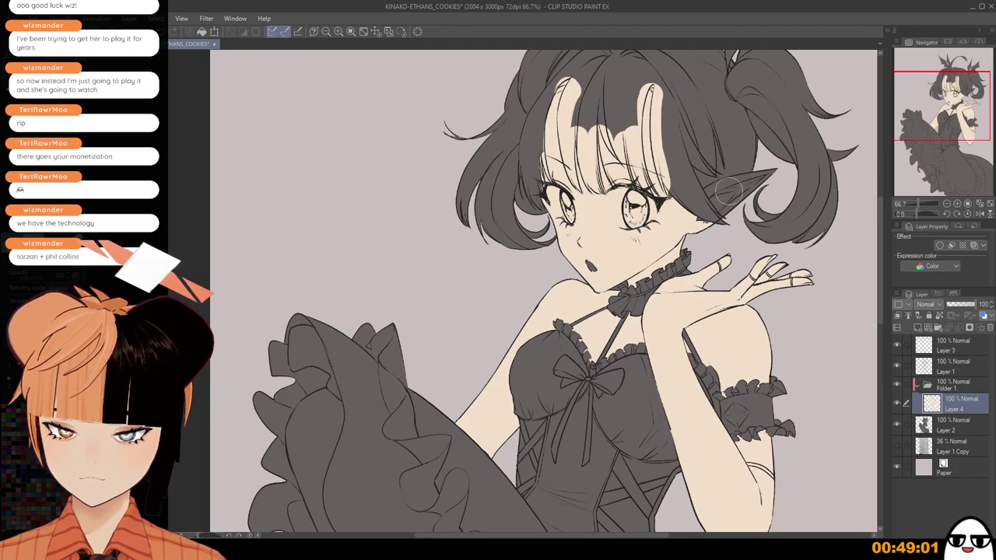
scroll(720, 187, "up", 1)
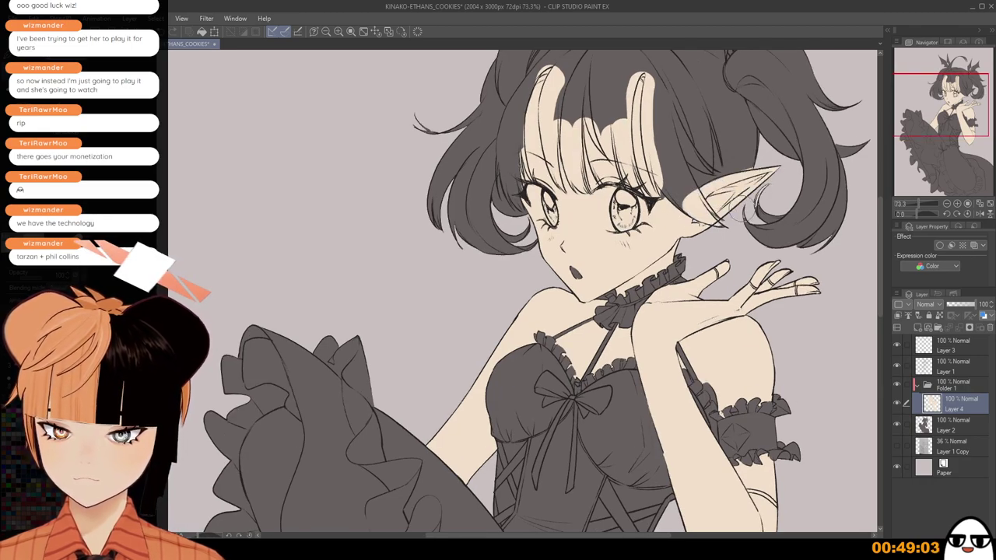
scroll(737, 209, "up", 1)
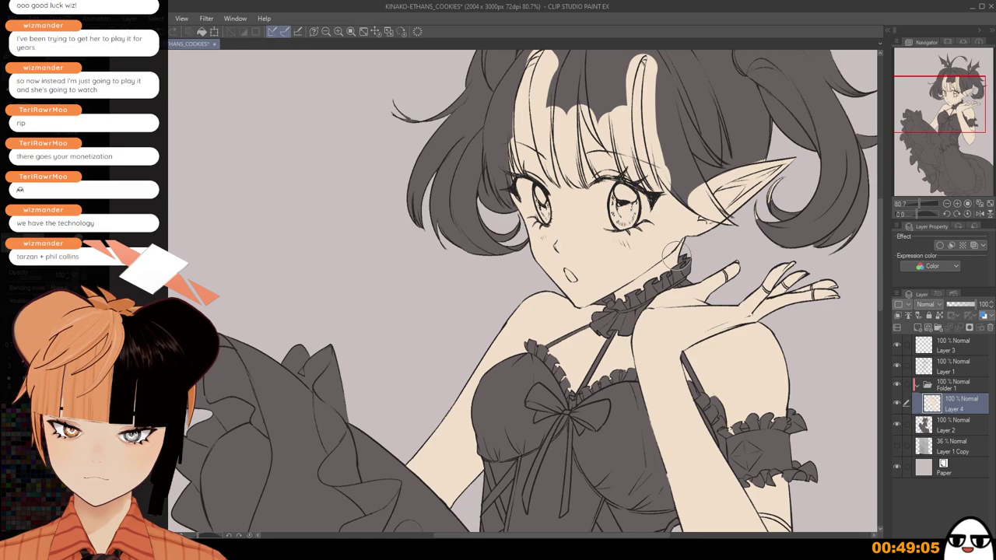
Touch up the skin color around the chin and the choker ruffle on the skin layer inside the folder.
scroll(639, 238, "up", 2)
scroll(793, 362, "up", 2)
left_click(949, 425)
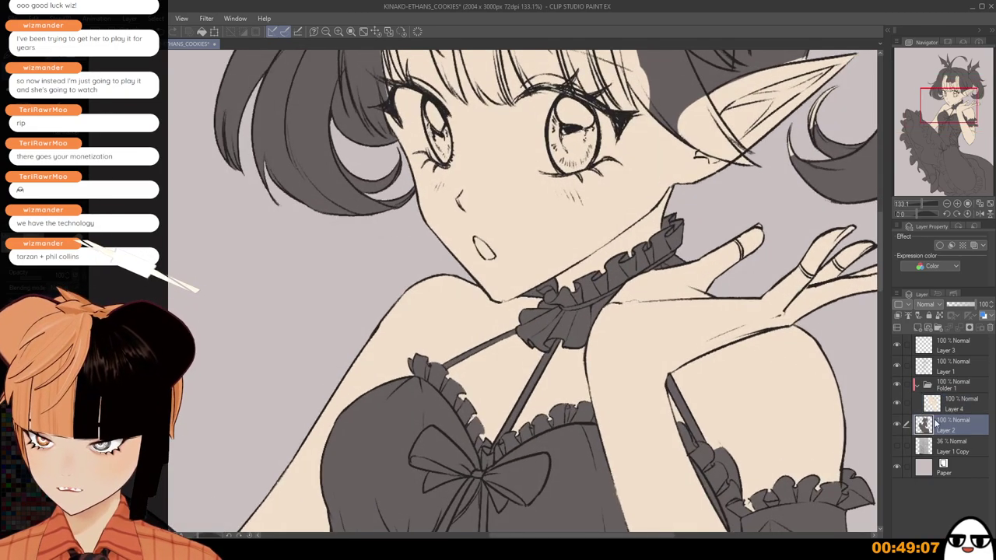
scroll(513, 285, "up", 2)
scroll(520, 285, "up", 2)
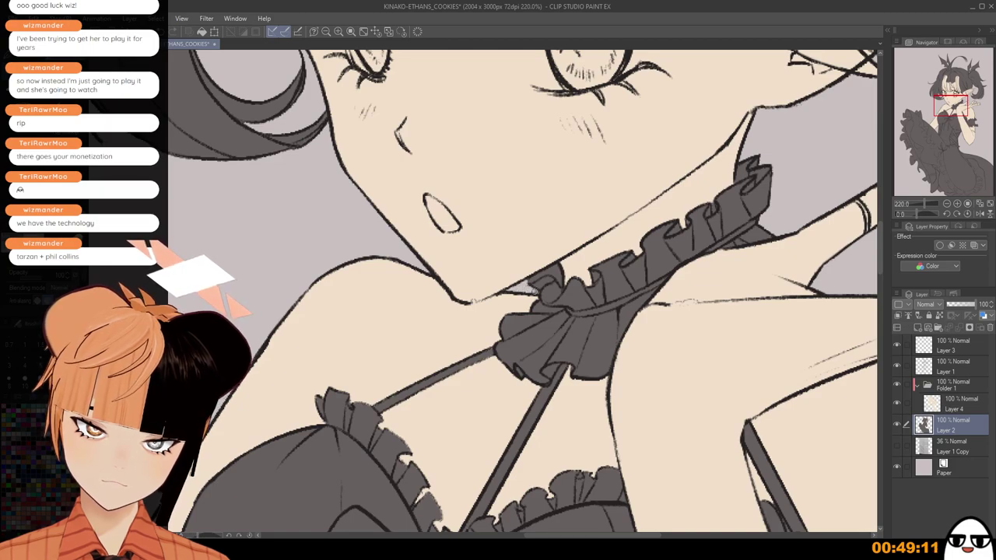
left_click(951, 343)
left_click(928, 367)
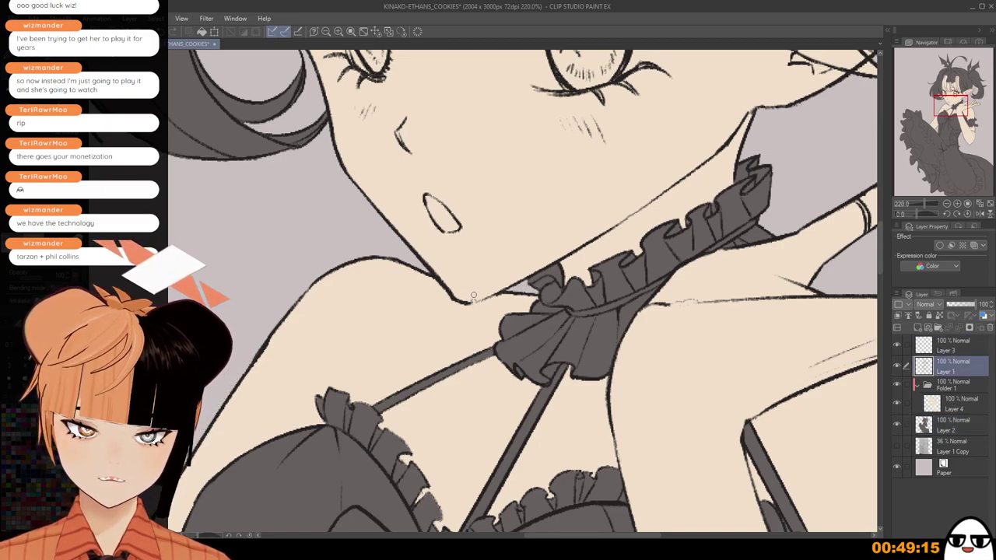
left_click(954, 404)
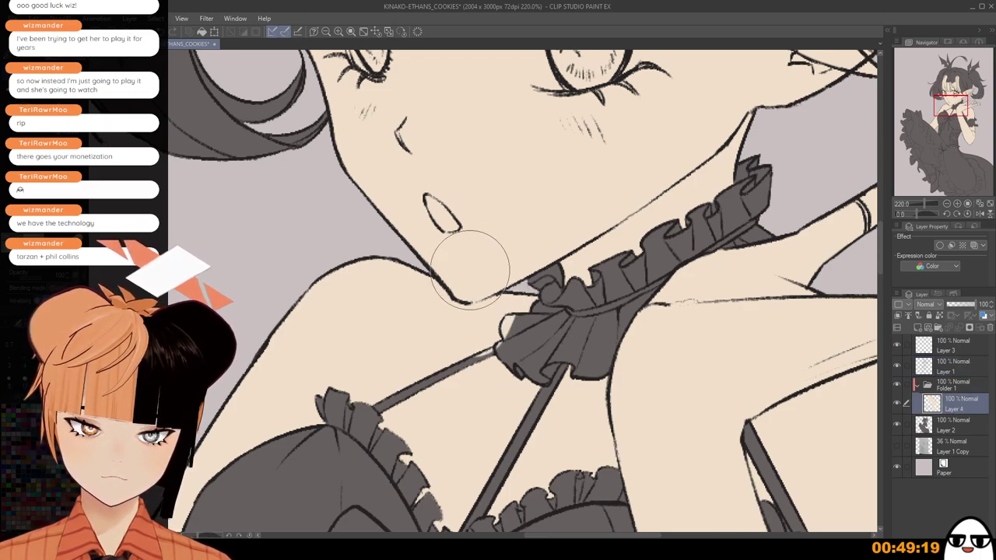
scroll(675, 237, "down", 2)
scroll(676, 238, "down", 4)
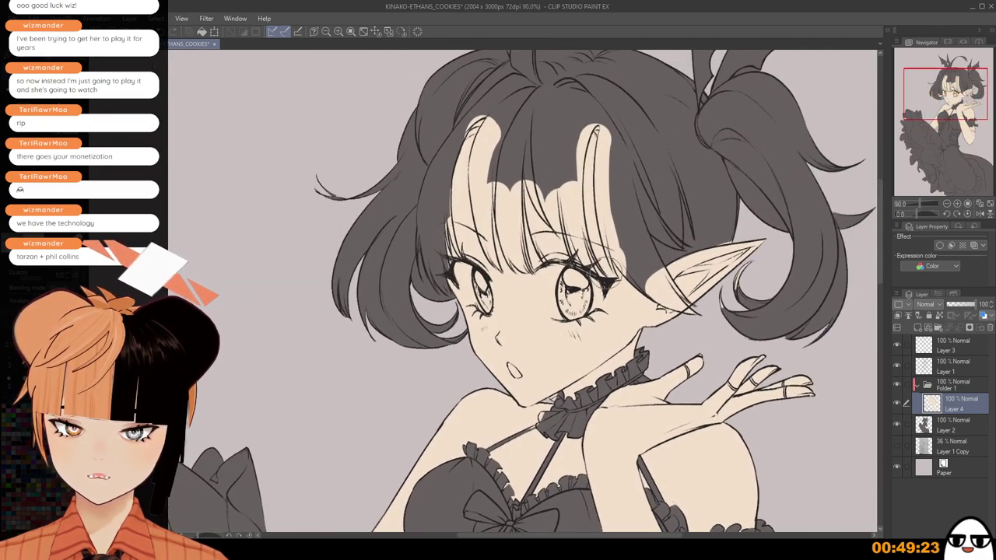
Paint the skin color over the remaining grey of the middle bangs, extending it up across the forehead.
left_click_drag(457, 269, 494, 212)
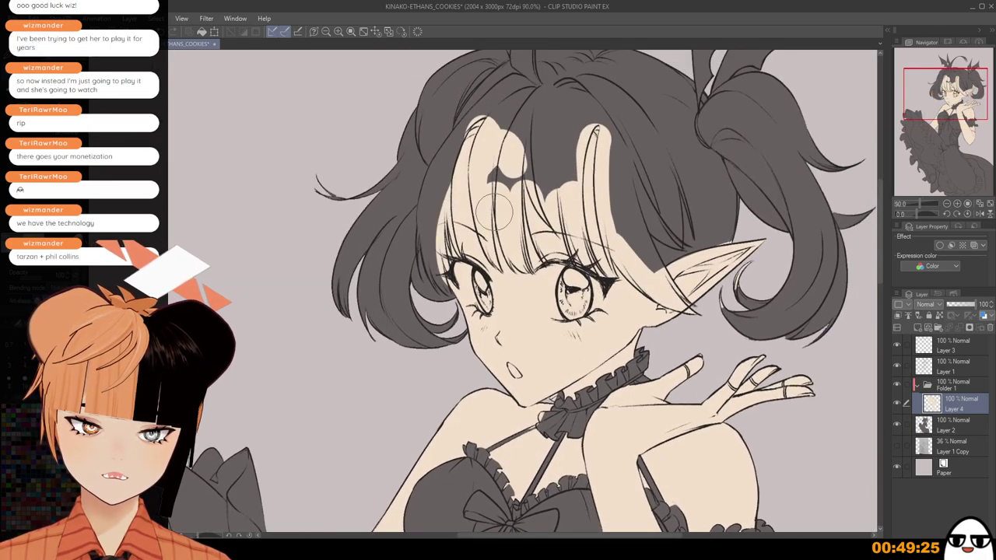
key("ctrl+z")
mouse_move(453, 264)
left_mouse_down()
mouse_move(605, 221)
mouse_move(498, 198)
mouse_move(560, 194)
mouse_move(486, 185)
left_mouse_up()
scroll(634, 264, "down", 1)
scroll(634, 267, "down", 3)
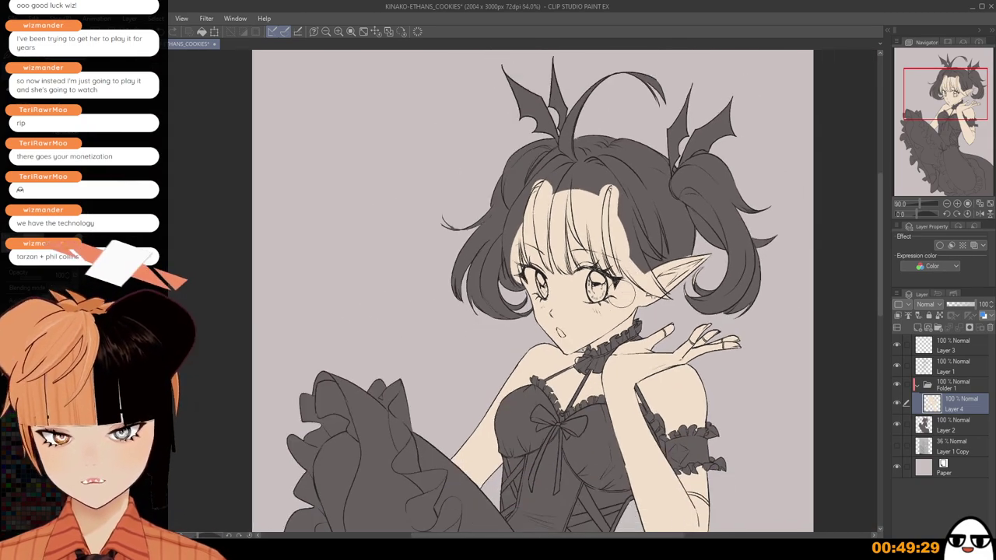
Paint the skin color along the raised leg from the knee down to the strapped foot.
left_click_drag(584, 432, 607, 299)
scroll(607, 300, "down", 3)
scroll(512, 428, "down", 3)
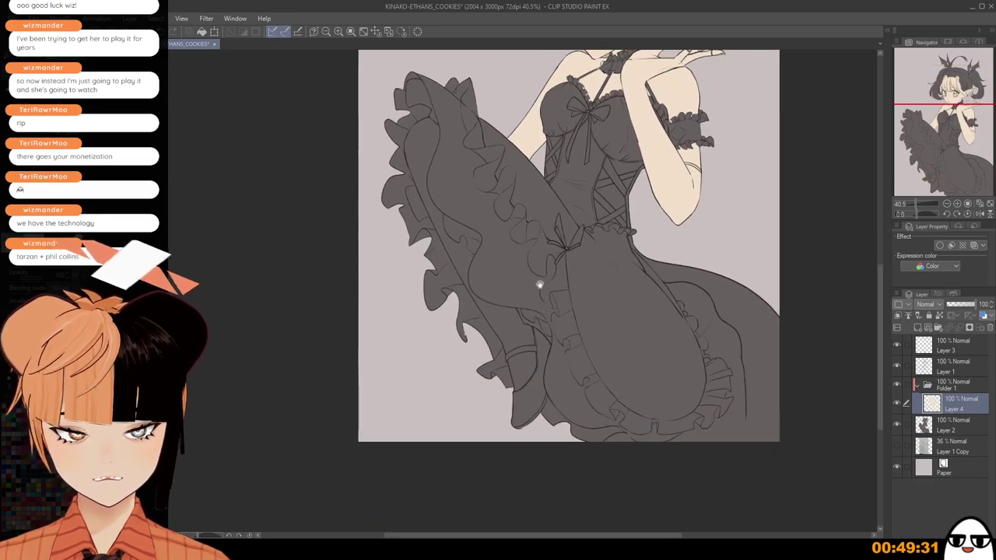
mouse_move(444, 151)
left_mouse_down()
mouse_move(436, 132)
mouse_move(509, 319)
mouse_move(520, 388)
left_mouse_up()
scroll(568, 325, "down", 1)
left_click_drag(619, 342, 605, 455)
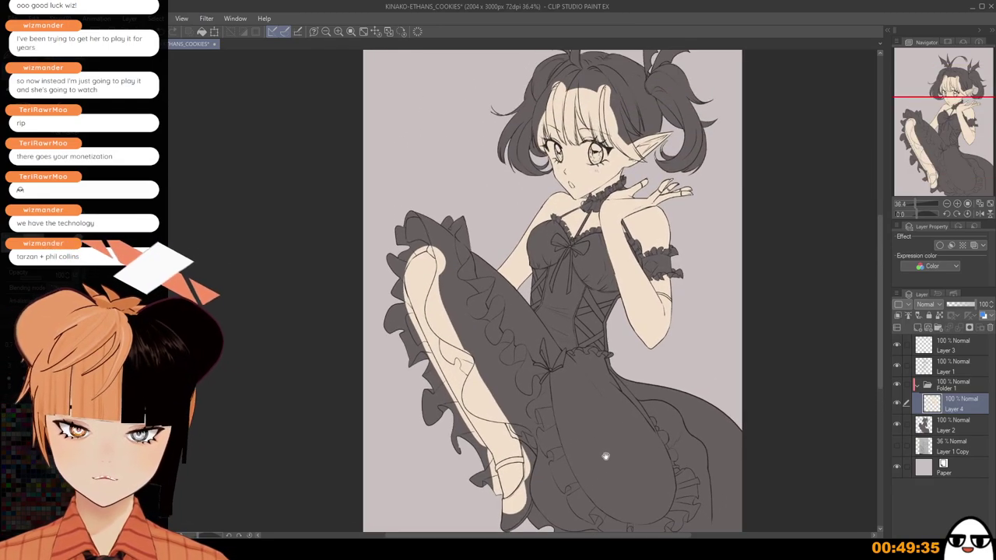
Add a new raster layer above the skin layer inside the clipped folder.
scroll(659, 349, "up", 1)
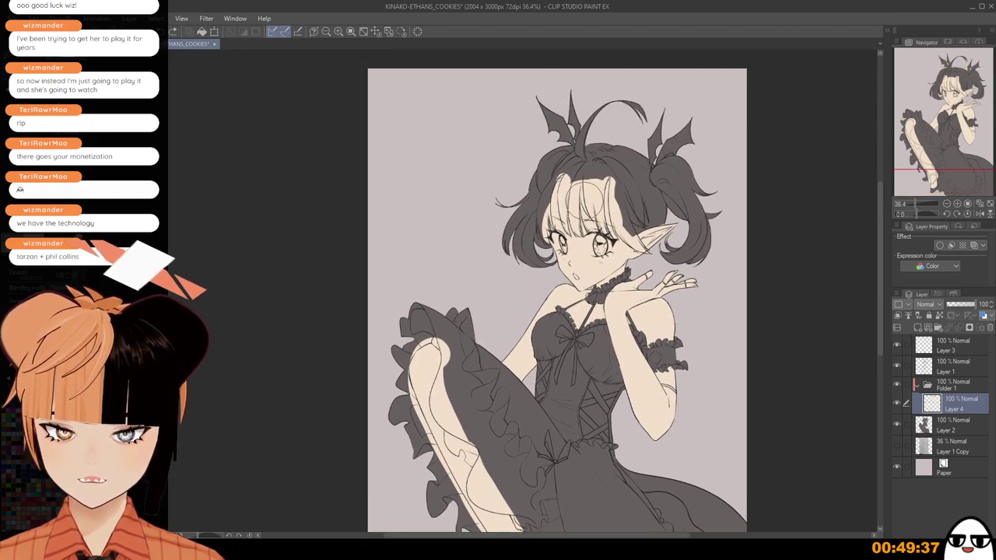
scroll(659, 350, "down", 3)
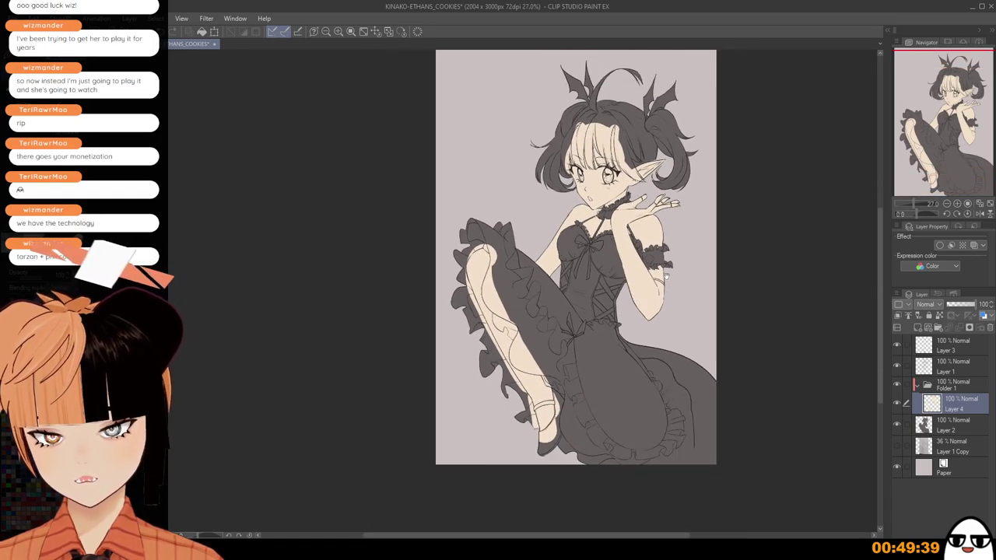
scroll(664, 353, "up", 1)
scroll(664, 353, "up", 4)
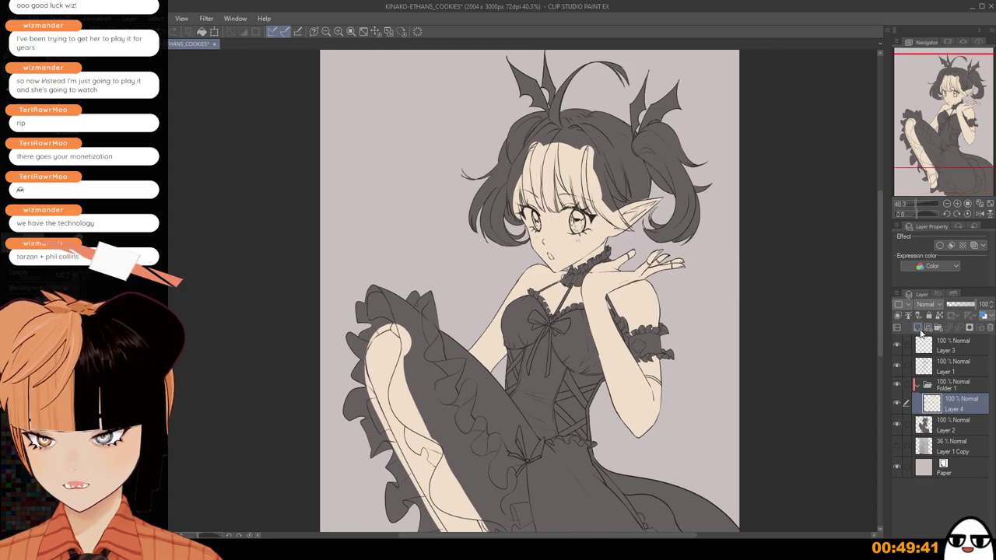
key("ctrl+shift+n")
left_click_drag(705, 411, 738, 483)
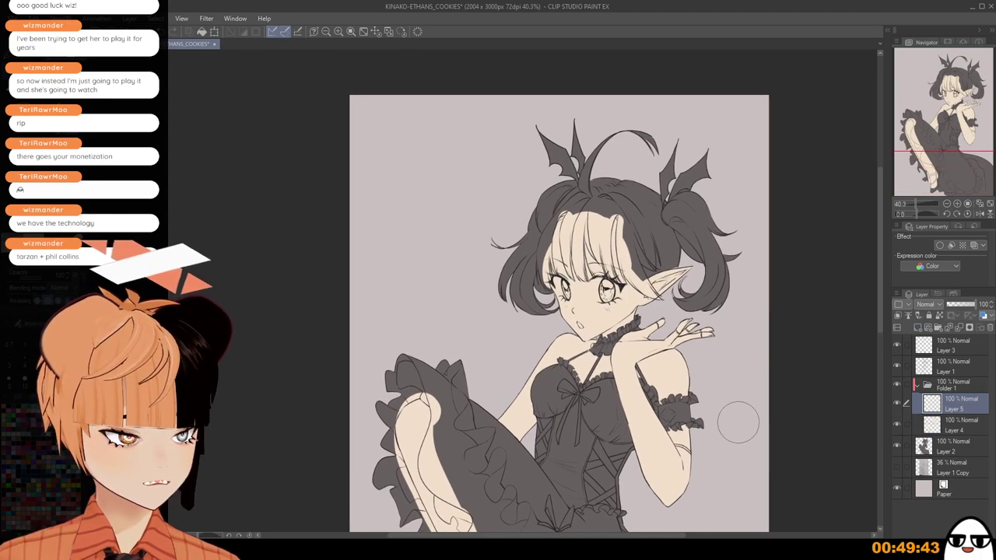
left_click_drag(712, 399, 722, 296)
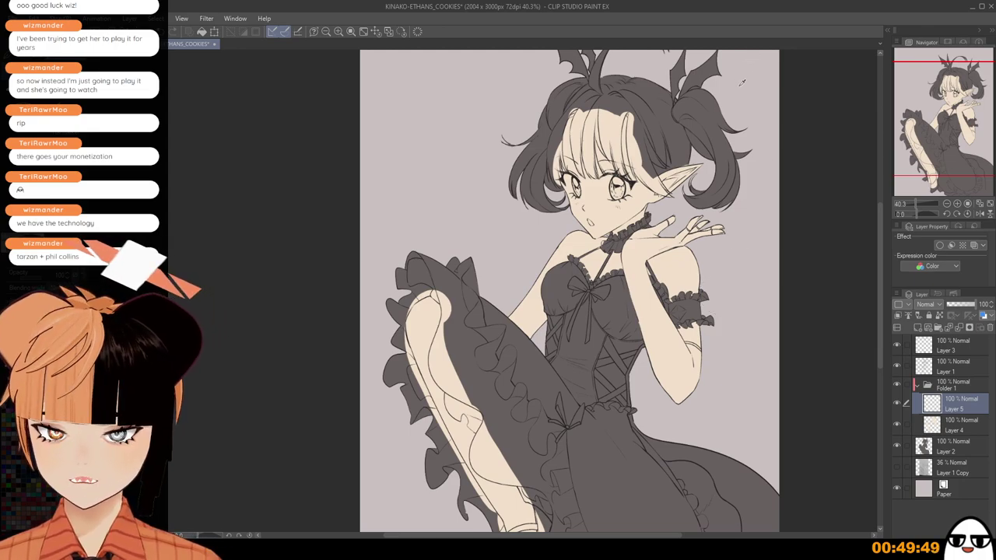
left_click_drag(742, 83, 701, 204)
scroll(696, 222, "up", 2)
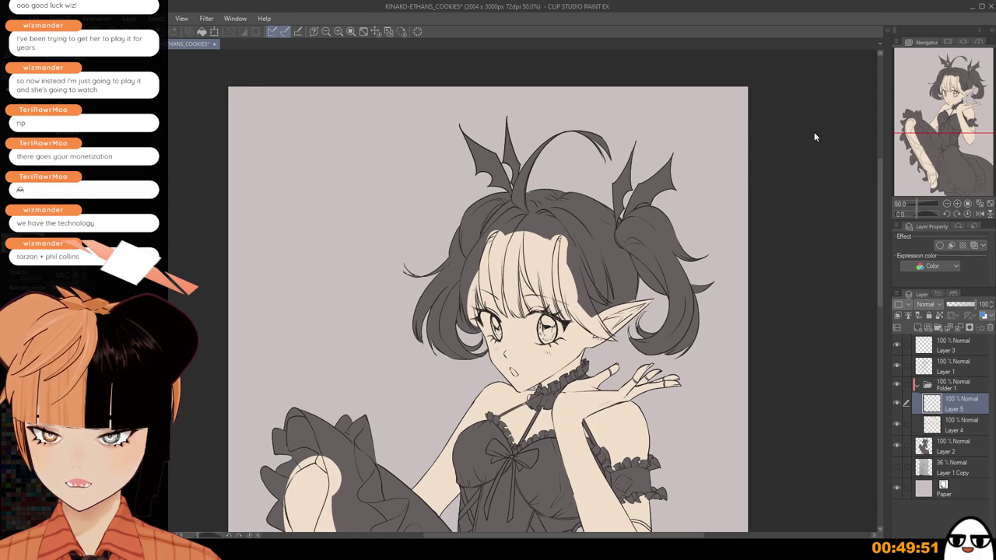
Hide the skin layer and fill the side-swept bangs next to the pointed ear with near-black on Layer 5.
left_click(898, 424)
scroll(600, 283, "up", 1)
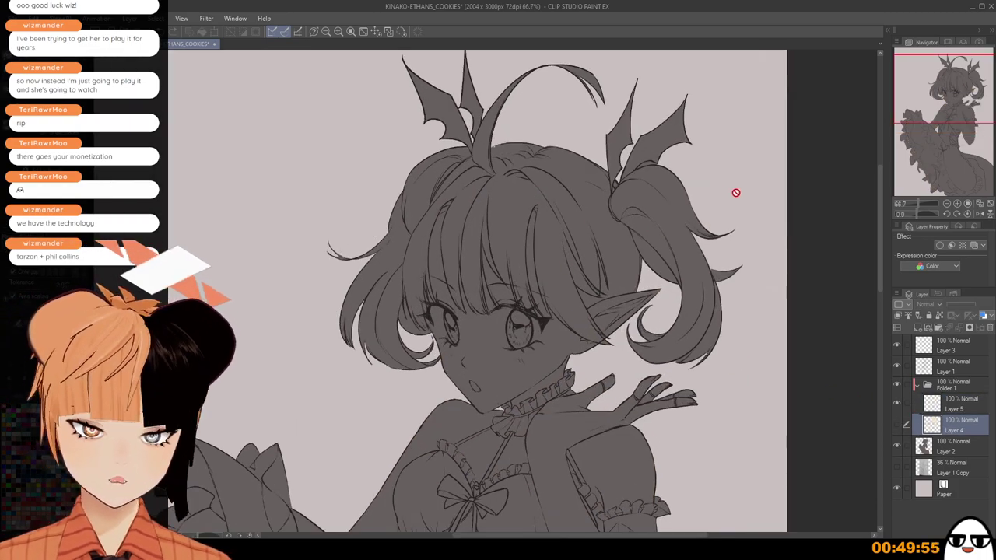
left_click(958, 411)
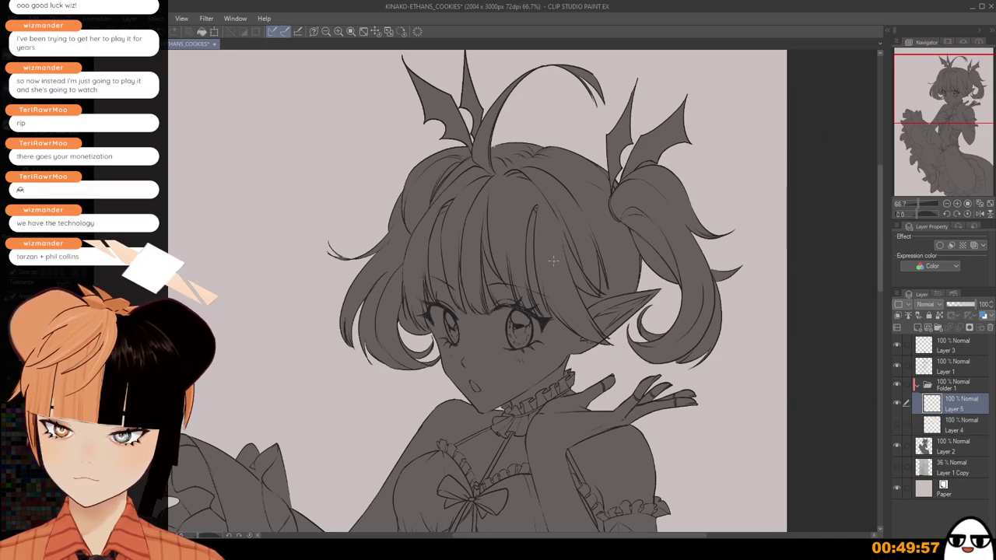
left_click(564, 281)
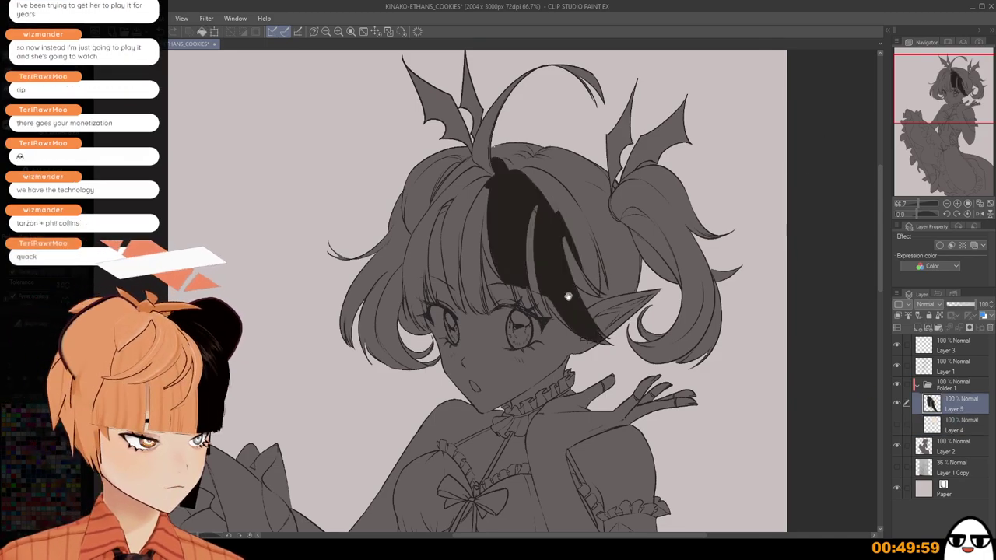
Fill the remaining bangs across the forehead with near-black, leaving the thin gaps between the strands unpainted.
scroll(568, 296, "up", 1)
scroll(580, 273, "up", 3)
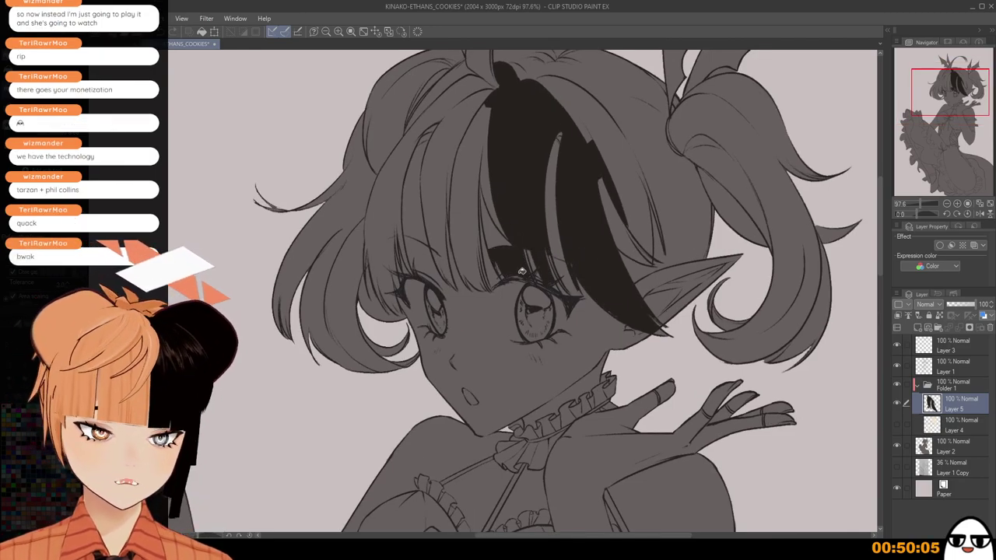
left_click(499, 228)
left_click(494, 208)
left_click(491, 176)
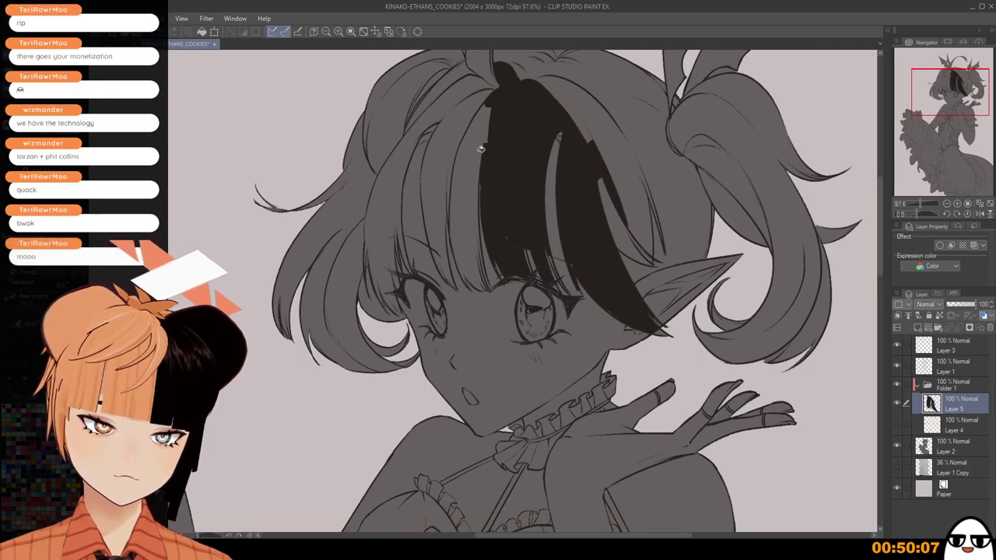
left_click(483, 147)
mouse_move(443, 197)
left_mouse_down()
mouse_move(445, 264)
mouse_move(448, 149)
mouse_move(443, 110)
left_mouse_up()
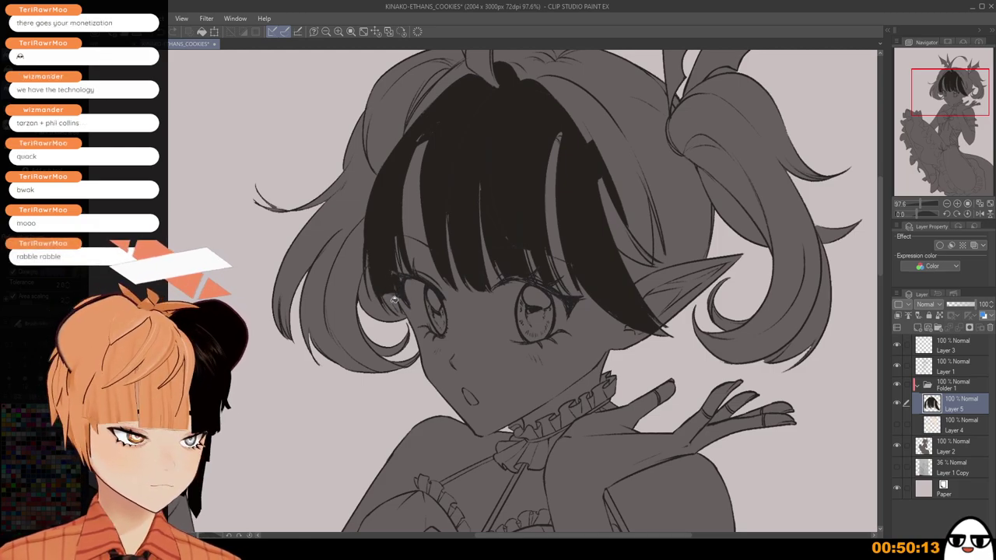
mouse_move(386, 304)
left_mouse_down()
mouse_move(356, 341)
mouse_move(357, 323)
mouse_move(330, 320)
mouse_move(356, 200)
mouse_move(344, 171)
mouse_move(338, 190)
mouse_move(396, 290)
left_mouse_up()
Fill the left pigtail and the left side of the crown with the near-black hair color.
left_click(338, 188)
left_click(431, 190)
left_click(507, 155)
left_click(495, 155)
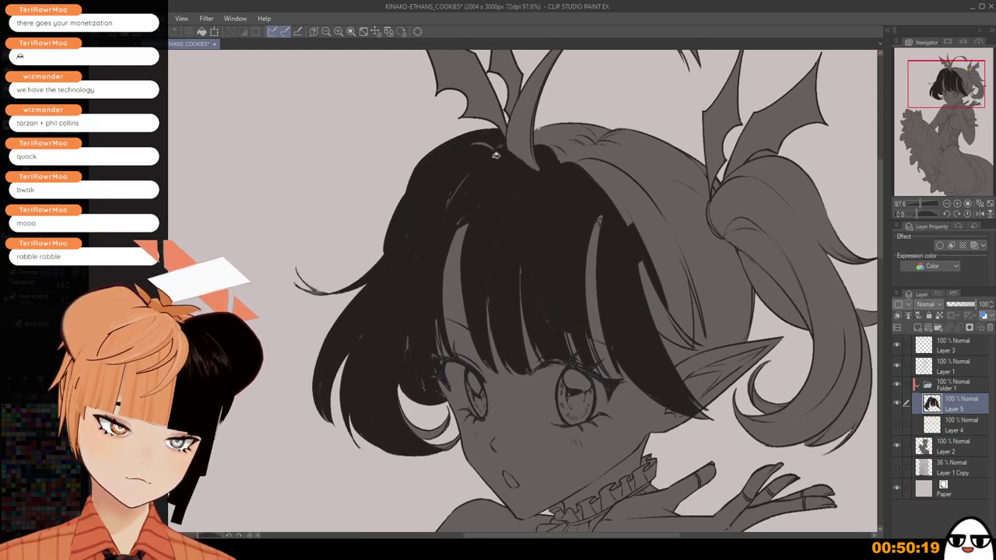
Fill the tall curved hair strand and the rest of the crown down to the ear with near-black.
left_click(533, 141)
left_click_drag(586, 216, 508, 269)
left_click(492, 191)
mouse_move(533, 198)
left_mouse_down()
mouse_move(484, 206)
mouse_move(524, 182)
mouse_move(547, 203)
mouse_move(574, 263)
left_mouse_up()
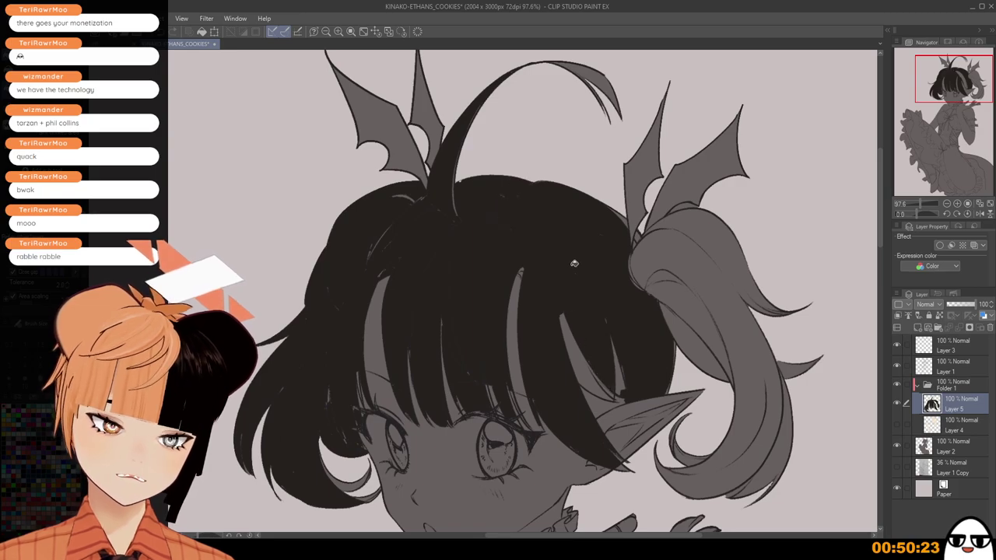
Fill the right pigtail and its flicked-out strands with the near-black hair color.
mouse_move(623, 371)
left_mouse_down()
mouse_move(596, 280)
mouse_move(696, 238)
mouse_move(716, 217)
left_mouse_up()
left_click(566, 281)
left_click(578, 312)
left_click(592, 288)
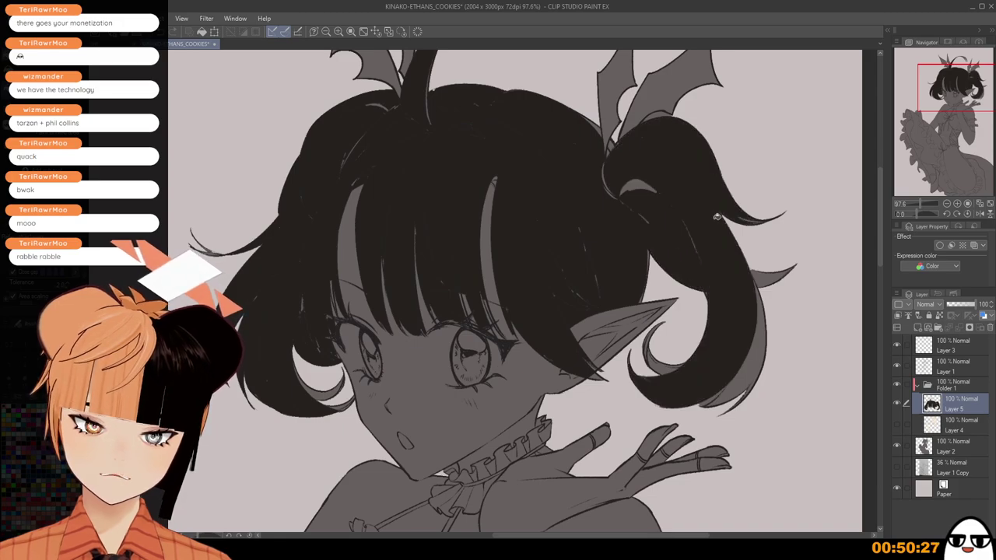
left_click_drag(641, 172, 745, 222)
mouse_move(768, 275)
left_mouse_down()
mouse_move(753, 333)
mouse_move(760, 346)
mouse_move(707, 354)
left_mouse_up()
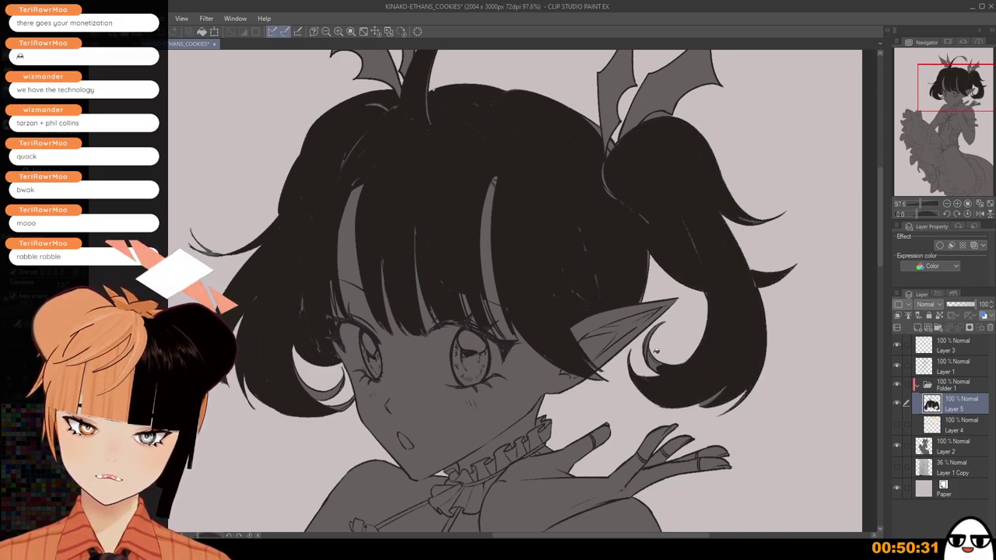
Erase the grey base on Layer 2 from the gap between the strands at the right pigtail's lower tip.
left_click_drag(686, 351, 656, 228)
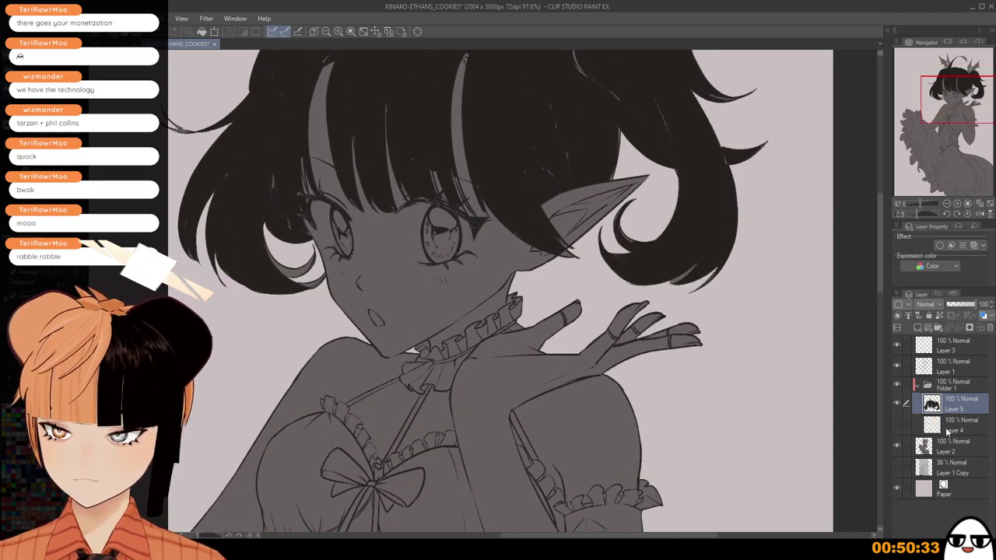
left_click(946, 450)
scroll(666, 290, "up", 8)
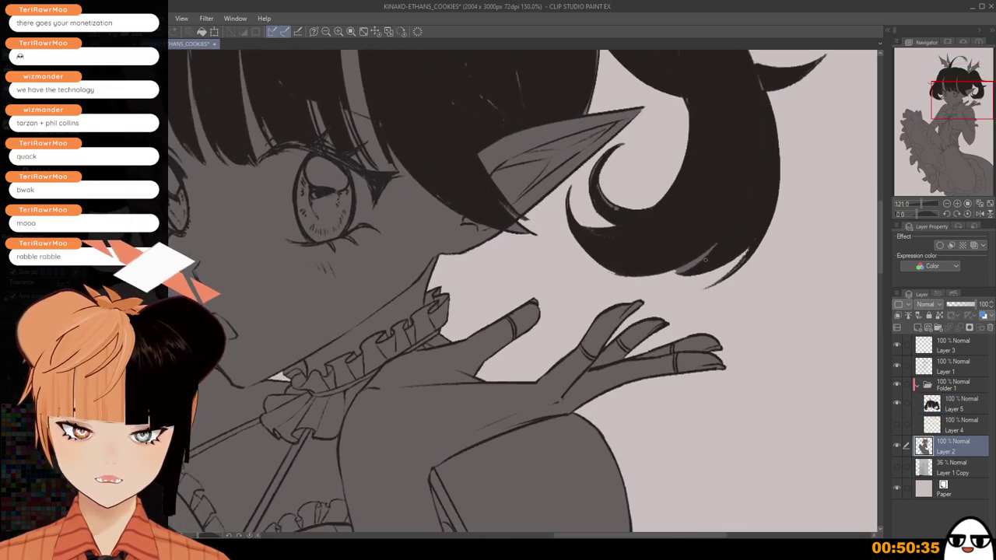
scroll(714, 253, "up", 1)
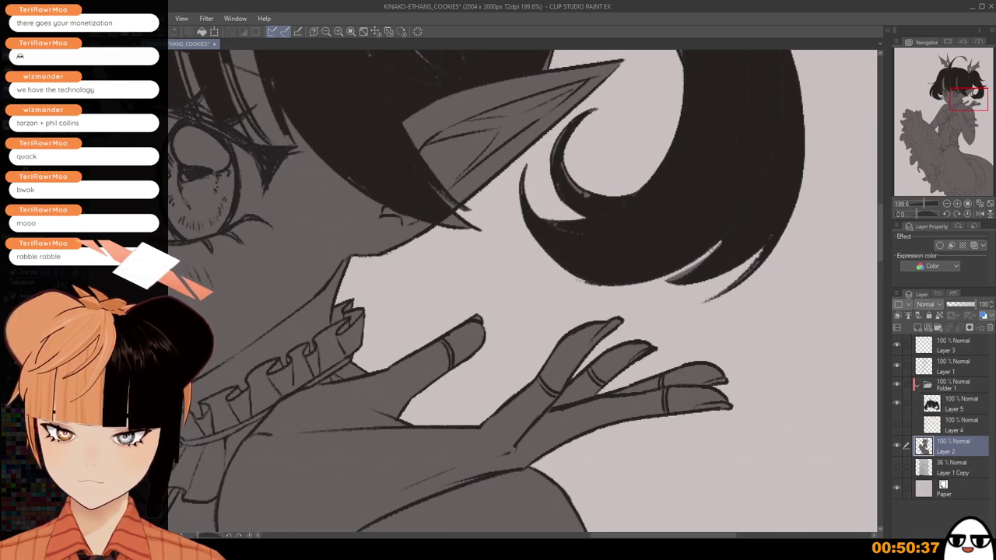
scroll(714, 249, "down", 1)
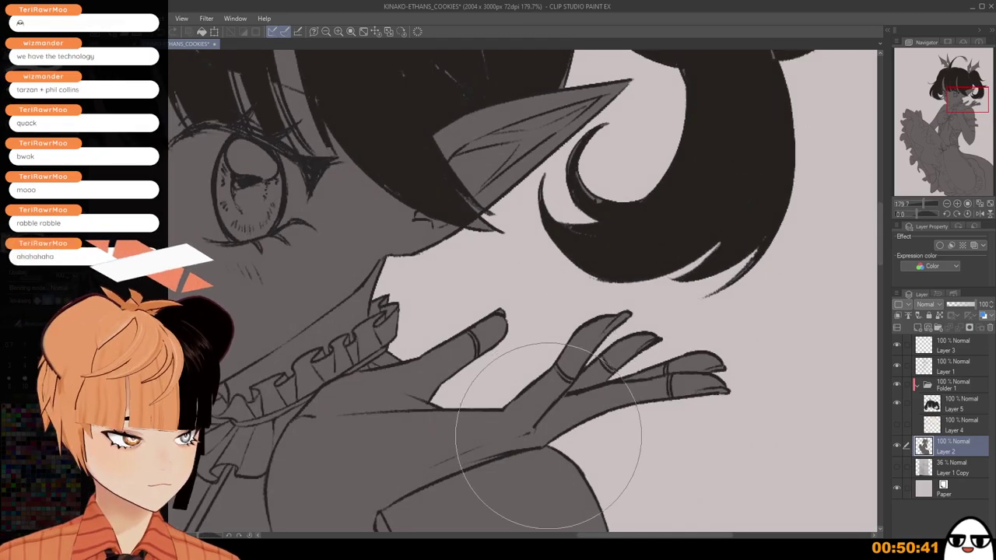
key("p")
key("b")
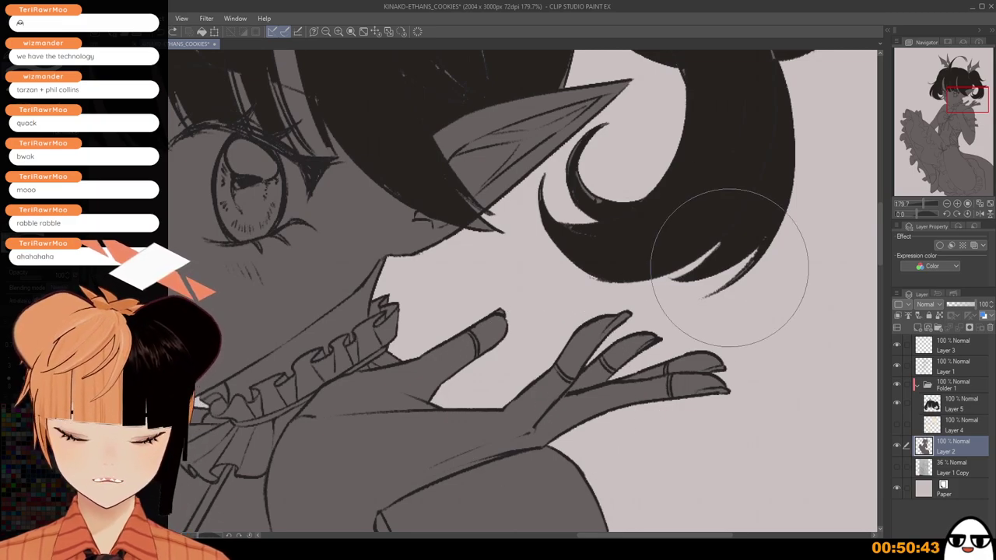
key("e")
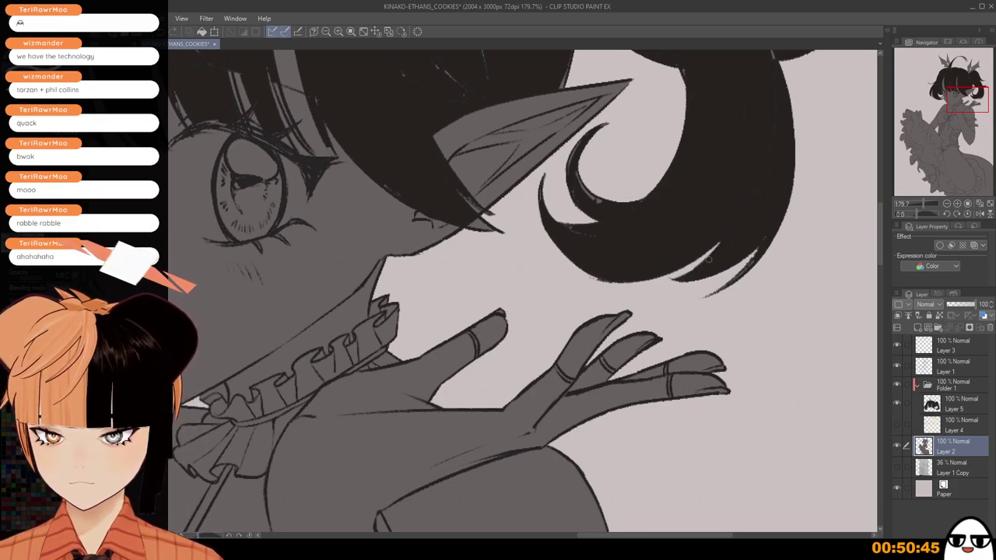
scroll(708, 259, "down", 3)
Paint over the leftover gaps in the right pigtail's curl on Layer 5, and undo the last stroke.
left_click(953, 403)
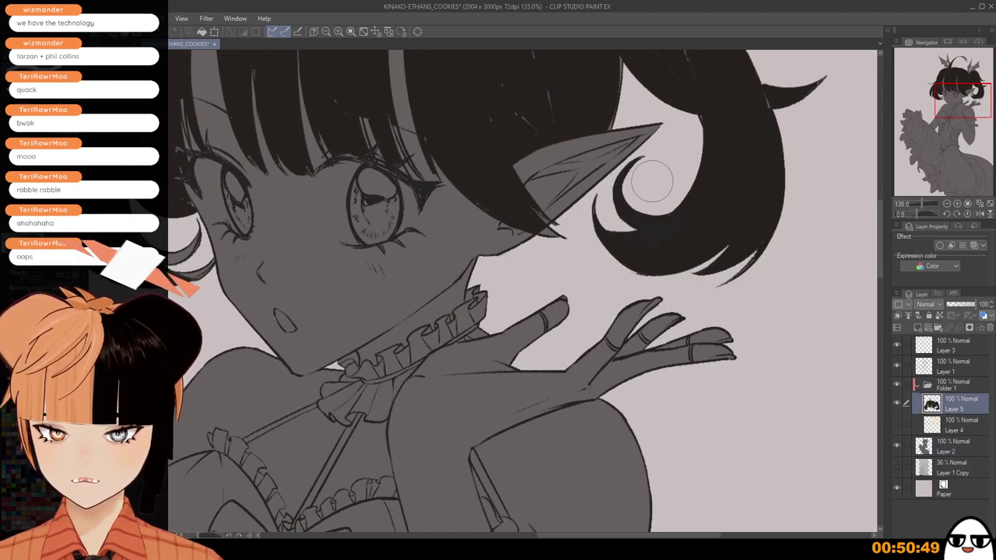
mouse_move(721, 266)
left_mouse_down()
mouse_move(774, 355)
mouse_move(810, 387)
left_mouse_up()
left_click_drag(634, 227, 642, 227)
scroll(661, 247, "down", 1)
mouse_move(675, 266)
left_mouse_down()
mouse_move(658, 362)
mouse_move(664, 448)
left_mouse_up()
left_click_drag(662, 298, 625, 228)
key("ctrl+z")
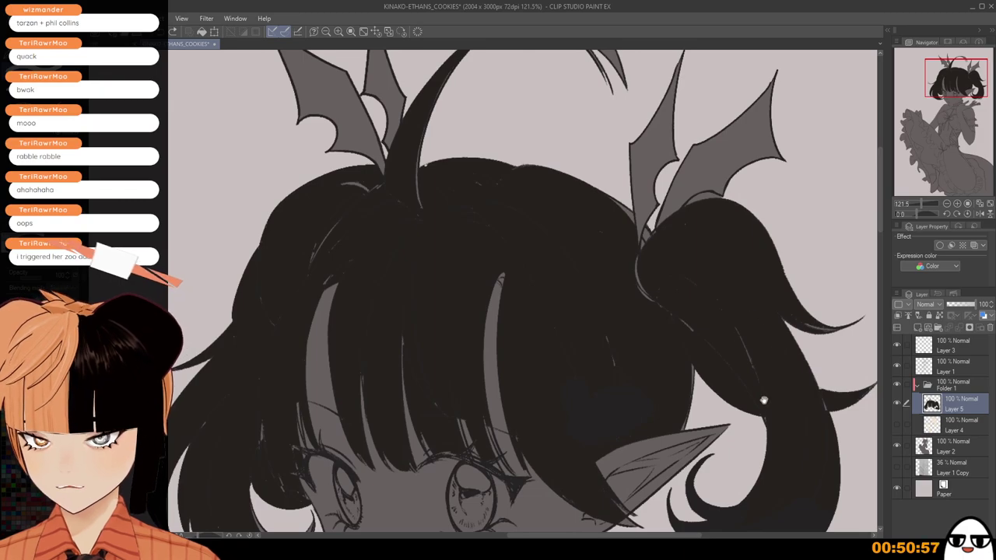
Paint near-black over the missed specks in the right pigtail and its join with the head below the wing ornament.
left_click_drag(764, 400, 750, 323)
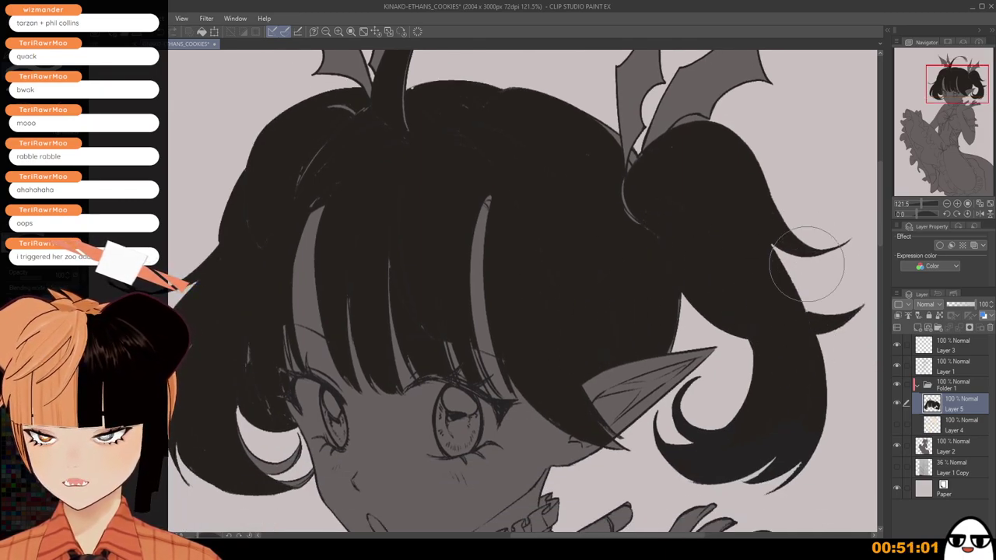
left_click_drag(779, 214, 711, 291)
left_click_drag(631, 316, 611, 302)
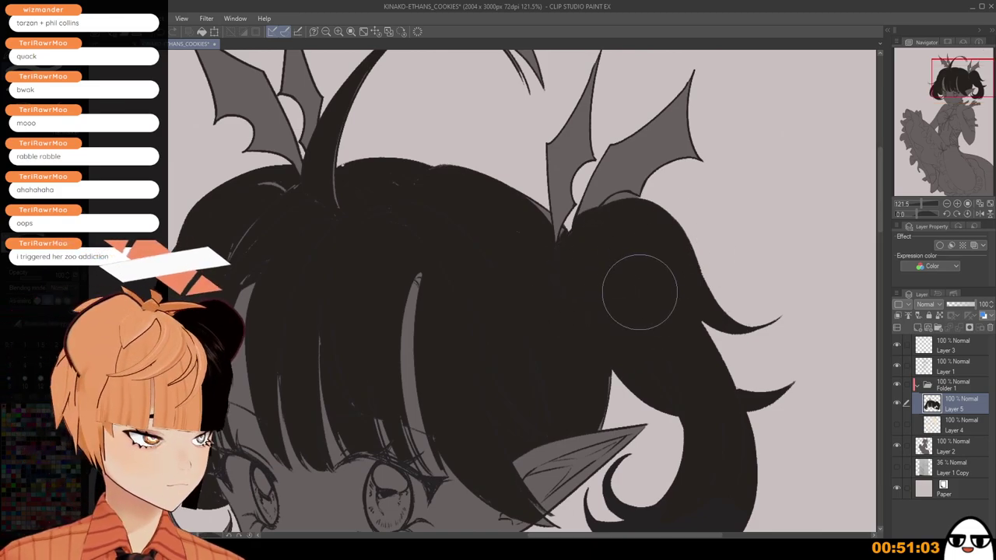
left_click_drag(578, 264, 533, 228)
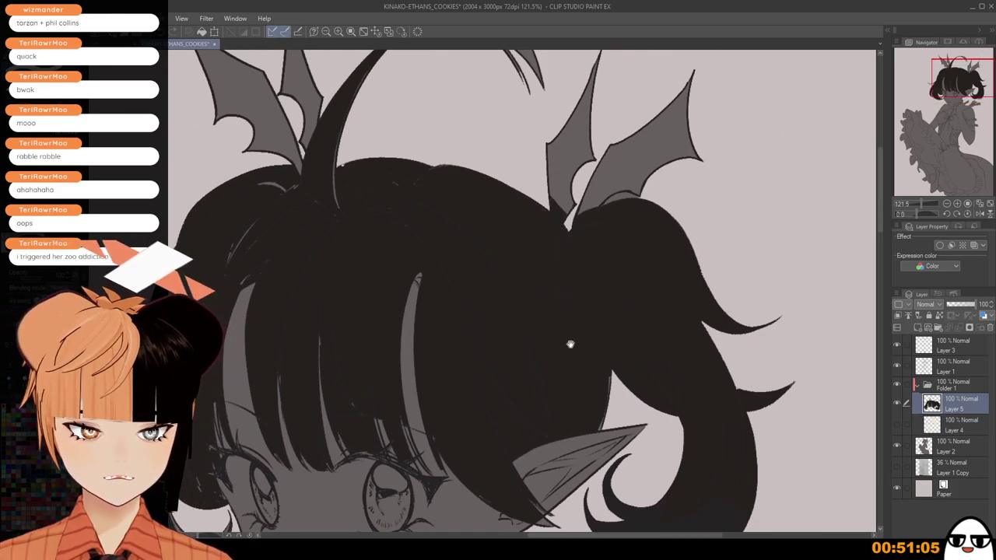
Cover the missed specks on the crown's left side and the grey sliver in the left pigtail's curl with near-black.
left_click_drag(569, 345, 668, 241)
scroll(532, 161, "down", 1)
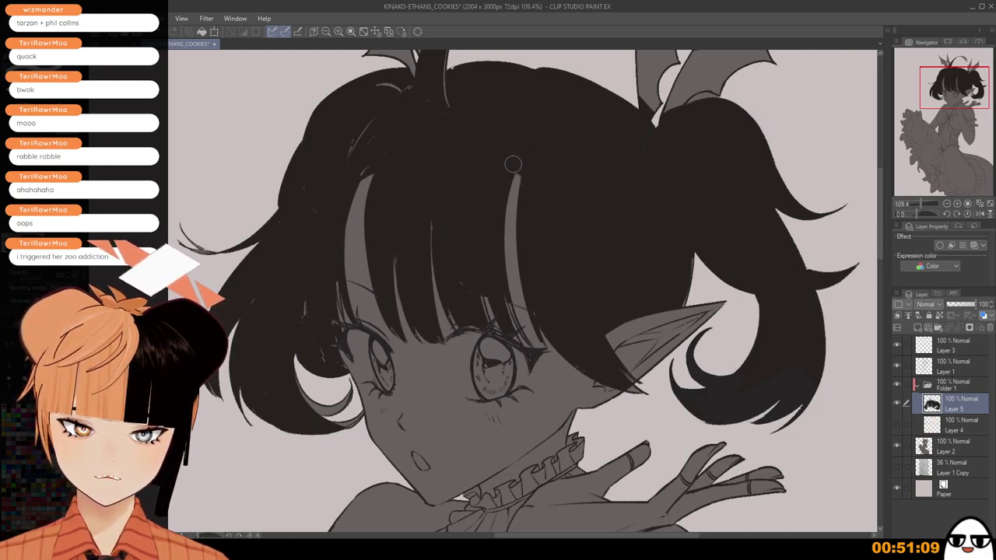
left_click_drag(558, 159, 672, 156)
mouse_move(491, 112)
left_mouse_down()
mouse_move(491, 138)
mouse_move(467, 159)
mouse_move(478, 98)
mouse_move(504, 87)
left_mouse_up()
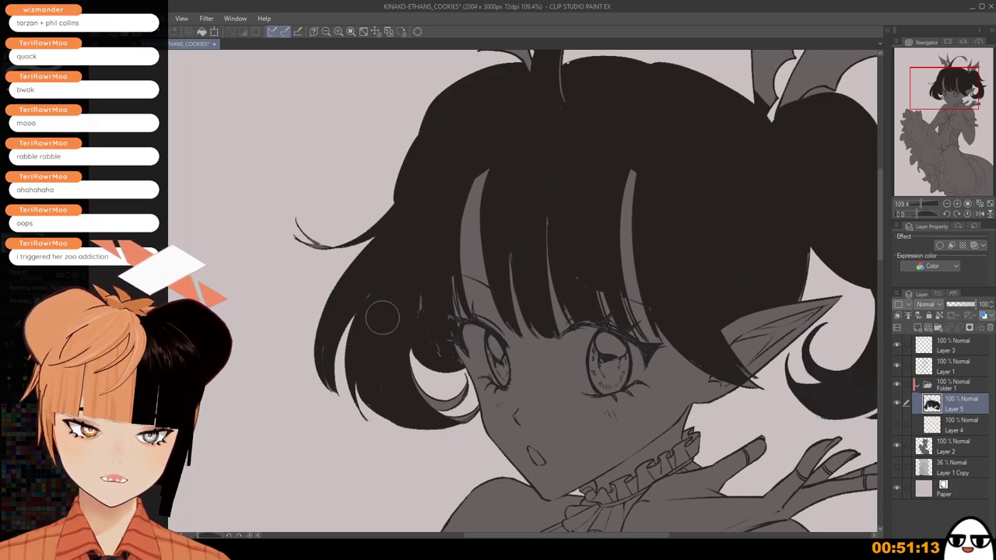
mouse_move(437, 397)
left_mouse_down()
mouse_move(448, 430)
mouse_move(459, 406)
left_mouse_up()
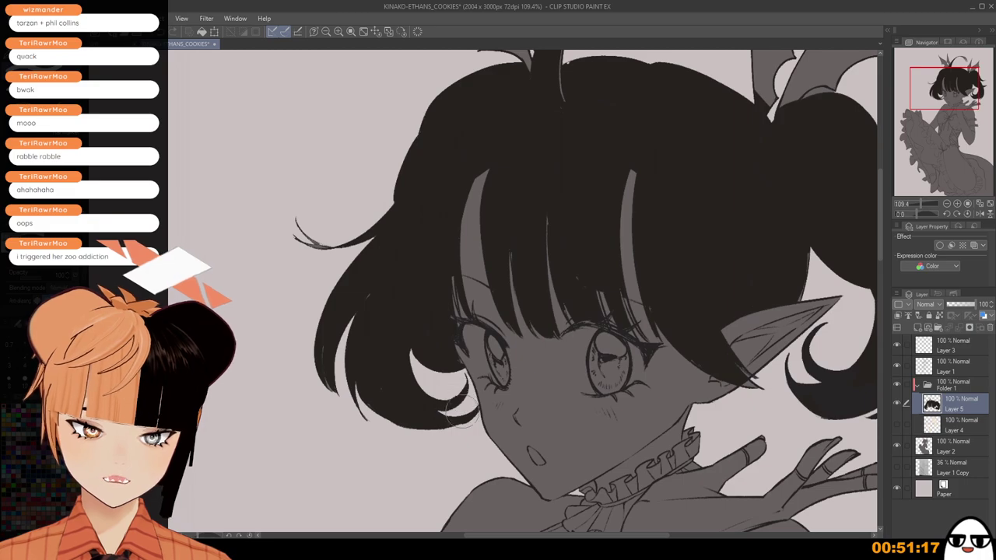
Clean up the edges and tips of the near-black bang strands above both eyes.
scroll(449, 244, "down", 1)
scroll(630, 297, "down", 1)
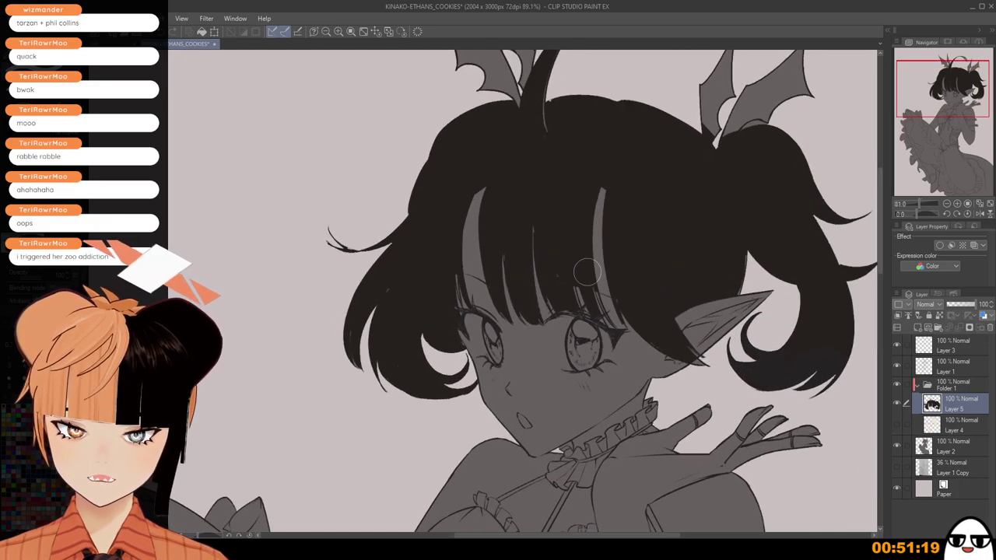
scroll(576, 300, "up", 5)
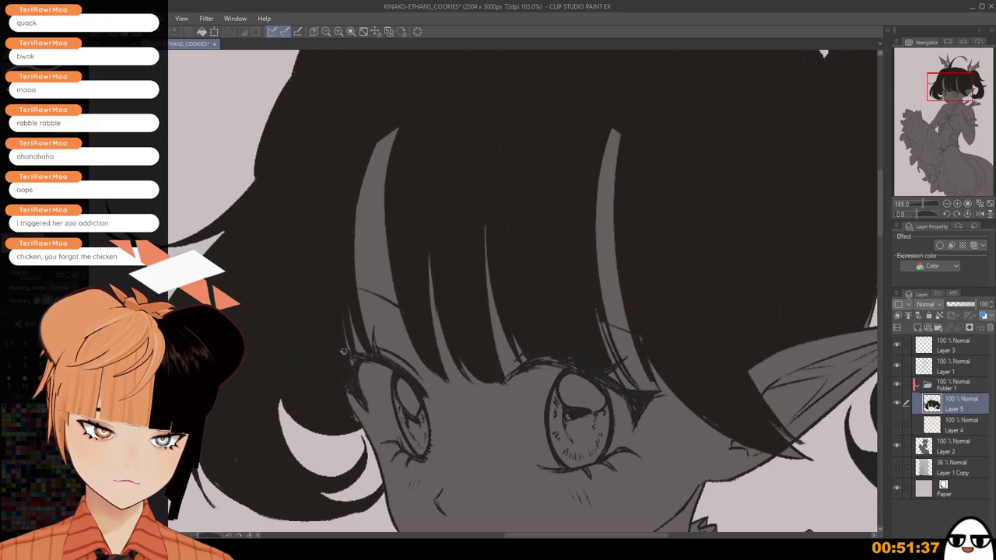
scroll(343, 375, "down", 2)
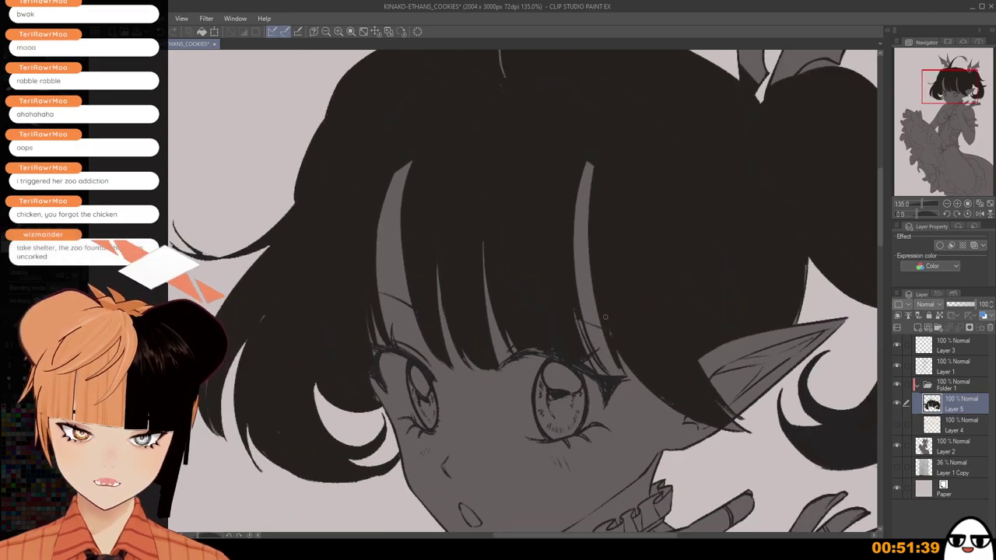
scroll(637, 316, "up", 3)
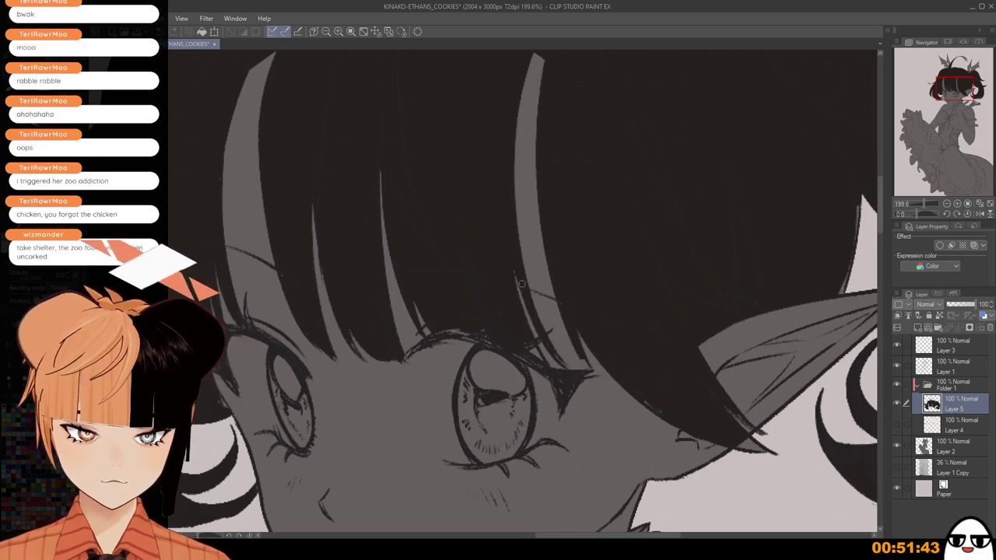
scroll(568, 372, "down", 1)
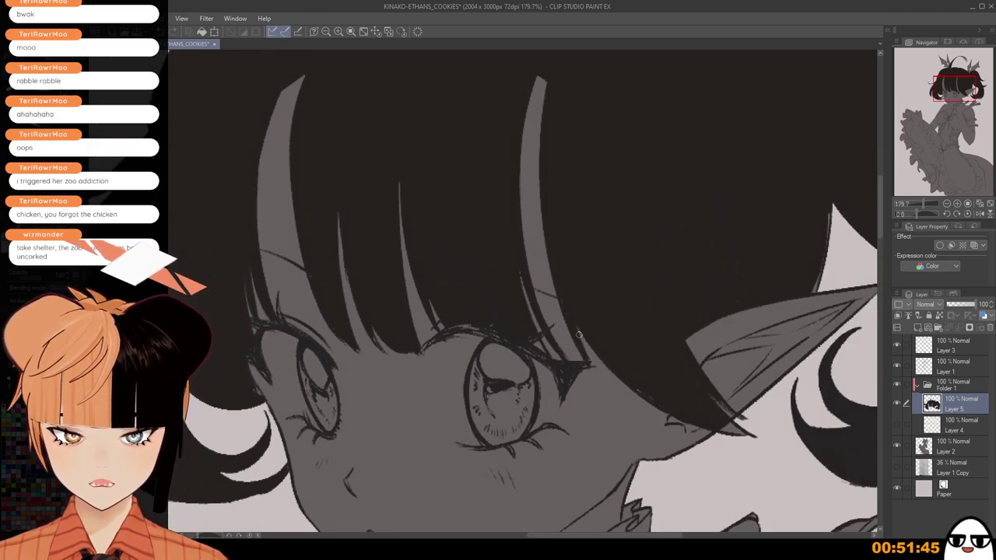
scroll(585, 360, "down", 2)
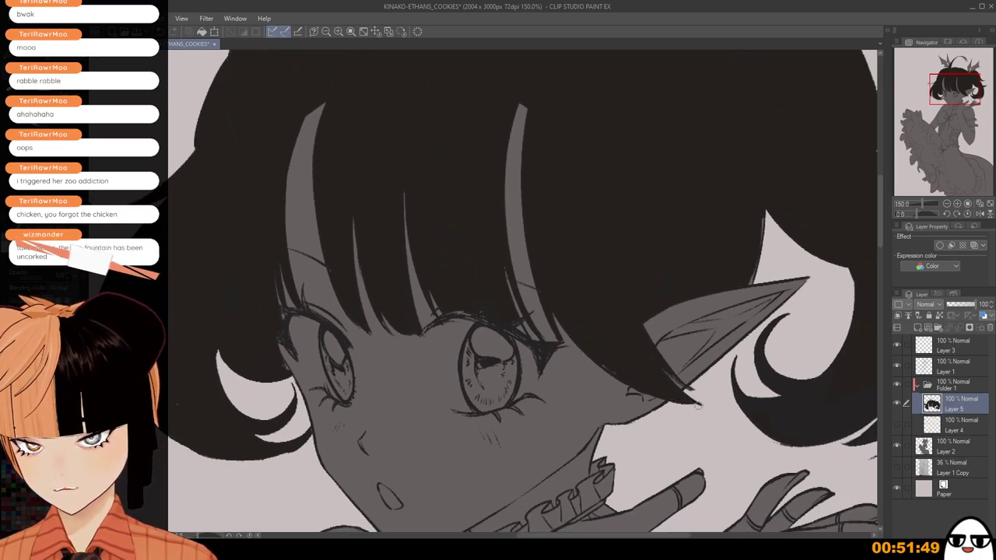
Hide the hair color layer and touch up the line art on Layer 1 at the bang tip crossing the ear.
left_click(899, 404)
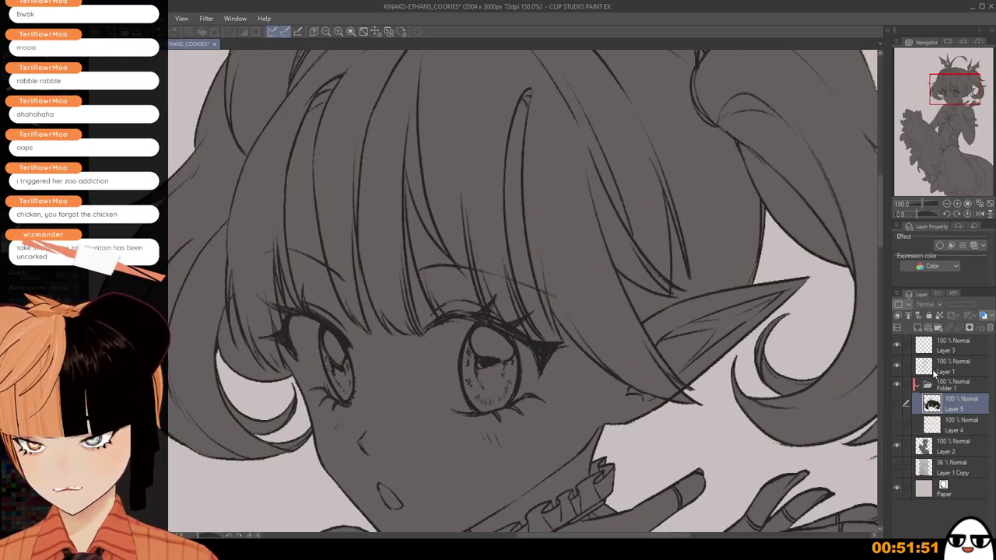
left_click(897, 372)
scroll(649, 373, "up", 1)
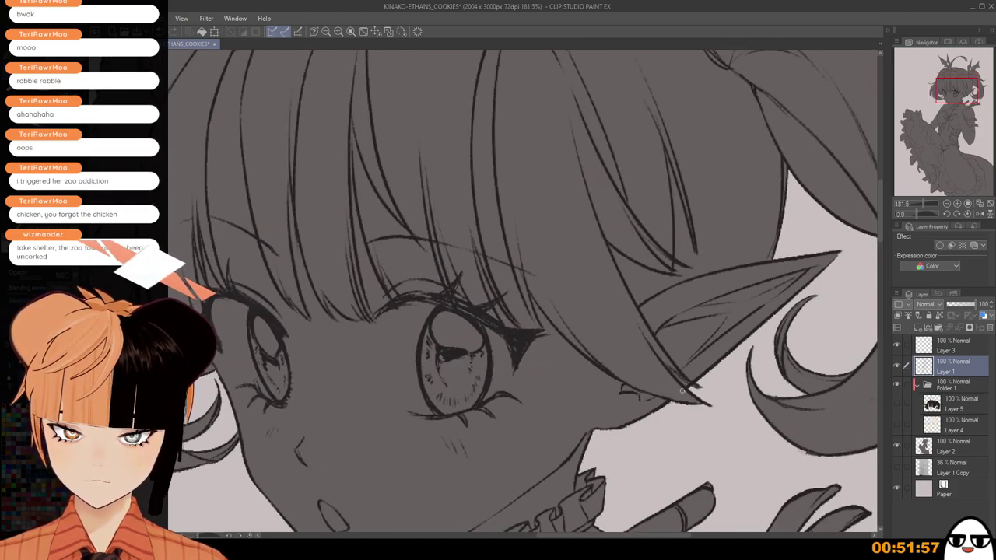
scroll(673, 397, "down", 3)
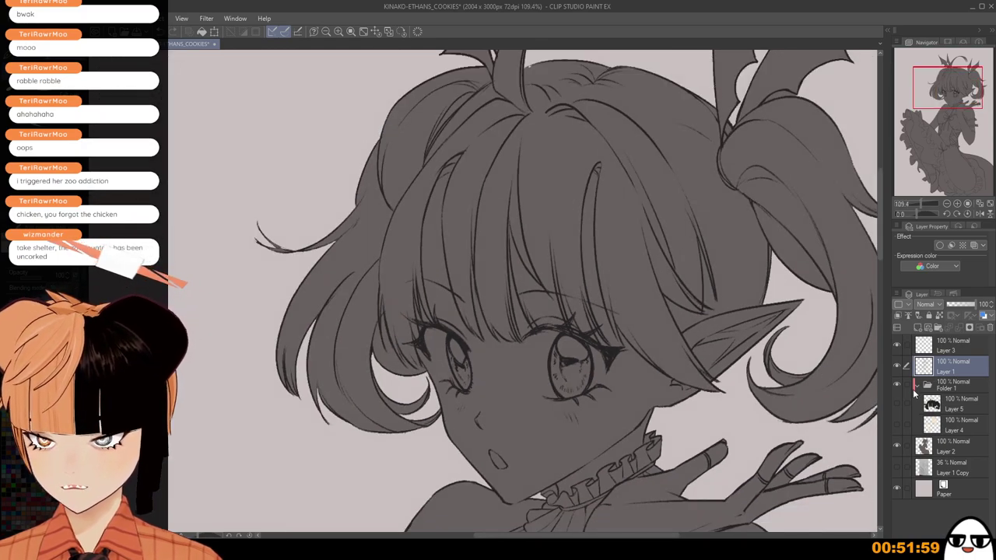
Show the hair and skin color layers again and make Layer 5 the active layer.
left_click(899, 404)
left_click(898, 422)
left_click_drag(770, 429, 697, 424)
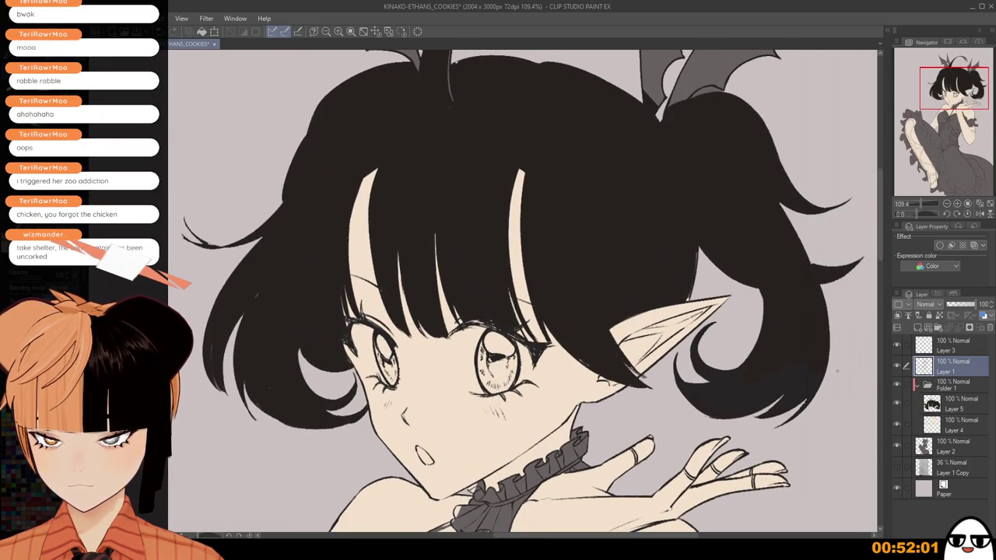
left_click(946, 411)
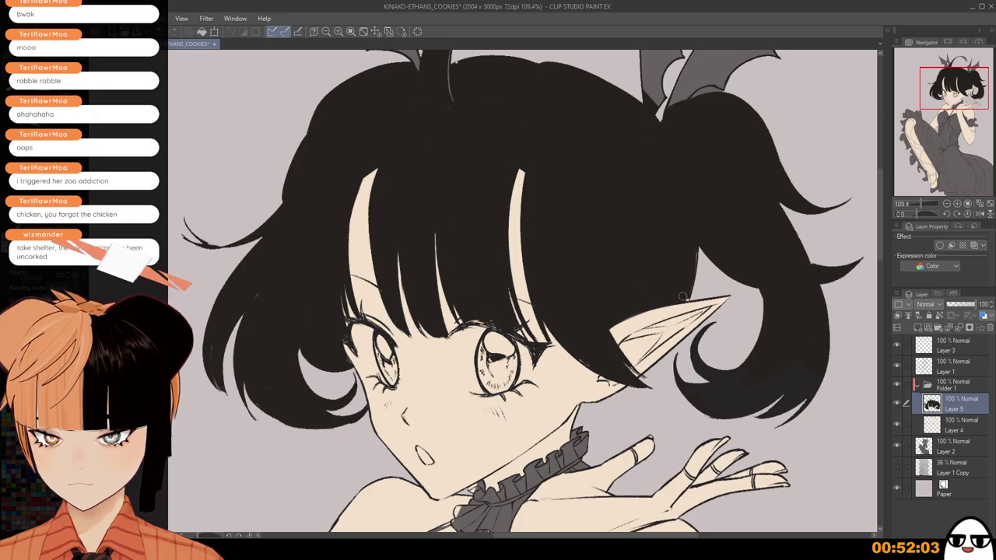
Touch up the near-black tip of the bang that crosses the lower edge of the ear.
scroll(570, 345, "up", 4)
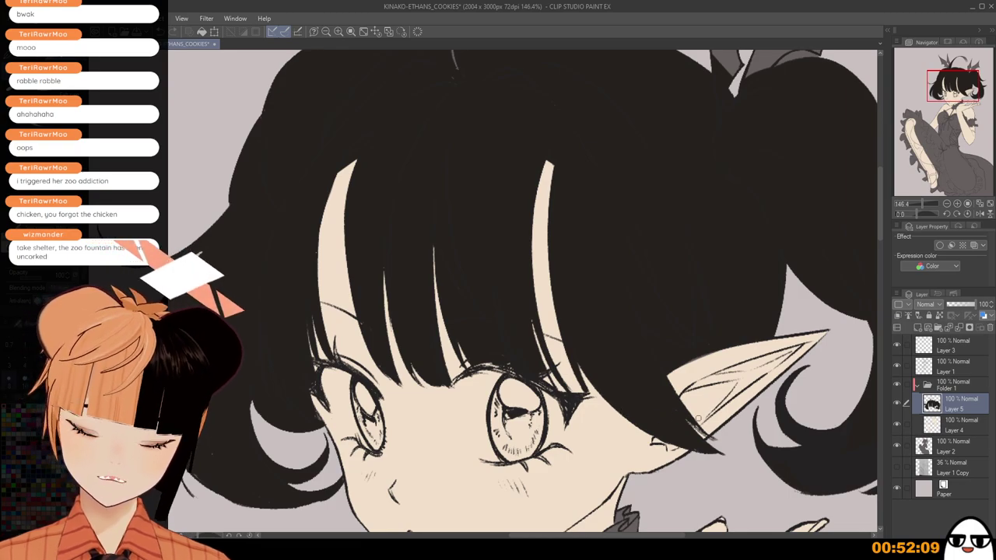
left_click_drag(686, 420, 708, 437)
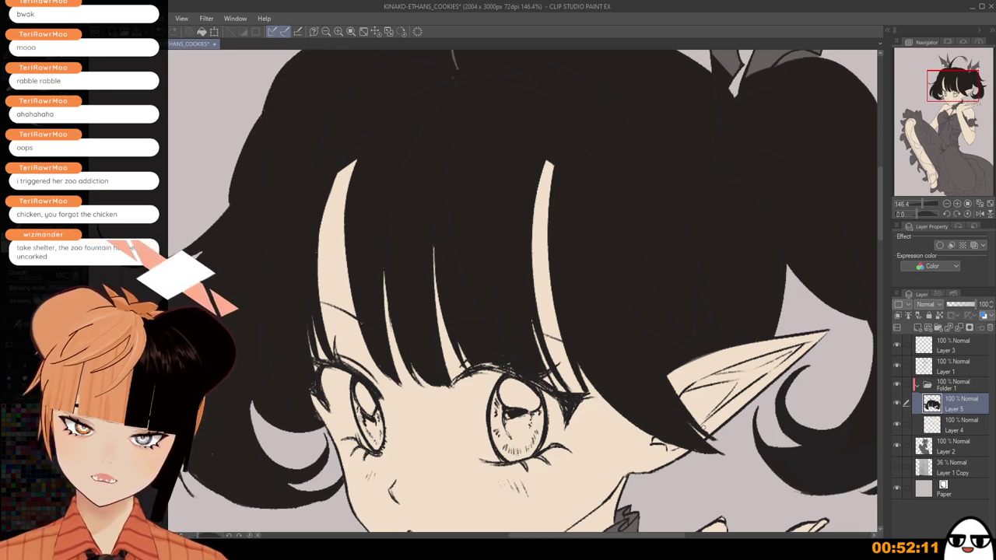
scroll(702, 350, "down", 2)
Paint near-black over the uncovered base and curved tip of the ahoge strand on top of the head.
left_click_drag(703, 287, 727, 410)
scroll(573, 275, "down", 2)
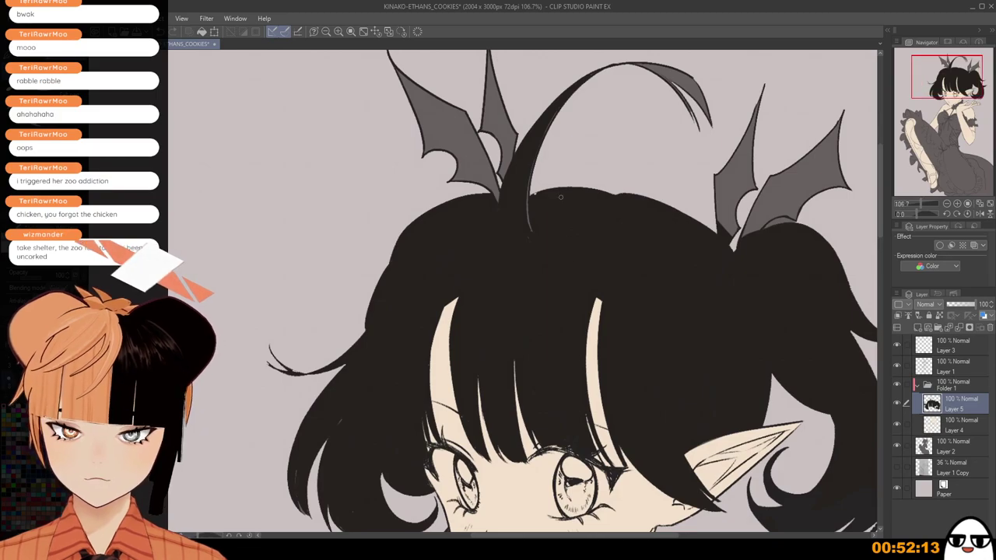
left_click_drag(533, 233, 529, 192)
left_click_drag(562, 268, 555, 316)
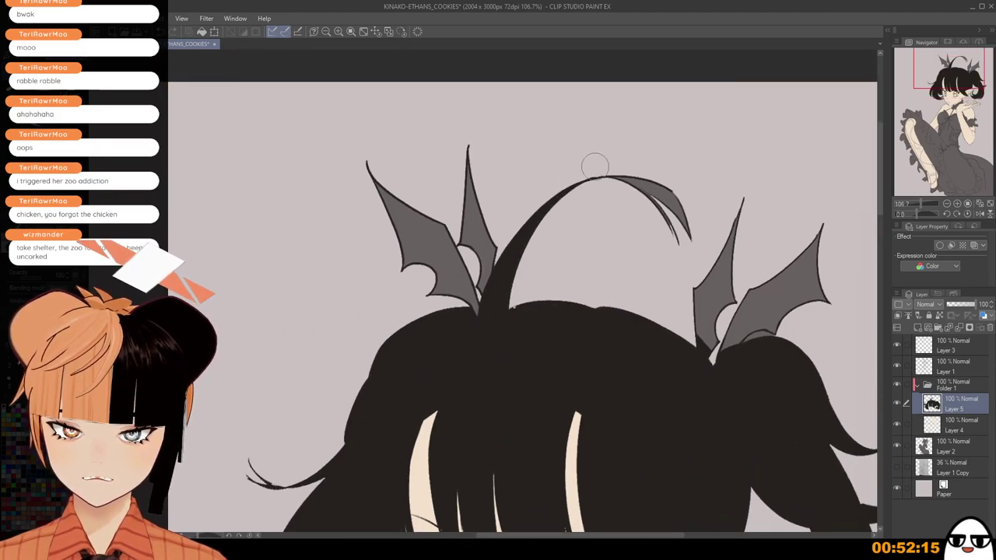
mouse_move(619, 185)
left_mouse_down()
mouse_move(674, 214)
mouse_move(681, 232)
left_mouse_up()
Examine the near-black hair fill across the bangs, crown and both pigtails for missed areas.
scroll(668, 255, "down", 2)
left_click_drag(737, 426, 766, 257)
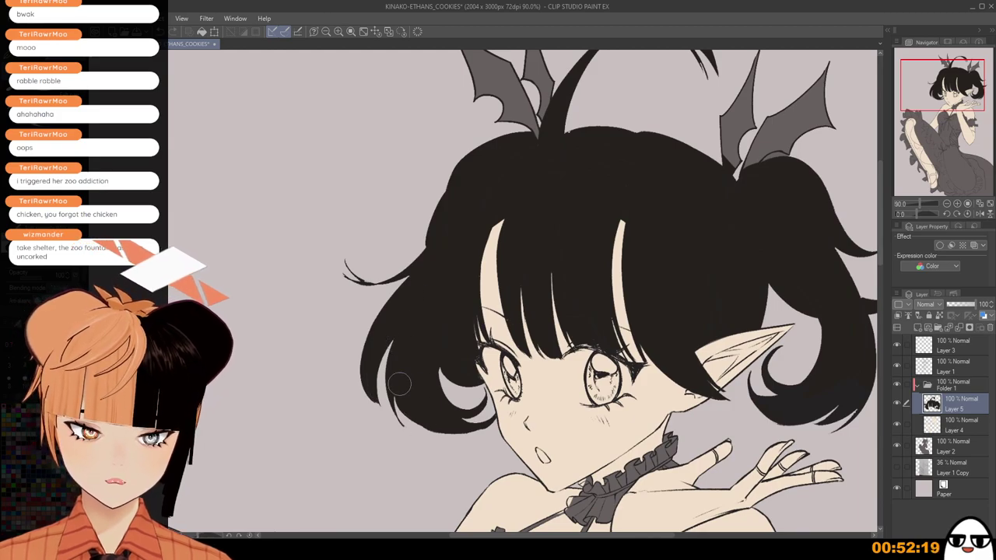
key("ctrl+minus")
key("ctrl+minus")
key("ctrl+minus")
key("ctrl+minus")
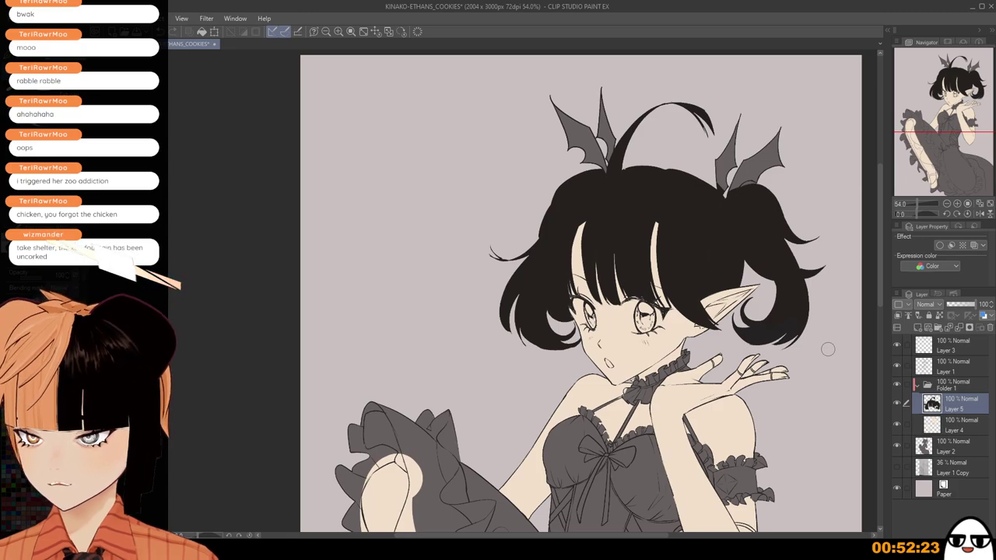
left_click_drag(713, 241, 687, 362)
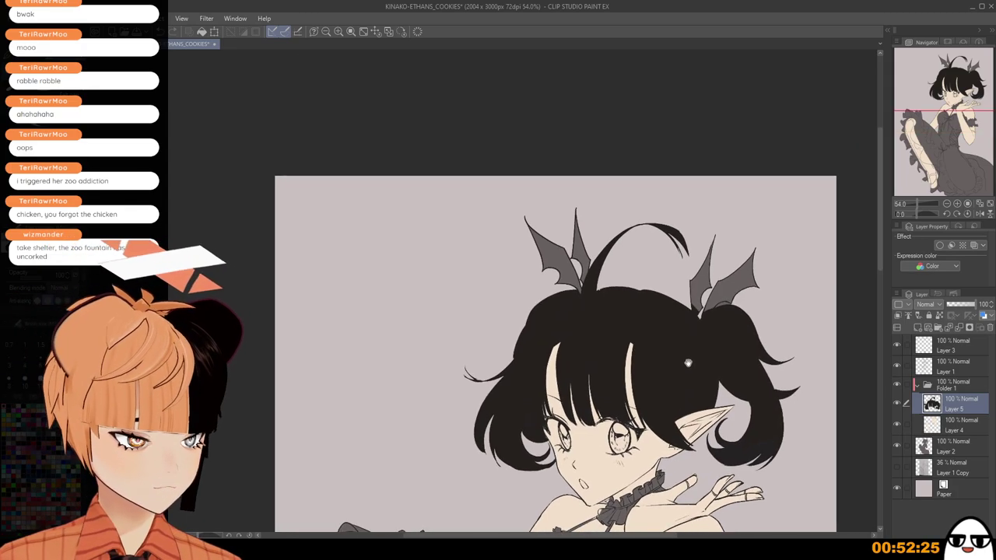
scroll(689, 332, "up", 1)
left_click_drag(712, 267, 713, 303)
scroll(713, 302, "up", 2)
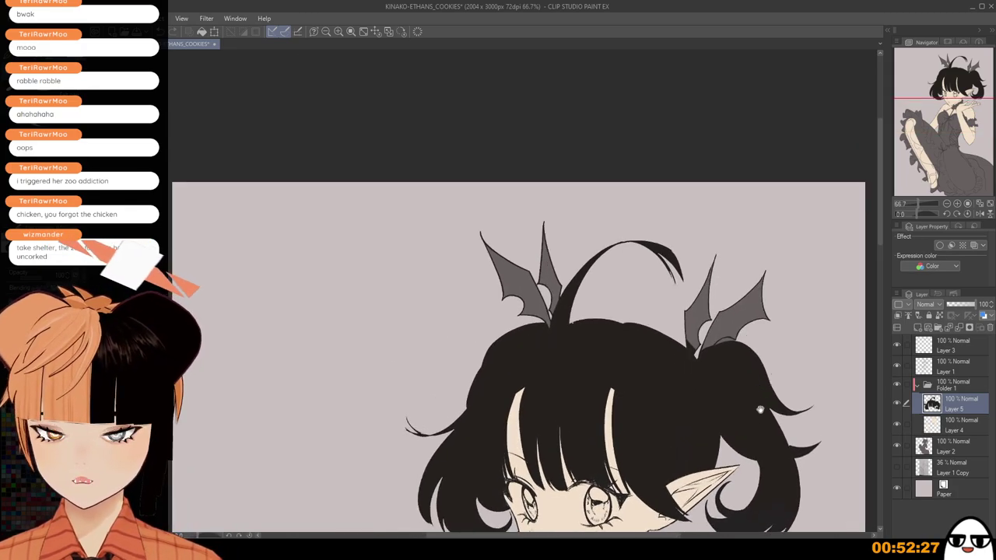
left_click_drag(760, 409, 754, 309)
left_click_drag(962, 310, 990, 311)
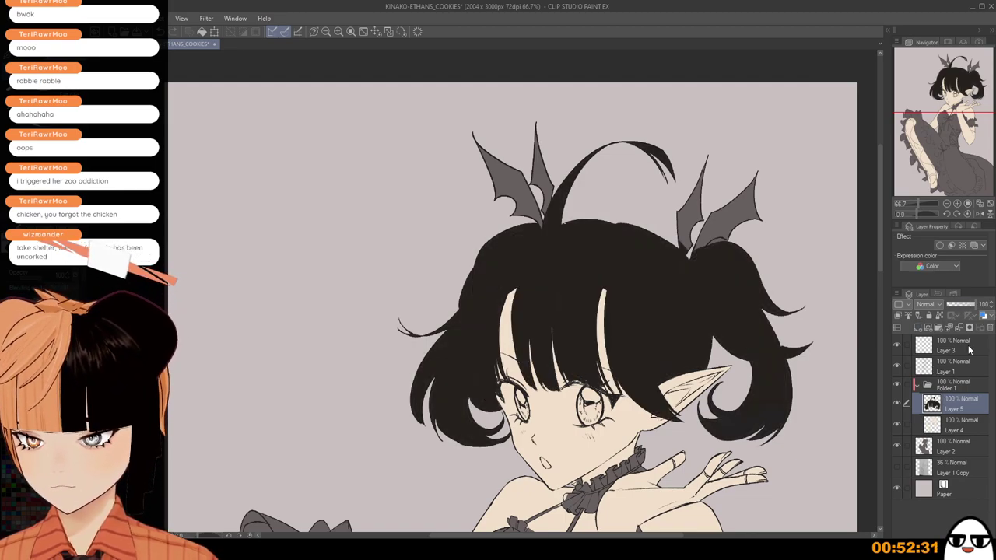
Erase the grey base patch on Layer 2 in the gap between the right bat-wing ornament and the pigtail.
left_click(949, 447)
scroll(705, 226, "up", 5)
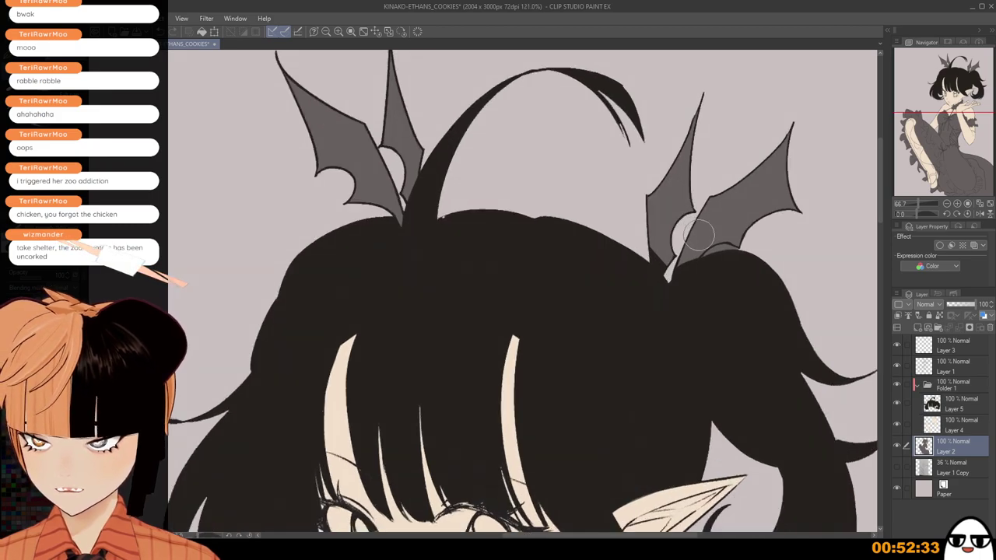
scroll(705, 225, "up", 2)
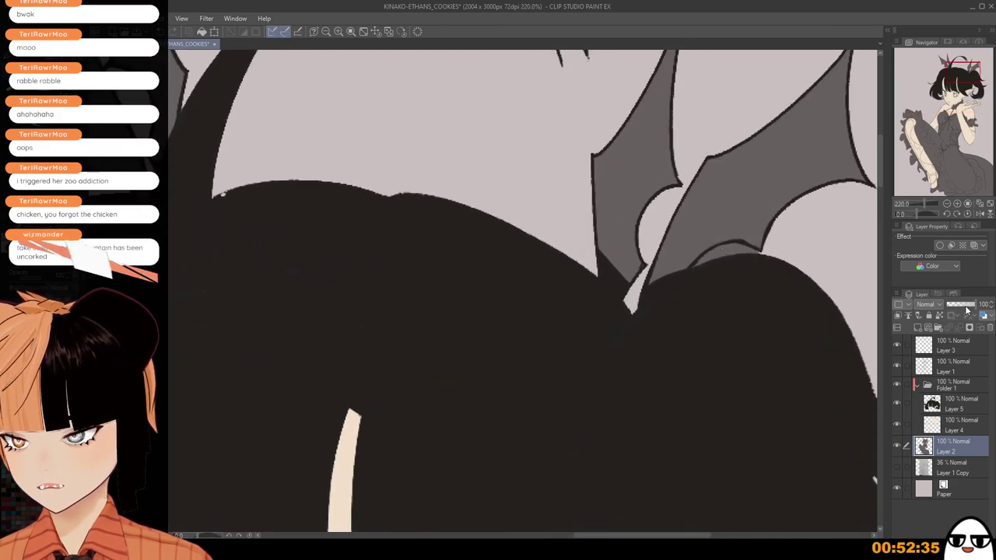
scroll(724, 264, "up", 2)
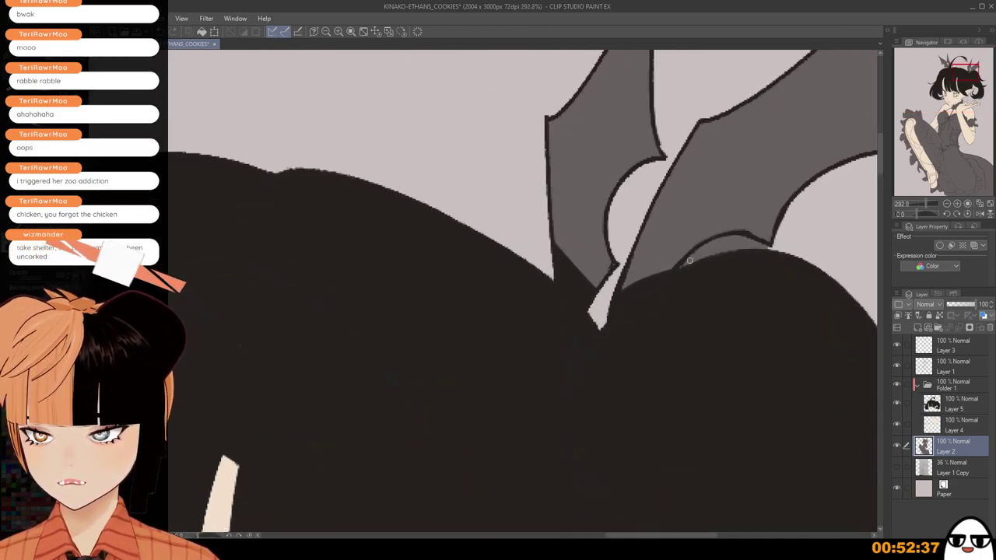
mouse_move(689, 260)
left_mouse_down()
mouse_move(770, 245)
mouse_move(700, 256)
mouse_move(731, 244)
mouse_move(707, 252)
mouse_move(717, 240)
mouse_move(753, 243)
left_mouse_up()
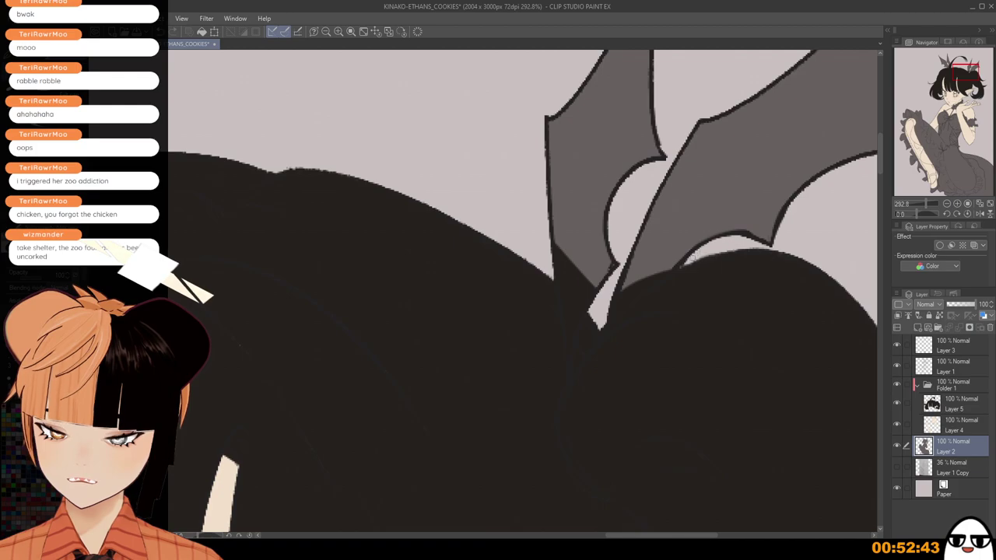
scroll(716, 415, "down", 5)
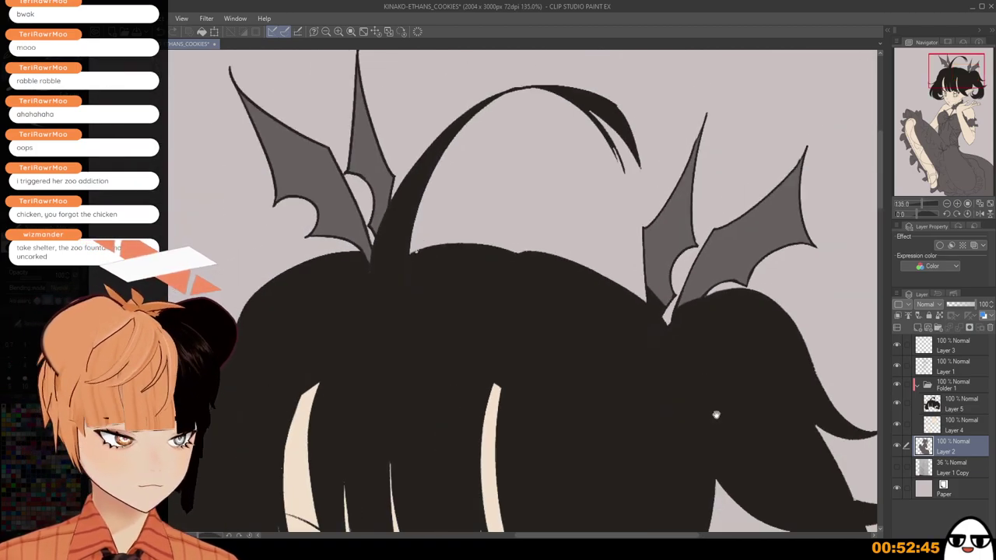
left_click_drag(716, 415, 687, 385)
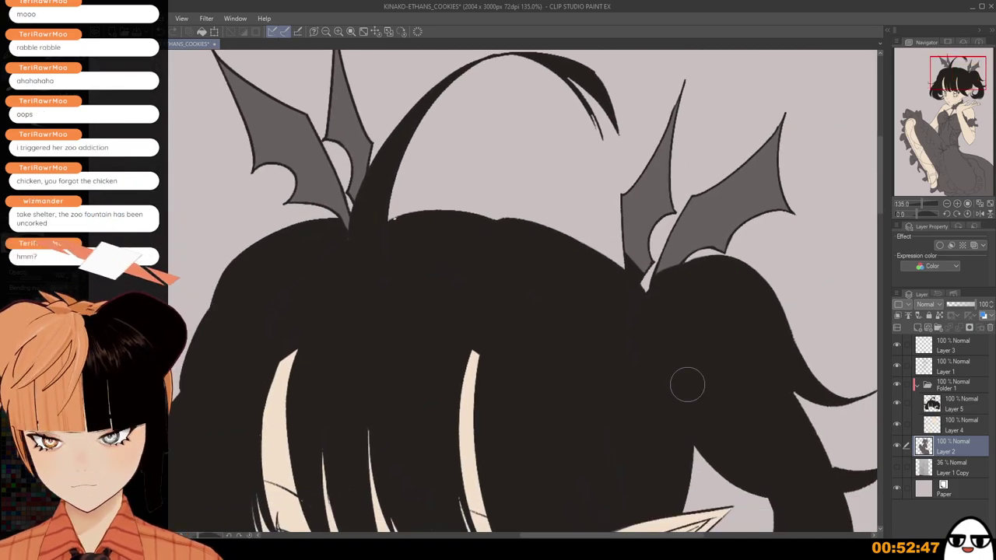
Create a layer above the hair color, hide the hair color layer, and fill the right ornament's inner, narrower bat wing with red.
left_click(918, 326)
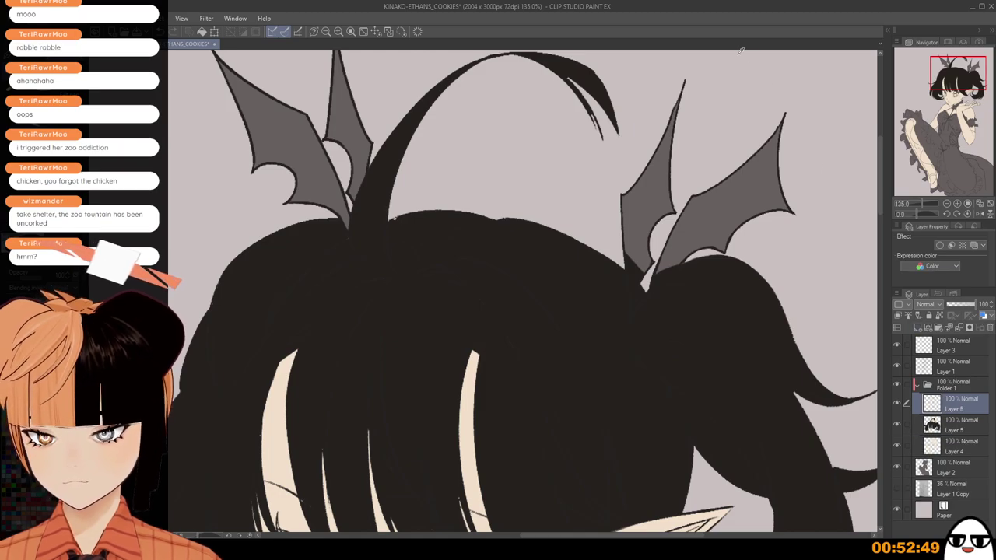
left_click_drag(663, 287, 601, 345)
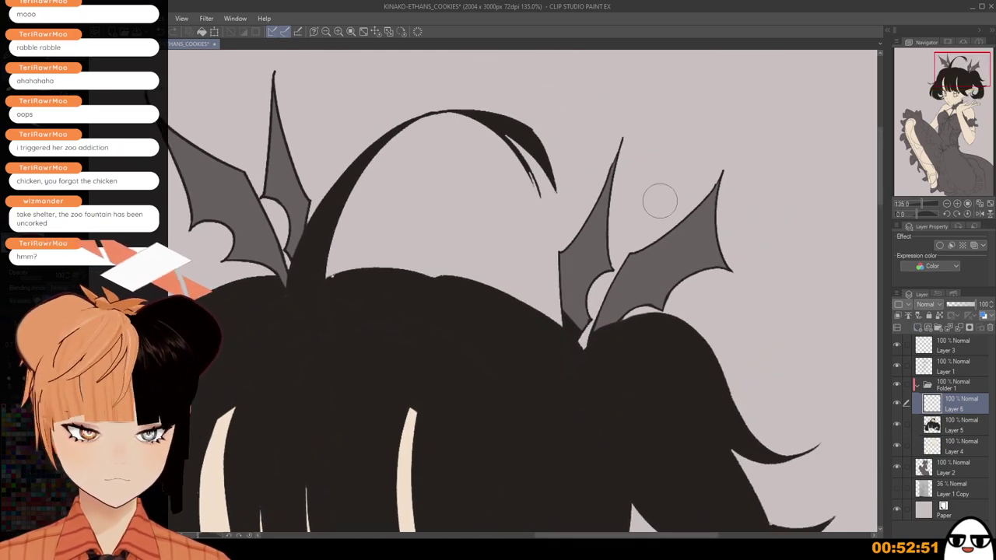
left_click_drag(625, 141, 608, 207)
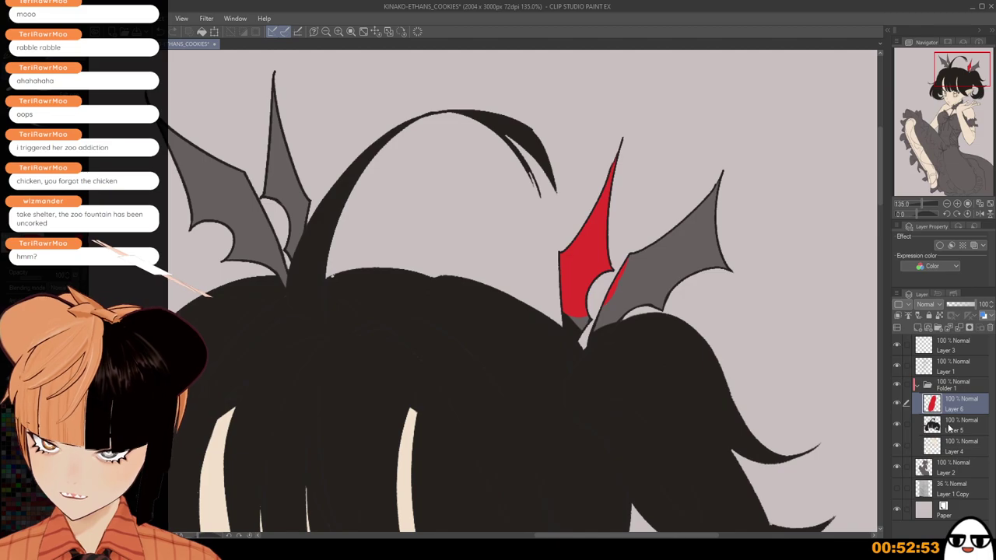
scroll(781, 373, "up", 1)
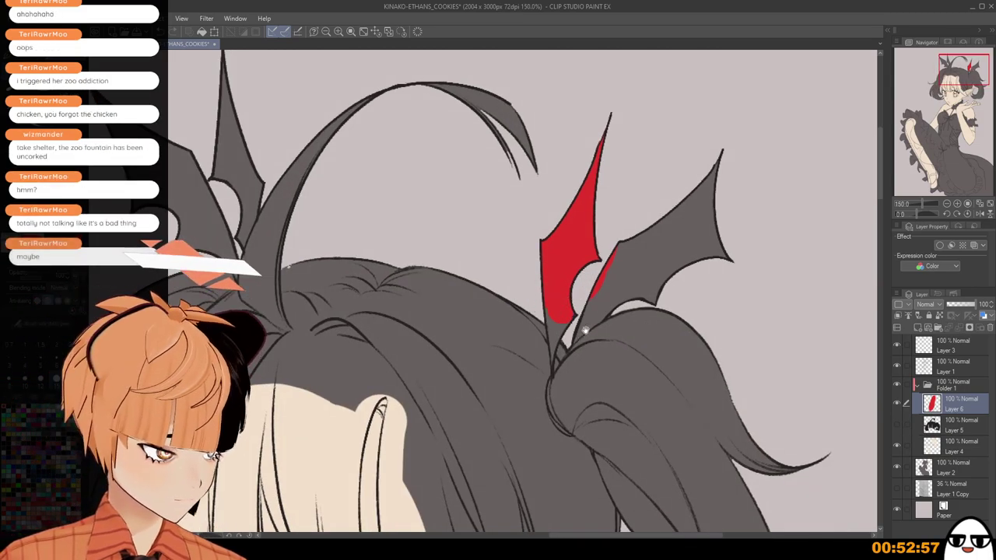
scroll(586, 331, "up", 2)
left_click_drag(598, 277, 610, 352)
key("bracketleft")
key("bracketleft")
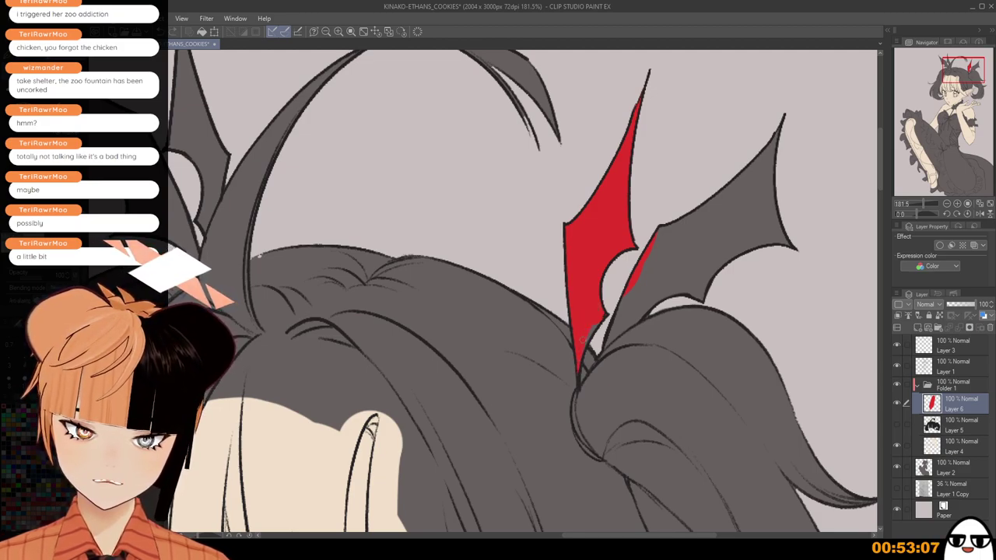
Fill the outer, wider bat wing of the right hair ornament with red up to its outline.
scroll(657, 308, "down", 1)
left_click_drag(659, 309, 593, 335)
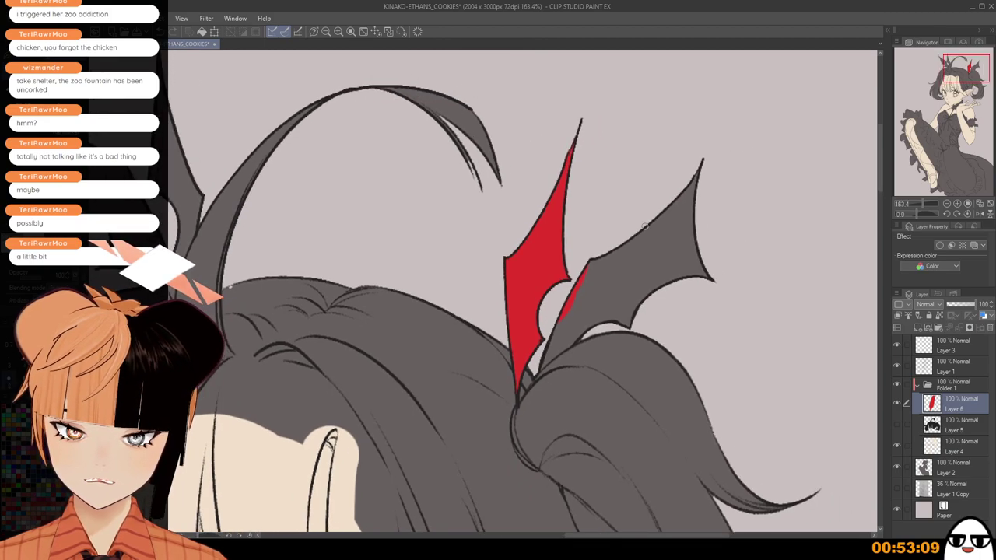
left_click_drag(595, 271, 697, 186)
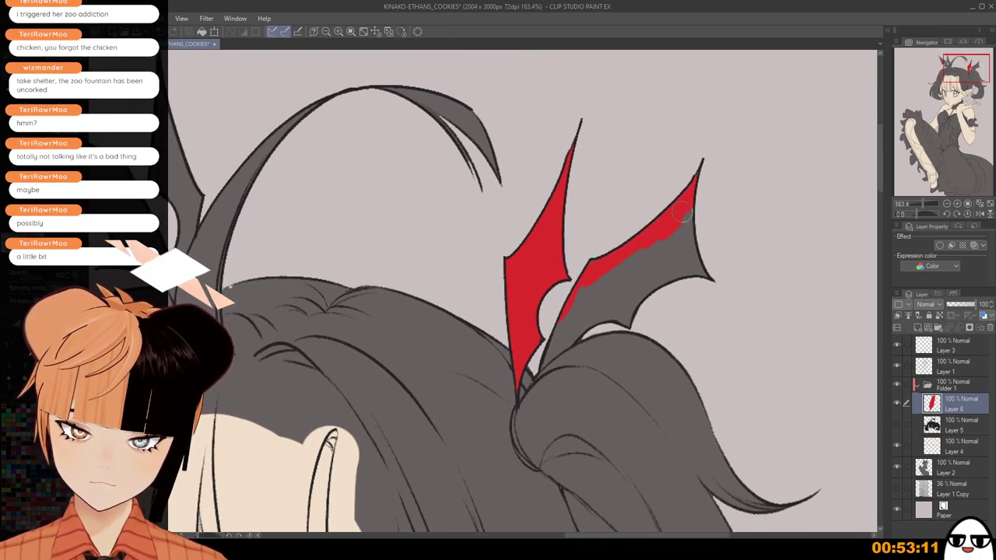
left_click_drag(683, 220, 602, 280)
mouse_move(677, 196)
left_mouse_down()
mouse_move(622, 243)
mouse_move(615, 269)
mouse_move(572, 318)
mouse_move(577, 327)
mouse_move(548, 358)
left_mouse_up()
key("bracketleft")
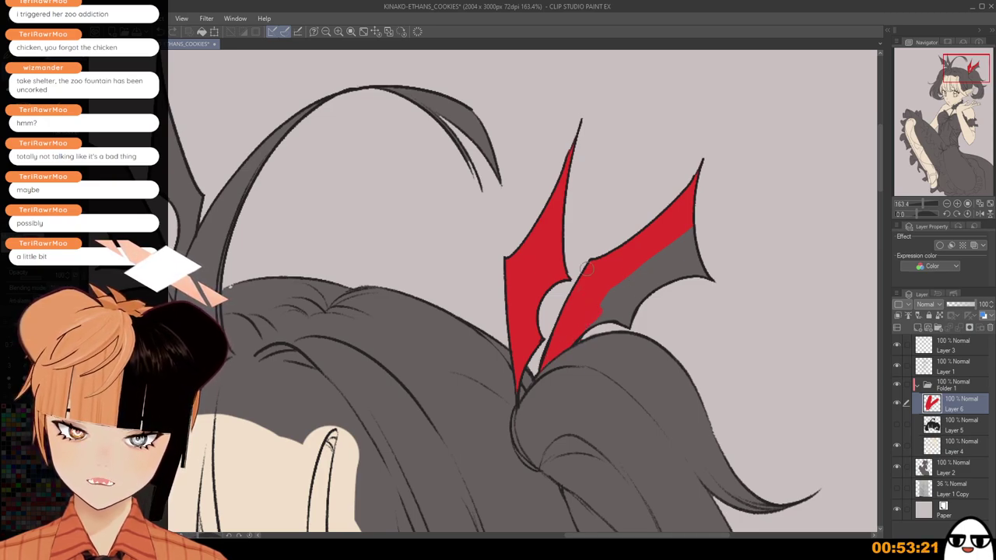
mouse_move(628, 270)
left_mouse_down()
mouse_move(599, 323)
mouse_move(621, 319)
mouse_move(616, 300)
mouse_move(663, 245)
mouse_move(687, 250)
mouse_move(639, 282)
mouse_move(672, 287)
mouse_move(725, 271)
left_mouse_up()
scroll(738, 204, "down", 2)
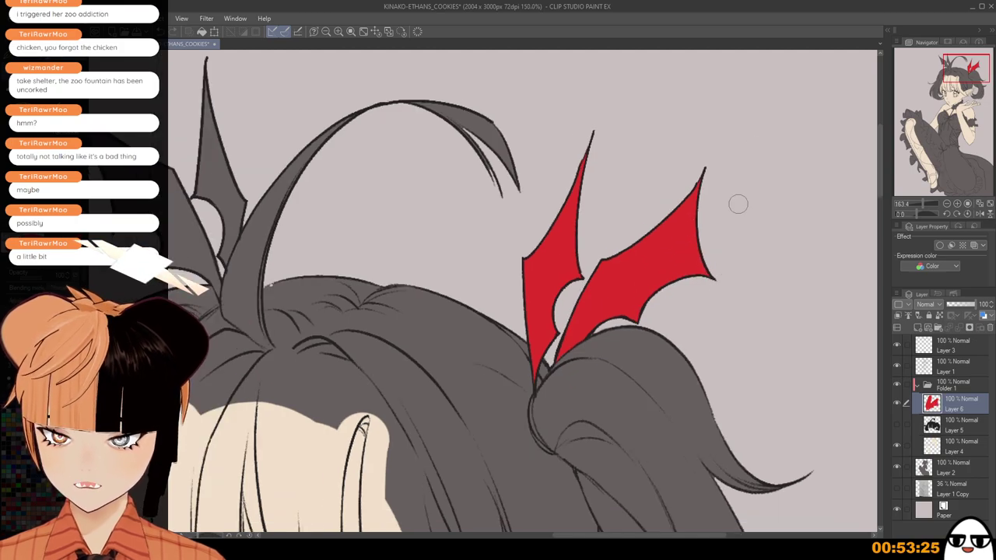
Fill both bat wings of the left hair ornament with the same red.
left_click_drag(648, 280, 760, 330)
scroll(623, 256, "up", 1)
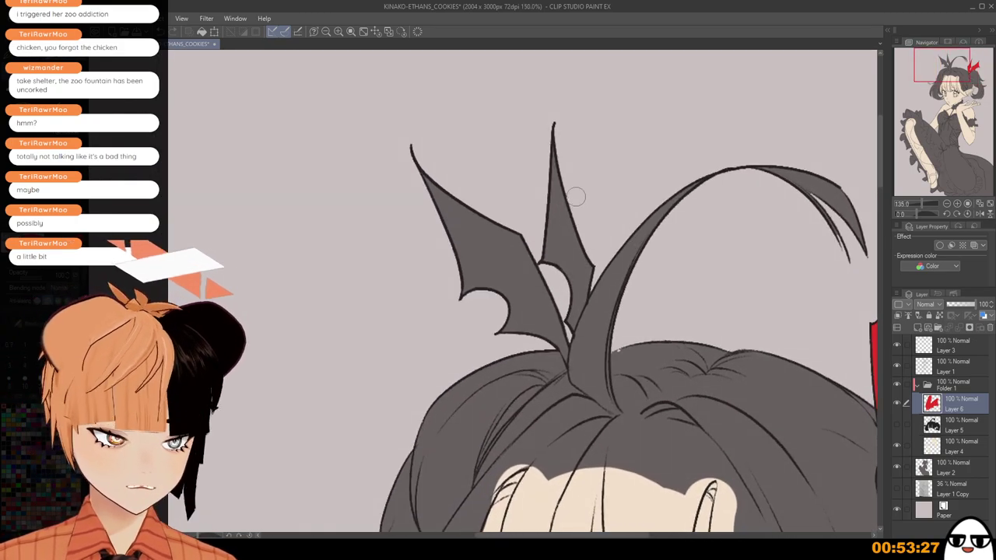
mouse_move(560, 133)
left_mouse_down()
mouse_move(552, 245)
mouse_move(571, 227)
mouse_move(572, 308)
mouse_move(574, 298)
left_mouse_up()
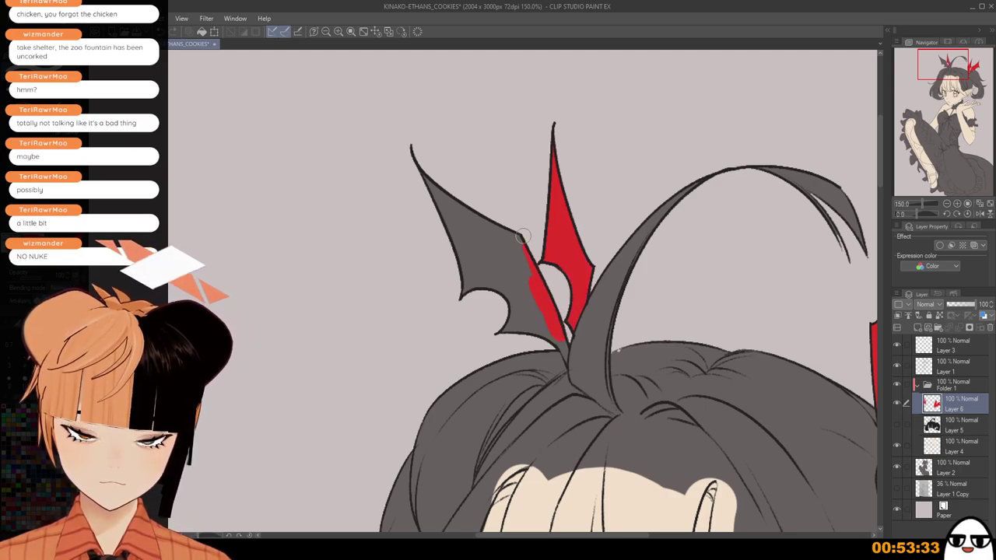
mouse_move(440, 184)
left_mouse_down()
mouse_move(505, 244)
mouse_move(458, 191)
mouse_move(468, 228)
mouse_move(493, 254)
mouse_move(489, 296)
mouse_move(512, 279)
mouse_move(488, 255)
mouse_move(527, 294)
left_mouse_up()
scroll(527, 295, "up", 2)
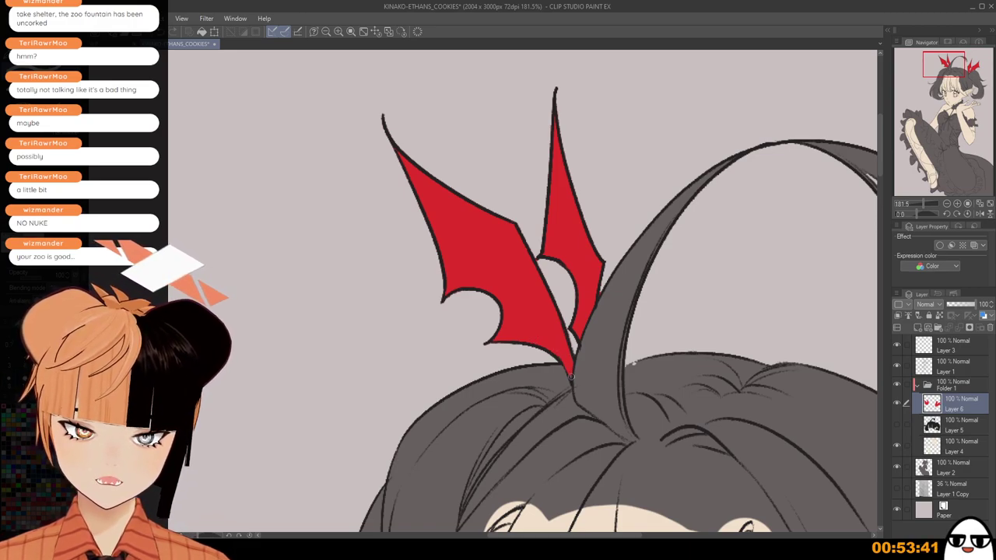
Cover the light speck beside the ahoge's base on Layer 2, and show the hair color layer again as the active layer.
left_click(960, 465)
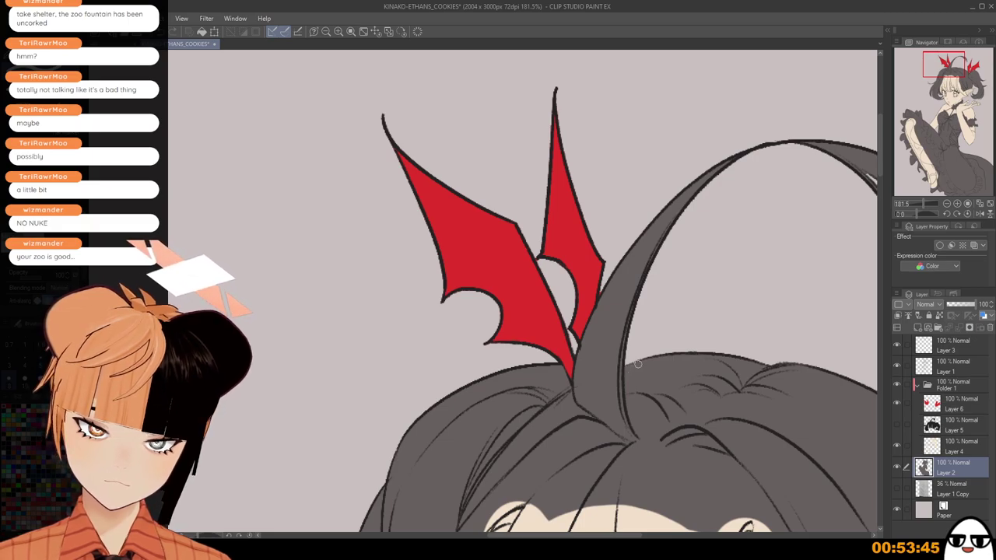
scroll(638, 364, "down", 3)
left_click_drag(787, 443, 700, 242)
scroll(698, 242, "down", 2)
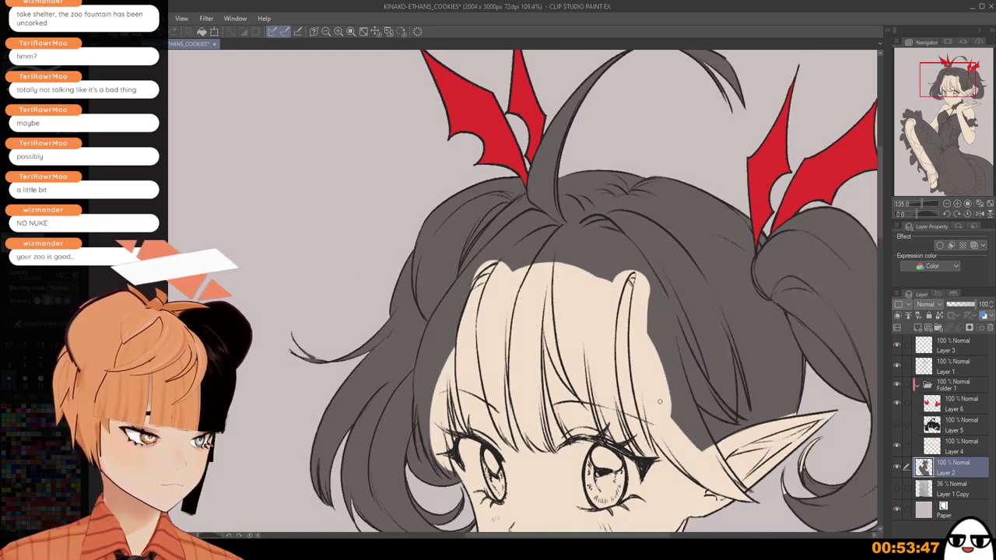
scroll(660, 401, "down", 3)
scroll(677, 350, "down", 3)
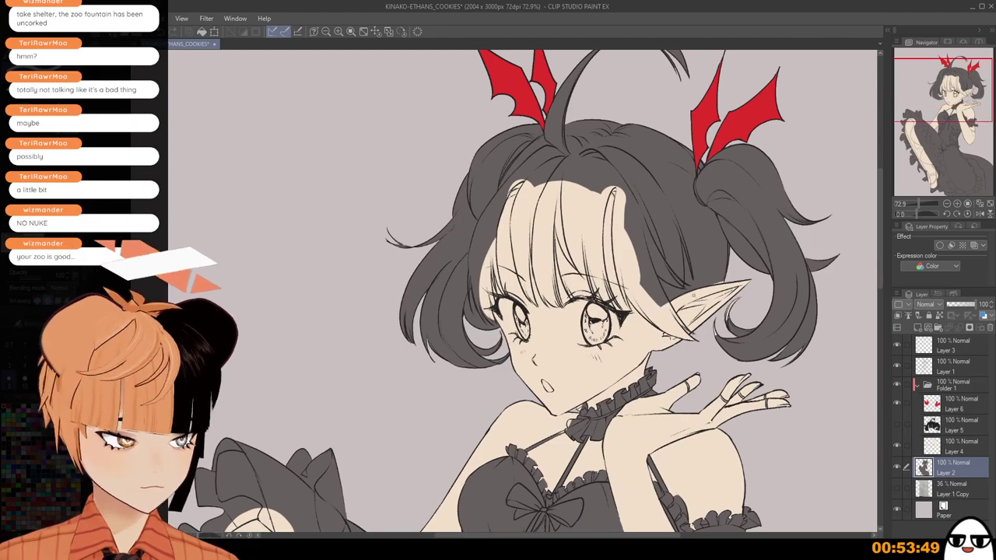
left_click(896, 424)
left_click(957, 424)
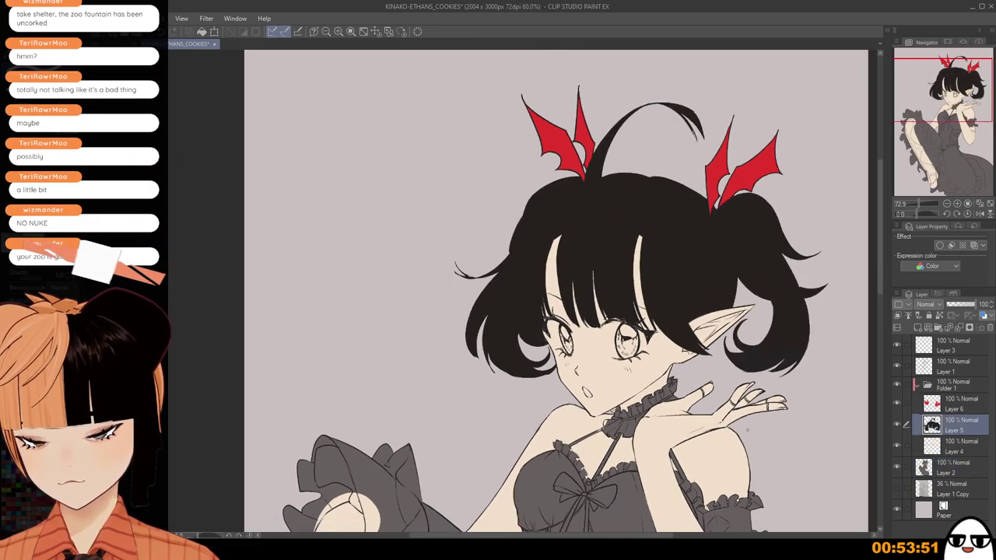
Examine the near-black bang edges around both eyes and the ear for spots needing cleanup.
scroll(677, 374, "down", 1)
scroll(685, 393, "down", 2)
scroll(684, 389, "up", 3)
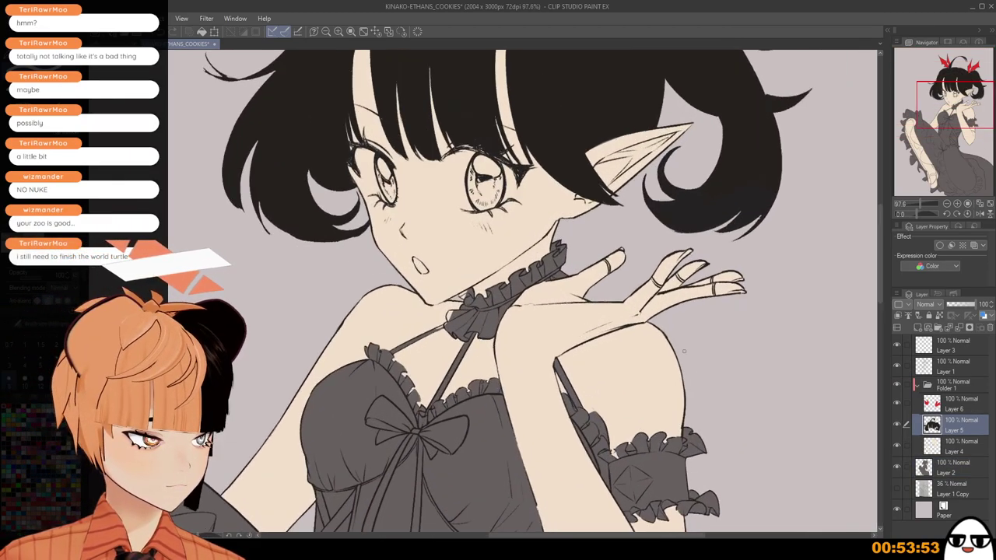
scroll(682, 233, "up", 2)
scroll(680, 218, "up", 4)
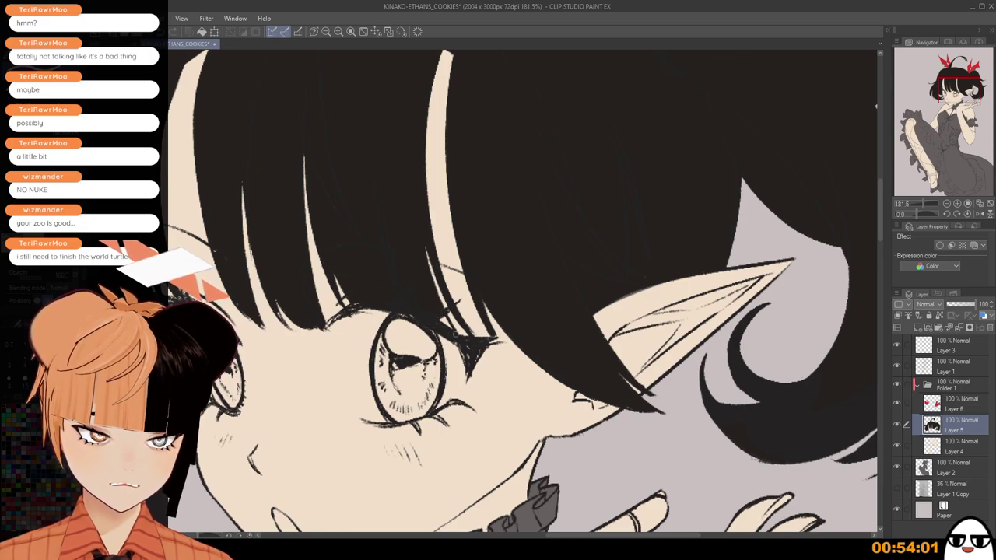
left_click_drag(428, 322, 559, 313)
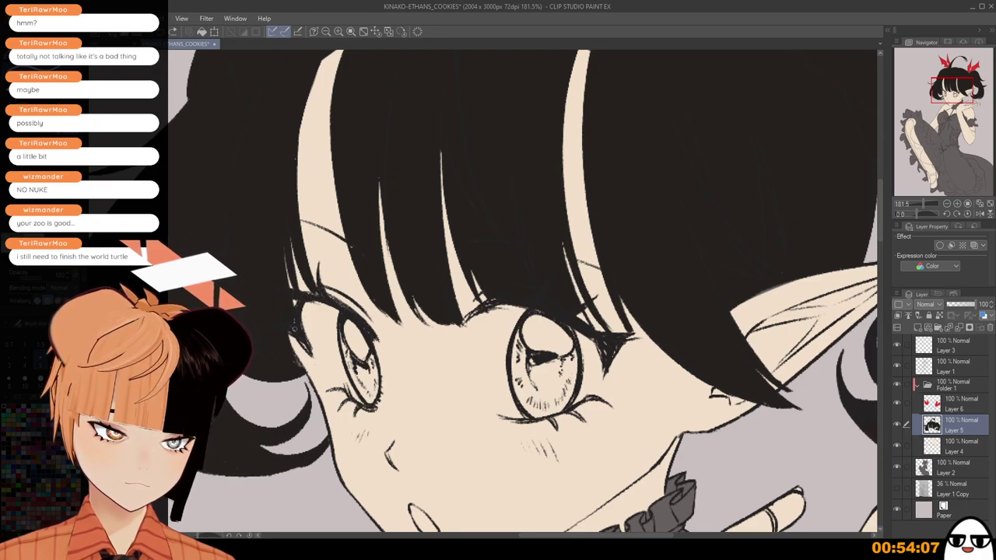
scroll(288, 322, "down", 2)
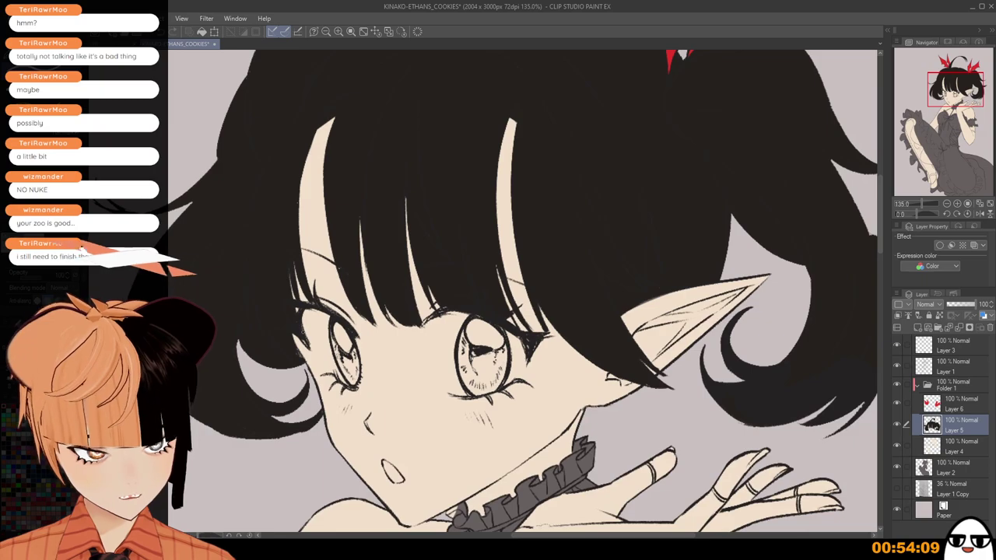
Add a new layer above the hair color layer and start filling the left eye's iris with dark red.
scroll(358, 266, "up", 3)
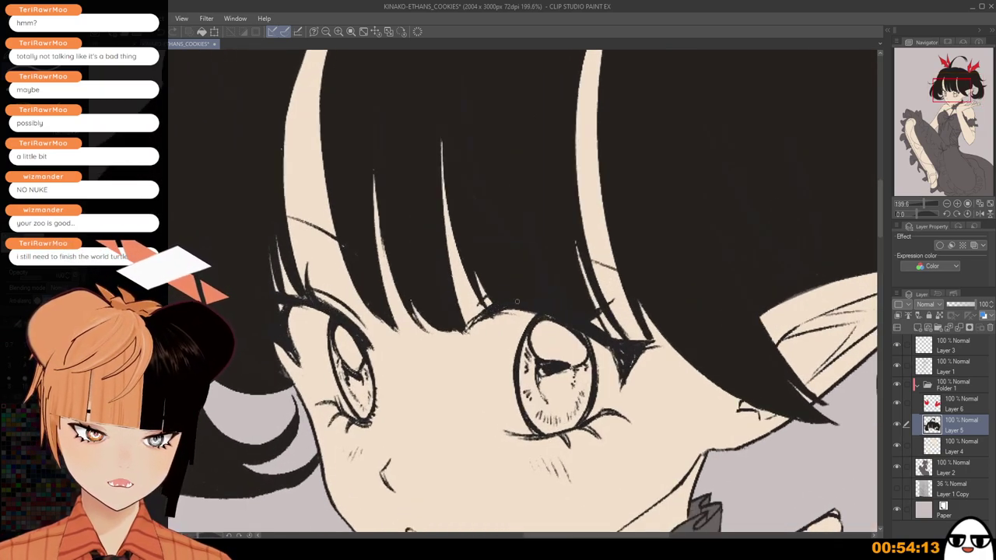
scroll(563, 318, "down", 4)
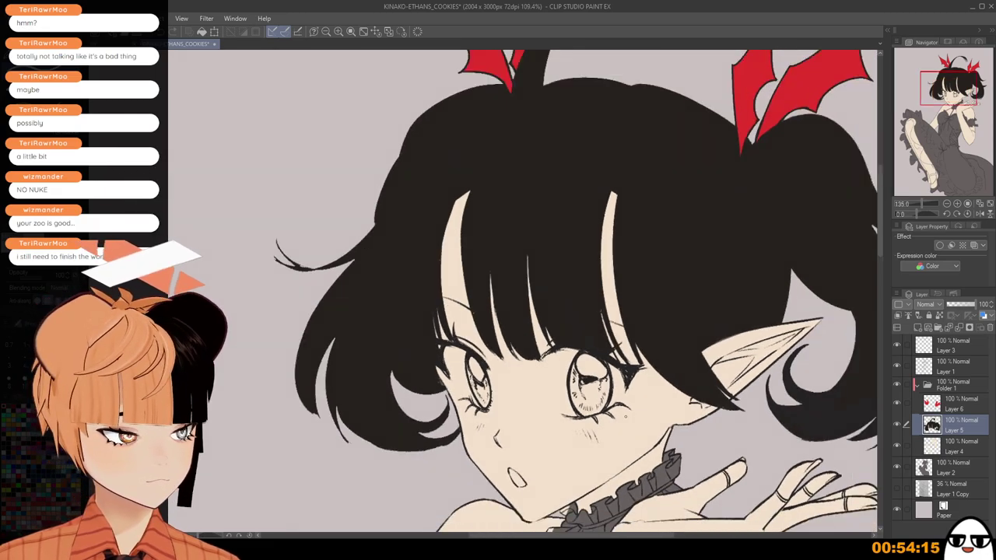
left_click_drag(635, 428, 632, 442)
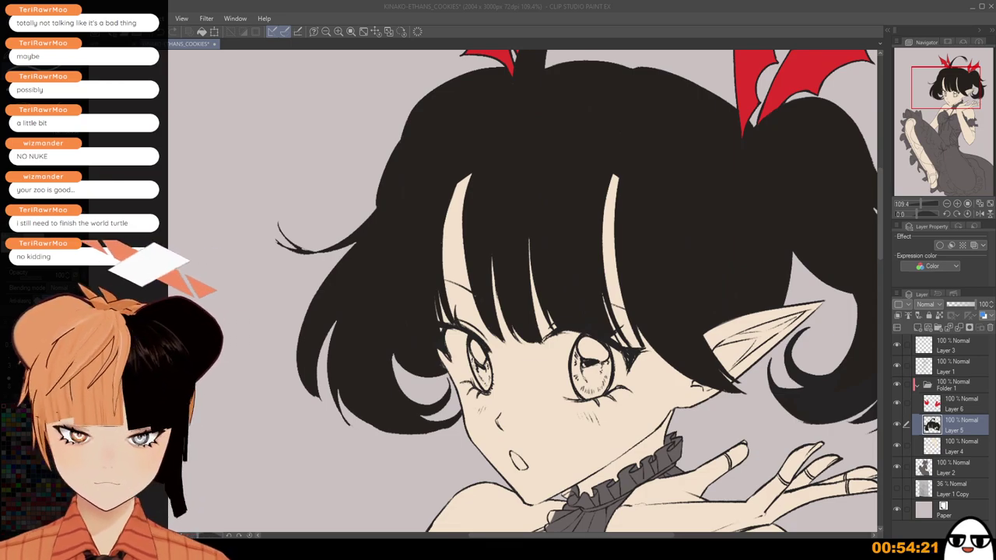
left_click(924, 328)
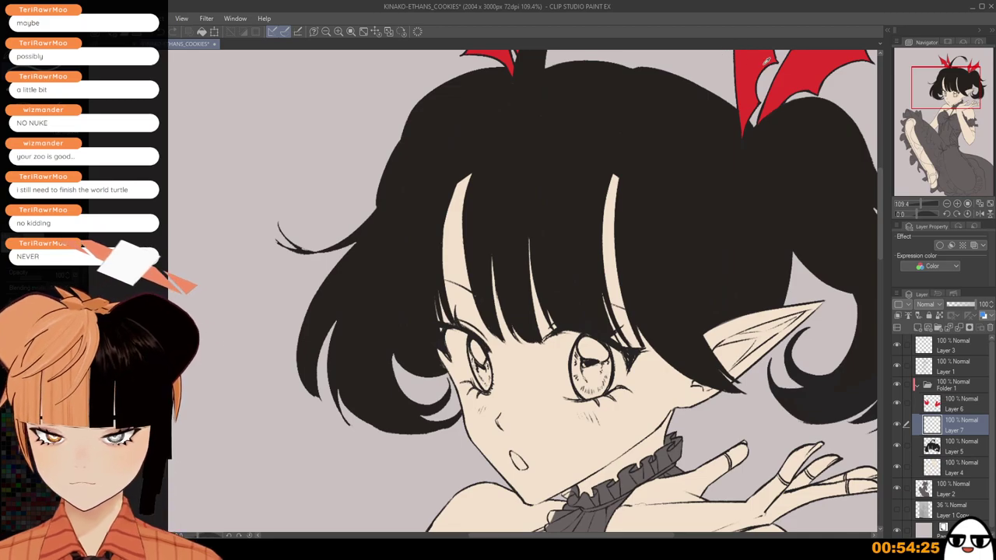
left_click_drag(670, 347, 682, 265)
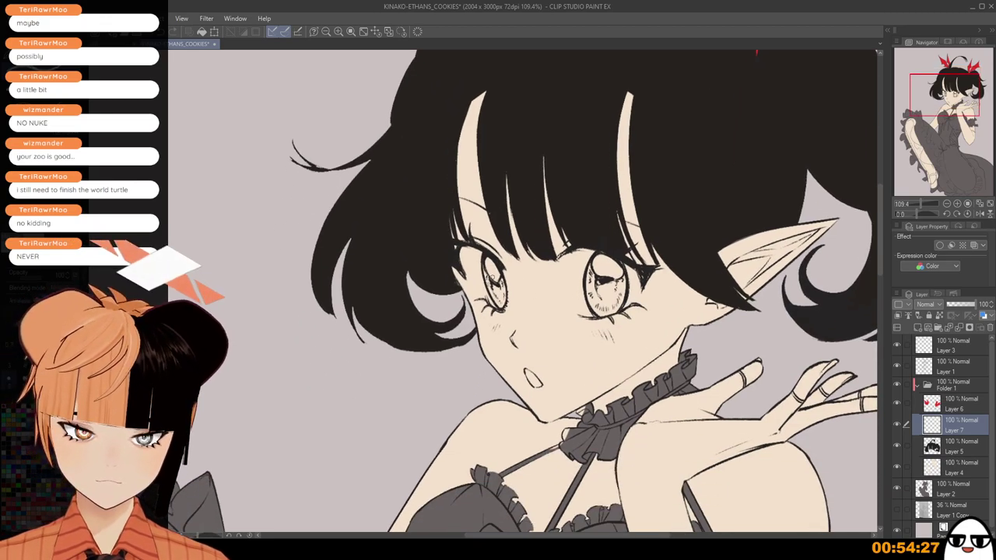
scroll(480, 278, "up", 3)
left_click_drag(484, 273, 498, 300)
key("ctrl+z")
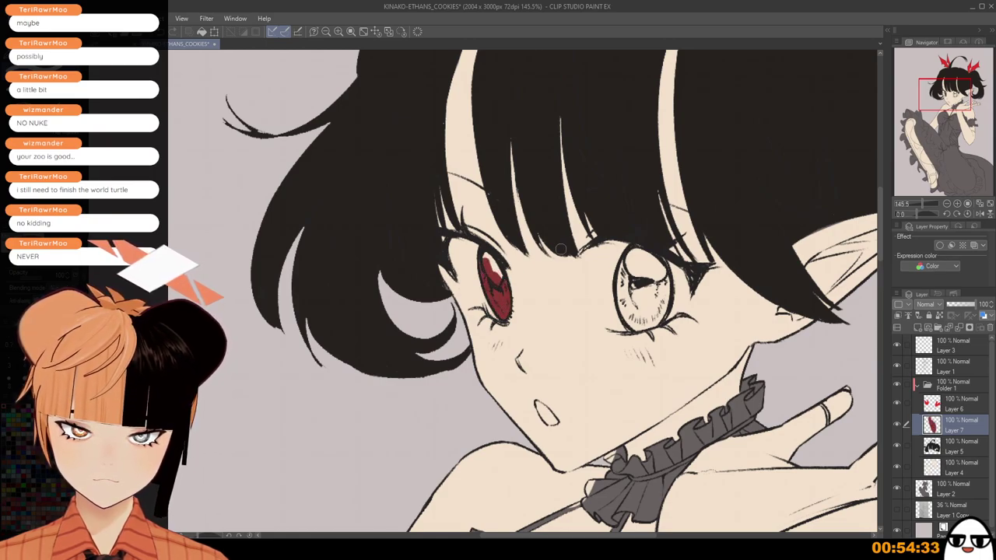
Fill the right eye's iris with the same dark red and cover the remaining unfilled highlight areas in both irises.
left_click_drag(629, 258, 630, 323)
mouse_move(629, 264)
left_mouse_down()
mouse_move(621, 310)
mouse_move(645, 319)
mouse_move(666, 288)
mouse_move(661, 310)
mouse_move(640, 326)
mouse_move(661, 306)
left_mouse_up()
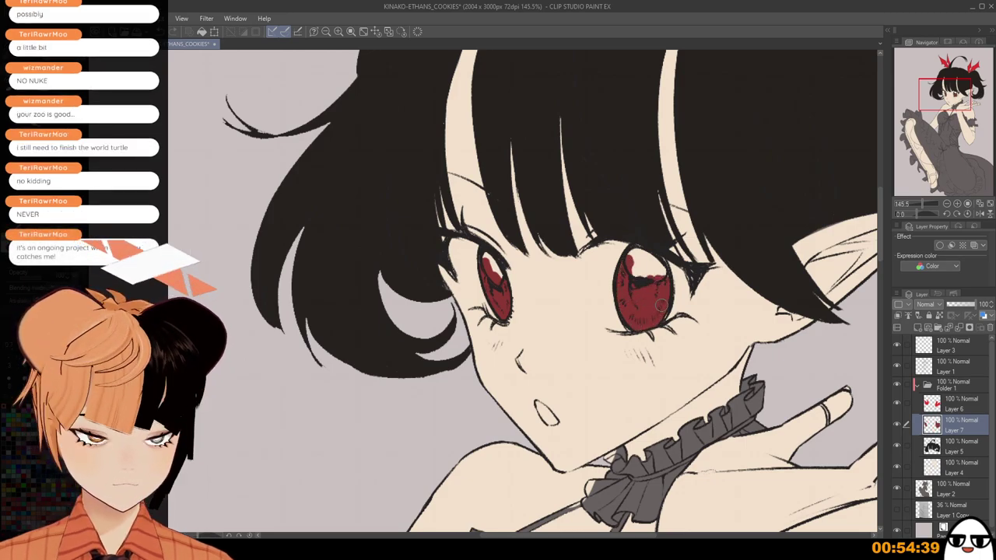
mouse_move(636, 266)
left_mouse_down()
mouse_move(649, 257)
mouse_move(634, 249)
mouse_move(632, 264)
mouse_move(660, 273)
left_mouse_up()
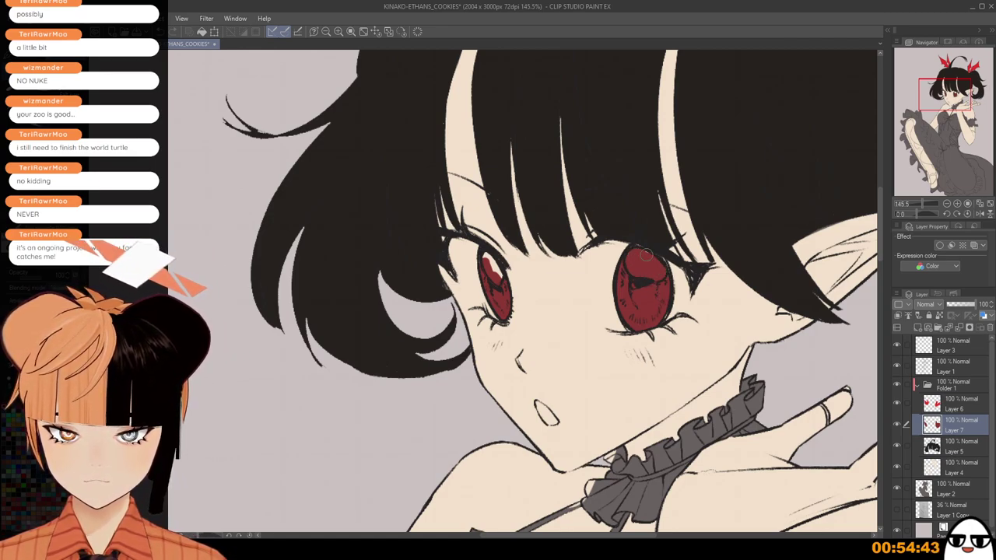
left_click_drag(496, 271, 502, 283)
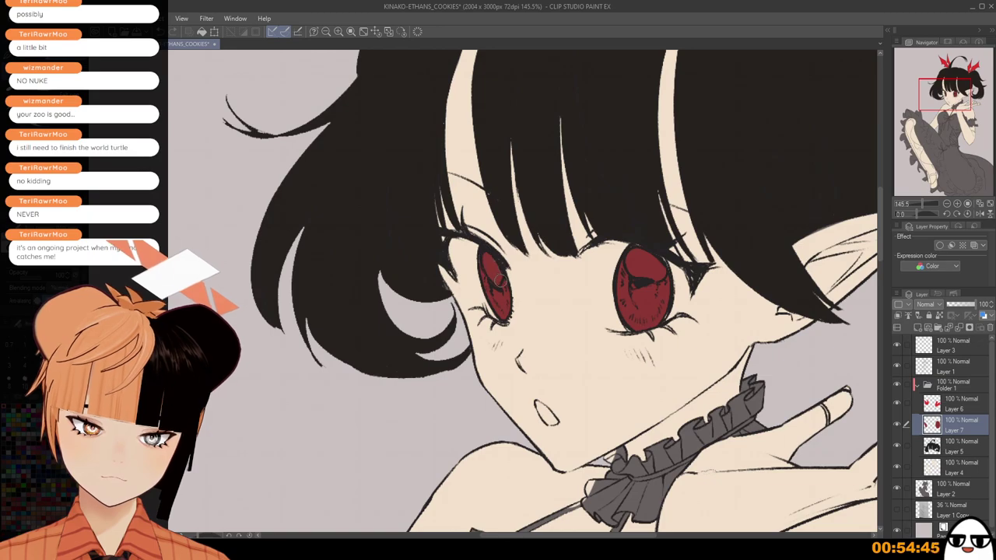
Add a new layer directly above the skin layer and fill the white of the left eye with greyish mauve.
scroll(615, 283, "down", 5)
mouse_move(720, 415)
left_mouse_down()
mouse_move(722, 386)
mouse_move(699, 350)
left_mouse_up()
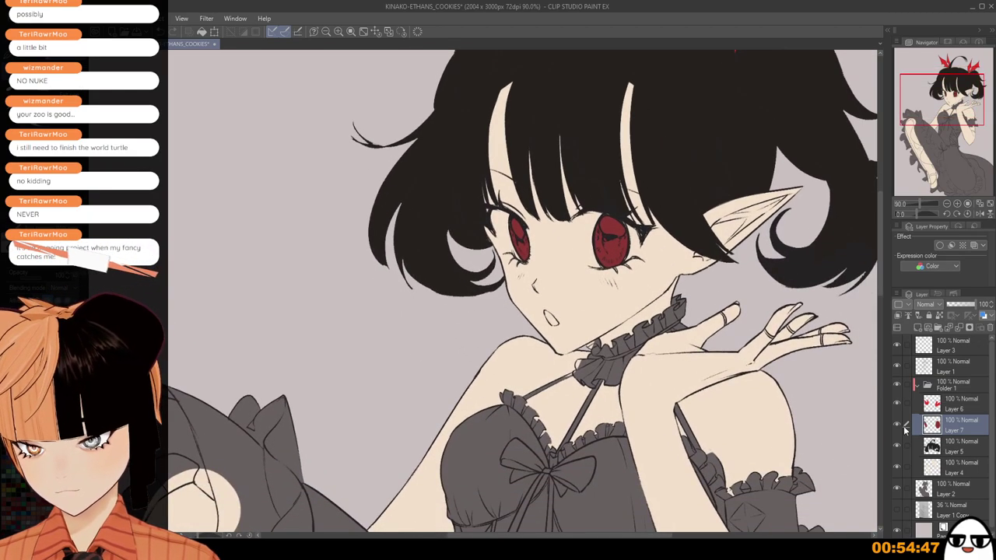
left_click(962, 466)
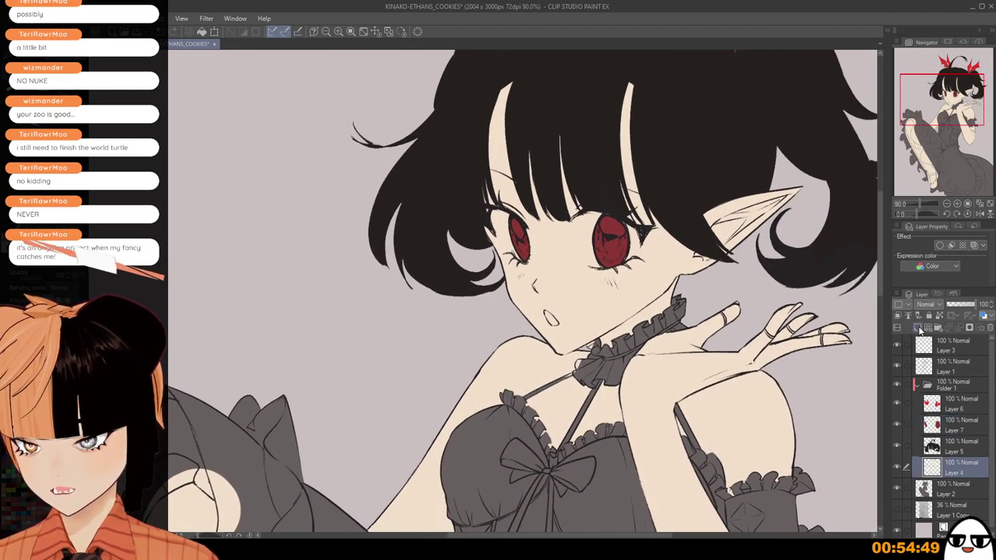
key("ctrl+shift+n")
scroll(575, 155, "up", 1)
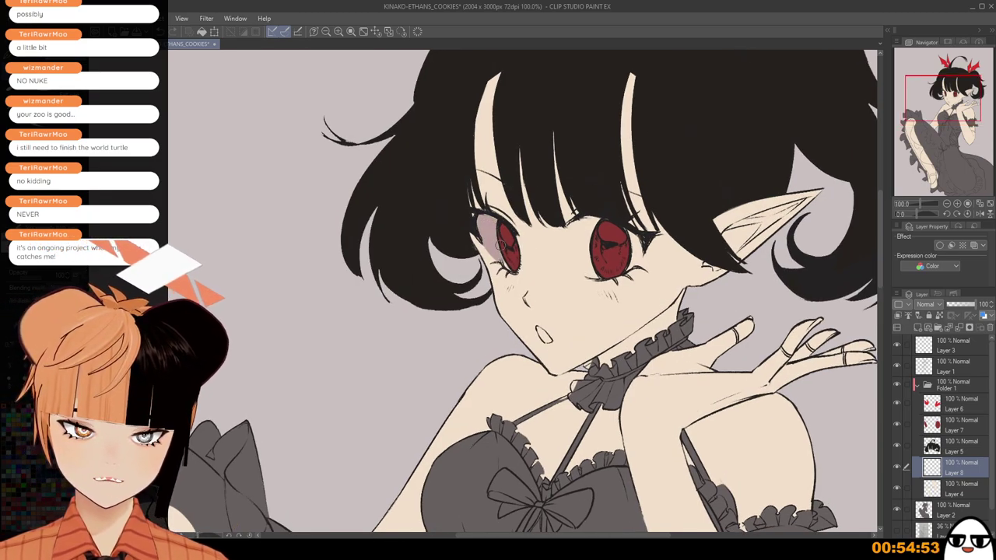
scroll(495, 248, "up", 1)
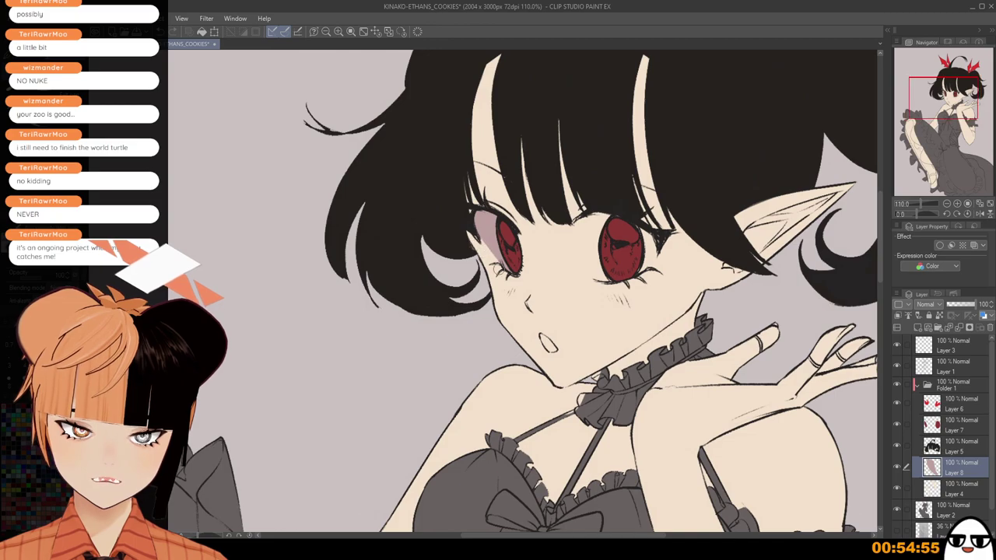
Fill the white of the right eye on both sides of the iris with the same greyish mauve.
mouse_move(590, 219)
left_mouse_down()
mouse_move(609, 263)
mouse_move(596, 237)
left_mouse_up()
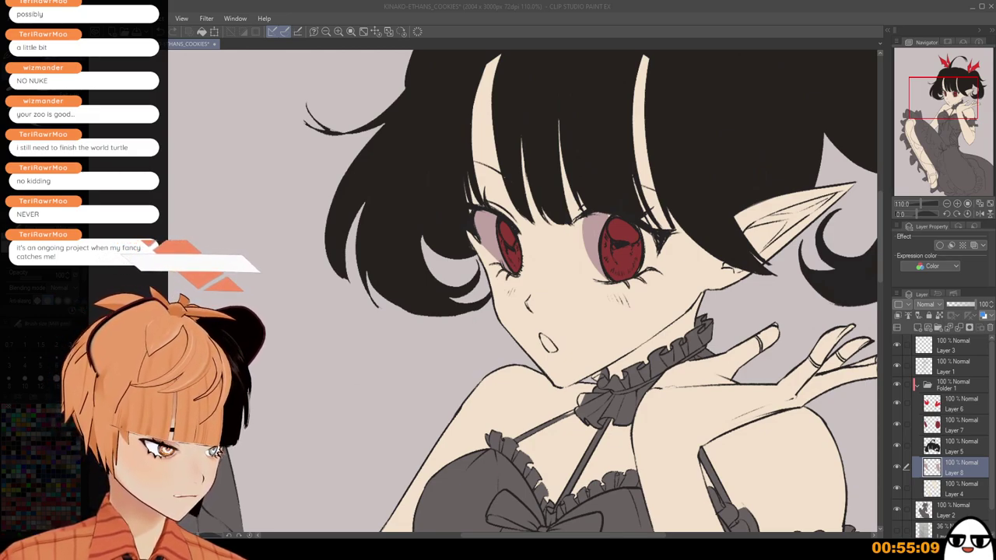
left_click(648, 94)
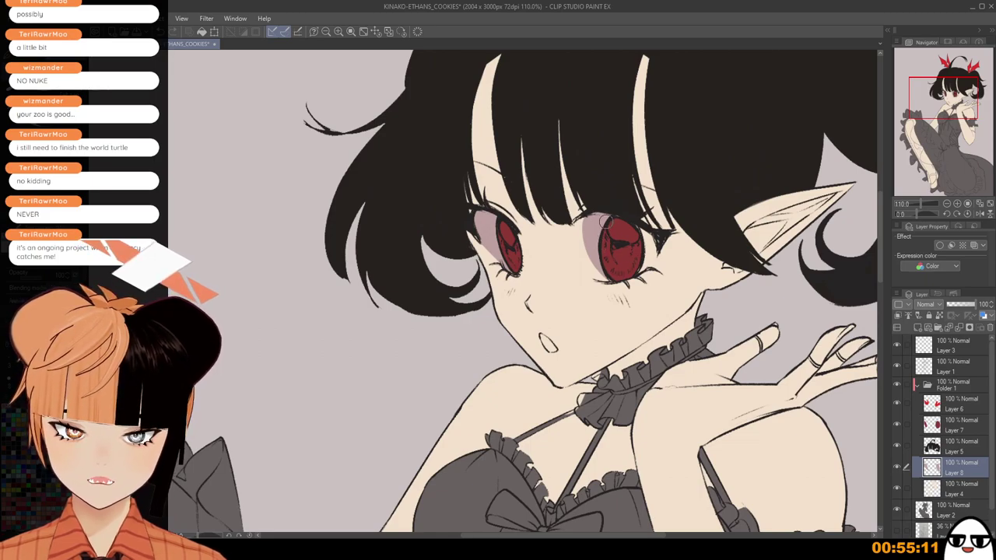
left_click_drag(586, 223, 601, 259)
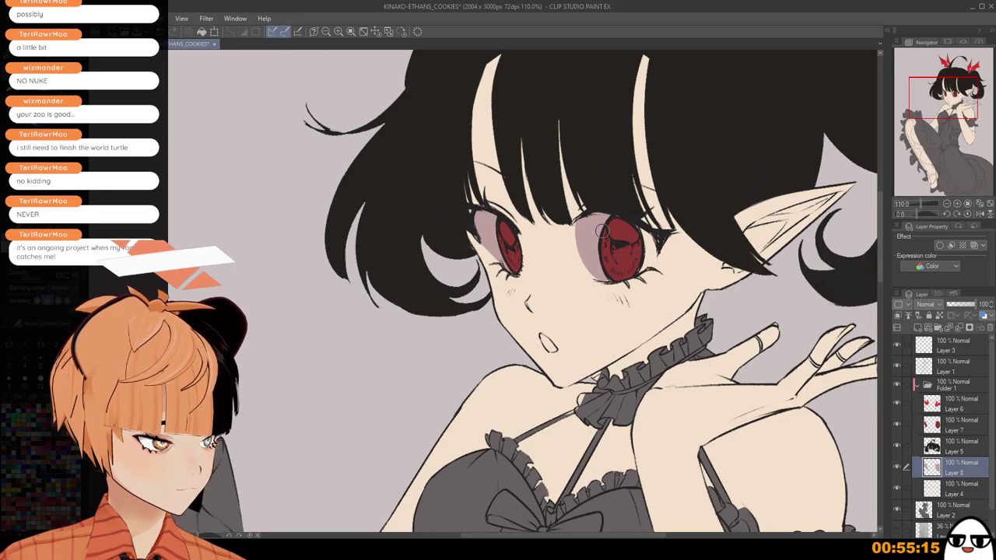
mouse_move(615, 269)
left_mouse_down()
mouse_move(646, 244)
mouse_move(641, 263)
left_mouse_up()
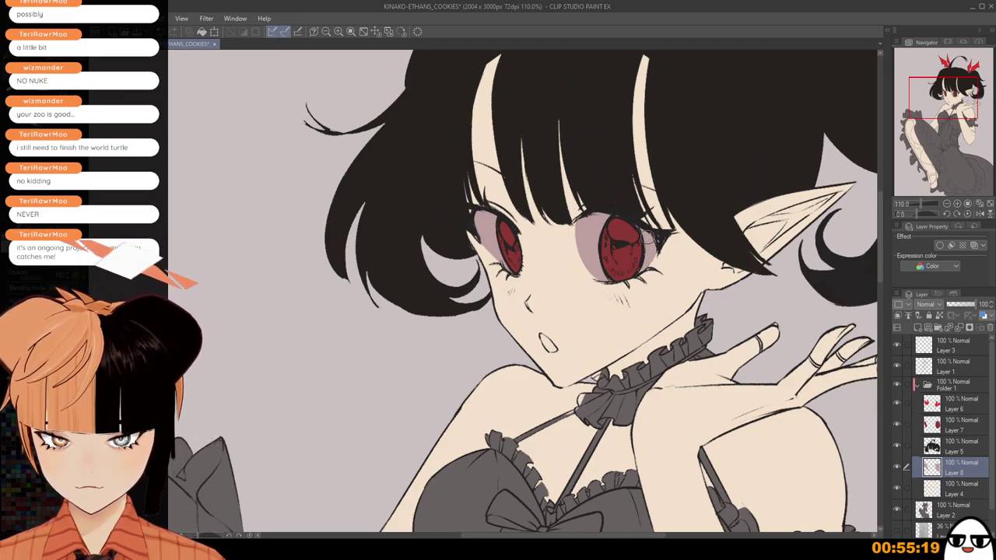
Lock the transparent pixels of the eye-white layer and recolor the whites of both eyes to pure white.
scroll(645, 237, "down", 3)
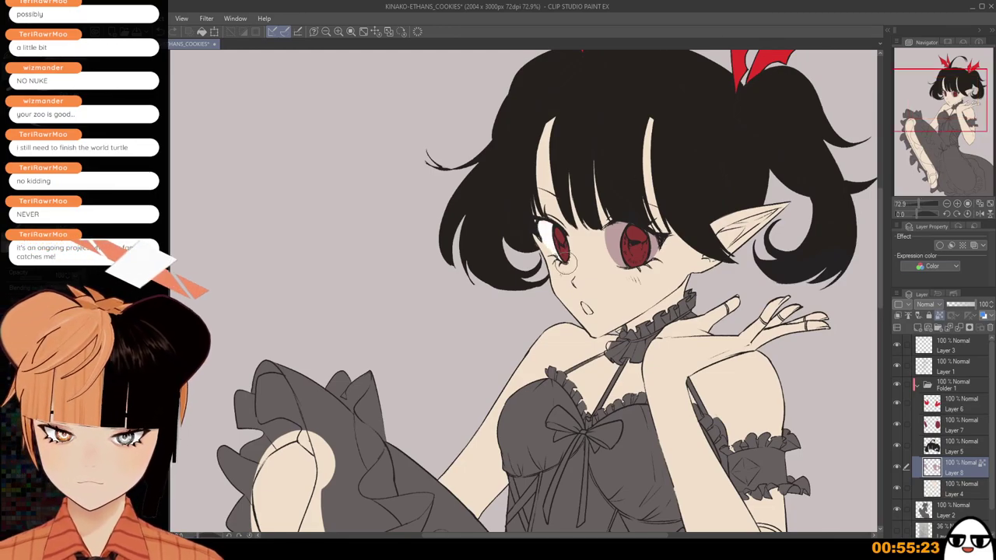
scroll(665, 249, "down", 4)
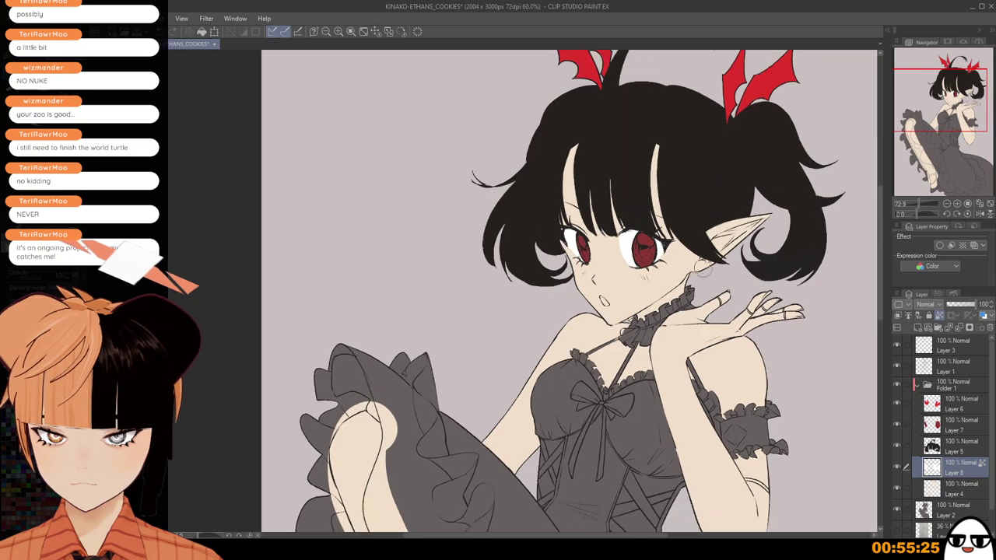
scroll(682, 318, "down", 2)
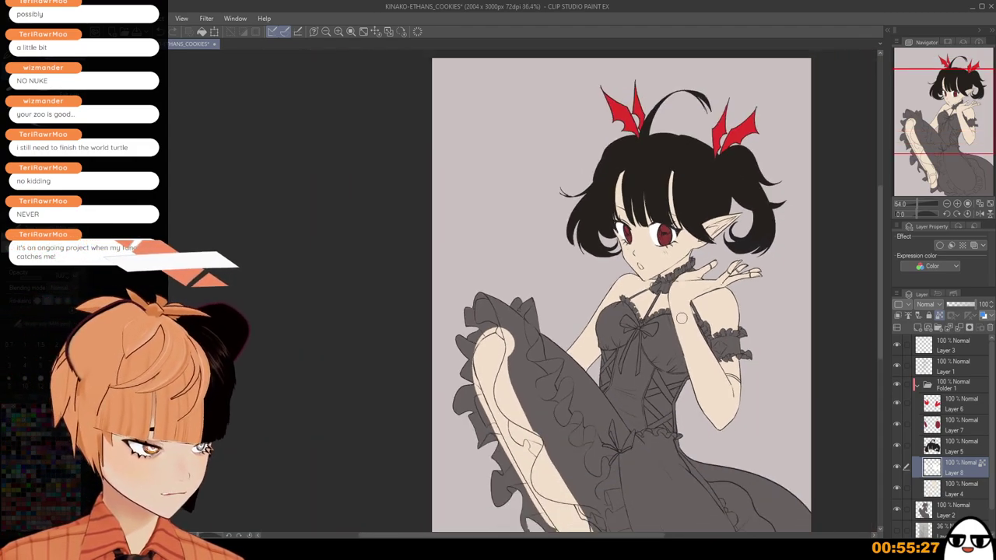
scroll(681, 303, "down", 1)
left_click_drag(687, 316, 616, 341)
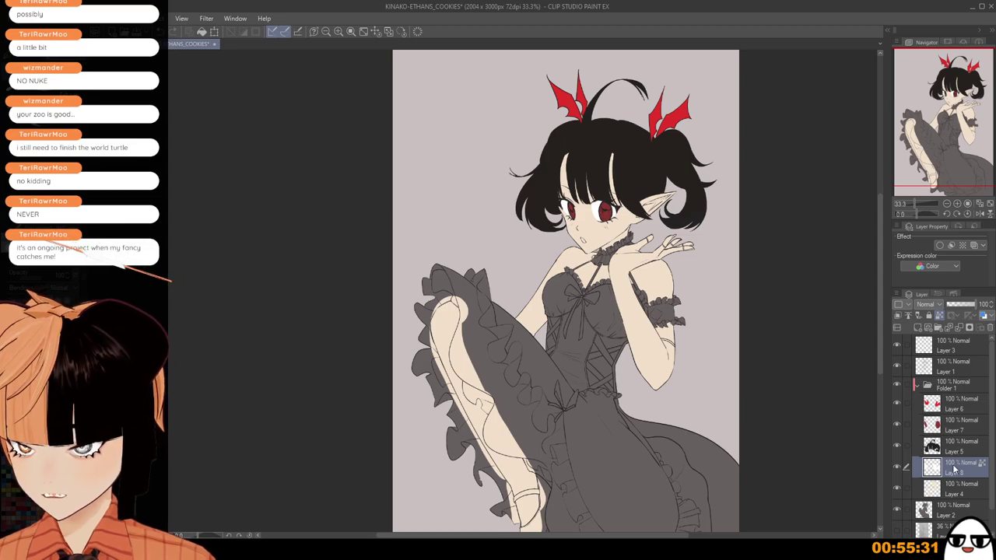
Add a new layer above the iris layer and paint a white highlight in the upper part of the right iris.
left_click(957, 424)
left_click(918, 328)
scroll(754, 291, "up", 3)
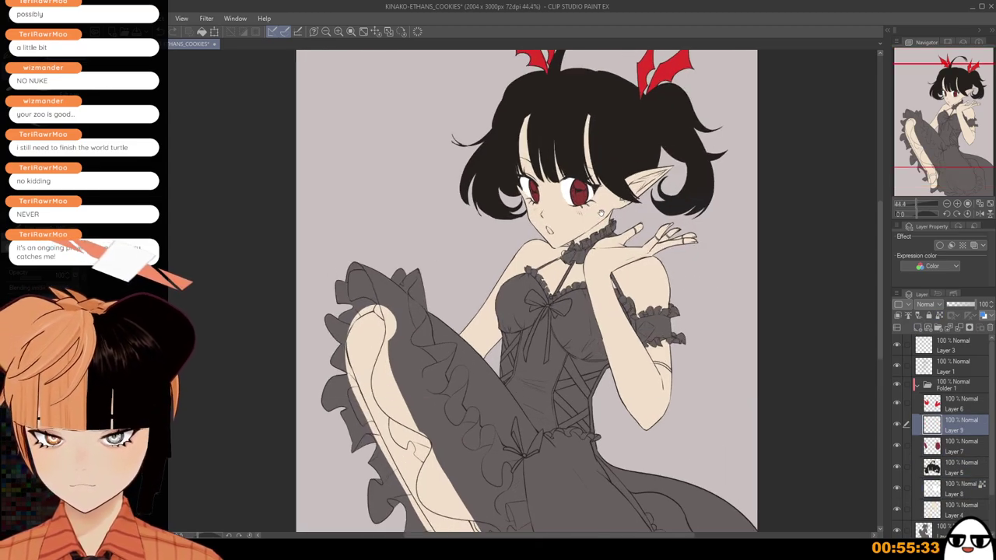
left_click_drag(592, 181, 597, 263)
scroll(597, 263, "up", 1)
scroll(598, 259, "up", 2)
scroll(599, 257, "up", 3)
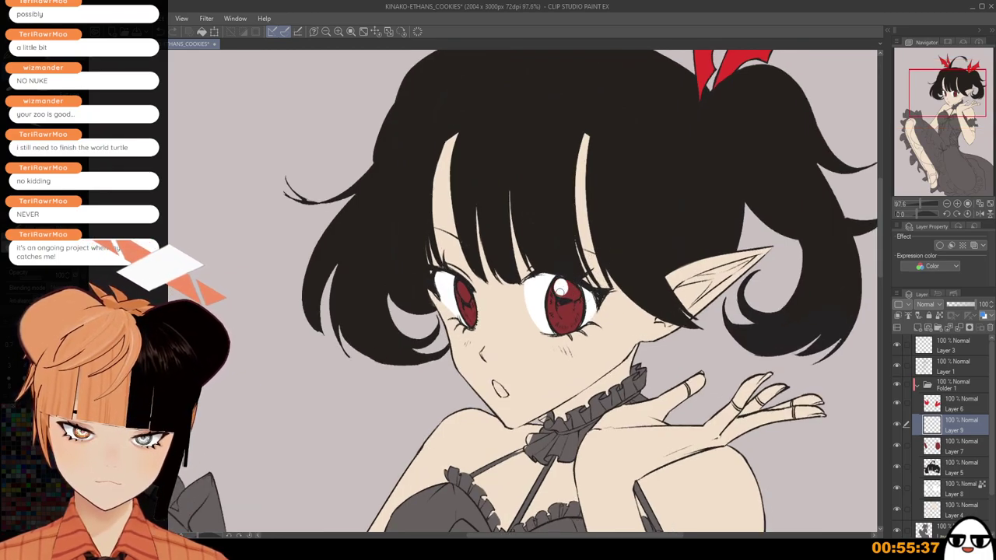
scroll(560, 292, "up", 3)
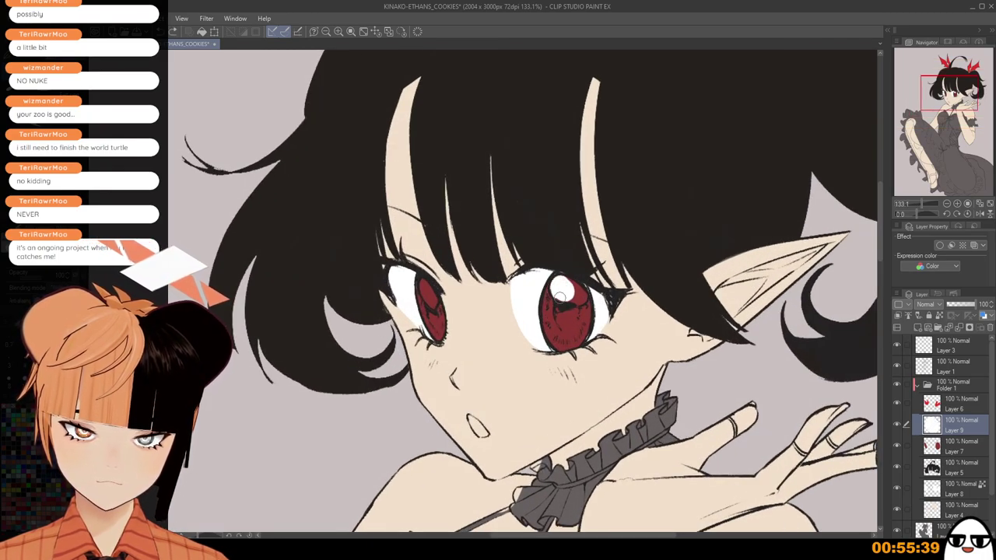
left_click_drag(562, 280, 580, 295)
key("ctrl+z")
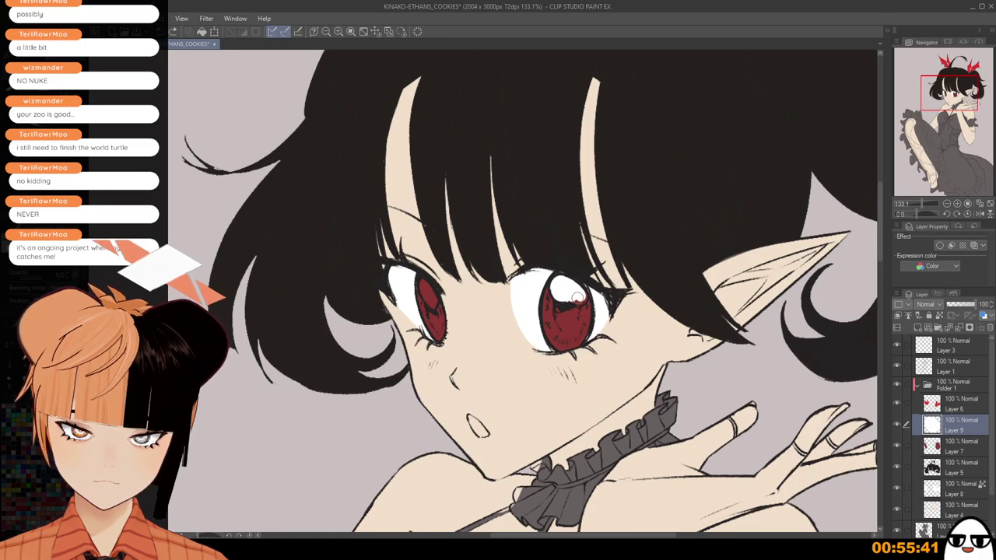
Paint a matching white highlight in the left iris, and make the iris color layer active again.
scroll(457, 287, "up", 2)
left_click_drag(413, 283, 424, 308)
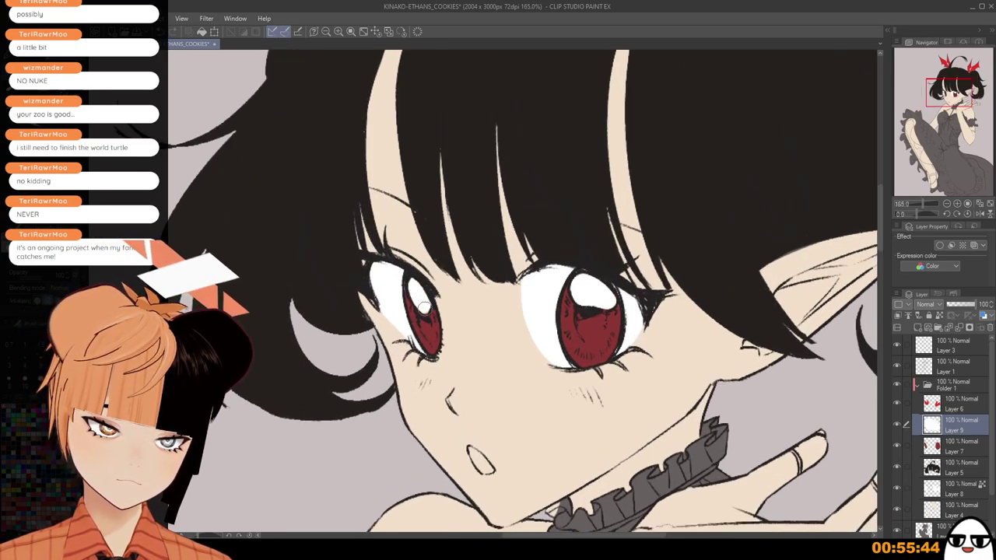
left_click(950, 450)
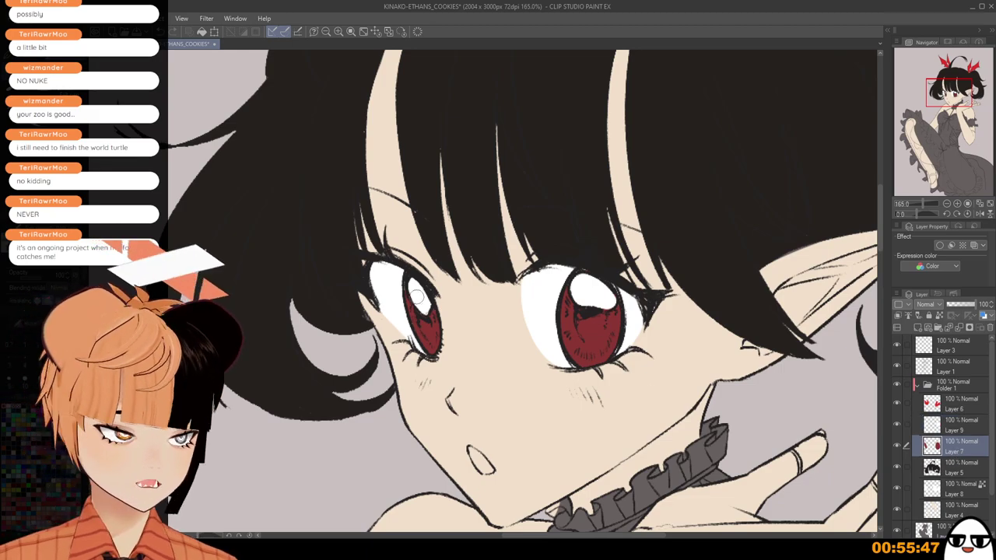
Check the colored eyes close up and against the whole figure.
scroll(420, 290, "down", 4)
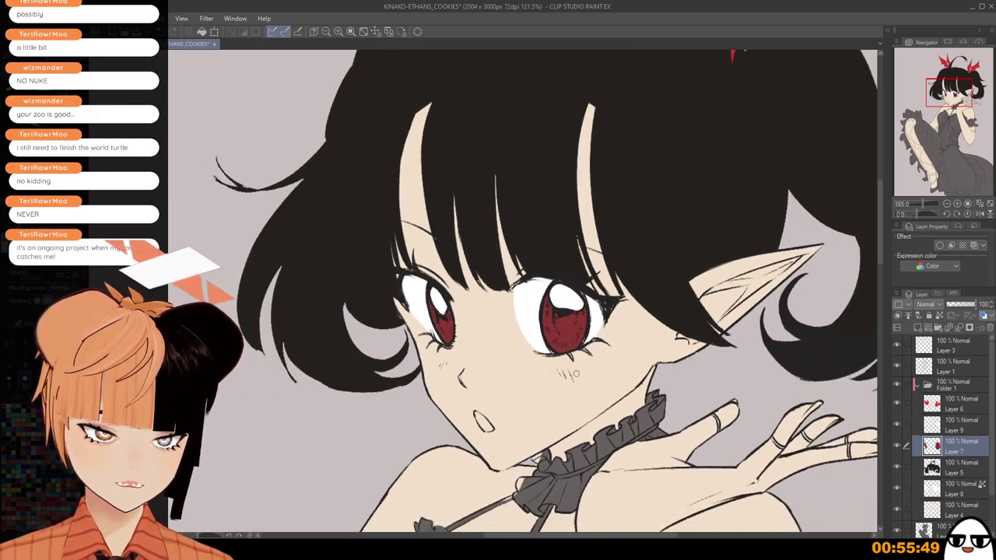
scroll(617, 351, "up", 3)
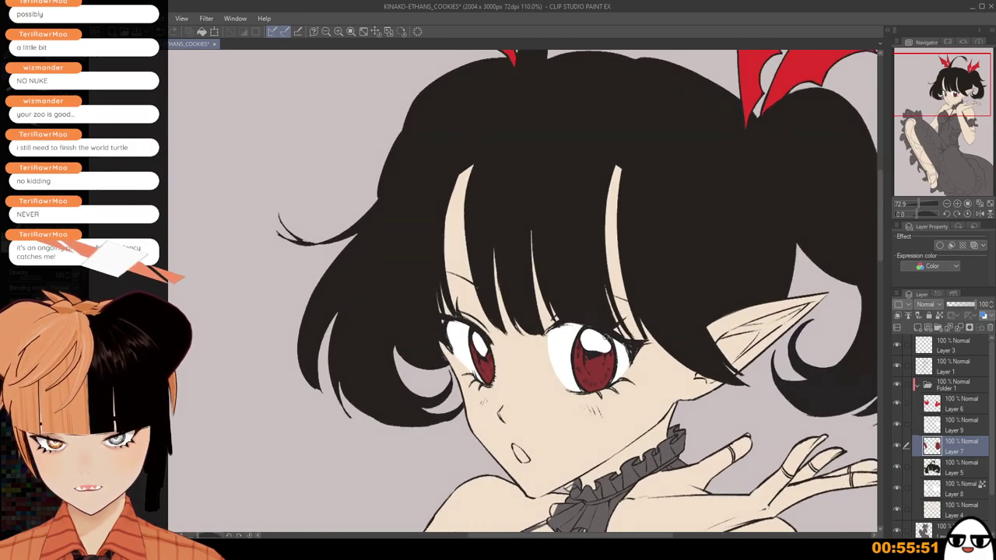
scroll(642, 389, "down", 1)
scroll(643, 389, "down", 3)
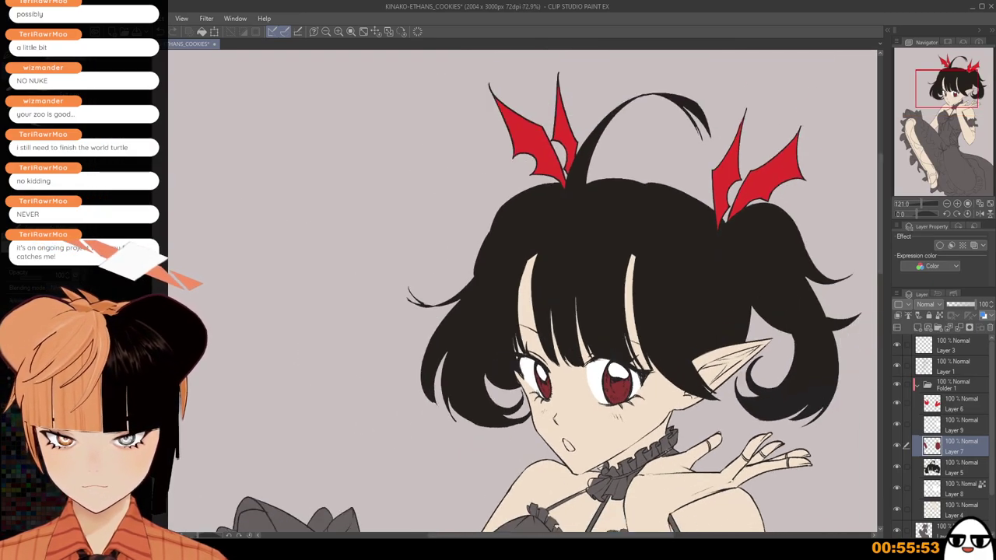
scroll(621, 314, "down", 3)
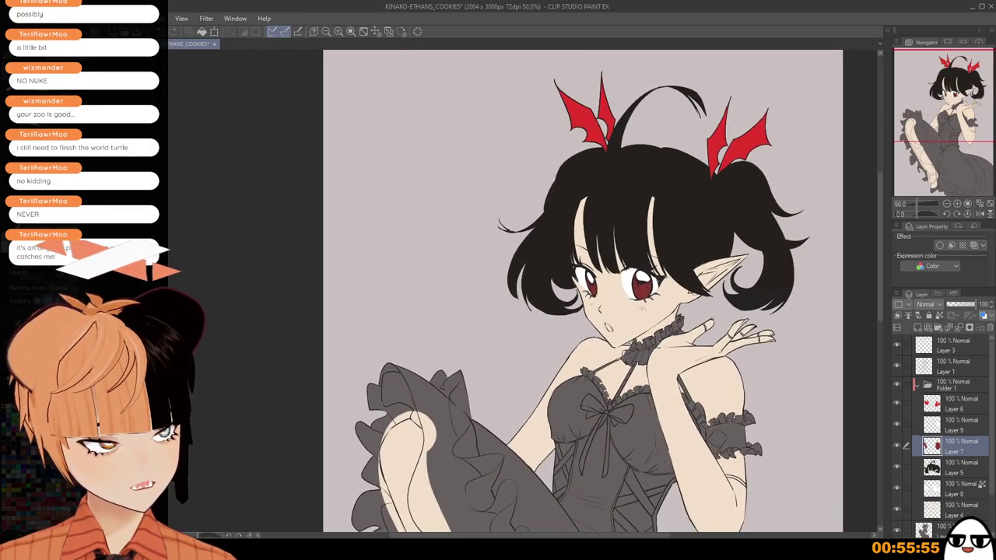
mouse_move(625, 317)
left_mouse_down()
mouse_move(626, 345)
mouse_move(622, 306)
left_mouse_up()
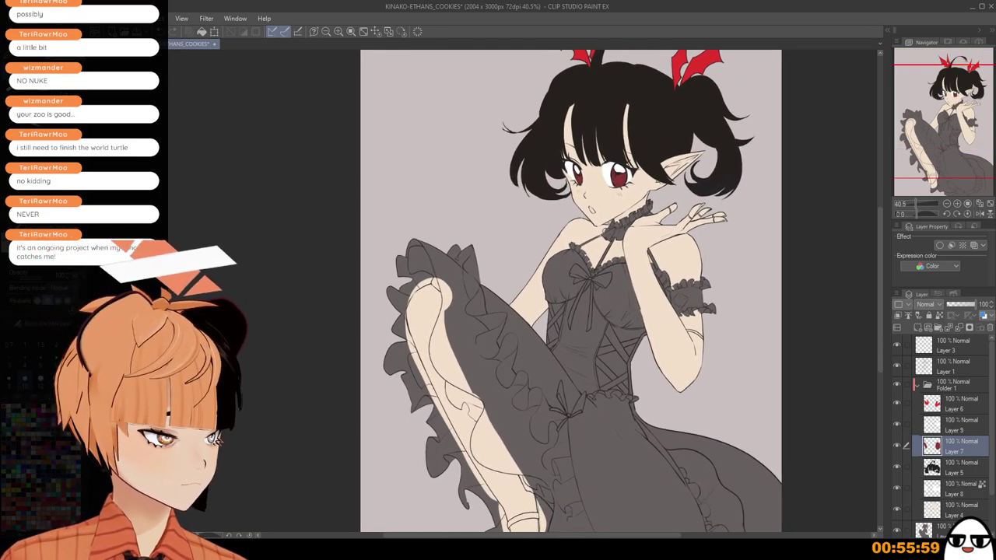
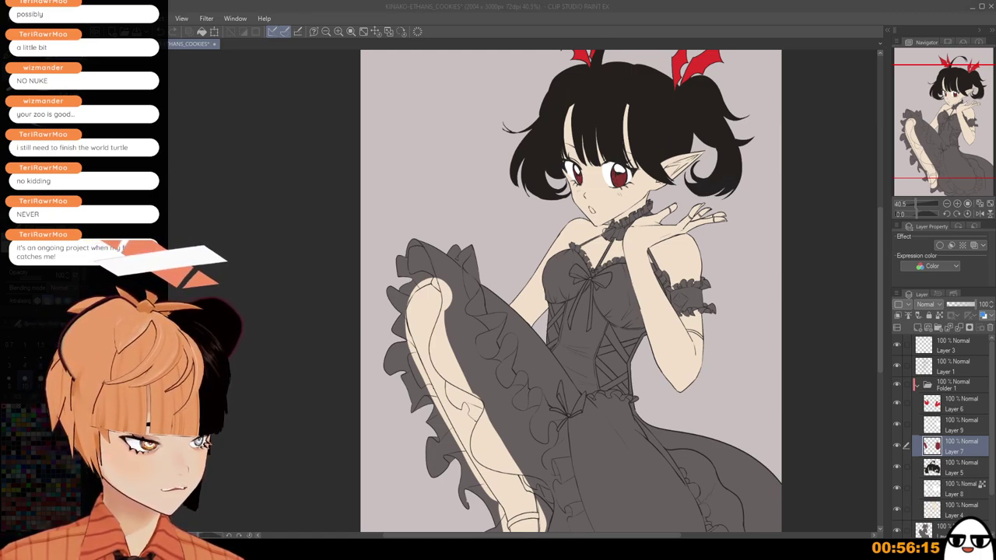
Paste the copied reference picture as a new layer above Layer 3 at the top of the layer stack.
left_click(957, 349)
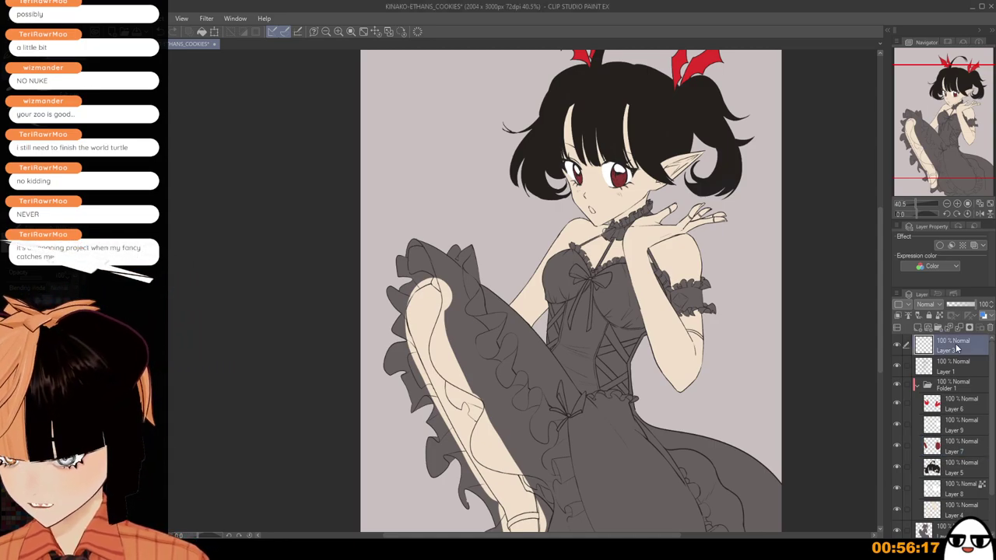
key("ctrl+v")
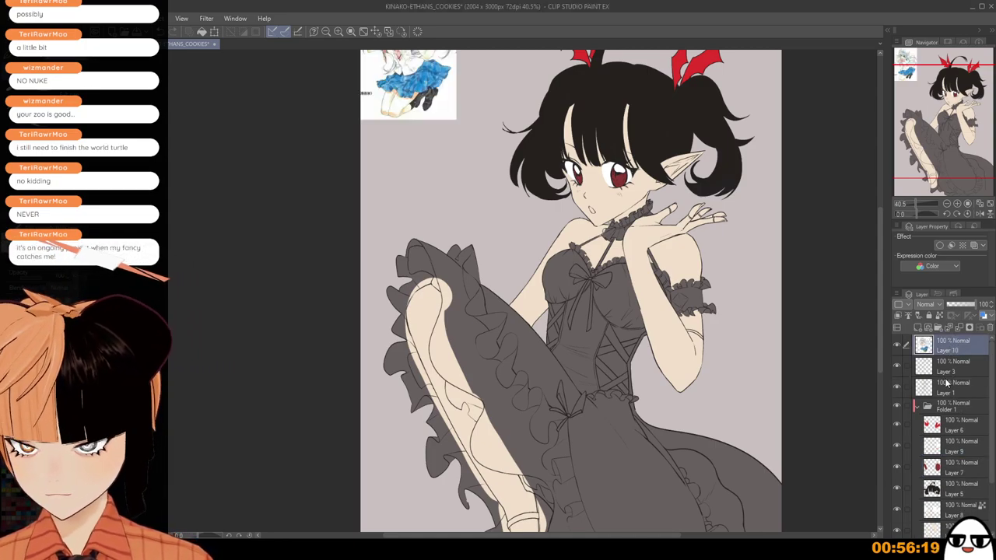
Undo the last pasted picture and paste the purple-dress character reference sheet as a new layer at the top of the stack.
key("ctrl+z")
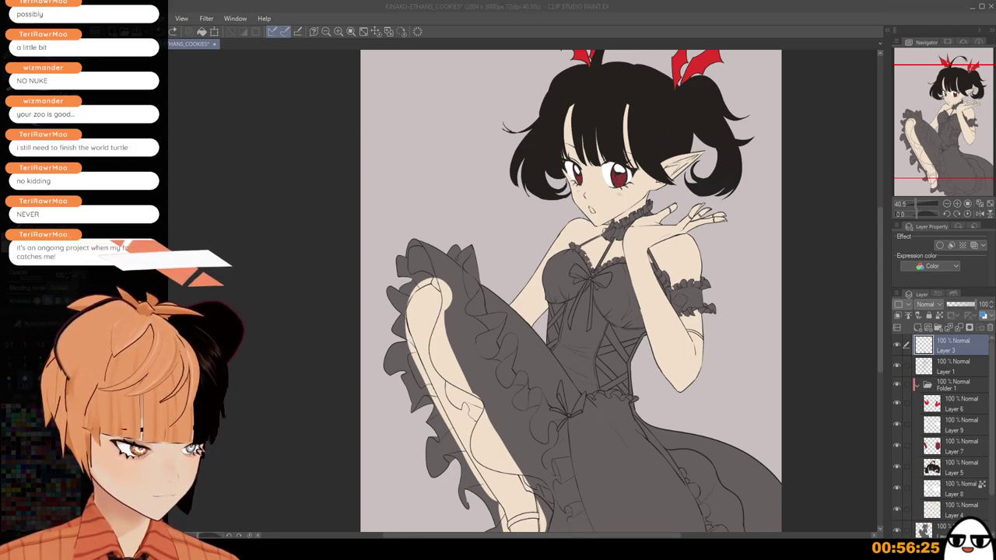
key("alt+Tab")
key("ctrl+v")
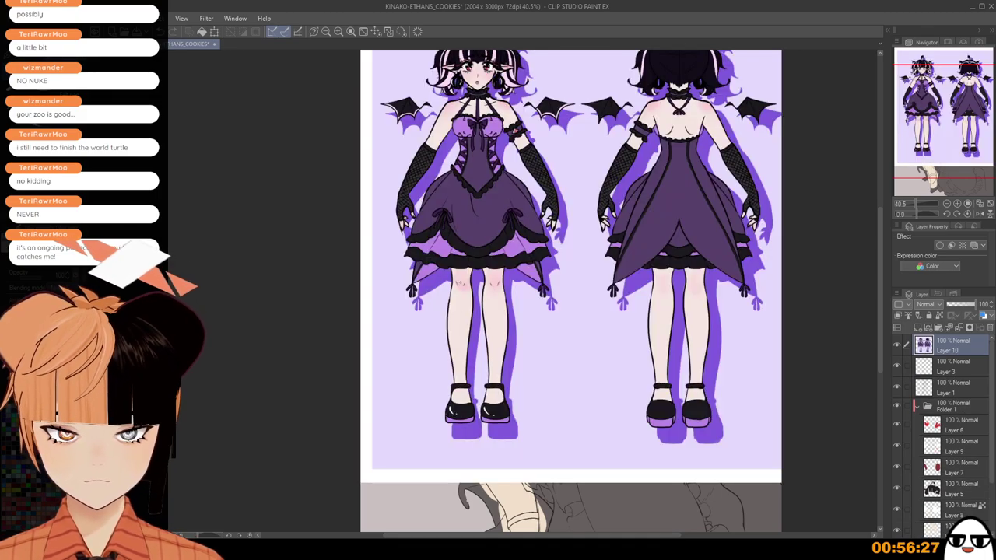
scroll(681, 346, "down", 2)
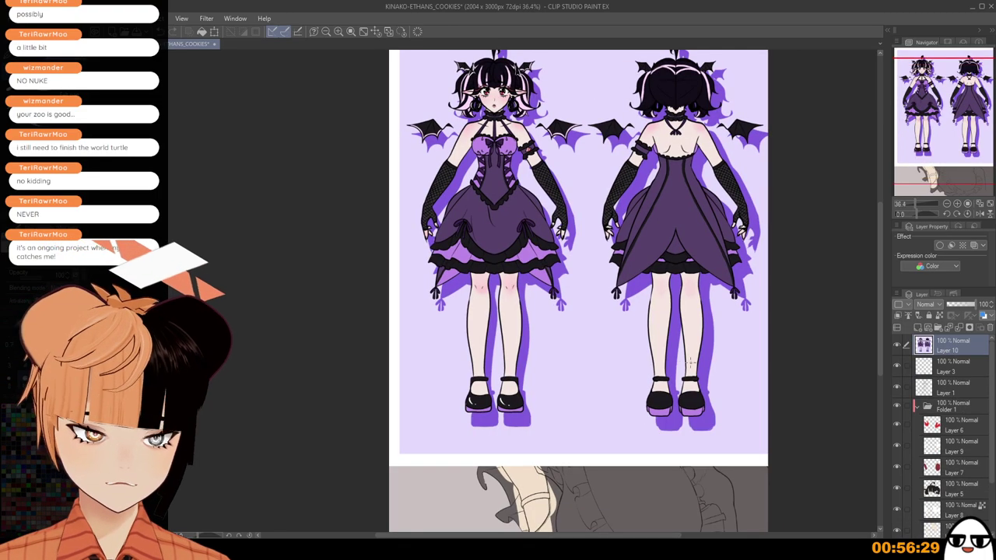
Scale the reference sheet down so that it sits in the upper-left corner of the canvas beside the character's head.
key("ctrl+t")
left_click_drag(772, 453, 570, 221)
left_click(464, 240)
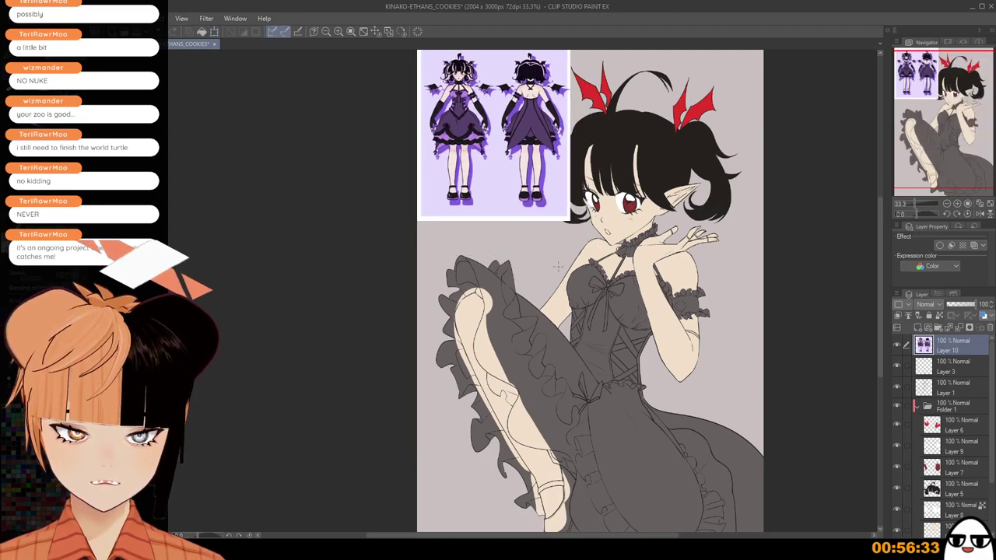
left_click_drag(524, 119, 523, 159)
scroll(523, 159, "up", 4)
scroll(433, 154, "up", 1)
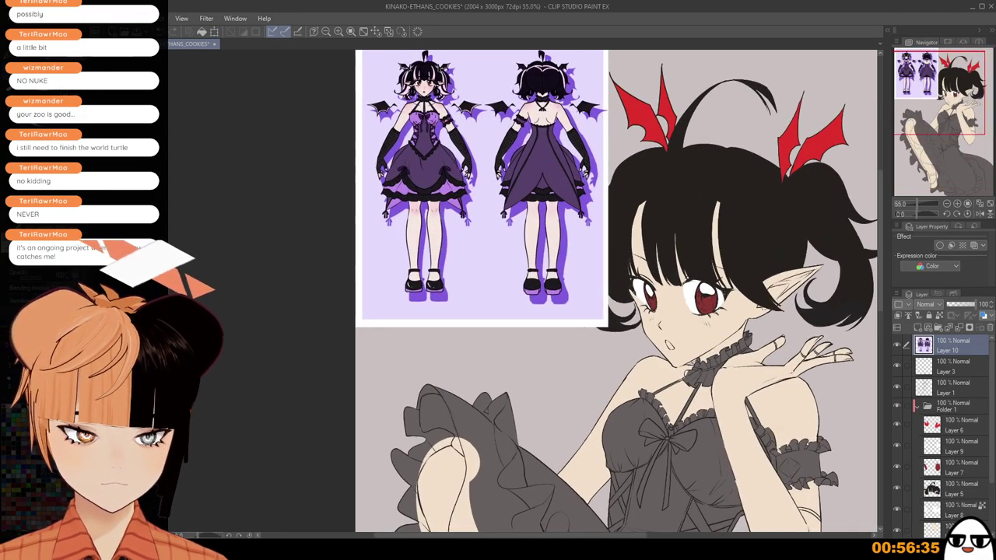
scroll(471, 134, "up", 1)
scroll(491, 148, "down", 1)
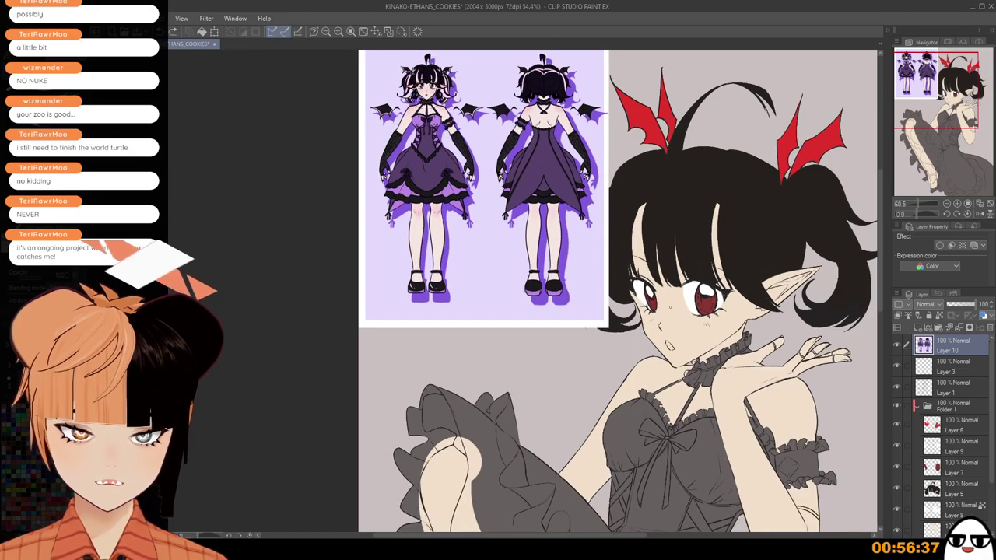
Add a new layer above Layer 6 in Folder 1 and fill both bust cups of the dress with light purple.
left_click(973, 423)
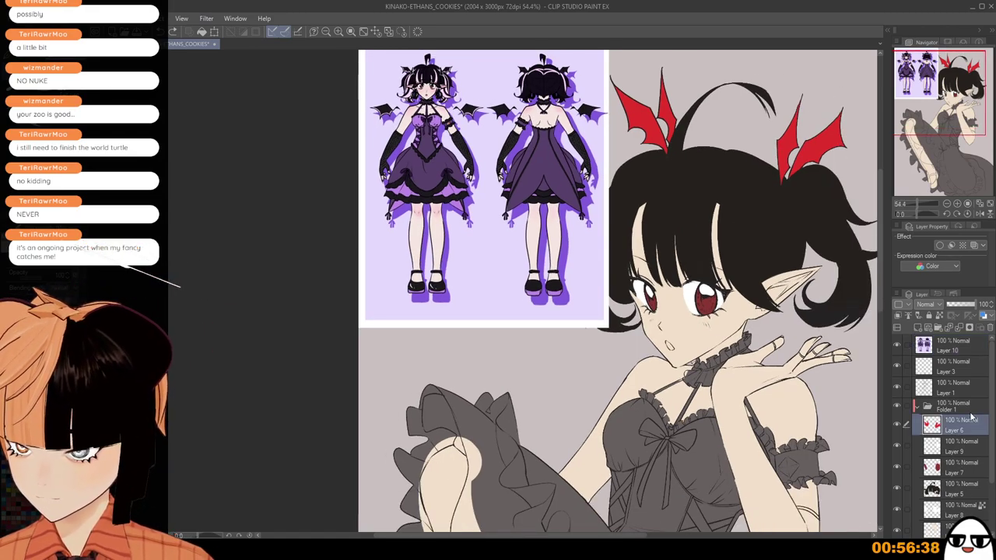
left_click(918, 328)
left_click_drag(678, 461, 620, 265)
scroll(652, 312, "down", 2)
left_click_drag(649, 318, 657, 356)
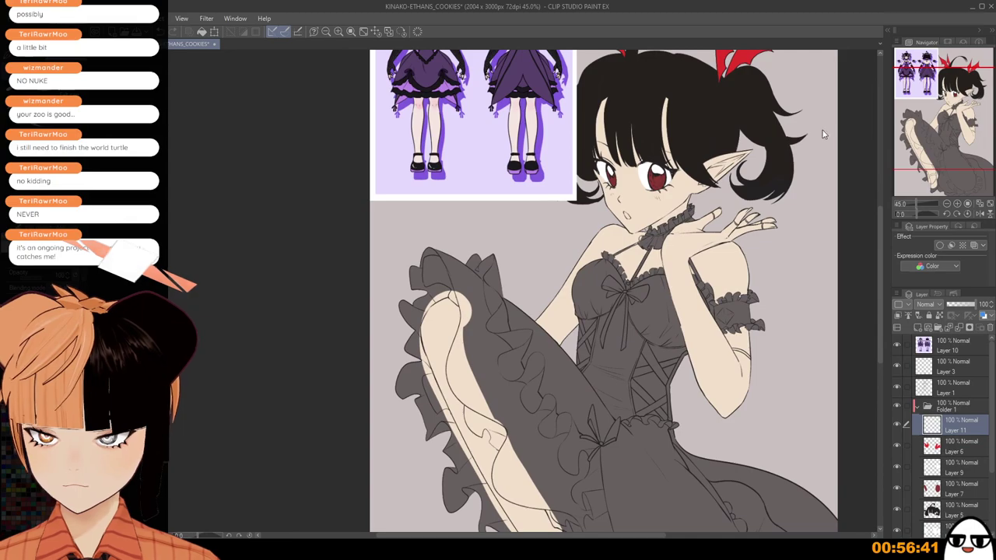
left_click(661, 300)
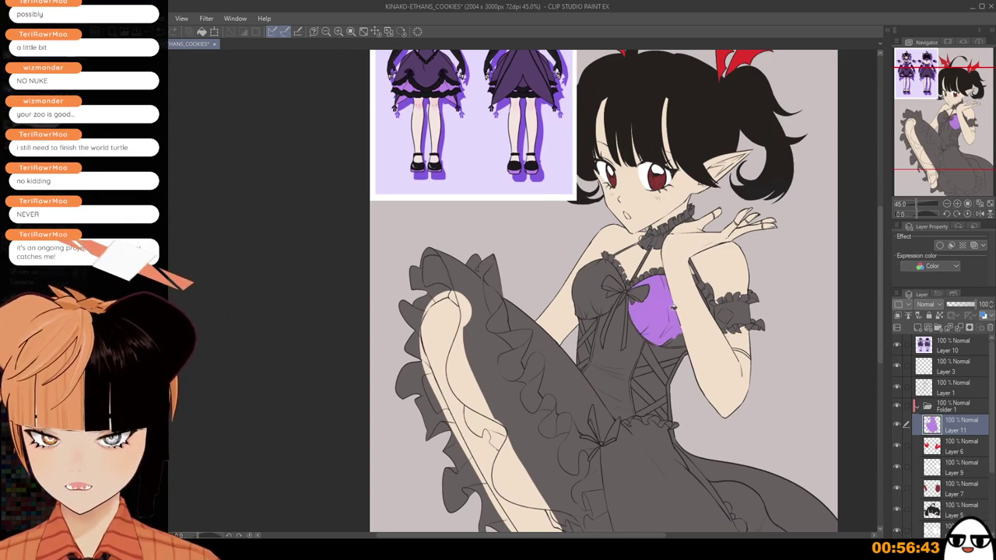
scroll(681, 340, "up", 3)
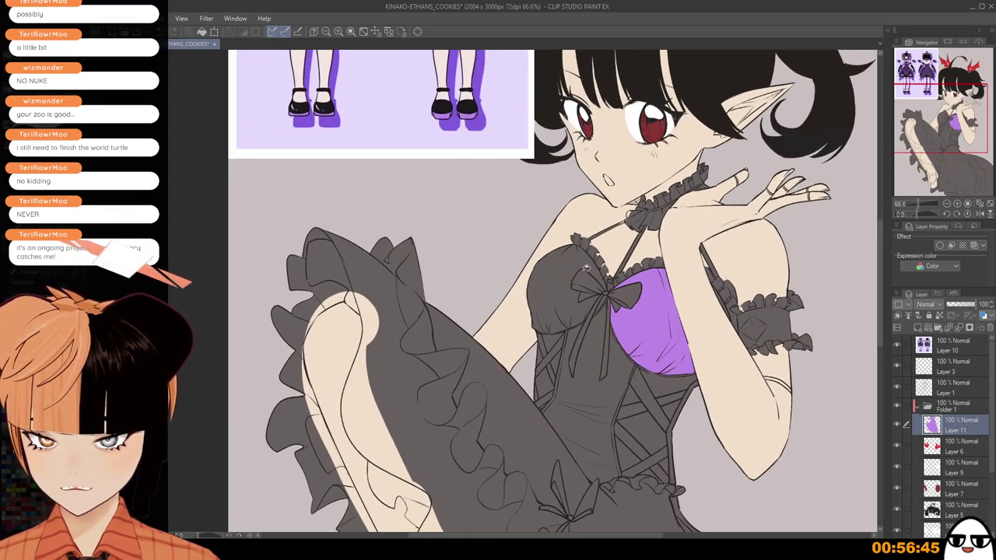
left_click(579, 256)
scroll(728, 295, "up", 2)
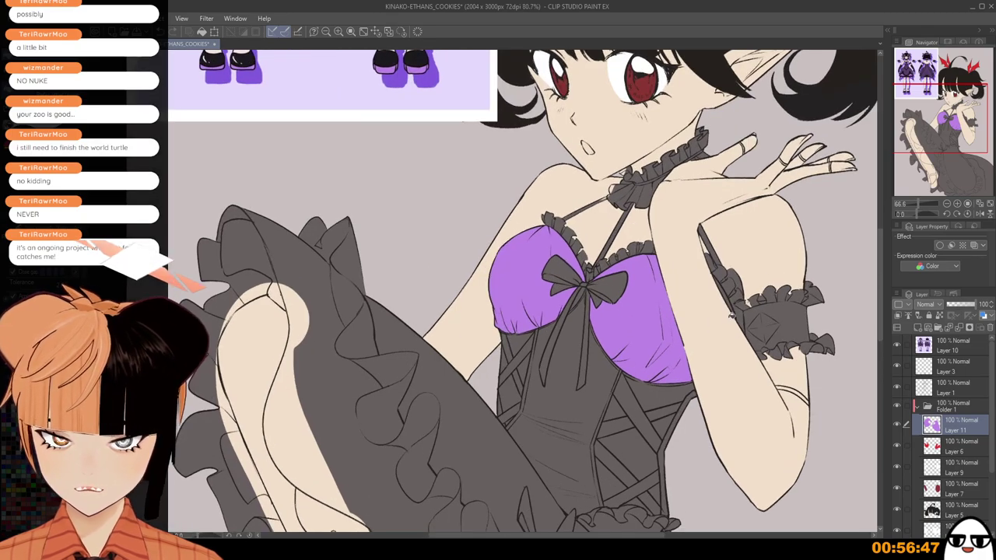
scroll(734, 299, "down", 1)
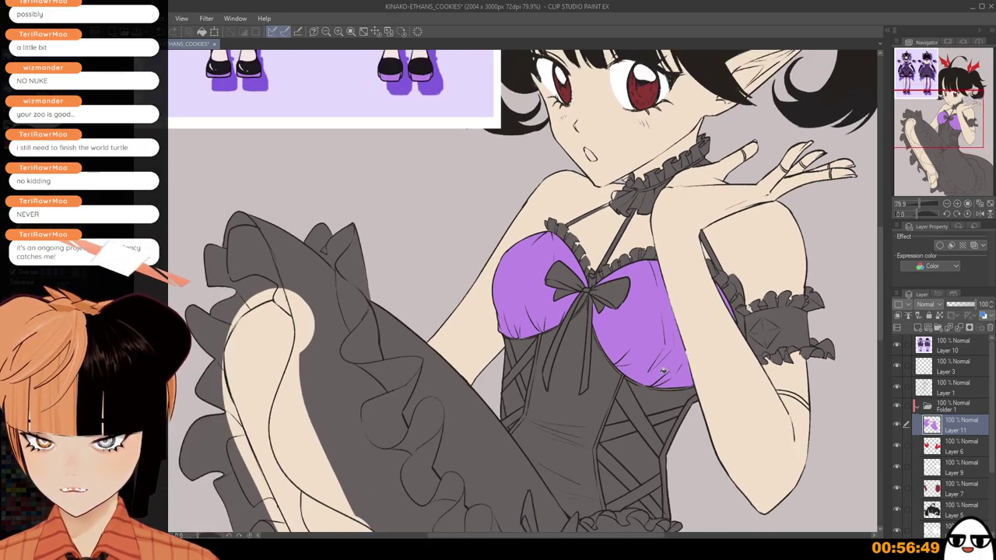
left_click_drag(645, 327, 689, 296)
scroll(648, 209, "up", 2)
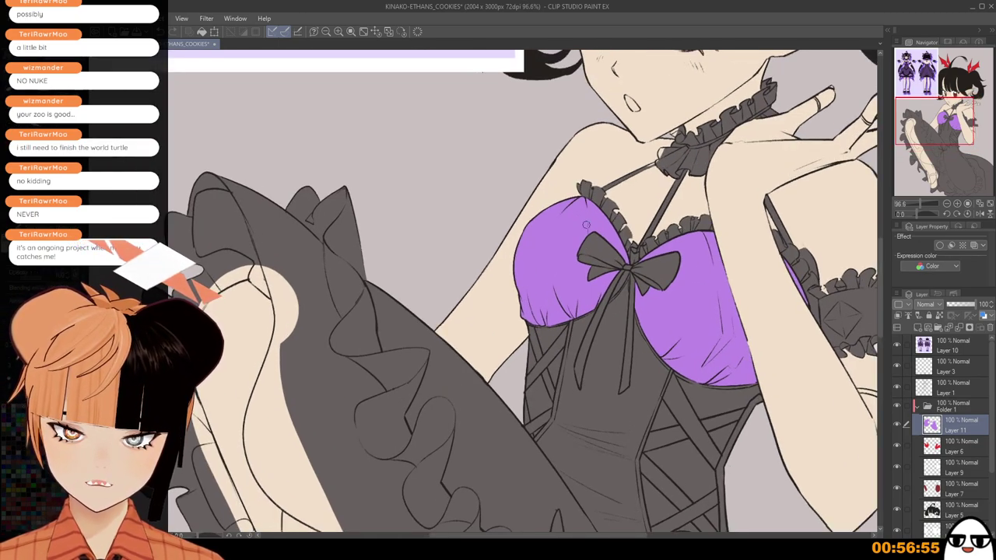
Fill the gaps between the lacing on both sides of the bodice with the same light purple.
scroll(574, 308, "down", 1)
left_click_drag(539, 116, 578, 372)
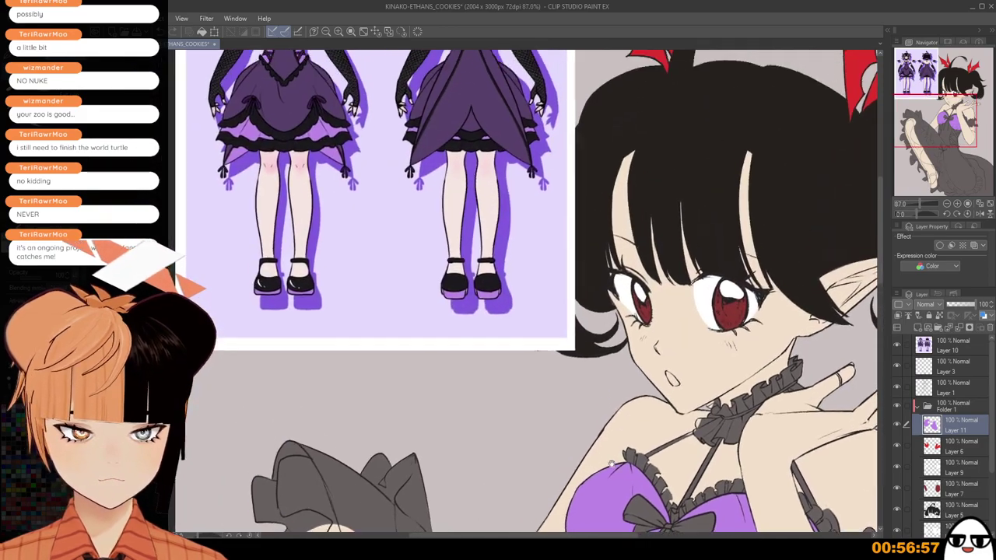
left_click_drag(557, 260, 588, 143)
scroll(605, 358, "down", 2)
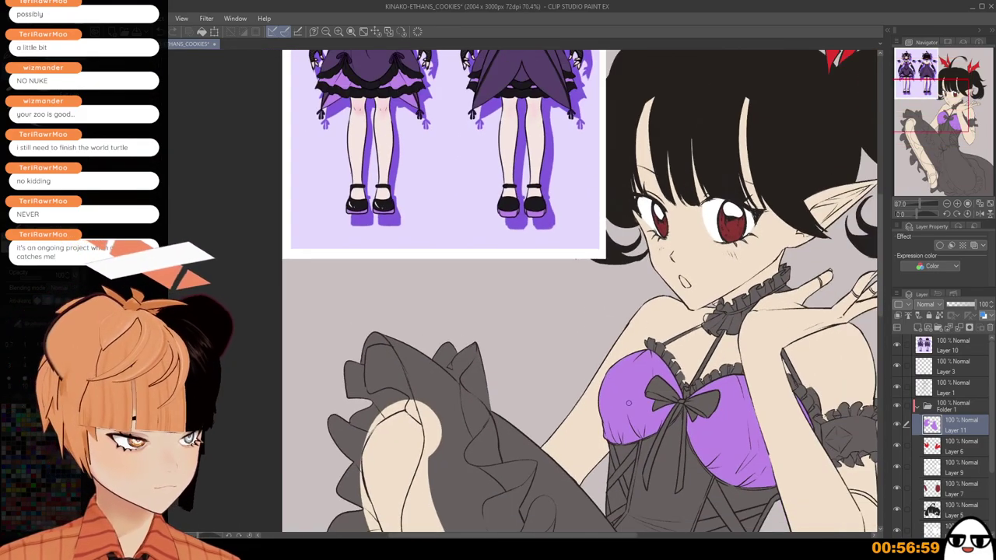
left_click_drag(627, 424, 604, 236)
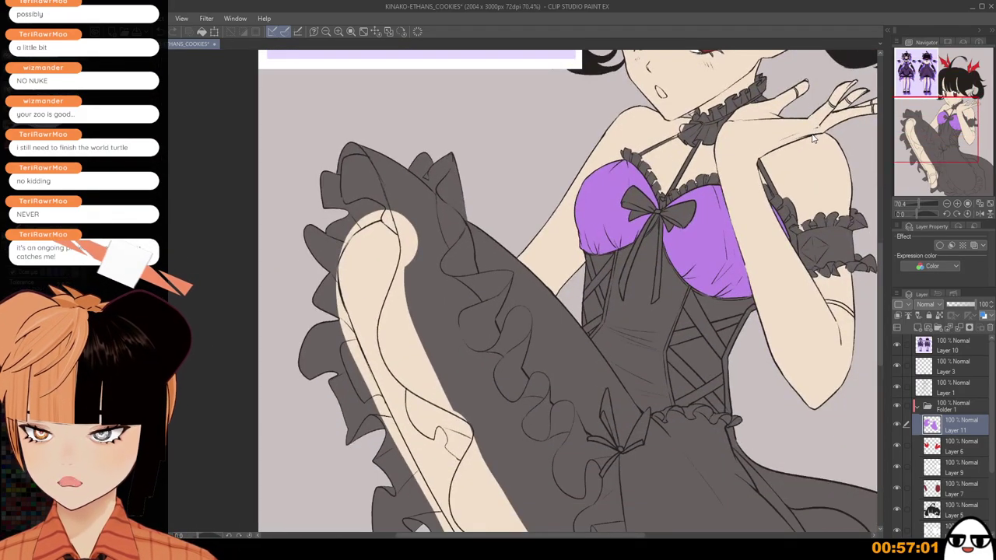
scroll(814, 140, "up", 1)
mouse_move(602, 263)
left_mouse_down()
mouse_move(608, 287)
mouse_move(591, 281)
mouse_move(596, 319)
left_mouse_up()
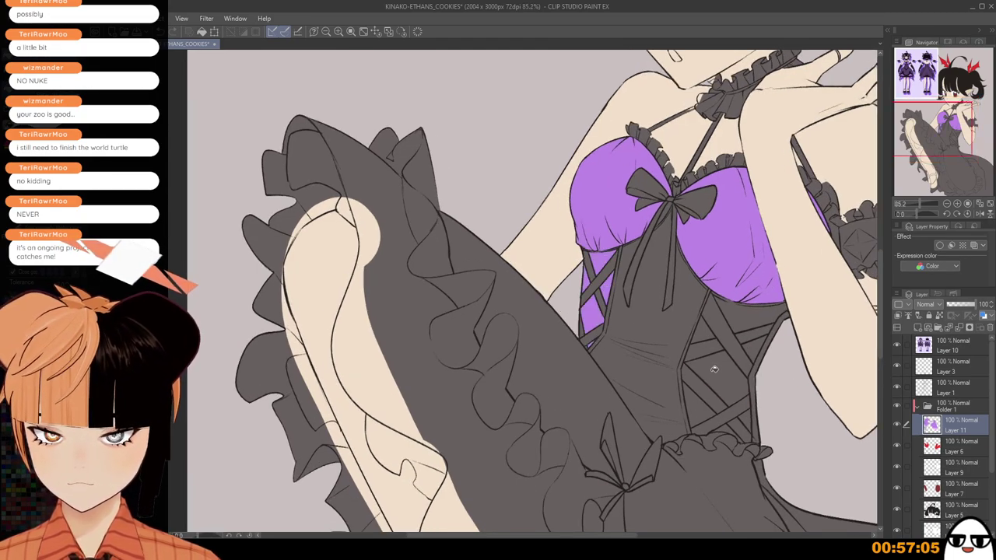
mouse_move(714, 369)
left_mouse_down()
mouse_move(704, 331)
mouse_move(755, 350)
mouse_move(747, 421)
mouse_move(702, 378)
mouse_move(675, 305)
left_mouse_up()
left_click(943, 389)
scroll(702, 317, "up", 2)
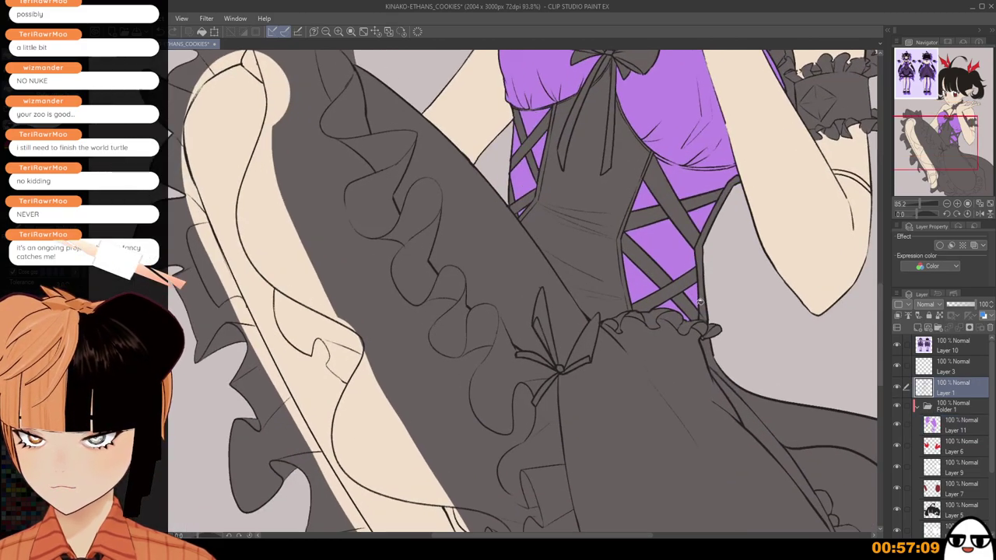
scroll(702, 316, "up", 1)
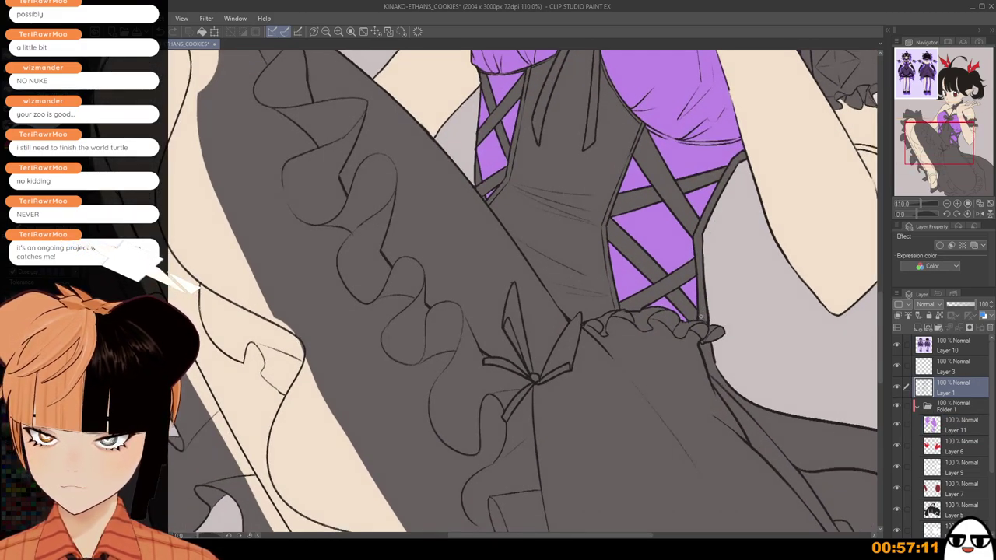
scroll(703, 319, "down", 7)
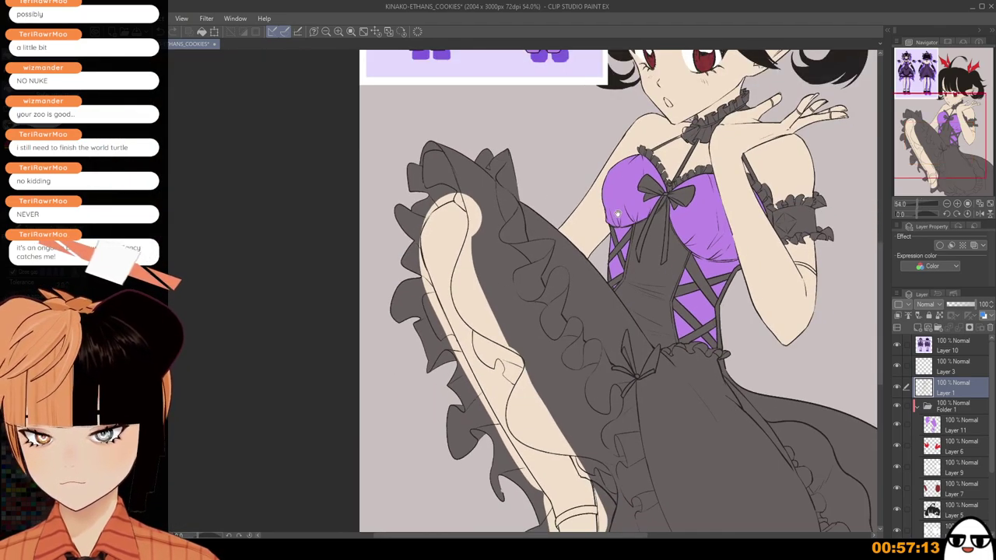
left_click_drag(603, 183, 625, 258)
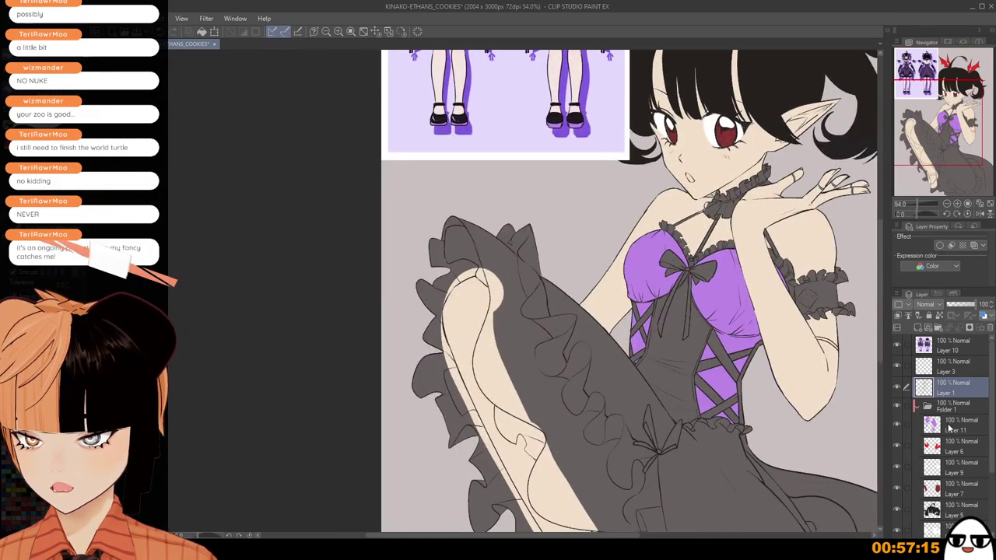
Make the purple Layer 11 active again and hide the skin color on Layer 4.
left_click(950, 428)
left_click(534, 298)
key("ctrl+z")
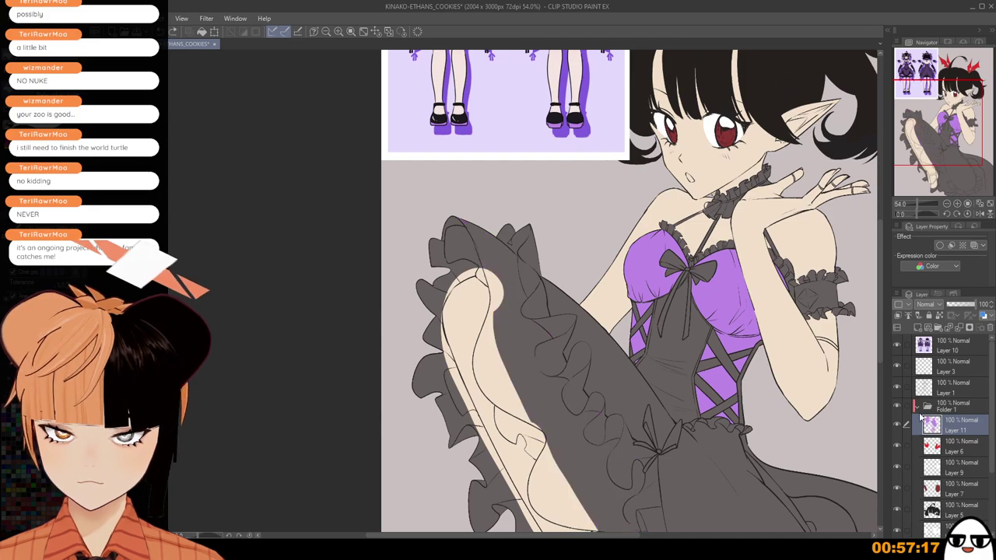
scroll(934, 467, "down", 3)
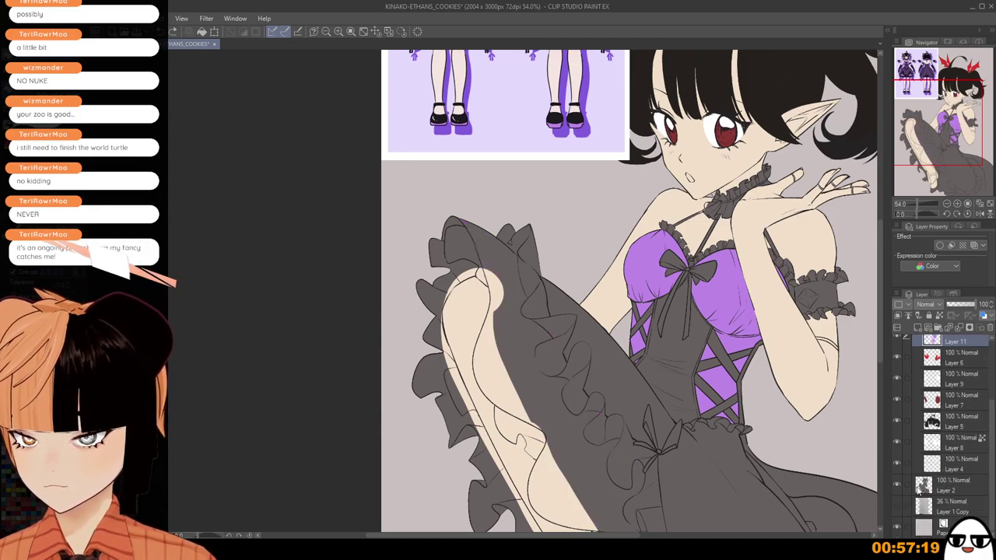
left_click(897, 485)
left_click(897, 486)
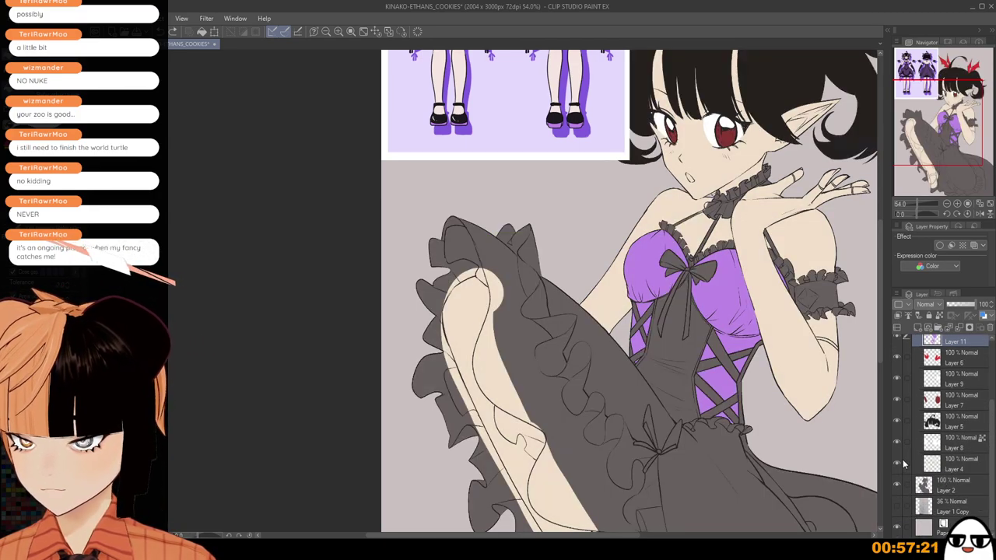
left_click(896, 463)
scroll(973, 443, "up", 4)
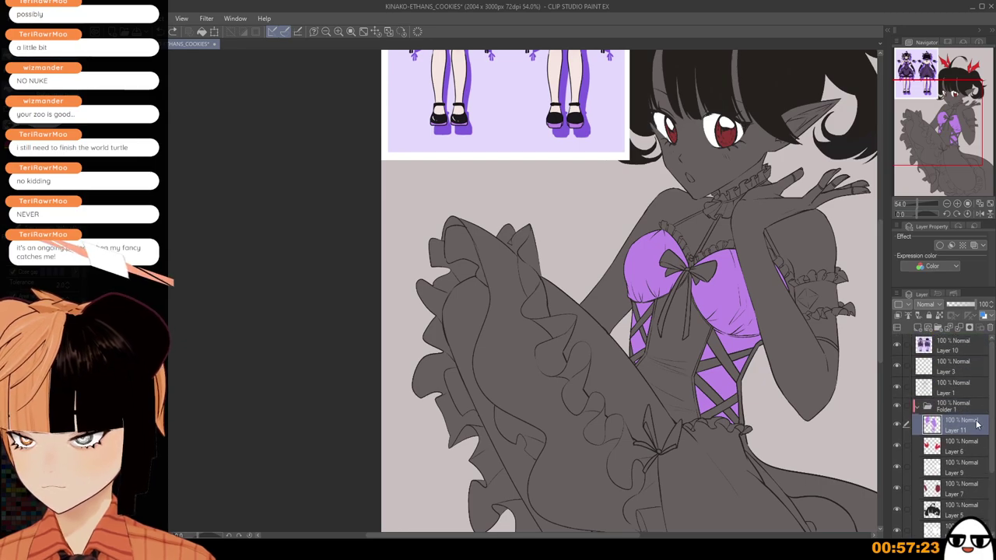
Fill the inner skirt panel beside the ruffles with light purple, from the raised knee down to the canvas's lower edge.
scroll(694, 406, "down", 2)
left_click(484, 265)
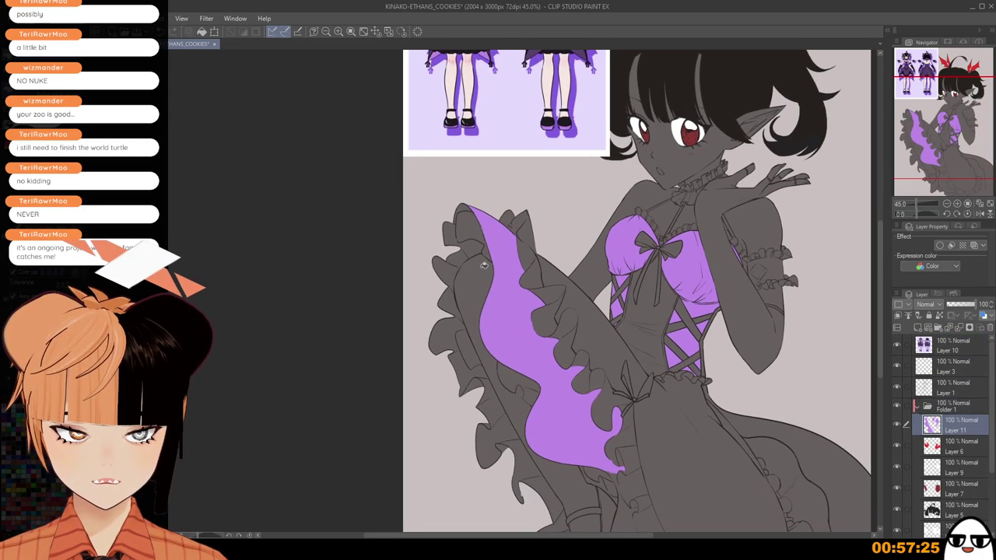
left_click(463, 210)
left_click_drag(588, 417, 554, 329)
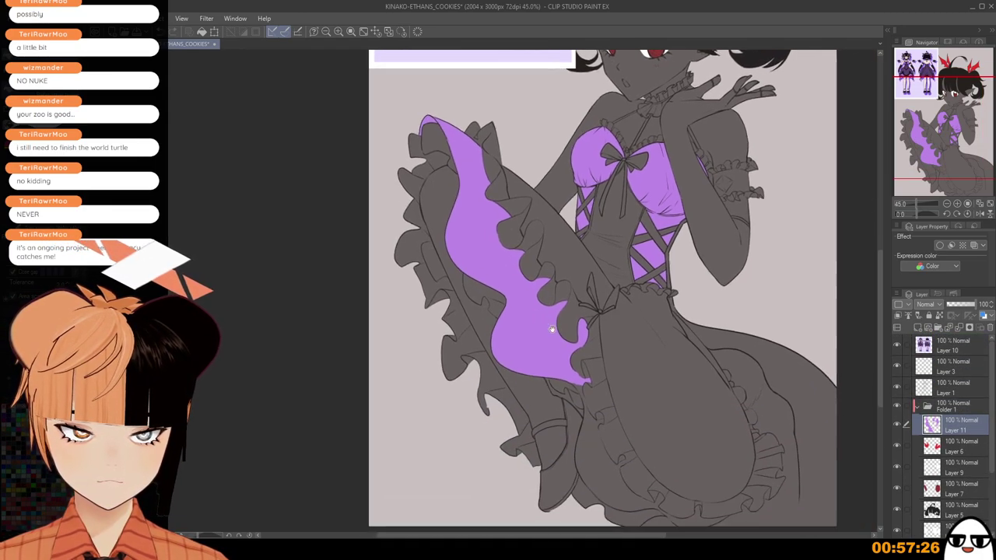
left_click(583, 386)
left_click(595, 435)
left_click_drag(649, 477, 603, 382)
scroll(542, 303, "up", 1)
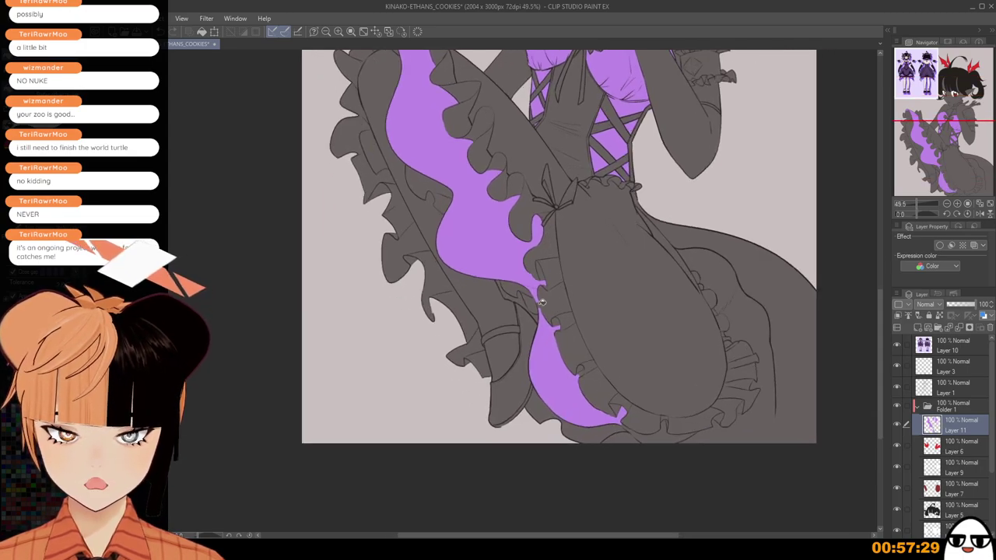
left_click(664, 438)
Try to fill the back part of the skirt behind the apron-shaped front panel with light purple, and undo the fills.
left_click_drag(747, 444, 710, 467)
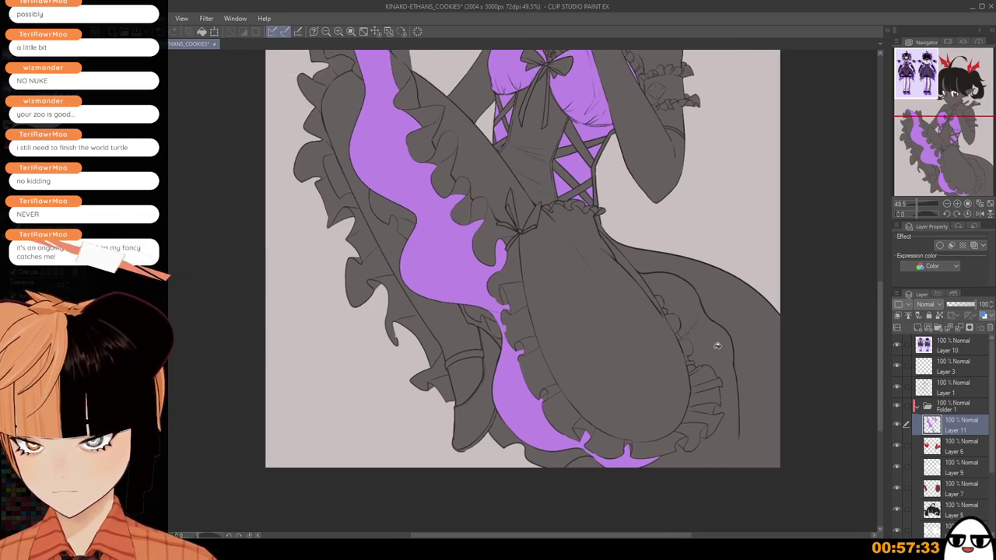
left_click(722, 346)
left_click(703, 306)
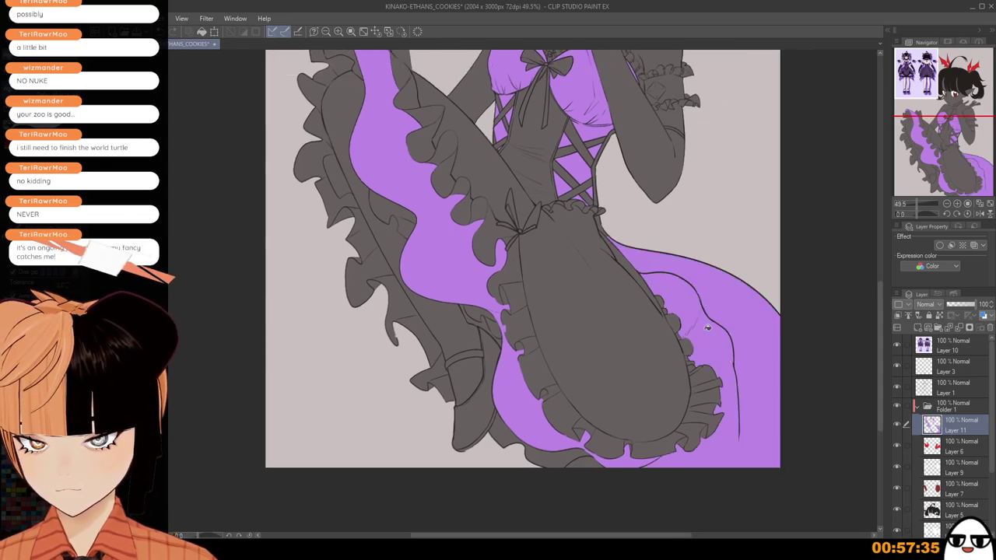
scroll(707, 327, "up", 2)
scroll(653, 317, "up", 1)
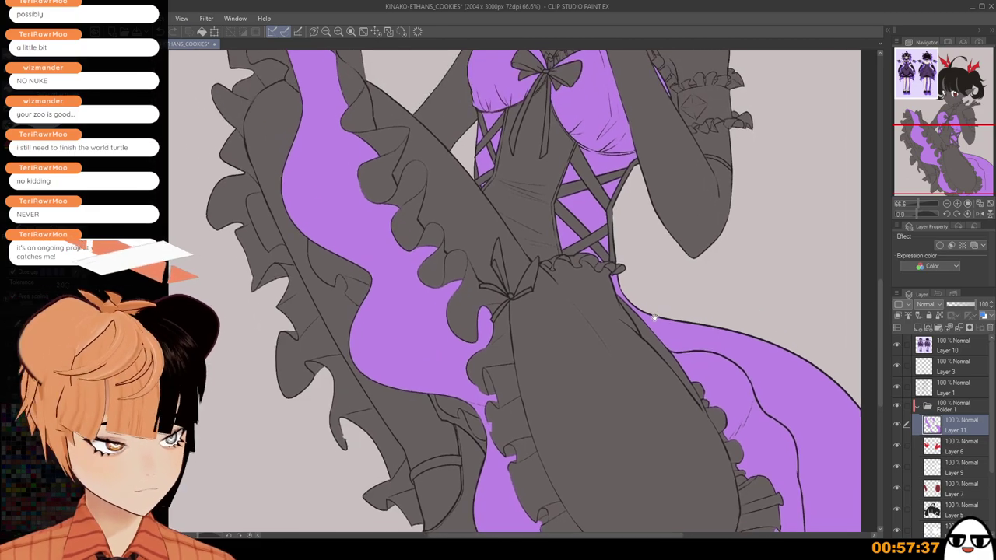
left_click_drag(654, 318, 659, 330)
key("ctrl+z")
scroll(695, 326, "down", 3)
key("ctrl+z")
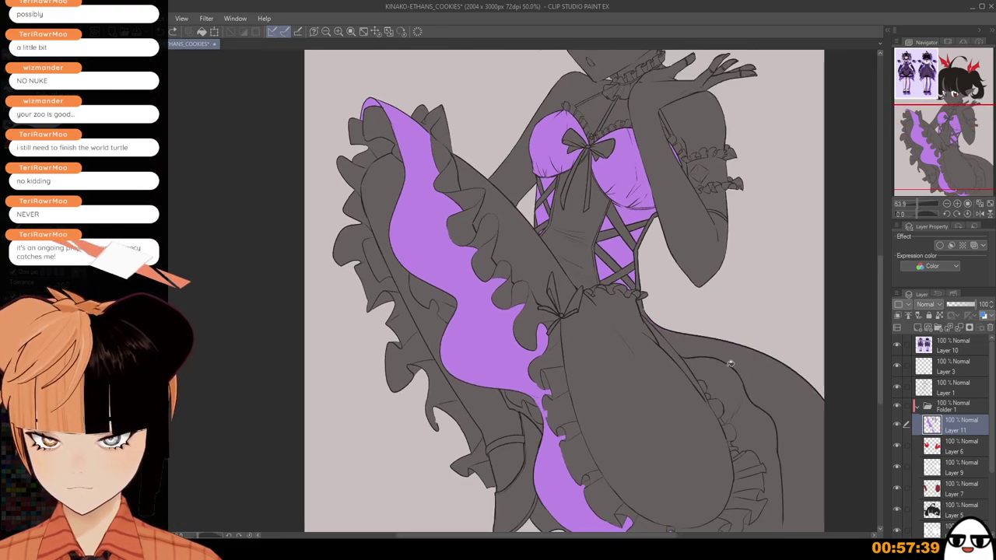
Draw a light purple boundary line from the end of the skirt's back fold down to the purple area at the hem.
left_click_drag(734, 383, 656, 236)
scroll(654, 183, "up", 2)
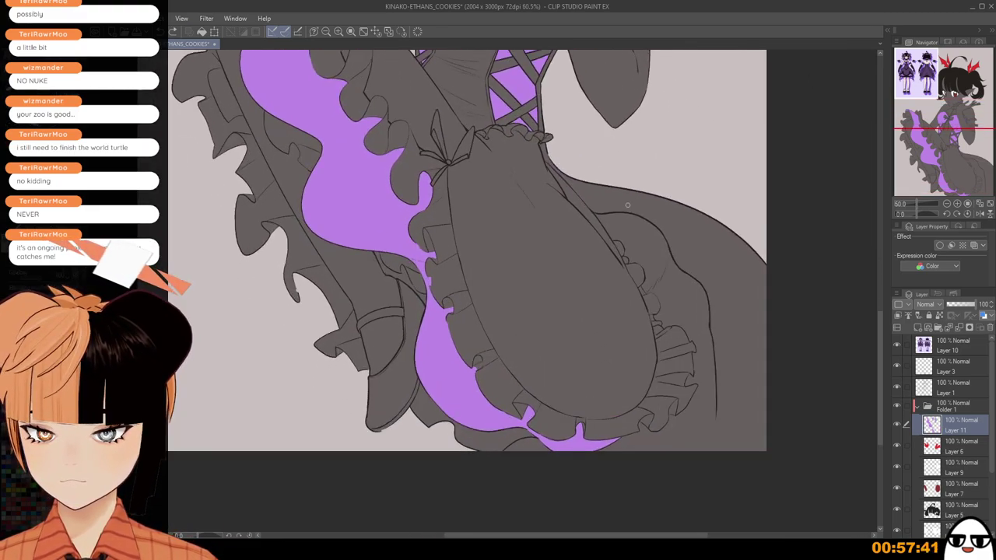
scroll(627, 205, "up", 1)
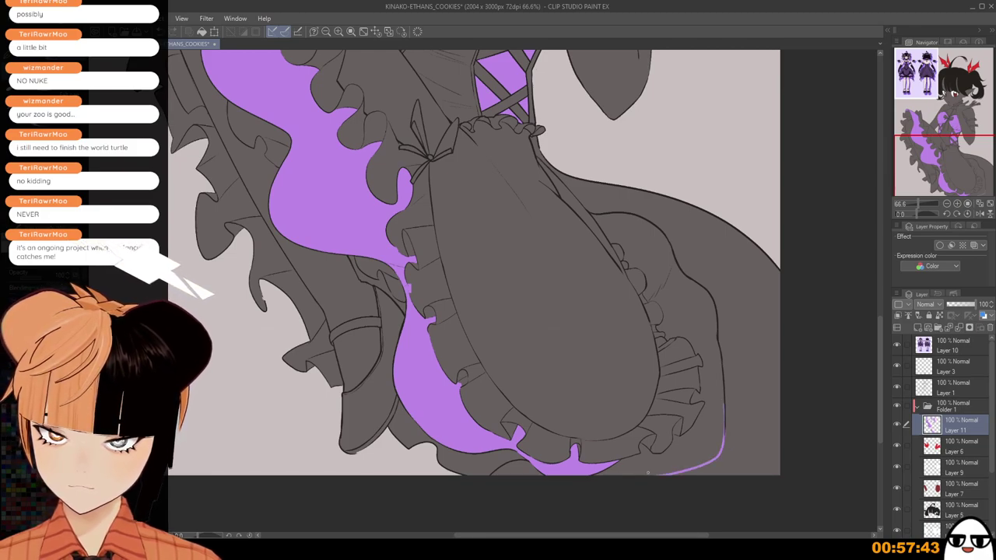
key("ctrl+z")
left_click_drag(651, 472, 737, 437)
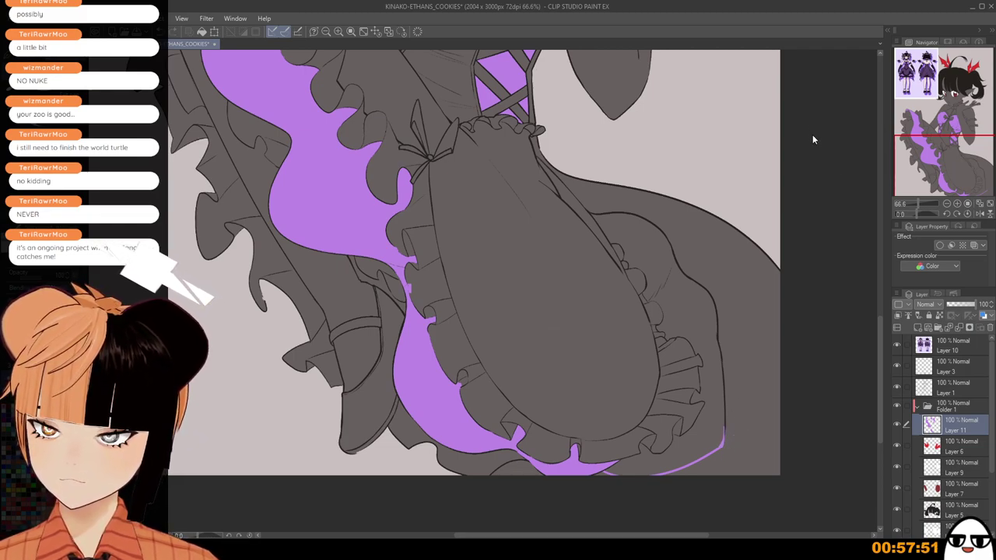
Fill the back part of the skirt behind the ruffled front panel with light purple, up to the drawn boundary line.
left_click(702, 330)
left_click(653, 261)
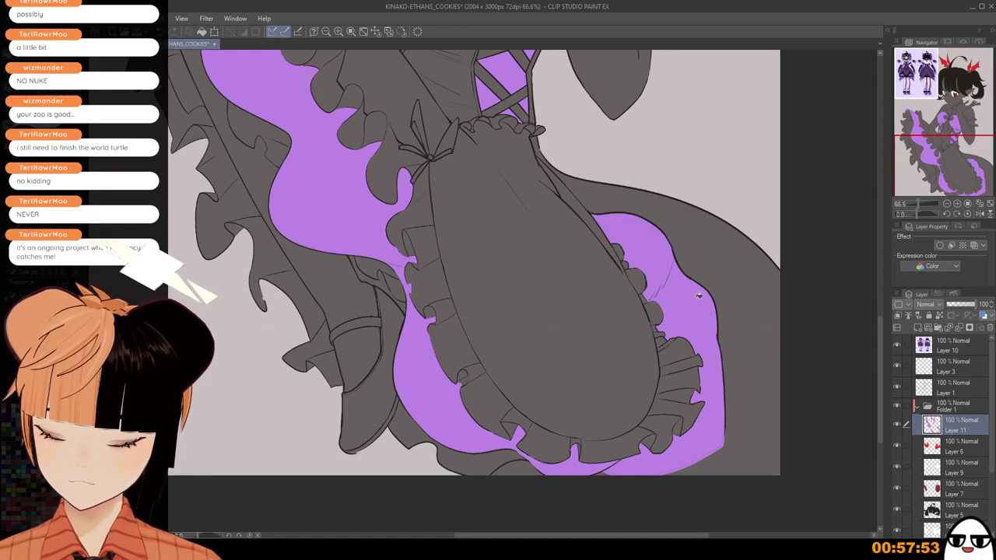
scroll(656, 288, "up", 1)
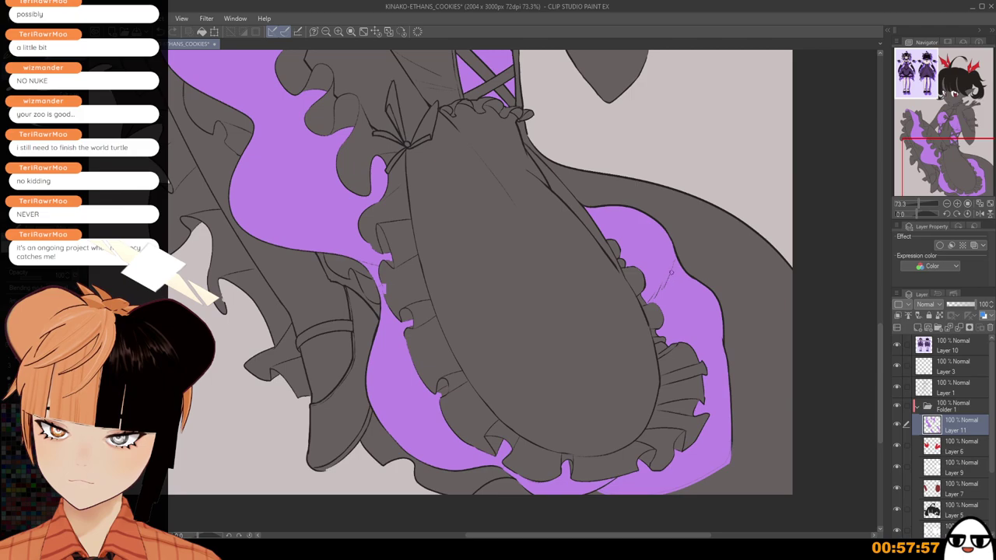
Add a layer above Layer 11 and fill the bodice's center panel with the reference sheet's dark purple.
scroll(656, 296, "down", 3)
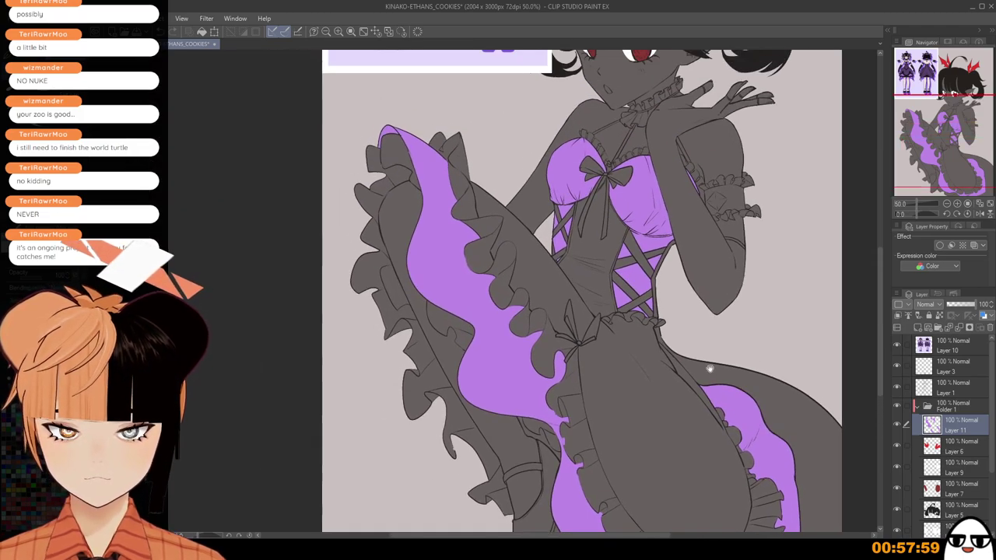
left_click_drag(709, 369, 700, 458)
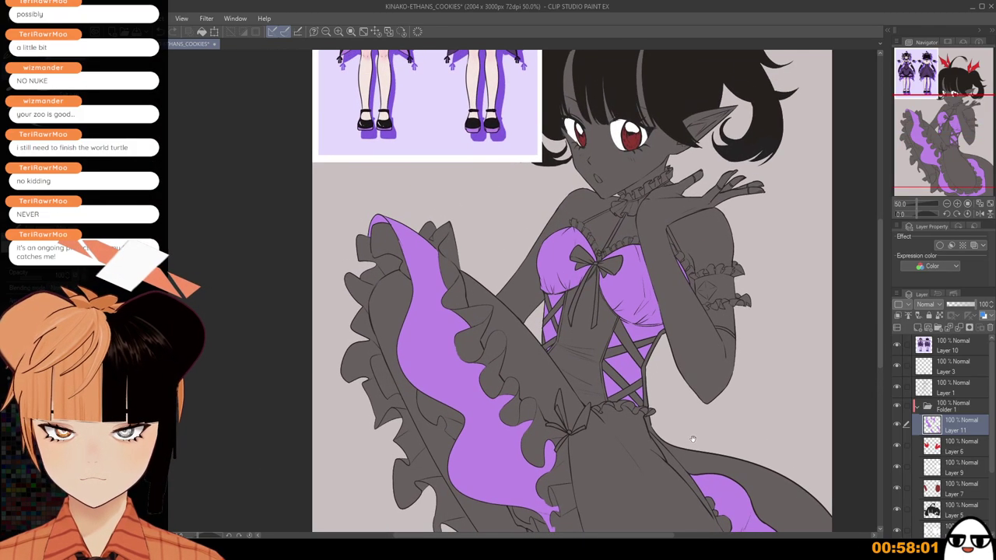
left_click_drag(645, 263, 698, 386)
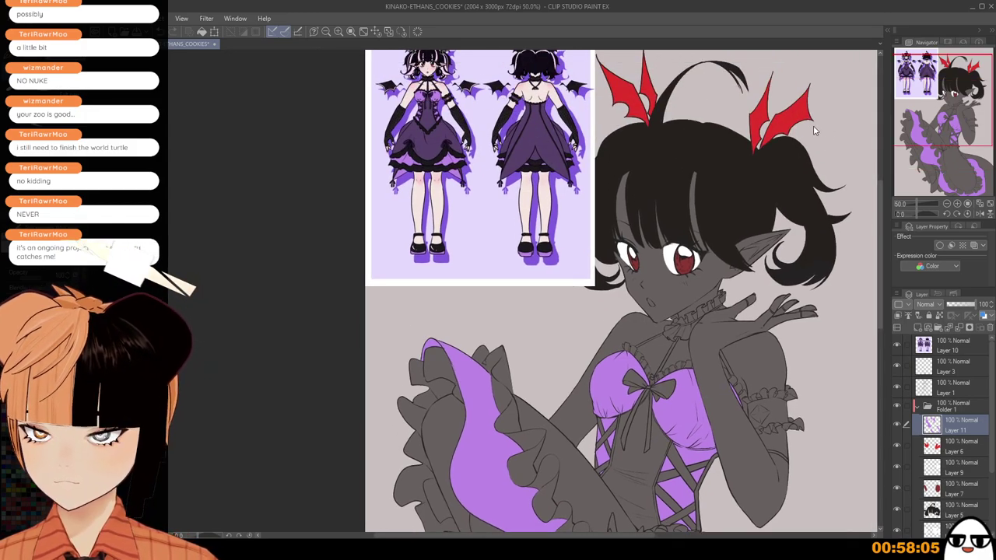
left_click_drag(799, 423, 769, 337)
left_click(917, 328)
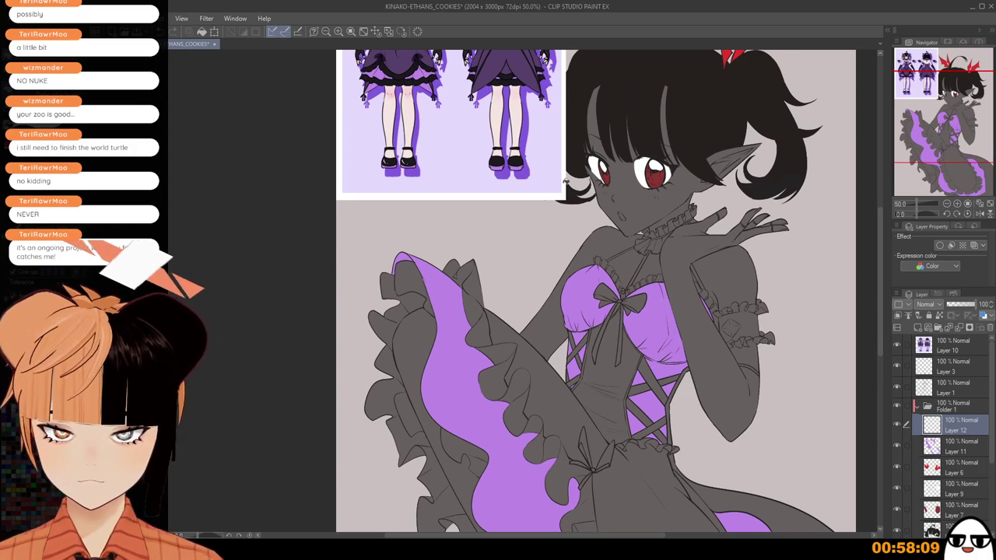
scroll(619, 380, "up", 2)
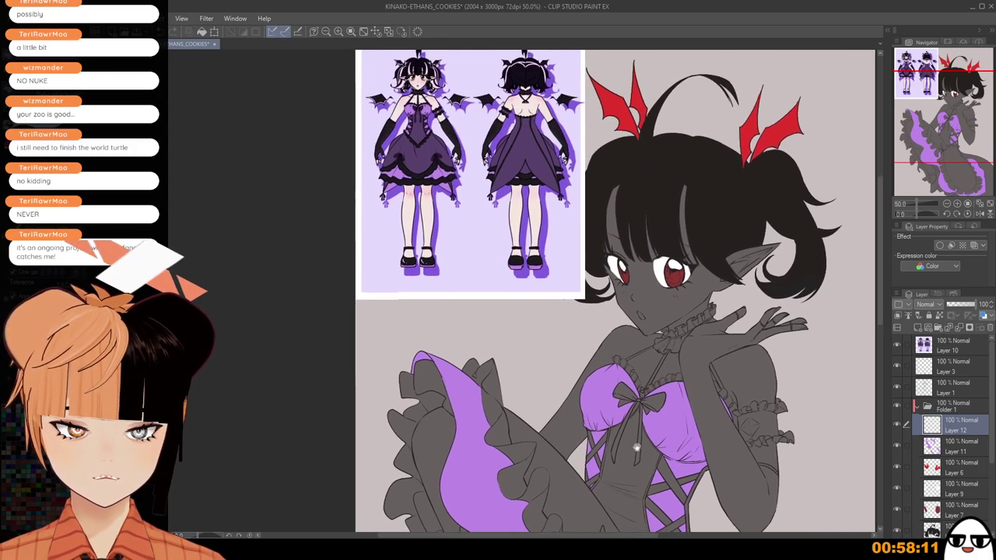
scroll(622, 412, "down", 2)
left_click(623, 413)
left_click(608, 402)
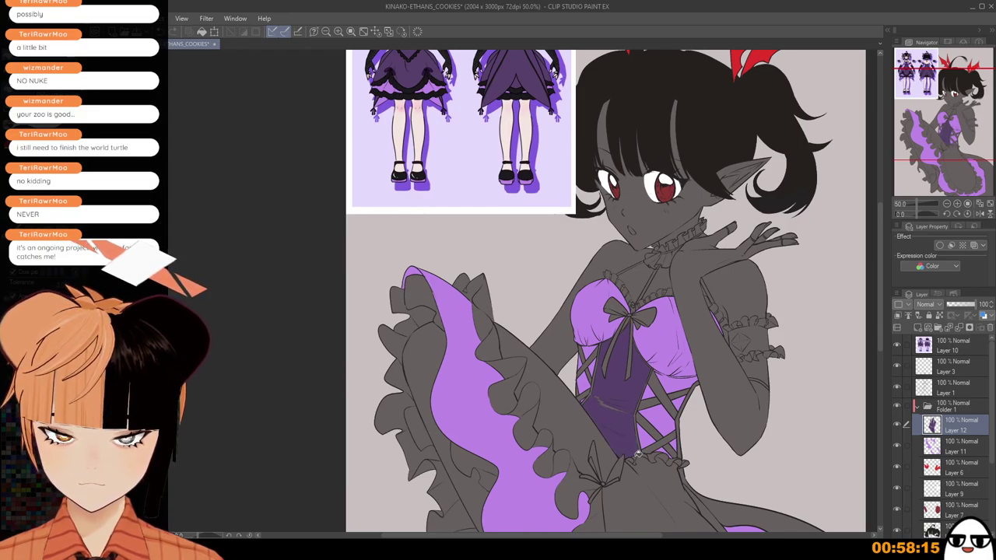
Fill the skirt over the raised leg, the apron-shaped front panel and the outer back skirt with dark purple.
scroll(627, 443, "down", 2)
left_click(529, 303)
left_click(697, 408)
scroll(696, 409, "up", 3)
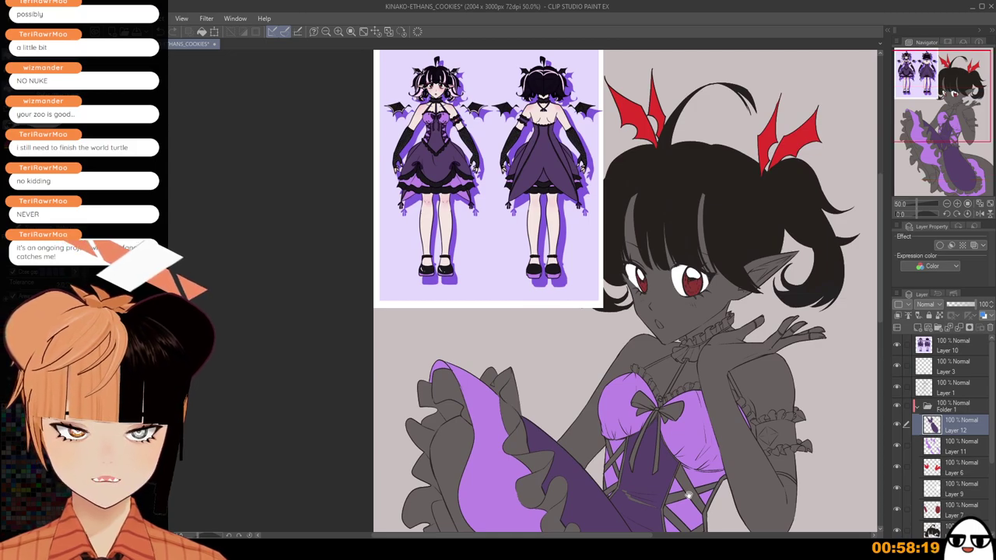
left_click_drag(689, 495, 627, 224)
left_click(769, 353)
left_click_drag(763, 402, 752, 344)
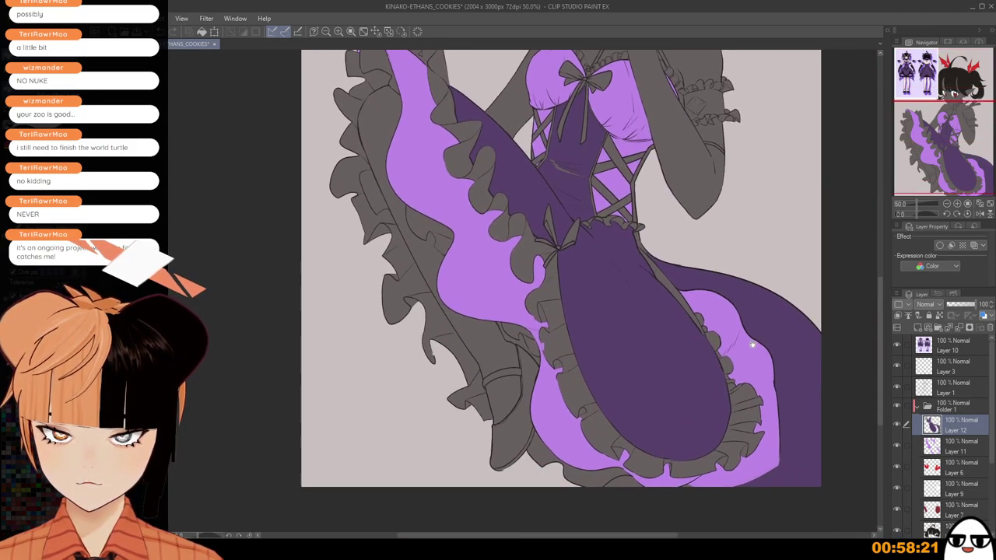
Paint over the unfilled gap around the fold lines in the middle of the bodice with dark purple.
scroll(752, 344, "up", 1)
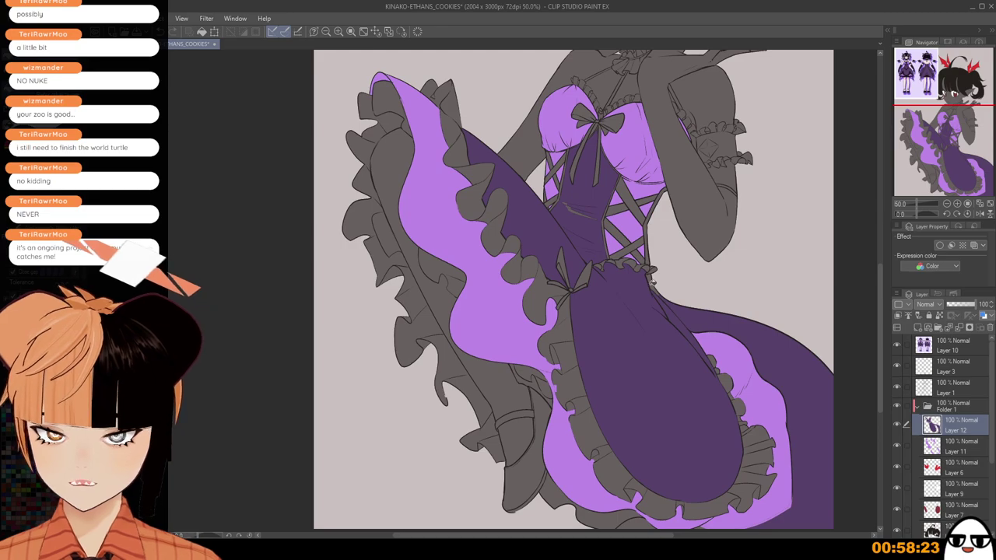
scroll(659, 272, "up", 1)
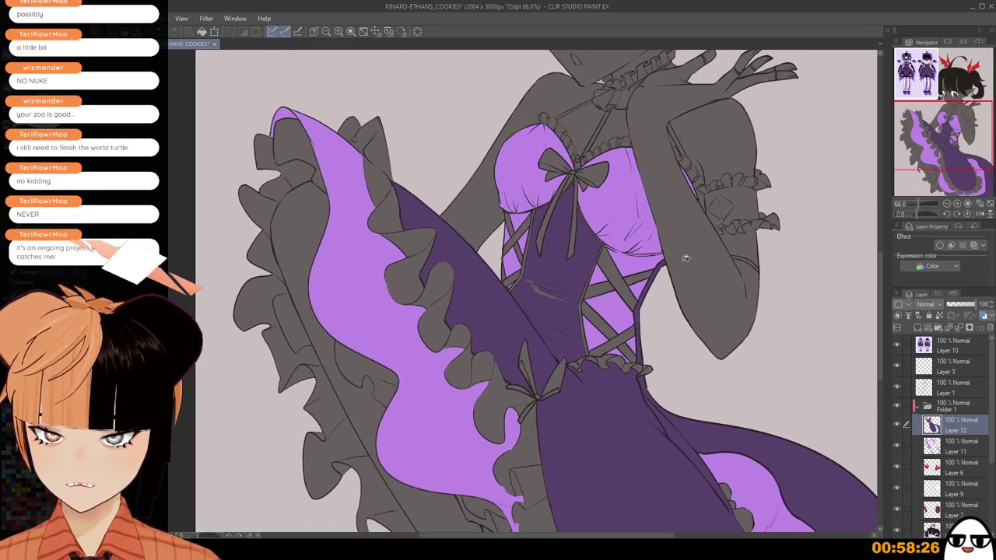
scroll(686, 258, "down", 1)
left_click_drag(621, 175, 673, 464)
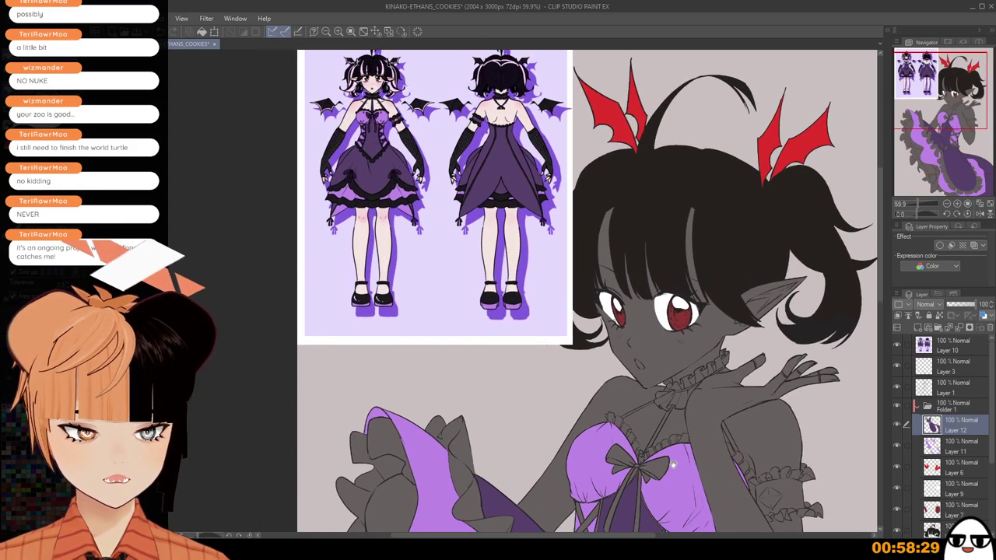
scroll(673, 466, "down", 5)
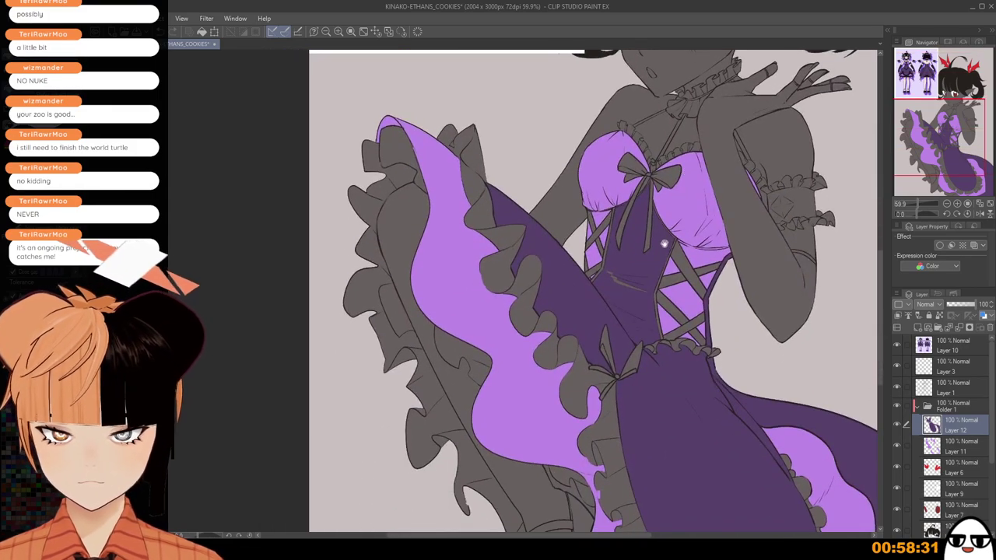
key("p")
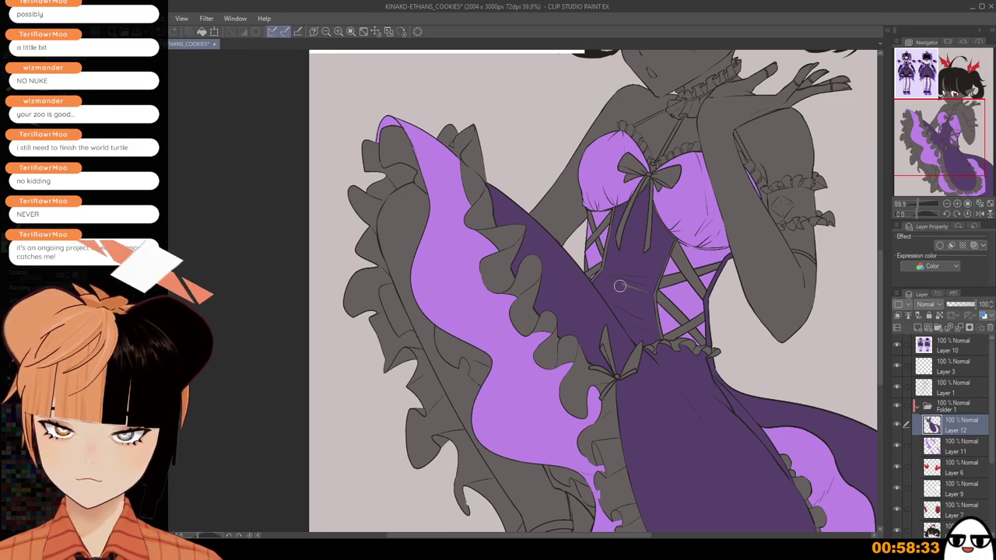
Paint the thin choker band under the neck ruffle dark purple.
scroll(639, 277, "up", 5)
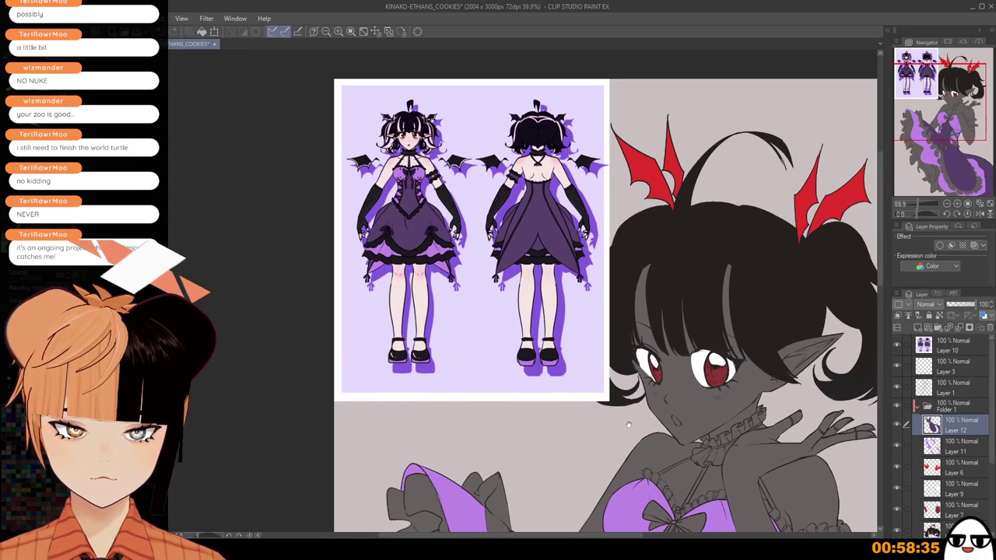
left_click_drag(630, 425, 590, 350)
left_click_drag(700, 358, 813, 140)
scroll(700, 350, "up", 2)
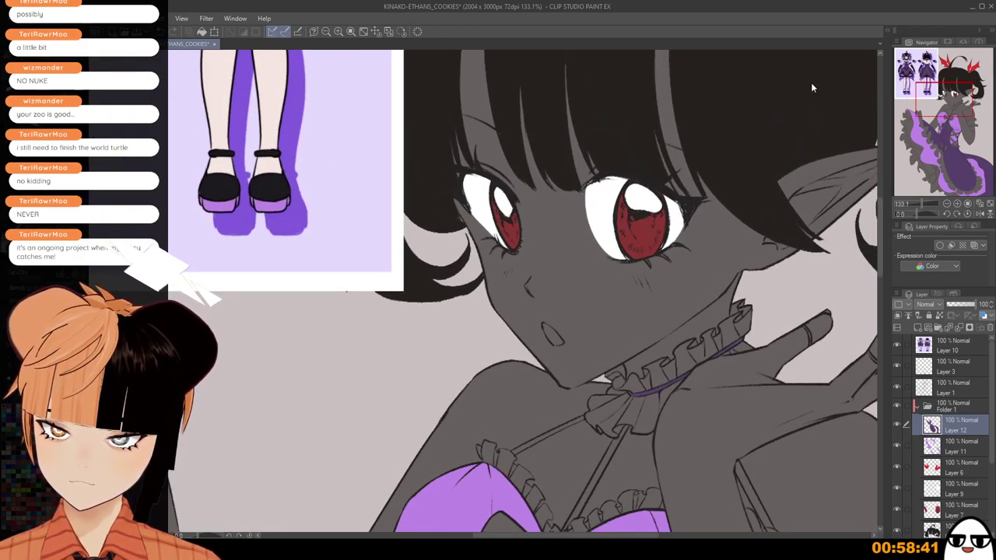
scroll(704, 264, "up", 1)
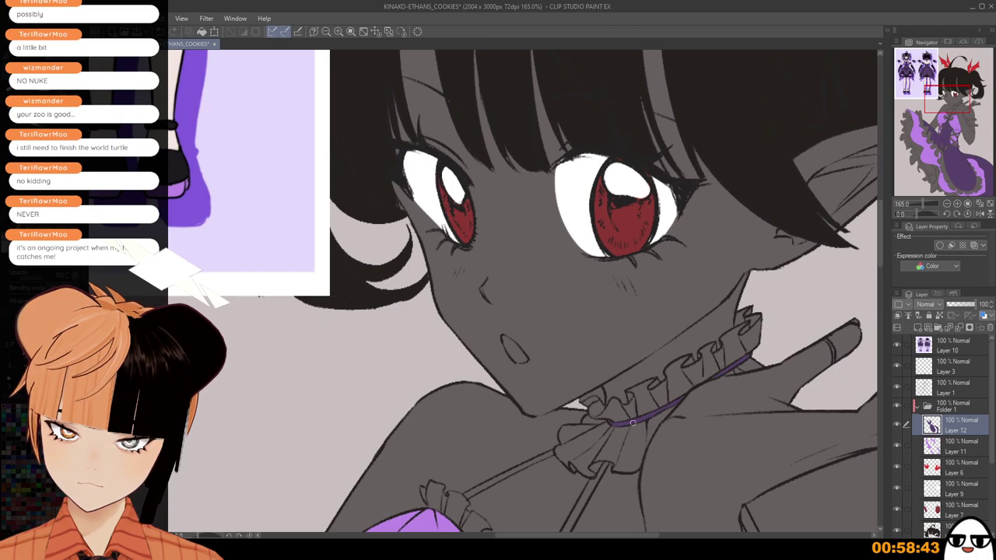
scroll(633, 423, "down", 2)
scroll(690, 398, "down", 2)
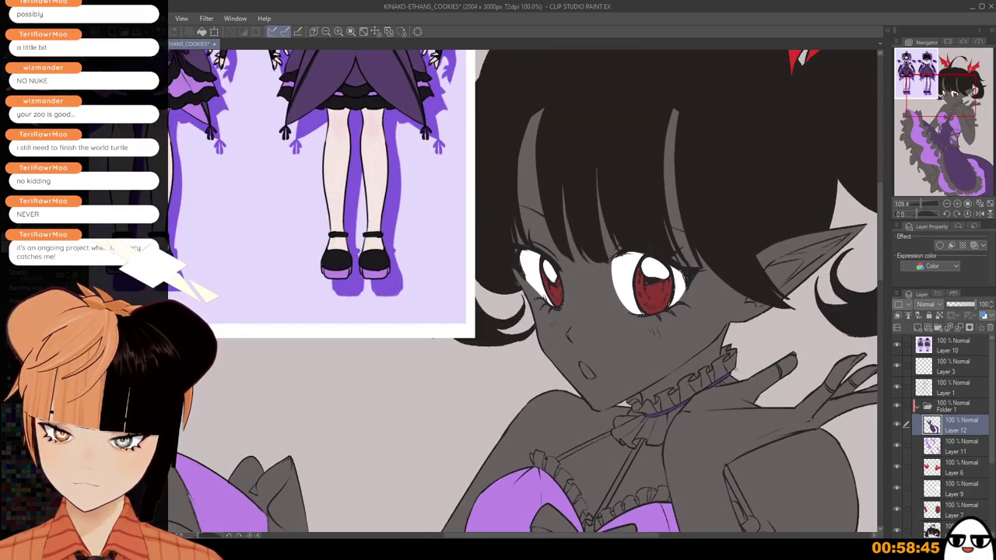
Compare the dress's ruffles, bows and lacing with the outfit on the reference sheet.
left_click_drag(690, 395, 785, 494)
left_click_drag(679, 514, 632, 122)
left_click_drag(628, 414, 646, 333)
scroll(642, 338, "down", 1)
left_click_drag(545, 176, 598, 451)
scroll(598, 452, "up", 2)
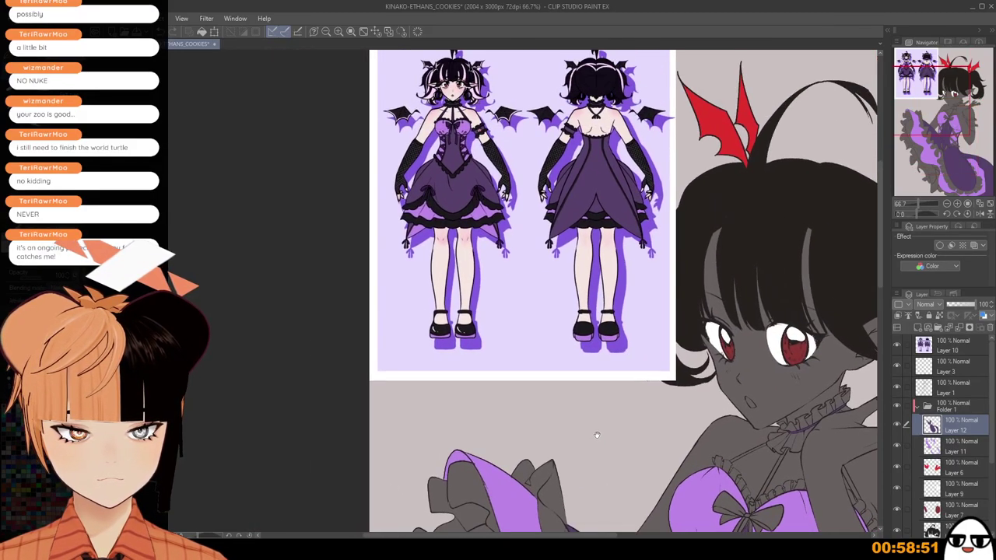
scroll(494, 230, "up", 4)
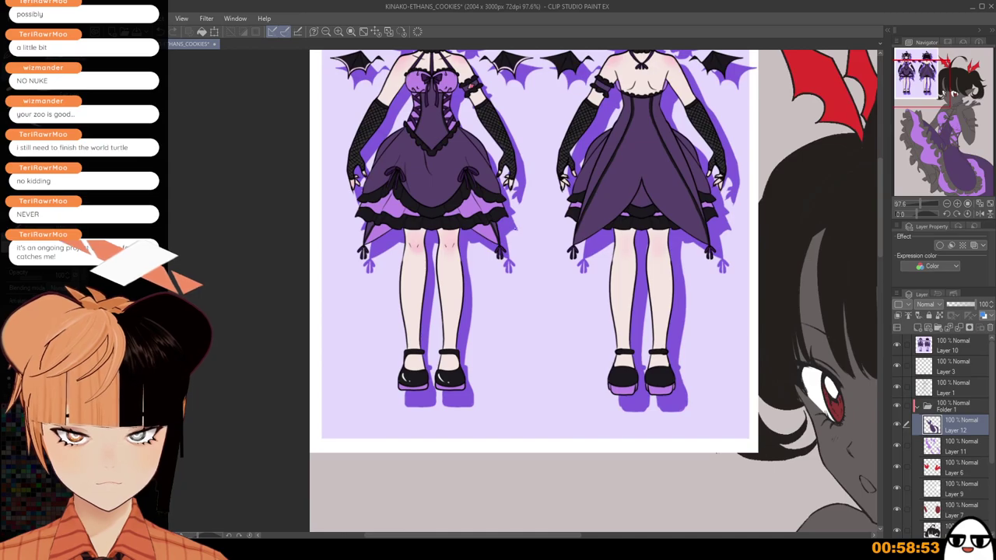
left_click_drag(534, 271, 536, 312)
scroll(574, 330, "down", 1)
left_click_drag(693, 484, 522, 204)
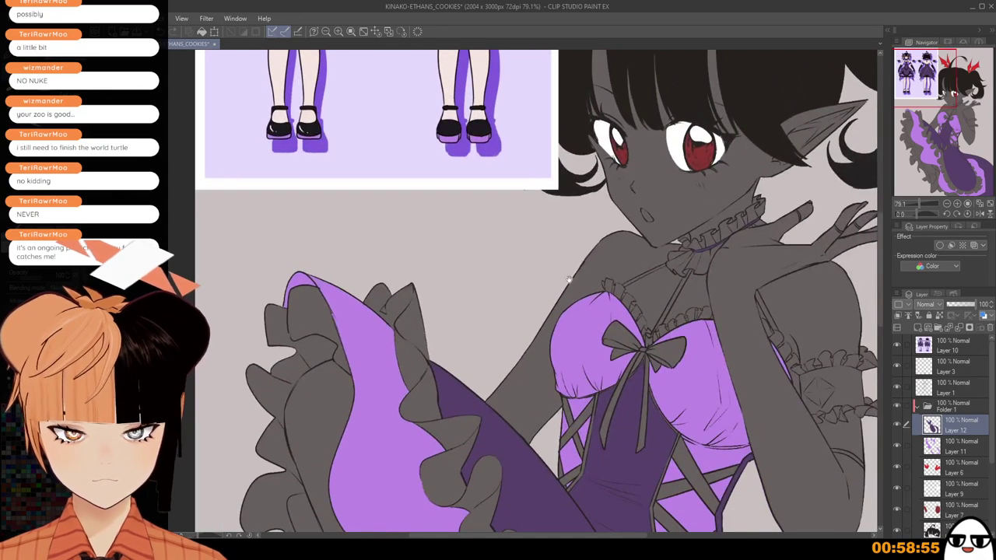
left_click_drag(646, 428, 763, 532)
left_click_drag(526, 219, 573, 343)
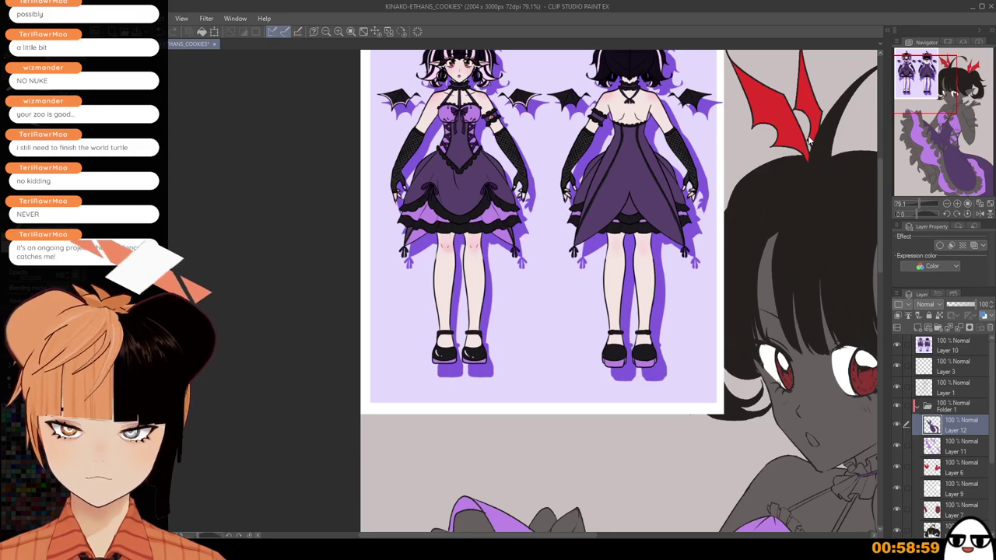
scroll(761, 297, "down", 1)
left_click_drag(762, 480, 578, 184)
left_click_drag(663, 333, 643, 336)
scroll(643, 336, "down", 1)
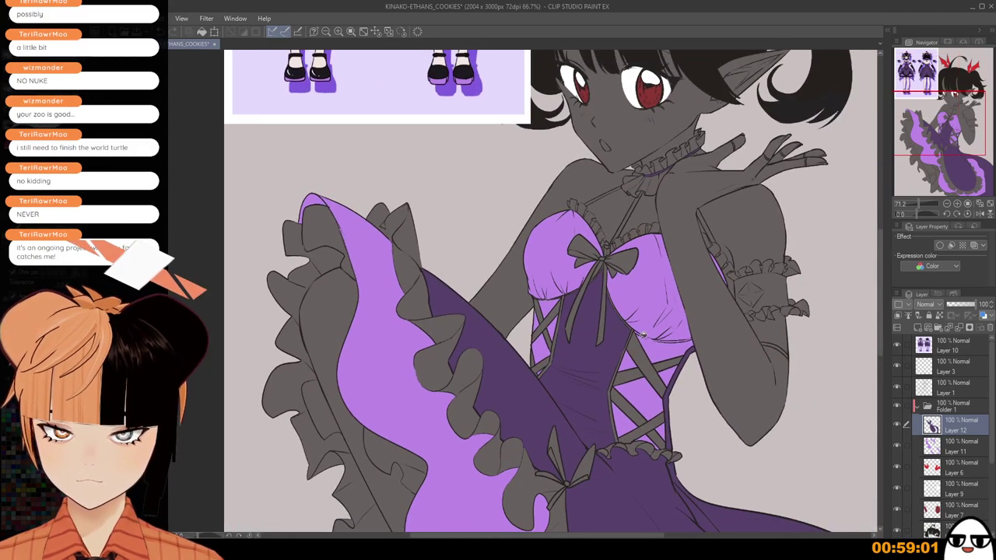
Add a layer above Layer 12 and fill the small waist ruffle over the front panel with black.
left_click_drag(585, 274, 631, 217)
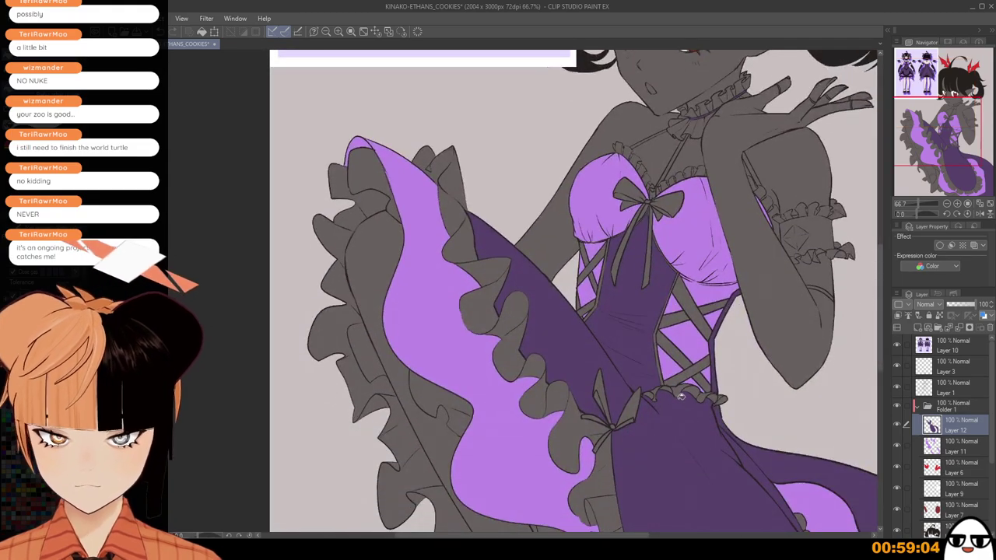
left_click(919, 328)
left_click(694, 388)
left_click(682, 388)
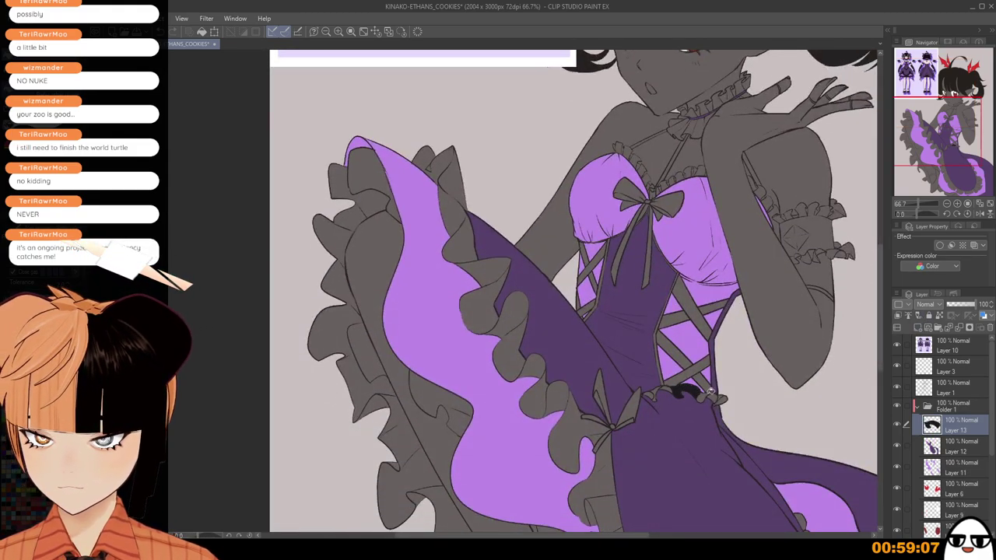
left_click_drag(704, 389, 731, 396)
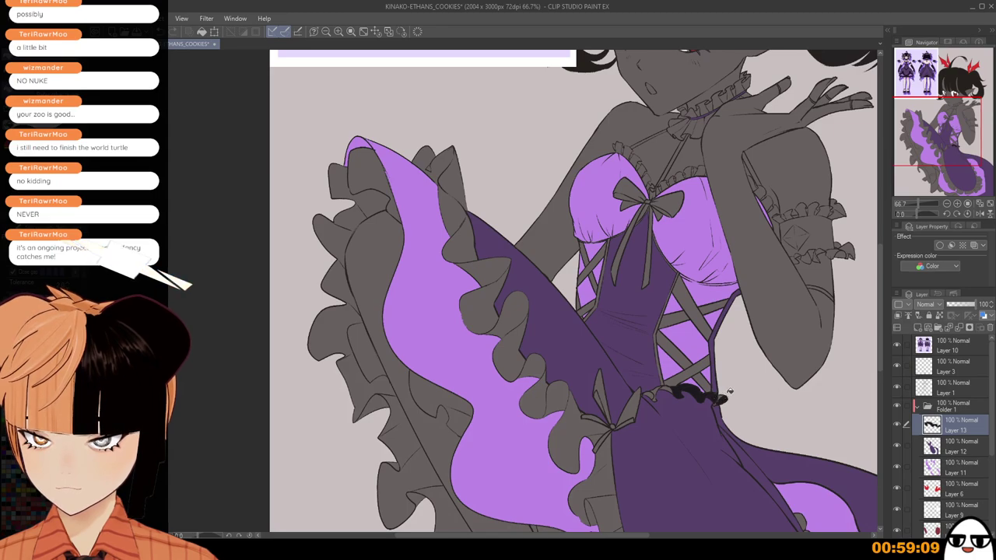
left_click_drag(659, 386, 655, 391)
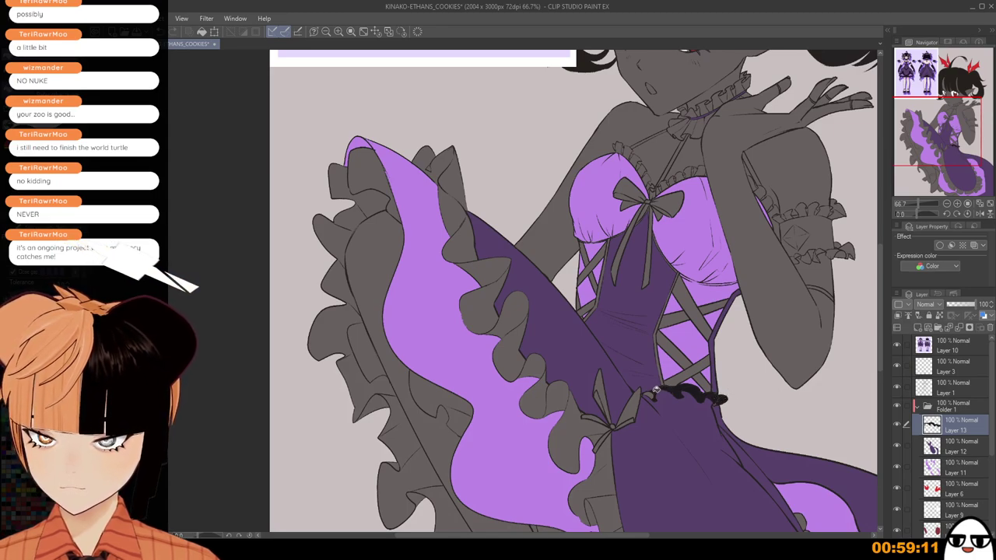
Fill the ruffles beside the waist bow, along the raised skirt's edge and down the outer hem with black.
scroll(709, 432, "down", 2)
left_click_drag(689, 462, 658, 347)
left_click(575, 318)
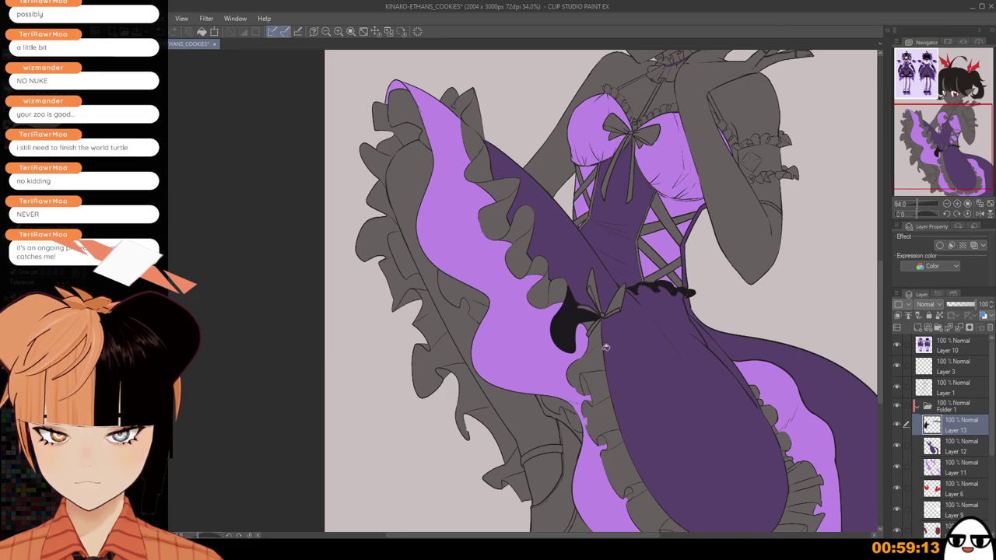
left_click(596, 349)
left_click_drag(596, 349, 598, 325)
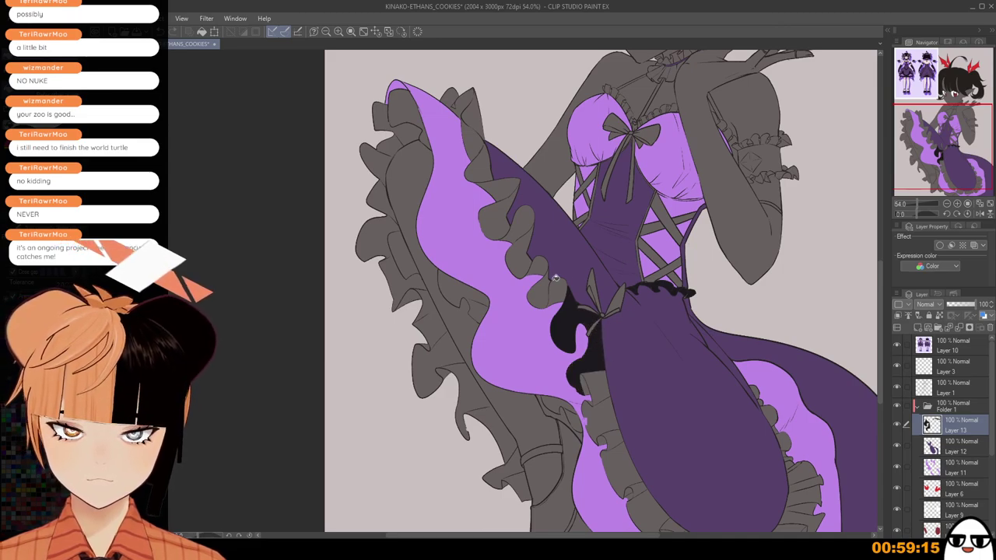
mouse_move(555, 278)
left_mouse_down()
mouse_move(527, 259)
mouse_move(521, 221)
mouse_move(501, 225)
mouse_move(504, 188)
mouse_move(485, 168)
mouse_move(473, 102)
mouse_move(454, 99)
mouse_move(474, 90)
mouse_move(424, 126)
mouse_move(403, 113)
mouse_move(404, 136)
mouse_move(425, 137)
mouse_move(389, 116)
mouse_move(399, 145)
mouse_move(385, 163)
mouse_move(409, 192)
mouse_move(386, 204)
mouse_move(398, 222)
mouse_move(388, 231)
mouse_move(421, 268)
mouse_move(406, 286)
mouse_move(434, 288)
mouse_move(448, 329)
mouse_move(410, 292)
left_mouse_up()
mouse_move(429, 345)
left_mouse_down()
mouse_move(493, 411)
mouse_move(445, 369)
mouse_move(499, 424)
left_mouse_up()
Fill the remaining hem ruffles around the boot and along the canvas's lower edge with black.
left_click_drag(519, 483, 506, 415)
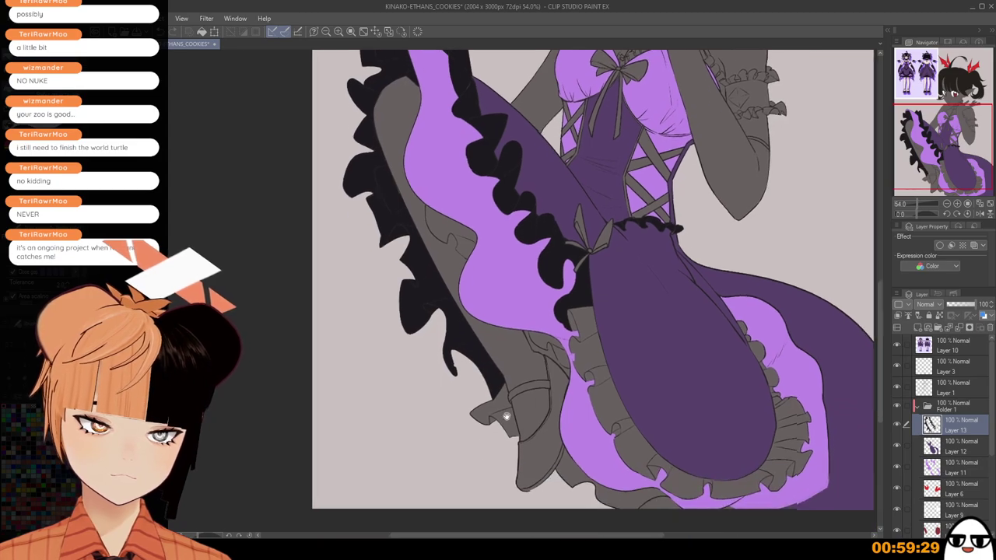
left_click(486, 409)
left_click(504, 423)
left_click(573, 466)
left_click(627, 489)
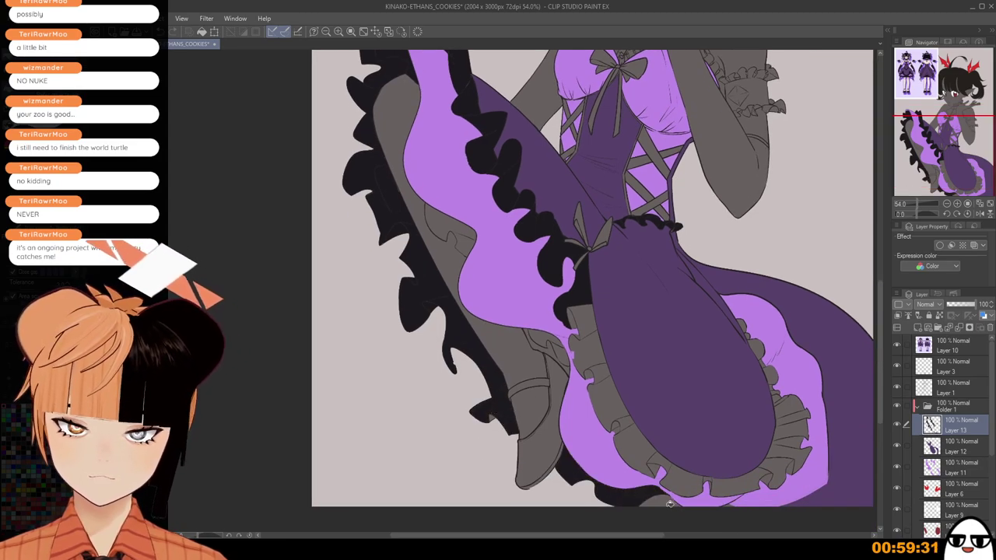
left_click(671, 503)
Fill the remaining ruffles around the dark purple front panel, down its near edge, along the bottom and up the far side, with black.
scroll(784, 466, "down", 1)
left_click_drag(785, 467, 699, 509)
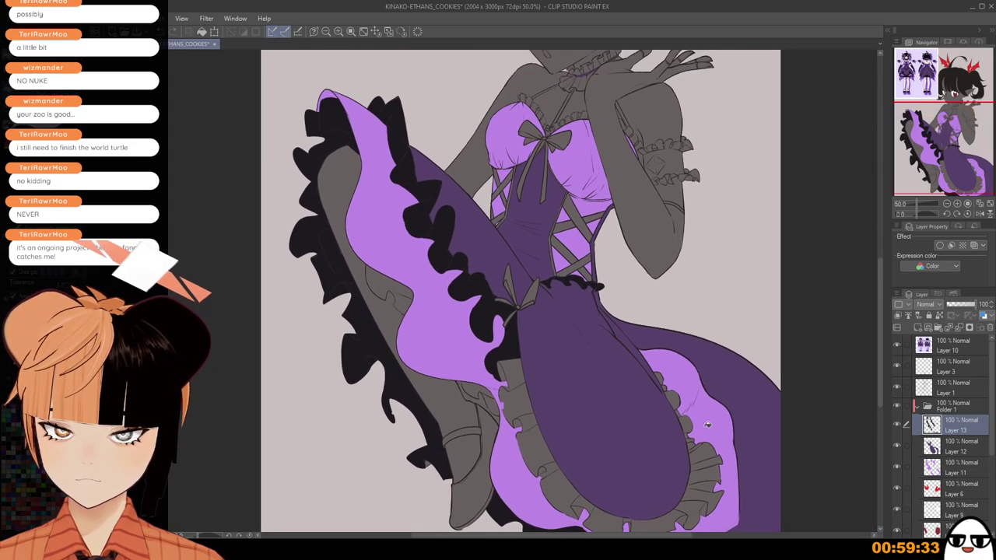
left_click(512, 373)
left_click(518, 403)
left_click(531, 423)
mouse_move(520, 426)
left_mouse_down()
mouse_move(568, 477)
mouse_move(559, 483)
mouse_move(579, 481)
mouse_move(623, 529)
left_mouse_up()
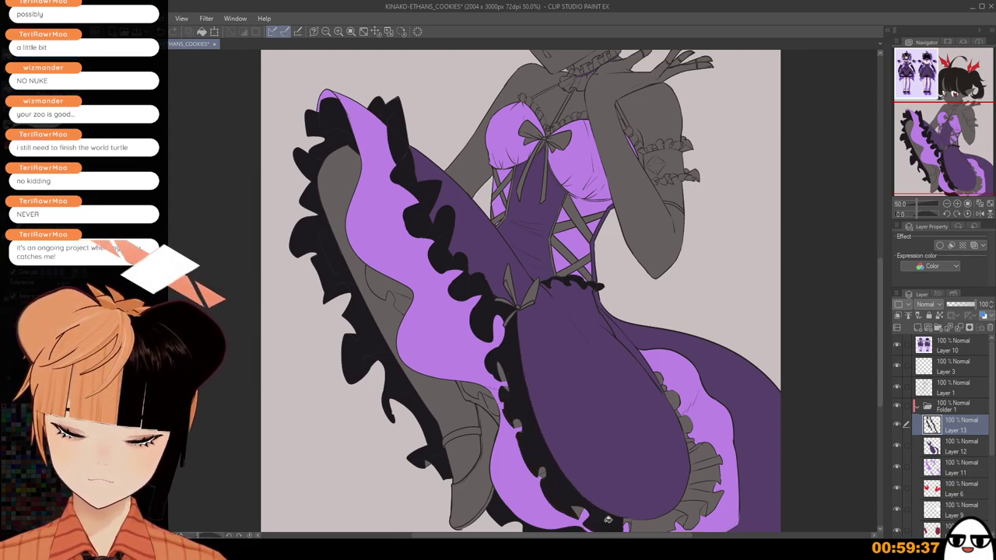
mouse_move(573, 507)
left_mouse_down()
mouse_move(593, 404)
mouse_move(529, 365)
mouse_move(534, 378)
mouse_move(546, 372)
mouse_move(512, 329)
mouse_move(647, 366)
mouse_move(680, 424)
mouse_move(682, 416)
mouse_move(676, 426)
mouse_move(708, 406)
mouse_move(708, 366)
mouse_move(685, 350)
mouse_move(657, 294)
left_mouse_up()
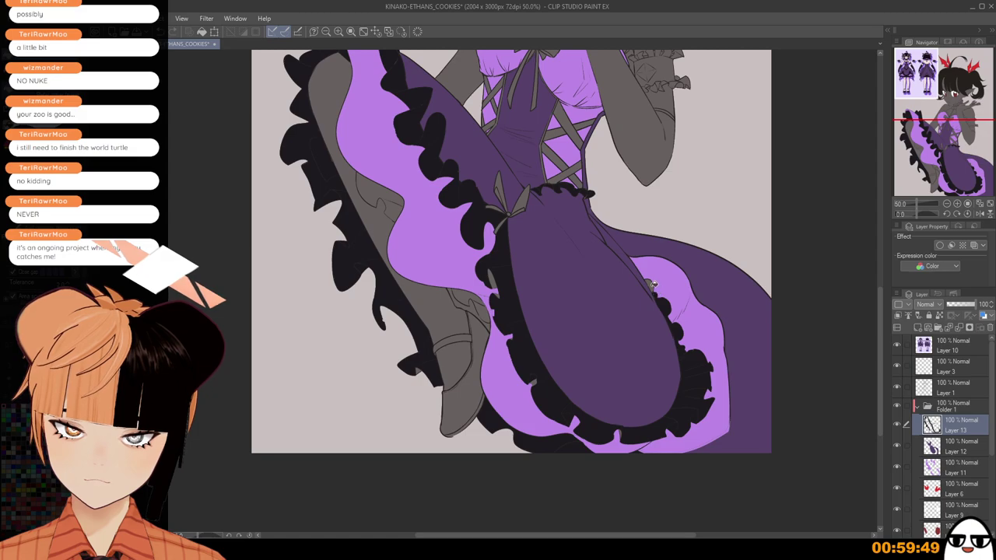
Paint the grey gap between two folds of the front panel's ruffle beside the boot light purple on Layer 11.
scroll(657, 286, "down", 2)
left_click_drag(530, 284, 543, 332)
scroll(581, 327, "up", 1)
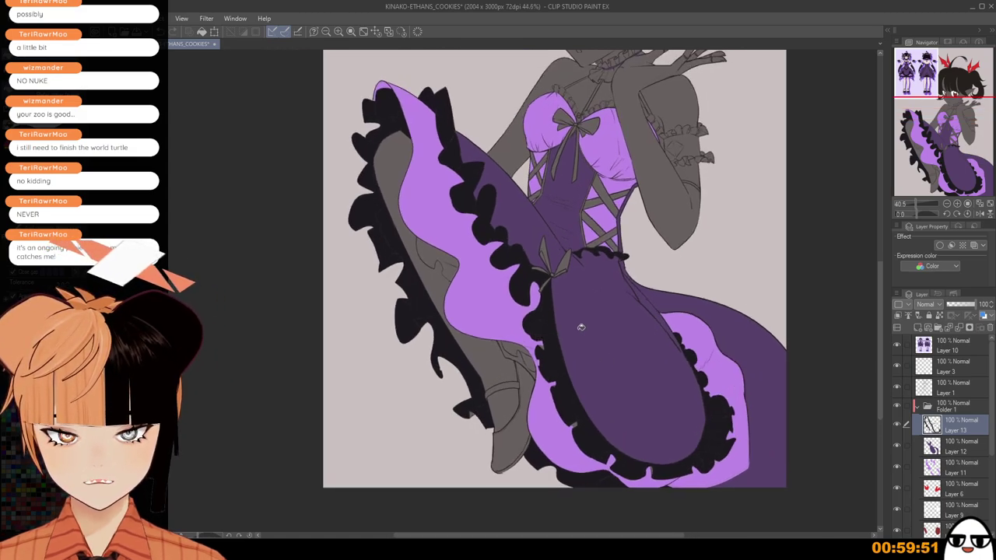
scroll(580, 327, "up", 5)
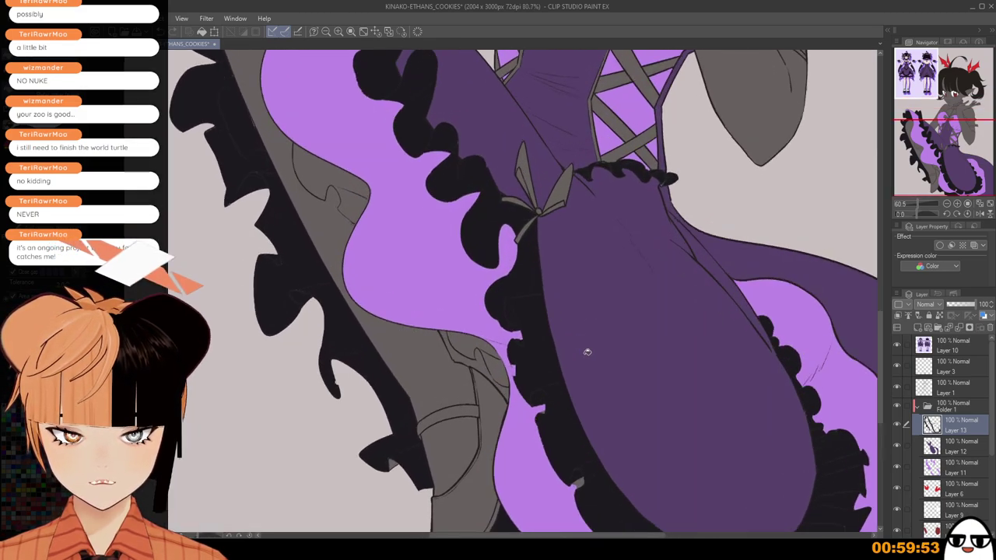
scroll(586, 351, "up", 2)
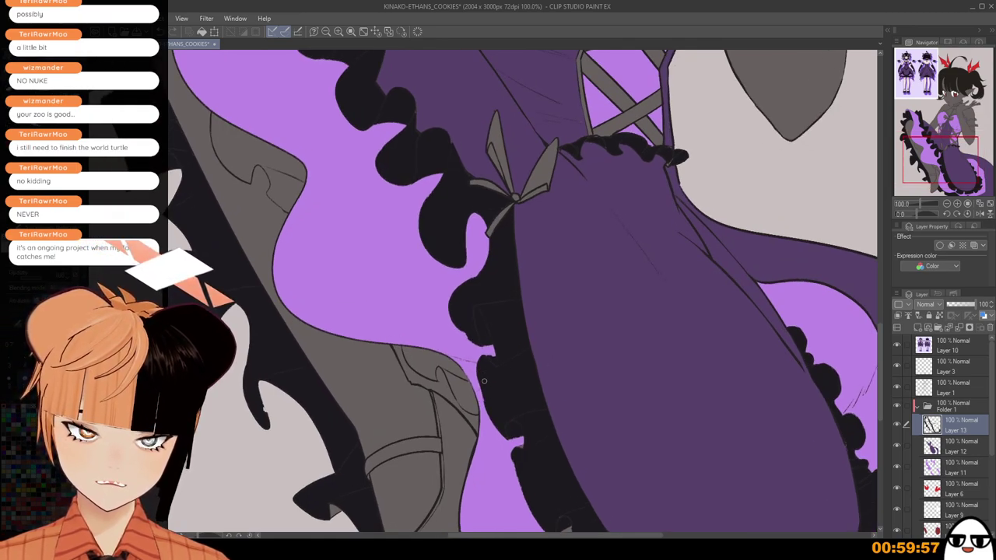
scroll(481, 387, "up", 1)
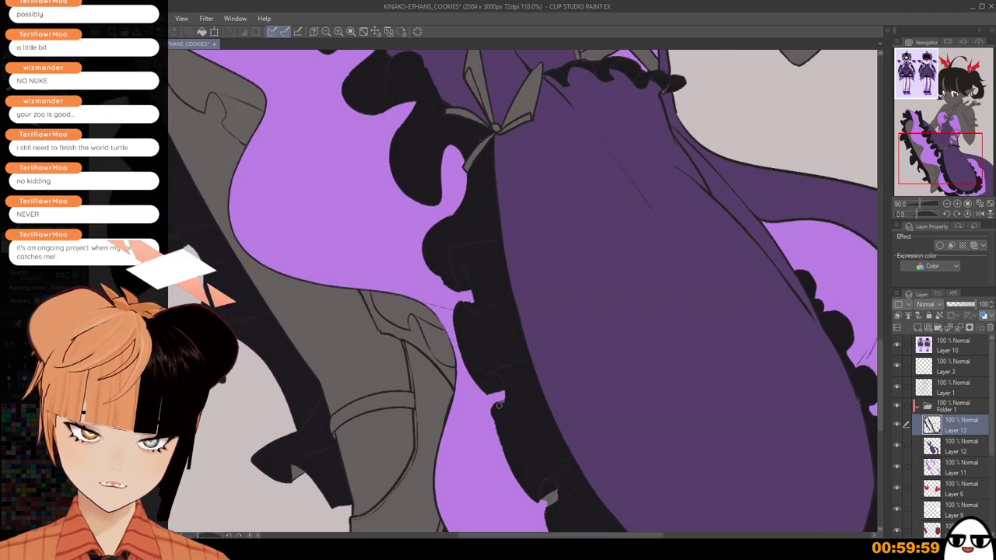
scroll(500, 404, "up", 1)
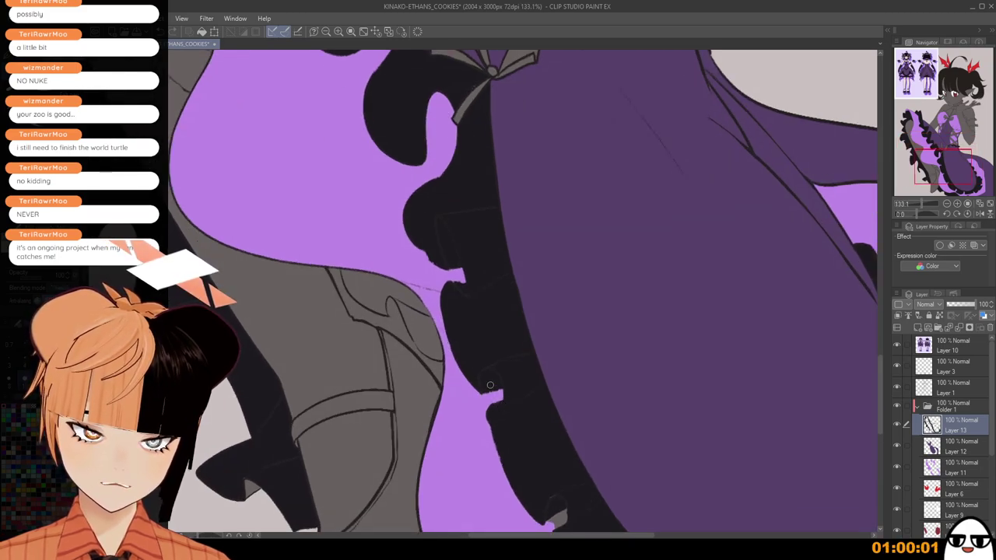
scroll(510, 383, "up", 3)
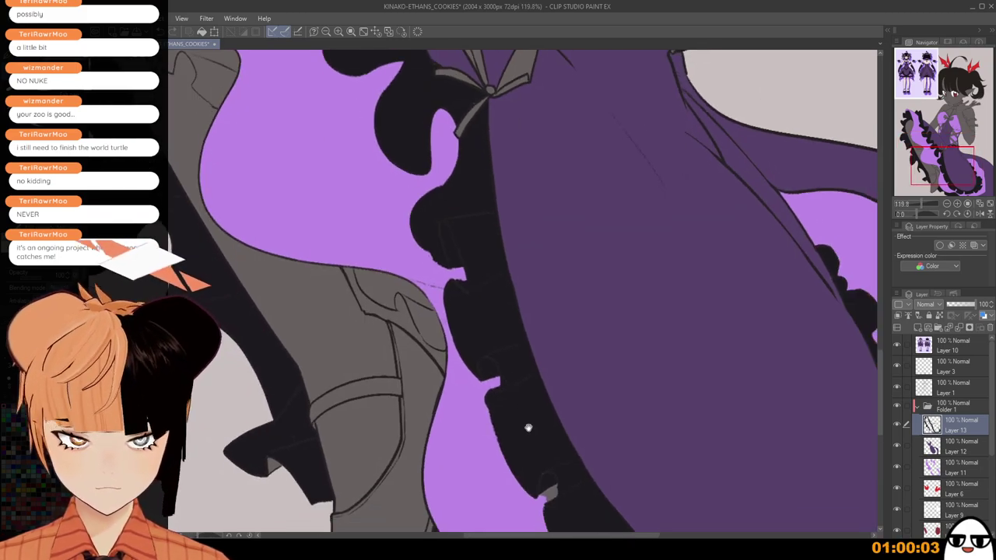
left_click_drag(531, 358, 529, 365)
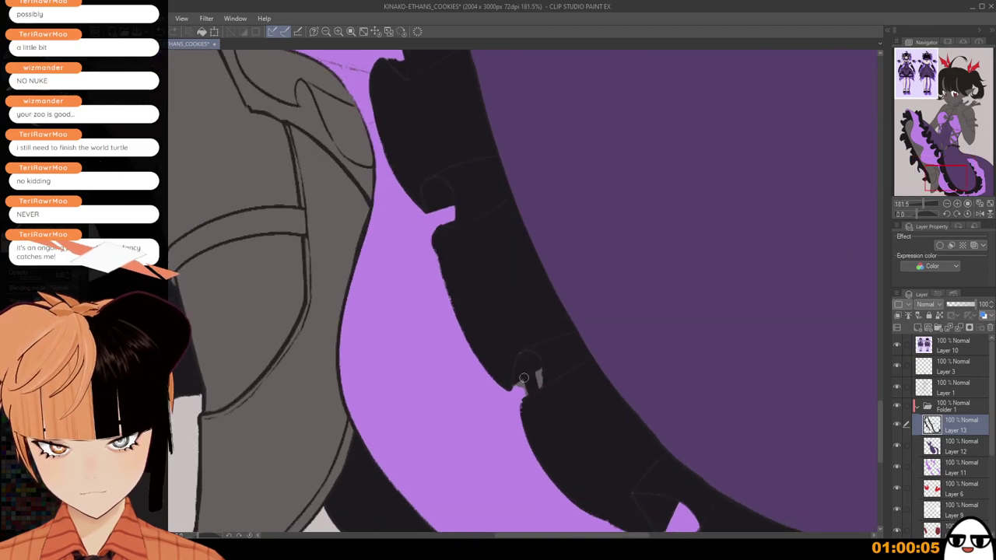
key("ctrl+z")
left_click(963, 473)
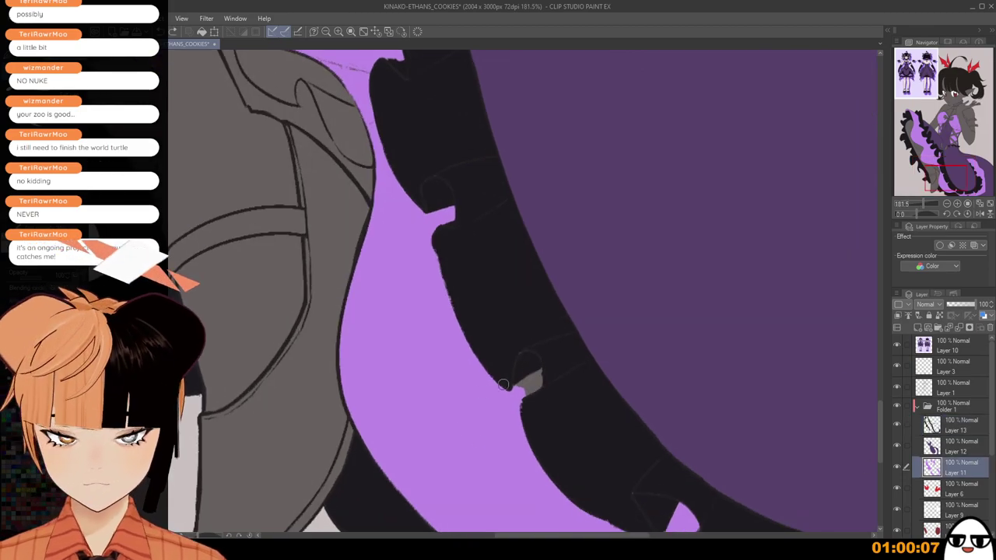
left_click_drag(540, 371, 536, 374)
Return to Layer 13 and paint the grey sliver in the front panel's bottom ruffle black.
left_click_drag(416, 169, 451, 288)
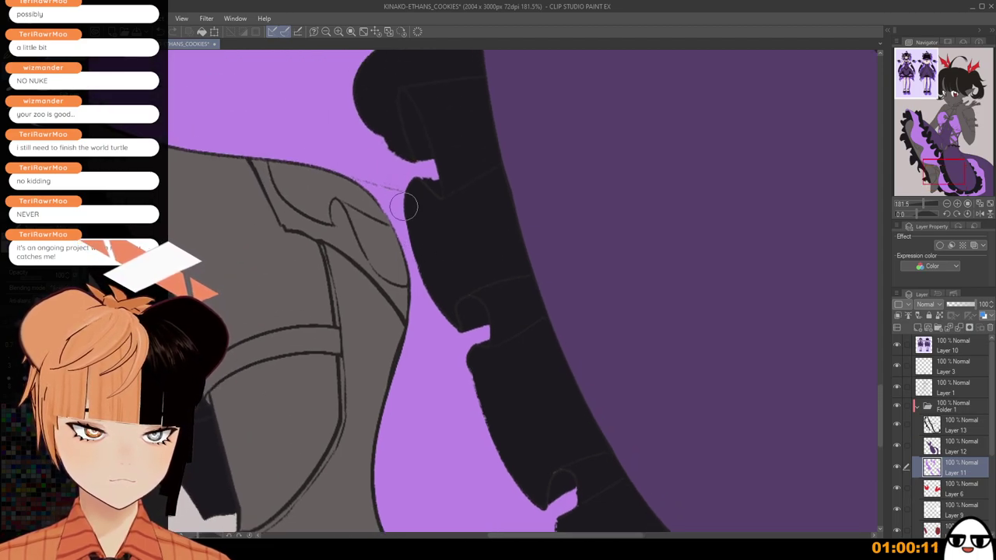
scroll(471, 333, "down", 1)
scroll(471, 333, "down", 1)
left_click_drag(567, 464, 523, 284)
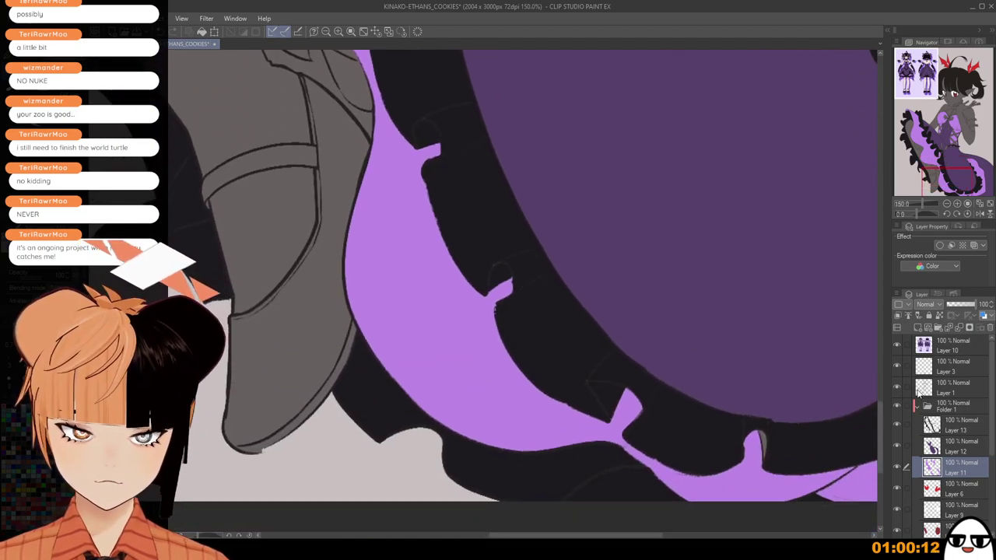
left_click(949, 420)
scroll(511, 309, "up", 3)
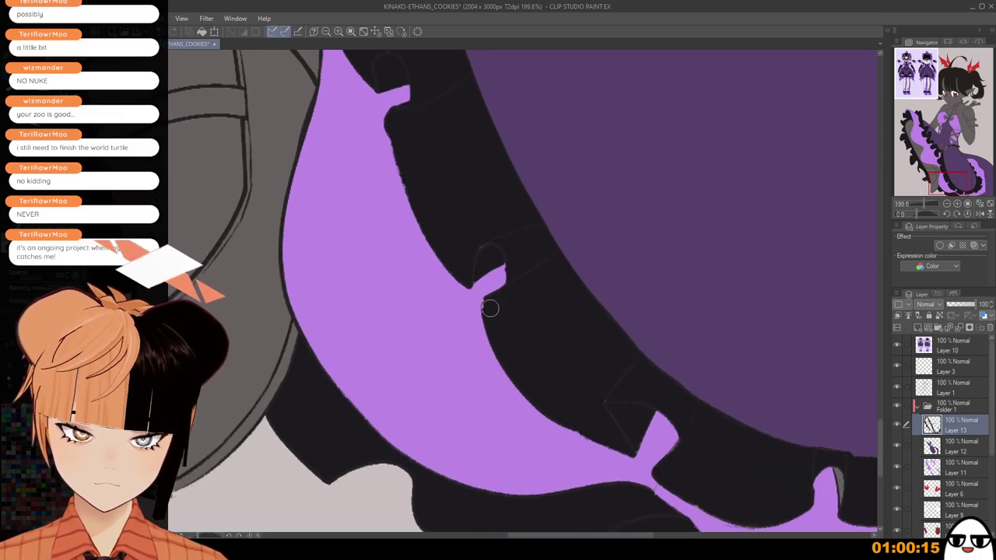
scroll(572, 354, "down", 2)
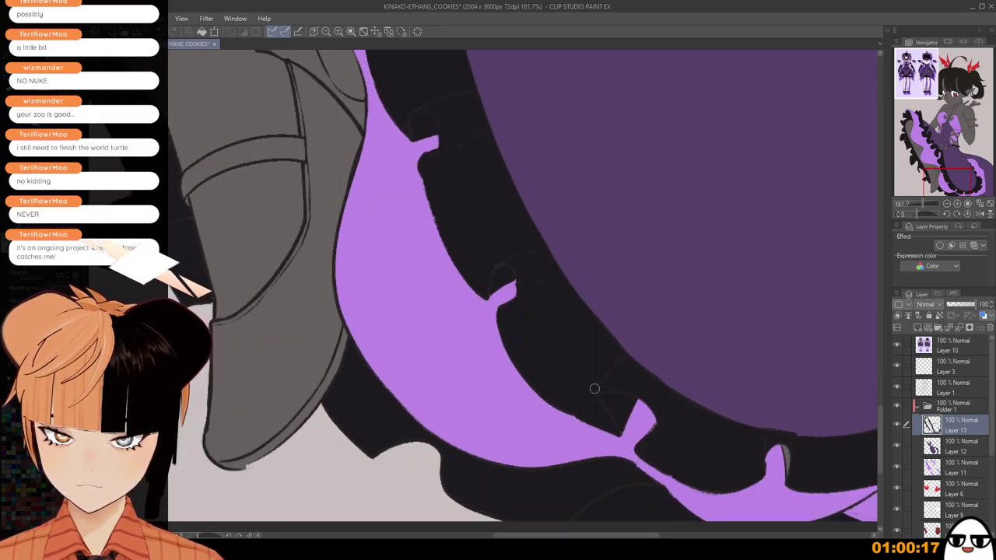
left_click_drag(798, 467, 674, 400)
scroll(658, 393, "up", 2)
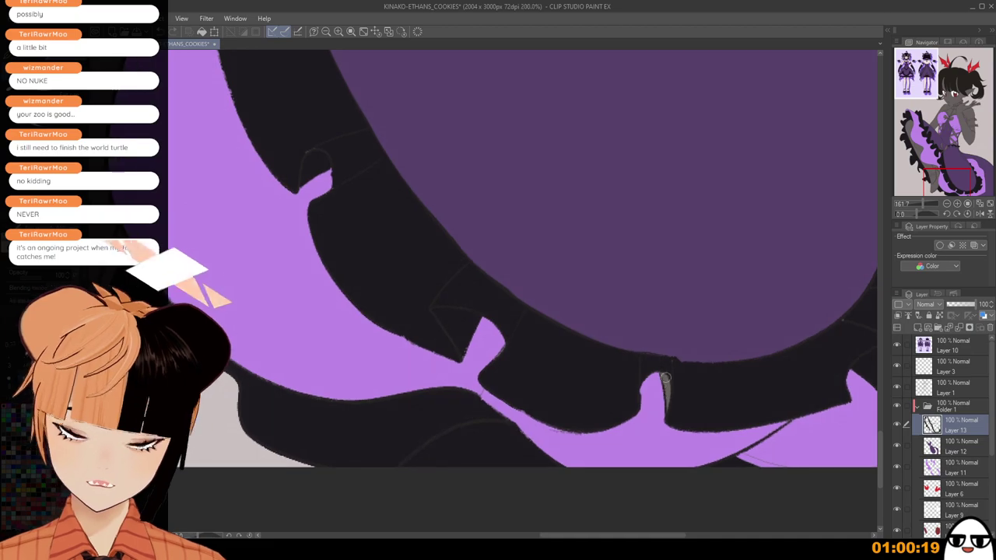
left_click_drag(659, 364, 669, 413)
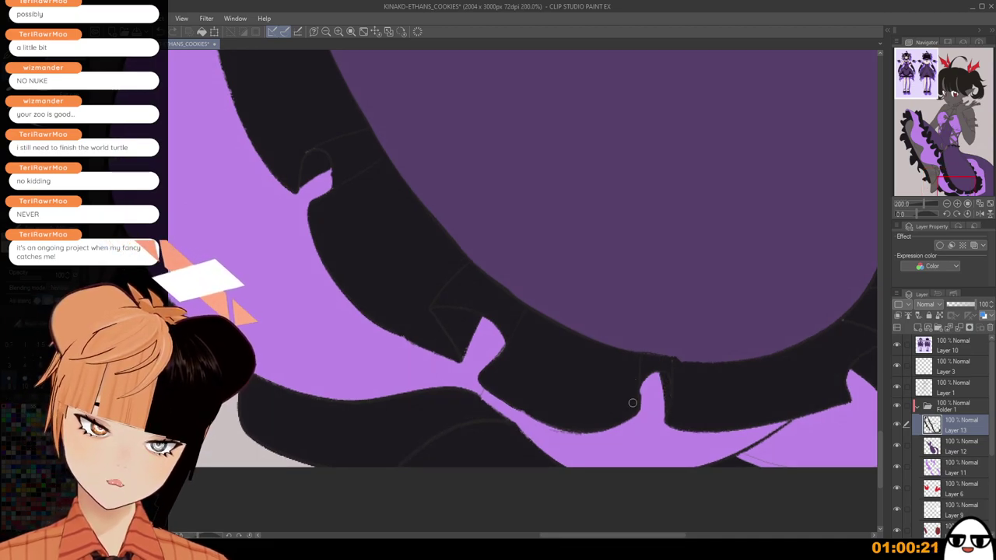
Touch up the black ruffle around the front panel's lower end and far side, covering leftover specks along its edges.
scroll(633, 403, "down", 1)
left_click_drag(767, 399, 648, 441)
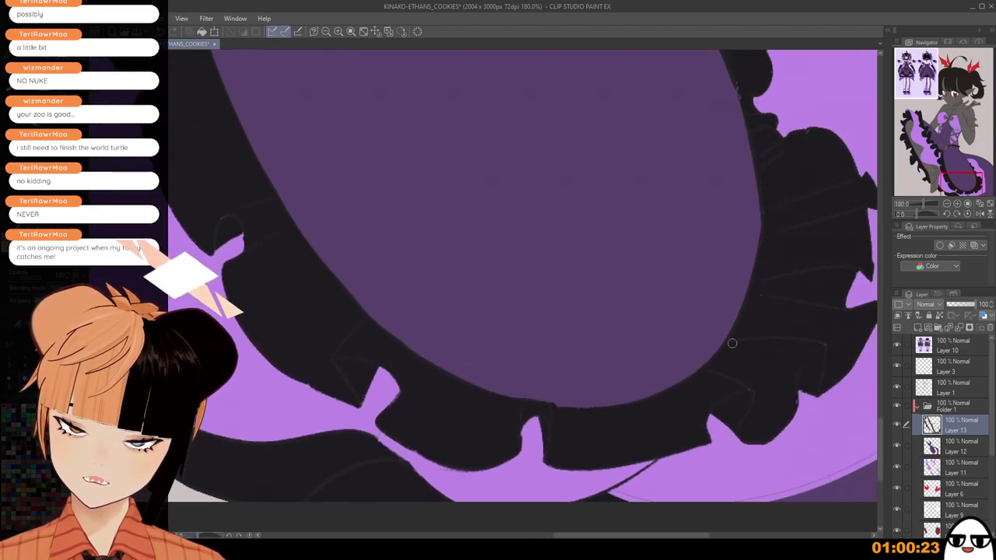
left_click_drag(782, 351, 685, 484)
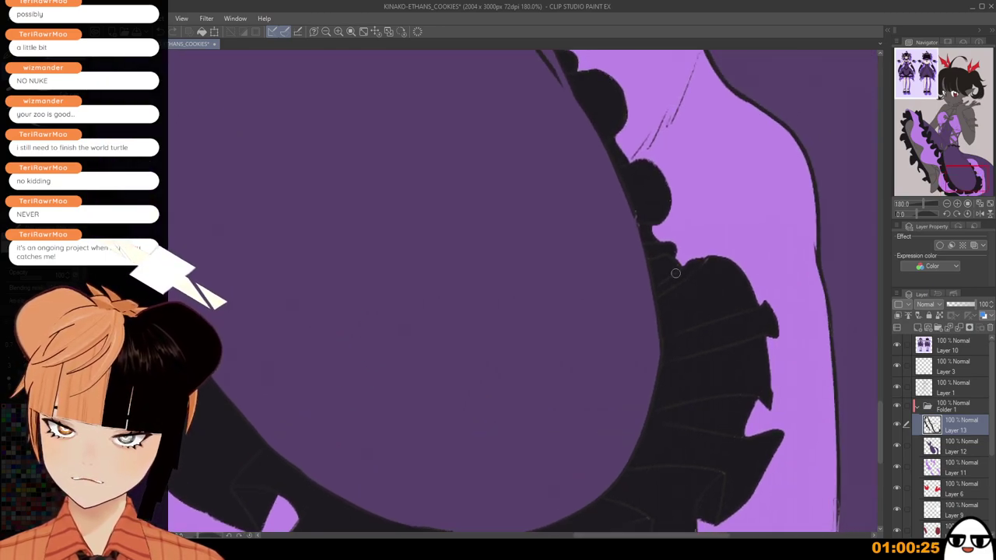
scroll(676, 273, "up", 1)
scroll(656, 250, "down", 1)
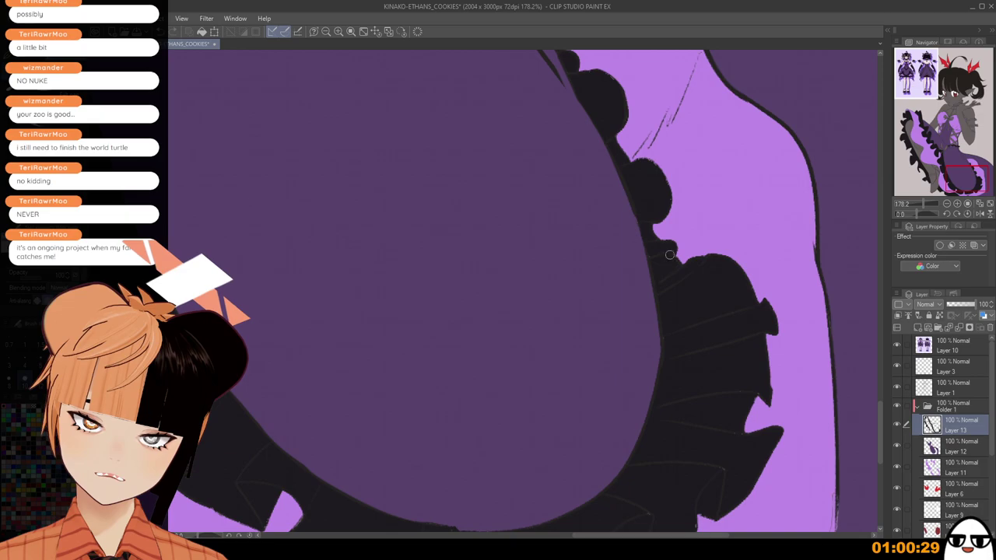
scroll(669, 255, "down", 1)
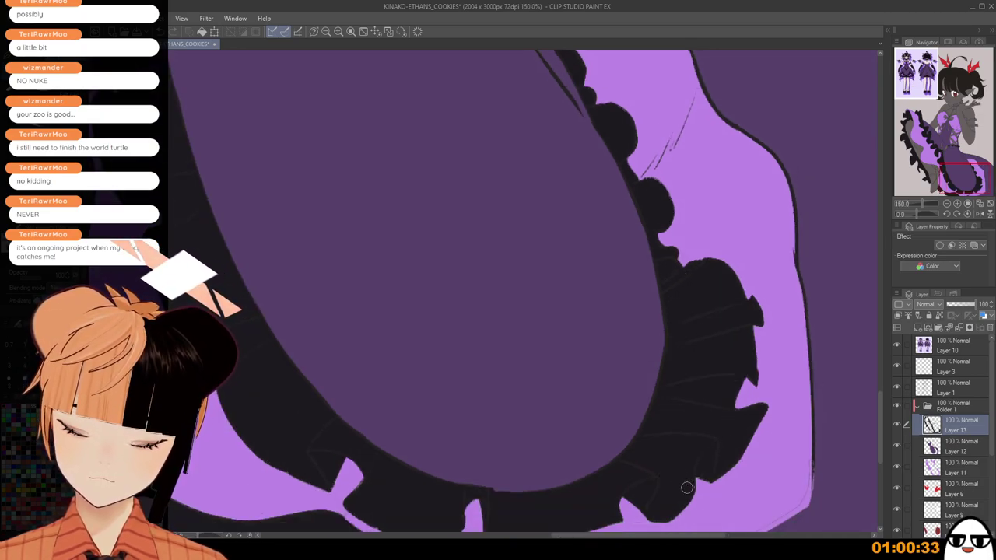
scroll(704, 447, "down", 1)
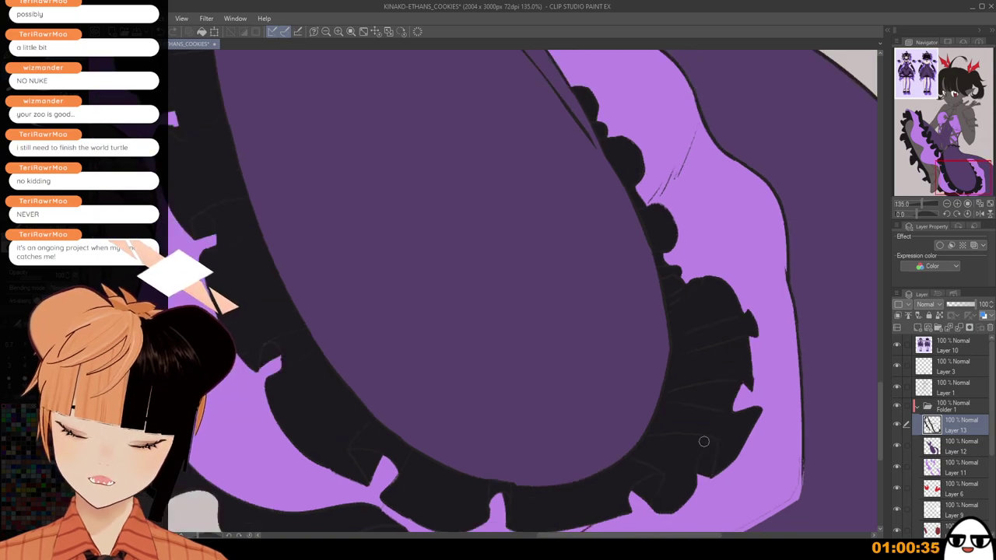
scroll(704, 379, "down", 1)
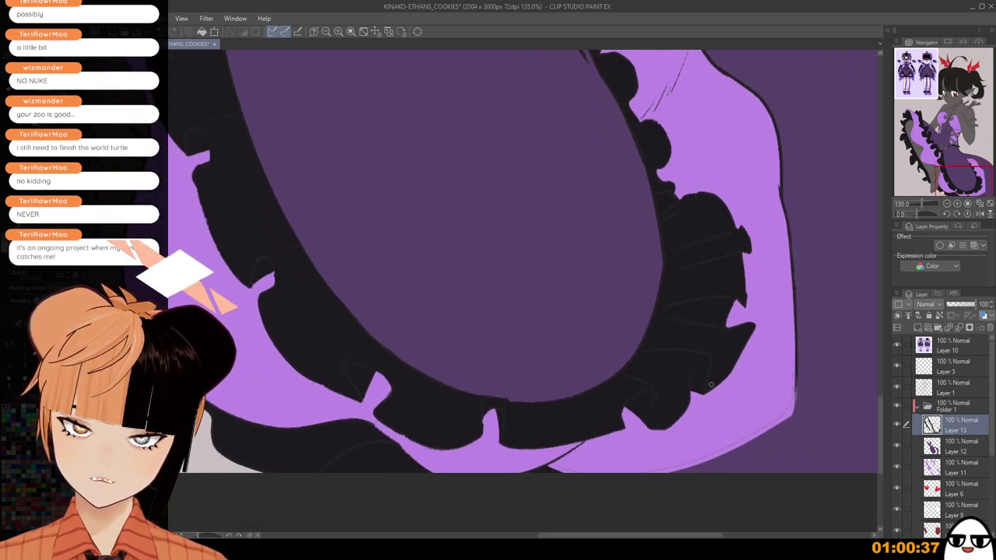
scroll(662, 427, "up", 1)
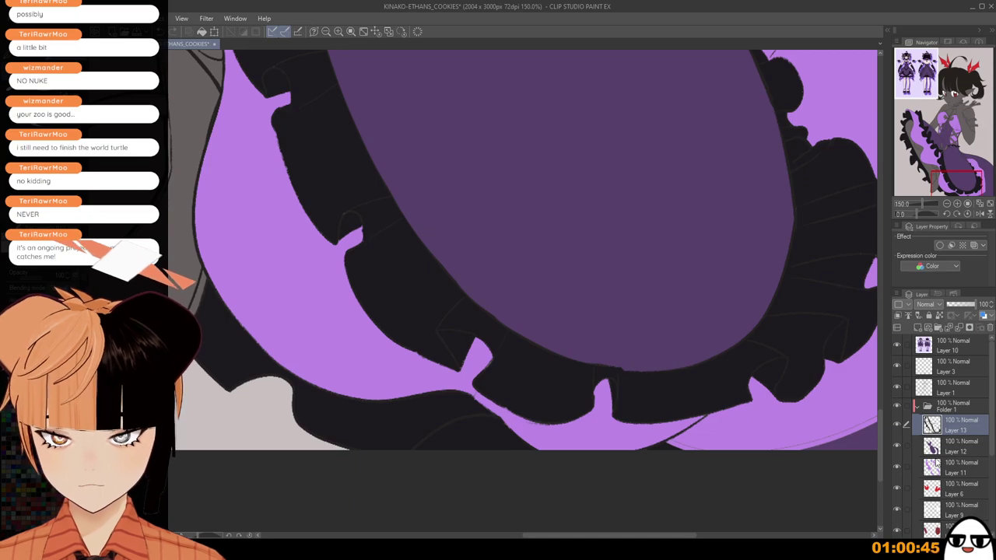
Smooth the inner edge of the front panel's bottom ruffle with black on Layer 13.
key("alt+bracketleft")
scroll(633, 343, "up", 1)
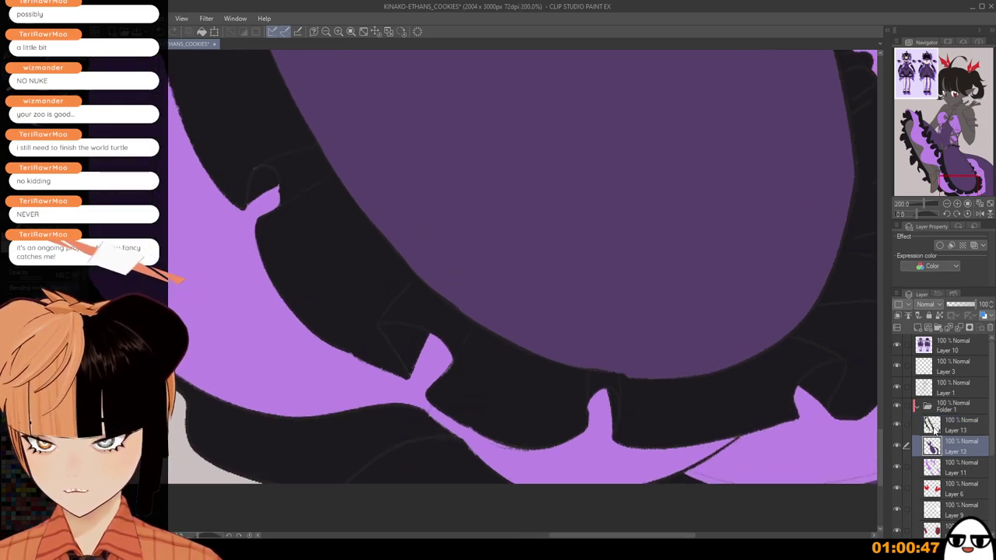
key("alt+bracketright")
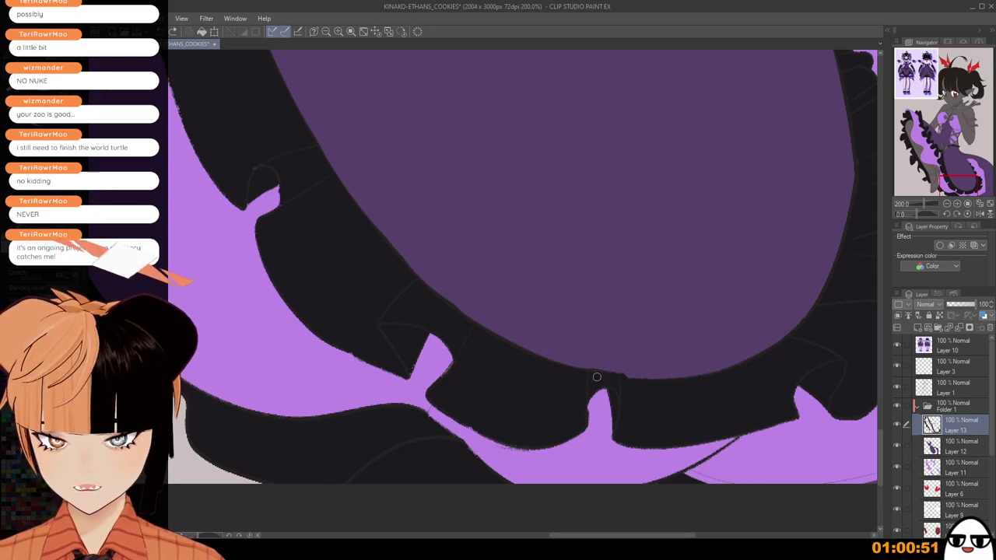
left_click_drag(597, 373, 619, 377)
Cover the light purple gap in the ruffle just below the waist bow with black.
scroll(601, 379, "down", 1)
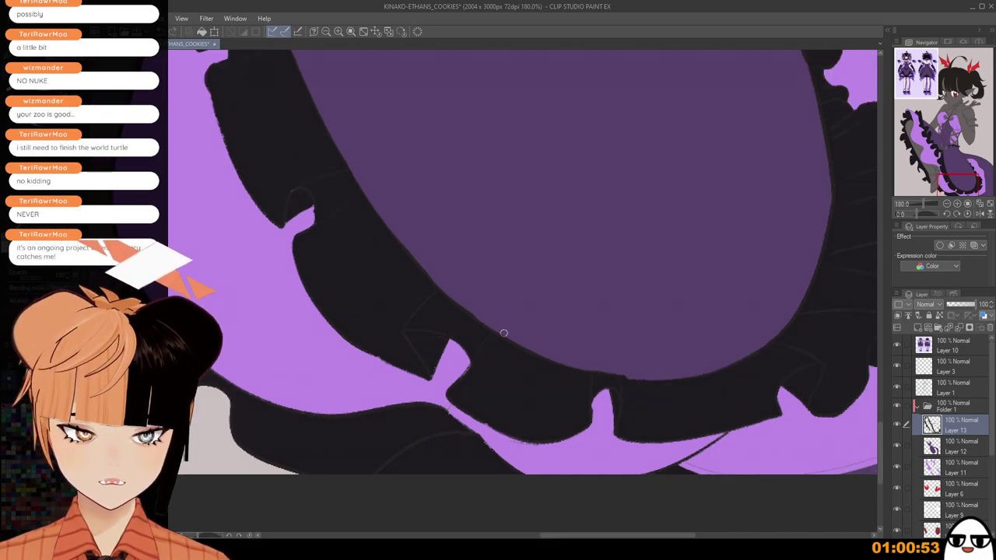
left_click_drag(341, 173, 431, 314)
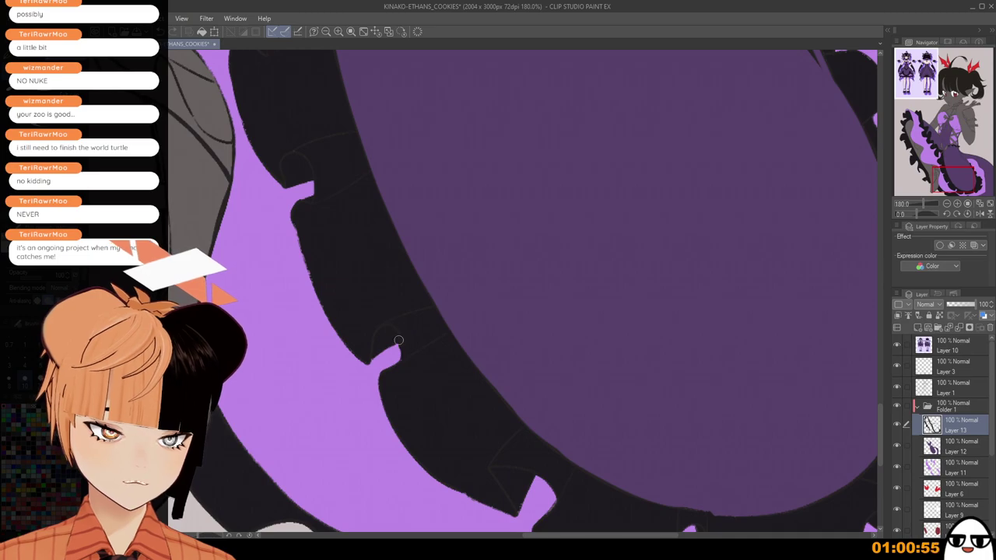
scroll(398, 340, "down", 1)
left_click_drag(379, 280, 455, 453)
left_click_drag(400, 345, 414, 387)
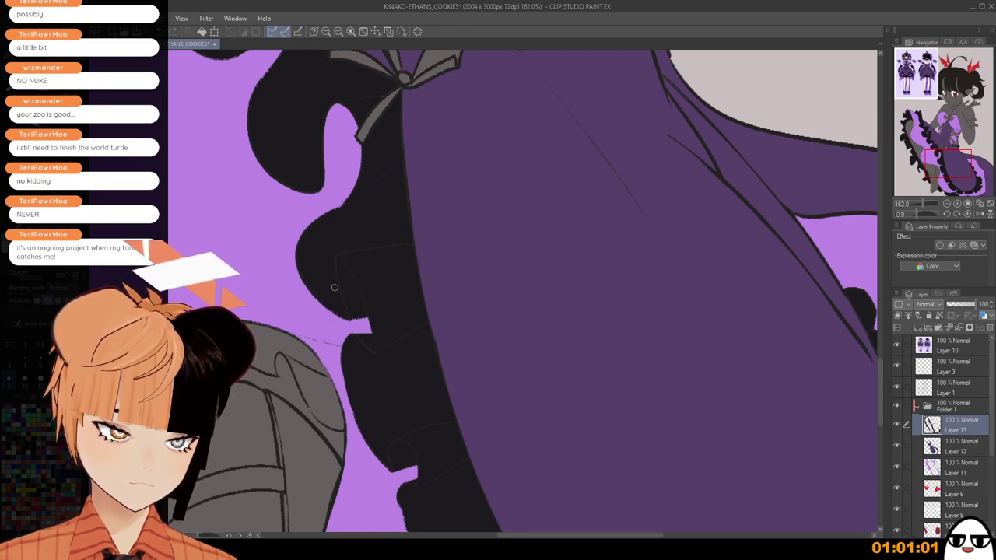
left_click_drag(346, 245, 380, 369)
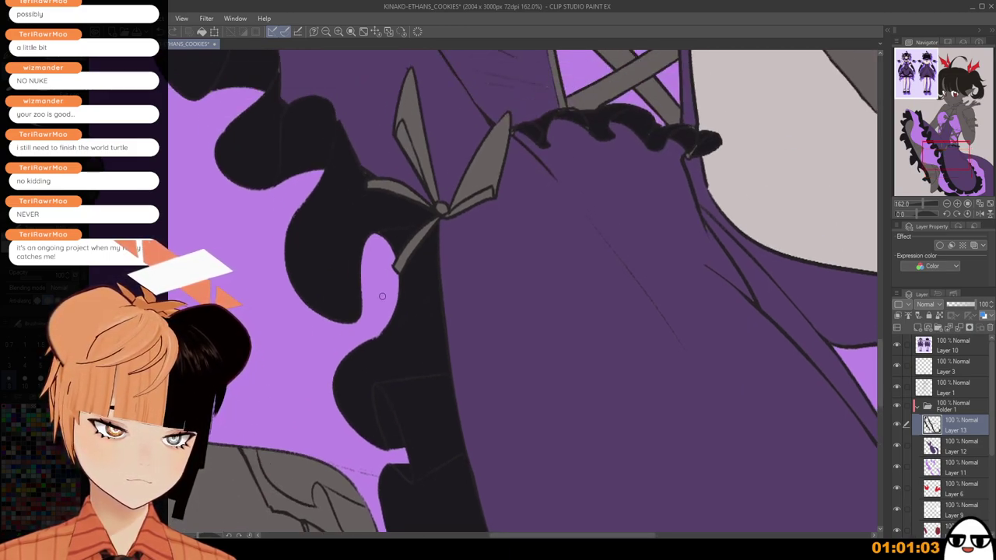
mouse_move(353, 311)
left_mouse_down()
mouse_move(410, 302)
mouse_move(371, 261)
mouse_move(390, 237)
mouse_move(385, 280)
mouse_move(378, 293)
mouse_move(365, 284)
mouse_move(388, 271)
mouse_move(377, 298)
left_mouse_up()
scroll(424, 320, "down", 1)
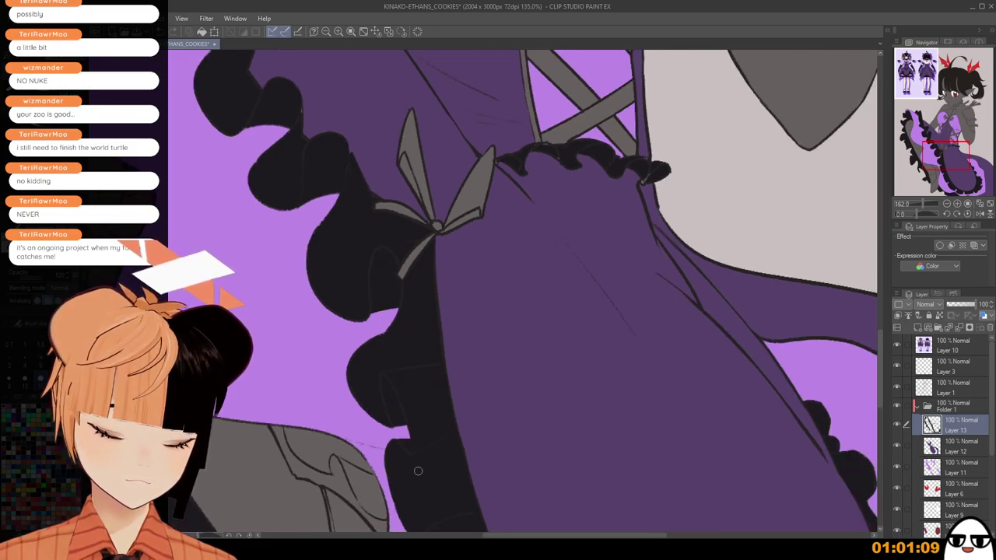
Fill the small ruffle sections at the top of the boot, under the light purple skirt edge, with black.
left_click_drag(415, 472, 487, 288)
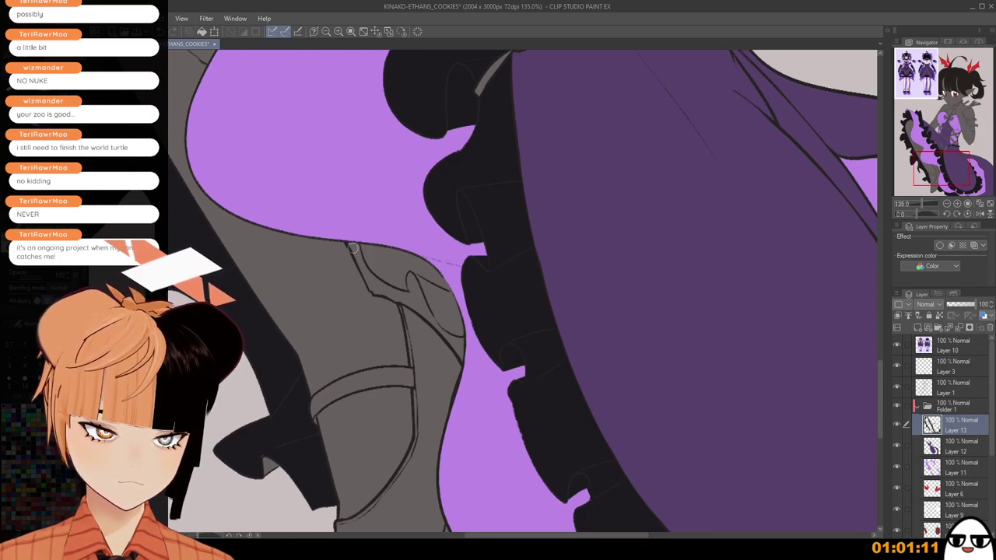
left_click(424, 304)
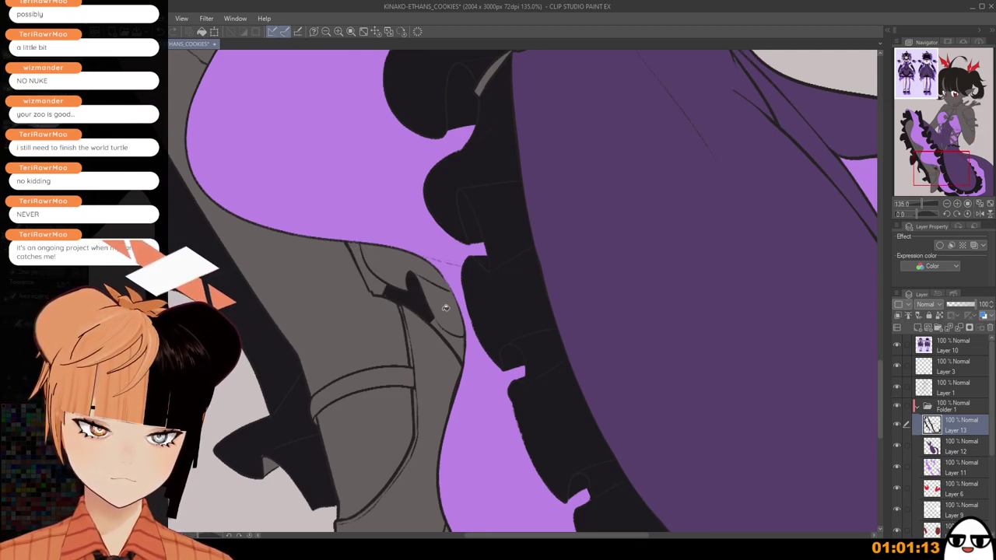
left_click(446, 308)
left_click(453, 330)
left_click(385, 281)
left_click_drag(387, 279, 450, 289)
scroll(537, 249, "down", 1)
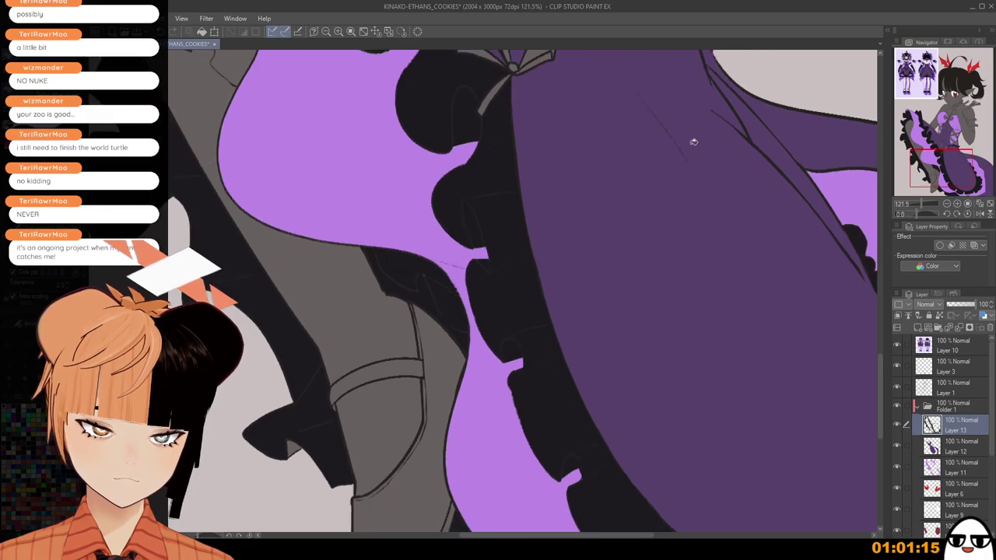
scroll(420, 290, "down", 6)
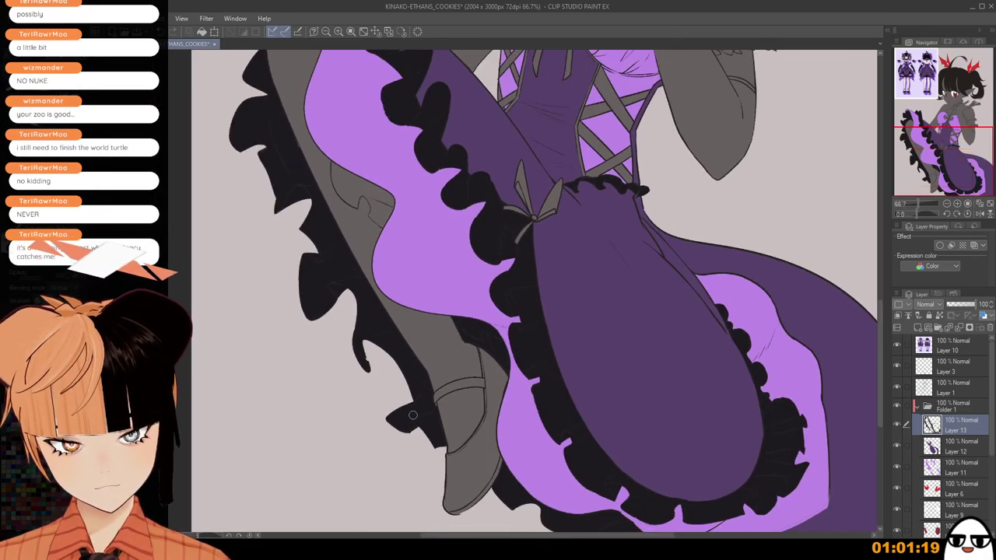
Examine the upper skirt's black ruffles and light purple lining edges for gaps, making Layer 11 active.
scroll(427, 345, "down", 1)
left_click_drag(427, 344, 511, 480)
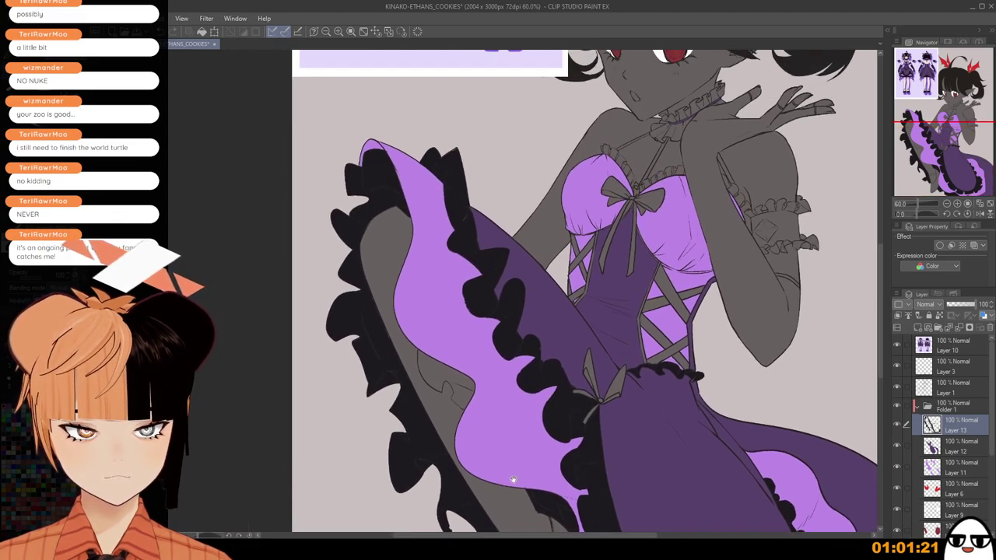
left_click_drag(569, 338, 477, 341)
scroll(476, 340, "up", 2)
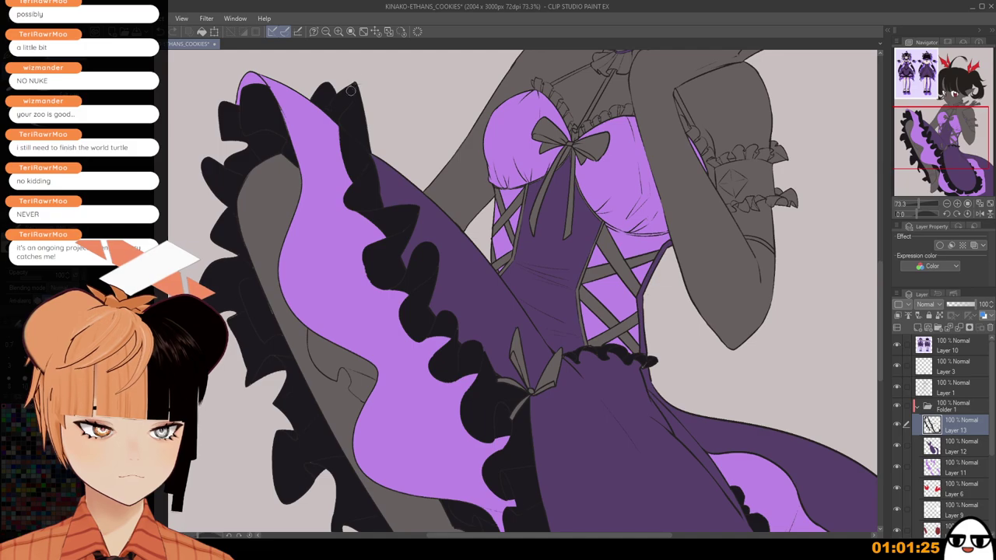
left_click_drag(347, 92, 441, 265)
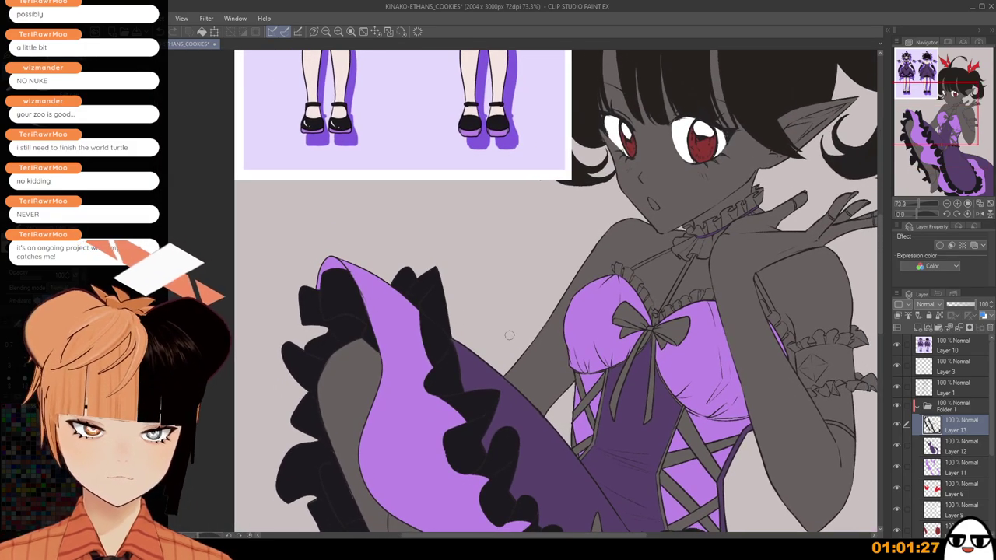
scroll(578, 365, "up", 3)
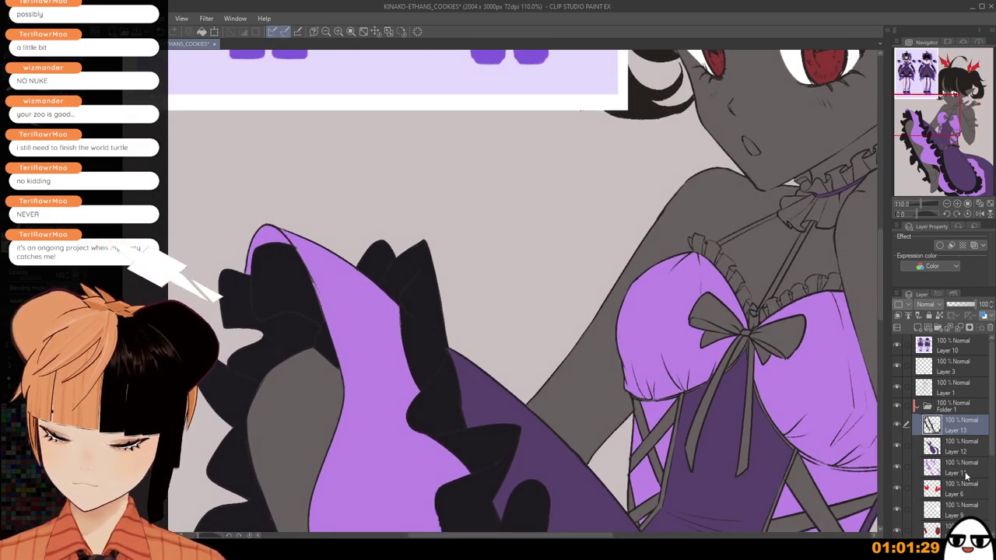
left_click(965, 476)
scroll(431, 356, "up", 2)
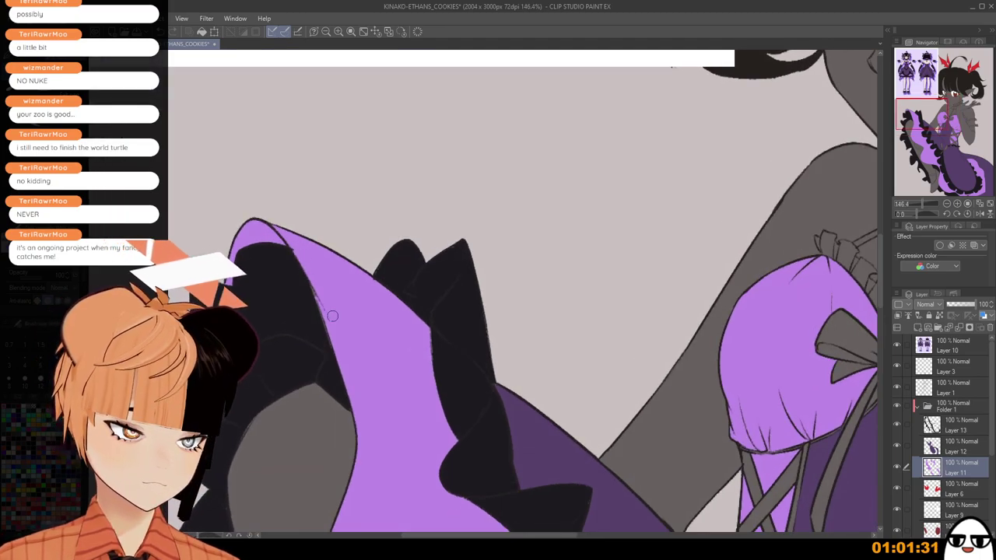
scroll(478, 315, "down", 2)
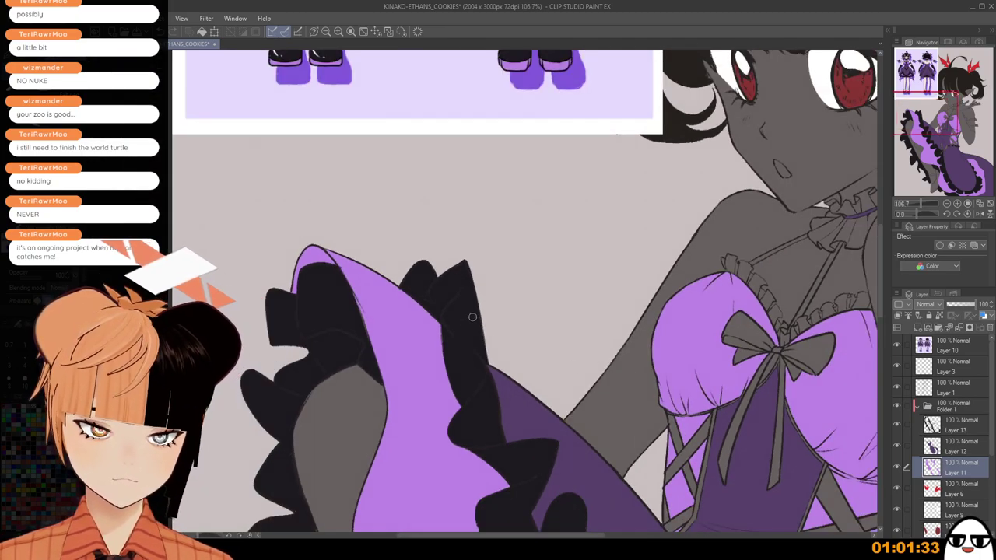
Fill the small ruffles along the bodice neckline, on both sides of the chest bow, with black on Layer 11.
left_click_drag(646, 448, 487, 378)
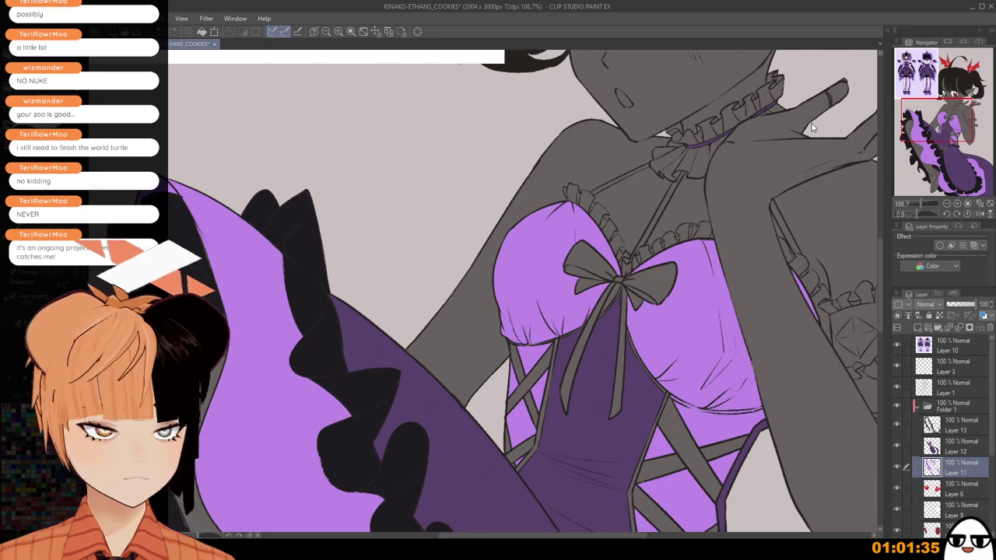
scroll(371, 355, "down", 1)
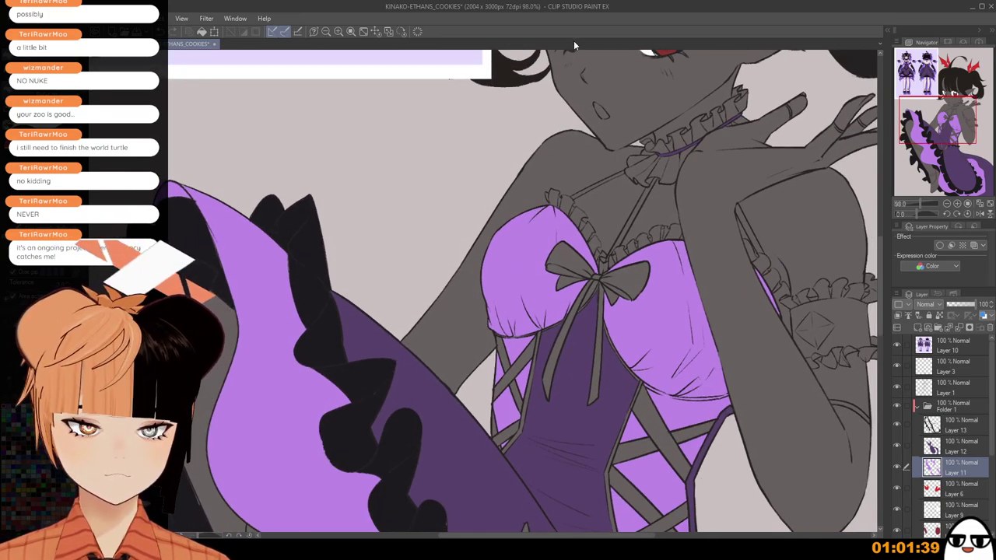
scroll(601, 239, "up", 2)
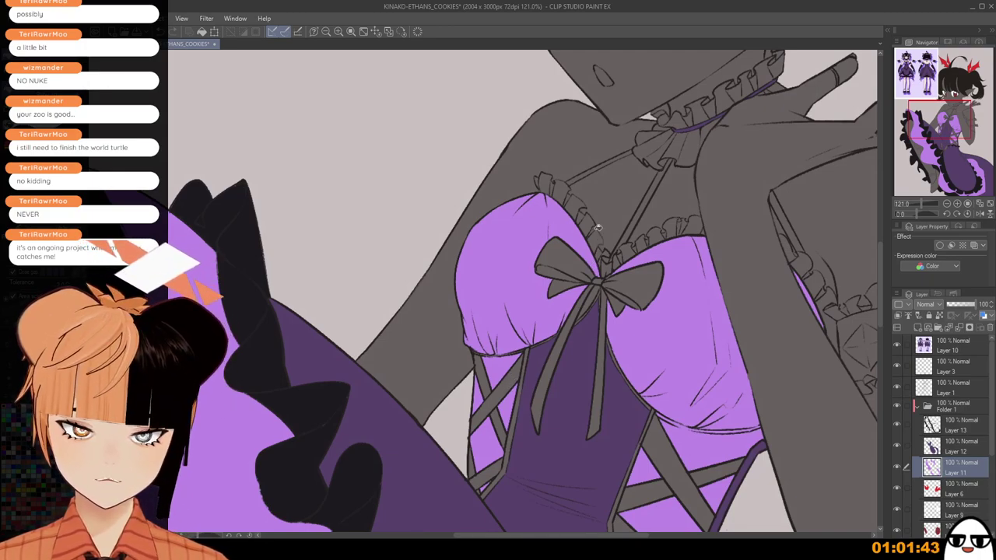
mouse_move(598, 228)
left_mouse_down()
mouse_move(554, 180)
mouse_move(539, 180)
mouse_move(585, 200)
mouse_move(603, 255)
left_mouse_up()
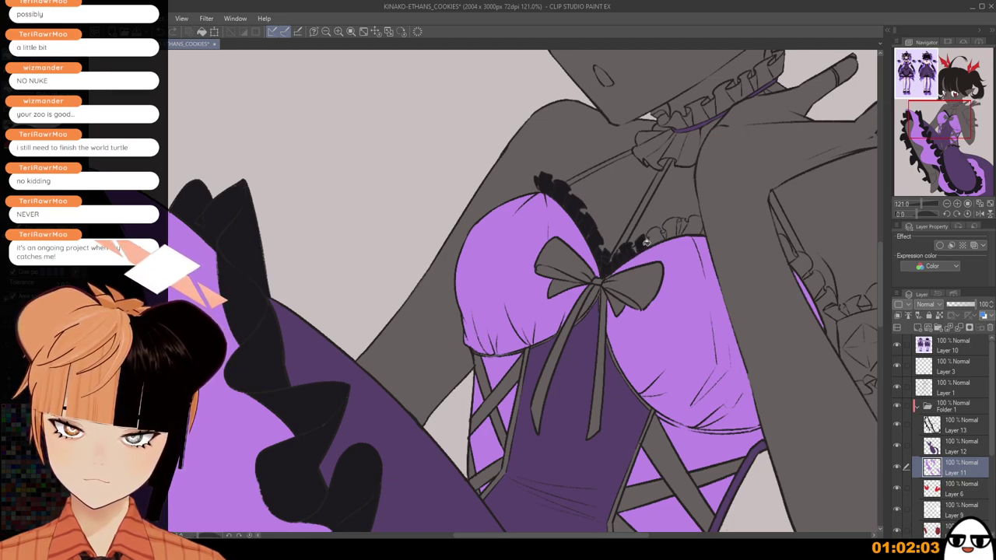
left_click_drag(650, 241, 683, 224)
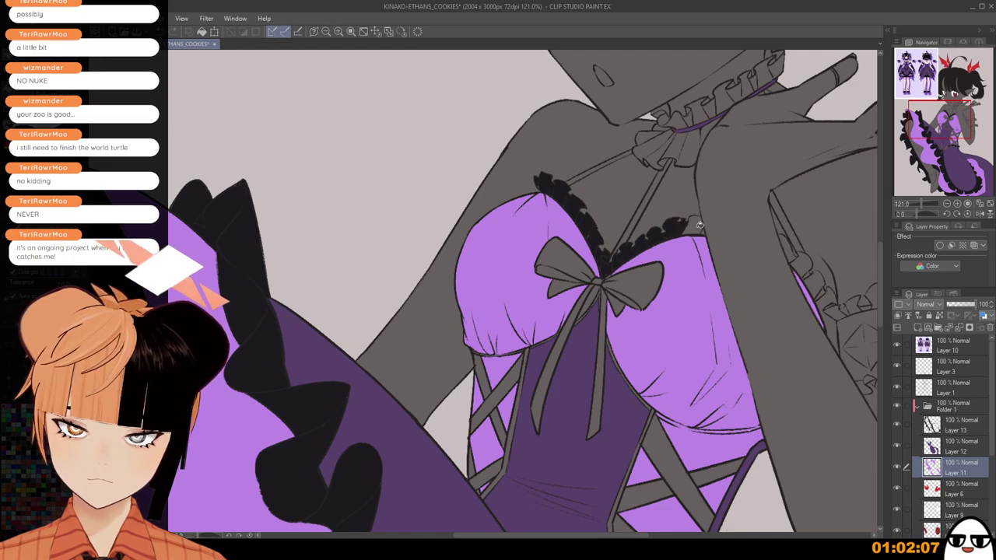
left_click(697, 226)
Fill the bodice ruffle visible behind the forearm and the armband's upper and lower ruffles with black on Layer 11.
left_click_drag(799, 291, 690, 285)
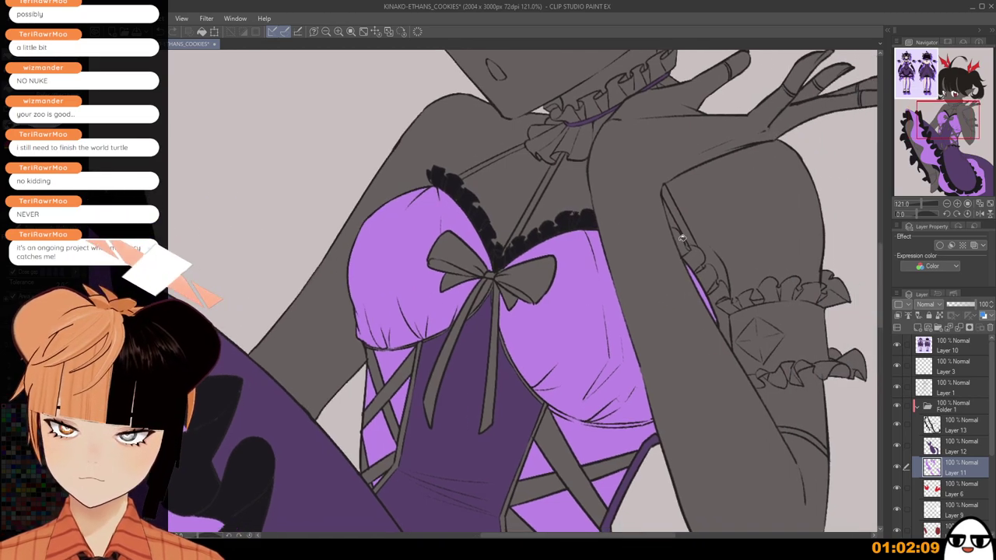
mouse_move(681, 238)
left_mouse_down()
mouse_move(726, 288)
mouse_move(730, 319)
left_mouse_up()
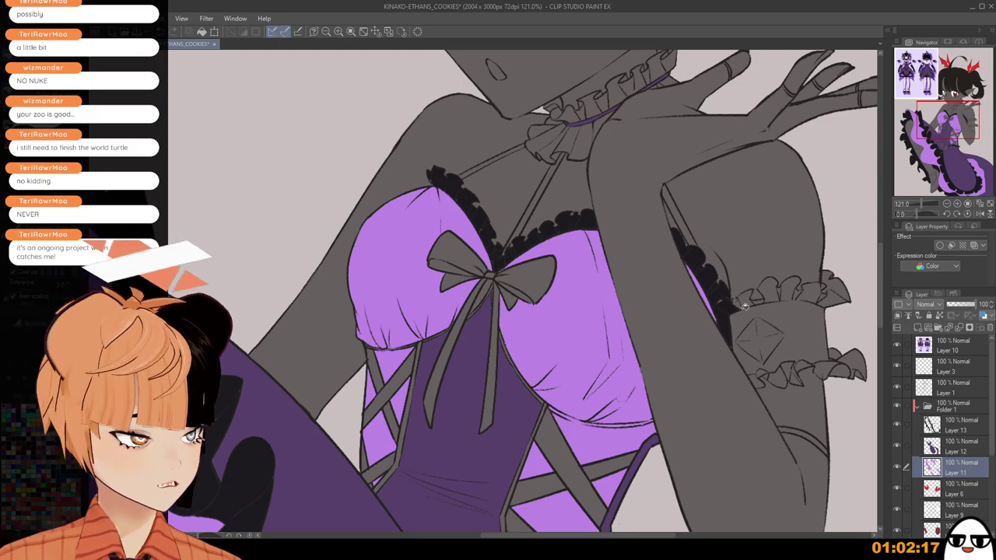
scroll(744, 301, "up", 3)
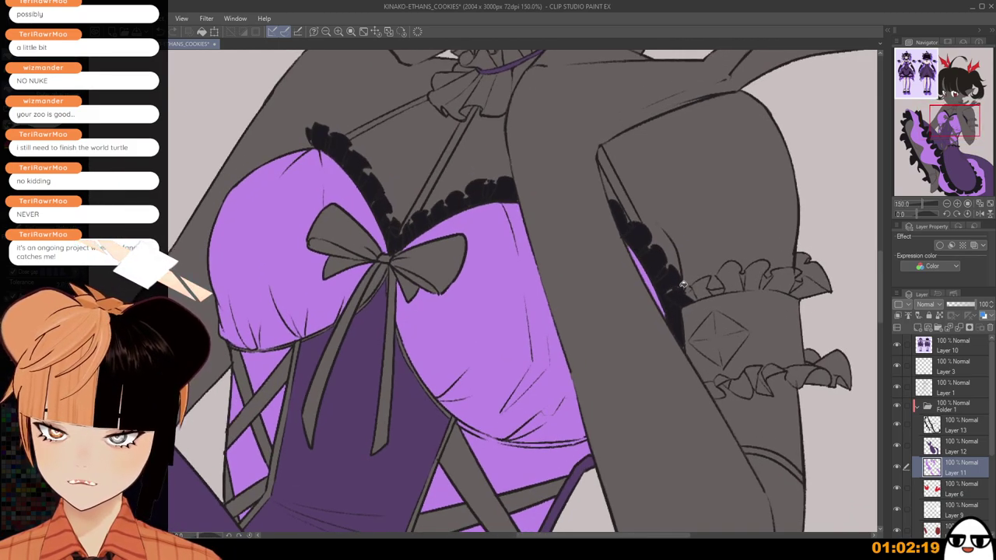
mouse_move(701, 287)
left_mouse_down()
mouse_move(727, 287)
mouse_move(743, 269)
mouse_move(749, 280)
mouse_move(801, 284)
mouse_move(823, 279)
mouse_move(805, 256)
mouse_move(815, 263)
left_mouse_up()
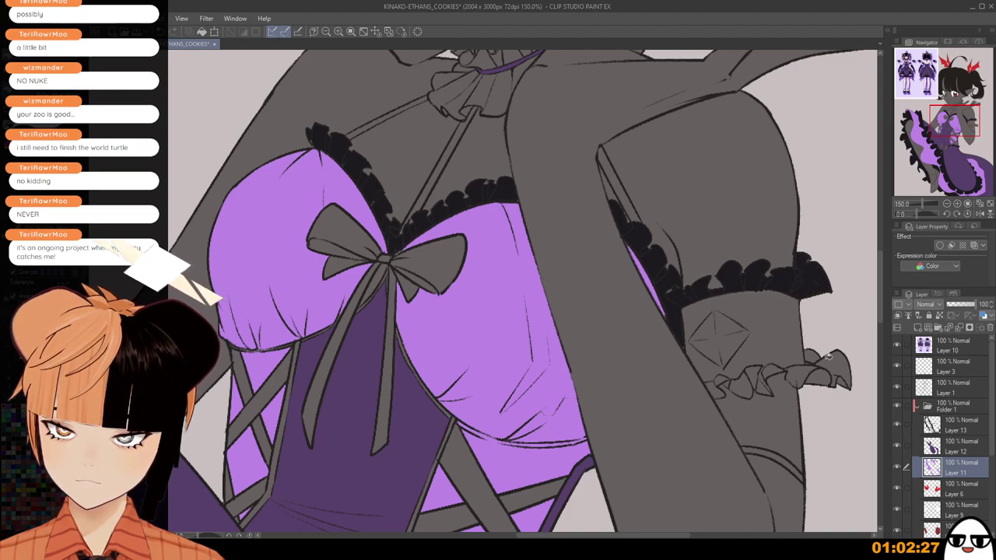
mouse_move(829, 357)
left_mouse_down()
mouse_move(842, 373)
mouse_move(814, 353)
mouse_move(829, 377)
mouse_move(774, 370)
mouse_move(761, 384)
mouse_move(724, 382)
mouse_move(707, 393)
left_mouse_up()
scroll(791, 350, "down", 1)
left_click_drag(793, 329, 683, 326)
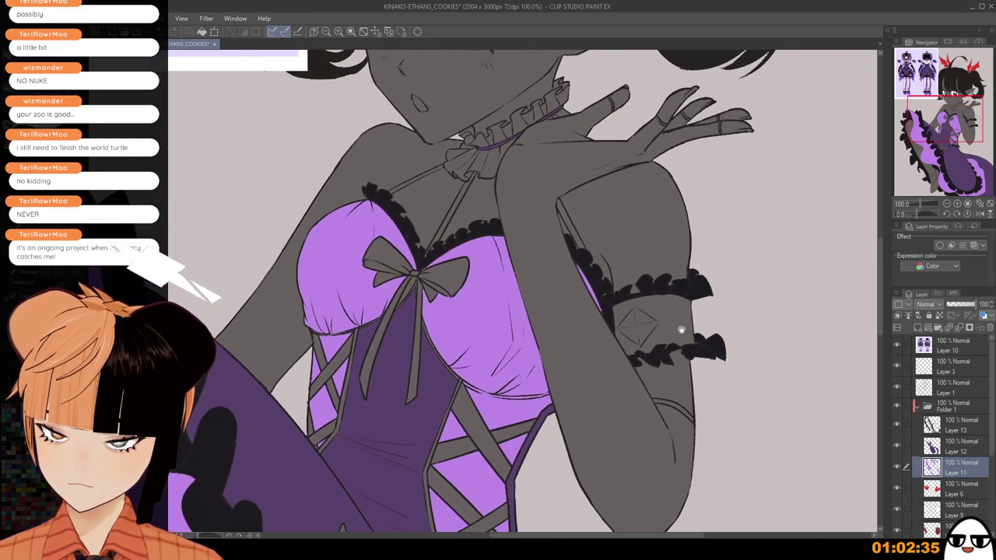
Touch up the black edges of the armband, side and neckline ruffles on Layer 11.
scroll(693, 282, "up", 1)
scroll(678, 289, "up", 1)
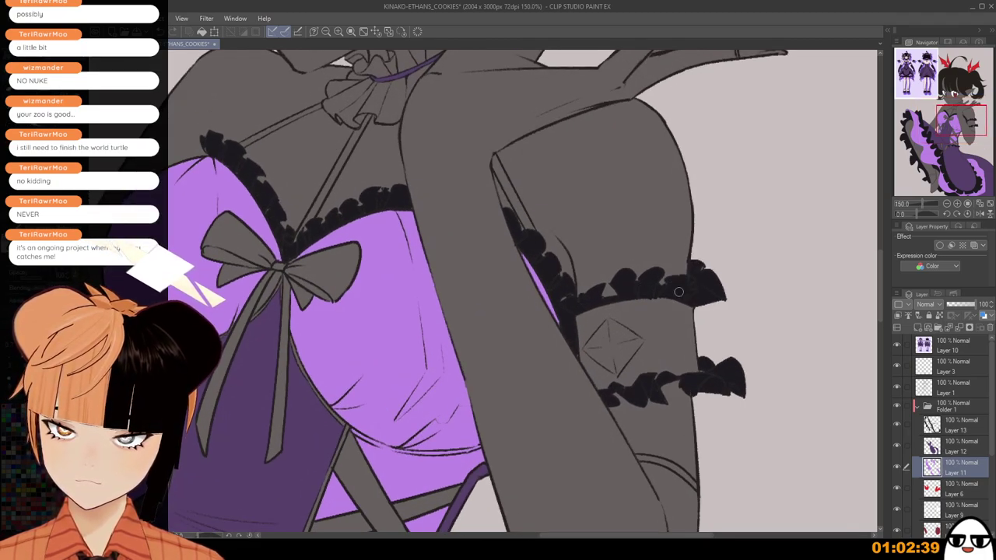
scroll(702, 265, "up", 1)
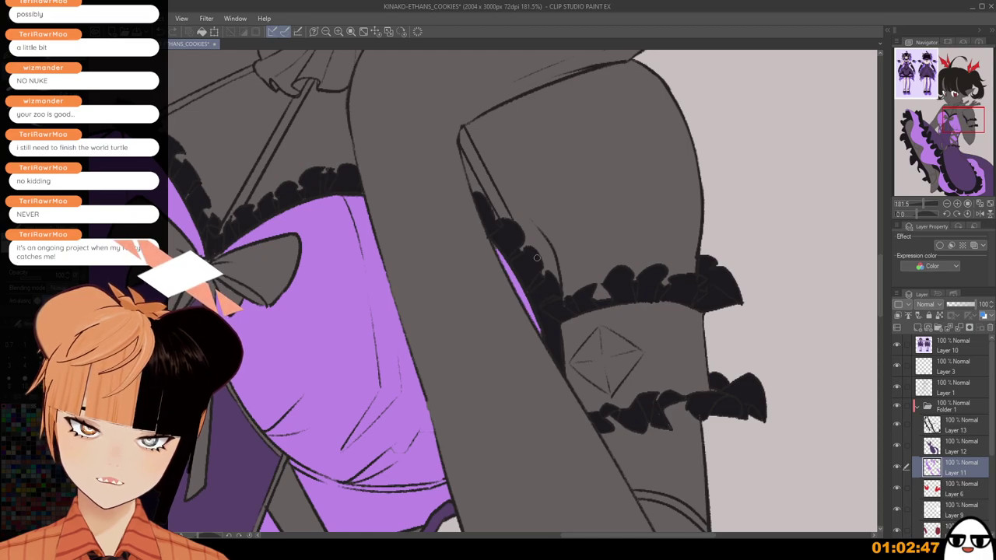
left_click_drag(304, 188, 423, 217)
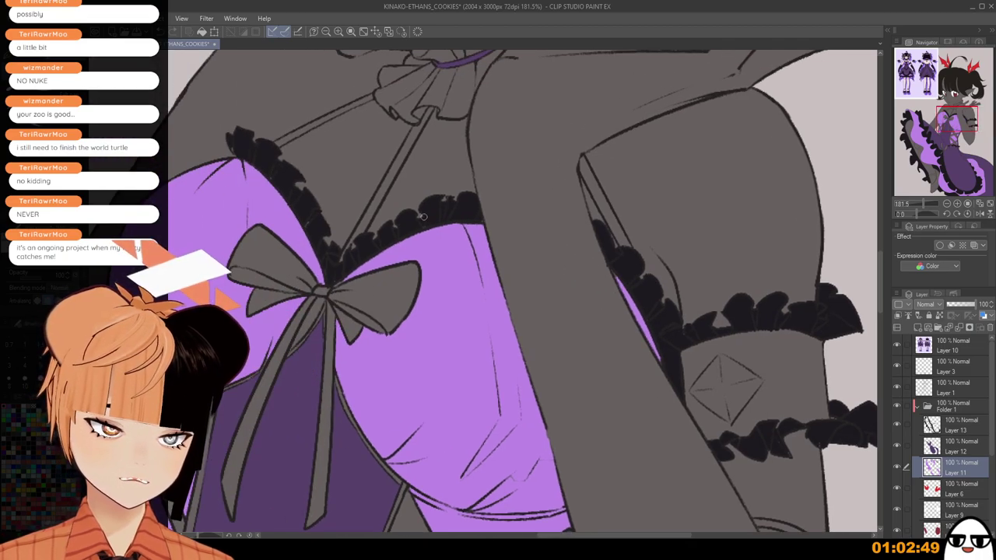
scroll(480, 221, "down", 1)
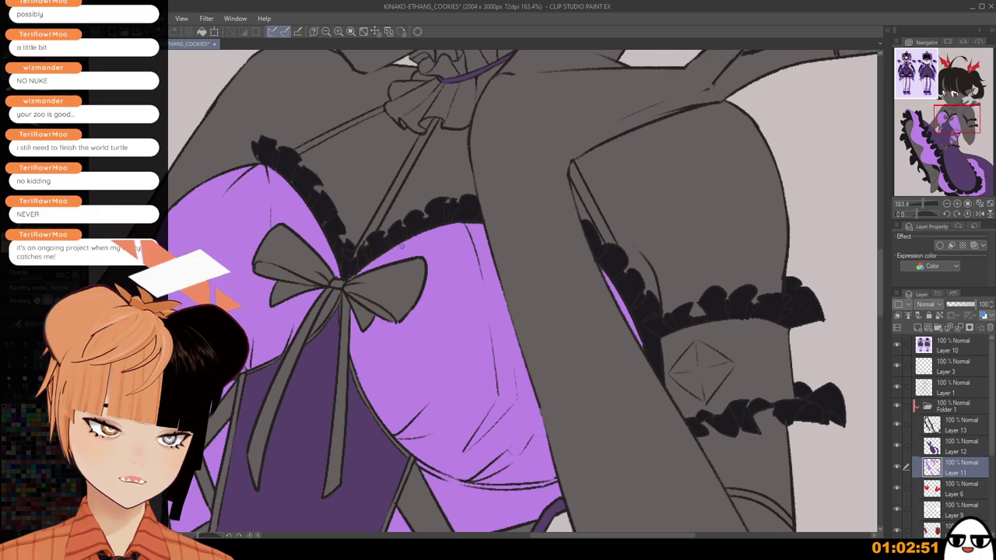
scroll(461, 218, "down", 1)
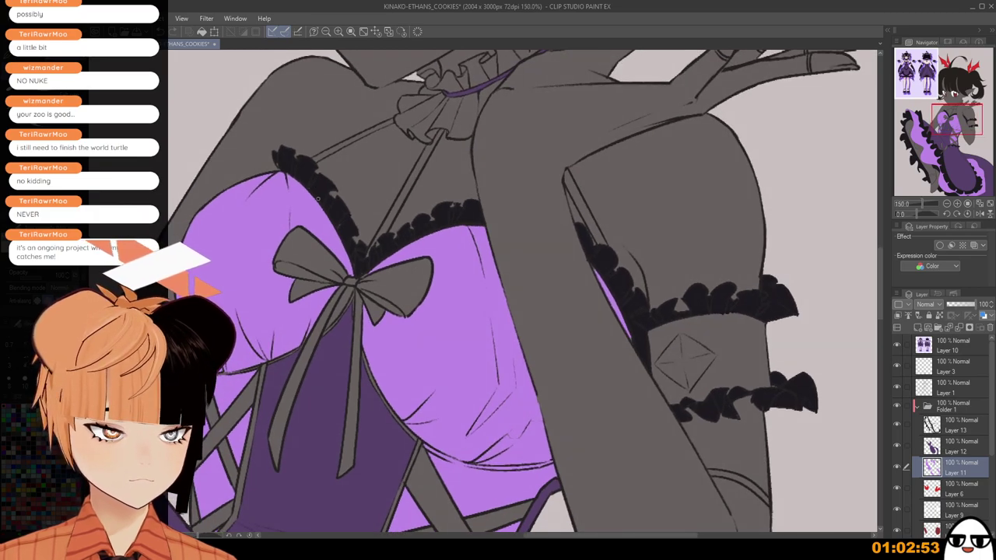
scroll(345, 232, "up", 3)
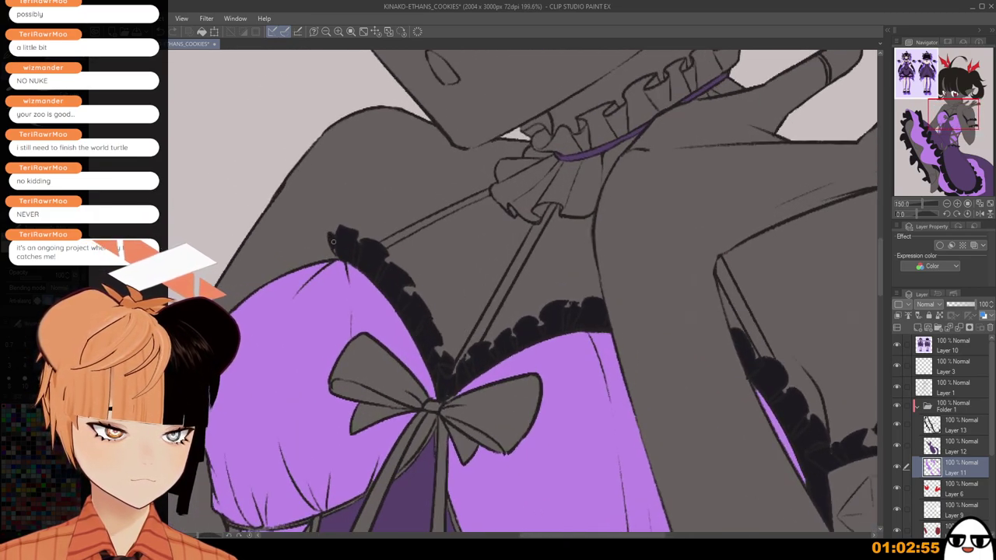
scroll(375, 261, "down", 2)
left_click_drag(510, 466, 512, 305)
scroll(488, 291, "up", 2)
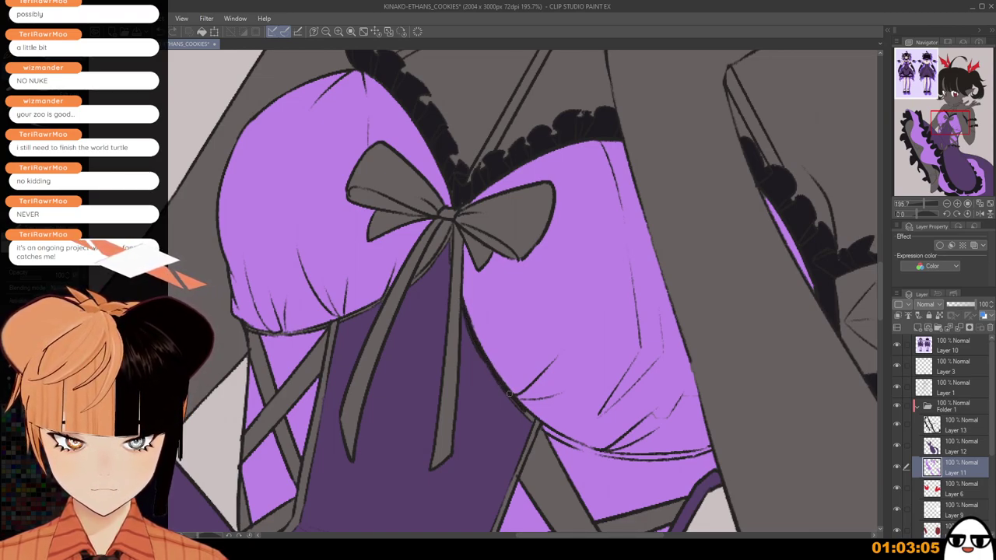
Undo all the black painting on the armband, side and neckline ruffles made on Layer 11.
left_click_drag(569, 478, 569, 447)
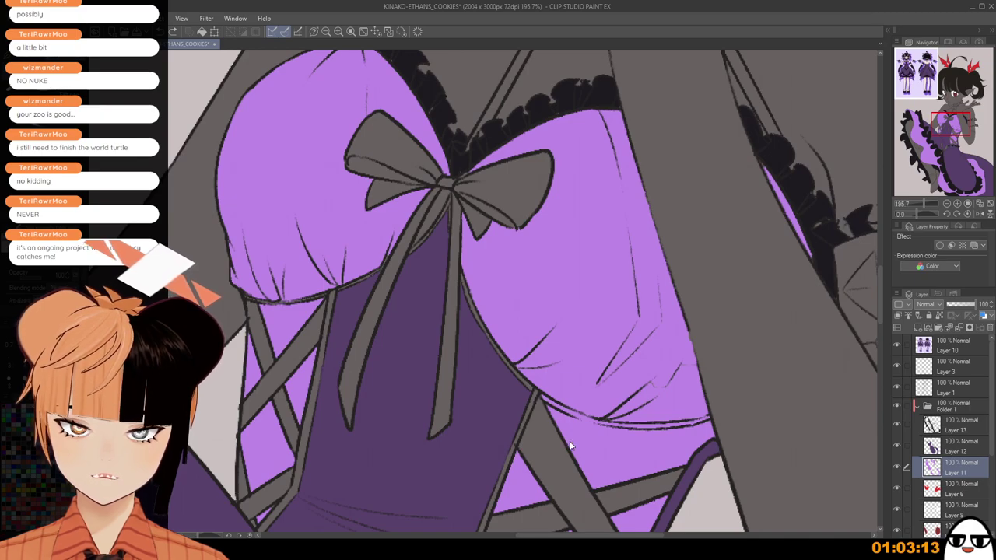
key("ctrl+z")
key("ctrl+z")
key("ctrl+z")
key("ctrl+z")
key("ctrl+z")
key("ctrl+z")
key("ctrl+z")
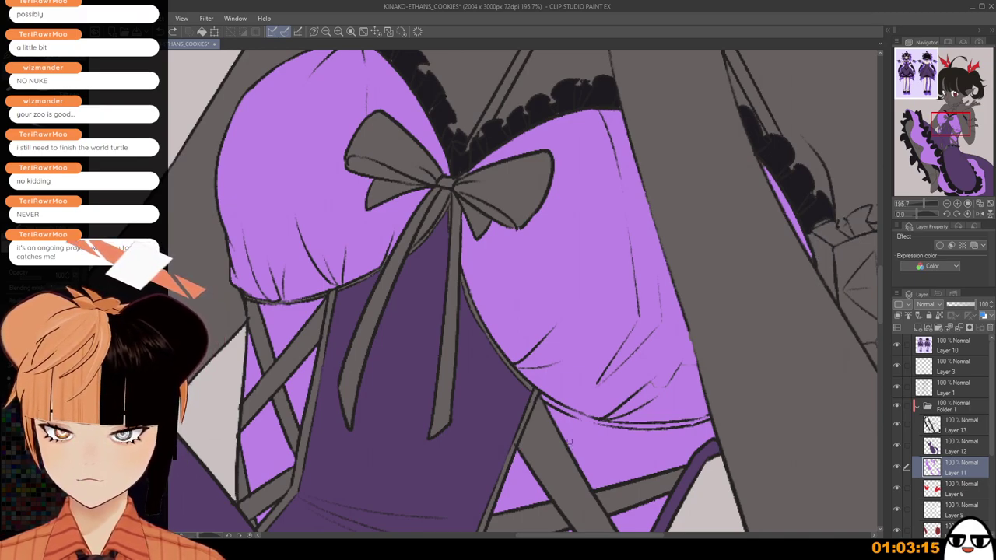
key("ctrl+z")
key("ctrl+z")
key("ctrl+z")
key("ctrl+z")
key("ctrl+z")
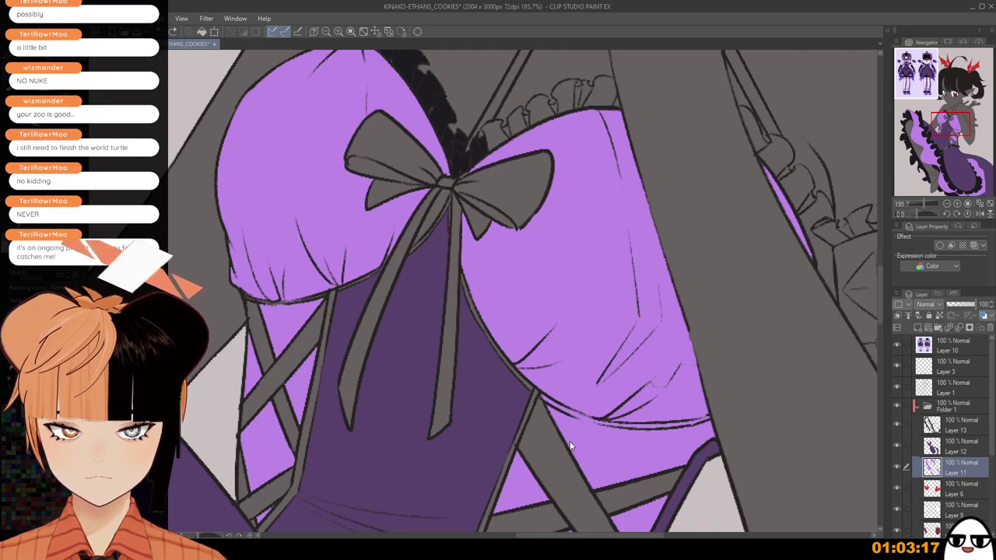
scroll(569, 445, "down", 2)
key("ctrl+z")
key("ctrl+z")
key("ctrl+z")
key("ctrl+z")
key("ctrl+z")
key("ctrl+z")
key("ctrl+z")
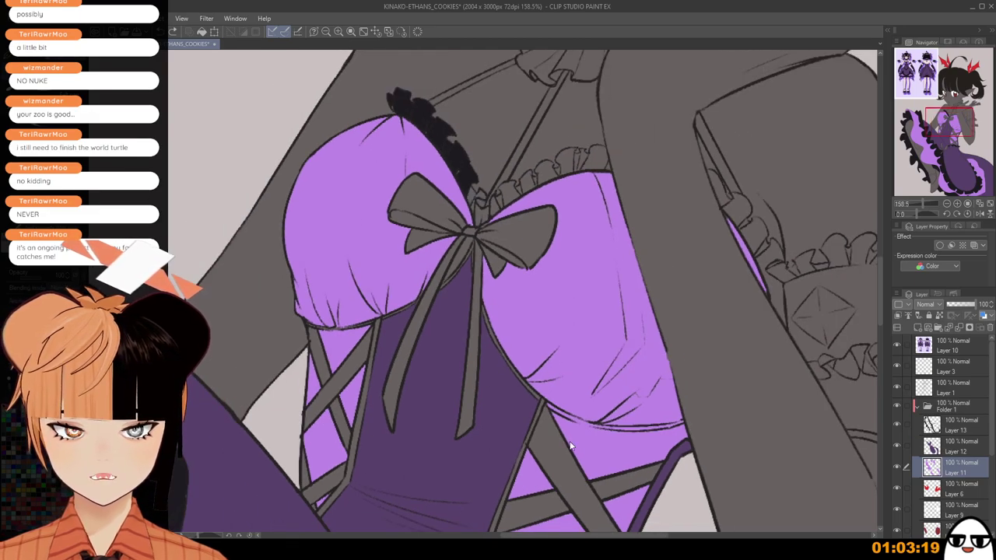
key("ctrl+z")
key("ctrl+z")
key("ctrl+z")
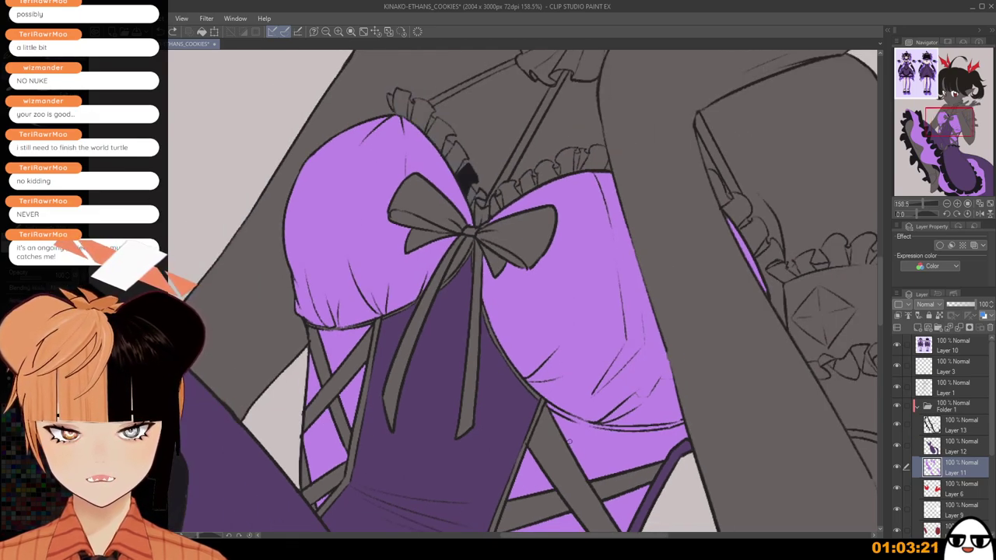
scroll(570, 442, "down", 2)
Make Layer 13 active for the black trim and check the bodice's side lacing, waist ruffle and neckline.
left_click(967, 433)
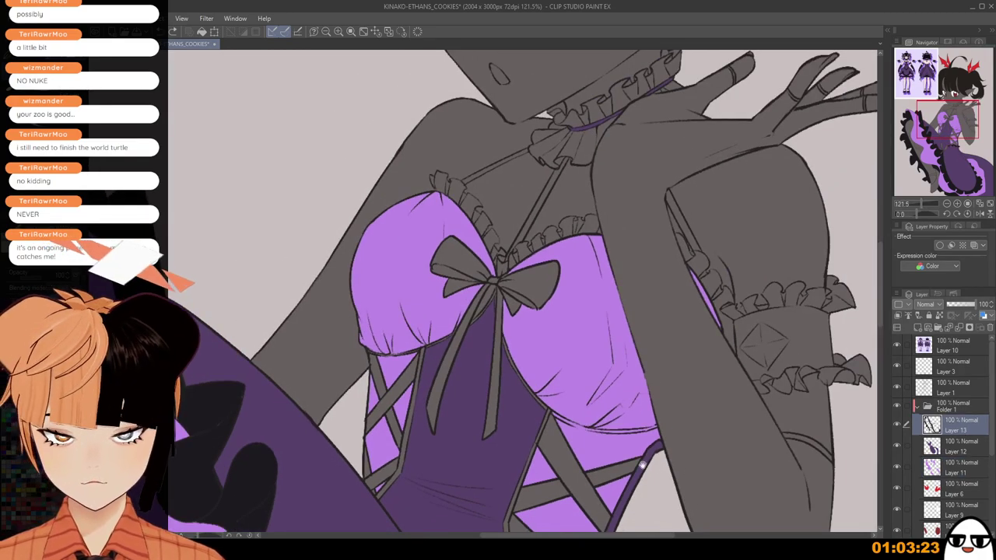
left_click_drag(639, 463, 661, 427)
scroll(662, 427, "up", 1)
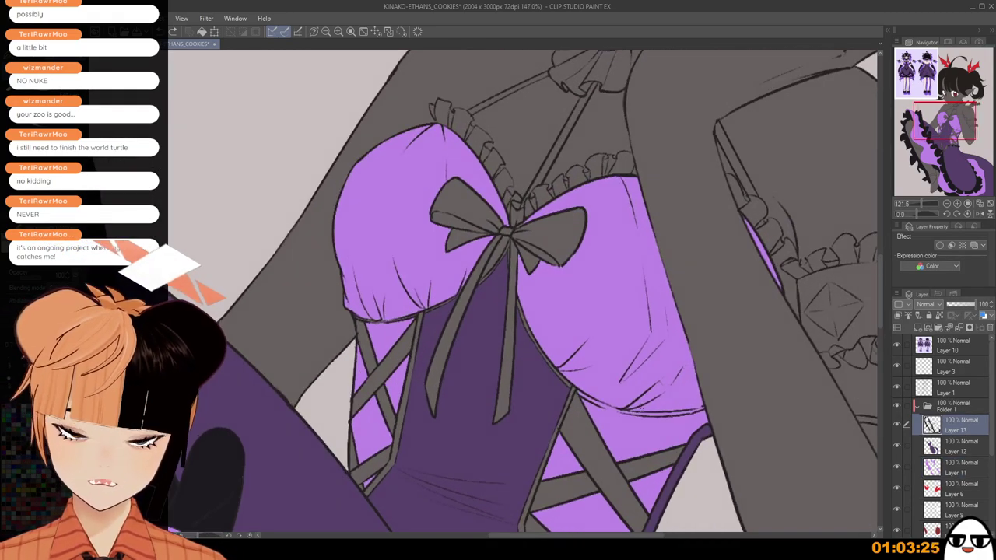
scroll(660, 429, "down", 2)
left_click_drag(650, 471, 625, 381)
scroll(625, 381, "up", 5)
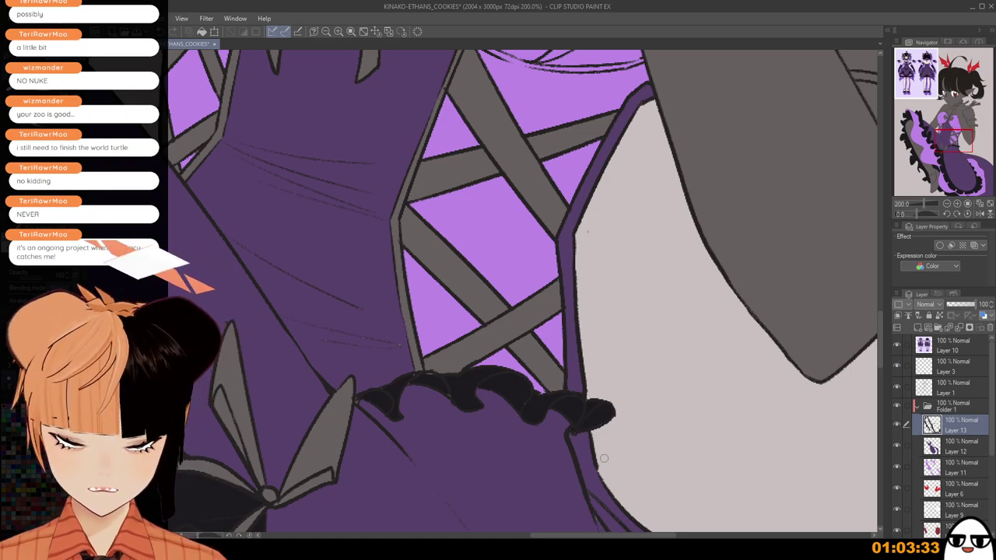
scroll(619, 478, "down", 3)
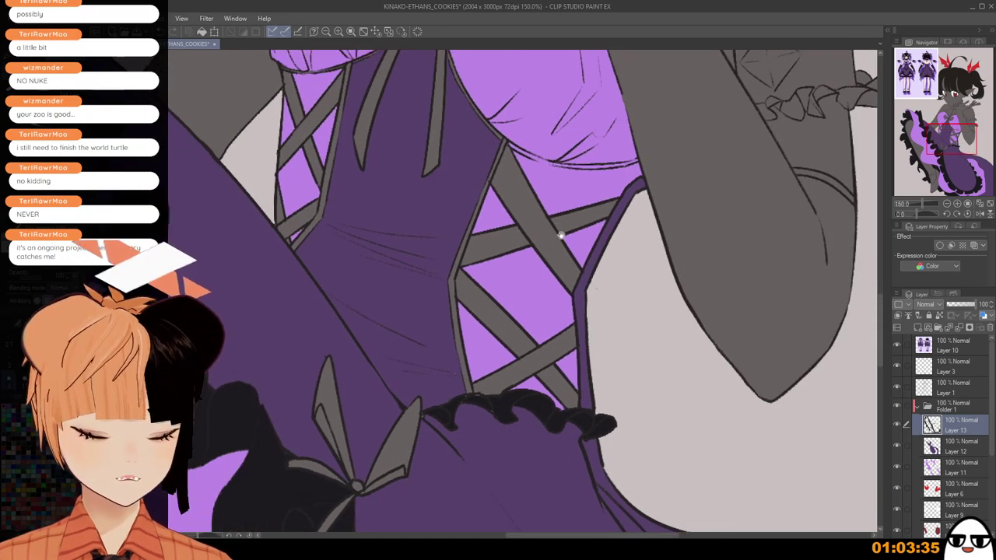
left_click_drag(560, 233, 589, 414)
scroll(635, 372, "down", 1)
scroll(636, 374, "down", 3)
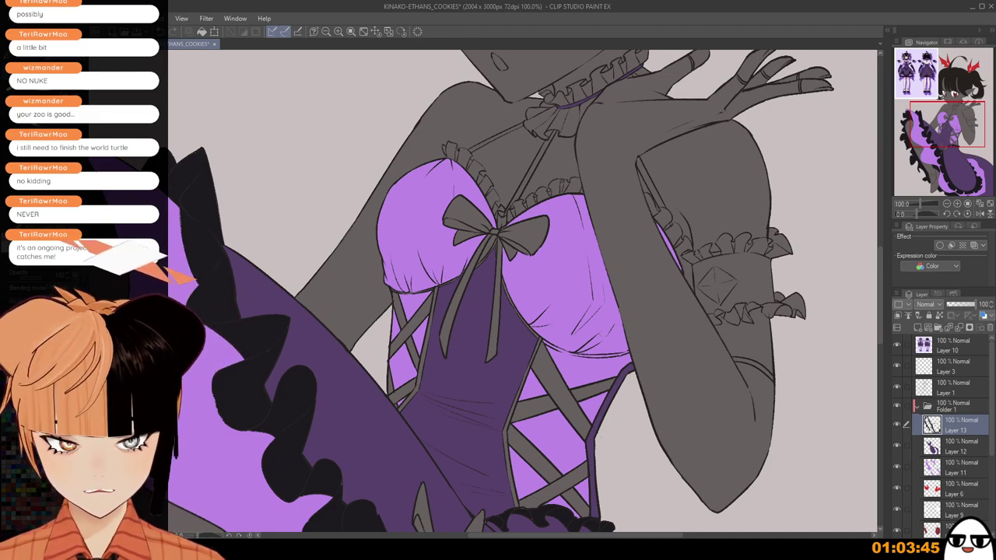
left_click(204, 507)
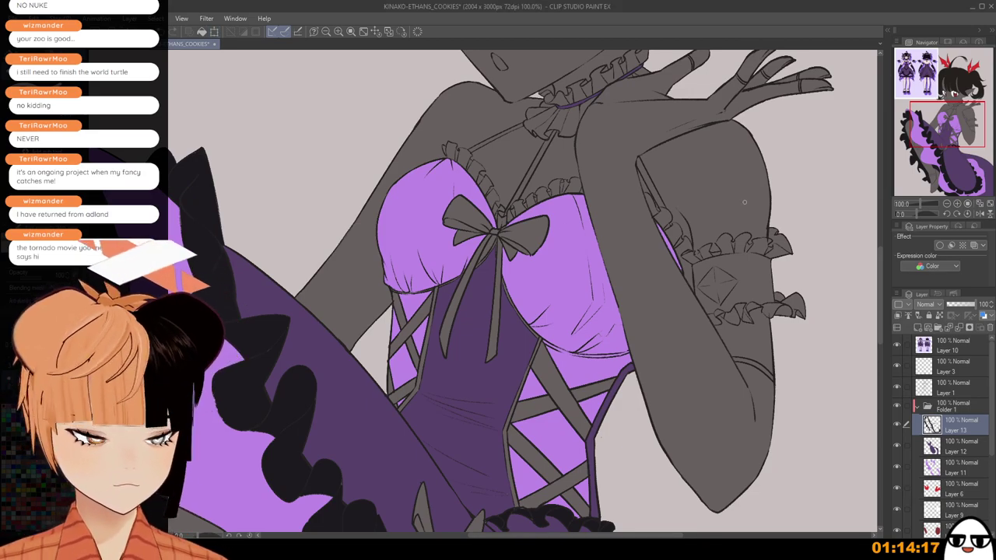
scroll(745, 222, "down", 1)
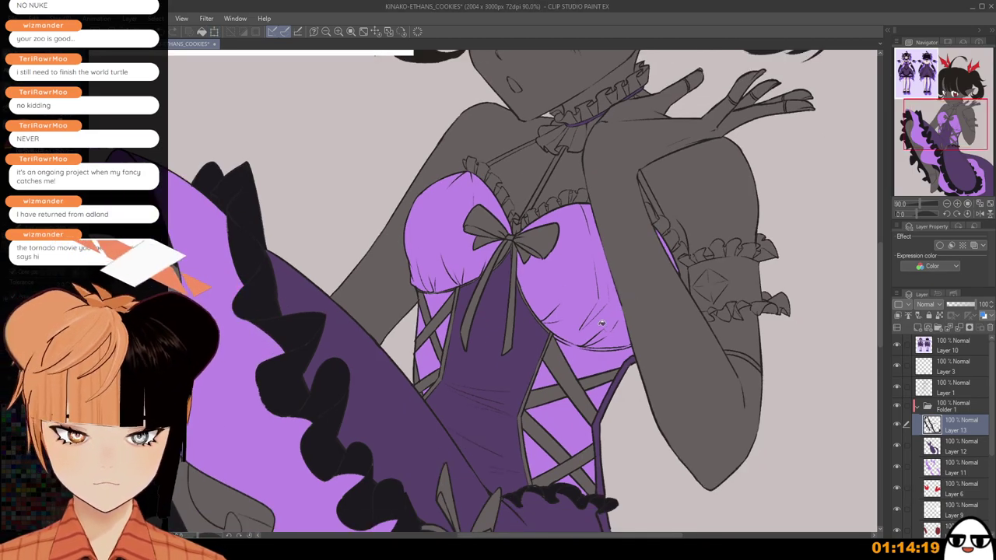
Fill the ruffle along the bodice's whole neckline, including its centre dip above the bow, with black on Layer 13.
left_click_drag(660, 389, 662, 460)
scroll(465, 232, "up", 4)
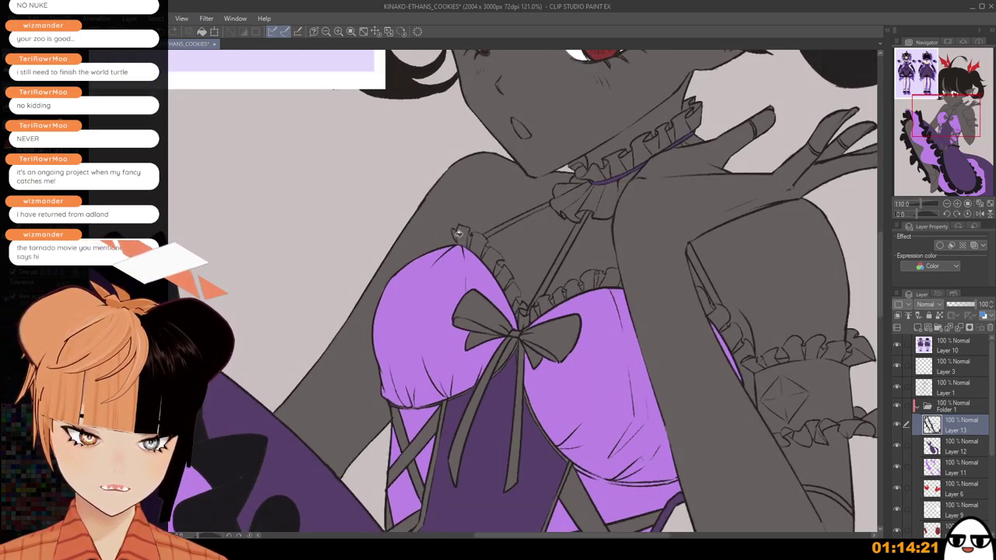
mouse_move(464, 232)
left_mouse_down()
mouse_move(515, 280)
mouse_move(531, 325)
mouse_move(526, 319)
mouse_move(609, 280)
mouse_move(642, 282)
mouse_move(642, 283)
left_mouse_up()
left_click(530, 315)
left_click(531, 326)
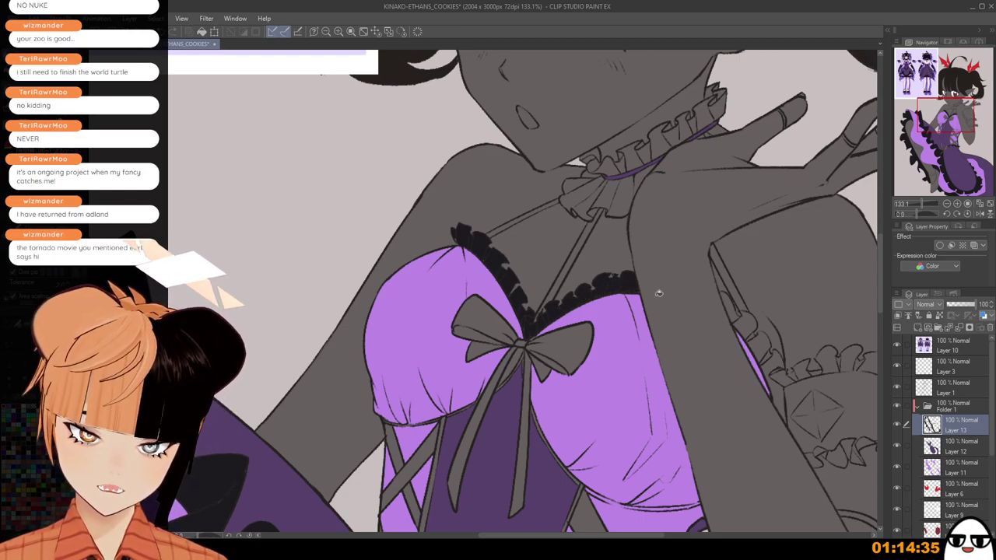
Fill the side ruffle visible behind the forearm and the armband's upper and lower ruffles with black.
mouse_move(736, 314)
left_mouse_down()
mouse_move(638, 277)
mouse_move(681, 326)
left_mouse_up()
left_click(668, 285)
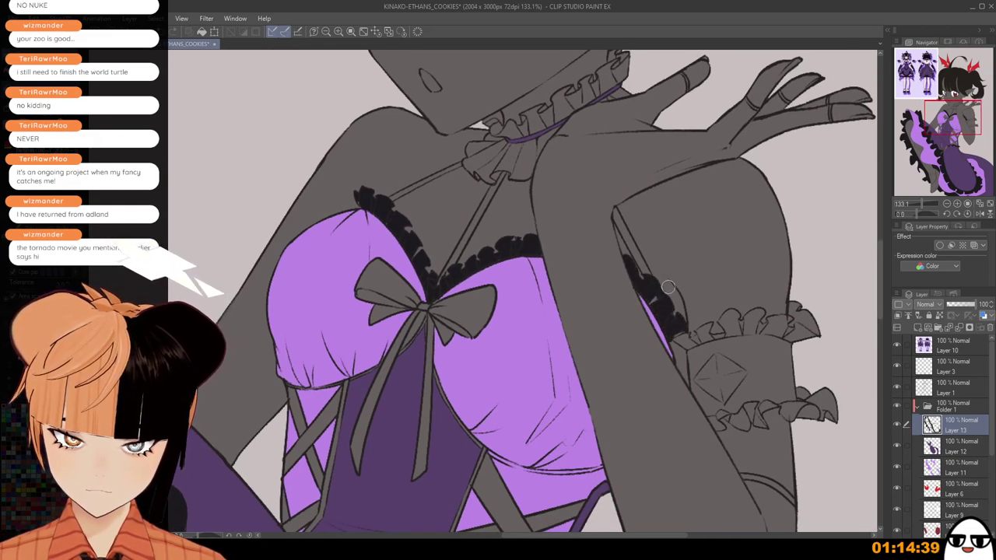
scroll(661, 294, "up", 1)
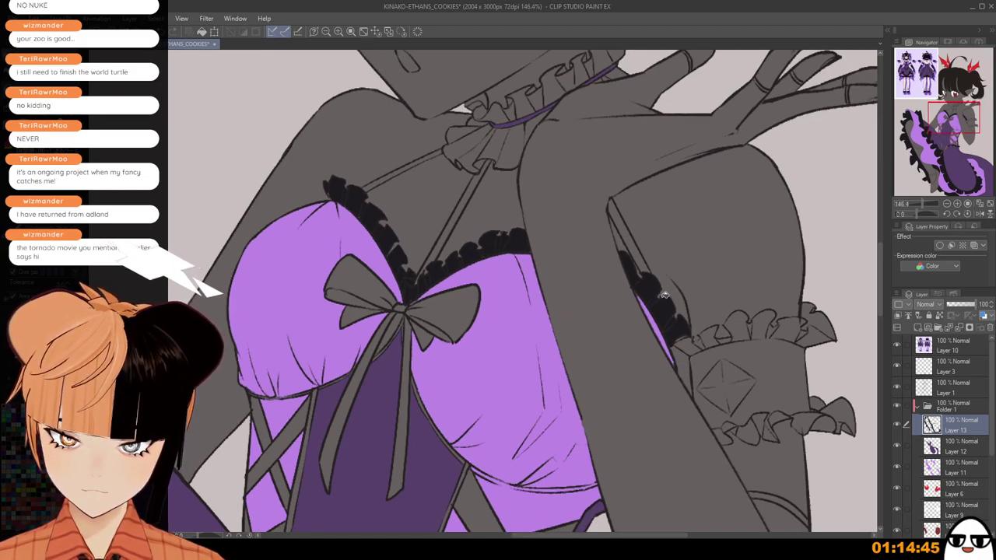
scroll(702, 277, "down", 2)
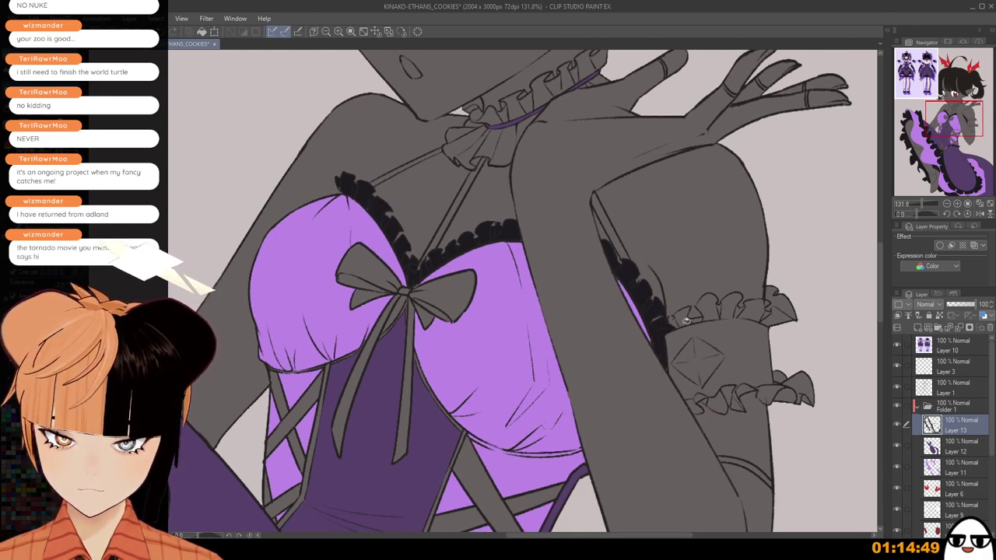
mouse_move(669, 320)
left_mouse_down()
mouse_move(744, 308)
mouse_move(724, 304)
mouse_move(782, 313)
mouse_move(776, 296)
mouse_move(791, 310)
mouse_move(778, 289)
left_mouse_up()
mouse_move(704, 408)
left_mouse_down()
mouse_move(739, 396)
mouse_move(732, 392)
mouse_move(741, 399)
mouse_move(760, 379)
mouse_move(809, 394)
mouse_move(784, 374)
mouse_move(808, 389)
left_mouse_up()
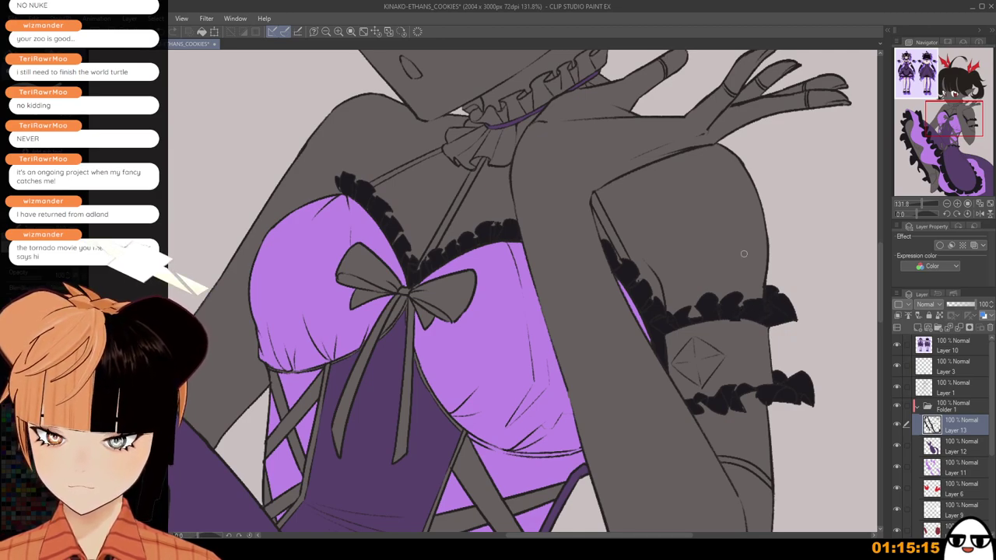
Touch up gaps and edges in the black side ruffle and the neckline ruffle around the centre dip.
scroll(628, 265, "up", 1)
scroll(628, 265, "up", 1)
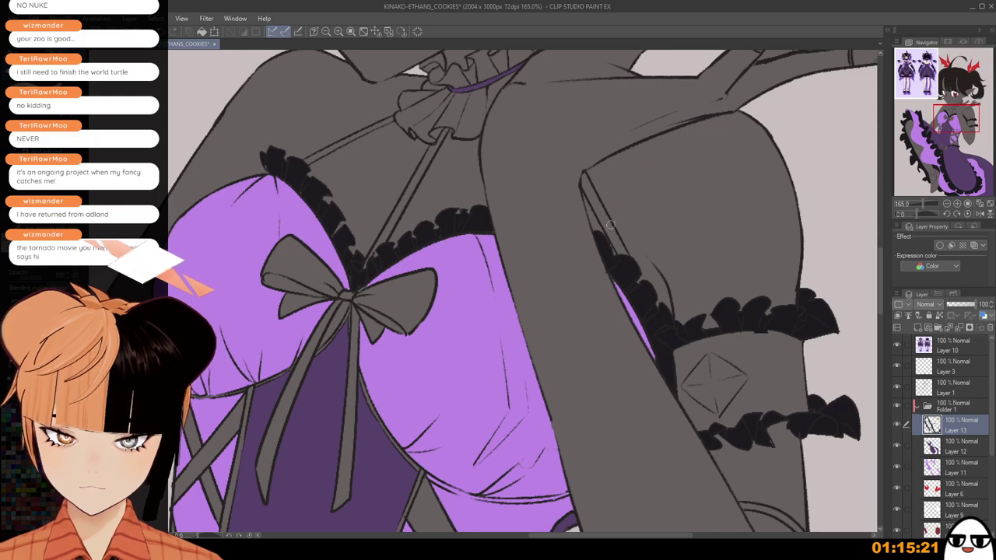
left_click_drag(515, 232, 608, 279)
scroll(607, 278, "up", 1)
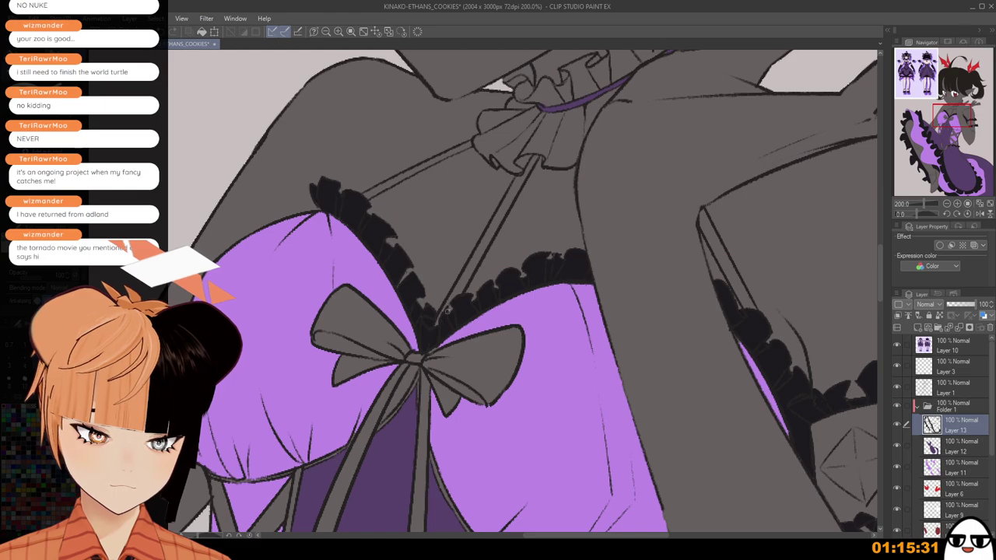
mouse_move(448, 324)
left_mouse_down()
mouse_move(420, 299)
mouse_move(425, 280)
left_mouse_up()
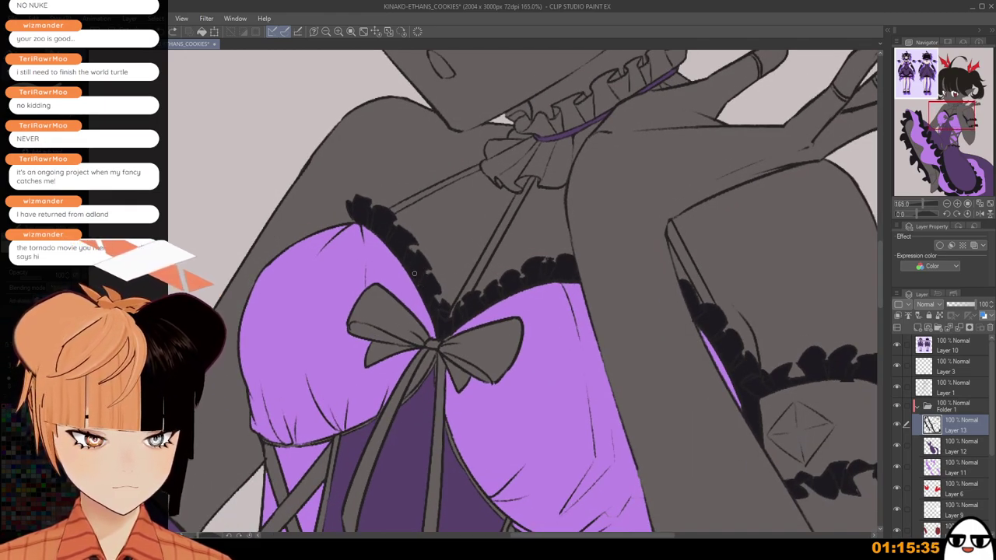
scroll(437, 274, "down", 2)
scroll(531, 269, "up", 1)
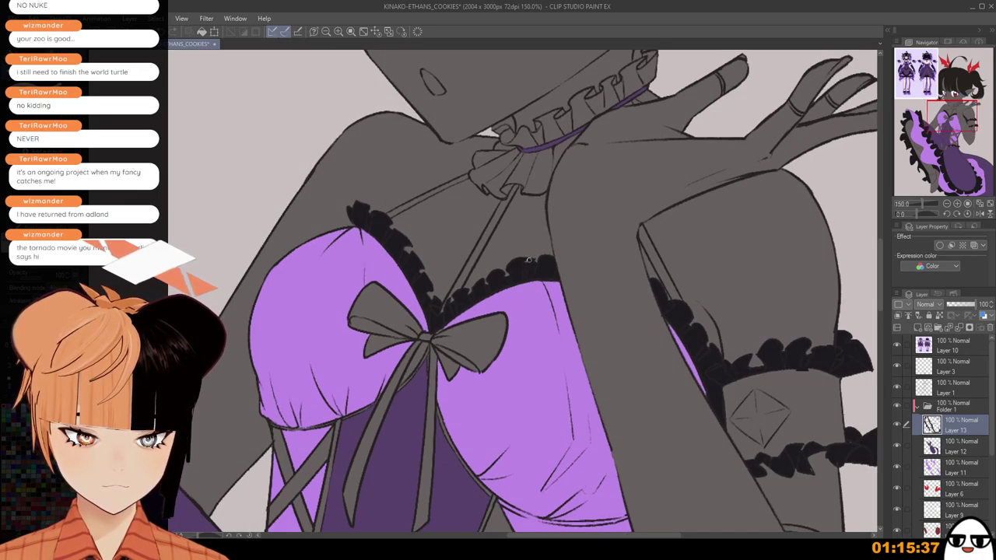
scroll(536, 263, "down", 1)
Paint the narrow trim along both lace-side edges of the bodice's dark purple centre panel black.
left_click_drag(446, 425, 449, 262)
scroll(514, 283, "down", 1)
scroll(514, 284, "up", 2)
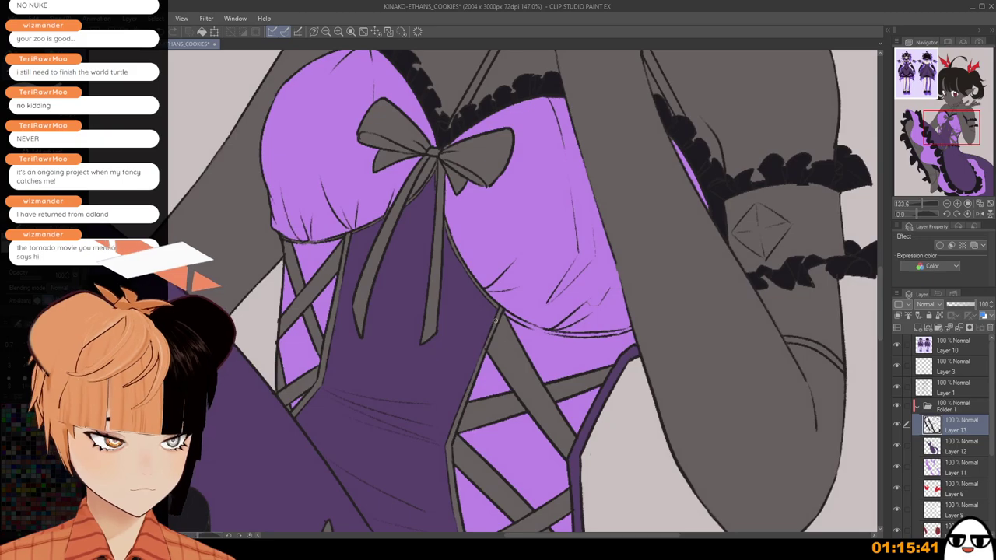
mouse_move(501, 312)
left_mouse_down()
mouse_move(452, 438)
mouse_move(474, 352)
left_mouse_up()
scroll(462, 439, "down", 1)
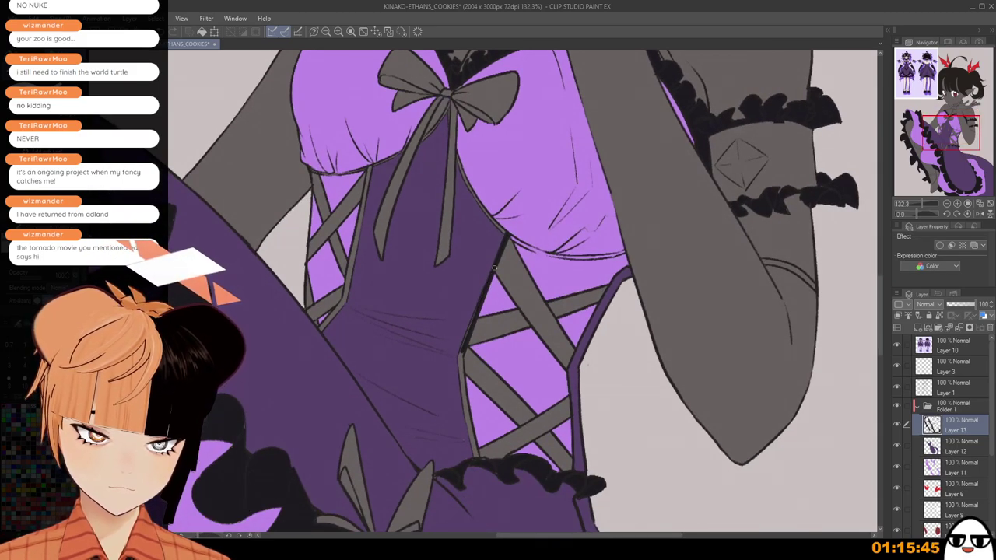
mouse_move(493, 267)
left_mouse_down()
mouse_move(463, 359)
mouse_move(476, 459)
left_mouse_up()
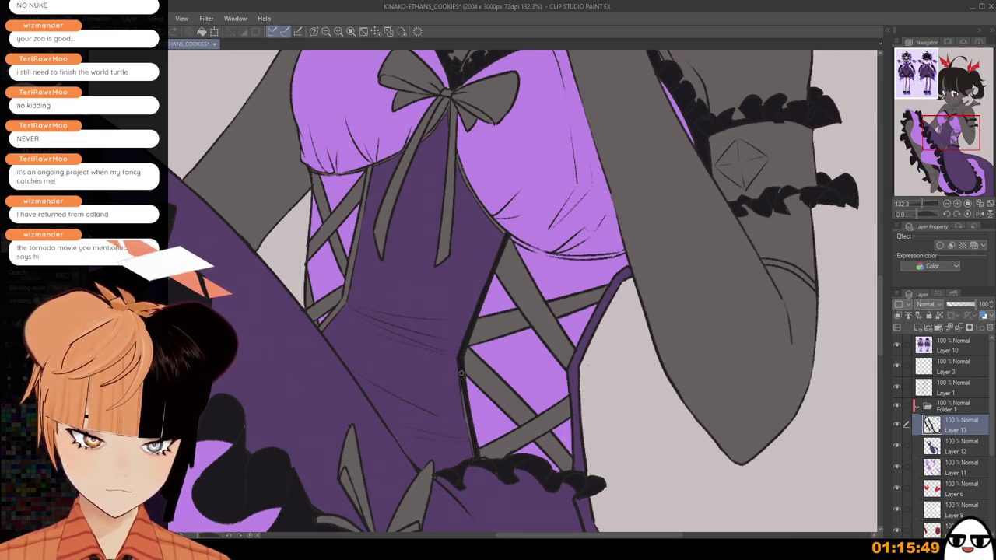
left_click_drag(462, 373, 467, 416)
left_click_drag(467, 417, 480, 461)
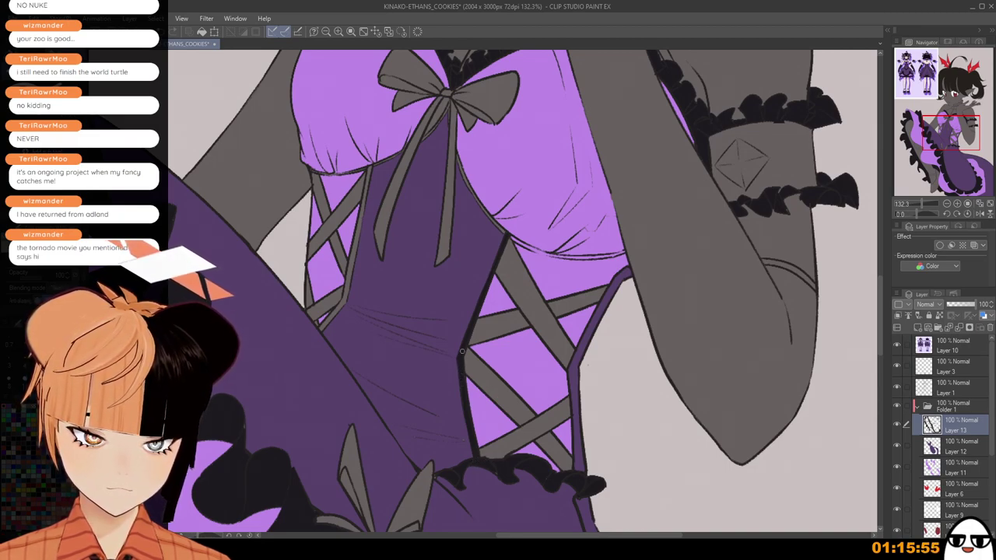
mouse_move(370, 166)
left_mouse_down()
mouse_move(345, 302)
mouse_move(365, 199)
left_mouse_up()
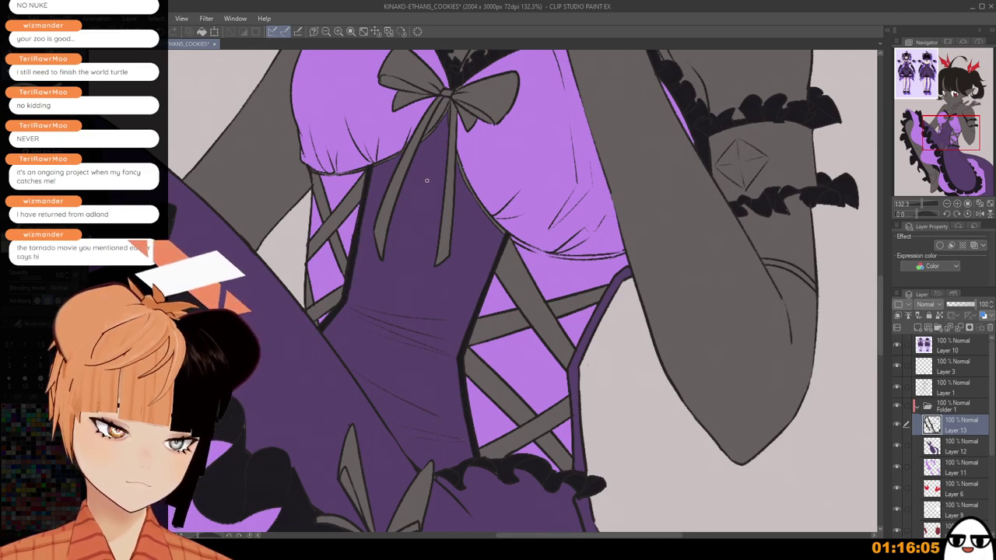
Paint a black trim line along the inner curve of the bust cup nearer the raised forearm, down to the lacing.
scroll(436, 198, "up", 1)
left_click_drag(456, 129, 448, 243)
scroll(448, 241, "up", 2)
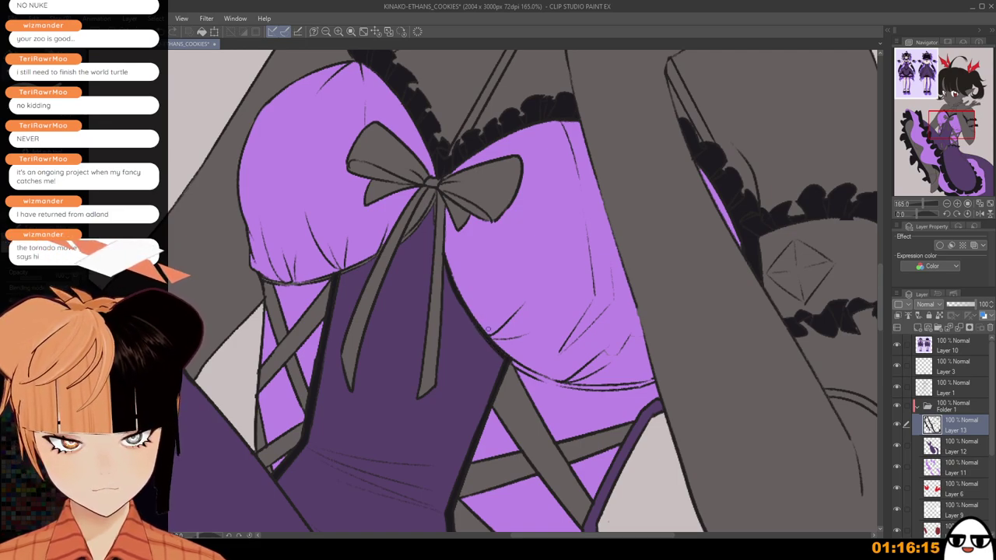
scroll(421, 196, "up", 3)
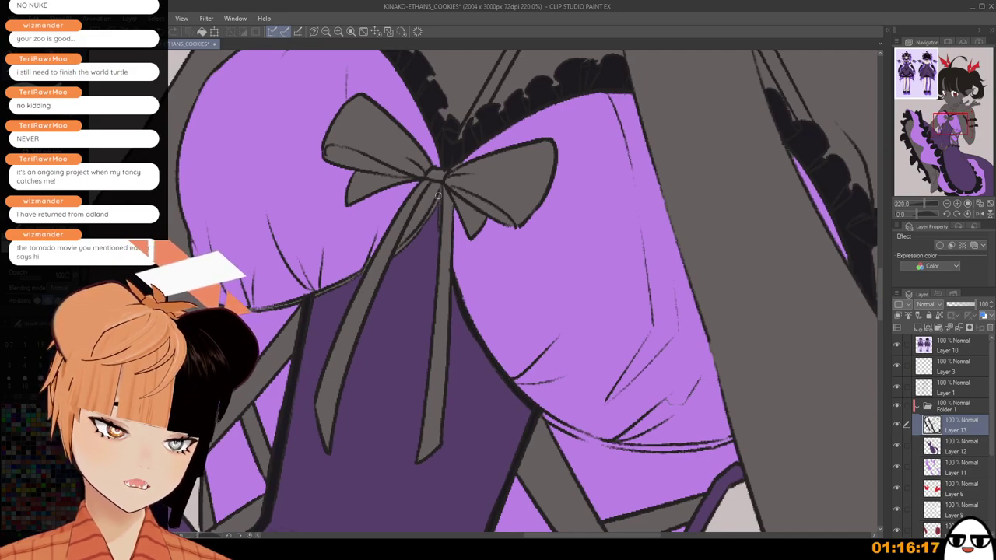
Touch up the light purple beside the bow's knot on Layer 11 and paint the other cup's inner edge black on Layer 13.
left_click(951, 470)
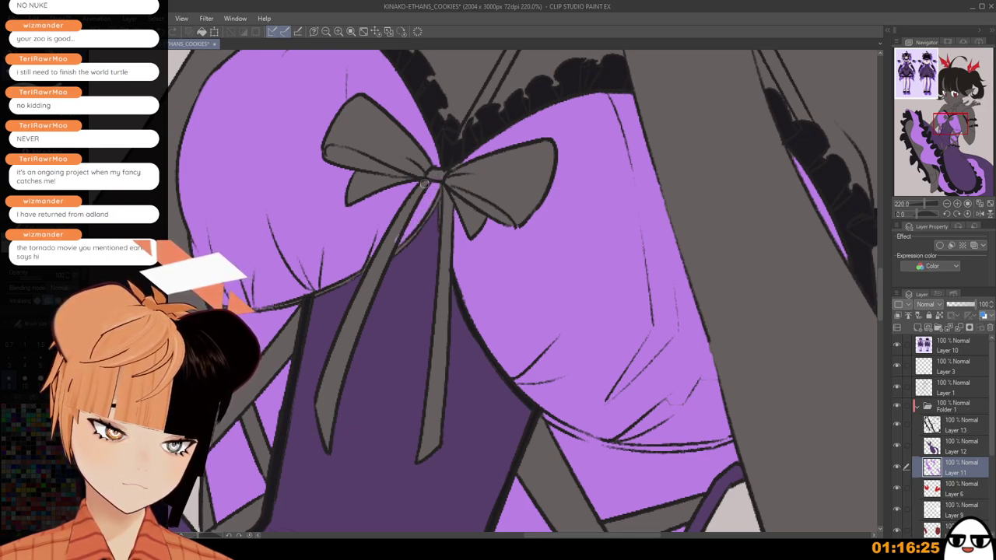
left_click(962, 433)
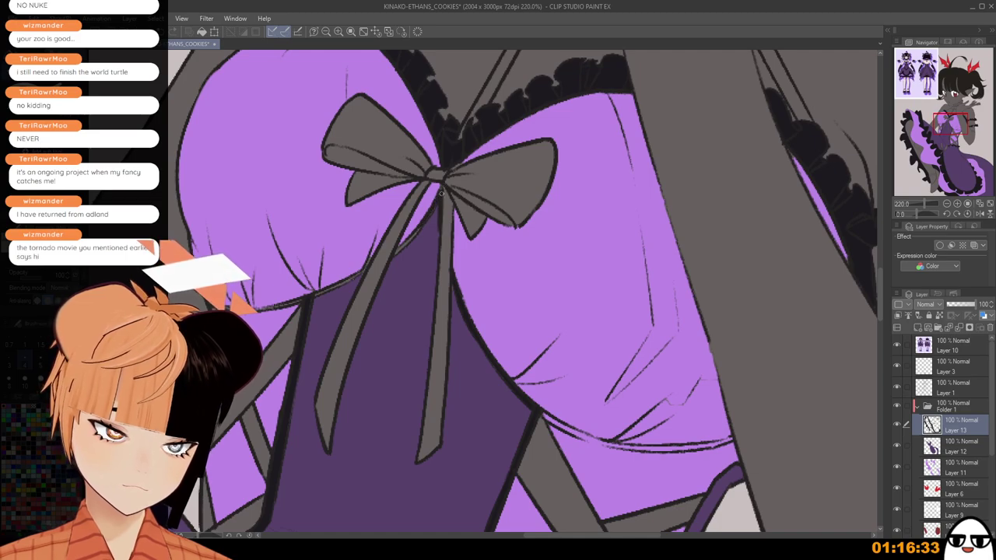
left_click_drag(410, 239, 396, 254)
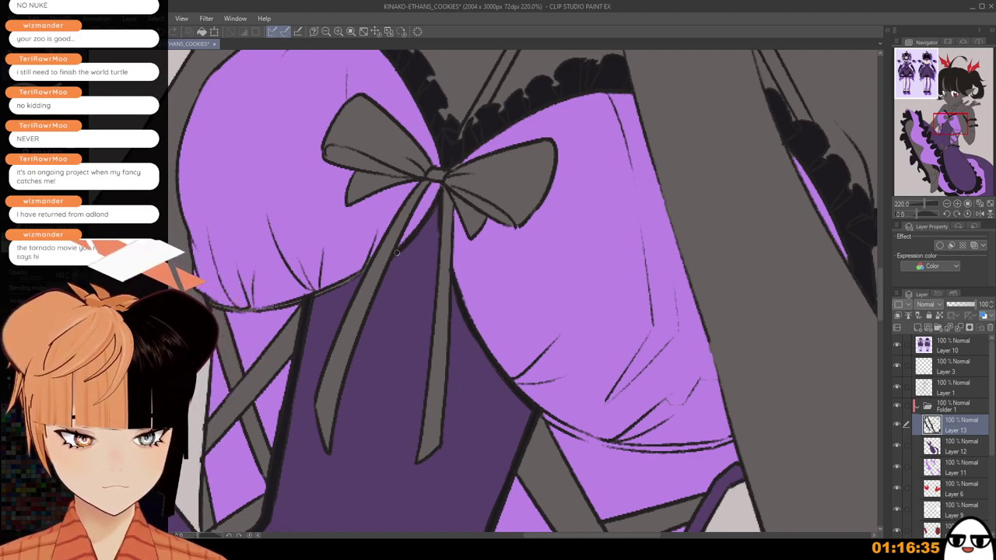
Paint the bottom edge of the bust cup farther from the raised forearm black, redoing the stroke toward the centre panel.
left_click_drag(384, 307, 514, 245)
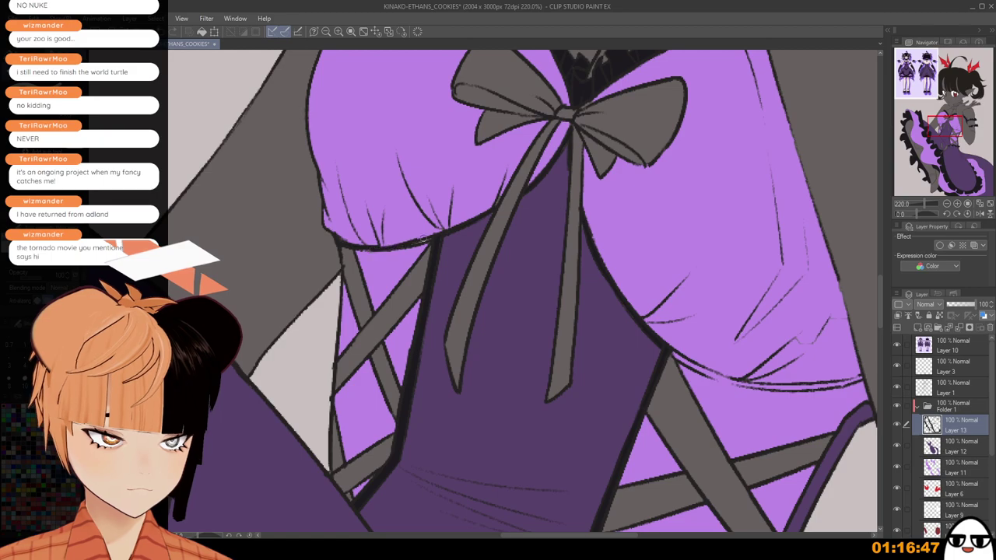
mouse_move(346, 248)
left_mouse_down()
mouse_move(395, 249)
mouse_move(441, 232)
left_mouse_up()
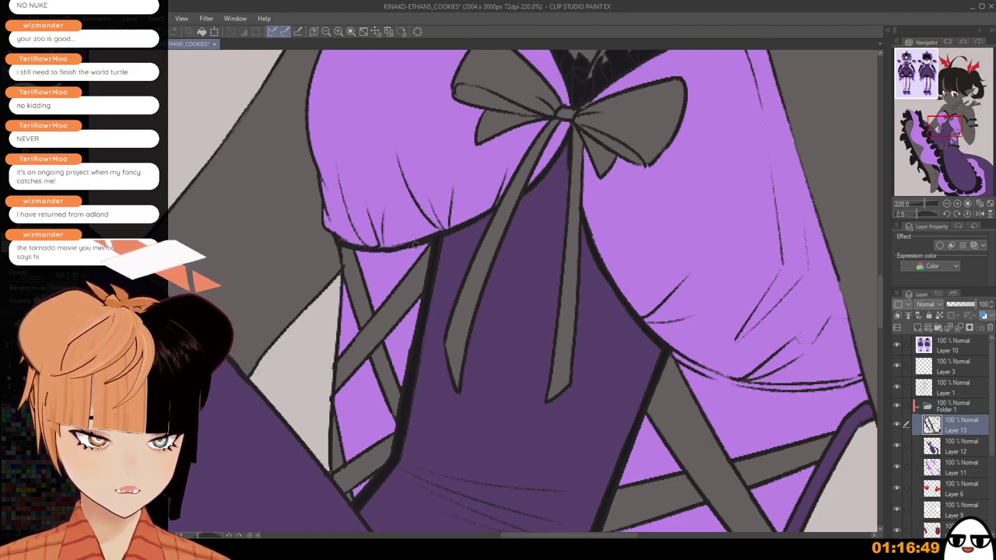
key("ctrl+z")
left_click_drag(385, 250, 441, 232)
Paint the bottom seam of the other bust cup black from the centre panel to the forearm, redoing the misplaced strokes.
scroll(441, 232, "down", 1)
mouse_move(606, 356)
left_mouse_down()
mouse_move(501, 343)
mouse_move(531, 321)
mouse_move(577, 351)
mouse_move(569, 343)
left_mouse_up()
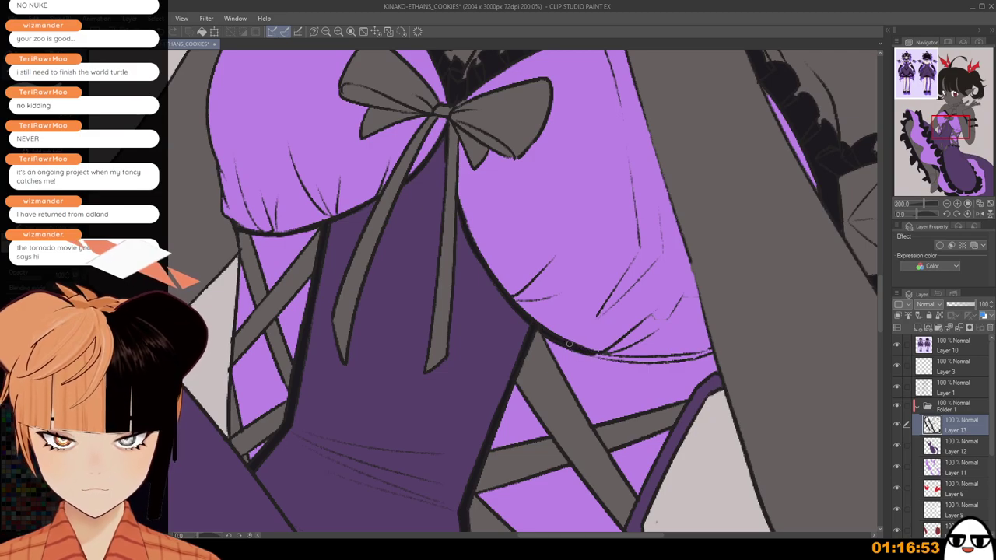
left_click_drag(658, 392, 581, 340)
mouse_move(517, 298)
left_mouse_down()
mouse_move(571, 300)
mouse_move(516, 305)
mouse_move(534, 309)
mouse_move(584, 309)
left_mouse_up()
key("ctrl+z")
key("ctrl+z")
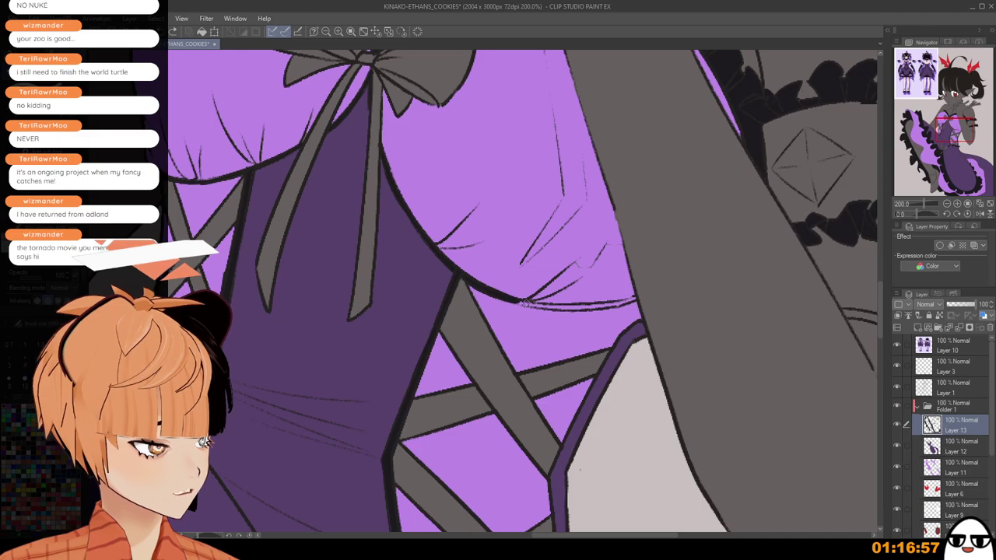
mouse_move(512, 303)
left_mouse_down()
mouse_move(595, 310)
mouse_move(635, 296)
left_mouse_up()
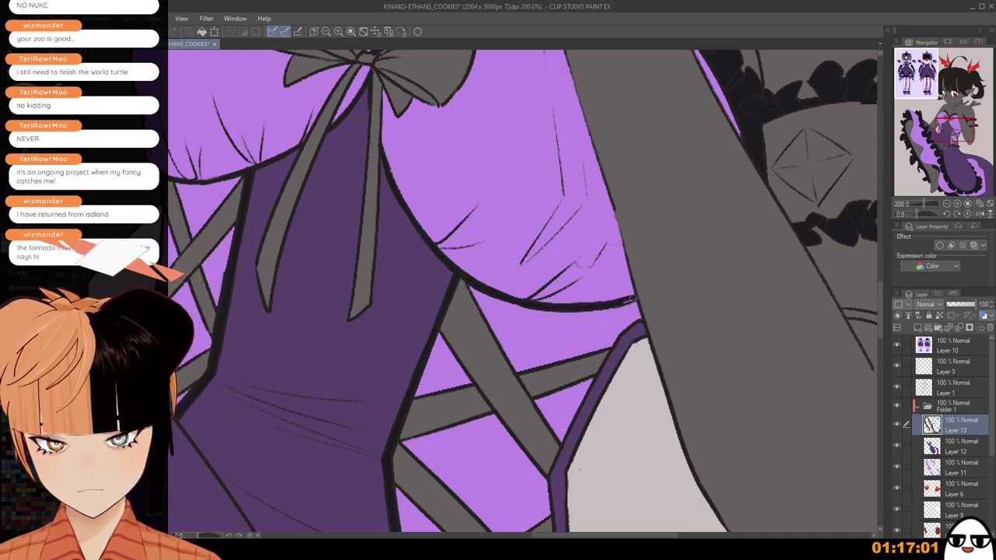
Examine the character reference sheet for the colors of the bow, lacing and armband.
scroll(623, 334, "down", 2)
left_click_drag(529, 377, 589, 431)
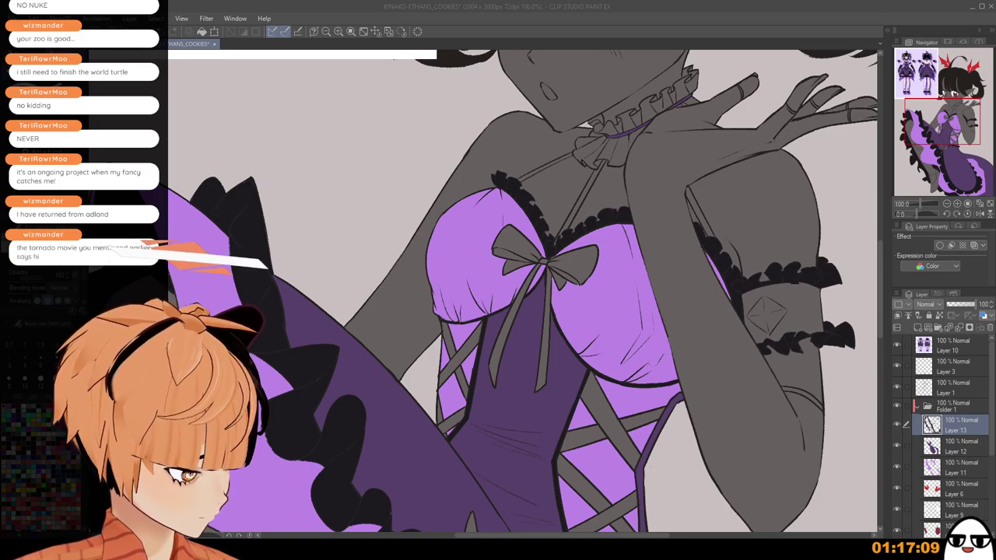
left_click_drag(335, 179, 712, 502)
left_click_drag(467, 186, 362, 366)
scroll(365, 204, "up", 6)
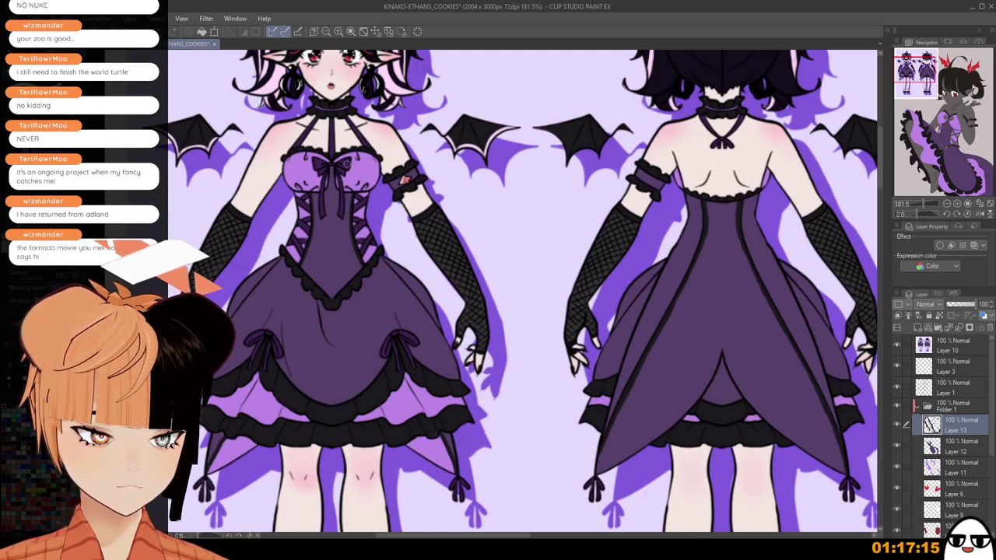
scroll(389, 225, "down", 3)
left_click_drag(650, 470, 474, 184)
scroll(640, 393, "down", 3)
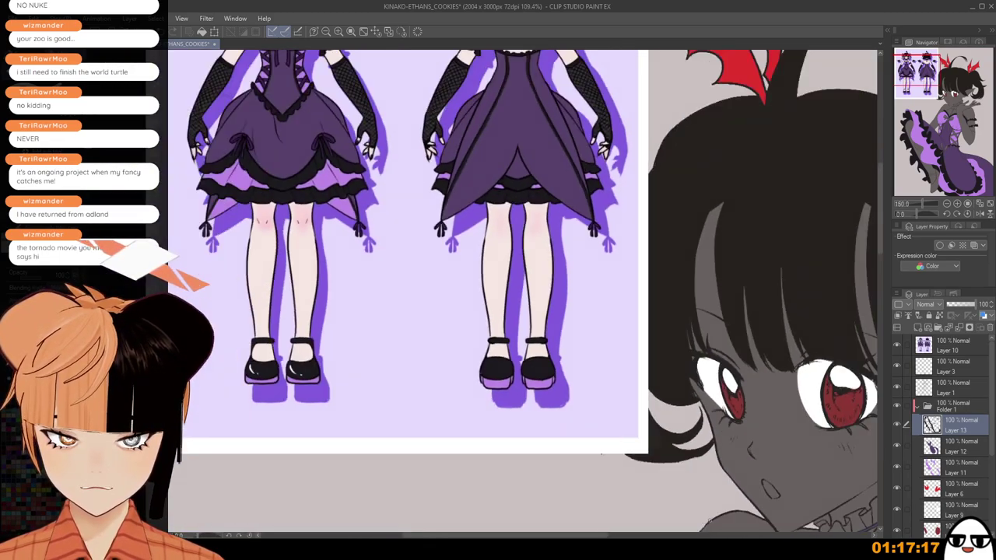
Add a new layer above Layer 13 and fill the armband between its ruffles dark purple, leaving out the diamond.
left_click_drag(698, 489, 459, 241)
left_click(917, 329)
scroll(690, 474, "down", 1)
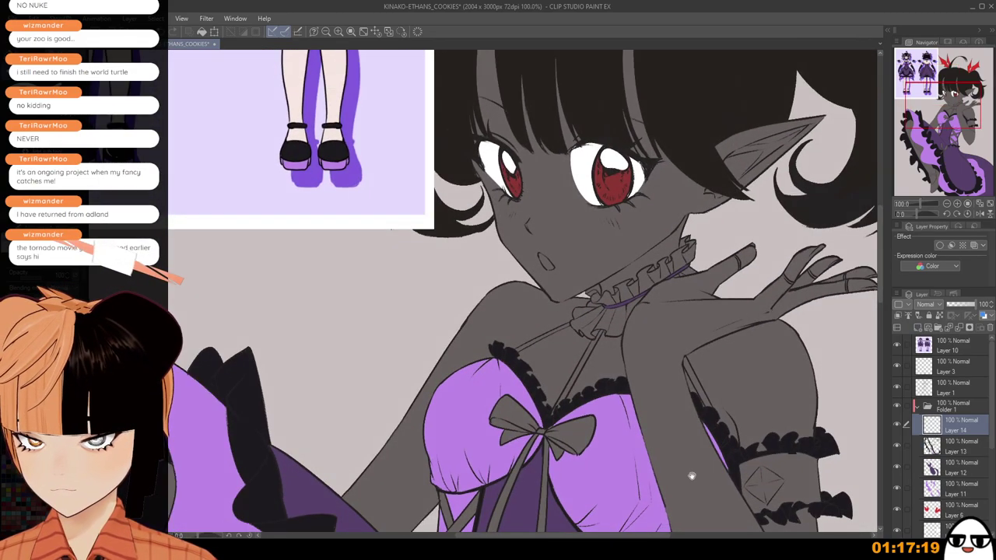
left_click_drag(689, 474, 498, 300)
scroll(498, 301, "down", 1)
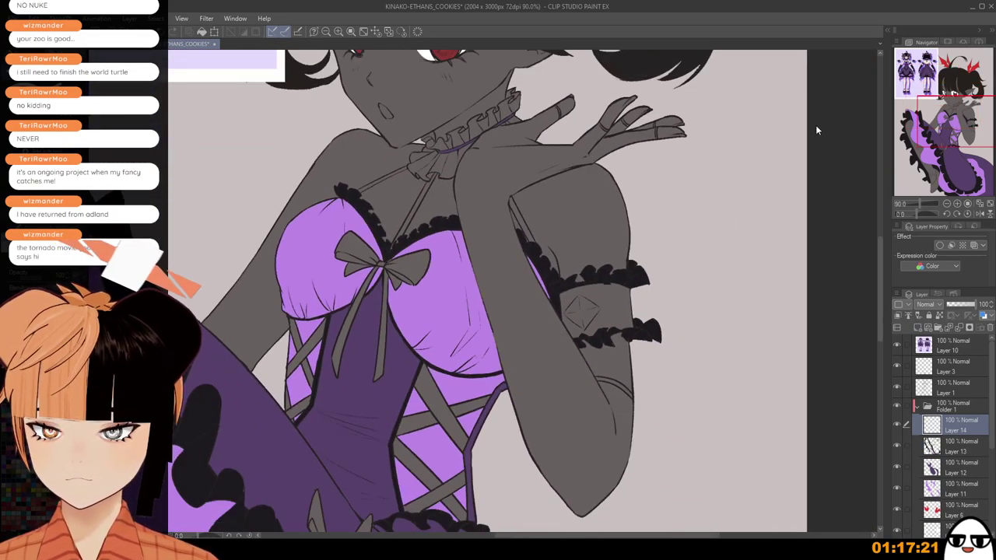
left_click(592, 327)
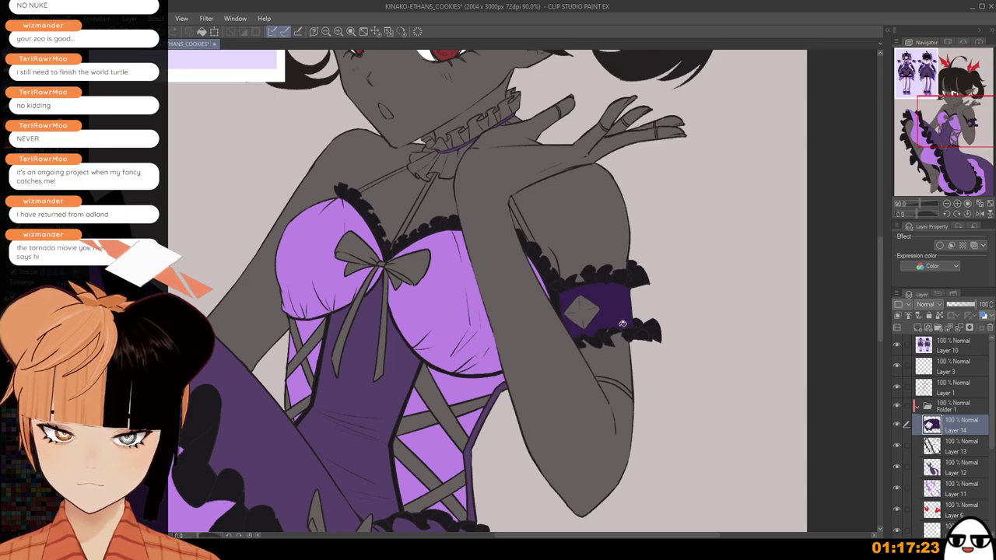
scroll(622, 321, "up", 4)
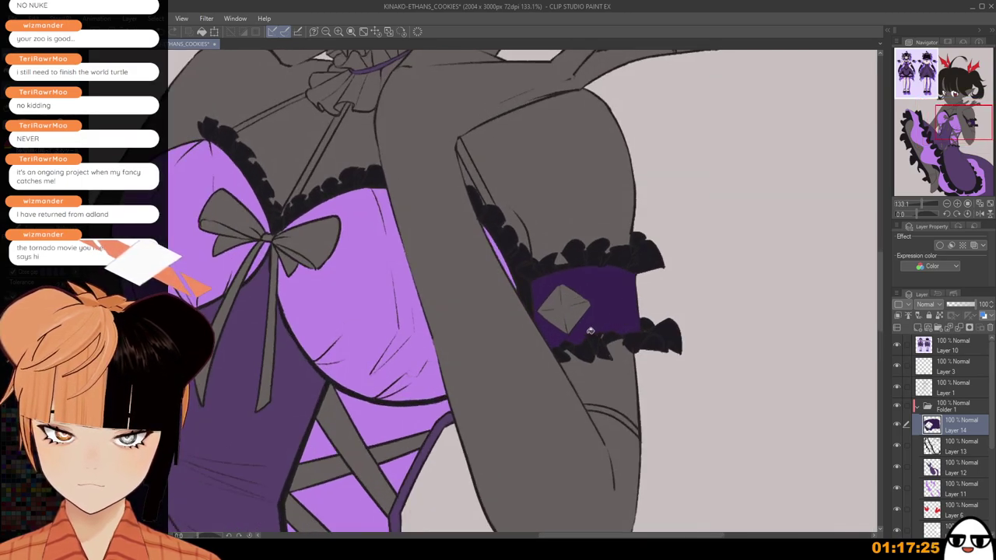
Fill the crossed lacing straps on the bodice side nearer the raised arm with the same dark purple.
scroll(590, 331, "down", 2)
left_click_drag(446, 383, 594, 269)
left_click(543, 301)
left_click(529, 328)
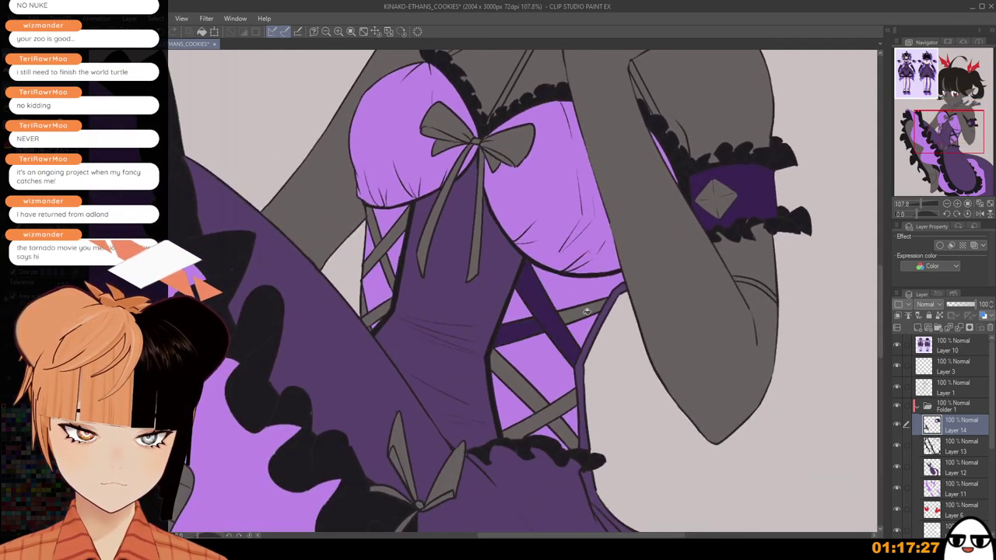
left_click(585, 311)
left_click(520, 378)
left_click(561, 430)
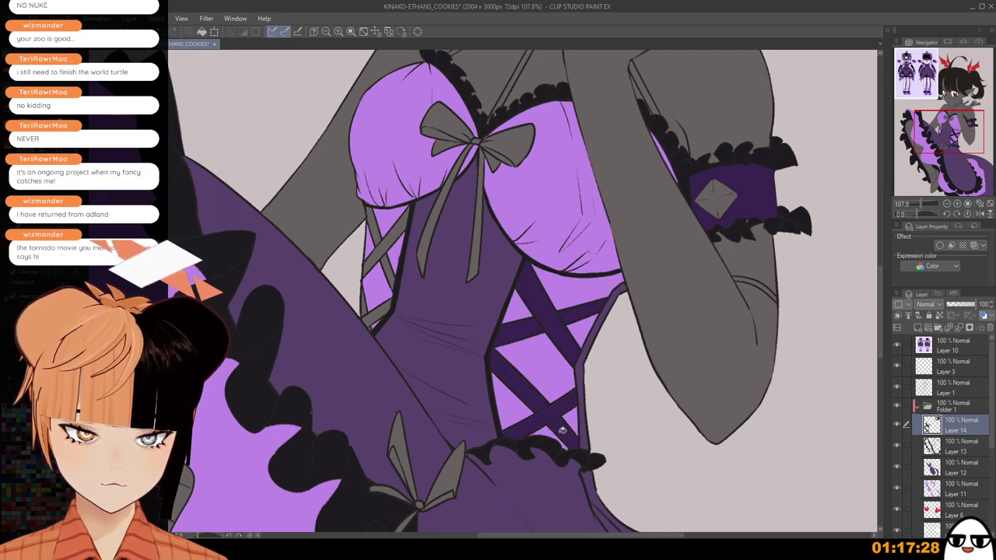
Fill the chest bow's loops, knot and hanging ribbon tails with dark purple on Layer 14.
left_click(502, 143)
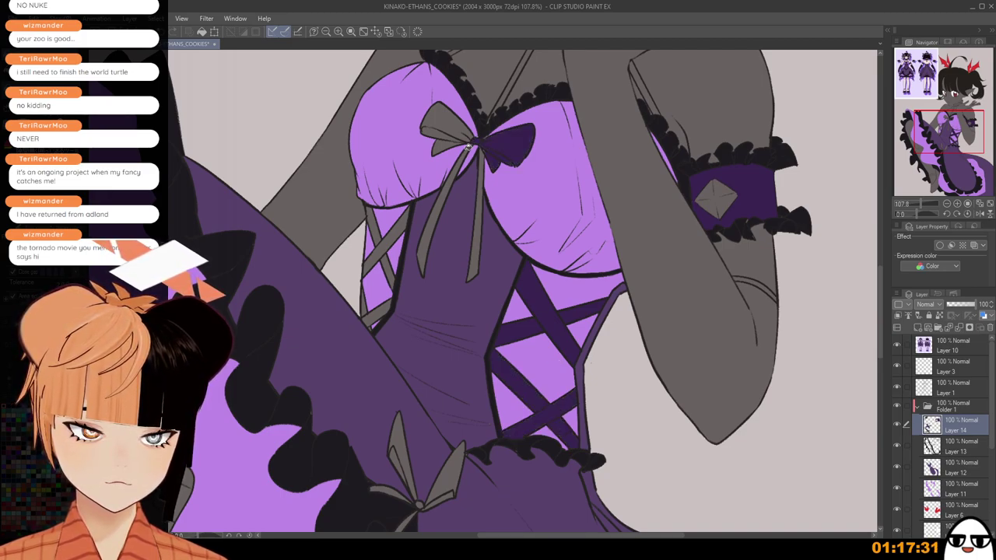
left_click(467, 149)
left_click(473, 160)
left_click(451, 182)
left_click(449, 136)
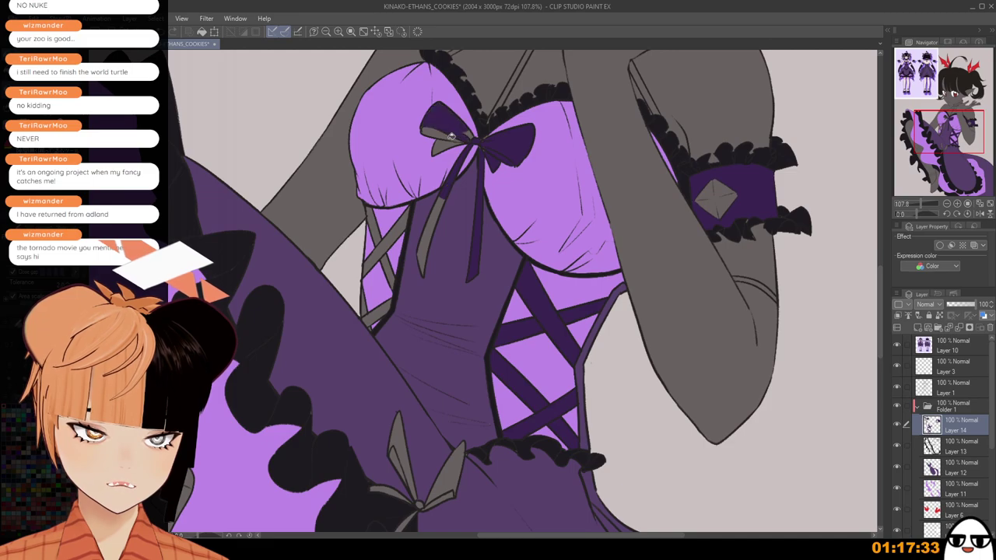
left_click(446, 147)
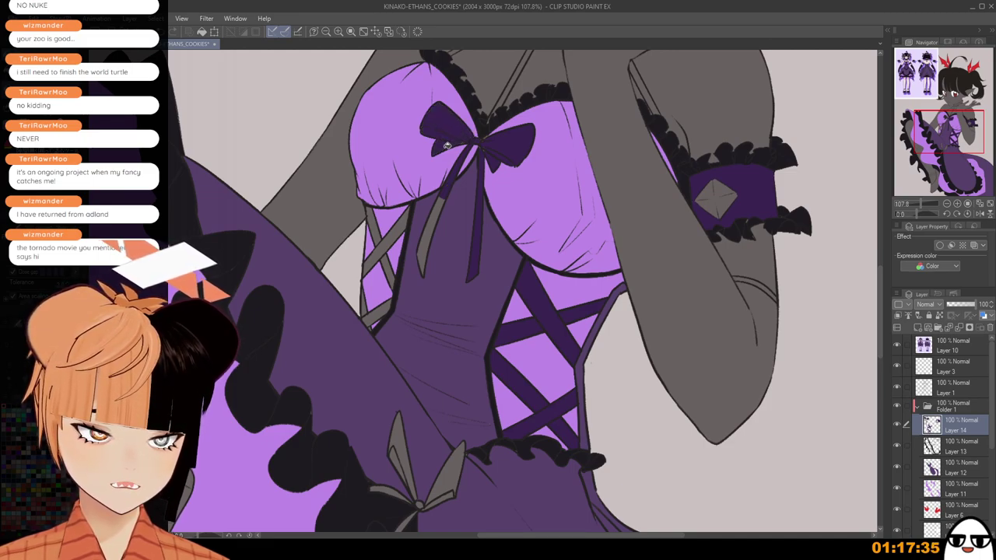
left_click(440, 209)
Fill the crossed lacing straps on the bodice side away from the raised arm with the same dark purple.
left_click(393, 238)
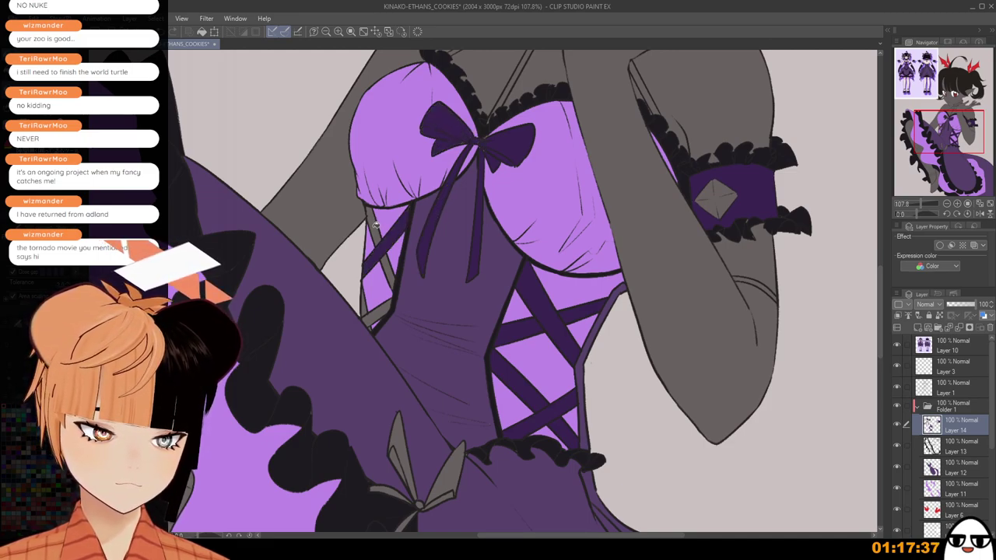
left_click(372, 224)
left_click(389, 274)
left_click(366, 309)
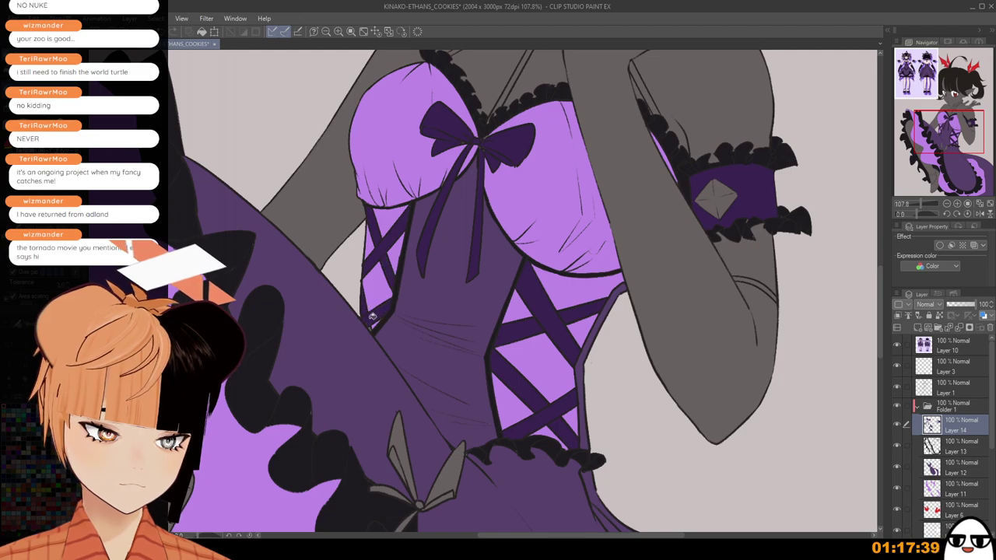
Fill the loops and tails of the small hip bow above the skirt ruffle with dark purple.
scroll(598, 305, "down", 4)
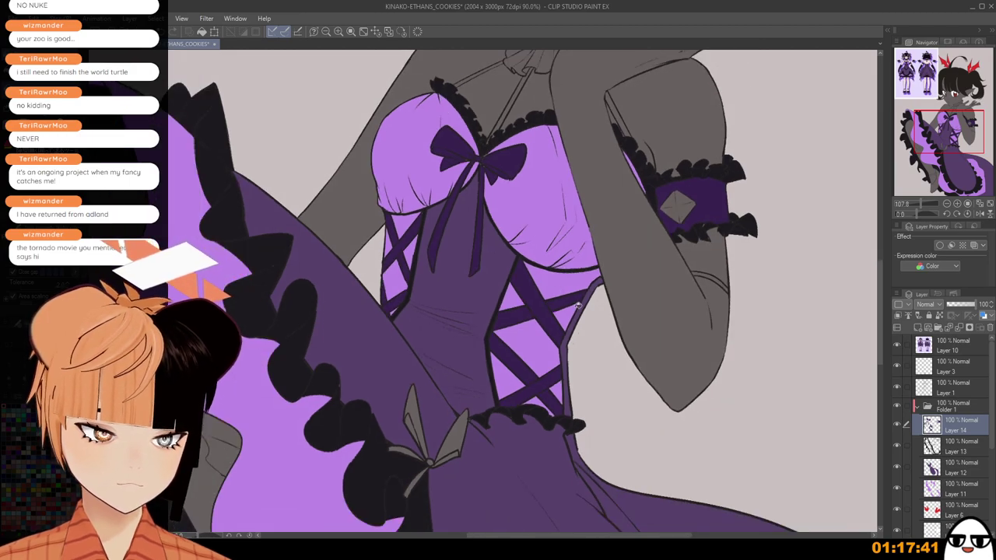
left_click_drag(623, 407, 582, 209)
left_click(438, 194)
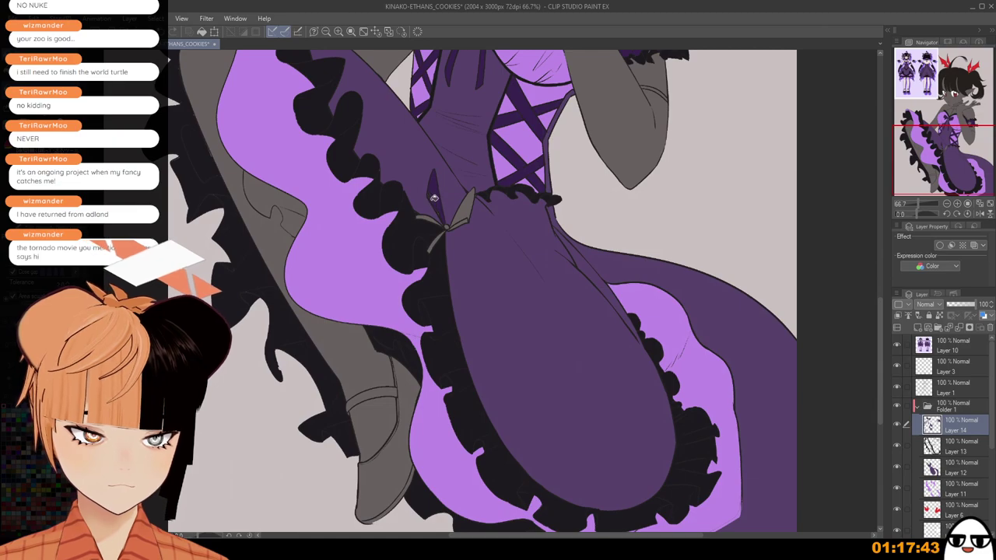
scroll(439, 196, "up", 3)
left_click(474, 234)
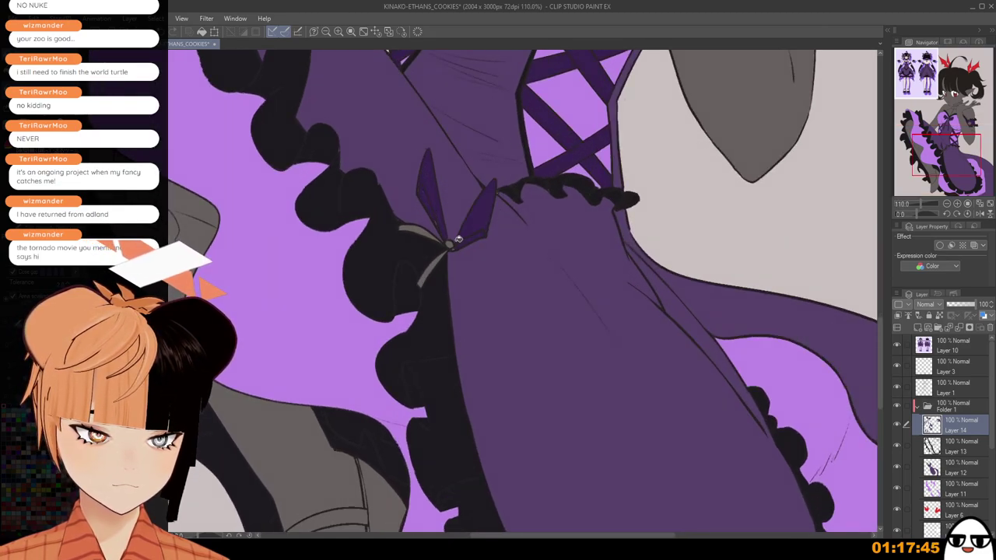
left_click(423, 230)
left_click(439, 258)
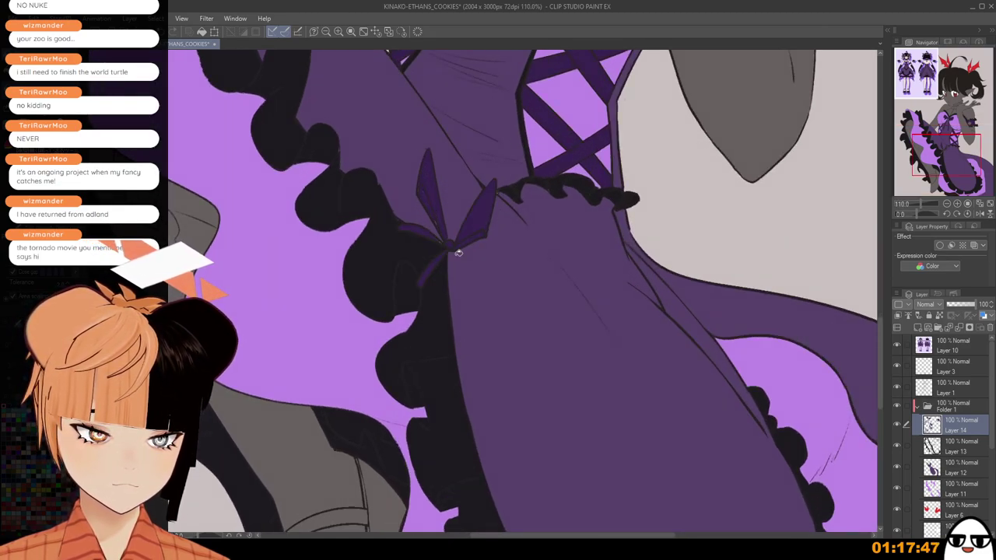
Select Layer 12 and touch up the purple base color around the hip bow and up the bodice.
scroll(412, 191, "up", 2)
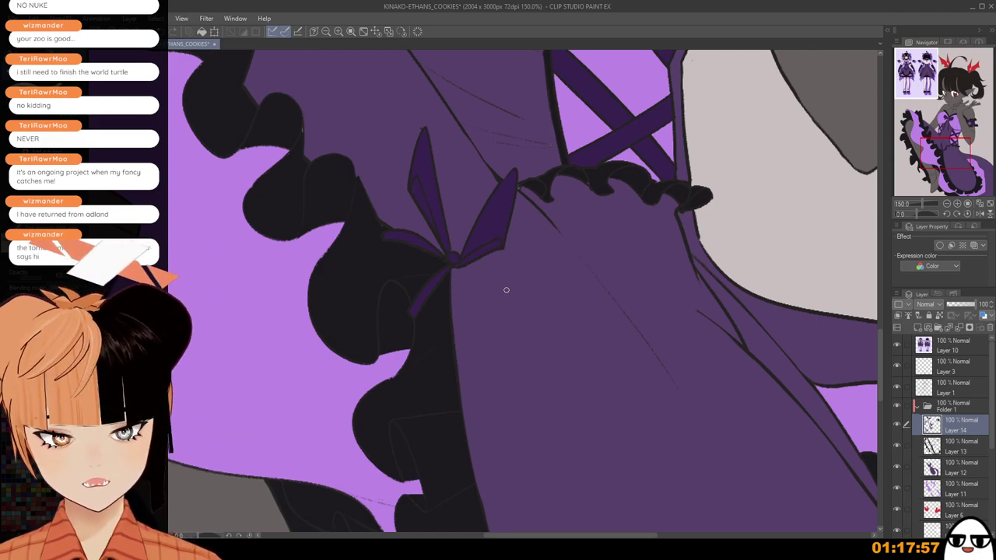
left_click(957, 490)
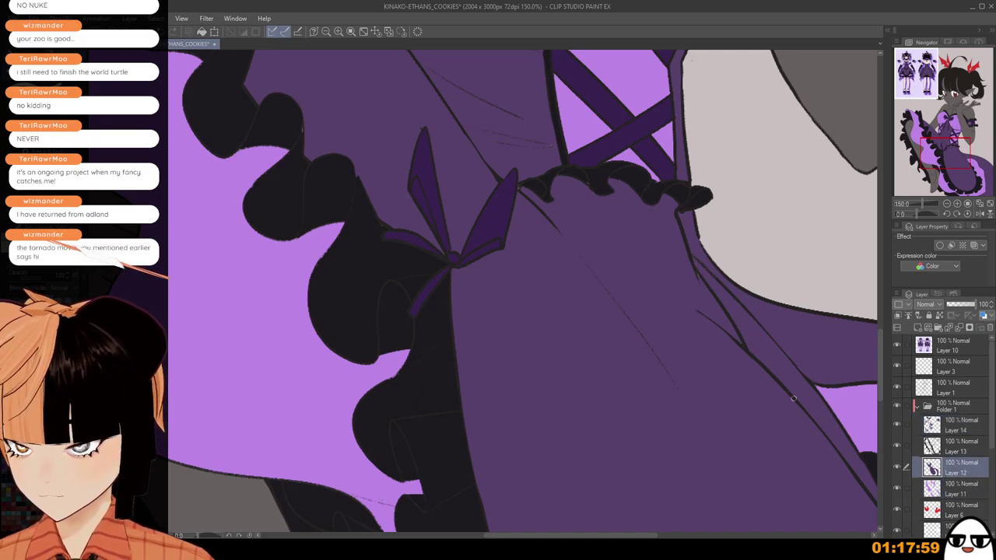
left_click(957, 468)
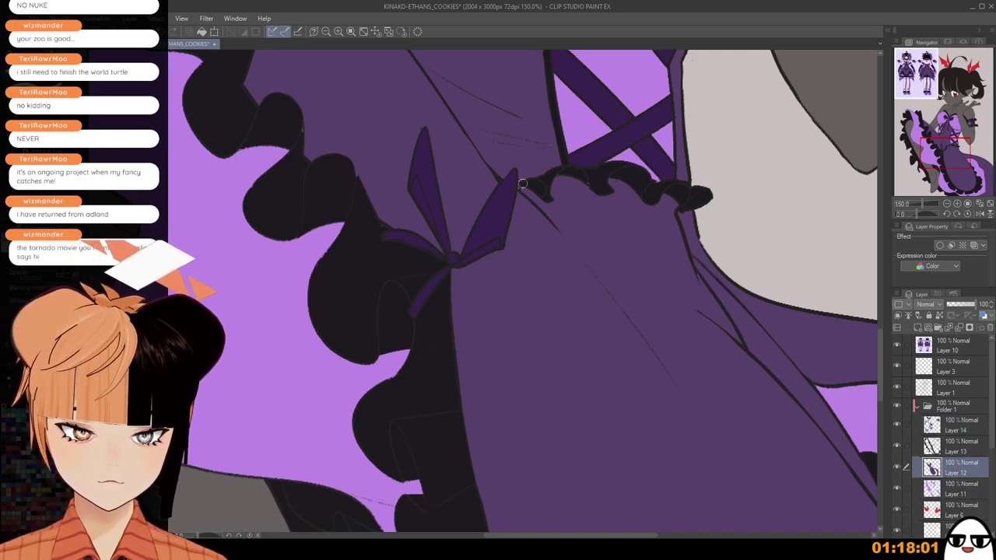
left_click_drag(475, 118, 496, 264)
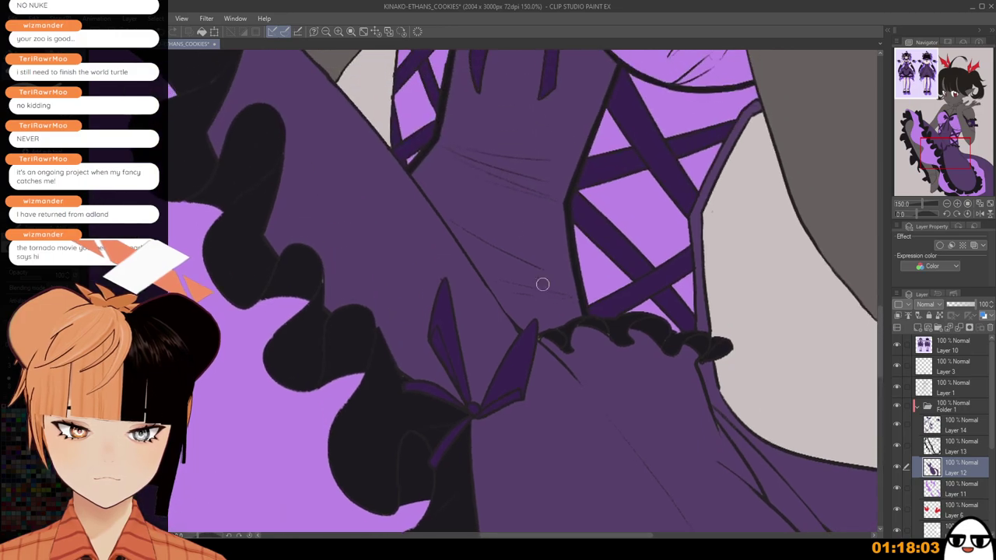
left_click_drag(559, 91, 553, 235)
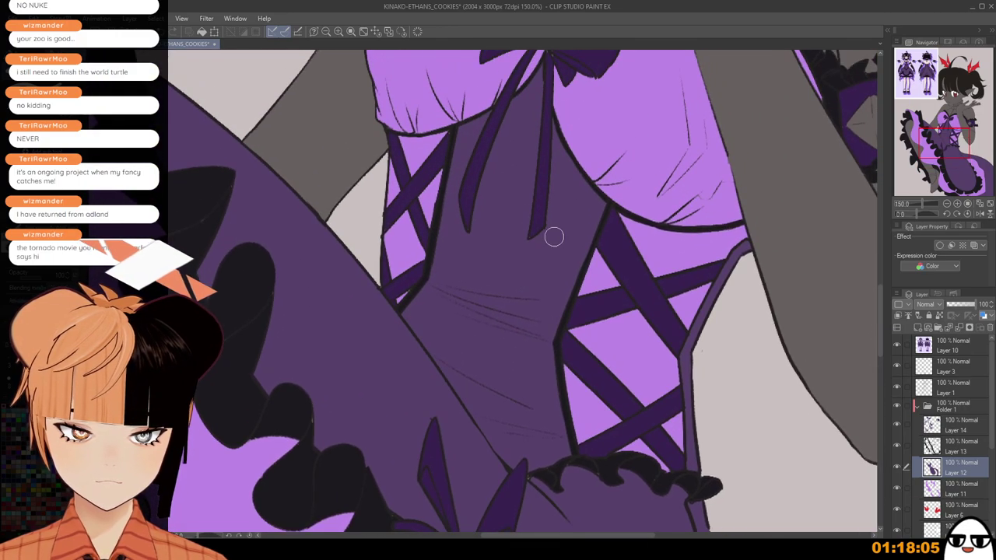
Return to Layer 14 and touch up the dark purple ribbon tails hanging from the chest bow.
left_click(953, 431)
scroll(668, 302, "up", 2)
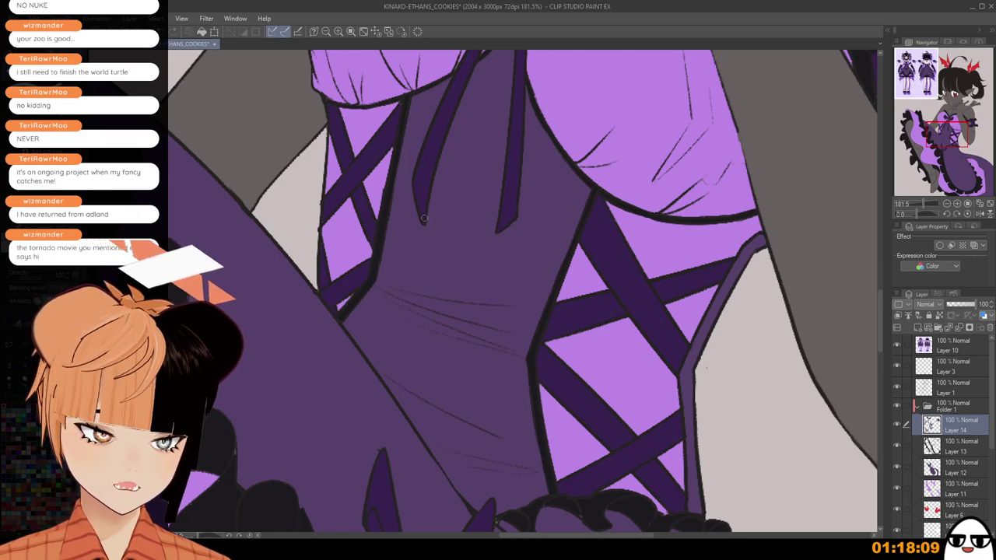
scroll(429, 219, "down", 1)
left_click_drag(502, 217, 506, 391)
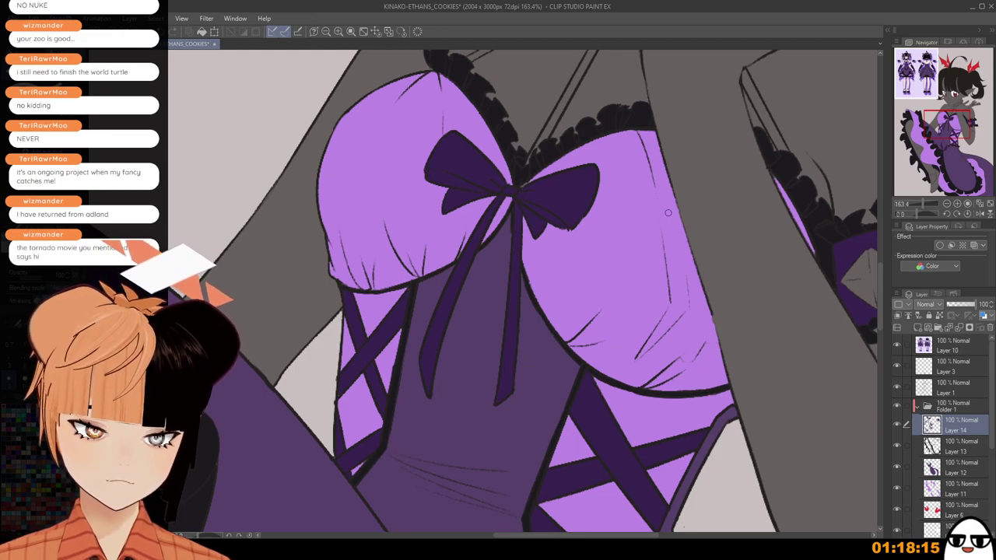
Select Layer 11 and touch up the light purple bust cups around the chest bow.
left_click(955, 487)
scroll(563, 169, "up", 1)
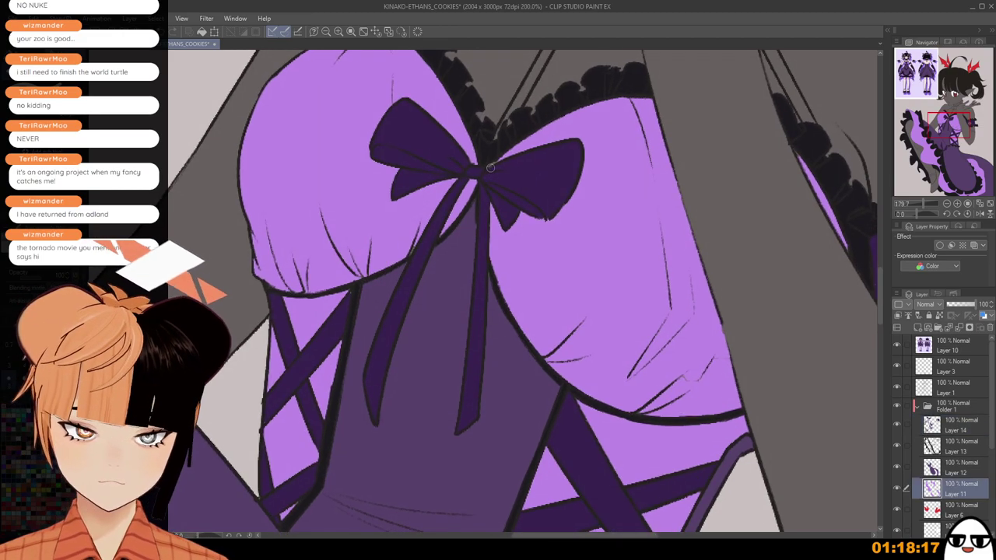
scroll(562, 170, "up", 1)
scroll(609, 279, "down", 4)
scroll(661, 413, "up", 1)
left_click_drag(661, 414, 485, 411)
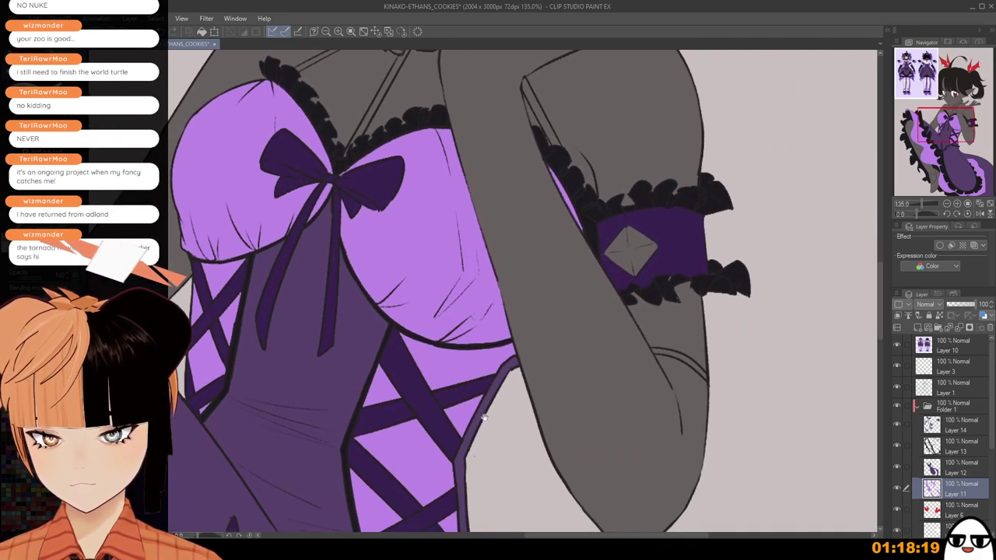
Check the armband's edges for gaps and touch up its black ruffles on Layer 13.
left_click(947, 467)
scroll(700, 268, "up", 3)
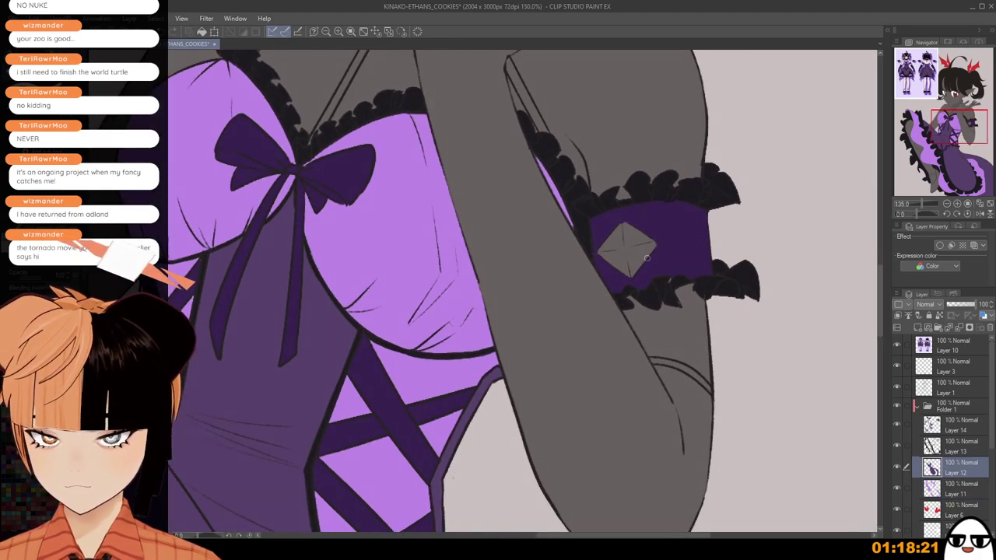
scroll(641, 273, "up", 2)
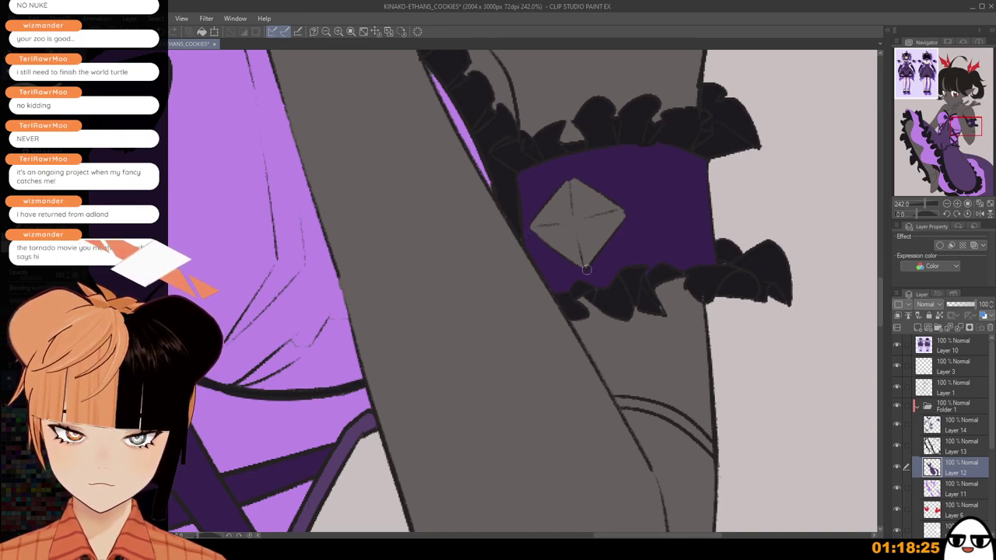
scroll(669, 168, "down", 2)
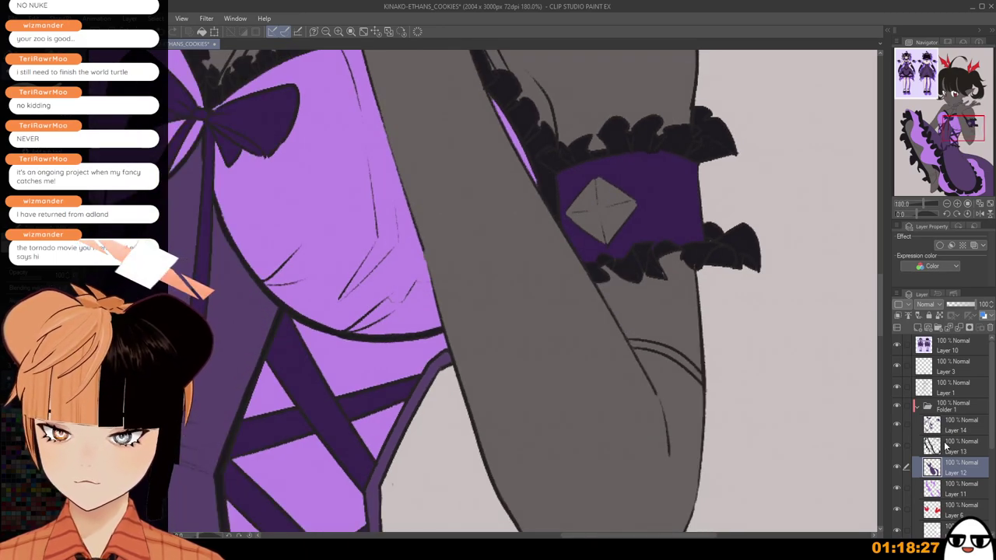
left_click(946, 445)
scroll(704, 246, "up", 2)
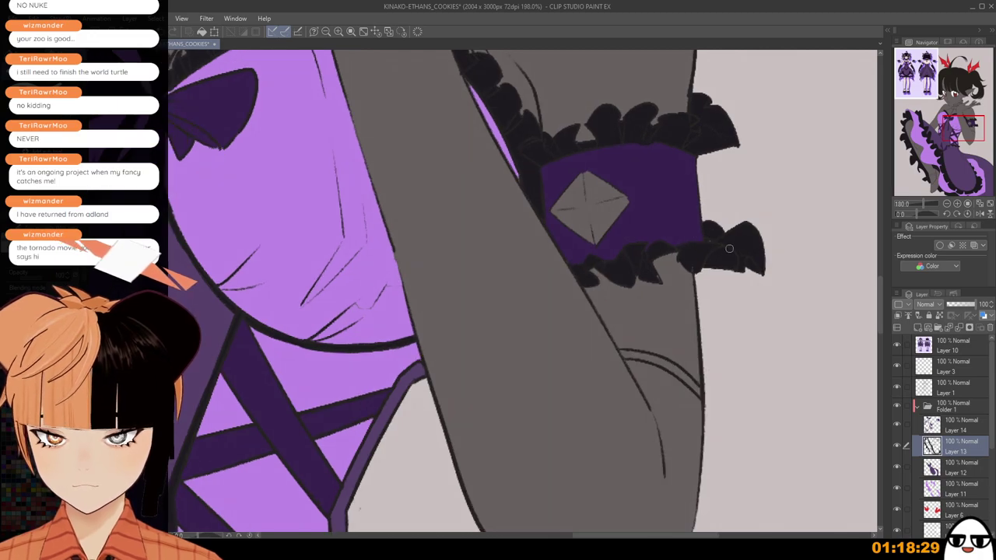
scroll(642, 268, "up", 1)
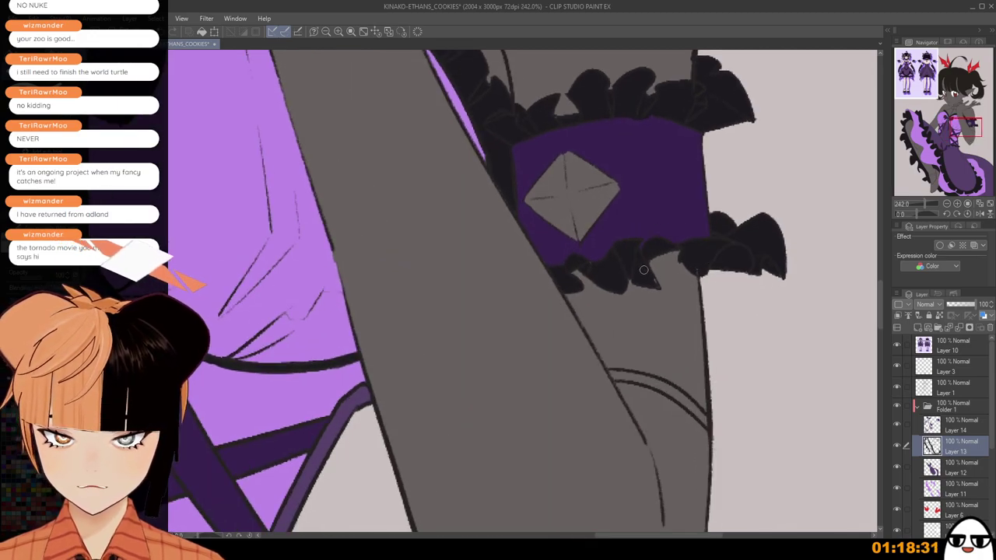
scroll(599, 267, "down", 4)
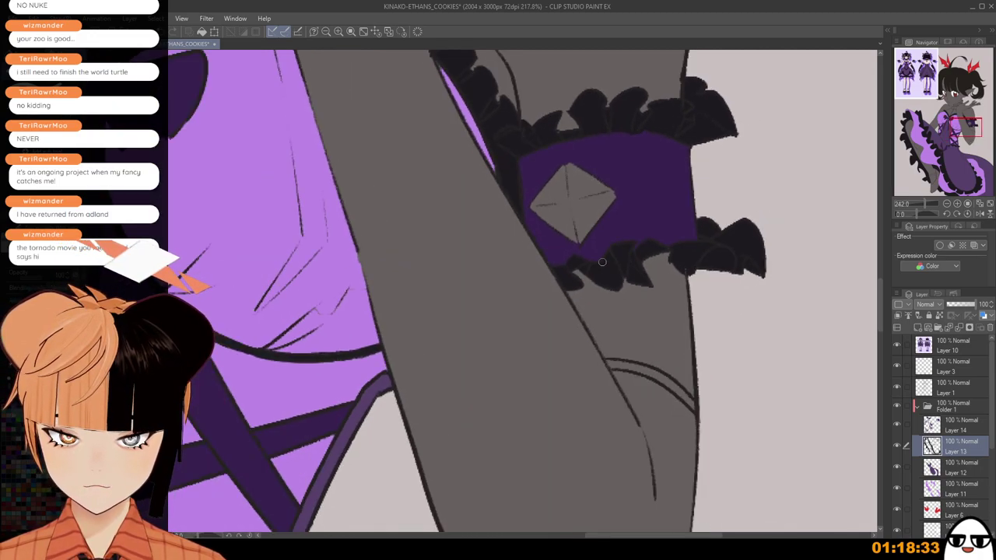
left_click_drag(624, 180, 557, 304)
scroll(417, 207, "down", 2)
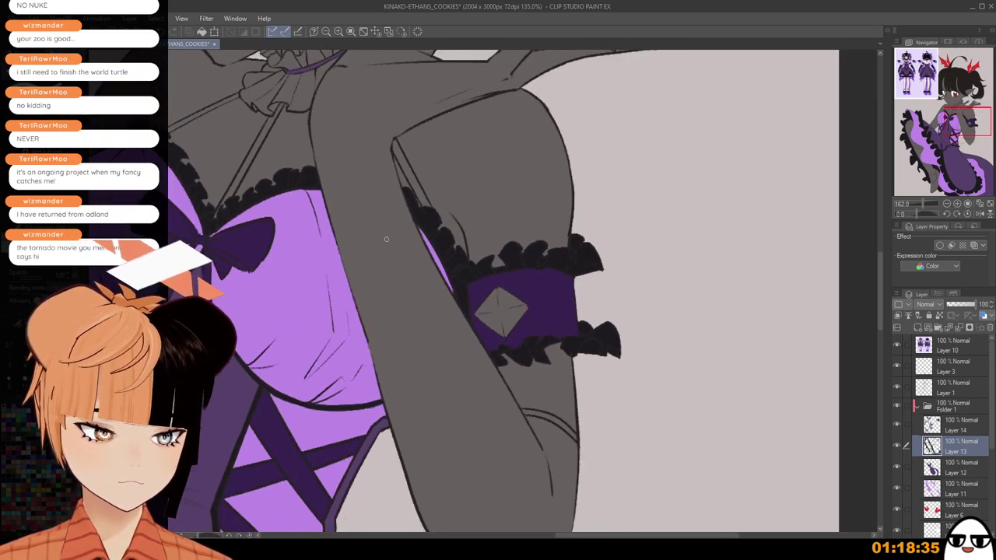
Go over the black neckline ruffle and the skirt's front ruffle on Layer 13, checking for unpainted gaps.
left_click_drag(379, 290, 546, 362)
scroll(497, 277, "up", 2)
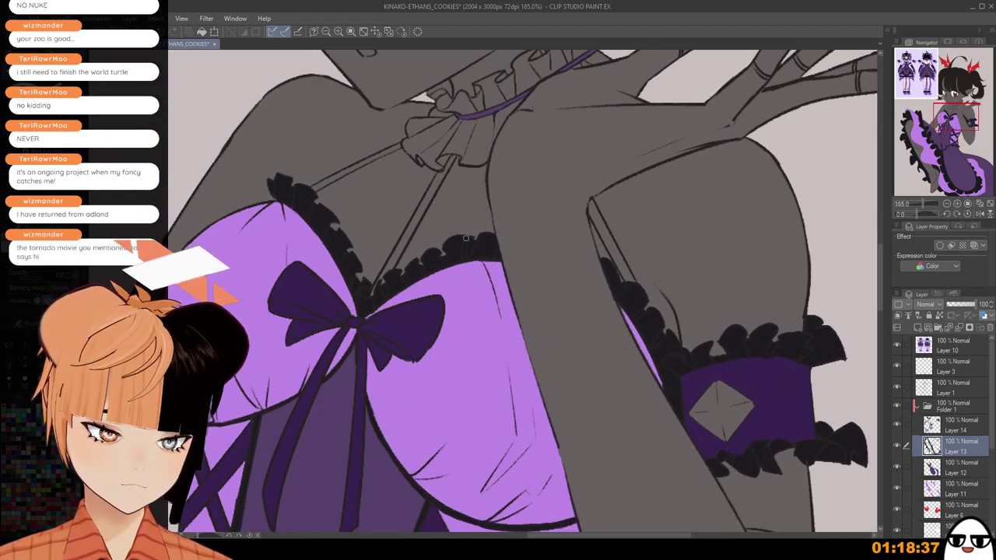
scroll(428, 323, "down", 3)
left_click_drag(420, 335, 552, 245)
left_click_drag(521, 517, 536, 233)
scroll(397, 272, "up", 1)
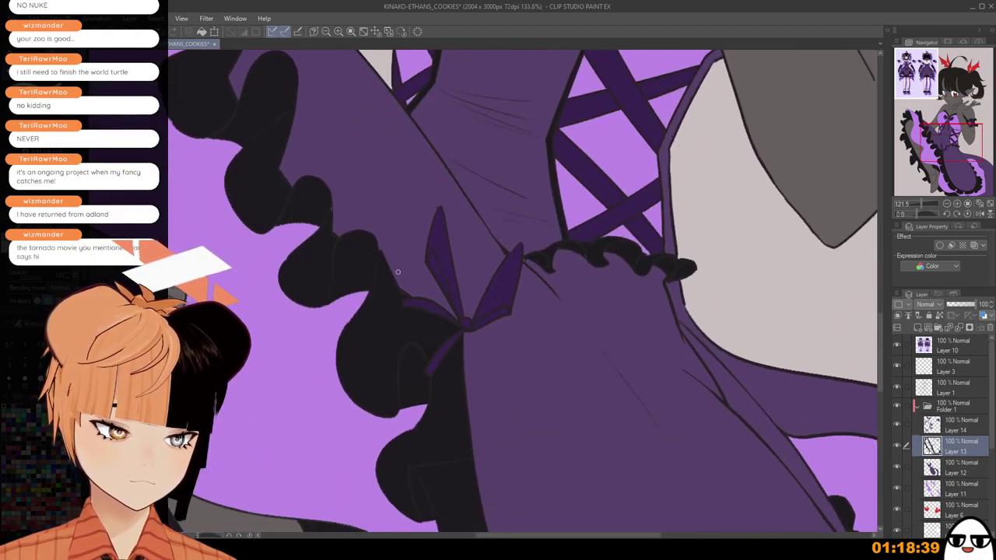
scroll(330, 196, "up", 1)
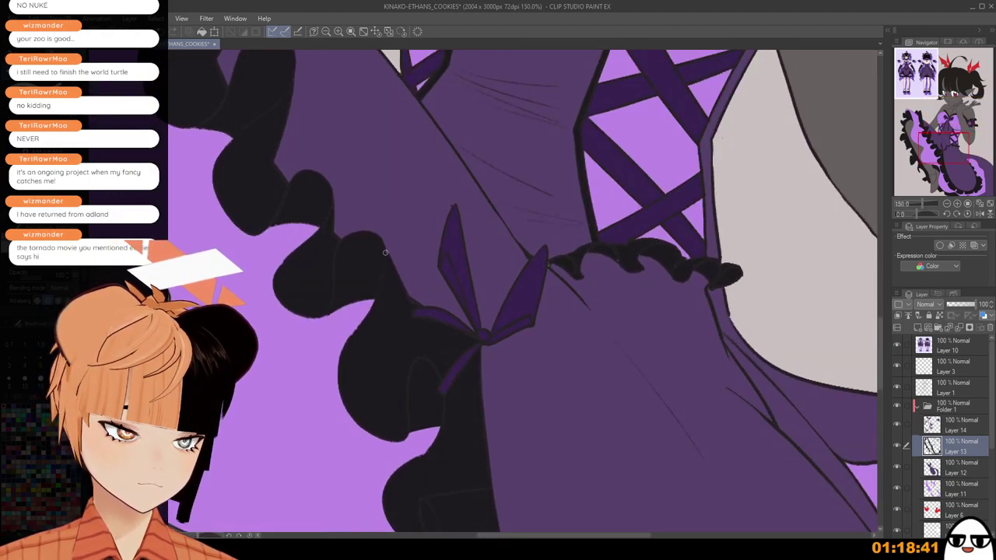
scroll(434, 305, "down", 1)
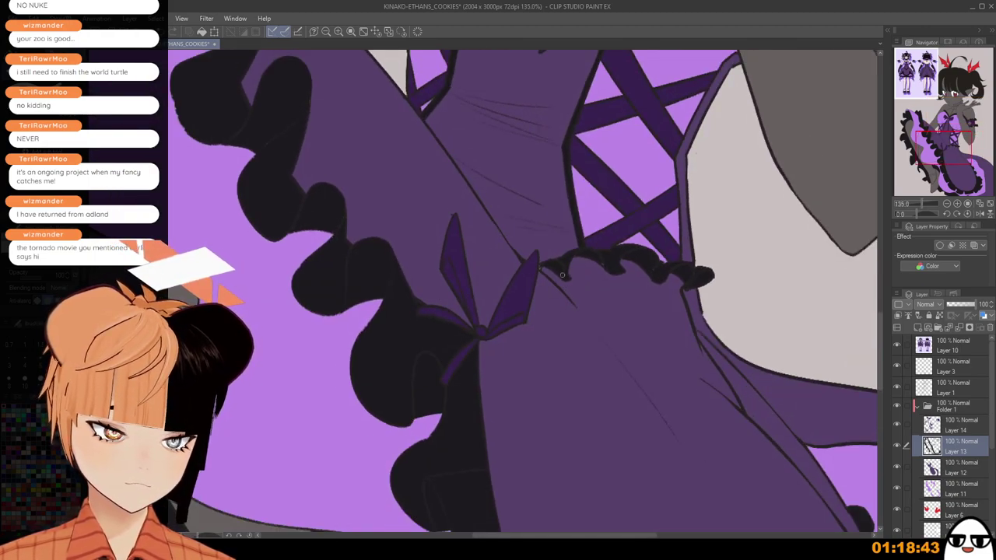
Touch up the black waist ruffle between the hip bow and the bodice's outer edge on Layer 13.
scroll(535, 270, "up", 2)
scroll(566, 246, "up", 2)
scroll(591, 234, "up", 1)
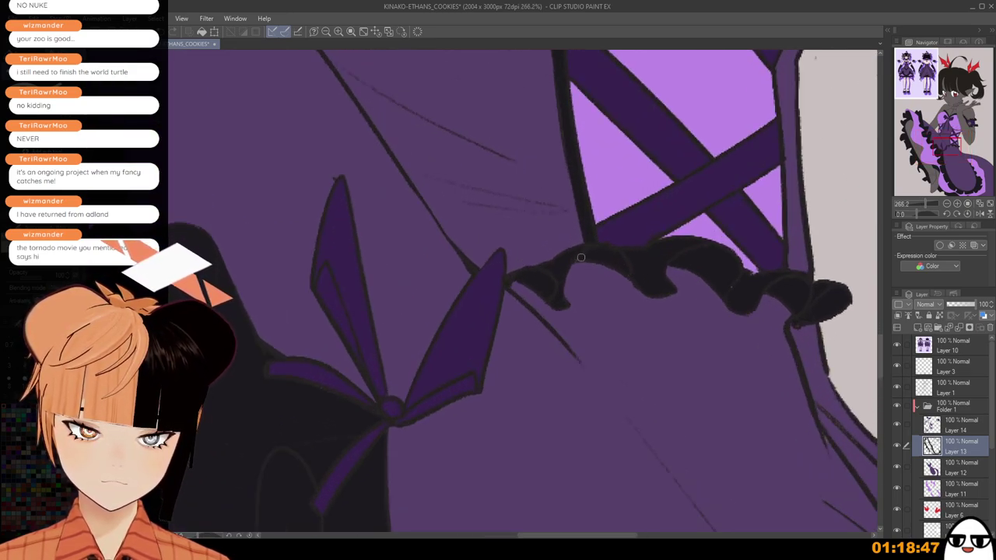
scroll(731, 288, "down", 2)
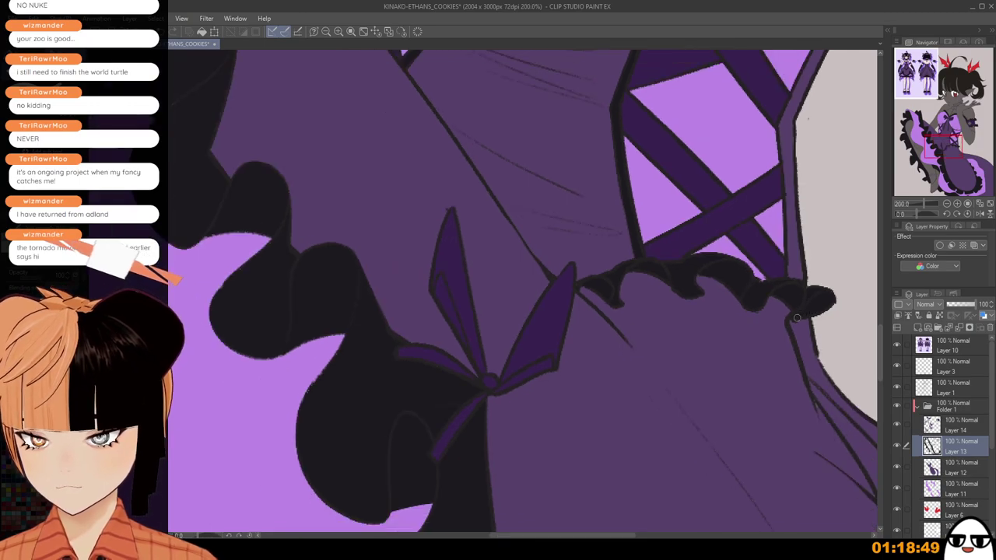
scroll(798, 317, "down", 1)
left_click_drag(682, 407, 590, 362)
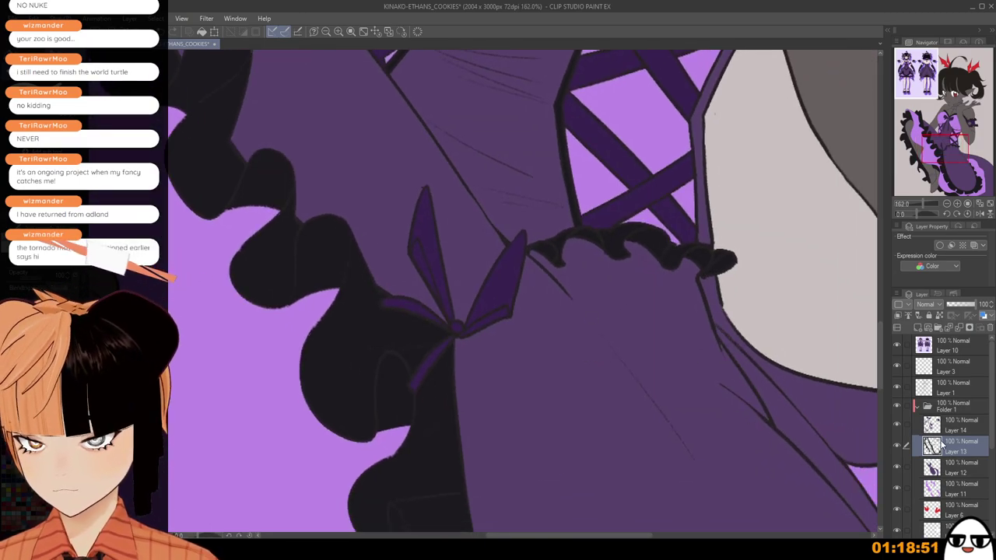
Select Layer 12 and touch up the purple skirt base beneath the waist ruffle.
left_click(940, 468)
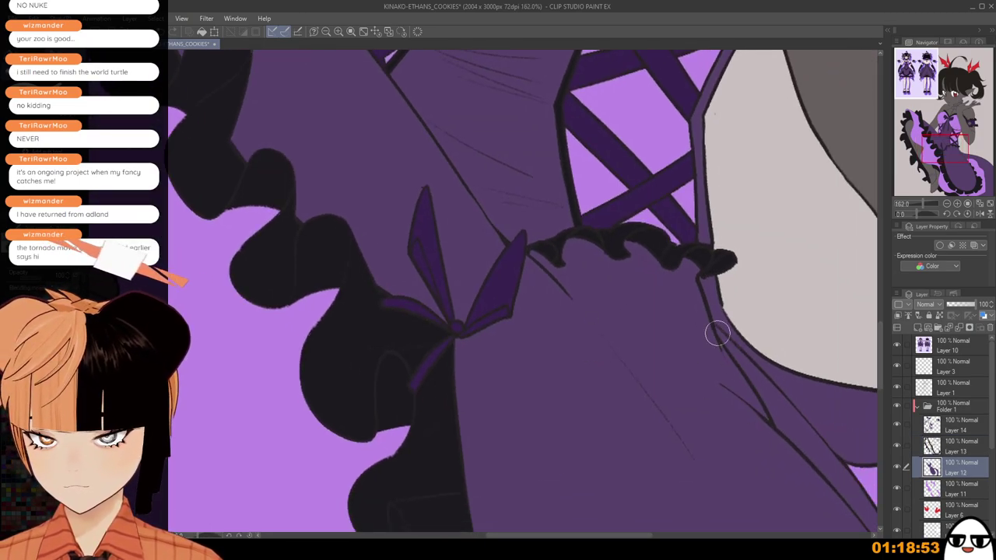
scroll(753, 464, "down", 1)
scroll(642, 330, "down", 5)
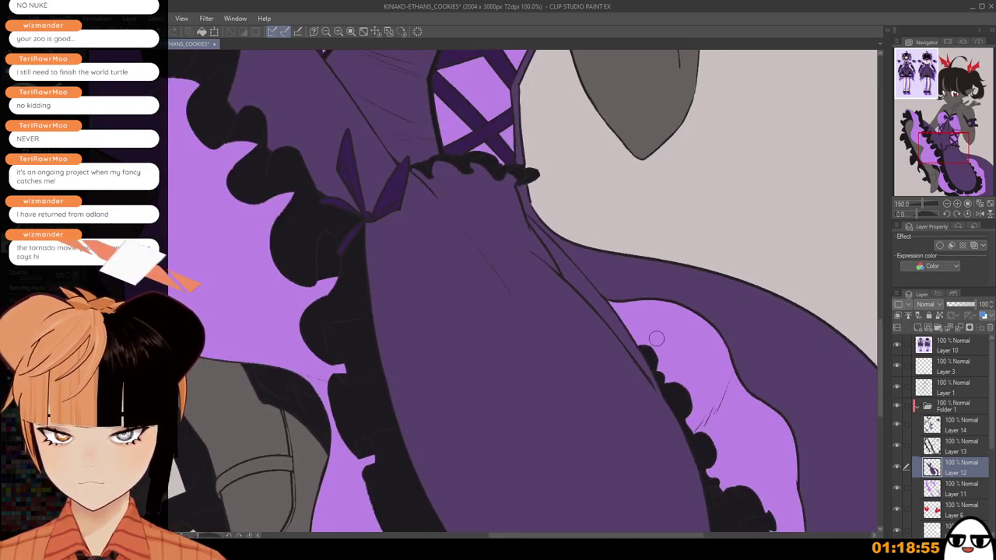
left_click_drag(493, 396, 697, 437)
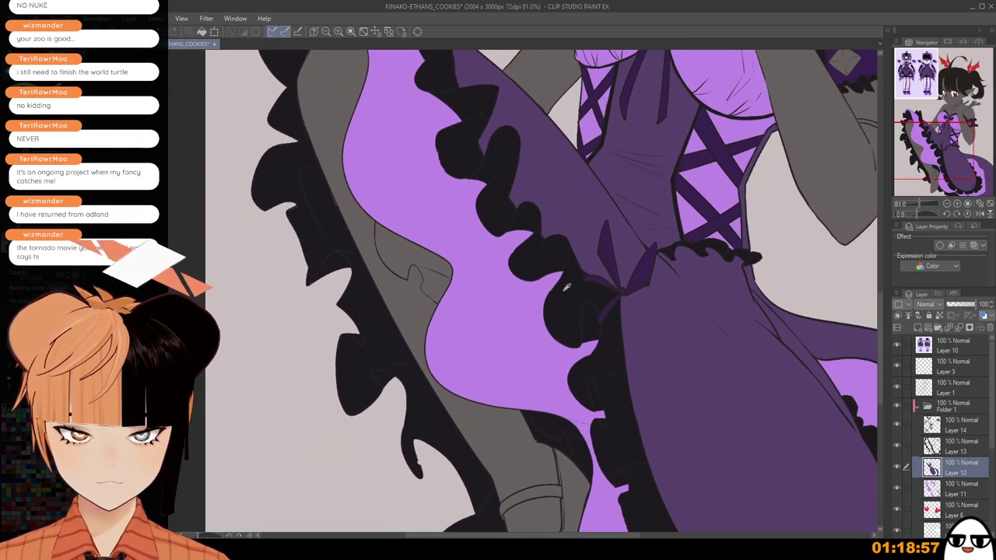
Select Layer 13 and touch up the black ruffle along the skirt's outer back edge.
left_click(942, 442)
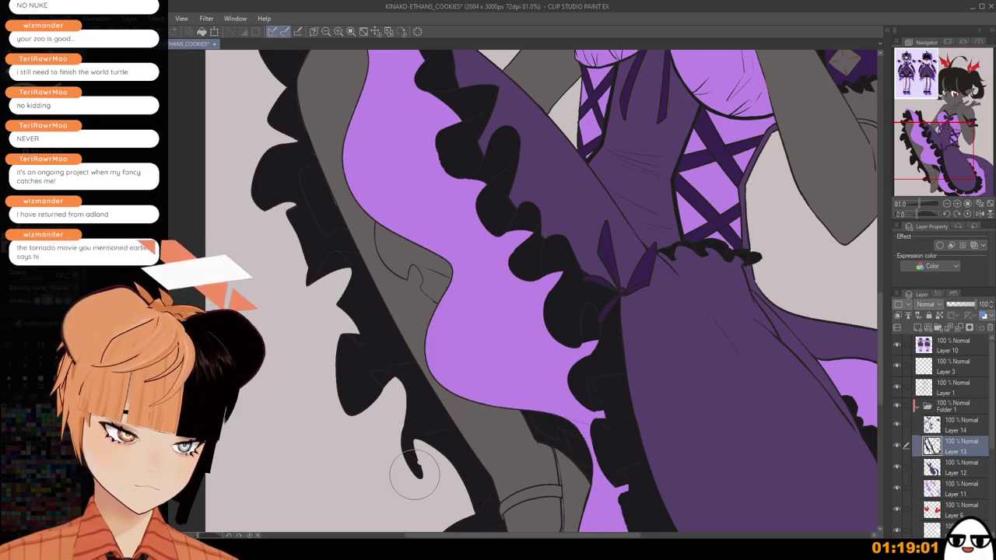
left_click_drag(447, 389, 520, 520)
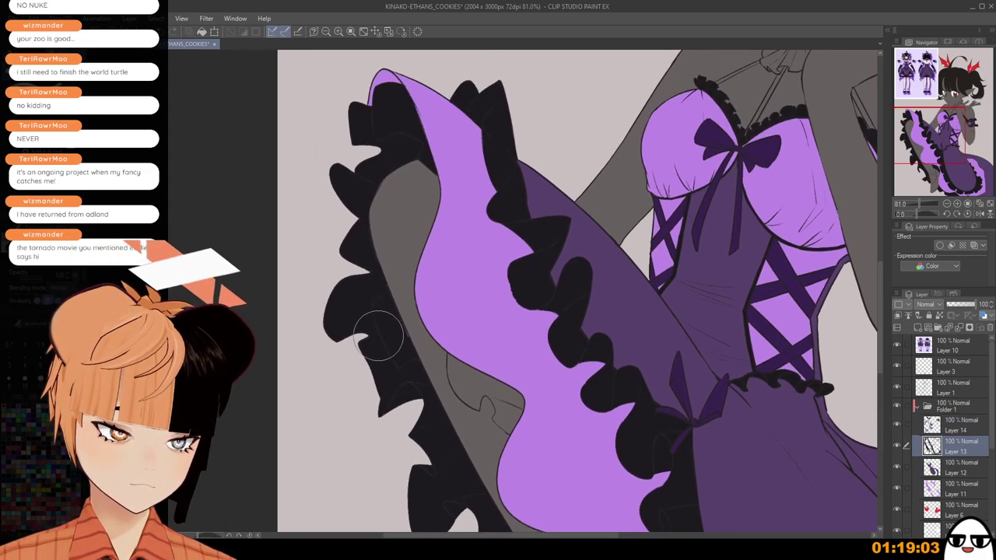
scroll(351, 294, "up", 2)
scroll(407, 341, "up", 1)
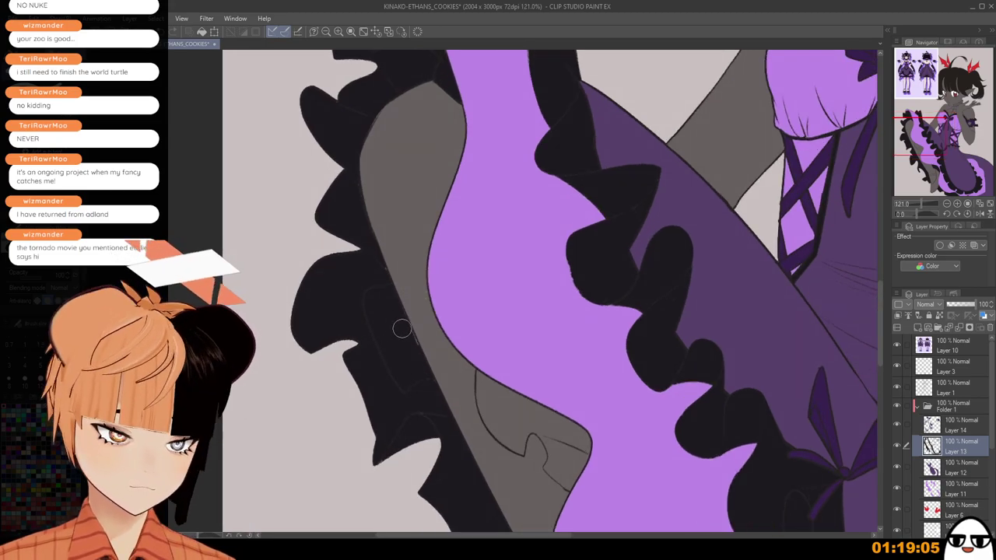
Fill the unpainted inner frill sections beside the leg with black on Layer 13.
scroll(397, 299, "up", 1)
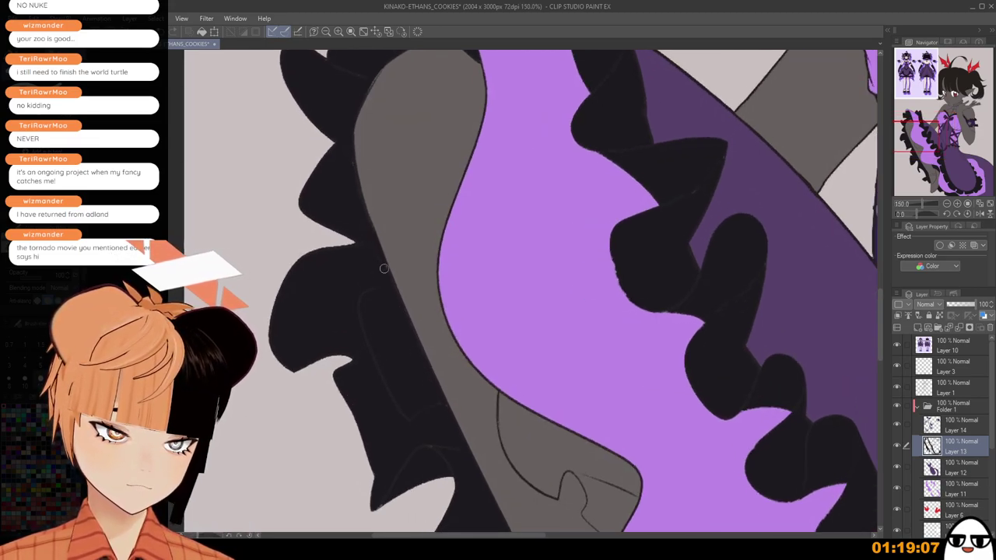
left_click_drag(379, 229, 413, 411)
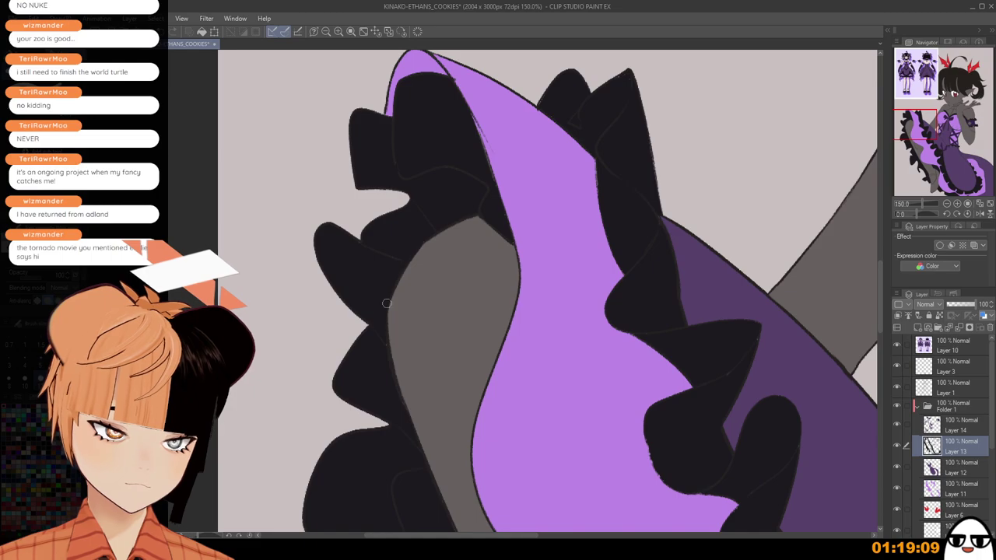
scroll(502, 229, "down", 2)
left_click_drag(536, 372, 427, 143)
scroll(435, 303, "up", 1)
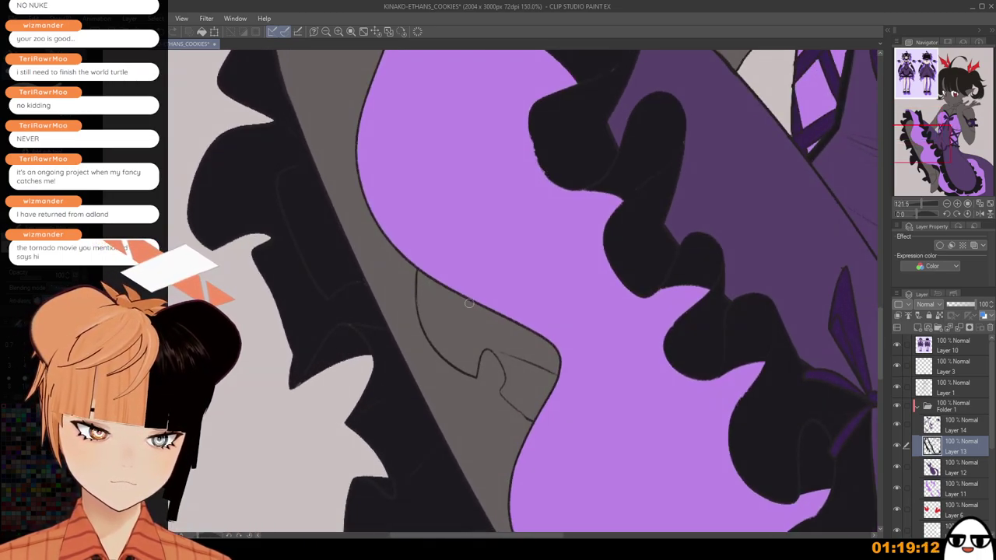
left_click(565, 291)
left_click(537, 381)
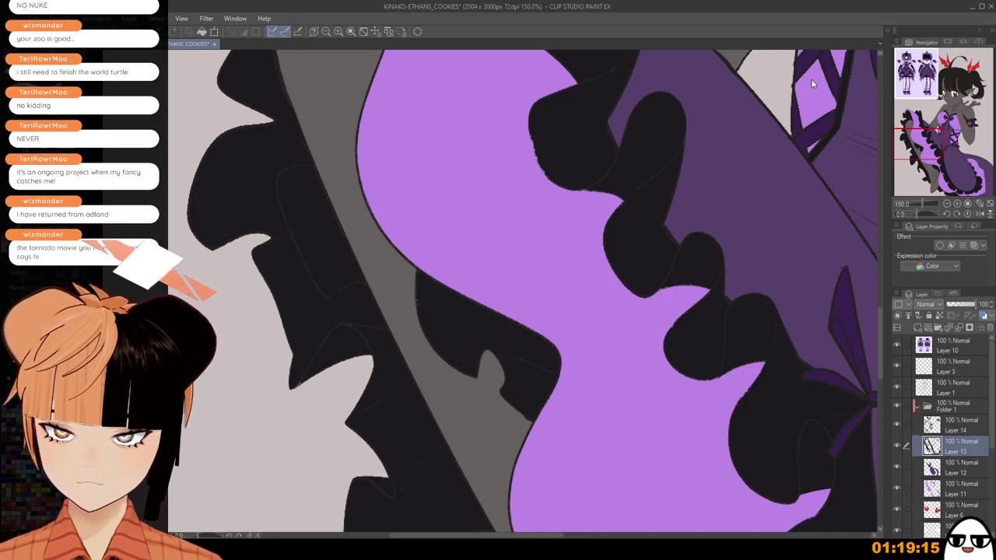
scroll(482, 268, "up", 3)
left_click_drag(399, 293, 409, 339)
key("ctrl+z")
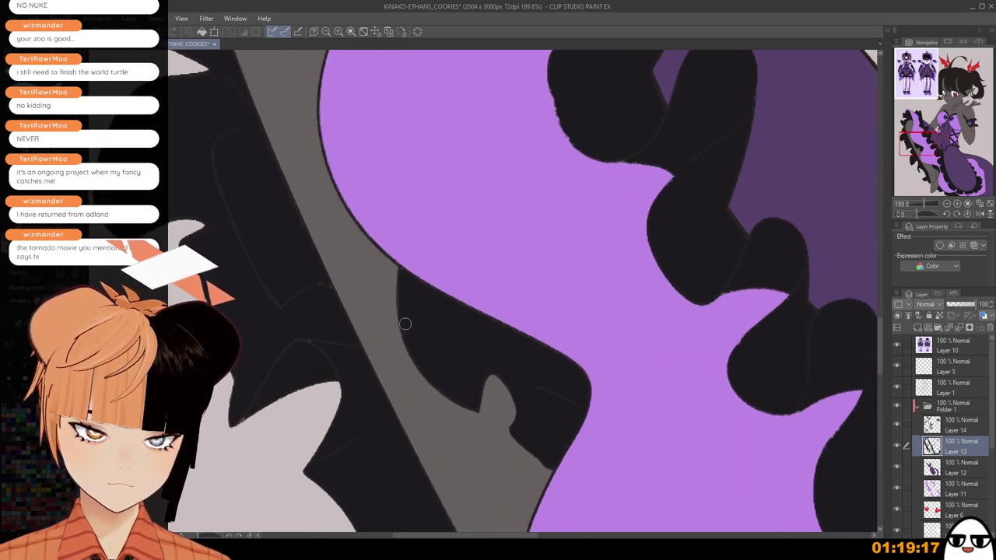
Examine the black frills along the skirt hem, waist and bodice for areas still missing colour.
scroll(502, 346, "down", 3)
scroll(552, 369, "down", 3)
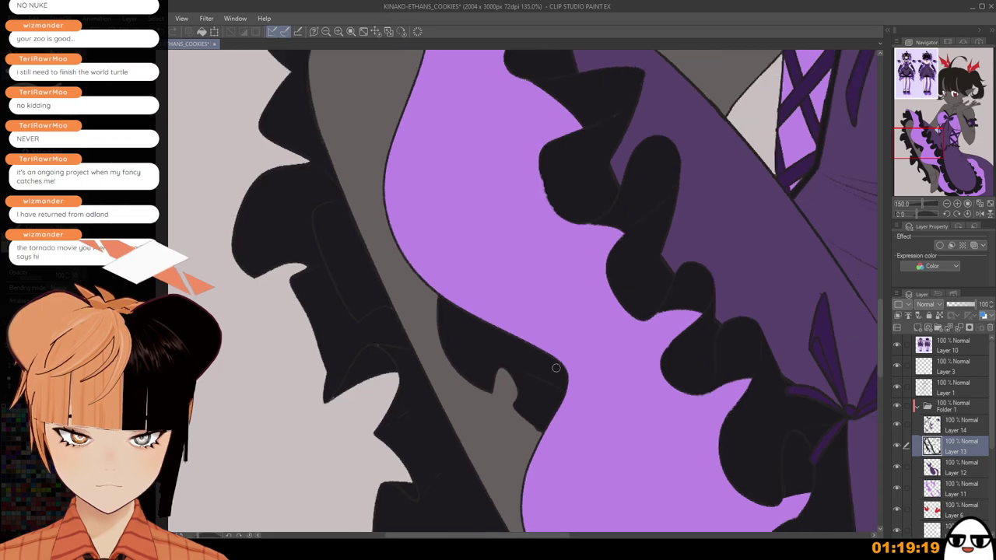
left_click_drag(694, 518, 362, 129)
left_click_drag(631, 456, 400, 249)
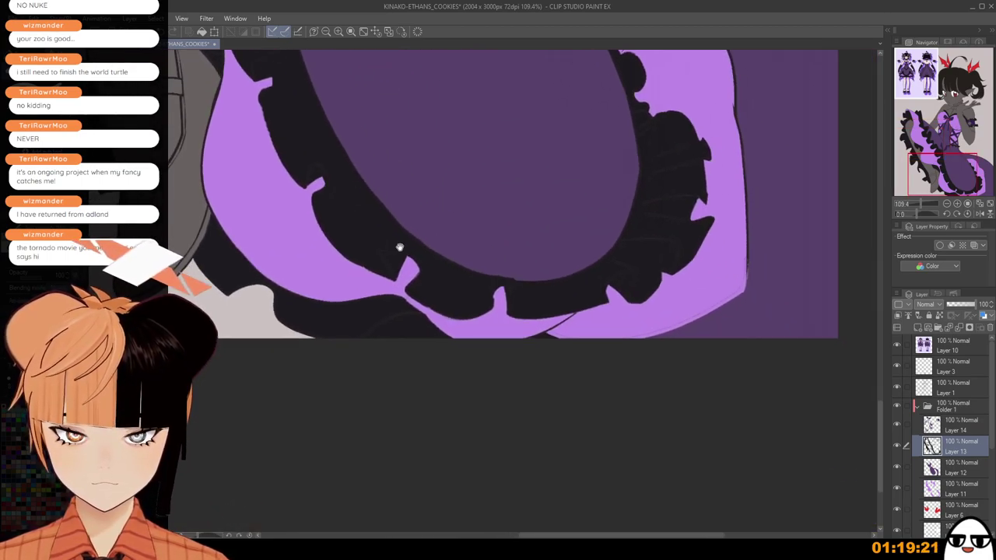
scroll(401, 247, "up", 3)
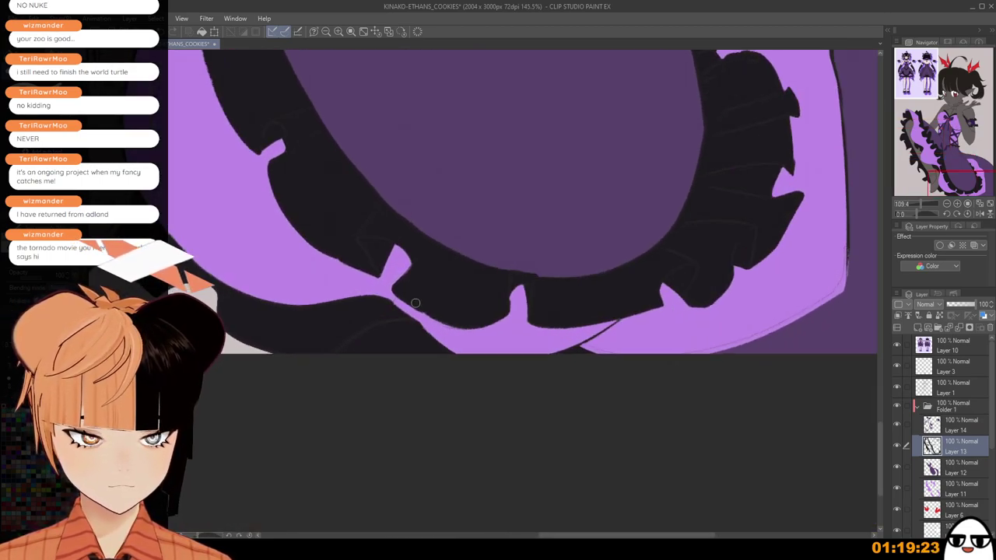
left_click_drag(460, 275, 618, 371)
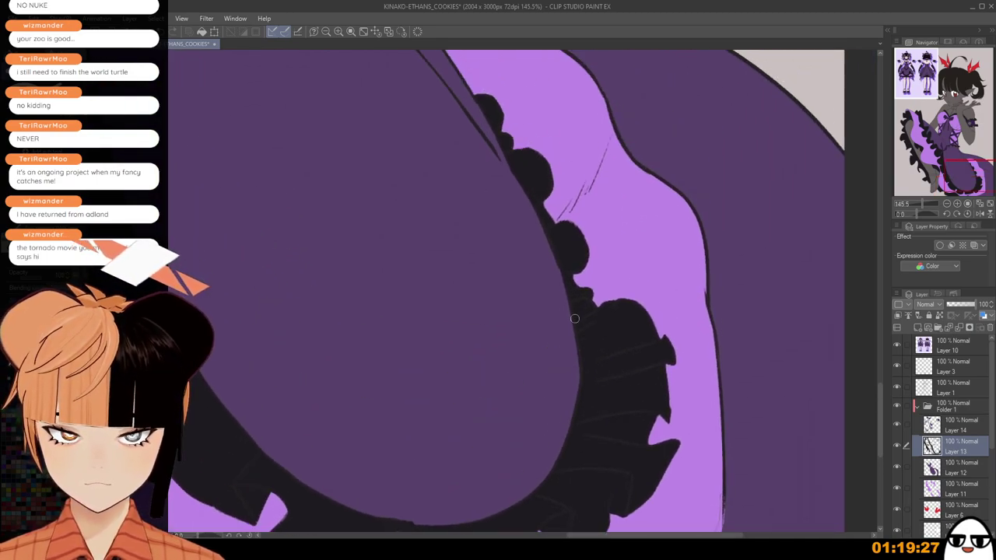
scroll(589, 311, "down", 1)
left_click_drag(589, 311, 661, 472)
left_click_drag(459, 341, 651, 361)
scroll(356, 233, "down", 2)
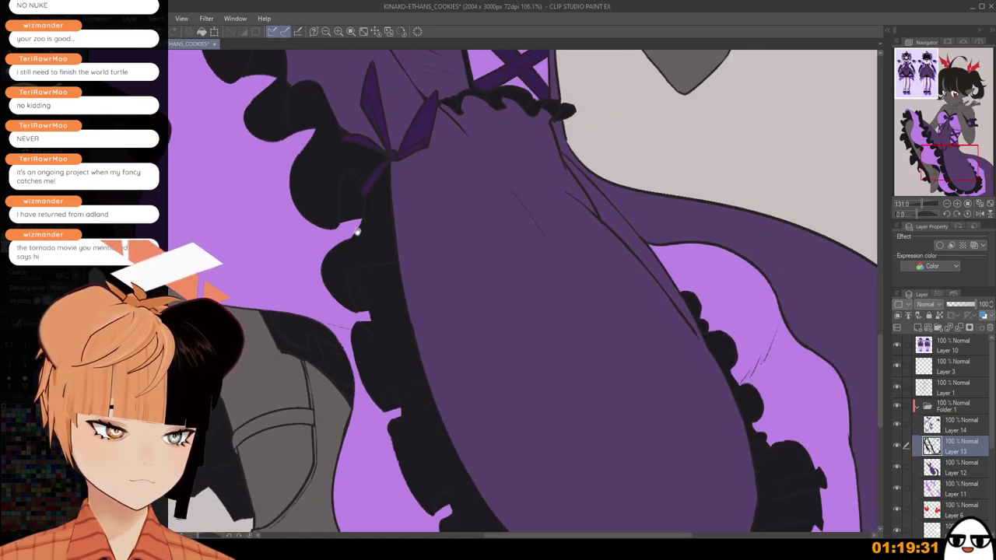
left_click_drag(373, 224, 494, 446)
left_click_drag(611, 320, 430, 527)
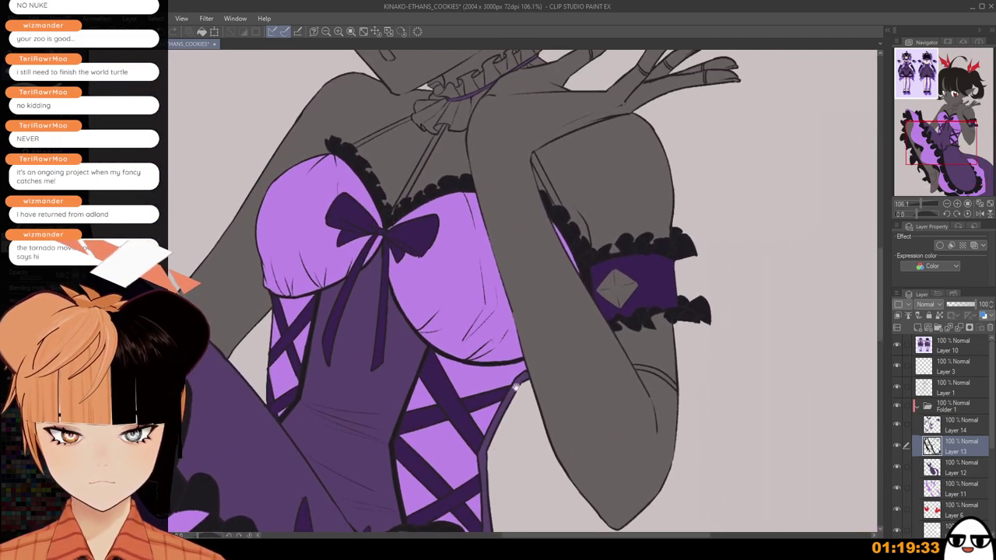
left_click_drag(575, 312, 616, 479)
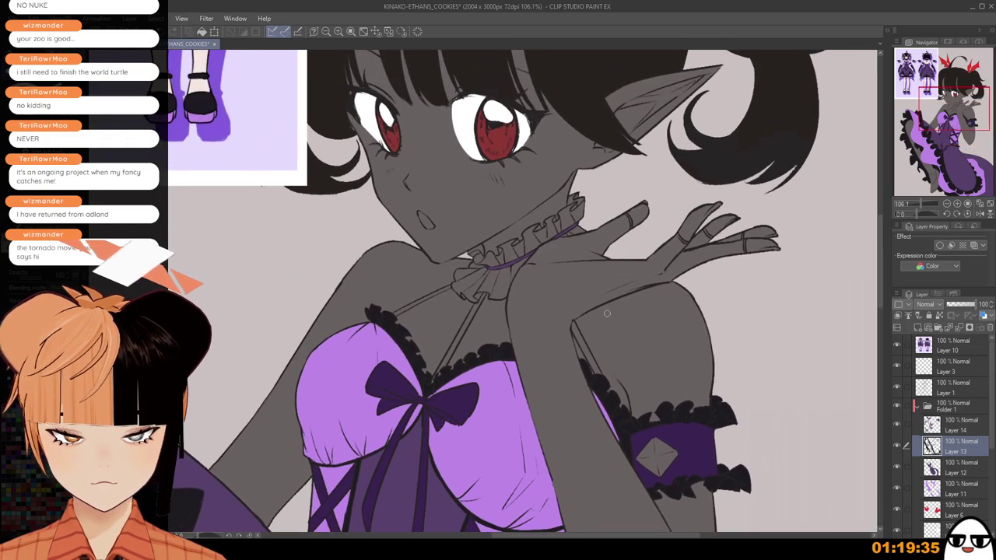
Fill the choker's upper and lower ruffles with black on Layer 13, including the small leftover folds.
scroll(683, 221, "up", 2)
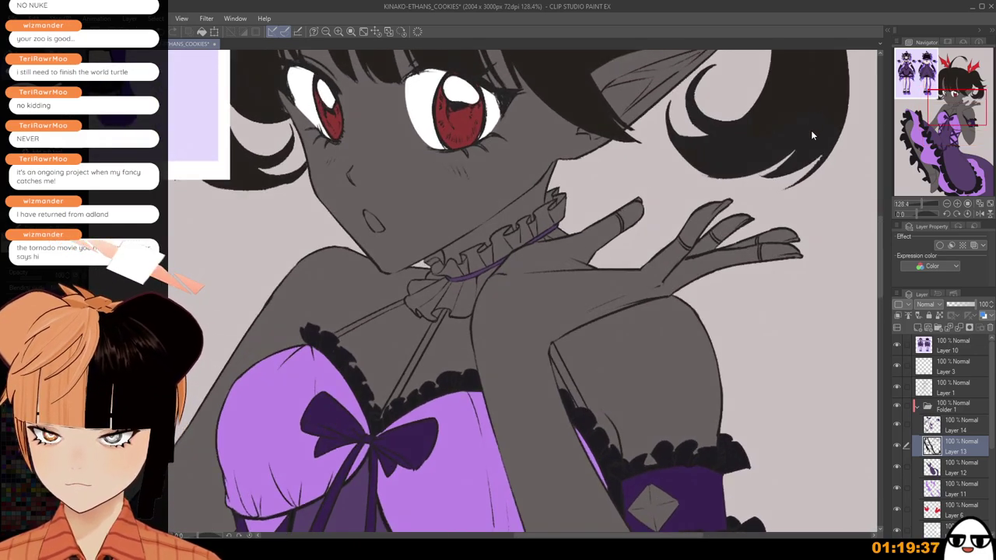
scroll(571, 234, "up", 4)
mouse_move(395, 259)
left_mouse_down()
mouse_move(399, 281)
mouse_move(491, 247)
mouse_move(567, 196)
mouse_move(557, 181)
left_mouse_up()
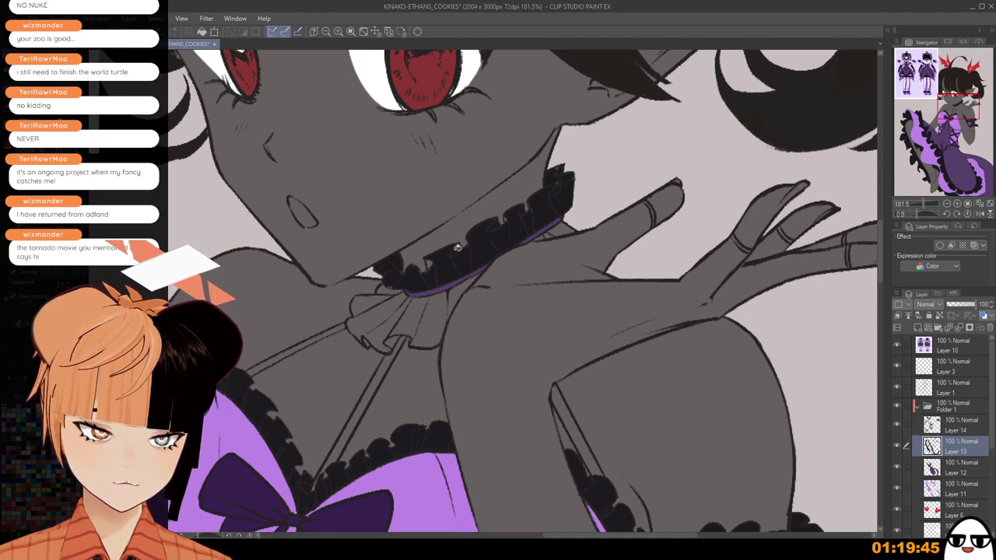
mouse_move(395, 302)
left_mouse_down()
mouse_move(406, 329)
mouse_move(429, 318)
left_mouse_up()
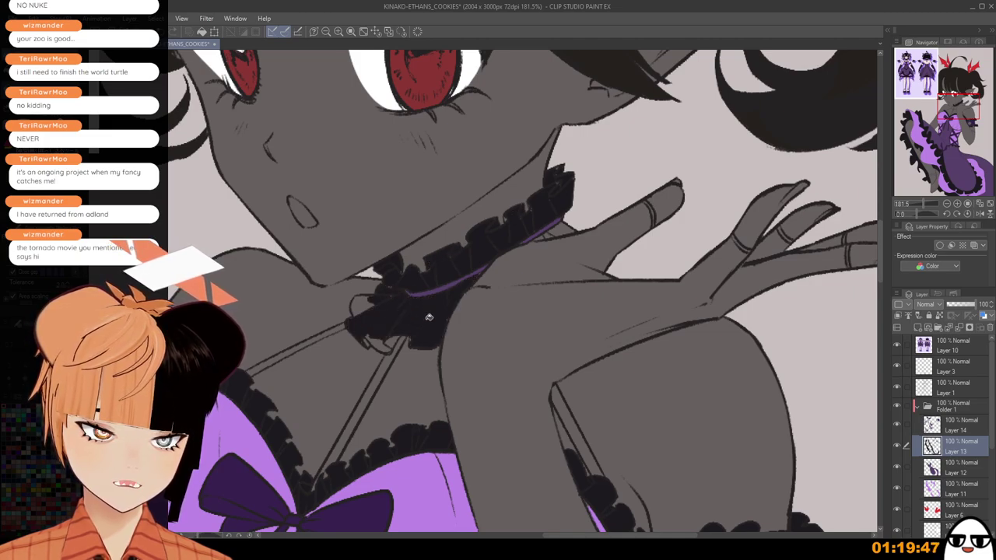
left_click_drag(547, 234, 567, 224)
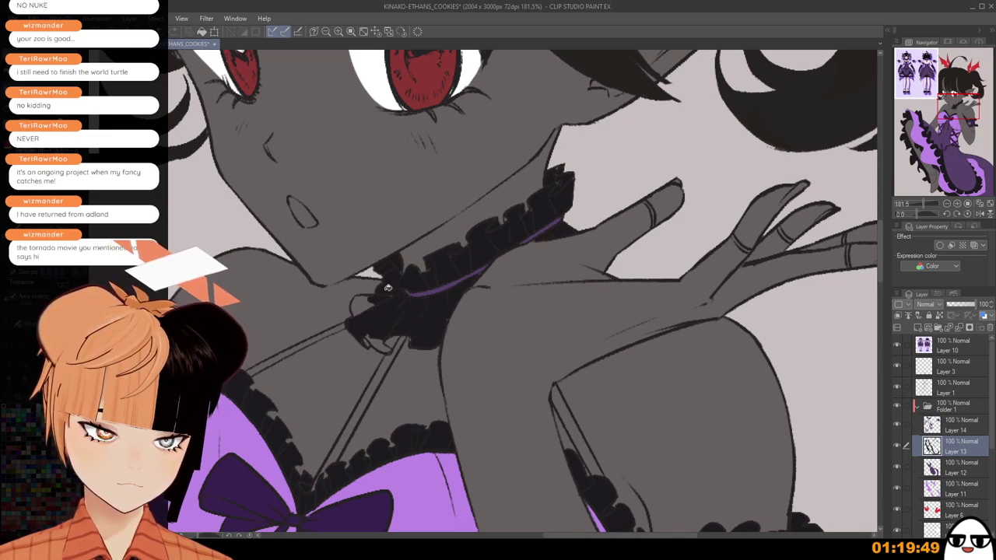
mouse_move(388, 288)
left_mouse_down()
mouse_move(363, 301)
mouse_move(384, 342)
left_mouse_up()
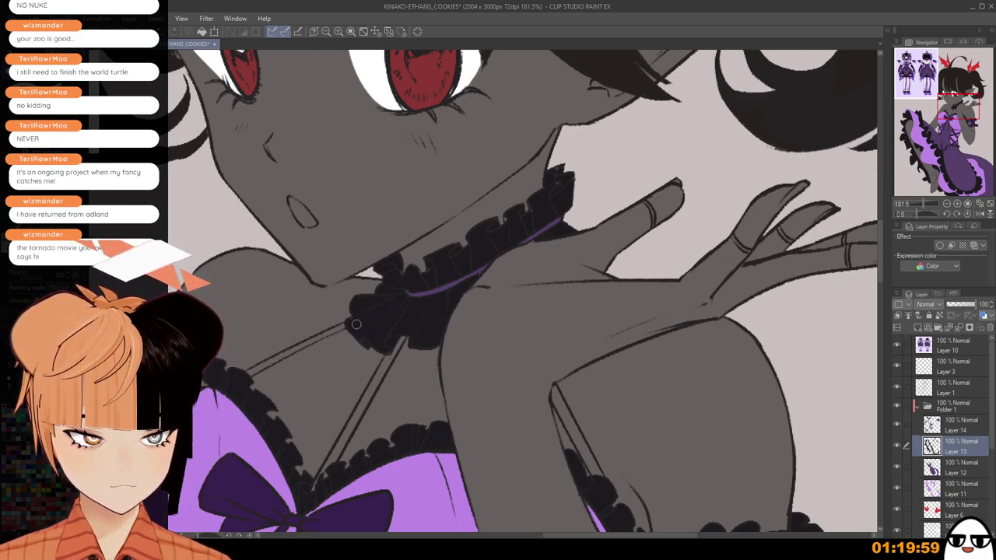
Examine the choker's ruffles and purple band up close and make Layer 12 active.
scroll(433, 276, "down", 2)
scroll(466, 276, "up", 1)
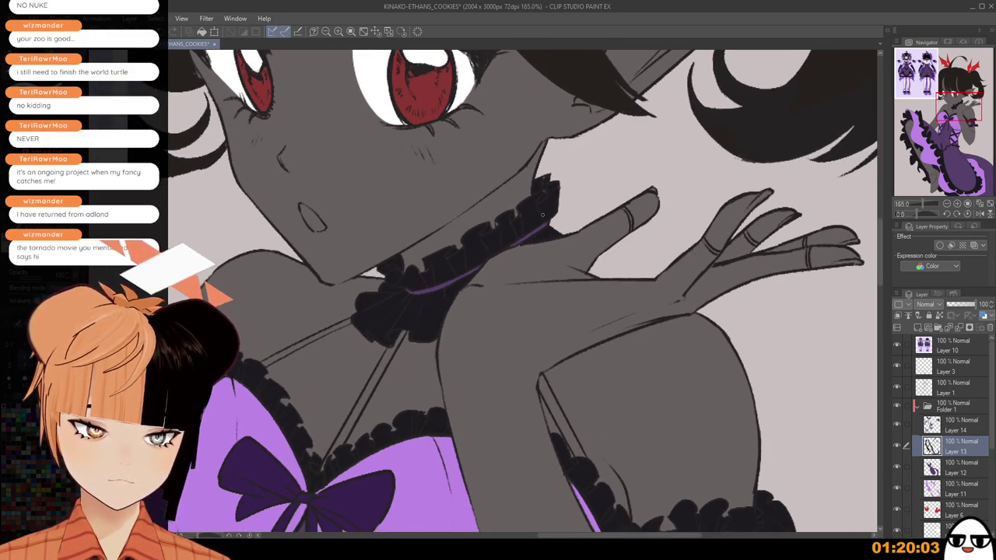
scroll(518, 211, "up", 1)
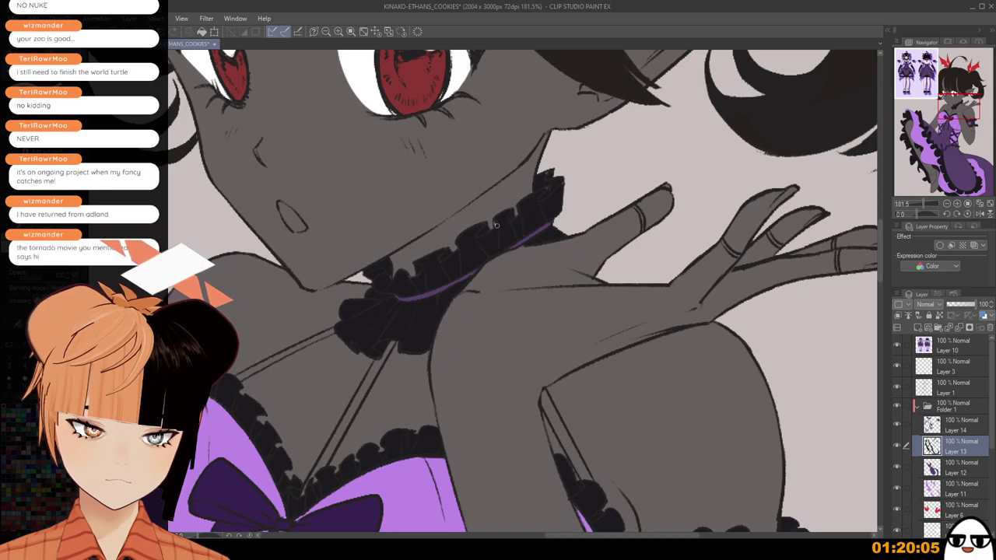
scroll(501, 219, "up", 4)
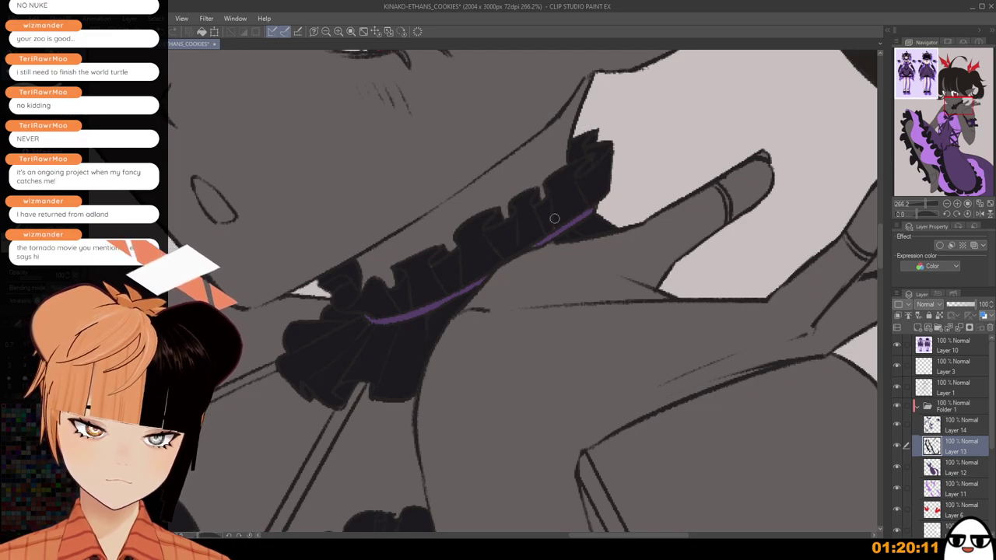
scroll(546, 230, "up", 3)
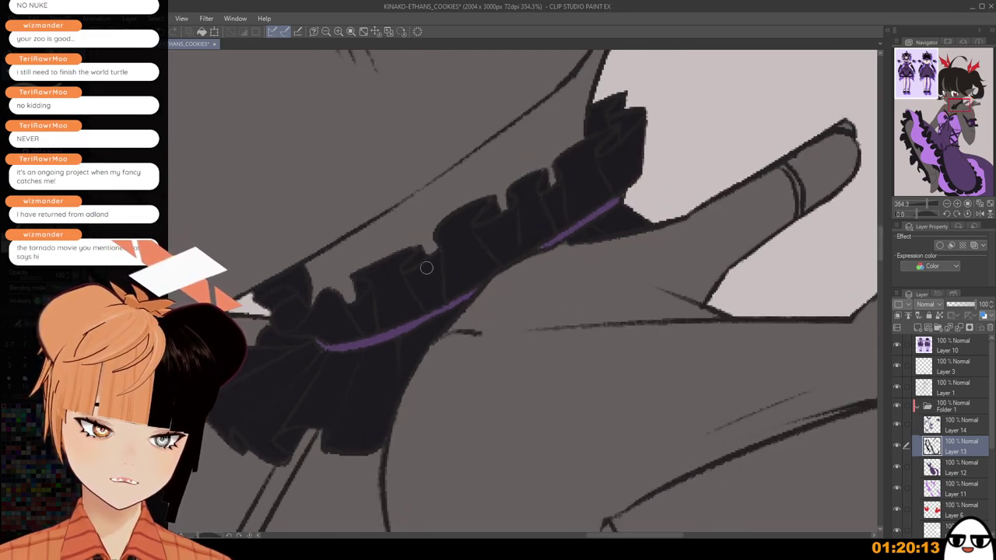
left_click(963, 467)
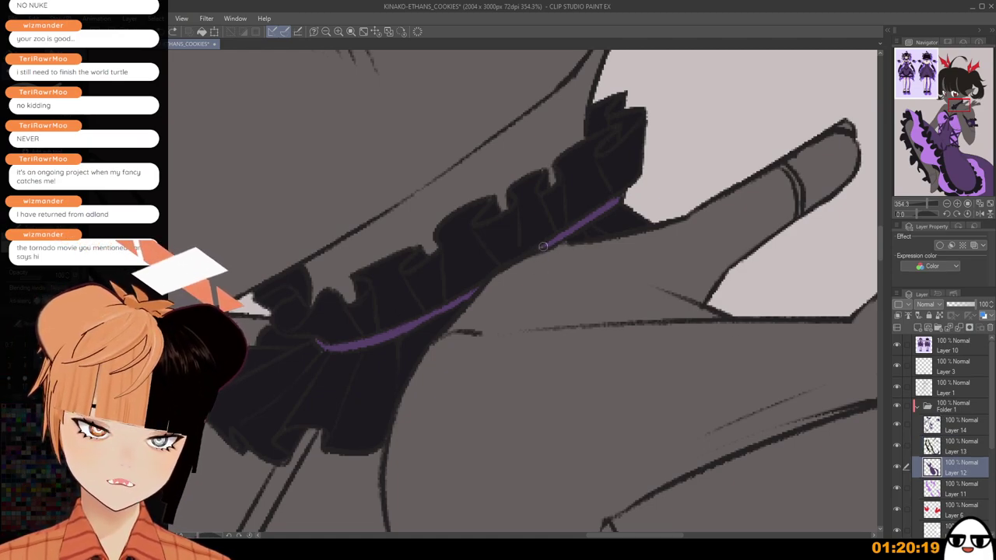
Fill the two halter straps and the strap beside the upper arm with dark purple on Layer 14.
scroll(621, 267, "down", 3)
left_click_drag(714, 413, 733, 286)
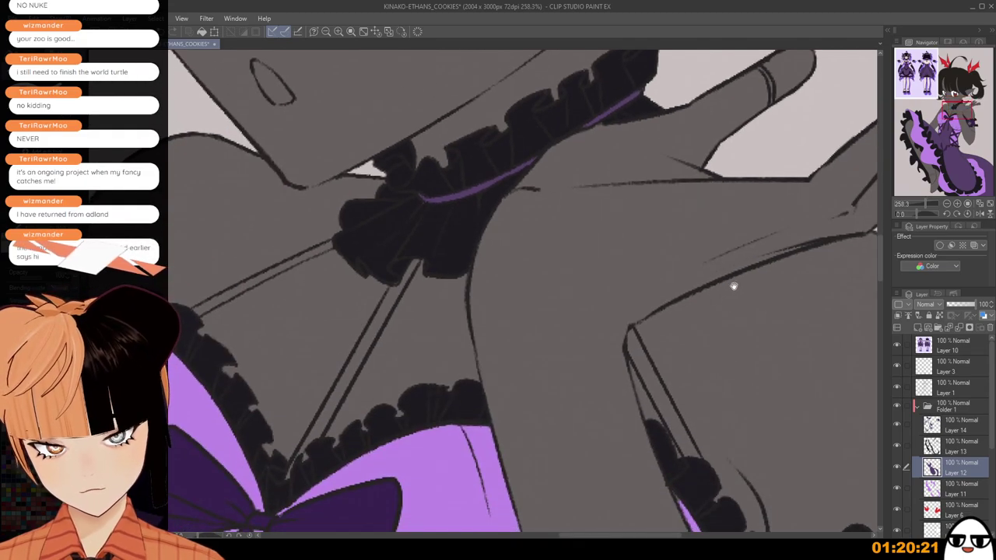
left_click(949, 424)
key("g")
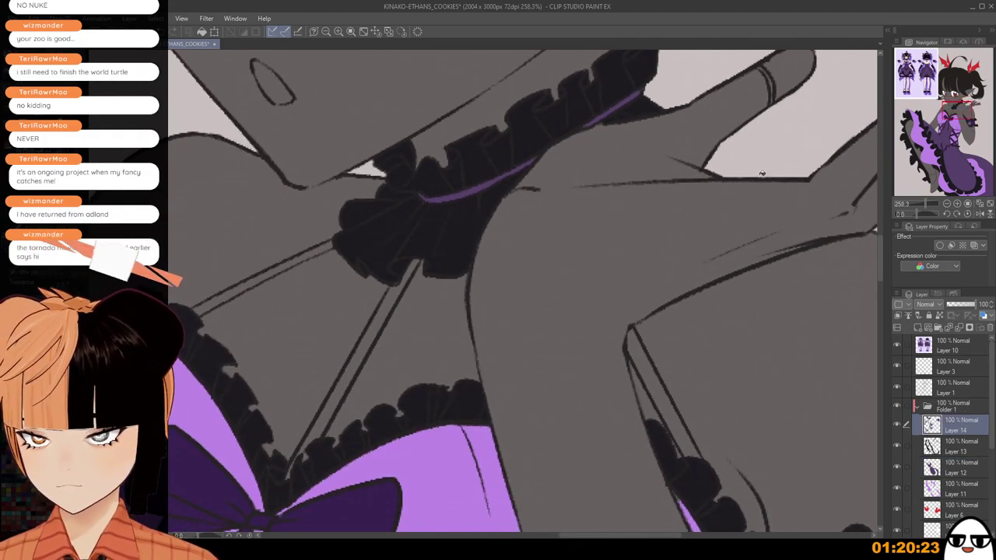
left_click(391, 334)
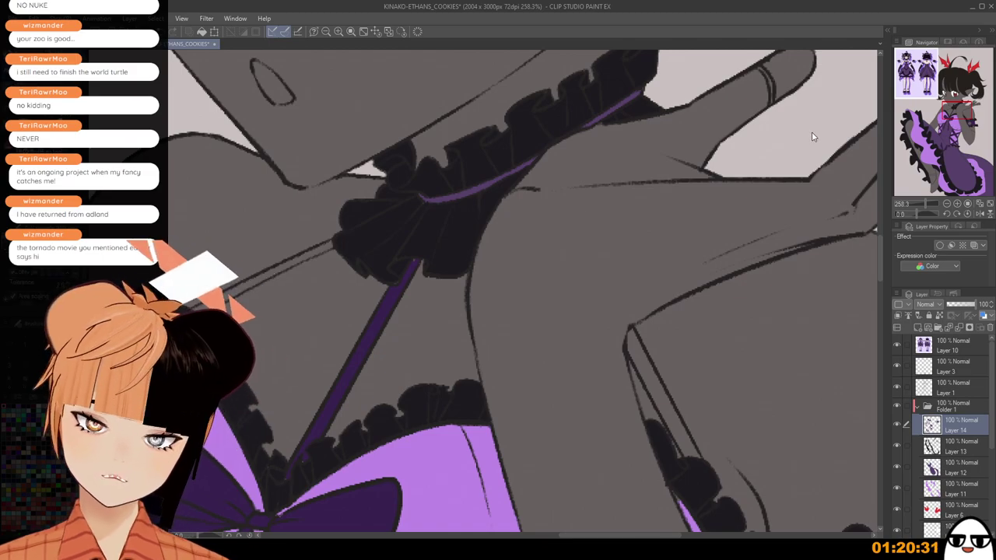
left_click_drag(261, 279, 333, 246)
left_click(648, 364)
Make Layer 13 active and check the choker where the straps meet it, along with the surrounding bodice.
scroll(753, 458, "down", 5)
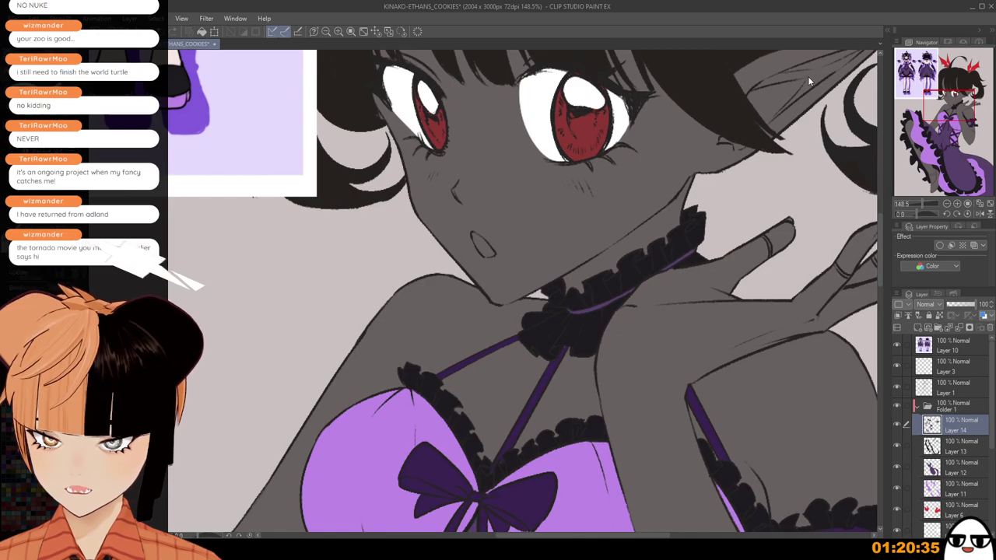
scroll(554, 358, "up", 4)
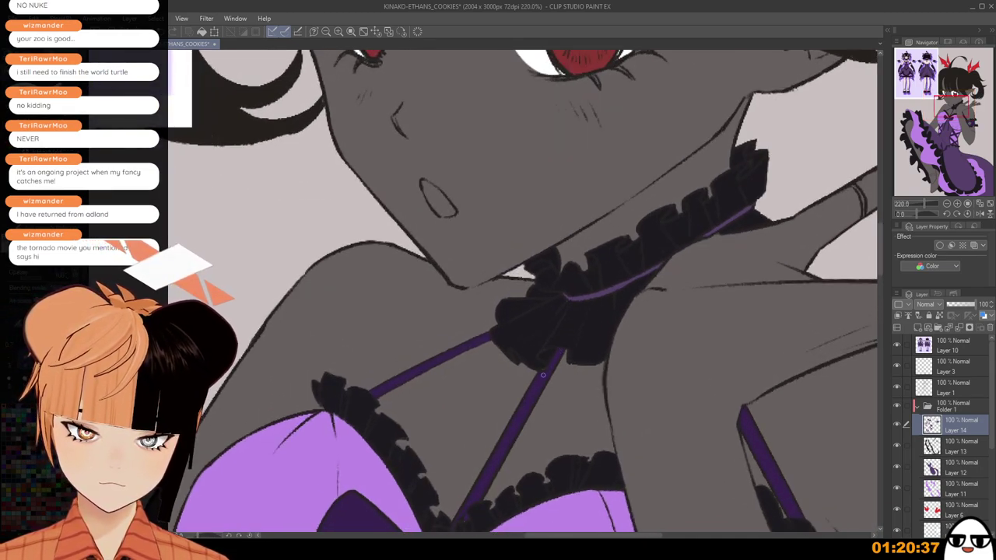
left_click(957, 446)
scroll(611, 340, "up", 5)
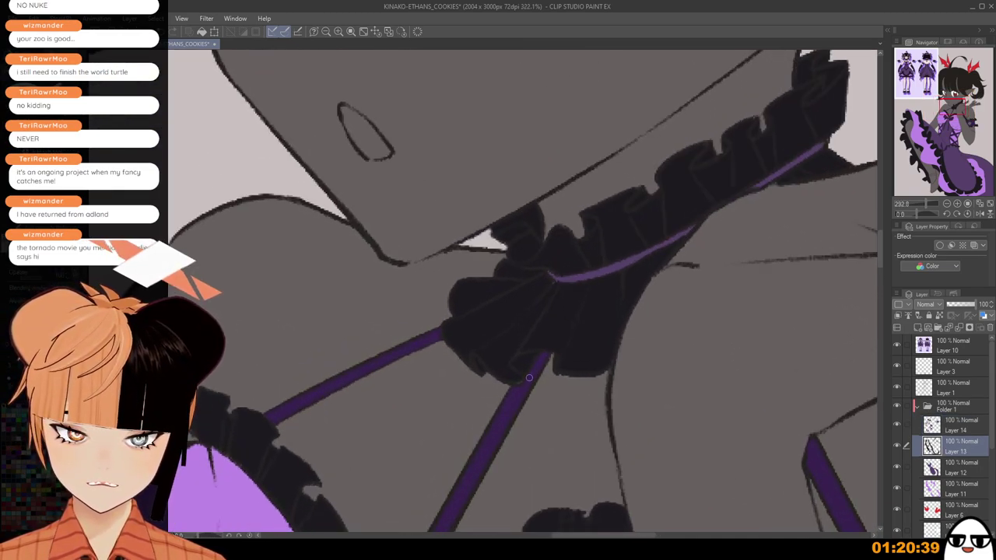
scroll(524, 351, "down", 1)
scroll(535, 331, "down", 6)
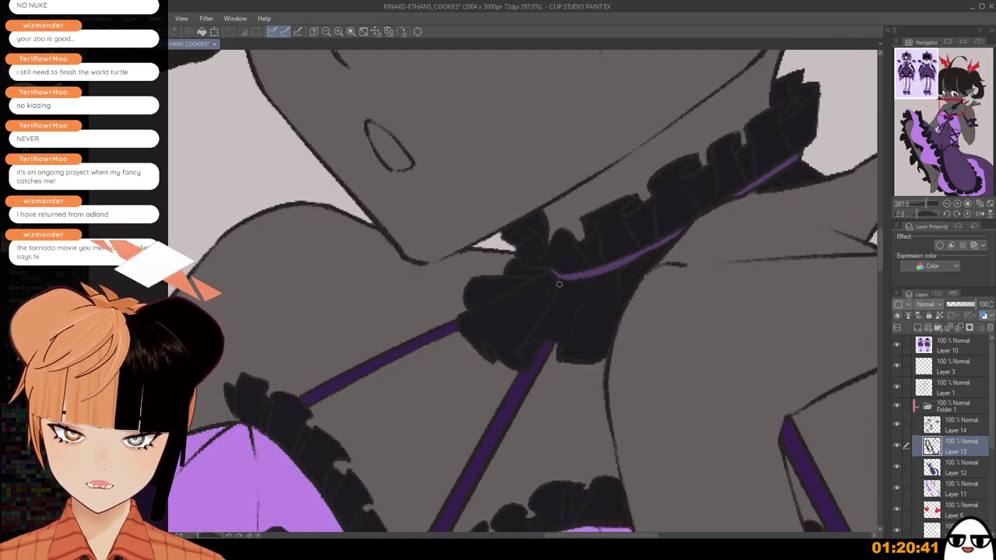
scroll(665, 432, "down", 6)
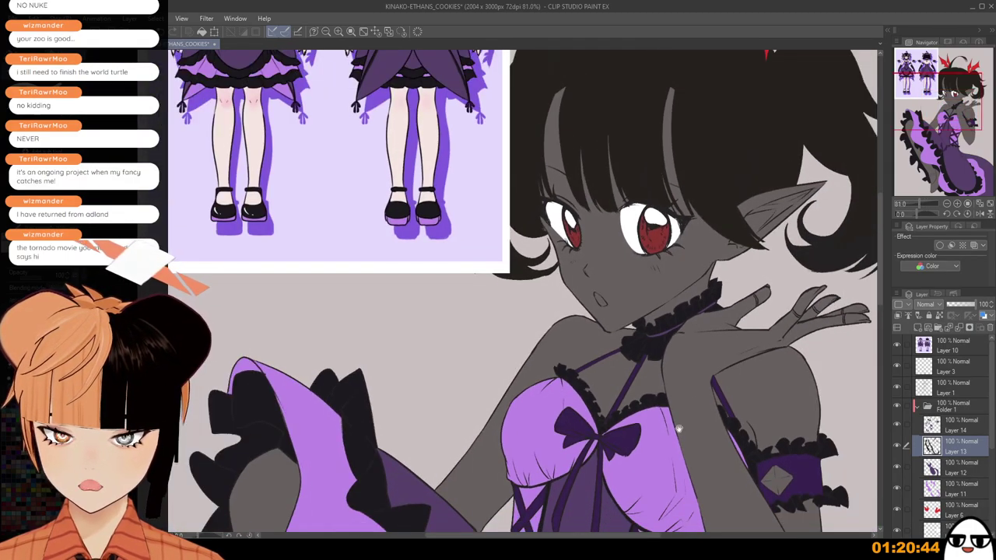
left_click_drag(679, 429, 554, 253)
scroll(699, 311, "down", 1)
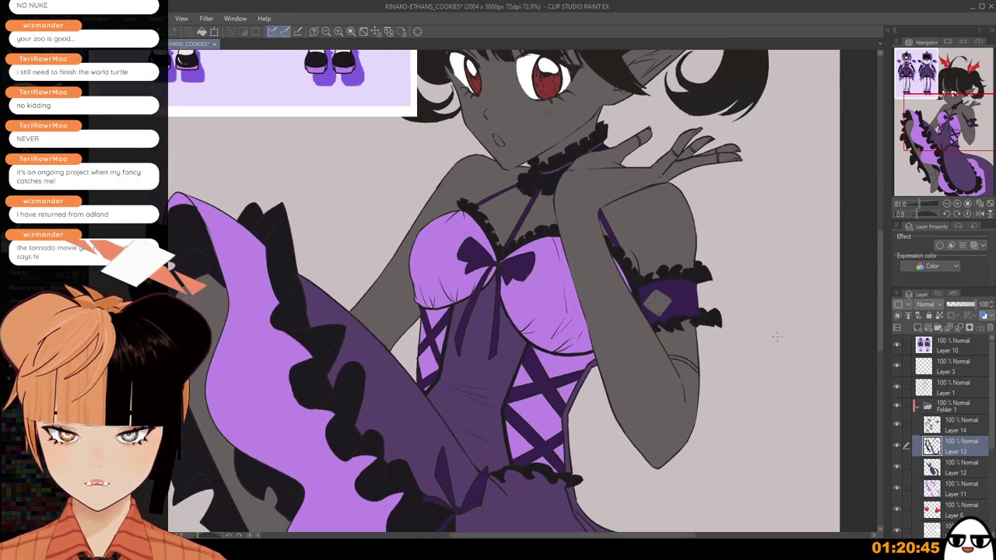
Show Layer 4 with the skin colour and view the whole figure.
left_click_drag(990, 433, 988, 513)
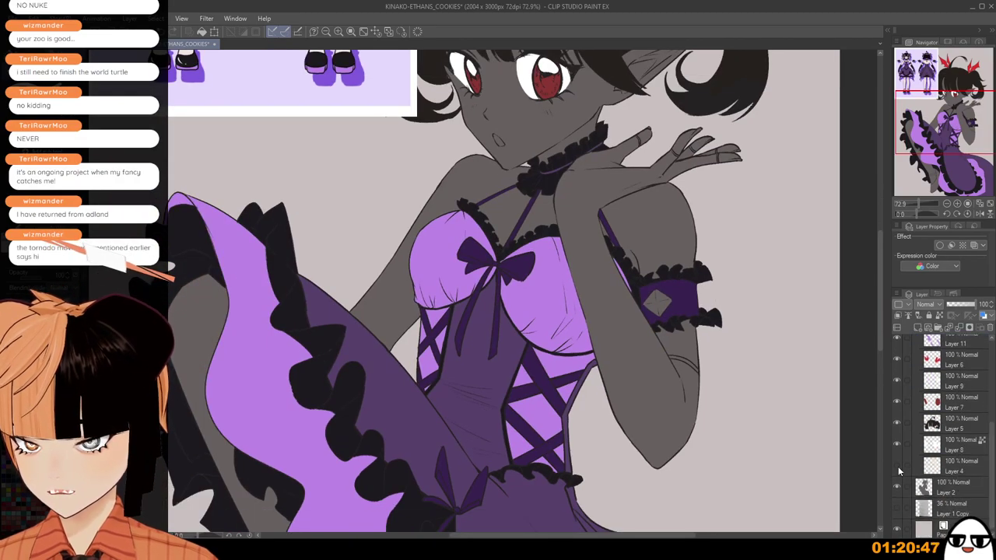
left_click(898, 465)
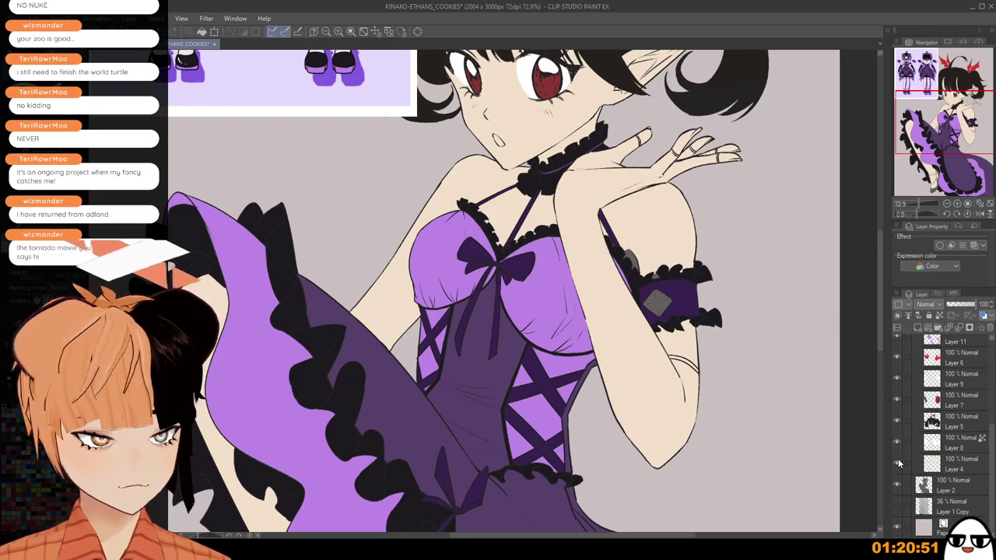
scroll(609, 430, "down", 3)
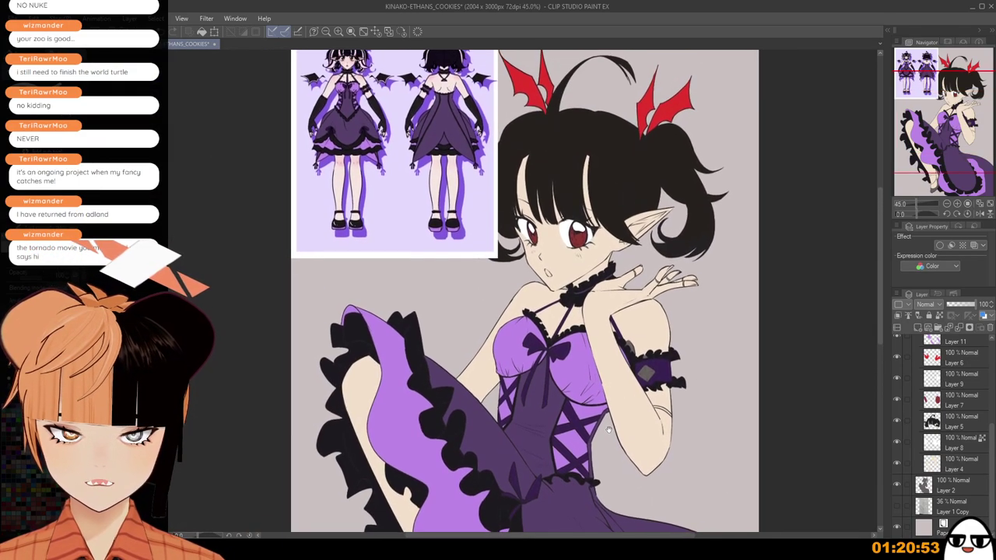
scroll(609, 430, "up", 1)
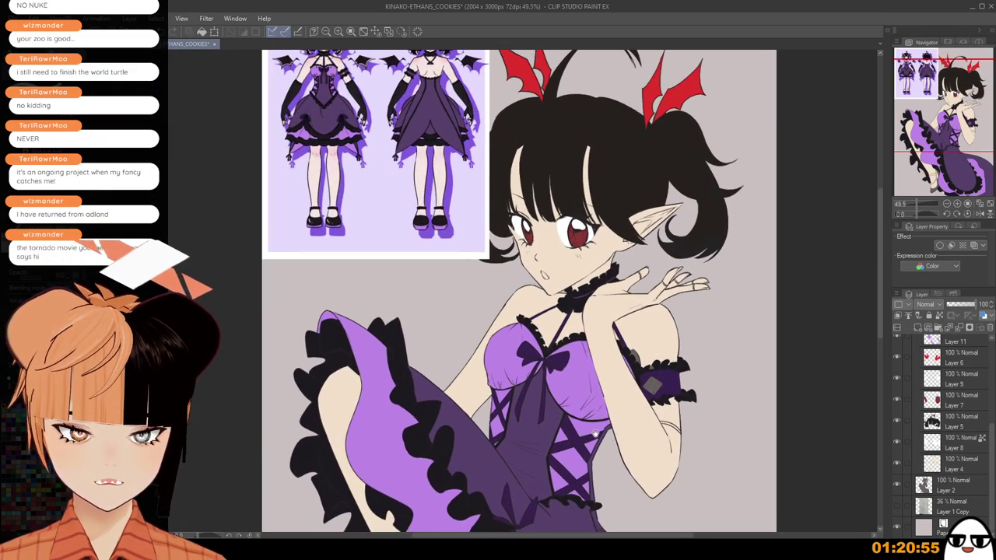
Add a new layer directly above Layer 14 in Folder 1.
scroll(595, 433, "down", 3)
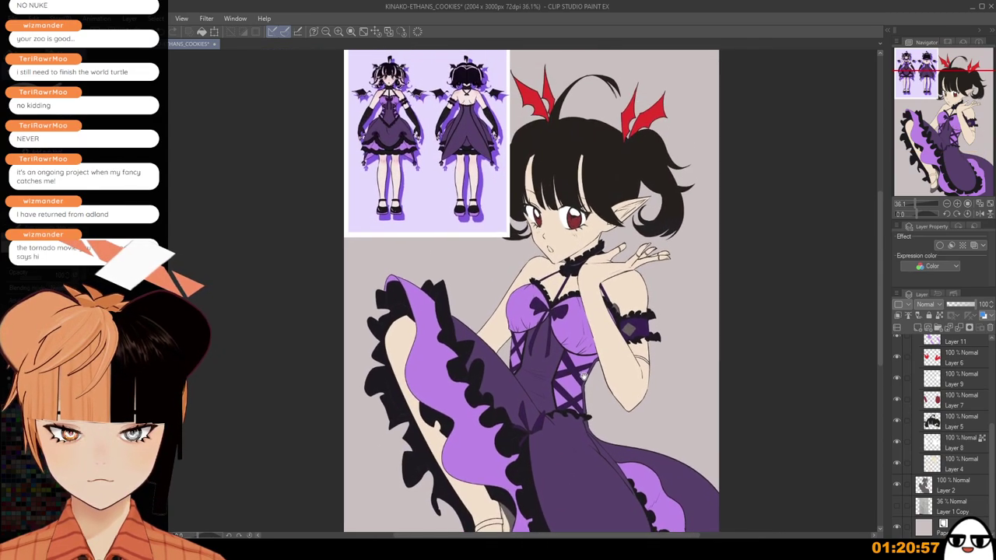
left_click_drag(584, 377, 584, 390)
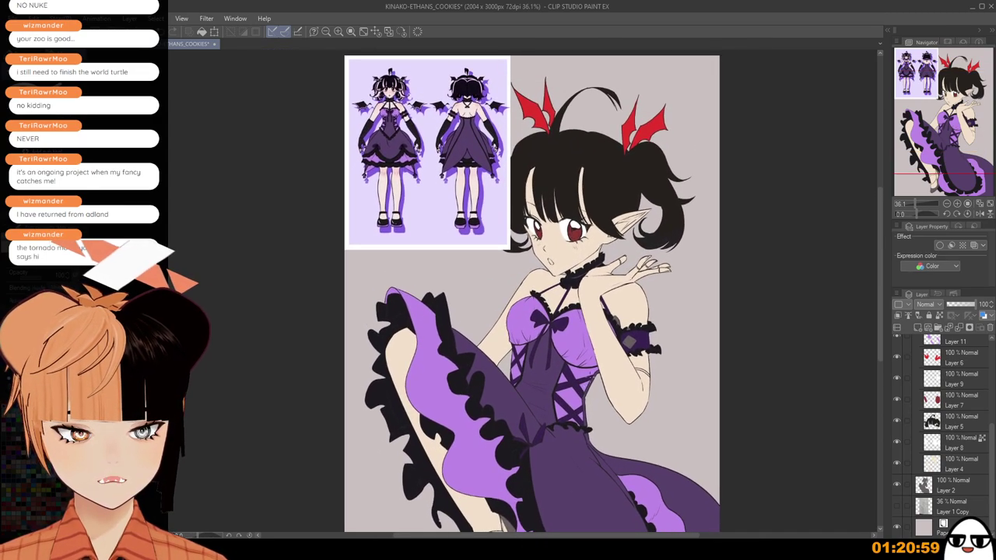
scroll(593, 398, "up", 3)
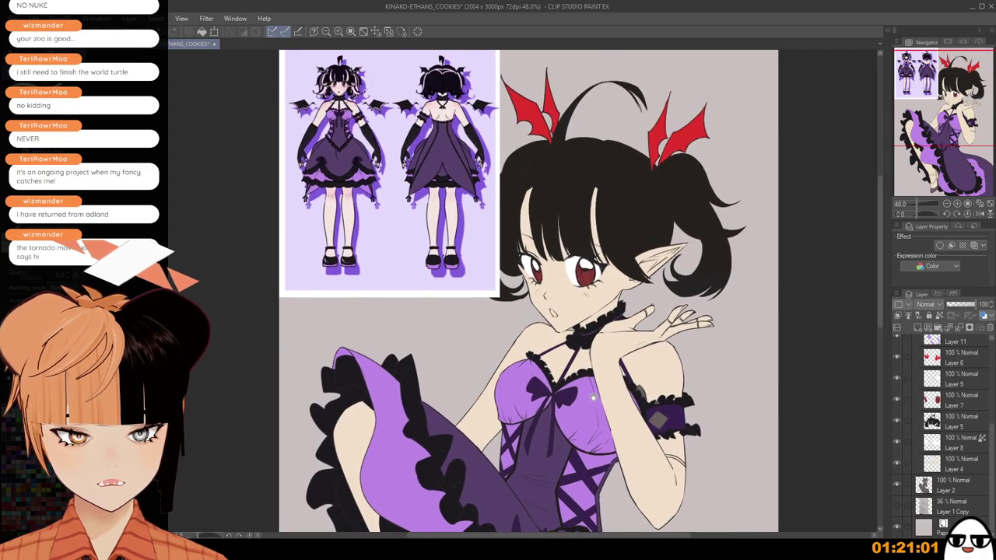
scroll(593, 398, "up", 2)
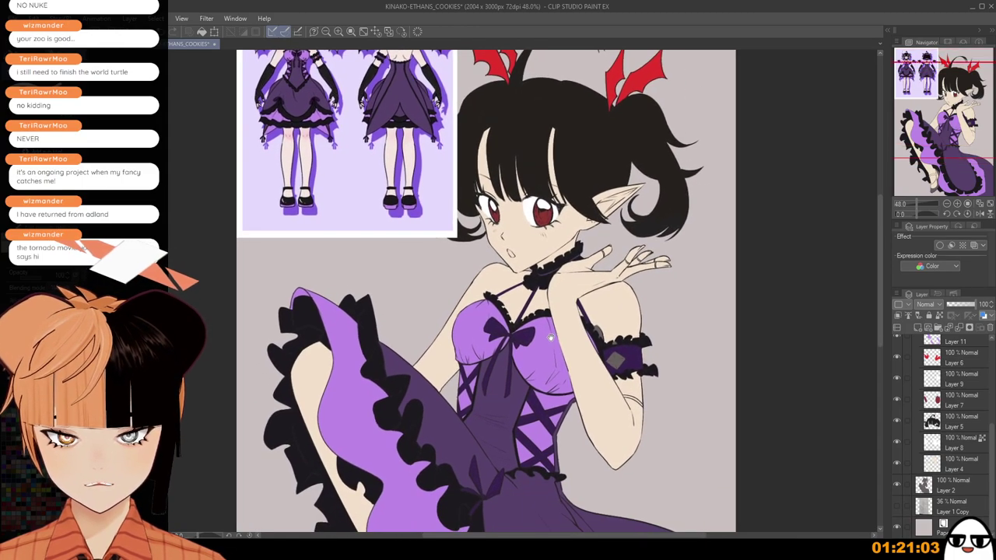
scroll(624, 306, "up", 2)
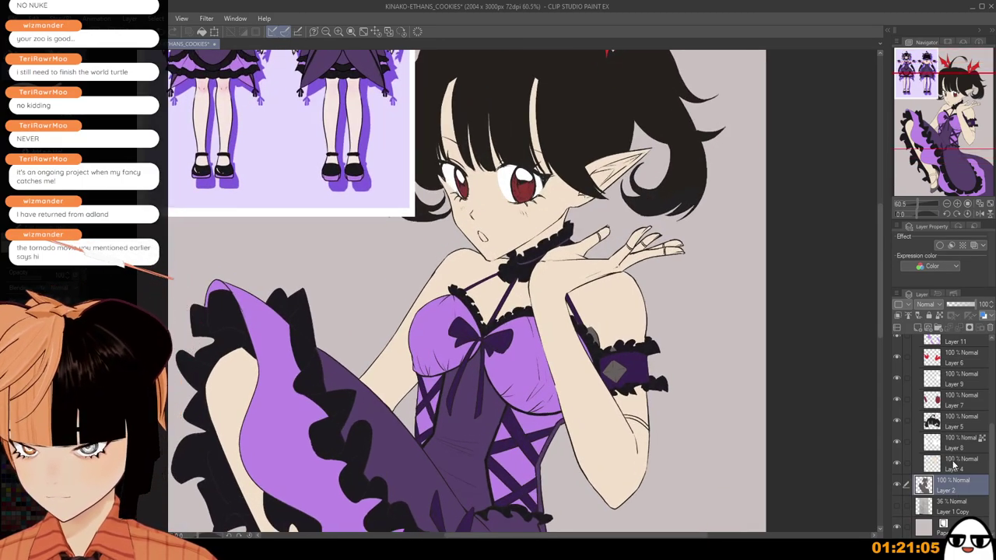
left_click(958, 464)
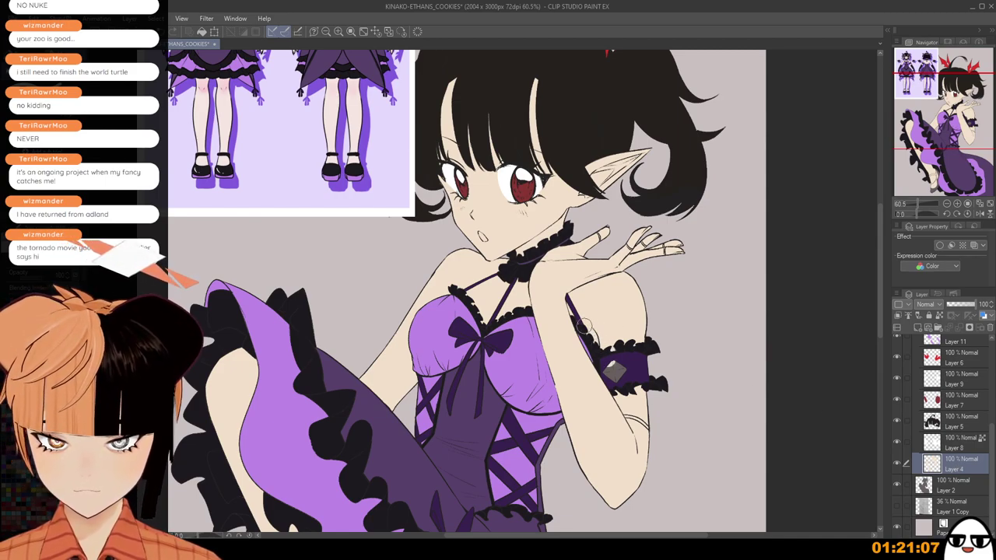
scroll(961, 405, "up", 5)
left_click(958, 383)
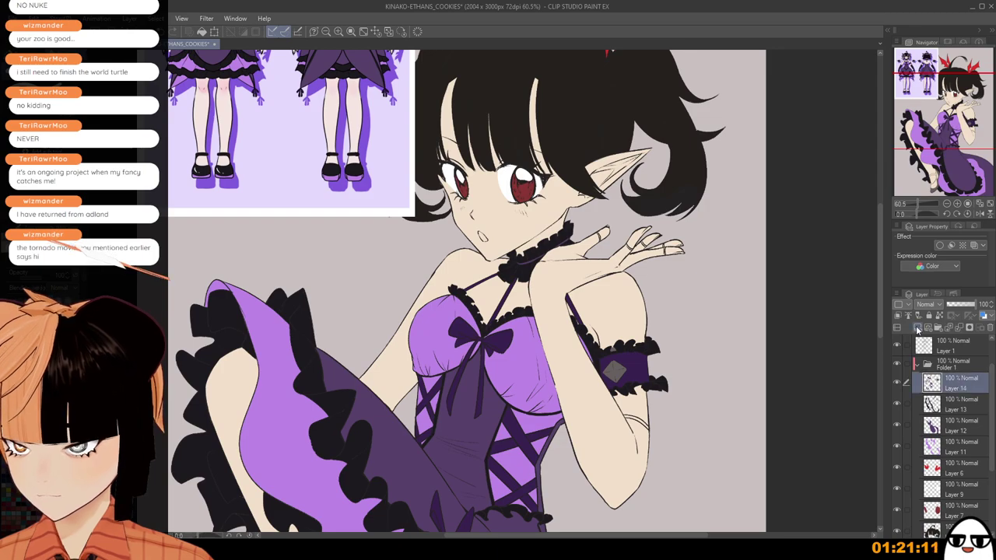
left_click(917, 328)
Check the armband on the reference sheet and fill the armband's diamond gem with pinkish red on Layer 15, right up to its outline.
left_click_drag(422, 177, 502, 373)
scroll(404, 261, "up", 5)
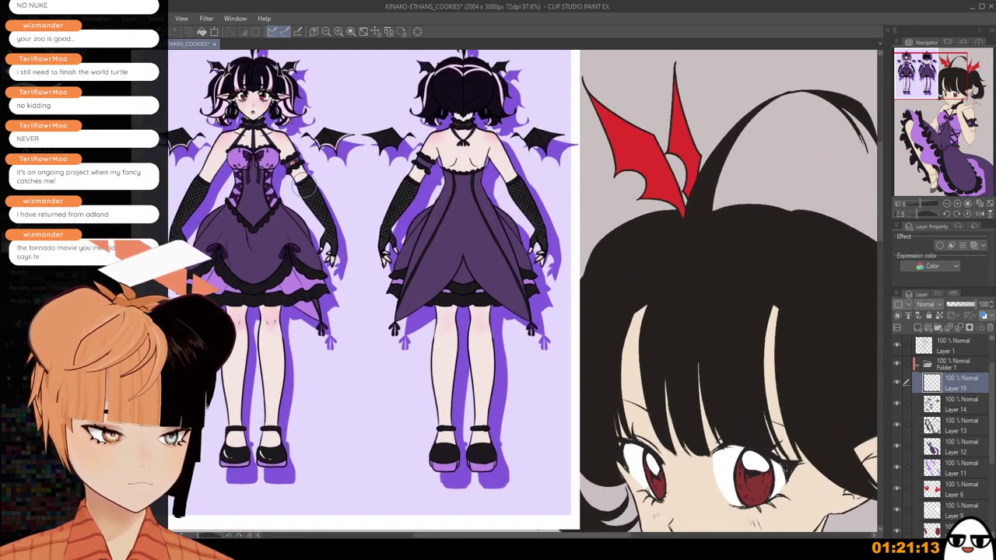
scroll(306, 184, "up", 2)
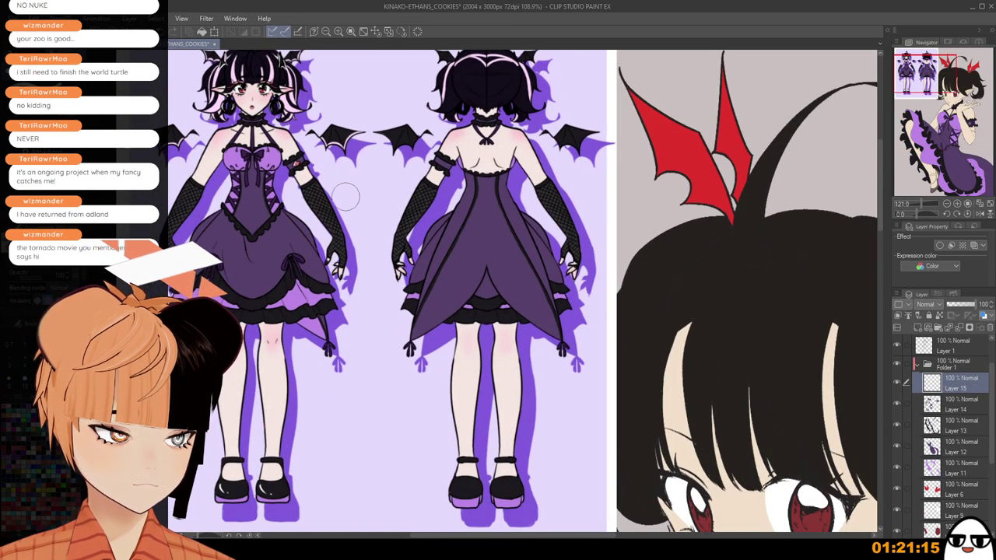
left_click_drag(730, 431, 356, 100)
left_click_drag(573, 399, 483, 156)
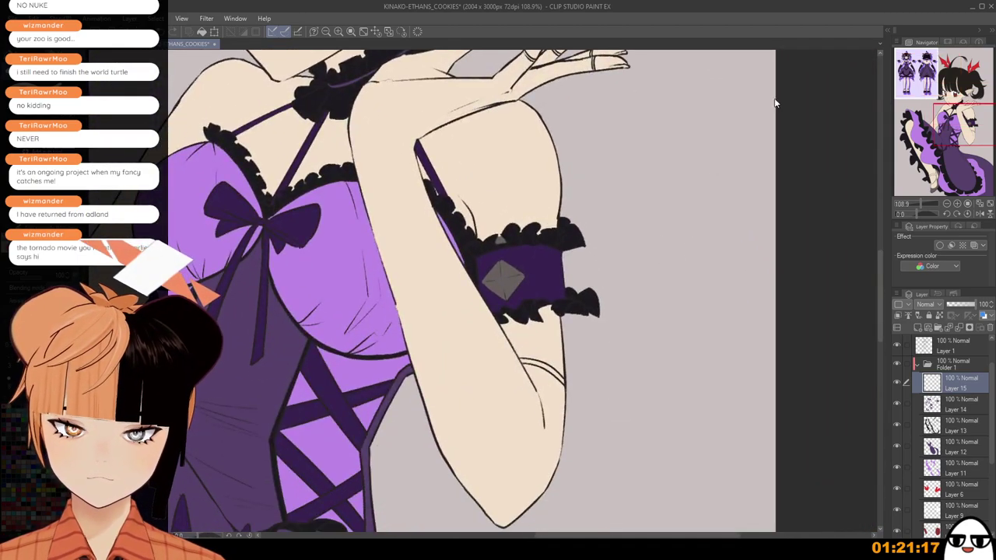
mouse_move(498, 289)
left_mouse_down()
mouse_move(524, 273)
mouse_move(490, 268)
mouse_move(510, 290)
left_mouse_up()
scroll(503, 272, "up", 3)
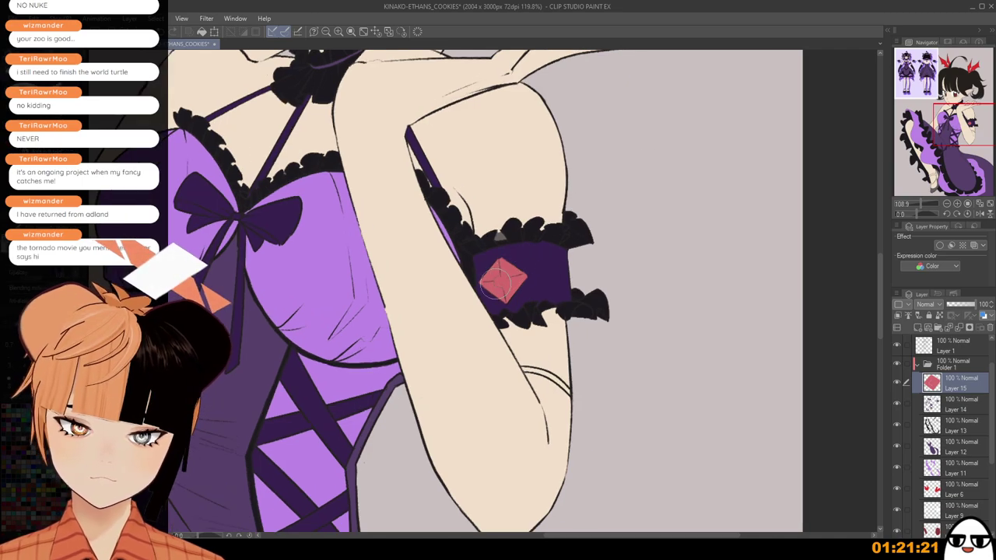
scroll(501, 269, "up", 2)
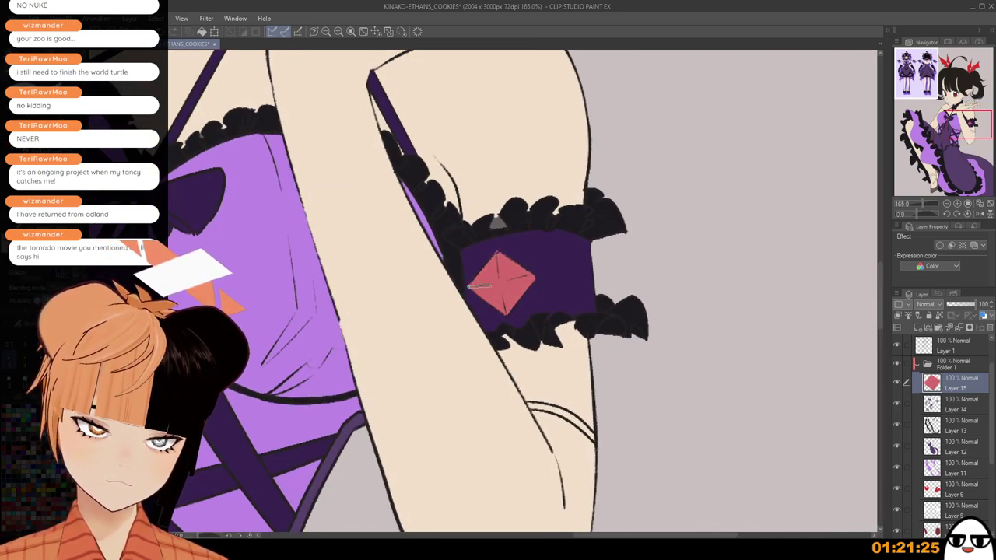
scroll(494, 226, "up", 3)
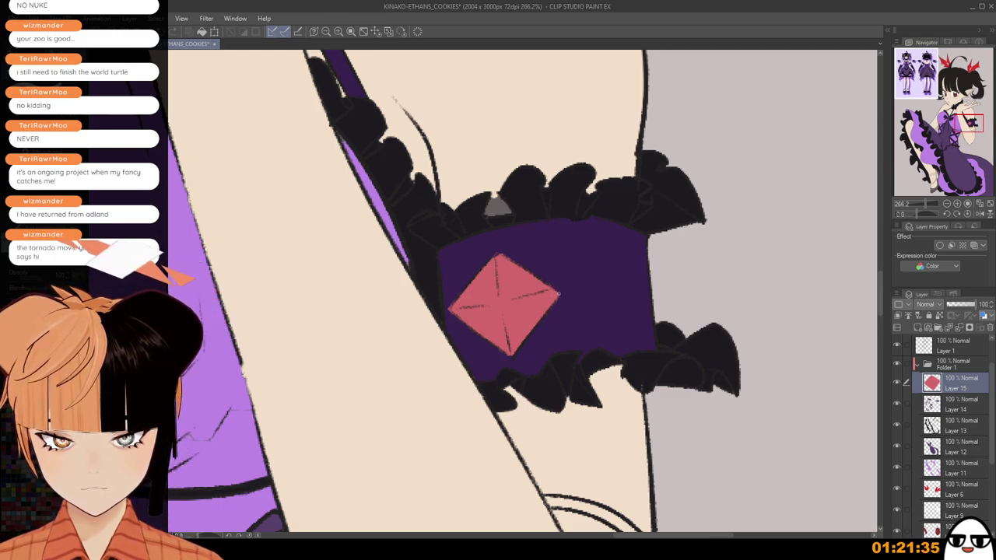
Examine the coloured gem from a distance and compare the whole figure with the character reference sheet.
scroll(504, 303, "down", 2)
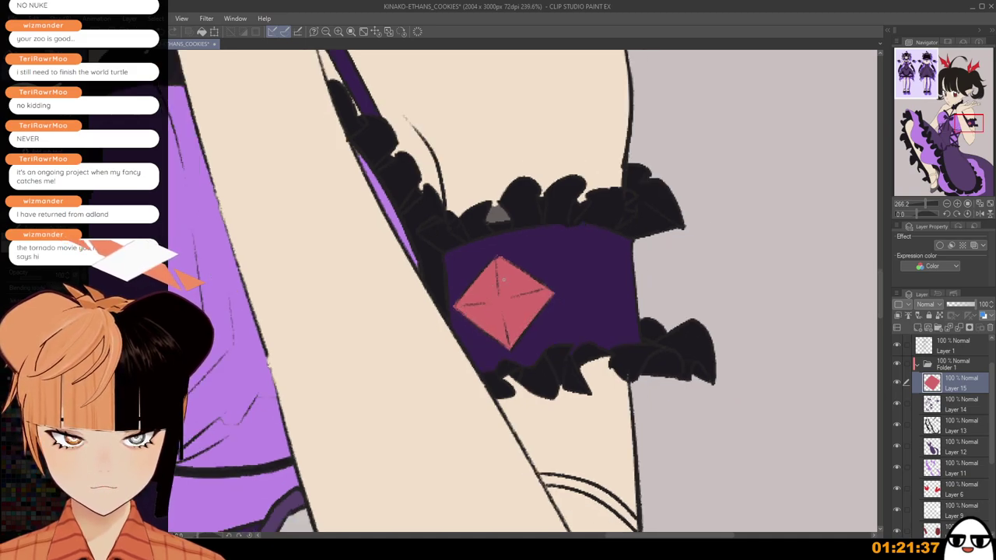
scroll(498, 264, "down", 5)
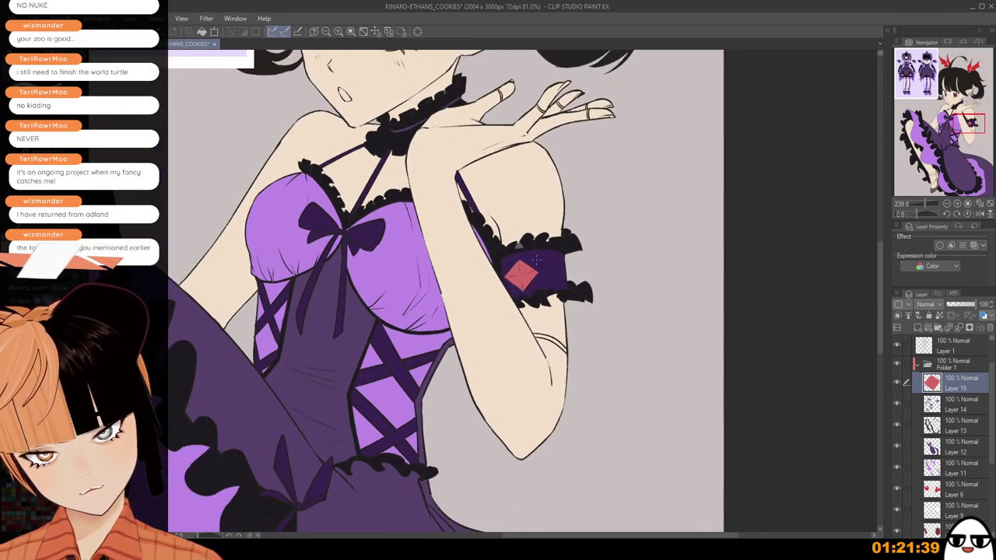
scroll(536, 261, "down", 1)
left_click_drag(522, 236, 564, 393)
scroll(558, 379, "up", 1)
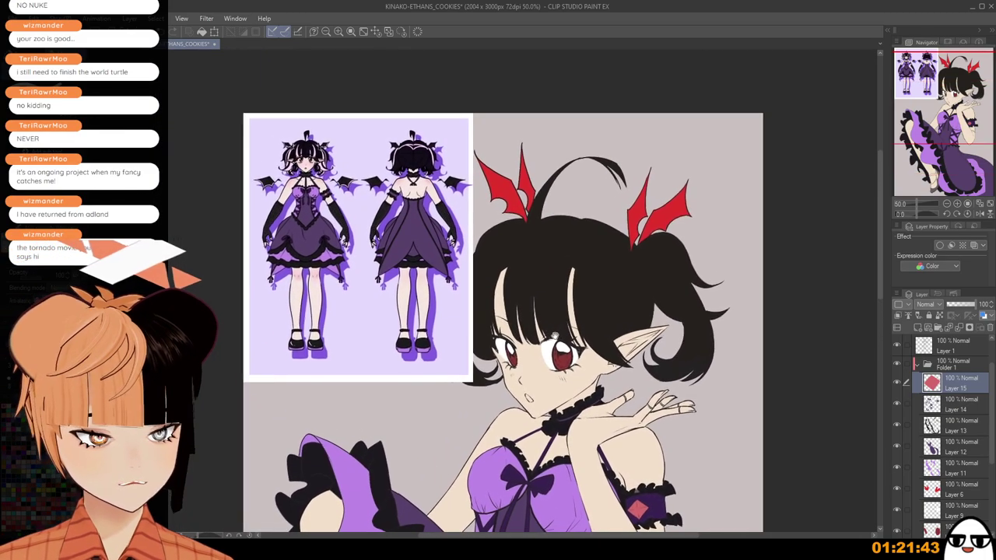
scroll(549, 311, "down", 1)
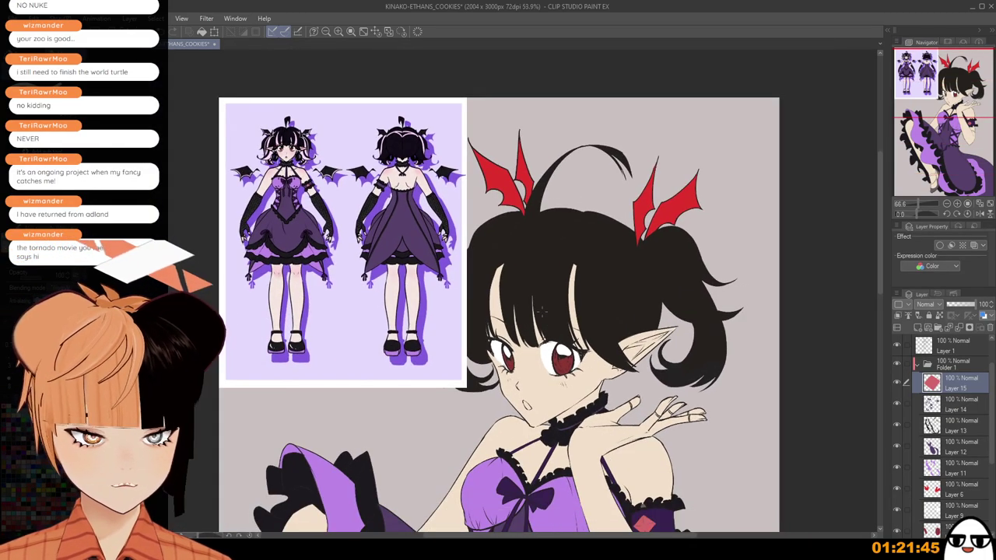
scroll(548, 311, "down", 1)
left_click_drag(536, 263, 538, 213)
scroll(538, 213, "down", 2)
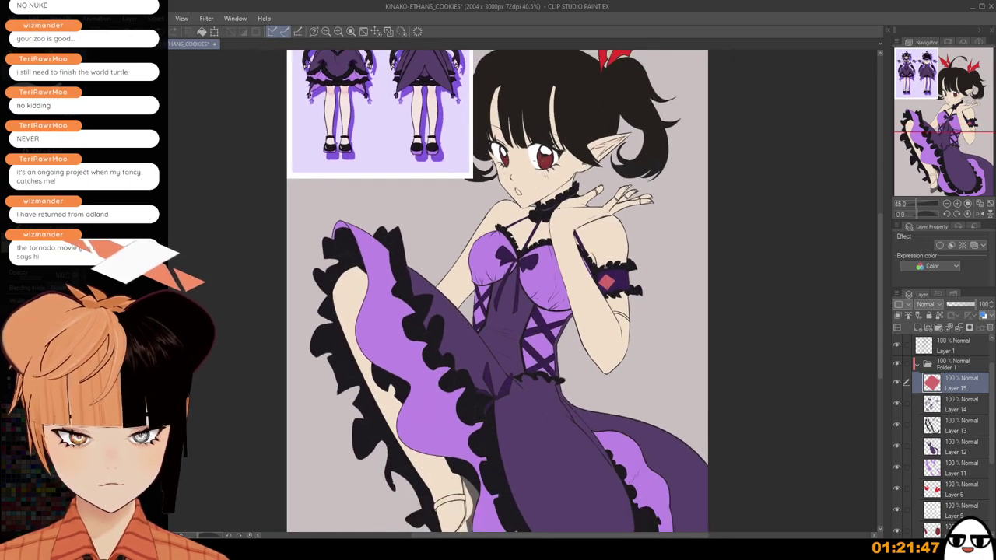
Lock the transparent pixels of Layer 13 and tint the black frills dark brown with a very large brush.
left_click(954, 426)
scroll(939, 317, "down", 1)
scroll(792, 101, "down", 1)
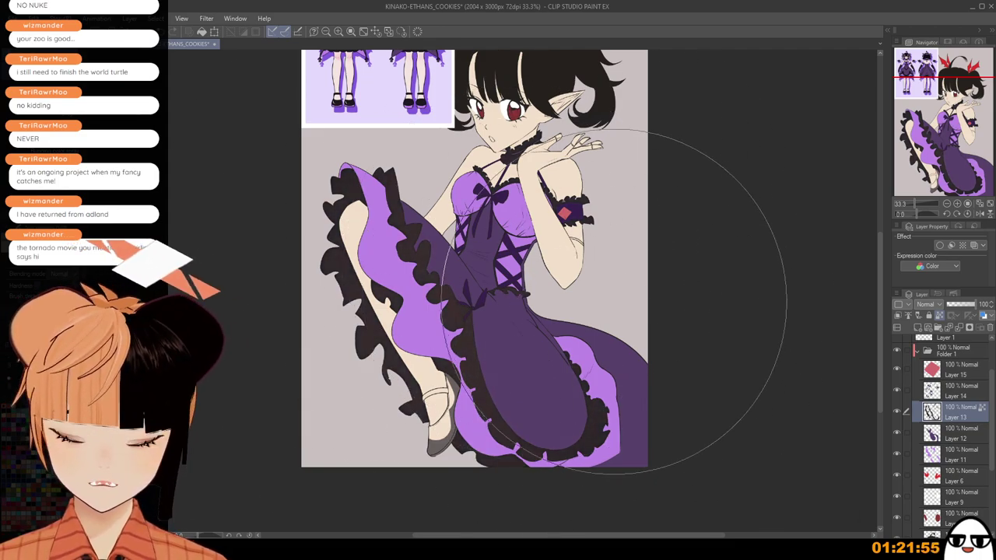
scroll(576, 327, "down", 1)
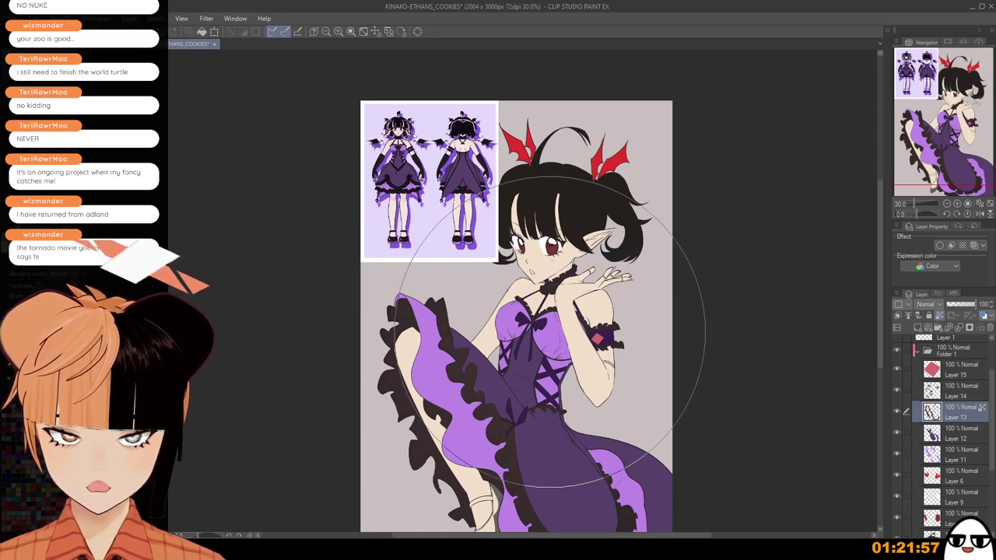
left_click_drag(549, 332, 537, 257)
key("bracketleft")
scroll(666, 373, "up", 1)
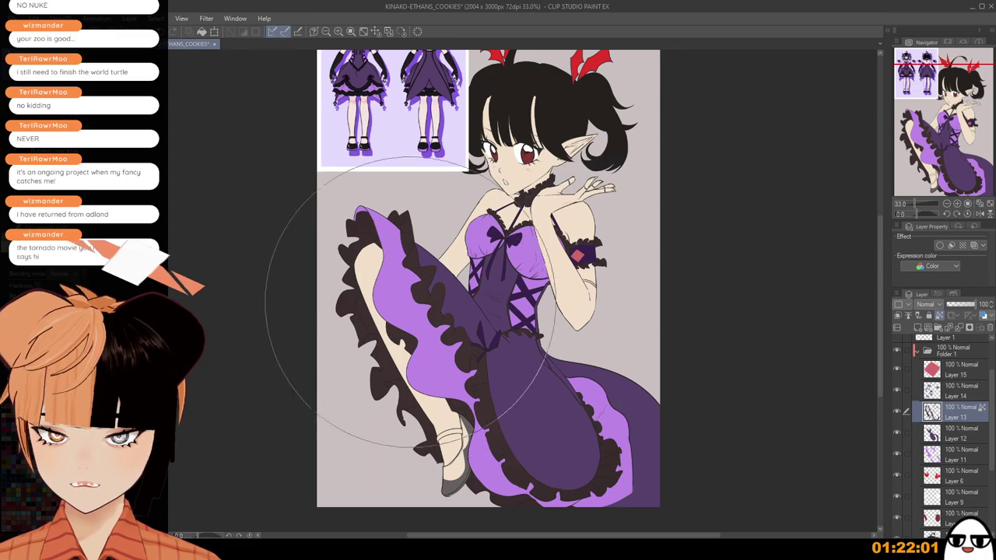
Reduce the brush size, deepen the frills to a dark reddish brown and compare them with the reference sheet.
key("bracketleft")
key("bracketleft")
key("bracketleft")
key("bracketleft")
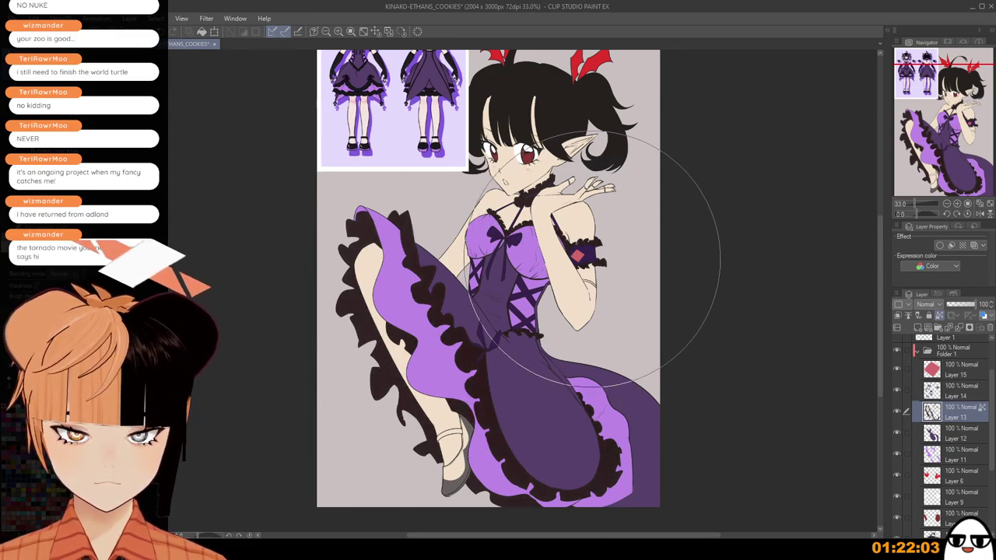
left_click_drag(574, 224, 629, 336)
scroll(615, 332, "up", 4)
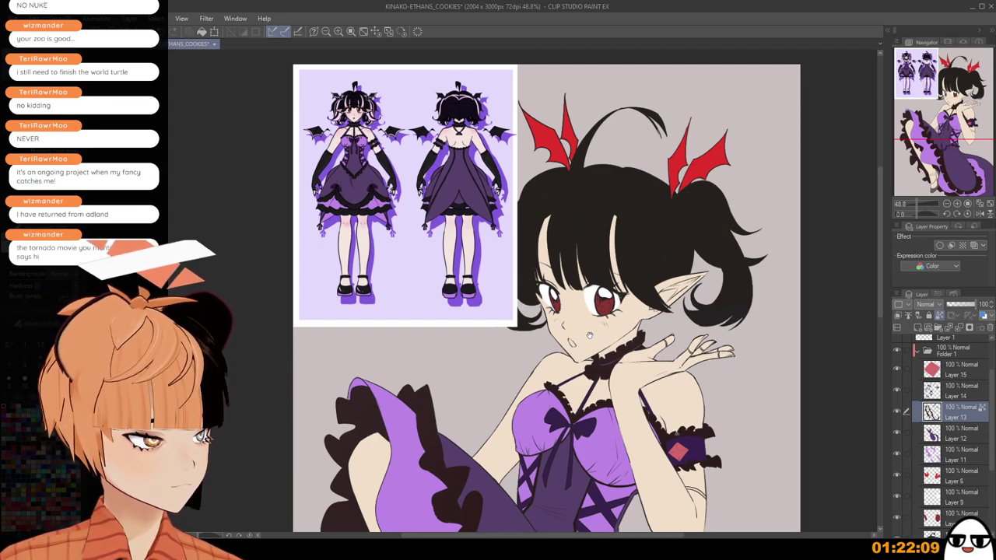
left_click_drag(590, 336, 603, 365)
scroll(602, 366, "up", 1)
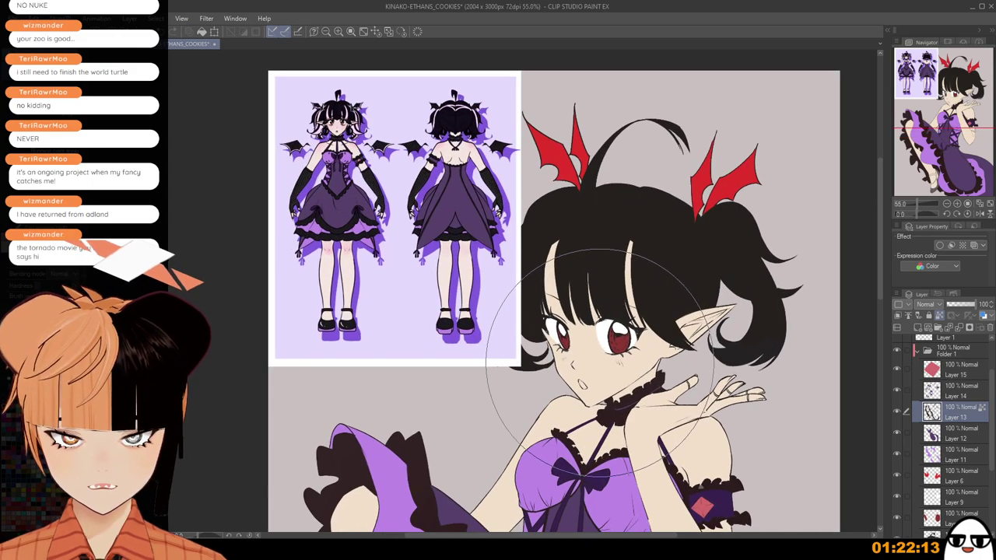
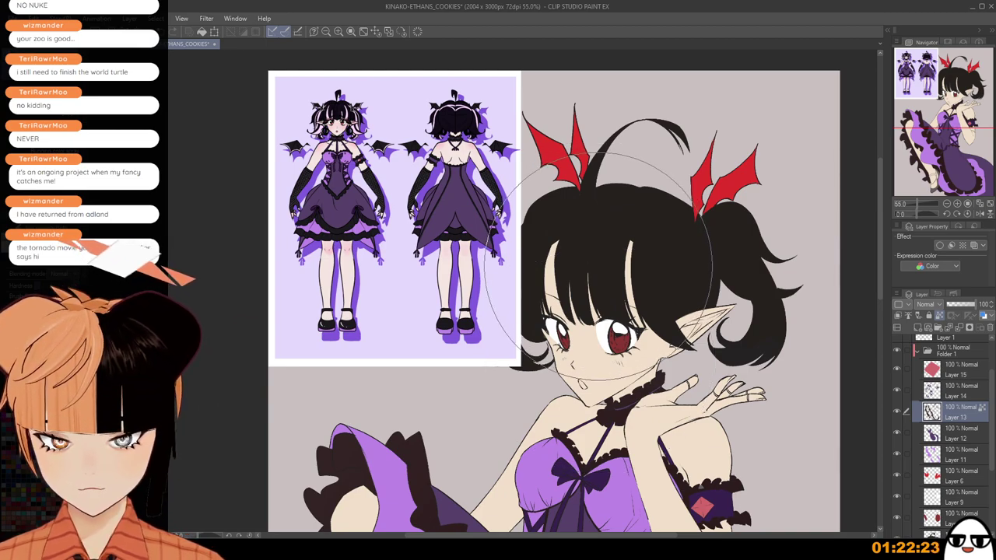
Add a new layer directly above Layer 15 for the glove.
scroll(599, 266, "down", 3)
mouse_move(610, 337)
left_mouse_down()
mouse_move(539, 245)
mouse_move(511, 169)
left_mouse_up()
left_click(957, 370)
left_click(919, 327)
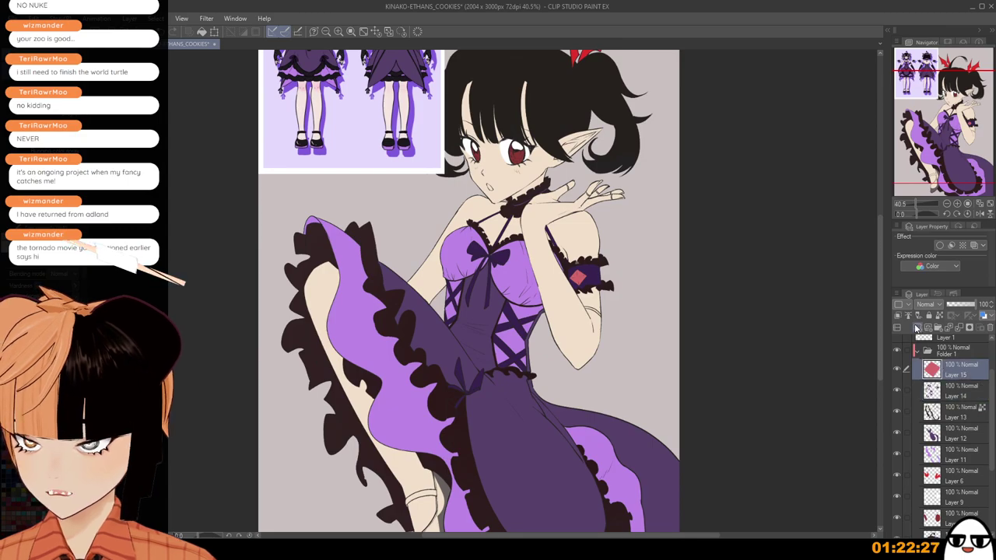
Fill the long glove on the raised arm with near-black on Layer 16, covering the forearm, hand and finger bases.
scroll(670, 308, "up", 1)
scroll(670, 308, "up", 2)
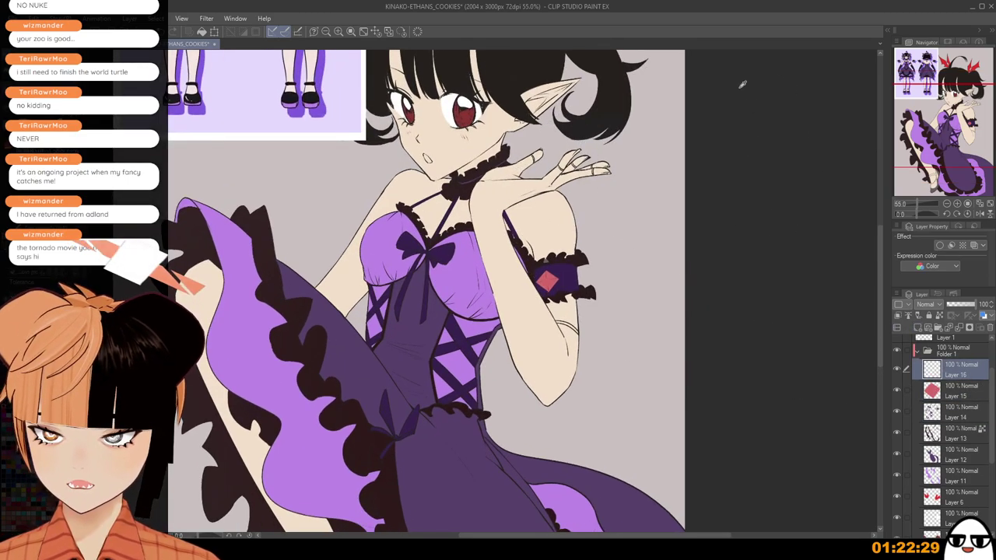
left_click(522, 294)
scroll(531, 193, "up", 2)
left_click(531, 193)
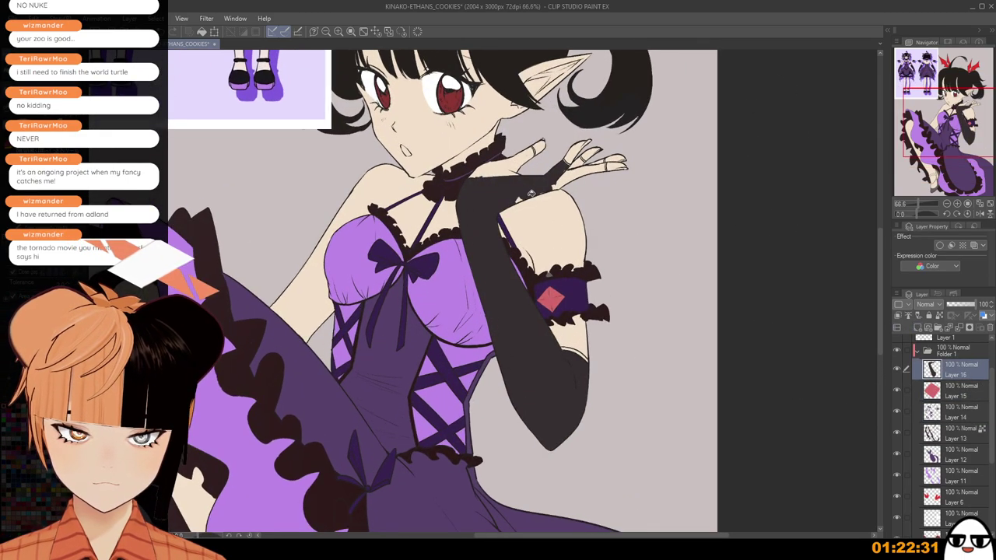
left_click(577, 176)
left_click(582, 159)
left_click(509, 164)
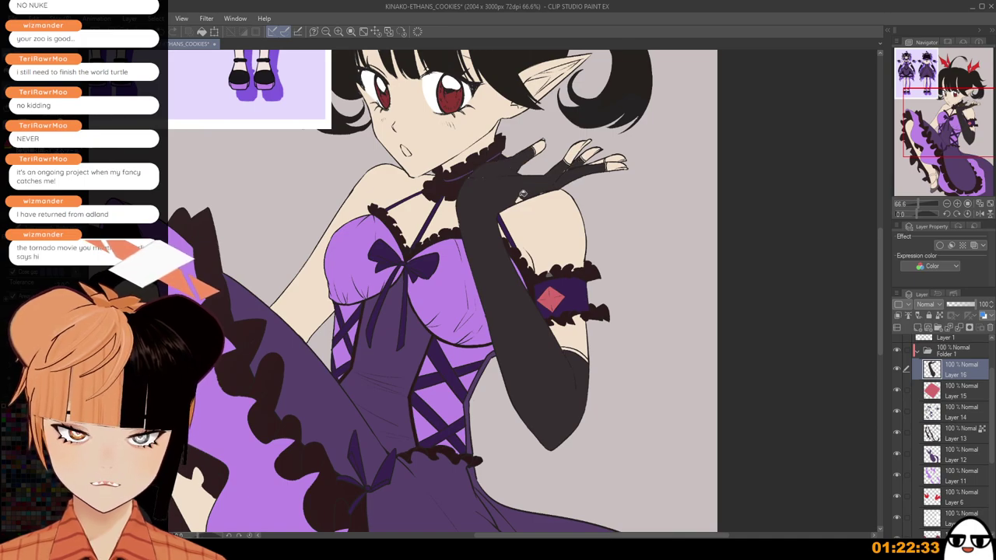
Paint the unfilled gaps of the glove around the finger openings in the same near-black.
scroll(606, 152, "up", 1)
scroll(467, 180, "up", 1)
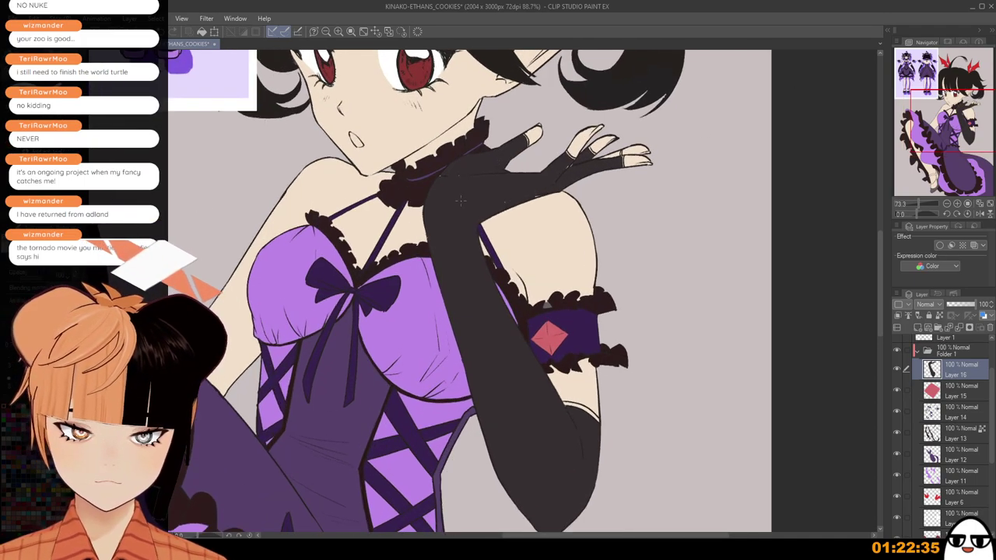
scroll(442, 182, "up", 1)
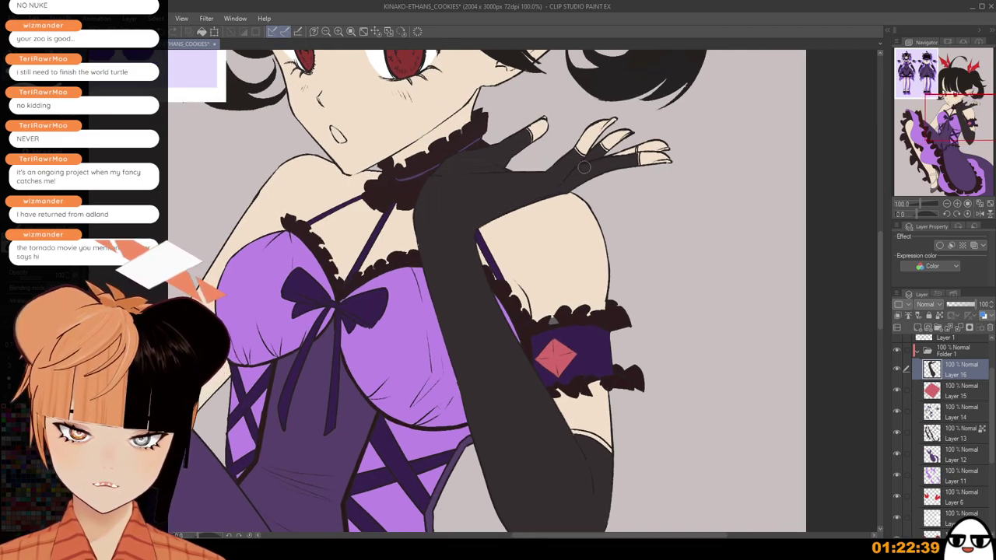
left_click_drag(631, 148, 634, 149)
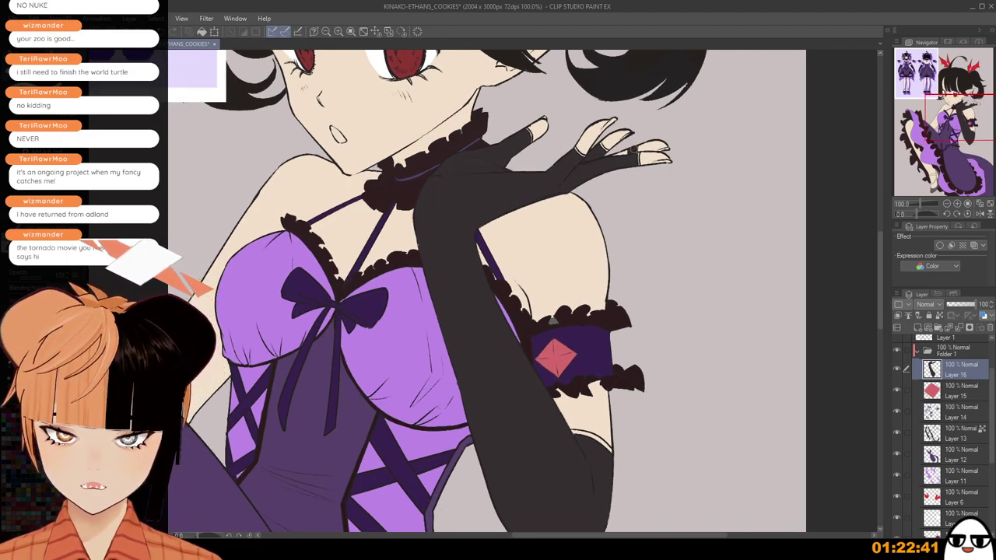
scroll(611, 158, "up", 1)
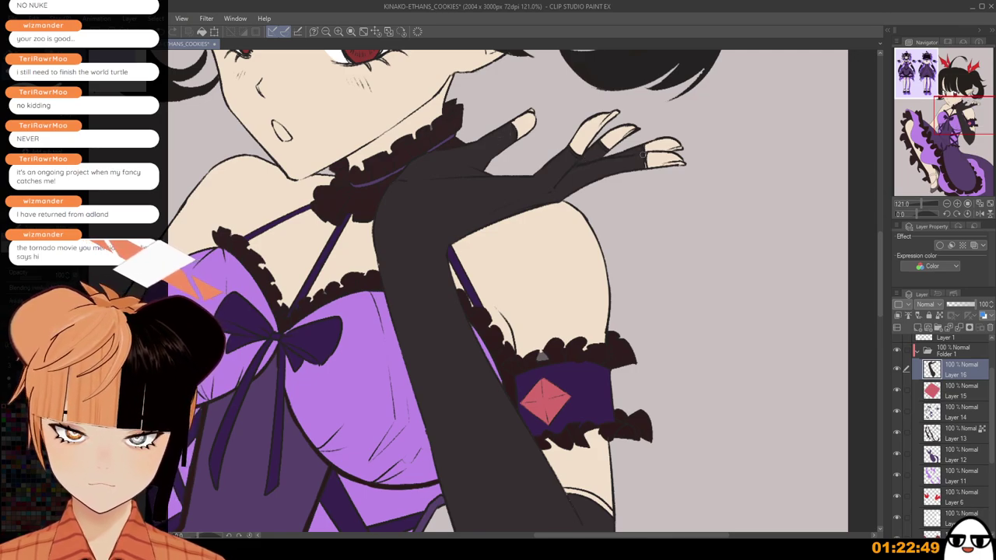
Fill the glove's upper trim band near the elbow with near-black and check the finished glove.
scroll(645, 168, "down", 1)
left_click_drag(667, 292, 638, 140)
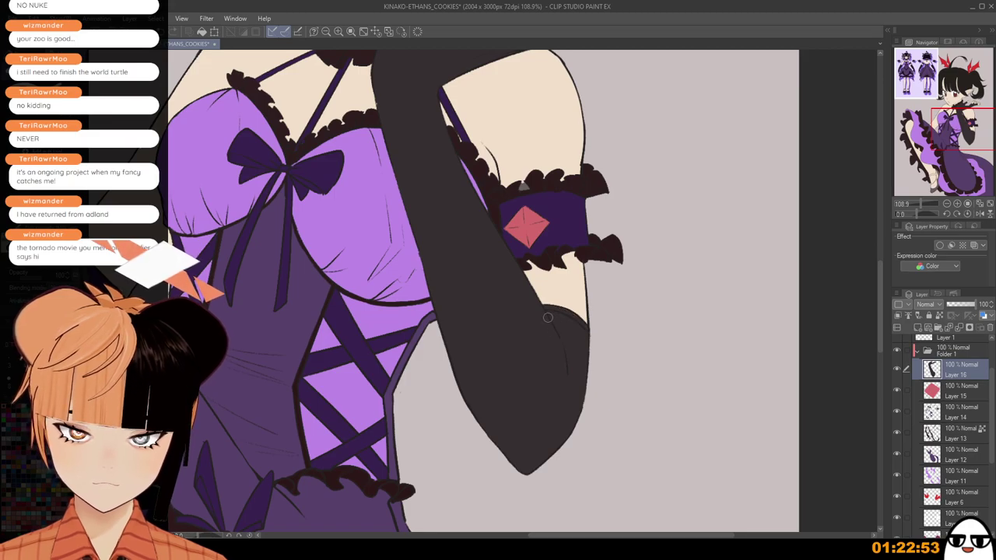
scroll(568, 332, "down", 1)
scroll(568, 332, "down", 4)
scroll(617, 268, "up", 3)
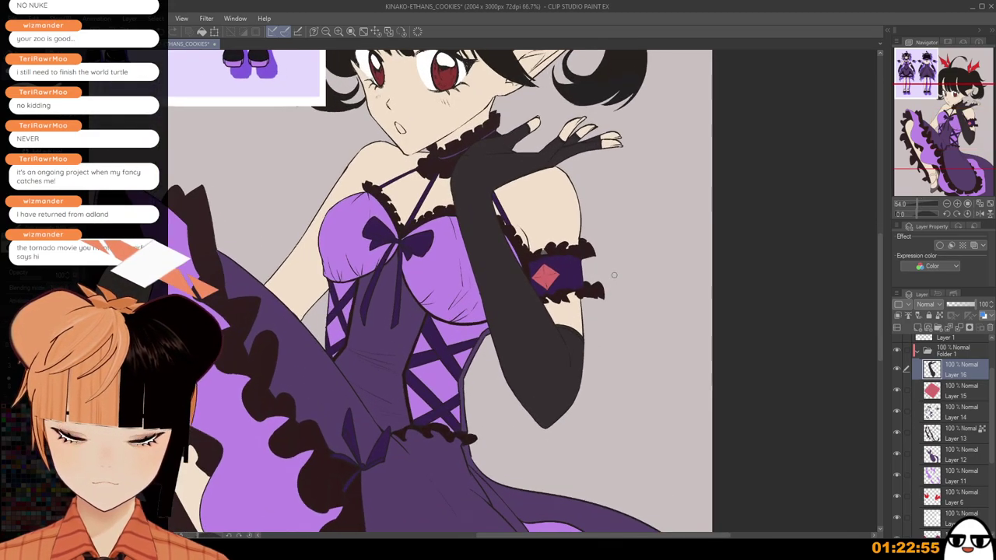
Inspect the armband's frills up close and make the skin layer, Layer 4, active.
scroll(616, 268, "up", 2)
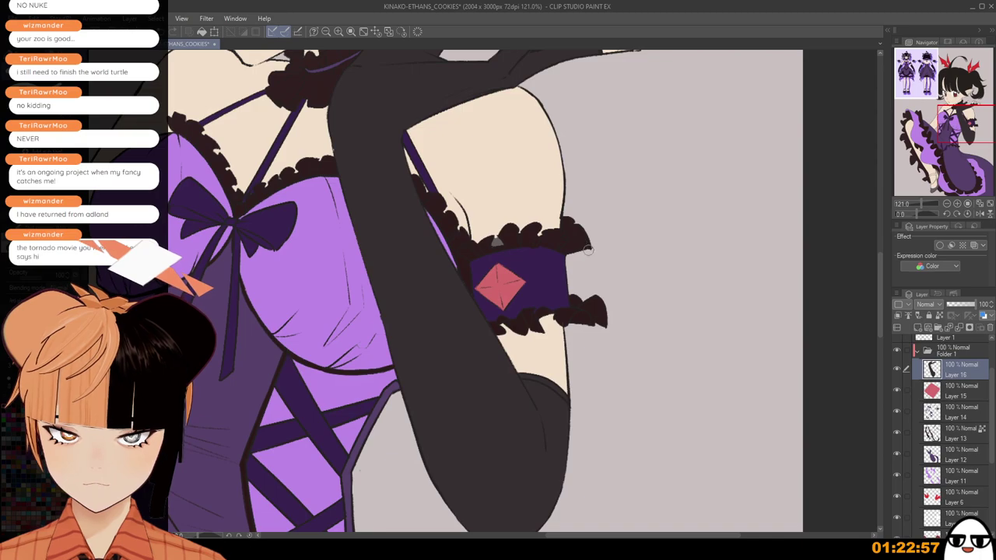
scroll(578, 246, "up", 1)
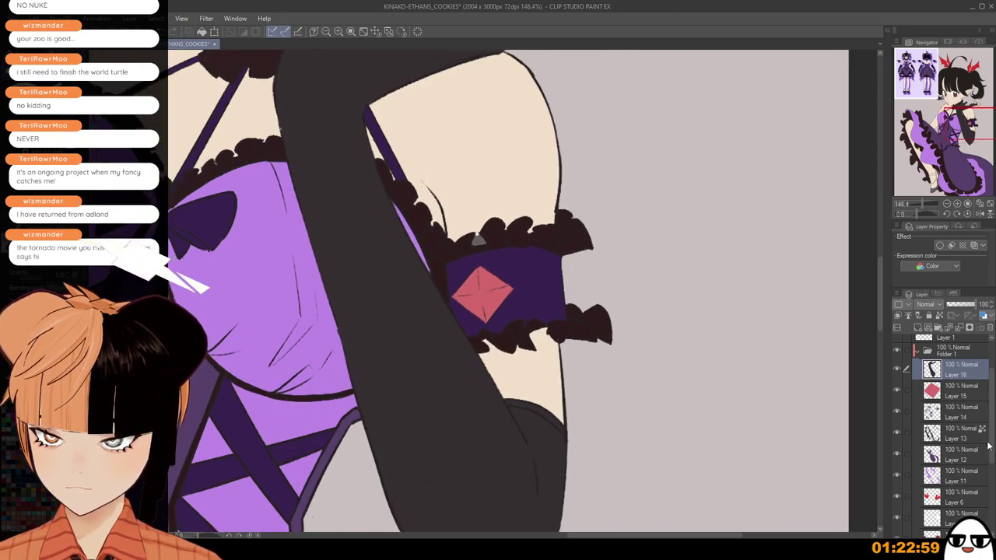
scroll(993, 493, "down", 3)
scroll(993, 493, "down", 1)
left_click(962, 493)
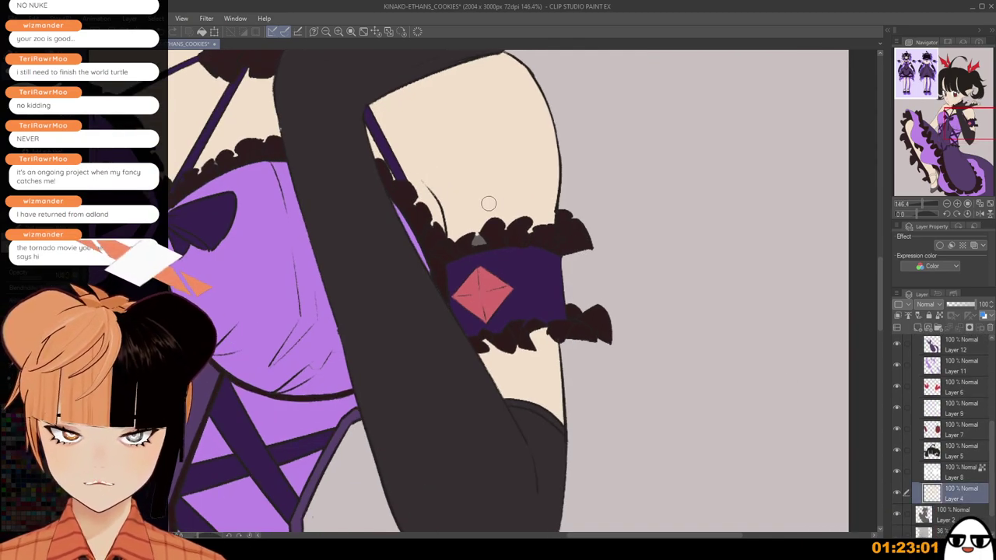
scroll(470, 236, "down", 5)
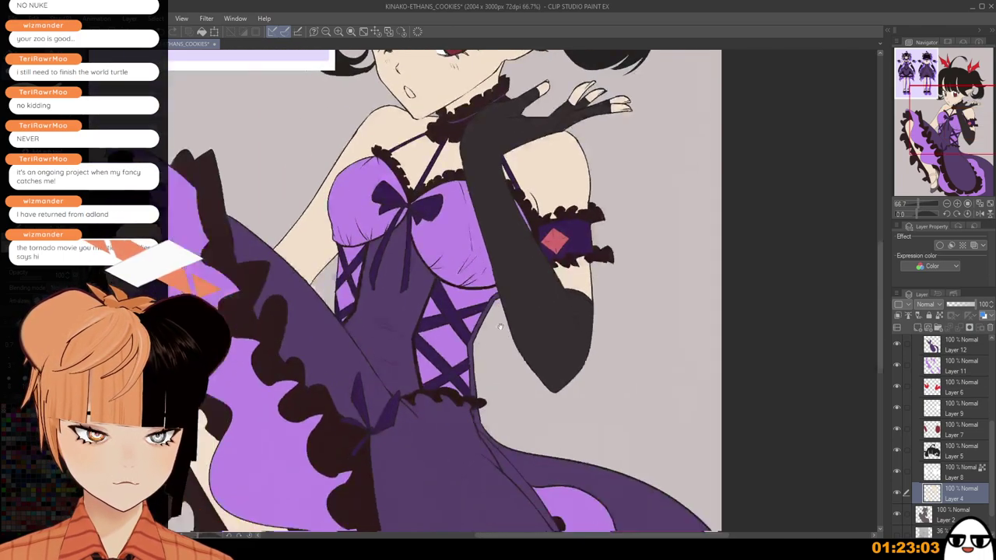
Add a new layer directly above Layer 16 in Folder 1 for the shoe.
left_click_drag(501, 327, 588, 214)
scroll(585, 216, "down", 4)
left_click_drag(539, 388, 543, 227)
scroll(544, 227, "up", 1)
scroll(750, 399, "up", 1)
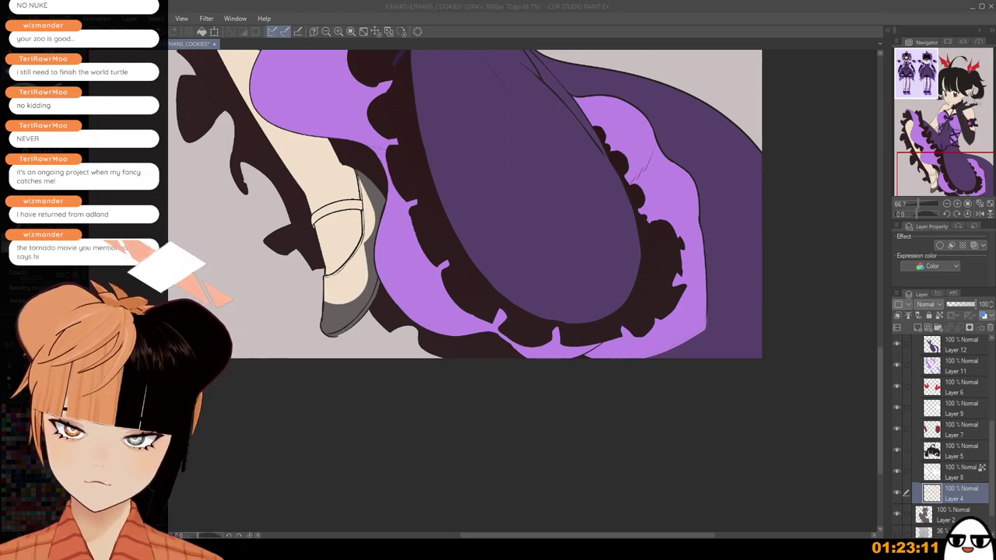
left_click(738, 83)
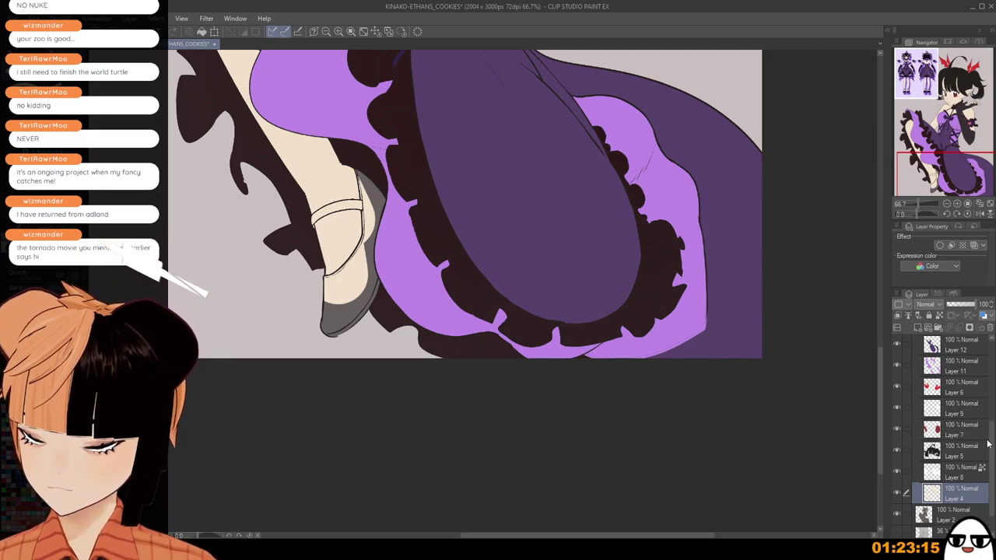
scroll(959, 394, "up", 3)
left_click(957, 388)
left_click(919, 330)
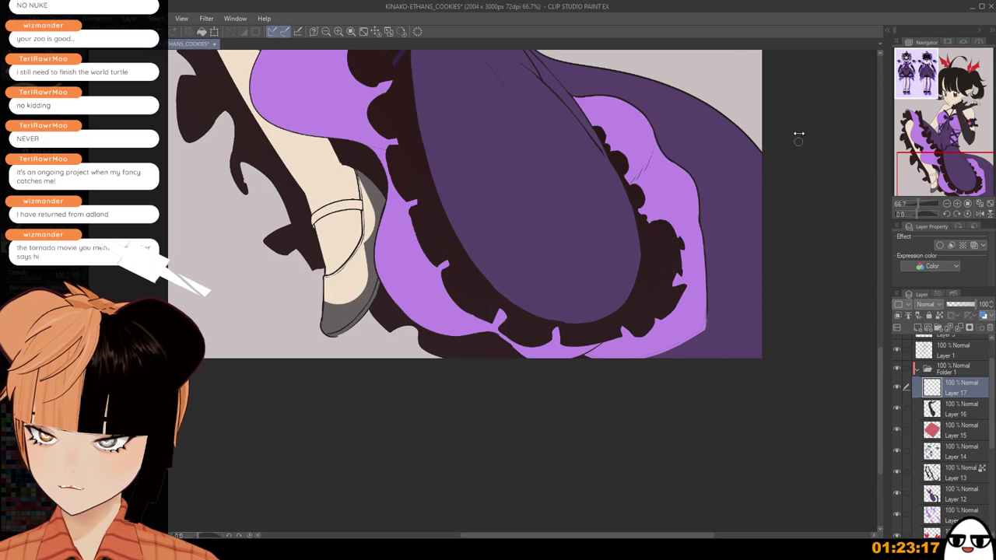
Hide the skin layer, Layer 4, and make Layer 17 active again.
scroll(466, 300, "up", 1)
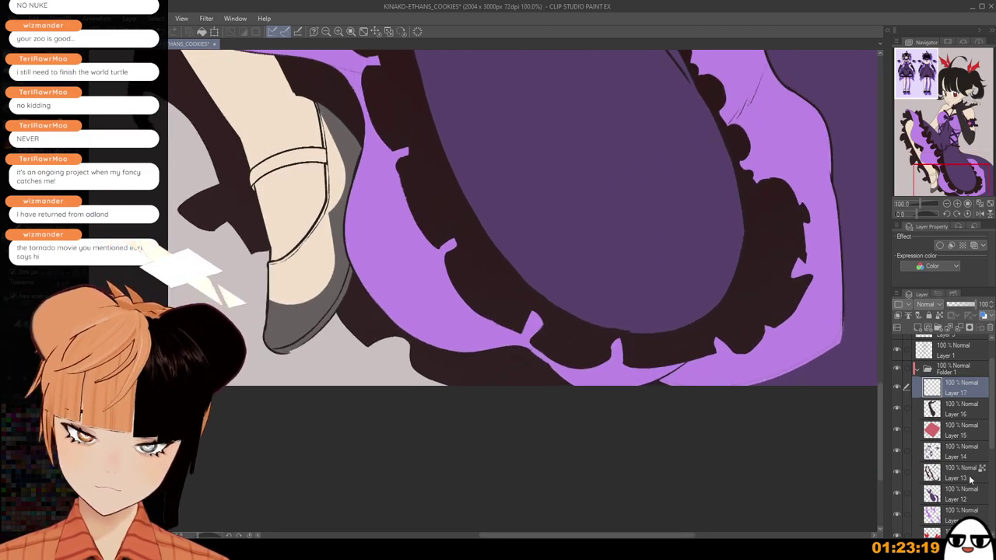
mouse_move(991, 435)
left_mouse_down()
mouse_move(990, 502)
mouse_move(991, 403)
left_mouse_up()
left_click(897, 495)
left_click(936, 494)
left_click(958, 410)
Fill the shoe's body, toe and ankle strap with near-black on Layer 17, including the small gaps beside the strap.
left_click(303, 285)
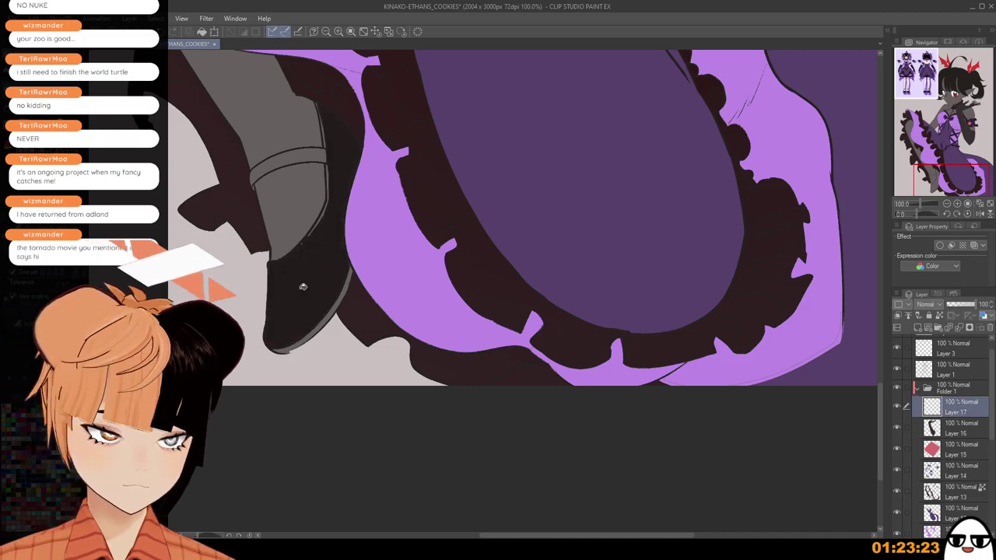
left_click(305, 157)
left_click(331, 176)
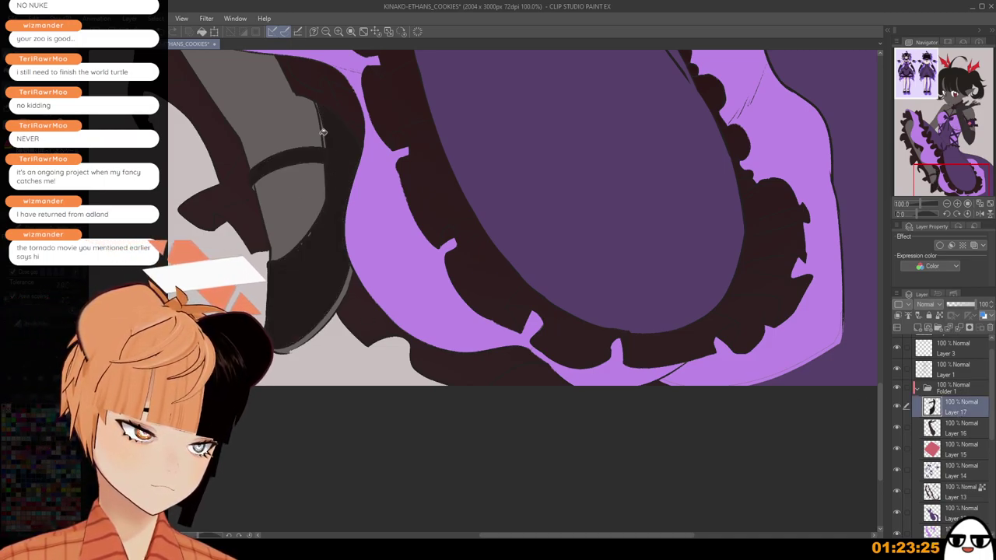
left_click(323, 134)
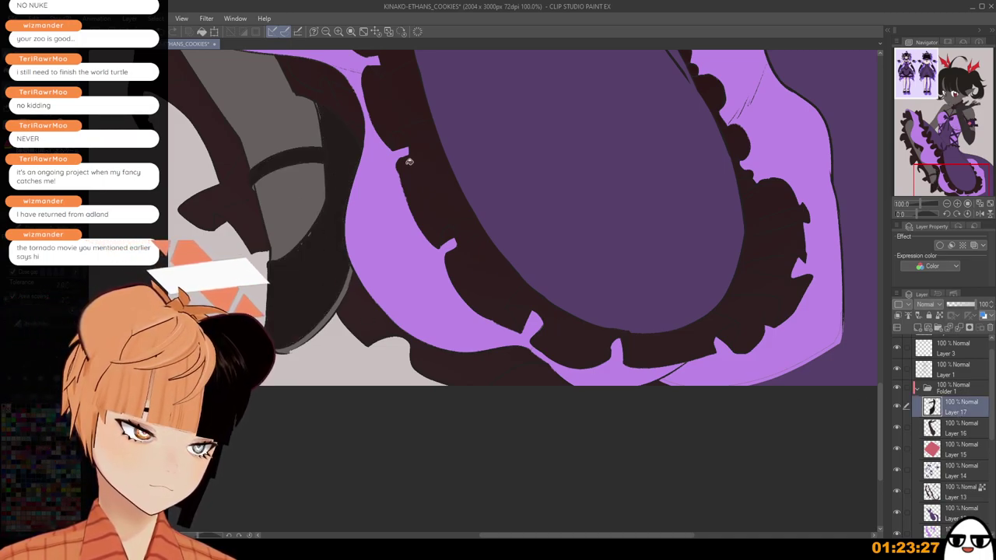
scroll(277, 242, "up", 3)
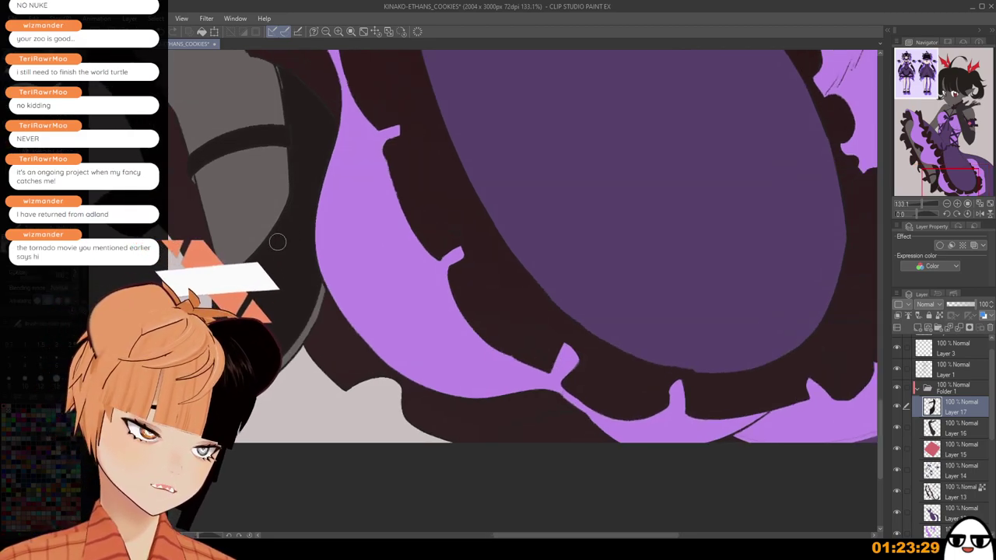
scroll(297, 214, "up", 3)
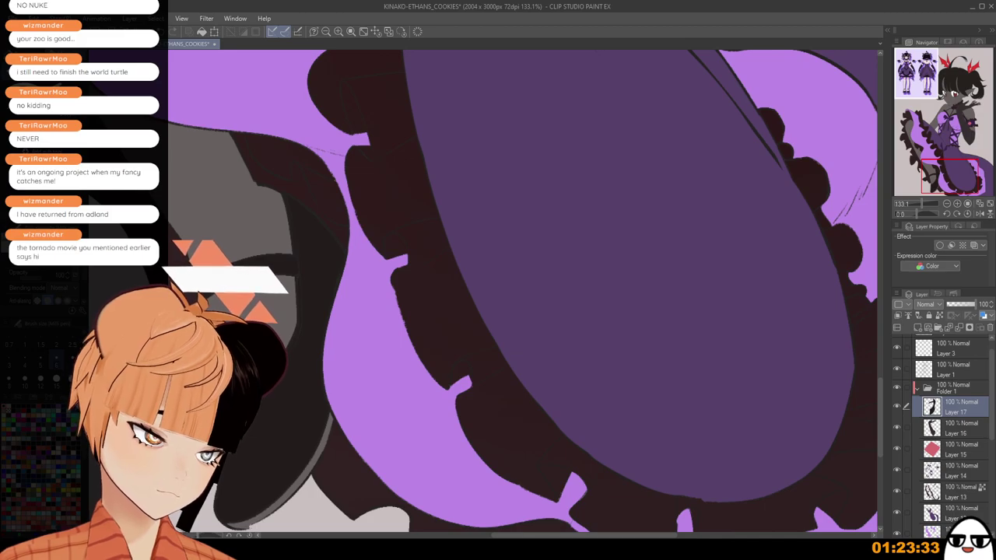
scroll(362, 432, "down", 3)
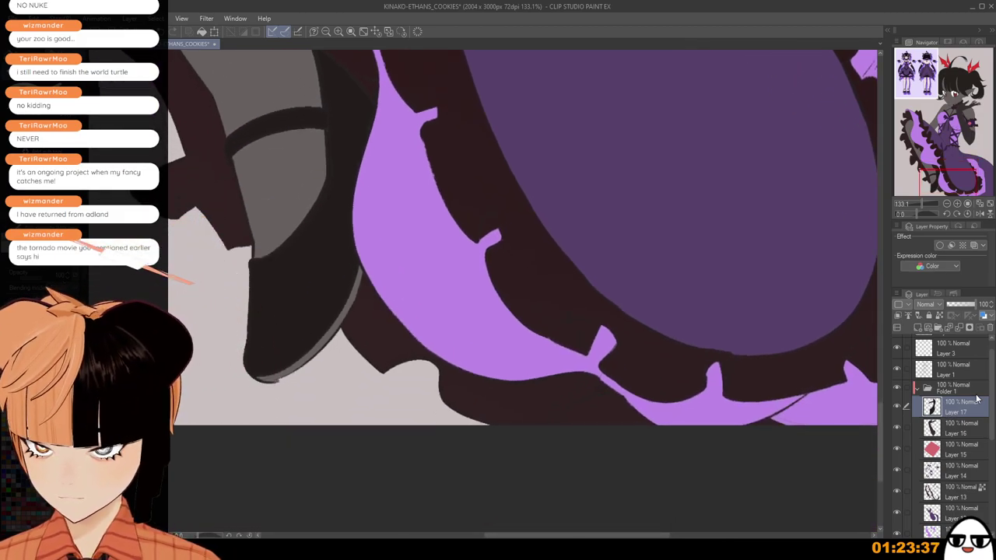
Add a new layer above Layer 17 and paint the visible edge of the shoe's sole light purple.
left_click(918, 328)
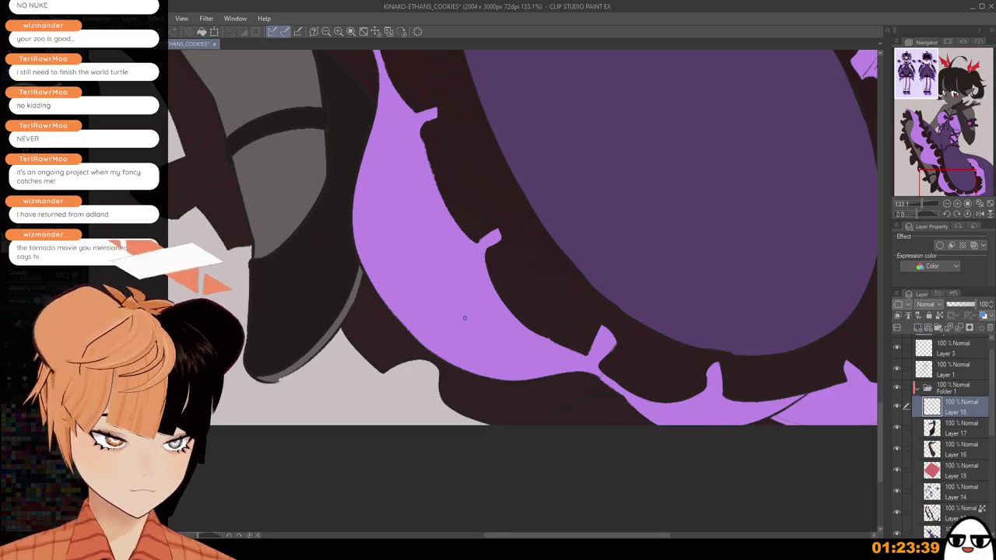
scroll(465, 316, "up", 1)
left_click_drag(352, 266, 327, 312)
key("ctrl+z")
key("ctrl+z")
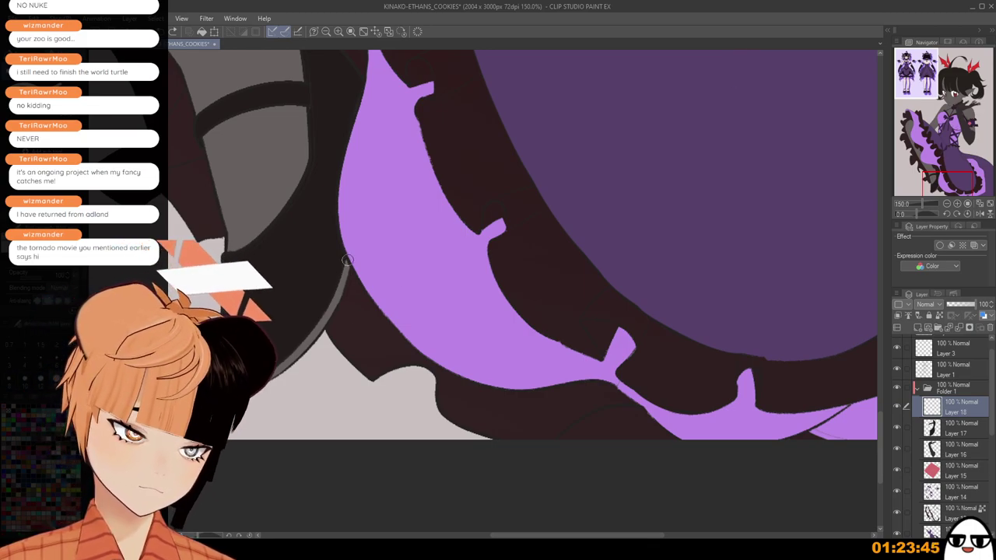
left_click_drag(349, 261, 333, 307)
key("ctrl+z")
mouse_move(348, 265)
left_mouse_down()
mouse_move(330, 312)
mouse_move(280, 371)
left_mouse_up()
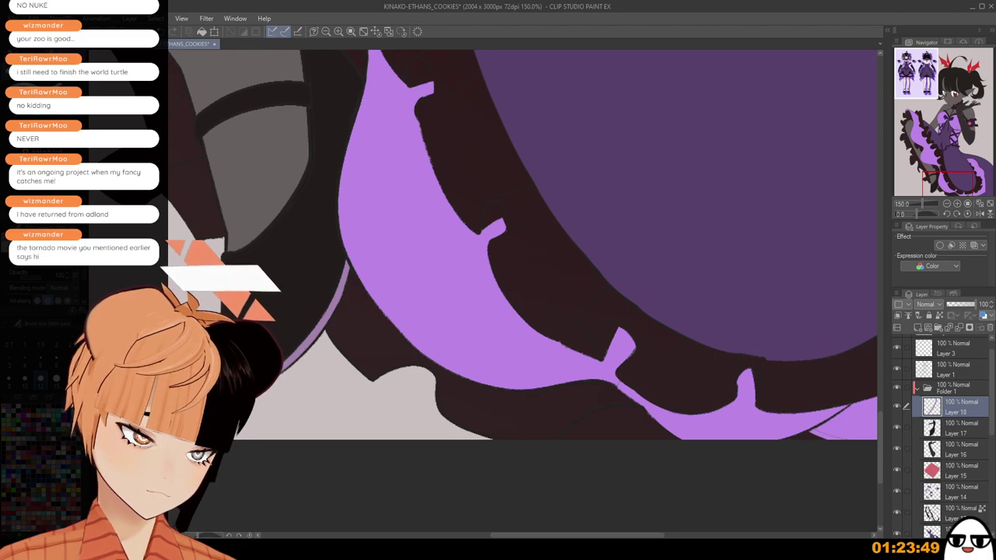
Show the skin layer, Layer 4, again.
scroll(508, 367, "down", 7)
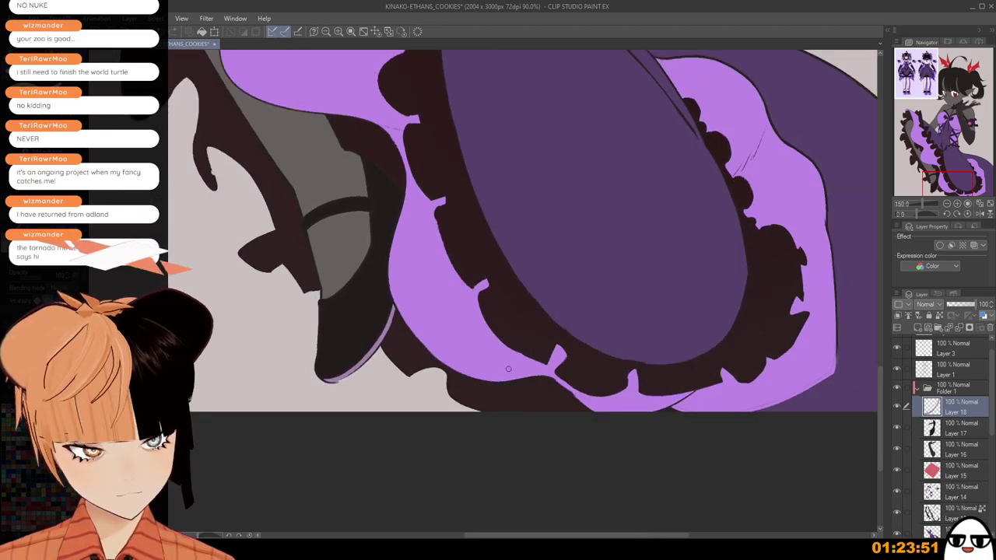
scroll(509, 367, "down", 3)
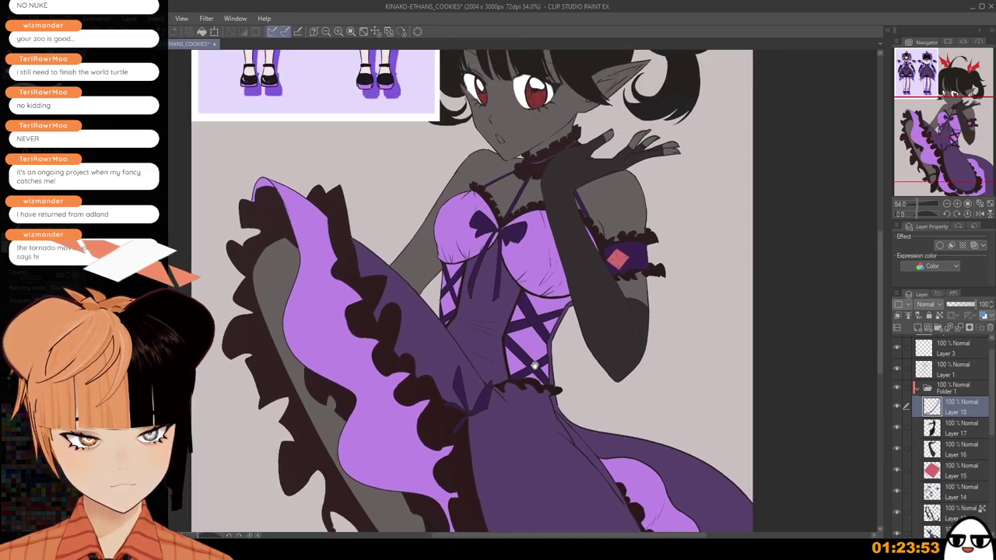
scroll(560, 372, "down", 1)
scroll(897, 476, "down", 5)
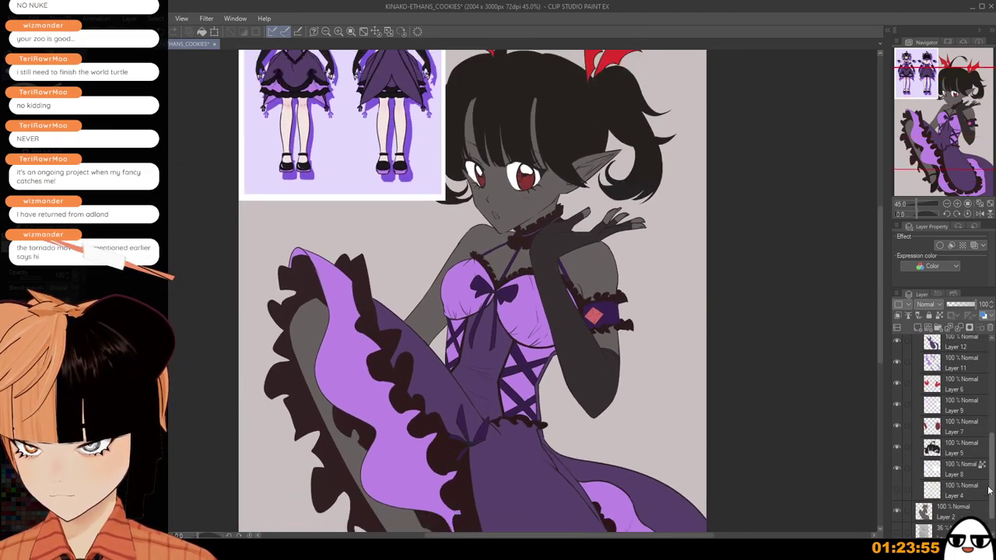
left_click(897, 475)
scroll(614, 335, "down", 1)
left_click_drag(489, 272, 503, 349)
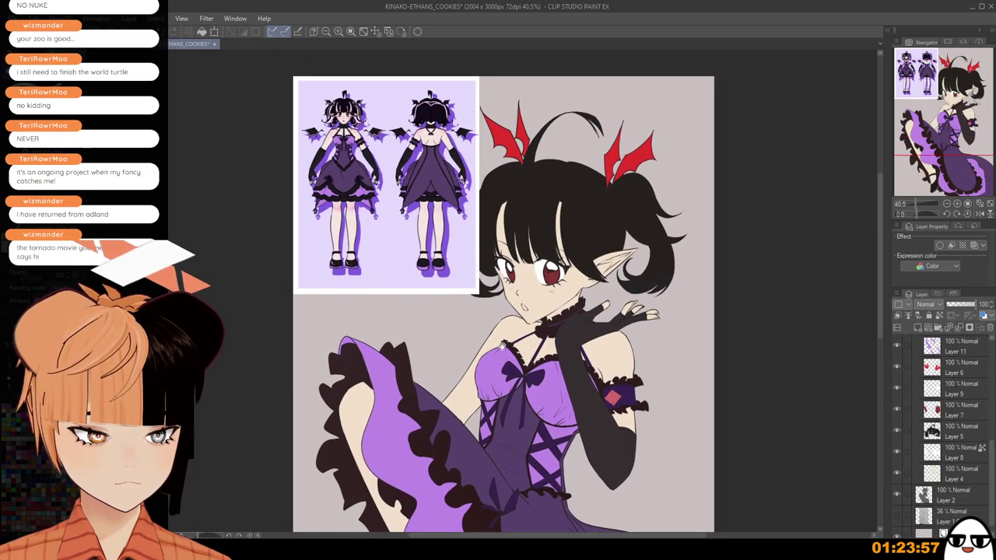
Compare the finished flat colours of the whole figure with the character reference sheet.
scroll(505, 344, "up", 1)
scroll(533, 300, "up", 1)
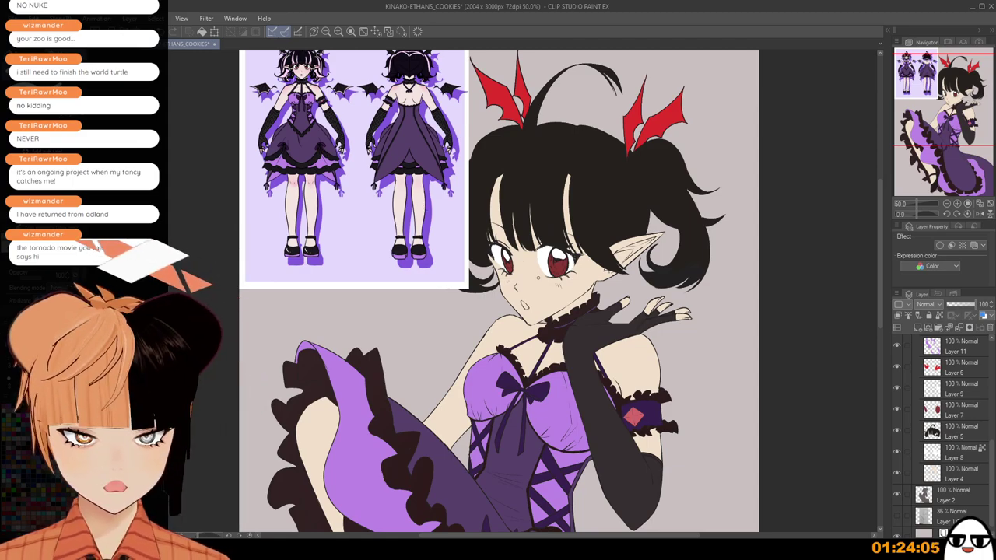
scroll(582, 379, "down", 2)
left_click_drag(582, 379, 586, 354)
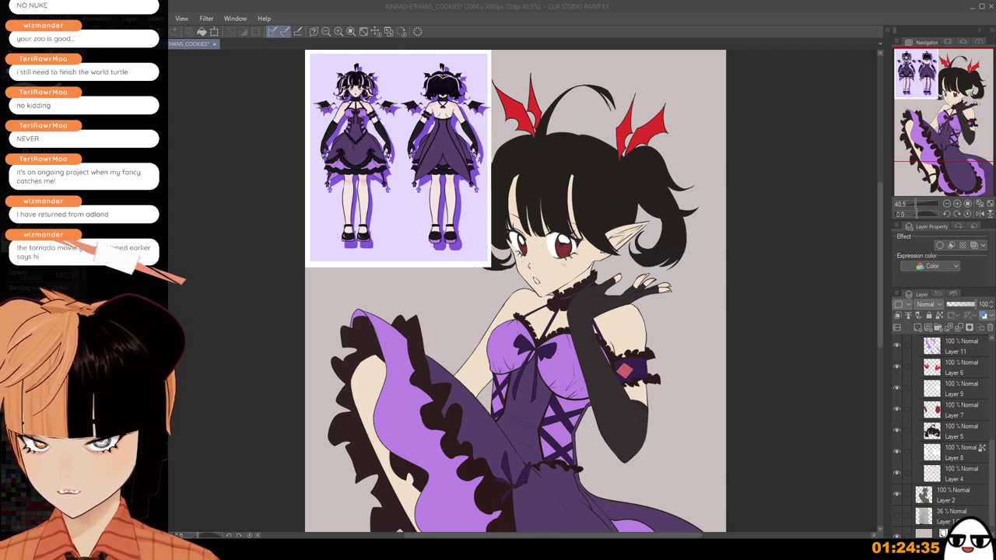
scroll(687, 276, "down", 3)
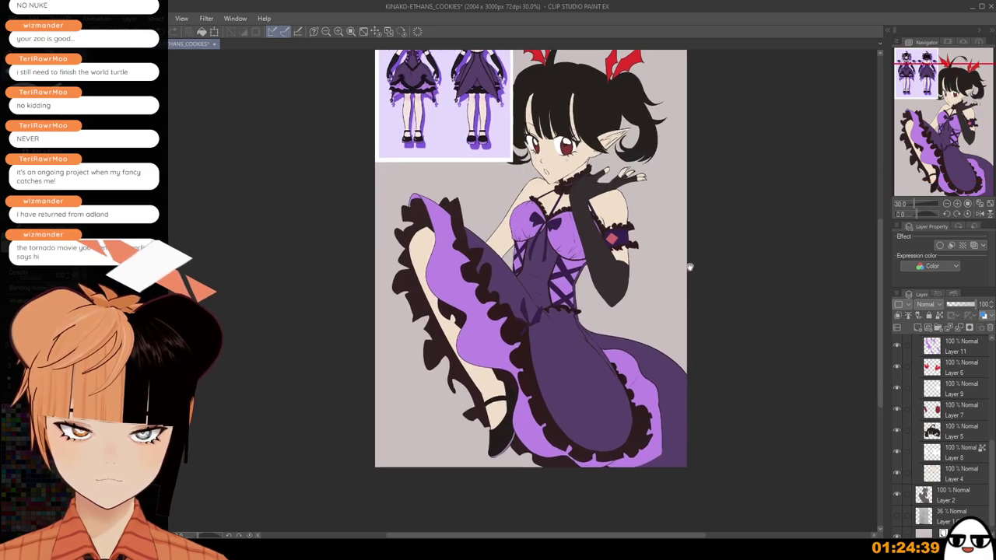
scroll(687, 272, "up", 2)
left_click_drag(652, 275, 696, 384)
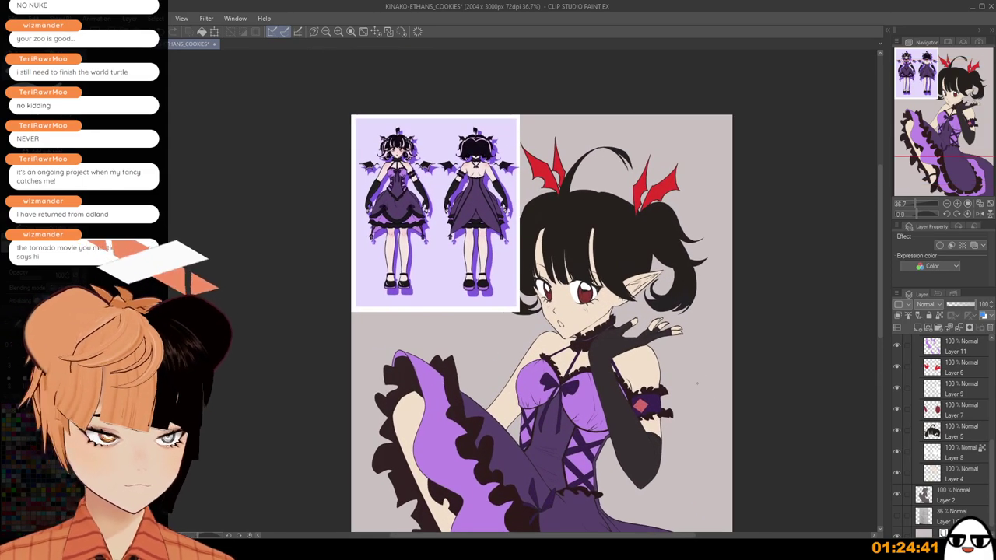
scroll(482, 257, "up", 2)
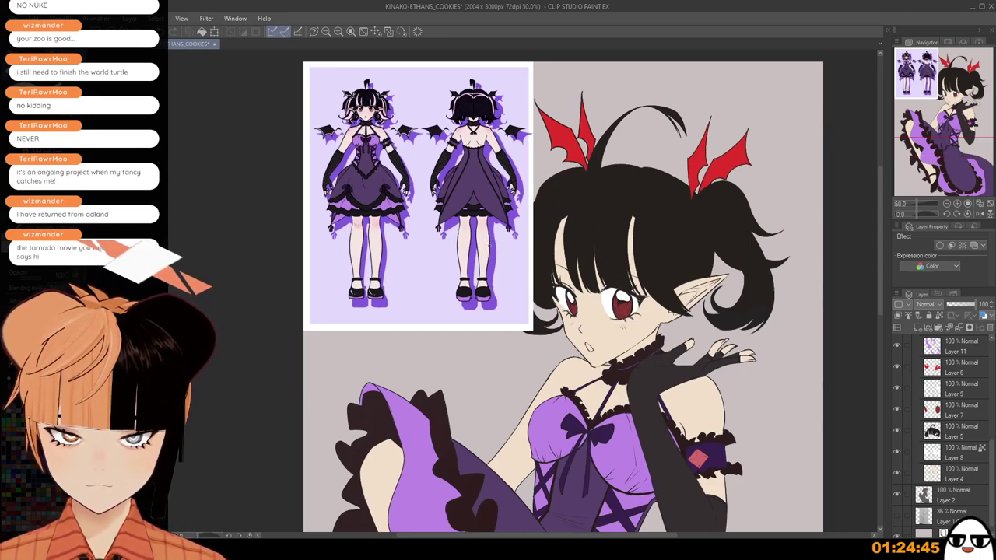
Lock the transparent pixels of the skin layer, Layer 4.
left_click(965, 471)
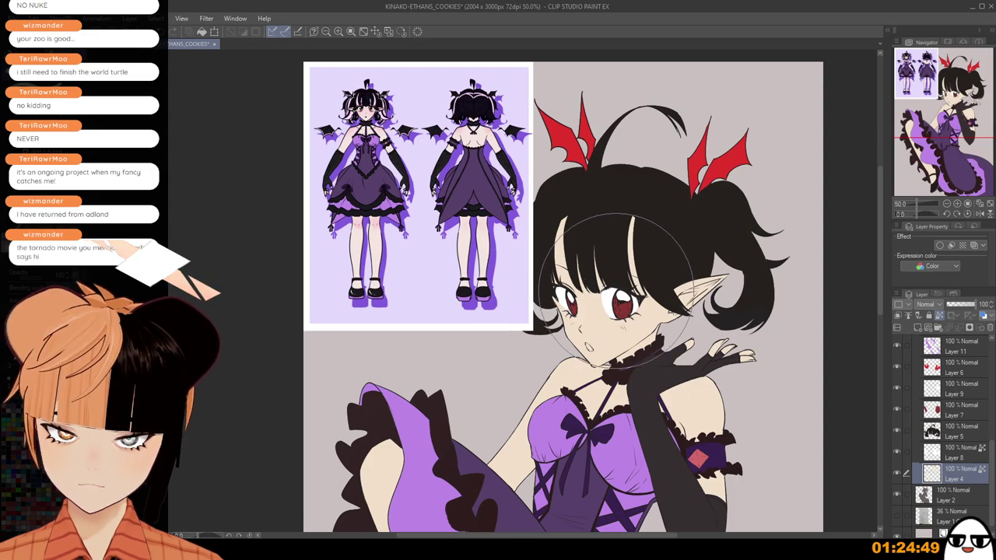
scroll(614, 294, "down", 1)
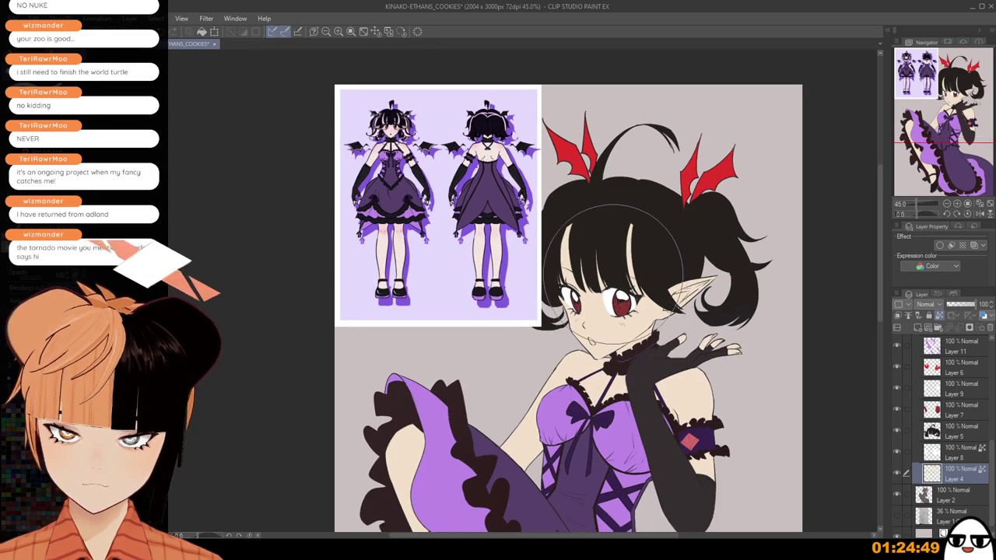
Show the Sub View, delete the reference sheet layer, Layer 10, and make the skin layer, Layer 4, active.
left_click(947, 43)
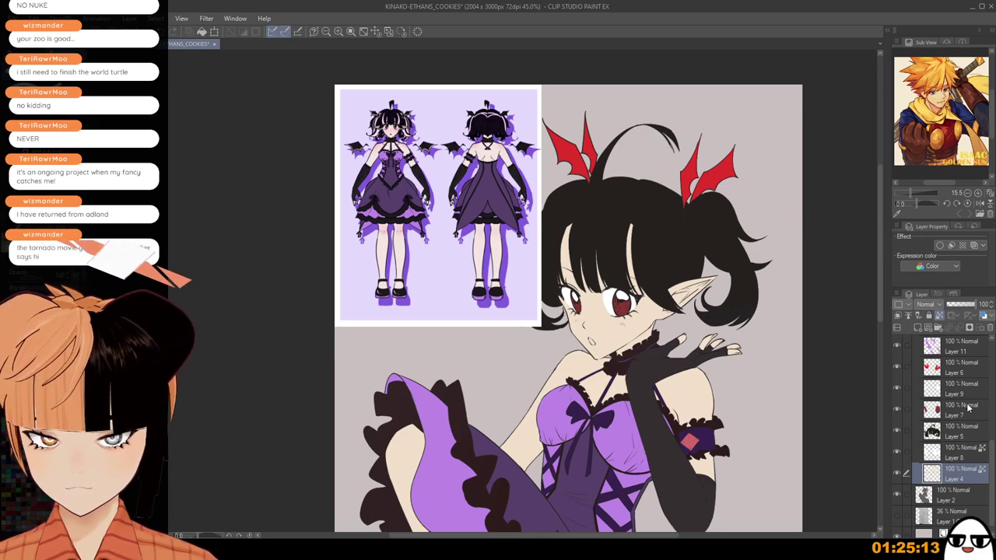
left_click_drag(991, 445, 988, 342)
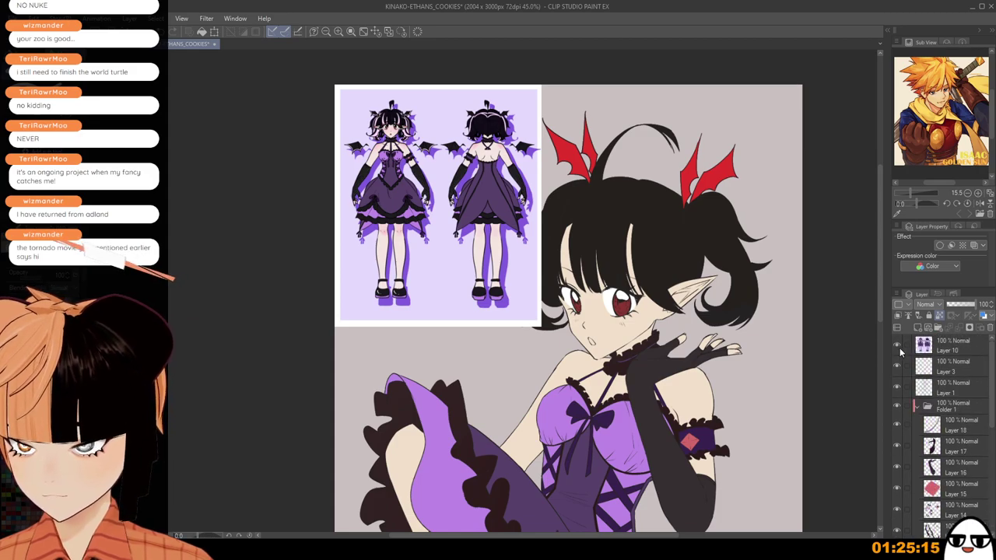
left_click(897, 346)
left_click(953, 346)
left_click(989, 327)
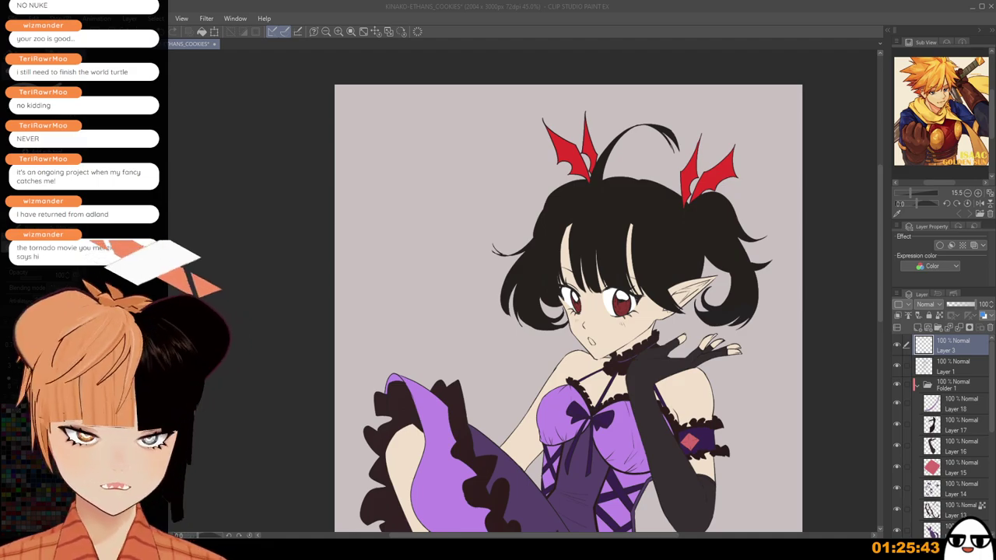
left_click_drag(990, 396, 989, 504)
left_click(954, 467)
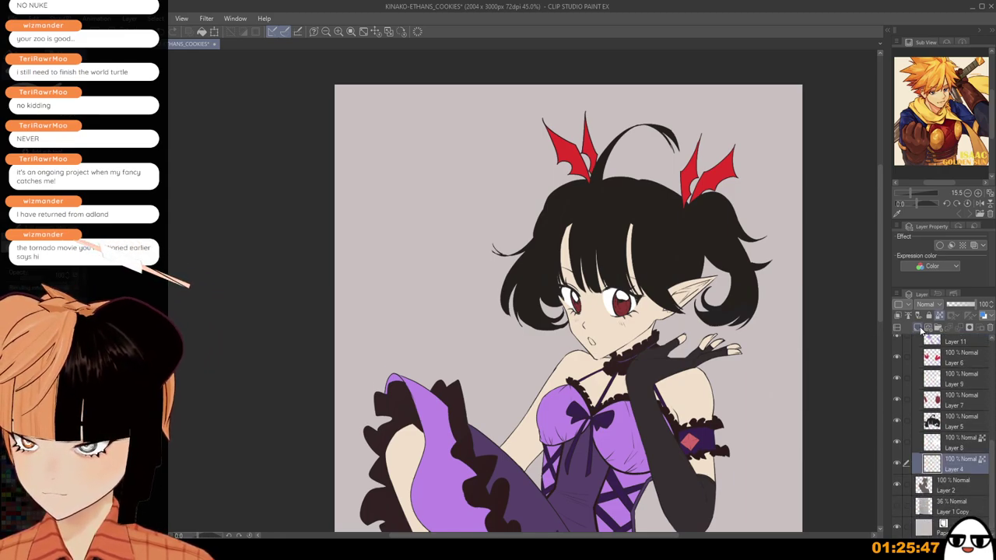
left_click(918, 327)
left_click(898, 317)
key("ctrl+z")
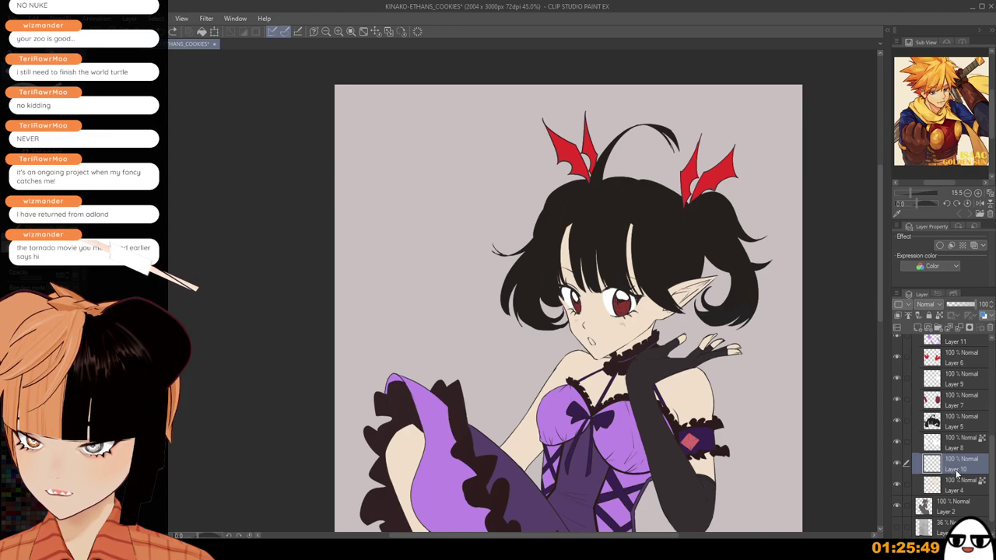
key("ctrl+z")
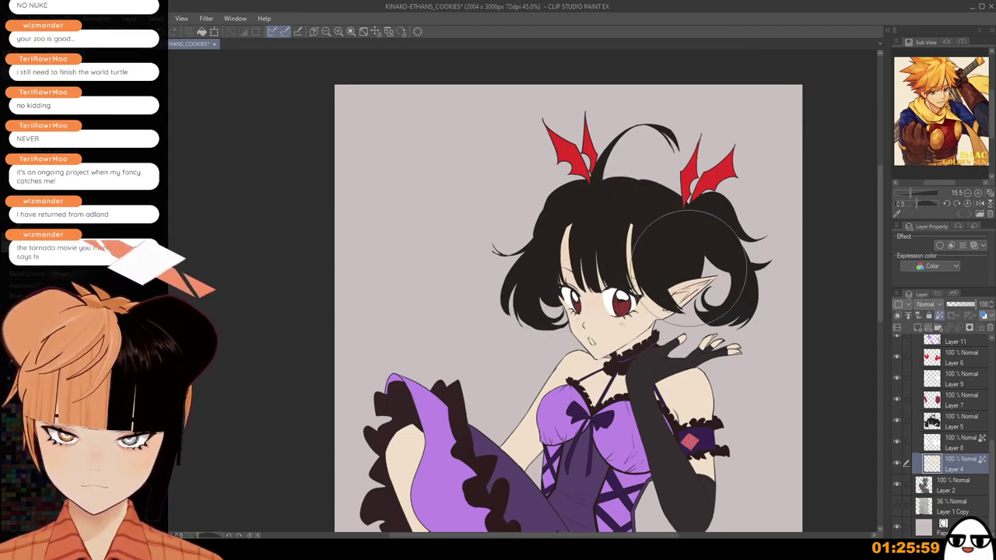
left_click_drag(637, 343, 567, 226)
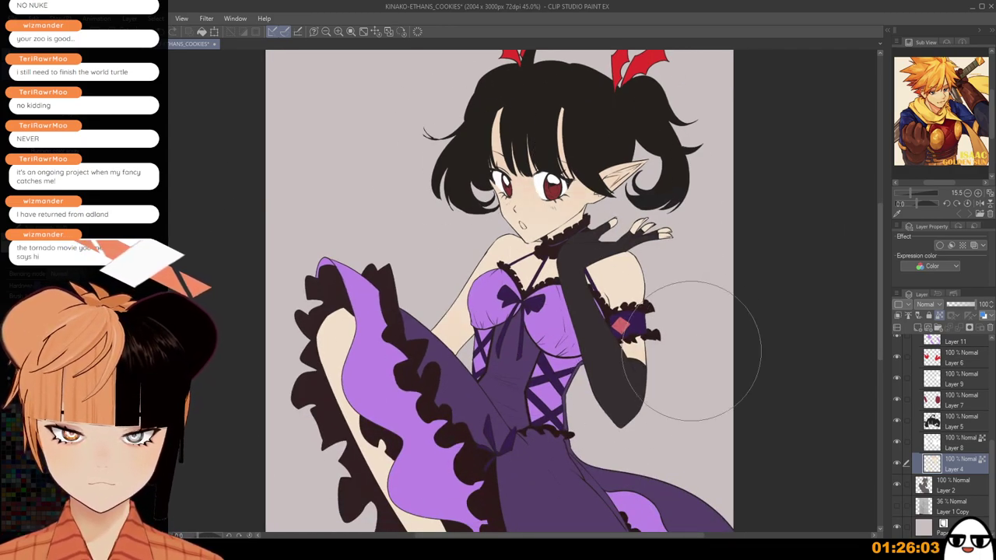
Airbrush a soft warm blush onto the skin of the knee and arms on Layer 4, undoing the unwanted stroke.
left_click_drag(508, 410, 509, 330)
scroll(397, 307, "down", 1)
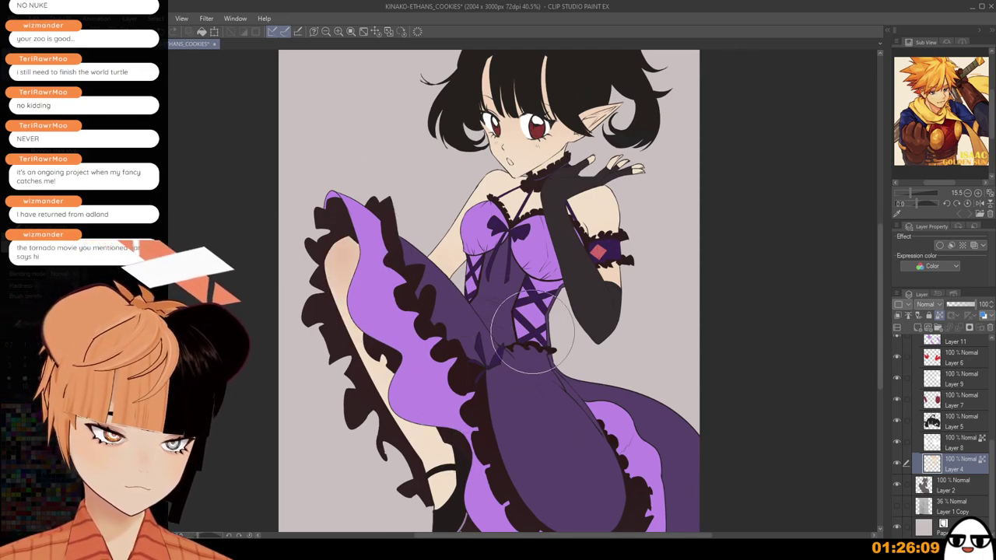
left_click_drag(561, 319, 569, 386)
left_click_drag(625, 372, 629, 386)
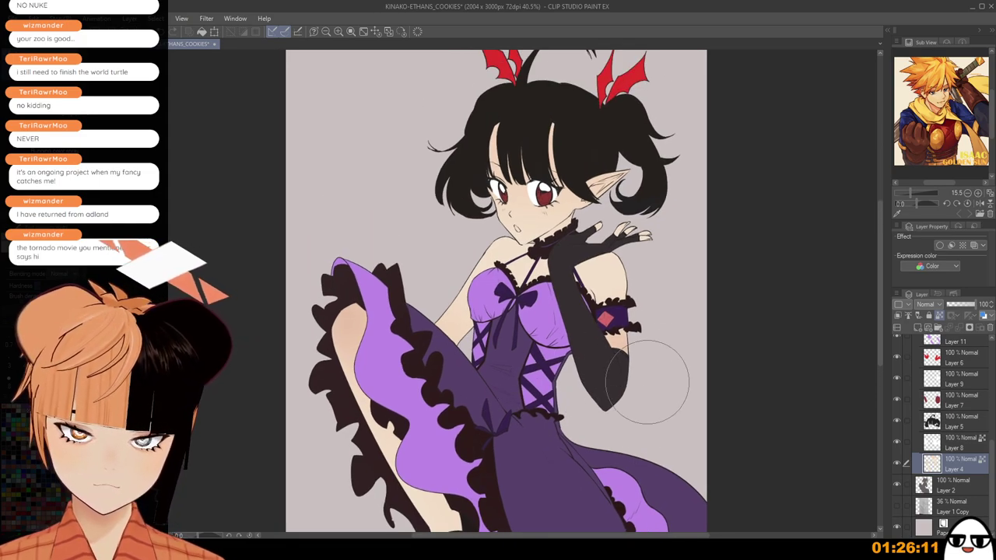
key("ctrl+z")
left_click_drag(676, 354, 678, 430)
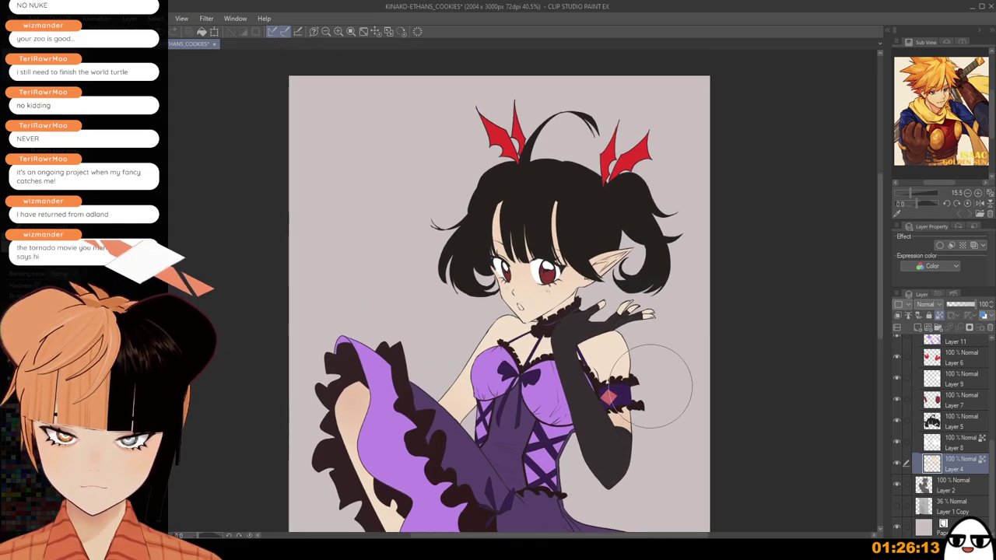
scroll(662, 312, "up", 1)
scroll(665, 296, "up", 1)
scroll(610, 422, "down", 1)
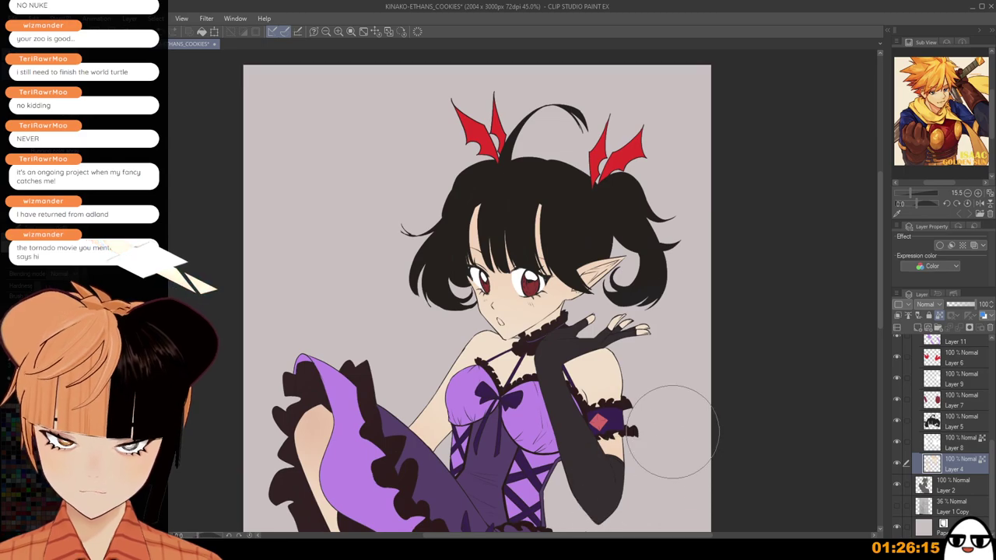
scroll(607, 257, "up", 1)
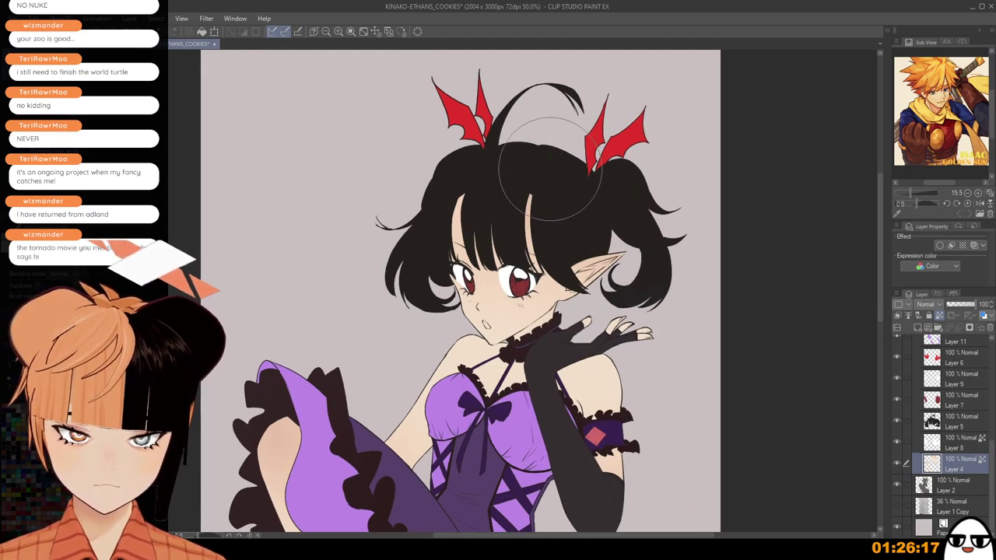
scroll(661, 296, "down", 1)
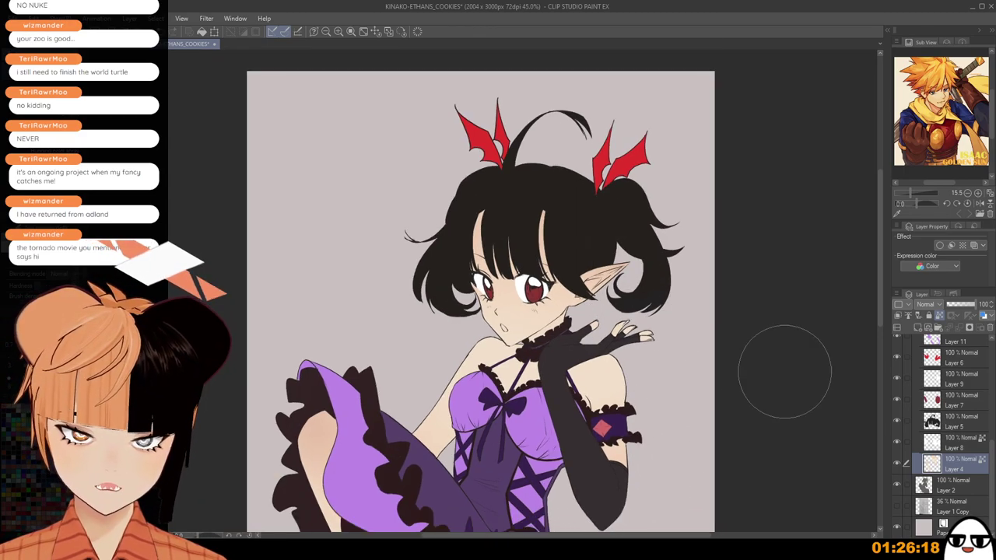
Make the eye-white layer, Layer 8, active, unlock its transparent pixels, and soften the edges of the eye whites.
left_click(960, 449)
scroll(709, 264, "up", 1)
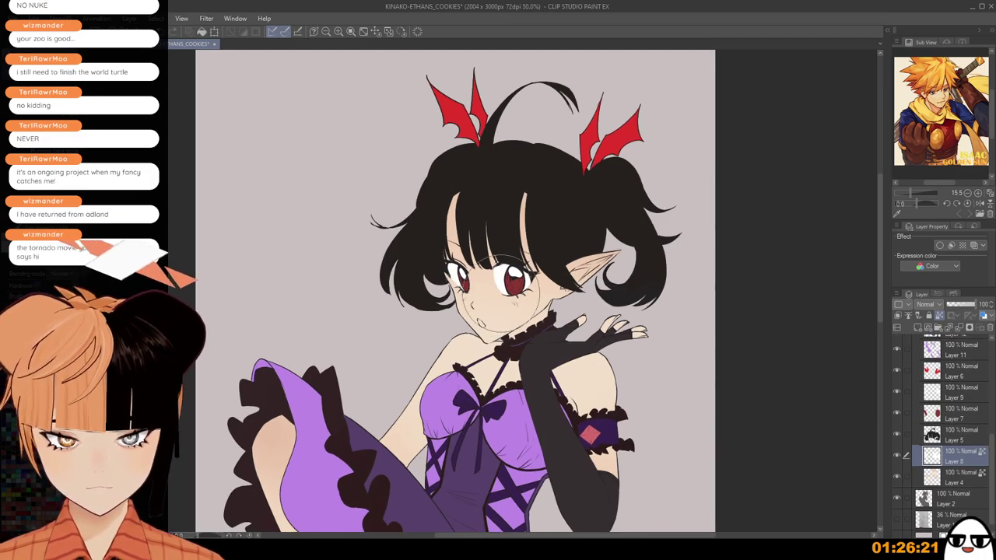
scroll(790, 362, "up", 1)
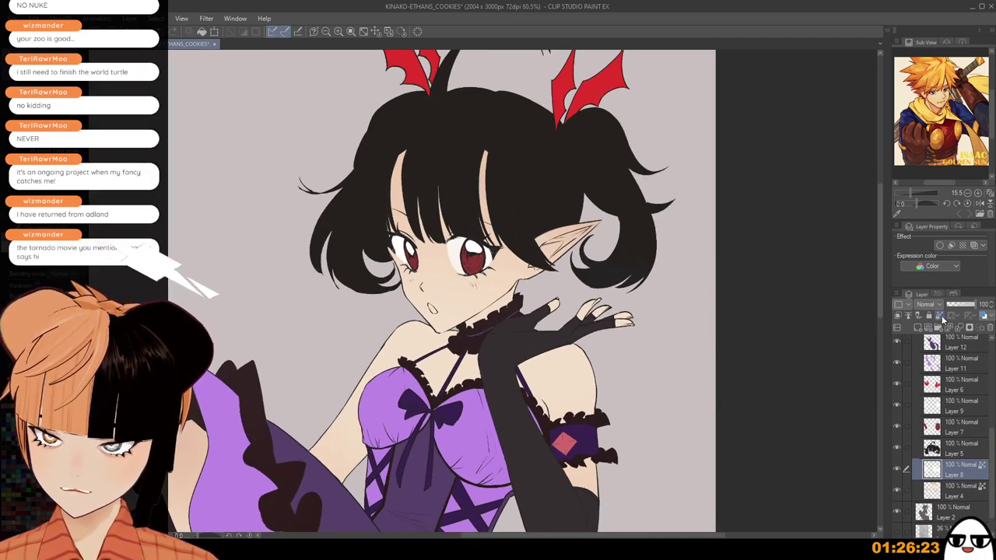
scroll(744, 278, "up", 1)
scroll(470, 261, "up", 1)
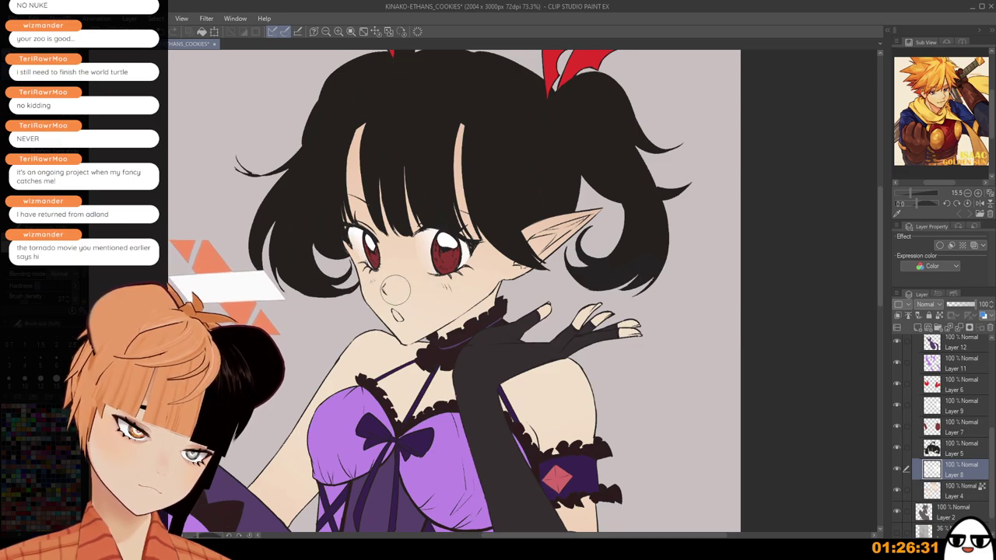
scroll(420, 230, "down", 3)
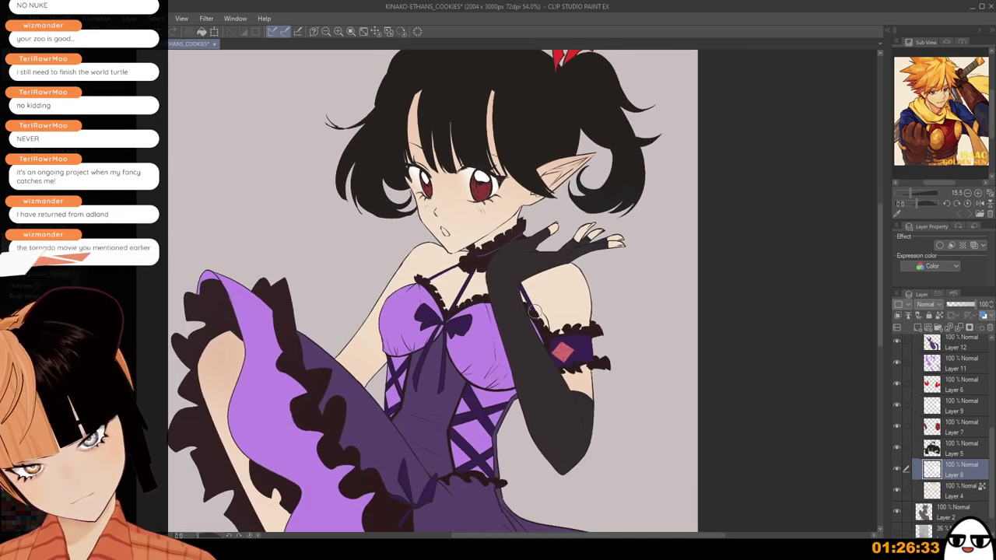
scroll(529, 303, "down", 1)
left_click_drag(516, 280, 519, 309)
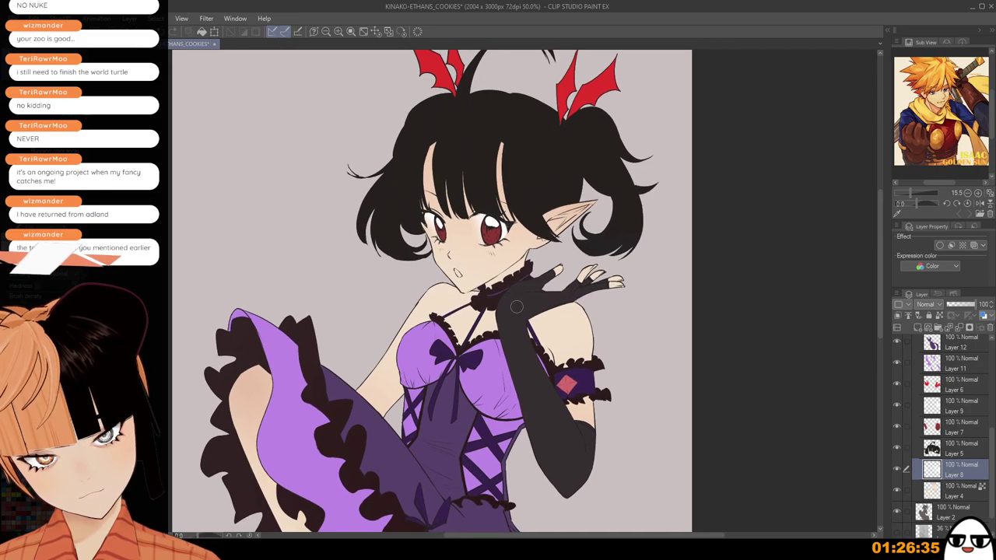
Add a new raster layer directly above the skin layer, Layer 4, and clip it to that layer.
left_click(958, 490)
left_click(918, 327)
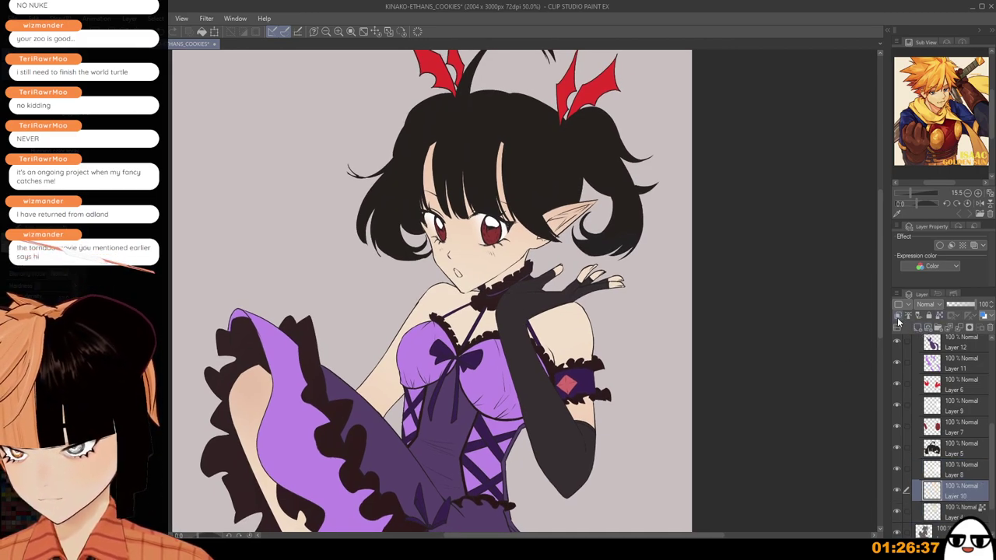
left_click(898, 317)
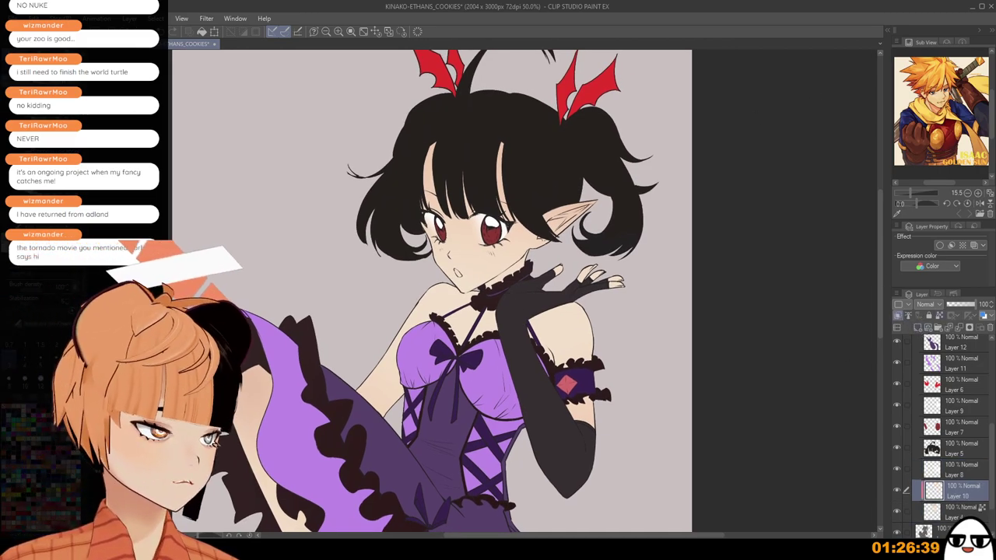
Ready the brush for skin shading and set the clipped shadow layer to Multiply at 70% opacity.
key("b")
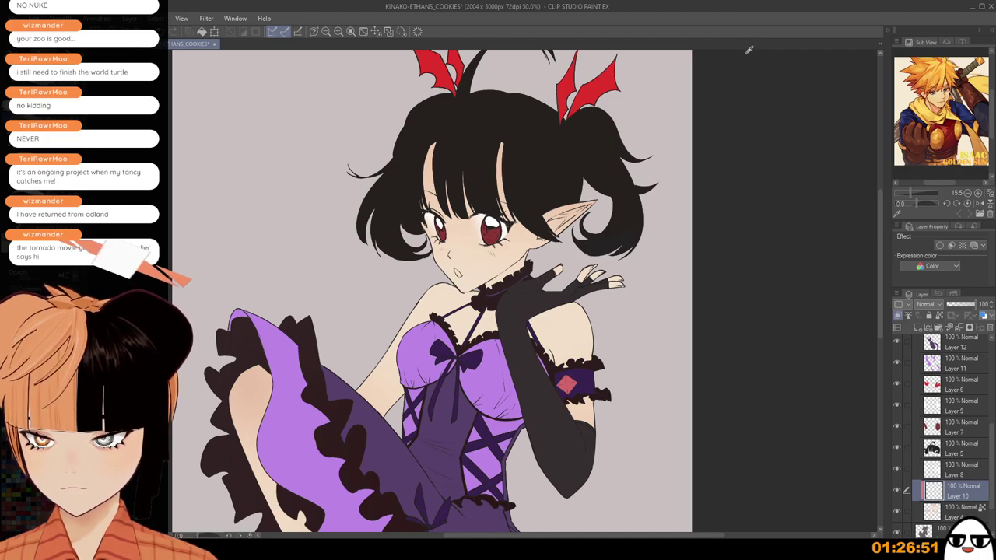
scroll(606, 149, "up", 2)
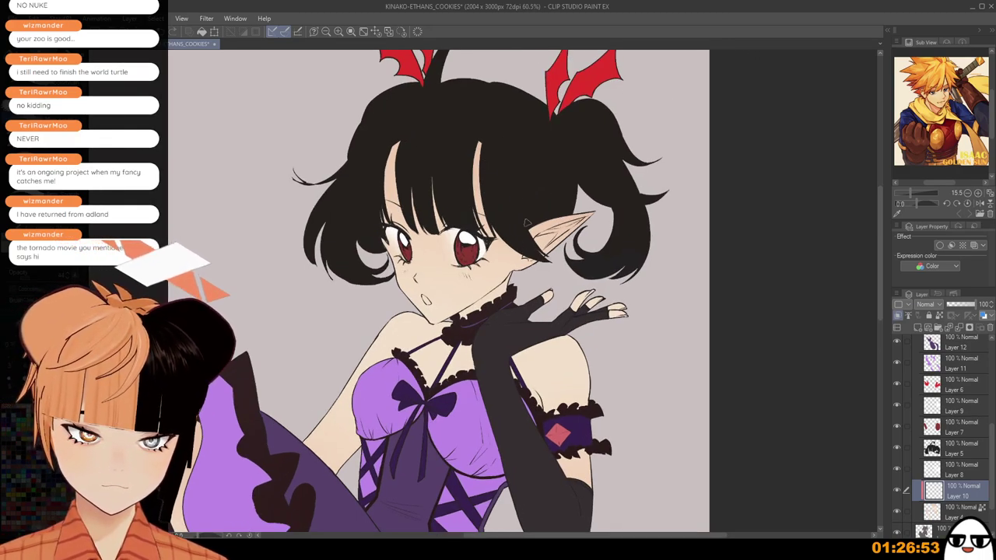
scroll(507, 205, "up", 2)
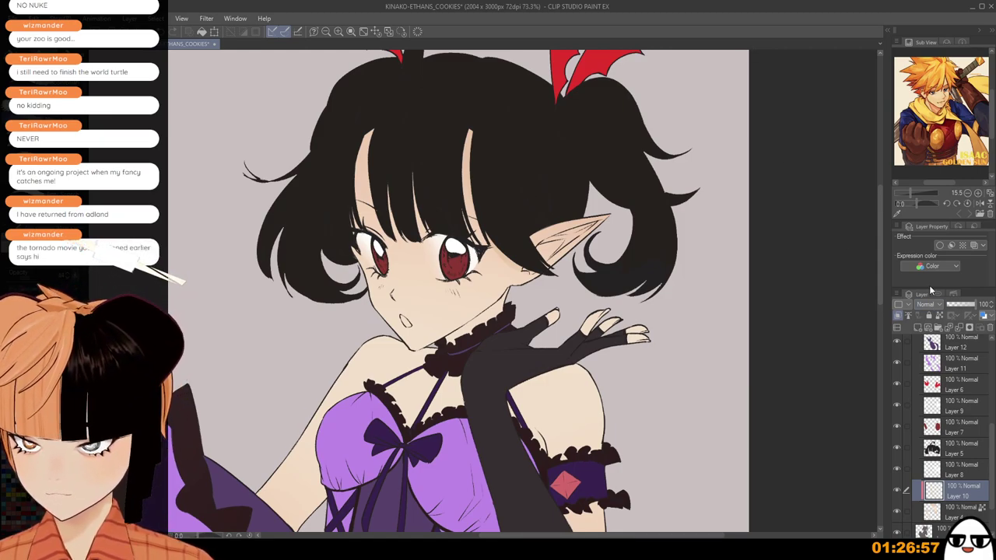
left_click(929, 49)
left_click(957, 304)
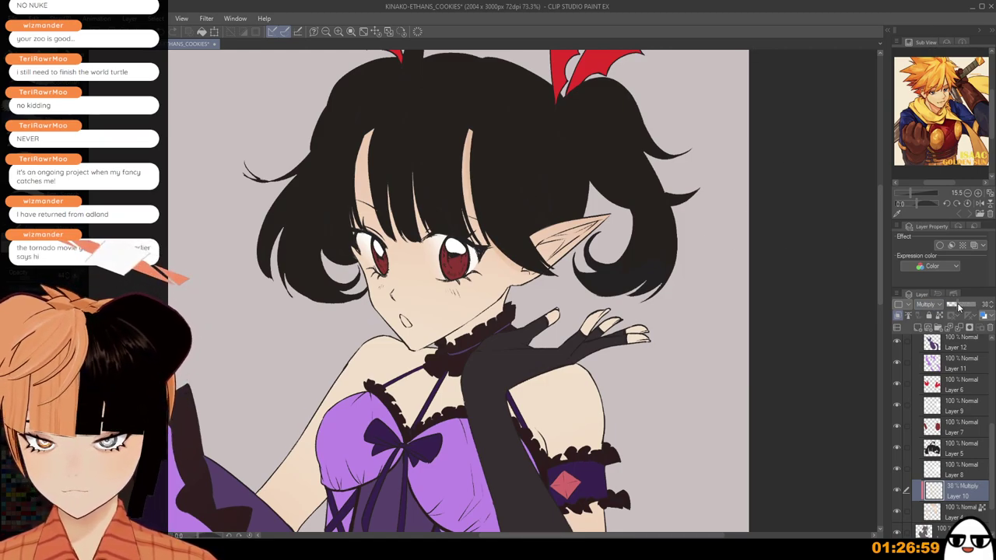
left_click_drag(963, 308, 968, 309)
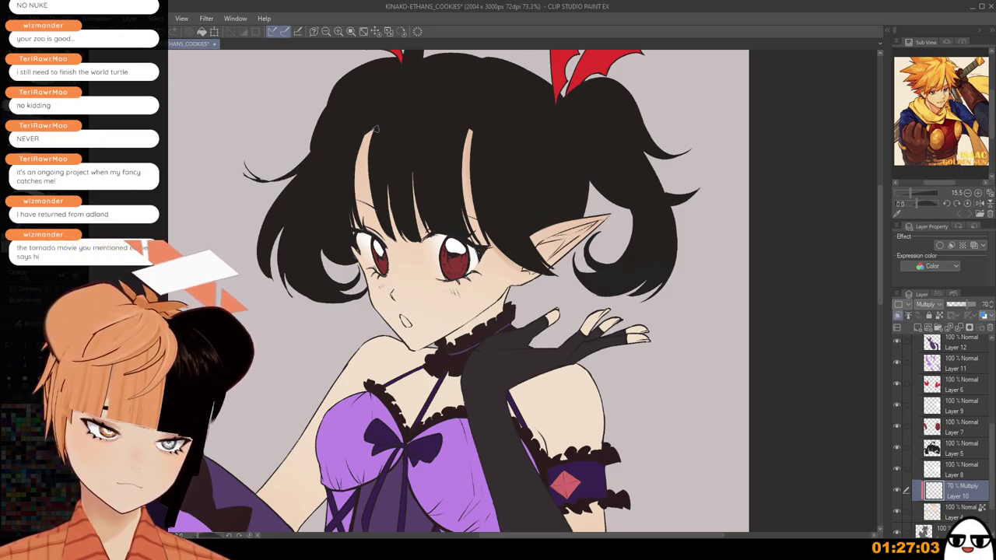
Paint skin shadows along the fringe and around the ear, undoing the unwanted strokes.
mouse_move(376, 130)
left_mouse_down()
mouse_move(389, 245)
mouse_move(378, 231)
left_mouse_up()
key("ctrl+z")
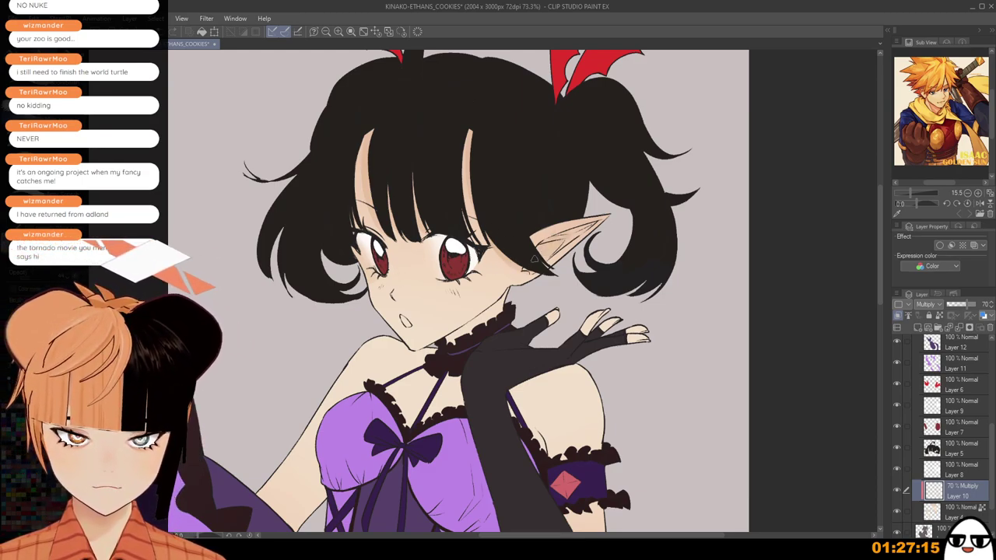
key("ctrl+z")
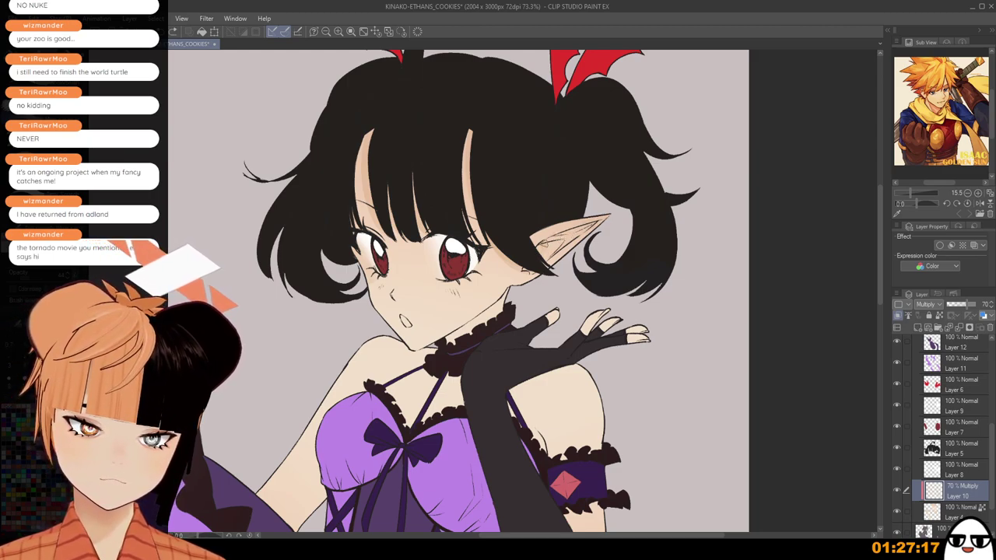
key("ctrl+z")
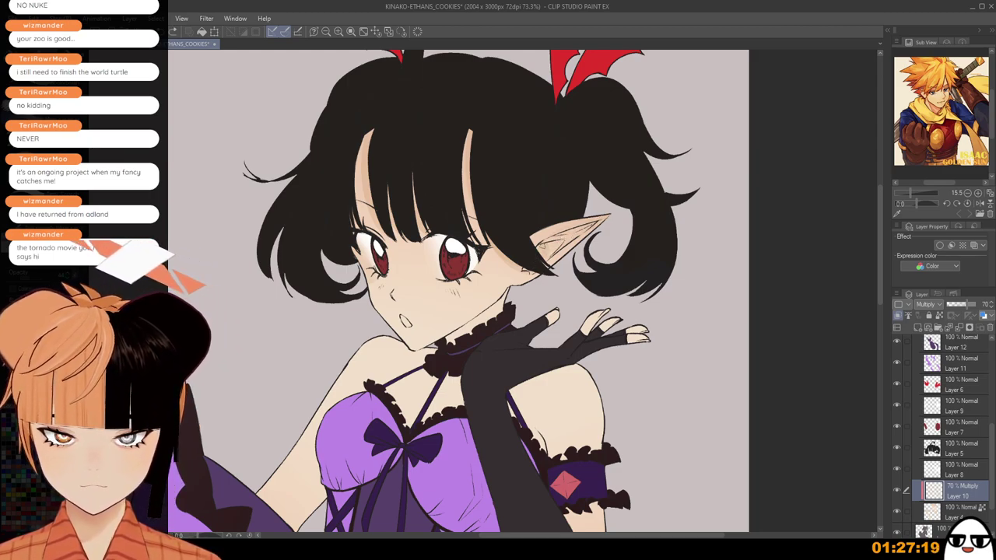
Paint skin shadows on the neck, chest, shoulder and arms on the Multiply layer.
scroll(549, 247, "down", 2)
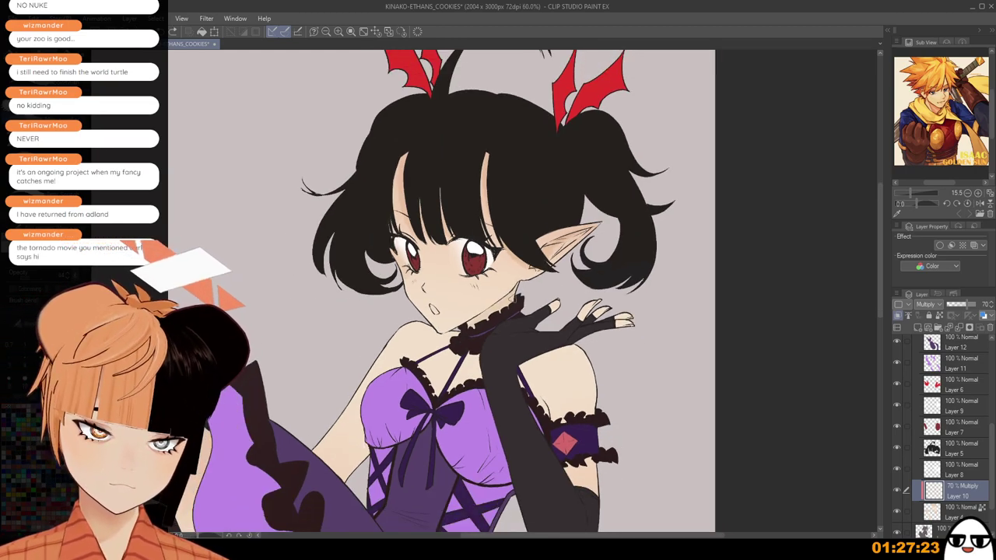
scroll(525, 288, "down", 2)
left_click_drag(492, 355, 515, 267)
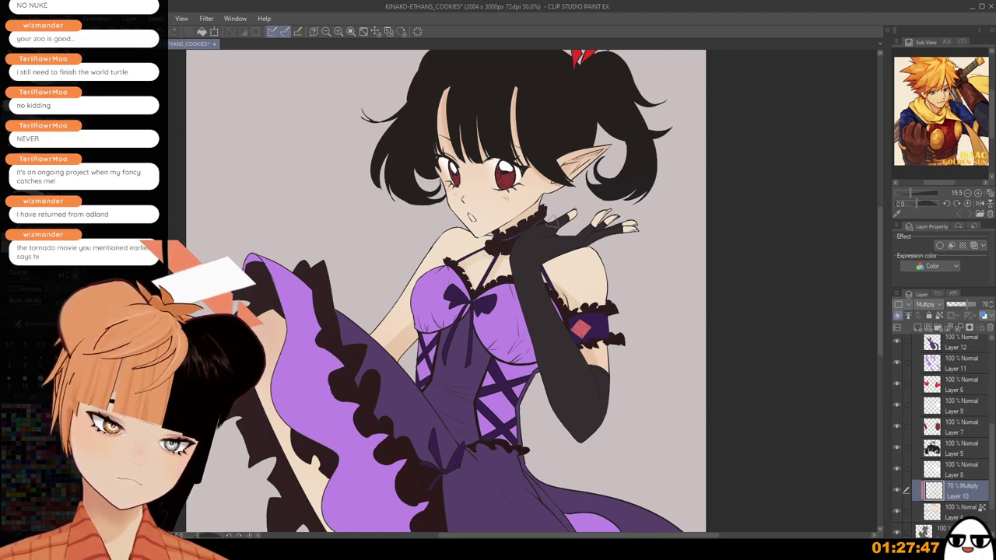
scroll(467, 216, "up", 3)
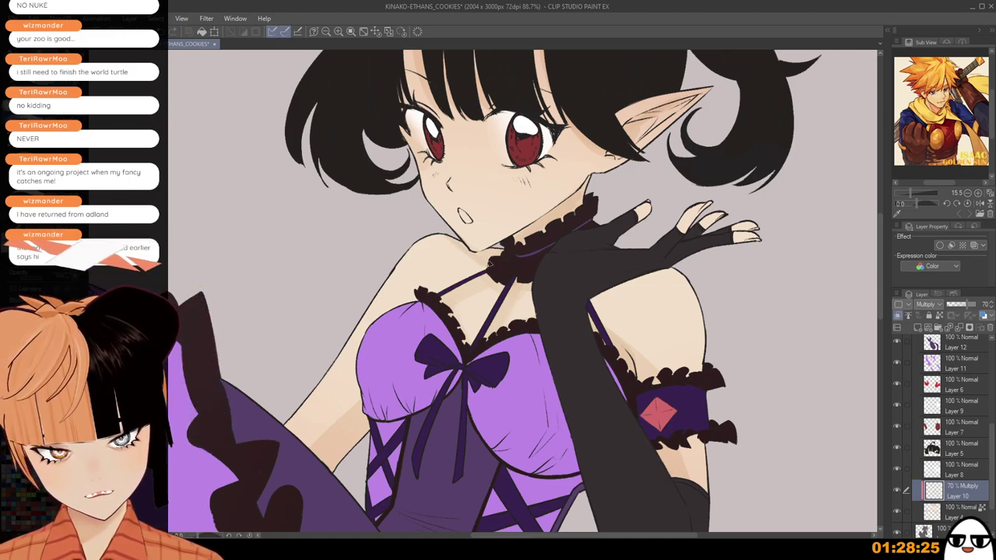
scroll(505, 256, "down", 3)
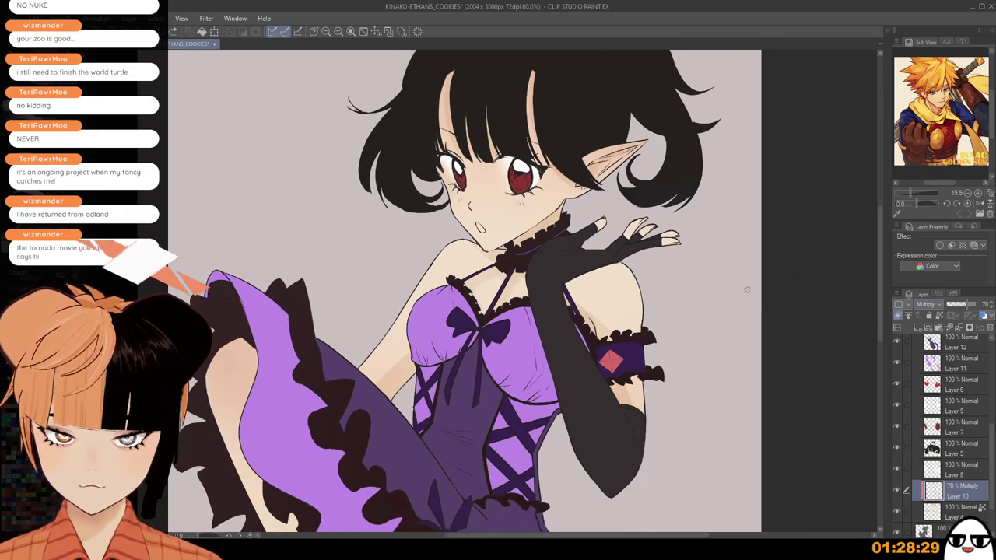
scroll(585, 297, "up", 1)
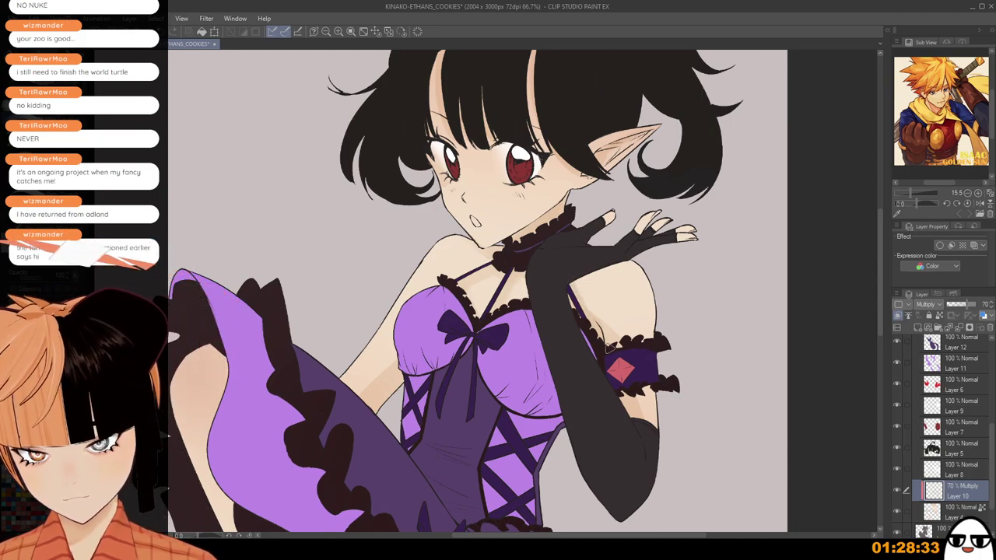
scroll(667, 275, "down", 2)
scroll(667, 276, "down", 2)
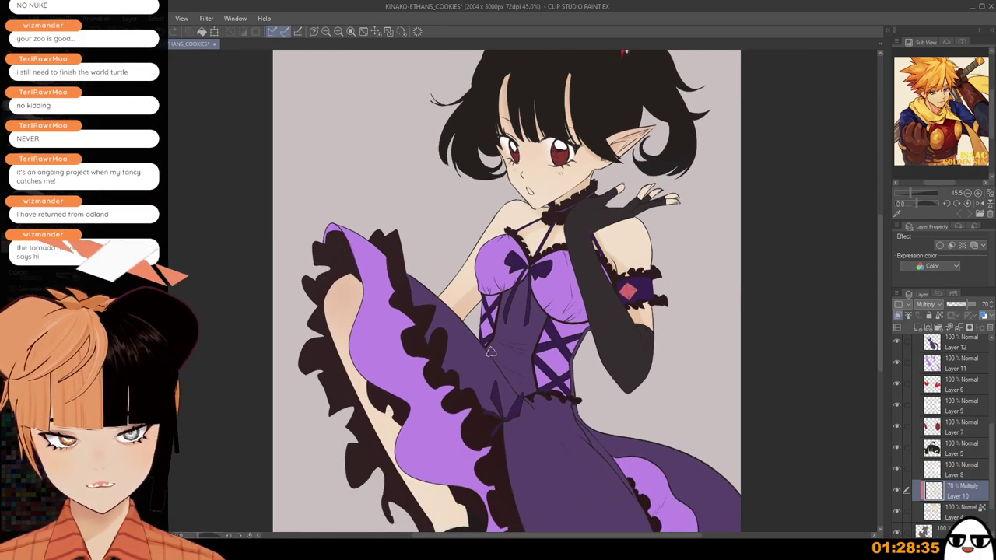
Paint skin shadows on the exposed leg, from the knee down to the ankle and foot, on the clipped Multiply layer.
mouse_move(464, 375)
left_mouse_down()
mouse_move(465, 339)
mouse_move(442, 289)
left_mouse_up()
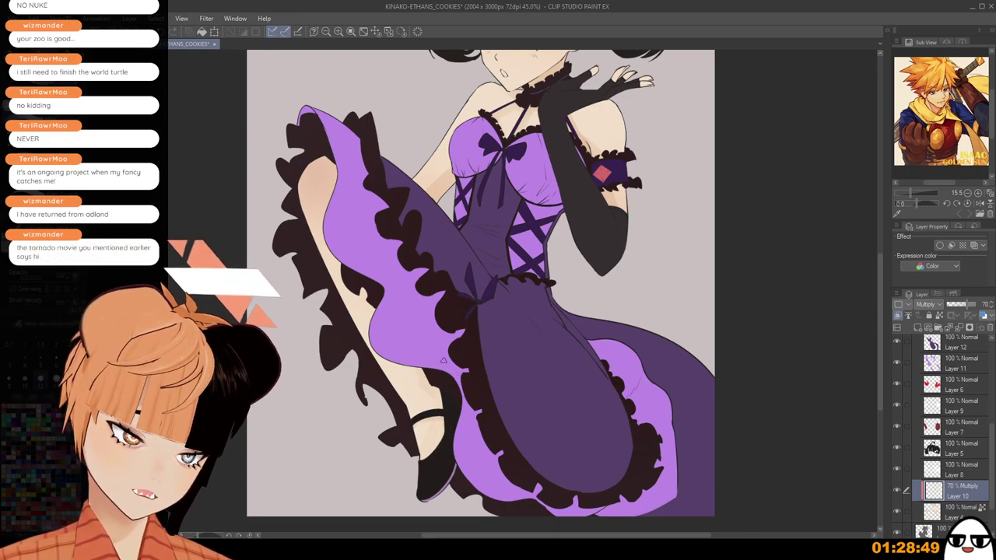
scroll(411, 425, "down", 2)
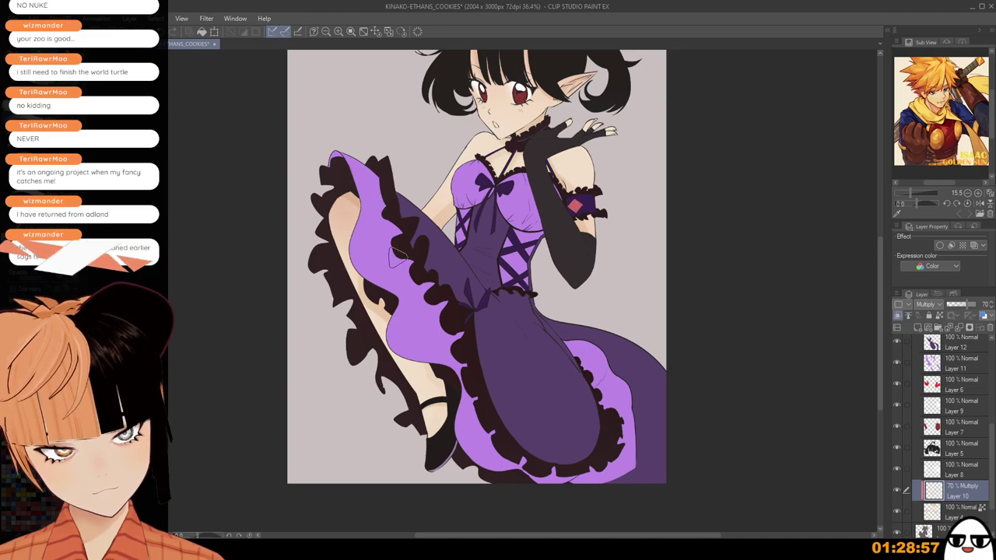
scroll(384, 242, "down", 1)
left_click_drag(386, 241, 397, 274)
left_click_drag(386, 249, 373, 256)
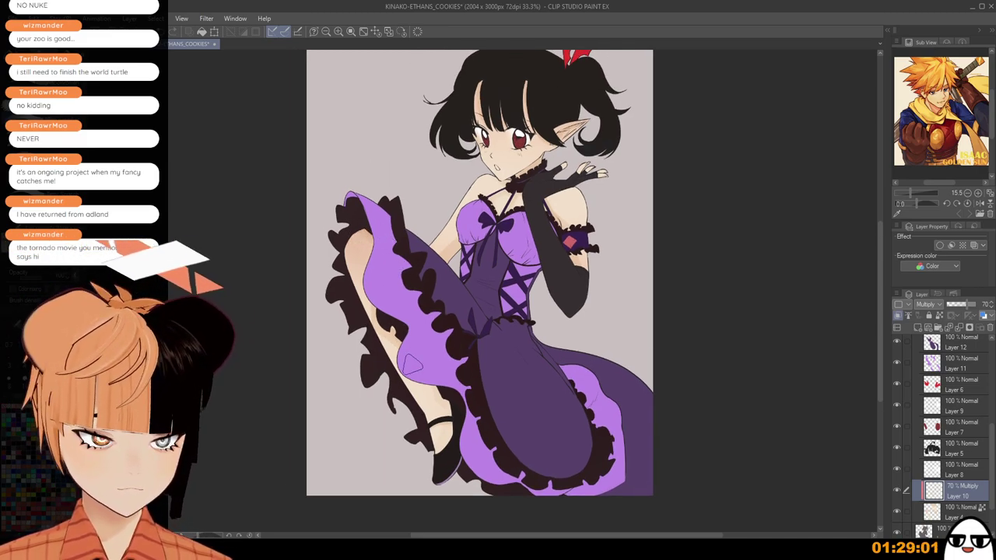
scroll(454, 360, "up", 1)
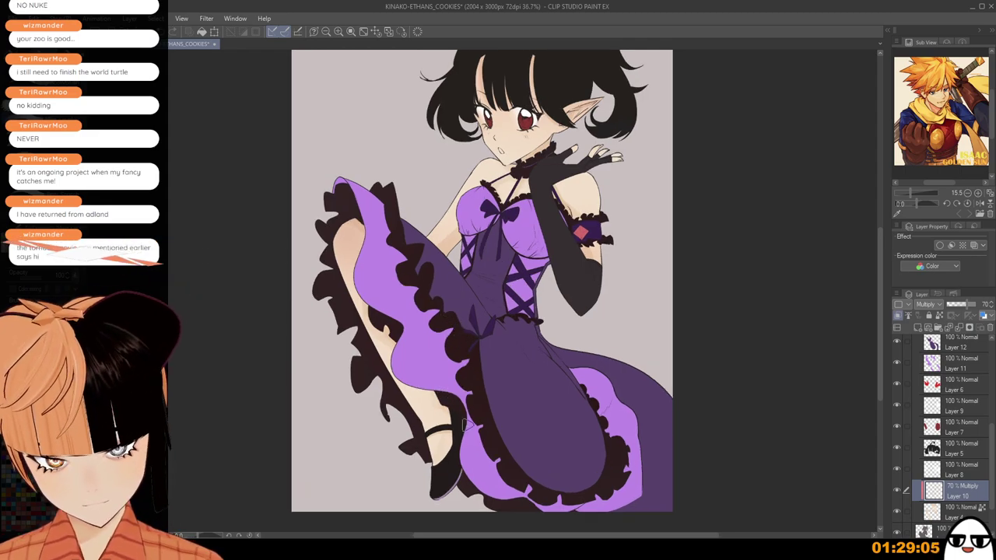
scroll(447, 392, "up", 2)
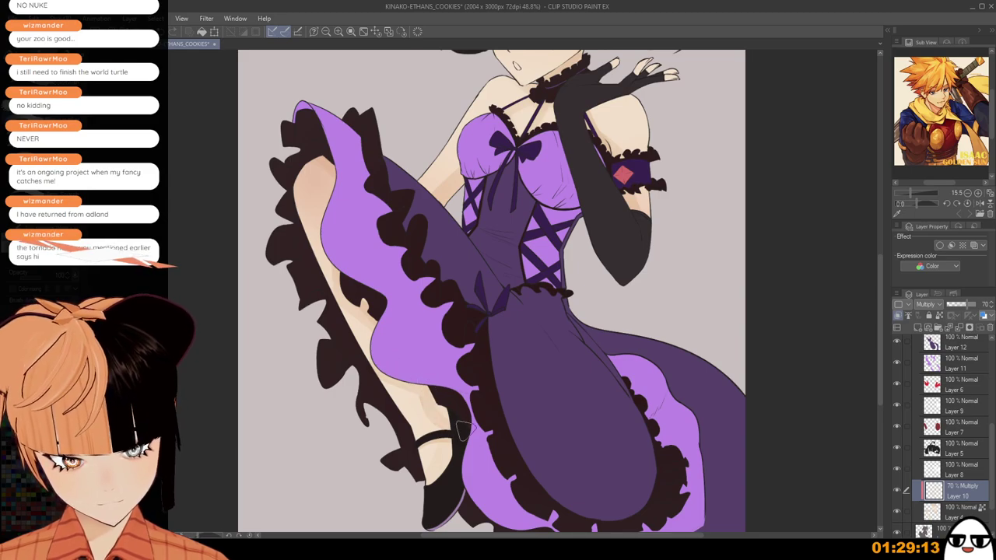
scroll(452, 336, "down", 1)
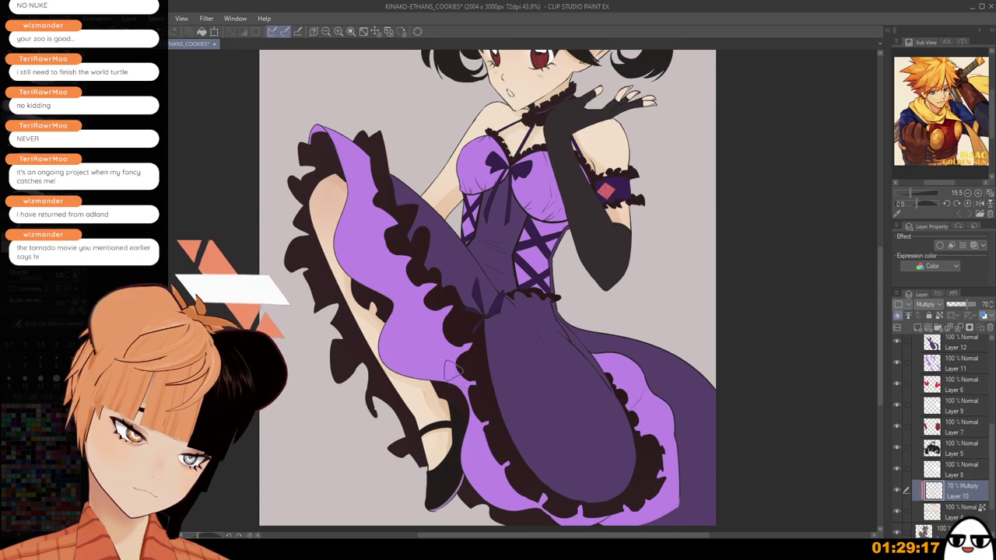
scroll(465, 424, "down", 2)
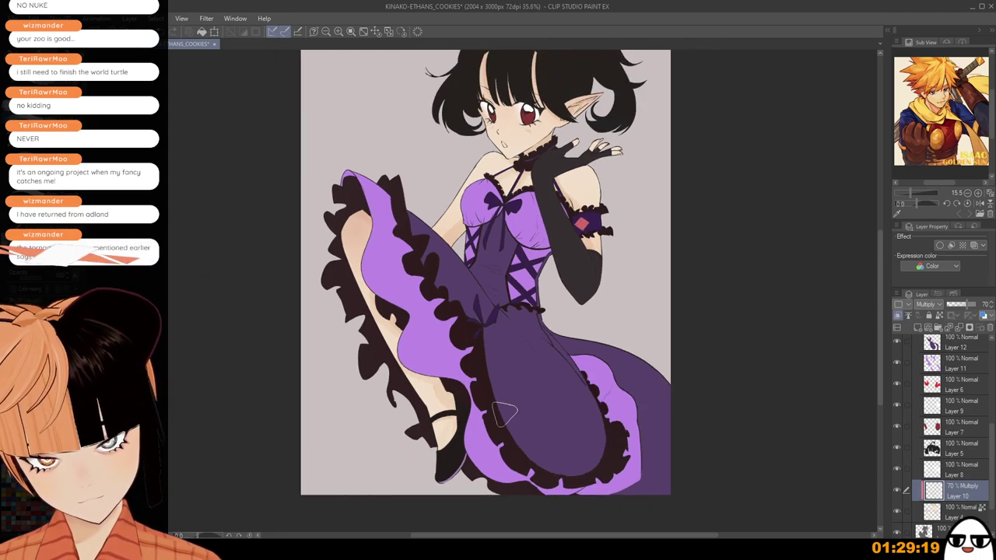
scroll(505, 414, "up", 2)
scroll(504, 417, "up", 4)
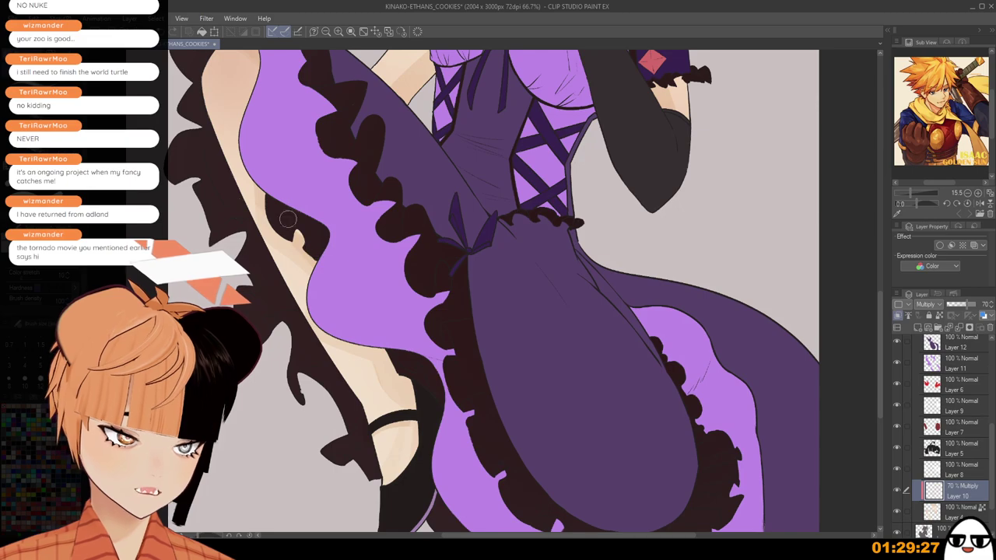
Paint soft blush on both shoulders on the skin layer, Layer 4.
scroll(272, 198, "up", 4)
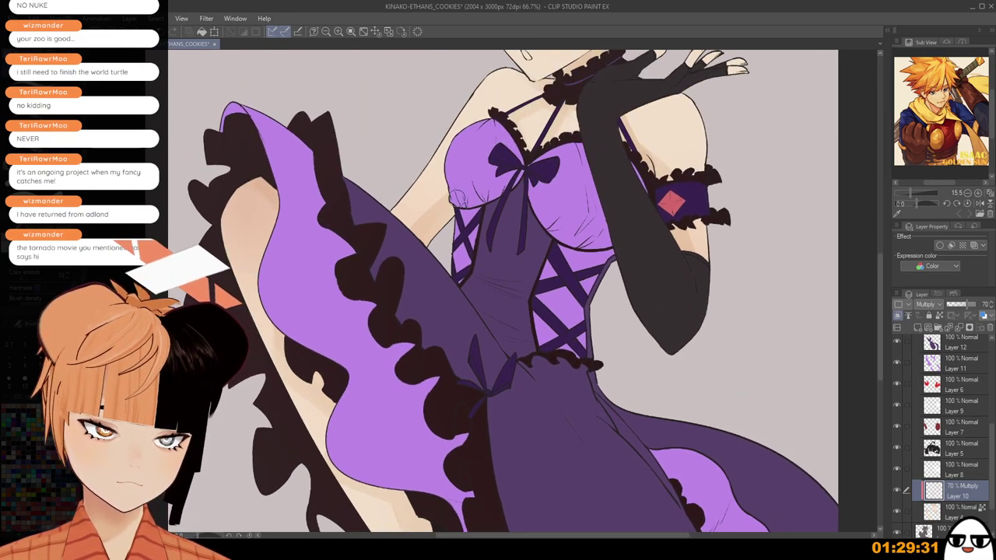
scroll(509, 162, "down", 1)
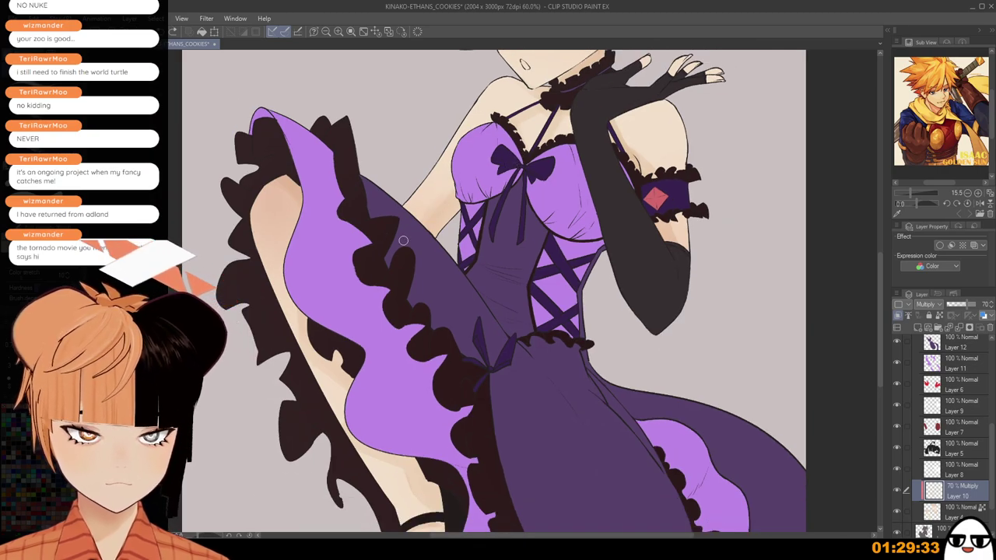
left_click_drag(436, 218, 364, 372)
scroll(470, 267, "up", 1)
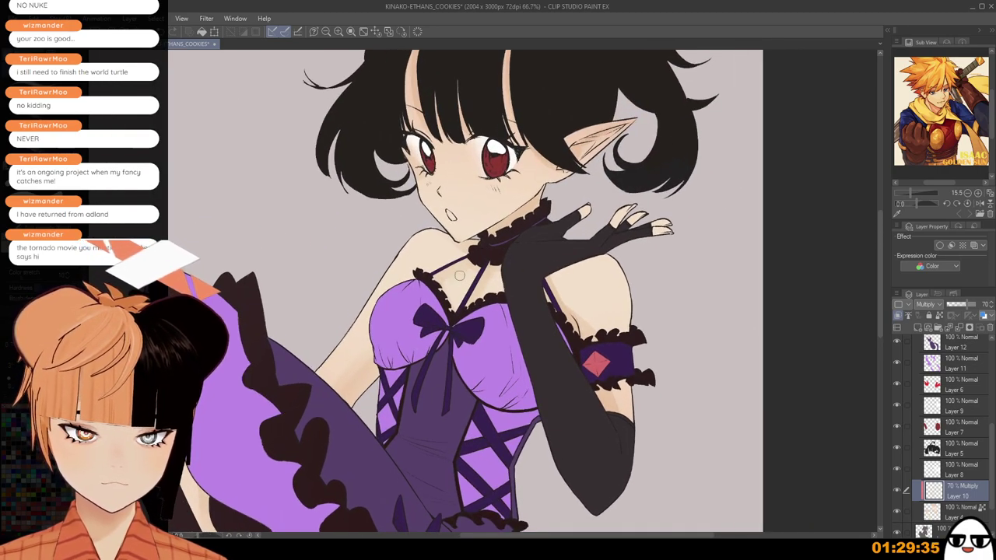
scroll(494, 294, "down", 1)
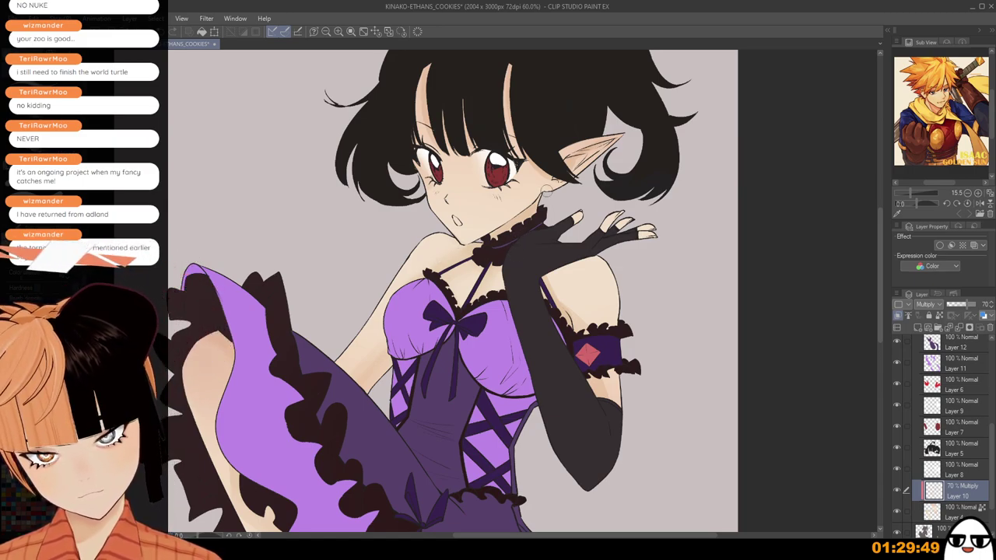
left_click(946, 510)
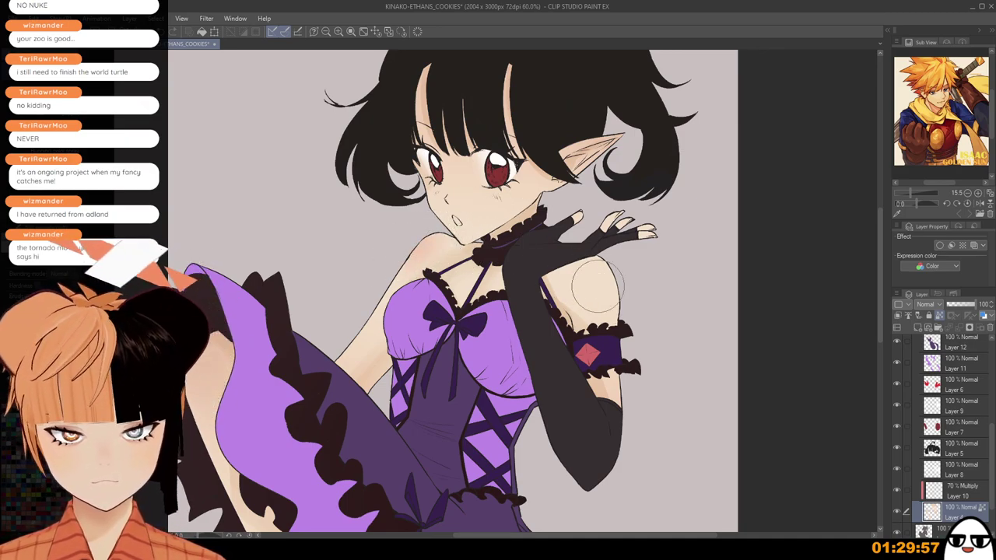
scroll(649, 249, "down", 2)
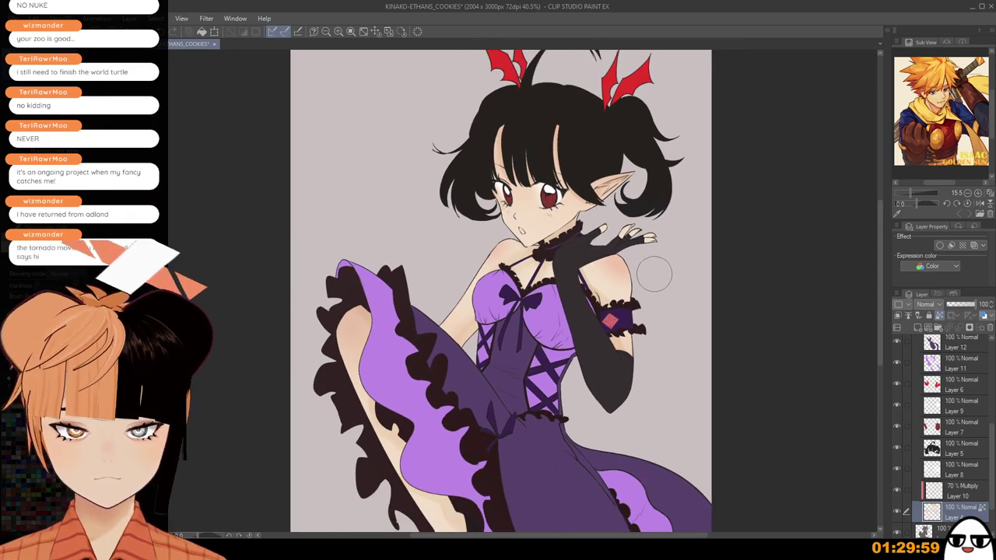
scroll(654, 273, "down", 1)
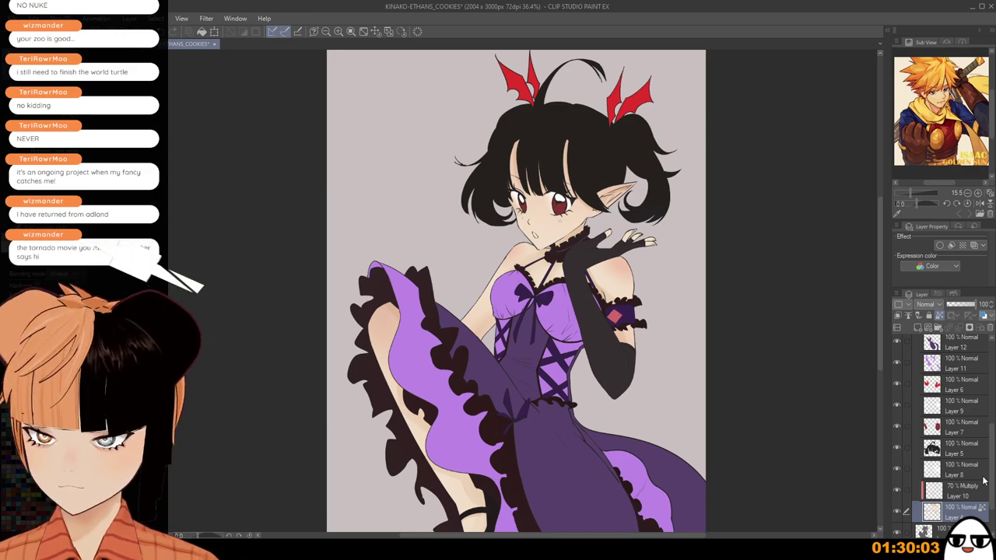
Duplicate the line art layer, Layer 1, and lock the transparent pixels of the copy.
scroll(957, 436, "up", 5)
left_click(907, 367)
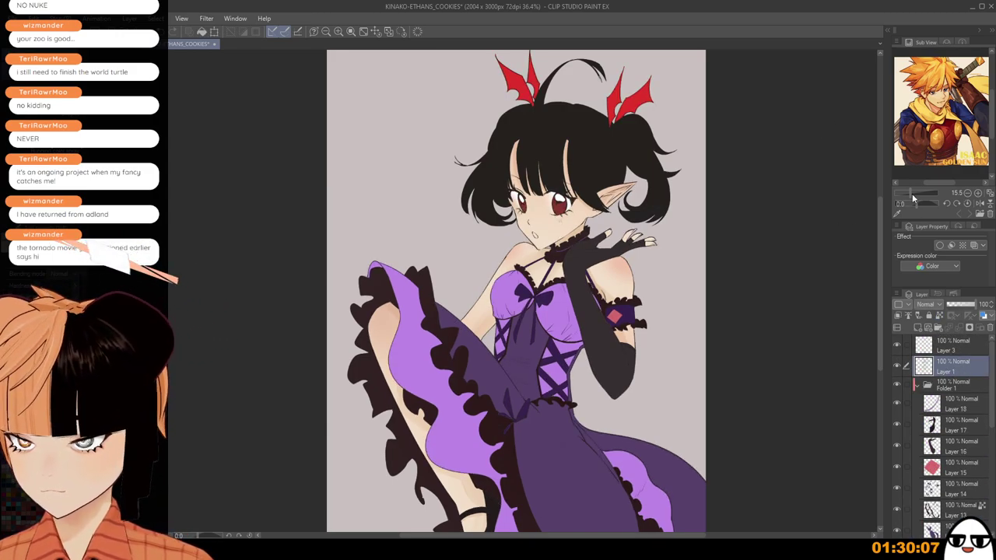
key("ctrl+v")
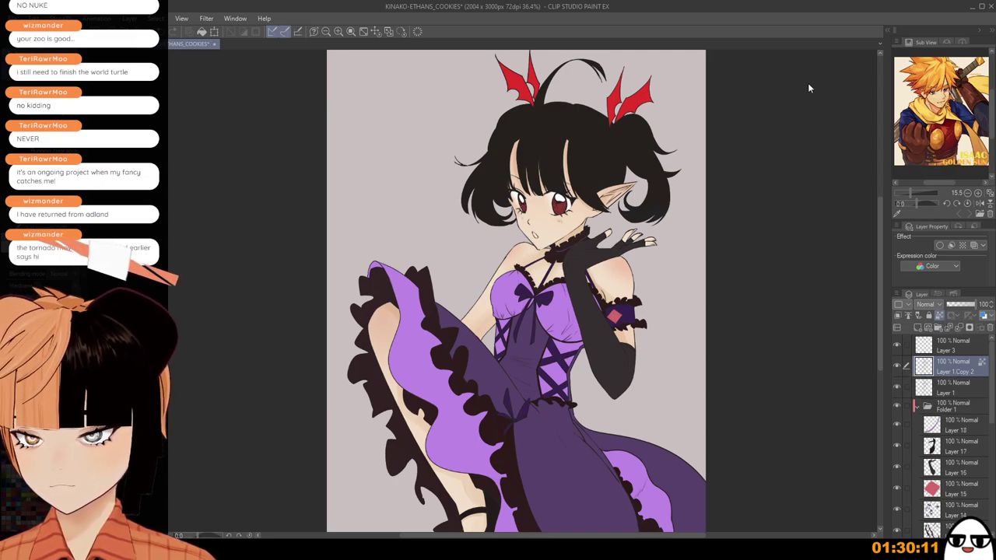
Recolour all the lines on the duplicated line art layer reddish brown with a very large brush.
mouse_move(589, 160)
left_mouse_down()
mouse_move(564, 195)
mouse_move(574, 198)
mouse_move(575, 167)
mouse_move(577, 184)
mouse_move(525, 293)
mouse_move(489, 260)
left_mouse_up()
key("bracketleft")
key("bracketleft")
scroll(444, 288, "down", 3)
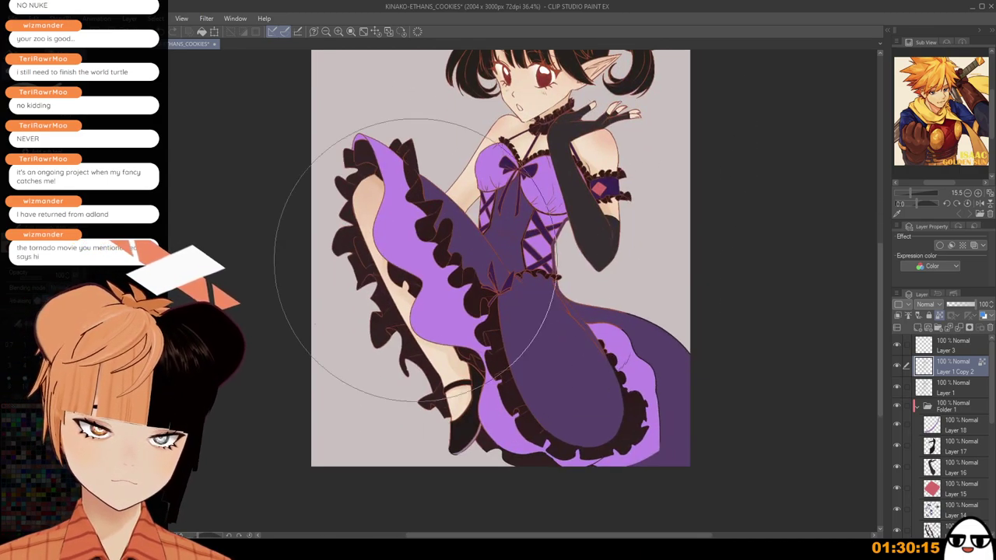
scroll(579, 86, "up", 4)
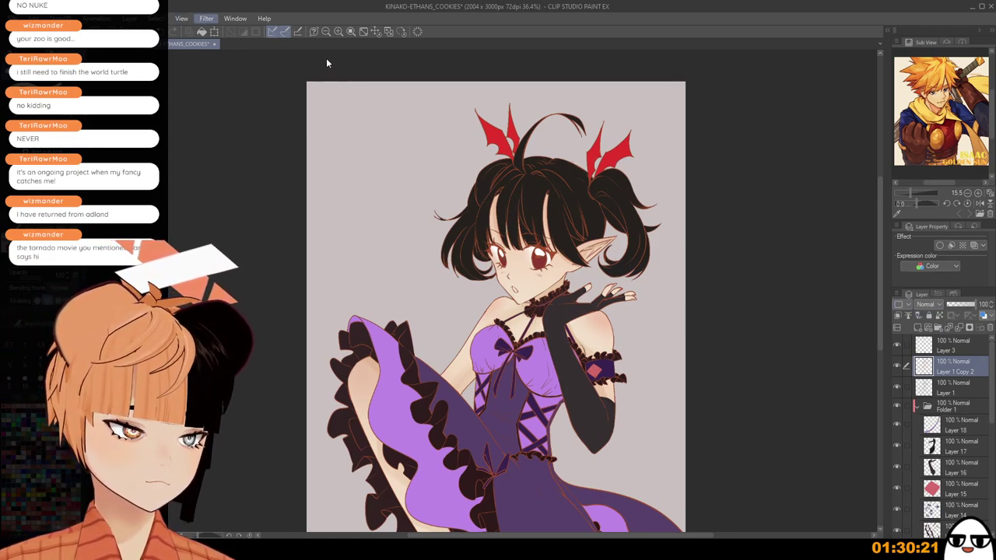
Move the recoloured line art copy beneath Layer 1 and set its blending mode to Multiply.
scroll(680, 325, "up", 1)
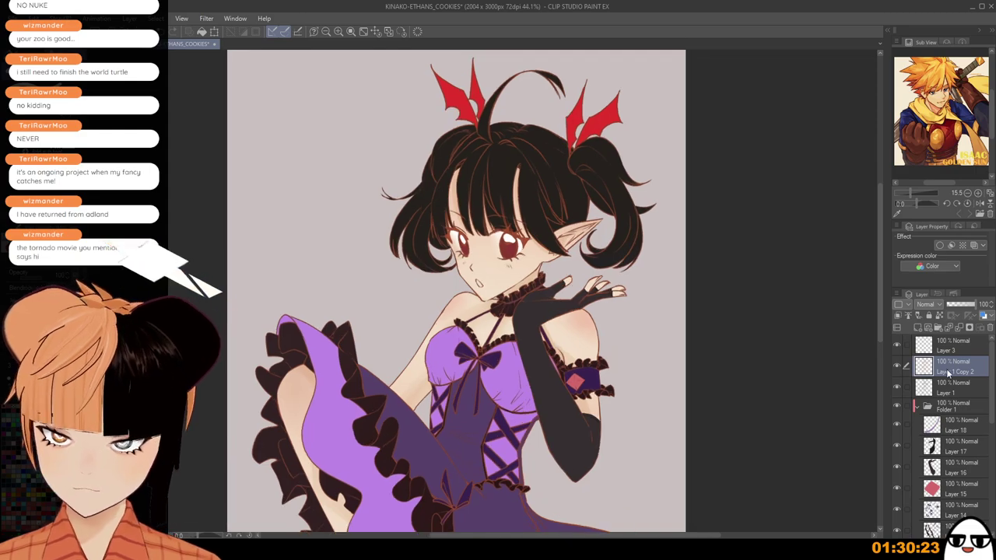
left_click_drag(953, 396, 953, 397)
scroll(591, 307, "up", 2)
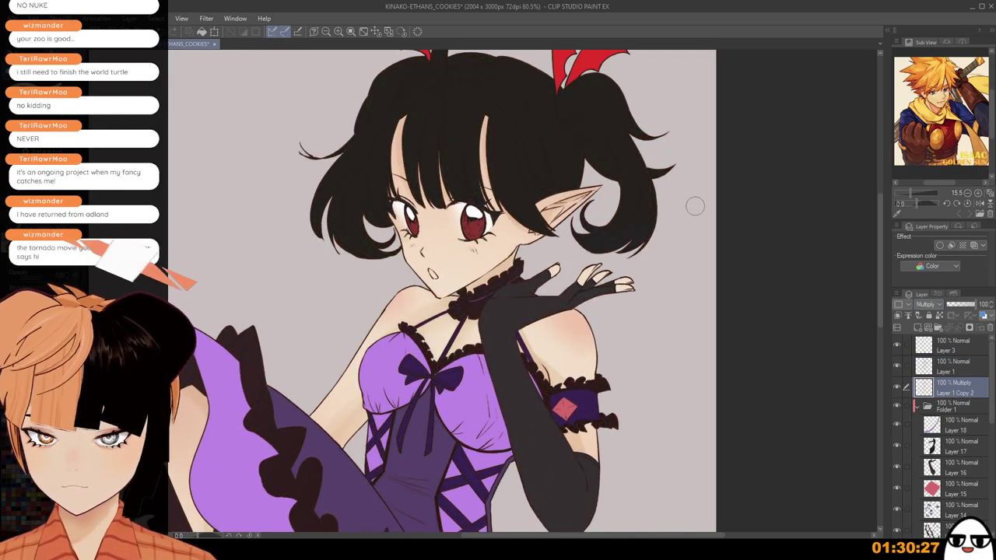
scroll(628, 253, "up", 2)
left_click_drag(629, 252, 697, 235)
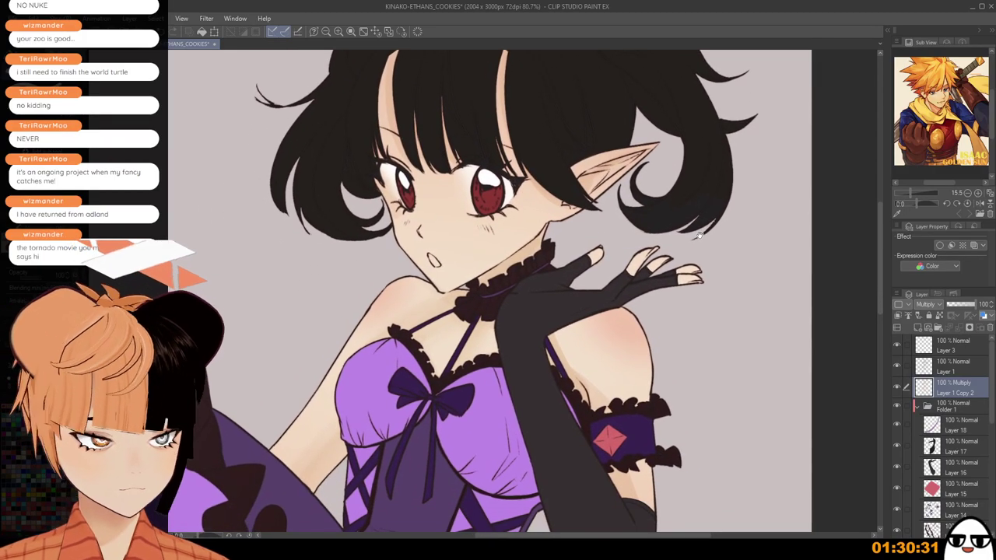
scroll(697, 235, "down", 2)
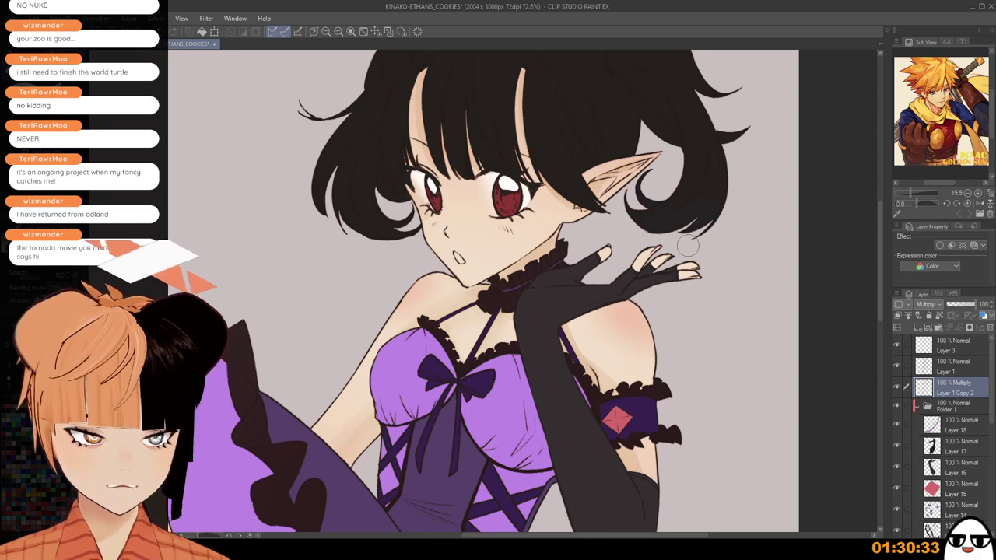
scroll(687, 249, "down", 1)
left_click_drag(673, 370, 644, 217)
scroll(643, 218, "down", 1)
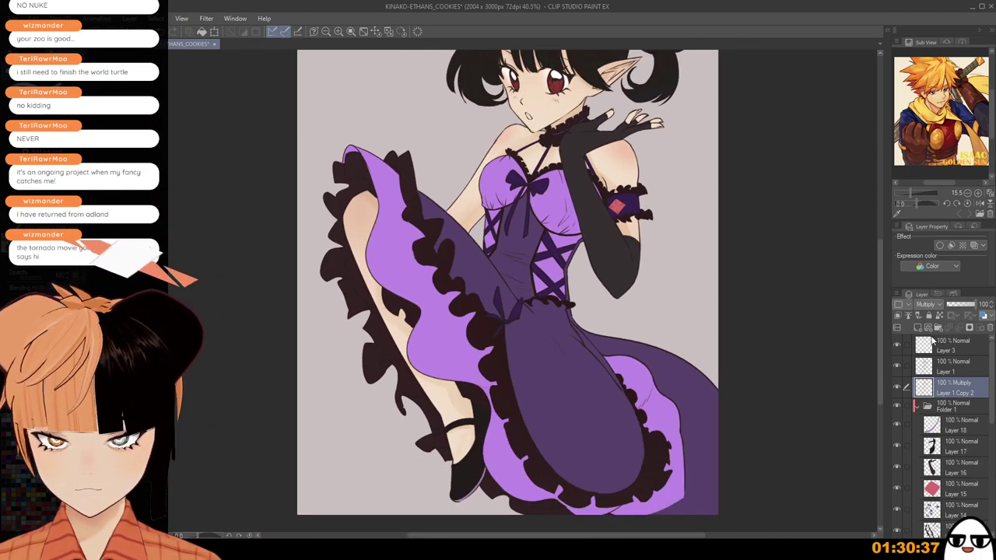
Try the line art copy at 41% Multiply and at 55% Normal.
left_click(959, 308)
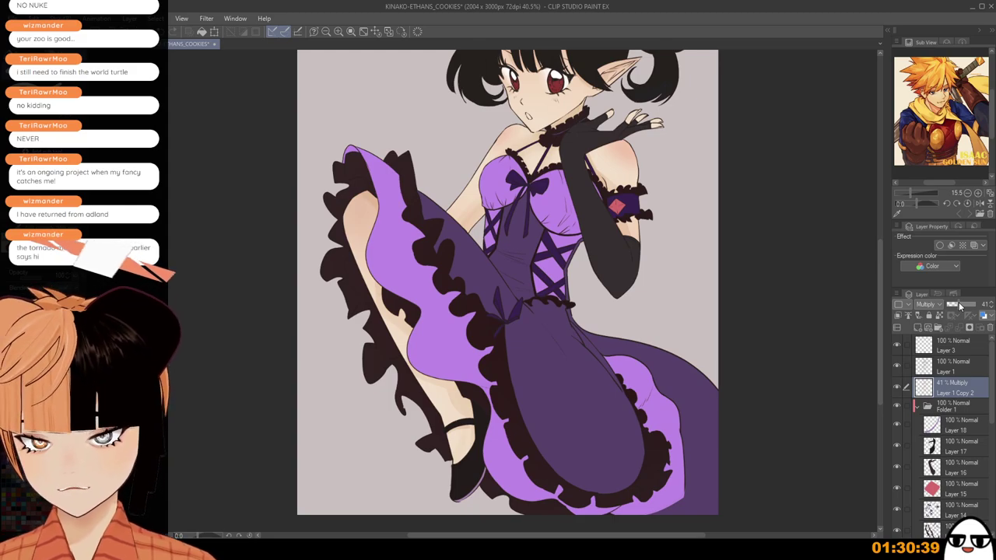
left_click_drag(678, 243, 651, 353)
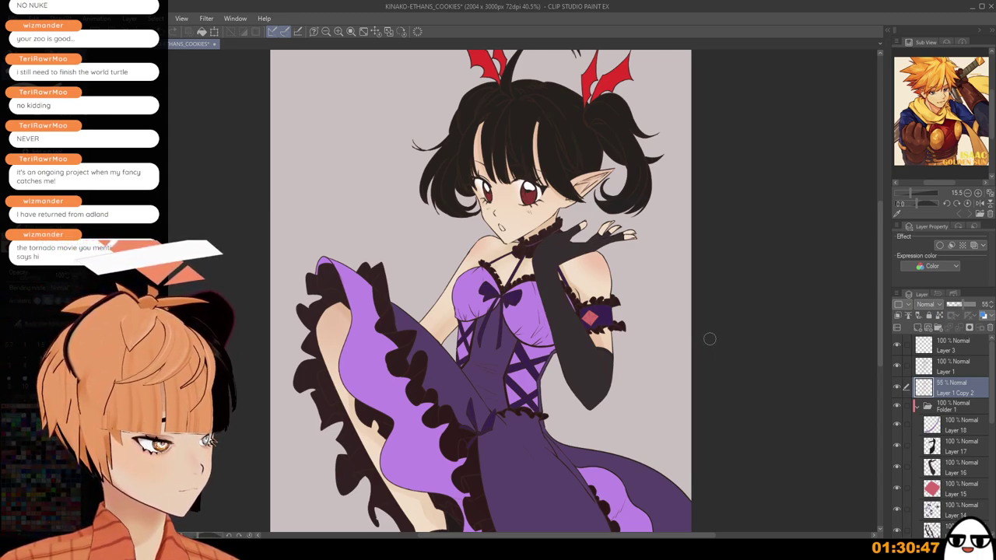
scroll(708, 338, "up", 2)
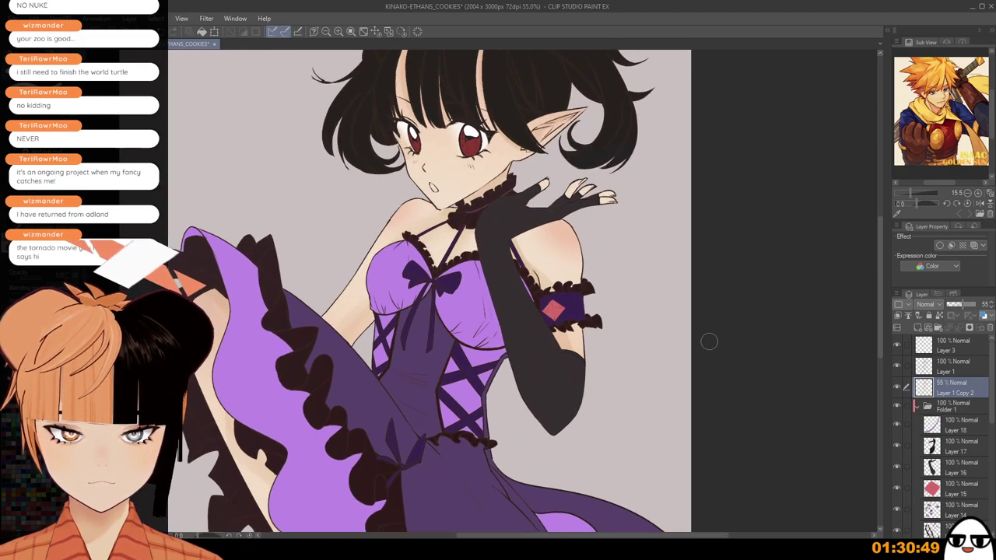
scroll(708, 341, "up", 1)
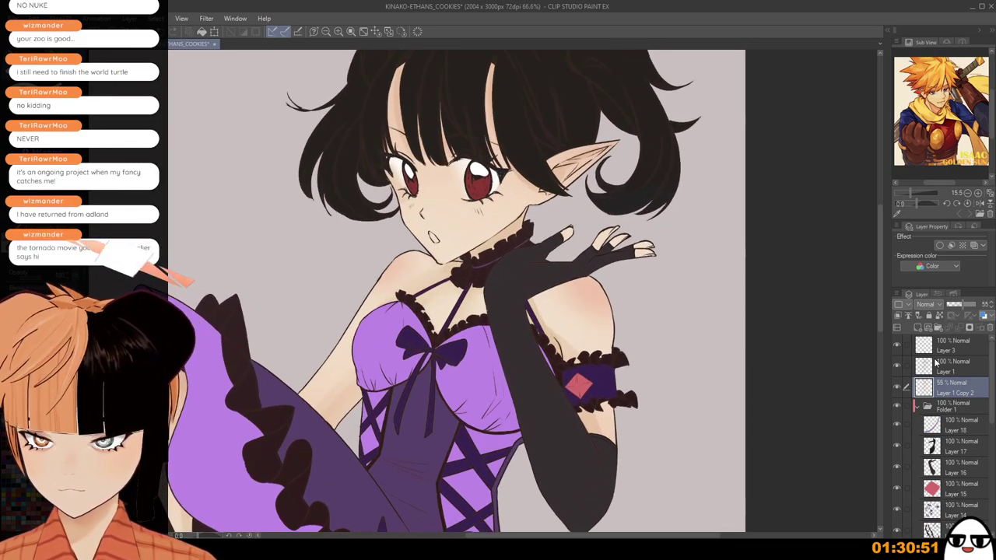
Try Linear burn at 38% on the line art copy, and settle on Subtract at 41% opacity.
left_click(939, 64)
mouse_move(960, 307)
left_mouse_down()
mouse_move(946, 313)
mouse_move(966, 314)
mouse_move(955, 328)
left_mouse_up()
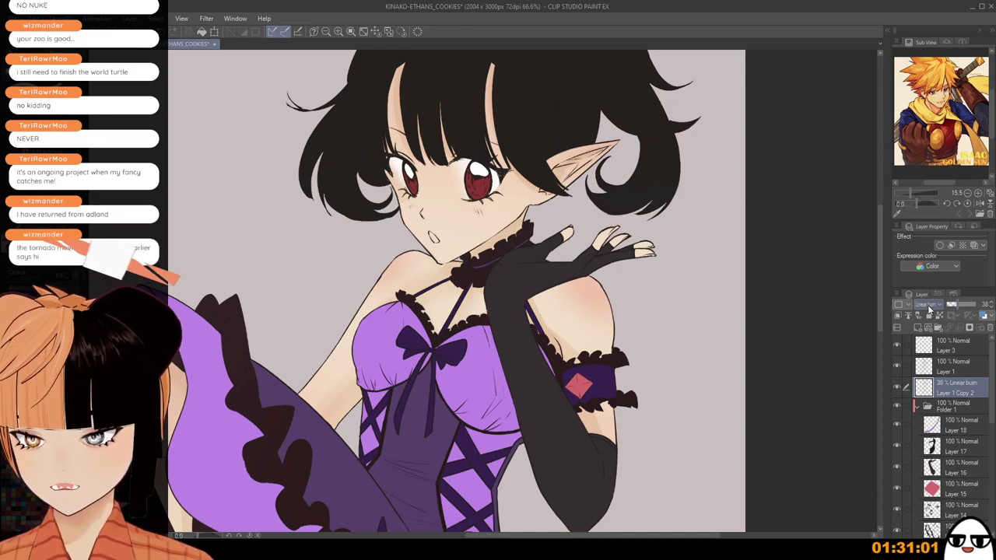
left_click(932, 81)
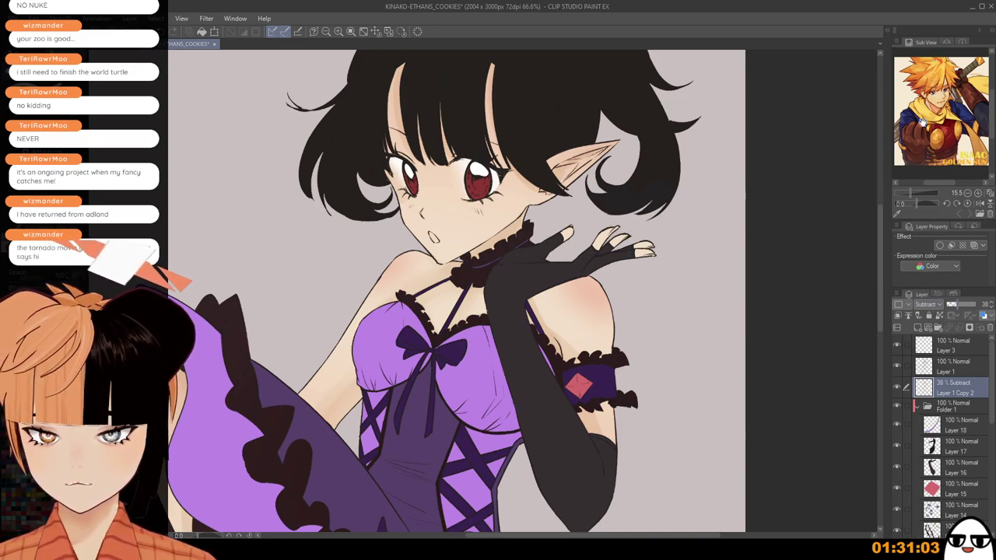
left_click(961, 306)
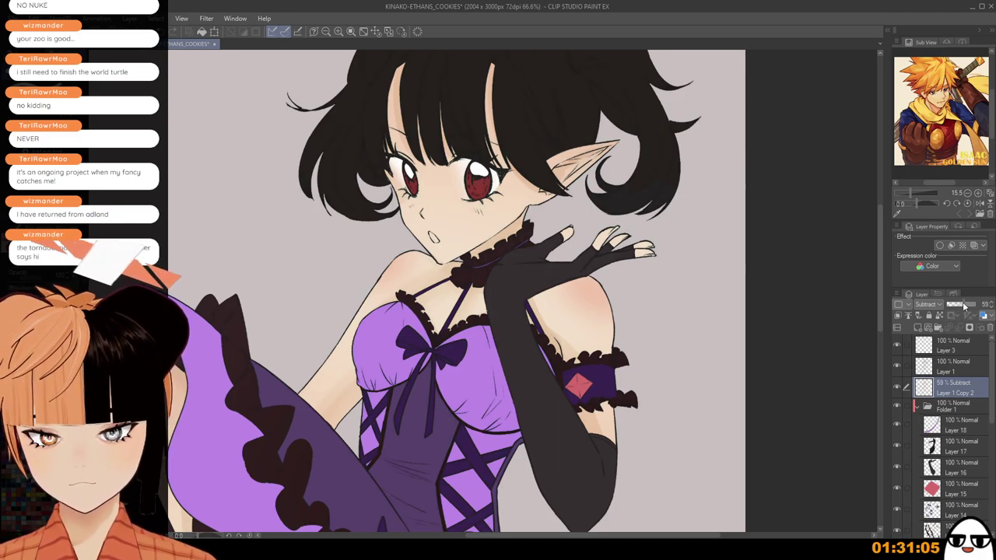
scroll(932, 305, "up", 1)
scroll(650, 280, "up", 2)
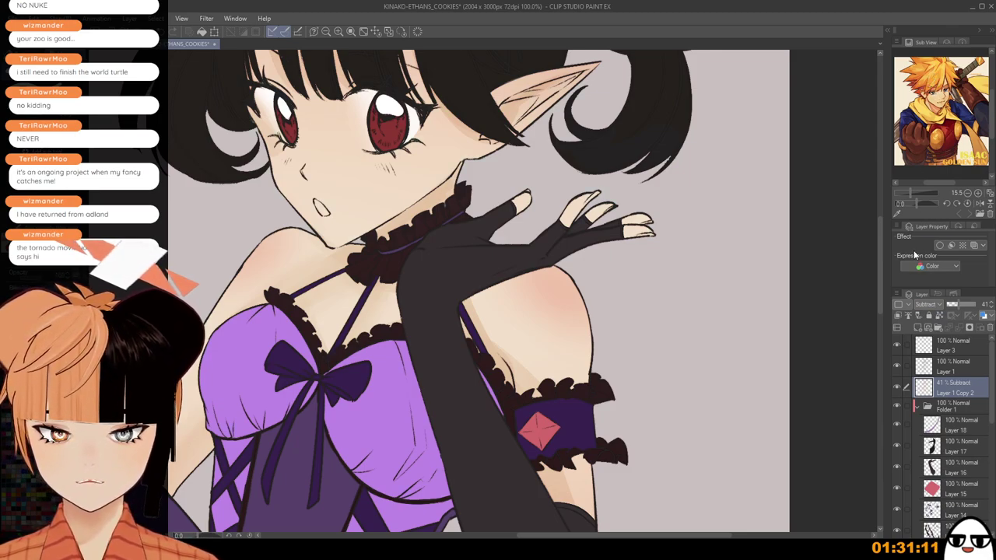
Compare the illustration with the line art copy hidden and shown, and inspect the face and dress lines.
left_click(897, 388)
left_click(897, 388)
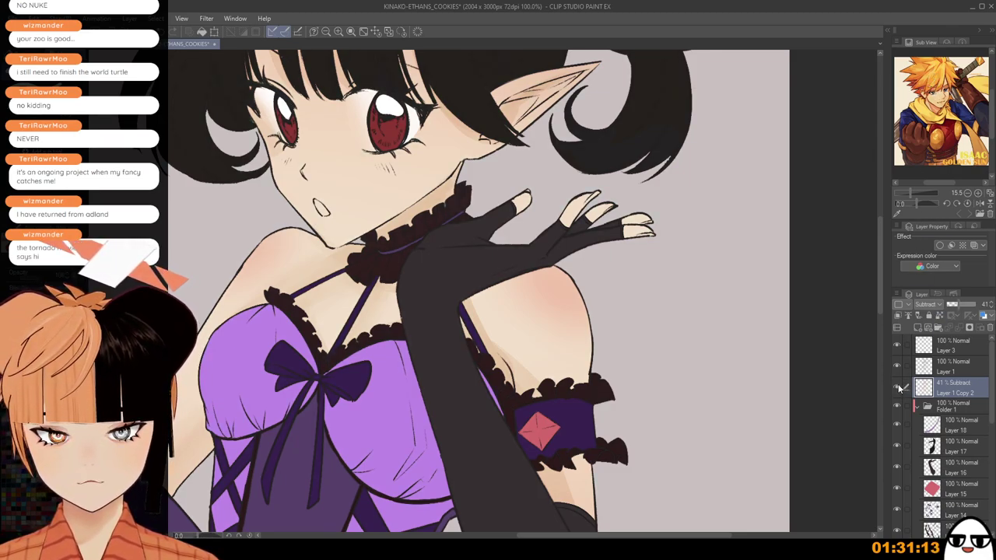
scroll(578, 233, "down", 1)
left_click_drag(572, 231, 636, 377)
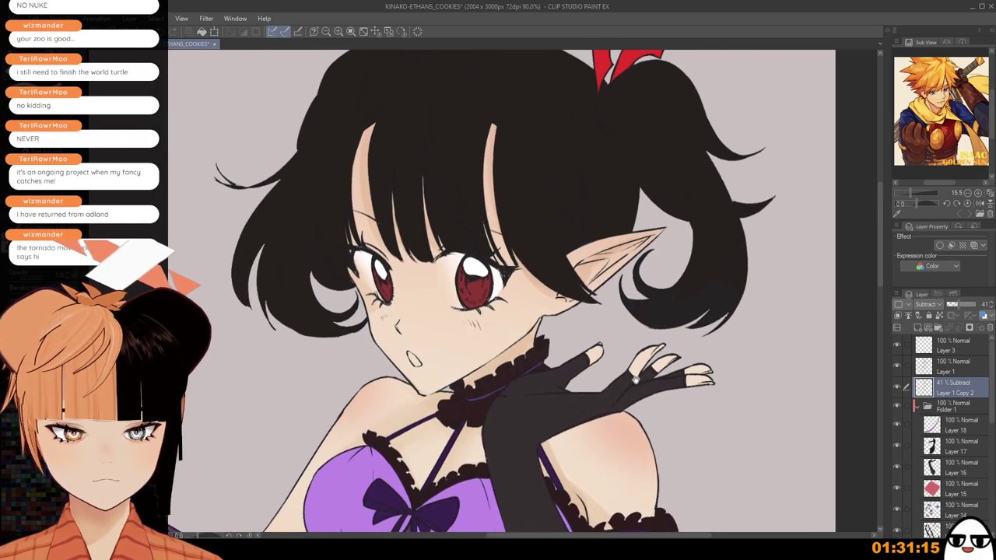
scroll(637, 378, "down", 3)
left_click_drag(614, 437, 638, 171)
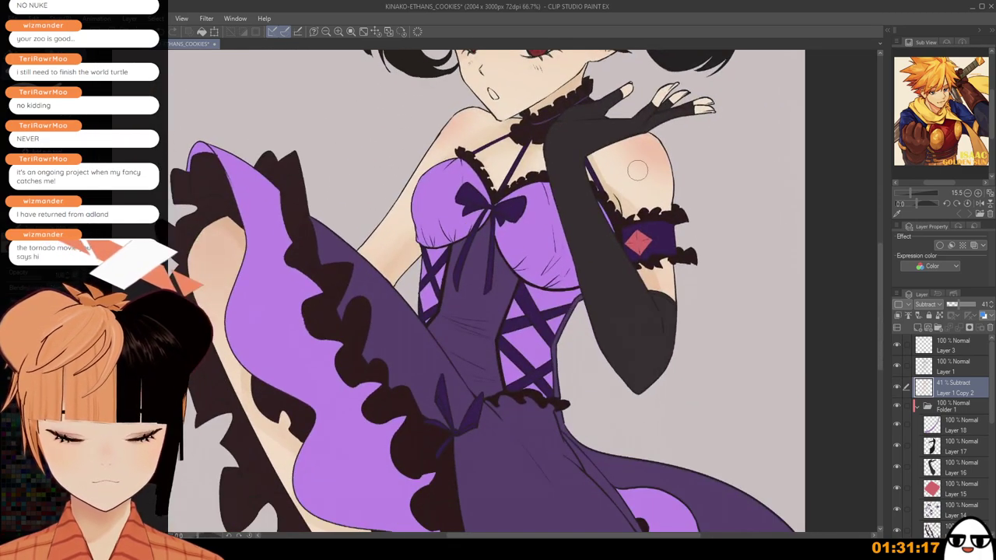
Check the skirt, leg and upper body, and make Layer 10, the 70% Multiply skin shadow layer, active.
scroll(595, 308, "down", 2)
scroll(593, 310, "down", 4)
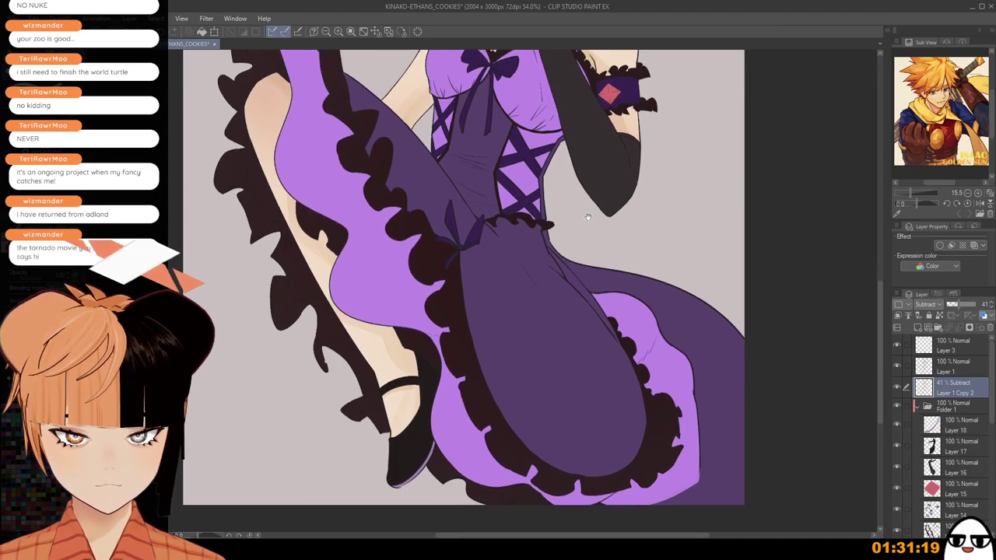
left_click_drag(587, 217, 597, 205)
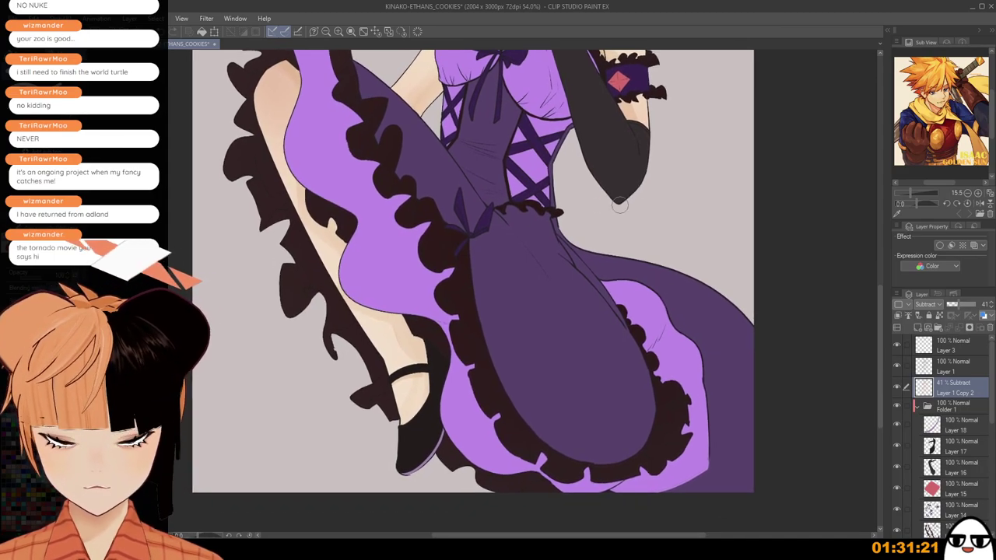
left_click_drag(990, 387, 986, 479)
scroll(605, 296, "down", 2)
left_click_drag(628, 307, 640, 336)
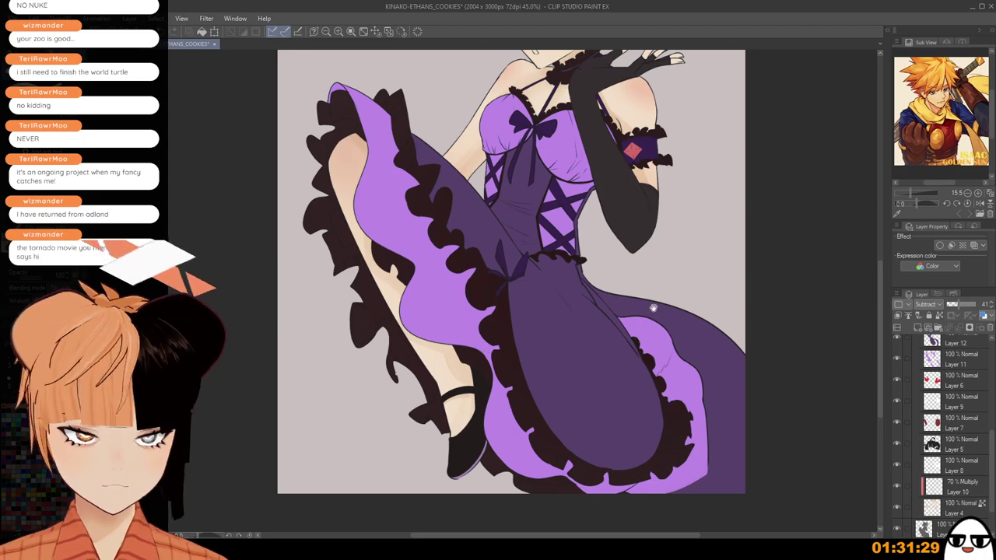
left_click_drag(639, 336, 669, 510)
scroll(632, 369, "up", 4)
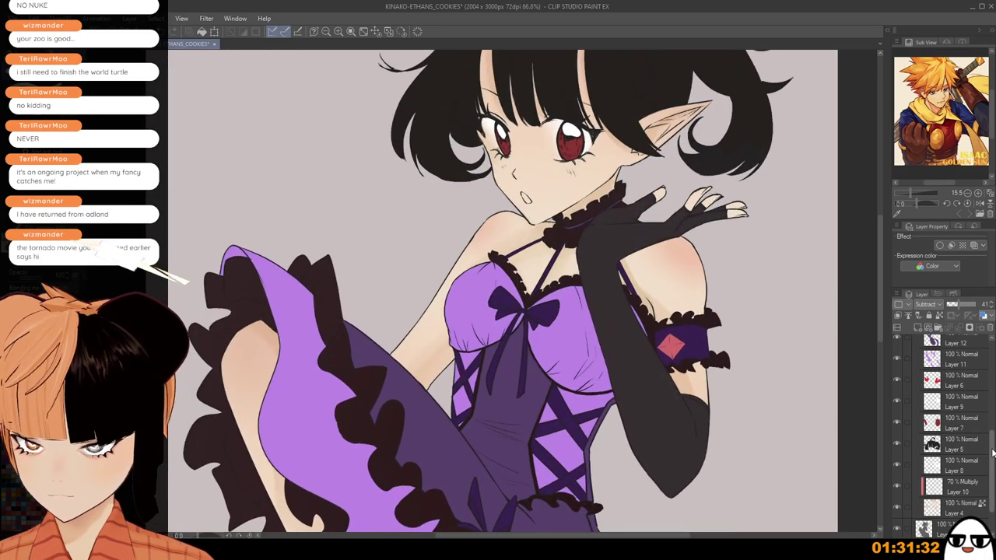
left_click(963, 487)
Try a soft shadow over the bridge of the nose on the skin shadow layer.
scroll(589, 179, "up", 3)
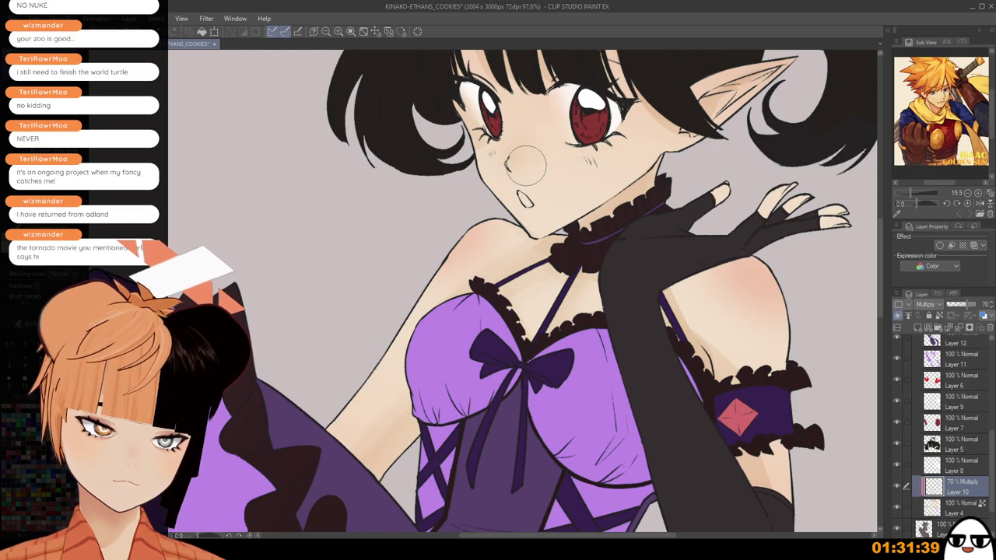
left_click_drag(526, 163, 527, 154)
scroll(549, 206, "up", 2)
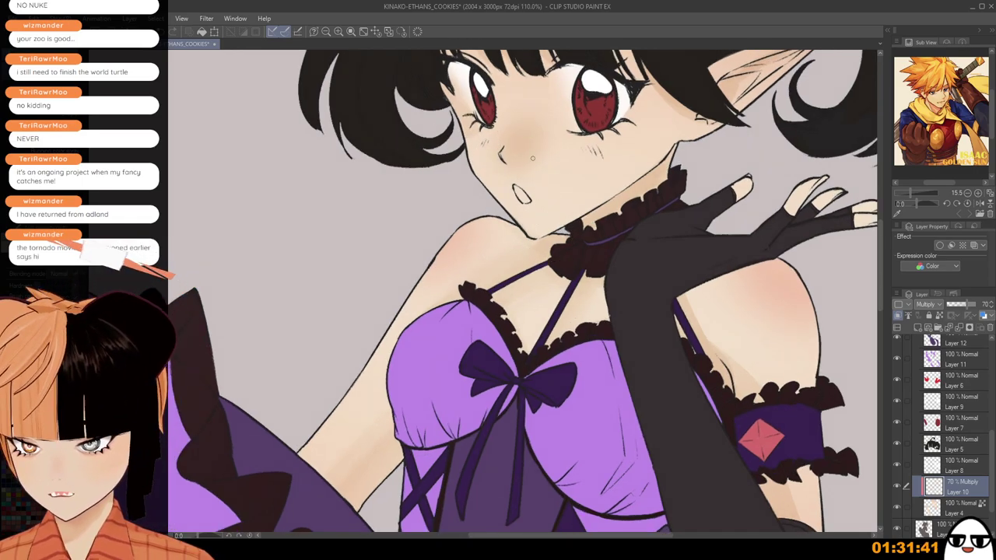
scroll(537, 170, "up", 1)
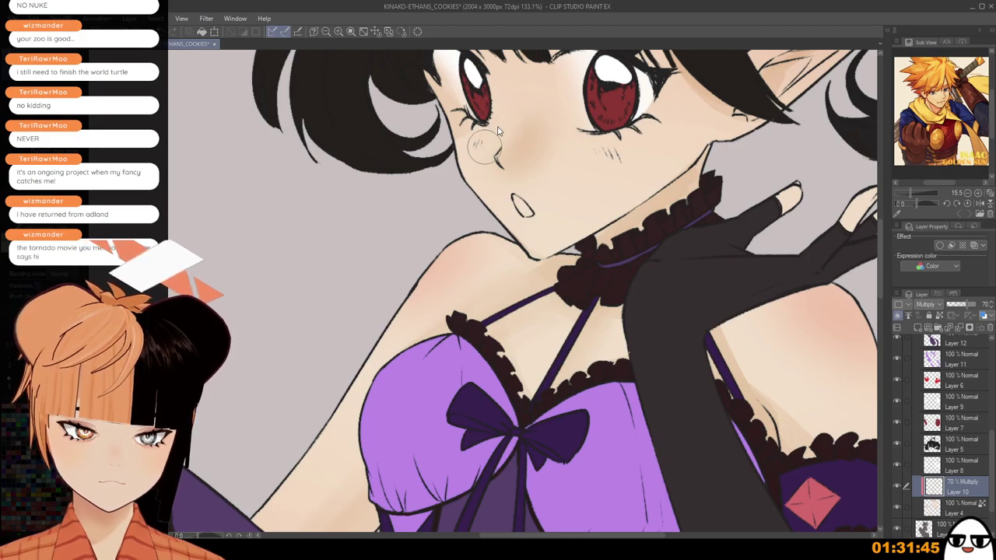
key("ctrl+z")
key("[")
key("[")
scroll(495, 176, "down", 2)
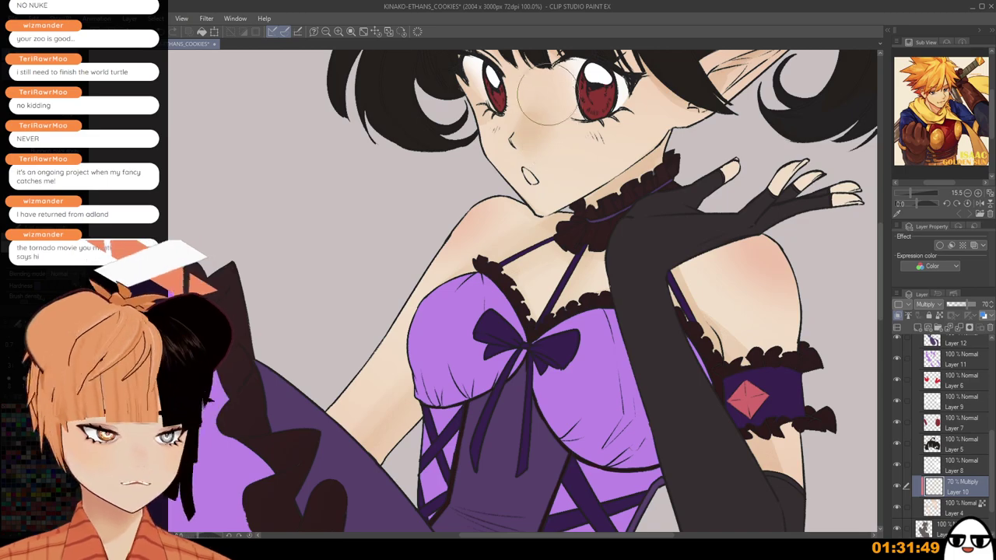
scroll(568, 152, "down", 1)
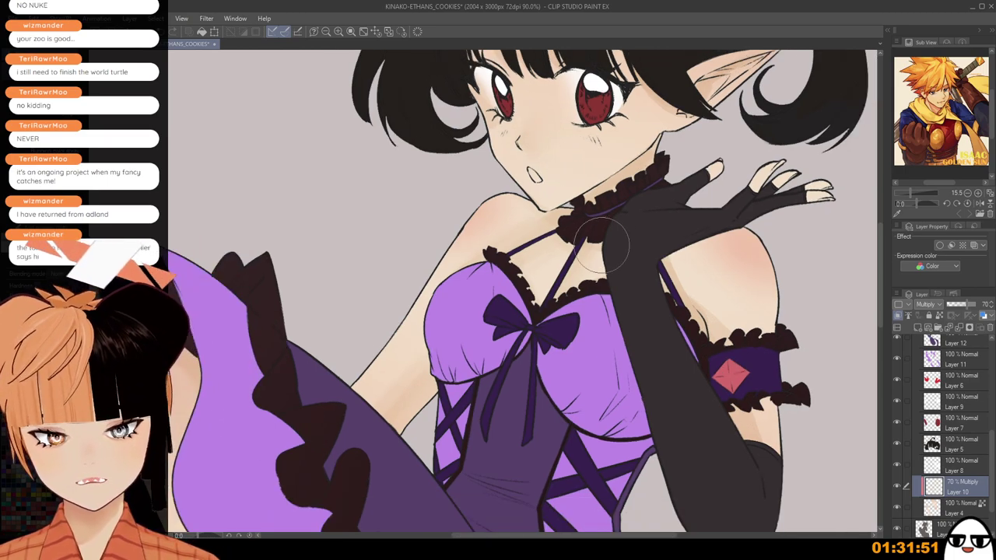
Shade the face lightly between the eyes and around the nose on the skin shadow layer.
key("[")
key("[")
key("[")
left_click_drag(572, 148, 551, 239)
scroll(550, 239, "down", 2)
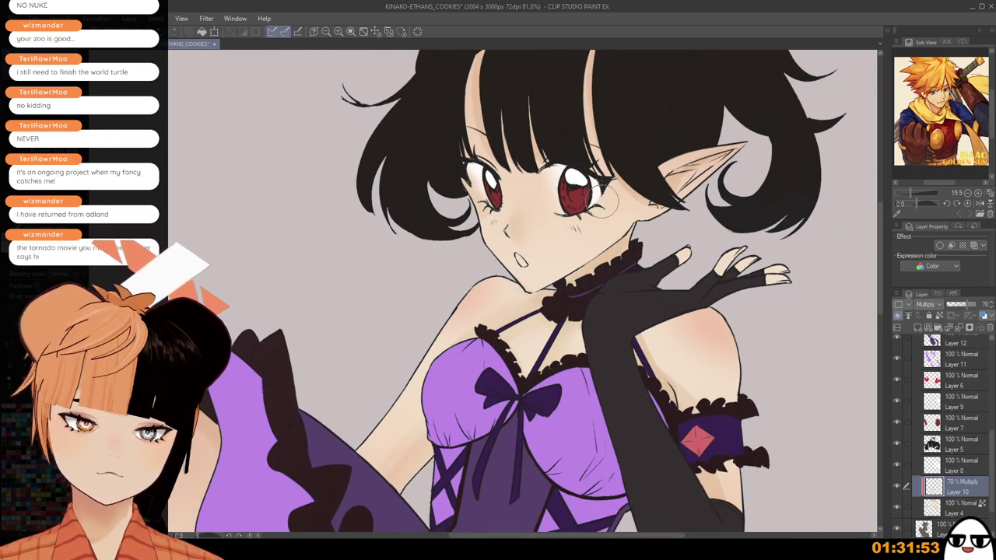
scroll(548, 245, "up", 2)
scroll(547, 247, "down", 2)
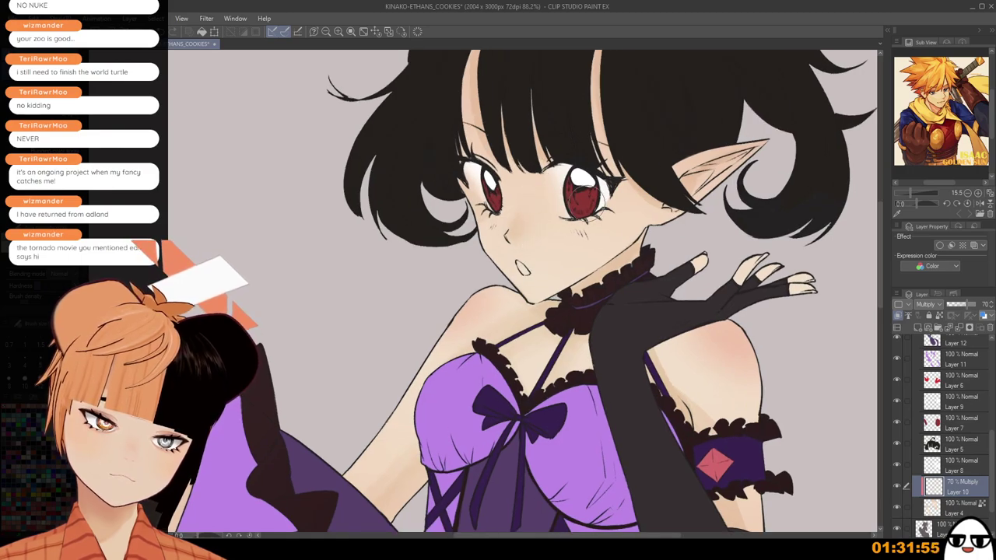
scroll(524, 182, "up", 2)
scroll(523, 182, "up", 2)
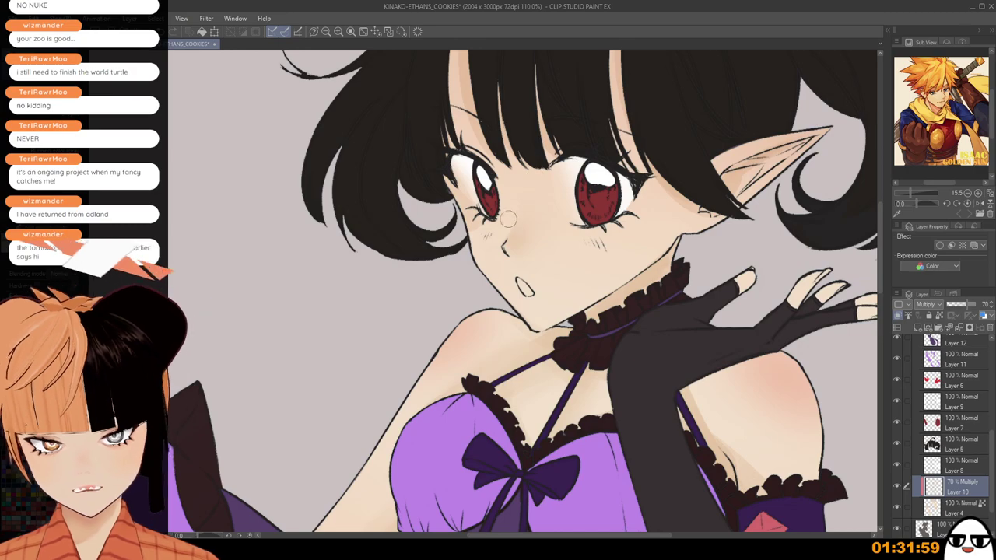
scroll(544, 194, "down", 4)
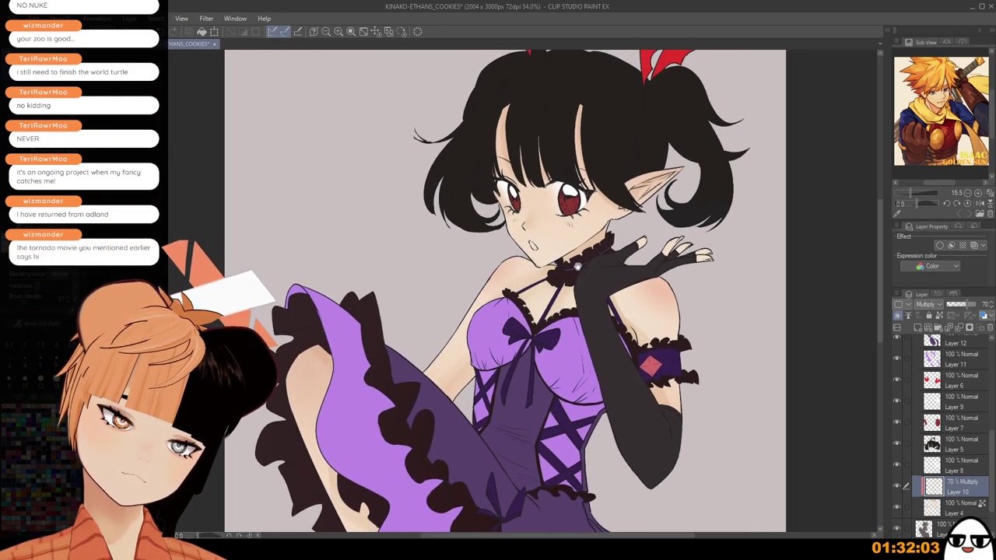
scroll(580, 247, "up", 1)
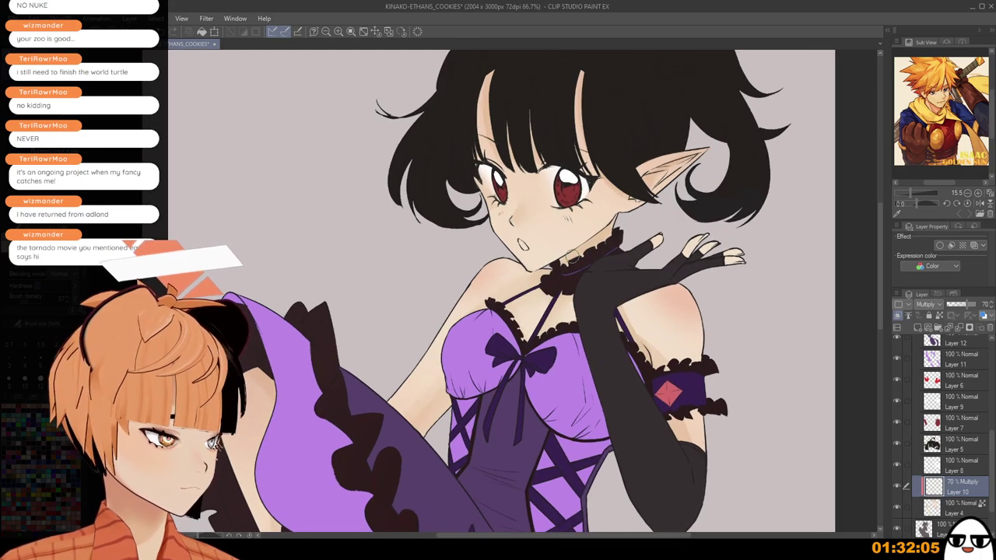
scroll(574, 259, "down", 4)
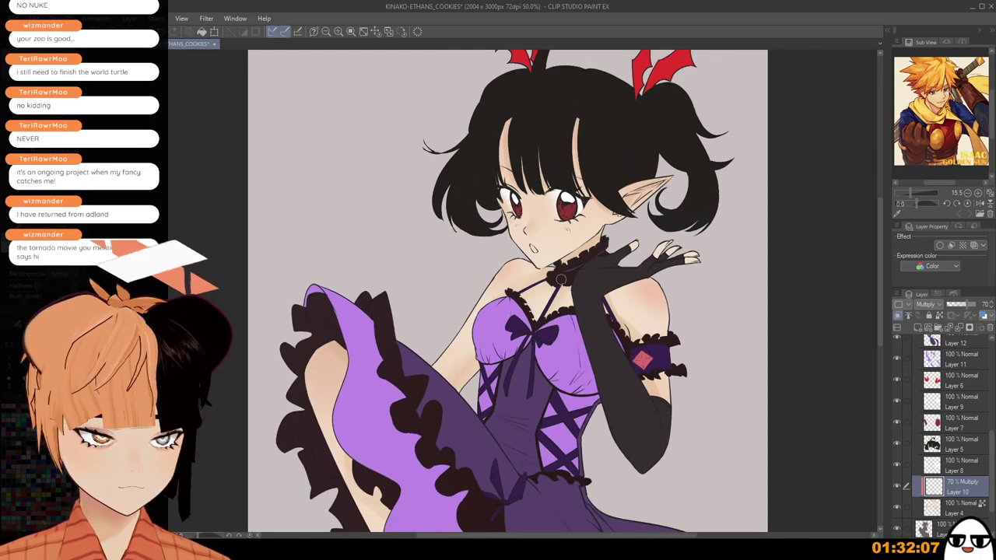
left_click_drag(570, 347, 567, 263)
scroll(598, 272, "down", 1)
scroll(599, 271, "down", 1)
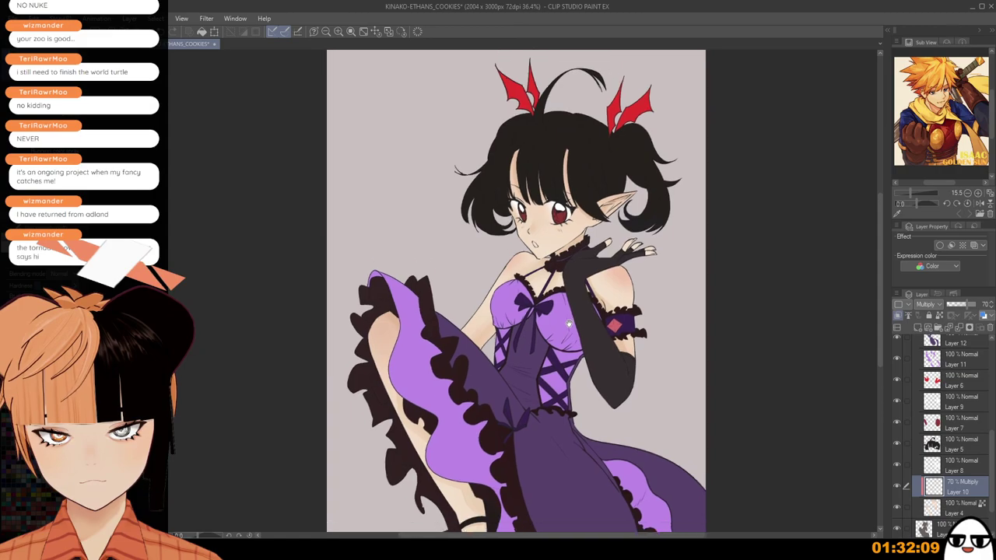
Add a new Normal layer directly above the hair's Layer 5 and clip it to the hair.
left_click(967, 450)
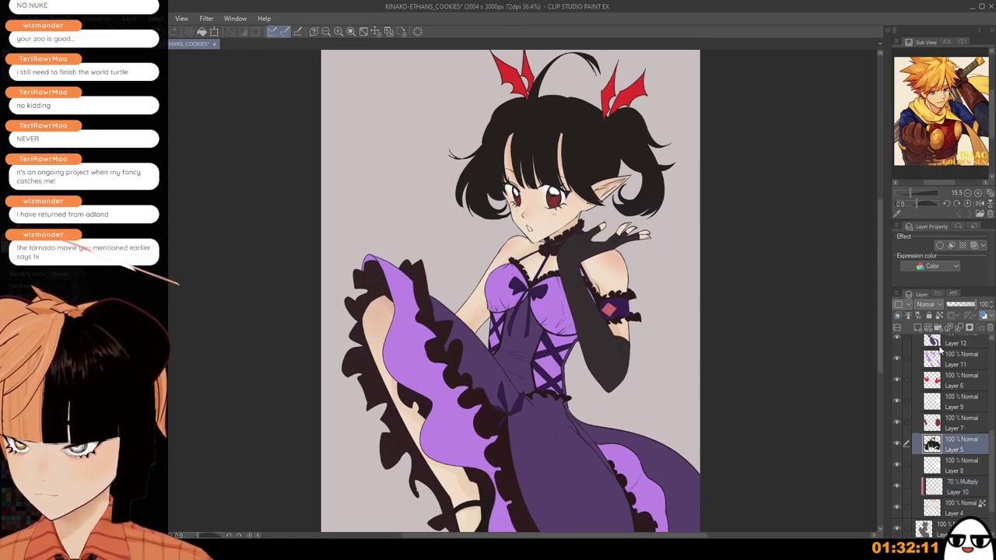
left_click(901, 328)
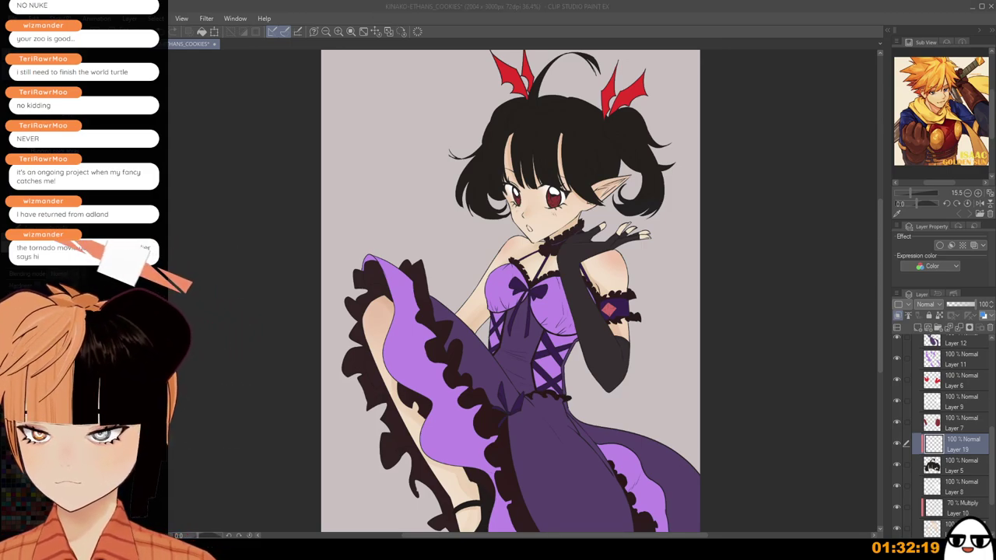
left_click(720, 92)
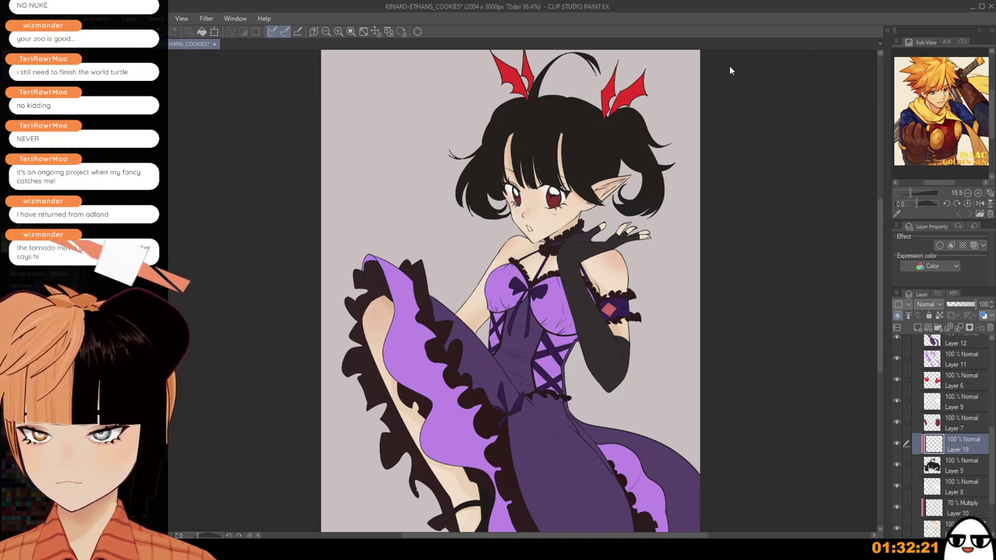
Paint a thin, tapered pink streak in the bangs on the inner side of the left forehead gap.
scroll(544, 126, "up", 3)
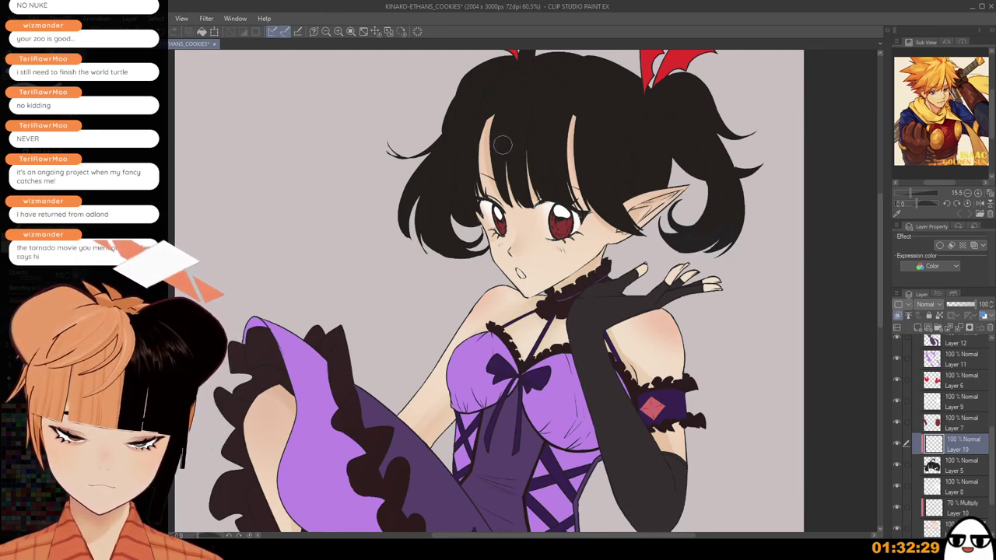
left_click_drag(499, 127, 512, 205)
key("ctrl+z")
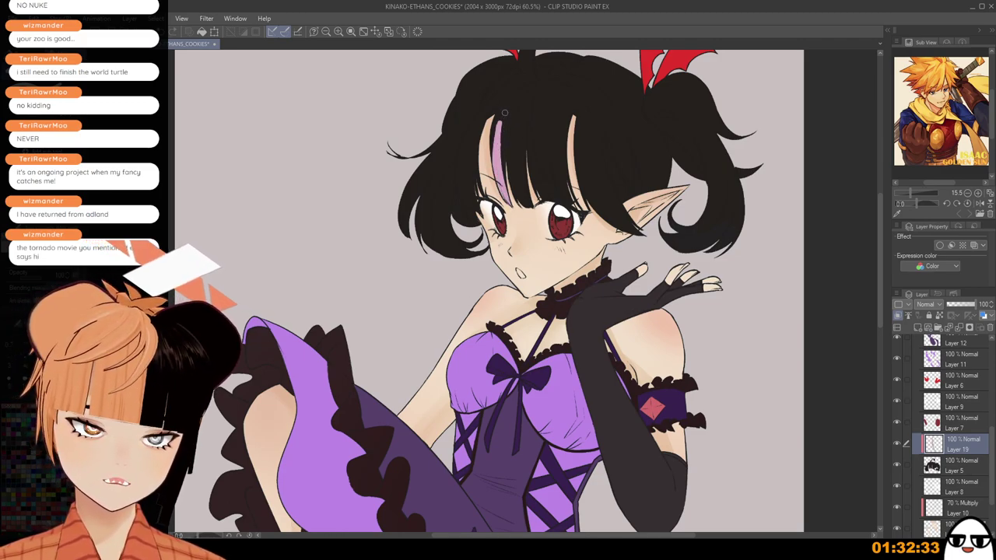
left_click_drag(495, 118, 502, 218)
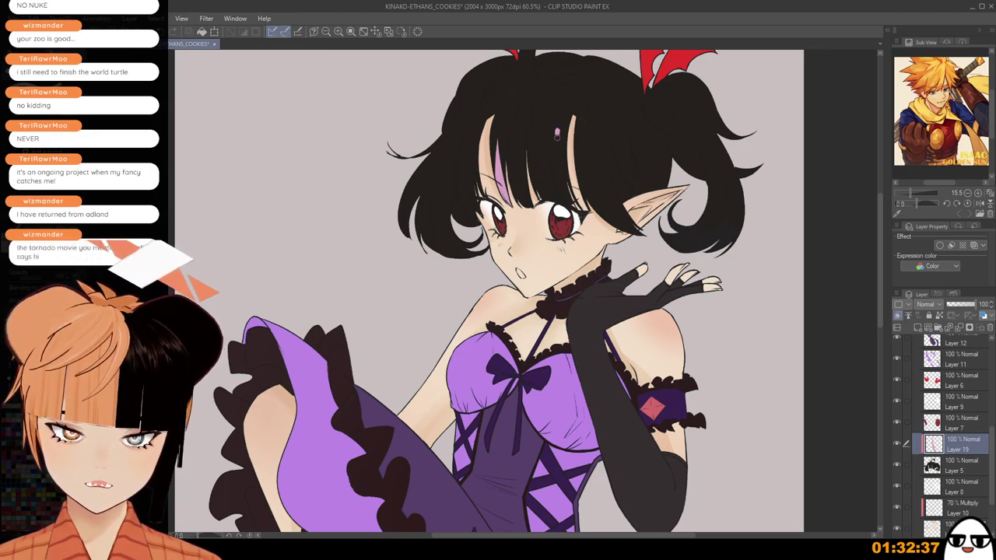
Paint a matching tapered pink streak in the bangs on the inner side of the right forehead gap.
left_click_drag(557, 135, 573, 217)
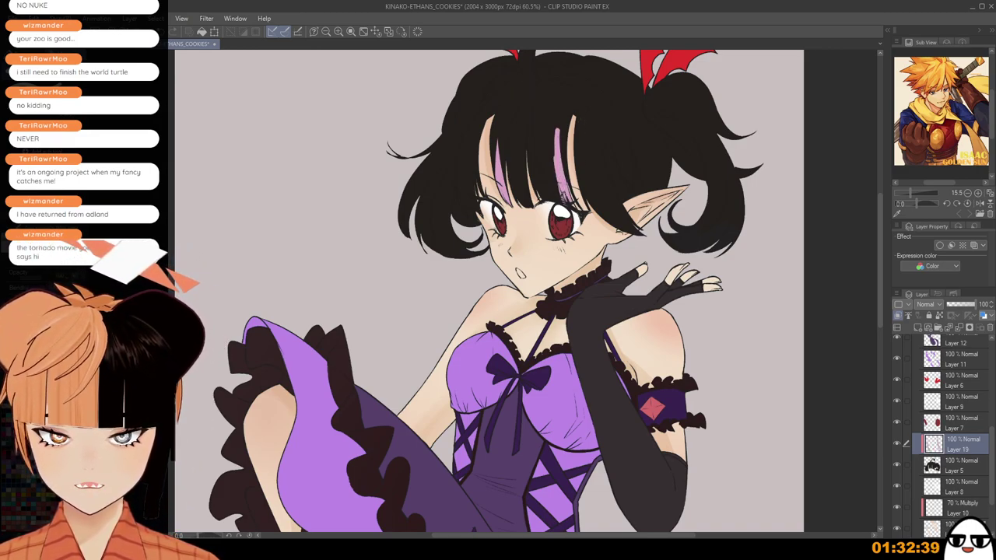
left_click_drag(553, 133, 562, 210)
left_click_drag(558, 128, 566, 204)
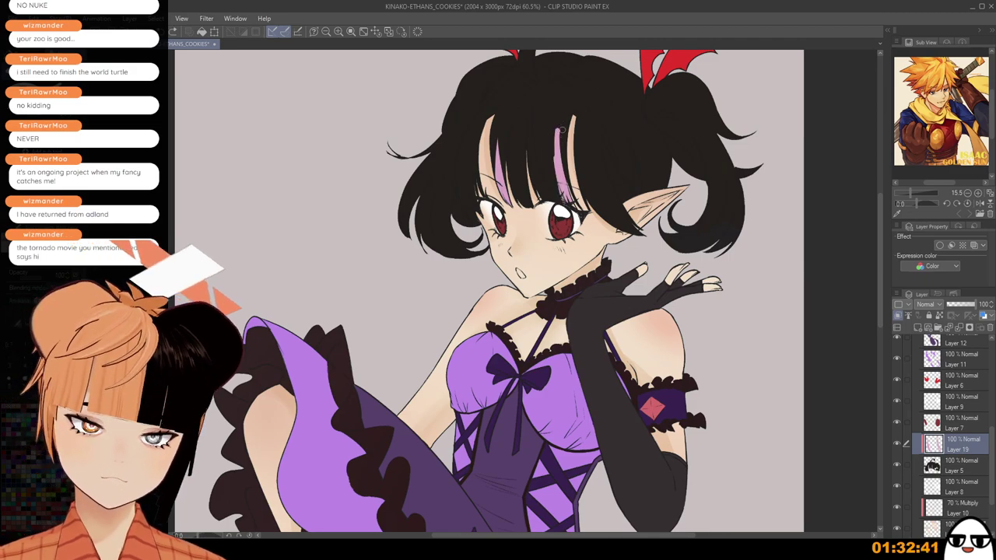
scroll(559, 124, "up", 1)
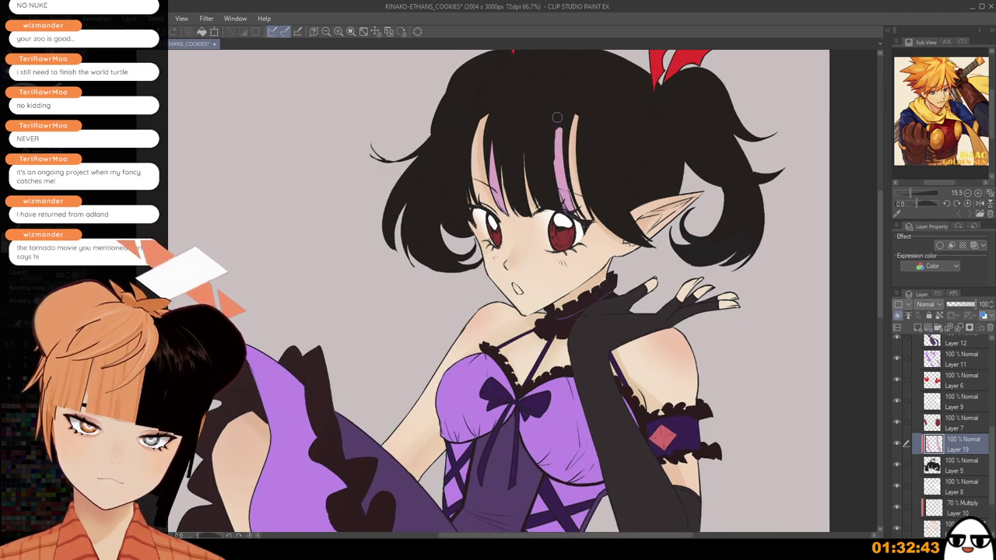
key("ctrl+z")
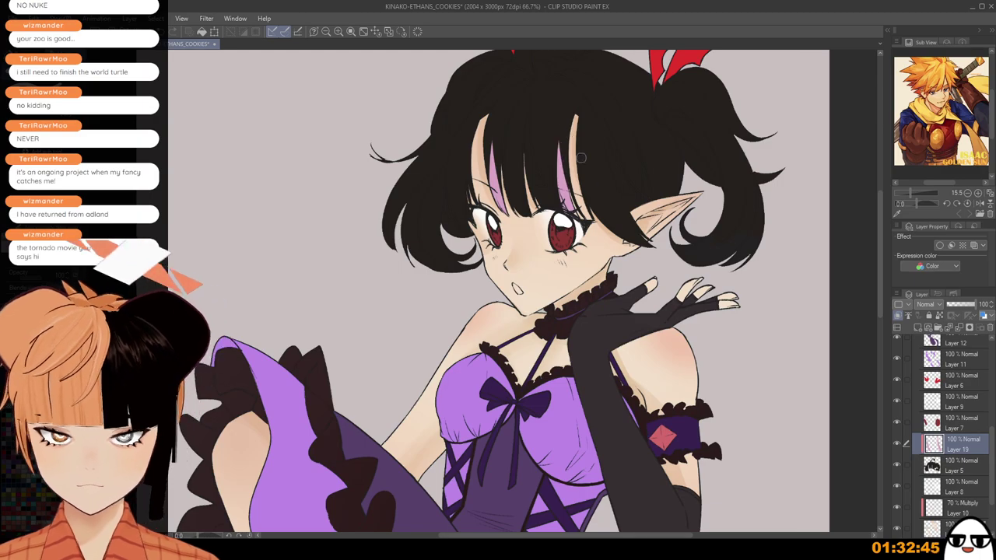
Paint a wider pink streak sweeping from the outer right bangs to the lock tip by the pointed ear.
scroll(580, 151, "down", 2)
left_click_drag(601, 206, 583, 206)
left_click_drag(566, 106, 616, 220)
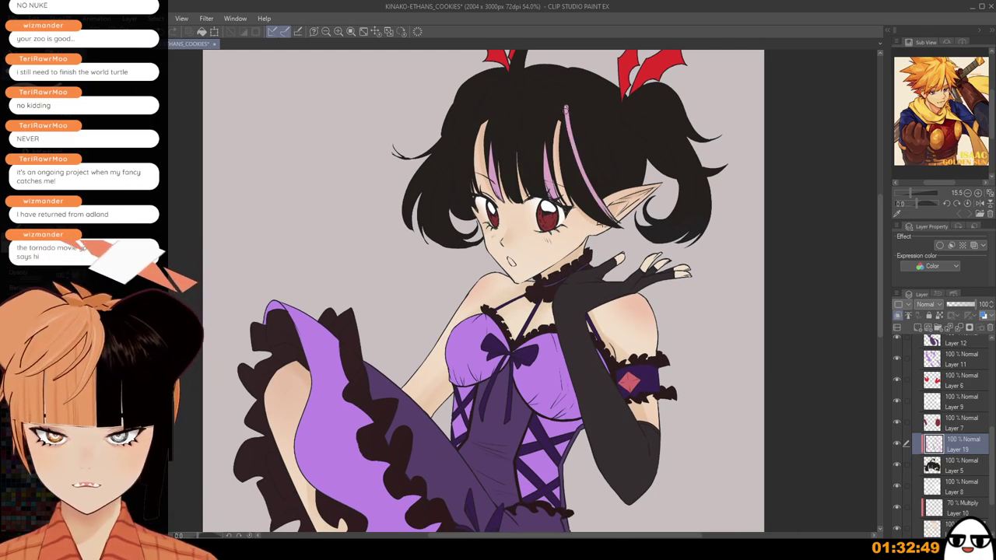
mouse_move(566, 111)
left_mouse_down()
mouse_move(610, 225)
mouse_move(595, 207)
mouse_move(620, 227)
left_mouse_up()
key("ctrl+z")
mouse_move(574, 151)
left_mouse_down()
mouse_move(597, 204)
mouse_move(579, 111)
mouse_move(565, 102)
mouse_move(580, 125)
mouse_move(568, 103)
left_mouse_up()
scroll(597, 204, "up", 2)
key("ctrl+z")
key("ctrl+z")
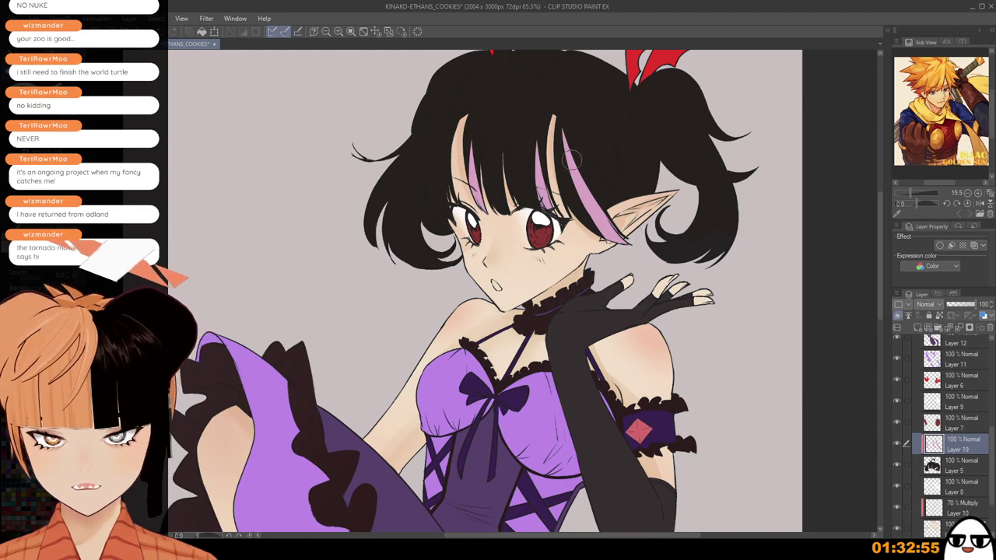
Paint a curved pink streak along the outer left bangs down to the eye and taper its ends.
scroll(585, 190, "down", 2)
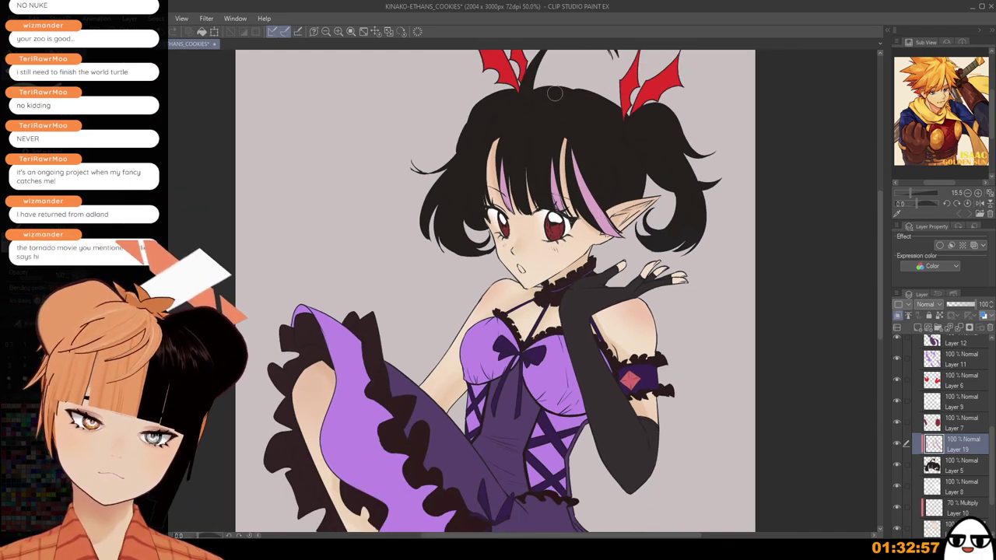
scroll(475, 133, "up", 3)
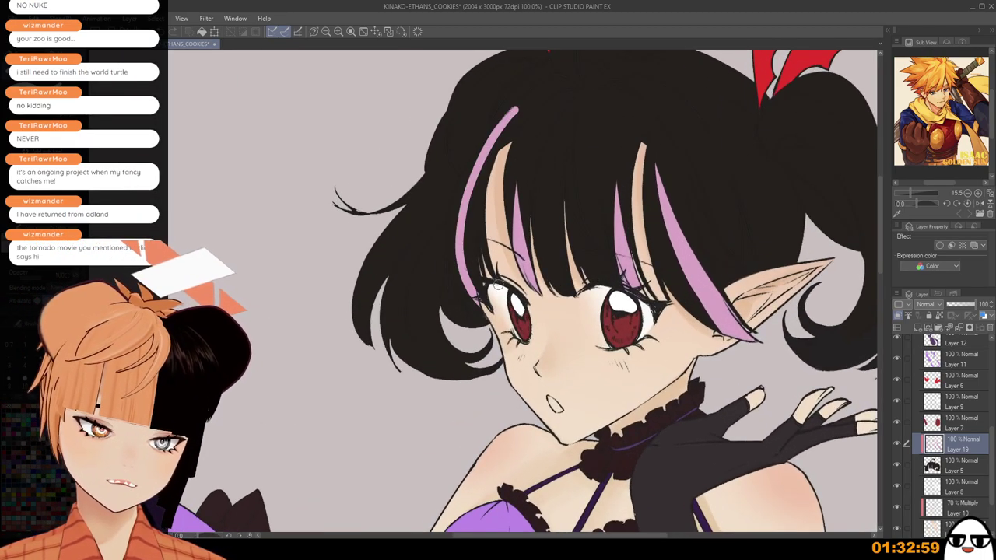
mouse_move(486, 129)
left_mouse_down()
mouse_move(507, 316)
mouse_move(475, 181)
mouse_move(505, 334)
left_mouse_up()
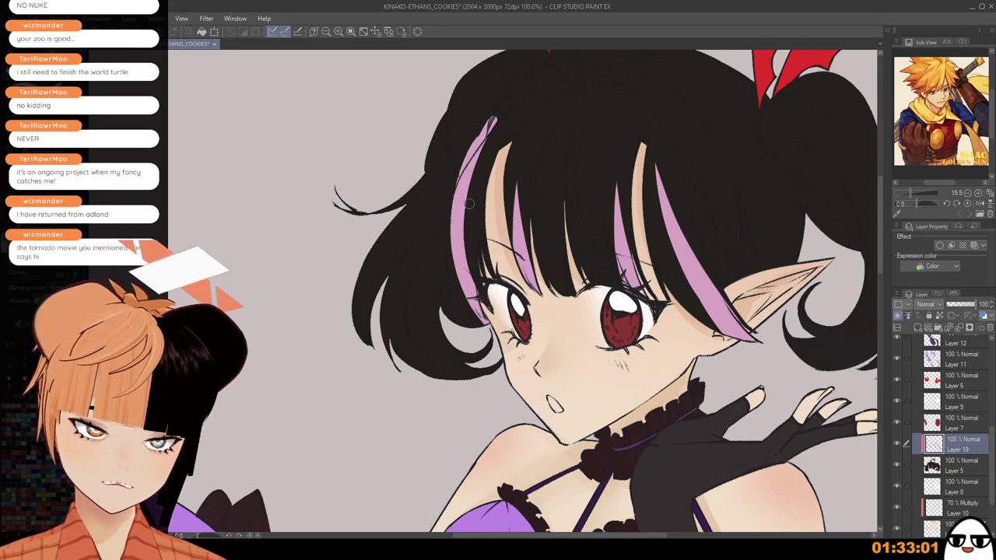
mouse_move(495, 101)
left_mouse_down()
mouse_move(437, 265)
mouse_move(441, 206)
mouse_move(462, 305)
left_mouse_up()
key("ctrl+z")
left_click_drag(440, 236, 499, 315)
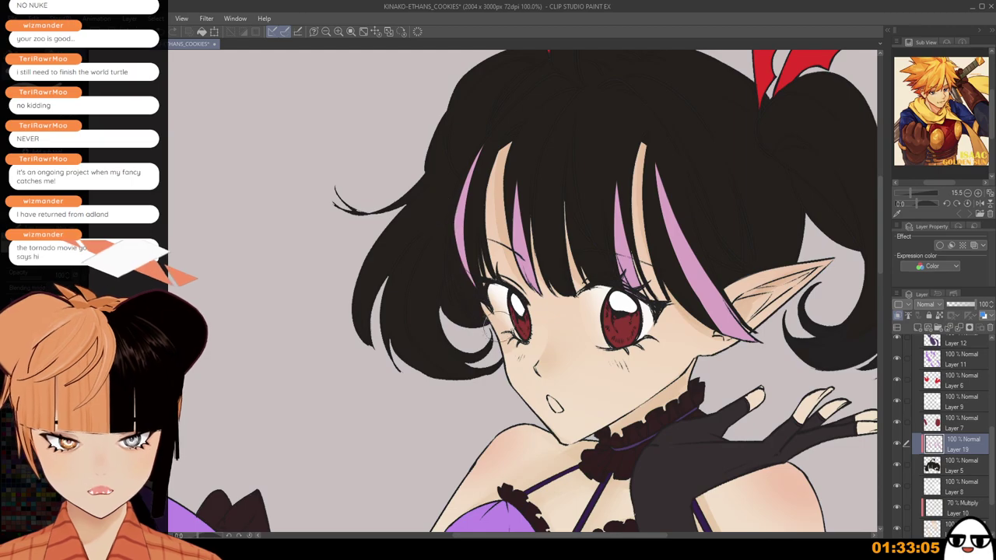
key("ctrl+z")
left_click_drag(442, 207, 513, 346)
scroll(508, 98, "down", 5)
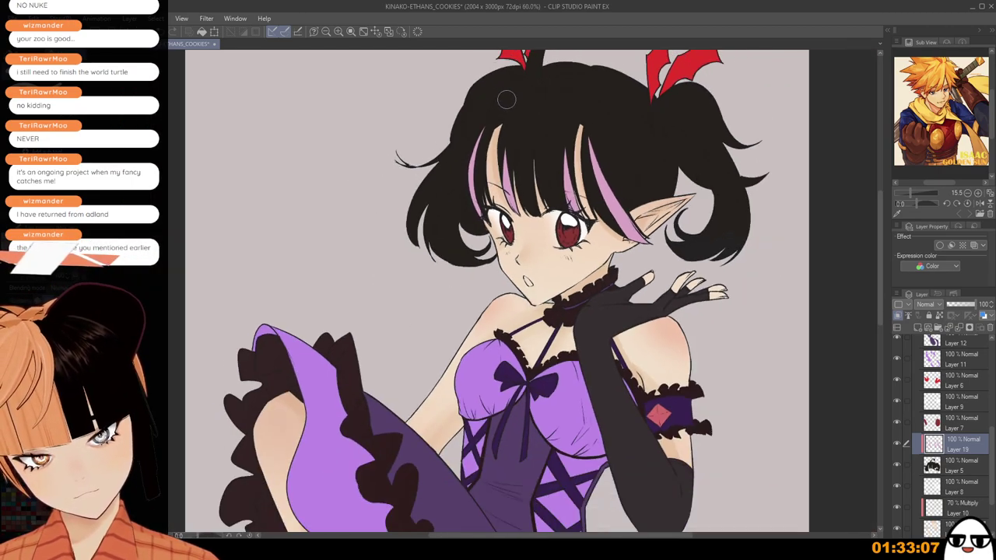
scroll(510, 101, "up", 6)
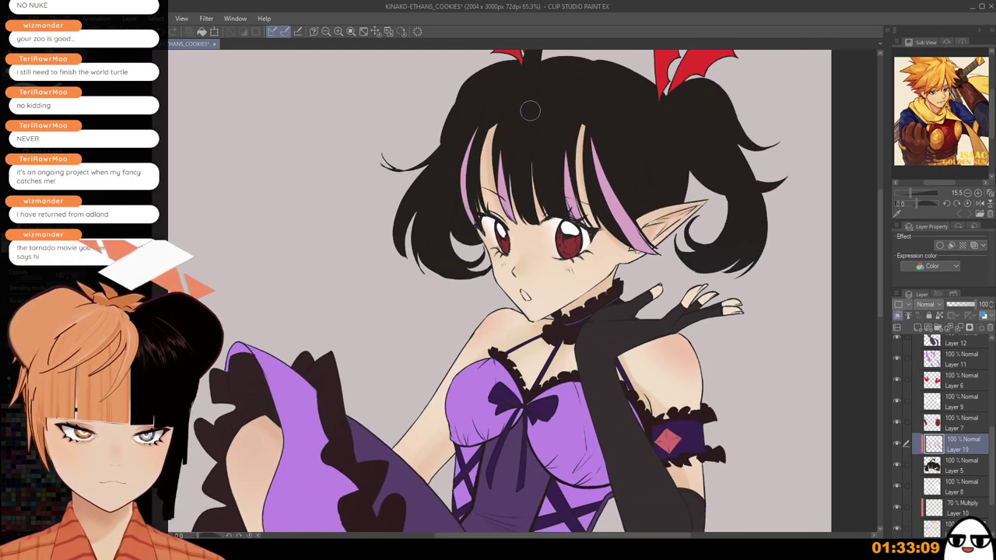
scroll(526, 116, "up", 1)
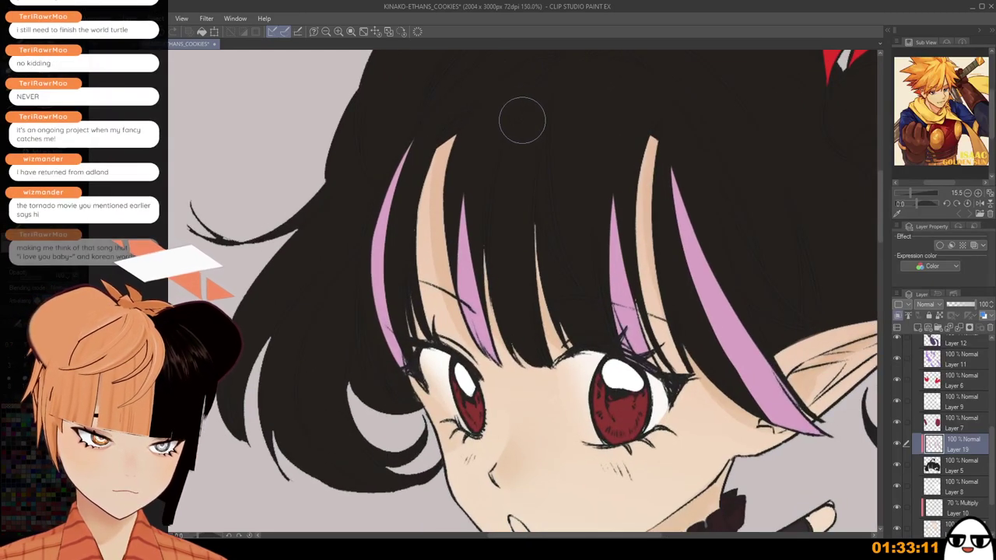
Extend the outer bangs' pink streak in a smooth curve past the eye to the lock tip by the cheek.
key("p")
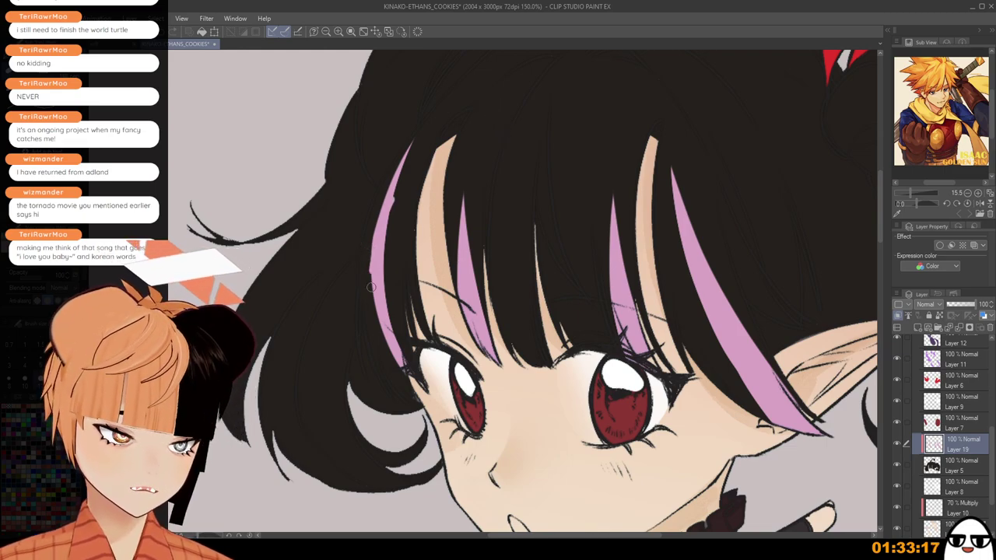
left_click_drag(371, 287, 417, 403)
key("ctrl+z")
mouse_move(374, 259)
left_mouse_down()
mouse_move(412, 368)
mouse_move(380, 253)
mouse_move(421, 407)
left_mouse_up()
key("ctrl+z")
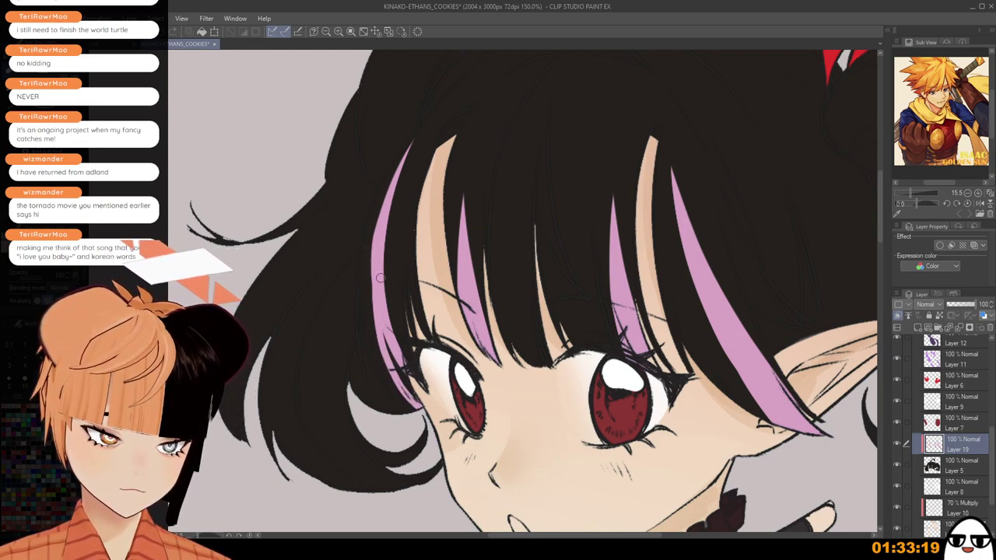
left_click_drag(380, 277, 412, 390)
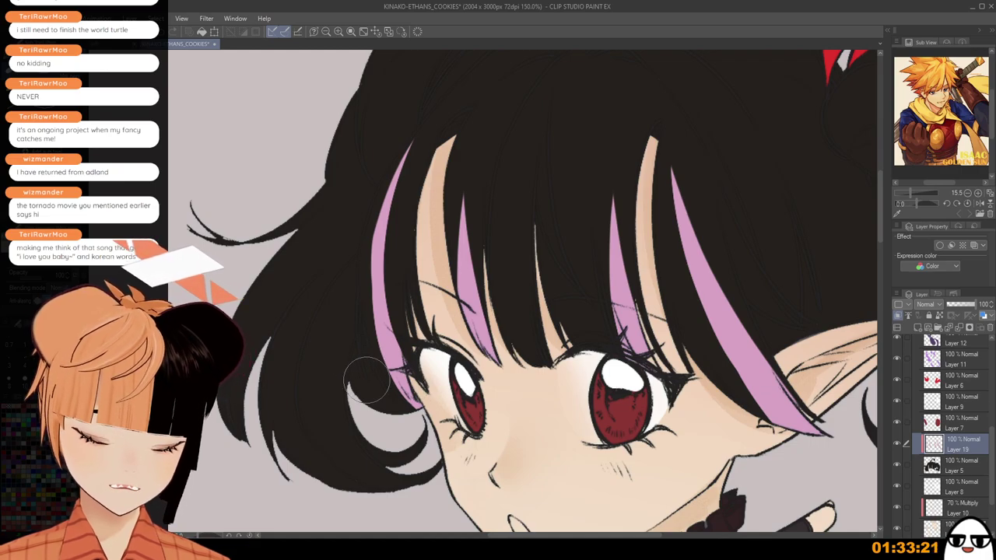
Paint a long, thin pink streak curving down the outer side of the ponytail behind the pointed ear to its lower curl.
scroll(393, 401, "down", 3)
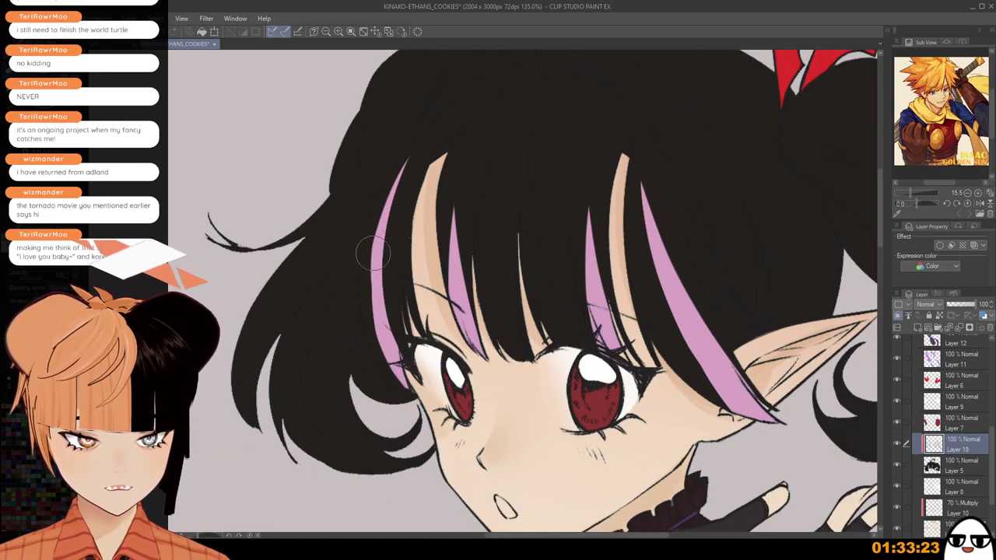
left_click_drag(497, 372, 363, 379)
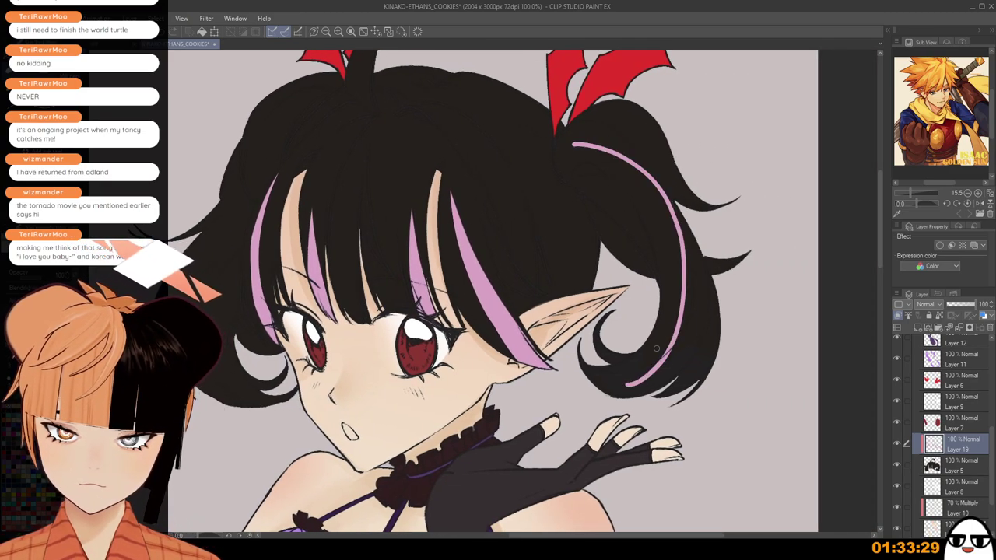
left_click_drag(638, 162, 611, 393)
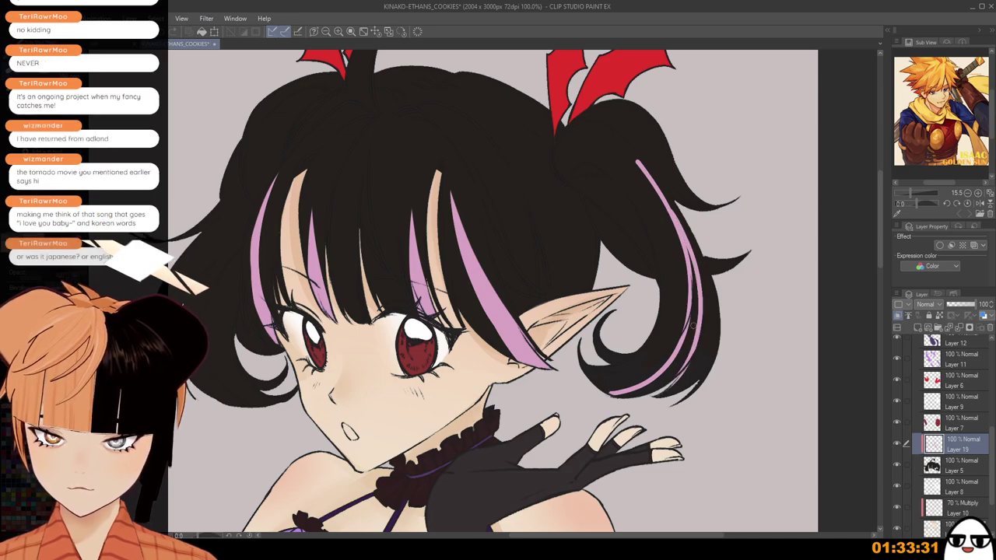
left_click_drag(676, 220, 614, 397)
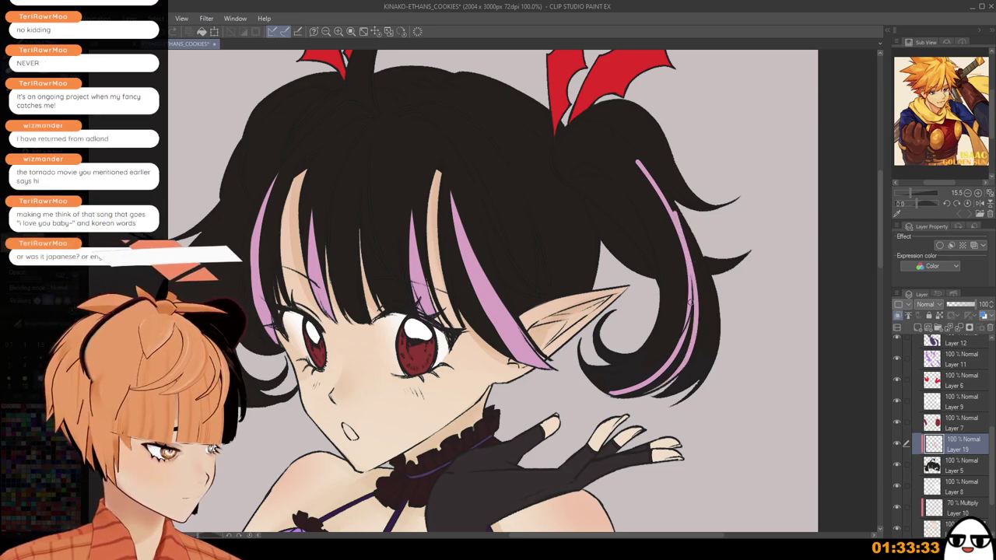
key("ctrl+z")
mouse_move(676, 220)
left_mouse_down()
mouse_move(687, 329)
mouse_move(661, 394)
left_mouse_up()
key("ctrl+z")
mouse_move(683, 232)
left_mouse_down()
mouse_move(614, 397)
mouse_move(663, 357)
mouse_move(666, 366)
mouse_move(597, 386)
left_mouse_up()
key("ctrl+z")
key("ctrl+z")
mouse_move(661, 369)
left_mouse_down()
mouse_move(595, 383)
mouse_move(677, 369)
left_mouse_up()
key("ctrl+z")
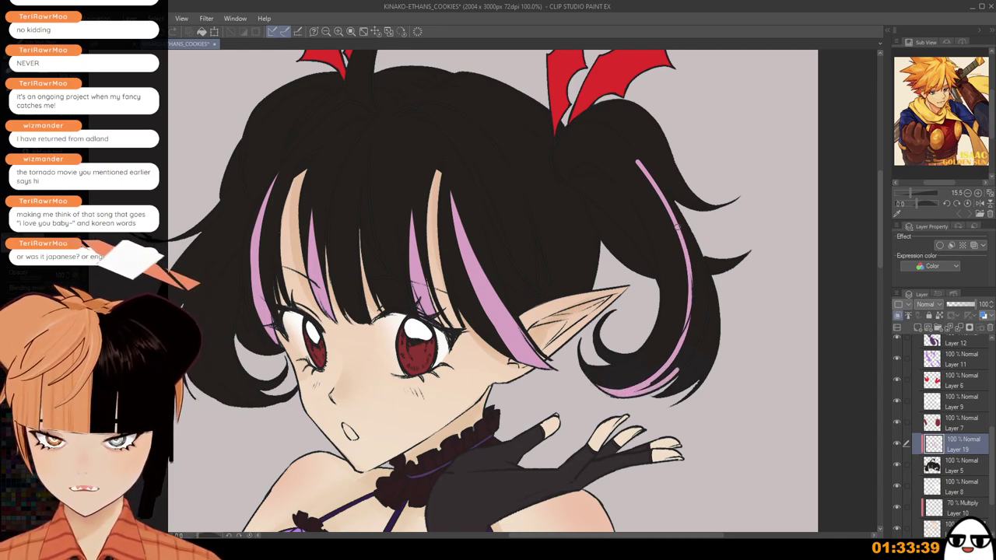
Thicken the middle and lower curve of the ponytail's pink streak with overlapping strokes.
left_click_drag(677, 226, 684, 323)
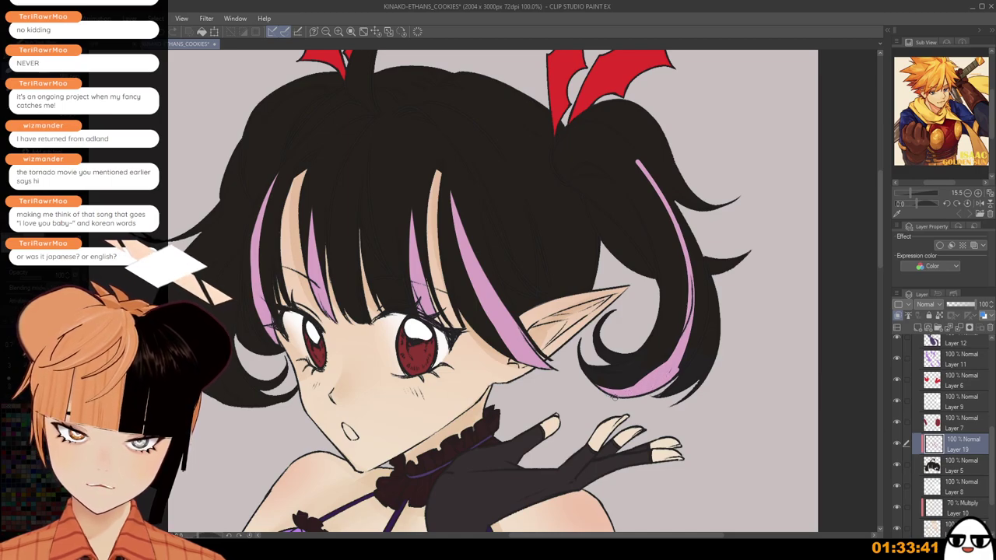
mouse_move(645, 362)
left_mouse_down()
mouse_move(658, 321)
mouse_move(599, 382)
left_mouse_up()
key("ctrl+z")
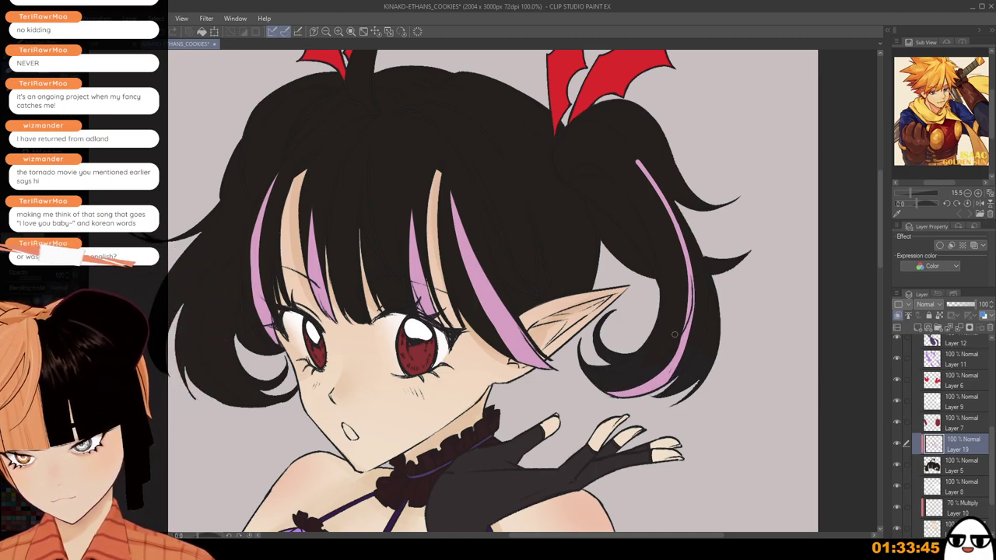
left_click_drag(683, 236, 678, 364)
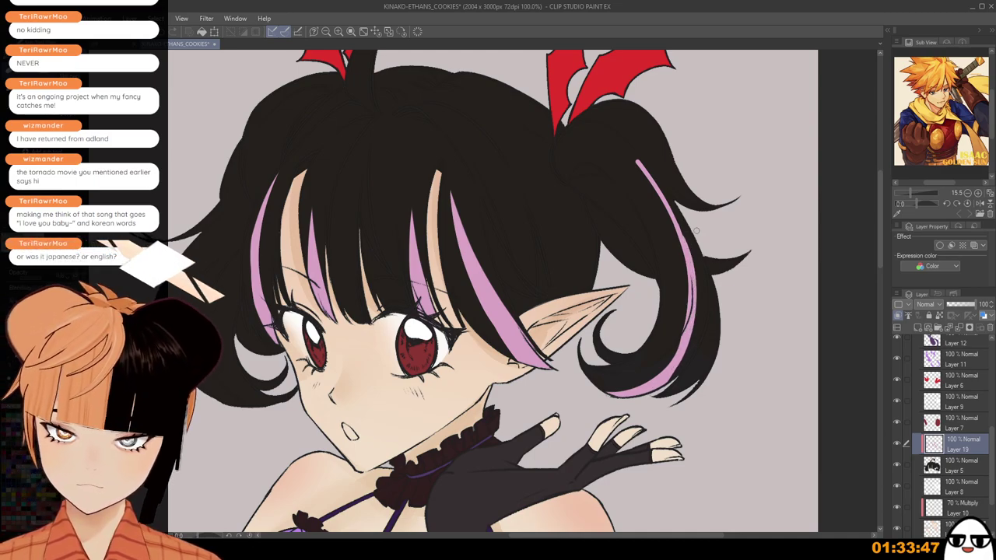
left_click_drag(677, 200, 669, 381)
key("ctrl+z")
left_click_drag(678, 208, 659, 392)
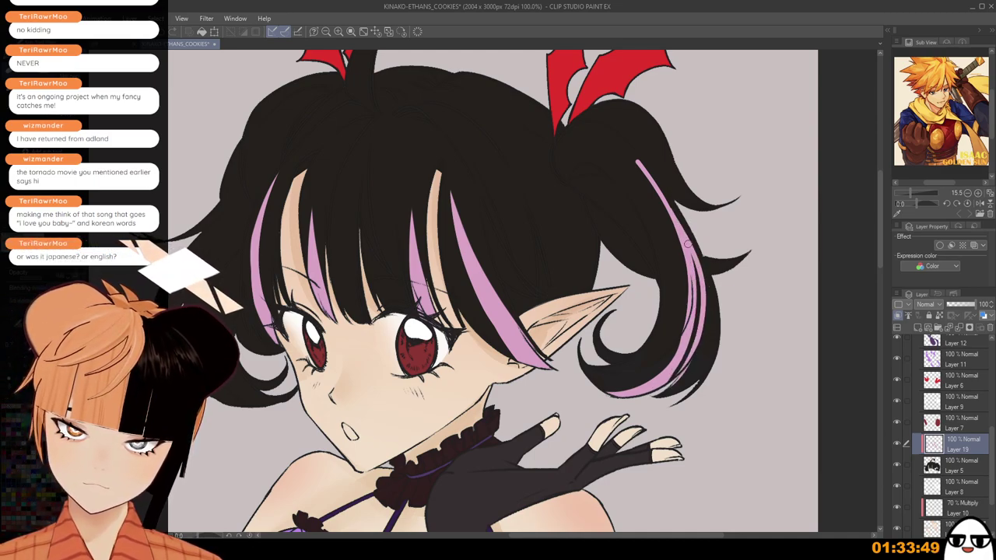
left_click_drag(688, 244, 660, 372)
mouse_move(697, 305)
left_mouse_down()
mouse_move(694, 341)
mouse_move(670, 379)
left_mouse_up()
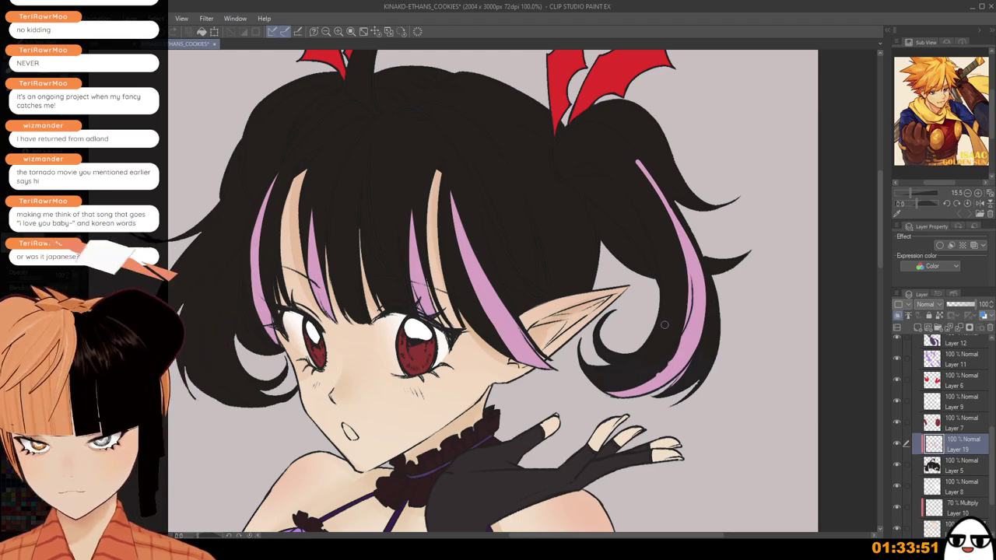
Flip the canvas view horizontally and erase the upper part of the ponytail streak to a tapered end.
key("e")
key("h")
left_click_drag(290, 293, 346, 385)
key("ctrl+z")
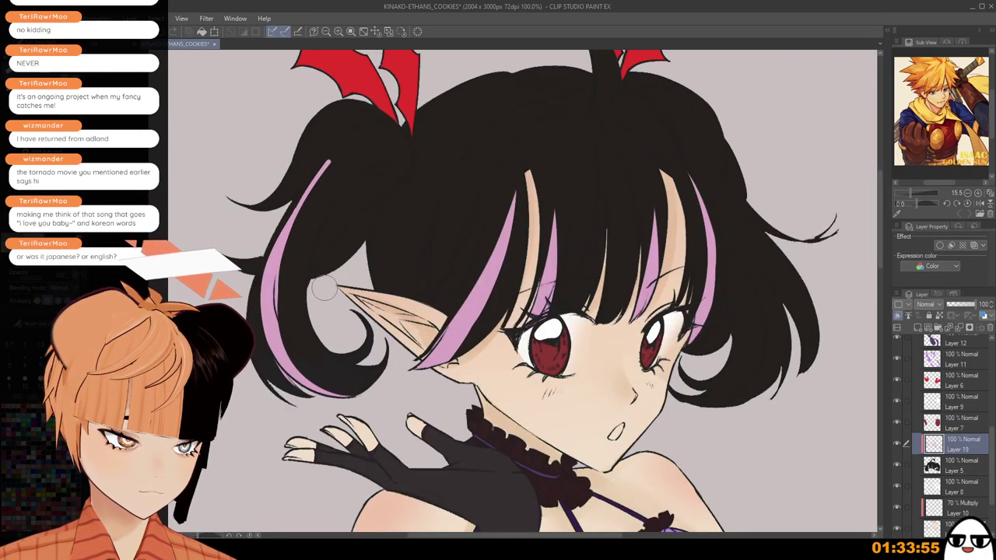
left_click_drag(346, 164, 331, 341)
left_click_drag(335, 169, 328, 315)
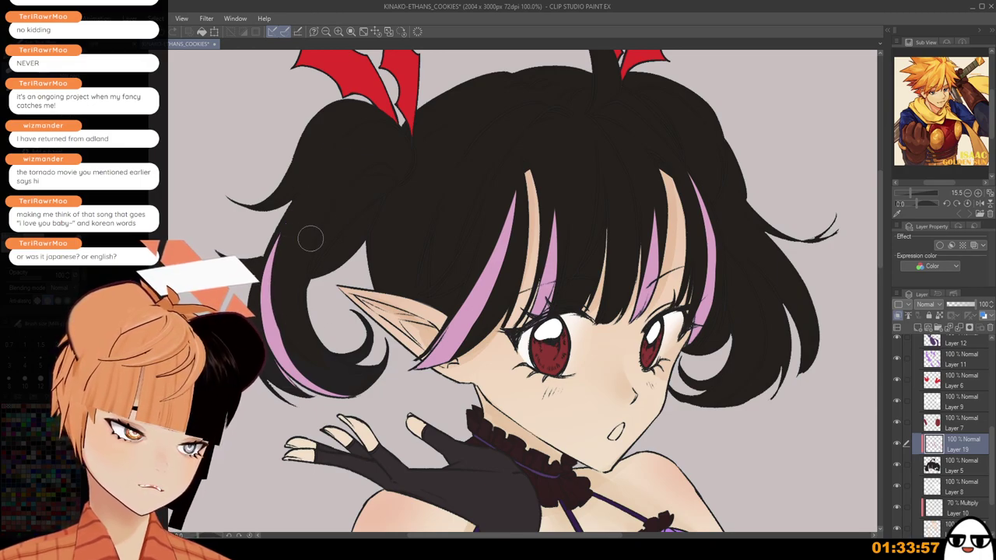
key("ctrl+z")
left_click_drag(323, 207, 288, 331)
key("ctrl+z")
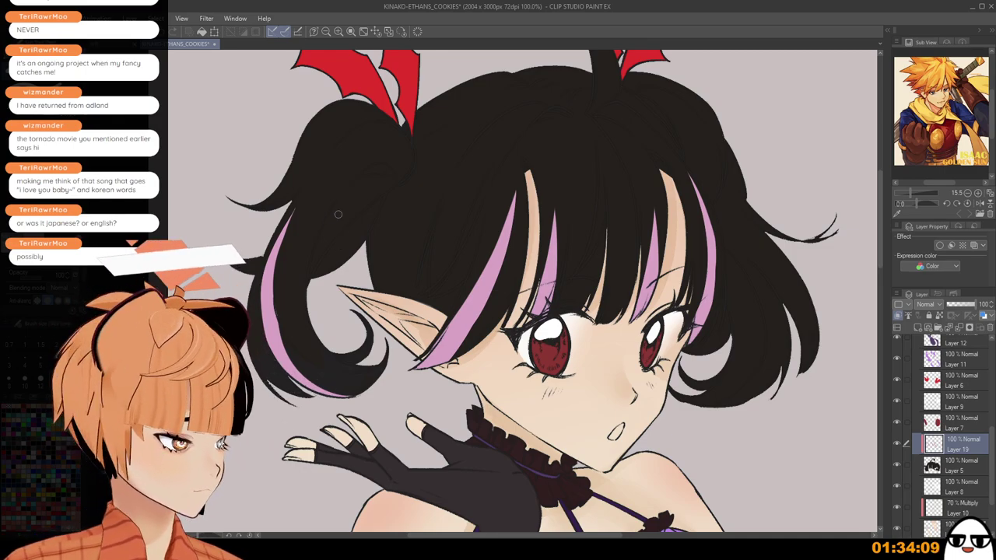
Lower the opacity of the black hair layer, Layer 5, to 64% and reselect the pink streak layer above it.
scroll(338, 214, "up", 3)
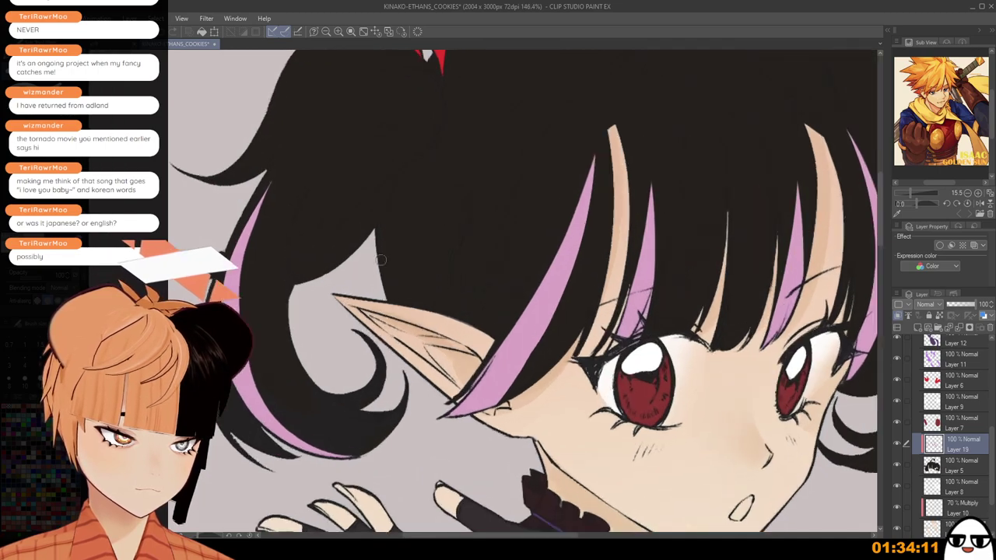
scroll(380, 260, "up", 1)
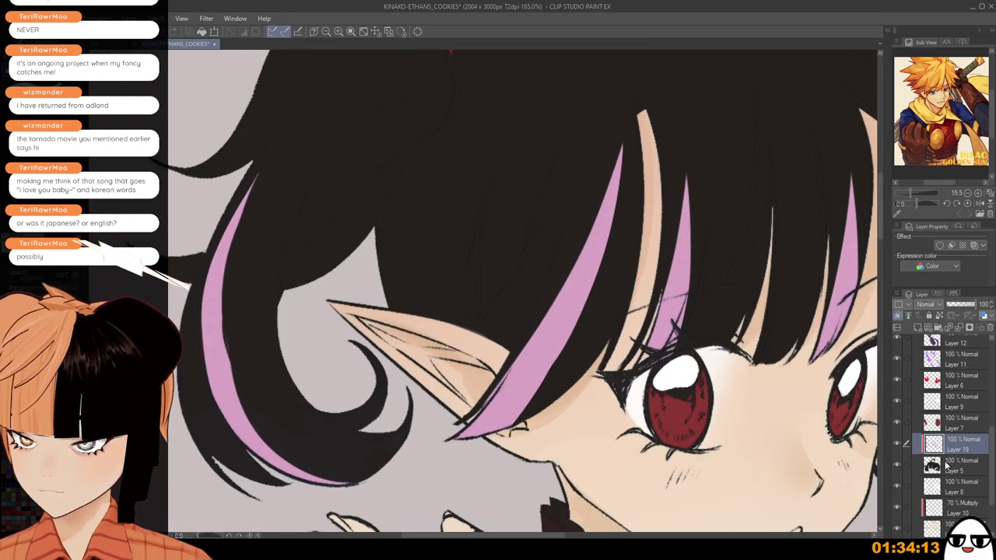
left_click(946, 465)
left_click(965, 305)
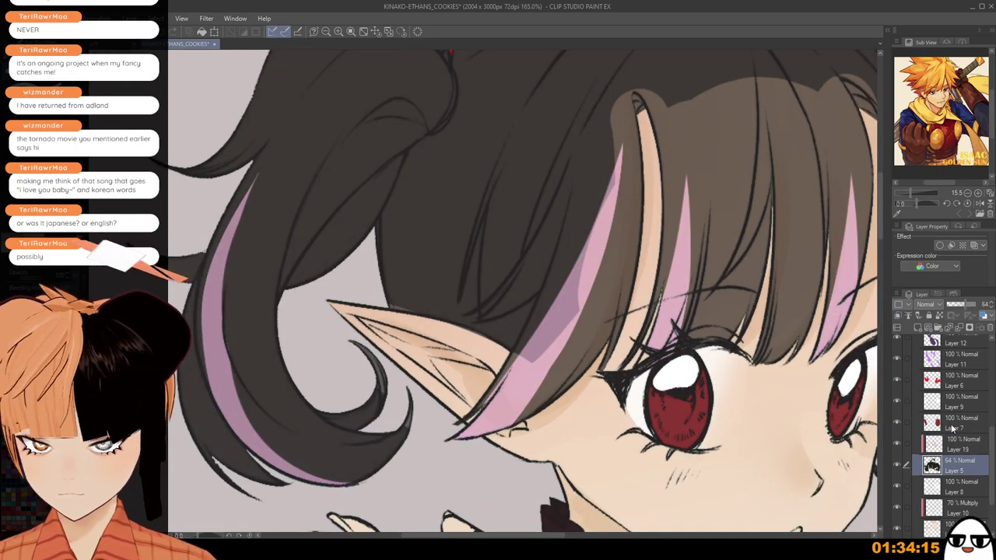
left_click(955, 443)
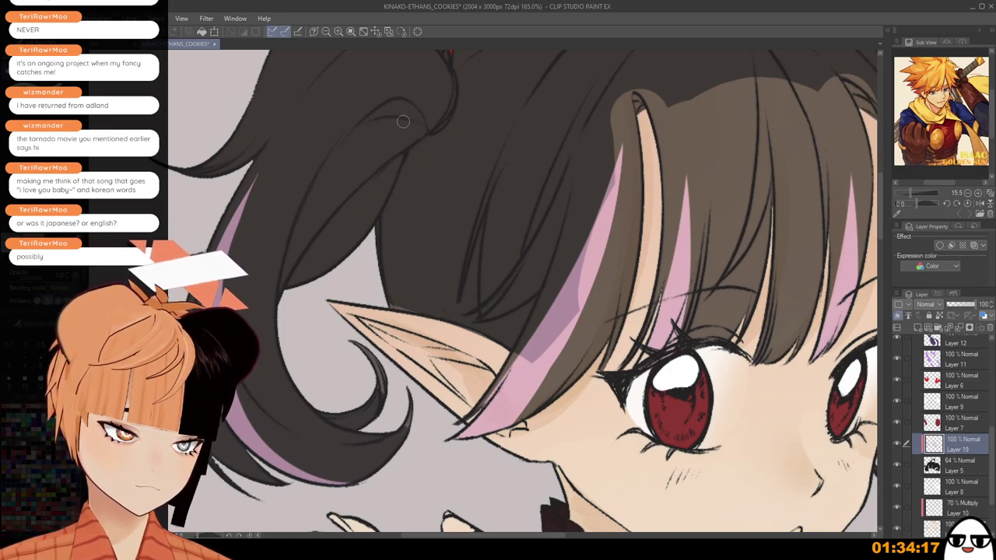
Paint a wide pink streak along the ponytail's upper inner lock, following the line art, and clean up its edges.
mouse_move(403, 122)
left_mouse_down()
mouse_move(310, 205)
mouse_move(287, 284)
left_mouse_up()
left_click_drag(307, 208, 282, 294)
left_click_drag(395, 134, 305, 251)
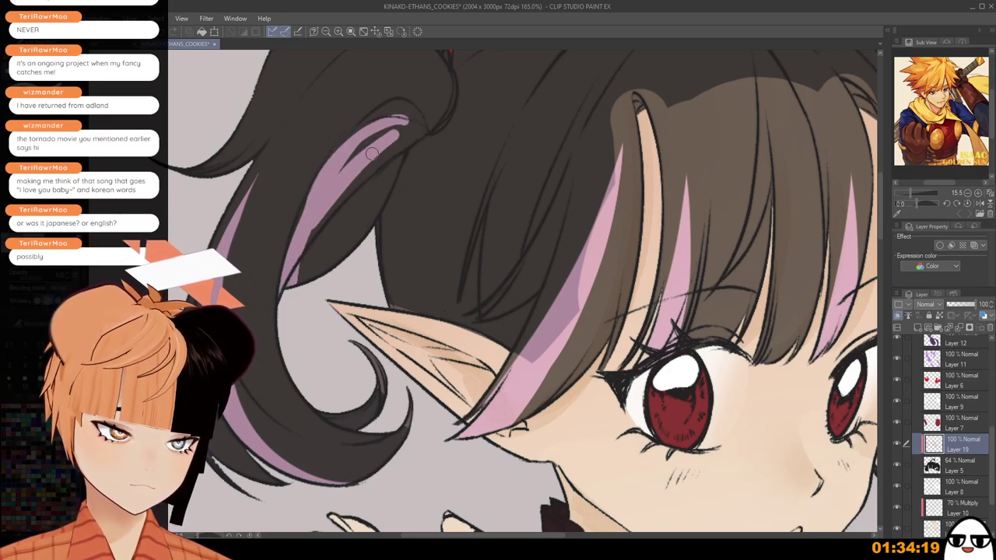
mouse_move(372, 154)
left_mouse_down()
mouse_move(382, 140)
mouse_move(423, 131)
mouse_move(322, 219)
mouse_move(286, 277)
left_mouse_up()
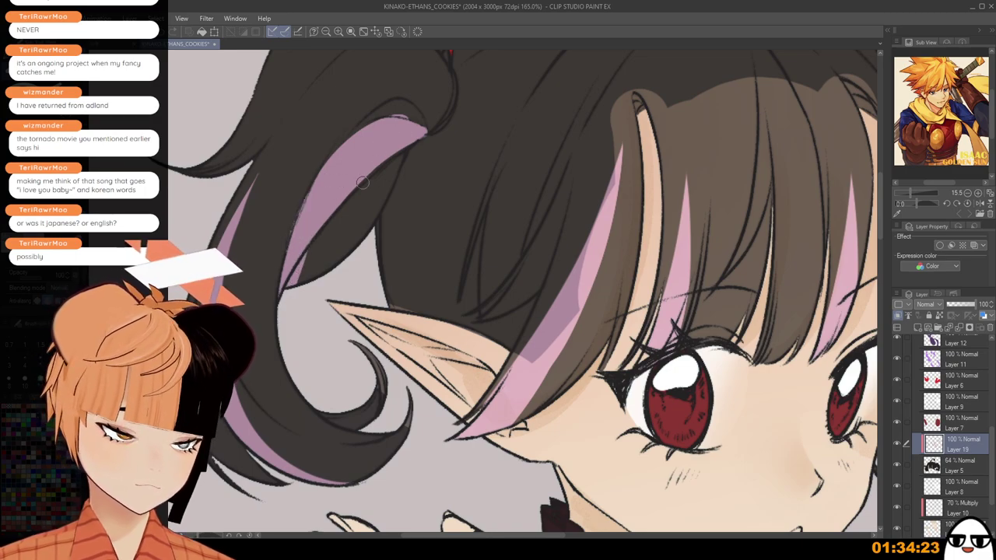
key("e")
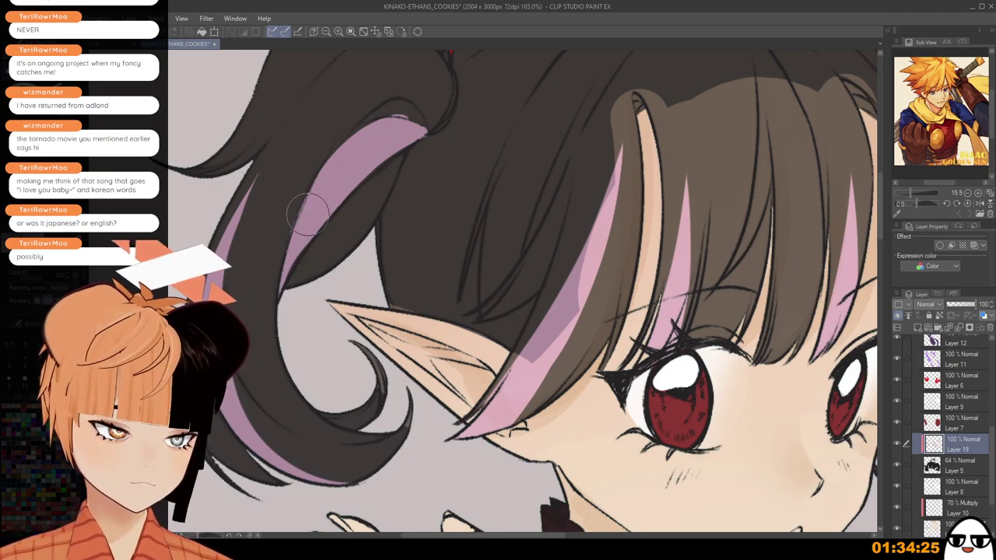
key("bracketleft")
left_click_drag(278, 233, 305, 176)
left_click_drag(373, 100, 431, 112)
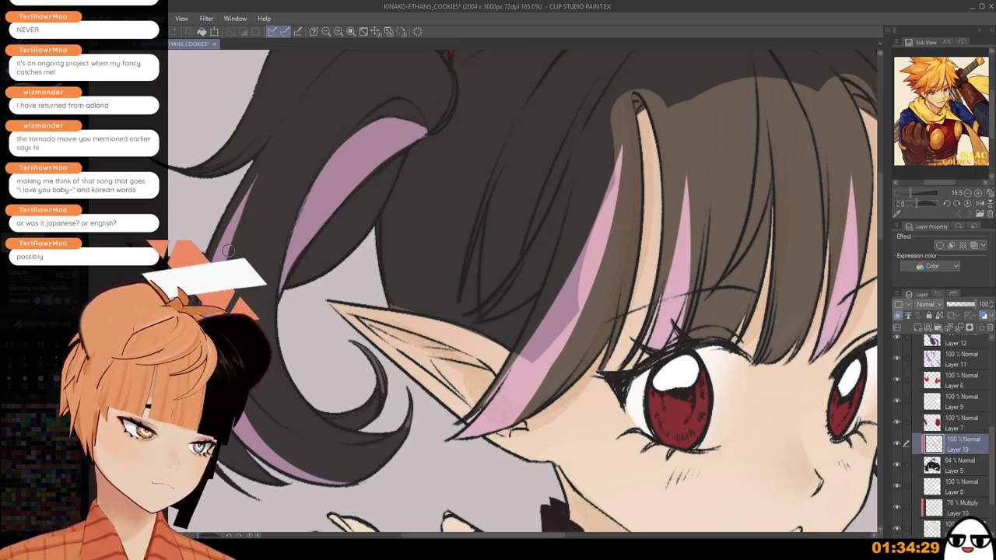
Extend the ponytail's outer pink streak upward and widen it along the inside of the lower curl.
left_click_drag(272, 142, 227, 221)
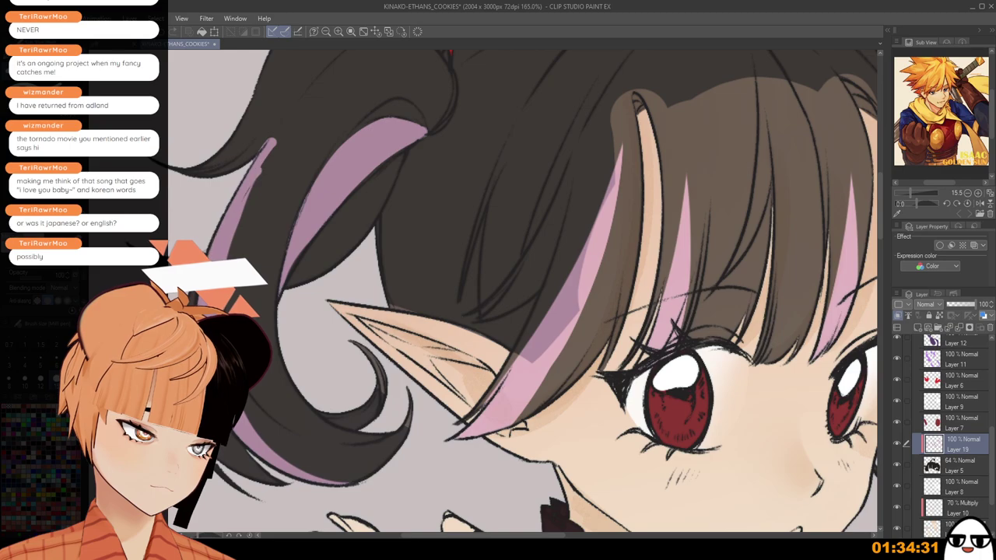
mouse_move(244, 393)
left_mouse_down()
mouse_move(358, 466)
mouse_move(378, 465)
left_mouse_up()
key("ctrl+z")
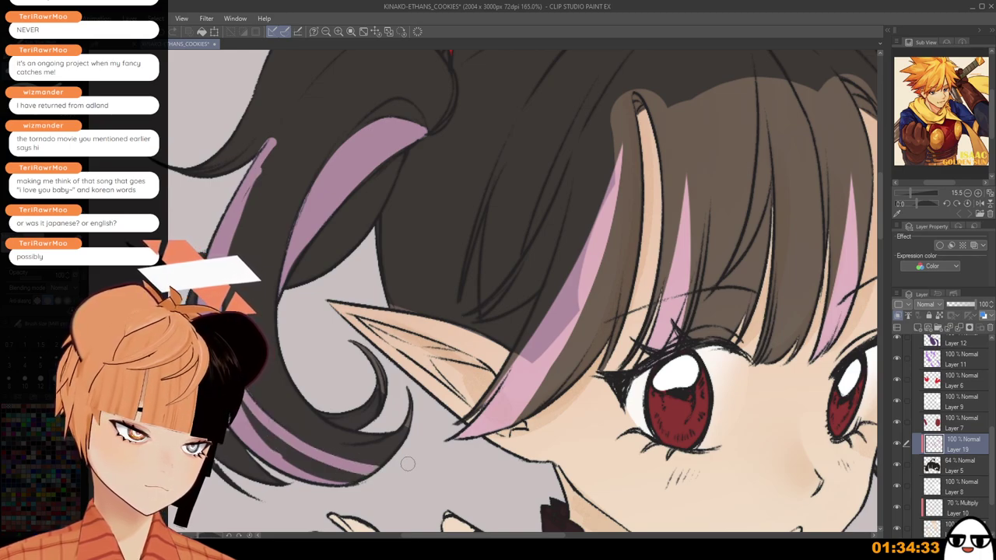
key("ctrl+z")
left_click_drag(244, 391, 380, 466)
key("ctrl+z")
key("ctrl+z")
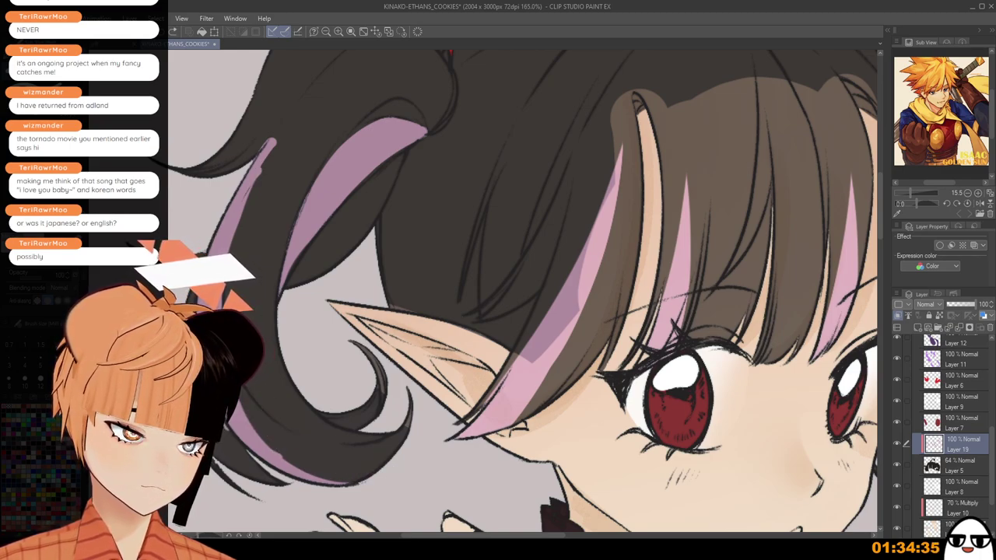
left_click_drag(246, 394, 384, 467)
left_click_drag(251, 417, 361, 471)
Fill the ponytail's lower curl with pink out to its tip and taper the streak's upper end to a point.
mouse_move(270, 435)
left_mouse_down()
mouse_move(342, 475)
mouse_move(413, 420)
left_mouse_up()
key("ctrl+z")
mouse_move(314, 468)
left_mouse_down()
mouse_move(413, 411)
mouse_move(356, 471)
mouse_move(378, 451)
left_mouse_up()
key("ctrl+z")
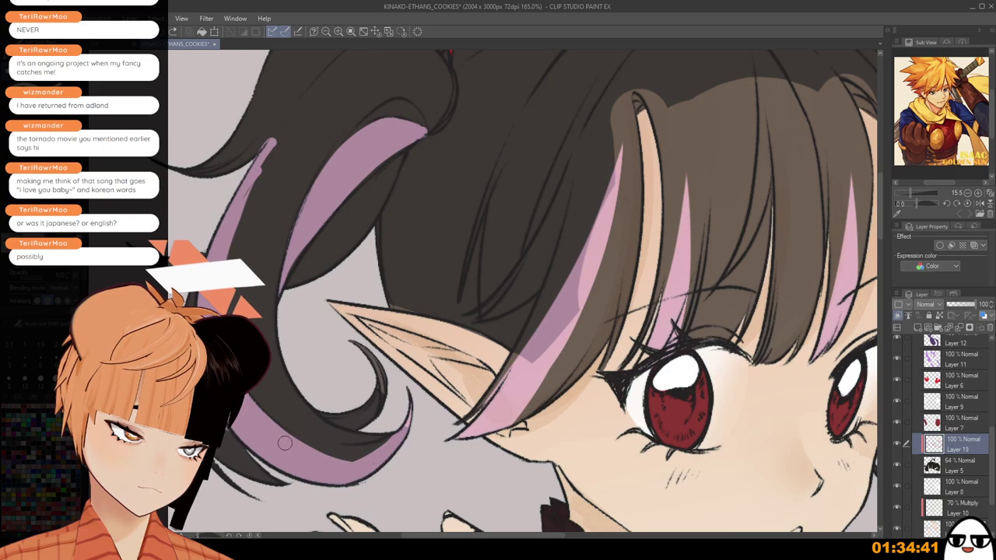
left_click_drag(285, 444, 406, 438)
key("ctrl+z")
left_click_drag(334, 460, 369, 458)
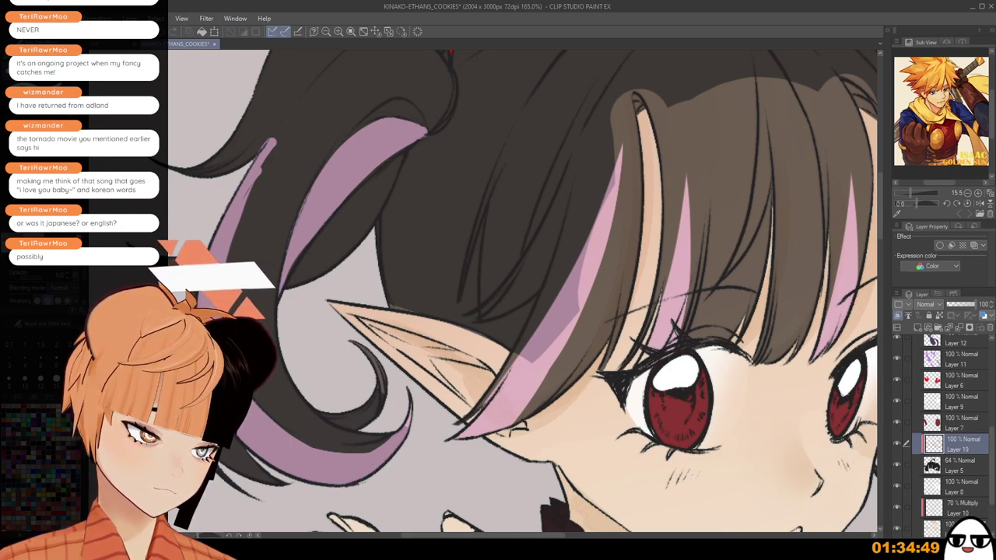
left_click_drag(281, 138, 246, 213)
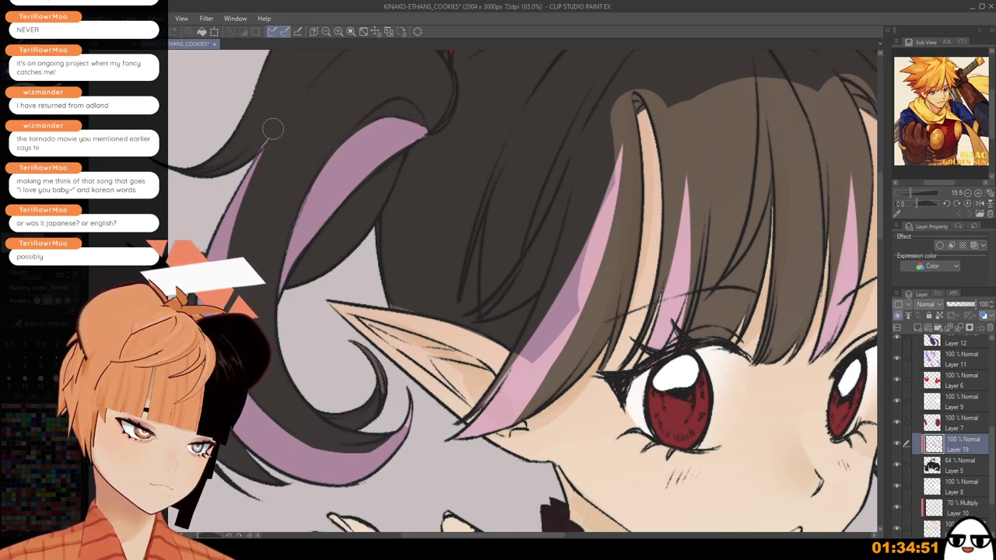
Paint a pink accent on the underside of the small inner curl beneath the pointed ear.
scroll(256, 150, "down", 2)
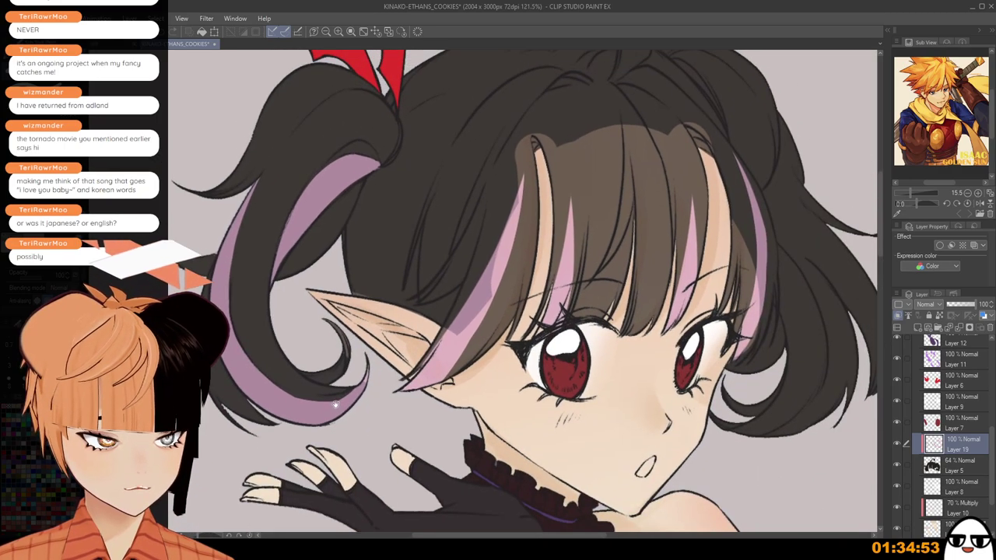
scroll(332, 245, "up", 3)
mouse_move(305, 388)
left_mouse_down()
mouse_move(347, 350)
mouse_move(327, 387)
left_mouse_up()
key("ctrl+z")
key("ctrl+z")
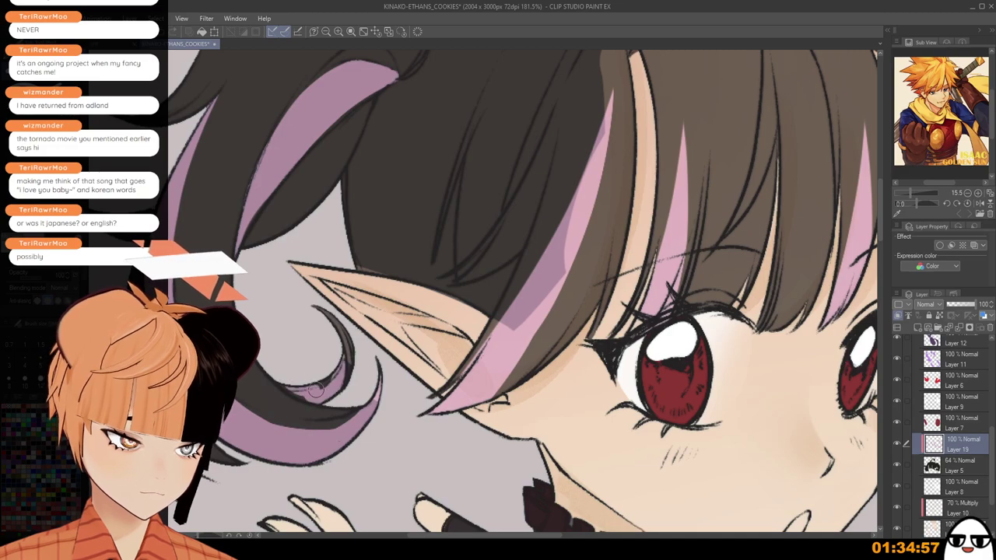
Flip the canvas view back and paint pink on the inner curl of the opposite ponytail, beside the cheek.
scroll(330, 373, "down", 3)
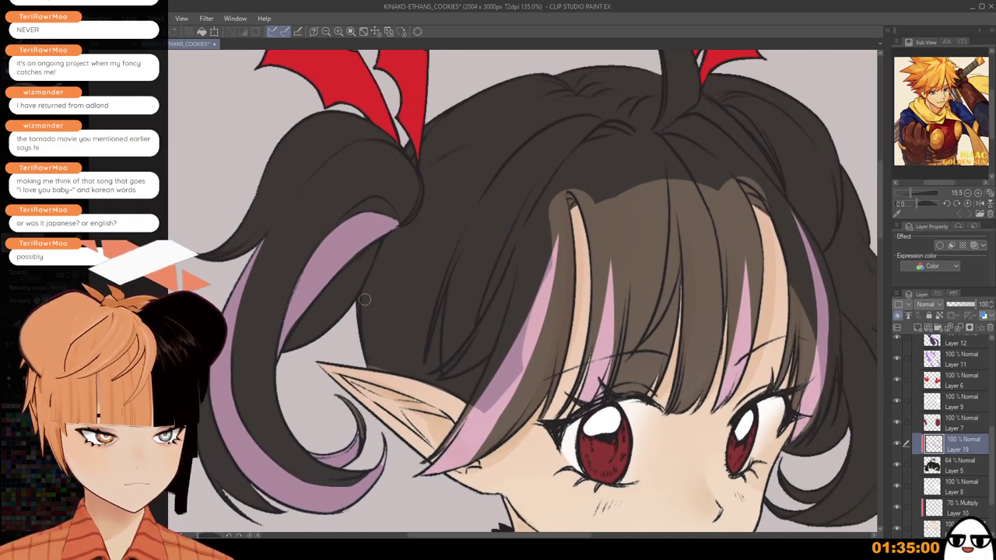
key("h")
scroll(346, 311, "down", 2)
left_click_drag(380, 421, 614, 257)
scroll(615, 257, "up", 1)
scroll(384, 242, "up", 2)
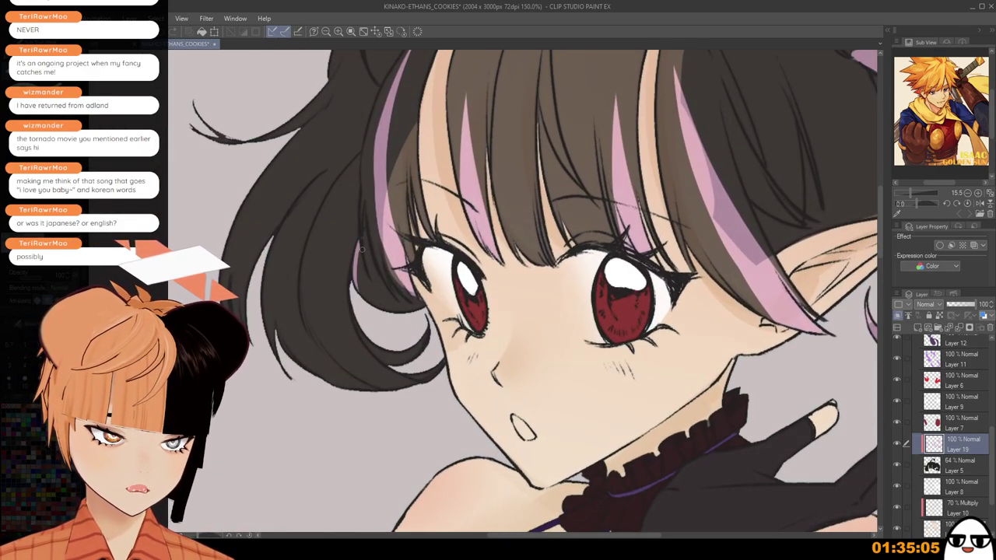
mouse_move(364, 233)
left_mouse_down()
mouse_move(374, 287)
mouse_move(361, 289)
mouse_move(368, 272)
left_mouse_up()
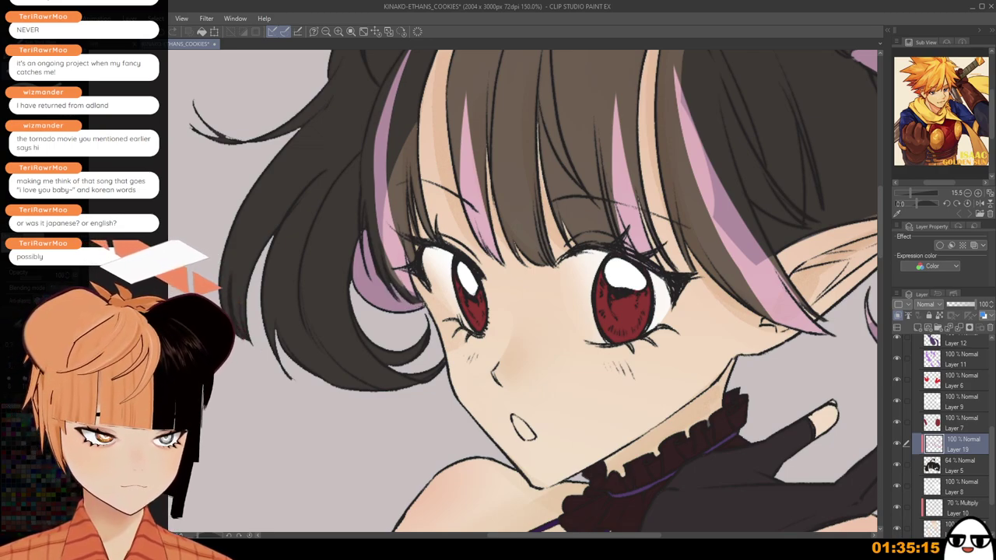
Paint a narrow pink streak along the inner outline of the outer lock on the ponytail beside the cheek.
scroll(445, 314, "down", 4)
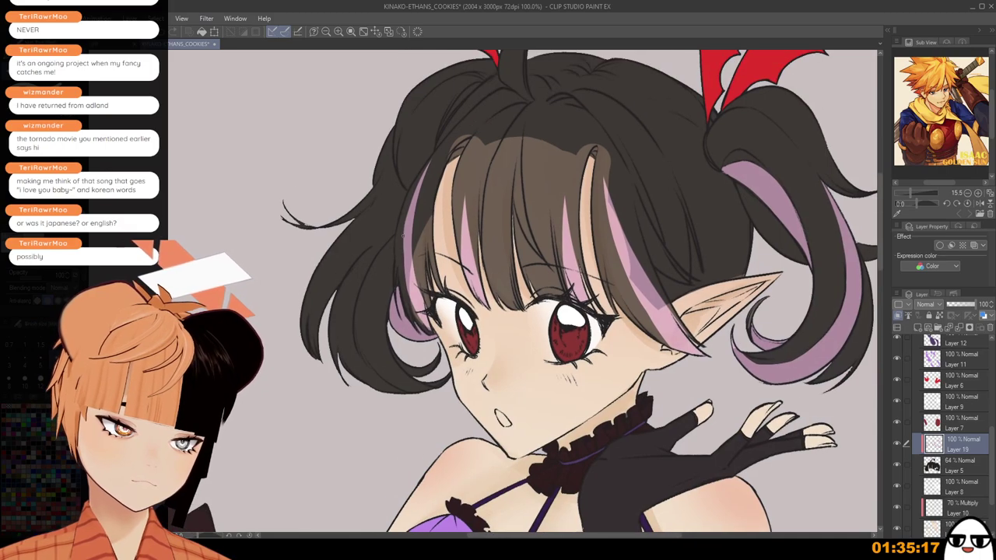
mouse_move(368, 247)
left_mouse_down()
mouse_move(336, 365)
mouse_move(335, 339)
left_mouse_up()
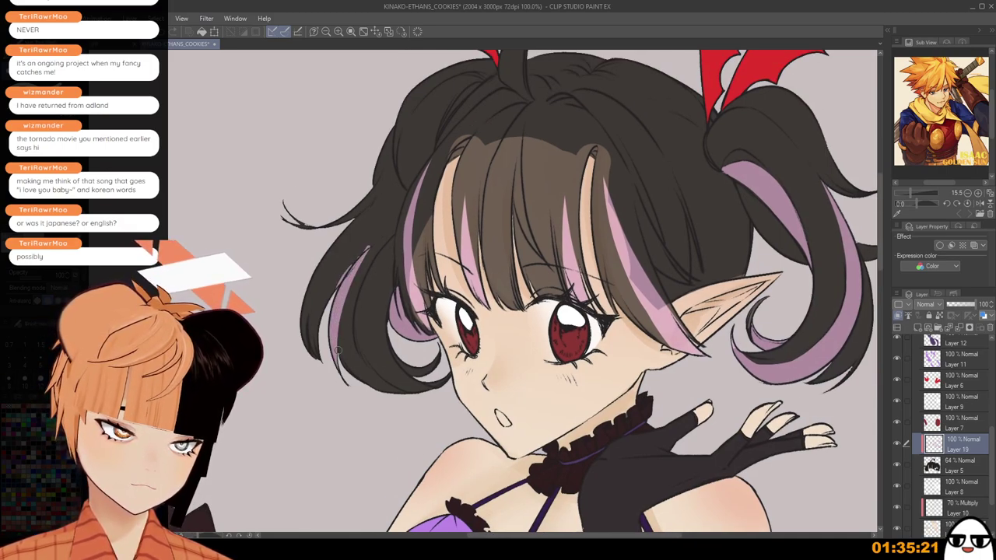
scroll(343, 385, "up", 4)
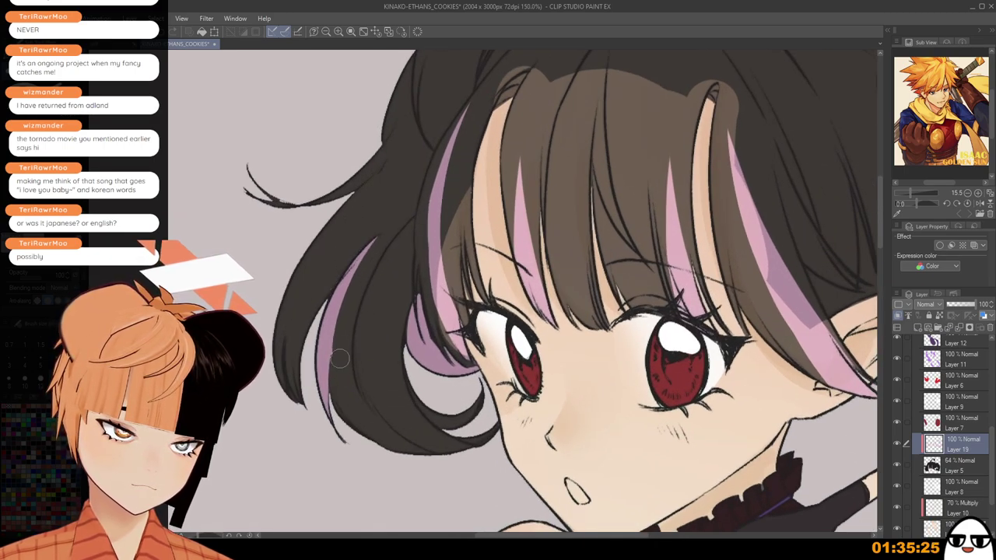
left_click_drag(374, 261, 371, 354)
scroll(404, 147, "down", 2)
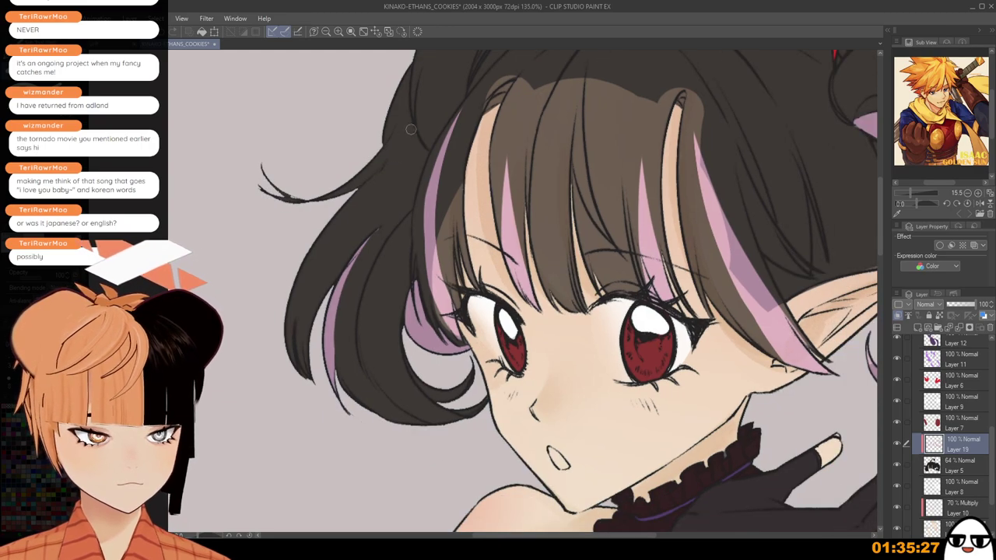
Paint a tapered pink streak along the outer edge of the same ponytail, from near its base down to the lower tip.
mouse_move(416, 145)
left_mouse_down()
mouse_move(350, 204)
mouse_move(316, 339)
left_mouse_up()
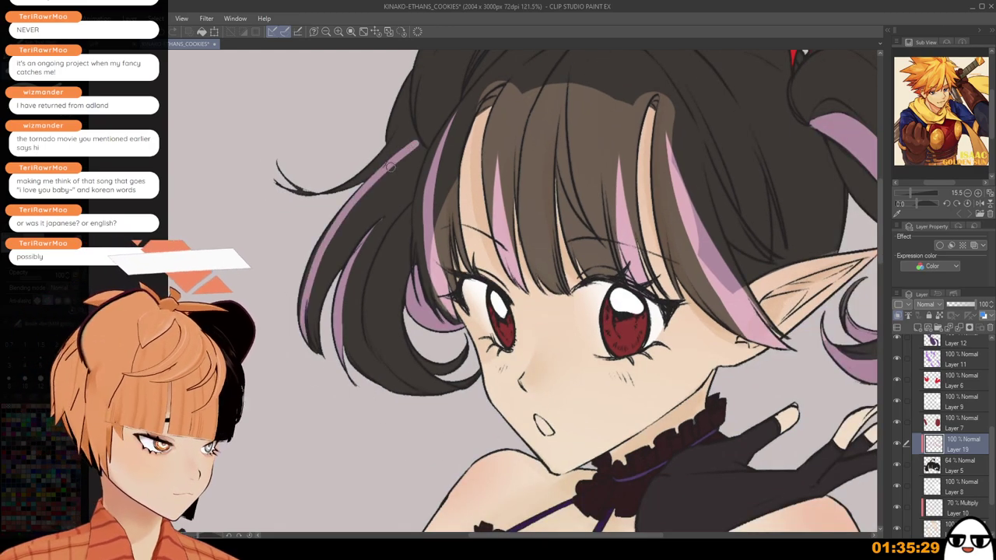
key("ctrl+z")
mouse_move(413, 146)
left_mouse_down()
mouse_move(329, 237)
mouse_move(314, 348)
left_mouse_up()
left_click_drag(381, 174, 311, 348)
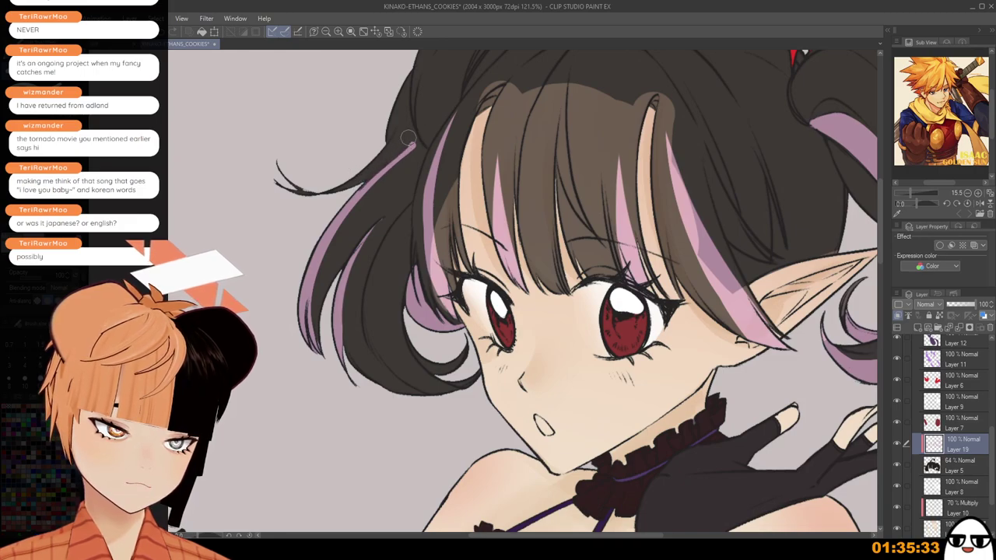
key("ctrl+z")
left_click_drag(320, 266, 424, 143)
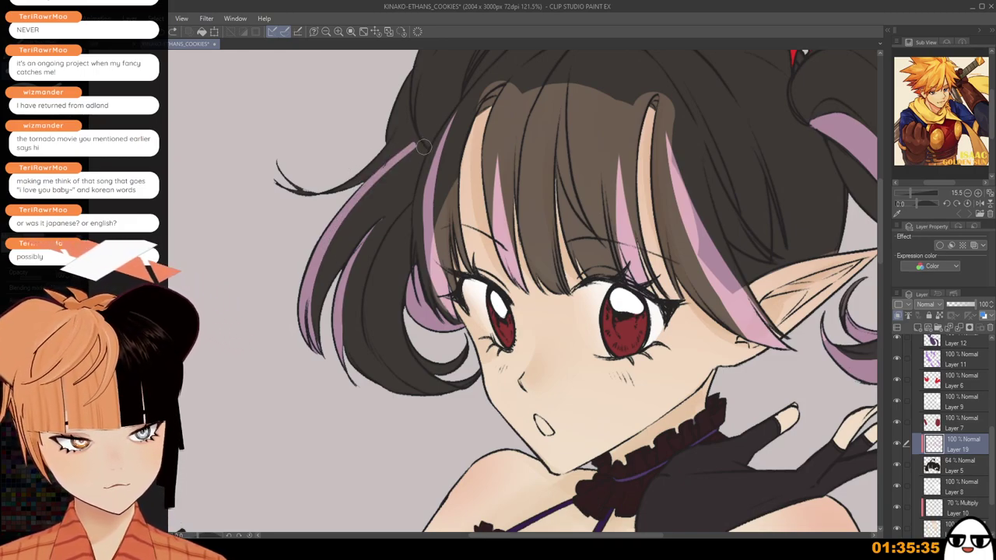
left_click_drag(322, 261, 319, 354)
key("ctrl+z")
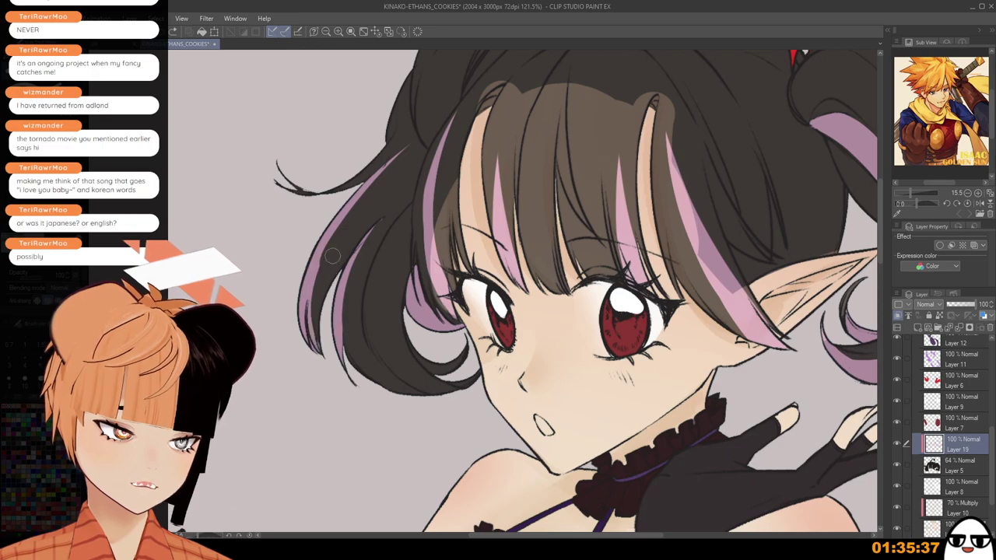
left_click_drag(321, 263, 318, 354)
left_click_drag(315, 291, 318, 351)
scroll(325, 280, "down", 3)
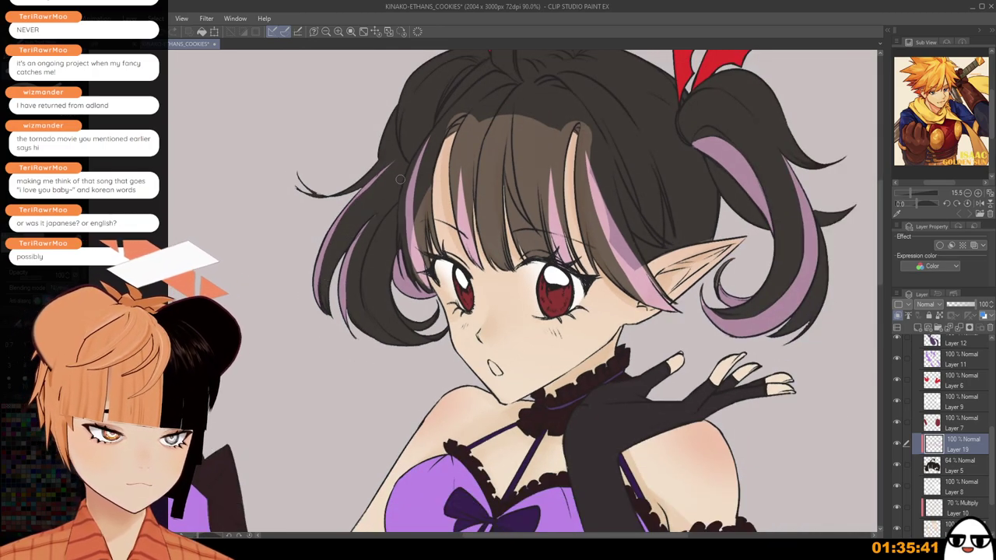
Extend the ponytail's middle pink streak upward and widen it into a broad band reaching the underside of the lower curl.
scroll(374, 296, "down", 2)
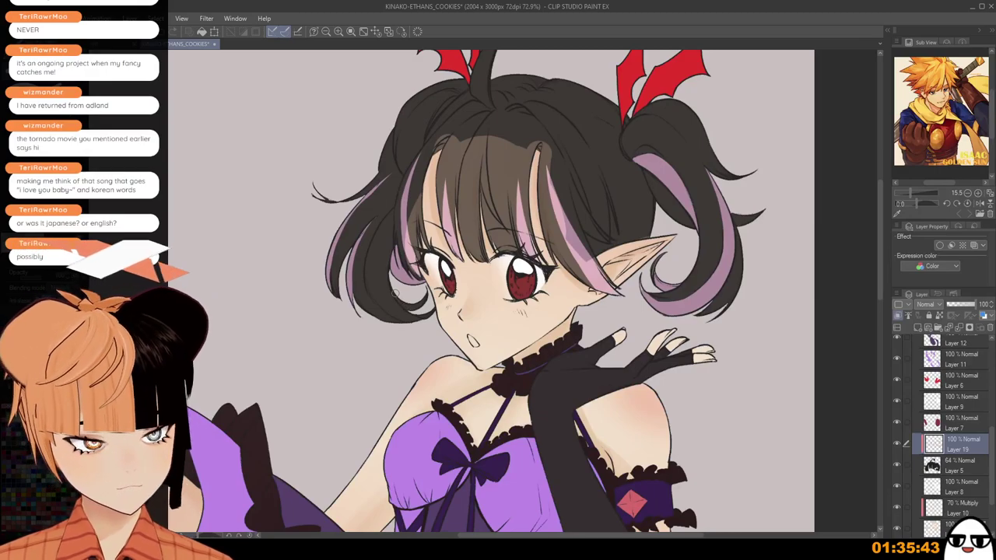
scroll(394, 293, "up", 3)
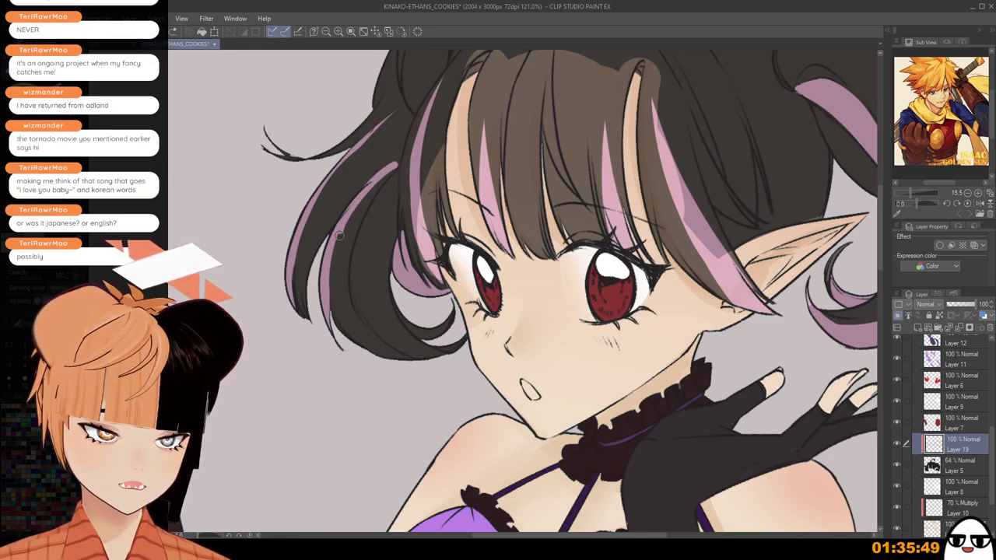
key("ctrl+z")
left_click_drag(396, 164, 344, 229)
key("ctrl+z")
mouse_move(400, 161)
left_mouse_down()
mouse_move(346, 240)
mouse_move(391, 166)
mouse_move(342, 223)
mouse_move(338, 249)
mouse_move(360, 210)
mouse_move(336, 308)
mouse_move(344, 336)
mouse_move(342, 245)
left_mouse_up()
mouse_move(363, 204)
left_mouse_down()
mouse_move(352, 312)
mouse_move(345, 295)
mouse_move(359, 328)
mouse_move(346, 327)
mouse_move(407, 357)
left_mouse_up()
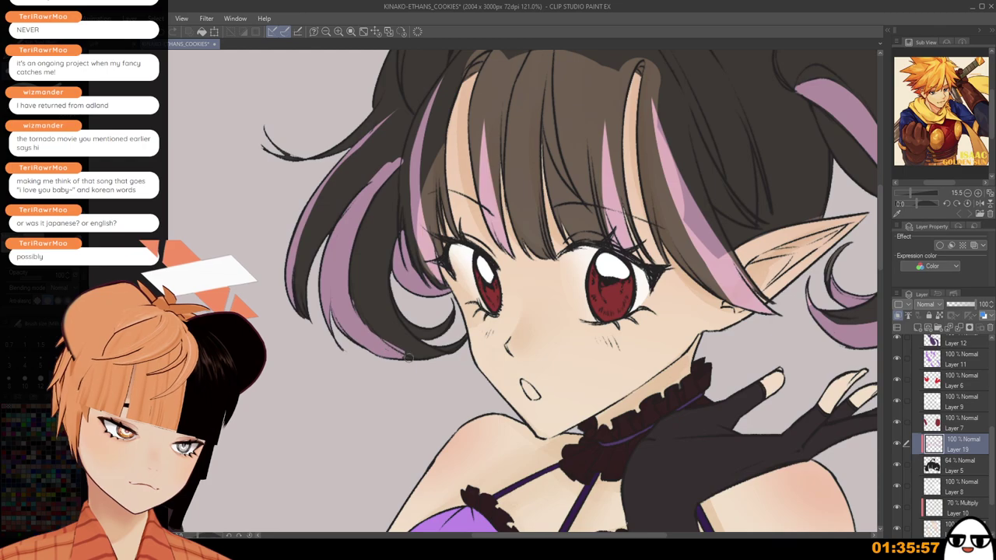
left_click_drag(360, 322, 386, 340)
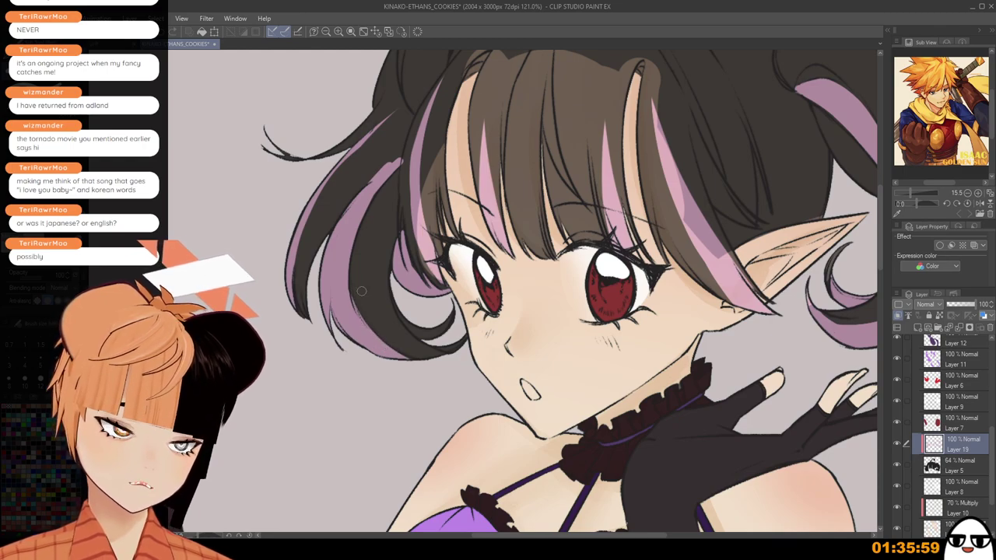
Refine the broad pink band's upper end into a clean point where the lock meets the side hair.
scroll(367, 271, "up", 2)
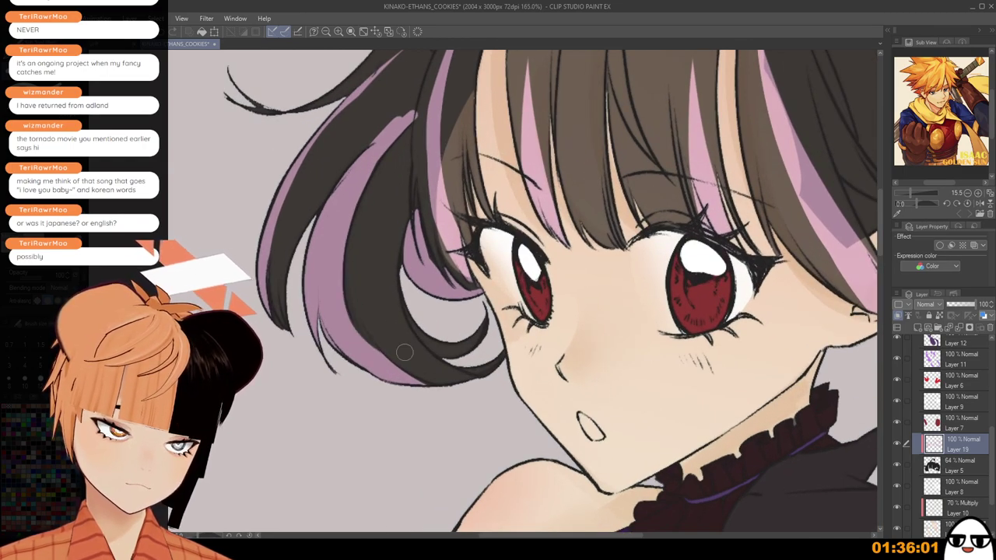
scroll(382, 261, "up", 2)
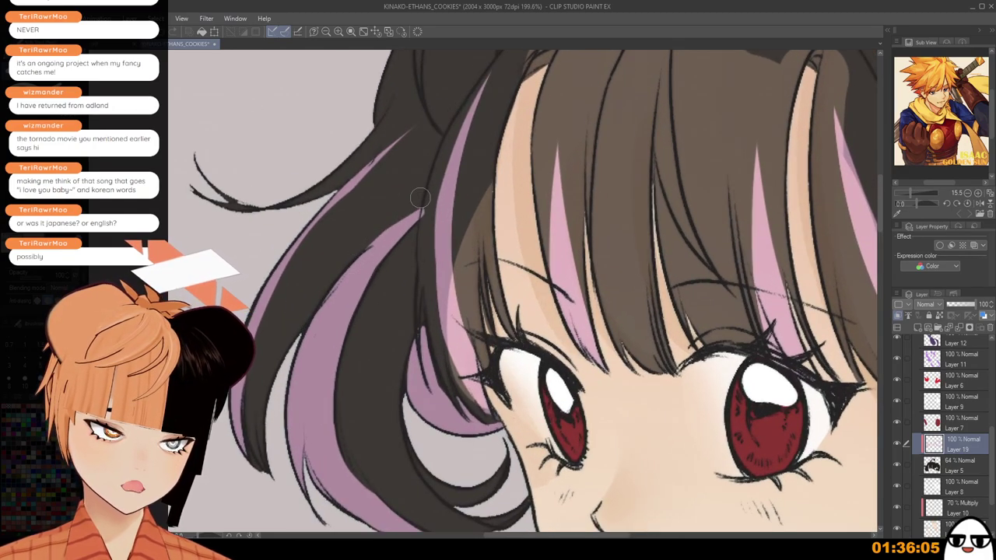
scroll(415, 168, "down", 1)
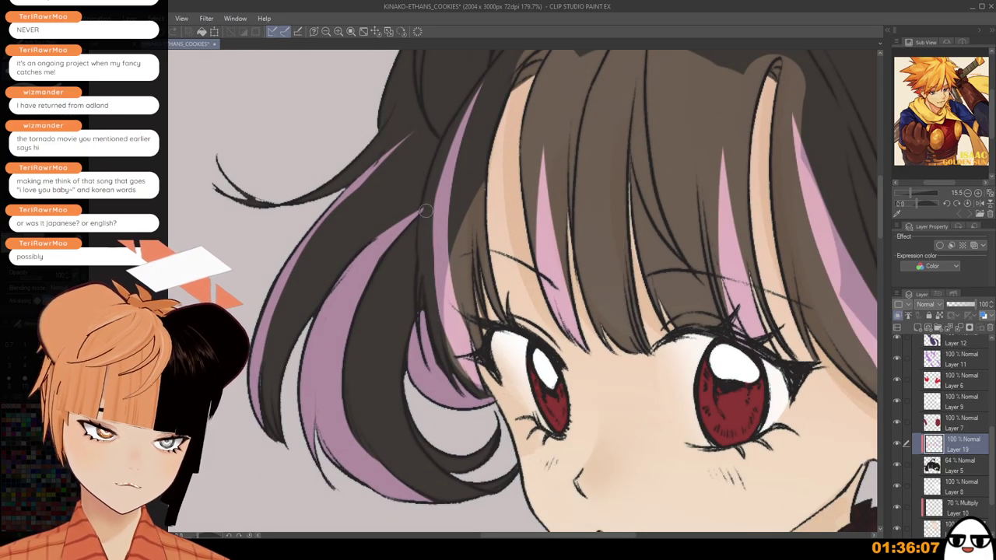
scroll(422, 219, "down", 2)
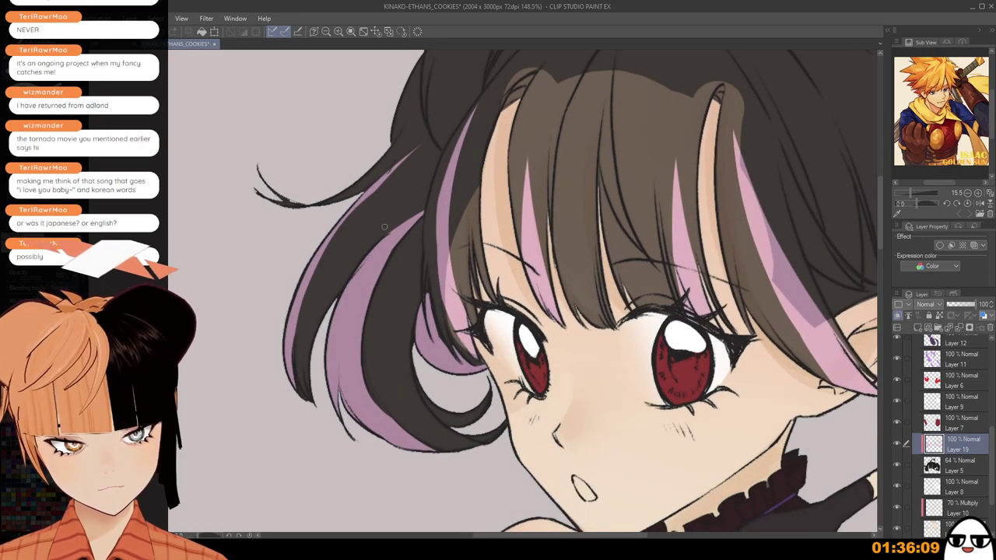
scroll(413, 220, "down", 2)
scroll(376, 215, "up", 3)
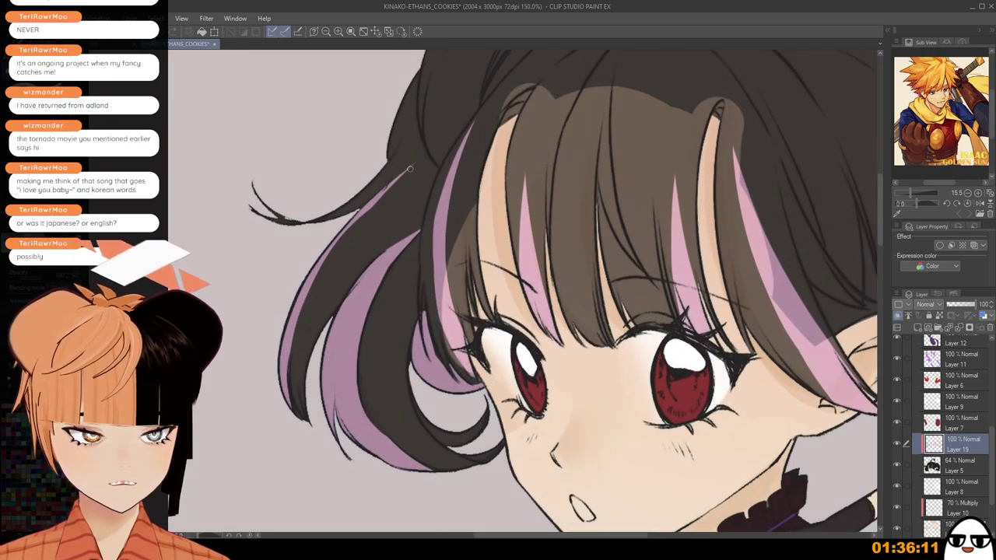
Paint a thin pink accent along the outer edge of the ponytail's upper bulge, above the stray wisp.
scroll(346, 250, "down", 2)
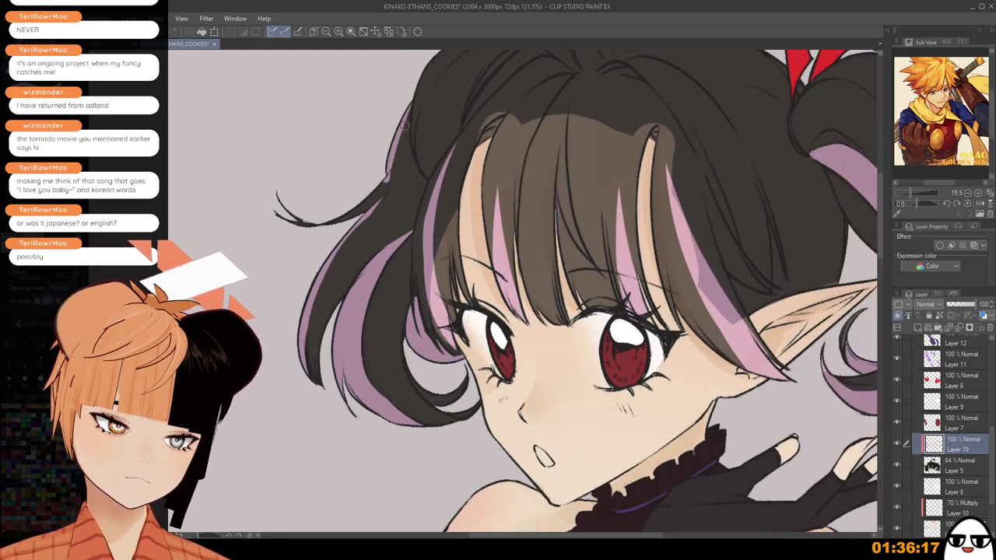
key("ctrl+z")
left_click_drag(417, 98, 389, 161)
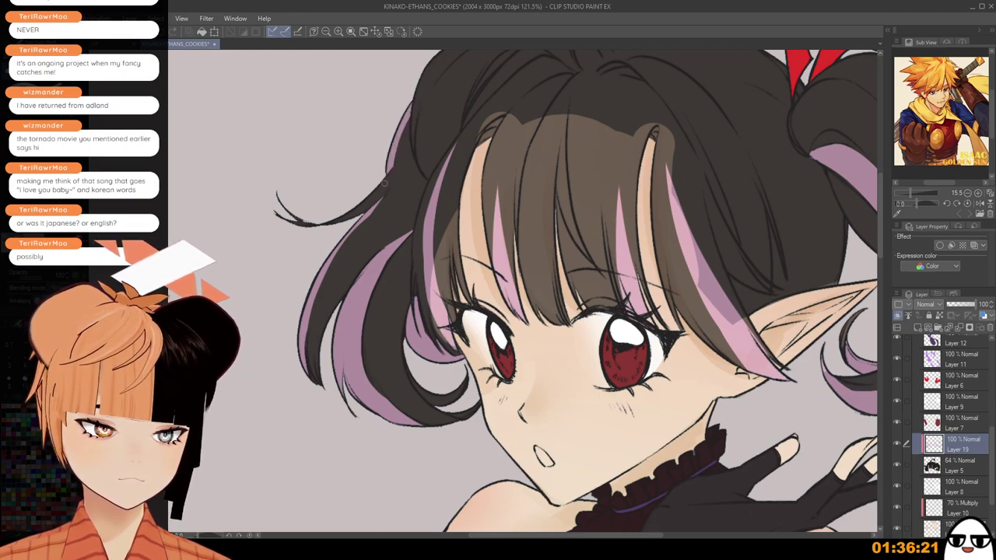
scroll(384, 182, "down", 1)
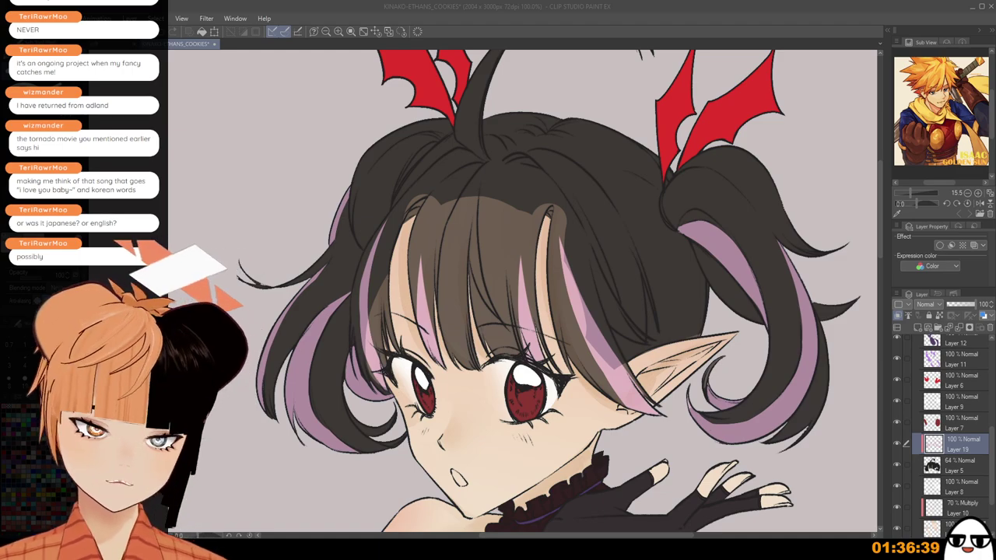
Raise the black hair layer, Layer 5, to 100% opacity and lock its transparent pixels.
left_click(951, 464)
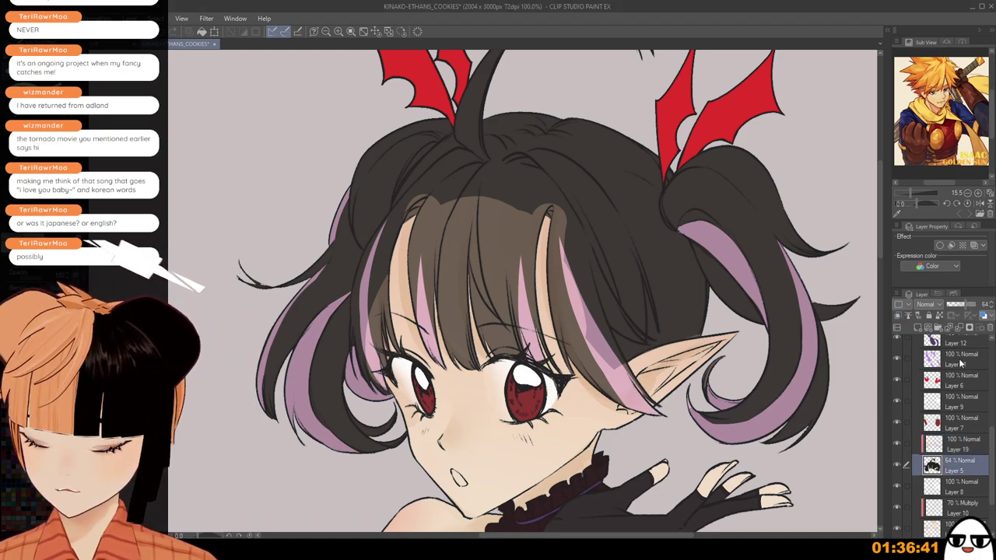
left_click_drag(962, 306, 977, 306)
key("ctrl+minus")
left_click_drag(622, 362, 629, 248)
key("ctrl+minus")
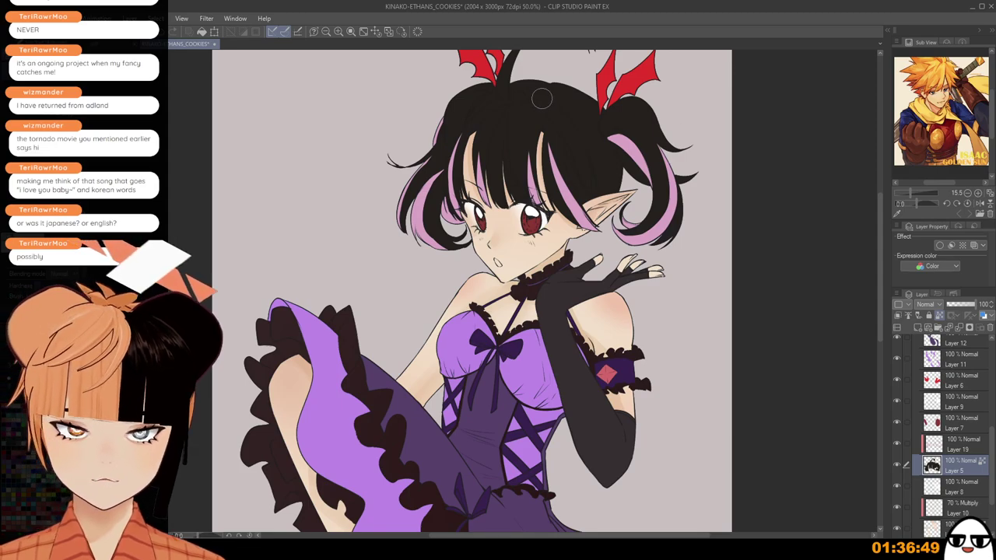
key("bracketright")
key("bracketright")
key("bracketright")
key("bracketright")
key("bracketright")
key("bracketright")
key("bracketright")
left_click_drag(510, 93, 605, 134)
key("ctrl+z")
key("bracketleft")
key("bracketleft")
key("bracketleft")
key("bracketleft")
key("bracketleft")
key("bracketleft")
Enlarge the brush and shade a soft, slightly lighter tone across the black hair on Layer 5.
key("bracketright")
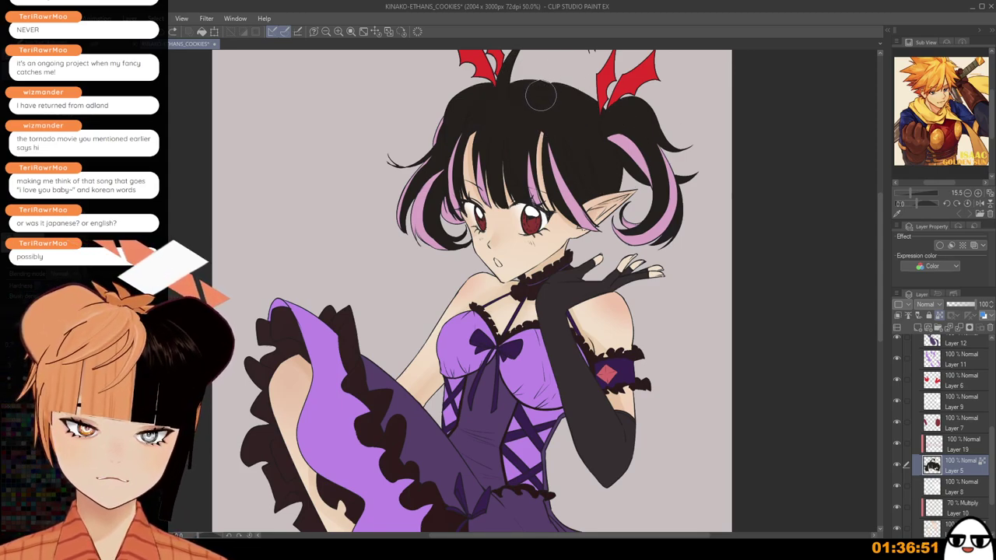
key("bracketright")
key("bracketright")
key("bracketright")
key("bracketright")
key("bracketright")
key("bracketright")
key("bracketright")
mouse_move(533, 102)
left_mouse_down()
mouse_move(592, 116)
mouse_move(560, 171)
left_mouse_up()
key("ctrl+z")
left_click_drag(470, 154, 604, 175)
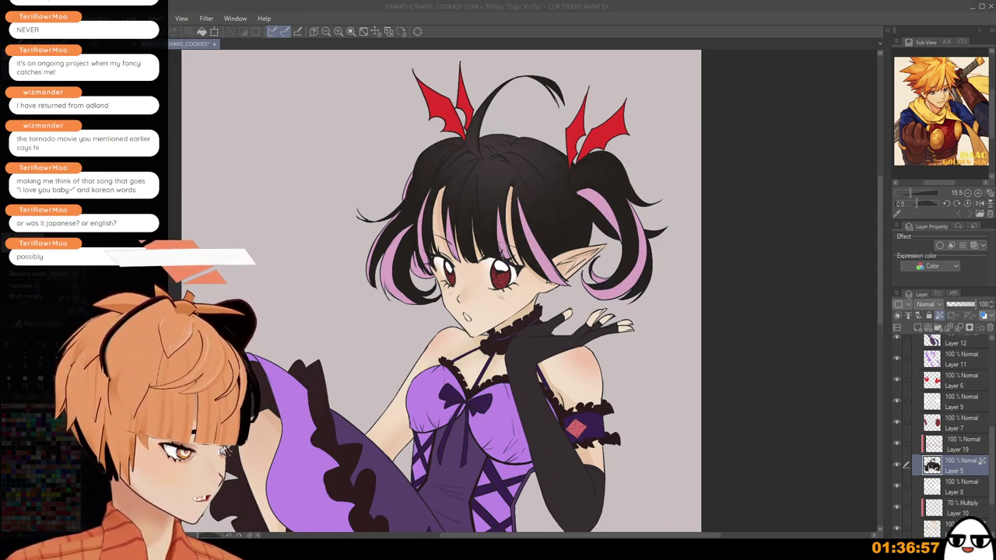
left_click(571, 89)
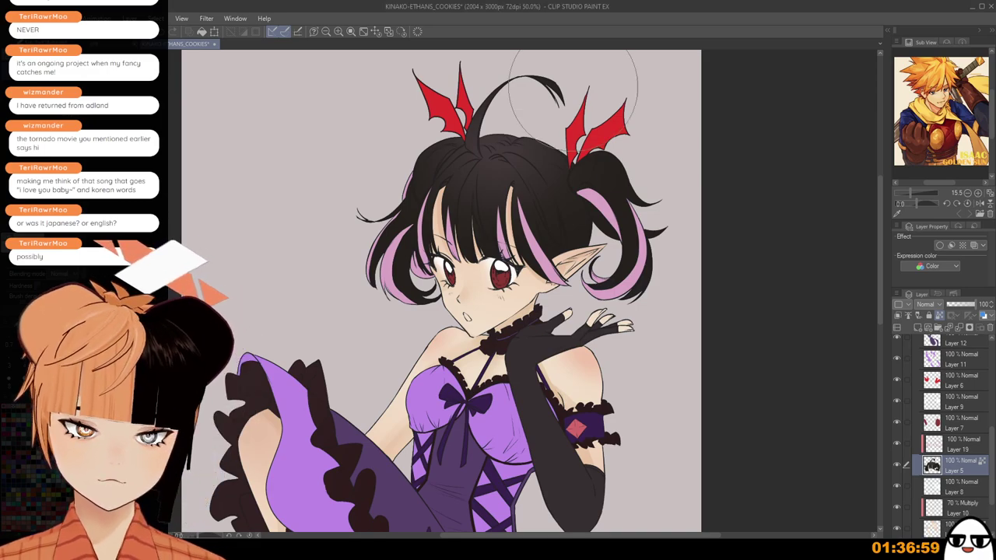
Recolour the red bat-wing hair ornaments on Layer 6 to dark maroon, with transparent pixels locked.
scroll(688, 313, "down", 2)
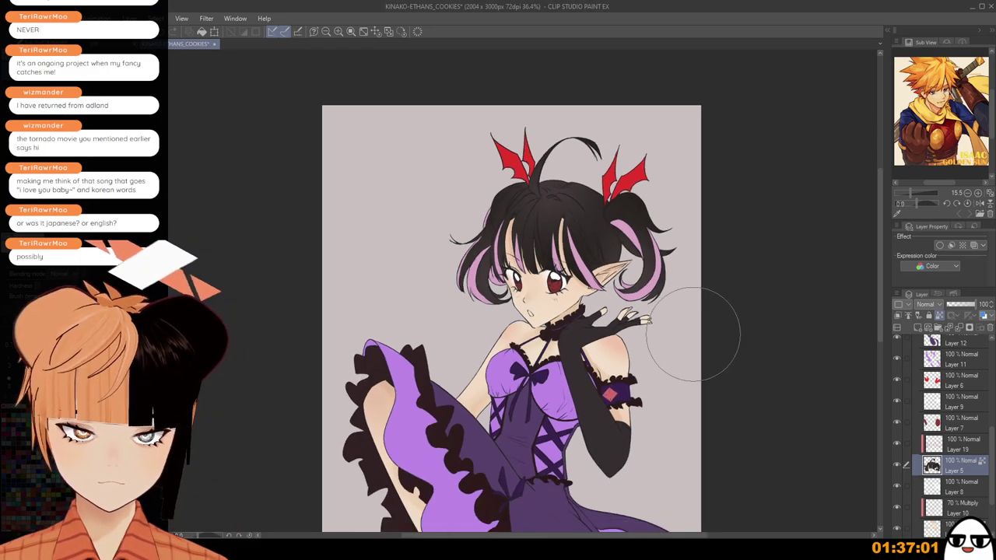
scroll(646, 289, "up", 2)
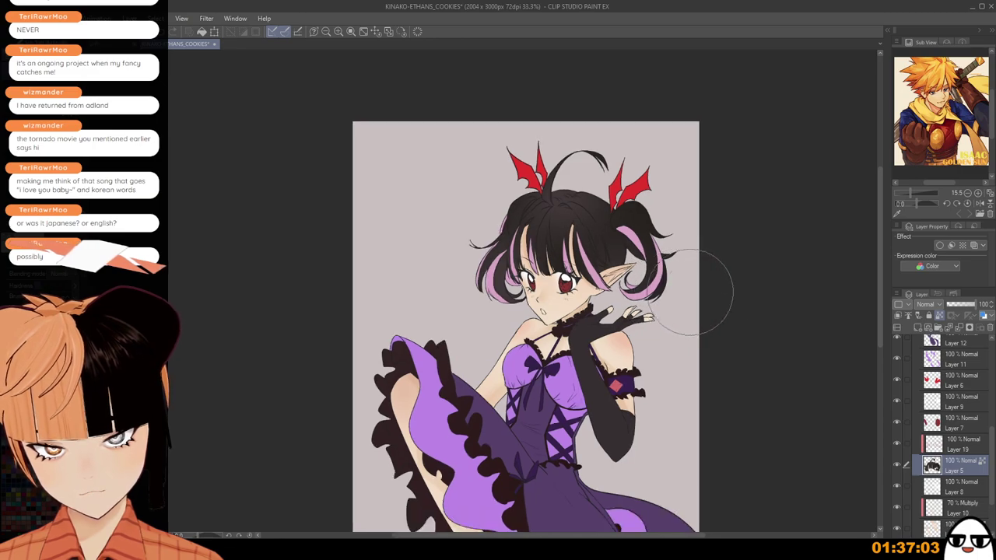
scroll(650, 307, "up", 2)
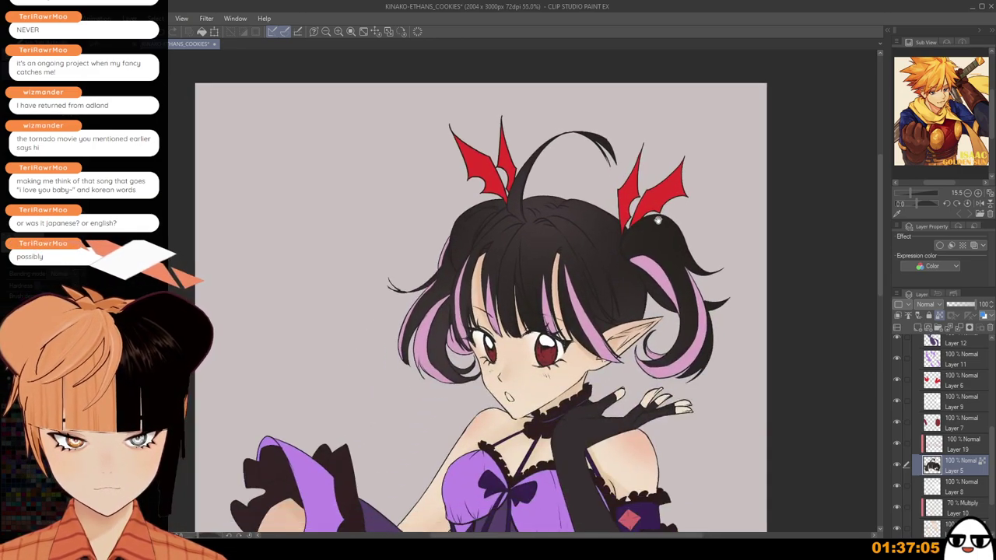
left_click(957, 384)
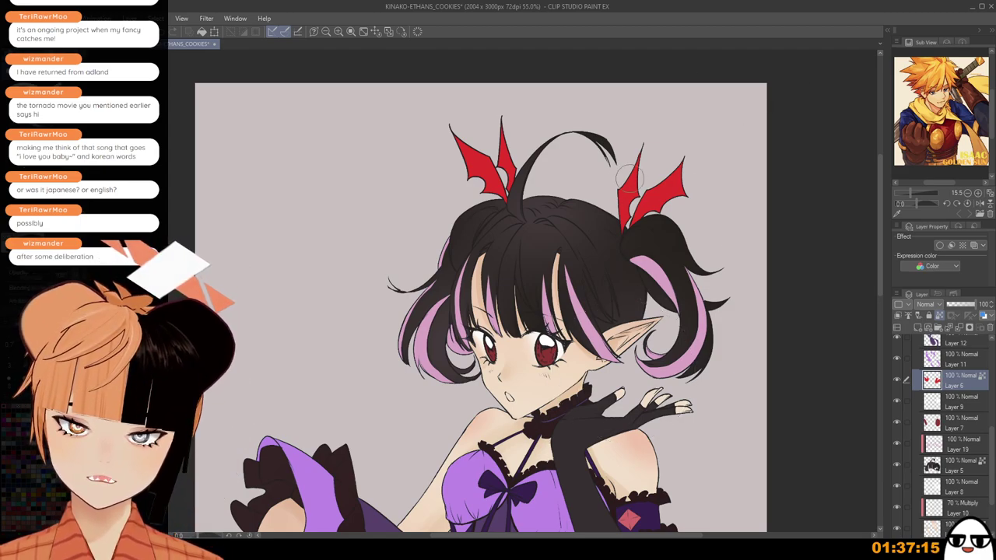
key("ctrl+z")
key("ctrl+y")
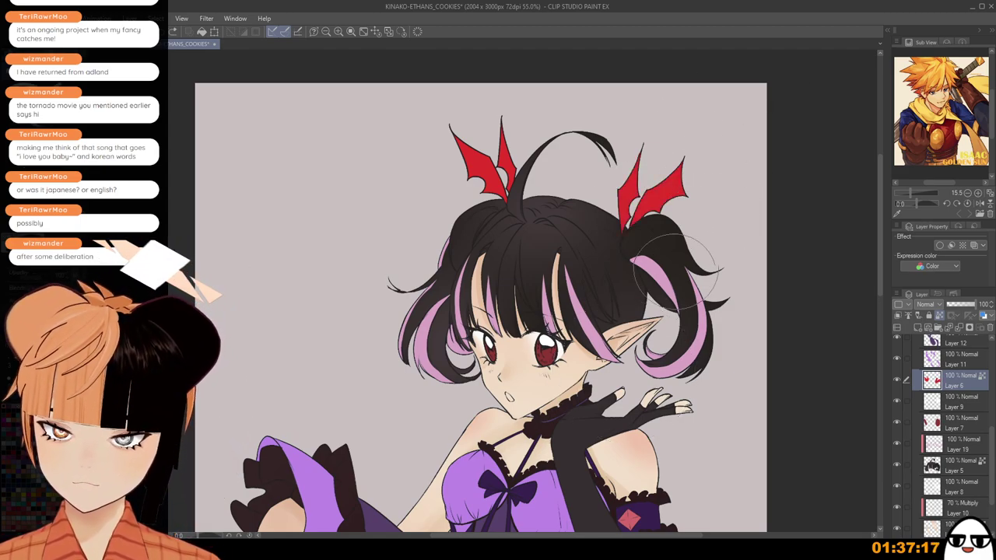
left_click_drag(560, 421, 575, 336)
left_click_drag(659, 121, 661, 105)
left_click_drag(621, 131, 580, 284)
left_click_drag(474, 205, 450, 233)
scroll(548, 242, "down", 2)
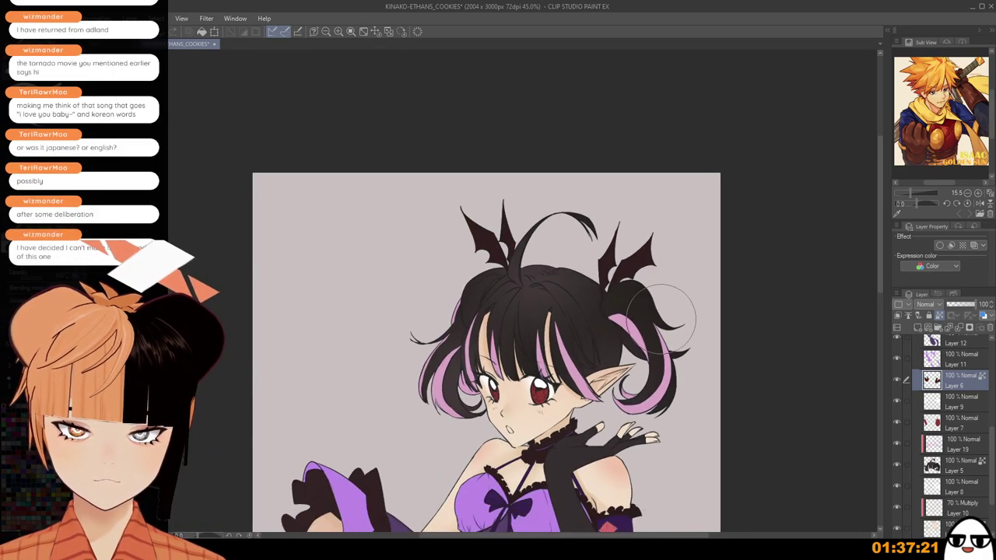
scroll(665, 315, "down", 1)
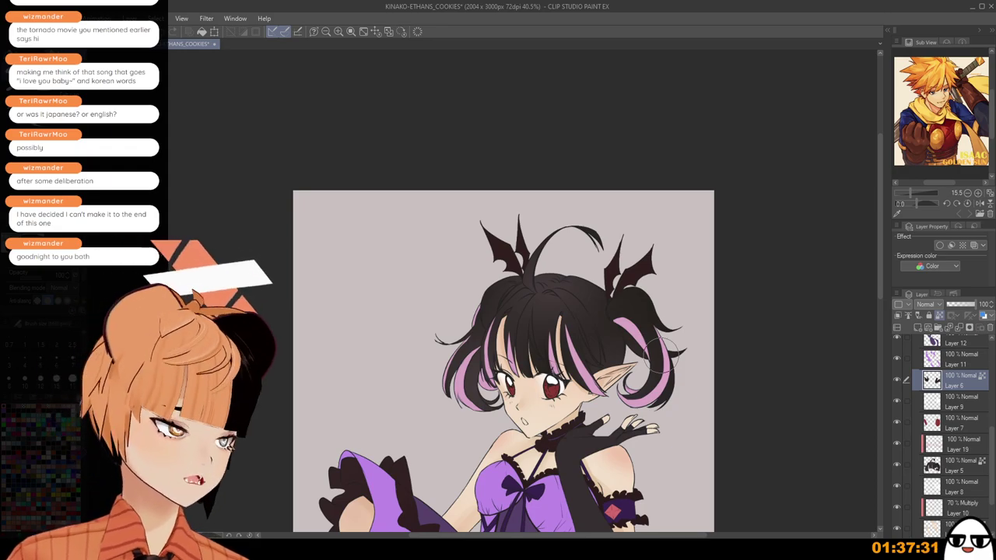
left_click_drag(654, 435, 649, 288)
scroll(649, 293, "down", 1)
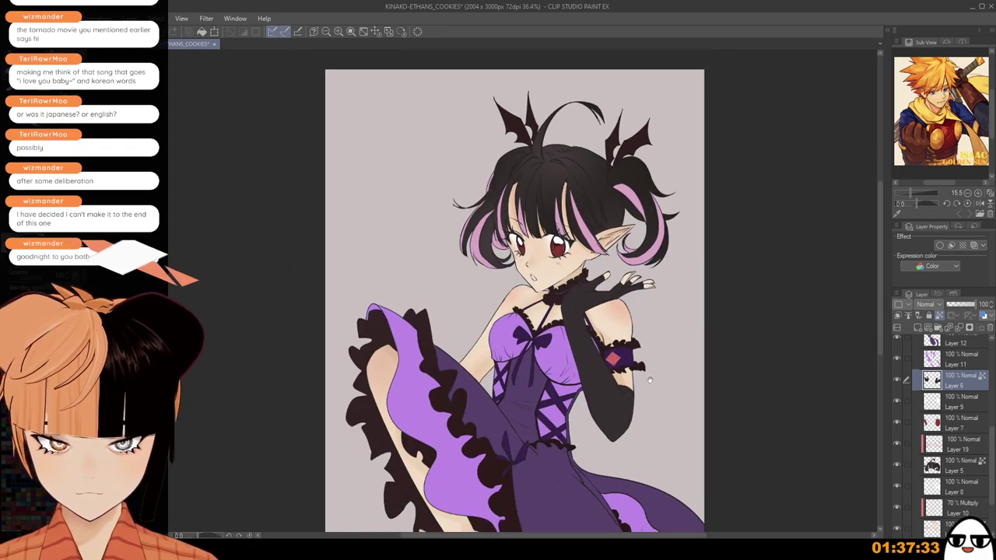
left_click_drag(656, 403, 654, 329)
scroll(653, 329, "down", 2)
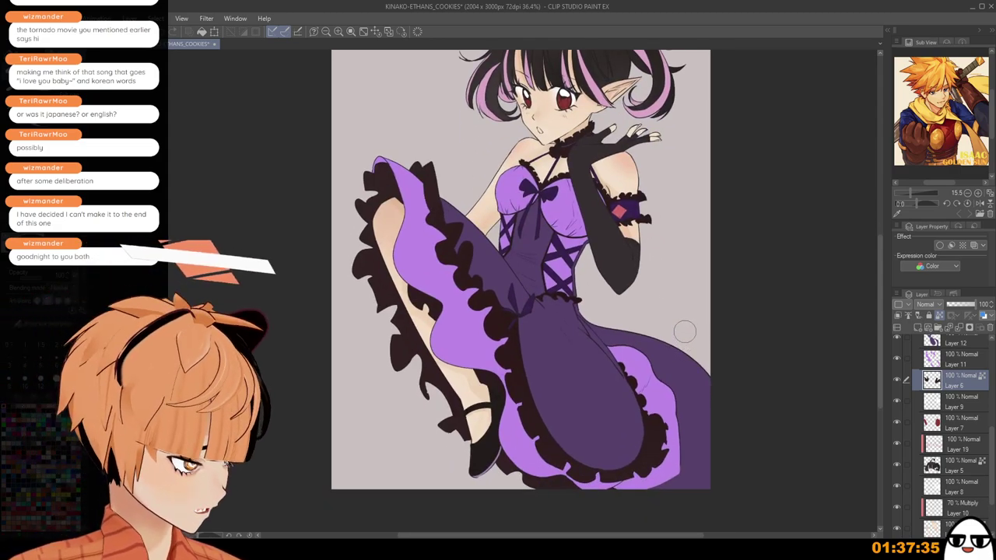
Shade a soft dark tone across the dress's ruffles on Layer 13, using a large brush.
scroll(683, 332, "up", 2)
left_click_drag(631, 278, 621, 364)
scroll(637, 266, "down", 2)
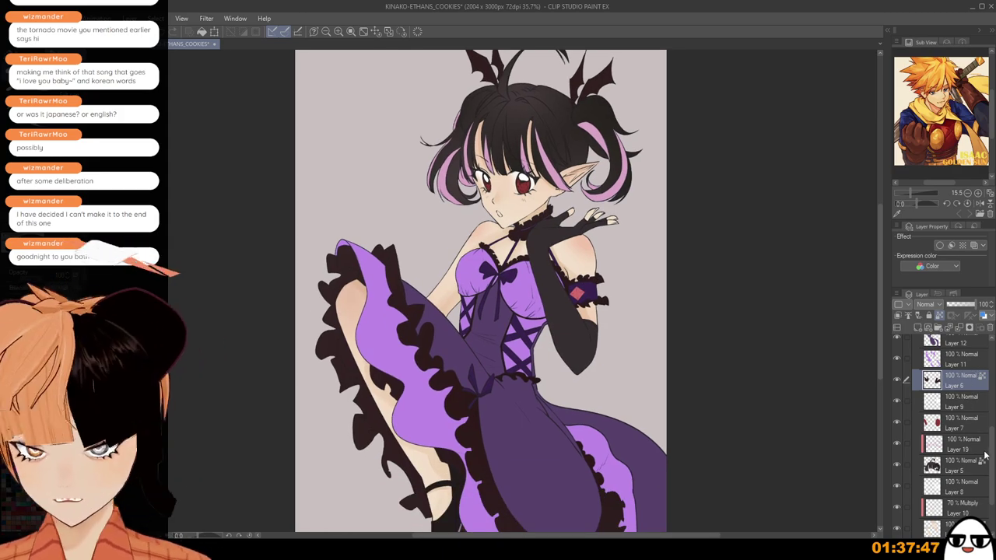
scroll(962, 418, "up", 5)
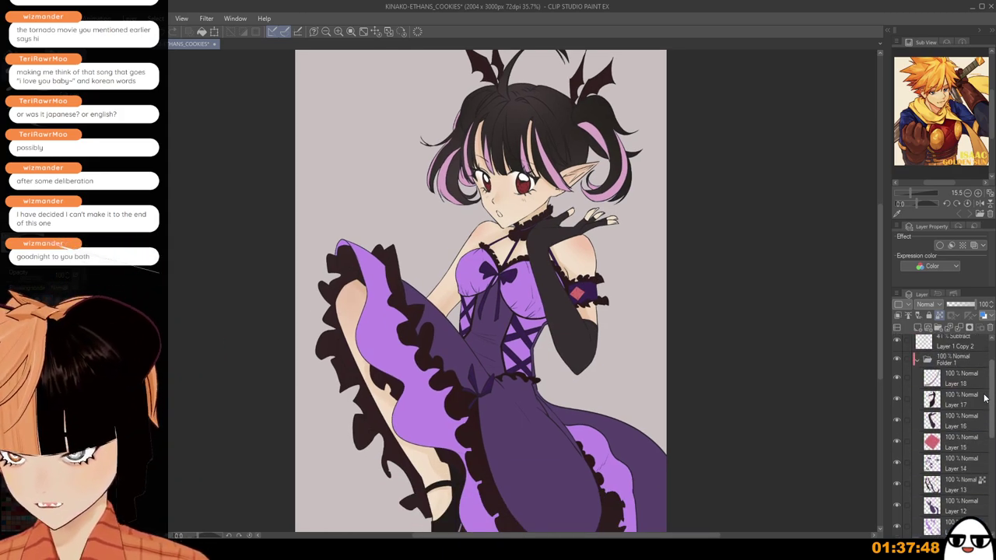
left_click(937, 482)
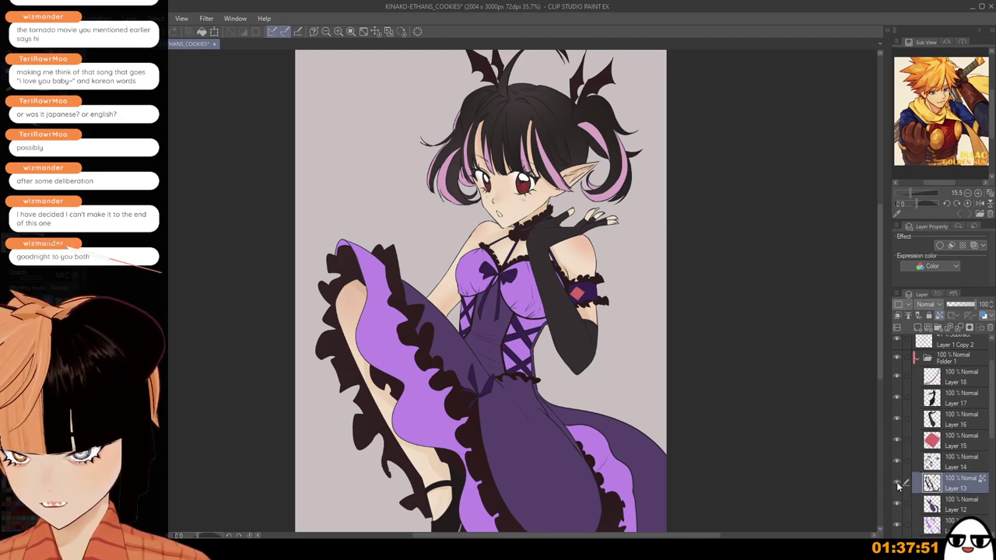
left_click(897, 484)
left_click(897, 483)
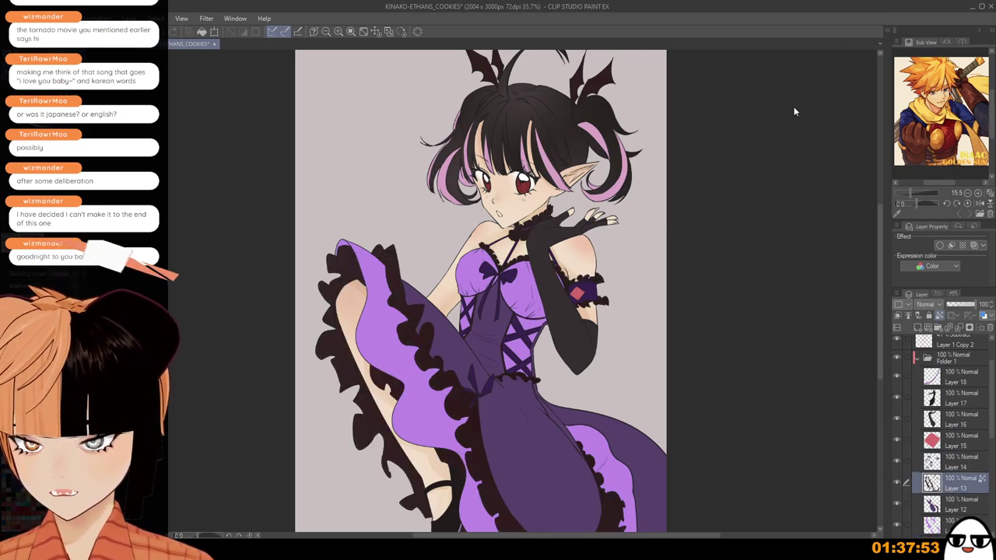
scroll(739, 83, "down", 3)
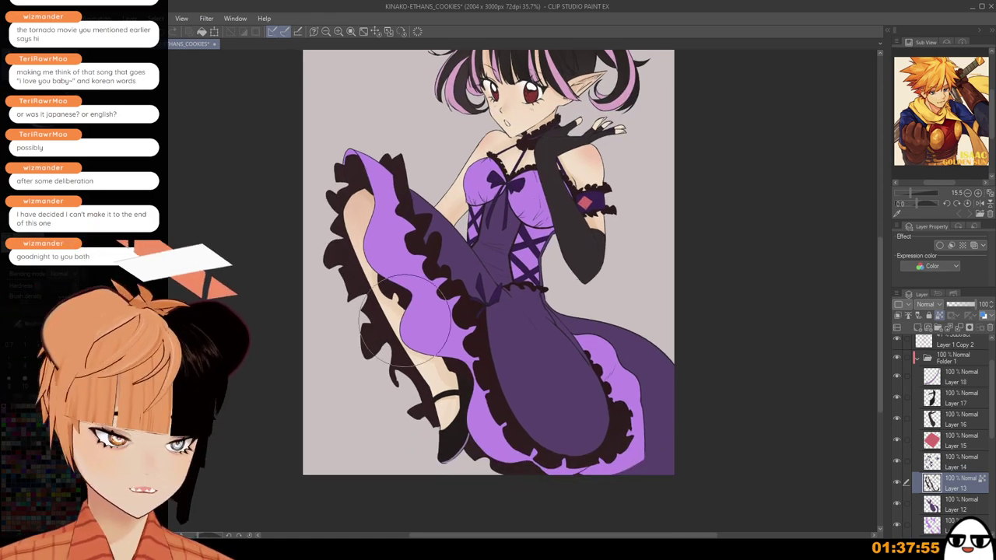
key("ctrl+z")
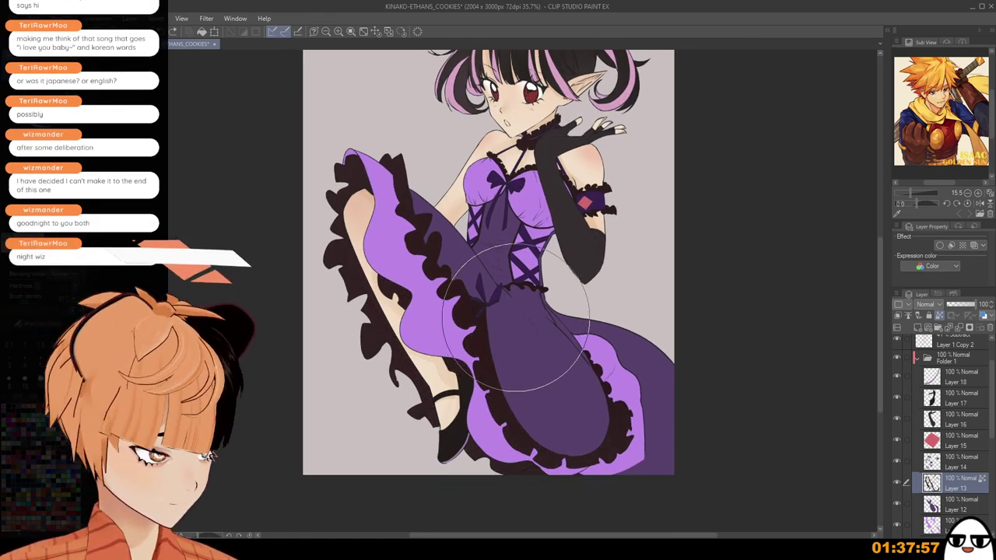
mouse_move(620, 313)
left_mouse_down()
mouse_move(420, 223)
mouse_move(534, 320)
mouse_move(532, 442)
left_mouse_up()
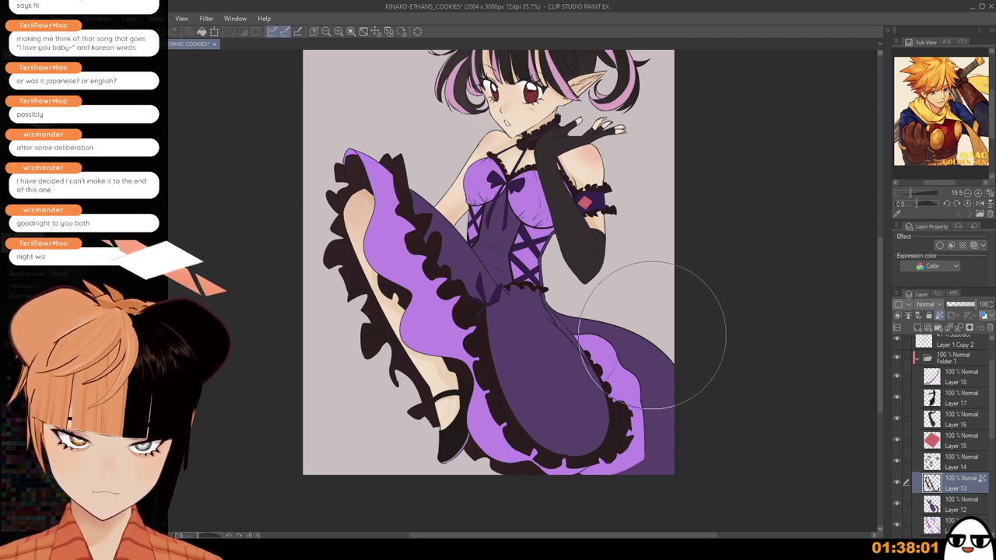
Examine the overall tones of the ruffles, dress and black hair, and make the black hair layer, Layer 5, active.
scroll(623, 318, "up", 3)
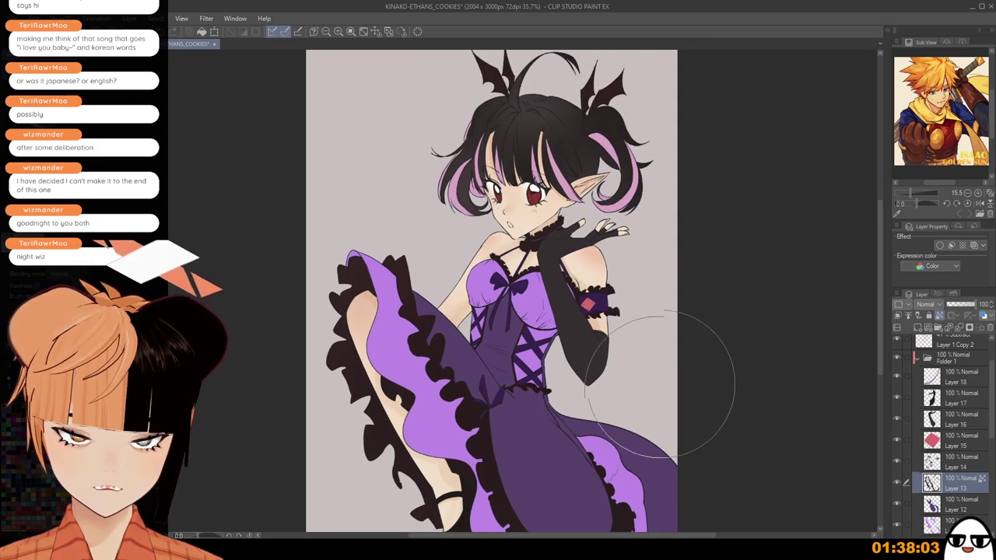
scroll(620, 442, "down", 1)
left_click_drag(558, 484, 563, 423)
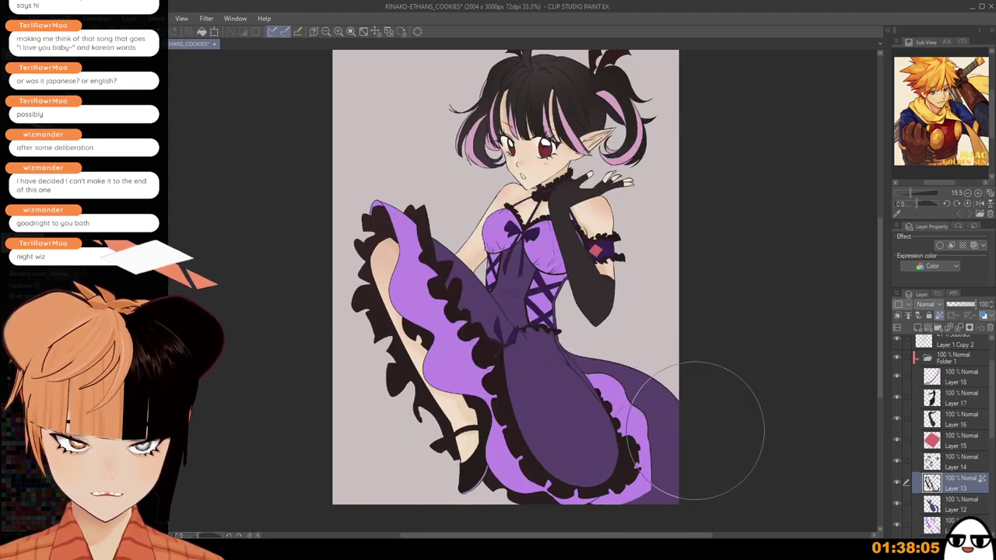
scroll(589, 466, "up", 2)
scroll(620, 378, "down", 1)
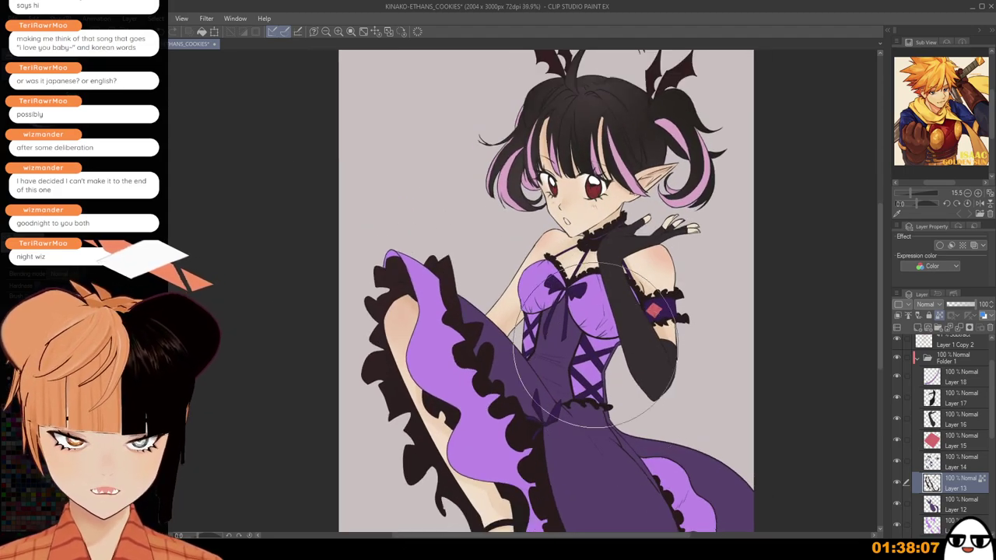
left_click_drag(619, 378, 550, 452)
scroll(572, 366, "up", 2)
scroll(583, 372, "up", 1)
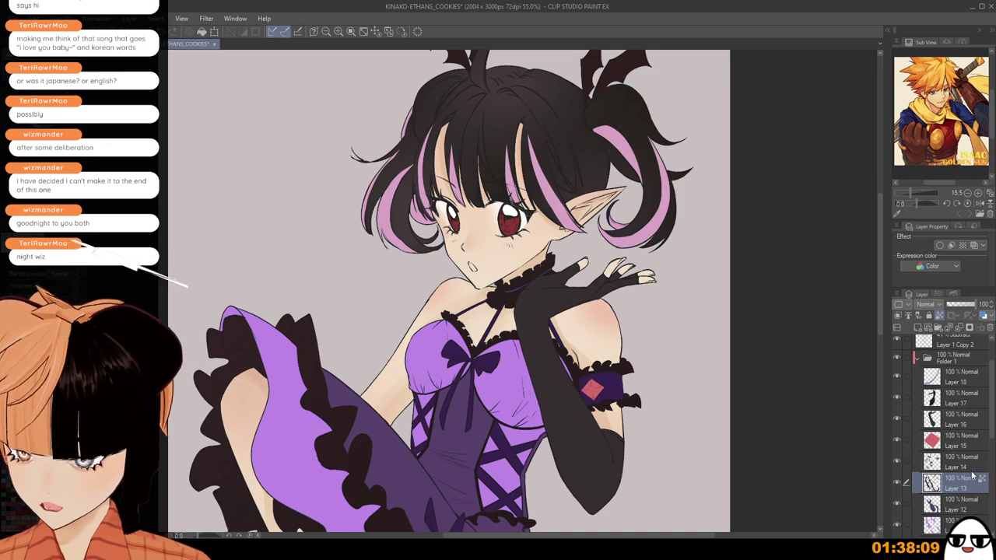
scroll(994, 506, "down", 5)
scroll(993, 507, "down", 1)
left_click(957, 420)
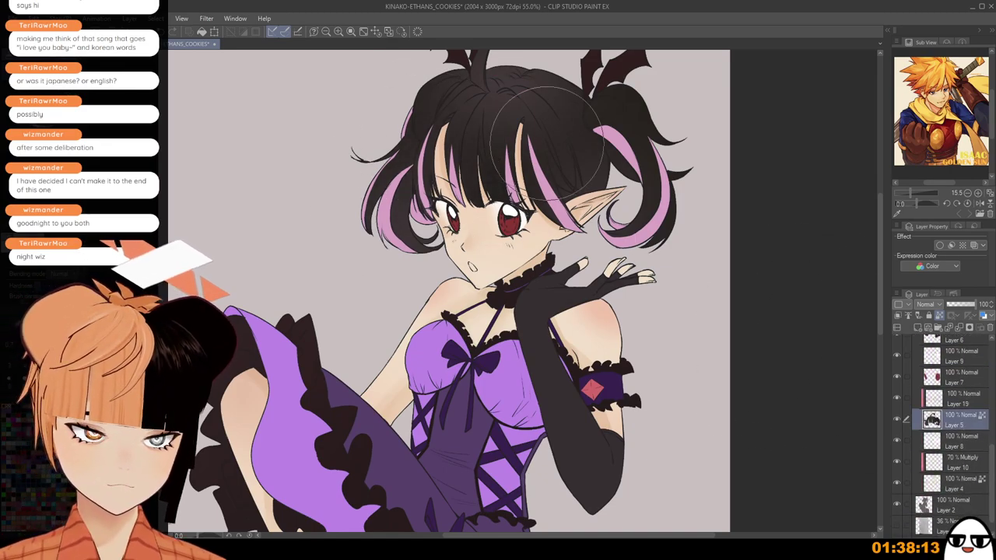
scroll(695, 272, "up", 1)
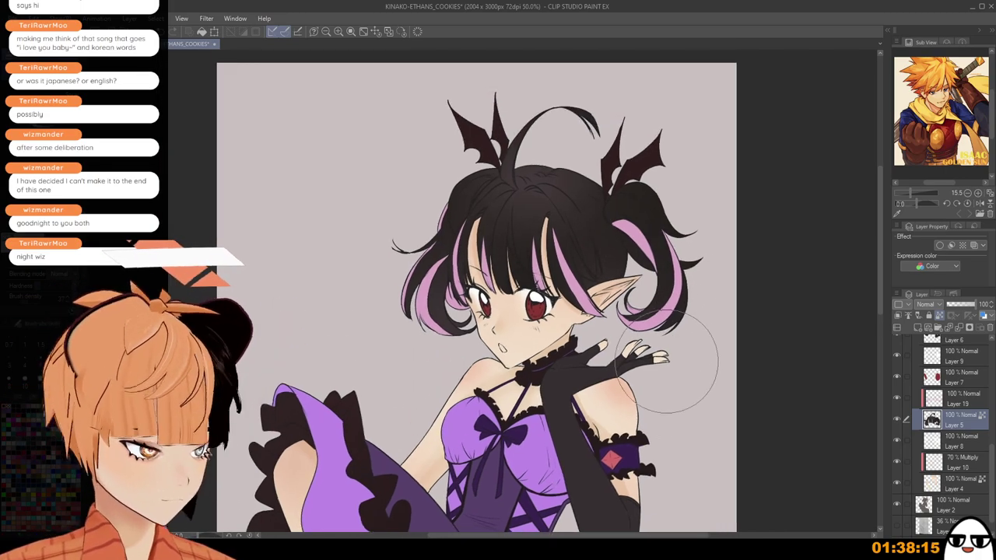
scroll(663, 346, "up", 1)
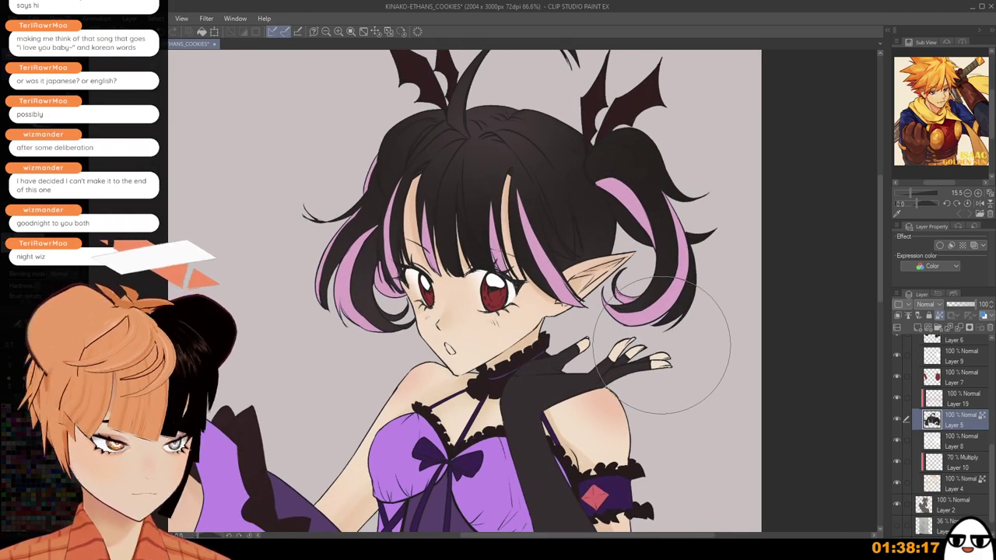
scroll(476, 286, "up", 2)
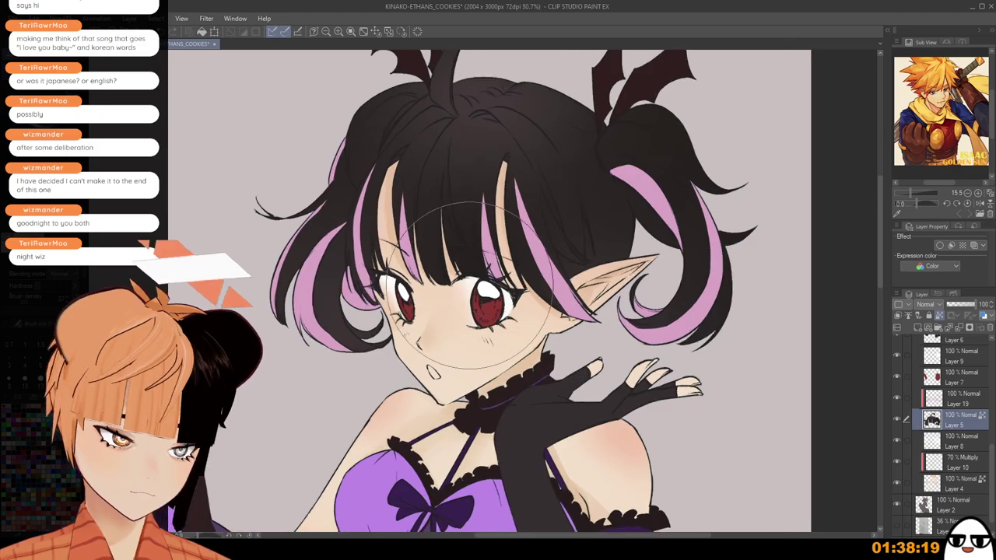
scroll(439, 225, "down", 1)
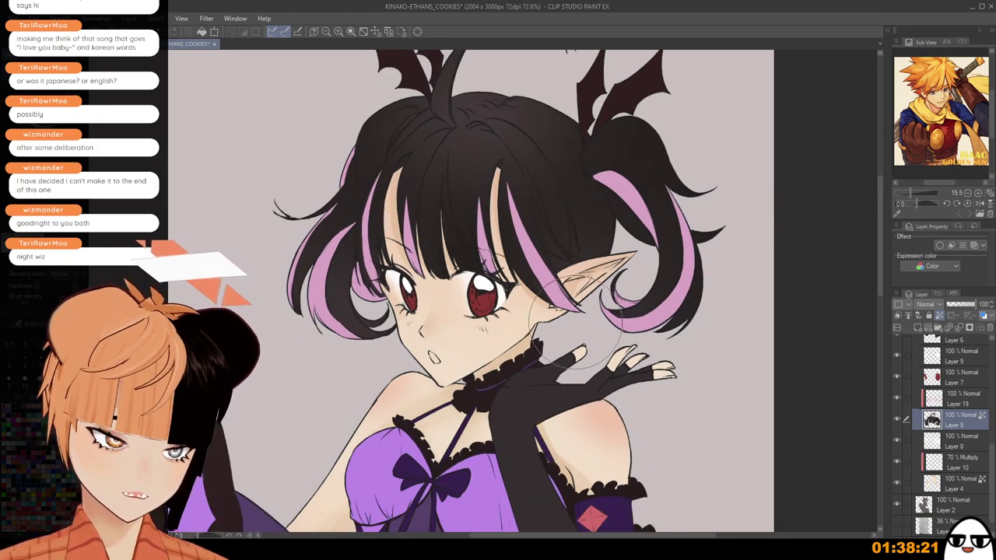
scroll(576, 322, "down", 3)
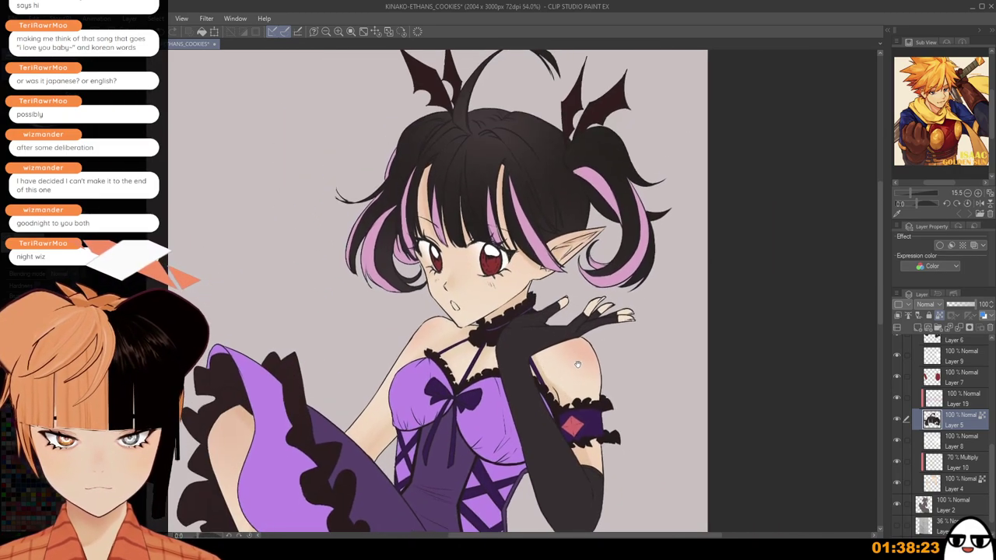
Add a new clipped layer, Layer 20, above the pink streak layer, Layer 19.
left_click(918, 328)
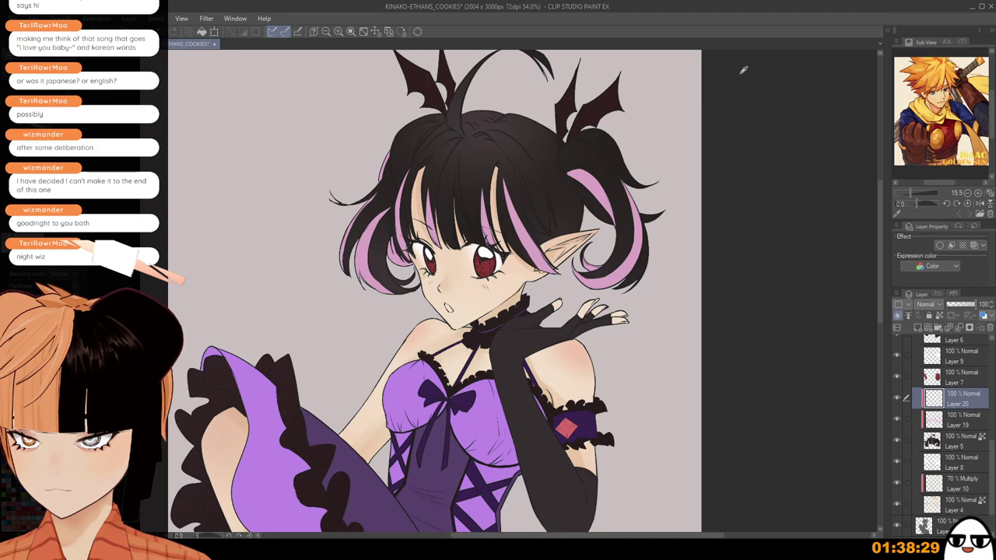
scroll(696, 160, "up", 1)
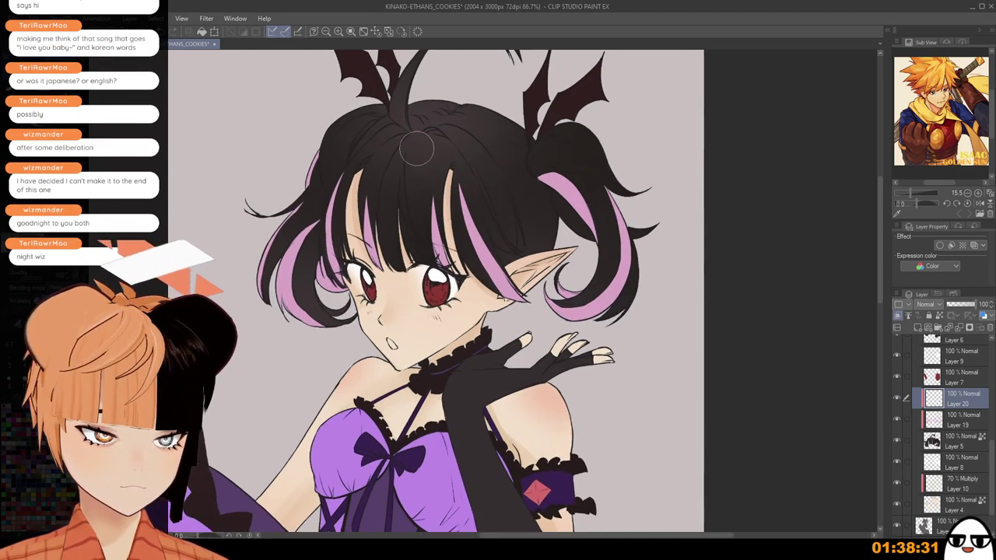
scroll(420, 135, "up", 1)
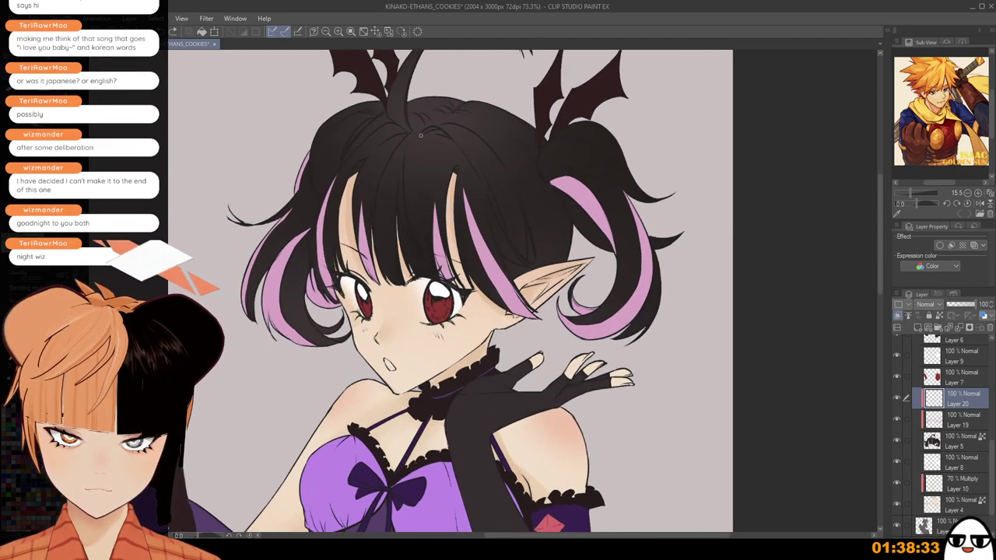
Enlarge the brush and cover all of the hair with a flat grey on Layer 20.
key("bracketright")
key("bracketright")
key("bracketright")
key("bracketright")
key("bracketright")
key("bracketright")
key("bracketright")
key("bracketright")
key("bracketright")
key("bracketright")
key("bracketright")
key("bracketright")
key("bracketright")
key("bracketright")
key("bracketright")
key("bracketright")
key("bracketright")
key("bracketright")
key("bracketright")
key("bracketright")
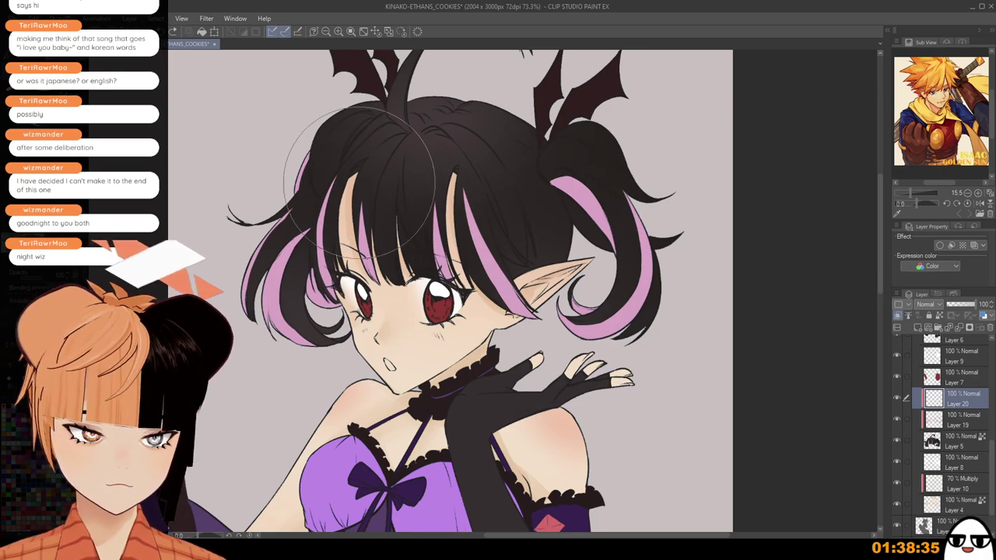
scroll(373, 175, "down", 2)
mouse_move(408, 171)
left_mouse_down()
mouse_move(499, 144)
mouse_move(595, 263)
left_mouse_up()
scroll(622, 250, "up", 1)
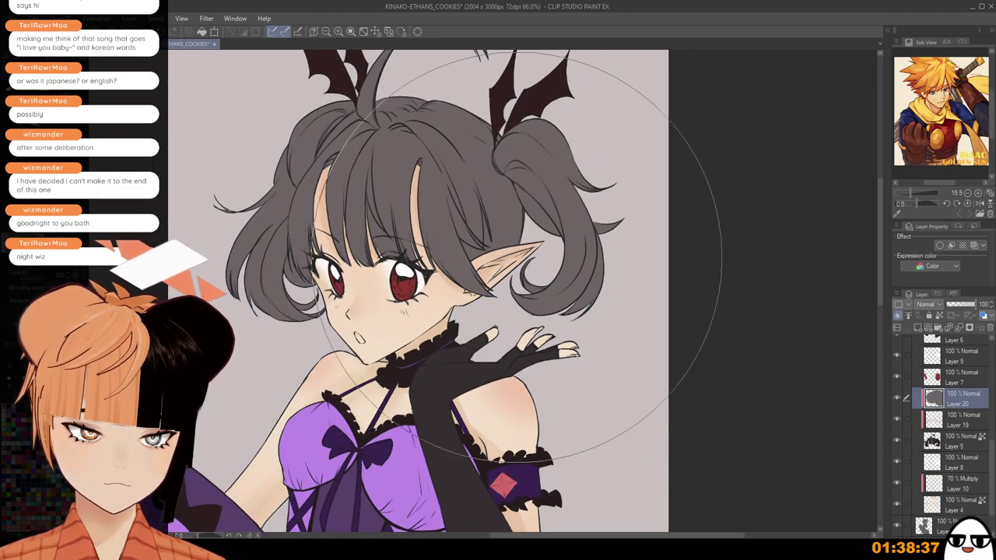
Reduce the brush size and try to erase a broad strand from the grey in the centre of the fringe.
key("bracketleft")
key("bracketleft")
key("bracketleft")
key("bracketleft")
key("bracketleft")
key("bracketleft")
key("bracketleft")
key("bracketleft")
key("bracketleft")
key("bracketleft")
key("bracketleft")
key("bracketleft")
key("bracketleft")
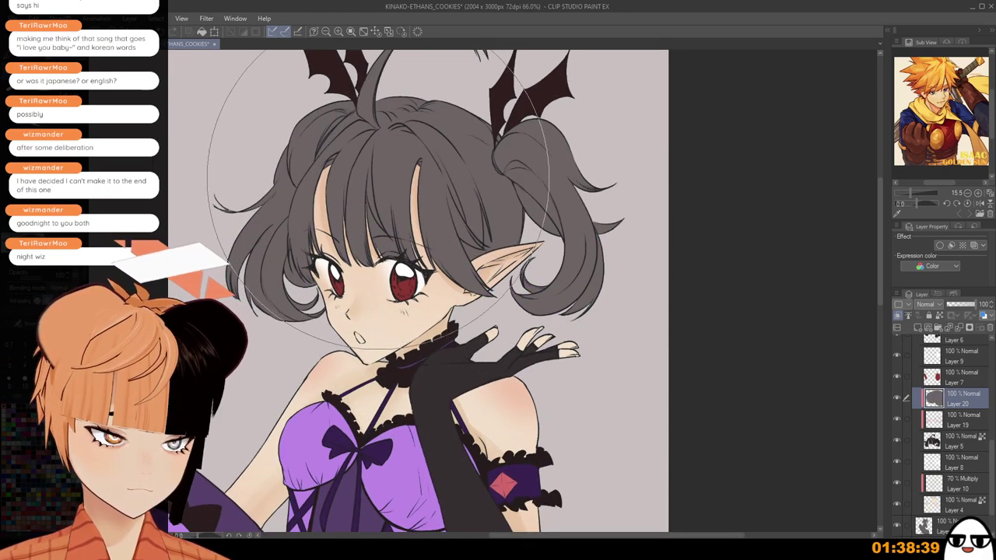
scroll(390, 177, "up", 1)
key("bracketright")
key("bracketright")
key("bracketright")
key("bracketright")
key("bracketright")
key("bracketleft")
key("bracketleft")
key("bracketleft")
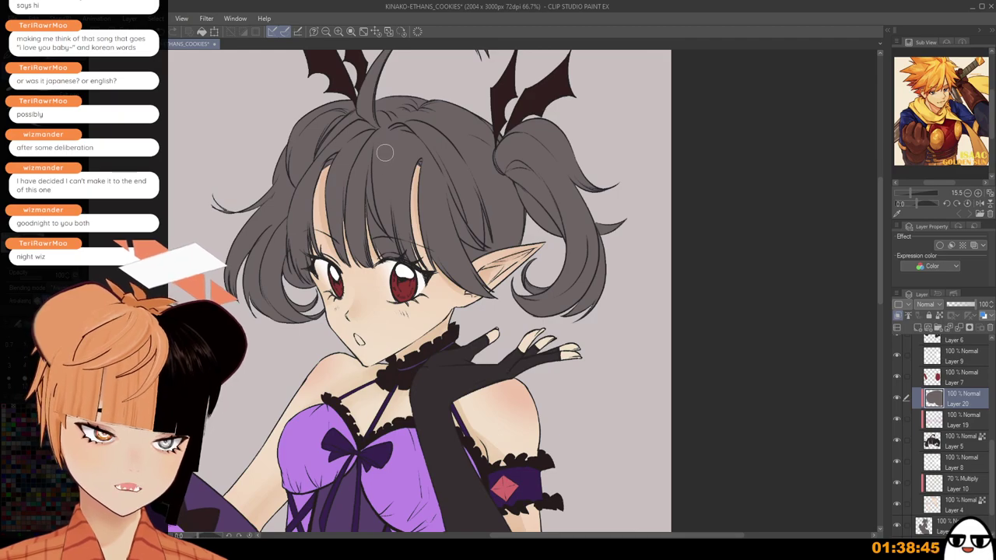
left_click_drag(385, 145, 380, 166)
left_click_drag(381, 169, 401, 234)
key("ctrl+z")
left_click_drag(381, 166, 402, 232)
left_click_drag(394, 182, 399, 236)
key("ctrl+z")
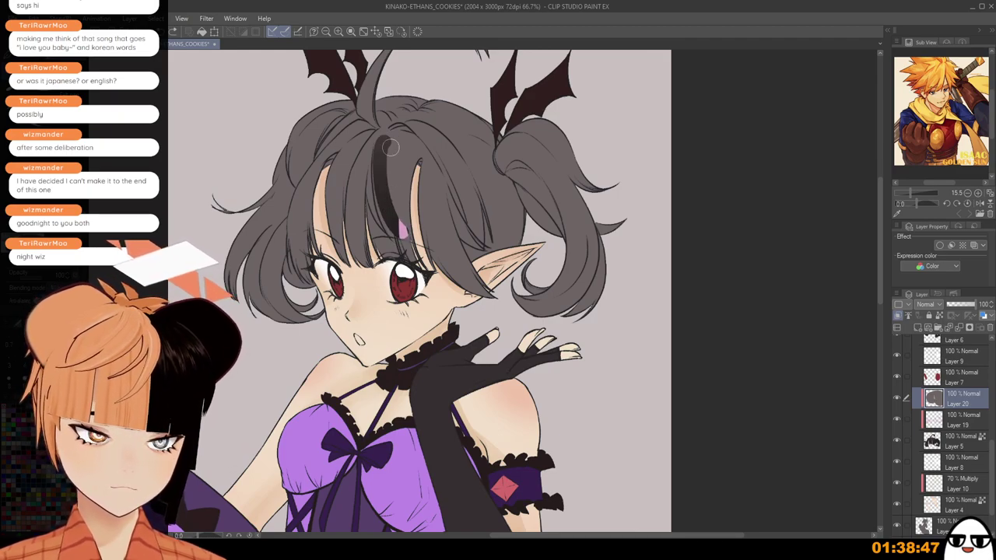
key("ctrl+z")
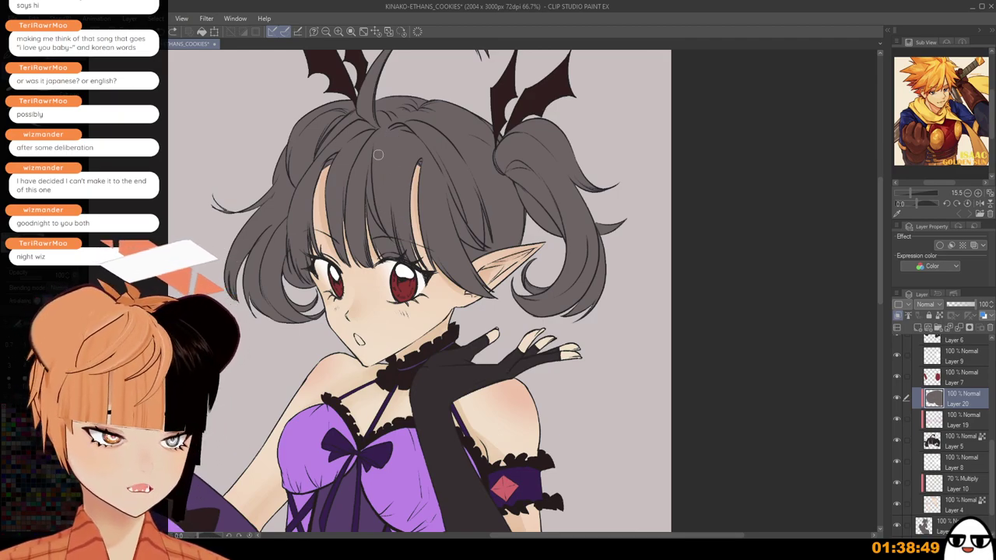
Erase thin vertical strands from the grey across the central fringe, between the two skin-coloured gaps.
left_click_drag(380, 135, 393, 238)
mouse_move(378, 173)
left_mouse_down()
mouse_move(391, 234)
mouse_move(392, 222)
left_mouse_up()
left_click_drag(392, 171, 403, 242)
left_click_drag(407, 168, 411, 237)
left_click_drag(410, 238, 414, 181)
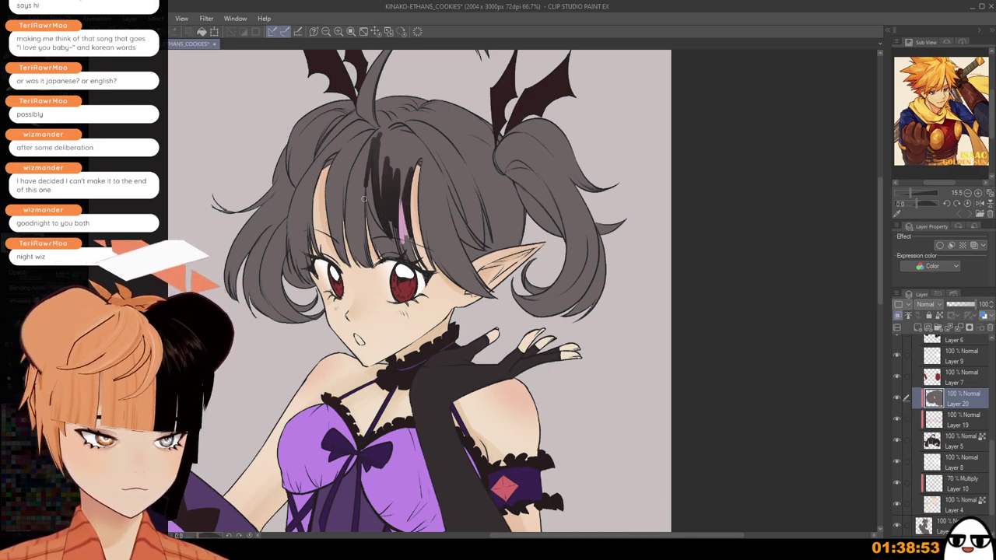
left_click_drag(369, 148, 356, 249)
mouse_move(368, 162)
left_mouse_down()
mouse_move(362, 265)
mouse_move(350, 230)
mouse_move(348, 251)
left_mouse_up()
left_click_drag(350, 172, 347, 240)
mouse_move(347, 154)
left_mouse_down()
mouse_move(345, 244)
mouse_move(330, 234)
left_mouse_up()
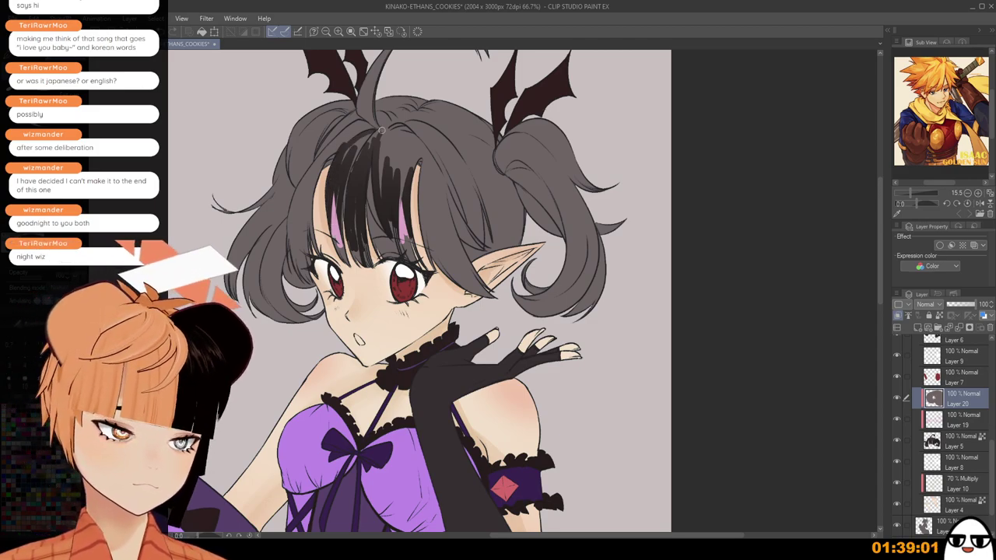
mouse_move(355, 145)
left_mouse_down()
mouse_move(339, 185)
mouse_move(365, 144)
mouse_move(338, 208)
left_mouse_up()
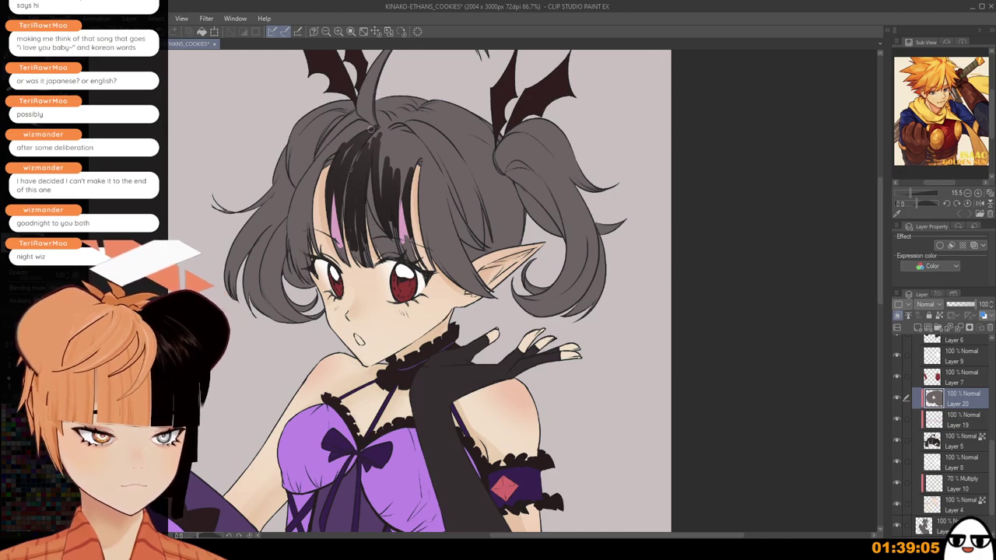
Erase thin strands from the grey on the left edge of the fringe and the left side lock.
left_click_drag(371, 129, 316, 184)
key("ctrl+z")
left_click_drag(337, 141, 306, 260)
key("ctrl+z")
left_click_drag(321, 166, 308, 247)
left_click_drag(312, 187, 298, 249)
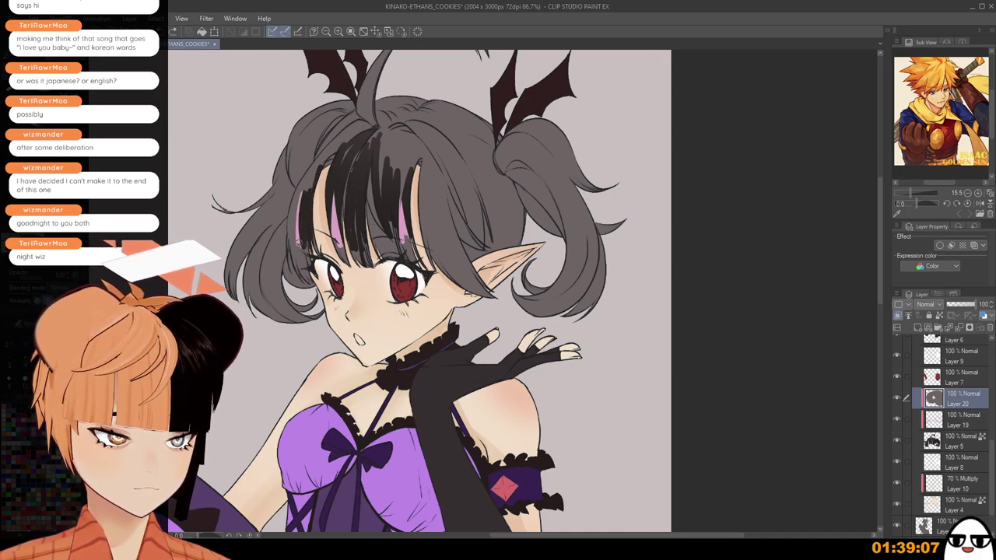
mouse_move(317, 166)
left_mouse_down()
mouse_move(291, 251)
mouse_move(313, 165)
left_mouse_up()
mouse_move(278, 194)
left_mouse_down()
mouse_move(239, 239)
mouse_move(238, 269)
left_mouse_up()
mouse_move(286, 211)
left_mouse_down()
mouse_move(257, 251)
mouse_move(269, 232)
mouse_move(261, 249)
mouse_move(271, 247)
mouse_move(271, 266)
left_mouse_up()
left_click_drag(284, 229, 276, 270)
left_click_drag(285, 232, 279, 269)
Try erasing strands from the grey above the left ponytail, and clear all paint from Layer 20.
left_click_drag(278, 163, 270, 195)
key("ctrl+z")
mouse_move(331, 104)
left_mouse_down()
mouse_move(296, 131)
mouse_move(345, 99)
mouse_move(326, 108)
mouse_move(340, 108)
mouse_move(304, 156)
left_mouse_up()
key("ctrl+z")
left_click_drag(319, 123, 303, 150)
left_click_drag(314, 127, 295, 158)
left_click_drag(322, 115, 295, 157)
key("ctrl+z")
key("ctrl+z")
key("ctrl+z")
mouse_move(318, 118)
left_mouse_down()
mouse_move(292, 156)
mouse_move(305, 134)
mouse_move(290, 151)
mouse_move(329, 126)
mouse_move(306, 123)
left_mouse_up()
key("ctrl+z")
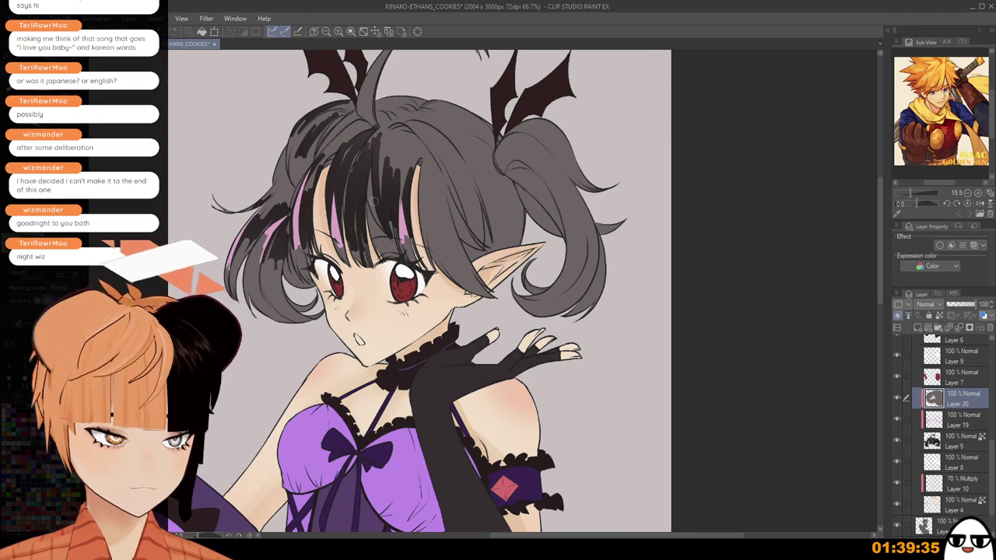
left_click(416, 32)
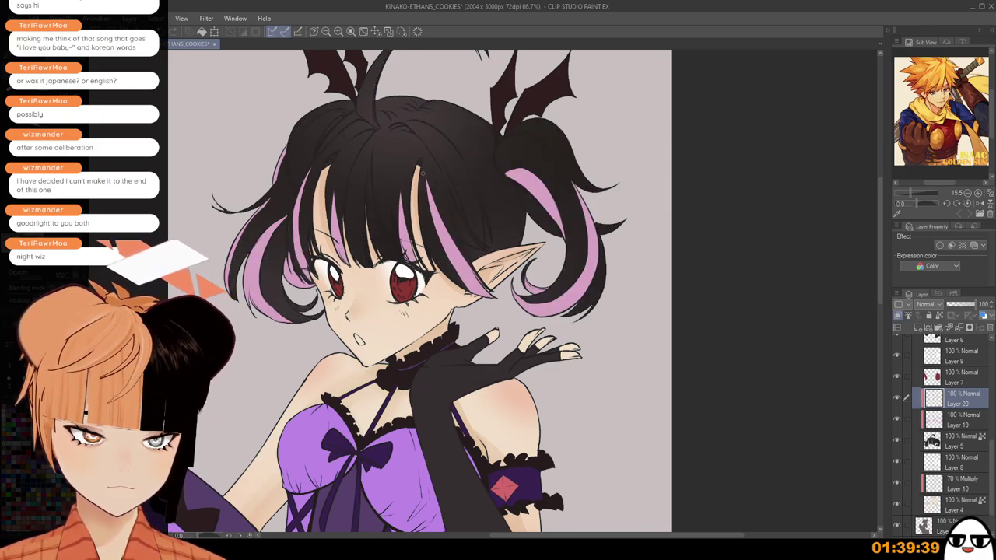
Paint a thin grey highlight on Layer 20 along the strand curving from the crown towards the right side of the fringe.
scroll(396, 126, "up", 1)
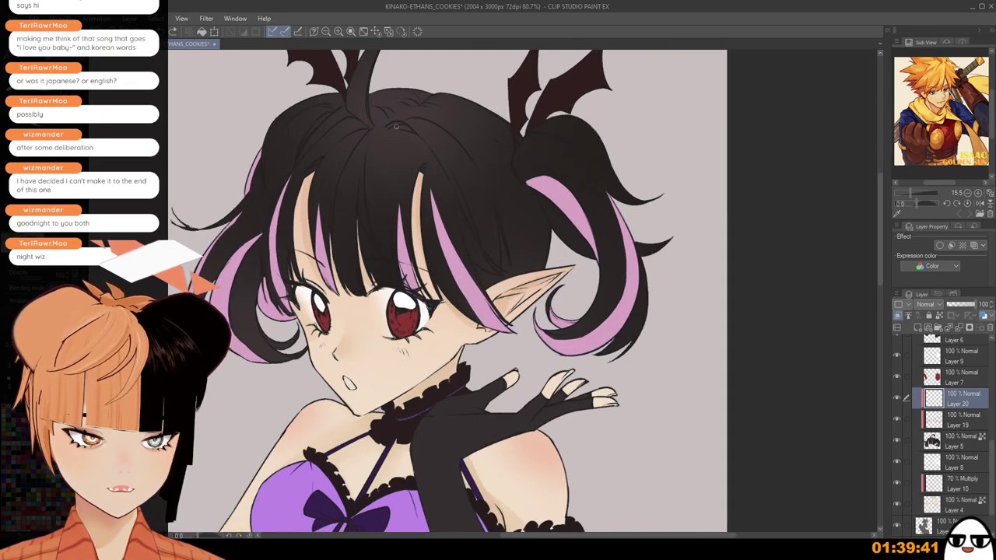
scroll(396, 126, "up", 1)
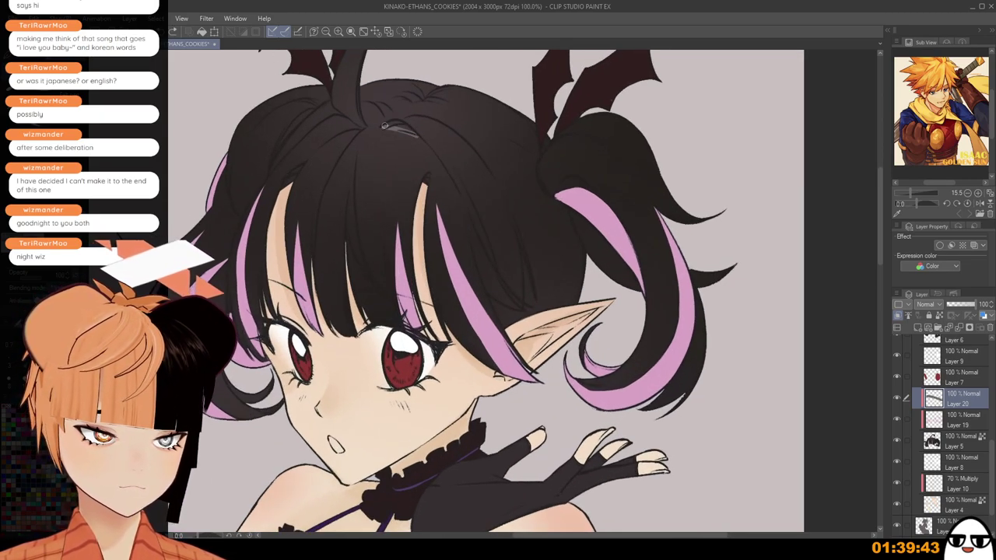
mouse_move(384, 126)
left_mouse_down()
mouse_move(412, 132)
mouse_move(393, 124)
mouse_move(414, 120)
mouse_move(417, 142)
mouse_move(449, 179)
left_mouse_up()
key("ctrl+z")
key("ctrl+z")
key("ctrl+z")
key("ctrl+z")
left_click_drag(411, 134, 452, 182)
key("ctrl+z")
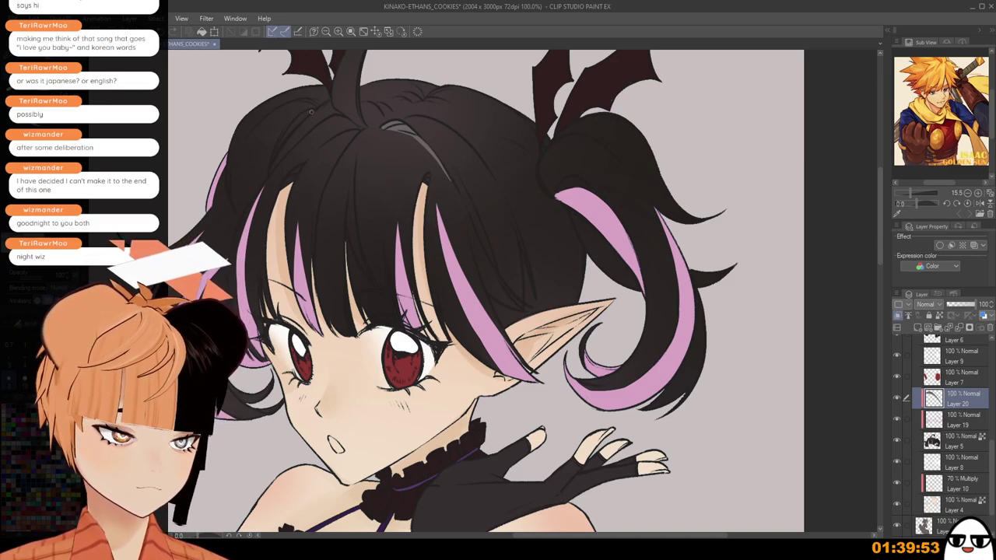
Paint a thin grey highlight on Layer 20 along the strand running from the antenna's base across the left bun.
left_click_drag(311, 112, 272, 172)
key("ctrl+z")
left_click_drag(312, 113, 272, 162)
key("ctrl+z")
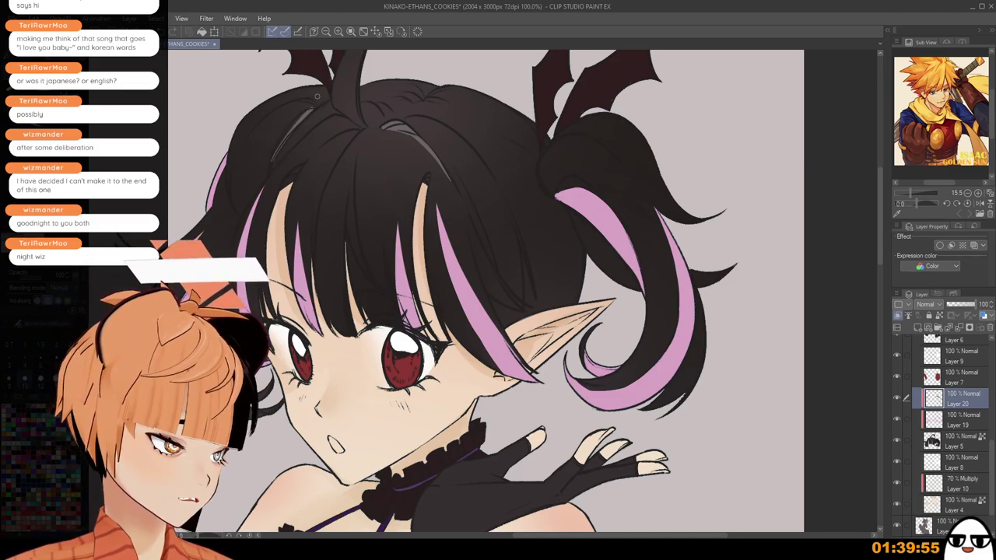
key("ctrl+z")
left_click_drag(313, 109, 237, 197)
key("ctrl+z")
key("ctrl+z")
Paint a curved grey highlight along the outer side of the left bun, redoing strokes until the curve fits.
left_click_drag(252, 130, 241, 198)
left_click_drag(239, 147, 236, 211)
mouse_move(238, 158)
left_mouse_down()
mouse_move(241, 201)
mouse_move(243, 143)
left_mouse_up()
mouse_move(245, 137)
left_mouse_down()
mouse_move(234, 197)
mouse_move(234, 187)
mouse_move(240, 228)
mouse_move(256, 191)
mouse_move(256, 200)
mouse_move(244, 219)
mouse_move(252, 143)
mouse_move(242, 178)
mouse_move(257, 144)
mouse_move(248, 133)
mouse_move(222, 185)
left_mouse_up()
key("ctrl+z")
mouse_move(244, 145)
left_mouse_down()
mouse_move(323, 109)
mouse_move(289, 111)
mouse_move(316, 103)
mouse_move(265, 125)
mouse_move(329, 104)
mouse_move(257, 133)
mouse_move(334, 116)
mouse_move(286, 123)
mouse_move(307, 127)
mouse_move(277, 116)
mouse_move(295, 102)
mouse_move(240, 160)
left_mouse_up()
key("ctrl+z")
key("ctrl+z")
key("ctrl+z")
key("ctrl+z")
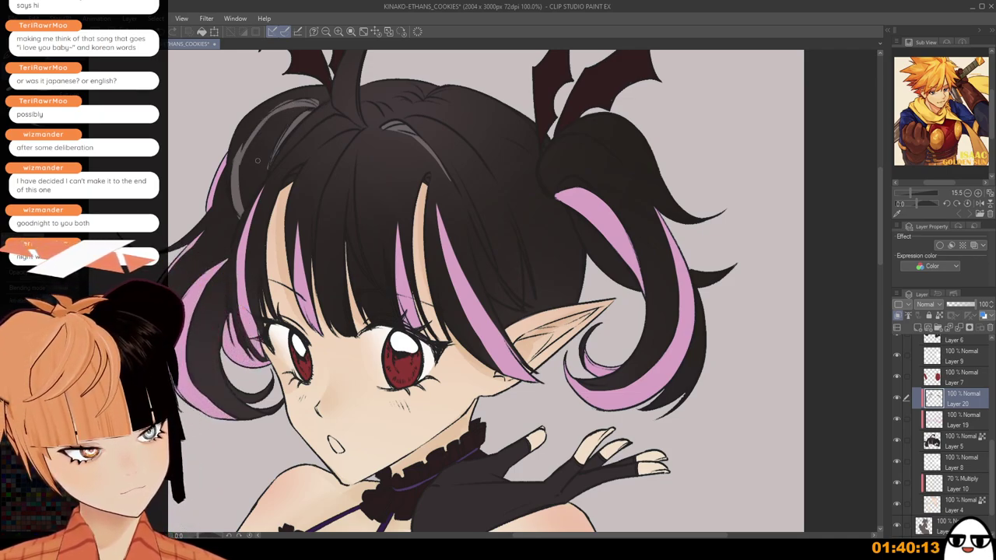
key("ctrl+z")
mouse_move(268, 119)
left_mouse_down()
mouse_move(253, 157)
mouse_move(271, 115)
mouse_move(235, 158)
mouse_move(311, 110)
mouse_move(278, 114)
mouse_move(240, 153)
mouse_move(317, 104)
left_mouse_up()
key("ctrl+z")
key("ctrl+z")
key("ctrl+z")
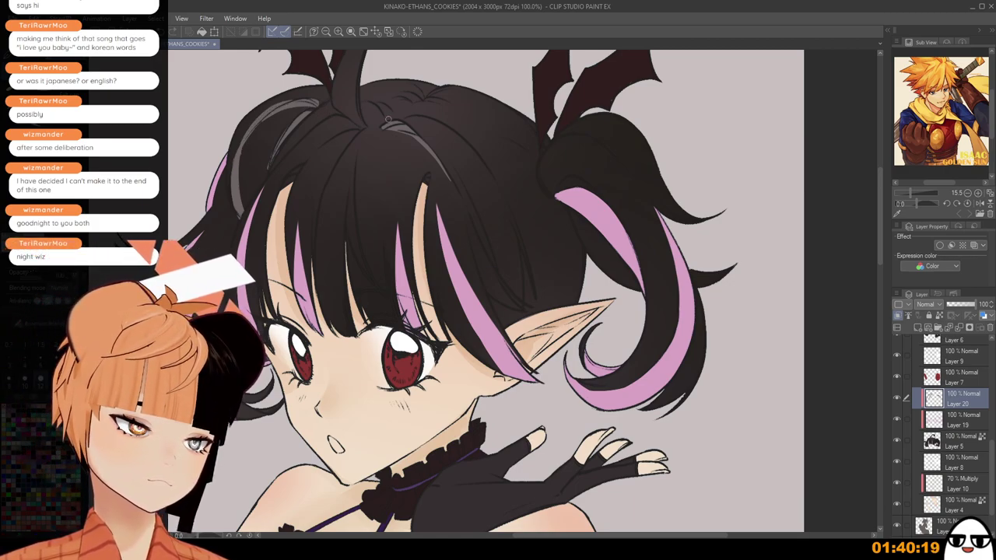
Paint short, thin grey highlights on the strands at the crown, to the right of the antenna's base.
left_click_drag(371, 101, 385, 119)
key("ctrl+z")
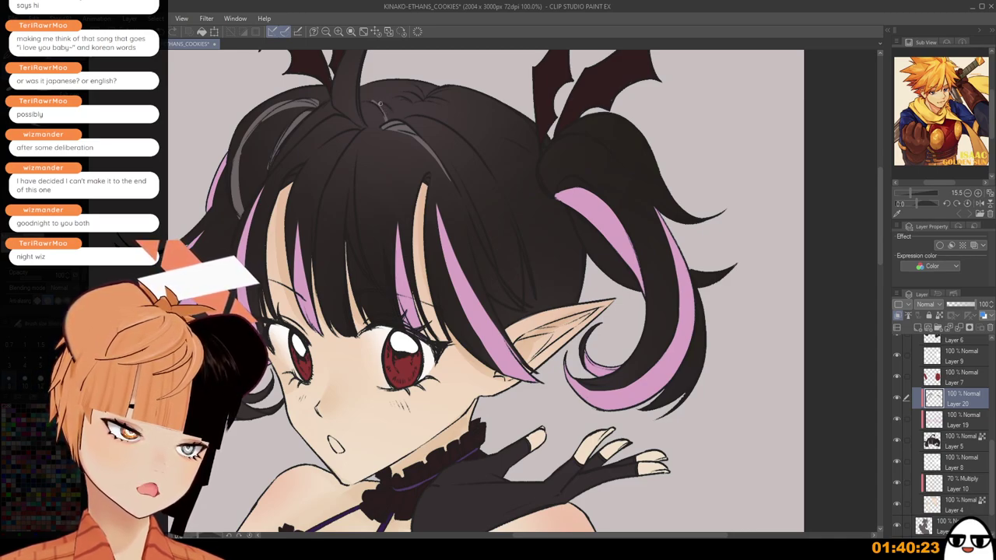
key("ctrl+z")
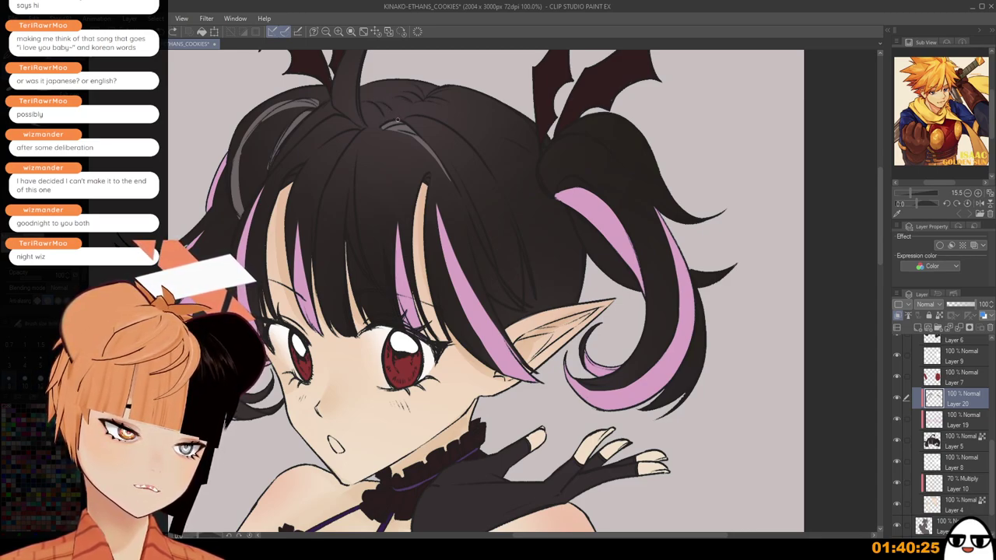
key("ctrl+z")
mouse_move(398, 122)
left_mouse_down()
mouse_move(450, 115)
mouse_move(420, 104)
mouse_move(409, 111)
mouse_move(447, 111)
mouse_move(420, 103)
mouse_move(452, 90)
left_mouse_up()
key("ctrl+z")
key("ctrl+z")
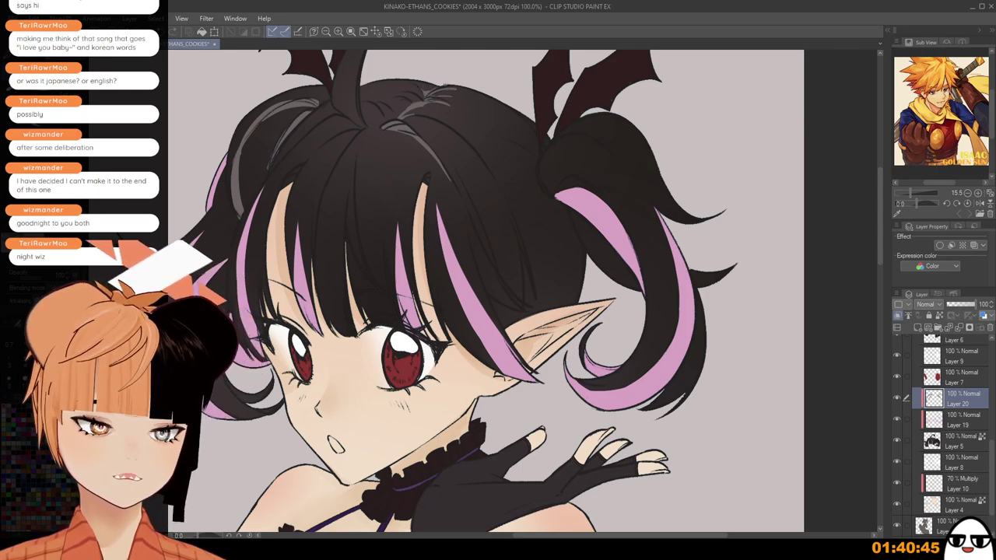
scroll(471, 116, "down", 1)
scroll(471, 117, "down", 1)
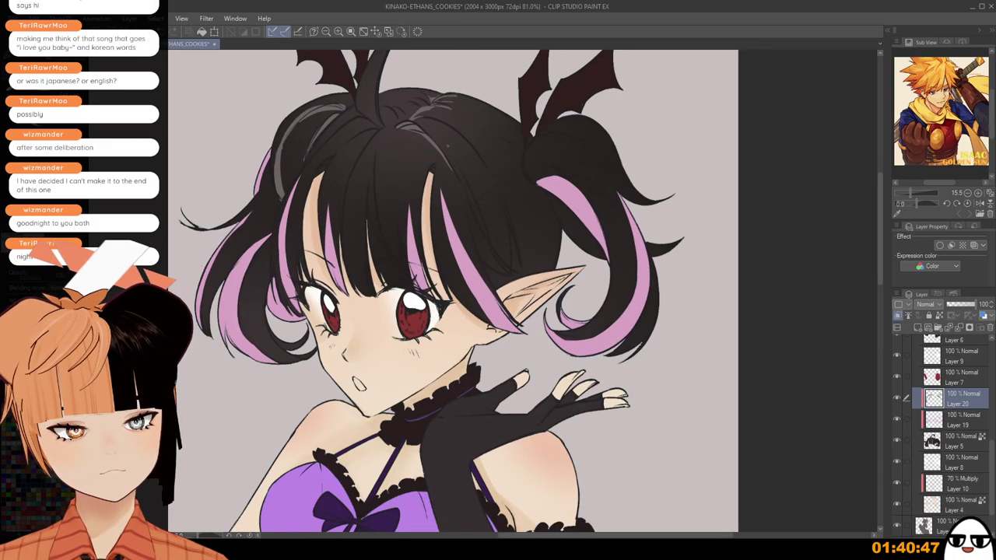
scroll(436, 128, "up", 1)
scroll(376, 119, "up", 1)
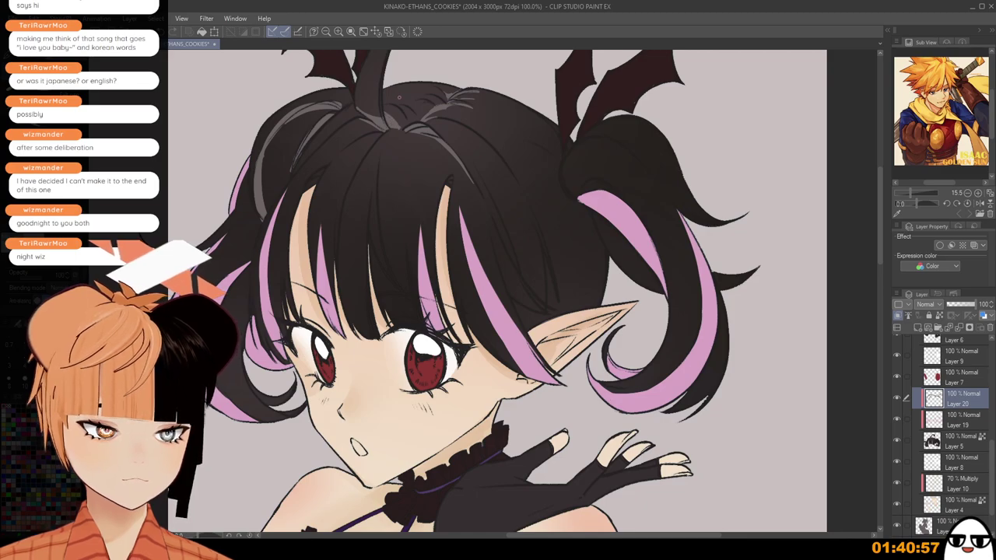
Paint a thin grey highlight from the crown down the strand between the two skin-coloured gaps in the fringe.
scroll(399, 98, "down", 3)
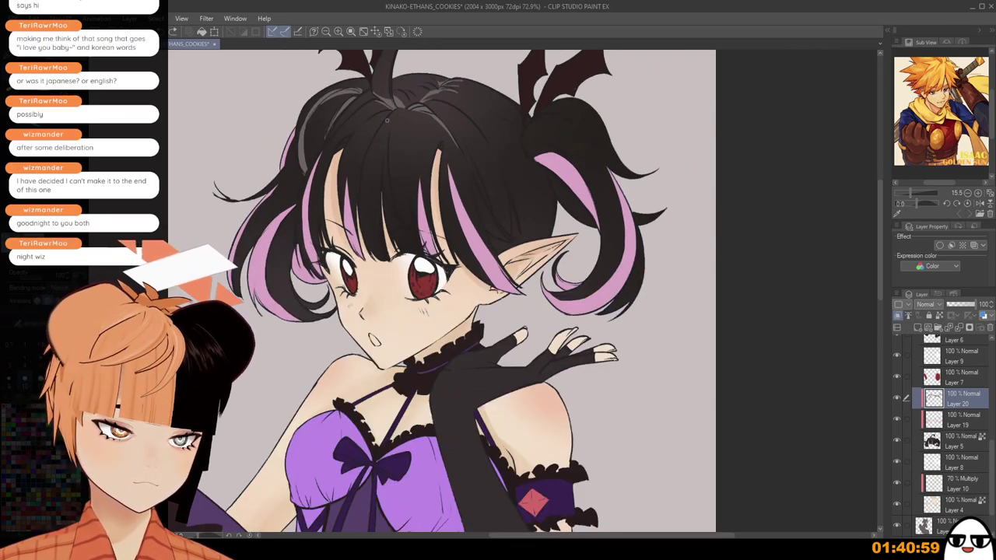
left_click_drag(393, 112, 362, 205)
left_click_drag(365, 162, 367, 250)
key("ctrl+z")
left_click_drag(363, 179, 366, 248)
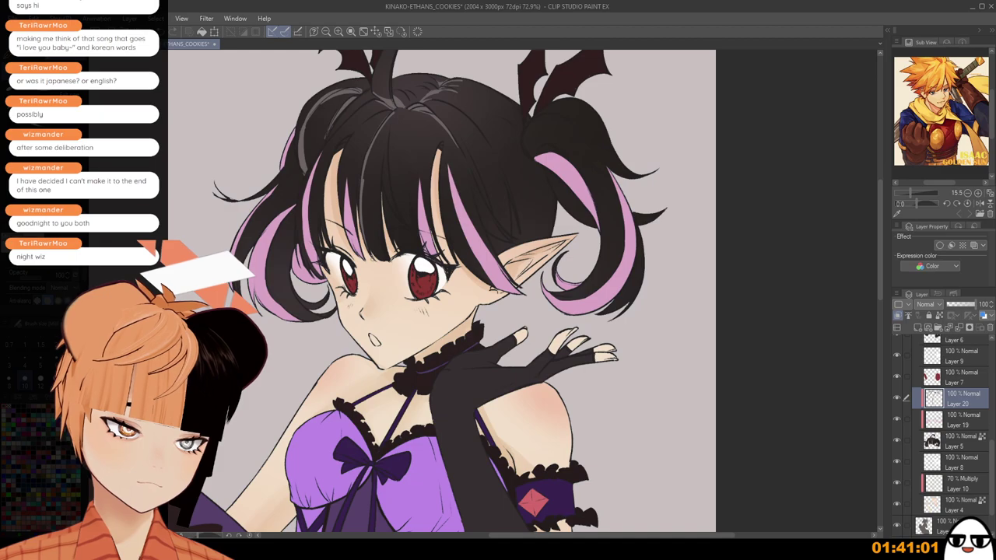
key("ctrl+z")
mouse_move(362, 205)
left_mouse_down()
mouse_move(362, 239)
mouse_move(361, 230)
left_mouse_up()
key("ctrl+z")
key("ctrl+z")
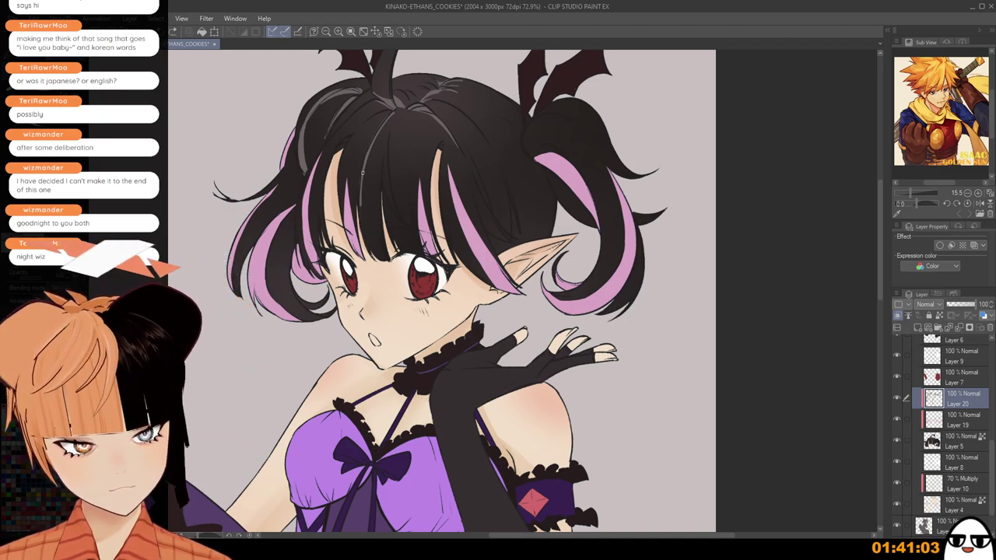
Extend the central fringe highlight in grey down to the tips above the eyes, redoing strokes until they follow the strands.
mouse_move(362, 176)
left_mouse_down()
mouse_move(359, 233)
mouse_move(370, 247)
left_mouse_up()
key("ctrl+z")
key("ctrl+z")
left_click_drag(362, 184, 371, 257)
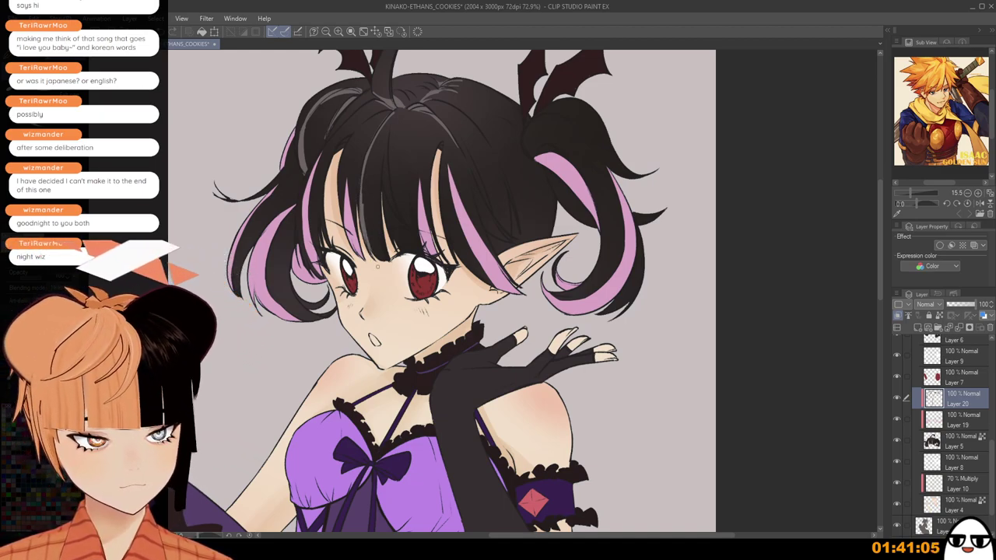
key("ctrl+z")
left_click_drag(362, 194, 379, 259)
key("ctrl+z")
left_click_drag(363, 193, 376, 256)
key("ctrl+z")
key("ctrl+z")
left_click_drag(363, 192, 378, 256)
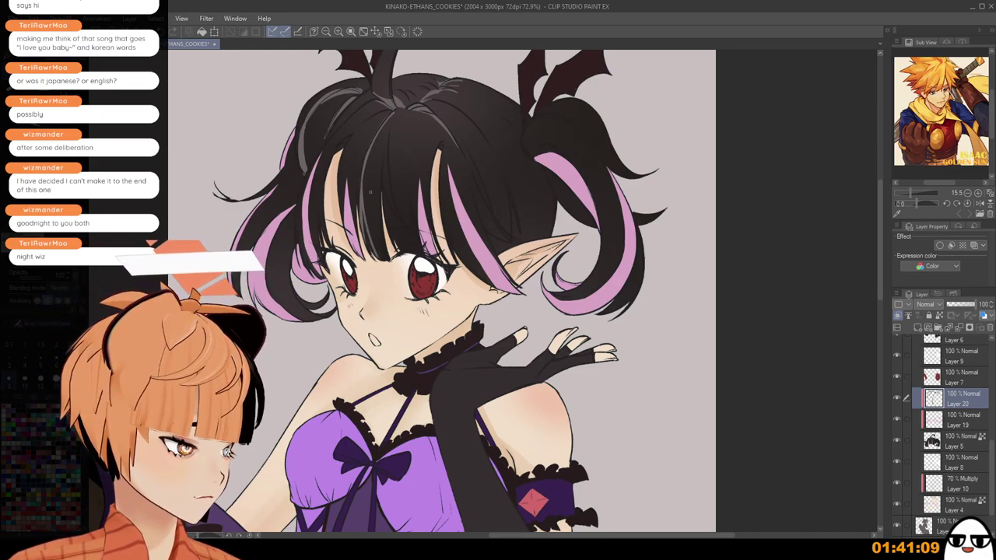
left_click_drag(362, 197, 375, 255)
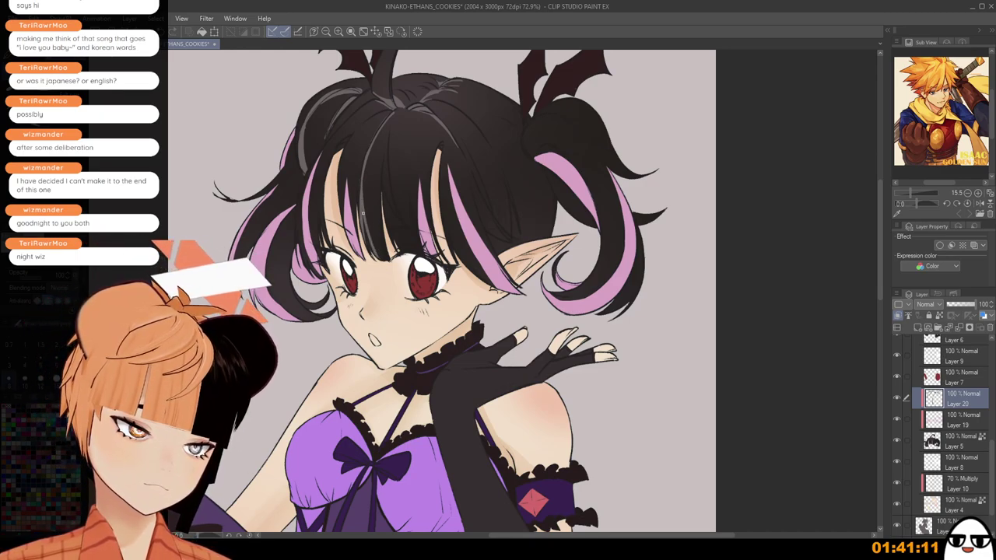
key("ctrl+z")
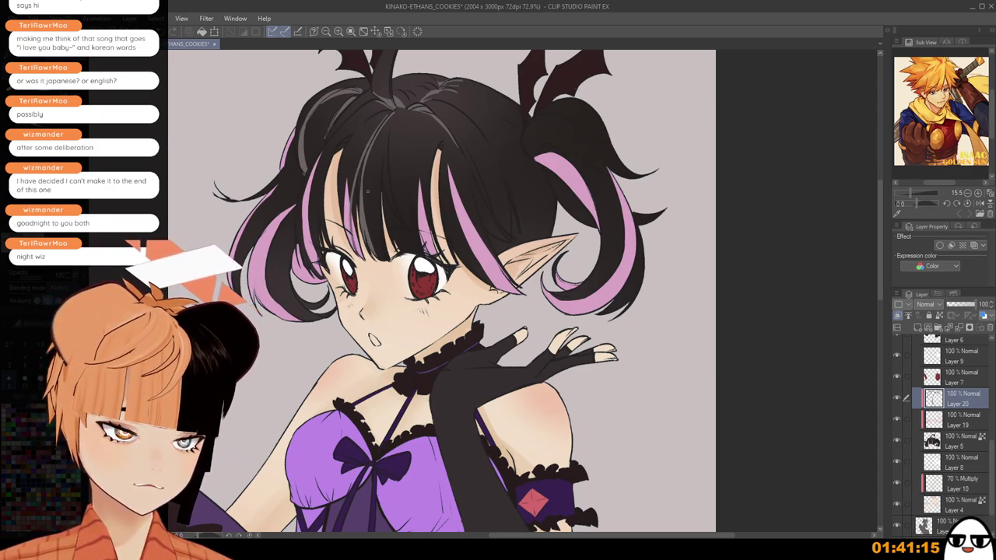
left_click_drag(366, 153, 359, 257)
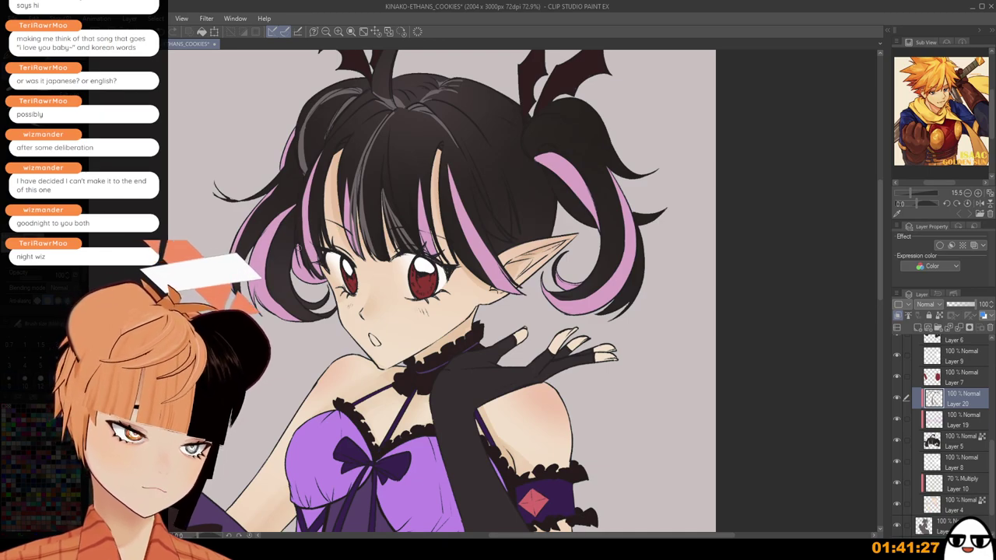
Paint grey highlights over the black curls of the left ponytail, around its pink streaks.
mouse_move(307, 270)
left_mouse_down()
mouse_move(322, 281)
mouse_move(296, 254)
mouse_move(297, 273)
left_mouse_up()
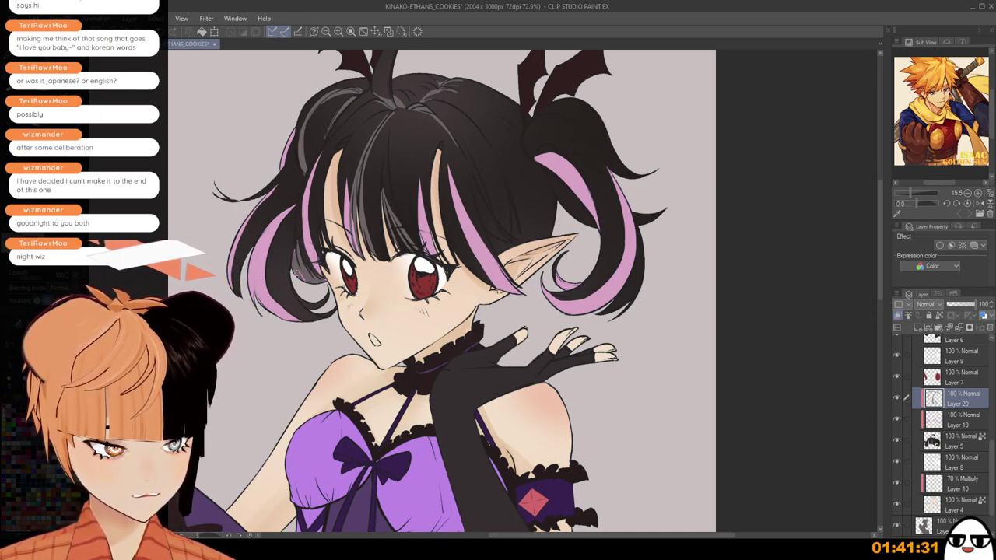
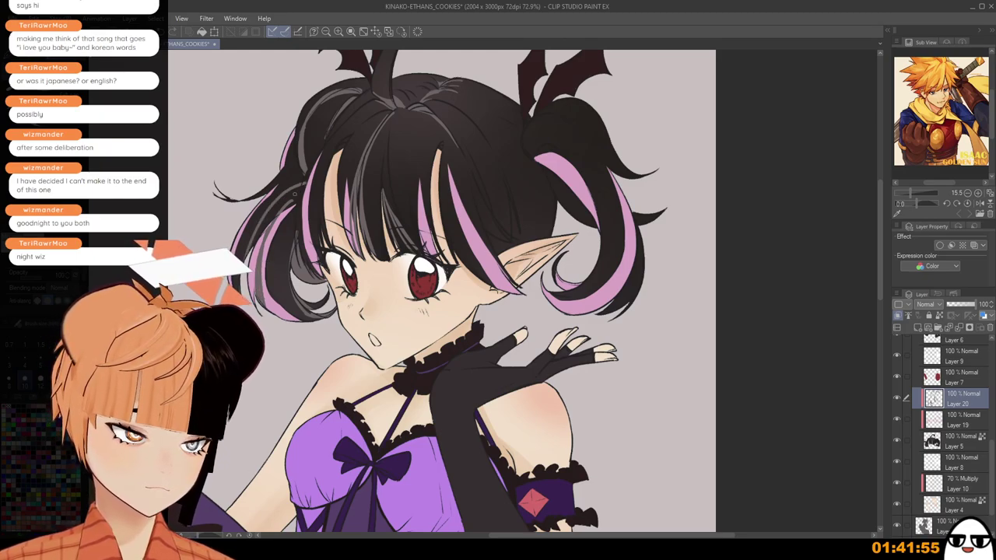
scroll(300, 188, "up", 2)
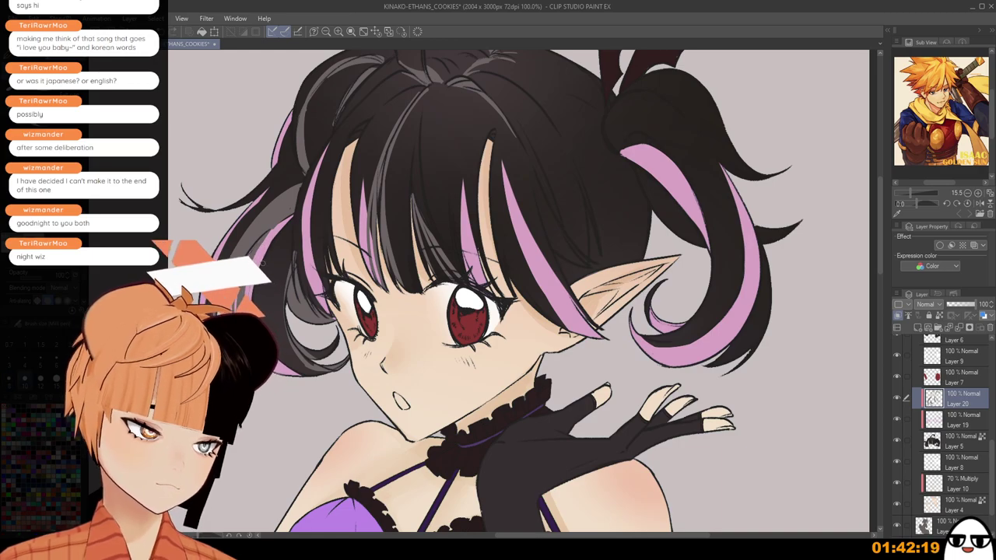
scroll(264, 371, "down", 4)
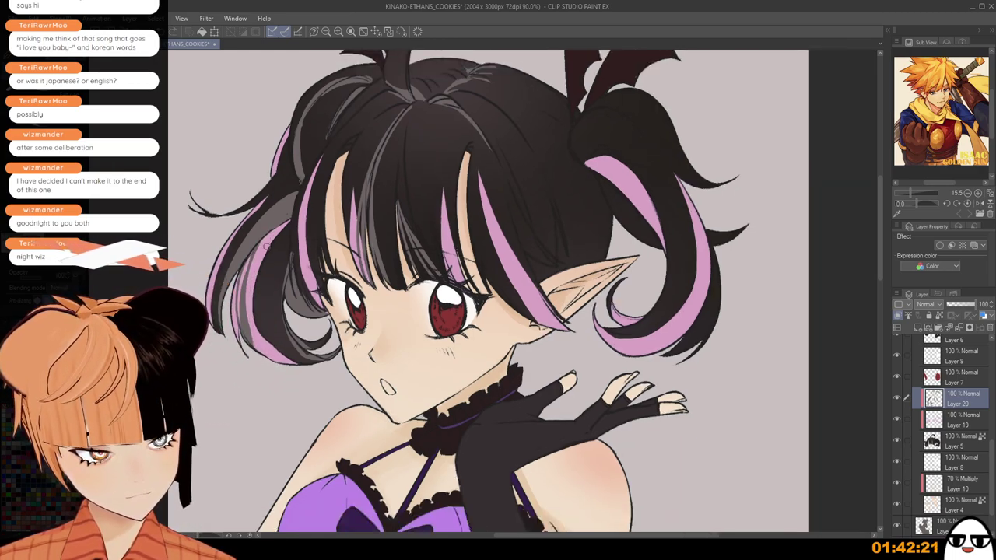
scroll(264, 243, "up", 3)
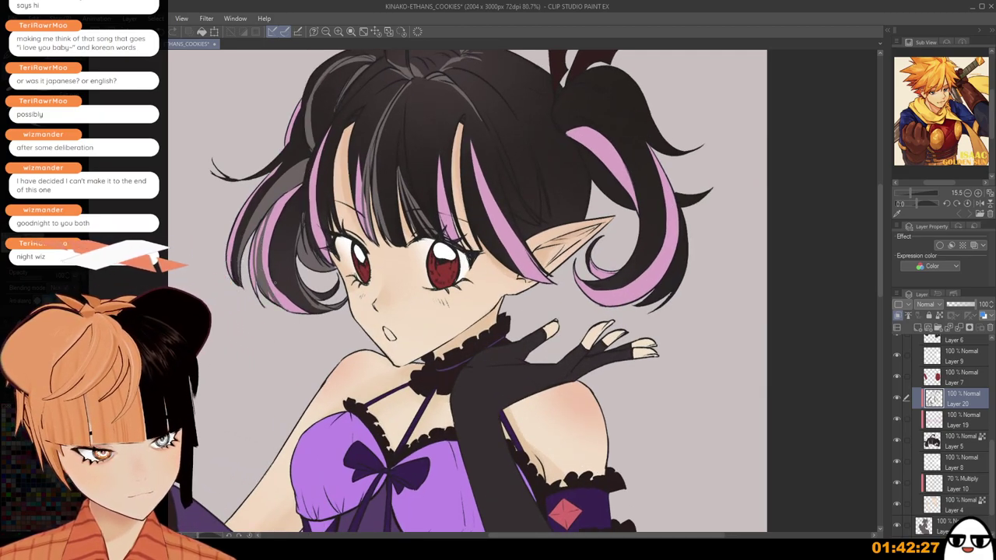
scroll(335, 195, "down", 2)
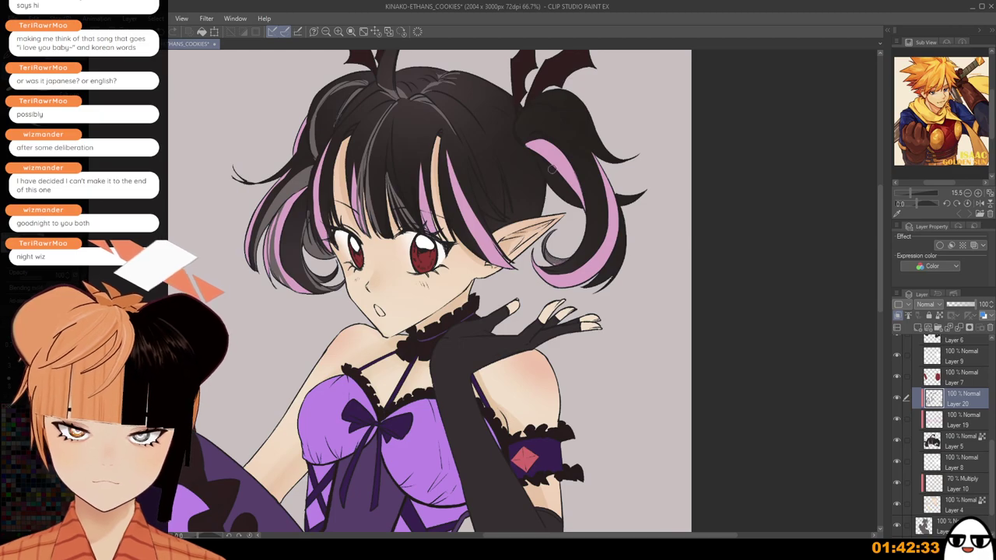
Paint grey highlights on the back hair between the pointed ear and the base of the right ponytail.
scroll(536, 164, "up", 2)
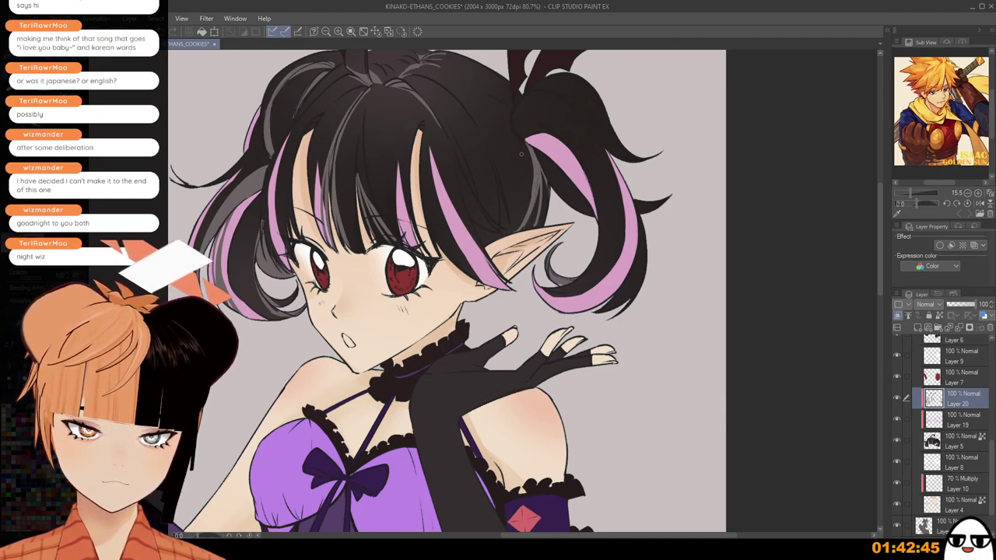
left_click_drag(521, 140, 533, 202)
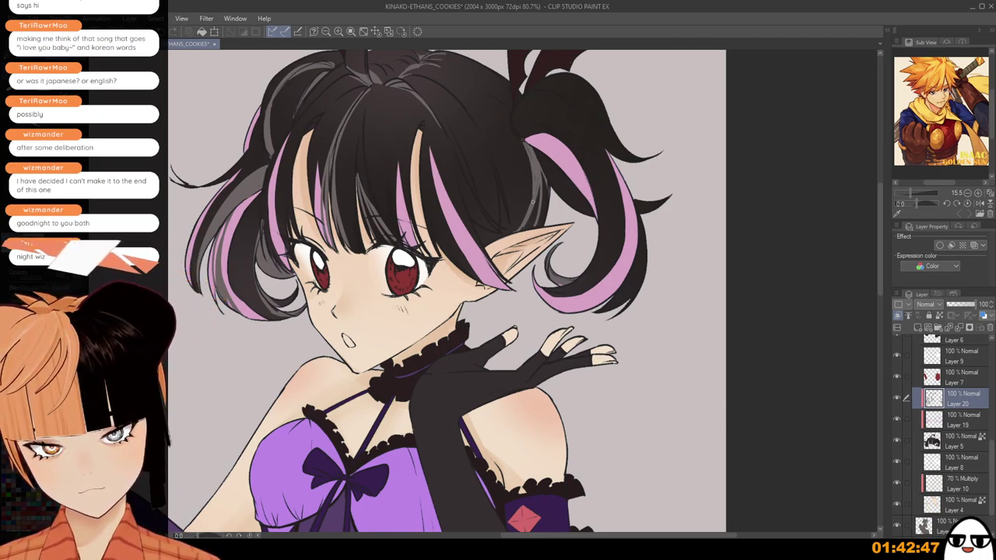
key("ctrl+z")
key("ctrl+z")
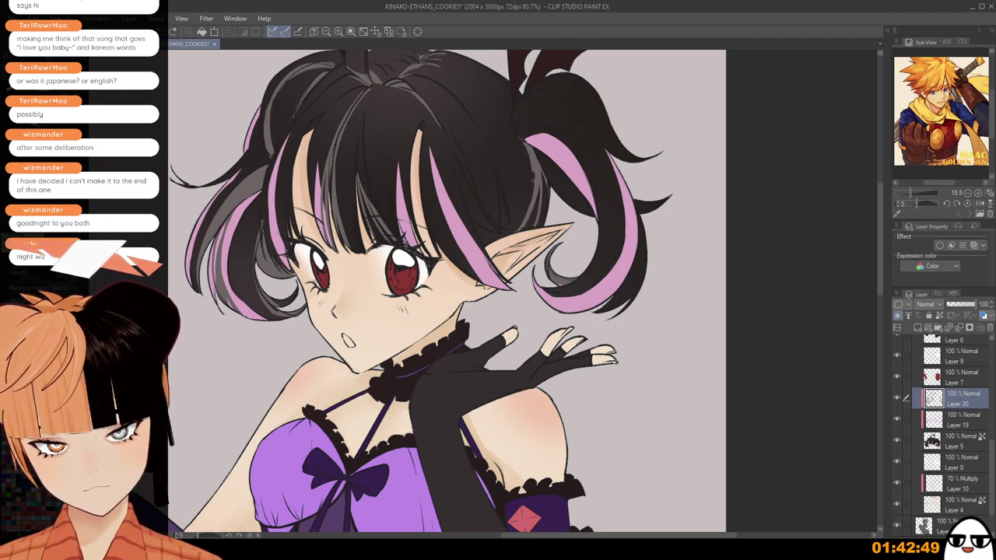
left_click_drag(520, 140, 533, 203)
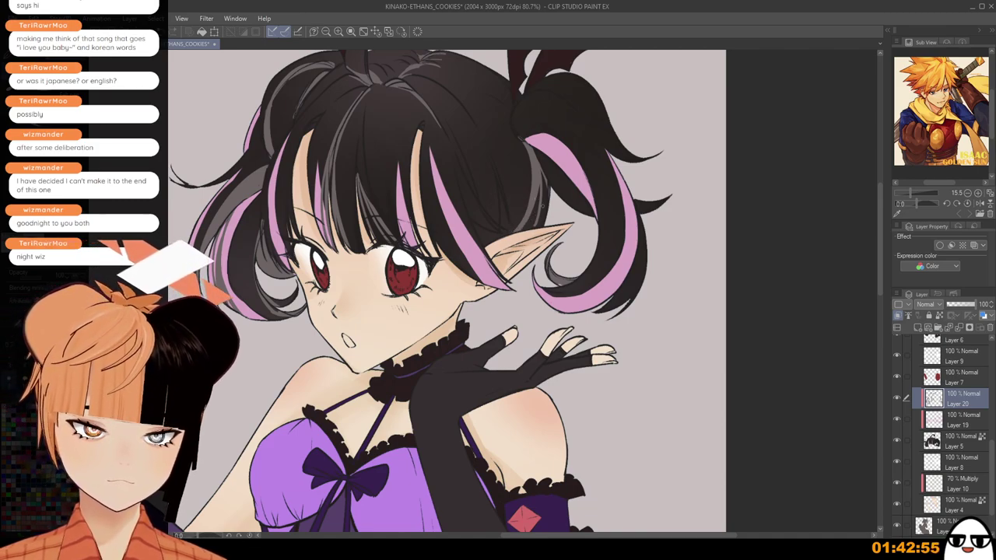
left_click_drag(544, 192, 535, 230)
key("ctrl+z")
left_click_drag(543, 170, 538, 227)
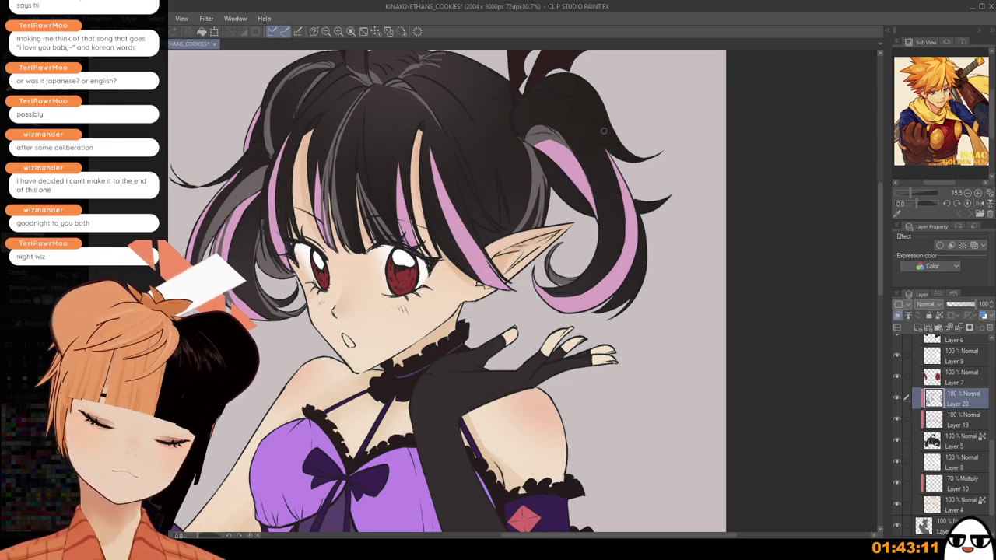
Paint a thin grey highlight curving over the top of the right ponytail and down its outer strands.
left_click_drag(525, 100, 600, 138)
key("ctrl+z")
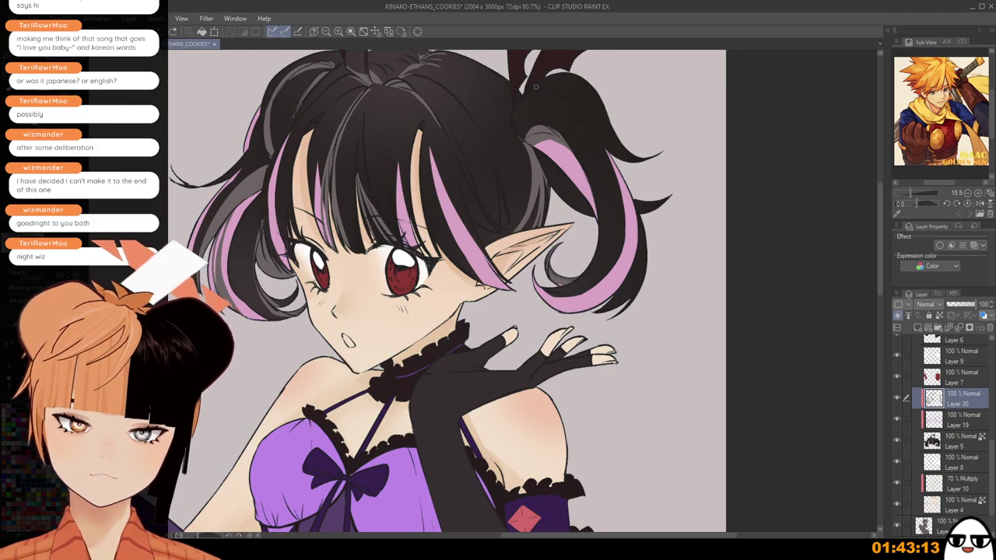
left_click_drag(524, 100, 624, 163)
key("ctrl+z")
left_click_drag(524, 99, 620, 153)
key("ctrl+z")
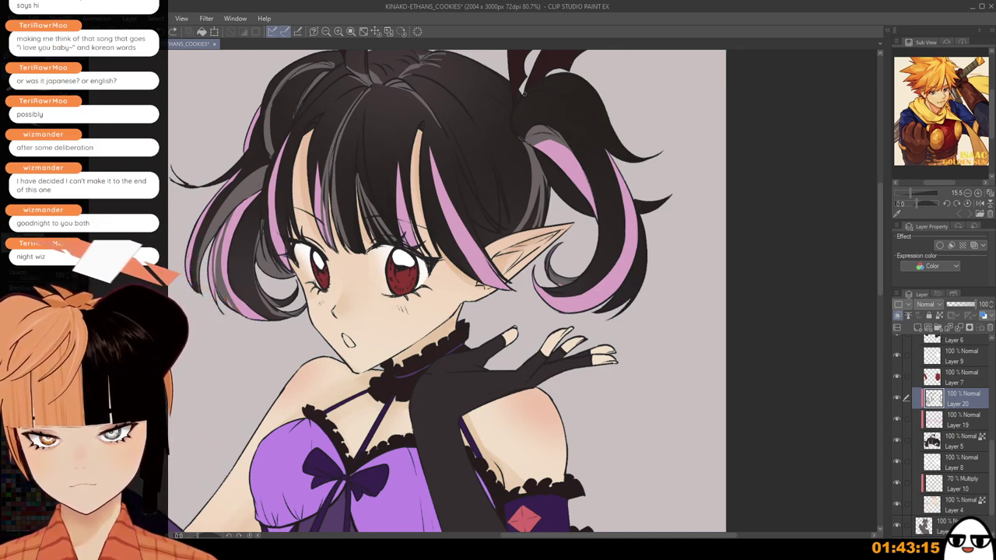
left_click_drag(523, 97, 611, 162)
mouse_move(581, 122)
left_mouse_down()
mouse_move(637, 186)
mouse_move(616, 140)
mouse_move(593, 129)
mouse_move(641, 193)
mouse_move(593, 141)
mouse_move(623, 177)
left_mouse_up()
key("ctrl+z")
key("ctrl+z")
key("ctrl+z")
key("ctrl+z")
key("ctrl+z")
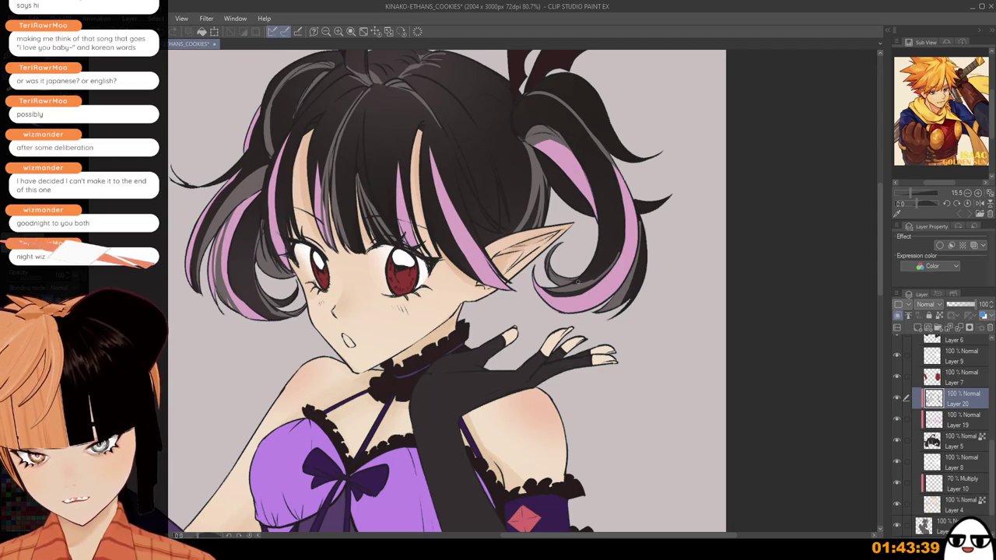
Paint a jagged grey highlight on the side hair above the pointed ear, and try extending the thin crown strand downwards.
scroll(605, 267, "down", 3)
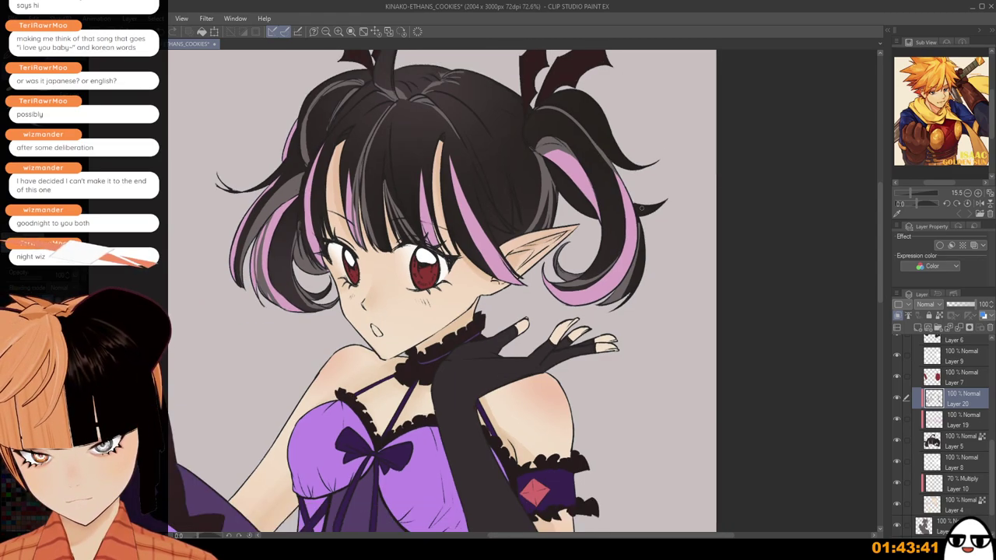
scroll(566, 215, "up", 3)
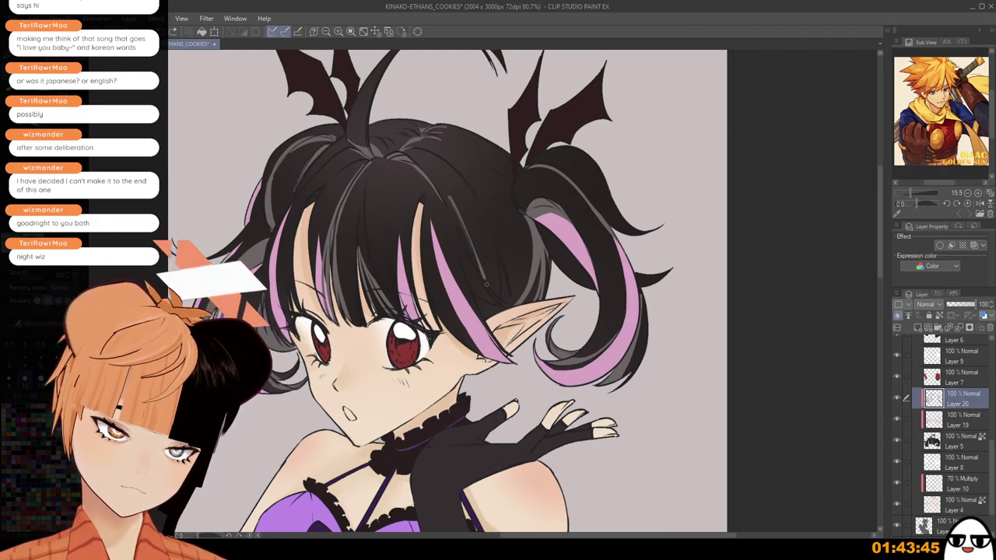
mouse_move(475, 240)
left_mouse_down()
mouse_move(484, 260)
mouse_move(502, 263)
mouse_move(494, 290)
mouse_move(491, 280)
left_mouse_up()
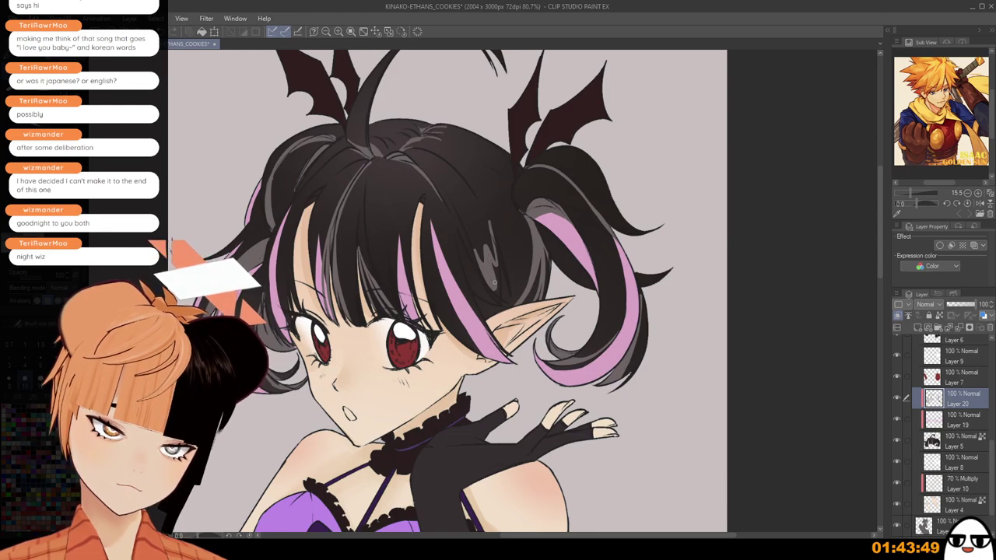
left_click_drag(496, 241, 500, 296)
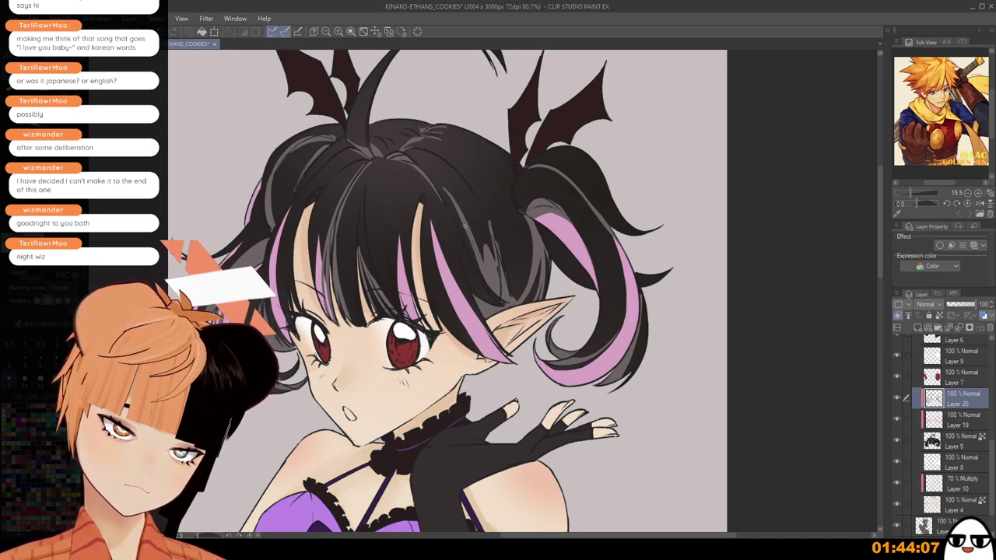
left_click_drag(449, 193, 474, 240)
key("ctrl+z")
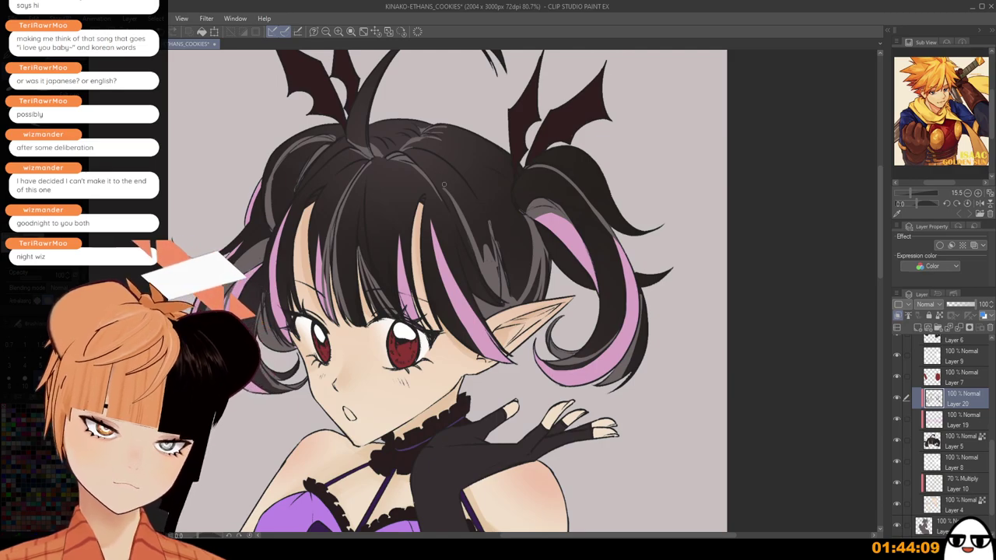
Undo the jagged grey highlight on the side hair above the pointed ear and repaint it as smoother, thinner strands.
key("ctrl+z")
mouse_move(442, 185)
left_mouse_down()
mouse_move(486, 259)
mouse_move(483, 191)
mouse_move(473, 245)
mouse_move(486, 249)
mouse_move(487, 269)
mouse_move(481, 226)
mouse_move(490, 271)
left_mouse_up()
key("ctrl+z")
mouse_move(482, 218)
left_mouse_down()
mouse_move(506, 263)
mouse_move(489, 214)
mouse_move(497, 239)
left_mouse_up()
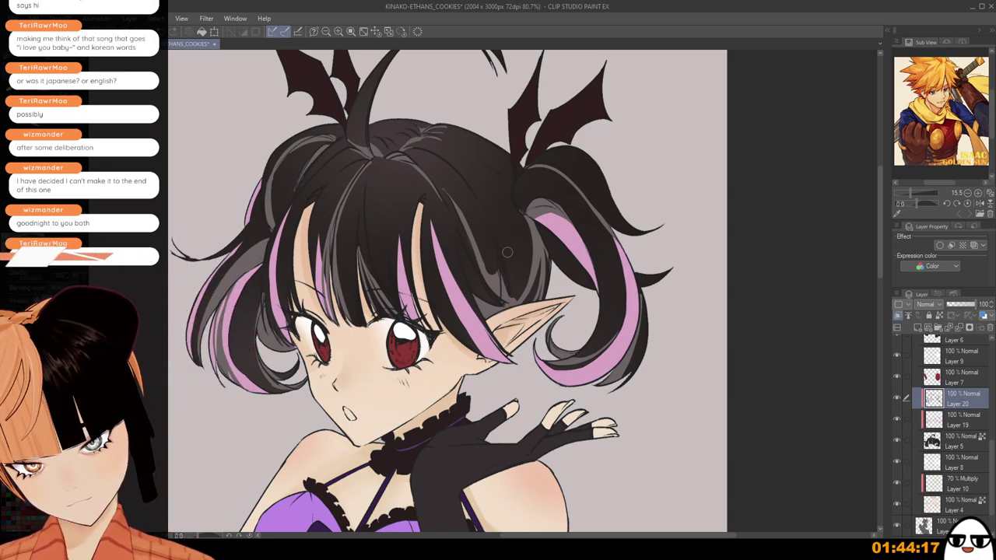
scroll(503, 195, "down", 1)
scroll(521, 272, "up", 1)
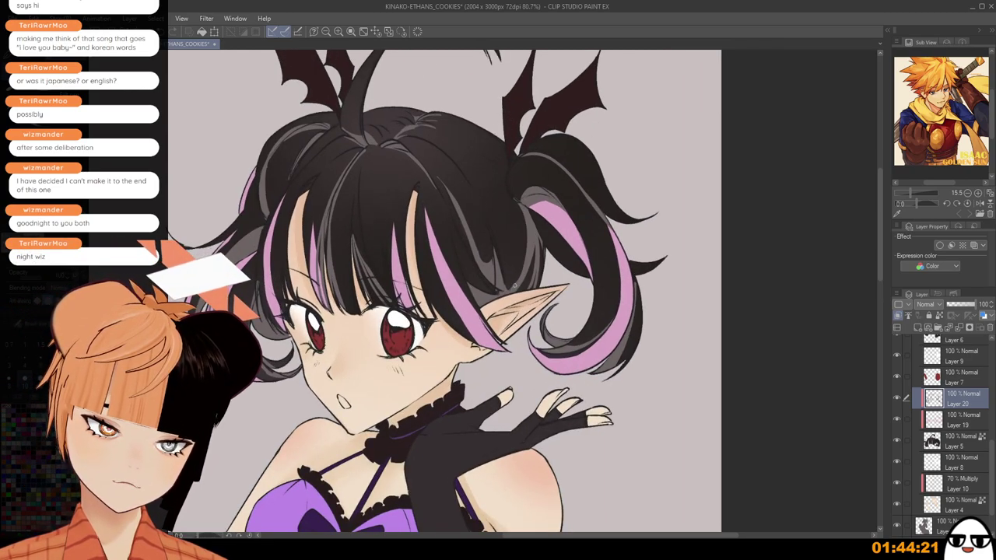
Paint grey highlight strands across the crown towards the base of the right ponytail.
scroll(527, 256, "down", 1)
left_click_drag(527, 257, 531, 314)
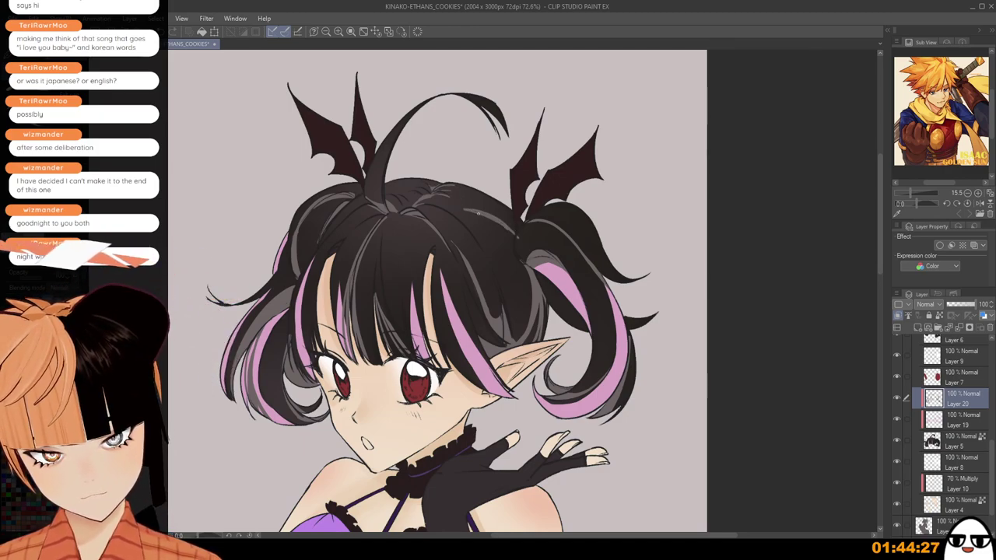
scroll(505, 221, "up", 2)
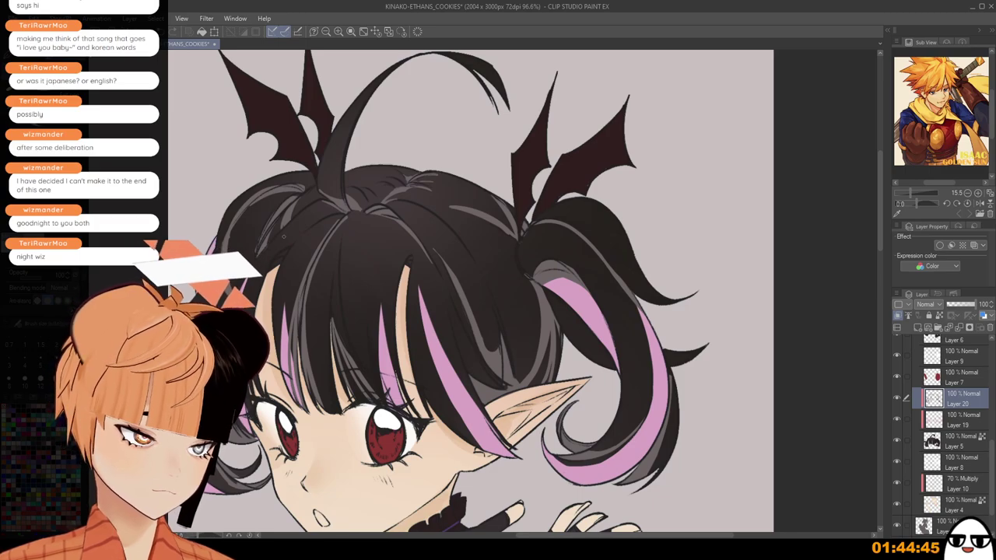
scroll(270, 243, "down", 3)
left_click_drag(263, 270, 282, 201)
scroll(282, 201, "up", 3)
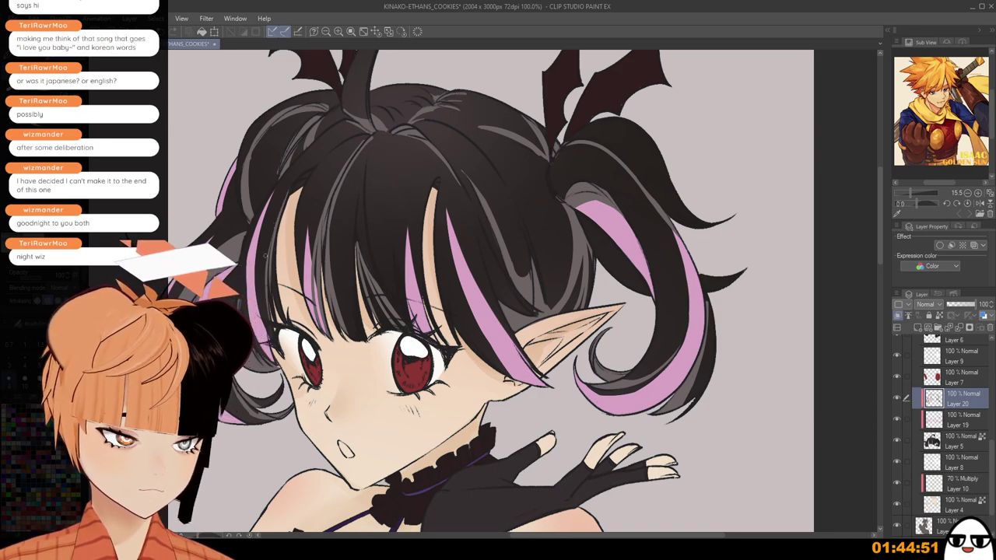
Set the blending mode of Layer 20 to Multiply and check the darkened hair strands on the whole figure.
scroll(283, 204, "down", 2)
left_click(928, 305)
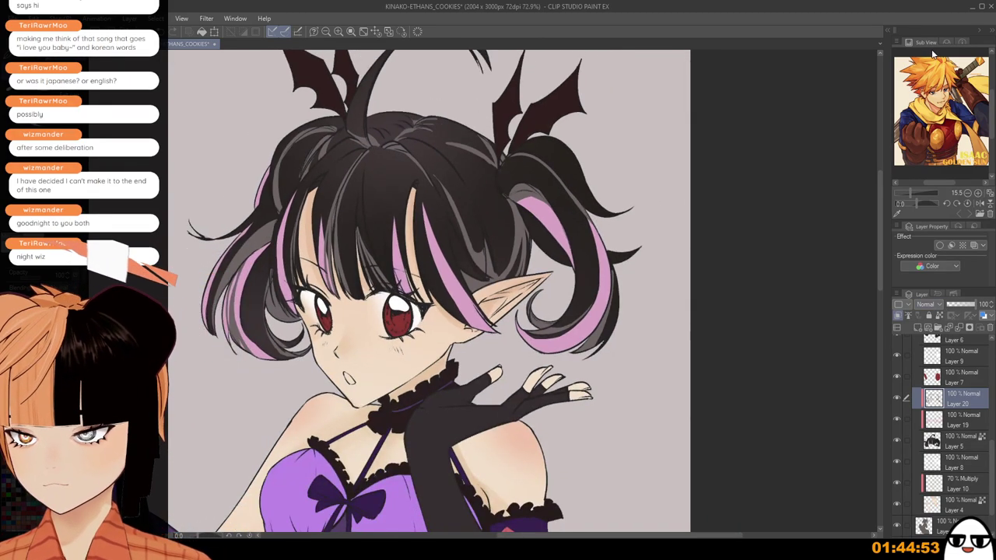
left_click(927, 332)
scroll(589, 304, "down", 4)
scroll(603, 340, "up", 2)
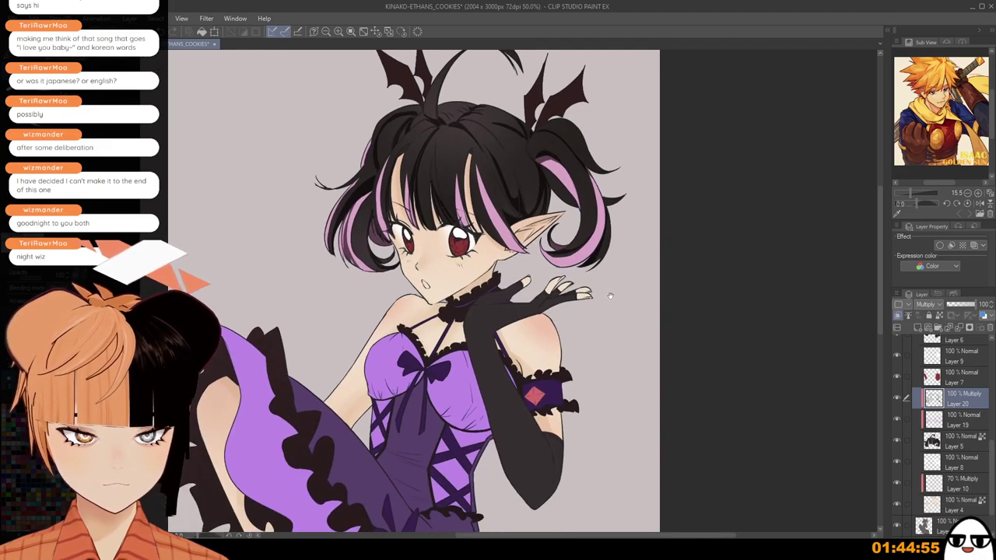
scroll(605, 331, "up", 2)
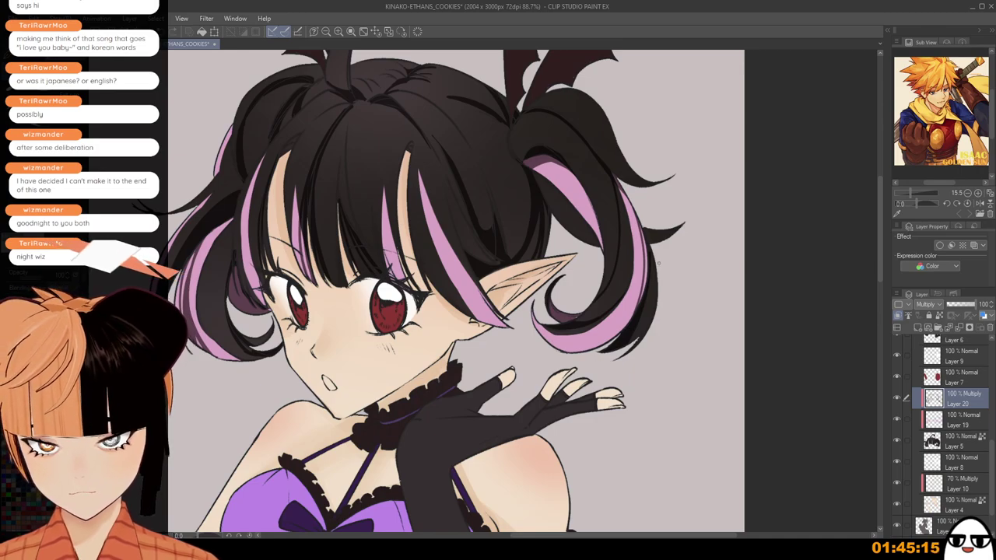
Paint thin dark shading strands over the right ponytail's pink streaks and along its inner black lock.
left_click_drag(648, 247, 640, 334)
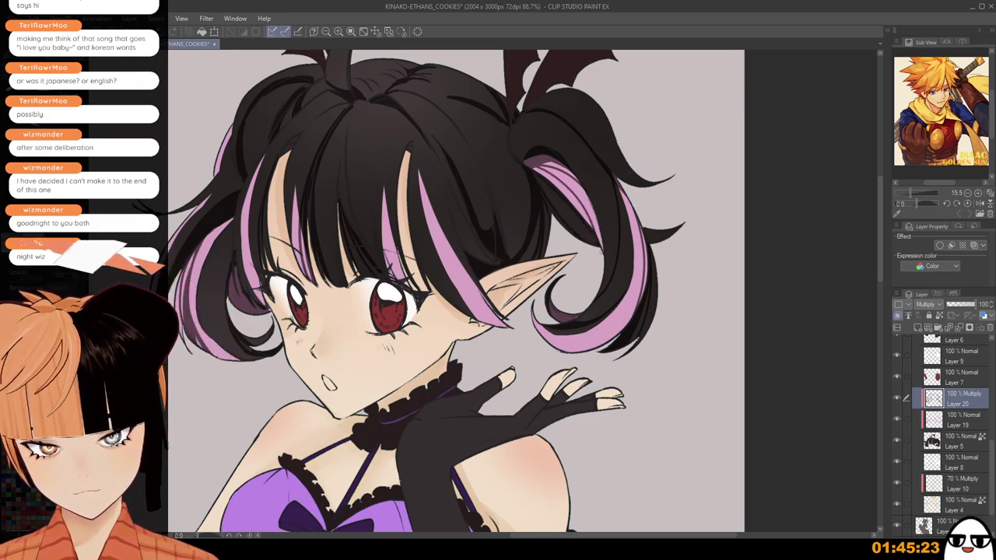
left_click_drag(542, 183, 588, 252)
left_click_drag(571, 208, 587, 240)
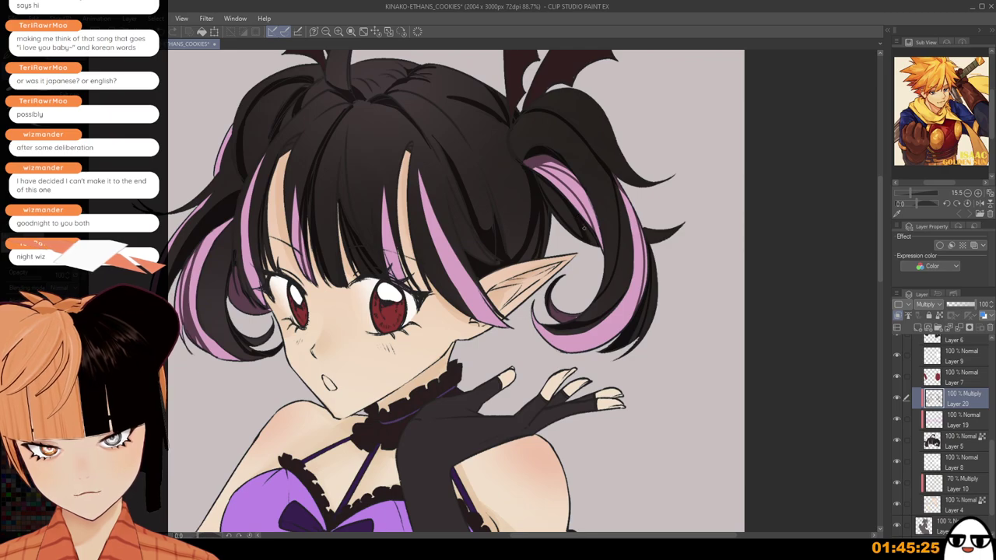
scroll(601, 251, "down", 2)
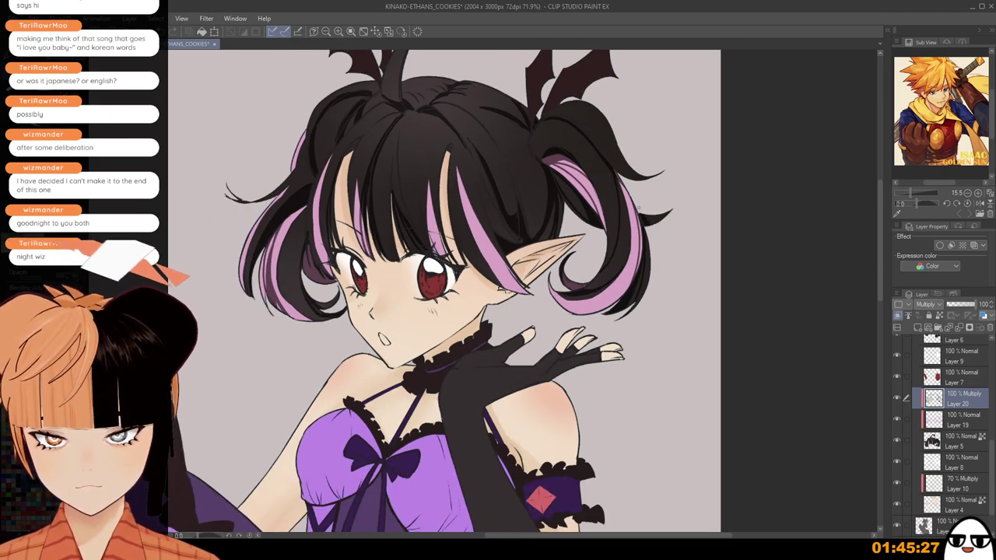
scroll(669, 231, "down", 1)
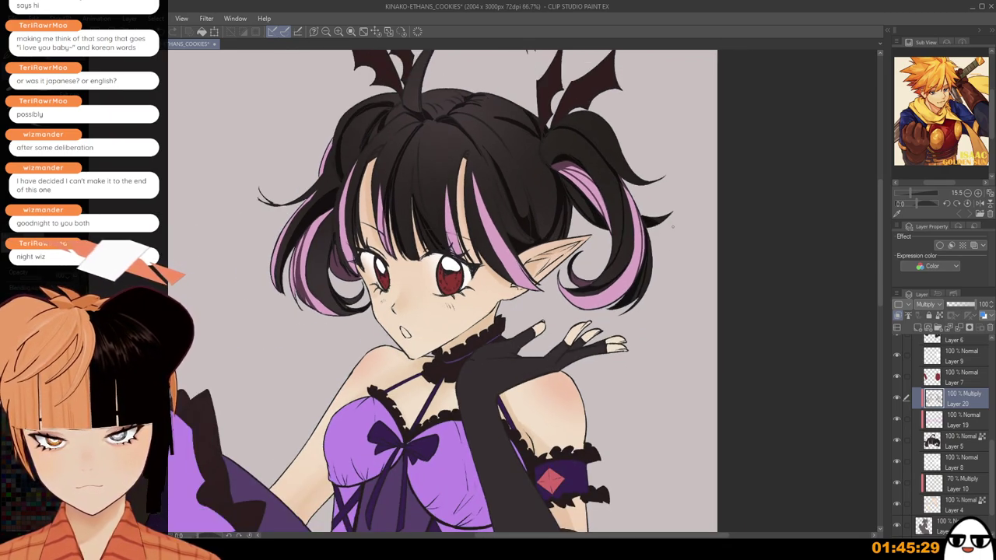
Paint dark shading strands through the pink streaks of the left ponytail and its inner curl.
left_click_drag(388, 260, 462, 229)
scroll(462, 229, "up", 3)
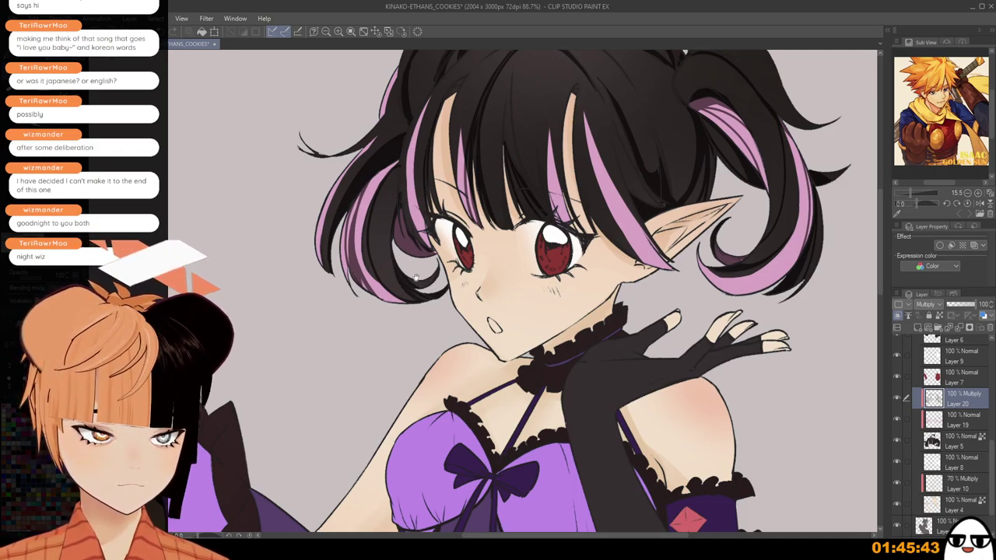
left_click_drag(419, 282, 440, 343)
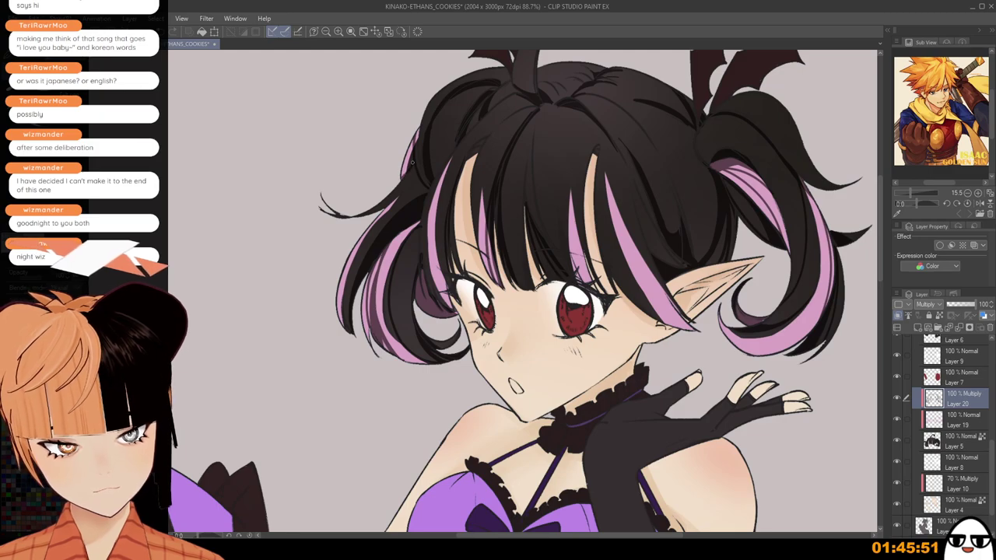
scroll(406, 173, "down", 2)
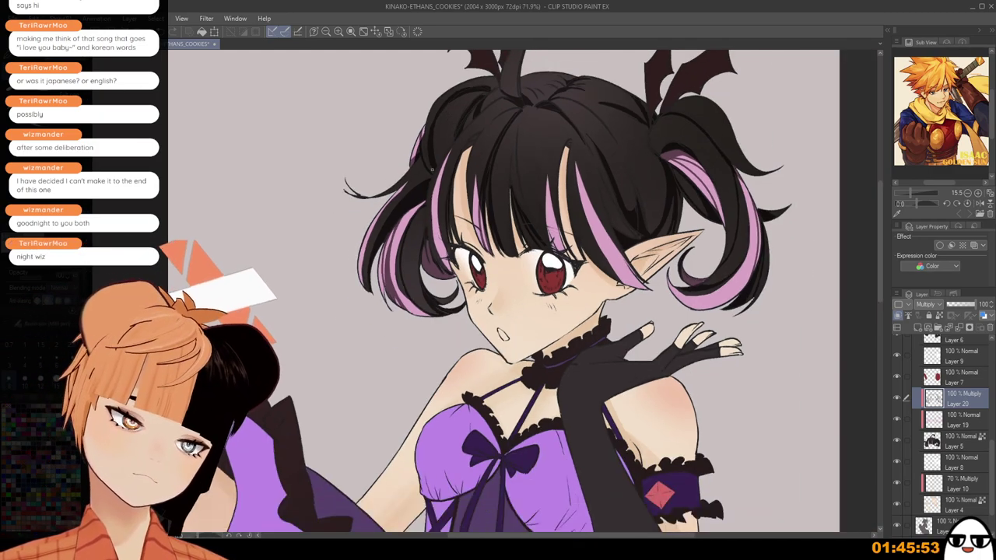
scroll(435, 181, "up", 2)
scroll(433, 180, "up", 1)
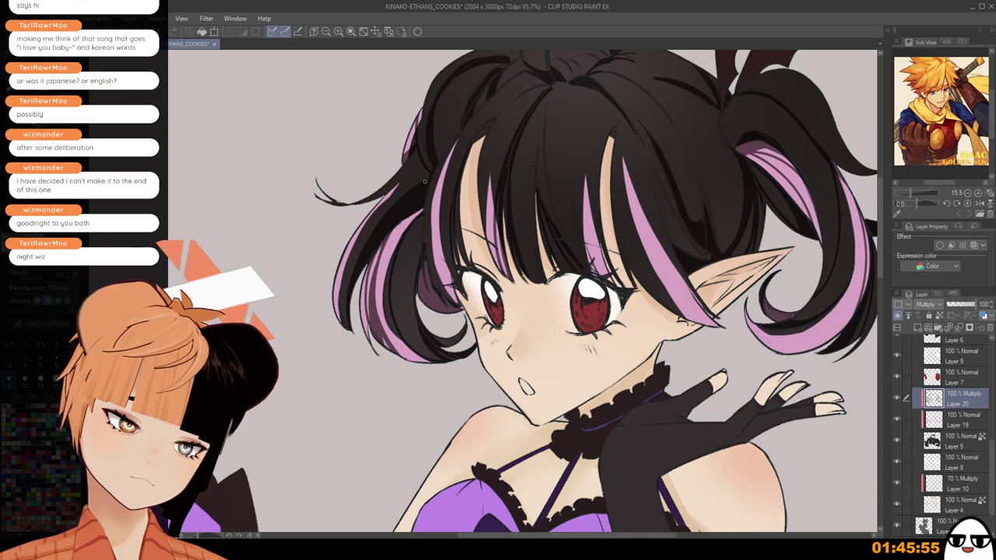
Paint a thin dark strand curving over the rounded top of the left ponytail, redoing it until it fits.
left_click_drag(443, 164, 402, 253)
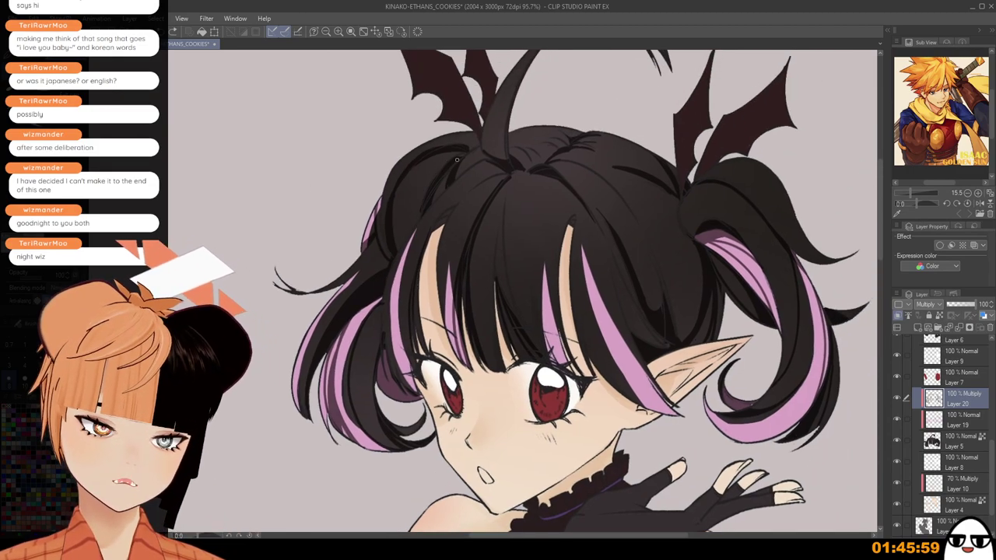
left_click_drag(452, 163, 392, 212)
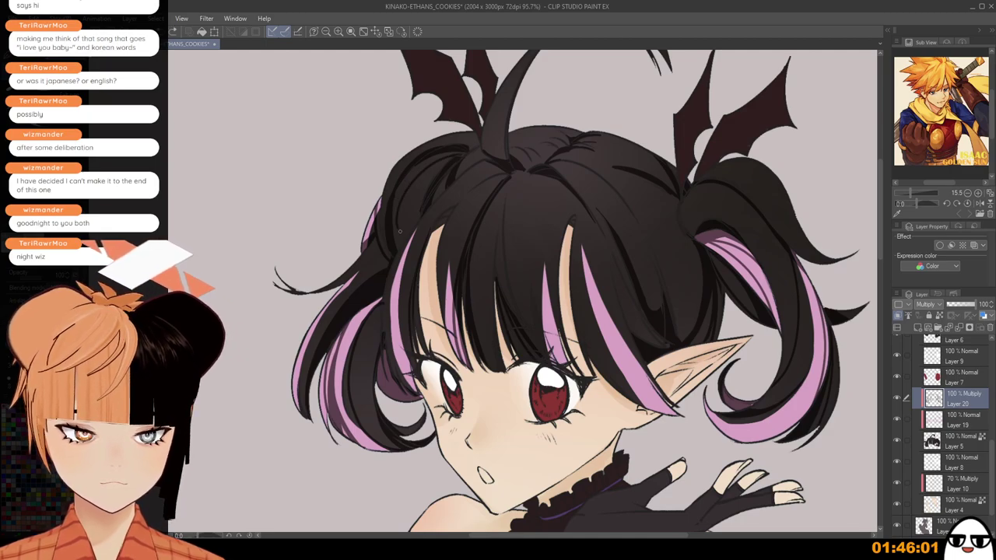
key("ctrl+z")
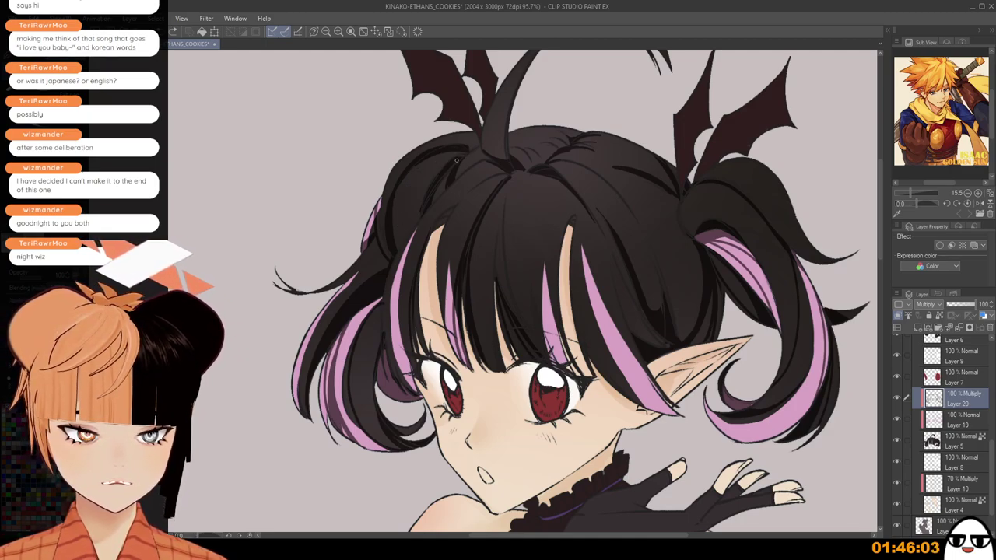
left_click_drag(459, 158, 394, 214)
key("ctrl+z")
left_click_drag(465, 158, 395, 216)
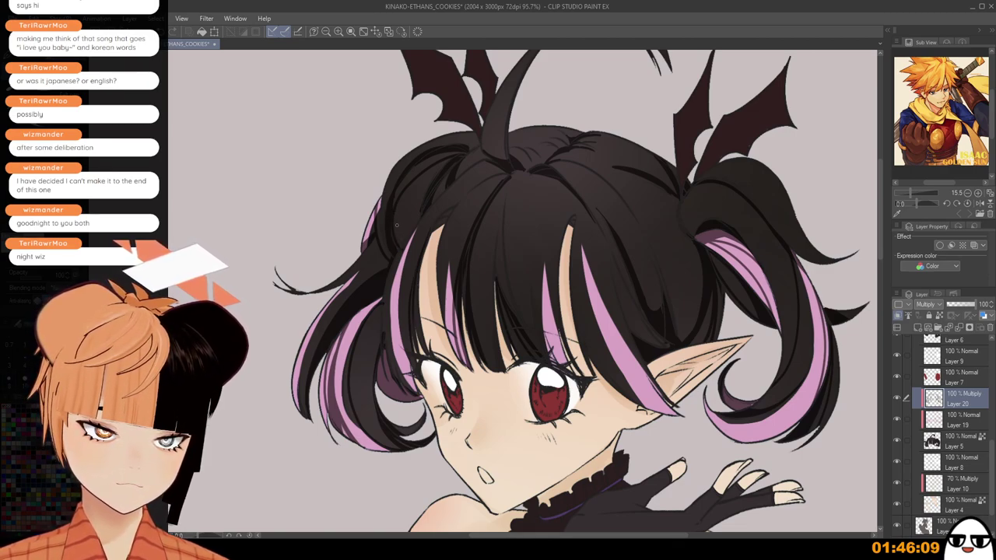
scroll(393, 215, "up", 2)
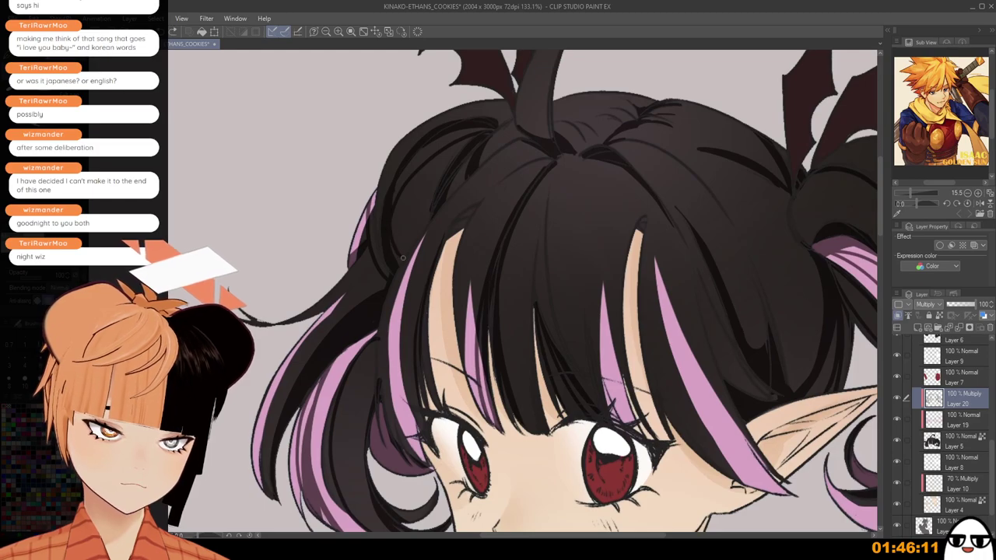
Paint dark shading strands at the top of the head, around the base of the long curved hair strand.
scroll(421, 222, "down", 3)
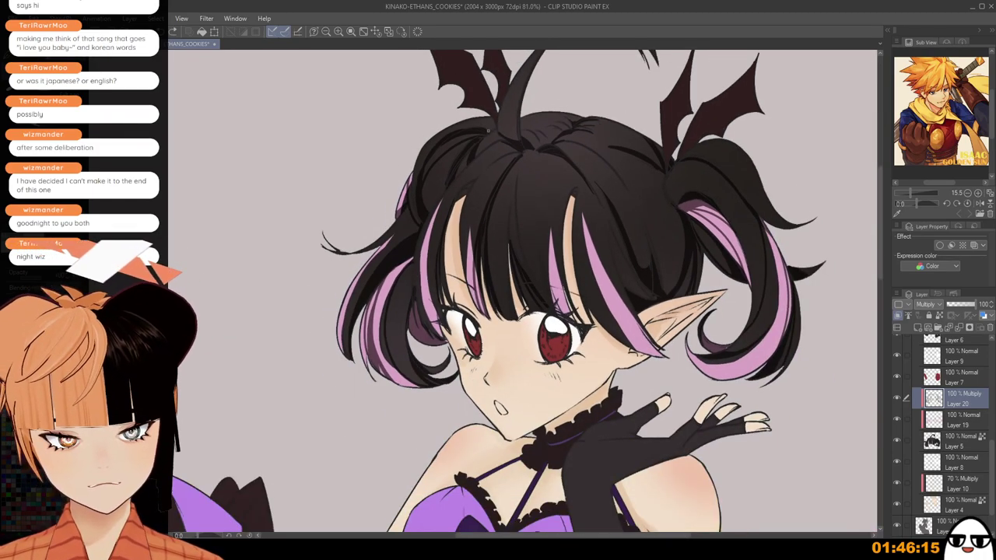
scroll(447, 251, "down", 1)
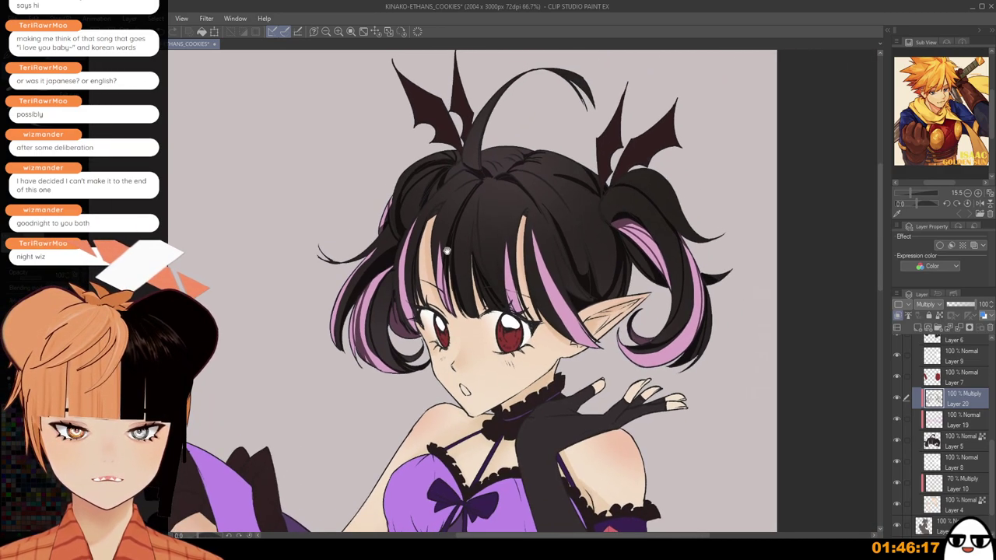
scroll(484, 153, "up", 2)
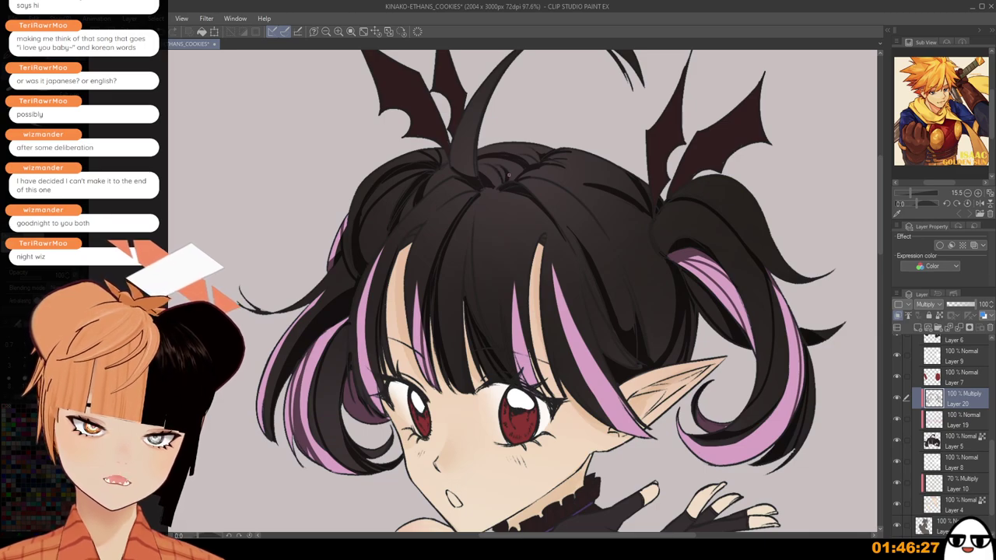
scroll(505, 171, "down", 2)
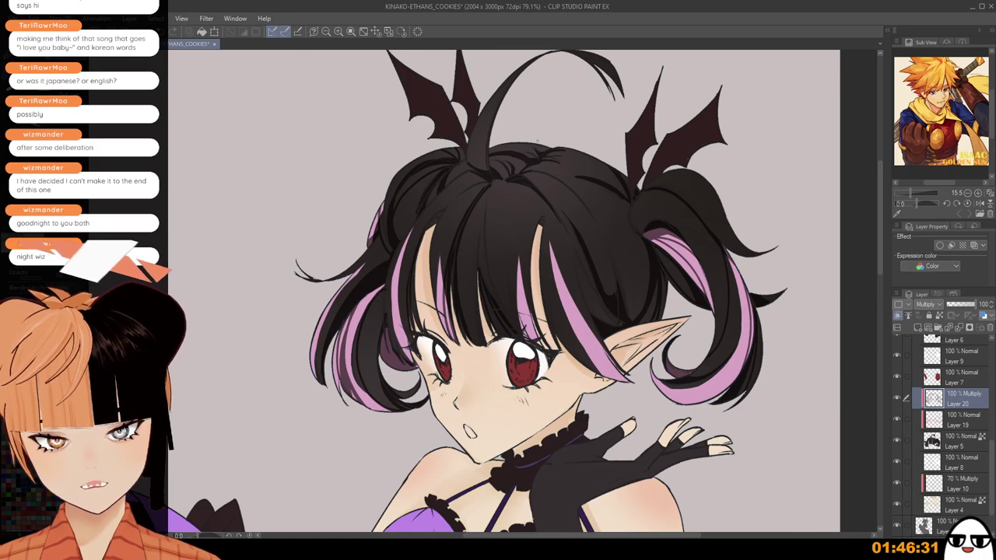
scroll(489, 153, "down", 3)
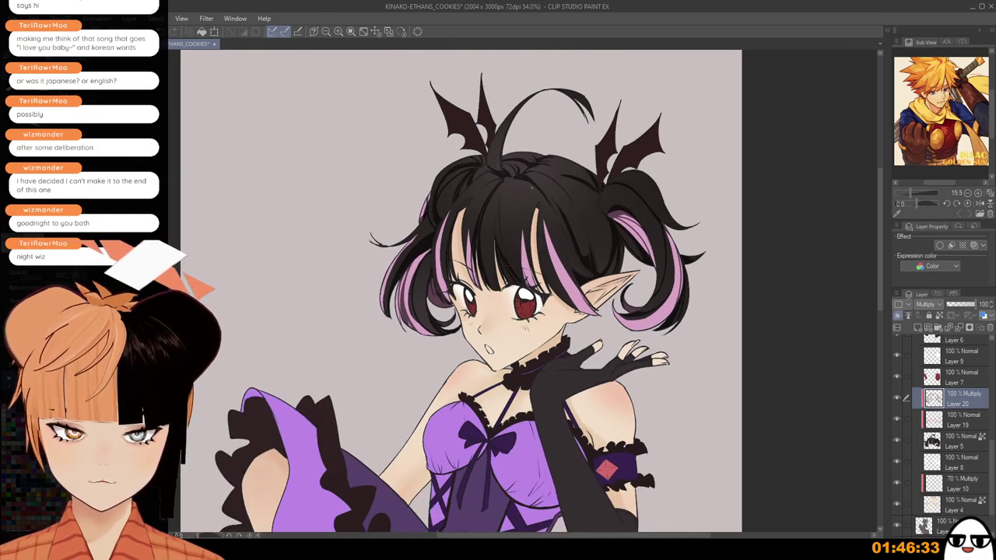
scroll(531, 187, "up", 6)
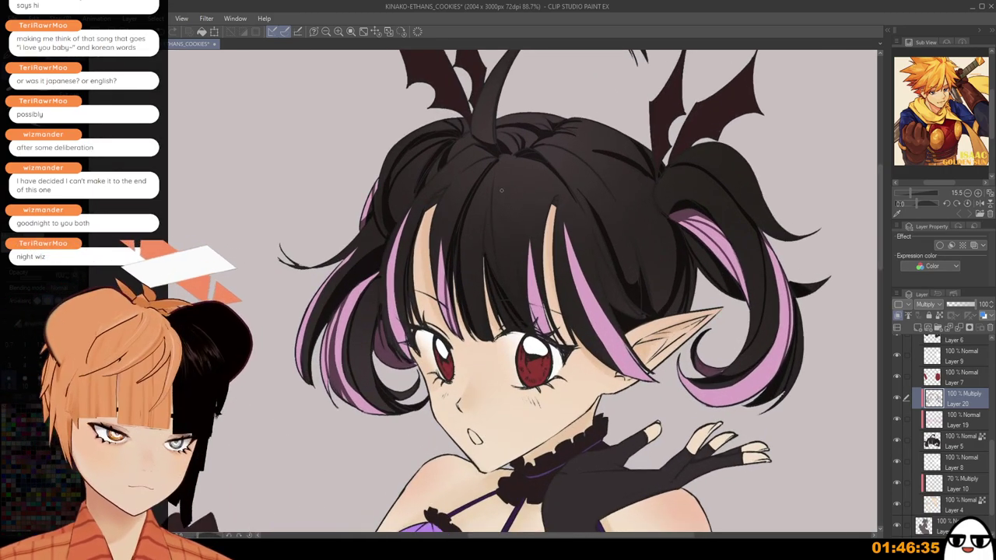
Paint a dark strand running from the hair parting down the centre of the fringe, replacing the first attempt.
left_click_drag(497, 166, 493, 253)
key("ctrl+z")
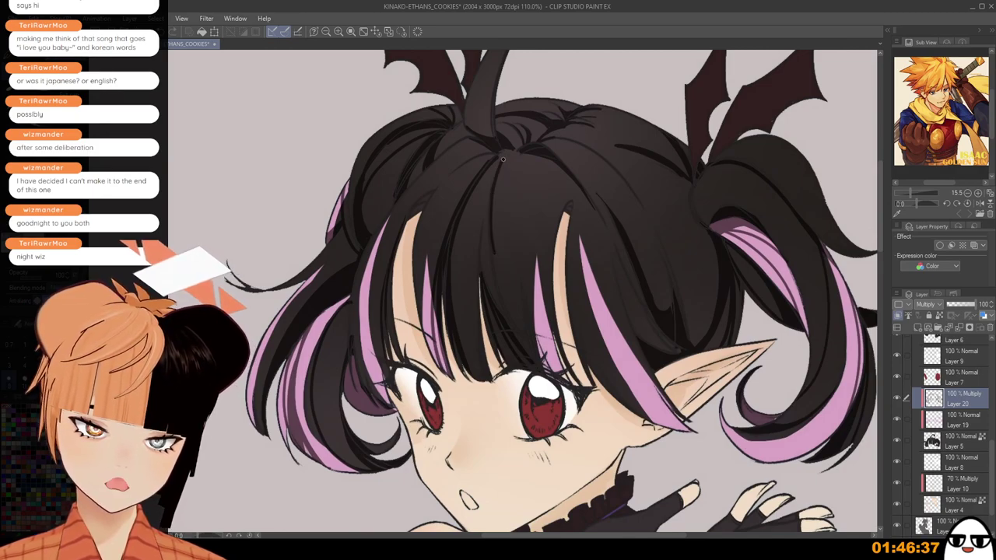
mouse_move(505, 159)
left_mouse_down()
mouse_move(496, 272)
mouse_move(490, 238)
left_mouse_up()
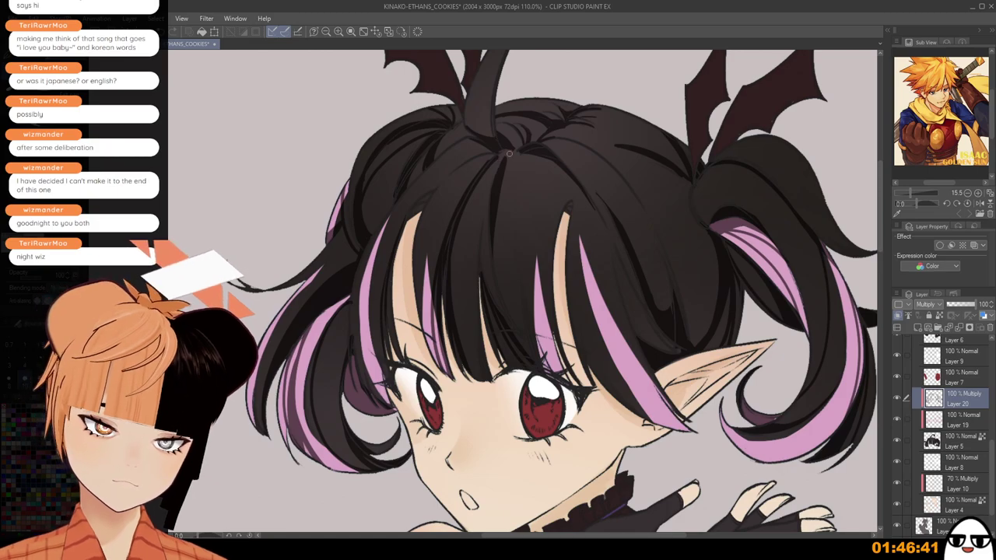
scroll(487, 144, "up", 2)
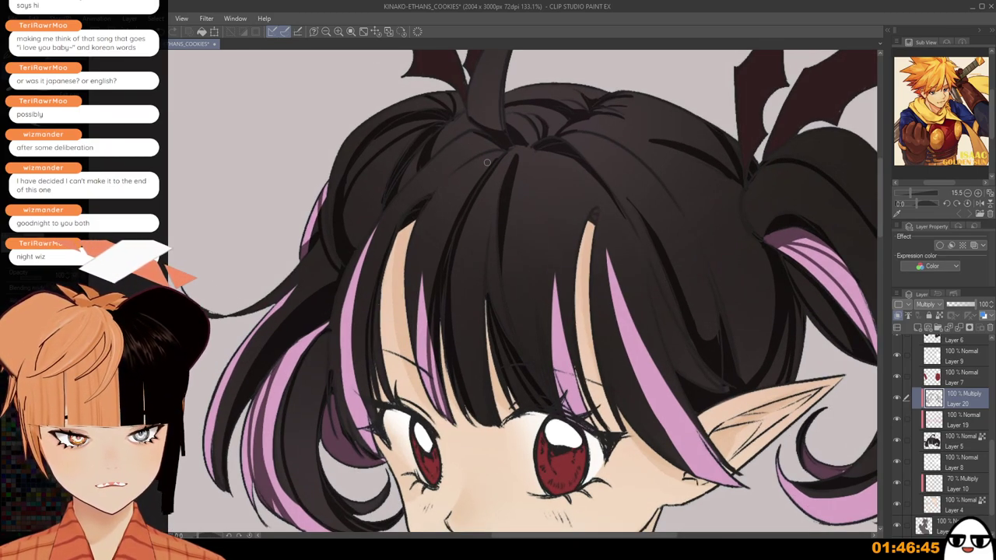
scroll(614, 209, "down", 2)
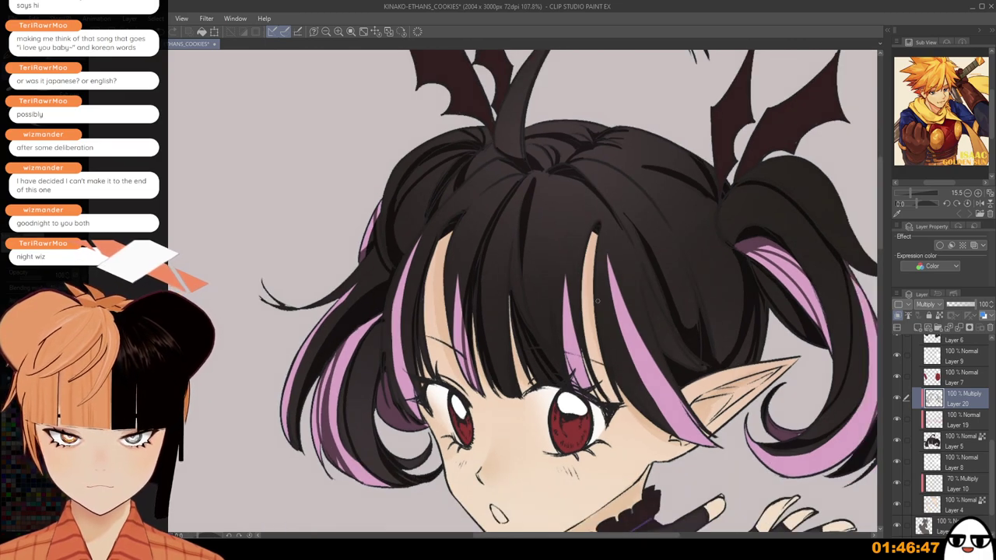
Paint dark strands along the fringe's skin-coloured gap and on the side hair between the pink streak and pointed ear.
left_click_drag(594, 231, 610, 382)
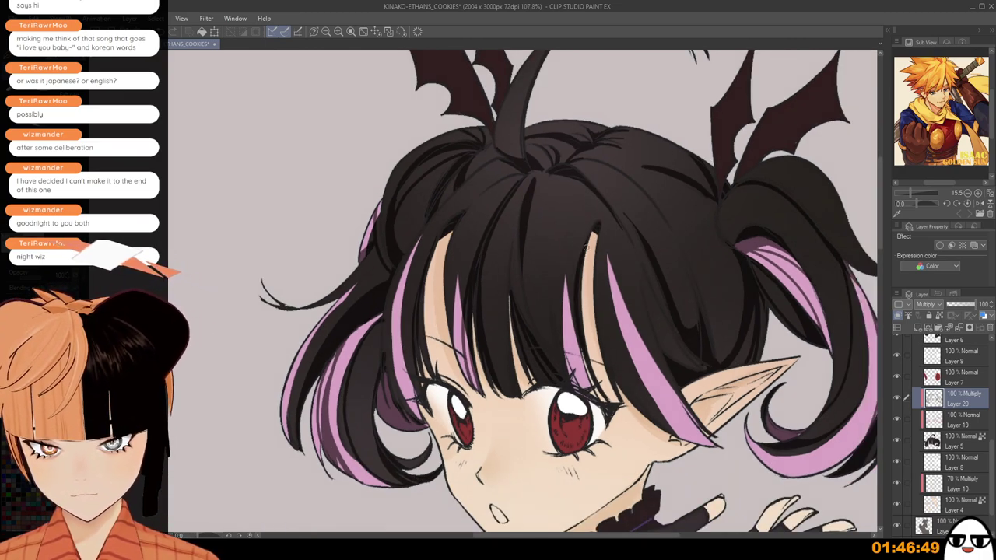
left_click_drag(648, 320, 590, 276)
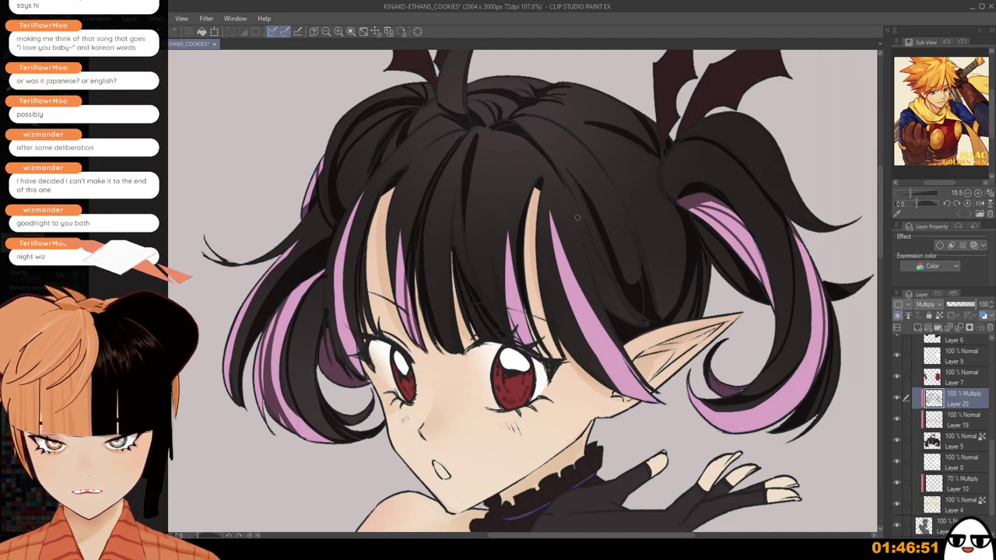
key("ctrl+z")
left_click_drag(579, 219, 610, 309)
left_click_drag(592, 257, 643, 332)
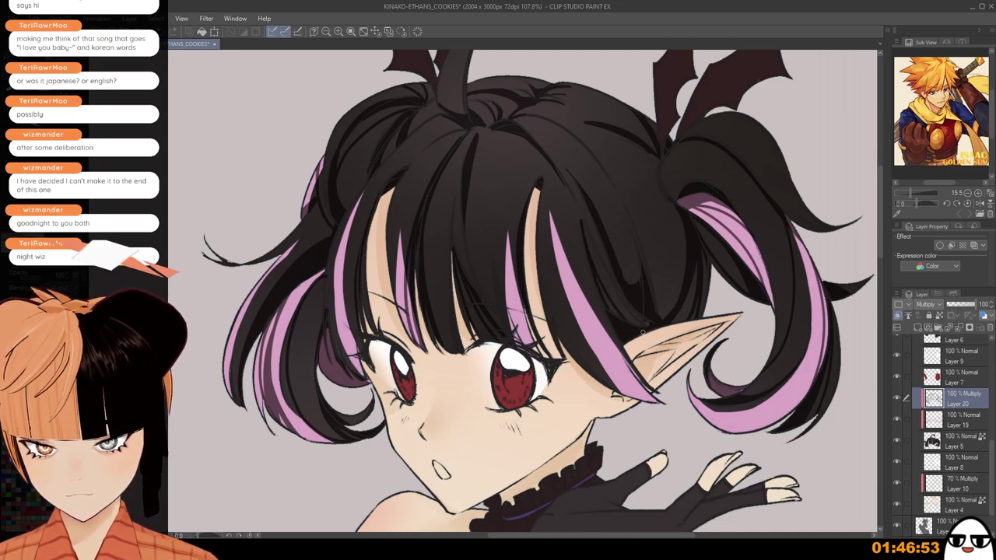
left_click_drag(592, 266, 610, 304)
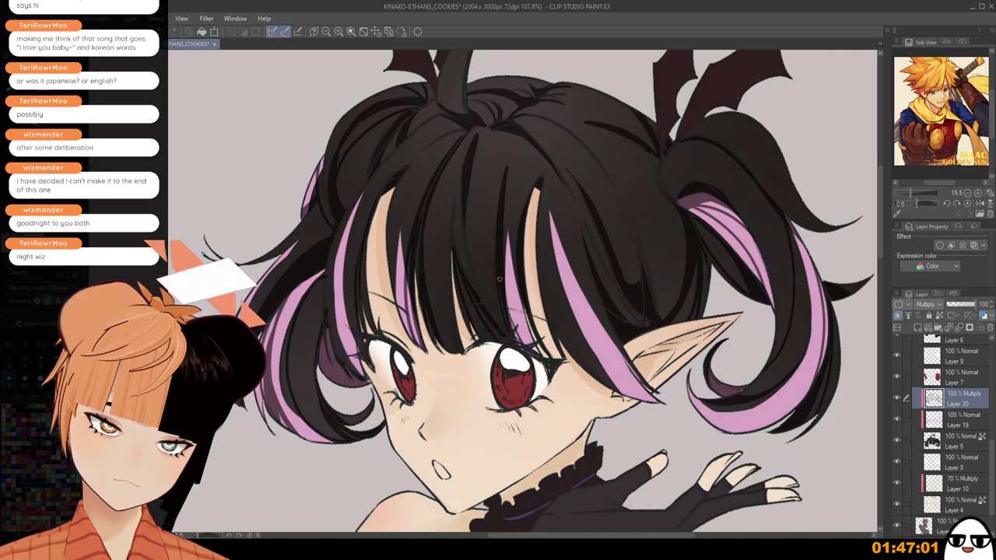
Lock the transparent pixels of the hair shading layer, Layer 20, and check the whole figure.
scroll(511, 160, "down", 1)
scroll(511, 160, "down", 8)
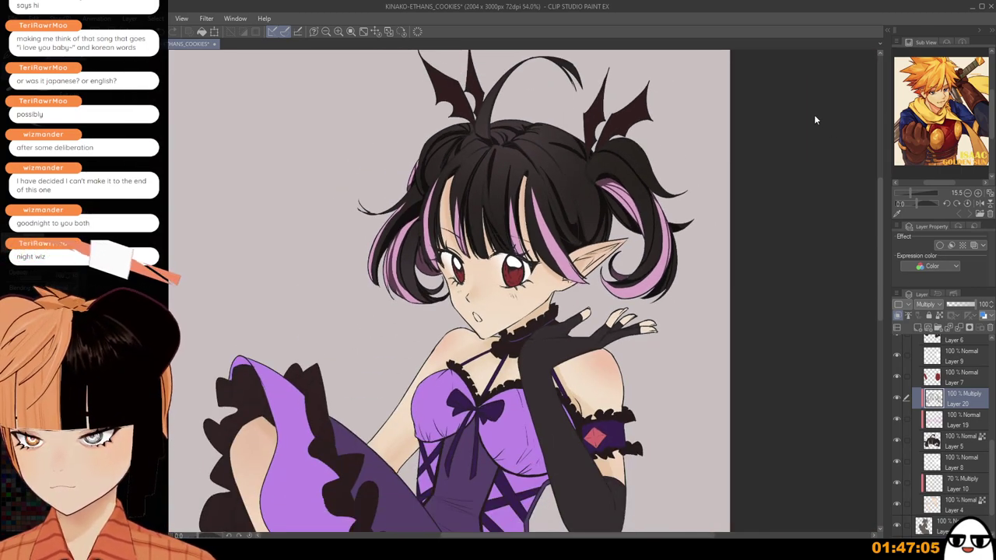
left_click(939, 316)
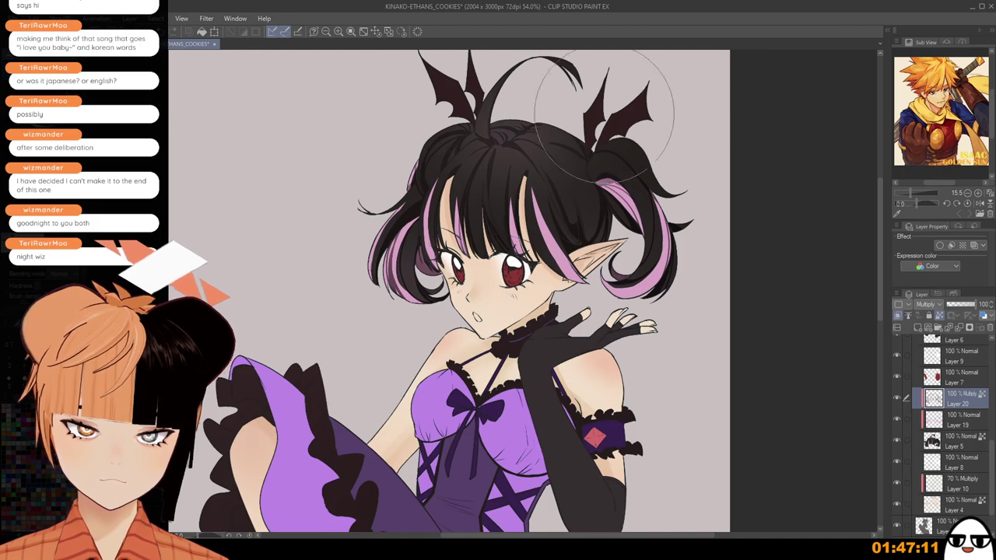
scroll(674, 155, "down", 1)
scroll(673, 182, "down", 1)
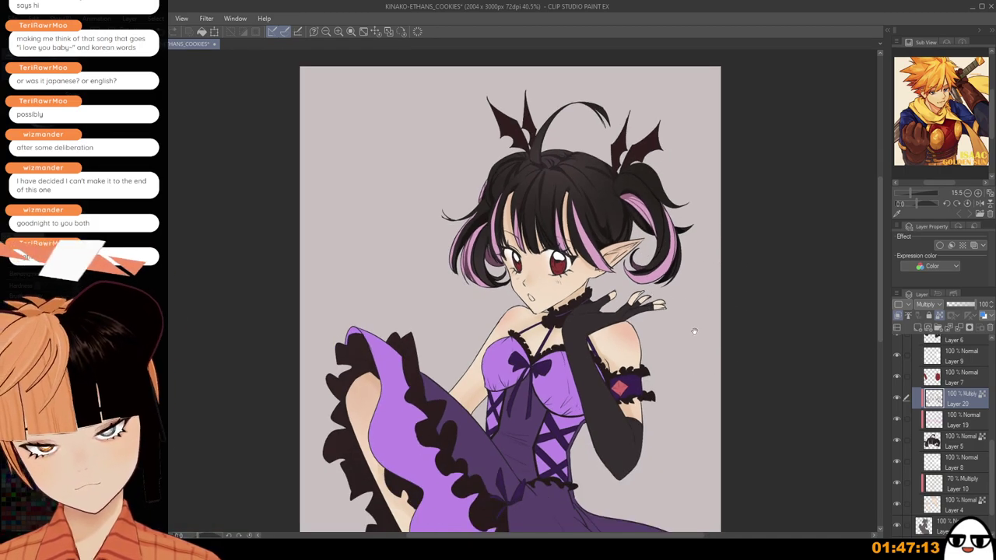
scroll(699, 295, "up", 2)
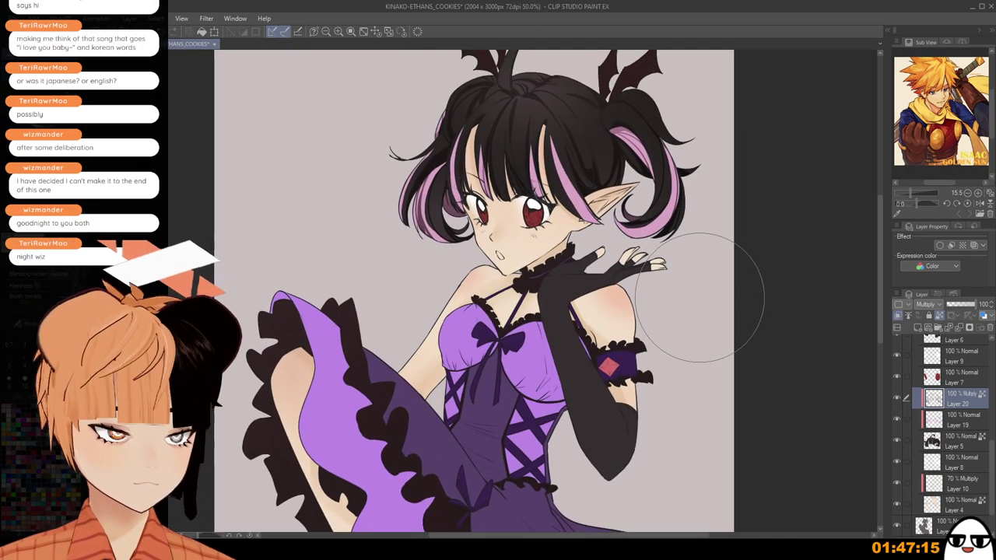
left_click_drag(636, 375, 642, 213)
scroll(643, 213, "down", 3)
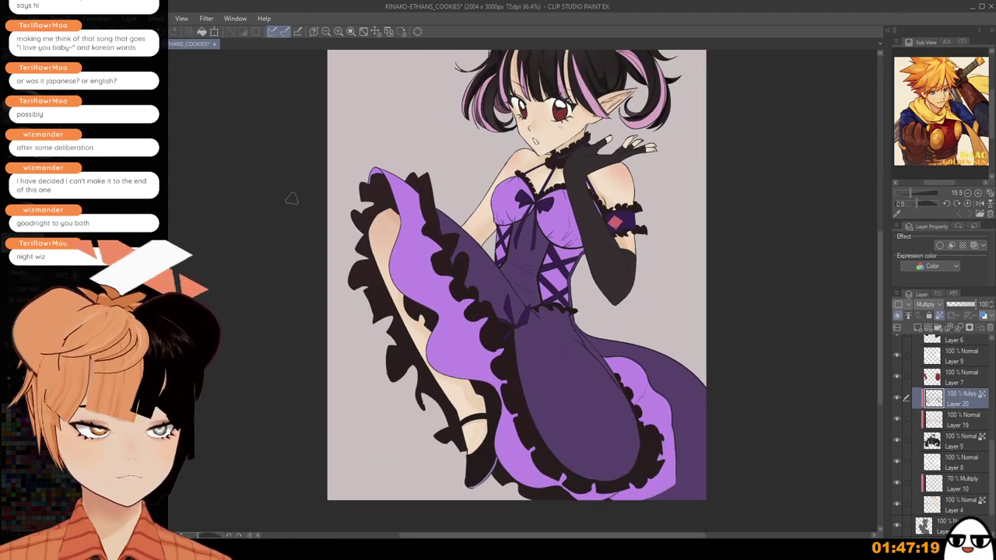
Make Layer 7, which holds the red eye colour, the active layer and frame the face closely.
left_click(969, 383)
left_click_drag(601, 239, 589, 403)
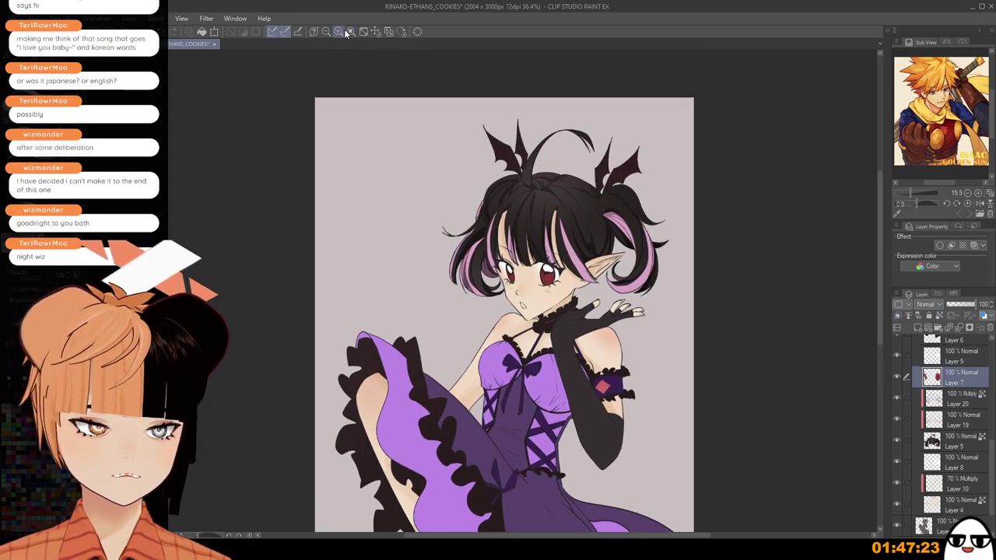
left_click(338, 33)
left_click(339, 33)
left_click(339, 33)
left_click_drag(644, 330, 565, 293)
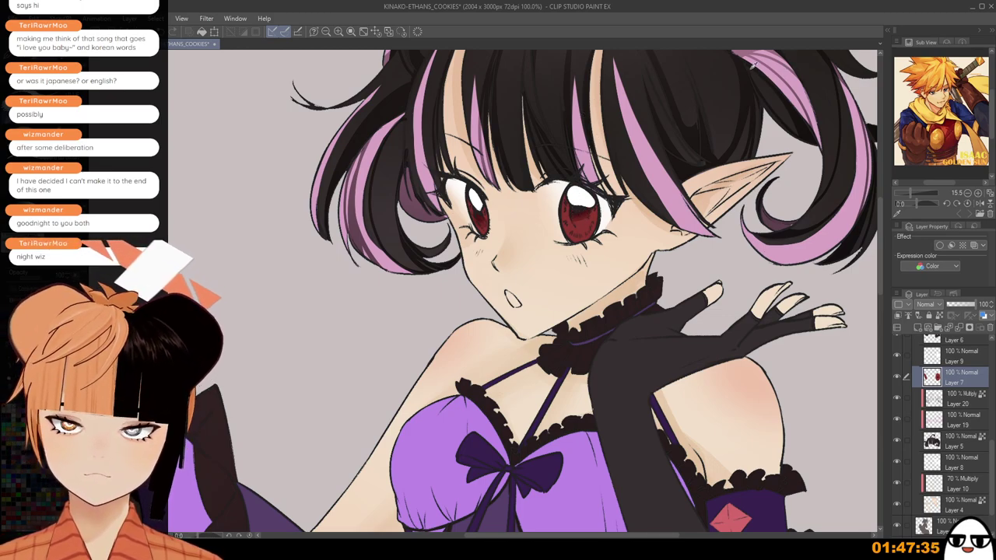
scroll(478, 221, "up", 1)
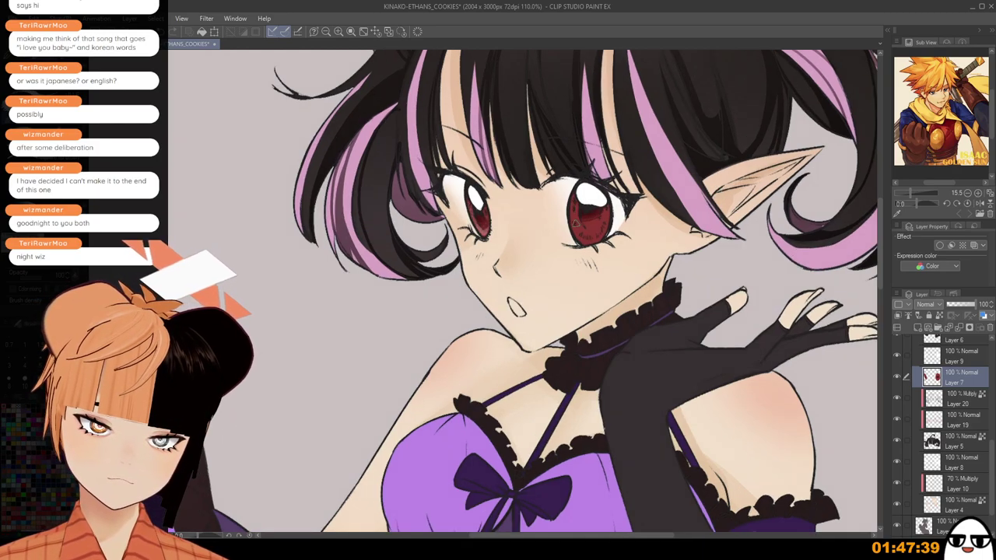
Add a new layer above Layer 10 and paint the inside of the character's open mouth white.
scroll(613, 187, "down", 1)
scroll(627, 144, "down", 3)
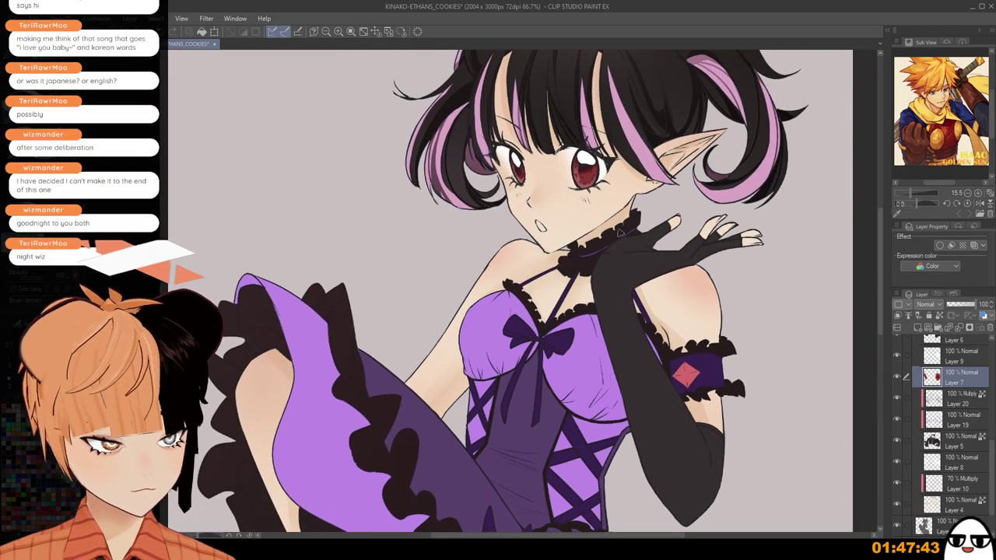
left_click(963, 491)
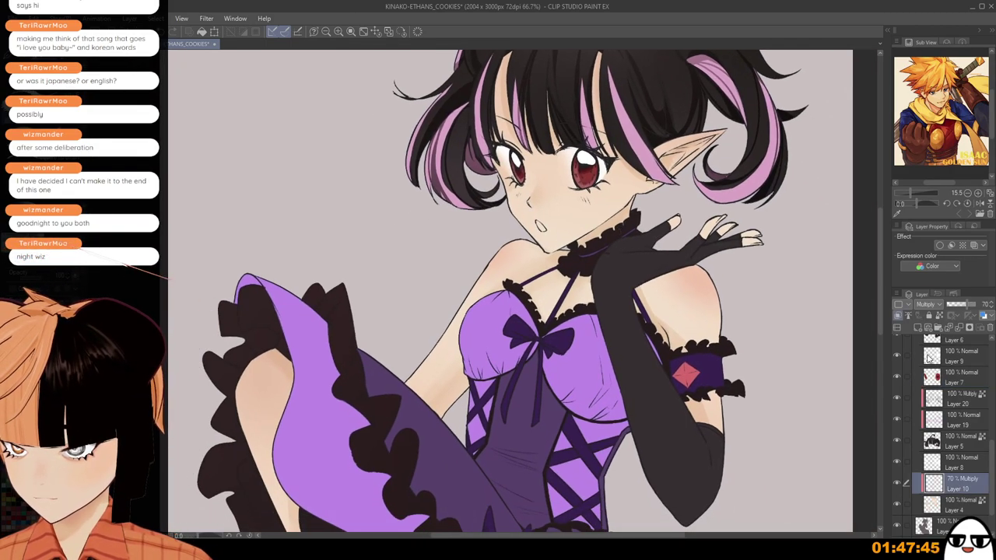
left_click(917, 327)
scroll(645, 221, "up", 4)
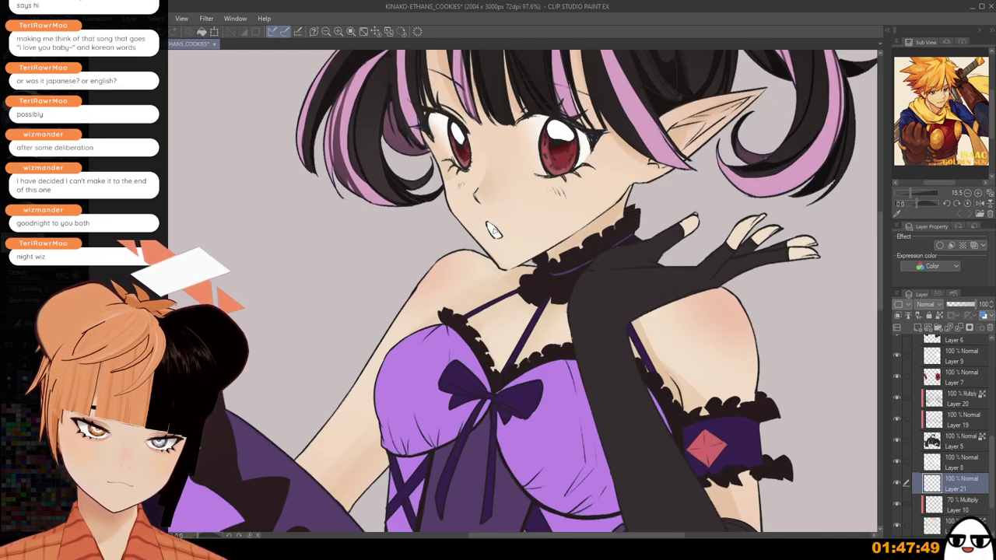
Paint a small skin-tone shadow under the lower lip on the 70% Multiply layer.
left_click(955, 506)
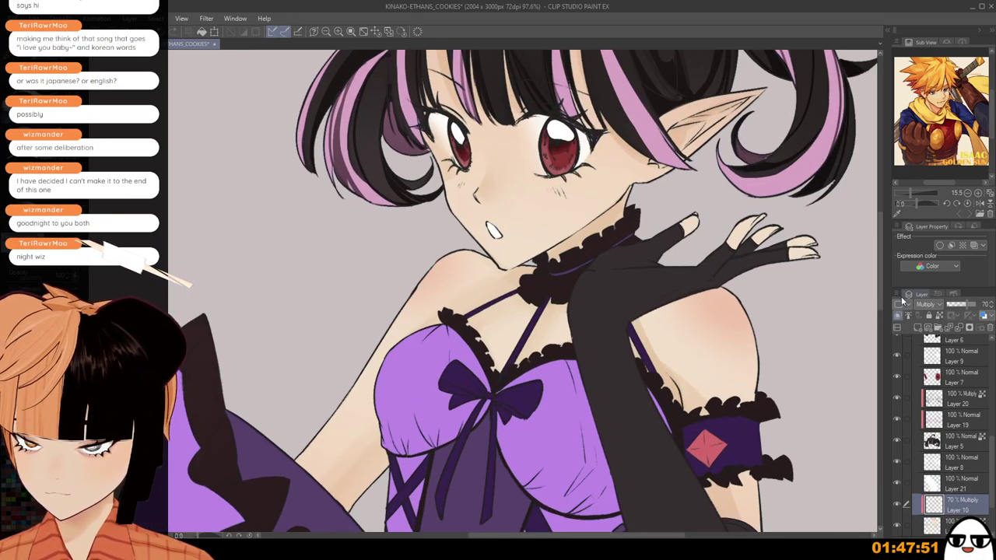
scroll(483, 247, "up", 2)
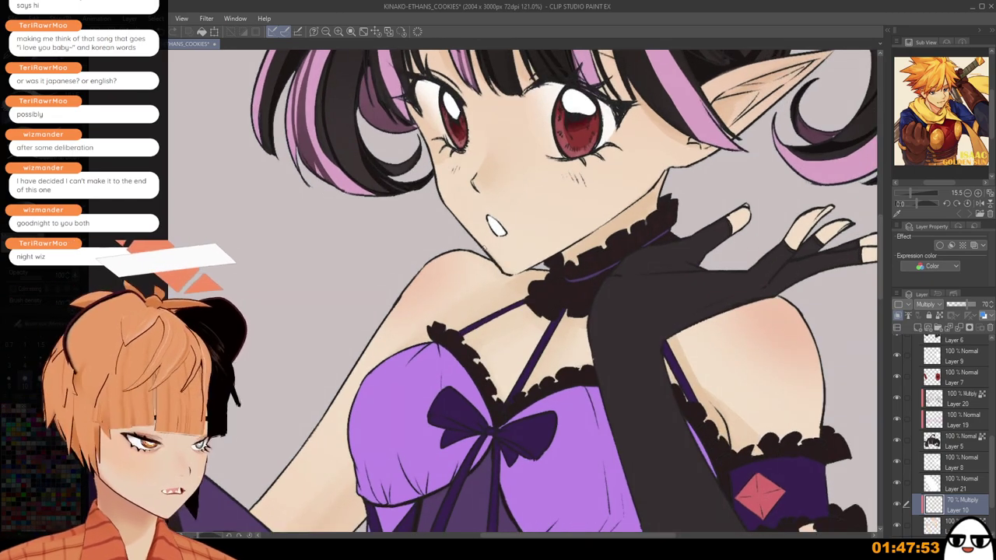
scroll(495, 229, "down", 2)
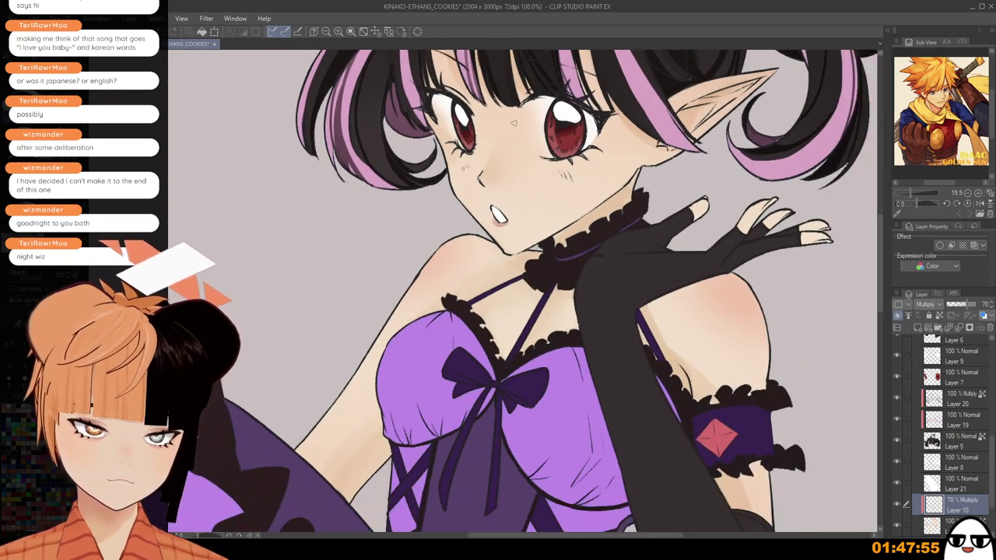
Examine the face and the whole figure at several magnifications to judge the mouth and overall colouring.
scroll(516, 114, "down", 2)
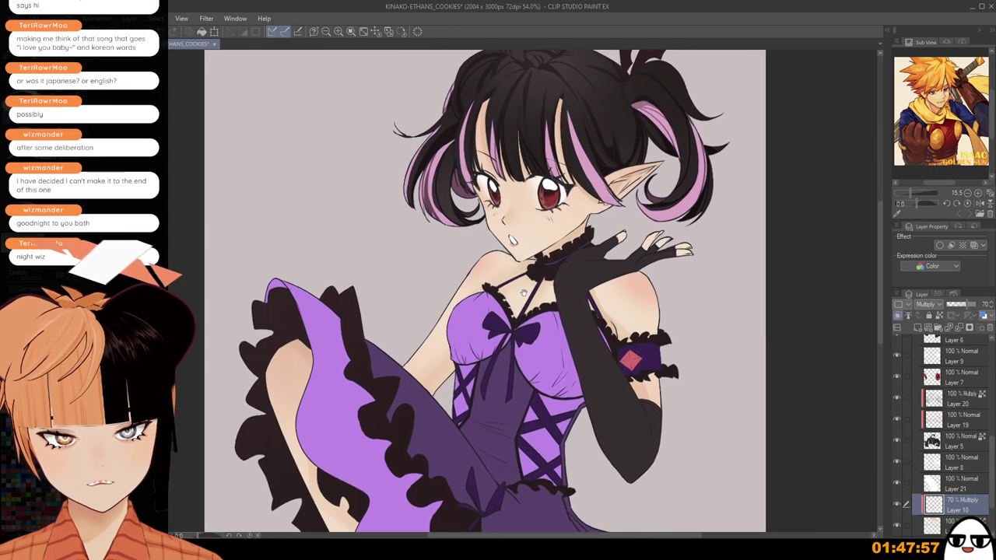
scroll(522, 232, "down", 1)
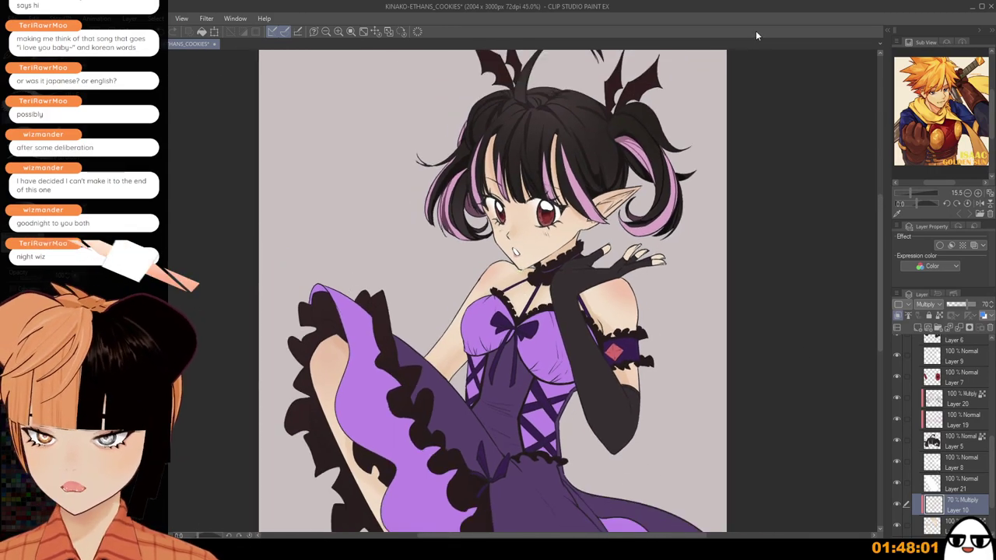
scroll(626, 136, "up", 1)
scroll(469, 151, "up", 1)
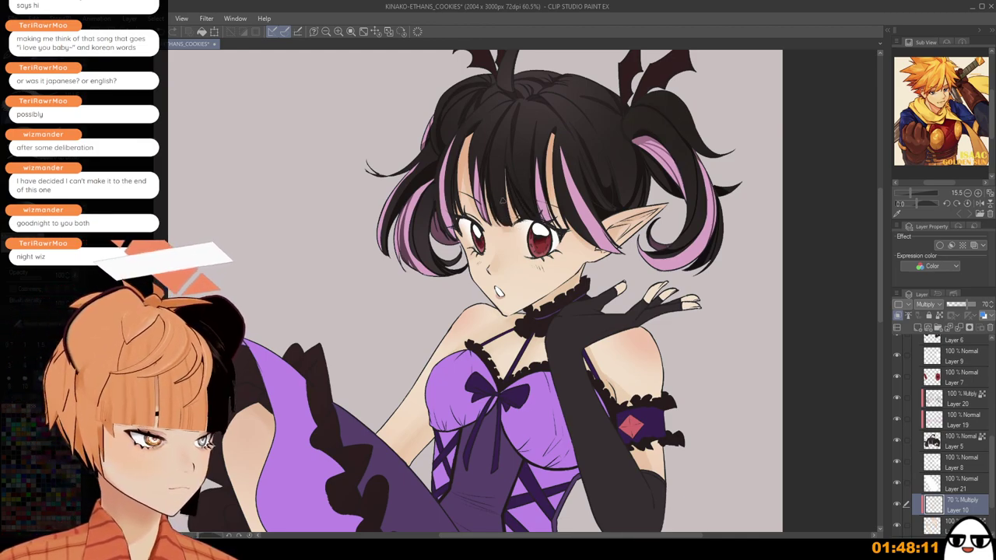
scroll(515, 207, "up", 3)
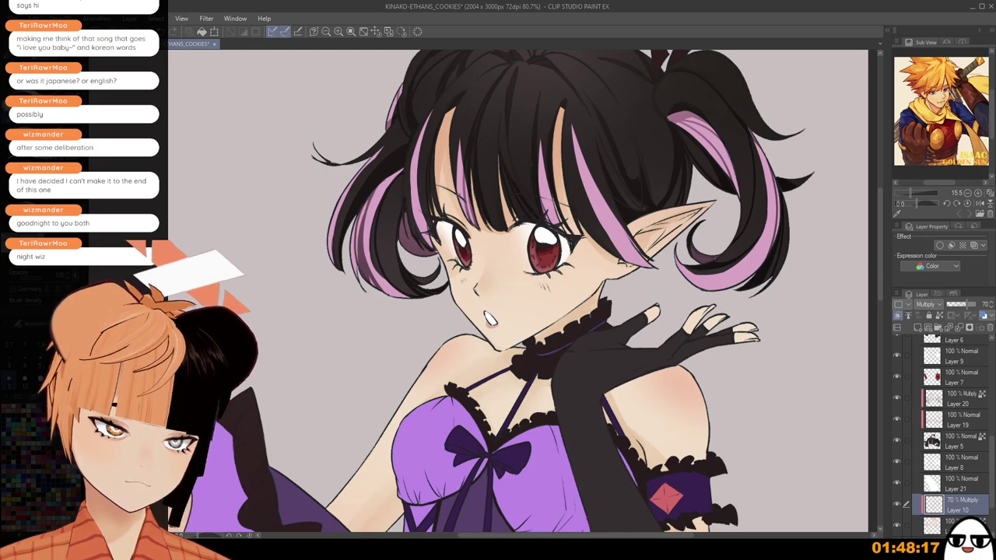
scroll(570, 184, "down", 6)
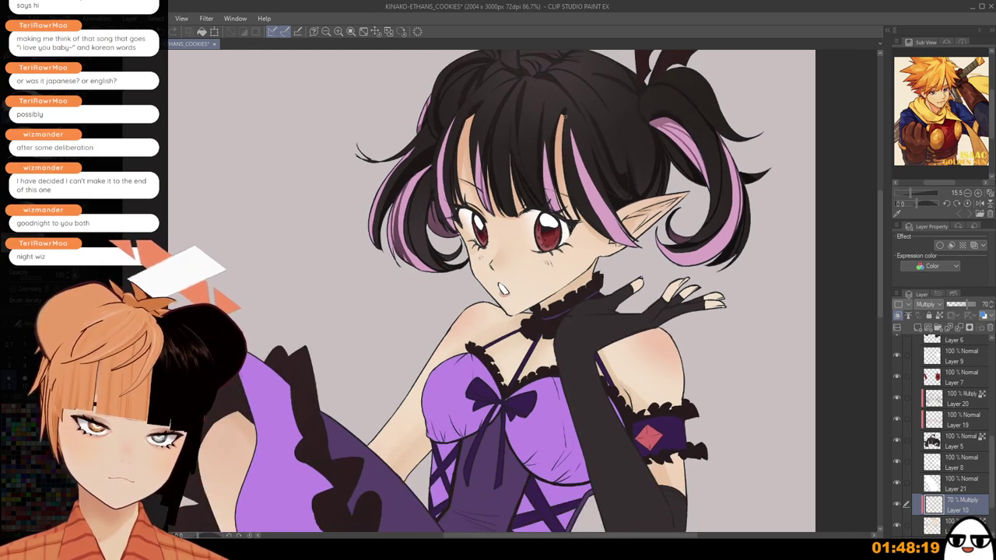
left_click_drag(595, 110, 598, 186)
scroll(584, 169, "down", 3)
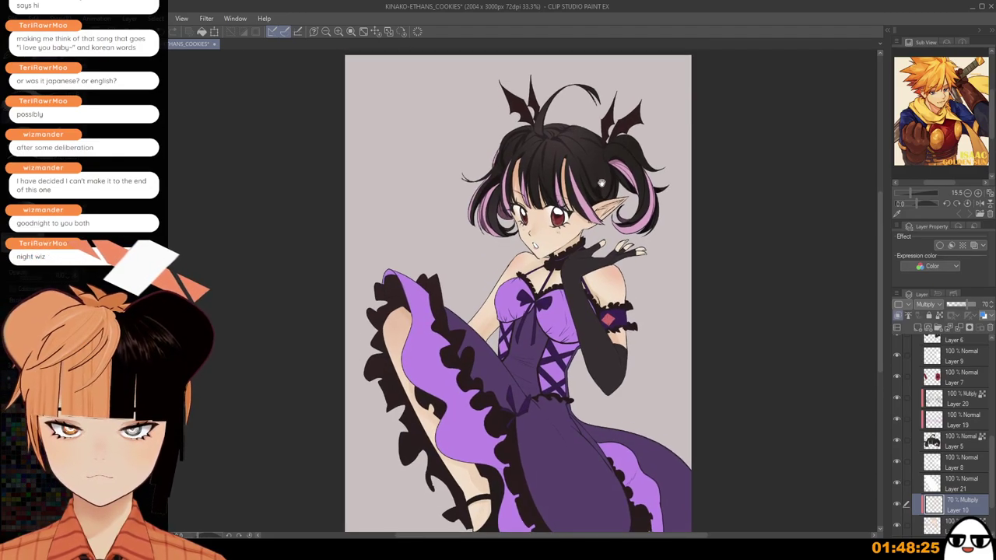
scroll(600, 184, "up", 1)
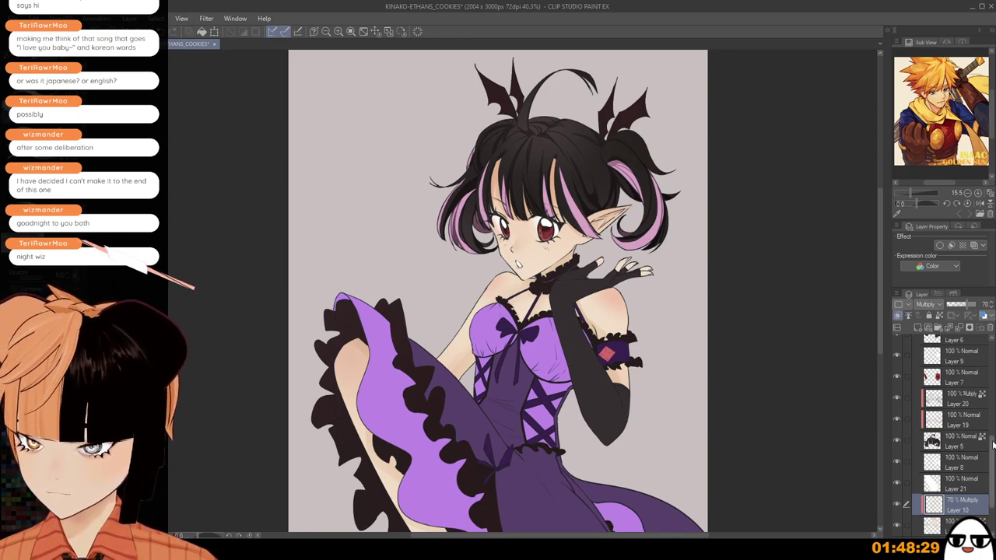
Add a new layer directly above Layer 6 for the hair wing details.
scroll(973, 413, "up", 3)
left_click(948, 396)
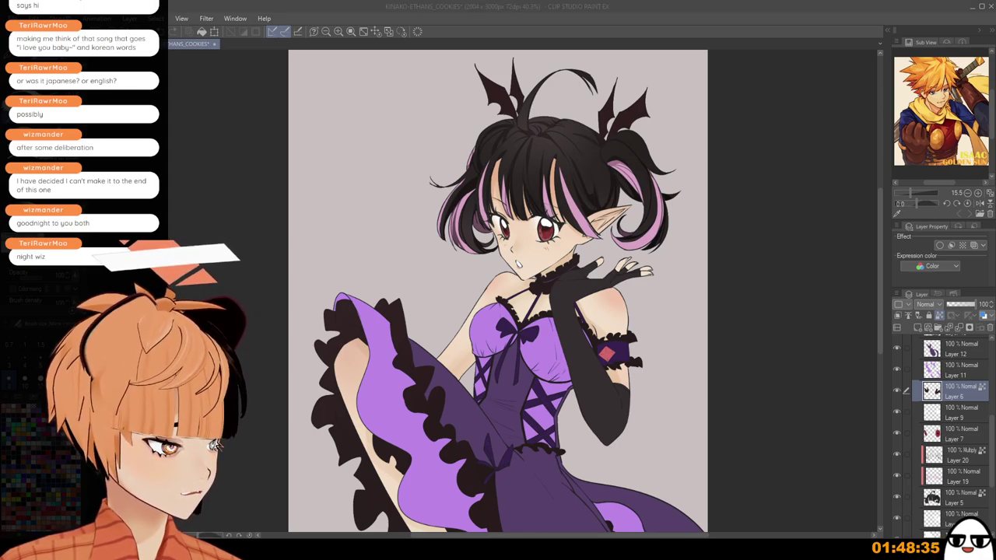
scroll(598, 181, "up", 3)
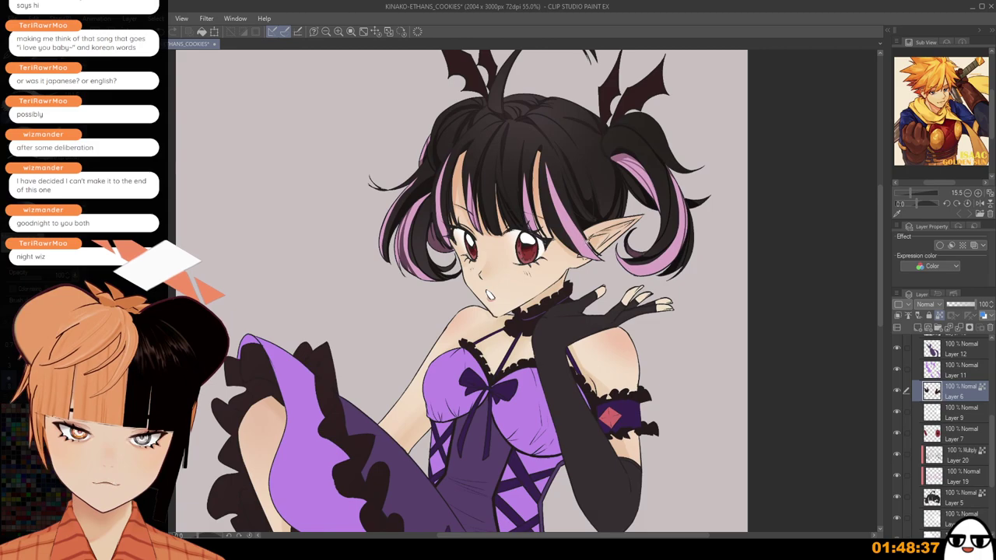
left_click_drag(685, 230, 652, 342)
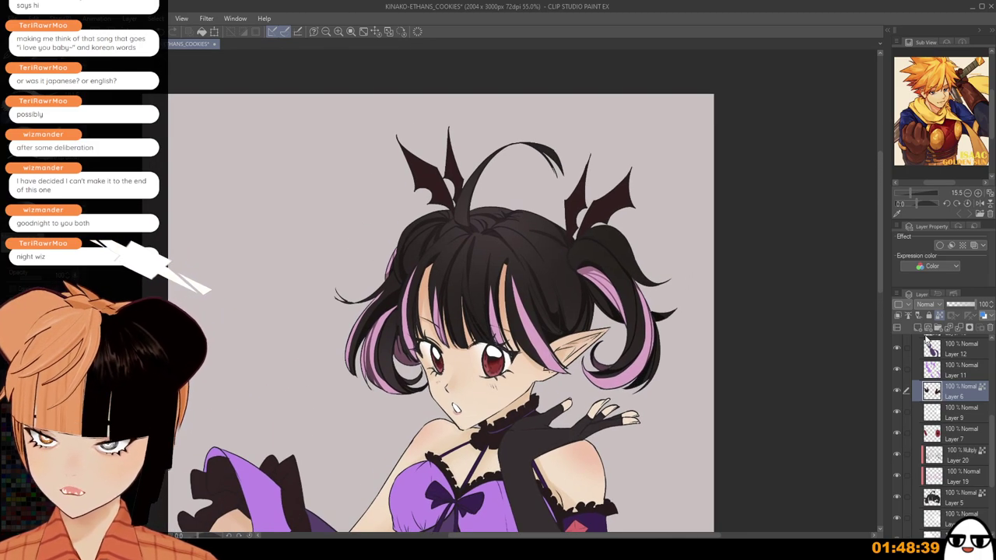
left_click(917, 328)
scroll(633, 266, "up", 2)
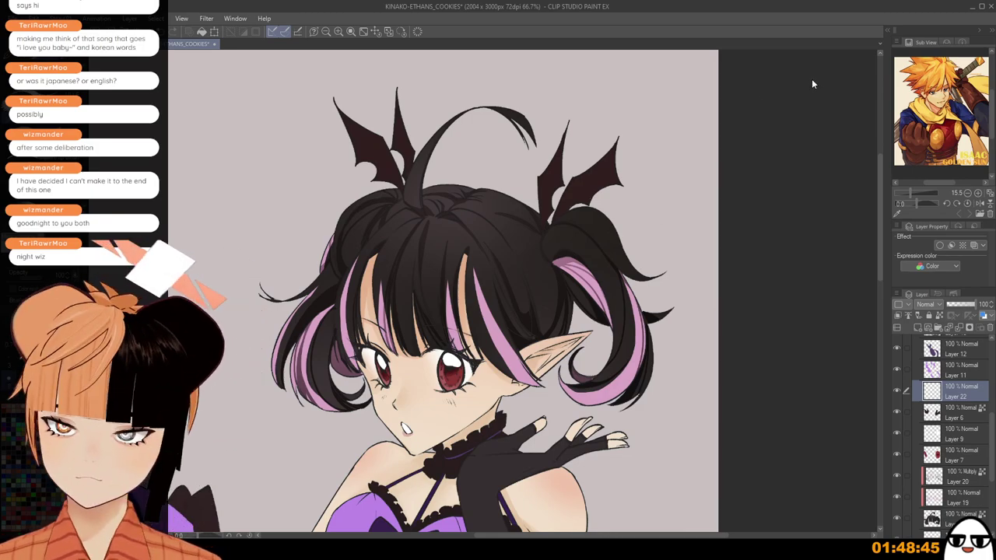
scroll(615, 148, "up", 2)
left_click_drag(608, 134, 609, 191)
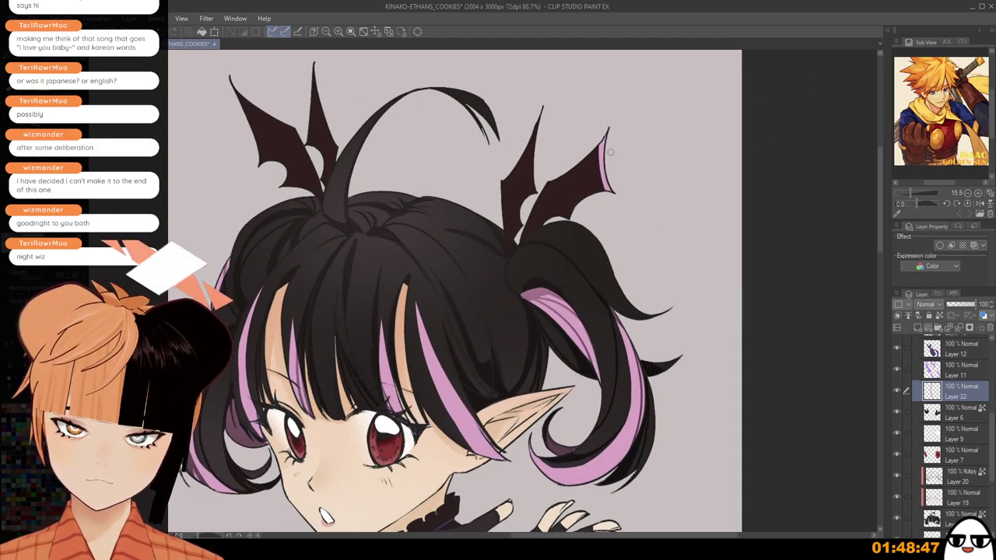
left_click_drag(570, 220, 607, 188)
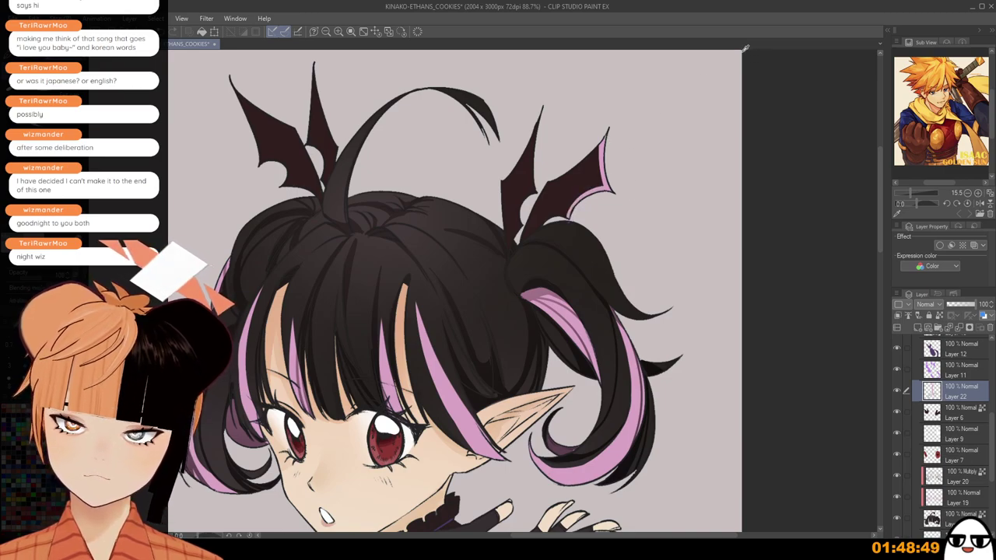
key("ctrl+z")
key("ctrl+z")
Paint a light pink trim along the scalloped outer edge of the right-most bat wing on the hair.
left_click_drag(607, 136, 609, 192)
key("ctrl+z")
key("ctrl+z")
key("ctrl+y")
key("ctrl+y")
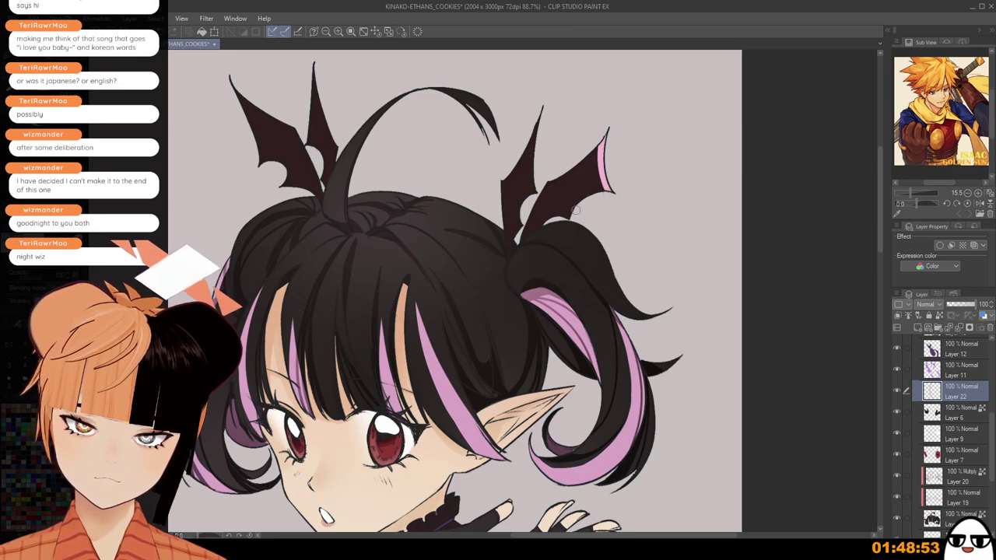
key("ctrl+z")
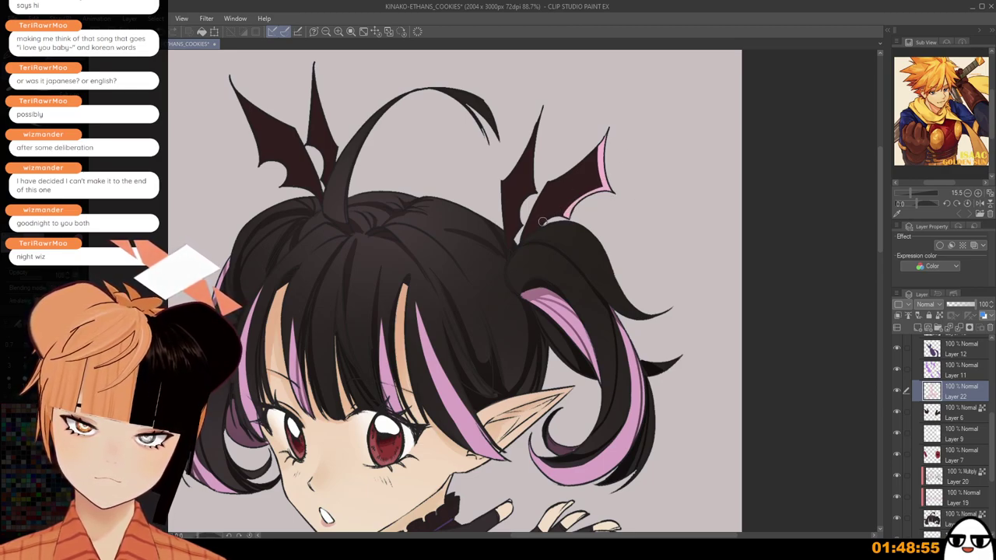
left_click_drag(539, 225, 567, 209)
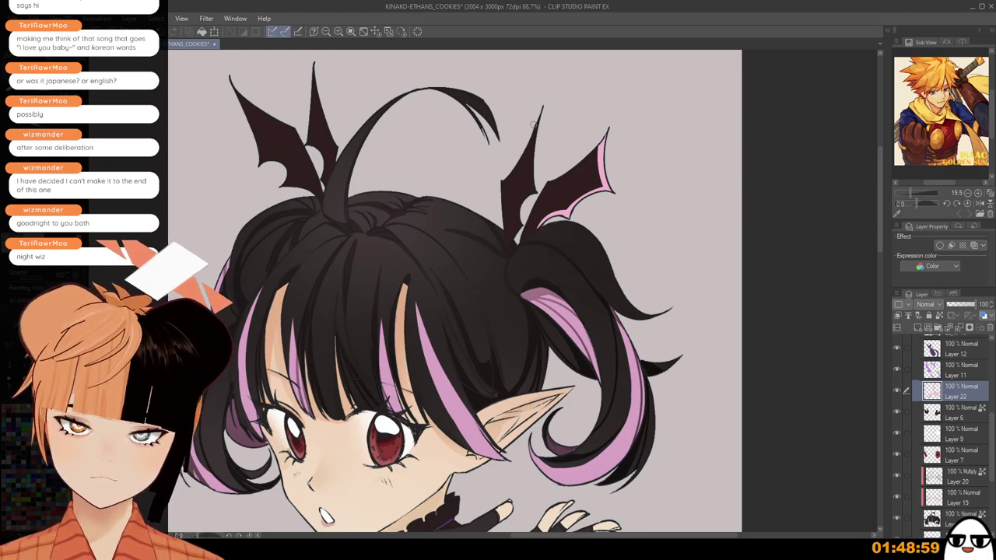
Paint a light pink trim down the edge of the inner bat wing above the right pigtail.
mouse_move(542, 112)
left_mouse_down()
mouse_move(535, 190)
mouse_move(539, 108)
mouse_move(540, 178)
mouse_move(538, 151)
mouse_move(510, 265)
left_mouse_up()
key("ctrl+z")
key("ctrl+z")
scroll(513, 259, "up", 1)
key("e")
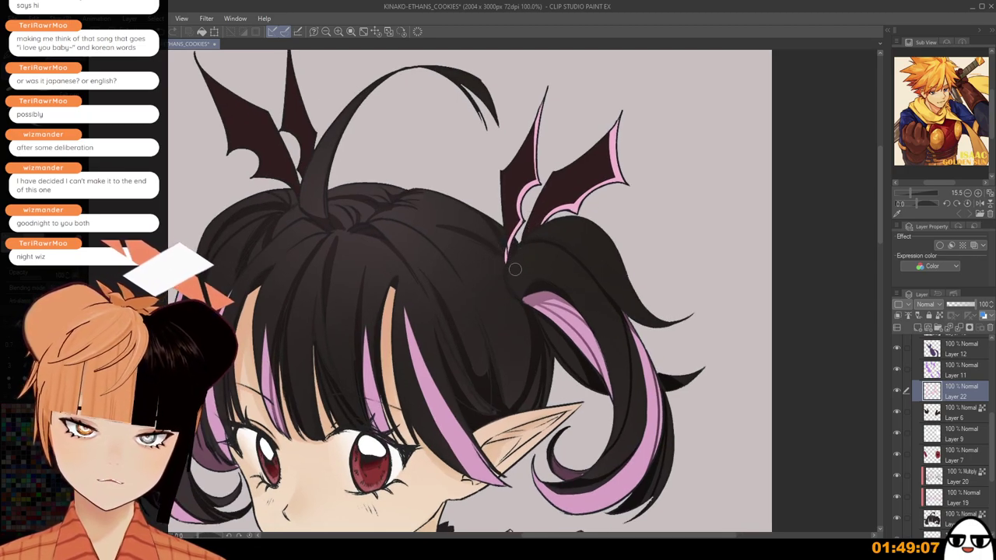
Paint a light pink trim down the edge of the inner bat wing in the left pair, redoing unsatisfactory strokes.
scroll(510, 258, "down", 4)
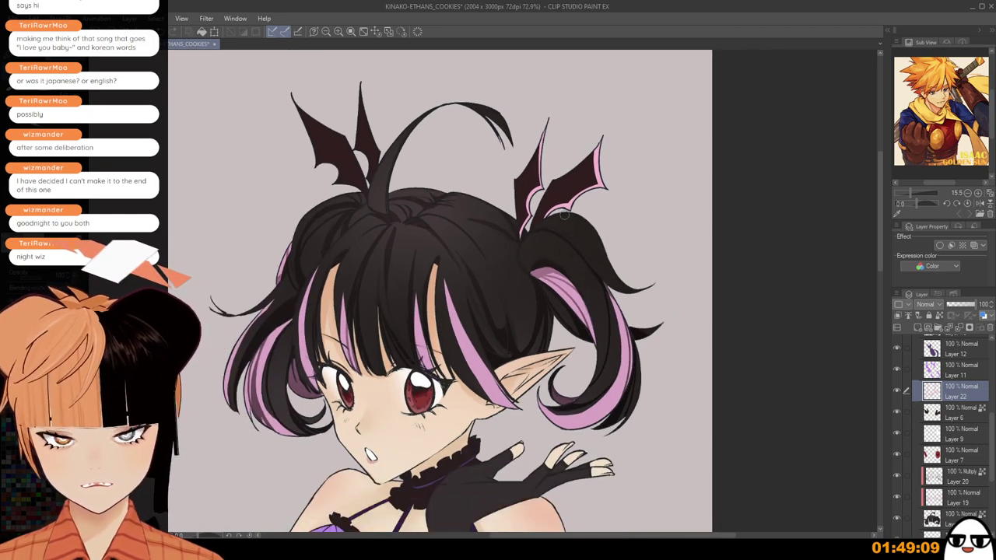
mouse_move(360, 127)
left_mouse_down()
mouse_move(425, 175)
mouse_move(444, 220)
left_mouse_up()
scroll(428, 179, "up", 2)
scroll(442, 173, "up", 1)
key("ctrl+z")
left_click_drag(446, 147, 442, 214)
key("ctrl+z")
mouse_move(446, 153)
left_mouse_down()
mouse_move(439, 223)
mouse_move(458, 265)
left_mouse_up()
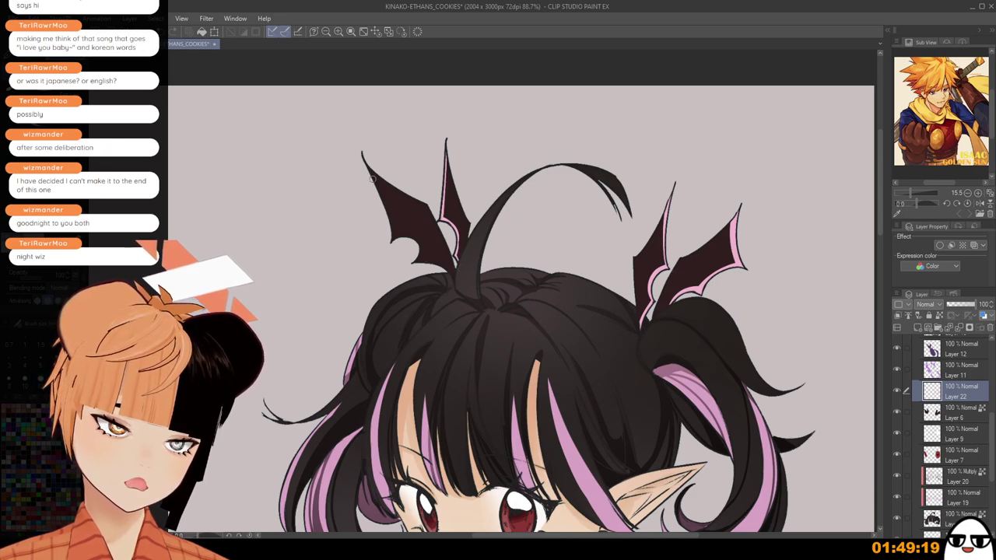
Paint a light pink trim along the scalloped outer edge of the left-most bat wing down to its root.
mouse_move(372, 179)
left_mouse_down()
mouse_move(415, 254)
mouse_move(413, 238)
mouse_move(412, 262)
mouse_move(424, 251)
mouse_move(417, 244)
mouse_move(418, 258)
mouse_move(423, 251)
mouse_move(446, 270)
mouse_move(416, 264)
mouse_move(452, 281)
left_mouse_up()
key("ctrl+z")
key("ctrl+z")
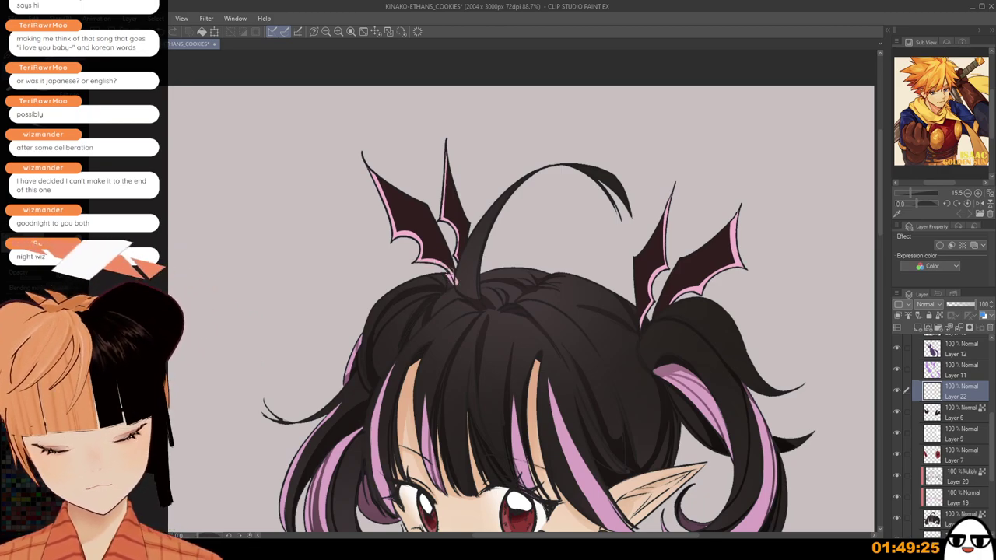
scroll(448, 278, "up", 2)
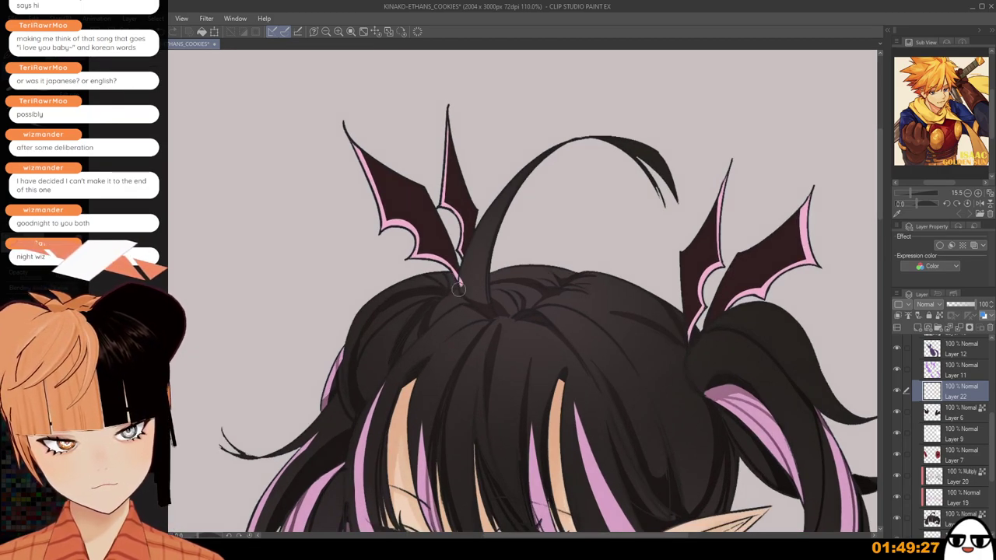
Examine the full illustration from the hair wings down to the dress and shoes.
scroll(459, 280, "down", 3)
scroll(504, 218, "down", 4)
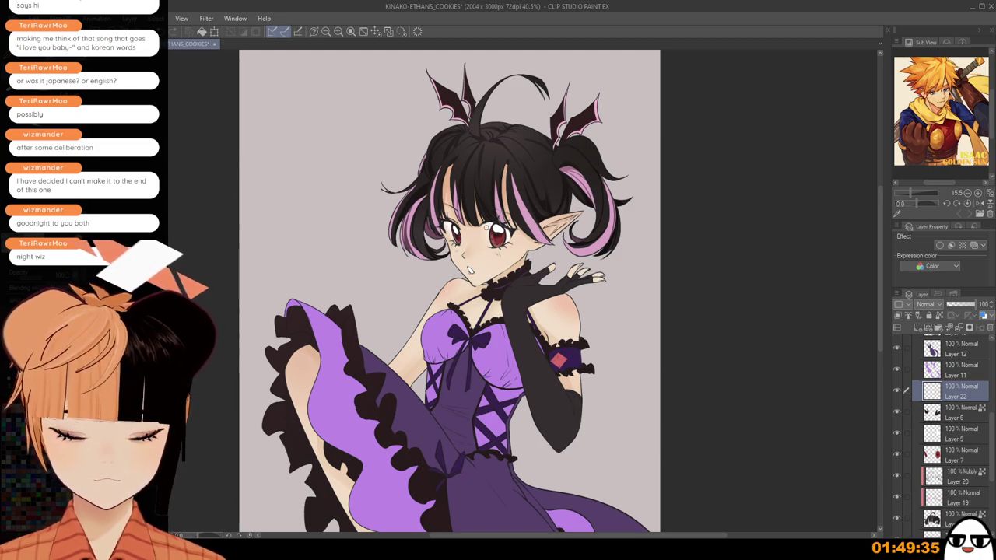
scroll(504, 177, "down", 1)
left_click_drag(481, 300, 482, 182)
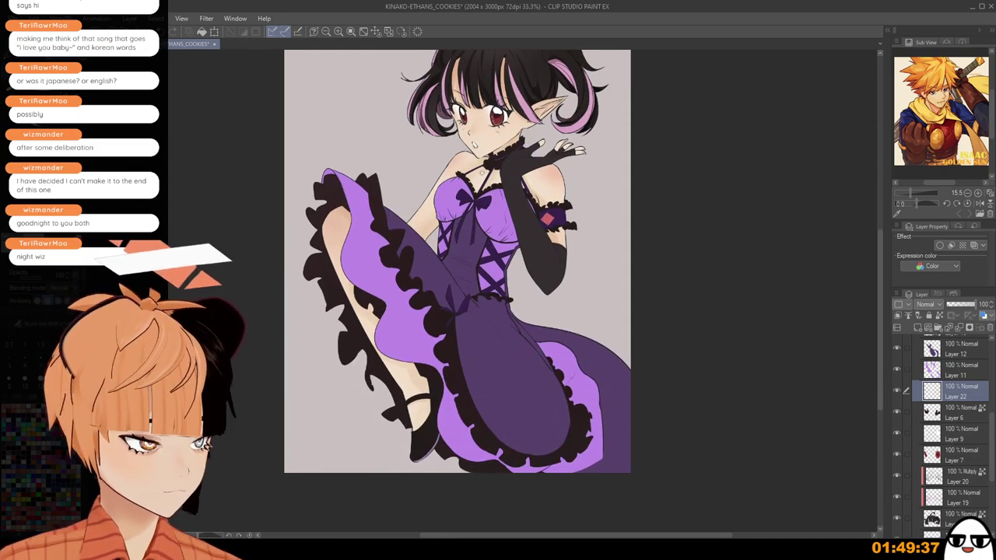
scroll(480, 187, "down", 2)
left_click_drag(472, 242, 496, 266)
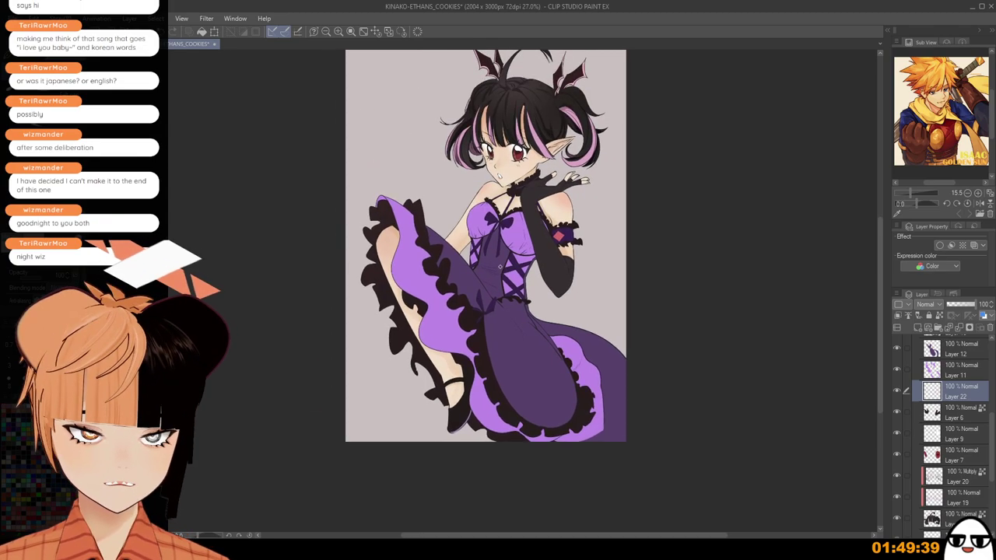
scroll(500, 267, "down", 1)
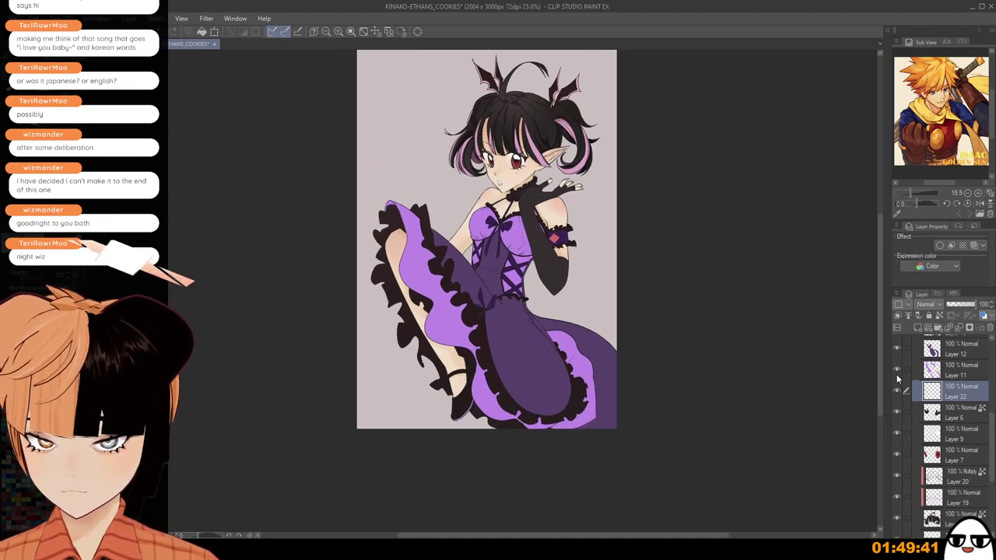
scroll(592, 361, "up", 3)
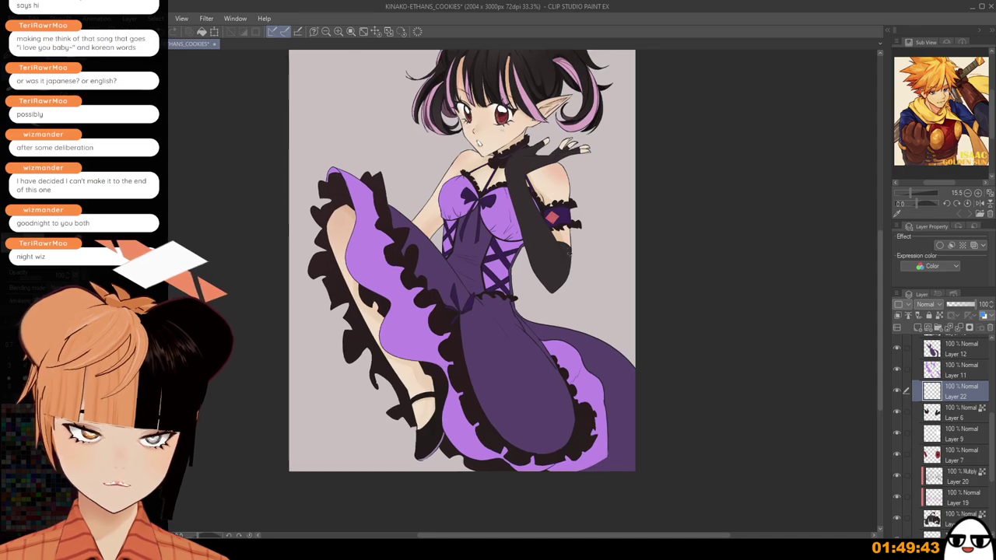
left_click_drag(572, 272, 599, 294)
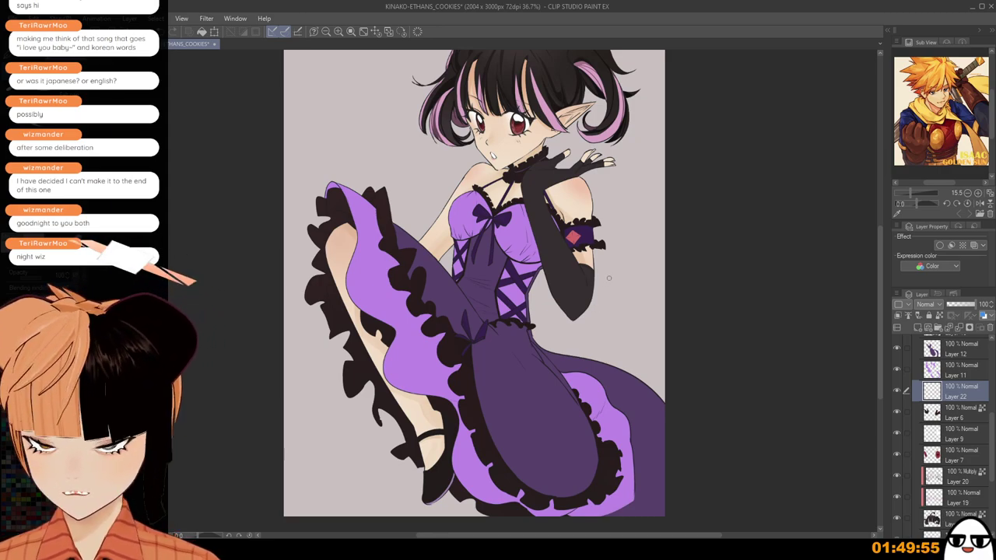
left_click(915, 375)
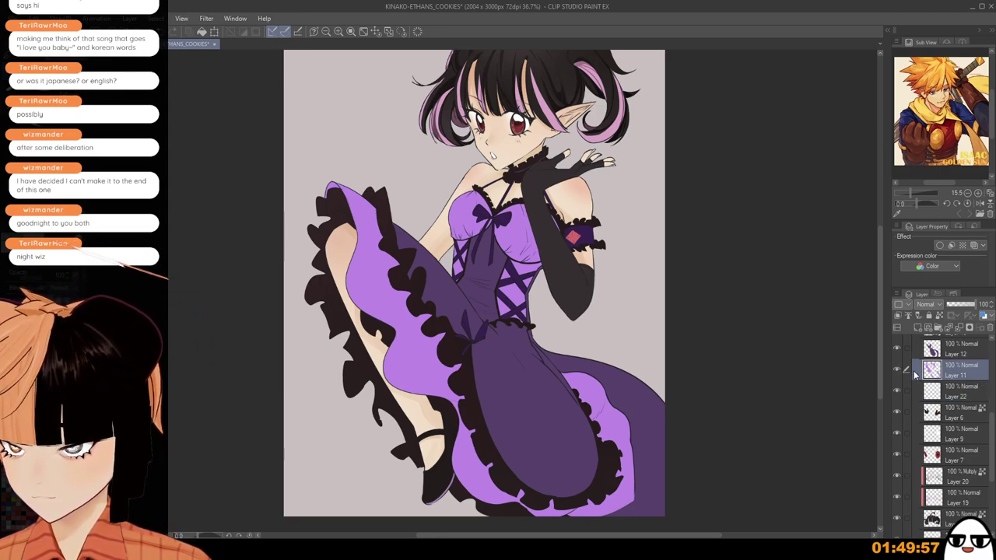
left_click(951, 392)
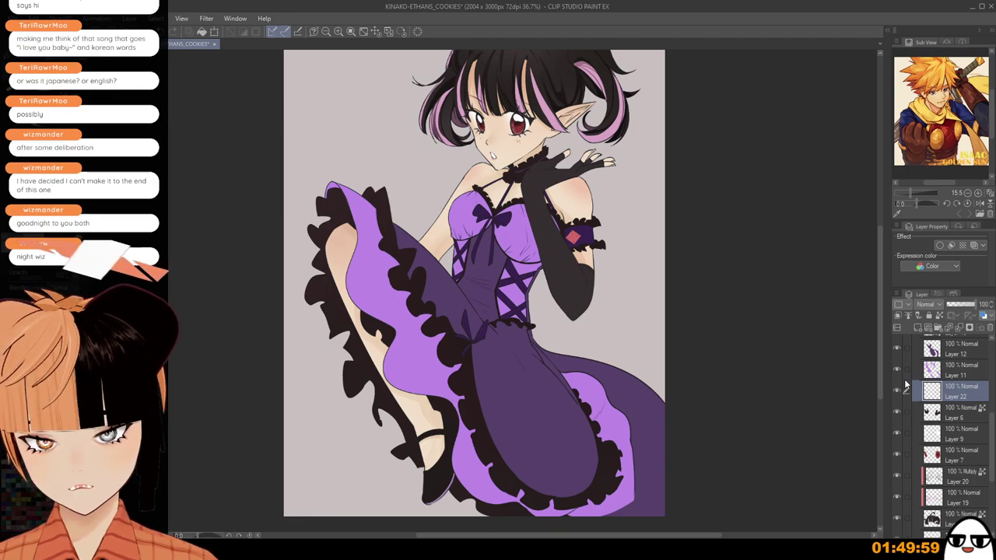
Check Layer 22 by toggling its visibility and clip it to the layer below.
left_click_drag(703, 280, 686, 420)
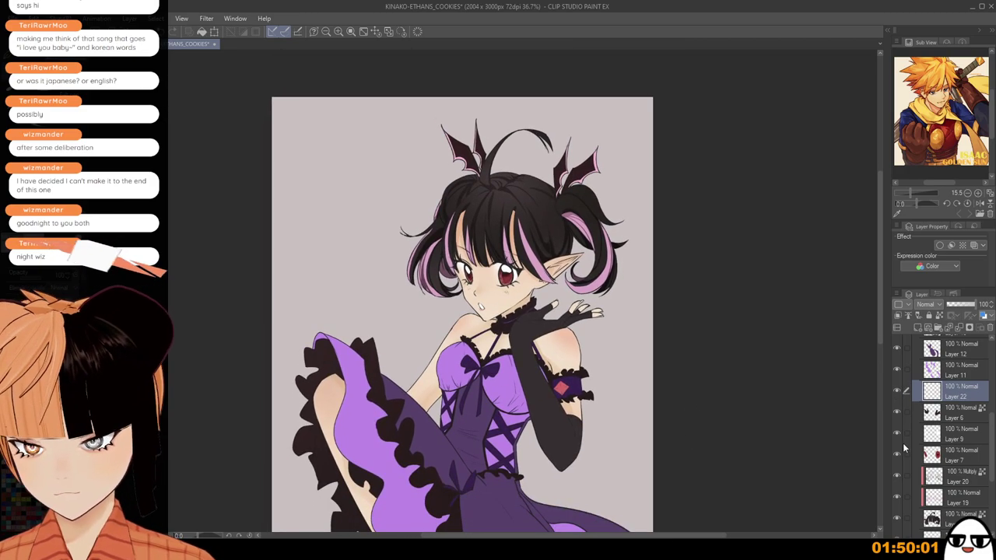
left_click(898, 391)
left_click(898, 391)
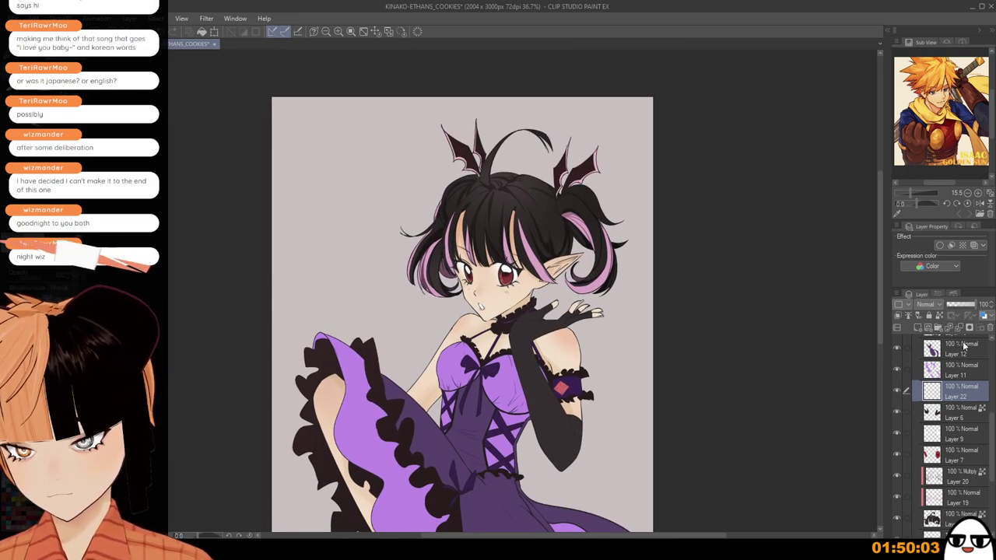
left_click(899, 316)
left_click_drag(713, 432, 690, 235)
scroll(680, 335, "down", 1)
left_click_drag(680, 335, 705, 394)
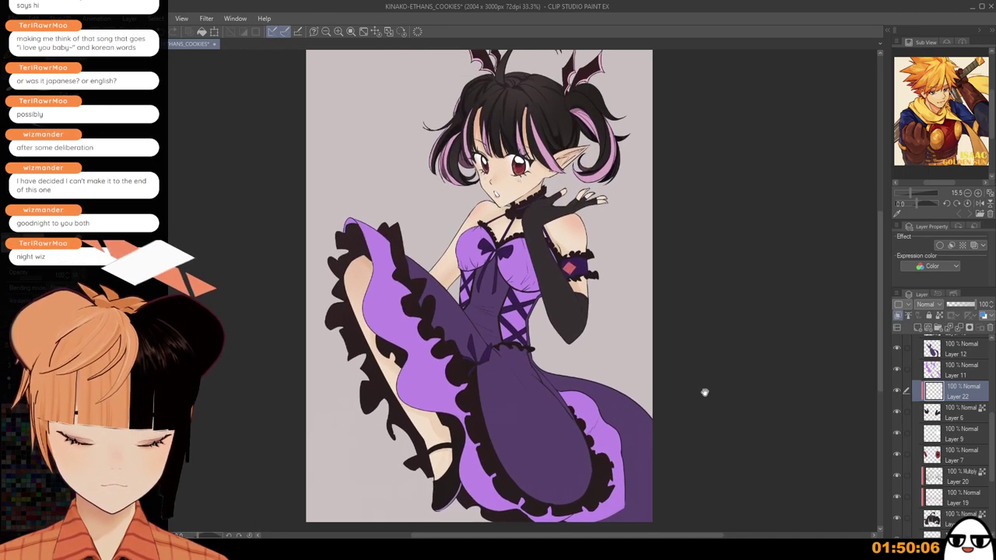
Add a clipped layer above Layer 11 and paint darker purple fold shading on the light purple bodice.
left_click(954, 374)
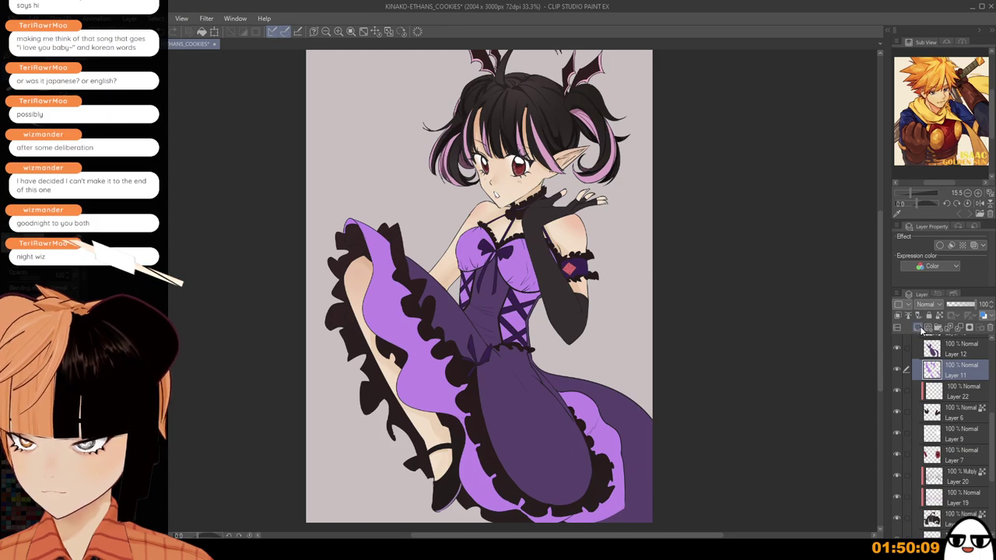
left_click(920, 327)
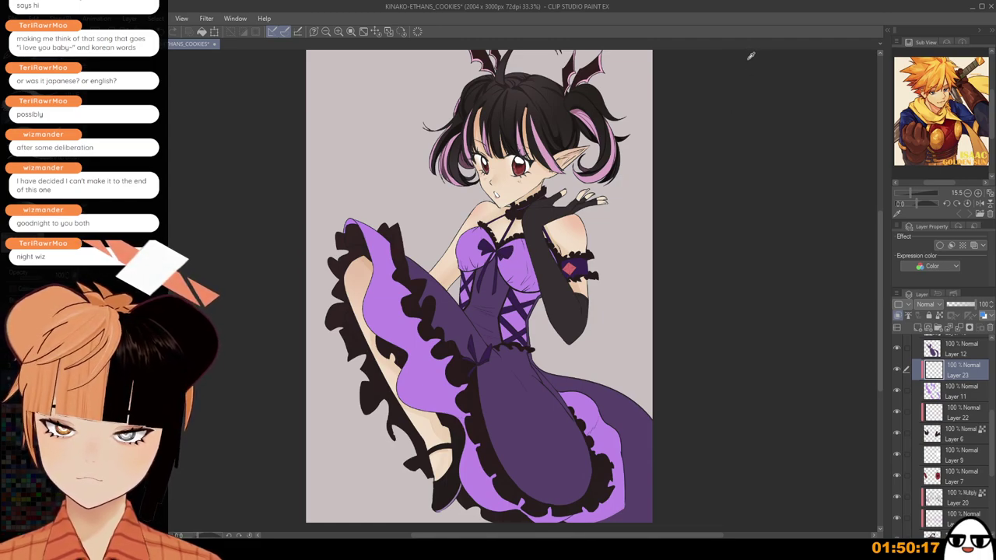
key("ctrl+plus")
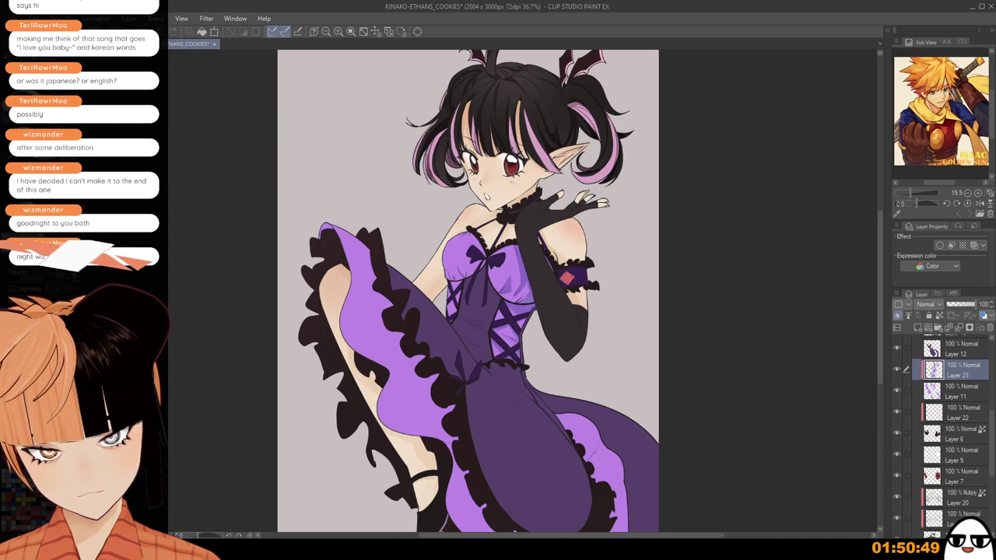
scroll(492, 271, "up", 1)
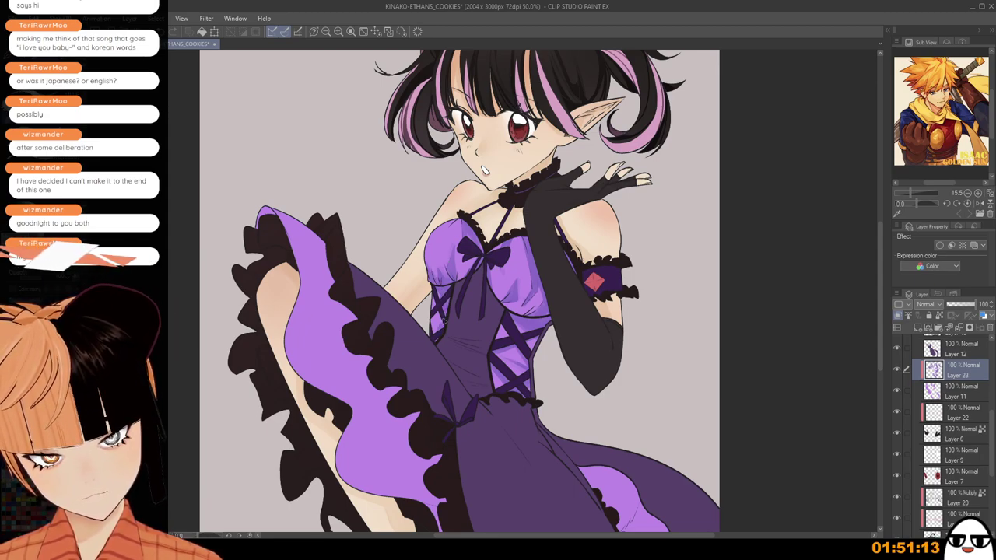
scroll(448, 325, "down", 4)
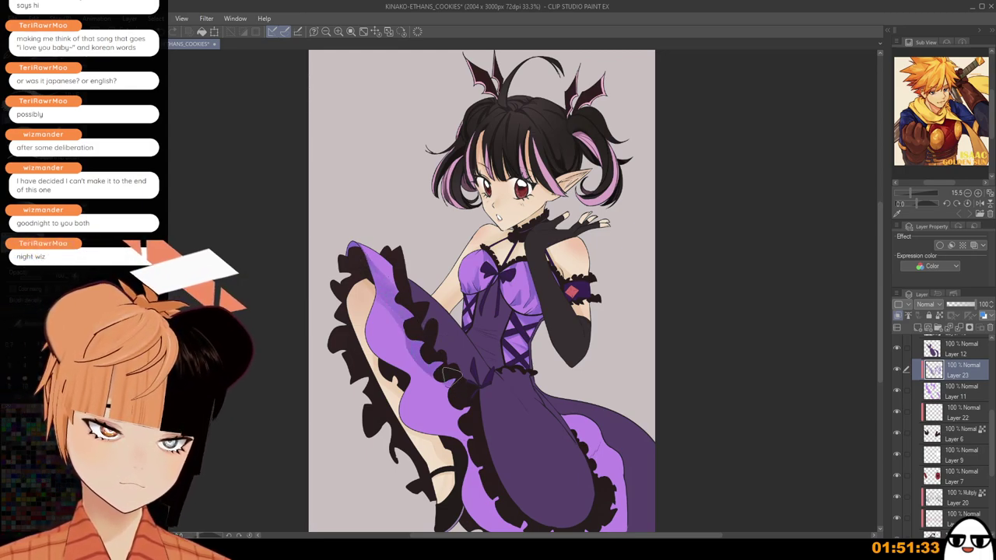
Paint darker purple shadows along the folds of the light purple skirt lining down to the hem, redoing unsatisfactory strokes.
key("ctrl+z")
left_click_drag(386, 301, 434, 361)
key("ctrl+z")
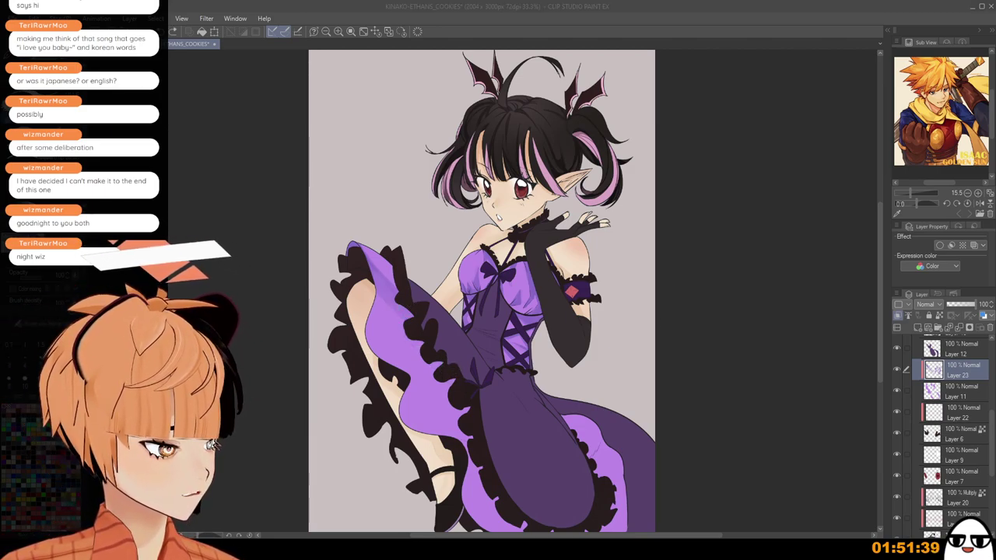
left_click(470, 271)
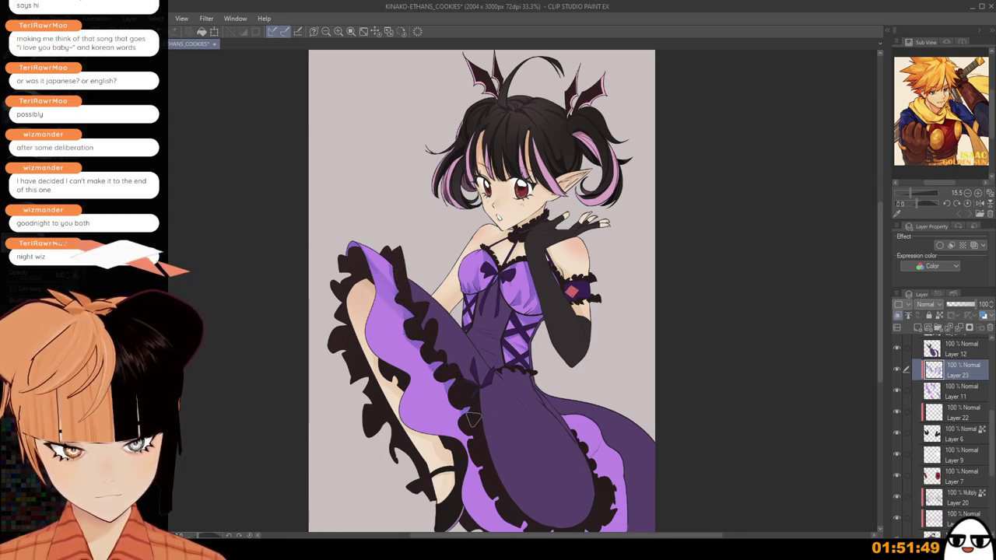
left_click_drag(485, 451, 455, 383)
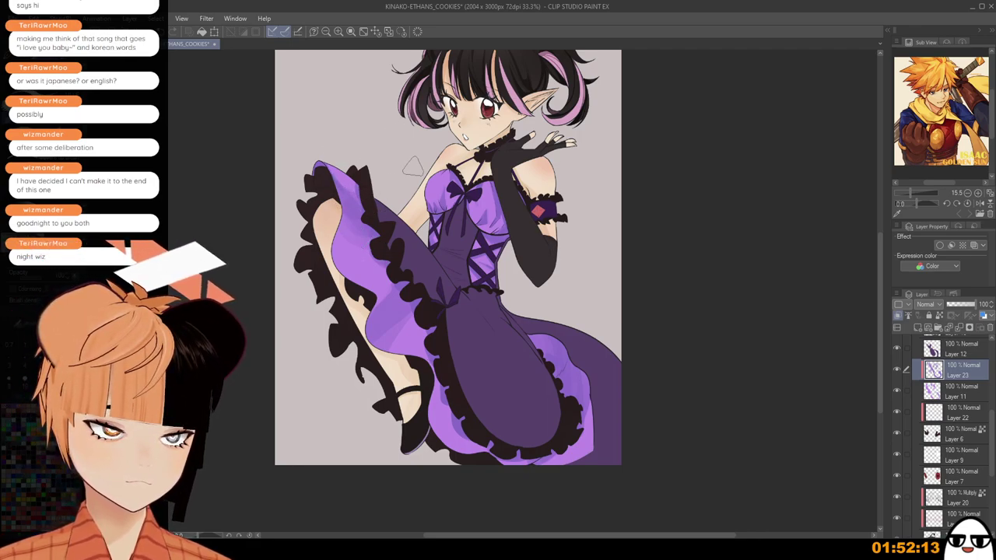
scroll(413, 167, "down", 1)
left_click_drag(459, 382, 460, 413)
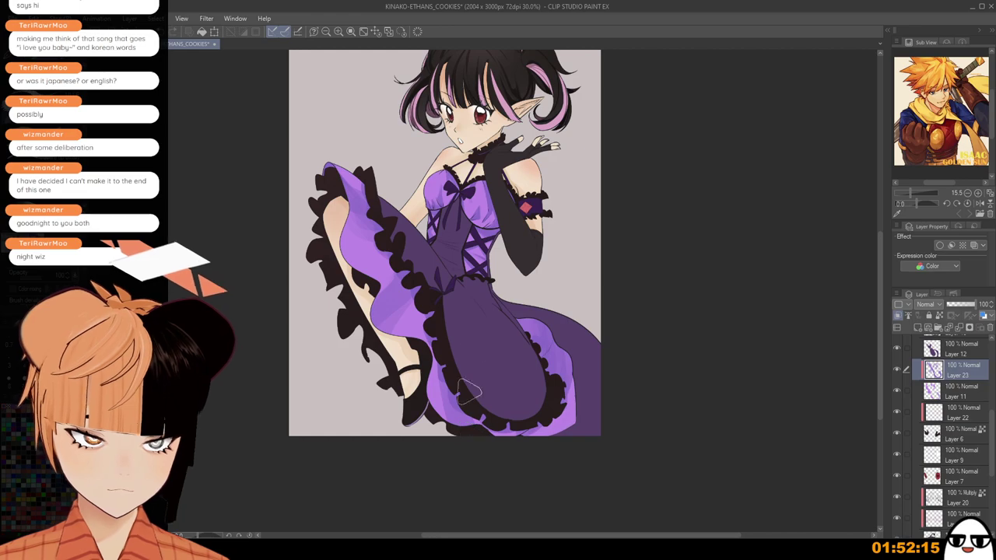
key("ctrl+z")
mouse_move(446, 362)
left_mouse_down()
mouse_move(463, 435)
mouse_move(452, 424)
left_mouse_up()
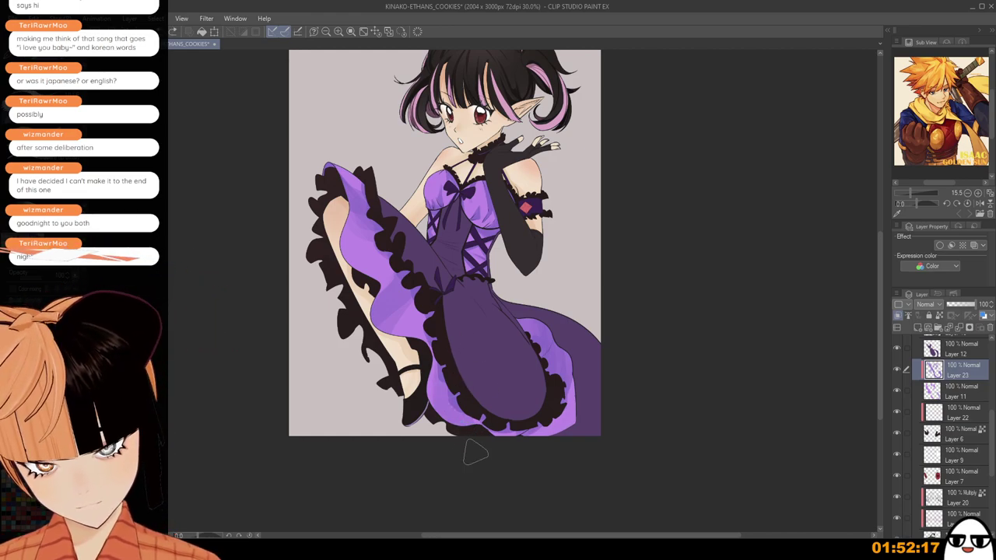
Add a new layer above Layer 12 and clip it to the dark purple dress.
key("ctrl+minus")
left_click_drag(485, 347, 467, 359)
left_click(953, 347)
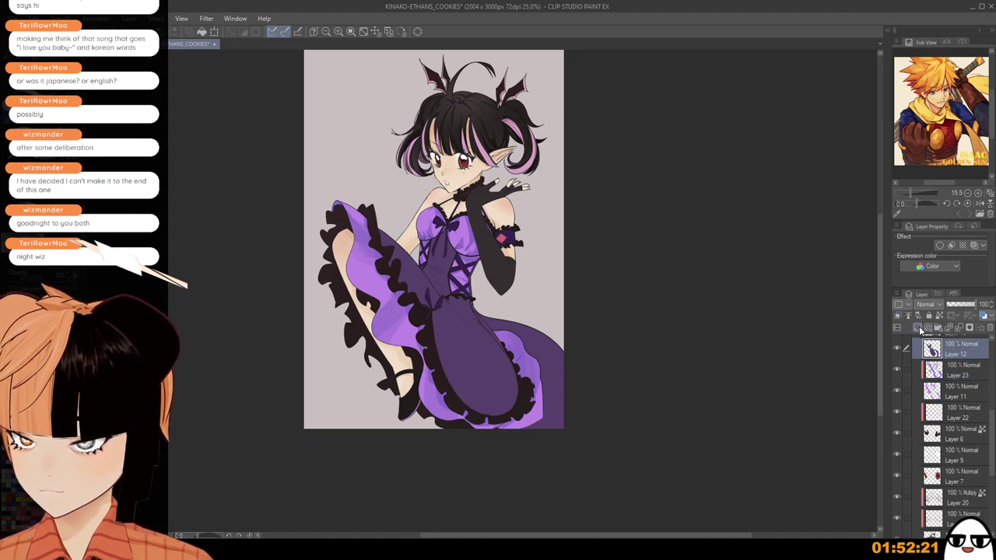
left_click(898, 316)
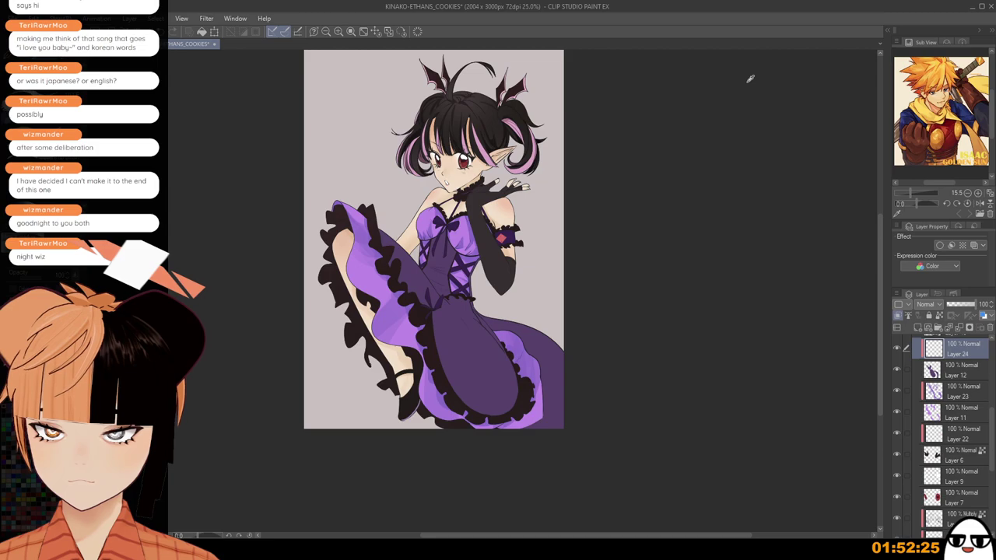
Paint a dark shadow across the trailing back part of the dark purple skirt, undoing and retrying the strokes.
mouse_move(498, 325)
left_mouse_down()
mouse_move(540, 360)
mouse_move(532, 315)
mouse_move(495, 305)
mouse_move(546, 359)
left_mouse_up()
key("ctrl+z")
key("ctrl+z")
left_click_drag(490, 315, 564, 381)
key("ctrl+z")
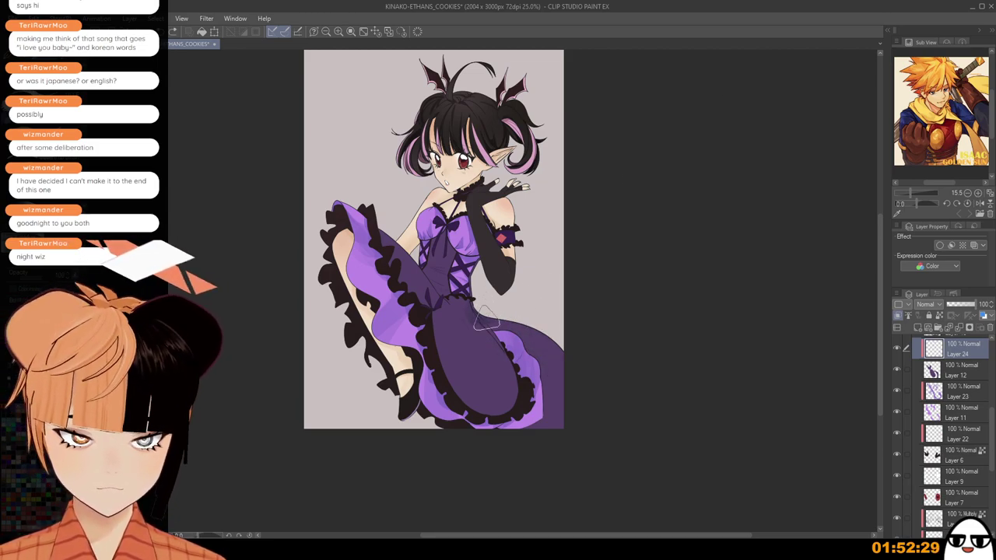
left_click_drag(485, 318, 561, 351)
key("ctrl+z")
left_click_drag(469, 314, 576, 334)
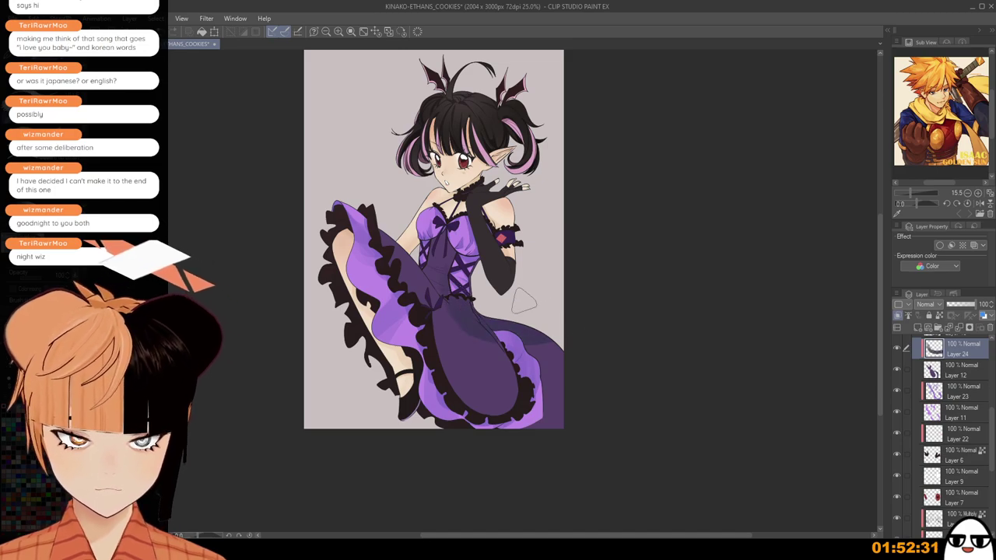
key("ctrl+z")
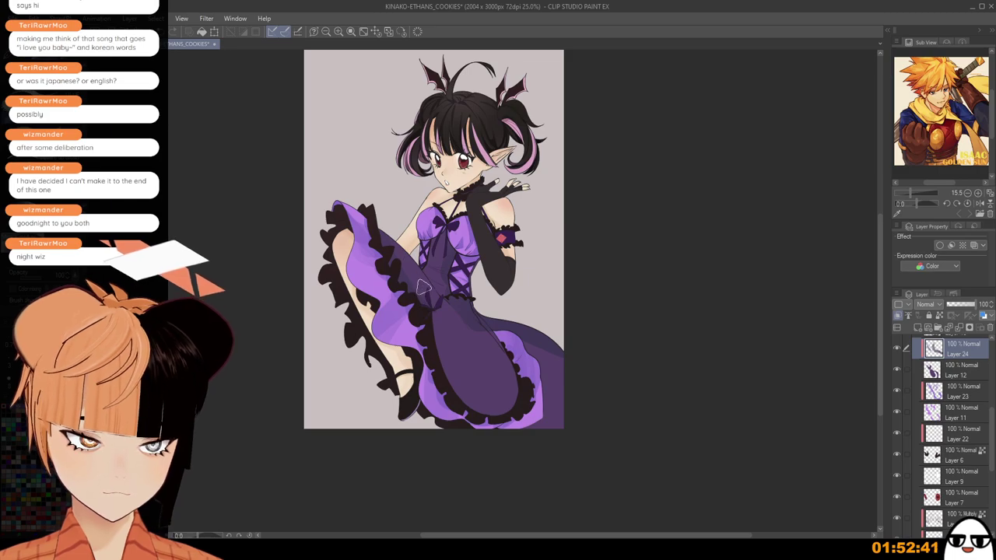
Shade the dark purple bodice centre, the raised skirt side and the folds of the front skirt panel.
scroll(423, 287, "up", 2)
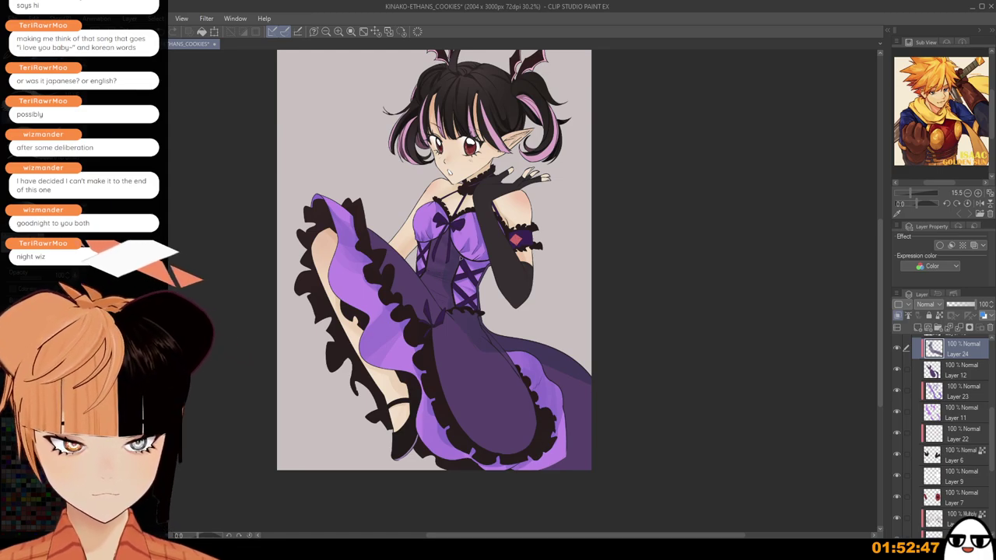
scroll(436, 243, "up", 2)
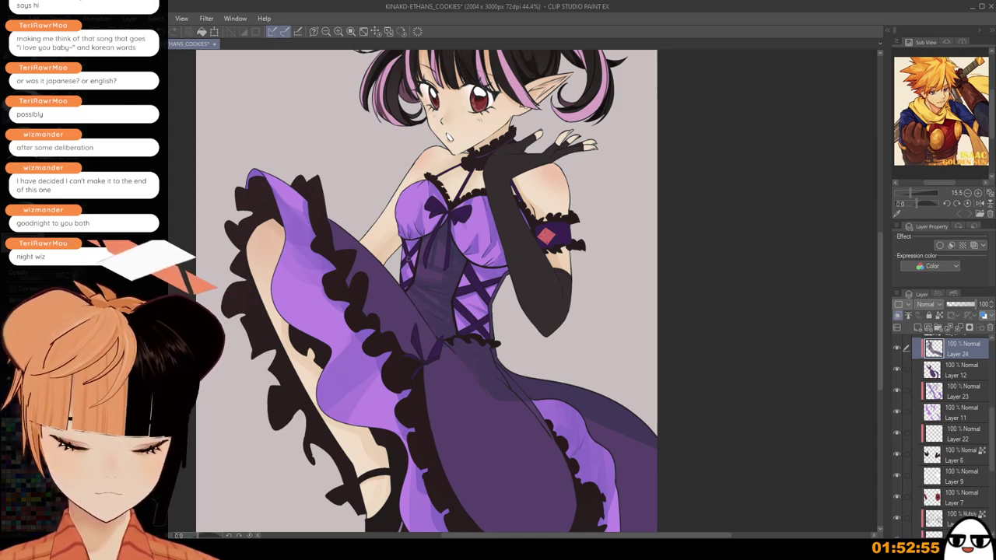
scroll(462, 261, "down", 2)
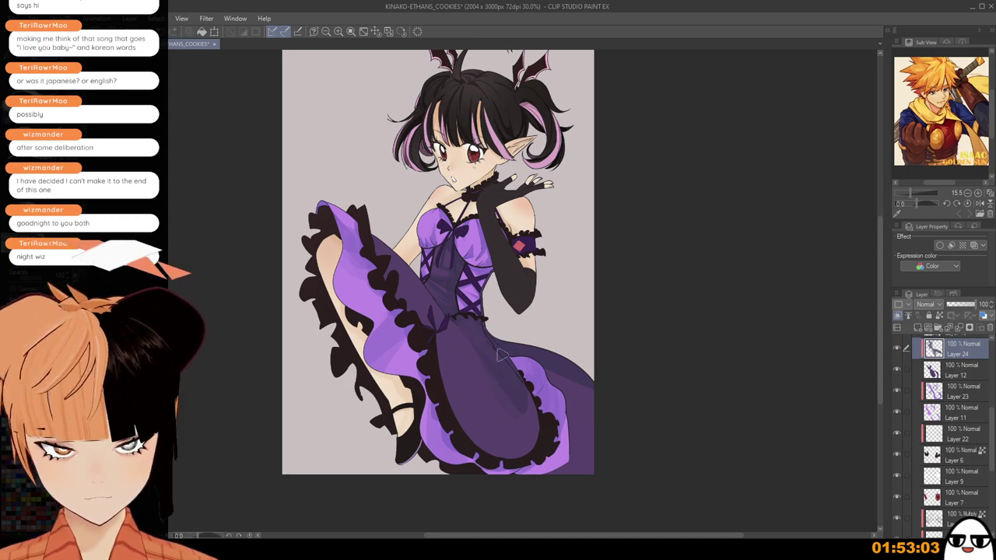
scroll(521, 404, "down", 1)
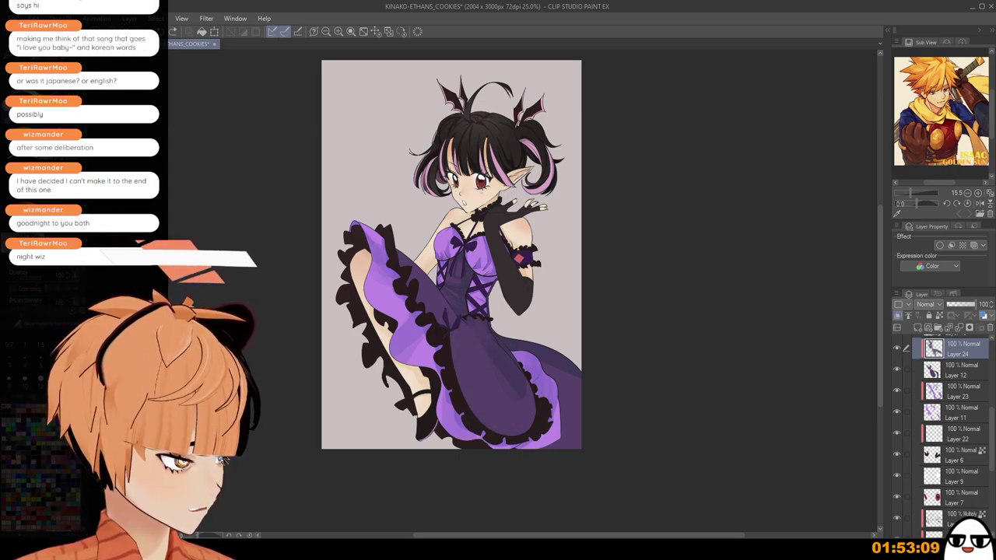
left_click(219, 455)
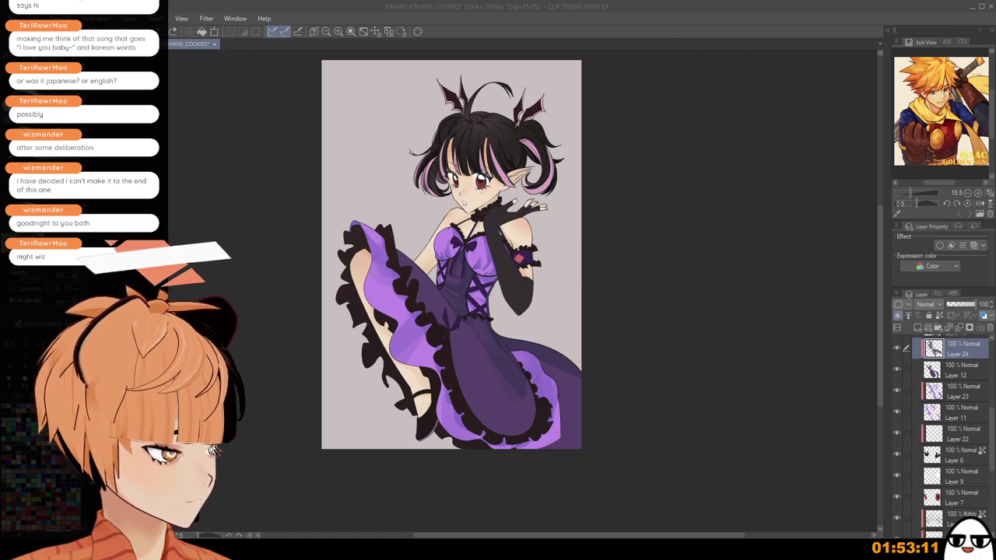
left_click(487, 271)
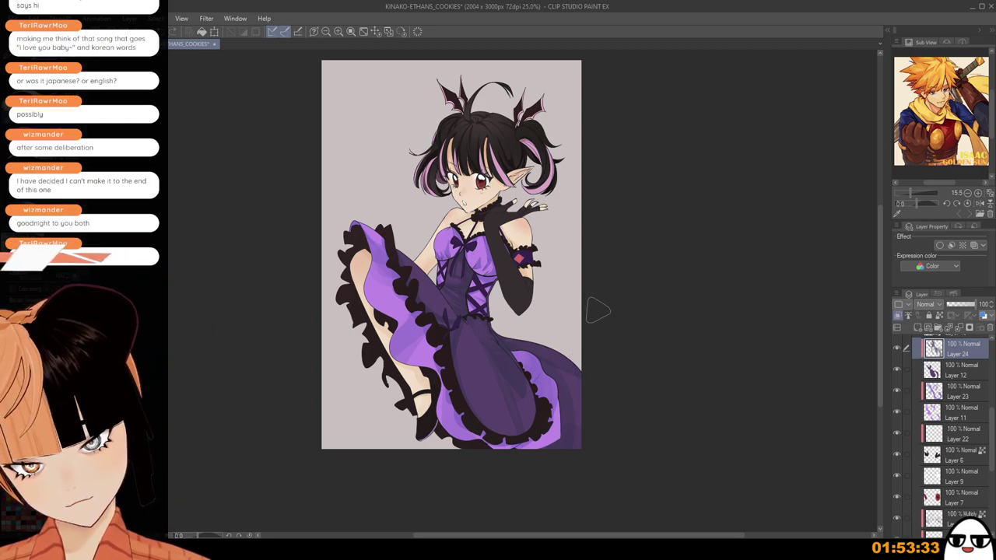
Add a clipped layer above Layer 13 for shading the black ruffles.
scroll(596, 311, "up", 3)
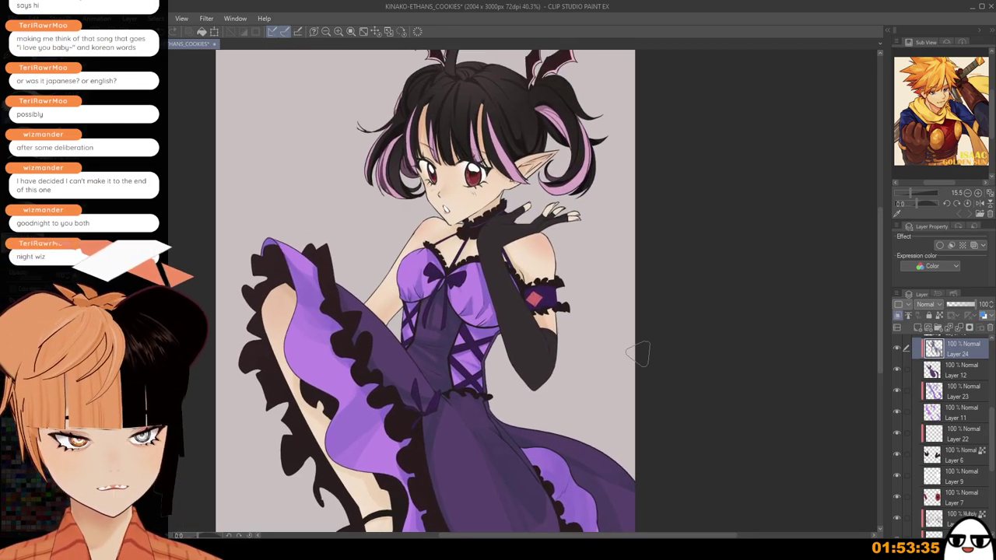
left_click_drag(992, 418, 992, 401)
left_click(962, 383)
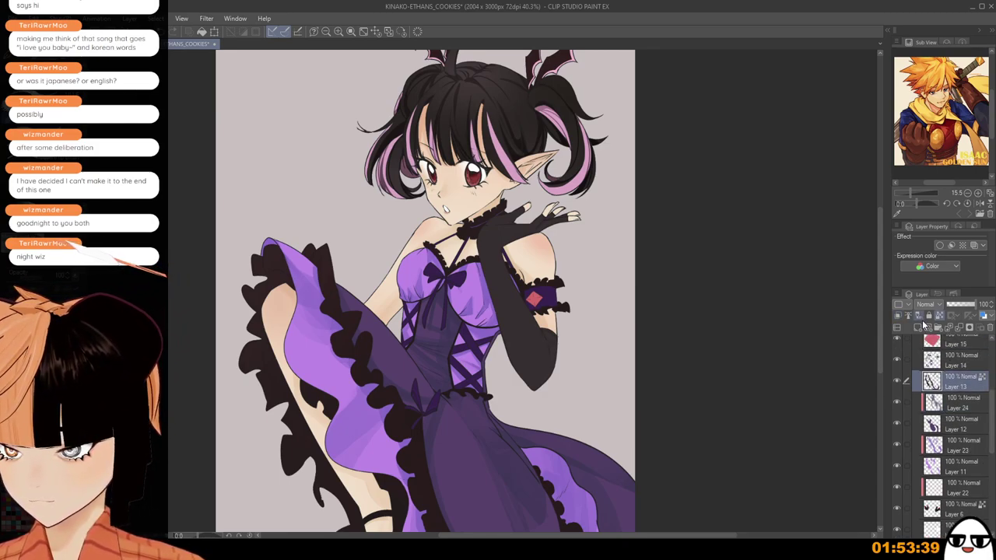
left_click(918, 329)
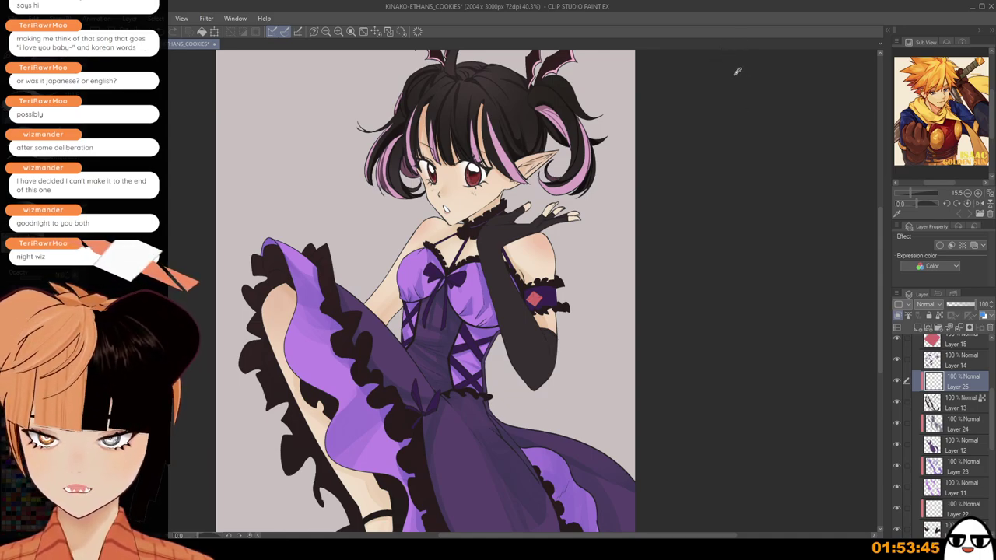
Paint a lighter tone over the black ruffles at the choker and start on the raised skirt edge.
left_click_drag(455, 252, 496, 216)
key("ctrl+z")
key("ctrl+y")
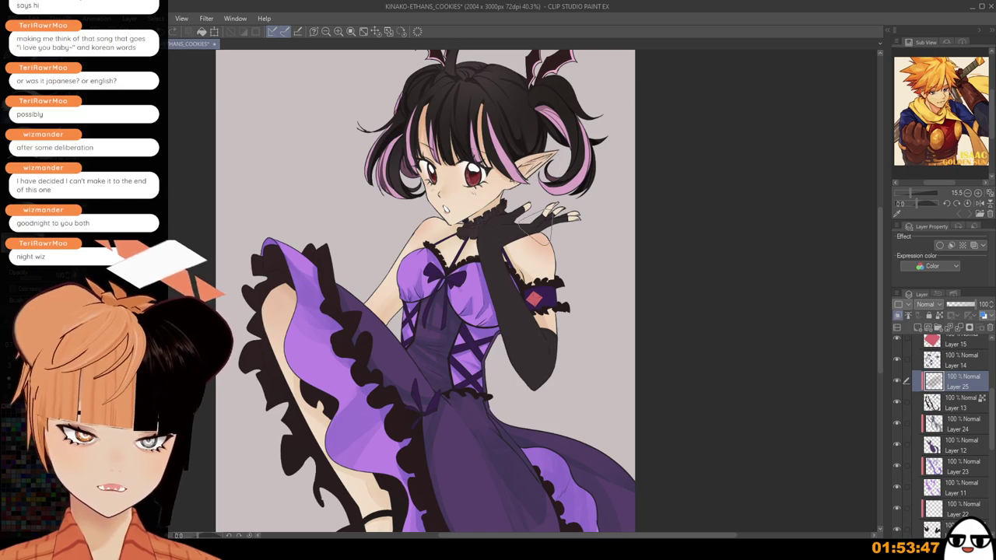
left_click_drag(481, 333, 499, 287)
left_click_drag(341, 215, 357, 263)
Paint lighter tonal patches on the upper black ruffles of the raised skirt edge, redoing unsatisfactory strokes.
scroll(443, 358, "down", 2)
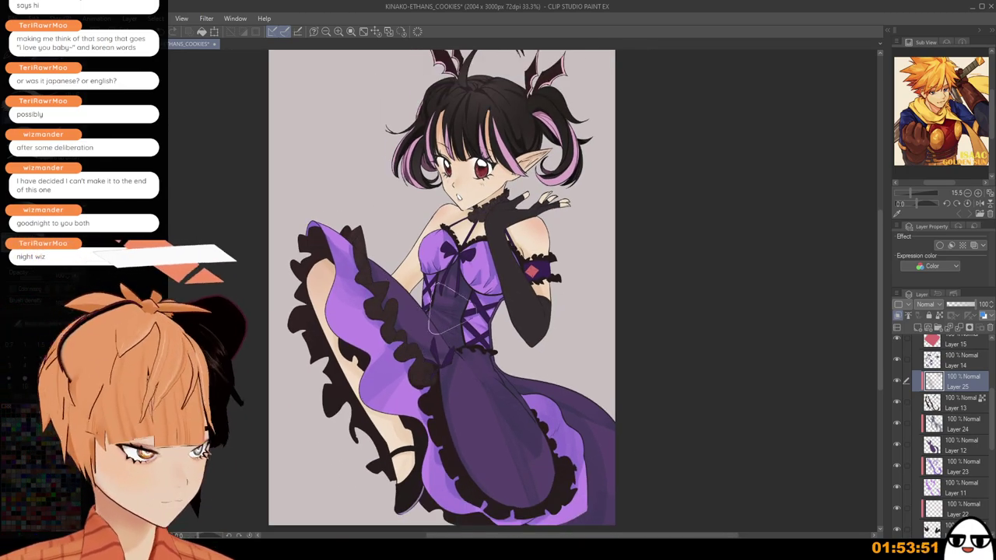
key("ctrl+z")
left_click_drag(361, 232, 378, 269)
key("ctrl+z")
mouse_move(363, 231)
left_mouse_down()
mouse_move(375, 253)
mouse_move(373, 230)
left_mouse_up()
key("ctrl+z")
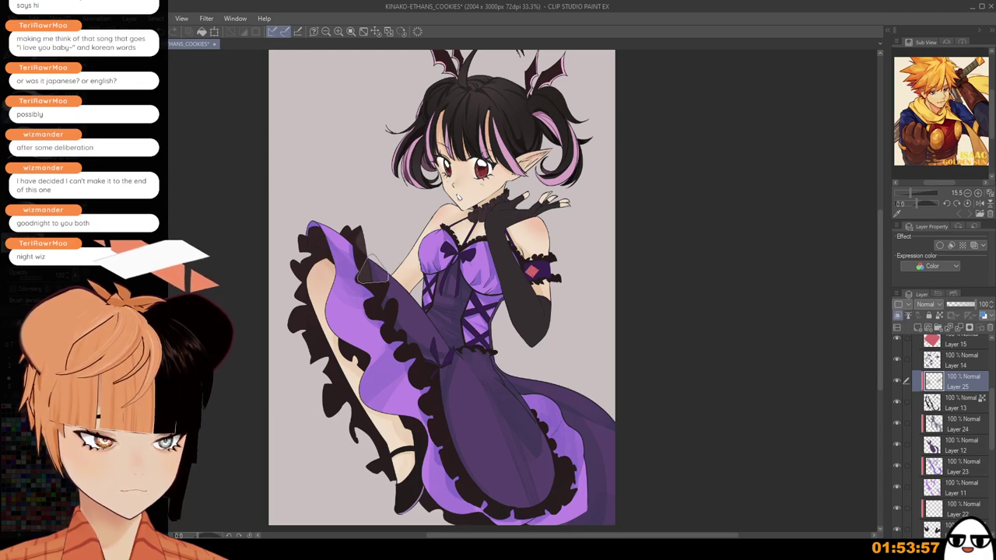
key("ctrl+z")
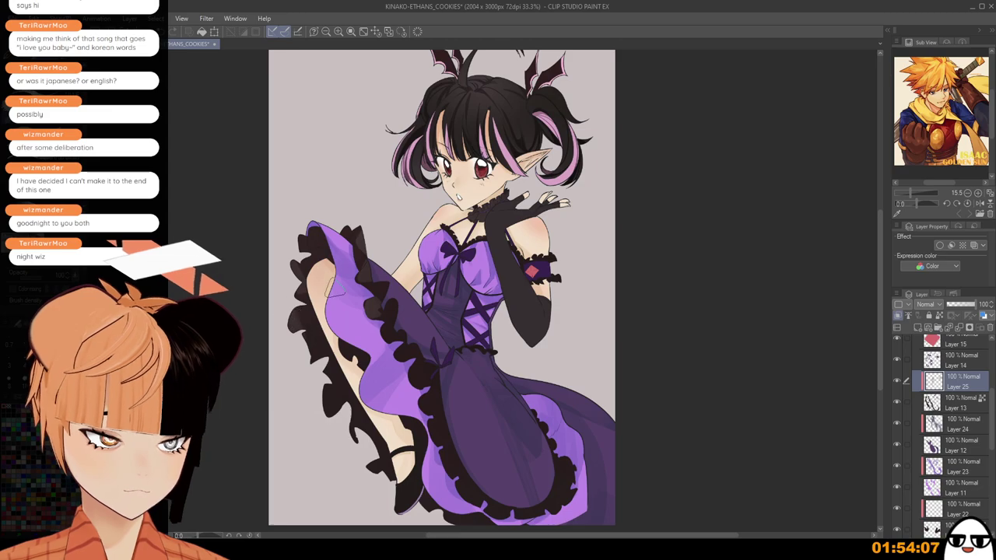
Paint lighter tonal patches on the black ruffles from the middle of the raised skirt edge down the front panel's side.
scroll(349, 393, "down", 1)
left_click_drag(350, 395, 340, 350)
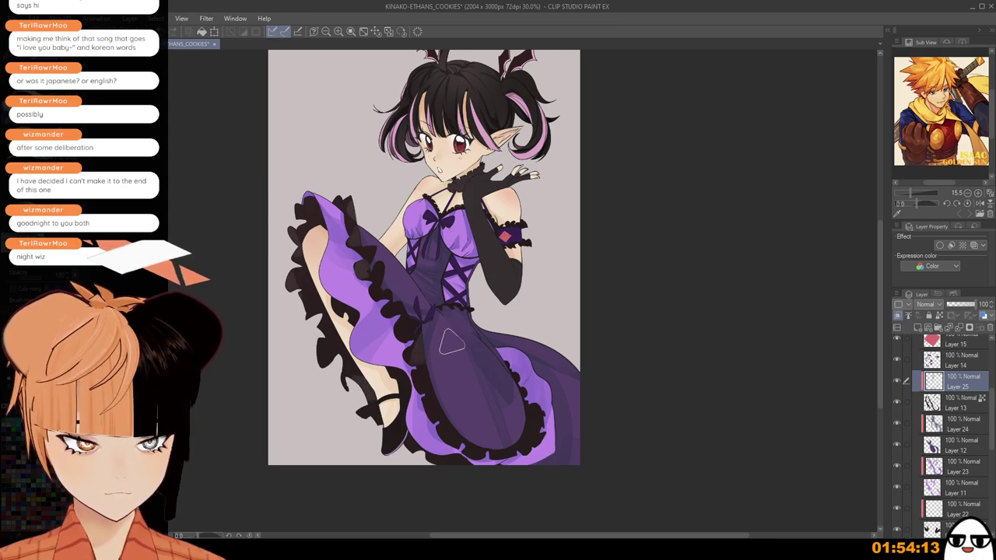
scroll(443, 335, "up", 2)
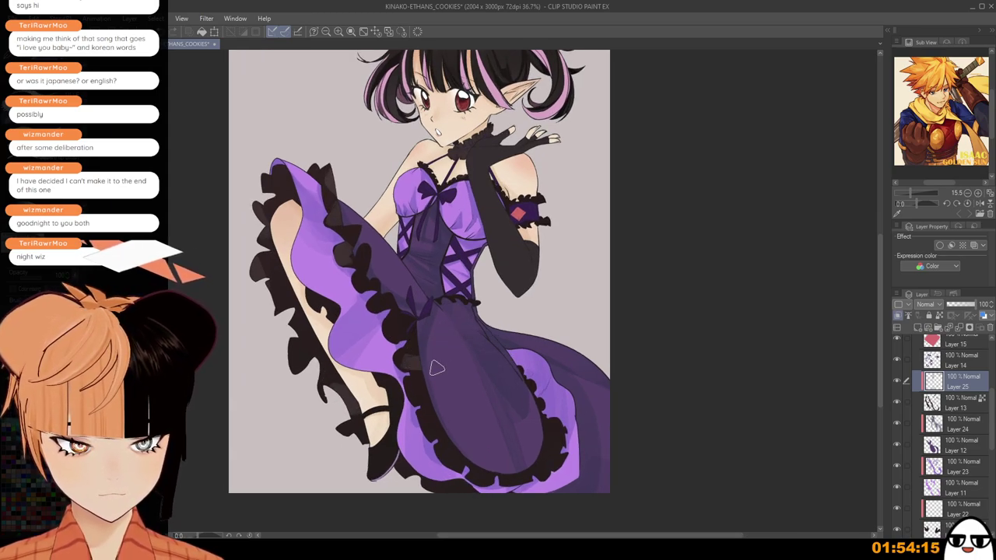
scroll(397, 311, "up", 3)
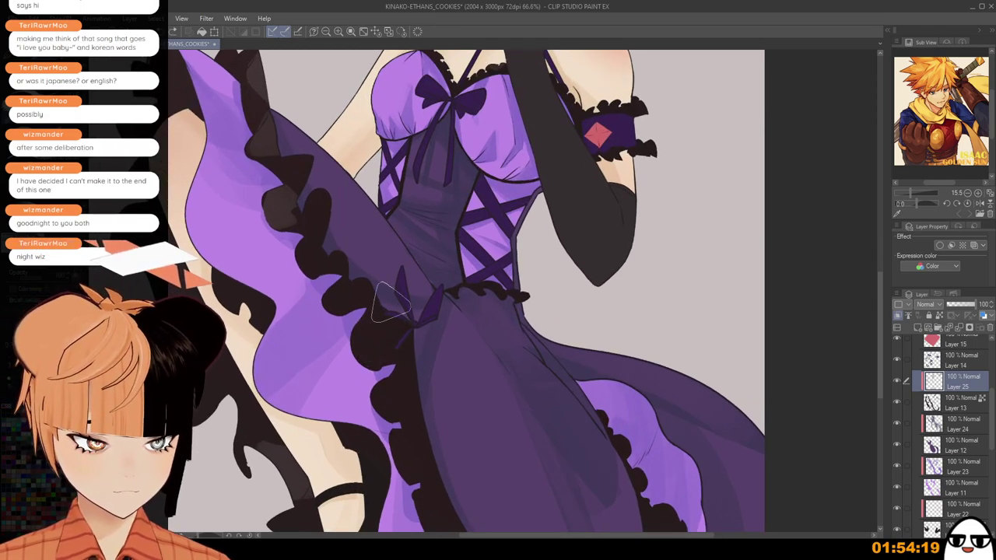
scroll(420, 243, "down", 1)
scroll(420, 243, "down", 2)
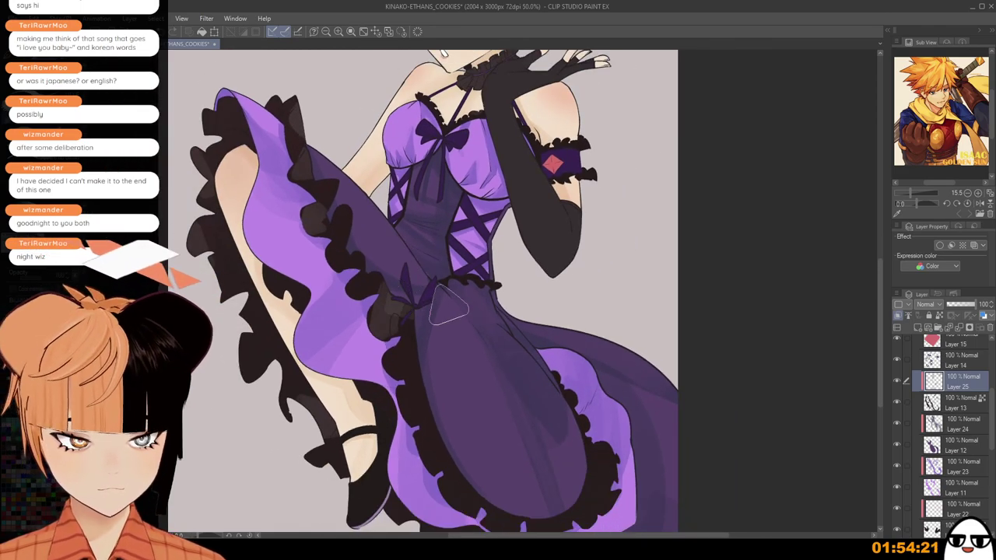
scroll(467, 303, "down", 2)
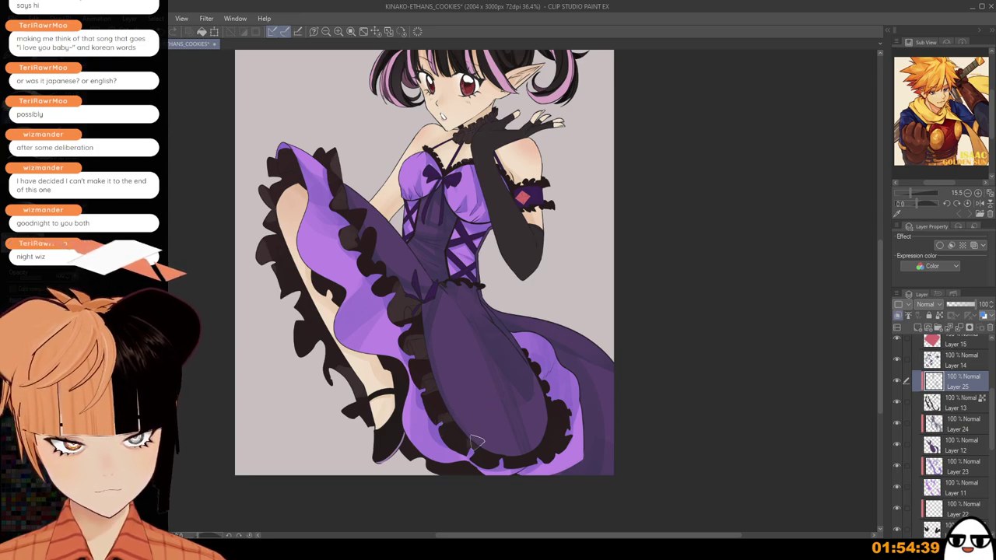
Paint lighter tonal patches on the black ruffles around the front skirt panel's lower hem and check the choker and armband ruffles.
scroll(501, 436, "down", 3)
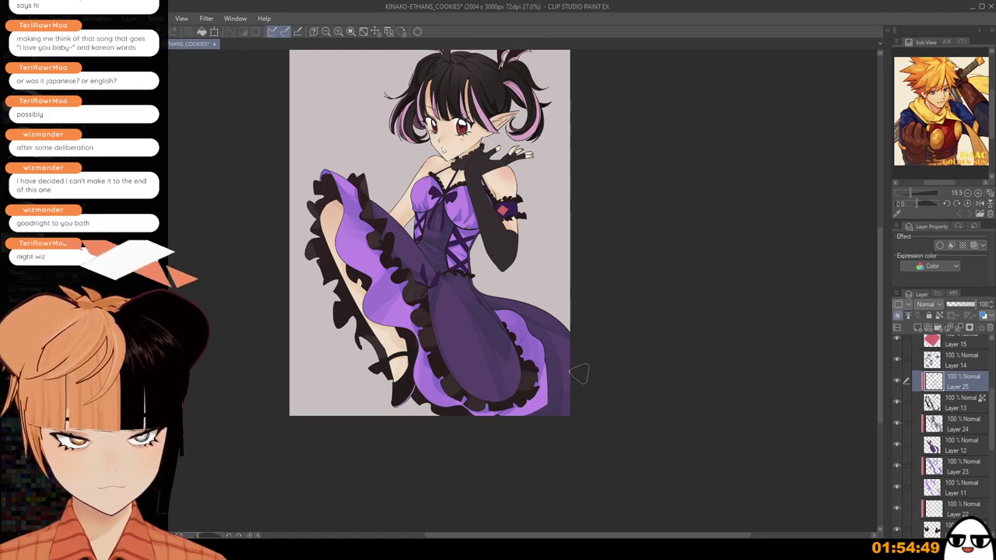
scroll(530, 387, "down", 1)
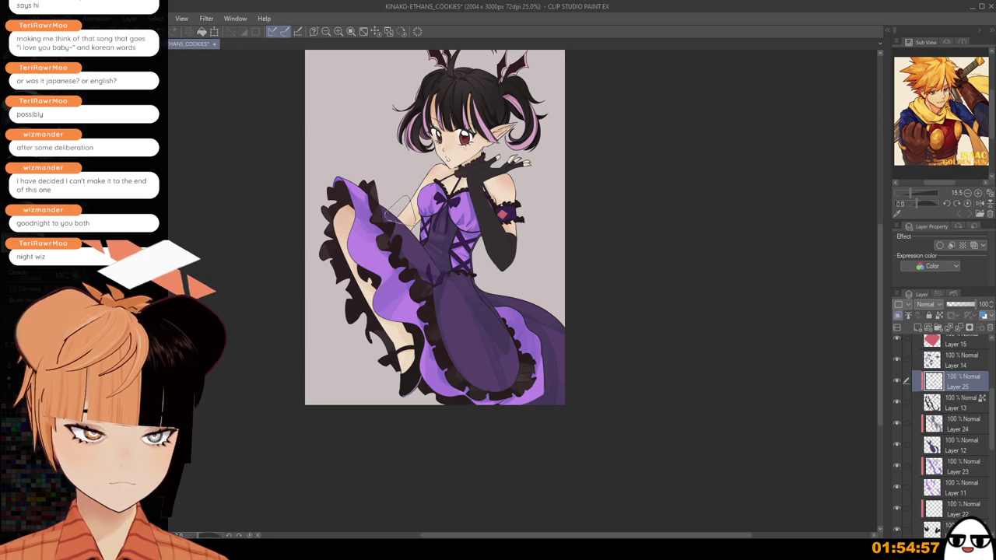
scroll(463, 218, "up", 3)
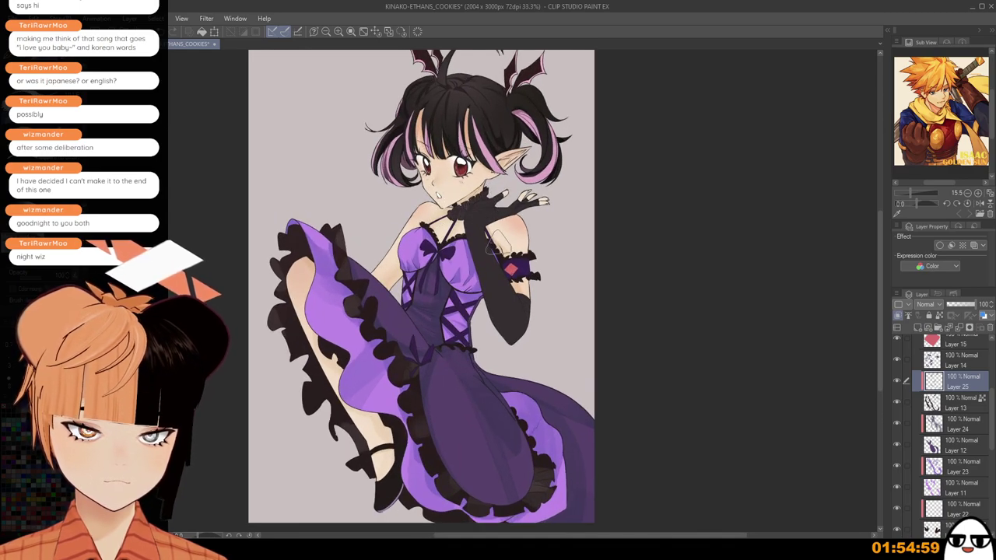
scroll(498, 241, "up", 1)
scroll(467, 222, "up", 1)
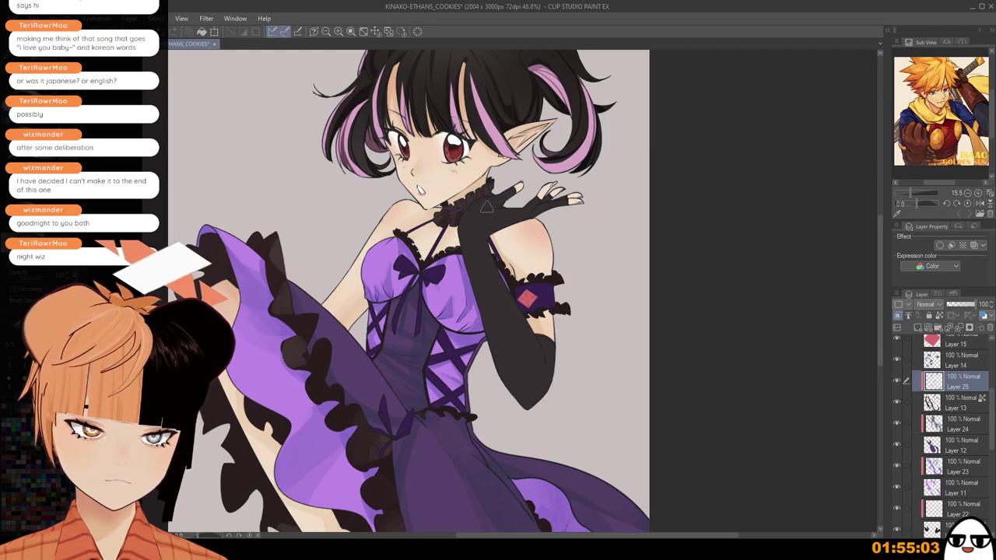
scroll(517, 189, "down", 1)
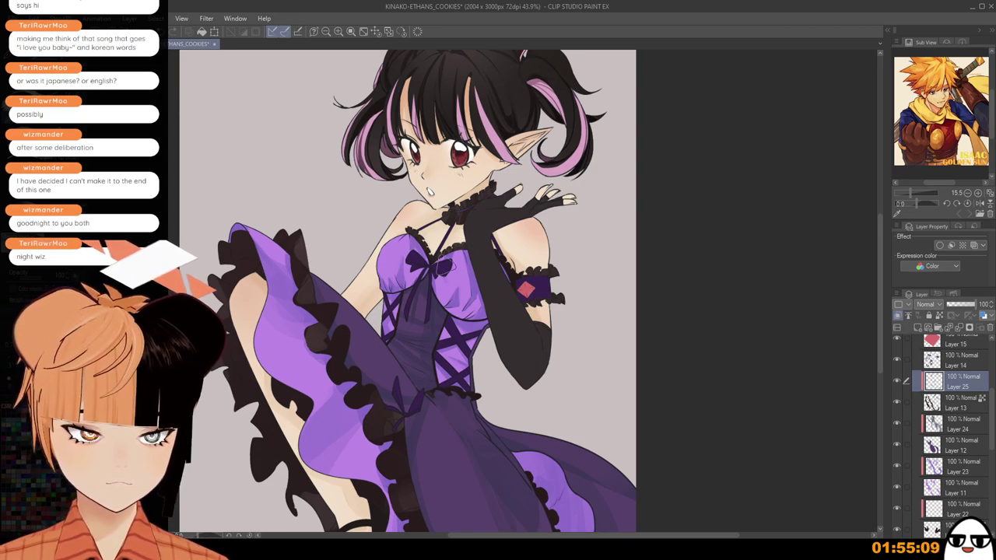
Change the Paper layer's colour to a periwinkle blue.
scroll(535, 350, "down", 1)
scroll(537, 352, "down", 1)
scroll(537, 354, "down", 1)
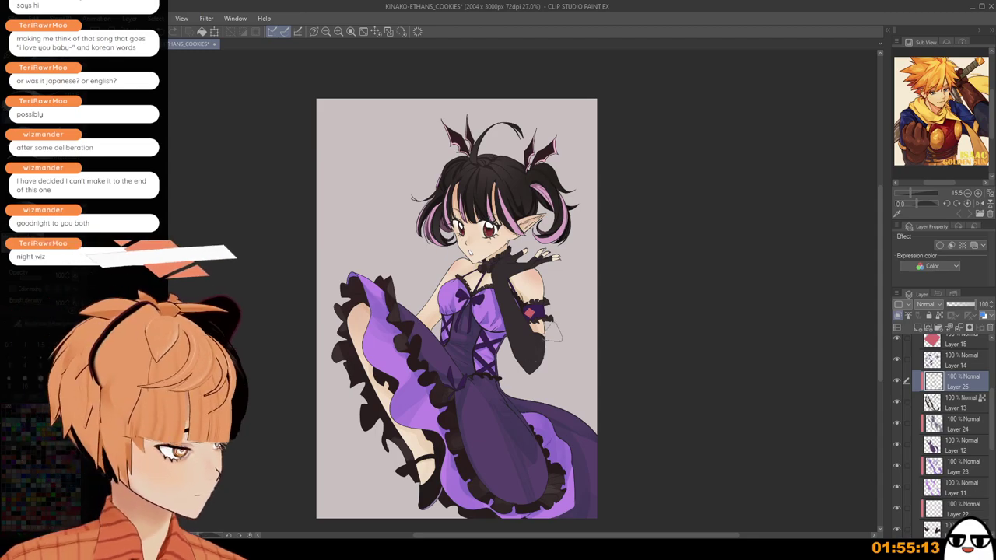
left_click_drag(992, 418, 992, 504)
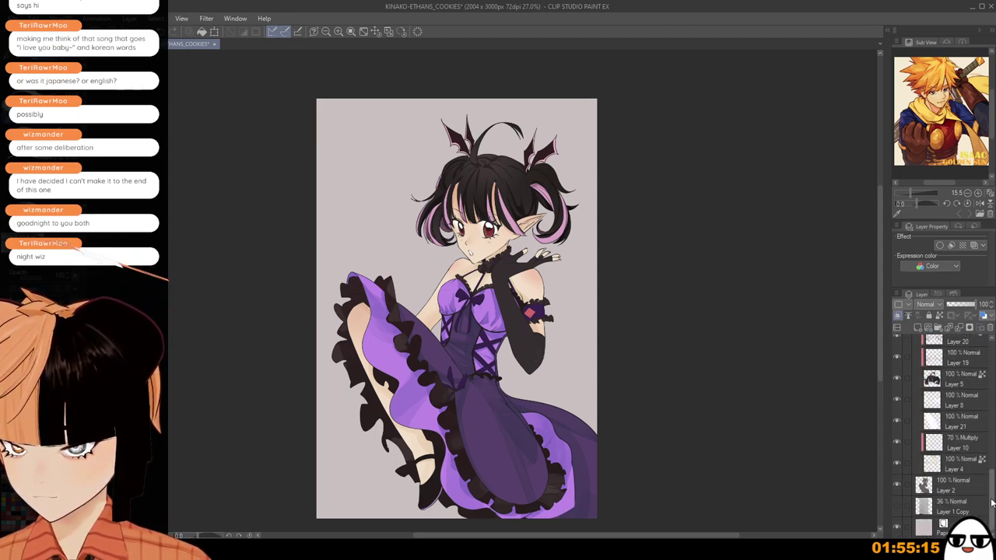
double_click(922, 524)
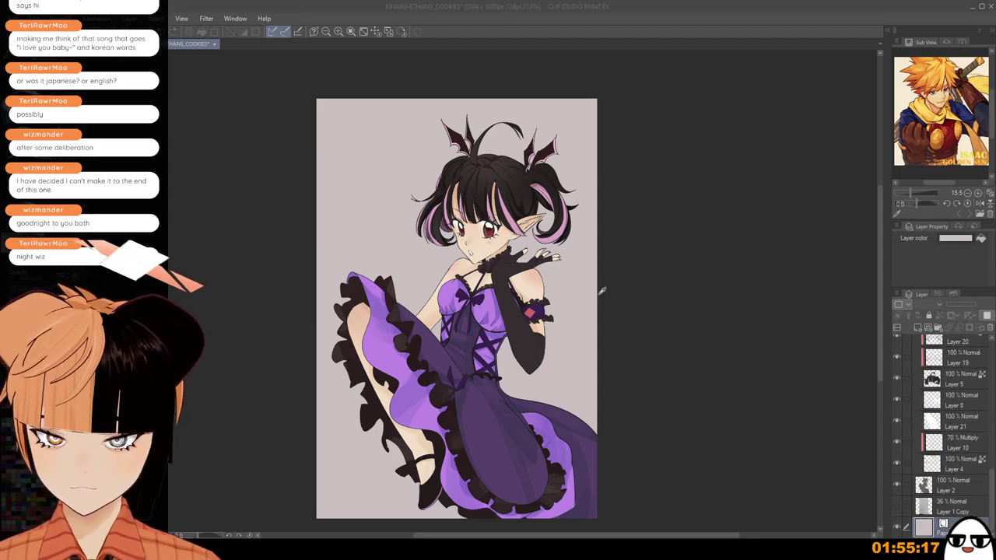
left_click(780, 229)
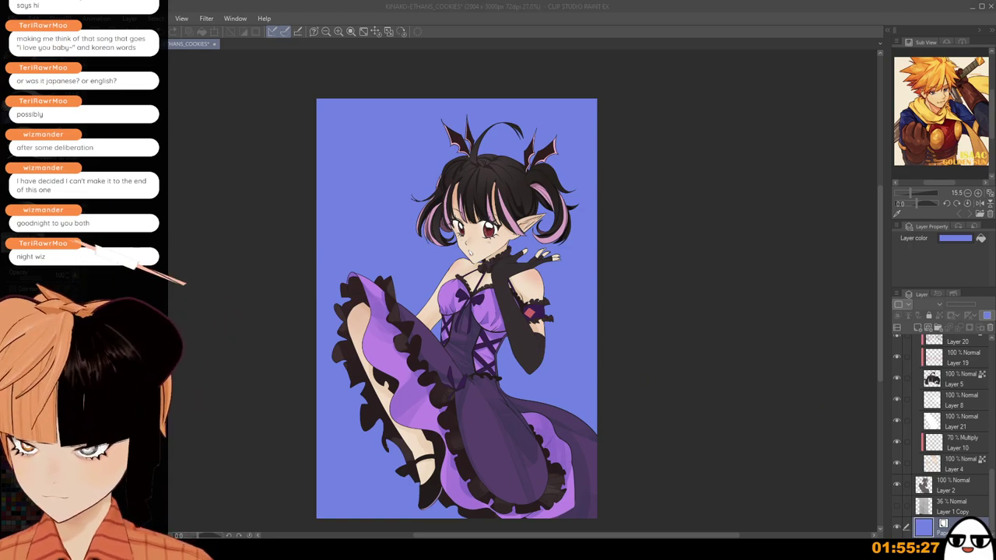
Lock the transparent pixels of Layer 14 and add a new clipped layer above it.
left_click_drag(991, 491, 988, 399)
left_click(937, 404)
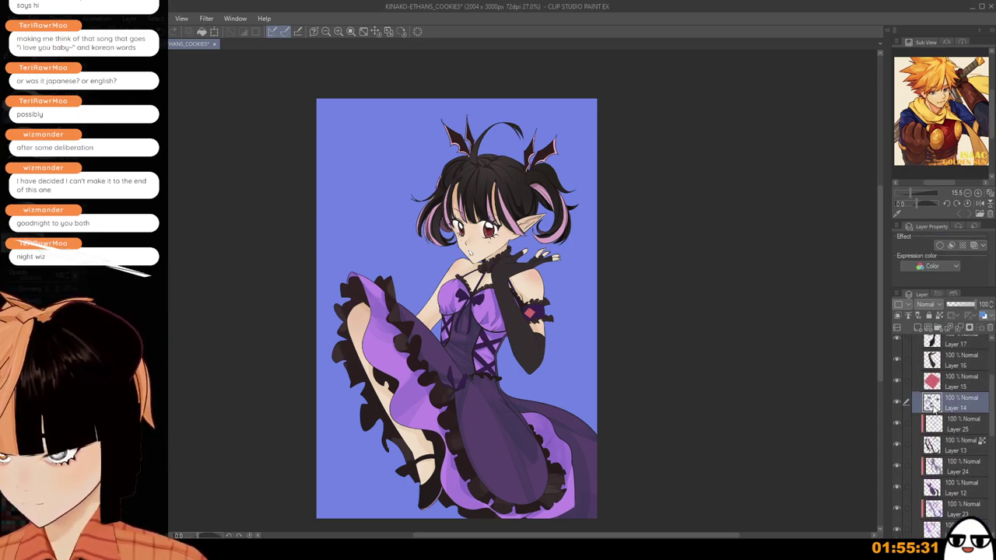
left_click(947, 328)
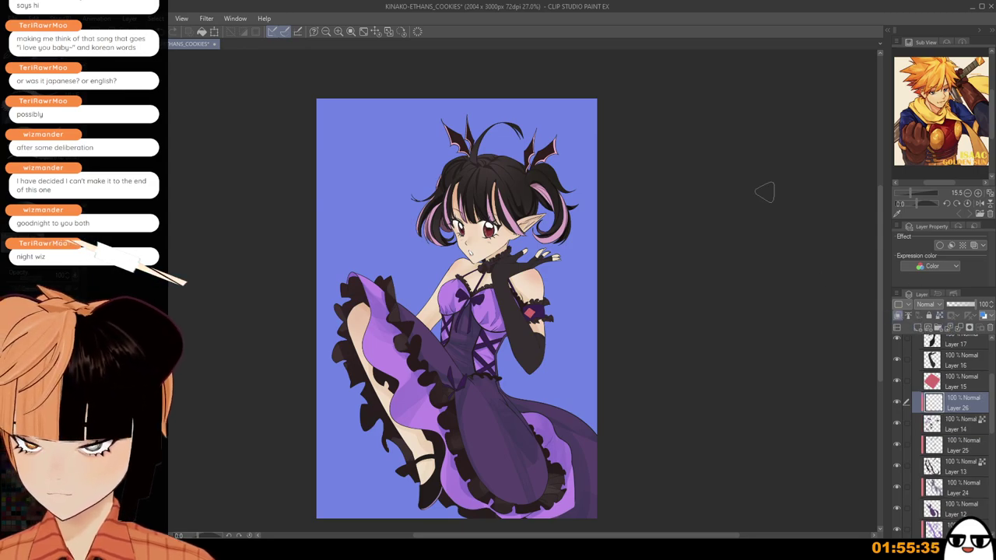
Shade the dark purple armband around its red diamond on the clipped layer, redoing an unsatisfactory stroke.
scroll(576, 316, "up", 3)
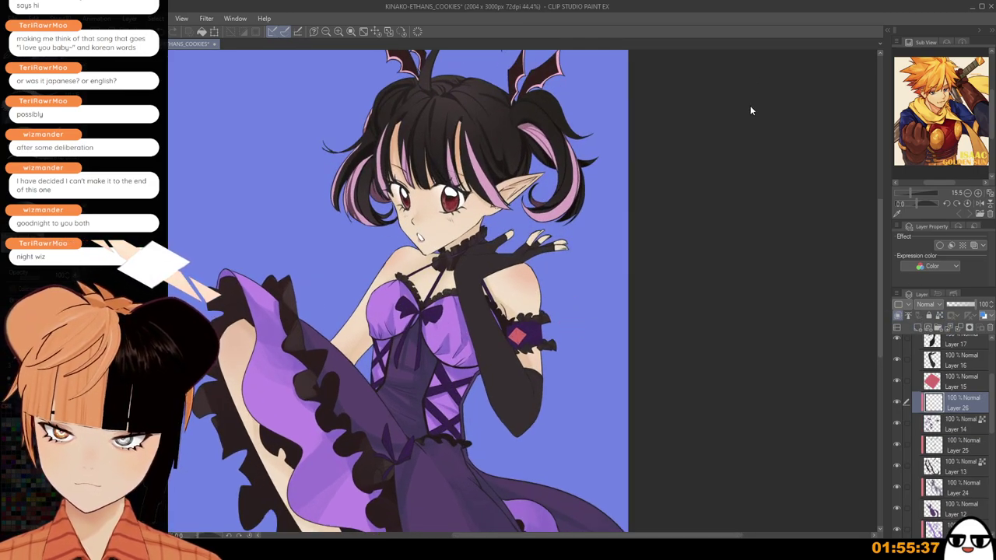
left_click_drag(539, 330, 528, 340)
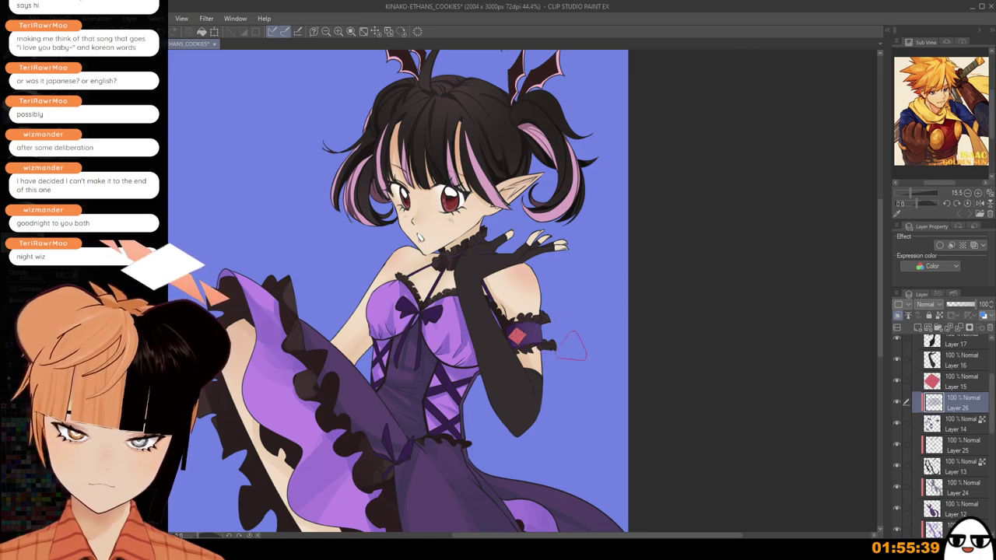
left_click_drag(586, 375, 603, 329)
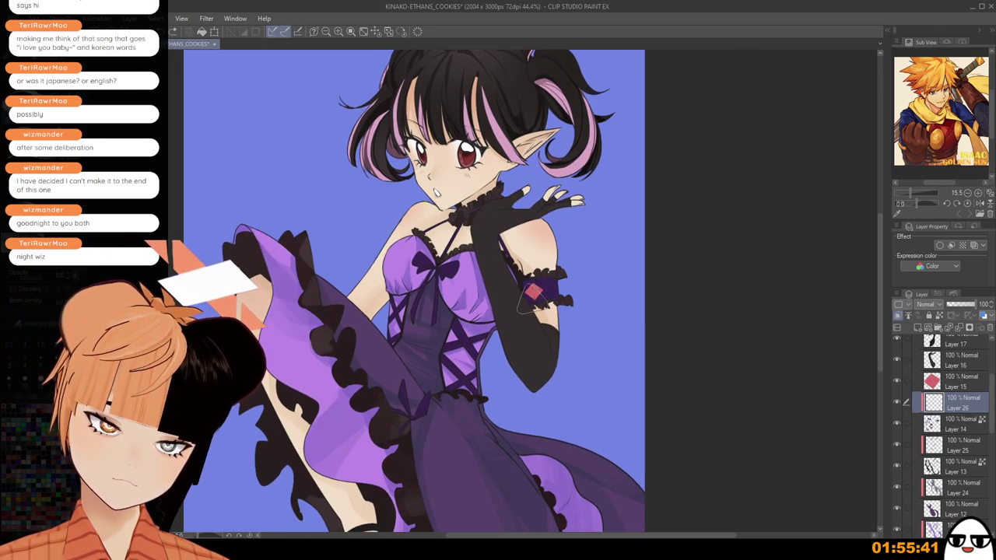
mouse_move(552, 273)
left_mouse_down()
mouse_move(576, 285)
mouse_move(554, 302)
mouse_move(572, 302)
left_mouse_up()
key("ctrl+z")
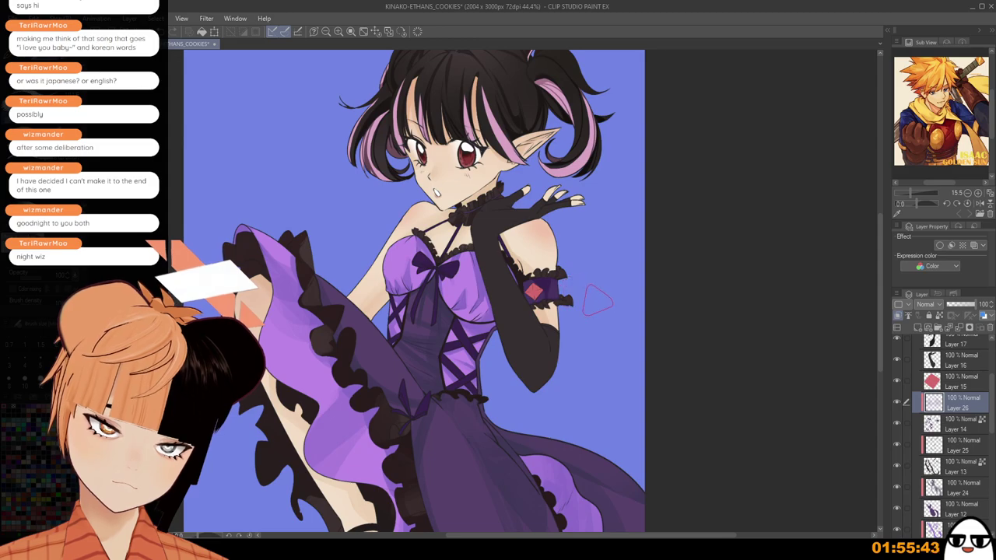
left_click_drag(600, 333, 611, 308)
scroll(612, 308, "up", 2)
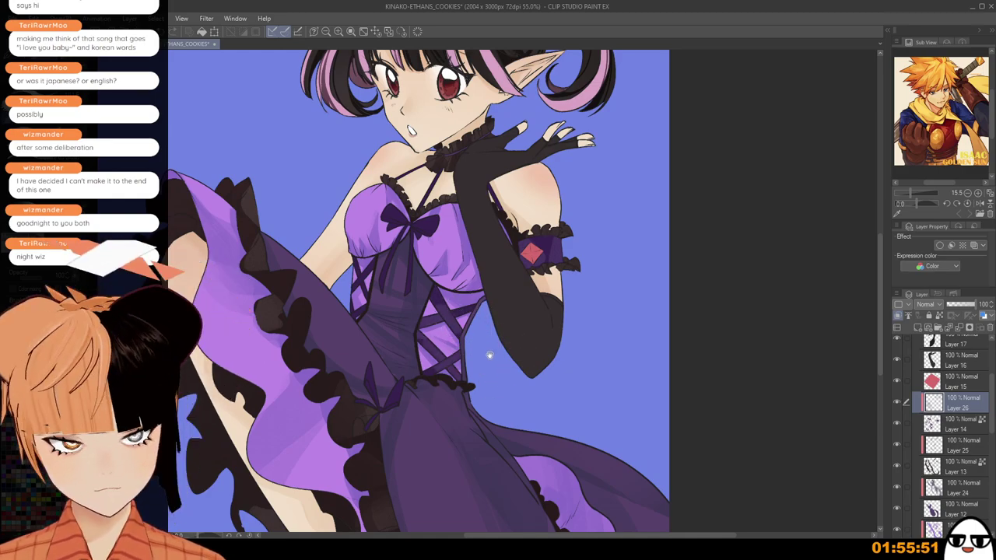
left_click_drag(489, 354, 531, 394)
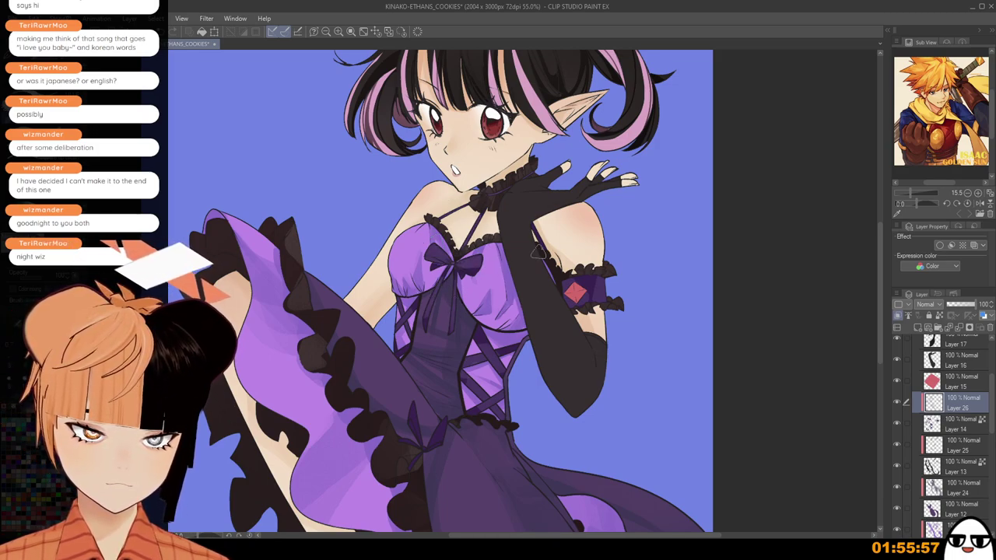
scroll(638, 305, "down", 3)
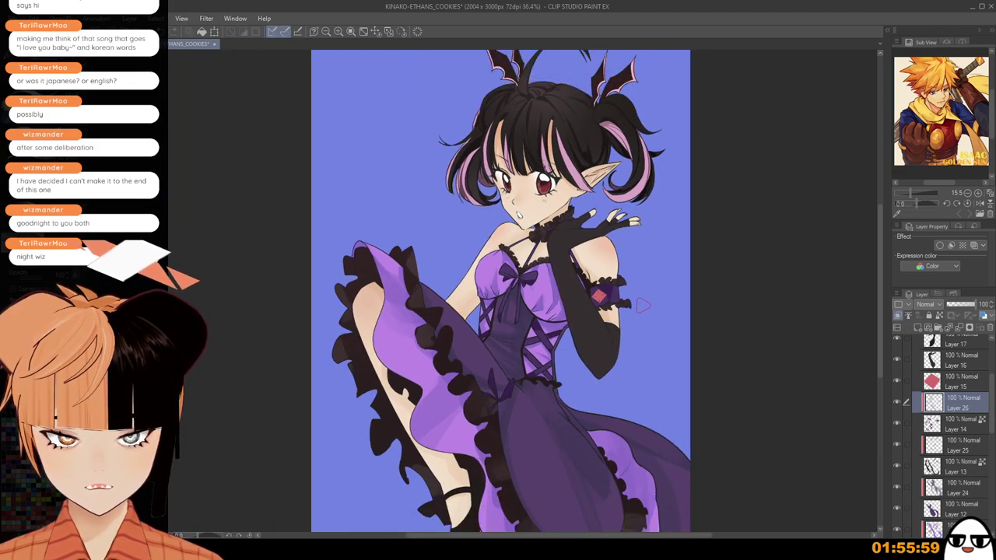
scroll(633, 335, "down", 1)
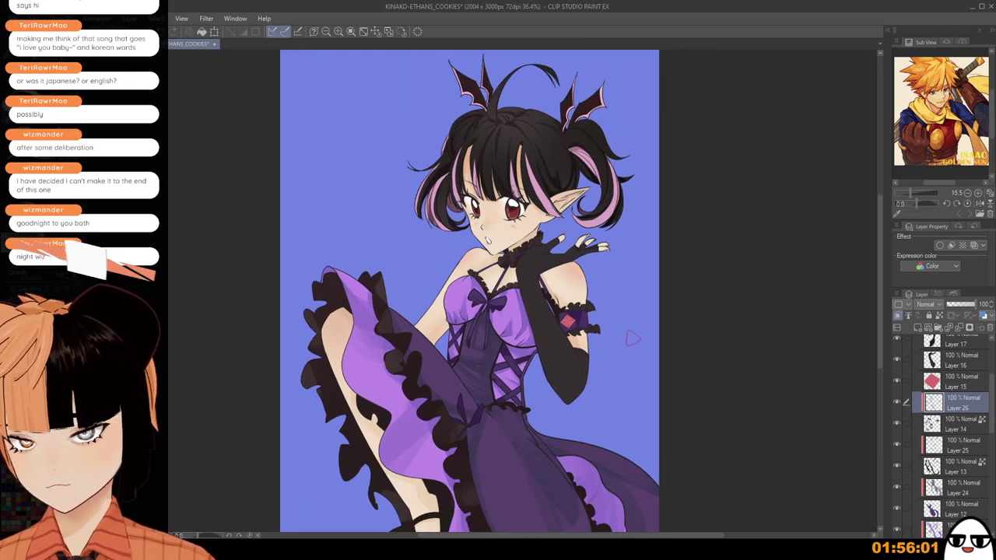
Collapse Folder 1 and create a new layer folder at the top of the stack, above Layer 3.
left_click_drag(992, 402, 992, 367)
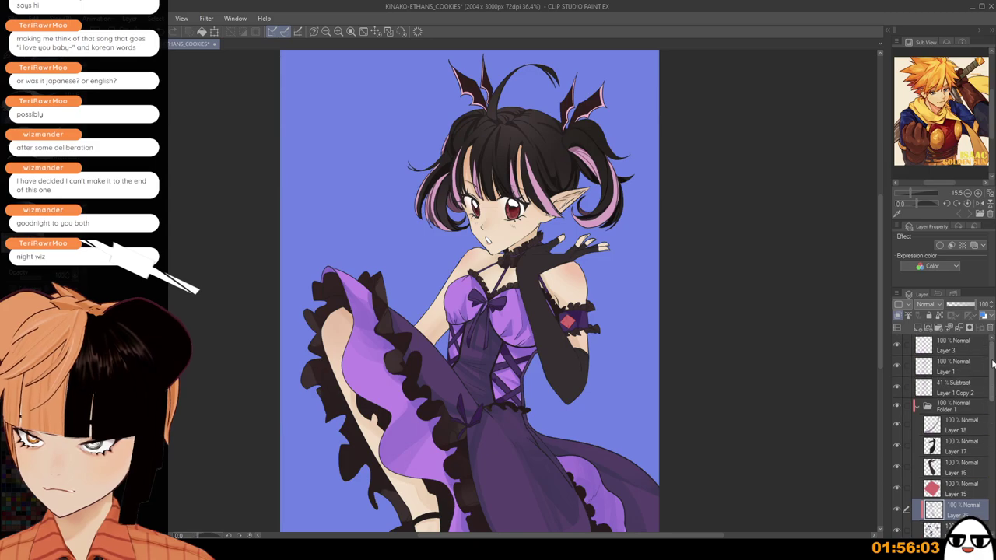
left_click(919, 406)
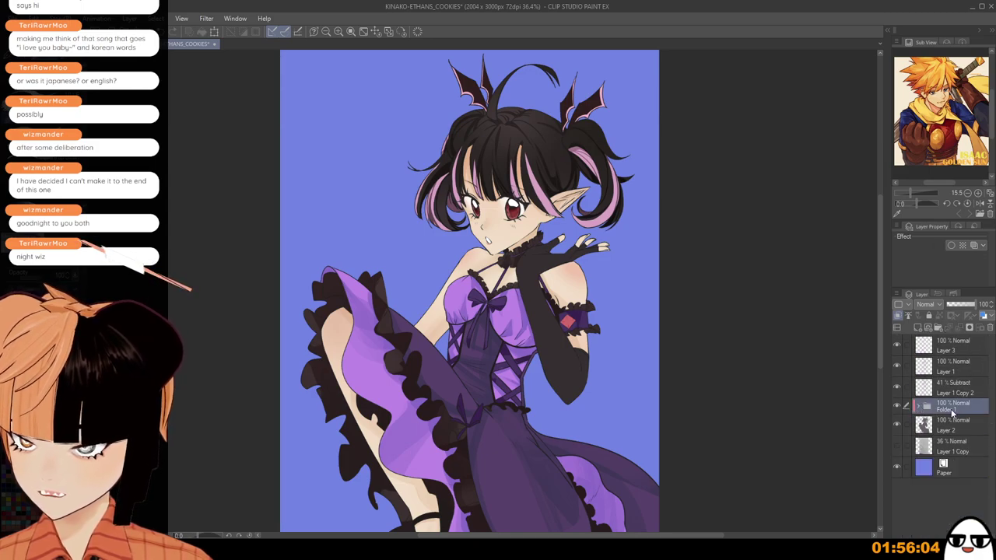
left_click(938, 330)
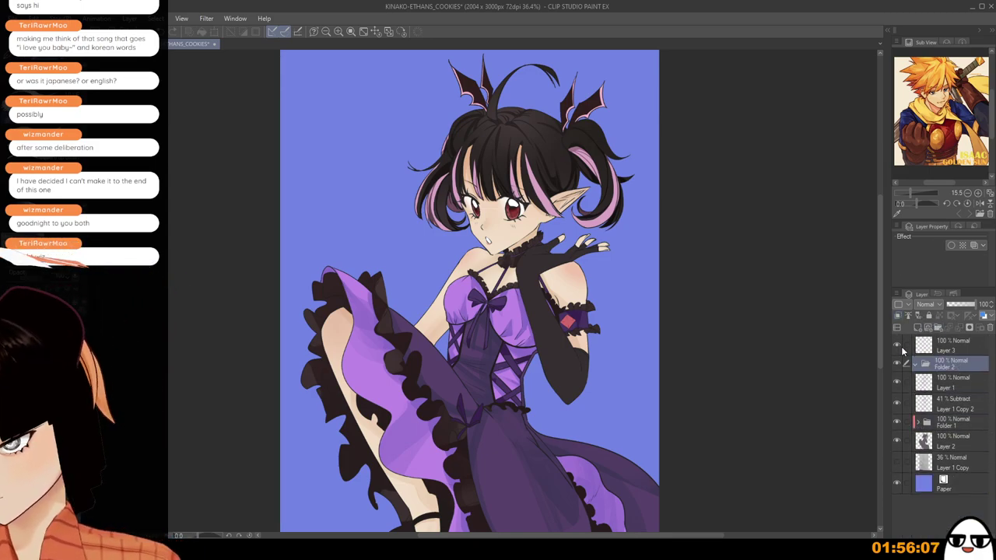
left_click_drag(950, 347, 959, 360)
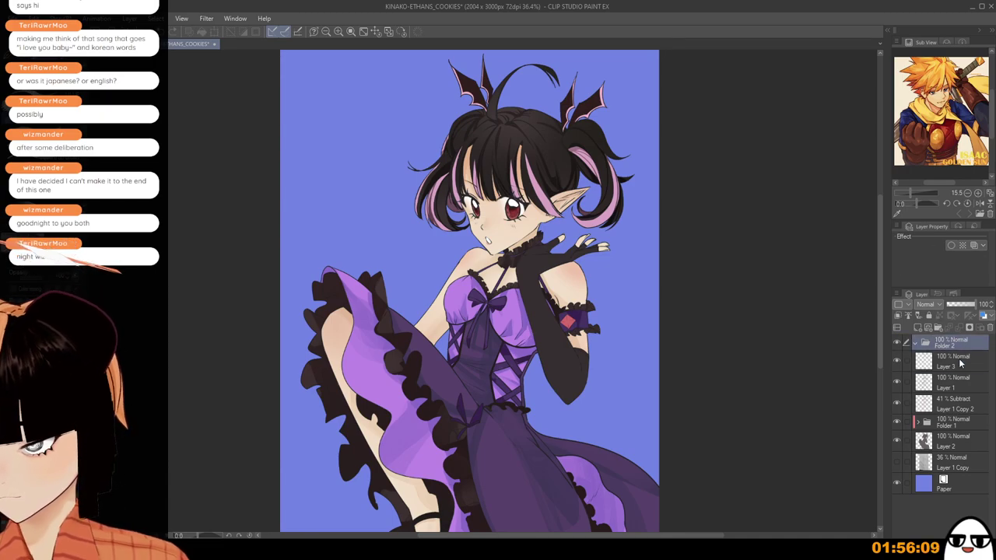
left_click_drag(947, 105, 944, 119)
left_click(339, 35)
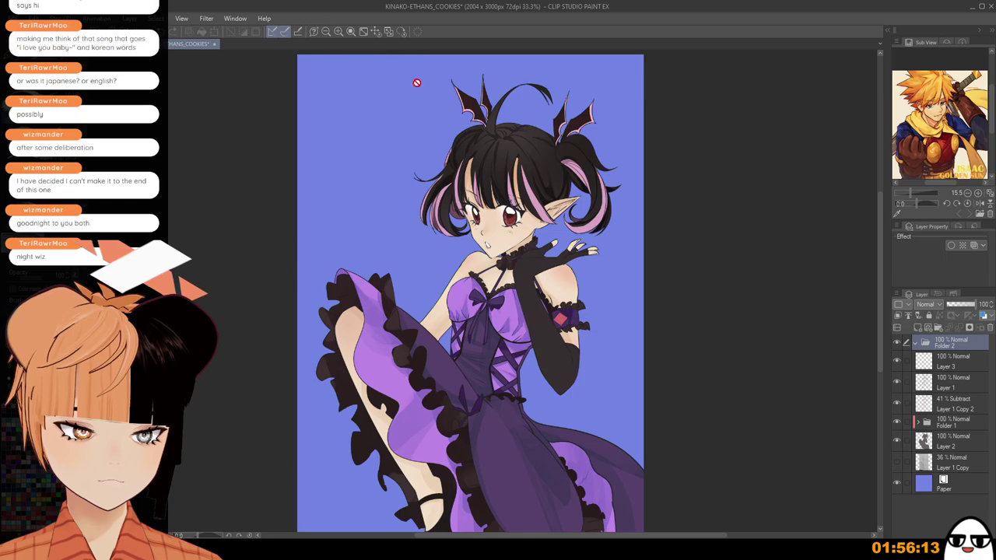
Check what Layer 3 and Layer 1 contain, and merge Layer 3 into the Subtract layer Layer 1 Copy 2.
mouse_move(879, 262)
left_mouse_down()
mouse_move(879, 303)
mouse_move(879, 266)
left_mouse_up()
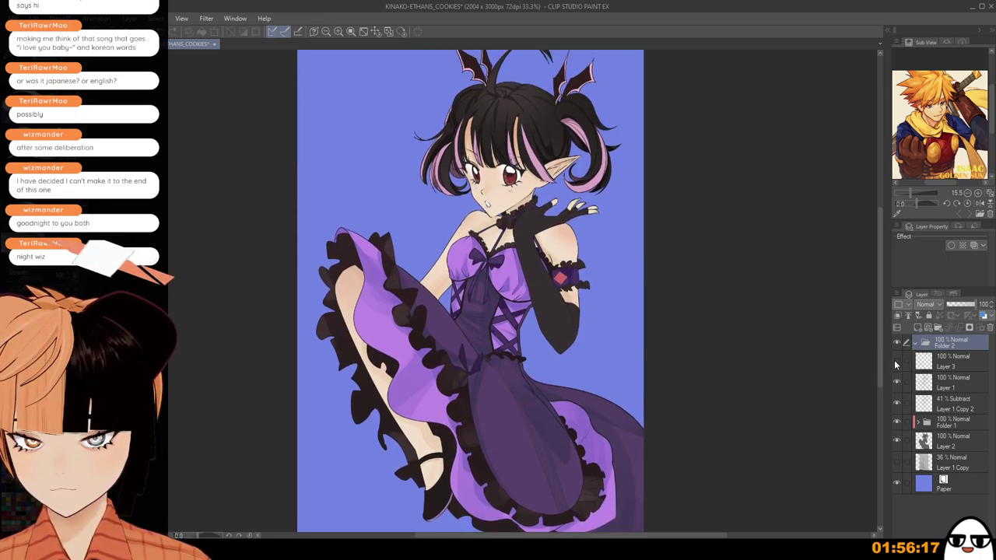
left_click(952, 365)
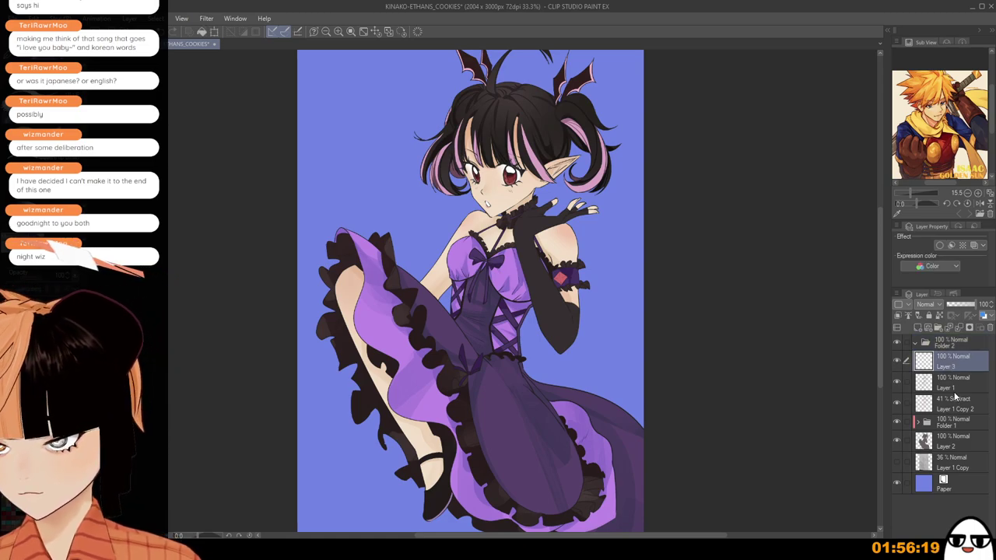
left_click(899, 382)
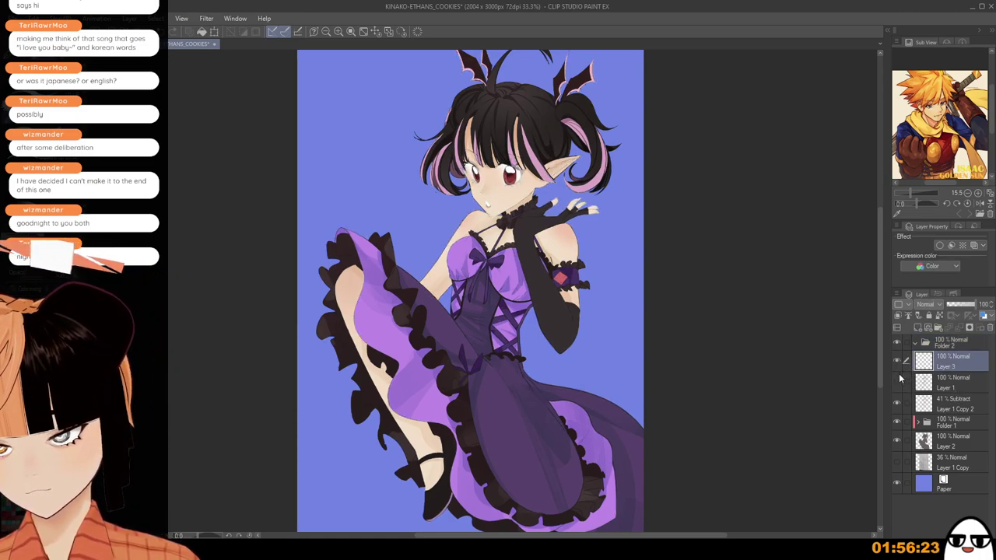
left_click(898, 380)
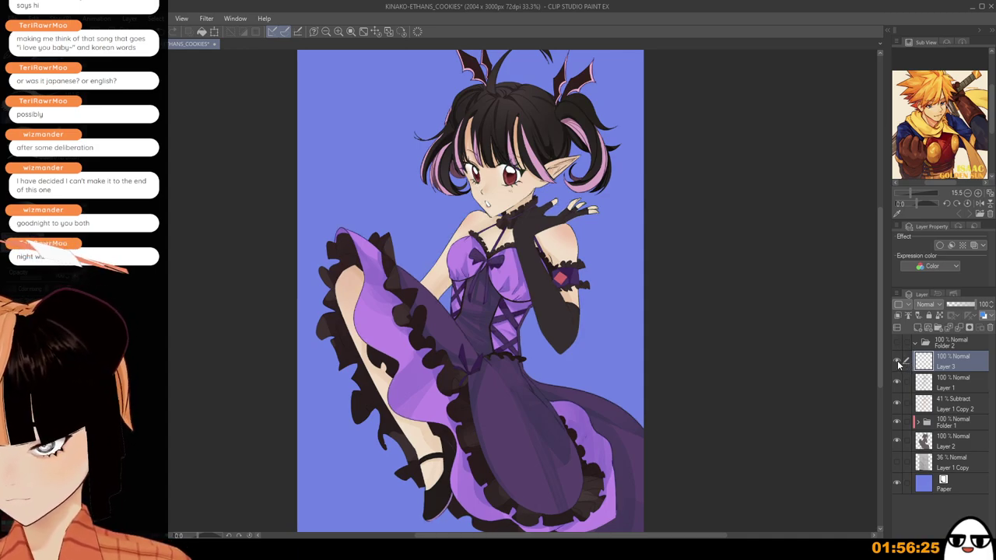
left_click(898, 365)
left_click(895, 365)
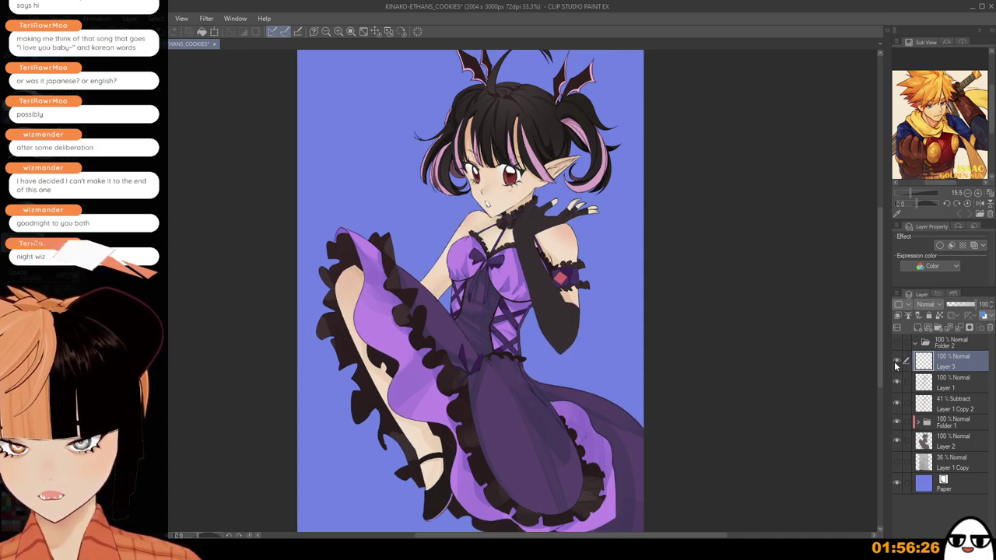
left_click_drag(953, 368, 955, 391)
left_click(957, 328)
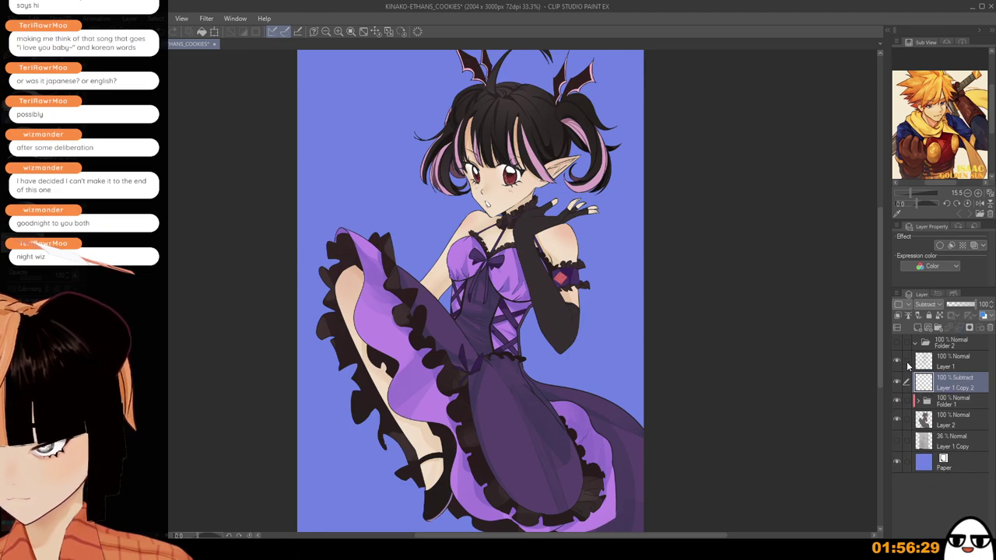
Toggle the visibility of Layer 1 off and on to check what it contains.
left_click(896, 382)
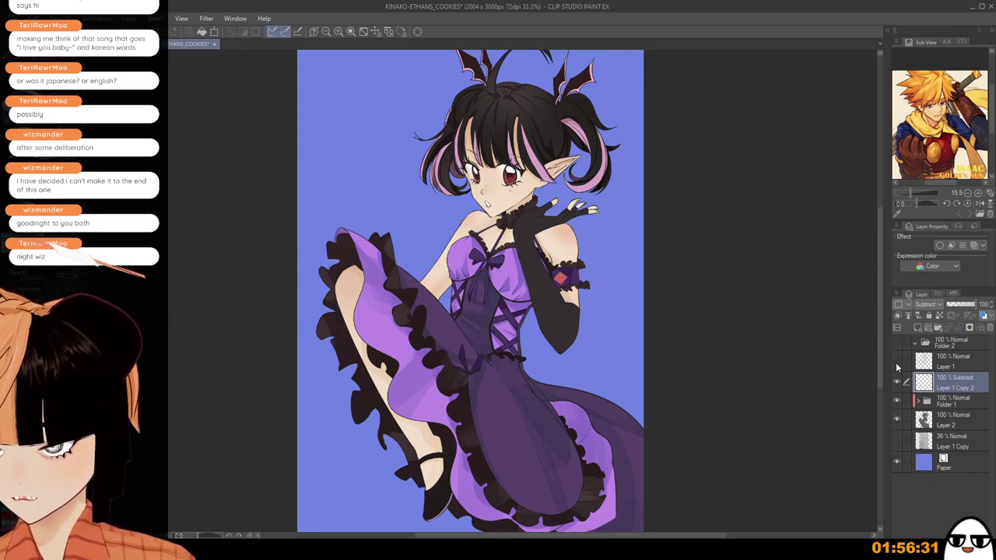
left_click(897, 366)
left_click(897, 366)
left_click(902, 362)
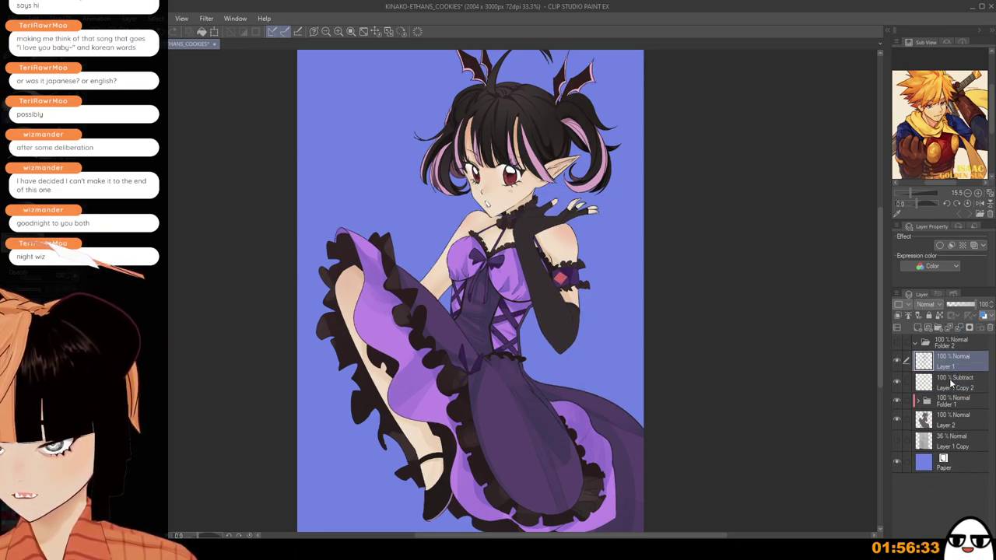
Select Layer 1, Layer 1 Copy 2, Folder 1 and Layer 2 together and move them into Folder 2.
left_click(951, 382)
left_click(958, 346)
left_click(961, 366)
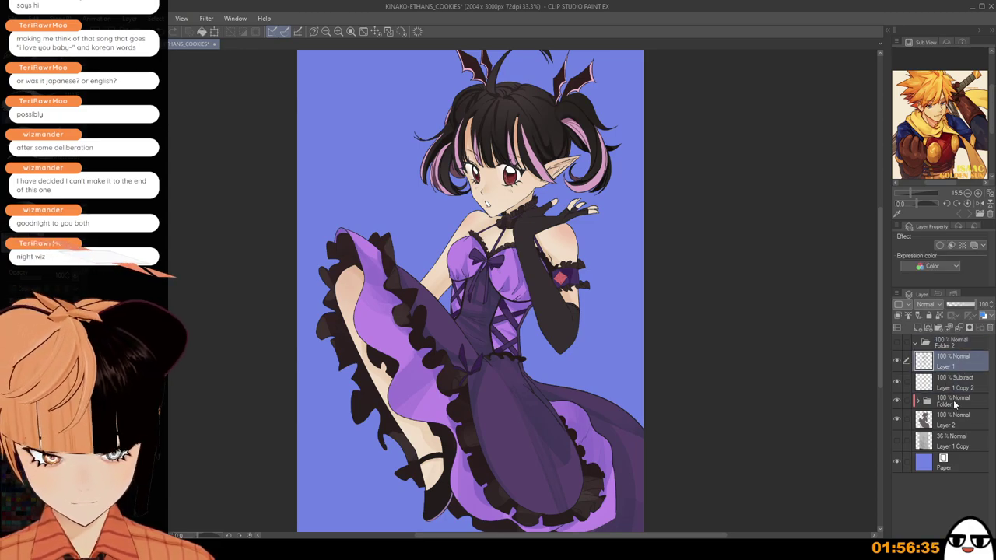
left_click(956, 384, "ctrl")
left_click(959, 399, "ctrl")
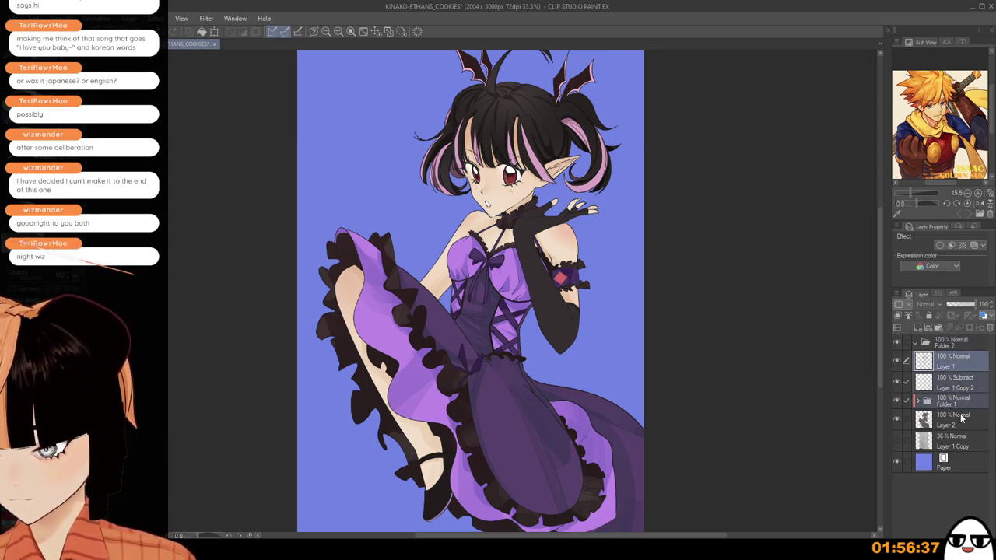
left_click(963, 419, "ctrl")
left_click_drag(956, 354, 954, 352)
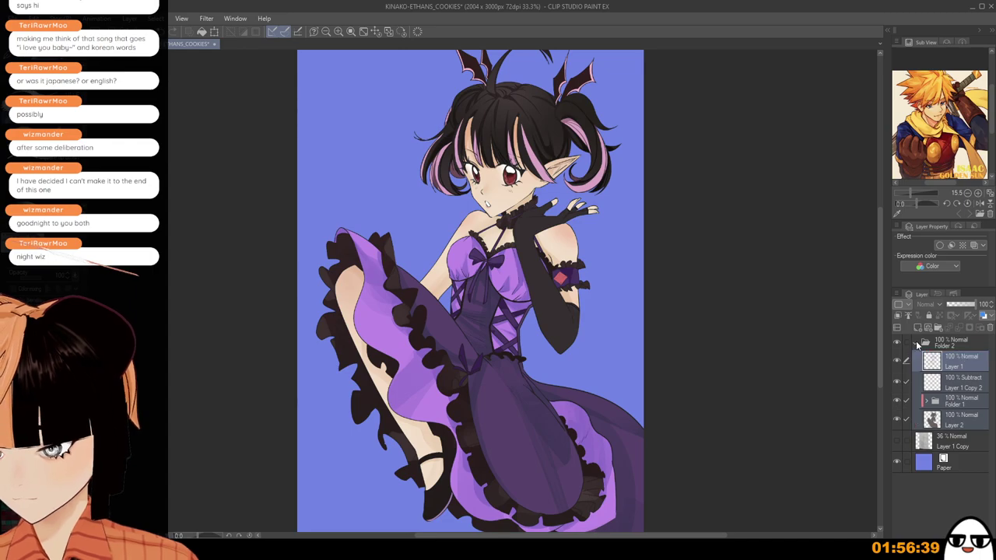
Collapse and hide Folder 2, and make the 36% sketch layer Layer 1 Copy visible and active.
left_click(915, 343)
left_click(897, 343)
left_click(897, 360)
left_click(934, 365)
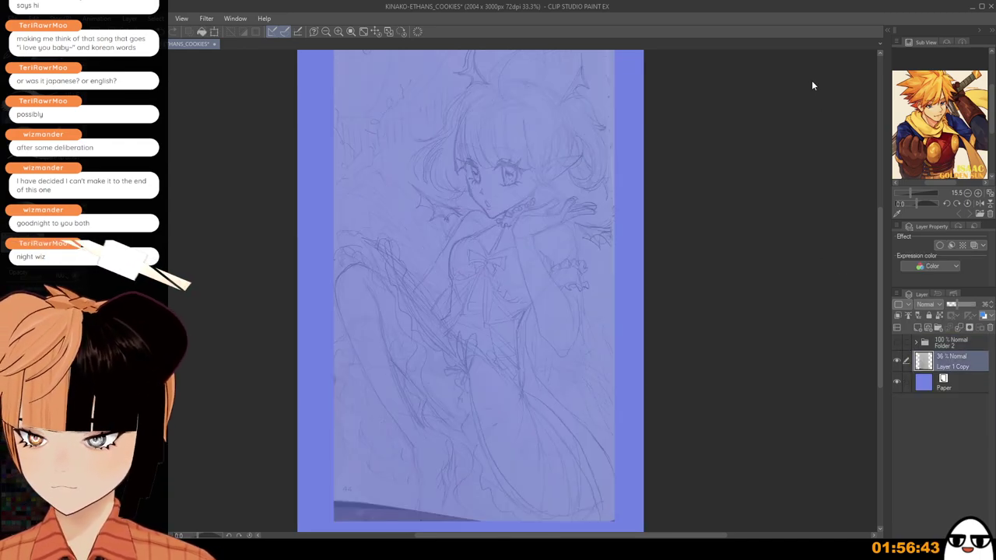
Try a black border effect with 3.0 edge thickness on the sketch layer Layer 1 Copy.
scroll(712, 257, "up", 2)
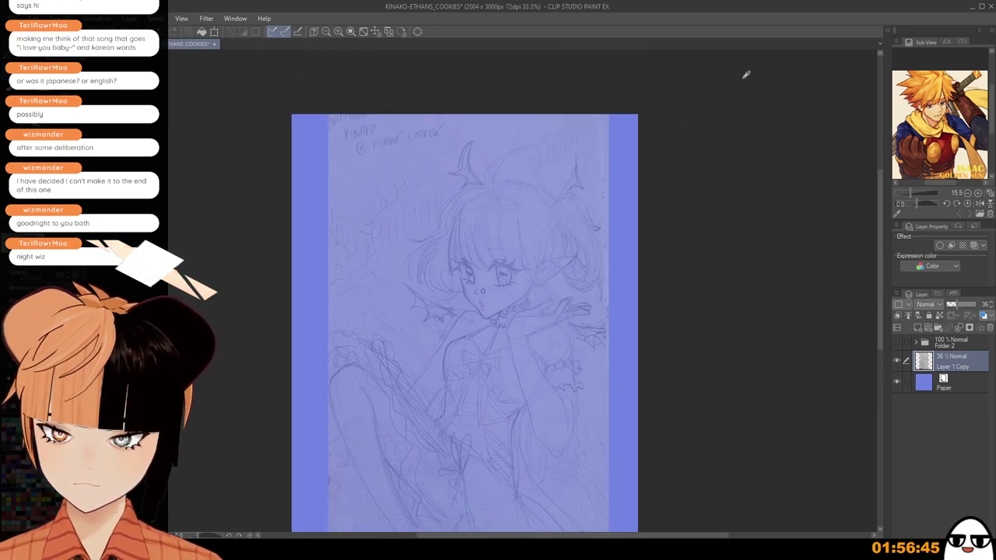
left_click(939, 246)
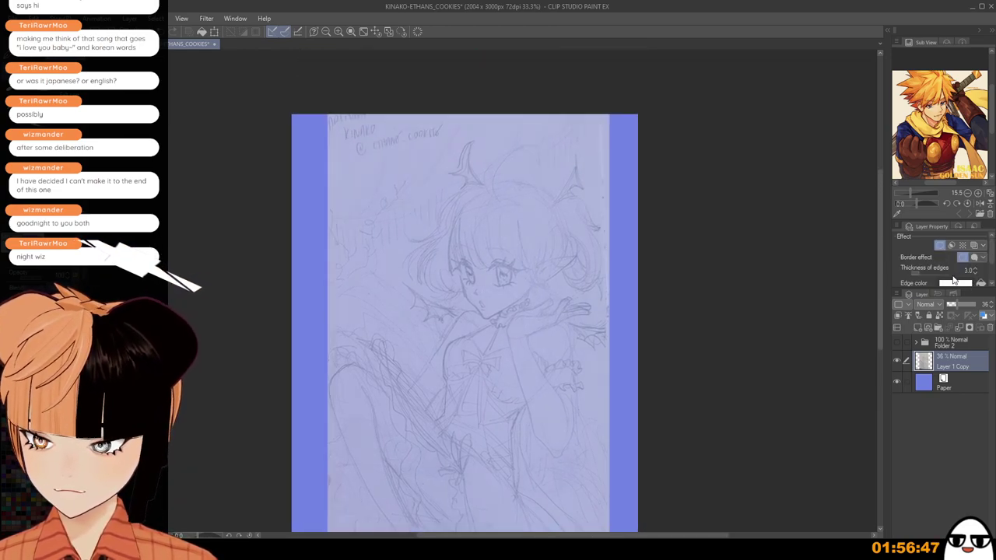
left_click(950, 246)
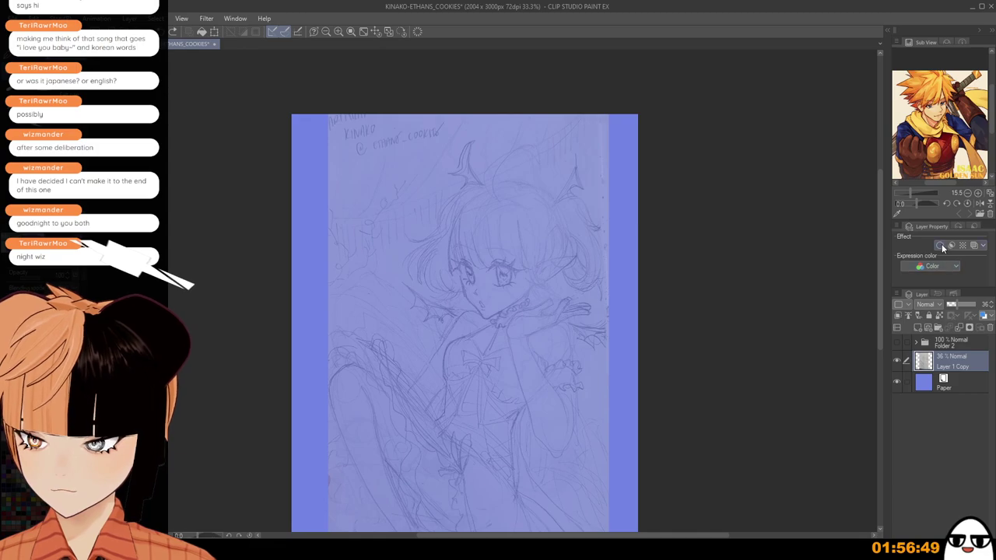
left_click(941, 246)
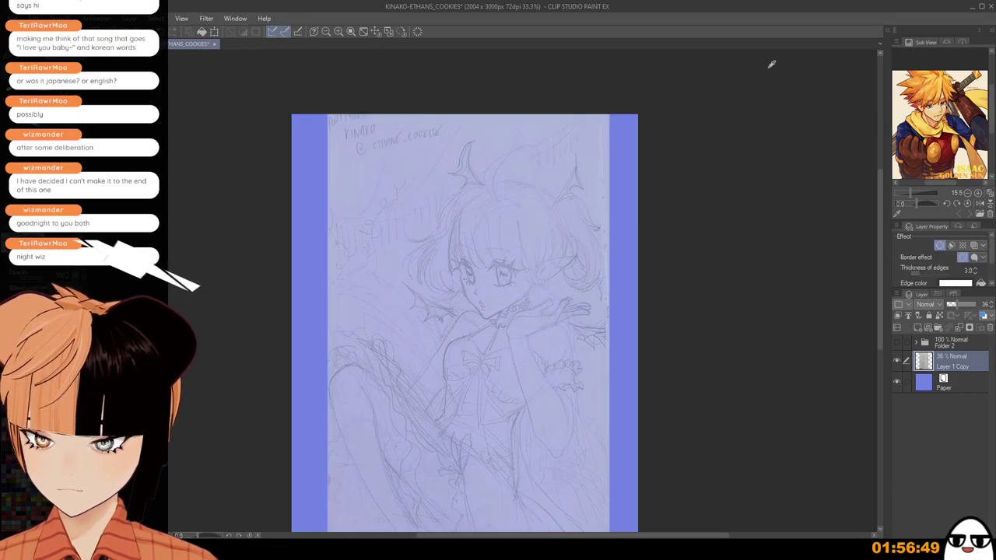
left_click(980, 284)
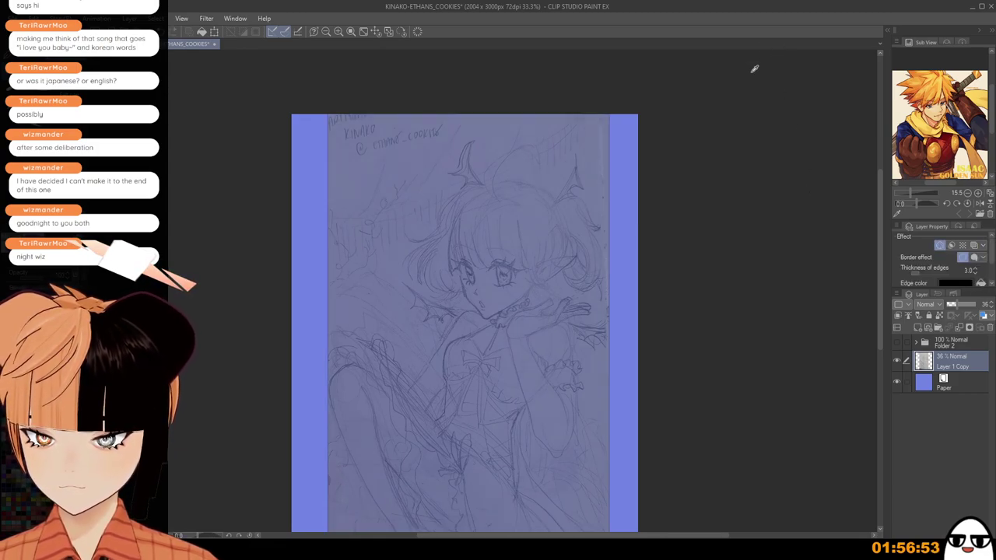
key("ctrl+z")
key("ctrl+z")
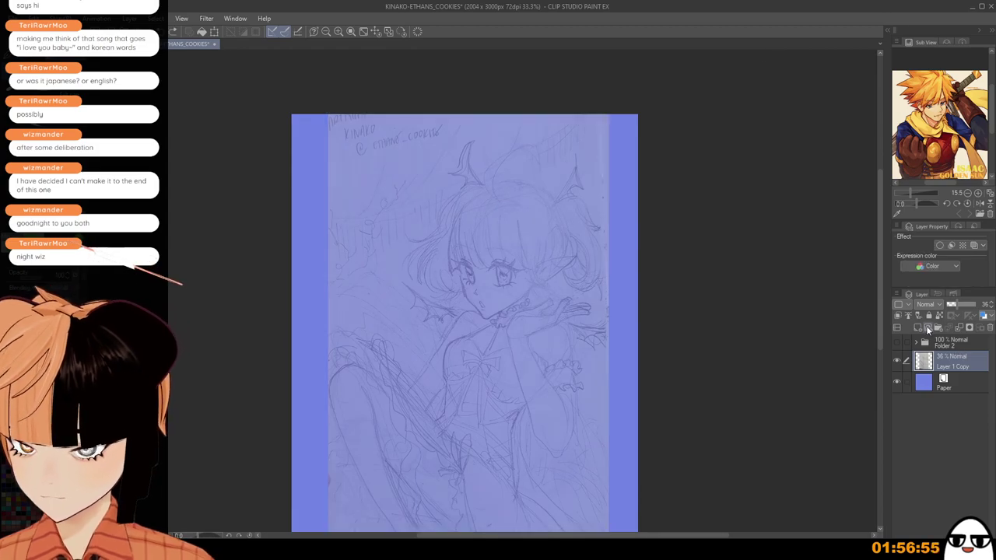
Add a new layer above the sketch with a dark 3.0 border effect, and test it with a beige curved stroke.
left_click(925, 328)
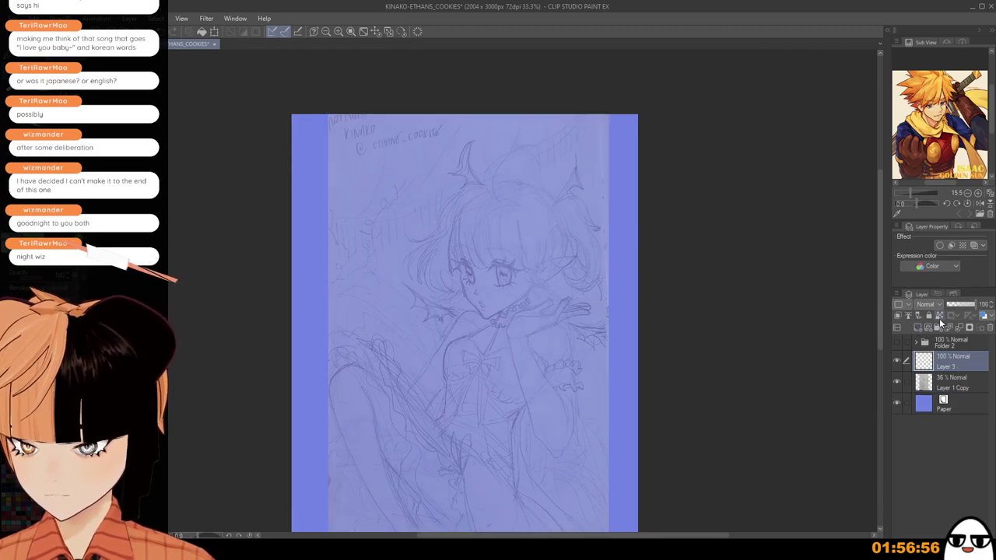
left_click(941, 245)
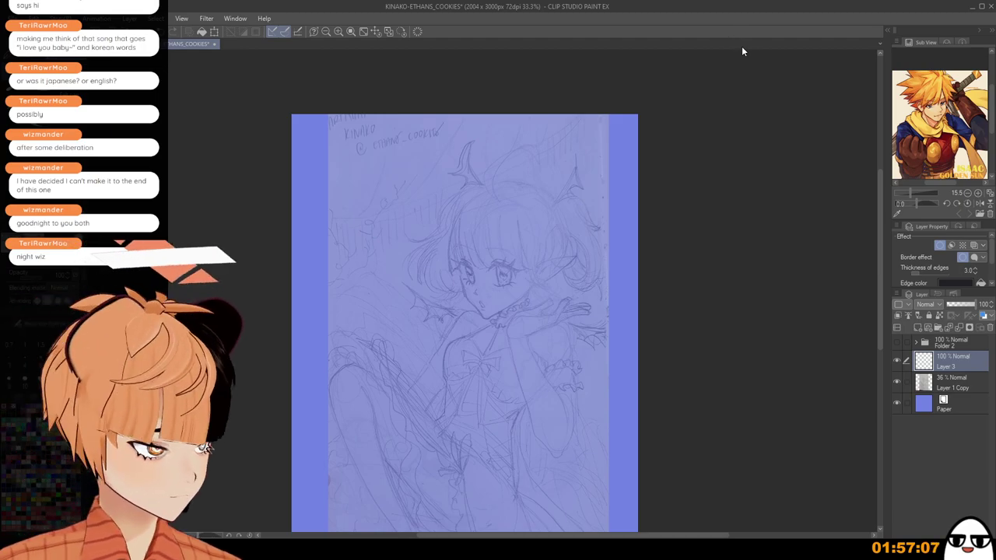
mouse_move(329, 222)
left_mouse_down()
mouse_move(388, 215)
mouse_move(658, 89)
left_mouse_up()
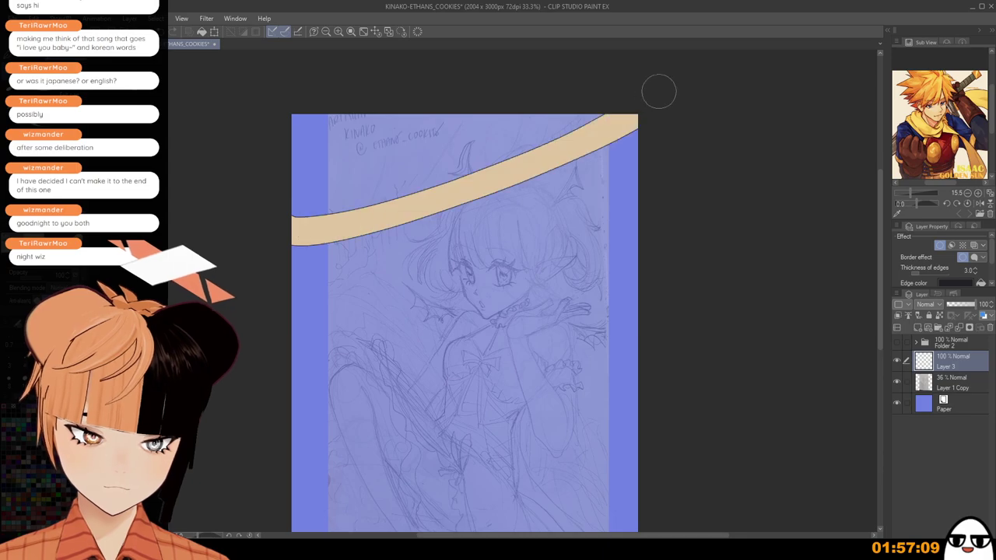
key("ctrl+z")
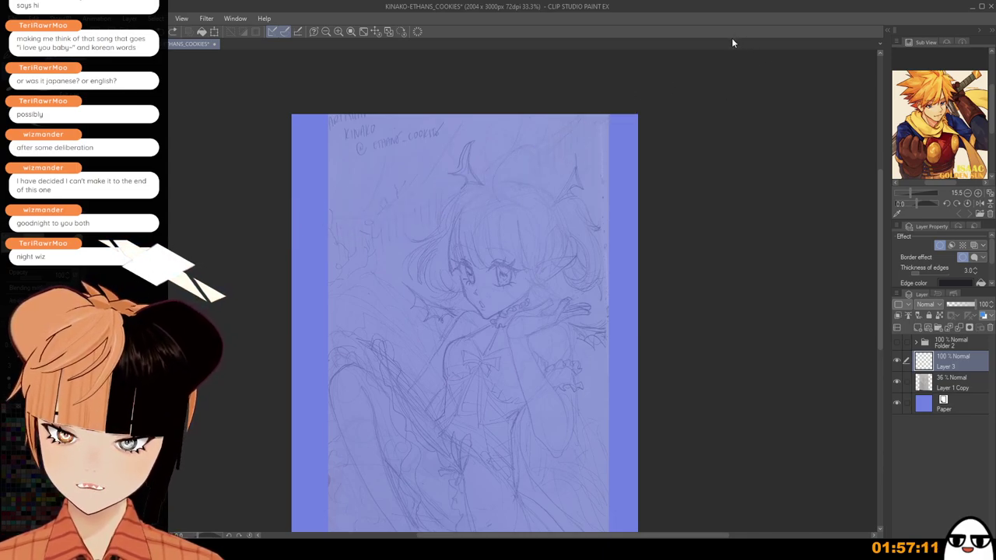
Draw a grey curved drape across the top of the canvas with its lower edge rising to the right, redoing unsatisfactory strokes.
mouse_move(315, 218)
left_mouse_down()
mouse_move(525, 158)
mouse_move(641, 109)
left_mouse_up()
key("ctrl+z")
mouse_move(278, 220)
left_mouse_down()
mouse_move(470, 183)
mouse_move(613, 117)
mouse_move(327, 222)
mouse_move(310, 219)
mouse_move(597, 113)
mouse_move(314, 194)
mouse_move(431, 120)
mouse_move(345, 92)
mouse_move(434, 103)
mouse_move(310, 136)
mouse_move(429, 118)
left_mouse_up()
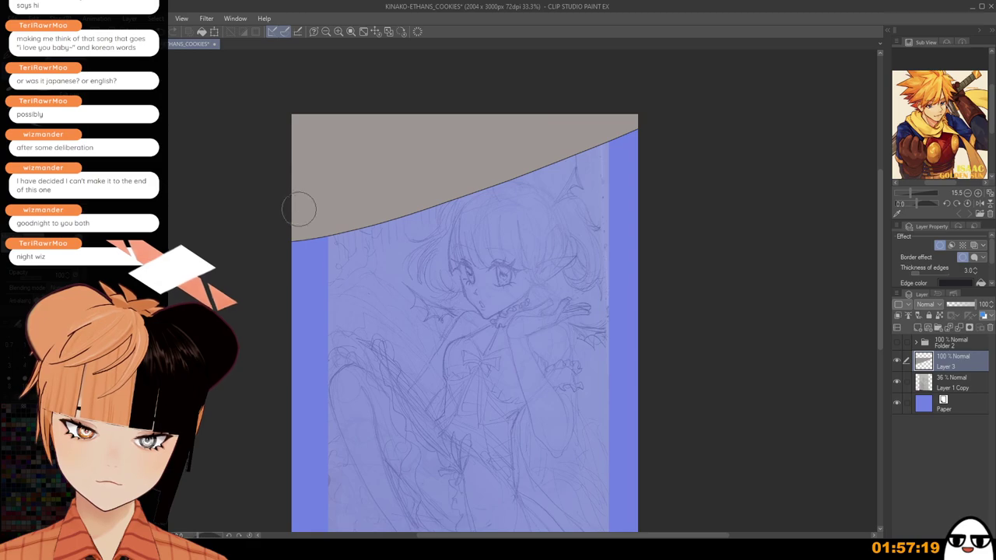
left_click_drag(291, 228, 624, 104)
key("ctrl+z")
left_click_drag(281, 221, 657, 114)
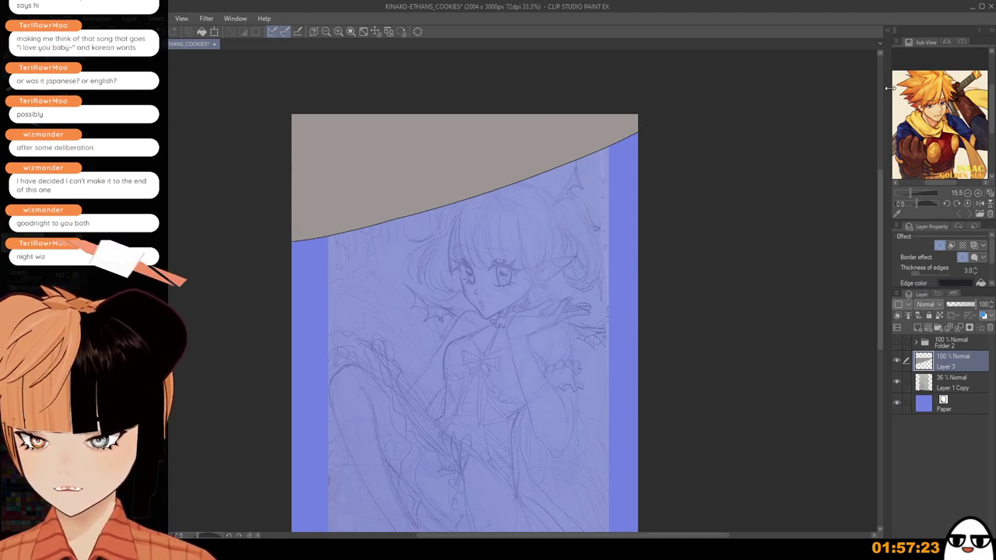
Show the downloaded TASSEL brush materials and choose the hanging-tassel brush whose name ends in 2.
left_click(886, 31)
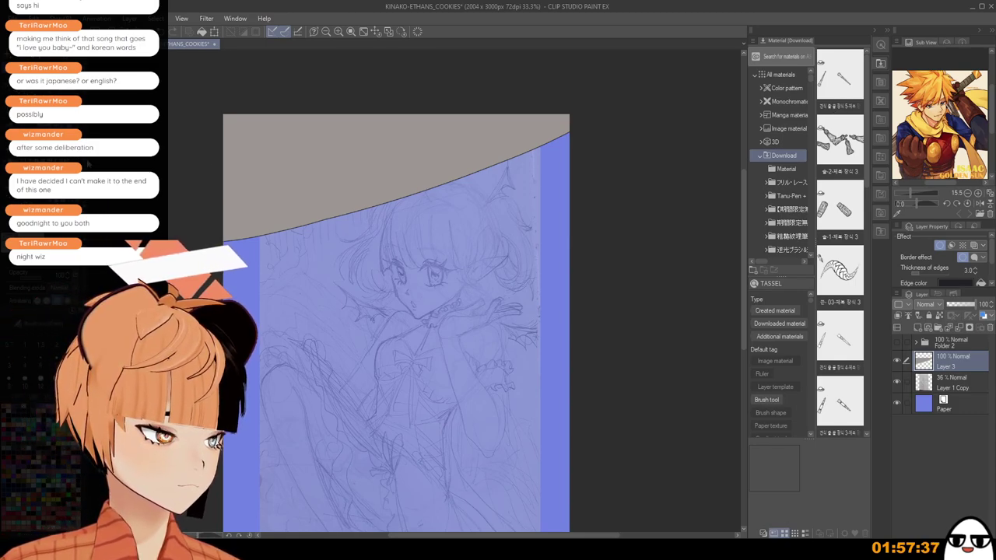
left_click(844, 136)
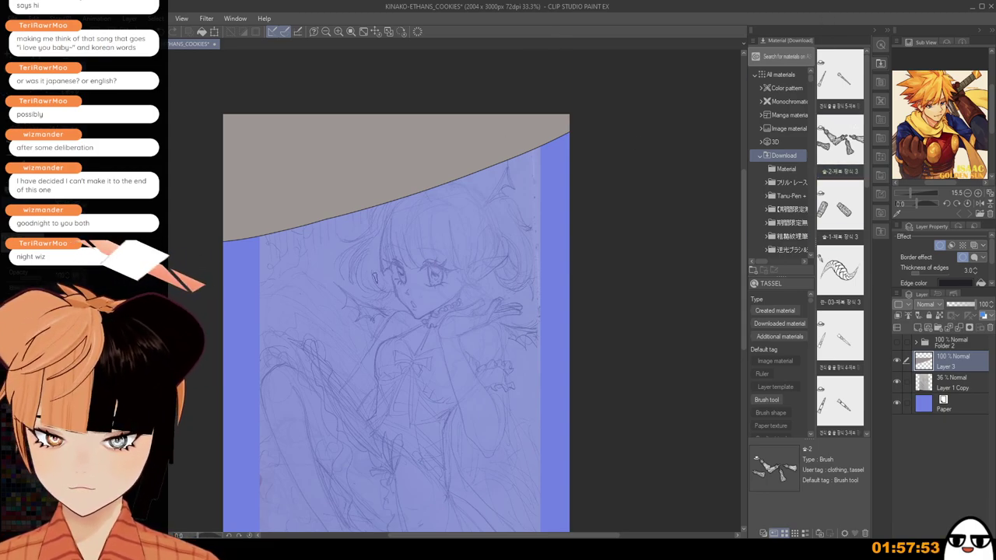
Try rows of tassels in different sizes along the drape's curved edge directly on Layer 3.
mouse_move(220, 251)
left_mouse_down()
mouse_move(319, 232)
mouse_move(596, 122)
left_mouse_up()
key("ctrl+z")
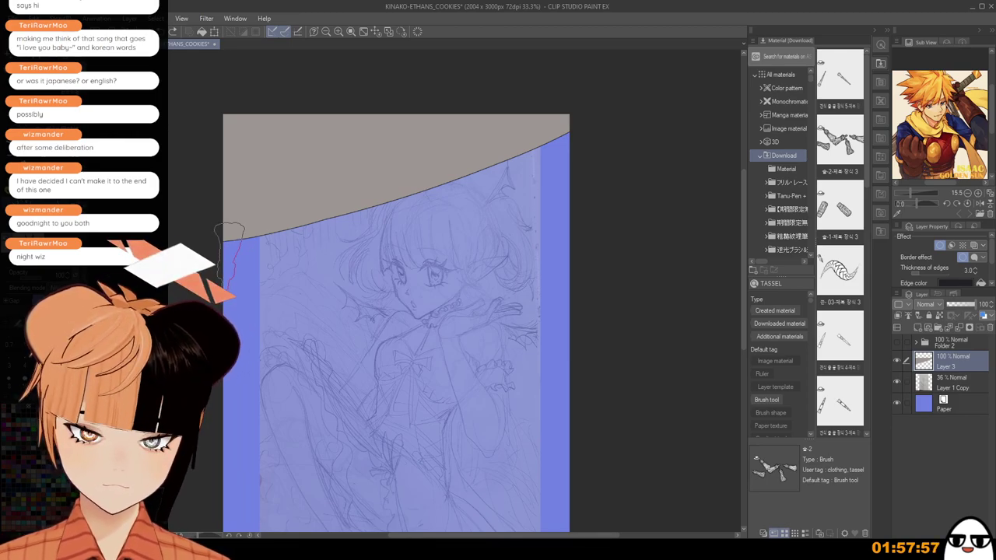
mouse_move(229, 255)
left_mouse_down()
mouse_move(292, 213)
mouse_move(581, 122)
left_mouse_up()
key("ctrl+z")
mouse_move(269, 272)
left_mouse_down()
mouse_move(505, 187)
mouse_move(604, 137)
left_mouse_up()
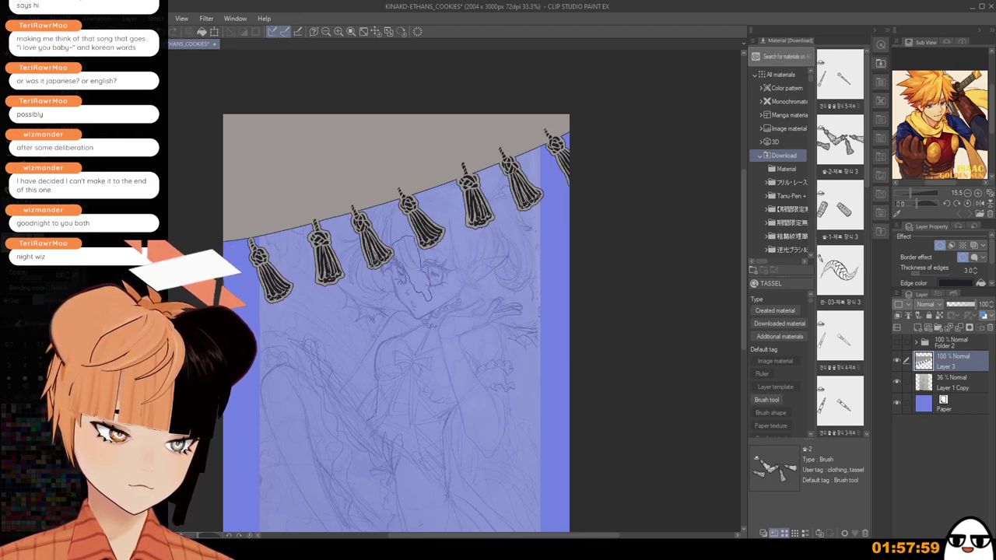
key("ctrl+z")
mouse_move(227, 233)
left_mouse_down()
mouse_move(381, 201)
mouse_move(559, 136)
left_mouse_up()
key("ctrl+z")
mouse_move(224, 253)
left_mouse_down()
mouse_move(294, 227)
mouse_move(613, 120)
left_mouse_up()
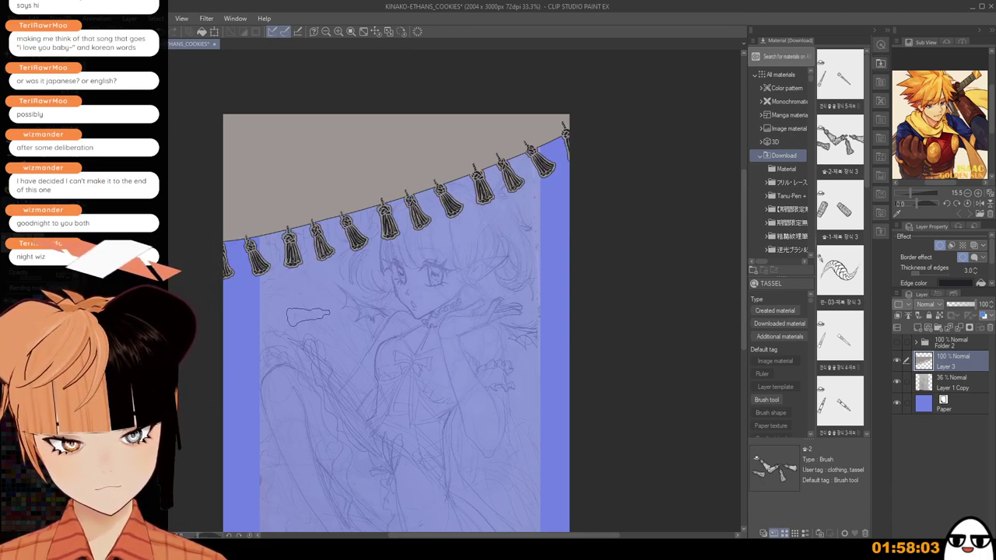
key("ctrl+z")
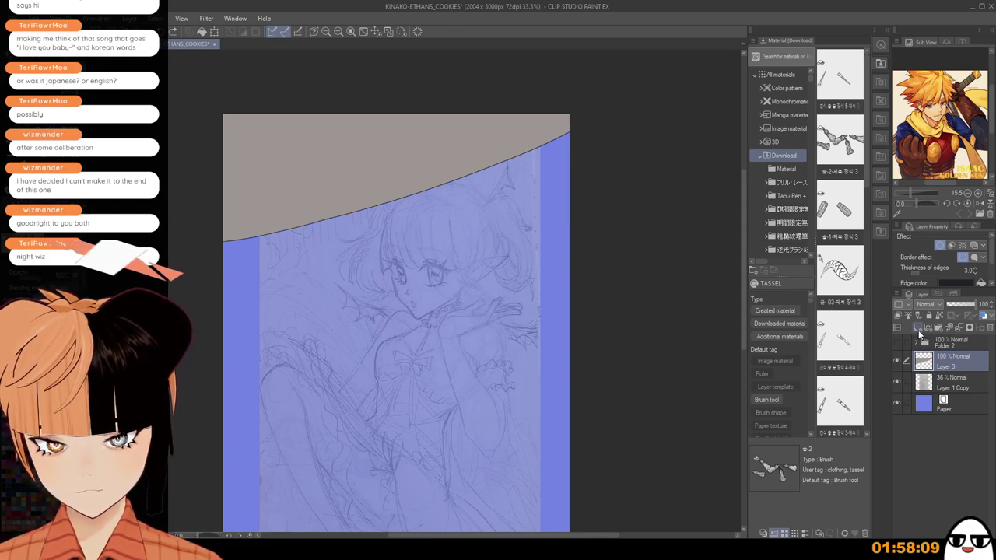
mouse_move(209, 244)
left_mouse_down()
mouse_move(298, 217)
mouse_move(663, 95)
left_mouse_up()
key("ctrl+z")
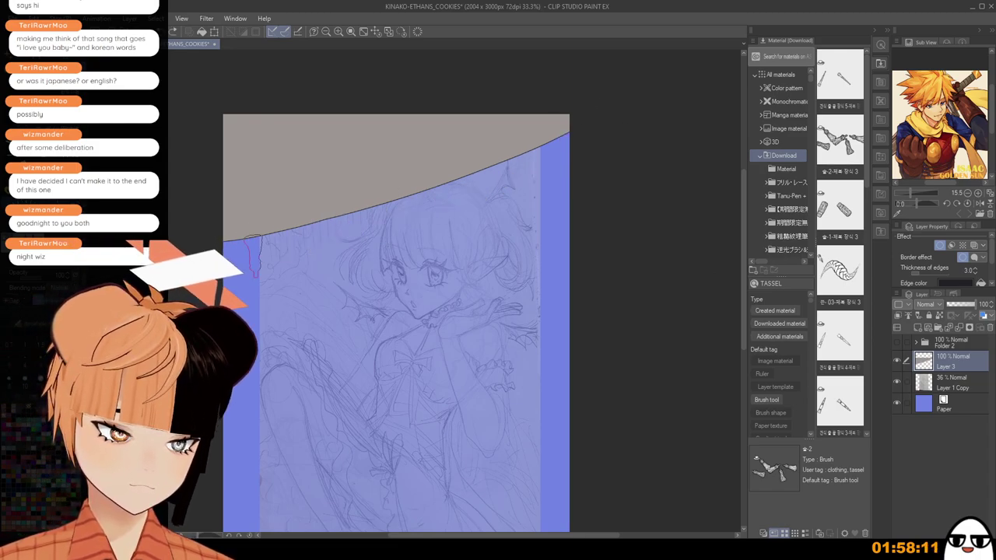
left_click_drag(253, 248, 583, 122)
key("ctrl+z")
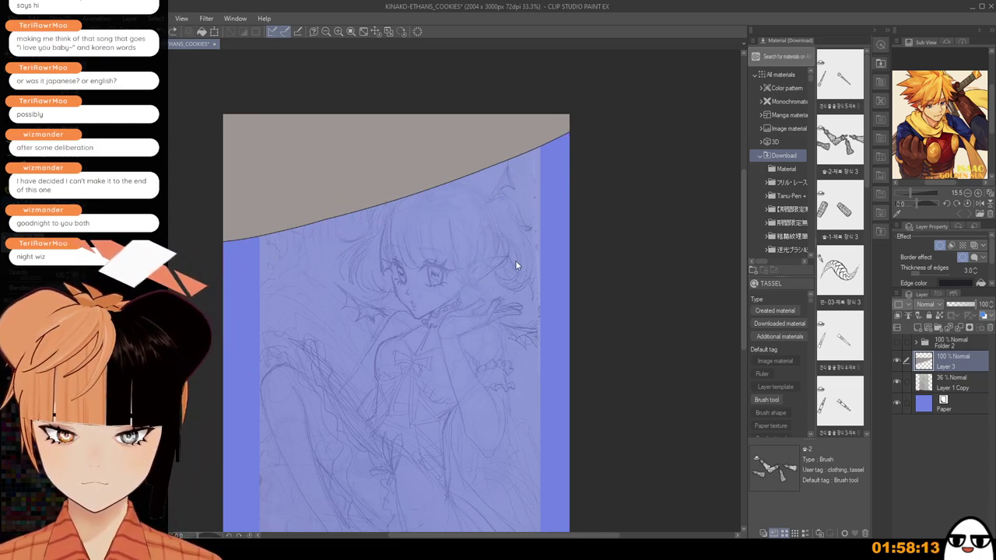
Add a new layer above Layer 3 and draw a row of small tassels along the drape's curved edge, reducing the brush size between attempts.
left_click(919, 329)
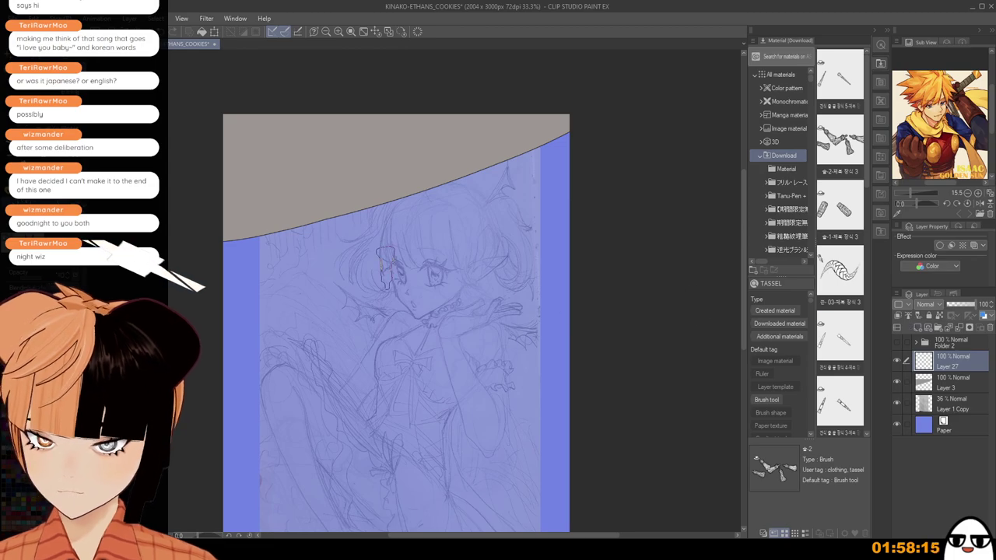
left_click_drag(250, 242, 623, 126)
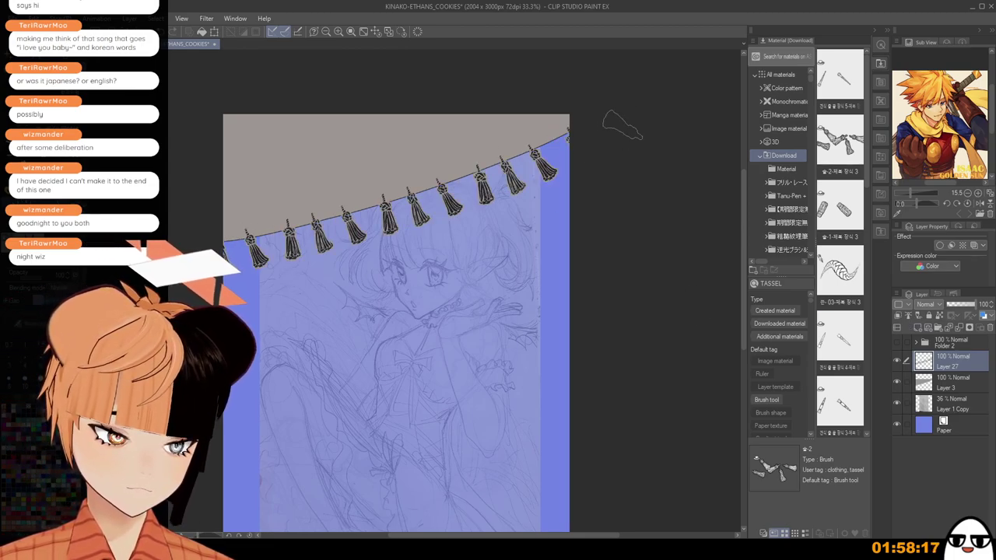
key("ctrl+z")
mouse_move(250, 257)
left_mouse_down()
mouse_move(523, 154)
mouse_move(574, 165)
left_mouse_up()
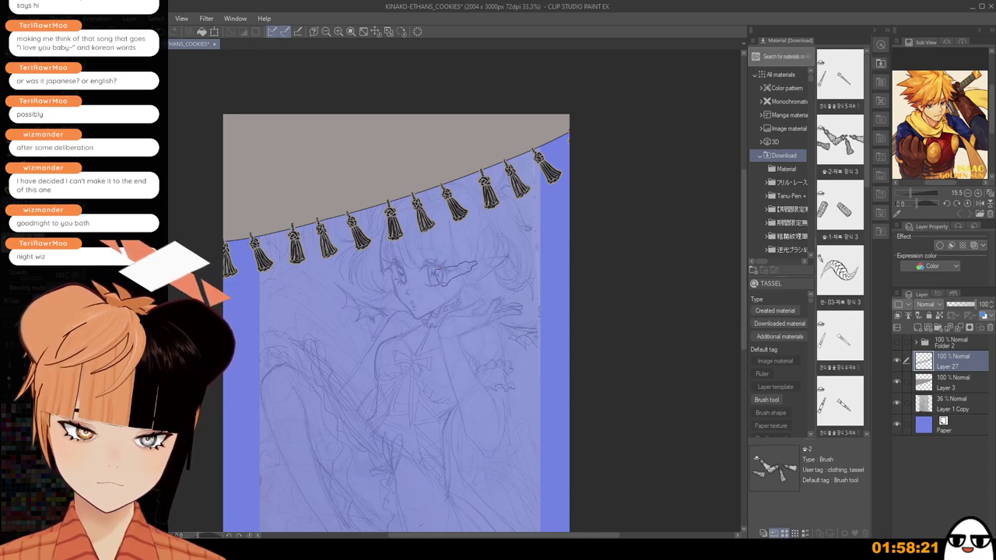
key("ctrl+z")
key("[")
key("[")
mouse_move(243, 248)
left_mouse_down()
mouse_move(566, 127)
mouse_move(365, 211)
mouse_move(578, 140)
left_mouse_up()
key("ctrl+z")
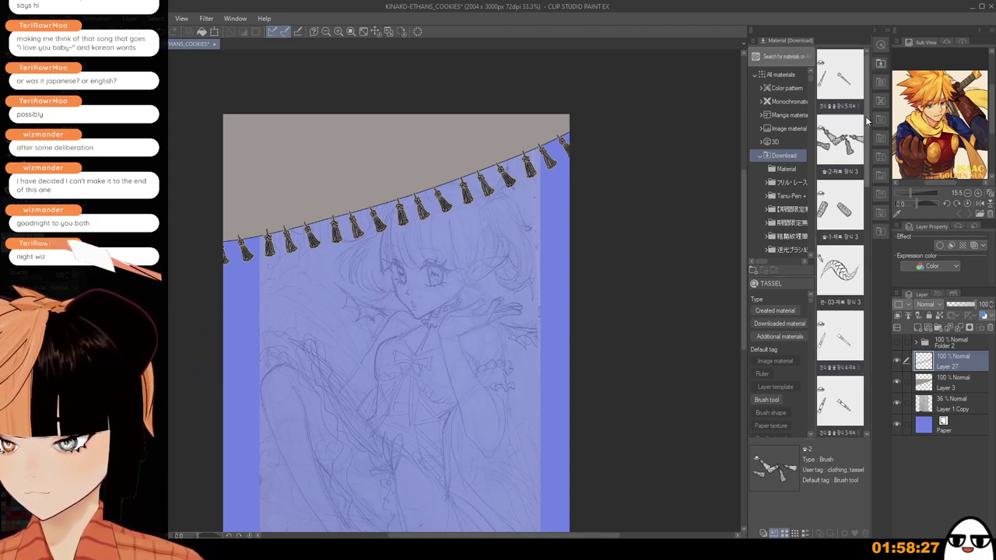
Try the downloaded tassel 3 fringe brush at a reduced size in a curved band across the canvas.
scroll(868, 293, "down", 5)
scroll(865, 327, "down", 5)
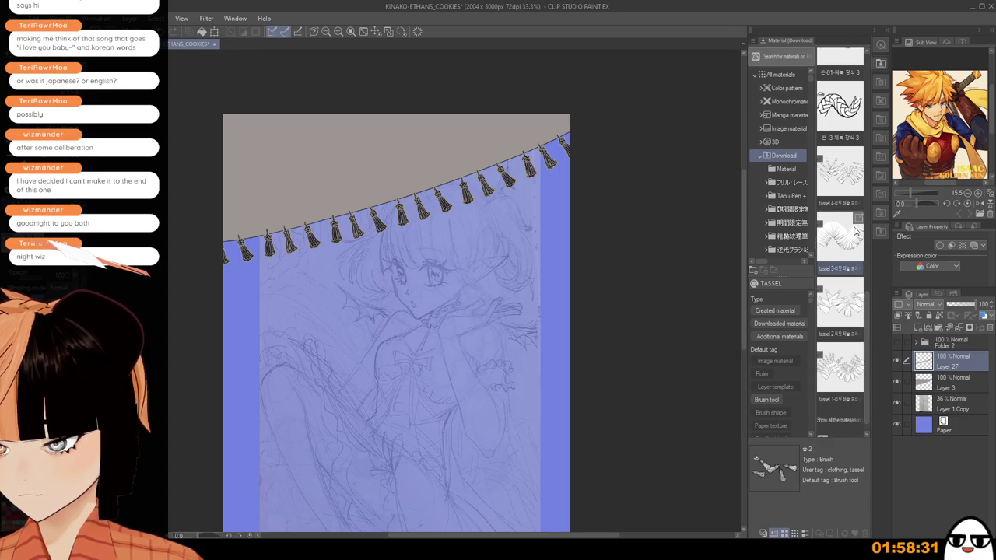
left_click(856, 252)
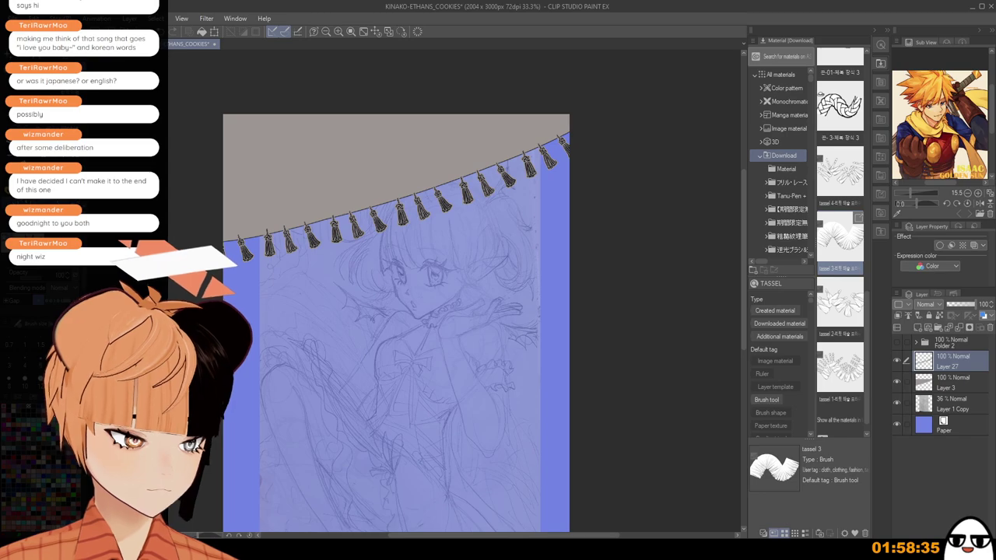
left_click_drag(221, 258, 602, 132)
key("ctrl+z")
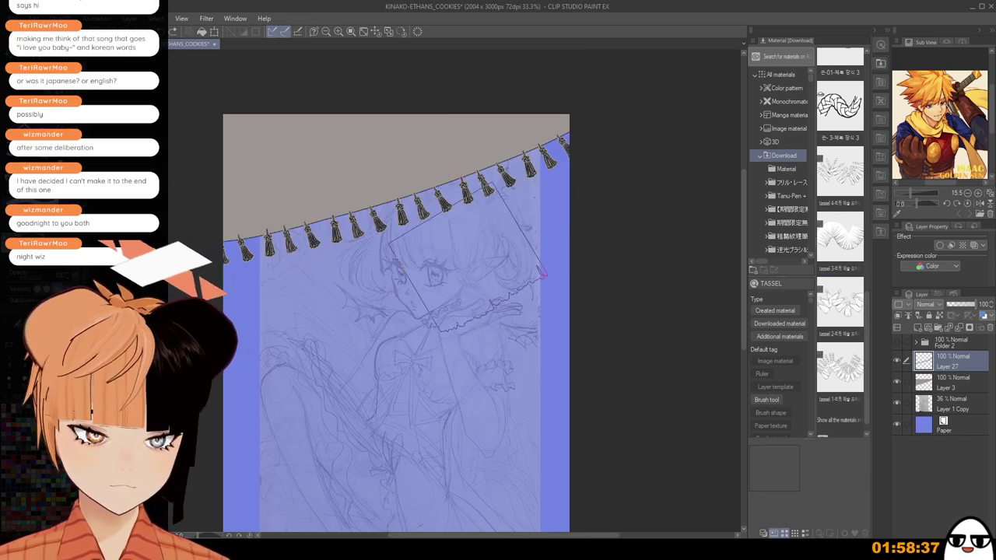
key("bracketleft")
key("bracketleft")
key("bracketleft")
left_click_drag(474, 289, 225, 412)
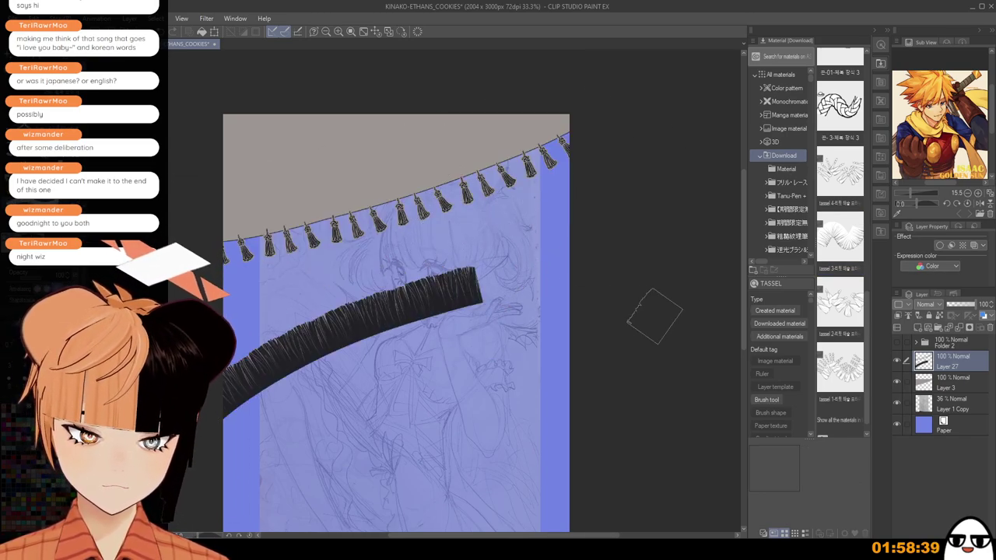
scroll(654, 317, "down", 2)
key("ctrl+z")
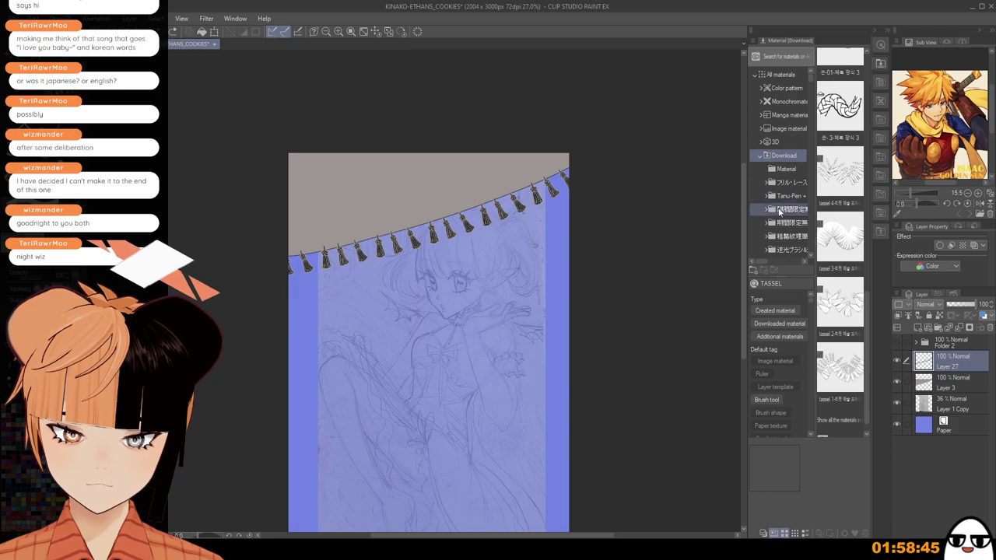
Add a new layer above Layer 27 and try the fringe brush along the drape's curved edge.
scroll(525, 195, "up", 3)
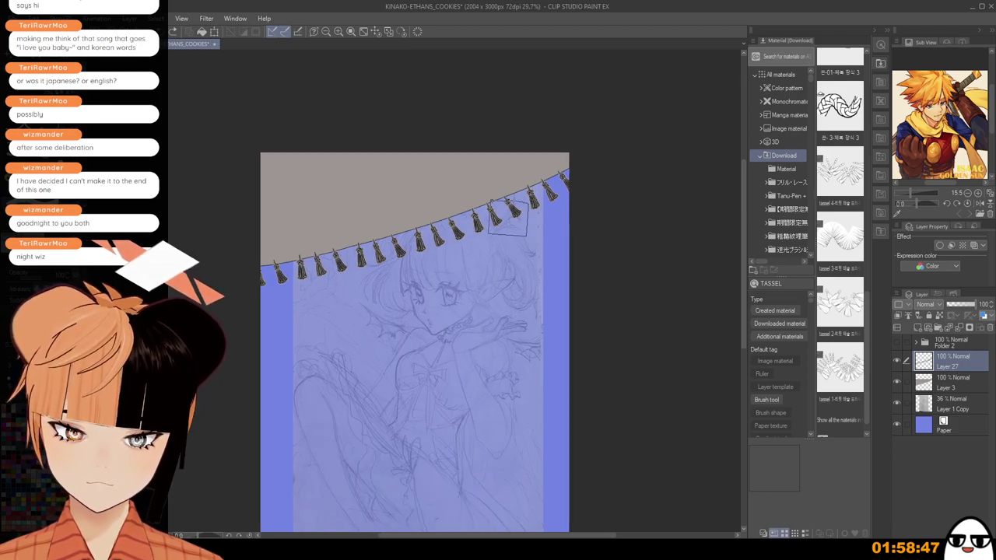
scroll(451, 208, "up", 3)
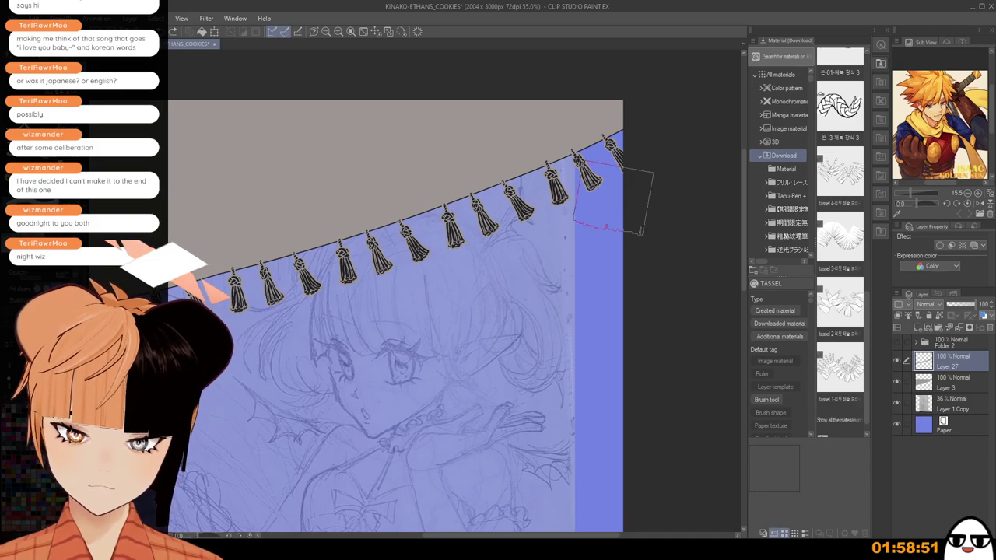
left_click(917, 328)
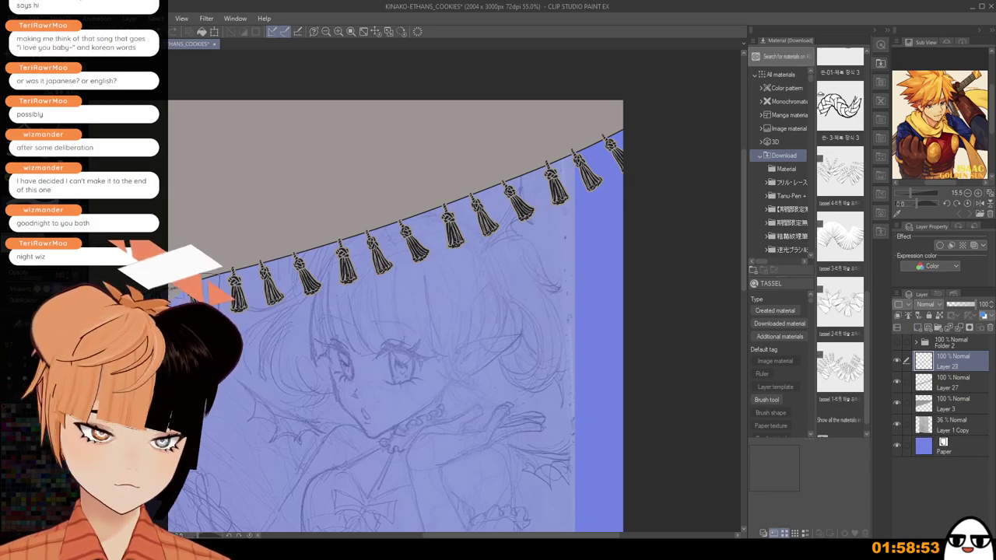
left_click_drag(101, 307, 641, 133)
scroll(435, 294, "down", 3)
left_click_drag(585, 319, 194, 424)
key("ctrl+z")
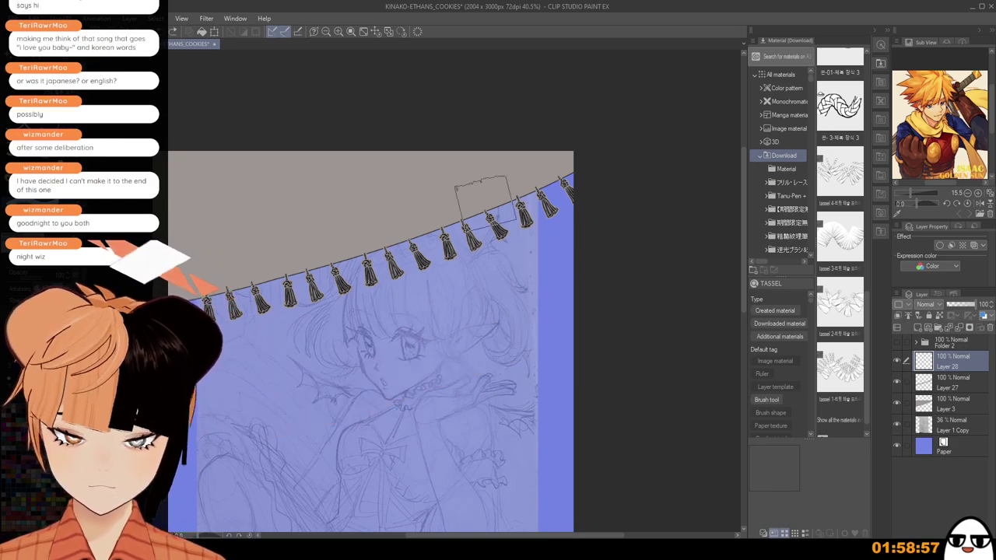
Replace the tassel row on Layer 27 with a new one along the drape's curved edge, redrawing the stroke until it follows the curve.
key("alt+bracketleft")
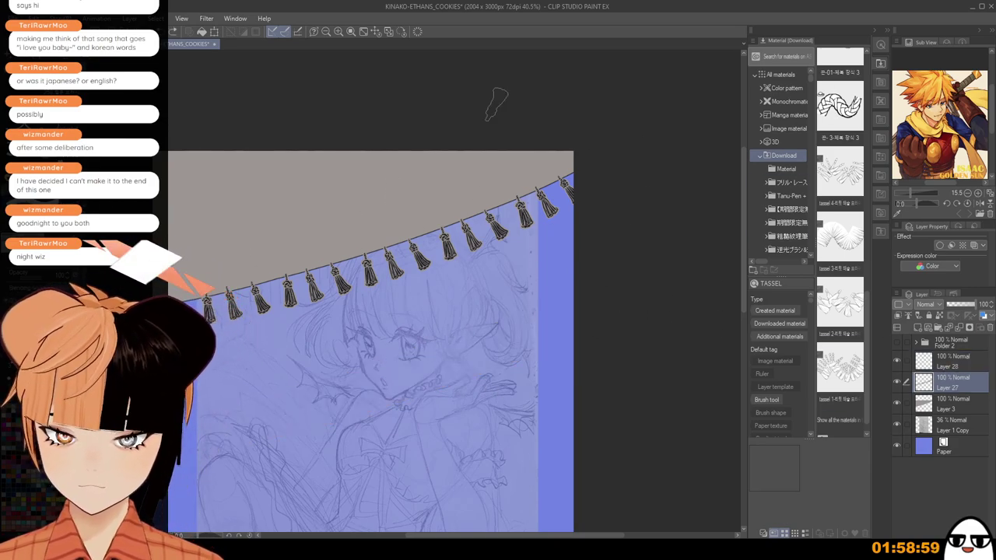
key("ctrl+z")
left_click_drag(224, 296, 582, 166)
key("ctrl+z")
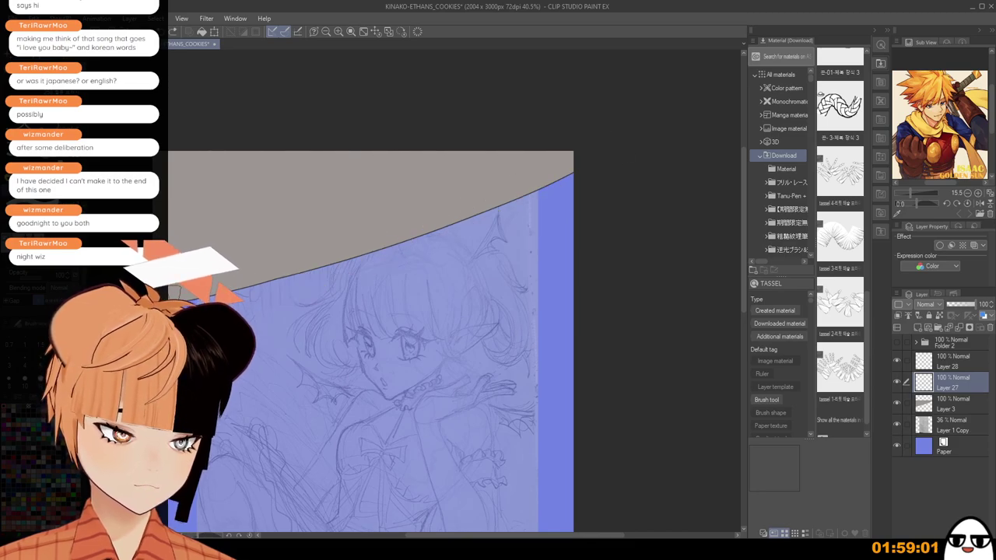
left_click_drag(295, 299, 622, 156)
key("ctrl+z")
left_click_drag(224, 292, 595, 162)
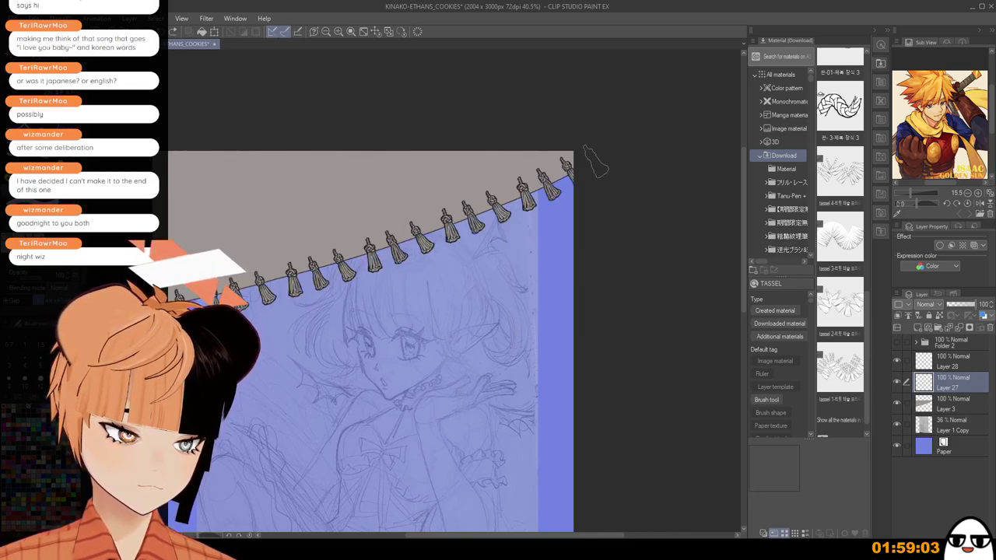
key("ctrl+z")
key("ctrl+y")
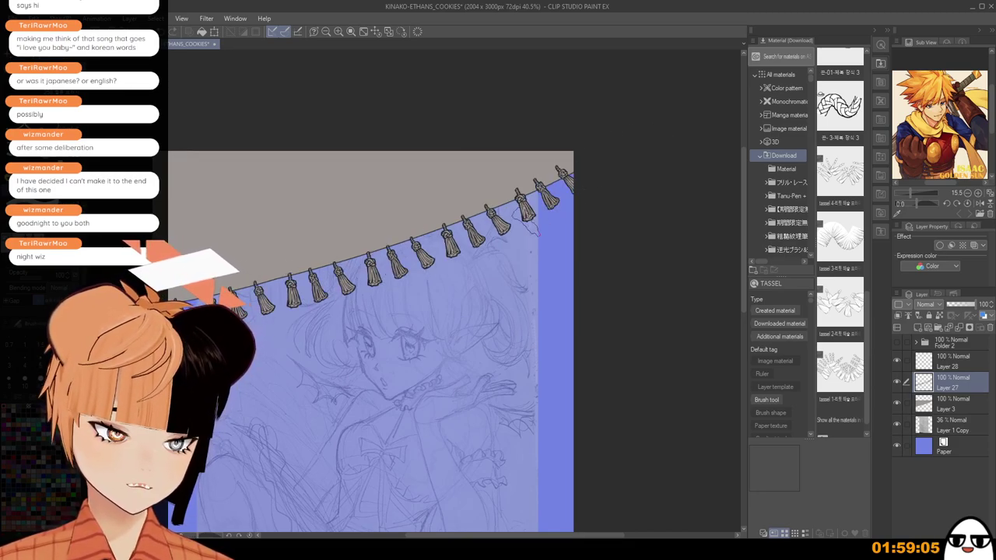
key("ctrl+z")
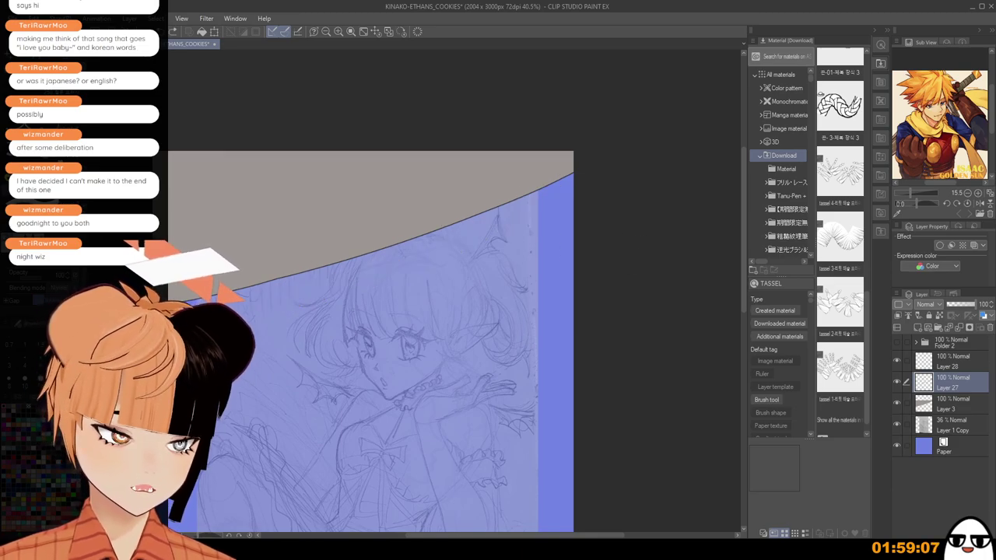
mouse_move(172, 300)
left_mouse_down()
mouse_move(435, 228)
mouse_move(595, 163)
left_mouse_up()
key("ctrl+z")
mouse_move(175, 300)
left_mouse_down()
mouse_move(452, 251)
mouse_move(591, 168)
left_mouse_up()
key("ctrl+z")
mouse_move(175, 300)
left_mouse_down()
mouse_move(334, 267)
mouse_move(595, 161)
left_mouse_up()
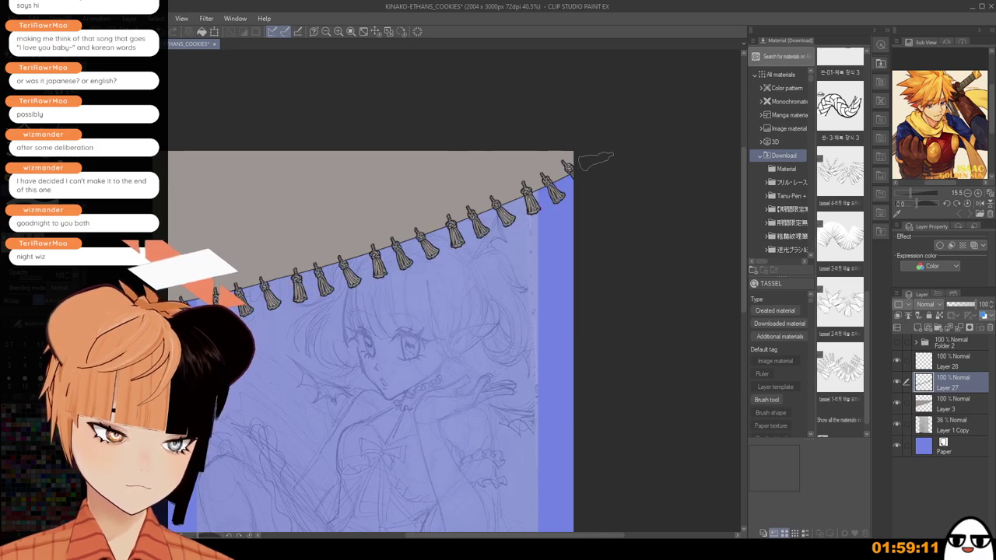
Nudge the tassel row slightly down onto the drape's edge and move Layer 27 below Layer 3.
key("ctrl+t")
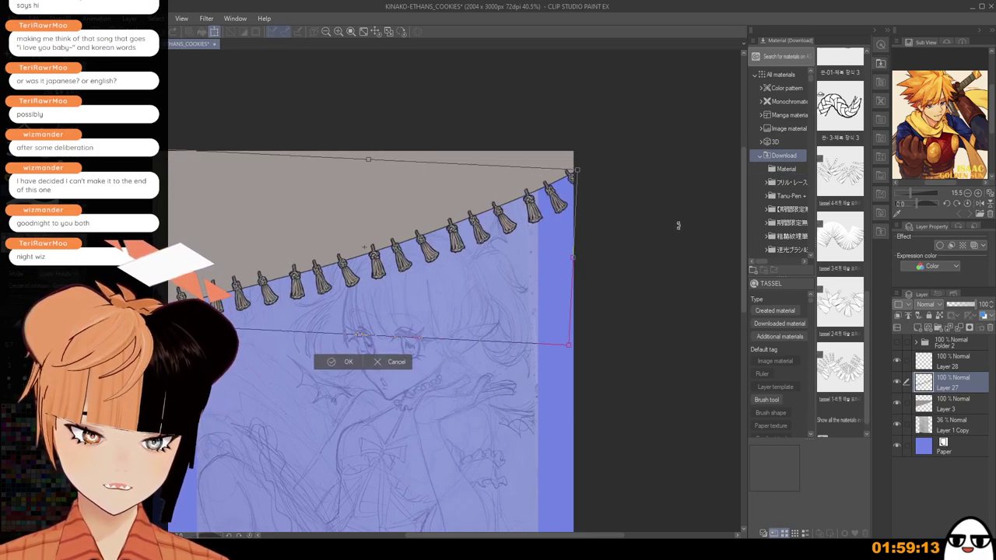
left_click_drag(463, 295, 461, 292)
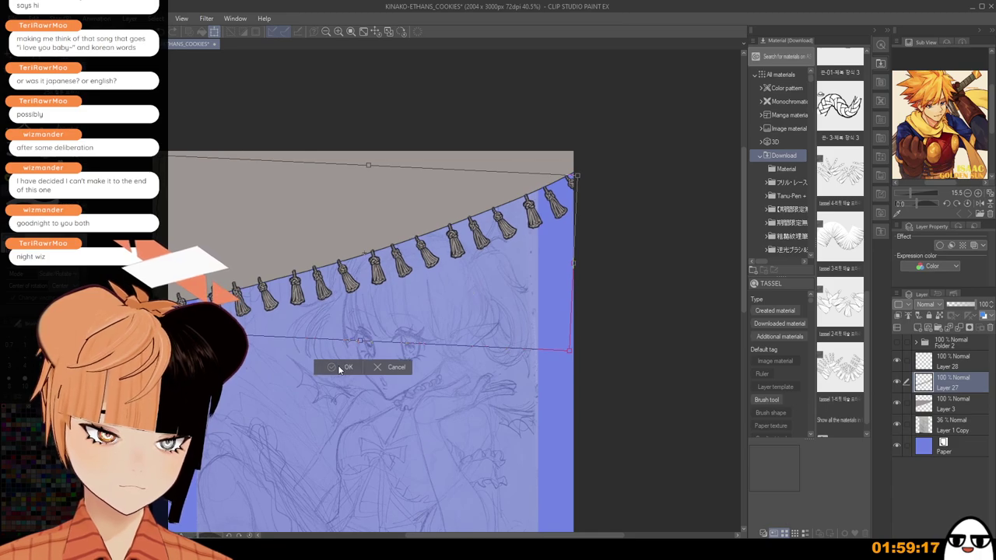
left_click(343, 367)
left_click_drag(950, 414, 951, 414)
scroll(576, 339, "down", 3)
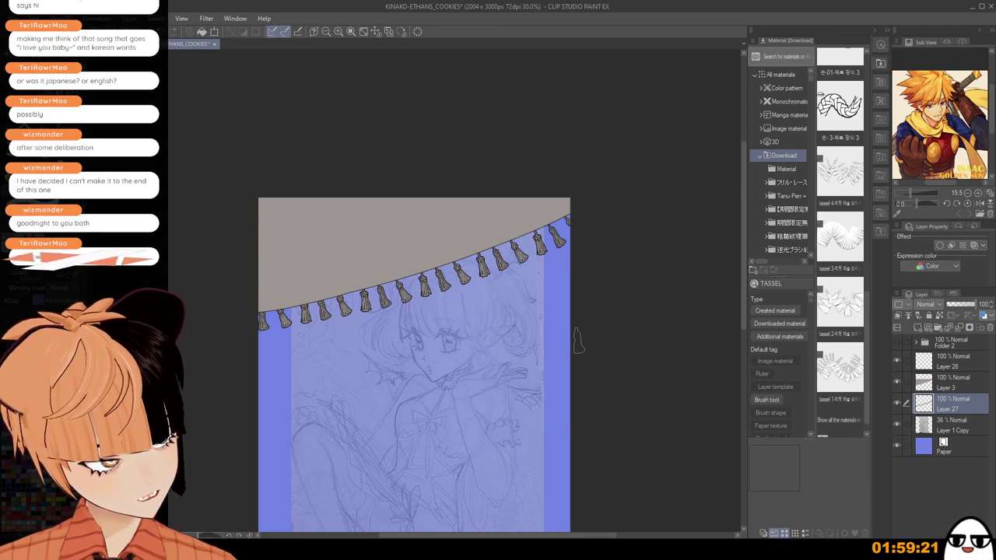
Choose the tassel 3 fringe brush and try a fringe band on Layer 28 over the drape, just above the hanging tassels.
left_click(850, 261)
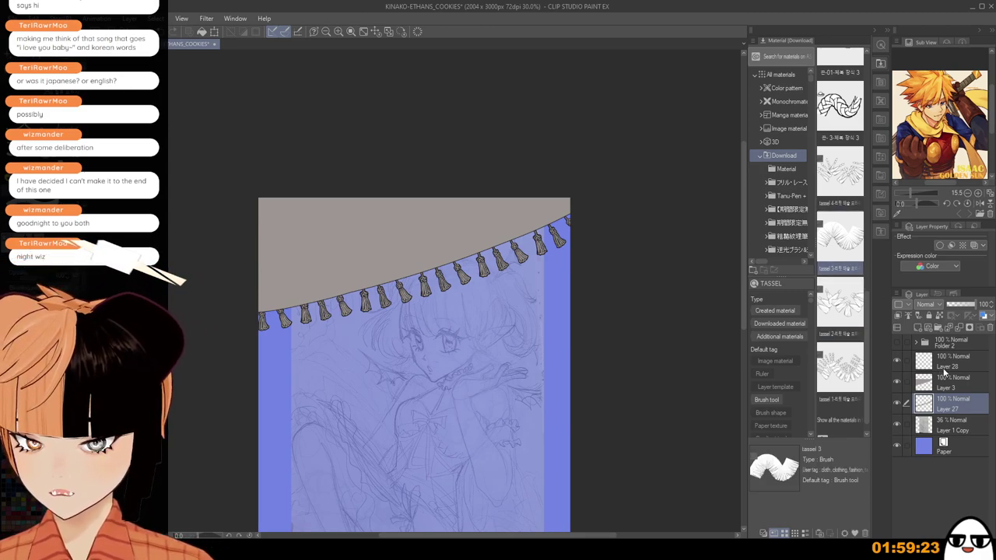
left_click(945, 364)
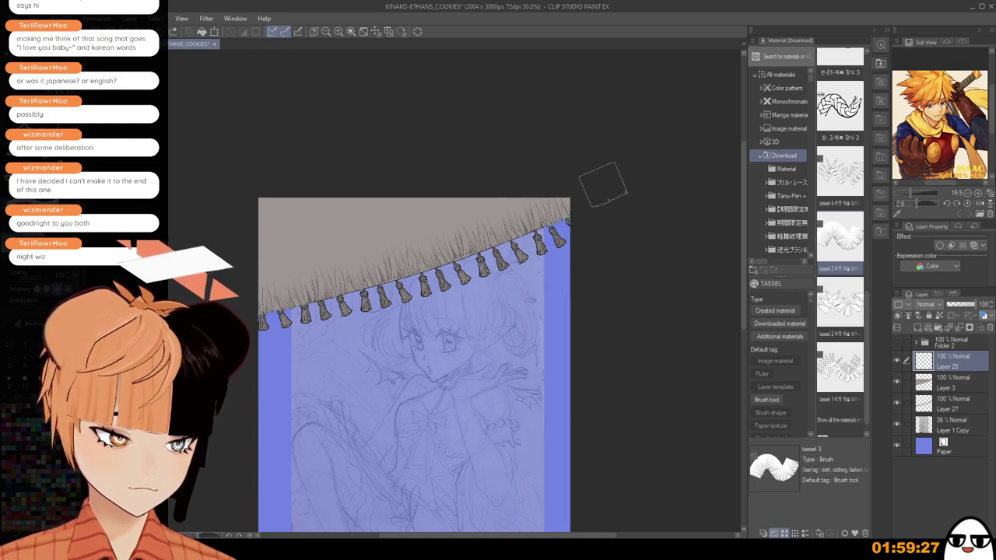
mouse_move(270, 294)
left_mouse_down()
mouse_move(315, 288)
mouse_move(609, 189)
left_mouse_up()
key("ctrl+z")
mouse_move(243, 275)
left_mouse_down()
mouse_move(569, 173)
mouse_move(386, 259)
mouse_move(619, 177)
left_mouse_up()
key("ctrl+z")
key("ctrl+z")
Enlarge the fringe brush and cover the drape on Layer 28 with long pleat lines running parallel to its curved edge, retrying the stroke as needed.
key("]")
left_click_drag(231, 282, 617, 175)
key("ctrl+z")
left_click_drag(296, 285, 567, 161)
key("ctrl+z")
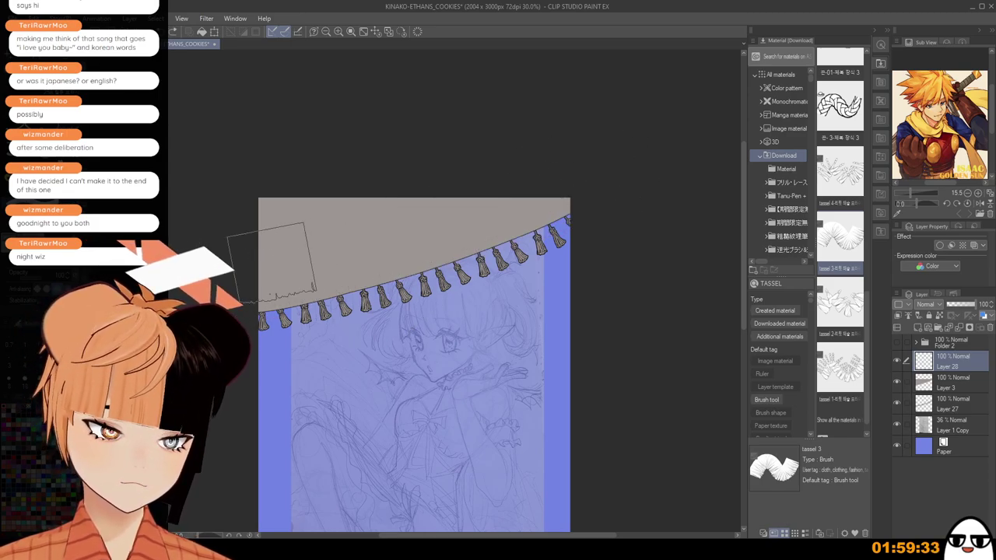
left_click_drag(260, 255, 596, 157)
key("ctrl+z")
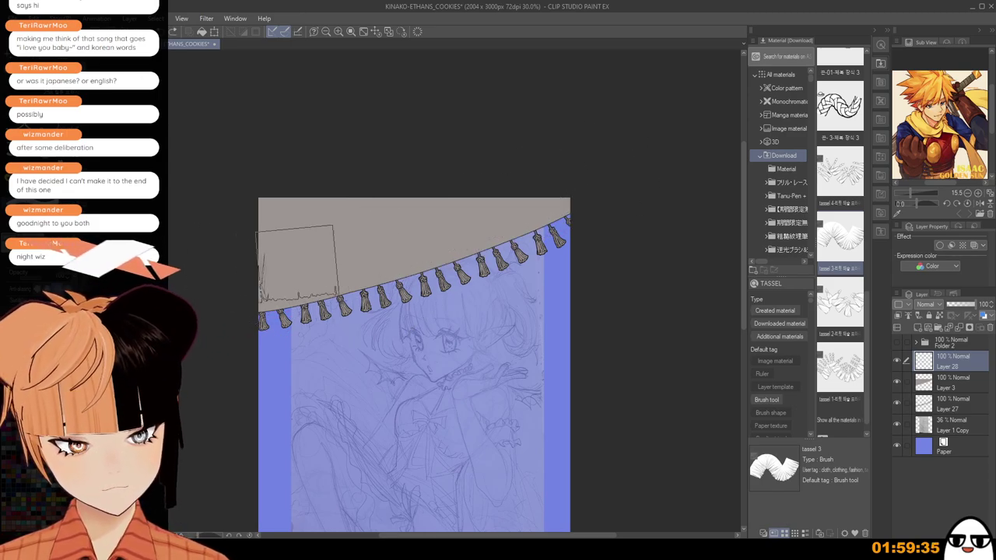
left_click_drag(297, 264, 566, 162)
key("ctrl+z")
left_click_drag(271, 282, 568, 161)
key("ctrl+z")
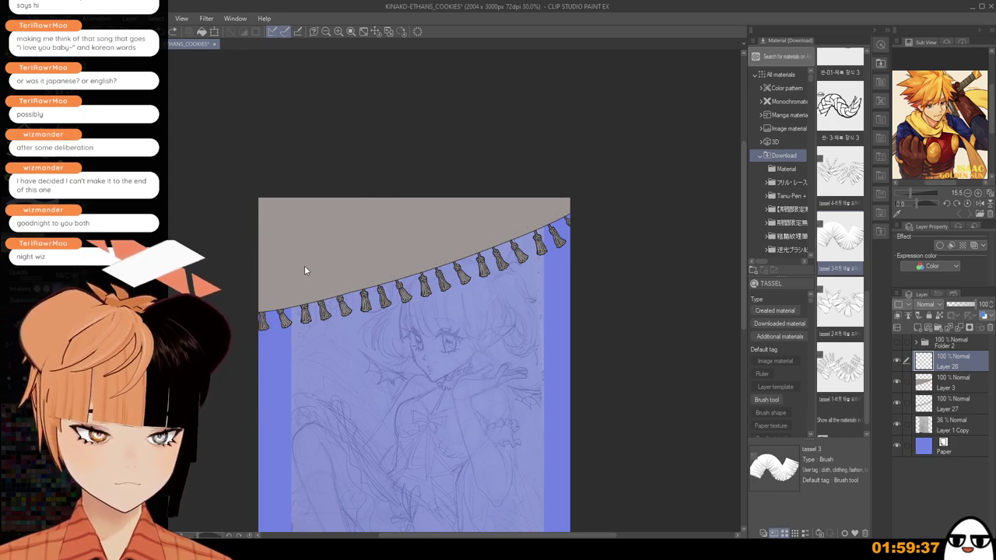
left_click_drag(246, 273, 511, 196)
key("ctrl+z")
left_click_drag(249, 260, 588, 152)
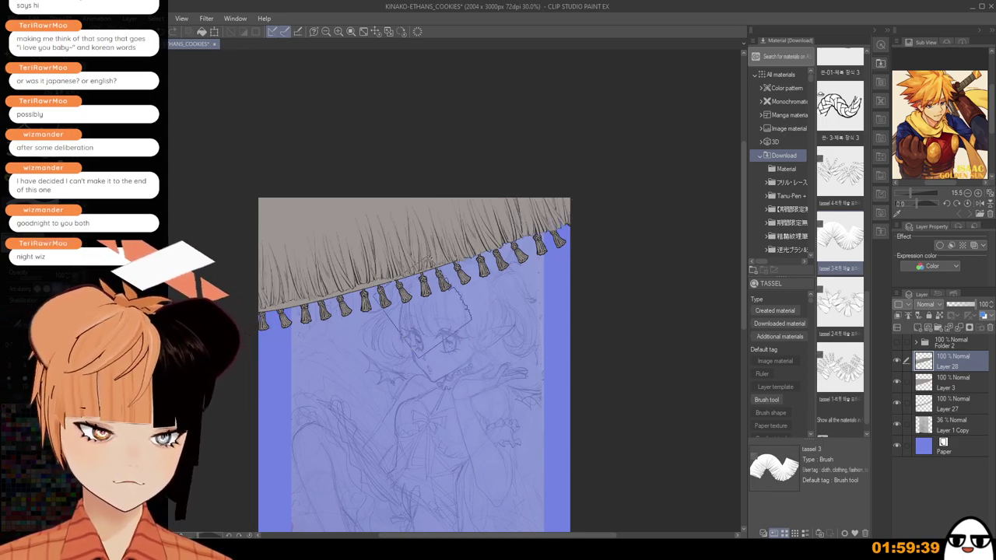
key("ctrl+z")
left_click_drag(244, 276, 589, 151)
key("ctrl+z")
mouse_move(257, 257)
left_mouse_down()
mouse_move(589, 154)
mouse_move(445, 224)
mouse_move(592, 167)
left_mouse_up()
key("ctrl+z")
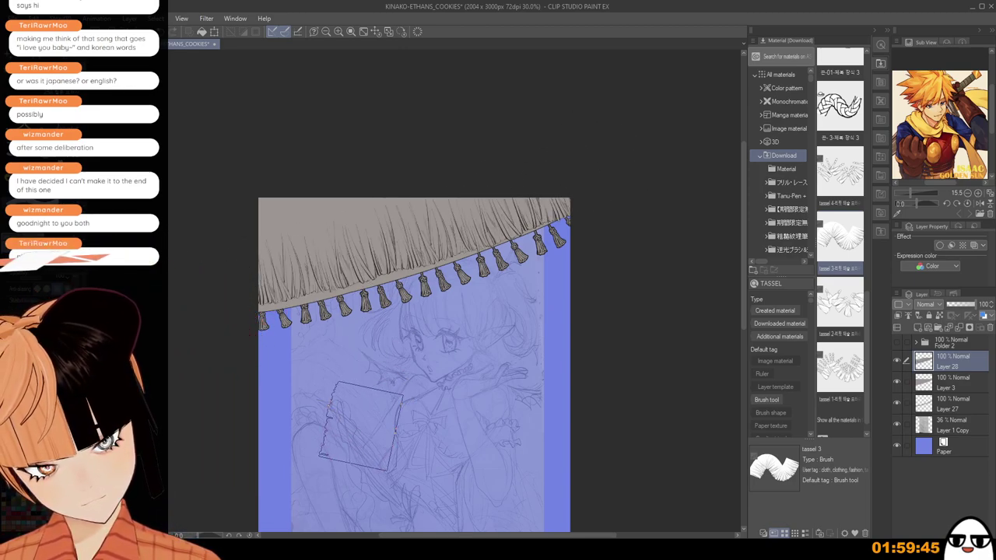
Show the character's Folder 2 briefly to check her against the pleated drape, and hide it again.
left_click_drag(427, 446, 416, 409)
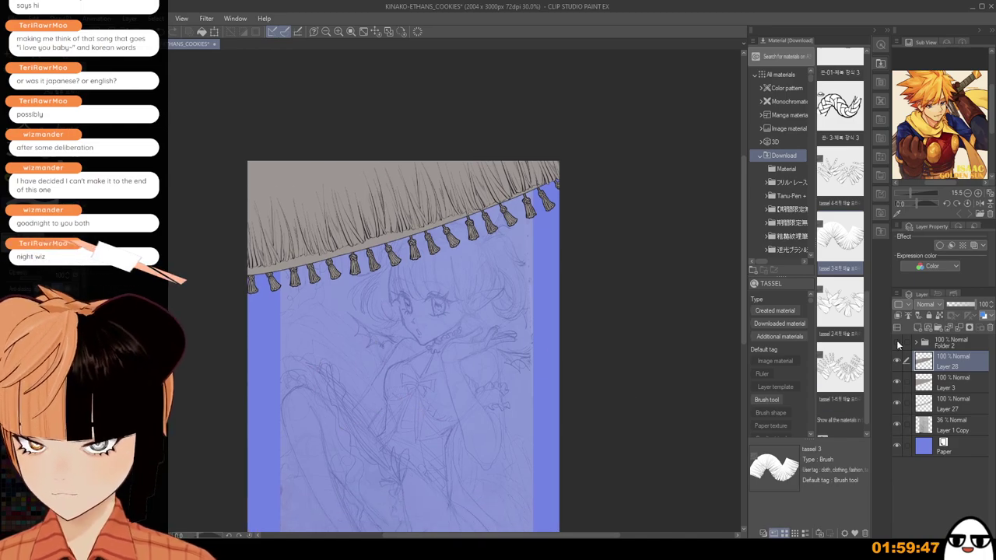
left_click(898, 344)
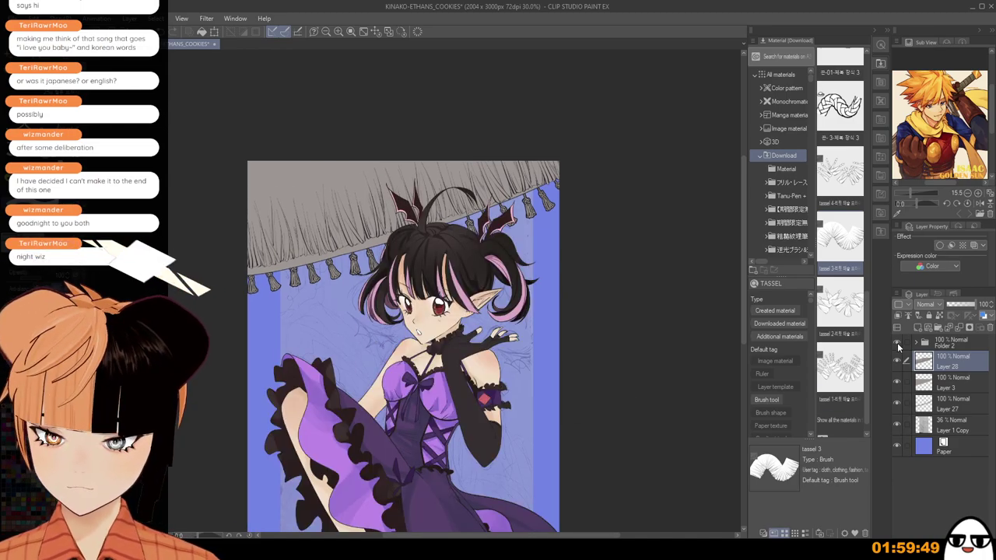
left_click(897, 343)
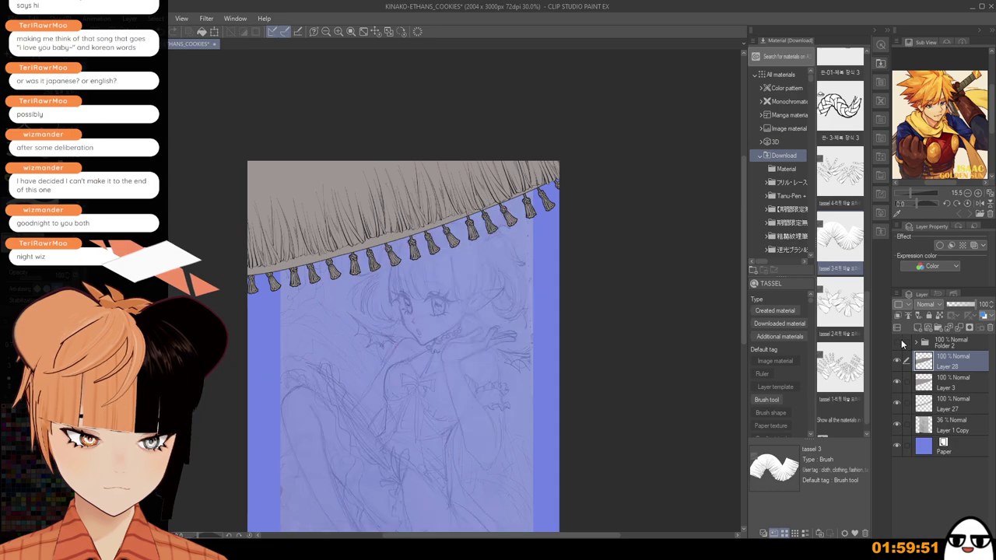
left_click_drag(648, 394, 651, 355)
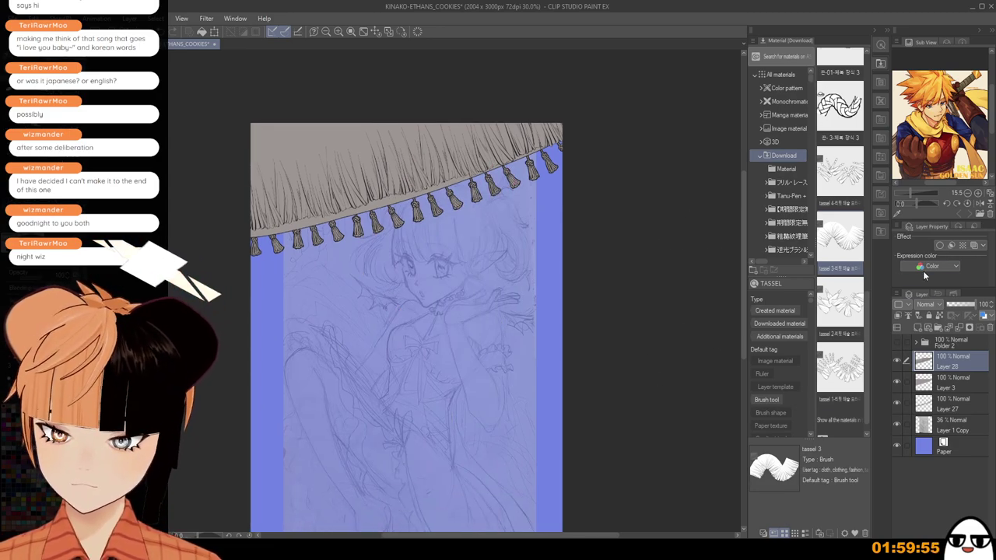
Try painting a broad diagonal drape band across the lower canvas on Layer 3, enlarging the brush between strokes.
left_click(941, 389)
left_click(945, 420)
left_click(953, 384)
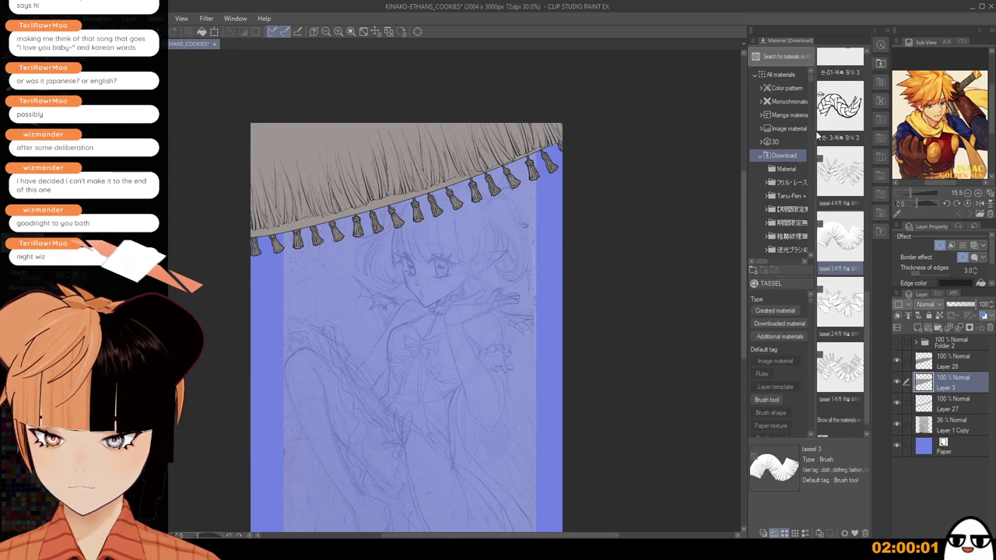
mouse_move(247, 297)
left_mouse_down()
mouse_move(322, 320)
mouse_move(508, 510)
left_mouse_up()
key("ctrl+z")
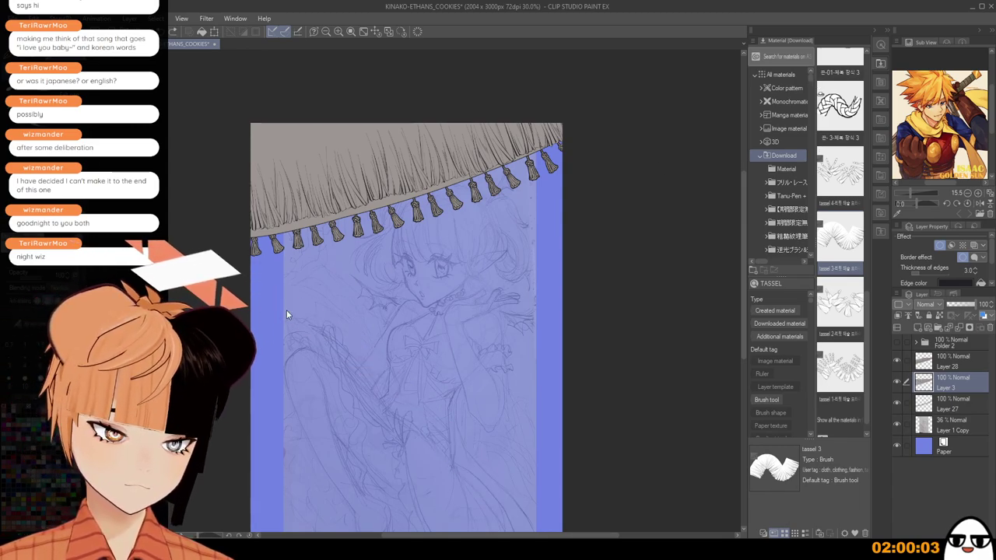
key("bracketright")
left_click_drag(243, 275, 454, 475)
key("ctrl+z")
key("bracketright")
key("bracketright")
mouse_move(234, 268)
left_mouse_down()
mouse_move(381, 401)
mouse_move(630, 459)
left_mouse_up()
mouse_move(259, 294)
left_mouse_down()
mouse_move(478, 452)
mouse_move(354, 353)
mouse_move(405, 351)
mouse_move(614, 423)
mouse_move(378, 365)
mouse_move(459, 428)
mouse_move(287, 305)
mouse_move(472, 413)
mouse_move(454, 444)
mouse_move(468, 423)
mouse_move(279, 320)
mouse_move(448, 480)
mouse_move(277, 368)
mouse_move(491, 515)
mouse_move(301, 376)
mouse_move(421, 475)
mouse_move(627, 460)
mouse_move(549, 440)
mouse_move(635, 441)
left_mouse_up()
key("ctrl+z")
key("ctrl+z")
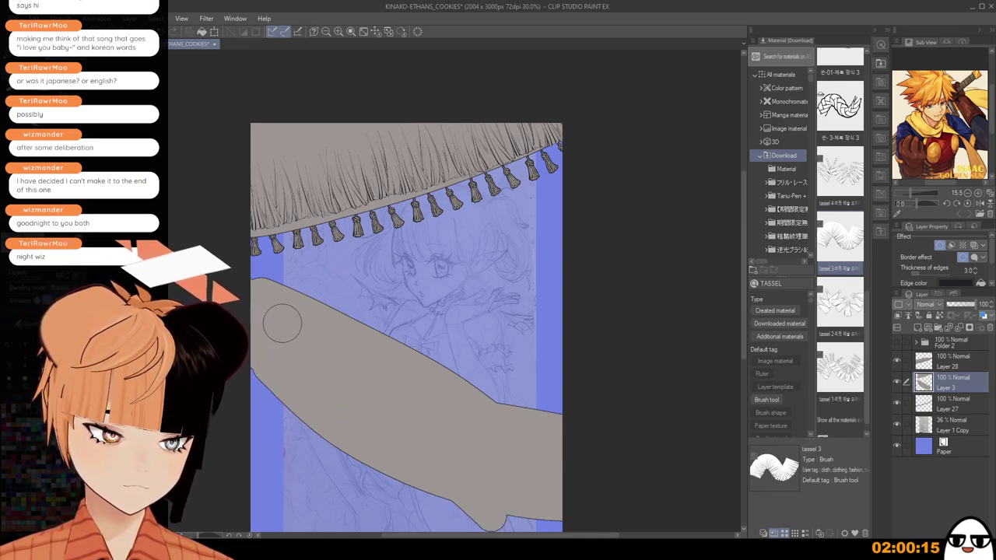
key("ctrl+z")
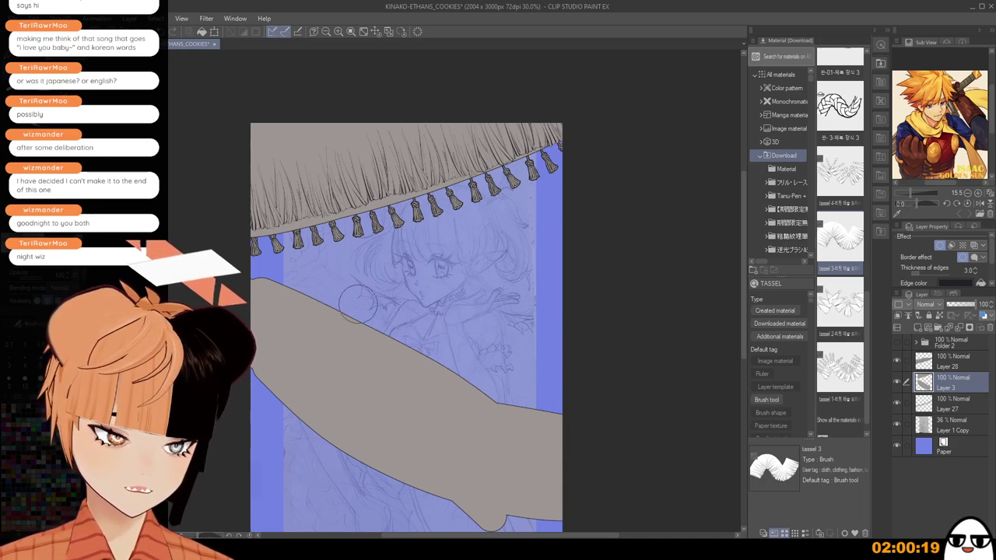
mouse_move(280, 317)
left_mouse_down()
mouse_move(443, 394)
mouse_move(645, 437)
left_mouse_up()
key("ctrl+z")
mouse_move(390, 397)
left_mouse_down()
mouse_move(553, 419)
mouse_move(605, 459)
left_mouse_up()
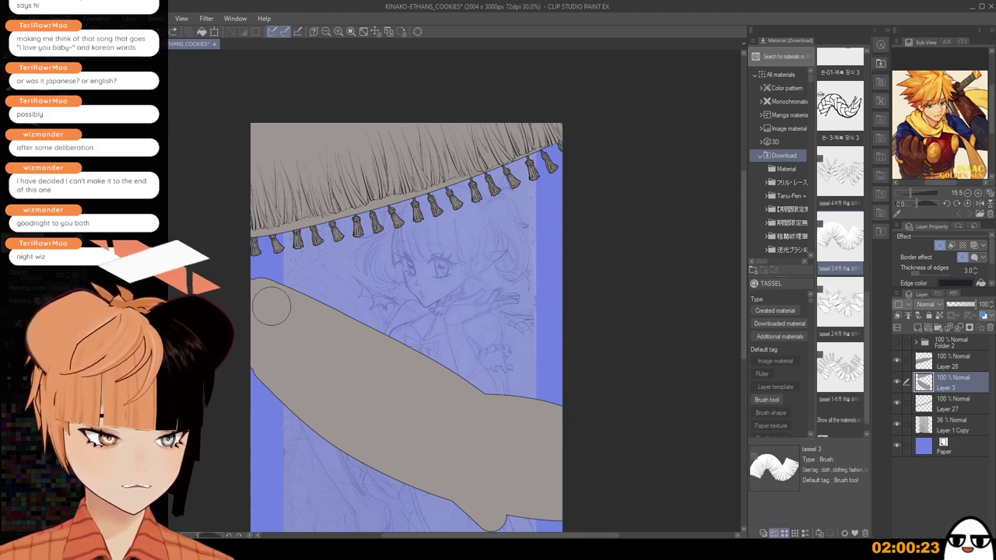
scroll(620, 389, "down", 1)
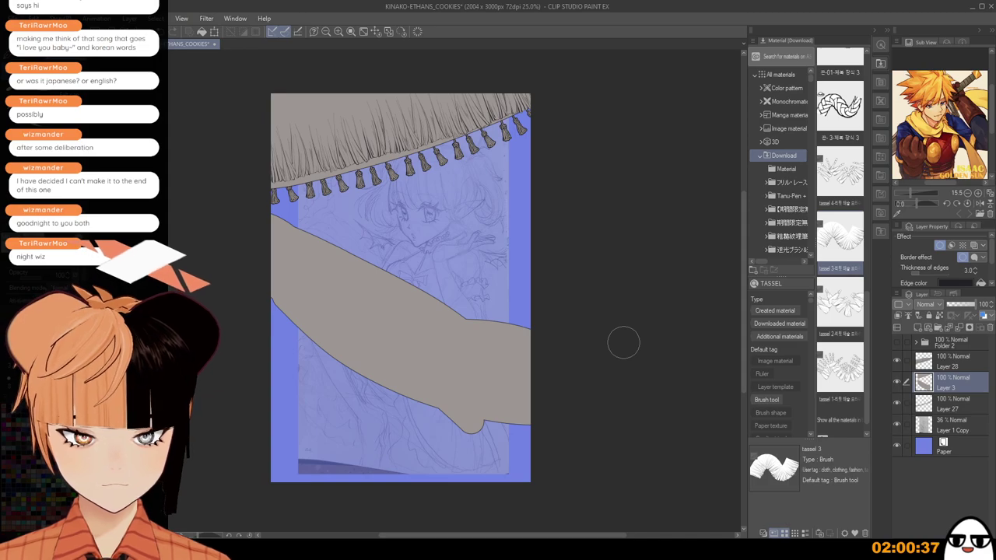
Undo all strokes of the diagonal band on Layer 3 and show the character's Folder 2.
key("ctrl+z")
key("ctrl+z")
key("ctrl+z")
key("ctrl+z")
key("ctrl+z")
key("ctrl+z")
key("ctrl+z")
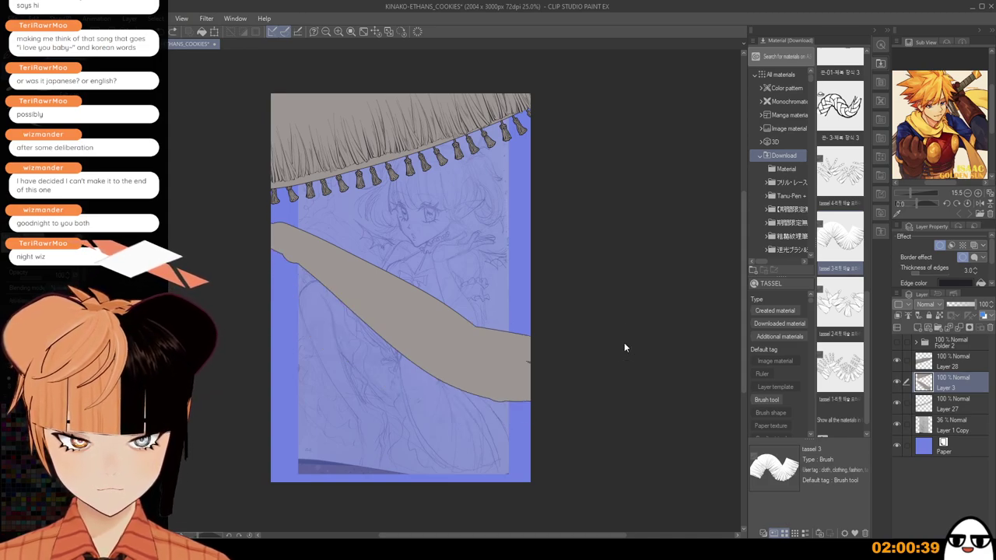
key("ctrl+z")
key("ctrl+z")
left_click(897, 342)
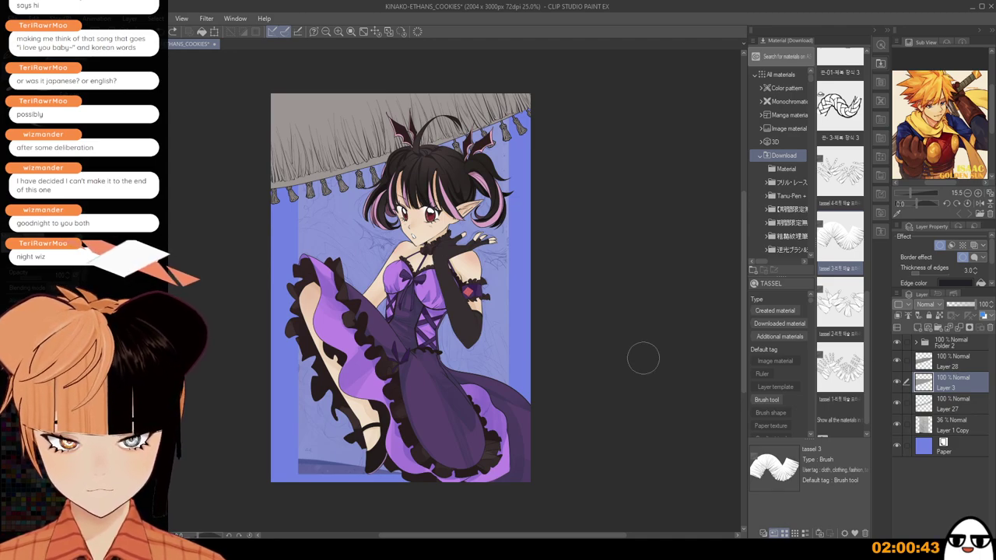
Try a broad stroke behind the character's skirt on Layer 3 and undo it.
mouse_move(427, 375)
left_mouse_down()
mouse_move(581, 437)
mouse_move(458, 370)
mouse_move(516, 381)
mouse_move(541, 423)
left_mouse_up()
key("ctrl+z")
key("]")
key("ctrl+z")
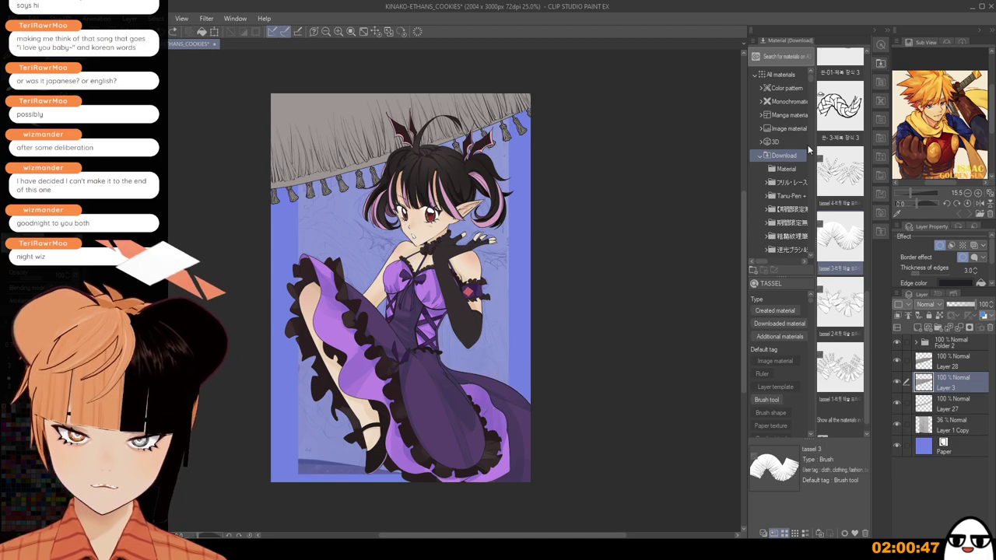
Add a new layer directly above Layer 3 and turn on its border effect.
left_click(919, 328)
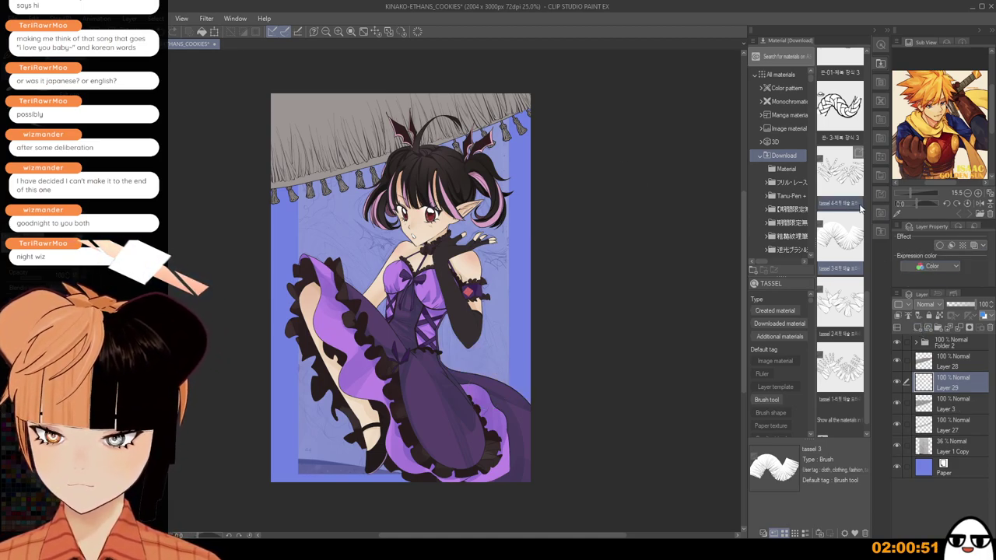
left_click(939, 245)
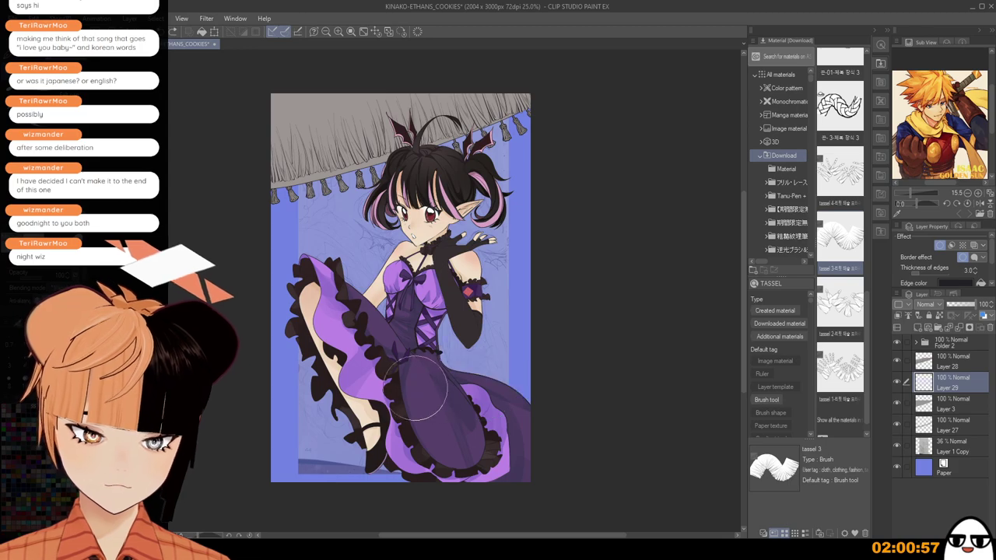
Paint broad pale lavender fabric shapes behind the raised skirt and the waist on Layer 29, reducing the brush size between strokes.
left_click_drag(420, 386, 581, 439)
key("[")
key("[")
key("[")
mouse_move(265, 238)
left_mouse_down()
mouse_move(313, 253)
mouse_move(400, 373)
mouse_move(347, 288)
mouse_move(410, 363)
mouse_move(373, 266)
mouse_move(400, 305)
mouse_move(299, 270)
left_mouse_up()
key("ctrl+z")
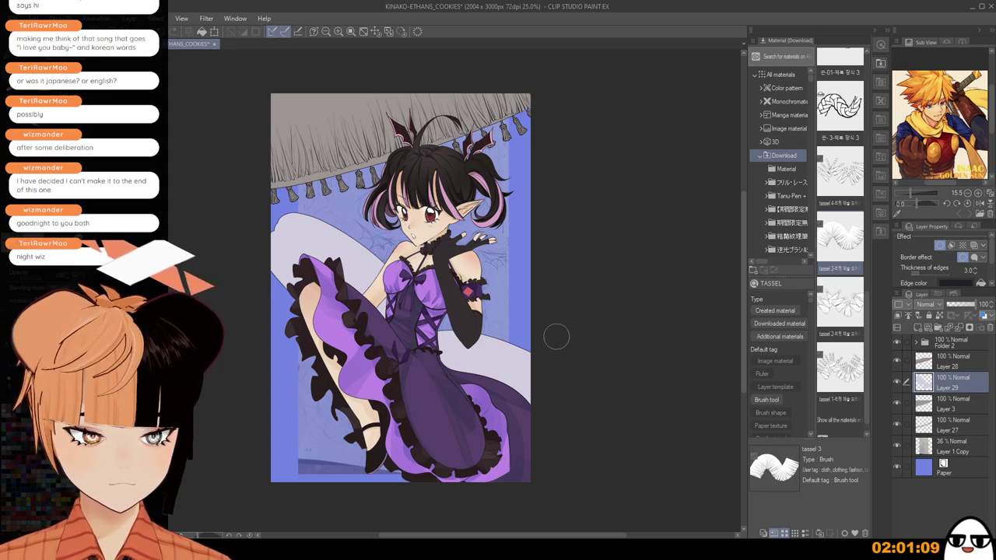
Draw thin curved fold lines along the pale fabric on both sides of the character on Layer 29.
scroll(556, 334, "up", 5)
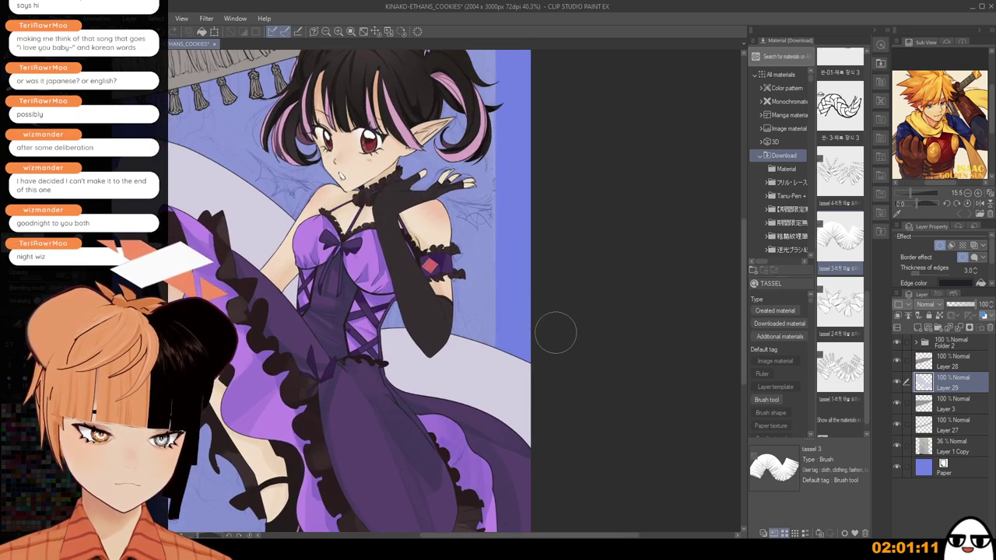
left_click_drag(490, 297, 622, 296)
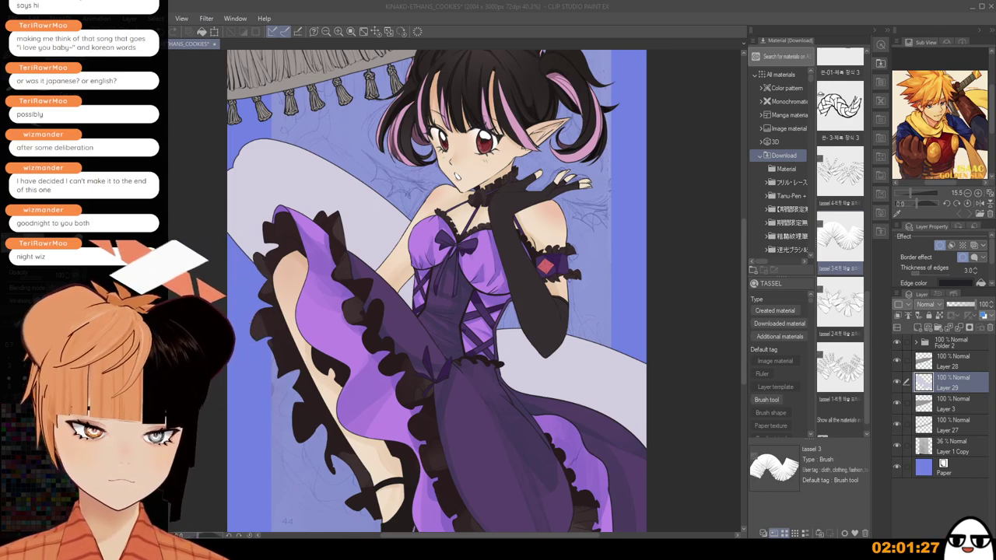
scroll(574, 268, "down", 4)
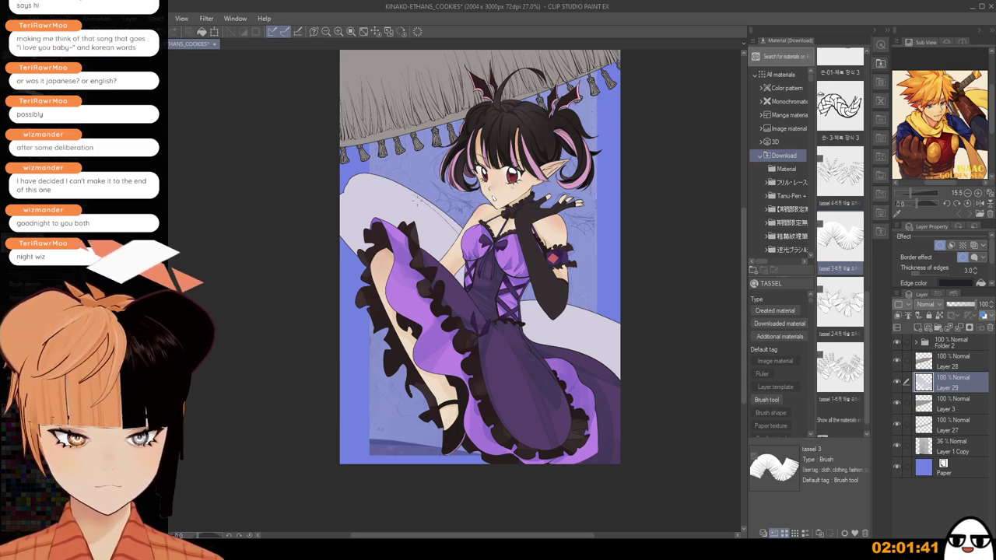
scroll(393, 186, "up", 1)
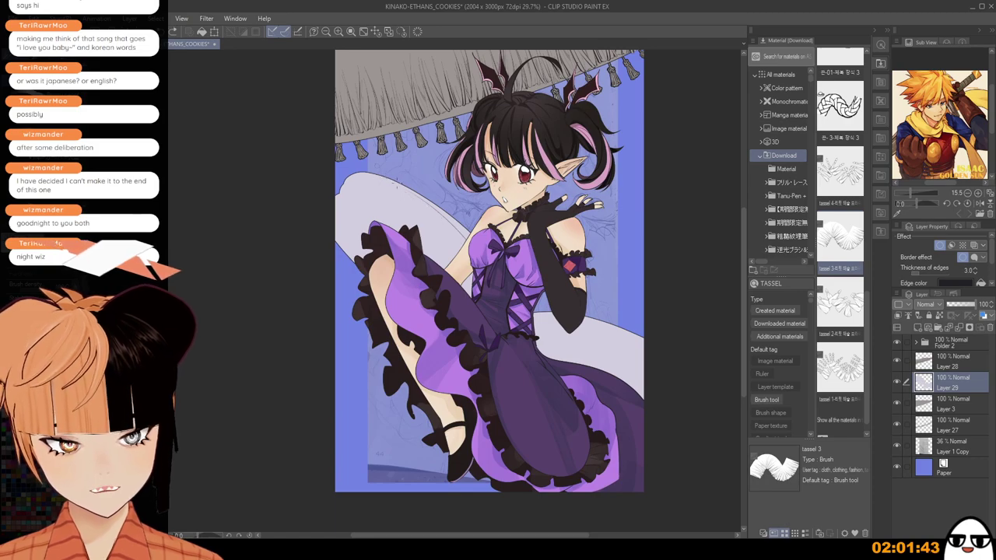
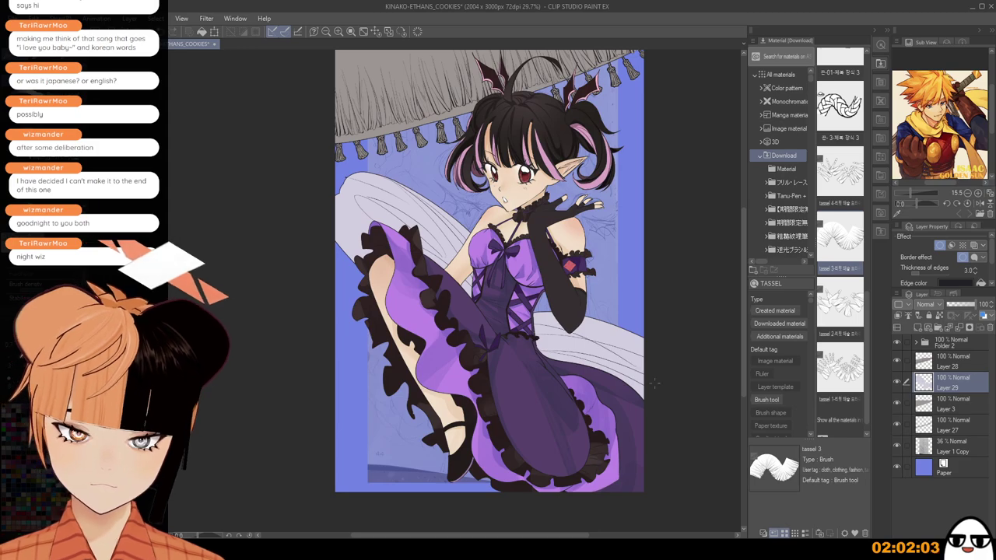
scroll(549, 333, "up", 2)
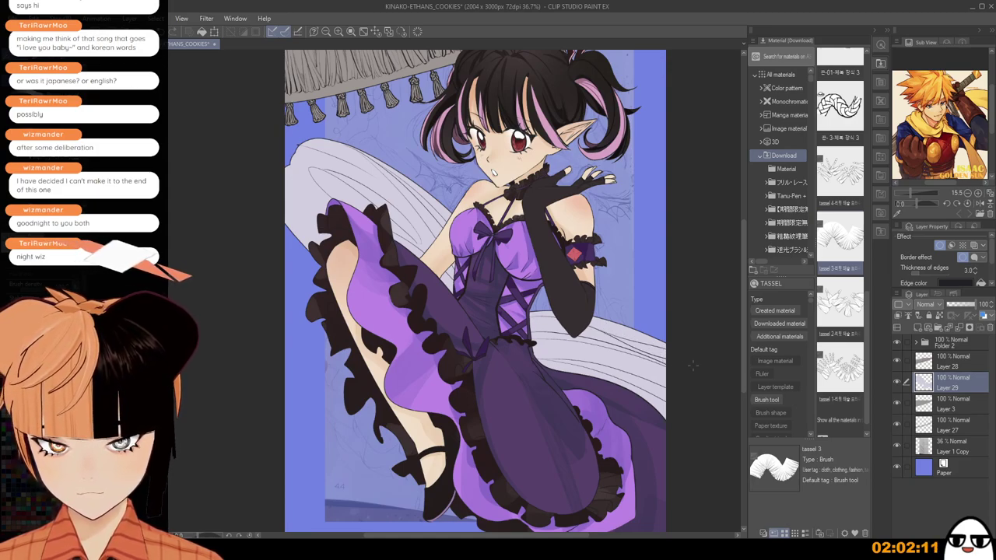
scroll(692, 364, "down", 2)
left_click_drag(697, 355, 676, 373)
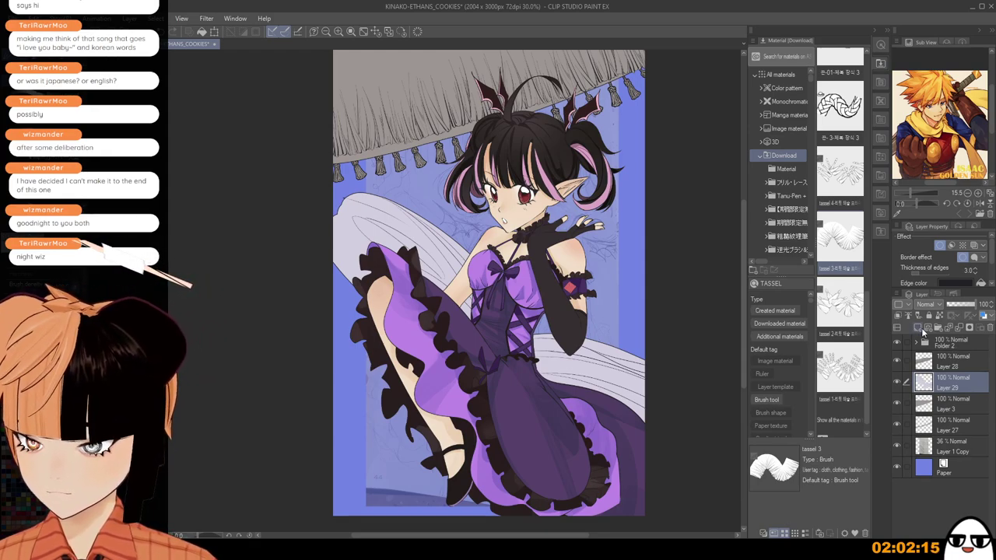
Duplicate Layer 29 and clear the contents of the copy.
left_click(918, 328)
key("ctrl+z")
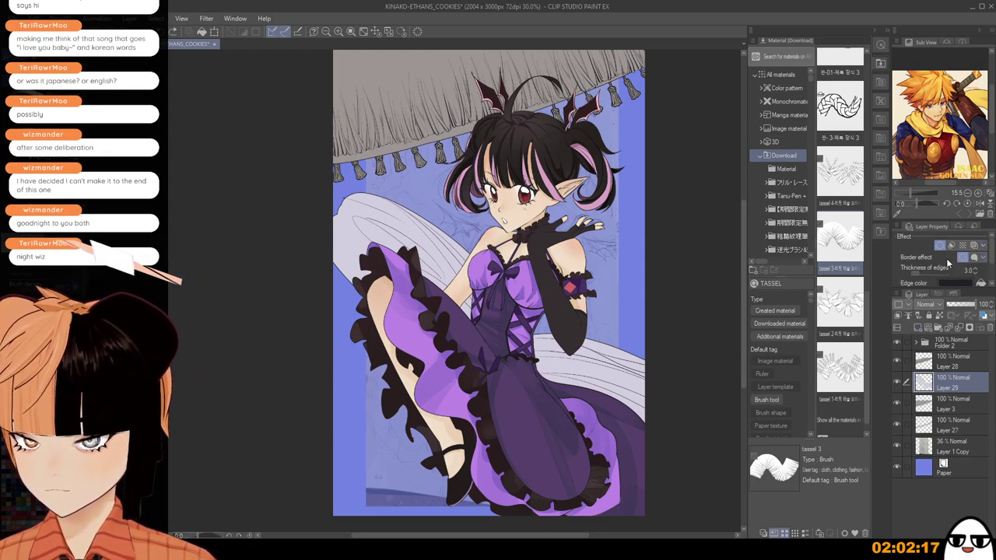
key("ctrl+c")
key("ctrl+v")
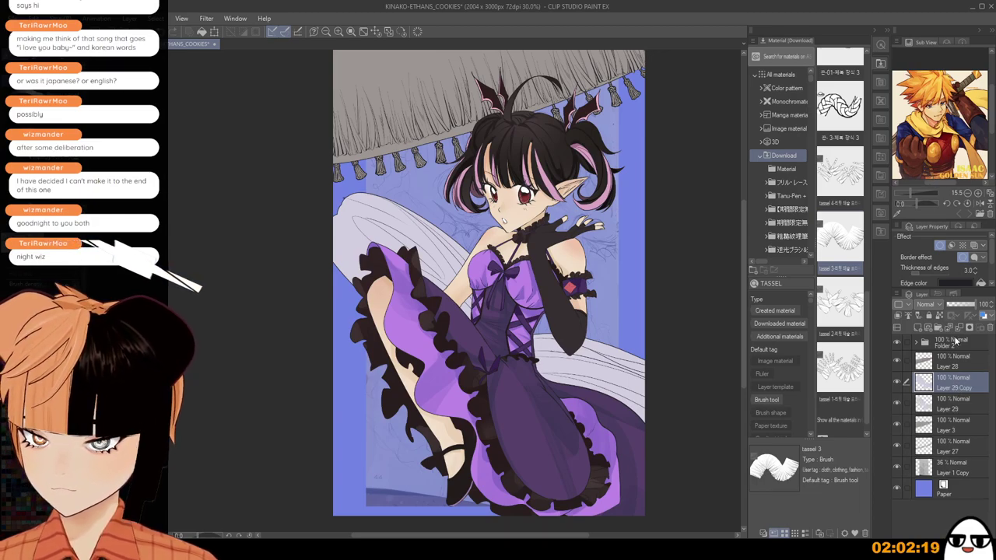
key("Delete")
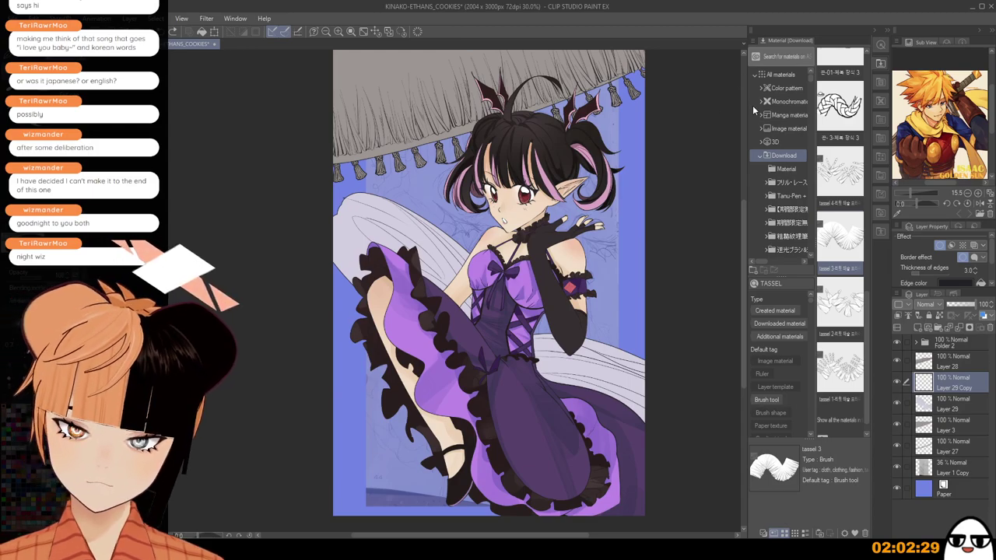
Undo the trial stroke beside the raised leg and set the border effect thickness of Layer 29 Copy to 7.0.
left_click_drag(364, 269, 367, 318)
key("ctrl+z")
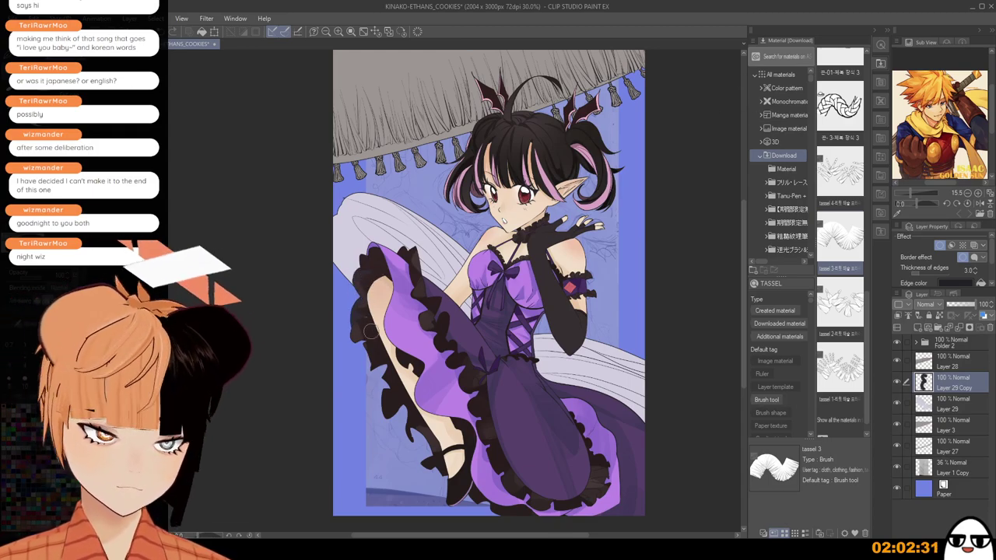
key("ctrl+z")
key("ctrl+plus")
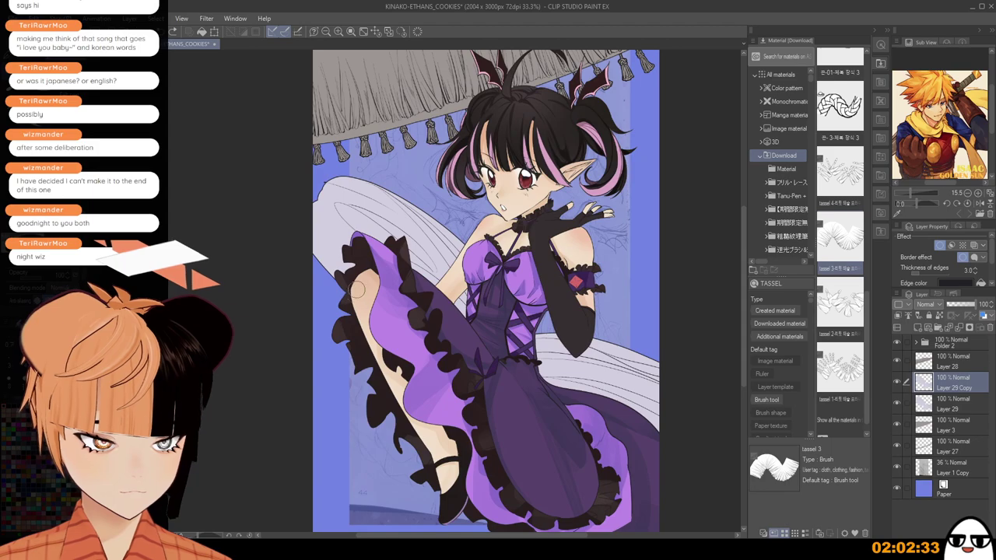
left_click_drag(345, 327, 350, 323)
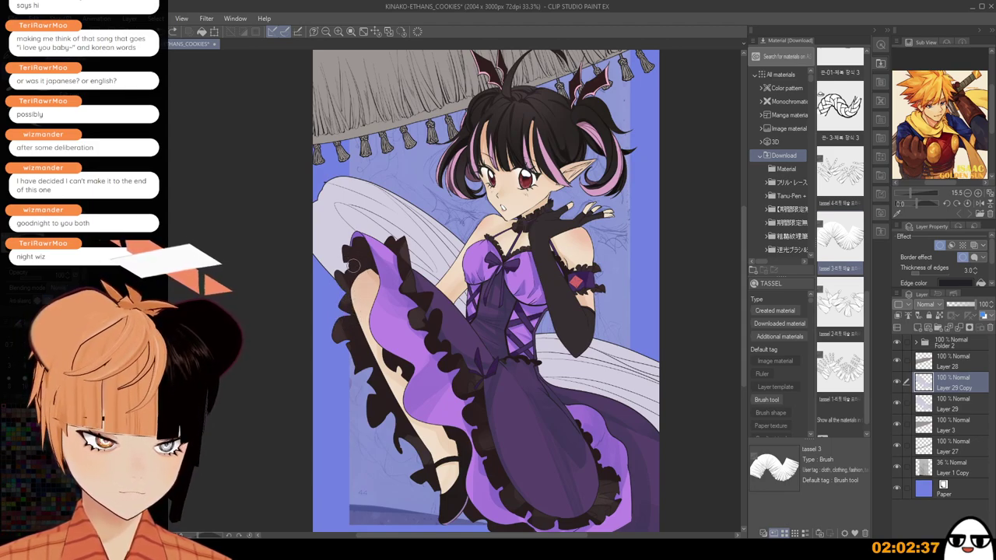
left_click_drag(974, 270, 977, 271)
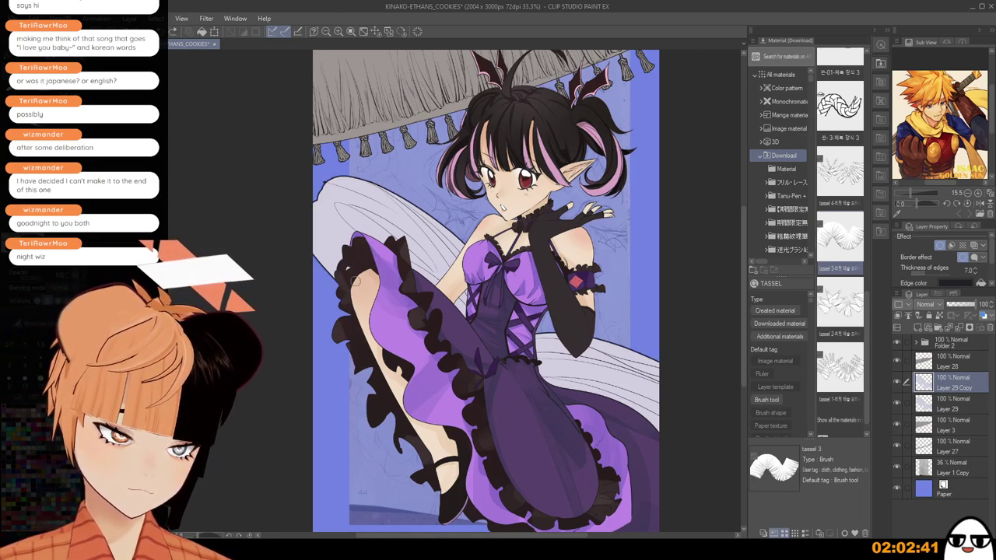
Try painting a dark brown scalloped fabric mass under the raised leg down to the skirt hem on Layer 29 Copy.
mouse_move(348, 296)
left_mouse_down()
mouse_move(354, 328)
mouse_move(330, 355)
mouse_move(342, 348)
mouse_move(360, 382)
left_mouse_up()
scroll(366, 382, "up", 1)
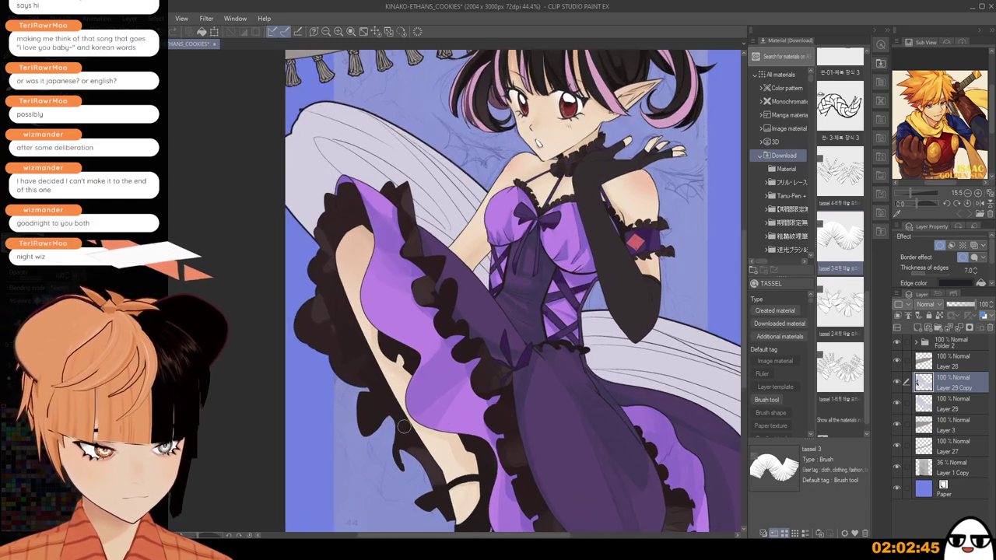
left_click_drag(386, 420, 404, 336)
mouse_move(360, 299)
left_mouse_down()
mouse_move(386, 322)
mouse_move(369, 314)
mouse_move(409, 354)
mouse_move(390, 349)
mouse_move(415, 348)
mouse_move(396, 378)
mouse_move(426, 390)
mouse_move(433, 372)
mouse_move(409, 371)
mouse_move(463, 407)
mouse_move(468, 424)
mouse_move(433, 394)
mouse_move(483, 455)
mouse_move(473, 427)
mouse_move(479, 459)
mouse_move(549, 476)
left_mouse_up()
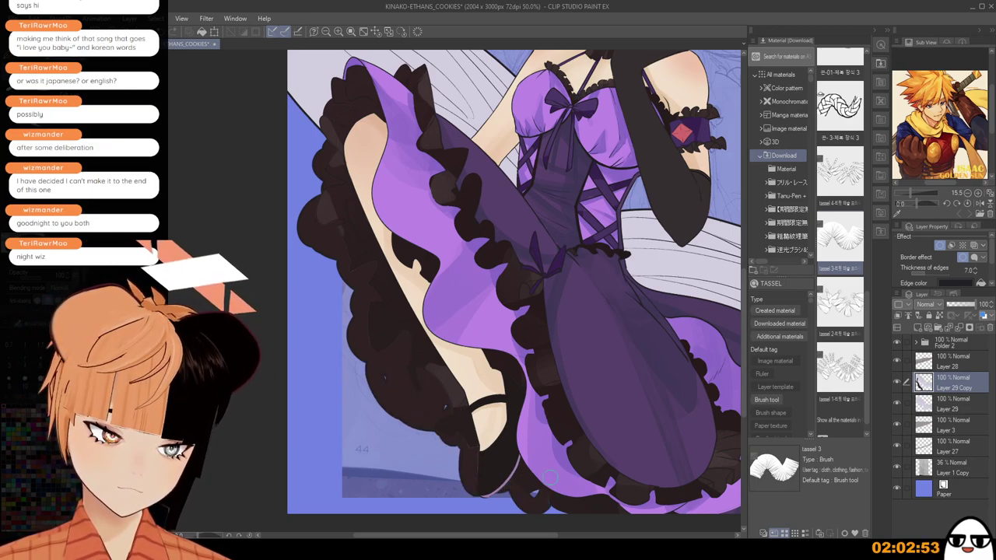
scroll(558, 487, "down", 1)
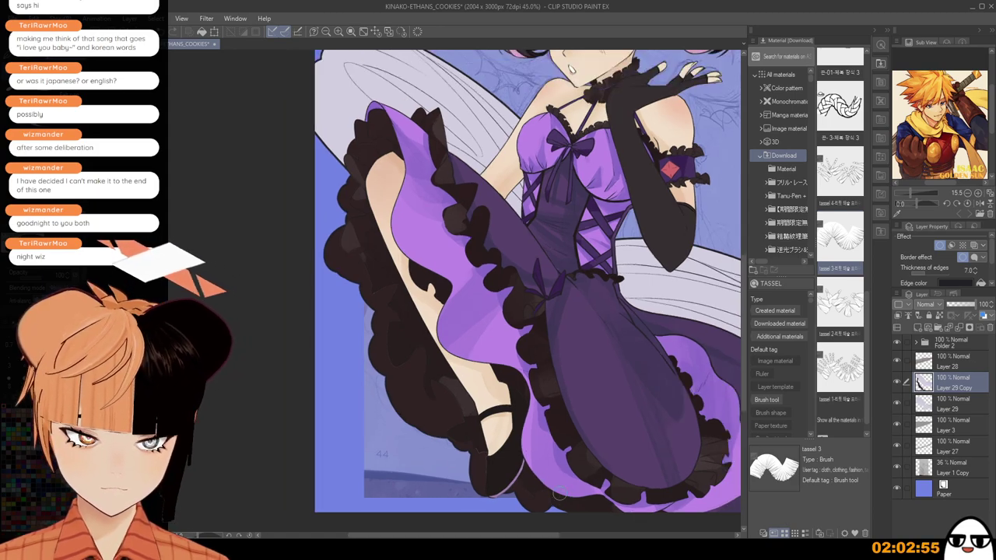
scroll(594, 507, "down", 2)
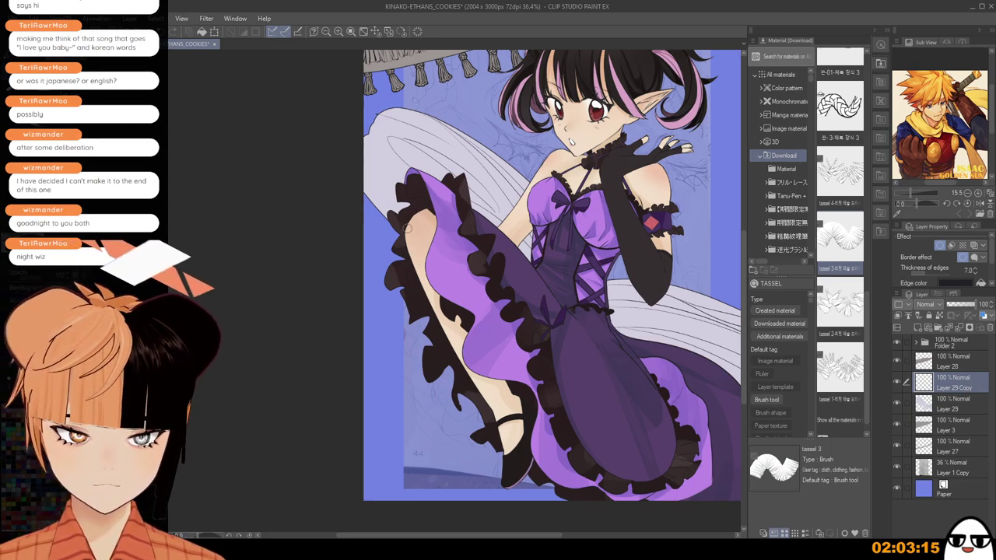
Paint a dark brown scalloped fabric shape under the raised leg, from the knee down to the shoe, on Layer 29 Copy.
mouse_move(400, 231)
left_mouse_down()
mouse_move(410, 255)
mouse_move(401, 229)
mouse_move(395, 246)
mouse_move(414, 258)
mouse_move(408, 306)
left_mouse_up()
key("ctrl+z")
key("ctrl+z")
mouse_move(403, 260)
left_mouse_down()
mouse_move(417, 313)
mouse_move(400, 285)
mouse_move(415, 313)
mouse_move(422, 375)
left_mouse_up()
mouse_move(410, 319)
left_mouse_down()
mouse_move(430, 321)
mouse_move(407, 312)
mouse_move(424, 363)
mouse_move(472, 424)
left_mouse_up()
left_click_drag(407, 370, 468, 428)
left_click_drag(430, 391, 465, 381)
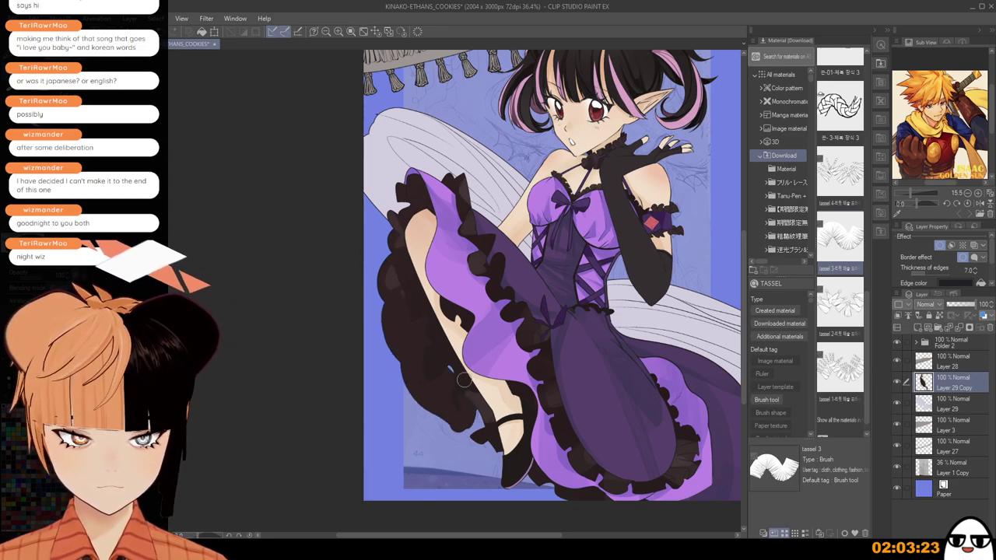
left_click_drag(476, 416, 468, 430)
mouse_move(449, 386)
left_mouse_down()
mouse_move(522, 455)
mouse_move(519, 470)
mouse_move(470, 469)
mouse_move(543, 492)
left_mouse_up()
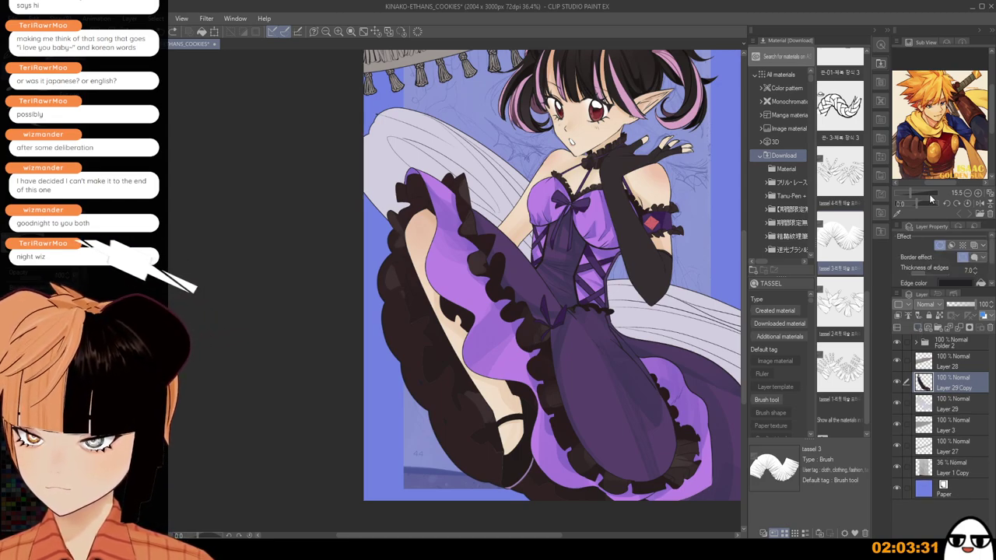
Duplicate Layer 29 Copy and try overlapping ruffle folds inside the dark fabric on the duplicate.
key("ctrl+v")
scroll(436, 261, "up", 1)
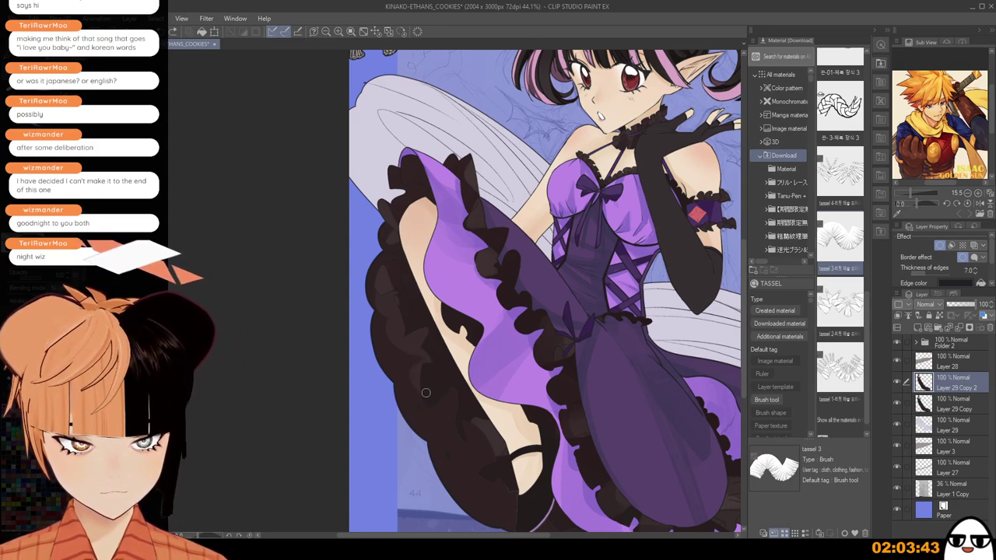
left_click_drag(468, 404, 447, 341)
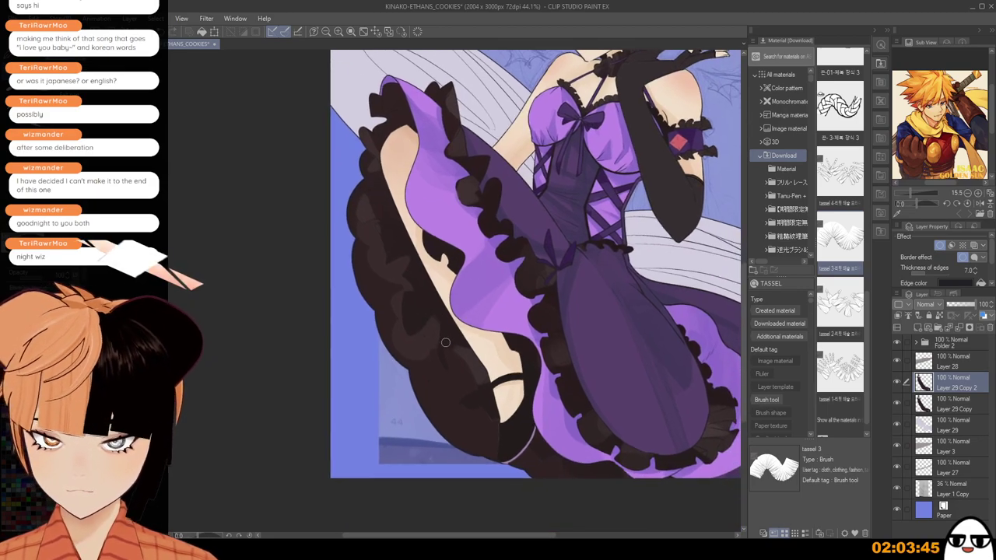
scroll(440, 344, "up", 3)
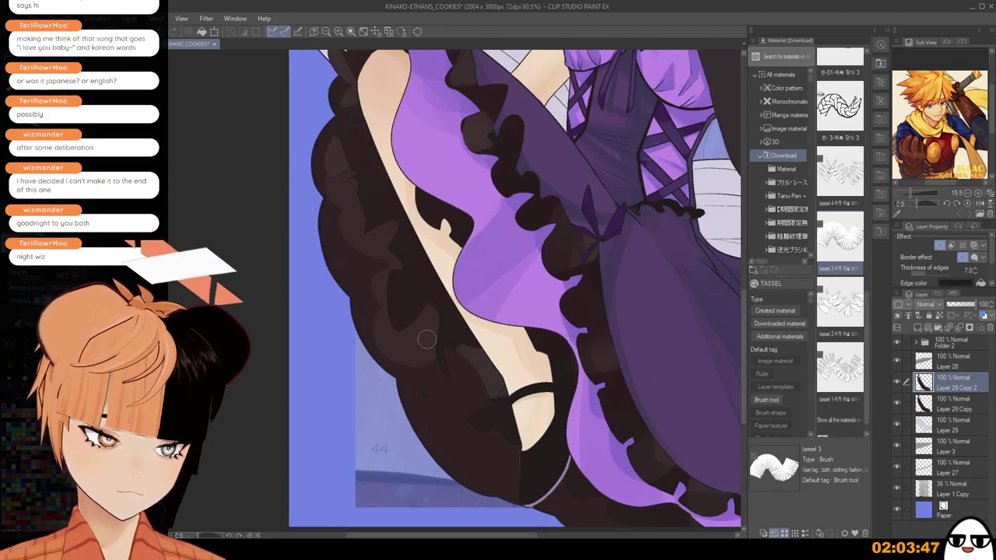
scroll(435, 331, "up", 4)
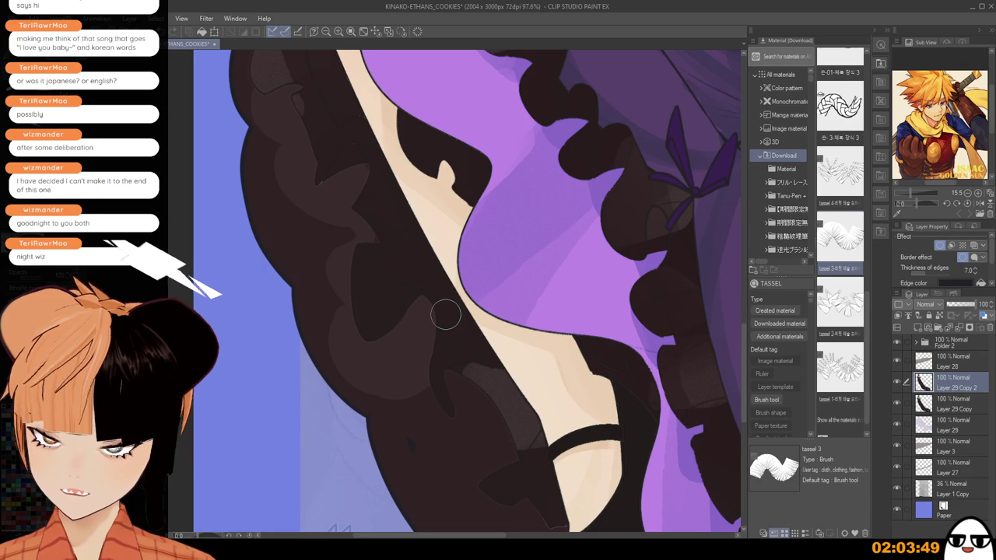
Undo the trial ruffle folds on the dark fabric along with the duplicated layer.
key("ctrl+z")
key("ctrl+z")
key("ctrl+z")
key("ctrl+z")
key("ctrl+z")
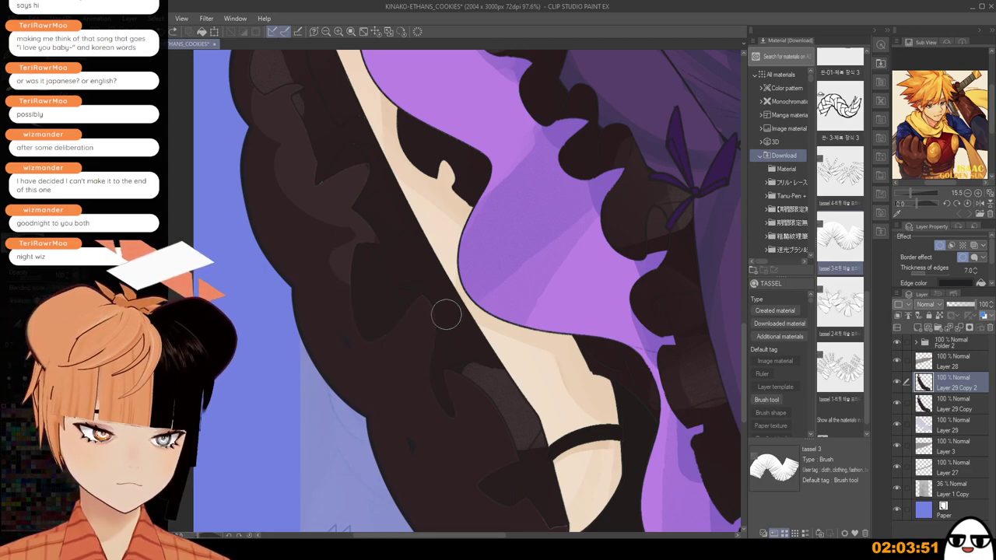
left_click_drag(416, 220, 471, 379)
key("ctrl+z")
key("ctrl+z")
scroll(661, 331, "down", 2)
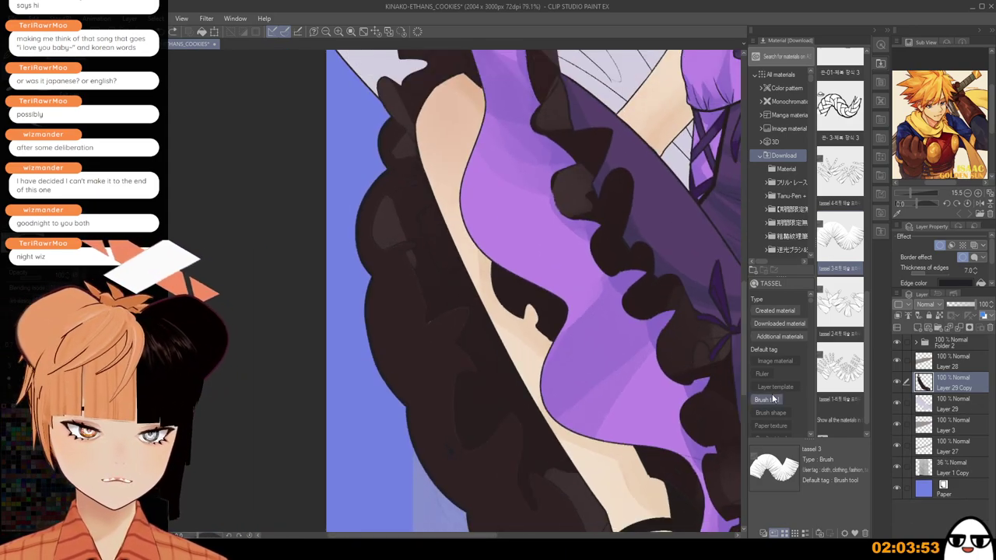
scroll(780, 389, "down", 1)
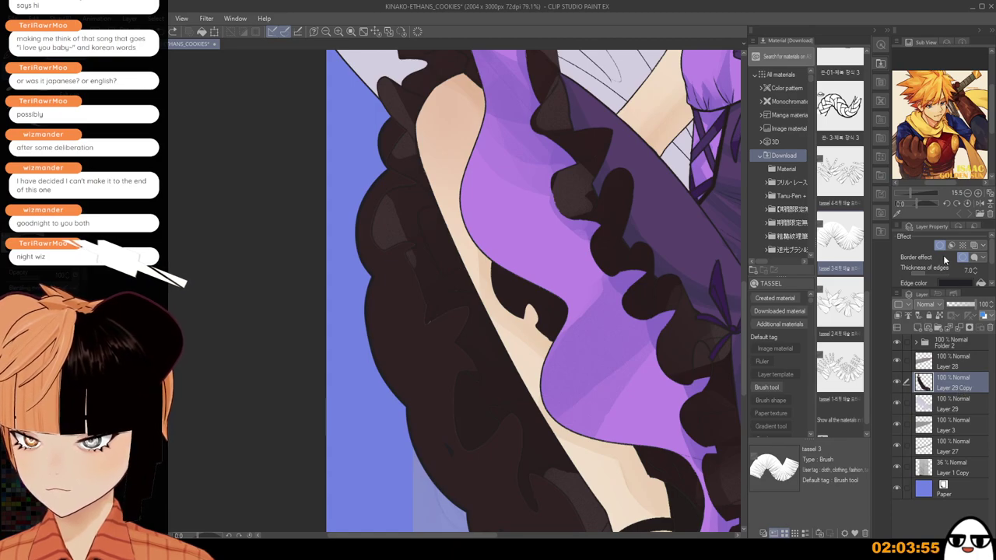
Duplicate Layer 29 Copy, set the duplicate's border thickness to 3.0, and paint wavy ruffle folds inside the dark fabric.
key("ctrl+z")
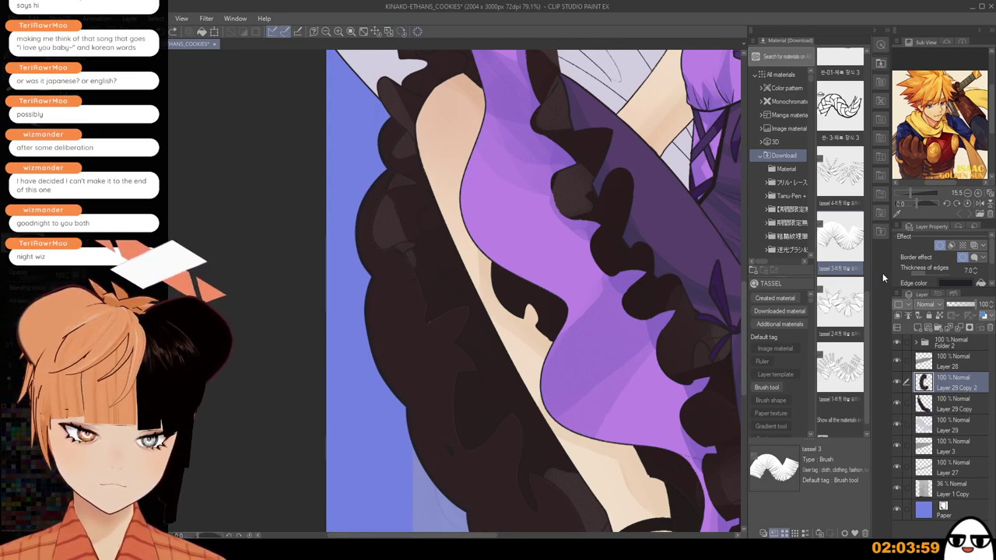
triple_click(974, 272)
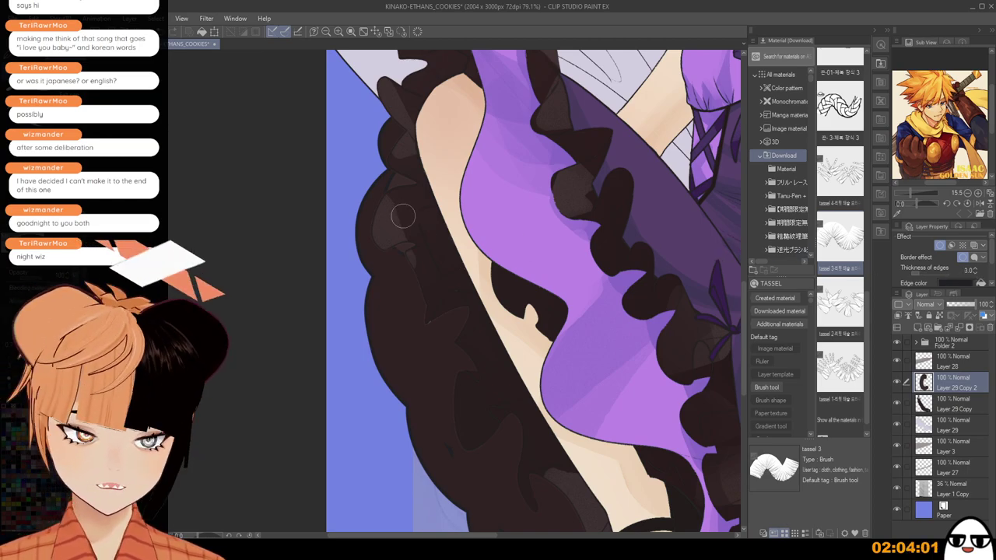
mouse_move(388, 260)
left_mouse_down()
mouse_move(415, 285)
mouse_move(408, 321)
mouse_move(428, 350)
mouse_move(444, 354)
left_mouse_up()
key("ctrl+z")
mouse_move(413, 278)
left_mouse_down()
mouse_move(414, 346)
mouse_move(432, 332)
mouse_move(421, 328)
mouse_move(440, 322)
mouse_move(431, 316)
mouse_move(424, 346)
mouse_move(480, 331)
mouse_move(455, 362)
mouse_move(439, 349)
mouse_move(457, 384)
mouse_move(470, 368)
mouse_move(476, 377)
mouse_move(460, 418)
mouse_move(488, 428)
mouse_move(470, 412)
mouse_move(477, 425)
mouse_move(503, 413)
mouse_move(504, 455)
mouse_move(487, 419)
mouse_move(508, 425)
mouse_move(506, 410)
mouse_move(518, 445)
mouse_move(478, 377)
left_mouse_up()
scroll(477, 329, "down", 3)
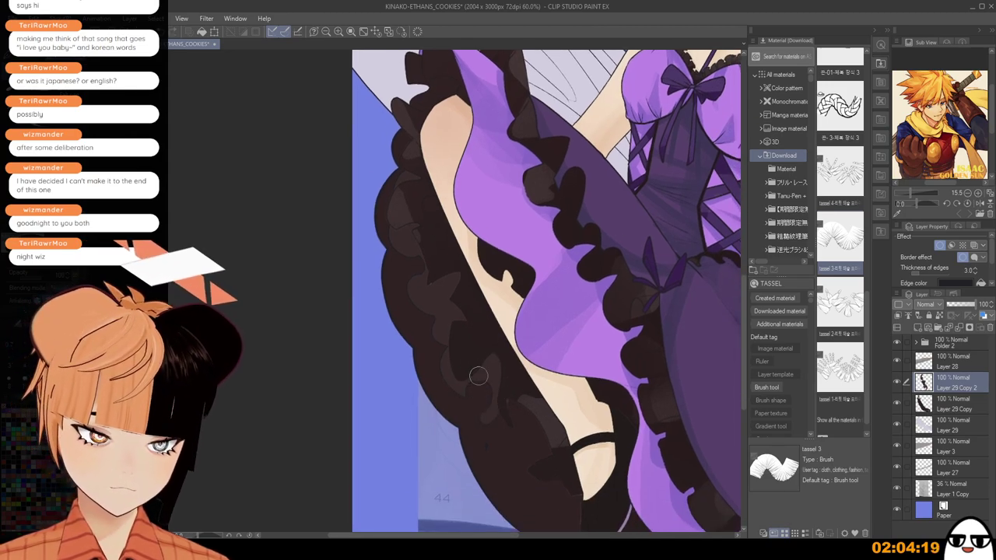
Paint wavy ruffle folds inside the lower part of the dark fabric beside the calf on Layer 29 Copy 2.
left_click_drag(480, 418, 485, 410)
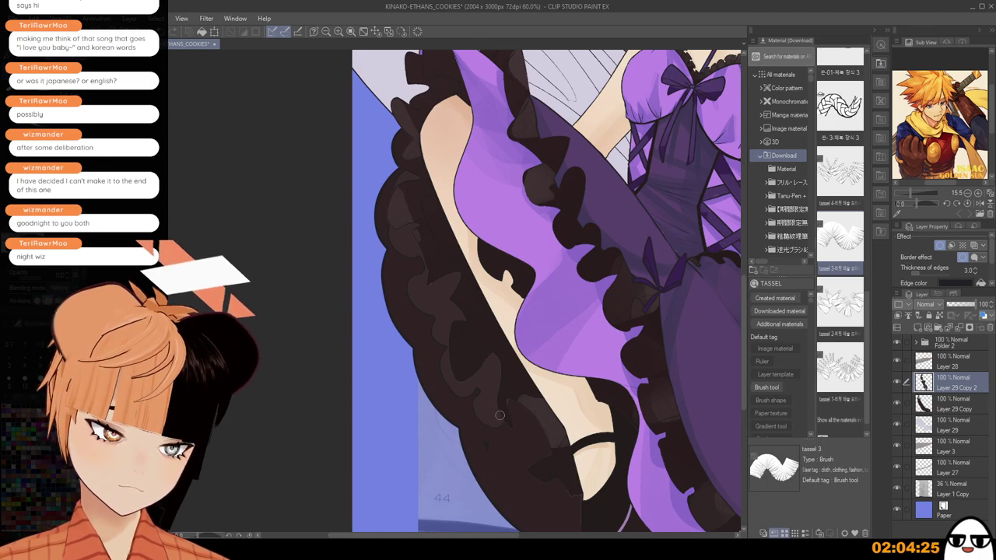
left_click_drag(504, 412, 472, 363)
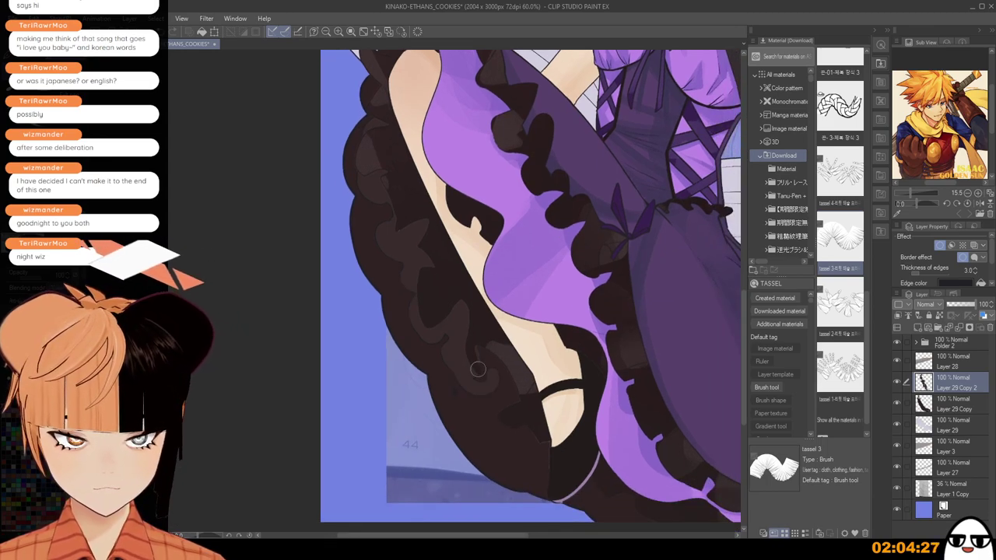
key("ctrl+z")
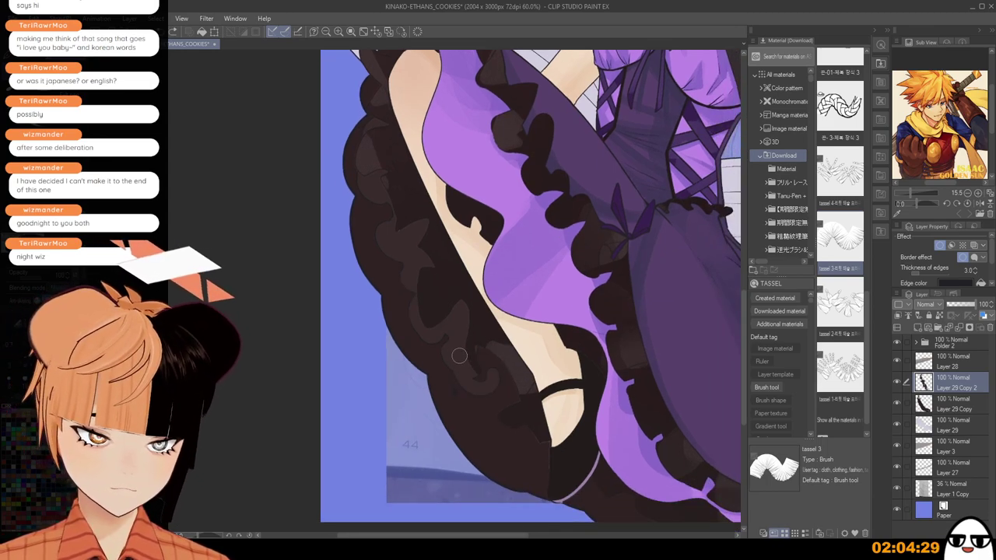
mouse_move(479, 384)
left_mouse_down()
mouse_move(498, 409)
mouse_move(516, 387)
left_mouse_up()
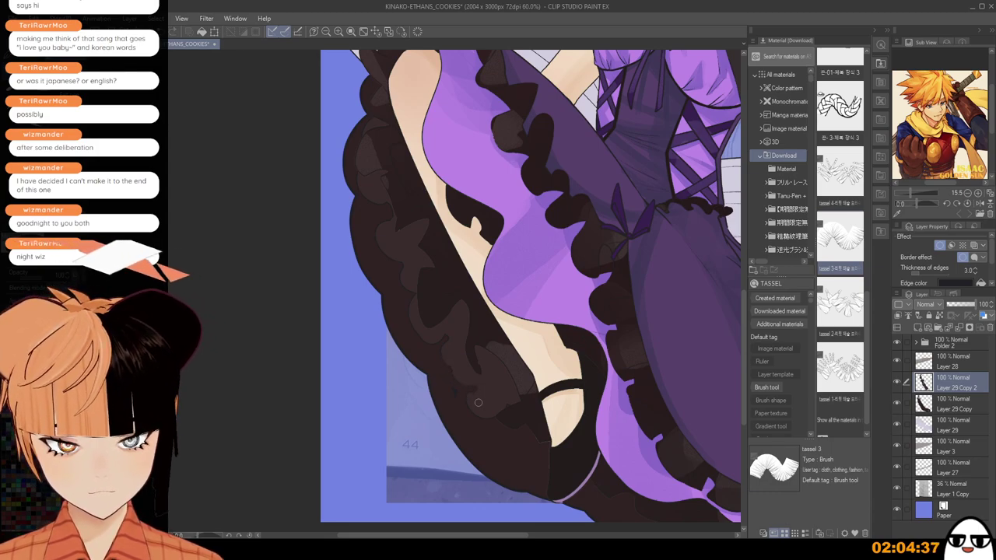
Touch up the dark fabric where it meets the skirt ruffle above the knee, on Layer 29 Copy and Layer 29 Copy 2.
scroll(474, 384, "down", 3)
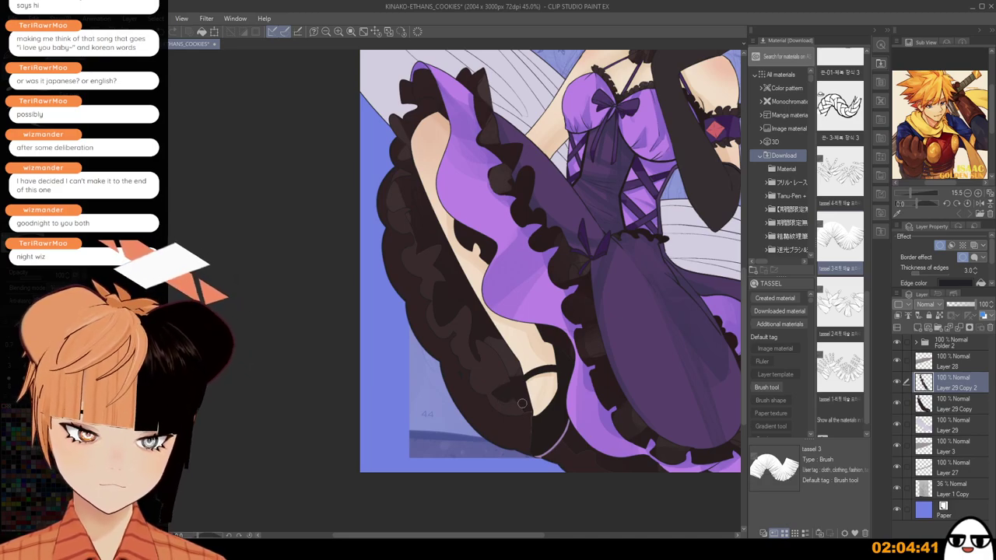
scroll(520, 424, "down", 2)
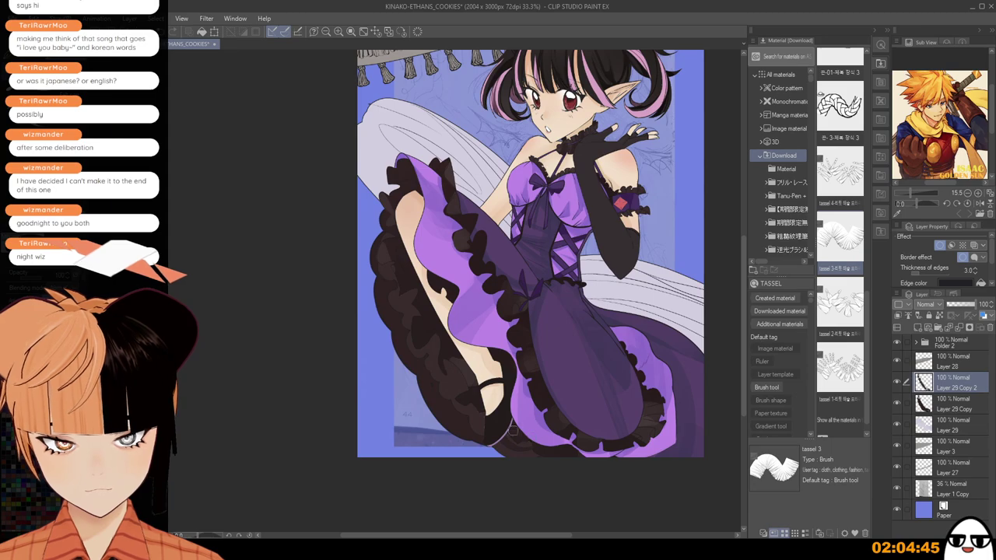
scroll(525, 439, "down", 2)
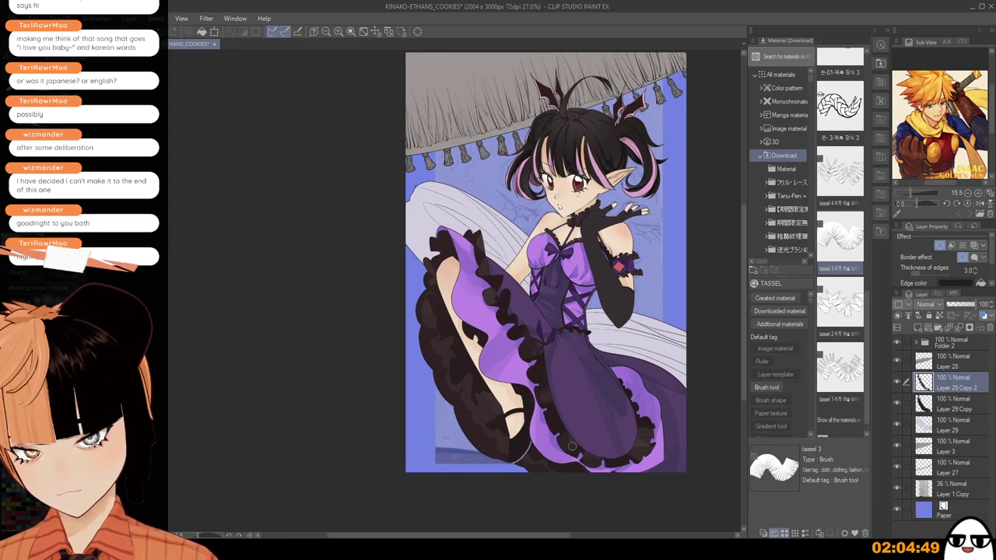
left_click_drag(495, 328, 486, 339)
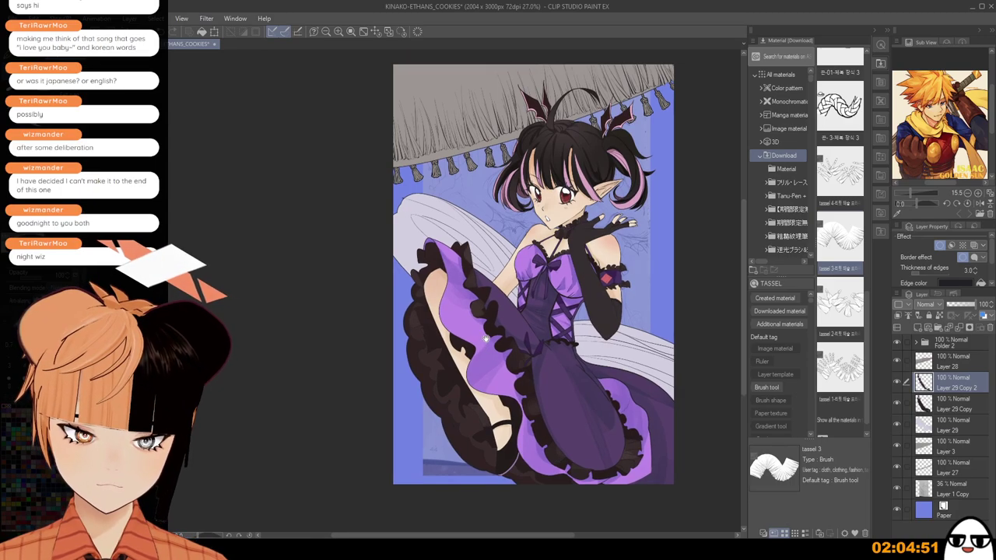
scroll(502, 329, "up", 4)
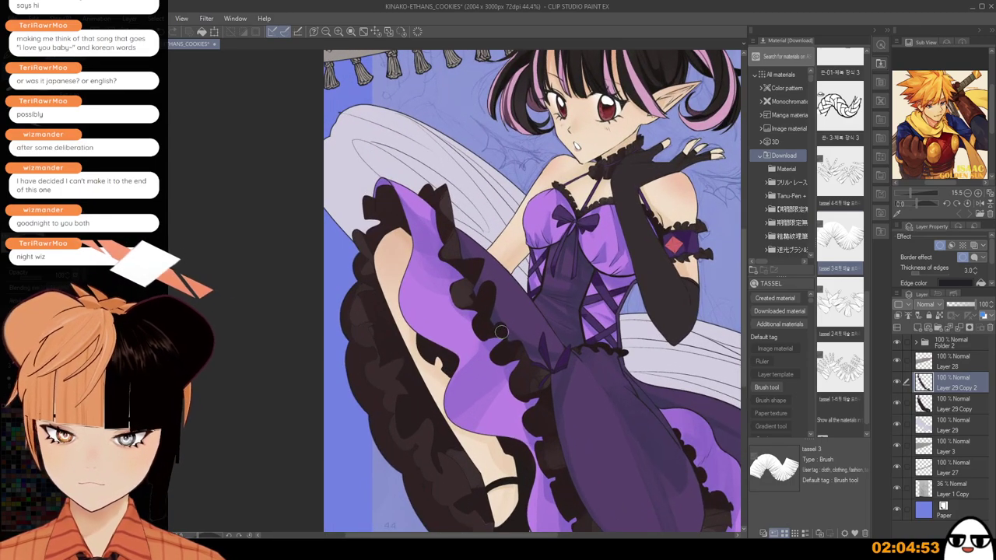
scroll(459, 280, "up", 2)
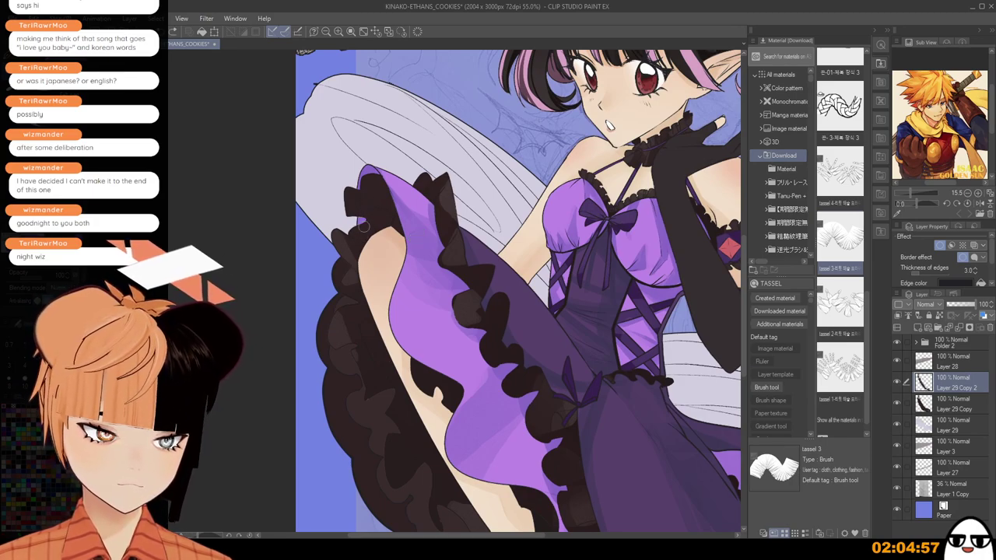
key("ctrl+z")
left_click(964, 410)
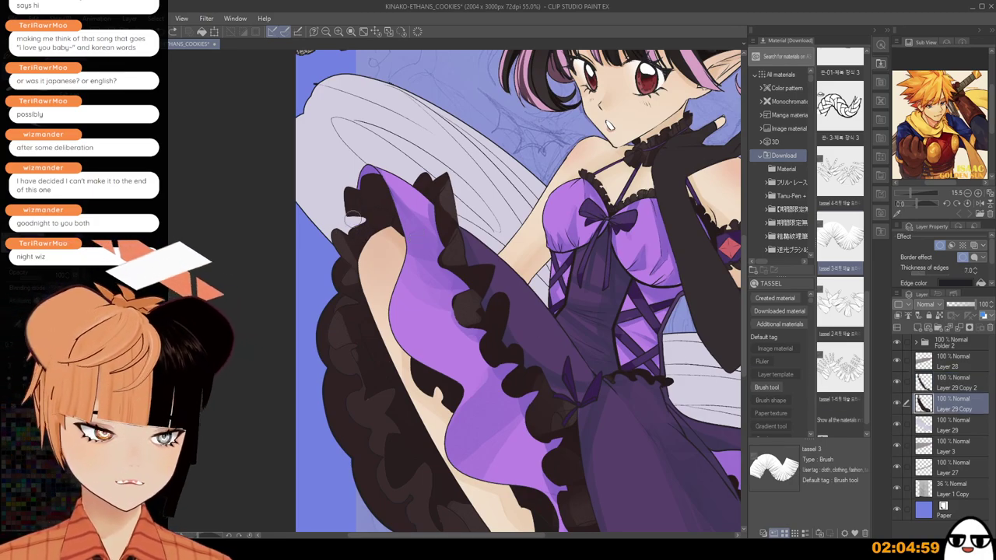
mouse_move(353, 219)
left_mouse_down()
mouse_move(362, 206)
mouse_move(358, 222)
left_mouse_up()
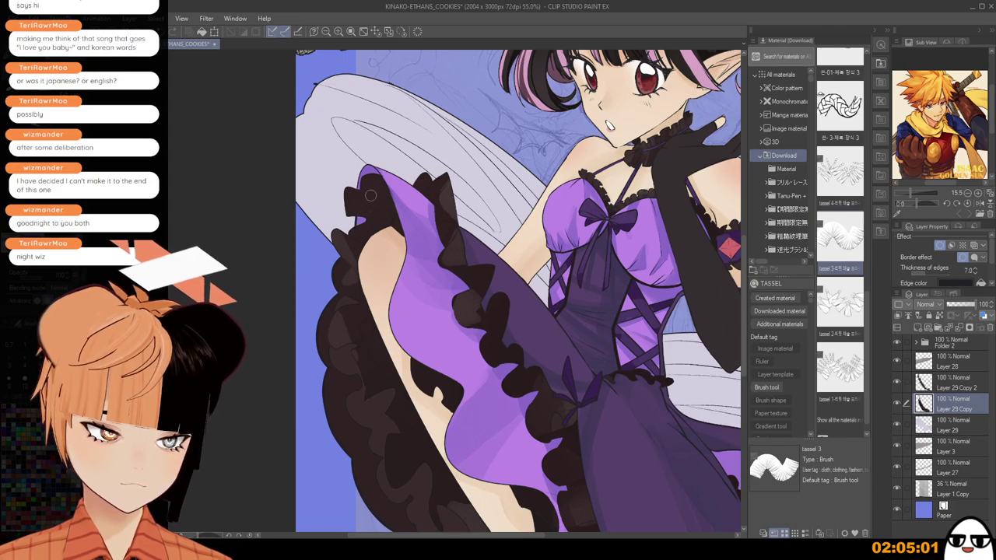
key("alt+]")
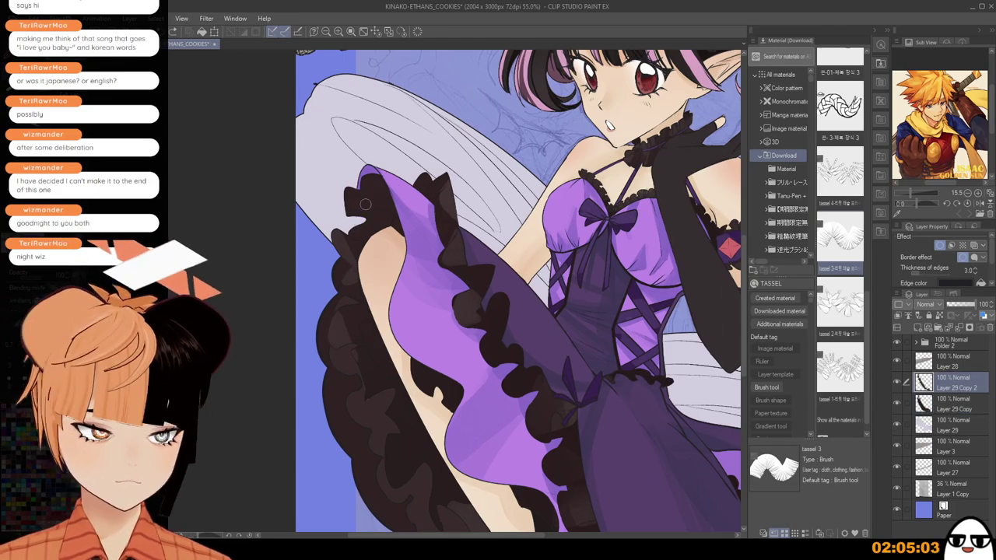
left_click_drag(363, 222, 361, 236)
scroll(364, 225, "down", 5)
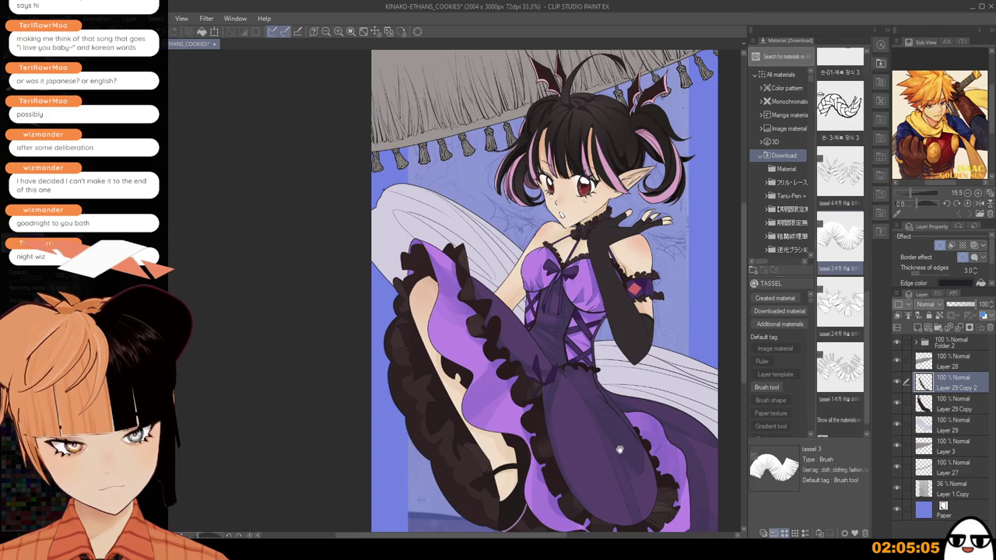
scroll(620, 450, "down", 1)
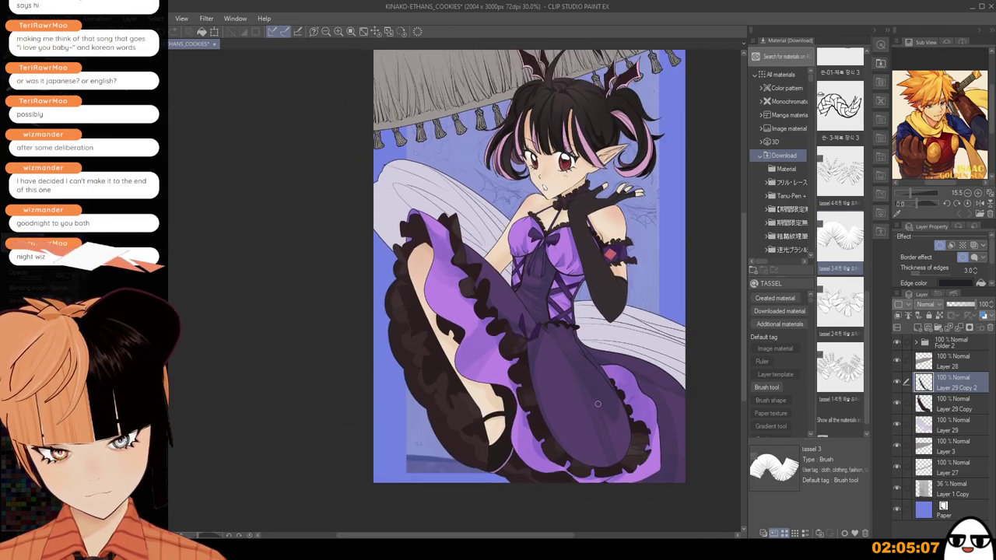
scroll(597, 403, "down", 1)
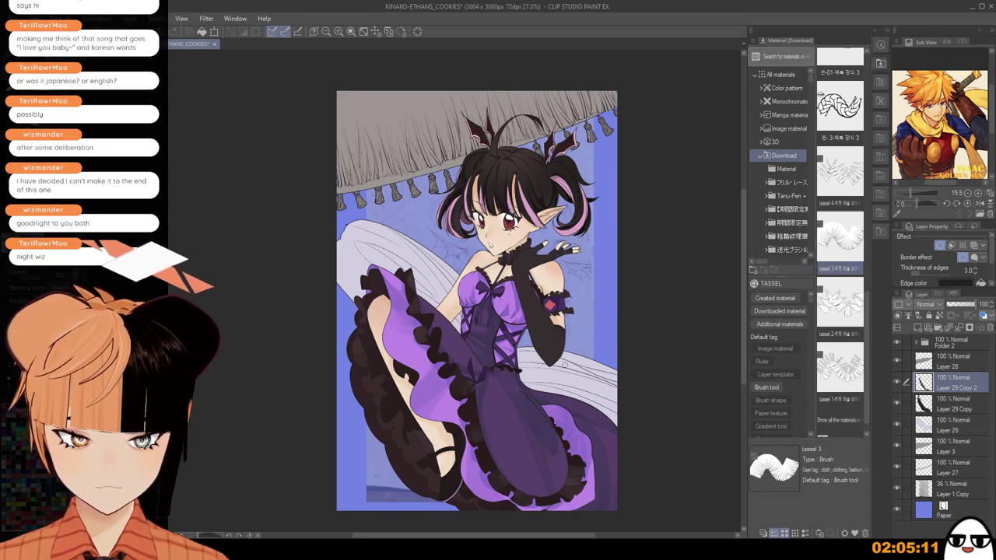
scroll(565, 363, "up", 4)
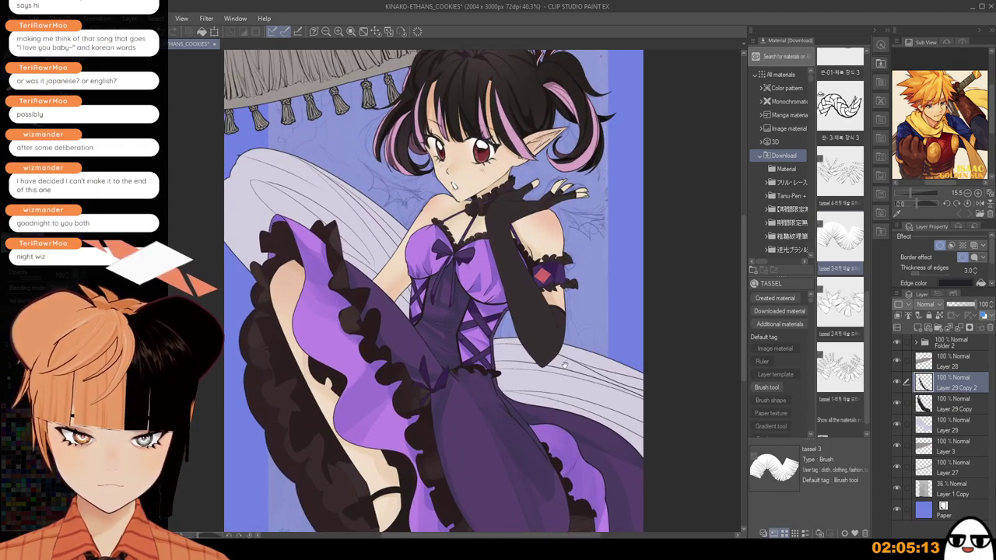
scroll(596, 405, "down", 3)
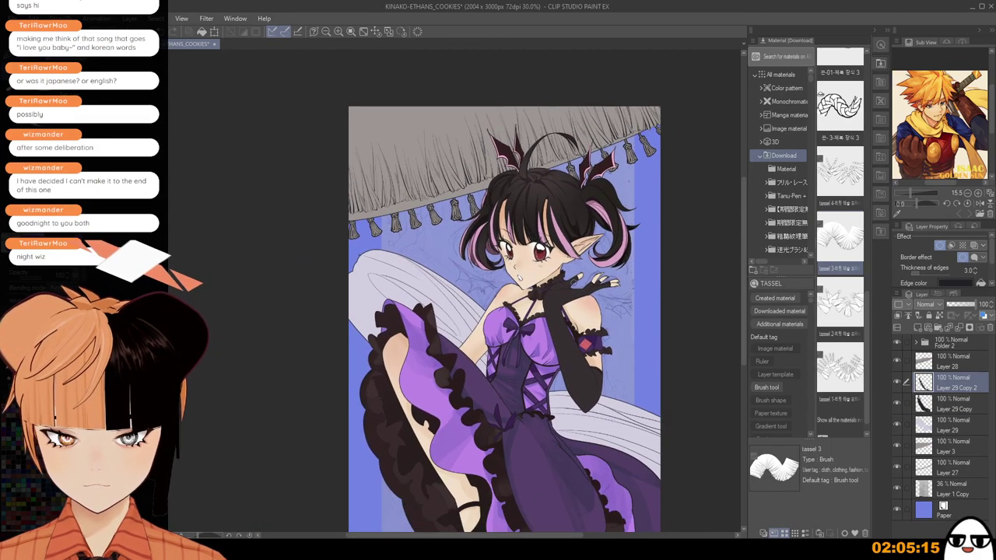
Delete the grey tasselled drape's three layers, Layer 28, Layer 3 and Layer 27.
left_click(954, 441)
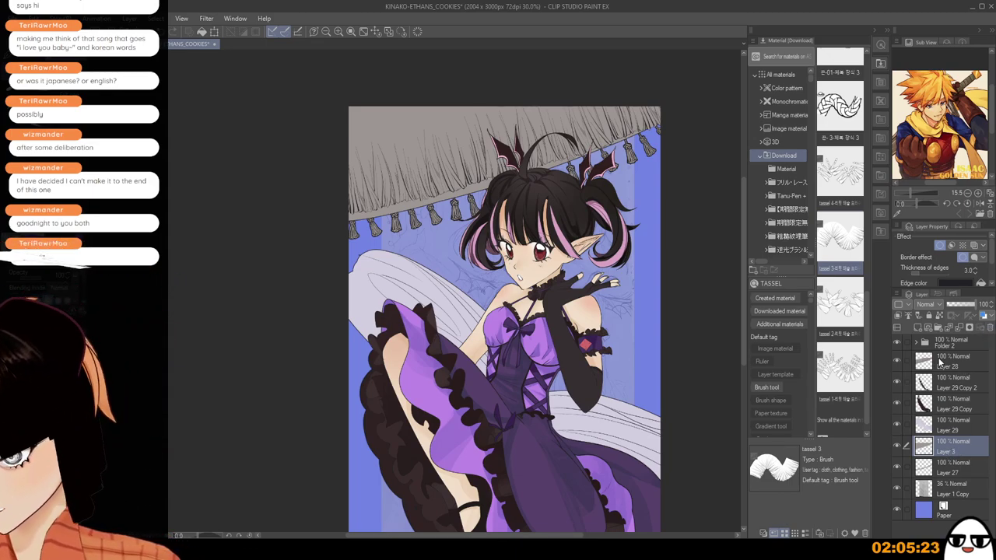
left_click(896, 361)
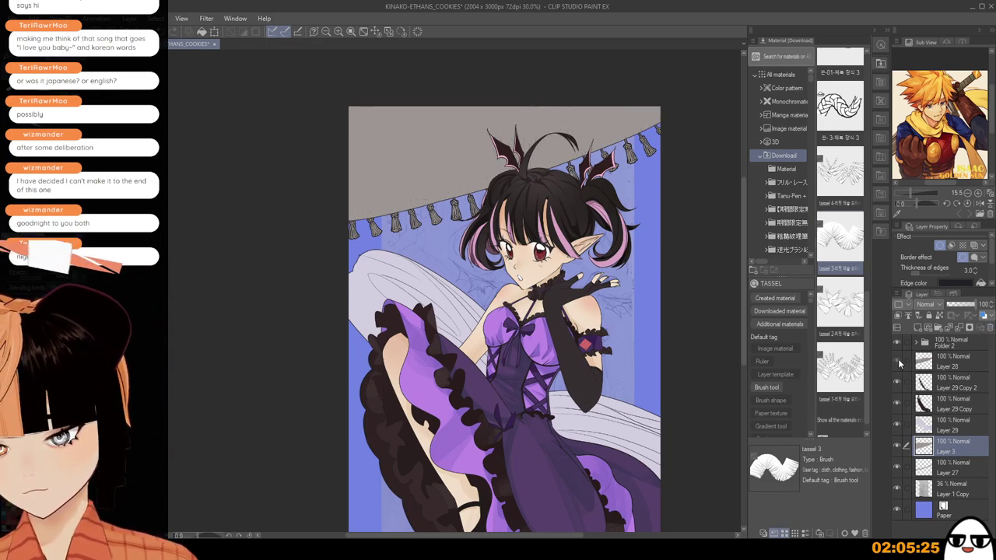
left_click(896, 361)
left_click(962, 365)
left_click(963, 445, "ctrl")
left_click(963, 466, "ctrl")
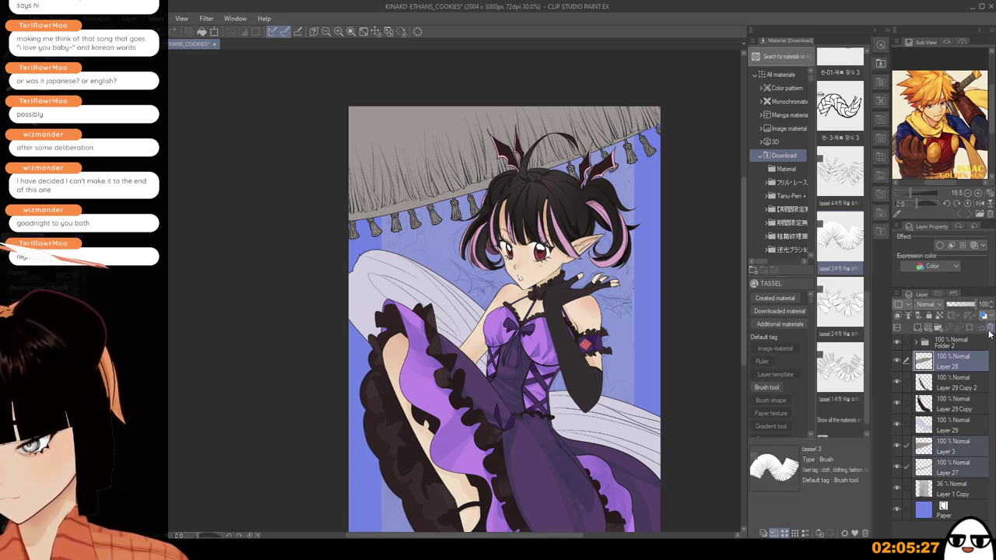
left_click(990, 327)
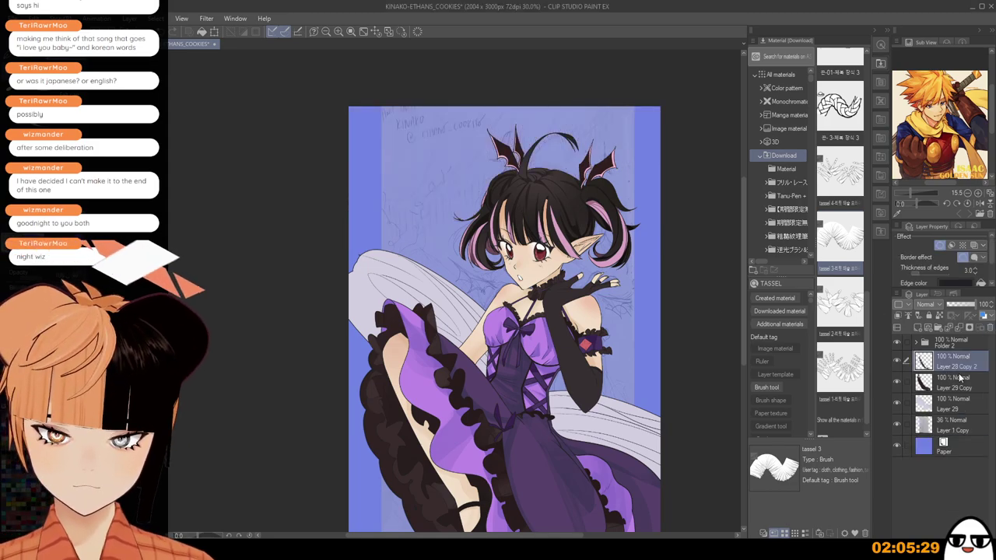
Duplicate Layer 29 and replace the duplicate's content with a dark red drape shape with a slanted lower edge across the top of the illustration.
left_click(957, 406)
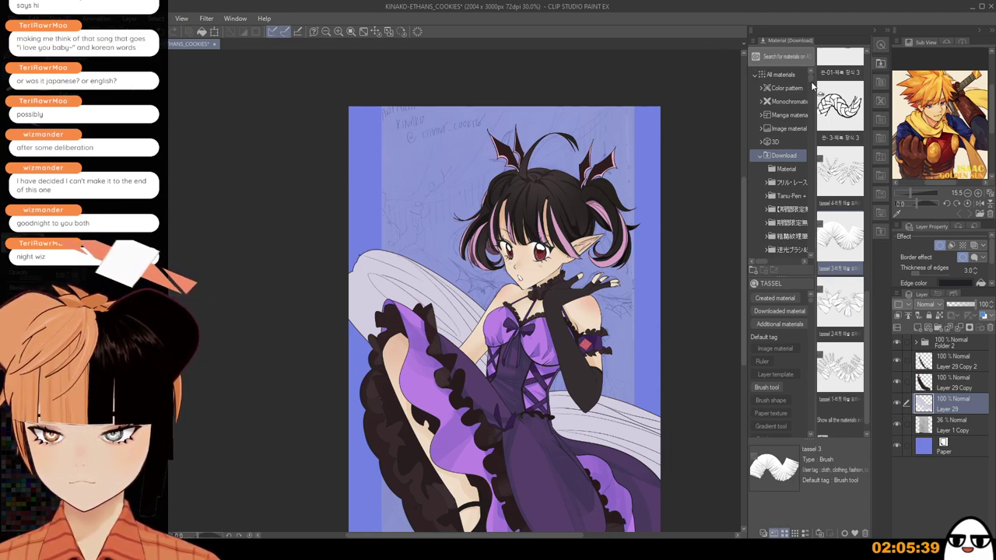
left_click(918, 329)
key("ctrl+e")
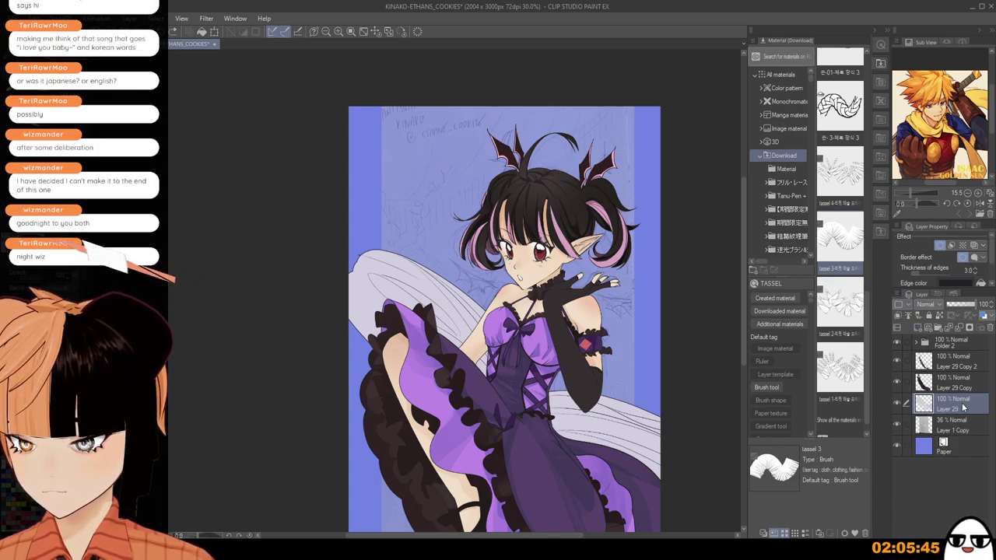
key("ctrl+j")
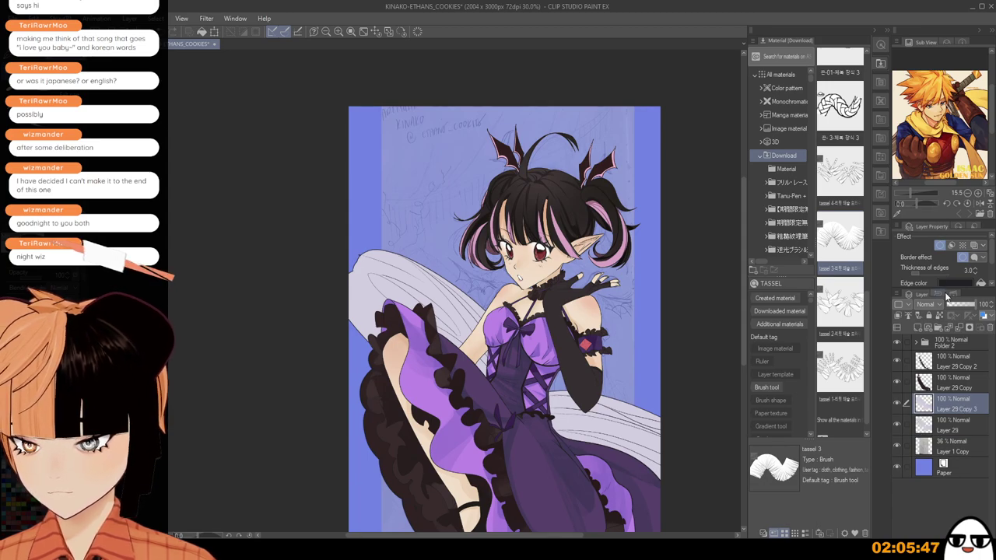
left_click(419, 32)
mouse_move(309, 204)
left_mouse_down()
mouse_move(489, 197)
mouse_move(673, 144)
mouse_move(554, 167)
mouse_move(672, 126)
left_mouse_up()
key("ctrl+z")
mouse_move(361, 206)
left_mouse_down()
mouse_move(444, 187)
mouse_move(605, 124)
mouse_move(364, 190)
mouse_move(470, 152)
mouse_move(327, 137)
mouse_move(535, 126)
mouse_move(368, 123)
mouse_move(633, 106)
left_mouse_up()
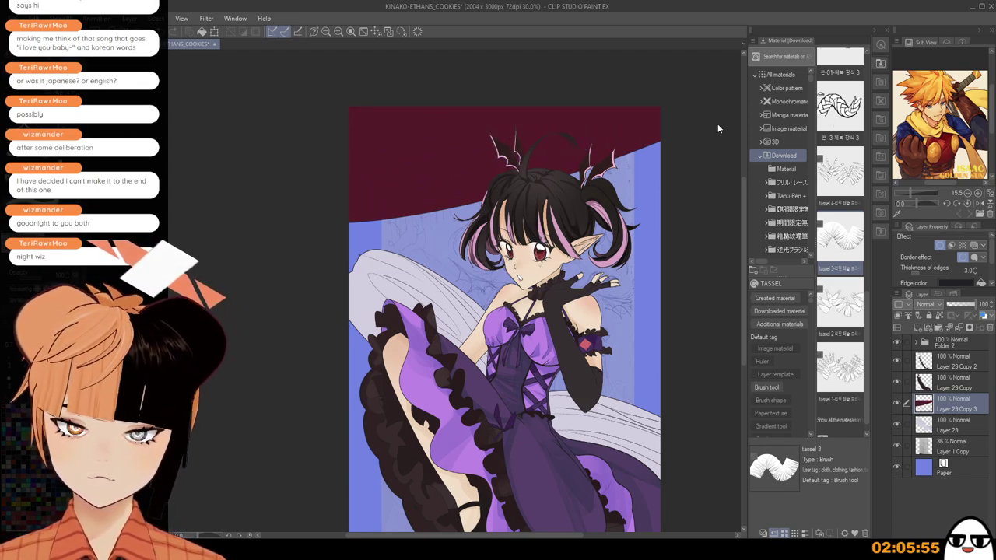
Draw dense dark pleat lines along the dark red drape on Layer 29 Copy 3, redoing the stroke until the folds fit.
left_click_drag(354, 183, 603, 113)
key("ctrl+z")
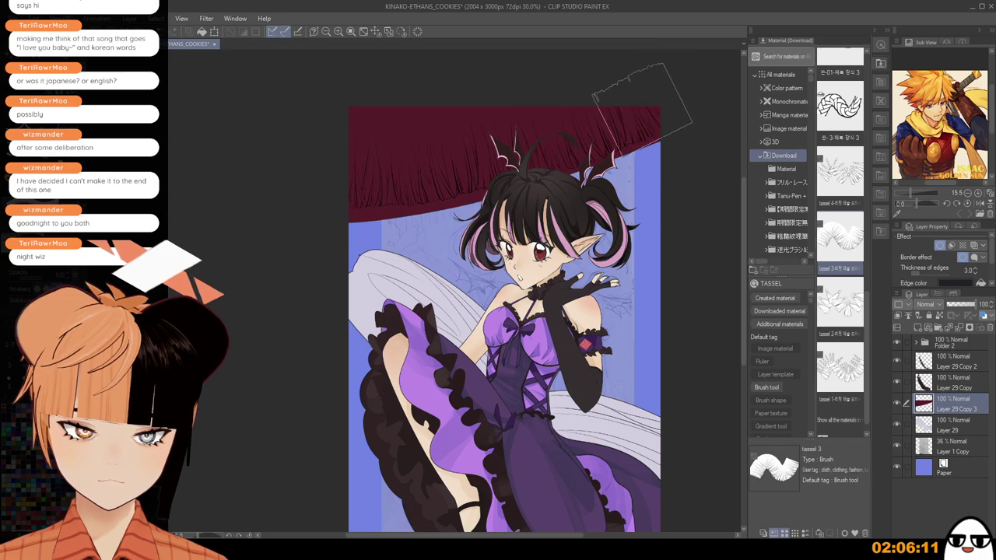
left_click_drag(364, 181, 645, 153)
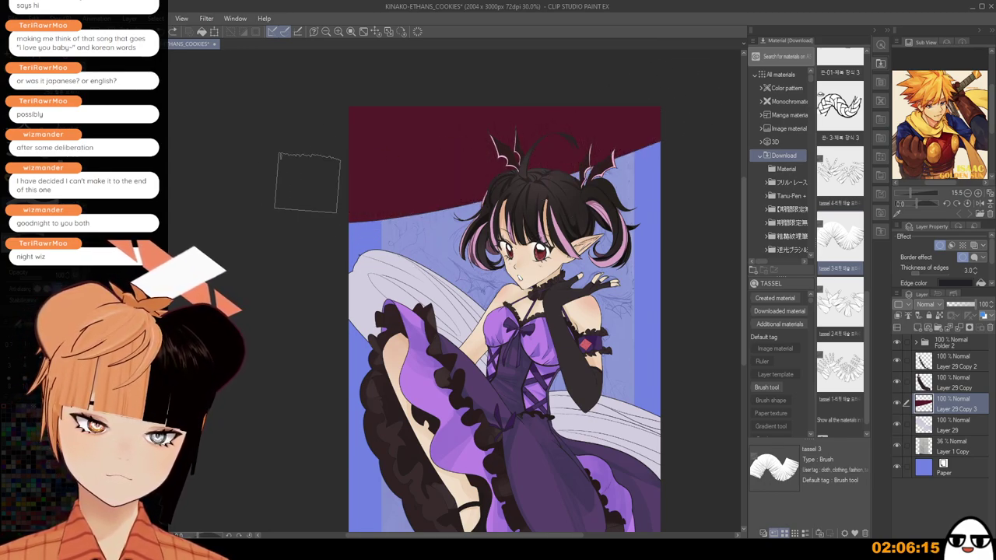
key("ctrl+z")
left_click_drag(333, 178, 668, 100)
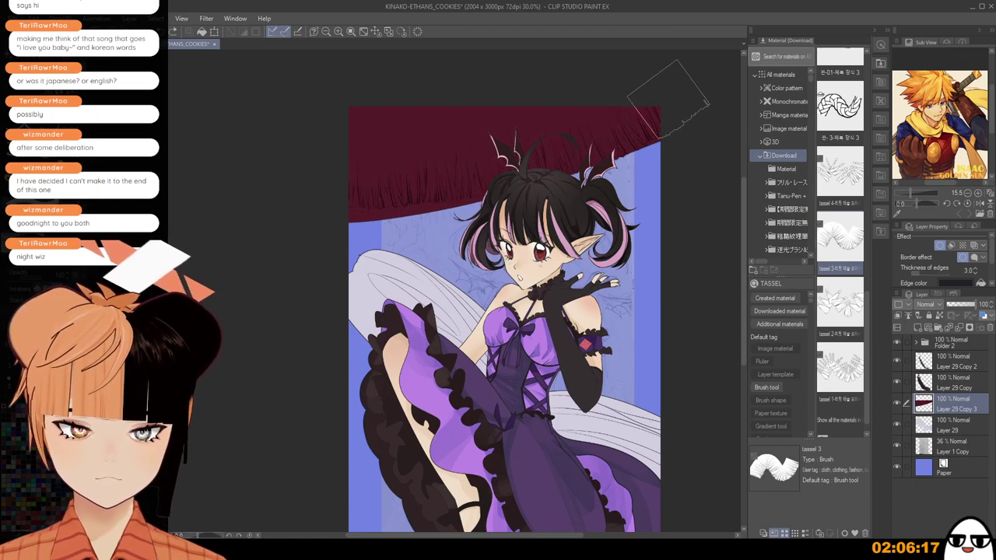
key("ctrl+z")
left_click_drag(311, 167, 569, 126)
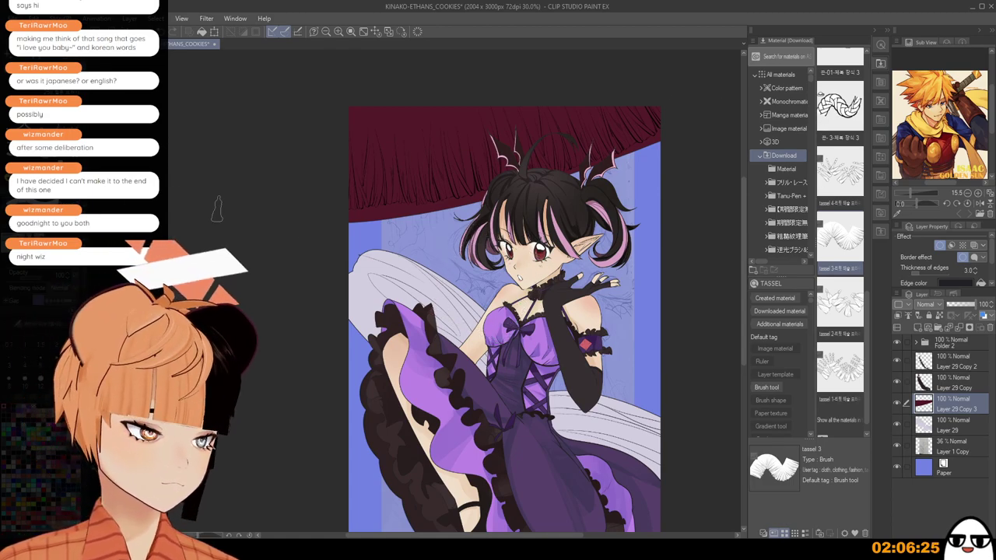
Add a layer beneath the drape and paint a row of dark red tassels along its slanted lower edge, redoing the stroke until they fit.
left_click(940, 425)
left_click(918, 328)
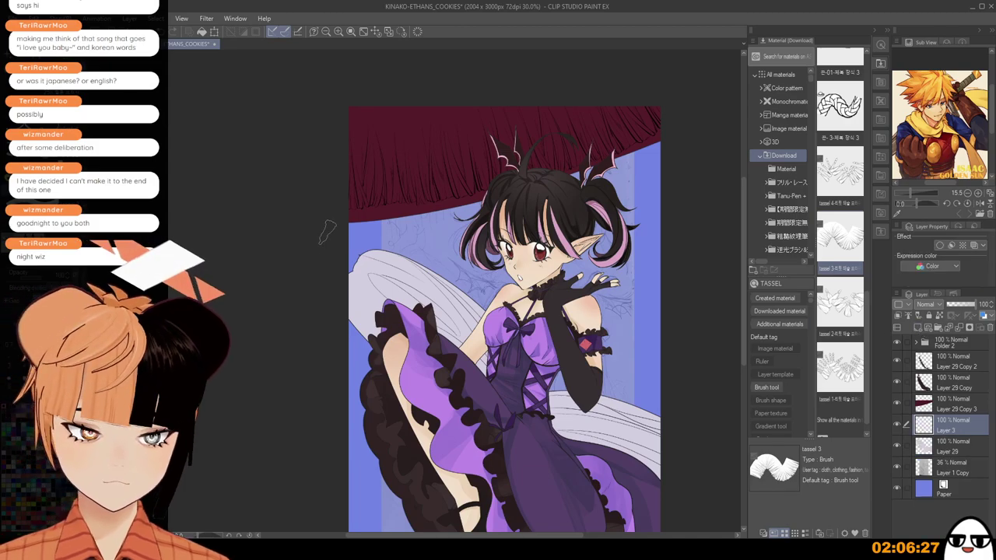
mouse_move(329, 231)
left_mouse_down()
mouse_move(553, 194)
mouse_move(722, 142)
left_mouse_up()
key("ctrl+z")
left_click_drag(341, 229, 673, 140)
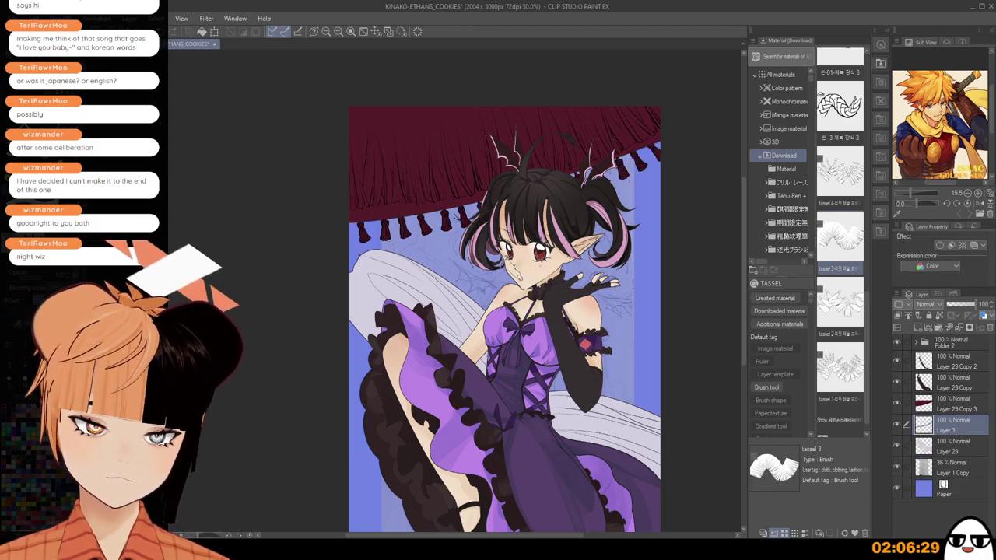
key("ctrl+z")
left_click_drag(343, 227, 669, 150)
key("ctrl+z")
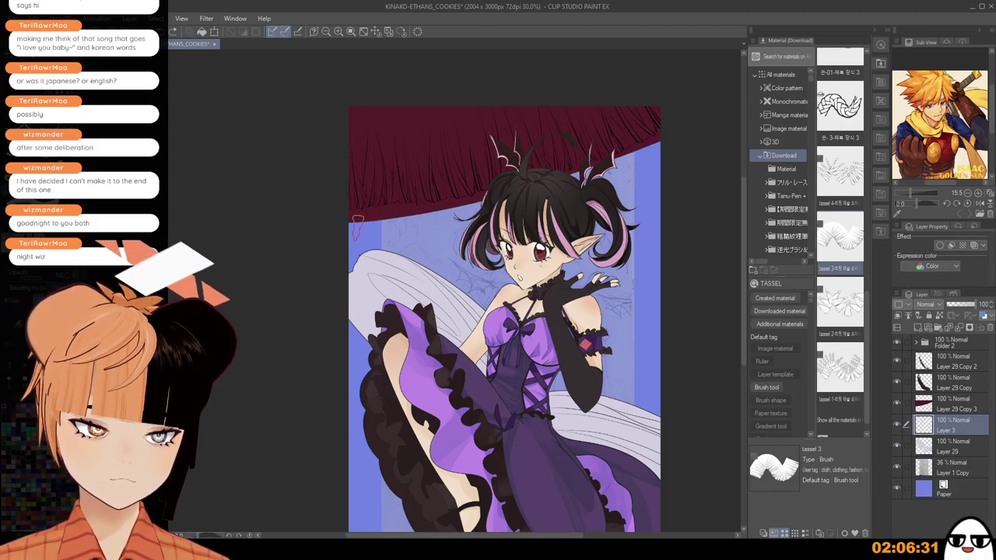
mouse_move(343, 225)
left_mouse_down()
mouse_move(594, 183)
mouse_move(667, 142)
left_mouse_up()
key("ctrl+z")
mouse_move(343, 224)
left_mouse_down()
mouse_move(537, 204)
mouse_move(667, 143)
left_mouse_up()
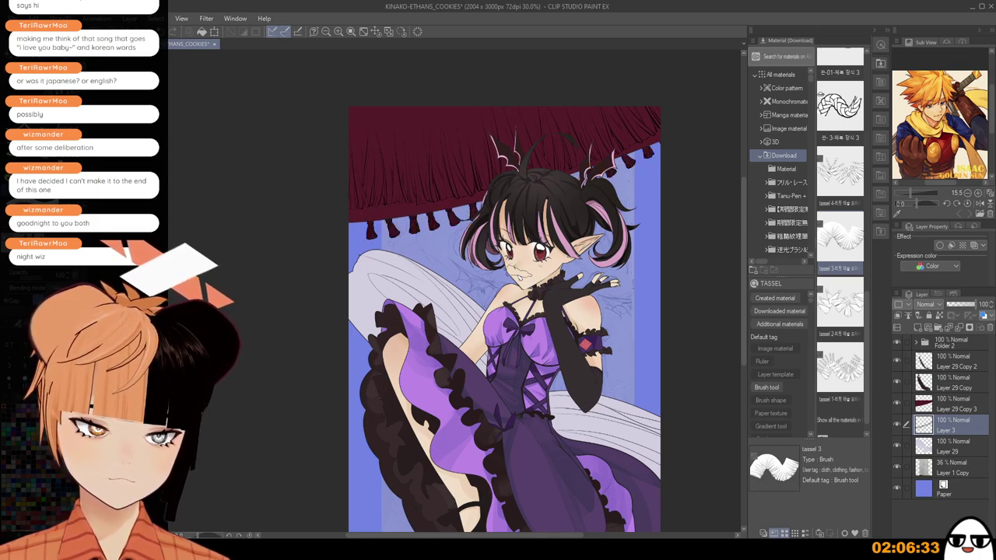
key("ctrl+z")
mouse_move(342, 223)
left_mouse_down()
mouse_move(572, 188)
mouse_move(671, 140)
left_mouse_up()
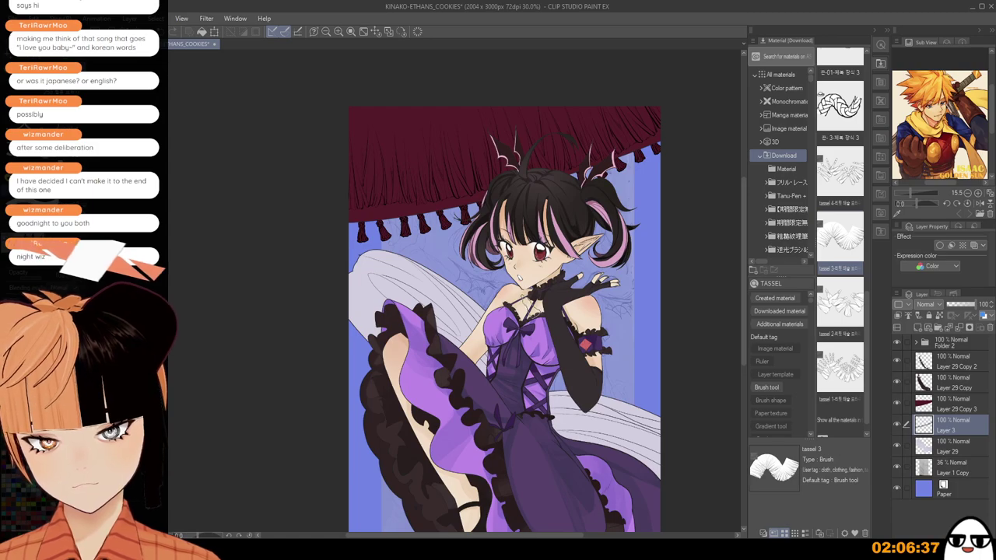
Hide Layer 1 Copy, add a new layer above it and fill the layer with very dark red as the background wall.
scroll(531, 307, "down", 1)
left_click_drag(541, 341, 526, 295)
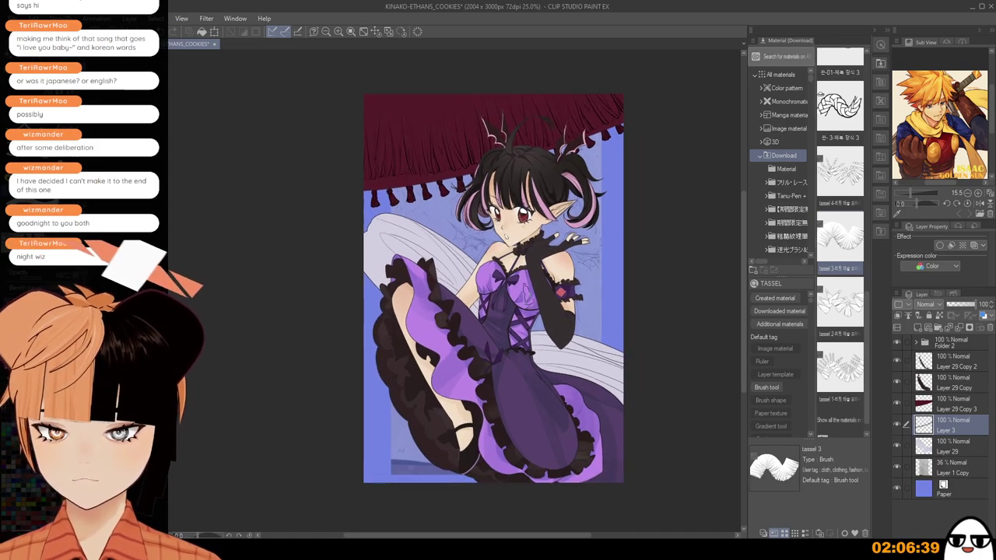
left_click(897, 467)
left_click(953, 472)
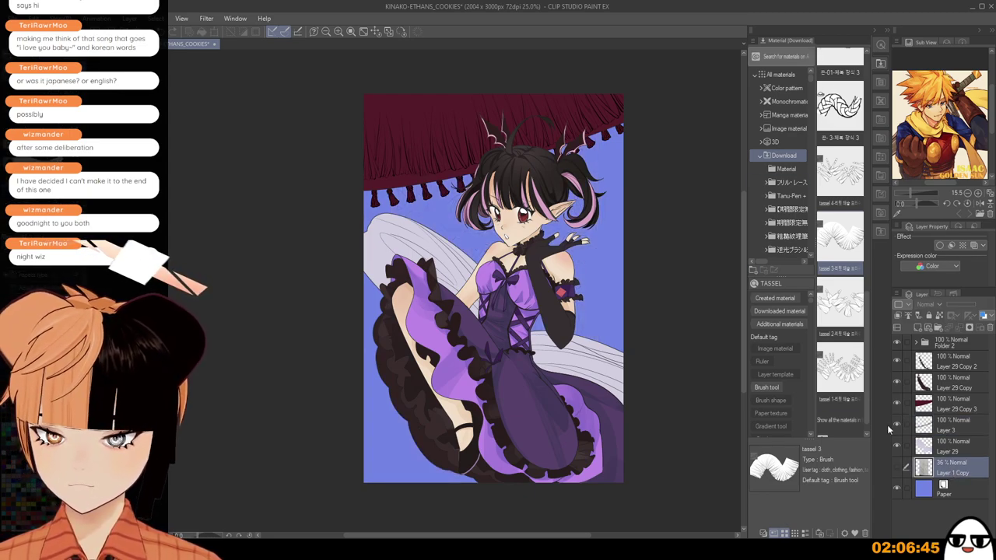
left_click(918, 327)
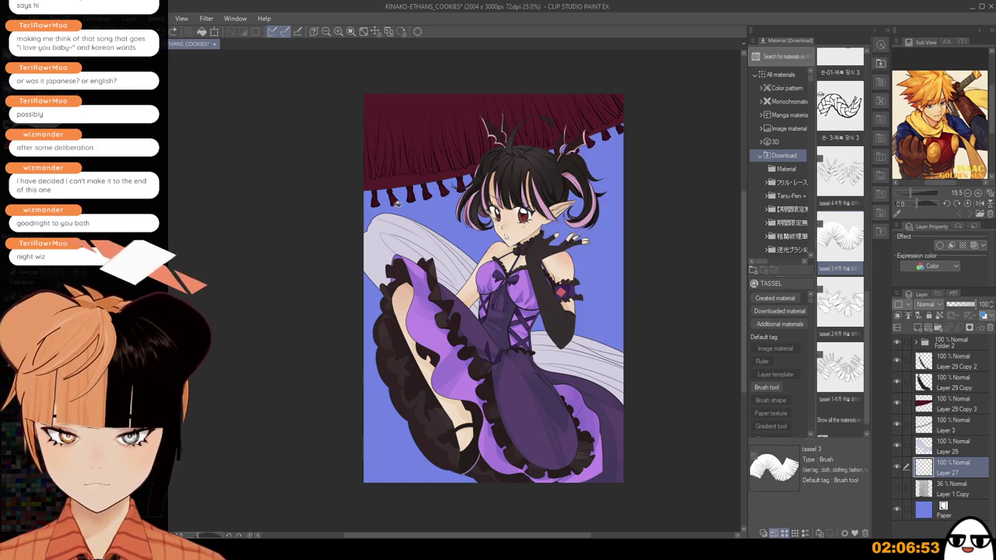
left_click(662, 354)
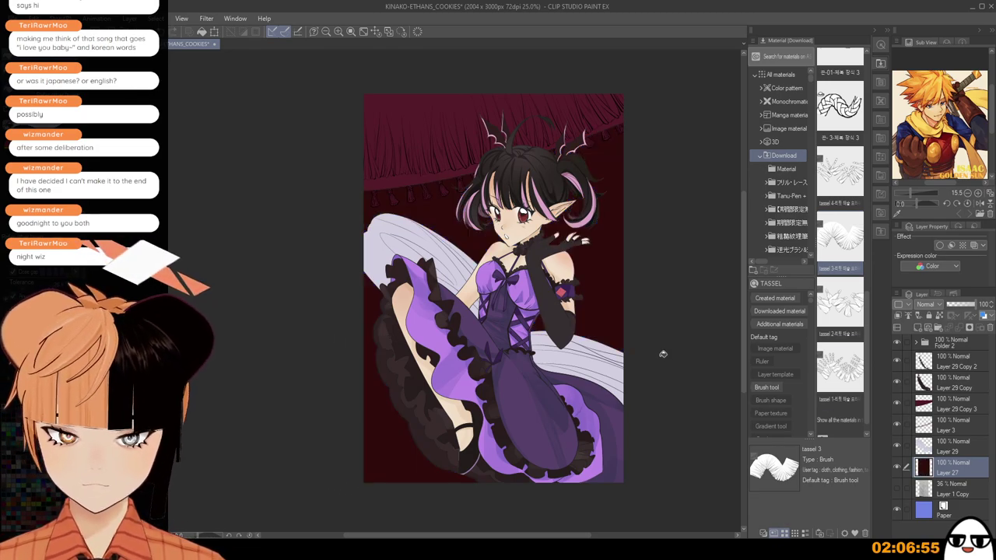
Cut a tall rectangular window opening out of the dark red background behind the girl and clear the selection.
left_click_drag(383, 114, 554, 372)
left_click(454, 389)
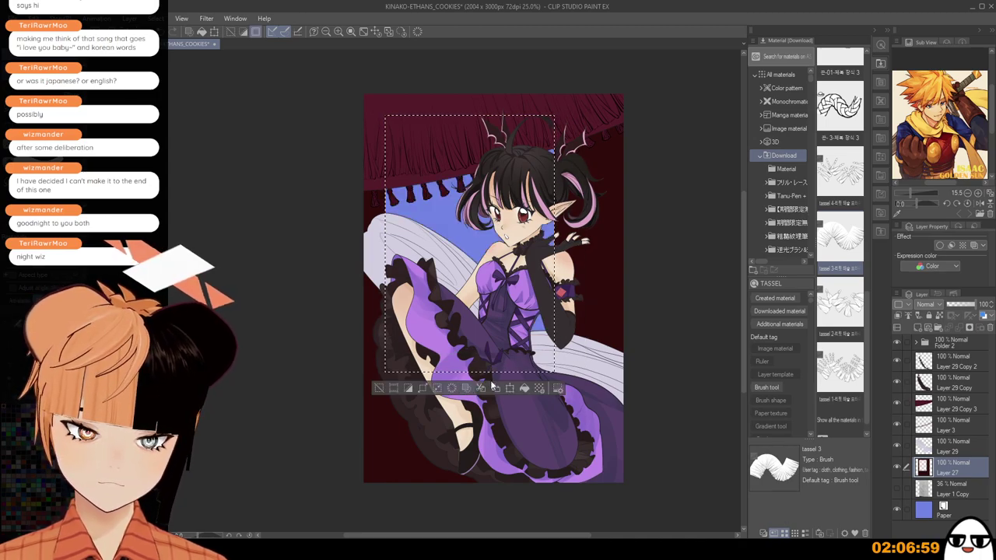
left_click(380, 386)
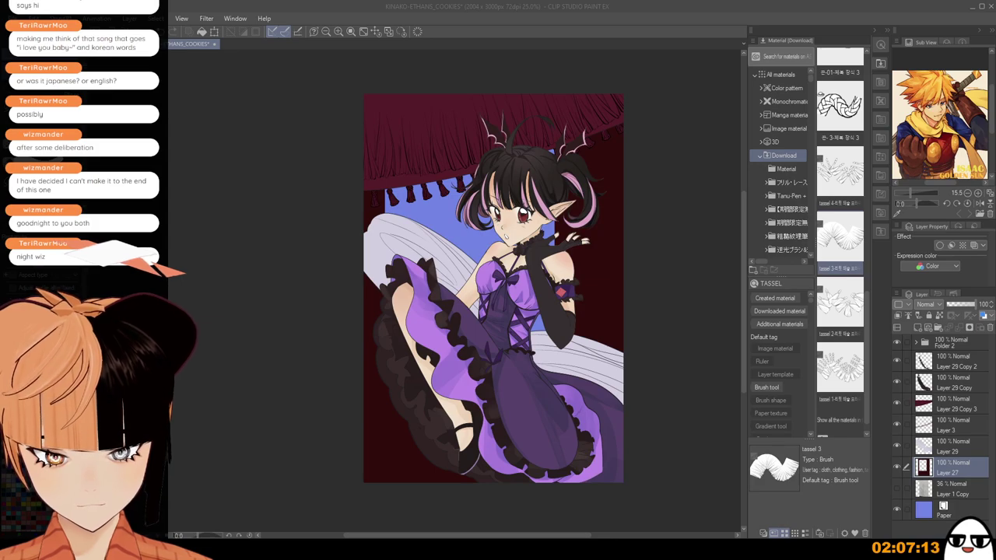
left_click(644, 359)
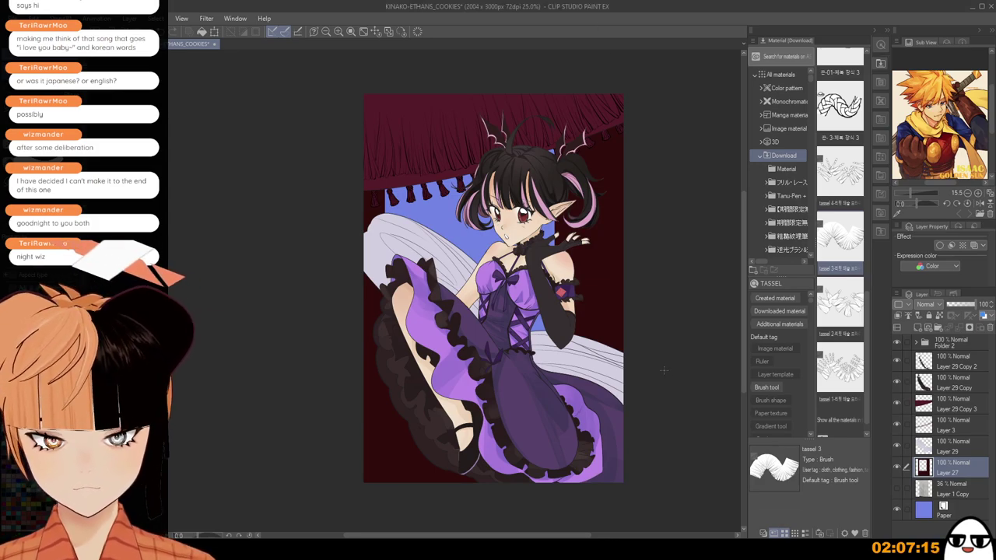
Lock the transparent pixels of the pale fabric's Layer 29 and try adding an empty layer above it.
scroll(657, 360, "up", 3)
left_click_drag(654, 342, 671, 380)
scroll(674, 327, "up", 1)
scroll(675, 327, "up", 1)
scroll(670, 381, "down", 1)
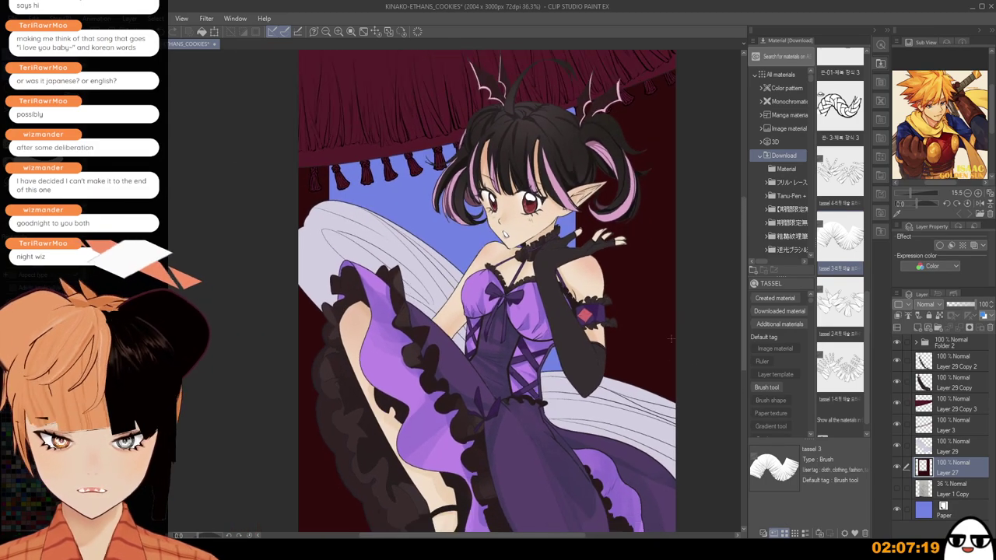
scroll(778, 392, "down", 1)
left_click(926, 442)
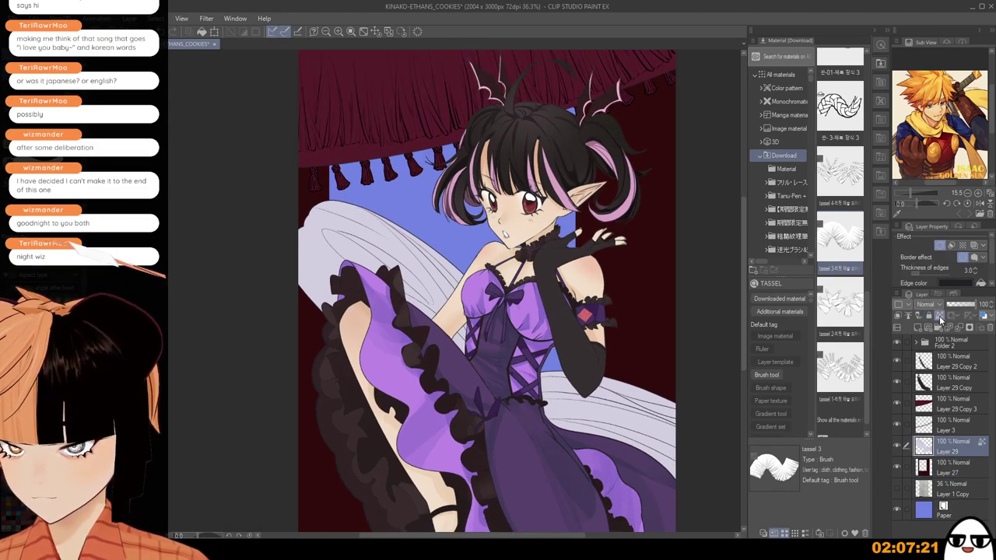
left_click(919, 317)
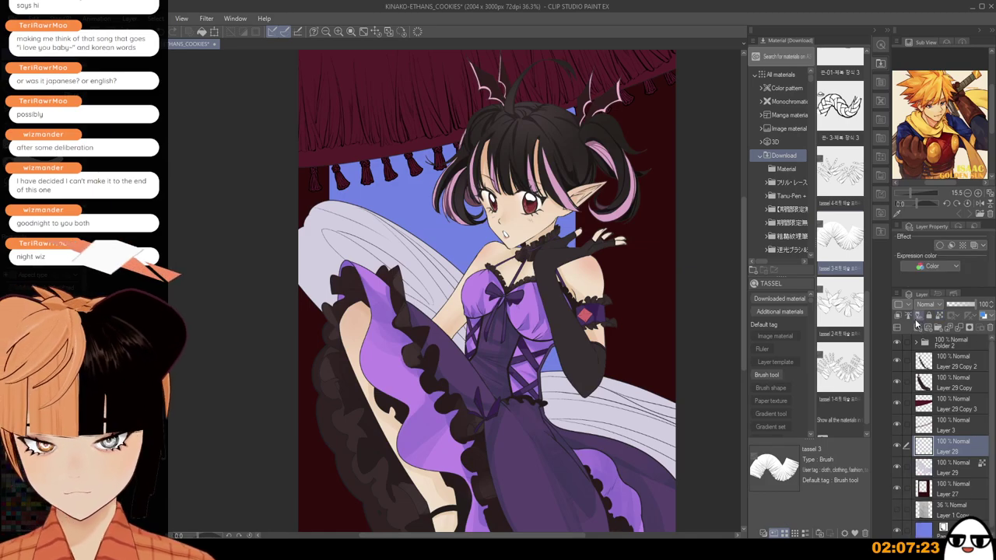
key("ctrl+z")
scroll(722, 388, "down", 2)
left_click_drag(716, 385, 686, 371)
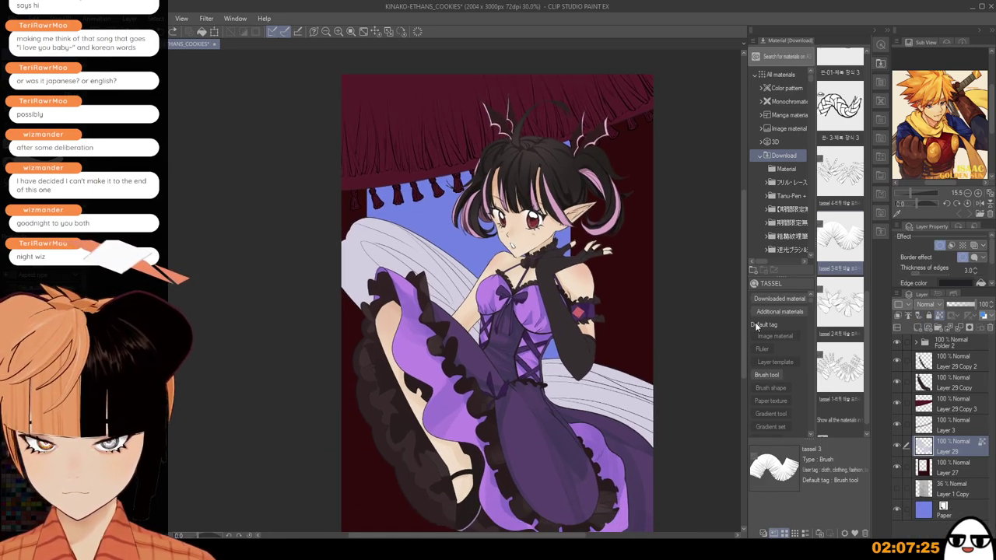
Fill a thin dark red horizontal bar across the upper part of the window opening on Layer 27.
left_click(946, 468)
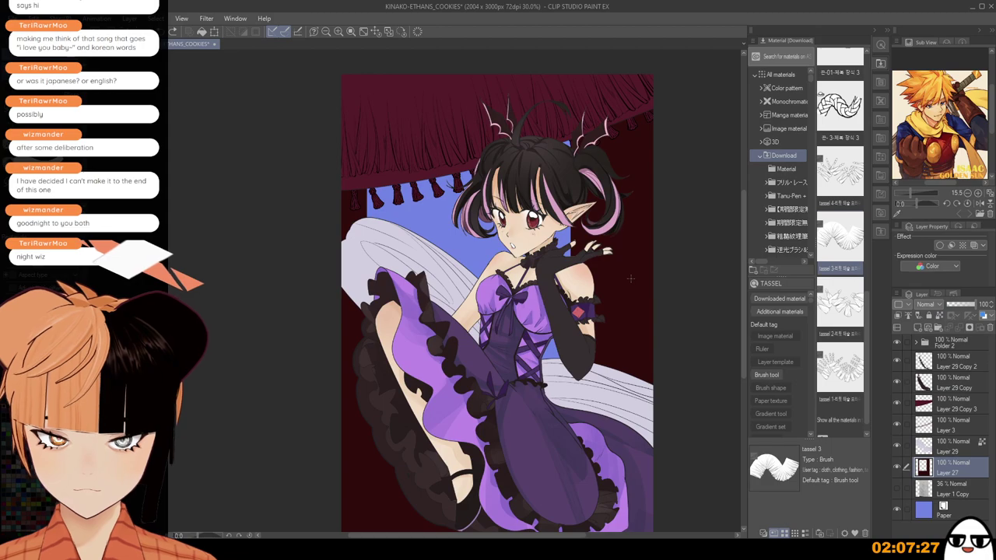
scroll(636, 275, "up", 2)
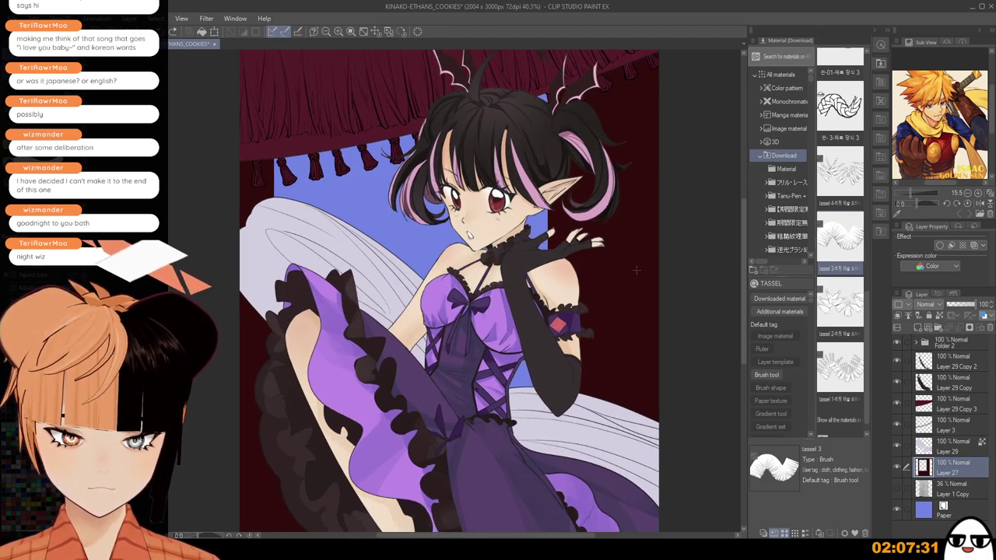
left_click_drag(641, 291, 723, 317)
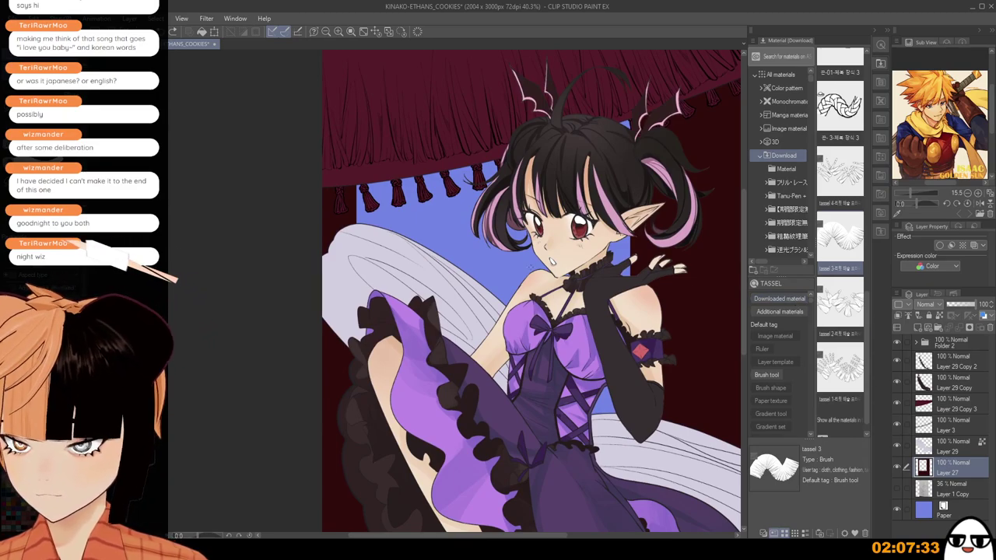
left_click_drag(345, 220, 688, 231)
left_click(572, 246)
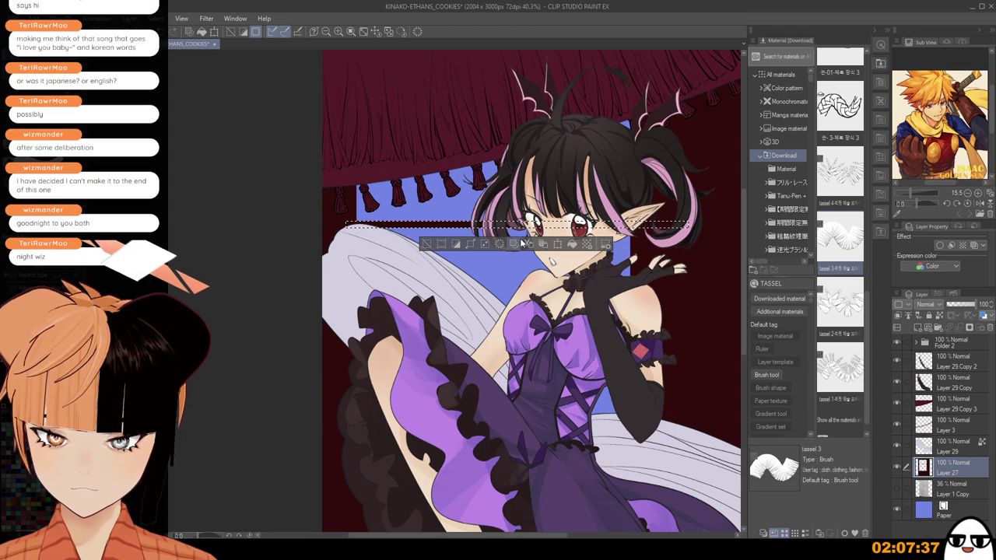
key("ctrl+minus")
scroll(486, 125, "down", 1)
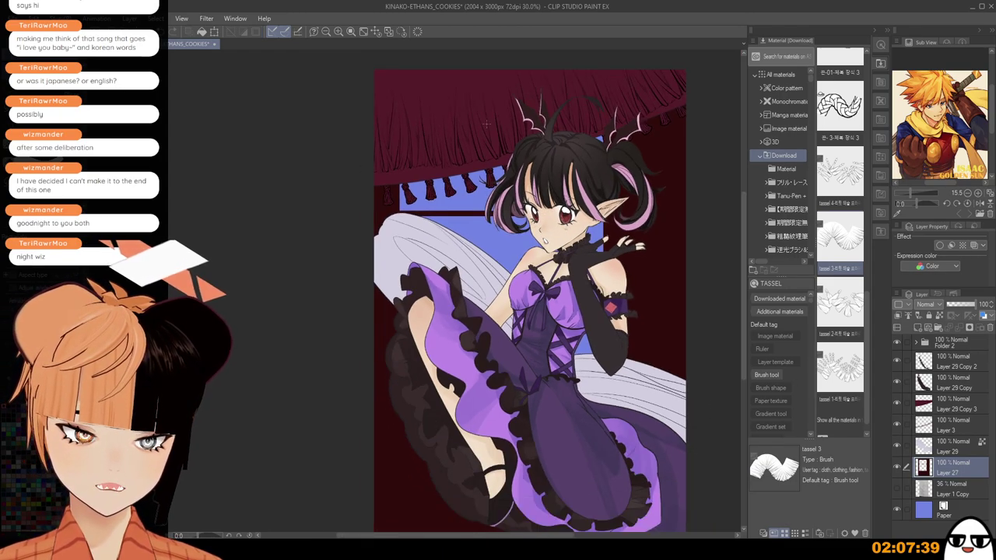
Fill a thin vertical bar and a second, lower horizontal bar on Layer 27 to complete the window's dark red lattice.
left_click_drag(448, 140, 451, 355)
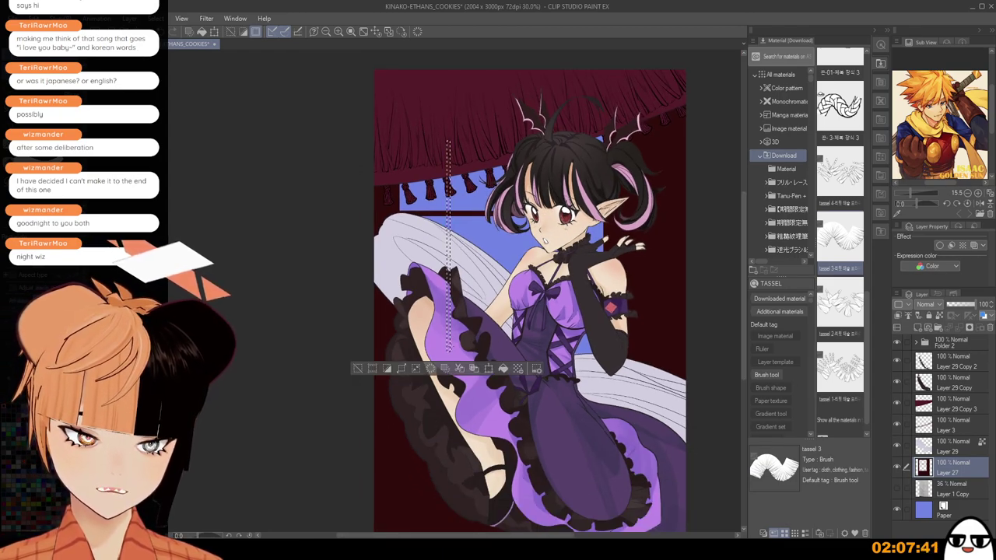
left_click(357, 369)
left_click_drag(405, 266, 639, 274)
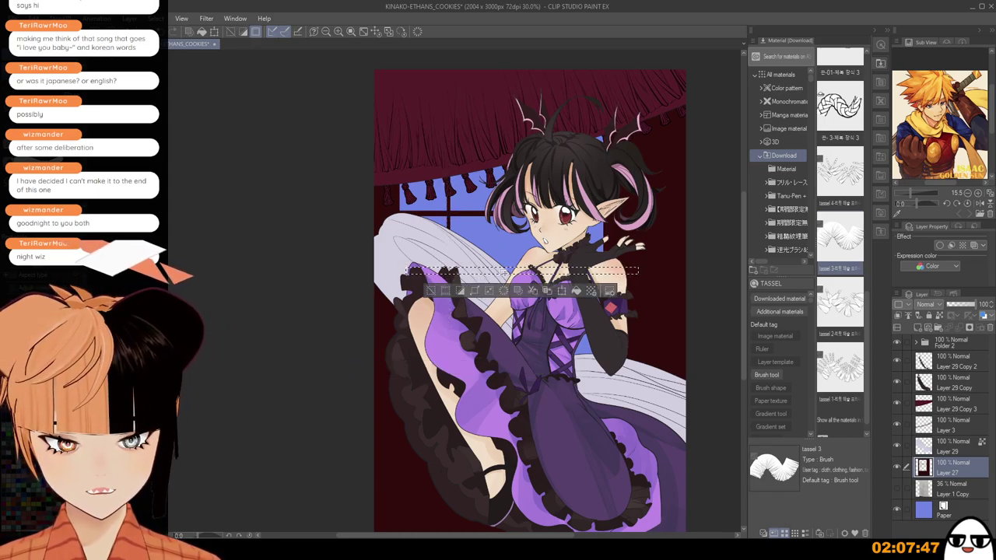
left_click_drag(396, 268, 652, 274)
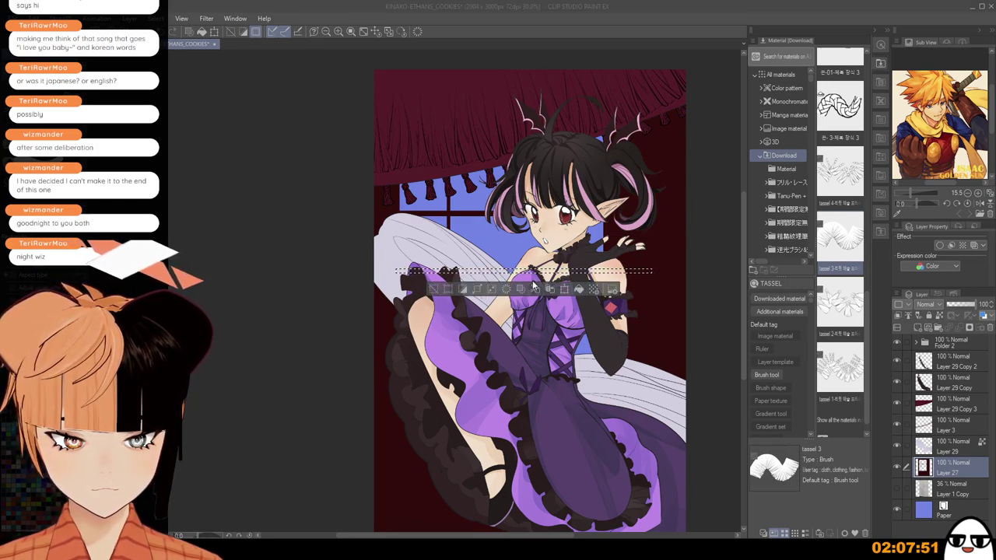
left_click(579, 290)
left_click(434, 289)
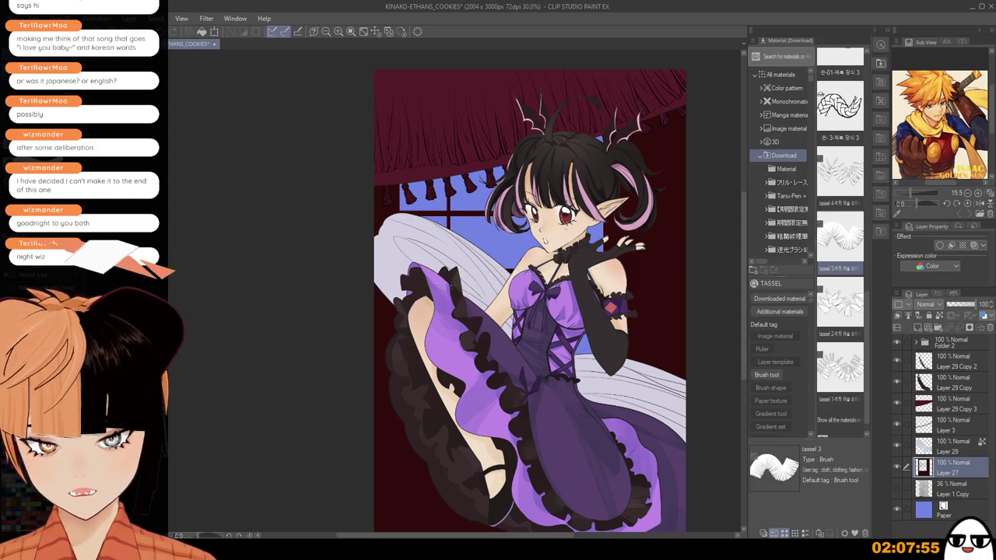
Expand Folder 2 and add a new layer above its Layer 1.
scroll(603, 284, "up", 2)
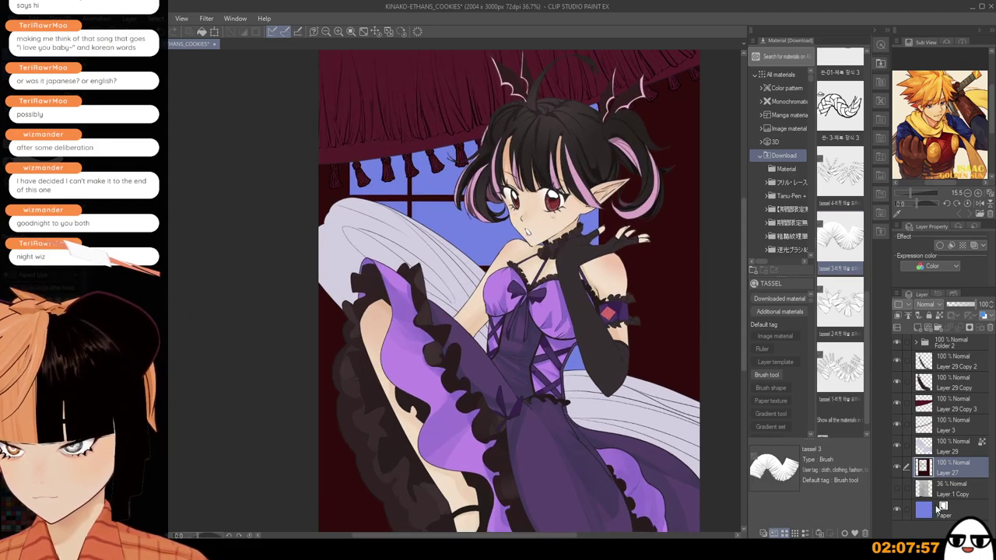
scroll(645, 340, "down", 2)
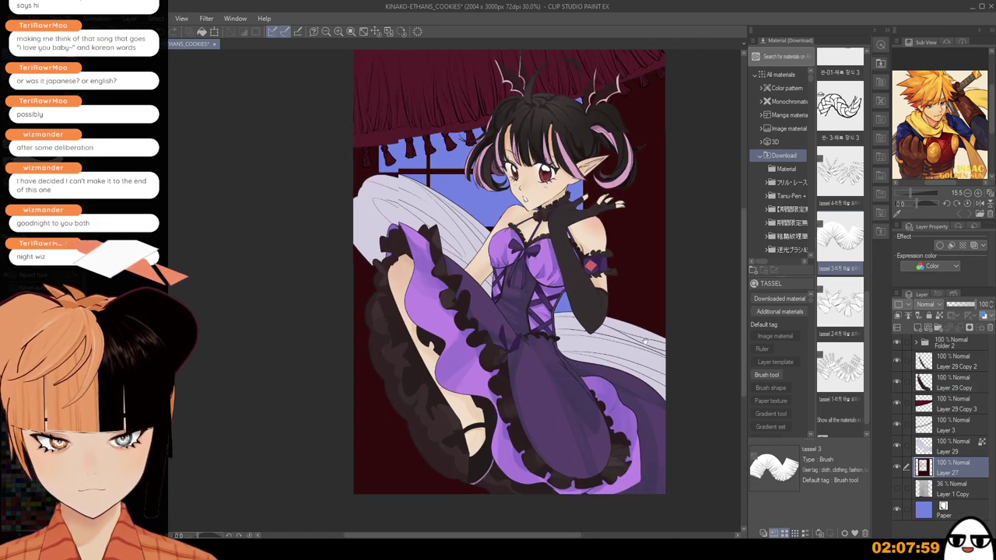
scroll(645, 340, "down", 1)
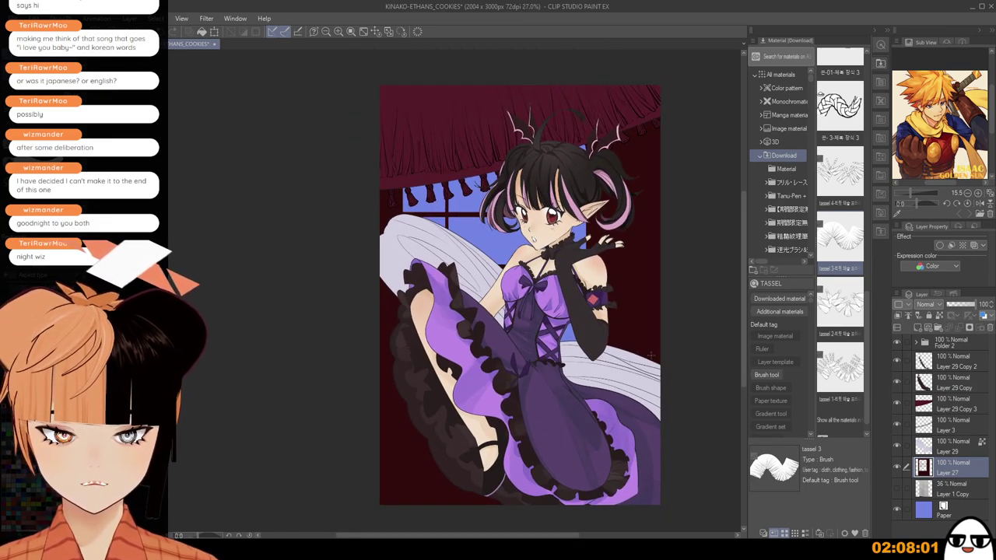
left_click(947, 413)
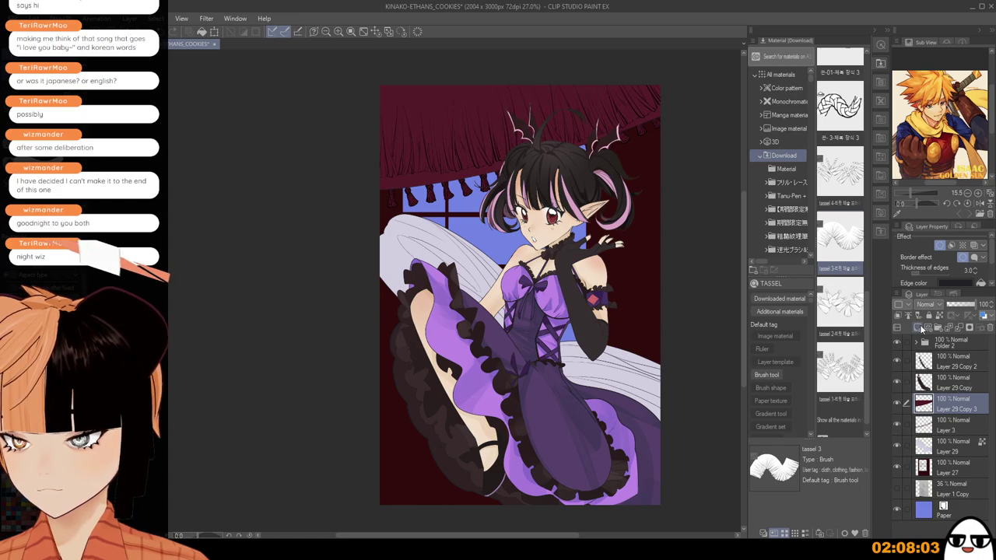
scroll(638, 383, "up", 5)
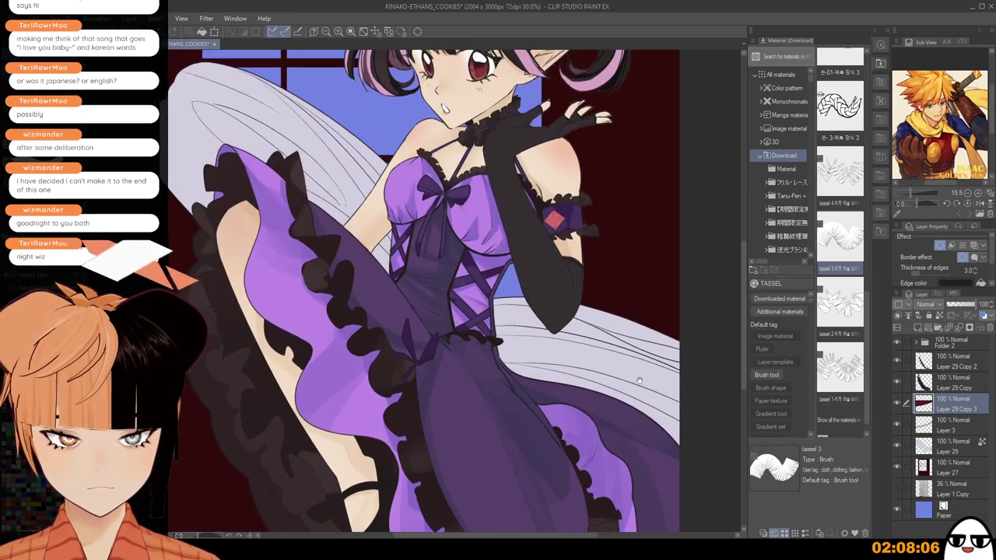
left_click_drag(638, 382, 668, 422)
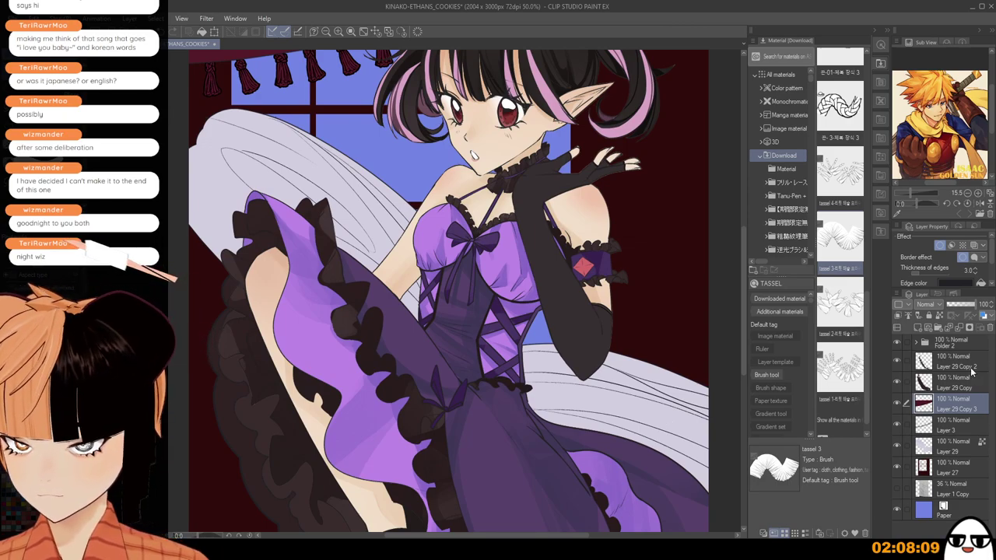
left_click(918, 344)
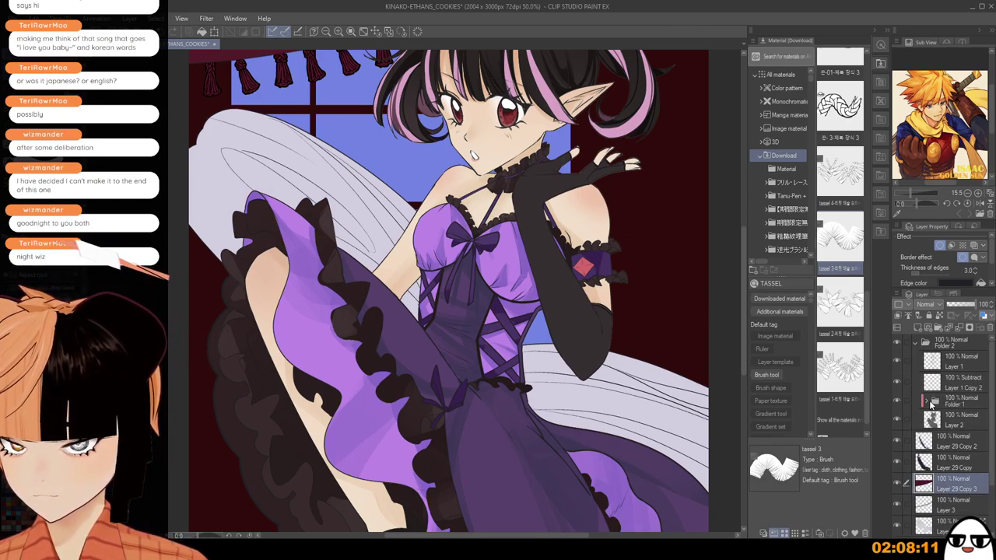
left_click(927, 401)
left_click(927, 402)
left_click(962, 365)
left_click(917, 327)
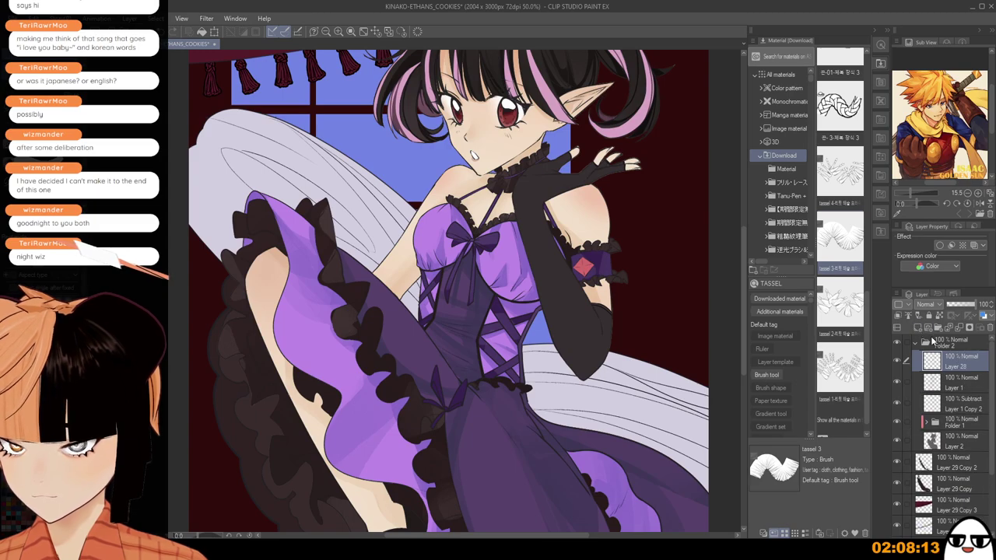
Paint darker and lighter red facets on the diamond gem of the girl's armband.
scroll(589, 257, "up", 2)
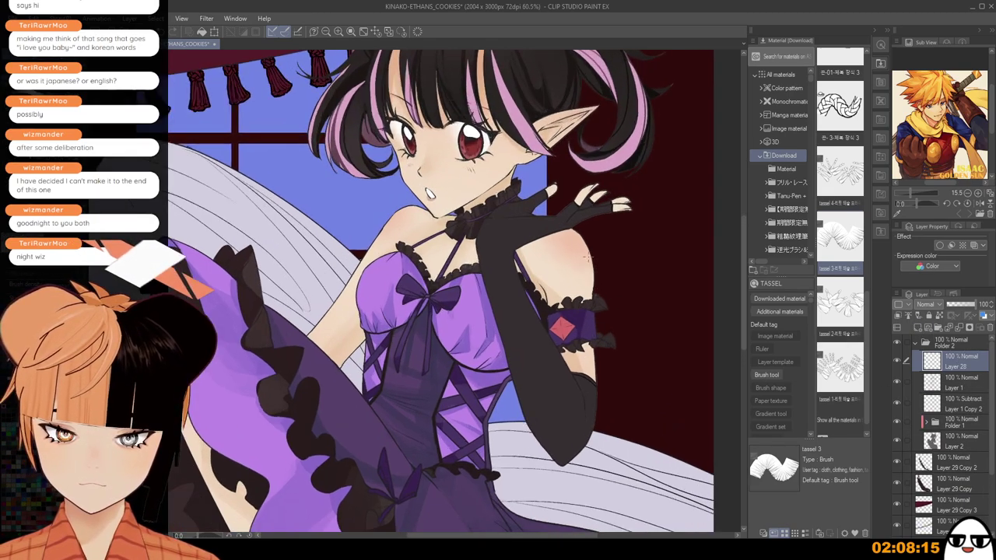
scroll(589, 256, "up", 3)
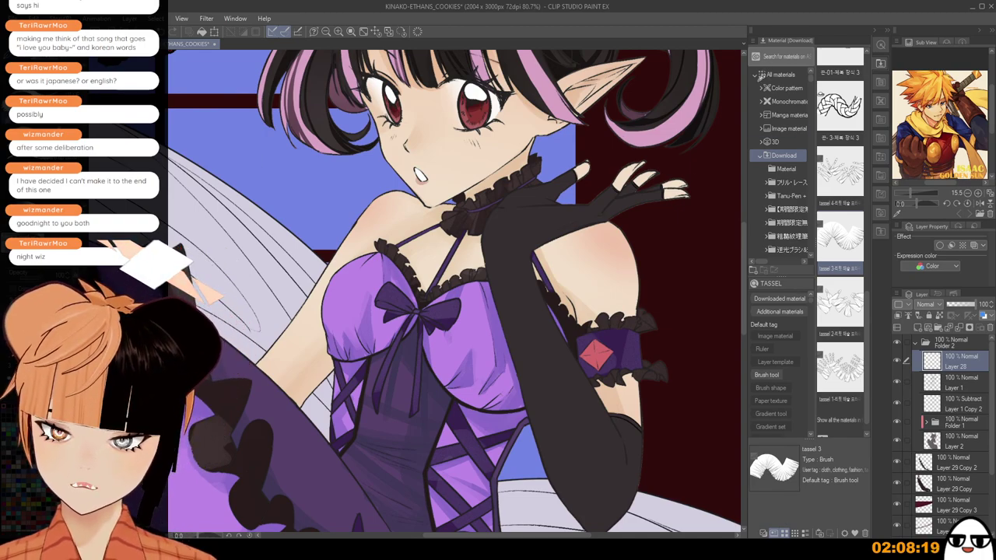
scroll(595, 366, "up", 1)
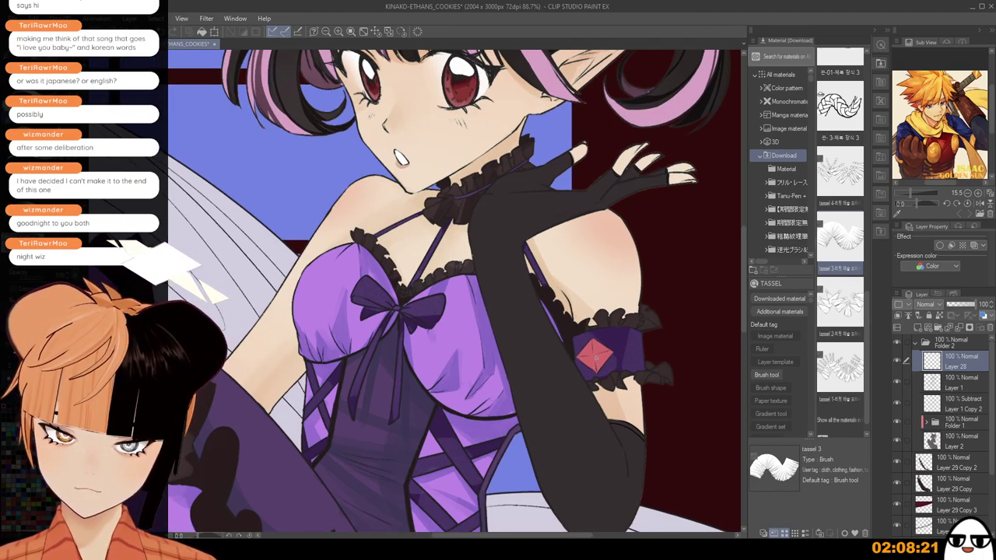
scroll(598, 361, "up", 1)
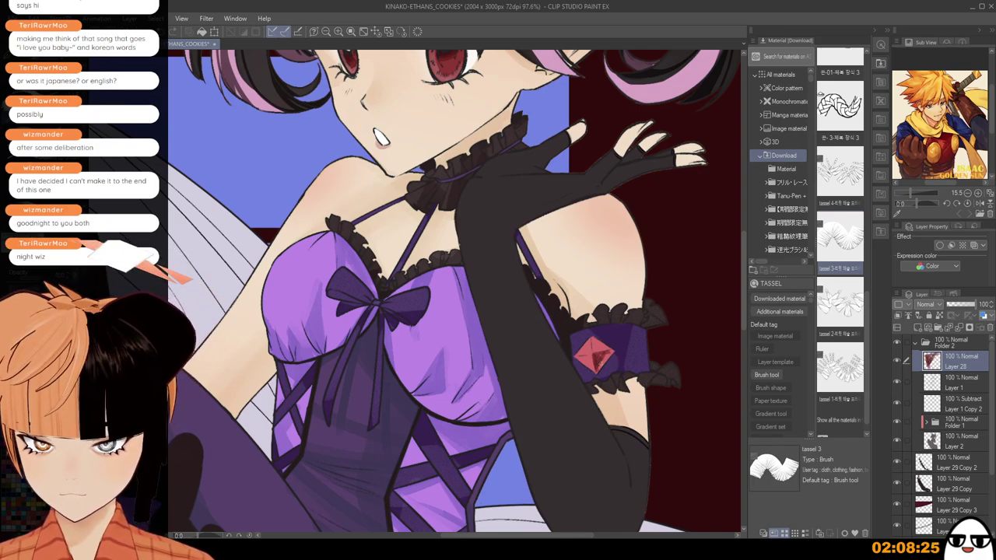
left_click_drag(600, 357, 591, 341)
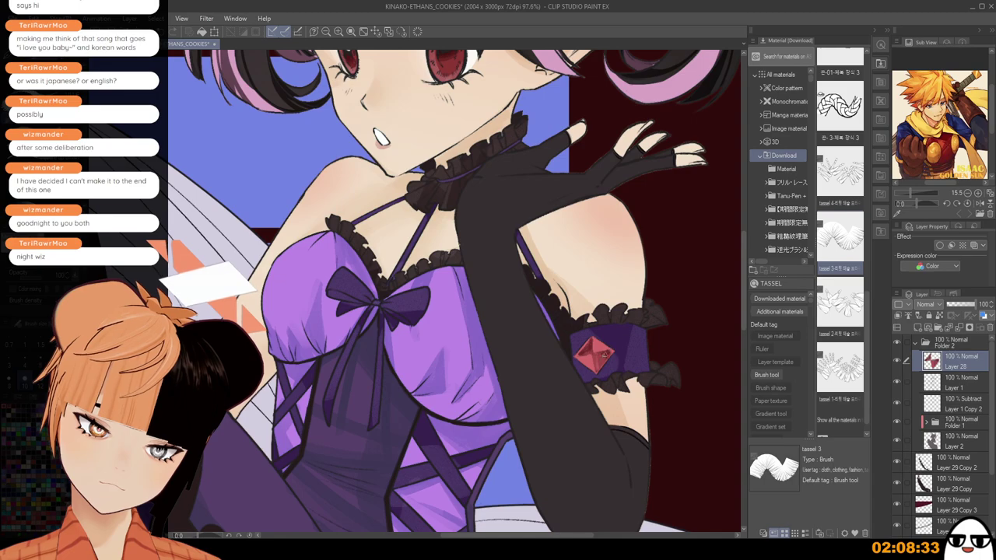
scroll(591, 354, "up", 2)
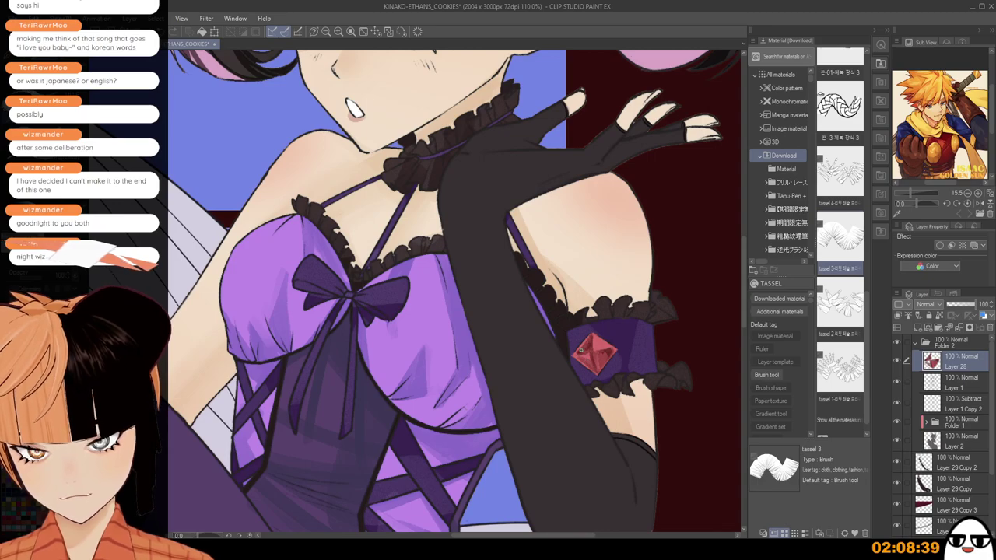
scroll(585, 360, "down", 5)
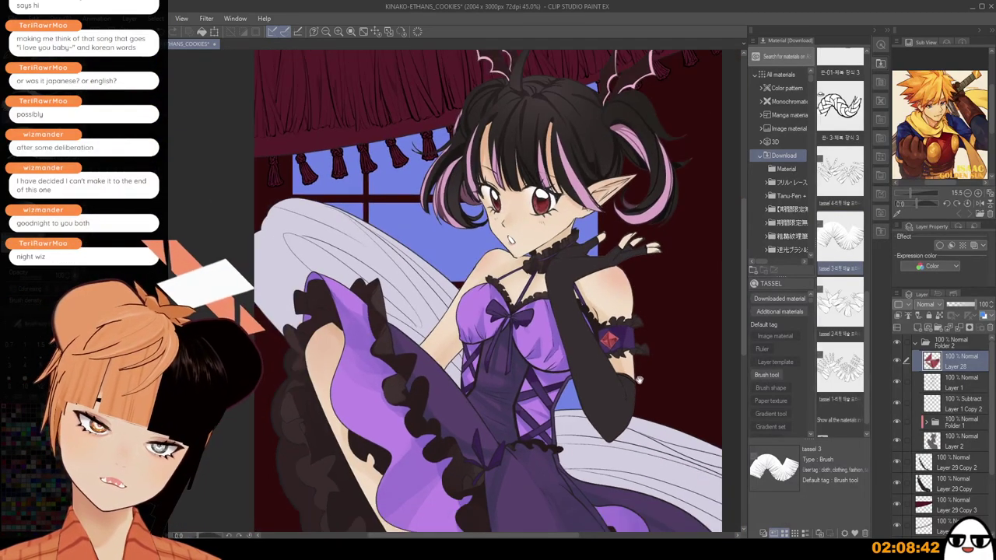
Paint fine dark strands through the crown and centre bangs of the girl's black hair on Layer 28.
left_click_drag(639, 380, 637, 351)
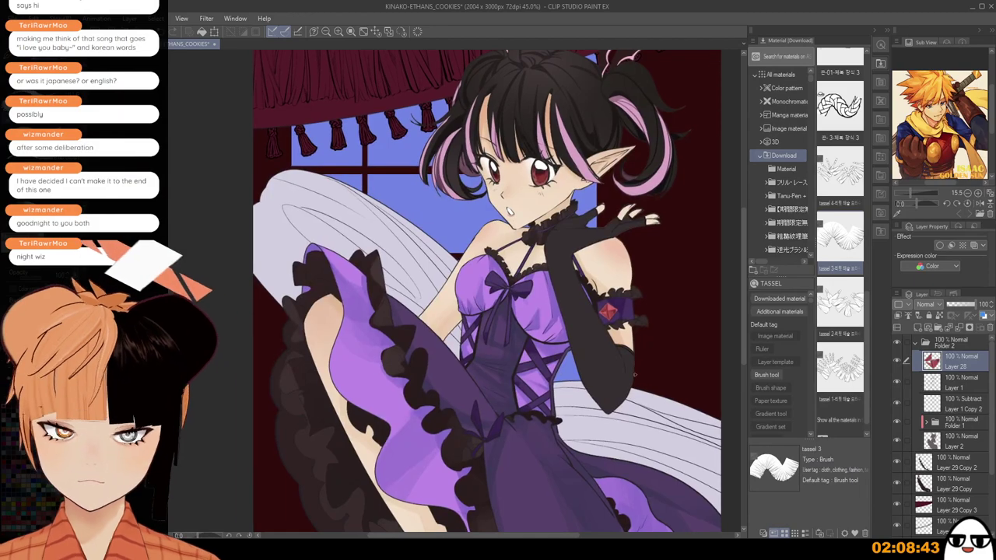
scroll(632, 184, "up", 3)
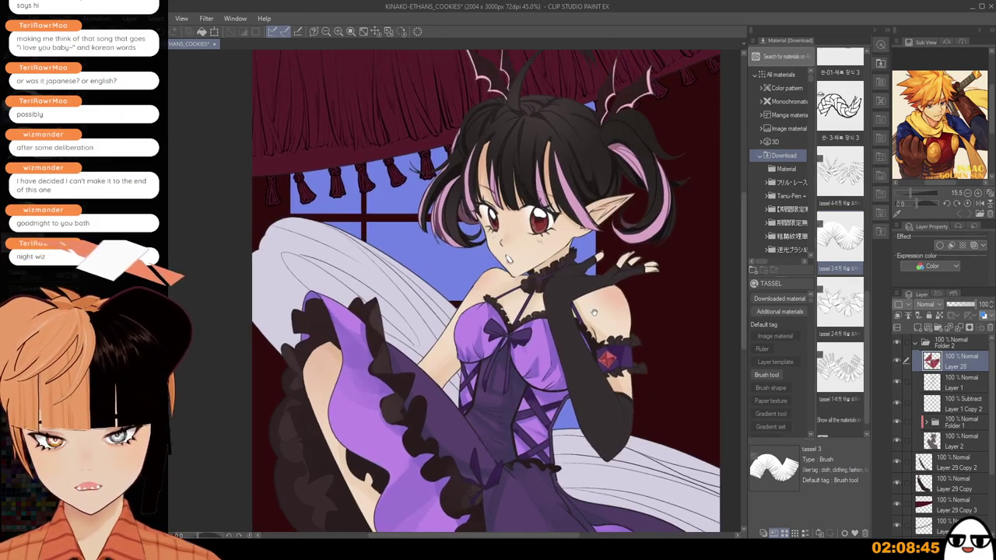
scroll(597, 274, "up", 4)
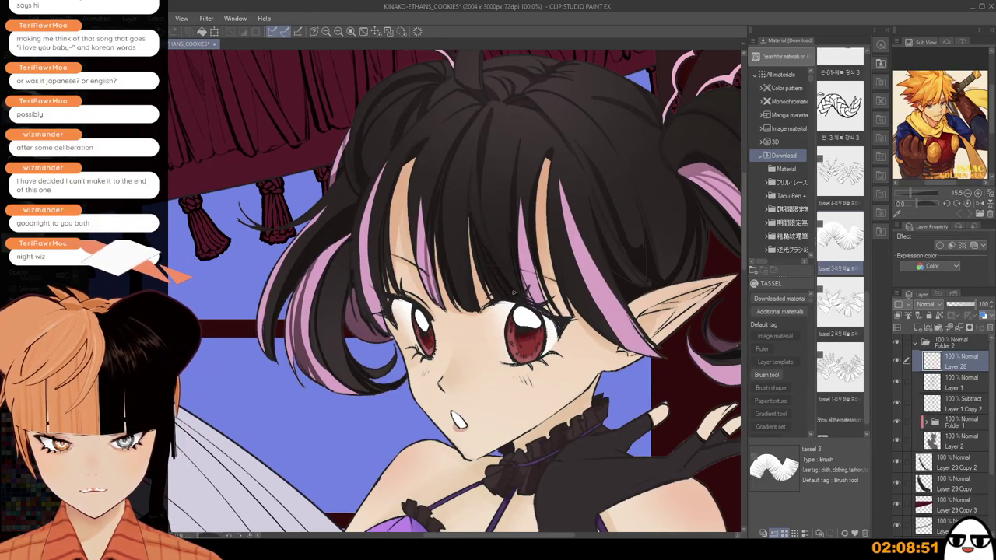
key("ctrl+z")
left_click_drag(505, 196, 509, 241)
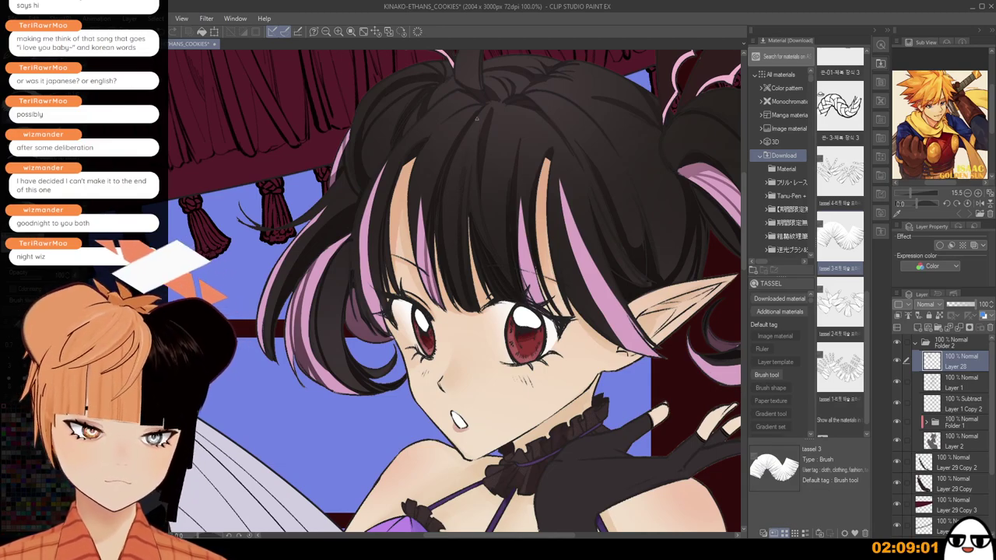
scroll(456, 178, "down", 2)
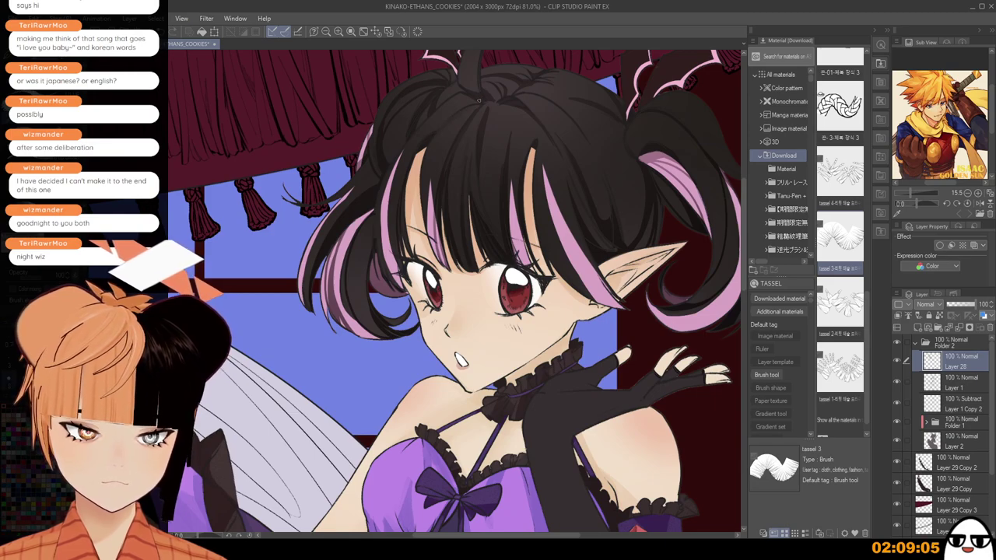
left_click_drag(493, 93, 460, 191)
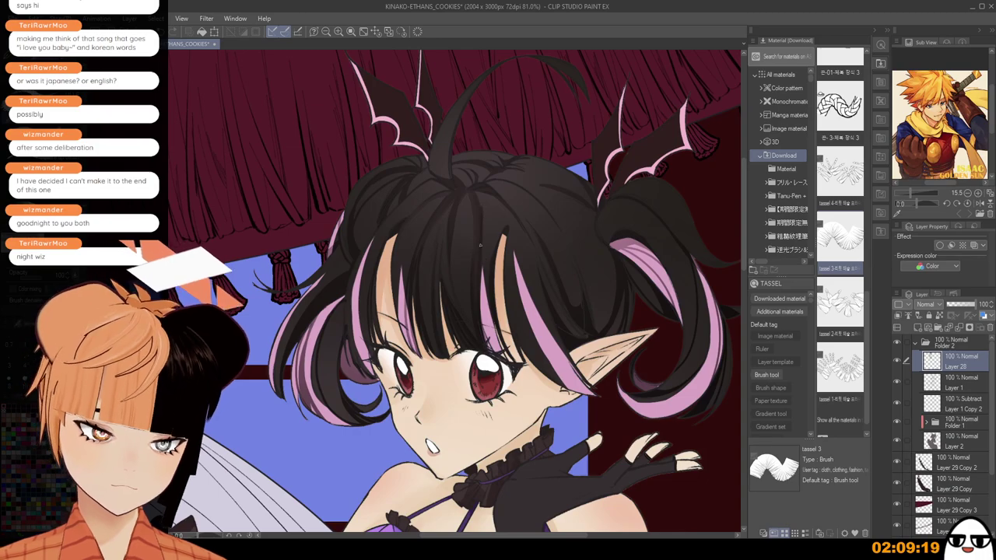
scroll(482, 230, "down", 2)
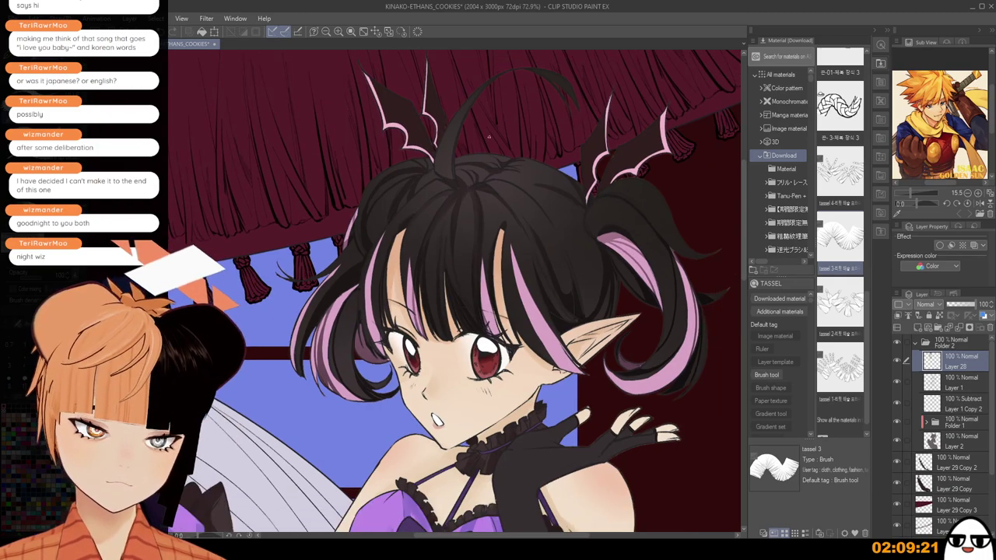
left_click_drag(479, 258, 496, 196)
scroll(427, 144, "up", 4)
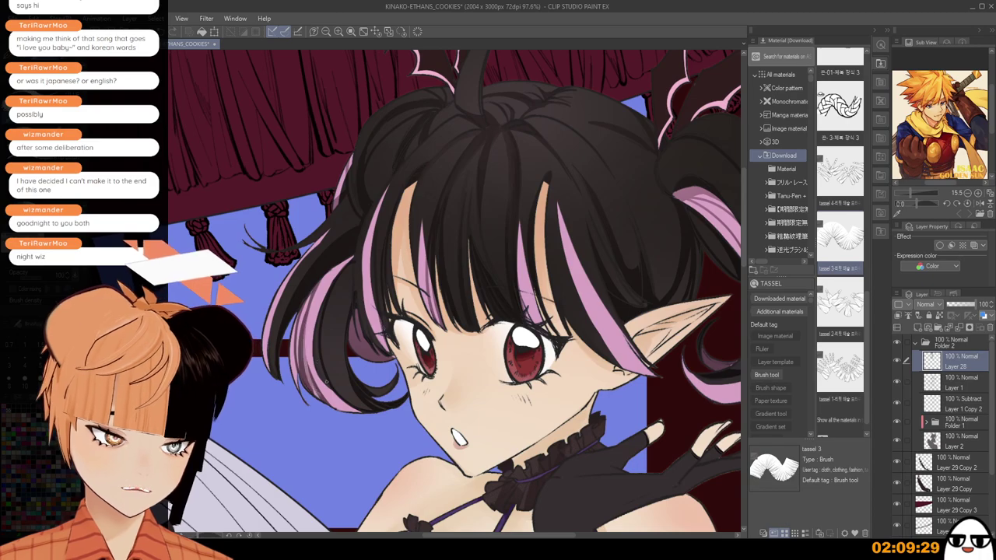
scroll(307, 358, "down", 1)
scroll(324, 265, "down", 6)
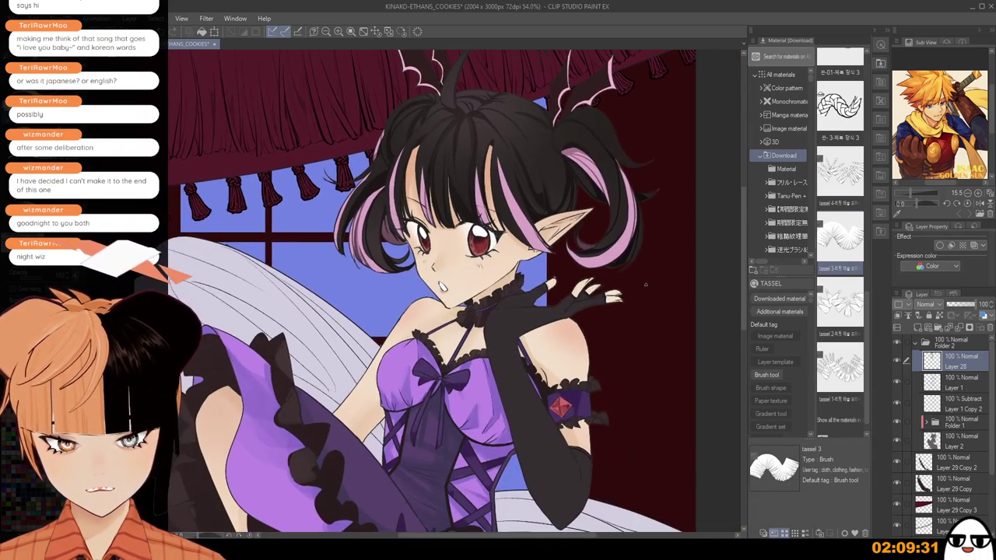
scroll(652, 274, "up", 4)
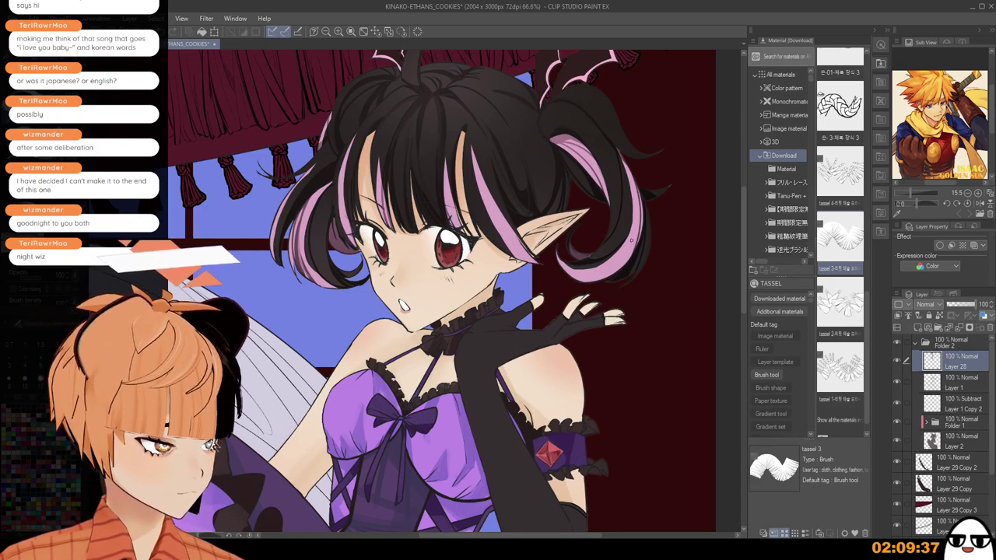
scroll(623, 265, "up", 3)
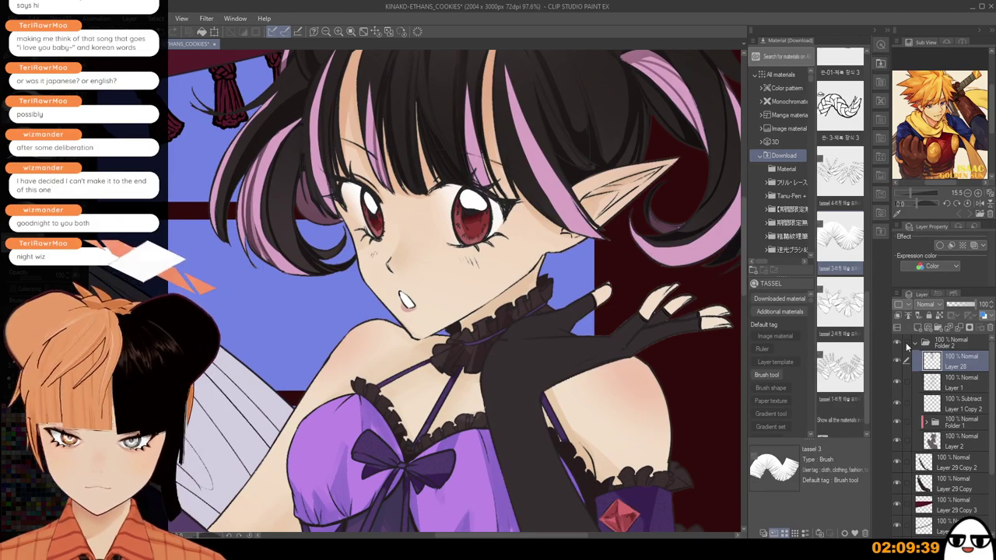
Lock the transparent pixels of Layer 1, recolour the cheek blush lines to orange-brown, and compare with the layer hidden.
left_click(944, 389)
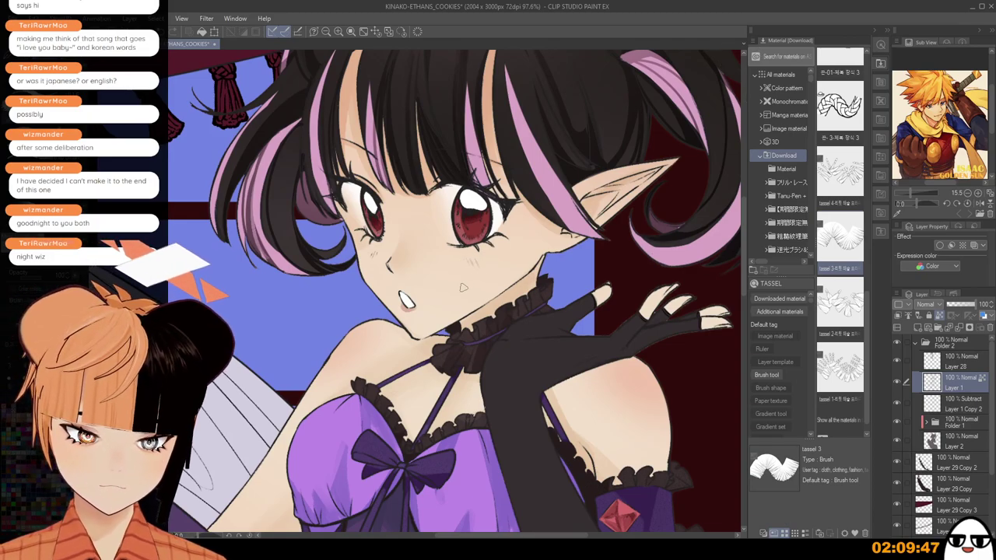
scroll(428, 251, "down", 1)
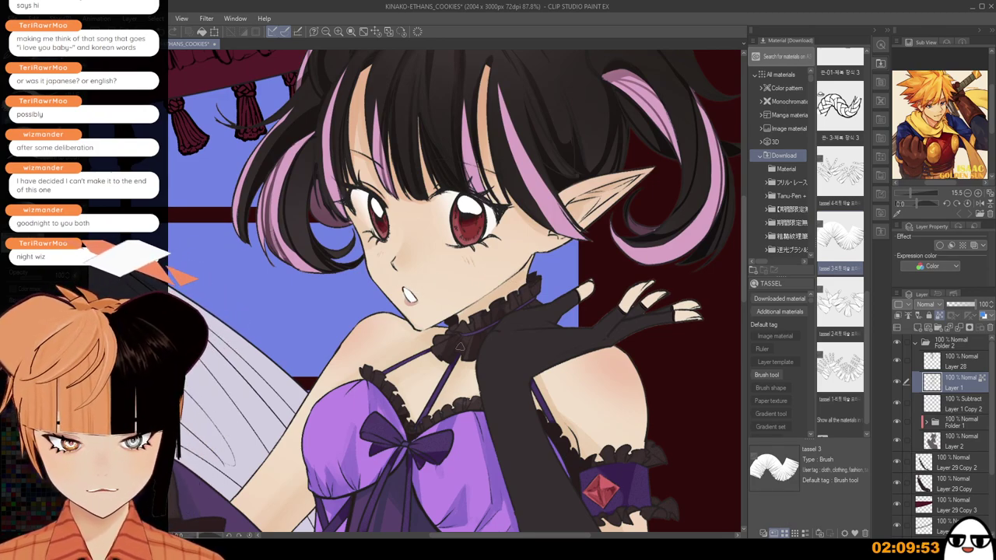
scroll(629, 317, "down", 3)
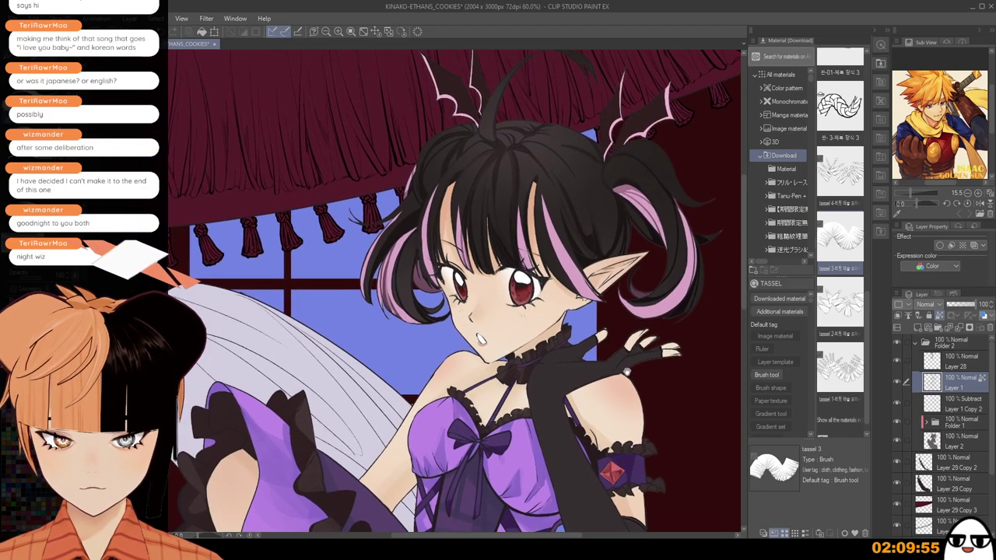
scroll(594, 326, "up", 2)
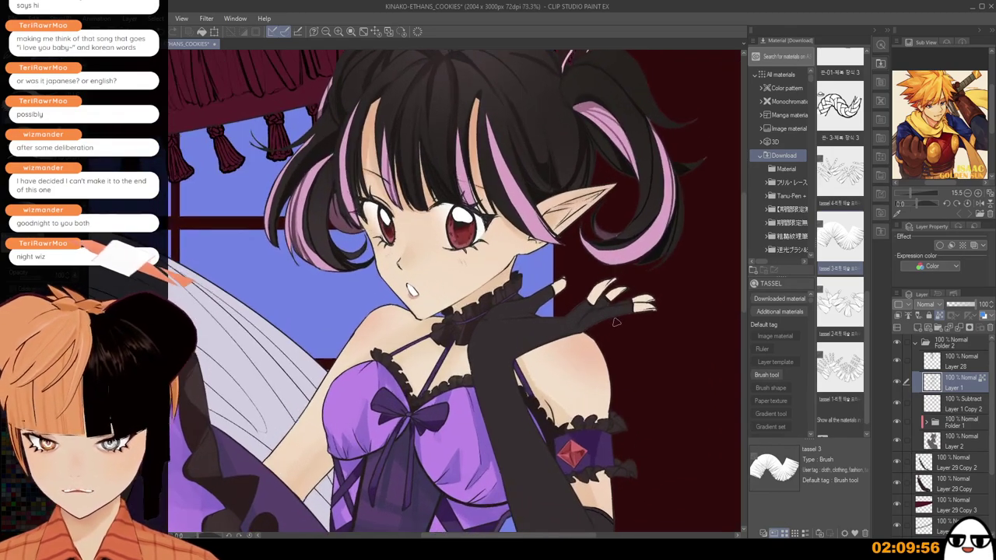
left_click(897, 384)
left_click(898, 384)
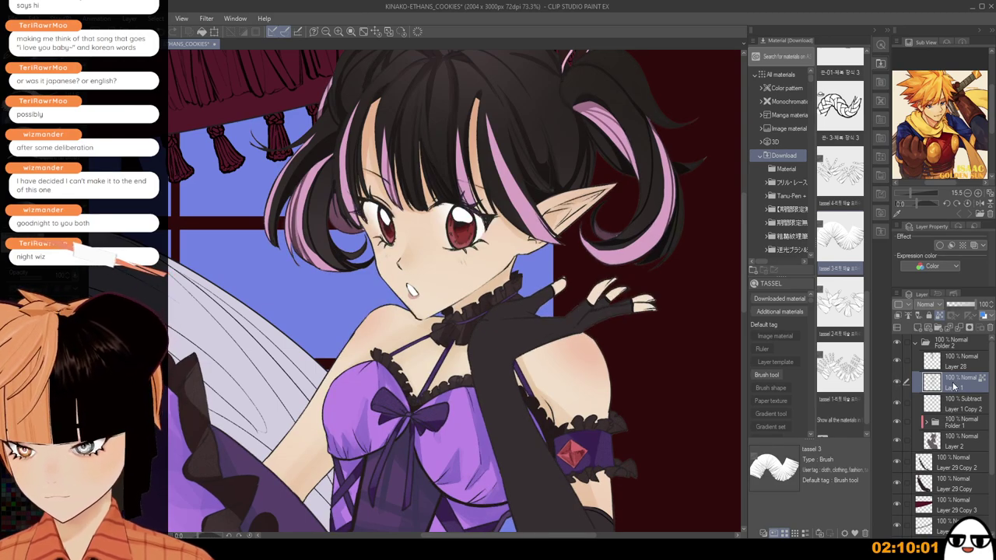
Lock the transparent pixels of Layer 1 Copy 2, check Layer 1's lines by toggling its visibility, and reselect Layer 1.
left_click(962, 403)
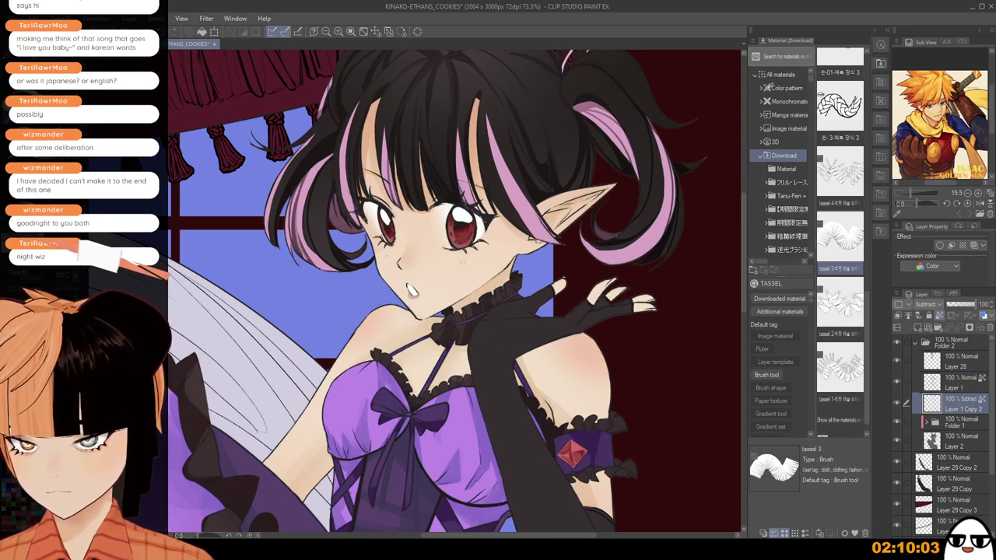
scroll(653, 379, "up", 1)
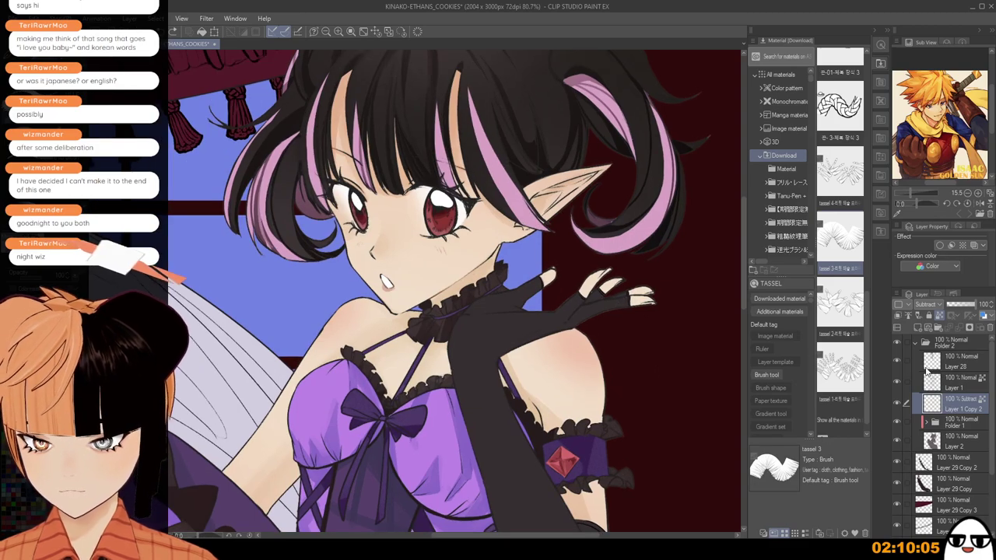
scroll(612, 321, "up", 3)
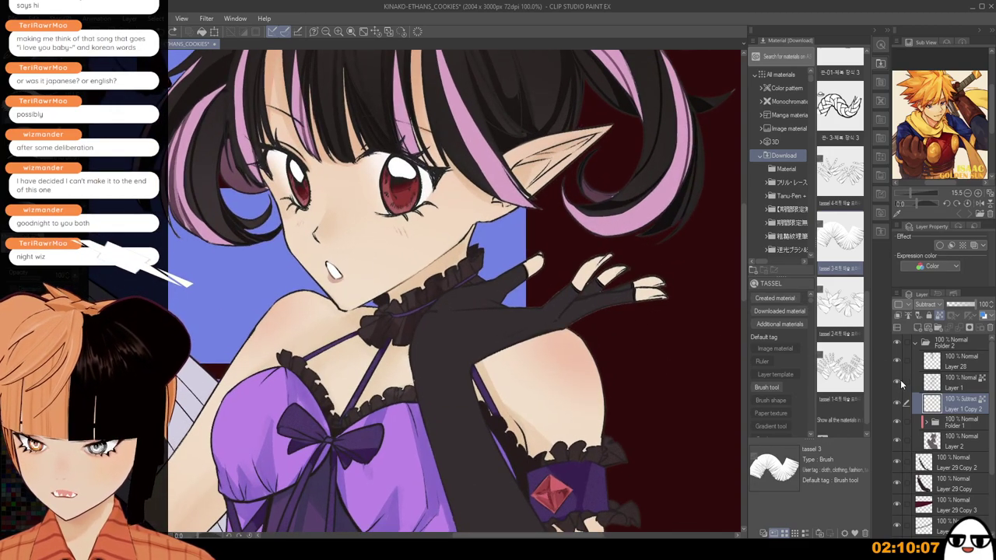
left_click(896, 384)
left_click(896, 383)
left_click(947, 385)
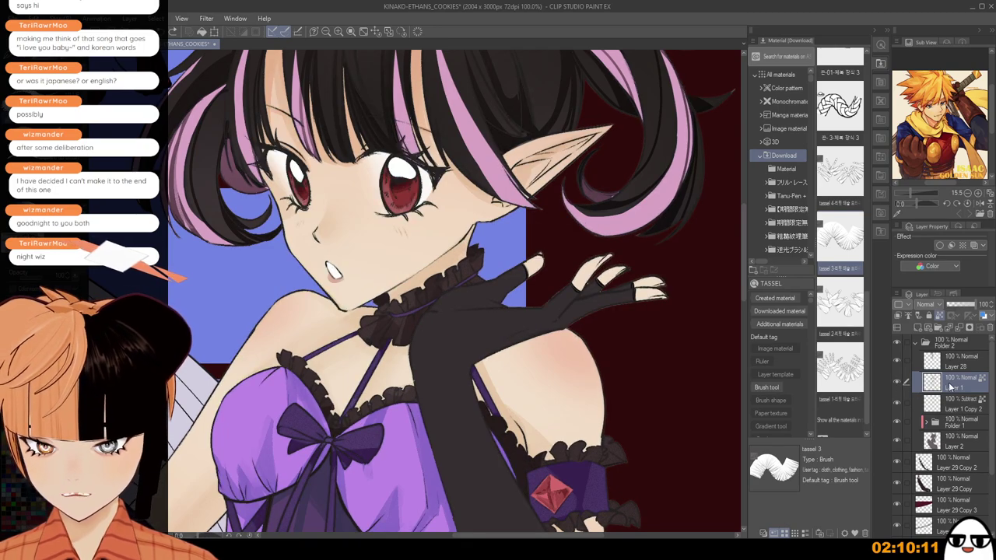
Undo the last change on Layer 1 and set the blending mode of Layer 1 Copy 2 to Linear burn.
scroll(613, 324, "down", 1)
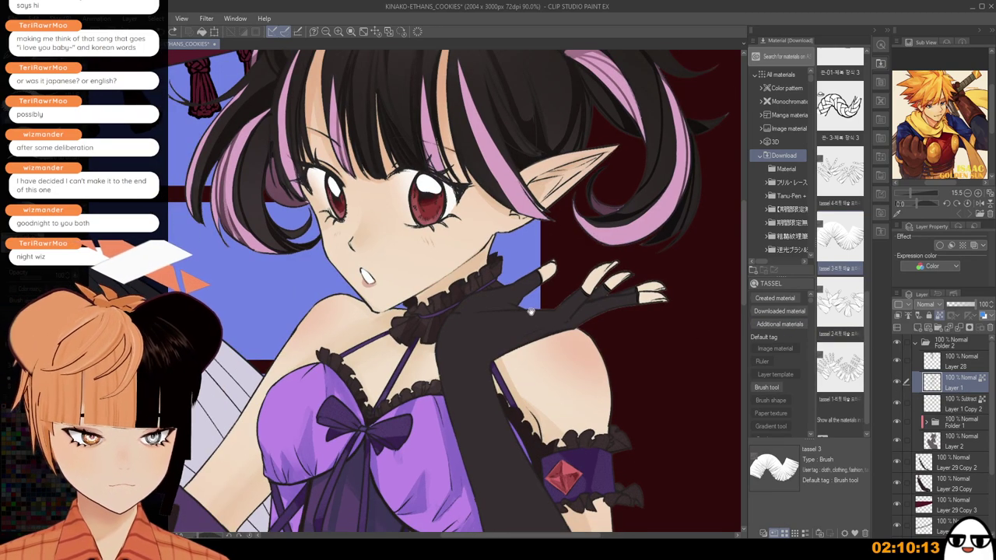
left_click_drag(536, 297, 557, 359)
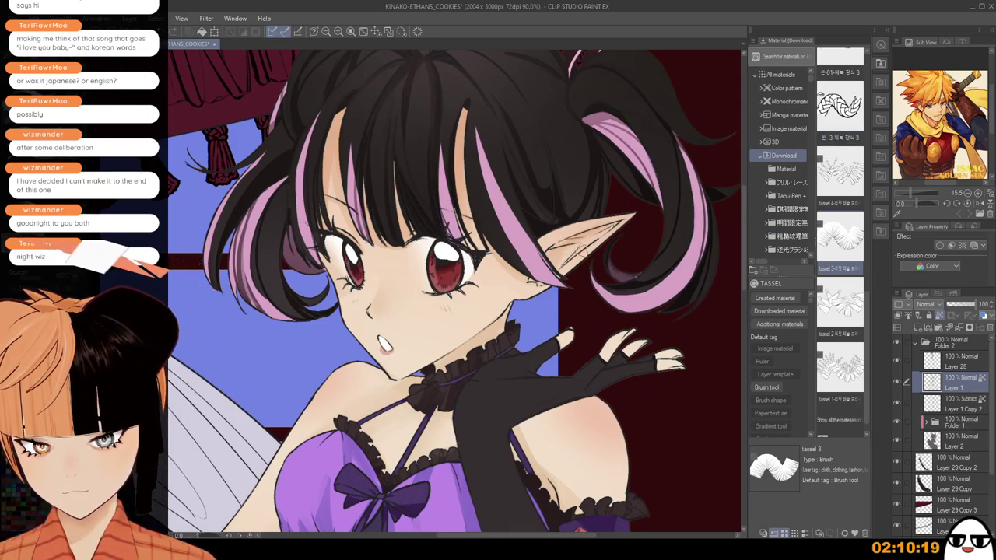
key("ctrl+z")
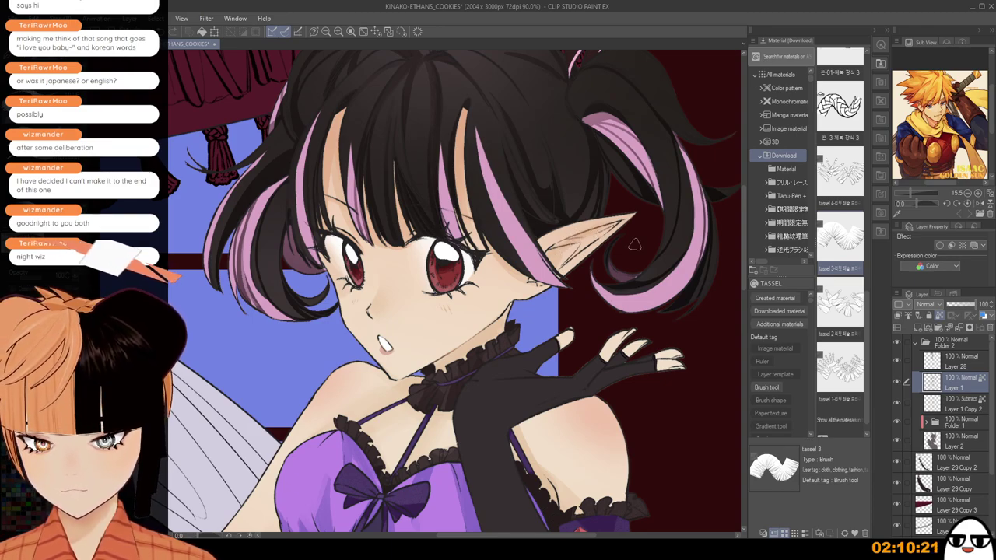
left_click(951, 406)
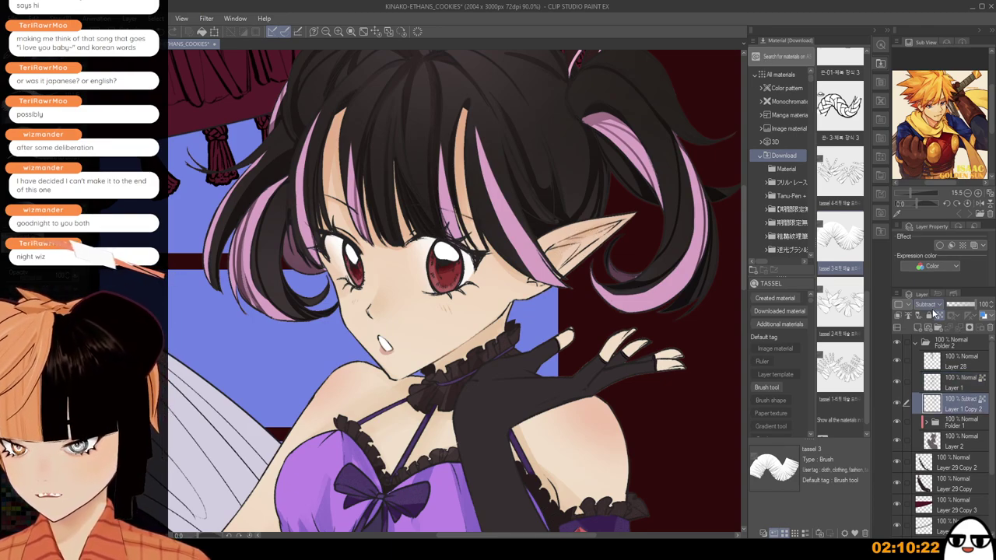
left_click(927, 78)
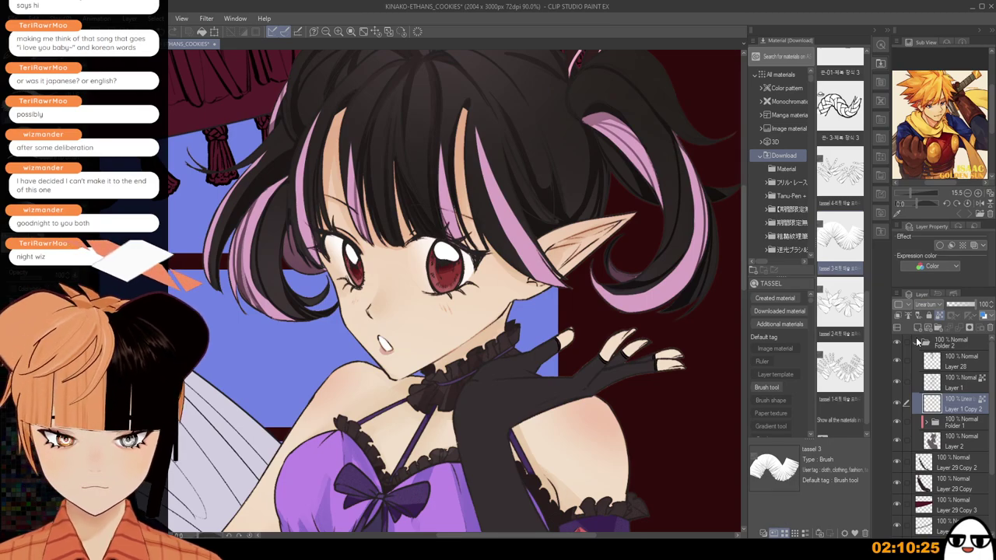
Paint reddish-brown accents on Layer 28 along the upper lashes and outer corner of the eye nearest the pointed ear.
left_click(964, 363)
scroll(806, 327, "up", 1)
scroll(474, 253, "up", 4)
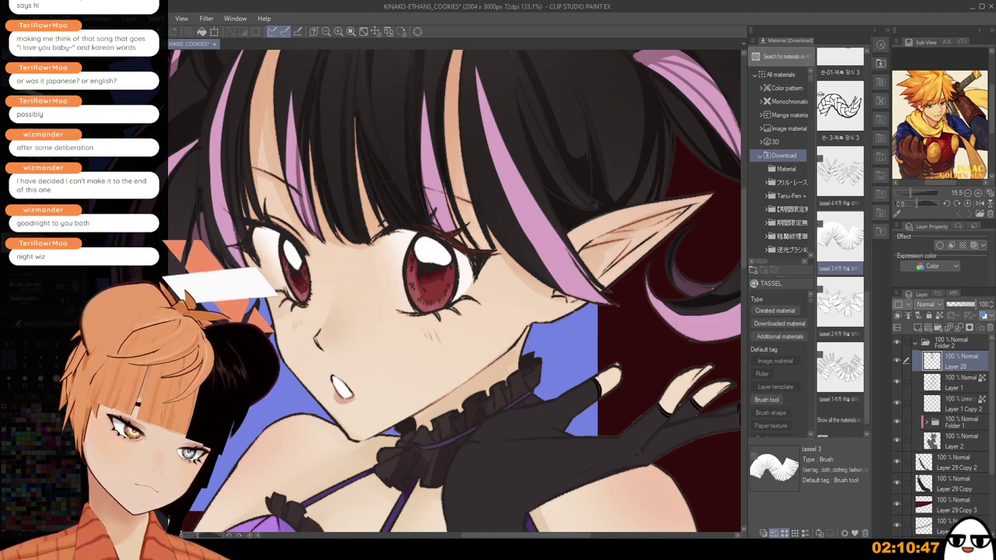
scroll(427, 272, "down", 3)
left_click_drag(417, 274, 499, 294)
scroll(551, 264, "up", 4)
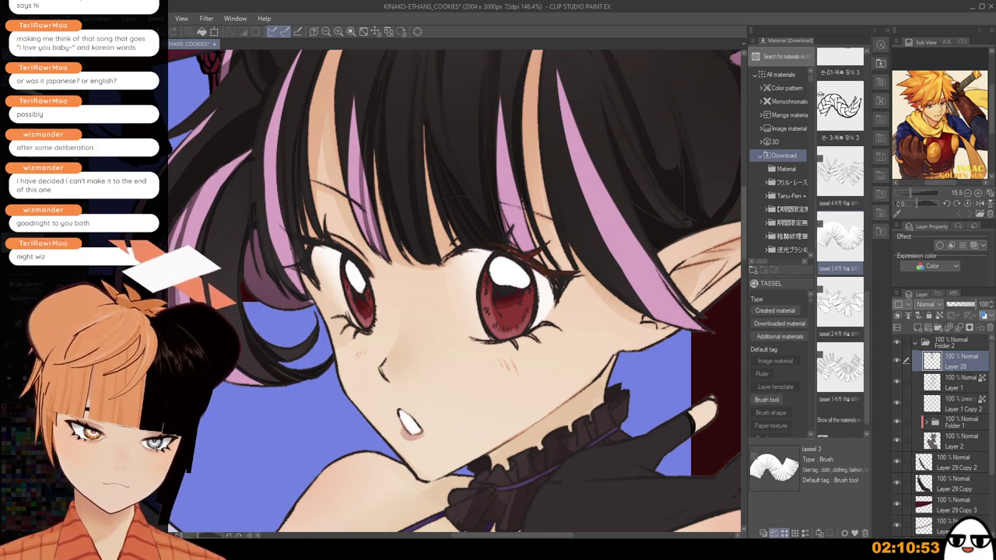
scroll(560, 268, "down", 2)
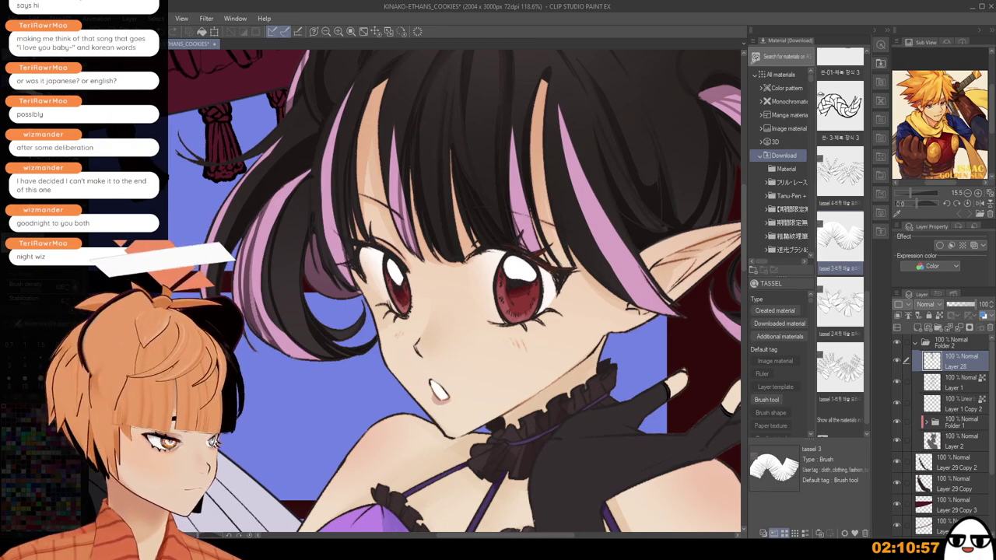
Add reddish-brown lash accents to the far eye and refine the outer lash corners of both eyes on Layer 28.
scroll(450, 231, "up", 4)
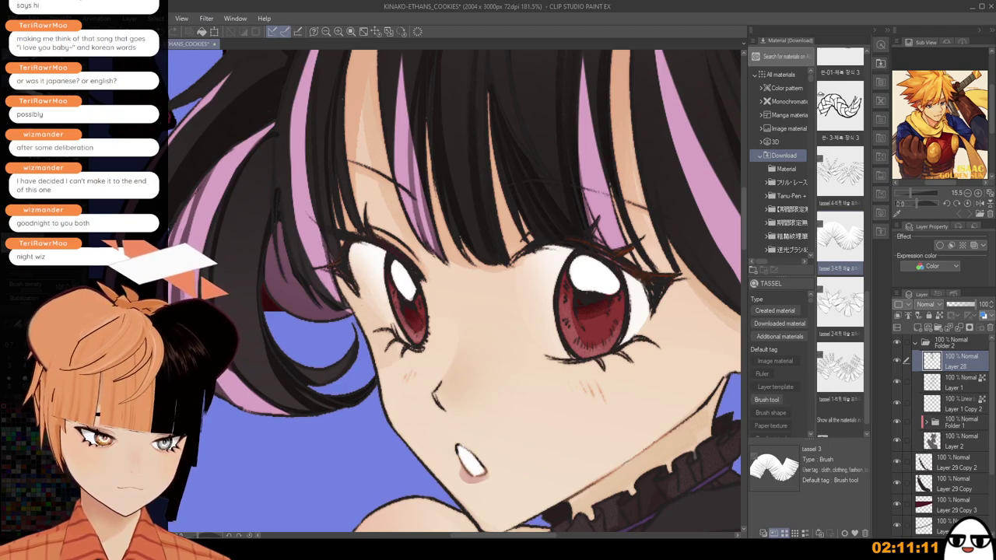
scroll(452, 194, "down", 5)
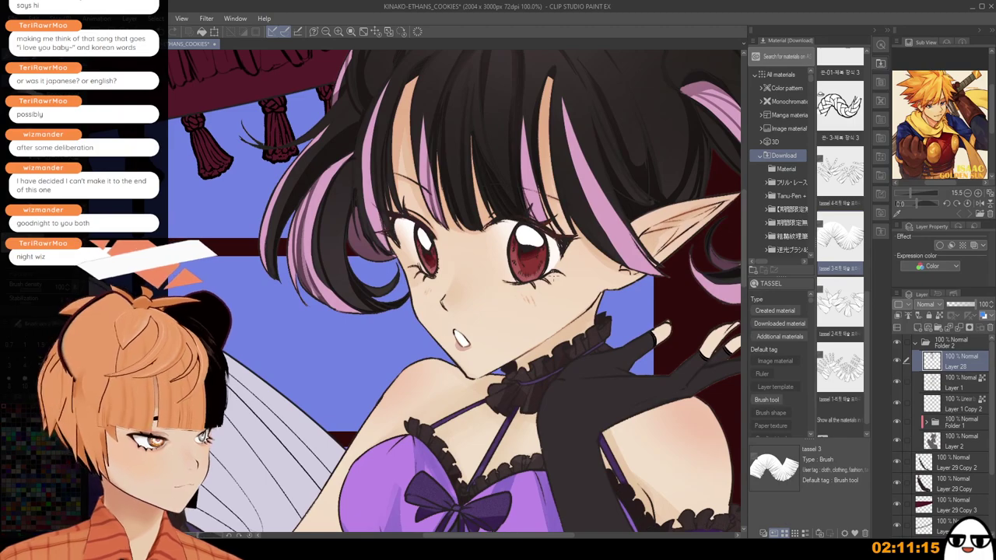
scroll(436, 260, "up", 3)
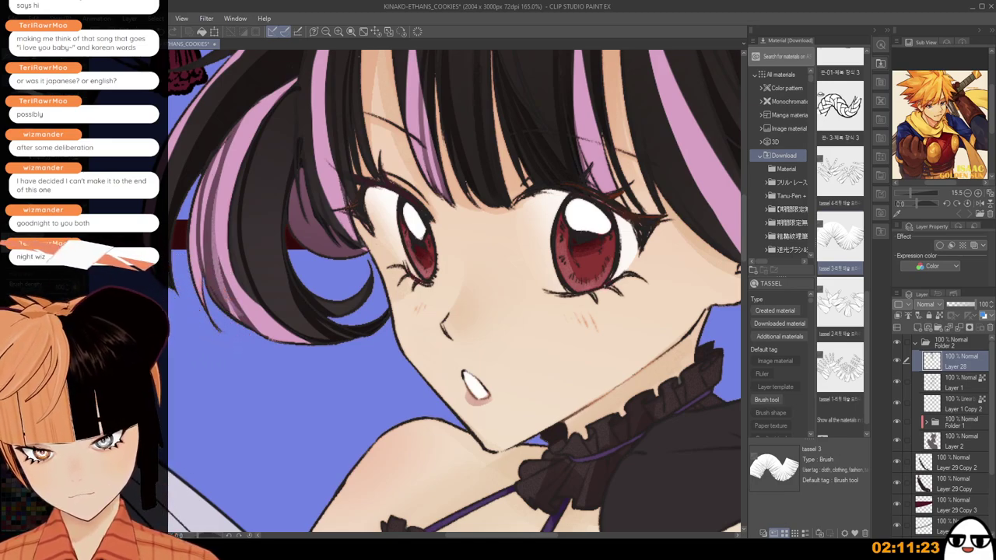
scroll(608, 283, "down", 5)
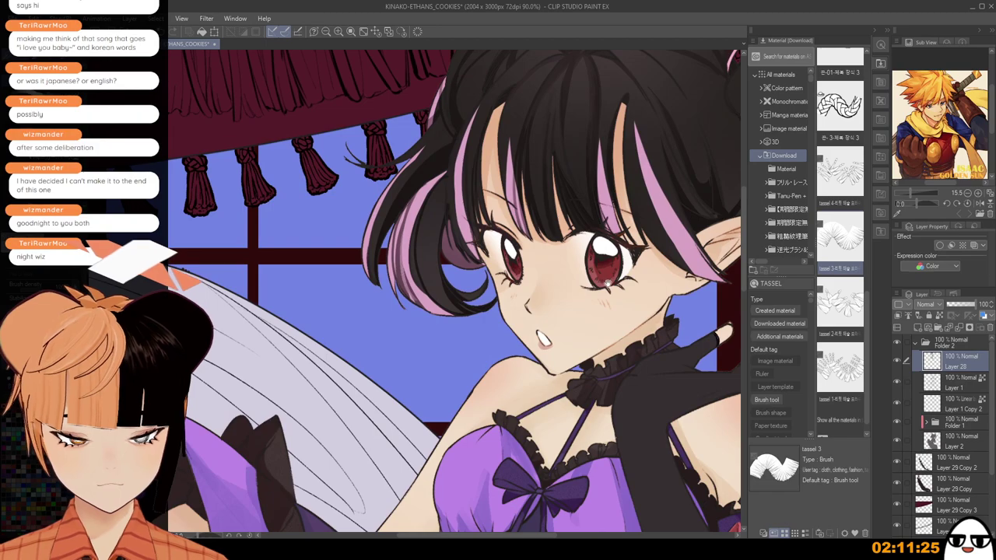
scroll(608, 283, "up", 3)
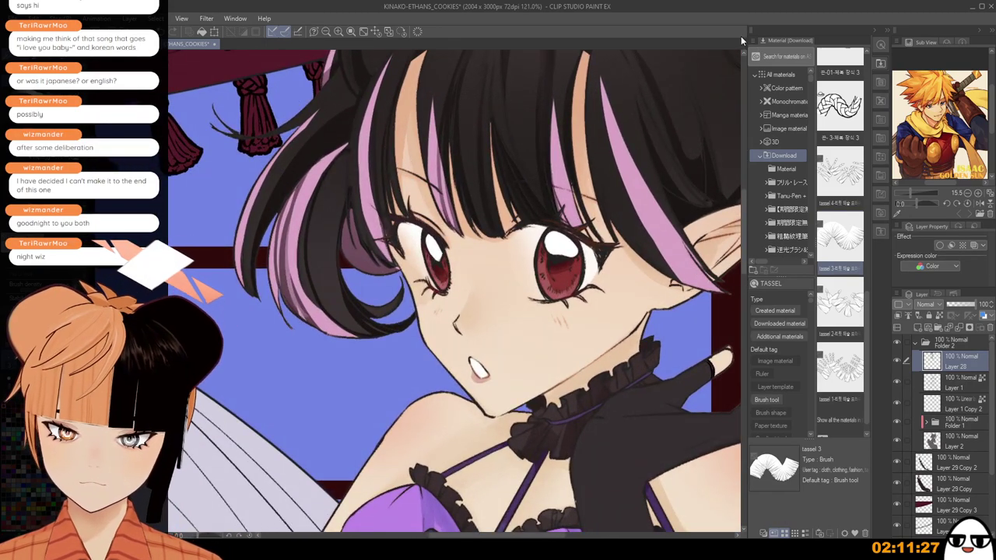
scroll(560, 288, "up", 2)
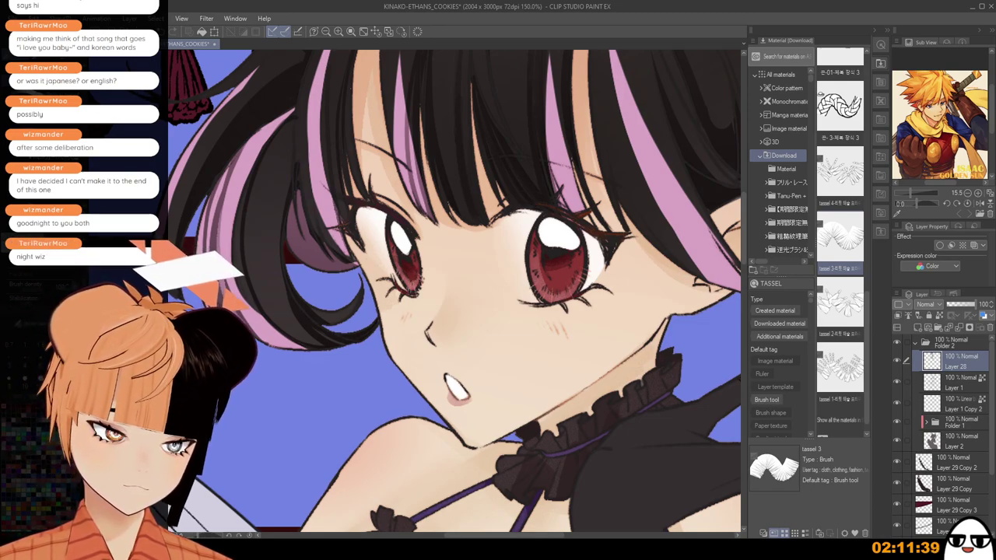
scroll(603, 323, "down", 3)
scroll(603, 323, "up", 2)
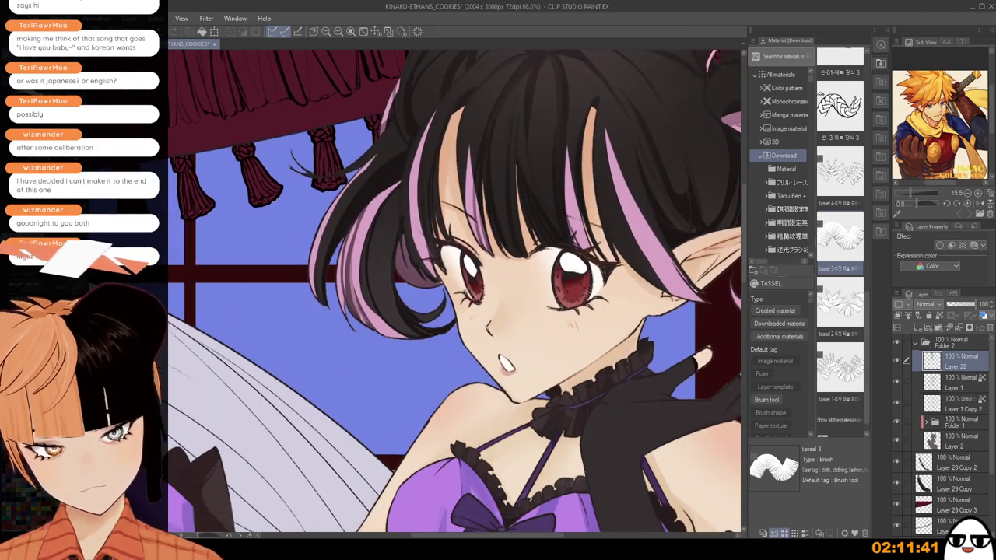
Draw thin flyaway strands along the outer edges of the curled pigtails on Layer 28.
scroll(591, 268, "up", 2)
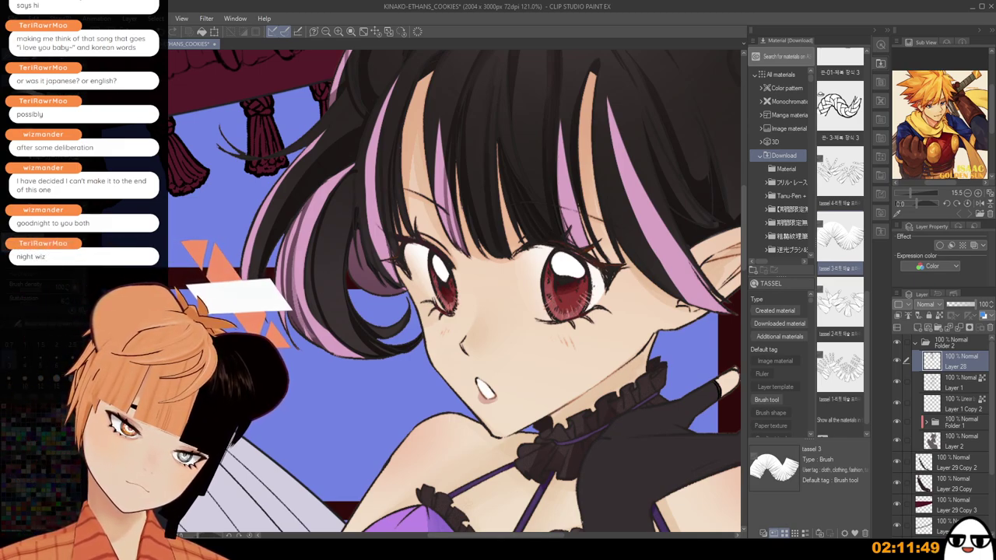
scroll(615, 231, "down", 1)
scroll(615, 231, "down", 6)
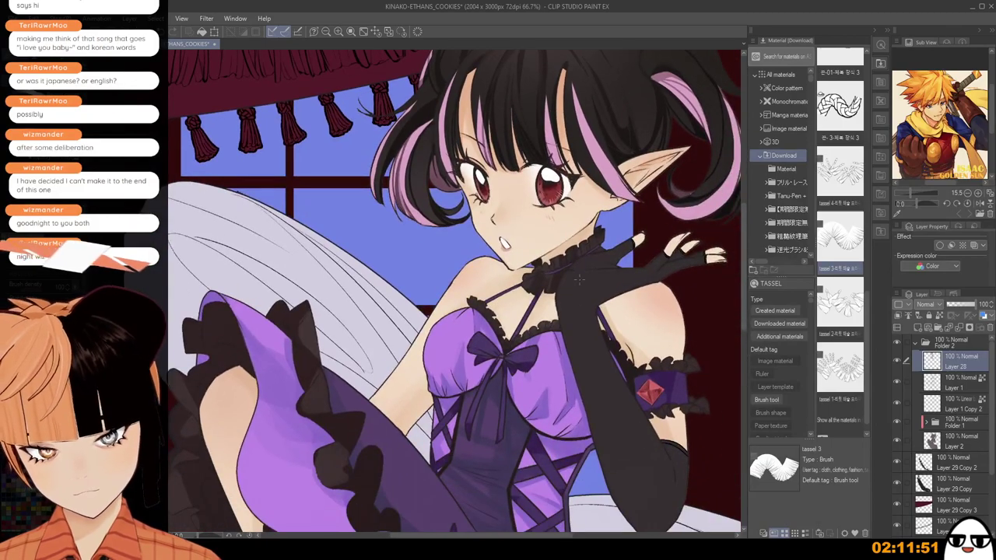
scroll(578, 280, "up", 1)
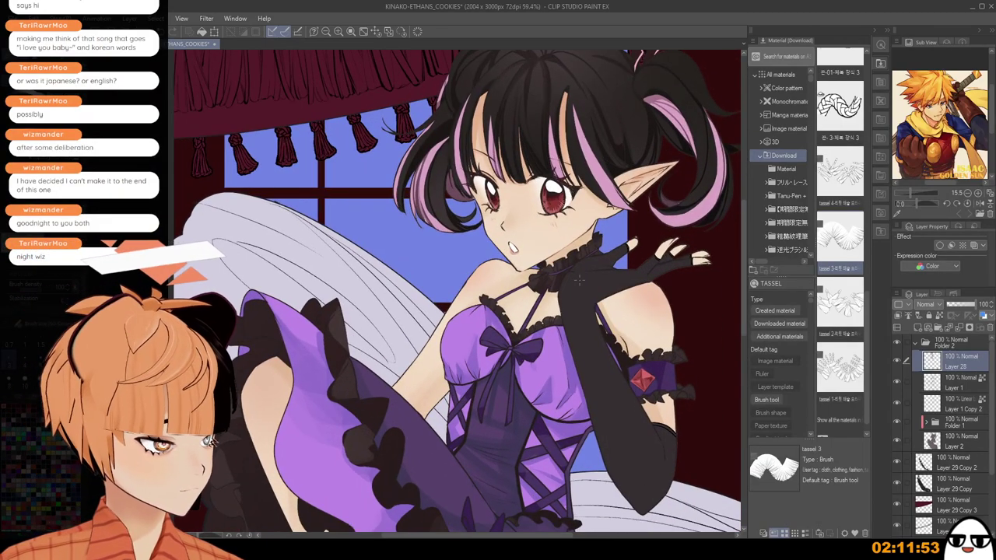
scroll(579, 280, "up", 4)
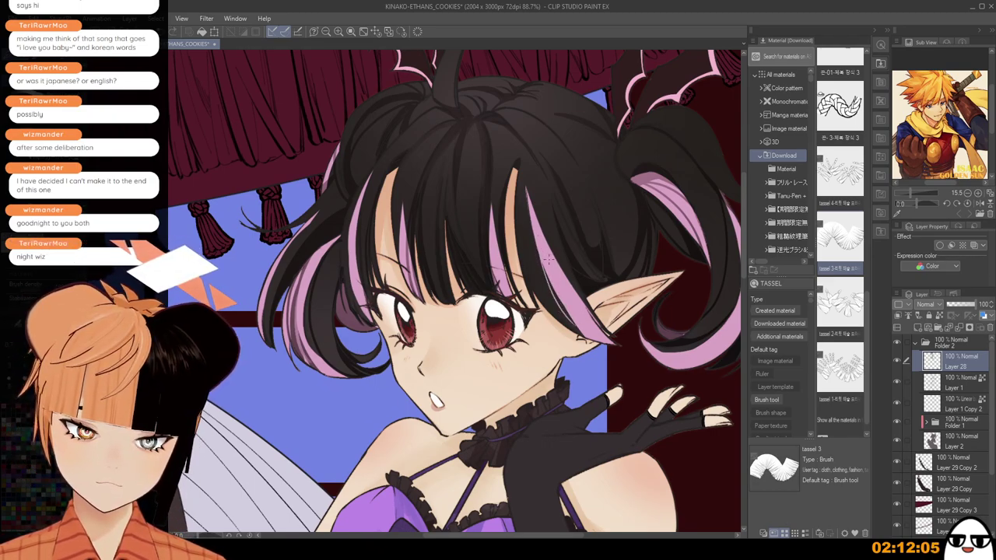
scroll(499, 207, "down", 1)
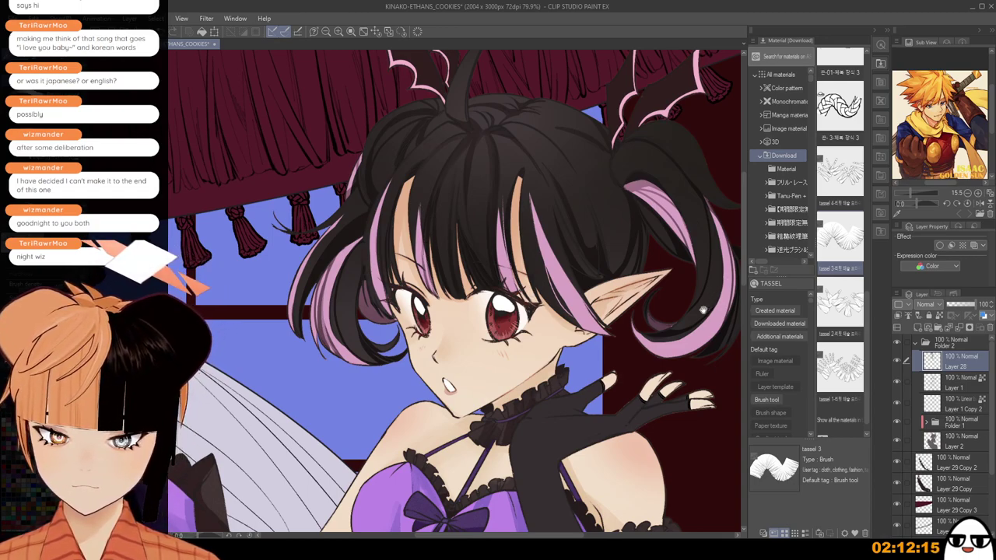
left_click_drag(702, 309, 649, 292)
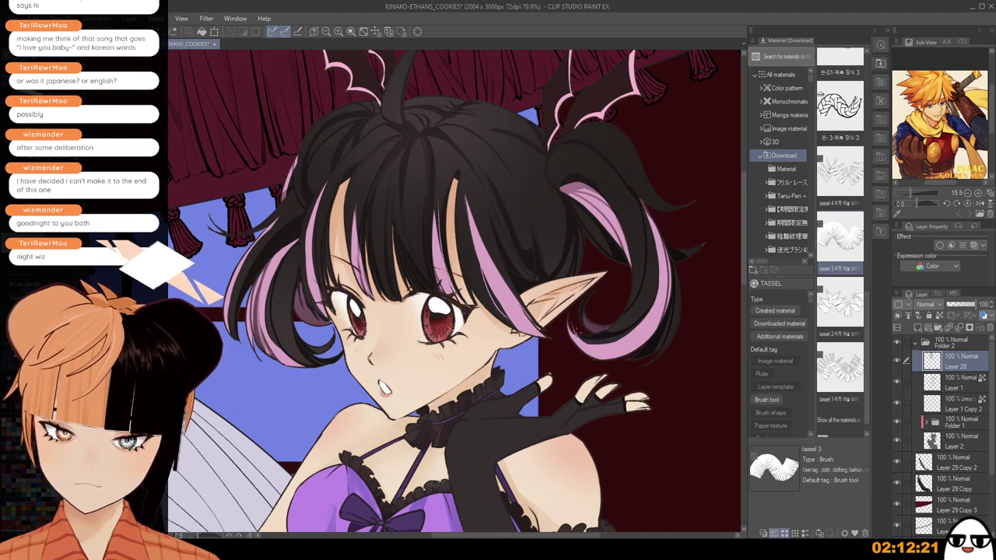
left_click_drag(659, 229, 674, 286)
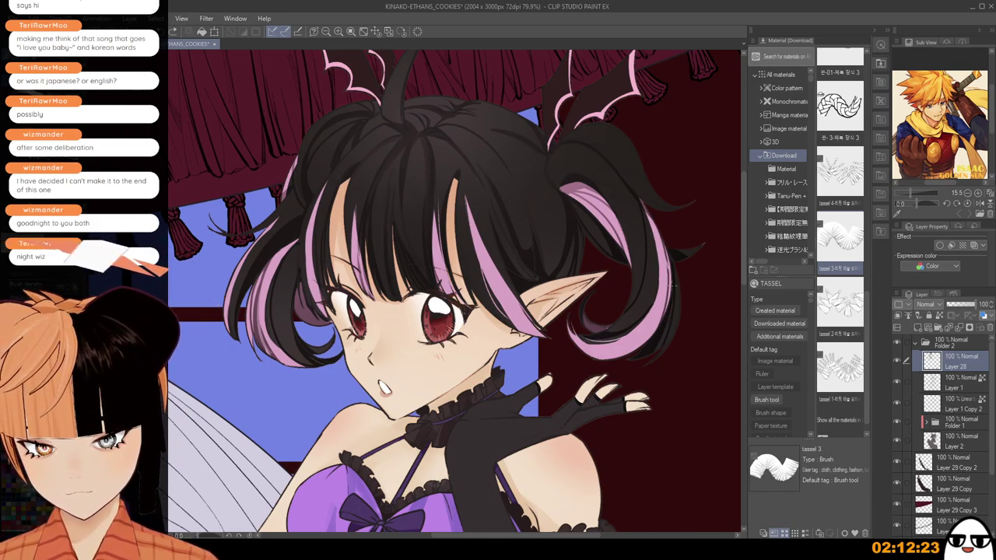
key("ctrl+z")
left_click_drag(662, 235, 664, 338)
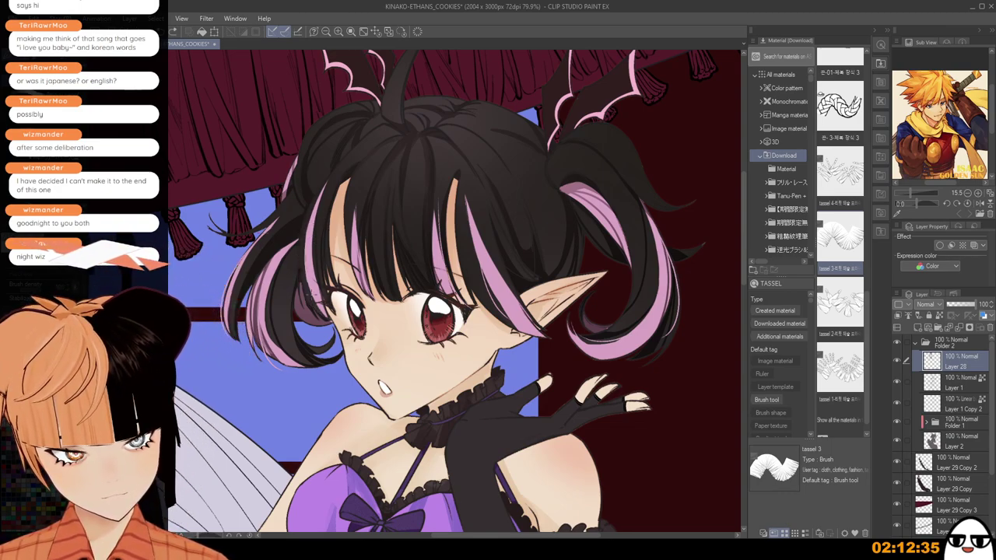
Add dark pointed fingernails to the fingertips of the raised gloved hand on Layer 28.
scroll(354, 242, "down", 2)
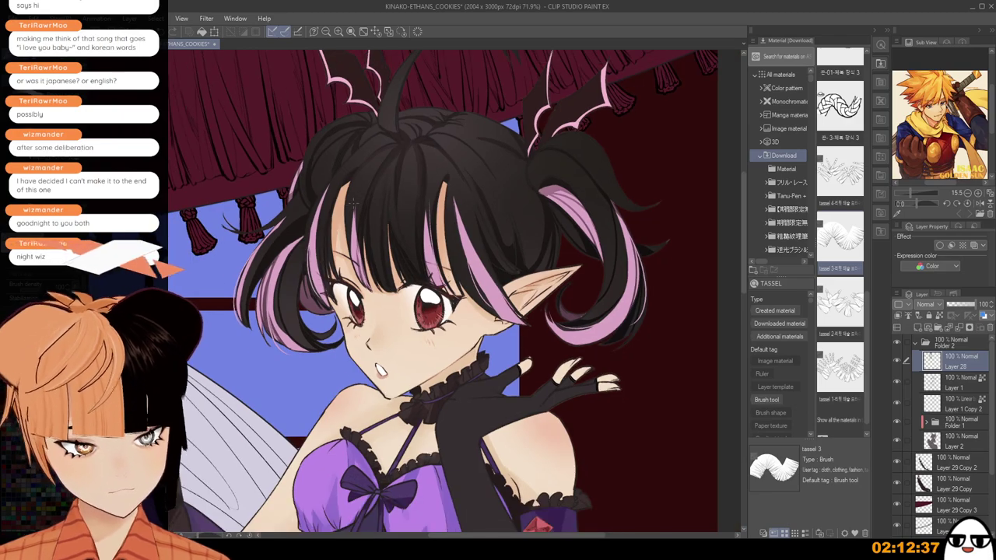
left_click_drag(506, 478, 591, 388)
scroll(550, 379, "down", 1)
scroll(593, 386, "up", 3)
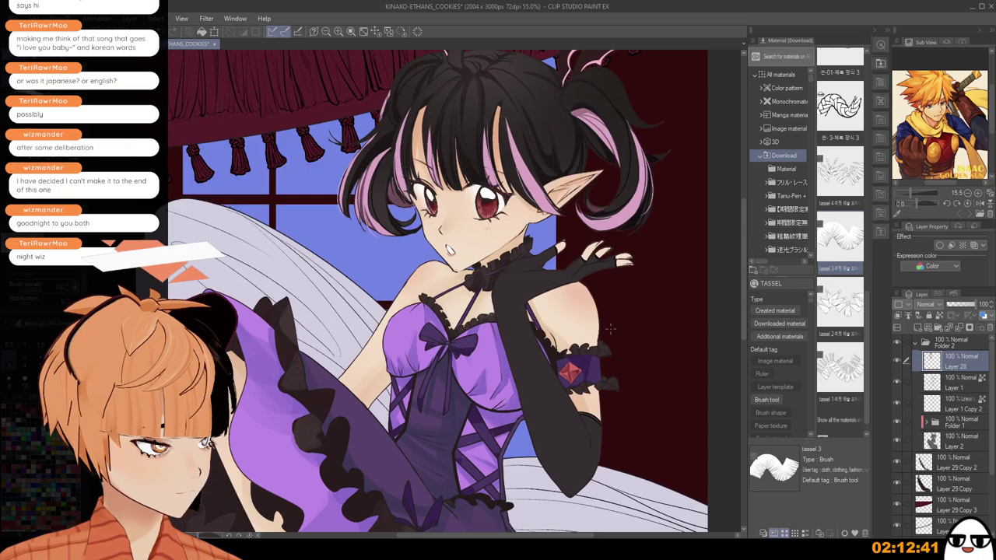
scroll(616, 312, "up", 1)
scroll(840, 278, "up", 1)
scroll(672, 236, "up", 1)
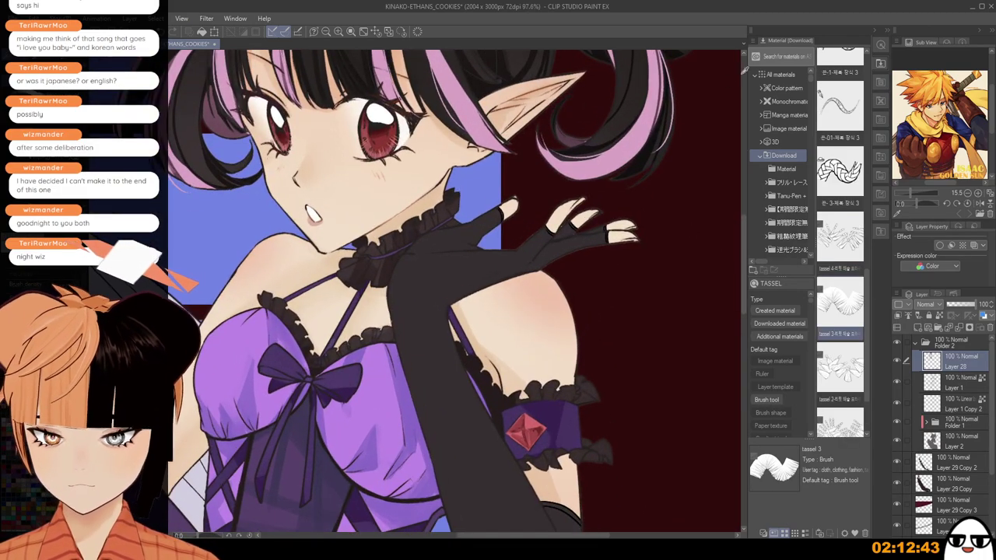
scroll(570, 194, "up", 1)
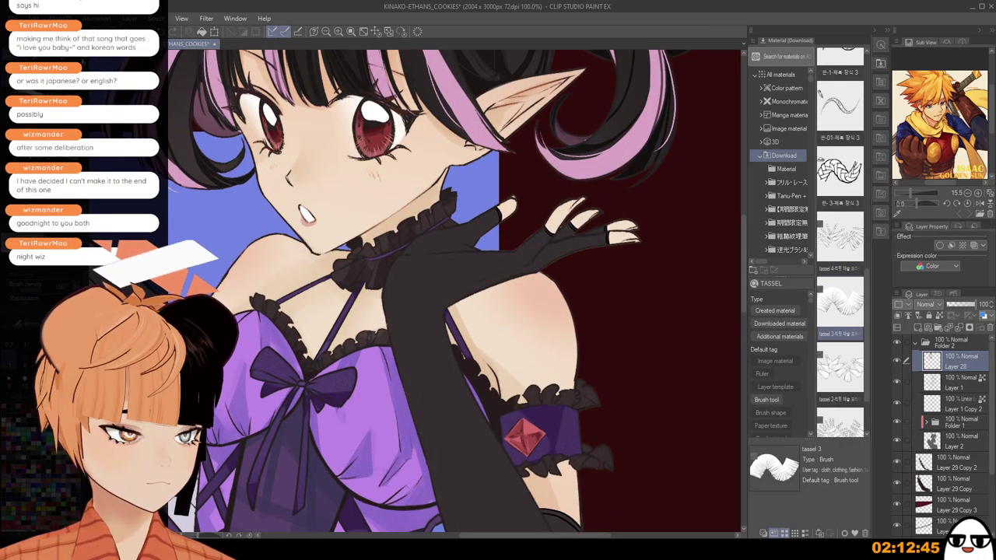
scroll(579, 214, "up", 1)
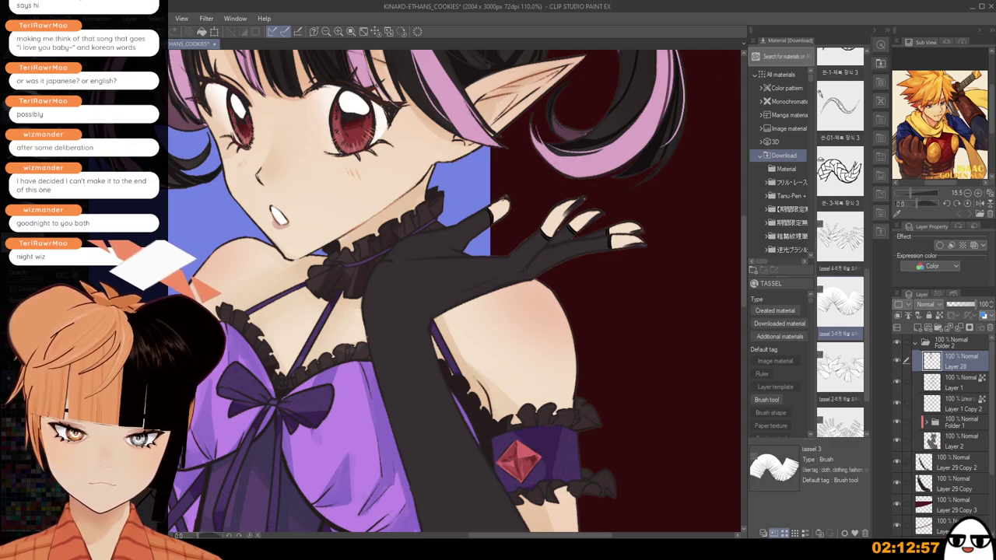
scroll(557, 216, "down", 4)
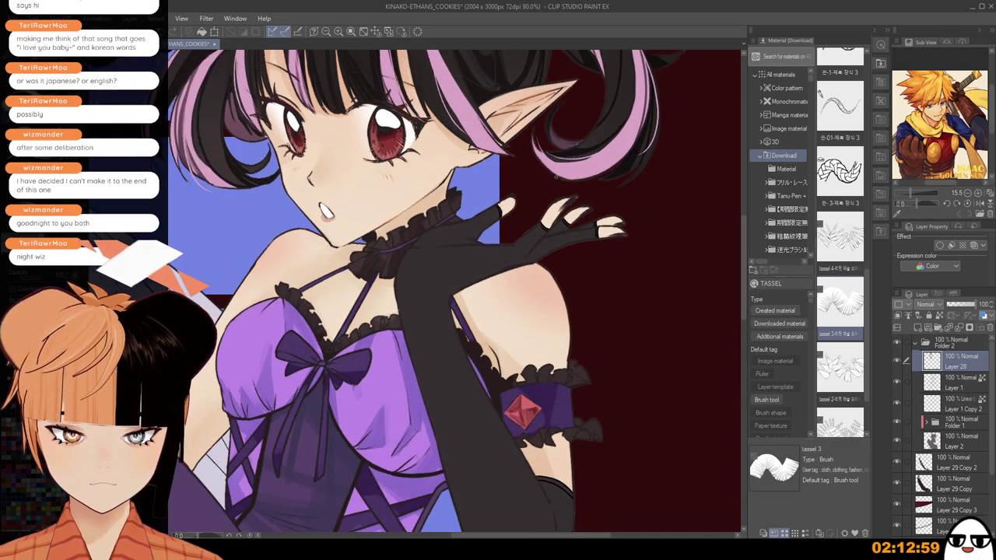
scroll(557, 217, "up", 2)
scroll(581, 208, "down", 5)
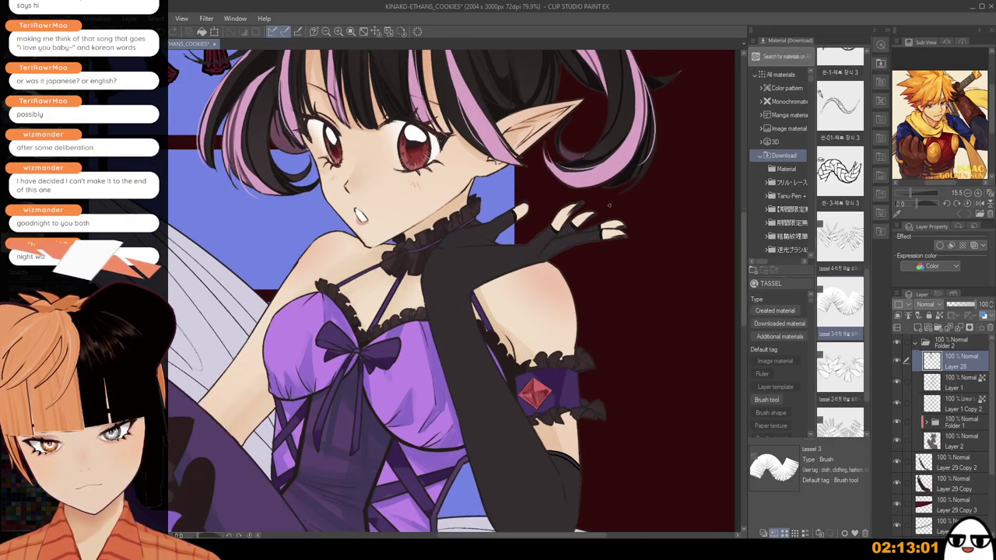
left_click_drag(596, 381, 617, 312)
scroll(619, 311, "down", 1)
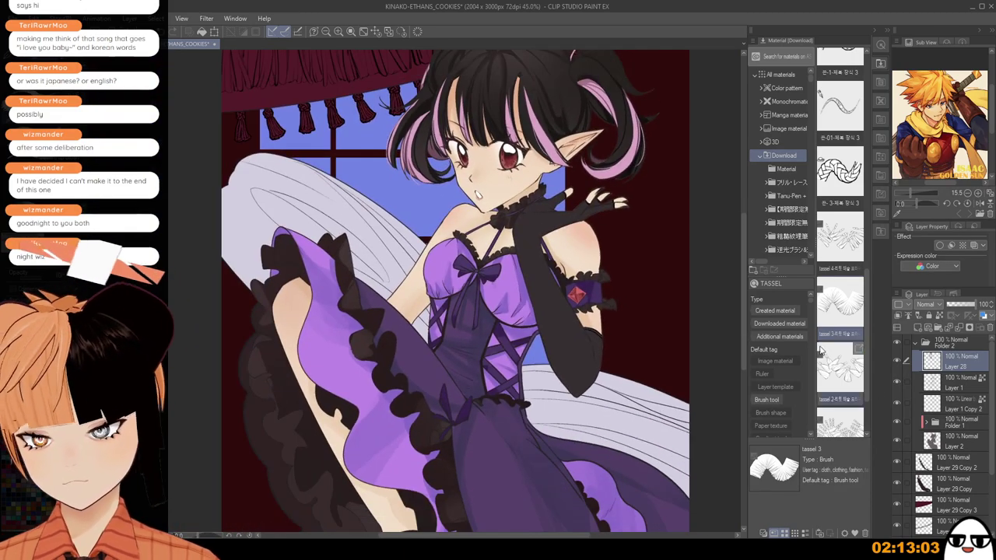
Expand Folder 1 and select the glove's colour layer, Layer 16.
left_click(926, 422)
scroll(984, 397, "down", 5)
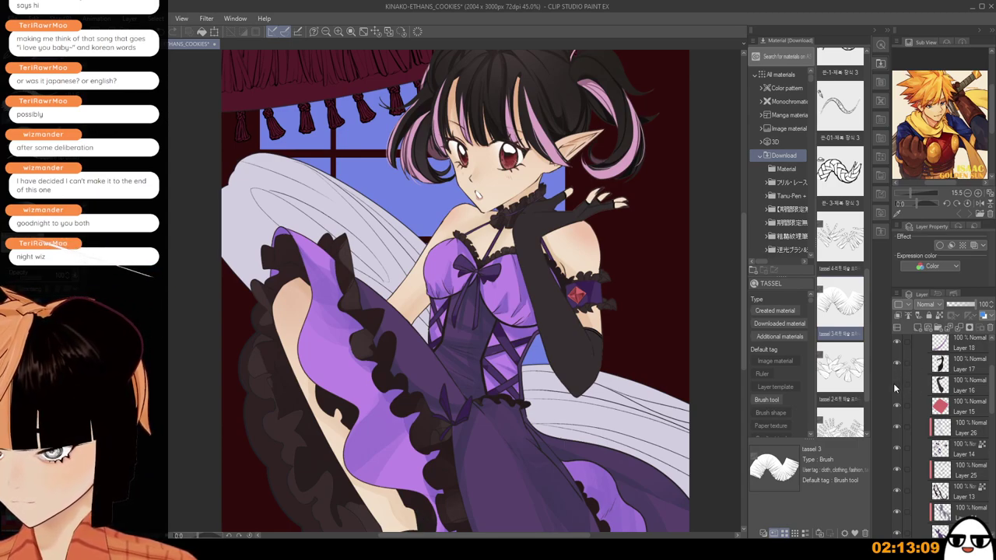
left_click(901, 386)
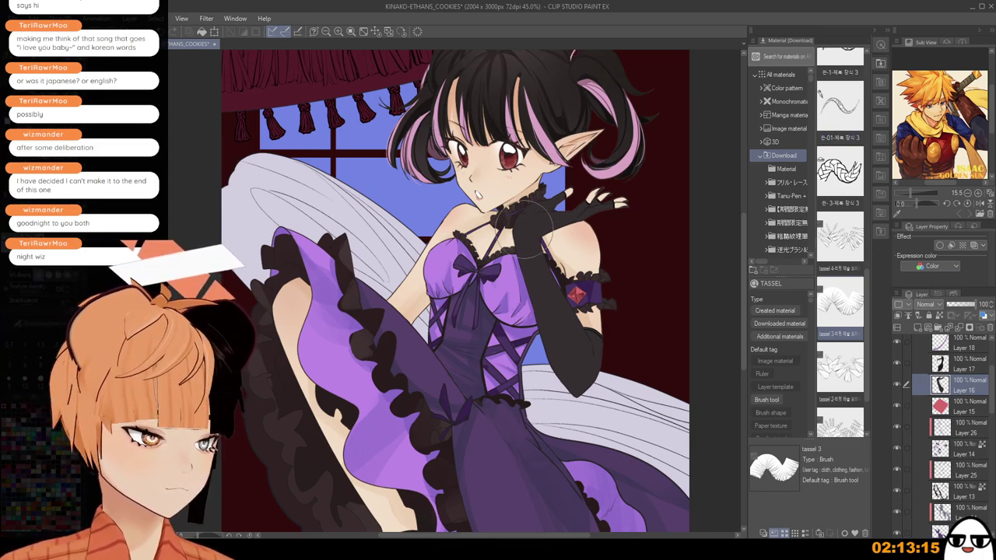
Try fine fishnet mesh textures over the long glove on Layer 16.
left_click_drag(540, 232, 598, 394)
key("ctrl+z")
left_click_drag(548, 227, 572, 366)
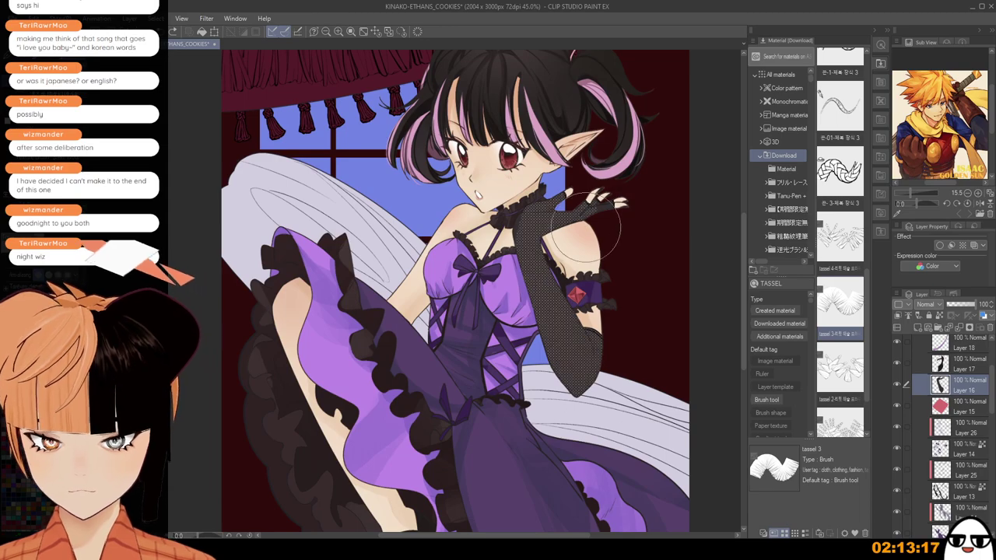
scroll(611, 367, "down", 2)
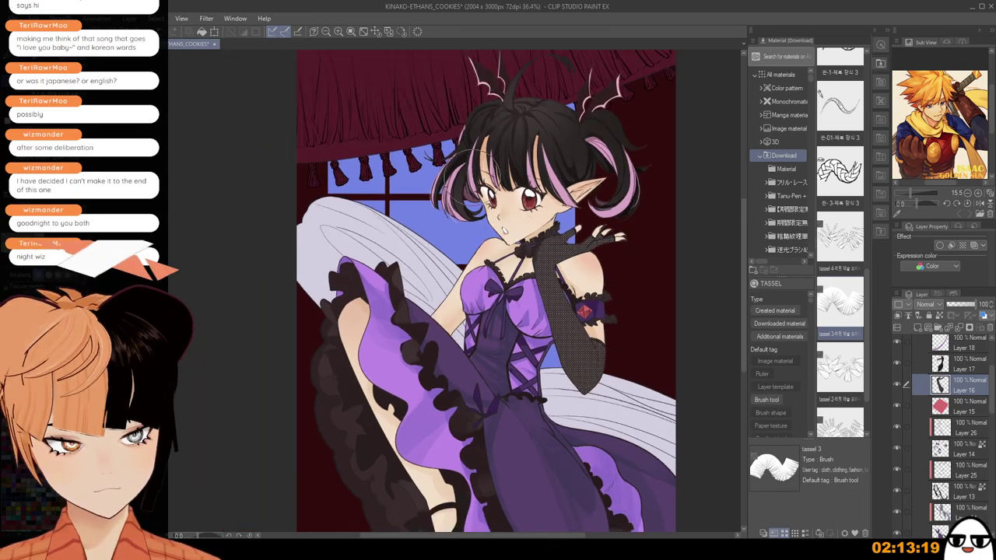
key("ctrl+z")
left_click_drag(602, 253, 622, 377)
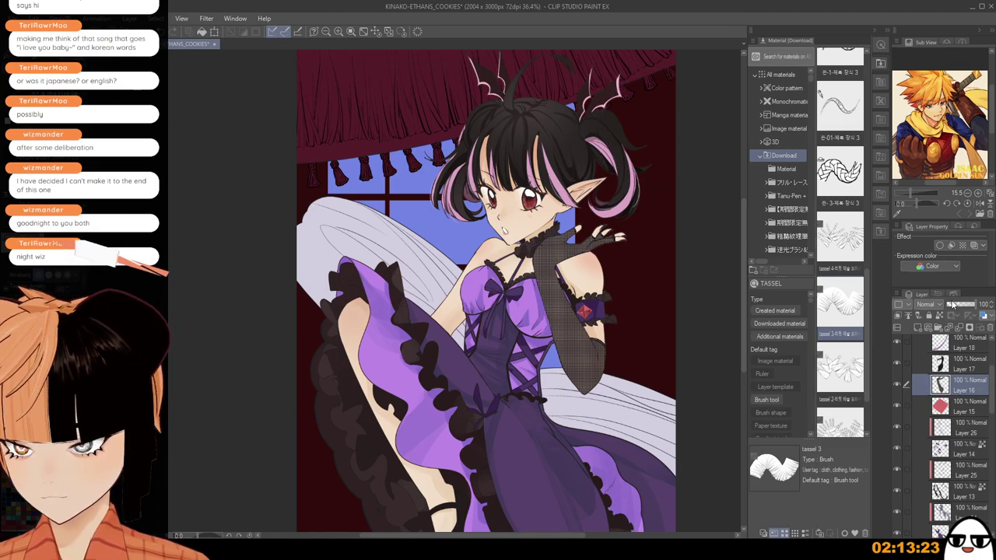
Try 98% opacity on Layer 16 with the fishnet glove and undo both the opacity and the mesh texture.
left_click_drag(951, 305, 977, 309)
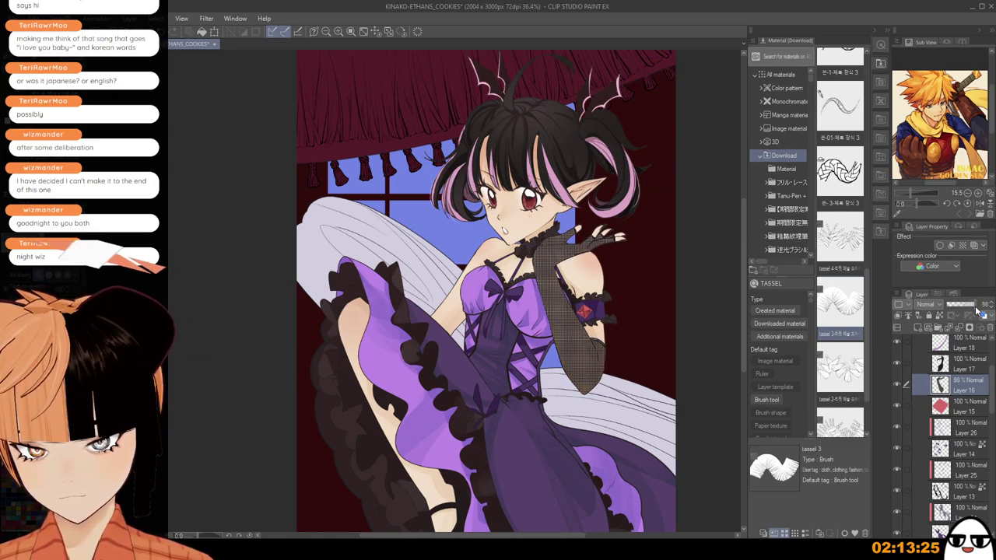
scroll(609, 308, "up", 2)
left_click_drag(628, 415, 558, 91)
left_click_drag(582, 408, 605, 242)
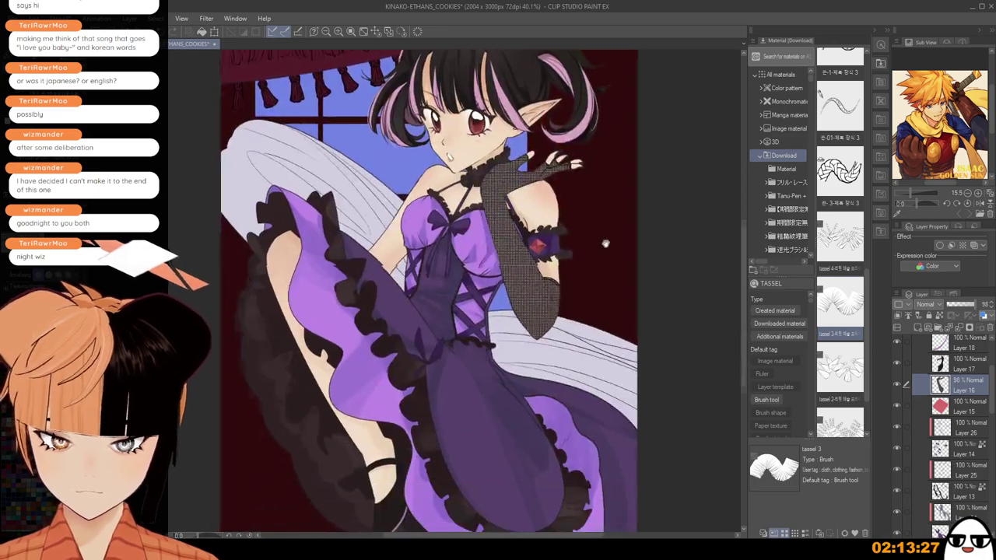
scroll(588, 273, "up", 3)
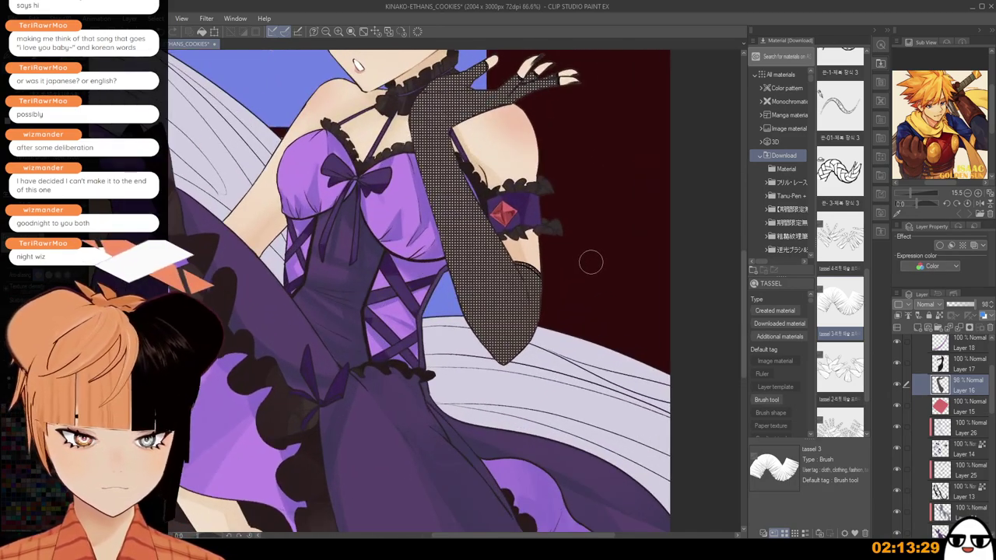
left_click_drag(576, 251, 622, 357)
key("ctrl+z")
key("ctrl+z")
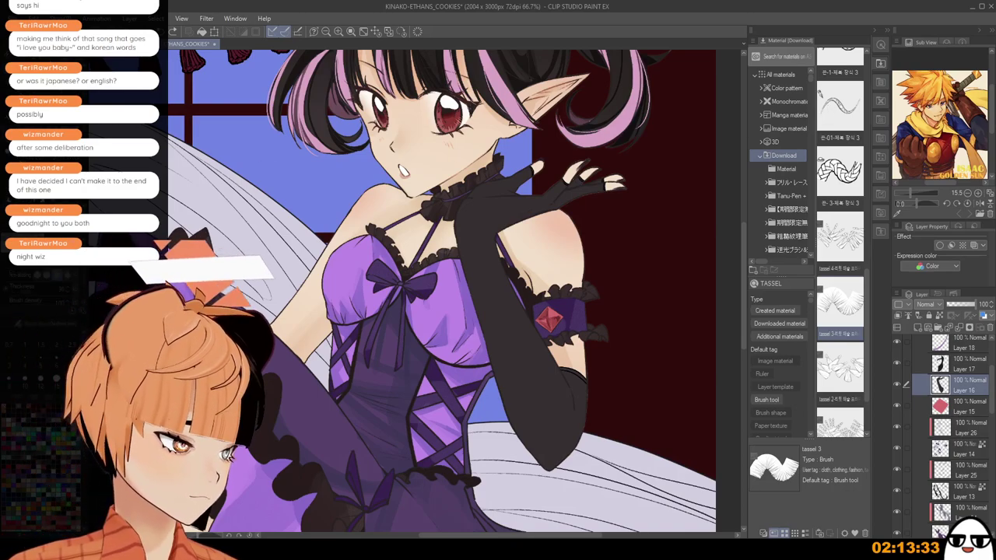
Try dashed and diamond-net pattern brushes on the long glove and undo the strokes.
left_click(32, 160)
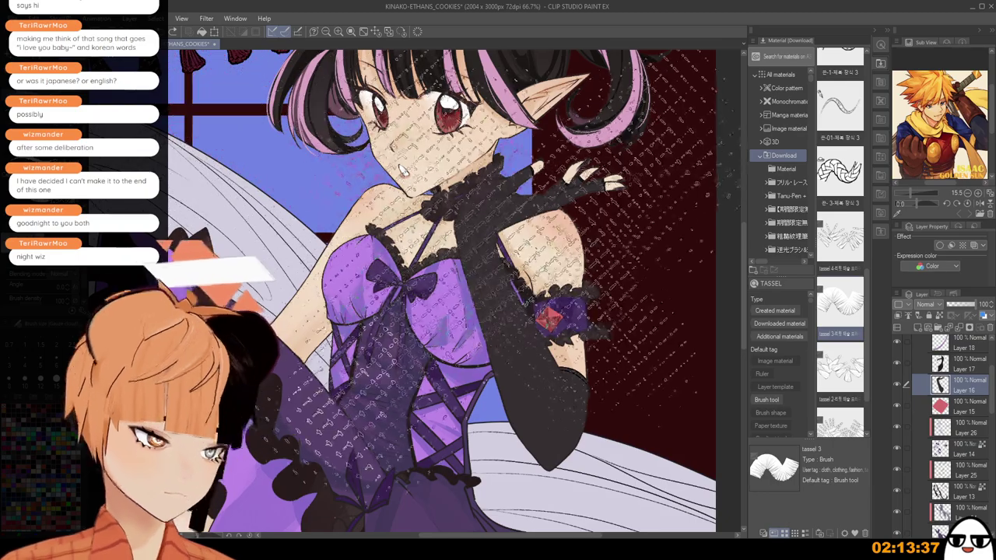
left_click_drag(510, 214, 544, 412)
key("ctrl+z")
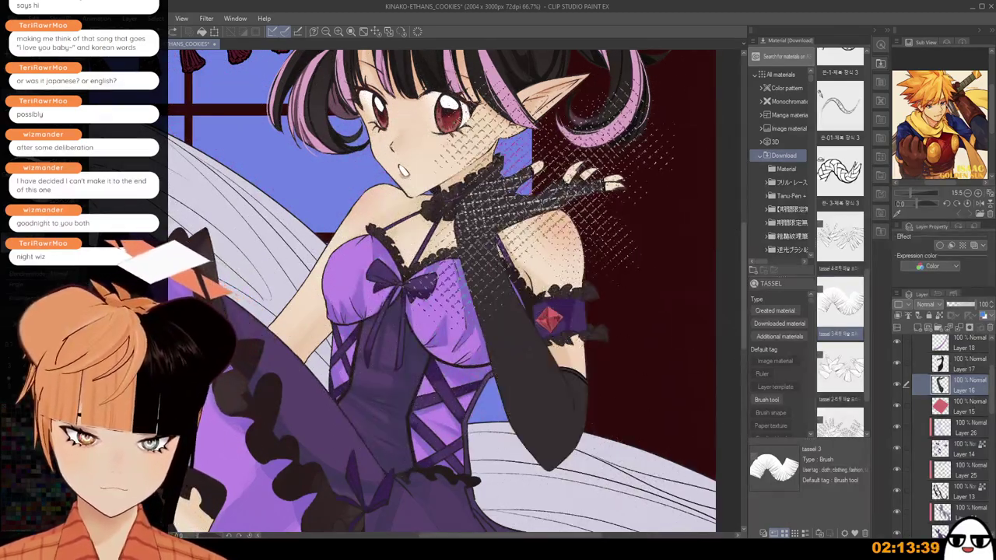
left_click_drag(548, 221, 557, 424)
key("ctrl+z")
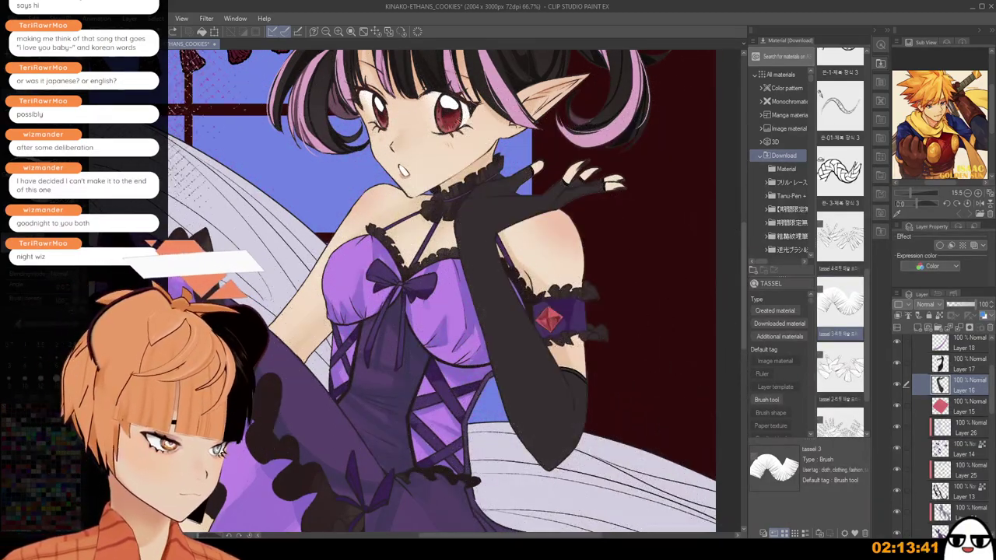
Try a triangular lattice pattern brush over the whole long glove on Layer 16 and undo it.
left_click(47, 148)
left_click_drag(509, 225, 546, 459)
key("ctrl+z")
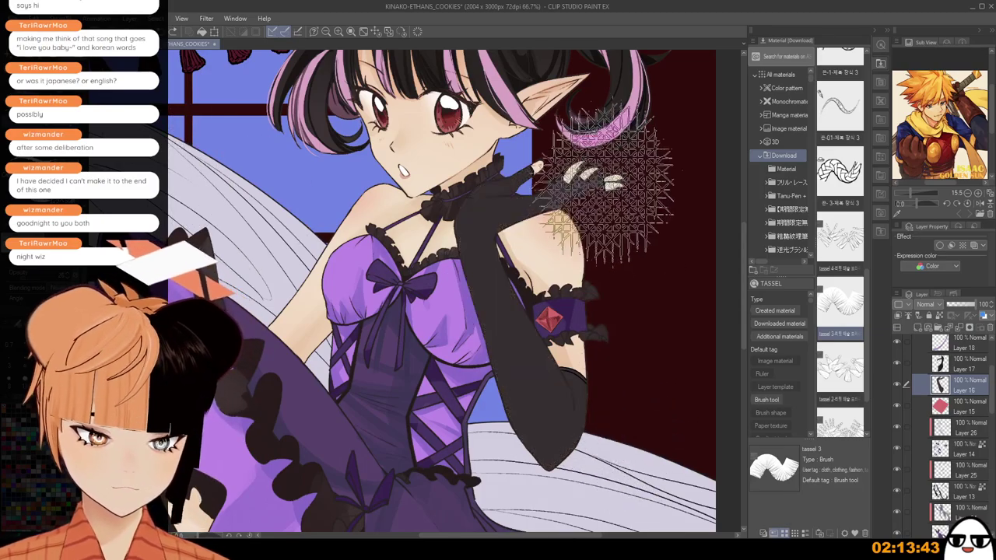
left_click_drag(514, 210, 548, 455)
key("ctrl+z")
left_click_drag(572, 171, 548, 455)
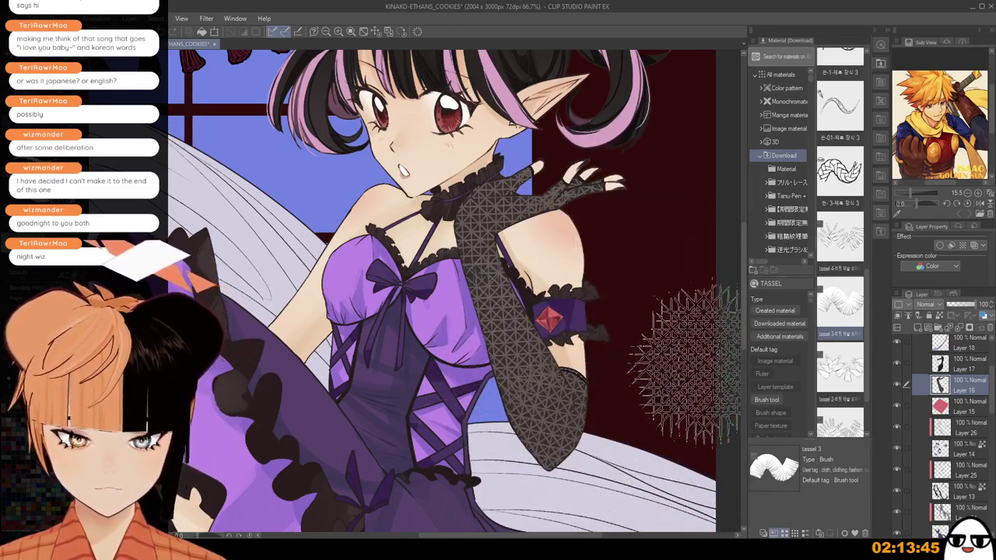
scroll(700, 378, "down", 4)
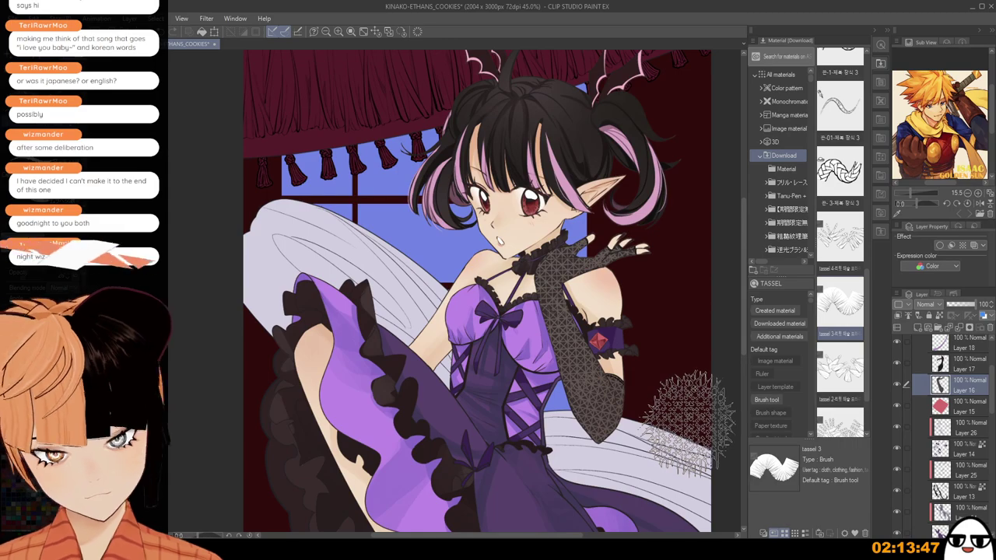
key("ctrl+z")
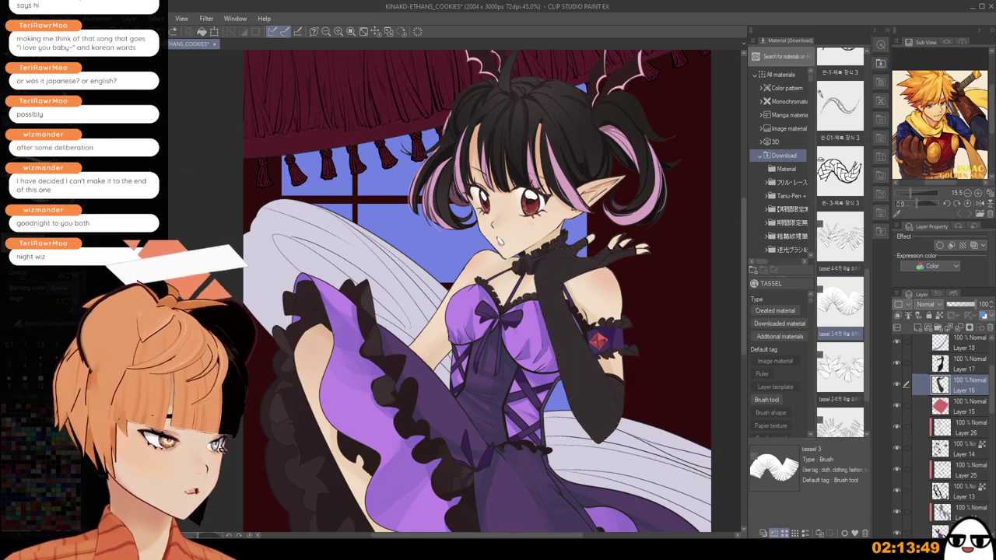
Try a star-like cut-out pattern and a speckled texture on the long glove, undoing each stroke.
left_click_drag(580, 257, 599, 412)
key("ctrl+z")
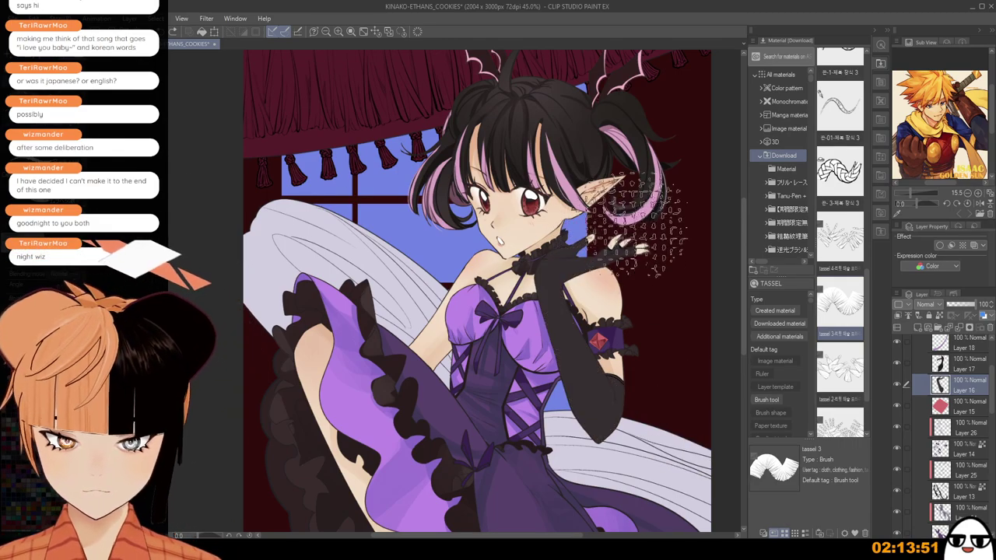
left_click_drag(576, 261, 599, 412)
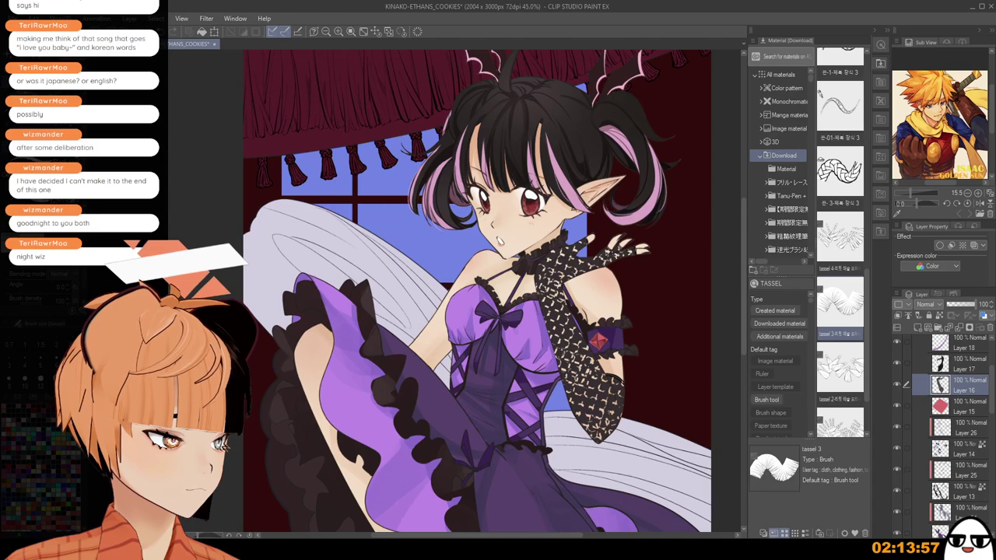
key("ctrl+z")
left_click_drag(582, 247, 598, 428)
key("ctrl+z")
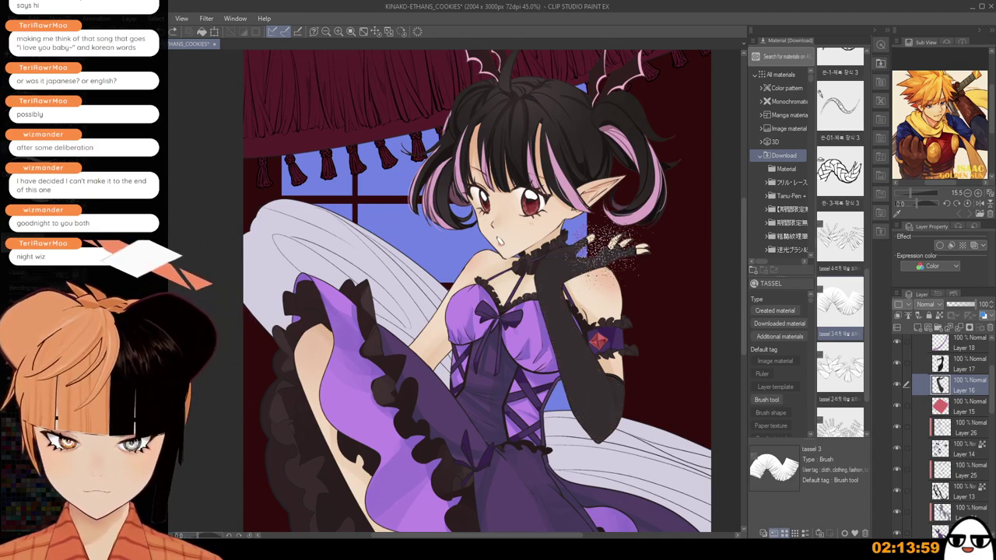
Try a fine crackled lace texture over the whole long glove on Layer 16 and lower the layer's opacity to 88%.
left_click_drag(622, 243, 605, 425)
mouse_move(547, 385)
left_mouse_down()
mouse_move(593, 294)
mouse_move(548, 299)
left_mouse_up()
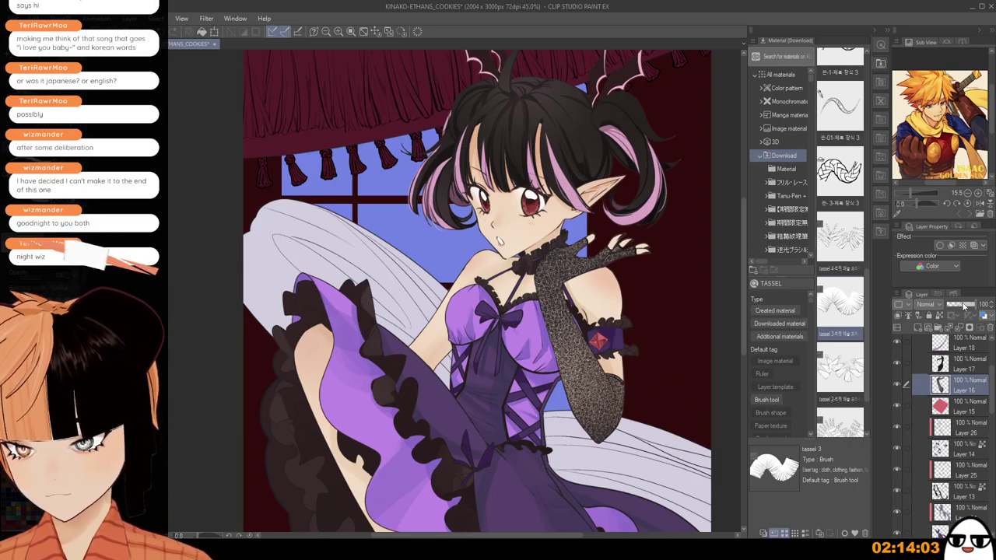
left_click_drag(965, 306, 971, 313)
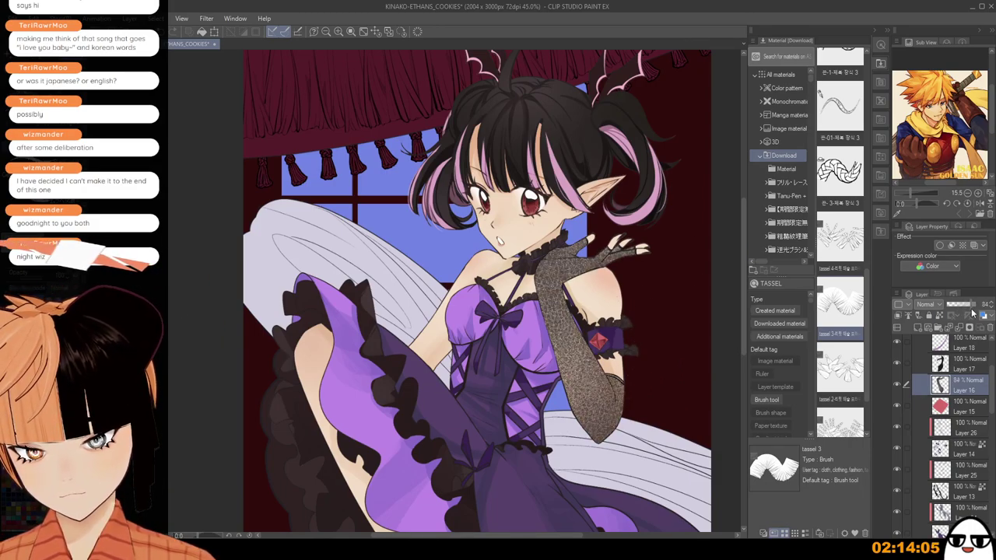
scroll(515, 411, "down", 2)
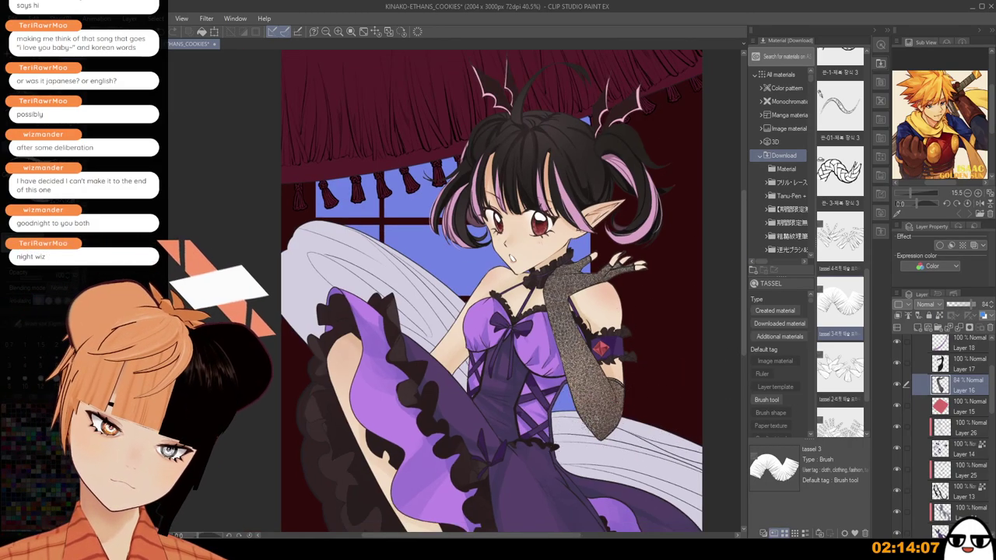
scroll(523, 405, "up", 3)
scroll(622, 327, "up", 3)
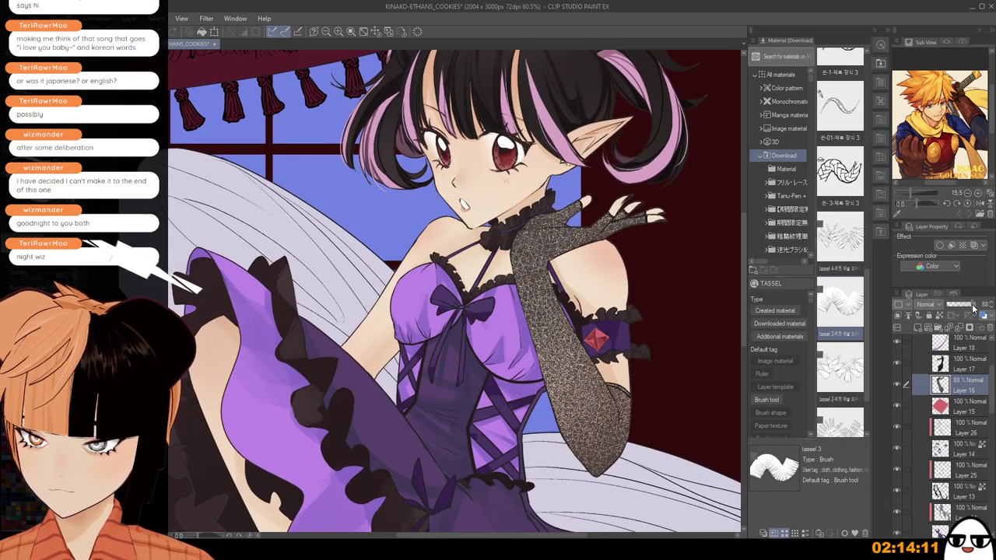
Add a layer above Layer 16, load and drop a selection of the lace glove, and clip the new layer to it.
left_click(909, 326)
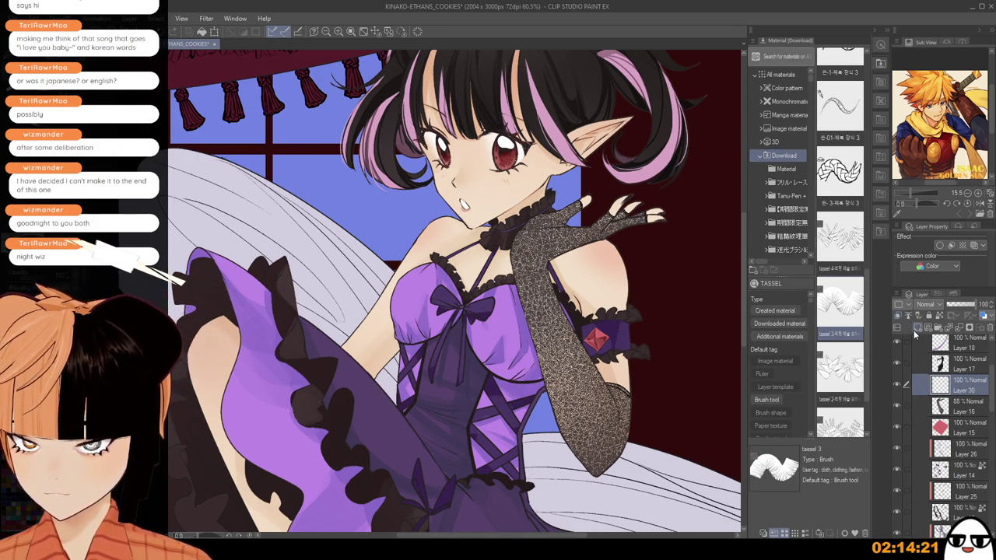
left_click(940, 408, "ctrl")
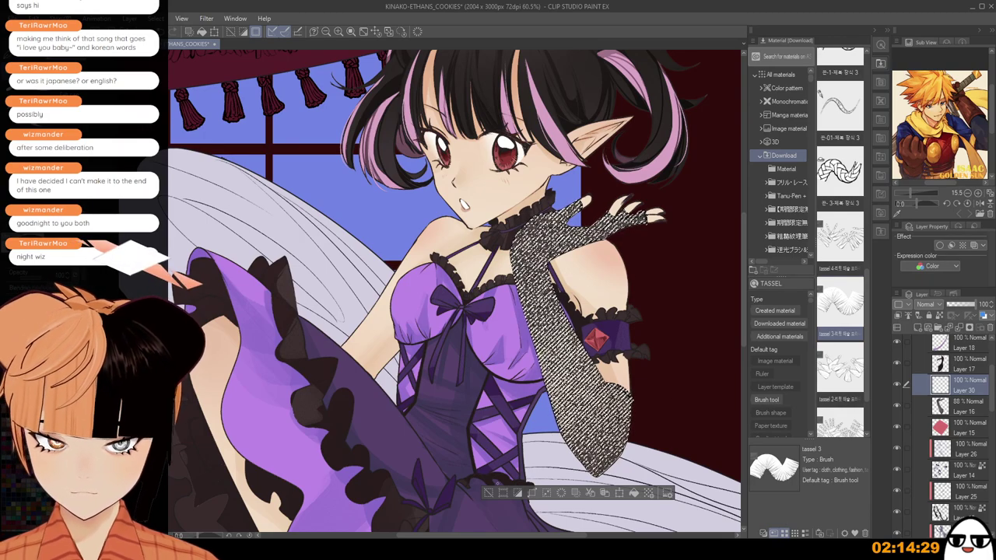
key("ctrl+d")
scroll(544, 385, "up", 1)
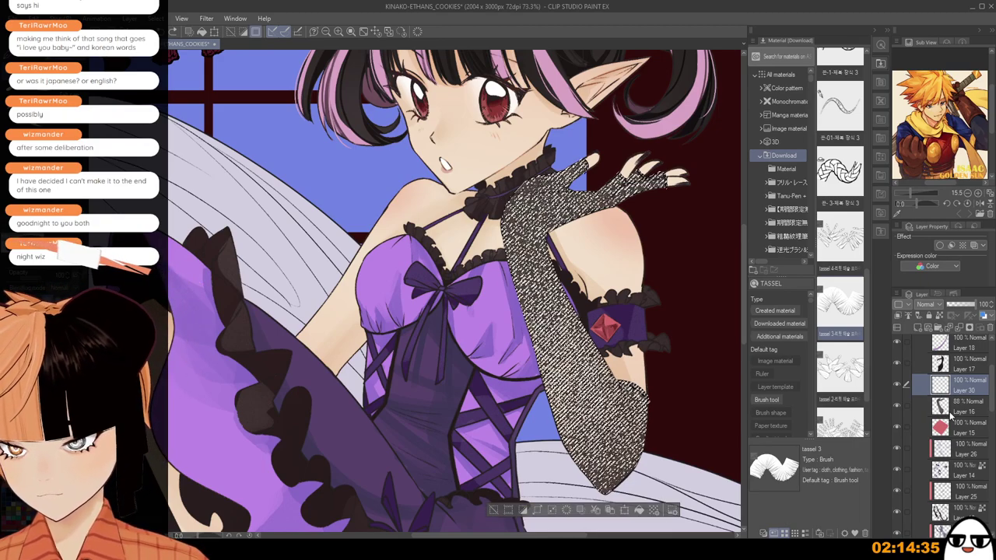
key("ctrl+alt+g")
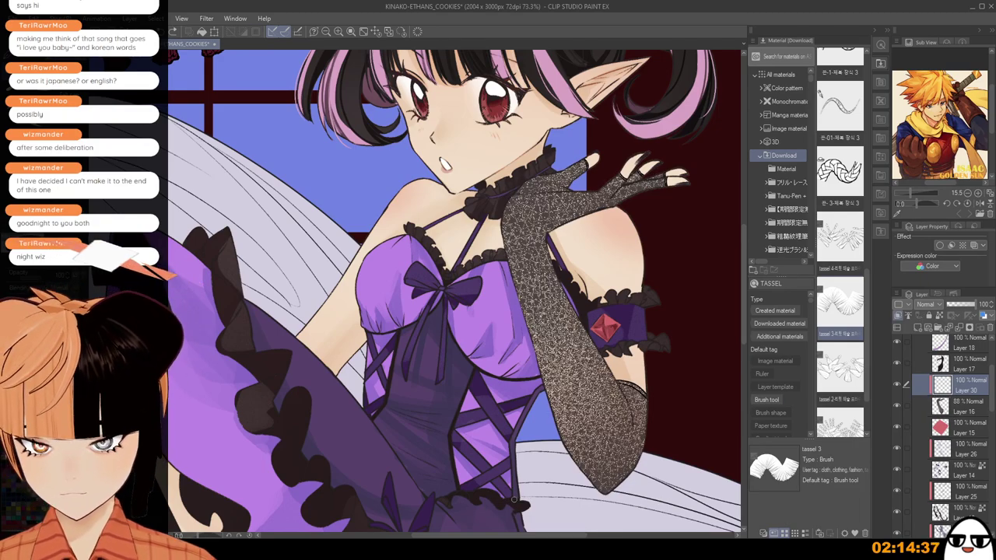
Undo the clipped layer, the opacity reduction and the lace texture on the long glove.
key("ctrl+e")
key("ctrl+z")
key("ctrl+z")
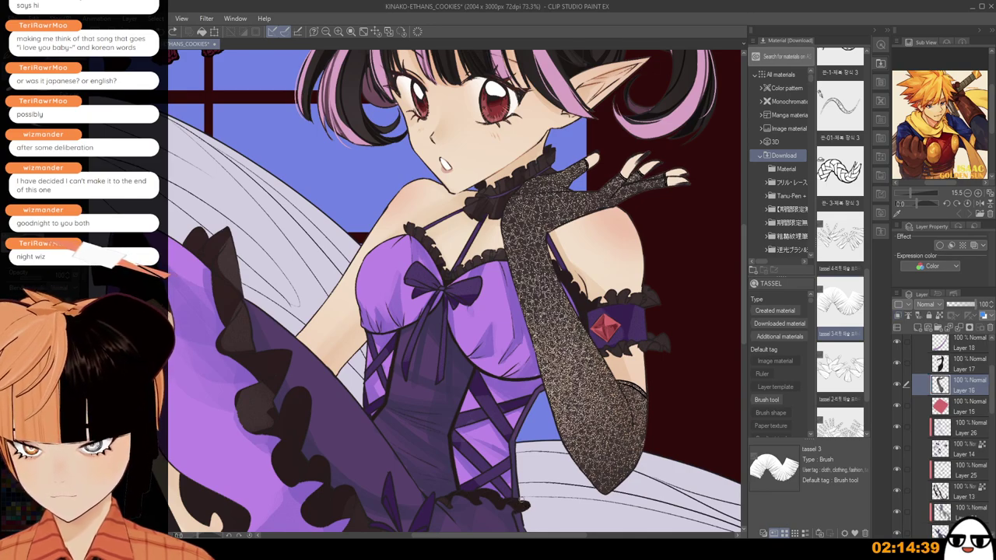
key("ctrl+z")
key("ctrl+z")
key("ctrl+z")
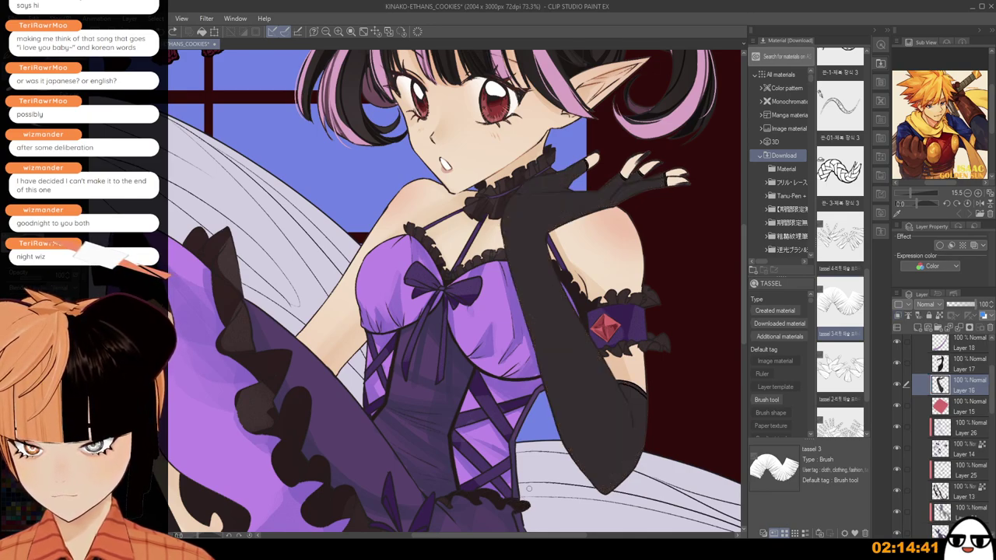
On a new layer above Layer 16, paint a lattice of crossing stripes within a selection of the long glove's shape and deselect.
left_click(921, 330)
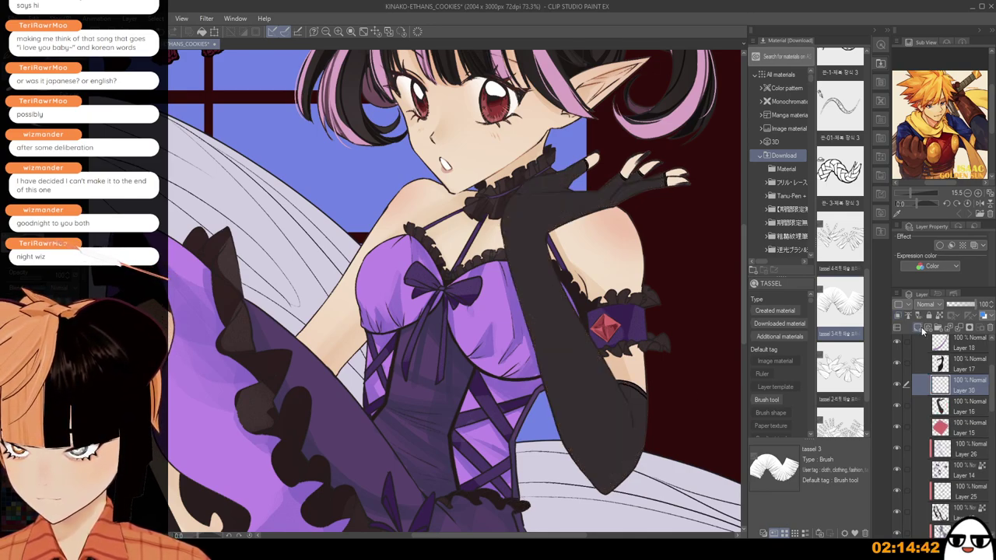
left_click(941, 406, "ctrl")
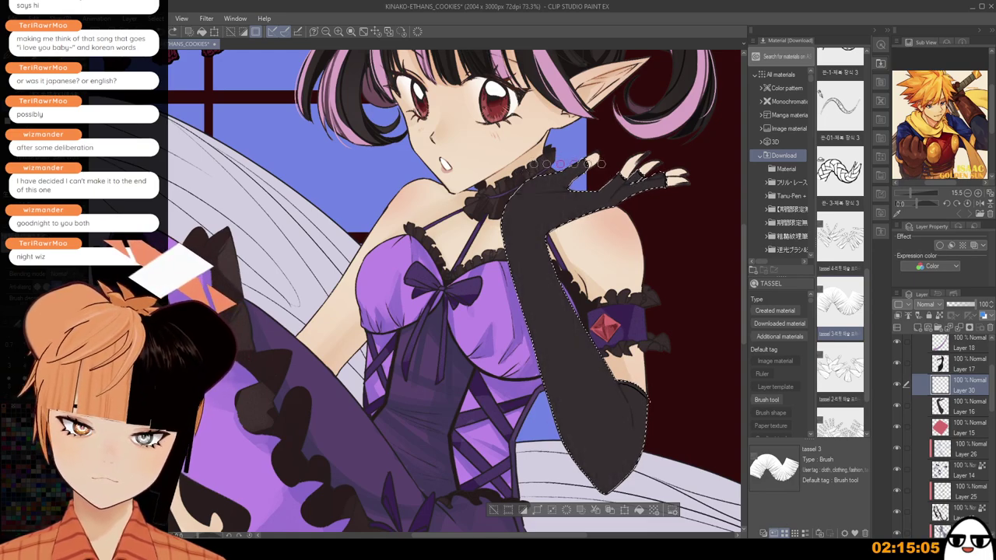
scroll(574, 164, "down", 1)
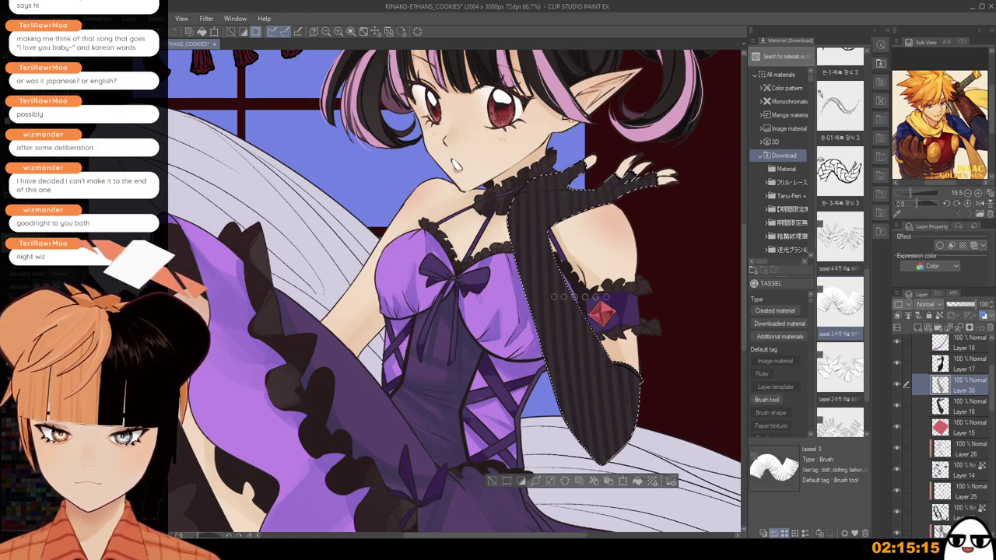
left_click_drag(615, 291, 492, 286)
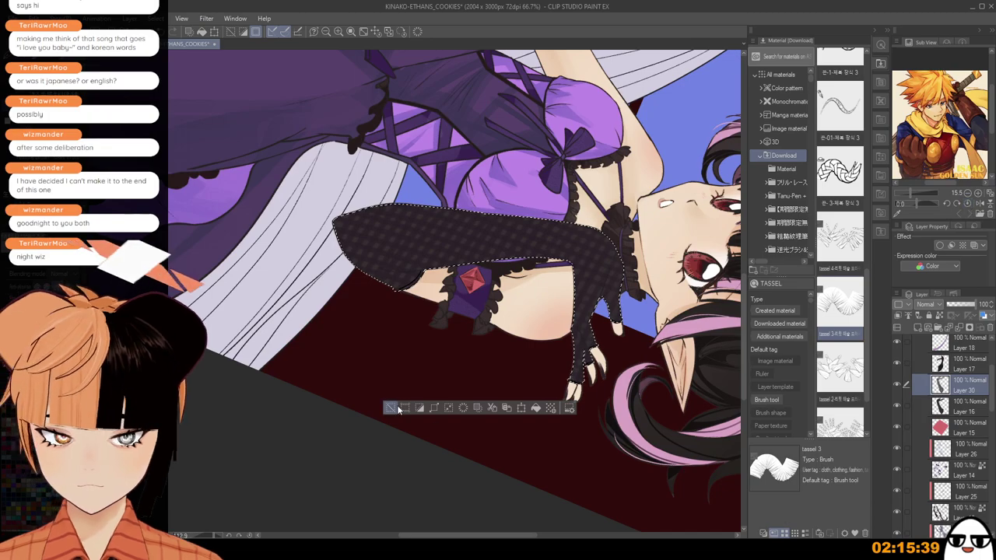
key("ctrl+d")
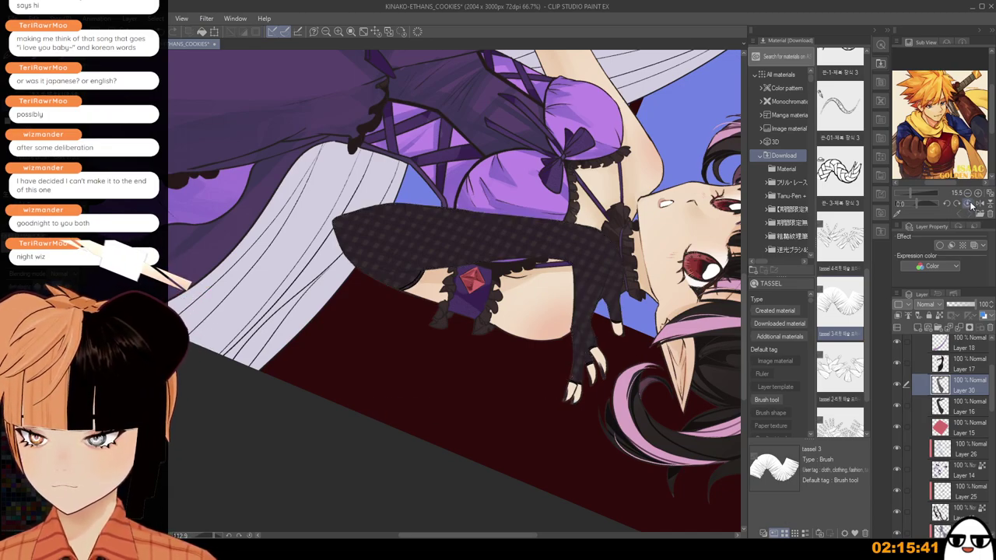
Collapse the materials palette and reset the canvas rotation to upright.
scroll(840, 268, "down", 1)
scroll(603, 359, "down", 3)
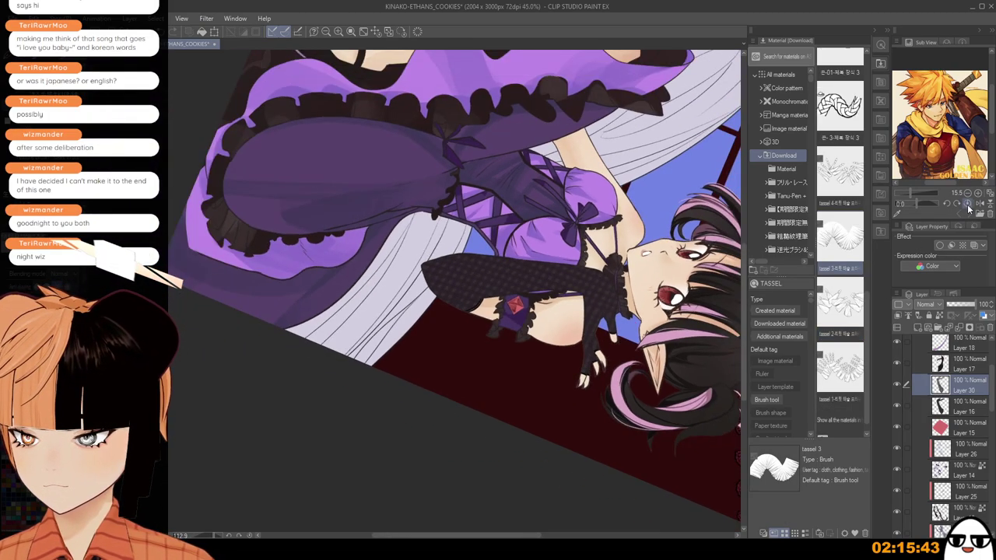
left_click(887, 36)
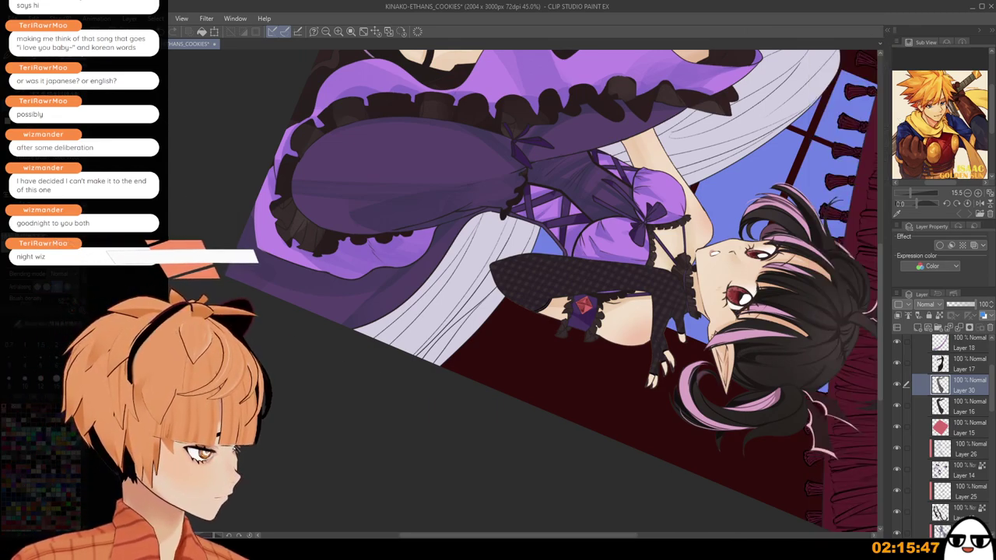
key("ctrl+@")
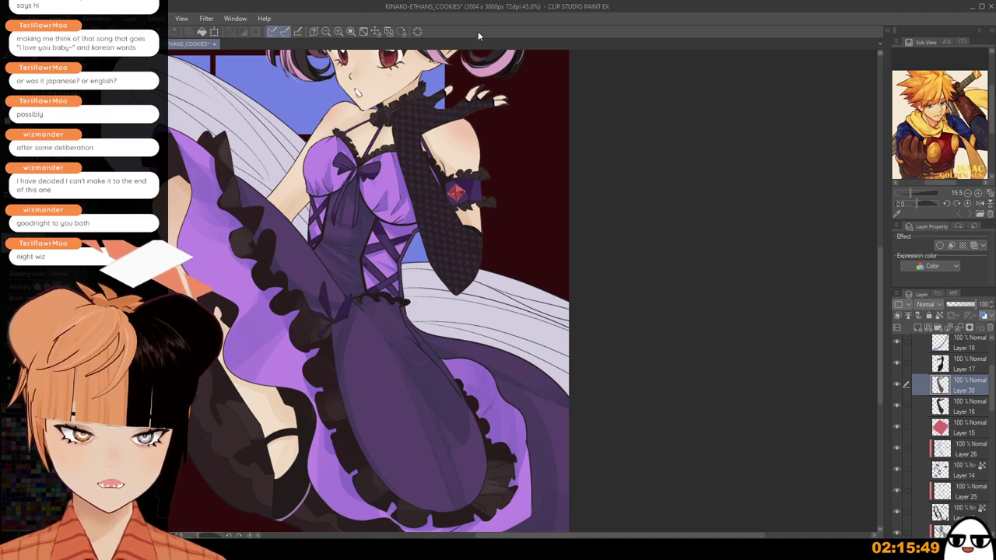
left_click_drag(467, 241, 621, 371)
Set the opacity of the glove's base colour on Layer 16 to 50%.
left_click(966, 403)
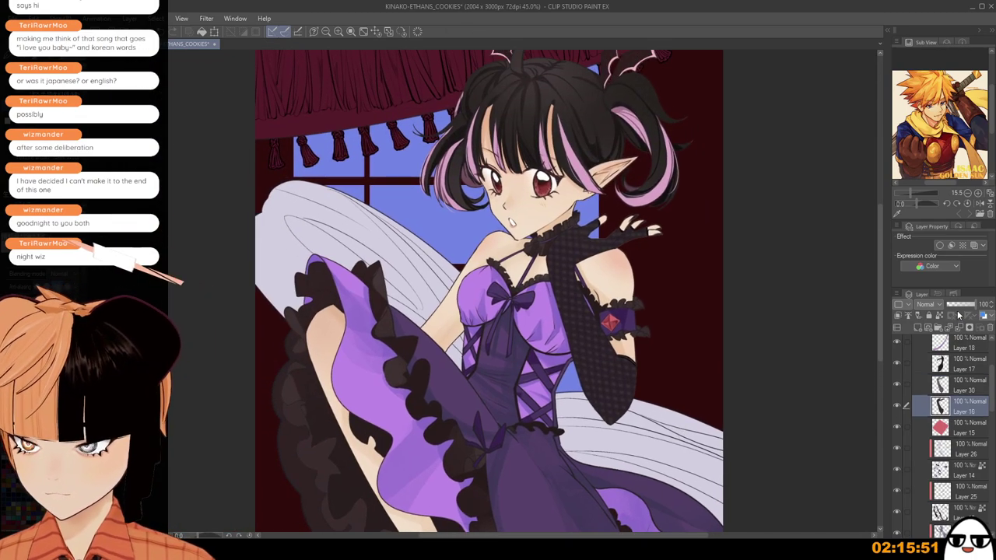
left_click(956, 305)
left_click_drag(961, 308, 962, 309)
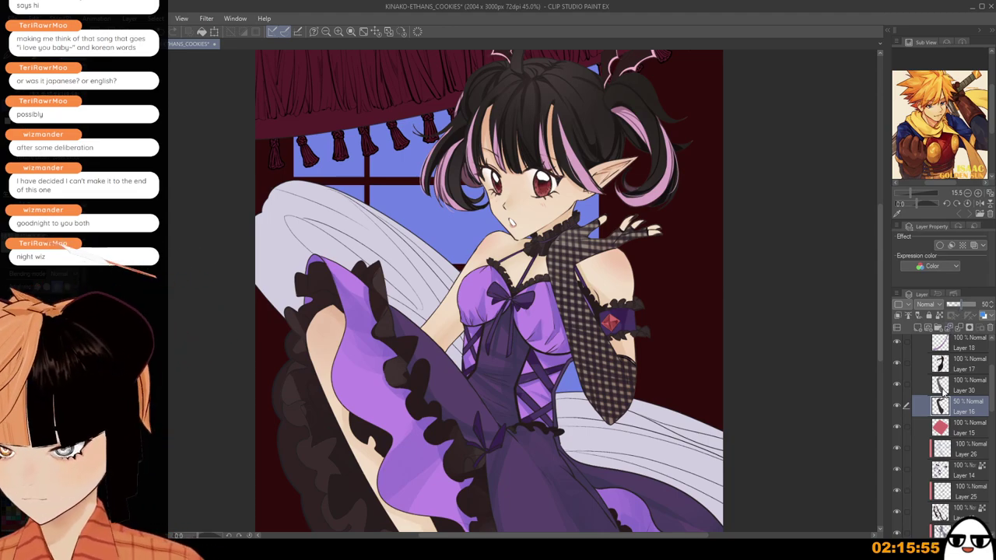
Try clearing the lattice shape from Layer 16, undo it, clear it on Layer 30 instead and deselect.
left_click(948, 387, "ctrl")
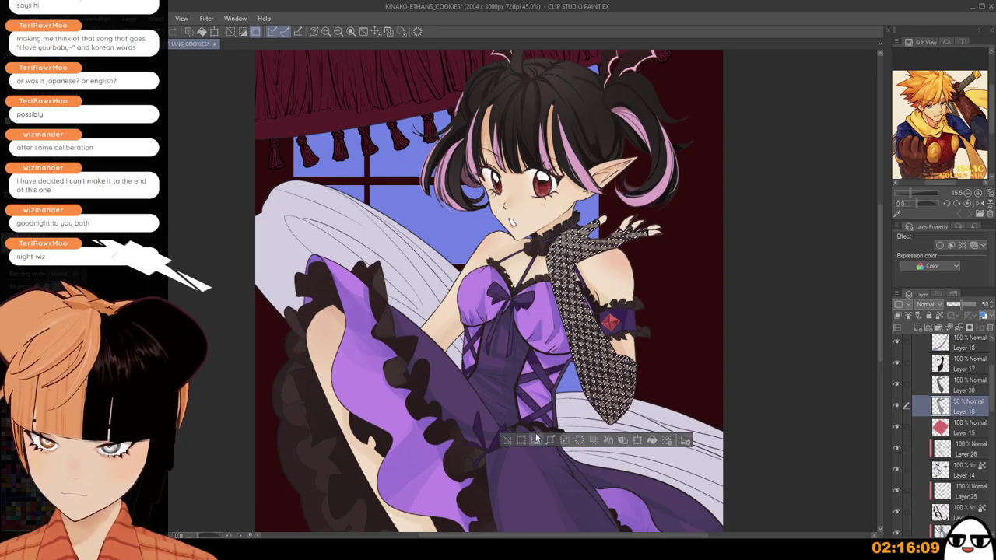
key("ctrl+z")
left_click(942, 386)
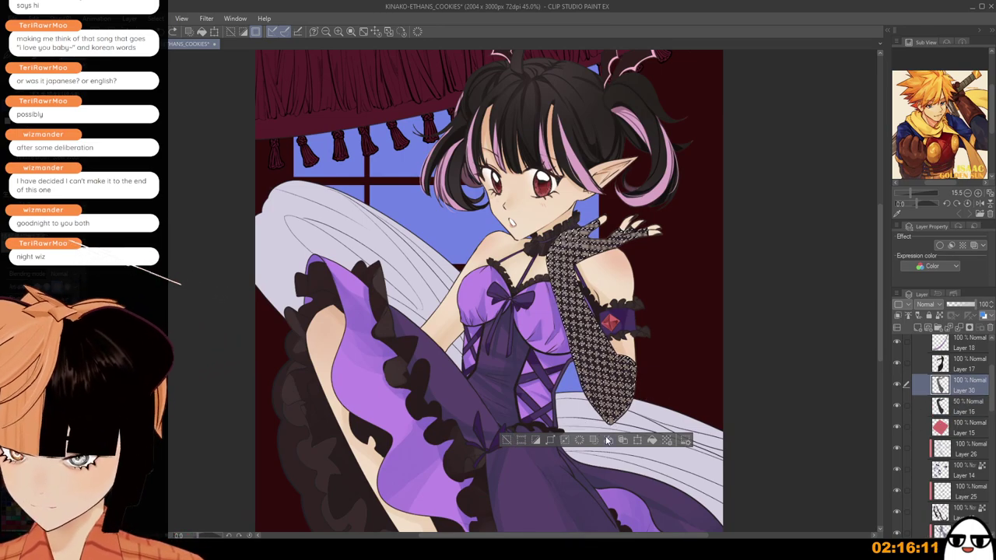
left_click(579, 441)
left_click(507, 441)
scroll(666, 402, "up", 3)
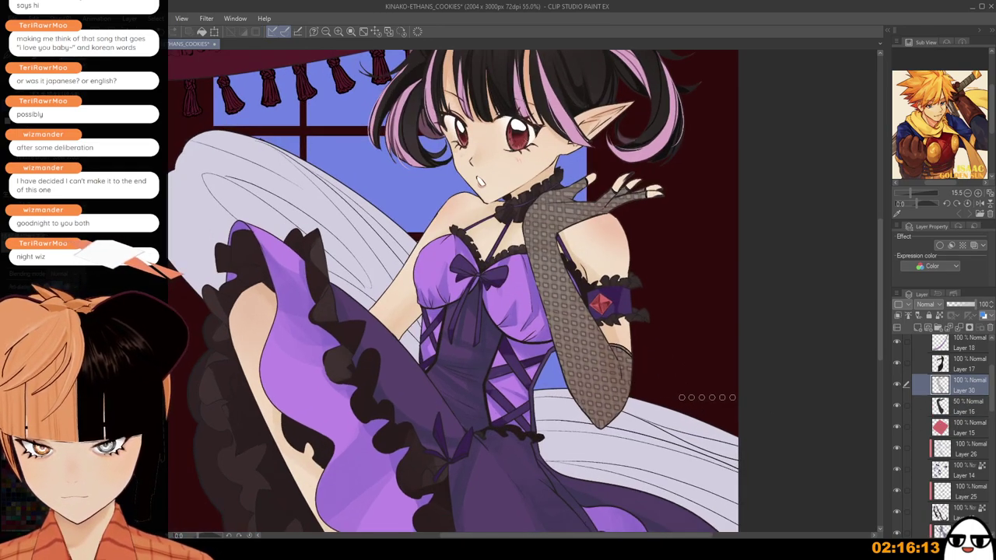
scroll(646, 393, "down", 4)
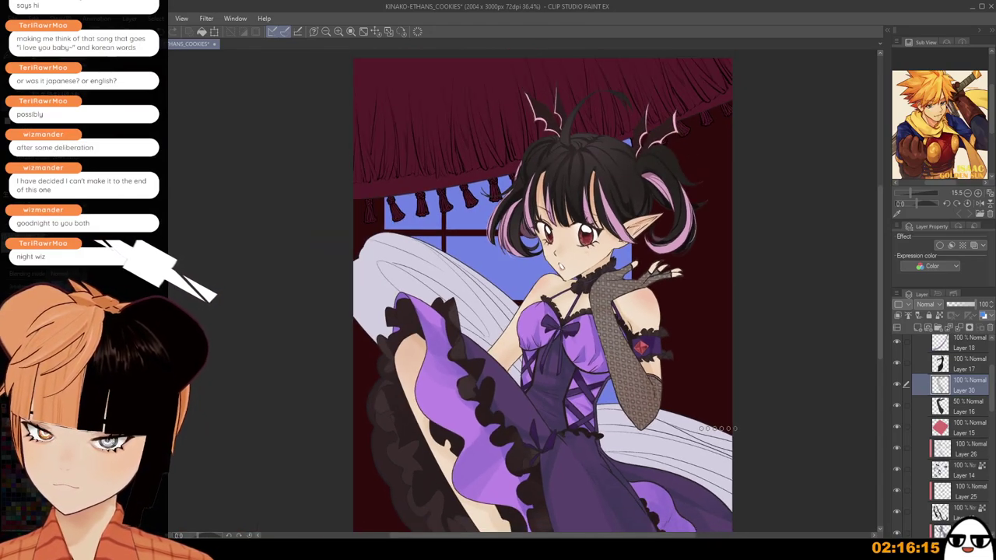
Try raising Layer 16's opacity to 98% beneath the thinned lattice.
left_click(956, 400)
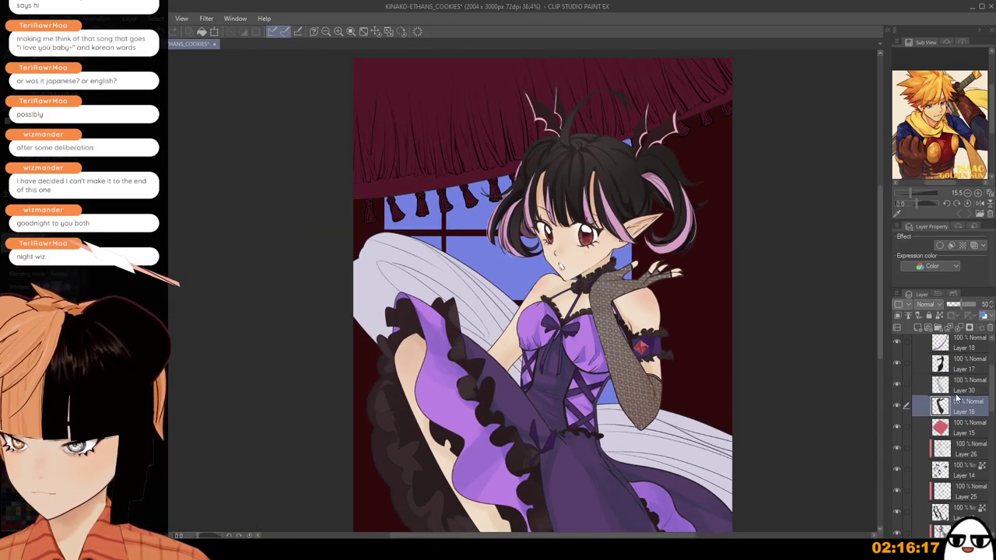
left_click_drag(963, 308, 976, 307)
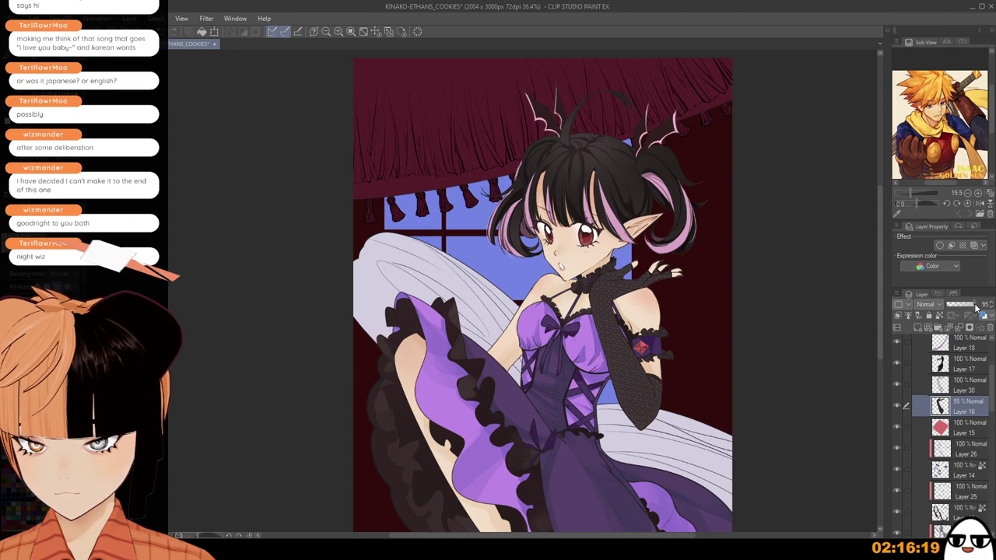
scroll(701, 368, "up", 3)
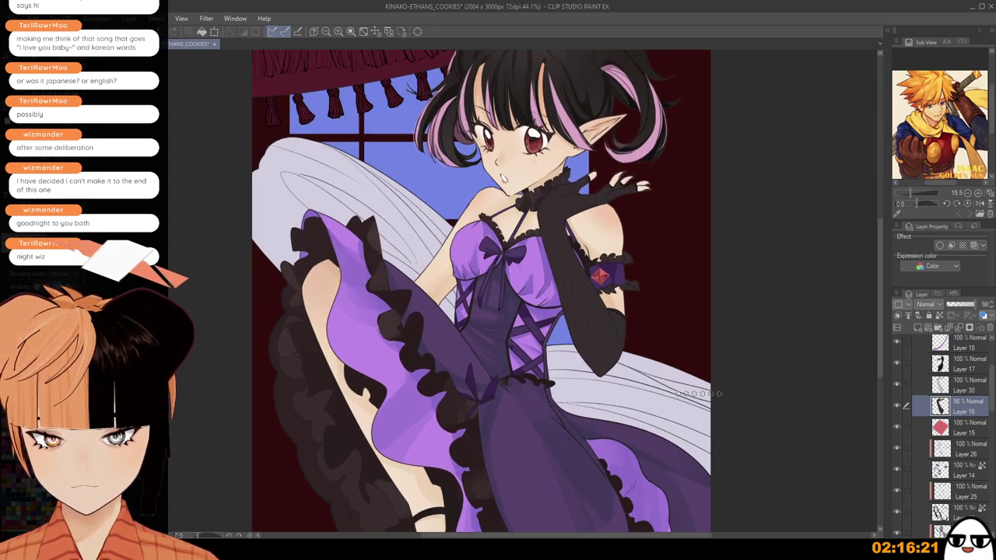
scroll(700, 369, "up", 2)
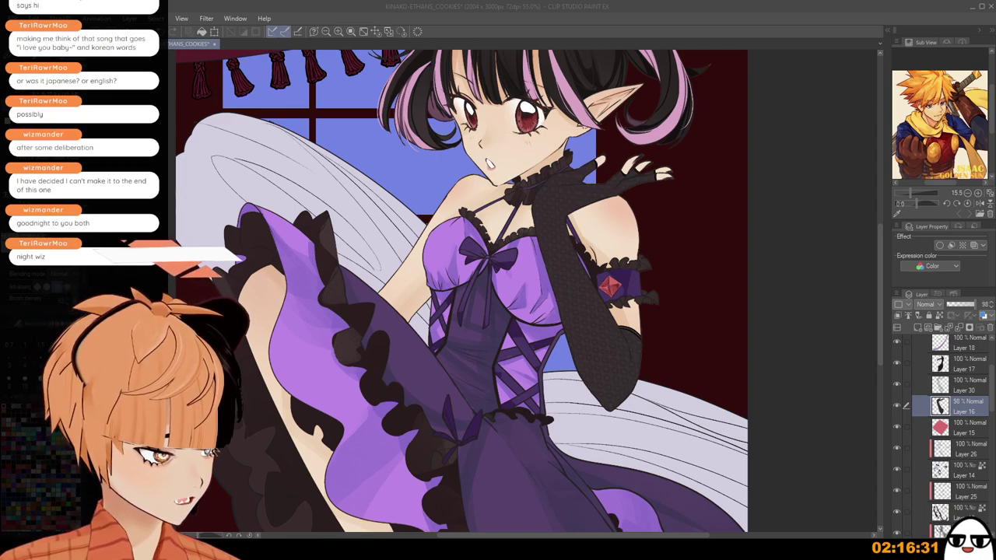
scroll(635, 320, "down", 3)
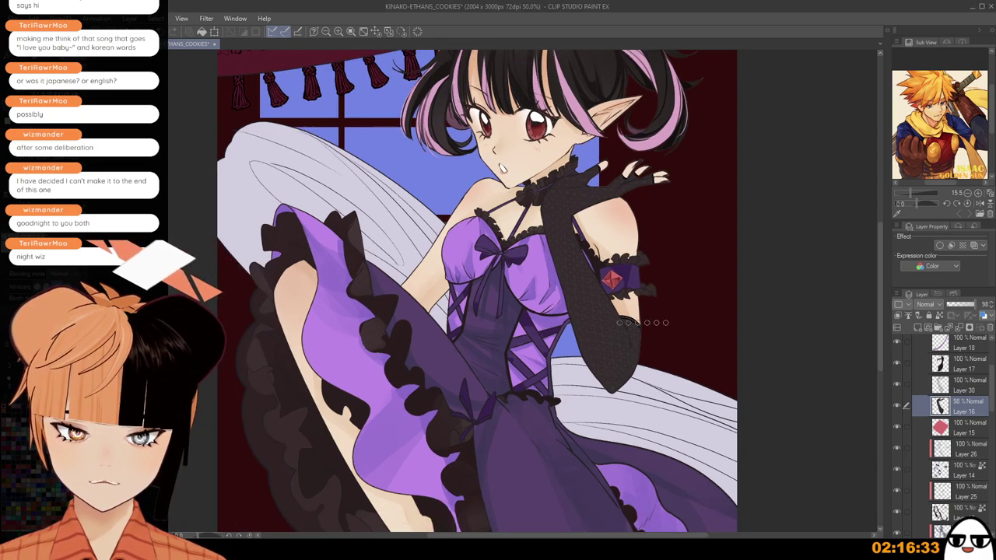
left_click_drag(657, 408, 668, 429)
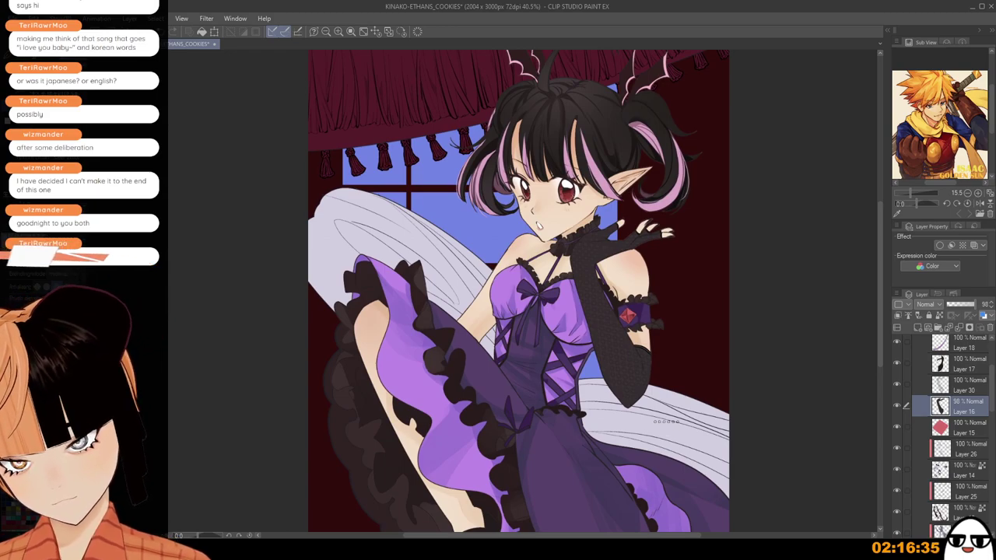
Try lowering Layer 16's opacity to 48% for a sheer glove.
left_click(955, 306)
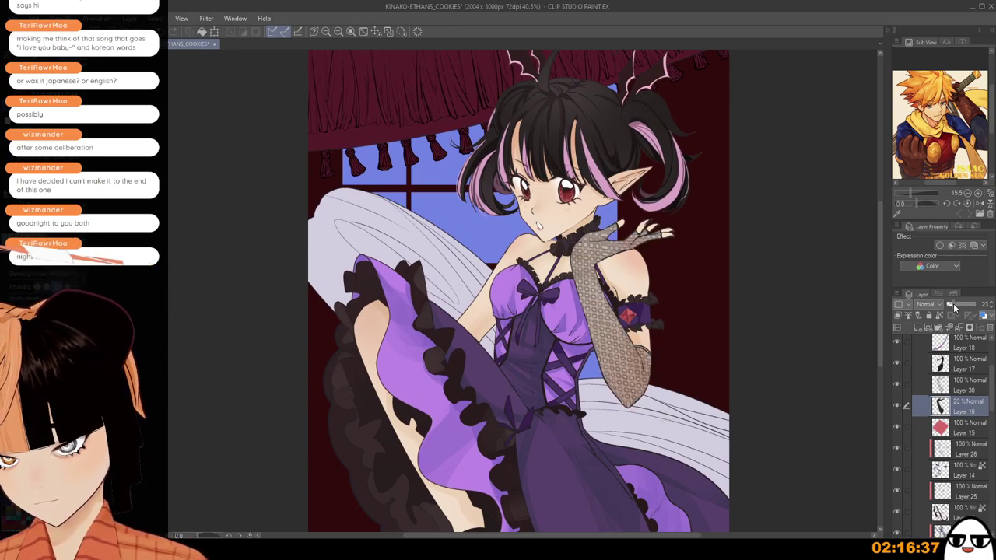
left_click_drag(956, 310, 965, 311)
scroll(673, 457, "down", 2)
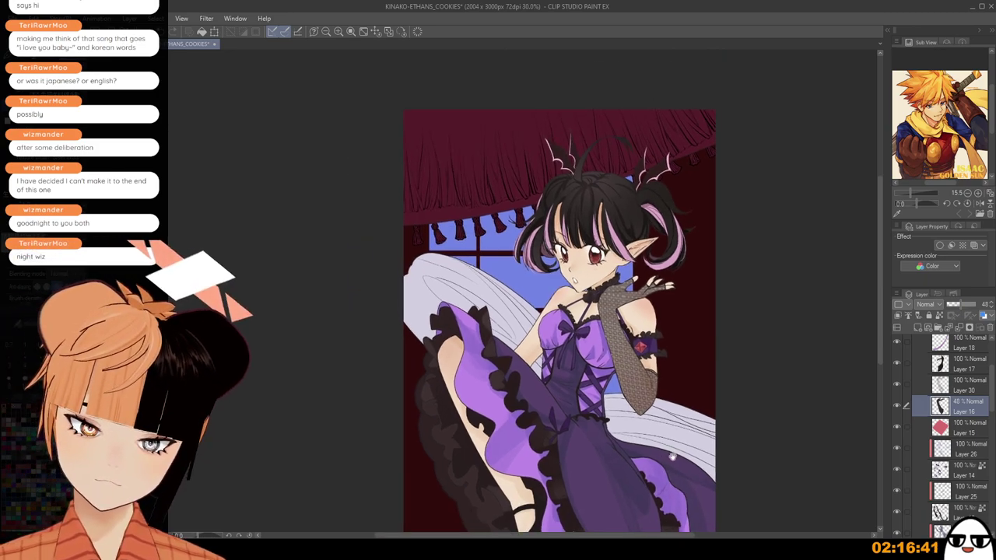
scroll(760, 385, "up", 4)
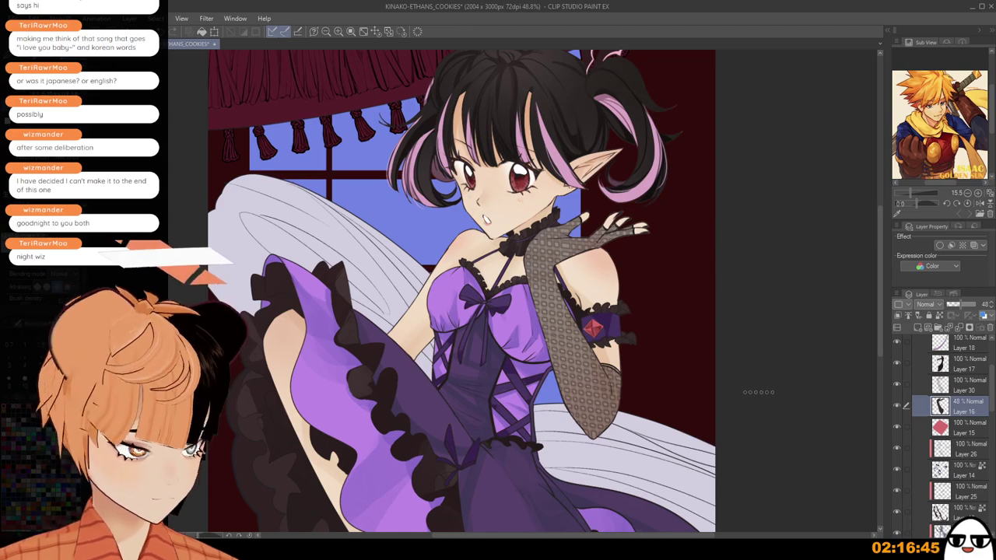
Undo the last Layer 16 opacity changes and the clearing of the lattice on Layer 30, and deselect.
key("ctrl+z")
key("ctrl+z")
key("ctrl+z")
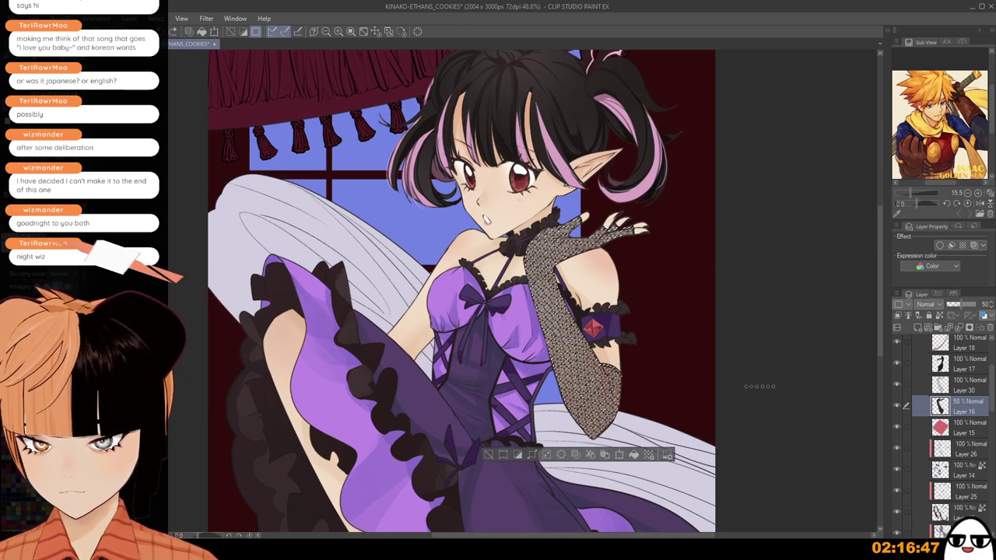
left_click(488, 455)
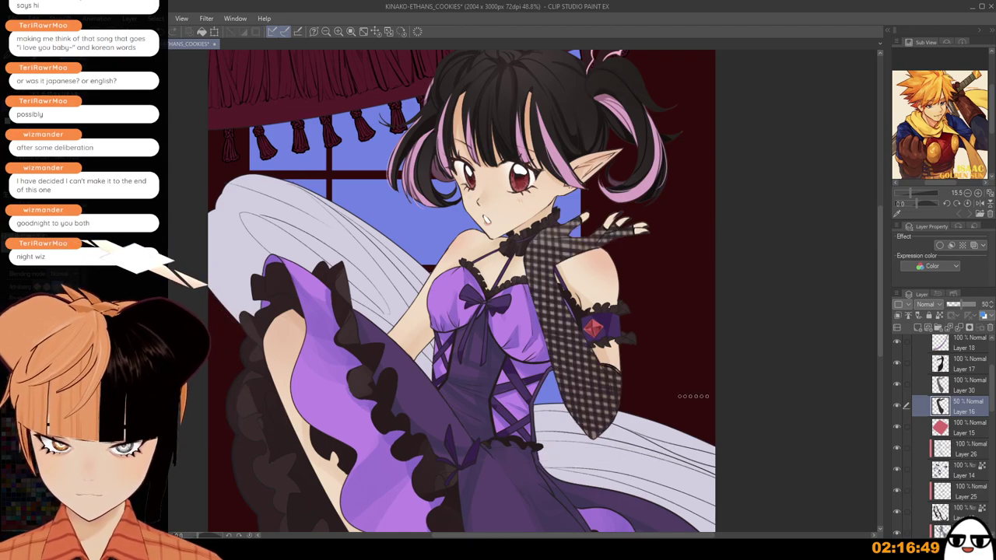
Thin the lattice on Layer 30 by loading its shape as a selection, inverting and expanding it, clearing that area and deselecting.
left_click(946, 389)
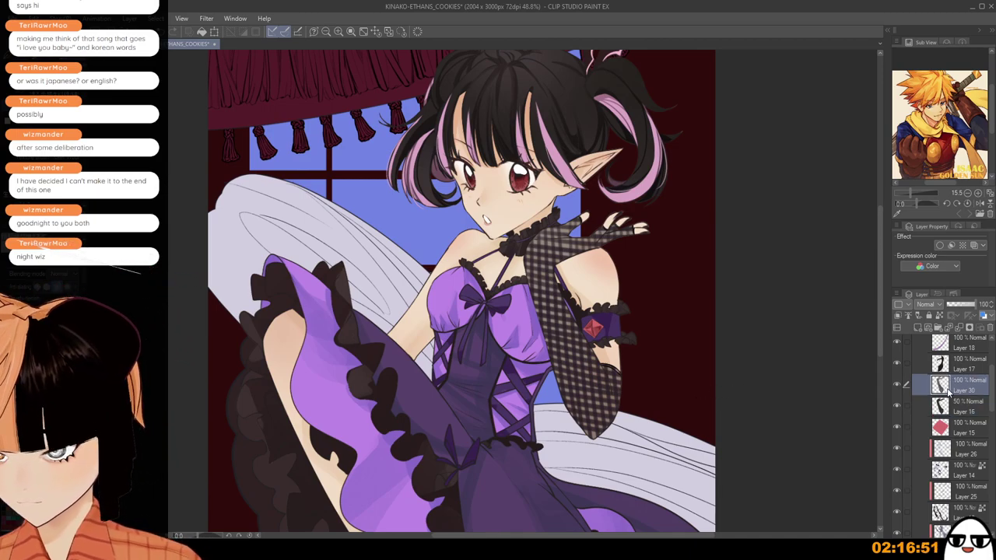
left_click(941, 383, "ctrl")
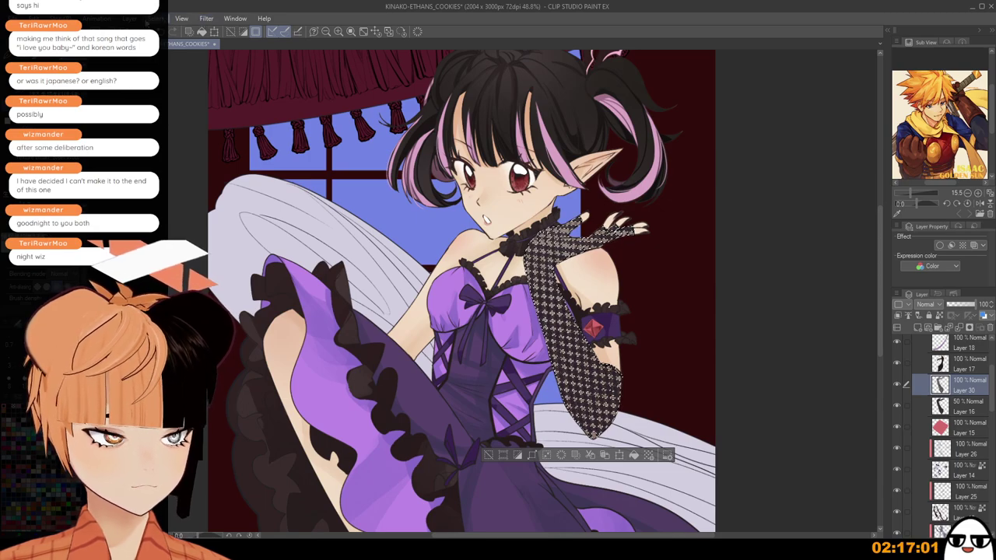
key("ctrl+a")
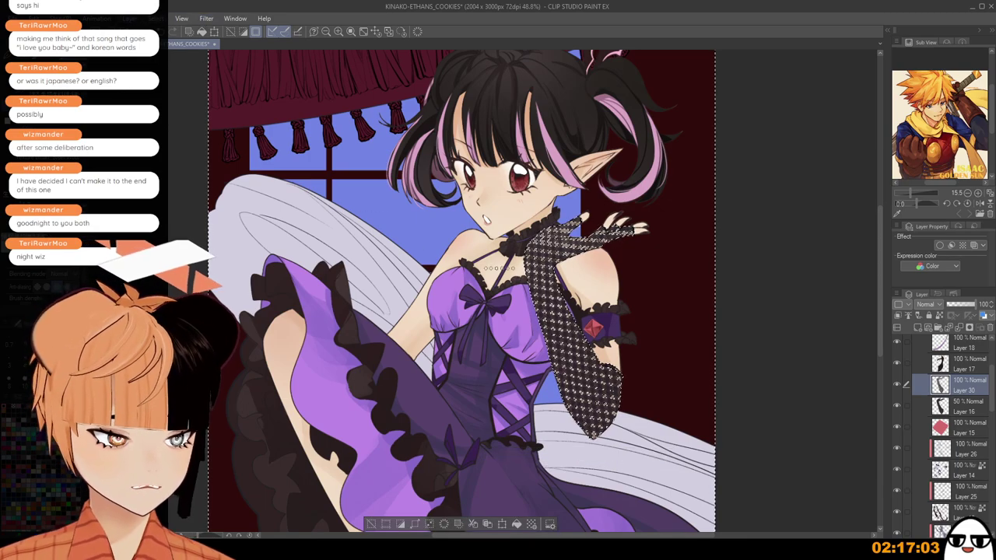
left_click(204, 93)
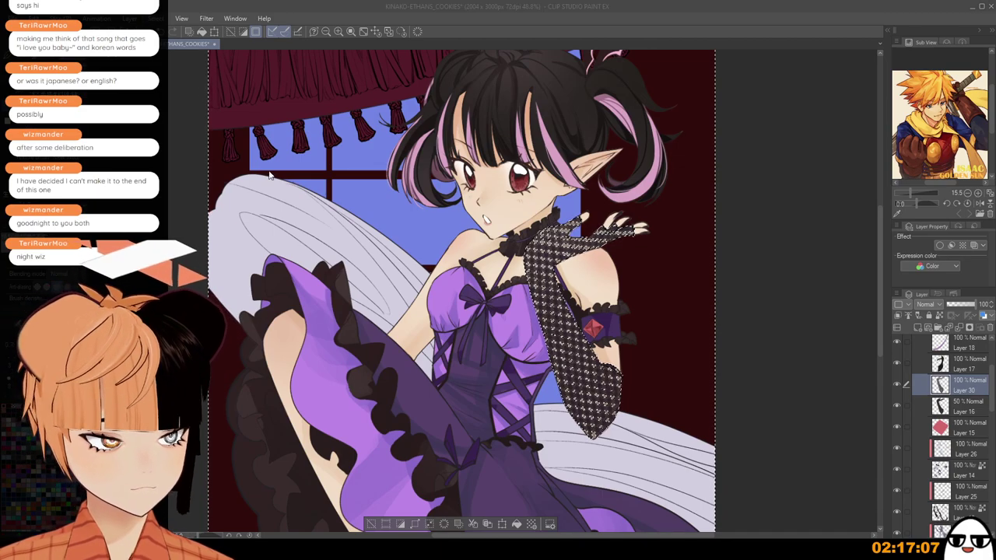
left_click(549, 263)
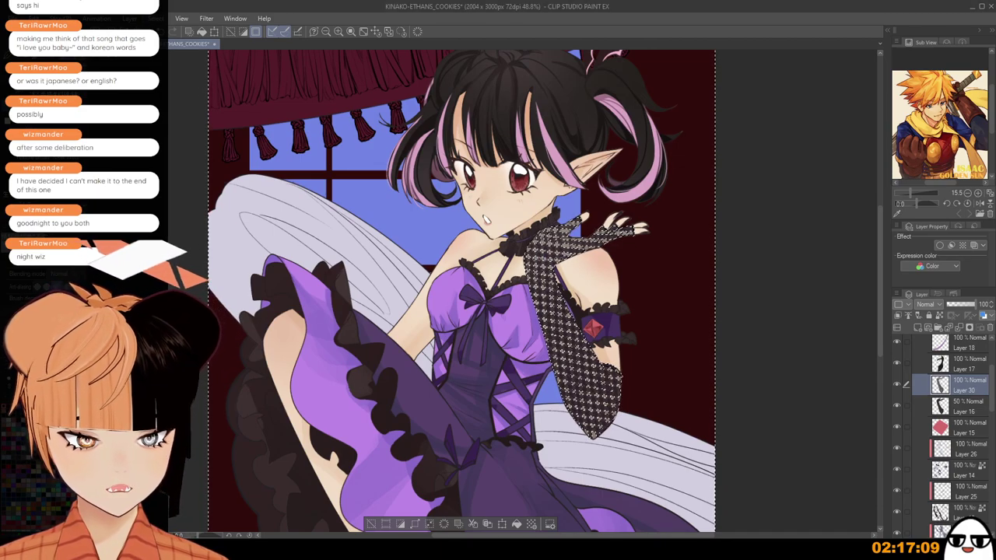
left_click(444, 524)
key("ctrl+d")
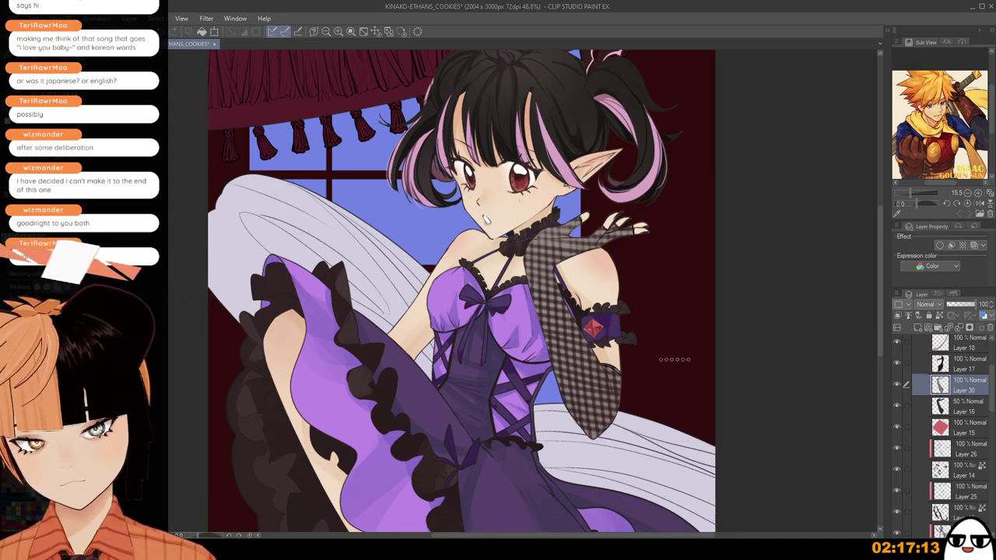
Lower Layer 30's opacity to 38% to soften the thinned lattice on the glove.
left_click(958, 305)
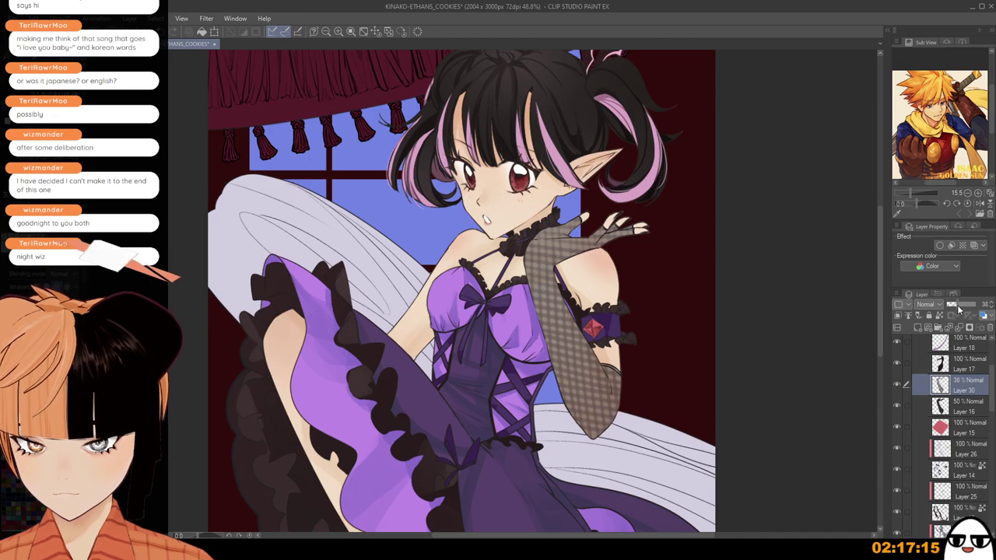
Set the opacity of Layer 16 to 75%.
left_click(964, 409)
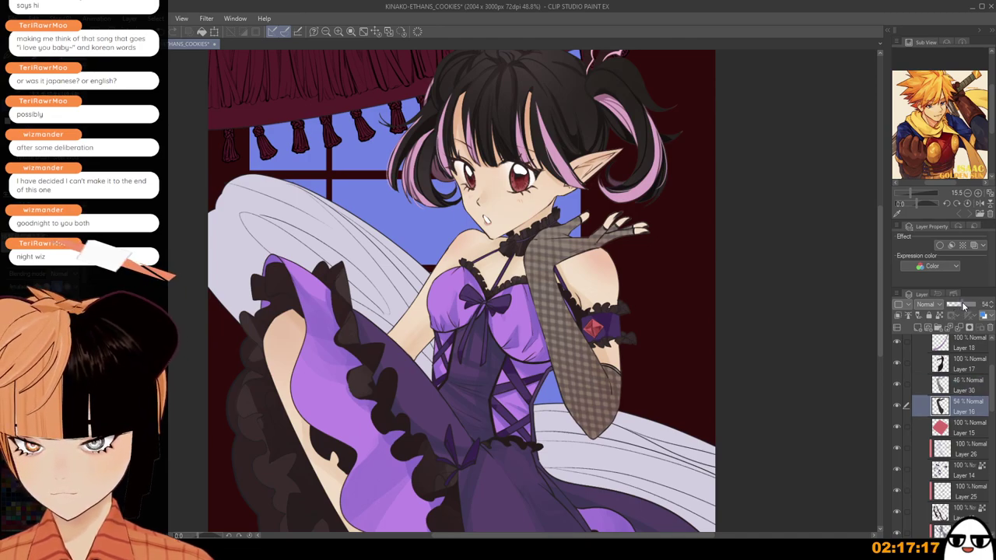
left_click(969, 305)
scroll(707, 389, "down", 2)
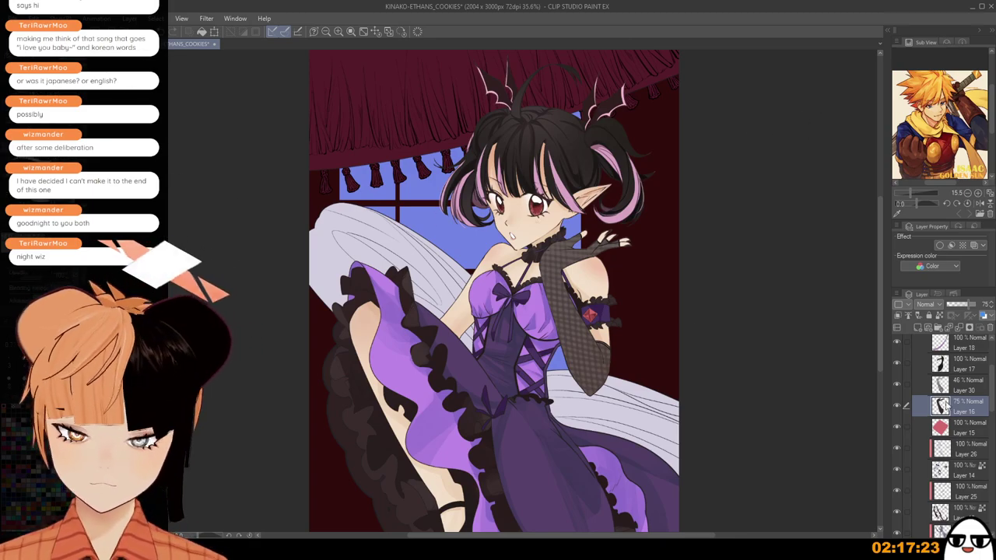
Try to spray a speckled texture over the fishnet glove on Layer 16 without locking its transparency.
mouse_move(592, 197)
left_mouse_down()
mouse_move(562, 214)
mouse_move(541, 299)
left_mouse_up()
scroll(587, 286, "up", 3)
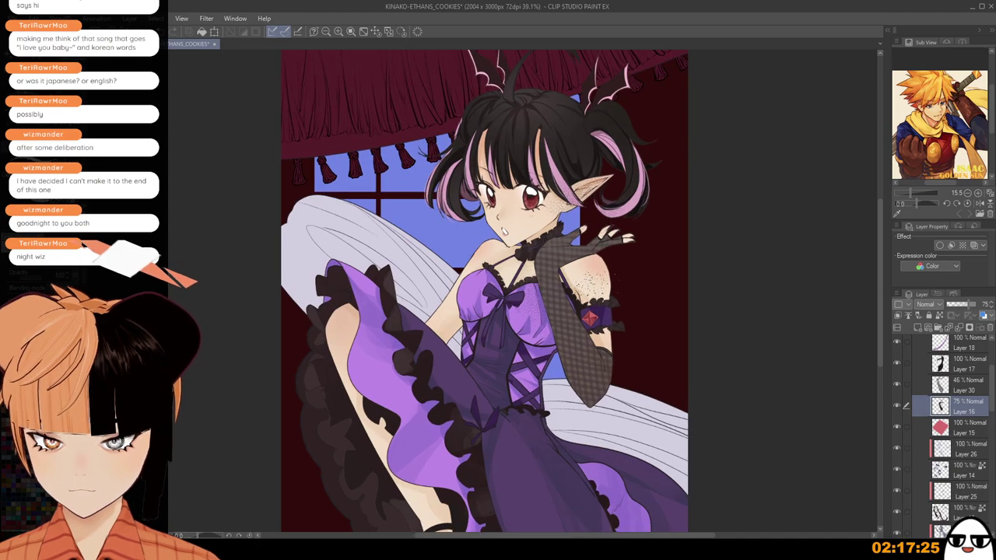
left_click_drag(592, 235, 617, 447)
left_click_drag(615, 205, 562, 431)
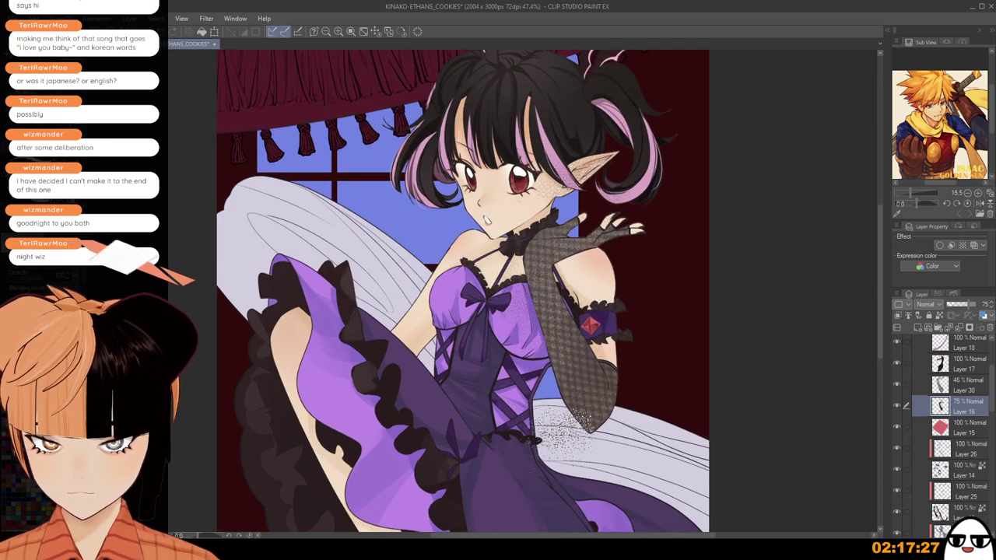
key("ctrl+z")
key("ctrl+z")
key("ctrl+z")
scroll(669, 421, "down", 3)
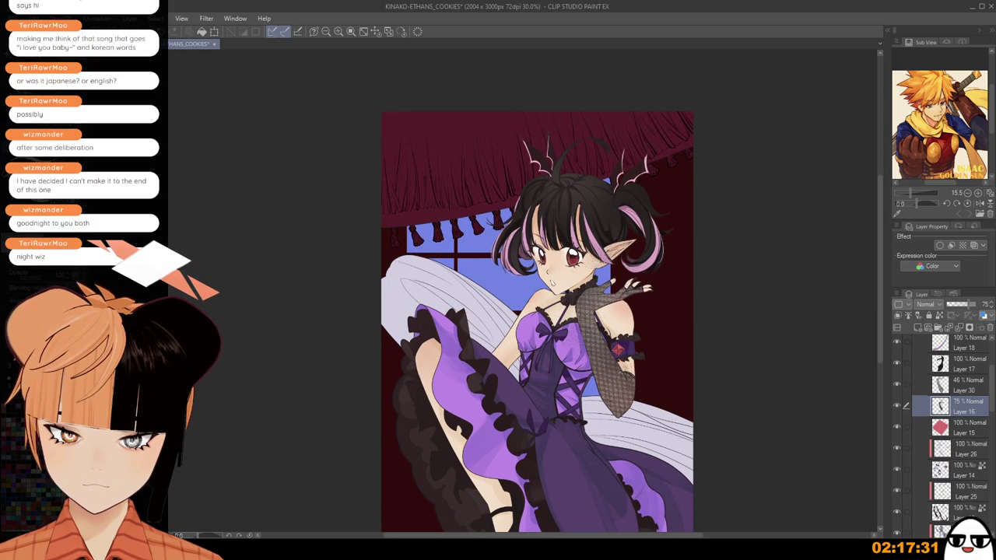
scroll(643, 356, "up", 1)
scroll(642, 356, "up", 1)
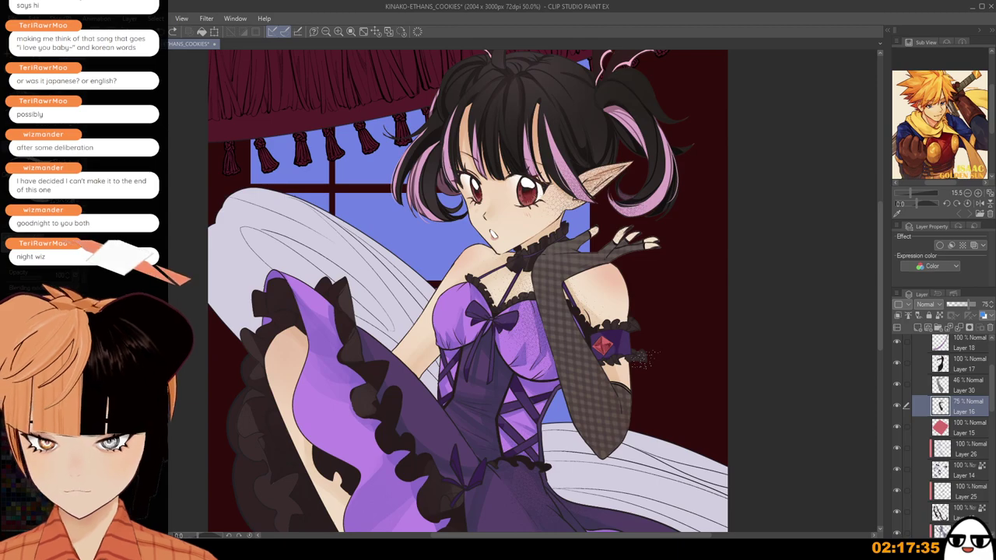
Lock the transparent pixels of Layer 16 and spray a lighter speckled texture over the fishnet glove.
left_click(939, 315)
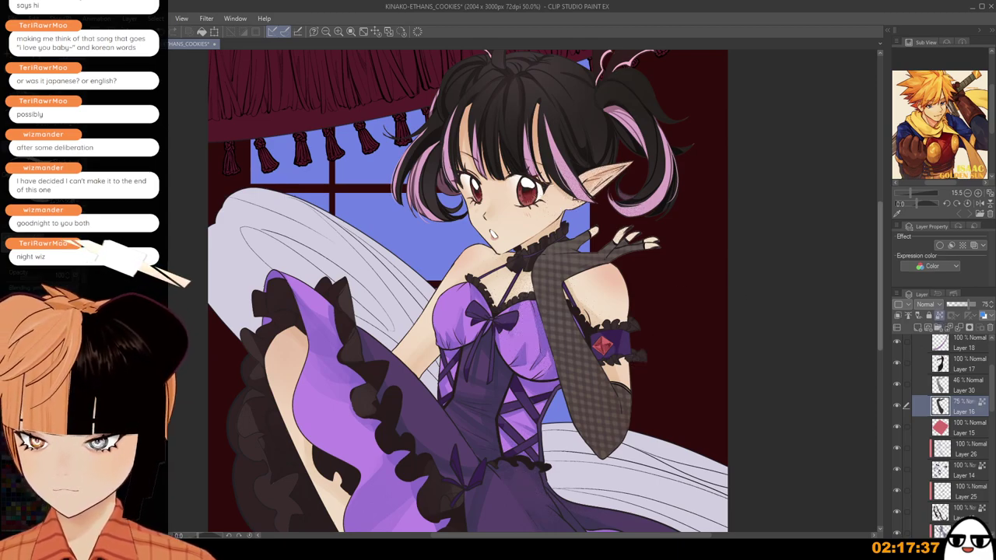
mouse_move(622, 246)
left_mouse_down()
mouse_move(572, 350)
mouse_move(556, 313)
mouse_move(642, 251)
mouse_move(620, 279)
left_mouse_up()
key("ctrl+z")
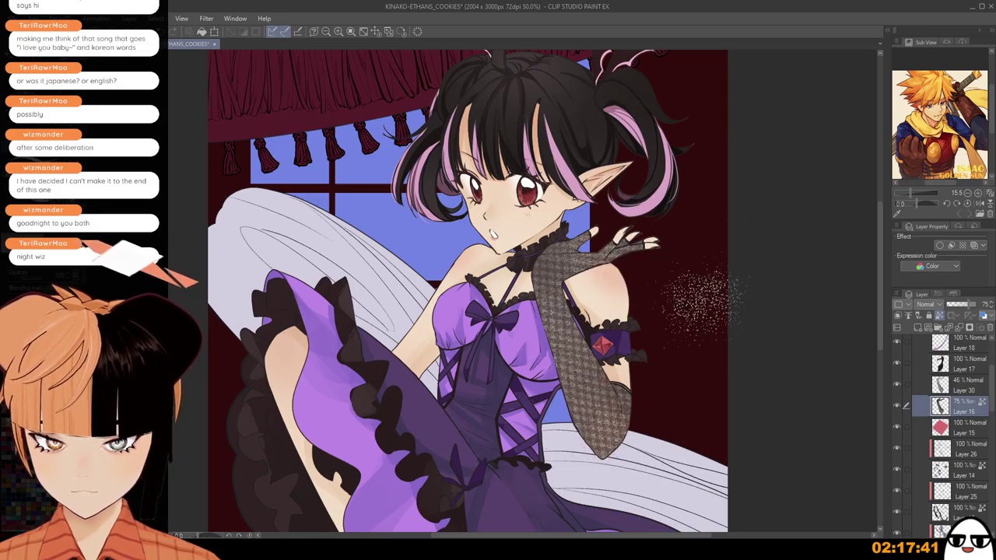
Set the opacity of Layer 30, the glove's pattern layer, to 57%.
scroll(694, 180, "down", 2)
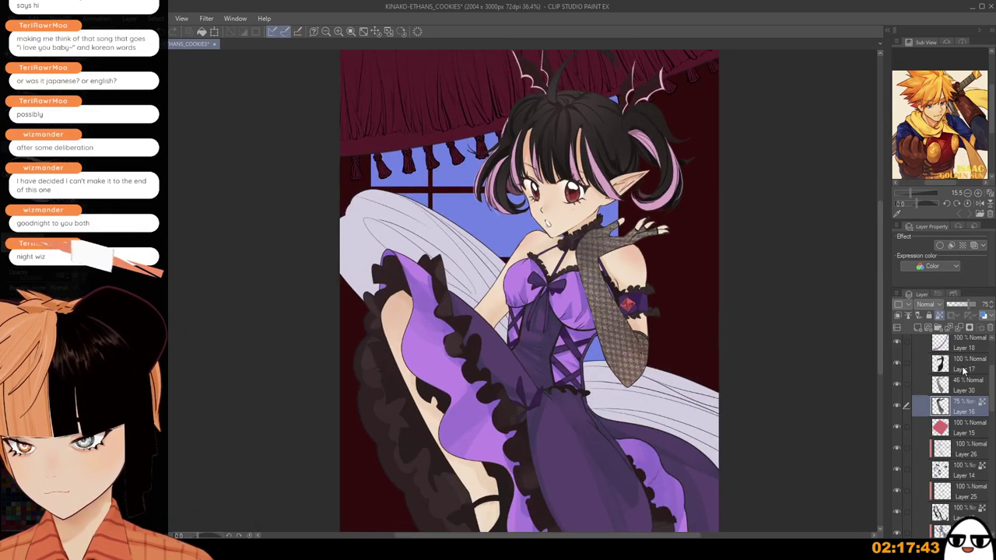
left_click(961, 385)
left_click(964, 305)
scroll(712, 356, "down", 2)
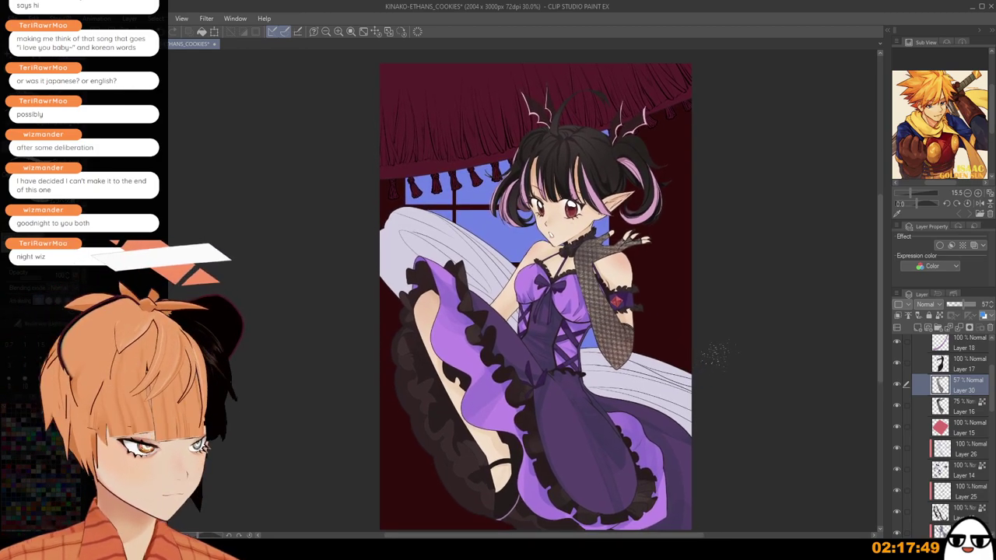
mouse_move(688, 368)
left_mouse_down()
mouse_move(704, 332)
mouse_move(693, 359)
left_mouse_up()
scroll(693, 358, "up", 1)
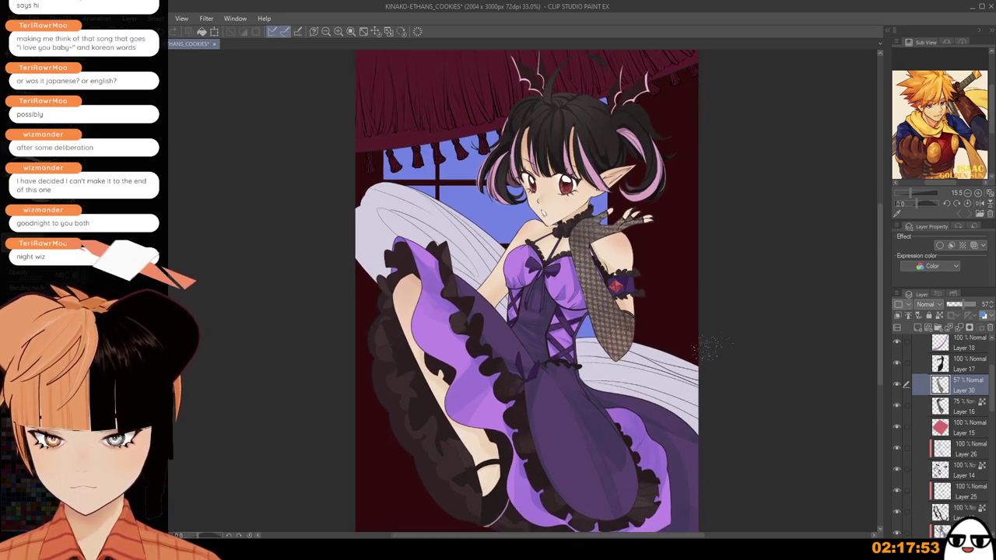
Collapse Folder 1, select Layer 28 and add fine line detail to the fishnet glove near the elbow.
scroll(973, 390, "up", 3)
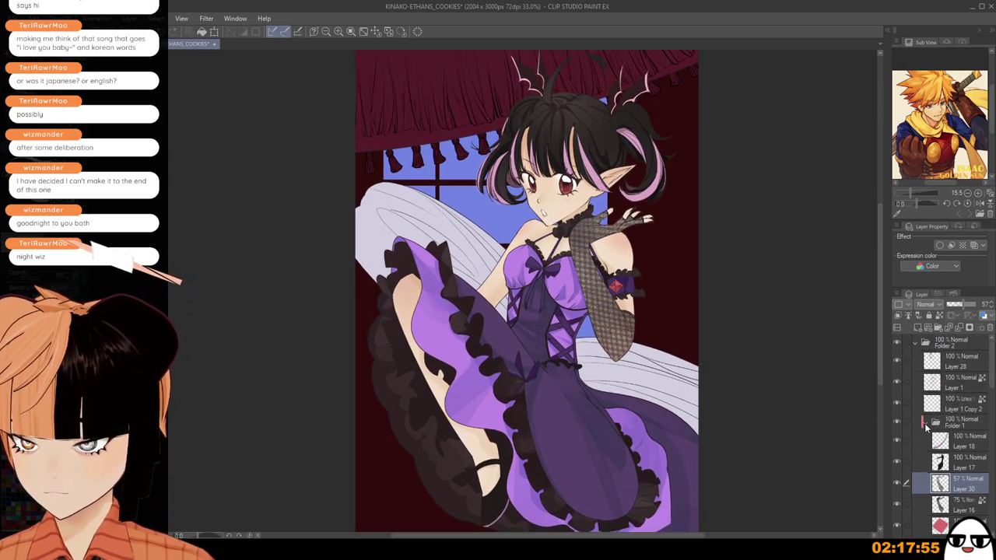
left_click(925, 423)
left_click(955, 369)
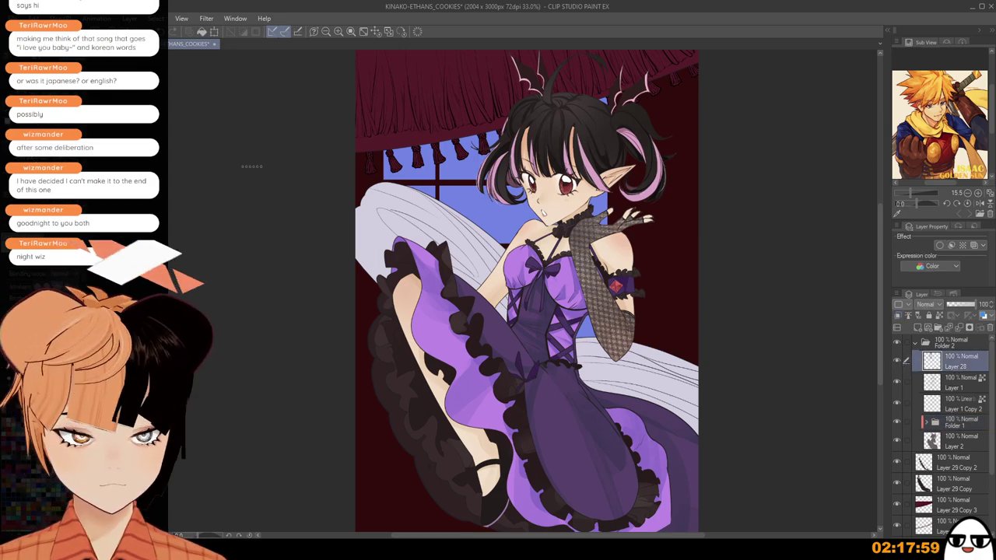
scroll(561, 282, "up", 6)
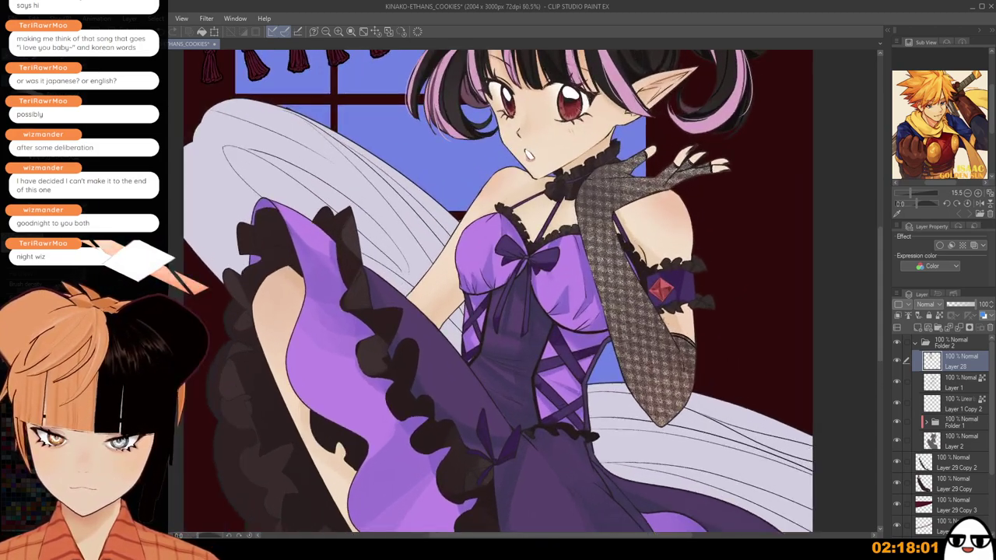
scroll(659, 348, "up", 1)
left_click_drag(659, 367, 651, 408)
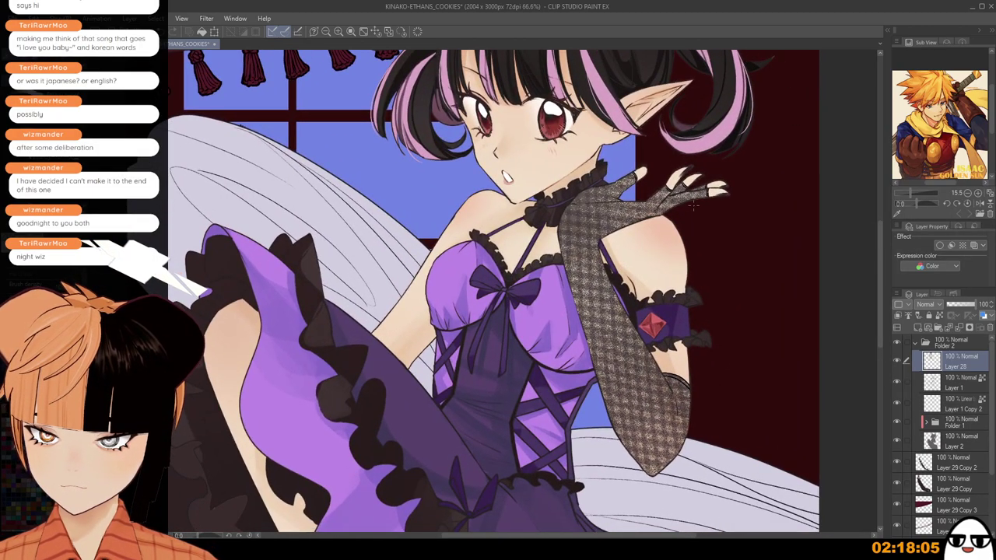
key("ctrl+plus")
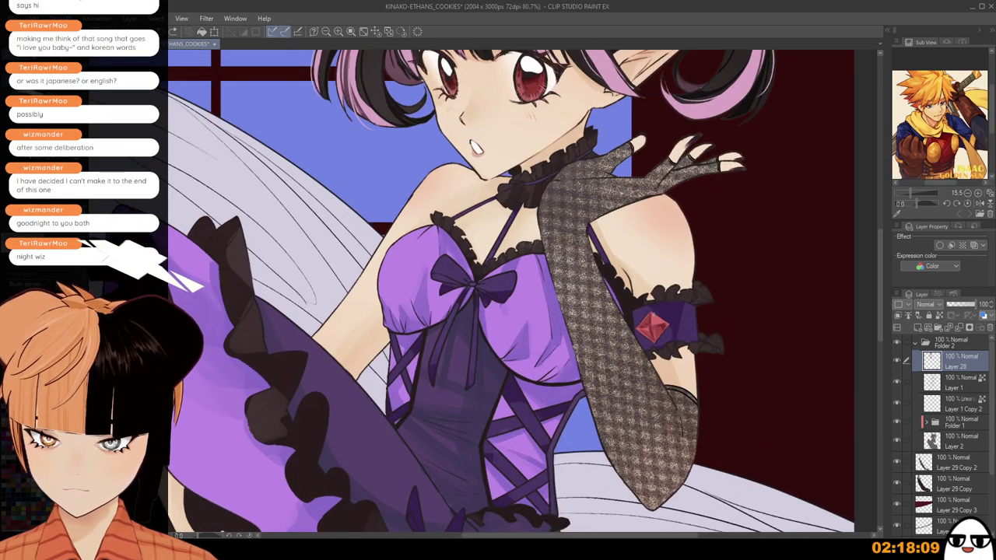
scroll(646, 326, "up", 1)
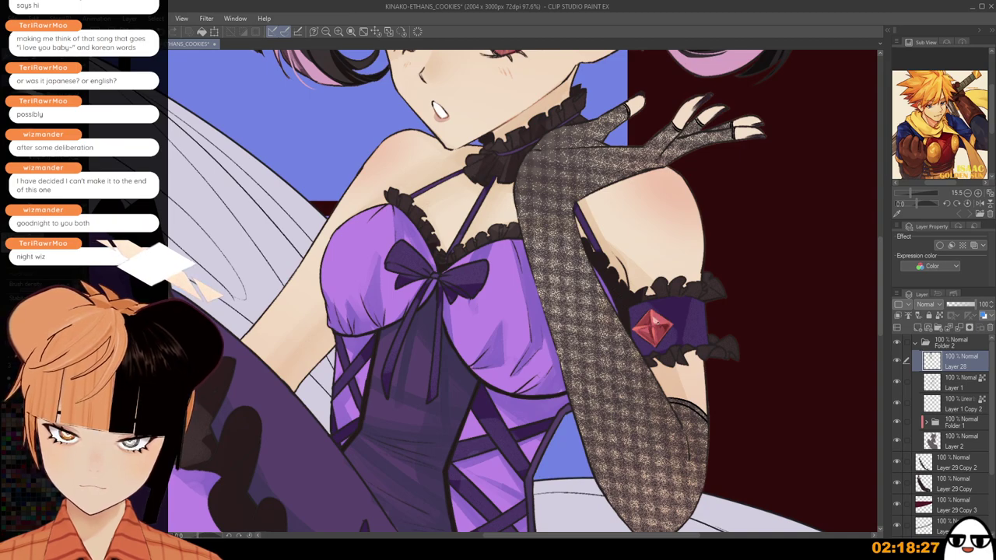
scroll(656, 319, "down", 8)
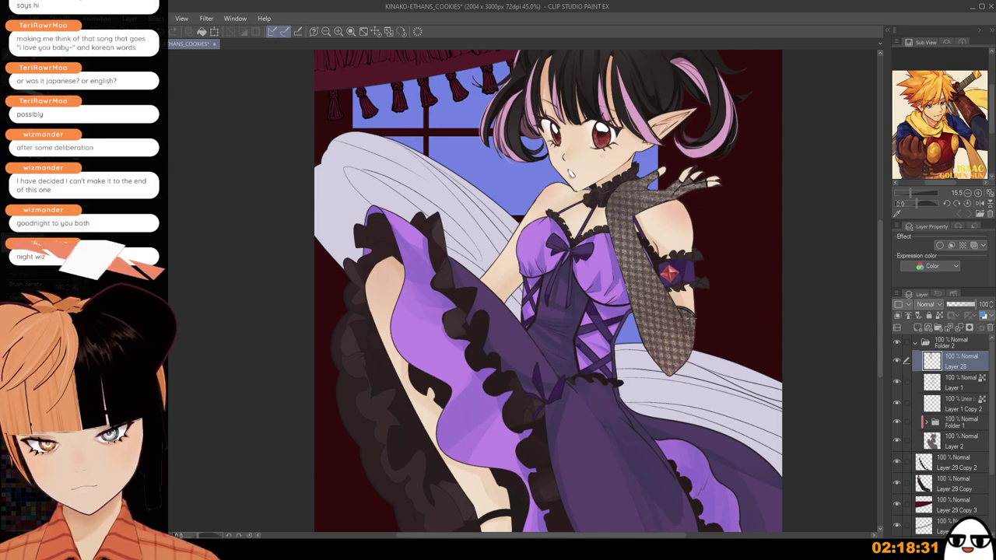
Lock the transparent pixels of Layer 8 in Folder 1 and brush soft colour around the bangs.
left_click_drag(701, 342, 668, 266)
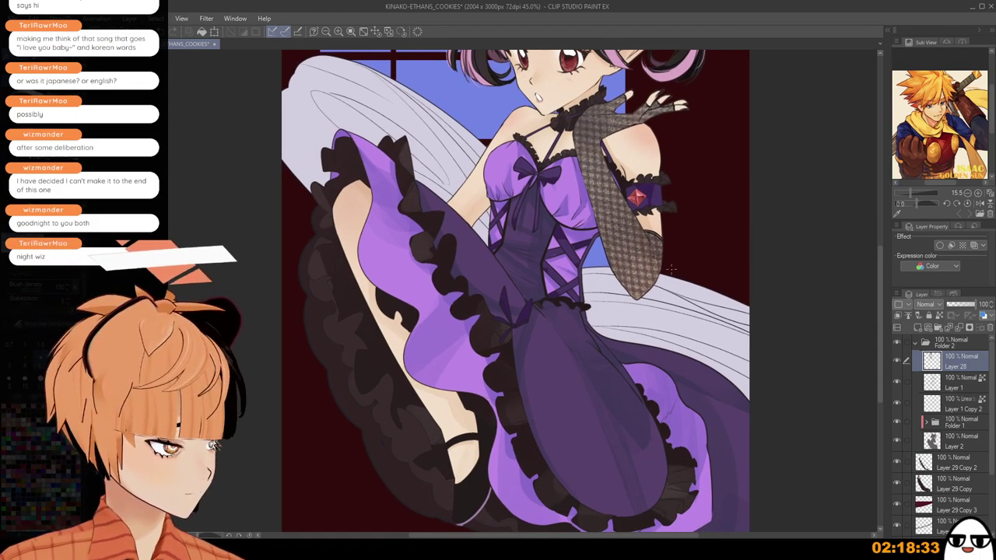
scroll(649, 279, "up", 3)
scroll(675, 389, "up", 3)
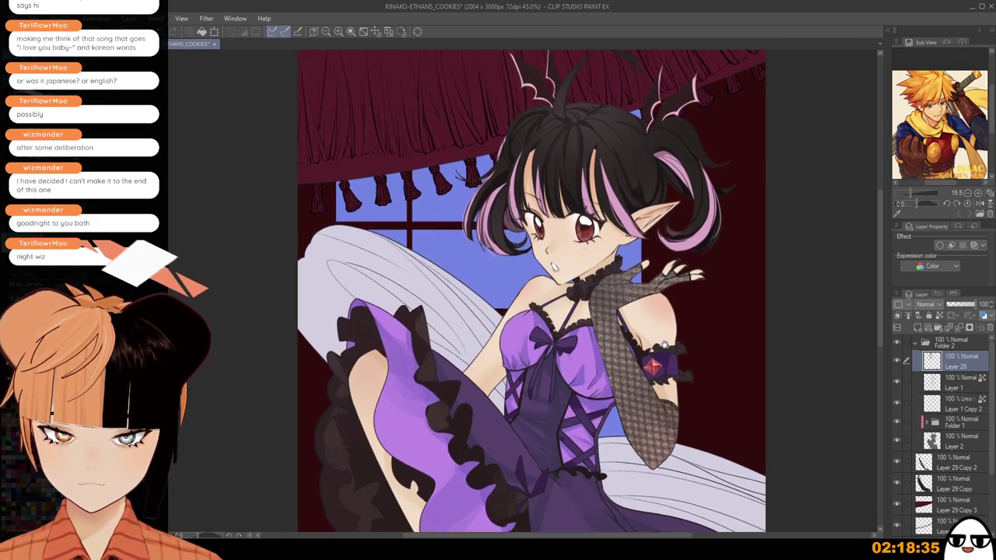
scroll(668, 354, "up", 2)
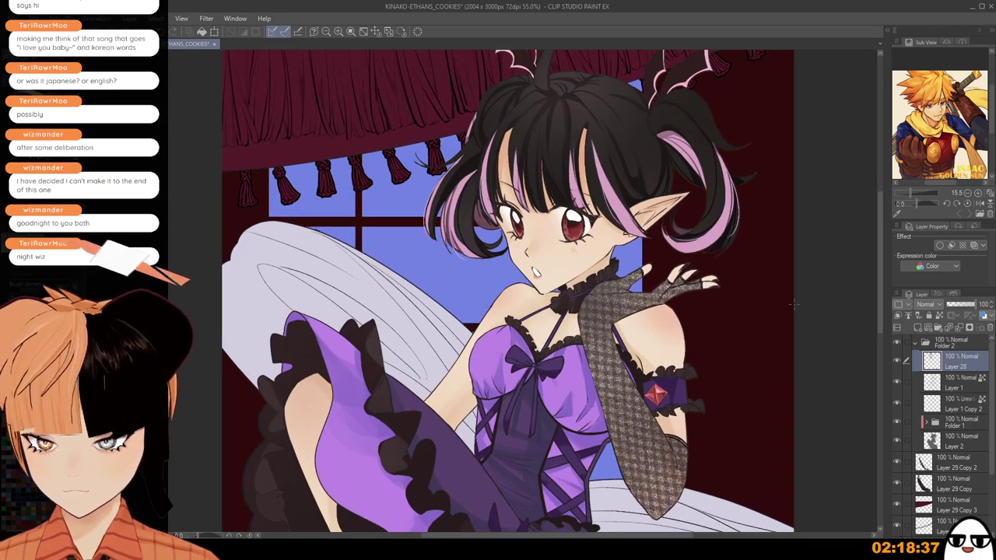
left_click(927, 422)
scroll(990, 451, "down", 3)
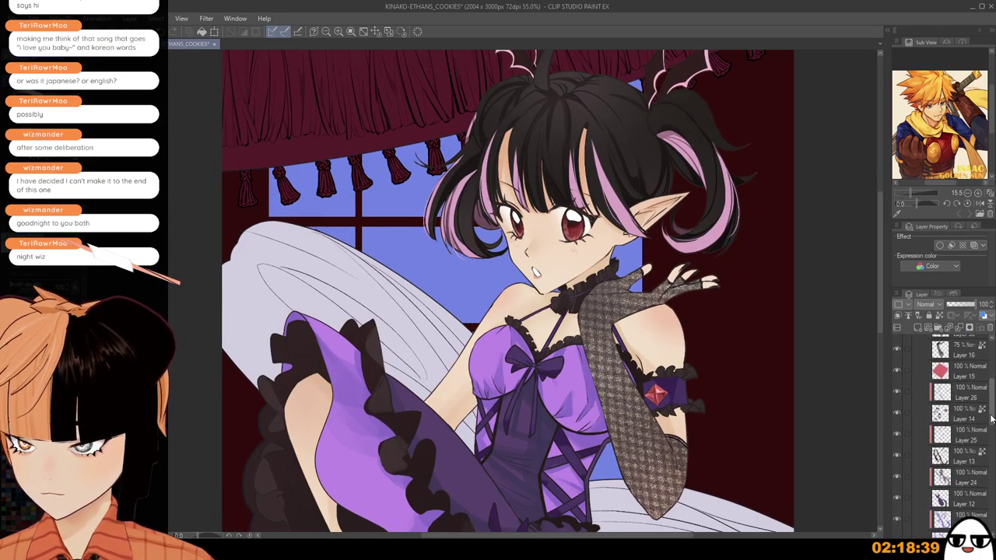
scroll(990, 451, "down", 6)
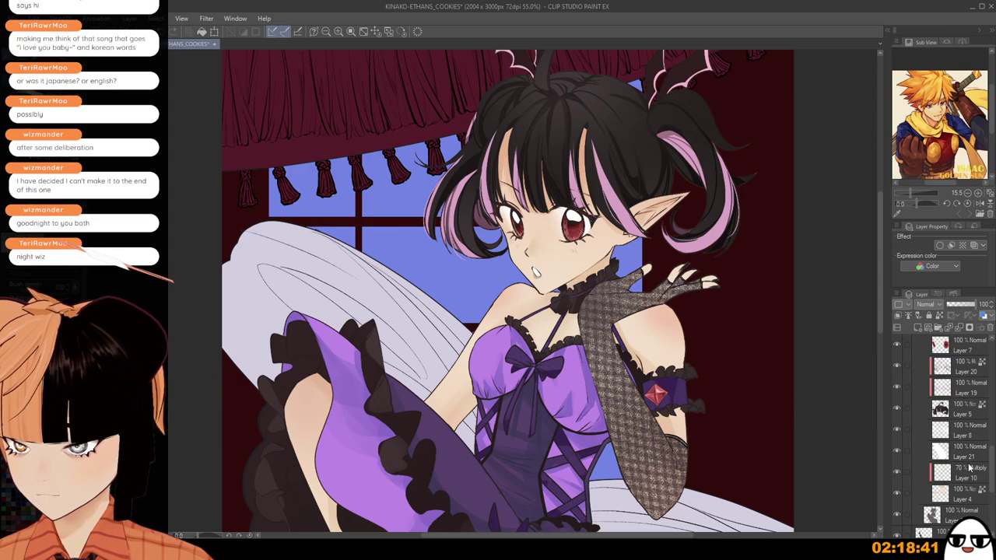
left_click(919, 433)
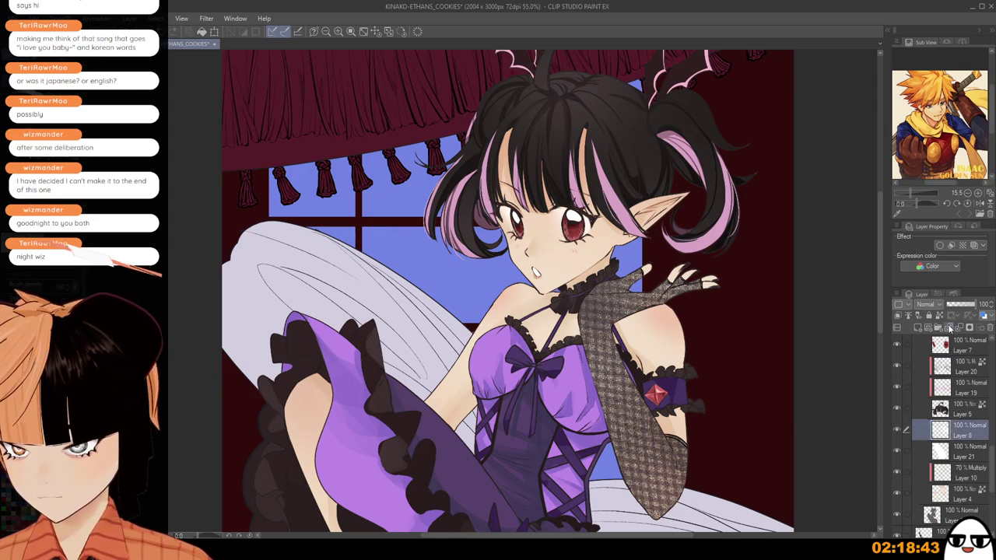
scroll(546, 182, "up", 1)
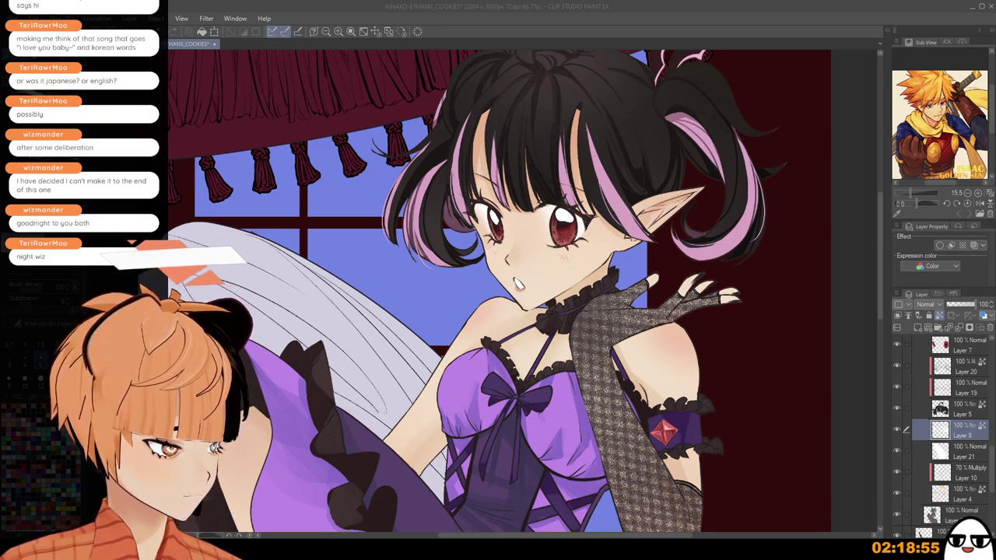
left_click(795, 106)
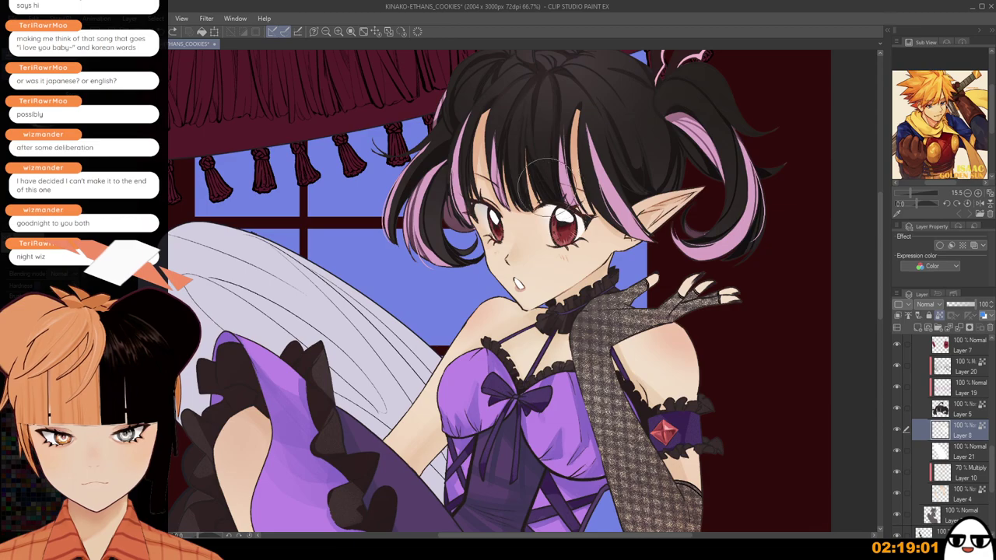
scroll(626, 335, "down", 3)
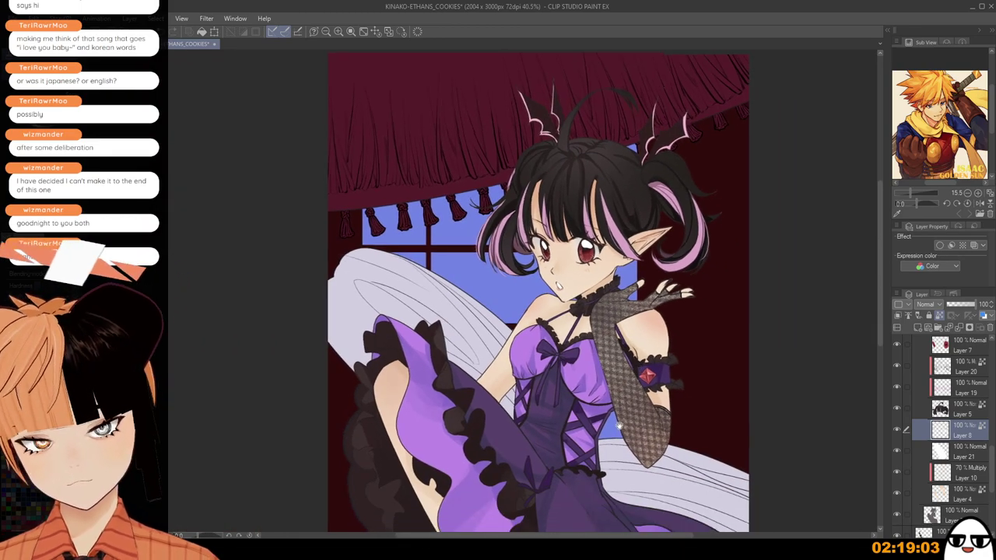
scroll(618, 375, "down", 2)
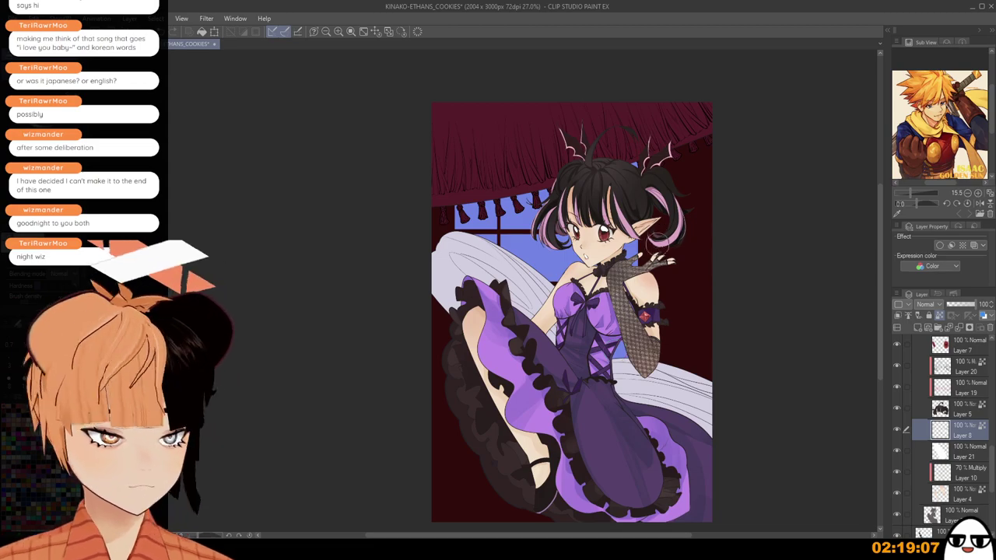
scroll(659, 257, "up", 1)
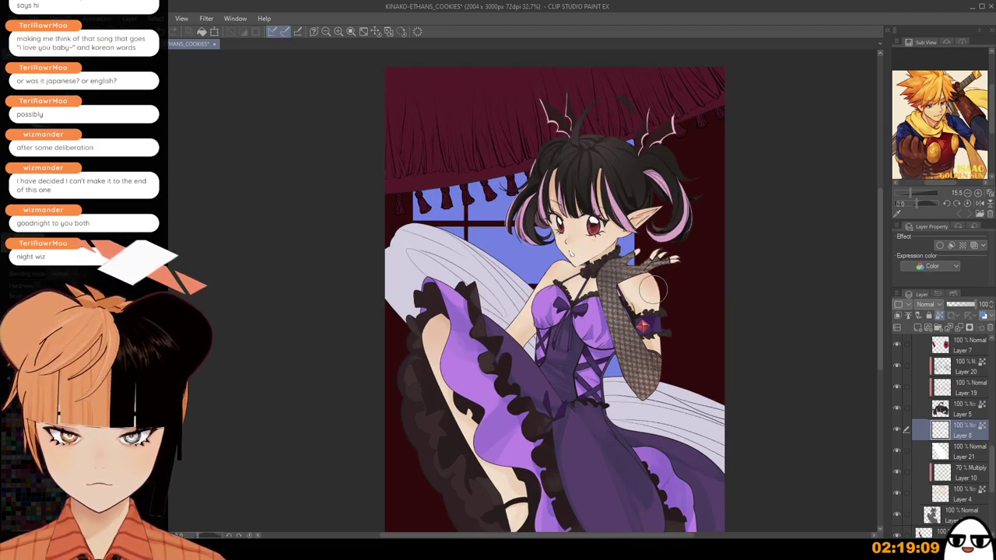
Select Layer 28 and draw fine loose hair strands around the left pigtail.
scroll(990, 408, "up", 3)
scroll(990, 407, "up", 5)
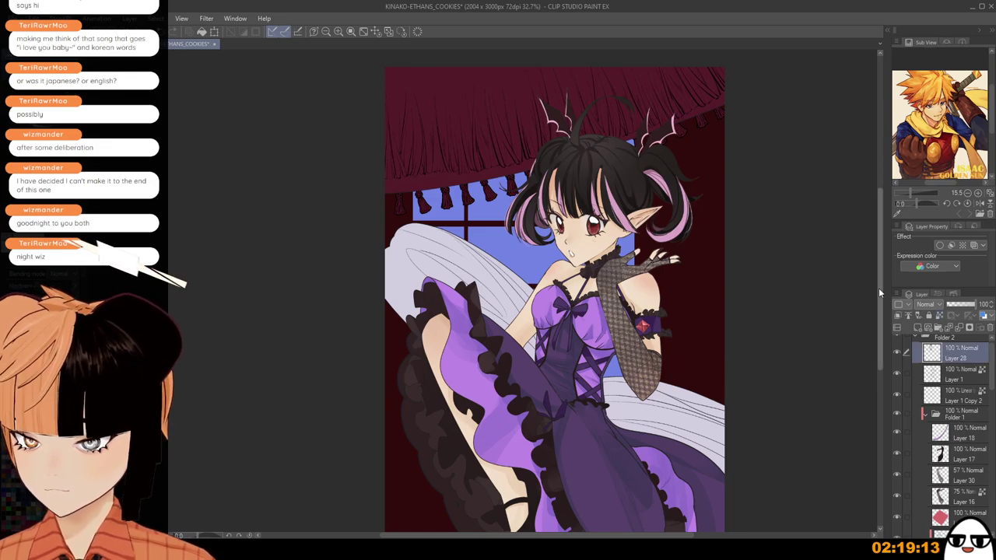
scroll(386, 202, "up", 1)
scroll(580, 150, "up", 3)
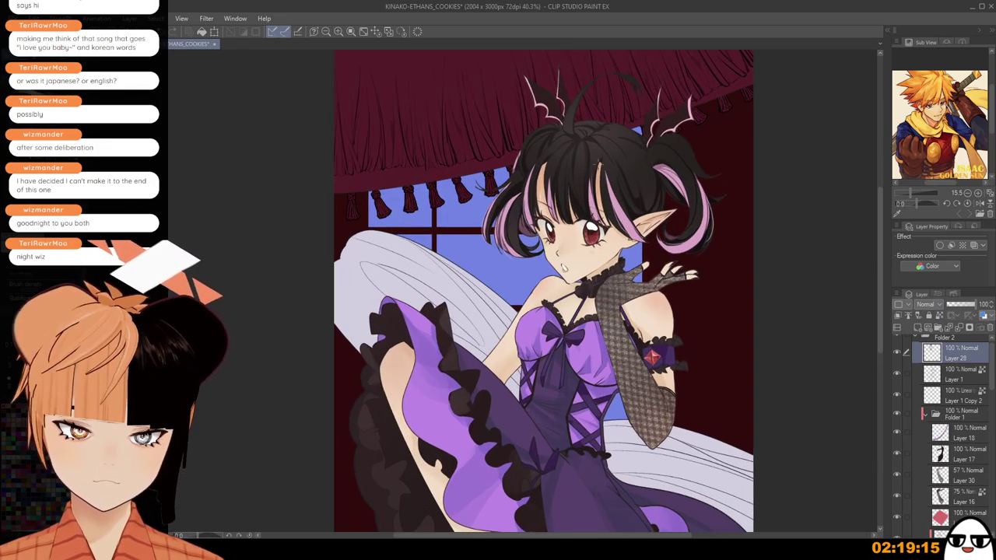
scroll(578, 146, "up", 2)
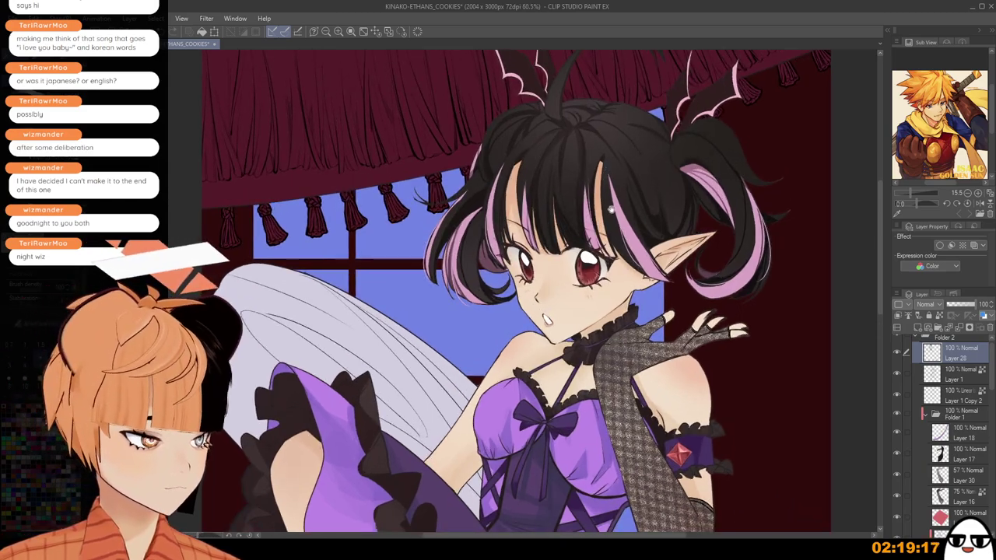
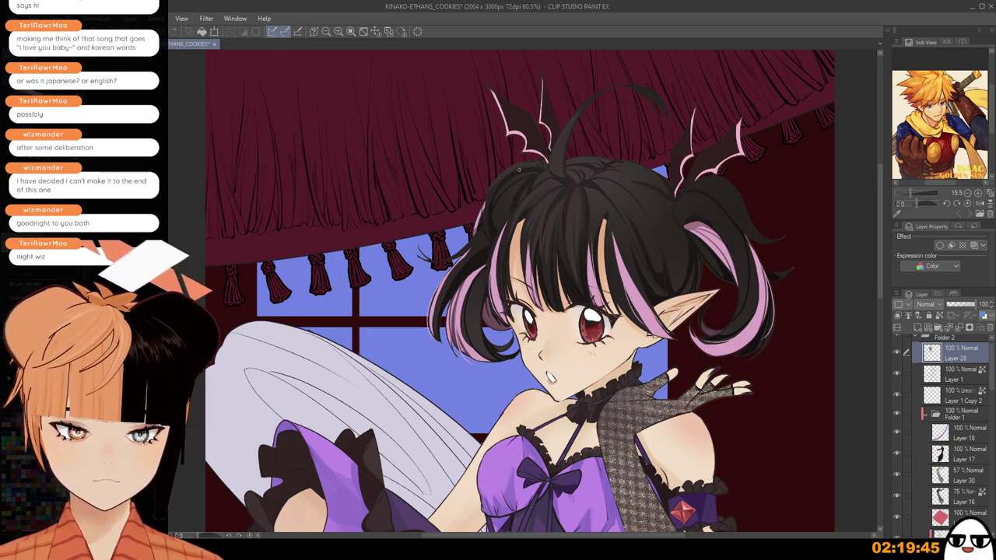
scroll(519, 169, "up", 2)
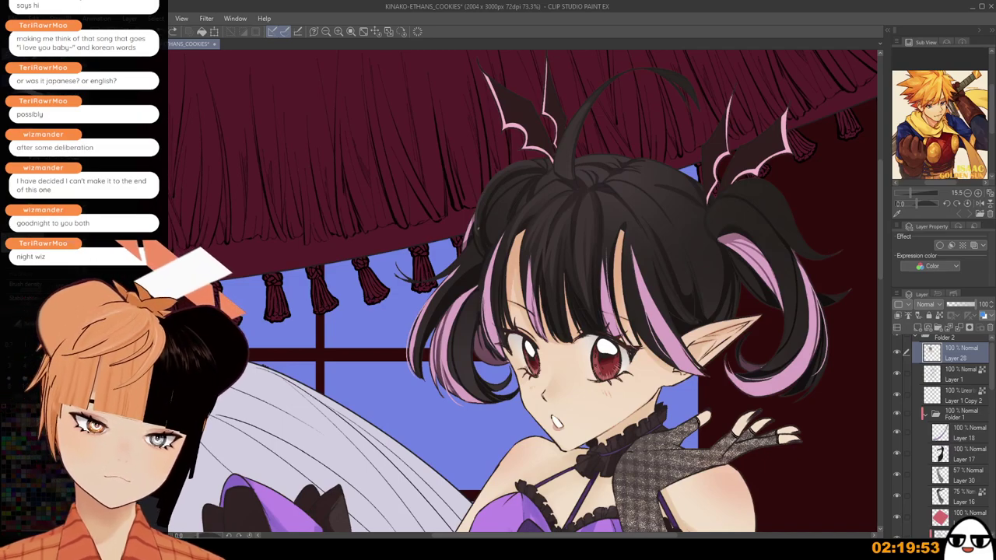
Draw thin stray strands along the outer edge and curl of the right pigtail.
scroll(548, 99, "down", 1)
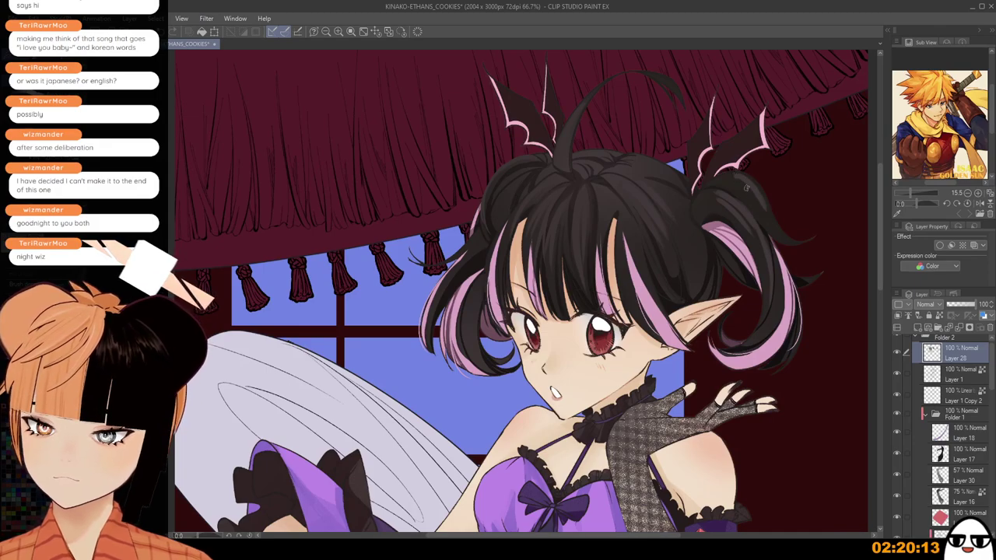
scroll(732, 188, "down", 3)
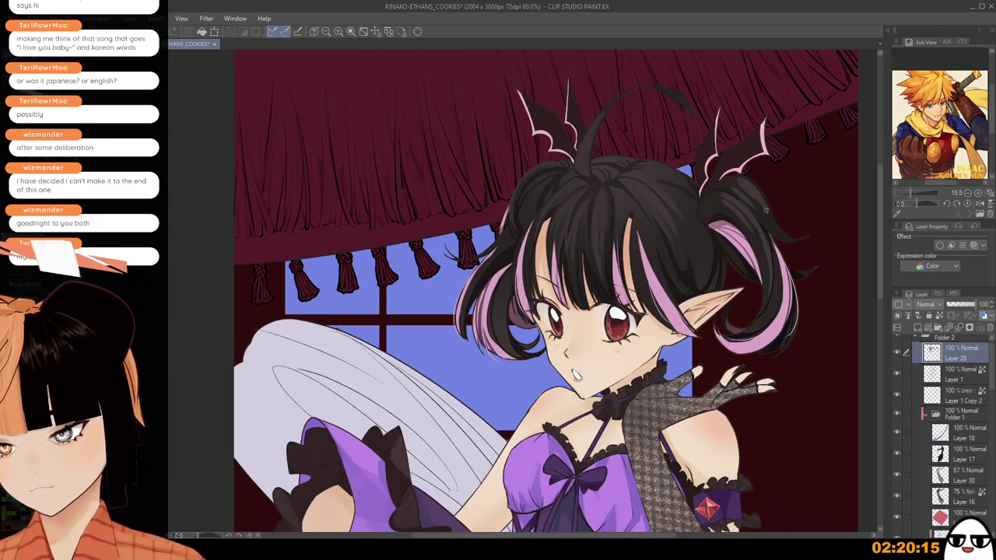
scroll(754, 201, "up", 3)
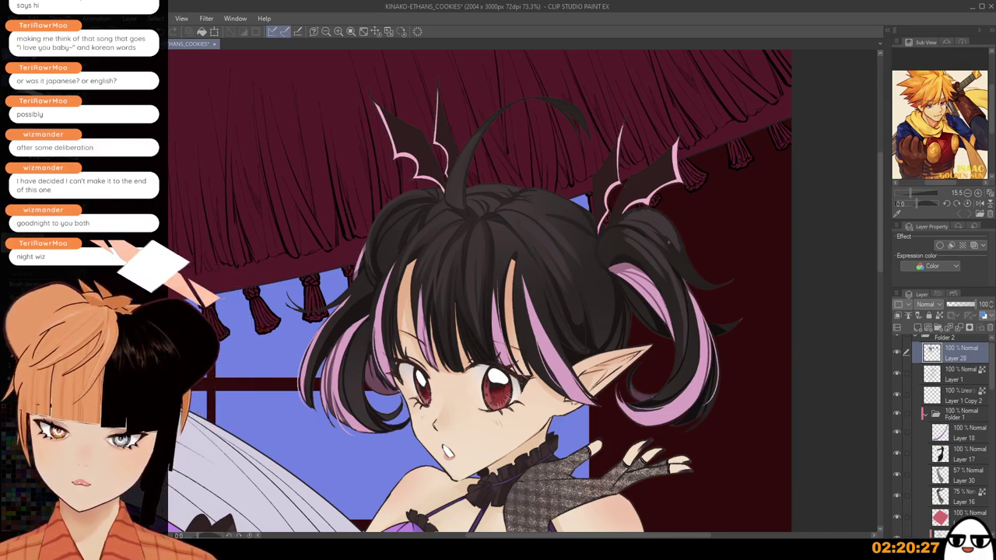
scroll(700, 276, "down", 2)
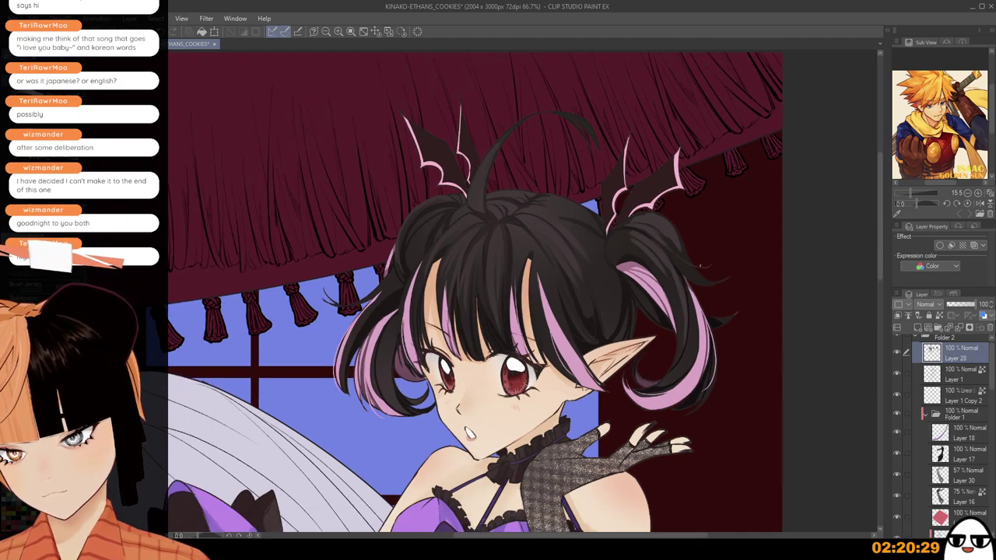
scroll(705, 333, "down", 1)
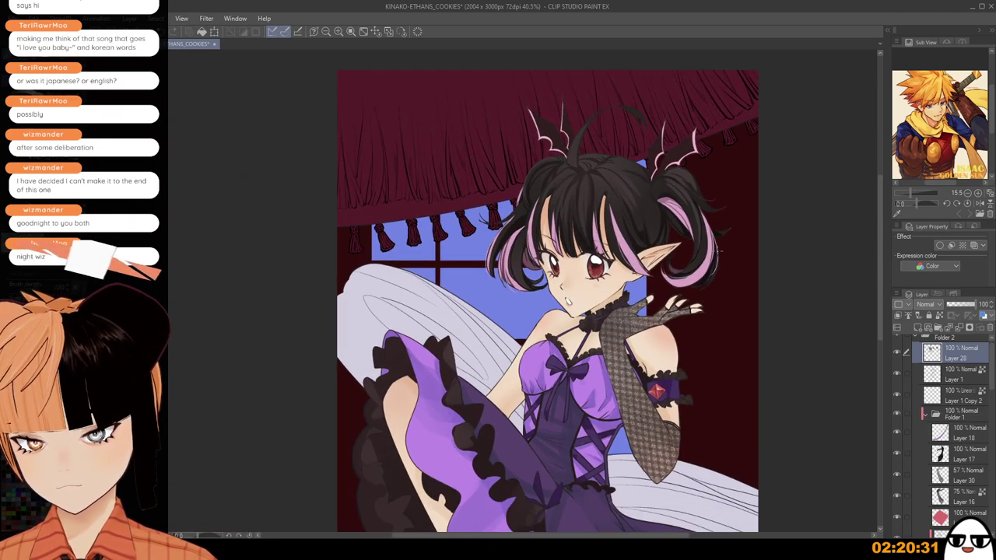
scroll(695, 208, "up", 2)
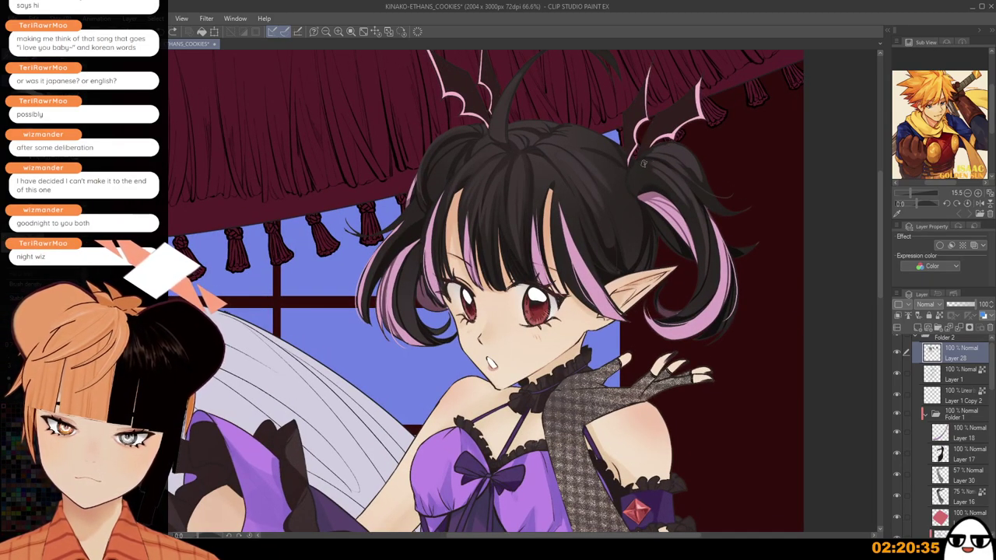
scroll(669, 186, "down", 2)
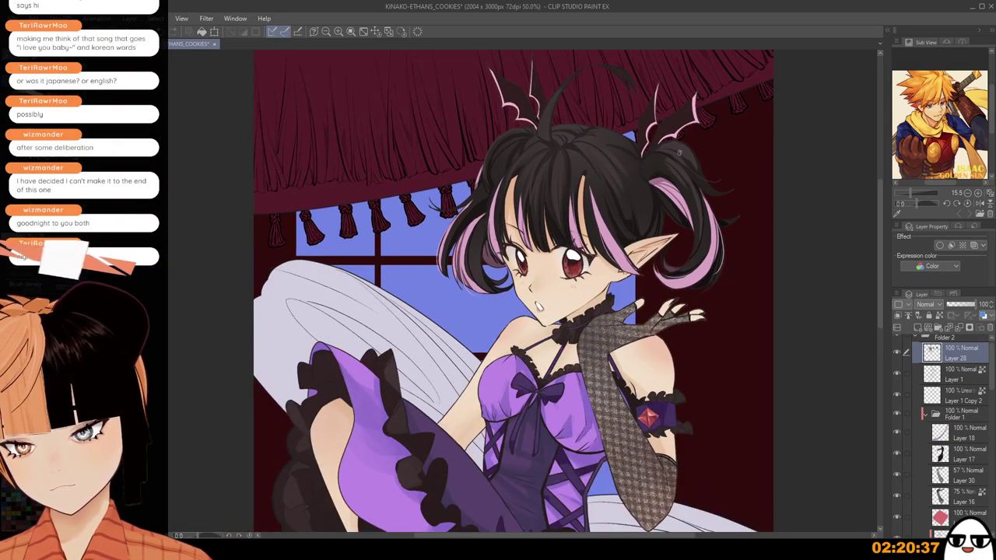
mouse_move(668, 293)
left_mouse_down()
mouse_move(680, 234)
mouse_move(657, 280)
left_mouse_up()
scroll(677, 208, "down", 2)
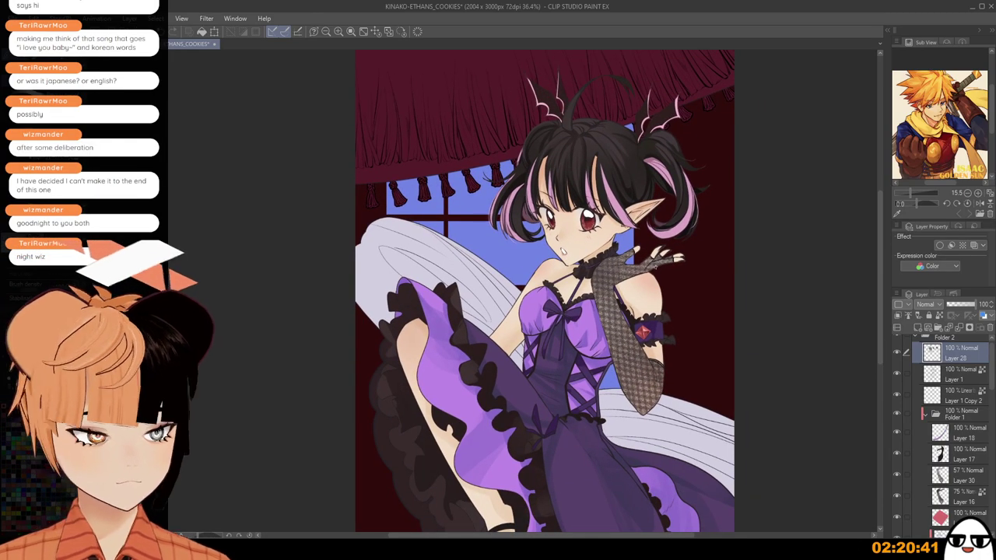
Add fine light highlight lines to the lower part of the red iris in the eye nearest the pointed ear.
scroll(657, 281, "up", 2)
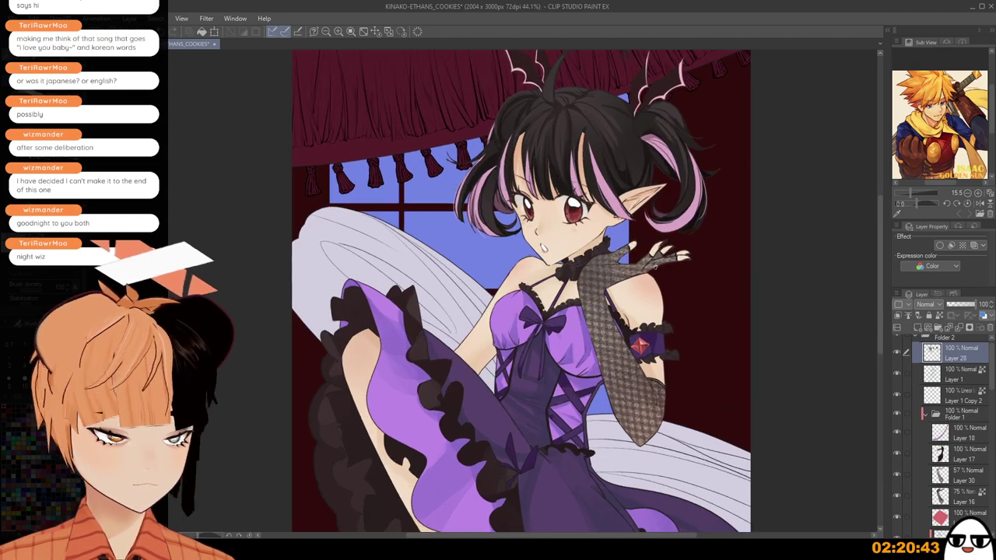
scroll(678, 277, "up", 1)
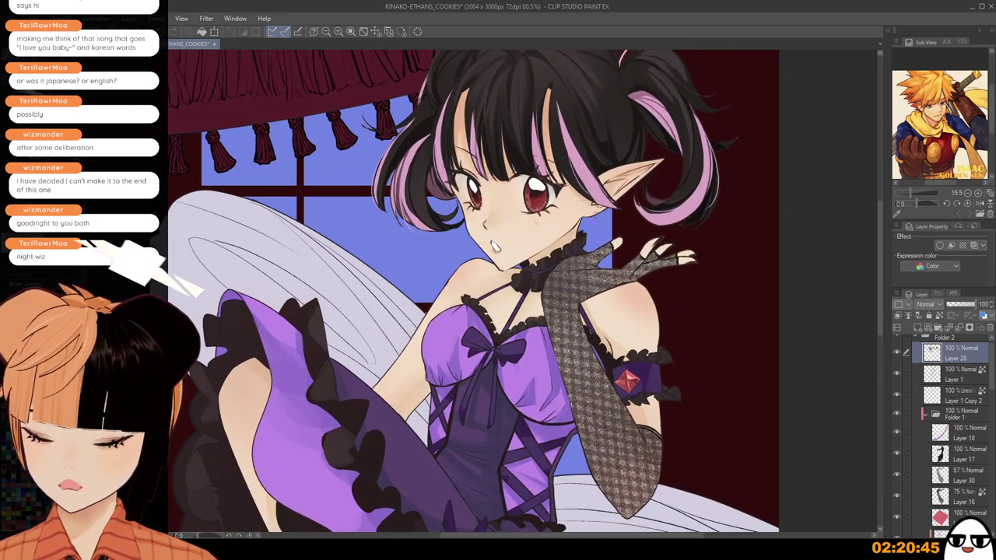
scroll(534, 186, "up", 1)
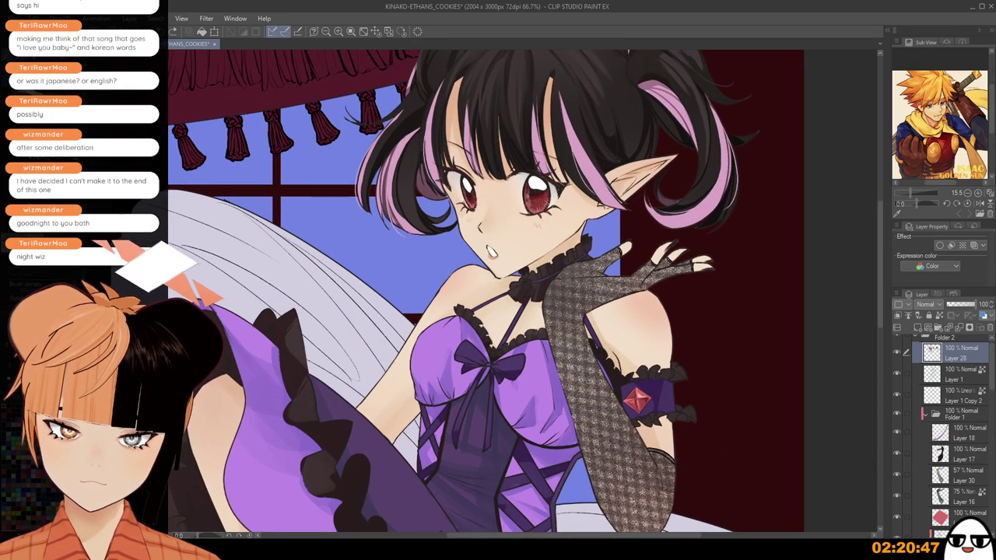
scroll(533, 190, "up", 3)
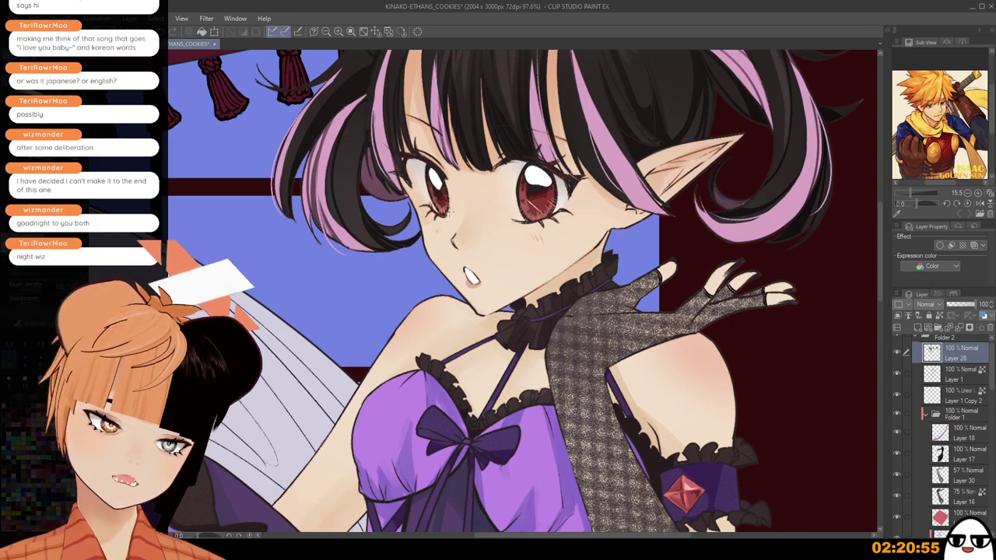
scroll(562, 199, "down", 4)
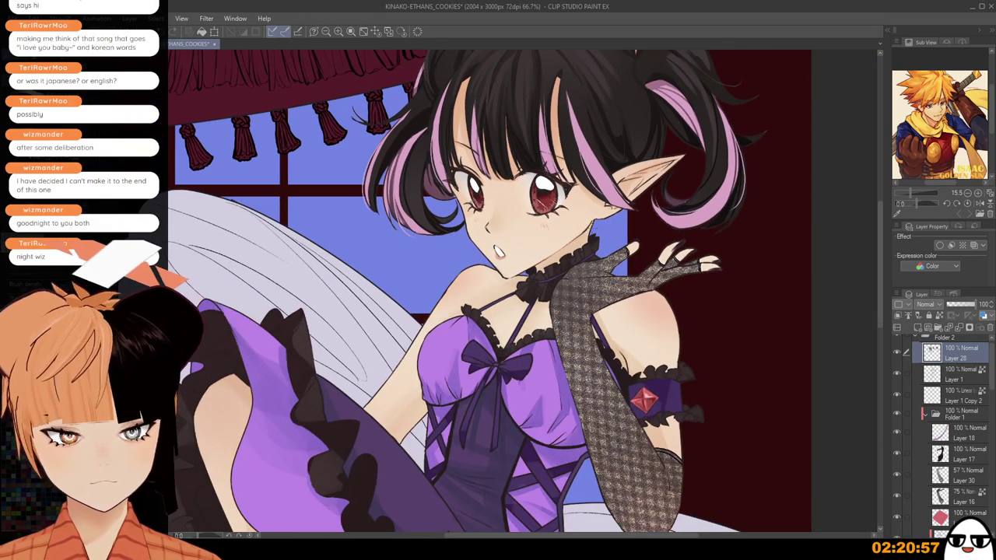
key("ctrl+plus")
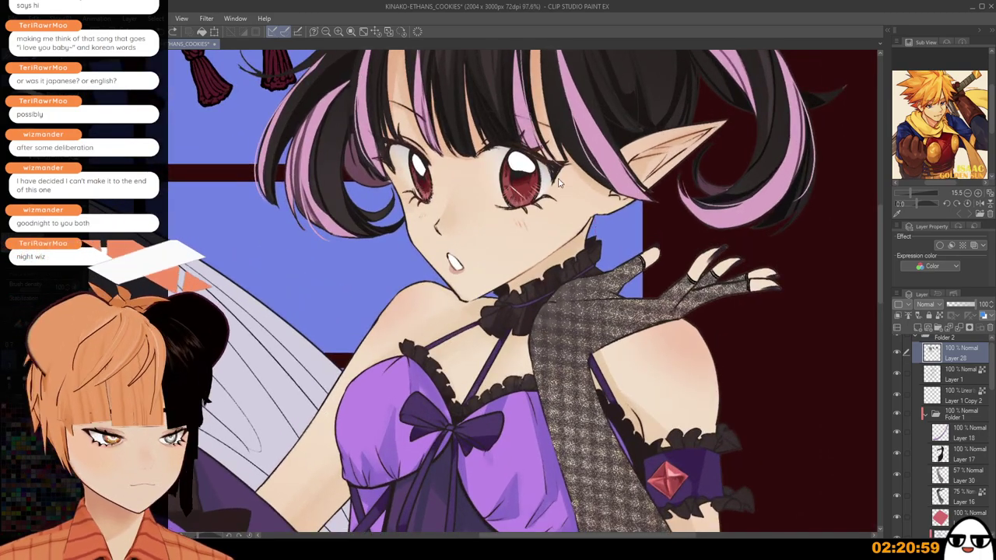
key("ctrl+plus")
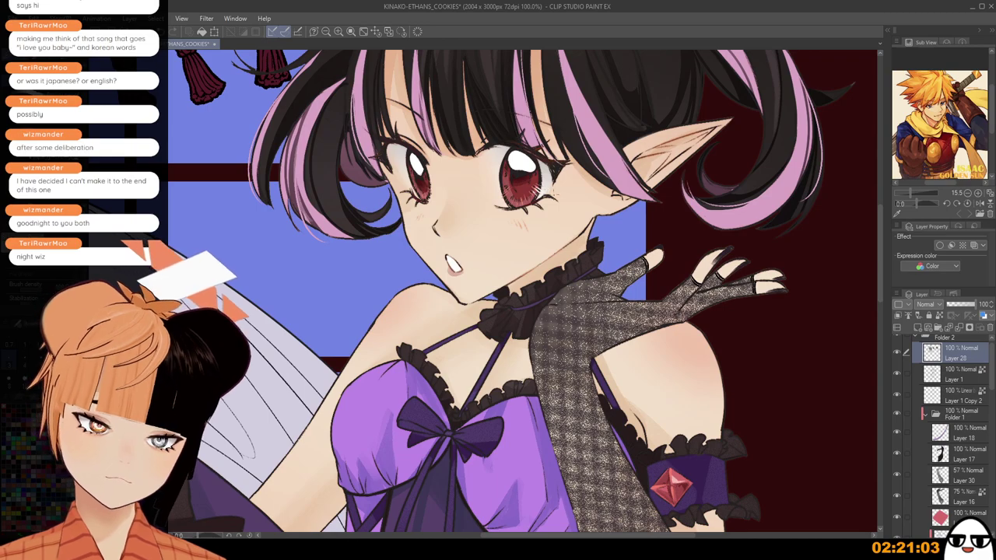
key("ctrl+minus")
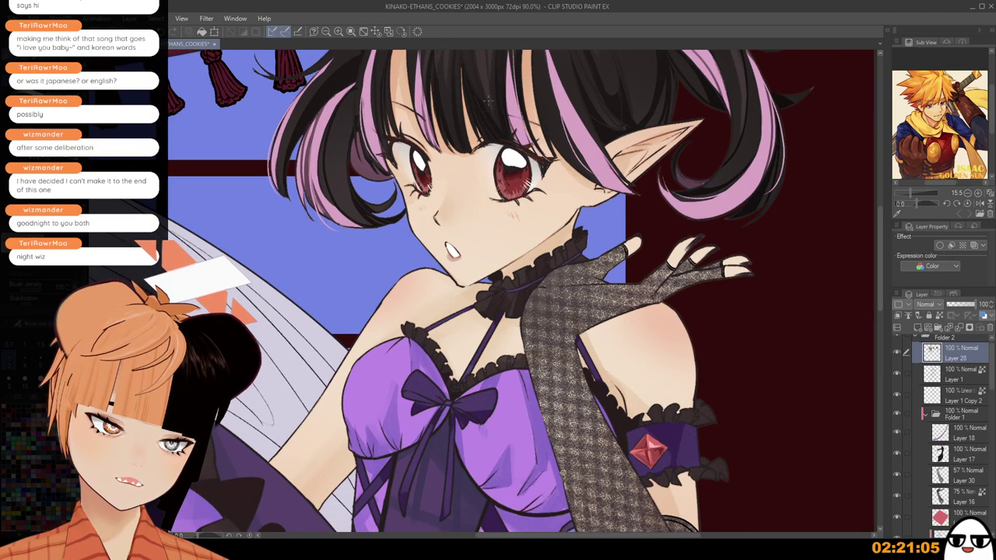
Set the opacity of Layer 16, the fishnet glove's base layer, to 30%.
key("ctrl+minus")
key("ctrl+minus")
key("ctrl+minus")
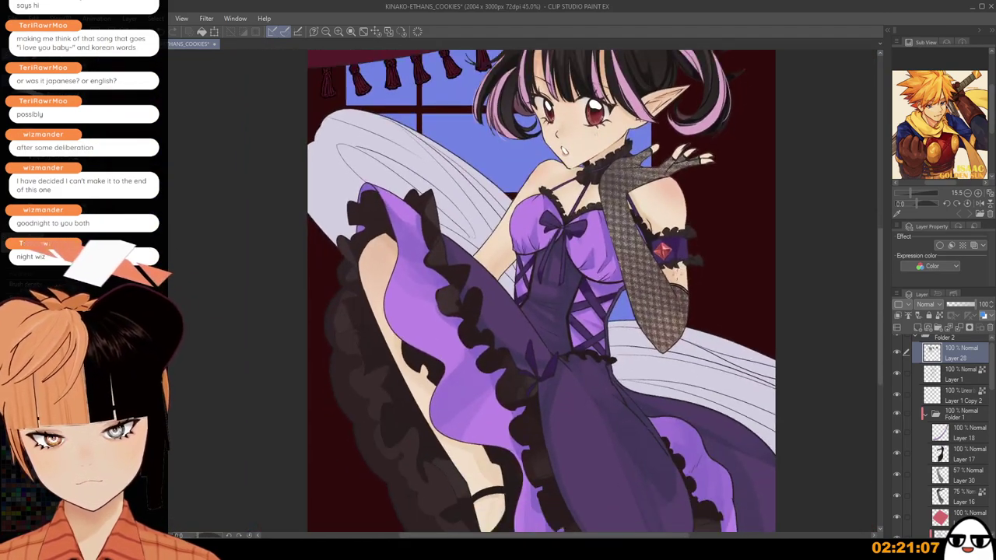
key("ctrl+minus")
key("ctrl+minus")
key("ctrl+minus")
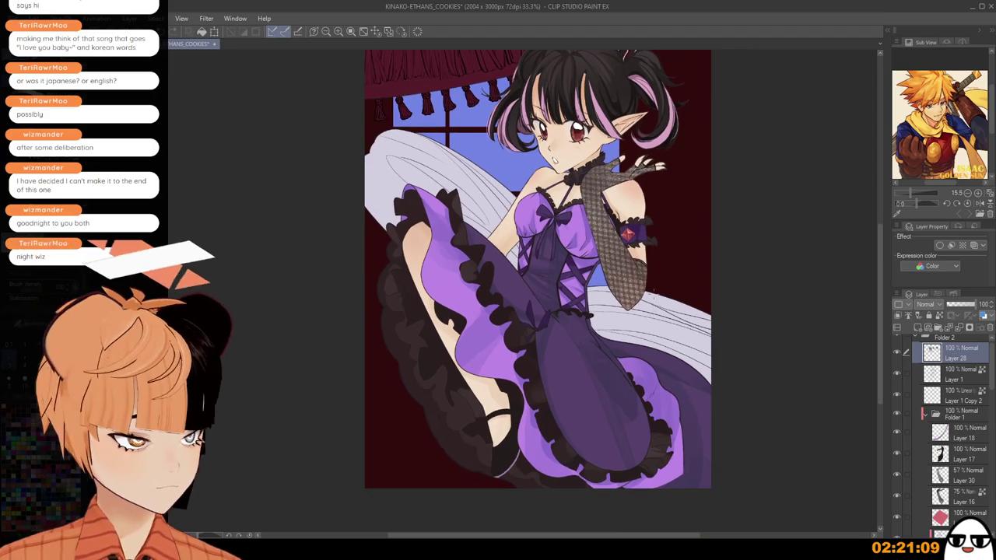
key("ctrl+minus")
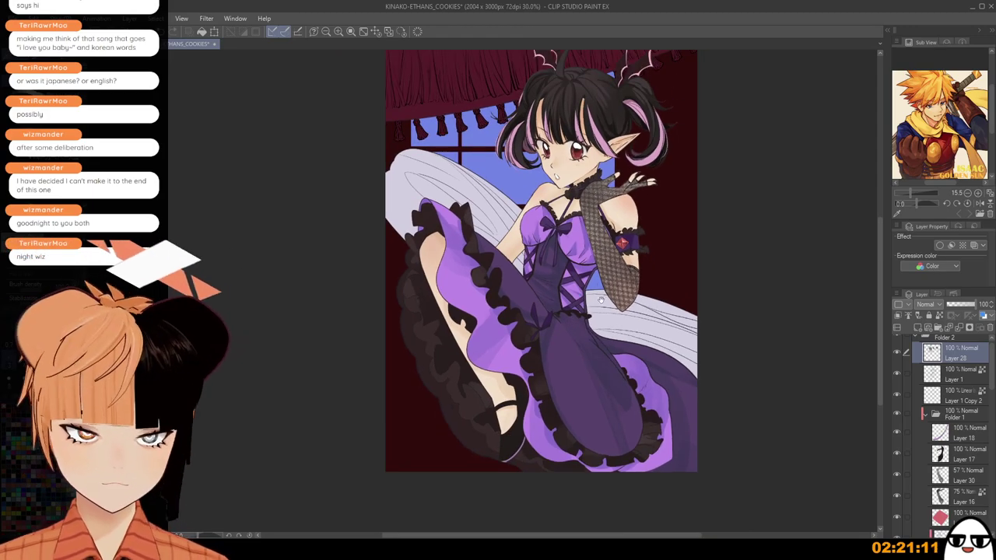
key("ctrl+plus")
key("ctrl+plus")
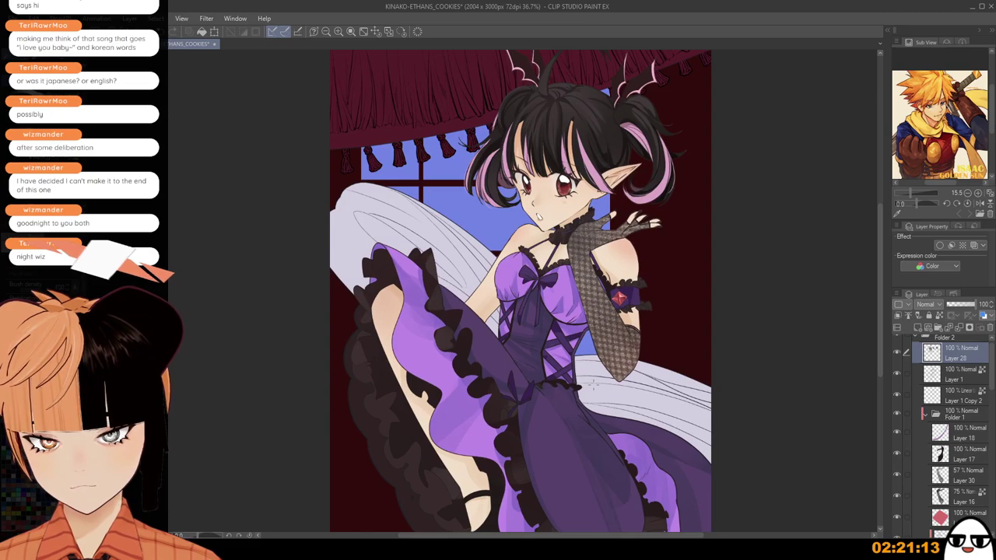
scroll(991, 374, "down", 3)
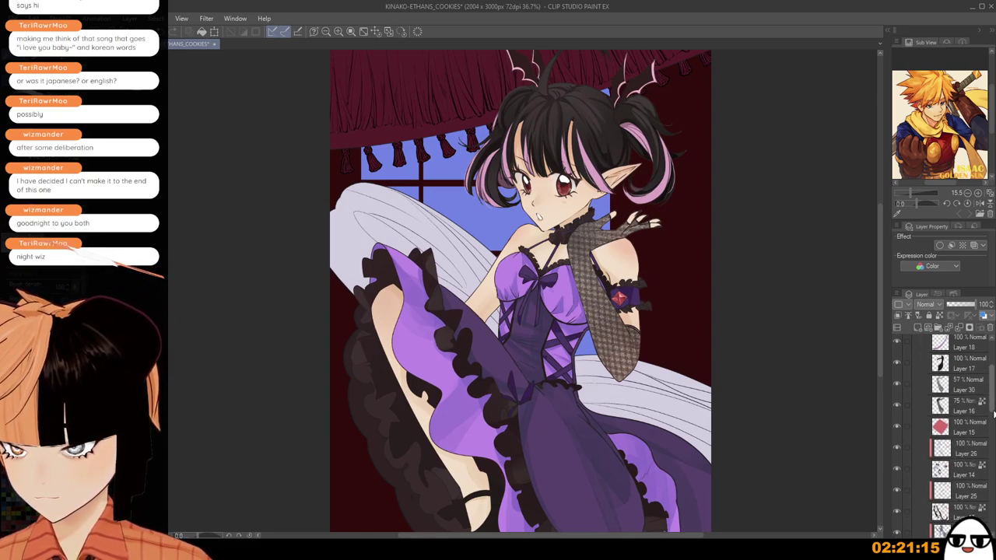
left_click(966, 397)
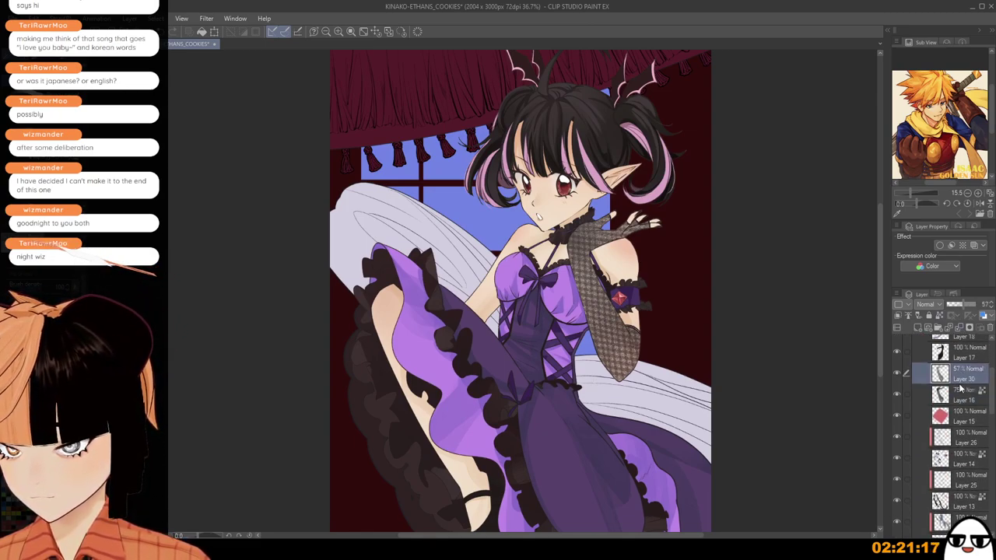
left_click_drag(965, 306, 957, 310)
scroll(701, 350, "down", 2)
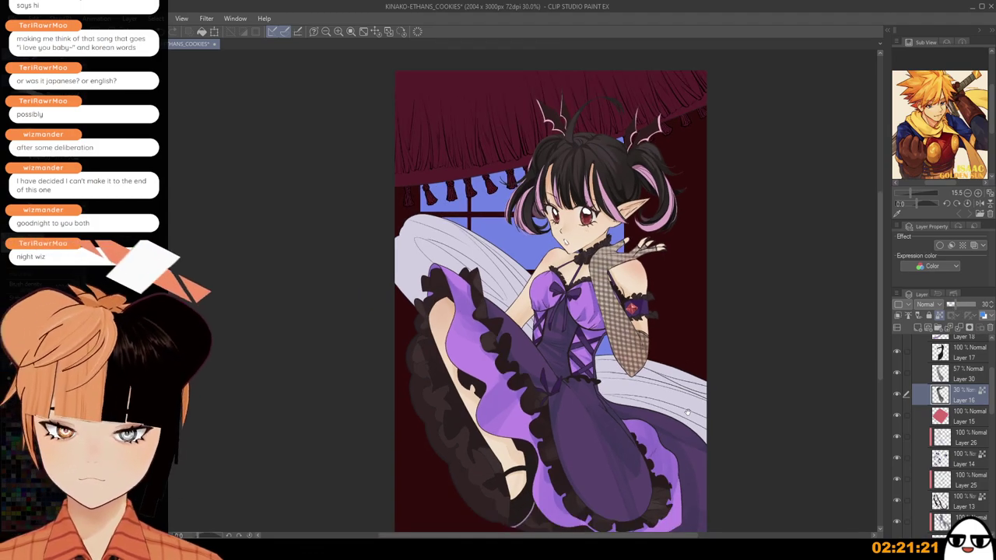
left_click_drag(688, 412, 654, 392)
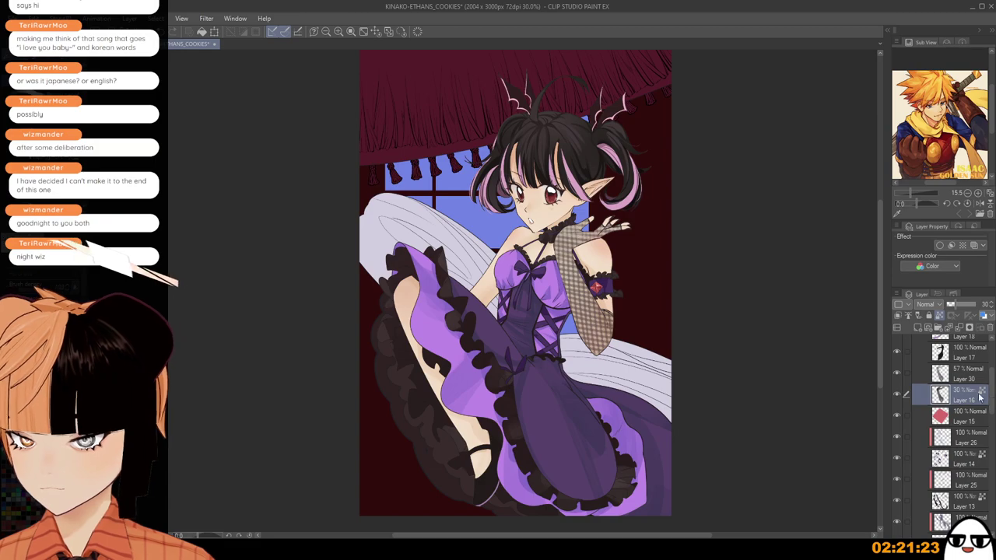
Create a new raster layer directly above Layer 28 in Folder 2.
scroll(982, 397, "up", 1)
scroll(671, 375, "up", 1)
left_click_drag(991, 385, 991, 364)
left_click(959, 363)
left_click(917, 328)
Sketch pale hanging strokes from the forearm below the armband and give the layer a border effect with a dark edge colour.
scroll(628, 325, "up", 2)
scroll(596, 305, "up", 1)
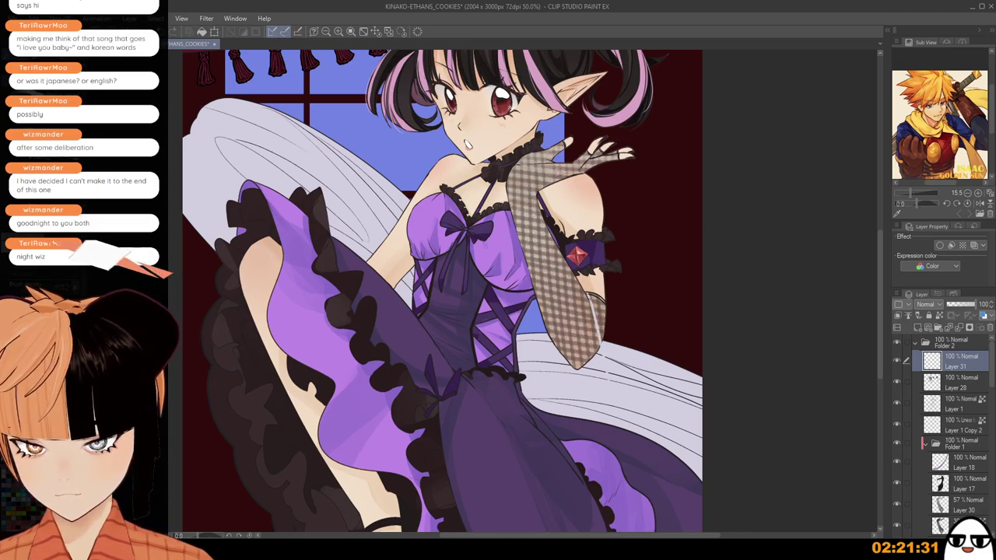
left_click_drag(609, 309, 627, 347)
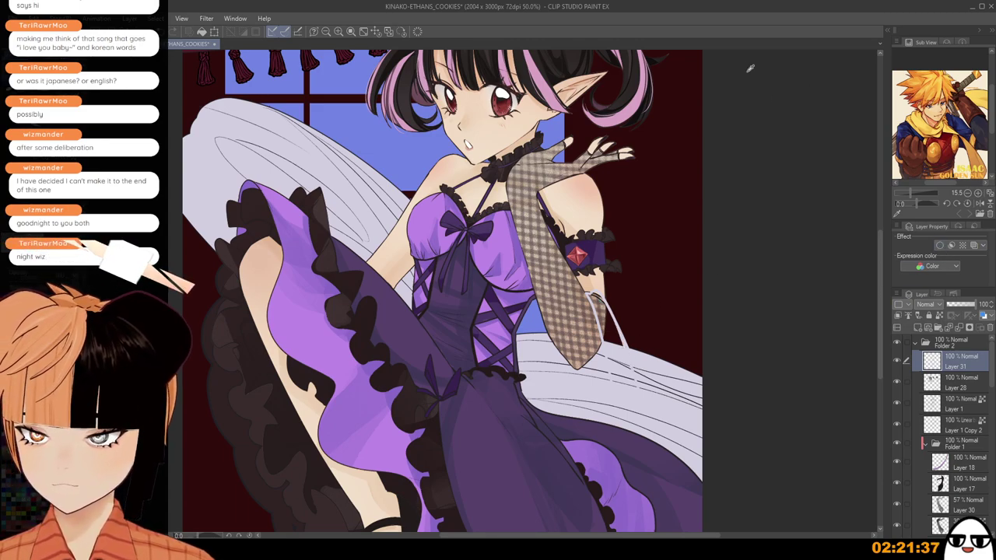
left_click(940, 245)
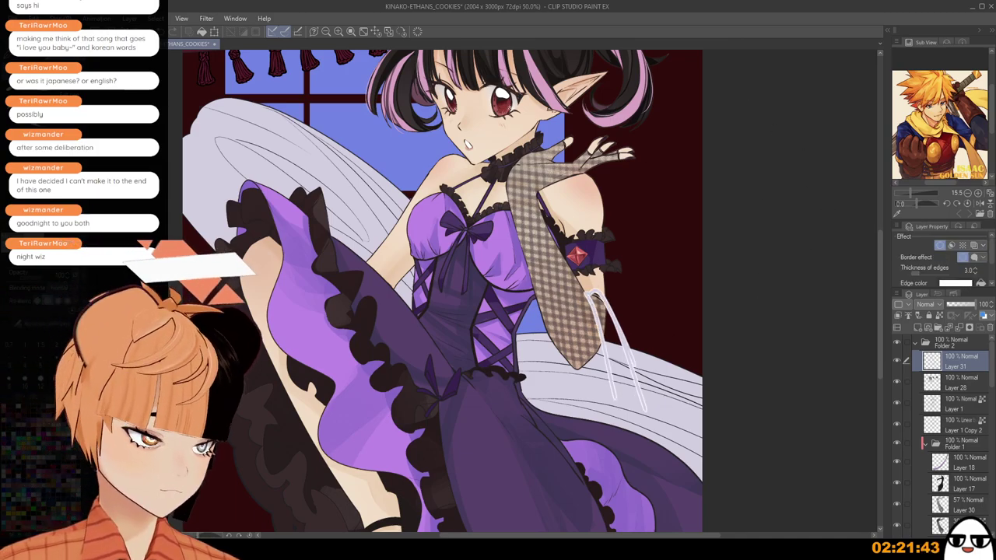
left_click(980, 284)
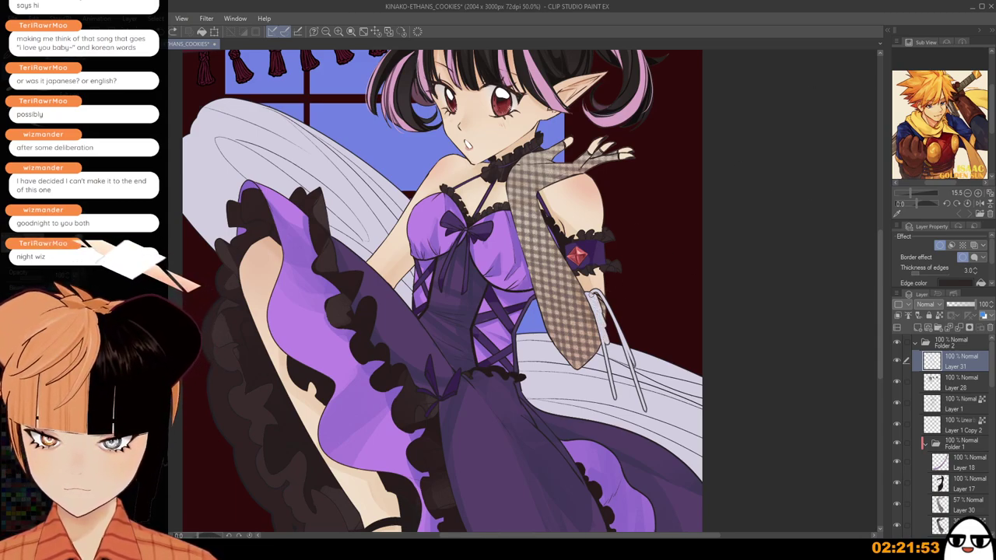
Paint a long pale drape flowing from the forearm over the wing and skirt towards the canvas edge, undoing the last stroke.
left_click_drag(596, 292, 660, 417)
mouse_move(604, 313)
left_mouse_down()
mouse_move(653, 412)
mouse_move(603, 314)
mouse_move(641, 406)
left_mouse_up()
left_click_drag(603, 313, 638, 451)
left_click_drag(604, 333, 641, 465)
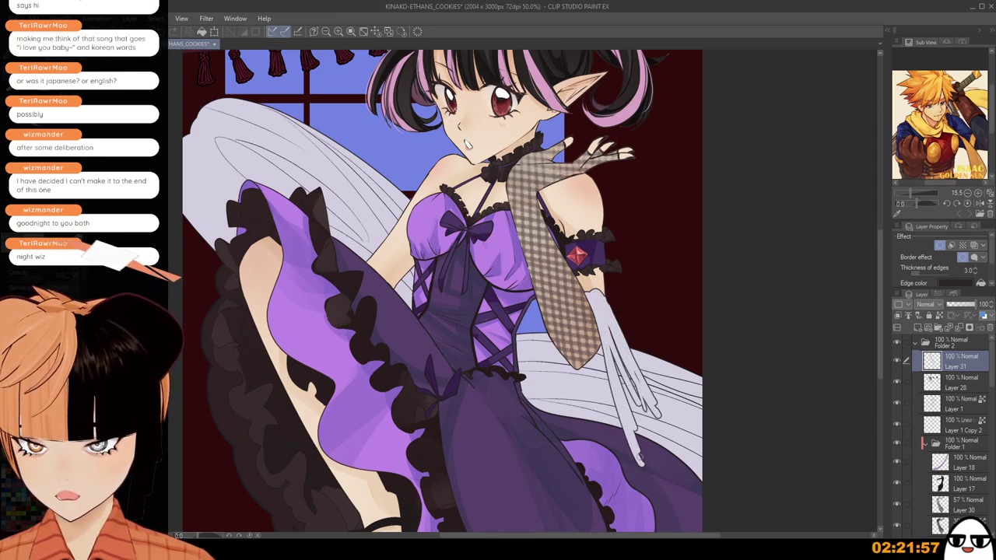
left_click_drag(602, 311, 687, 496)
left_click_drag(609, 347, 684, 480)
left_click_drag(622, 352, 697, 482)
left_click_drag(638, 404, 682, 470)
mouse_move(649, 423)
left_mouse_down()
mouse_move(681, 469)
mouse_move(700, 475)
mouse_move(660, 487)
left_mouse_up()
mouse_move(644, 468)
left_mouse_down()
mouse_move(691, 487)
mouse_move(672, 425)
left_mouse_up()
mouse_move(611, 328)
left_mouse_down()
mouse_move(703, 492)
mouse_move(608, 335)
mouse_move(675, 466)
mouse_move(631, 362)
mouse_move(690, 466)
mouse_move(612, 342)
mouse_move(684, 443)
left_mouse_up()
key("ctrl+z")
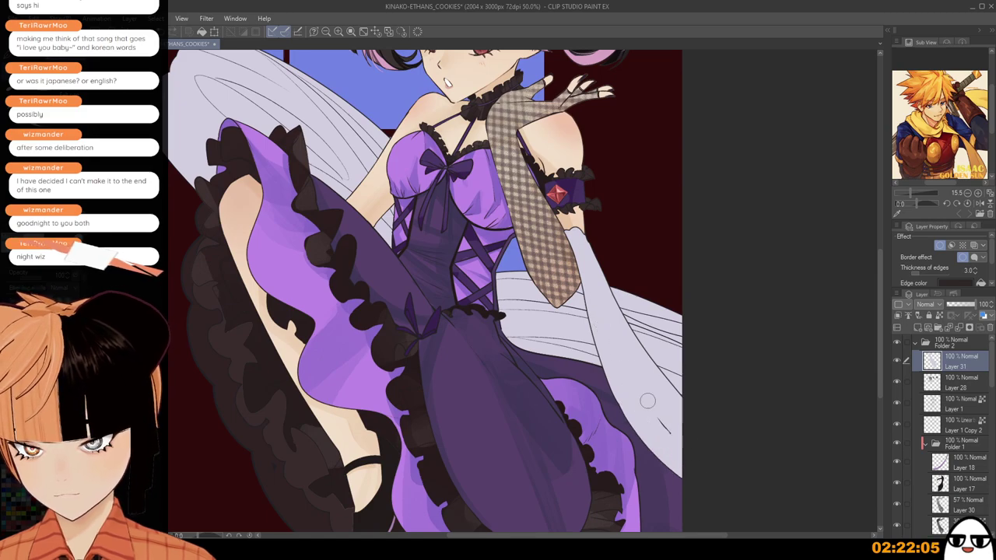
Widen the long pale drape with strokes along its outer edge from the forearm to the canvas edge, undoing unsuitable strokes.
left_click_drag(648, 400, 674, 416)
scroll(609, 264, "up", 1)
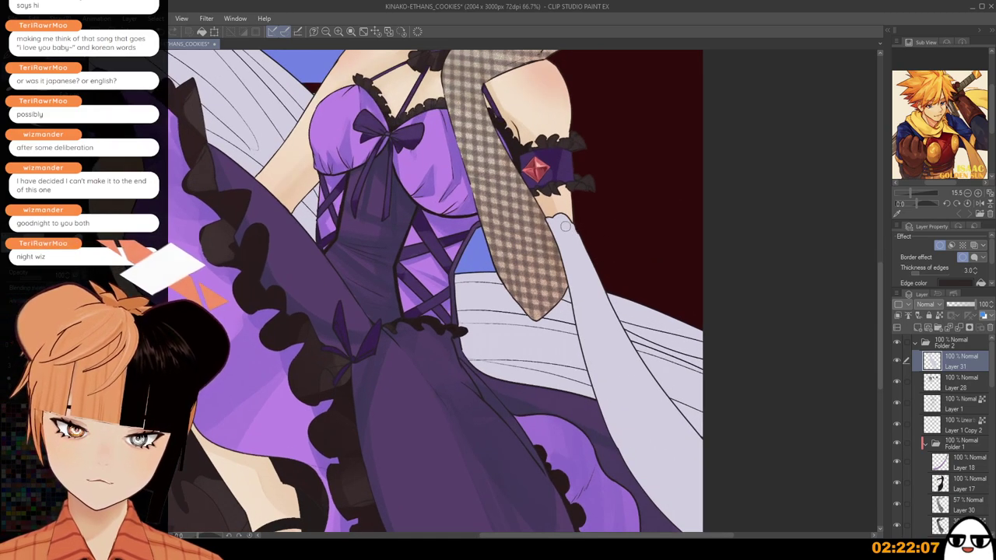
key("ctrl+z")
left_click_drag(566, 225, 710, 424)
key("ctrl+z")
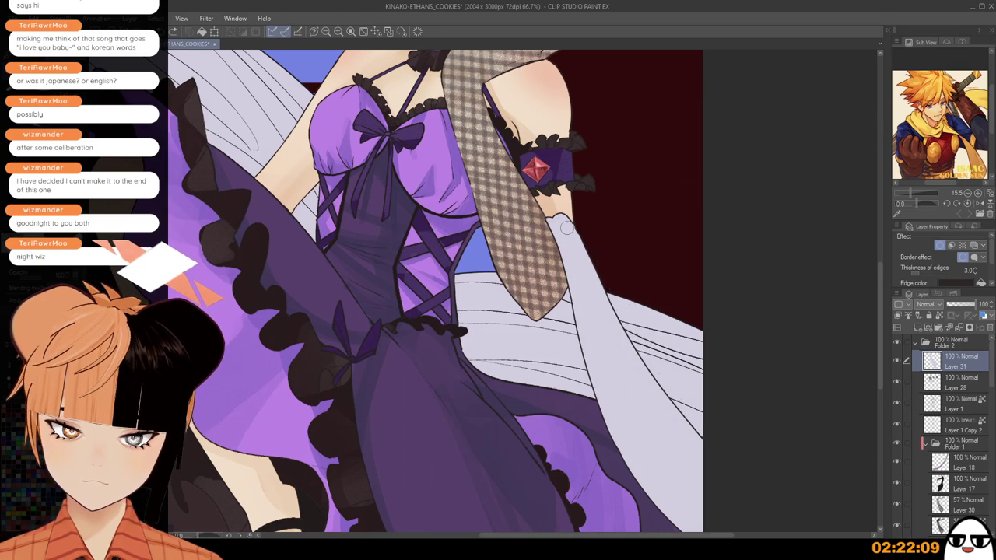
left_click_drag(567, 227, 727, 474)
left_click_drag(599, 272, 673, 417)
left_click_drag(627, 328, 700, 432)
scroll(582, 277, "up", 2)
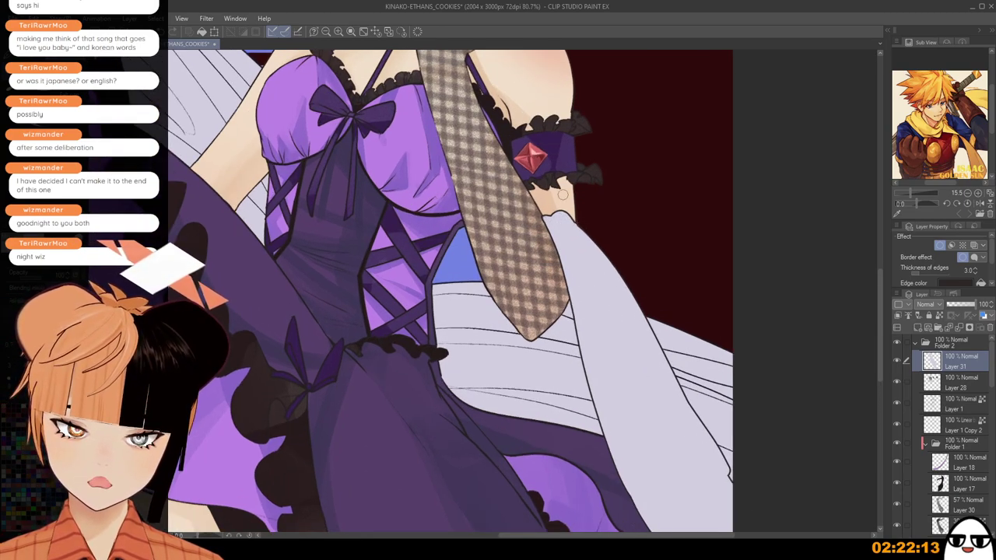
Paint a second pale drape piece fanning out from beneath the fishnet glove's elbow over the wing, undoing the last stroke.
left_click_drag(510, 259, 472, 371)
mouse_move(506, 264)
left_mouse_down()
mouse_move(441, 381)
mouse_move(447, 396)
left_mouse_up()
mouse_move(516, 284)
left_mouse_down()
mouse_move(449, 393)
mouse_move(465, 381)
left_mouse_up()
left_click_drag(524, 305, 461, 409)
left_click_drag(530, 321, 473, 403)
mouse_move(502, 333)
left_mouse_down()
mouse_move(462, 411)
mouse_move(443, 389)
left_mouse_up()
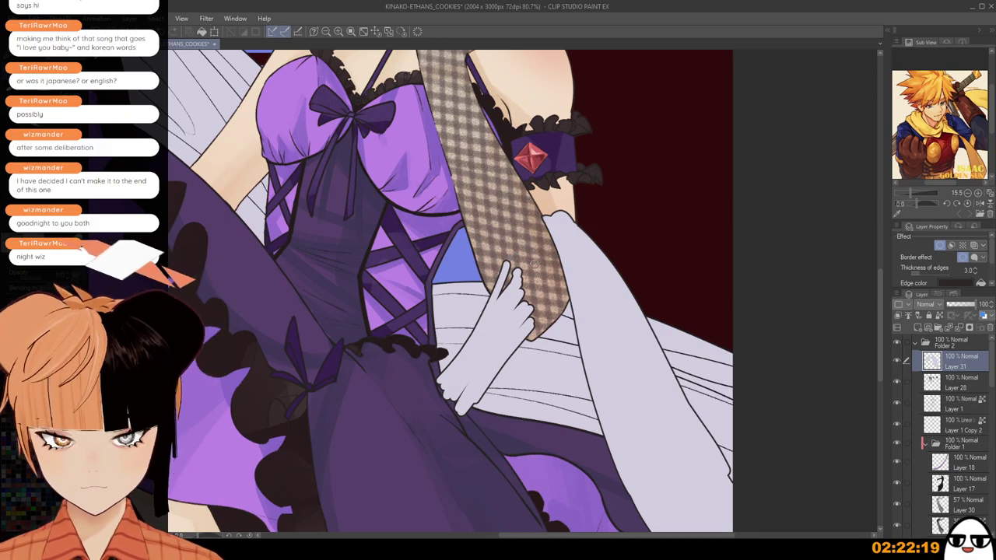
left_click_drag(505, 295, 477, 435)
scroll(484, 254, "down", 1)
key("ctrl+z")
Fill in and flare the lower end of the second drape piece over the skirt and clean up its upper edge.
left_click_drag(507, 327, 505, 425)
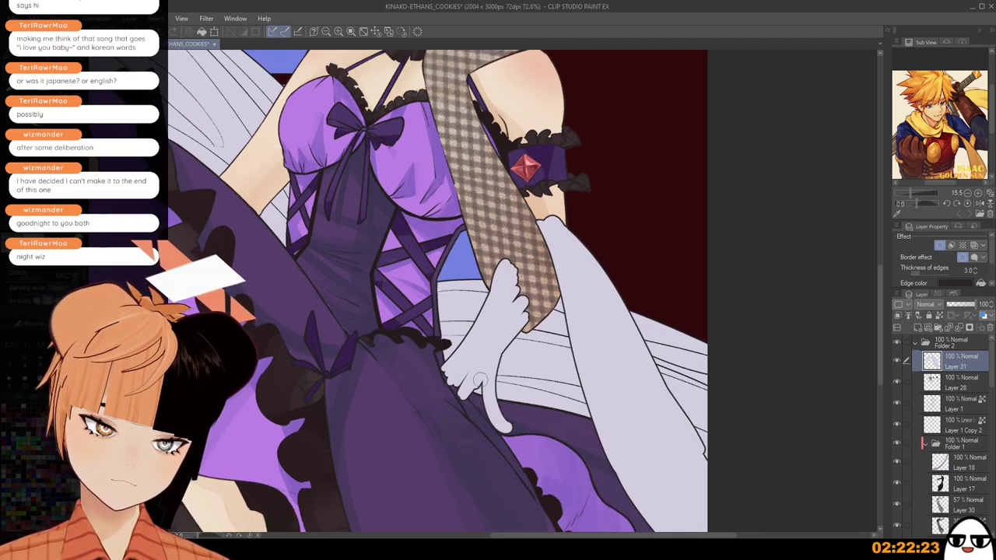
mouse_move(480, 379)
left_mouse_down()
mouse_move(482, 344)
mouse_move(473, 408)
mouse_move(460, 360)
mouse_move(482, 418)
left_mouse_up()
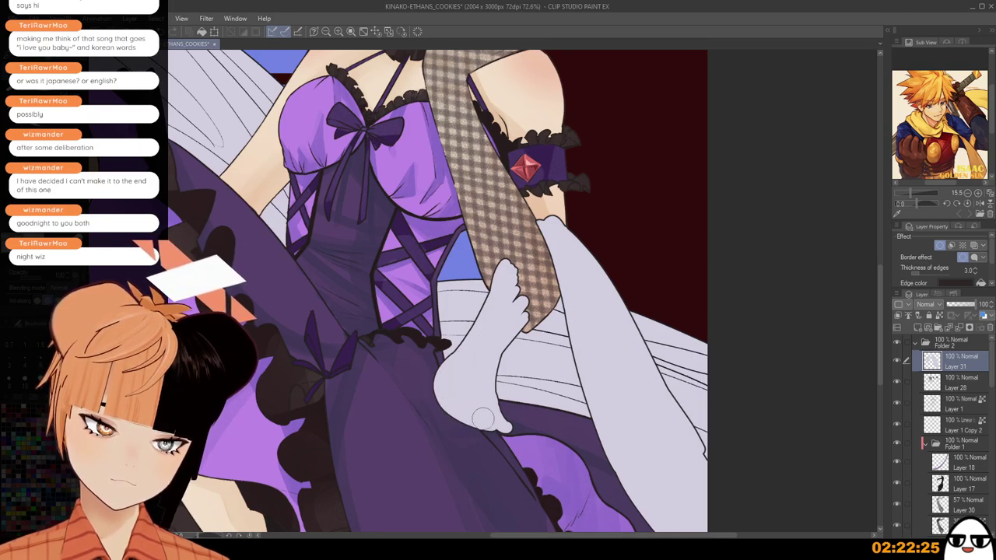
left_click_drag(493, 310, 428, 392)
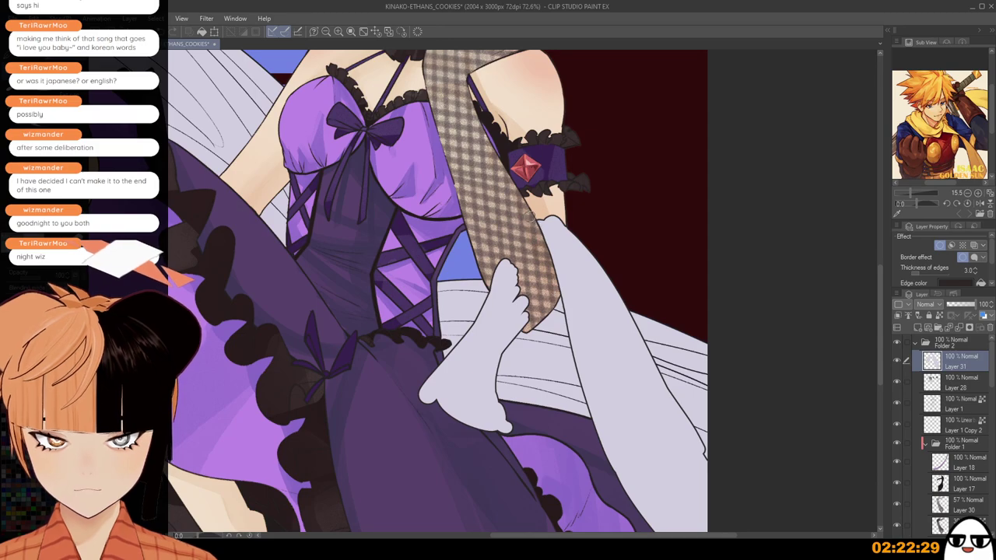
mouse_move(513, 269)
left_mouse_down()
mouse_move(528, 302)
mouse_move(504, 296)
mouse_move(526, 318)
mouse_move(499, 287)
mouse_move(521, 319)
left_mouse_up()
scroll(663, 350, "down", 4)
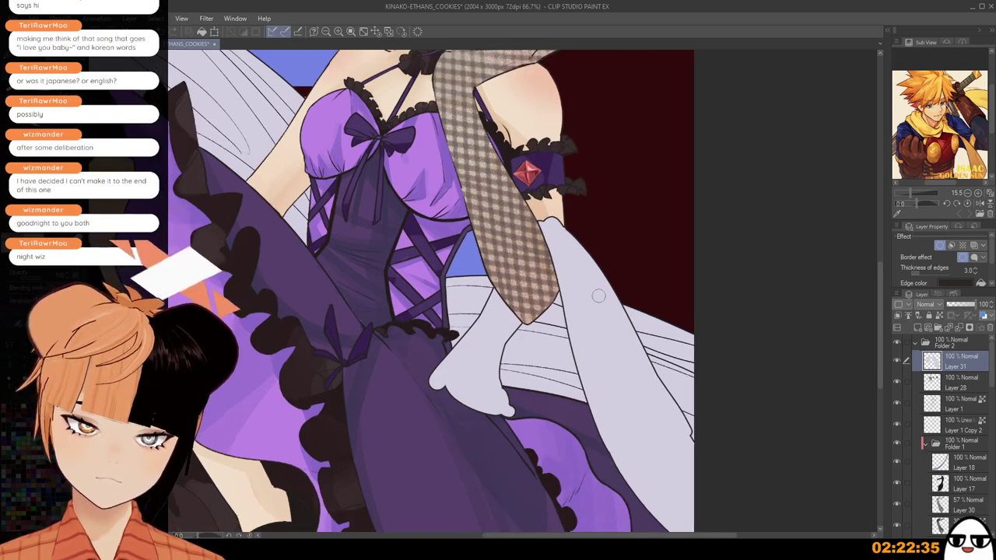
Extend the second drape piece's outer side down from the glove's elbow and erase the parts covering the fishnet glove.
scroll(542, 294, "up", 1)
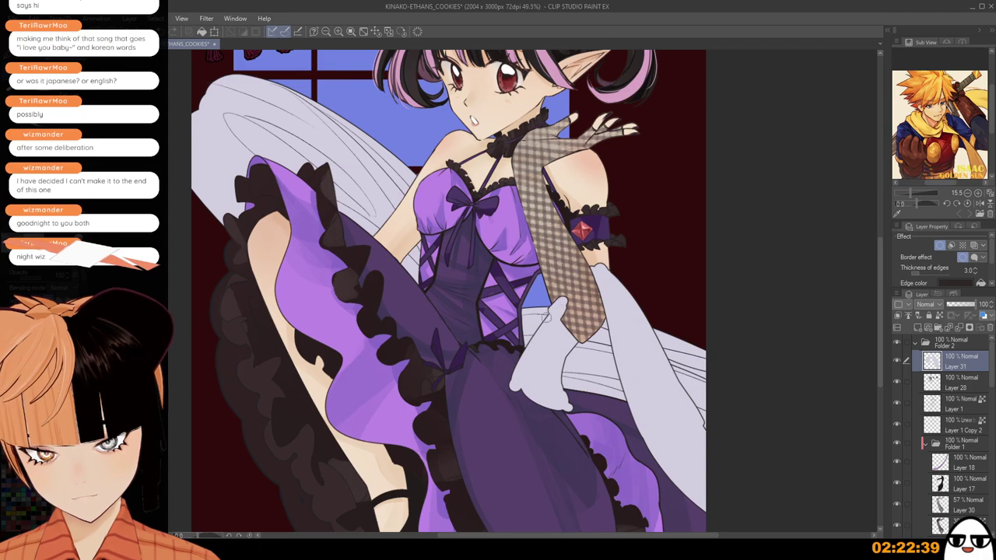
scroll(523, 362, "up", 2)
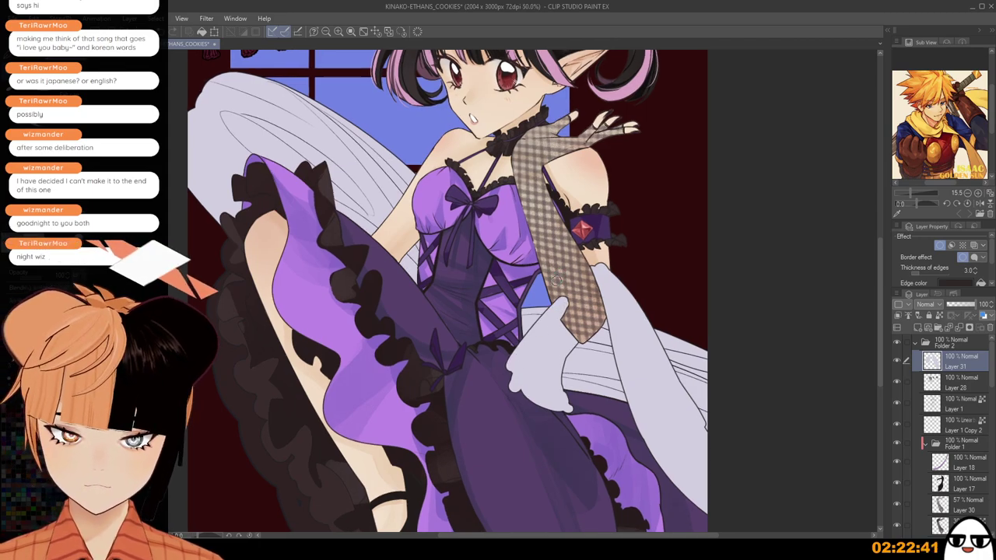
mouse_move(578, 325)
left_mouse_down()
mouse_move(572, 439)
mouse_move(568, 397)
mouse_move(577, 428)
left_mouse_up()
key("ctrl+z")
key("ctrl+z")
left_click_drag(569, 368, 567, 417)
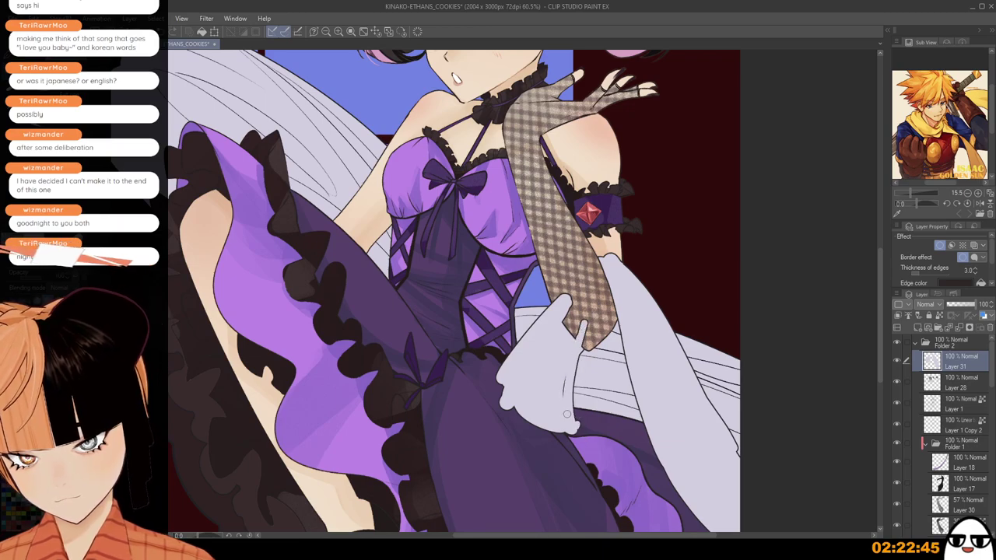
left_click_drag(582, 329, 575, 426)
mouse_move(582, 353)
left_mouse_down()
mouse_move(591, 431)
mouse_move(581, 344)
mouse_move(581, 381)
left_mouse_up()
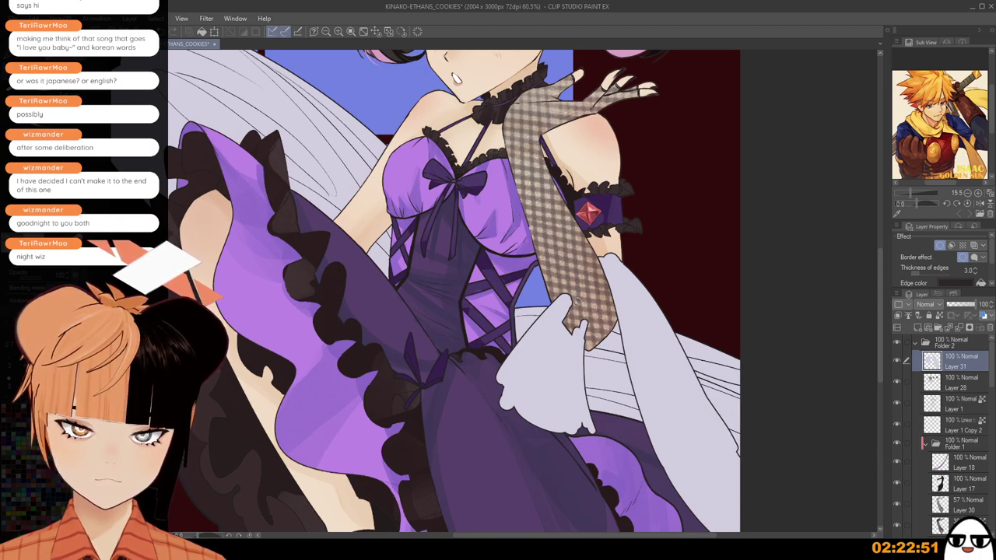
mouse_move(578, 297)
left_mouse_down()
mouse_move(559, 310)
mouse_move(587, 332)
left_mouse_up()
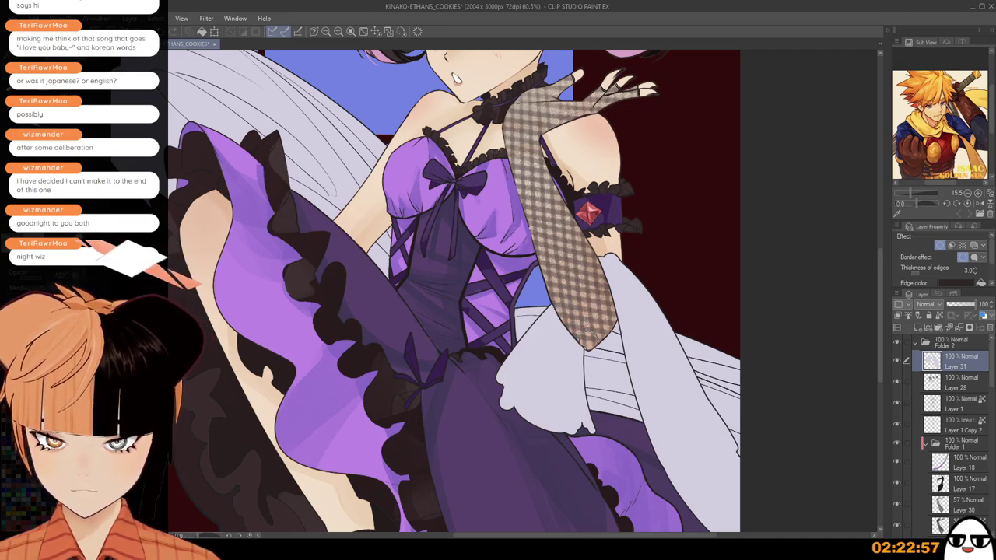
Set the opacity of Layer 31 to 59% and erase the second drape piece's lower end where it overlaps the skirt.
scroll(605, 208, "down", 3)
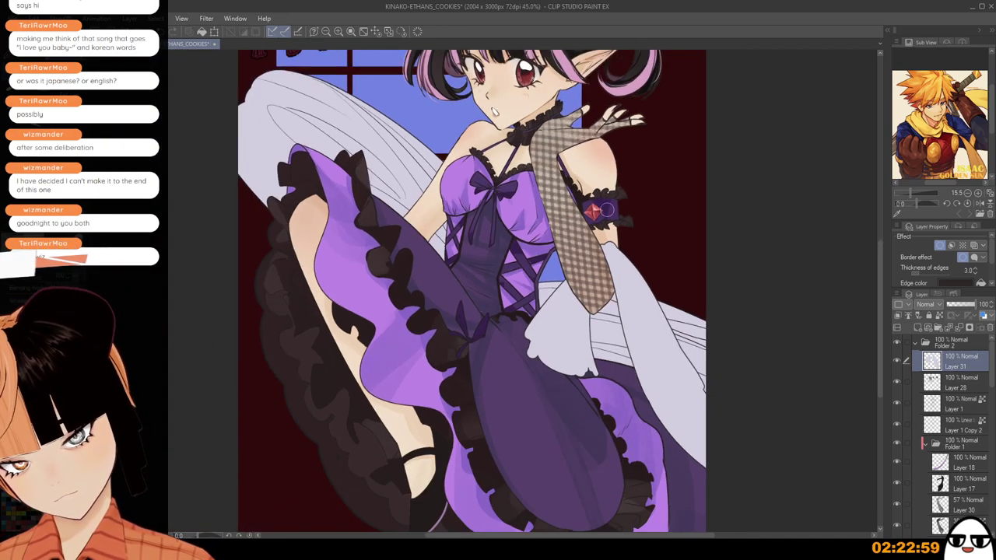
left_click(962, 310)
scroll(583, 284, "up", 3)
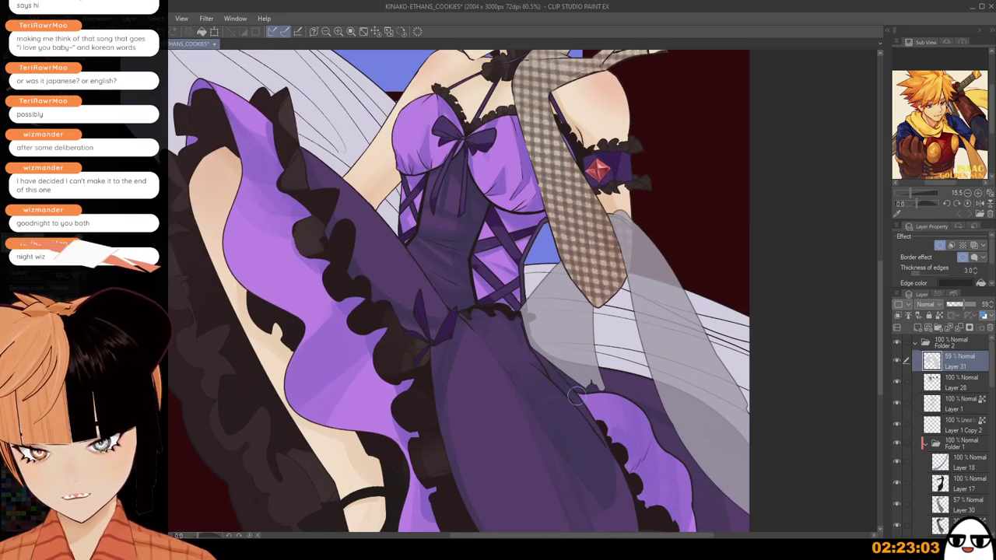
scroll(623, 280, "down", 1)
scroll(627, 276, "down", 2)
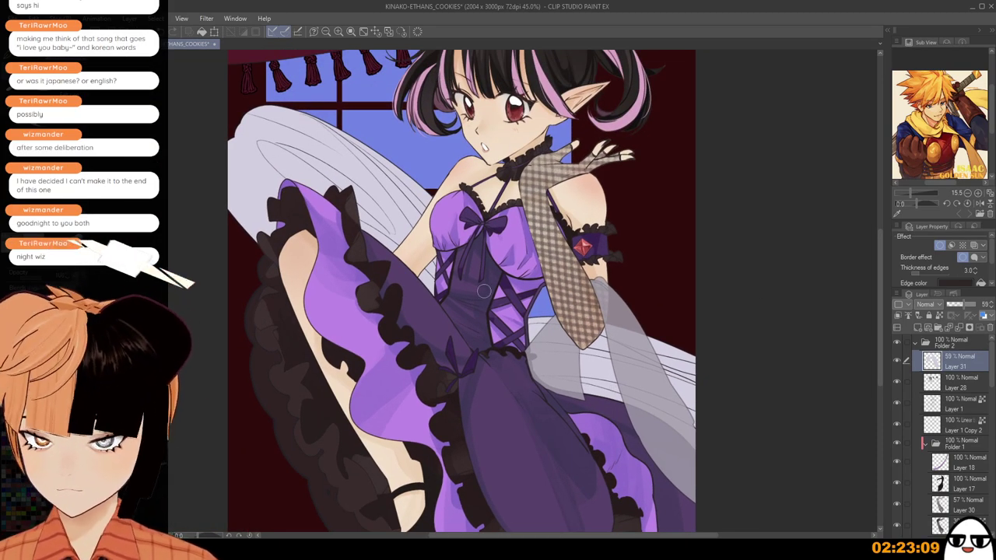
Try diagonal drape strokes over the other forearm between the wing and the bodice, undoing each attempt.
mouse_move(382, 251)
left_mouse_down()
mouse_move(437, 269)
mouse_move(426, 272)
mouse_move(441, 289)
left_mouse_up()
key("ctrl+z")
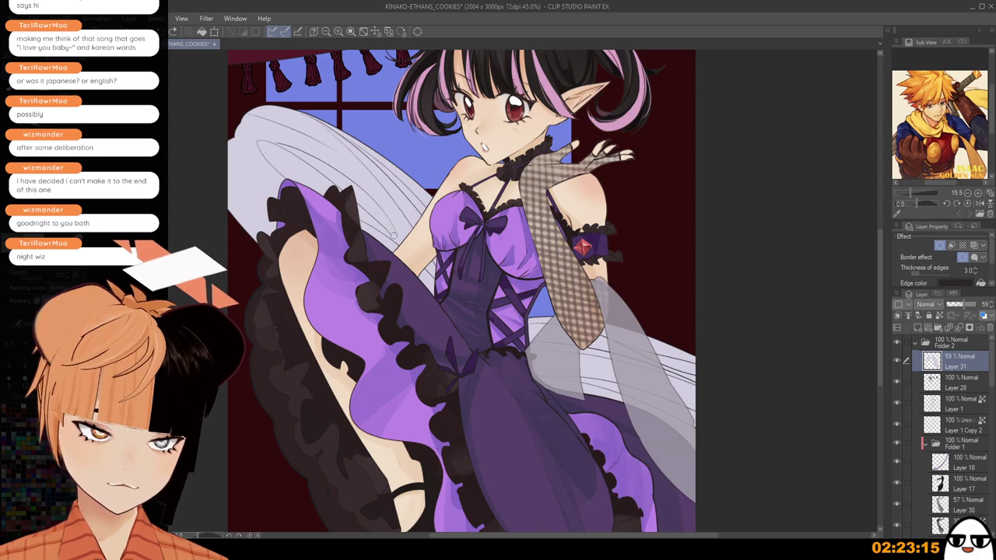
left_click_drag(371, 201, 438, 278)
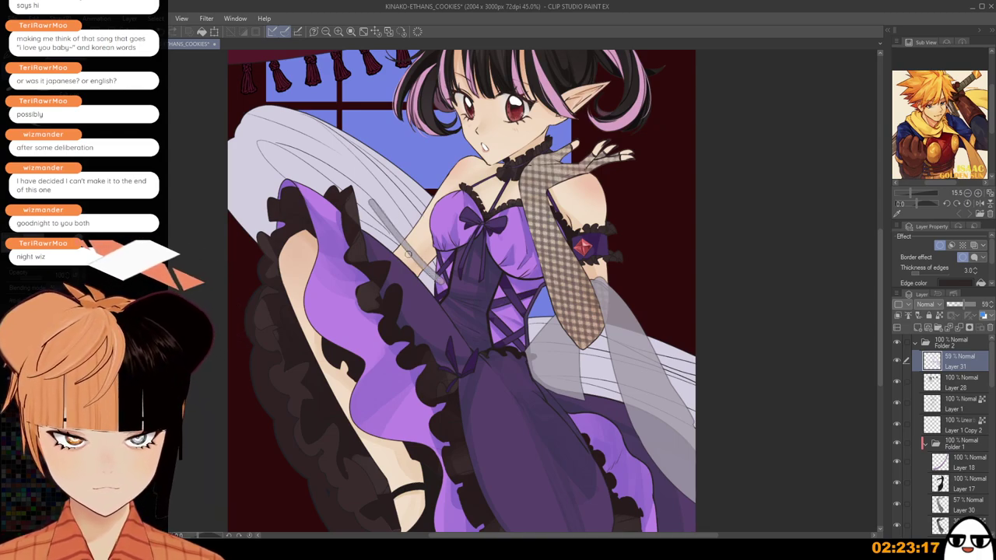
key("ctrl+z")
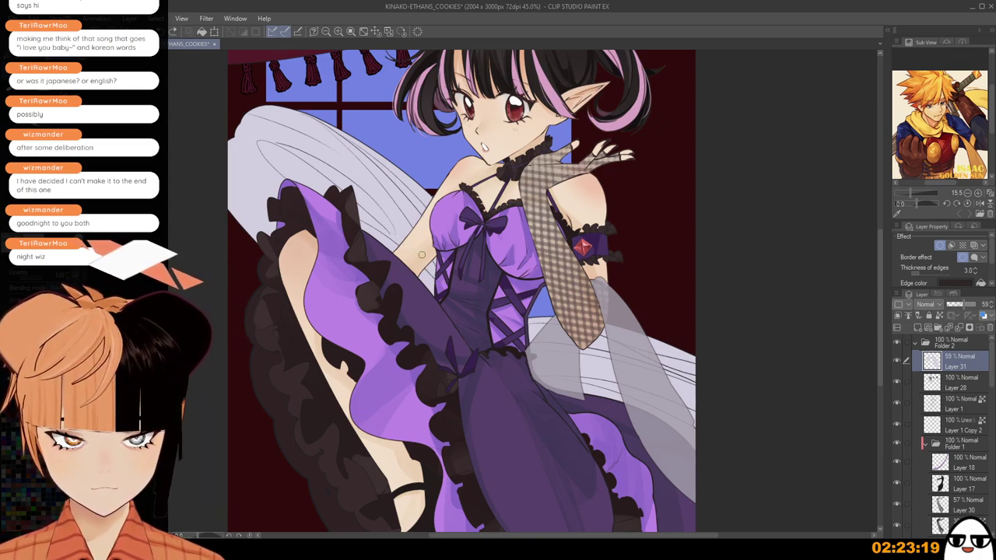
Try Layer 31 at 100% and at 79% opacity.
key("ctrl+minus")
left_click_drag(964, 304, 979, 304)
scroll(627, 378, "up", 7)
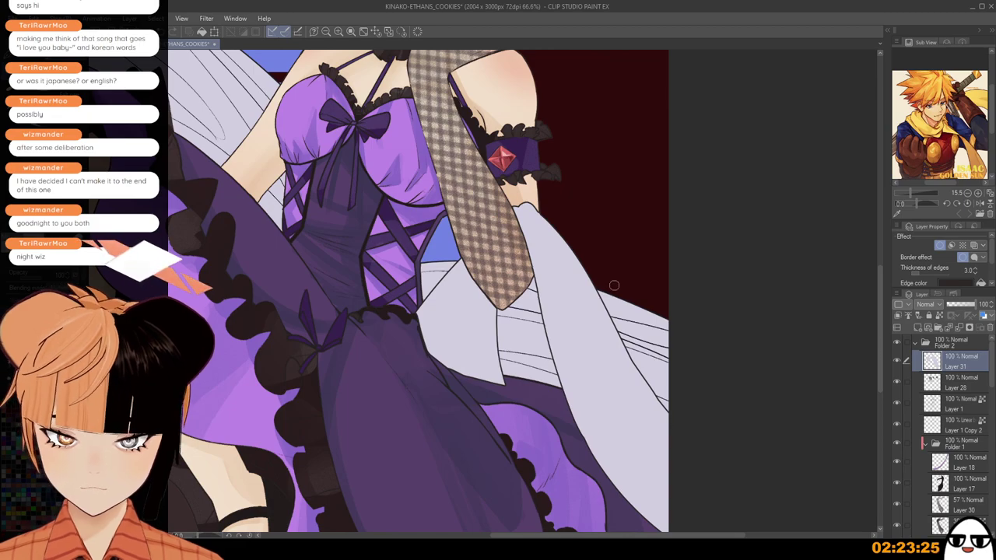
scroll(506, 342, "up", 2)
left_click(979, 304)
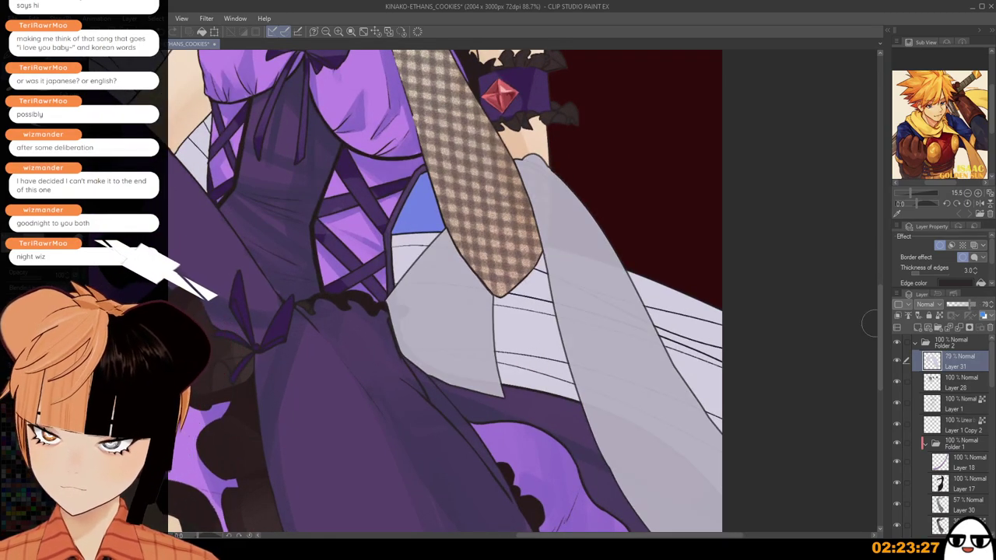
scroll(675, 337, "up", 2)
Create a raster layer above Layer 28 and merge Layer 31, set to 100% opacity, down into it to flatten the border effect.
left_click(960, 379)
left_click(918, 327)
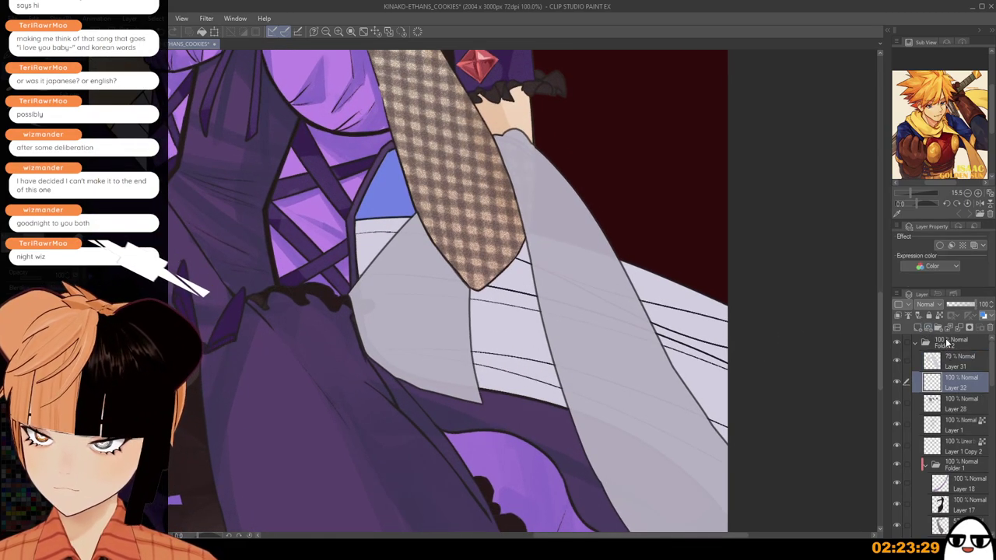
left_click(964, 367)
left_click_drag(968, 305, 993, 313)
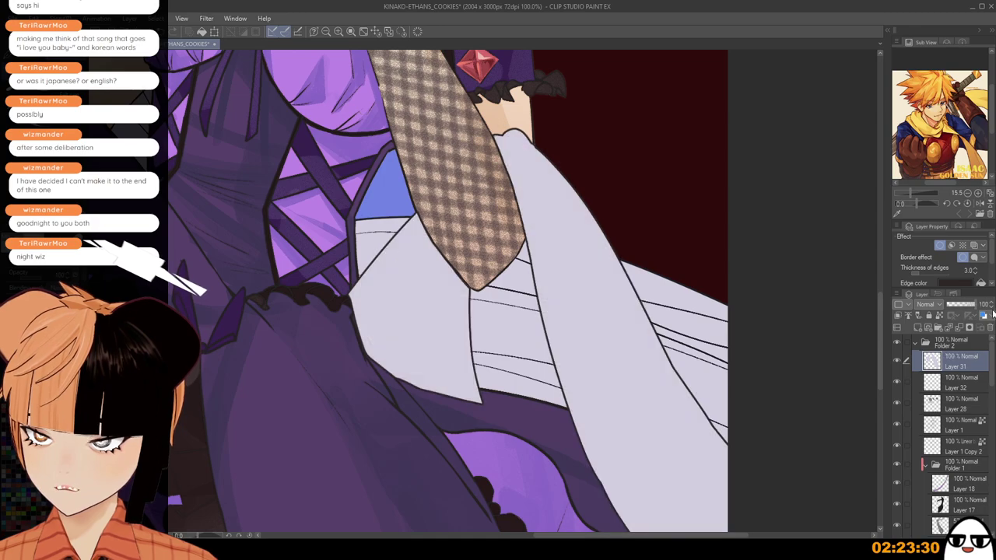
left_click(959, 328)
Trim the second drape piece along the skirt with Layer 32 at 52% opacity, restore it to 100% and lock its transparent pixels.
left_click(963, 305)
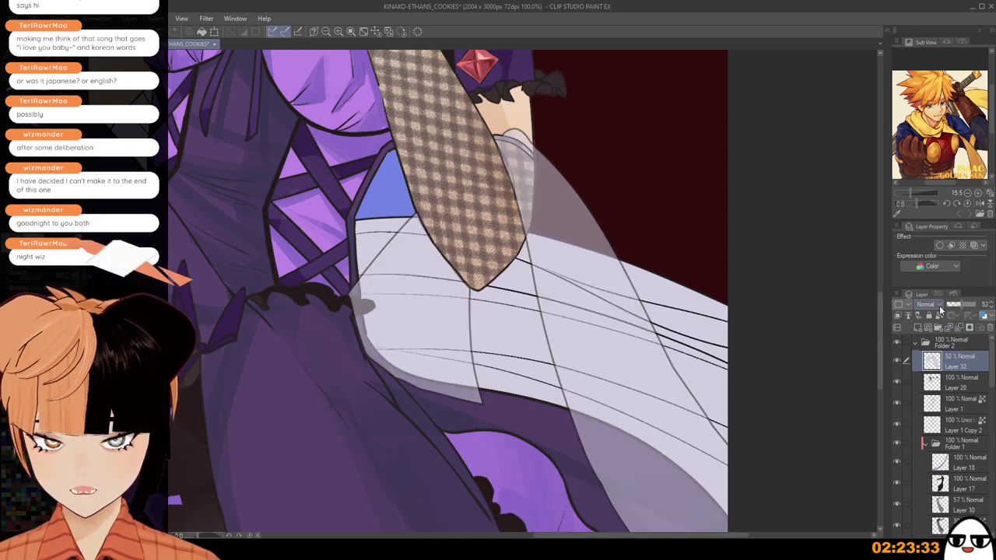
scroll(451, 311, "up", 2)
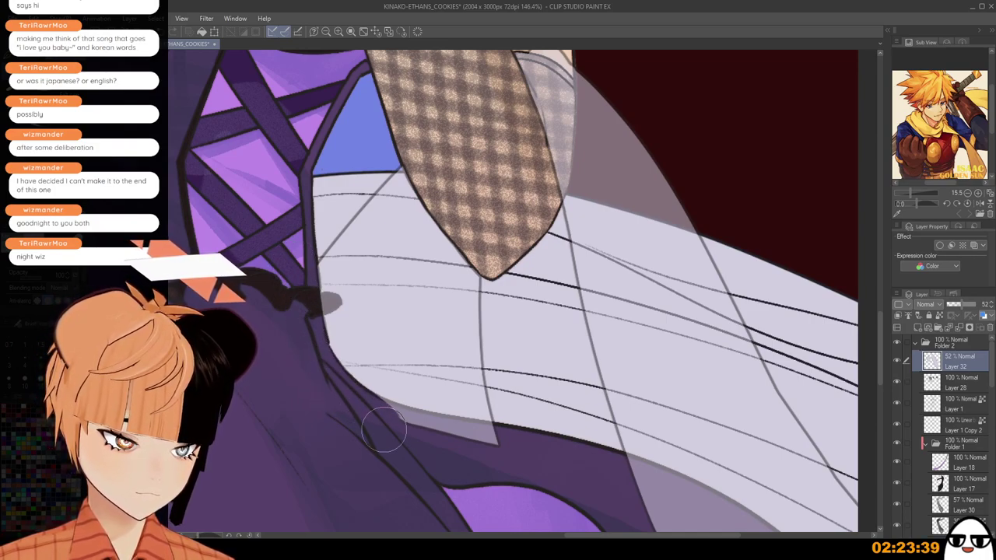
mouse_move(384, 431)
left_mouse_down()
mouse_move(421, 443)
mouse_move(364, 408)
mouse_move(434, 441)
mouse_move(448, 444)
mouse_move(407, 429)
mouse_move(476, 443)
left_mouse_up()
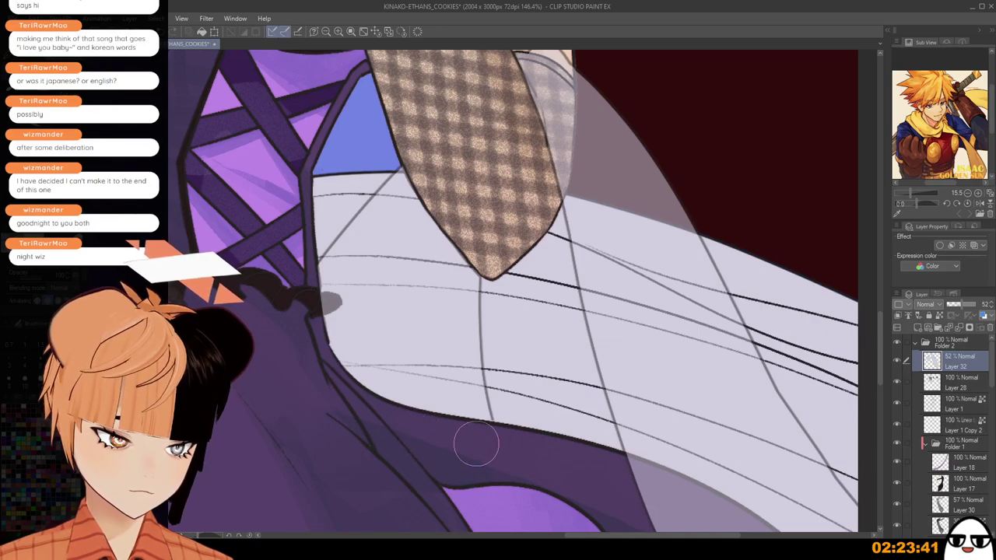
scroll(545, 405, "down", 4)
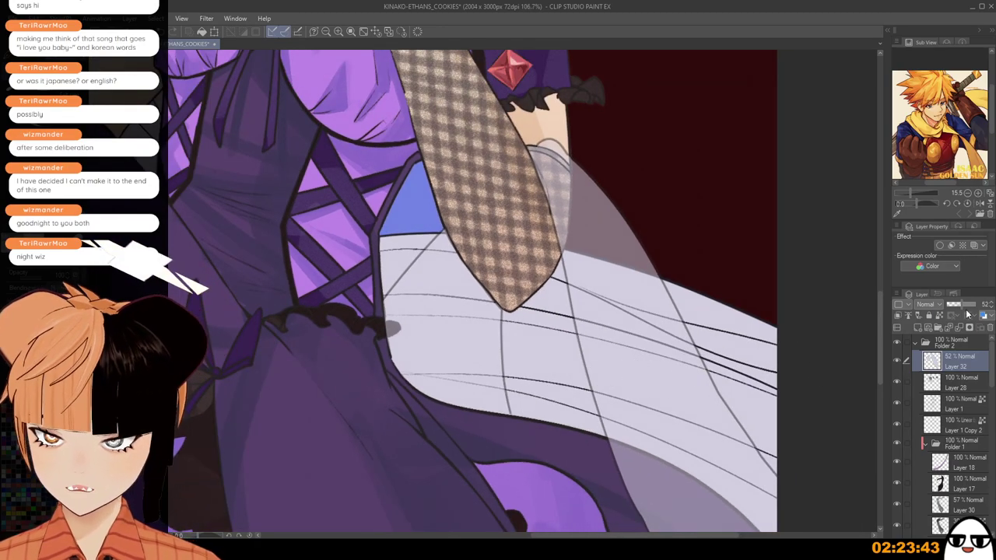
left_click_drag(967, 312, 992, 307)
scroll(692, 392, "down", 4)
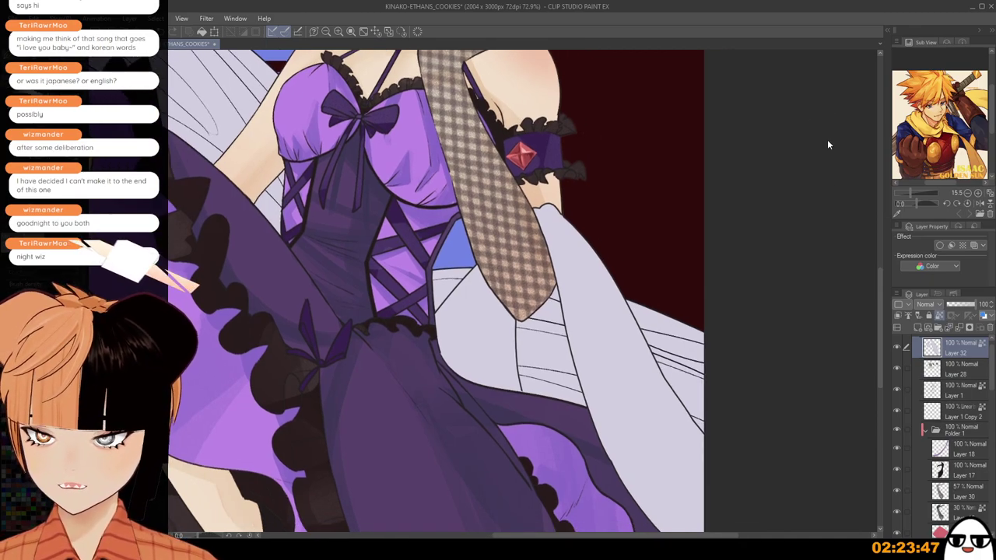
Draw thin dark fold lines running down the long drape from the forearm towards the canvas edge, undoing unsuitable lines.
scroll(591, 209, "up", 1)
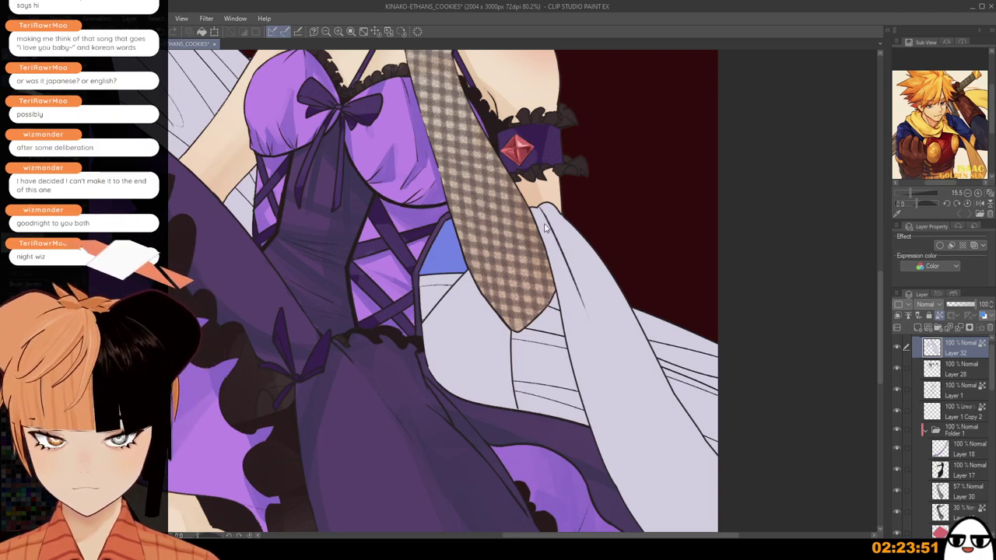
scroll(590, 324, "down", 2)
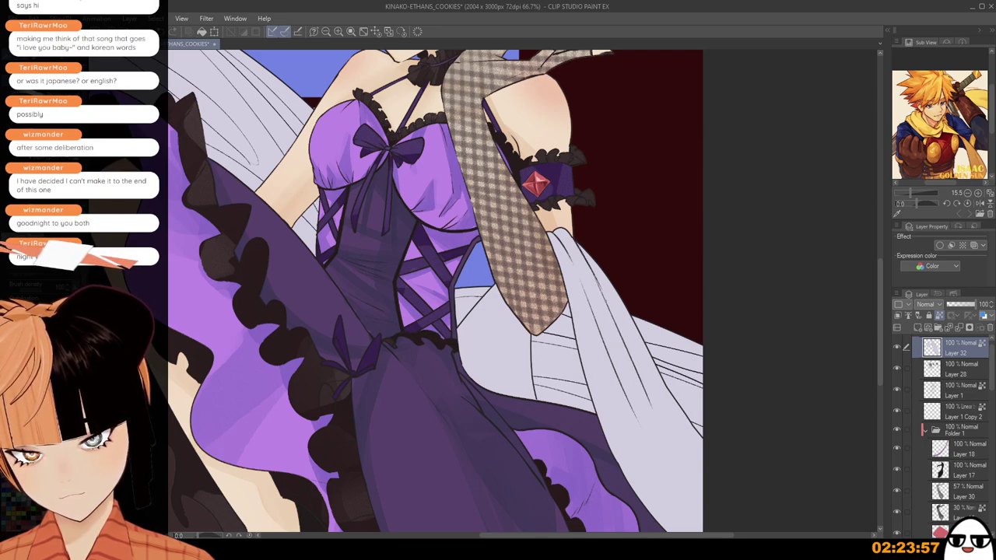
left_click_drag(600, 286, 669, 441)
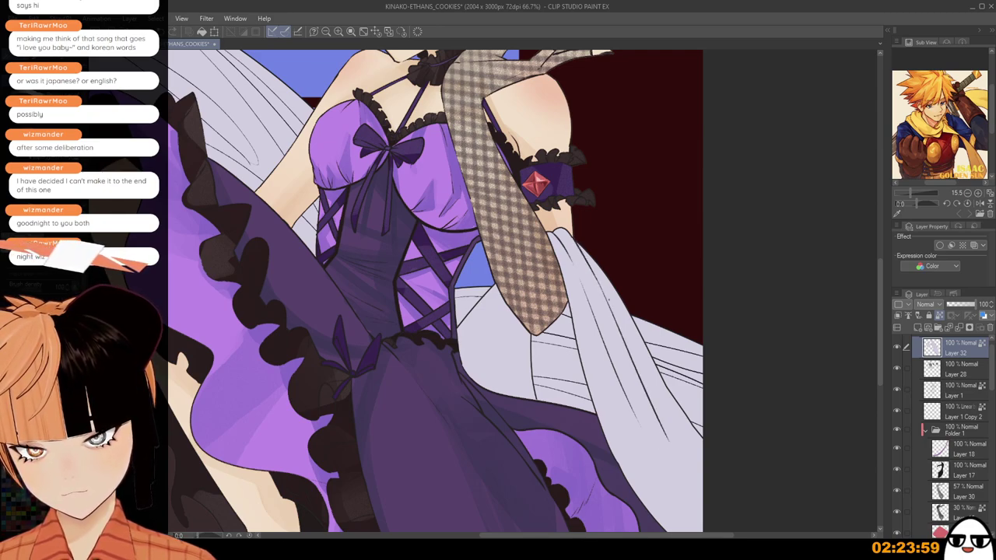
left_click_drag(622, 335, 700, 482)
left_click_drag(624, 392, 680, 505)
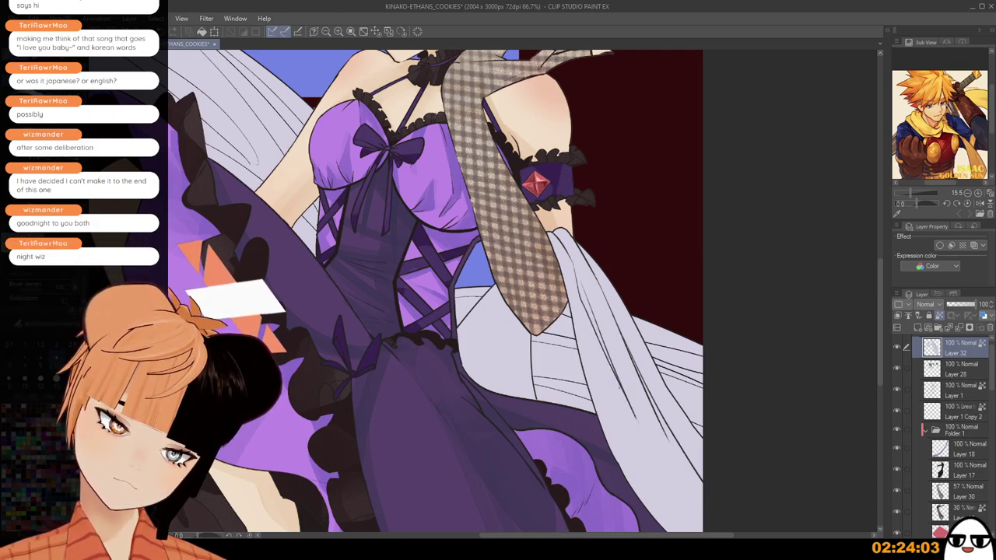
key("ctrl+z")
mouse_move(579, 286)
left_mouse_down()
mouse_move(647, 468)
mouse_move(631, 438)
left_mouse_up()
left_click_drag(613, 372, 681, 496)
key("ctrl+z")
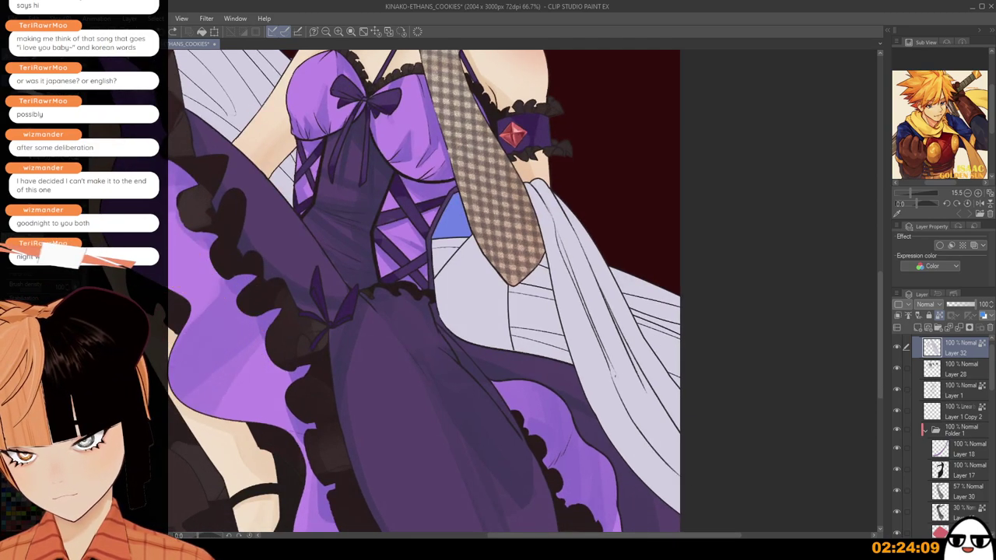
key("ctrl+z")
Add more fold lines to the long drape's lower half and to the smaller drape piece beneath the glove's elbow.
mouse_move(613, 374)
left_mouse_down()
mouse_move(680, 467)
mouse_move(619, 381)
mouse_move(636, 378)
left_mouse_up()
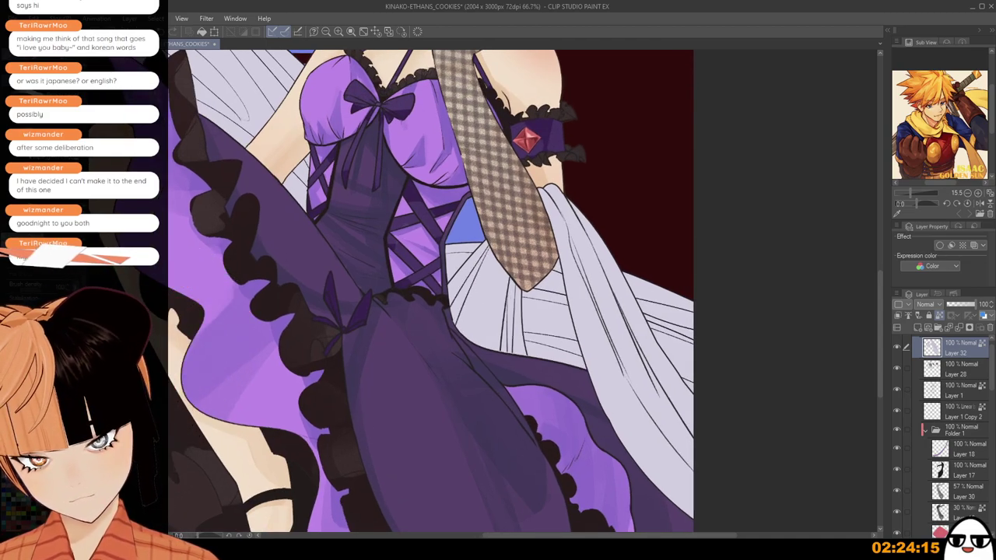
scroll(524, 292, "down", 6)
left_click_drag(620, 327, 687, 437)
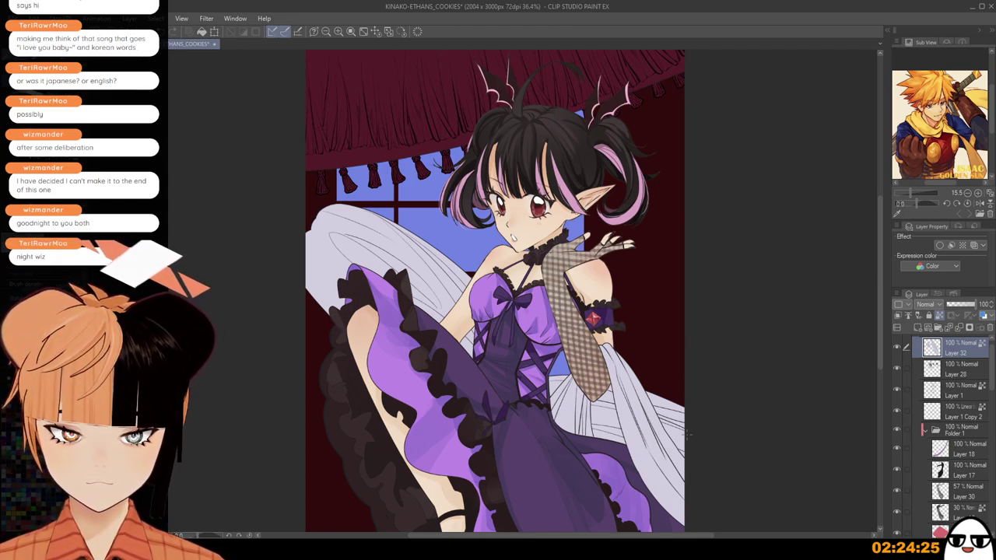
Collapse Folder 1 and create a raster layer directly above Layer 27.
left_click_drag(672, 359, 670, 333)
scroll(674, 284, "down", 2)
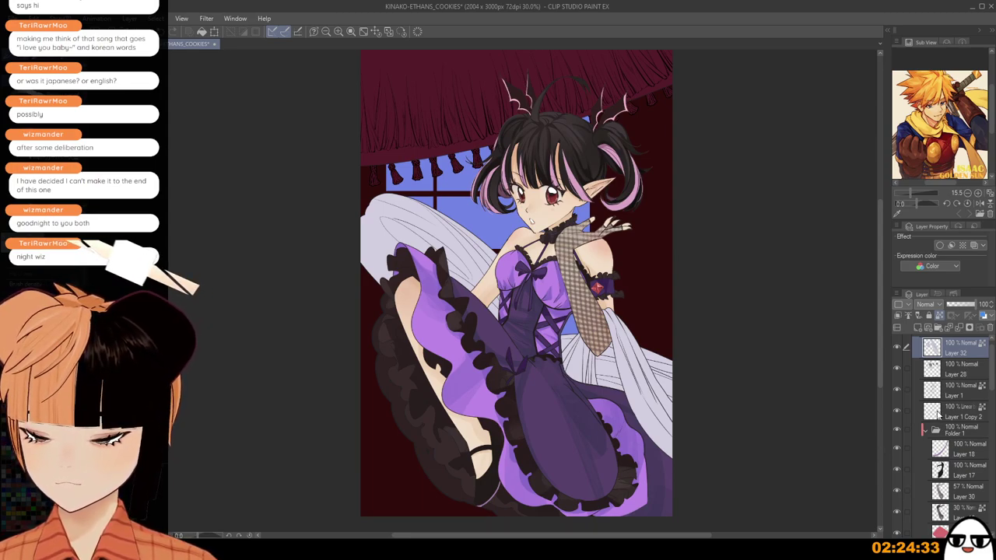
left_click(927, 430)
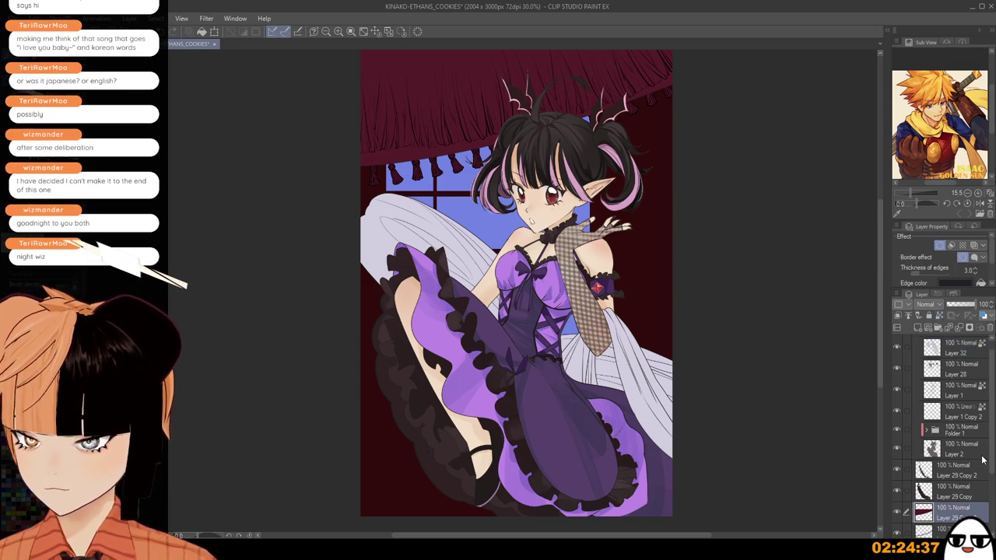
scroll(954, 497, "down", 4)
left_click(955, 484)
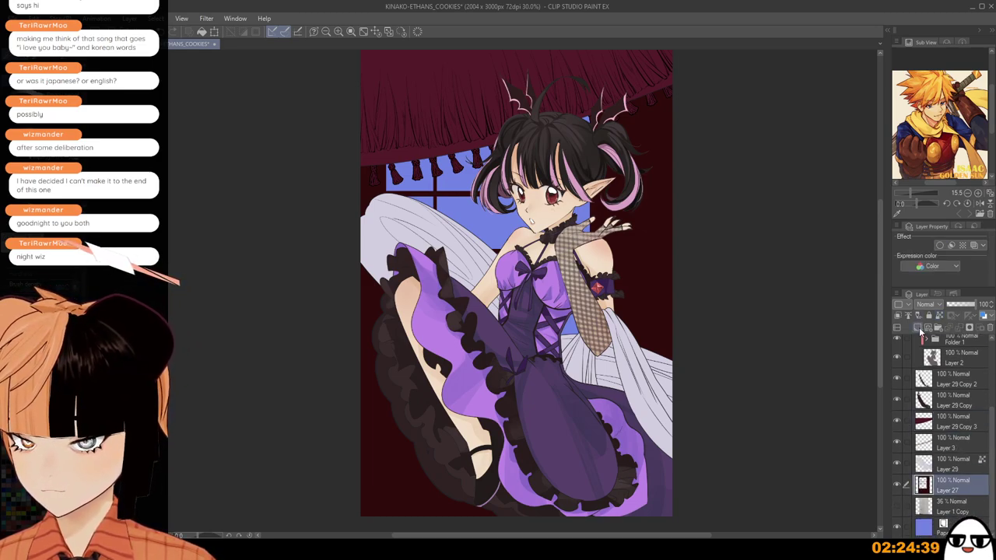
left_click(917, 328)
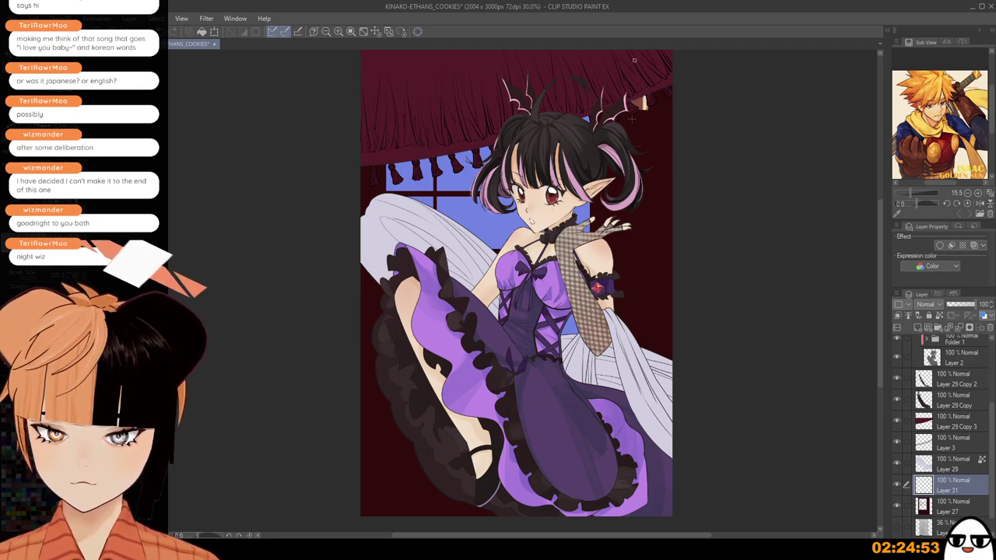
Paint wood-grain texture over the walls beside the window, clip the layer to Layer 27 and set it to Multiply.
left_click_drag(639, 69, 652, 457)
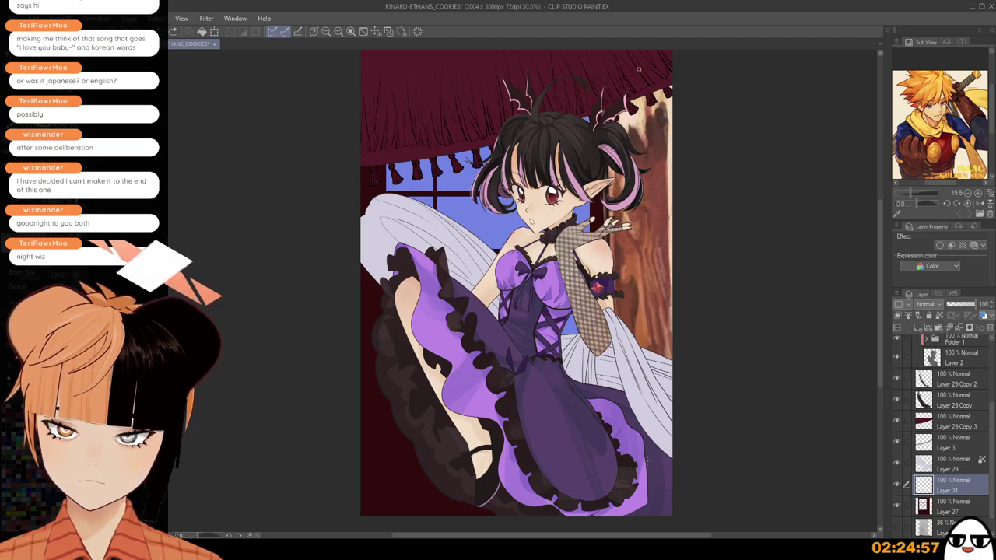
scroll(638, 70, "down", 1)
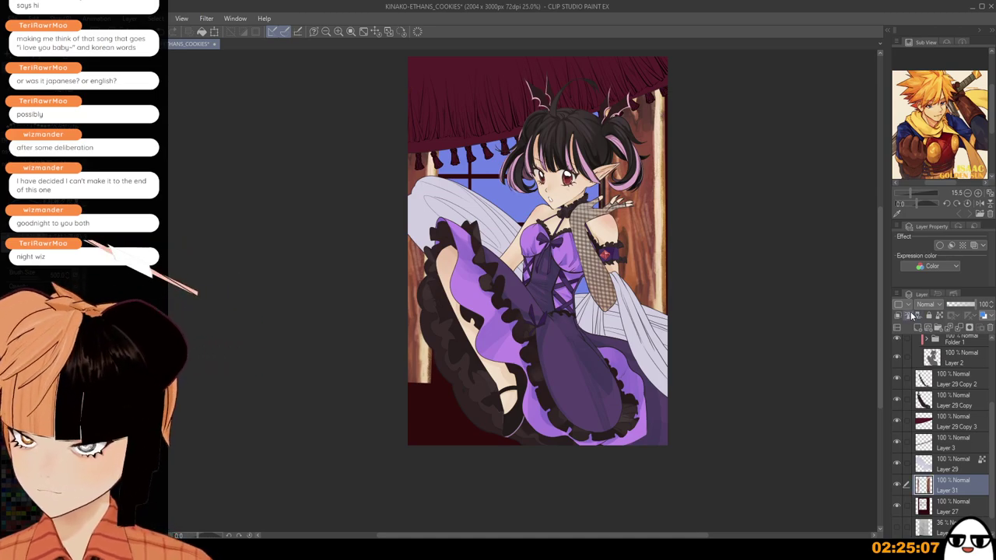
left_click(932, 53)
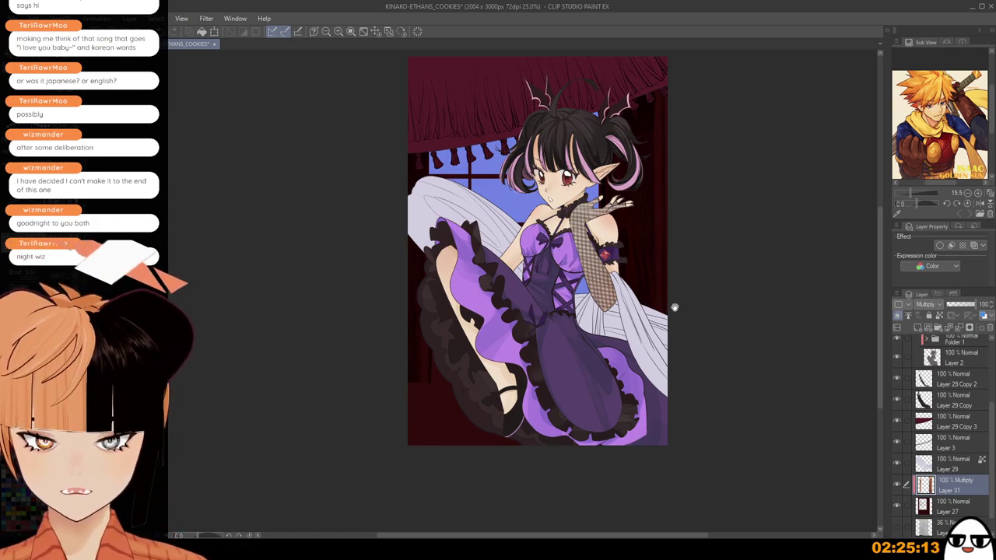
scroll(675, 307, "up", 2)
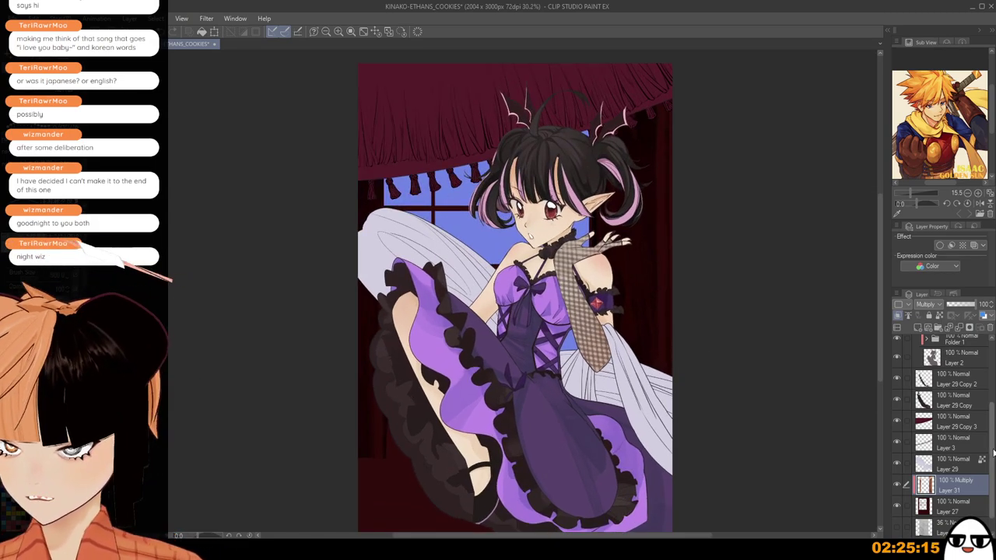
Create a raster layer between Layer 27 and Layer 1 Copy for the sky behind the window.
left_click_drag(992, 454, 992, 474)
left_click(954, 511)
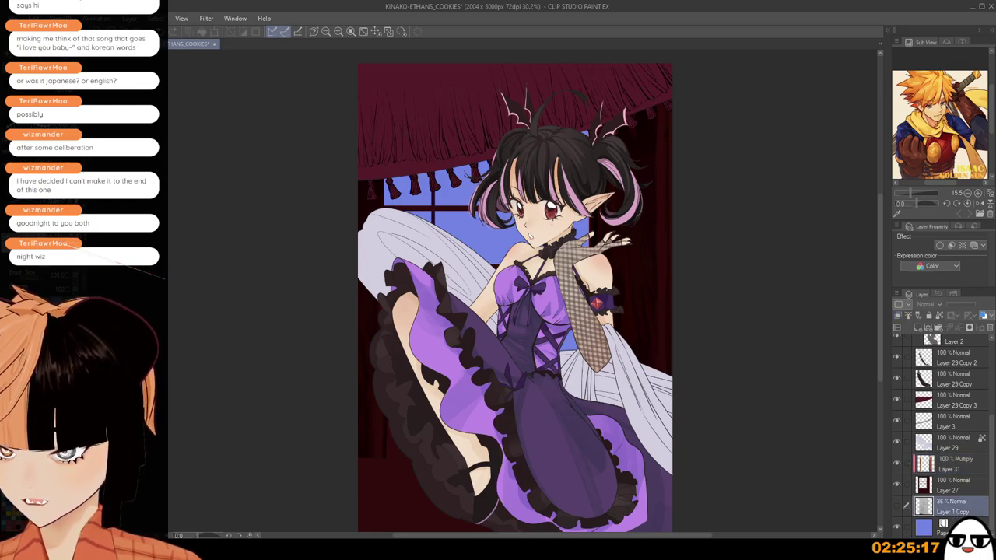
left_click(949, 525)
left_click(955, 509)
left_click(928, 316)
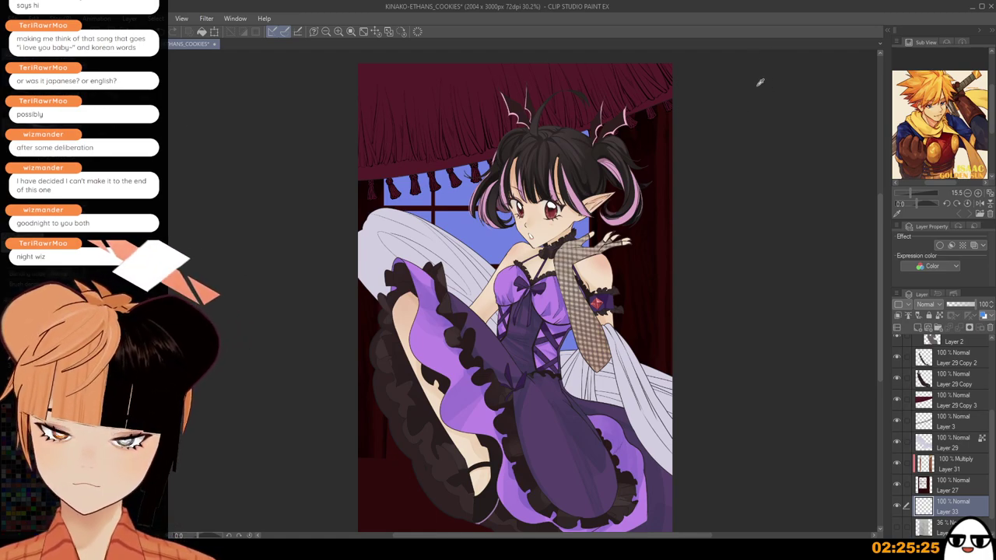
Spray a speckled purple texture across the blue sky behind the window, undoing the first stroke.
mouse_move(523, 207)
left_mouse_down()
mouse_move(441, 249)
mouse_move(652, 186)
left_mouse_up()
key("ctrl+z")
mouse_move(558, 168)
left_mouse_down()
mouse_move(457, 295)
mouse_move(362, 343)
left_mouse_up()
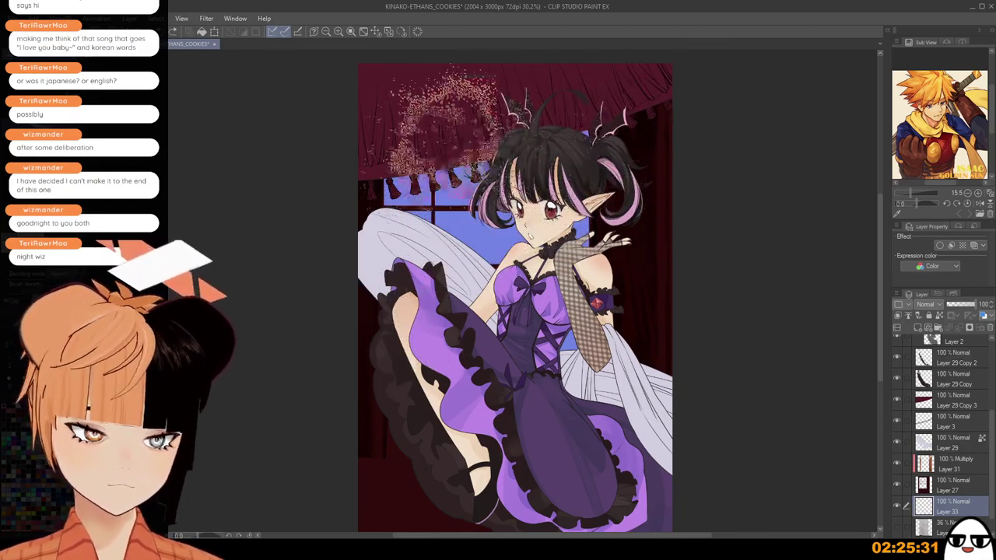
scroll(701, 299, "down", 1)
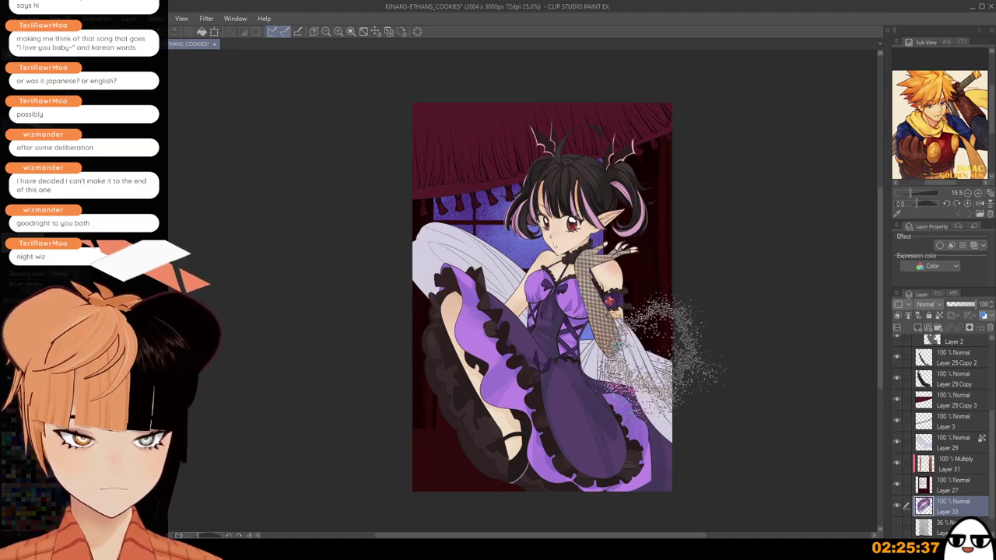
mouse_move(659, 351)
left_mouse_down()
mouse_move(662, 328)
mouse_move(641, 343)
left_mouse_up()
scroll(663, 326, "down", 2)
scroll(640, 345, "up", 3)
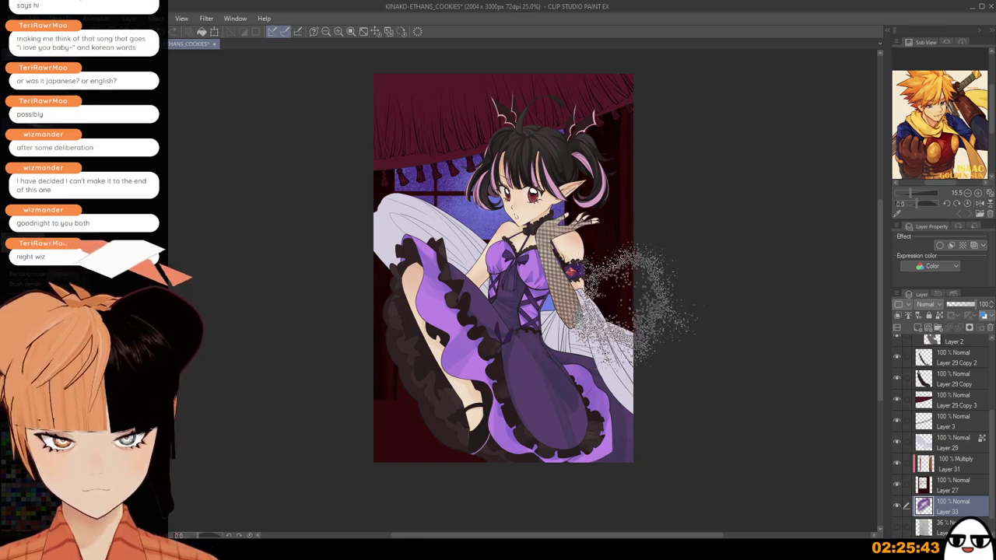
scroll(634, 315, "up", 1)
left_click_drag(636, 339, 680, 353)
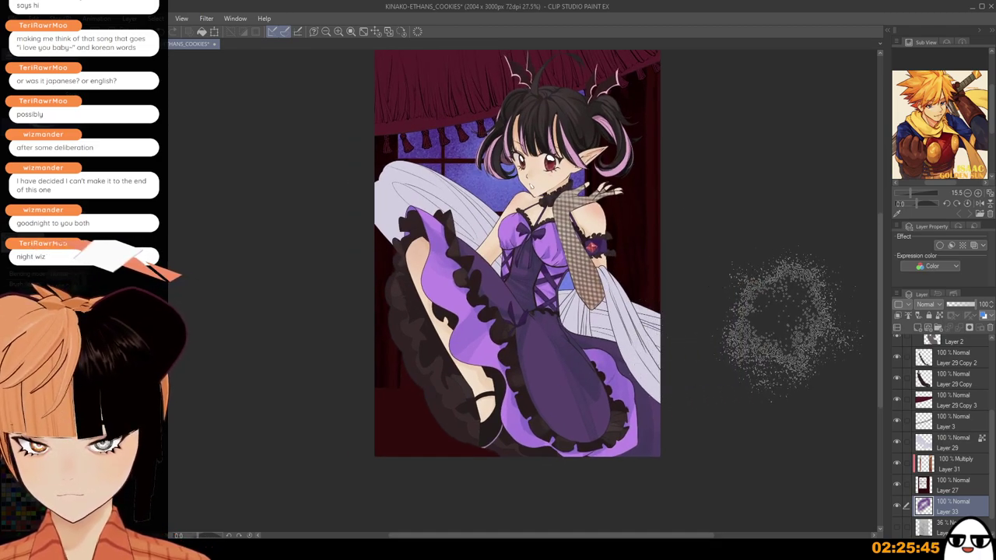
Collapse Folder 2, cover the character with pale purple speckle on a new layer clipped to it, and set that layer to Soft light.
scroll(972, 354, "up", 3)
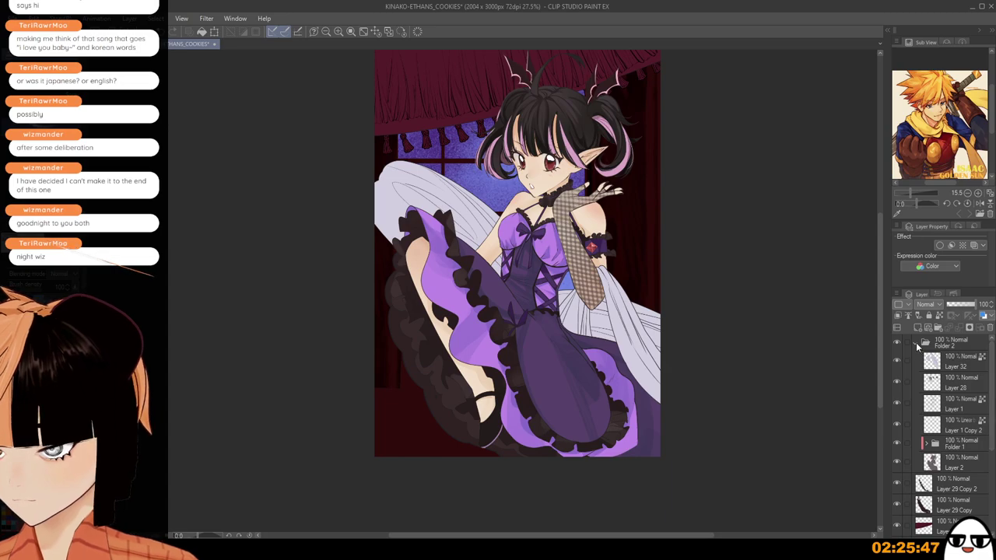
left_click(918, 344)
left_click(896, 345)
left_click(896, 345)
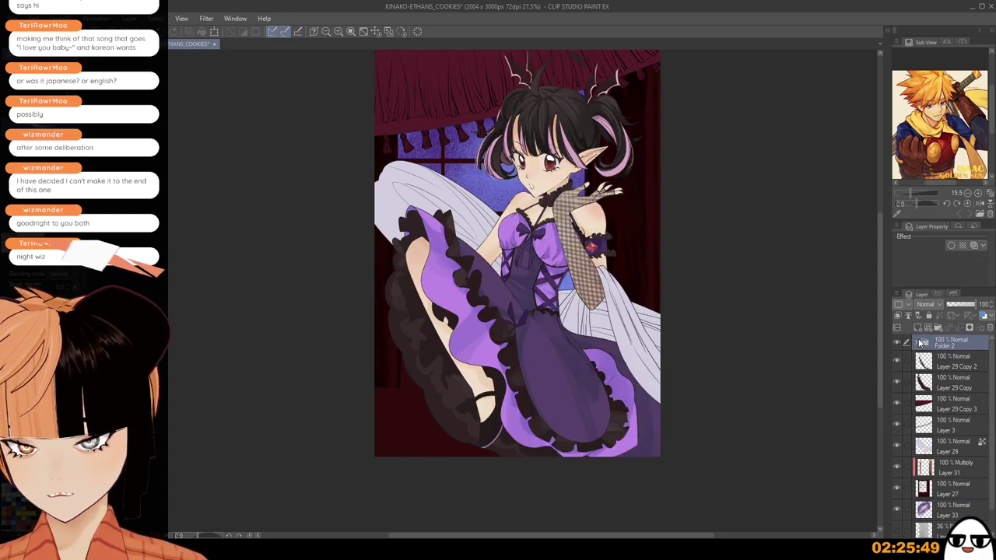
left_click(926, 330)
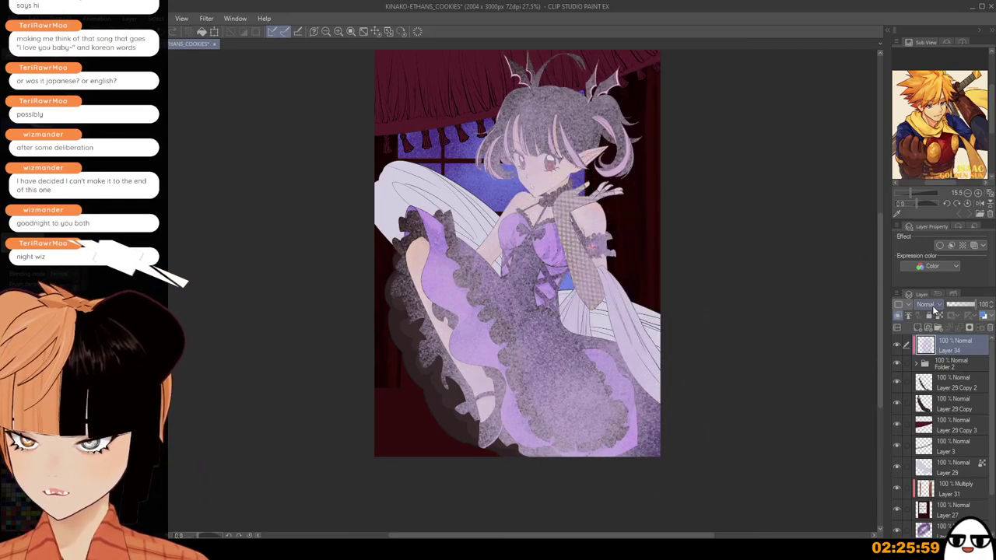
left_click(937, 161)
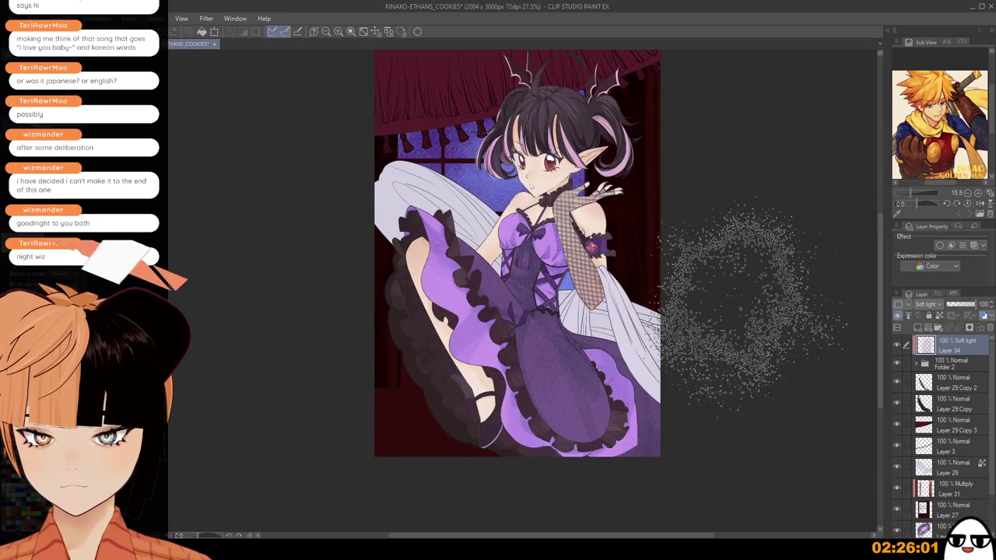
left_click_drag(766, 338, 763, 365)
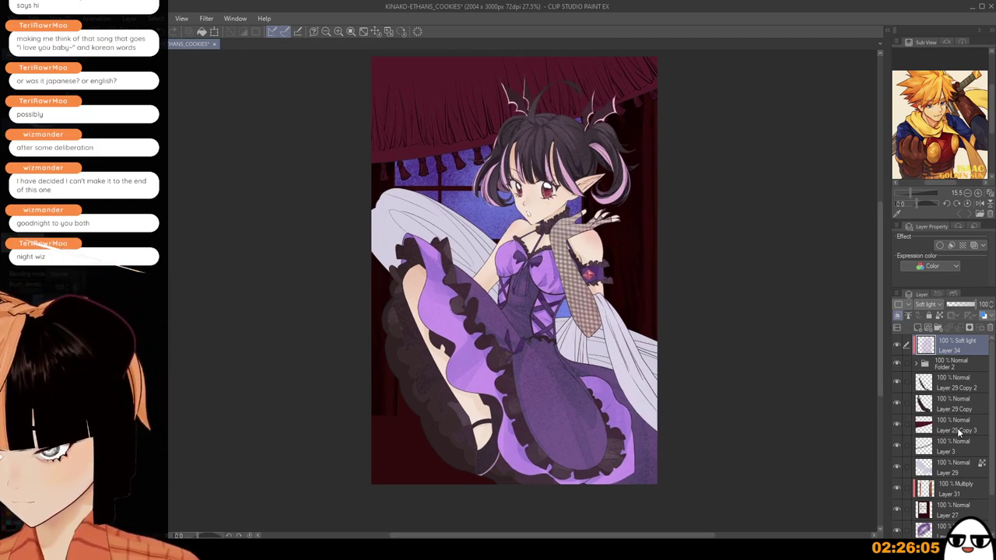
Unclip Soft light Layer 34 and extend its speckle over the curtains and walls around the character.
left_click(958, 432)
left_click(953, 383)
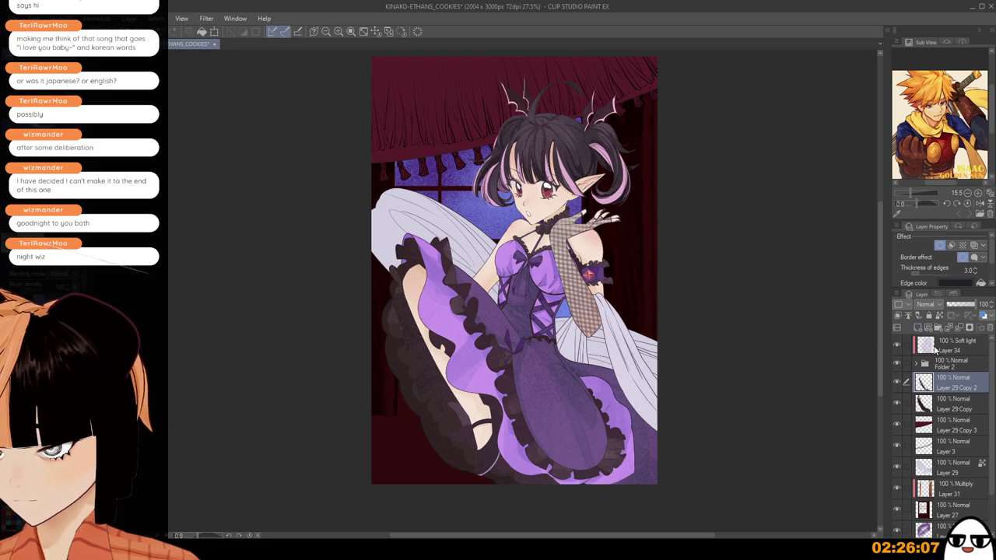
left_click(936, 350)
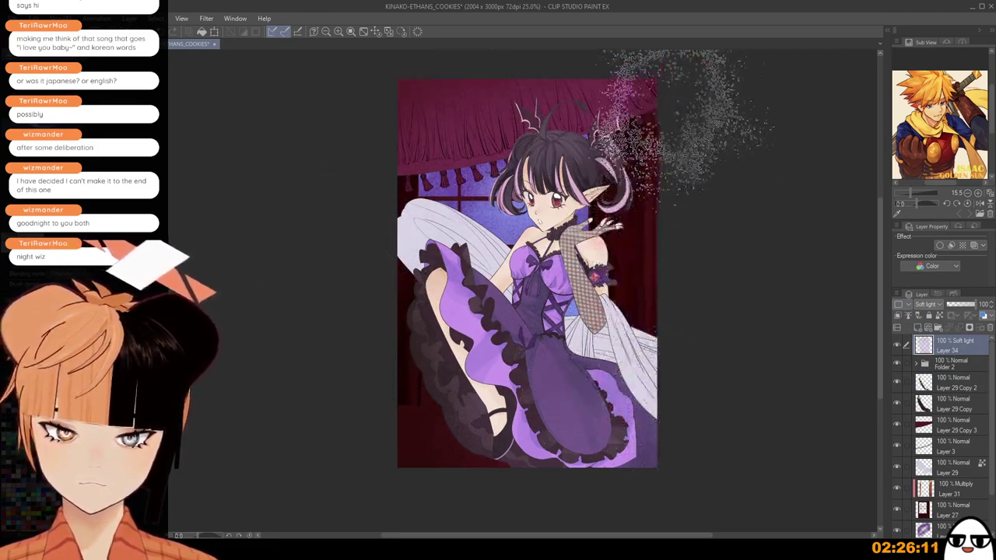
scroll(766, 405, "up", 2)
left_click_drag(752, 390, 788, 363)
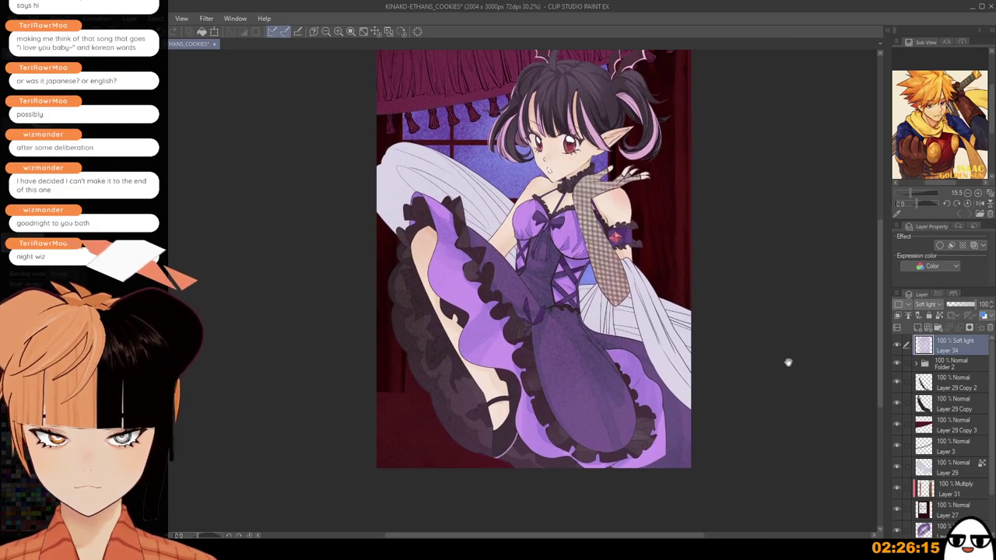
scroll(789, 358, "down", 1)
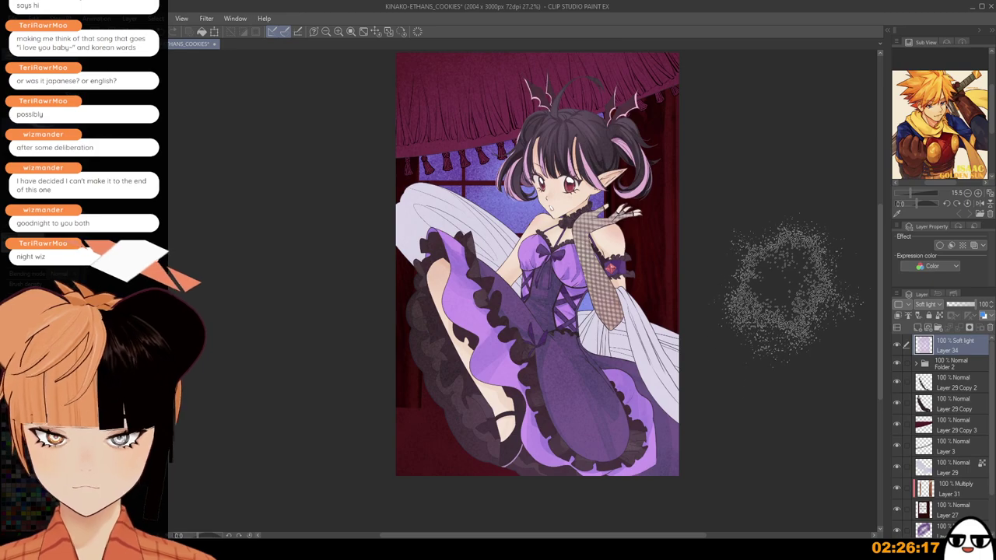
Scatter fine white specks across the picture on a new layer above Layer 34, undoing unsuitable strokes, and set it to Glow dodge.
left_click(917, 328)
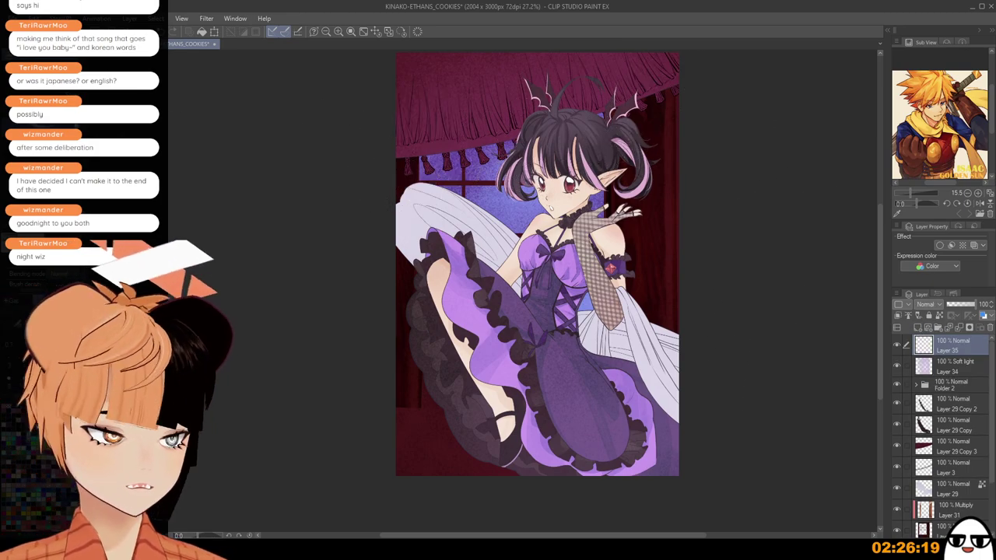
left_click_drag(554, 155, 429, 409)
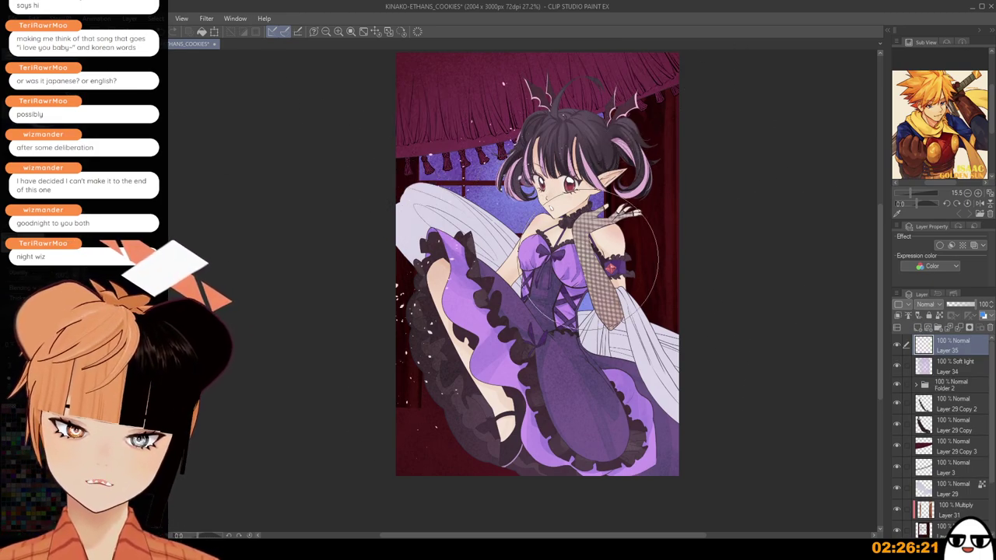
key("ctrl+z")
left_click_drag(510, 167, 575, 349)
key("ctrl+z")
left_click_drag(458, 172, 603, 334)
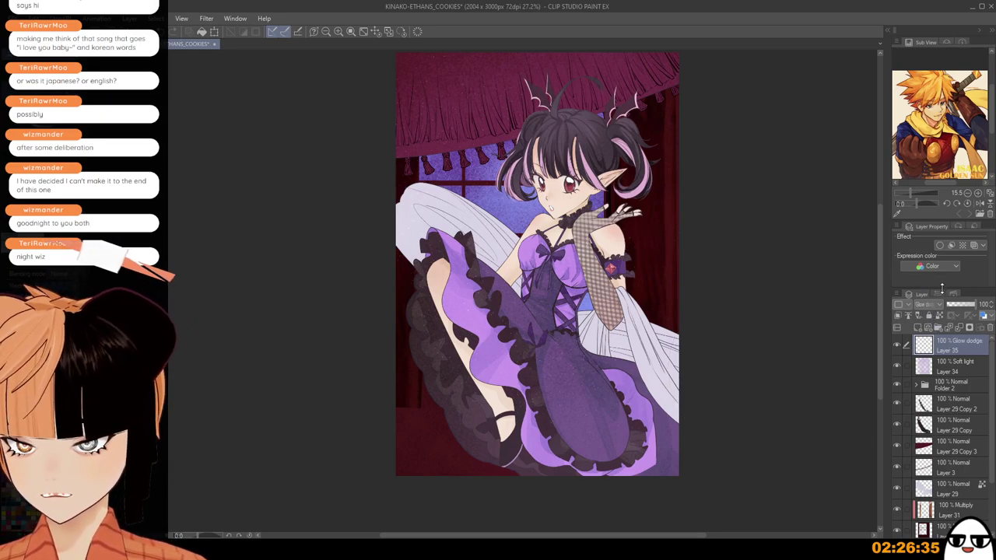
Scatter larger white particles over the illustration on another new layer above Layer 35 and set its opacity to 68%.
left_click(916, 329)
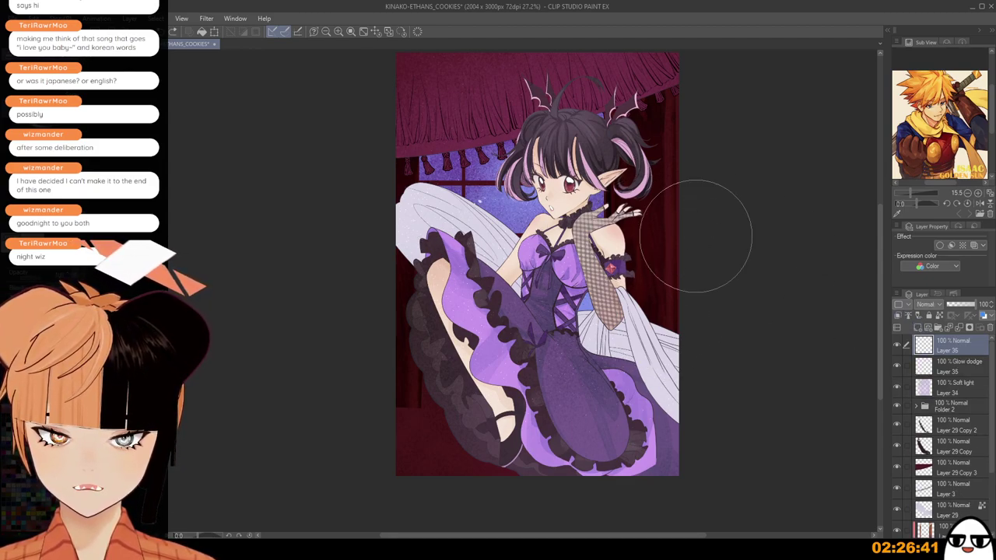
key("ctrl+y")
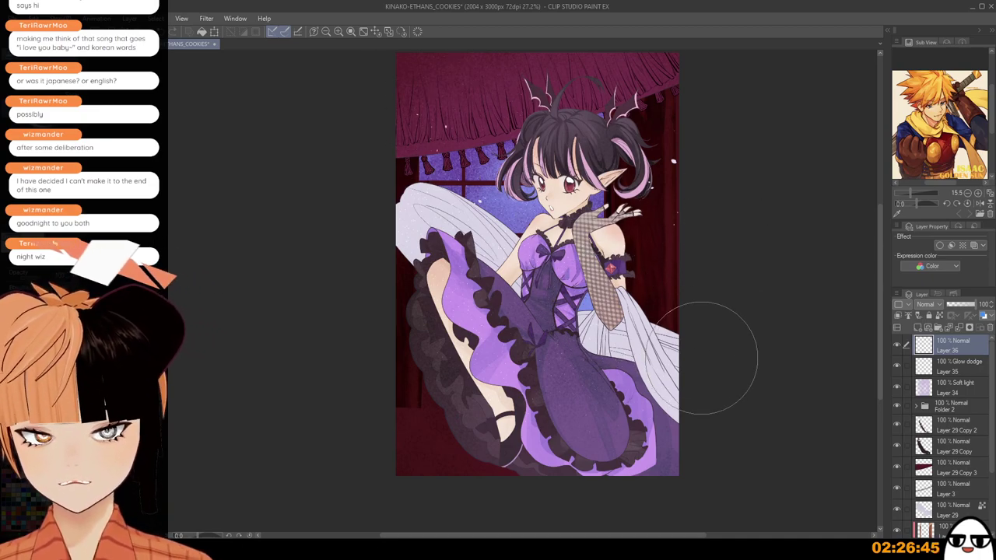
key("bracketleft")
left_click_drag(562, 333, 602, 360)
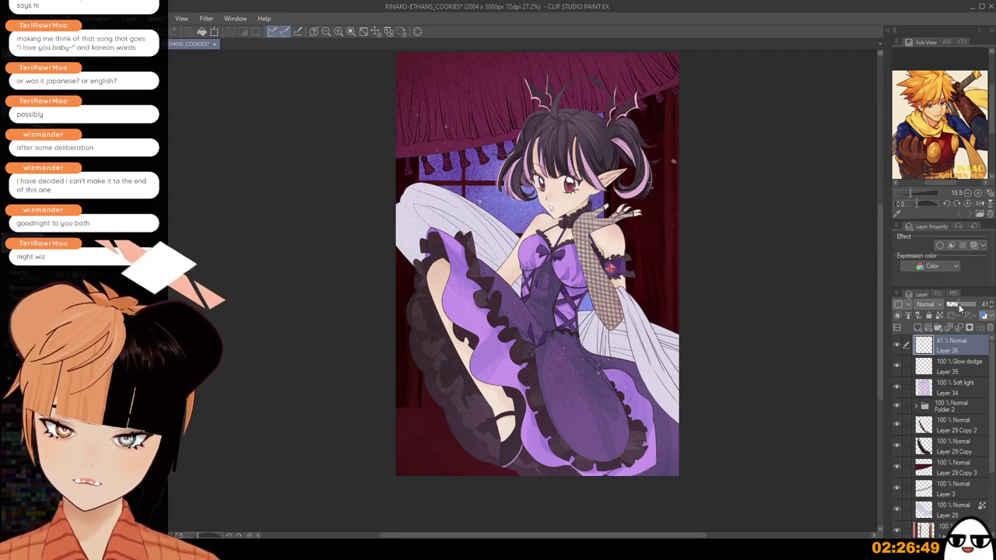
scroll(614, 311, "up", 2)
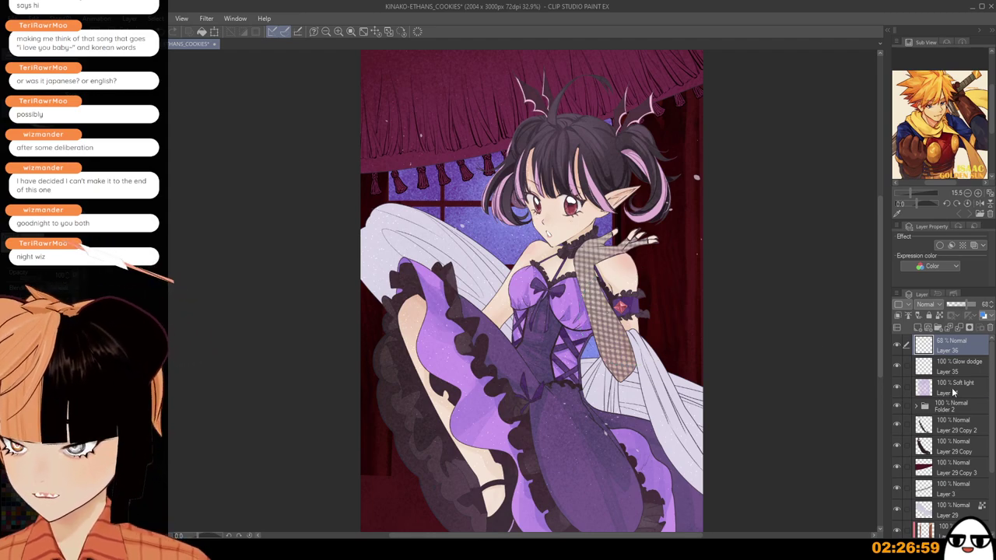
Tone down the speckle over the character's hair on Soft light Layer 34 and check the whole illustration in the Navigator.
left_click(953, 393)
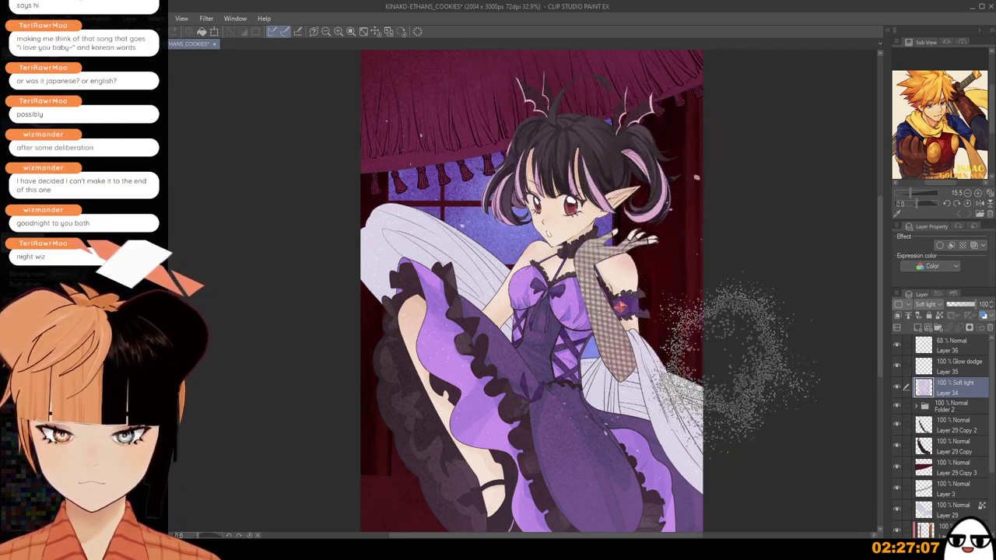
scroll(730, 418, "down", 1)
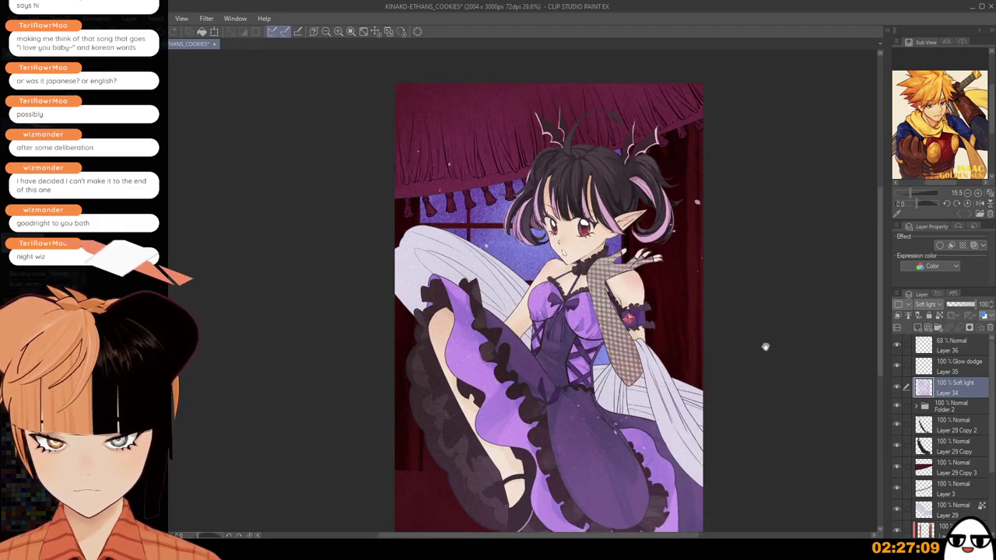
scroll(747, 269, "down", 1)
mouse_move(764, 347)
left_mouse_down()
mouse_move(747, 269)
mouse_move(754, 283)
left_mouse_up()
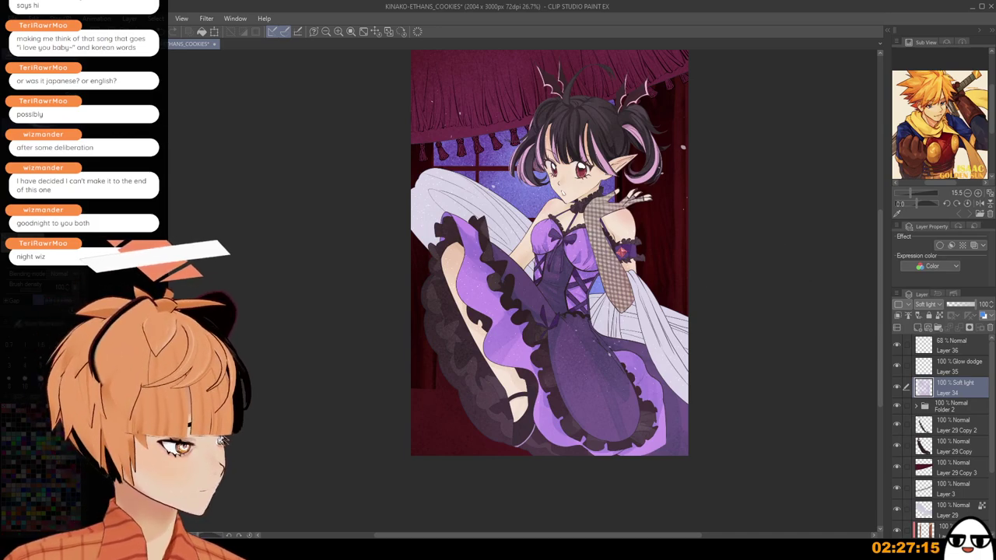
left_click(903, 45)
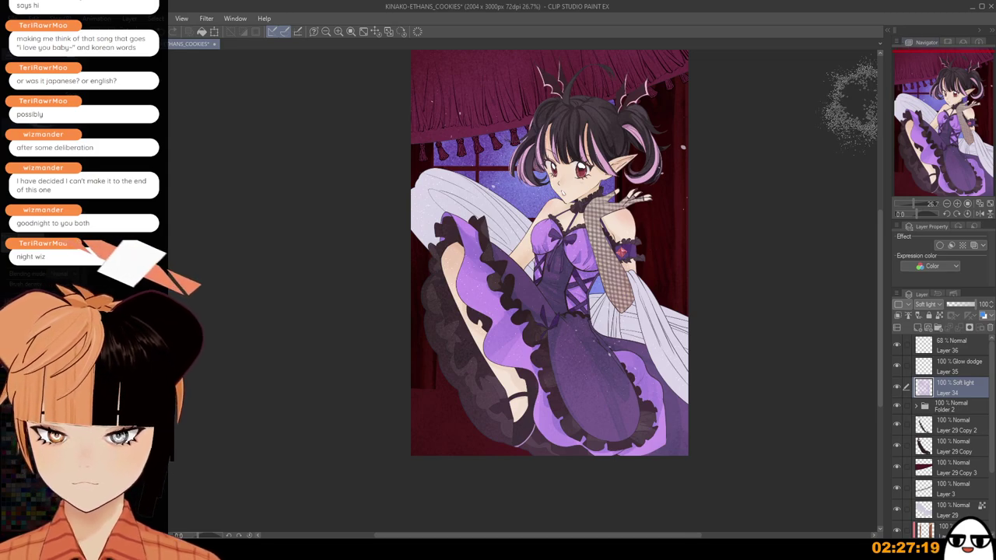
left_click_drag(665, 301, 599, 359)
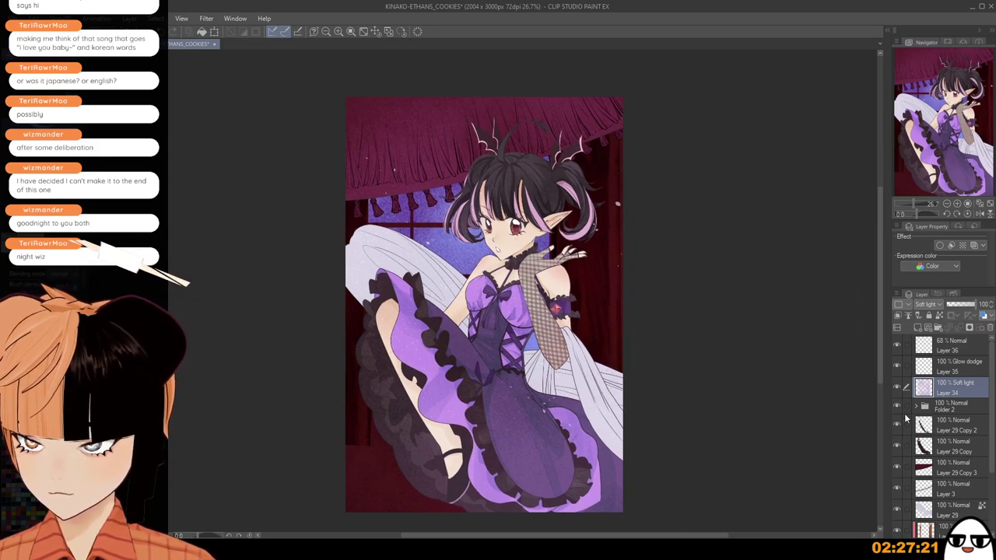
Add a gradient map correction layer above Layer 36 and apply the preset running from red and purple to pale pink.
left_click_drag(611, 423, 627, 381)
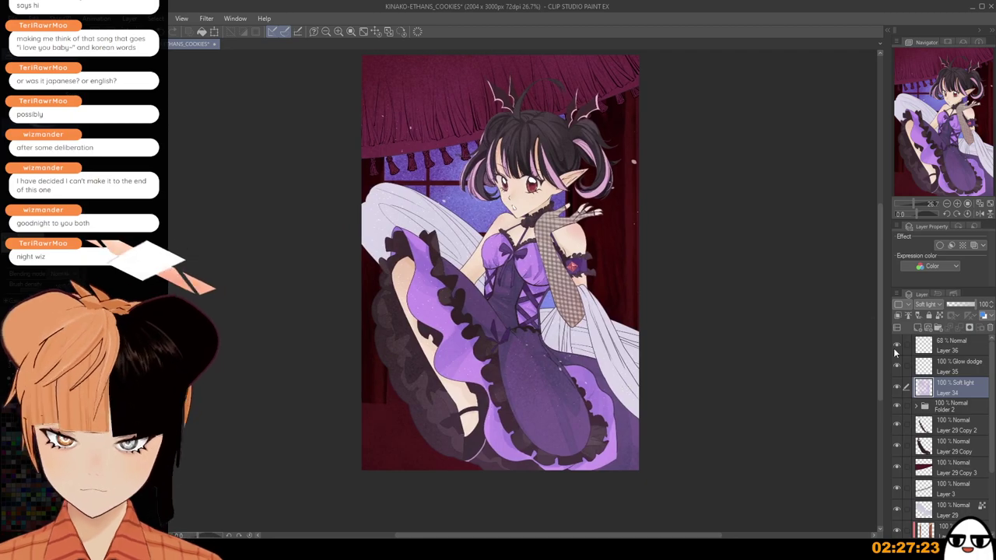
left_click(944, 350)
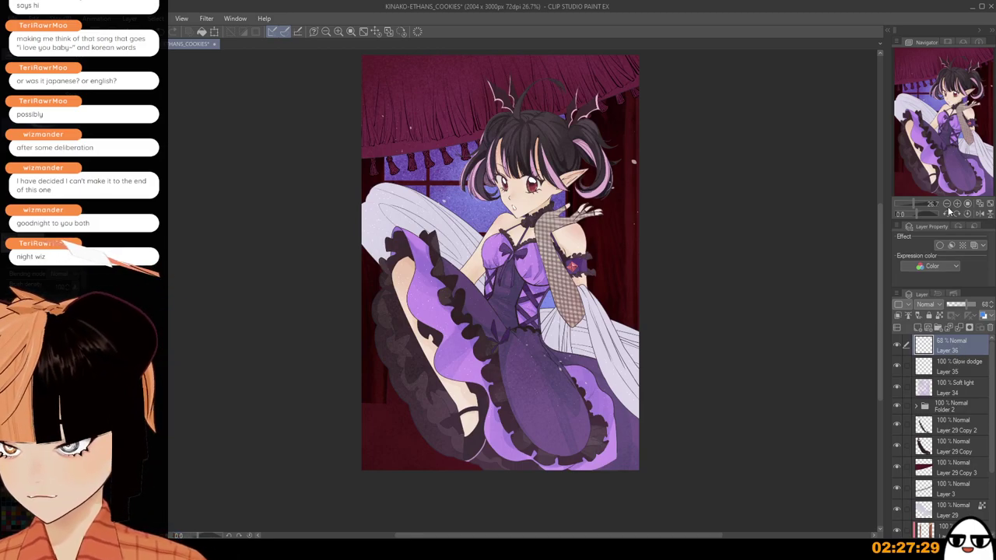
left_click(817, 197)
double_click(113, 205)
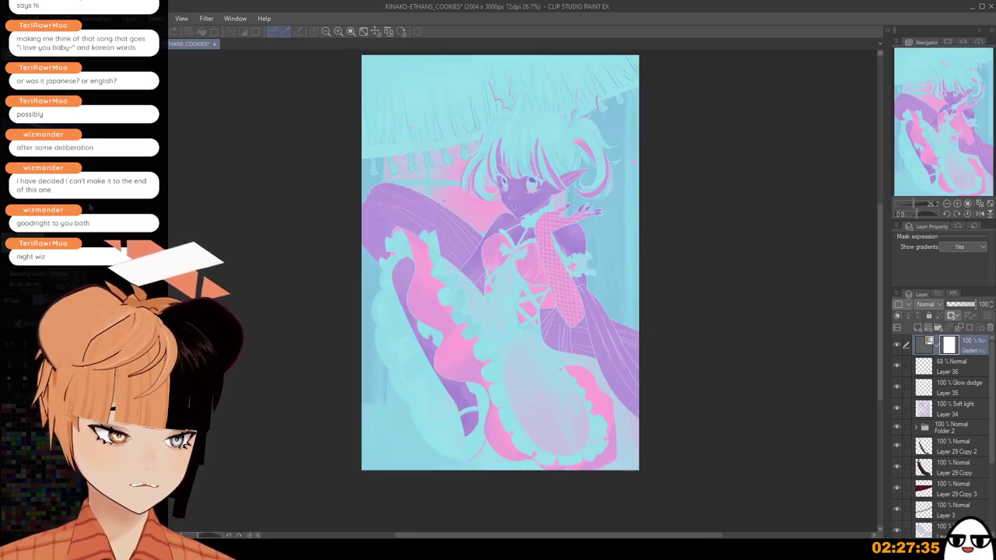
double_click(93, 266)
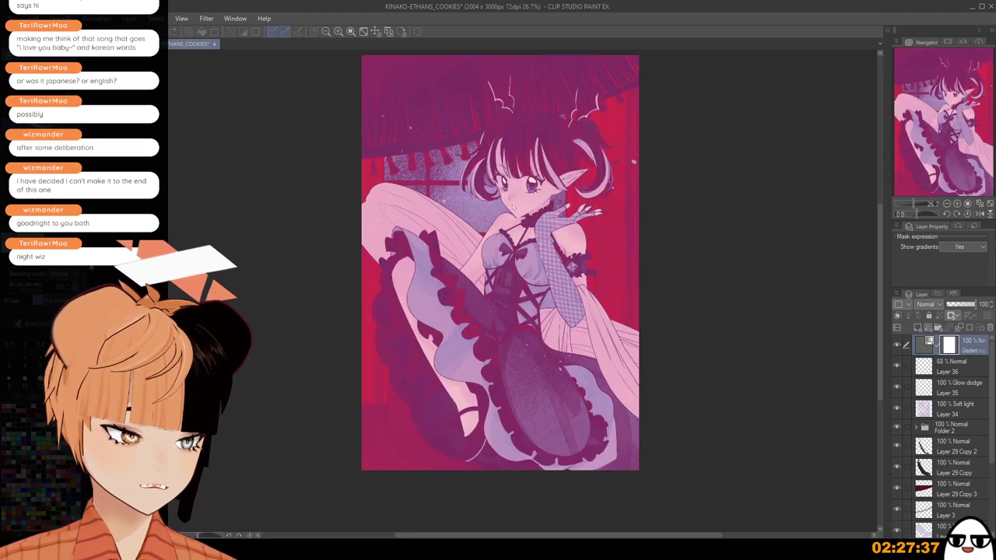
left_click(265, 129)
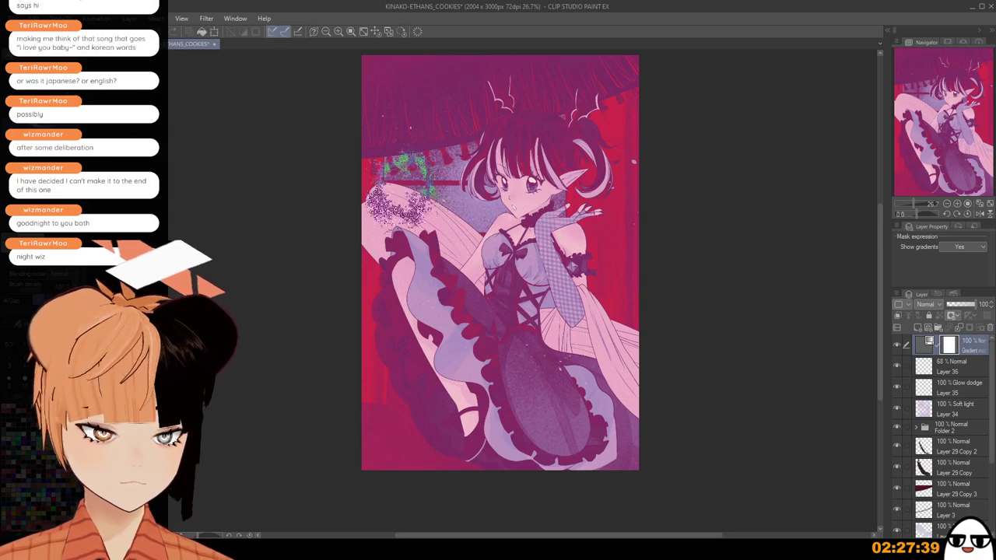
Try the gradient map layer in Soft light and Difference blending modes and lower its opacity to 25%.
left_click(926, 304)
left_click(926, 162)
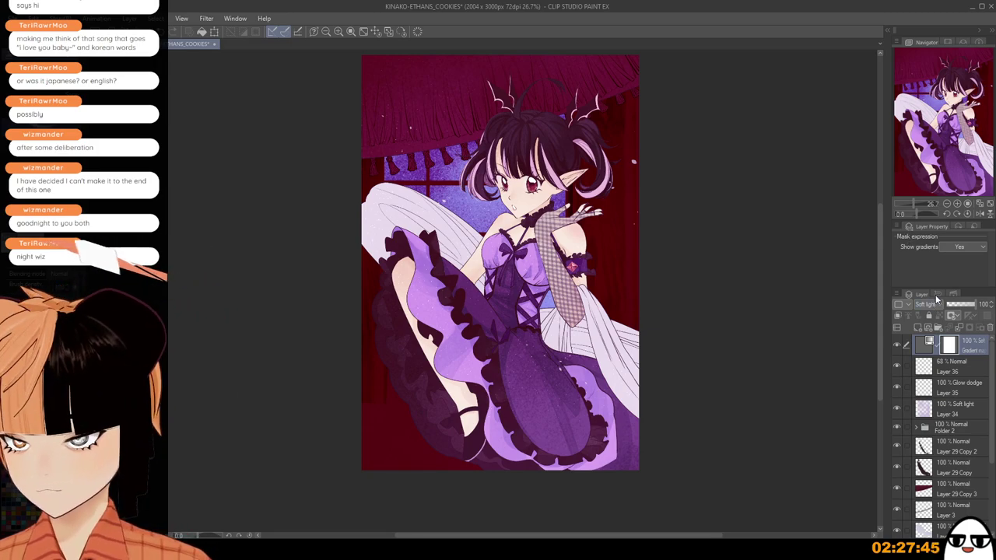
left_click(936, 225)
left_click(951, 305)
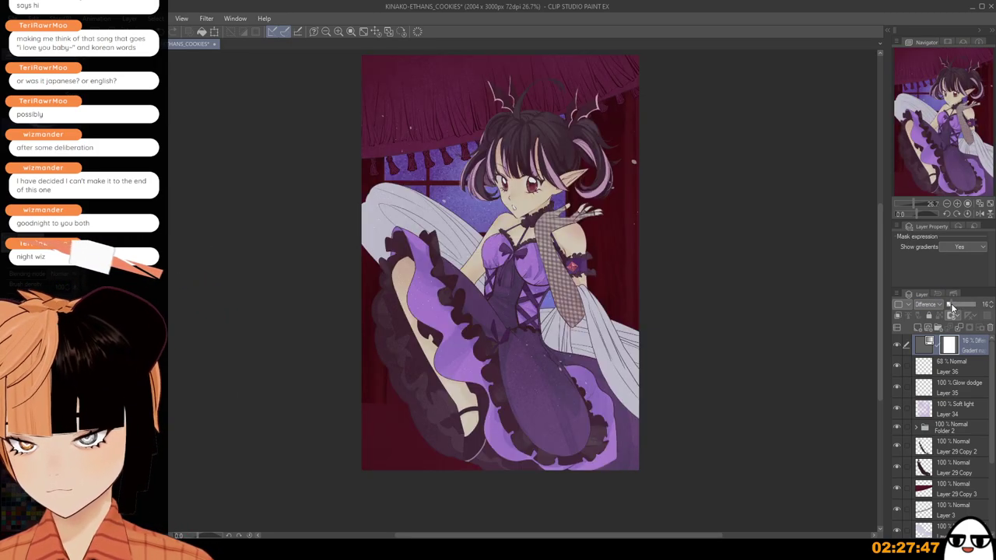
left_click_drag(951, 307, 955, 305)
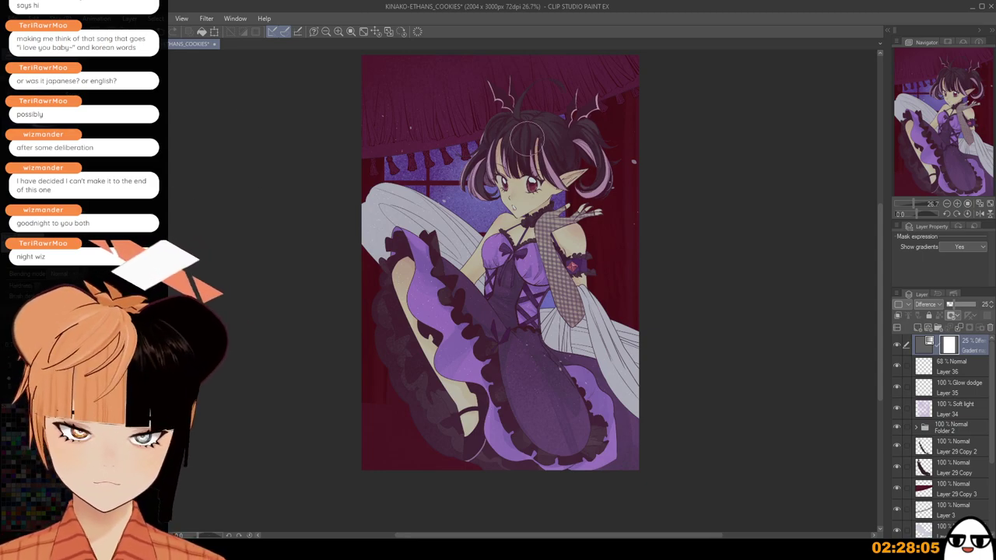
key("bracketright")
key("bracketright")
key("bracketright")
key("bracketright")
key("bracketright")
key("bracketright")
key("bracketright")
key("bracketright")
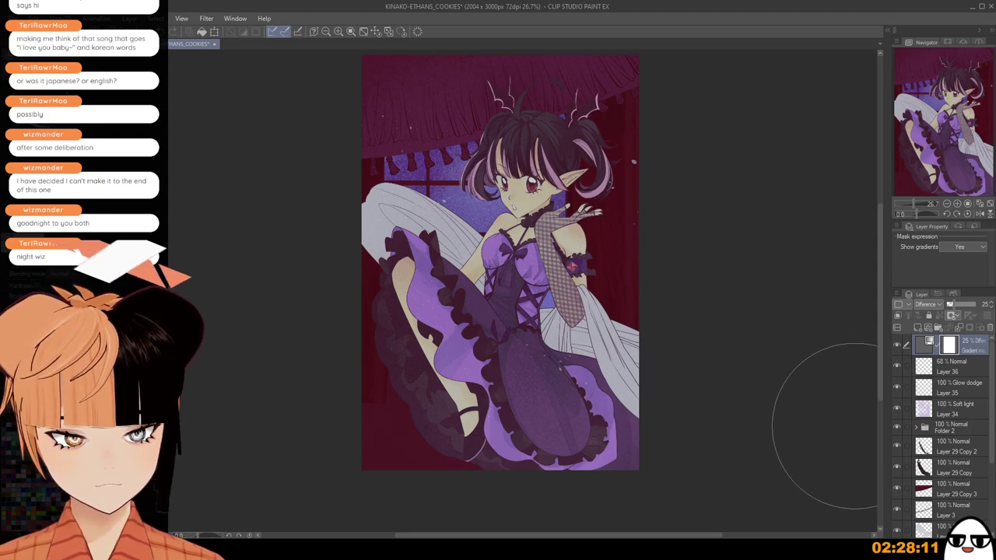
Set the gradient map layer's blending mode to Vivid light and check its effect on the whole illustration.
left_click(934, 196)
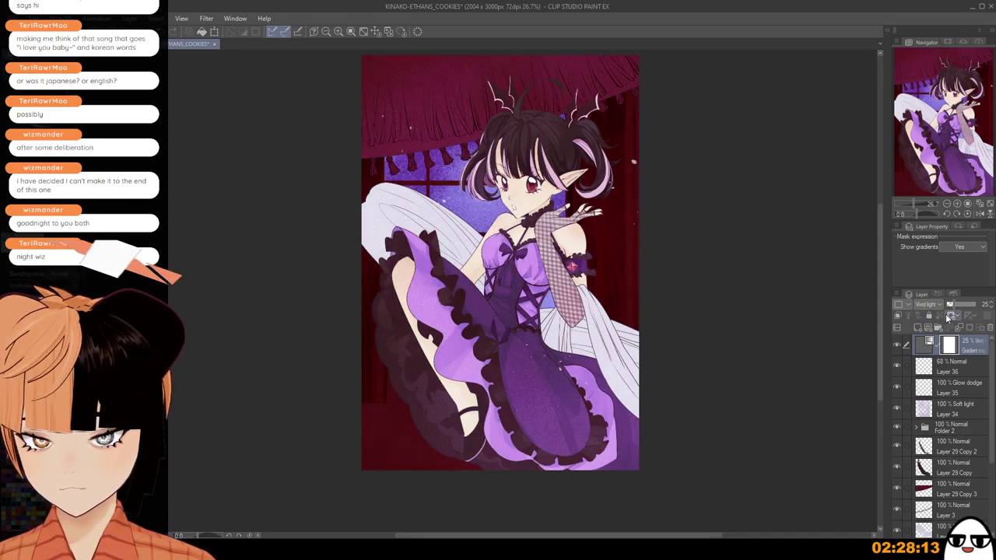
scroll(689, 319, "up", 2)
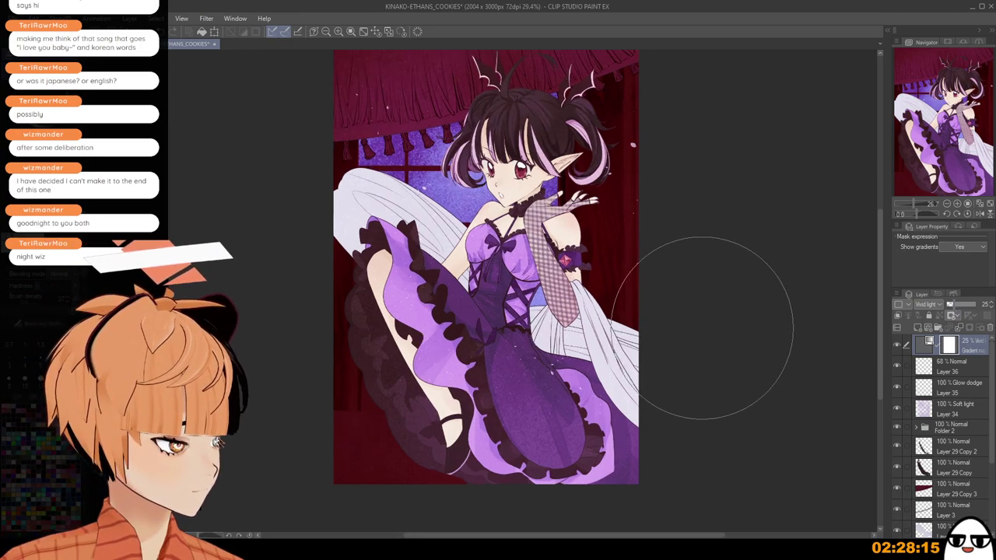
scroll(731, 350, "down", 3)
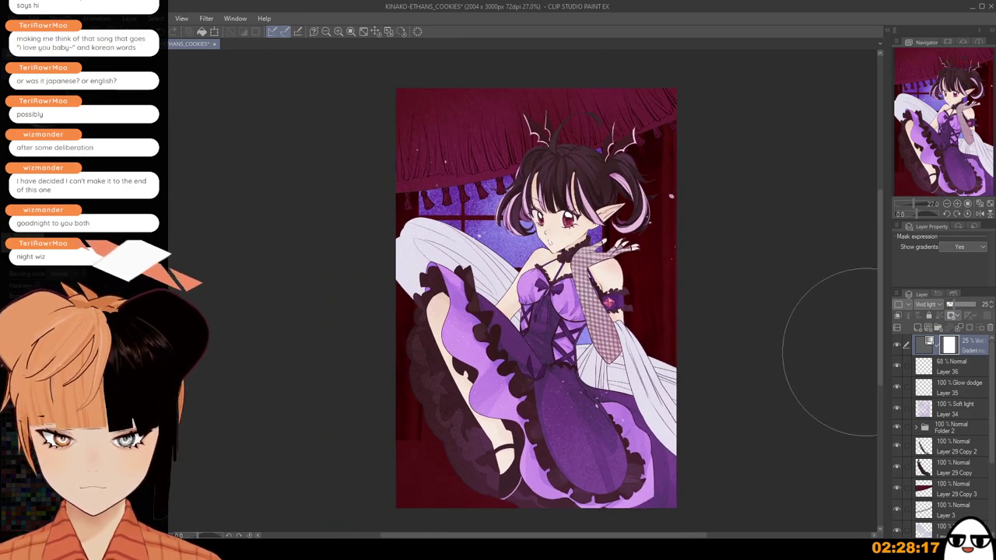
Add a new layer directly above Layer 29 Copy 2, beneath Folder 2.
scroll(983, 399, "down", 3)
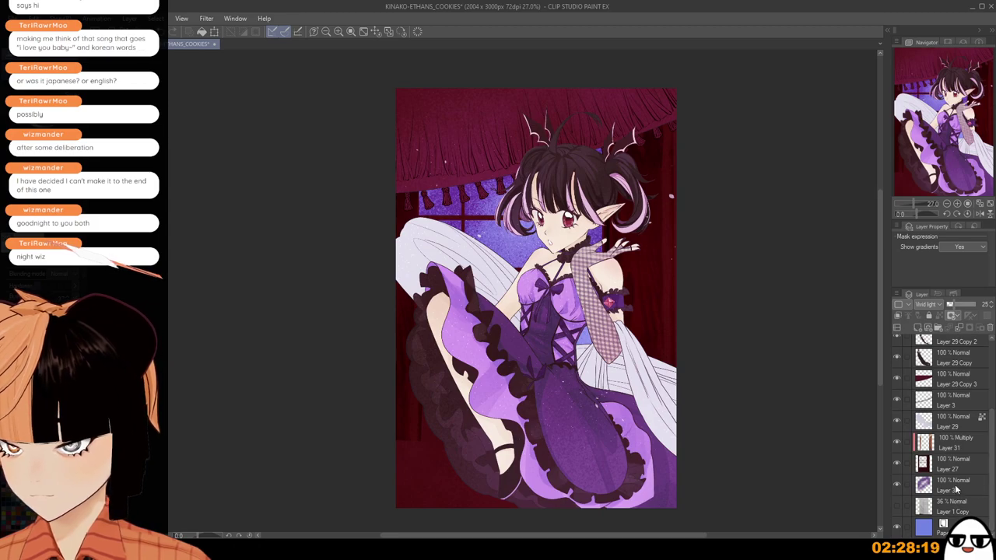
left_click(956, 469)
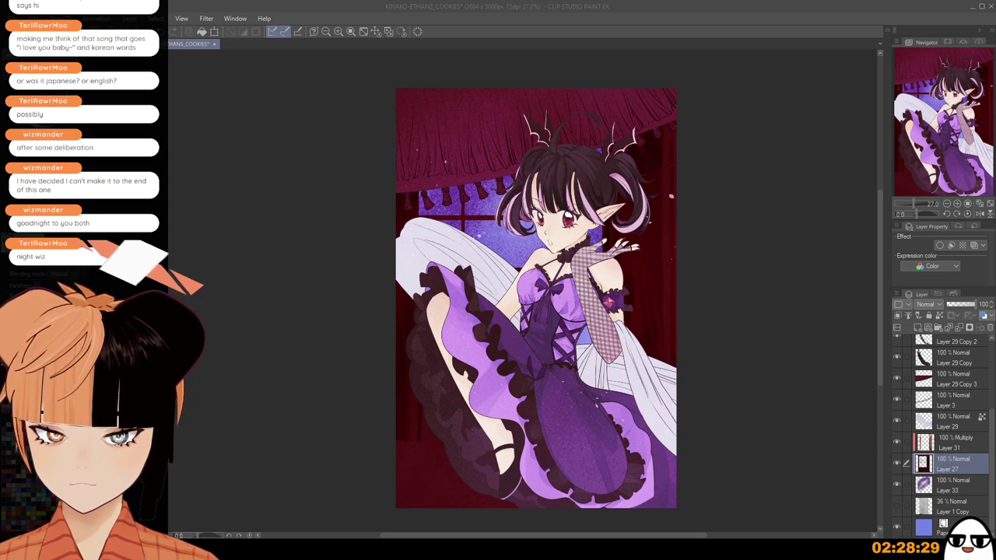
scroll(674, 158, "up", 2)
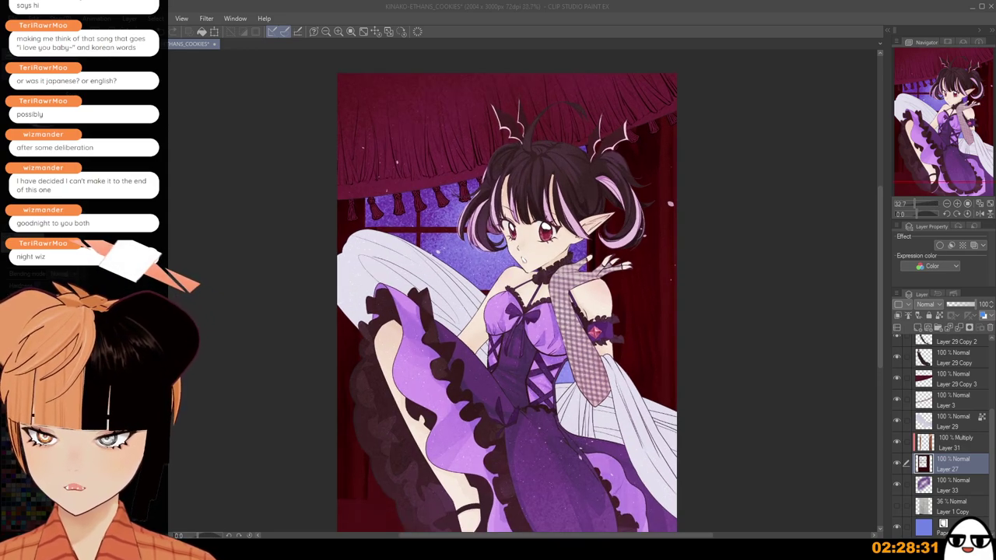
scroll(956, 428, "up", 5)
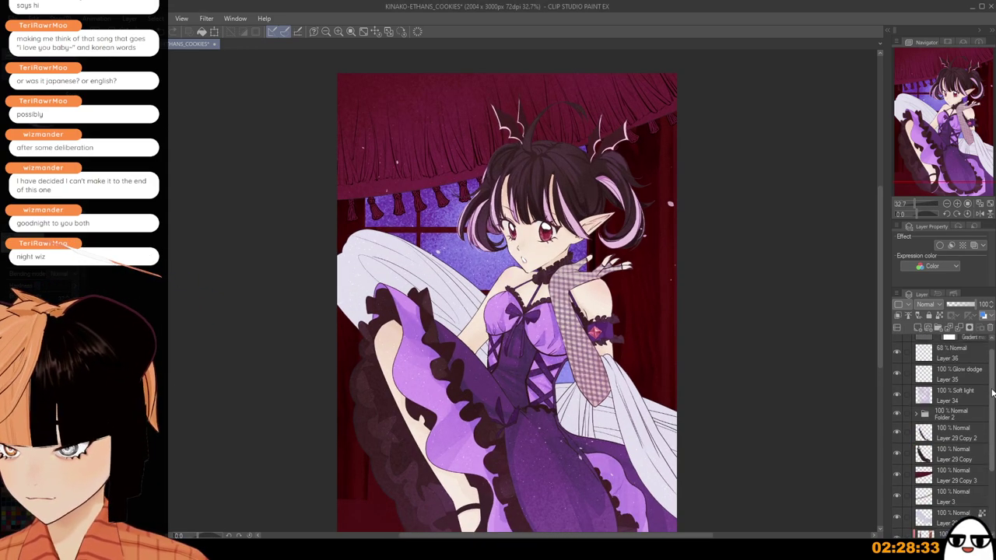
left_click(963, 366)
left_click_drag(990, 386, 991, 398)
left_click(956, 403)
left_click(918, 327)
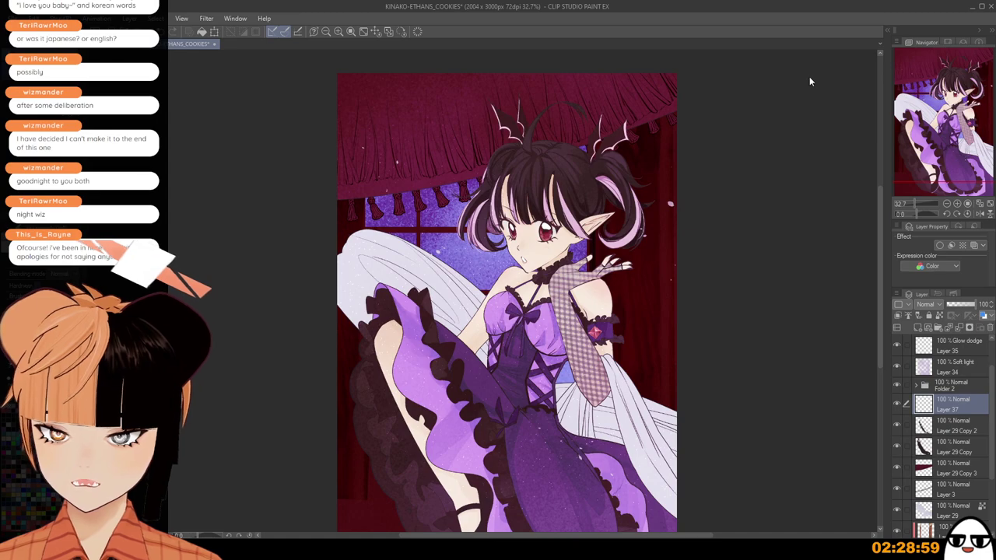
Draw a red bat-wing outline with a small hooked end over the fairy's translucent wing on Layer 37, undoing unsuitable strokes.
scroll(465, 257, "up", 4)
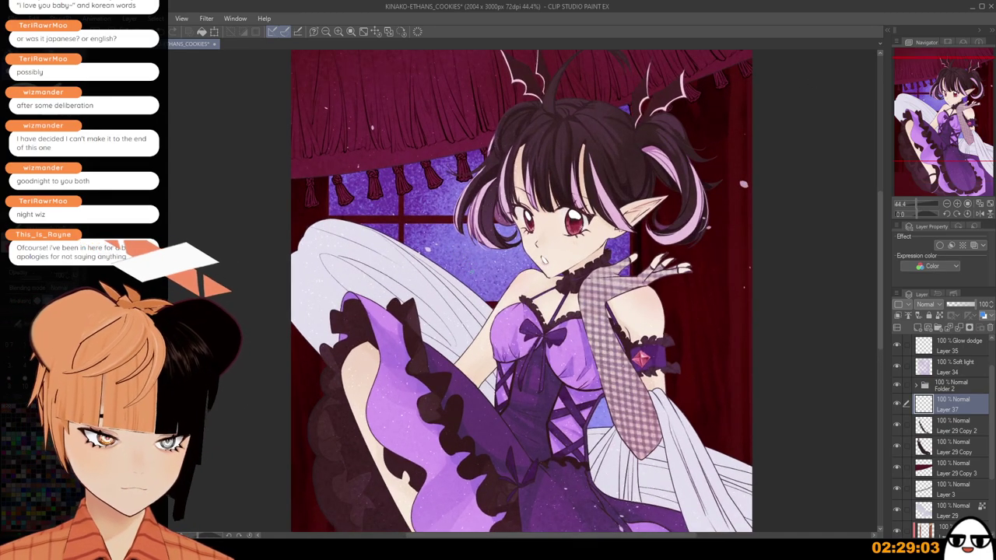
left_click_drag(465, 266, 471, 274)
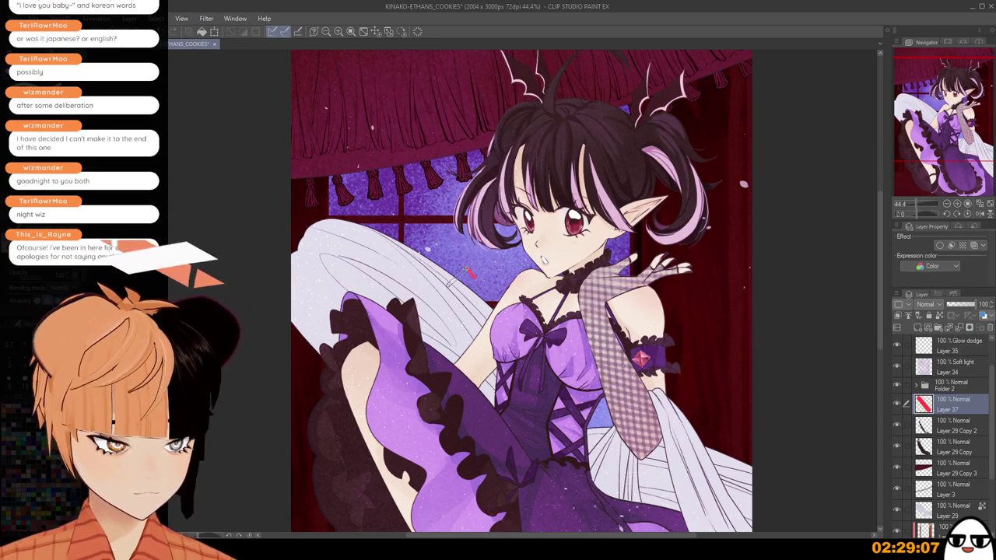
mouse_move(467, 270)
left_mouse_down()
mouse_move(408, 246)
mouse_move(352, 273)
mouse_move(413, 291)
left_mouse_up()
key("ctrl+z")
left_click_drag(355, 271, 411, 287)
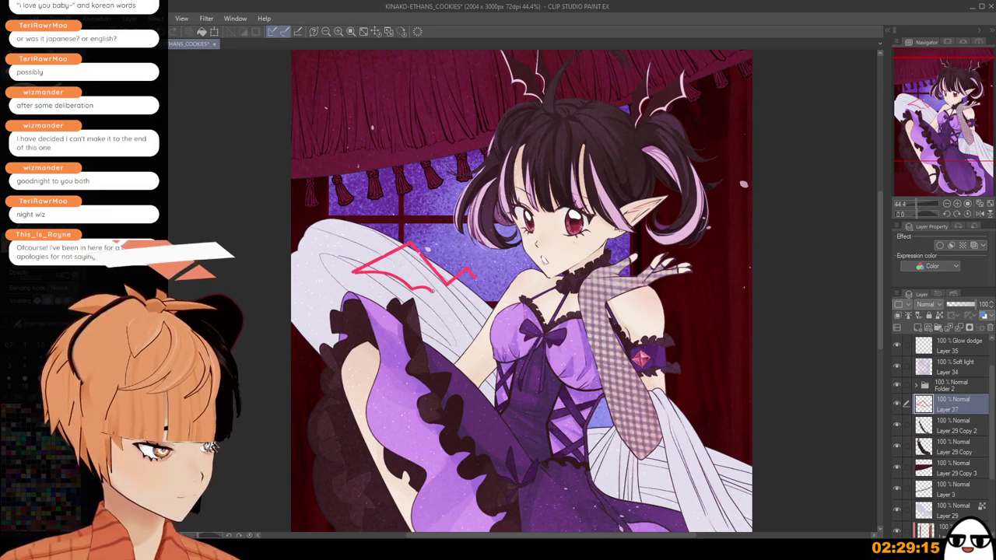
key("ctrl+z")
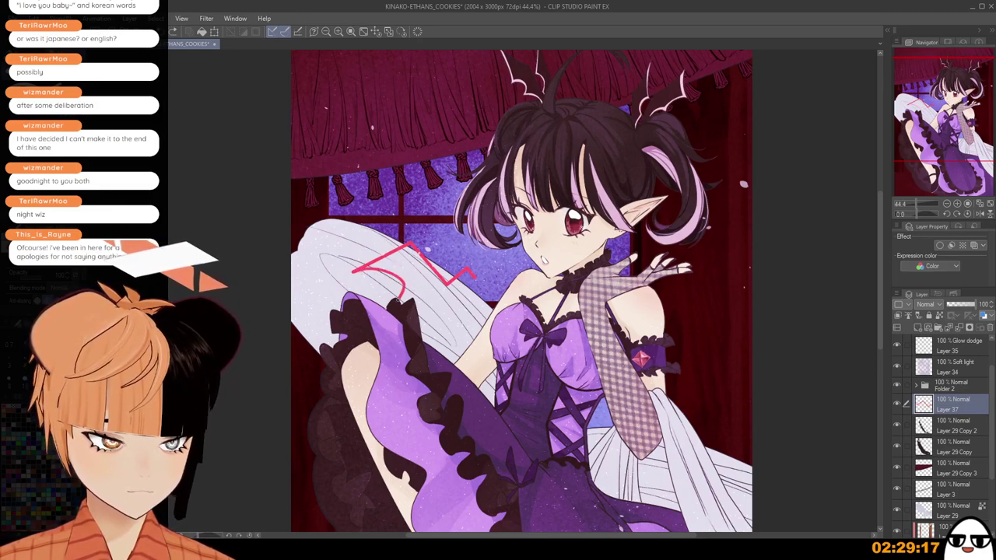
key("ctrl+z")
key("ctrl+z")
mouse_move(354, 270)
left_mouse_down()
mouse_move(434, 310)
mouse_move(428, 297)
left_mouse_up()
key("ctrl+z")
key("ctrl+z")
key("ctrl+z")
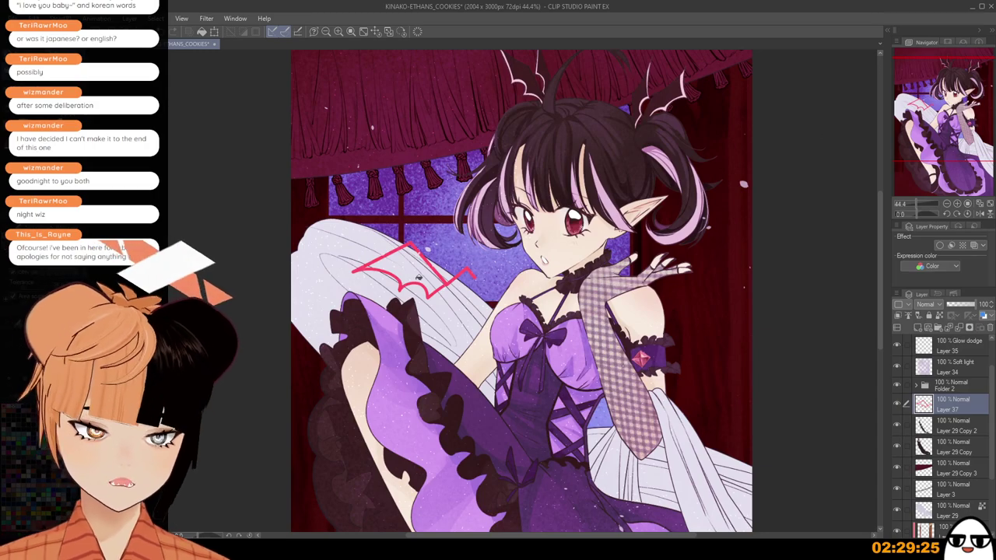
Fill the bat-wing outline with the same red and refine its thin hooked end beside the window.
left_click(419, 276)
scroll(393, 238, "up", 2)
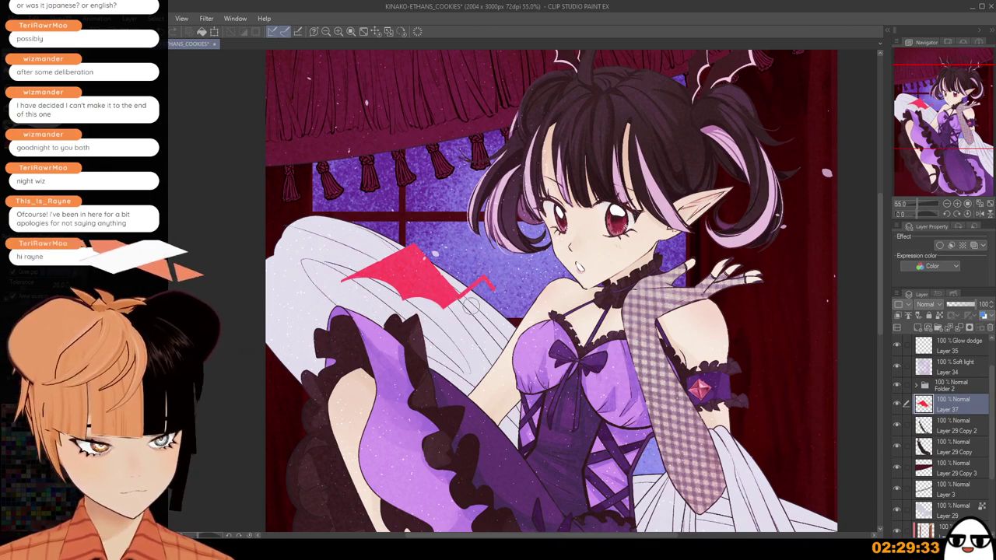
scroll(466, 307, "up", 2)
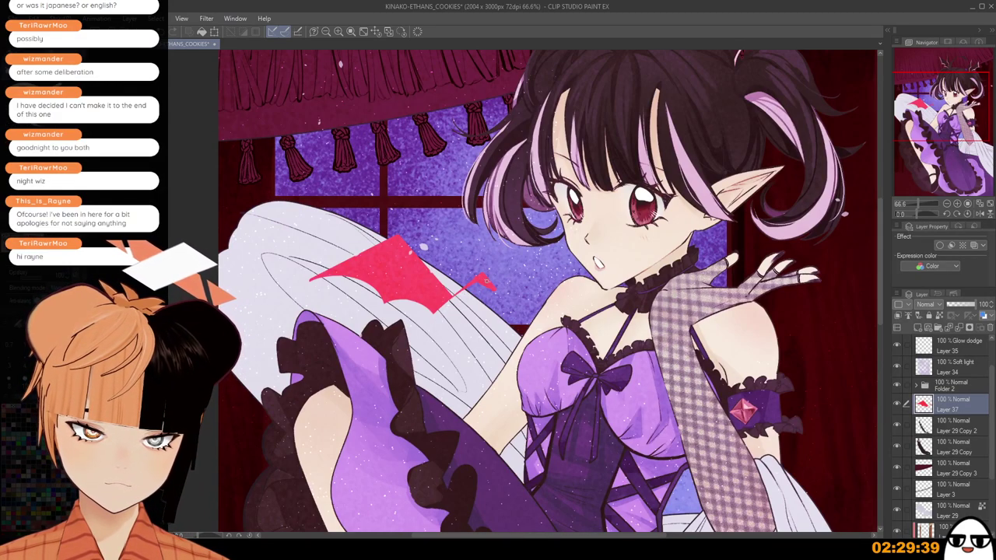
scroll(487, 279, "down", 2)
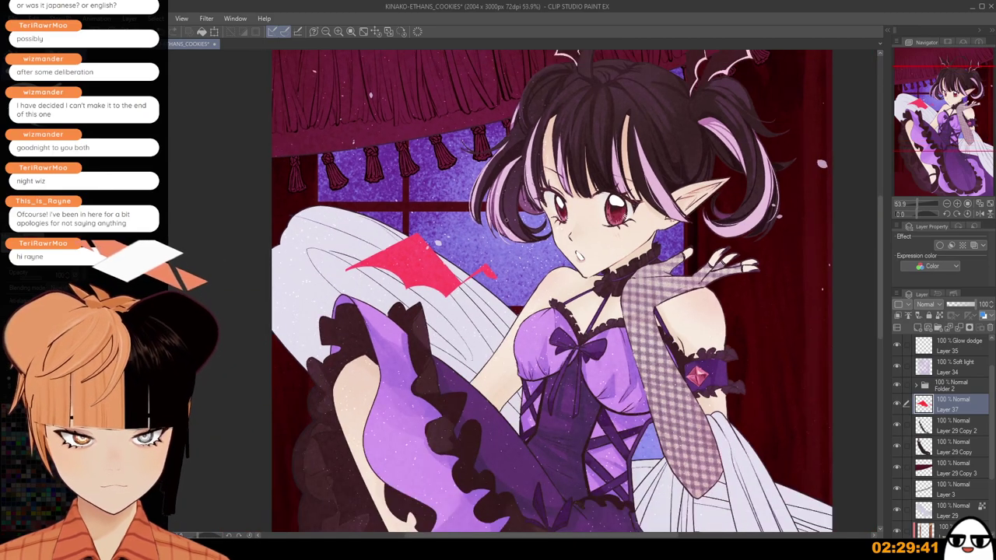
scroll(488, 277, "up", 2)
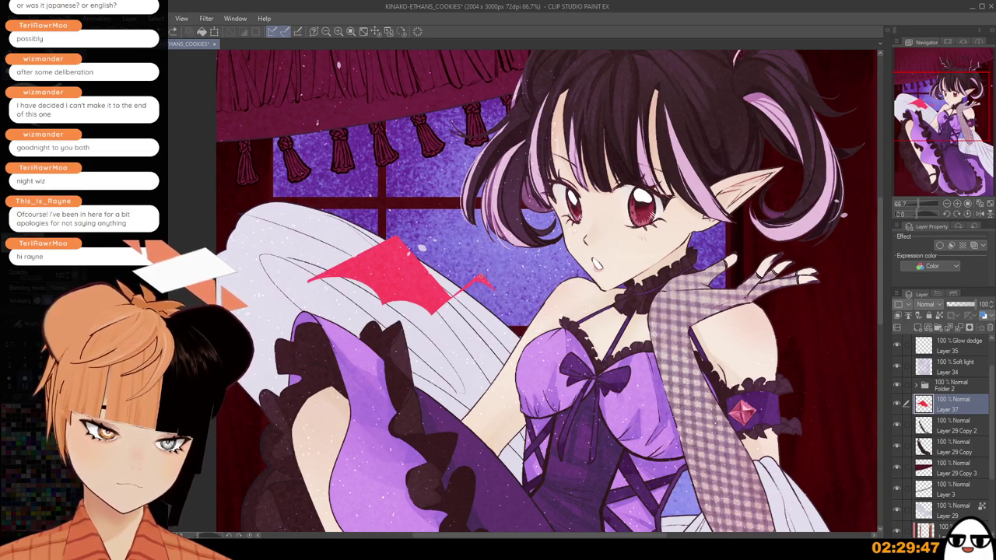
scroll(526, 208, "down", 2)
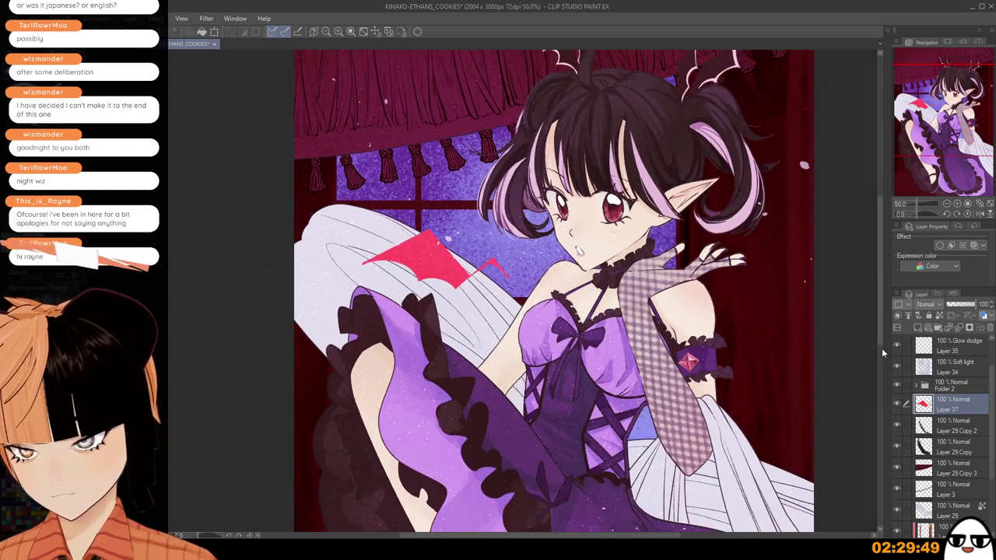
Lock the transparent pixels of Layer 37 and recolour the red bat-wing shape dark maroon.
left_click(939, 316)
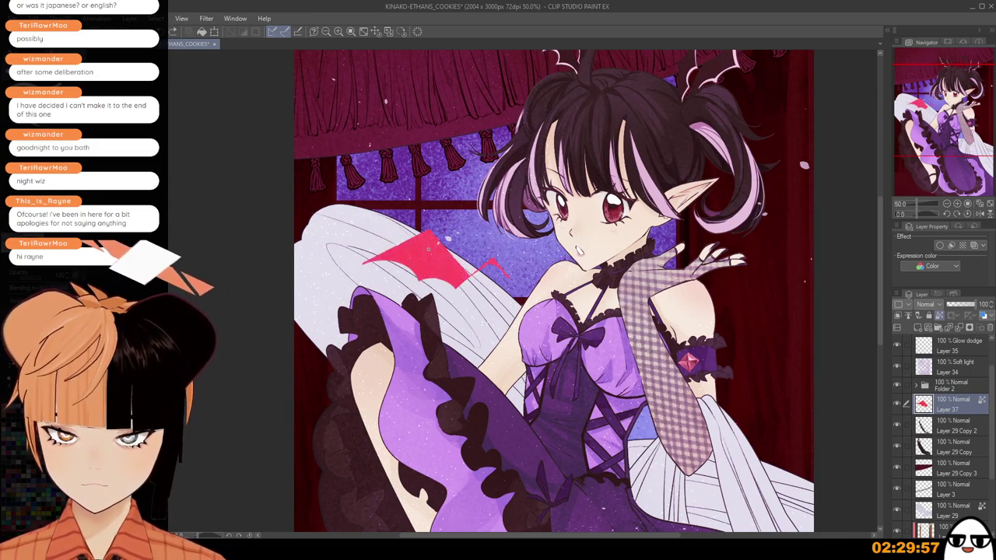
mouse_move(407, 257)
left_mouse_down()
mouse_move(488, 278)
mouse_move(487, 231)
mouse_move(384, 263)
left_mouse_up()
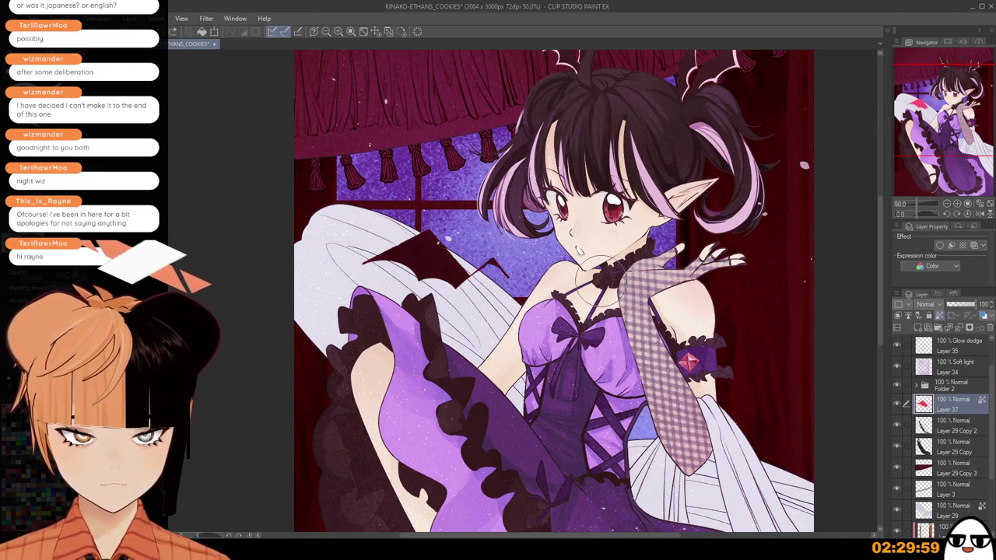
scroll(618, 358, "up", 1)
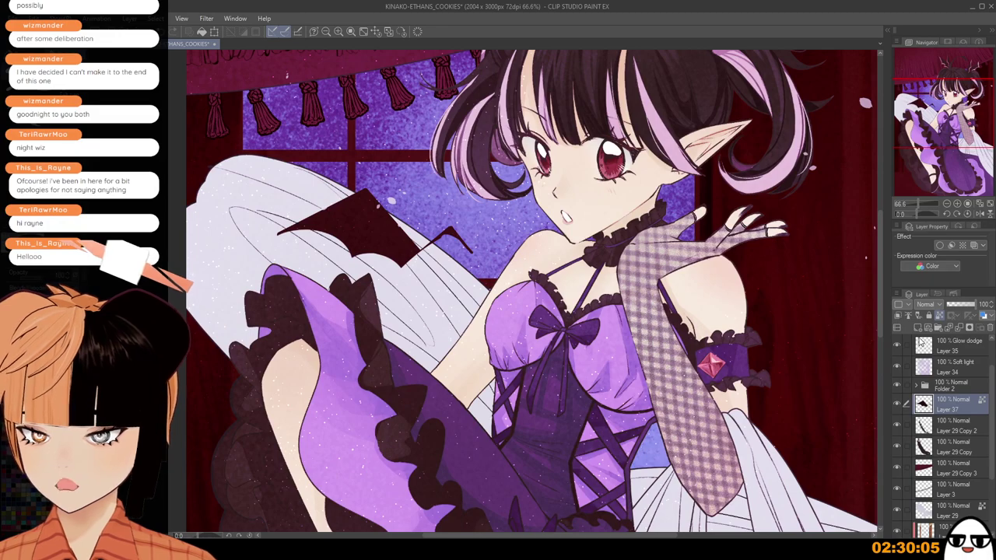
Add an empty layer above Layer 37 and paint a pink edge along the bat wing's scalloped lower border on Layer 37.
left_click(916, 327)
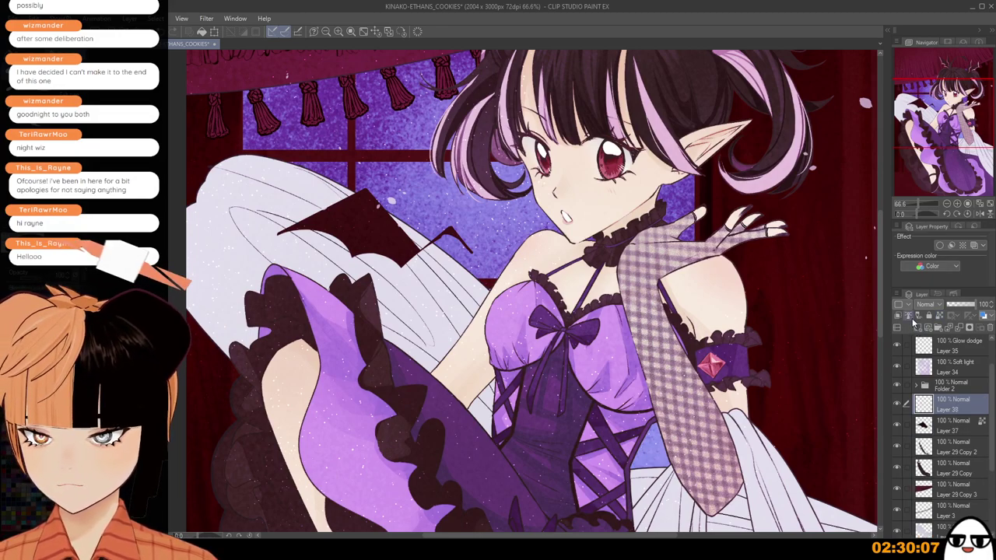
left_click(953, 427)
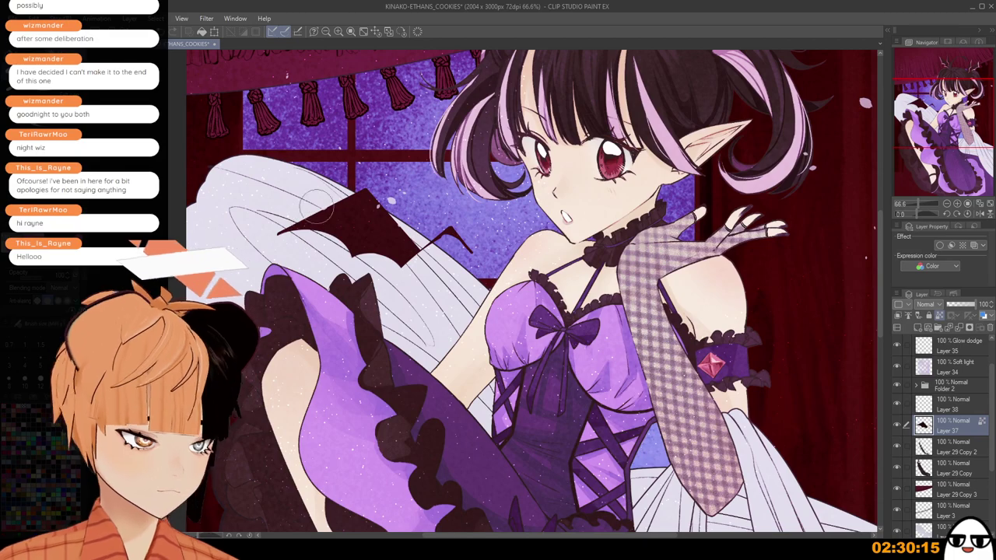
mouse_move(277, 238)
left_mouse_down()
mouse_move(350, 276)
mouse_move(344, 263)
mouse_move(405, 282)
left_mouse_up()
key("ctrl+z")
key("ctrl+z")
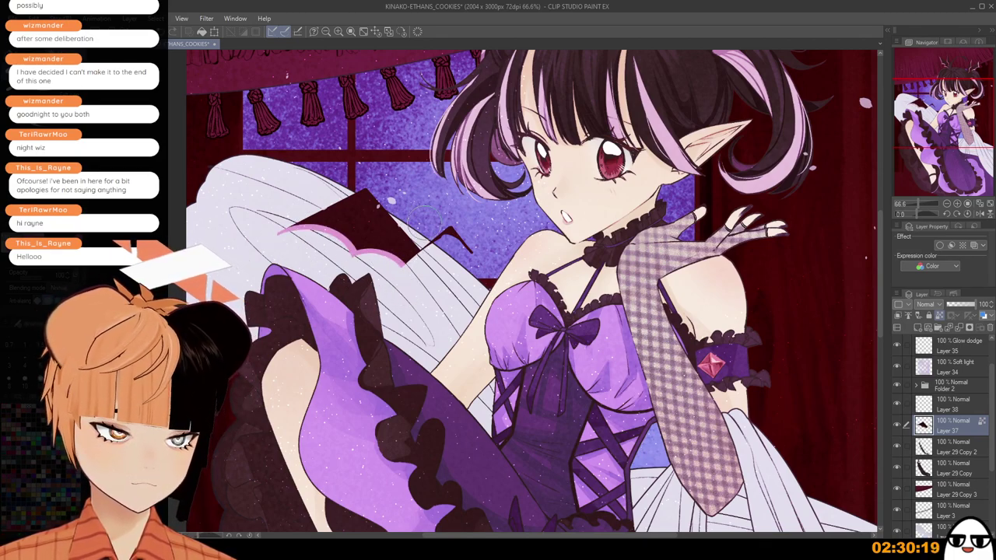
scroll(465, 219, "down", 2)
left_click_drag(449, 321, 430, 350)
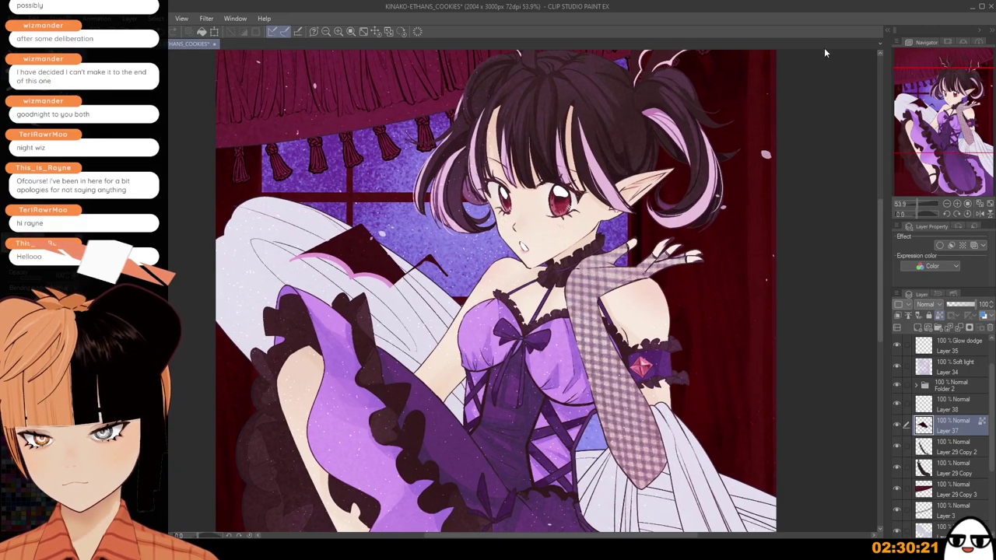
scroll(471, 261, "up", 2)
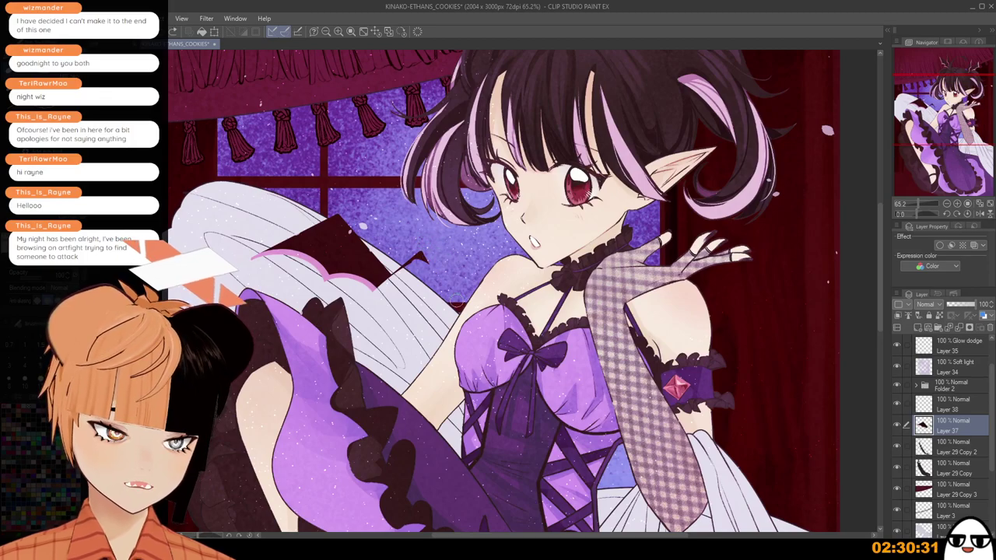
Move Layer 37 with the bat wing above the gradient map, to the top of the layer stack.
scroll(448, 286, "down", 4)
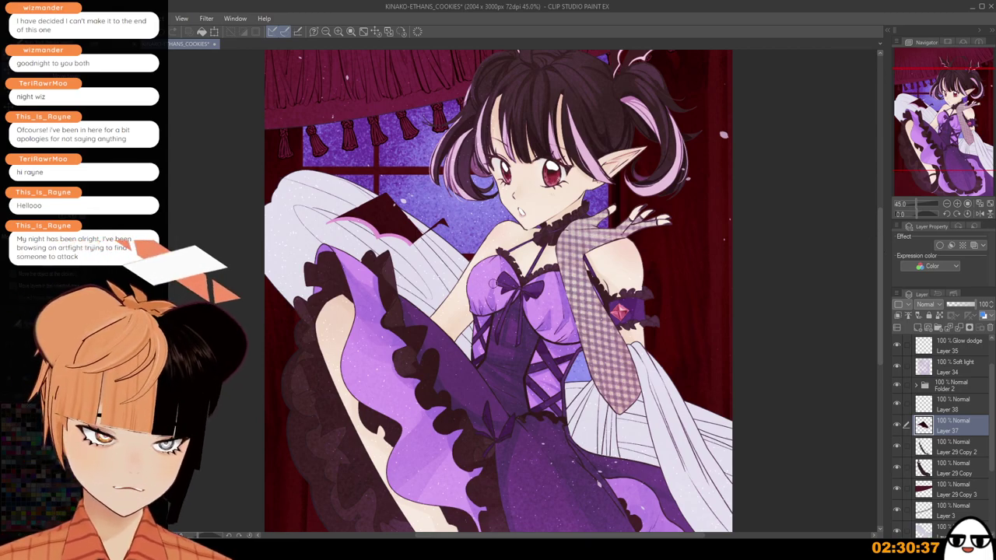
scroll(466, 245, "up", 3)
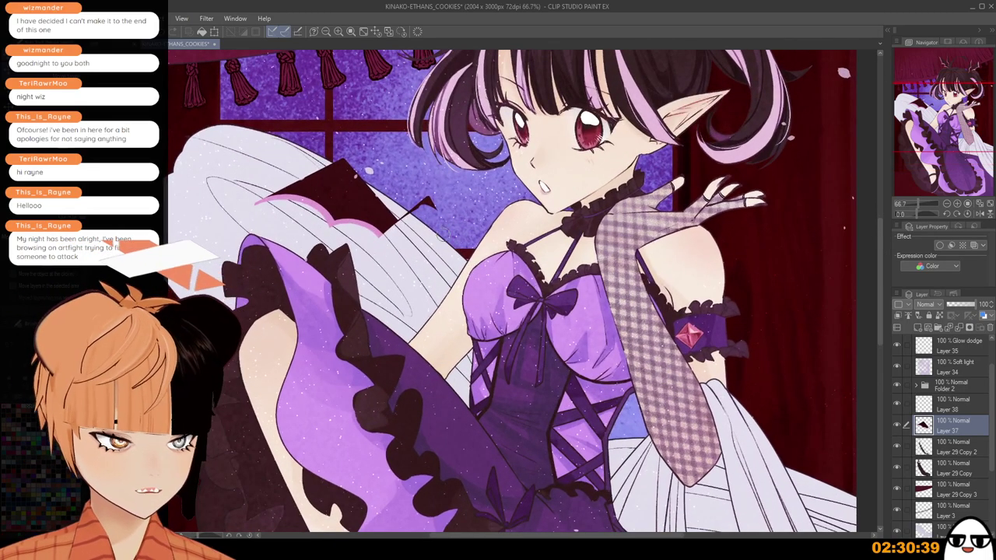
scroll(451, 204, "up", 2)
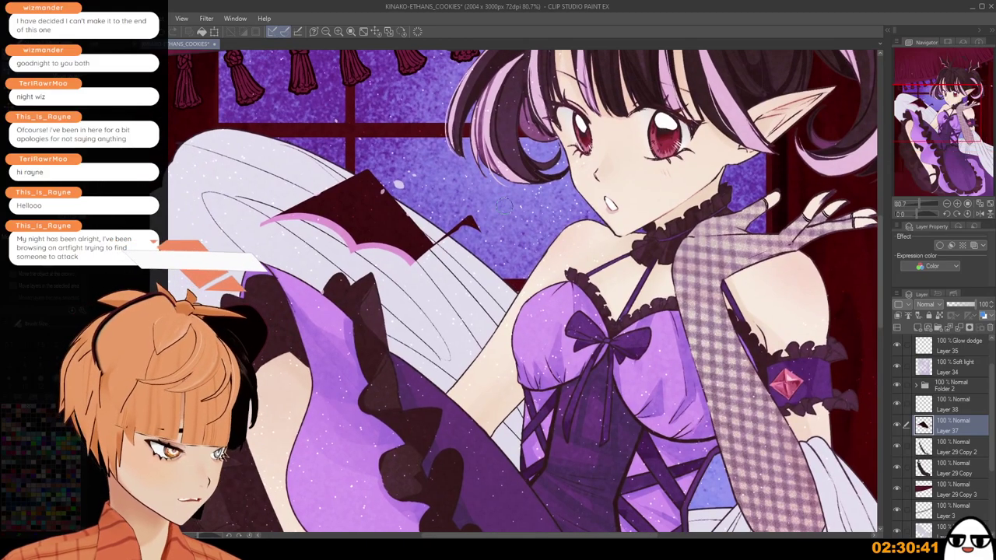
scroll(389, 220, "up", 2)
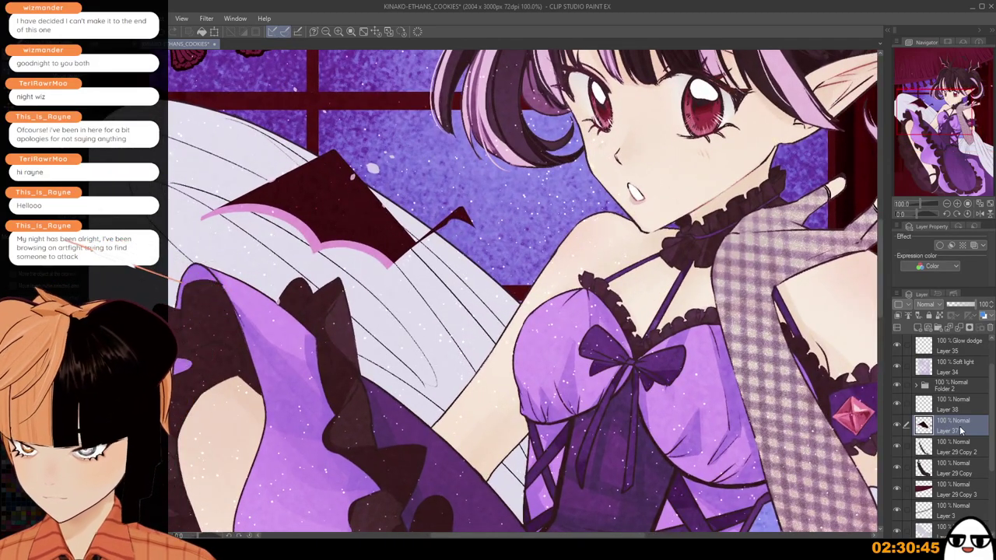
scroll(959, 381, "up", 2)
left_click_drag(957, 342, 956, 342)
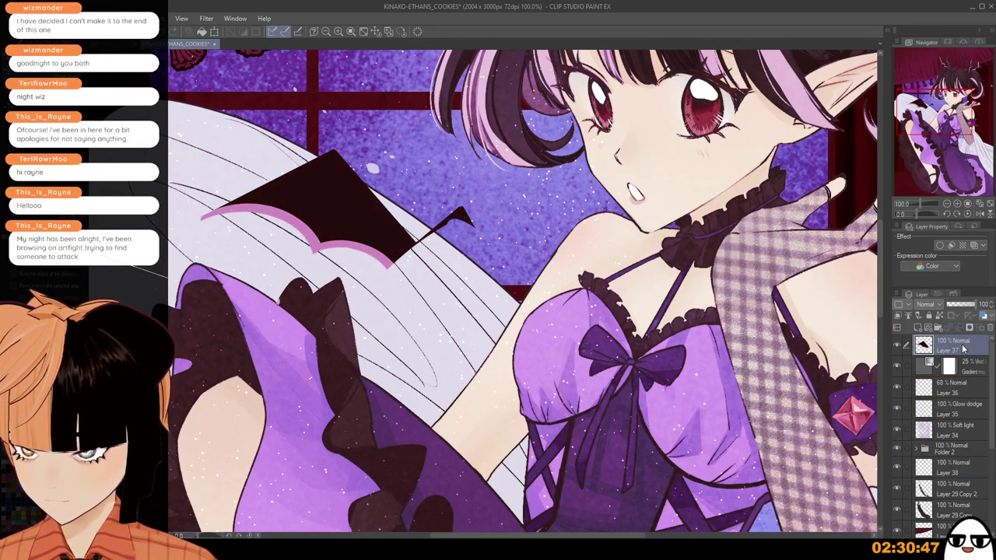
scroll(412, 171, "up", 1)
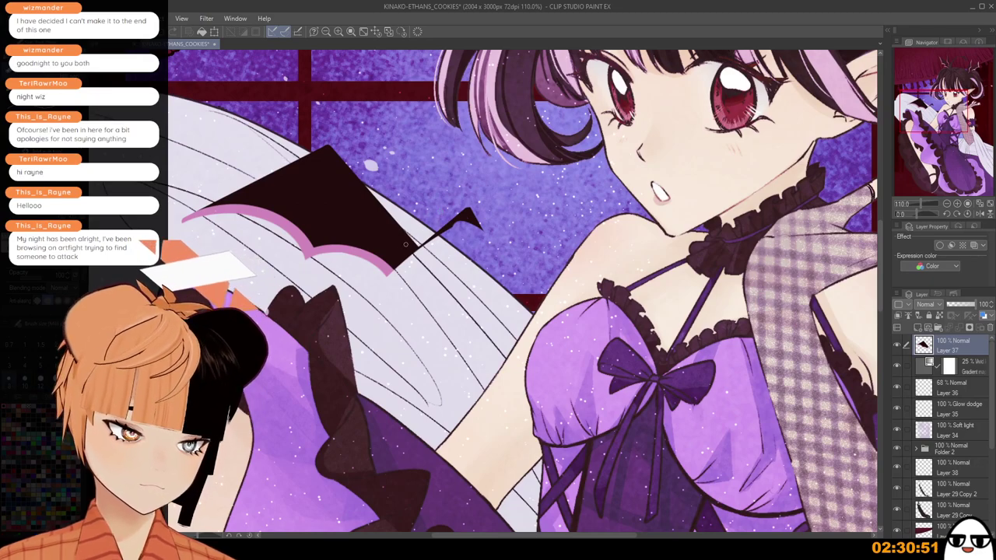
Thicken the thin arm joining the bat wing to its hooked end and undo the trial erasing beneath it.
key("ctrl+z")
left_click_drag(414, 242, 456, 218)
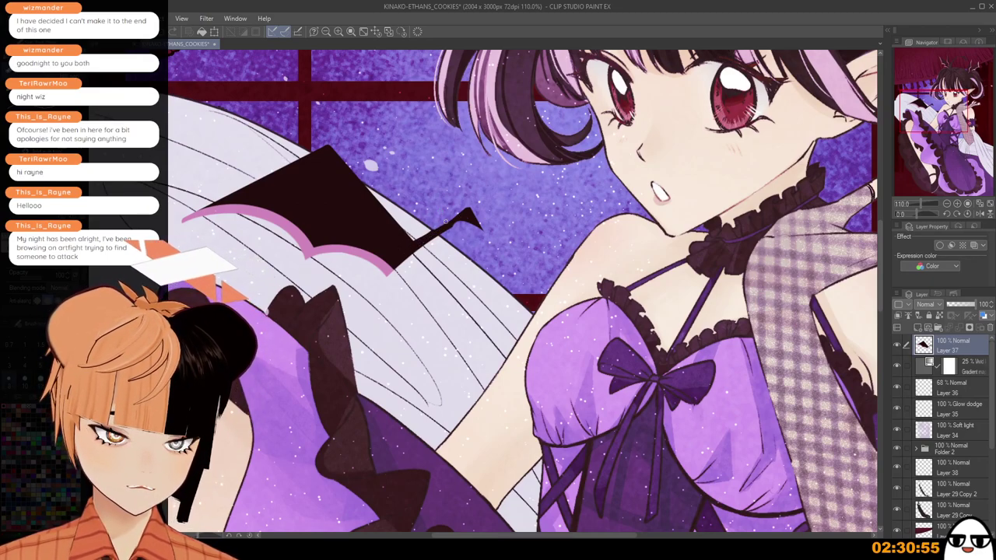
key("e")
mouse_move(461, 238)
left_mouse_down()
mouse_move(407, 282)
mouse_move(416, 271)
left_mouse_up()
key("ctrl+z")
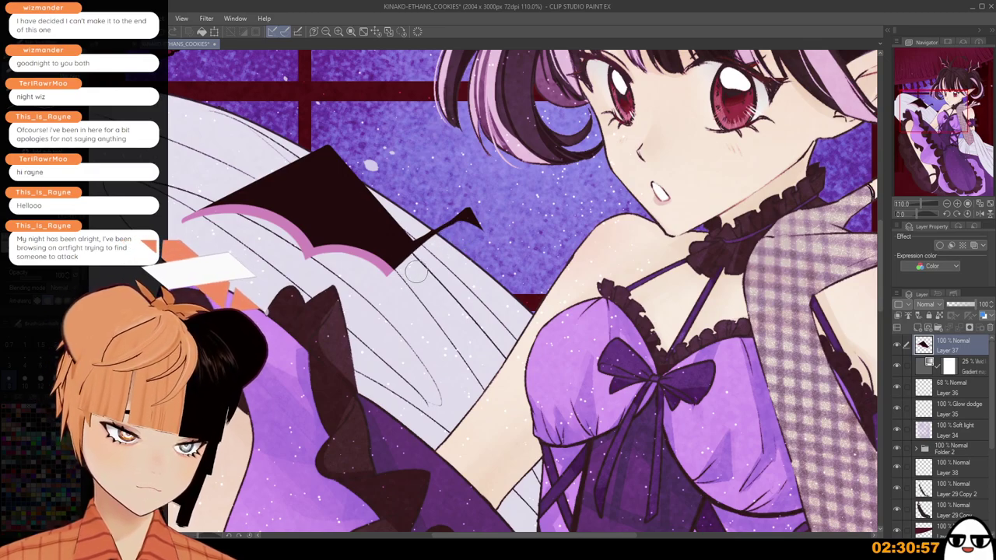
Examine the bat wing's size and placement against the whole illustration.
scroll(416, 271, "down", 3)
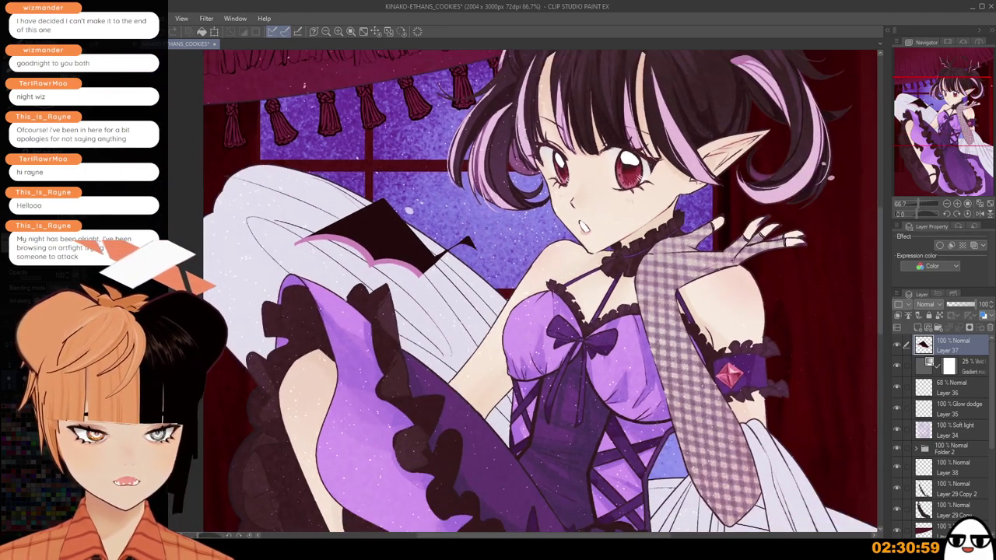
scroll(479, 234, "up", 4)
scroll(548, 178, "down", 3)
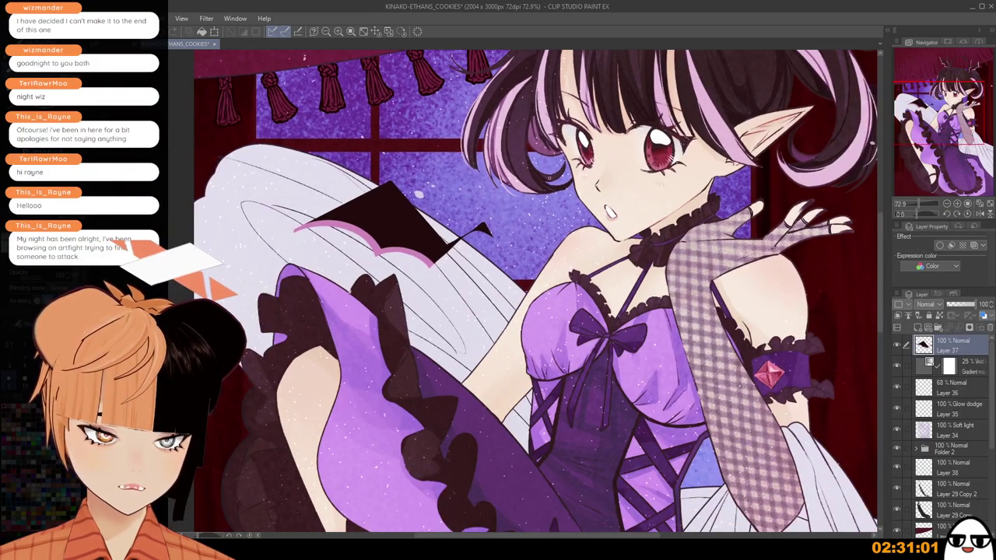
scroll(498, 101, "down", 1)
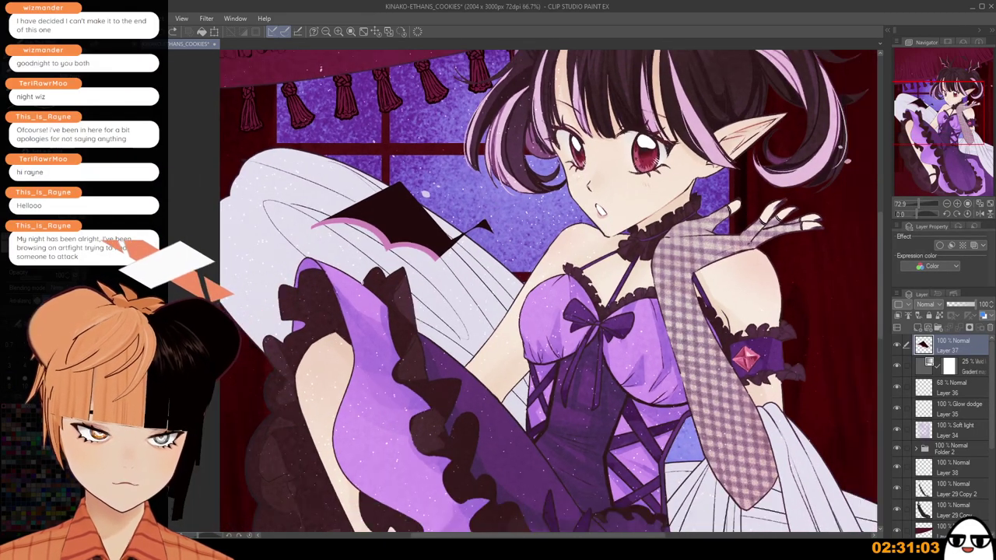
scroll(525, 277, "down", 1)
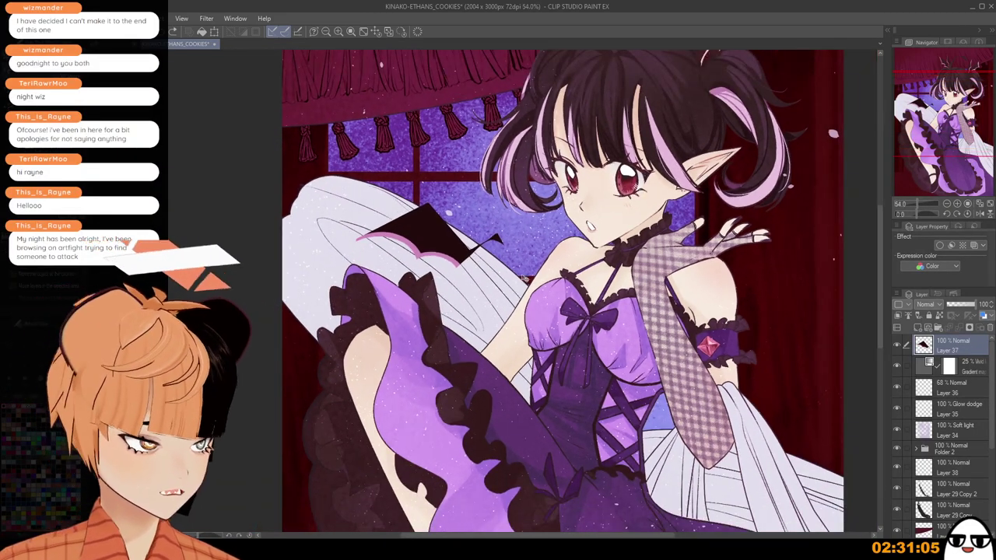
scroll(560, 245, "up", 1)
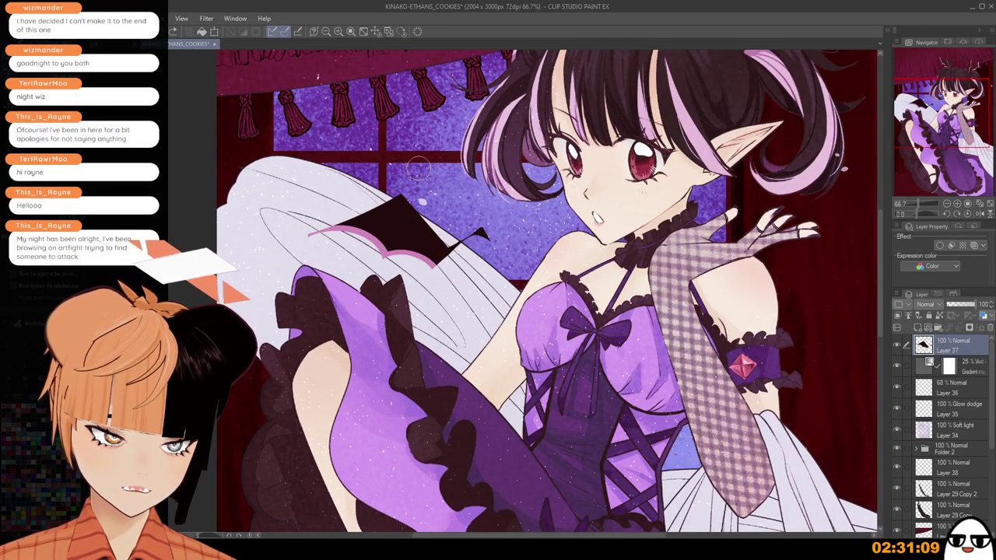
scroll(412, 180, "down", 1)
scroll(764, 116, "up", 1)
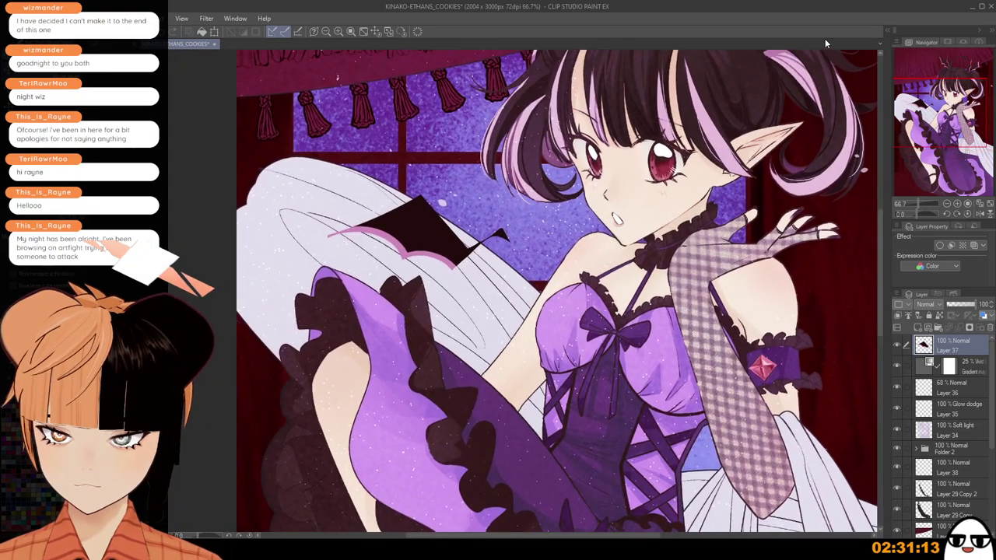
scroll(685, 220, "down", 1)
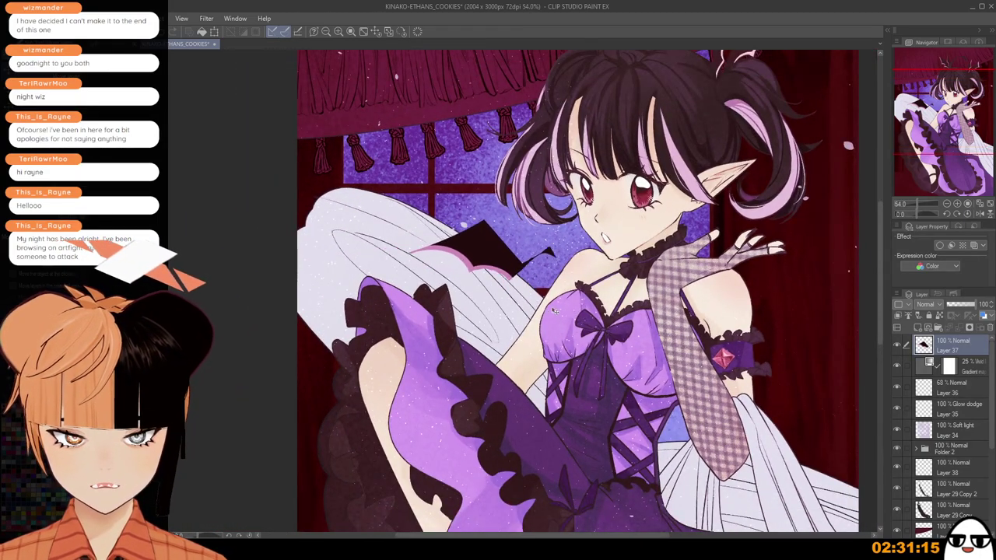
Scale the bat wing down and shift it closer to the fairy's bare shoulder beside the window.
key("ctrl+t")
left_click_drag(406, 222, 436, 235)
left_click(465, 302)
scroll(470, 303, "up", 1)
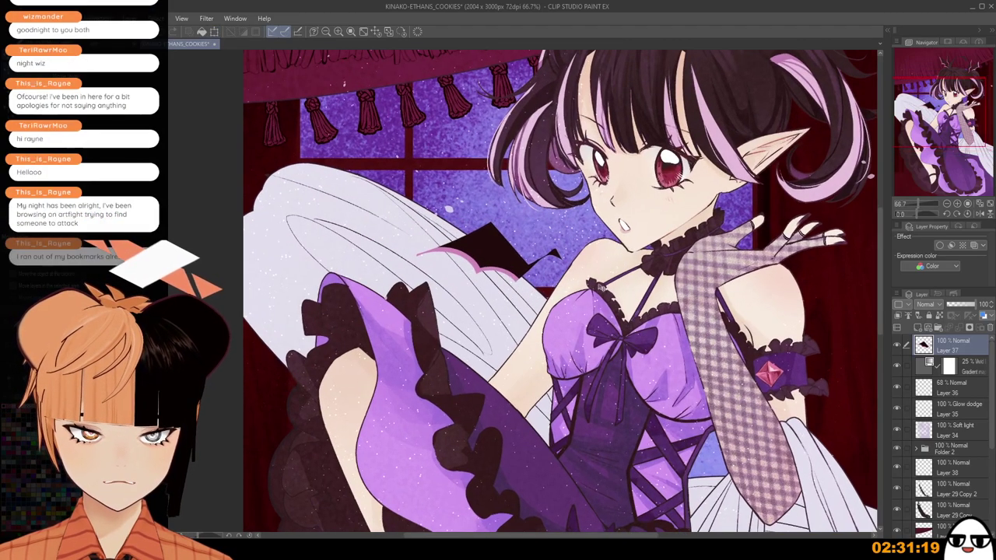
Add a border effect with 2.0 edge thickness to Layer 37 and set its edge colour to dark maroon.
scroll(419, 252, "up", 2)
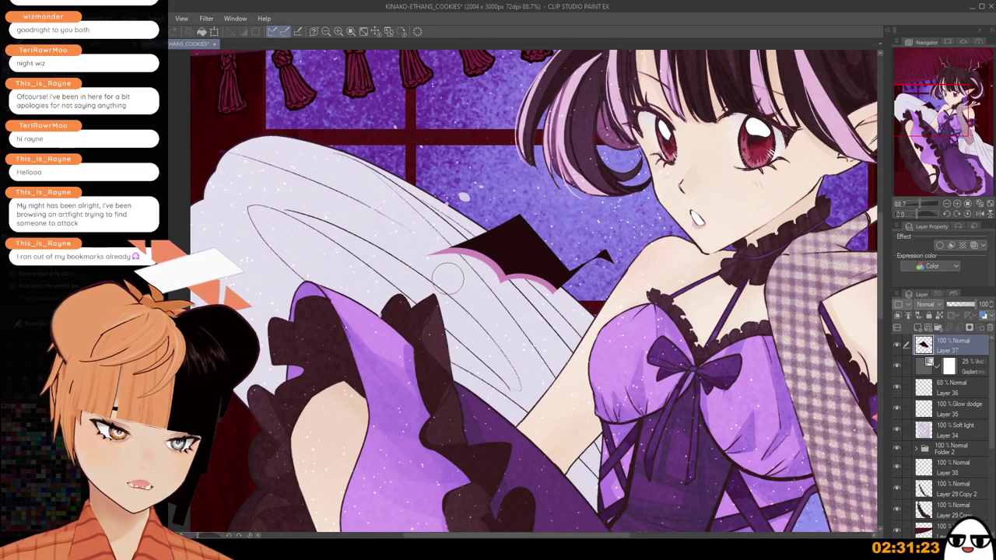
scroll(425, 294, "down", 2)
scroll(426, 297, "down", 4)
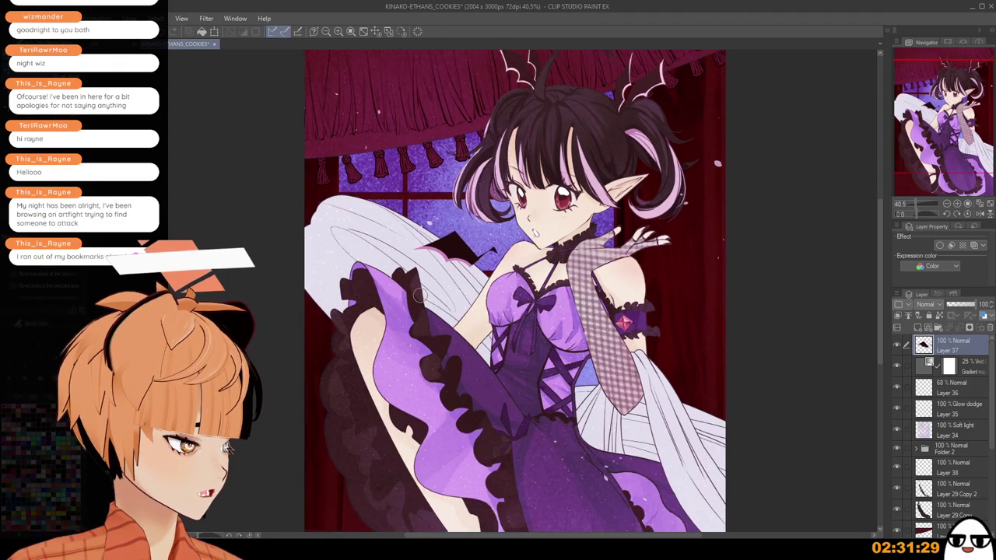
scroll(589, 296, "up", 3)
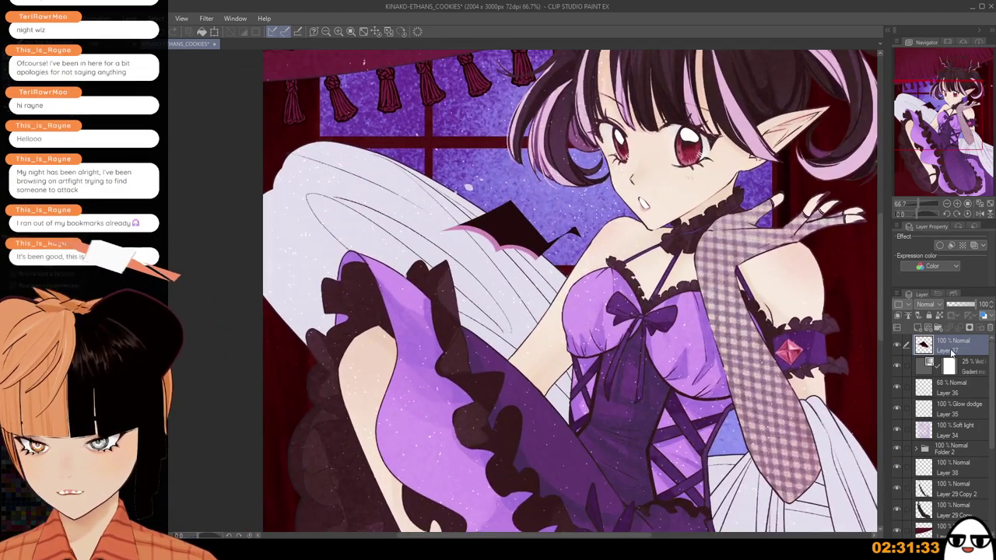
scroll(472, 210, "up", 2)
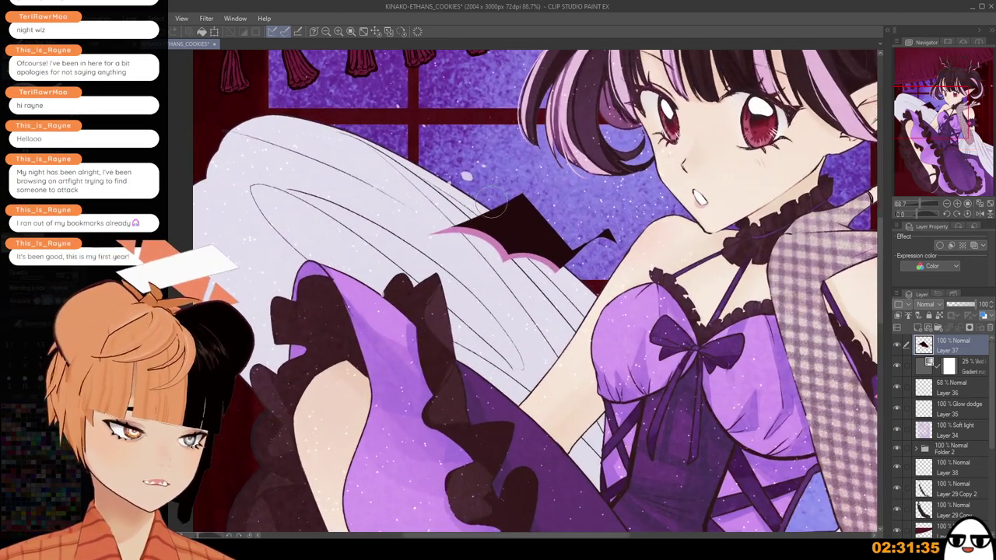
scroll(518, 198, "up", 1)
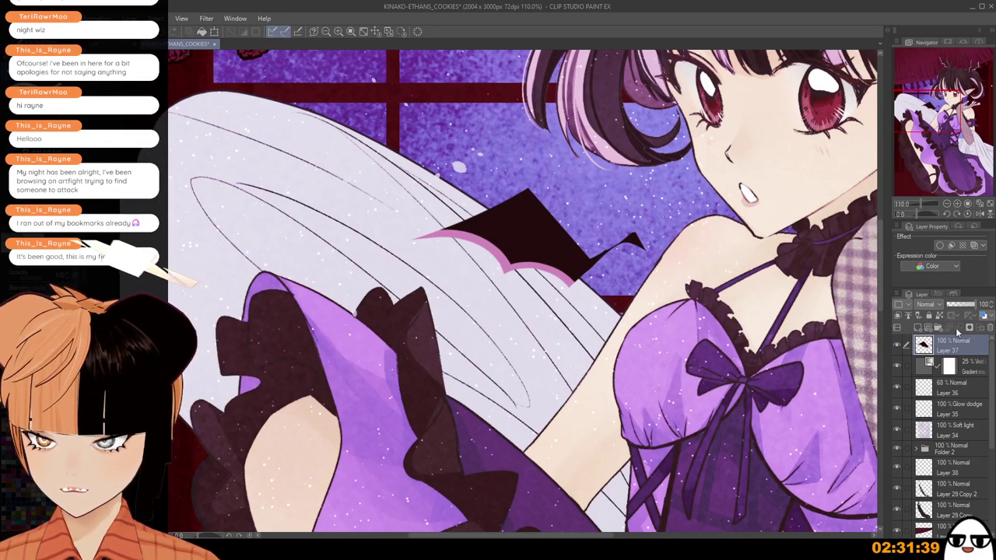
left_click(939, 245)
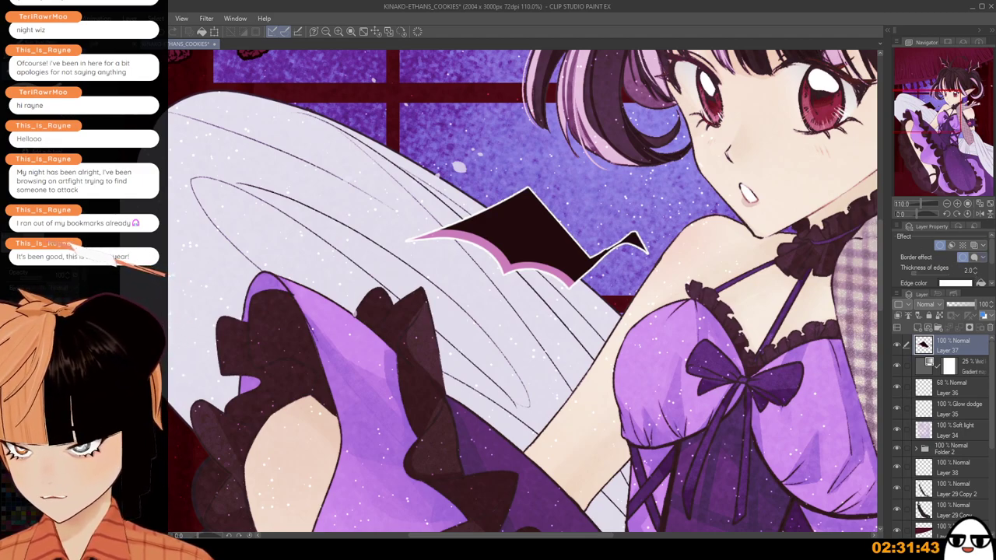
left_click(984, 284)
scroll(699, 309, "down", 2)
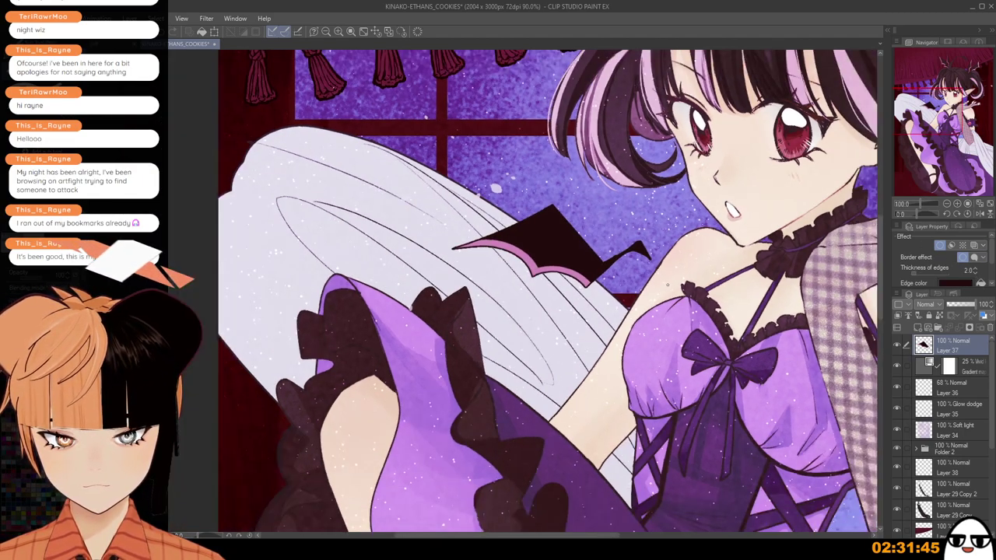
scroll(699, 309, "down", 1)
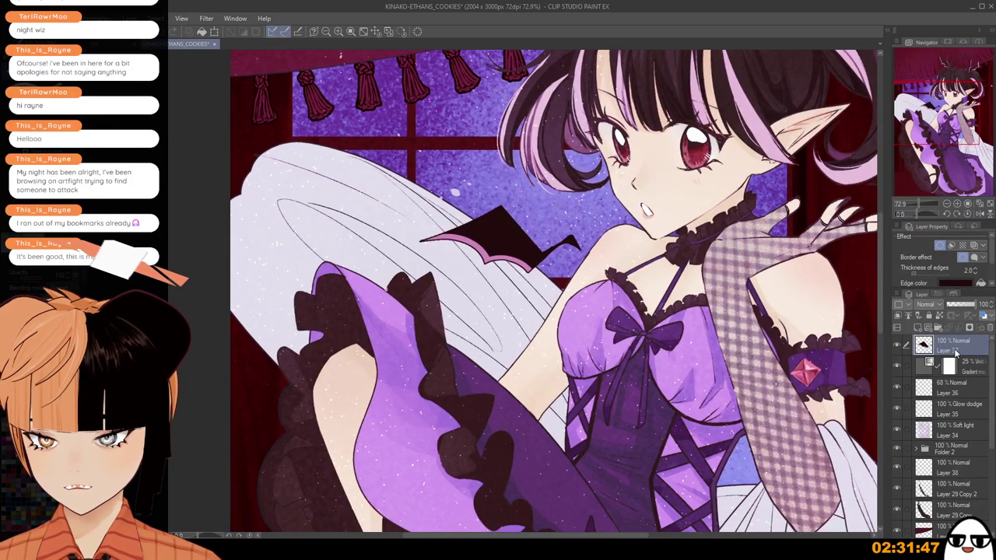
Duplicate Layer 37 and place the copy, mirrored and tilted, over the dark curtain beside the fairy's gloved hand.
scroll(611, 360, "down", 2)
scroll(610, 360, "down", 1)
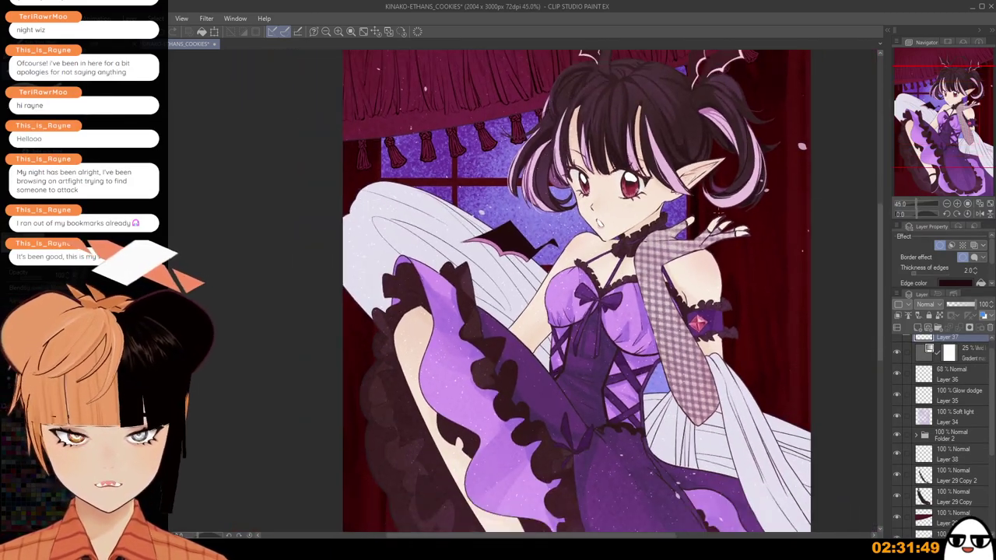
scroll(963, 352, "up", 1)
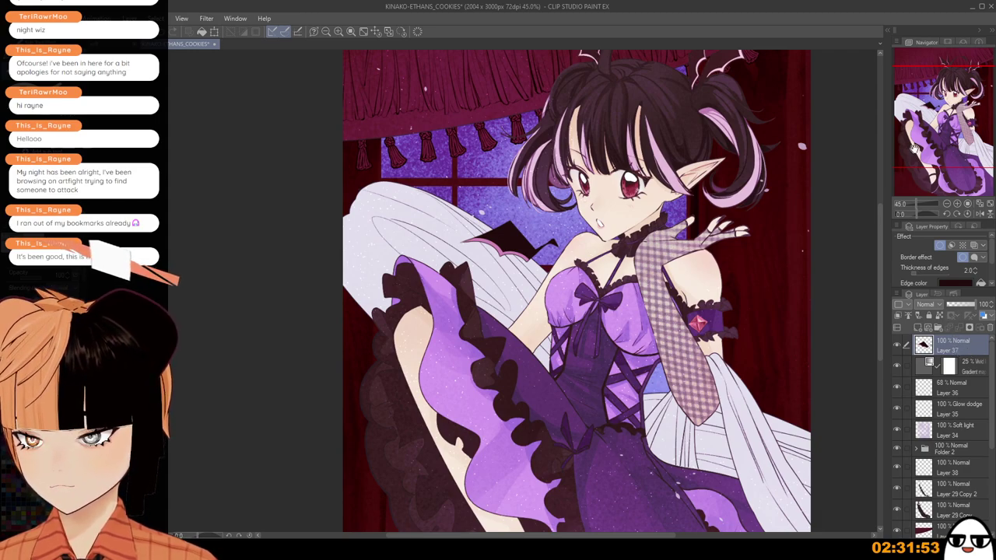
key("ctrl+c")
key("ctrl+v")
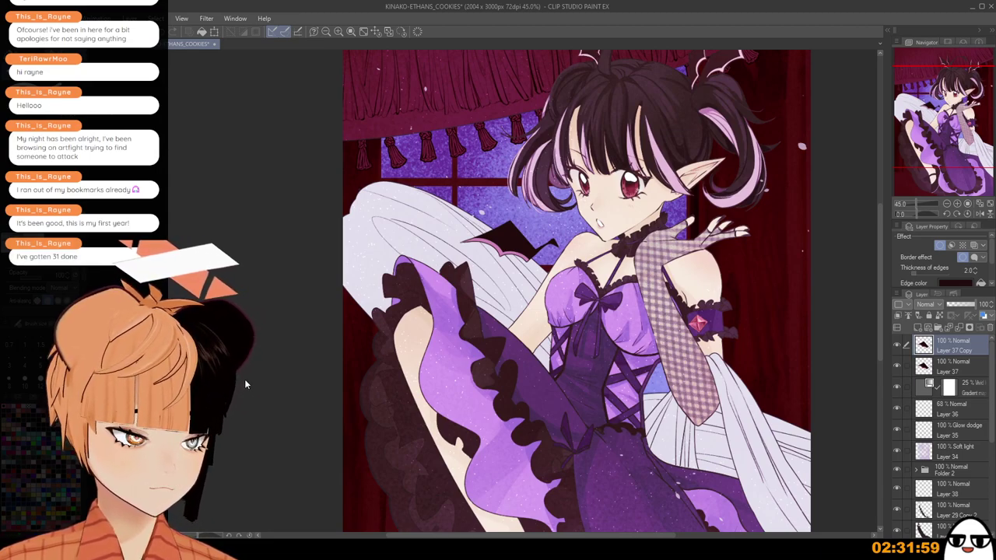
key("ctrl+t")
left_click_drag(531, 257, 778, 281)
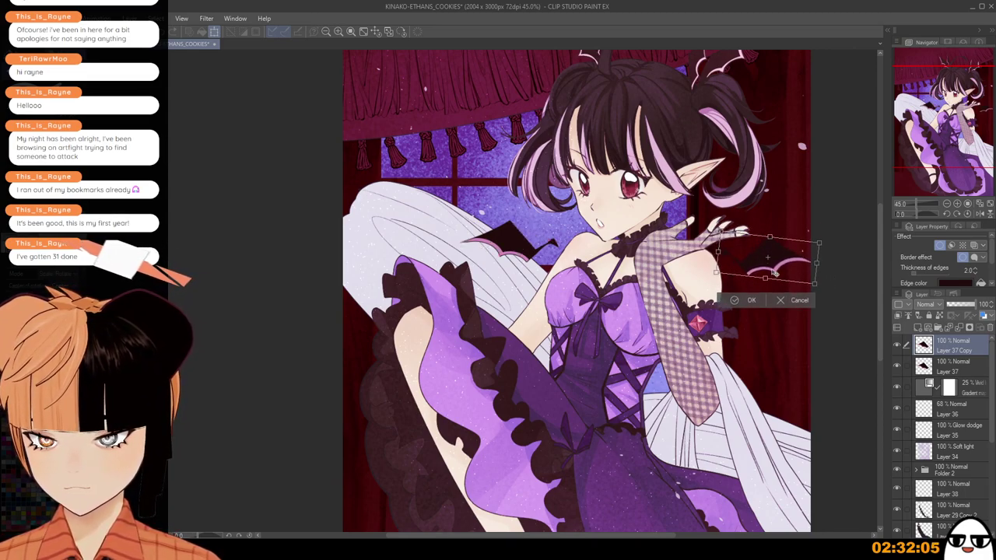
left_click_drag(838, 274, 792, 239)
left_click(742, 294)
left_click_drag(843, 316, 769, 319)
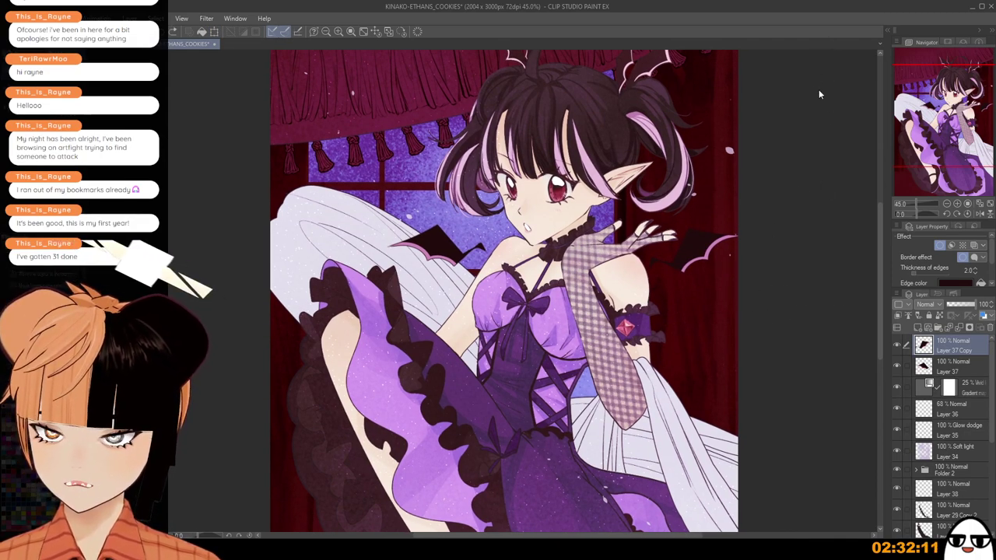
Move the copied bat-wing layer down the stack, directly below Folder 2, so it sits behind the fairy.
key("ctrl+z")
key("ctrl+z")
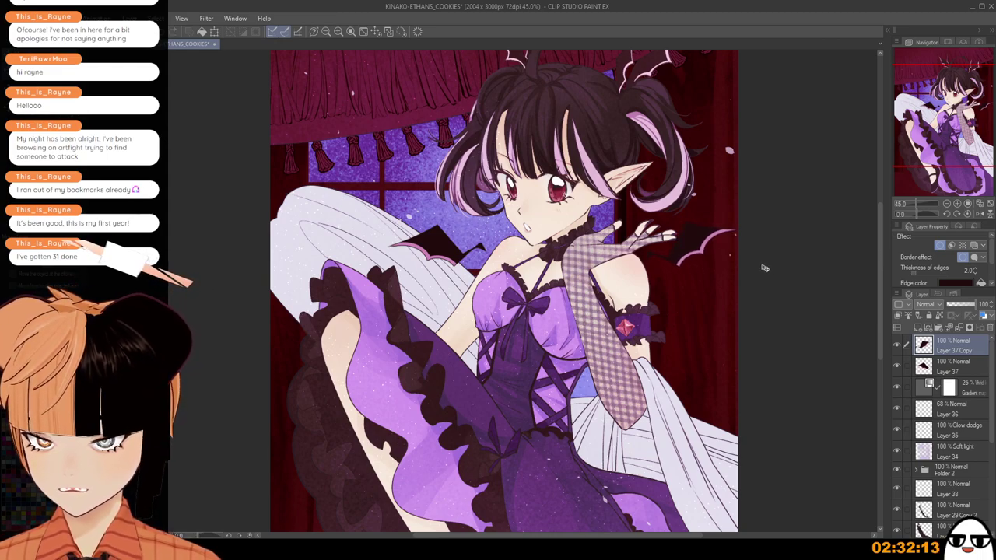
left_click_drag(967, 483, 964, 481)
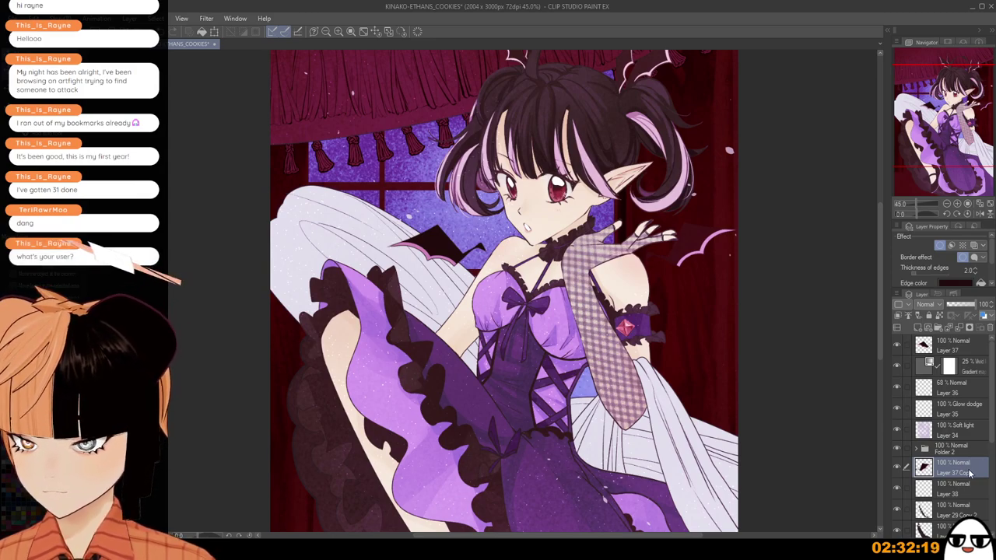
mouse_move(971, 467)
left_mouse_down()
mouse_move(967, 421)
mouse_move(972, 468)
left_mouse_up()
Rotate the original bat wing on Layer 37 clockwise and nudge it slightly upward over the window.
left_click(951, 348)
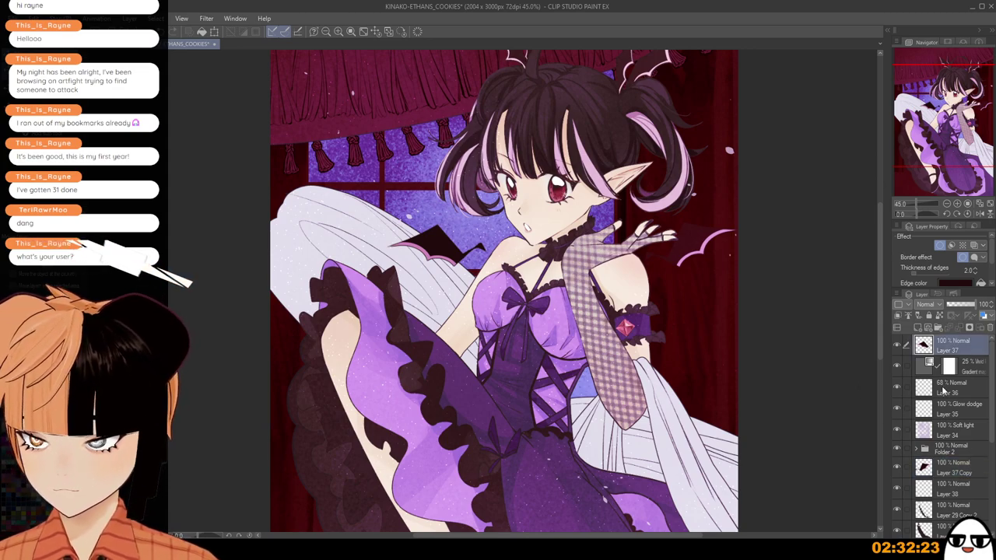
key("ctrl+t")
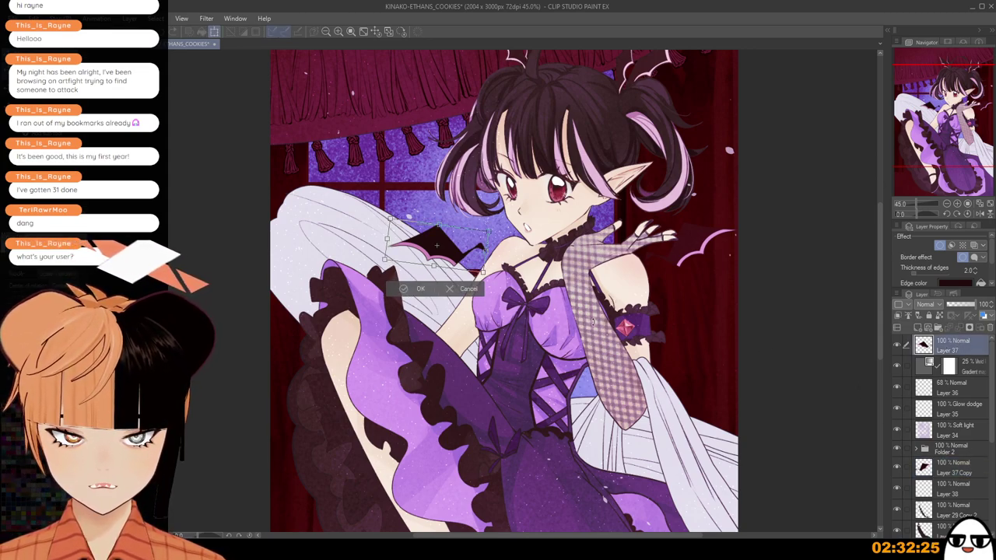
left_click_drag(453, 250, 458, 237)
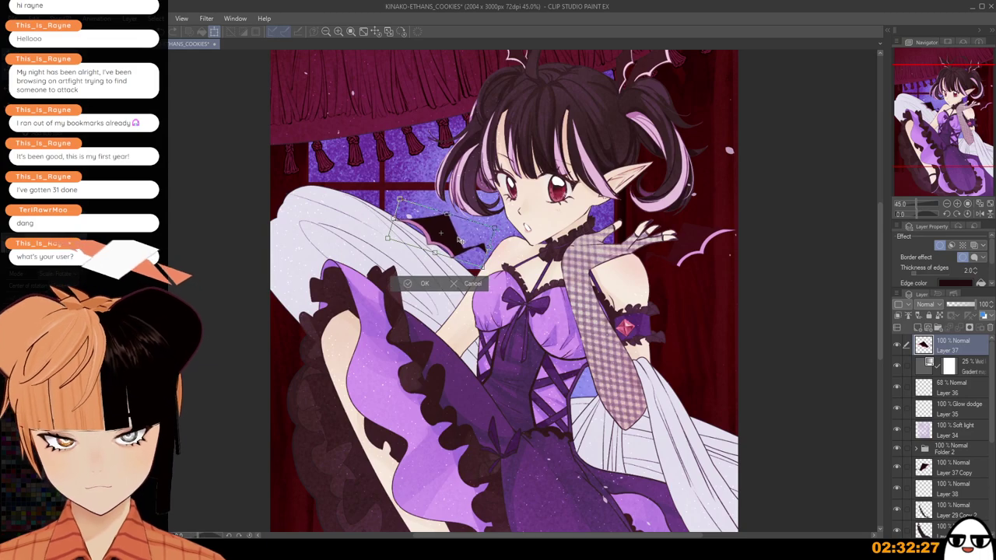
left_click(420, 284)
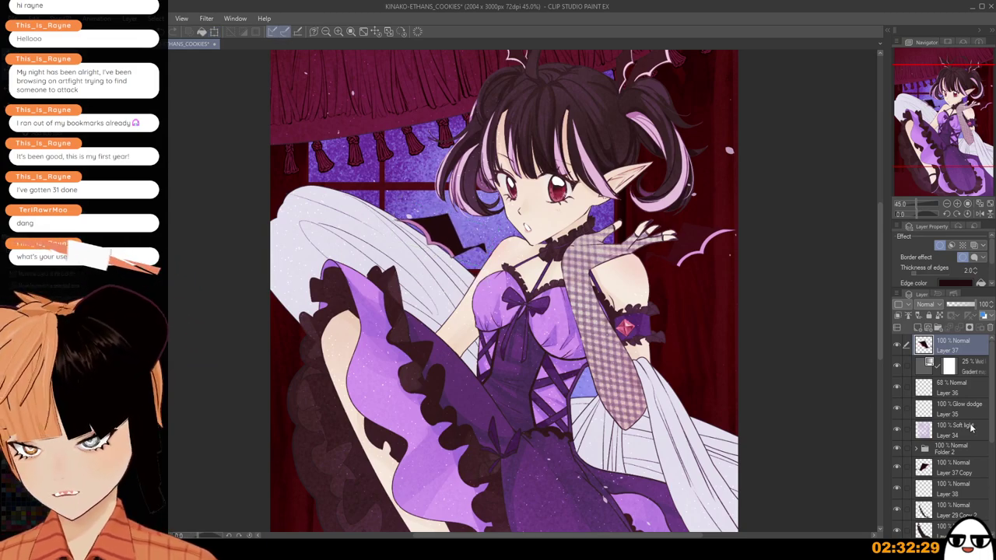
Move the copied bat-wing layer up the stack, directly below Layer 37 and above the gradient map.
left_click_drag(964, 465, 966, 365)
scroll(753, 363, "down", 1)
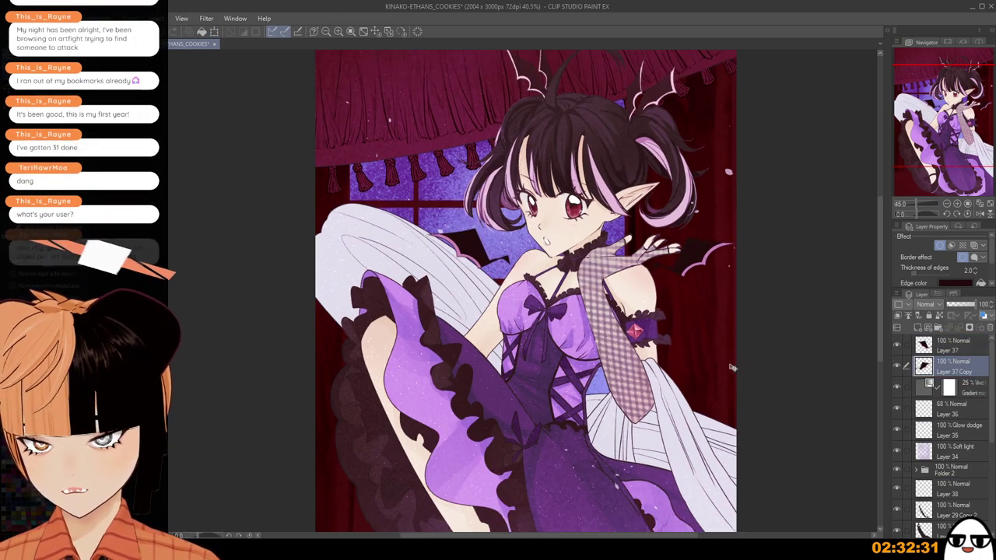
left_click_drag(761, 369, 745, 350)
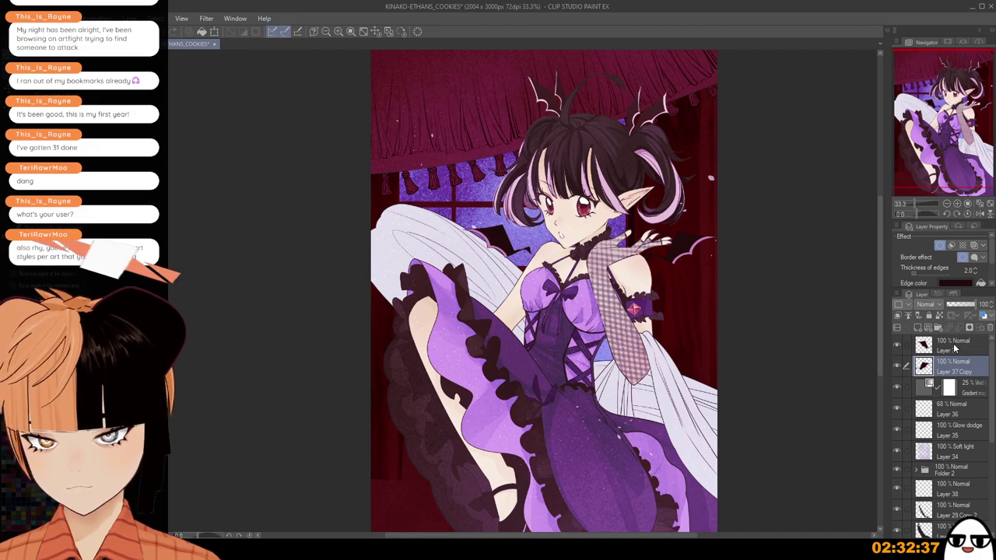
scroll(596, 269, "up", 1)
key("ctrl+t")
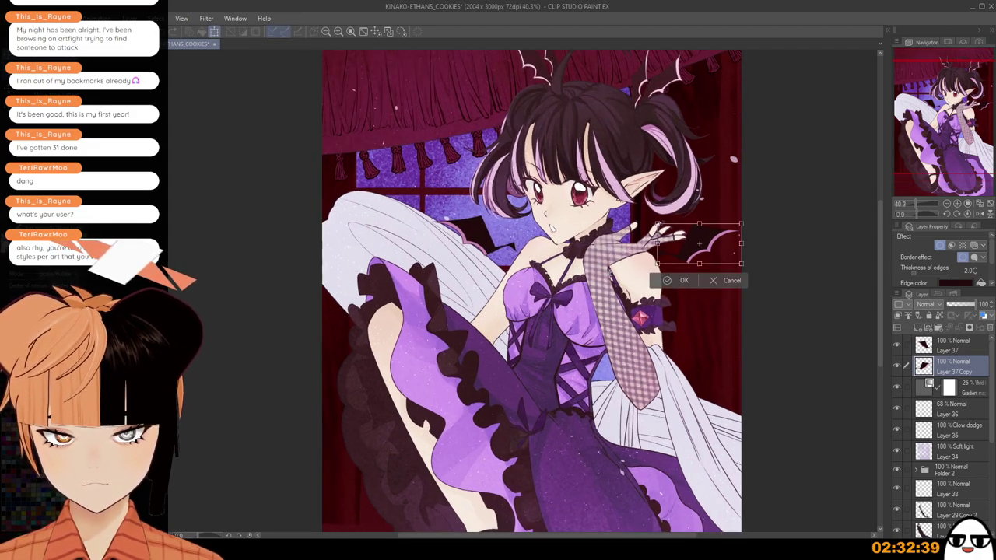
left_click(684, 280)
Turn the bat wing on Layer 37 a little further clockwise and shift it slightly up over the window.
left_click(953, 344)
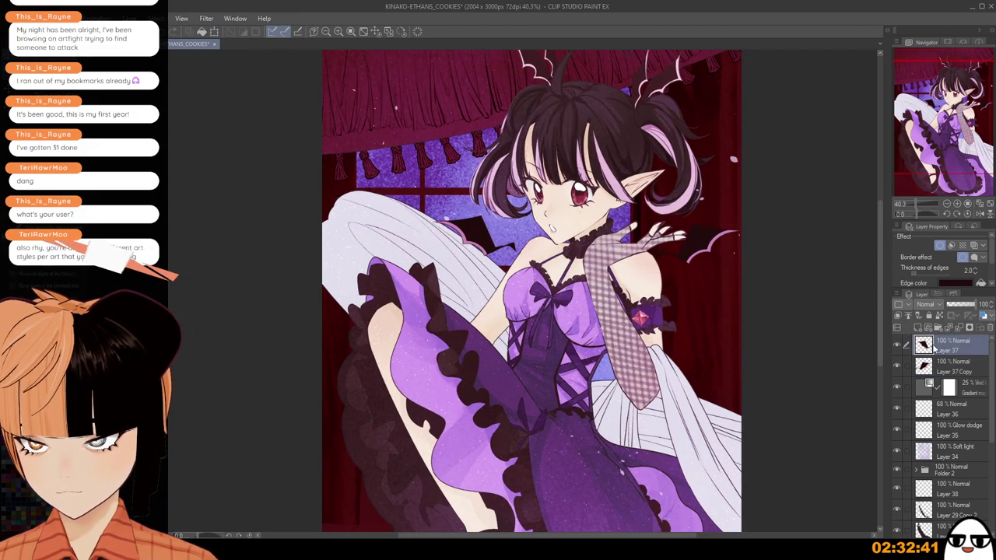
key("ctrl+t")
left_click_drag(672, 312, 661, 338)
left_click_drag(488, 250, 491, 245)
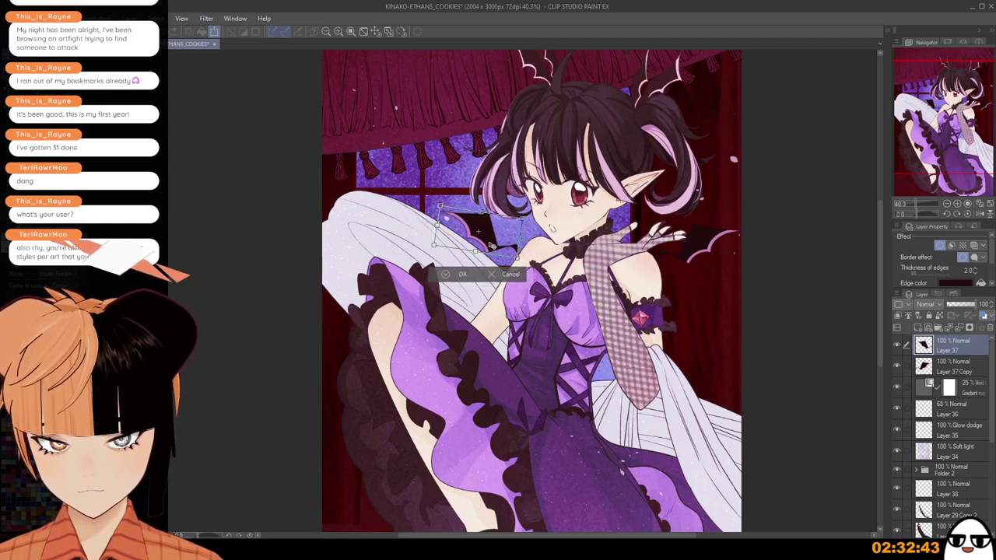
left_click(460, 274)
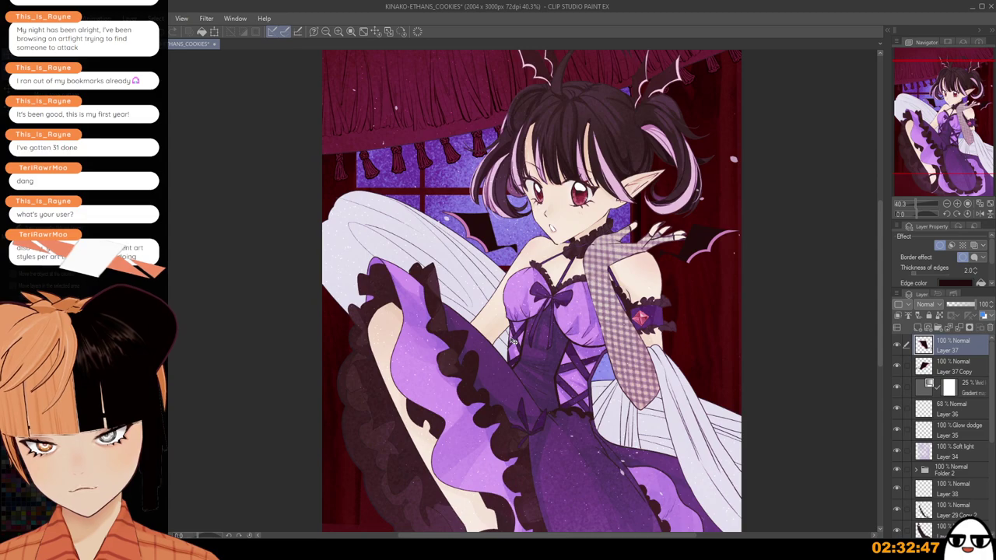
Undo the recent layer moves and transformations of both bat wings, back to the freshly duplicated state.
scroll(513, 340, "up", 5)
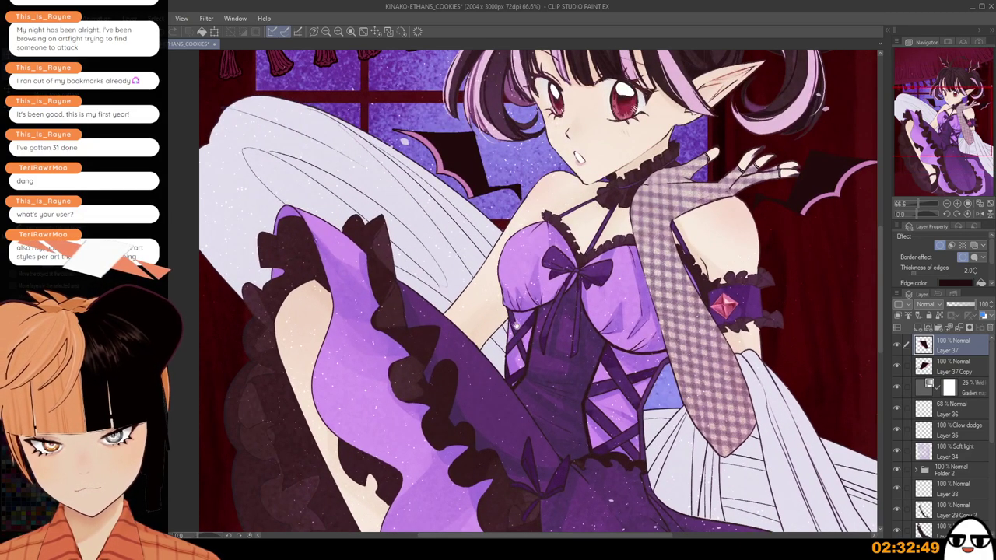
key("ctrl+z")
key("ctrl+z")
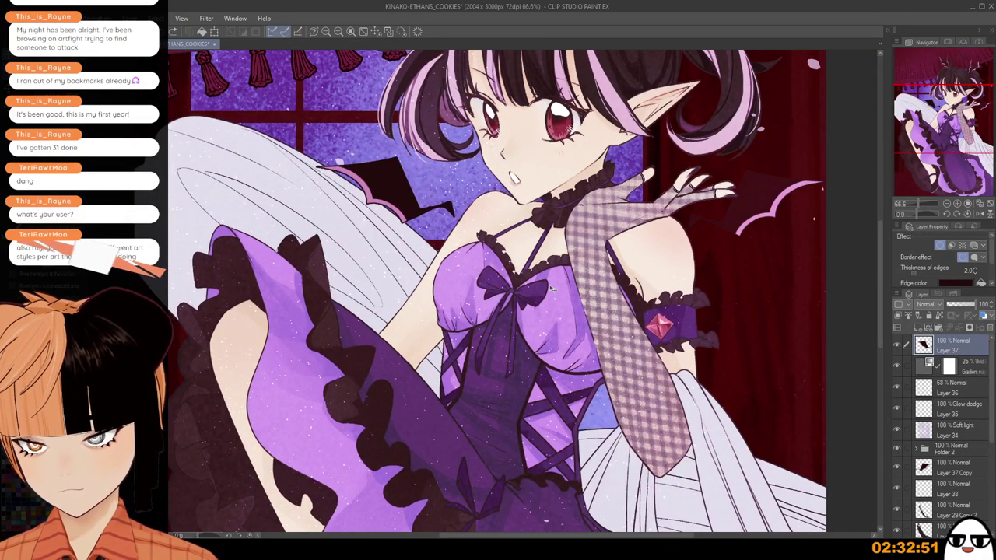
key("ctrl+z")
key("ctrl+z")
key("ctrl+z")
key("ctrl+z")
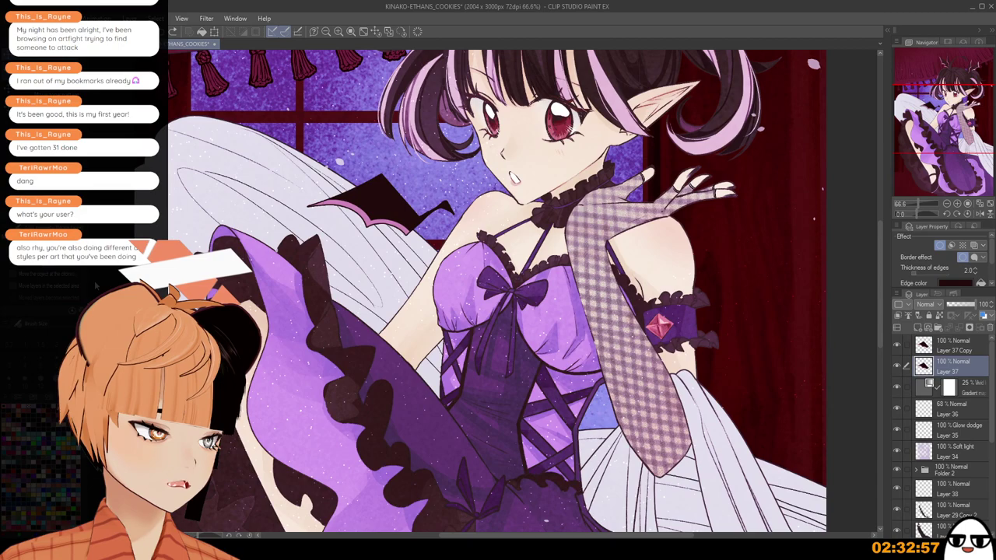
Mirror the bat wing on Layer 37 horizontally and place it over the dark curtain beside the fairy's gloved hand.
key("ctrl+t")
left_click_drag(410, 221, 793, 231)
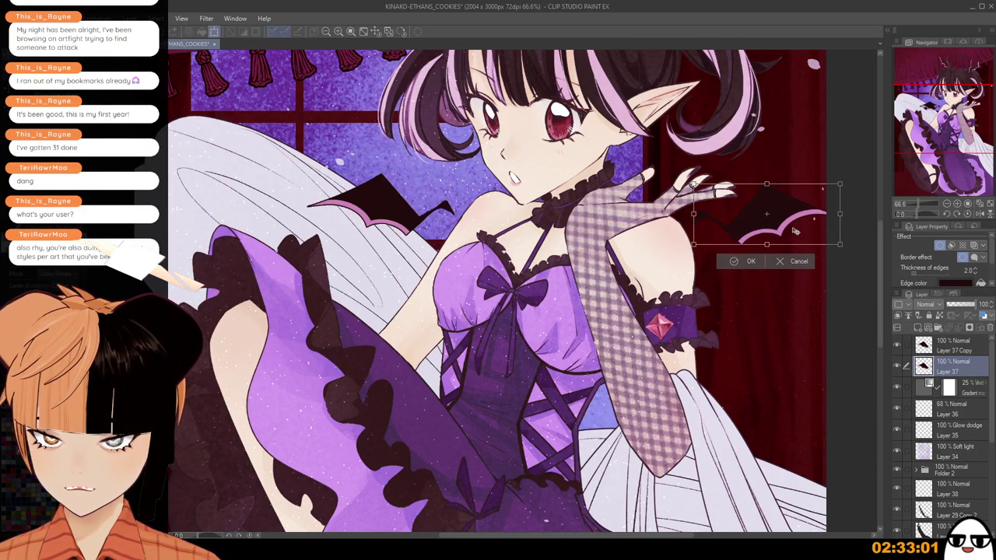
left_click(738, 261)
scroll(774, 285, "down", 1)
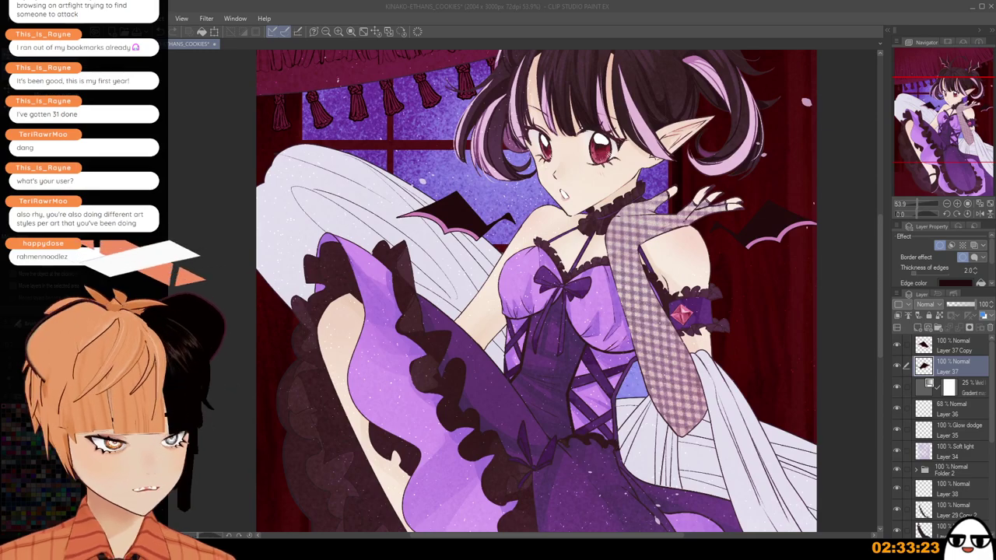
Examine the whole illustration to judge the placement of the two bat wings behind the fairy.
left_click(385, 484)
scroll(678, 280, "down", 5)
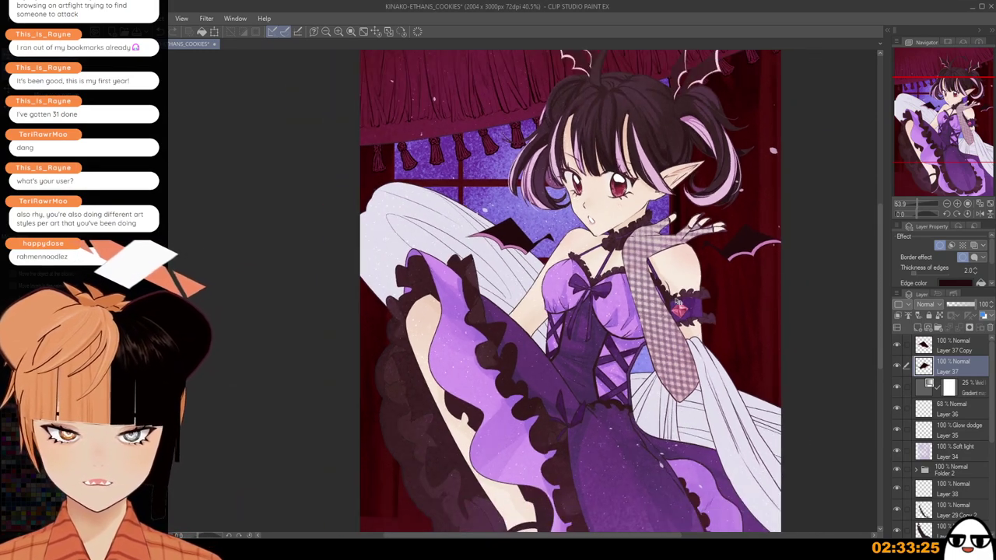
left_click_drag(696, 323, 663, 341)
scroll(665, 326, "up", 2)
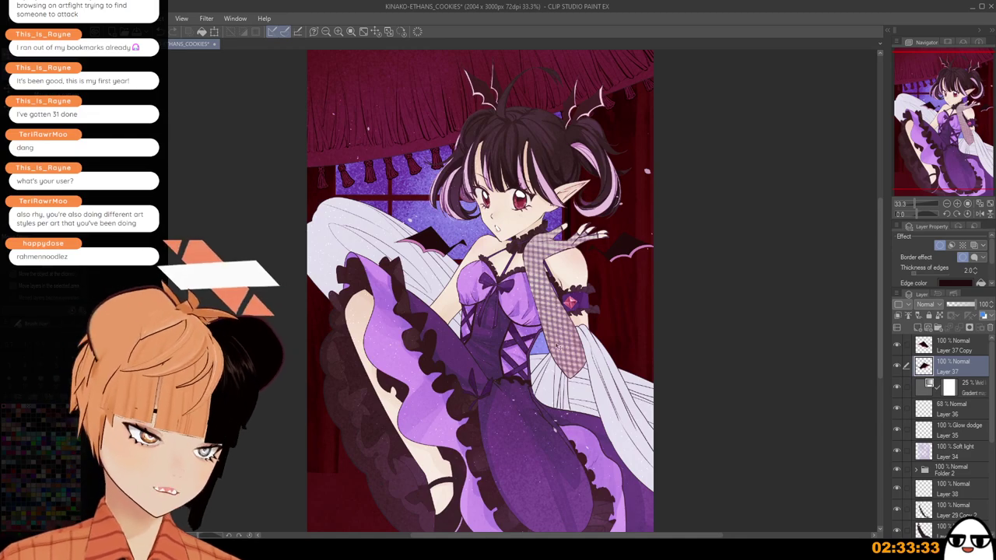
scroll(597, 354, "down", 1)
scroll(598, 353, "down", 1)
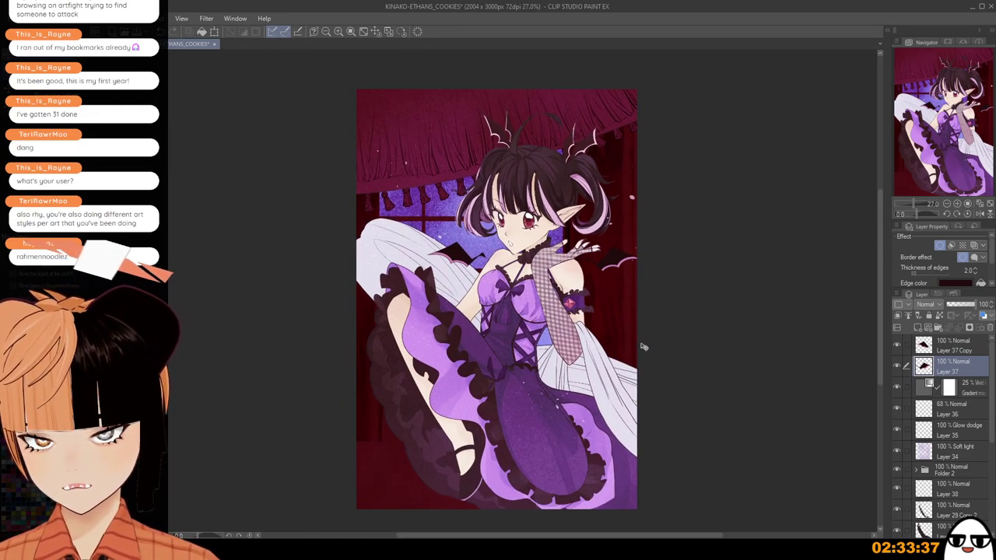
left_click_drag(648, 362, 652, 319)
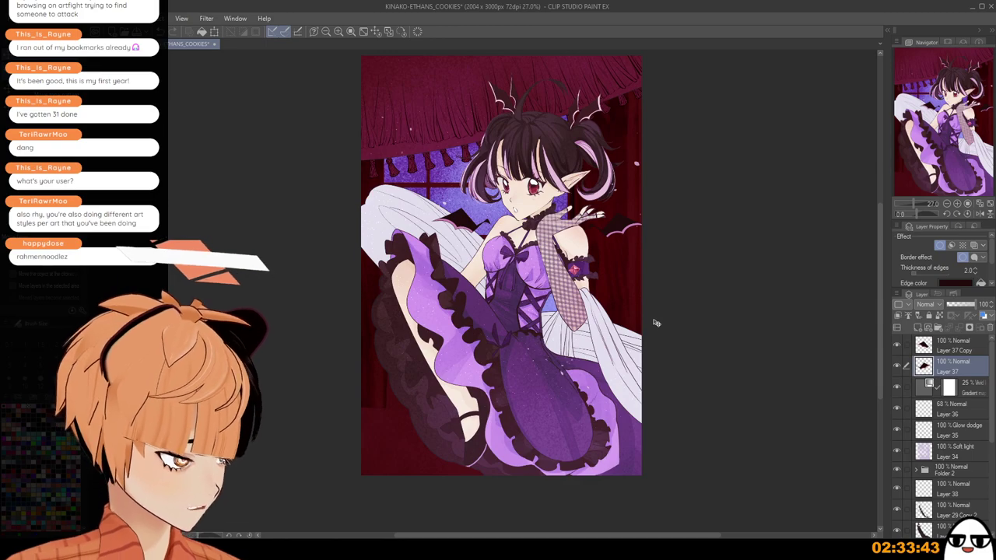
left_click_drag(620, 394, 627, 363)
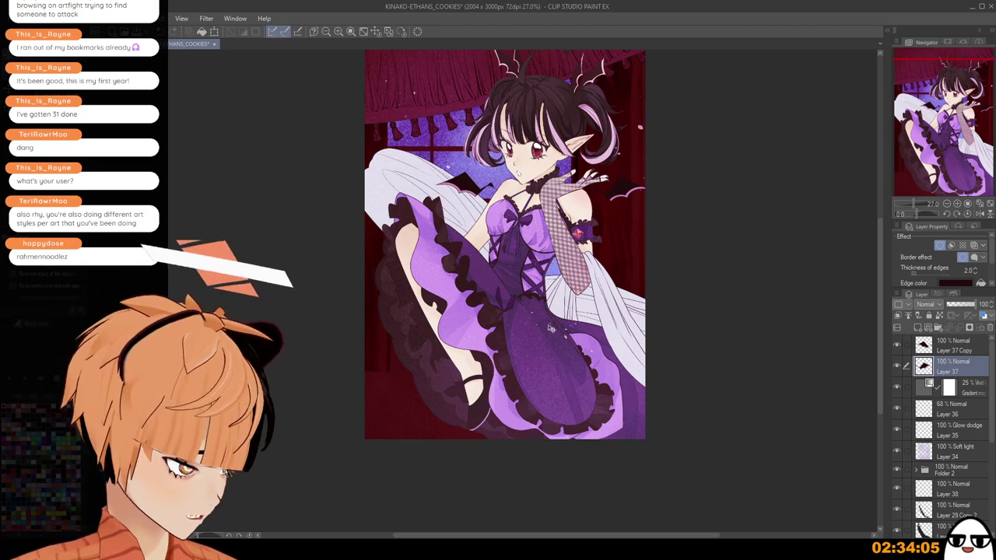
left_click_drag(616, 320, 631, 359)
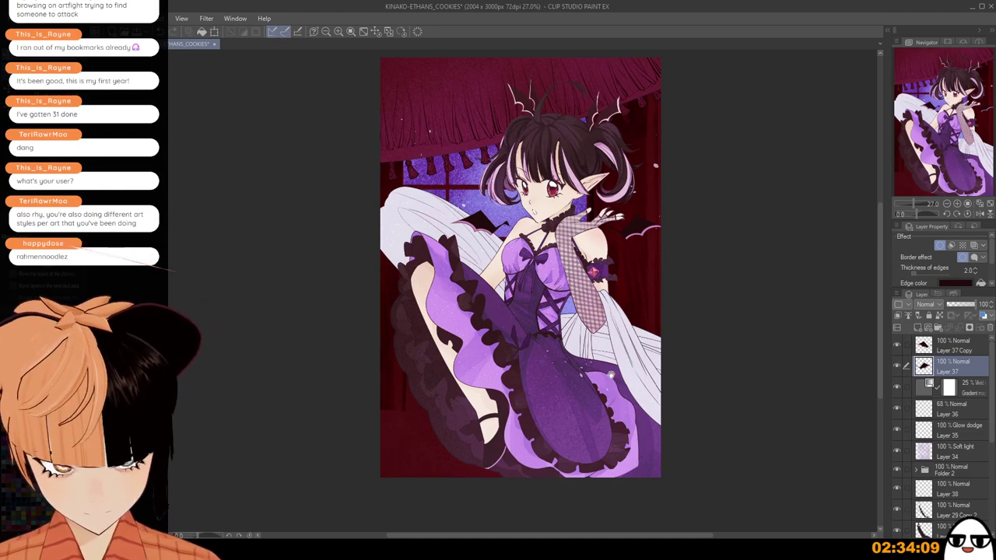
key("ctrl+minus")
mouse_move(669, 389)
left_mouse_down()
mouse_move(649, 360)
mouse_move(672, 357)
mouse_move(667, 390)
left_mouse_up()
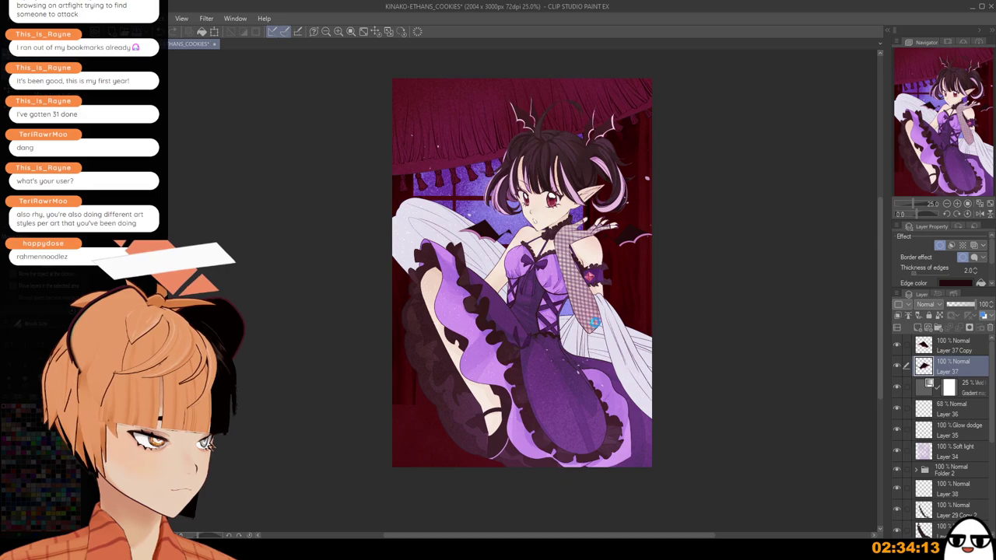
scroll(616, 333, "up", 1)
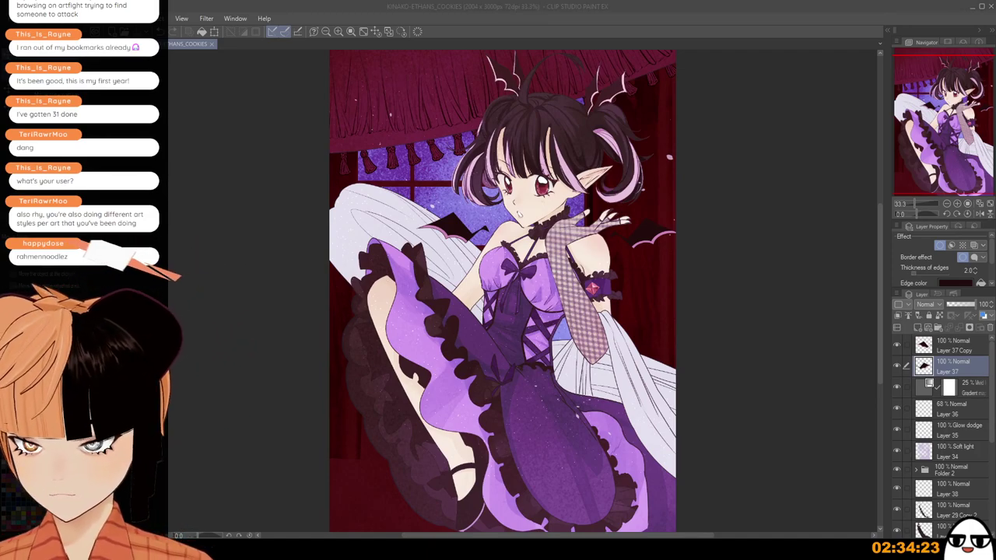
Add a new layer above the two bat-wing layers and give it a border effect with 3.0 edge thickness.
left_click(950, 346)
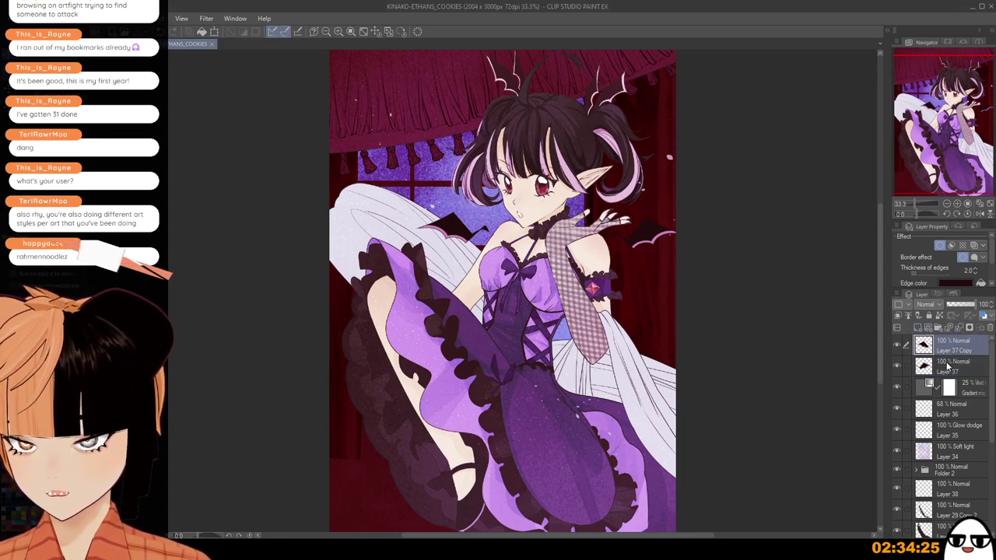
left_click(919, 329)
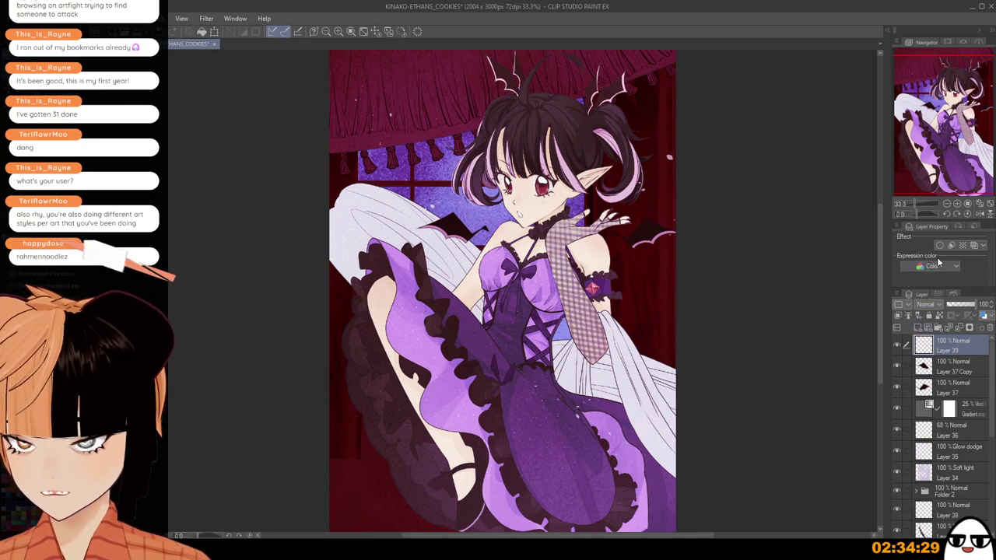
left_click(938, 268)
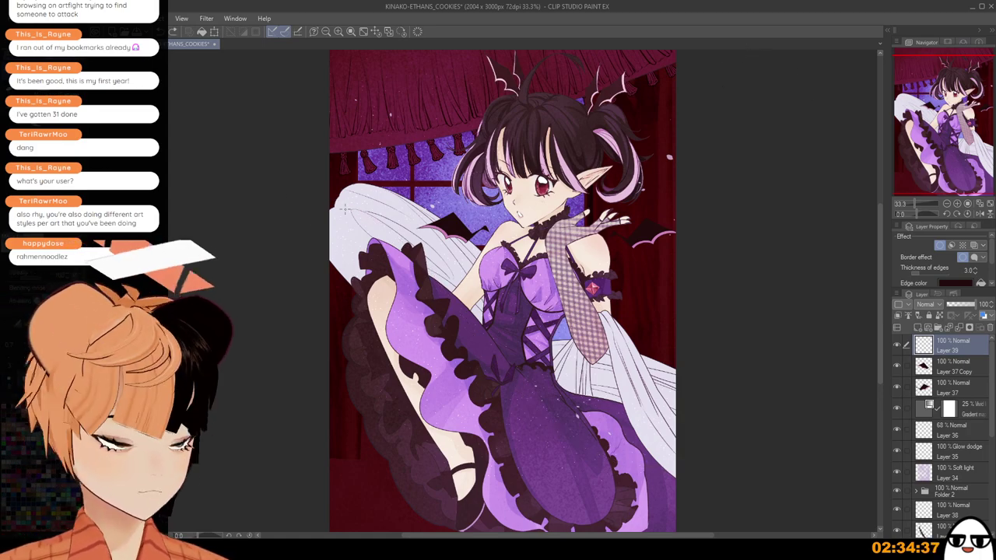
Try two long pink ribbon strokes running diagonally across the fairy's dress and undo both.
scroll(346, 210, "down", 2)
left_click_drag(336, 199, 614, 424)
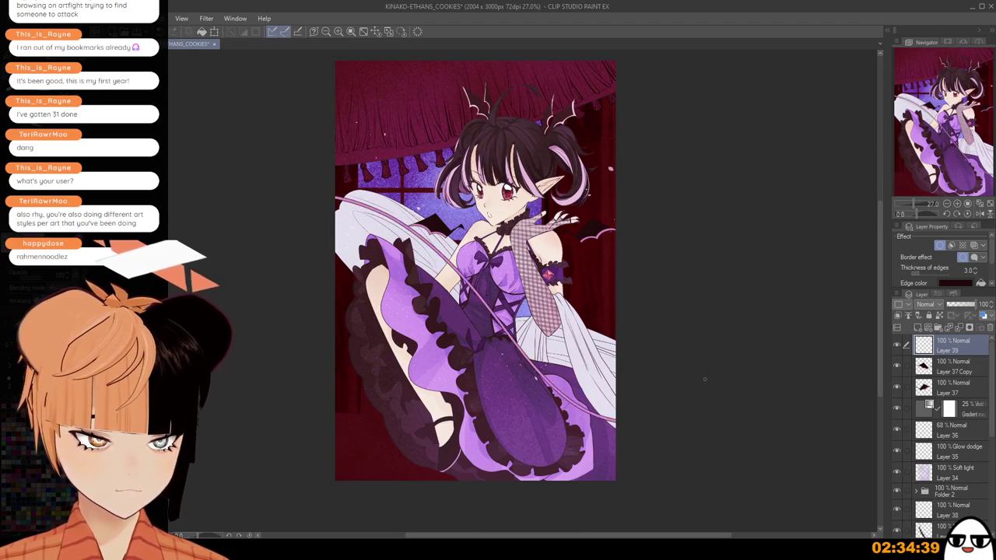
key("ctrl+z")
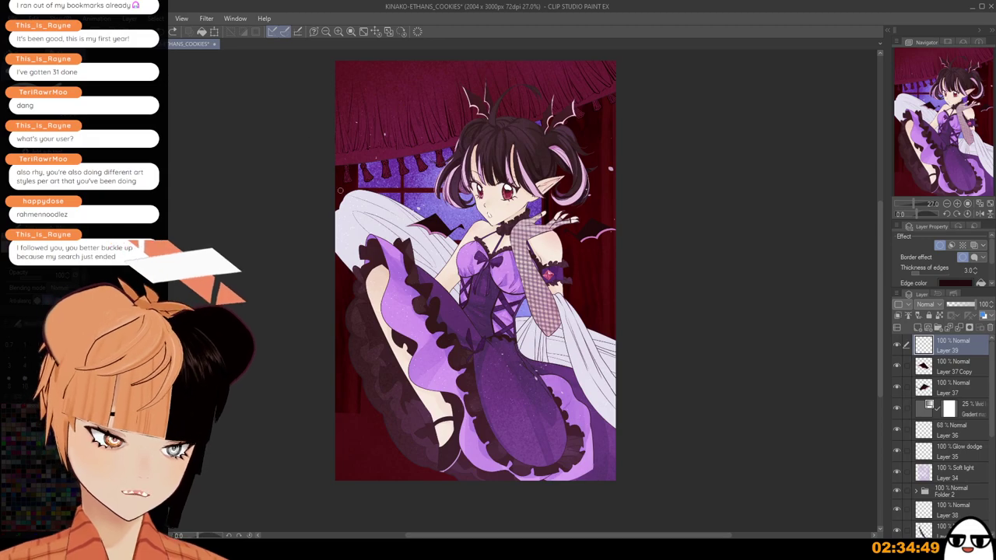
mouse_move(335, 175)
left_mouse_down()
mouse_move(567, 420)
mouse_move(633, 405)
mouse_move(616, 432)
left_mouse_up()
key("ctrl+z")
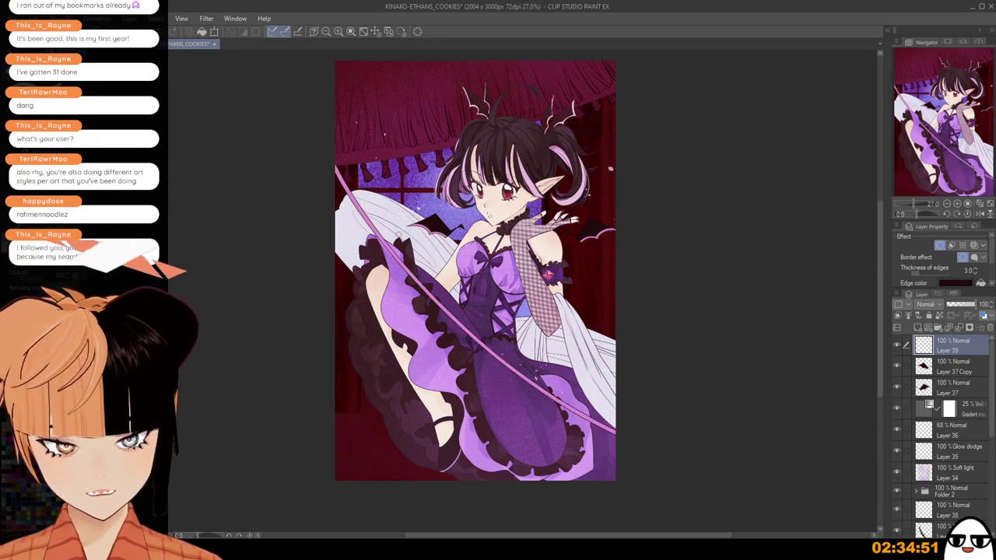
key("ctrl+z")
Draw a pink ribbon curving from the canvas's left edge to its top edge, with bow loops hanging from its middle.
mouse_move(336, 224)
left_mouse_down()
mouse_move(430, 145)
mouse_move(453, 60)
left_mouse_up()
scroll(445, 117, "up", 1)
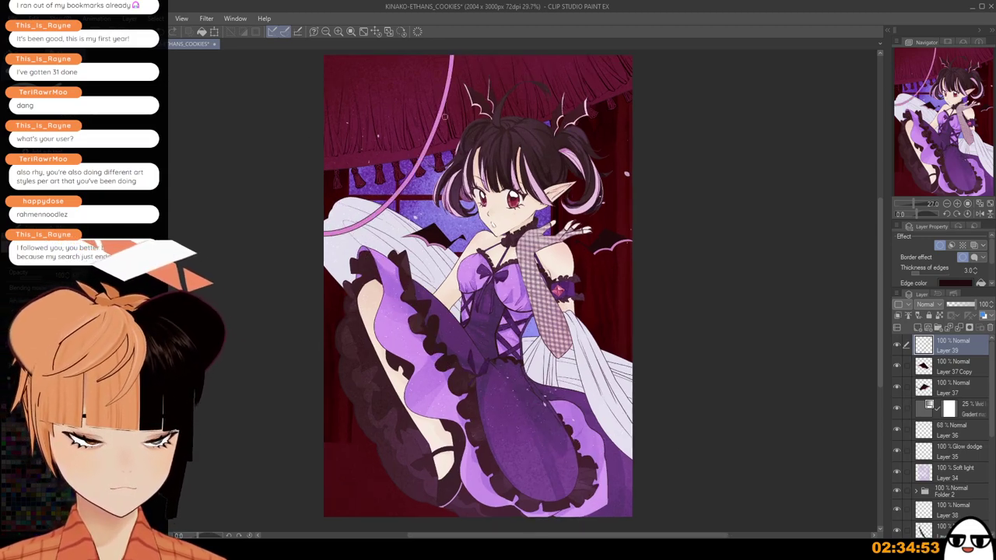
scroll(445, 116, "up", 1)
mouse_move(430, 146)
left_mouse_down()
mouse_move(426, 223)
mouse_move(430, 147)
mouse_move(434, 215)
mouse_move(430, 147)
mouse_move(415, 249)
left_mouse_up()
key("ctrl+z")
key("ctrl+z")
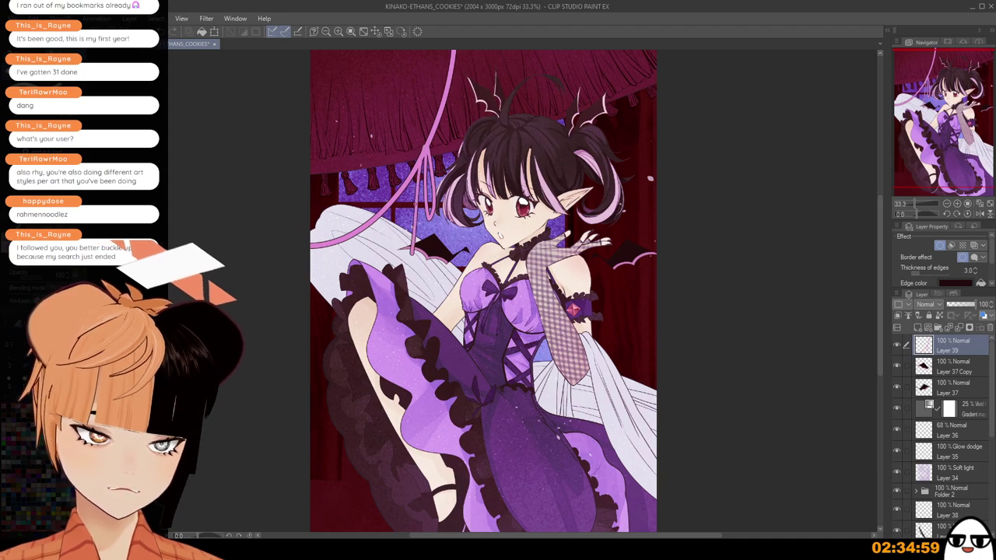
Draw the long pink tails of the bow hanging down over the window, redoing unsatisfactory strokes.
key("ctrl+z")
mouse_move(422, 162)
left_mouse_down()
mouse_move(413, 201)
mouse_move(418, 249)
mouse_move(420, 173)
mouse_move(405, 220)
mouse_move(427, 152)
mouse_move(424, 276)
left_mouse_up()
key("ctrl+z")
key("ctrl+z")
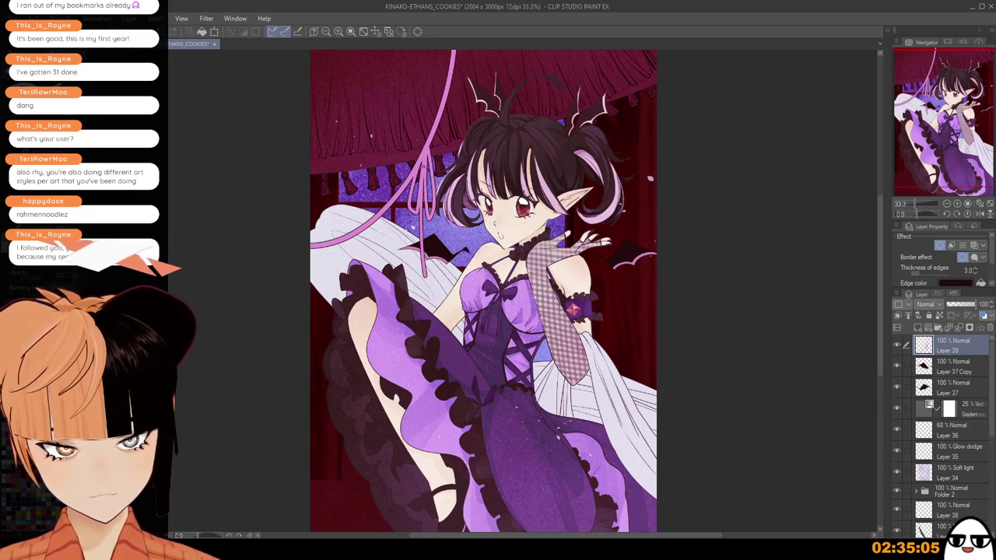
left_click_drag(425, 166, 439, 282)
Move the ribbon layer down the stack, directly below Folder 2, so it sits behind the fairy.
left_click_drag(948, 351, 962, 505)
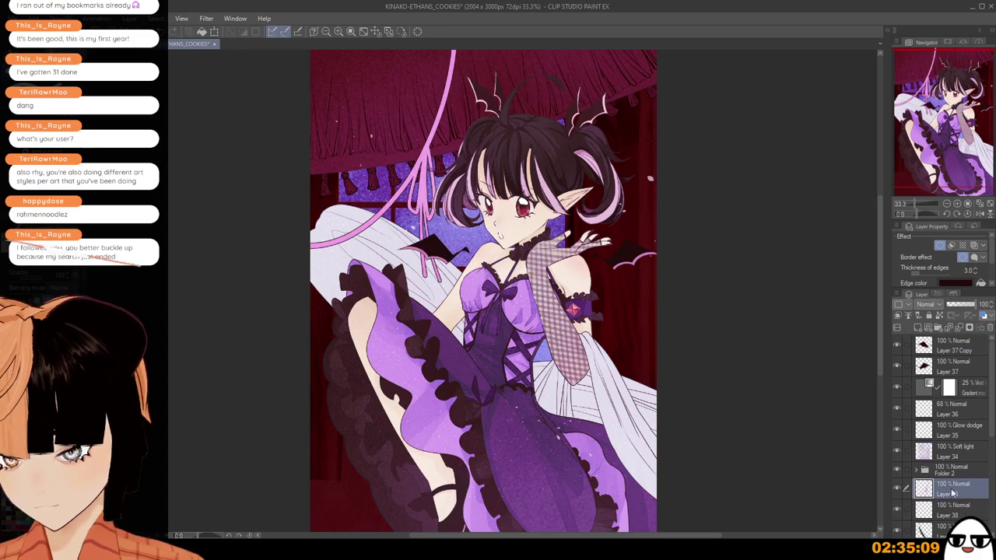
scroll(591, 325, "down", 2)
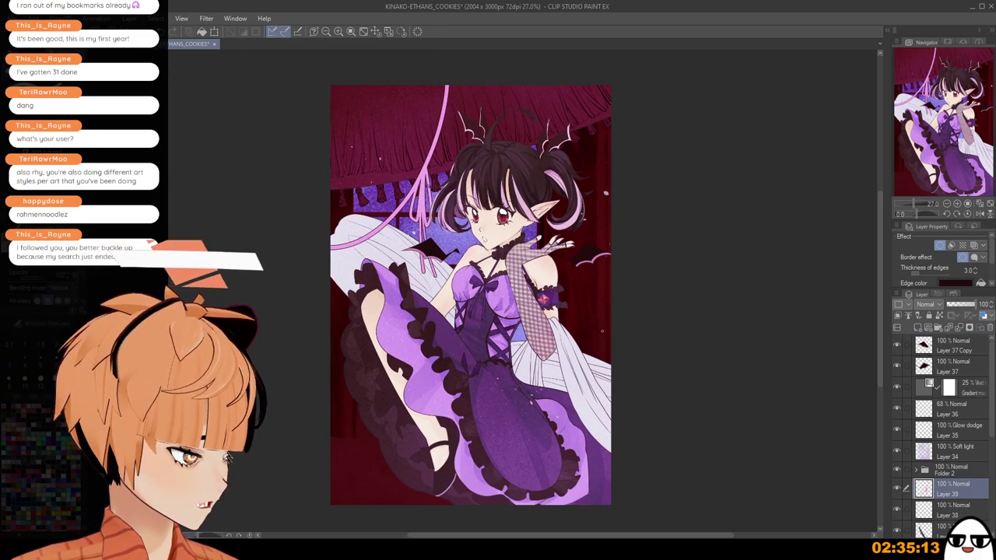
scroll(601, 331, "up", 2)
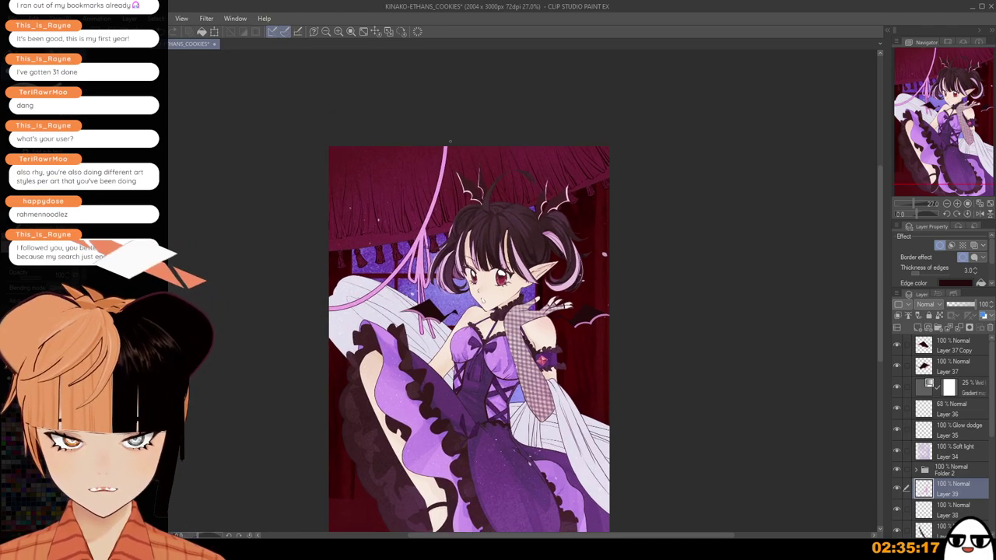
Try several shallow pink ribbon strokes from the canvas's top edge across the curtain to the right edge, undoing each.
mouse_move(450, 141)
left_mouse_down()
mouse_move(517, 178)
mouse_move(698, 194)
left_mouse_up()
key("ctrl+z")
left_click_drag(401, 141, 702, 183)
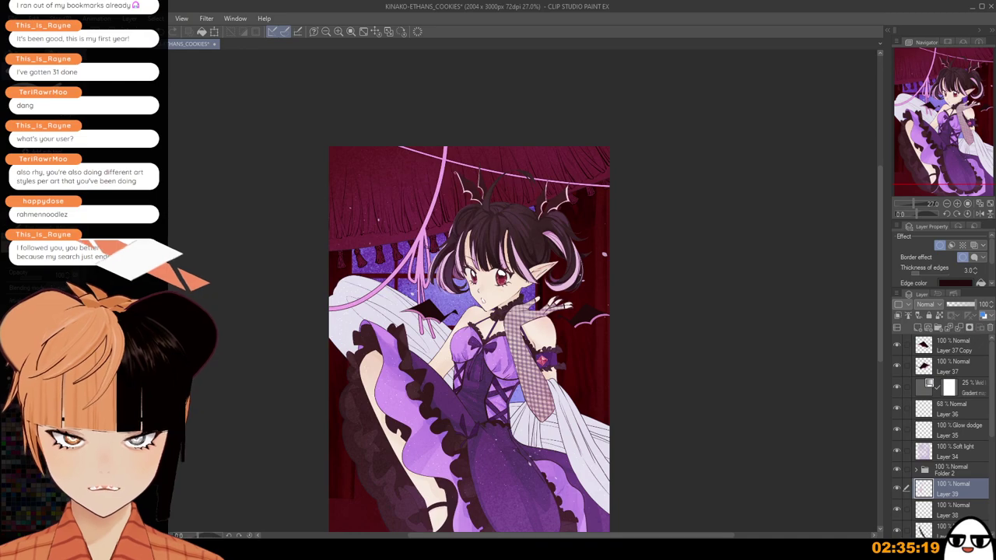
key("ctrl+z")
left_click_drag(384, 144, 646, 204)
key("ctrl+z")
left_click_drag(412, 146, 620, 190)
scroll(560, 192, "up", 2)
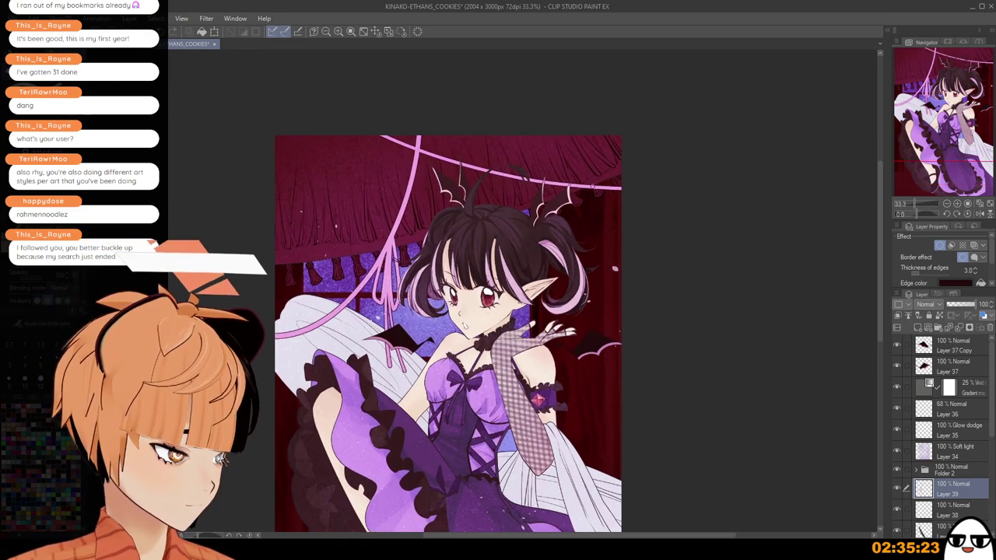
key("ctrl+z")
key("ctrl+z")
Try steeper pink ribbon strokes through the canvas's upper right corner and undo them.
left_click_drag(446, 117, 673, 233)
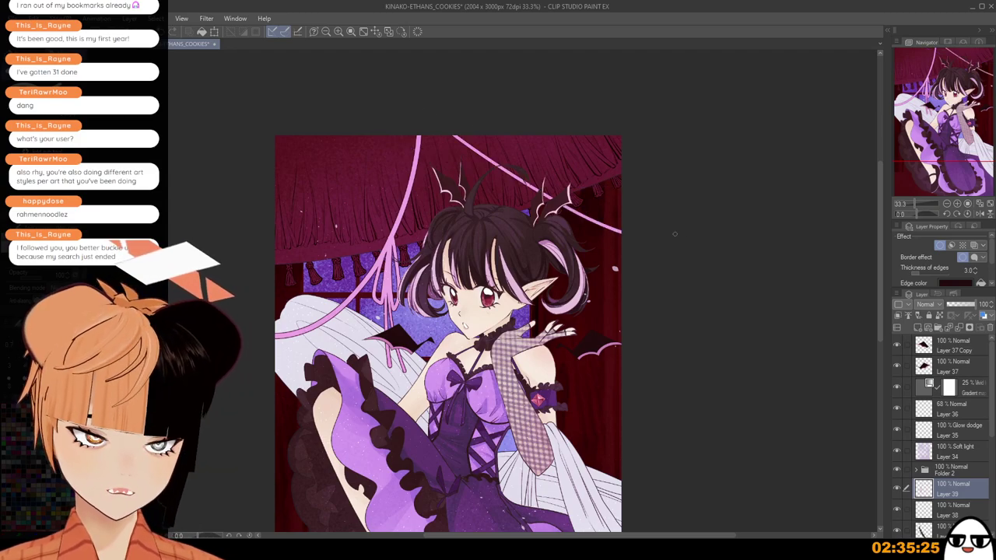
key("ctrl+z")
left_click_drag(477, 76, 643, 338)
key("ctrl+z")
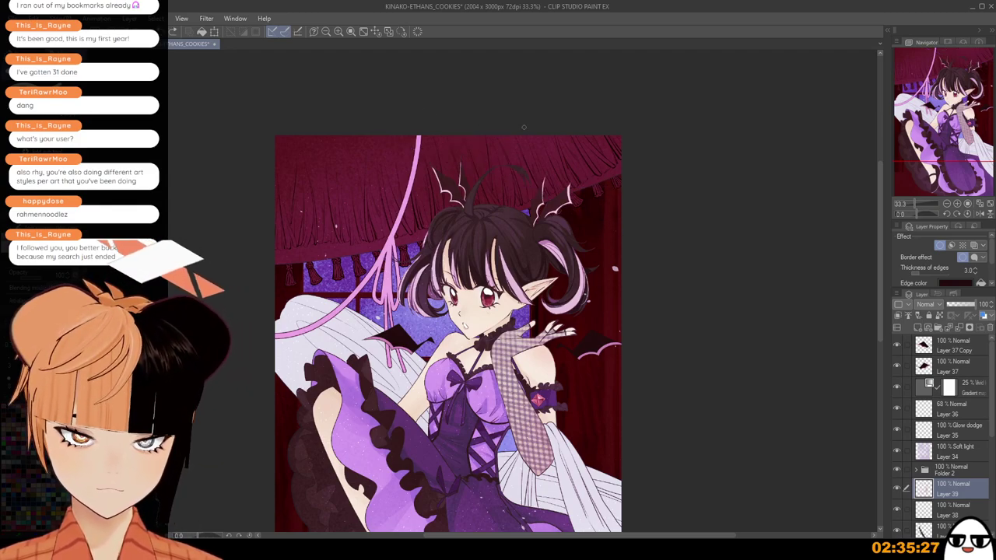
Draw a long pink ribbon stroke diagonally from the canvas's top edge across the curtain to its right edge.
left_click_drag(469, 113, 675, 235)
scroll(469, 142, "down", 2)
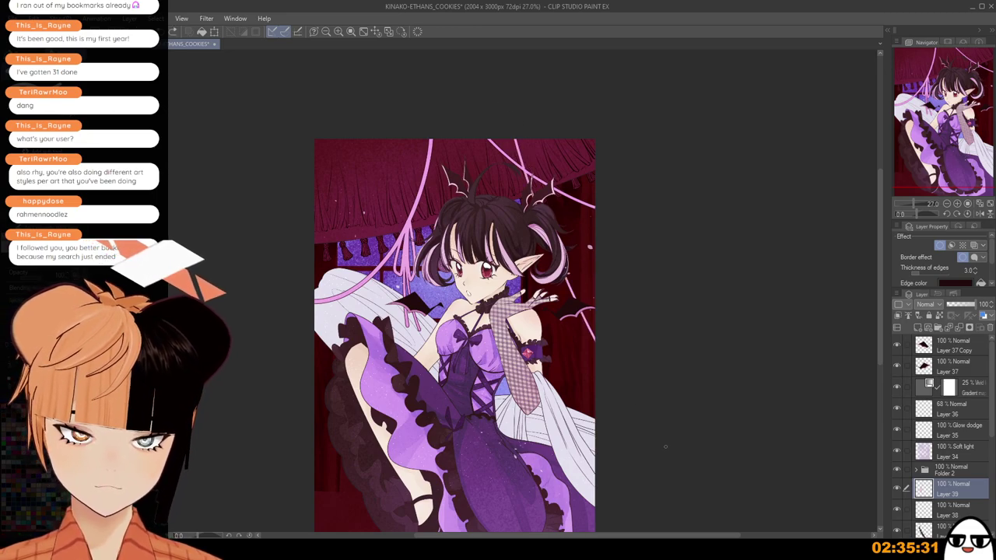
scroll(529, 134, "down", 1)
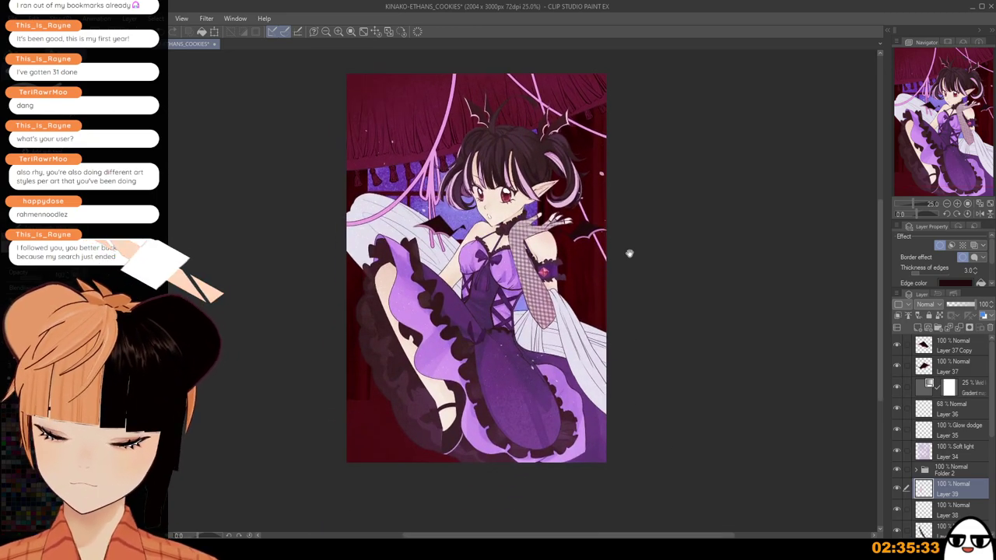
left_click_drag(629, 253, 638, 271)
Add a new layer directly above Layer 33 for the snowflakes over the window and set its opacity to 39%.
left_click_drag(990, 419, 989, 515)
left_click(959, 501)
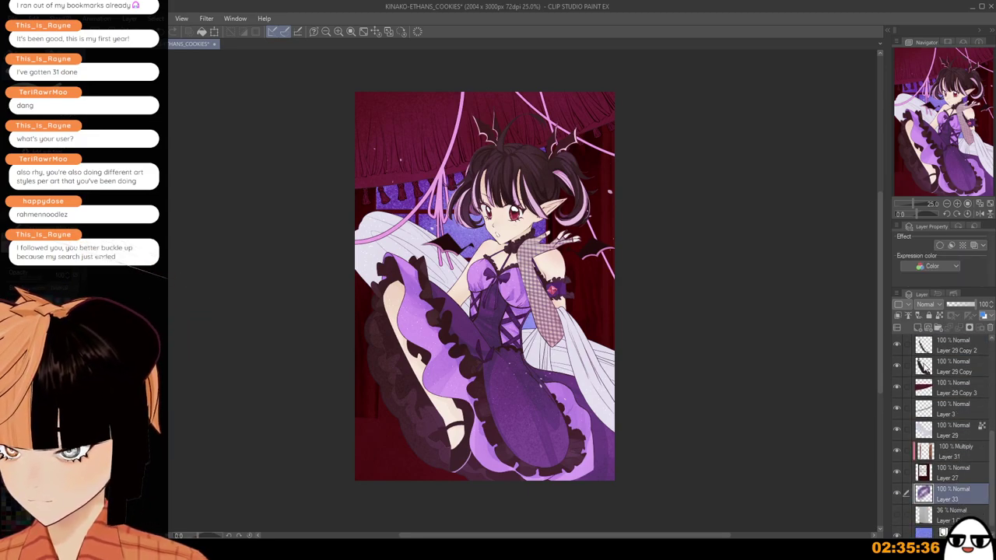
left_click(917, 315)
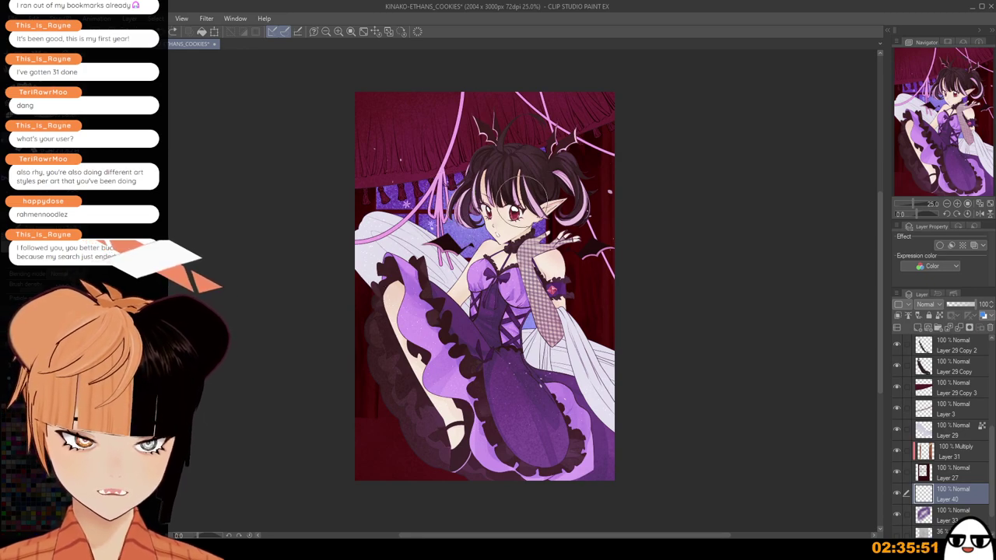
scroll(537, 224, "up", 1)
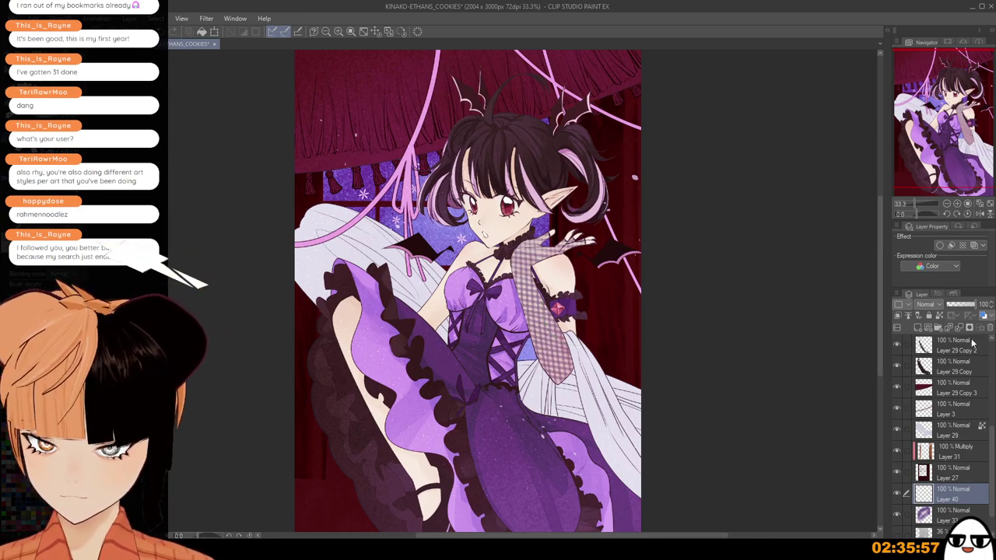
left_click(959, 310)
scroll(811, 322, "down", 2)
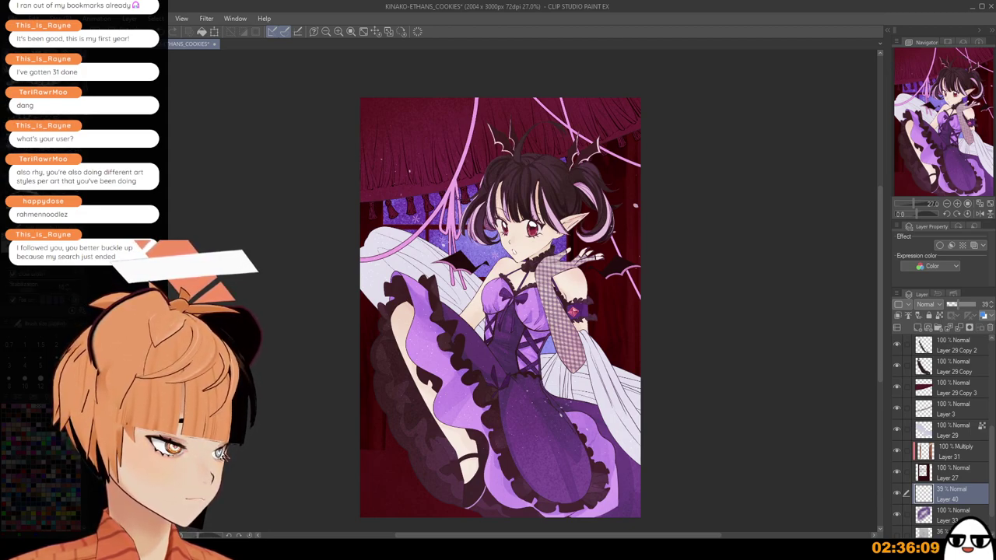
Add a new layer directly above the ribbon layer, Layer 39, for flower decorations.
key("p")
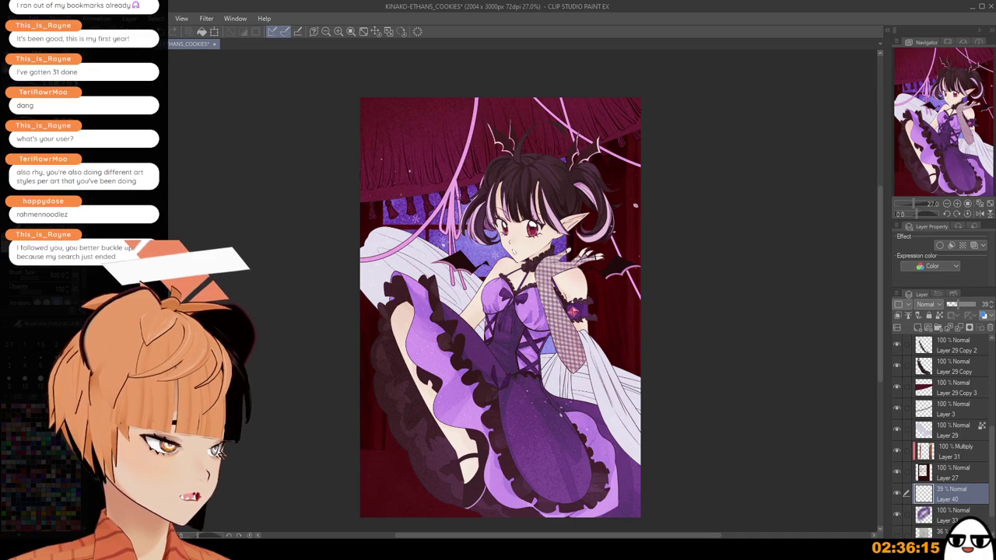
key("b")
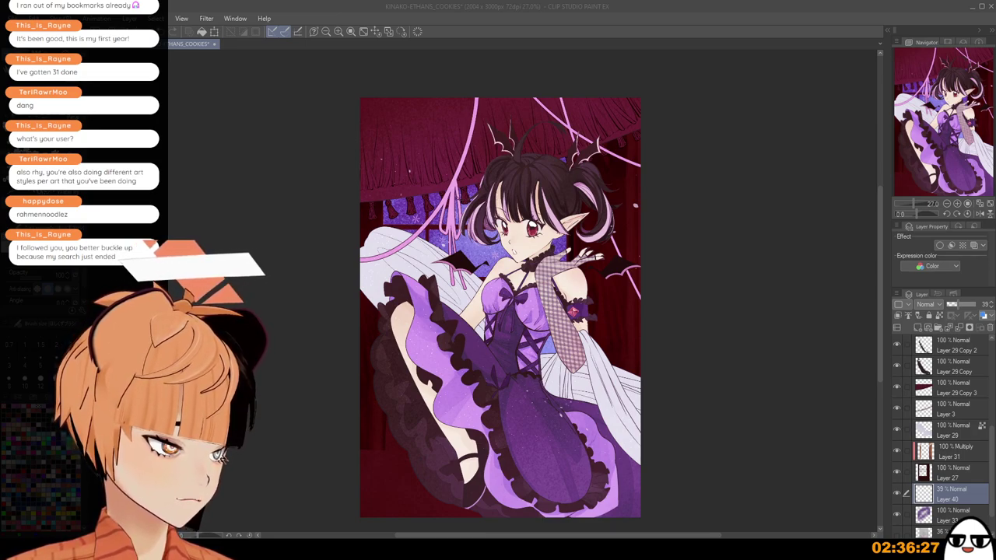
left_click(392, 210)
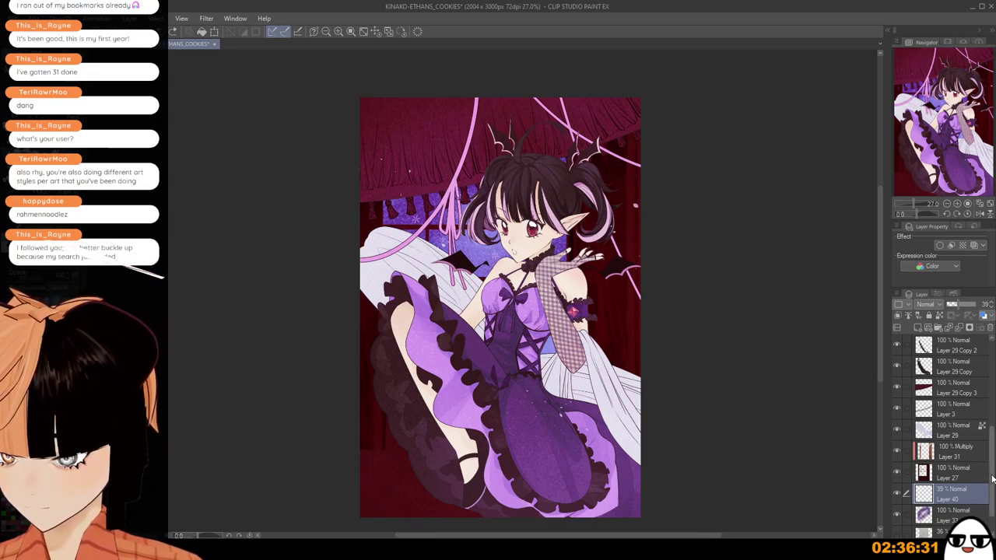
scroll(965, 436, "up", 5)
left_click(957, 387)
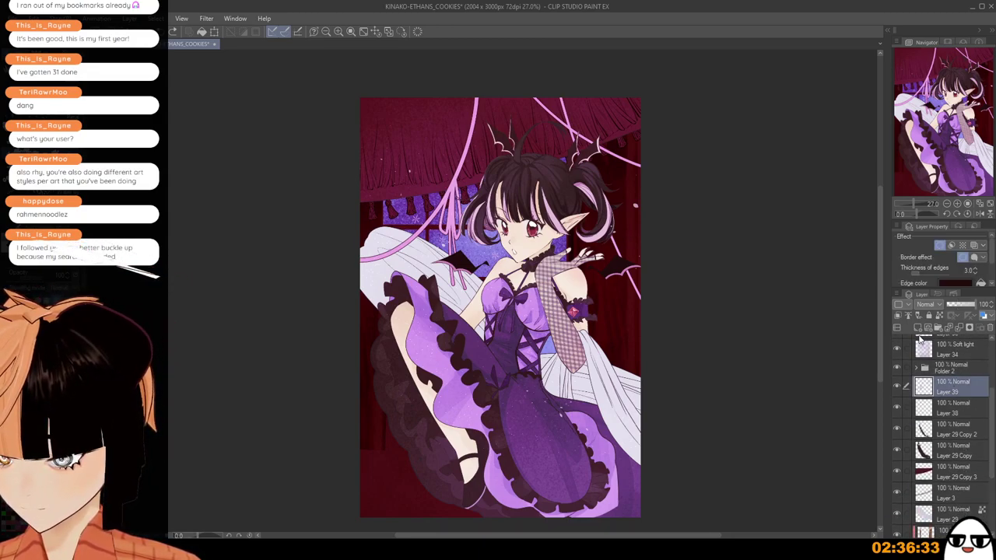
left_click(919, 335)
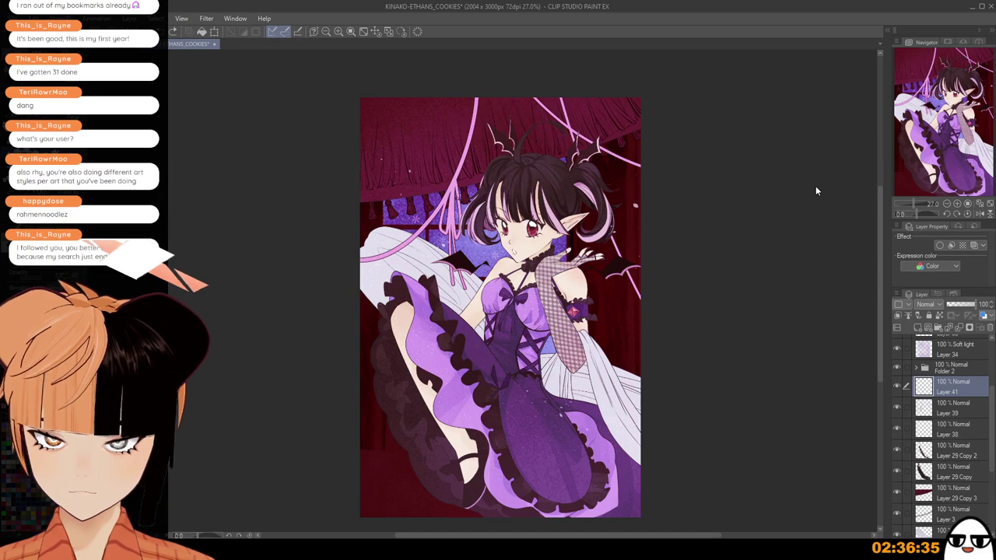
Try several floral brush strokes on the new layer over the window and beside the skirt, undoing each.
left_click_drag(400, 184, 411, 239)
key("ctrl+z")
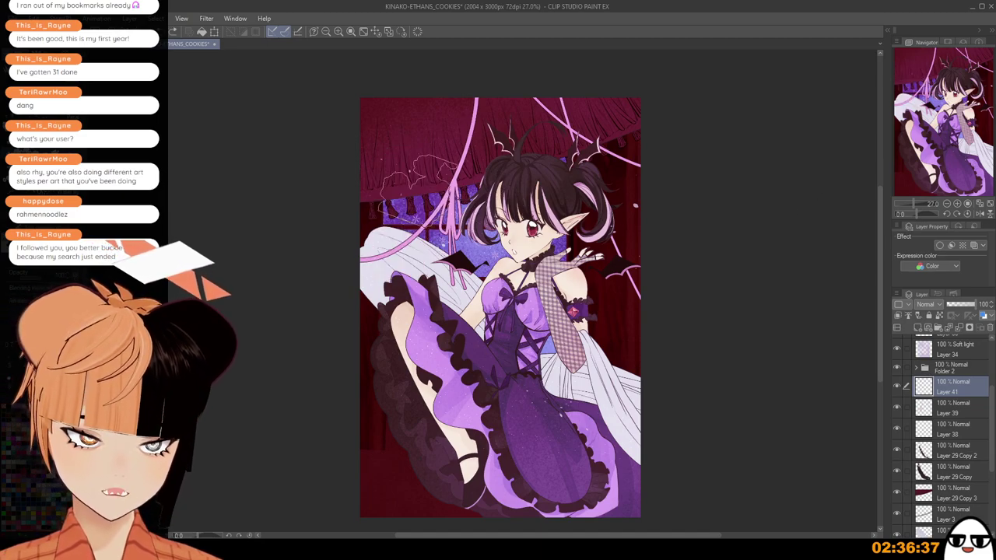
left_click_drag(420, 188, 389, 307)
key("ctrl+z")
left_click_drag(428, 183, 391, 331)
key("ctrl+z")
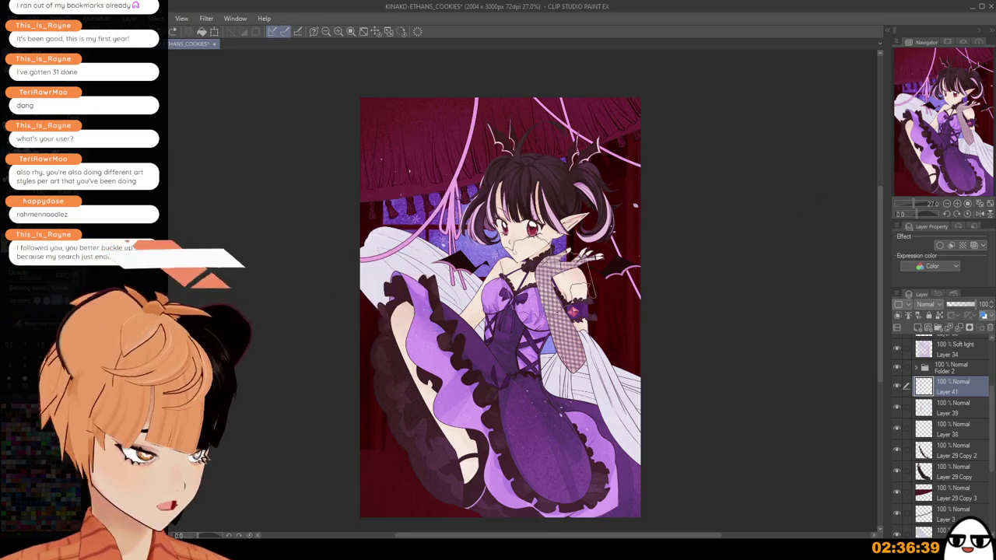
key("ctrl+z")
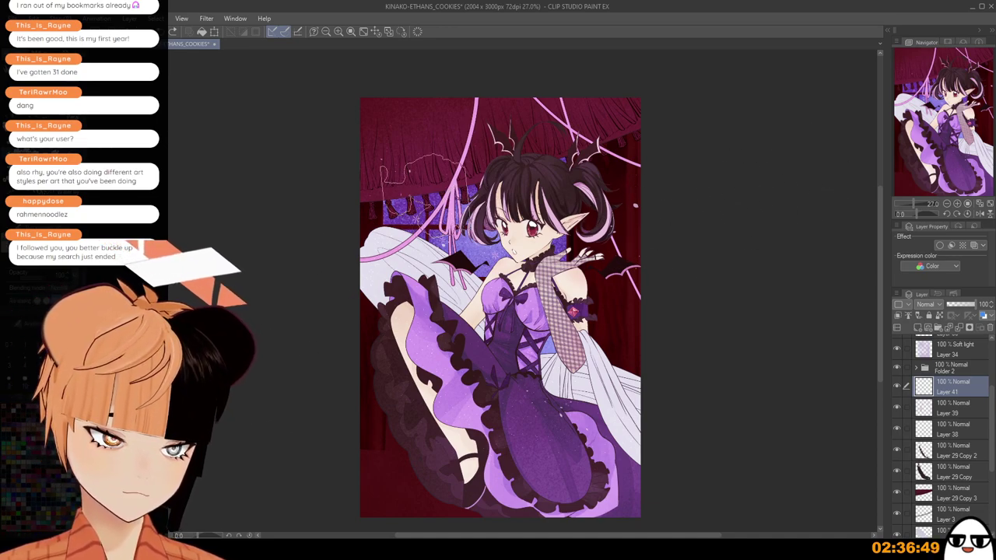
left_click_drag(393, 195, 435, 269)
key("ctrl+z")
mouse_move(395, 193)
left_mouse_down()
mouse_move(427, 253)
mouse_move(458, 229)
mouse_move(387, 174)
mouse_move(393, 226)
left_mouse_up()
key("ctrl+z")
key("ctrl+z")
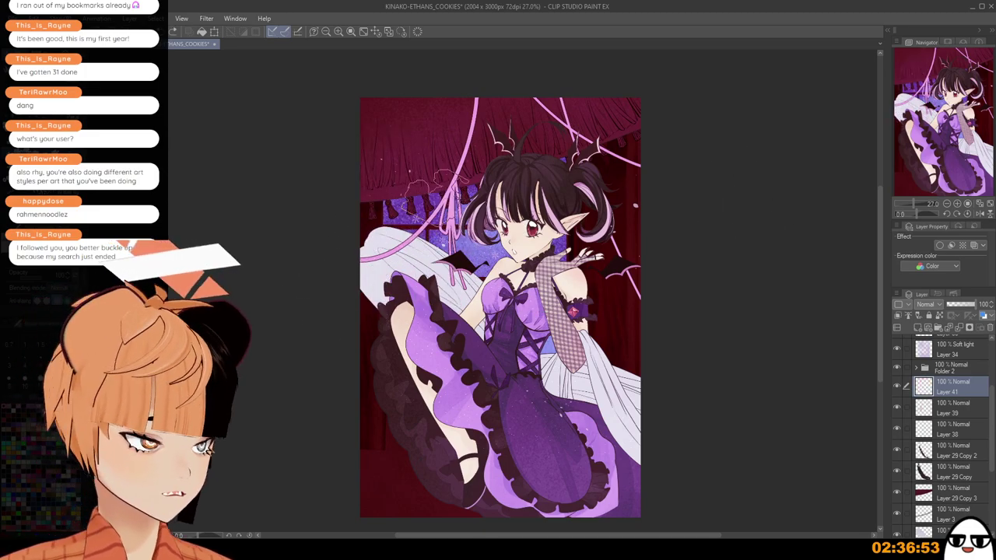
Try dense pink flower clusters around the fairy and in the canvas's upper left corner, and undo them all.
left_click_drag(406, 185, 420, 253)
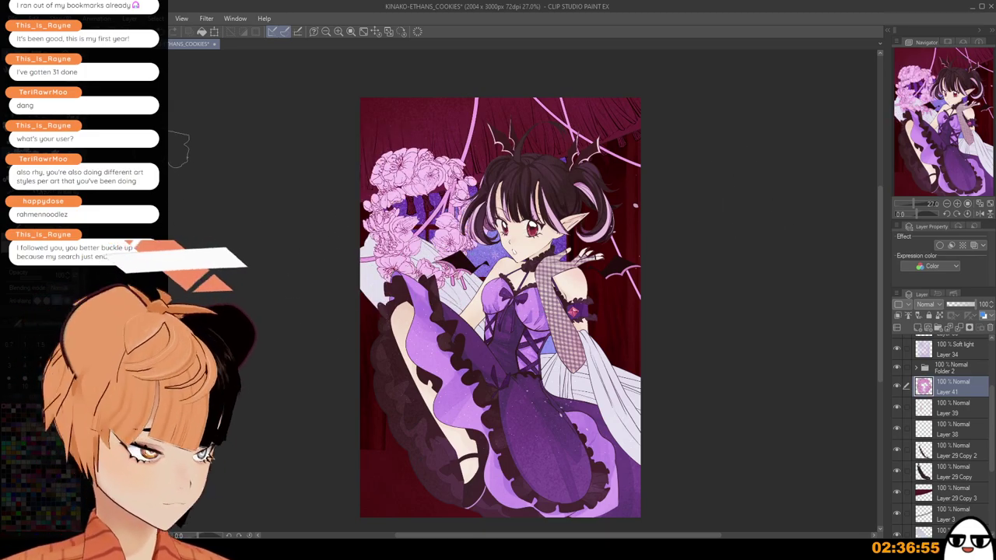
mouse_move(379, 307)
left_mouse_down()
mouse_move(389, 392)
mouse_move(413, 416)
left_mouse_up()
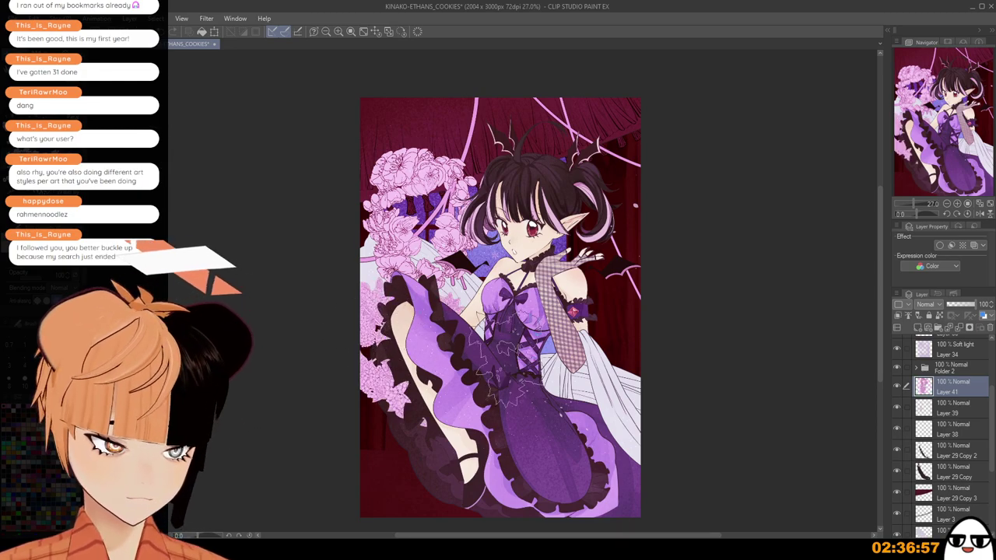
key("ctrl+z")
left_click_drag(376, 354, 423, 437)
key("ctrl+z")
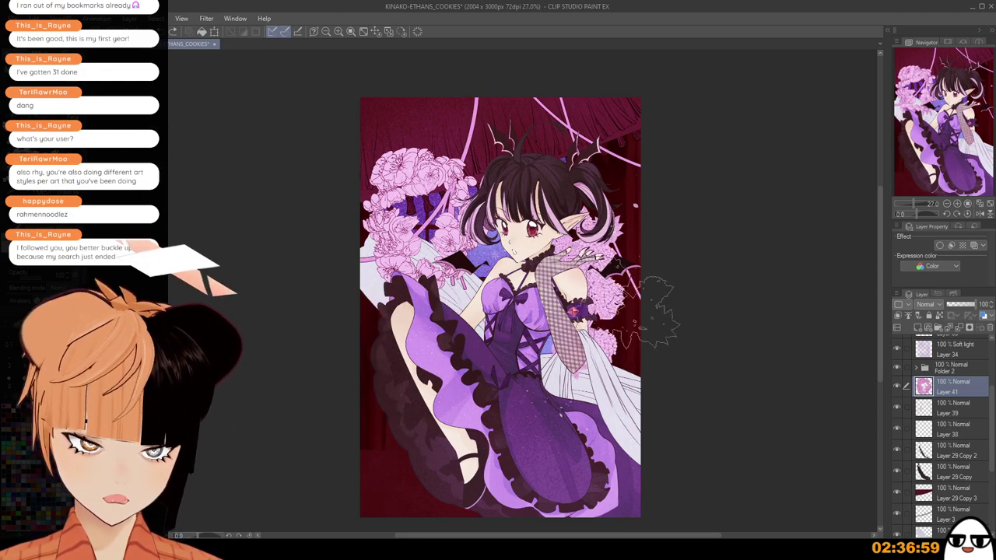
left_click(528, 106)
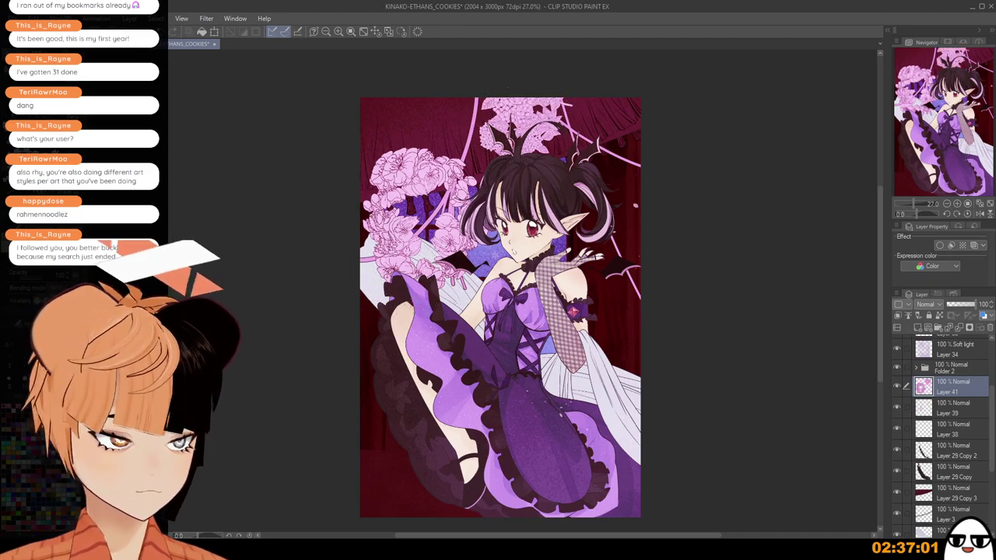
left_click_drag(494, 121, 374, 167)
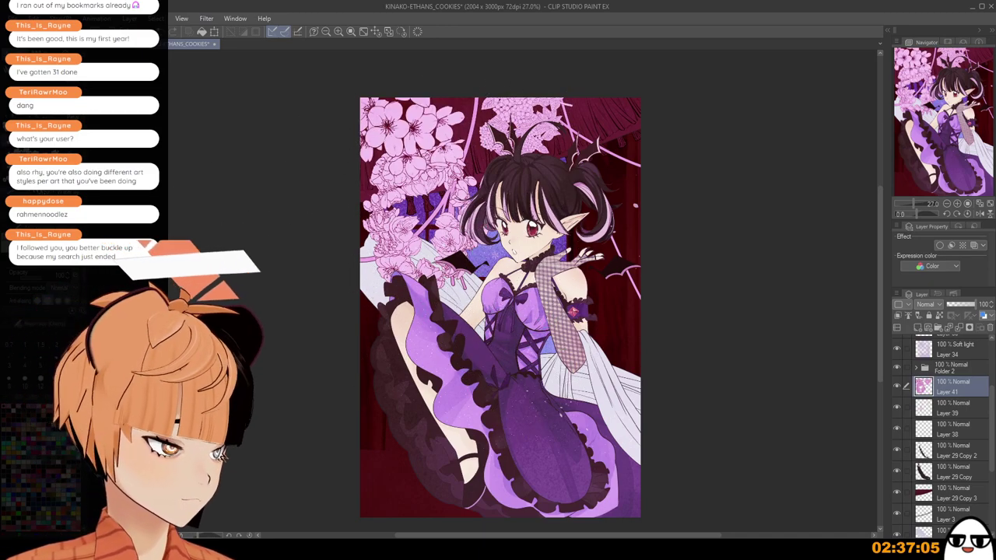
key("ctrl+z")
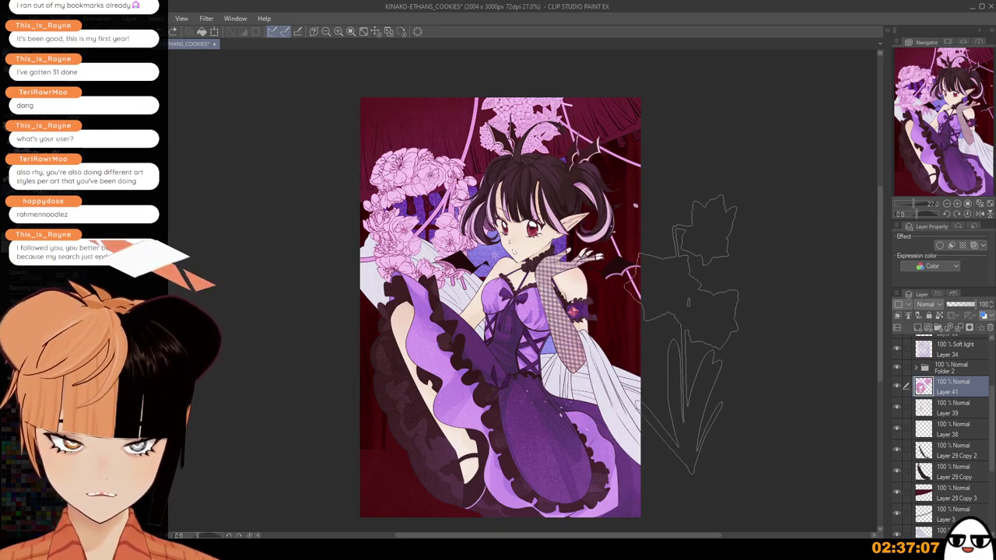
key("ctrl+z")
key("ctrl+z")
Try stamping pink stemmed flowers along the canvas's left edge and behind the fairy's gloved arm, undoing them.
left_click(409, 318)
key("ctrl+z")
left_click(378, 324)
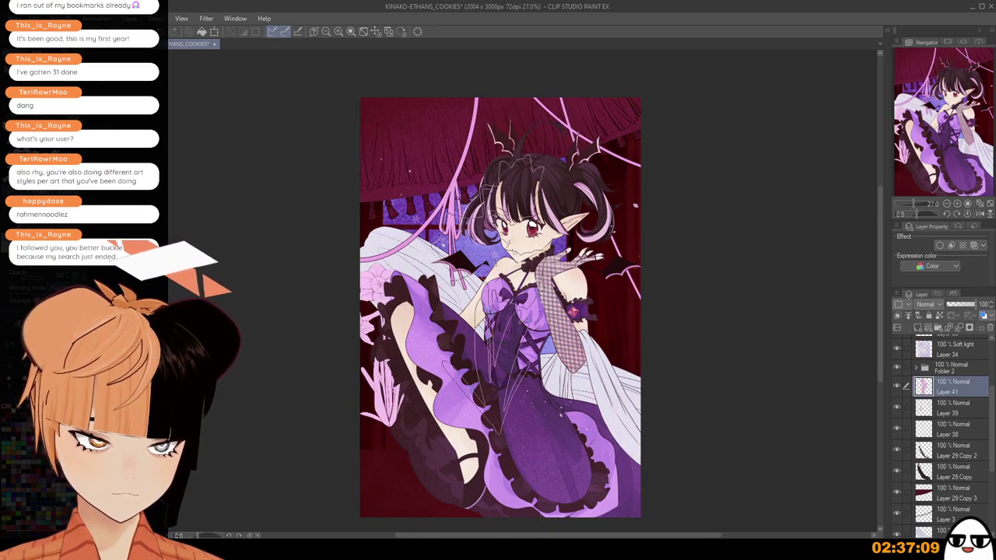
key("ctrl+z")
left_click(389, 247)
key("ctrl+z")
left_click(371, 251)
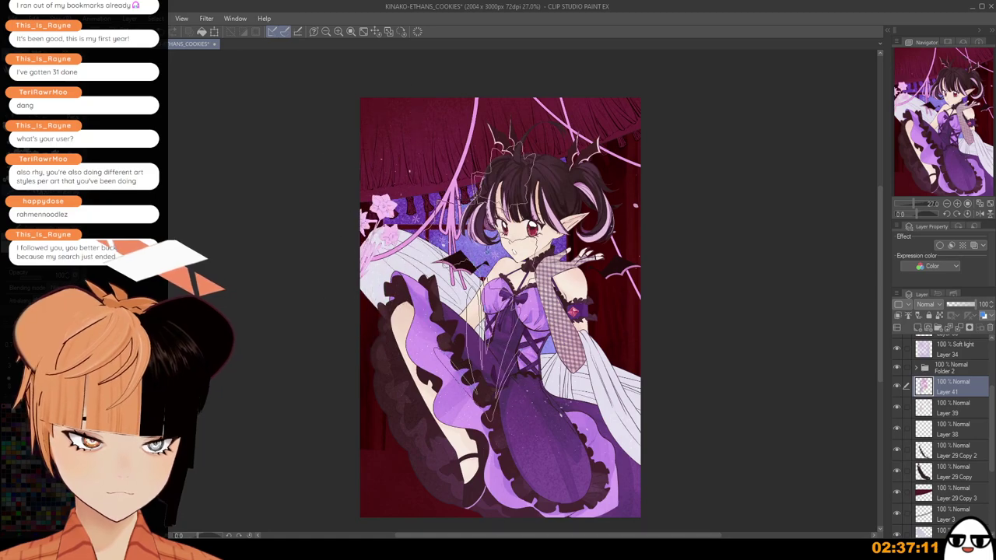
left_click(607, 358)
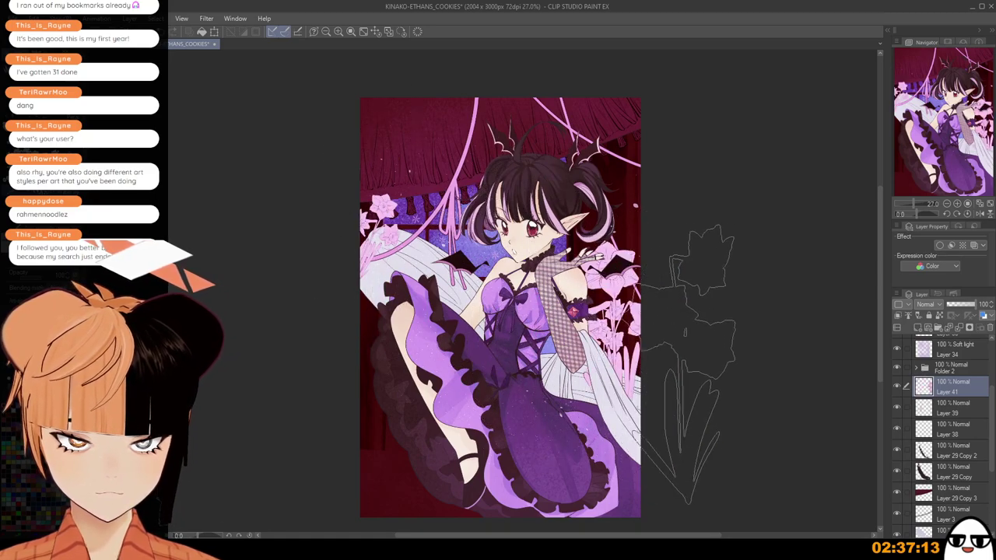
key("ctrl+z")
left_click(641, 365)
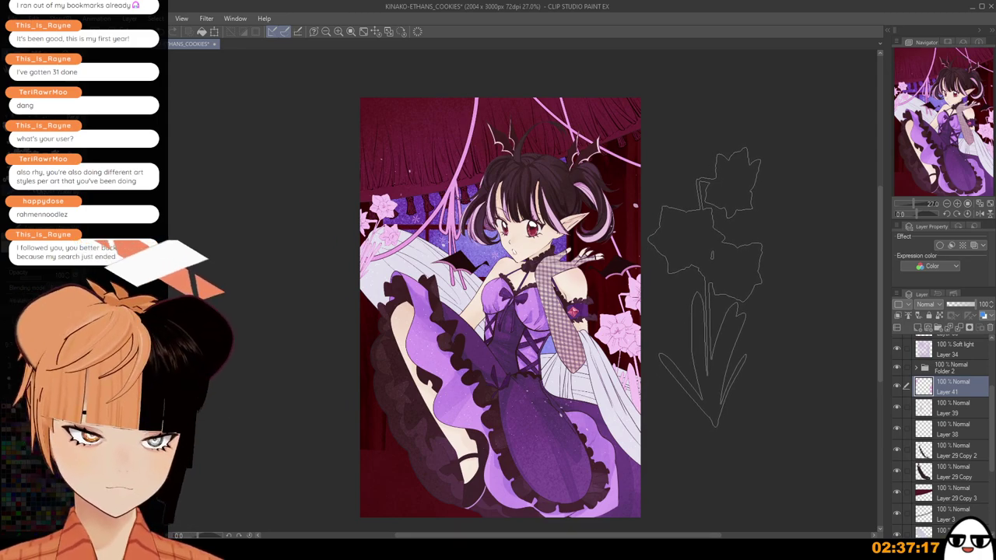
key("ctrl+z")
key("ctrl+z")
Try smaller placements of the stemmed flowers beside the raised skirt at the canvas's left edge, undoing each.
left_click(364, 331)
key("ctrl+z")
left_click(367, 385)
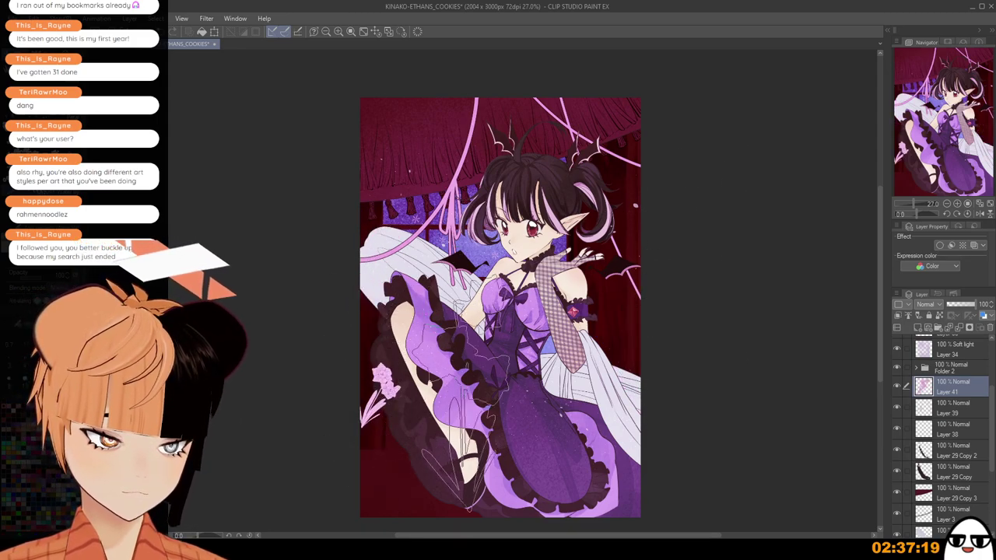
key("ctrl+z")
left_click(387, 364)
key("ctrl+z")
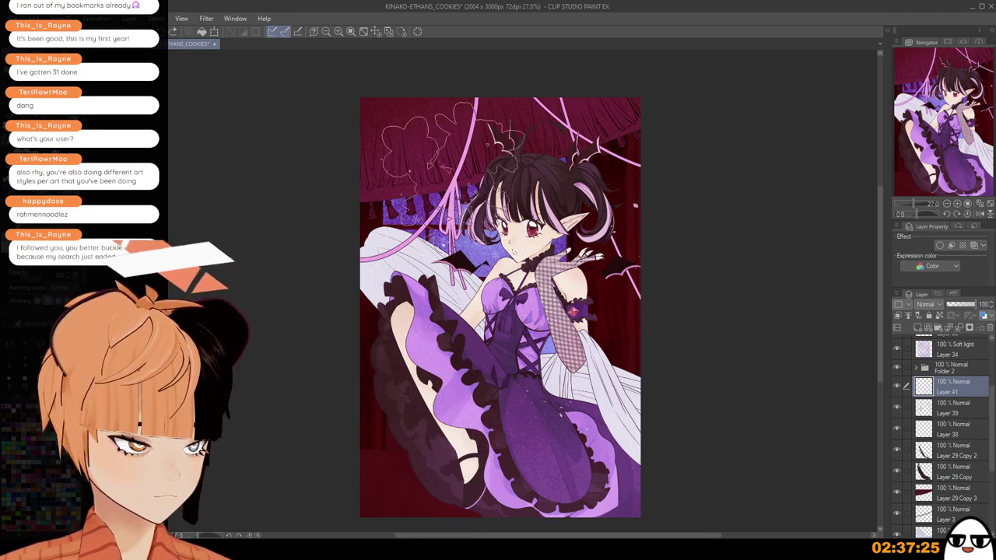
Try a different flower brush from the window down past the skirt and near the bow tails, and undo it.
left_click_drag(429, 204, 378, 395)
key("ctrl+z")
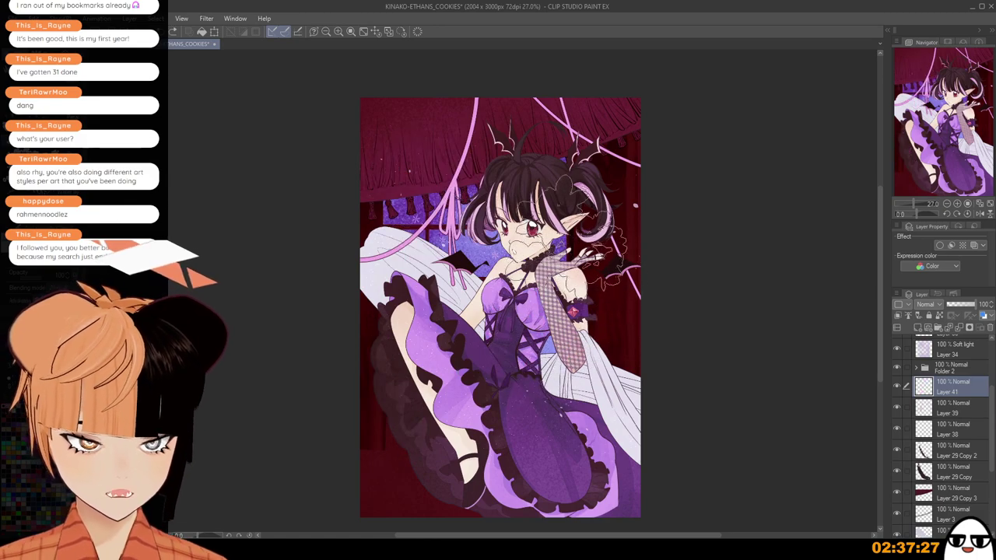
left_click(463, 245)
key("ctrl+z")
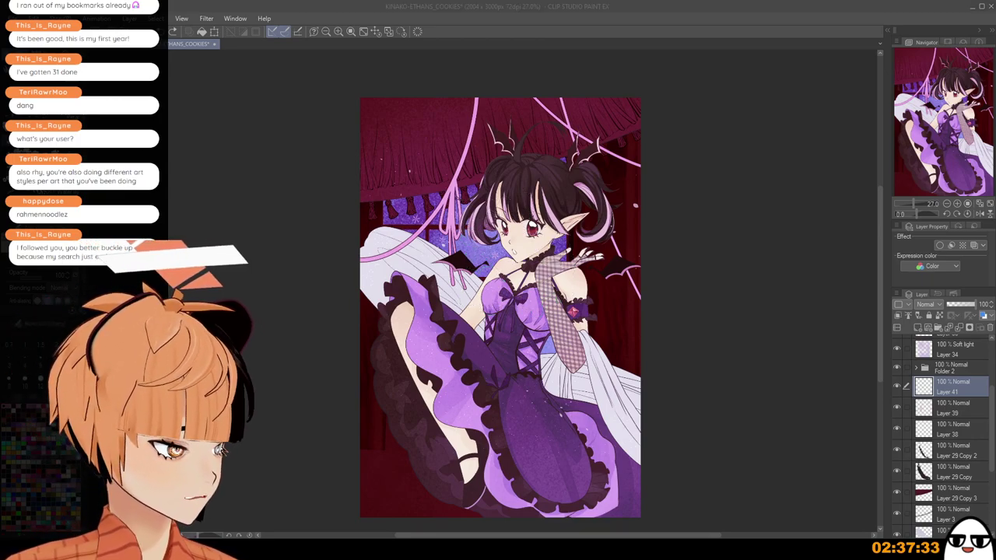
Stamp pink cherry blossoms beside the window and behind the gloved arm, undoing a first stroke that crosses the skirt.
left_click(546, 45)
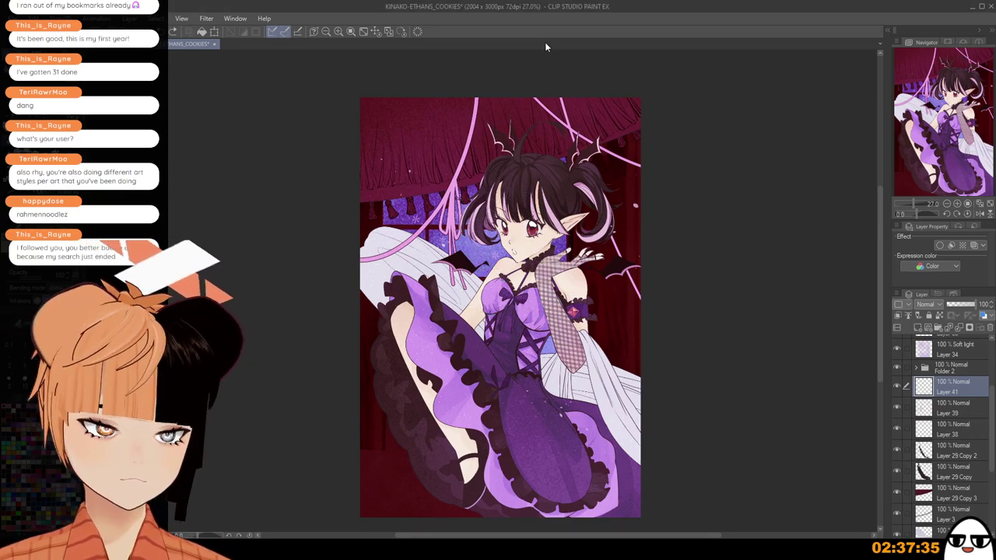
left_click_drag(470, 282, 413, 380)
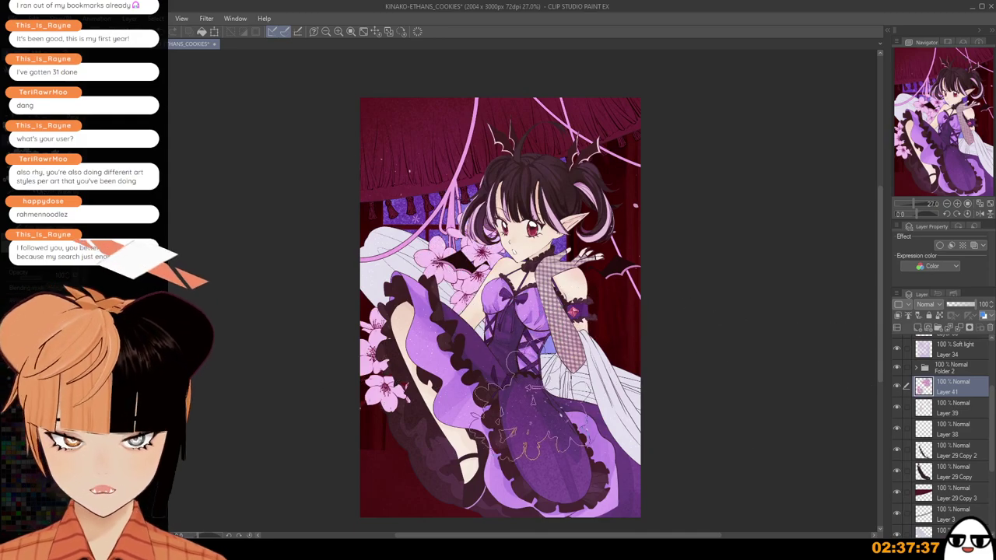
key("ctrl+z")
left_click(383, 242)
left_click(623, 314)
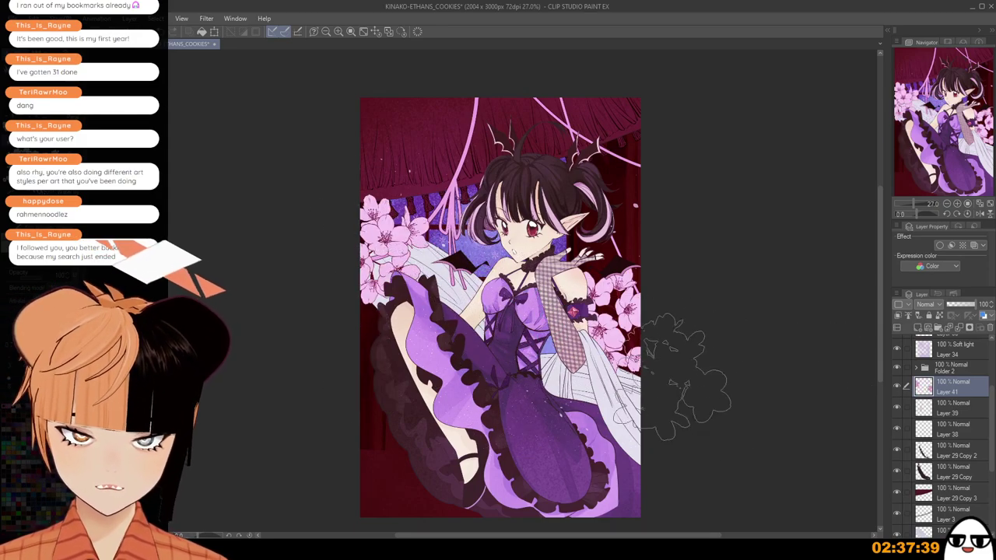
Move the blossom layer down the stack to directly above Layer 29 Copy 3 and add blossoms over the white drapery.
left_click_drag(957, 531, 956, 486)
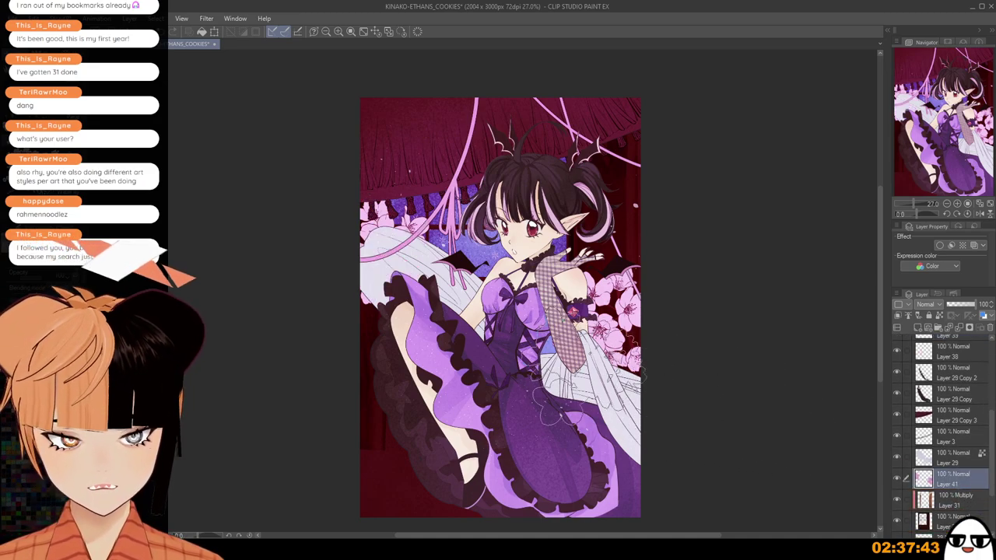
left_click_drag(969, 412, 965, 414)
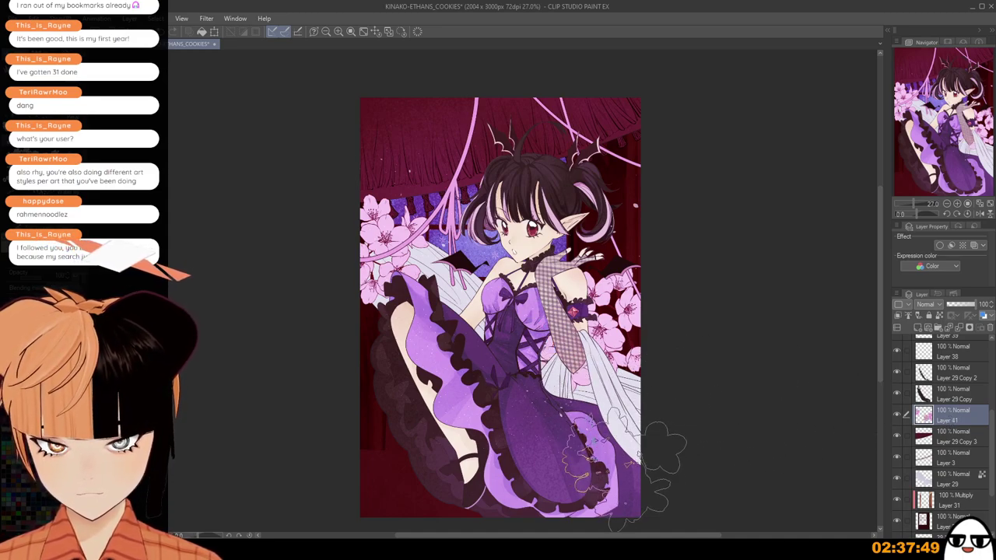
left_click(628, 381)
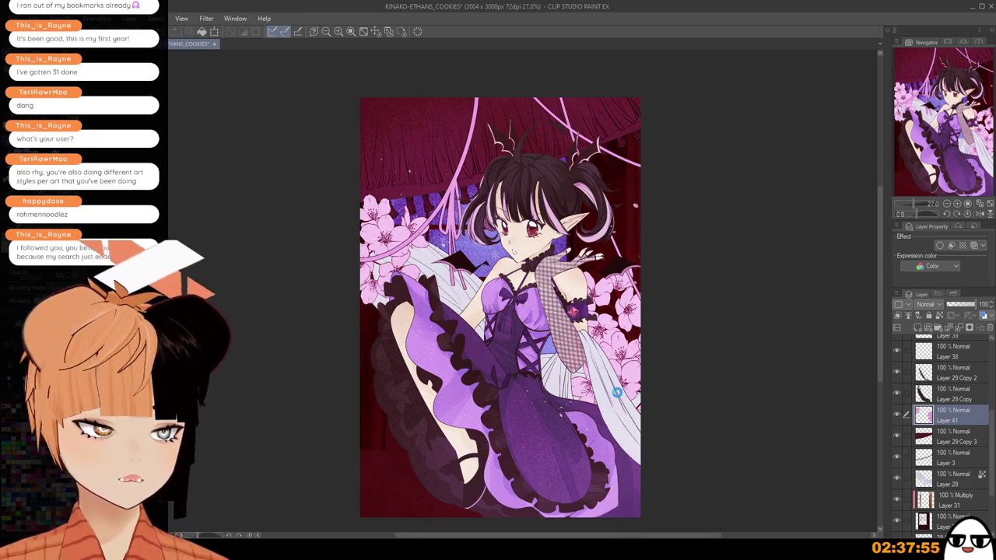
Save the illustration and crop the canvas to 1780 x 2776 px with a rectangular selection slightly inset from every edge.
key("ctrl+s")
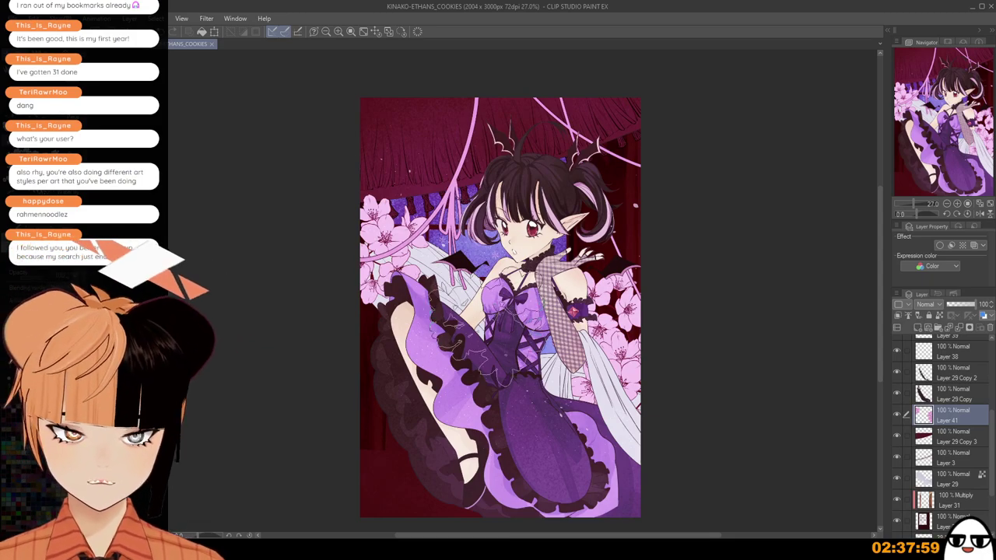
left_click(500, 342)
mouse_move(688, 363)
left_mouse_down()
mouse_move(451, 280)
mouse_move(513, 382)
mouse_move(358, 136)
left_mouse_up()
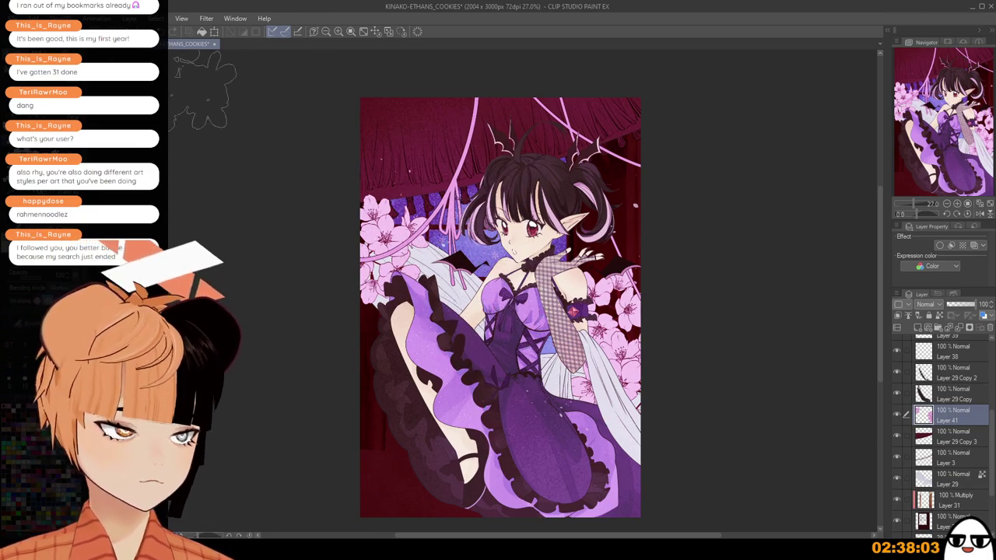
scroll(381, 113, "down", 1)
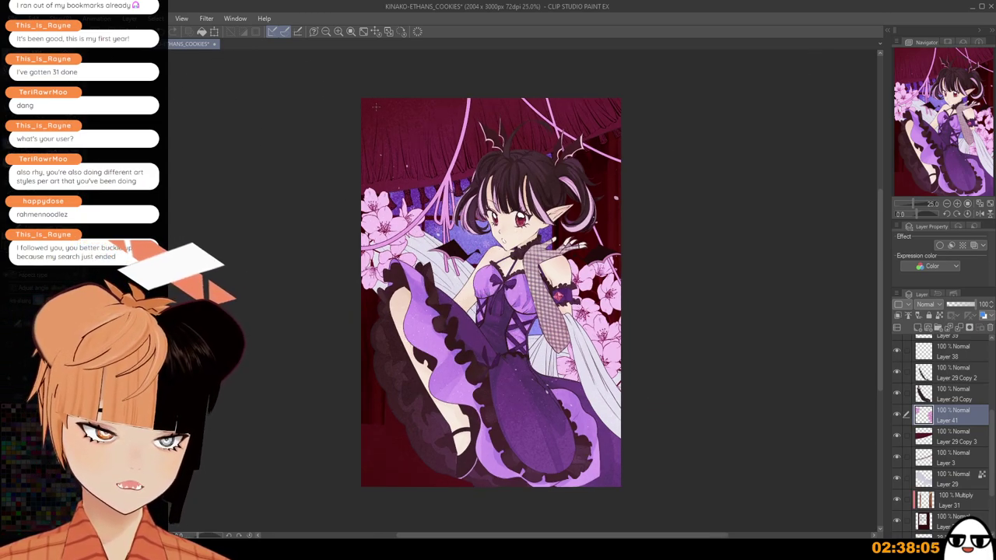
left_click_drag(379, 106, 603, 467)
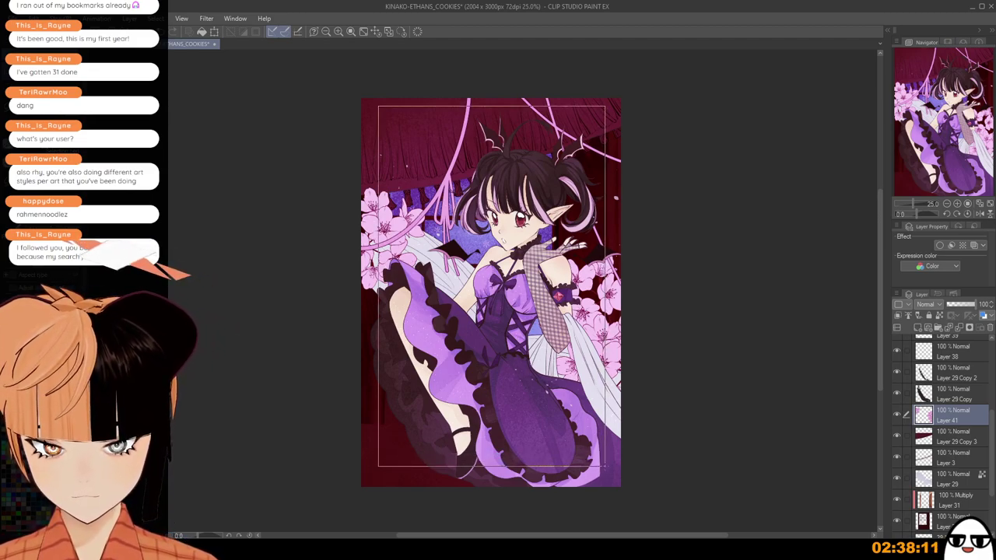
left_click_drag(604, 467, 609, 466)
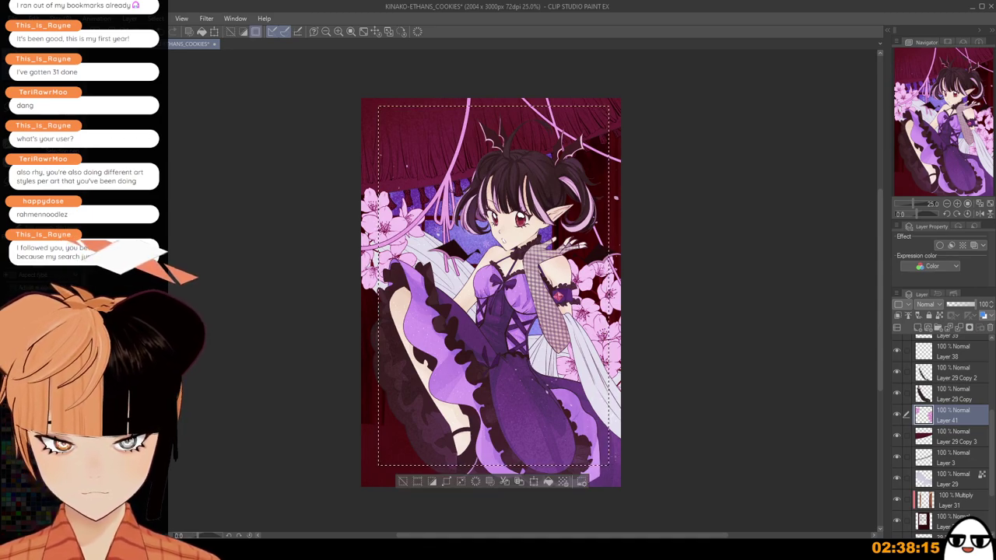
left_click(417, 482)
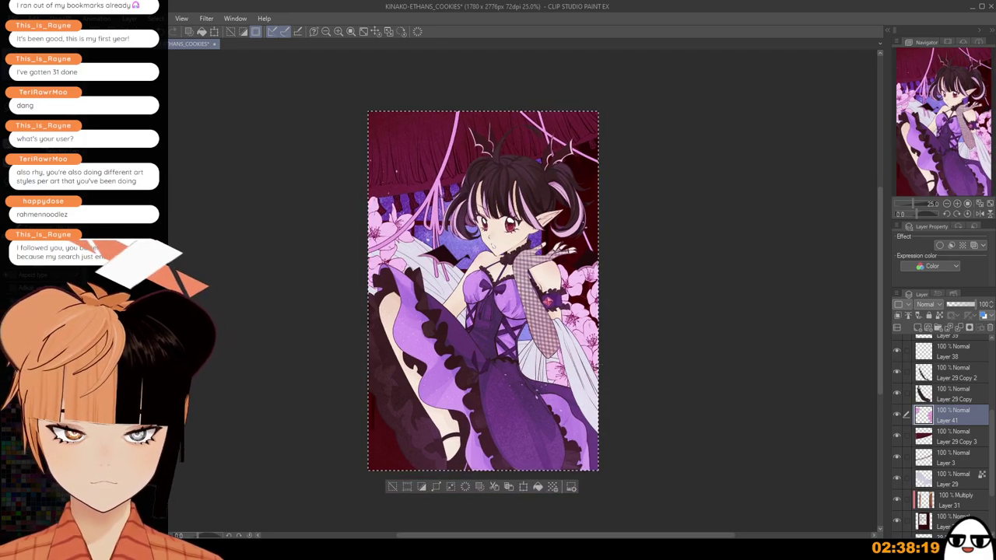
left_click(393, 486)
Duplicate Layer 39, with its dark border effect, directly above the original below Folder 2.
scroll(633, 360, "up", 3)
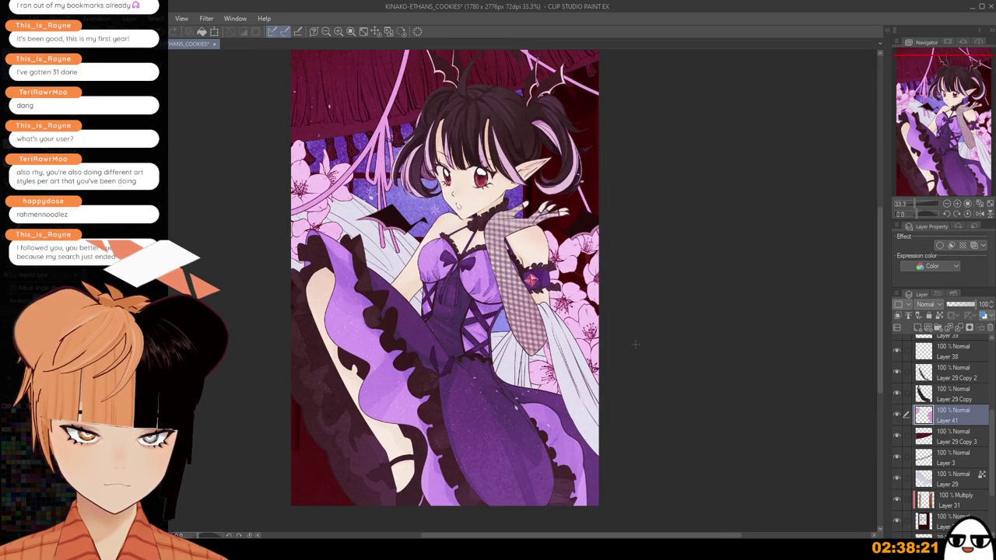
left_click_drag(632, 327, 682, 248)
scroll(667, 263, "down", 2)
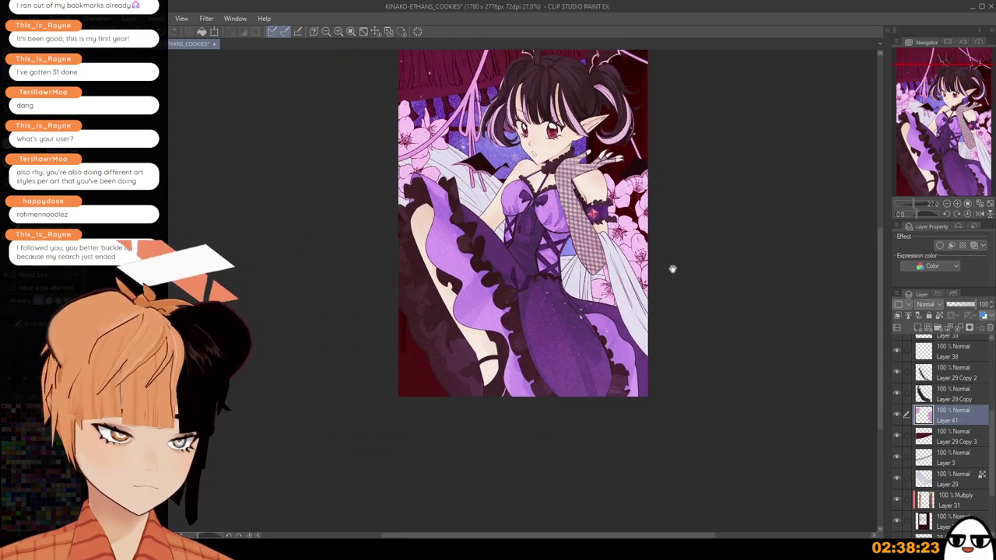
left_click_drag(671, 293, 647, 380)
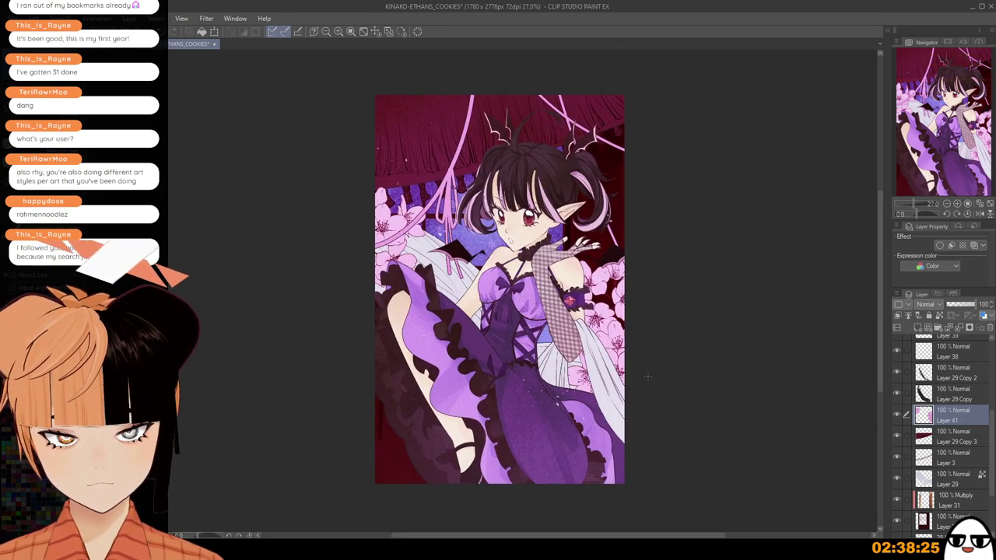
scroll(647, 376, "up", 1)
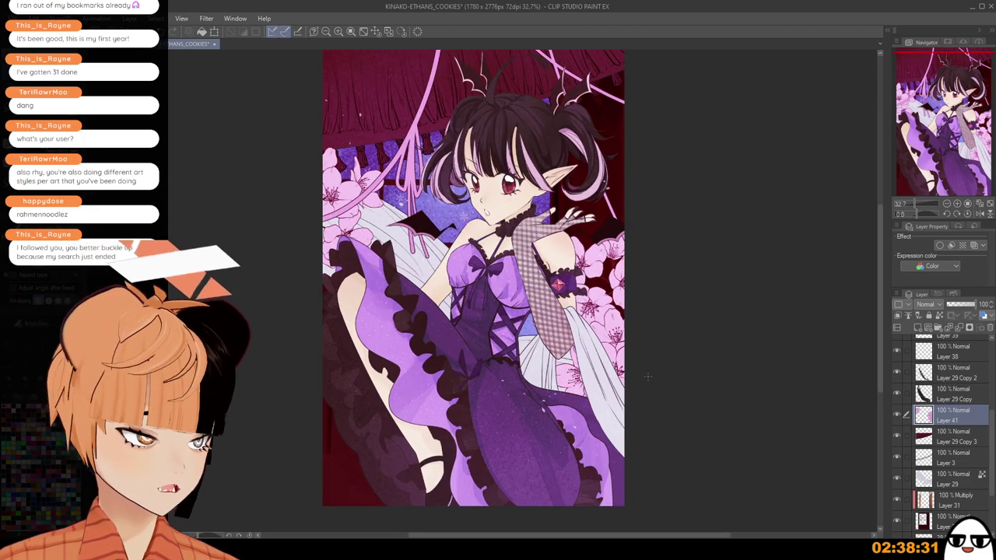
scroll(982, 427, "up", 4)
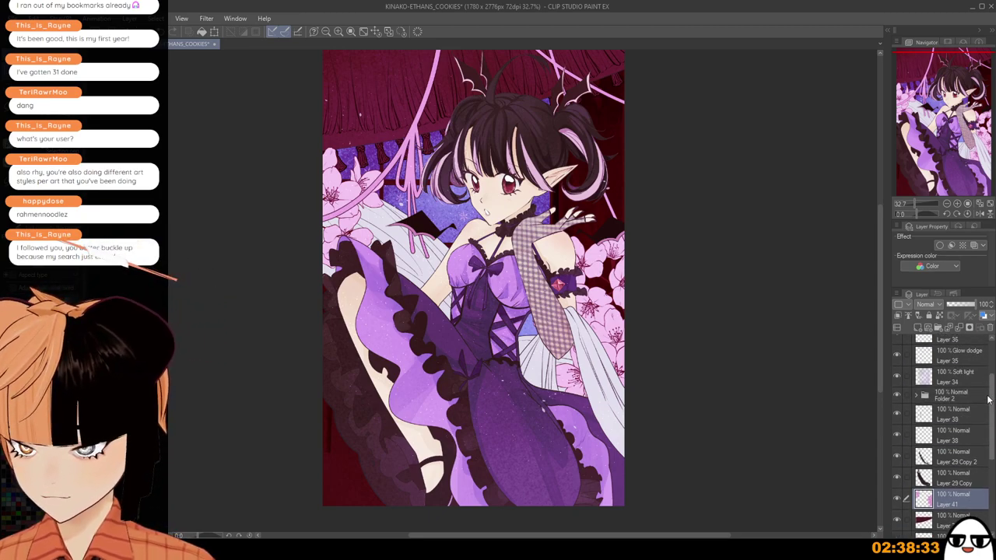
left_click(964, 416)
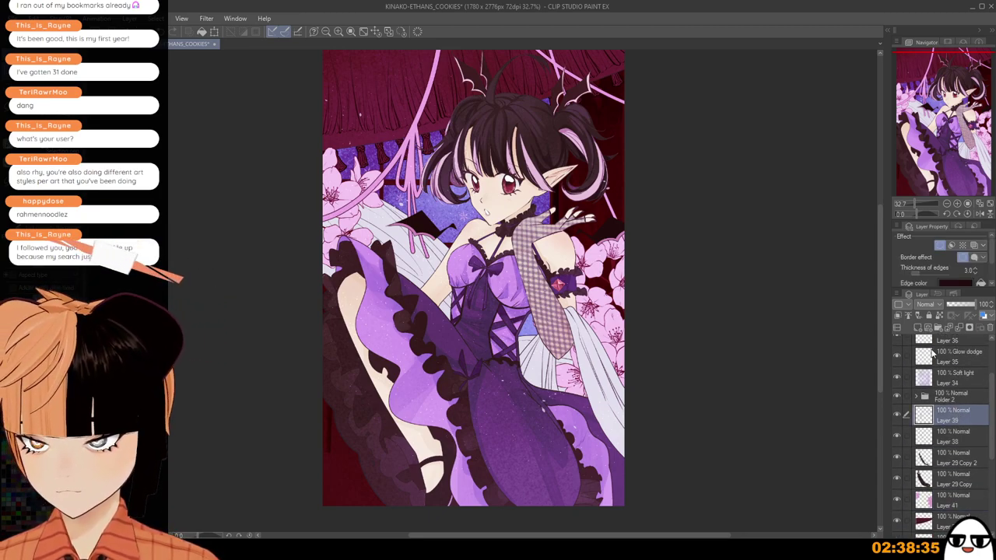
left_click(951, 331)
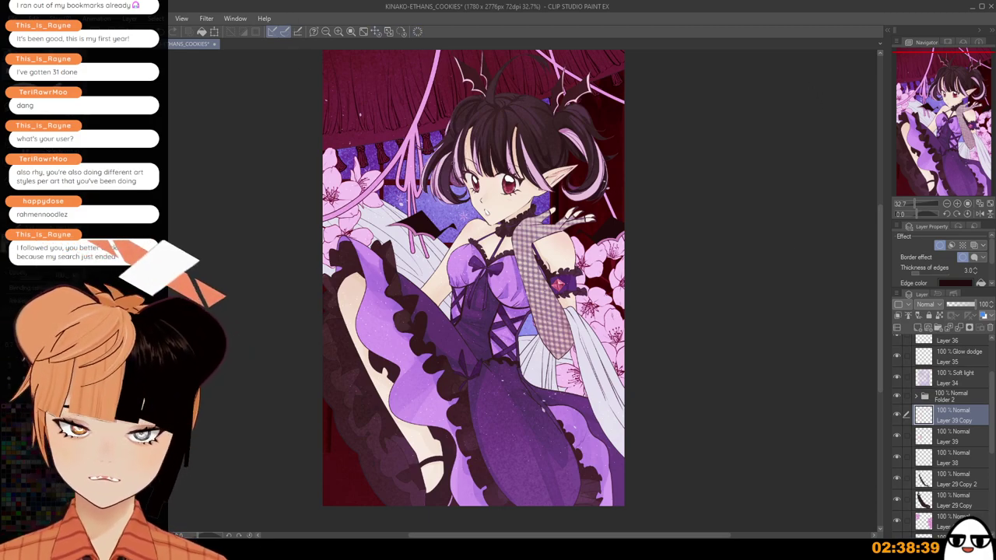
Paint a small pink knot on Layer 39 Copy where the hanging ribbons meet beside the hair, undoing a first stroke.
scroll(421, 151, "up", 2)
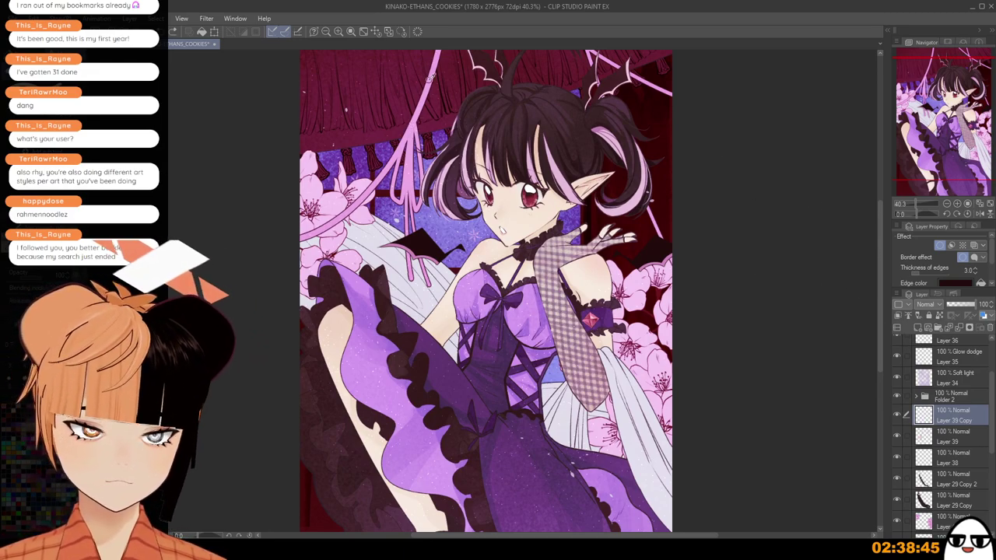
scroll(486, 163, "up", 3)
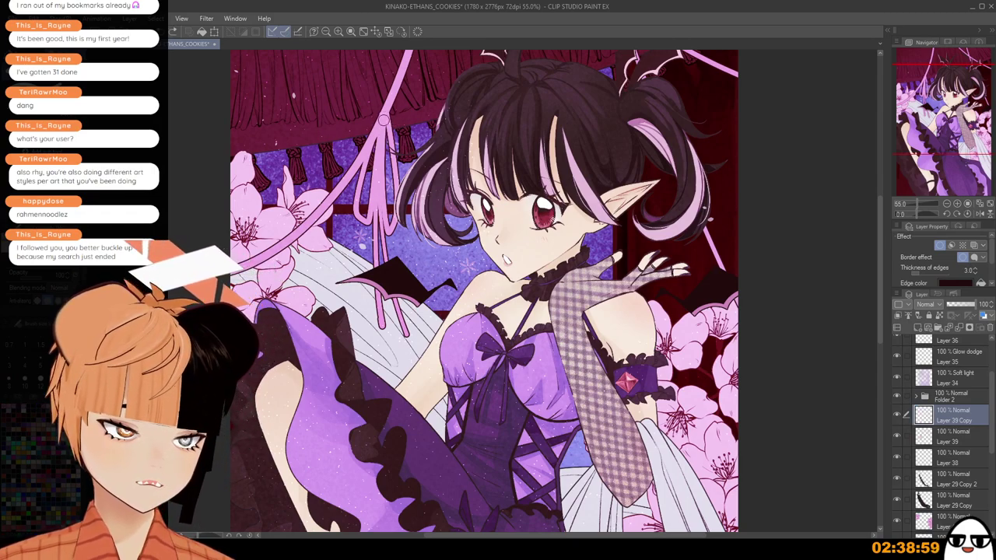
left_click_drag(380, 120, 386, 122)
key("ctrl+z")
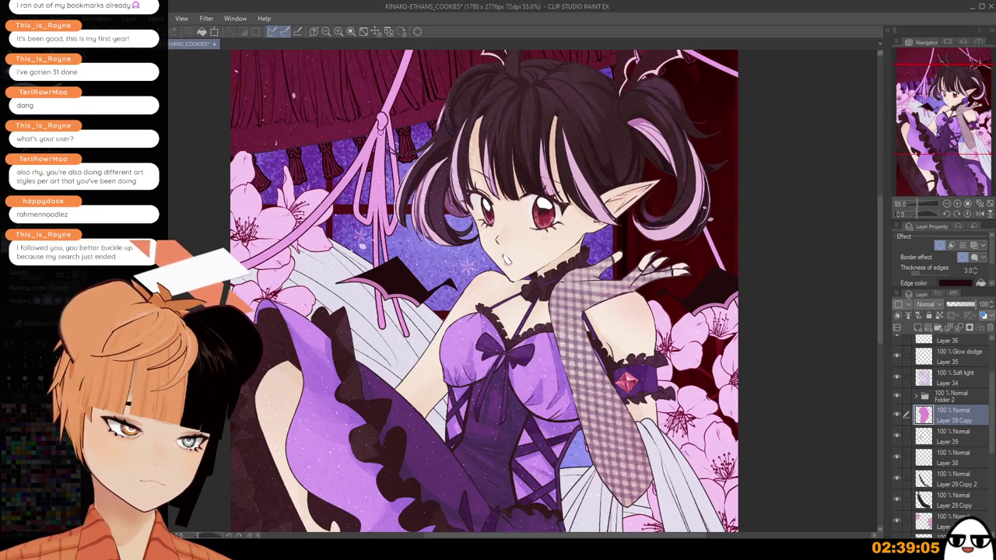
Try painting ribbon loops hanging from the knot on Layer 39 Copy, undoing the strokes.
mouse_move(380, 126)
left_mouse_down()
mouse_move(366, 232)
mouse_move(367, 150)
mouse_move(355, 214)
mouse_move(372, 223)
left_mouse_up()
key("ctrl+z")
key("ctrl+z")
mouse_move(378, 124)
left_mouse_down()
mouse_move(361, 218)
mouse_move(380, 126)
left_mouse_up()
key("ctrl+z")
scroll(378, 211, "down", 3)
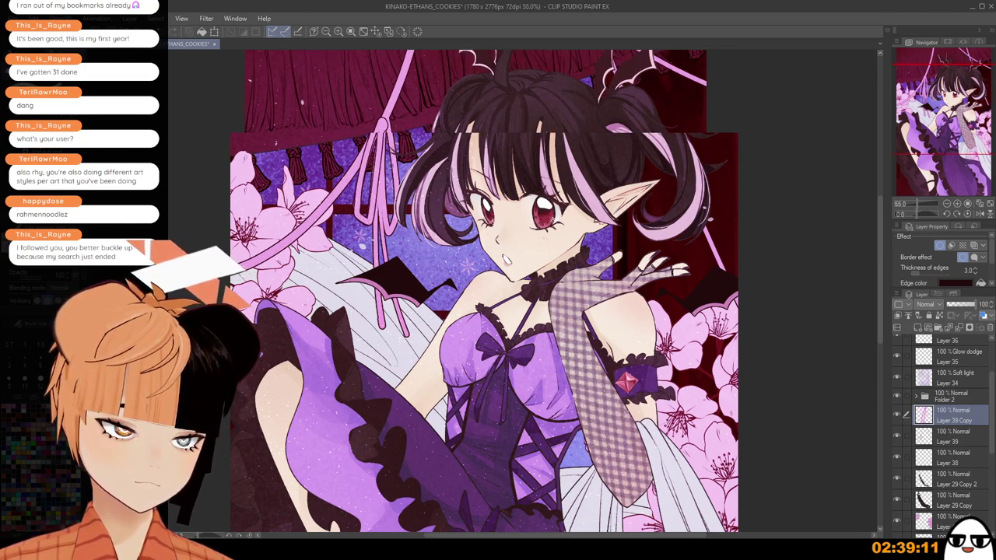
scroll(374, 244, "down", 3)
left_click_drag(365, 285, 385, 263)
scroll(479, 291, "up", 2)
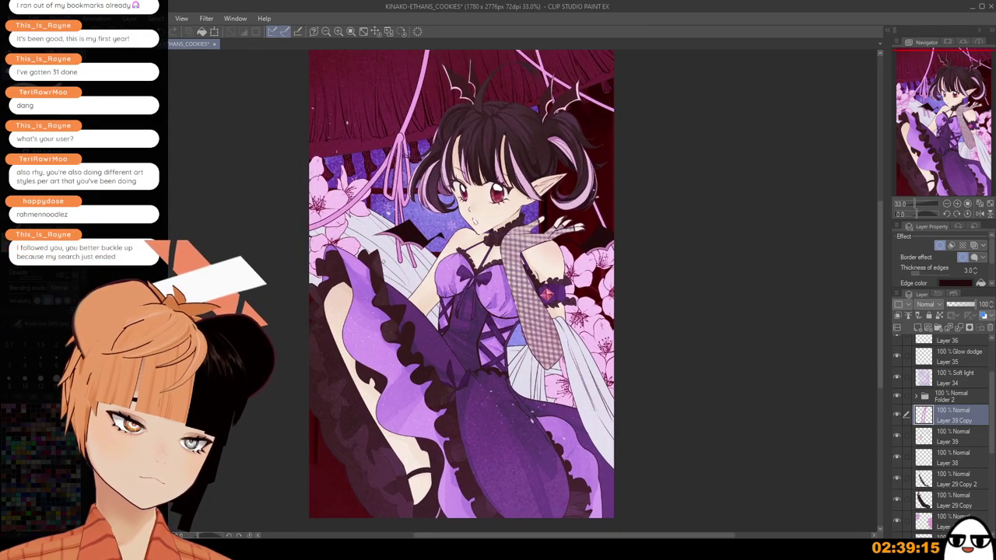
scroll(383, 263, "up", 1)
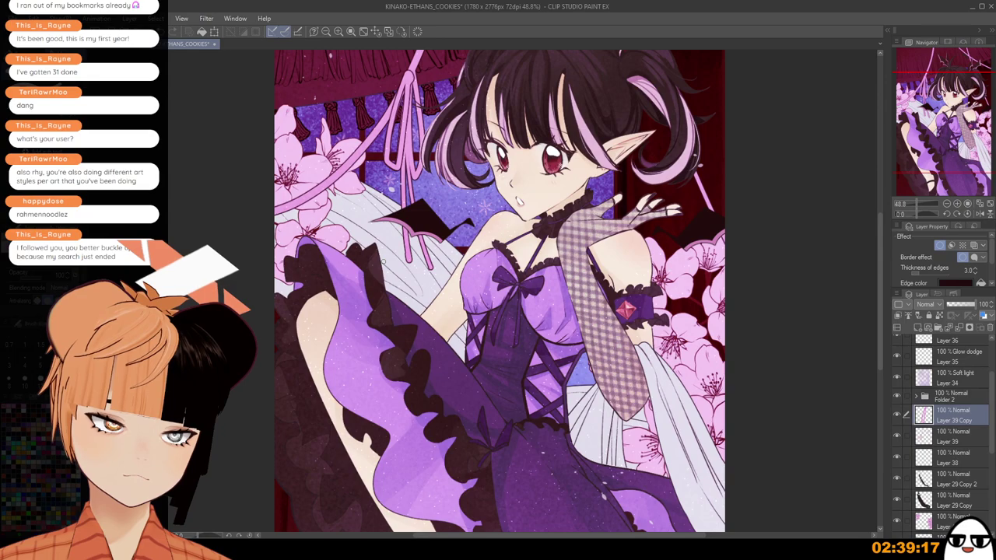
key("ctrl+z")
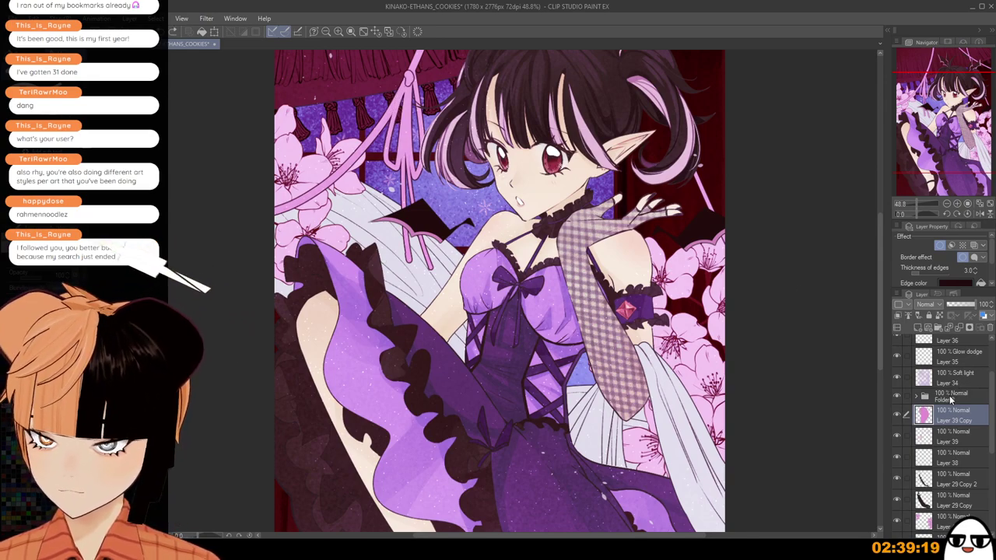
Duplicate the knot layer Layer 39 Copy above itself and empty the duplicate.
key("ctrl+c")
key("ctrl+v")
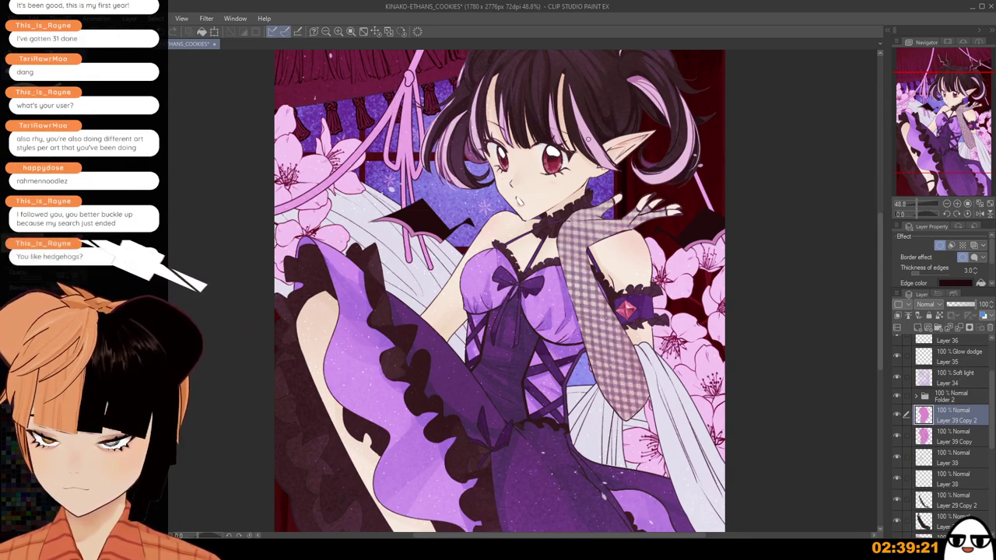
scroll(397, 159, "up", 1)
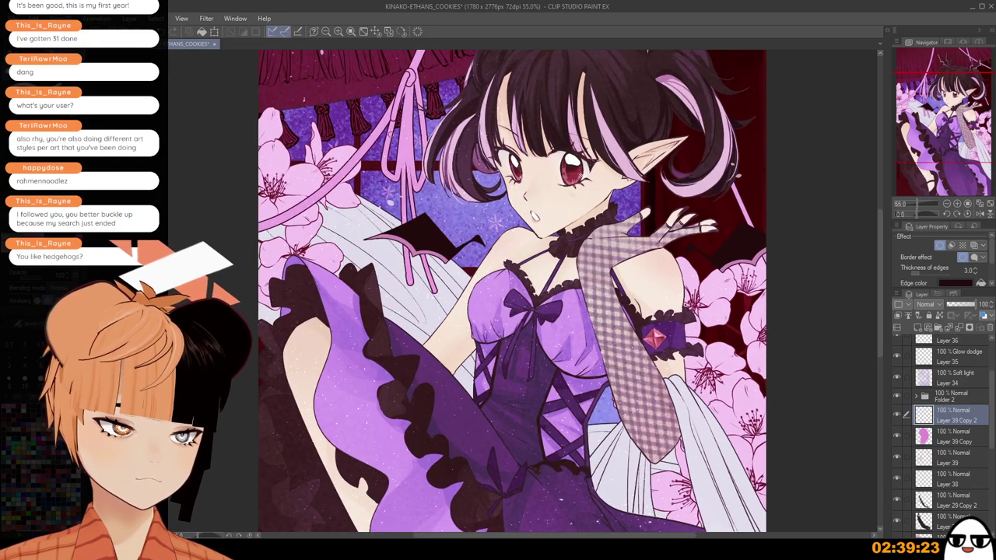
Try several versions of a long ribbon loop from the knot down over the window on Layer 39 Copy 2, undoing each.
mouse_move(409, 72)
left_mouse_down()
mouse_move(384, 178)
mouse_move(401, 87)
mouse_move(385, 173)
mouse_move(408, 99)
mouse_move(408, 87)
mouse_move(383, 173)
mouse_move(402, 152)
mouse_move(409, 81)
mouse_move(382, 177)
mouse_move(403, 143)
mouse_move(409, 87)
mouse_move(383, 164)
left_mouse_up()
key("ctrl+z")
key("ctrl+z")
key("ctrl+z")
key("ctrl+z")
key("ctrl+z")
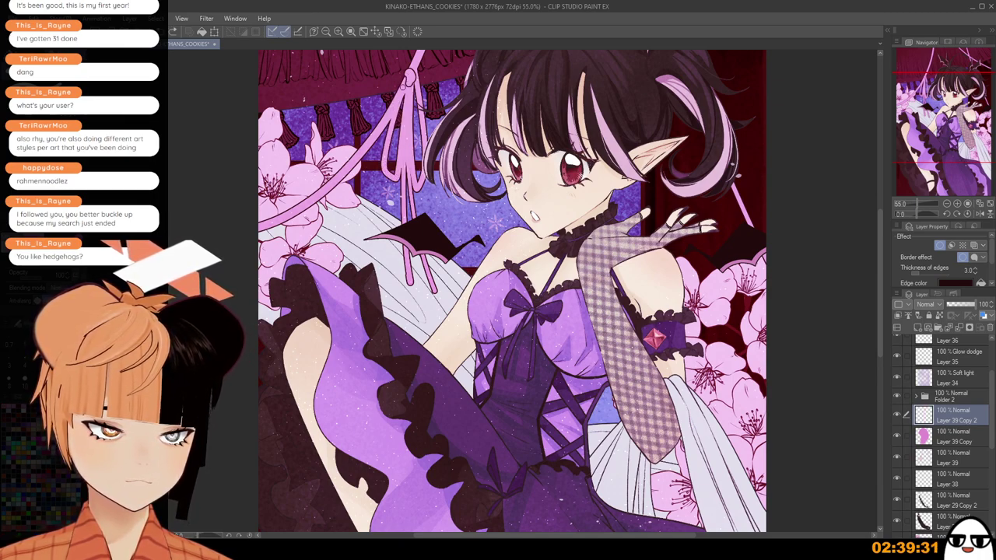
left_click_drag(409, 73, 383, 167)
key("ctrl+z")
left_click_drag(409, 72, 383, 166)
key("ctrl+z")
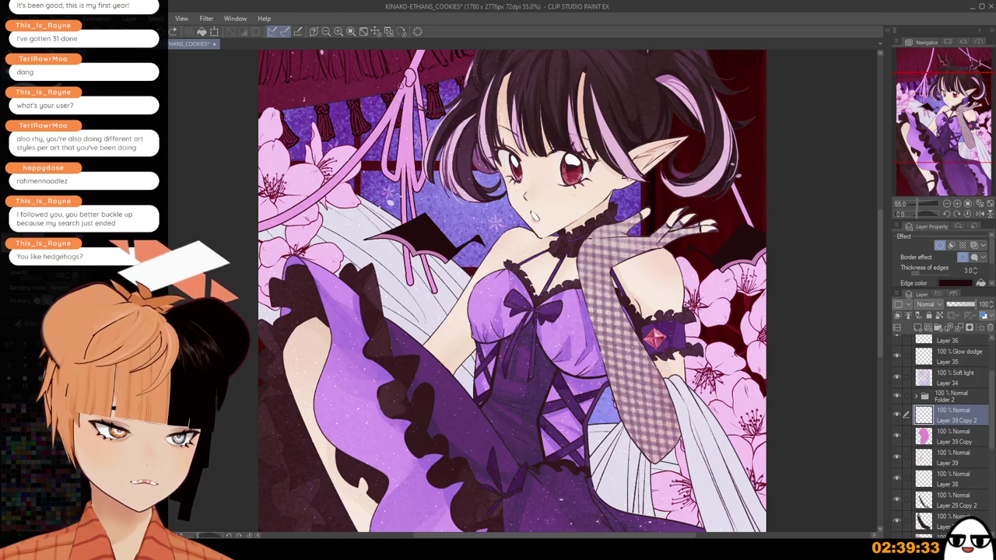
Paint two pink ribbon loops hanging from the knot in front of the window on Layer 39 Copy 2.
left_click_drag(409, 72, 382, 167)
left_click_drag(409, 84, 398, 180)
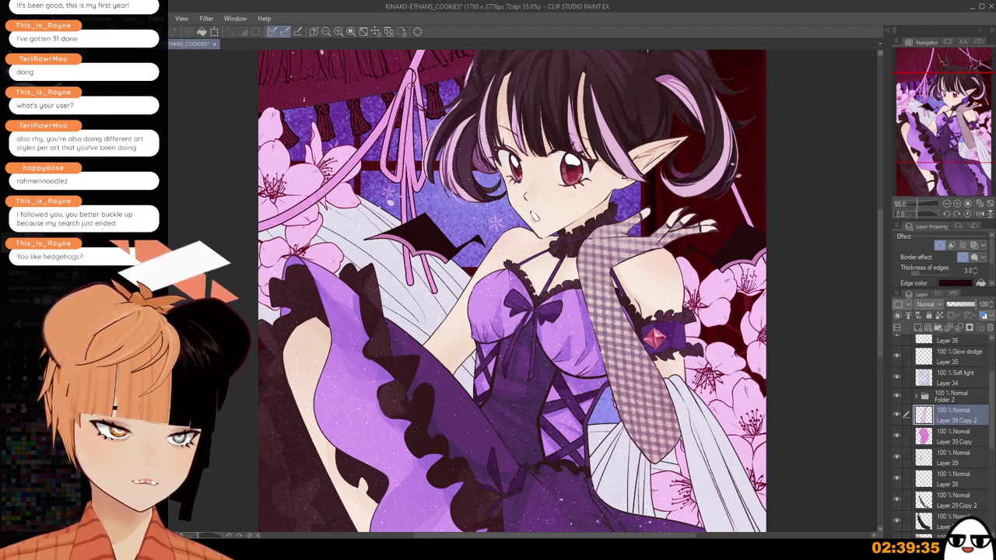
scroll(405, 74, "up", 1)
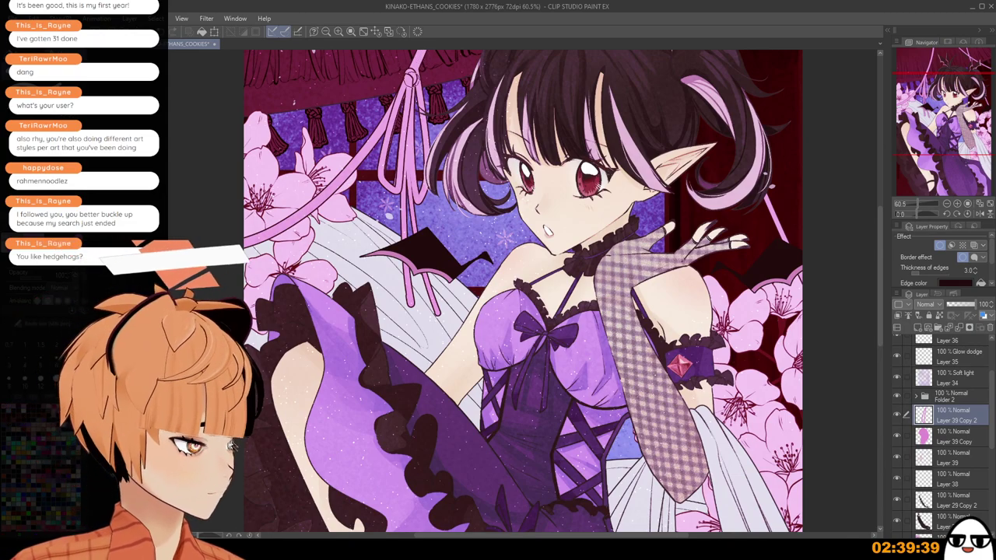
scroll(412, 70, "down", 1)
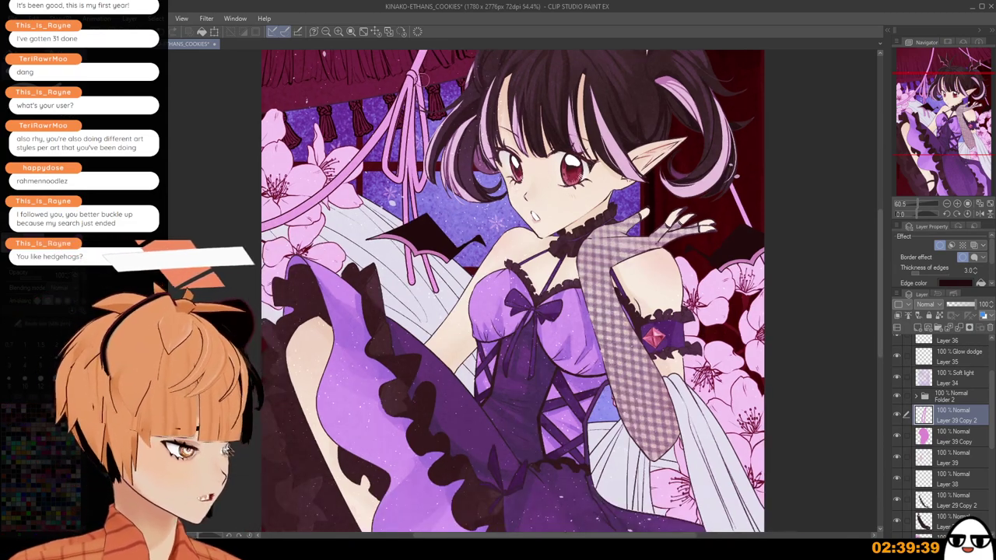
Select Layer 39 and examine the ribbons and the overall composition at different magnifications.
left_click(958, 452)
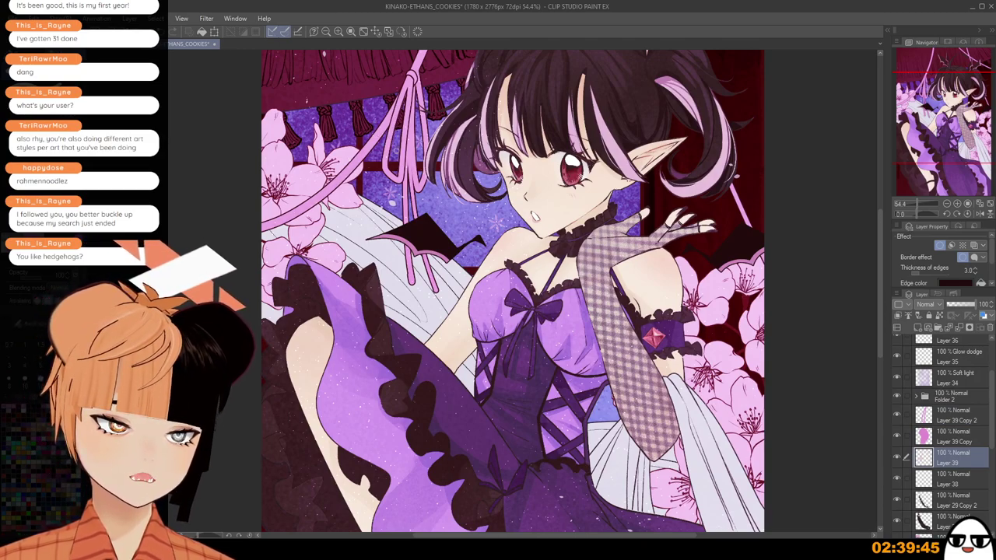
scroll(403, 293, "down", 5)
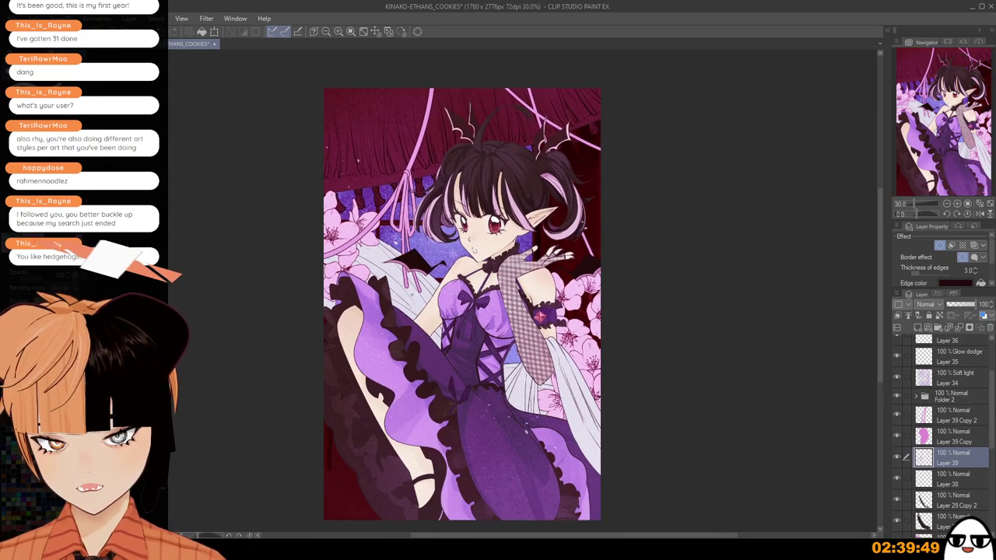
left_click_drag(490, 410, 508, 380)
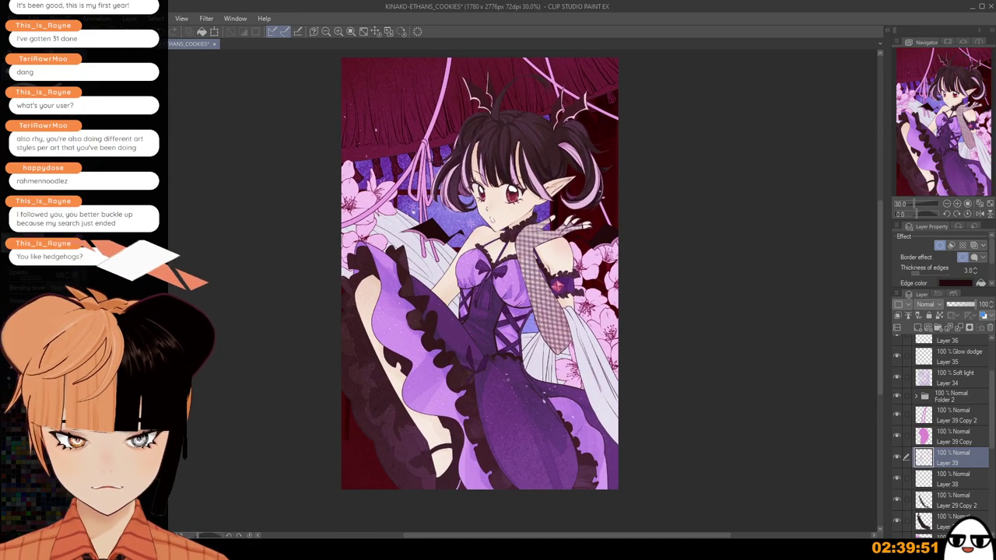
left_click_drag(505, 322, 527, 408)
scroll(544, 450, "up", 2)
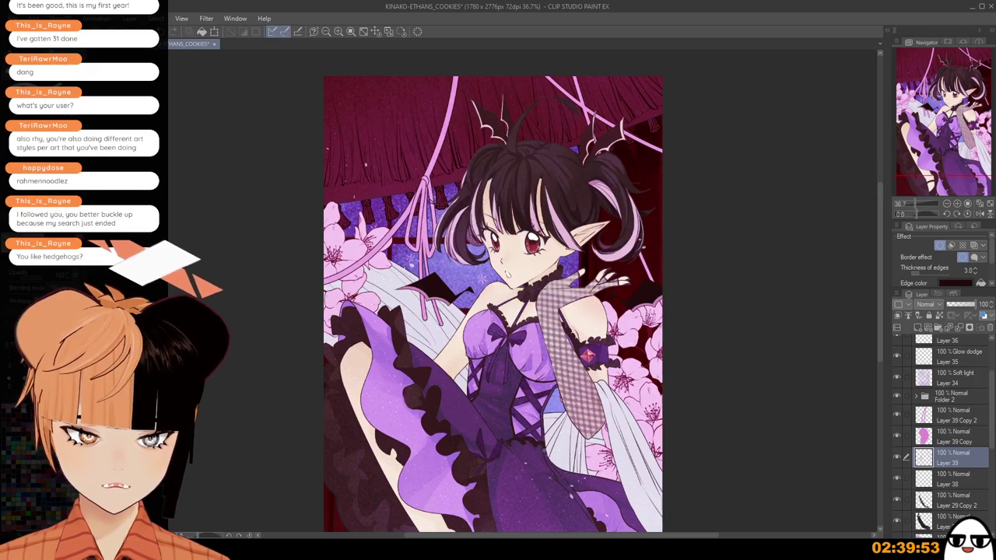
scroll(544, 450, "up", 1)
scroll(544, 449, "down", 1)
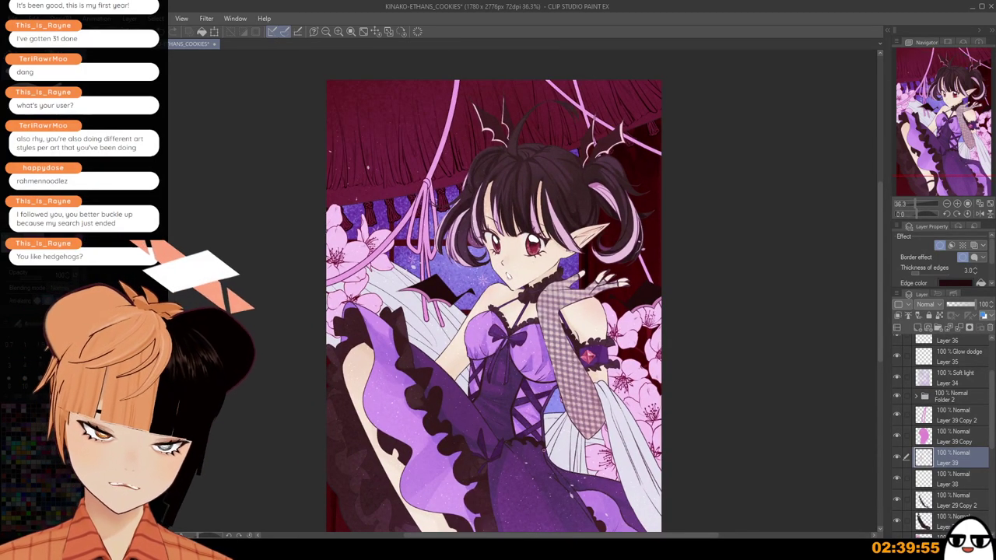
scroll(518, 349, "down", 2)
mouse_move(519, 348)
left_mouse_down()
mouse_move(514, 324)
mouse_move(515, 349)
left_mouse_up()
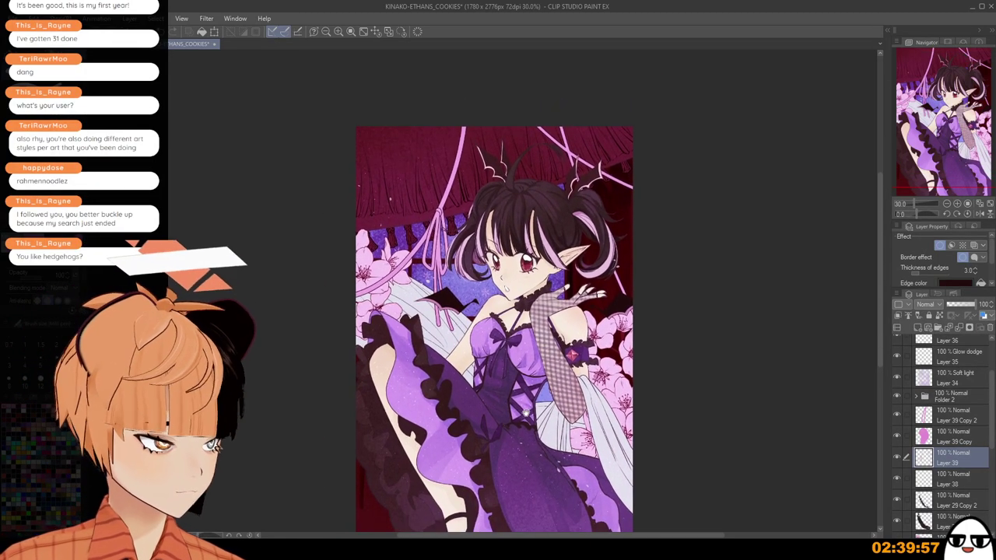
Paint long pink ribbon strands crossing the curtain above the fairy on Layer 39 Copy, undoing unwanted versions, and save the illustration.
left_click(950, 419)
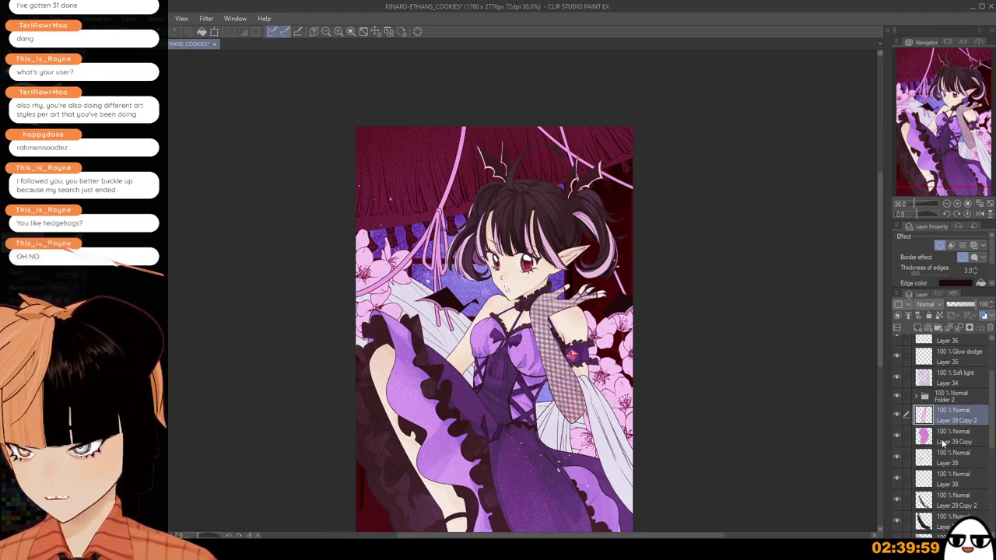
left_click(942, 440)
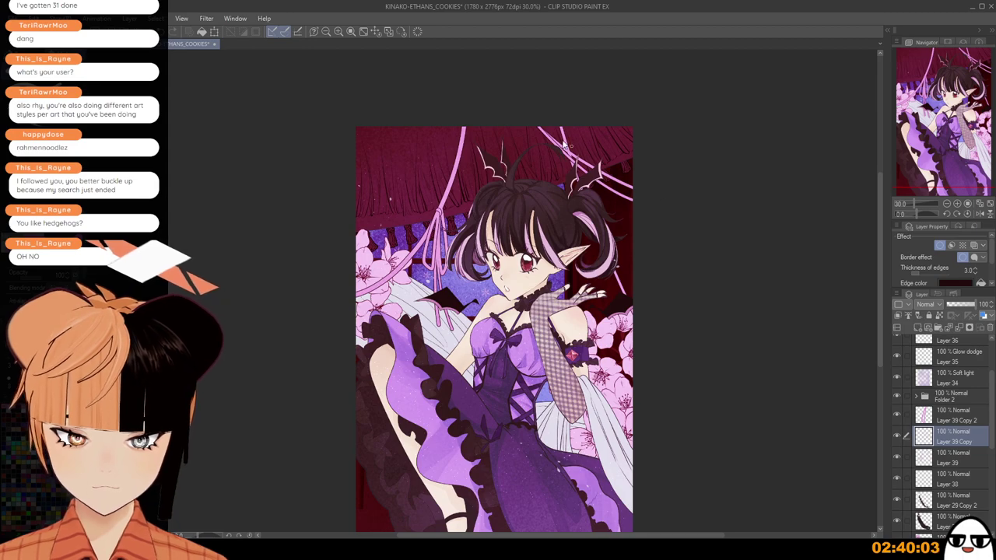
left_click_drag(578, 146, 693, 209)
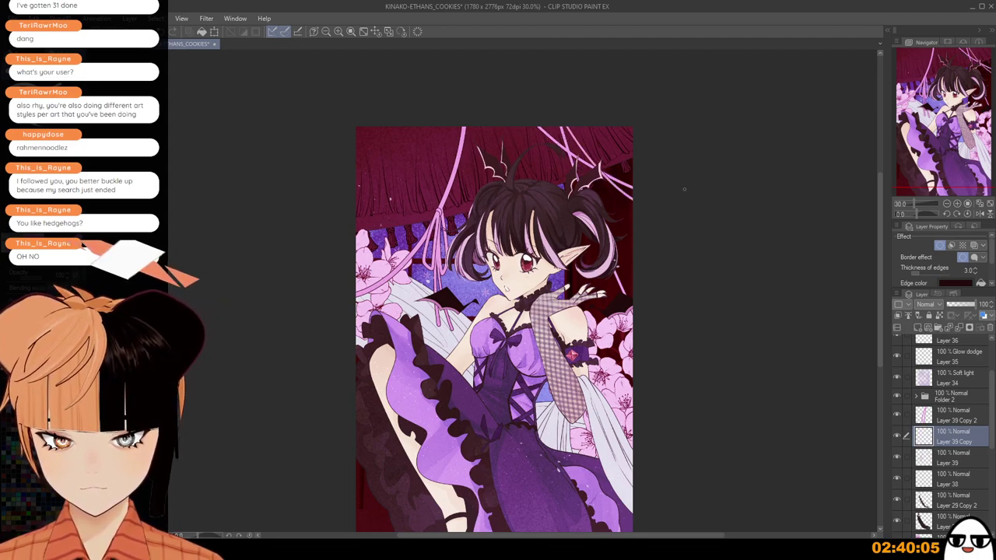
key("ctrl+z")
left_click_drag(348, 183, 653, 121)
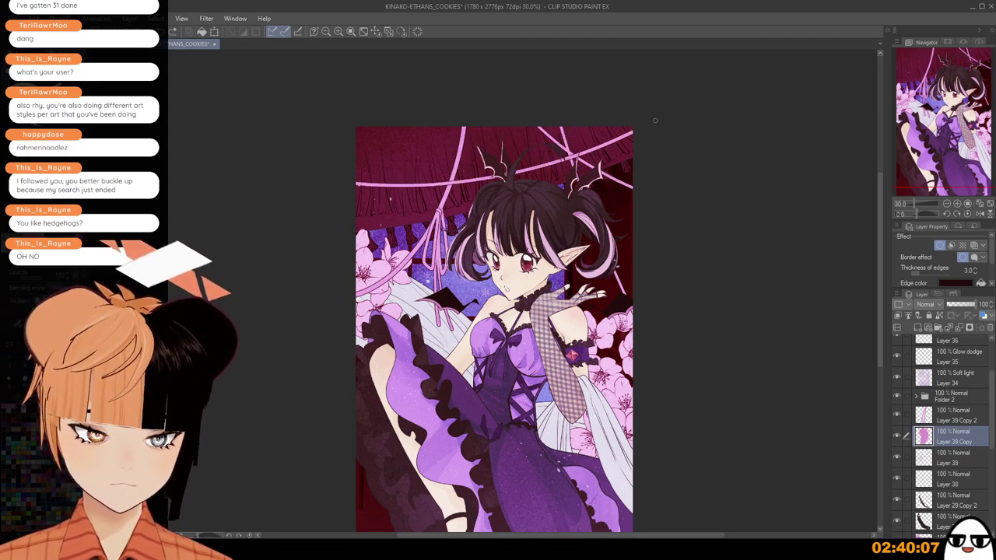
key("ctrl+z")
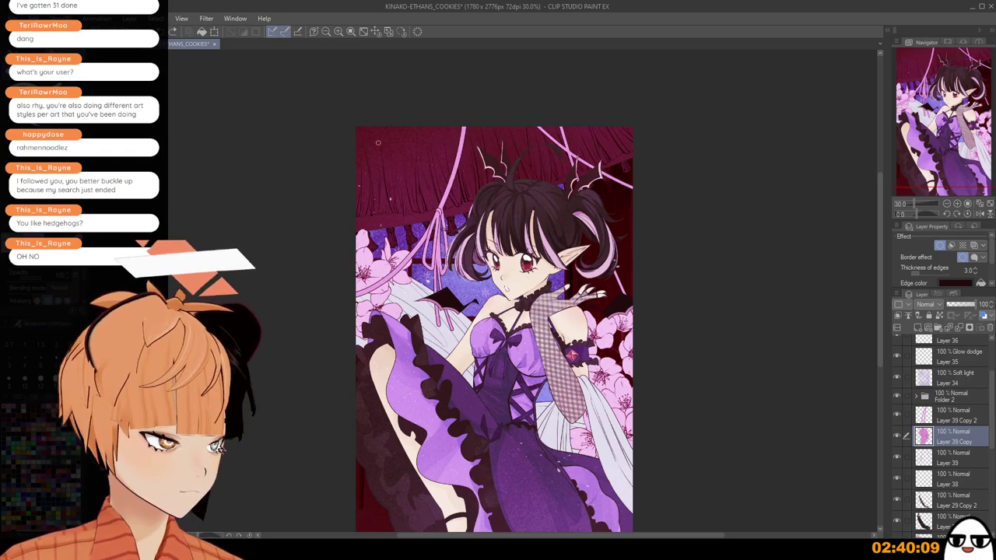
left_click_drag(343, 155, 666, 88)
key("ctrl+z")
key("ctrl+y")
key("ctrl+z")
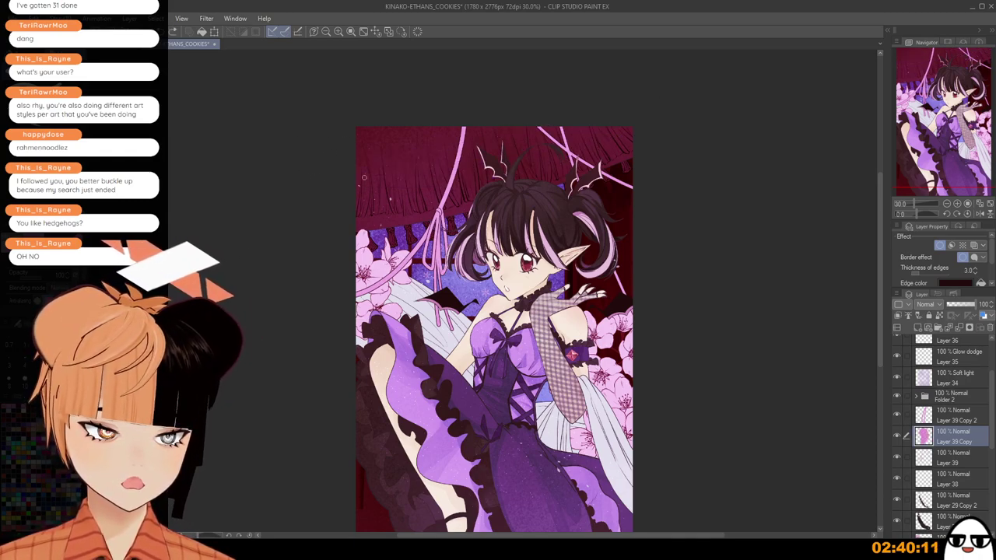
key("ctrl+y")
left_click_drag(353, 156, 777, 148)
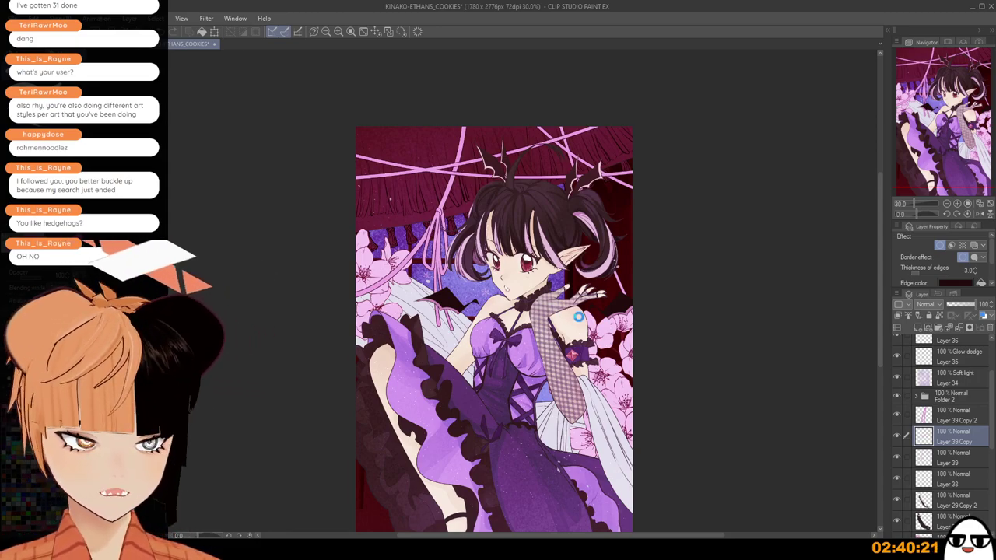
key("ctrl+s")
Add a new layer clipped to Layer 32 in Folder 2 and set its blending mode to Multiply.
left_click_drag(502, 287, 505, 237)
key("ctrl+minus")
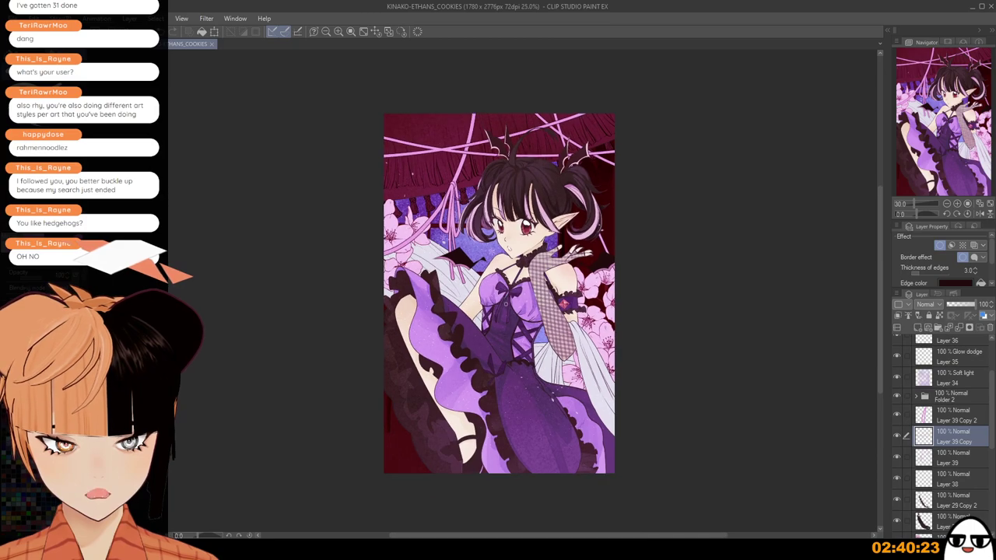
left_click_drag(514, 345, 522, 375)
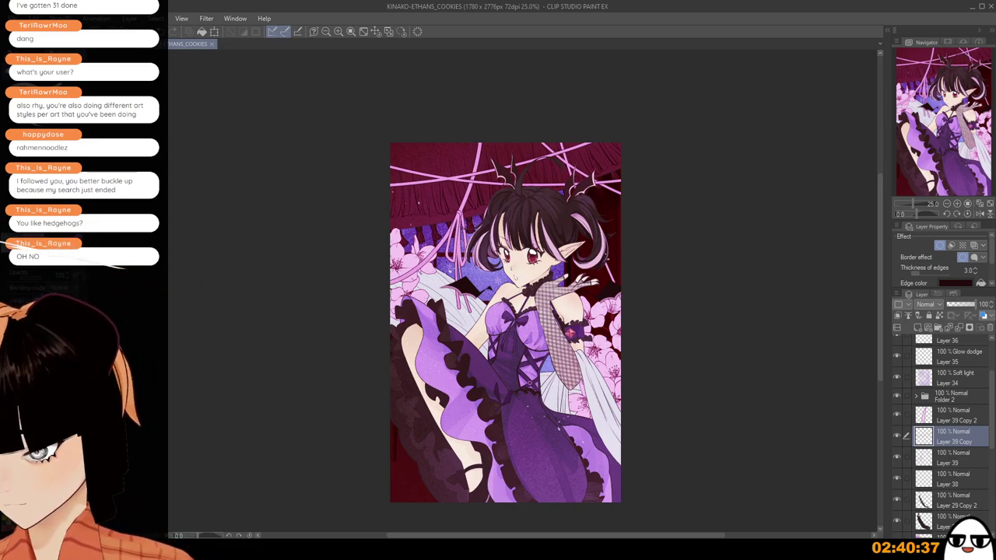
scroll(978, 373, "up", 3)
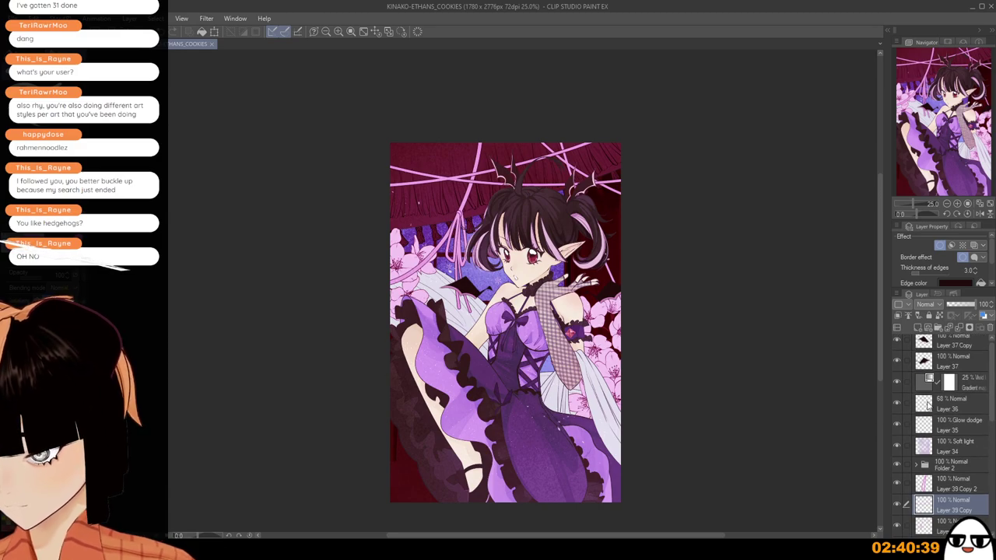
scroll(973, 400, "down", 5)
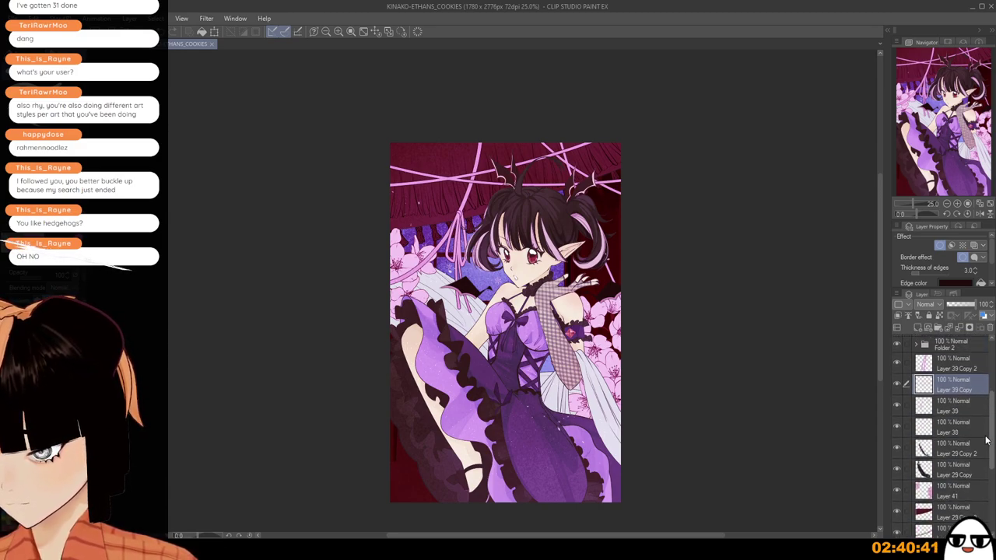
left_click(916, 364)
left_click(945, 387)
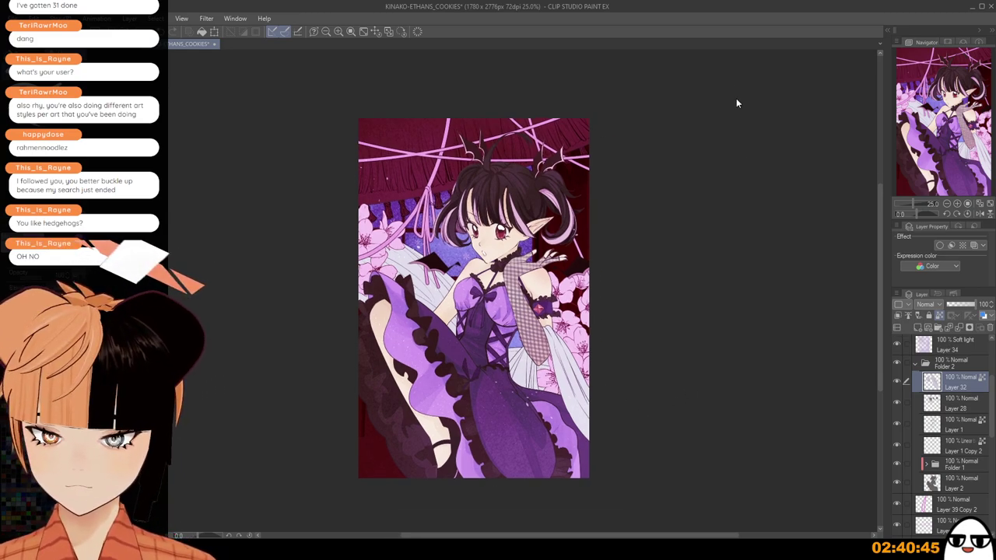
scroll(738, 66, "up", 4)
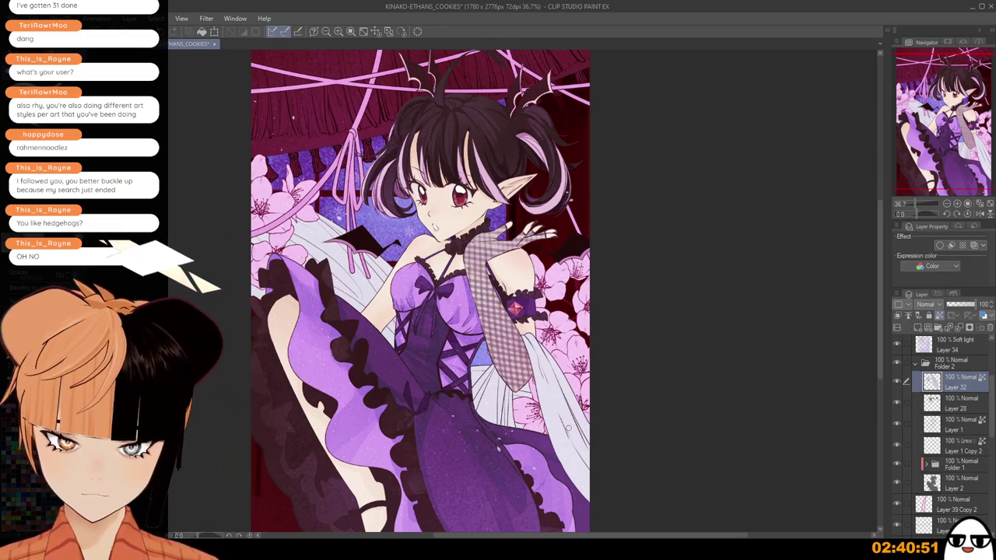
scroll(627, 451, "up", 3)
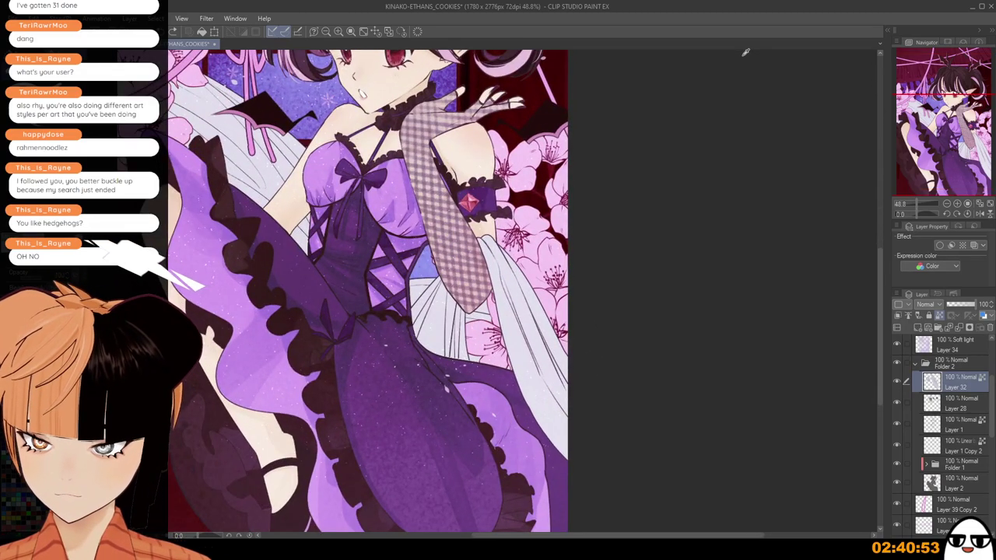
left_click(926, 315)
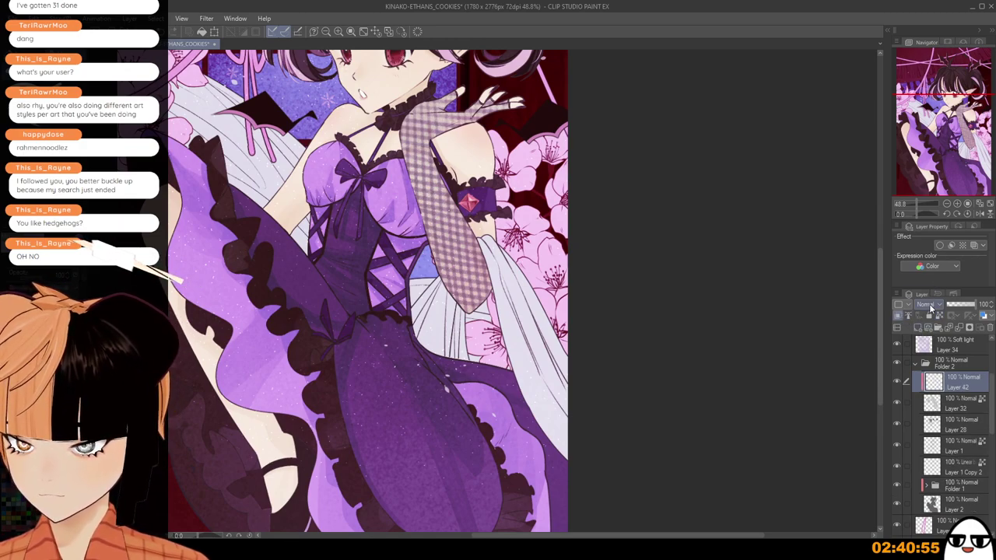
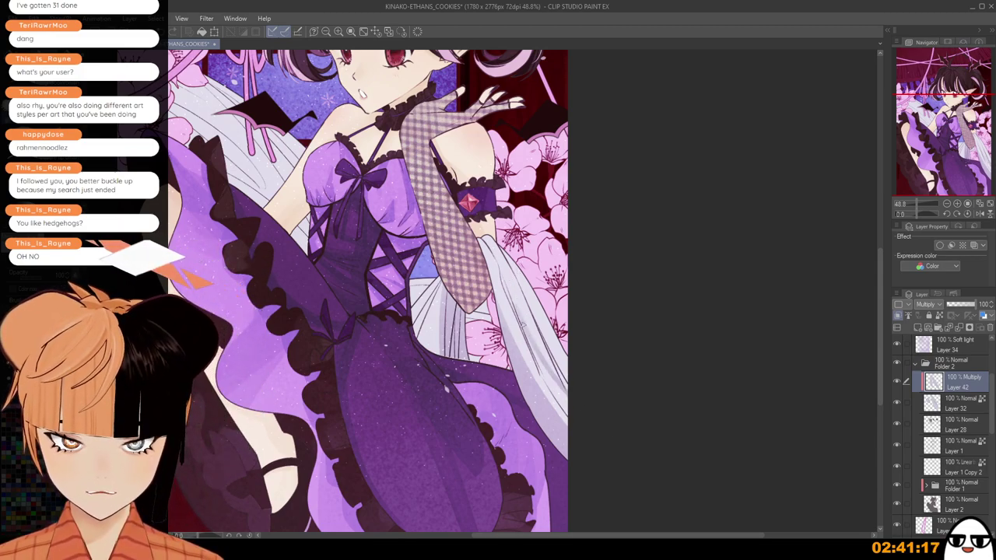
Paint shadows along the folds of the white drape hanging below the fairy's raised arm on the clipped Multiply layer.
mouse_move(523, 324)
left_mouse_down()
mouse_move(568, 412)
mouse_move(591, 426)
left_mouse_up()
left_click_drag(526, 330, 602, 420)
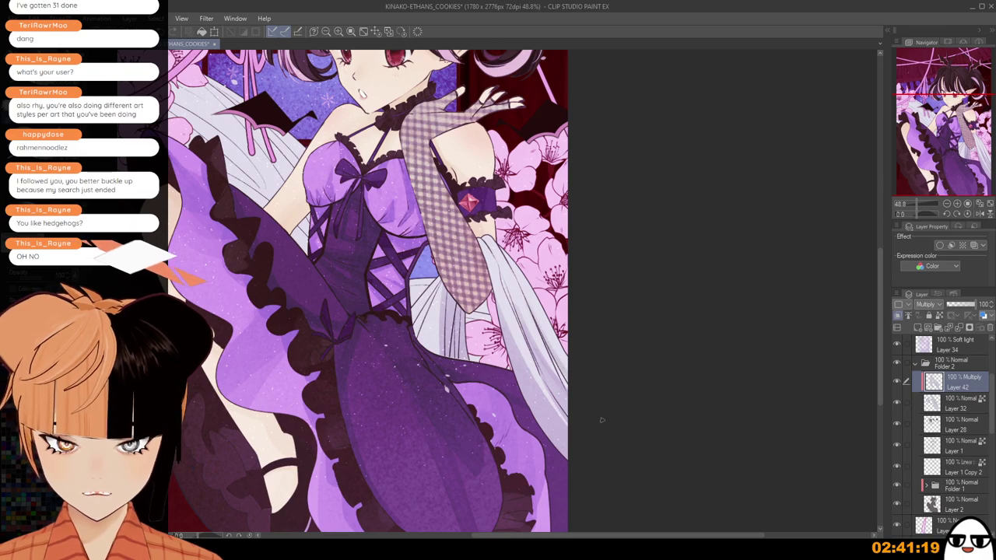
left_click_drag(543, 340, 558, 368)
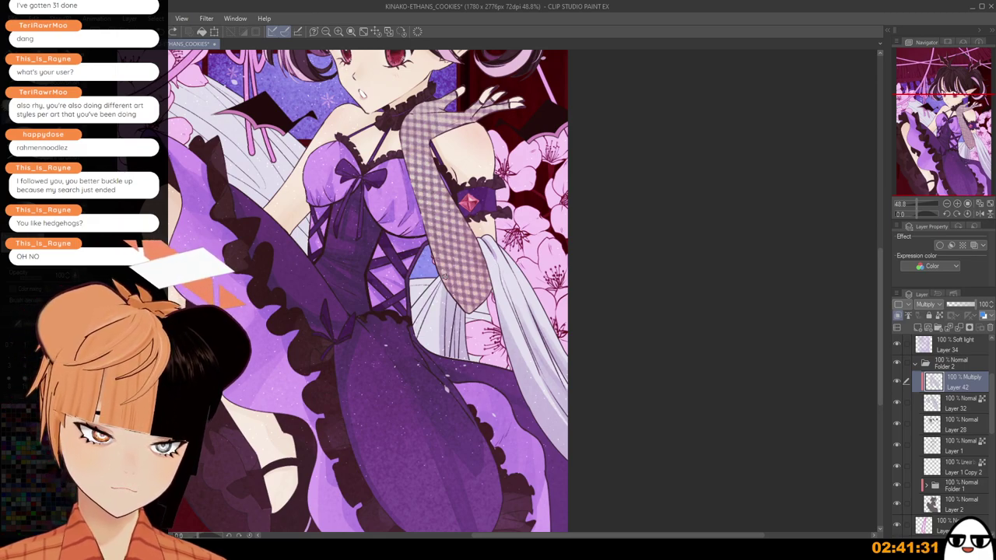
Add a new layer clipped to Layer 29, toggle Layer 29 to check what it holds, and set the new layer to Multiply.
scroll(406, 341, "down", 5)
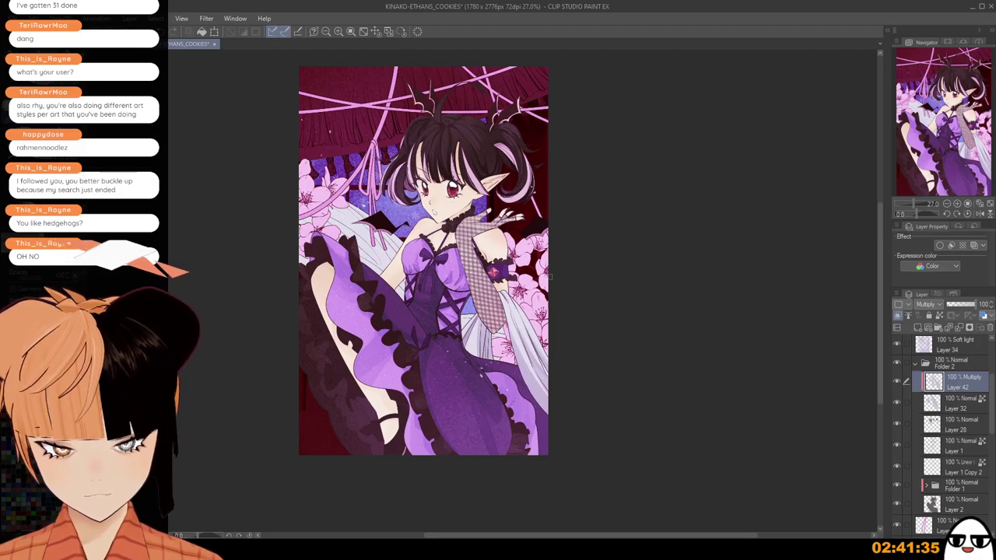
scroll(956, 467, "down", 5)
scroll(964, 466, "down", 1)
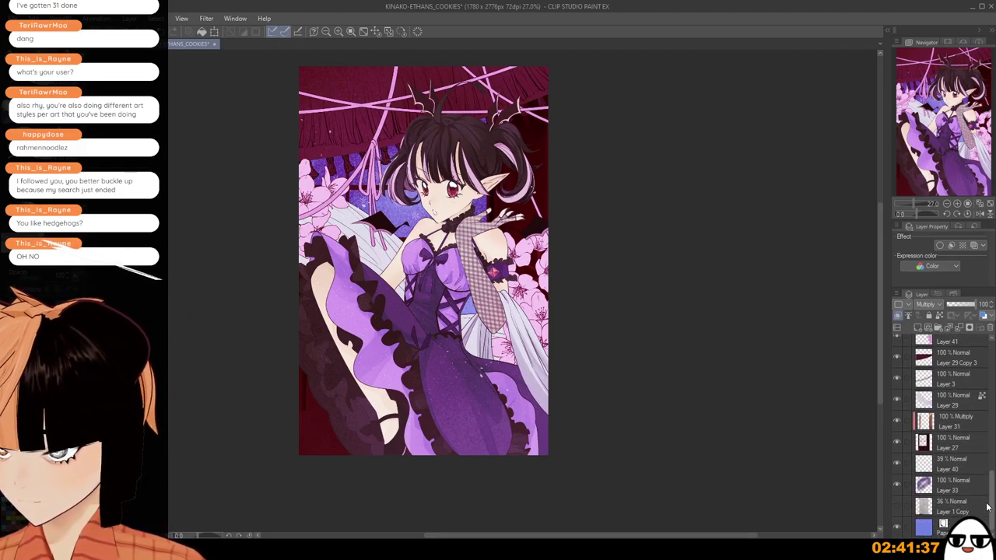
left_click(950, 401)
left_click(918, 328)
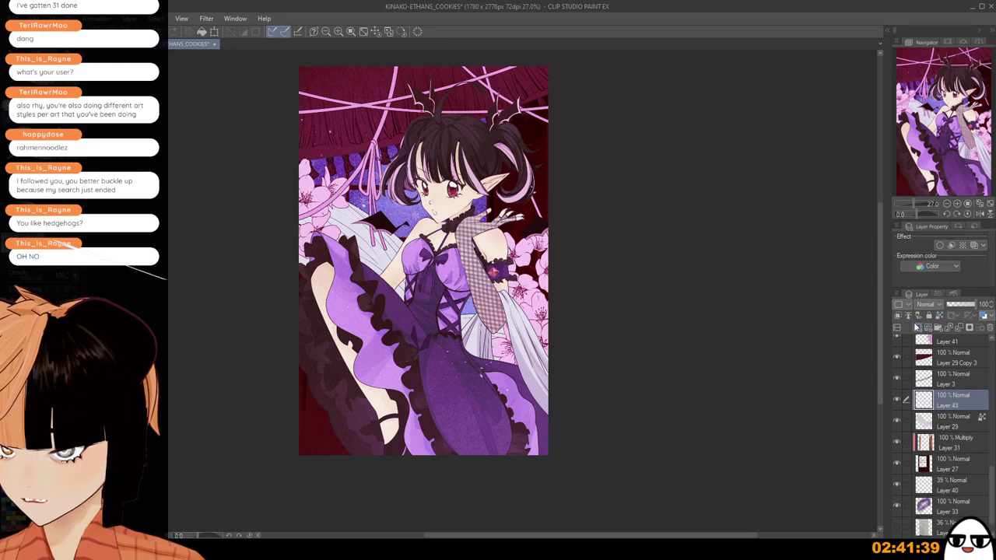
left_click(899, 315)
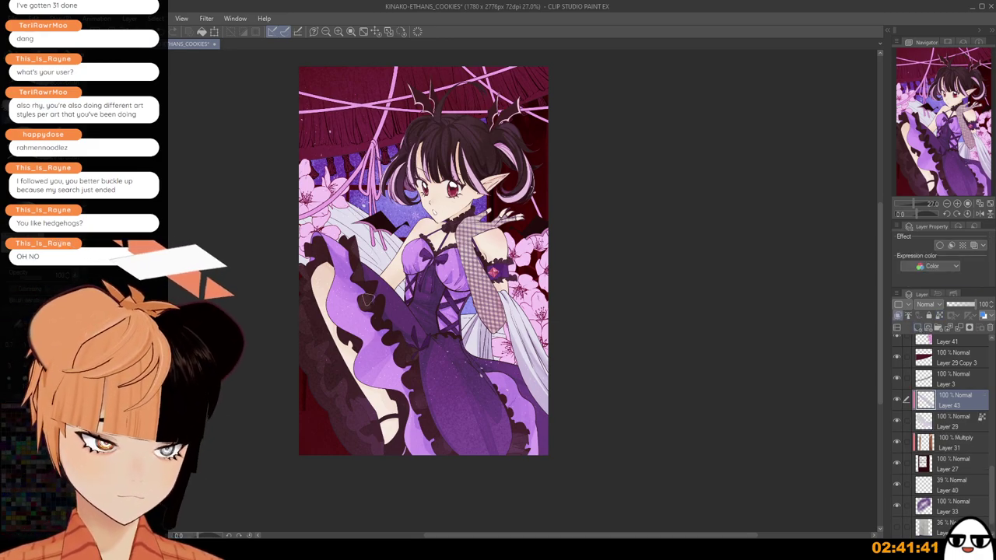
scroll(393, 280, "up", 2)
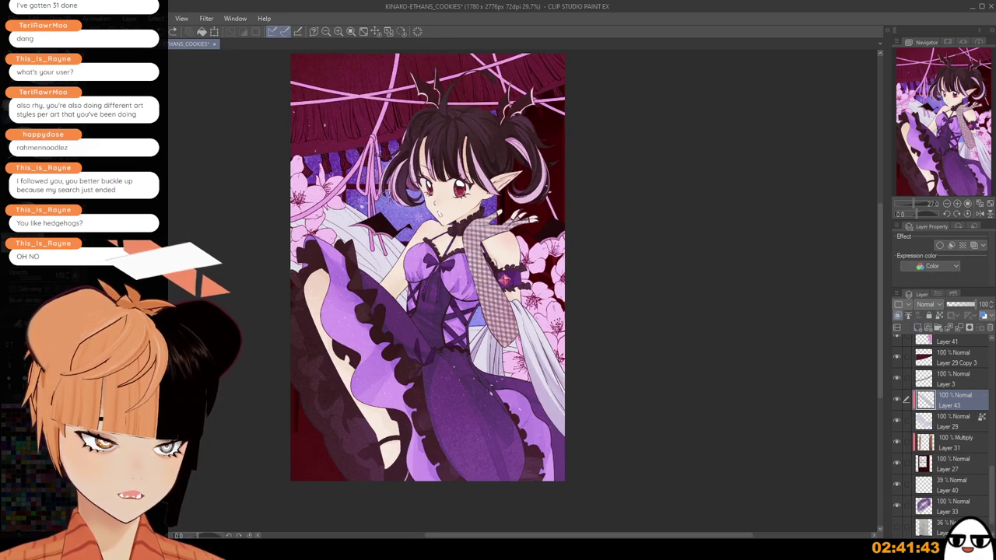
left_click(897, 420)
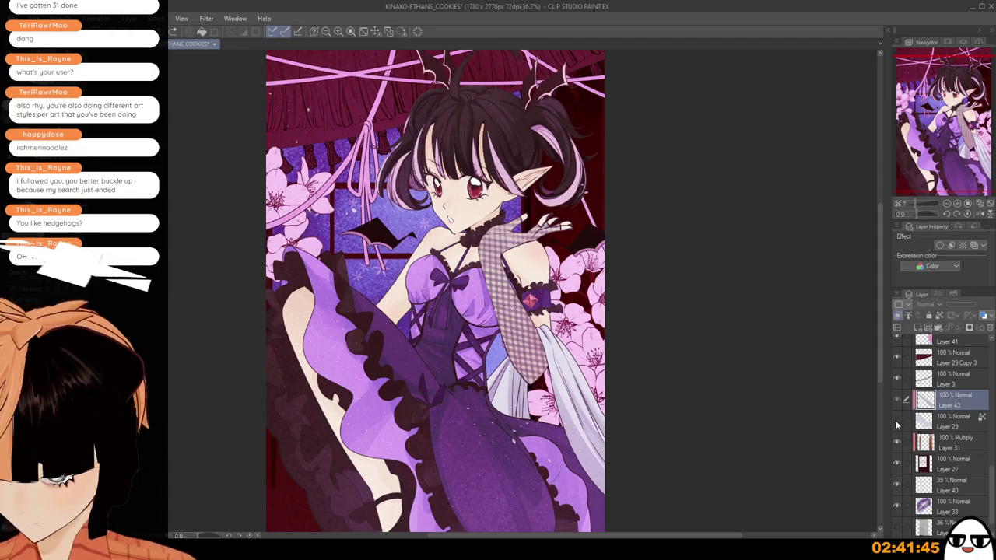
left_click(896, 420)
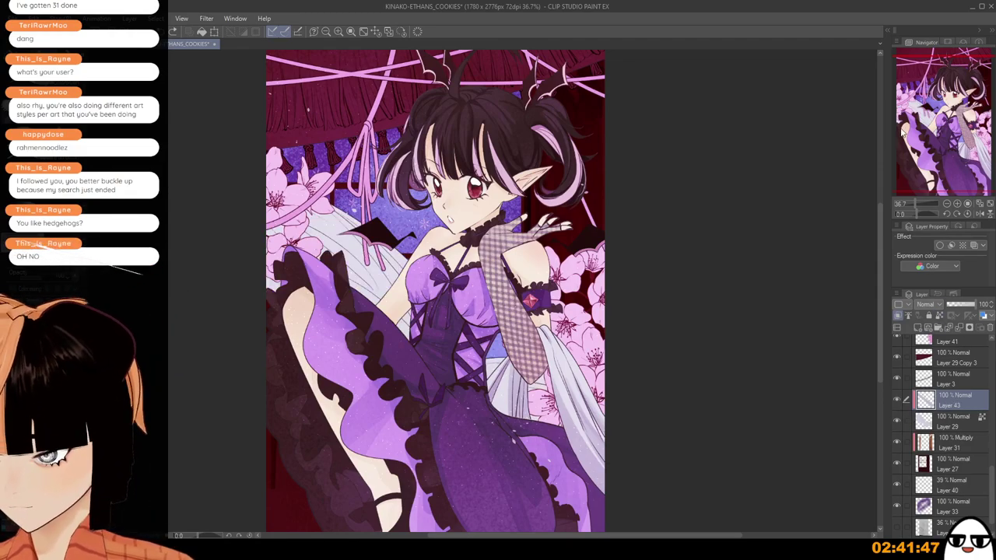
left_click(931, 49)
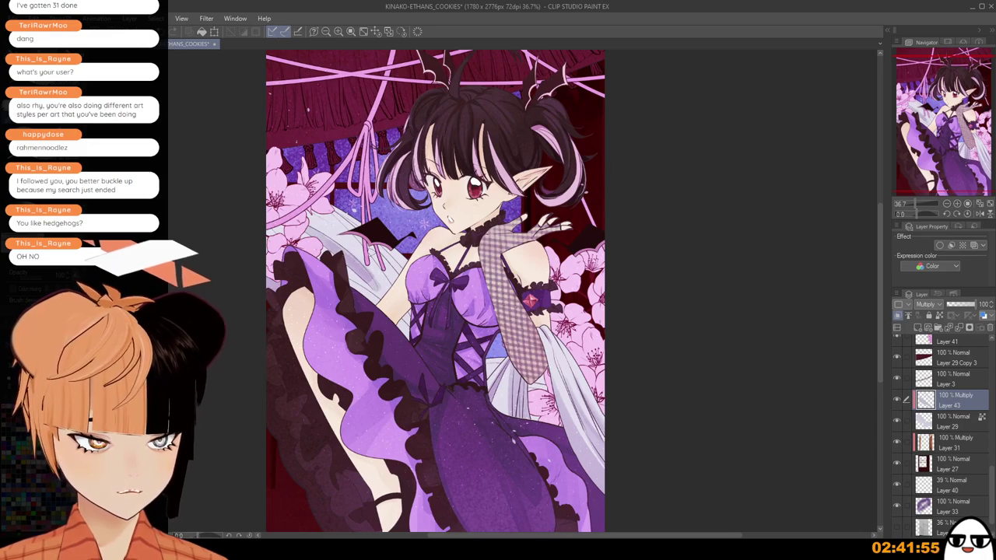
Refine the shading on the white drape behind the fairy on the Multiply layer, undoing unwanted strokes, and check the whole picture.
key("ctrl+z")
key("ctrl+z")
left_click_drag(285, 234, 388, 301)
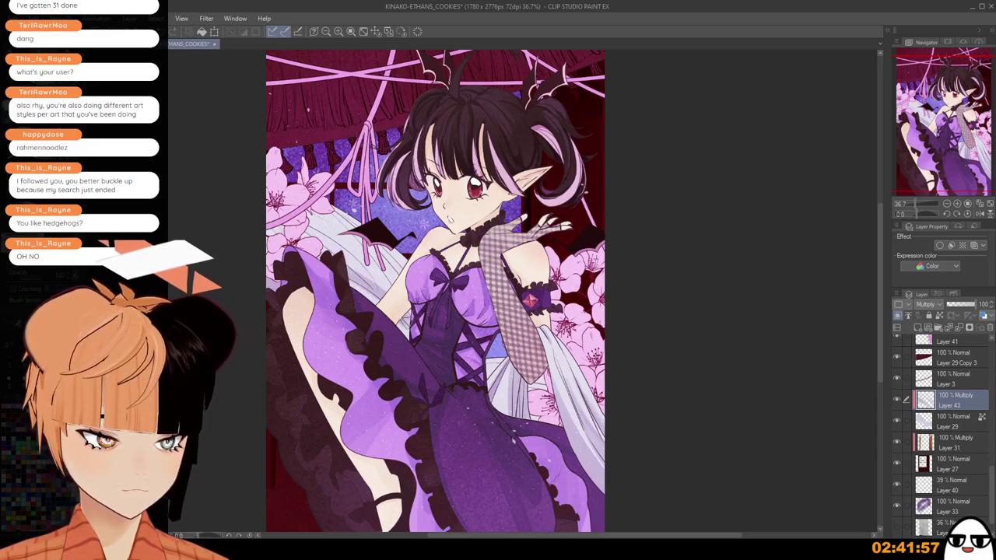
key("ctrl+z")
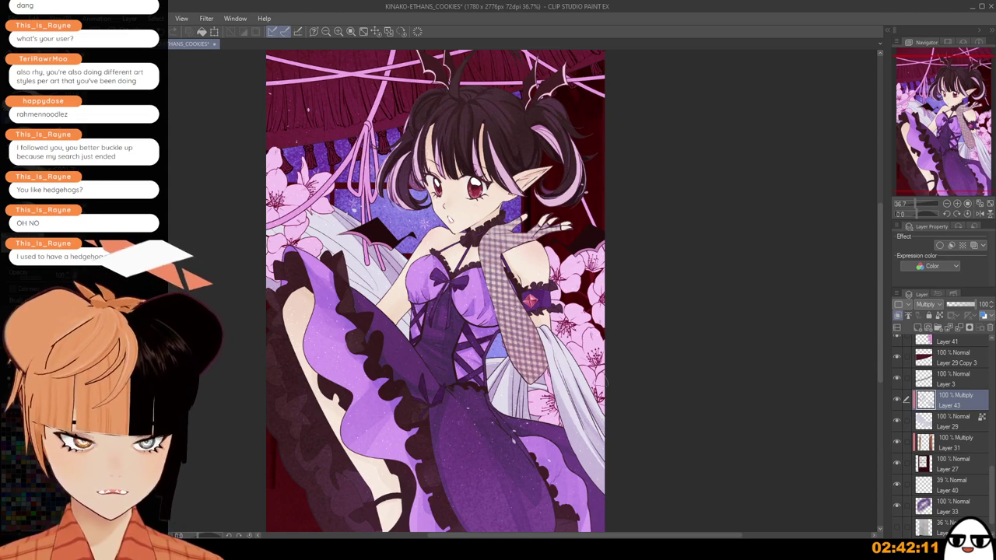
left_click_drag(615, 404, 638, 351)
scroll(641, 333, "down", 1)
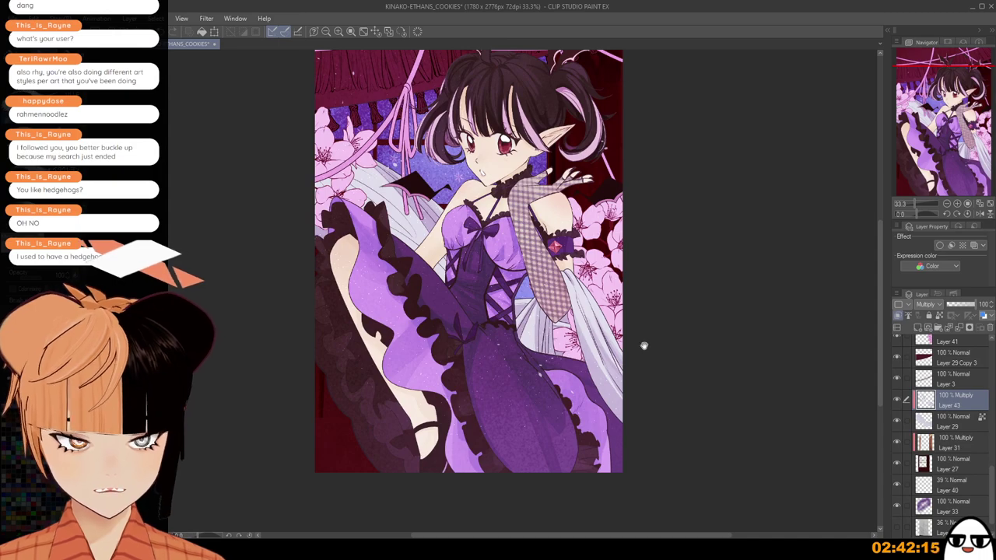
mouse_move(644, 347)
left_mouse_down()
mouse_move(633, 371)
mouse_move(638, 357)
mouse_move(627, 355)
left_mouse_up()
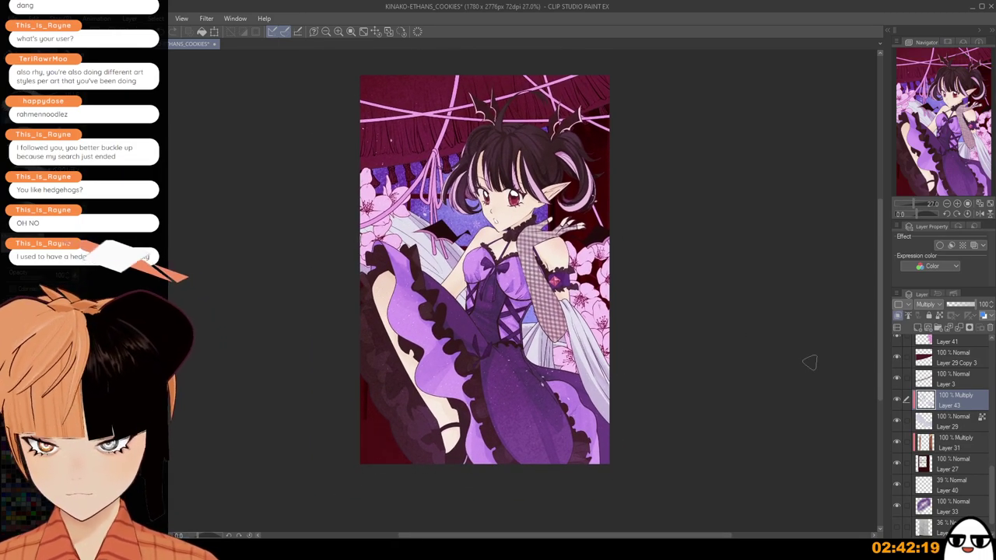
Fill the lower-left background behind the skirt with dark purple on a new layer and move that layer below Layer 29 Copy.
scroll(973, 396, "up", 5)
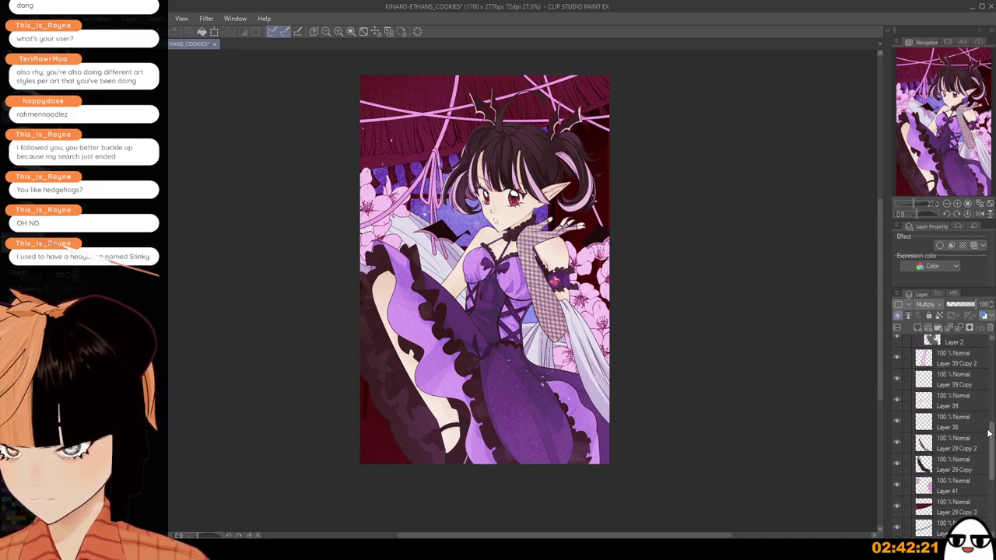
left_click(955, 370)
left_click(918, 328)
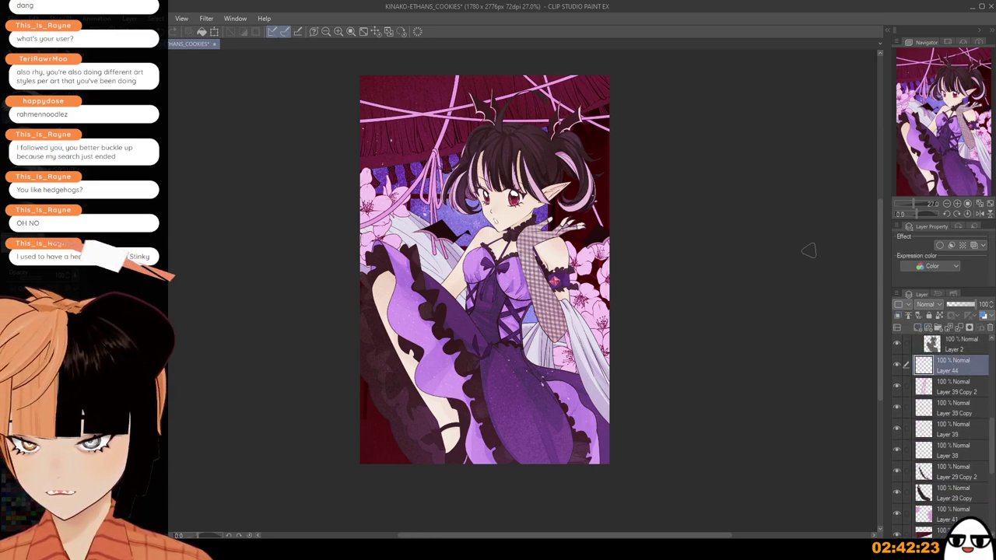
mouse_move(368, 356)
left_mouse_down()
mouse_move(380, 443)
mouse_move(402, 451)
left_mouse_up()
left_click_drag(953, 370, 870, 492)
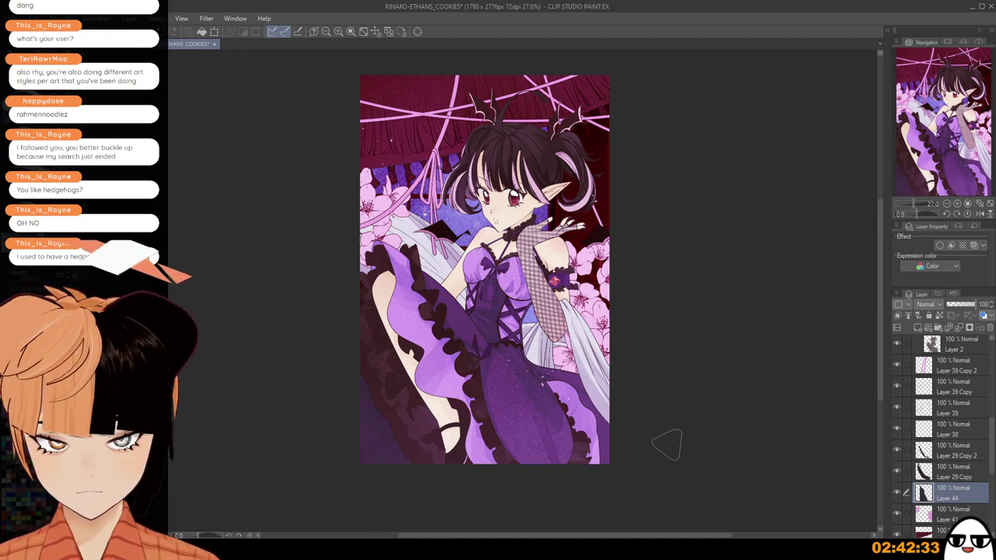
Move Layer 41 above Layer 44 and stamp pink cherry blossoms over the dark purple background behind the skirt's lower-left frills.
left_click(957, 515)
left_click_drag(961, 482, 963, 486)
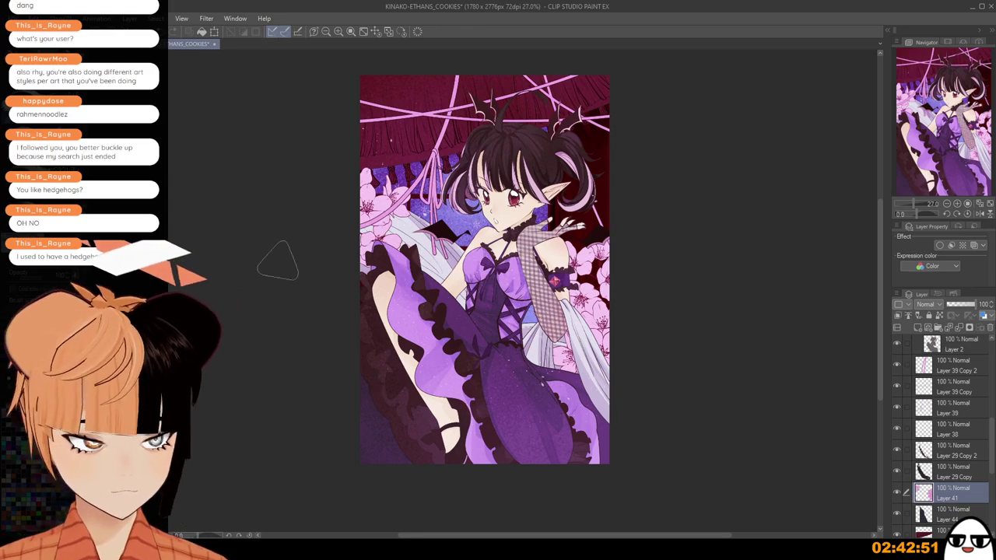
key("b")
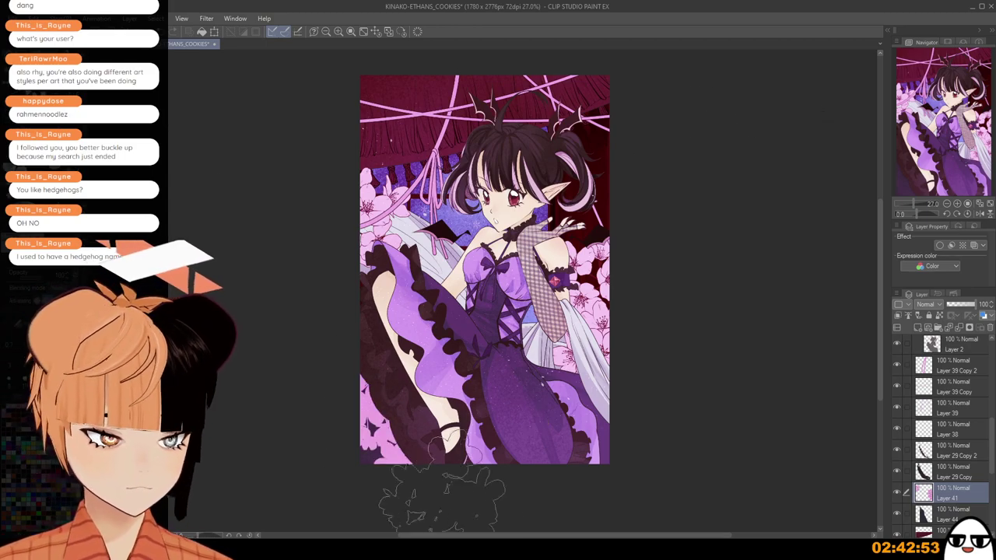
left_click(404, 412)
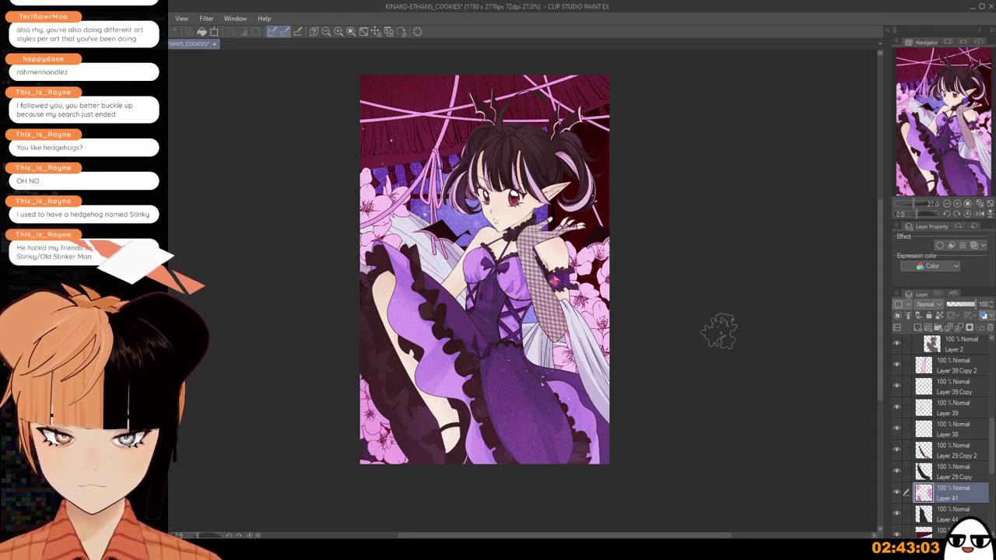
Check the added blossoms against the whole picture and save the illustration.
scroll(722, 343, "down", 1)
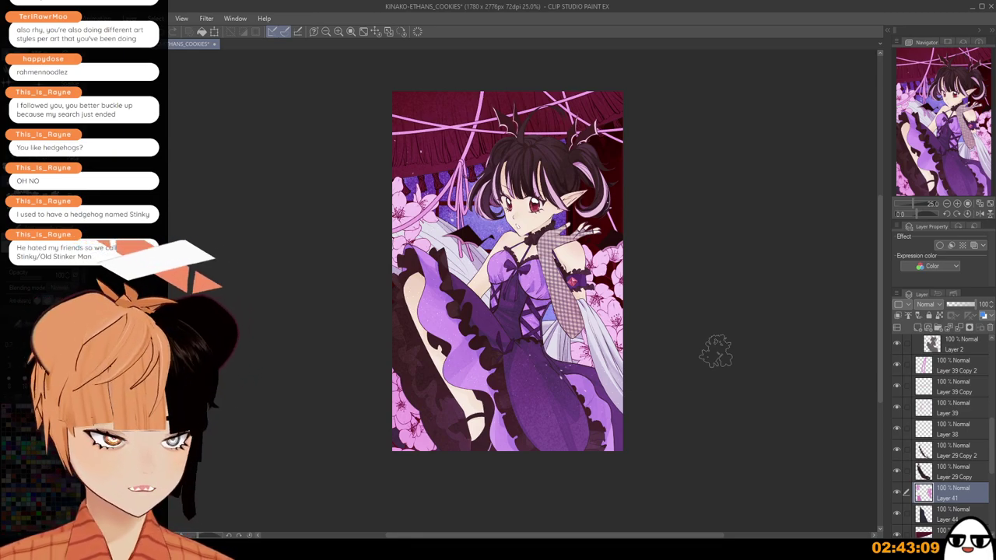
scroll(555, 412, "down", 1)
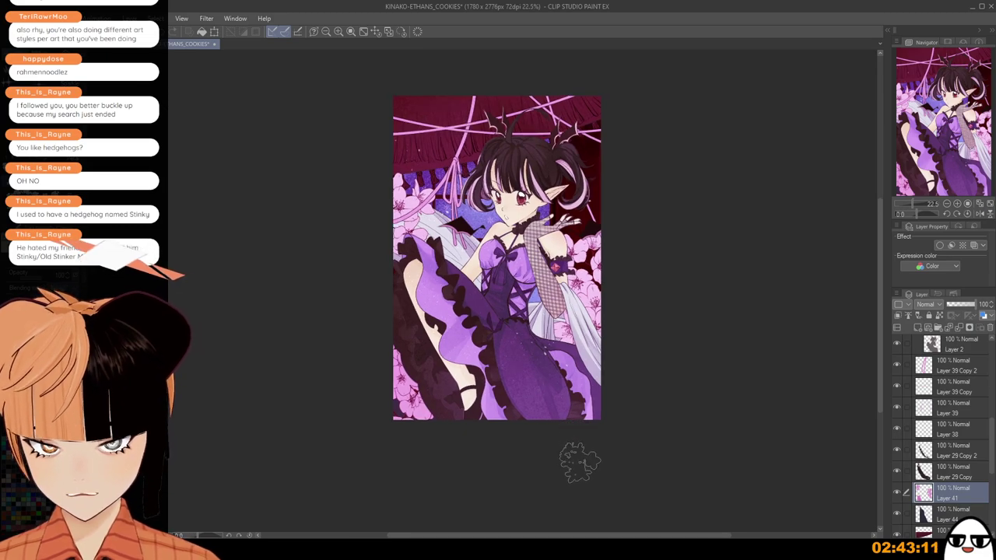
scroll(567, 420, "up", 2)
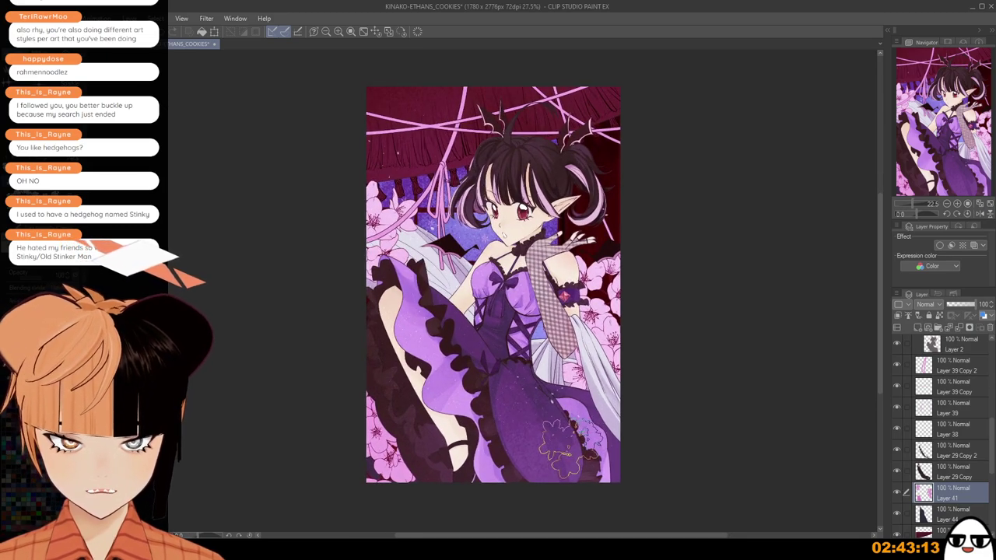
left_click_drag(520, 394, 561, 466)
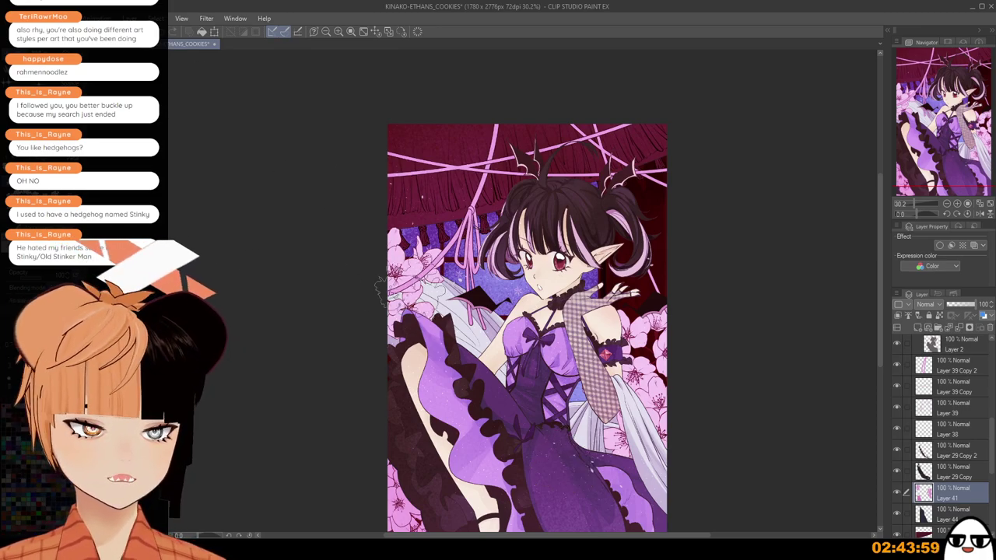
scroll(465, 305, "down", 1)
left_click_drag(438, 360, 438, 309)
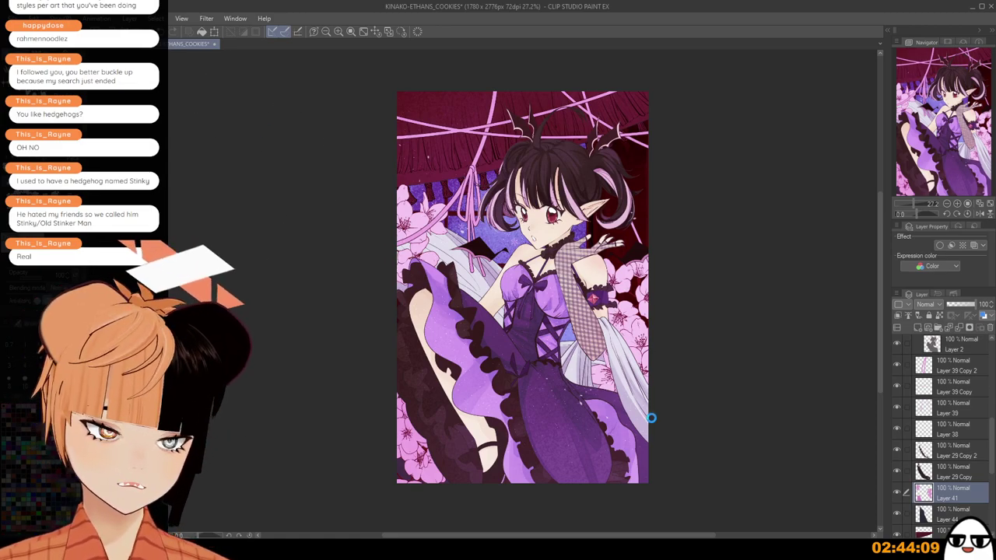
key("ctrl+s")
mouse_move(686, 400)
left_mouse_down()
mouse_move(692, 372)
mouse_move(685, 405)
mouse_move(694, 406)
left_mouse_up()
scroll(693, 372, "down", 1)
scroll(700, 398, "up", 3)
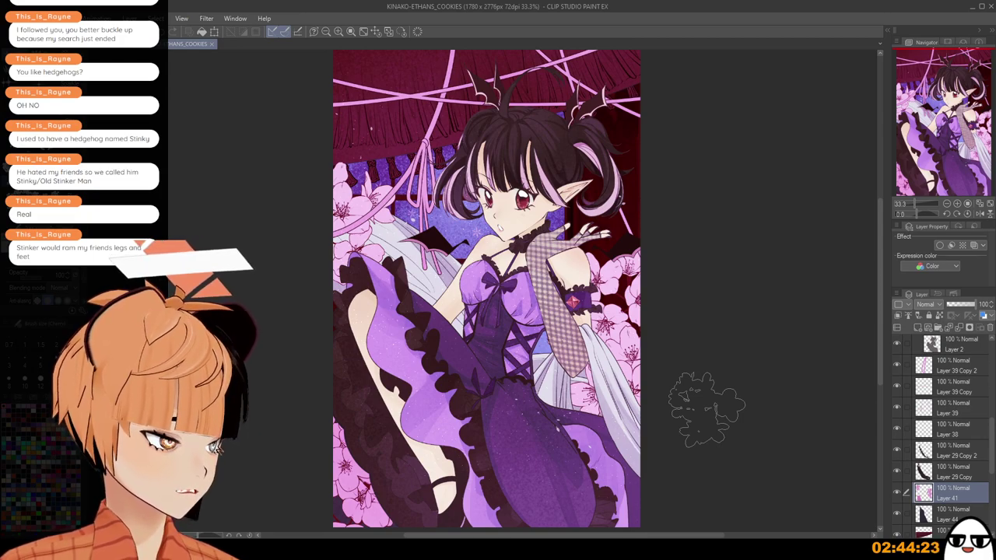
scroll(674, 307, "down", 3)
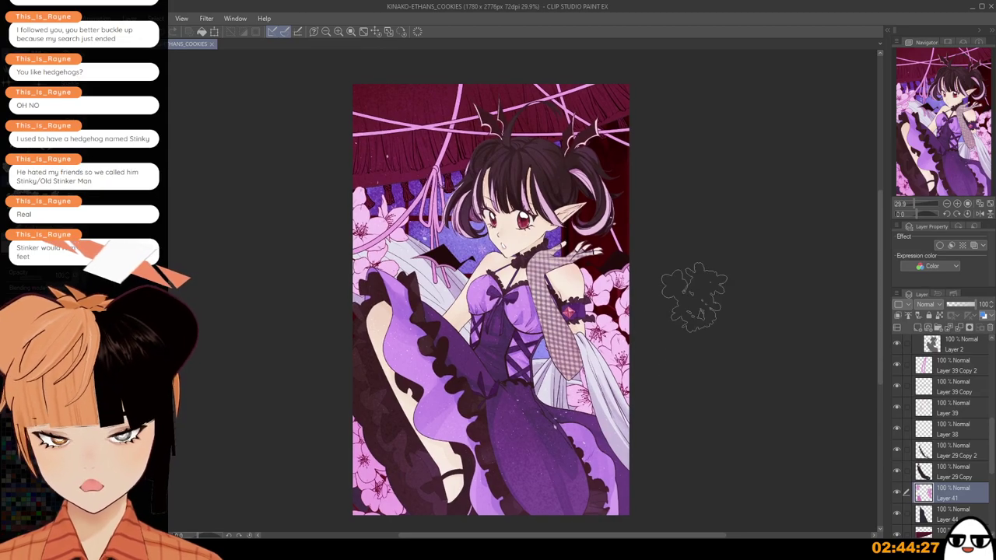
Expand Folder 2 and make Layer 28 the active layer for touching up the hair.
left_click_drag(986, 448, 989, 398)
scroll(987, 391, "up", 1)
left_click(918, 418)
left_click(917, 408)
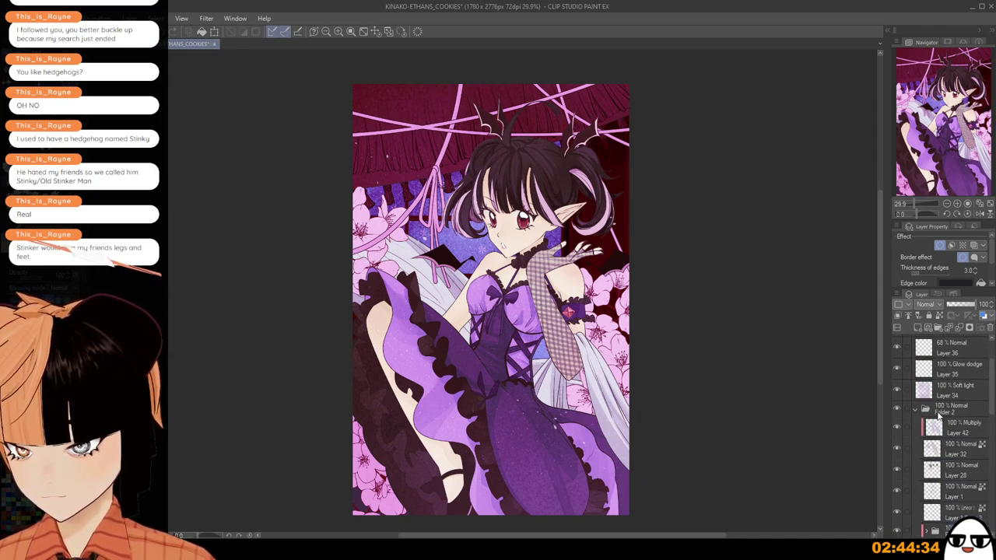
left_click(907, 471)
scroll(561, 194, "up", 2)
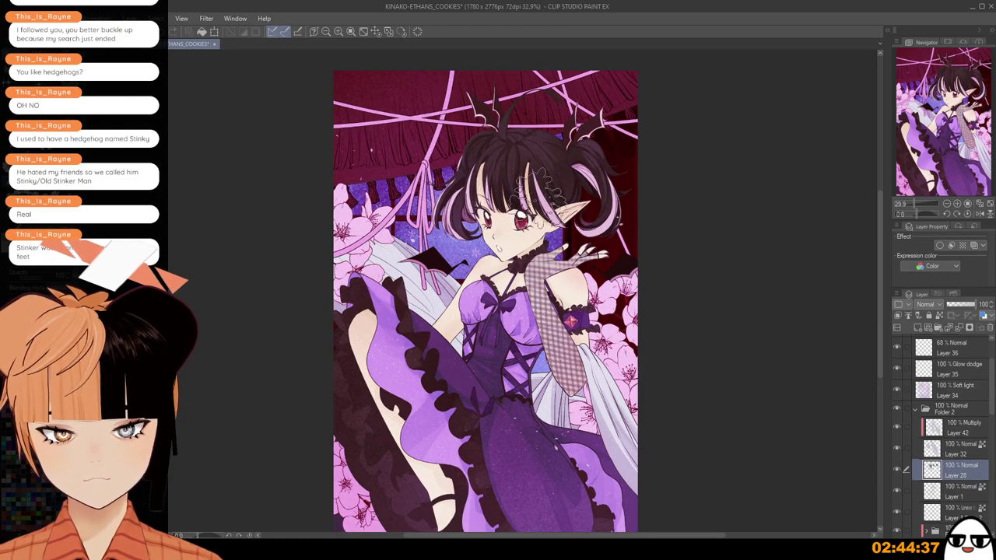
Hide the gradient map and Layers 36, 35, 34, 42 and 32 to expose the hair's base colours.
scroll(602, 167, "up", 1)
left_click(896, 389)
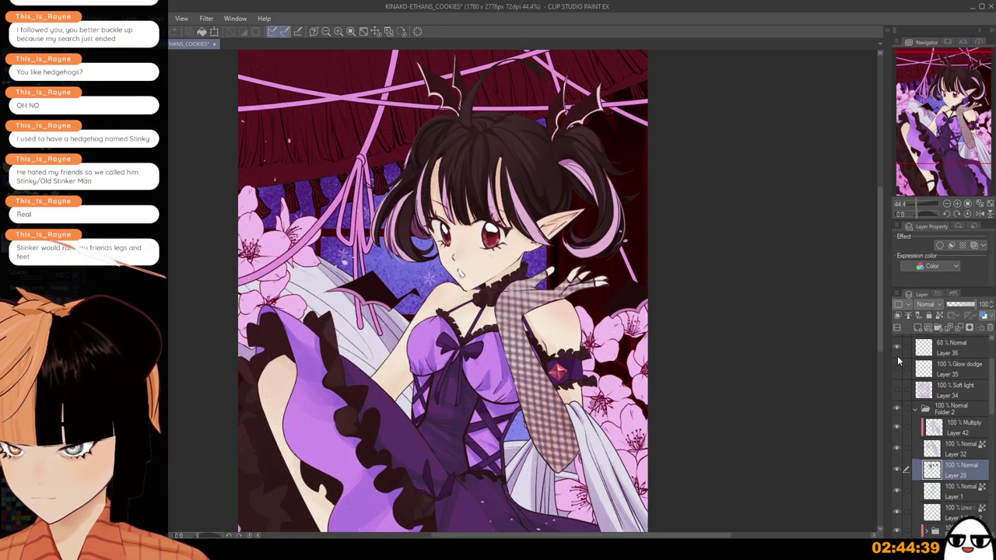
scroll(576, 280, "up", 1)
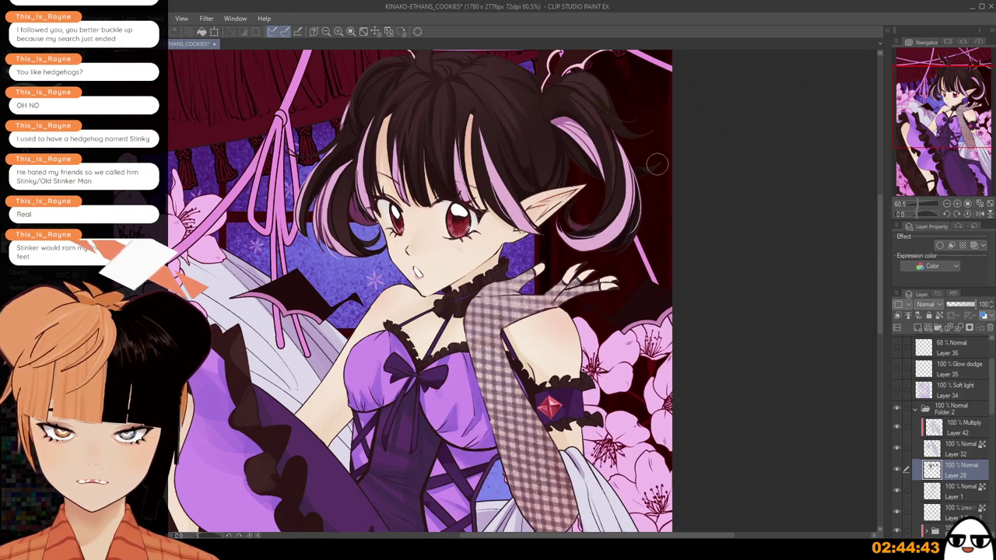
left_click_drag(447, 168, 494, 222)
scroll(444, 148, "up", 1)
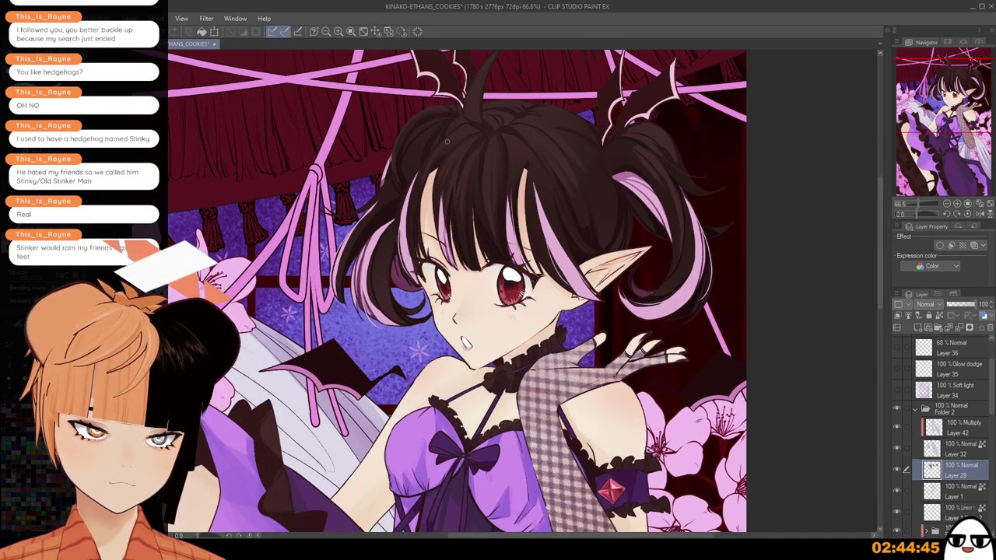
scroll(490, 192, "up", 1)
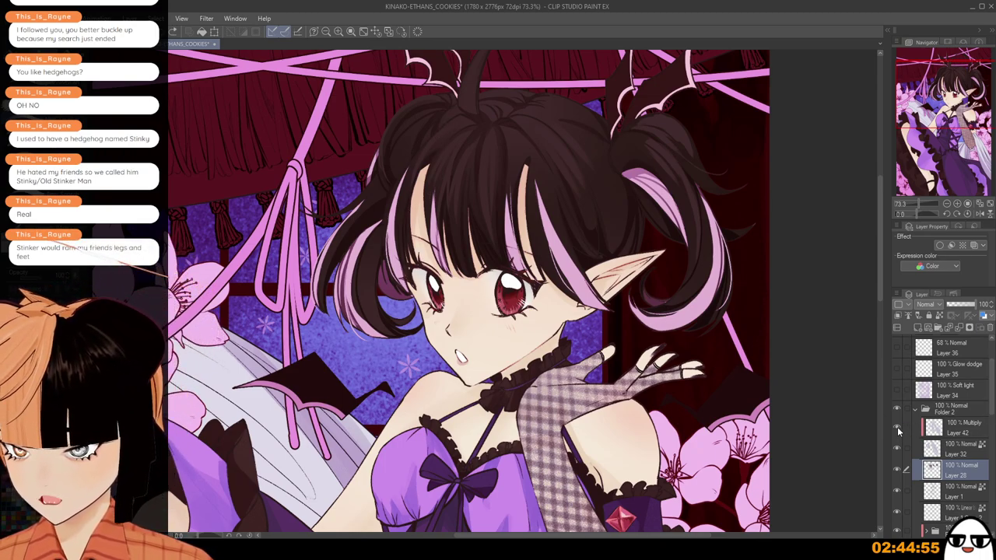
left_click(896, 449)
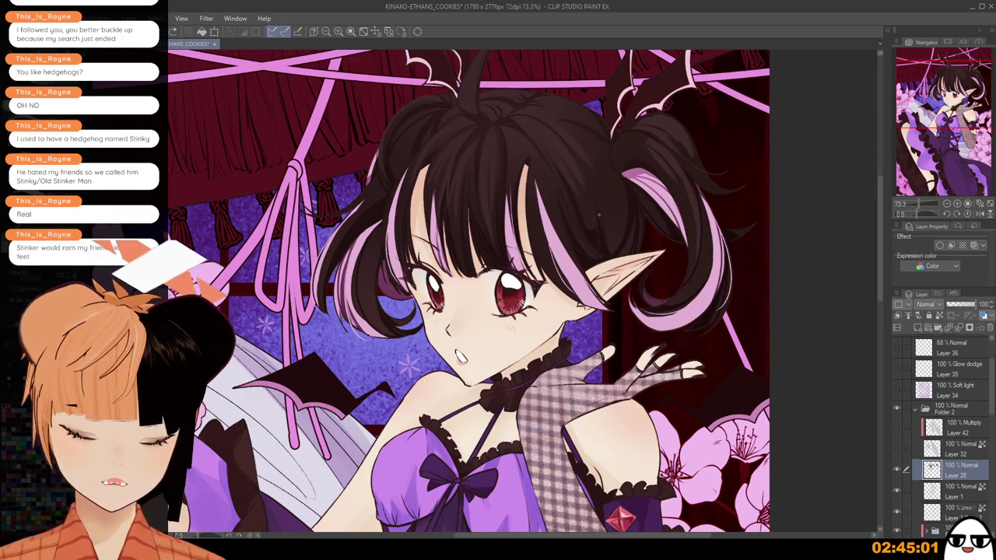
scroll(993, 421, "up", 3)
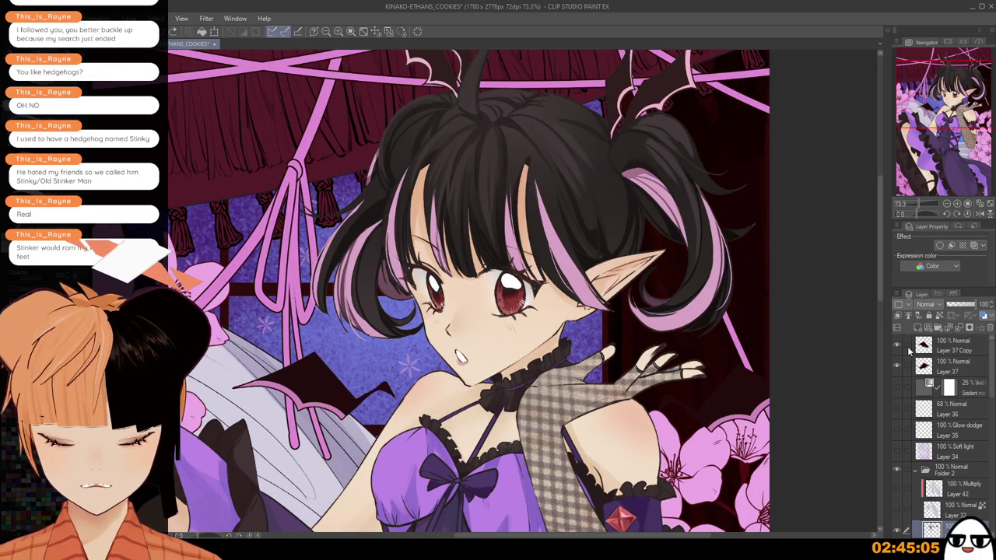
scroll(988, 381, "down", 3)
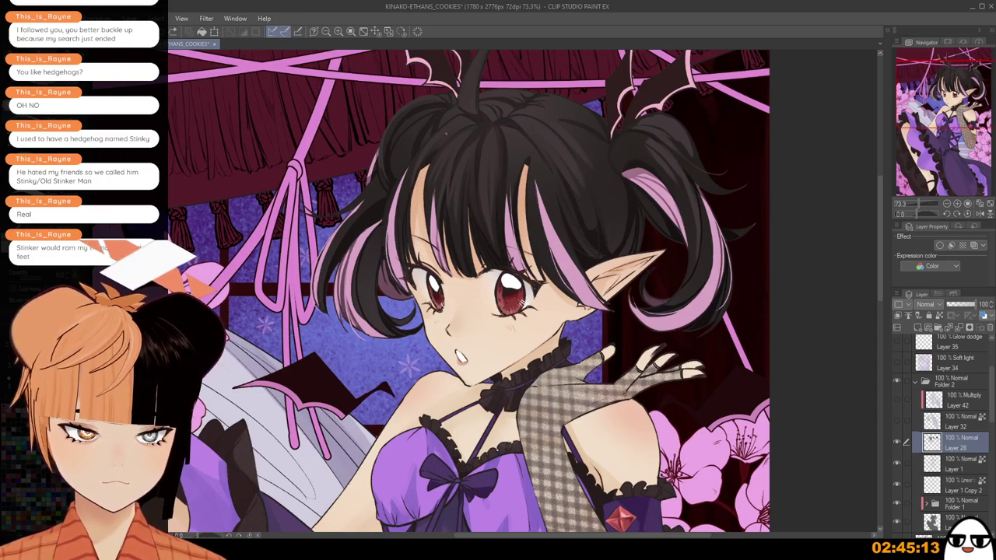
Draw thin hair strands down the left side of the fringe on Layer 28, undoing unwanted strokes and retrying.
left_click_drag(458, 123, 440, 274)
key("ctrl+z")
key("ctrl+z")
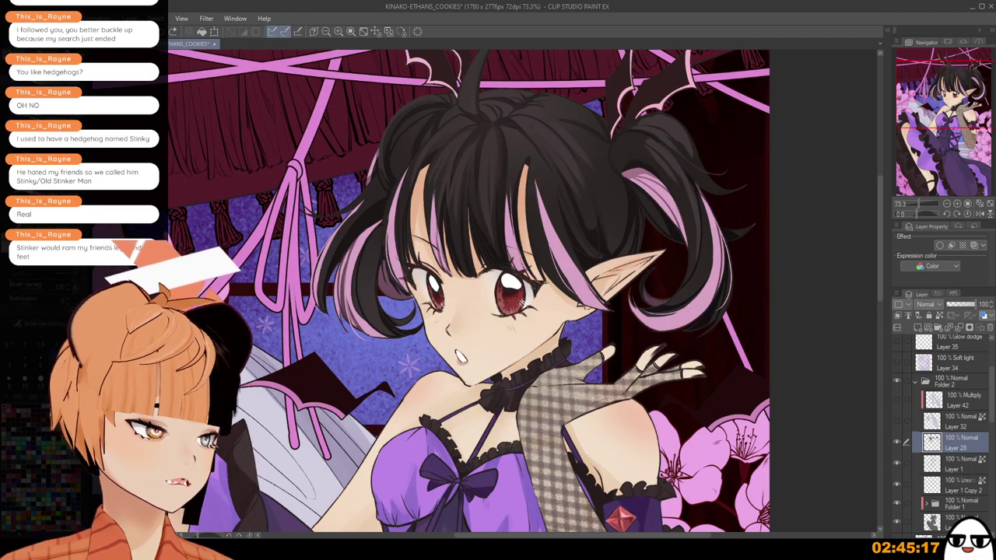
key("ctrl+z")
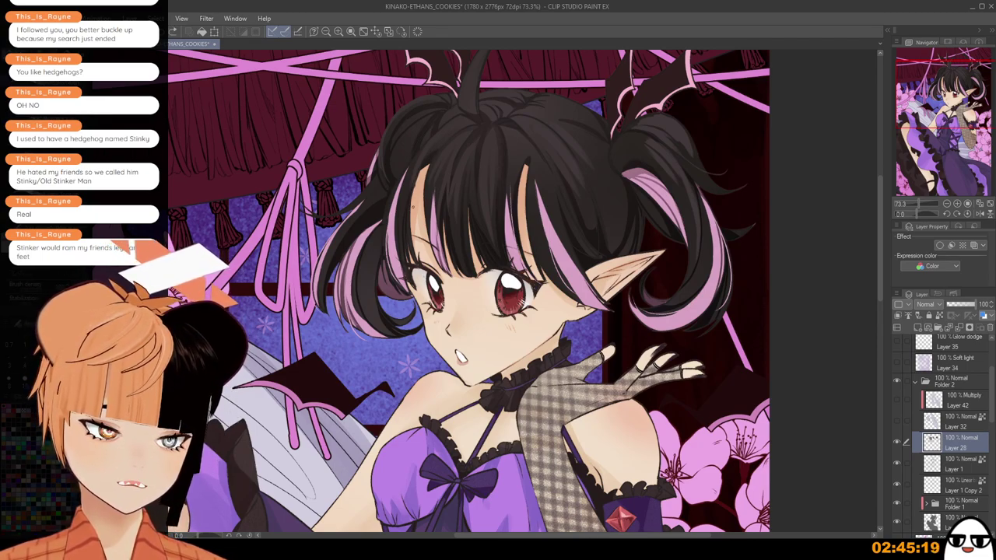
left_click_drag(416, 185, 433, 265)
key("ctrl+z")
left_click_drag(413, 195, 430, 267)
key("ctrl+z")
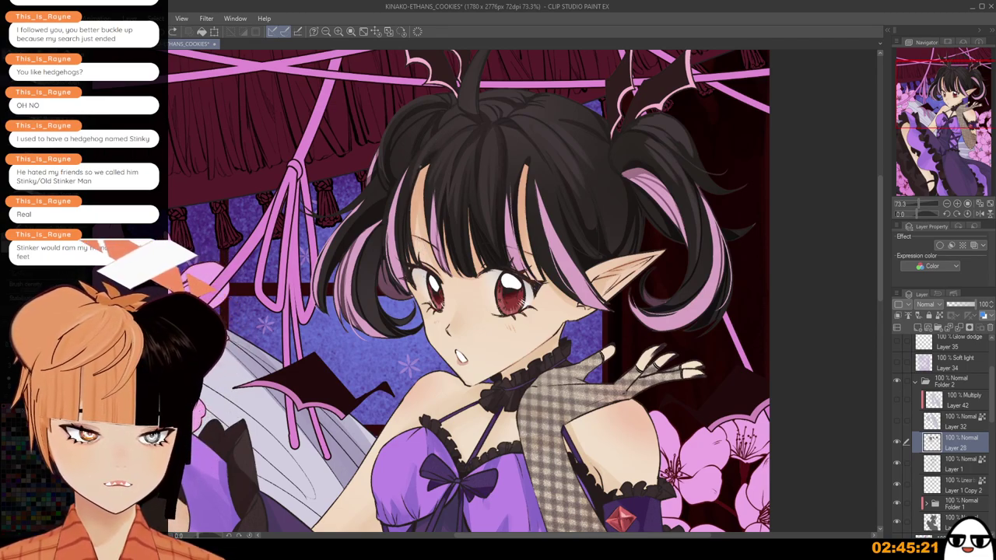
left_click_drag(409, 191, 427, 267)
key("ctrl+z")
left_click_drag(409, 187, 427, 268)
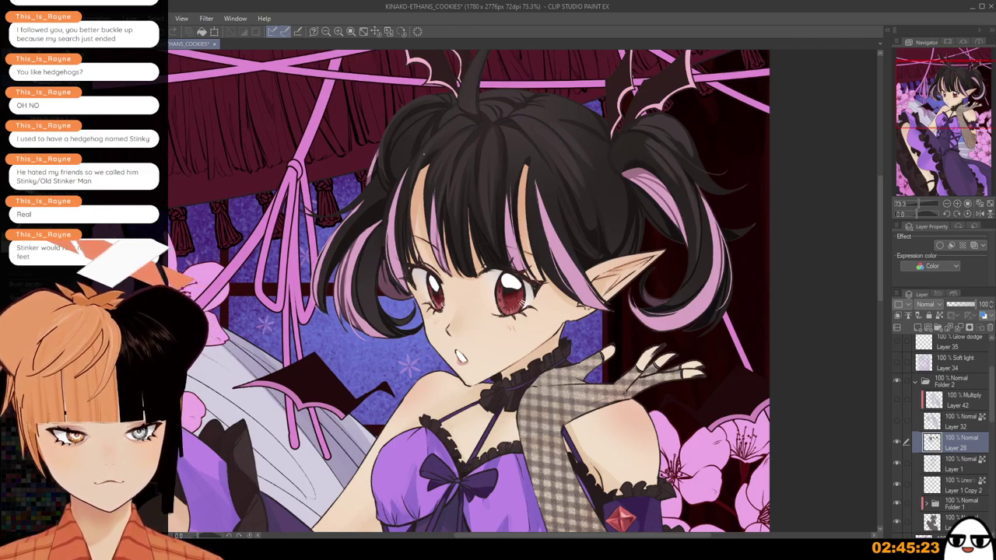
left_click_drag(416, 177, 432, 263)
key("ctrl+z")
left_click_drag(411, 196, 427, 258)
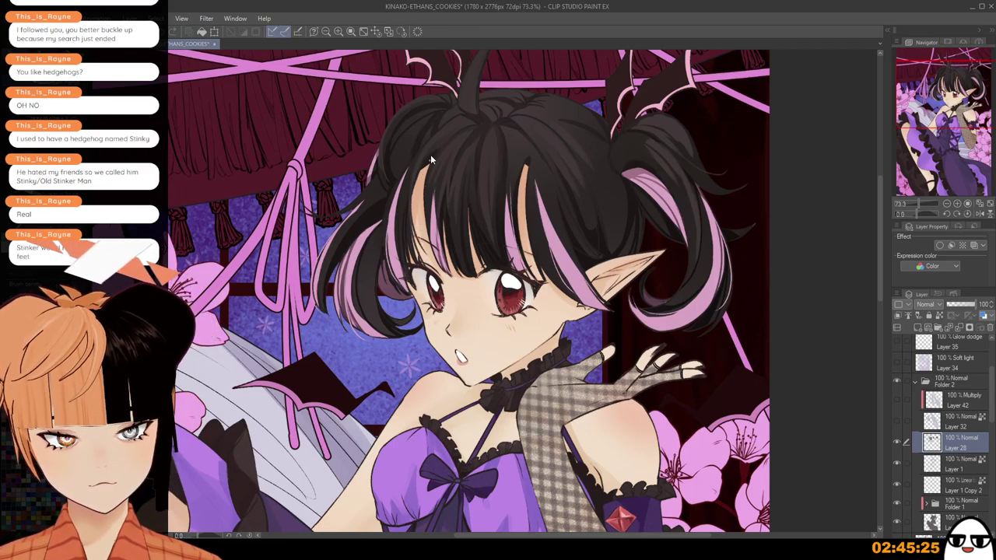
key("ctrl+z")
left_click_drag(428, 195, 412, 254)
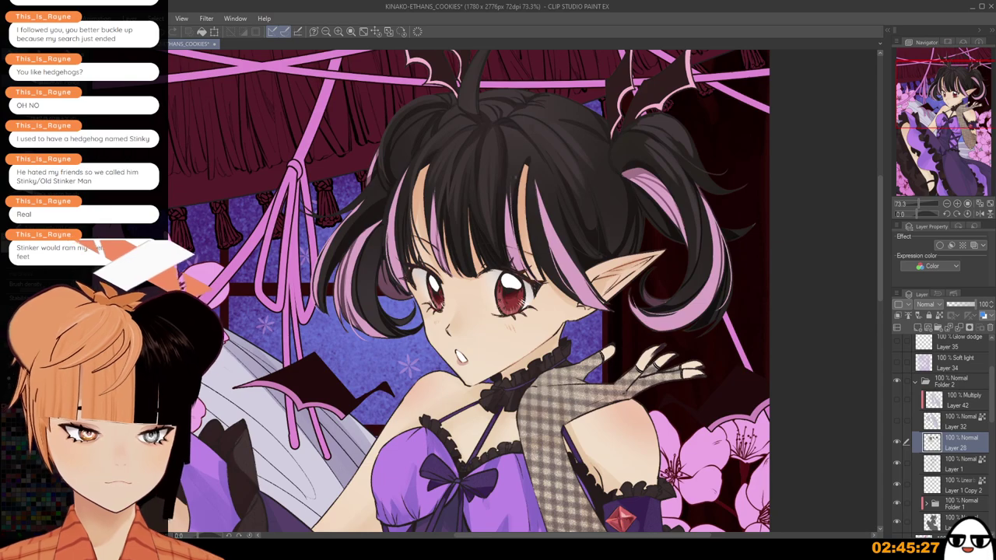
Undo the unwanted fringe strokes and draw fine strands down the middle of the fringe on Layer 28.
mouse_move(499, 186)
left_mouse_down()
mouse_move(520, 256)
mouse_move(537, 253)
left_mouse_up()
key("ctrl+z")
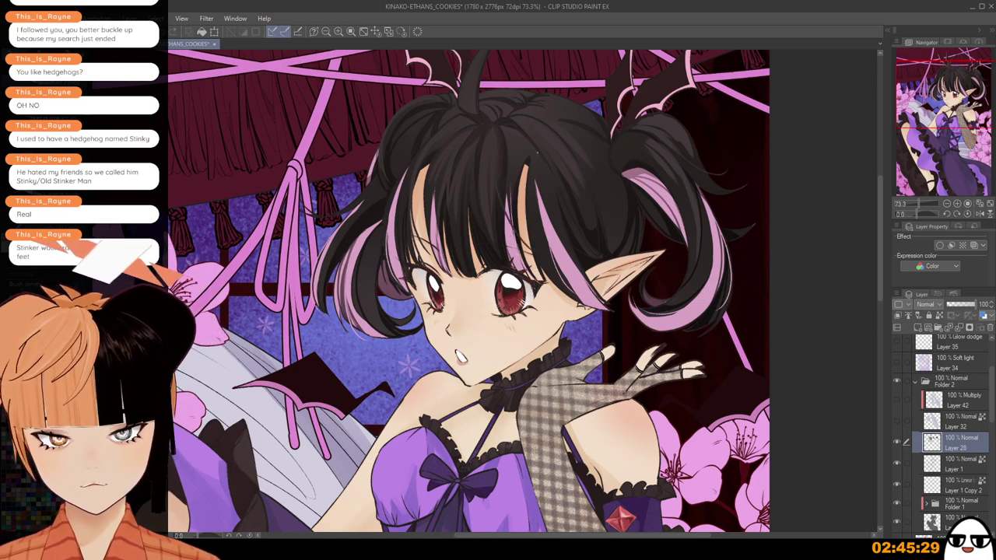
key("ctrl+z")
key("ctrl+z")
mouse_move(533, 165)
left_mouse_down()
mouse_move(548, 221)
mouse_move(587, 195)
left_mouse_up()
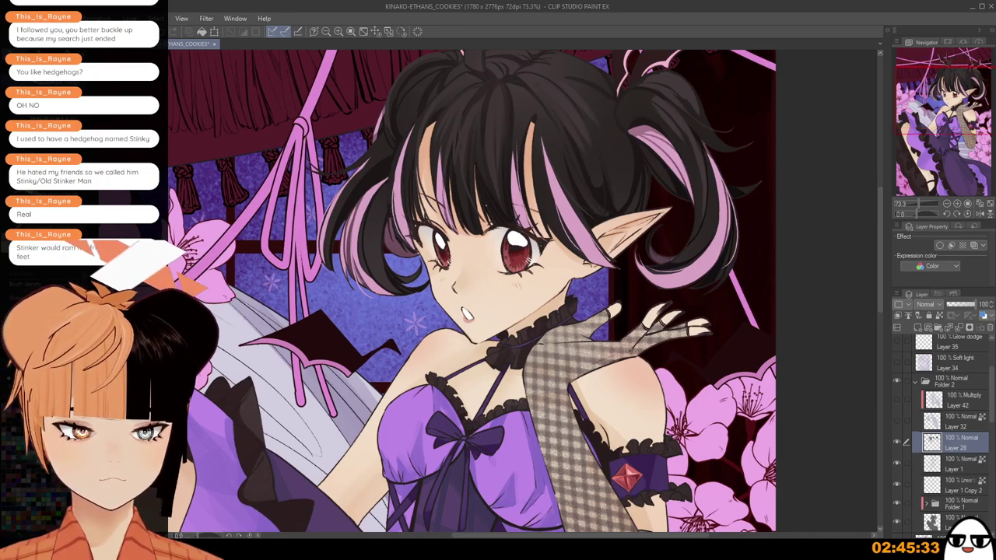
left_click_drag(461, 117, 473, 220)
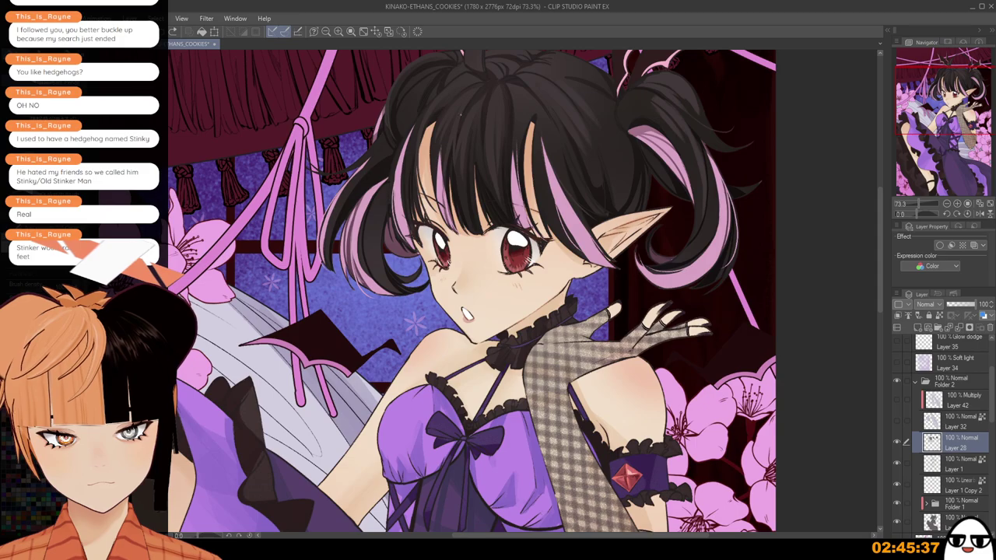
scroll(488, 164, "down", 3)
left_click_drag(492, 190, 479, 245)
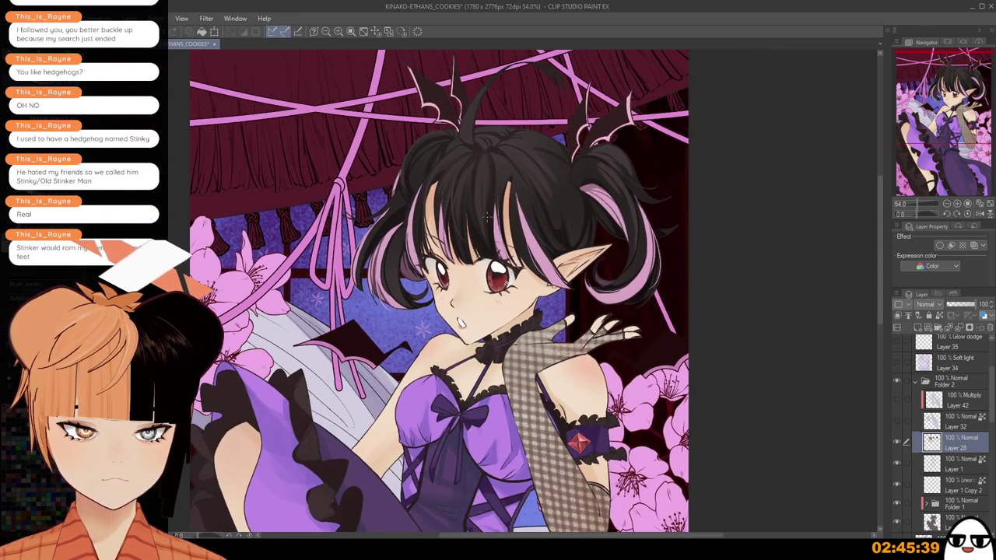
Touch up the pale gap on the left side of the fringe and check the hair around the face.
scroll(440, 194, "up", 2)
scroll(436, 186, "up", 1)
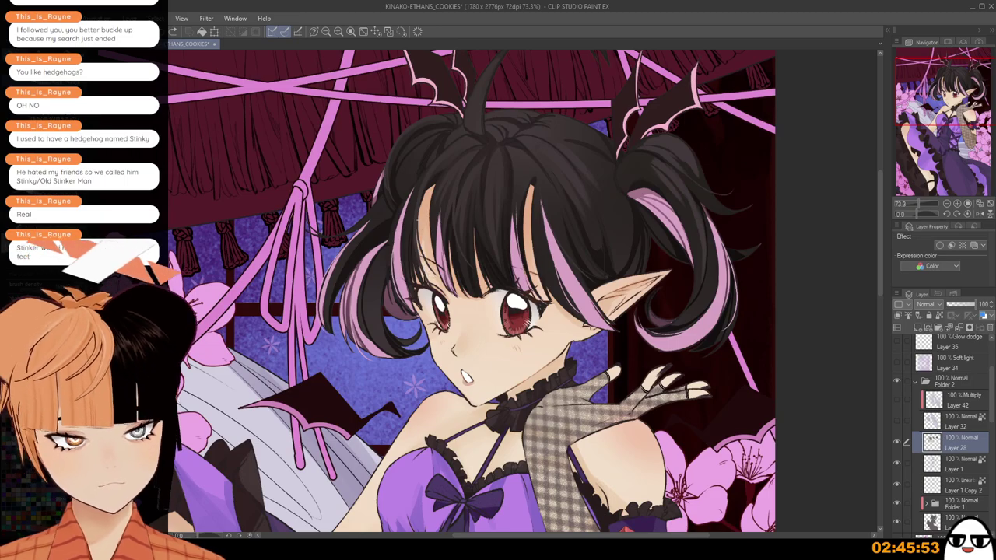
scroll(425, 241, "down", 1)
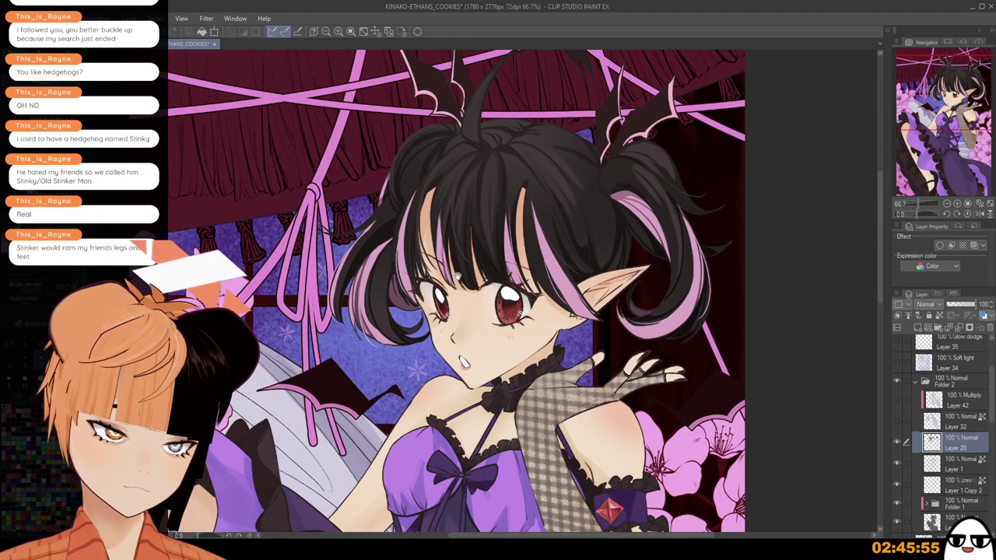
left_click_drag(426, 243, 430, 186)
scroll(459, 199, "down", 1)
key("h")
key("h")
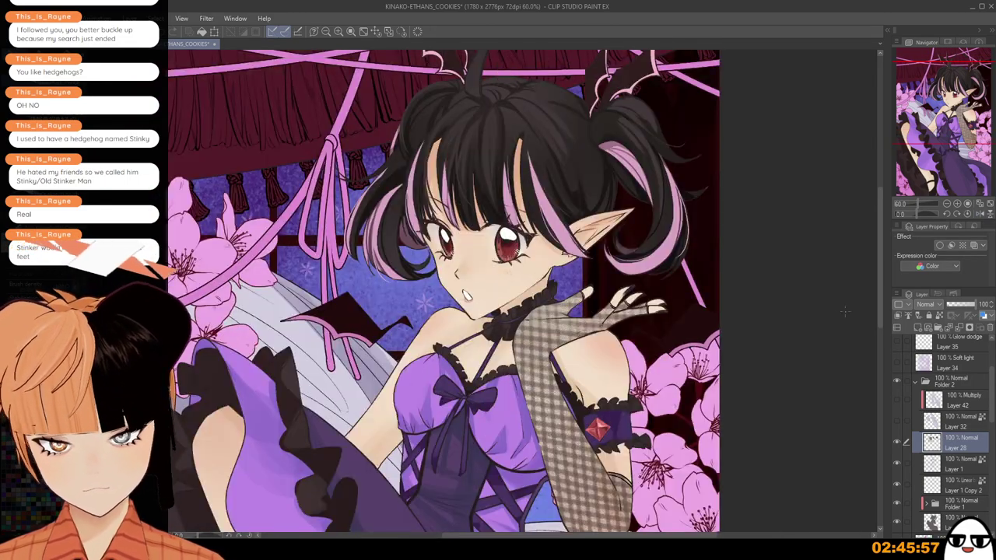
Show Layers 32, 42, 34, 35 and 36 and the gradient map again, and check the whole picture.
left_click(897, 421)
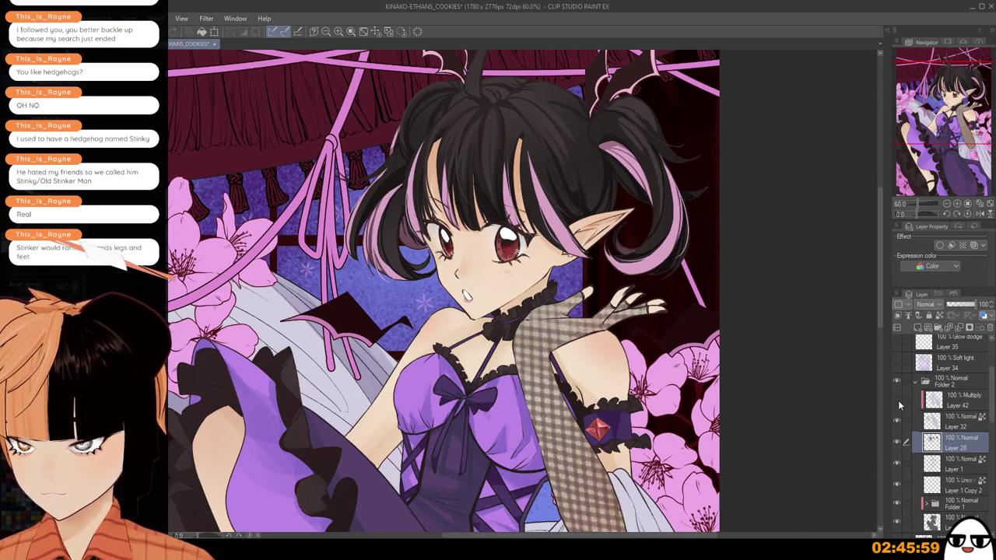
scroll(914, 443, "up", 3)
left_click(898, 451)
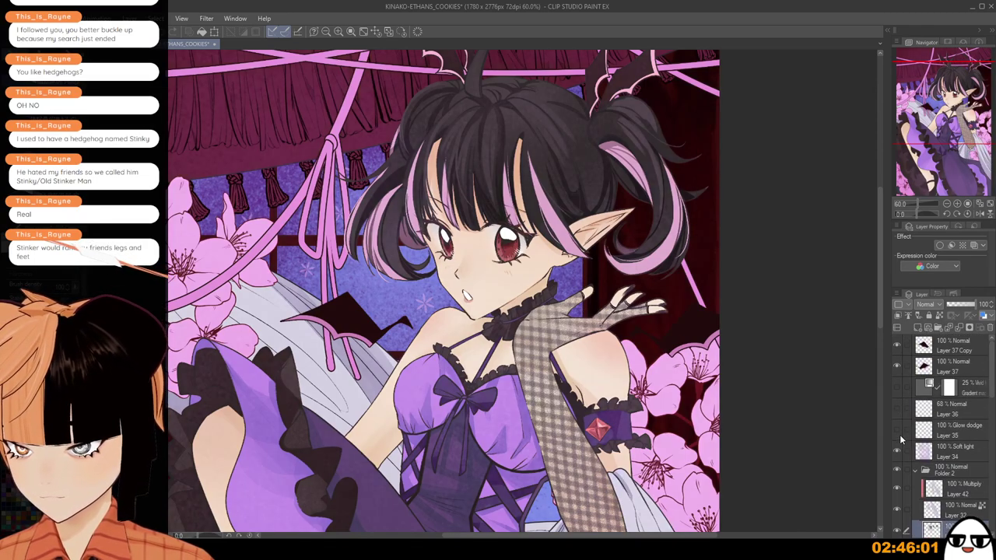
left_click(899, 432)
left_click(898, 411)
left_click(899, 389)
left_click_drag(727, 361, 669, 363)
left_click_drag(762, 403, 736, 327)
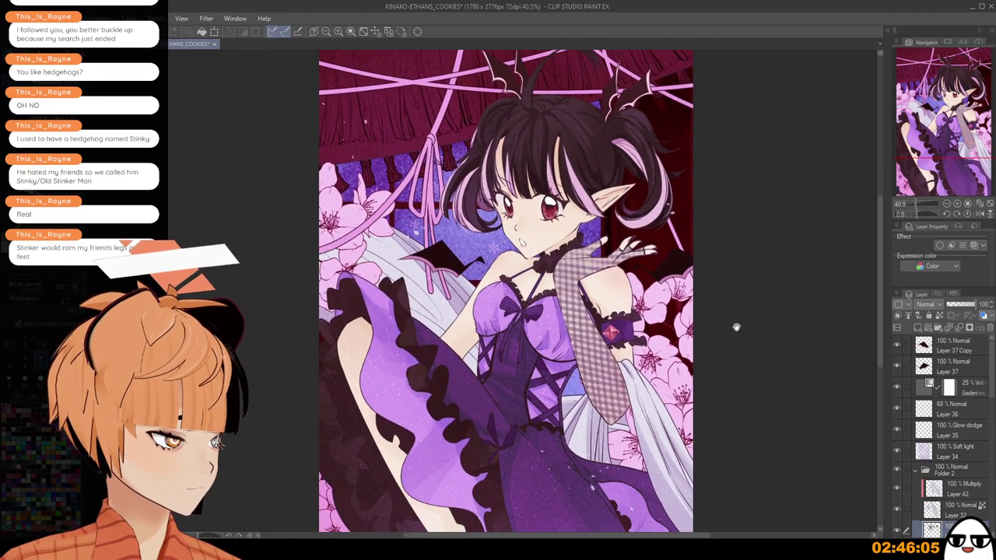
Review the whole fairy illustration and save the file.
scroll(740, 327, "down", 1)
left_click_drag(756, 386, 721, 348)
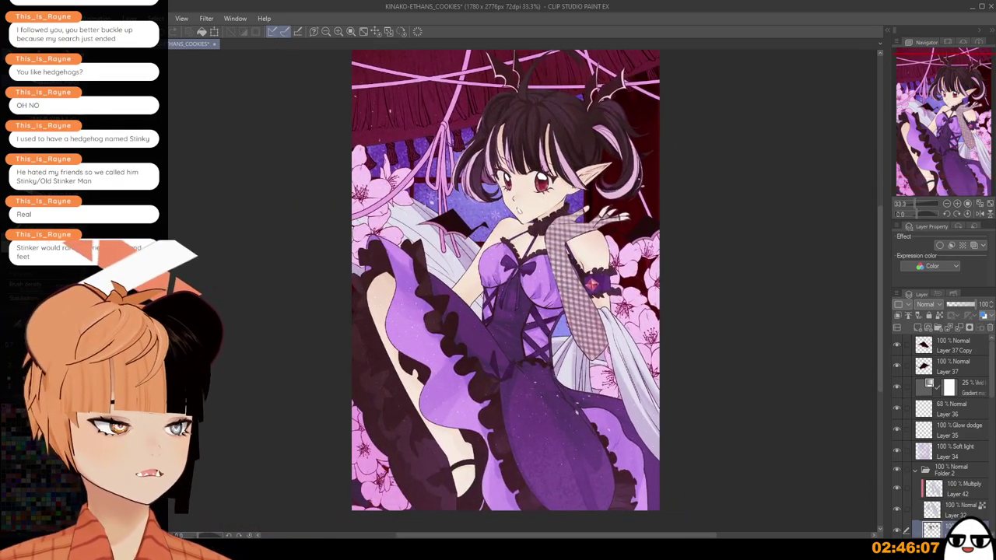
key("ctrl+s")
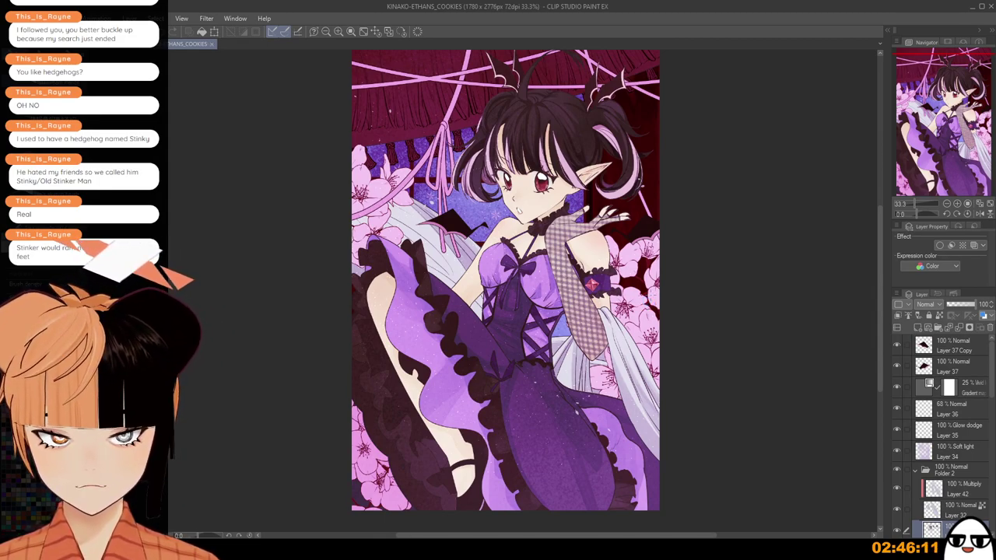
left_click_drag(622, 296, 622, 317)
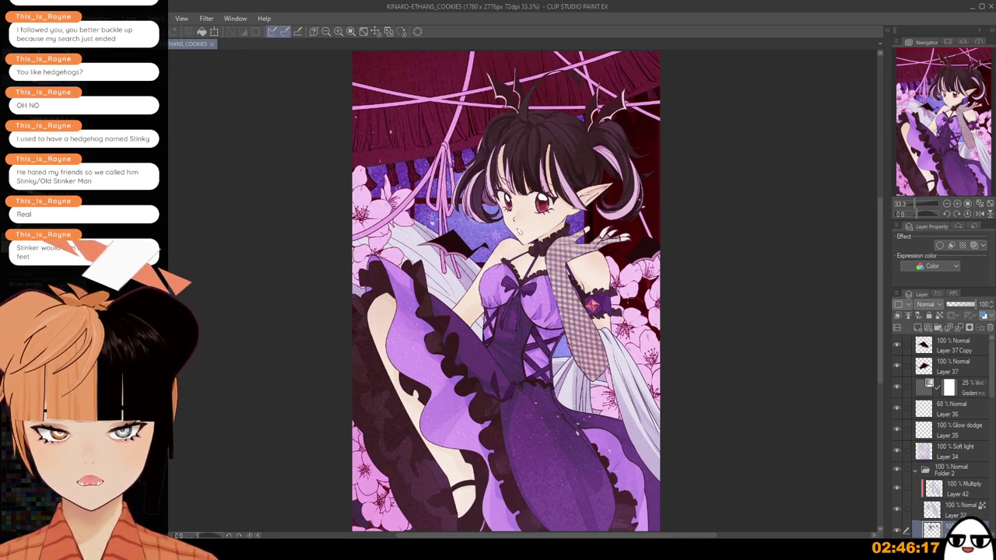
mouse_move(623, 271)
left_mouse_down()
mouse_move(629, 305)
mouse_move(626, 259)
left_mouse_up()
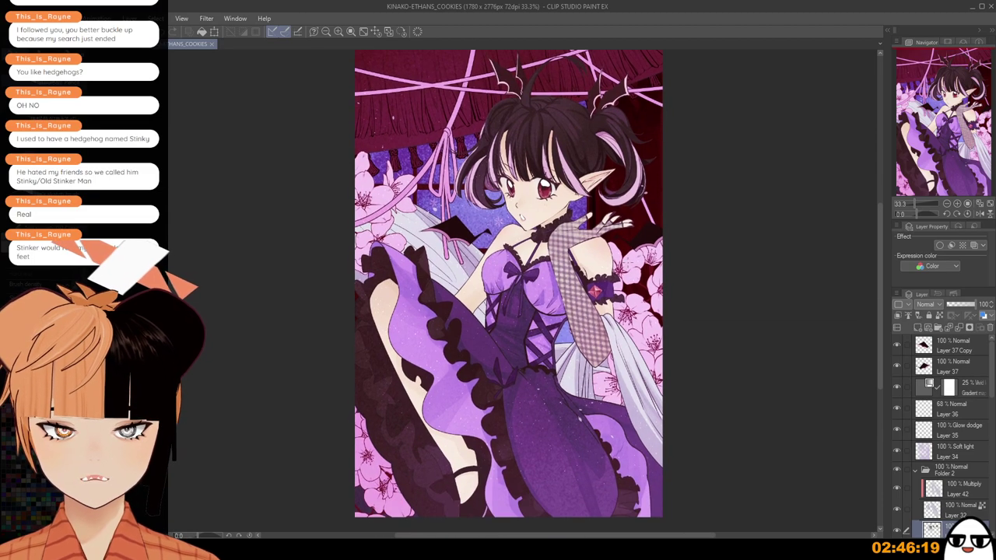
scroll(625, 263, "down", 1)
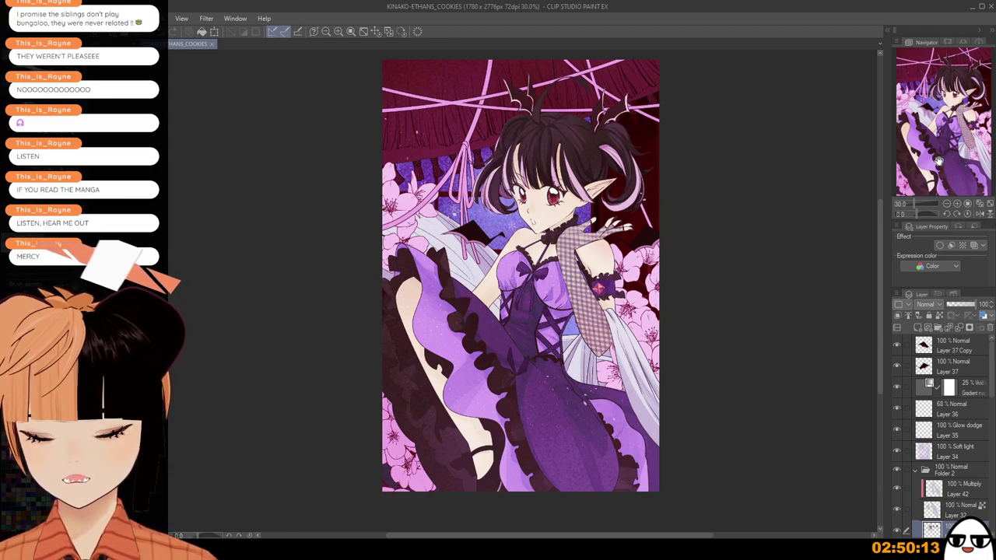
left_click_drag(939, 160, 936, 149)
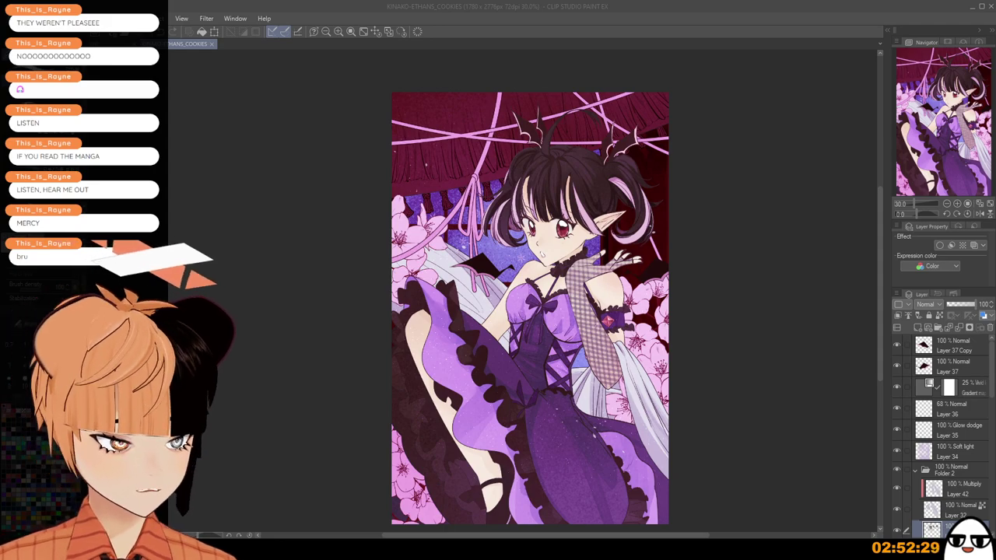
key("ctrl+minus")
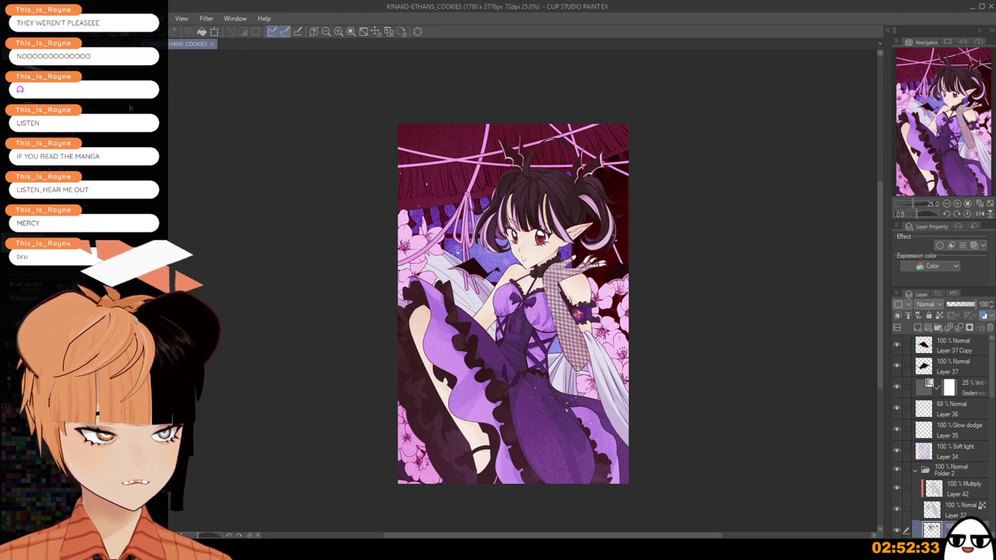
Open the blue-costumed character PNG beside the fairy illustration and switch back to the camera-headed character artwork for comparison.
left_click_drag(113, 45, 91, 105)
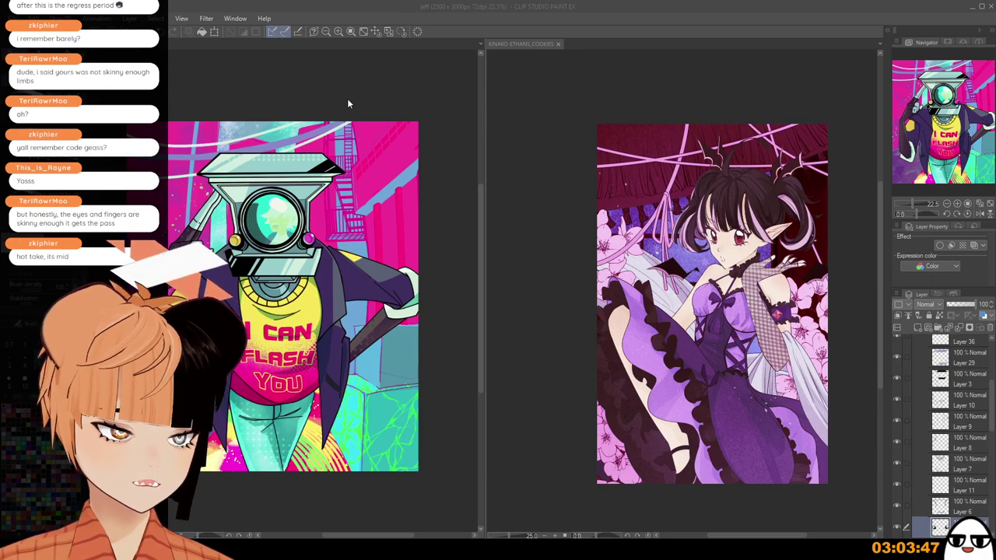
double_click(398, 262)
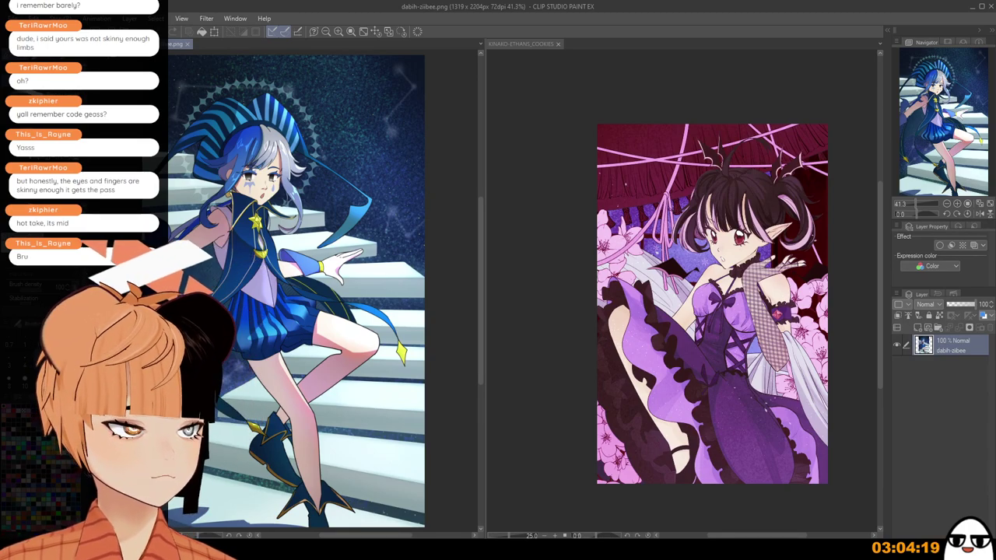
left_click(105, 43)
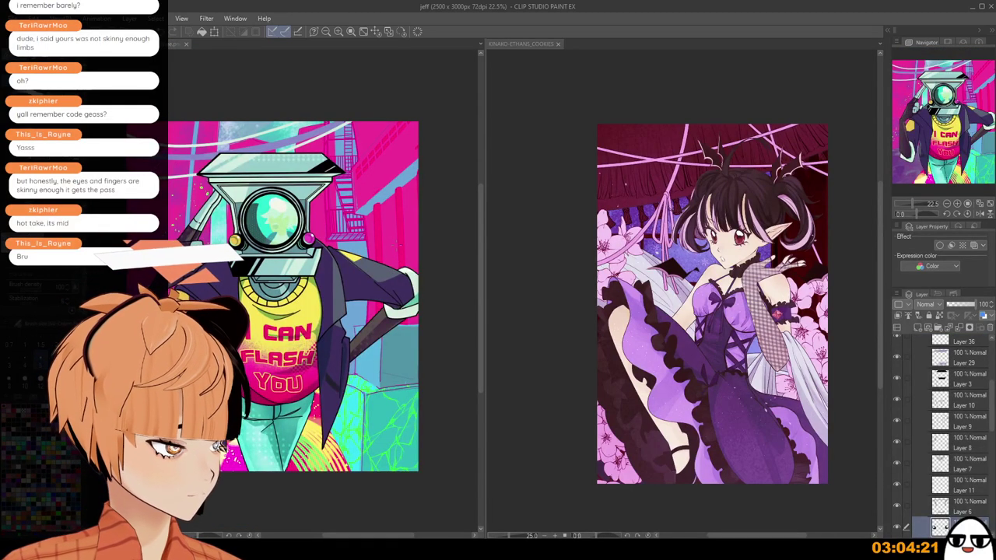